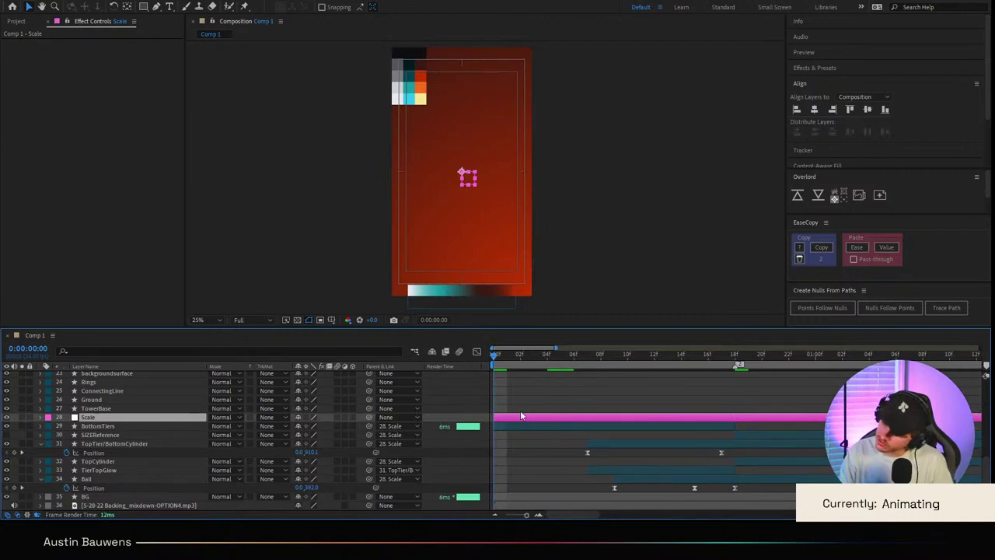
Step: Keyframe the Scale null's Scale from 139% at frame 0 to 100% at frame 10
{"action": "key", "text": "s"}
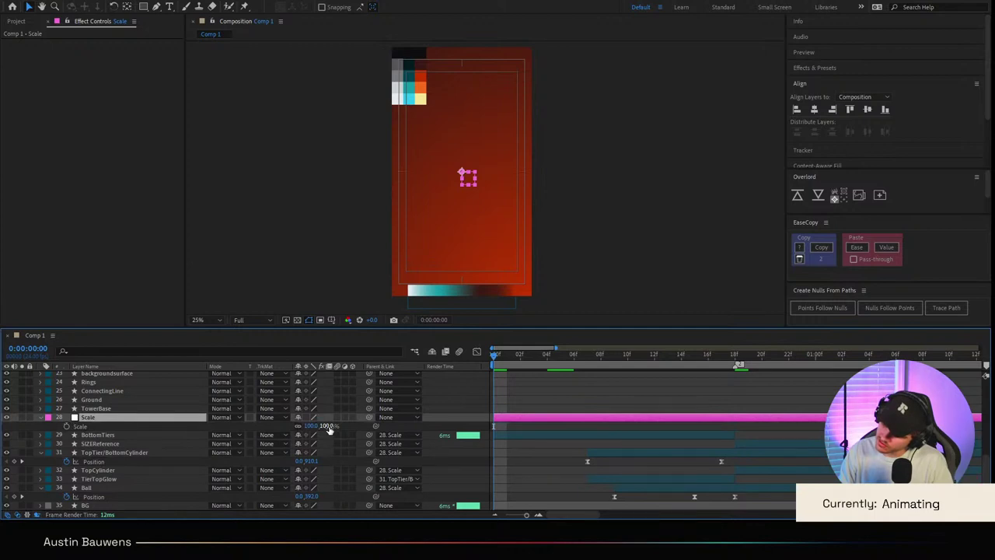
{"action": "key", "text": "space"}
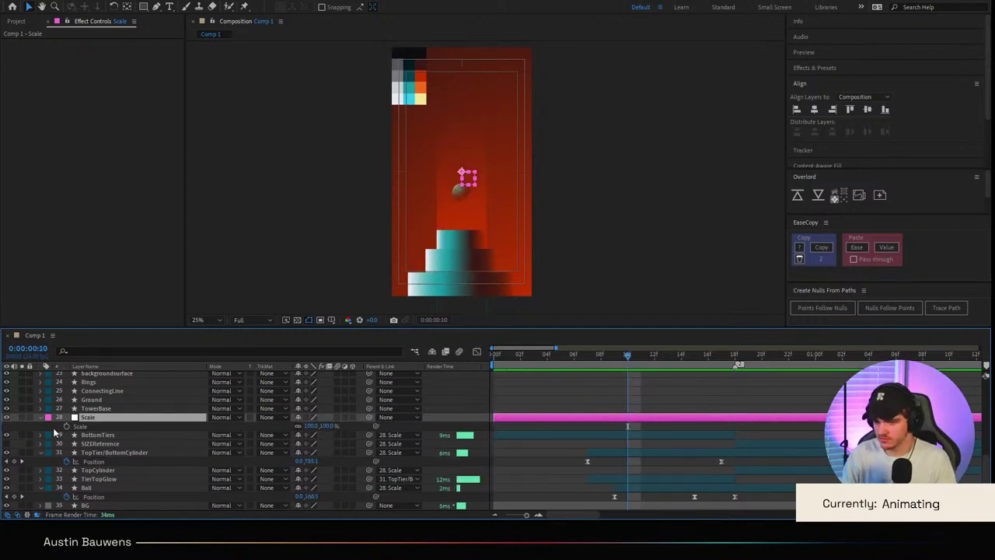
{"action": "left_click", "coordinate": [67, 427]}
{"action": "key", "text": "Home"}
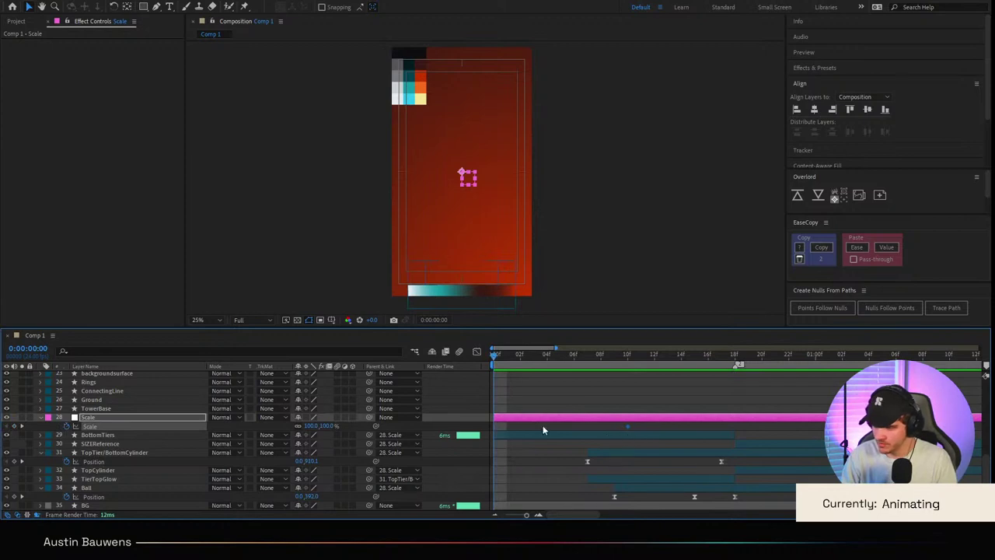
{"action": "left_click_drag", "start_coordinate": [326, 426], "coordinate": [362, 441]}
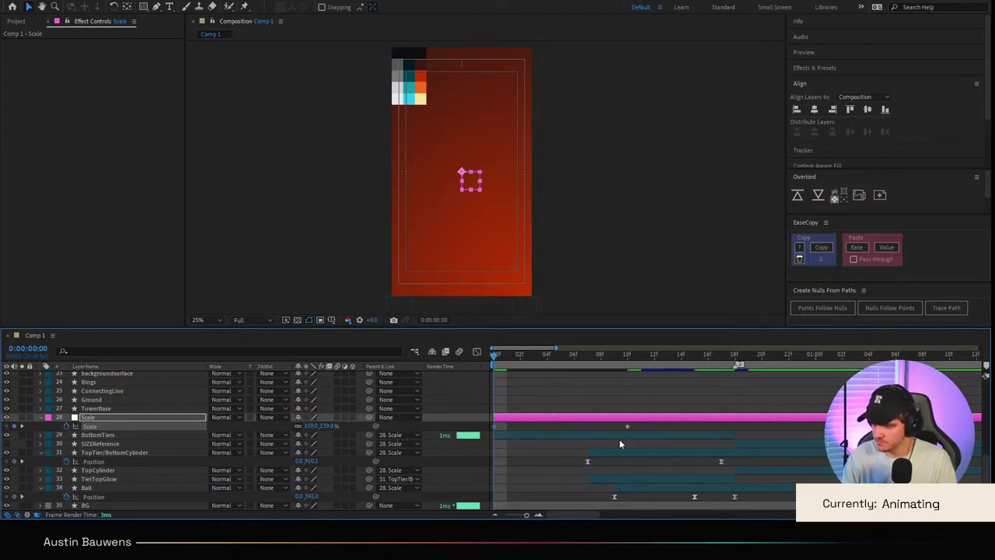
{"action": "left_click_drag", "start_coordinate": [642, 427], "coordinate": [502, 430]}
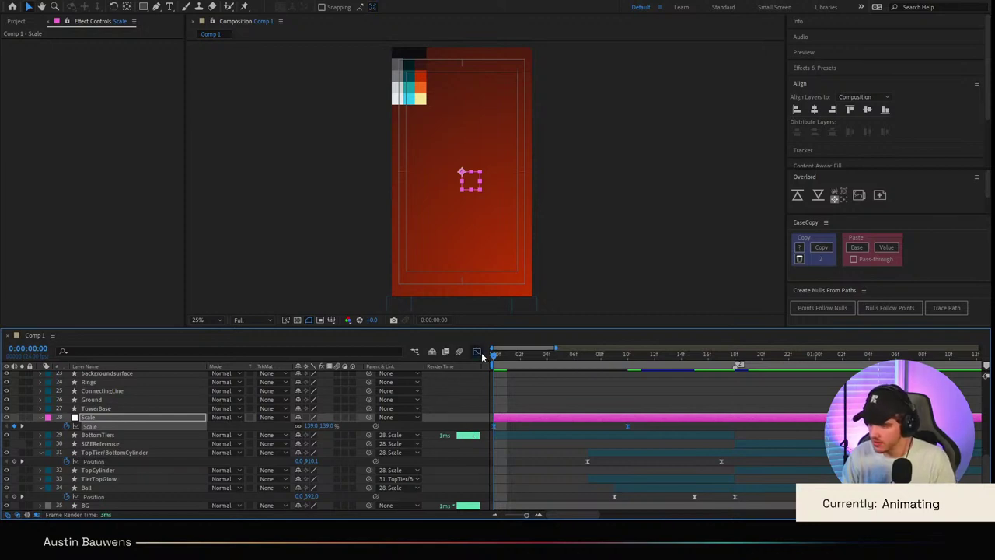
Step: Drag the Scale keyframes' influence handles in the Graph Editor for a fast-start, slow-settle ease
{"action": "left_click", "coordinate": [476, 351]}
{"action": "left_click", "coordinate": [494, 380]}
{"action": "left_click_drag", "start_coordinate": [516, 379], "coordinate": [455, 378]}
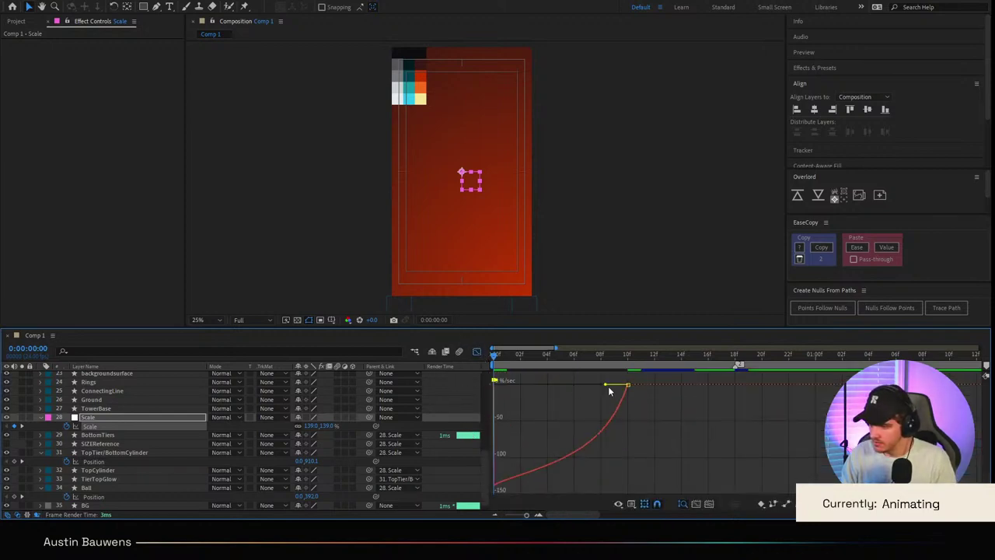
{"action": "left_click_drag", "start_coordinate": [606, 384], "coordinate": [438, 378]}
{"action": "key", "text": "ctrl+z"}
{"action": "key", "text": "ctrl+z"}
{"action": "left_click_drag", "start_coordinate": [609, 381], "coordinate": [515, 379]}
{"action": "left_click", "coordinate": [476, 352]}
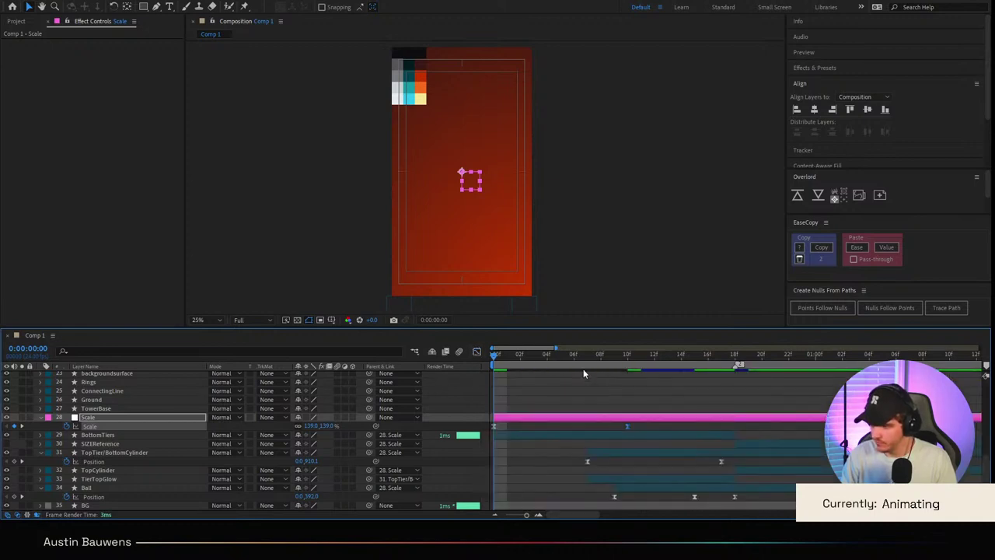
Step: Preview the eased zoom and turn on the SIZEReference layer for comparison
{"action": "key", "text": "space"}
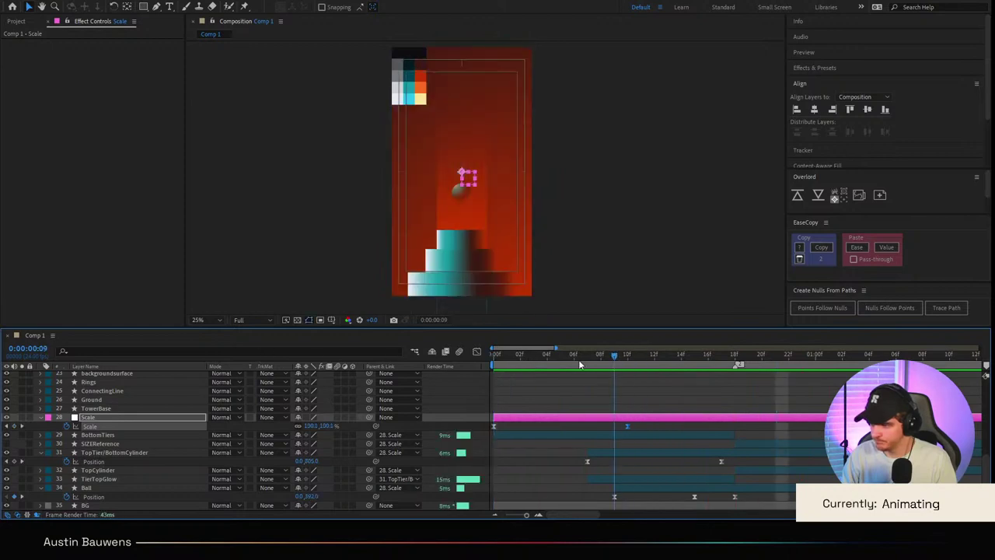
{"action": "left_click_drag", "start_coordinate": [661, 358], "coordinate": [739, 359]}
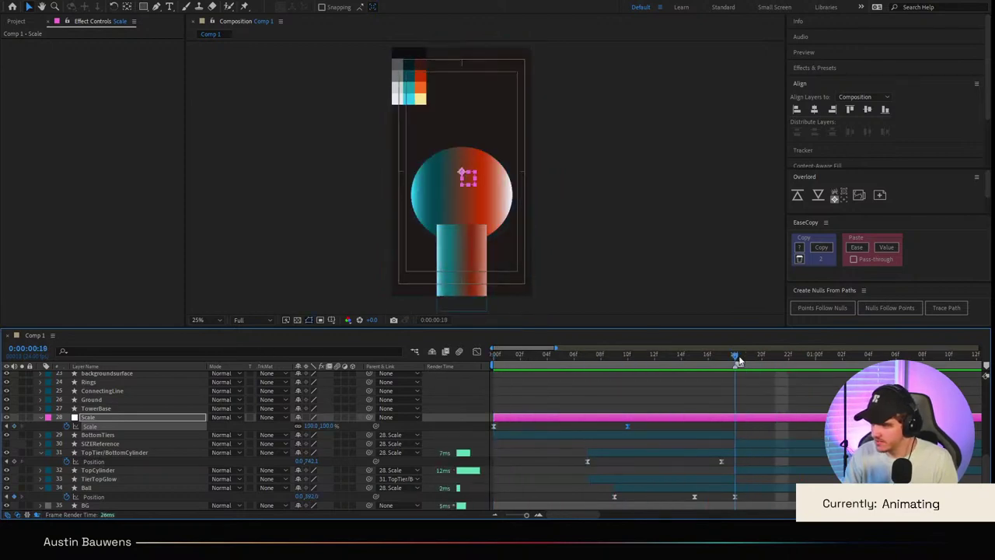
{"action": "left_click", "coordinate": [7, 444]}
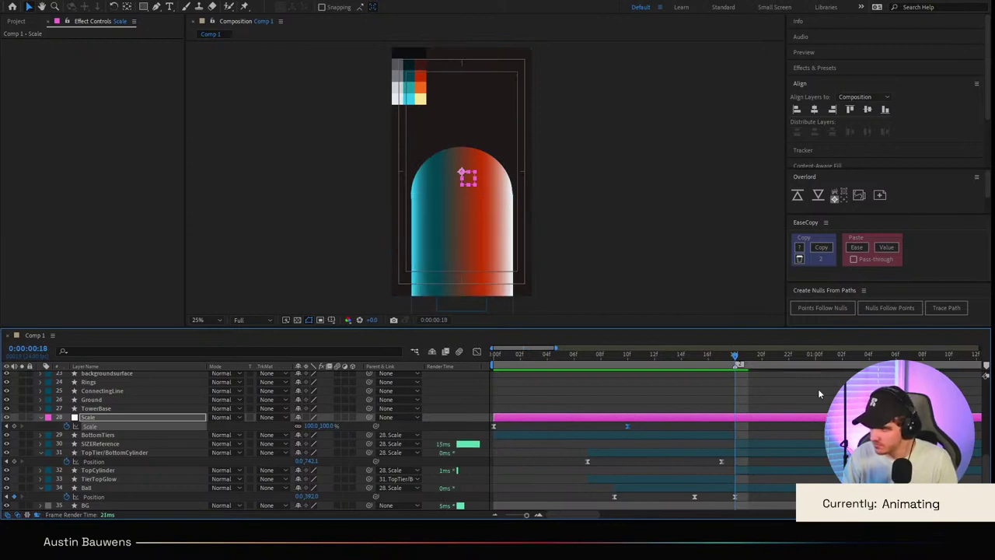
{"action": "key", "text": "space"}
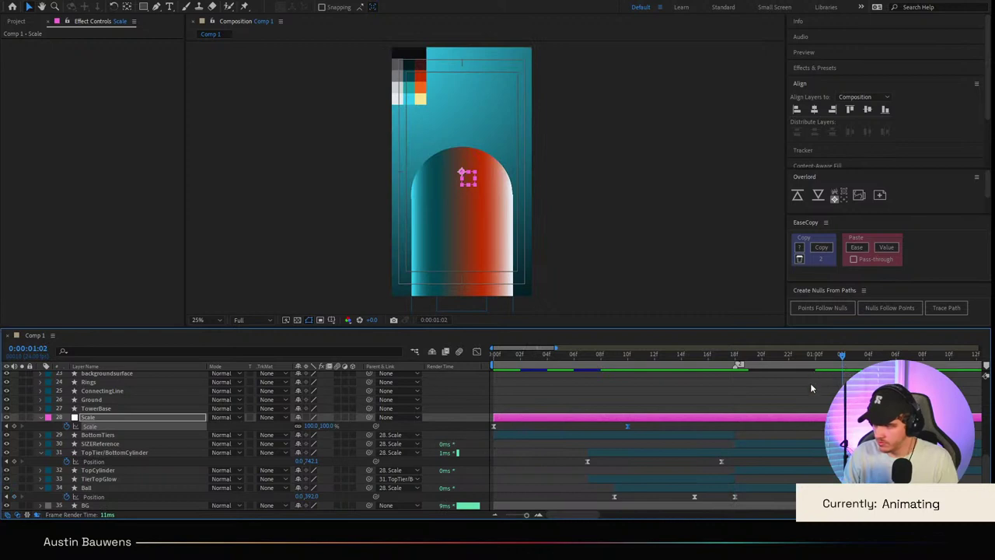
Step: Scrub the Scale null's Scale up to 200% at 1:02
{"action": "key", "text": "ctrl+shift+a"}
{"action": "left_click_drag", "start_coordinate": [332, 426], "coordinate": [349, 428]}
{"action": "key", "text": "ctrl+z"}
{"action": "left_click", "coordinate": [116, 444]}
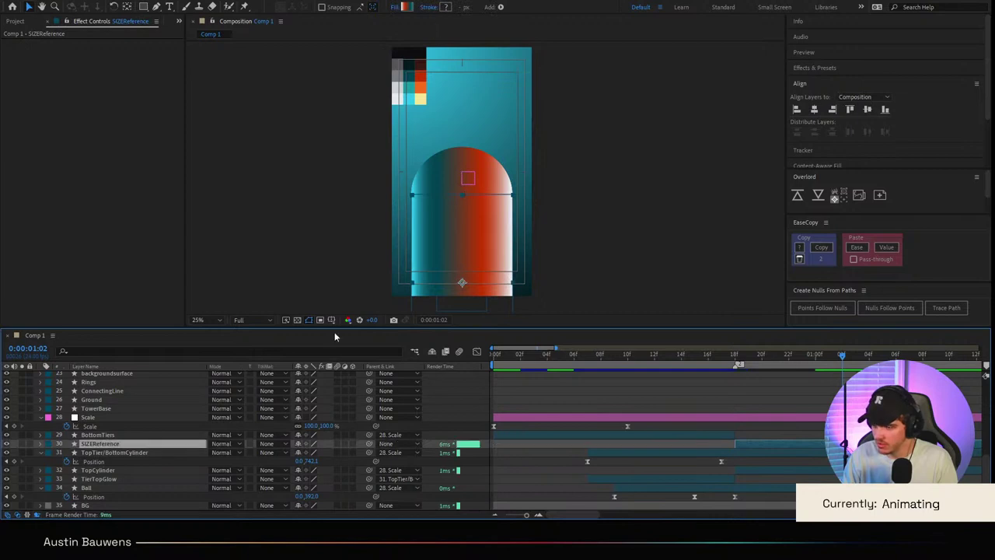
{"action": "left_click_drag", "start_coordinate": [325, 426], "coordinate": [386, 432]}
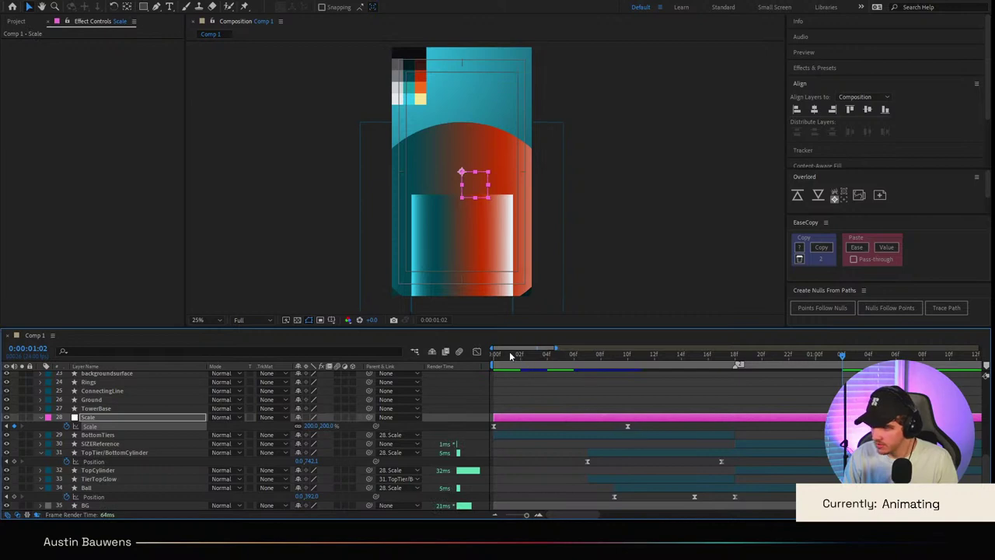
Step: Stretch the 200% scale change's ease influences to about 80% outgoing and 75% incoming
{"action": "left_click", "coordinate": [477, 351]}
{"action": "left_click_drag", "start_coordinate": [606, 388], "coordinate": [657, 435]}
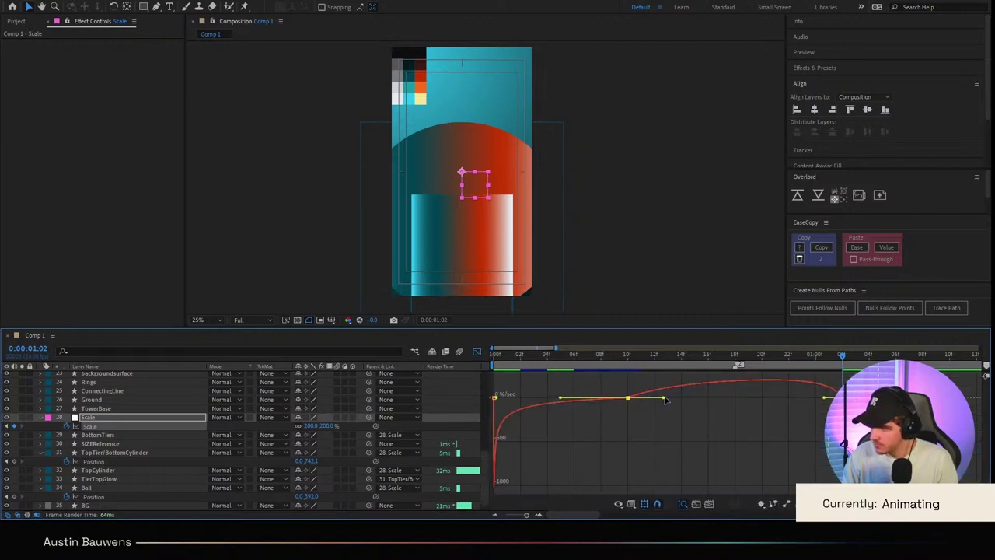
{"action": "left_click_drag", "start_coordinate": [665, 399], "coordinate": [707, 399]}
{"action": "left_click_drag", "start_coordinate": [825, 405], "coordinate": [768, 410]}
{"action": "left_click", "coordinate": [535, 354]}
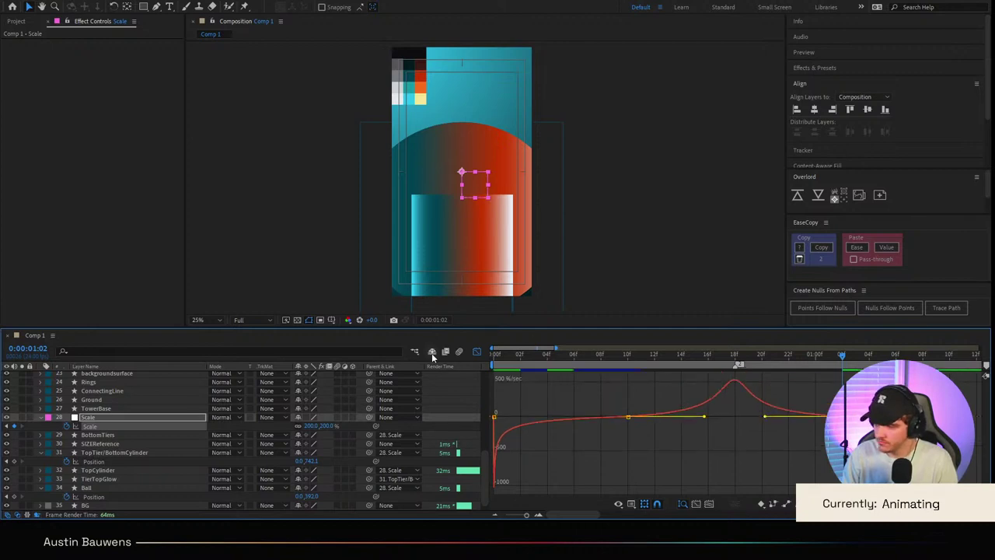
Step: Preview the 139%-to-100% eased zoom, then show the Scale null's Position at 540, 960
{"action": "left_click", "coordinate": [477, 351]}
{"action": "key", "text": "space"}
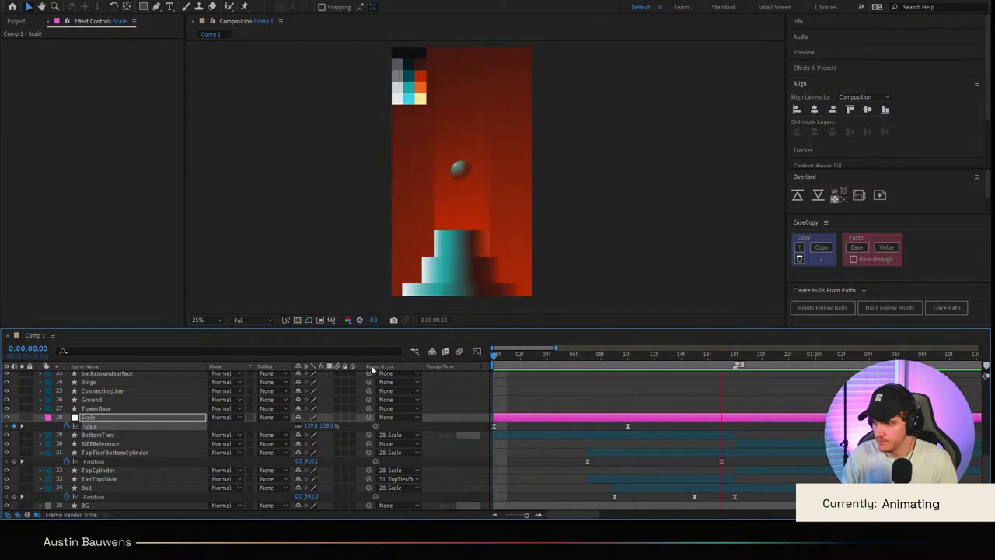
{"action": "key", "text": "space"}
{"action": "key", "text": "space"}
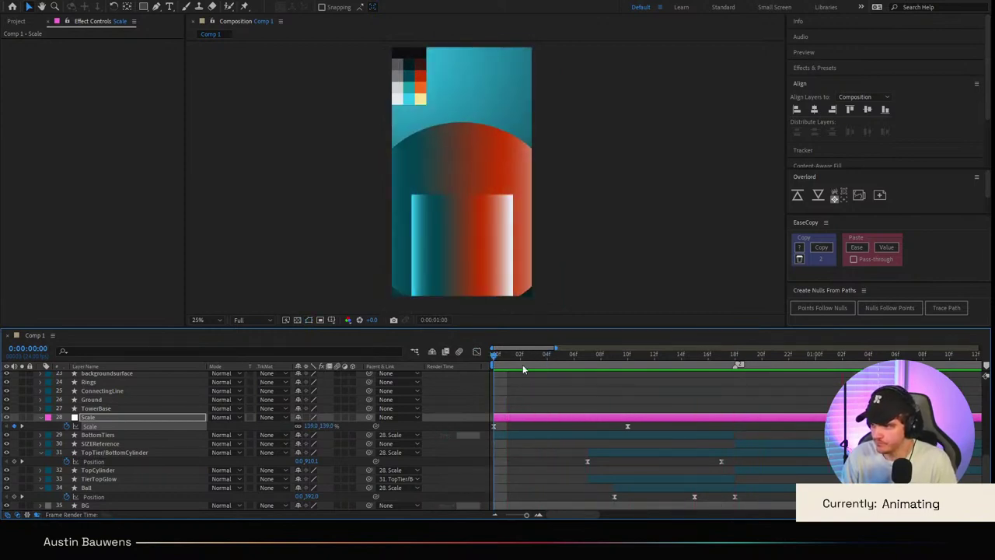
{"action": "key", "text": "space"}
{"action": "key", "text": "space"}
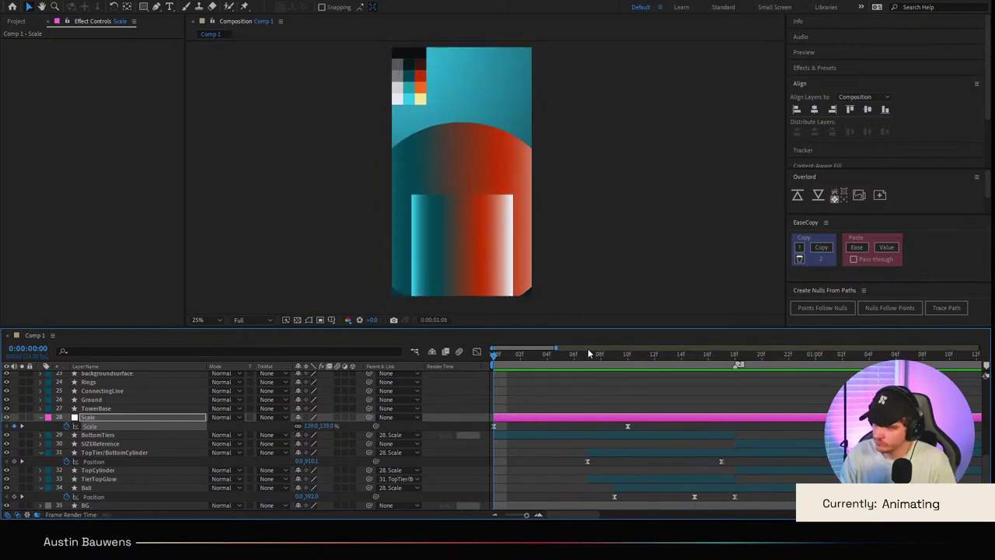
{"action": "key", "text": "space"}
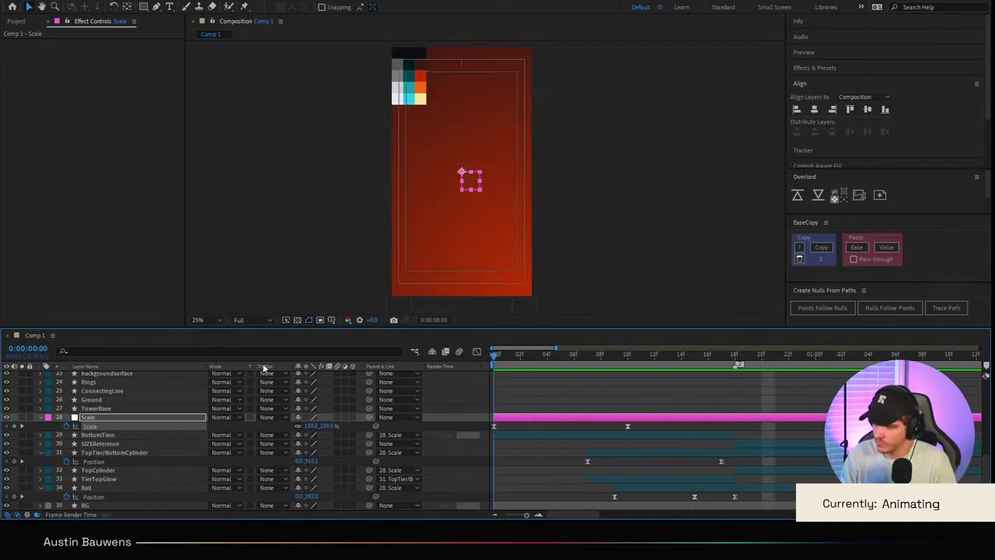
{"action": "key", "text": "p"}
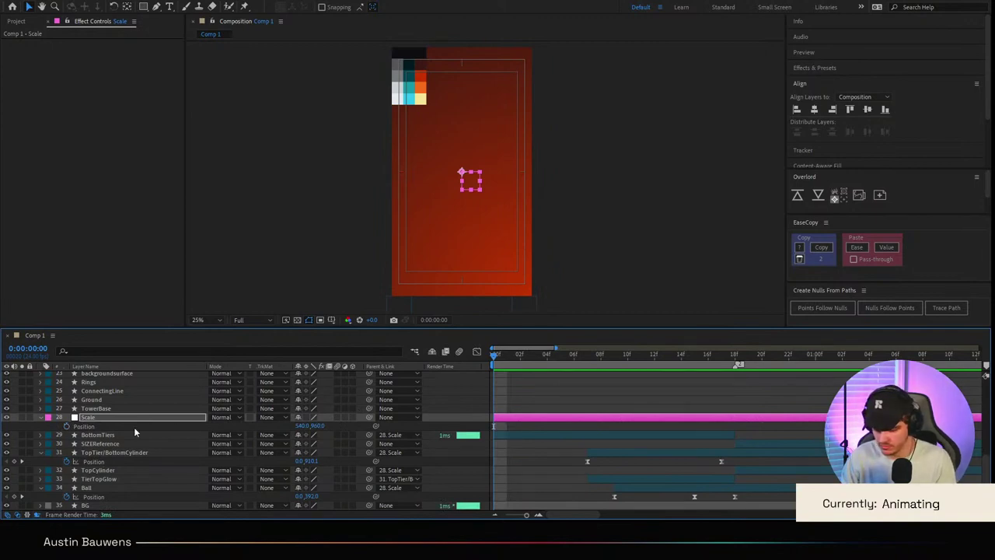
Step: Keyframe the Scale null's Position from Y 466 at frame 0 to Y 960 at frame 10, eased
{"action": "key", "text": "End"}
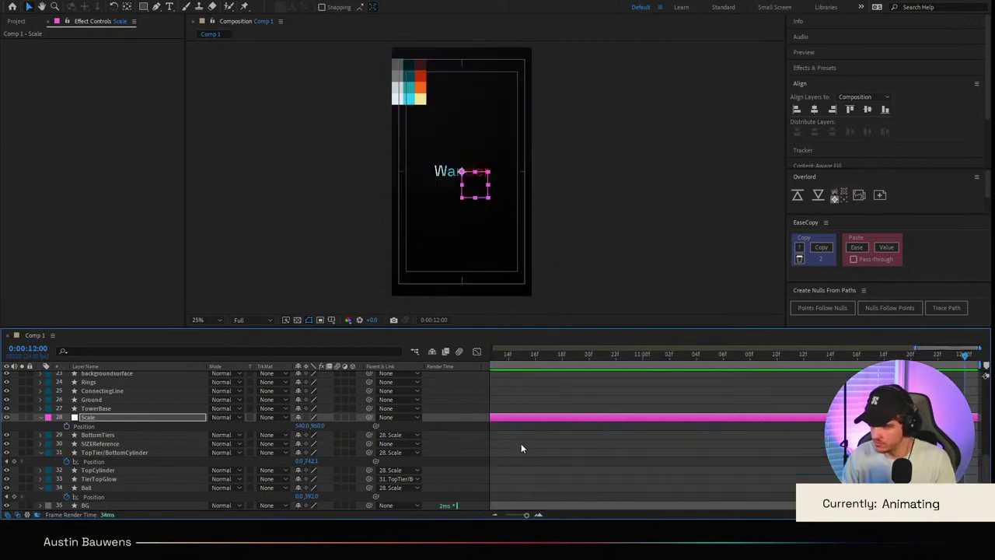
{"action": "key", "text": "semicolon"}
{"action": "scroll", "coordinate": [553, 357], "scroll_direction": "down", "scroll_amount": 1}
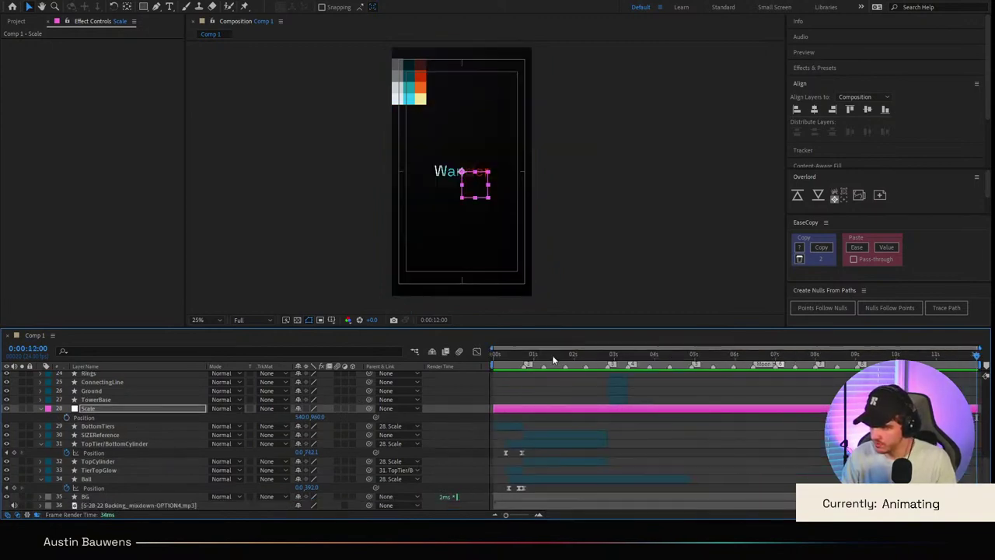
{"action": "left_click_drag", "start_coordinate": [552, 355], "coordinate": [491, 357]}
{"action": "key", "text": "equal"}
{"action": "key", "text": "equal"}
{"action": "key", "text": "equal"}
{"action": "key", "text": "shift+Page_Down"}
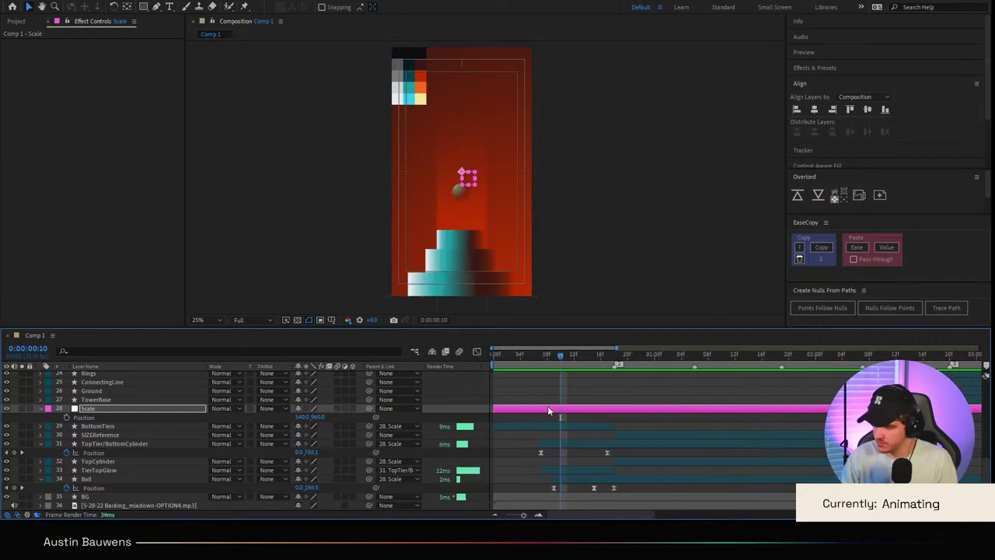
{"action": "left_click", "coordinate": [69, 419]}
{"action": "key", "text": "Home"}
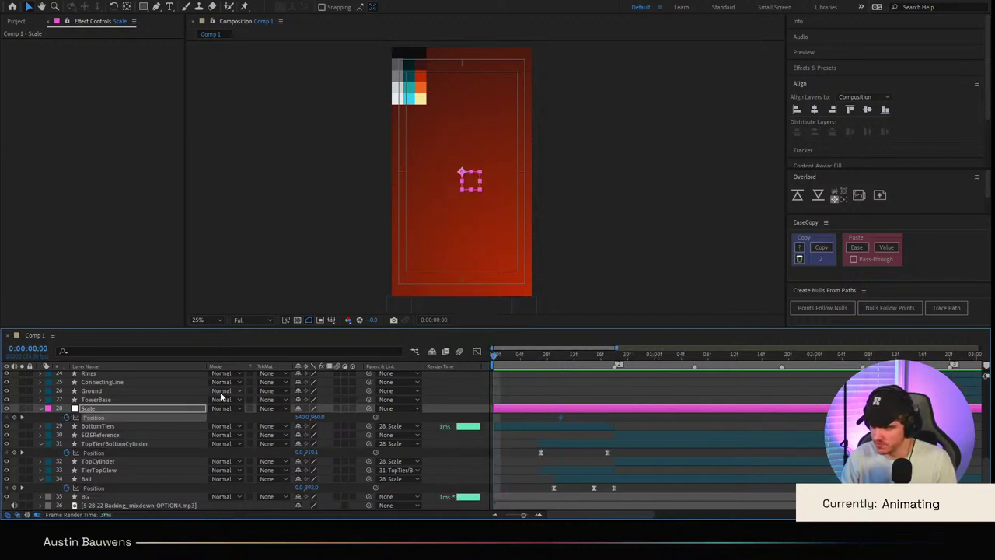
{"action": "left_click_drag", "start_coordinate": [318, 417], "coordinate": [284, 417]}
{"action": "left_click_drag", "start_coordinate": [97, 412], "coordinate": [70, 414]}
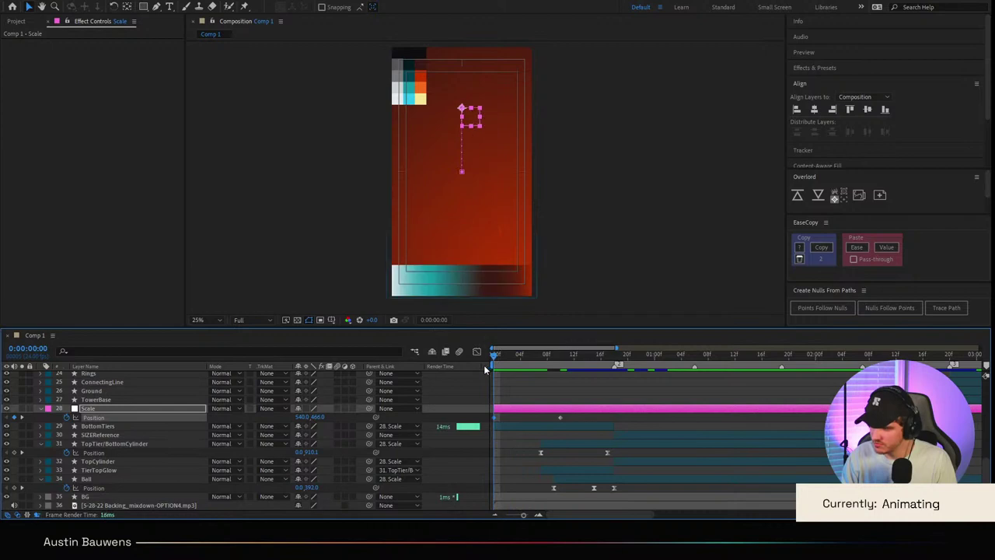
{"action": "left_click_drag", "start_coordinate": [610, 417], "coordinate": [451, 426]}
{"action": "left_click", "coordinate": [859, 247]}
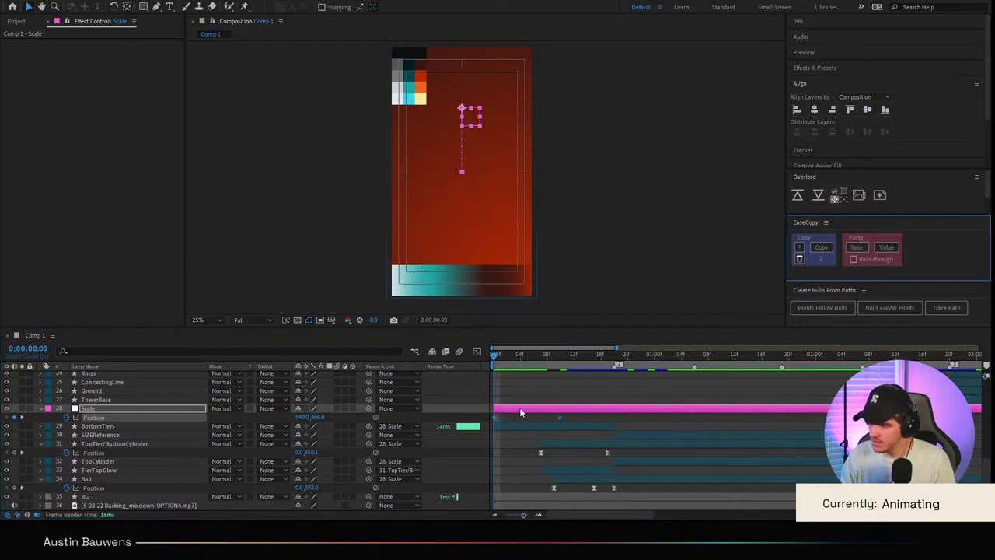
Step: Give the Position keyframes a fast-start, slow-settle speed curve and copy that easing
{"action": "left_click", "coordinate": [477, 351]}
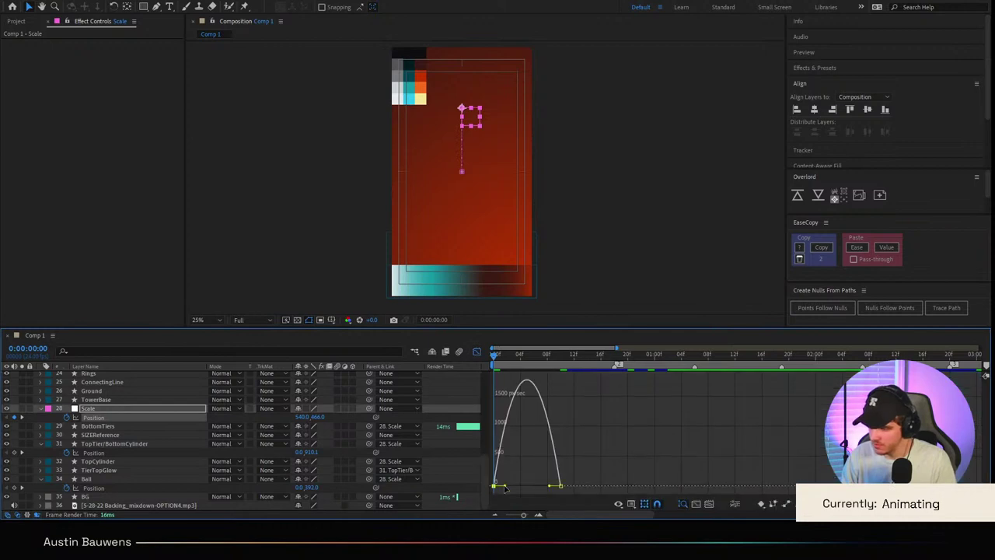
{"action": "left_click_drag", "start_coordinate": [504, 488], "coordinate": [451, 493]}
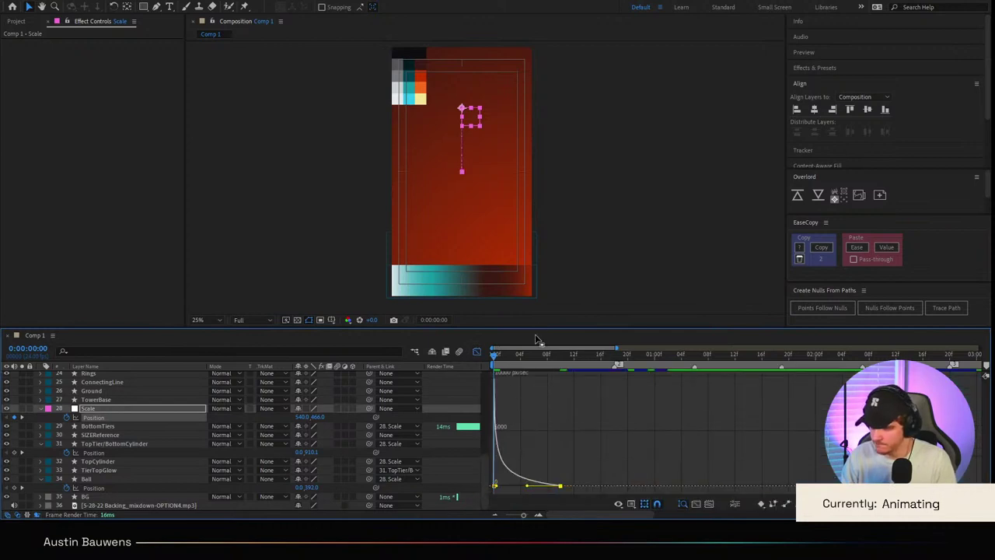
{"action": "left_click", "coordinate": [477, 352]}
{"action": "left_click_drag", "start_coordinate": [572, 420], "coordinate": [490, 425]}
{"action": "left_click", "coordinate": [818, 248]}
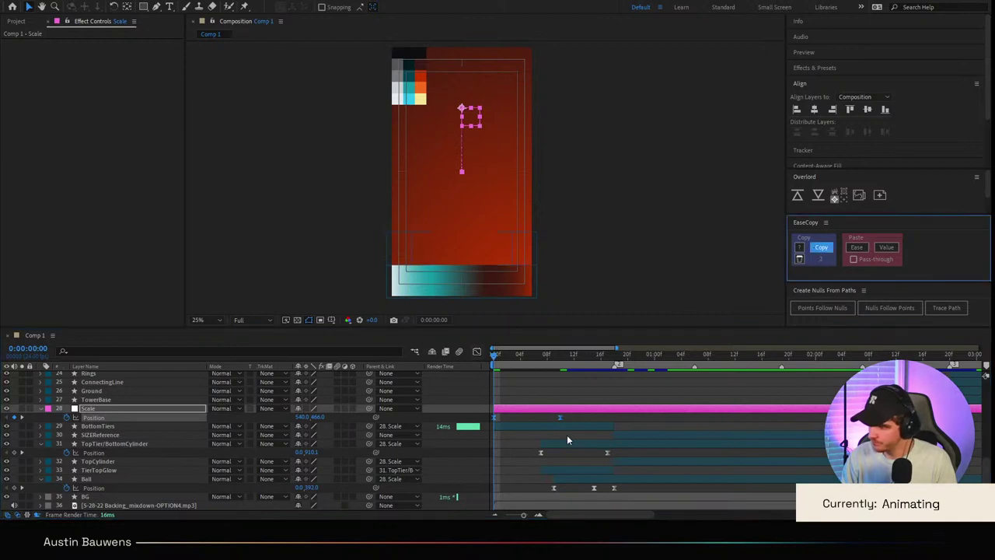
{"action": "left_click", "coordinate": [577, 420]}
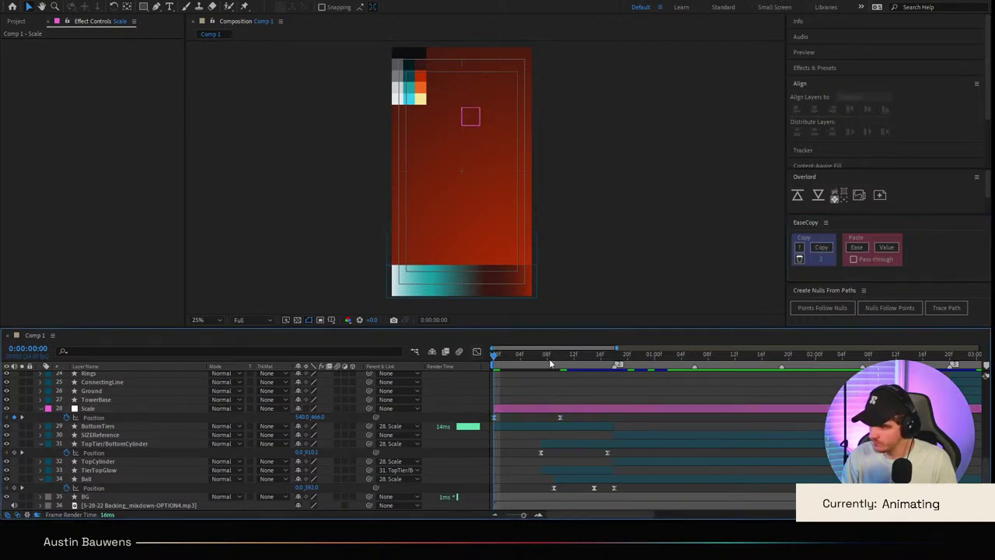
Step: Lower the Scale null's frame-0 Position to 540, 618 and preview the tiers rising in
{"action": "key", "text": "space"}
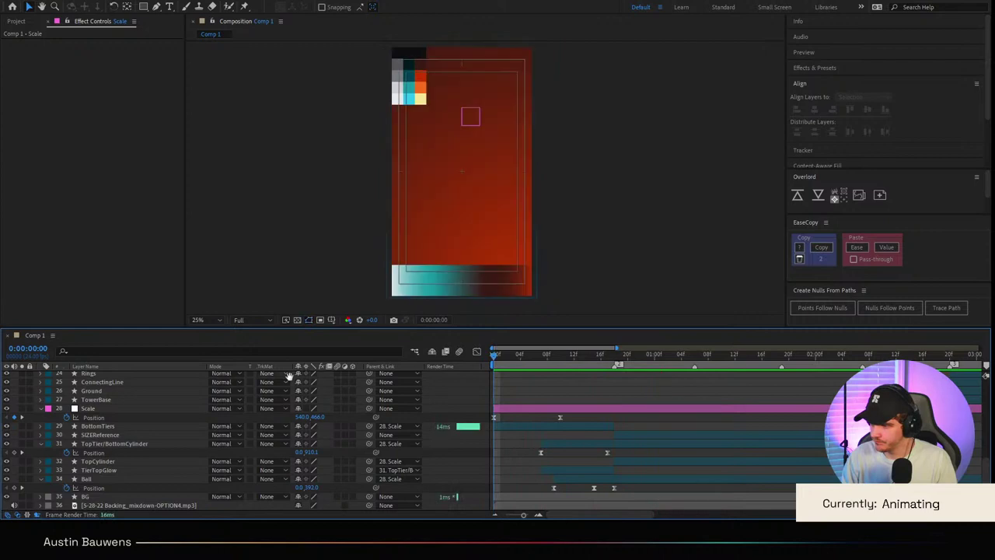
{"action": "key", "text": "space"}
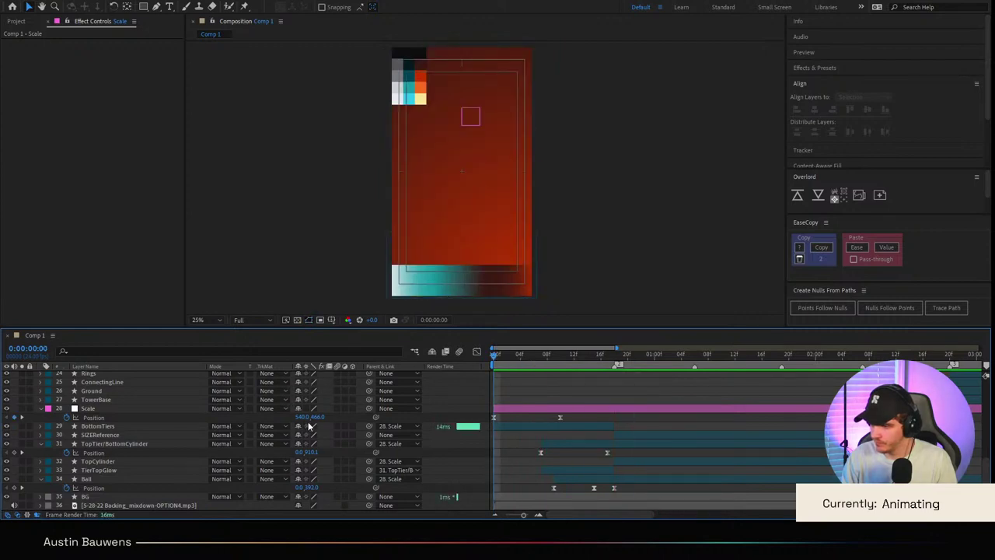
{"action": "left_click_drag", "start_coordinate": [315, 417], "coordinate": [355, 416]}
{"action": "key", "text": "space"}
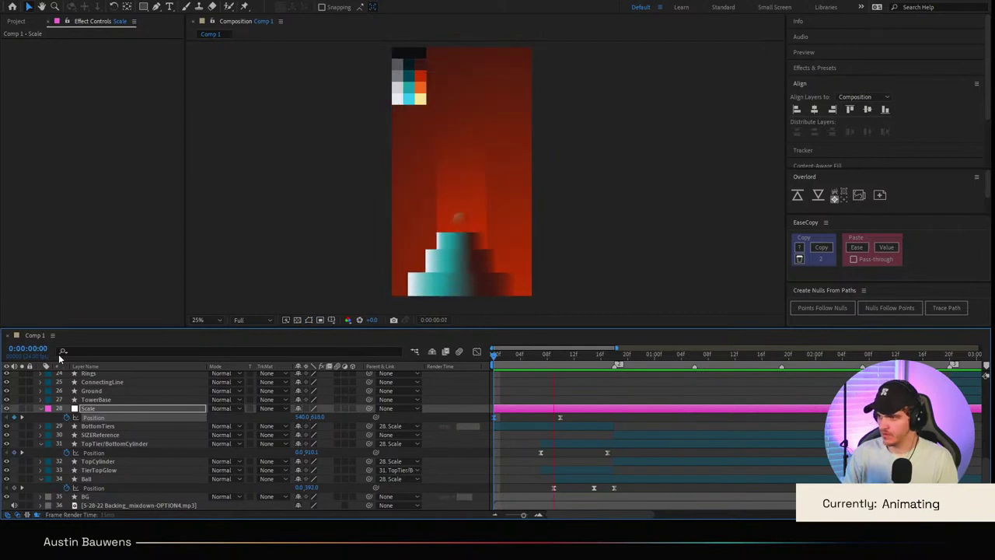
{"action": "key", "text": "space"}
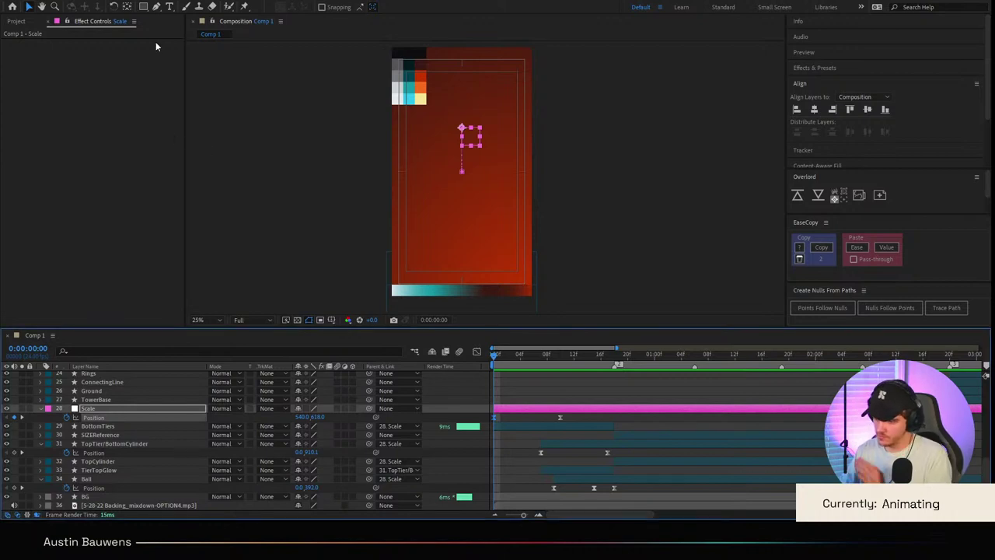
Step: Preview the animation and check the Scale null's scale keyframes around frames 10 and 18
{"action": "left_click", "coordinate": [672, 391]}
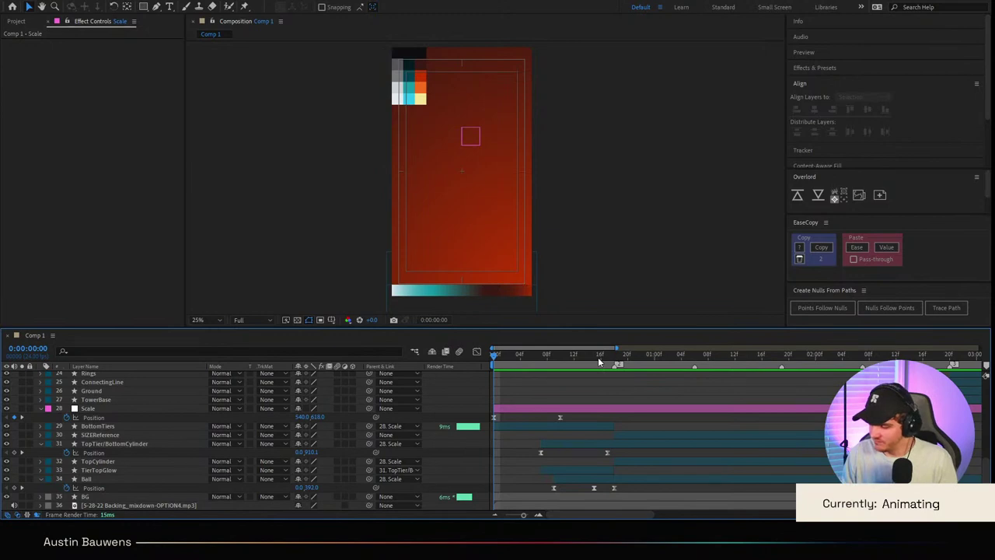
{"action": "key", "text": "space"}
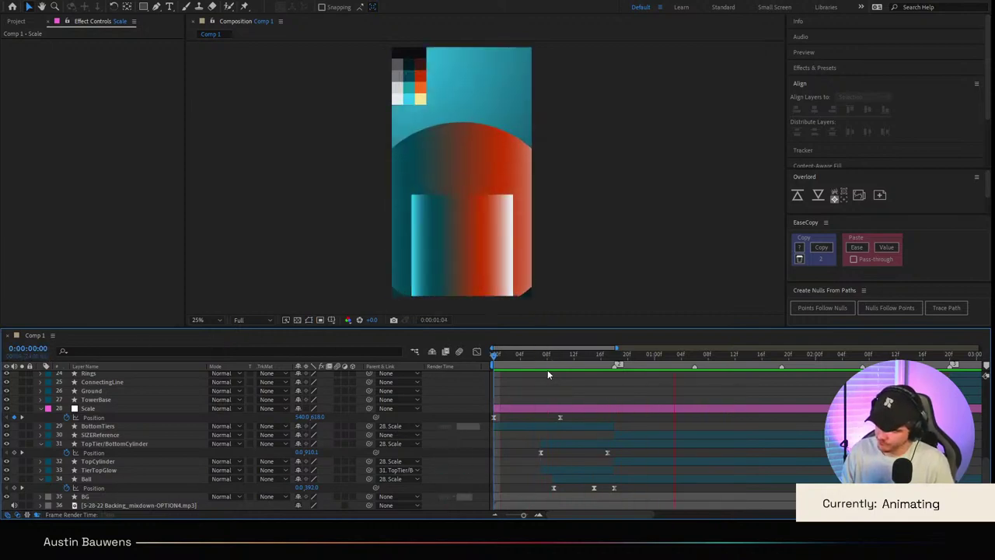
{"action": "left_click_drag", "start_coordinate": [645, 357], "coordinate": [618, 360]}
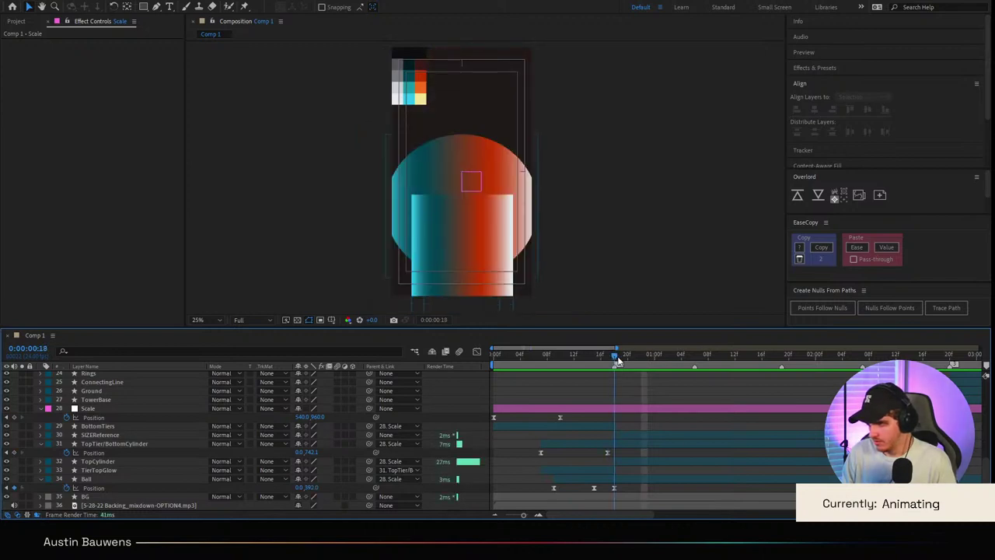
{"action": "left_click", "coordinate": [599, 409]}
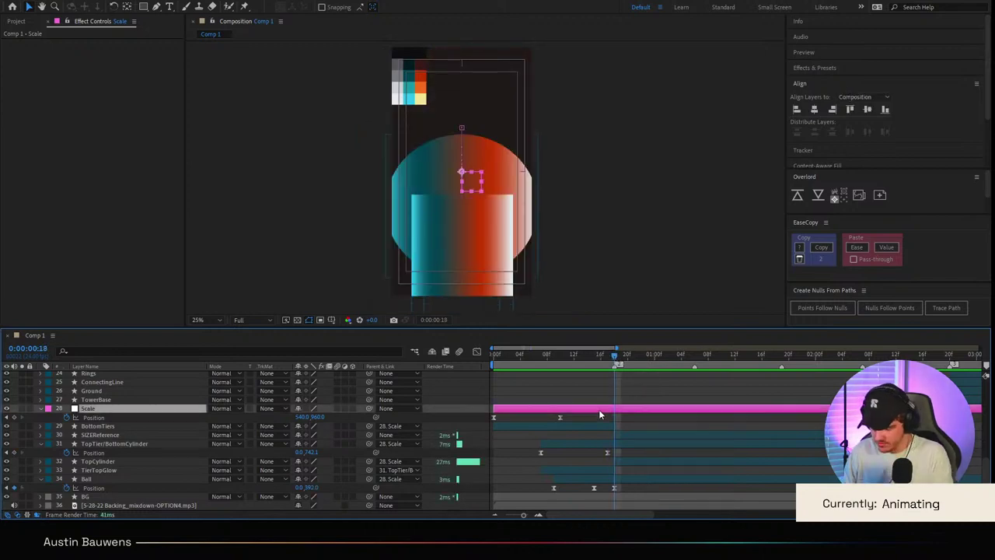
{"action": "key", "text": "s"}
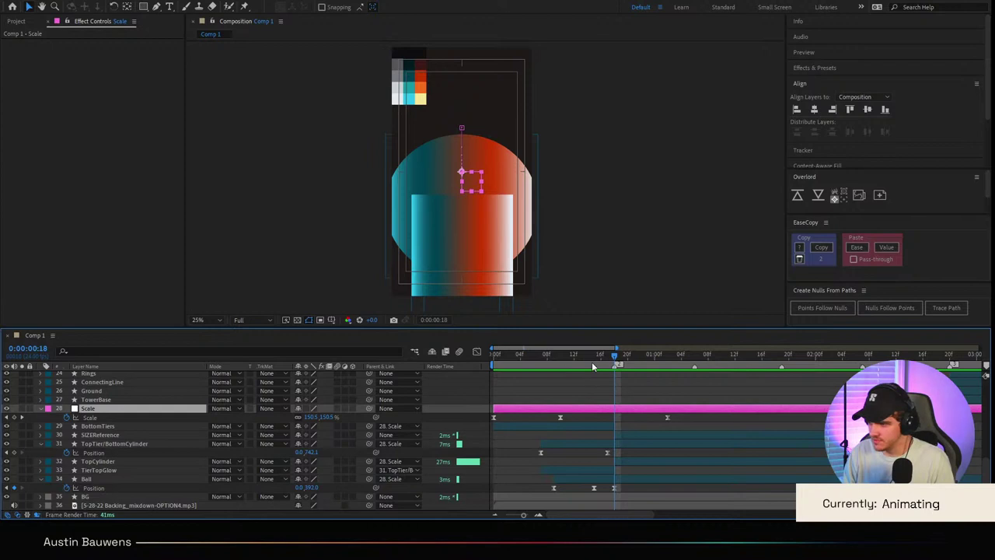
{"action": "left_click_drag", "start_coordinate": [593, 362], "coordinate": [561, 360]}
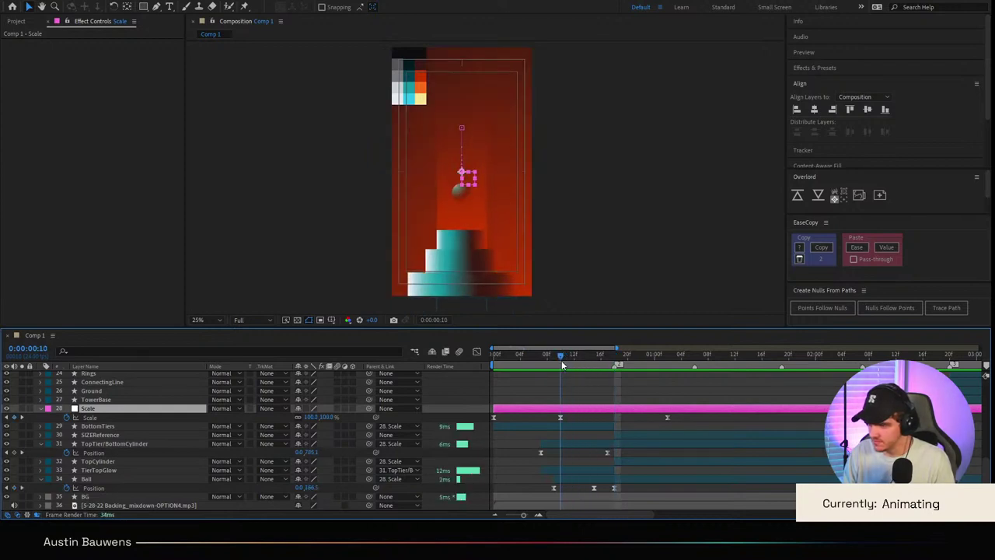
Step: Set TopCylinder's parent to None, detaching it from the Scale null, and preview
{"action": "left_click", "coordinate": [121, 436]}
{"action": "left_click", "coordinate": [121, 463]}
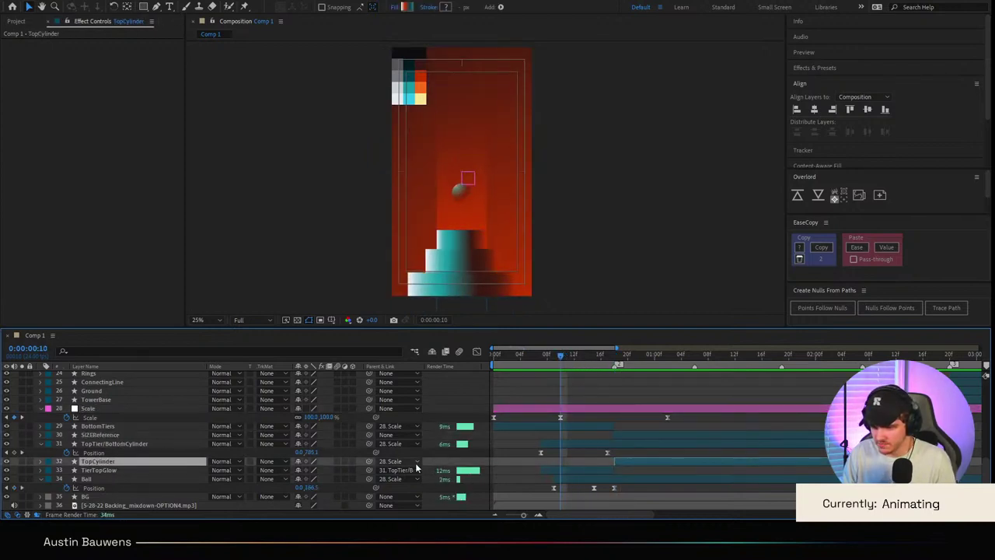
{"action": "left_click_drag", "start_coordinate": [416, 465], "coordinate": [422, 168]}
{"action": "left_click_drag", "start_coordinate": [436, 52], "coordinate": [526, 110]}
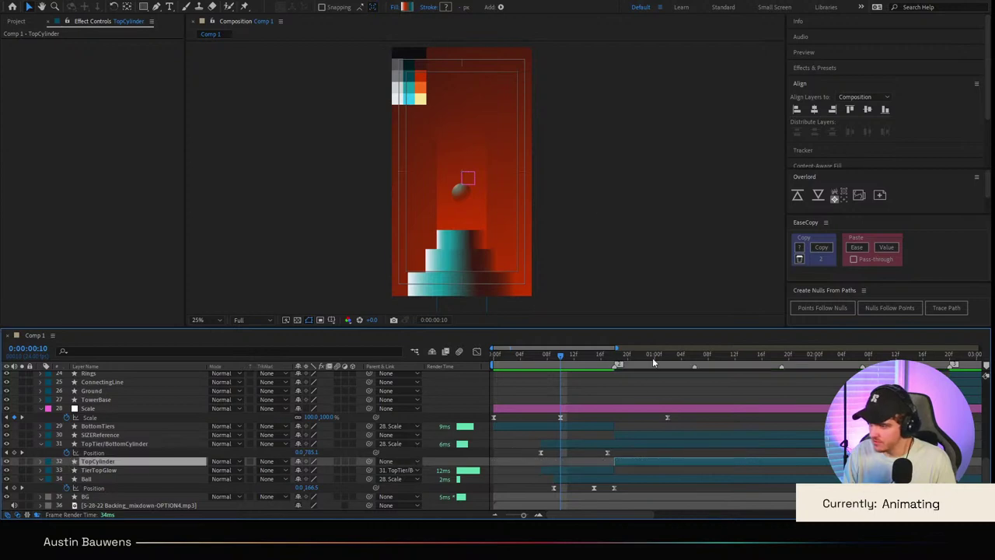
{"action": "left_click_drag", "start_coordinate": [657, 361], "coordinate": [454, 361]}
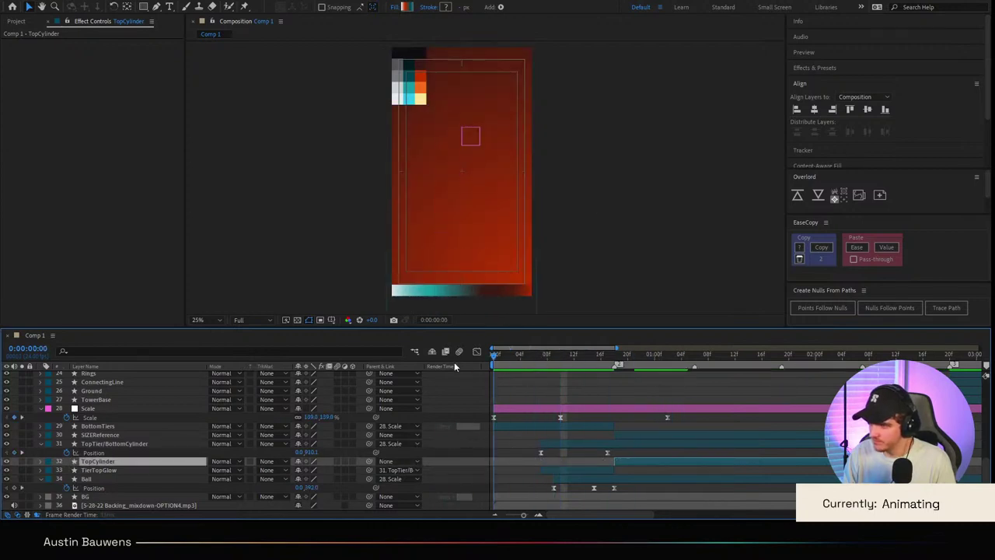
{"action": "key", "text": "space"}
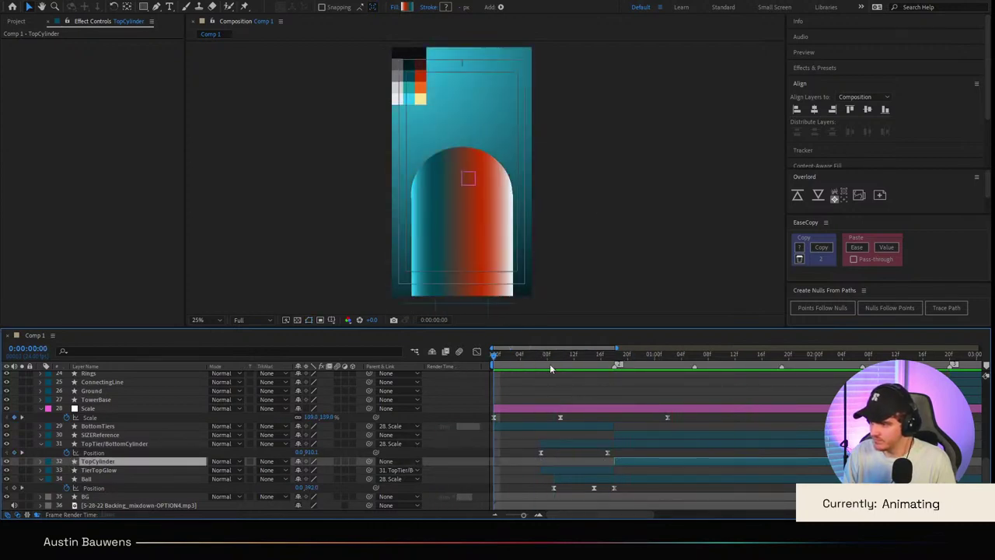
Step: Show the Scale null's Position and Scale keyframes together, with the playhead moved toward 1:02
{"action": "left_click", "coordinate": [560, 364]}
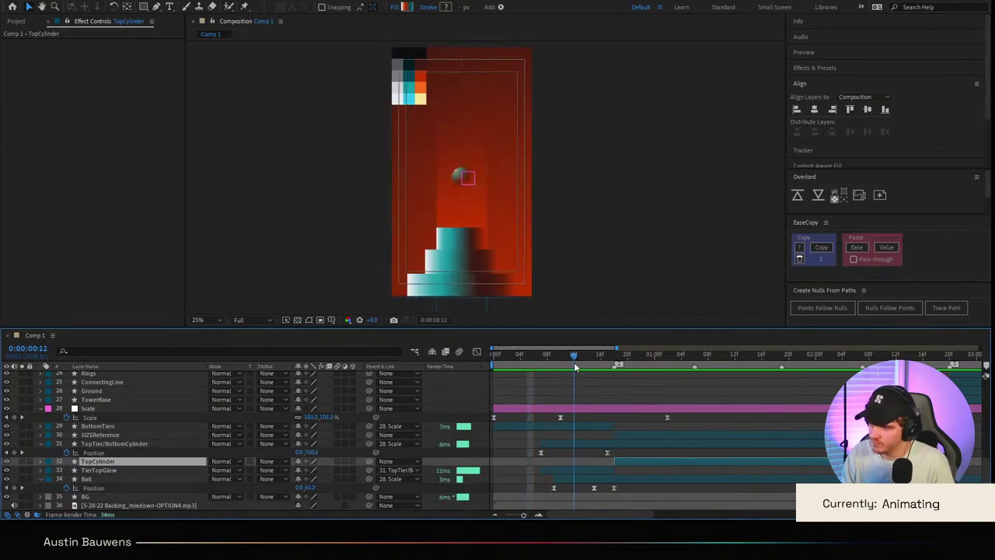
{"action": "left_click", "coordinate": [565, 414]}
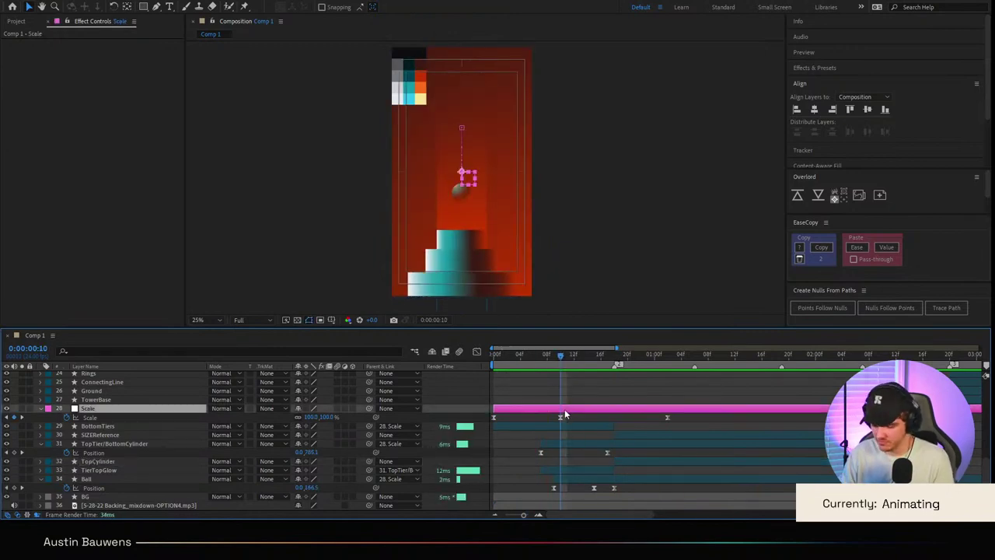
{"action": "key", "text": "p"}
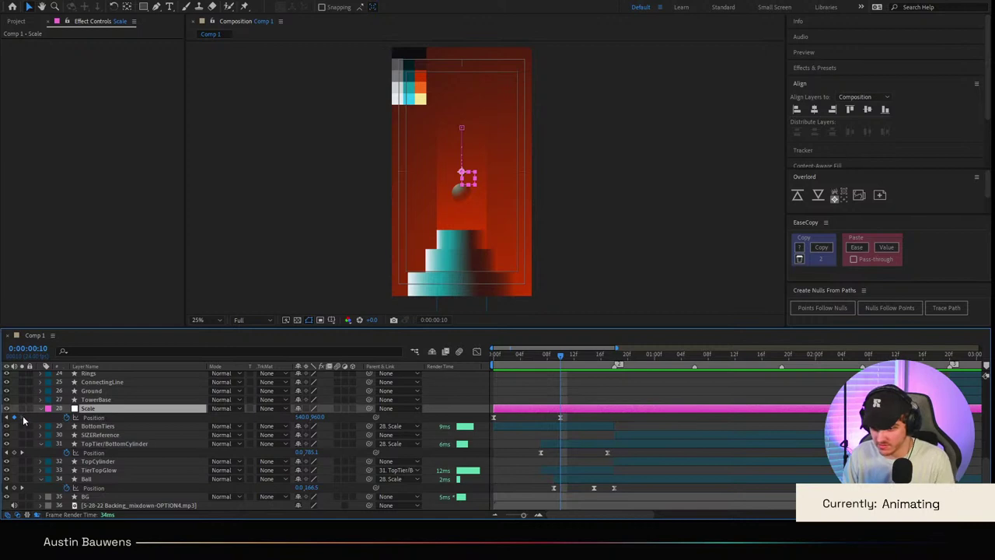
{"action": "scroll", "coordinate": [604, 414], "scroll_direction": "up", "scroll_amount": 1}
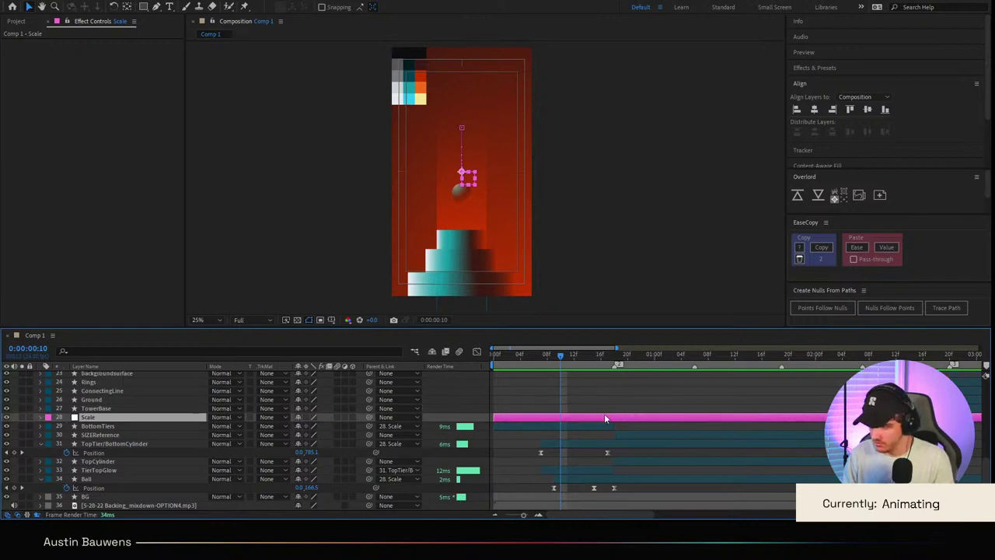
{"action": "key", "text": "shift+s"}
{"action": "left_click_drag", "start_coordinate": [650, 359], "coordinate": [667, 363]}
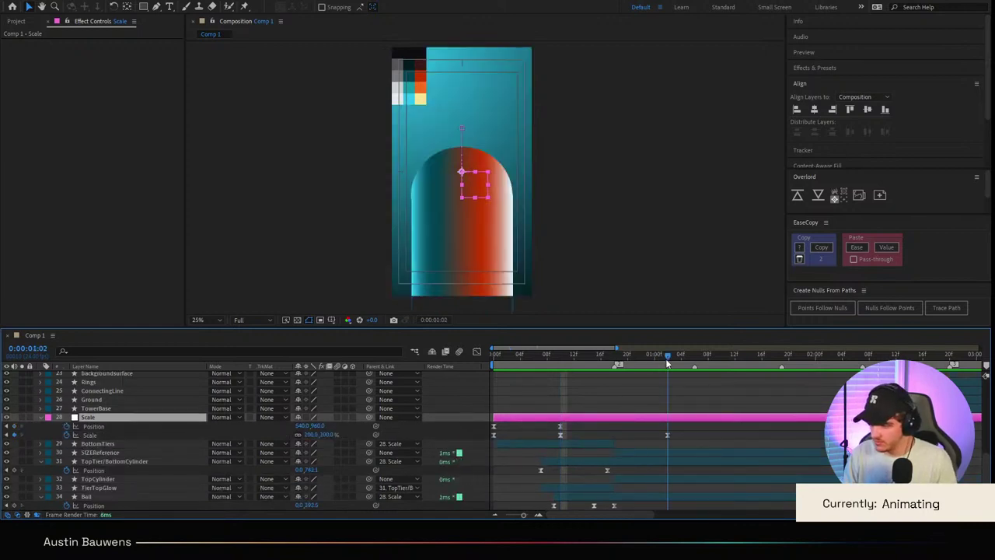
Step: Hide the SIZEReference layer so the large ball shows above the tower base
{"action": "left_click", "coordinate": [599, 384]}
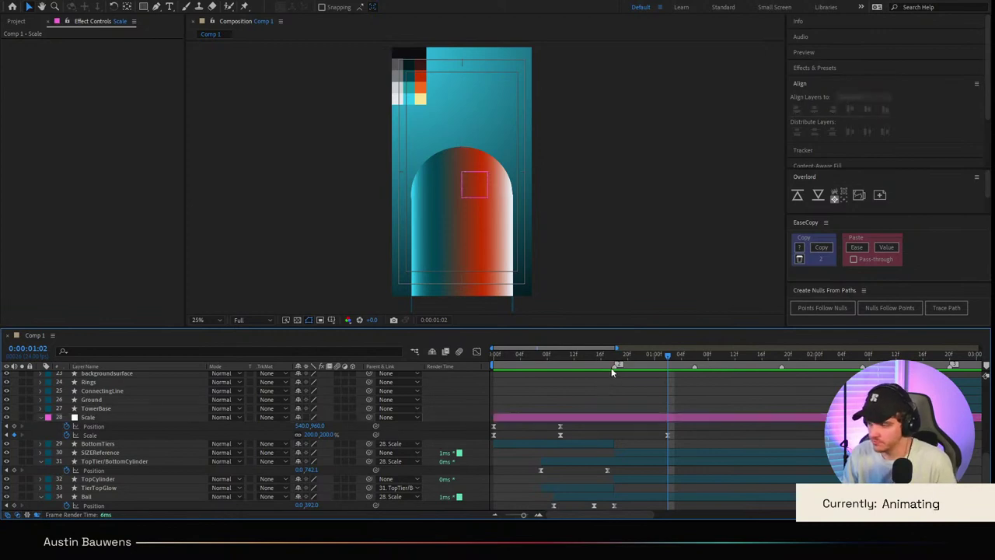
{"action": "left_click", "coordinate": [124, 418]}
{"action": "left_click", "coordinate": [6, 454]}
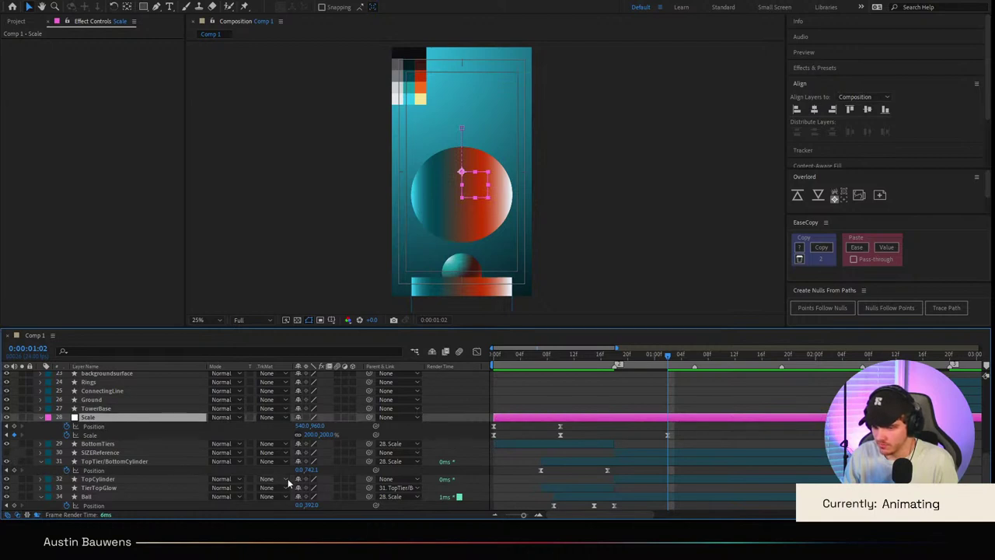
Step: Lower the SIZEReference layer's Opacity so it is mostly transparent
{"action": "left_click", "coordinate": [117, 453]}
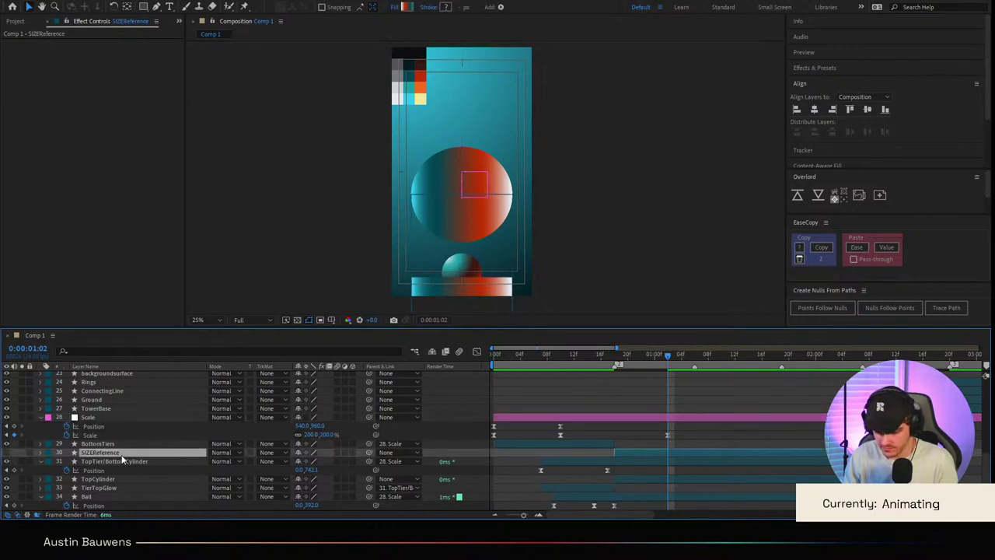
{"action": "key", "text": "t"}
{"action": "left_click_drag", "start_coordinate": [300, 461], "coordinate": [258, 462]}
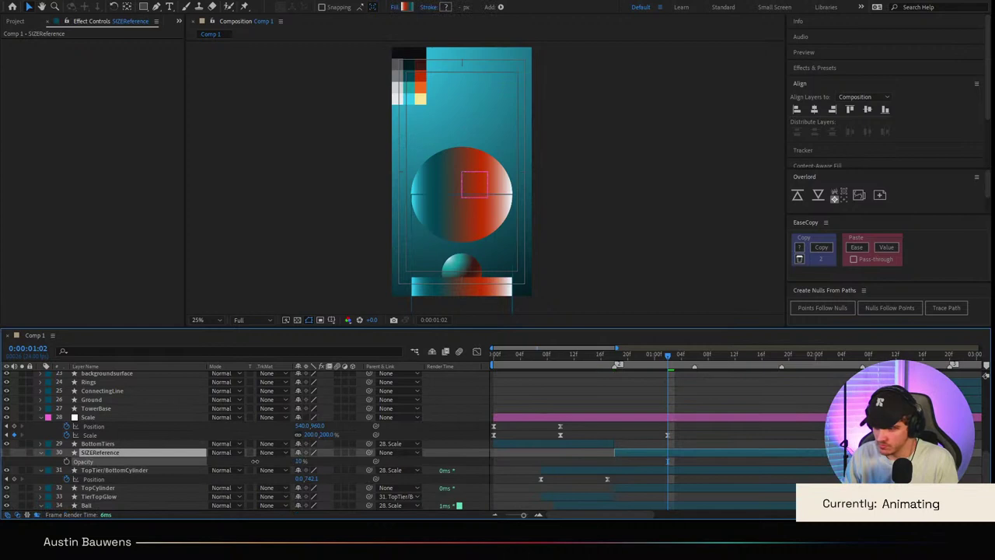
{"action": "key", "text": "Return"}
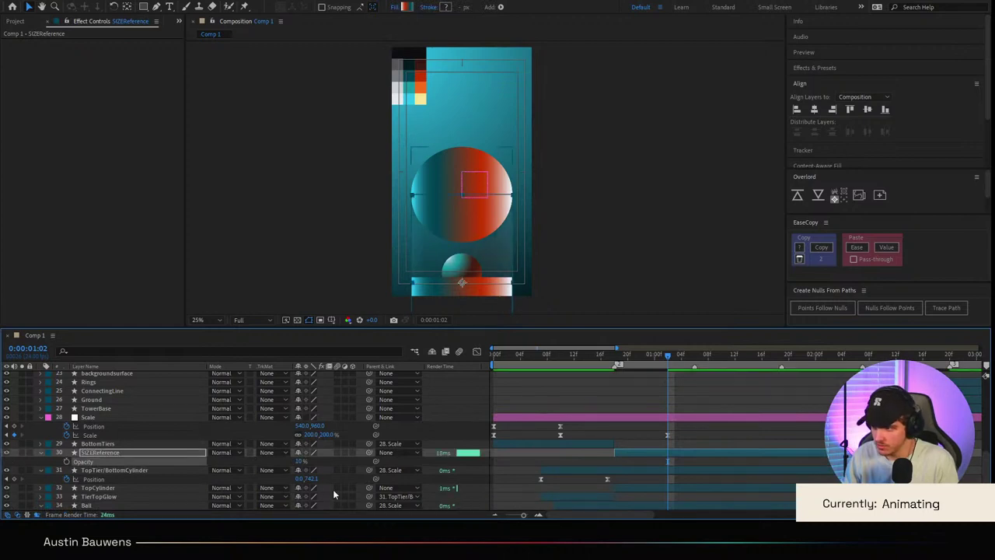
Step: Copy the Scale keyframes' easing and paste it onto the Scale null's Position keyframes
{"action": "left_click", "coordinate": [138, 418]}
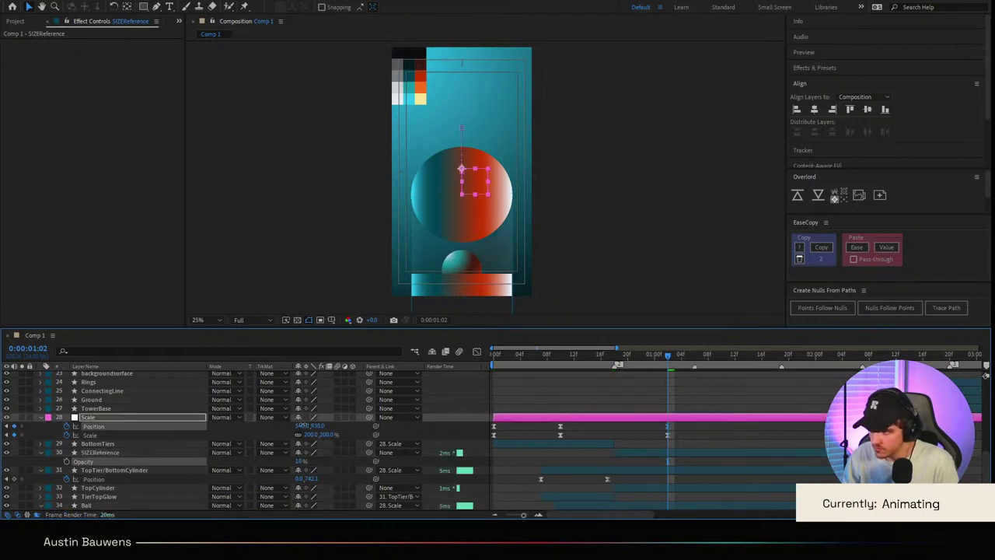
{"action": "left_click_drag", "start_coordinate": [137, 417], "coordinate": [13, 412]}
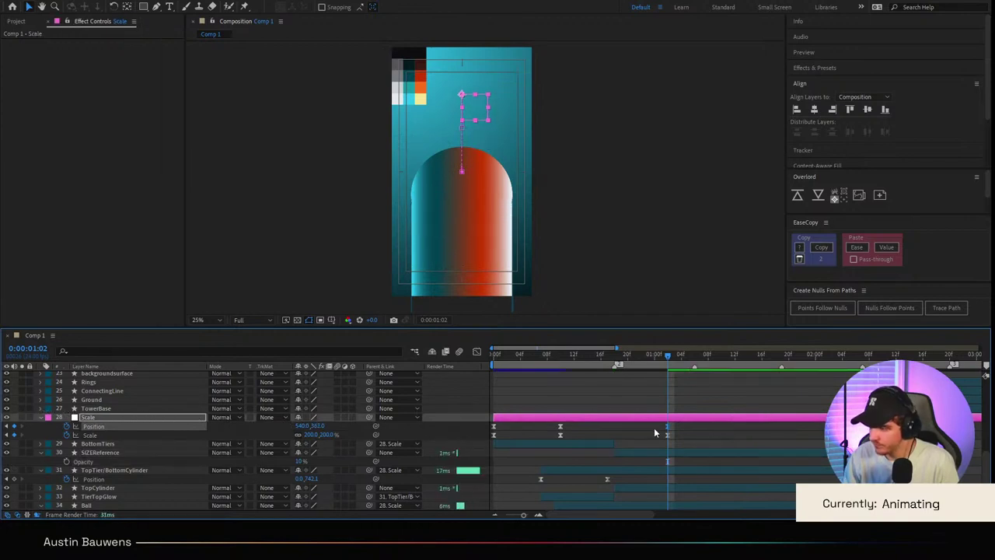
{"action": "left_click_drag", "start_coordinate": [683, 433], "coordinate": [472, 437]}
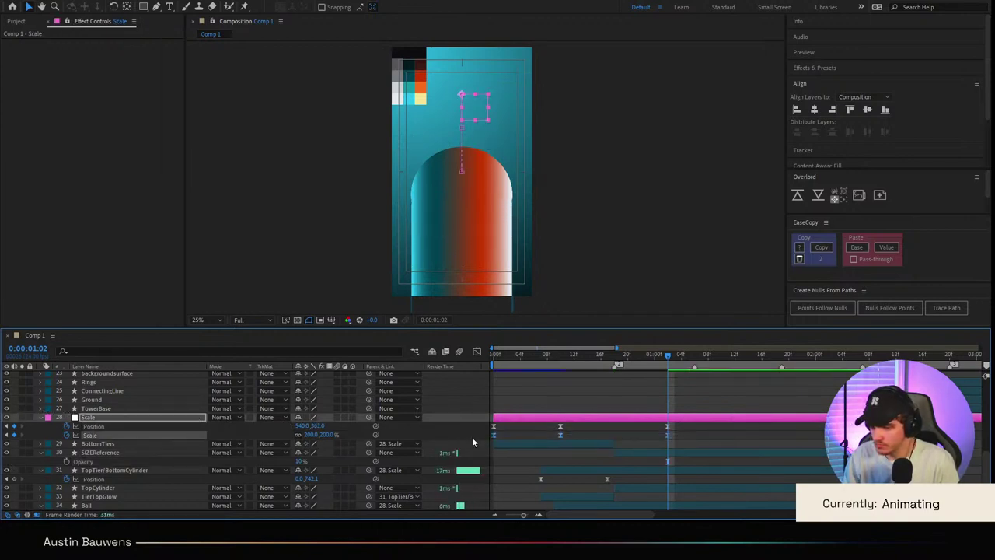
{"action": "left_click", "coordinate": [821, 248]}
{"action": "left_click_drag", "start_coordinate": [682, 427], "coordinate": [487, 428]}
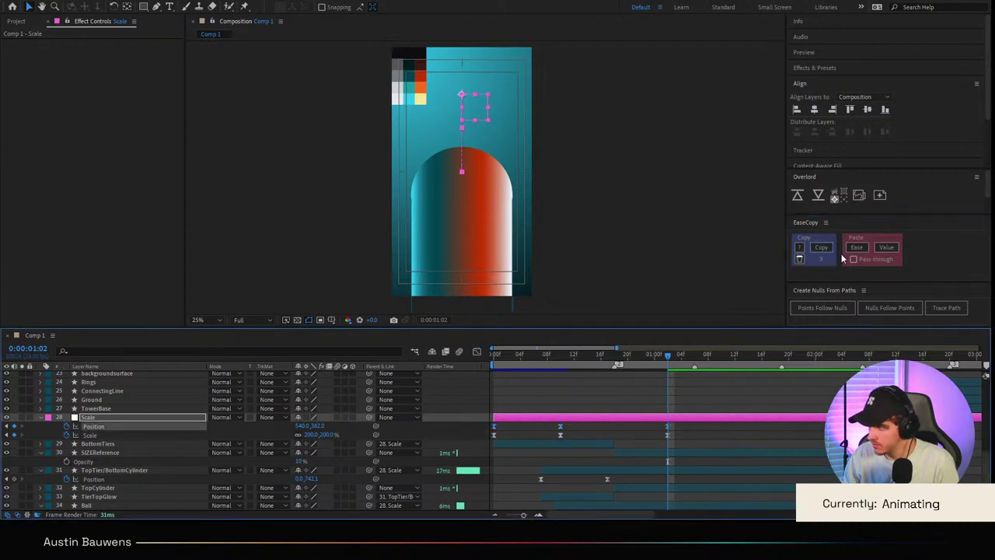
{"action": "left_click", "coordinate": [856, 247]}
{"action": "left_click", "coordinate": [731, 394]}
Step: Add Position and Scale keyframes at 18f and move the final 200% keyframes to 1:14
{"action": "key", "text": "space"}
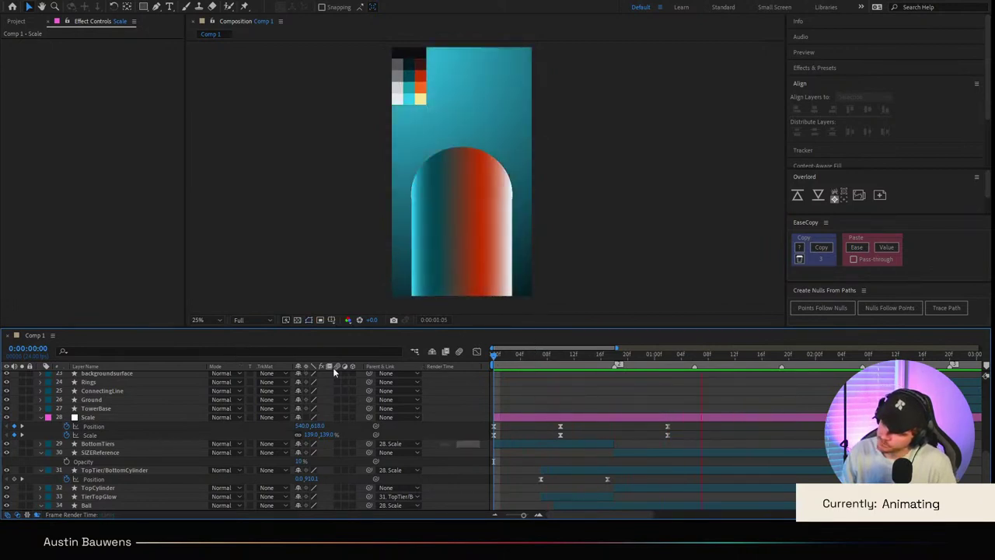
{"action": "key", "text": "space"}
{"action": "left_click_drag", "start_coordinate": [648, 362], "coordinate": [615, 361]}
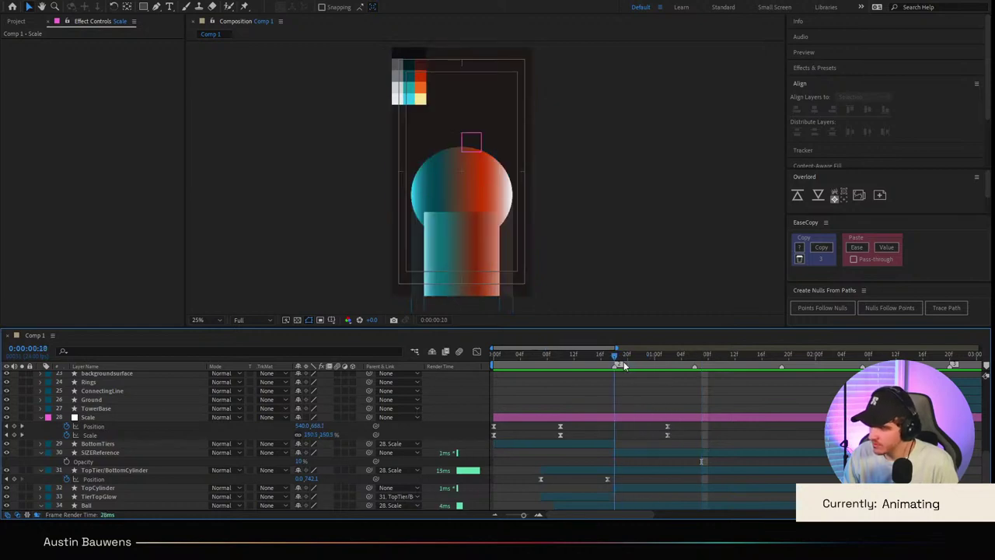
{"action": "left_click", "coordinate": [17, 427]}
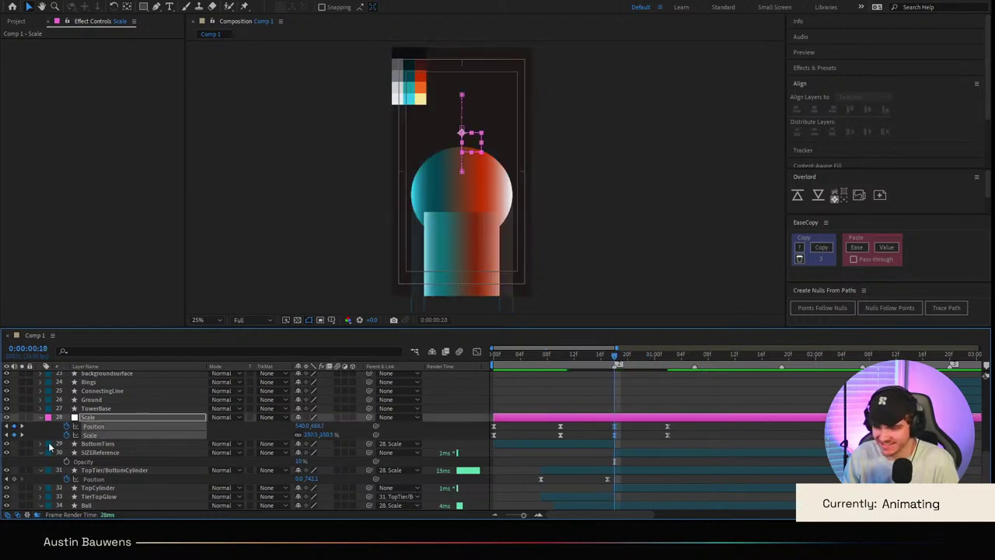
{"action": "key", "text": "shift+Page_Down"}
{"action": "key", "text": "shift+Page_Down"}
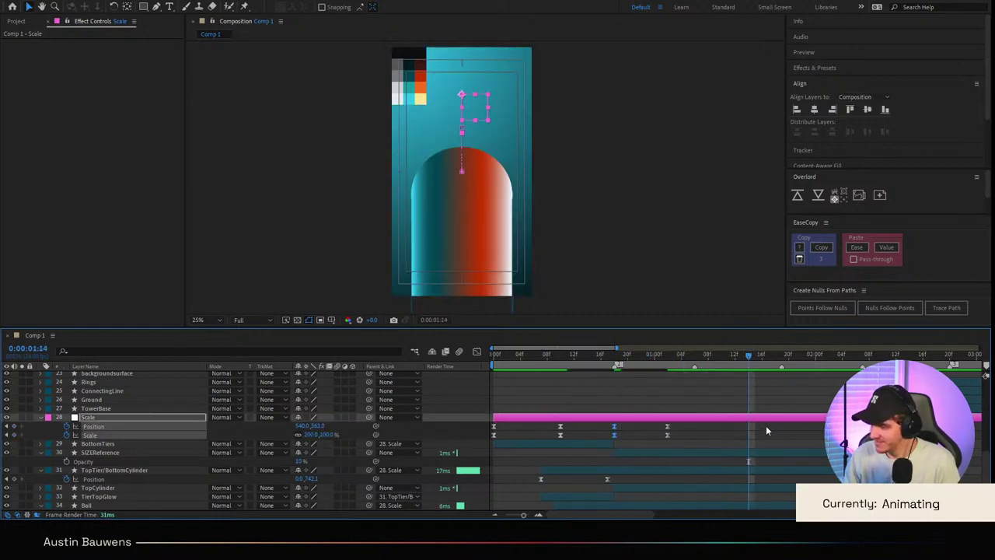
{"action": "left_click_drag", "start_coordinate": [667, 427], "coordinate": [748, 432]}
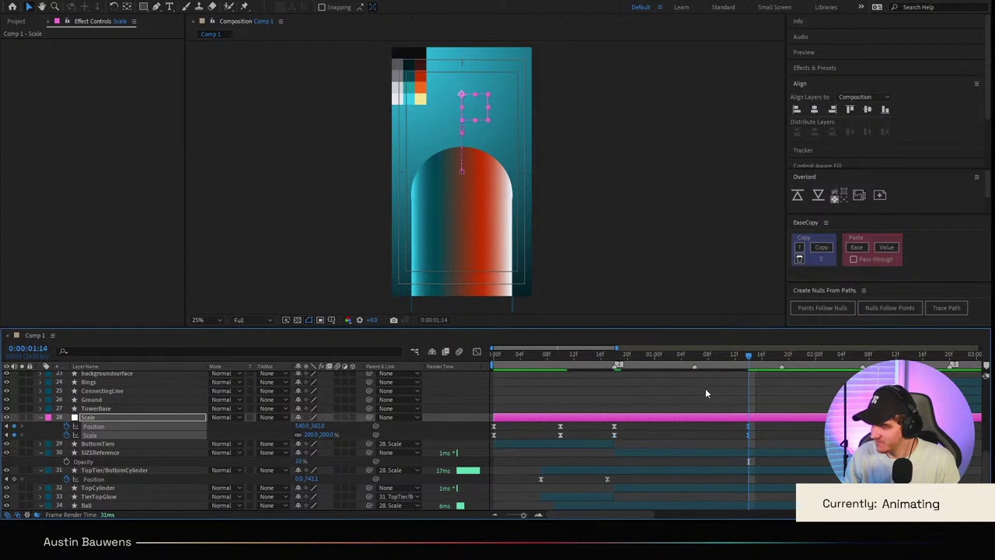
{"action": "left_click", "coordinate": [705, 389]}
{"action": "left_click", "coordinate": [616, 430]}
{"action": "left_click", "coordinate": [477, 351]}
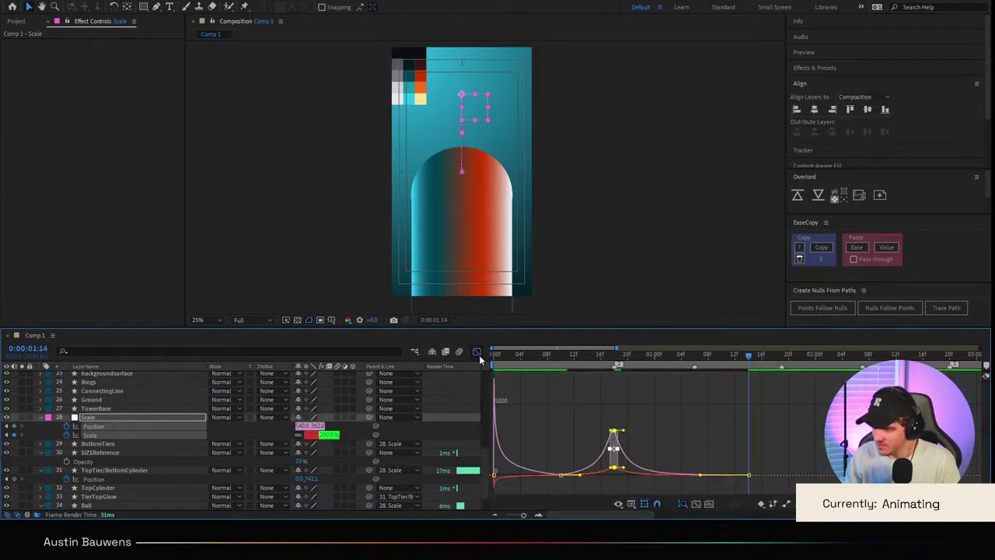
{"action": "left_click_drag", "start_coordinate": [567, 454], "coordinate": [625, 476]}
{"action": "left_click", "coordinate": [582, 479]}
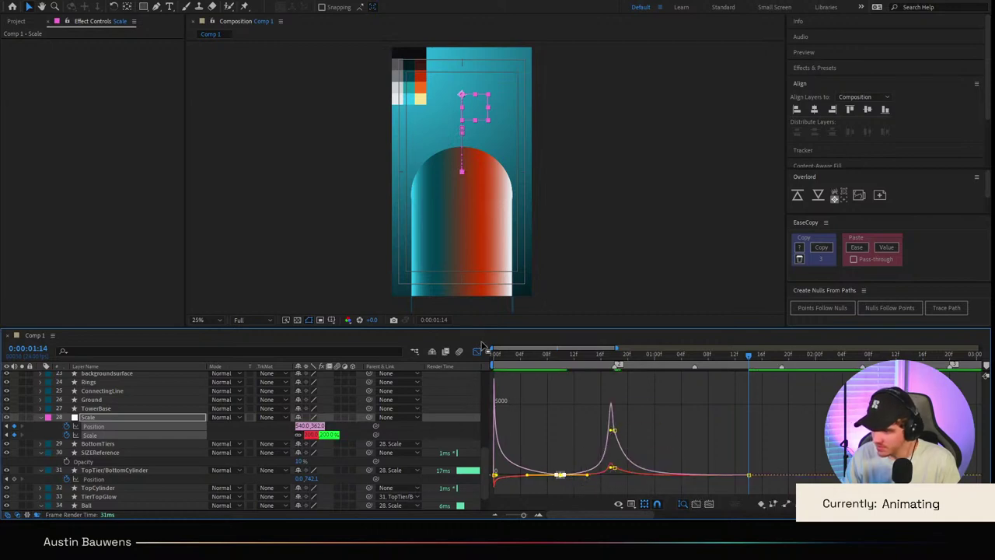
{"action": "left_click", "coordinate": [479, 352]}
{"action": "left_click", "coordinate": [644, 404]}
{"action": "key", "text": "ctrl+z"}
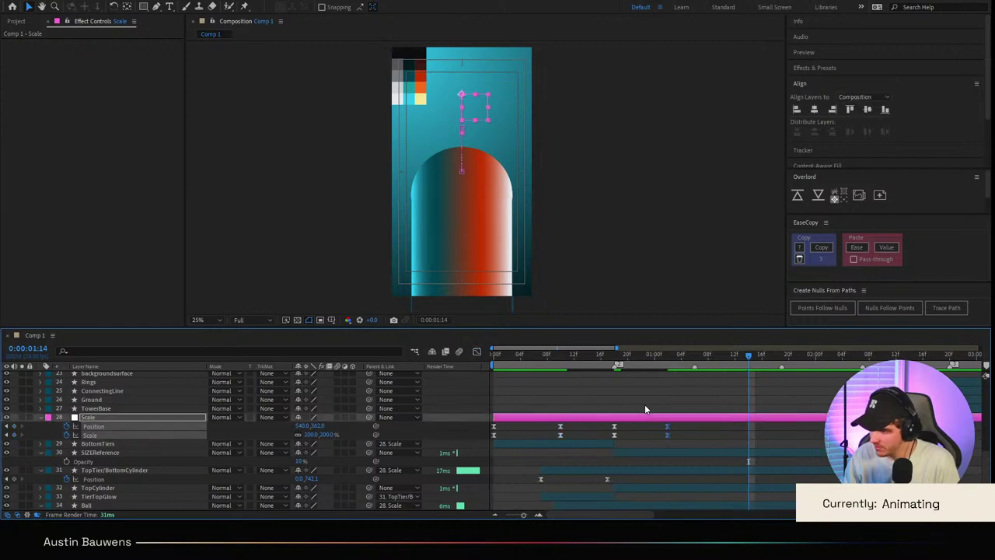
{"action": "left_click", "coordinate": [647, 380]}
{"action": "key", "text": "ctrl+shift+z"}
{"action": "key", "text": "space"}
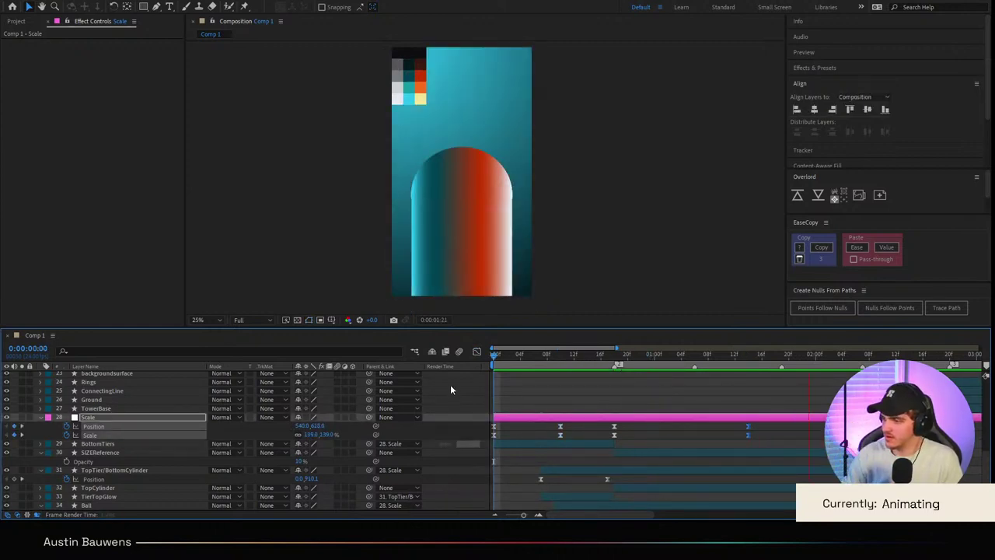
{"action": "key", "text": "space"}
{"action": "key", "text": "space"}
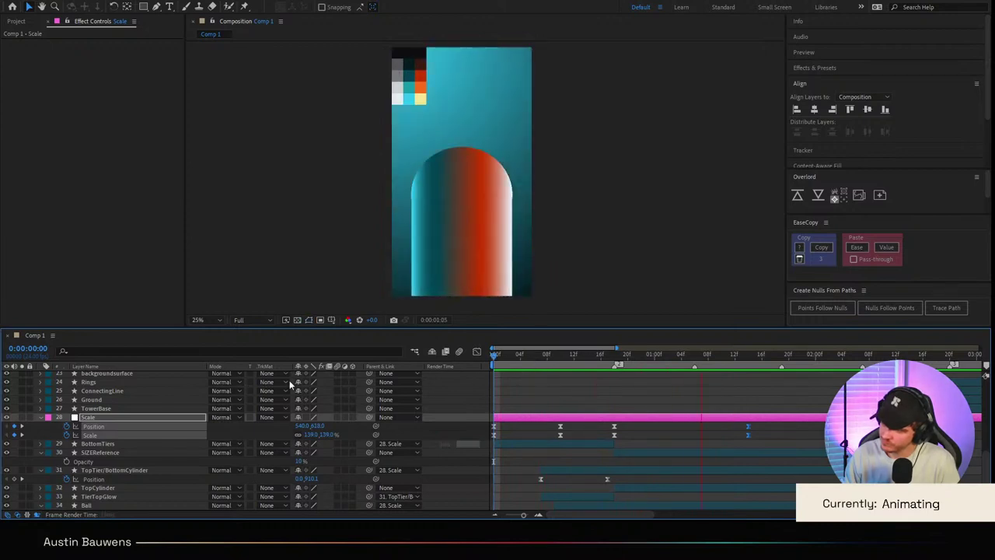
{"action": "key", "text": "space"}
{"action": "left_click", "coordinate": [113, 445]}
Step: Delete the SIZEReference layer and preview from around 20f
{"action": "left_click", "coordinate": [115, 452]}
{"action": "key", "text": "Delete"}
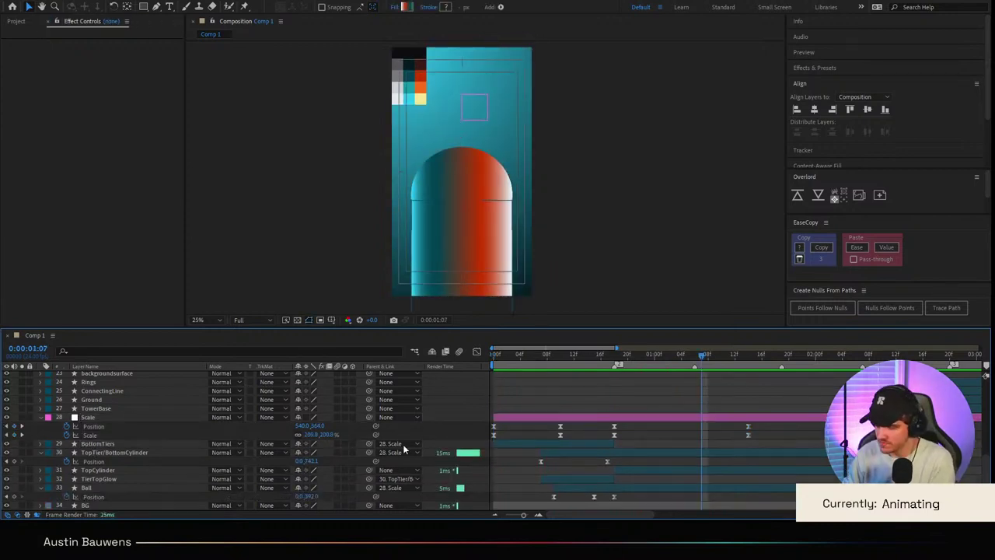
{"action": "left_click_drag", "start_coordinate": [656, 359], "coordinate": [628, 359]}
{"action": "key", "text": "space"}
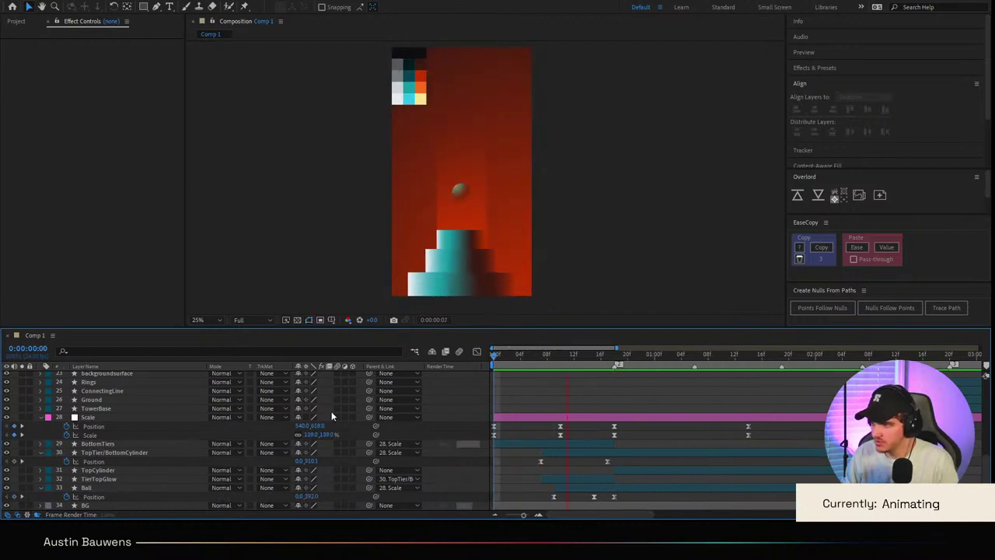
Step: Hide the TopCylinder layer and preview the opening zoom from the start
{"action": "left_click", "coordinate": [629, 470]}
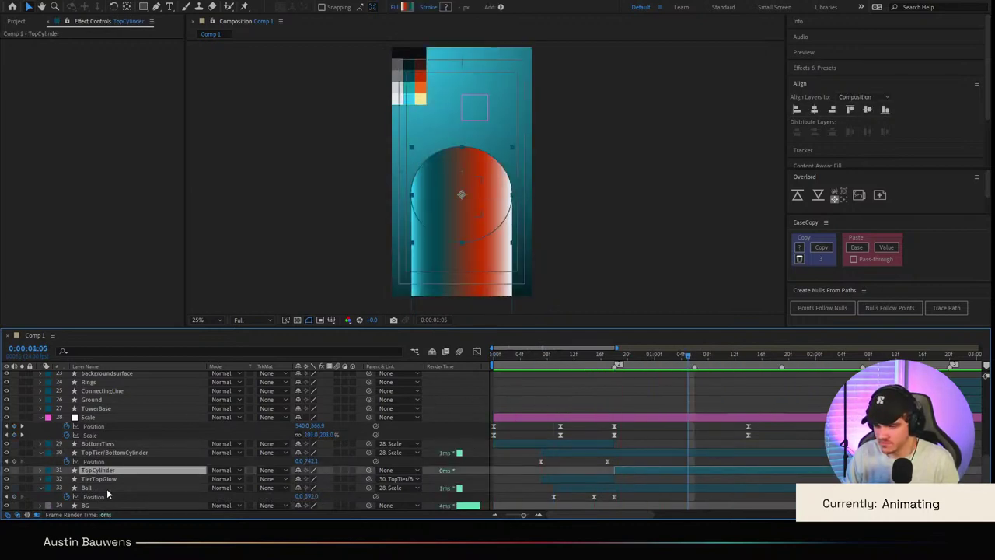
{"action": "left_click_drag", "start_coordinate": [651, 360], "coordinate": [618, 360]}
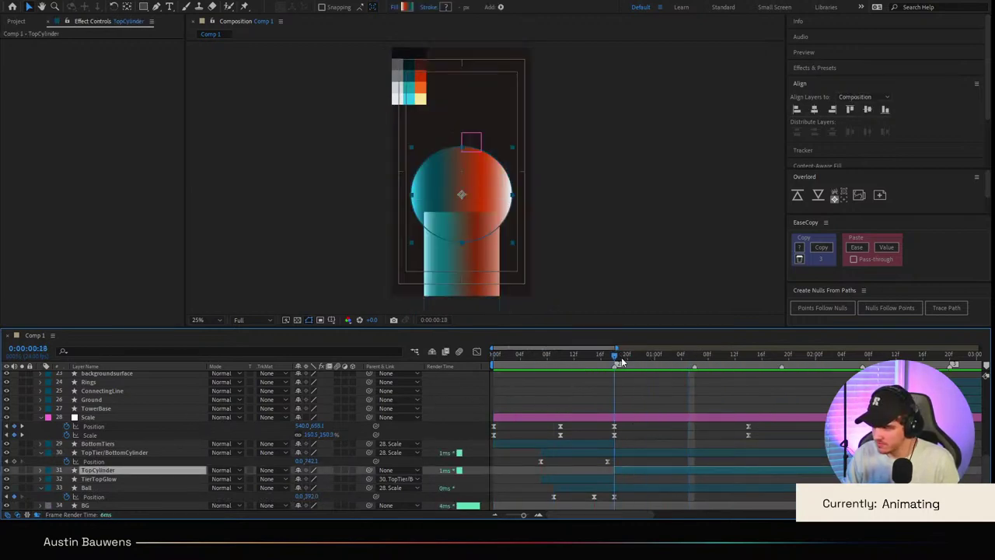
{"action": "left_click", "coordinate": [6, 470]}
{"action": "key", "text": "space"}
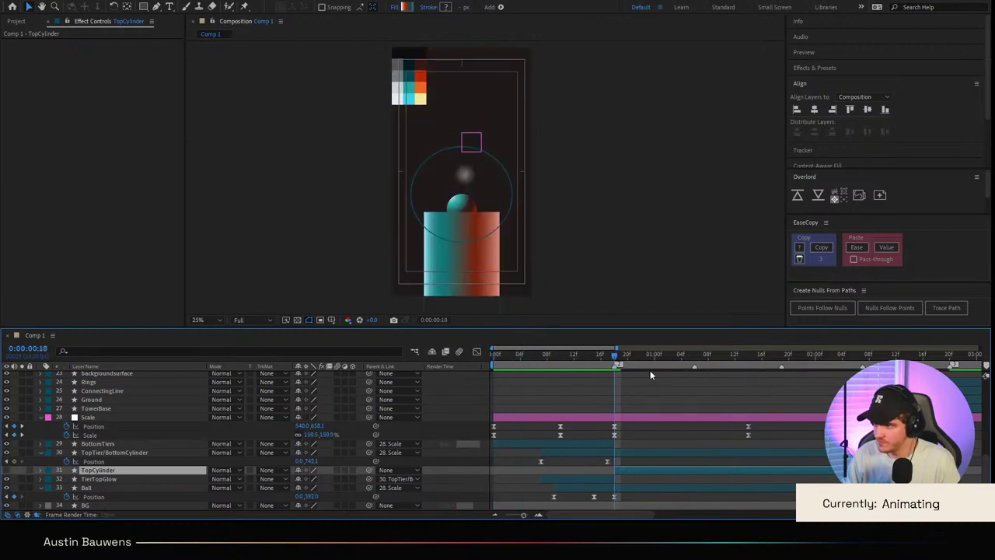
{"action": "left_click_drag", "start_coordinate": [647, 375], "coordinate": [364, 385]}
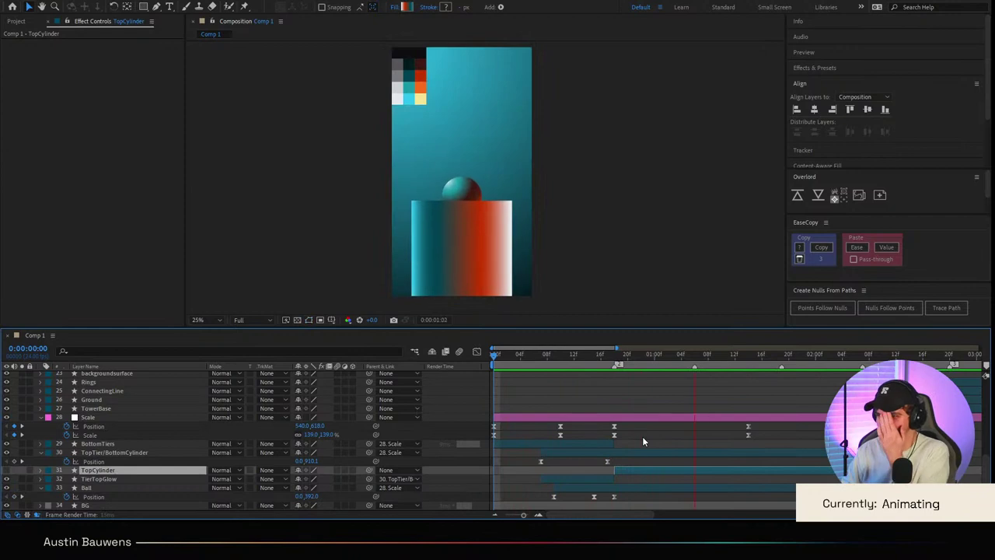
{"action": "left_click", "coordinate": [598, 393]}
{"action": "key", "text": "space"}
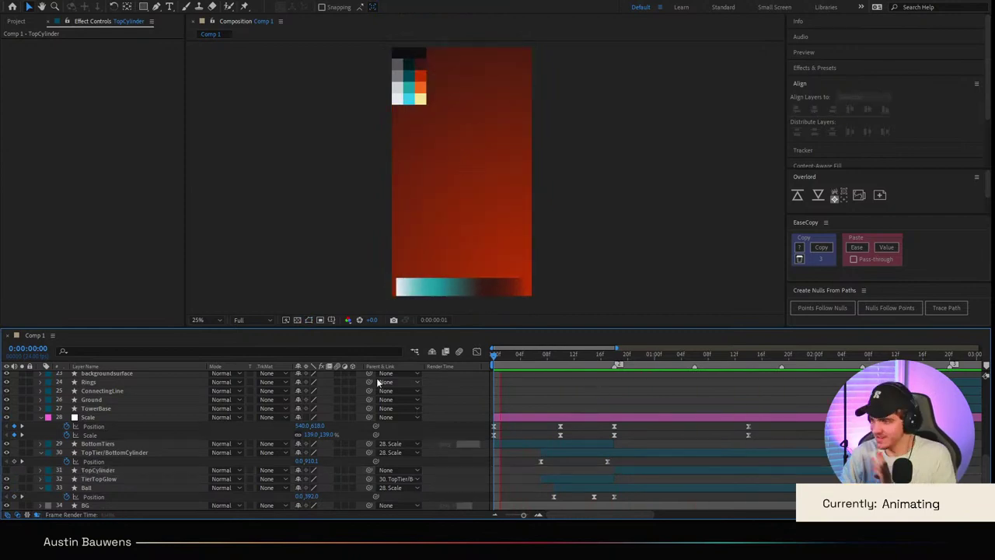
{"action": "key", "text": "space"}
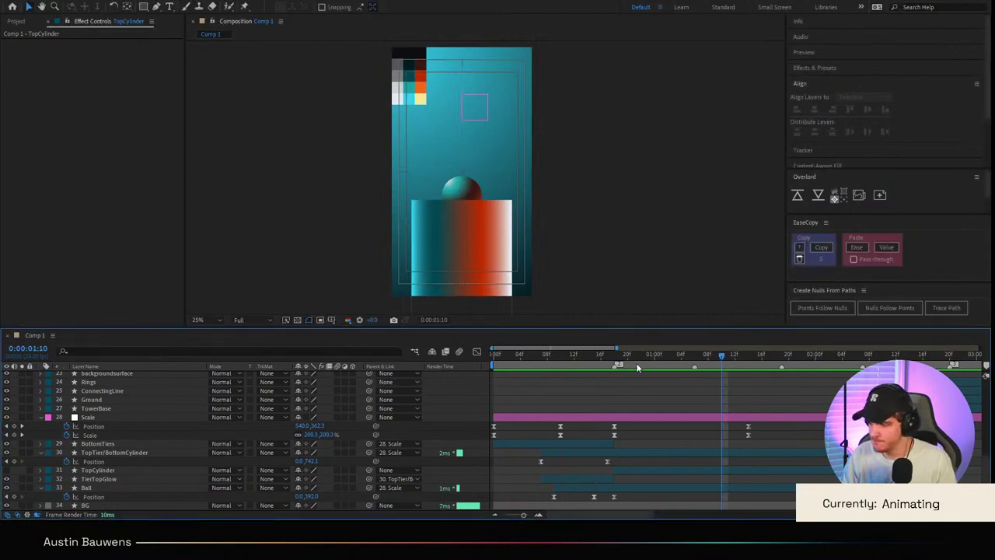
{"action": "key", "text": "space"}
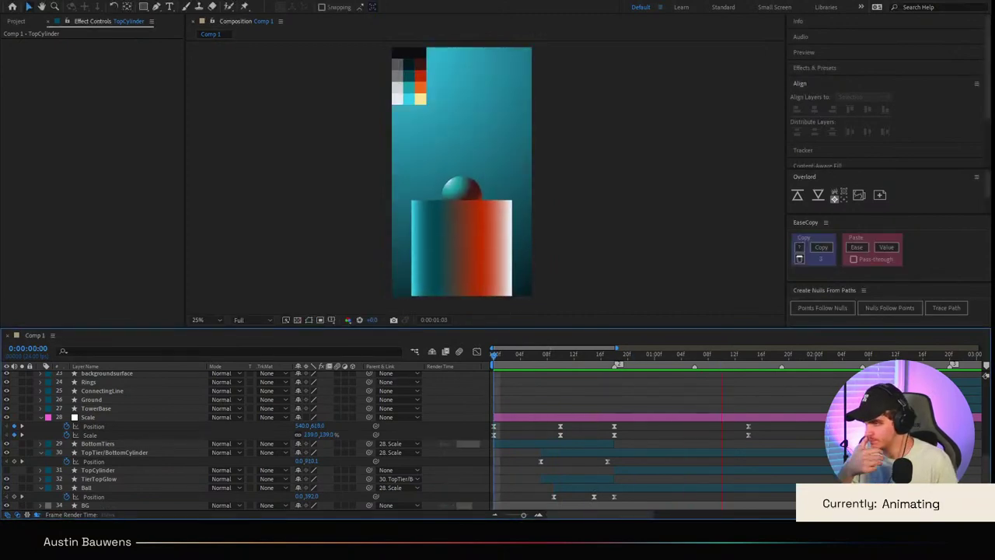
{"action": "key", "text": "space"}
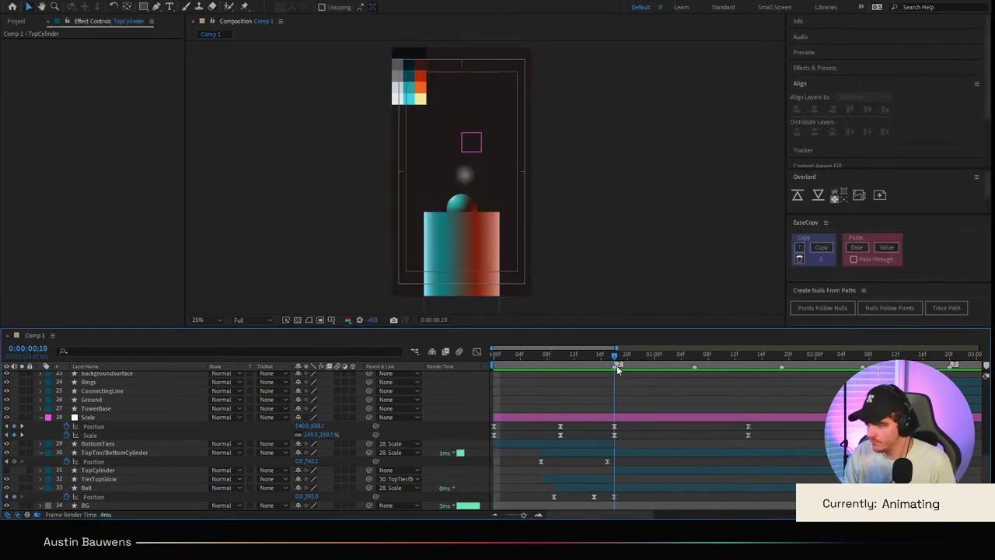
{"action": "left_click", "coordinate": [91, 488]}
{"action": "left_click_drag", "start_coordinate": [317, 495], "coordinate": [288, 496]}
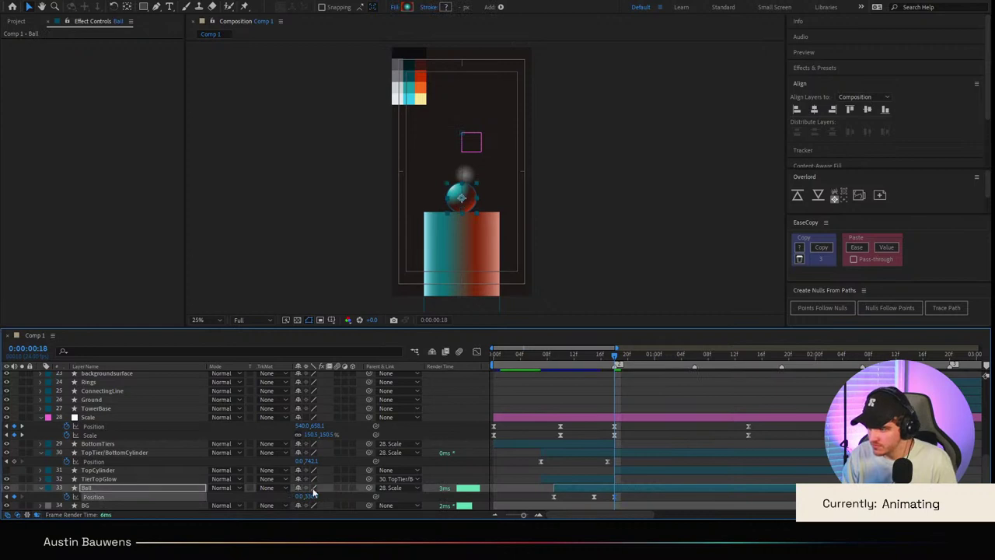
{"action": "key", "text": "space"}
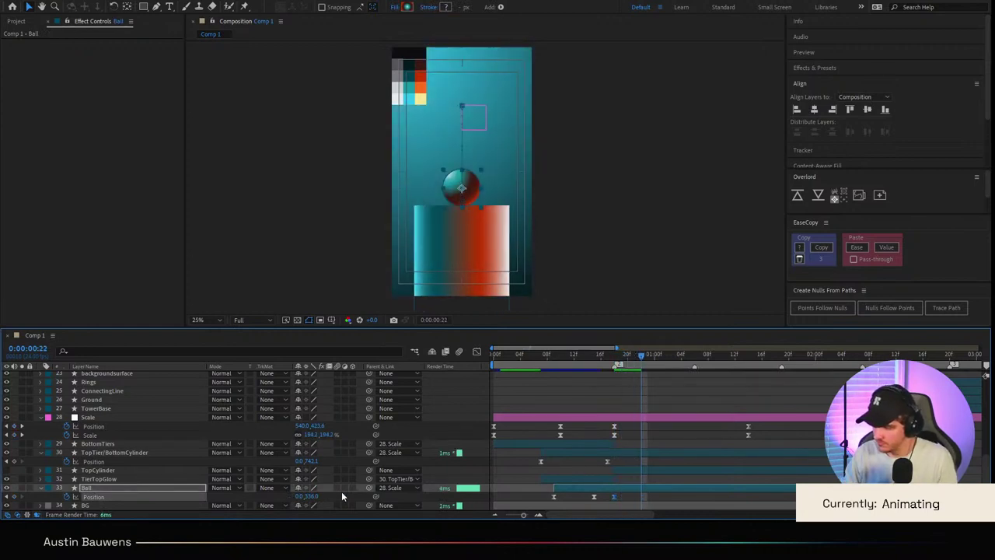
{"action": "left_click_drag", "start_coordinate": [311, 495], "coordinate": [257, 488]}
{"action": "key", "text": "space"}
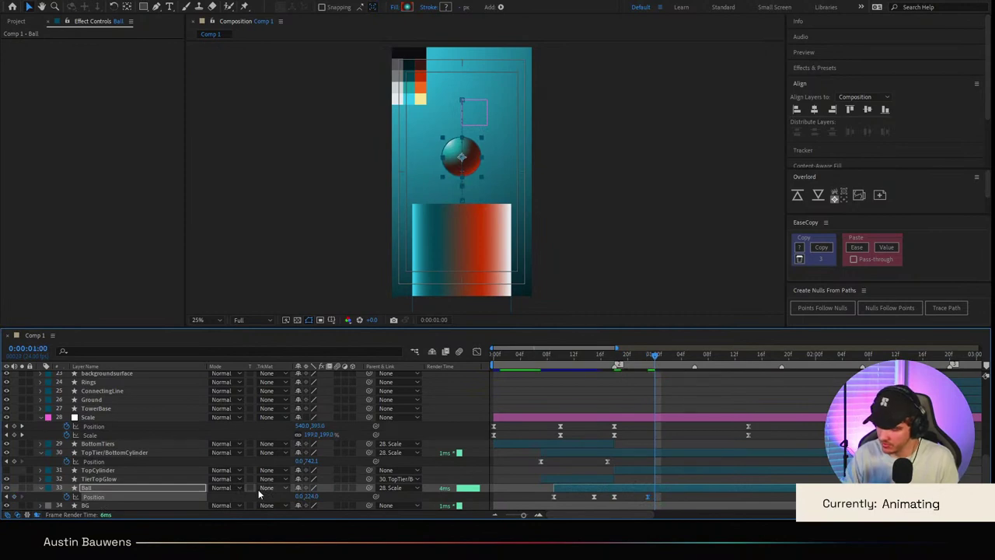
{"action": "left_click", "coordinate": [614, 497]}
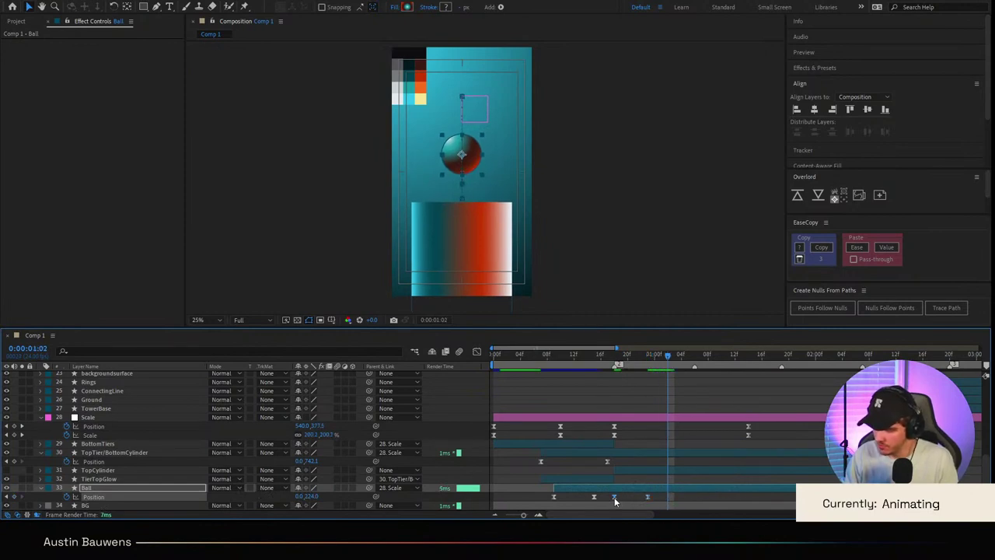
{"action": "key", "text": "ctrl+c"}
{"action": "key", "text": "ctrl+v"}
{"action": "key", "text": "space"}
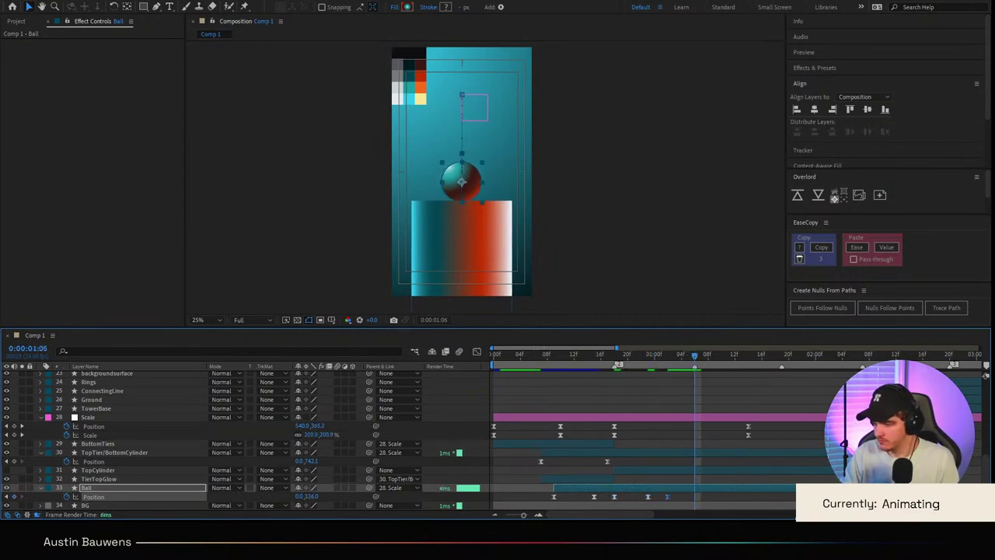
{"action": "left_click", "coordinate": [647, 497]}
{"action": "key", "text": "ctrl+c"}
{"action": "key", "text": "ctrl+v"}
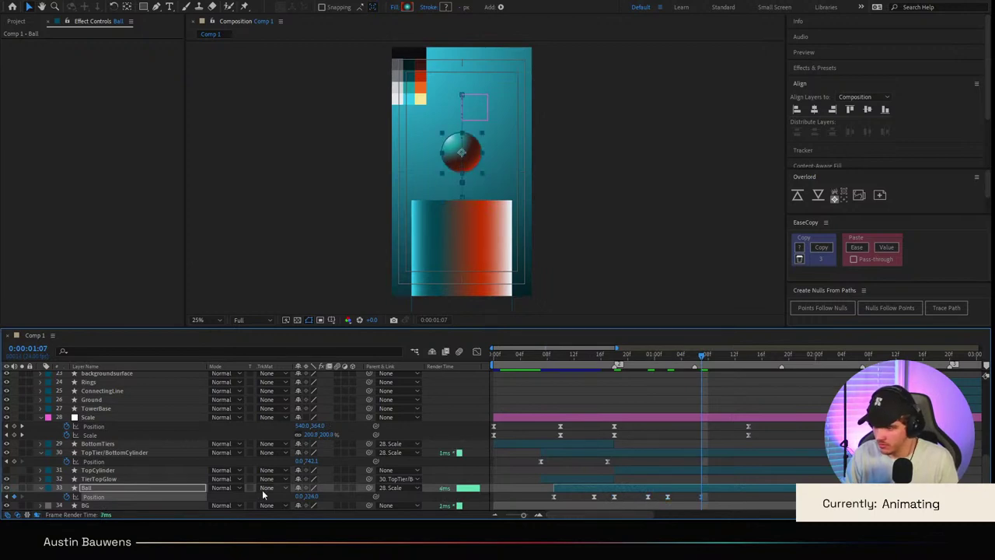
{"action": "left_click_drag", "start_coordinate": [315, 498], "coordinate": [349, 502]}
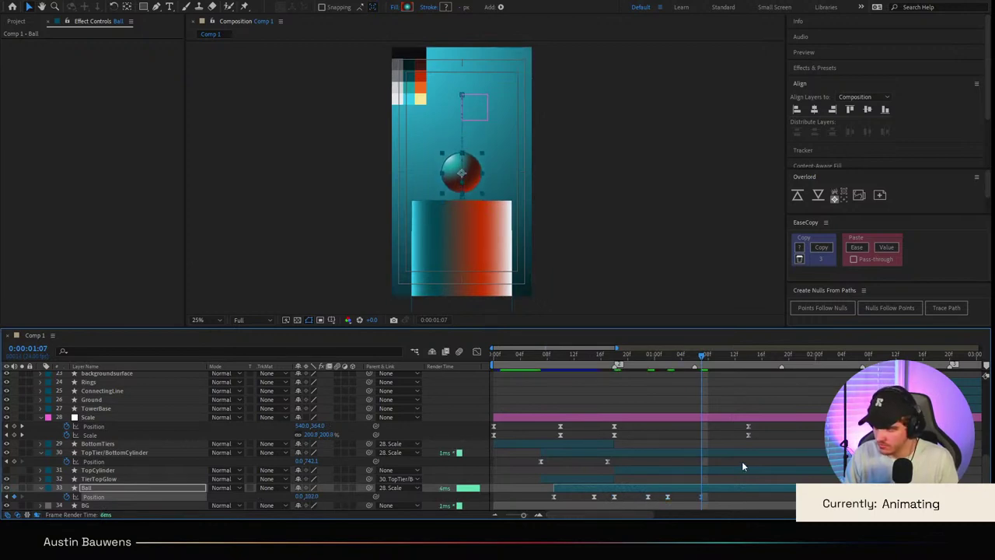
{"action": "key", "text": "space"}
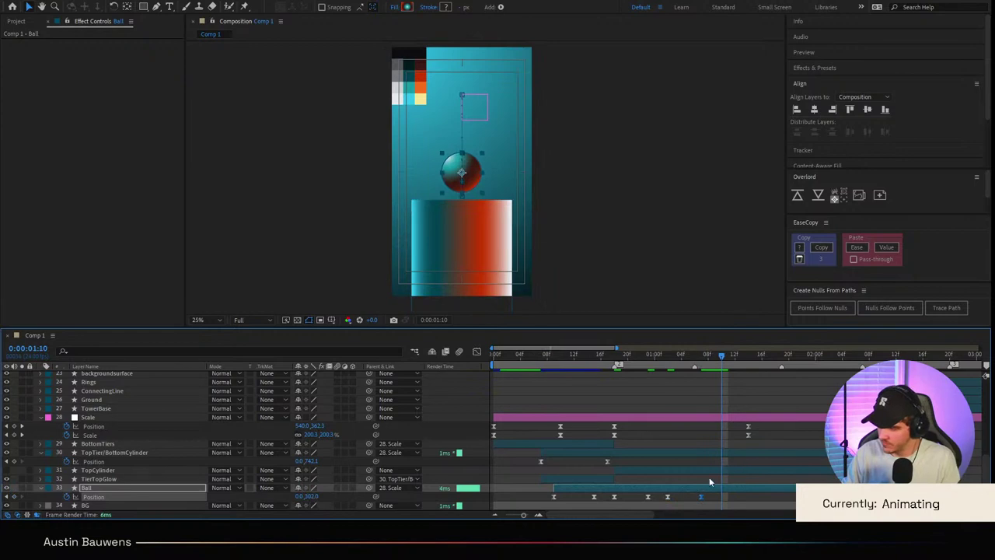
{"action": "key", "text": "ctrl+v"}
{"action": "key", "text": "space"}
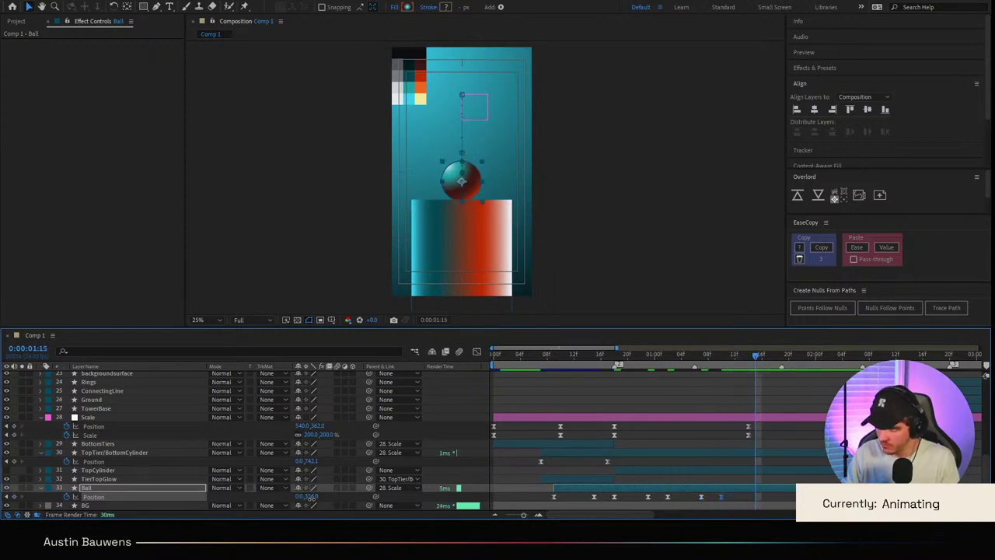
{"action": "key", "text": "ctrl+v"}
{"action": "key", "text": "space"}
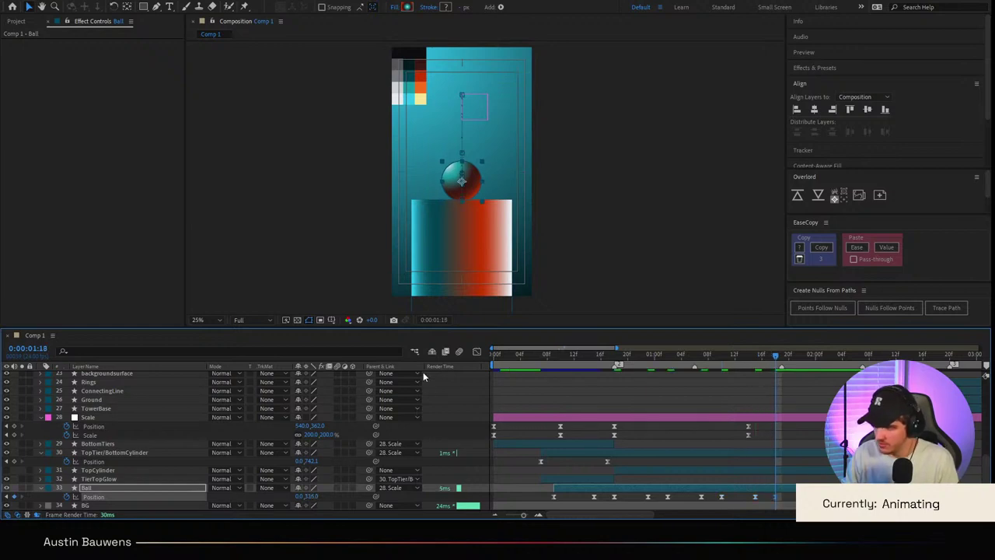
{"action": "left_click", "coordinate": [476, 351]}
{"action": "left_click_drag", "start_coordinate": [622, 489], "coordinate": [707, 488]}
{"action": "key", "text": "ctrl+z"}
{"action": "left_click", "coordinate": [776, 486]}
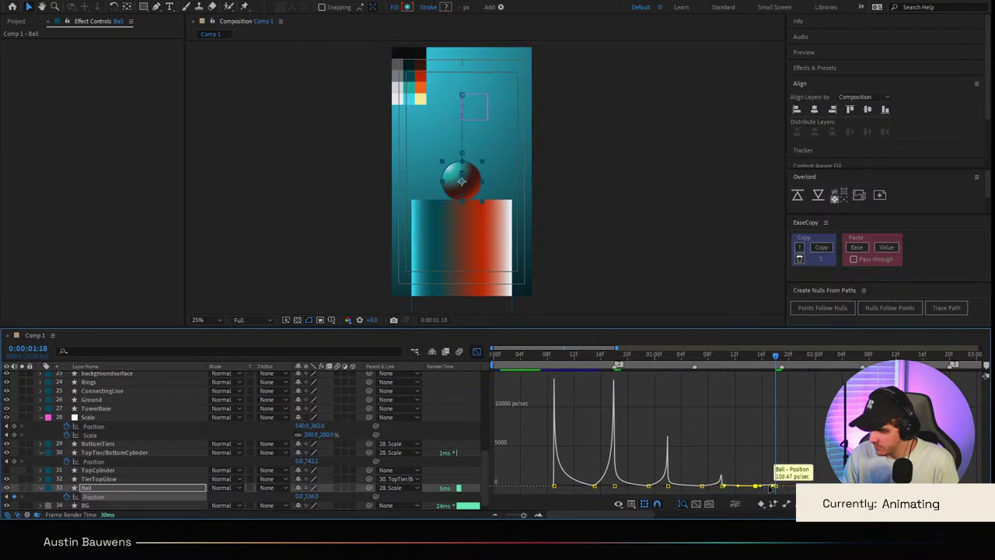
{"action": "left_click_drag", "start_coordinate": [773, 486], "coordinate": [759, 487]}
{"action": "left_click", "coordinate": [476, 351]}
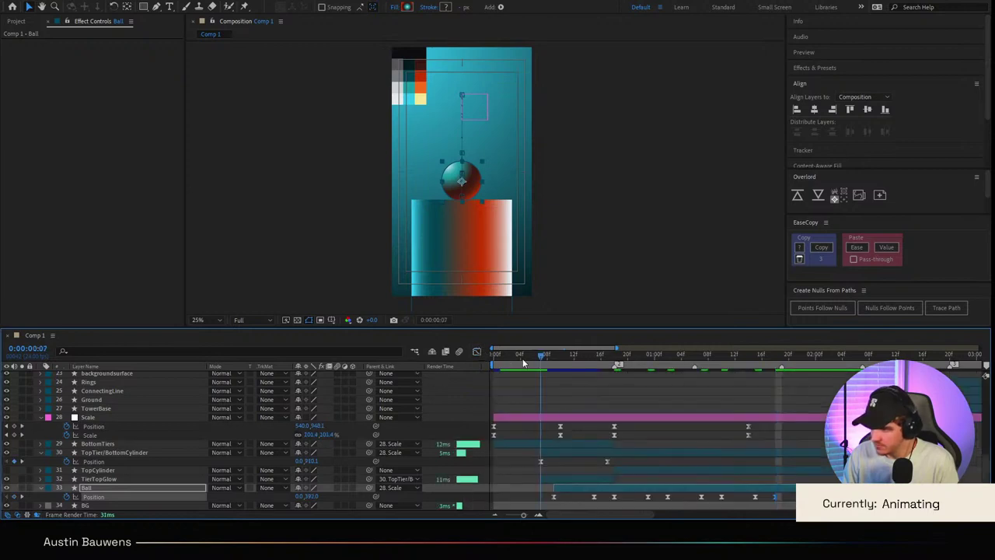
{"action": "key", "text": "space"}
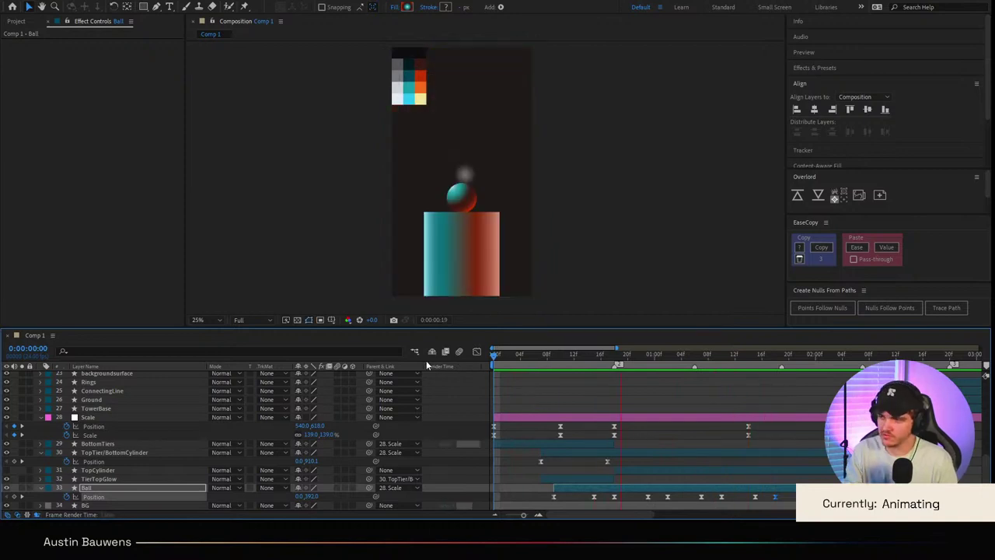
{"action": "key", "text": "space"}
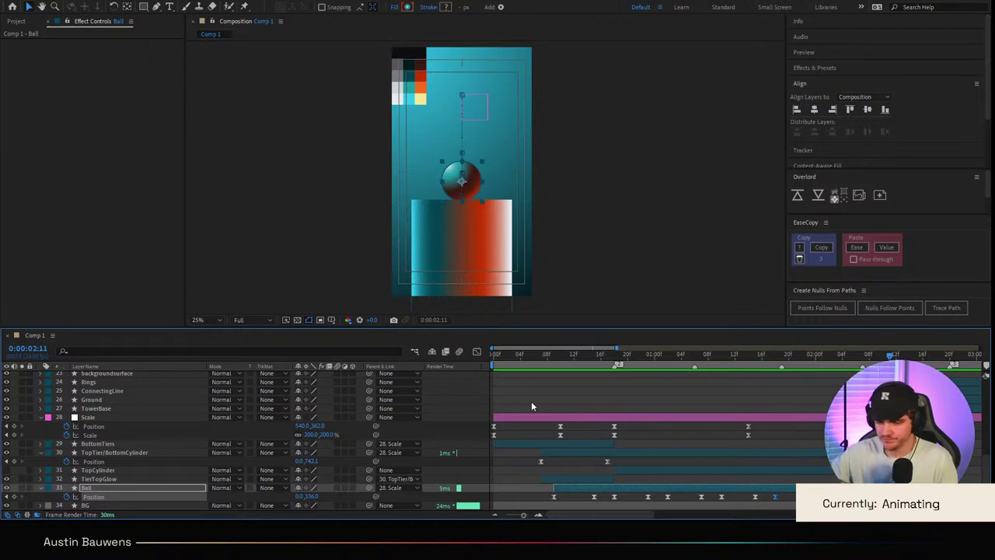
{"action": "key", "text": "space"}
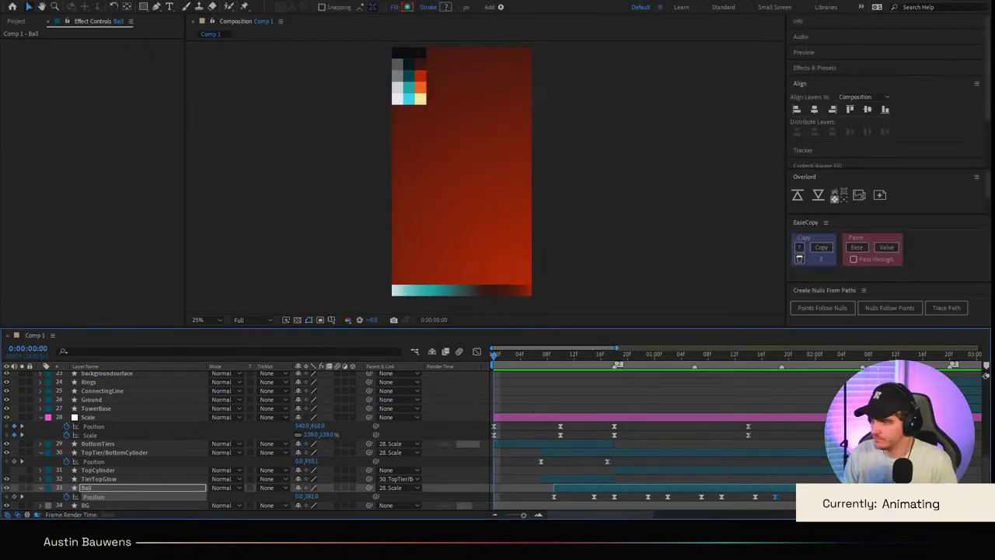
{"action": "key", "text": "space"}
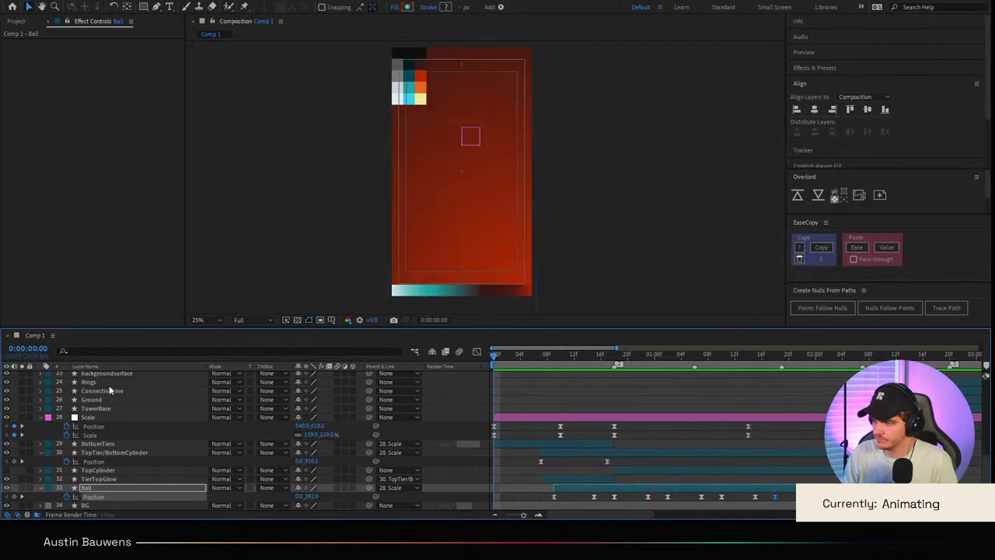
{"action": "key", "text": "space"}
{"action": "left_click", "coordinate": [528, 354]}
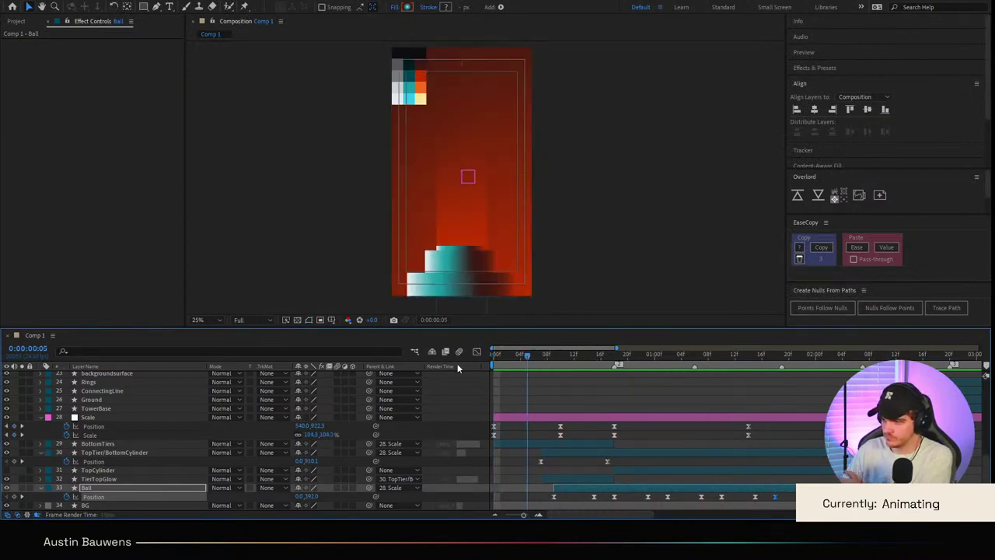
{"action": "key", "text": "space"}
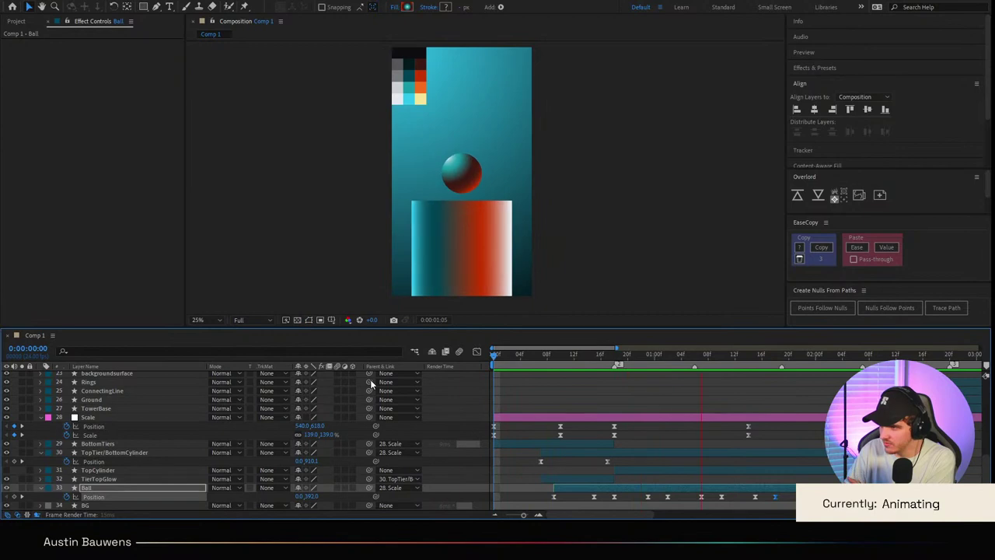
{"action": "left_click_drag", "start_coordinate": [576, 365], "coordinate": [616, 365]}
{"action": "key", "text": "space"}
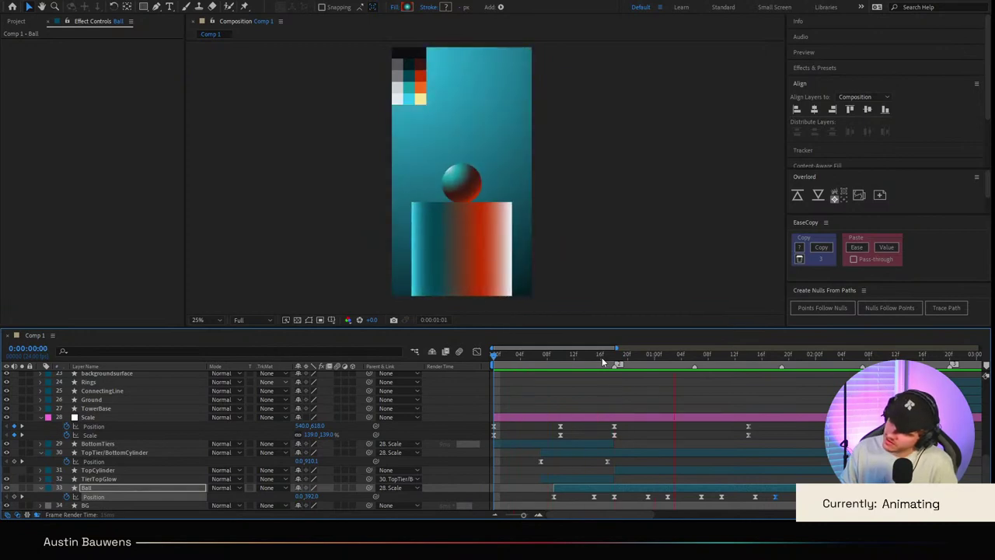
{"action": "left_click", "coordinate": [595, 357]}
{"action": "left_click_drag", "start_coordinate": [593, 360], "coordinate": [487, 367]}
{"action": "key", "text": "space"}
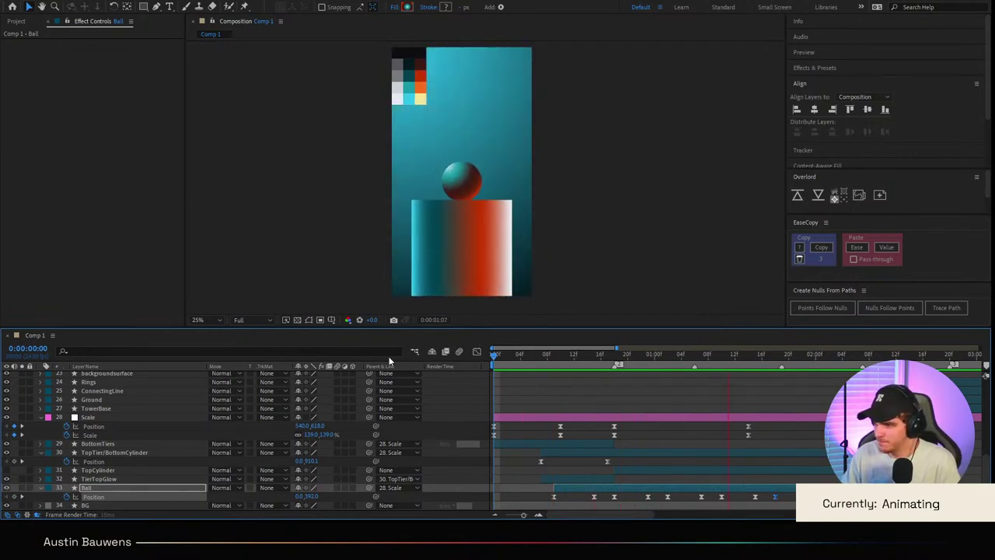
{"action": "key", "text": "space"}
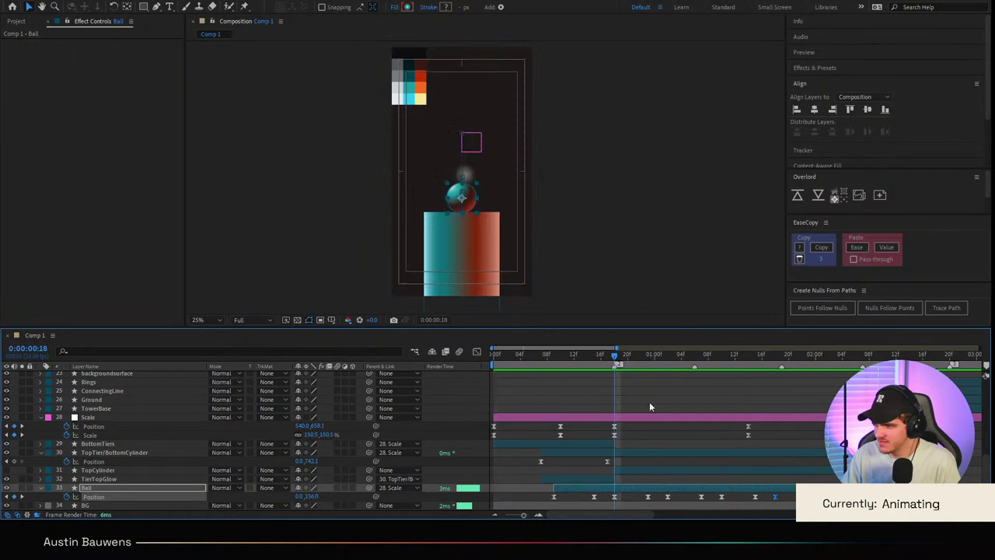
{"action": "left_click", "coordinate": [652, 404]}
{"action": "scroll", "coordinate": [635, 433], "scroll_direction": "down", "scroll_amount": 1}
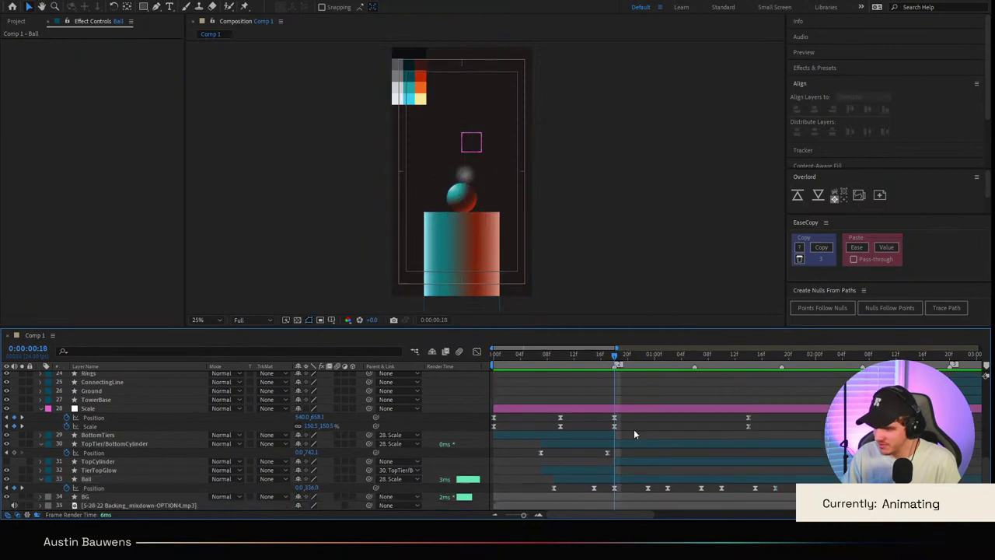
Step: Reveal the BG keyframes and drag the 22f Start Point, End Point and Colors keys earlier
{"action": "left_click", "coordinate": [90, 480]}
{"action": "key", "text": "u"}
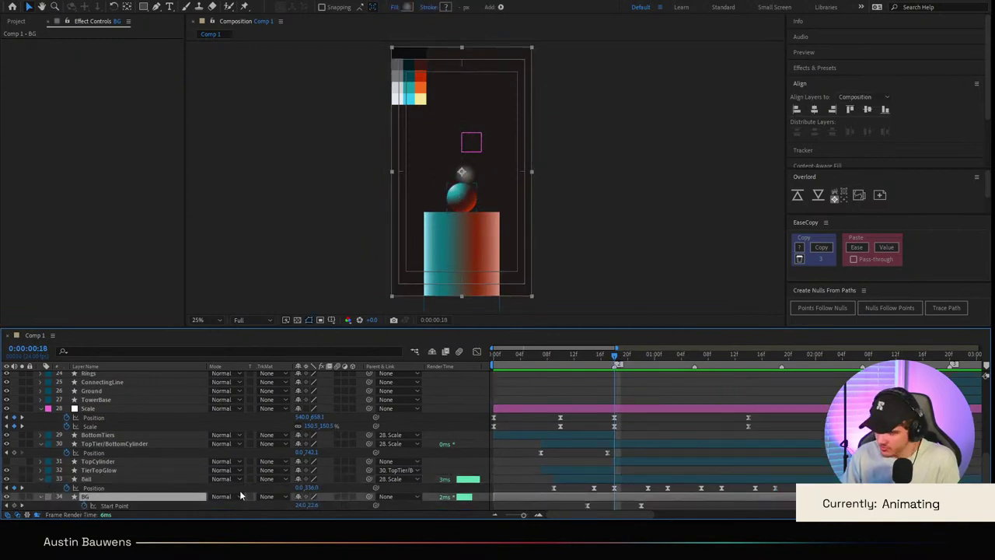
{"action": "scroll", "coordinate": [686, 451], "scroll_direction": "down", "scroll_amount": 1}
{"action": "scroll", "coordinate": [652, 459], "scroll_direction": "up", "scroll_amount": 3}
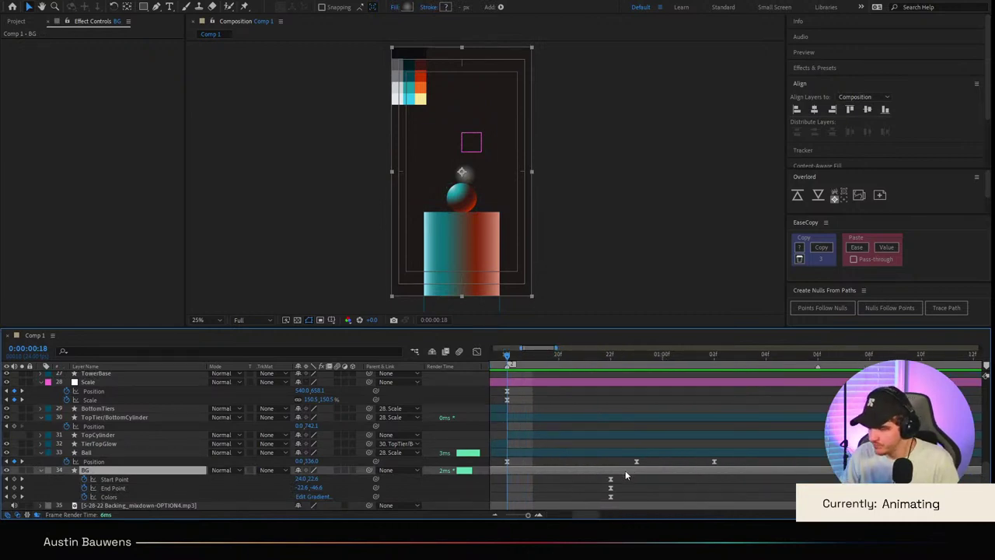
{"action": "scroll", "coordinate": [648, 474], "scroll_direction": "left", "scroll_amount": 4}
{"action": "left_click_drag", "start_coordinate": [723, 476], "coordinate": [710, 502]}
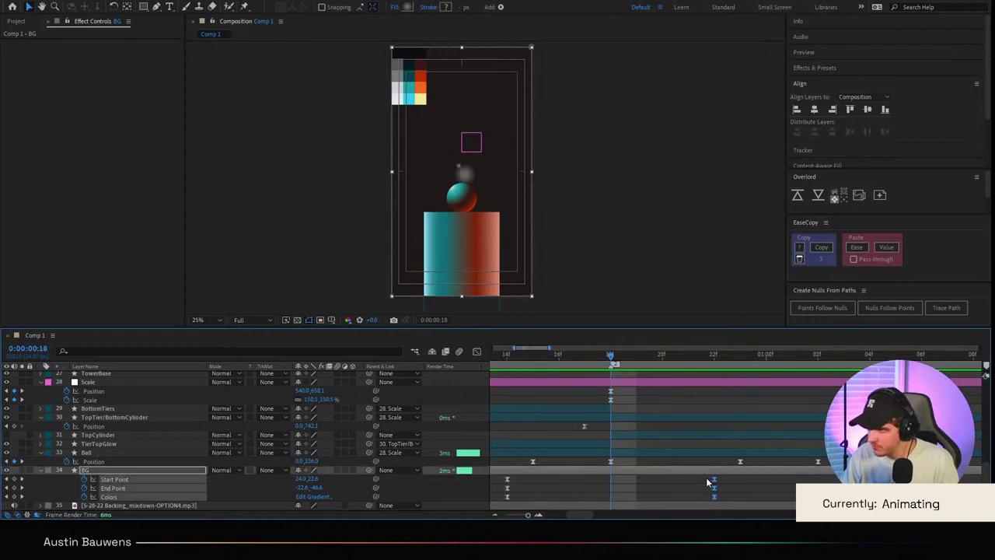
{"action": "left_click", "coordinate": [700, 481]}
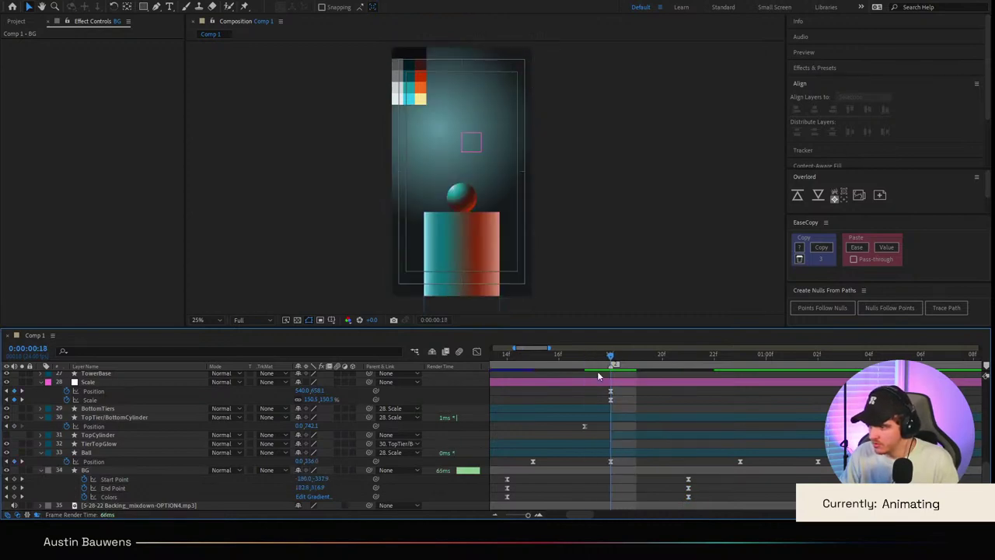
Step: Preview the animation from the start to check the gradient timing, stopping at frame 8
{"action": "key", "text": "space"}
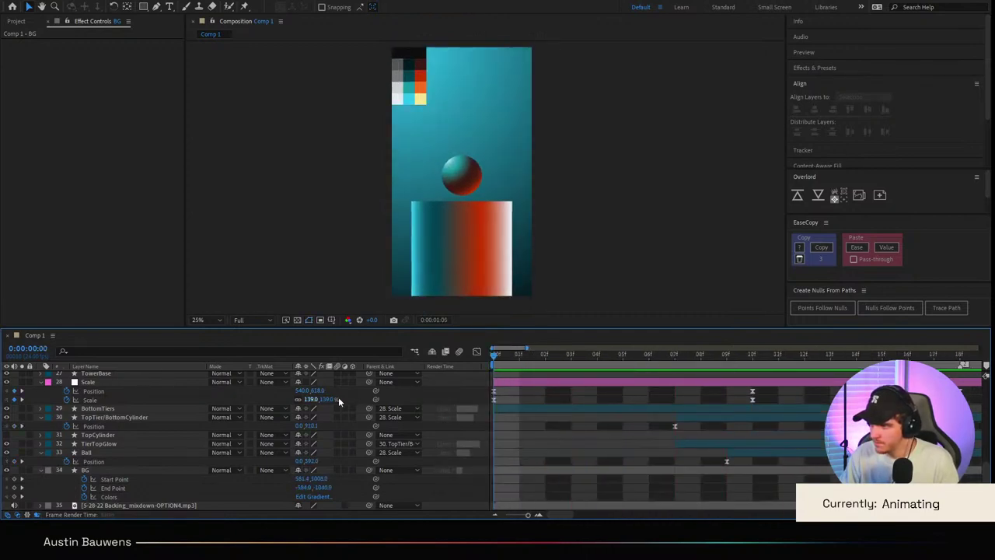
{"action": "scroll", "coordinate": [642, 402], "scroll_direction": "down", "scroll_amount": 2}
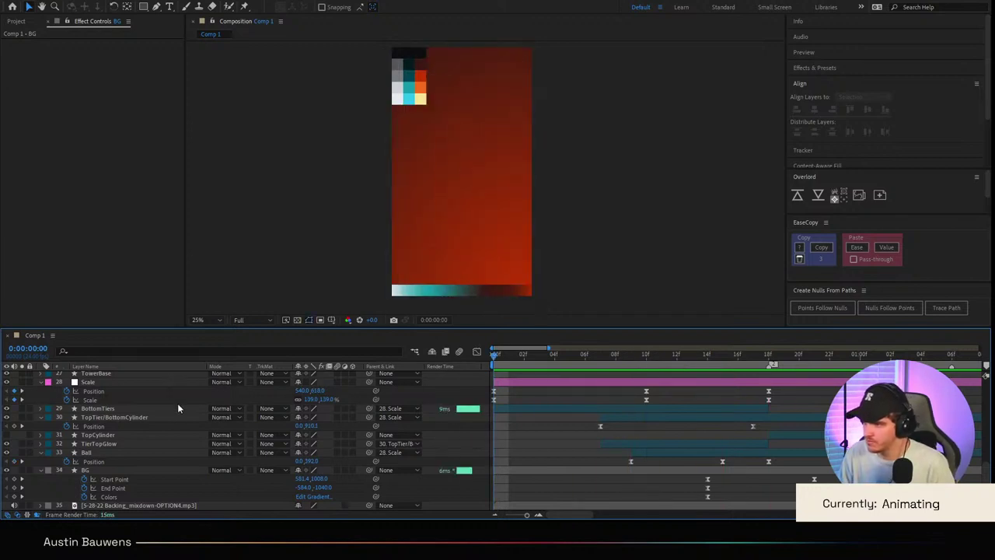
{"action": "key", "text": "space"}
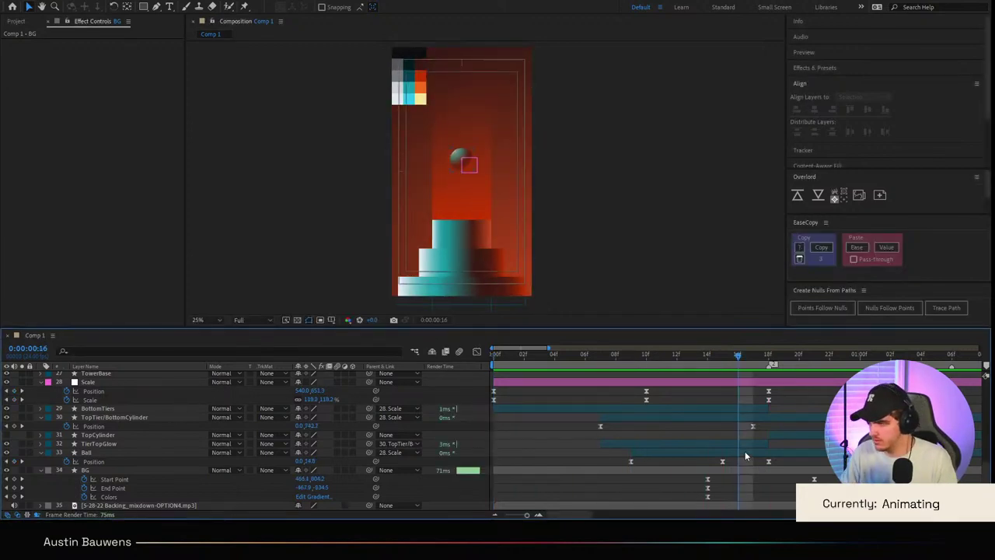
{"action": "scroll", "coordinate": [731, 438], "scroll_direction": "down", "scroll_amount": 2}
{"action": "key", "text": "u"}
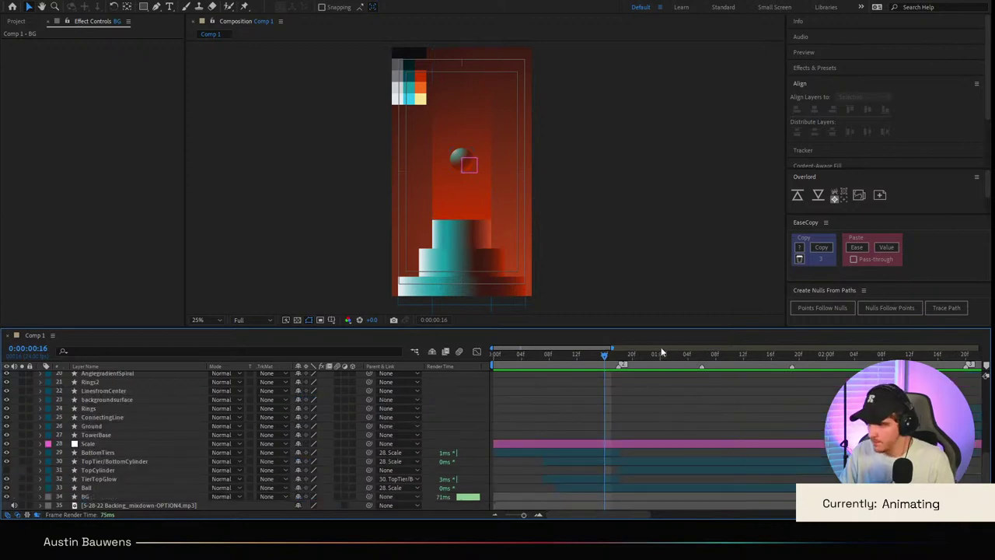
{"action": "key", "text": "Home"}
{"action": "key", "text": "space"}
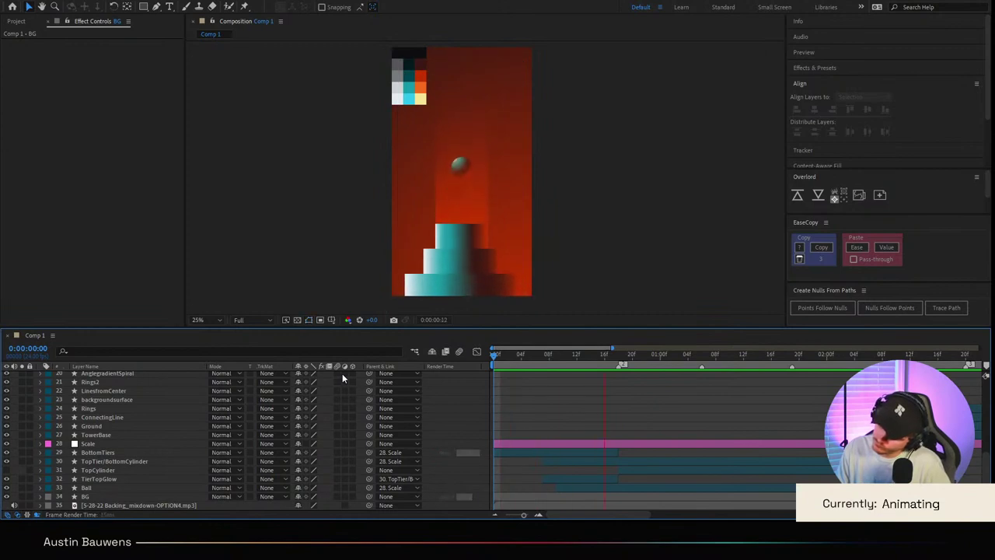
{"action": "left_click_drag", "start_coordinate": [589, 361], "coordinate": [492, 349]}
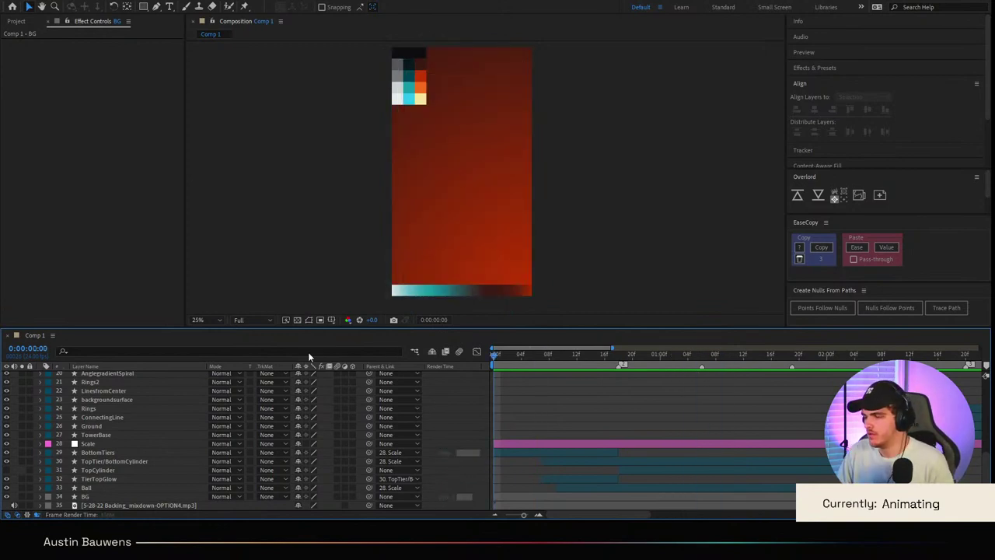
{"action": "key", "text": "space"}
{"action": "key", "text": "space"}
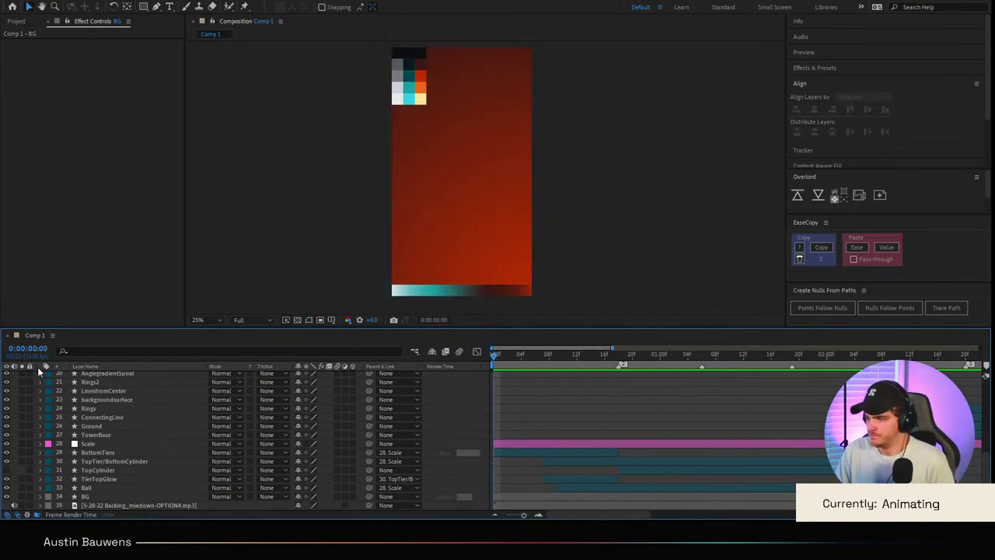
{"action": "left_click_drag", "start_coordinate": [555, 356], "coordinate": [543, 360]}
Step: Keyframe a TierTopGlow Opacity flicker between frames 7 and 10
{"action": "left_click", "coordinate": [90, 471]}
{"action": "left_click", "coordinate": [92, 480]}
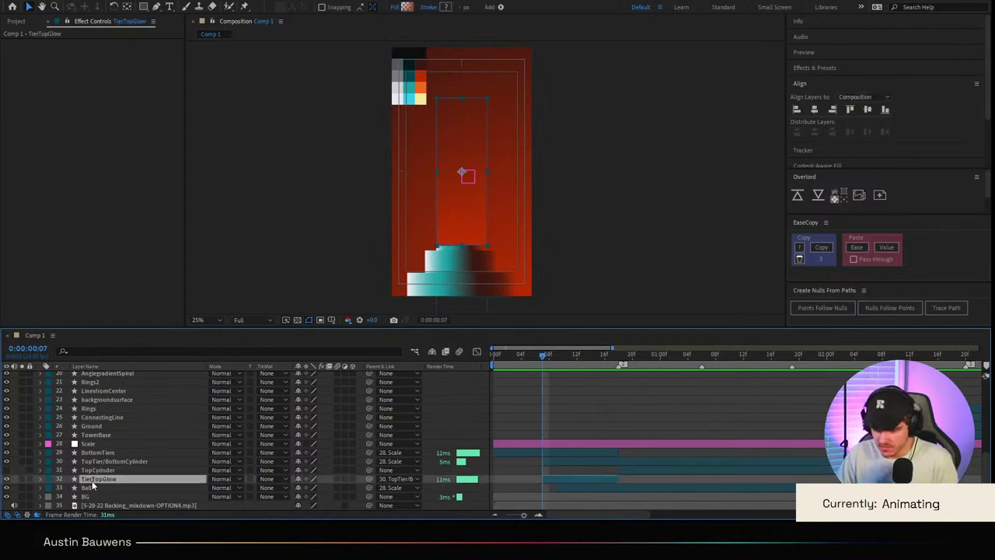
{"action": "key", "text": "t"}
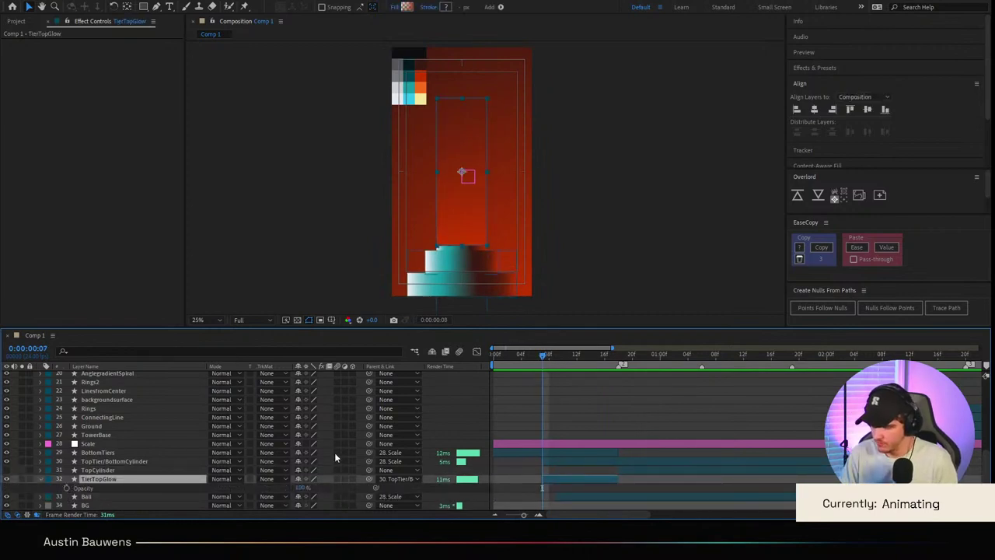
{"action": "key", "text": "Page_Down"}
{"action": "key", "text": "Page_Down"}
{"action": "key", "text": "Page_Down"}
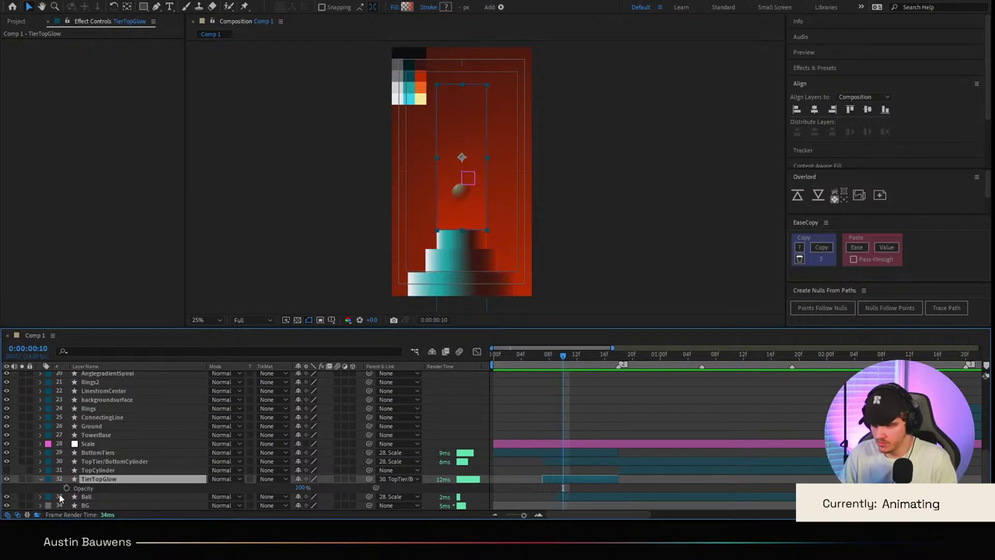
{"action": "left_click", "coordinate": [66, 488]}
{"action": "key", "text": "Page_Up"}
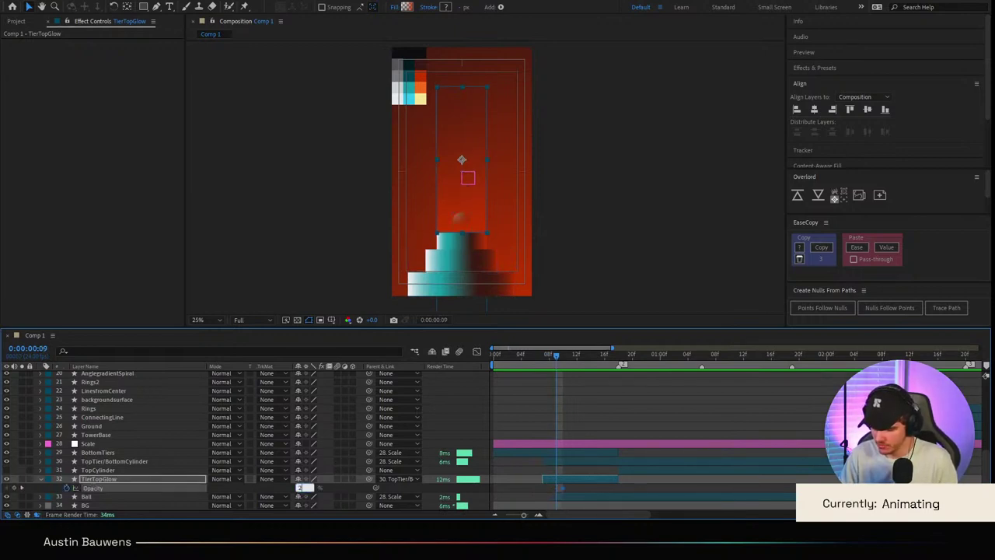
{"action": "key", "text": "Return"}
{"action": "key", "text": "Page_Up"}
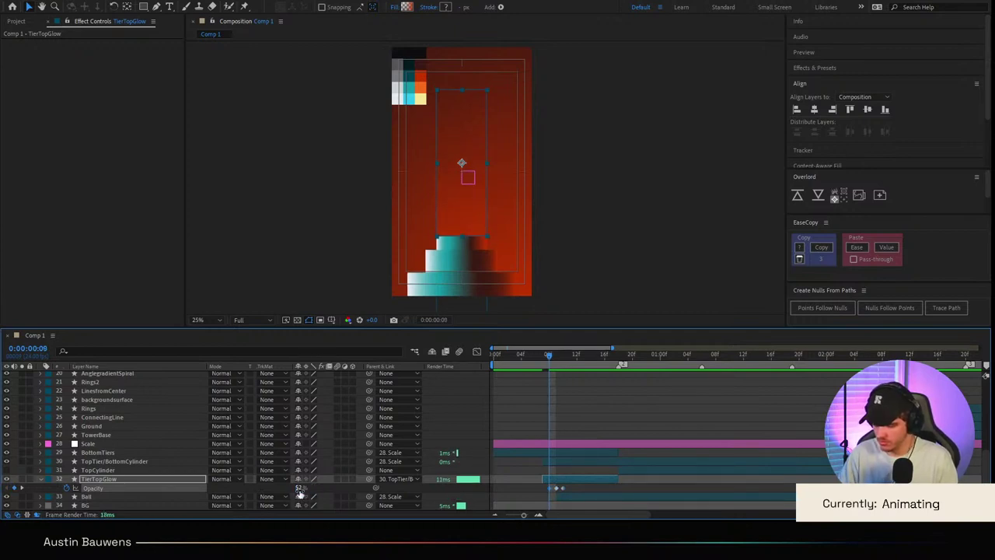
{"action": "key", "text": "Page_Up"}
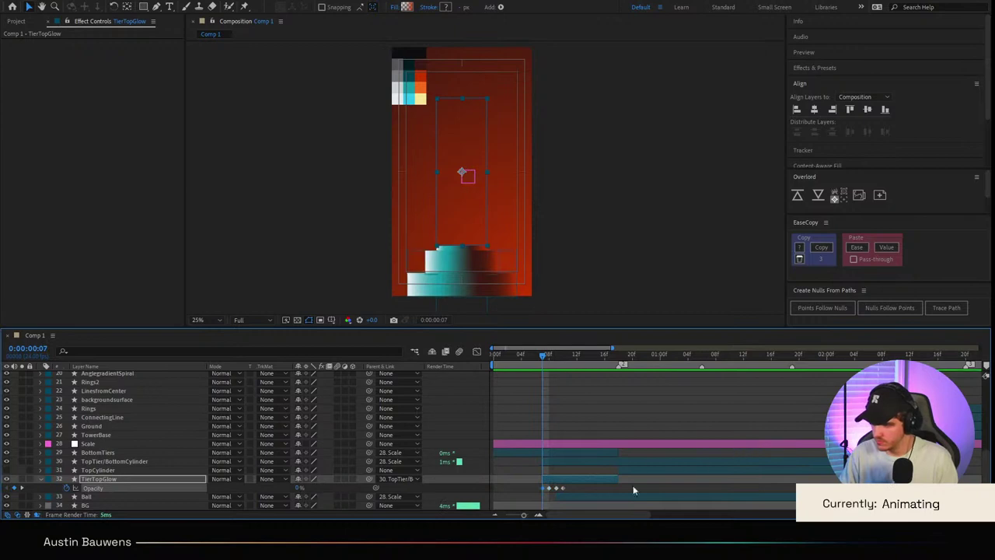
{"action": "left_click_drag", "start_coordinate": [583, 490], "coordinate": [530, 487]}
Step: Preview the tower building up to check the glow flicker
{"action": "key", "text": "space"}
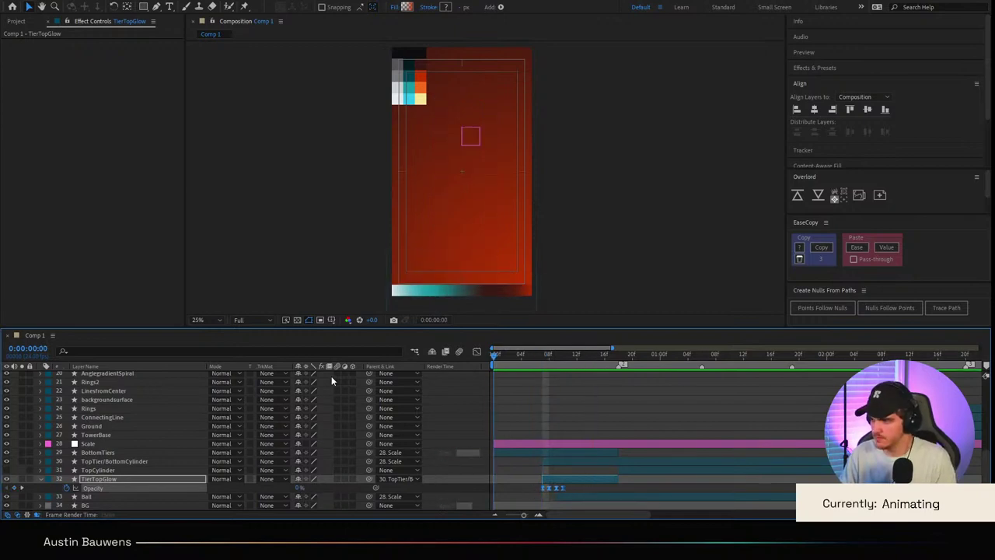
{"action": "key", "text": "space"}
{"action": "scroll", "coordinate": [173, 461], "scroll_direction": "down", "scroll_amount": 1}
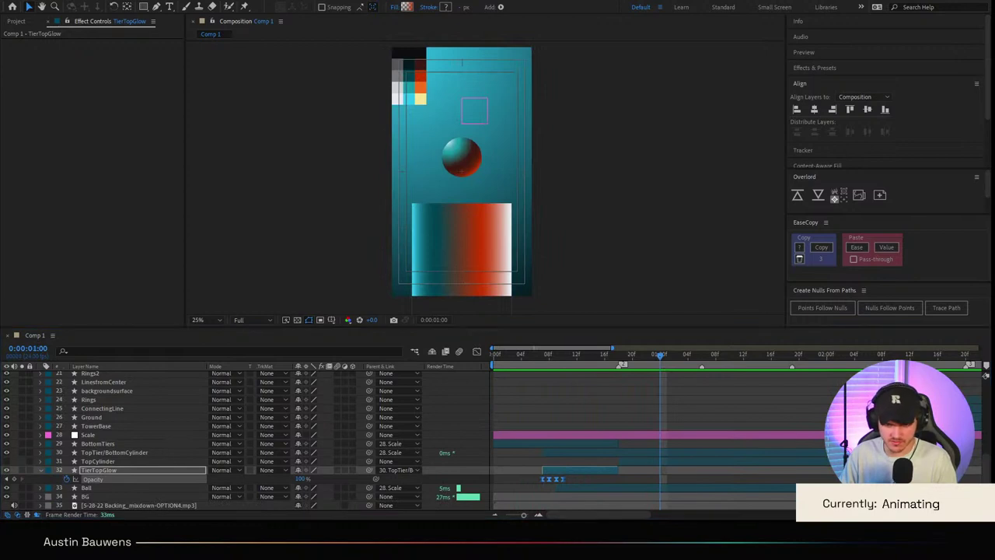
{"action": "key", "text": "space"}
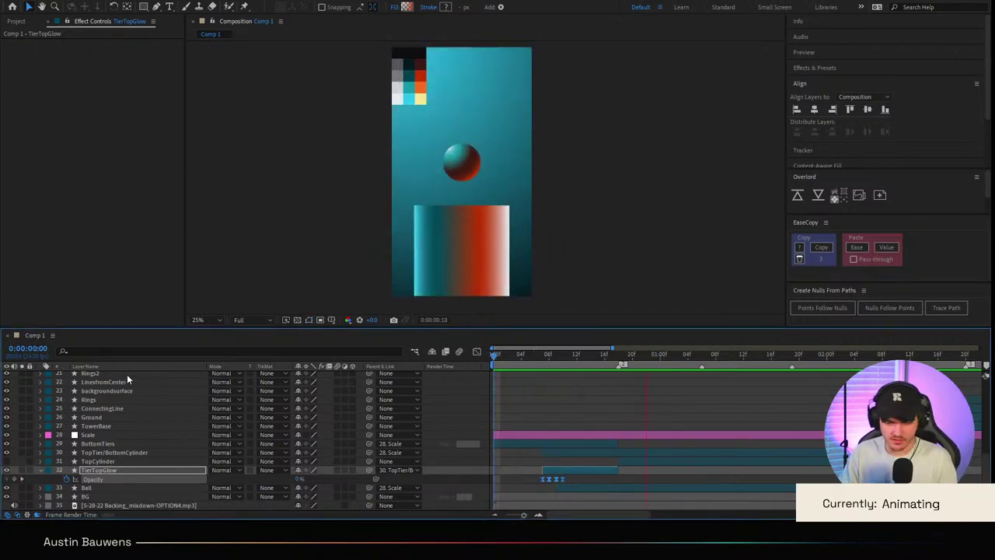
{"action": "key", "text": "space"}
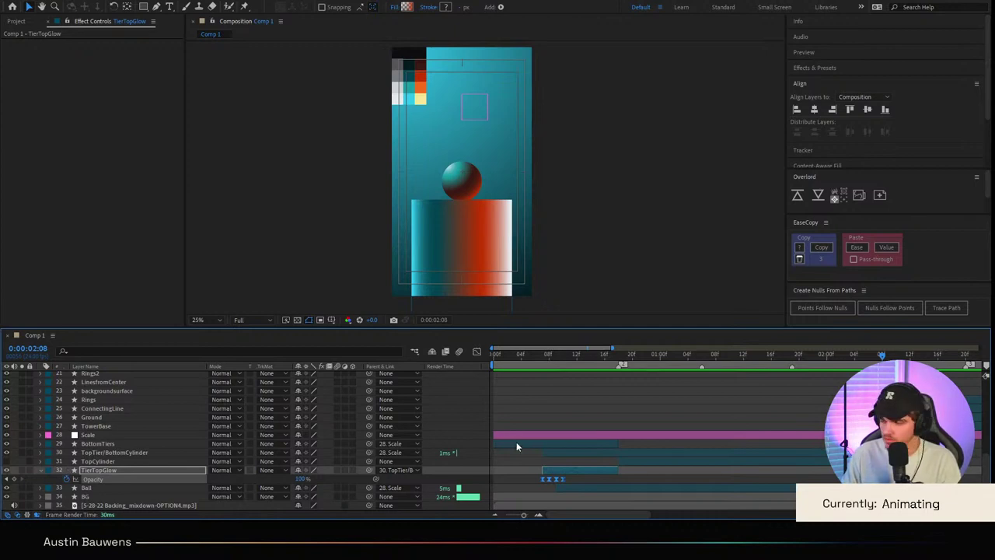
{"action": "key", "text": "space"}
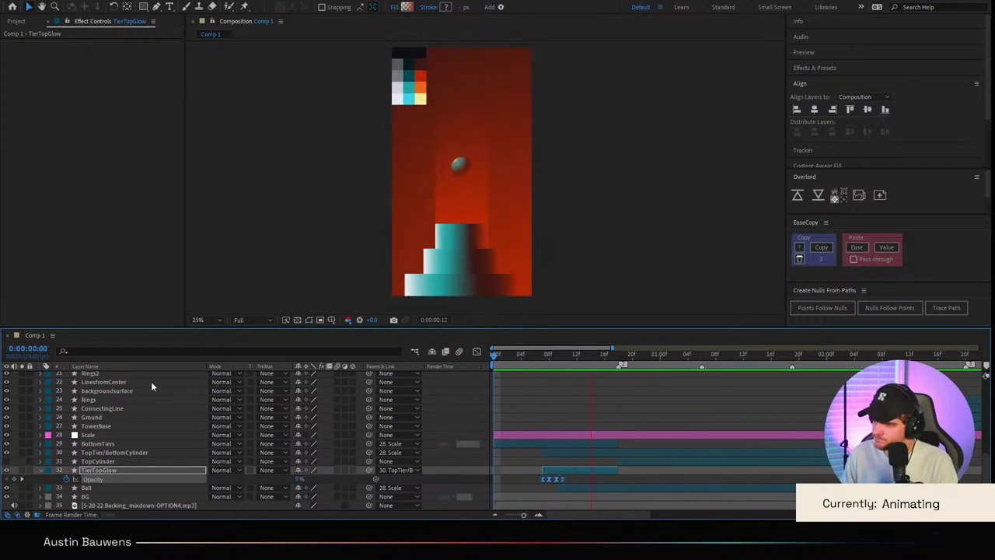
{"action": "scroll", "coordinate": [547, 477], "scroll_direction": "up", "scroll_amount": 4}
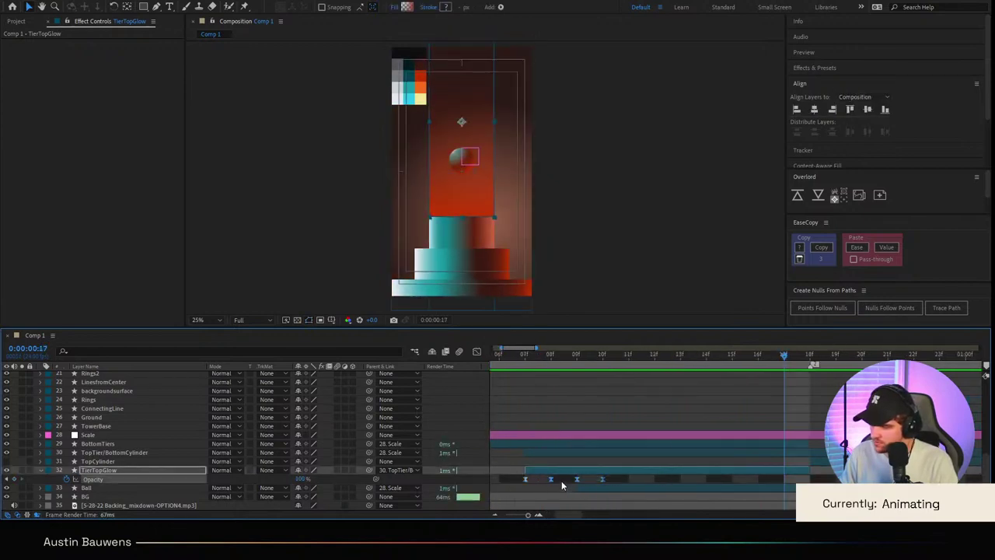
Step: Retime a TierTopGlow opacity keyframe, zoom the timeline out and replay from the start
{"action": "left_click", "coordinate": [602, 480]}
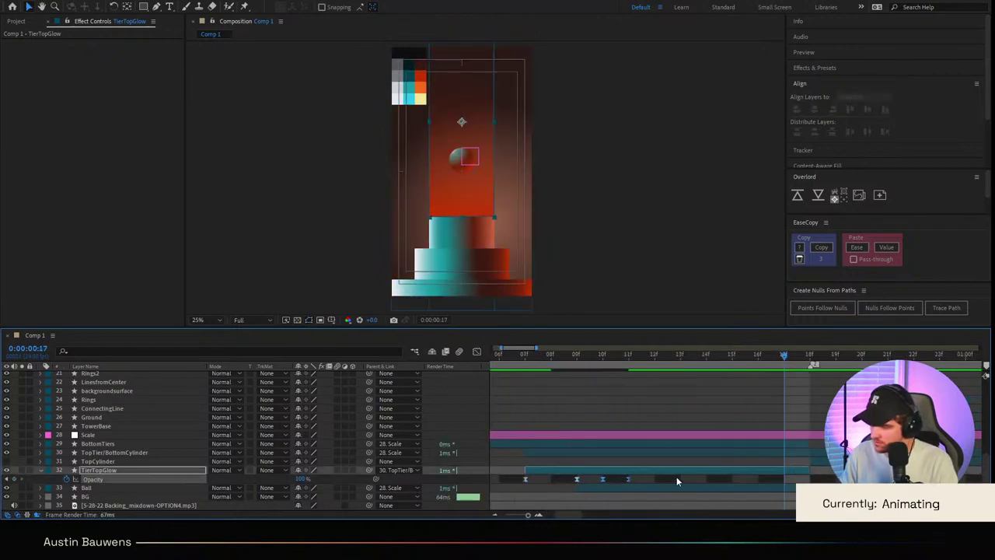
{"action": "left_click", "coordinate": [682, 480]}
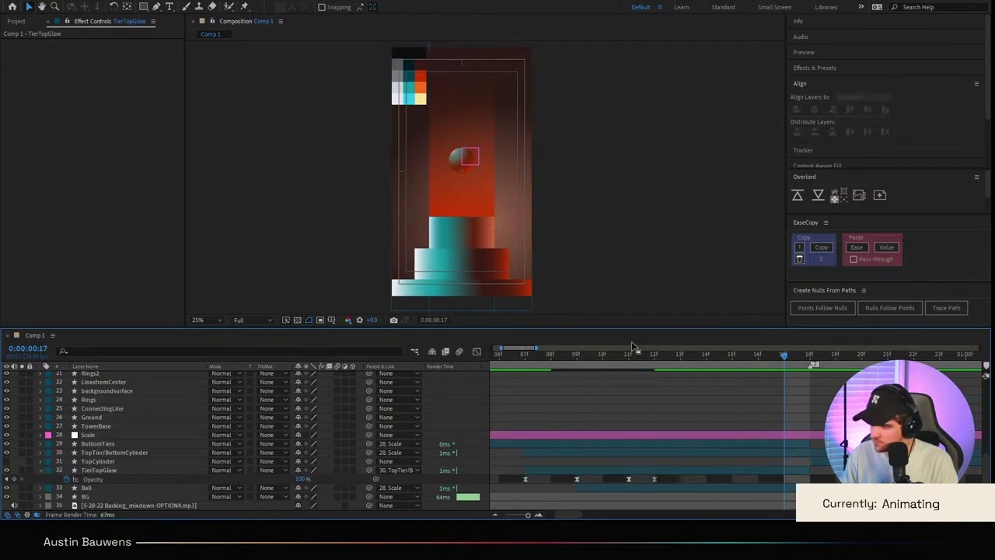
{"action": "left_click_drag", "start_coordinate": [636, 354], "coordinate": [413, 375]}
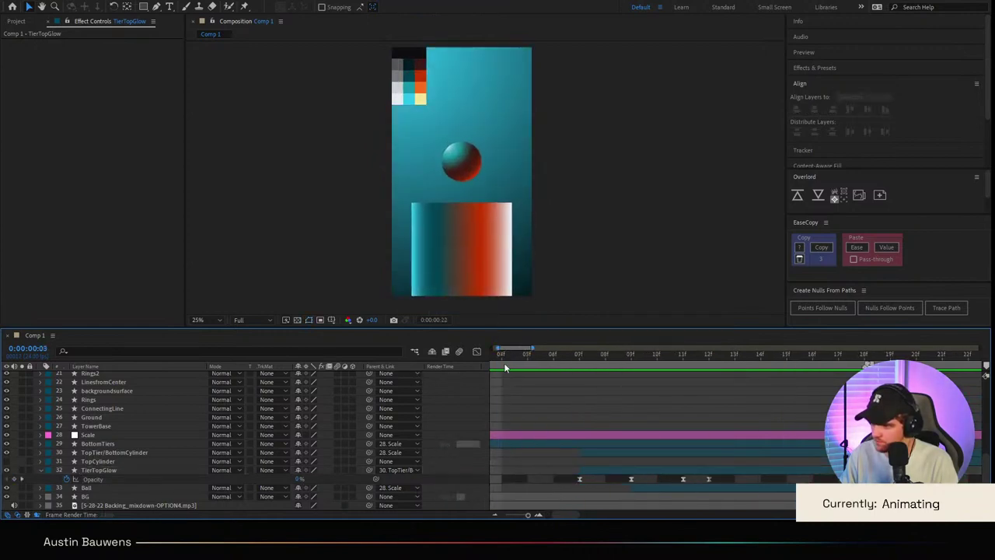
{"action": "key", "text": "space"}
{"action": "key", "text": "minus"}
{"action": "key", "text": "minus"}
{"action": "key", "text": "minus"}
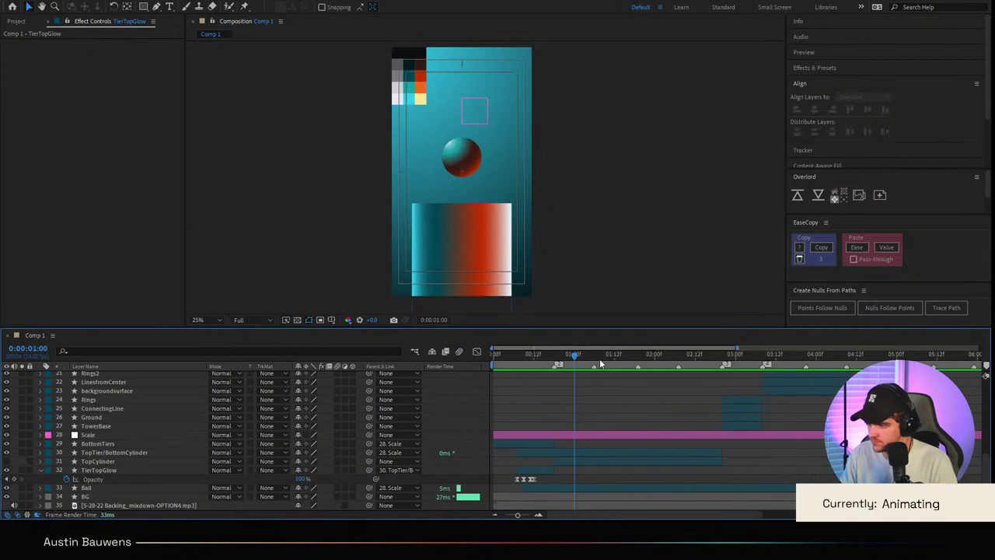
{"action": "left_click_drag", "start_coordinate": [576, 357], "coordinate": [150, 372]}
{"action": "key", "text": "space"}
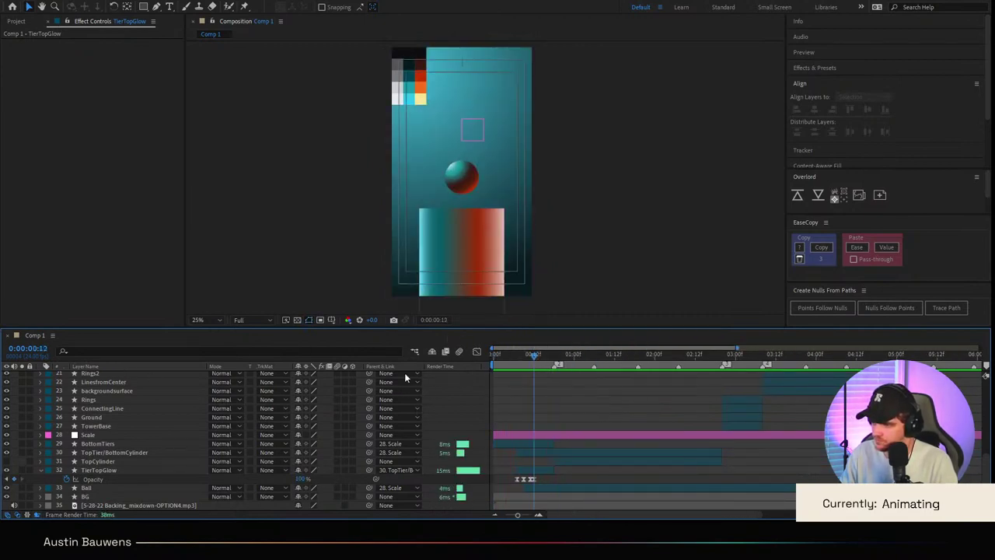
{"action": "scroll", "coordinate": [539, 446], "scroll_direction": "up", "scroll_amount": 3}
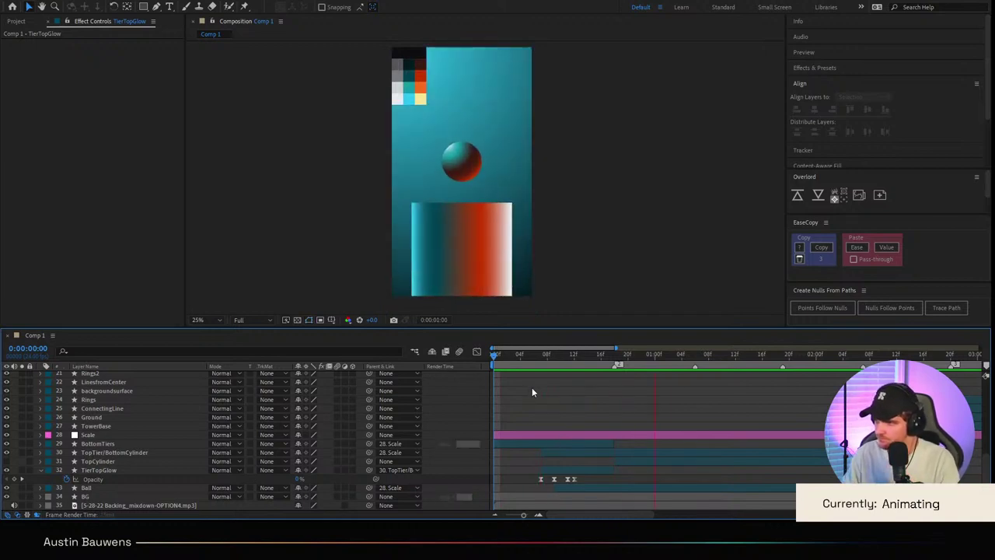
{"action": "left_click", "coordinate": [541, 368]}
{"action": "key", "text": "space"}
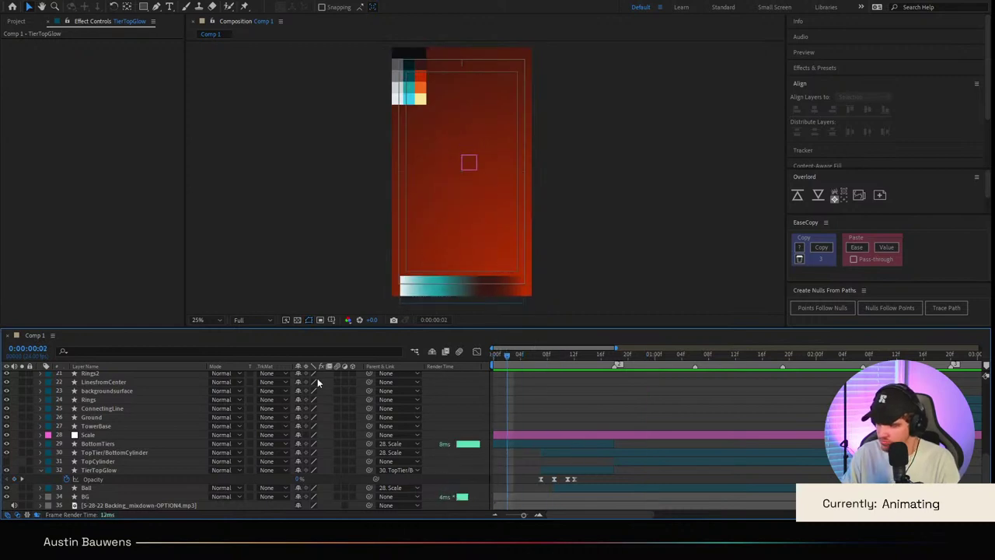
Step: Move BottomTiers' Transform 2 Anchor Point and Opacity keyframes one frame earlier and preview
{"action": "left_click", "coordinate": [108, 444]}
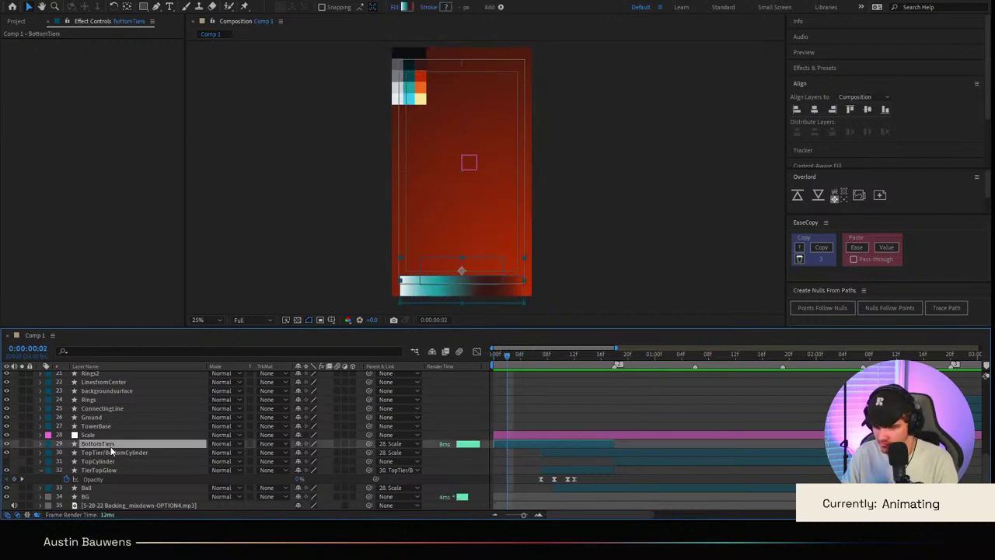
{"action": "key", "text": "u"}
{"action": "left_click_drag", "start_coordinate": [509, 480], "coordinate": [630, 487]}
{"action": "left_click_drag", "start_coordinate": [513, 481], "coordinate": [506, 479]}
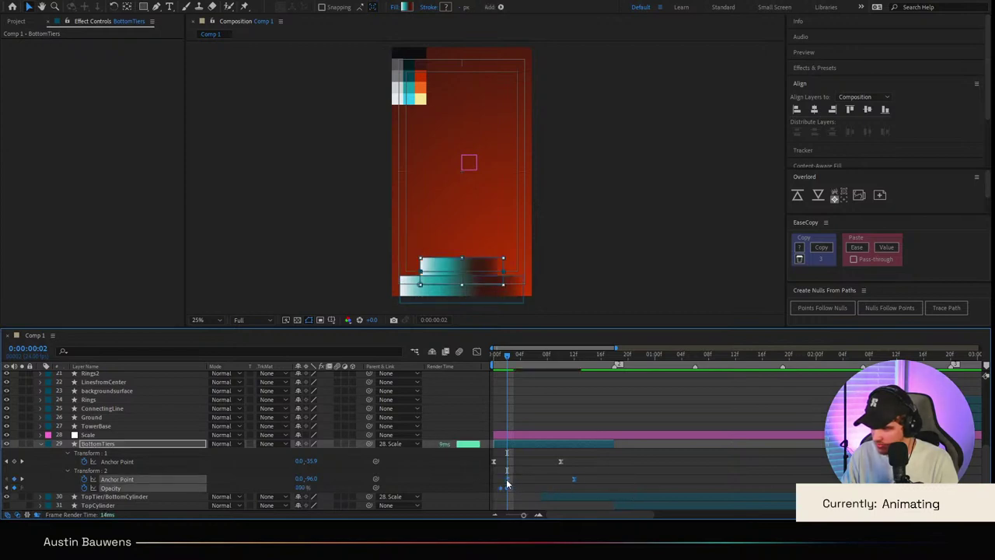
{"action": "left_click", "coordinate": [526, 475]}
{"action": "key", "text": "space"}
{"action": "key", "text": "space"}
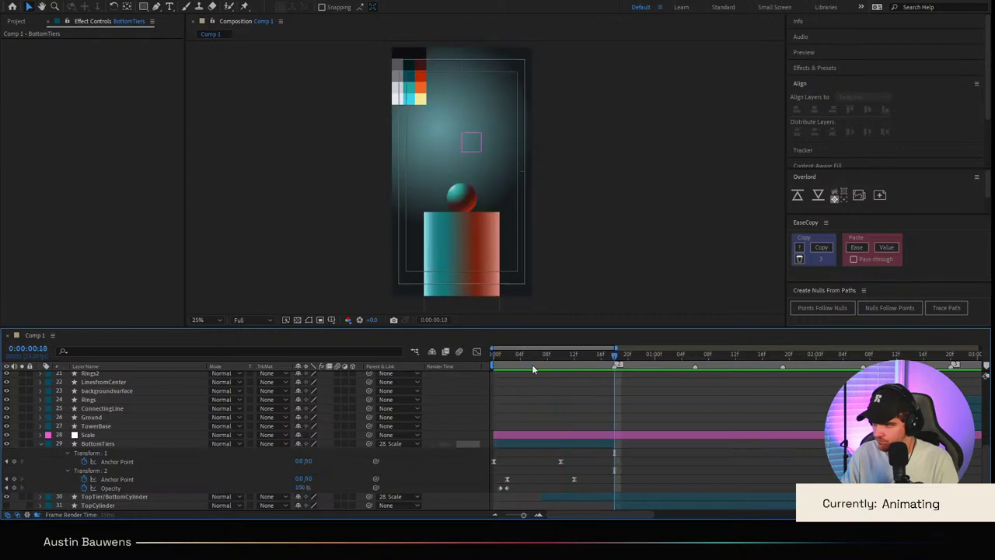
Step: Shift the TopTier/BottomCylinder, TierTopGlow and Ball layers three frames earlier
{"action": "left_click", "coordinate": [39, 444]}
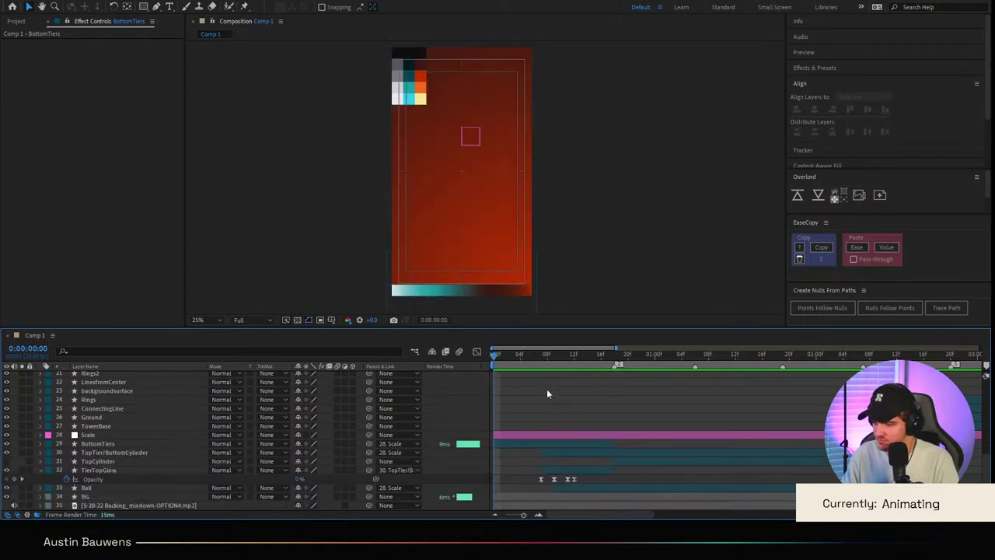
{"action": "key", "text": "Page_Down"}
{"action": "key", "text": "Page_Down"}
{"action": "key", "text": "Page_Down"}
{"action": "key", "text": "Page_Down"}
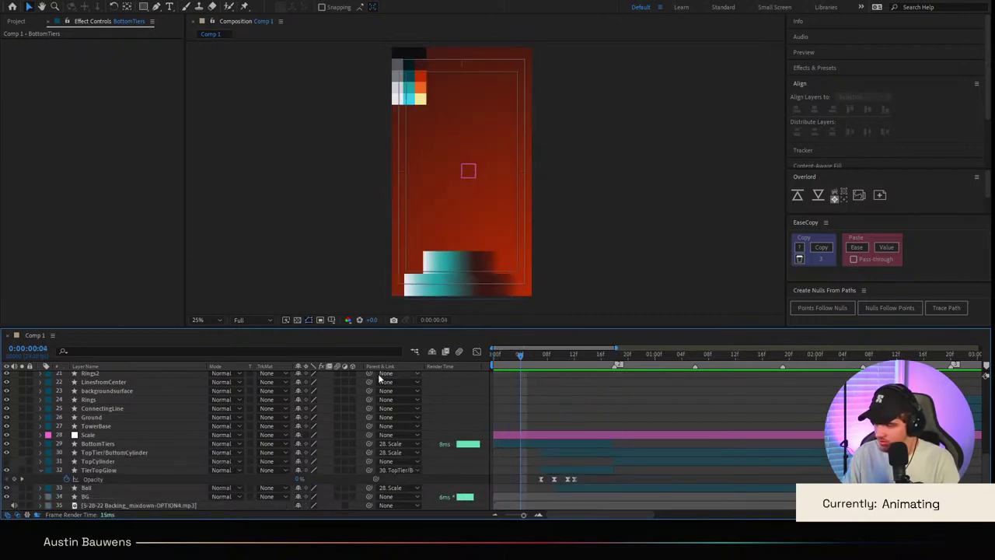
{"action": "left_click", "coordinate": [122, 461]}
{"action": "left_click", "coordinate": [127, 453]}
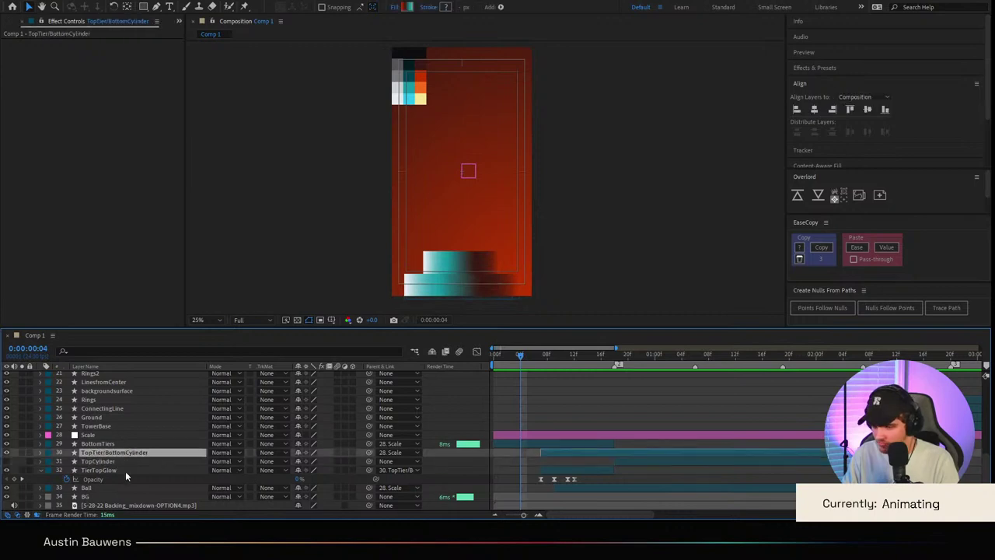
{"action": "left_click", "coordinate": [122, 469], "text": "ctrl"}
{"action": "left_click", "coordinate": [118, 488], "text": "ctrl"}
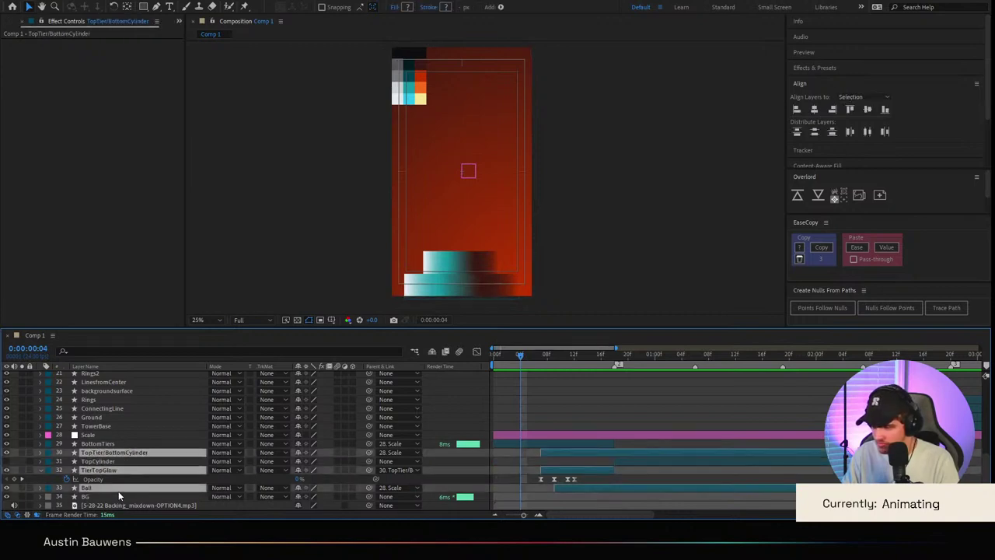
{"action": "left_click_drag", "start_coordinate": [554, 453], "coordinate": [538, 453]}
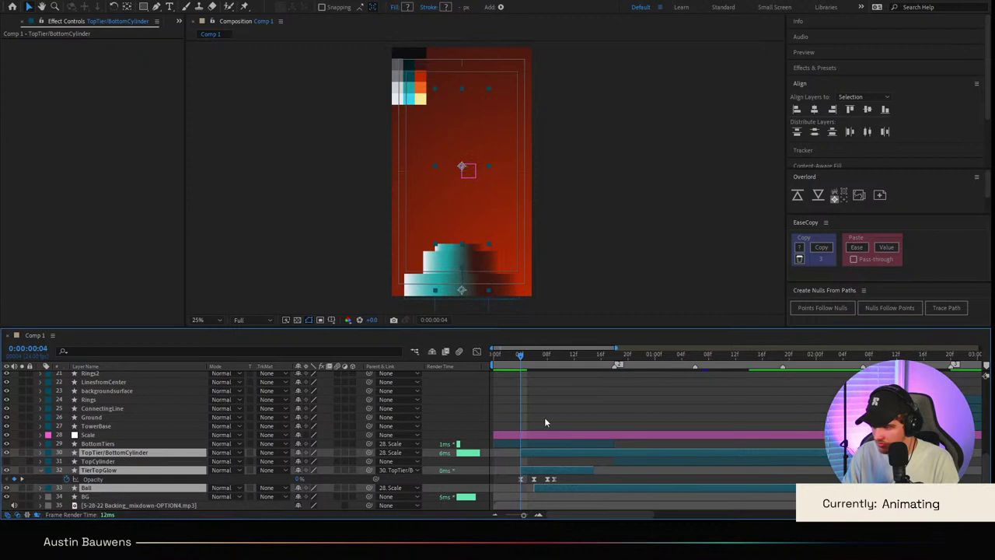
{"action": "left_click", "coordinate": [544, 418]}
{"action": "left_click_drag", "start_coordinate": [538, 358], "coordinate": [265, 393]}
{"action": "key", "text": "space"}
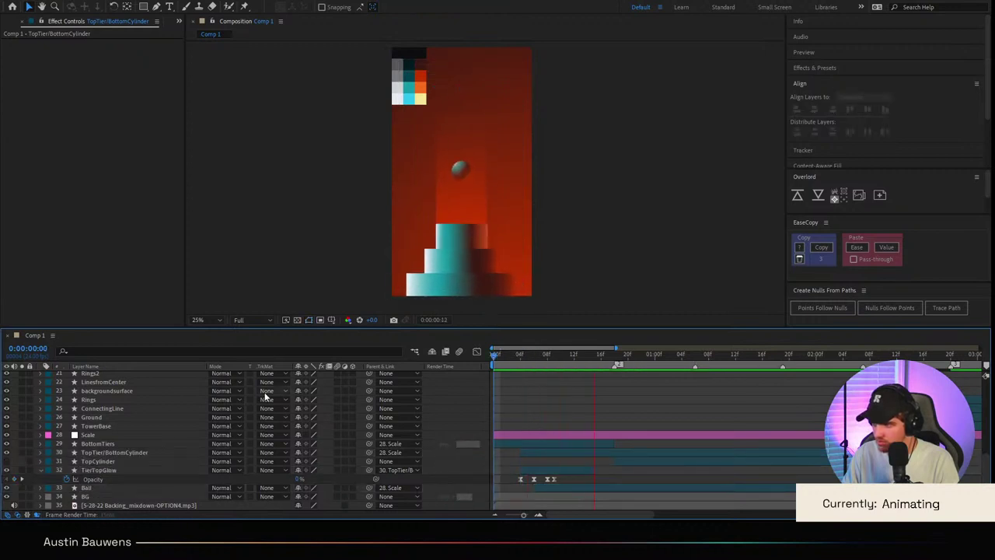
Step: Extend TierTopGlow's out-point to frame 18 and preview the new timing
{"action": "left_click_drag", "start_coordinate": [648, 365], "coordinate": [620, 364]}
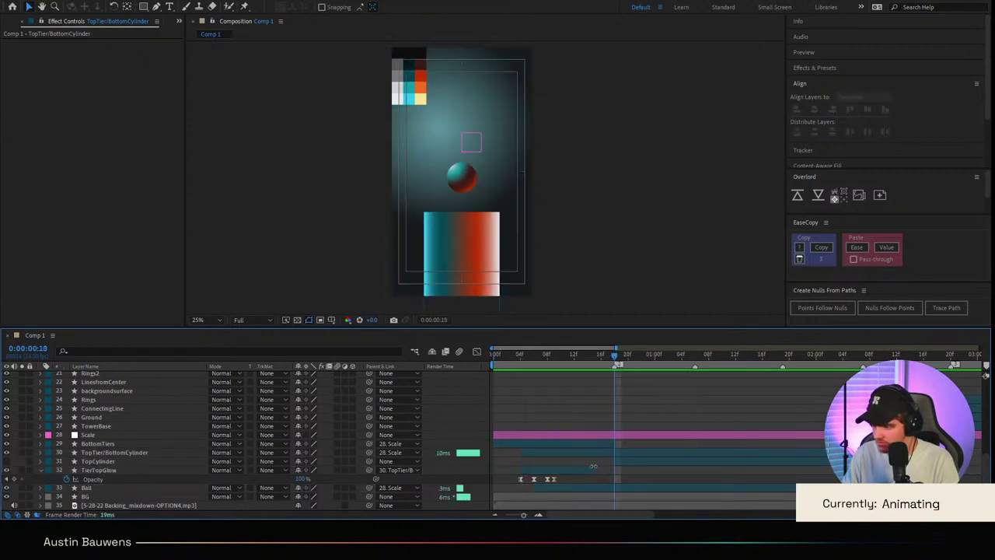
{"action": "left_click_drag", "start_coordinate": [593, 470], "coordinate": [615, 472]}
{"action": "left_click", "coordinate": [646, 480]}
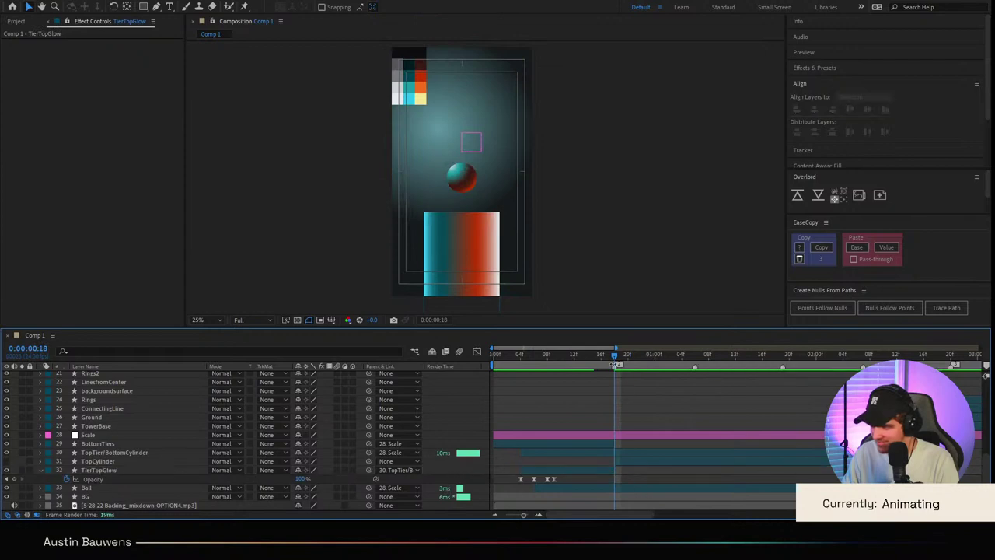
{"action": "left_click_drag", "start_coordinate": [620, 355], "coordinate": [383, 392]}
{"action": "key", "text": "space"}
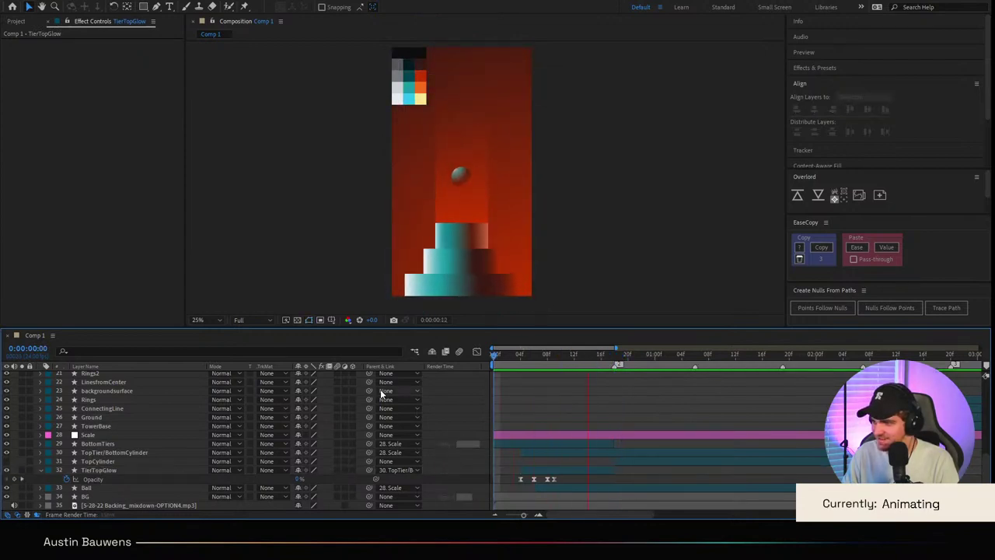
{"action": "key", "text": "space"}
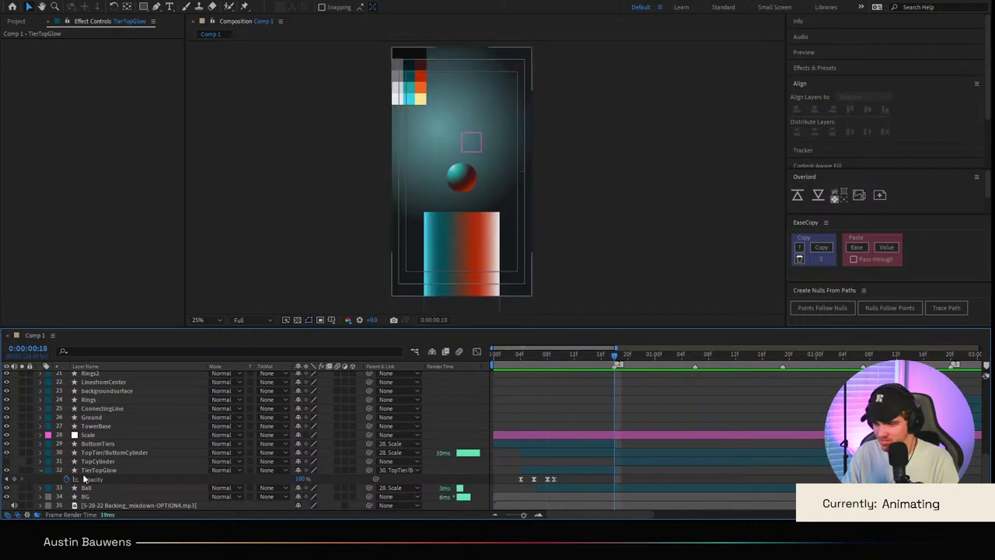
{"action": "left_click", "coordinate": [115, 443]}
Step: Shift the Ball's later Position keyframes about one frame later so one hits frame 18, then preview
{"action": "left_click", "coordinate": [108, 488]}
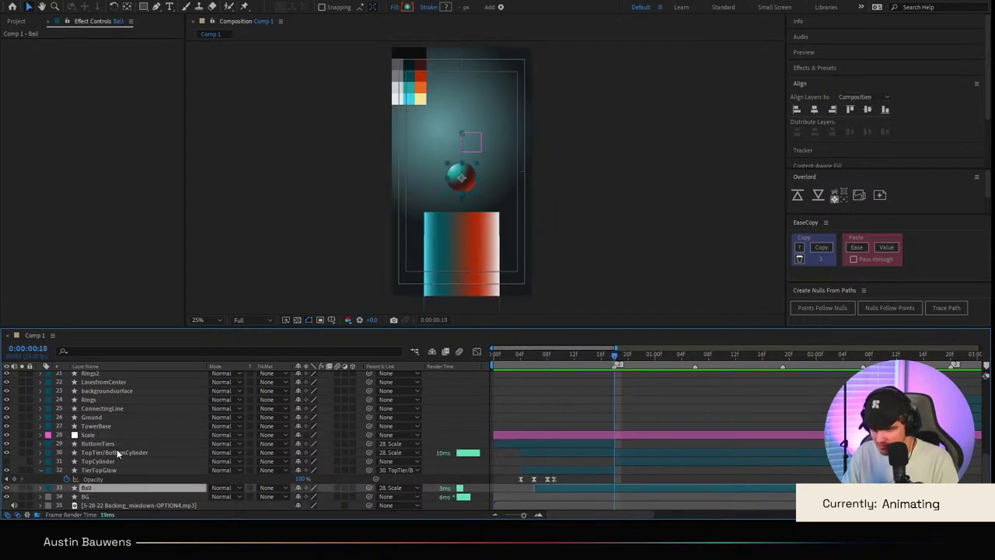
{"action": "key", "text": "p"}
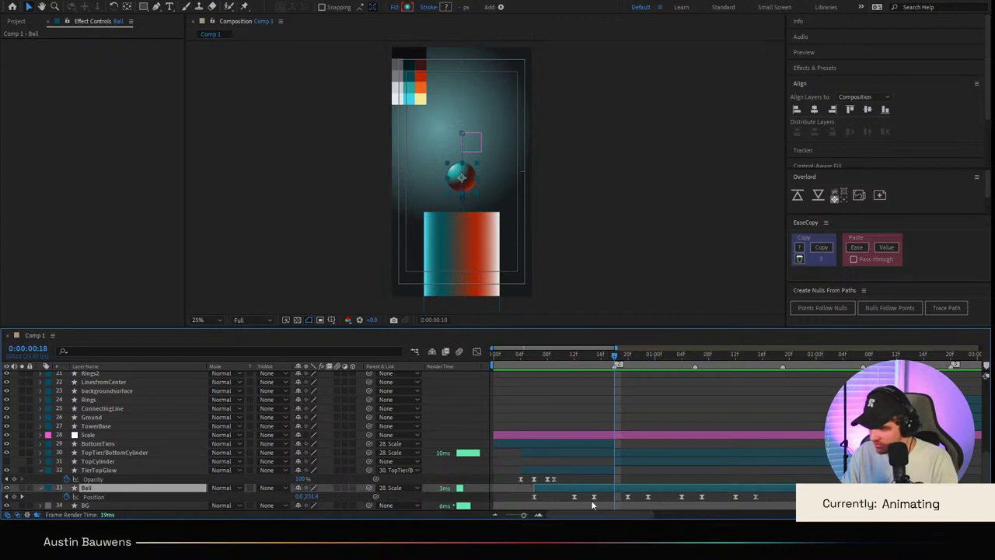
{"action": "left_click_drag", "start_coordinate": [591, 494], "coordinate": [789, 498]}
{"action": "mouse_move", "coordinate": [594, 494]}
{"action": "left_mouse_down"}
{"action": "mouse_move", "coordinate": [614, 496]}
{"action": "mouse_move", "coordinate": [589, 496]}
{"action": "left_mouse_up"}
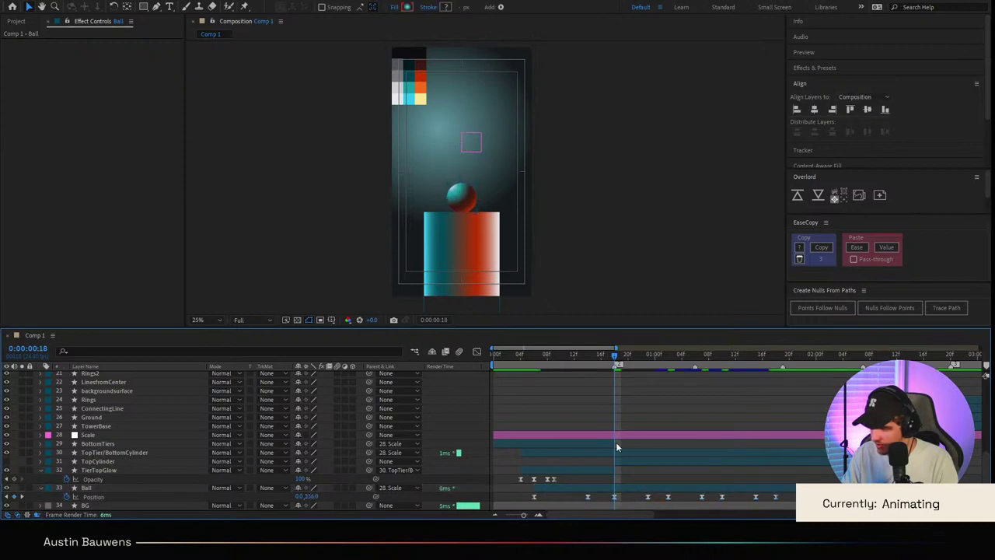
{"action": "key", "text": "space"}
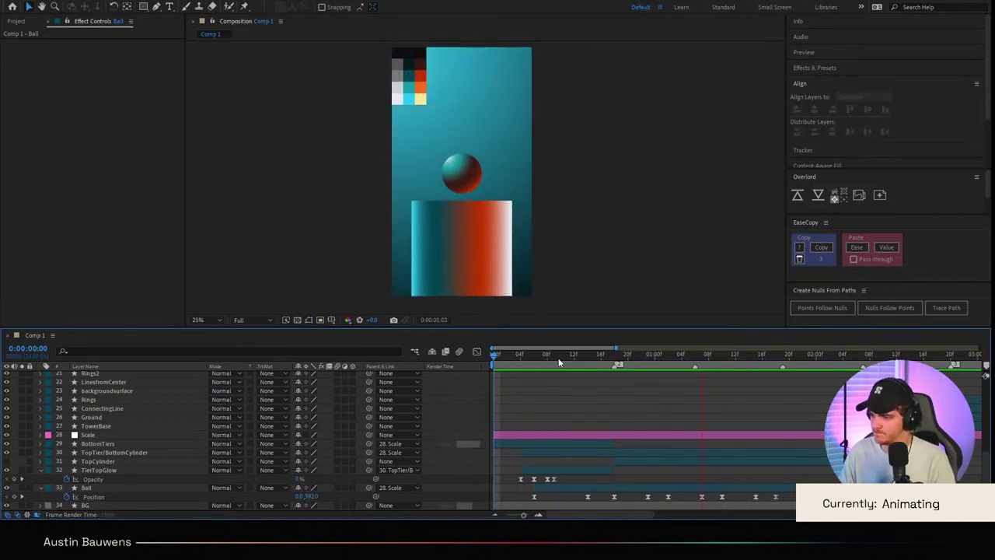
{"action": "key", "text": "space"}
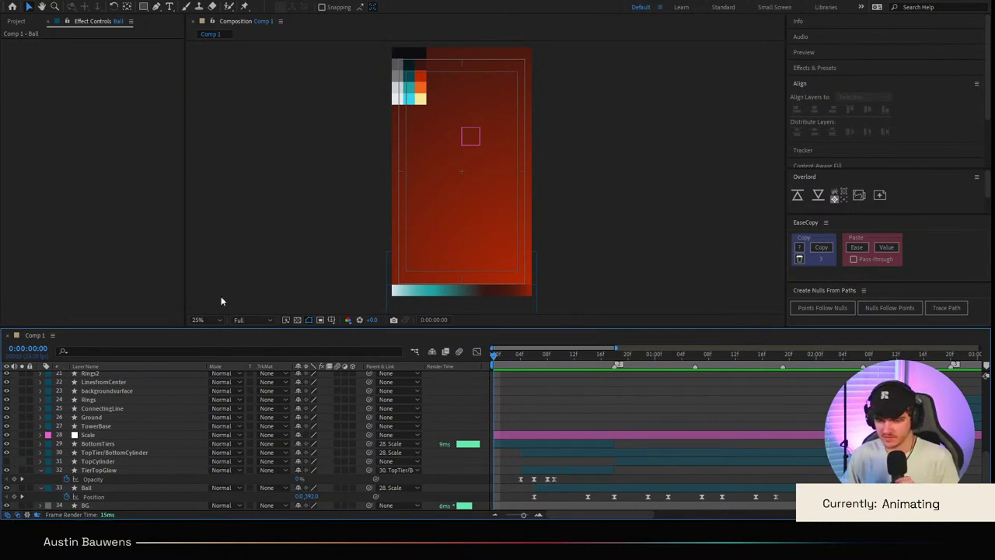
{"action": "key", "text": "space"}
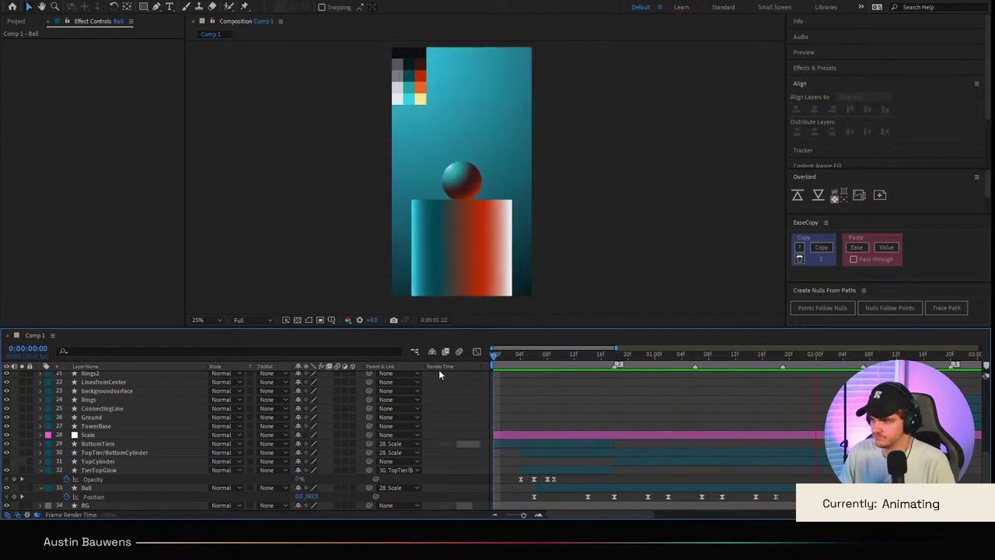
{"action": "left_click_drag", "start_coordinate": [670, 369], "coordinate": [605, 398]}
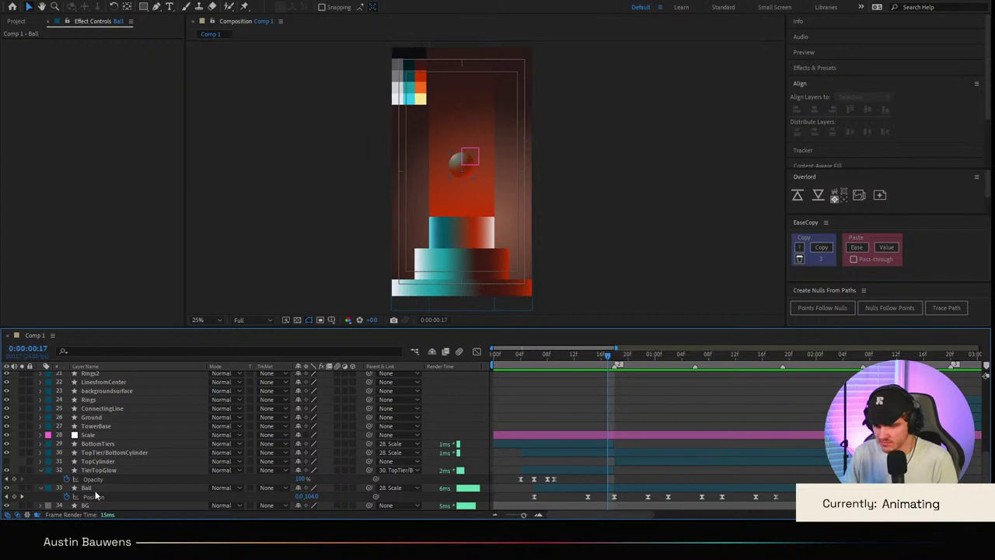
{"action": "left_click", "coordinate": [115, 453]}
Step: Keyframe BottomTiers' Position at 12f and push it down to Y 1014.6 at 17f
{"action": "left_click", "coordinate": [117, 443]}
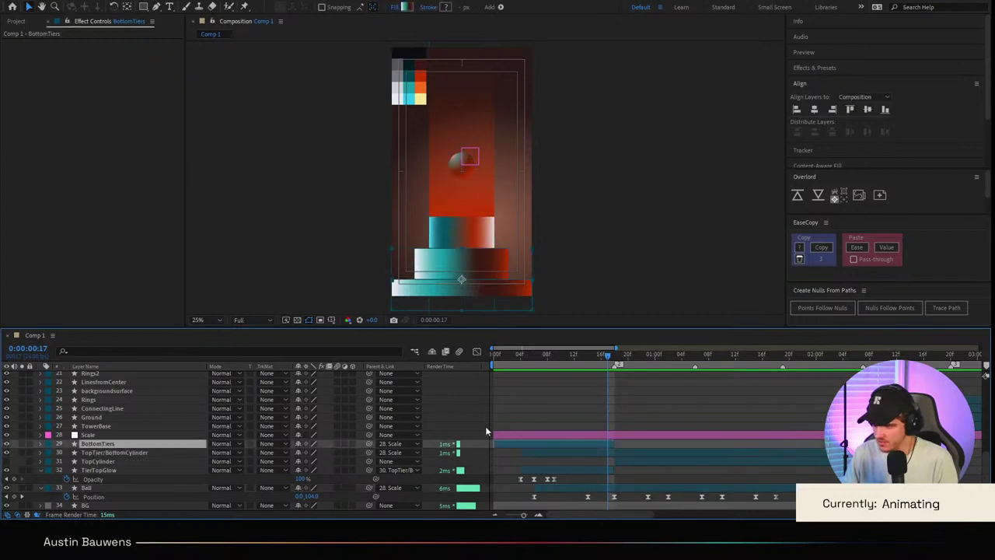
{"action": "key", "text": "Page_Up"}
{"action": "key", "text": "Page_Up"}
{"action": "key", "text": "Page_Up"}
{"action": "key", "text": "Page_Up"}
{"action": "key", "text": "Page_Up"}
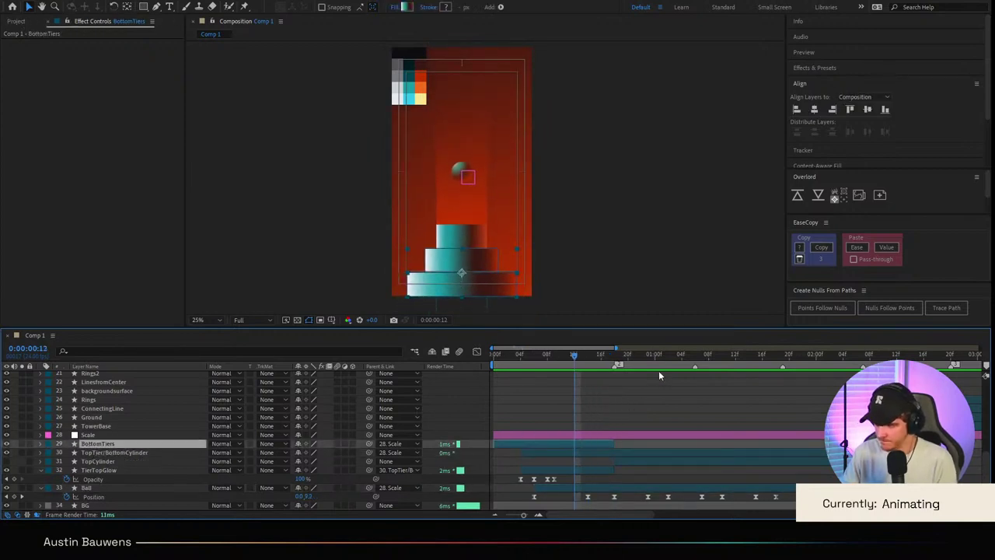
{"action": "key", "text": "alt+shift+p"}
{"action": "left_click", "coordinate": [88, 452]}
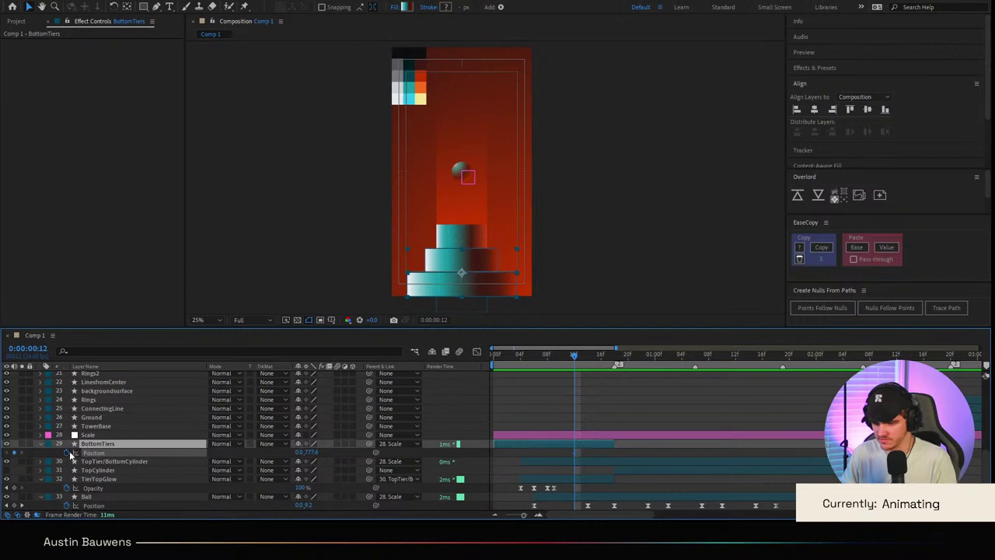
{"action": "left_click", "coordinate": [607, 354]}
{"action": "left_click_drag", "start_coordinate": [314, 459], "coordinate": [432, 457]}
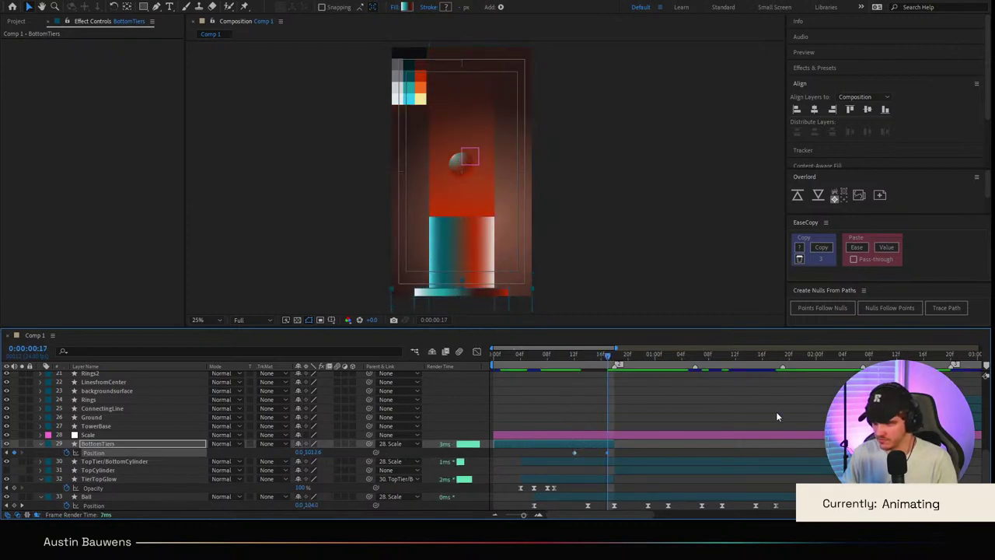
Step: Stretch the BottomTiers Position ease so speed peaks later, then preview the slide
{"action": "left_click_drag", "start_coordinate": [632, 451], "coordinate": [568, 459]}
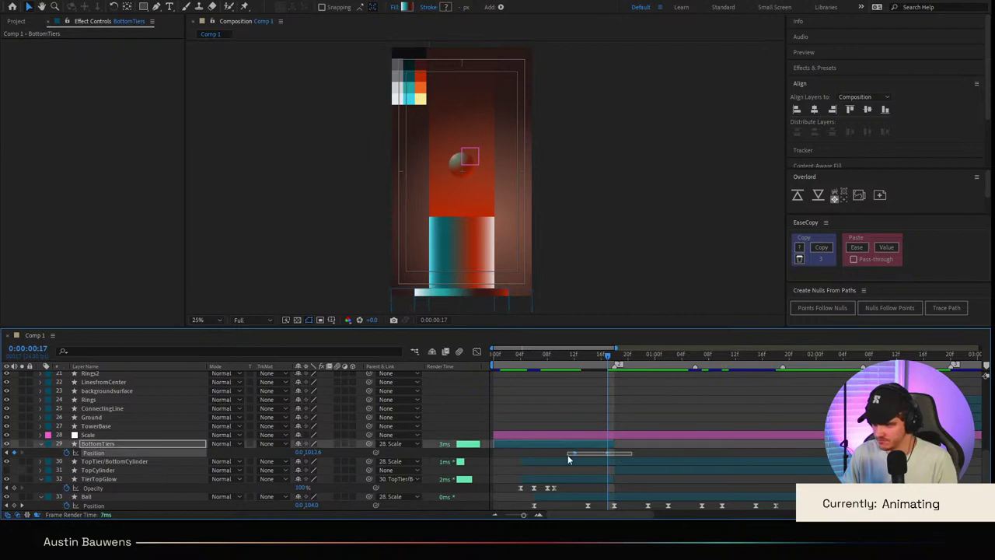
{"action": "left_click", "coordinate": [478, 352]}
{"action": "left_click_drag", "start_coordinate": [550, 421], "coordinate": [625, 490]}
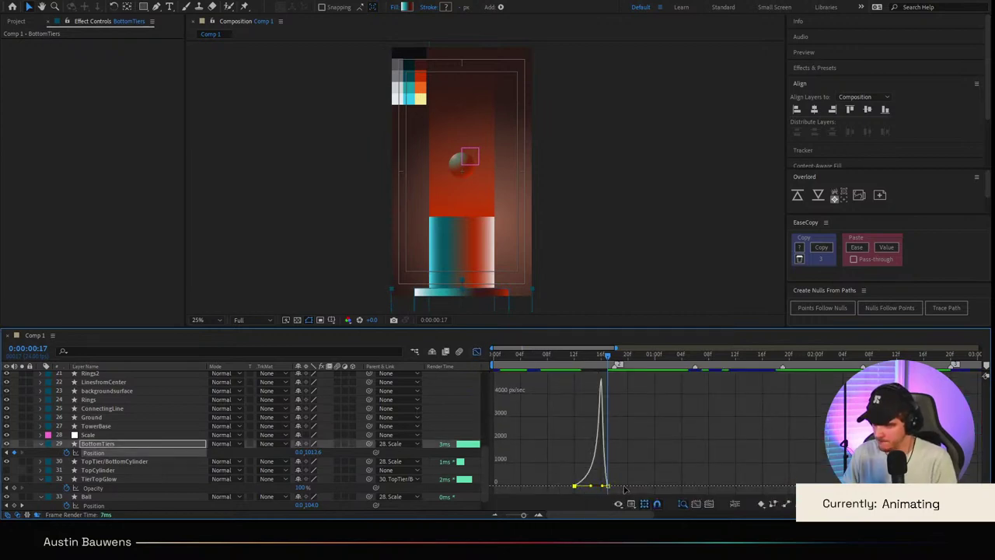
{"action": "left_click", "coordinate": [477, 352]}
{"action": "key", "text": "space"}
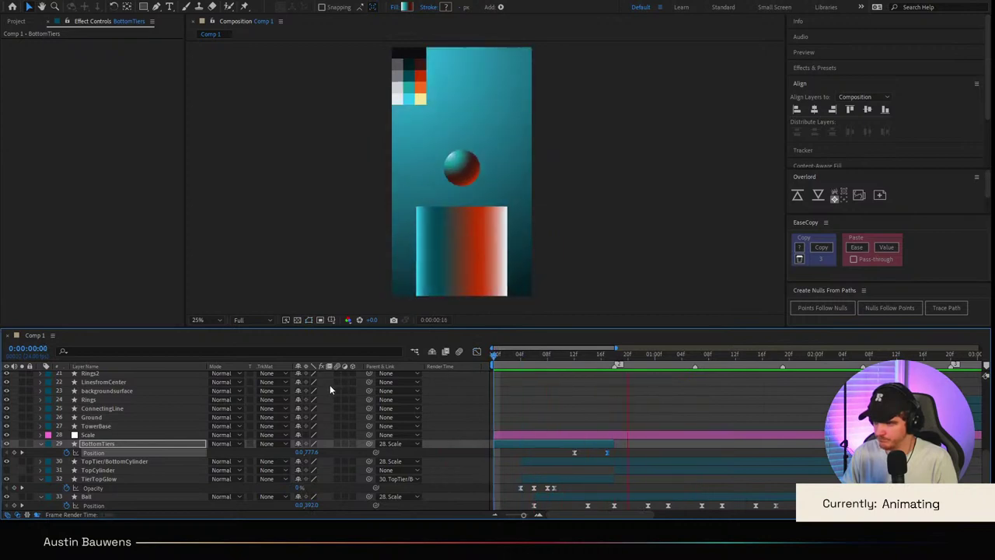
{"action": "key", "text": "space"}
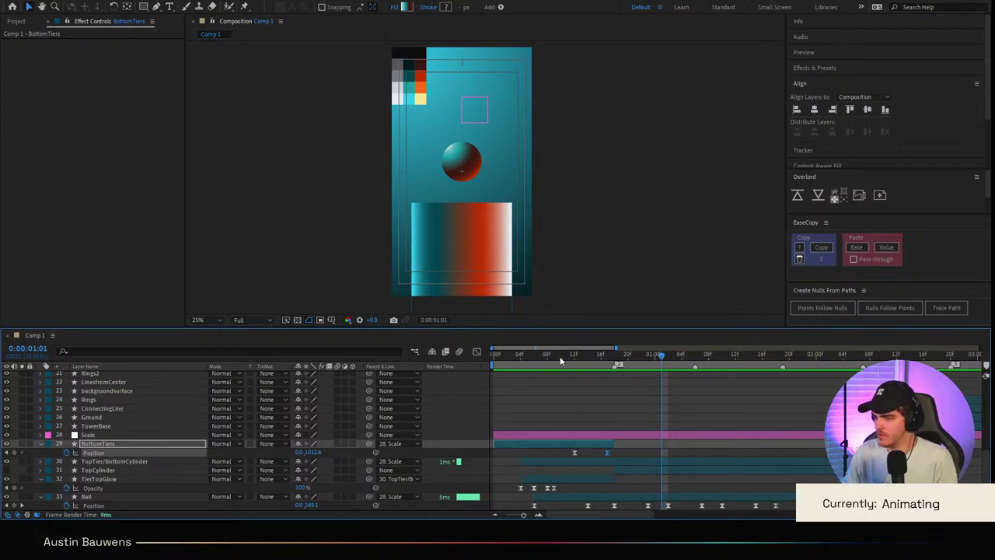
{"action": "key", "text": "space"}
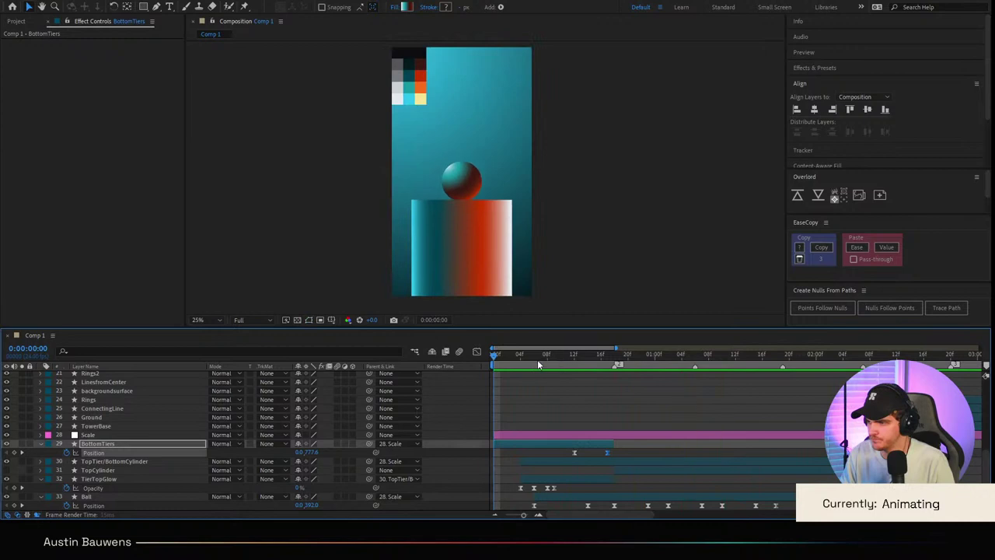
{"action": "key", "text": "space"}
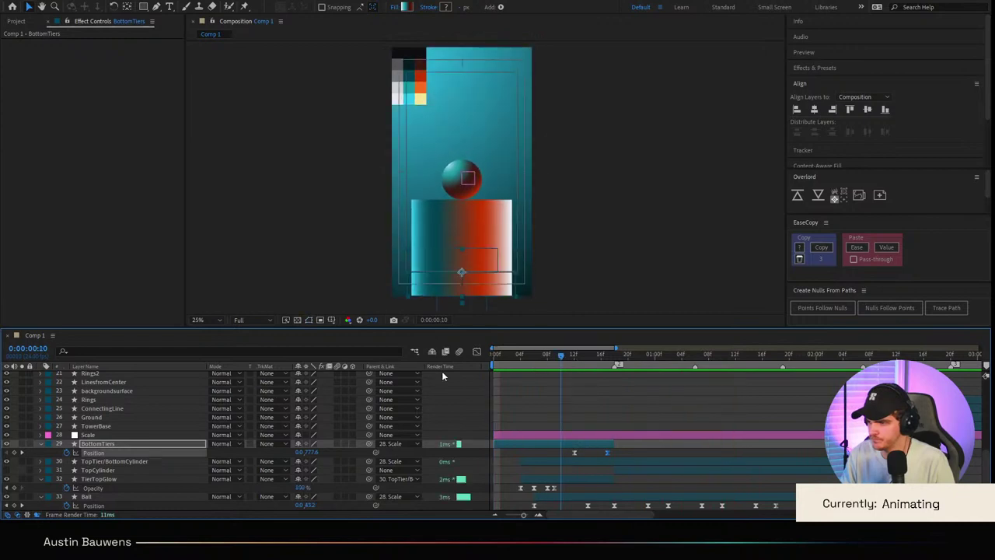
{"action": "key", "text": "space"}
{"action": "left_click_drag", "start_coordinate": [648, 360], "coordinate": [616, 383]}
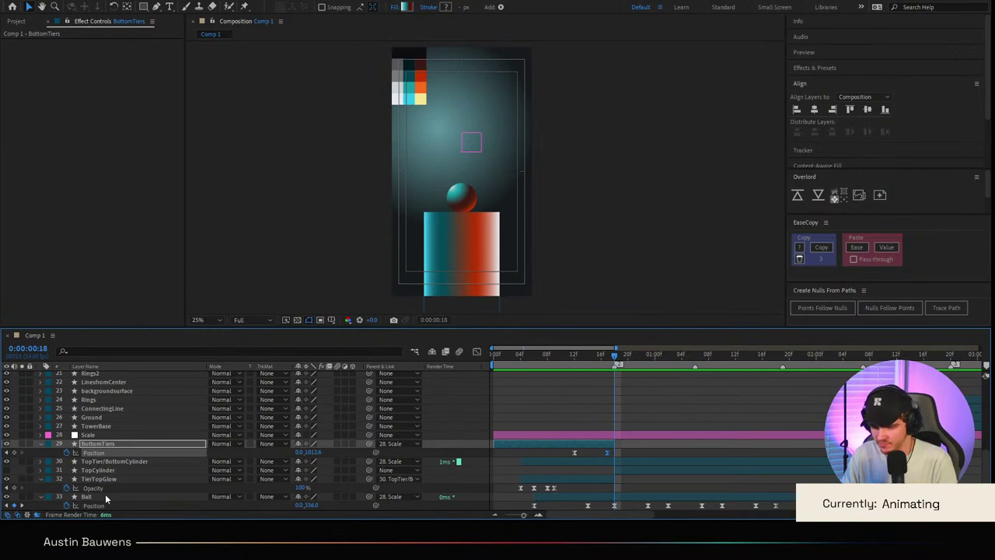
{"action": "key", "text": "ctrl+shift+a"}
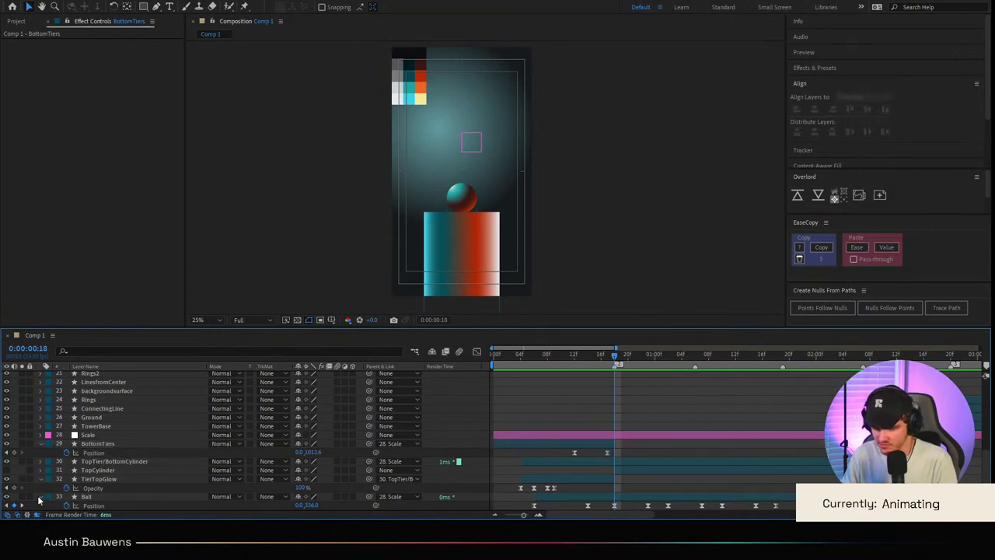
Step: Keyframe TopTier/BottomCylinder's Position at 18f and lower the cylinder at 21f
{"action": "left_click", "coordinate": [39, 498]}
{"action": "left_click", "coordinate": [95, 471]}
{"action": "left_click", "coordinate": [102, 462]}
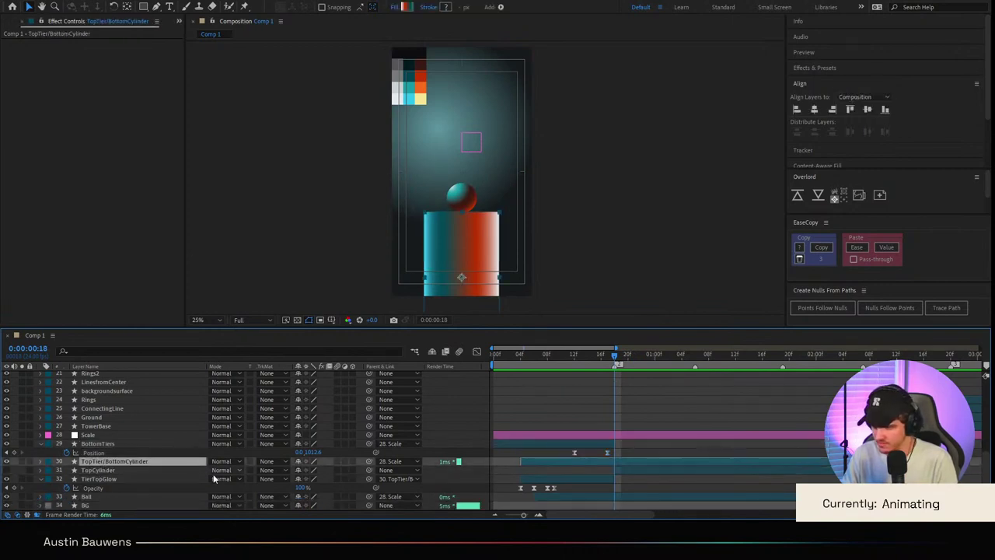
{"action": "key", "text": "p"}
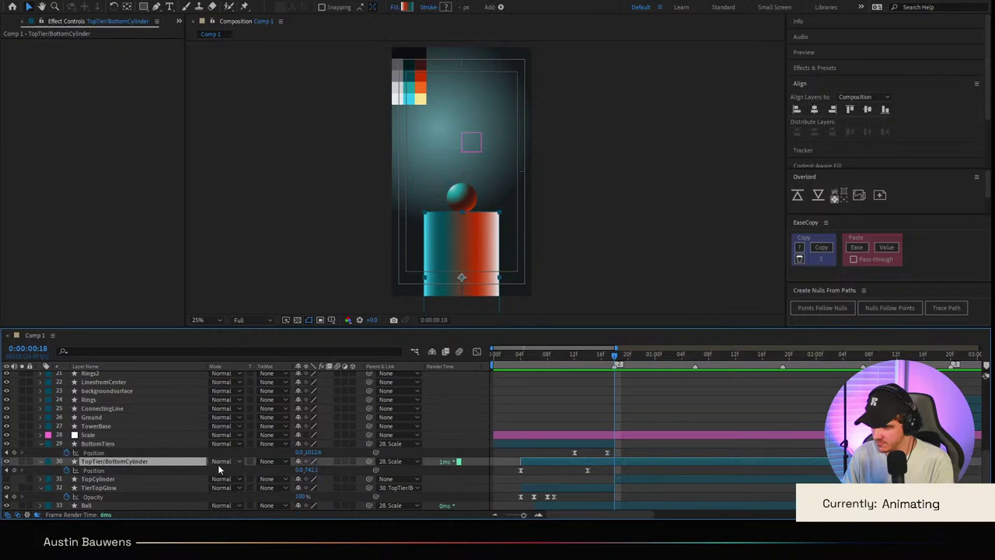
{"action": "left_click", "coordinate": [14, 471]}
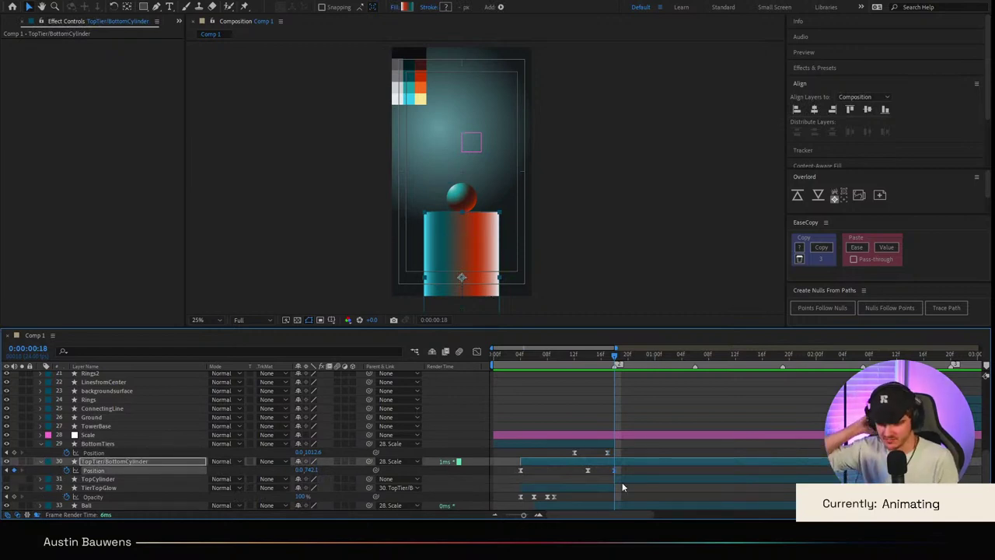
{"action": "key", "text": "Page_Down"}
{"action": "key", "text": "Page_Down"}
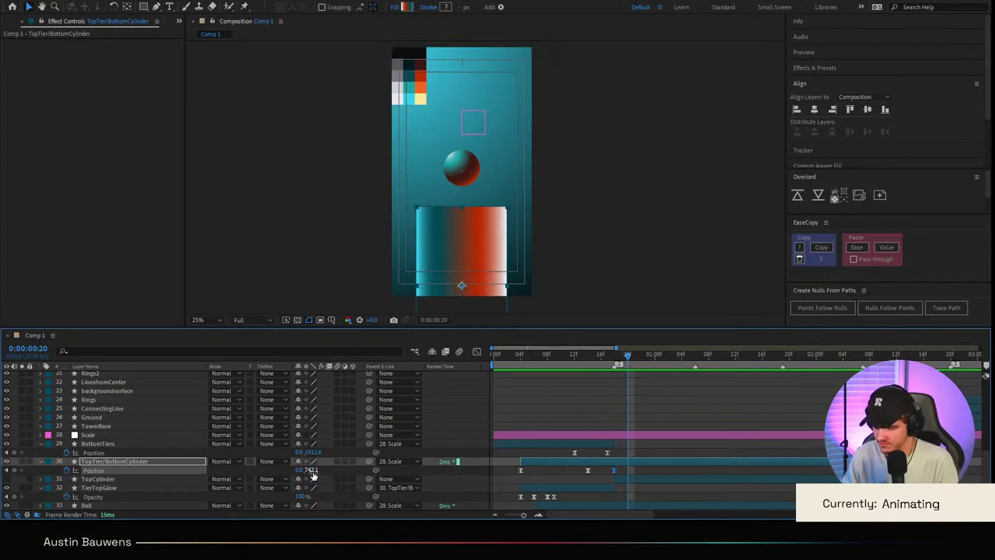
{"action": "key", "text": "Page_Down"}
{"action": "left_click_drag", "start_coordinate": [315, 470], "coordinate": [377, 480]}
Step: Paste the 18f Position keyframe at 1:07, smooth the speed spike, and preview
{"action": "key", "text": "shift+Page_Down"}
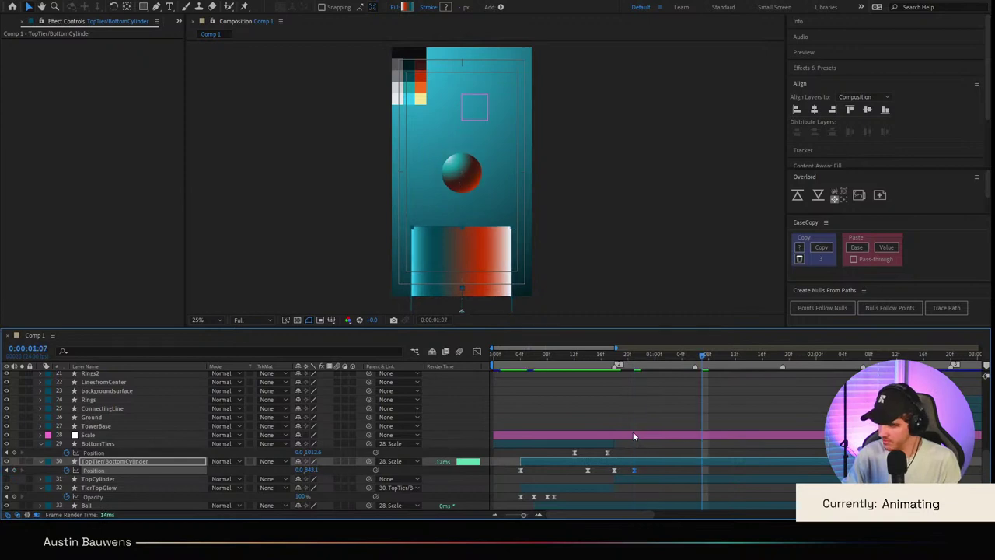
{"action": "left_click", "coordinate": [614, 471]}
{"action": "key", "text": "ctrl+c"}
{"action": "key", "text": "ctrl+v"}
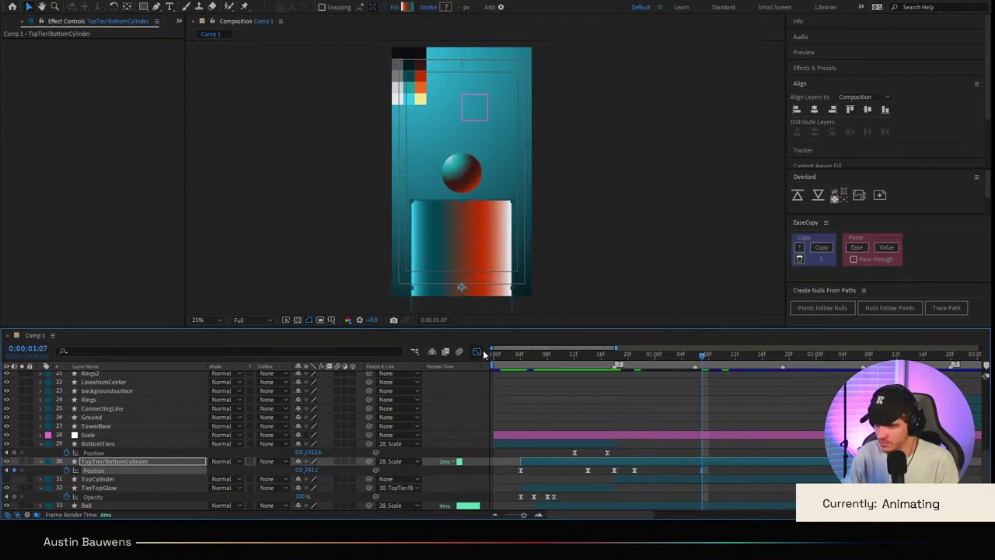
{"action": "left_click", "coordinate": [483, 350]}
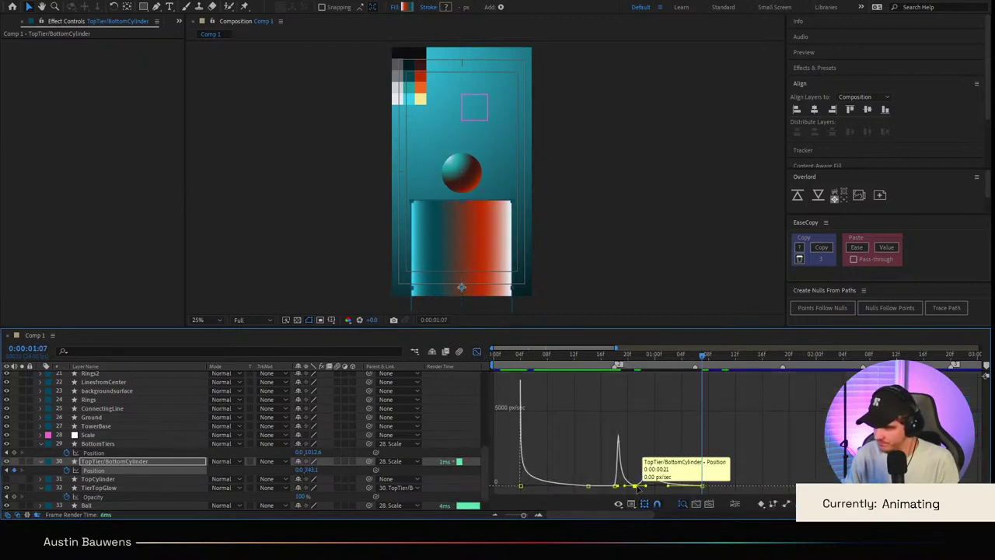
{"action": "left_click_drag", "start_coordinate": [621, 487], "coordinate": [671, 488]}
{"action": "left_click", "coordinate": [478, 352]}
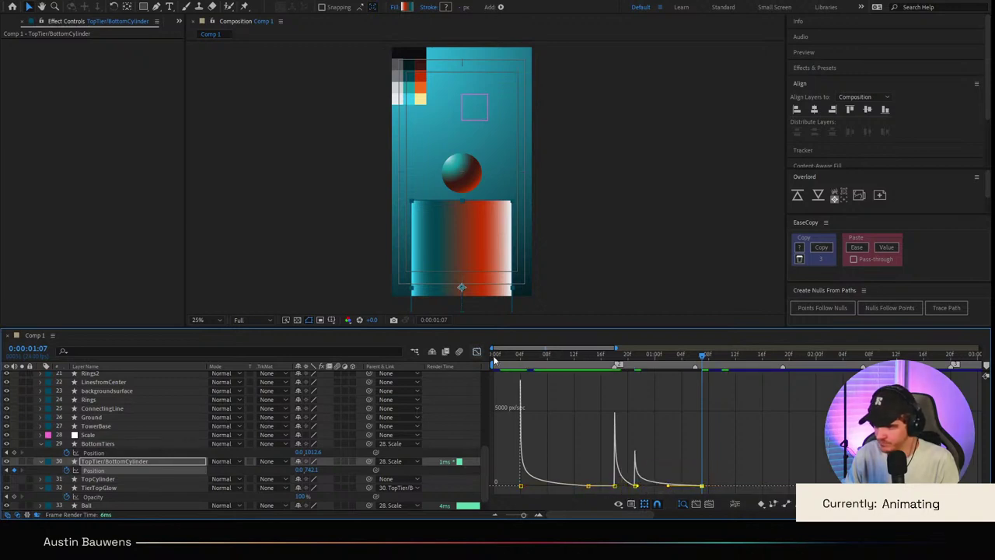
{"action": "left_click_drag", "start_coordinate": [561, 360], "coordinate": [513, 370]}
{"action": "key", "text": "space"}
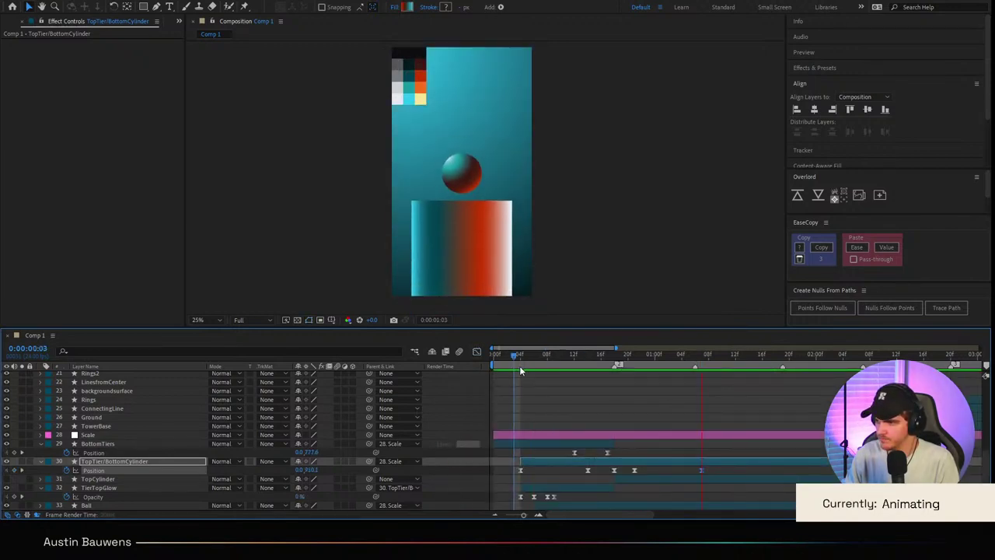
{"action": "left_click", "coordinate": [551, 364]}
{"action": "key", "text": "space"}
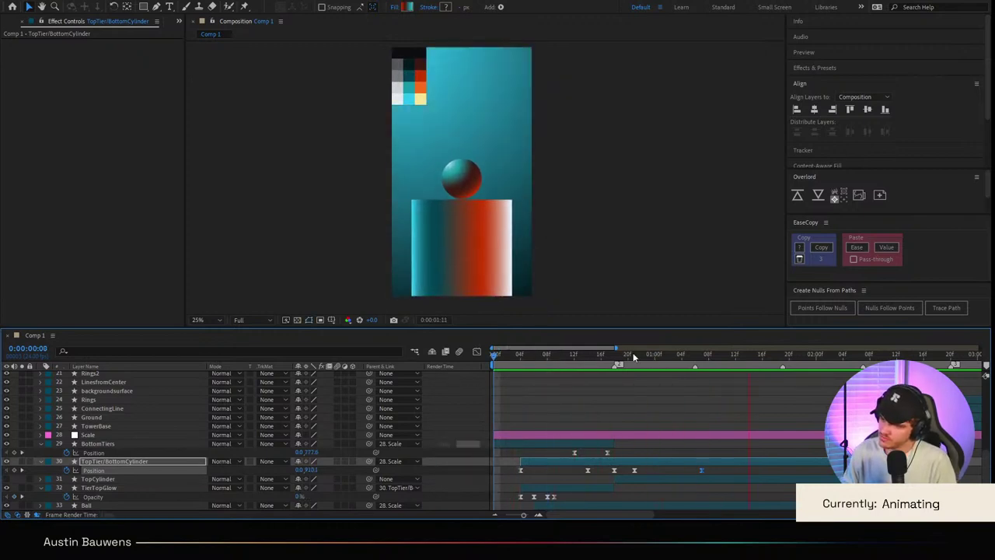
Step: Move two Position keyframes one frame earlier, raise the cylinder at frame 20, and preview
{"action": "mouse_move", "coordinate": [633, 356]}
{"action": "left_mouse_down"}
{"action": "mouse_move", "coordinate": [622, 359]}
{"action": "mouse_move", "coordinate": [634, 356]}
{"action": "left_mouse_up"}
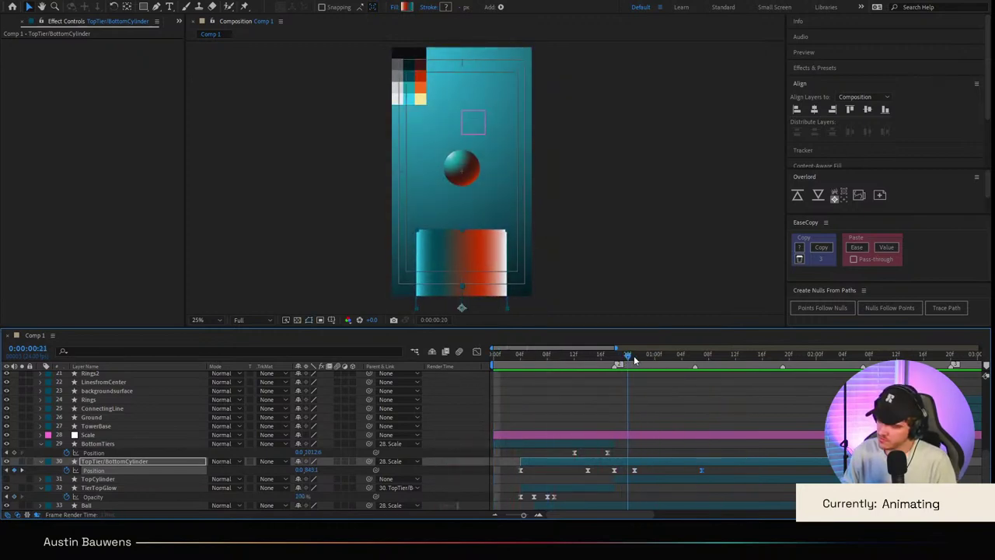
{"action": "left_click_drag", "start_coordinate": [634, 470], "coordinate": [627, 470]}
{"action": "left_click", "coordinate": [642, 470]}
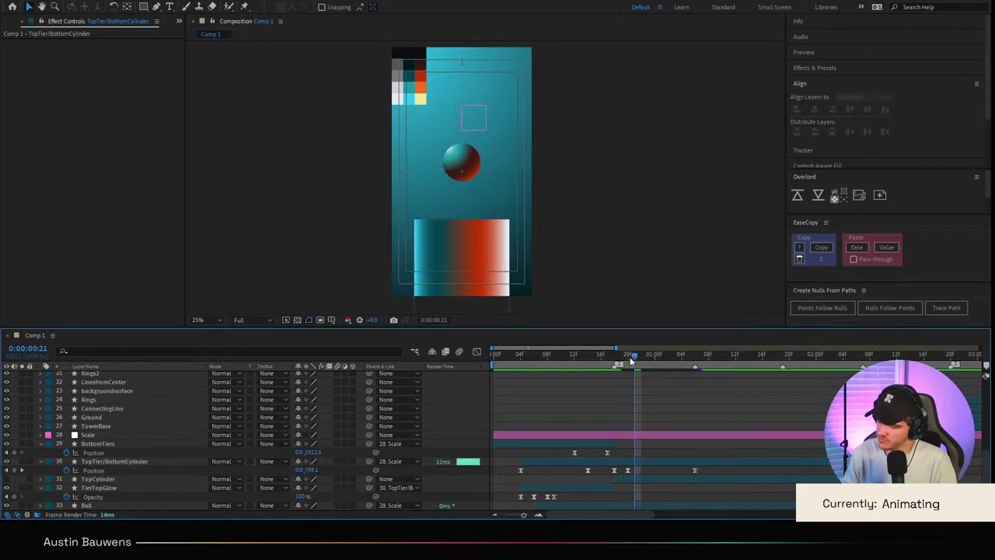
{"action": "left_click", "coordinate": [628, 359]}
{"action": "left_click_drag", "start_coordinate": [309, 470], "coordinate": [297, 470]}
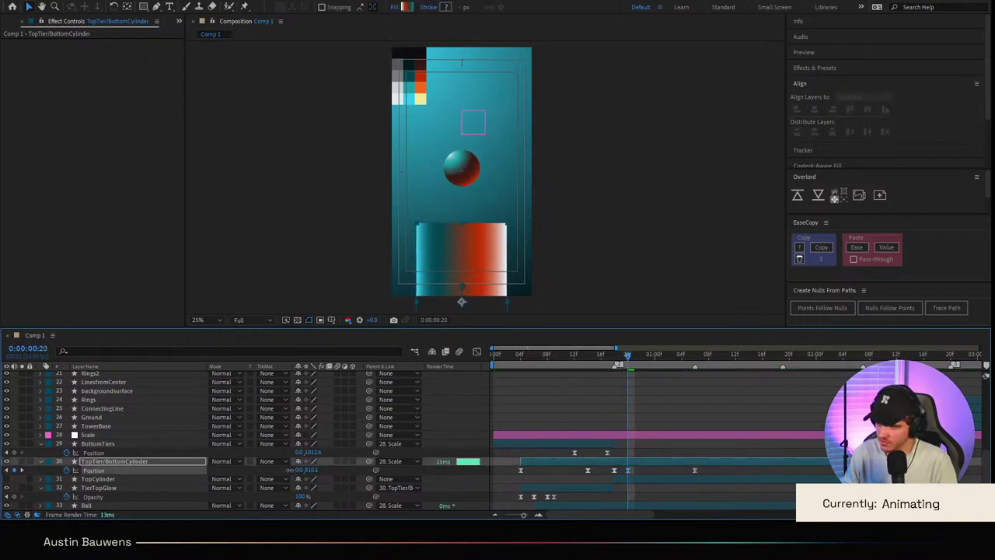
{"action": "key", "text": "space"}
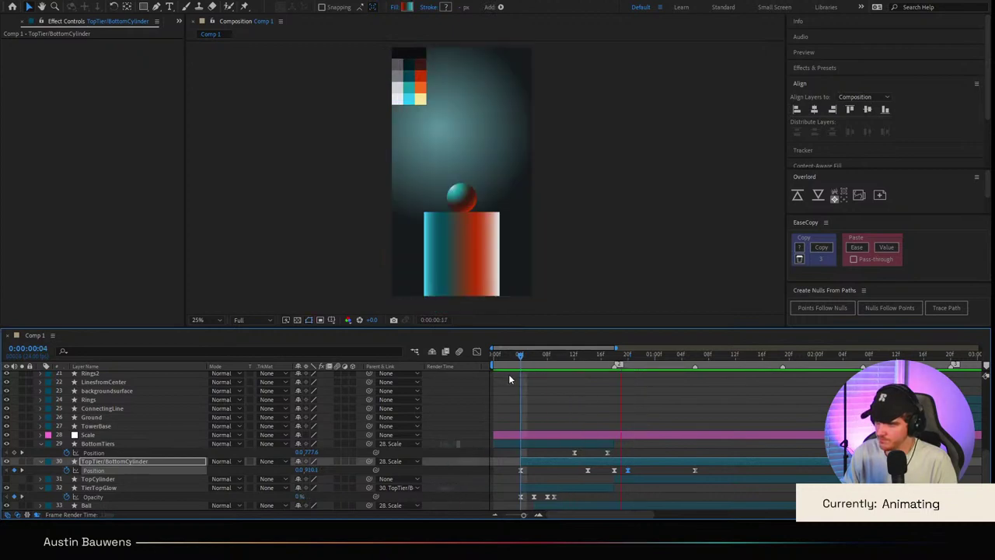
{"action": "left_click", "coordinate": [569, 360]}
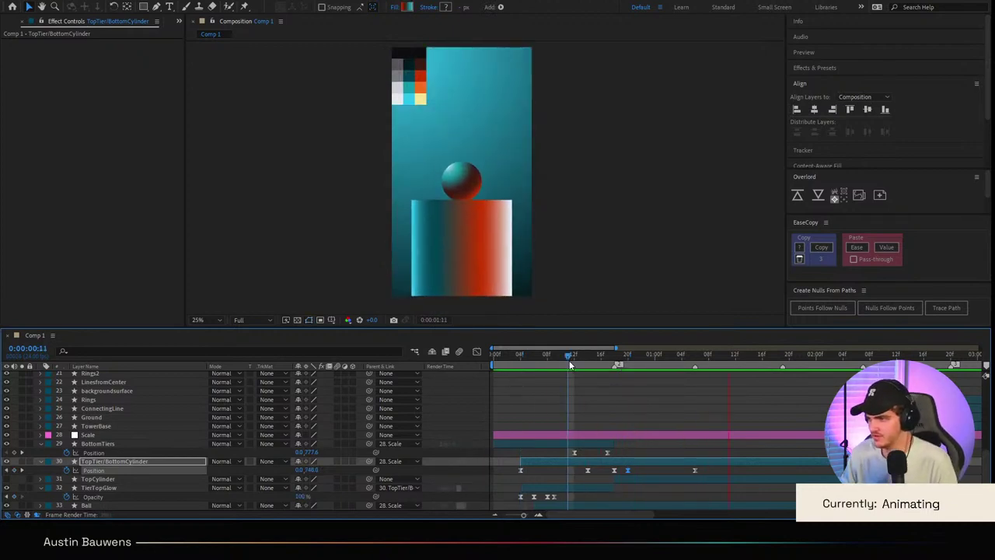
{"action": "key", "text": "space"}
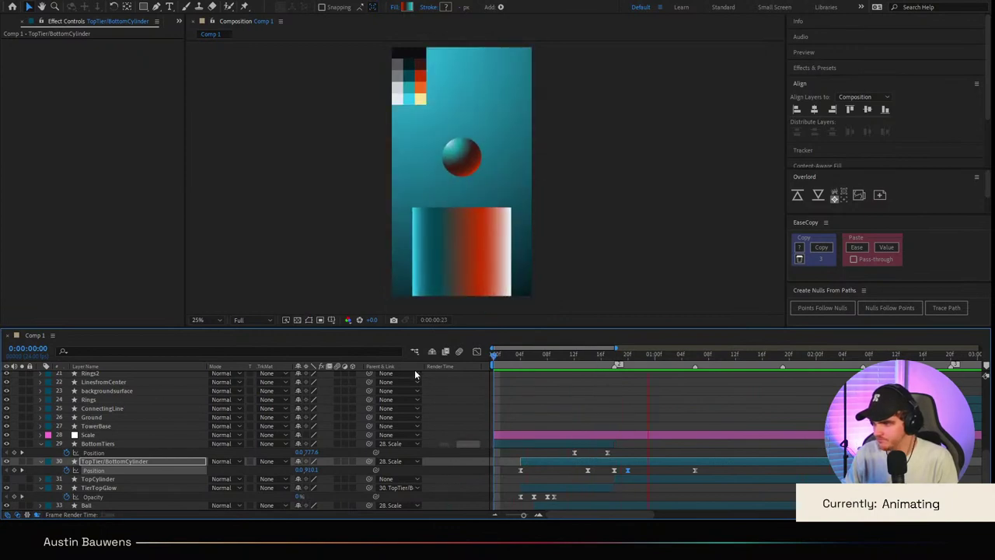
{"action": "key", "text": "space"}
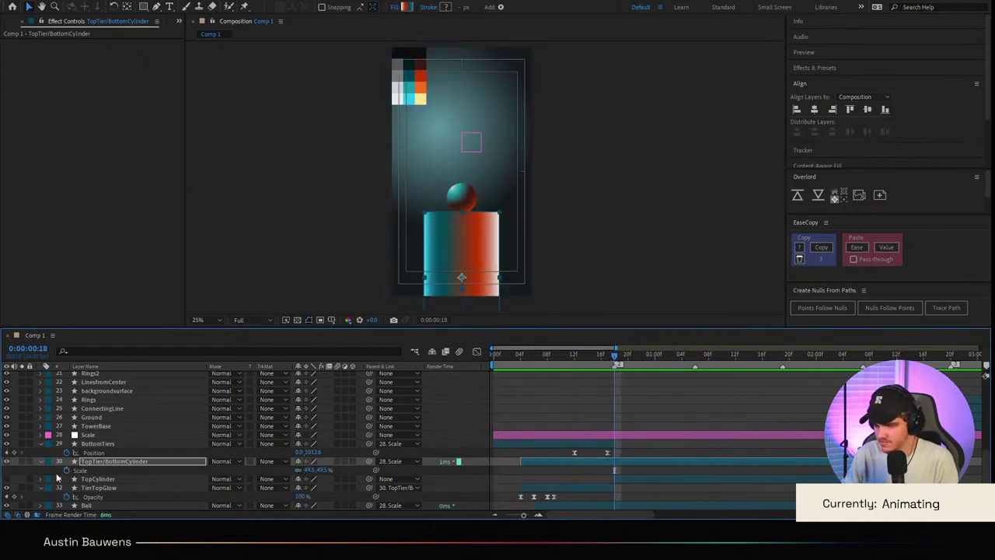
Step: Widen the cylinder's Scale to 57.5, 49.5% at 20f and paste a 49.5% keyframe at 1:06
{"action": "left_click", "coordinate": [67, 471]}
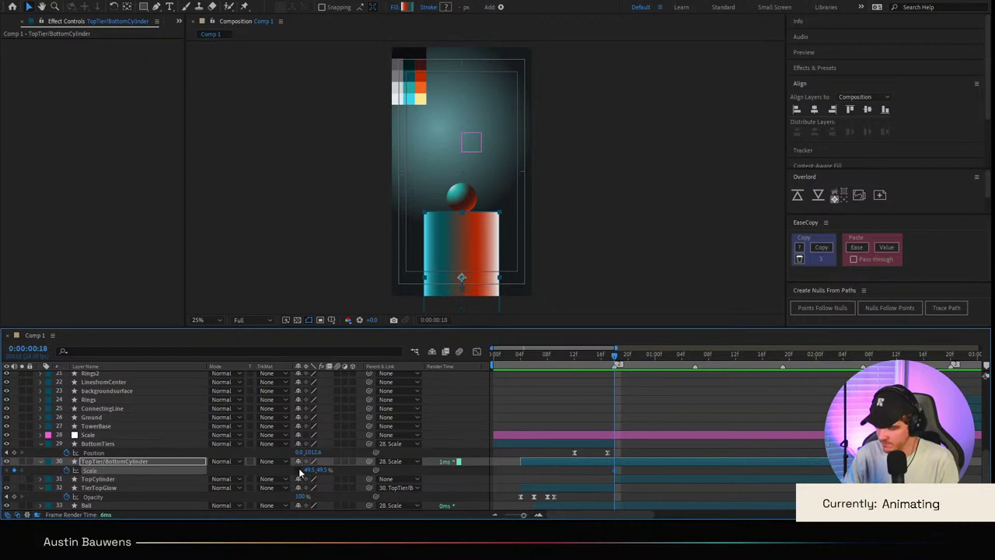
{"action": "key", "text": "Page_Down"}
{"action": "key", "text": "Page_Down"}
{"action": "left_click_drag", "start_coordinate": [317, 472], "coordinate": [310, 471]}
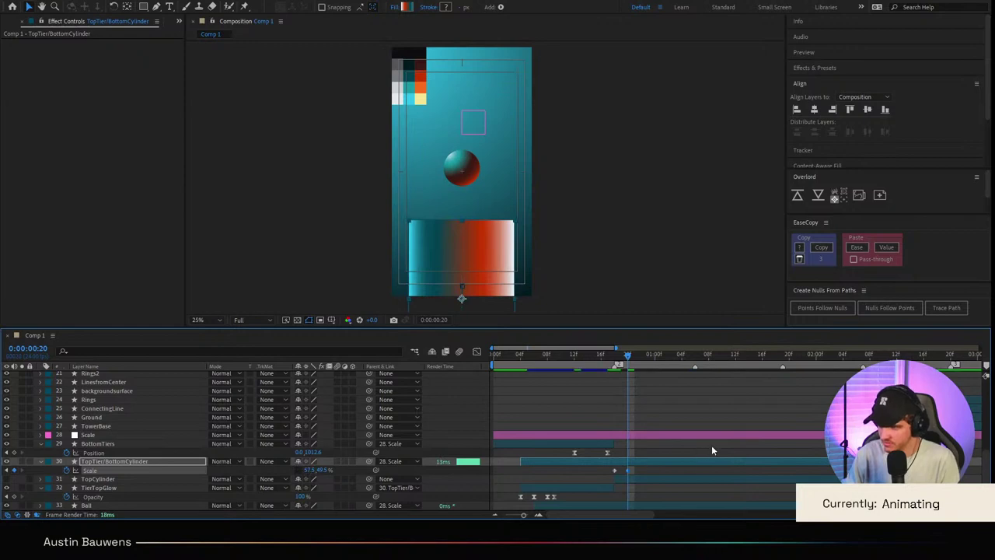
{"action": "key", "text": "shift+Page_Down"}
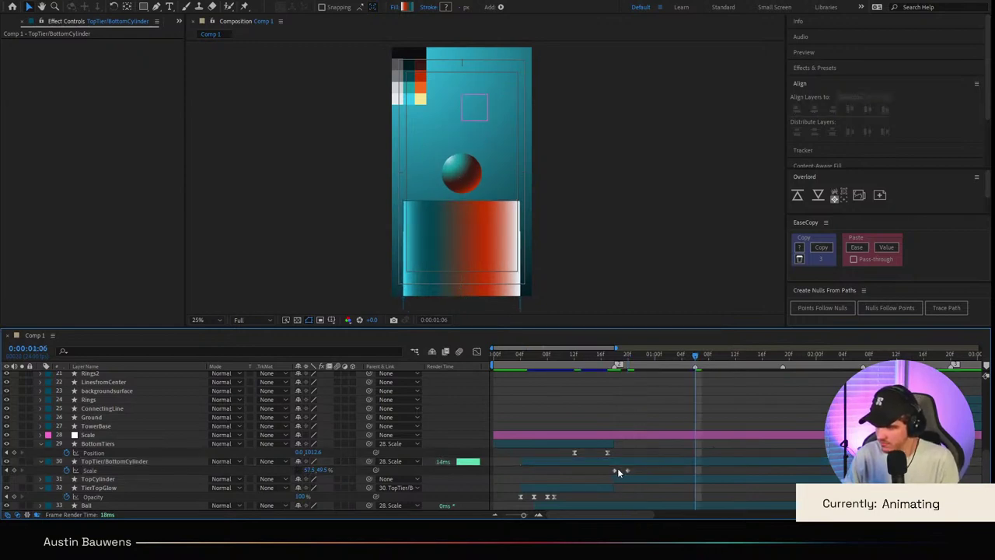
{"action": "left_click", "coordinate": [614, 470]}
{"action": "key", "text": "ctrl+c"}
{"action": "key", "text": "ctrl+v"}
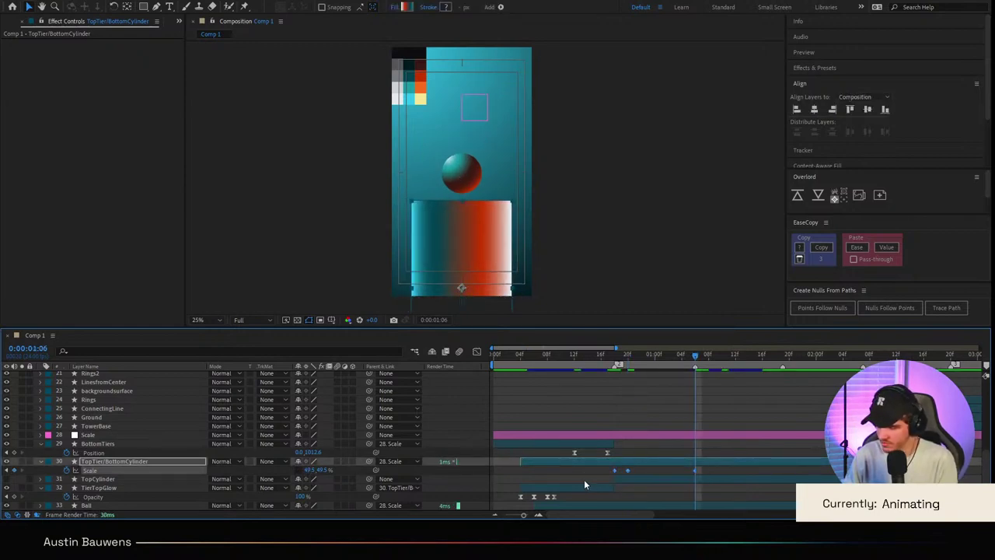
Step: Sharpen the Scale keyframes' easing in the Graph Editor and preview from frame 7
{"action": "left_click", "coordinate": [478, 351]}
{"action": "left_click_drag", "start_coordinate": [598, 470], "coordinate": [710, 490]}
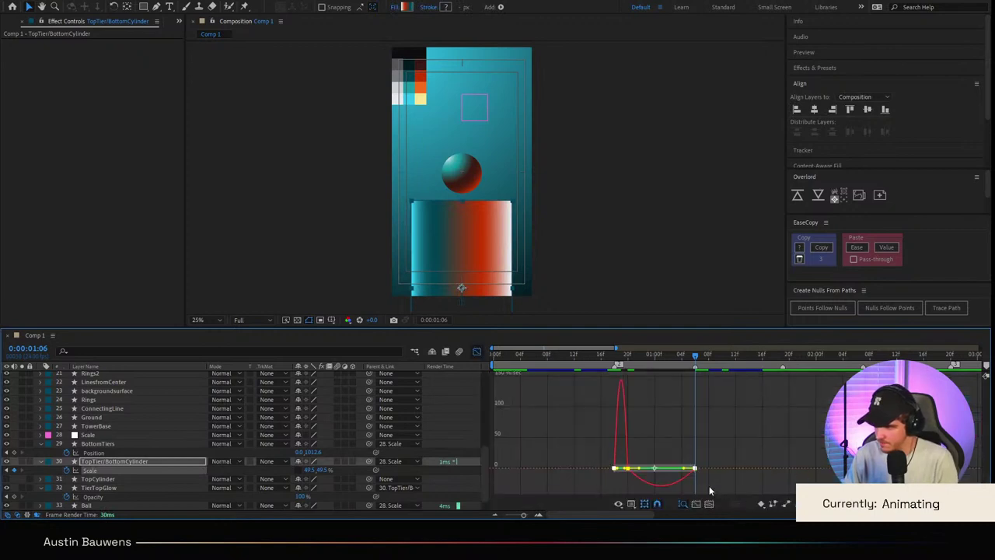
{"action": "left_click_drag", "start_coordinate": [617, 469], "coordinate": [577, 469]}
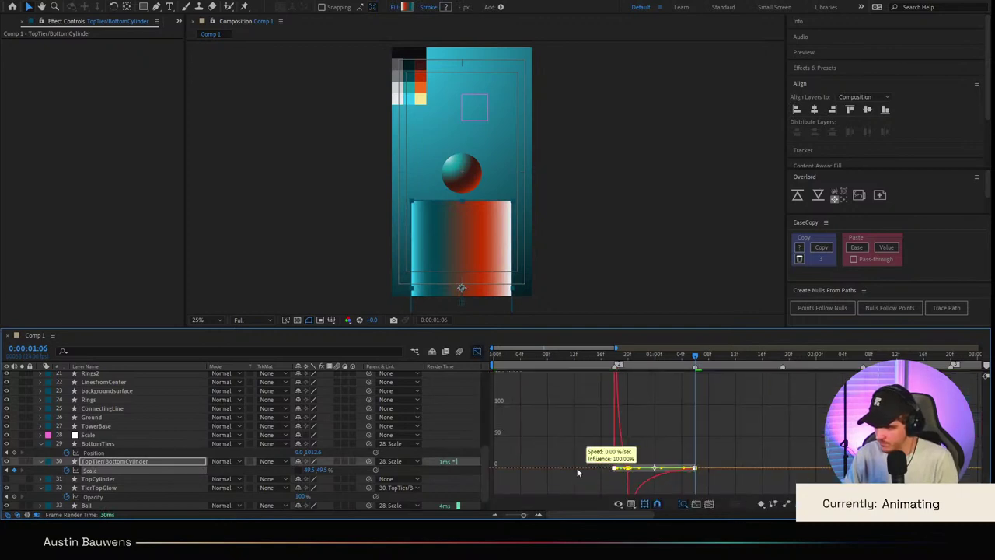
{"action": "left_click", "coordinate": [476, 352]}
{"action": "left_click_drag", "start_coordinate": [626, 357], "coordinate": [579, 368]}
{"action": "key", "text": "space"}
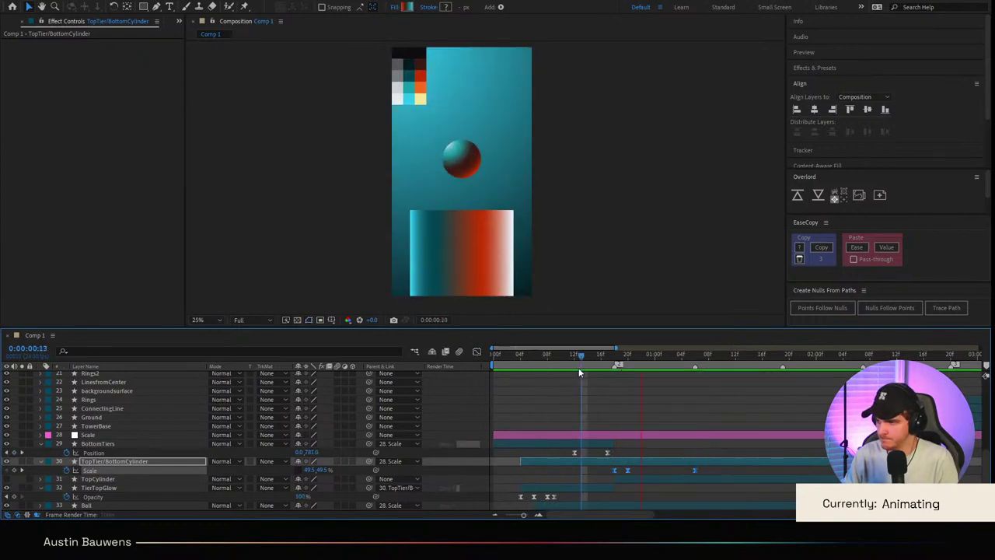
{"action": "key", "text": "space"}
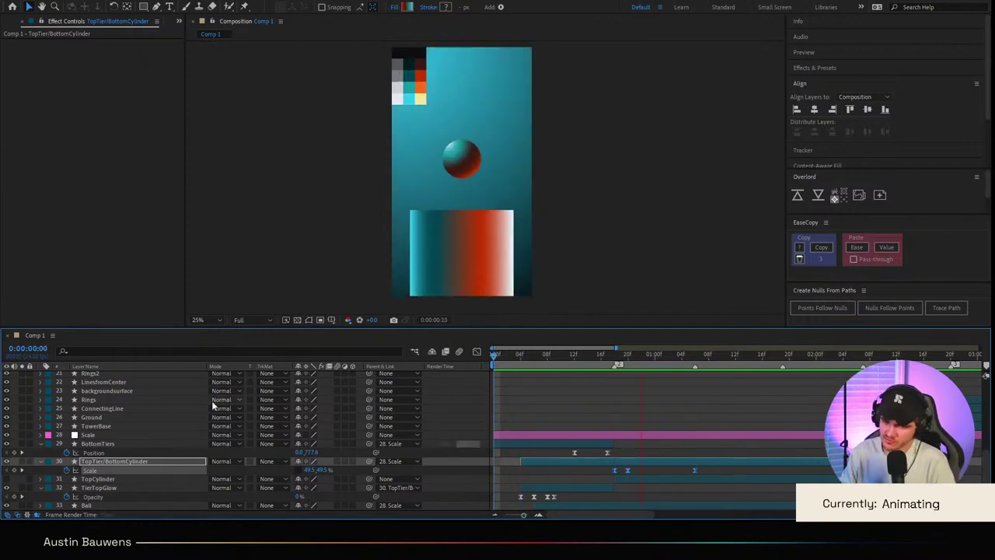
{"action": "key", "text": "space"}
{"action": "key", "text": "space"}
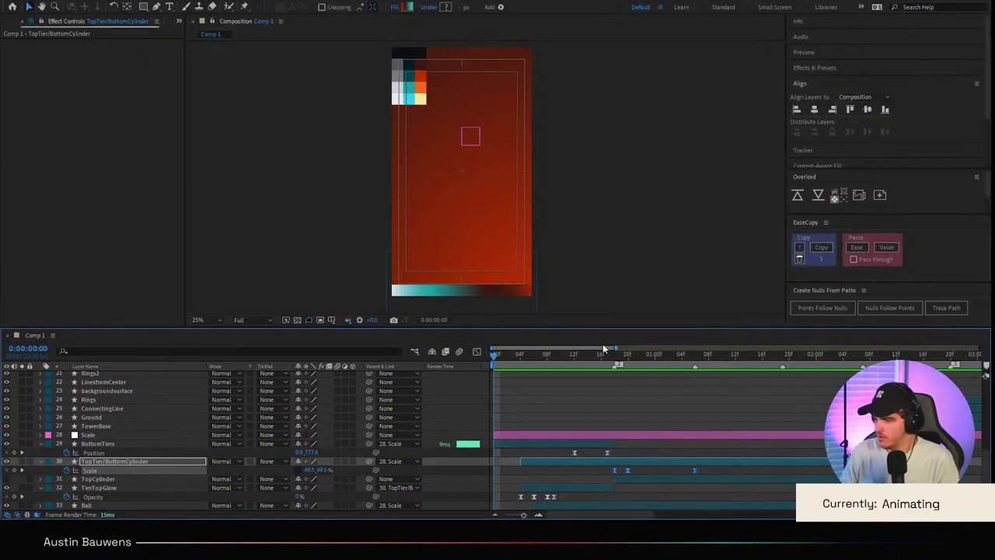
{"action": "key", "text": "space"}
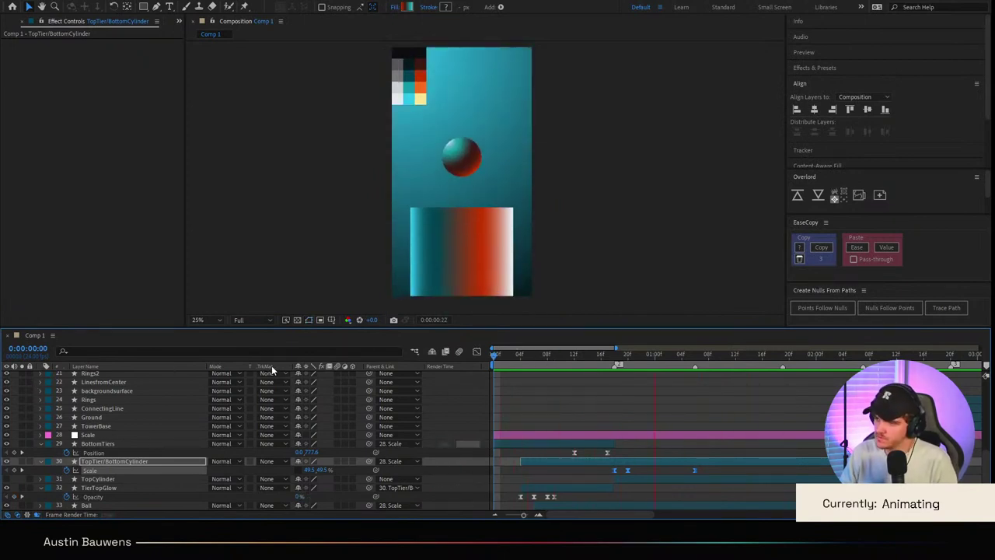
{"action": "left_click", "coordinate": [546, 360]}
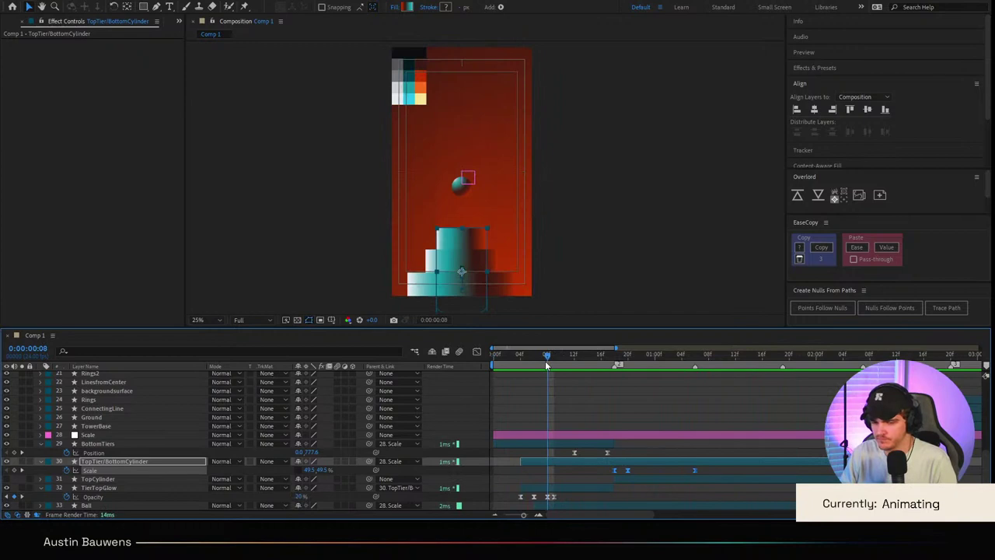
{"action": "left_click_drag", "start_coordinate": [545, 361], "coordinate": [420, 394]}
{"action": "key", "text": "space"}
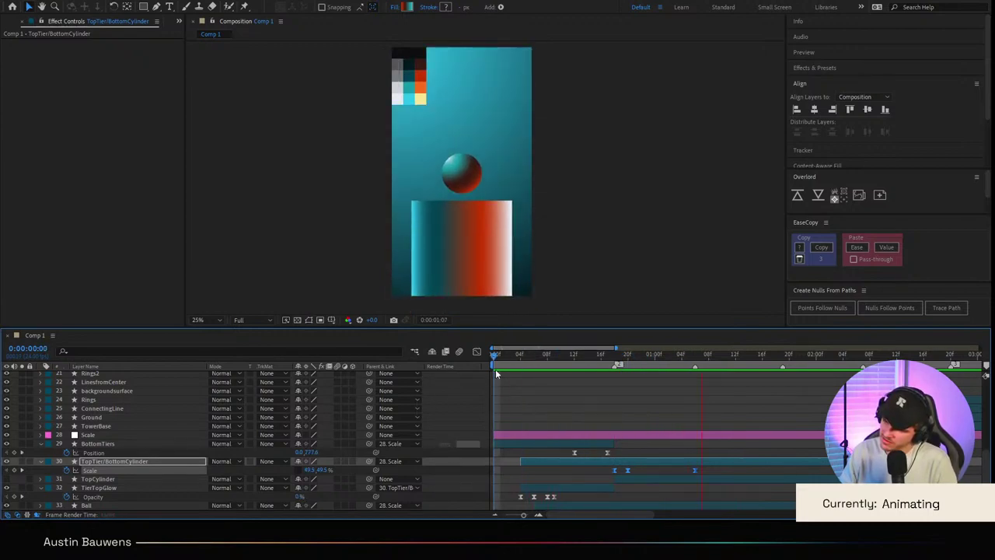
{"action": "left_click_drag", "start_coordinate": [648, 362], "coordinate": [615, 364]}
{"action": "left_click", "coordinate": [623, 385]}
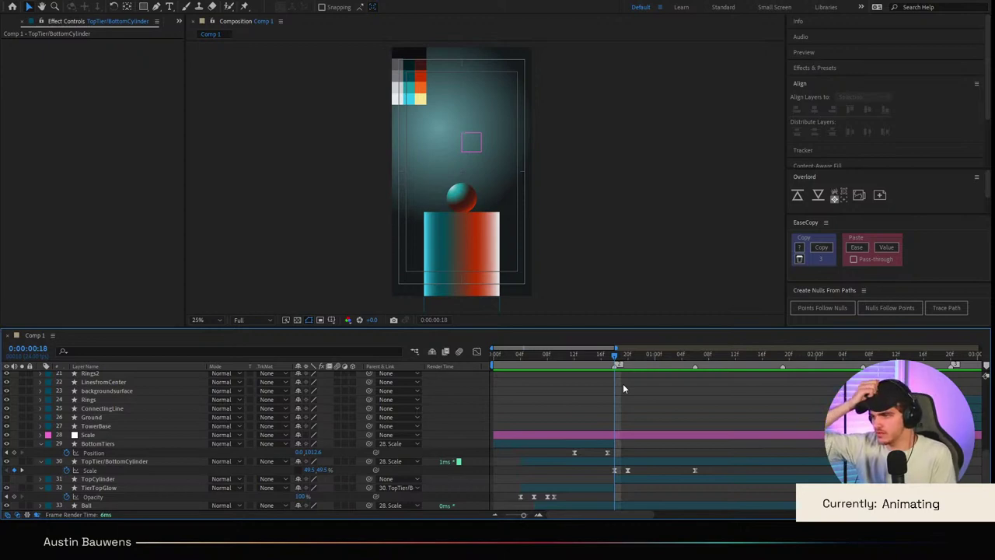
{"action": "left_click", "coordinate": [109, 461]}
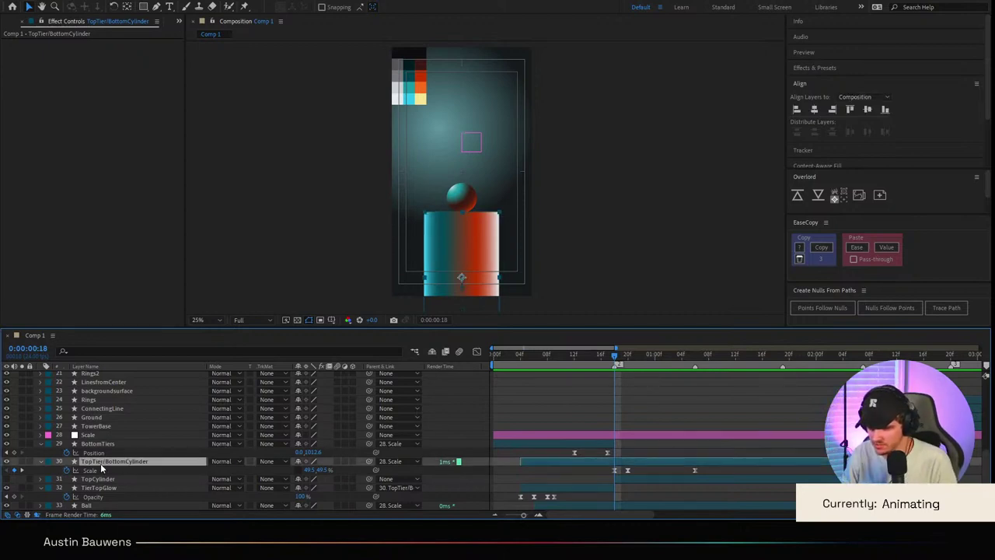
{"action": "left_click", "coordinate": [595, 404]}
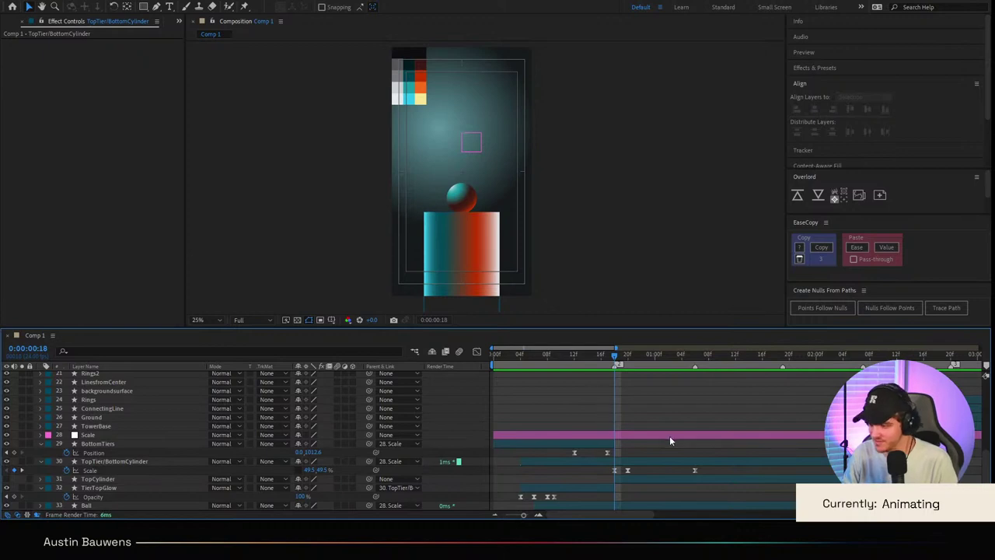
{"action": "left_click_drag", "start_coordinate": [678, 440], "coordinate": [617, 440]}
{"action": "scroll", "coordinate": [616, 440], "scroll_direction": "down", "scroll_amount": 3}
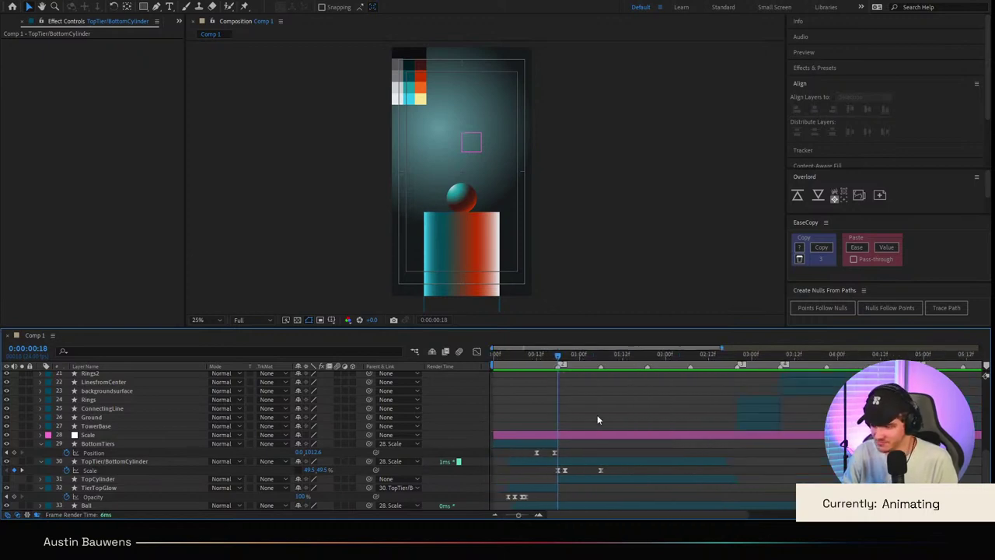
Step: Preview the Scale layer's animation from the start, stopping around 1:10
{"action": "key", "text": "u"}
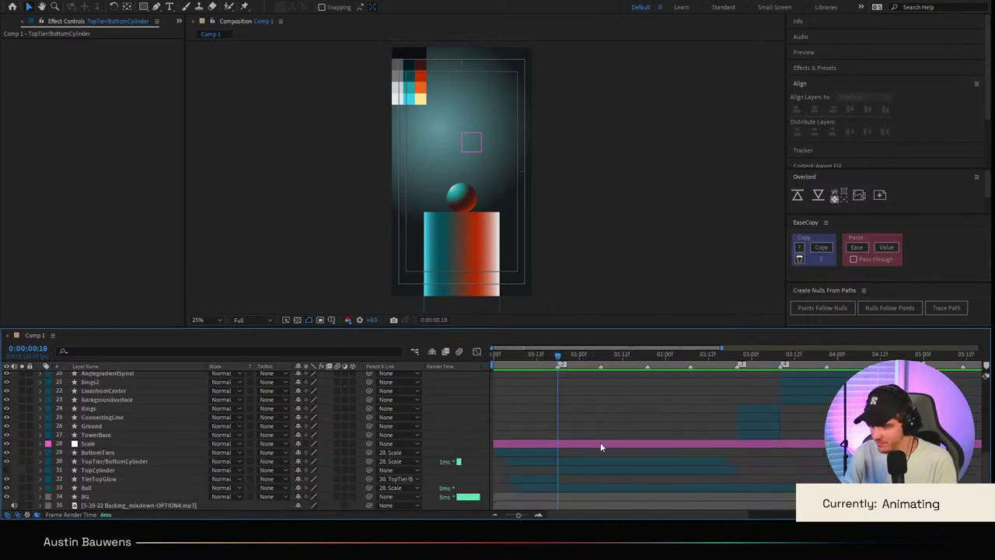
{"action": "left_click", "coordinate": [598, 446]}
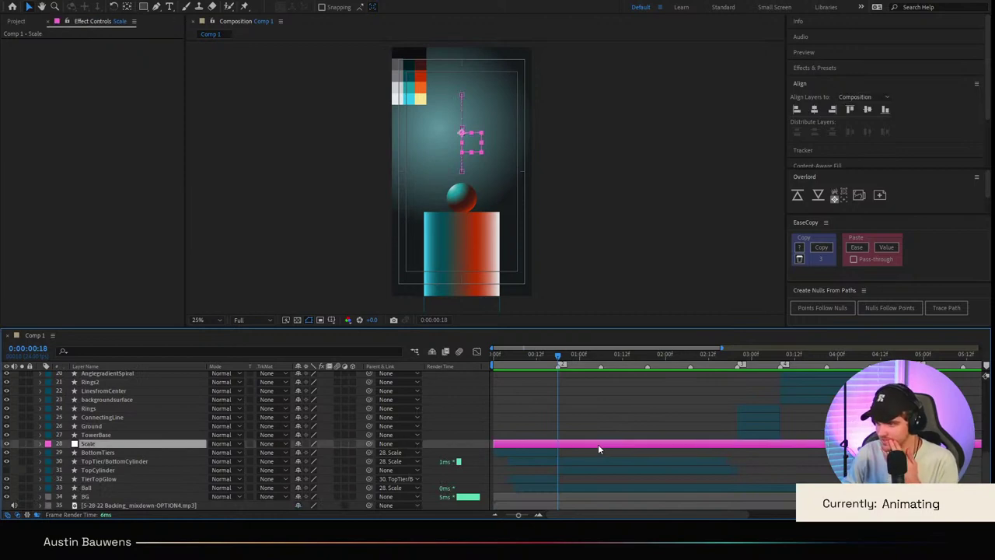
{"action": "key", "text": "Home"}
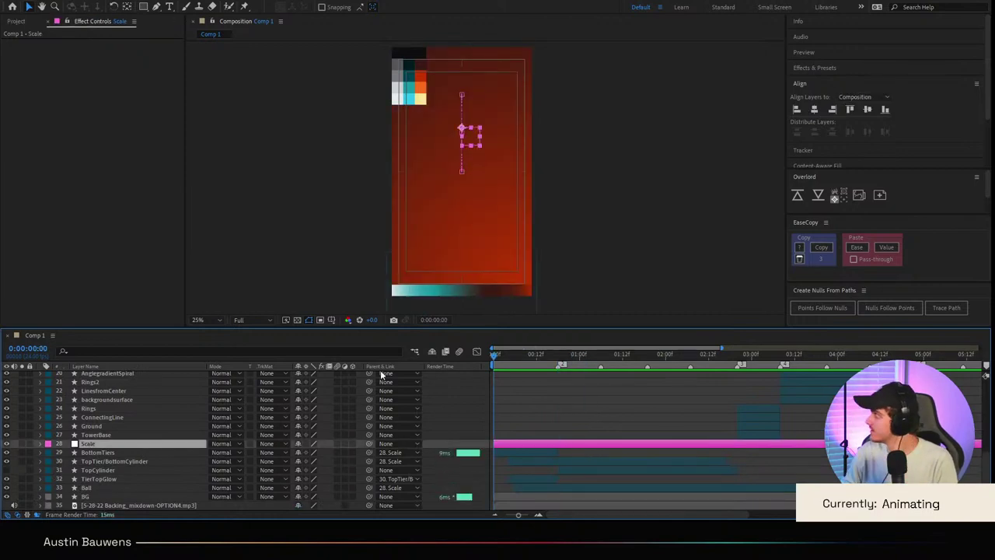
{"action": "key", "text": "space"}
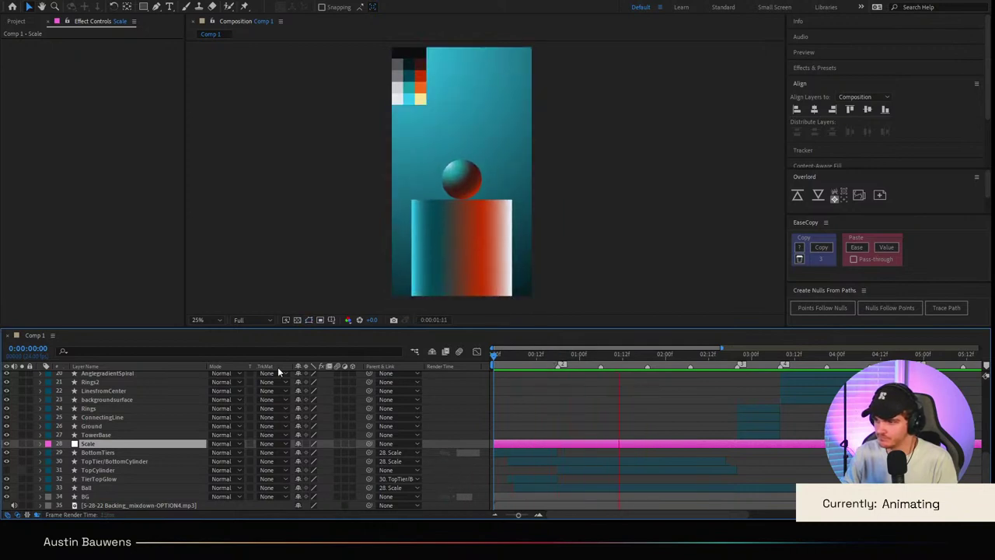
{"action": "left_click_drag", "start_coordinate": [569, 362], "coordinate": [667, 368]}
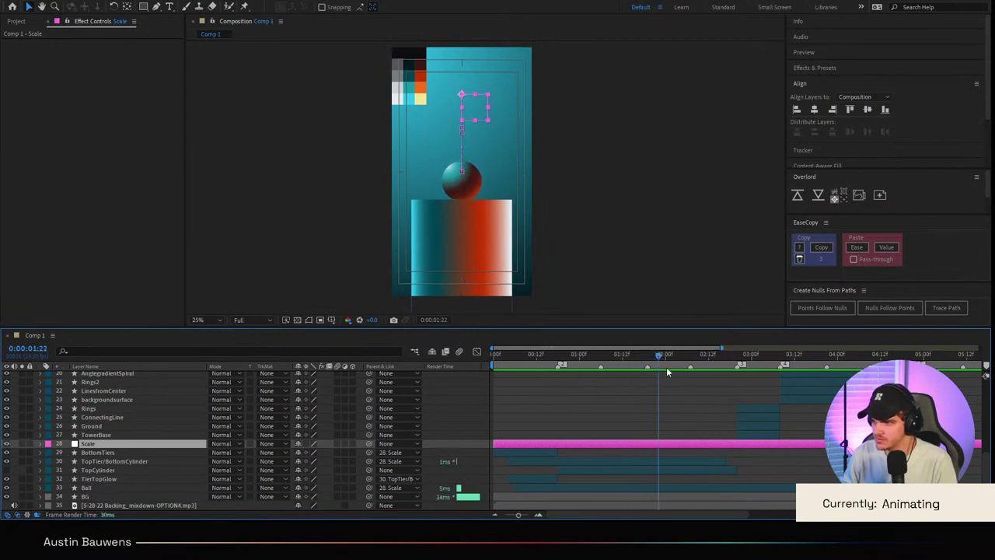
{"action": "key", "text": "space"}
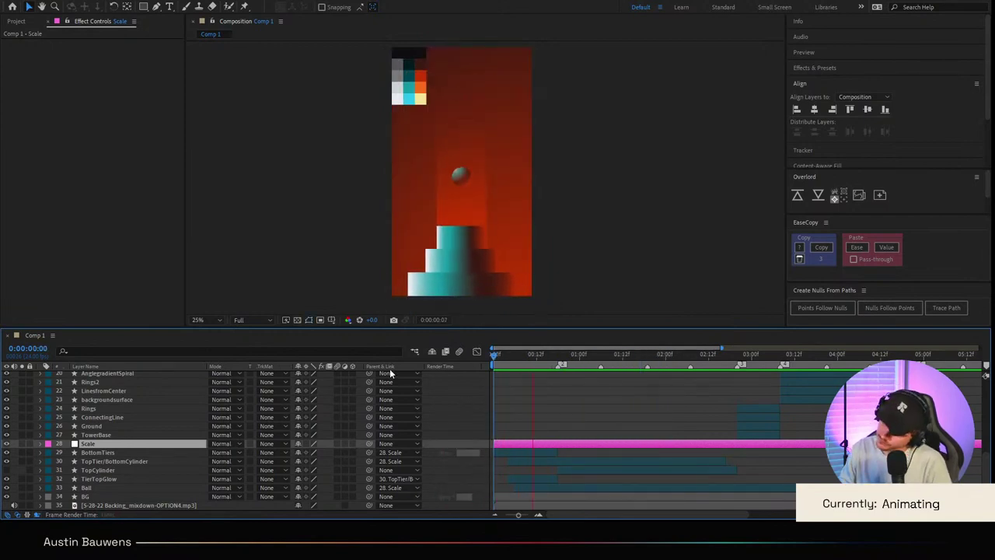
{"action": "key", "text": "space"}
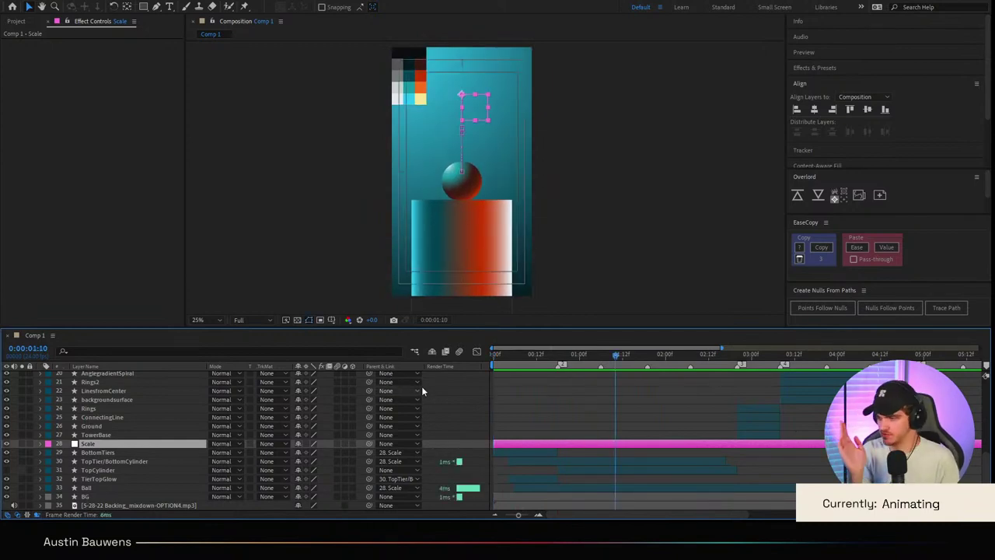
{"action": "left_click_drag", "start_coordinate": [570, 354], "coordinate": [558, 355]}
Step: Split the Scale layer at 1:14, just after its last keyframe, and delete the right-hand piece
{"action": "left_click", "coordinate": [586, 436]}
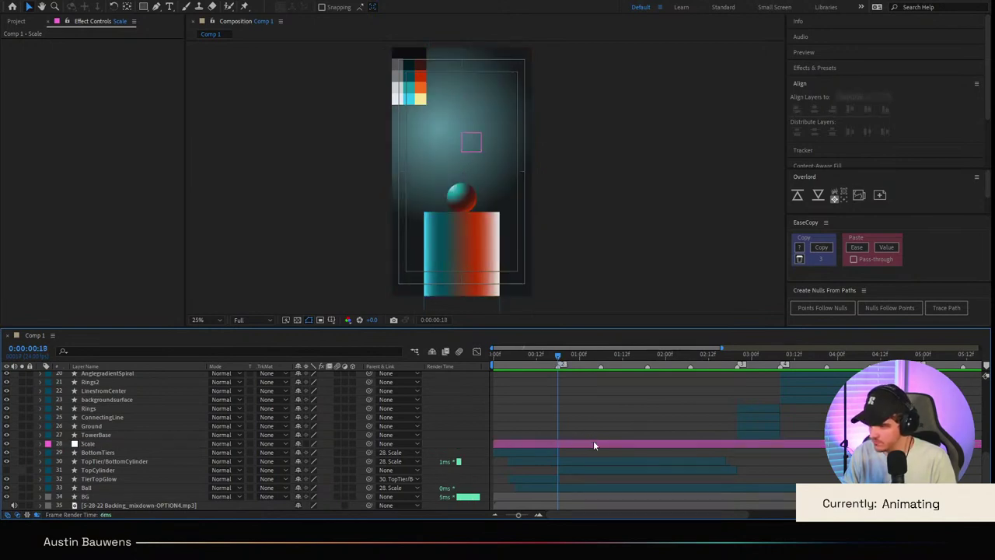
{"action": "left_click", "coordinate": [593, 444]}
{"action": "left_click", "coordinate": [735, 361]}
{"action": "key", "text": "u"}
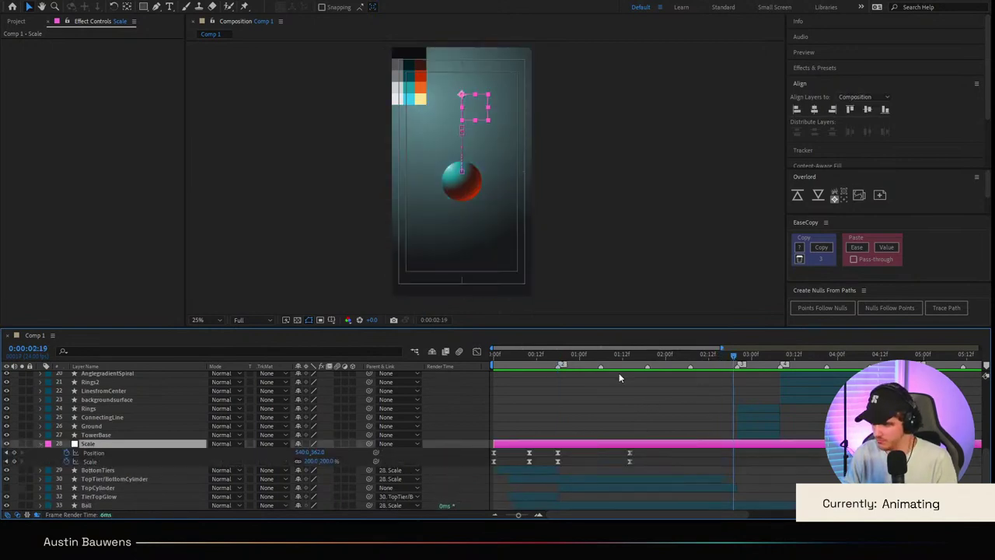
{"action": "left_click", "coordinate": [630, 362]}
{"action": "key", "text": "ctrl+shift+d"}
{"action": "key", "text": "Delete"}
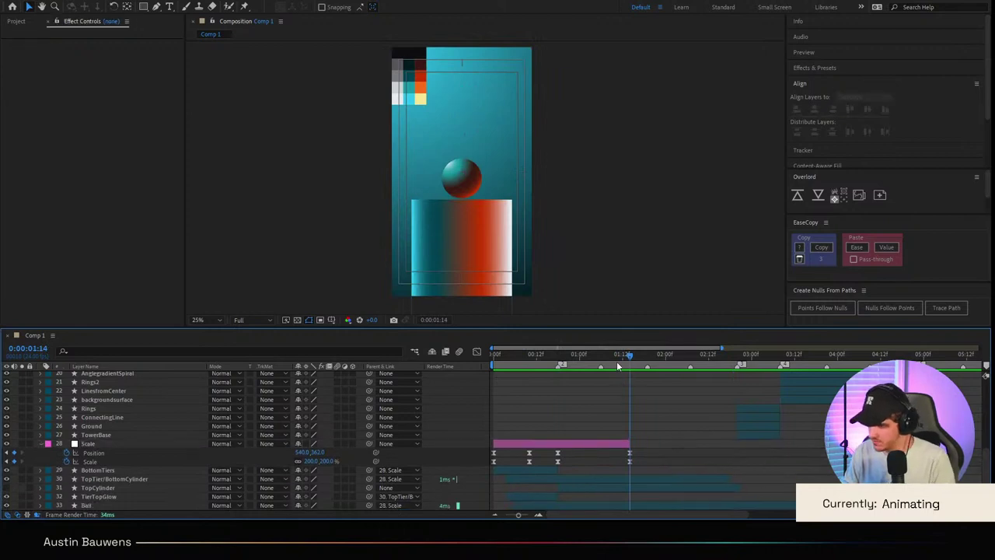
Step: Add a new null layer above the Scale layer and start renaming it
{"action": "left_click", "coordinate": [616, 364]}
{"action": "key", "text": "u"}
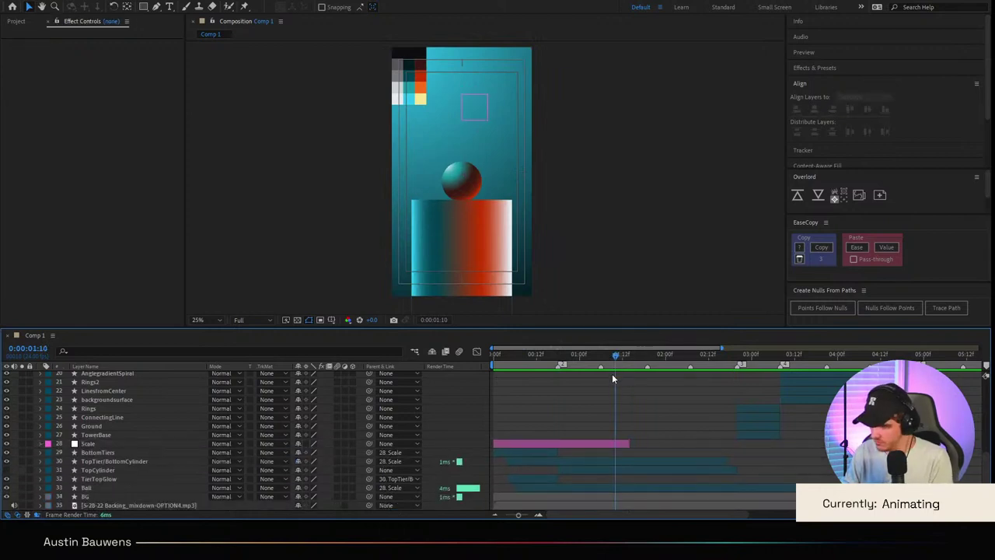
{"action": "left_click", "coordinate": [580, 447]}
{"action": "key", "text": "ctrl+alt+shift+y"}
{"action": "key", "text": "Return"}
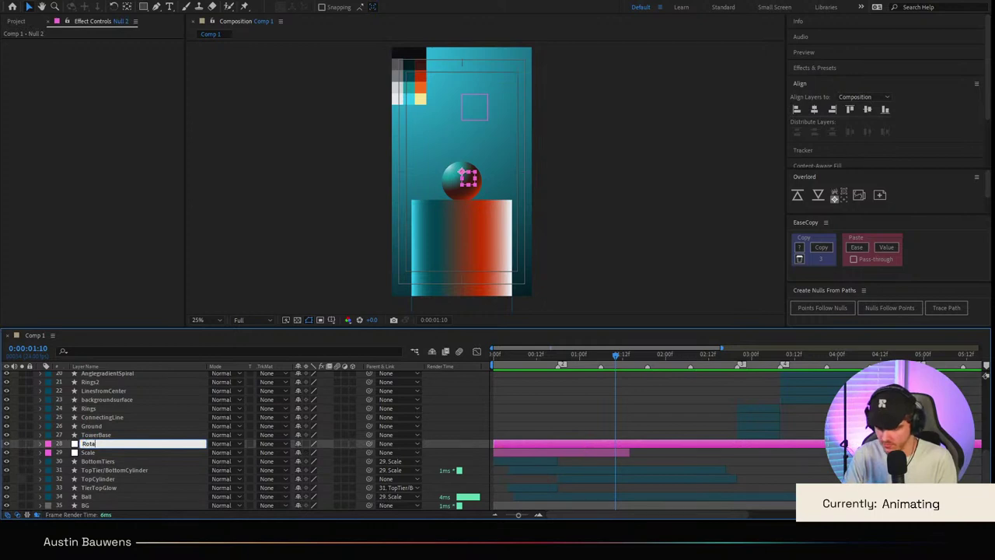
Step: Name the null 'Rotating' and trim it to run from frame 18 to 2:20
{"action": "type", "text": "Rotating"}
{"action": "key", "text": "Return"}
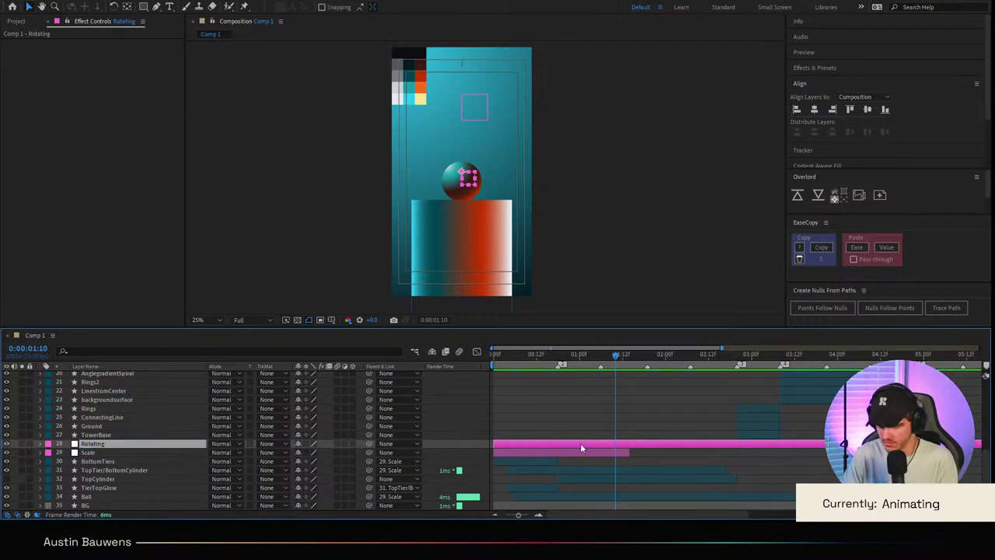
{"action": "left_click", "coordinate": [561, 359]}
{"action": "key", "text": "alt+["}
{"action": "mouse_move", "coordinate": [582, 363]}
{"action": "left_mouse_down"}
{"action": "mouse_move", "coordinate": [738, 372]}
{"action": "mouse_move", "coordinate": [575, 373]}
{"action": "left_mouse_up"}
{"action": "key", "text": "ctrl+shift+d"}
{"action": "key", "text": "Delete"}
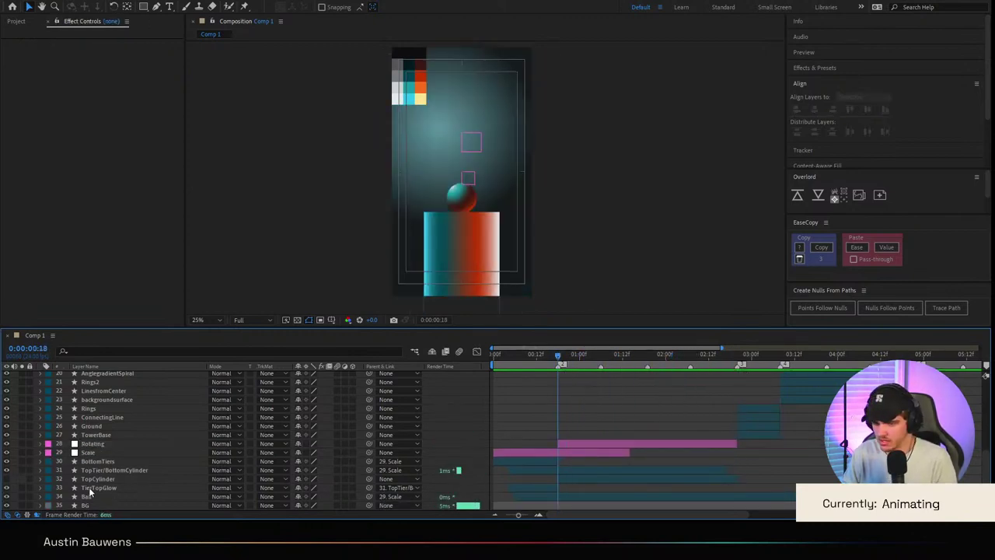
Step: Parent the Scale layer to Rotating and scrub to about 1:16 to check the motion
{"action": "left_click", "coordinate": [100, 445]}
{"action": "left_click", "coordinate": [109, 453]}
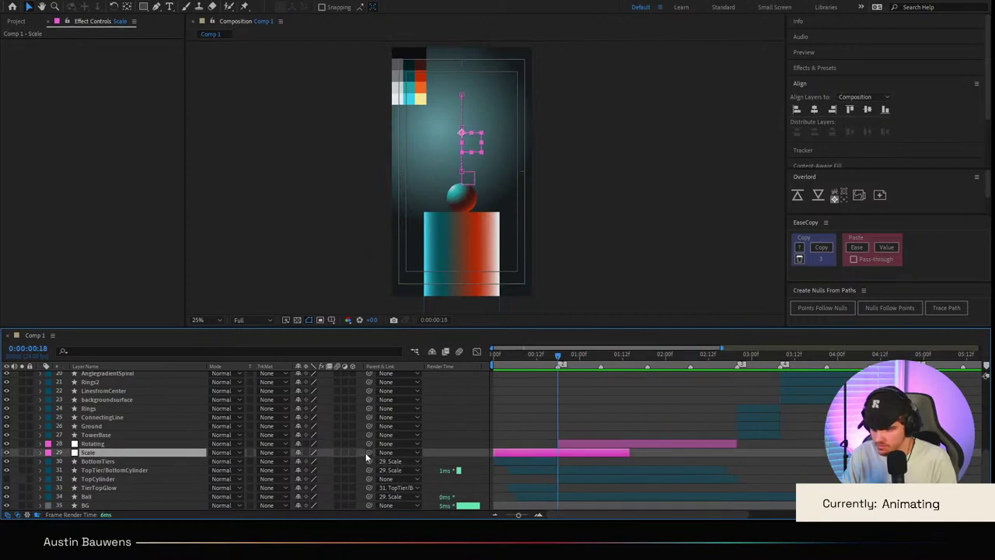
{"action": "key", "text": "ctrl+Up"}
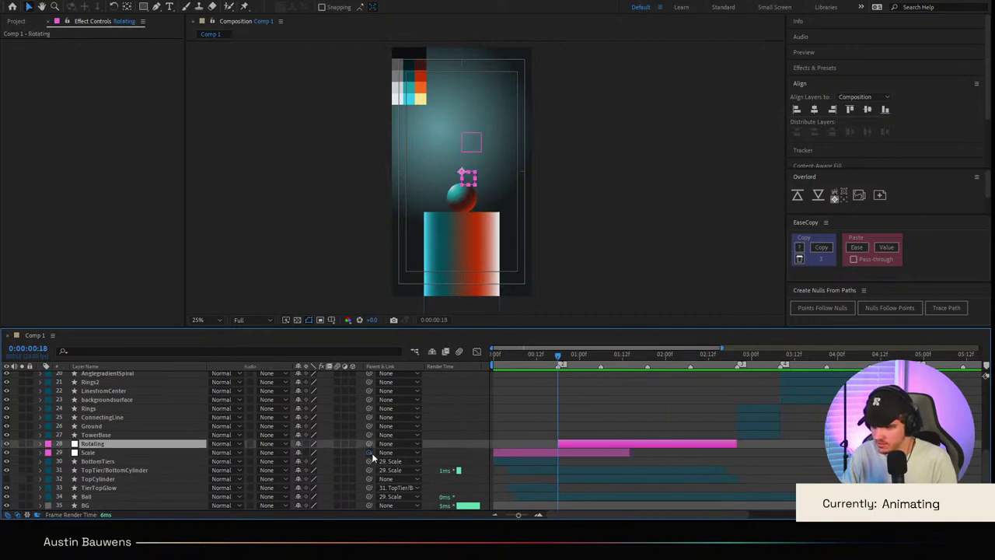
{"action": "left_click_drag", "start_coordinate": [369, 453], "coordinate": [115, 447]}
{"action": "left_click", "coordinate": [627, 365]}
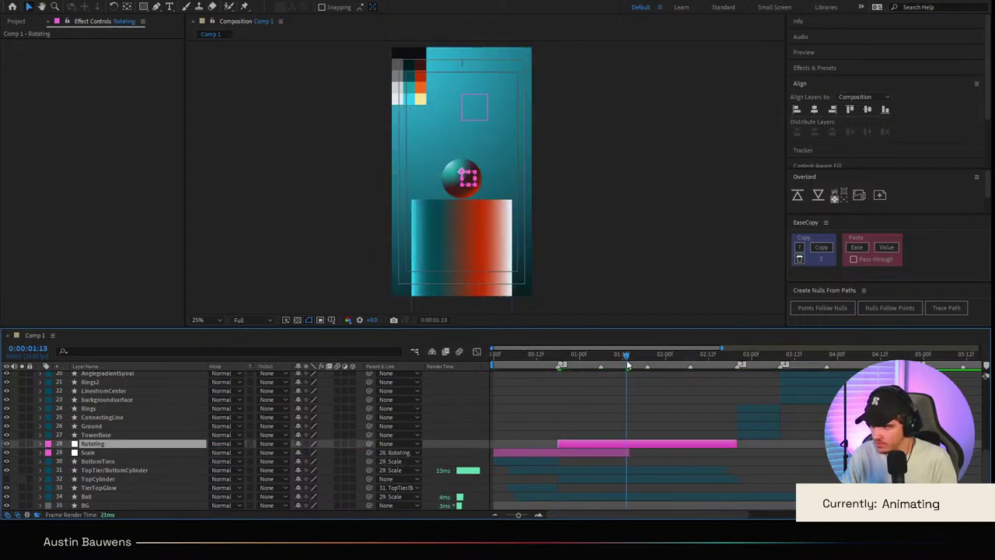
{"action": "left_click_drag", "start_coordinate": [626, 365], "coordinate": [637, 365]}
{"action": "left_click", "coordinate": [123, 463]}
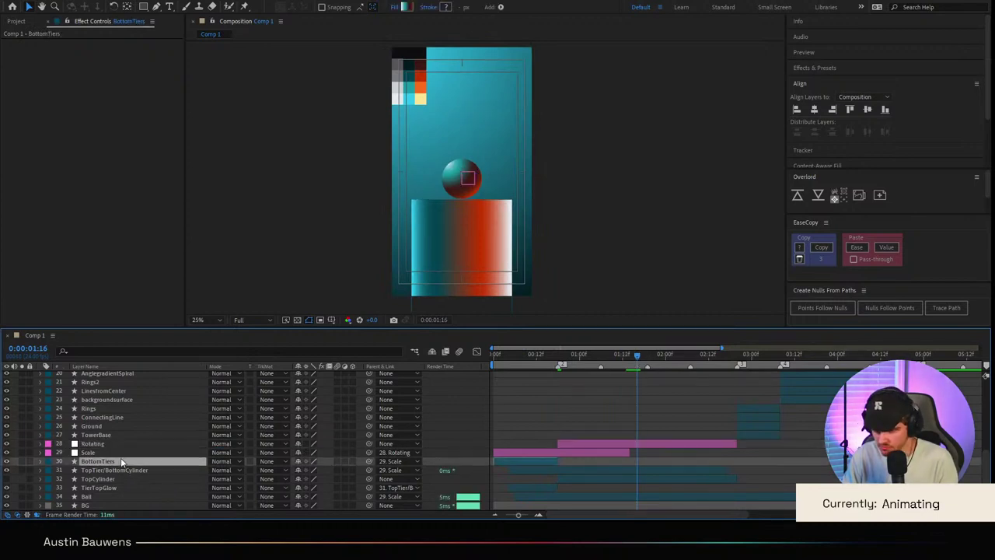
{"action": "left_click", "coordinate": [116, 470]}
{"action": "left_click", "coordinate": [123, 479]}
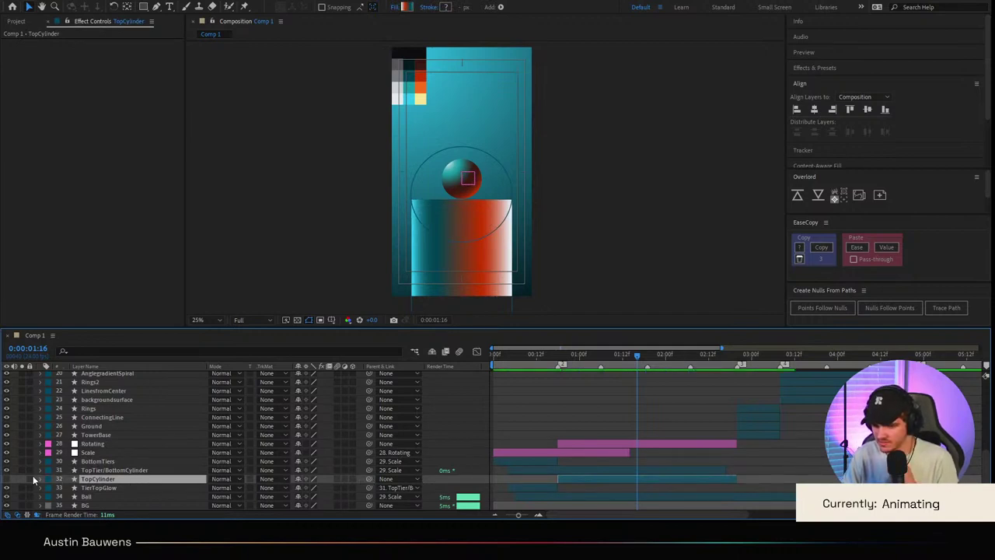
Step: Show TopCylinder, pick-whip it to Rotating, scrub to verify, then hide it again
{"action": "left_click", "coordinate": [7, 479]}
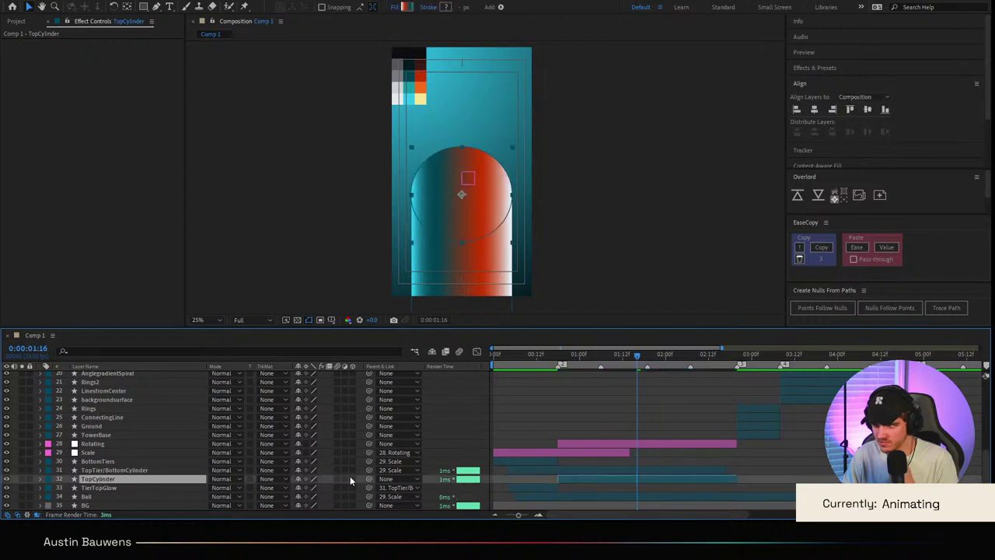
{"action": "left_click_drag", "start_coordinate": [375, 483], "coordinate": [116, 445]}
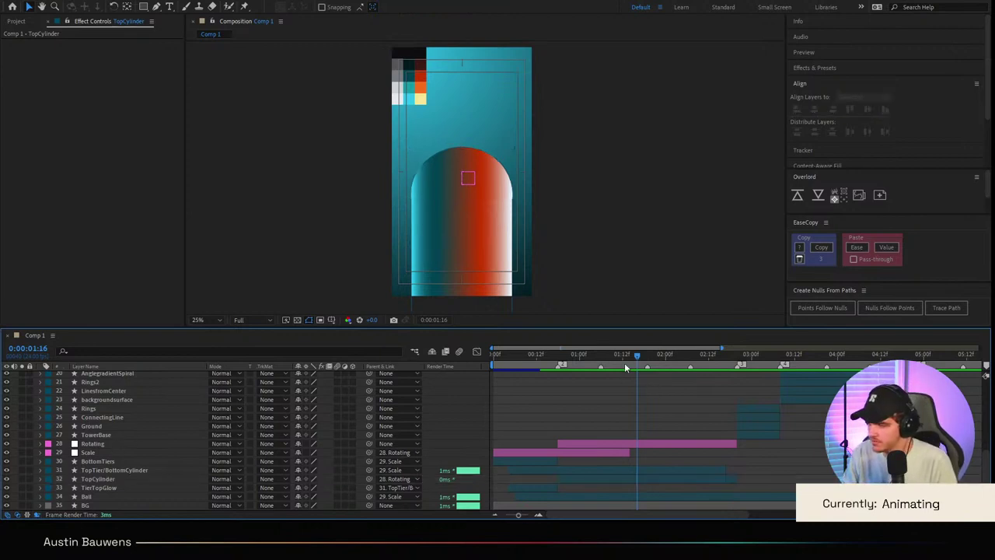
{"action": "left_click_drag", "start_coordinate": [622, 360], "coordinate": [651, 357]}
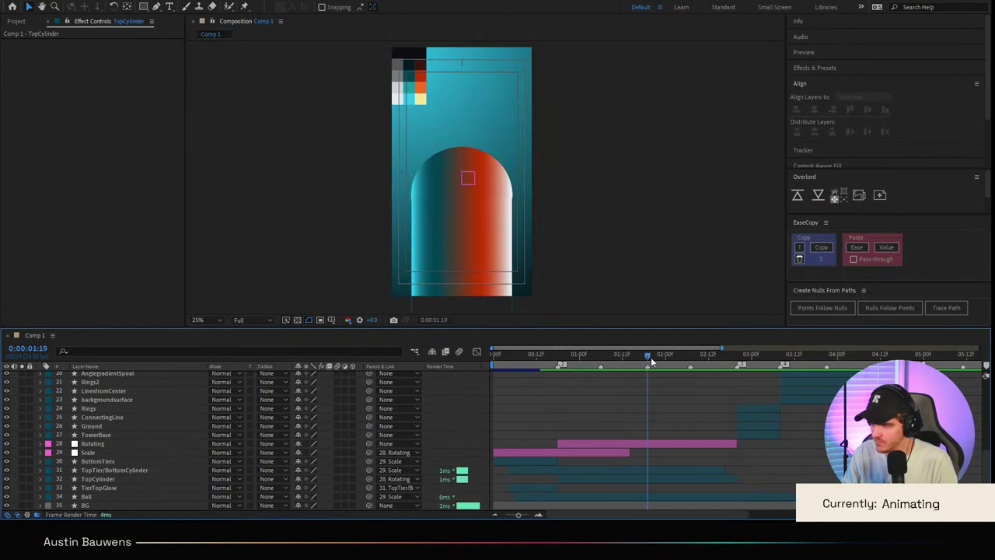
{"action": "left_click", "coordinate": [145, 479]}
{"action": "left_click", "coordinate": [137, 463]}
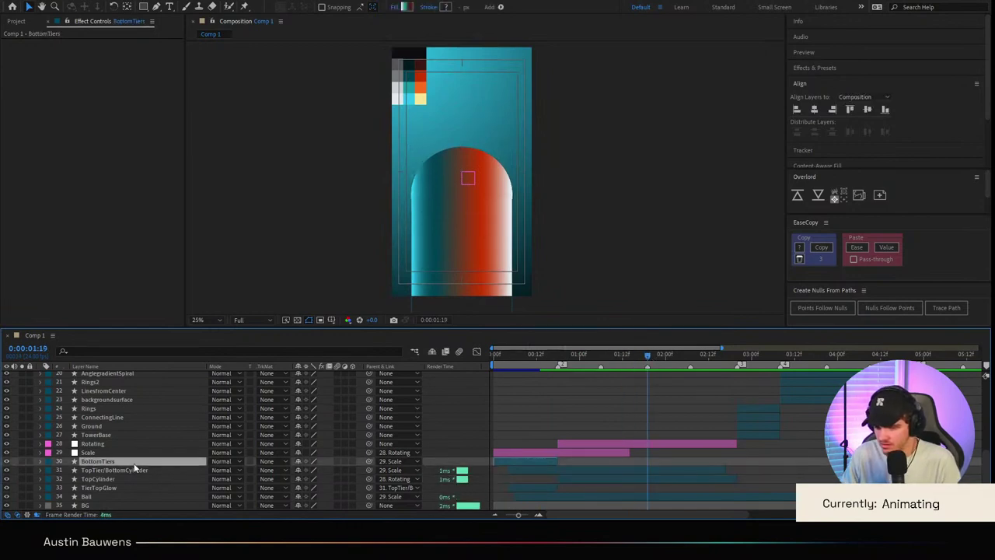
{"action": "left_click", "coordinate": [136, 470]}
{"action": "left_click", "coordinate": [131, 462]}
{"action": "left_click", "coordinate": [125, 452]}
{"action": "left_click", "coordinate": [124, 444]}
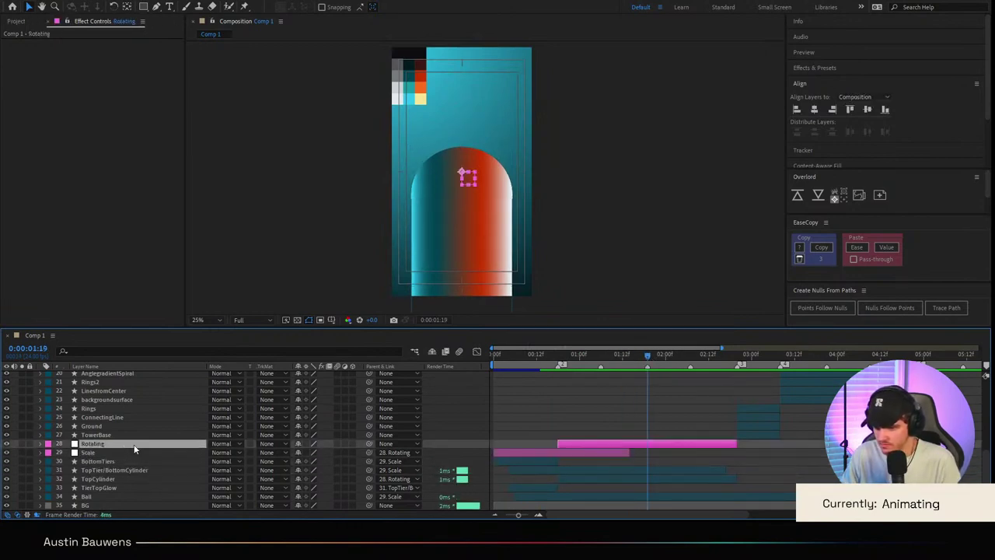
{"action": "left_click", "coordinate": [7, 479]}
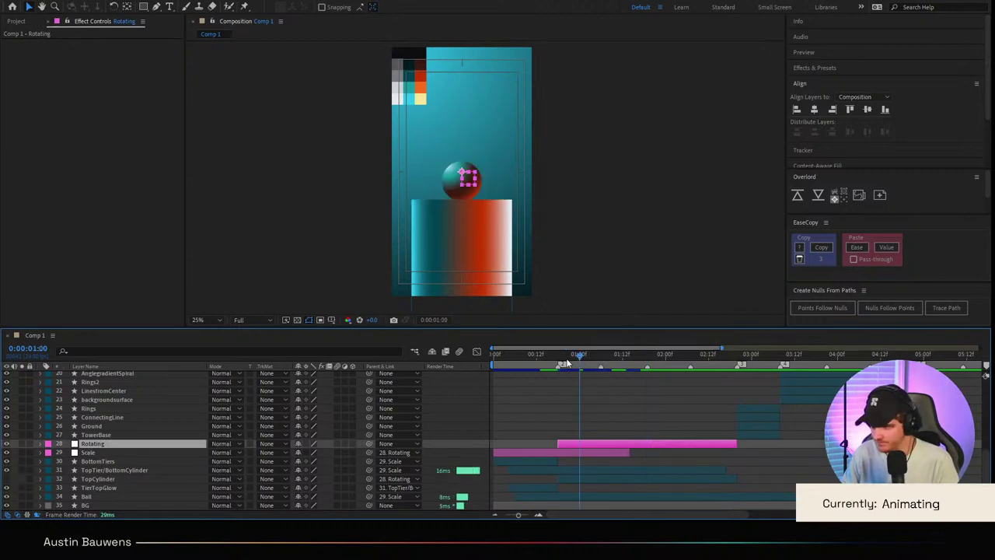
Step: Keyframe Rotating's Rotation at 0° at 18f, 7° at 1:04, and tilted back at 1:14
{"action": "key", "text": "i"}
{"action": "key", "text": "r"}
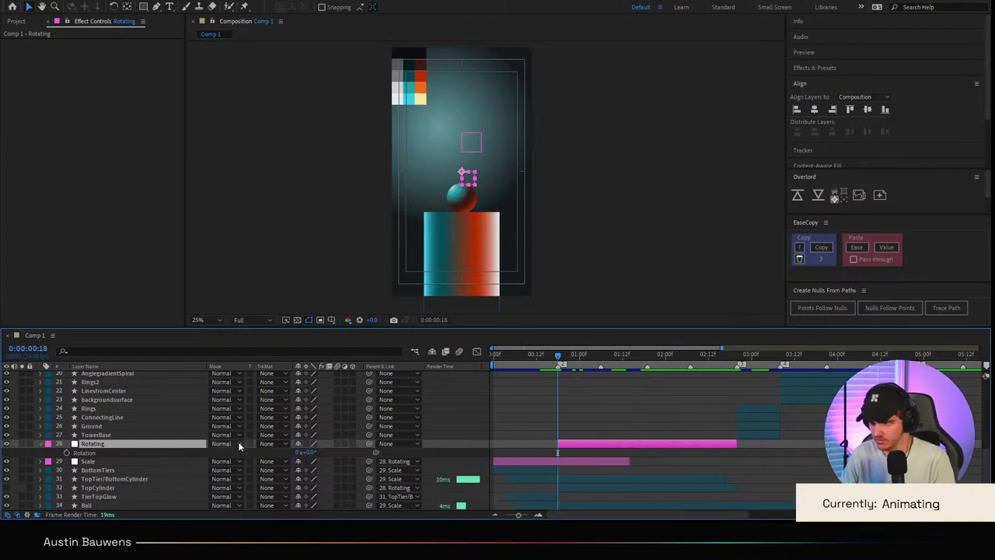
{"action": "left_click_drag", "start_coordinate": [527, 356], "coordinate": [568, 356]}
{"action": "key", "text": "i"}
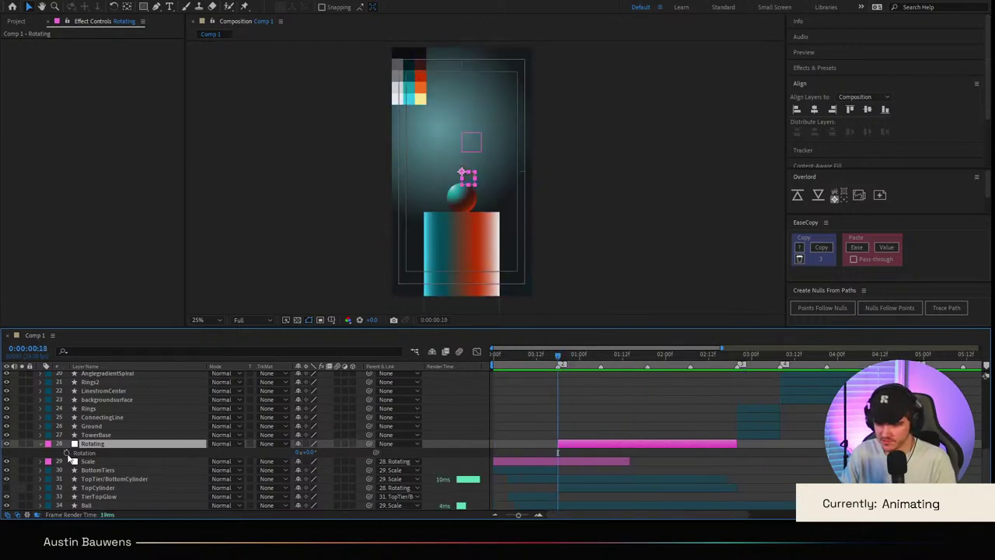
{"action": "left_click", "coordinate": [67, 453]}
{"action": "key", "text": "shift+Page_Down"}
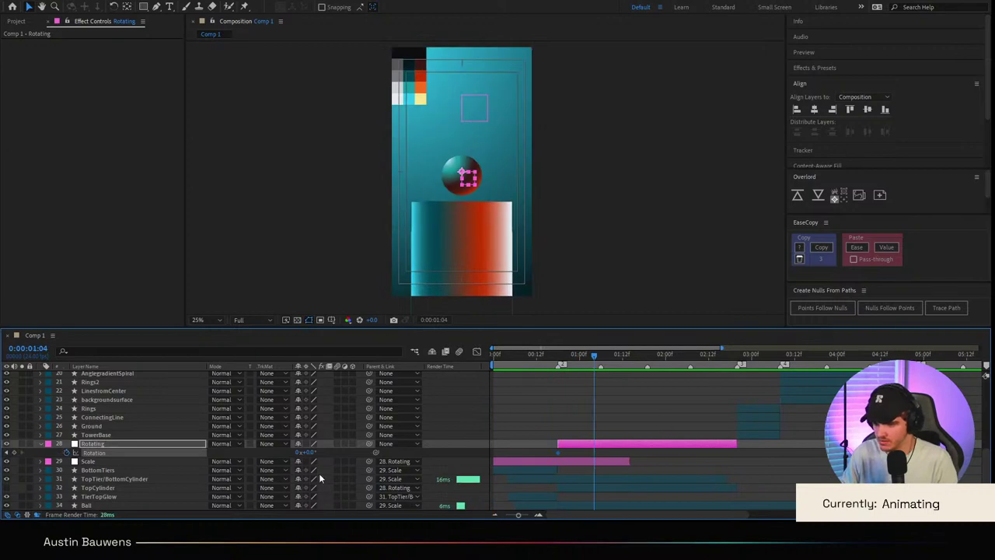
{"action": "left_click_drag", "start_coordinate": [305, 453], "coordinate": [317, 453]}
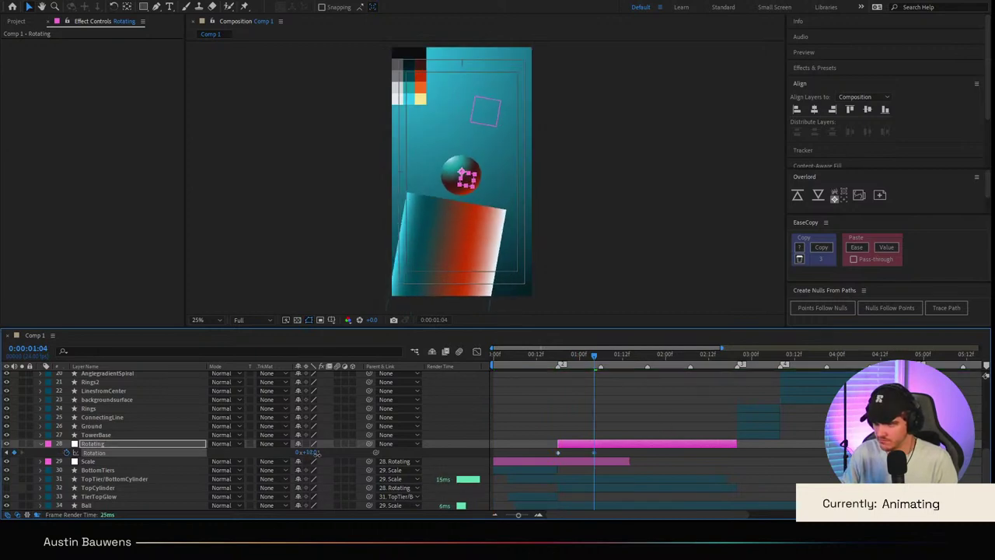
{"action": "key", "text": "shift+Page_Down"}
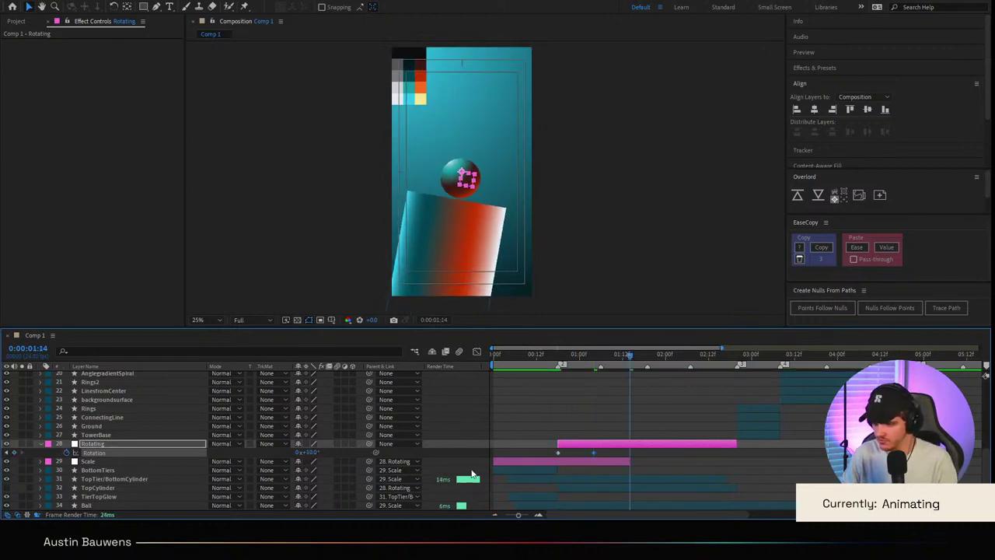
{"action": "left_click_drag", "start_coordinate": [314, 453], "coordinate": [309, 453]}
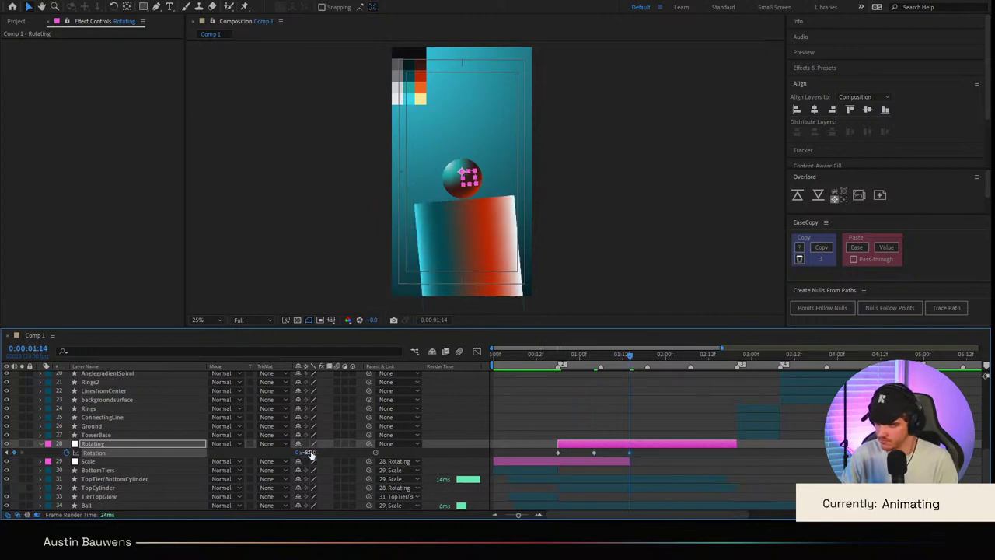
Step: Add Rotation keyframes of 2° at 2:00 and 0° at 2:10, then Easy Ease all five
{"action": "key", "text": "shift+Page_Down"}
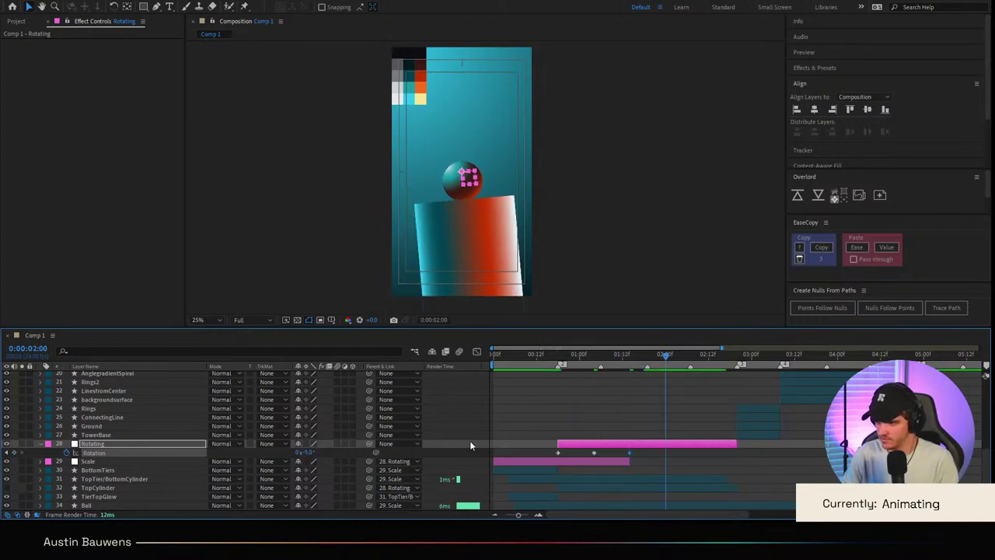
{"action": "left_click", "coordinate": [309, 452]}
{"action": "type", "text": "2"}
{"action": "key", "text": "Return"}
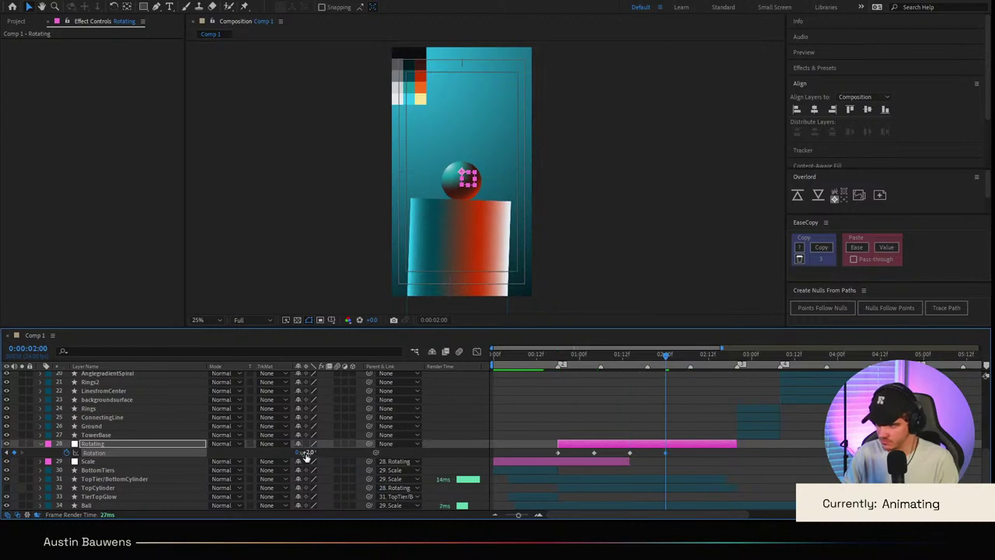
{"action": "key", "text": "shift+Page_Down"}
{"action": "left_click", "coordinate": [307, 452]}
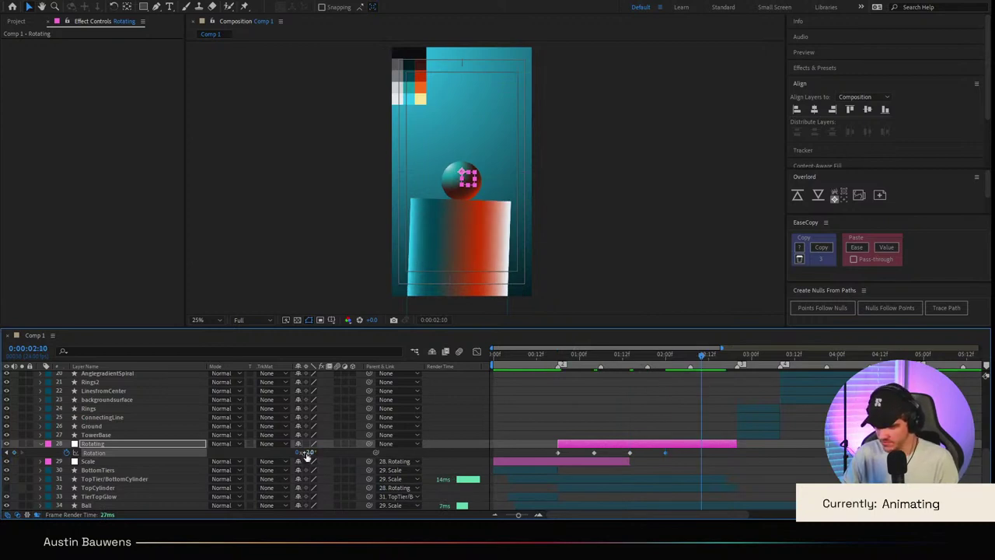
{"action": "type", "text": "0"}
{"action": "key", "text": "Return"}
{"action": "left_click_drag", "start_coordinate": [742, 452], "coordinate": [523, 463]}
{"action": "key", "text": "F9"}
{"action": "left_click", "coordinate": [474, 353]}
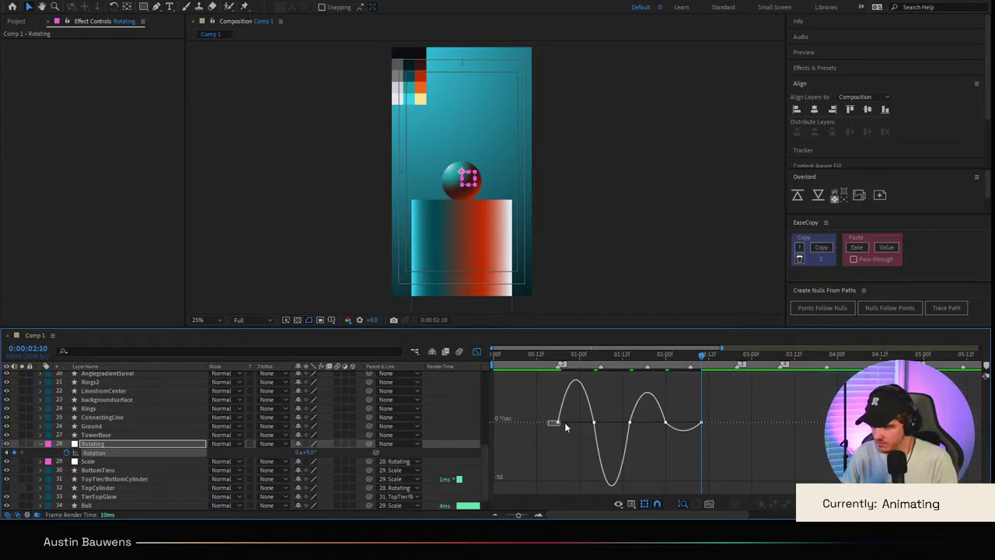
Step: Spike the first speed curve and deepen later dips to about 64.7% influence, then preview
{"action": "left_click", "coordinate": [558, 423]}
{"action": "mouse_move", "coordinate": [563, 422]}
{"action": "left_mouse_down"}
{"action": "mouse_move", "coordinate": [547, 423]}
{"action": "mouse_move", "coordinate": [579, 424]}
{"action": "left_mouse_up"}
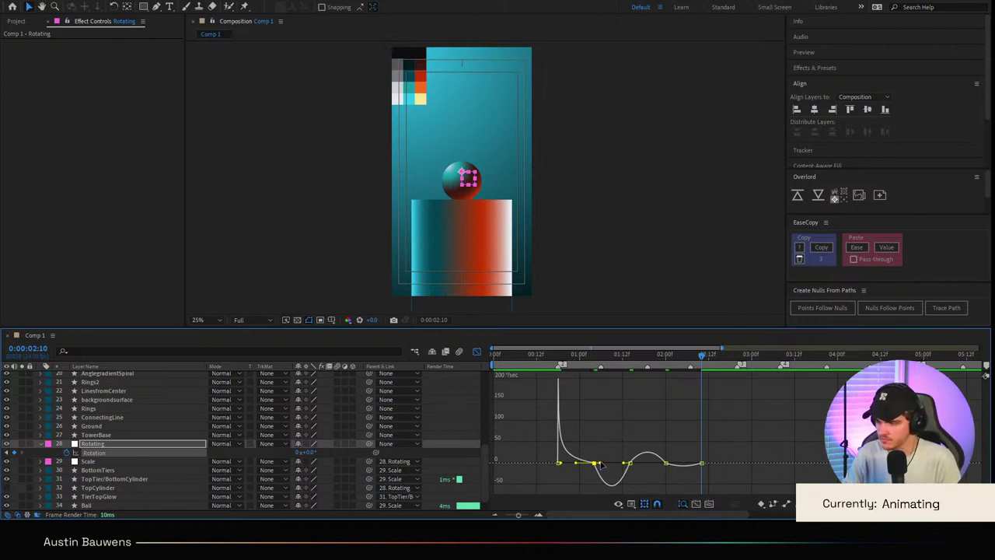
{"action": "left_click_drag", "start_coordinate": [600, 463], "coordinate": [757, 484]}
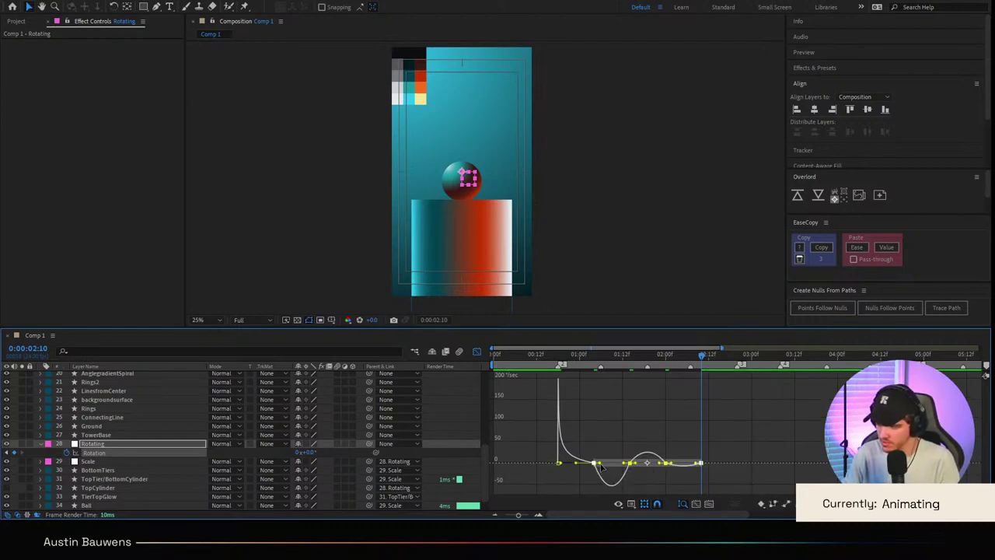
{"action": "left_click_drag", "start_coordinate": [601, 466], "coordinate": [620, 463]}
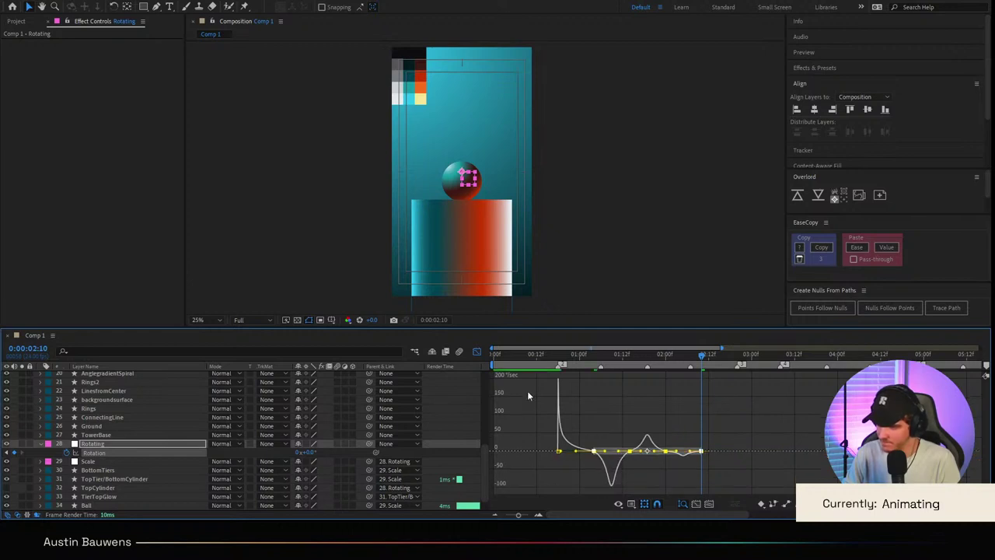
{"action": "left_click", "coordinate": [477, 351]}
{"action": "key", "text": "space"}
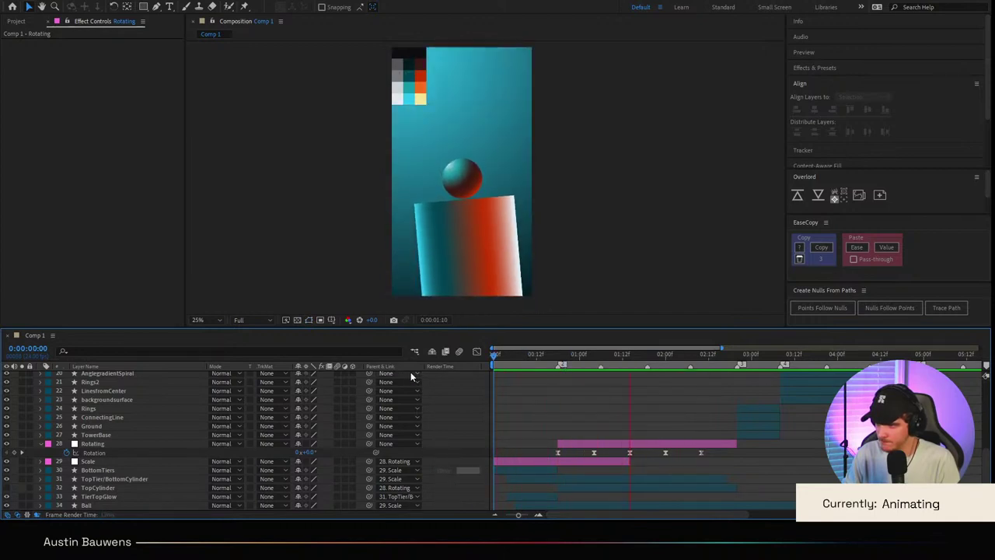
Step: Replay the preview from the start and stop it at 1:06
{"action": "key", "text": "space"}
{"action": "key", "text": "space"}
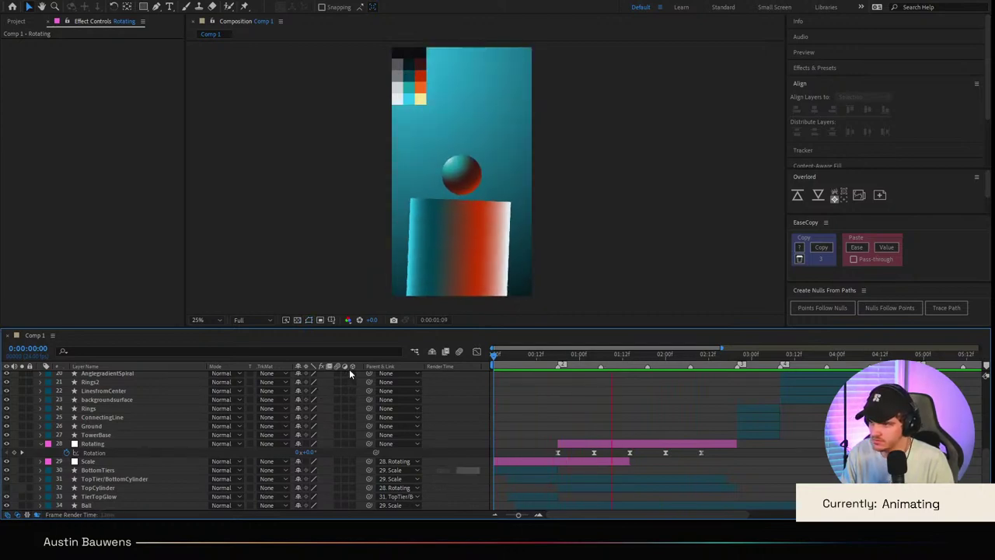
{"action": "left_click", "coordinate": [586, 360]}
{"action": "key", "text": "Home"}
{"action": "key", "text": "space"}
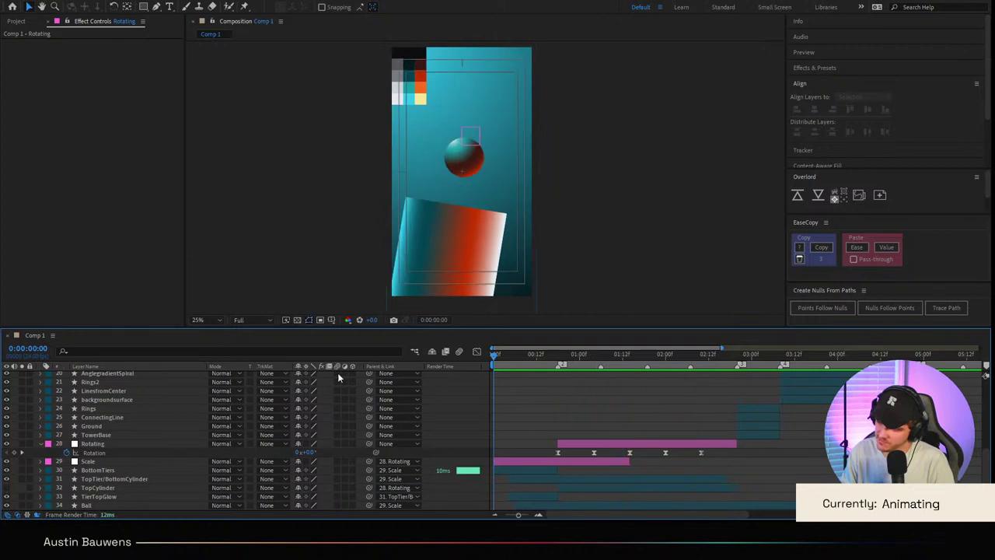
{"action": "key", "text": "space"}
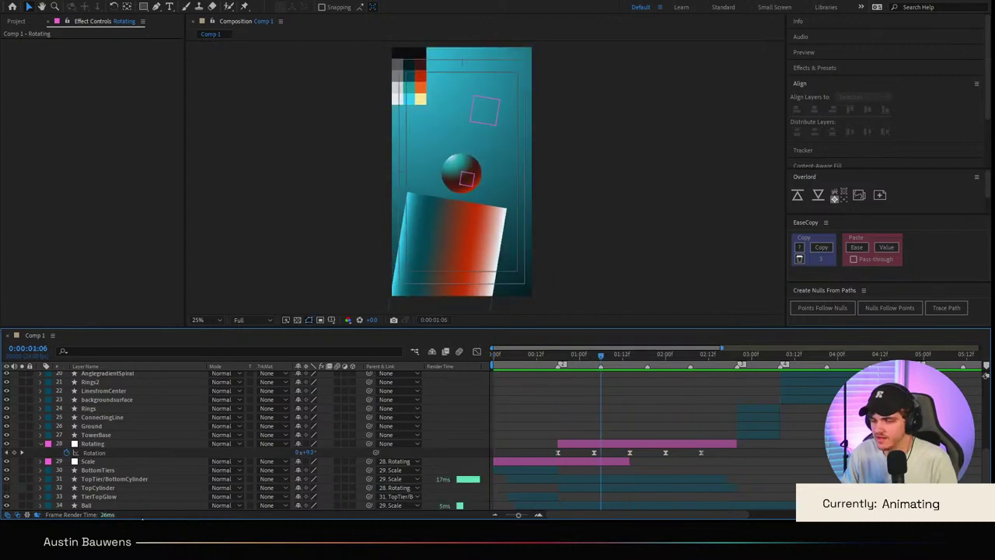
{"action": "scroll", "coordinate": [91, 483], "scroll_direction": "down", "scroll_amount": 1}
Step: Expand TopTier/BottomCylinder's Contents > Group 1 > Gradient Fill 1 and set the time to frame 18
{"action": "left_click", "coordinate": [98, 469]}
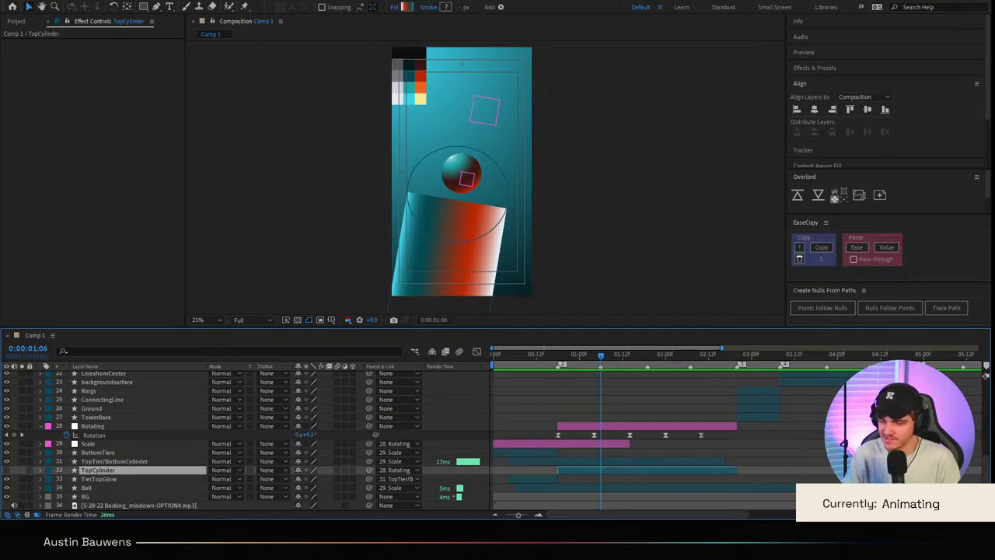
{"action": "left_click", "coordinate": [85, 479]}
{"action": "left_click", "coordinate": [80, 462]}
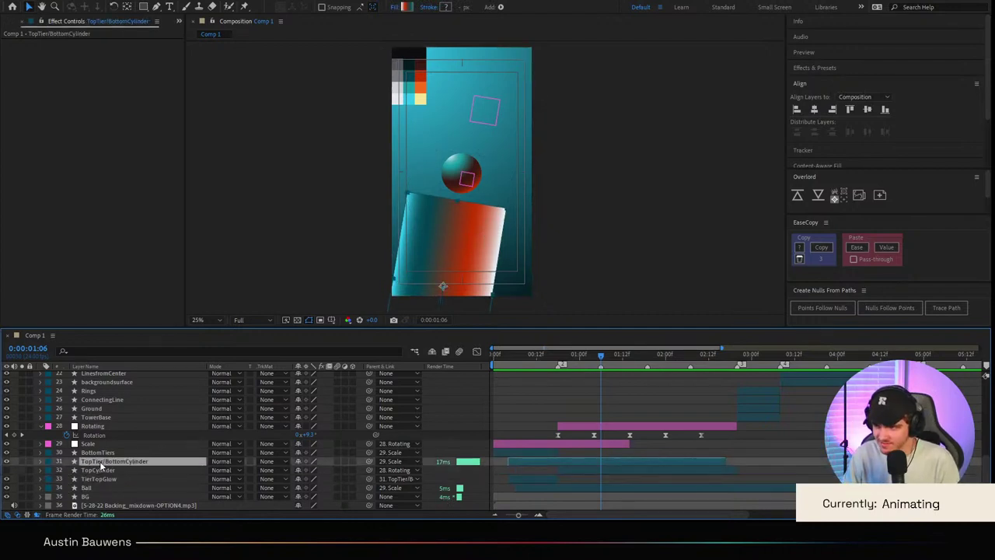
{"action": "left_click", "coordinate": [40, 463]}
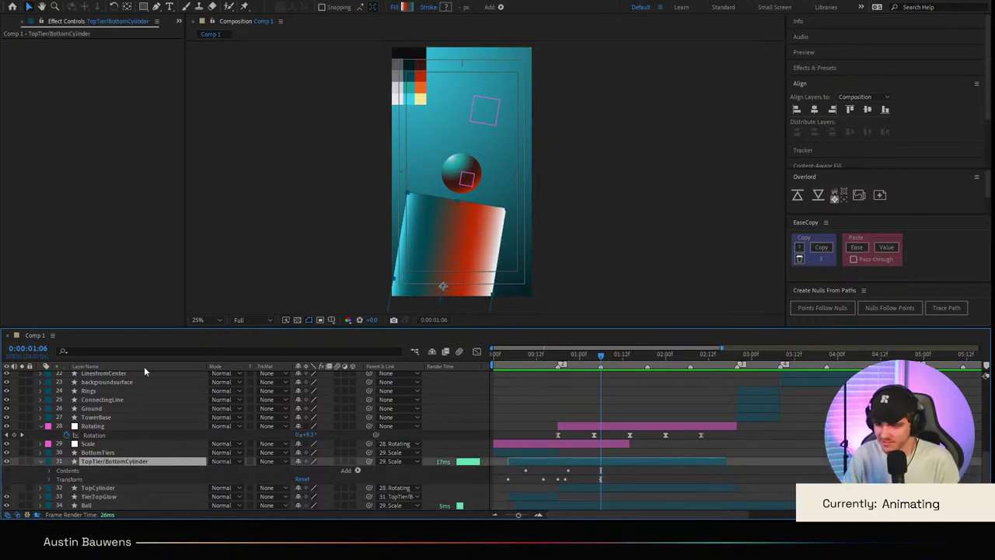
{"action": "left_click", "coordinate": [50, 470]}
{"action": "left_click", "coordinate": [62, 481]}
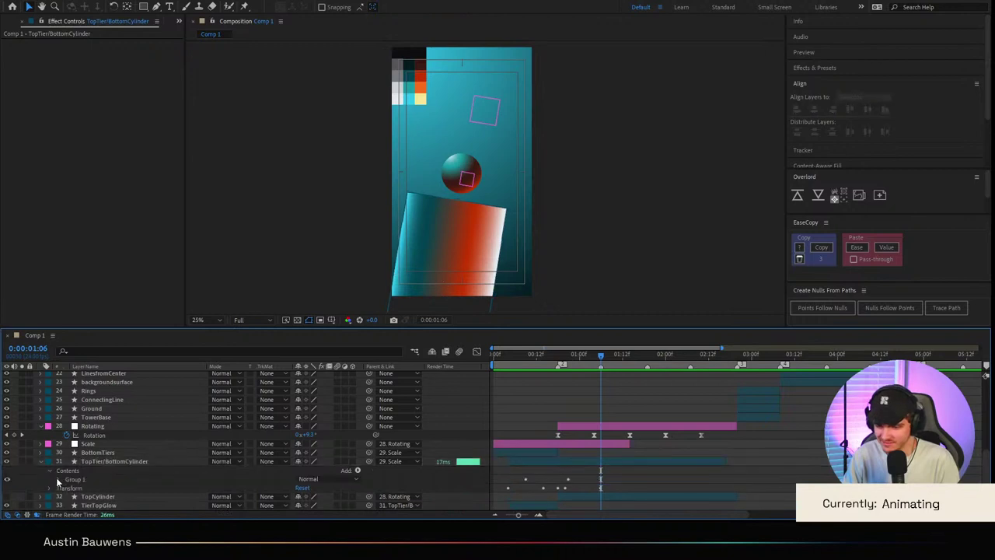
{"action": "left_click", "coordinate": [58, 480]}
{"action": "scroll", "coordinate": [68, 491], "scroll_direction": "down", "scroll_amount": 1}
{"action": "left_click", "coordinate": [67, 470]}
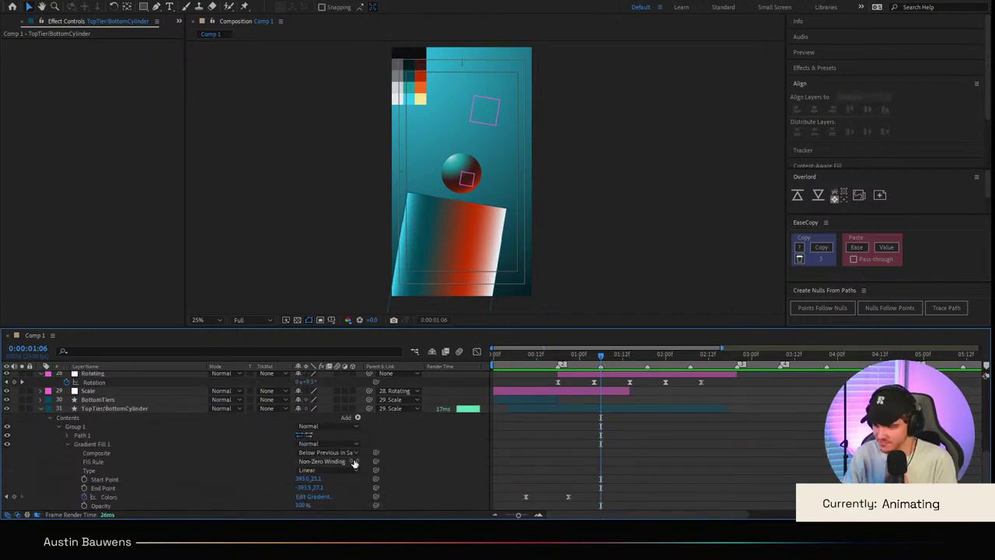
{"action": "left_click", "coordinate": [565, 363]}
{"action": "left_click_drag", "start_coordinate": [566, 363], "coordinate": [559, 363]}
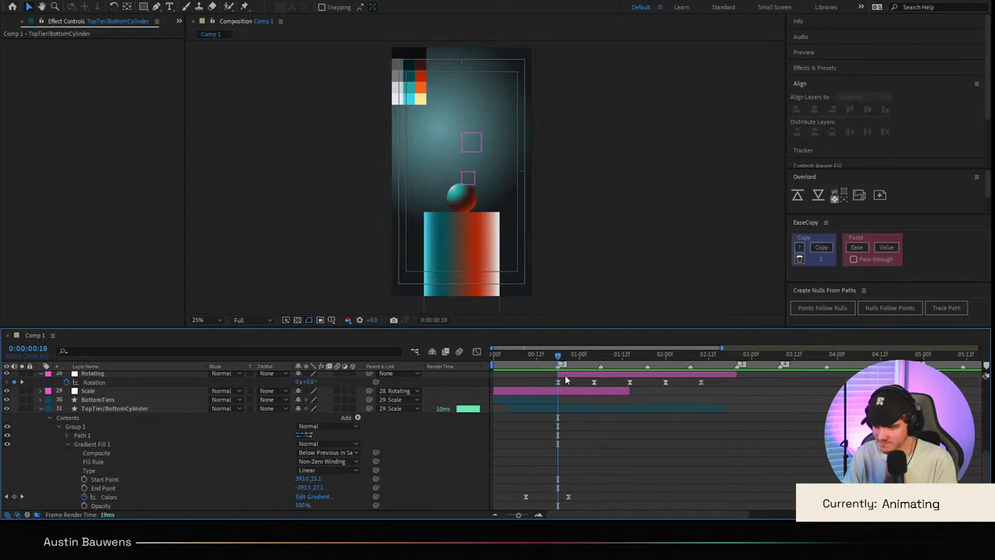
Step: Keyframe the gradient Start and End Points at 18f and raise the start point at 1:04
{"action": "left_click", "coordinate": [84, 479]}
{"action": "left_click", "coordinate": [84, 488]}
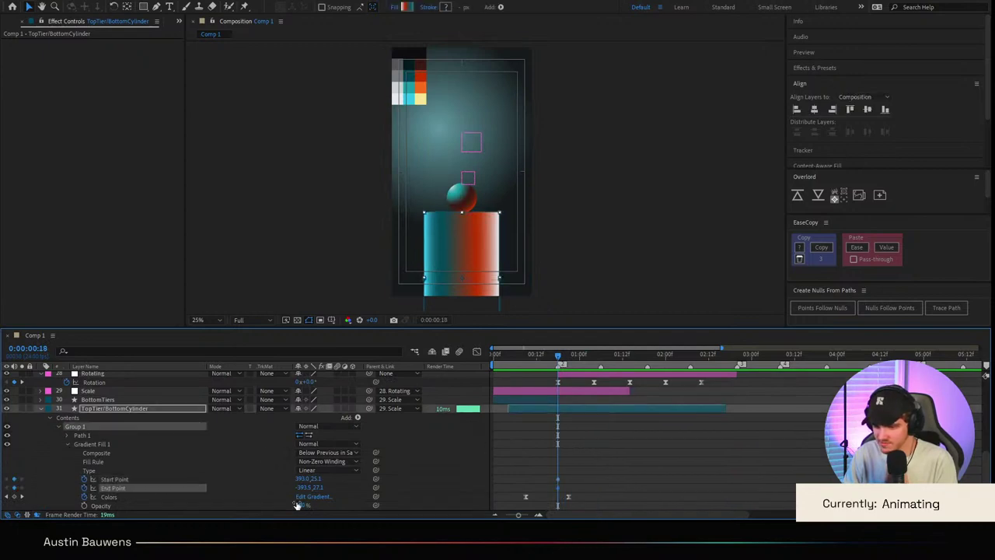
{"action": "key", "text": "shift+Page_Down"}
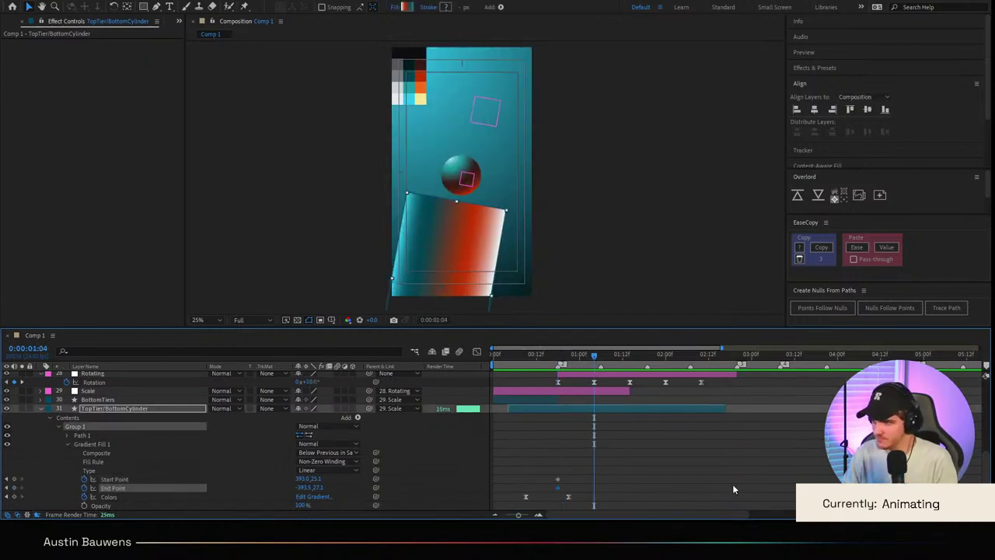
{"action": "left_click", "coordinate": [732, 483]}
{"action": "left_click", "coordinate": [115, 479]}
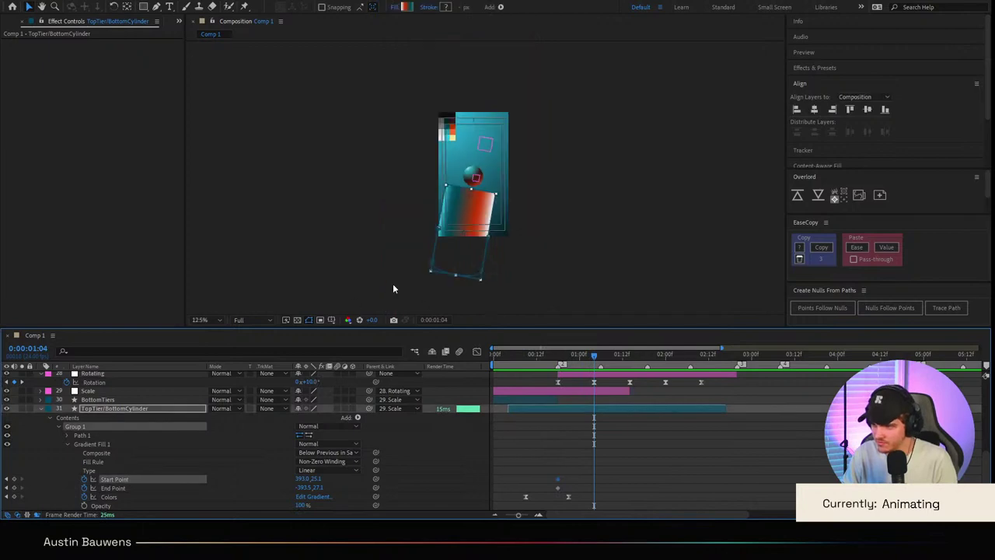
{"action": "left_click_drag", "start_coordinate": [492, 303], "coordinate": [493, 289]}
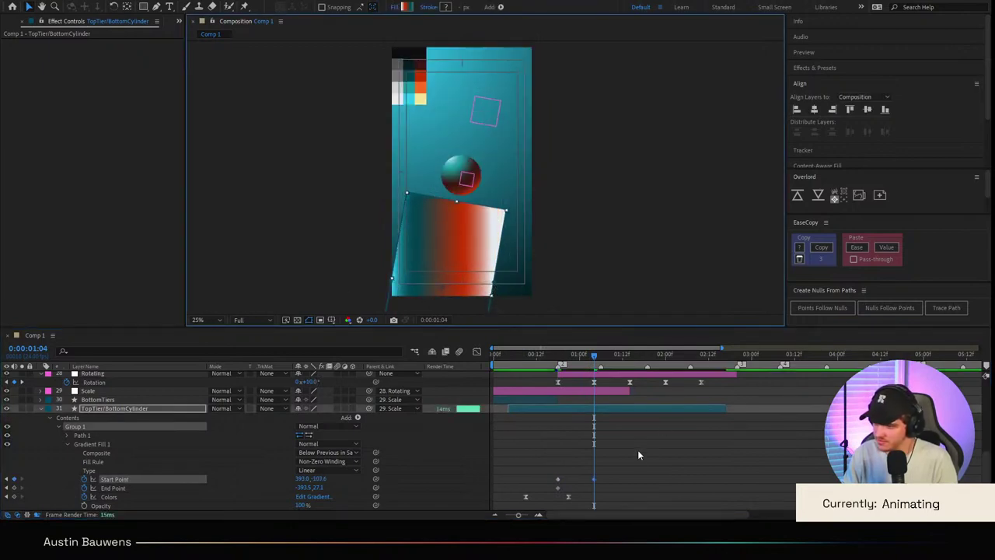
{"action": "left_click", "coordinate": [658, 477]}
Step: Move the gradient handles up to follow the tilt at 1:14 and 2:00
{"action": "key", "text": "shift+Page_Down"}
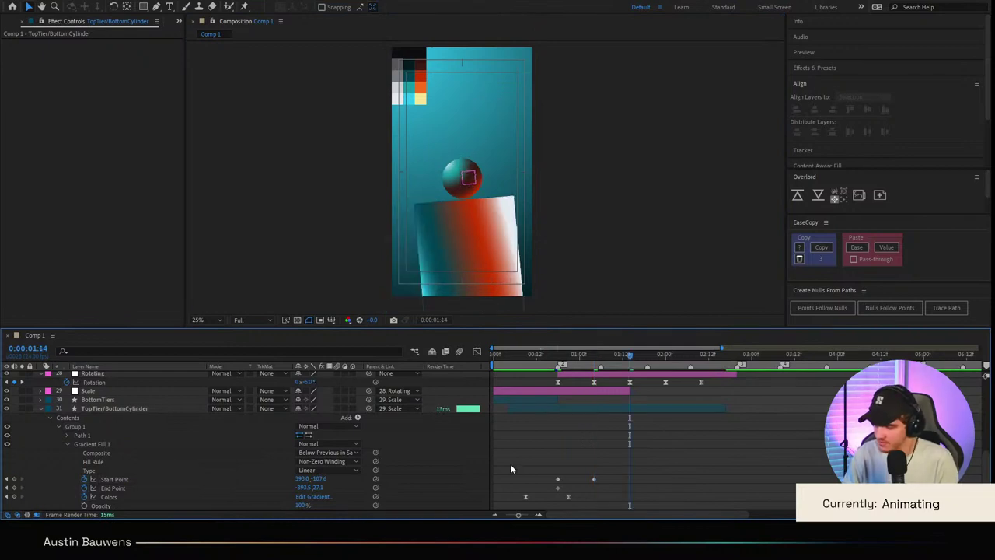
{"action": "left_click", "coordinate": [117, 480]}
{"action": "left_click_drag", "start_coordinate": [422, 303], "coordinate": [423, 274]}
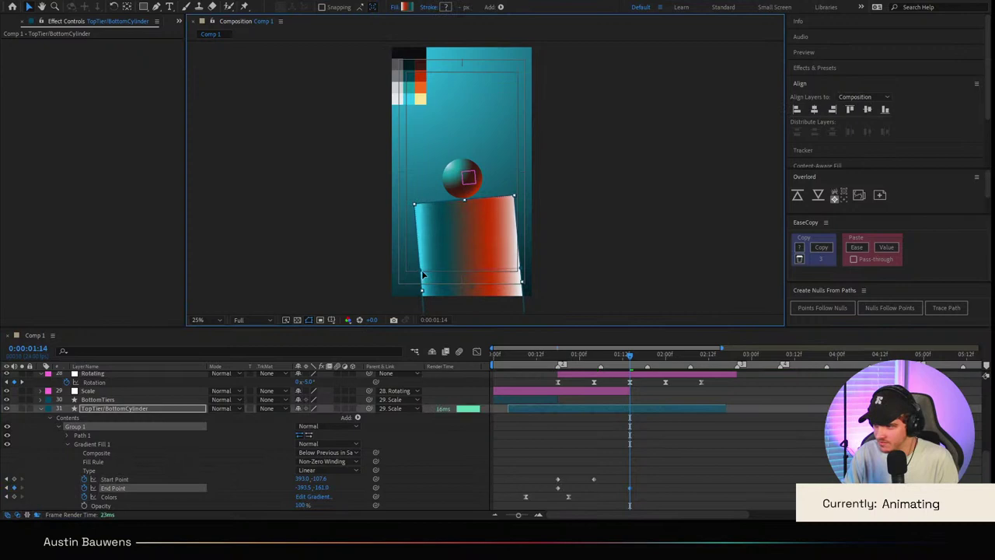
{"action": "key", "text": "k"}
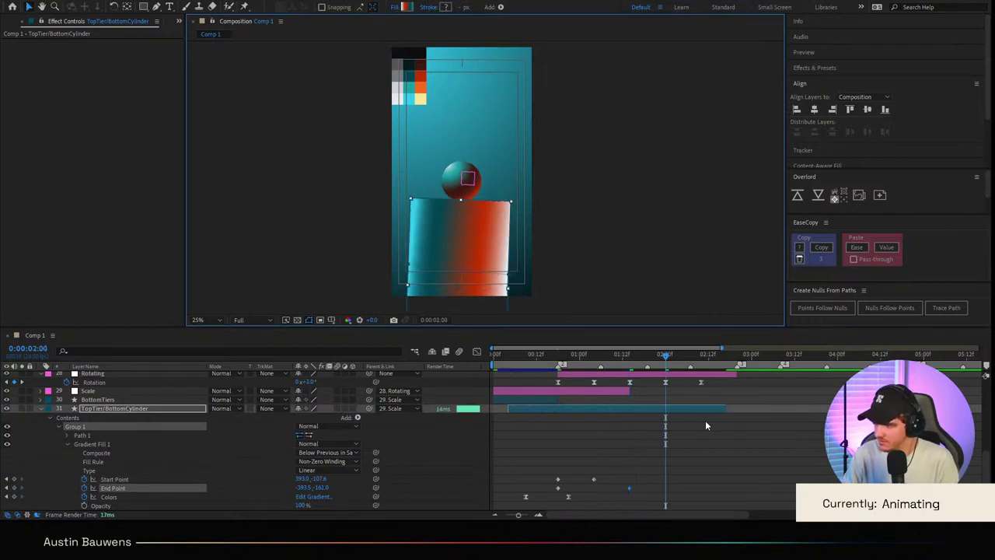
{"action": "left_click_drag", "start_coordinate": [509, 286], "coordinate": [510, 267]}
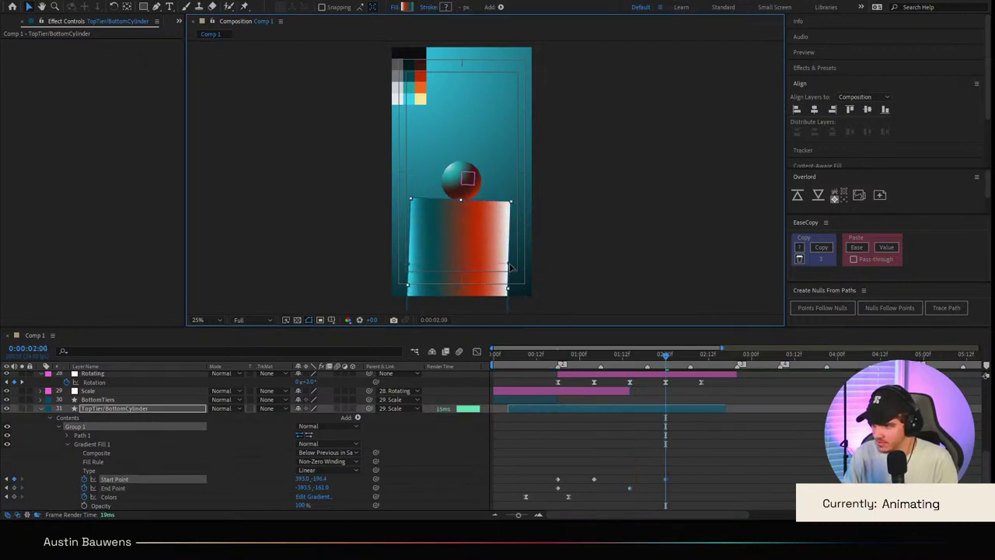
{"action": "key", "text": "k"}
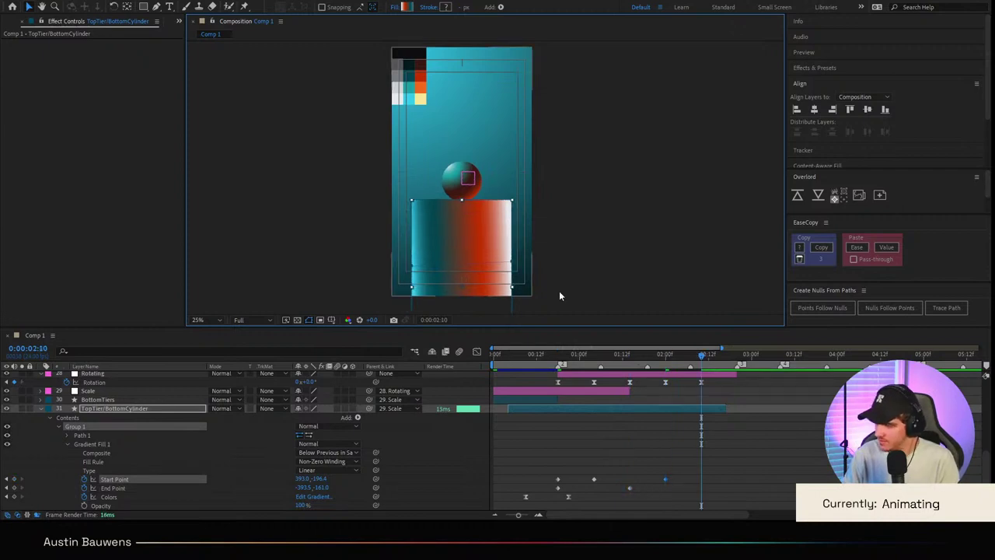
Step: Copy the starting gradient keyframes to 2:10 and add an End Point keyframe at 2:00
{"action": "left_click", "coordinate": [558, 480]}
{"action": "key", "text": "ctrl+c"}
{"action": "key", "text": "ctrl+v"}
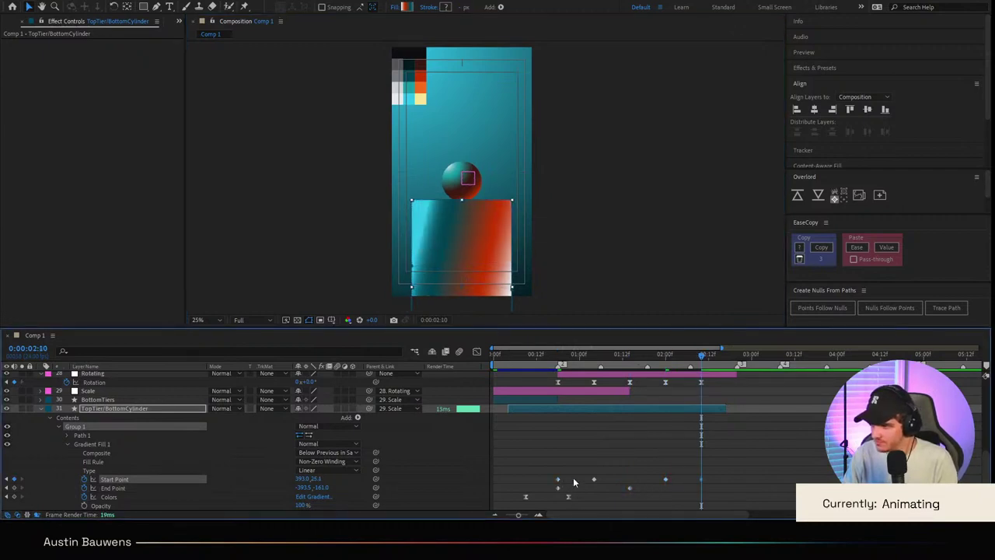
{"action": "key", "text": "ctrl+z"}
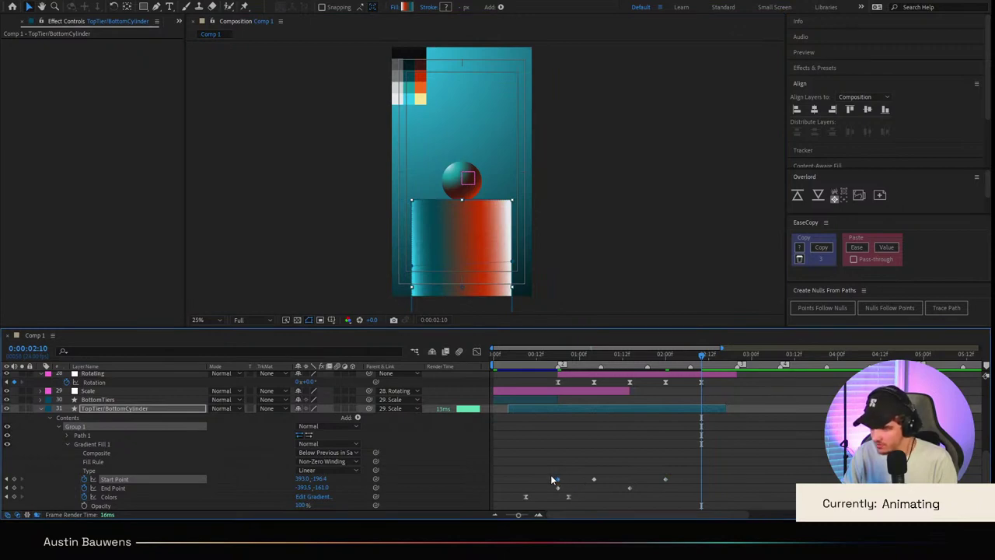
{"action": "left_click", "coordinate": [558, 488]}
{"action": "key", "text": "ctrl+c"}
{"action": "key", "text": "ctrl+v"}
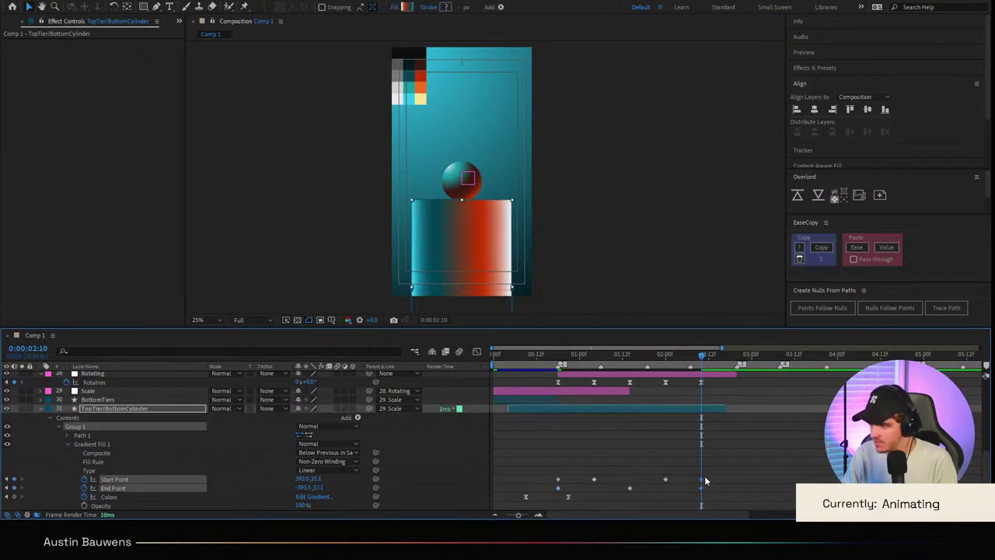
{"action": "left_click", "coordinate": [672, 491]}
{"action": "left_click", "coordinate": [668, 356]}
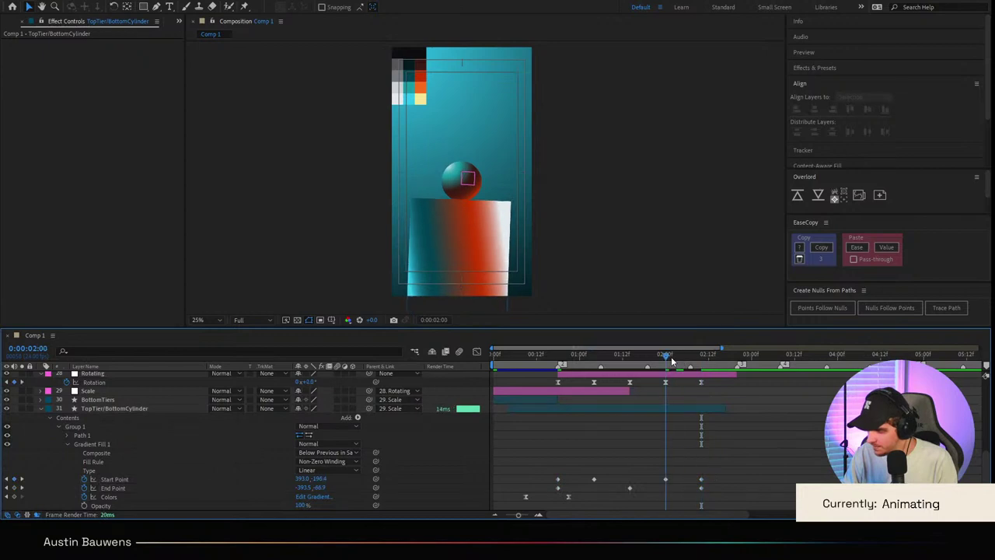
{"action": "left_click", "coordinate": [14, 488]}
Step: Select all Rotating keyframes and copy their easing with EaseCopy
{"action": "left_click_drag", "start_coordinate": [603, 360], "coordinate": [594, 360]}
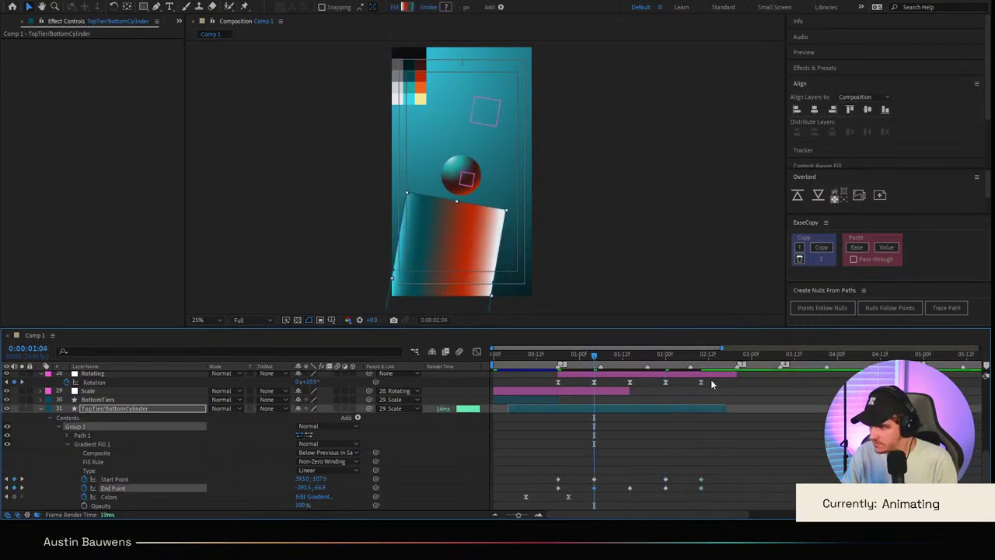
{"action": "left_click_drag", "start_coordinate": [715, 385], "coordinate": [528, 381]}
{"action": "left_click", "coordinate": [822, 246]}
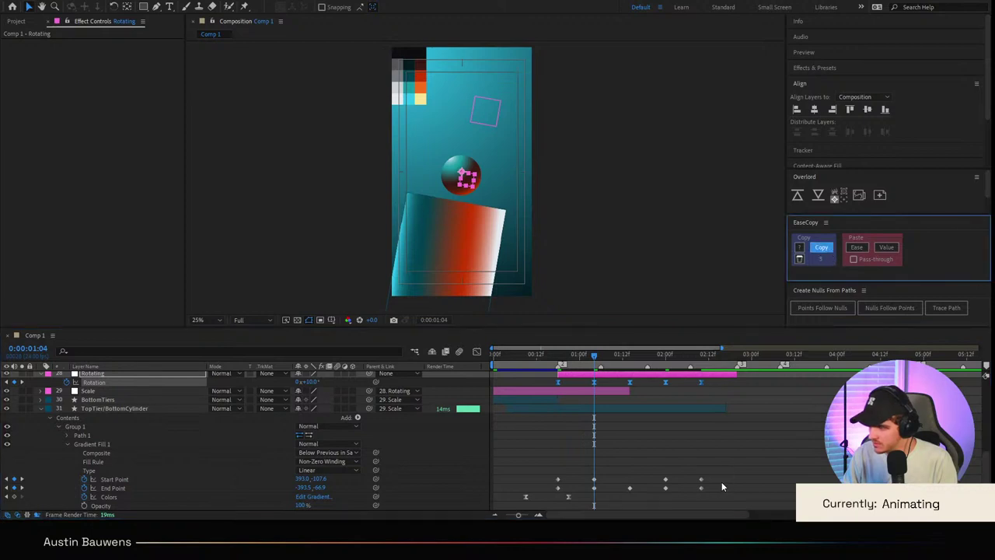
Step: Paste the Rotating easing onto all gradient Start and End Point keyframes
{"action": "left_click", "coordinate": [671, 471]}
{"action": "left_click", "coordinate": [632, 355]}
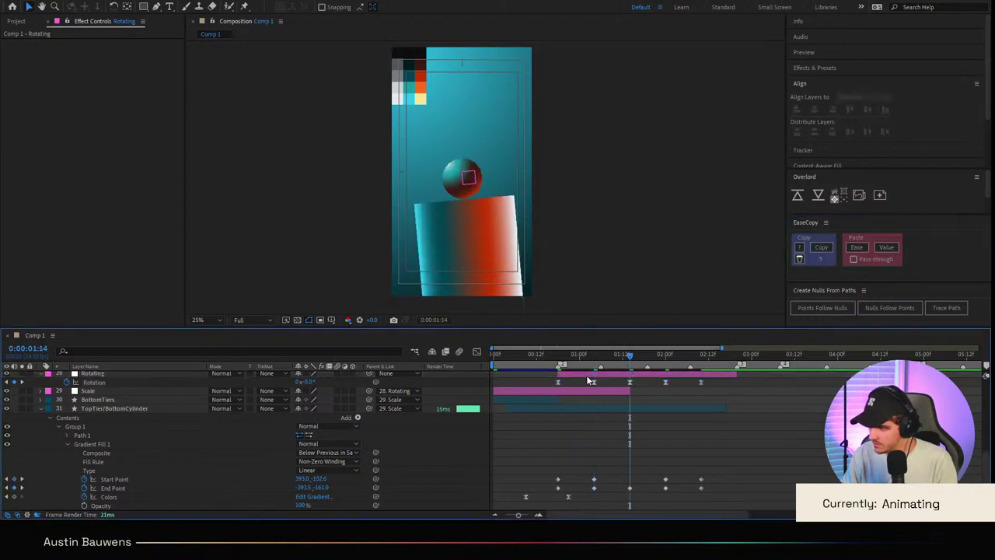
{"action": "left_click", "coordinate": [29, 485]}
{"action": "left_click_drag", "start_coordinate": [715, 477], "coordinate": [548, 492]}
{"action": "left_click", "coordinate": [857, 247]}
{"action": "left_click", "coordinate": [727, 429]}
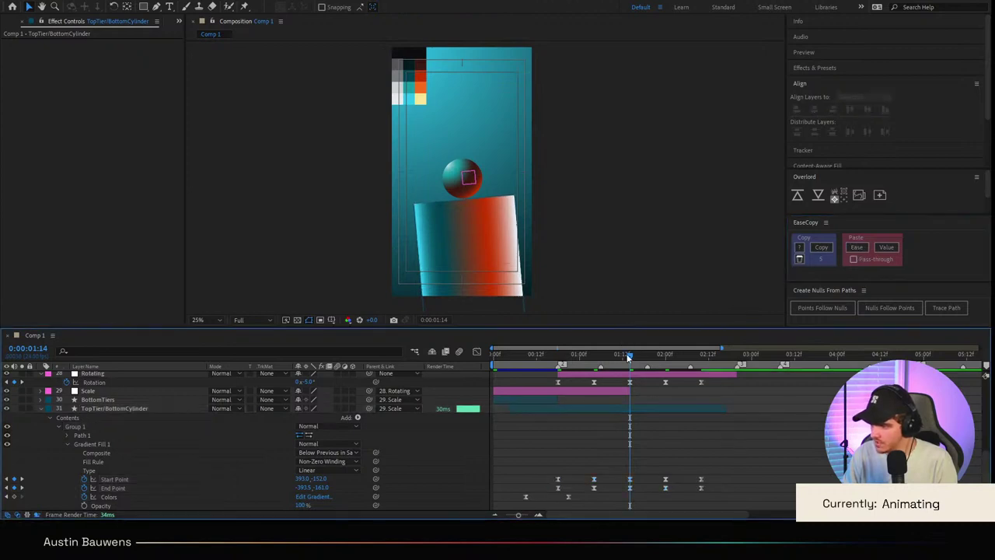
Step: Preview the animation from around frame 10
{"action": "left_click", "coordinate": [526, 354]}
{"action": "key", "text": "space"}
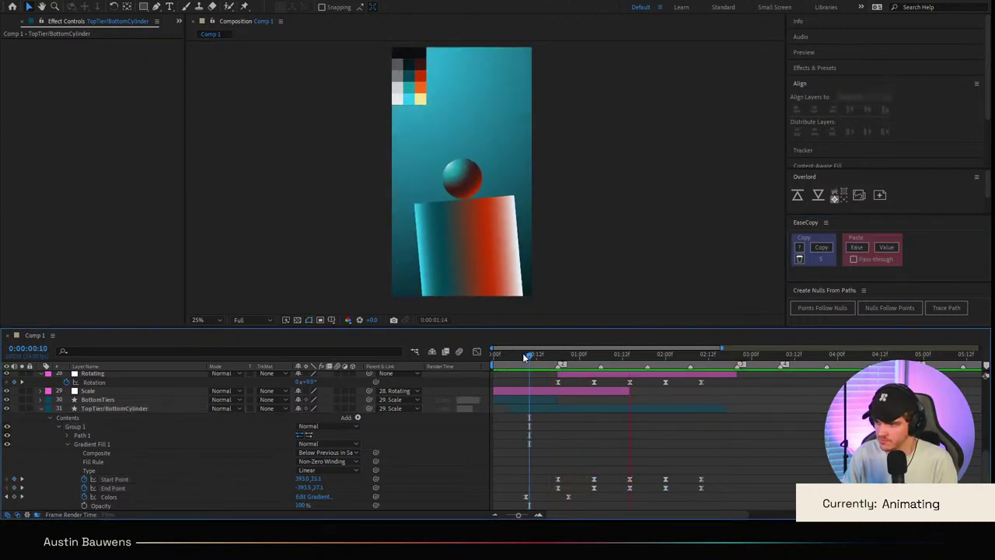
{"action": "key", "text": "space"}
{"action": "left_click", "coordinate": [533, 356]}
{"action": "key", "text": "space"}
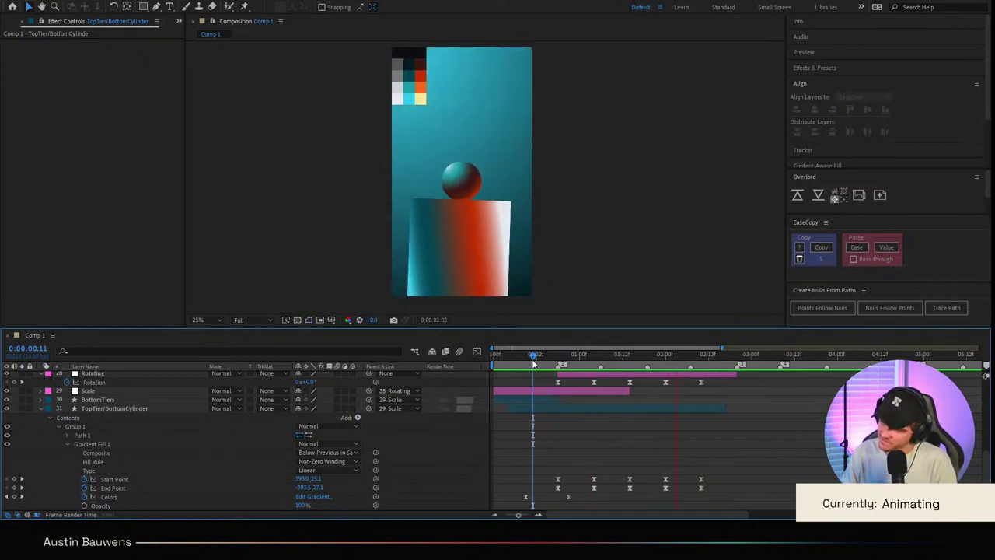
{"action": "key", "text": "space"}
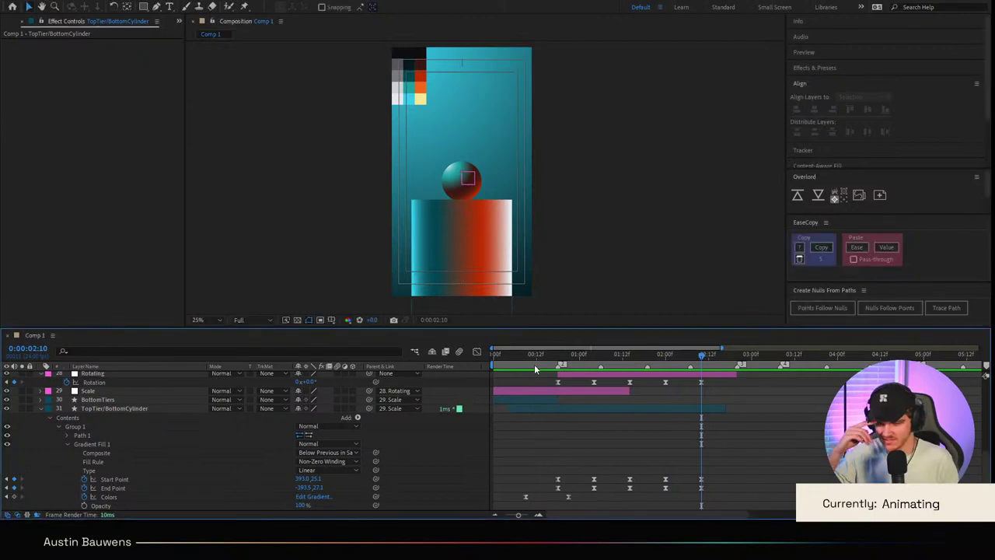
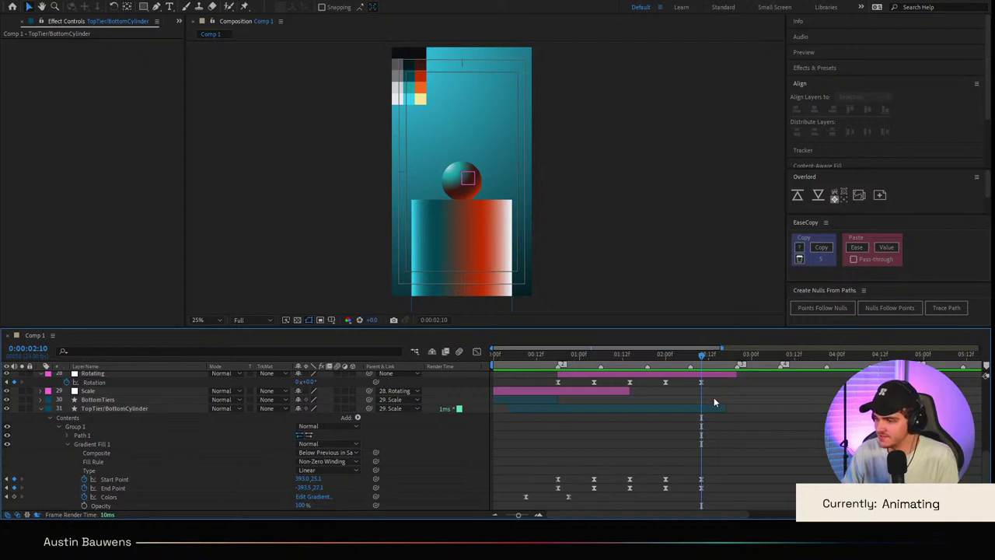
Step: After a preview, lower Gradient Fill 1's start point on the cylinder at 0:00:02:00
{"action": "key", "text": "space"}
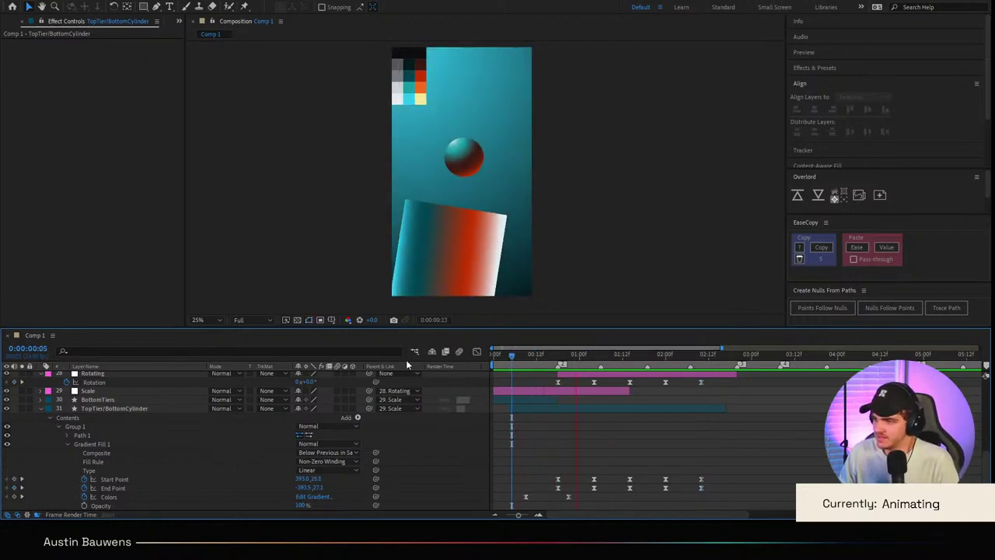
{"action": "left_click_drag", "start_coordinate": [511, 374], "coordinate": [666, 377]}
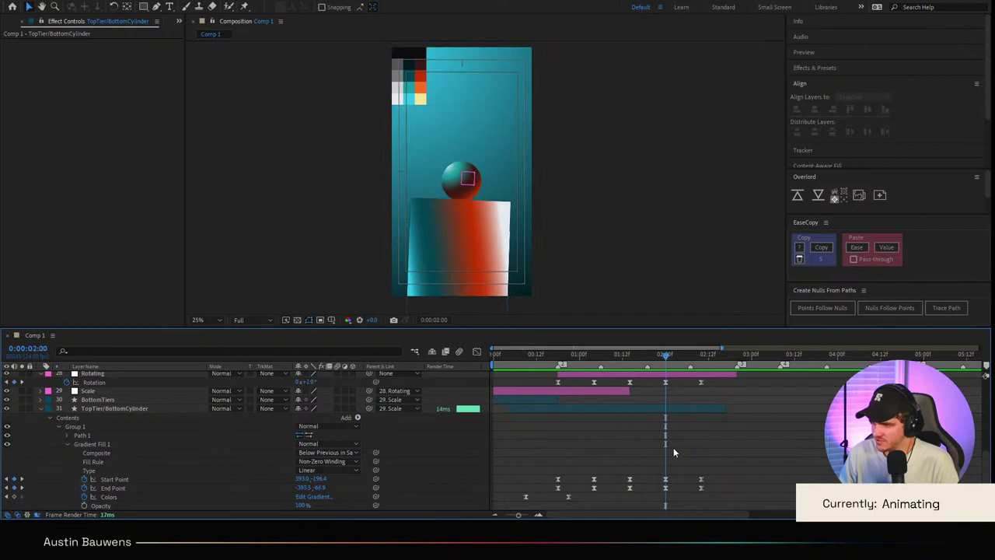
{"action": "left_click", "coordinate": [112, 480]}
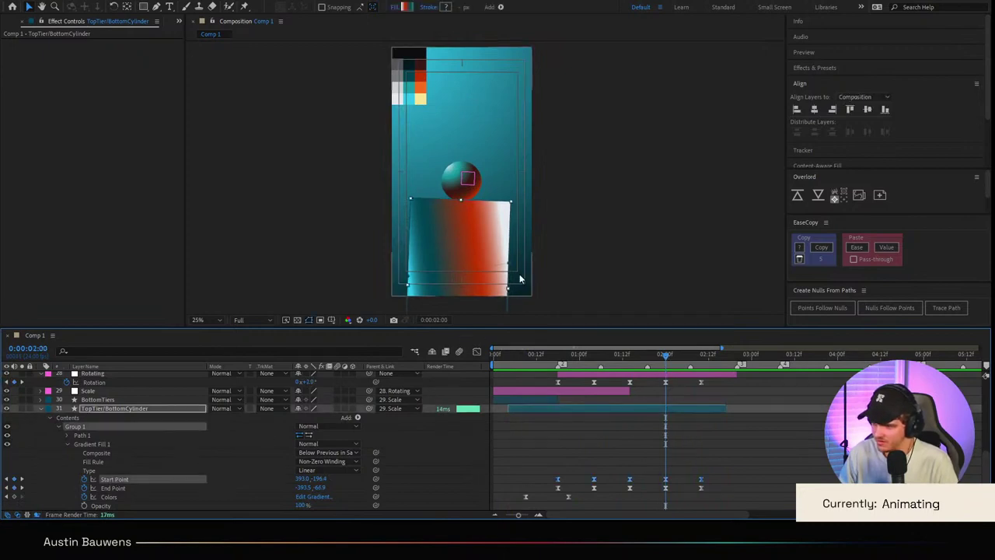
{"action": "left_click", "coordinate": [557, 444]}
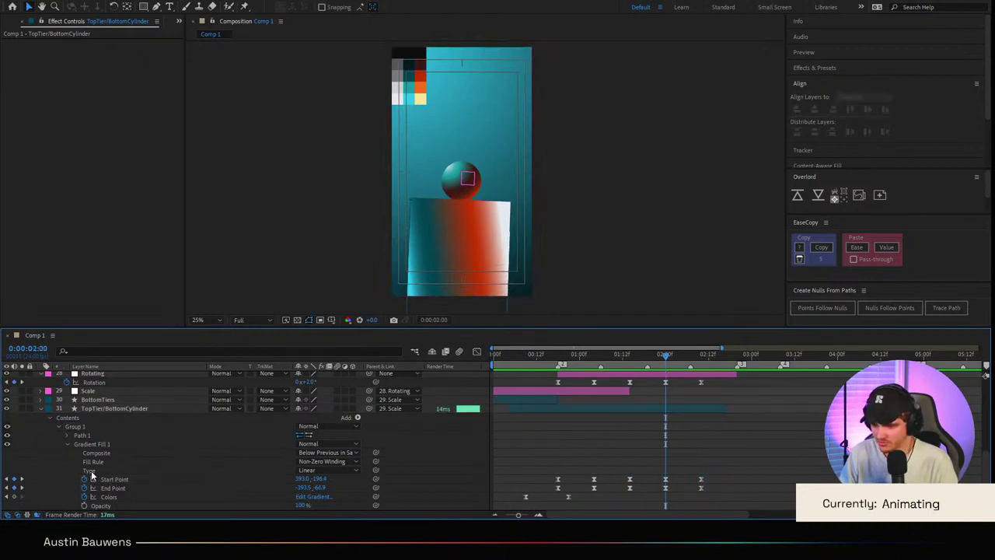
{"action": "left_click", "coordinate": [92, 444]}
{"action": "left_click_drag", "start_coordinate": [510, 263], "coordinate": [510, 275]}
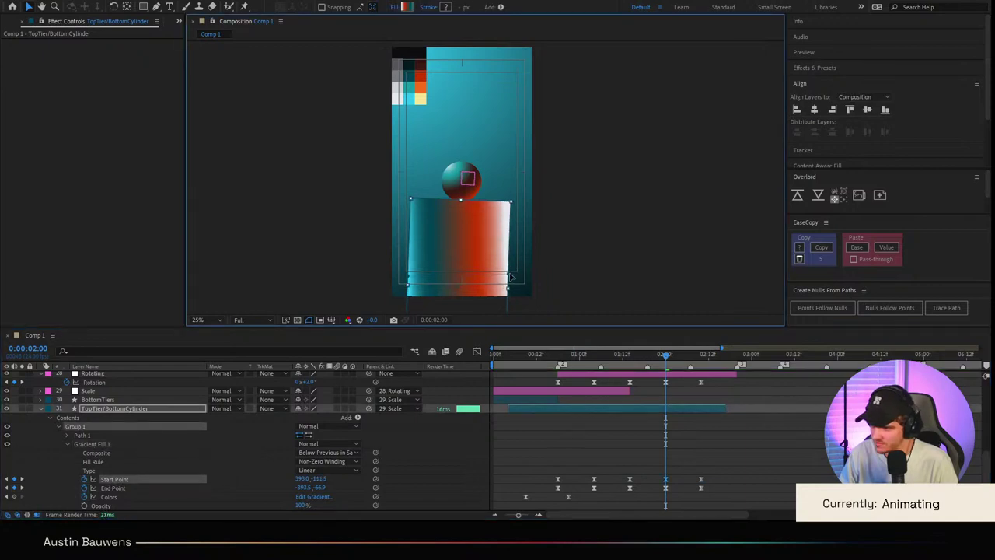
{"action": "left_click", "coordinate": [619, 426]}
Step: At 0:00:01:14, lower the gradient start point on the cylinder again
{"action": "left_click_drag", "start_coordinate": [650, 351], "coordinate": [634, 356]}
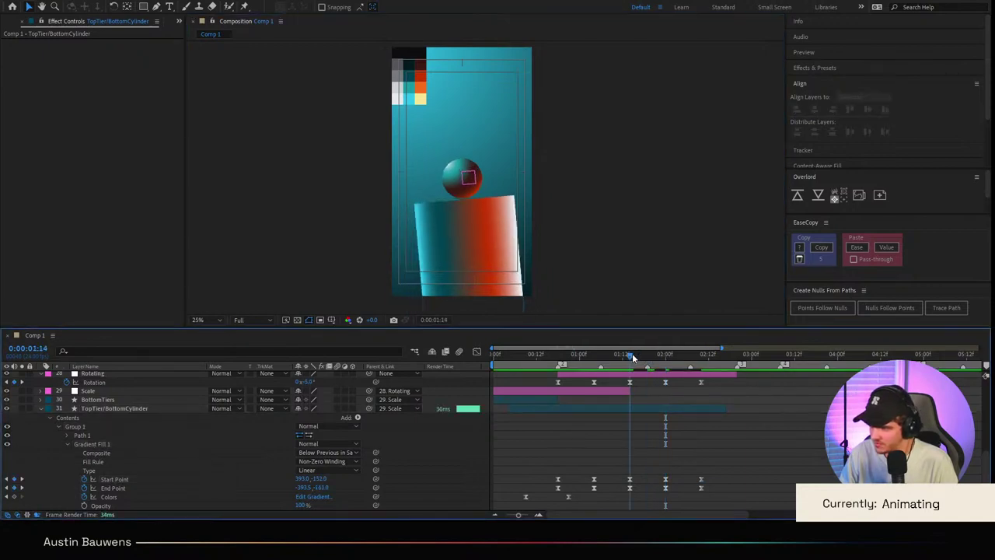
{"action": "left_click", "coordinate": [93, 444]}
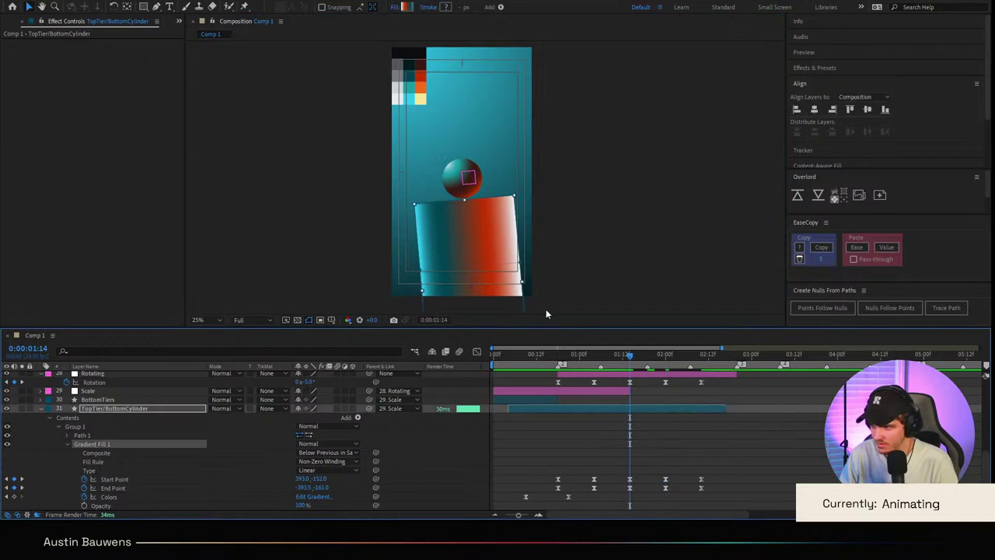
{"action": "left_click_drag", "start_coordinate": [522, 267], "coordinate": [523, 274]}
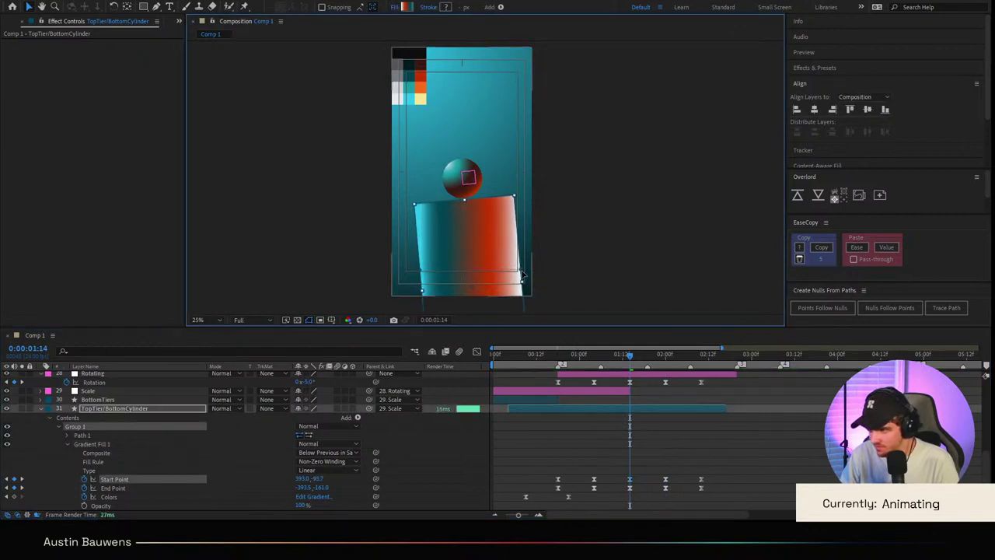
{"action": "left_click", "coordinate": [574, 424]}
Step: At 0:00:01:04, raise the gradient start point on the cylinder
{"action": "left_click_drag", "start_coordinate": [619, 357], "coordinate": [601, 360]}
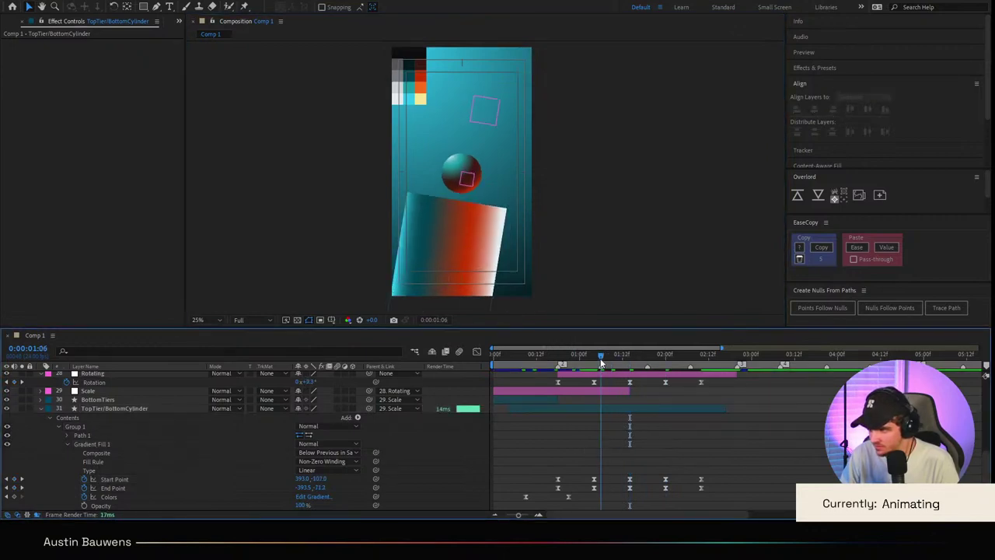
{"action": "left_click", "coordinate": [104, 448]}
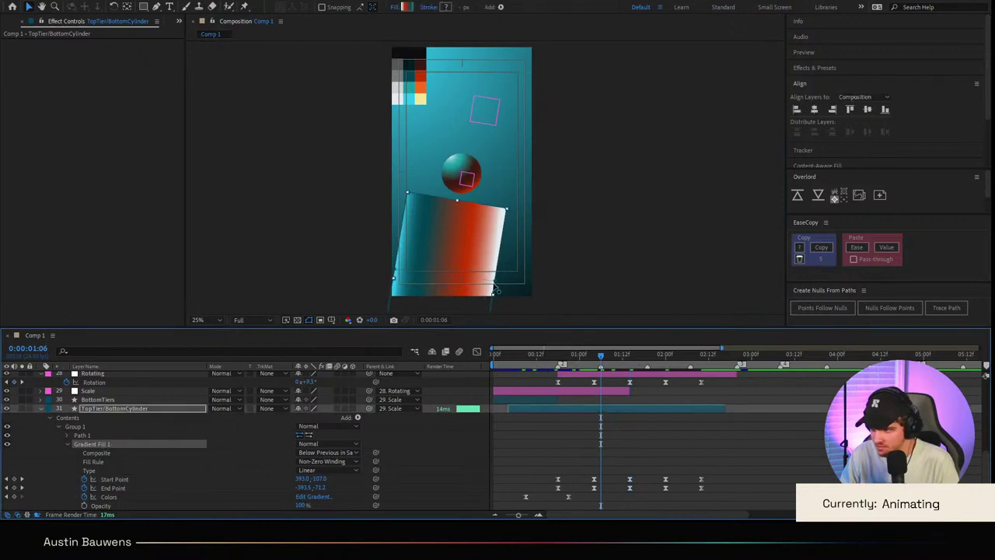
{"action": "left_click", "coordinate": [587, 452]}
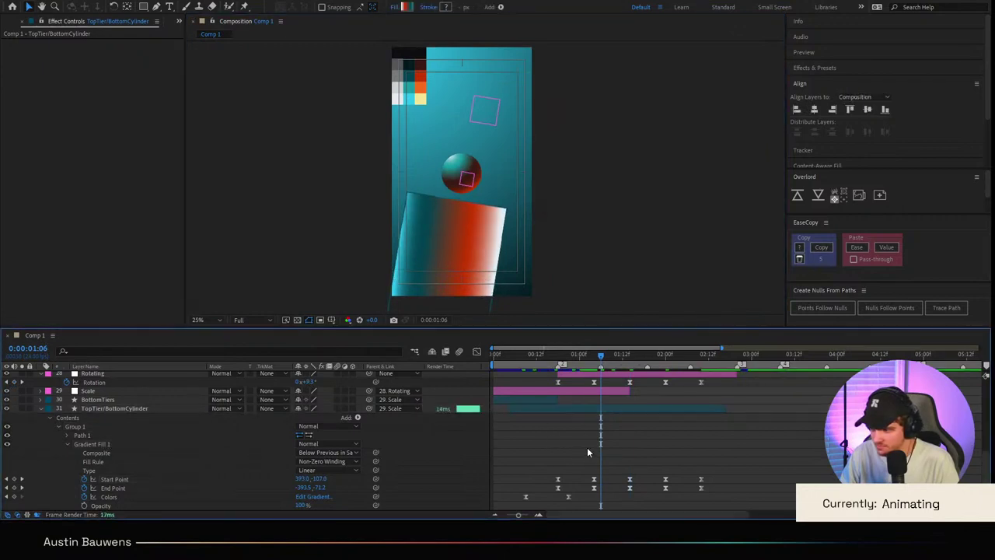
{"action": "key", "text": "Page_Up"}
{"action": "key", "text": "Page_Up"}
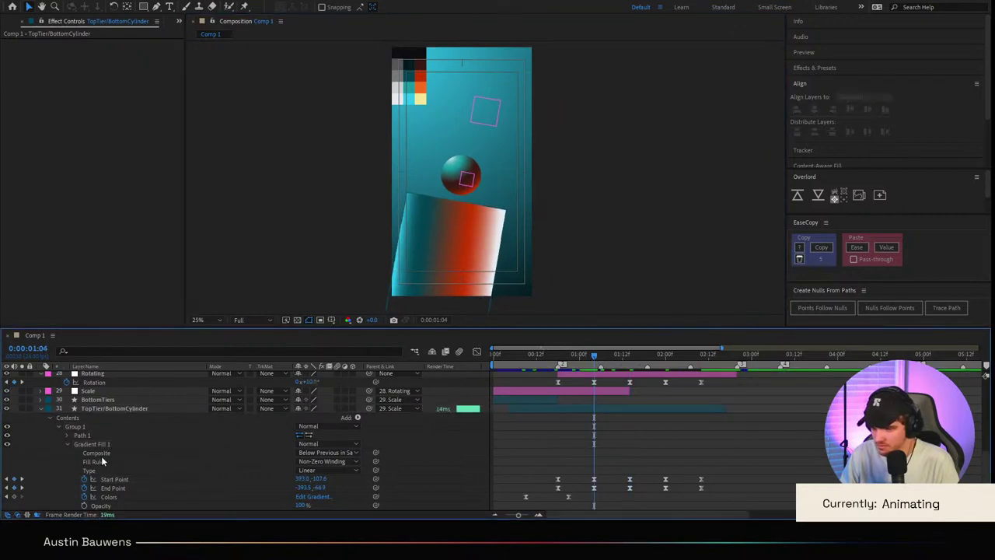
{"action": "left_click", "coordinate": [102, 447]}
{"action": "left_click_drag", "start_coordinate": [493, 283], "coordinate": [497, 272]}
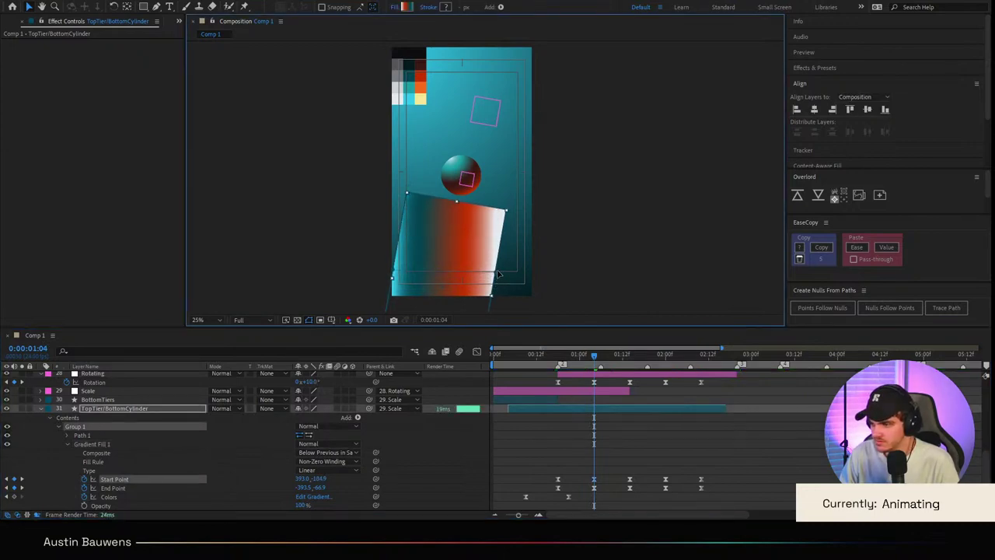
{"action": "left_click", "coordinate": [579, 378]}
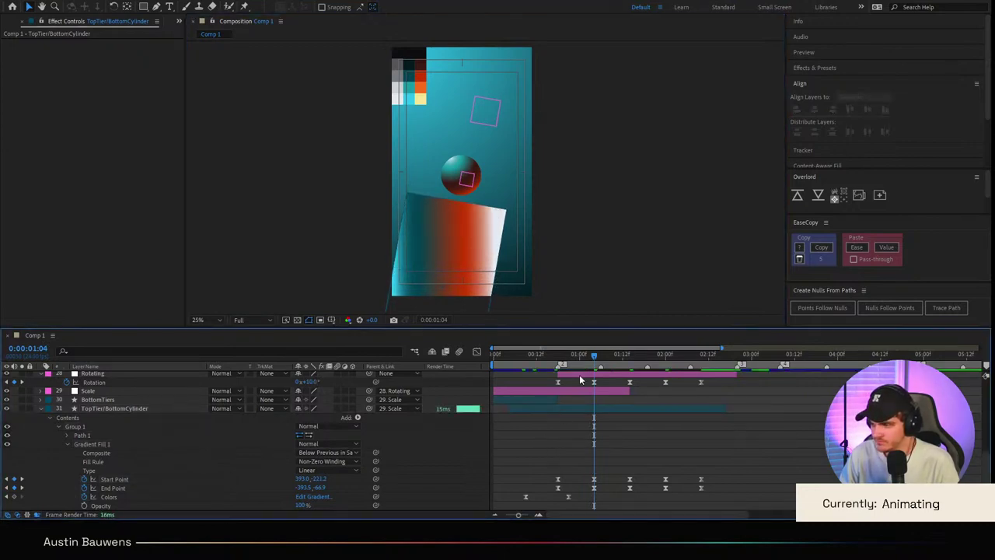
Step: Preview the gradient shading, collapse the TopTier/BottomCylinder contents, and scrub through it
{"action": "left_click_drag", "start_coordinate": [571, 357], "coordinate": [366, 391]}
{"action": "key", "text": "space"}
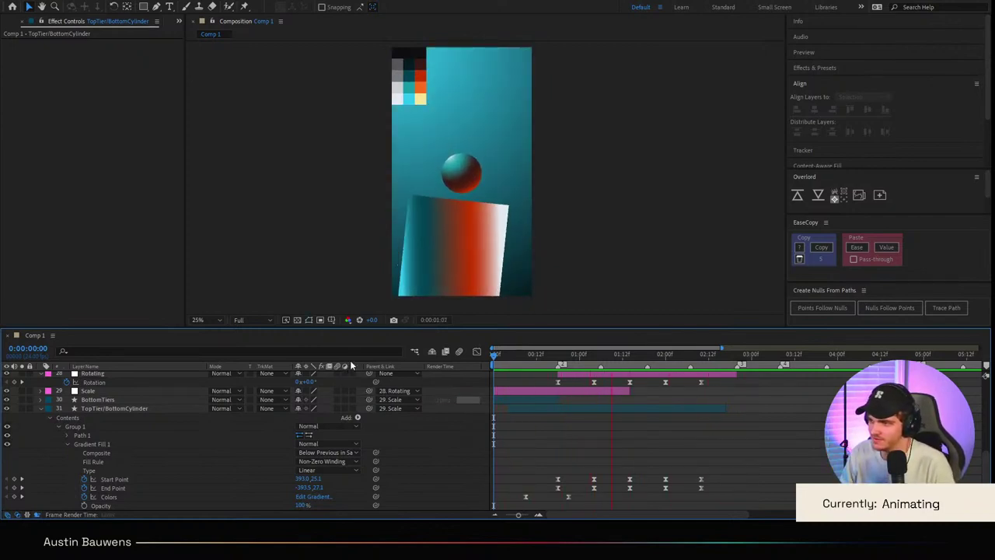
{"action": "left_click", "coordinate": [576, 356]}
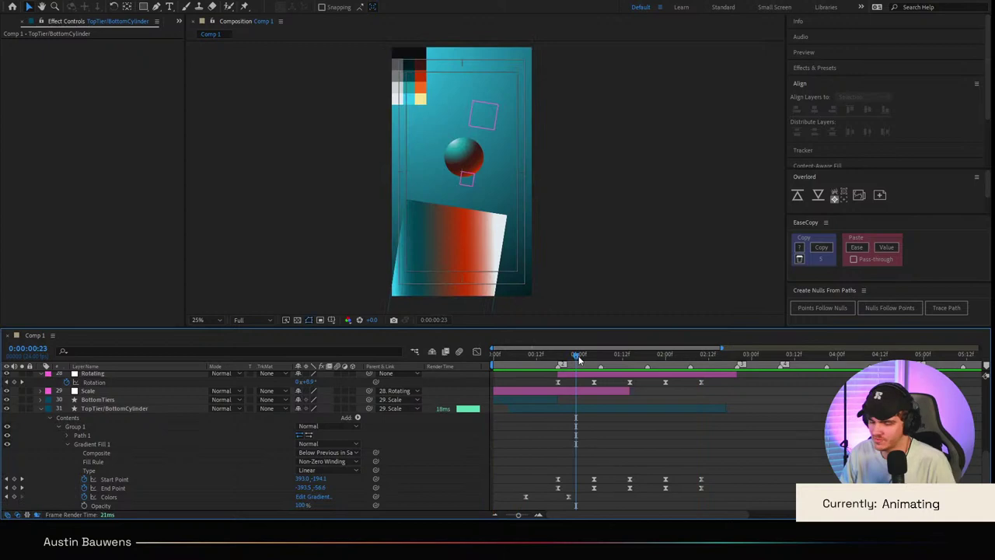
{"action": "left_click", "coordinate": [40, 409]}
{"action": "left_click_drag", "start_coordinate": [584, 360], "coordinate": [602, 345]}
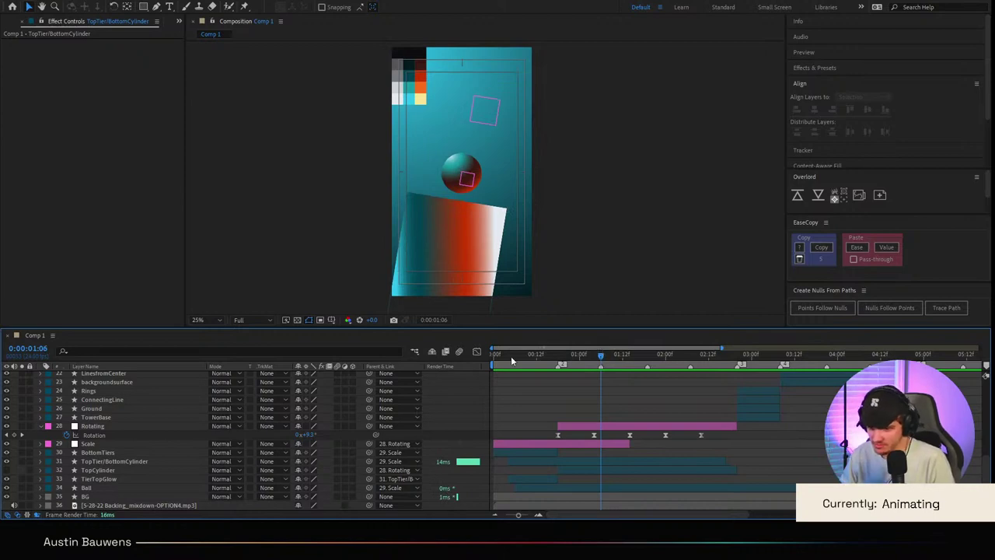
Step: Make TopCylinder visible and inspect the cylinder's rounded top, then return the view to 50%
{"action": "left_click", "coordinate": [115, 462]}
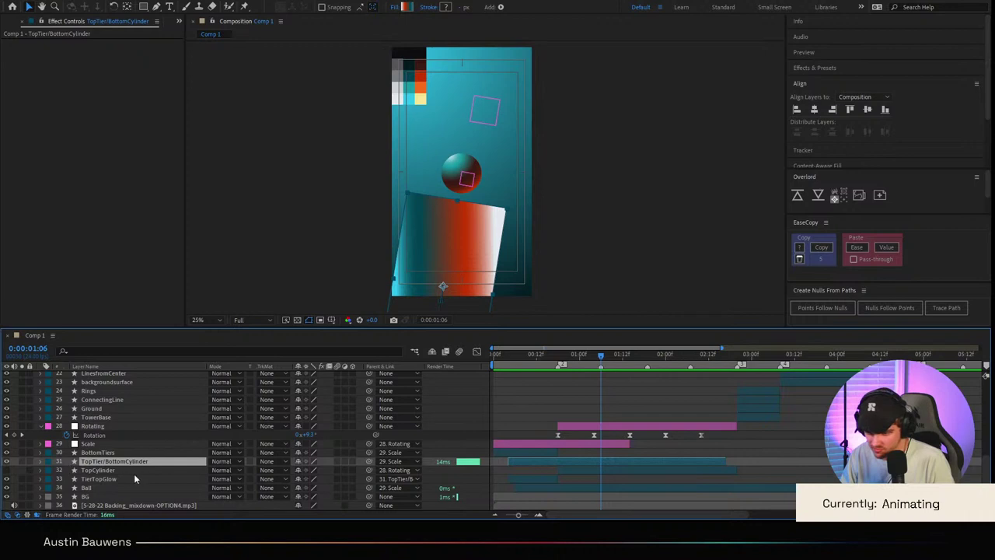
{"action": "key", "text": "ctrl+Down"}
{"action": "left_click", "coordinate": [7, 470]}
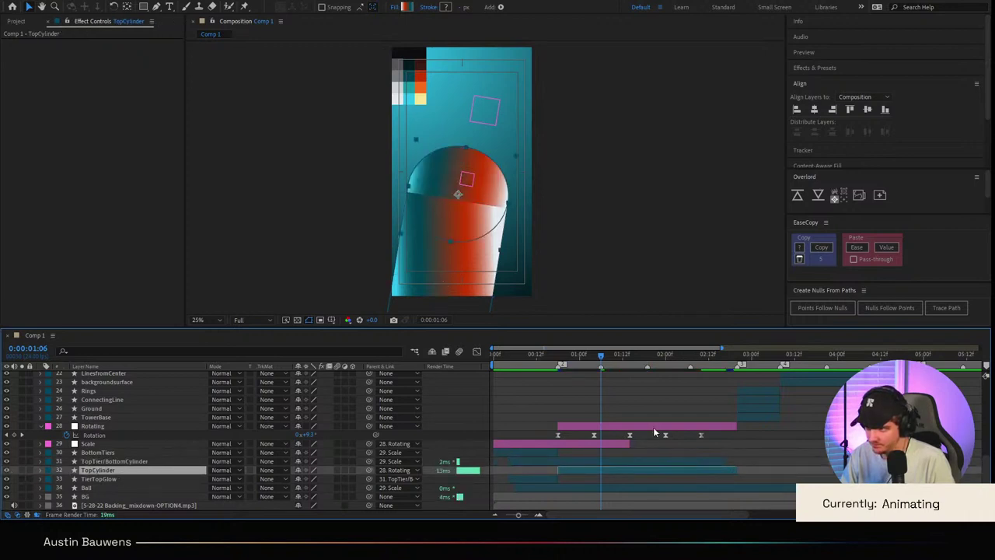
{"action": "left_click_drag", "start_coordinate": [595, 370], "coordinate": [630, 367]}
{"action": "left_click", "coordinate": [111, 461]}
{"action": "key", "text": "p"}
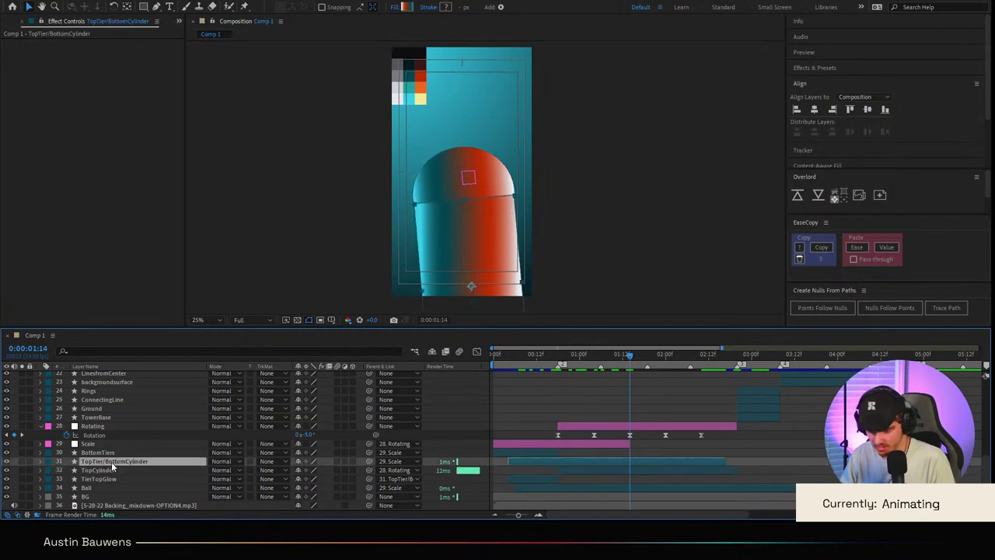
{"action": "left_click_drag", "start_coordinate": [634, 370], "coordinate": [605, 367]}
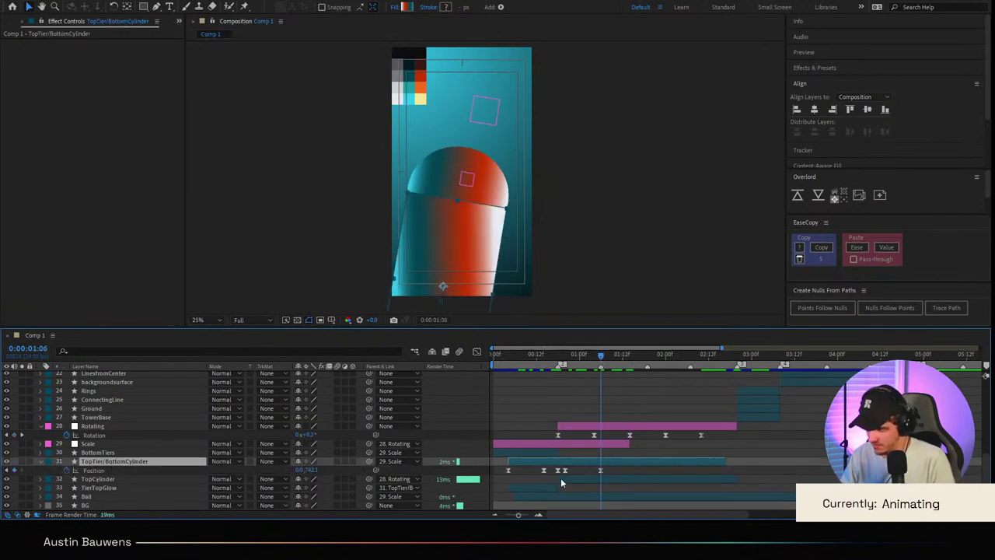
{"action": "left_click", "coordinate": [144, 479]}
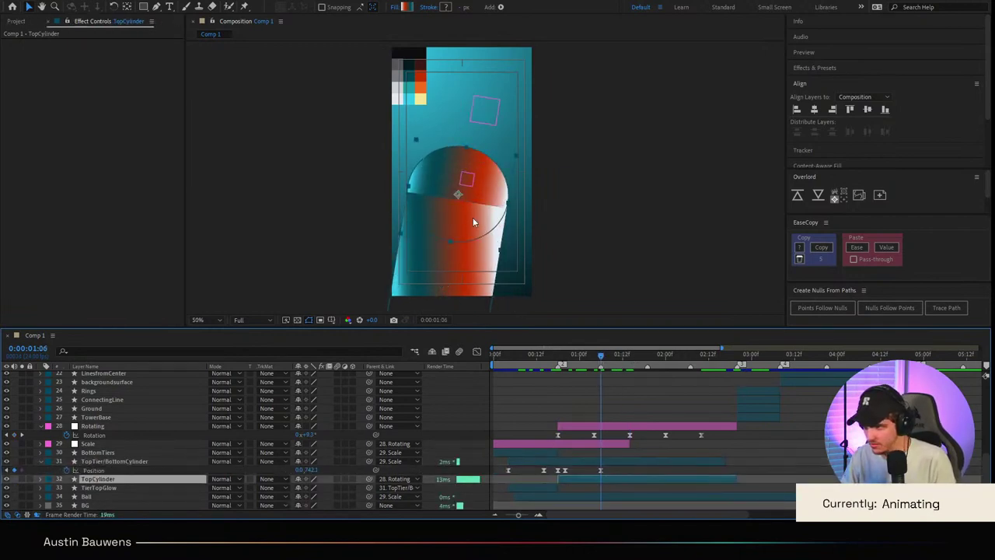
{"action": "mouse_move", "coordinate": [670, 357]}
{"action": "left_mouse_down"}
{"action": "mouse_move", "coordinate": [709, 375]}
{"action": "mouse_move", "coordinate": [683, 370]}
{"action": "left_mouse_up"}
{"action": "scroll", "coordinate": [473, 303], "scroll_direction": "up", "scroll_amount": 1}
{"action": "left_click_drag", "start_coordinate": [424, 263], "coordinate": [605, 221]}
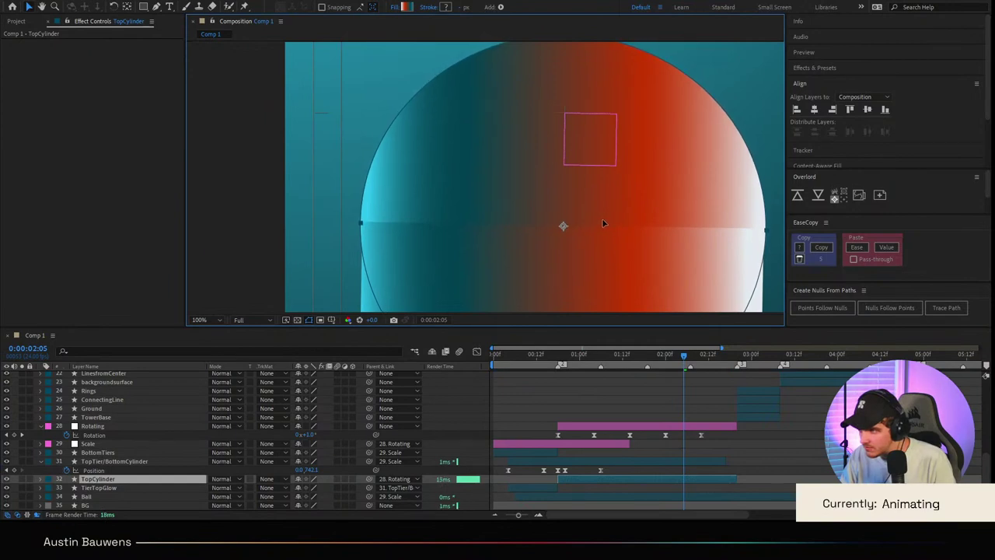
{"action": "key", "text": "comma"}
{"action": "key", "text": "comma"}
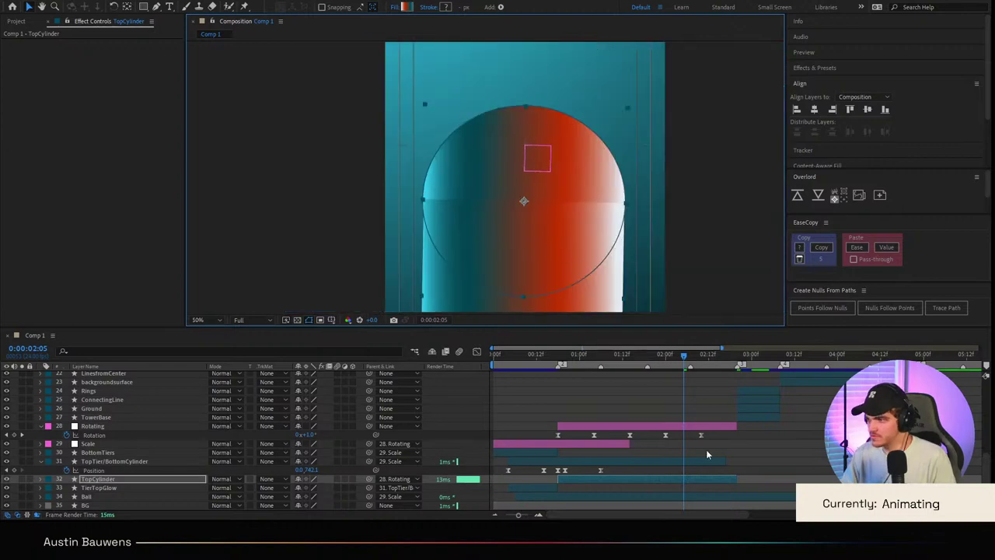
Step: Reveal TopCylinder's Scale and move the layer above TopTier/BottomCylinder, ending at 0:00:01:06
{"action": "key", "text": "s"}
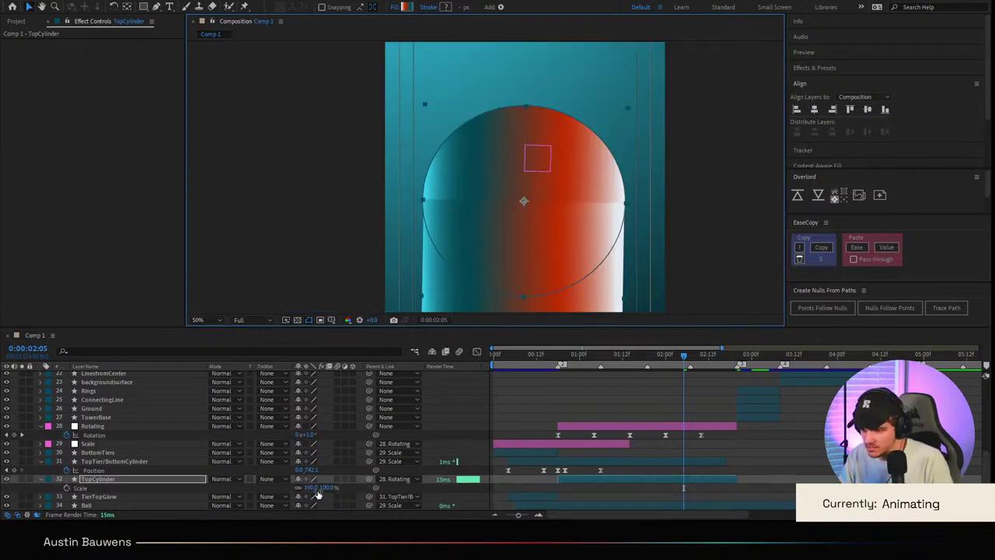
{"action": "left_click_drag", "start_coordinate": [649, 357], "coordinate": [560, 361]}
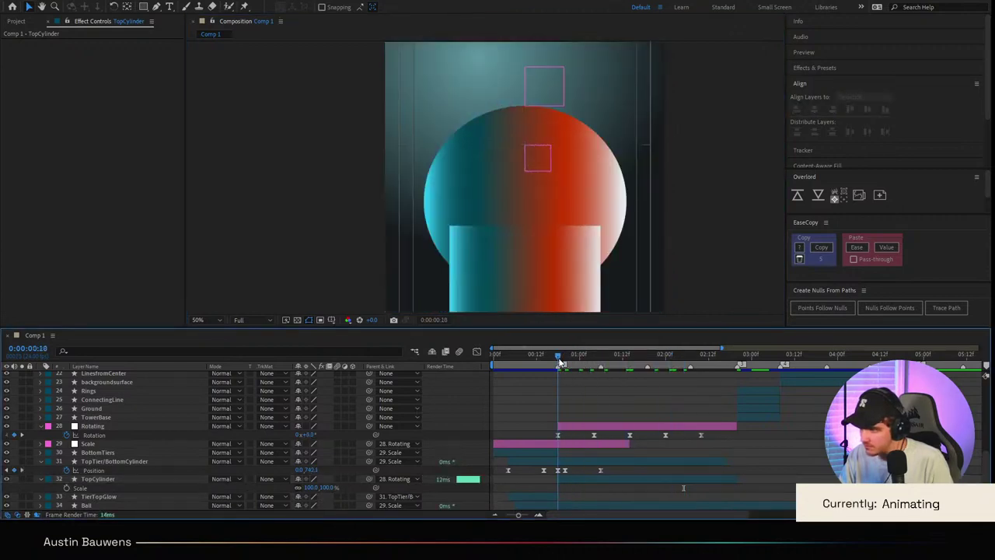
{"action": "left_click", "coordinate": [100, 478]}
{"action": "mouse_move", "coordinate": [104, 465]}
{"action": "left_mouse_down"}
{"action": "mouse_move", "coordinate": [99, 476]}
{"action": "mouse_move", "coordinate": [109, 462]}
{"action": "left_mouse_up"}
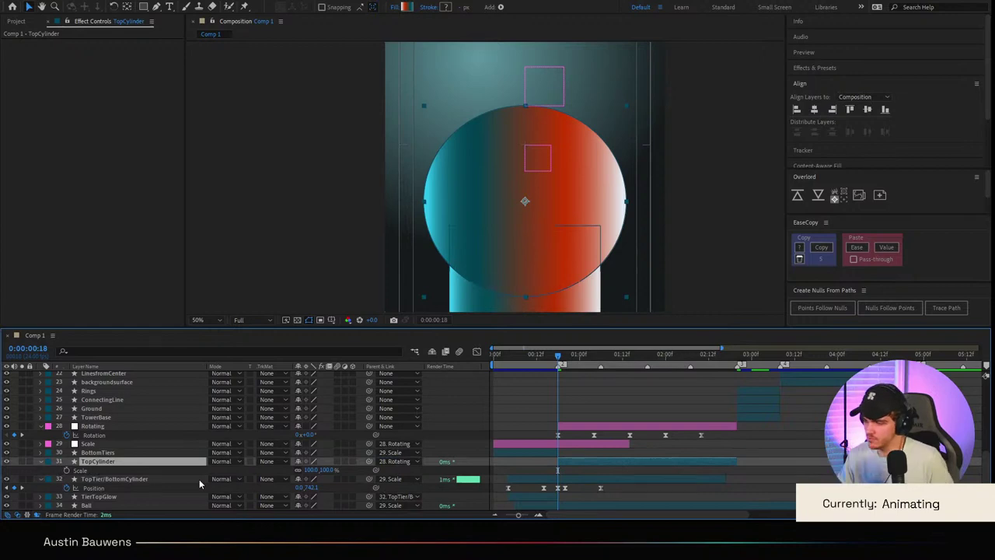
{"action": "left_click", "coordinate": [598, 367]}
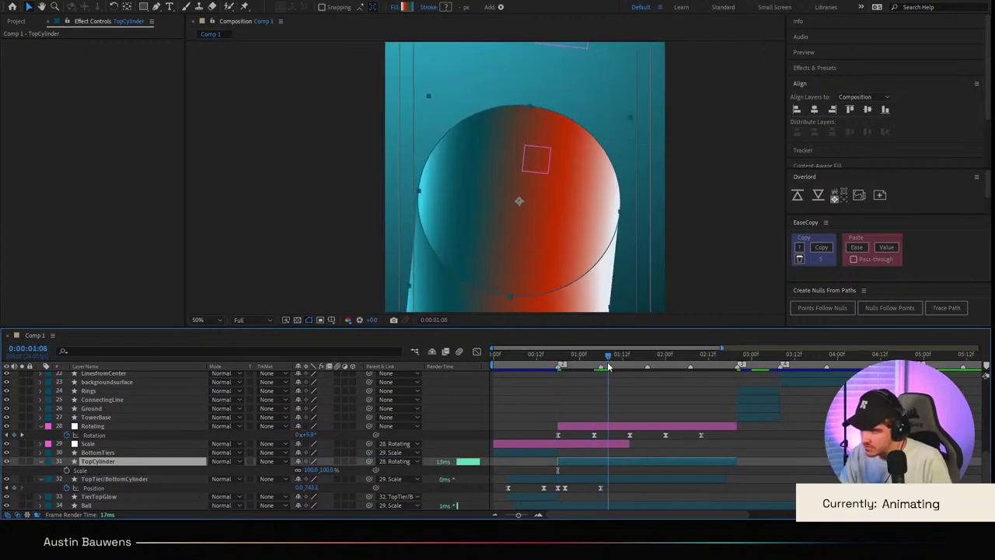
{"action": "left_click", "coordinate": [97, 443]}
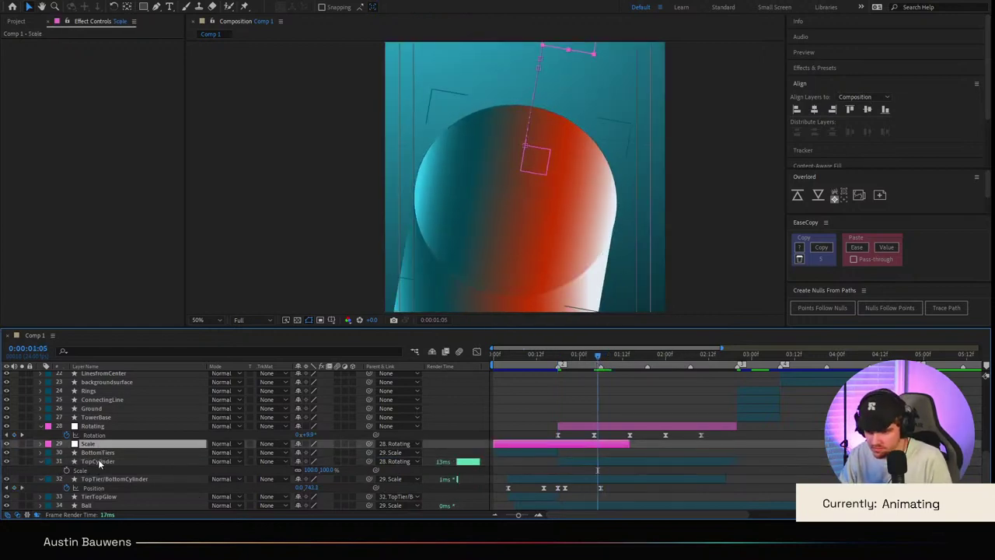
{"action": "left_click", "coordinate": [102, 463]}
{"action": "left_click", "coordinate": [106, 485]}
{"action": "key", "text": "s"}
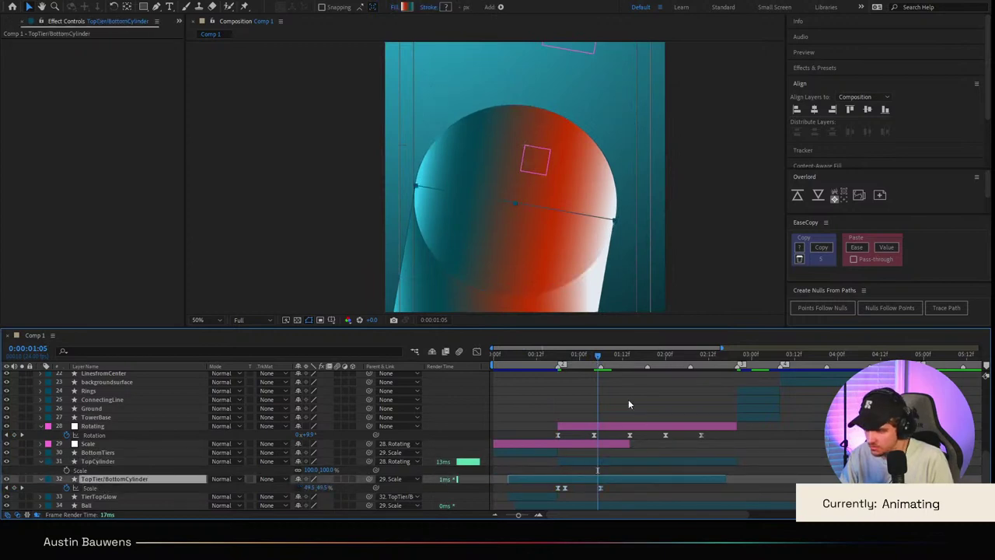
{"action": "key", "text": "Page_Down"}
{"action": "left_click", "coordinate": [555, 463]}
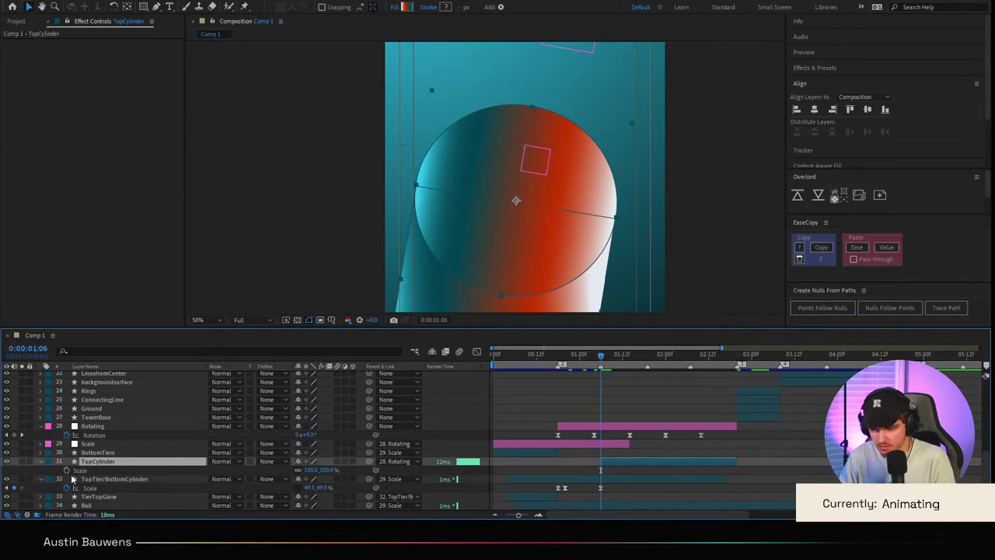
Step: Keyframe TopCylinder's Scale so vertical scale hits 0 at 0:00:01:06, then open both keyframes' speed graph
{"action": "key", "text": "shift+Page_Down"}
{"action": "key", "text": "shift+Page_Down"}
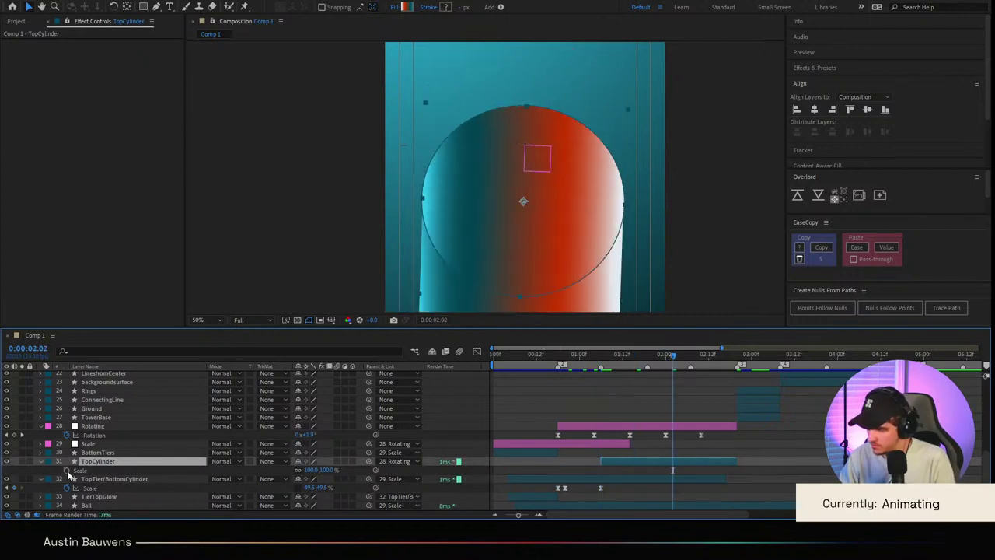
{"action": "left_click", "coordinate": [68, 471]}
{"action": "key", "text": "shift+Page_Up"}
{"action": "key", "text": "shift+Page_Up"}
{"action": "key", "text": "shift+Page_Up"}
{"action": "key", "text": "shift+Page_Down"}
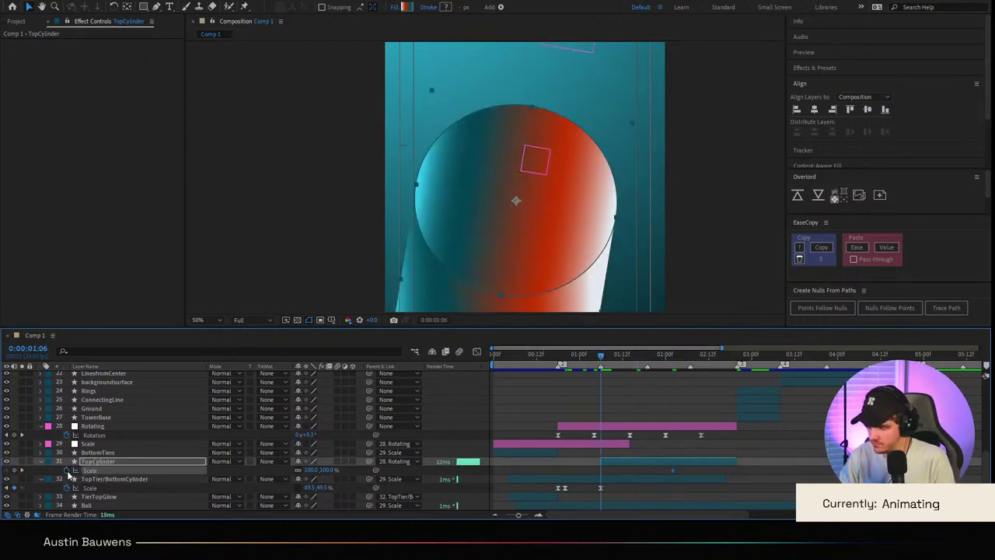
{"action": "left_click_drag", "start_coordinate": [330, 471], "coordinate": [286, 480]}
{"action": "left_click", "coordinate": [322, 471]}
{"action": "type", "text": "0"}
{"action": "key", "text": "Return"}
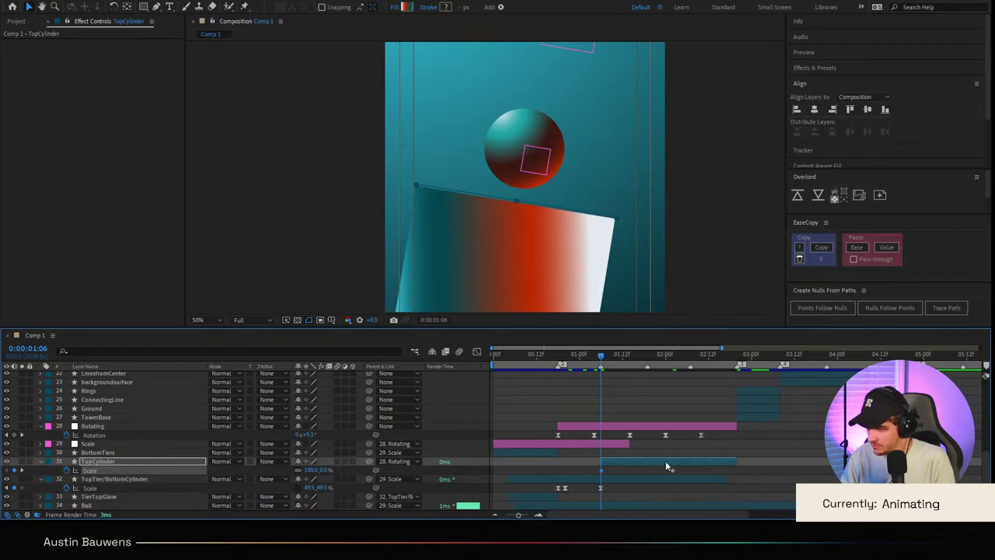
{"action": "left_click_drag", "start_coordinate": [685, 469], "coordinate": [651, 486]}
{"action": "left_click", "coordinate": [476, 351]}
Step: Return to the layer bars and preview the animation from about 0:00:00:10
{"action": "left_click", "coordinate": [477, 352]}
{"action": "left_click", "coordinate": [599, 426]}
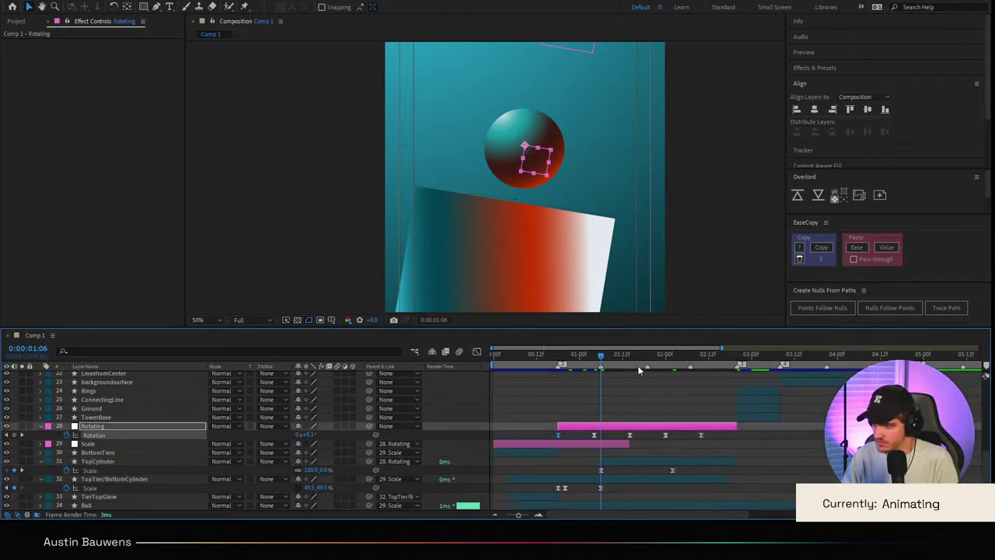
{"action": "key", "text": "F2"}
{"action": "left_click_drag", "start_coordinate": [633, 364], "coordinate": [605, 363]}
{"action": "key", "text": "space"}
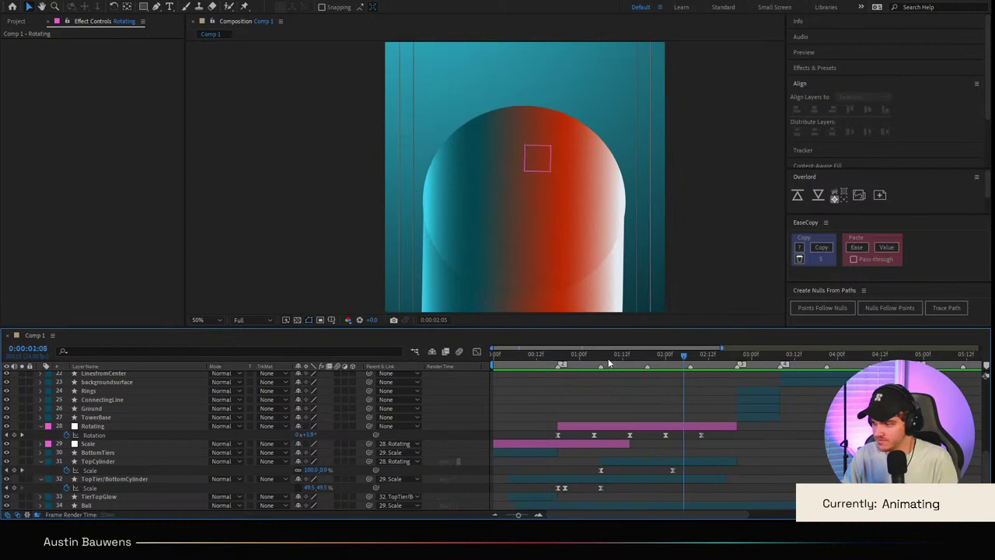
{"action": "left_click", "coordinate": [608, 357]}
{"action": "left_click_drag", "start_coordinate": [609, 358], "coordinate": [529, 359]}
{"action": "key", "text": "space"}
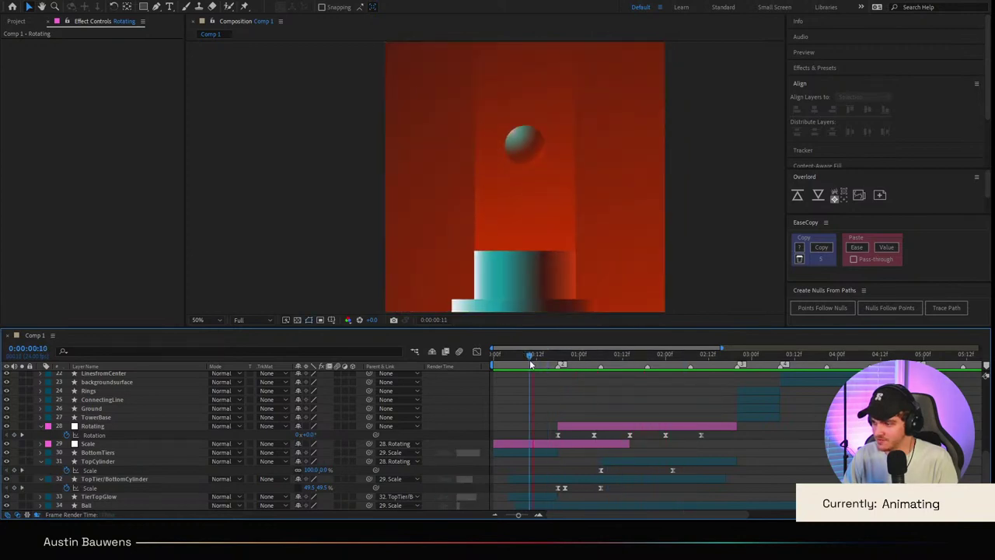
{"action": "key", "text": "space"}
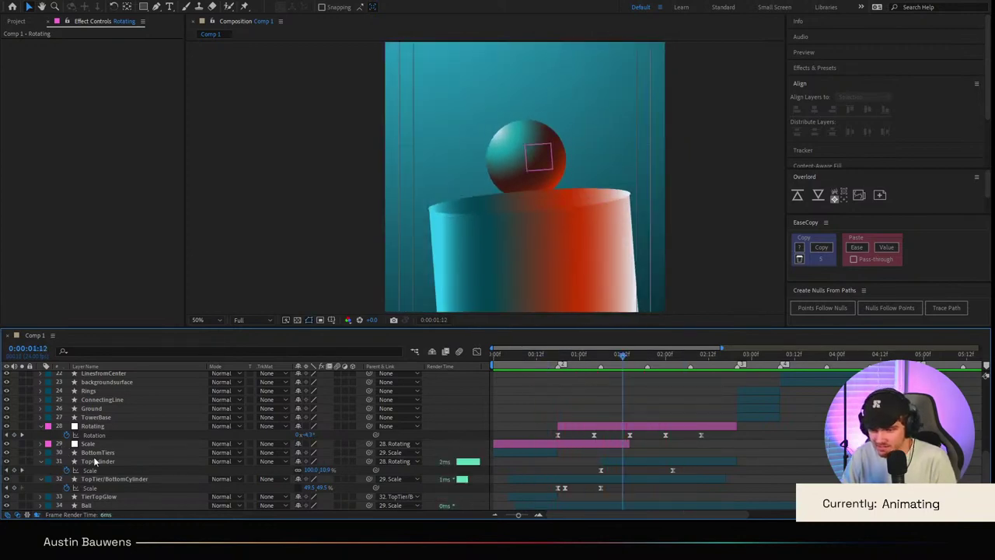
Step: Duplicate the Ball layer as Ball 2, place it above TopCylinder, and scrub to check
{"action": "left_click", "coordinate": [105, 506]}
{"action": "scroll", "coordinate": [545, 442], "scroll_direction": "down", "scroll_amount": 2}
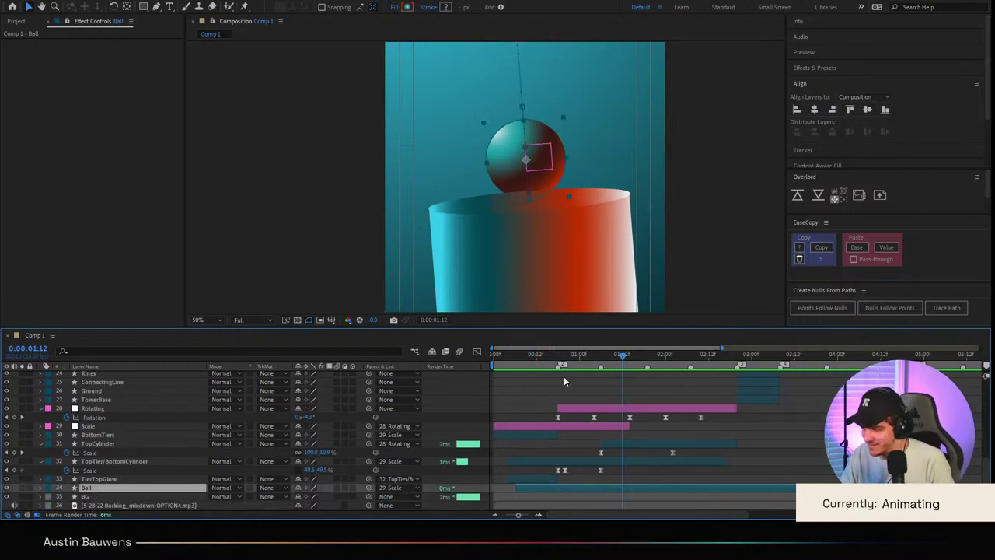
{"action": "left_click", "coordinate": [558, 358]}
{"action": "key", "text": "ctrl+d"}
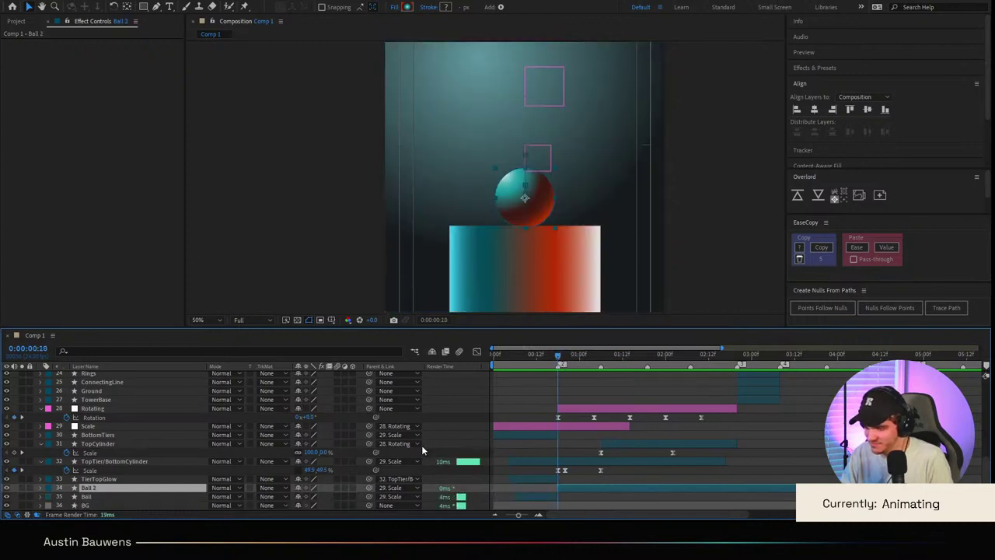
{"action": "left_click_drag", "start_coordinate": [115, 489], "coordinate": [125, 440]}
{"action": "left_click", "coordinate": [773, 464]}
{"action": "left_click_drag", "start_coordinate": [563, 358], "coordinate": [695, 385]}
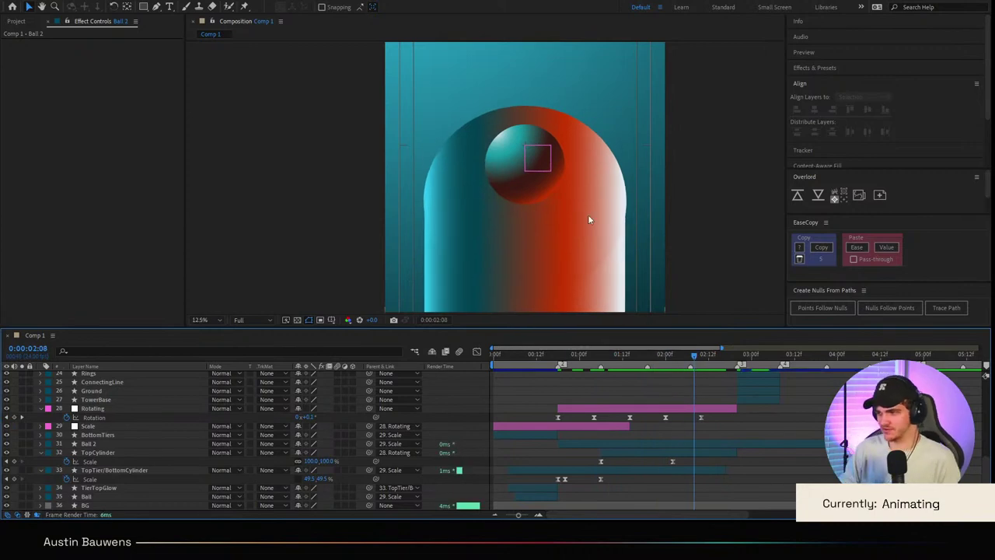
Step: Start Path keyframing on TopTier/BottomCylinder's Group 1 Path 1 at 0:00:01:06
{"action": "left_click_drag", "start_coordinate": [628, 362], "coordinate": [602, 366]}
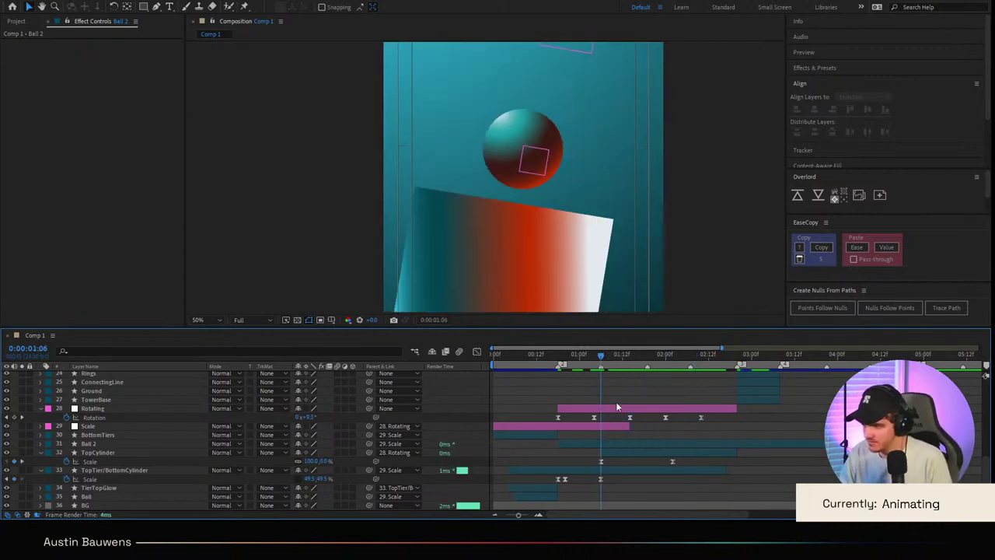
{"action": "left_click", "coordinate": [113, 453]}
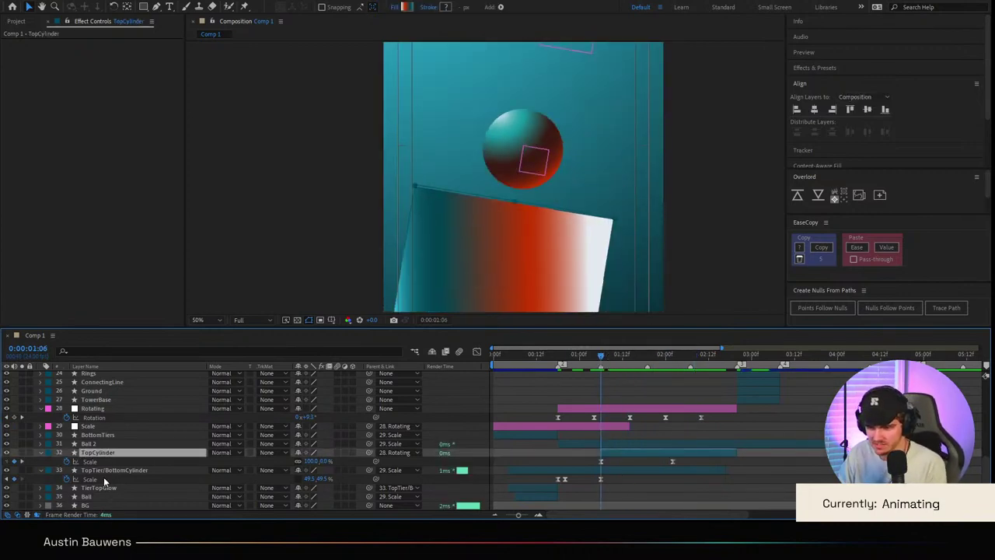
{"action": "left_click", "coordinate": [107, 470]}
{"action": "double_click", "coordinate": [42, 471]}
{"action": "scroll", "coordinate": [44, 470], "scroll_direction": "down", "scroll_amount": 2}
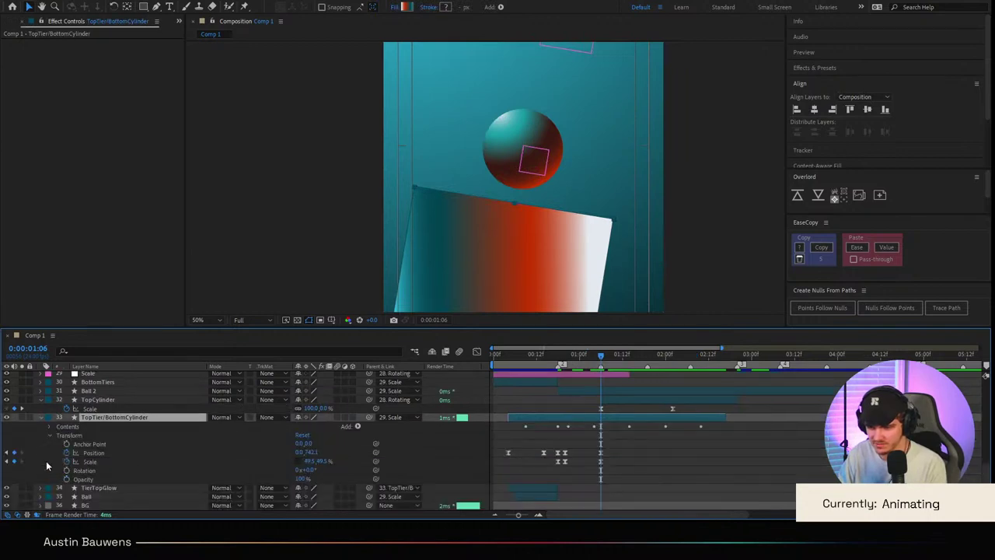
{"action": "left_click", "coordinate": [49, 436]}
{"action": "left_click", "coordinate": [51, 437]}
{"action": "left_click", "coordinate": [51, 462]}
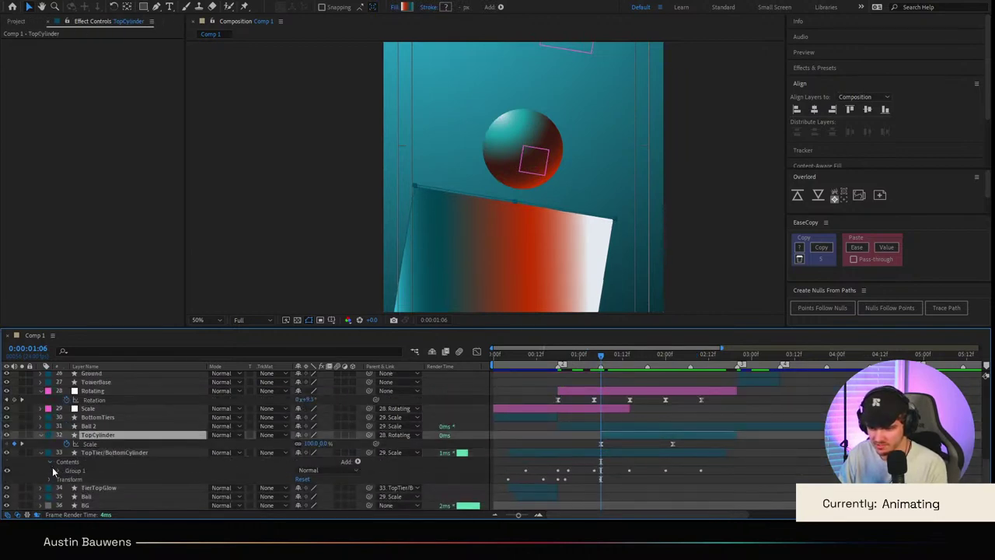
{"action": "left_click", "coordinate": [58, 471]}
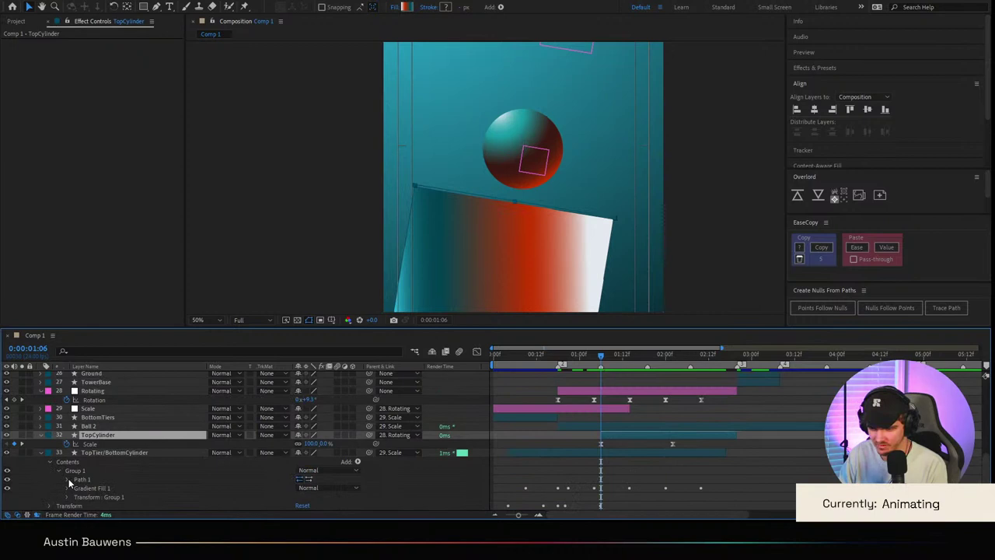
{"action": "left_click", "coordinate": [68, 480]}
{"action": "left_click", "coordinate": [83, 489]}
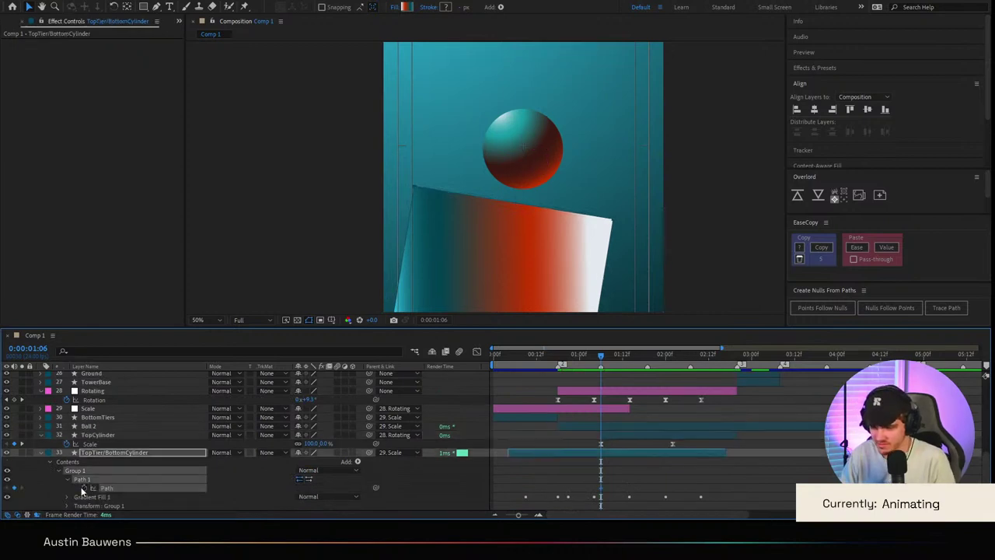
{"action": "left_click", "coordinate": [627, 474]}
Step: At 0:00:02:10, raise the cylinder's bottom vertices to shorten it
{"action": "left_click_drag", "start_coordinate": [659, 367], "coordinate": [665, 371]}
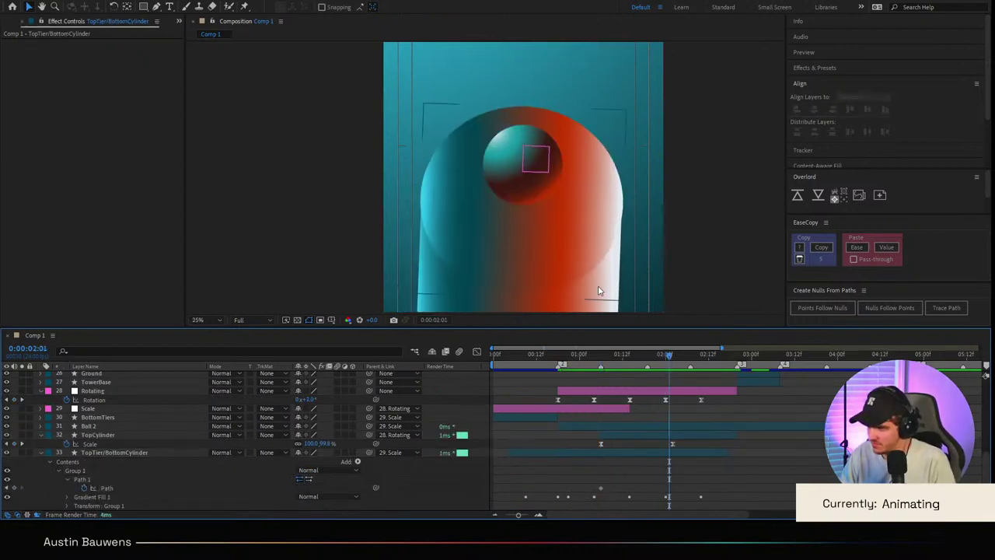
{"action": "scroll", "coordinate": [598, 285], "scroll_direction": "down", "scroll_amount": 2}
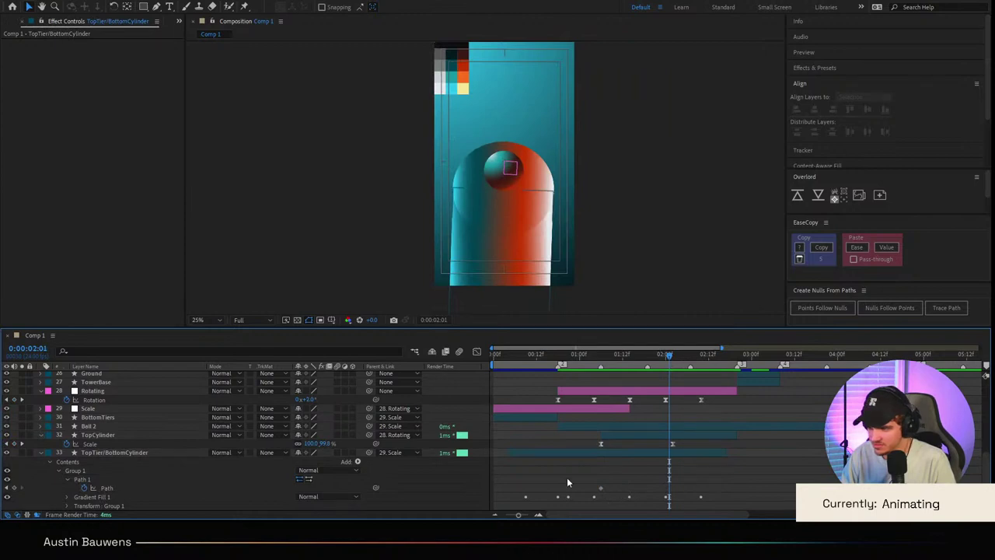
{"action": "scroll", "coordinate": [91, 476], "scroll_direction": "down", "scroll_amount": 1}
{"action": "left_click", "coordinate": [99, 451]}
{"action": "left_click_drag", "start_coordinate": [581, 127], "coordinate": [540, 61]}
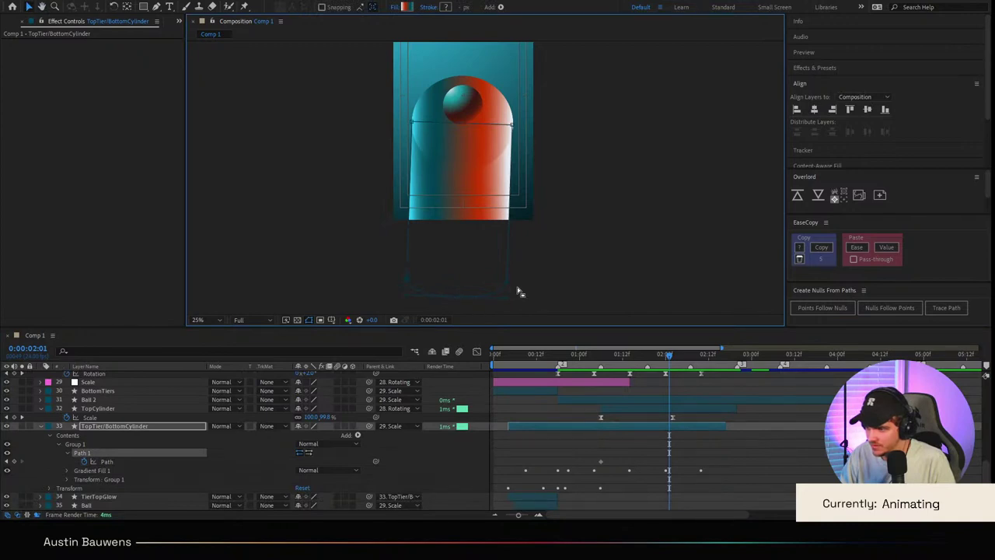
{"action": "left_click_drag", "start_coordinate": [509, 285], "coordinate": [511, 177]}
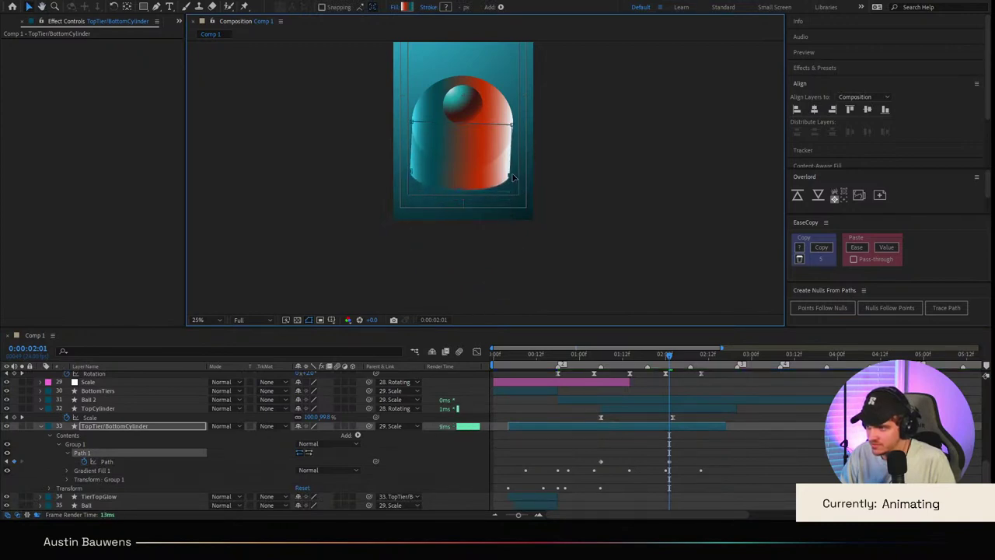
{"action": "key", "text": "ctrl+z"}
{"action": "left_click", "coordinate": [703, 359]}
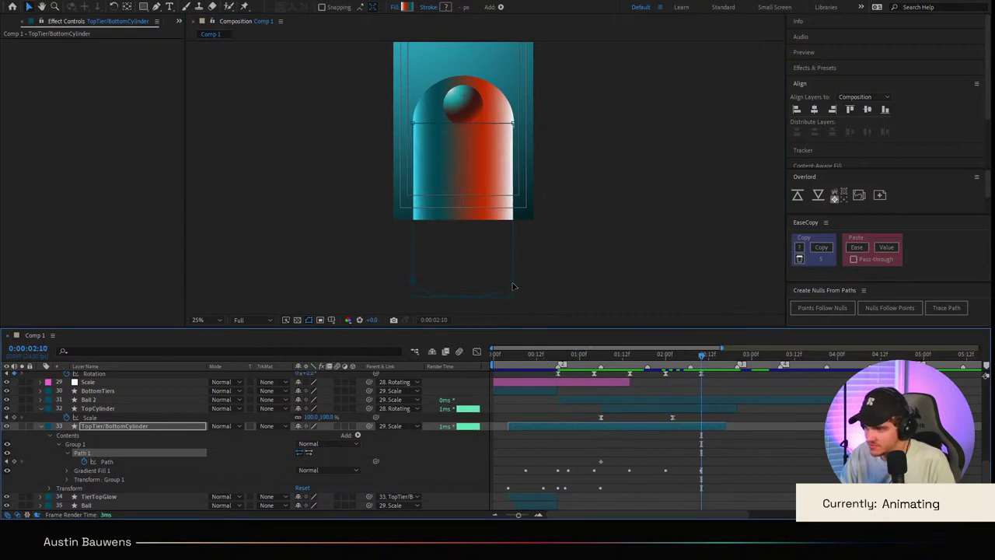
{"action": "left_click_drag", "start_coordinate": [512, 287], "coordinate": [509, 160]}
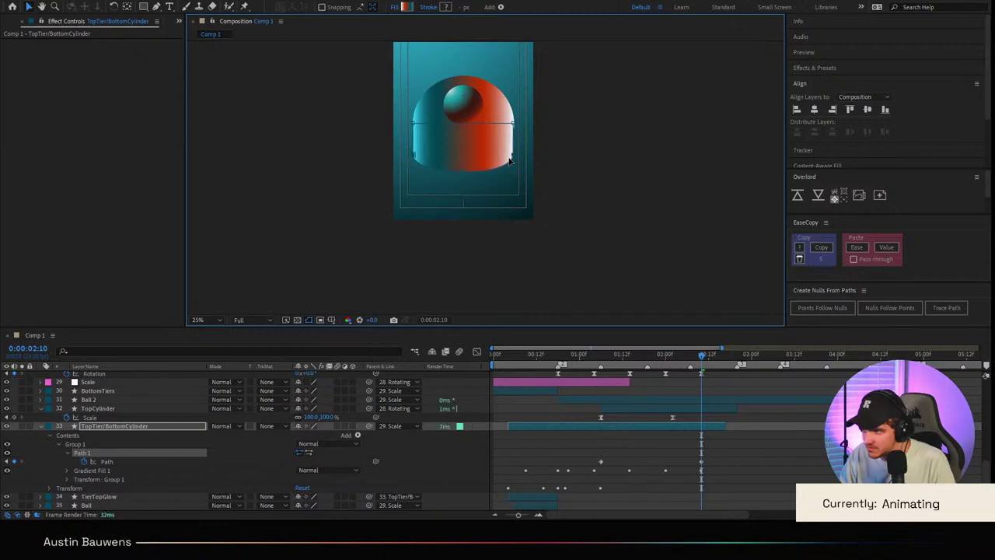
Step: Reshape the bottom-left and right vertices into a rounded bottom curve
{"action": "left_click", "coordinate": [784, 463]}
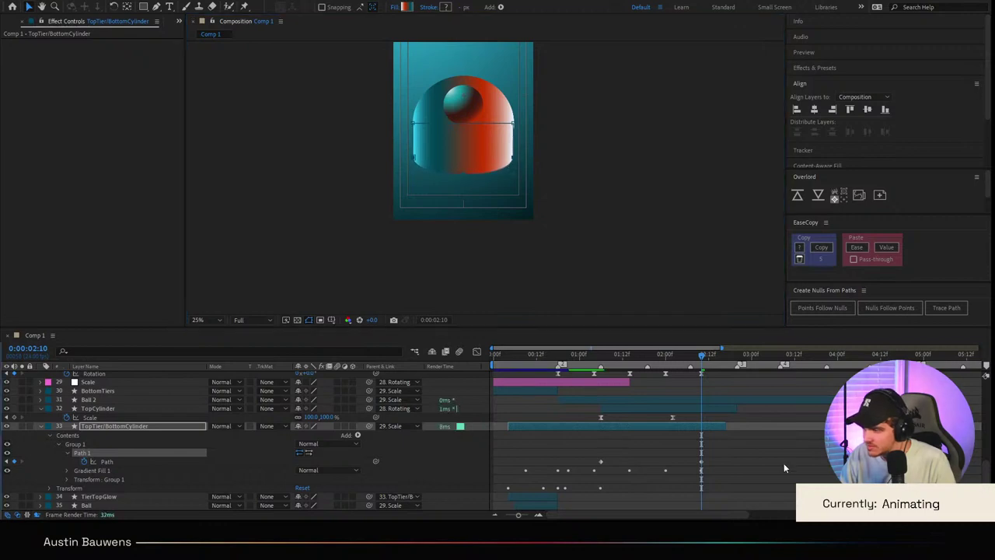
{"action": "scroll", "coordinate": [423, 229], "scroll_direction": "up", "scroll_amount": 2}
{"action": "left_click_drag", "start_coordinate": [391, 164], "coordinate": [411, 294]}
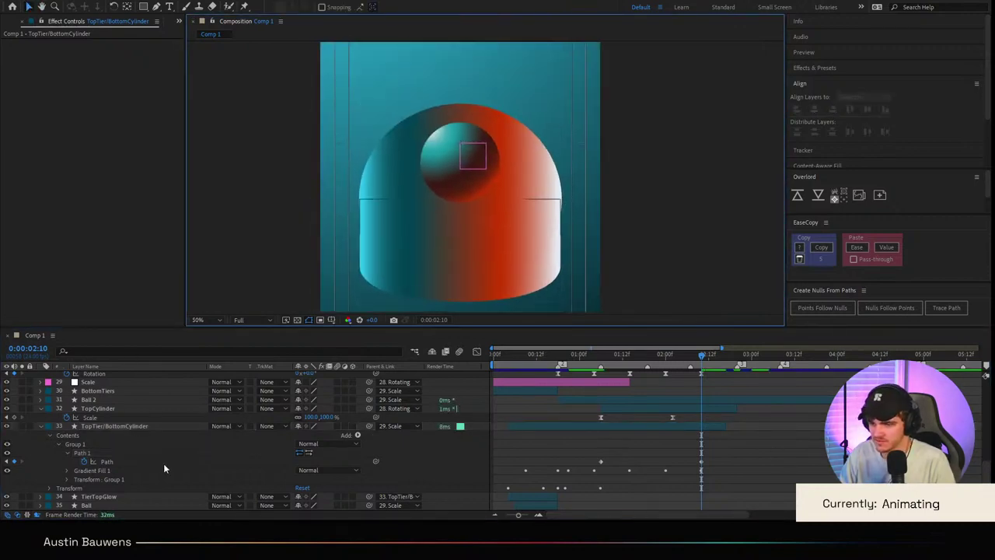
{"action": "left_click", "coordinate": [106, 453]}
{"action": "left_click", "coordinate": [359, 271]}
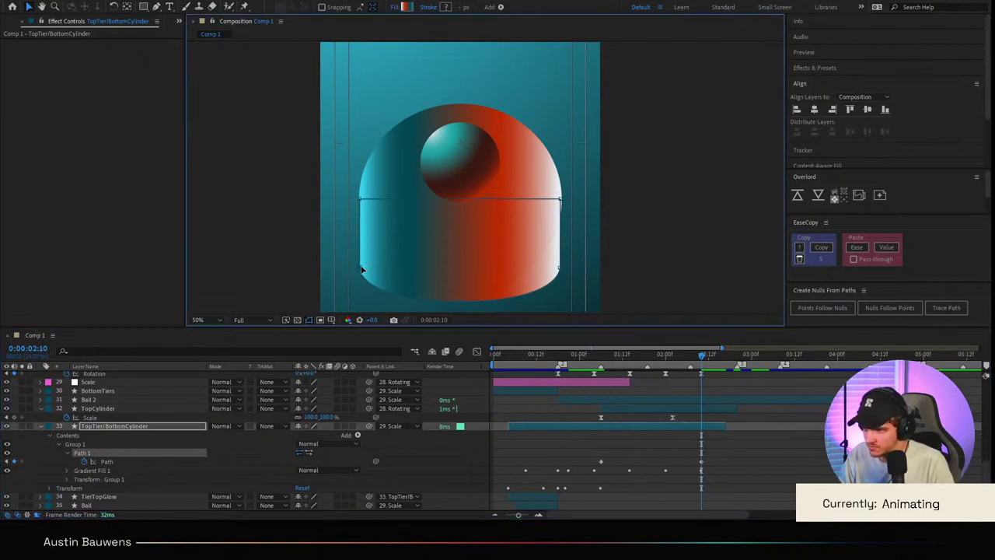
{"action": "left_click_drag", "start_coordinate": [360, 270], "coordinate": [363, 208]}
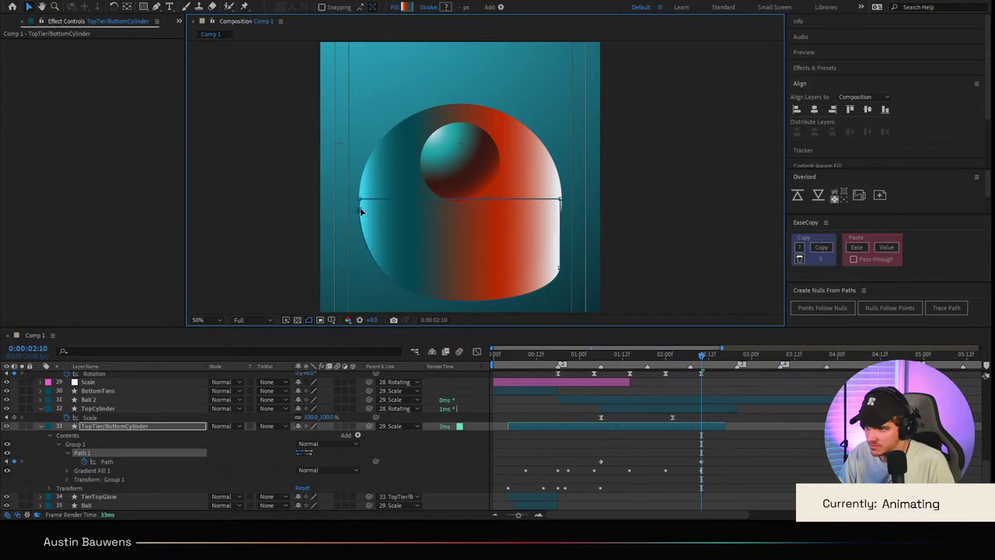
{"action": "left_click_drag", "start_coordinate": [557, 269], "coordinate": [559, 208]}
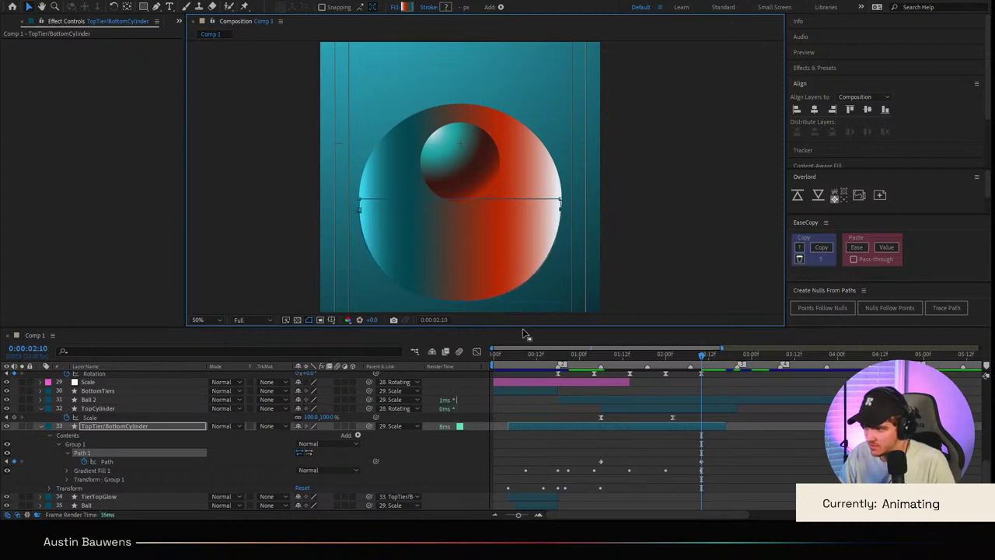
{"action": "mouse_move", "coordinate": [459, 299]}
{"action": "left_mouse_down"}
{"action": "mouse_move", "coordinate": [459, 255]}
{"action": "mouse_move", "coordinate": [461, 296]}
{"action": "left_mouse_up"}
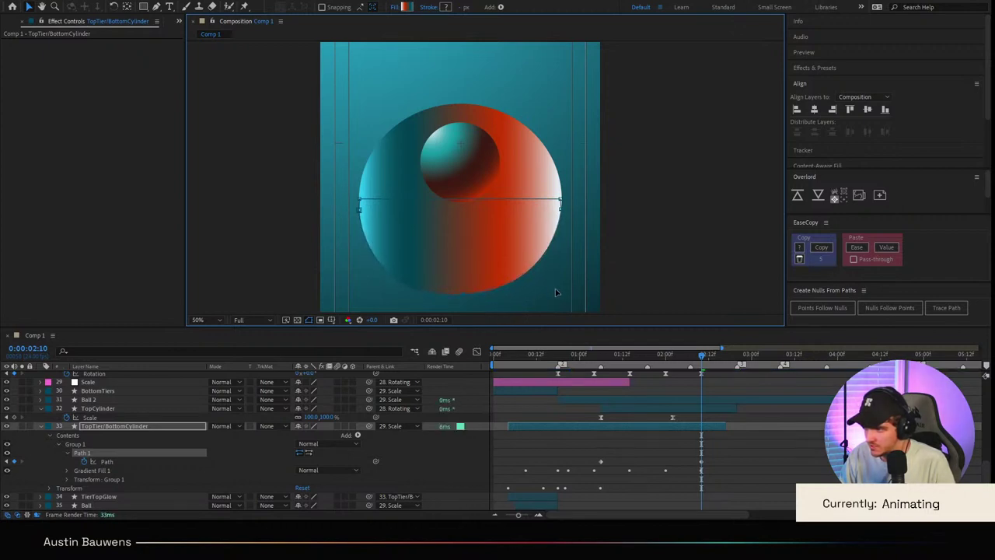
{"action": "left_click", "coordinate": [707, 461]}
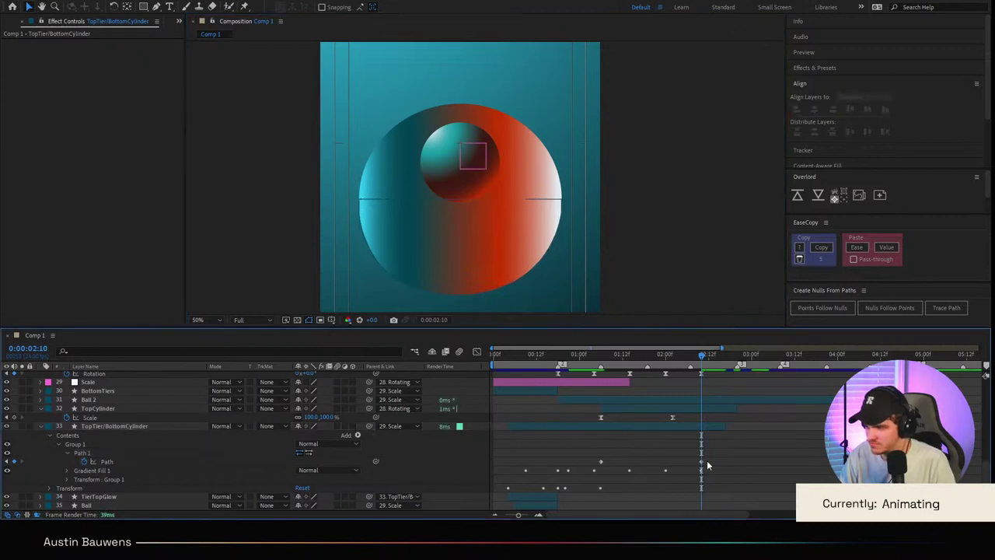
Step: Move the Path keyframe earlier and trim the TopTier/BottomCylinder layer's end
{"action": "left_click_drag", "start_coordinate": [703, 462], "coordinate": [673, 462]}
{"action": "left_click", "coordinate": [729, 443]}
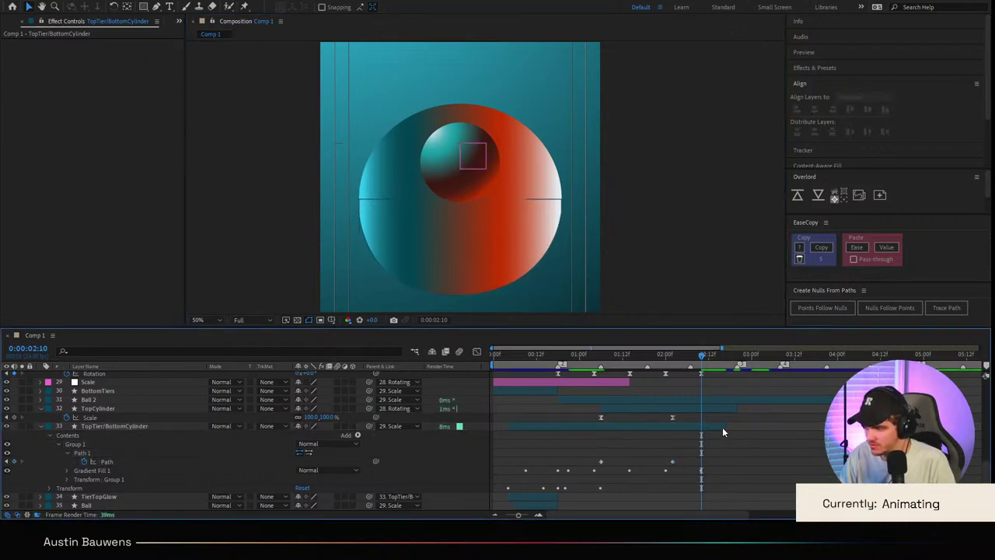
{"action": "left_click_drag", "start_coordinate": [724, 427], "coordinate": [590, 418]}
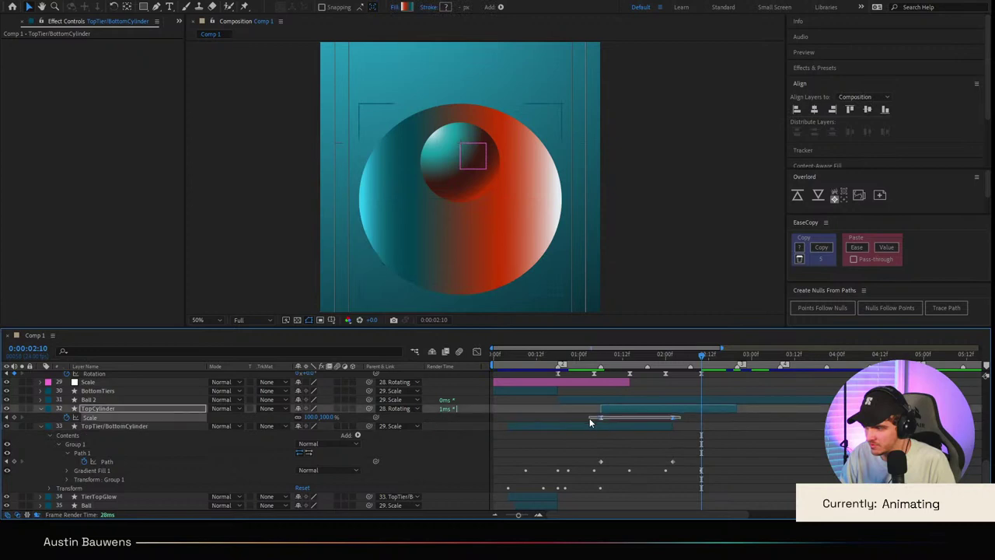
Step: Paste the copied easing onto TopCylinder's Scale keyframes and both Path keyframes
{"action": "left_click", "coordinate": [857, 248]}
{"action": "left_click_drag", "start_coordinate": [682, 455], "coordinate": [595, 470]}
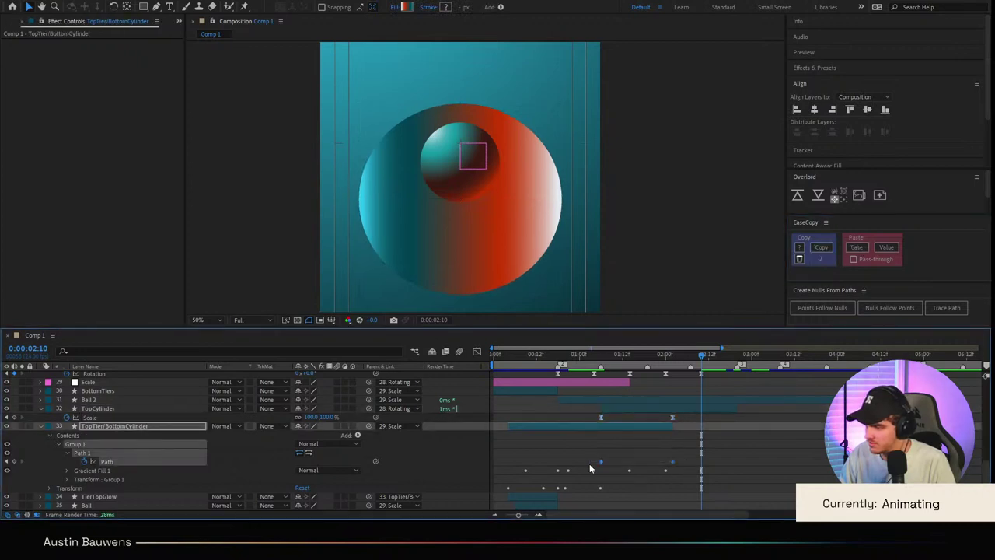
{"action": "left_click", "coordinate": [857, 248]}
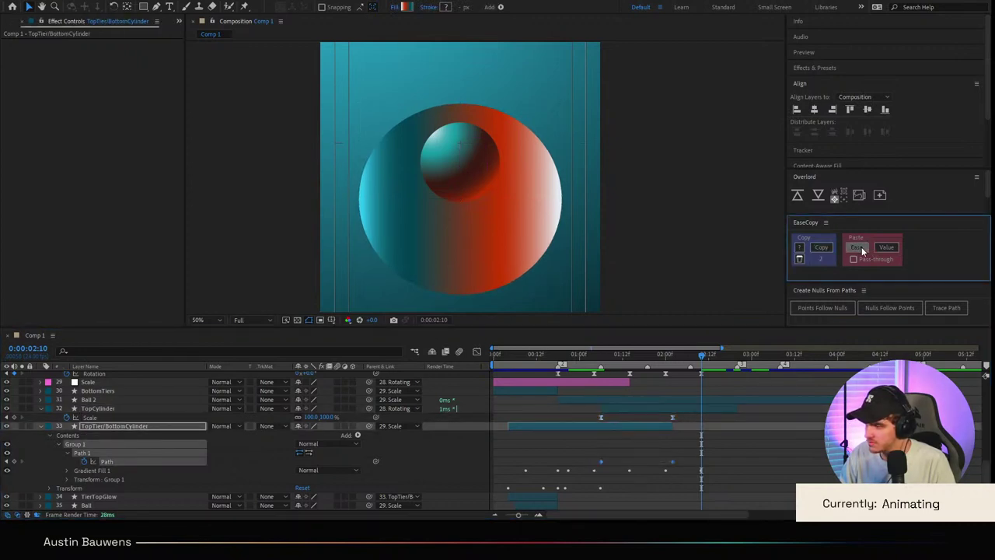
{"action": "left_click", "coordinate": [640, 356]}
{"action": "left_click_drag", "start_coordinate": [632, 357], "coordinate": [594, 357]}
Step: Preview the animation, zoom the comp view to 25%, and return to 0:00:01:14
{"action": "key", "text": "space"}
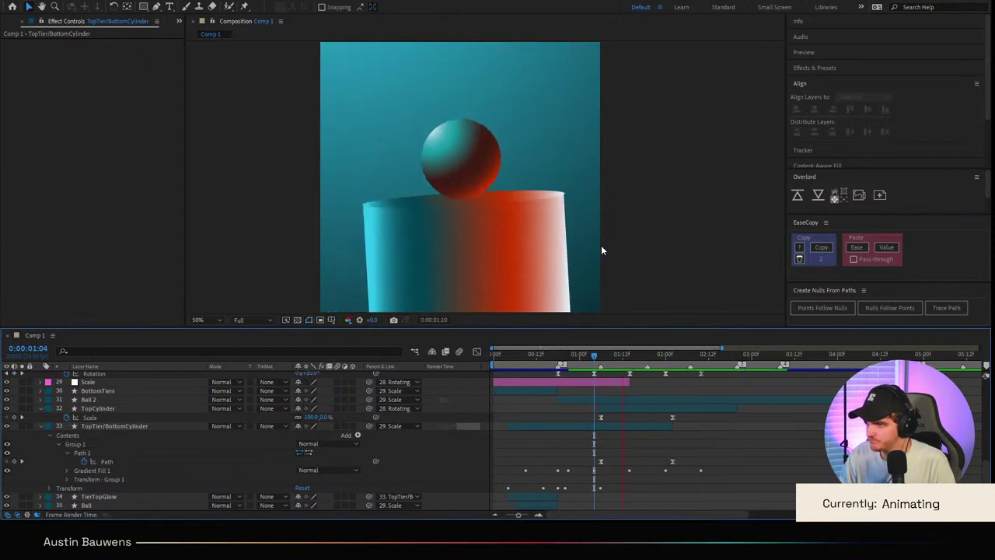
{"action": "scroll", "coordinate": [599, 244], "scroll_direction": "down", "scroll_amount": 2}
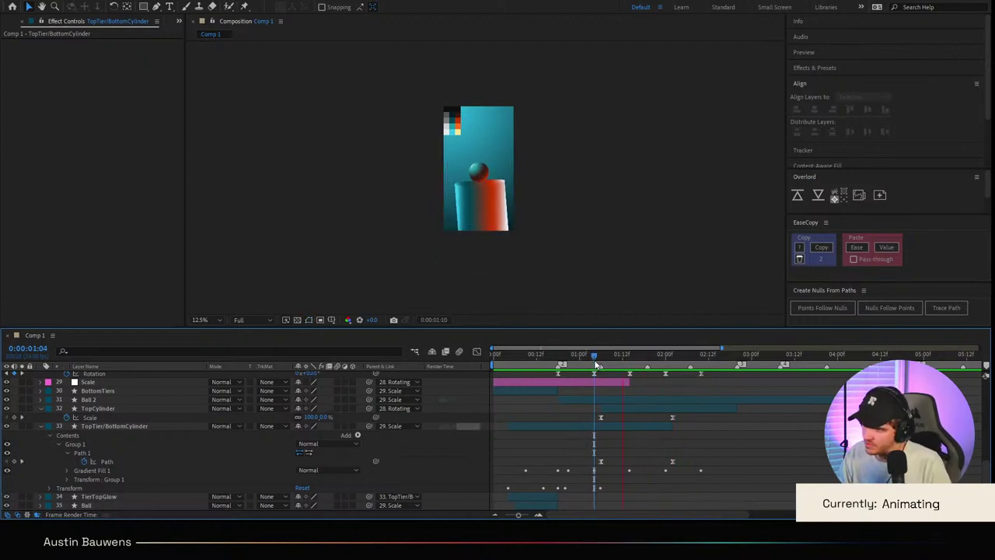
{"action": "key", "text": "space"}
{"action": "key", "text": "period"}
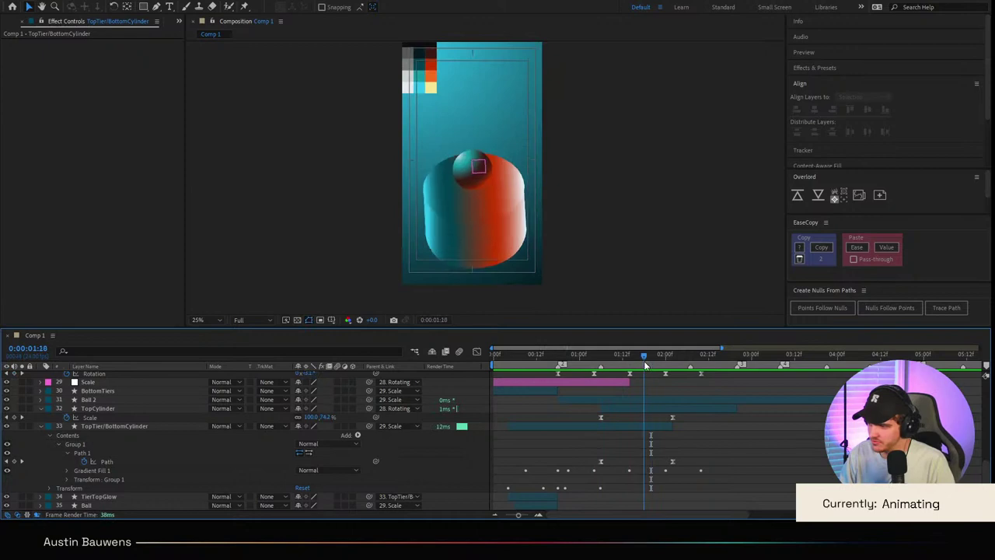
{"action": "left_click_drag", "start_coordinate": [649, 359], "coordinate": [629, 362]}
Step: Add a white Stroke layer style of size 1 to TopCylinder
{"action": "left_click", "coordinate": [626, 409]}
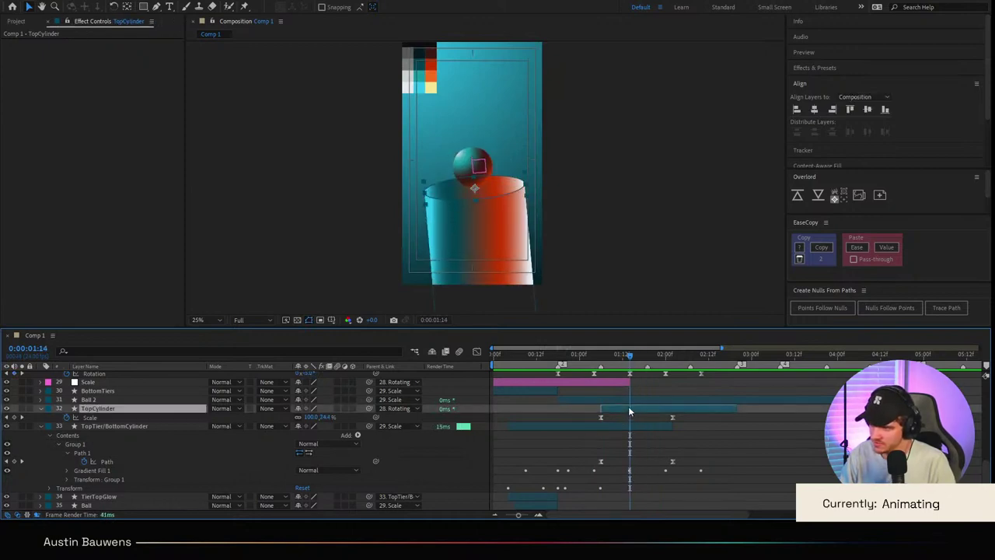
{"action": "left_click", "coordinate": [259, 384]}
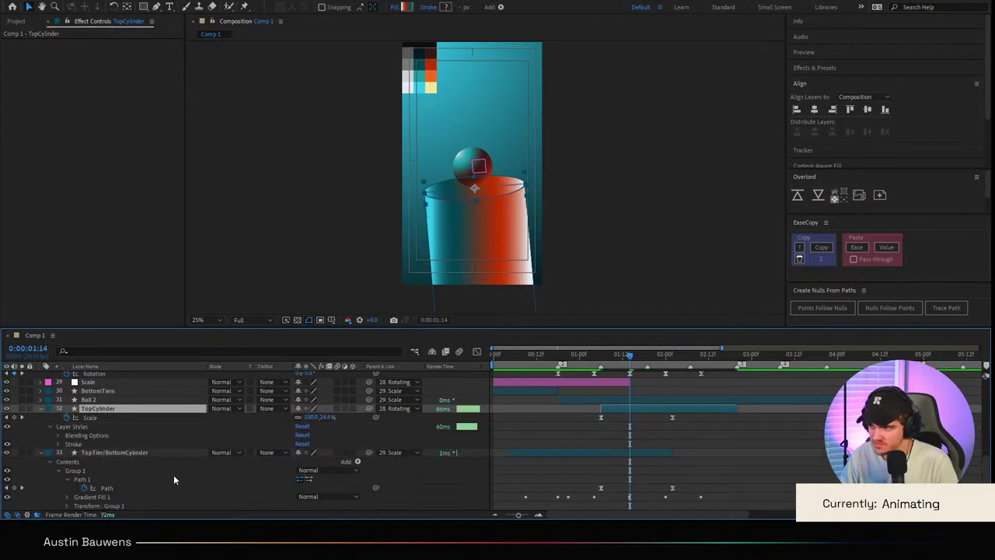
{"action": "left_click", "coordinate": [58, 445]}
{"action": "left_click", "coordinate": [410, 91]}
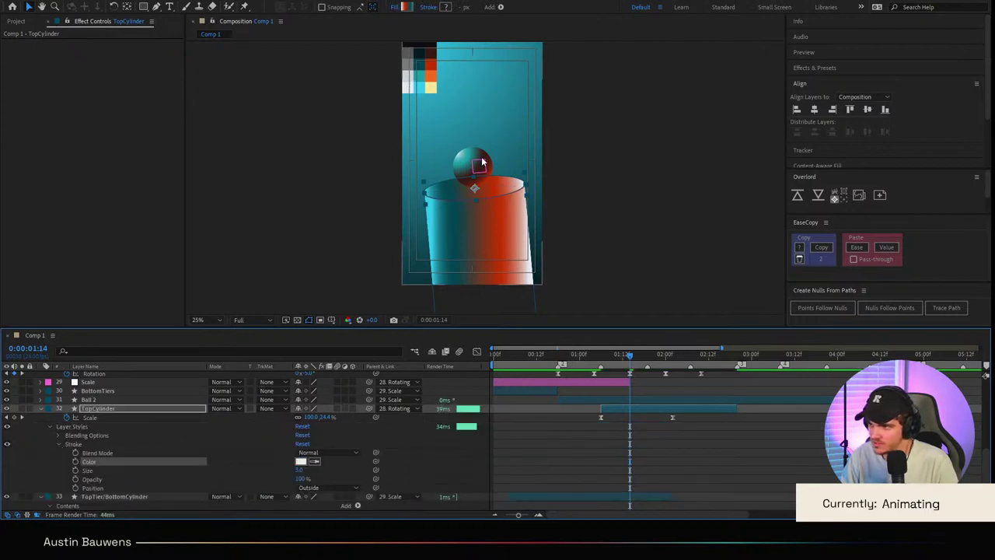
{"action": "scroll", "coordinate": [482, 161], "scroll_direction": "up", "scroll_amount": 2}
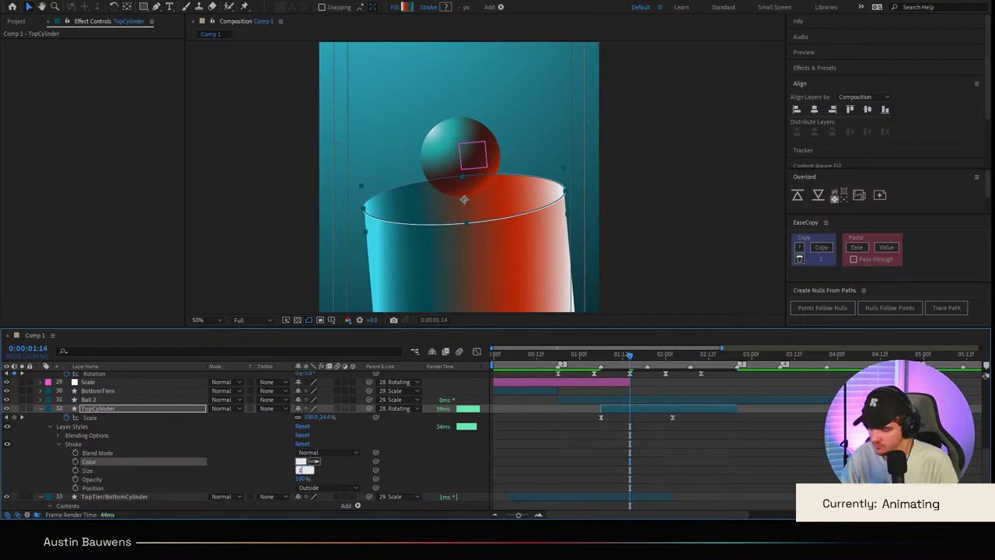
{"action": "key", "text": "Return"}
Step: Scrub and preview the cylinder's scaling animation from around 0:00:00:10
{"action": "left_click", "coordinate": [556, 495]}
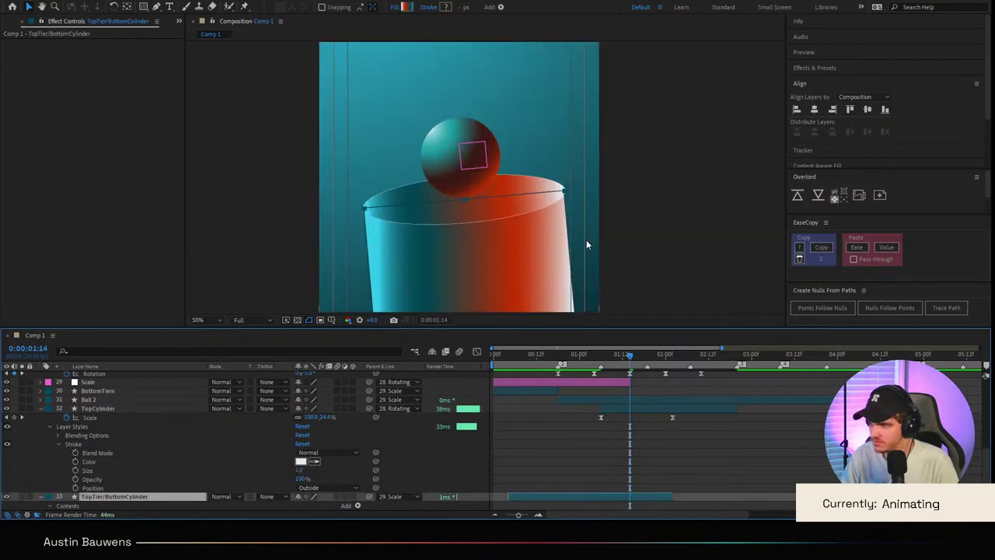
{"action": "left_click_drag", "start_coordinate": [647, 360], "coordinate": [627, 359]}
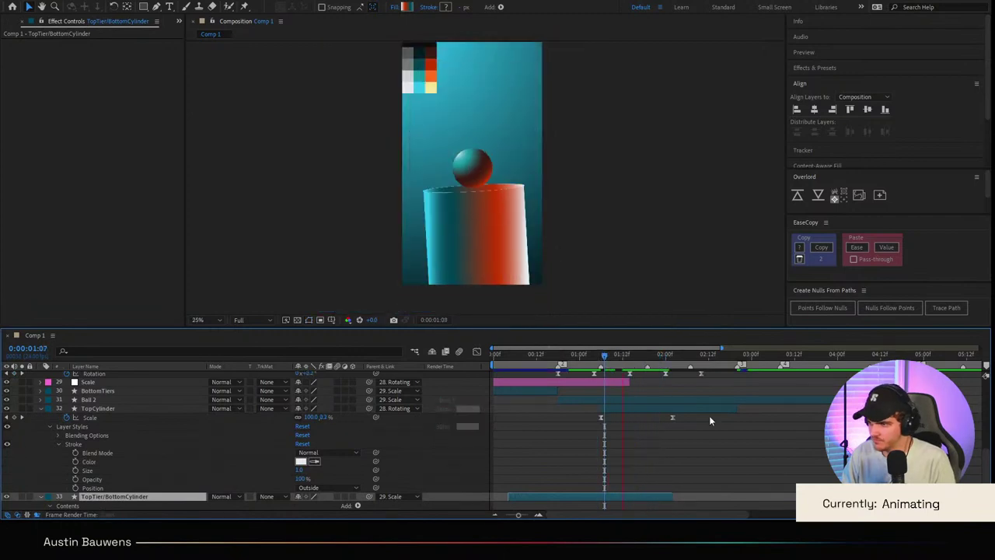
{"action": "left_click_drag", "start_coordinate": [615, 358], "coordinate": [530, 358]}
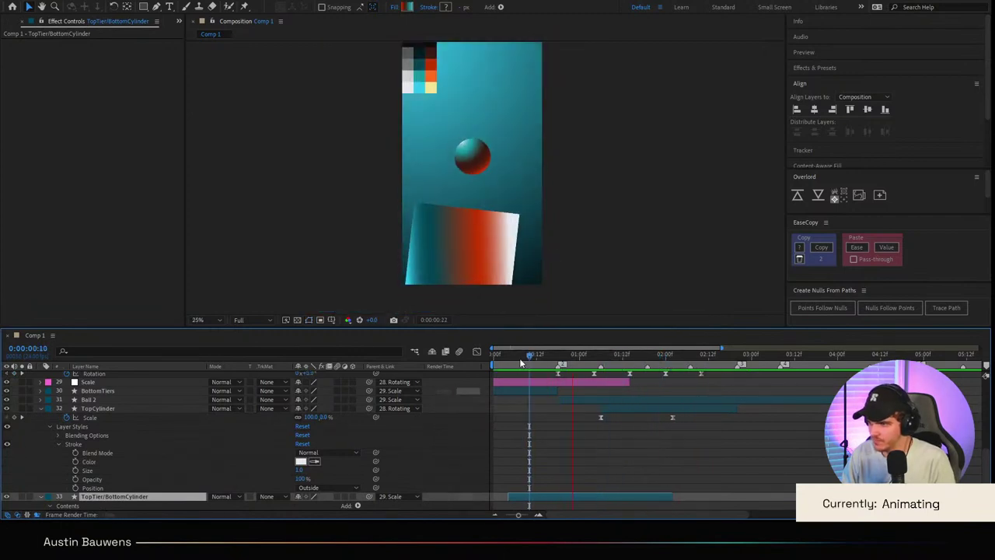
{"action": "left_click", "coordinate": [576, 358]}
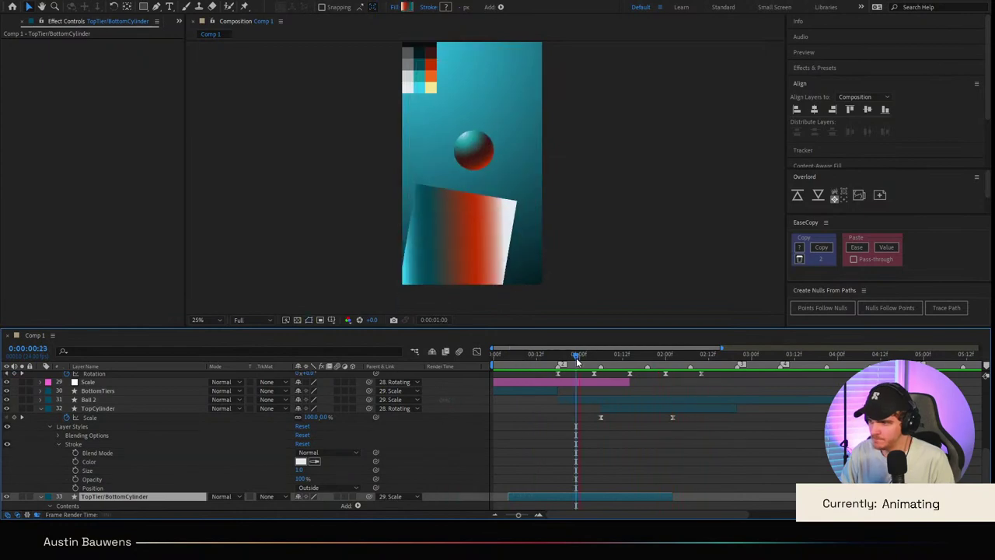
{"action": "left_click", "coordinate": [565, 357]}
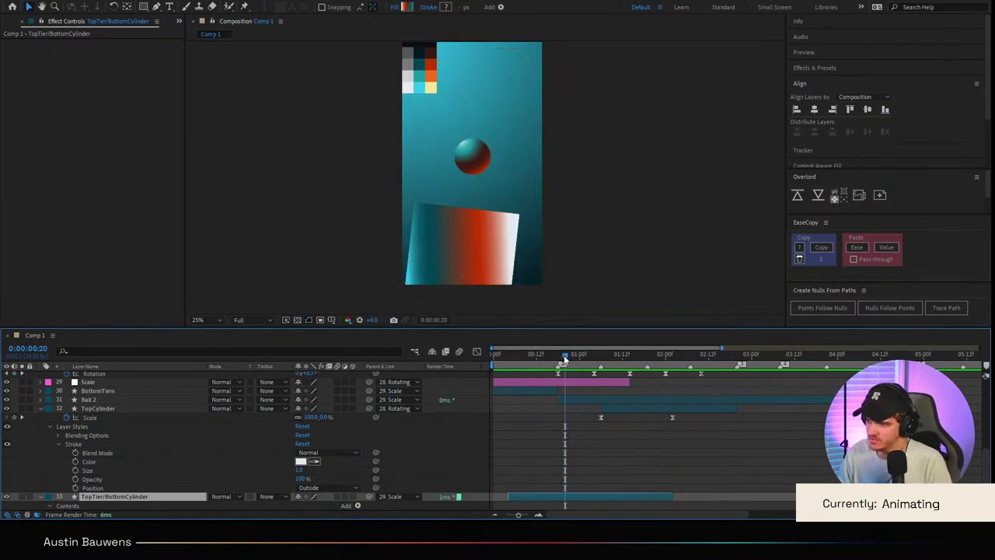
{"action": "key", "text": "space"}
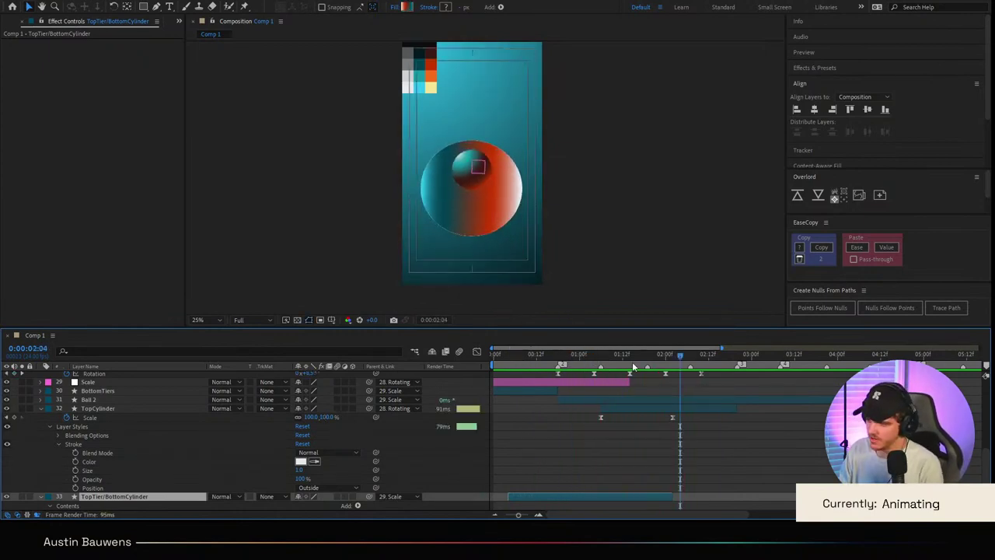
{"action": "scroll", "coordinate": [664, 388], "scroll_direction": "up", "scroll_amount": 2}
Step: Preview the animation, then select Ball 2 and reveal its Position keyframes
{"action": "left_click", "coordinate": [666, 417]}
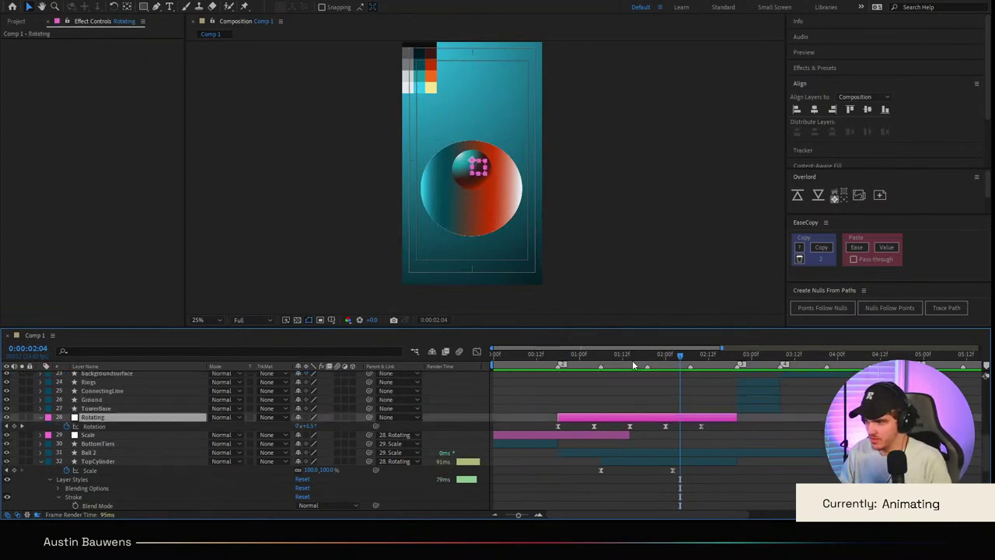
{"action": "key", "text": "space"}
{"action": "left_click_drag", "start_coordinate": [513, 374], "coordinate": [586, 368]}
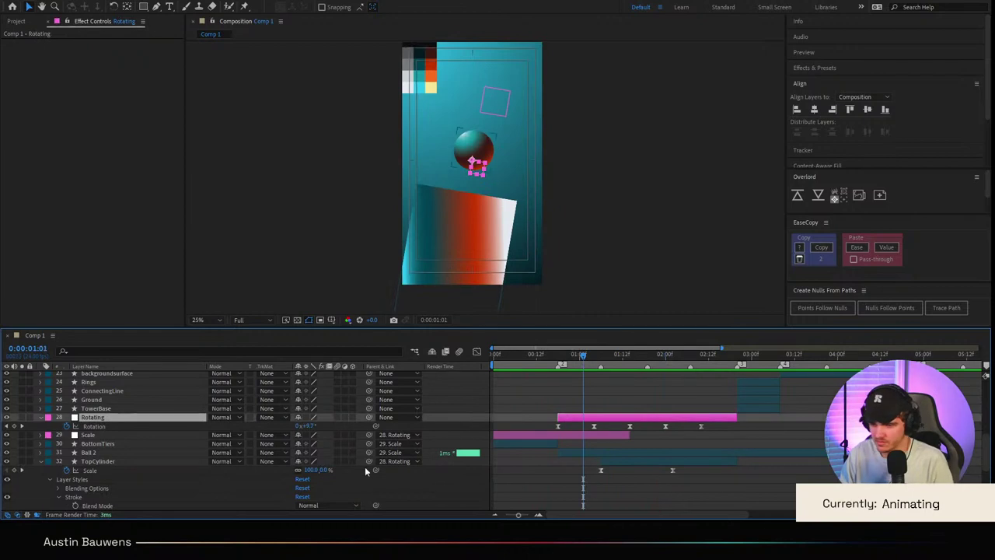
{"action": "left_click", "coordinate": [41, 461]}
{"action": "left_click", "coordinate": [94, 456]}
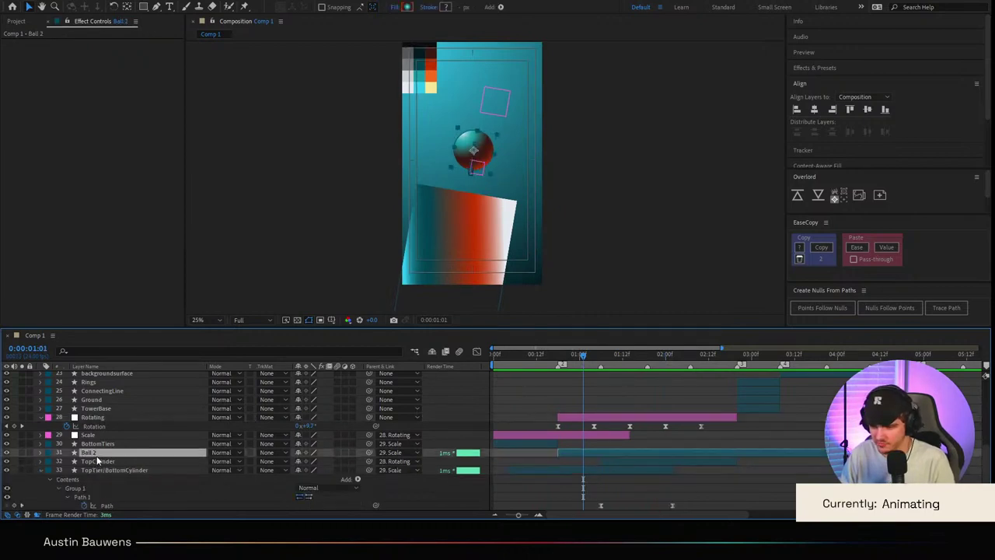
{"action": "key", "text": "u"}
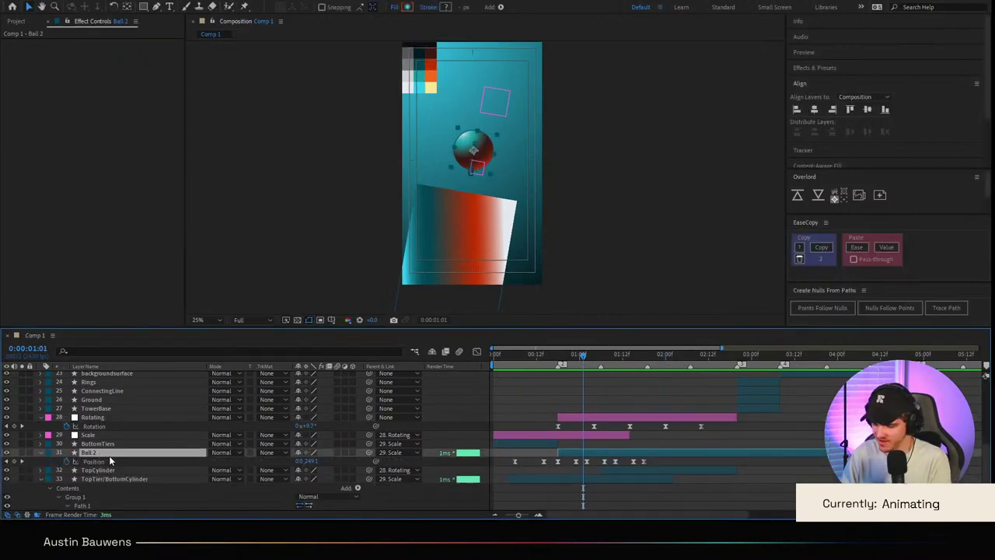
Step: Lower Ball 2 onto the cylinder's top at 0:00:01:18 by raising Position Y to about 402
{"action": "left_click_drag", "start_coordinate": [587, 355], "coordinate": [645, 392]}
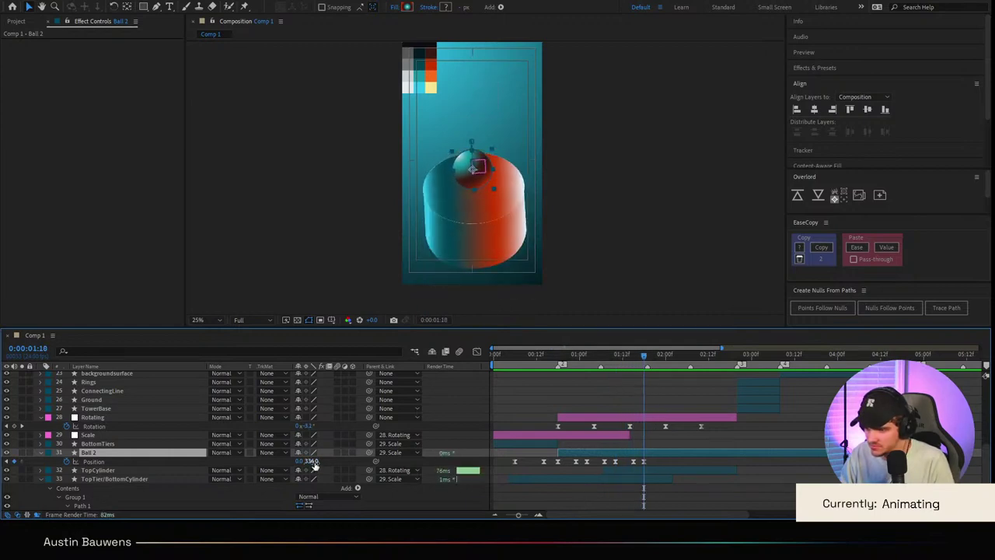
{"action": "left_click_drag", "start_coordinate": [678, 362], "coordinate": [706, 362]}
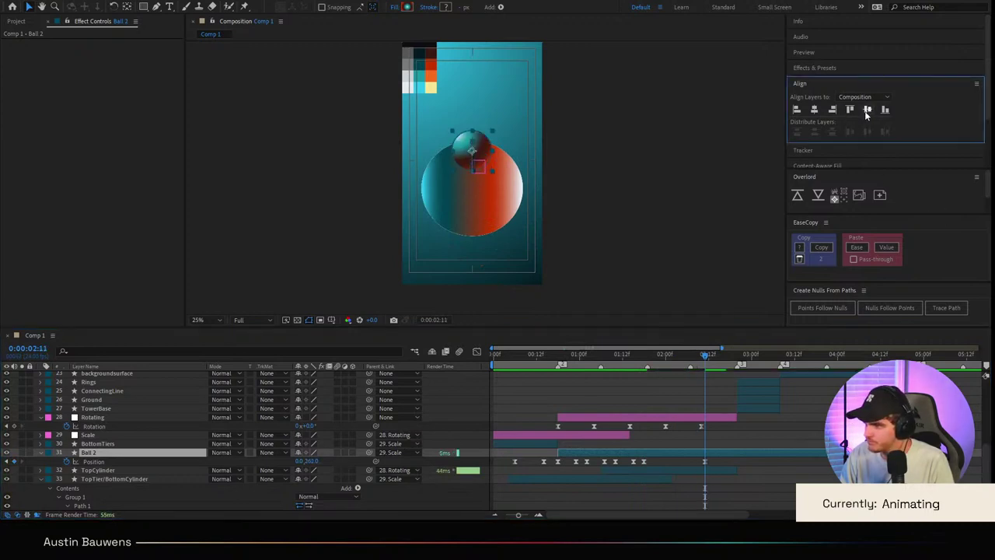
{"action": "scroll", "coordinate": [511, 163], "scroll_direction": "down", "scroll_amount": 2}
{"action": "scroll", "coordinate": [510, 163], "scroll_direction": "up", "scroll_amount": 2}
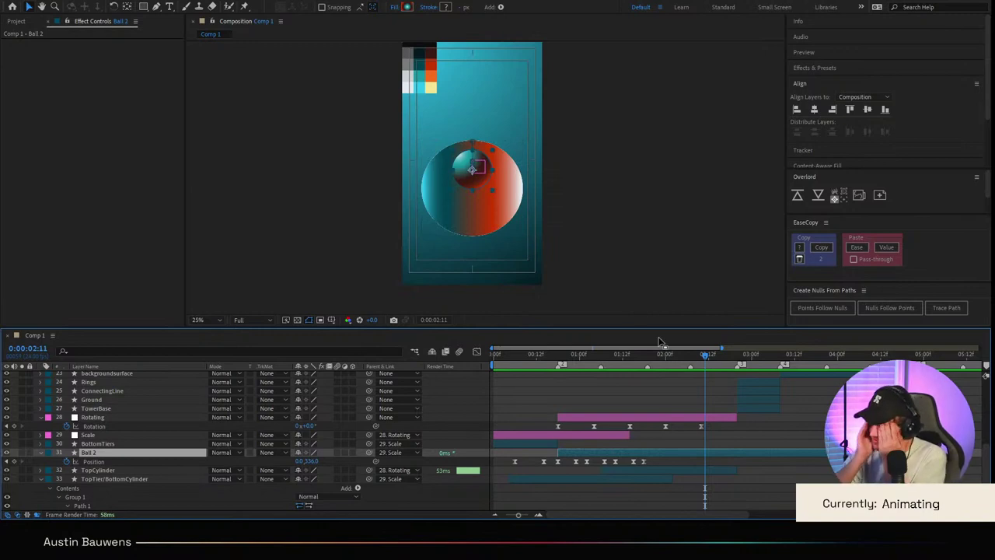
{"action": "left_click_drag", "start_coordinate": [311, 461], "coordinate": [342, 469]}
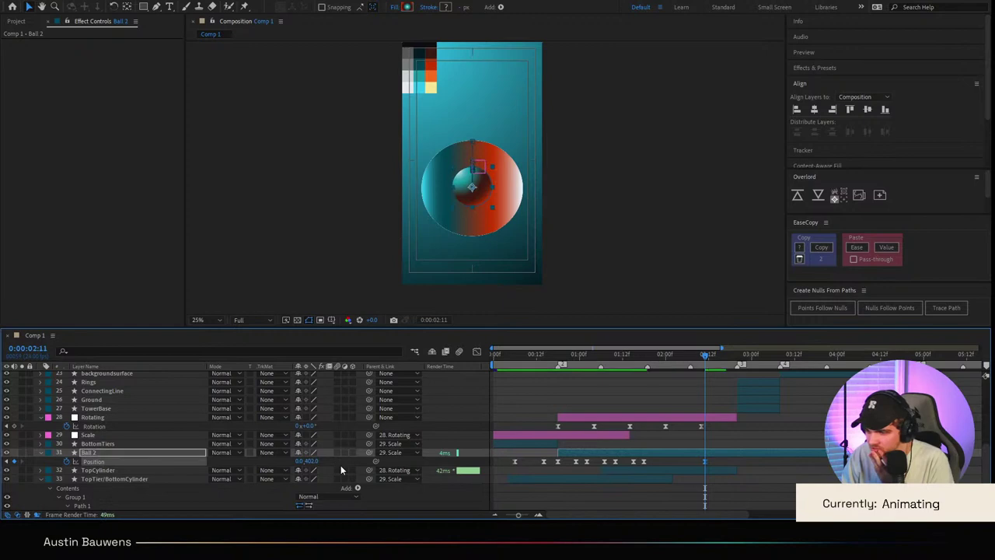
{"action": "key", "text": "ctrl+z"}
{"action": "left_click_drag", "start_coordinate": [640, 363], "coordinate": [644, 362]}
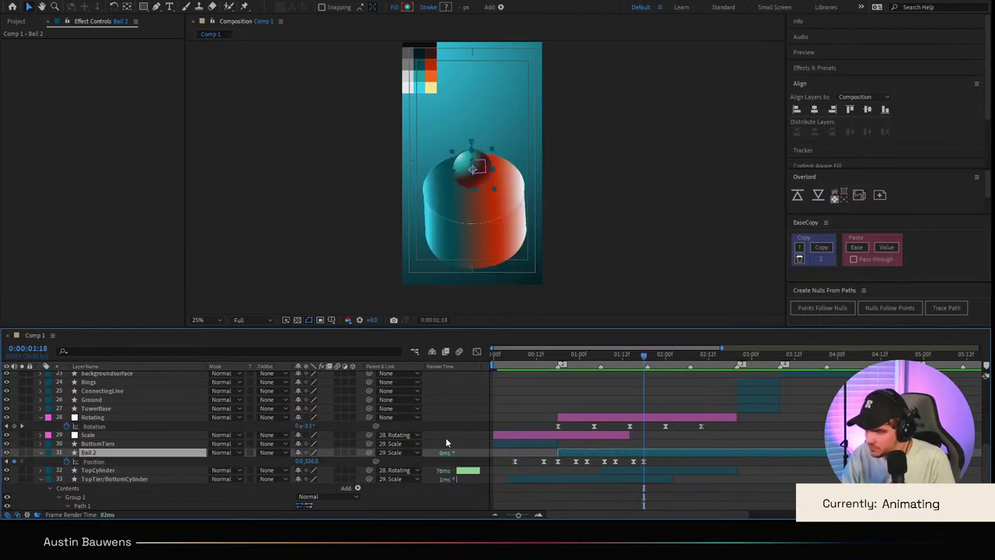
{"action": "key", "text": "Return"}
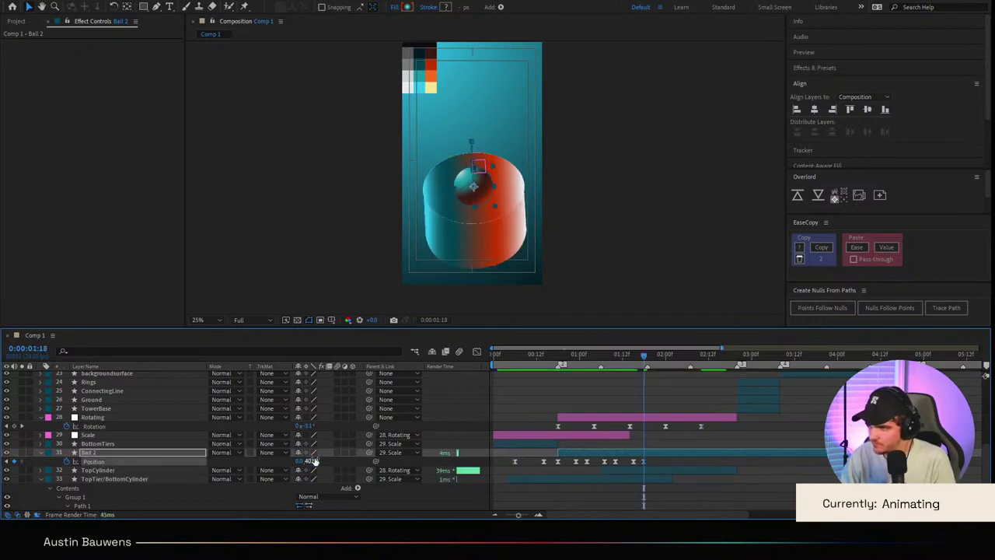
Step: Preview the animation from 0:12 through 1:19 to check the lowered ball
{"action": "left_click_drag", "start_coordinate": [635, 361], "coordinate": [535, 363]}
{"action": "key", "text": "space"}
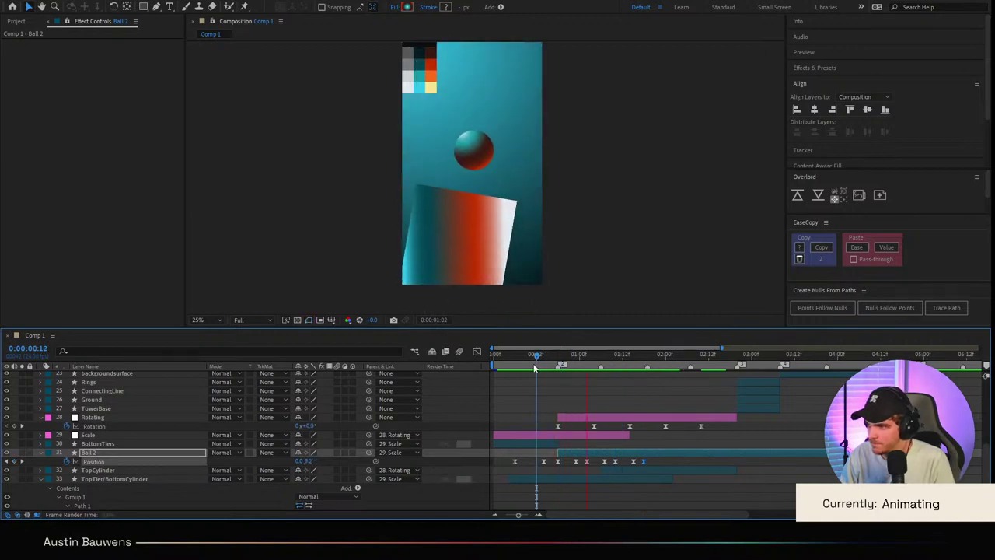
{"action": "left_click", "coordinate": [592, 360]}
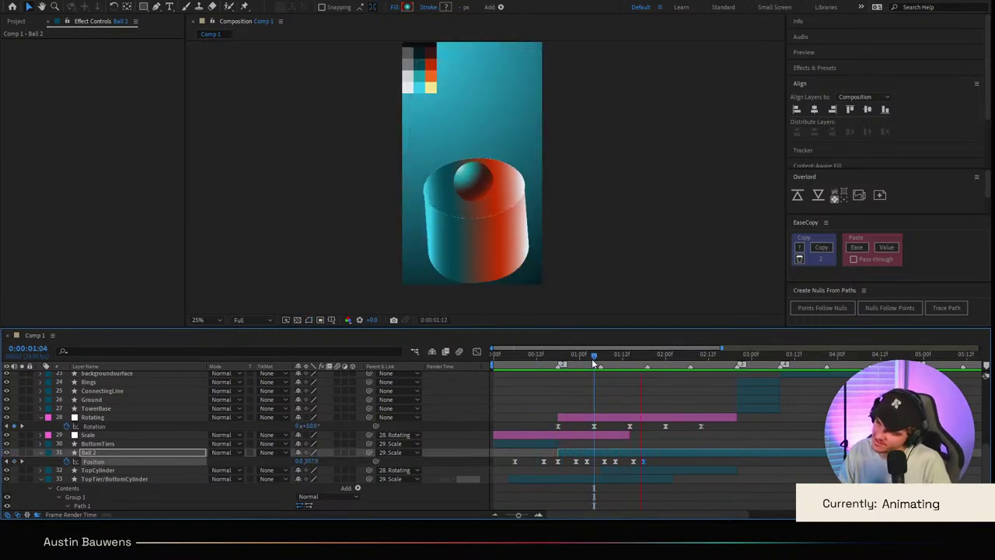
{"action": "left_click_drag", "start_coordinate": [592, 359], "coordinate": [644, 353]}
Step: Start keyframing Ball 2's Scale at 1:18 with a value of 110%
{"action": "key", "text": "s"}
{"action": "left_click", "coordinate": [67, 461]}
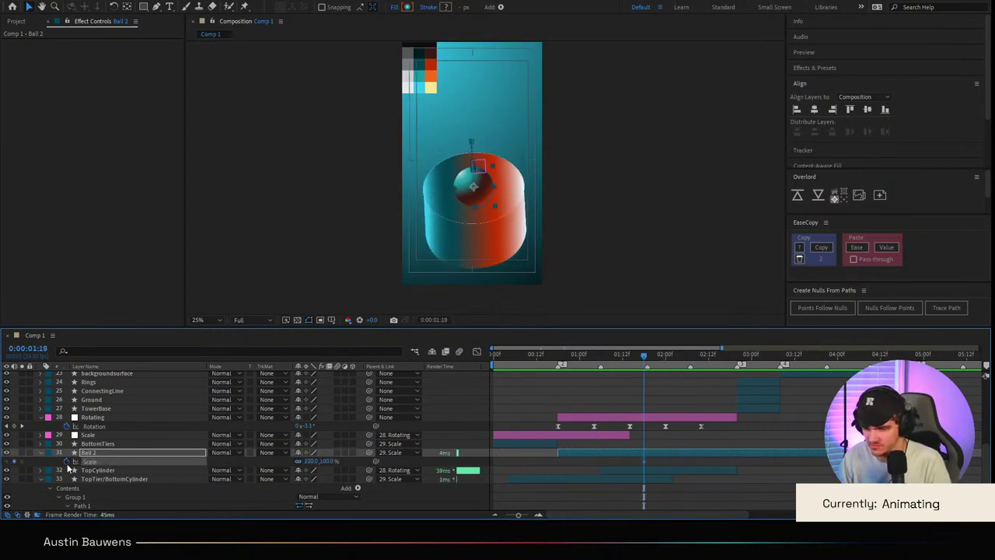
{"action": "key", "text": "space"}
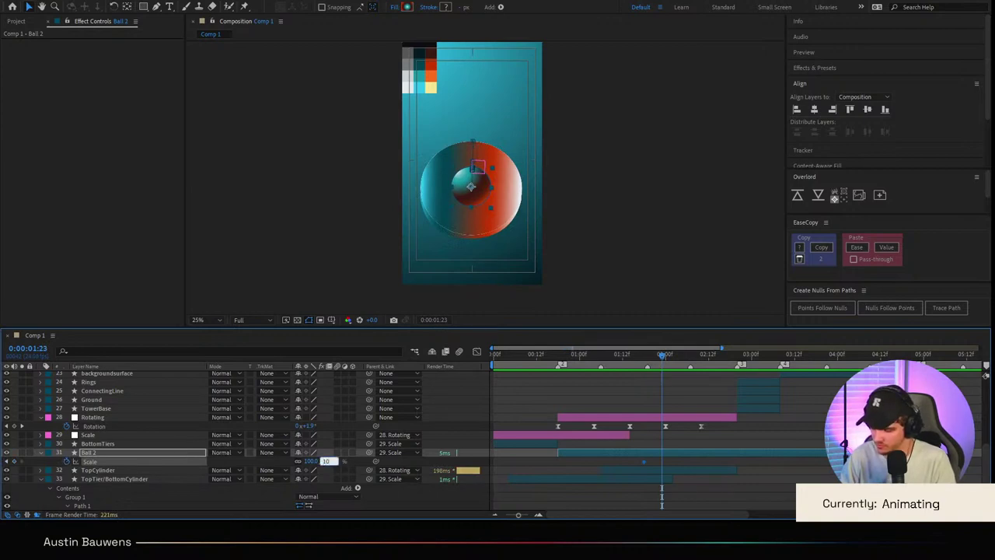
{"action": "key", "text": "Return"}
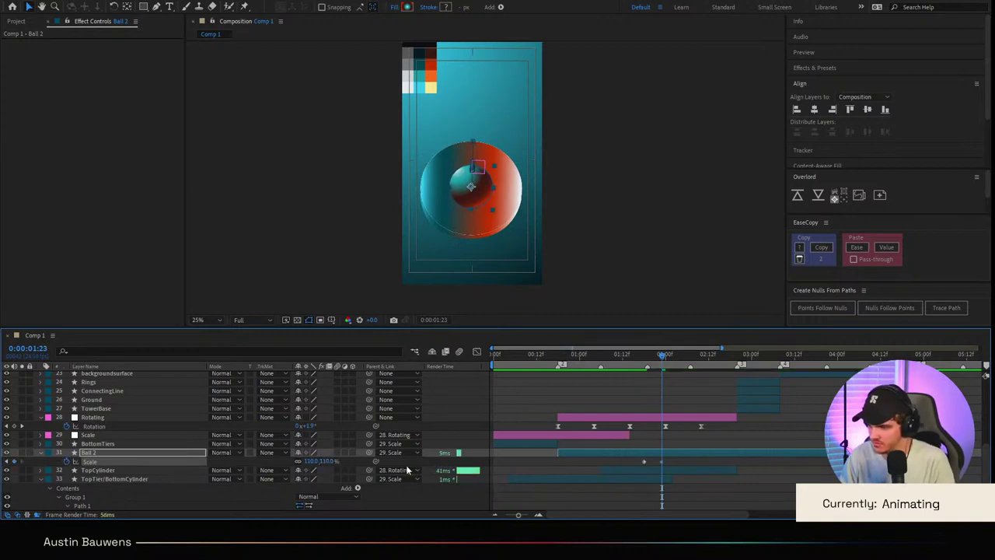
Step: Add a Scale keyframe at 0:00:02:02, set 100% at 0:00:02:10, and select all Scale keyframes
{"action": "key", "text": "Page_Down"}
{"action": "key", "text": "Page_Down"}
{"action": "key", "text": "Page_Down"}
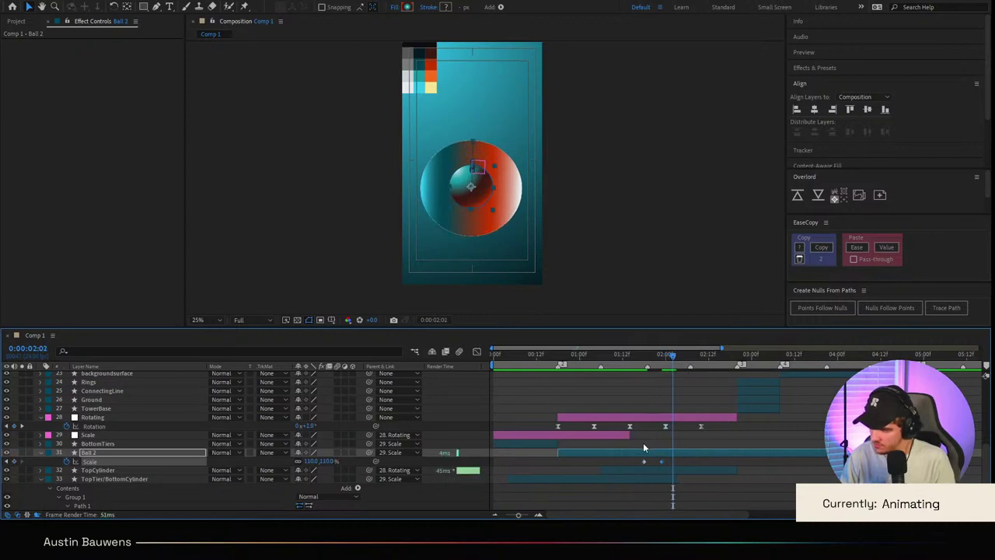
{"action": "key", "text": "ctrl+v"}
{"action": "key", "text": "Page_Down"}
{"action": "key", "text": "Page_Down"}
{"action": "key", "text": "Page_Down"}
{"action": "key", "text": "Page_Down"}
{"action": "key", "text": "Page_Down"}
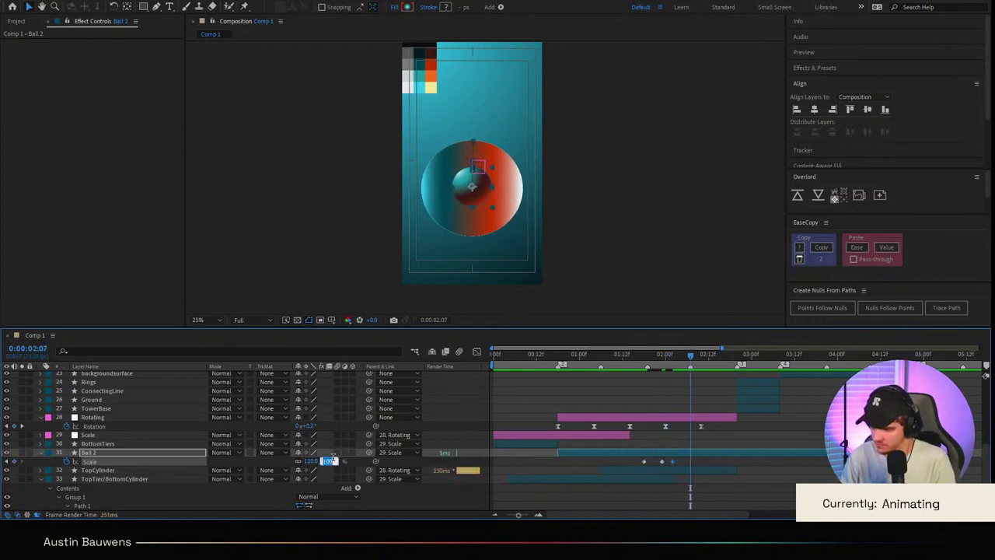
{"action": "key", "text": "Page_Down"}
{"action": "key", "text": "Page_Down"}
{"action": "key", "text": "Page_Down"}
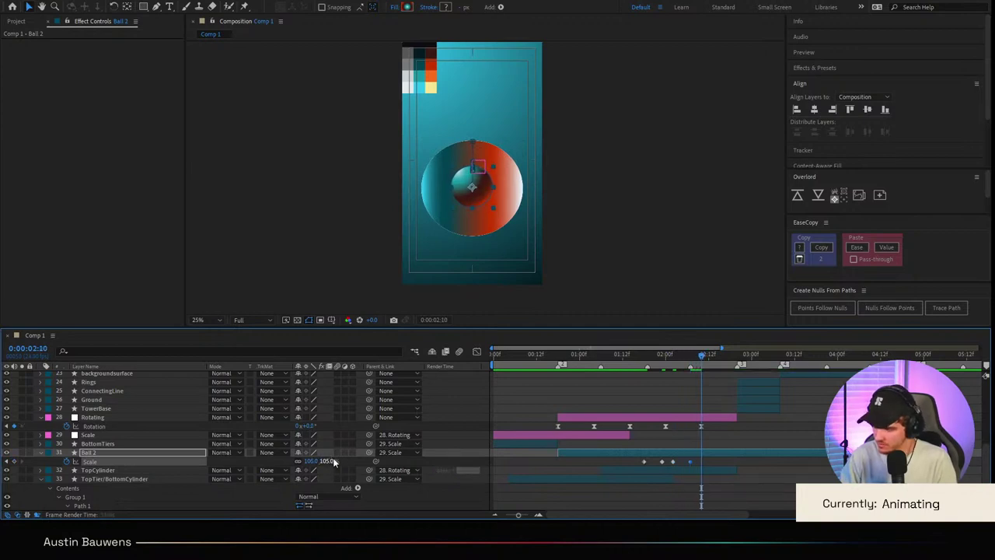
{"action": "left_click", "coordinate": [330, 461]}
{"action": "type", "text": "100"}
{"action": "key", "text": "Return"}
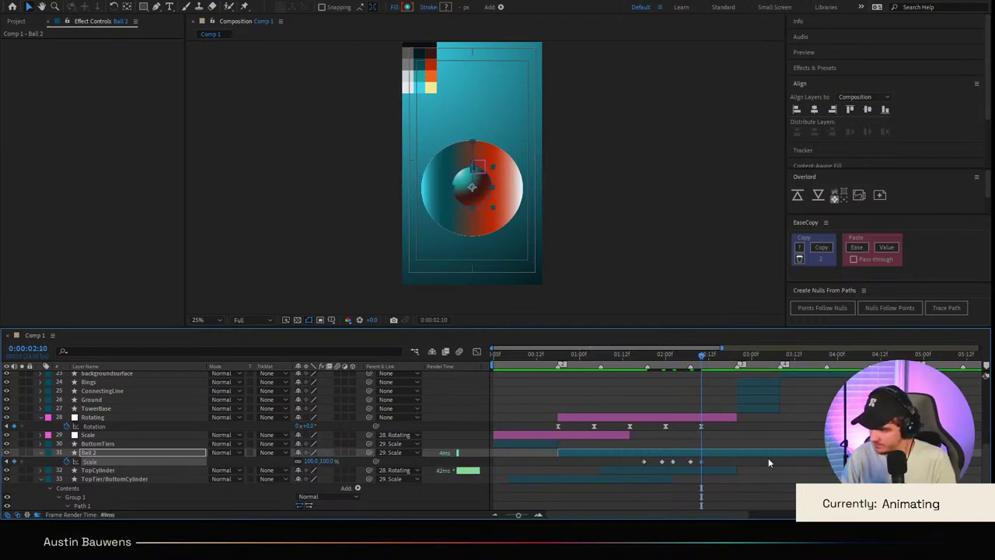
{"action": "left_click_drag", "start_coordinate": [768, 459], "coordinate": [610, 468]}
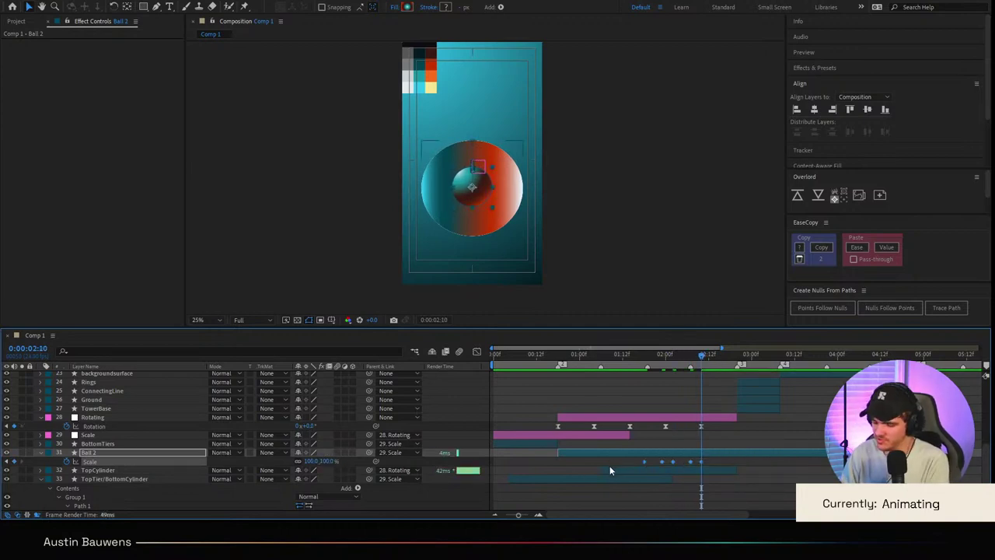
Step: In the speed graph, steepen the Scale keyframes' easing into sharp peaks around 02f and 07f
{"action": "left_click", "coordinate": [476, 352]}
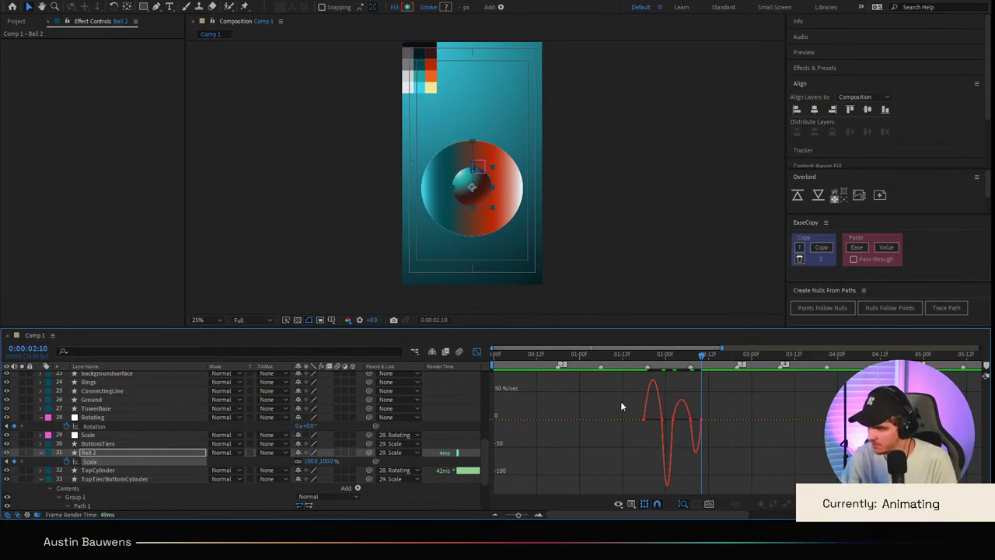
{"action": "left_click_drag", "start_coordinate": [644, 425], "coordinate": [672, 427]}
{"action": "scroll", "coordinate": [672, 427], "scroll_direction": "up", "scroll_amount": 4}
{"action": "left_click_drag", "start_coordinate": [624, 472], "coordinate": [687, 453]}
{"action": "left_click_drag", "start_coordinate": [674, 416], "coordinate": [633, 419]}
{"action": "left_click_drag", "start_coordinate": [721, 416], "coordinate": [758, 419]}
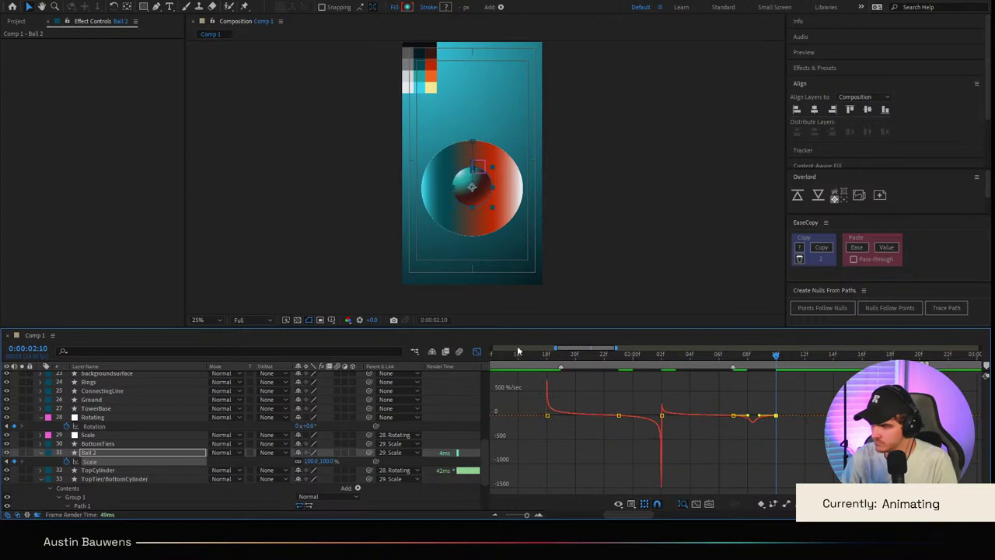
Step: Return to layer bars and preview the ring and ball motion from 0:00:01:16
{"action": "key", "text": "shift+F3"}
{"action": "left_click", "coordinate": [518, 354]}
{"action": "key", "text": "space"}
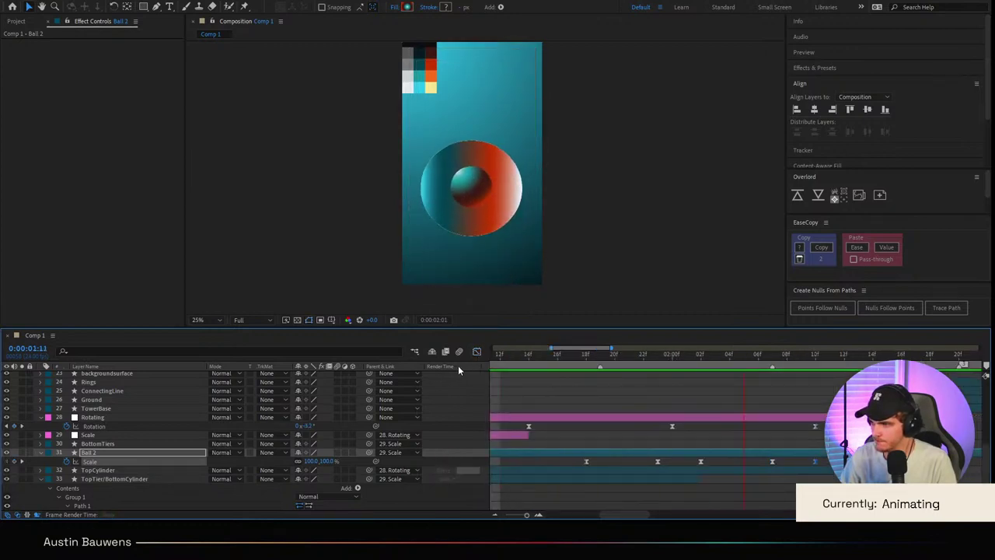
{"action": "key", "text": "space"}
{"action": "key", "text": "minus"}
{"action": "key", "text": "minus"}
{"action": "left_click", "coordinate": [573, 356]}
{"action": "key", "text": "space"}
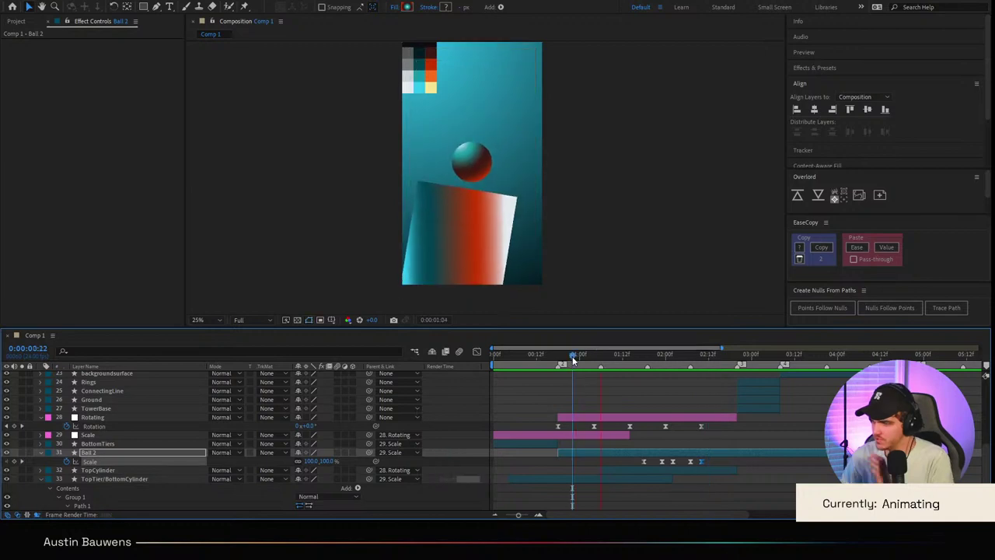
{"action": "key", "text": "space"}
{"action": "key", "text": "space"}
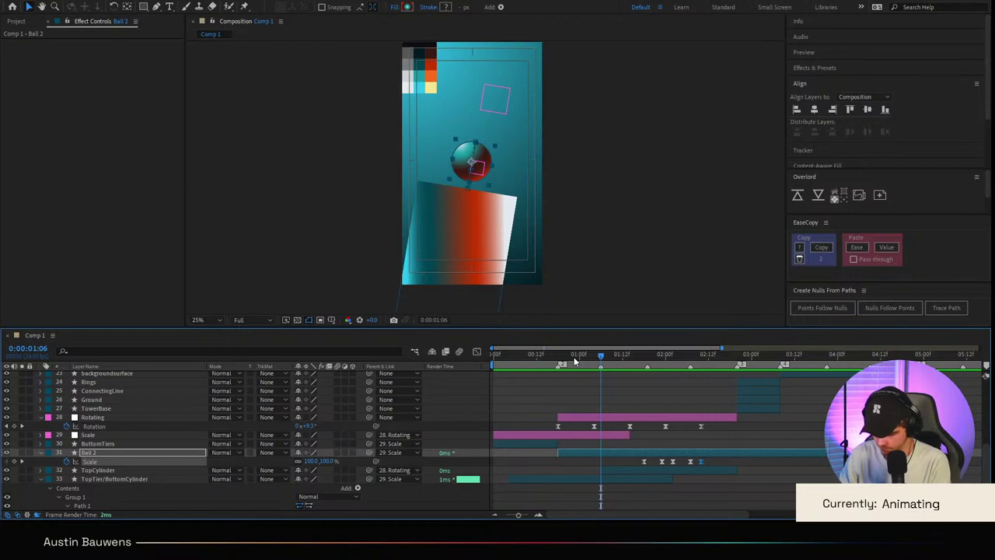
{"action": "left_click", "coordinate": [520, 363]}
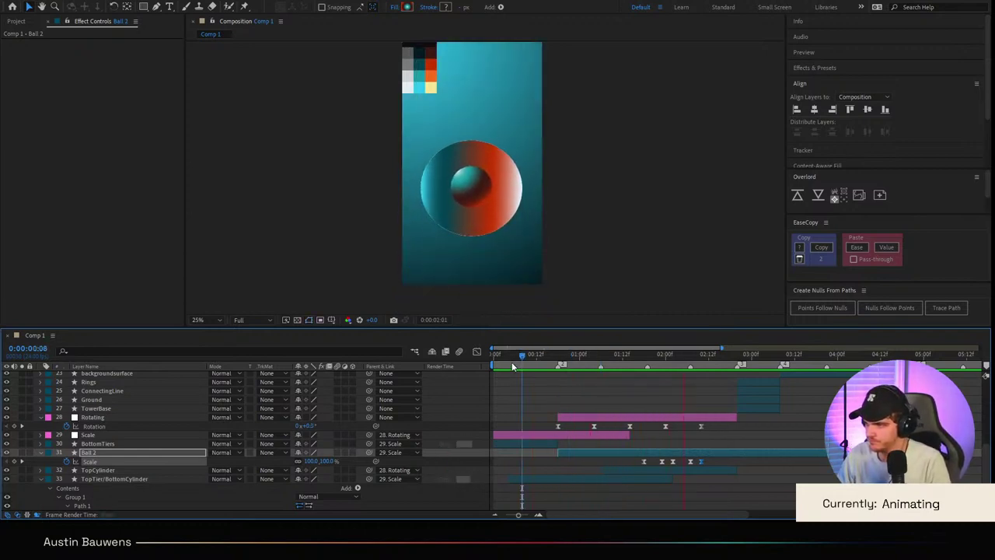
{"action": "left_click", "coordinate": [518, 360]}
{"action": "key", "text": "space"}
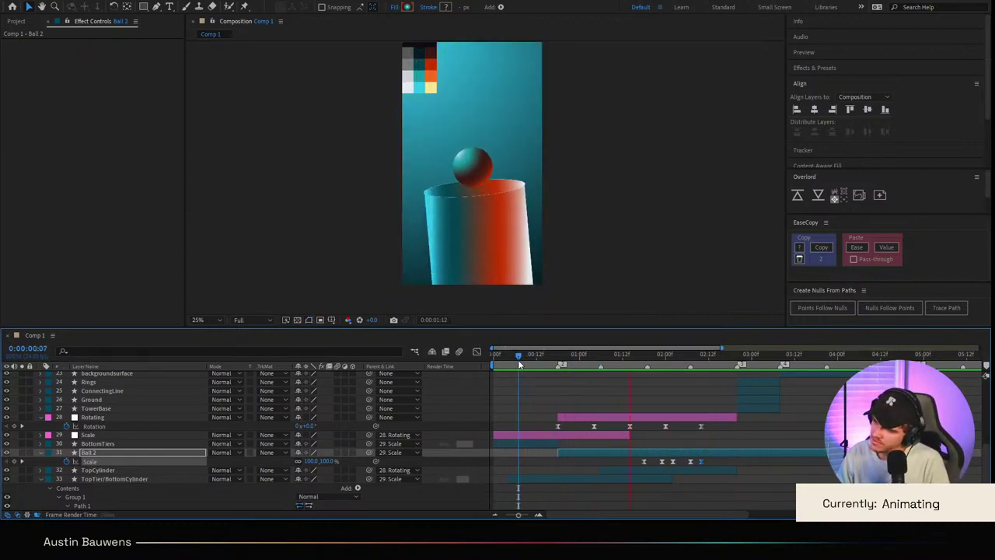
{"action": "key", "text": "space"}
Step: Raise Ball 2 at 0:00:01:15 by setting its Position Y to 276
{"action": "scroll", "coordinate": [655, 462], "scroll_direction": "up", "scroll_amount": 5}
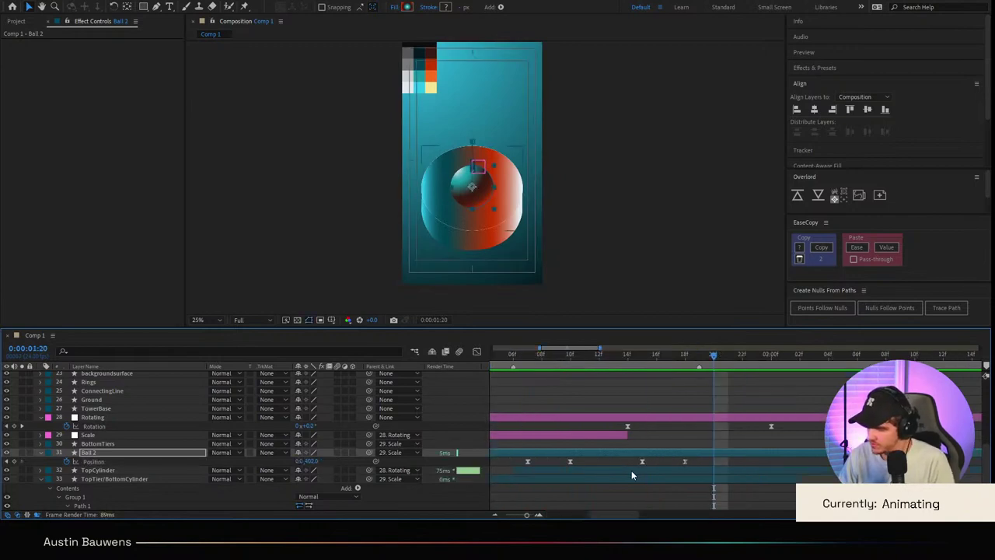
{"action": "left_click_drag", "start_coordinate": [659, 365], "coordinate": [645, 365]}
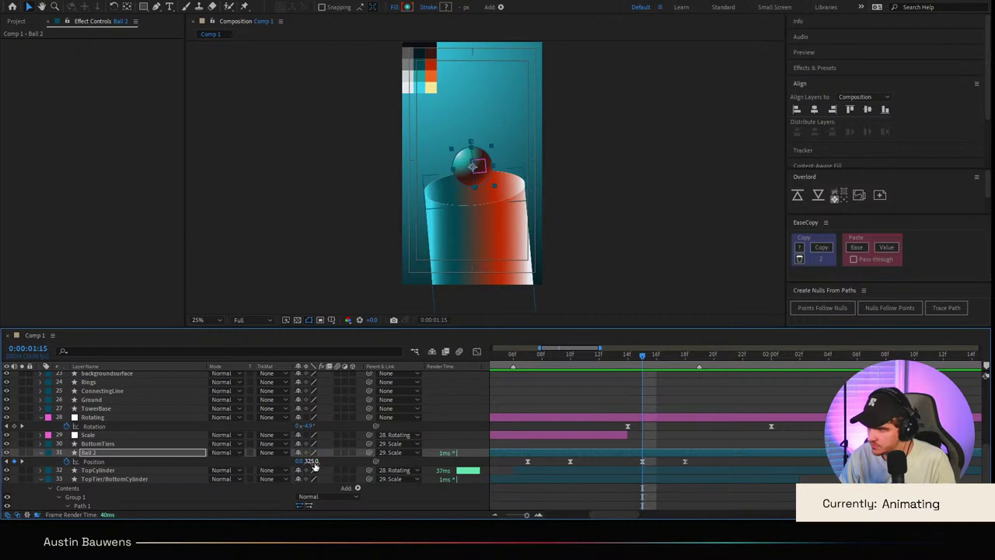
{"action": "left_click_drag", "start_coordinate": [315, 464], "coordinate": [289, 464]}
Step: Preview the bounce from its start to check the raised ball
{"action": "scroll", "coordinate": [629, 351], "scroll_direction": "down", "scroll_amount": 2}
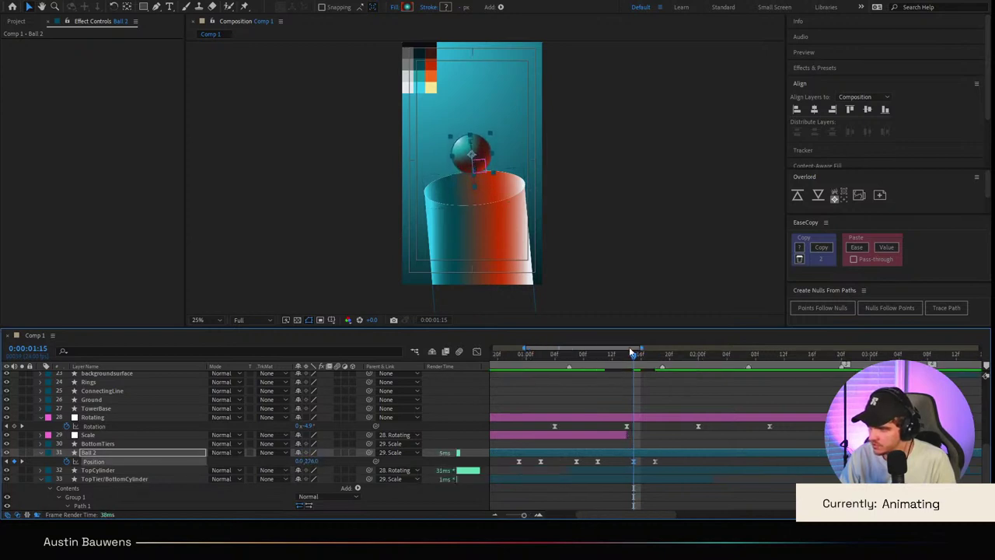
{"action": "left_click_drag", "start_coordinate": [632, 352], "coordinate": [463, 362]}
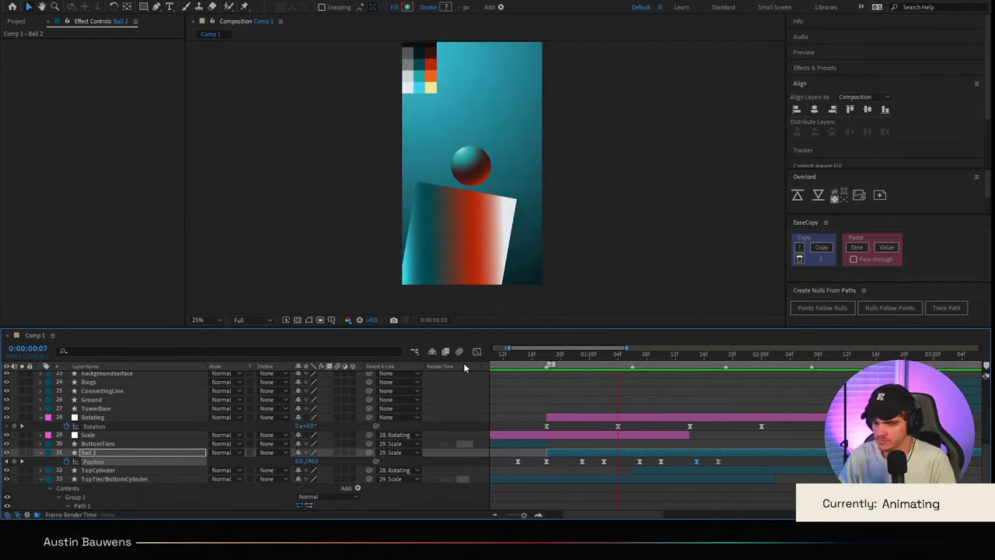
{"action": "key", "text": "space"}
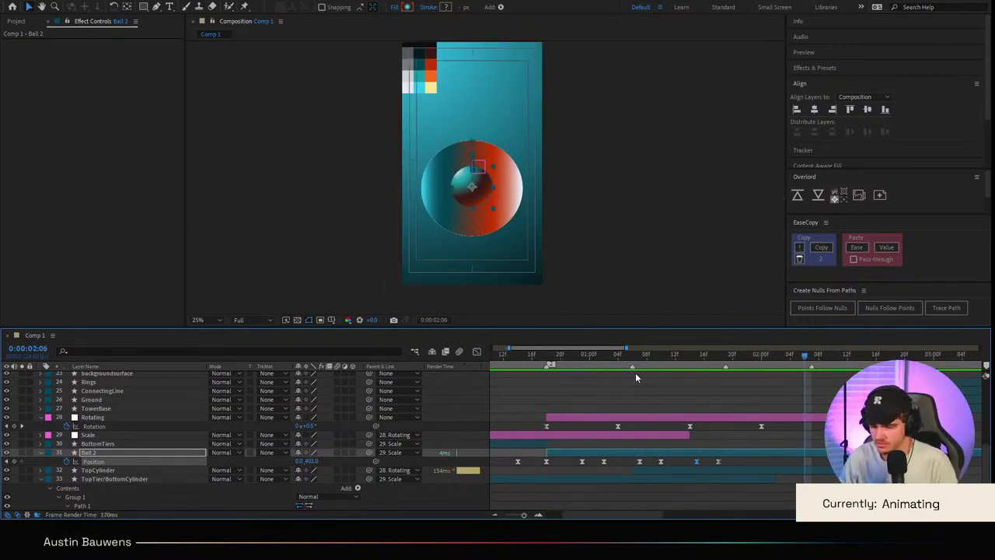
{"action": "left_click_drag", "start_coordinate": [606, 363], "coordinate": [698, 363]}
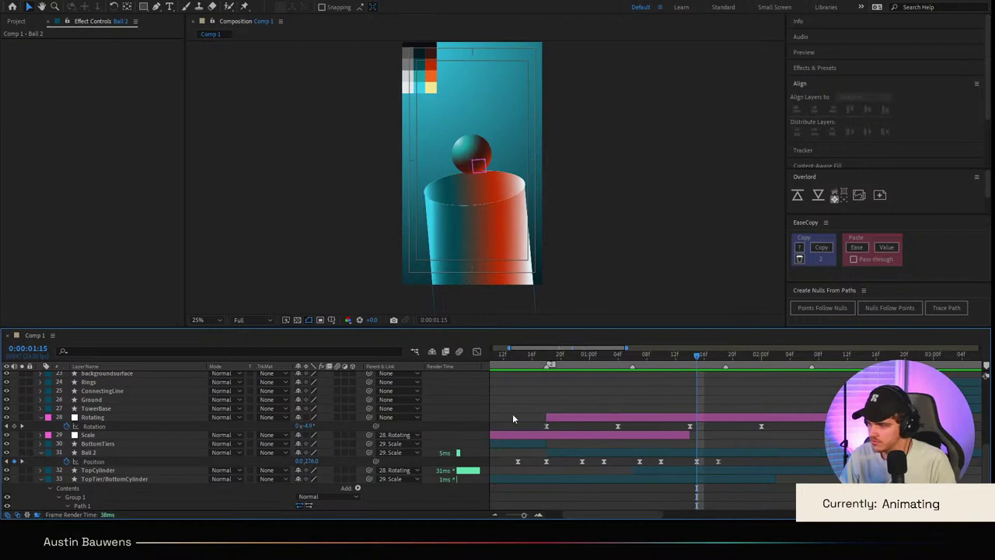
Step: Select Ball 2 and filter its properties by 'color' in the timeline search
{"action": "left_click", "coordinate": [41, 479]}
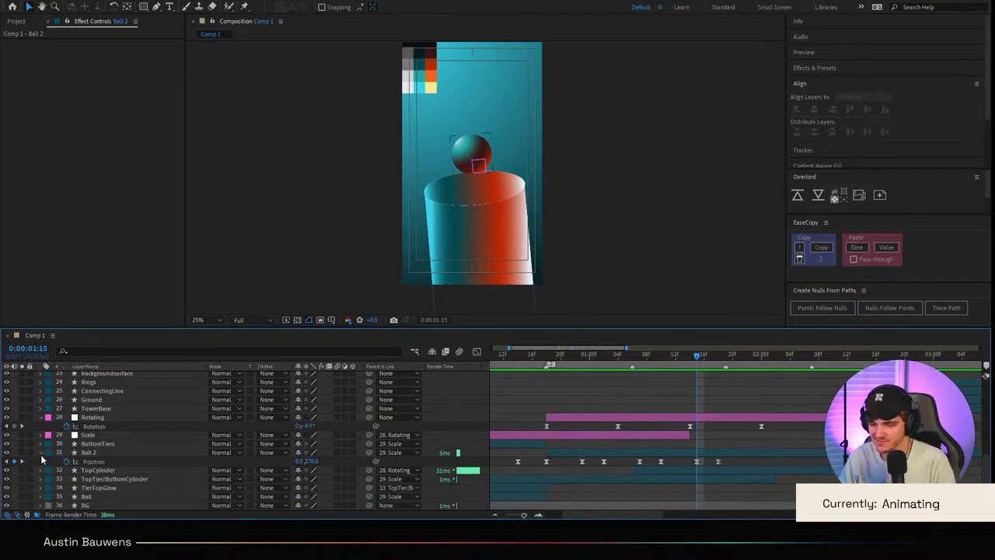
{"action": "left_click", "coordinate": [120, 453]}
{"action": "left_click", "coordinate": [84, 351]}
{"action": "type", "text": "color"}
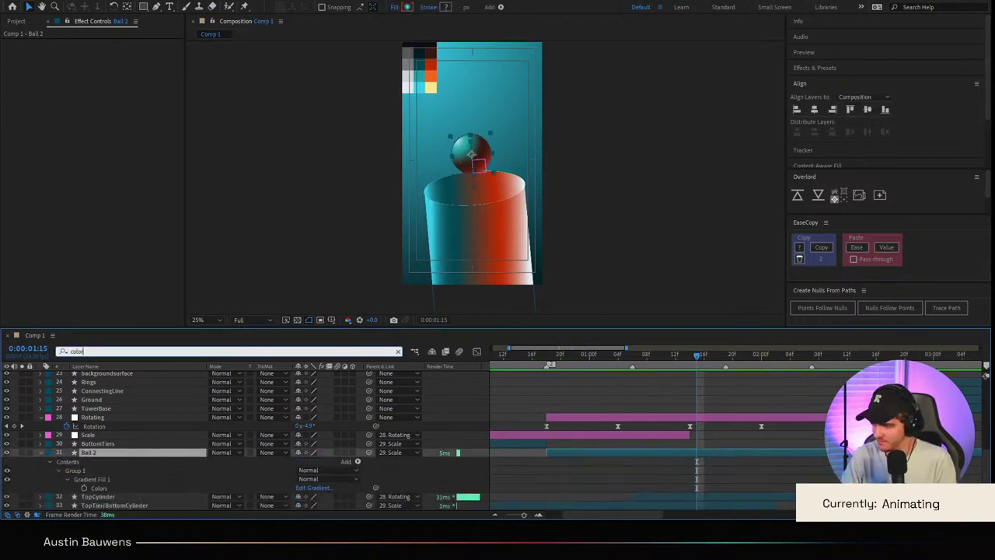
{"action": "left_click_drag", "start_coordinate": [700, 367], "coordinate": [675, 360]}
{"action": "scroll", "coordinate": [109, 478], "scroll_direction": "down", "scroll_amount": 1}
Step: Use TopTier/BottomCylinder's keyframes to jump back to 0:00:01:06
{"action": "left_click", "coordinate": [111, 480]}
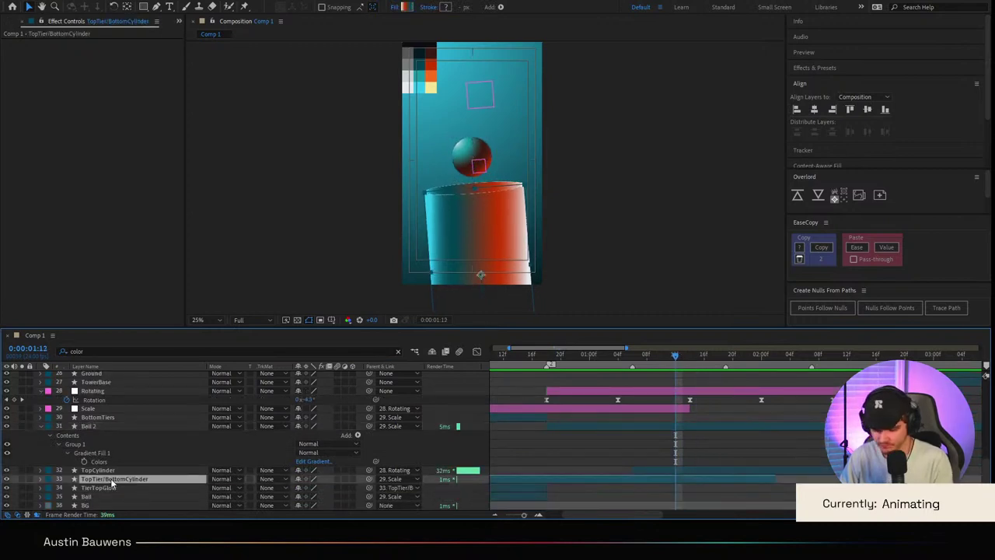
{"action": "key", "text": "u"}
{"action": "key", "text": "j"}
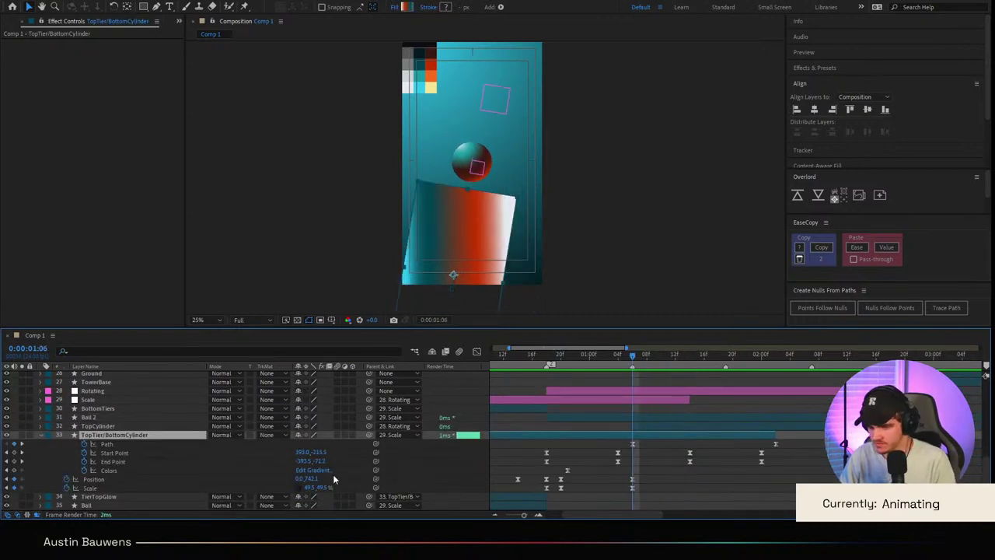
{"action": "key", "text": "u"}
Step: Show Ball 2's 'color' properties again and jump ahead to the keyframe at 0:00:02:02
{"action": "left_click", "coordinate": [100, 462]}
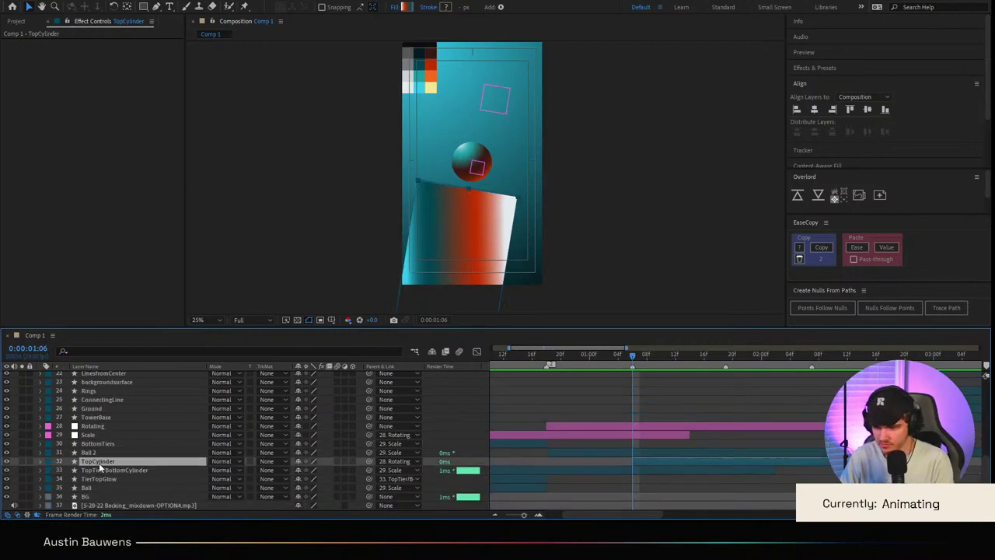
{"action": "left_click", "coordinate": [96, 455]}
{"action": "left_click", "coordinate": [90, 351]}
{"action": "type", "text": "color"}
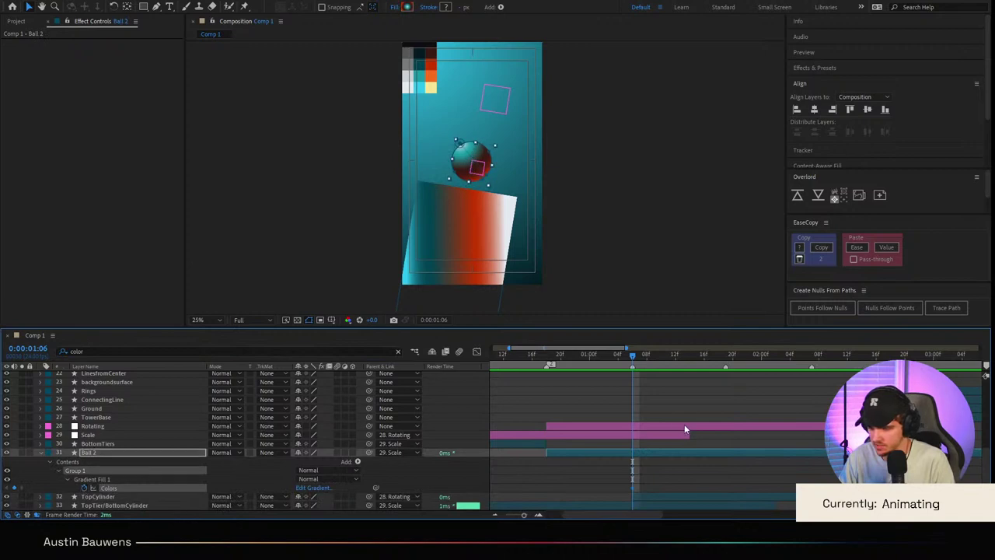
{"action": "scroll", "coordinate": [685, 424], "scroll_direction": "down", "scroll_amount": 2}
{"action": "key", "text": "k"}
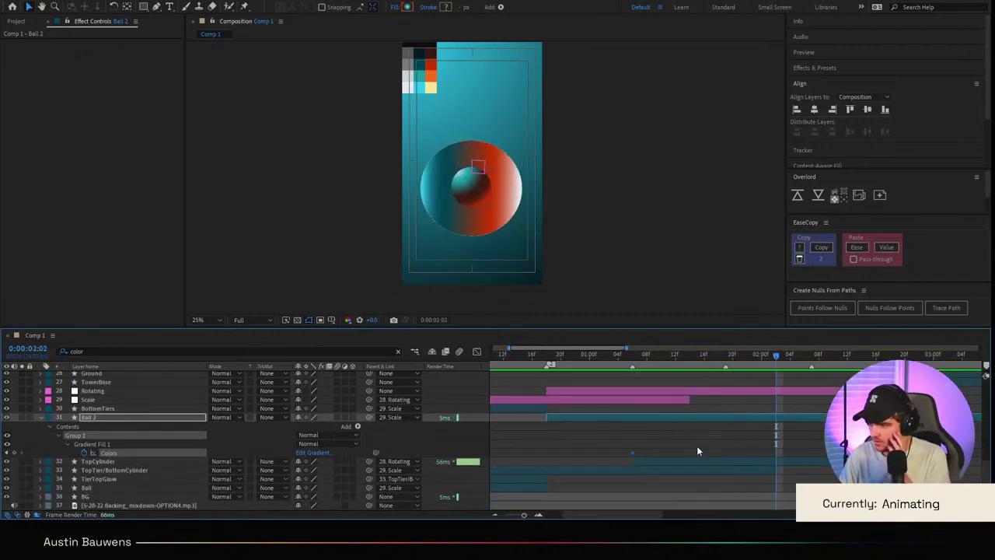
{"action": "left_click", "coordinate": [696, 445]}
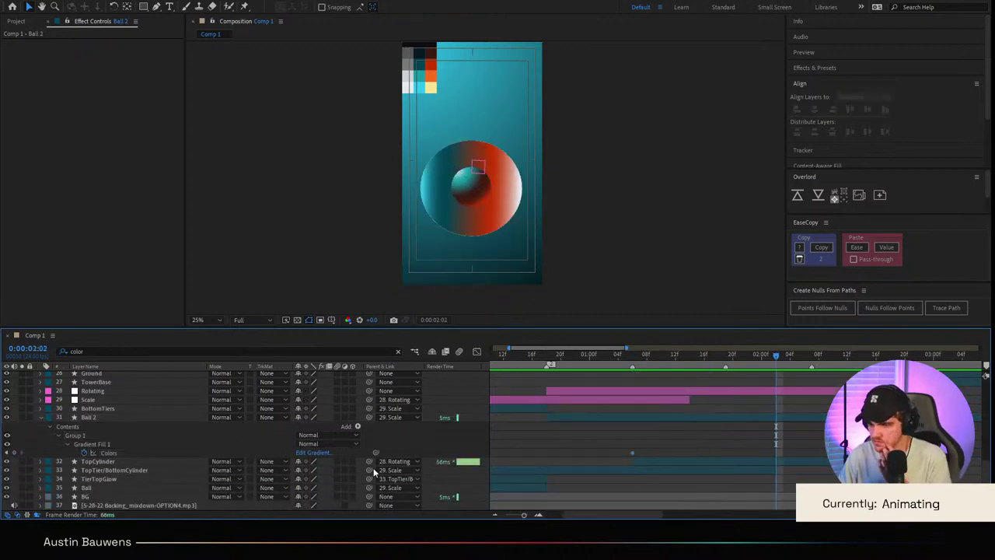
{"action": "left_click", "coordinate": [310, 455]}
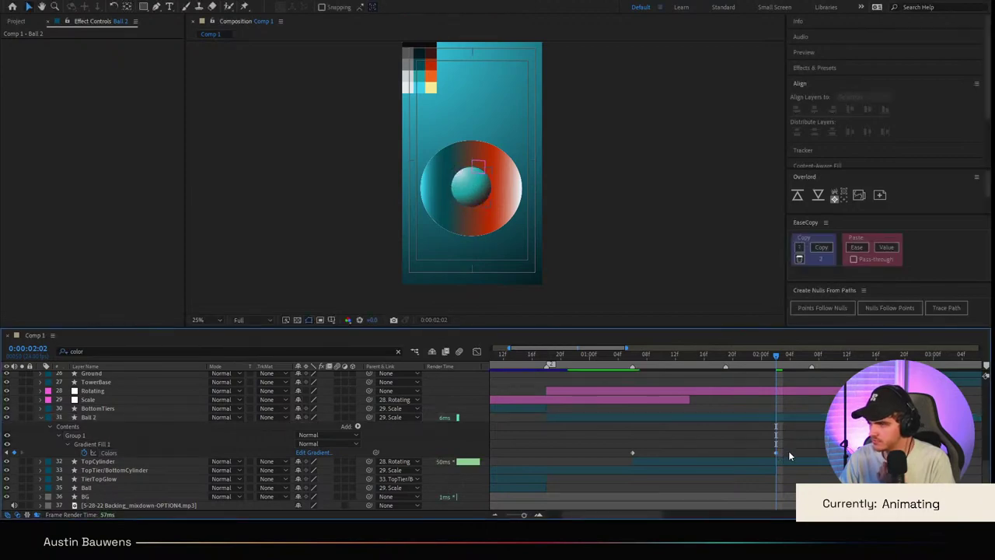
{"action": "left_click_drag", "start_coordinate": [792, 450], "coordinate": [621, 451]}
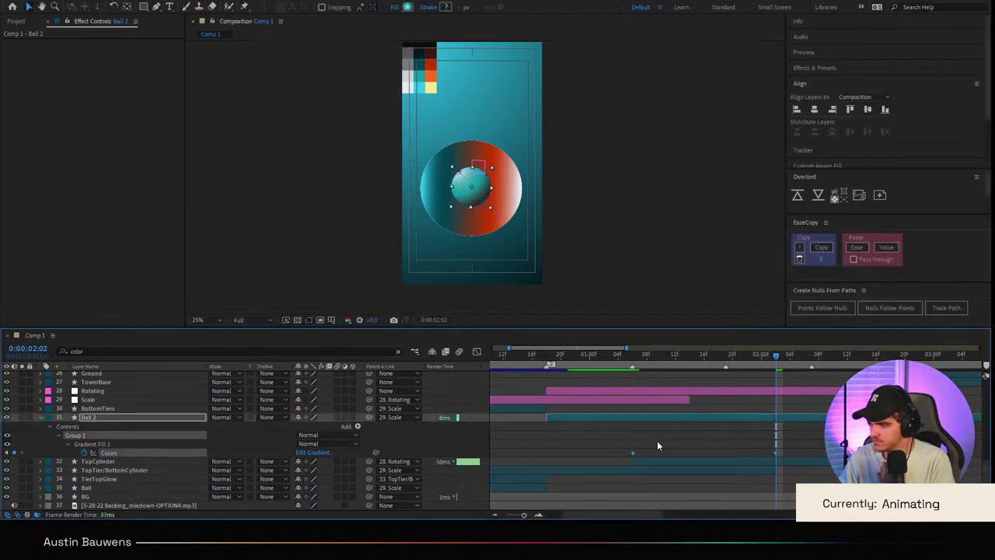
{"action": "left_click", "coordinate": [862, 247]}
{"action": "left_click", "coordinate": [815, 455]}
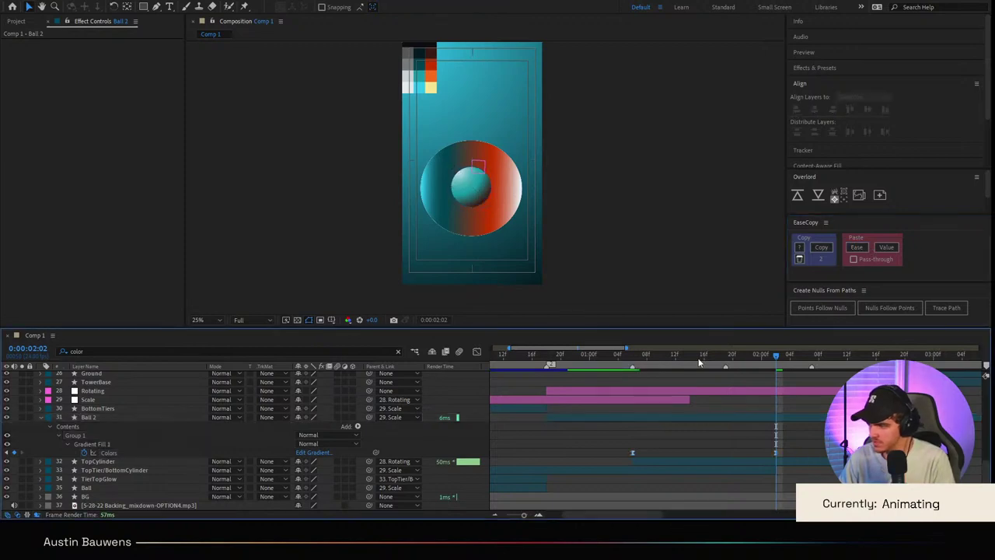
{"action": "left_click_drag", "start_coordinate": [775, 356], "coordinate": [574, 364]}
{"action": "key", "text": "space"}
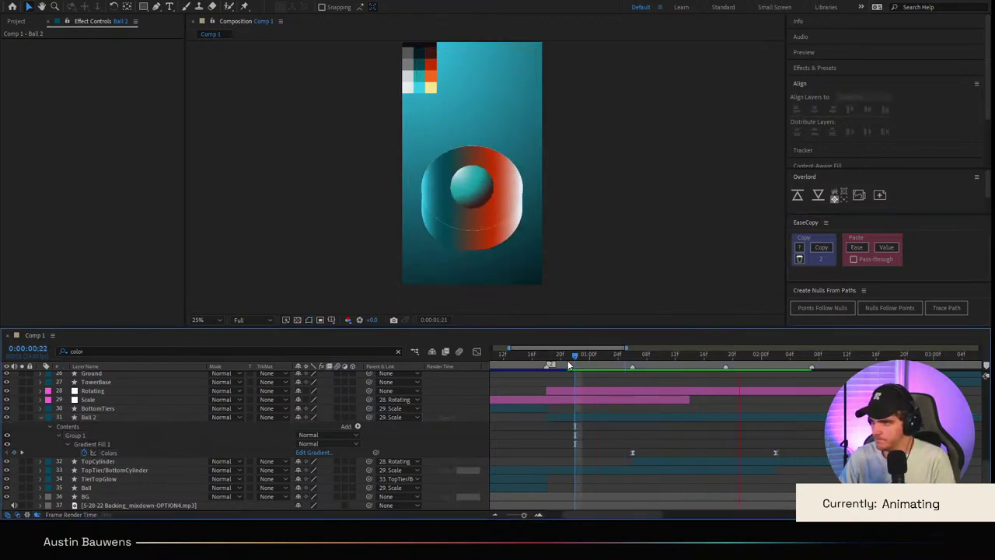
{"action": "left_click", "coordinate": [590, 363]}
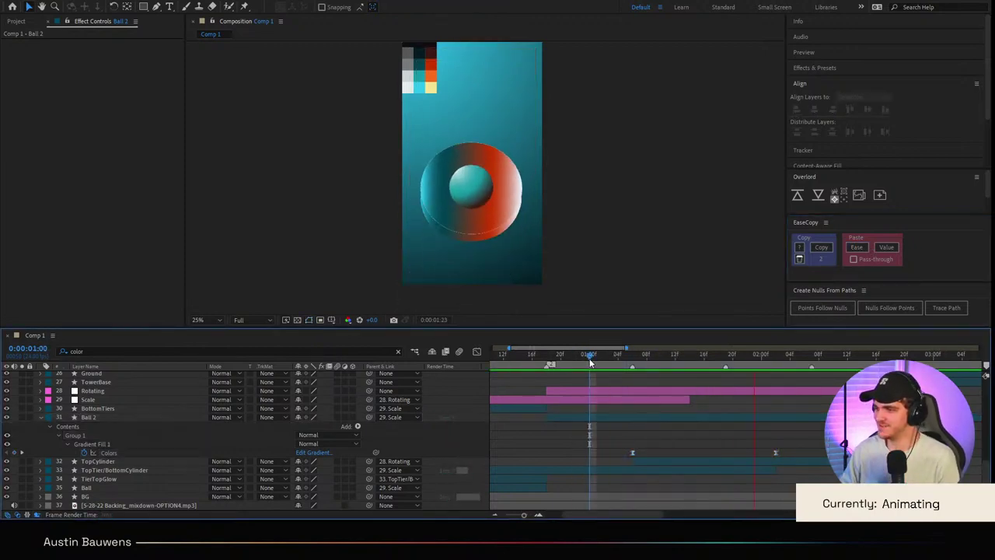
{"action": "key", "text": "space"}
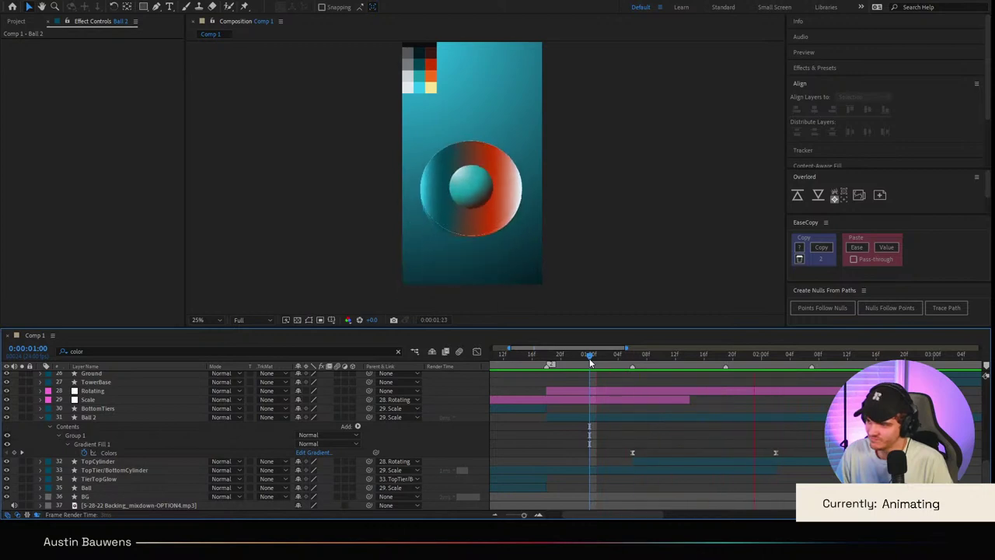
{"action": "key", "text": "space"}
{"action": "left_click_drag", "start_coordinate": [558, 358], "coordinate": [476, 354]}
{"action": "key", "text": "space"}
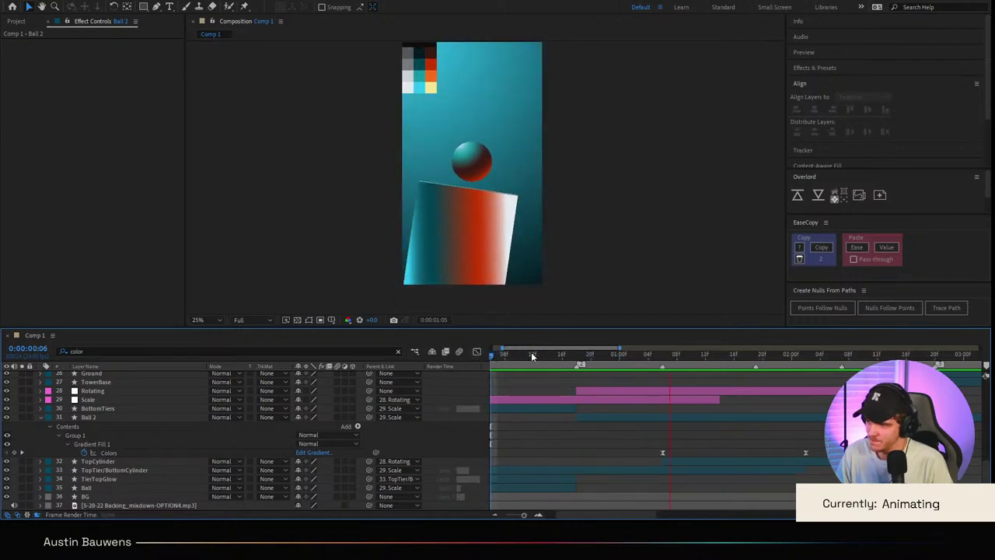
Step: At 0:00:01:14, set TopCylinder's Stroke layer style size to 2
{"action": "left_click_drag", "start_coordinate": [552, 357], "coordinate": [720, 356]}
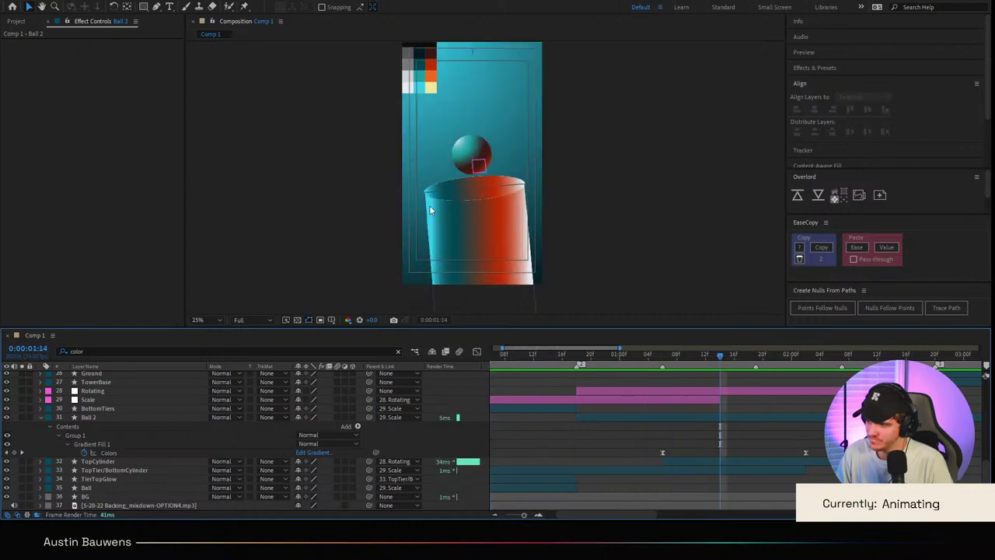
{"action": "scroll", "coordinate": [486, 172], "scroll_direction": "up", "scroll_amount": 3}
{"action": "left_click", "coordinate": [118, 462]}
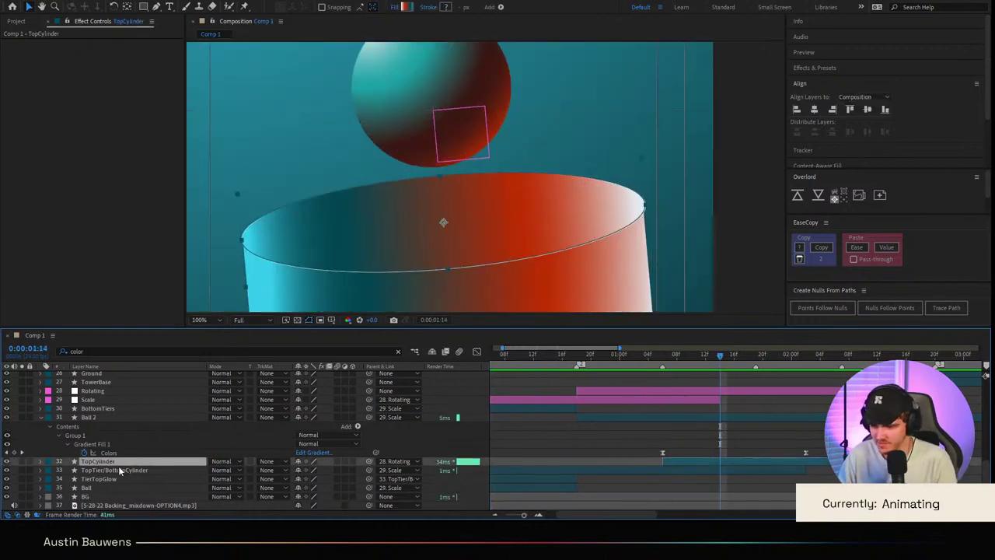
{"action": "left_click", "coordinate": [42, 463]}
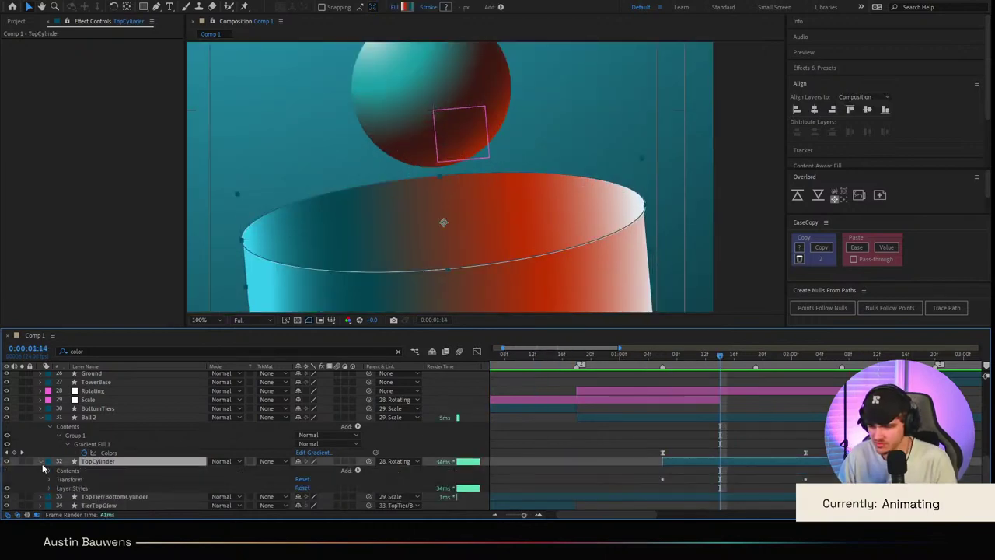
{"action": "left_click", "coordinate": [48, 488]}
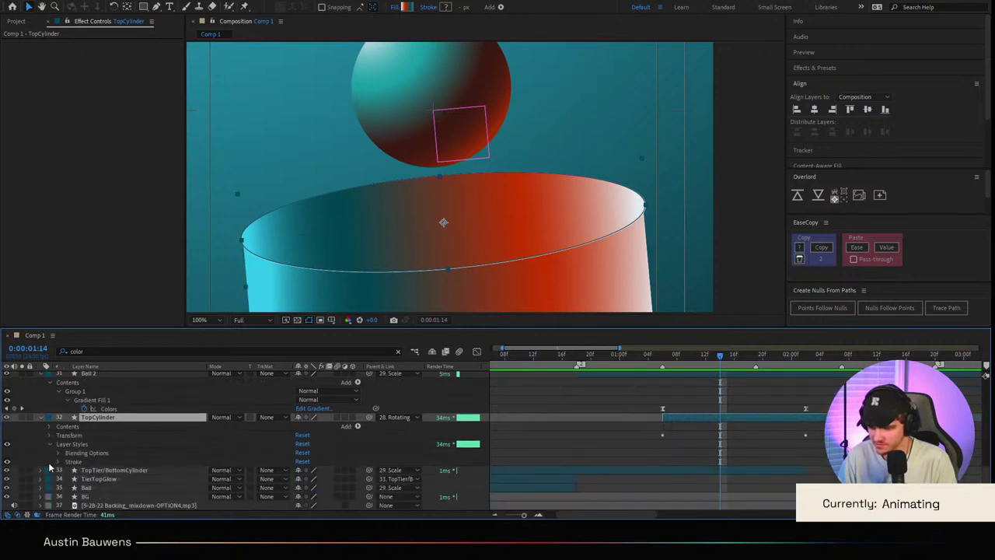
{"action": "left_click", "coordinate": [58, 462]}
{"action": "left_click", "coordinate": [301, 488]}
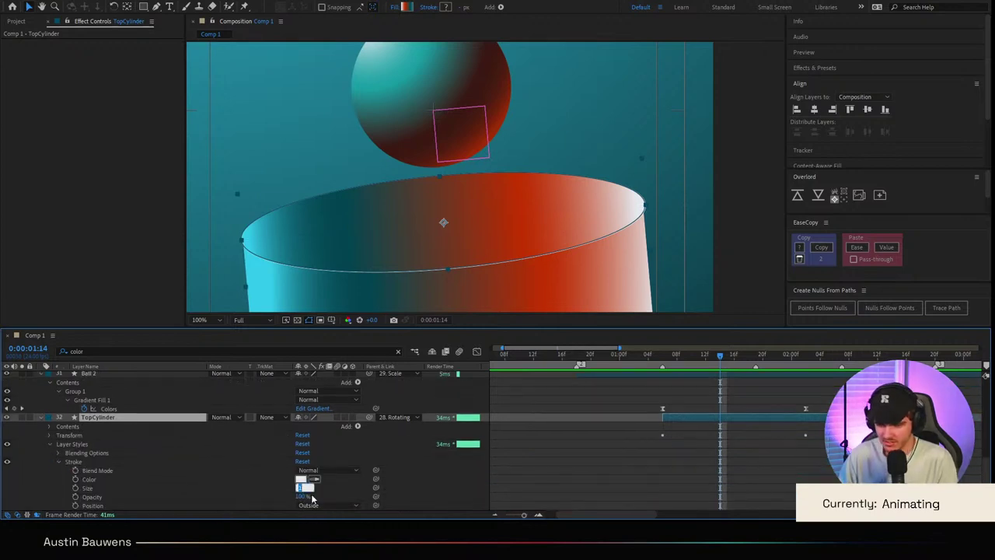
{"action": "type", "text": "2"}
{"action": "key", "text": "Return"}
Step: Change the TopCylinder stroke Position to Inside
{"action": "left_click", "coordinate": [745, 469]}
{"action": "scroll", "coordinate": [573, 296], "scroll_direction": "down", "scroll_amount": 2}
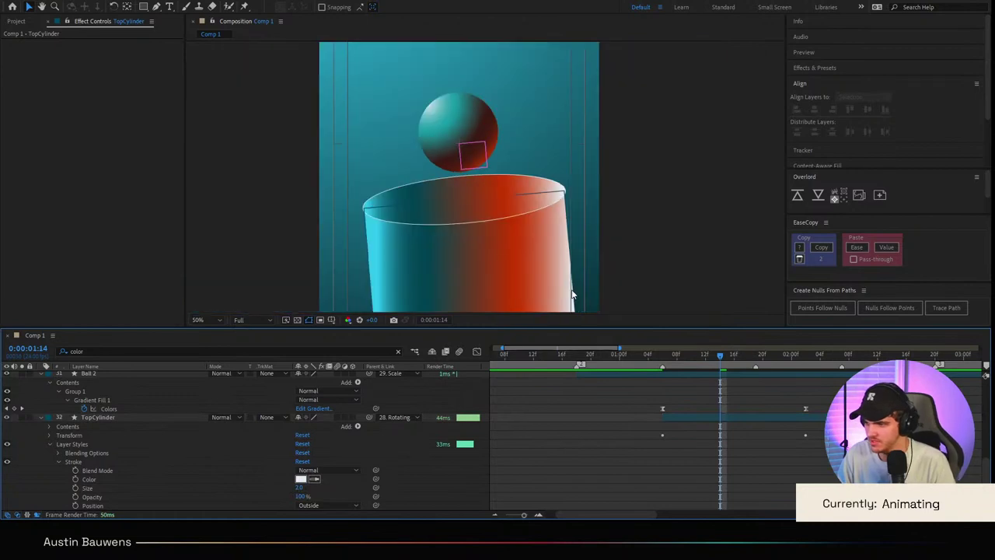
{"action": "left_click", "coordinate": [318, 507]}
{"action": "left_click", "coordinate": [325, 492]}
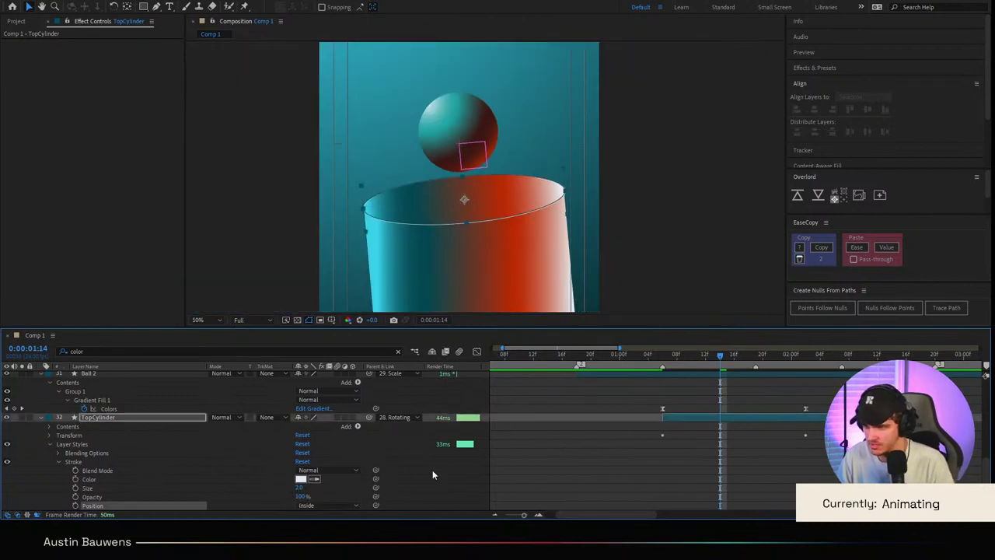
{"action": "left_click", "coordinate": [432, 474]}
Step: Preview the animation from the start, then go to 1:06 and select the BG layer
{"action": "left_click_drag", "start_coordinate": [683, 355], "coordinate": [612, 358]}
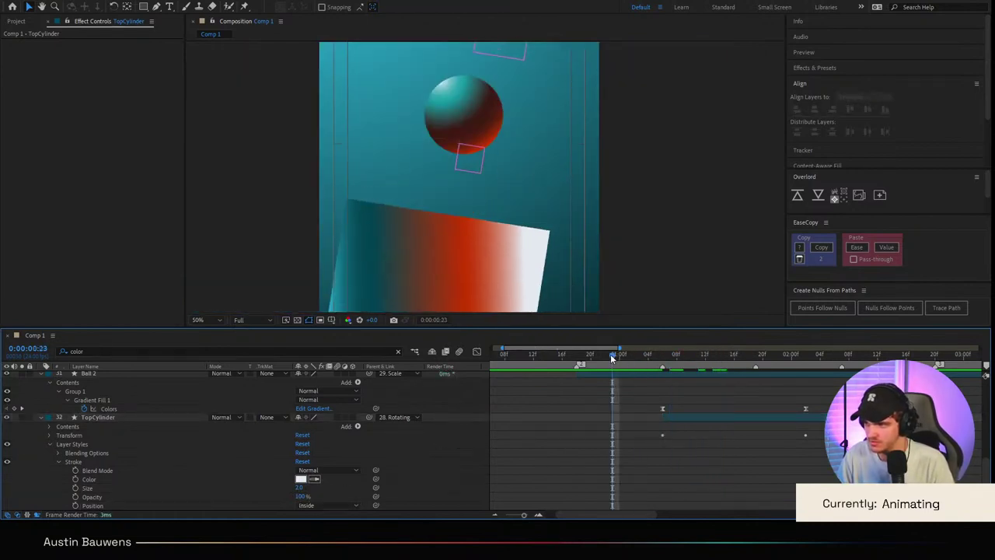
{"action": "scroll", "coordinate": [575, 255], "scroll_direction": "down", "scroll_amount": 2}
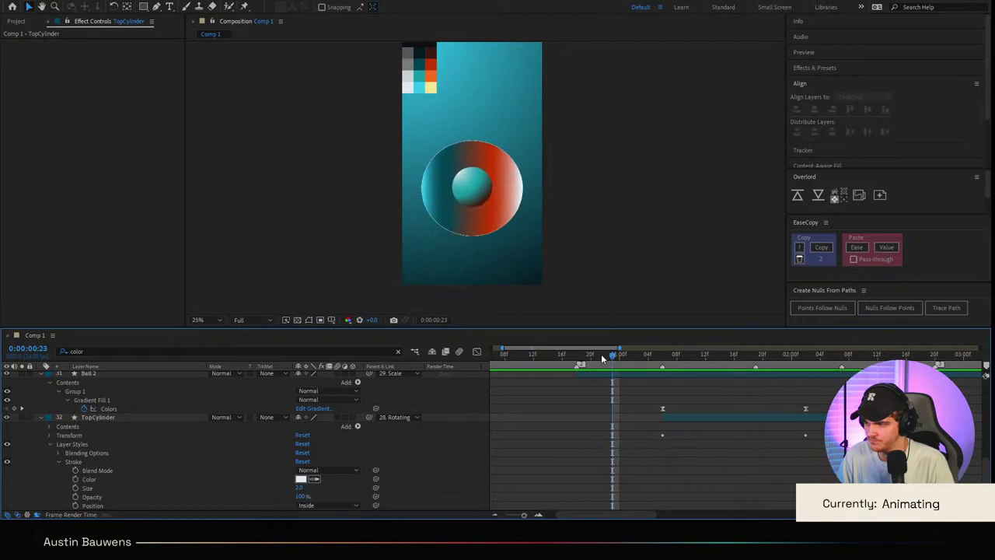
{"action": "left_click", "coordinate": [518, 362]}
{"action": "key", "text": "space"}
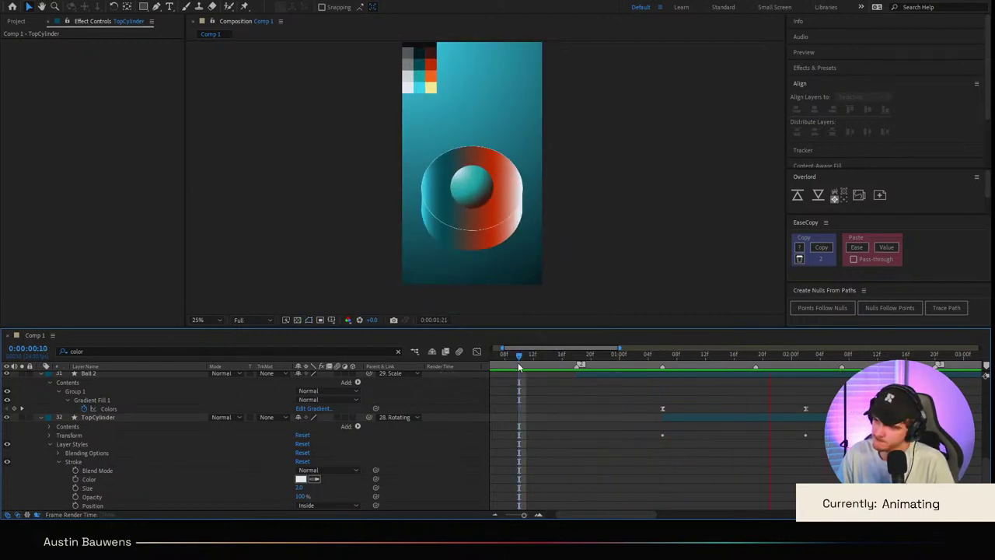
{"action": "left_click_drag", "start_coordinate": [528, 365], "coordinate": [466, 376]}
{"action": "key", "text": "space"}
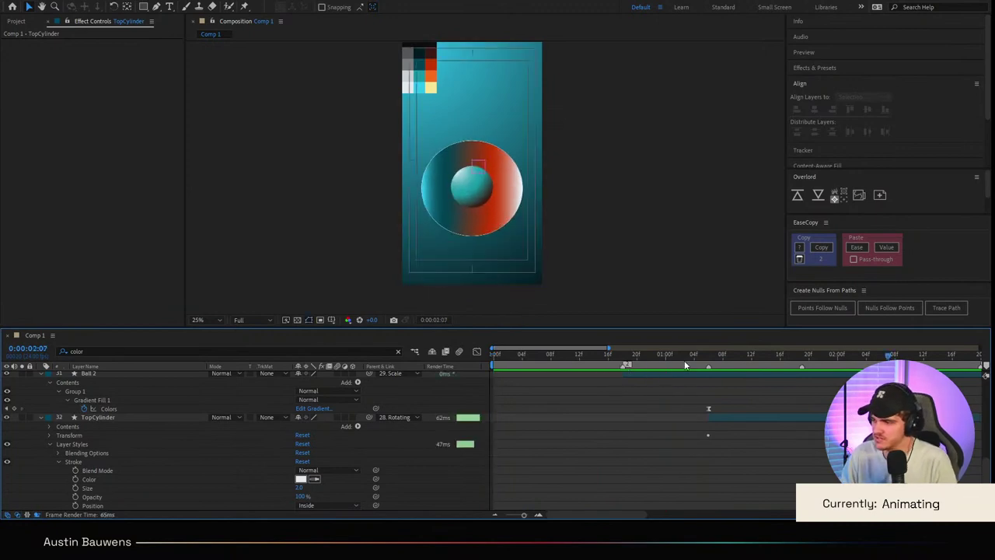
{"action": "left_click_drag", "start_coordinate": [742, 362], "coordinate": [709, 363]}
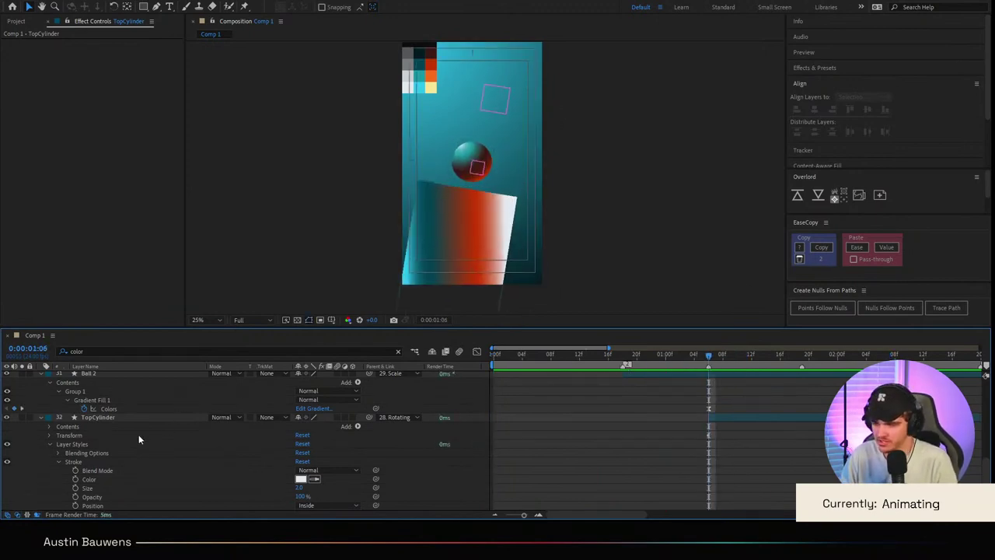
{"action": "scroll", "coordinate": [641, 449], "scroll_direction": "down", "scroll_amount": 2}
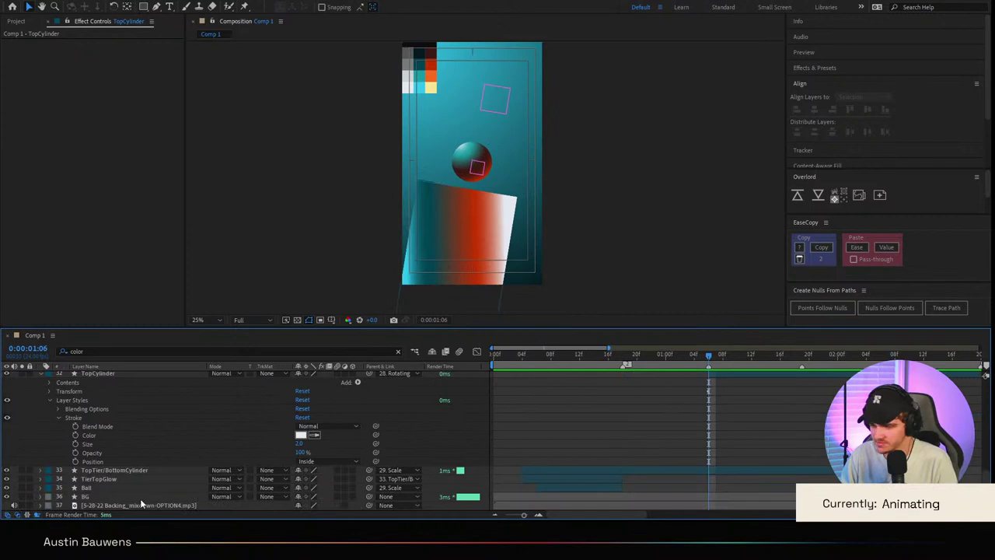
{"action": "left_click", "coordinate": [102, 497]}
Step: Keyframe BG's gradient Start Point, End Point and Colors at 0:00:01:06
{"action": "key", "text": "u"}
{"action": "scroll", "coordinate": [101, 494], "scroll_direction": "up", "scroll_amount": 3}
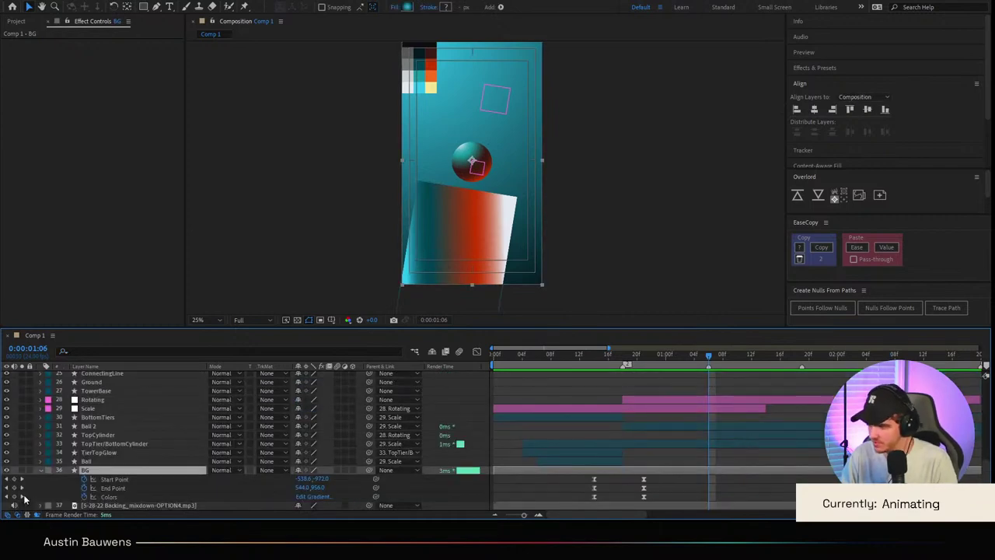
{"action": "left_click_drag", "start_coordinate": [14, 479], "coordinate": [15, 497]}
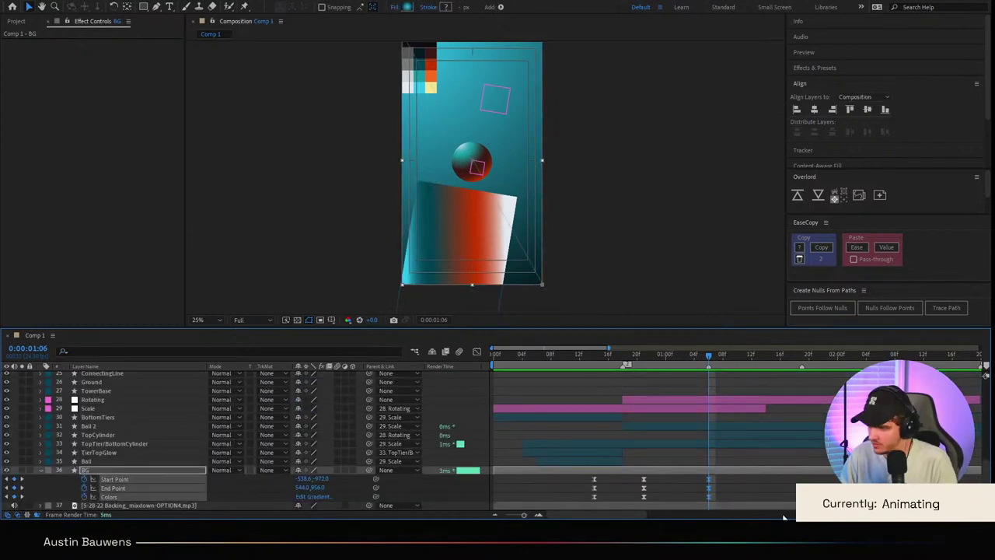
{"action": "scroll", "coordinate": [739, 496], "scroll_direction": "right", "scroll_amount": 2}
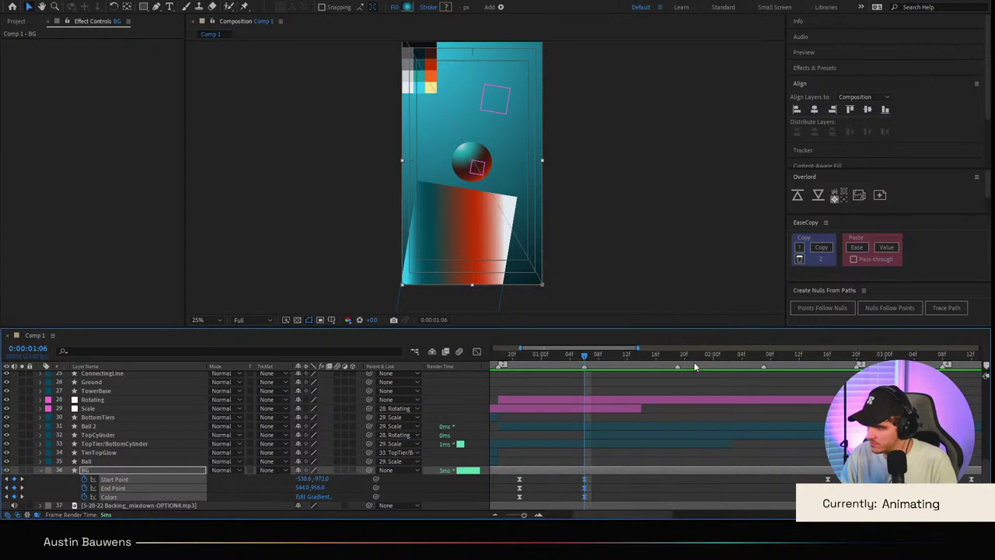
{"action": "left_click_drag", "start_coordinate": [669, 360], "coordinate": [709, 376]}
Step: Move 20 frames ahead to 0:00:02:02 and reselect the BG layer
{"action": "scroll", "coordinate": [714, 421], "scroll_direction": "up", "scroll_amount": 3}
{"action": "scroll", "coordinate": [715, 421], "scroll_direction": "down", "scroll_amount": 2}
{"action": "left_click_drag", "start_coordinate": [620, 363], "coordinate": [583, 369]}
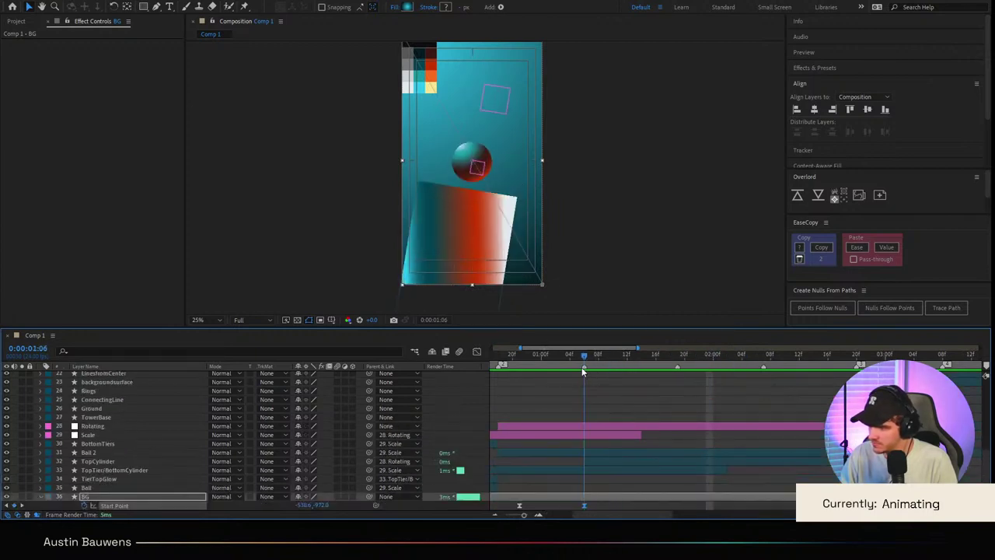
{"action": "scroll", "coordinate": [626, 415], "scroll_direction": "down", "scroll_amount": 1}
{"action": "key", "text": "shift+Page_Down"}
{"action": "key", "text": "shift+Page_Down"}
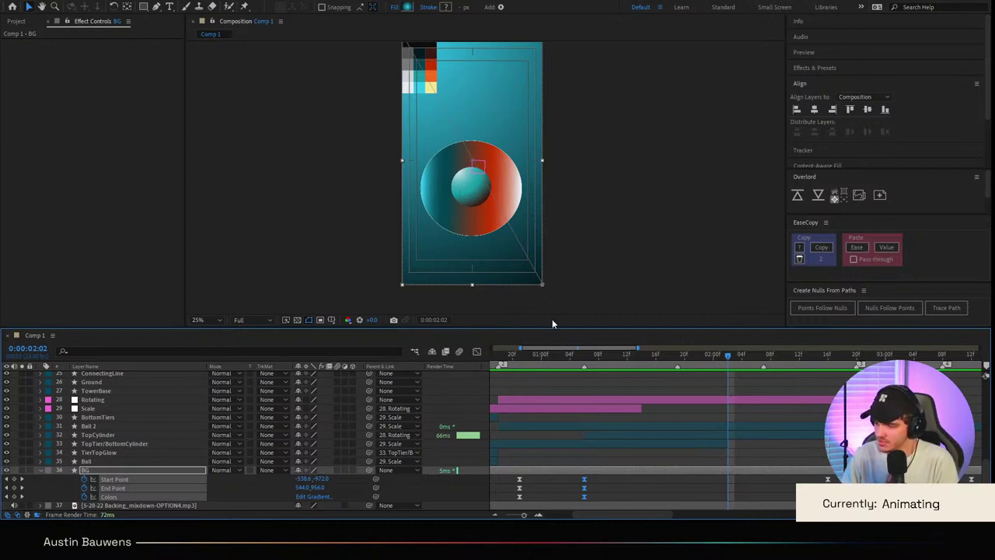
{"action": "left_click", "coordinate": [695, 477]}
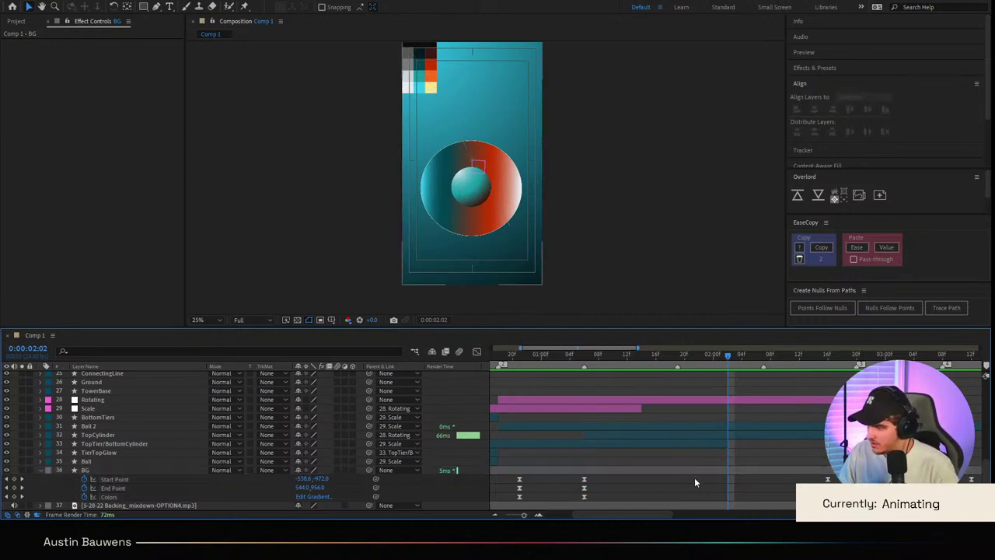
{"action": "left_click", "coordinate": [694, 470]}
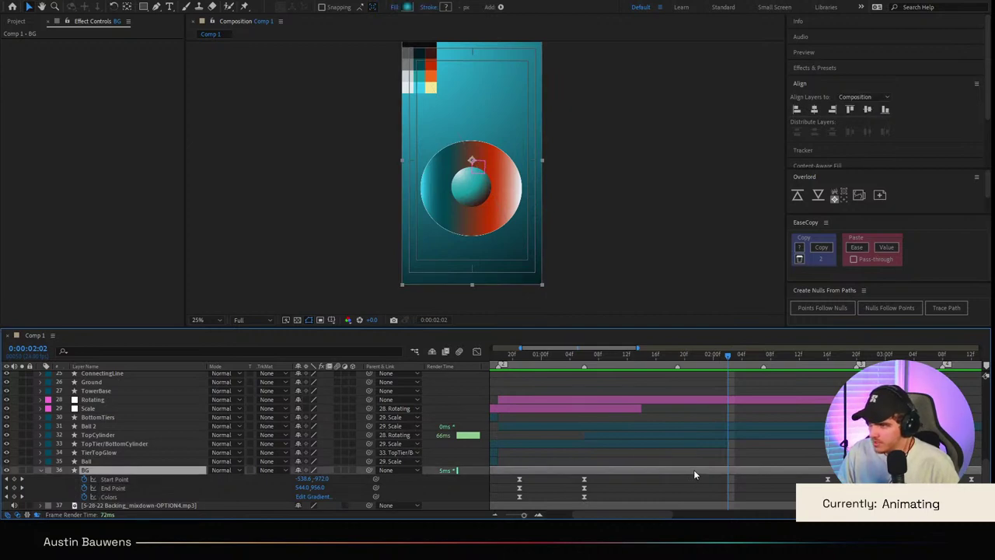
Step: Review the motion from 1:02 up to 2:02, then start editing the BG gradient colours
{"action": "left_click_drag", "start_coordinate": [688, 371], "coordinate": [557, 368]}
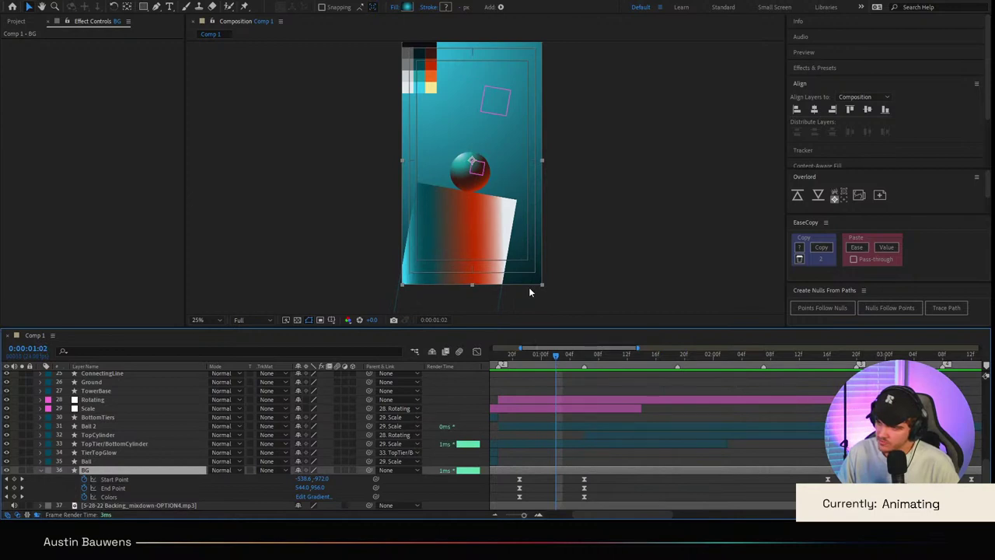
{"action": "left_click_drag", "start_coordinate": [618, 364], "coordinate": [573, 382]}
{"action": "key", "text": "space"}
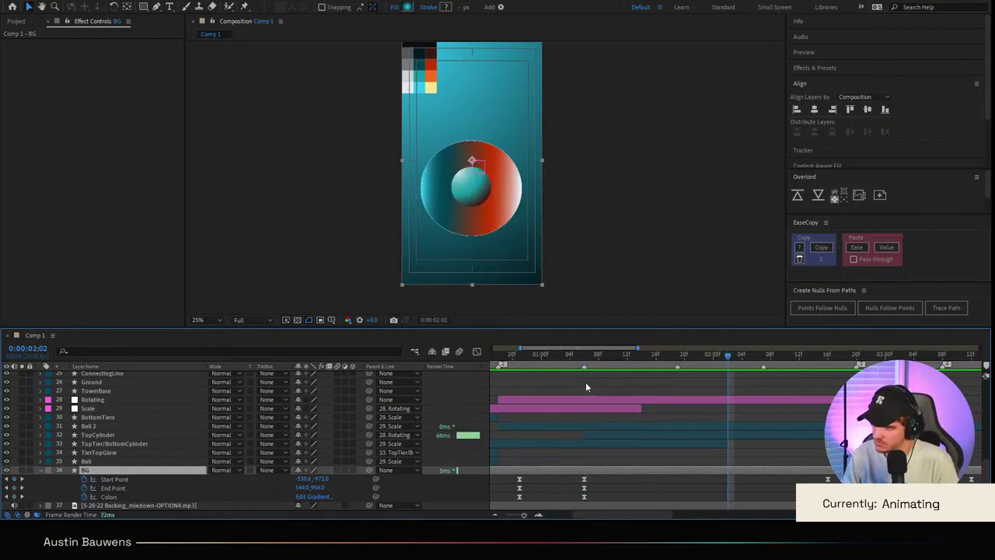
{"action": "left_click", "coordinate": [589, 461]}
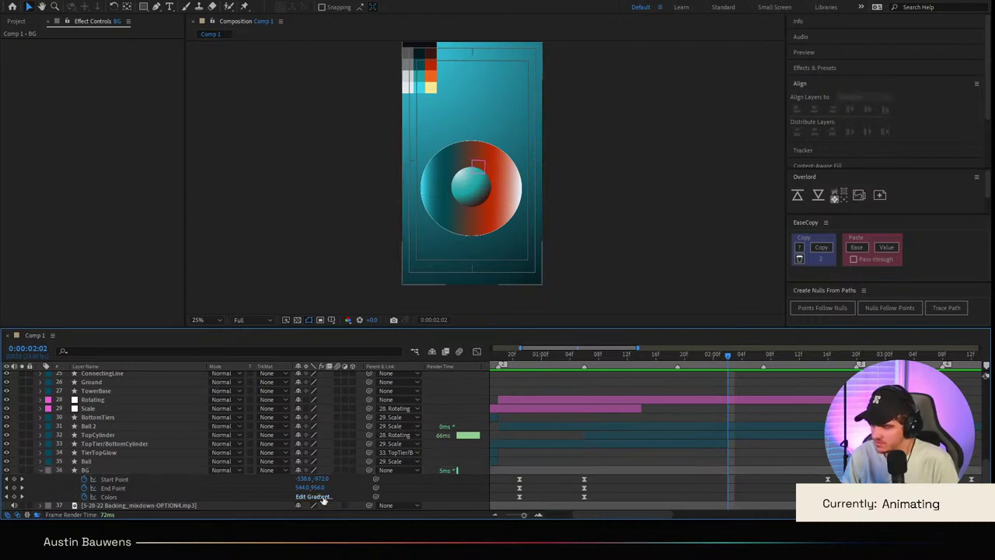
{"action": "left_click", "coordinate": [321, 498]}
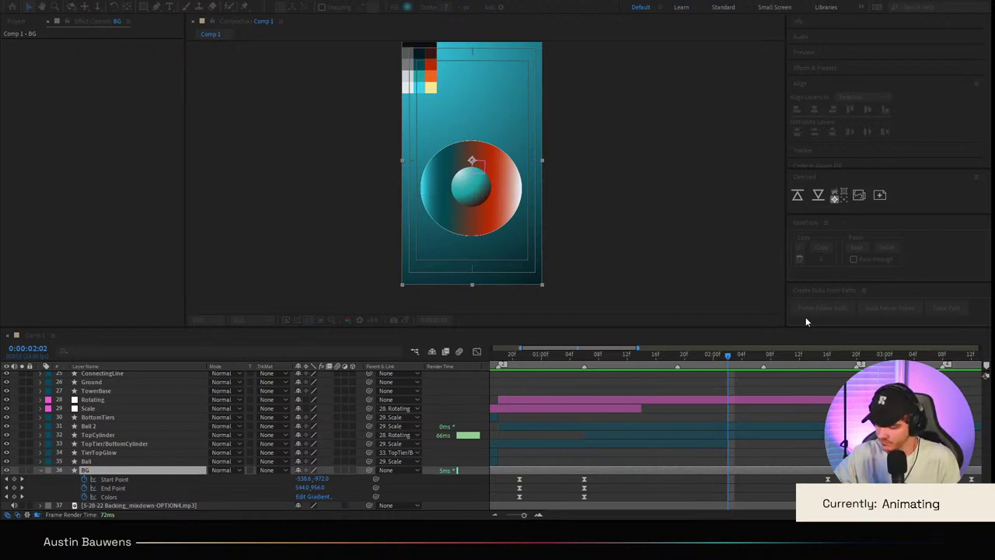
Step: Commit the edited BG gradient colours as a keyframe and zoom the comp to 12.5%
{"action": "key", "text": "Return"}
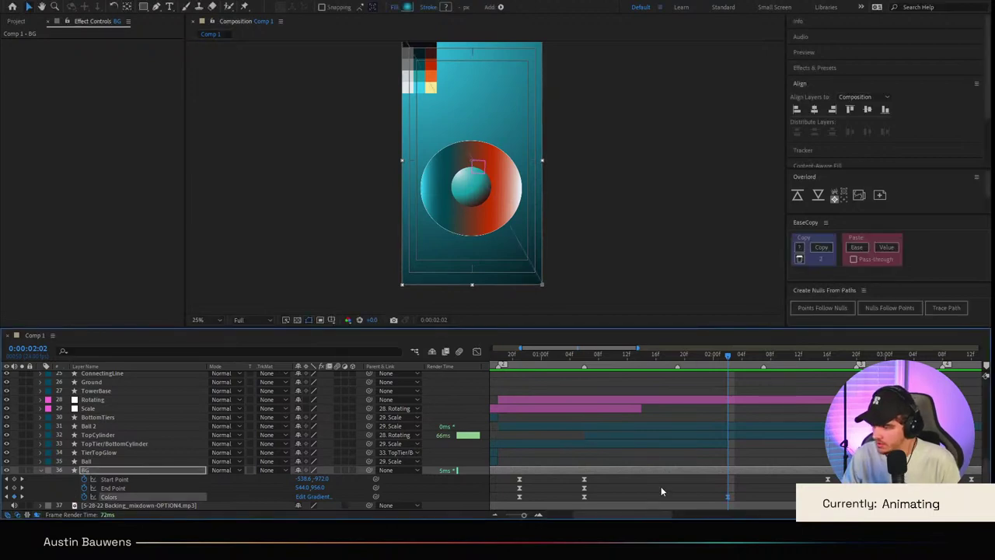
{"action": "left_click", "coordinate": [661, 486]}
{"action": "left_click", "coordinate": [124, 471]}
{"action": "key", "text": "comma"}
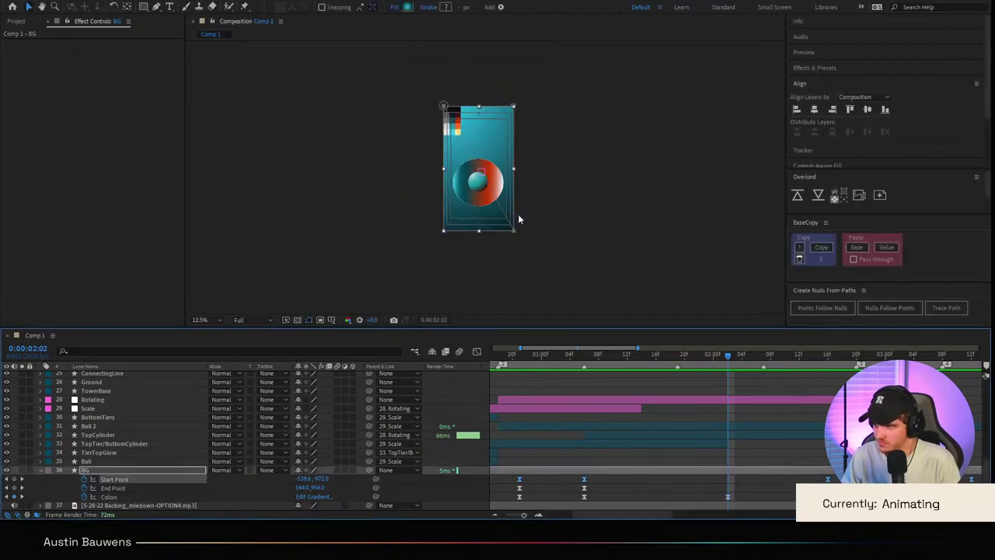
Step: Expand the BG layer's contents and select Gradient Fill 1
{"action": "left_click", "coordinate": [440, 490]}
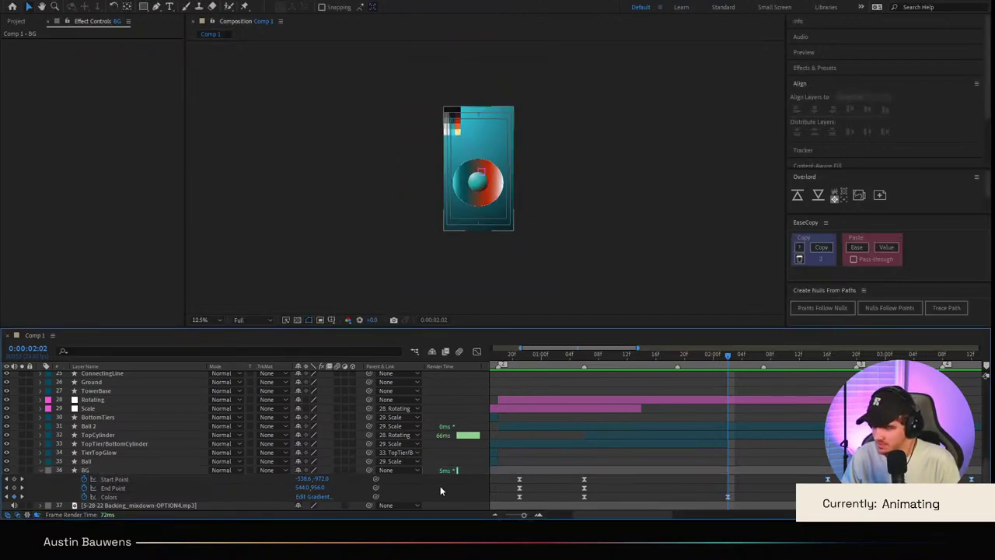
{"action": "left_click", "coordinate": [40, 471]}
{"action": "left_click", "coordinate": [40, 471]}
{"action": "left_click", "coordinate": [40, 470]}
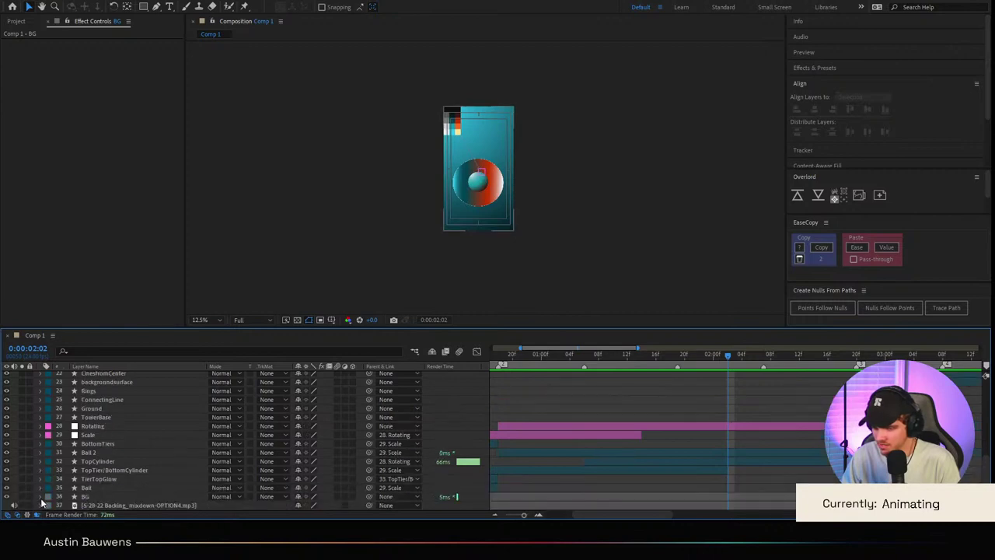
{"action": "left_click", "coordinate": [41, 498]}
{"action": "scroll", "coordinate": [42, 500], "scroll_direction": "down", "scroll_amount": 5}
{"action": "left_click", "coordinate": [92, 411]}
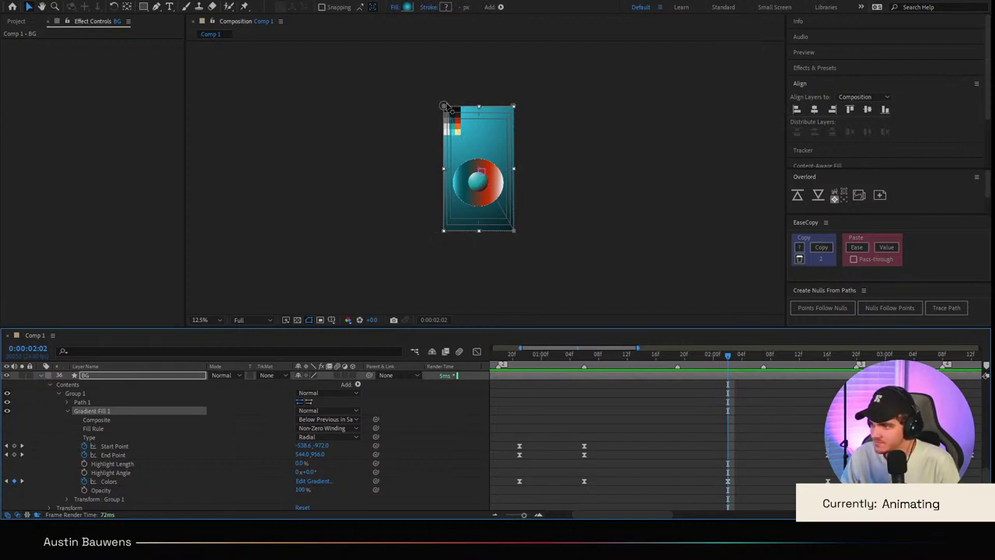
Step: Drag the gradient Start Point to -2074.6,-2764.0 and End Point to 712.0,1160.0
{"action": "left_click_drag", "start_coordinate": [444, 105], "coordinate": [387, 6]}
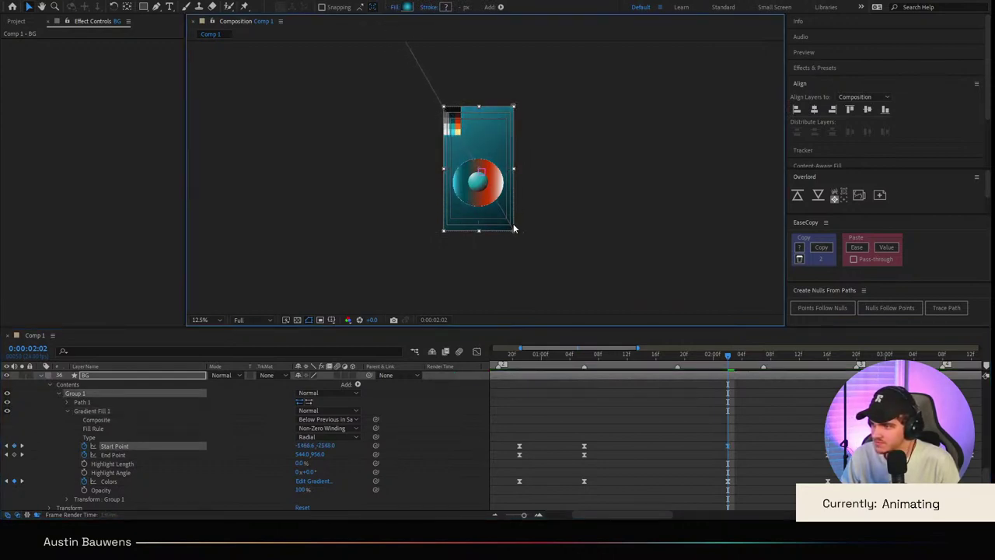
{"action": "left_click_drag", "start_coordinate": [513, 228], "coordinate": [511, 256]}
{"action": "key", "text": "comma"}
{"action": "left_click_drag", "start_coordinate": [436, 90], "coordinate": [412, 49]}
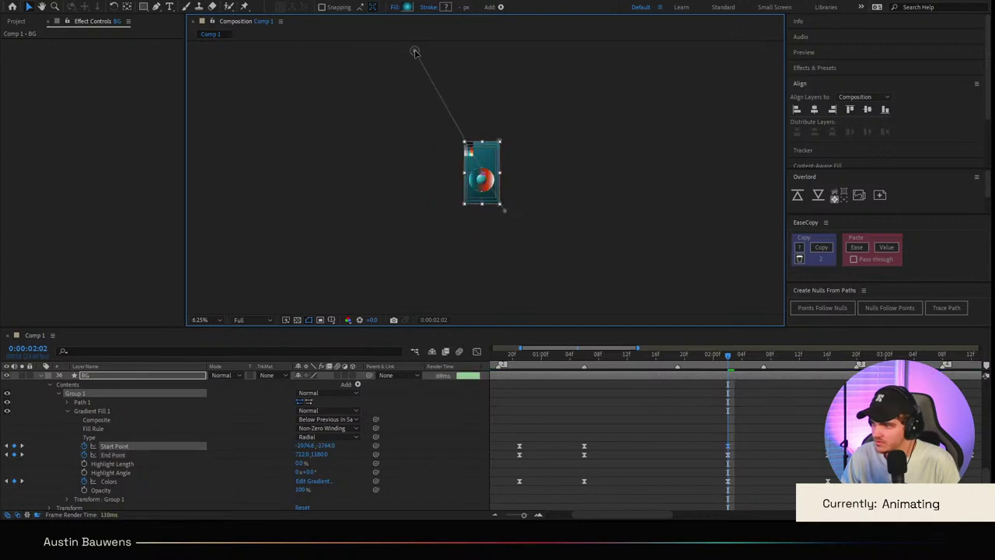
{"action": "key", "text": "period"}
{"action": "key", "text": "period"}
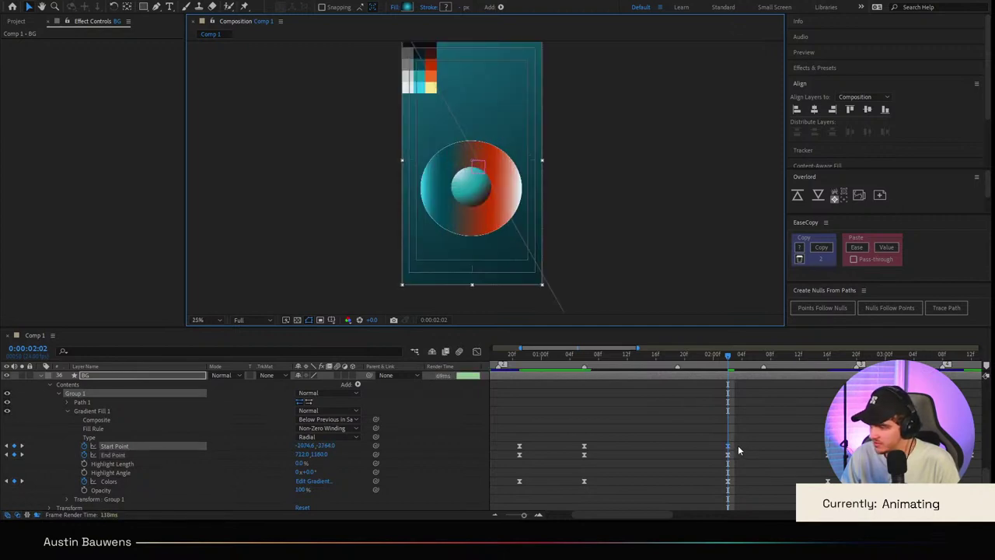
{"action": "left_click_drag", "start_coordinate": [738, 450], "coordinate": [571, 493]}
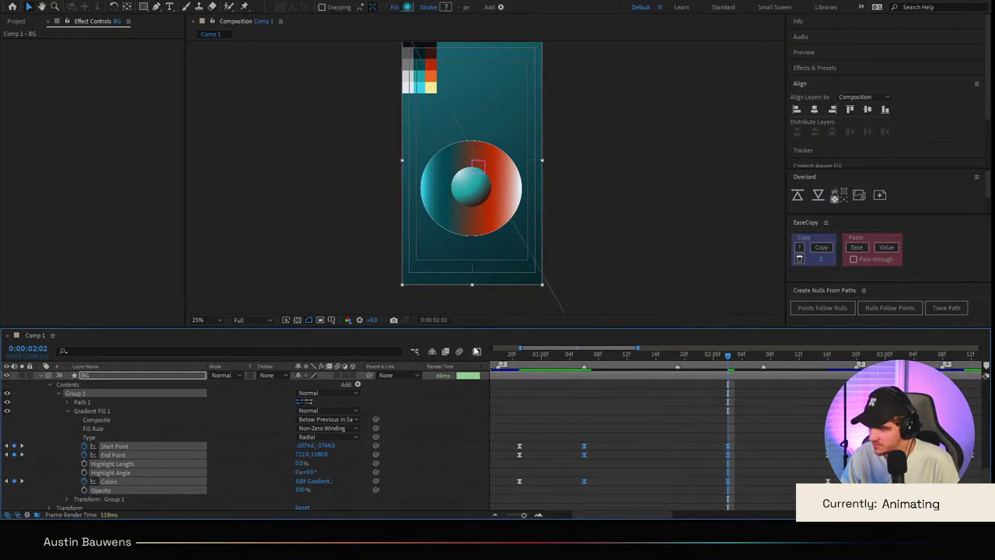
{"action": "scroll", "coordinate": [592, 430], "scroll_direction": "up", "scroll_amount": 5}
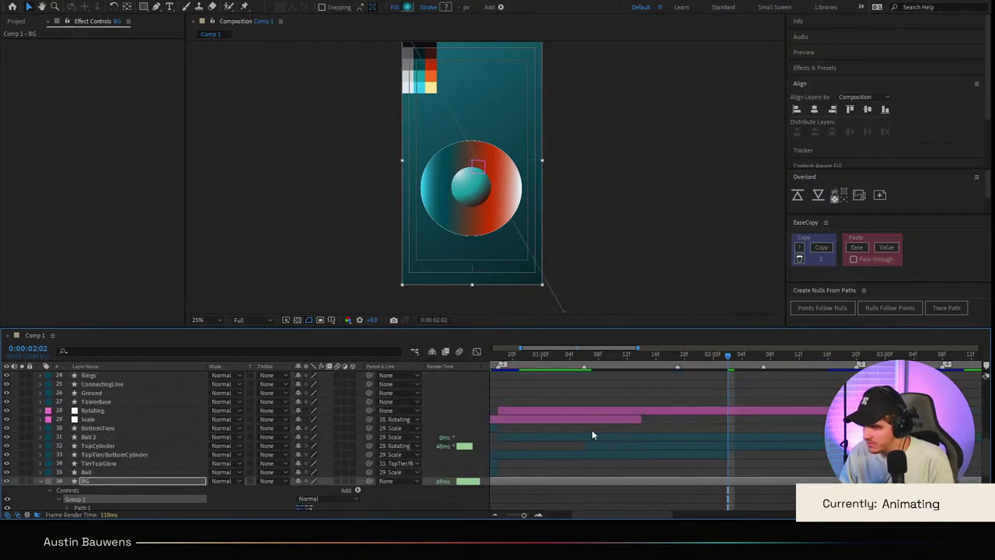
Step: Ease the two Path keyframes of the TopTier/BottomCylinder layer using EaseCopy
{"action": "left_click", "coordinate": [117, 454]}
{"action": "key", "text": "u"}
{"action": "scroll", "coordinate": [700, 451], "scroll_direction": "down", "scroll_amount": 1}
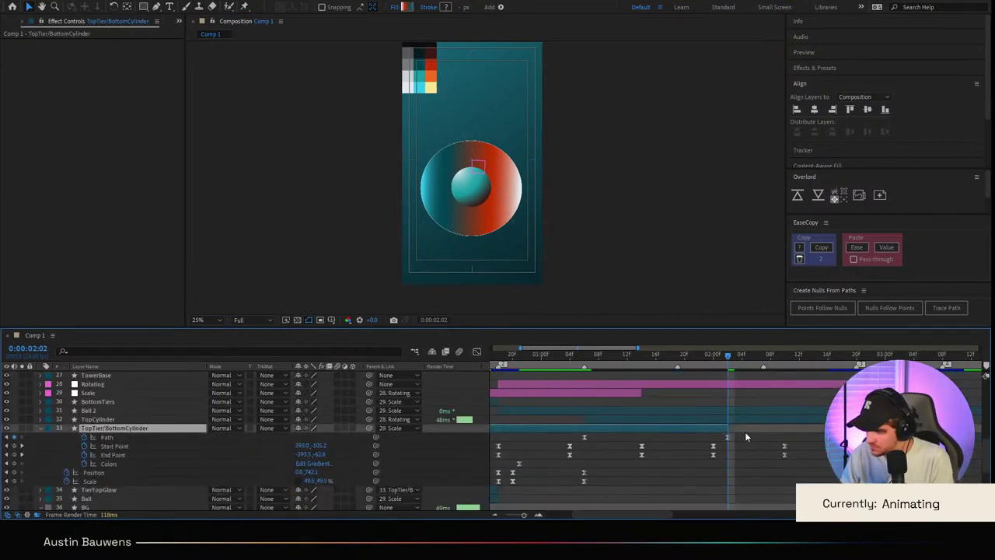
{"action": "left_click_drag", "start_coordinate": [746, 437], "coordinate": [556, 438]}
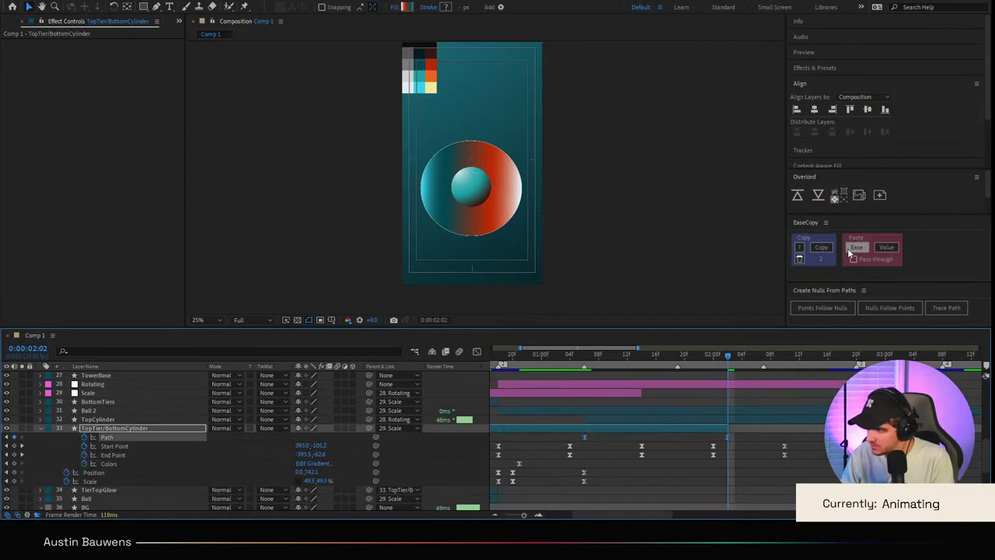
{"action": "left_click", "coordinate": [849, 250]}
{"action": "left_click", "coordinate": [728, 437]}
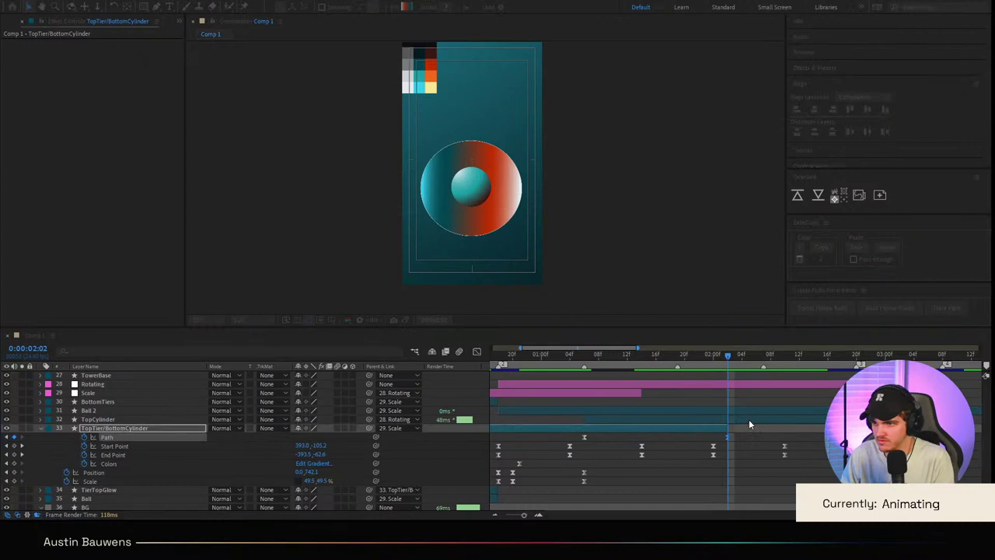
Step: Adjust the BG gradient's point and colour keyframes in the Graph Editor around 0:00:02:02
{"action": "left_click_drag", "start_coordinate": [740, 432], "coordinate": [573, 476]}
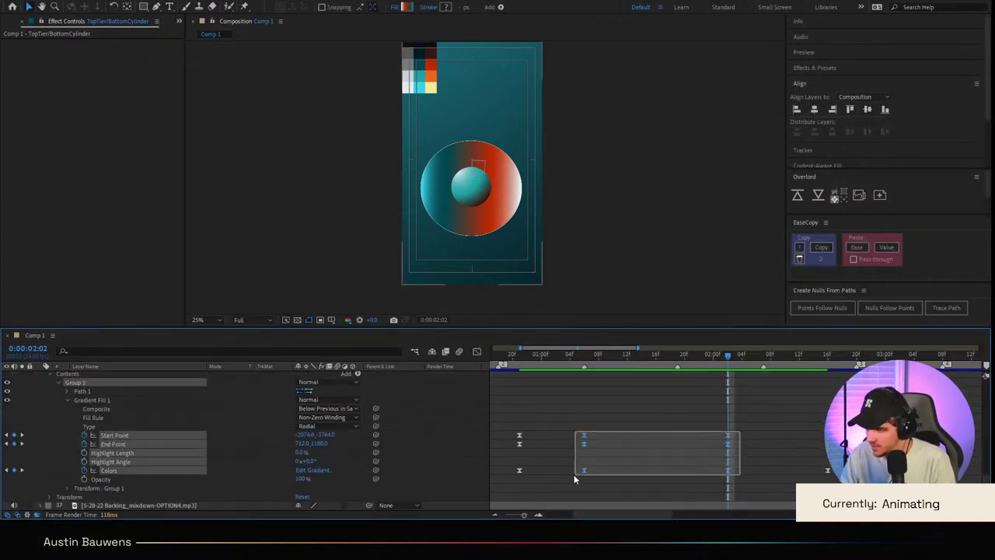
{"action": "key", "text": "shift+F3"}
{"action": "left_click_drag", "start_coordinate": [567, 461], "coordinate": [633, 489]}
{"action": "mouse_move", "coordinate": [680, 464]}
{"action": "left_mouse_down"}
{"action": "mouse_move", "coordinate": [730, 499]}
{"action": "mouse_move", "coordinate": [681, 482]}
{"action": "left_mouse_up"}
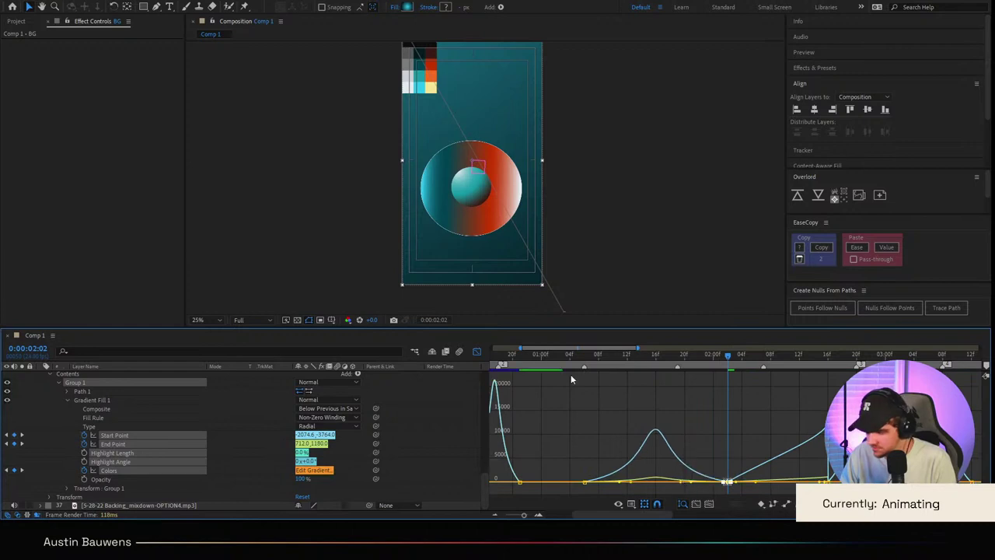
{"action": "left_click", "coordinate": [477, 351]}
{"action": "left_click", "coordinate": [693, 435]}
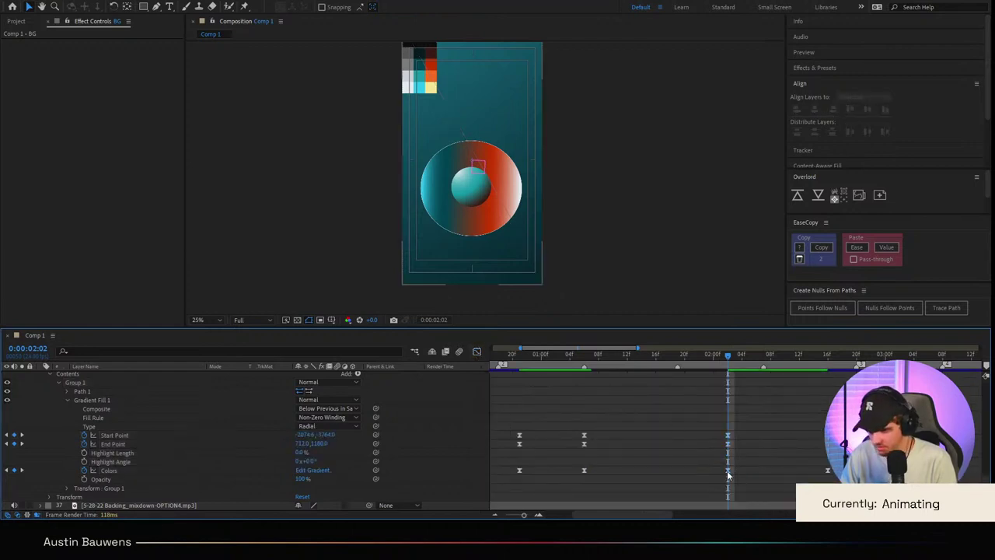
Step: Copy the gradient Start and End Point keyframes from 0:00:02:02 and paste them at 0:00:02:16
{"action": "left_click", "coordinate": [727, 469]}
{"action": "left_click", "coordinate": [834, 362]}
{"action": "left_click_drag", "start_coordinate": [834, 363], "coordinate": [829, 361]}
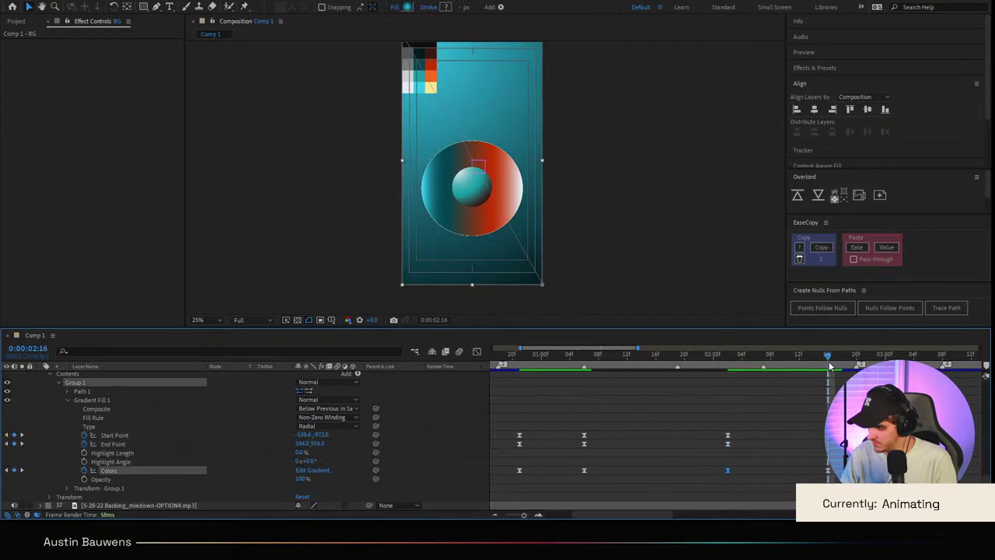
{"action": "left_click", "coordinate": [726, 441]}
{"action": "left_click", "coordinate": [727, 434]}
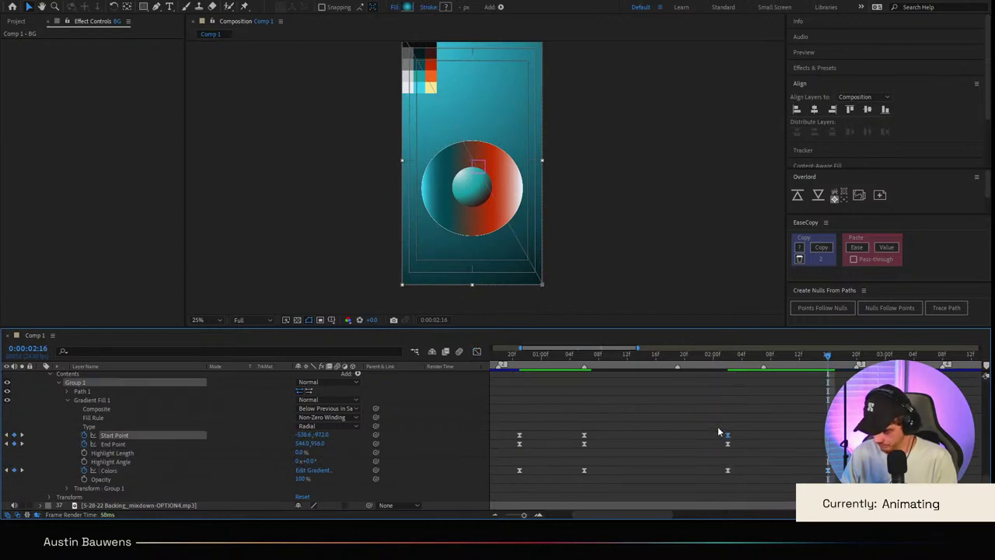
{"action": "left_click_drag", "start_coordinate": [719, 428], "coordinate": [732, 447]}
{"action": "key", "text": "ctrl+c"}
{"action": "key", "text": "ctrl+v"}
Step: Review the gradient fill's value curves from Type through Opacity
{"action": "left_click", "coordinate": [754, 443]}
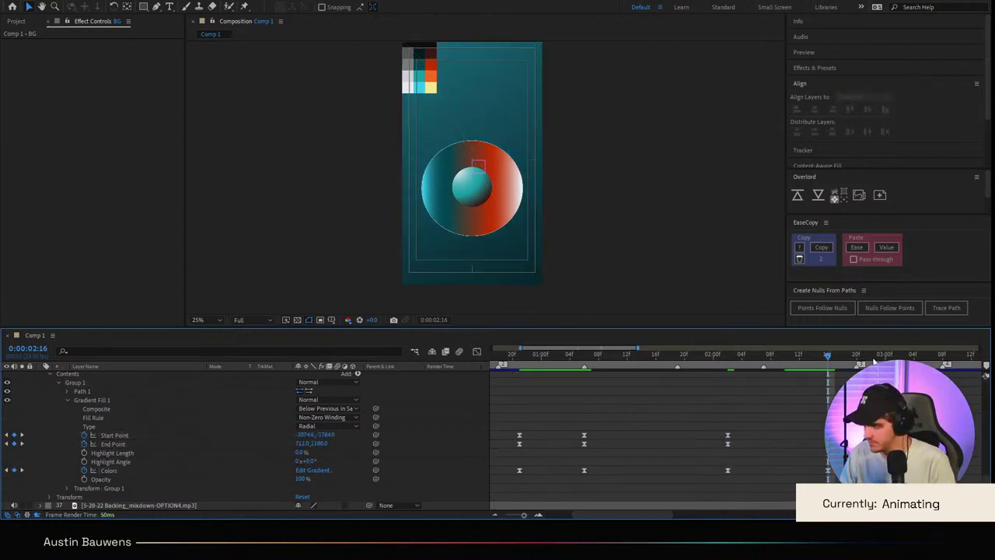
{"action": "left_click_drag", "start_coordinate": [843, 425], "coordinate": [820, 480]}
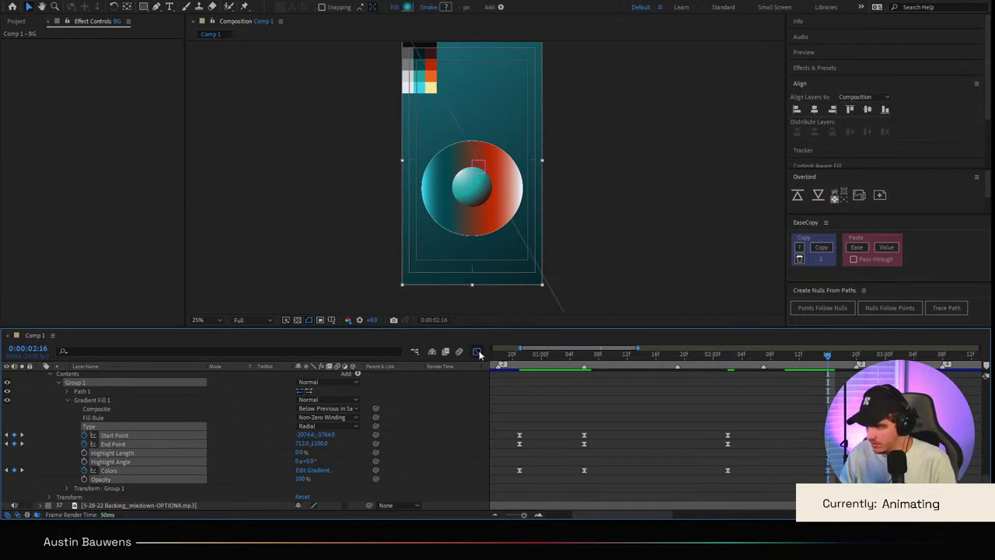
{"action": "left_click", "coordinate": [476, 352]}
{"action": "left_click", "coordinate": [477, 351]}
{"action": "left_click", "coordinate": [718, 399]}
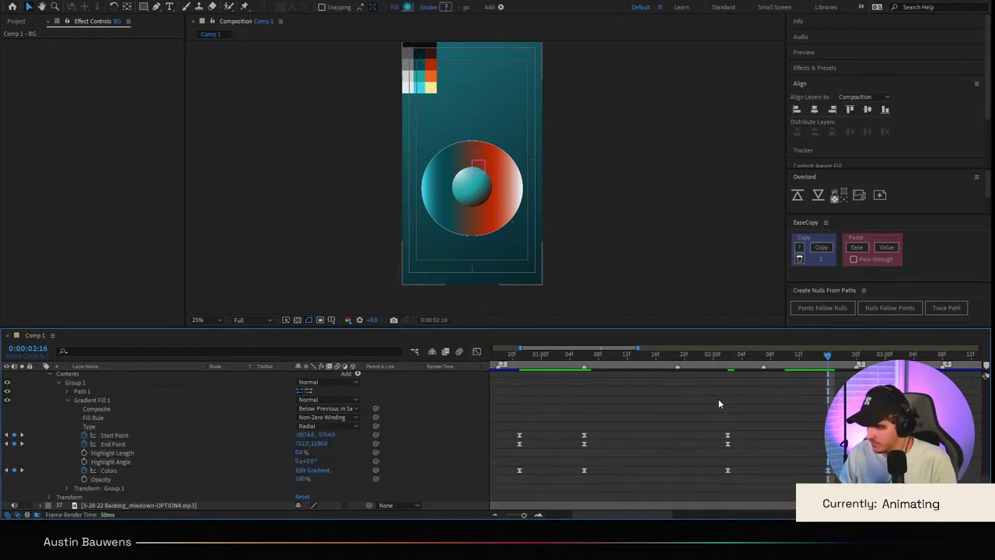
Step: Preview the background gradient animation from around 0:00:01:17
{"action": "left_click_drag", "start_coordinate": [723, 360], "coordinate": [706, 420]}
{"action": "key", "text": "space"}
{"action": "key", "text": "space"}
{"action": "key", "text": "space"}
{"action": "left_click", "coordinate": [575, 358]}
{"action": "scroll", "coordinate": [117, 444], "scroll_direction": "up", "scroll_amount": 3}
Step: Collapse BG and expand TopCylinder down to Group 1's Gradient Fill 1 properties
{"action": "left_click", "coordinate": [42, 444]}
{"action": "scroll", "coordinate": [44, 451], "scroll_direction": "up", "scroll_amount": 3}
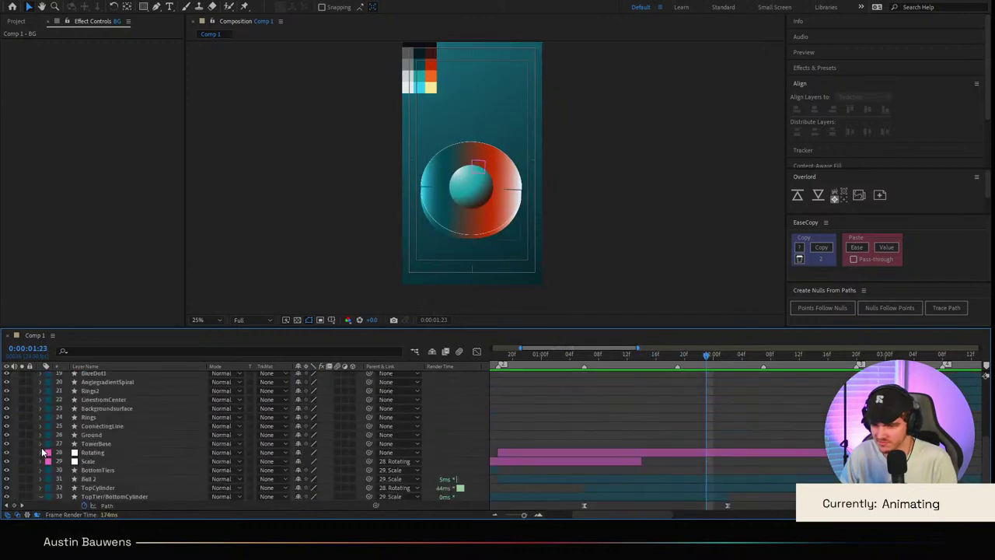
{"action": "scroll", "coordinate": [43, 452], "scroll_direction": "down", "scroll_amount": 2}
{"action": "left_click", "coordinate": [41, 434]}
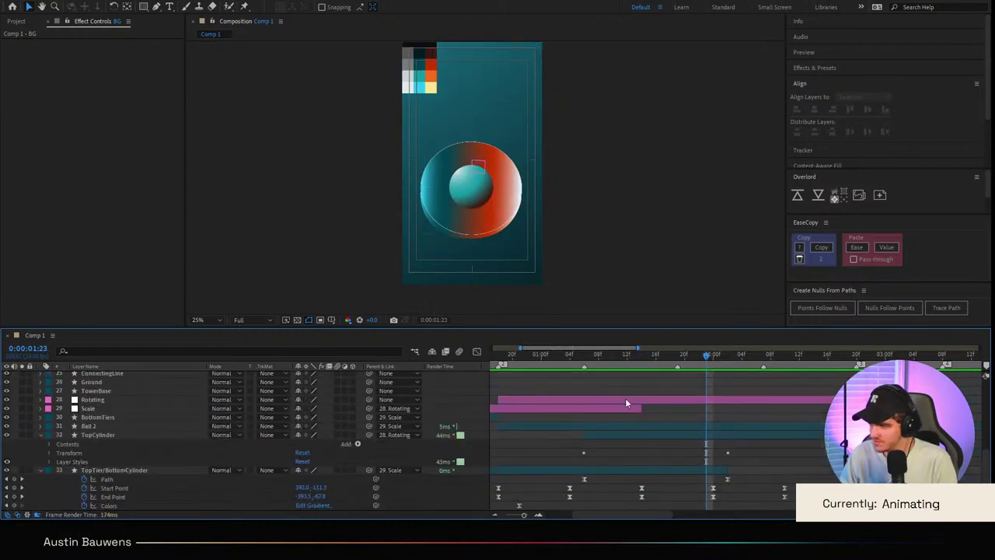
{"action": "left_click", "coordinate": [585, 355]}
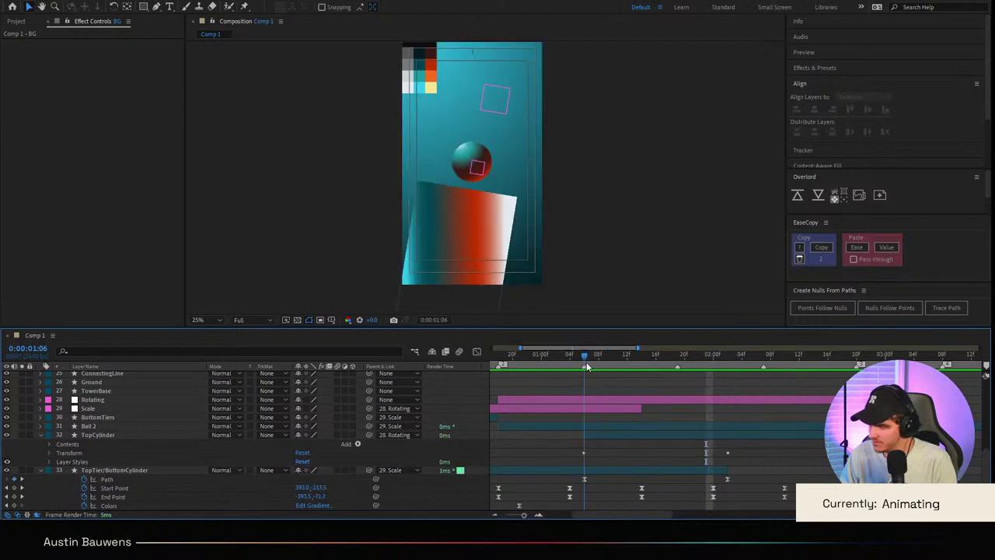
{"action": "left_click", "coordinate": [50, 445]}
{"action": "left_click", "coordinate": [58, 453]}
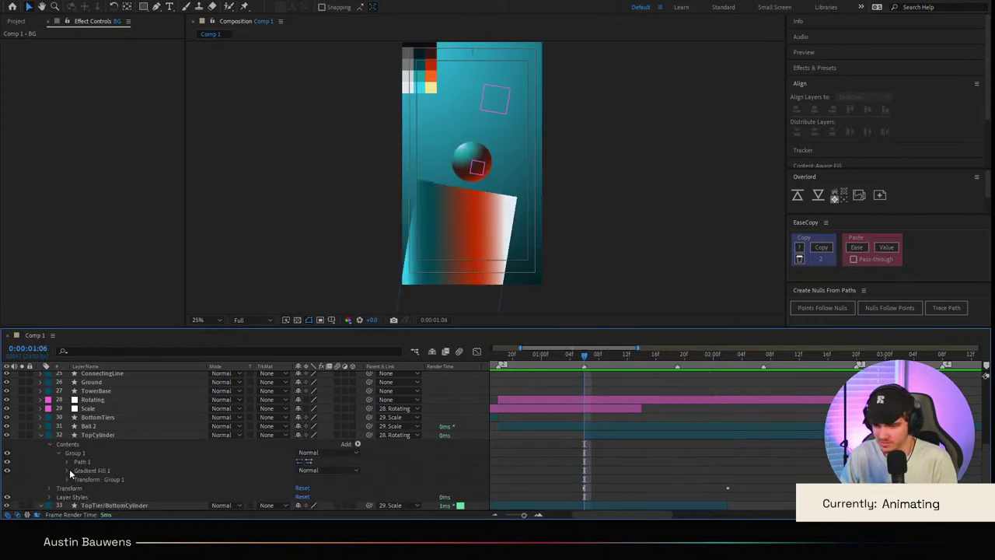
{"action": "left_click", "coordinate": [68, 471]}
{"action": "left_click_drag", "start_coordinate": [84, 479], "coordinate": [86, 498]}
{"action": "key", "text": "ctrl+z"}
{"action": "left_click", "coordinate": [626, 472]}
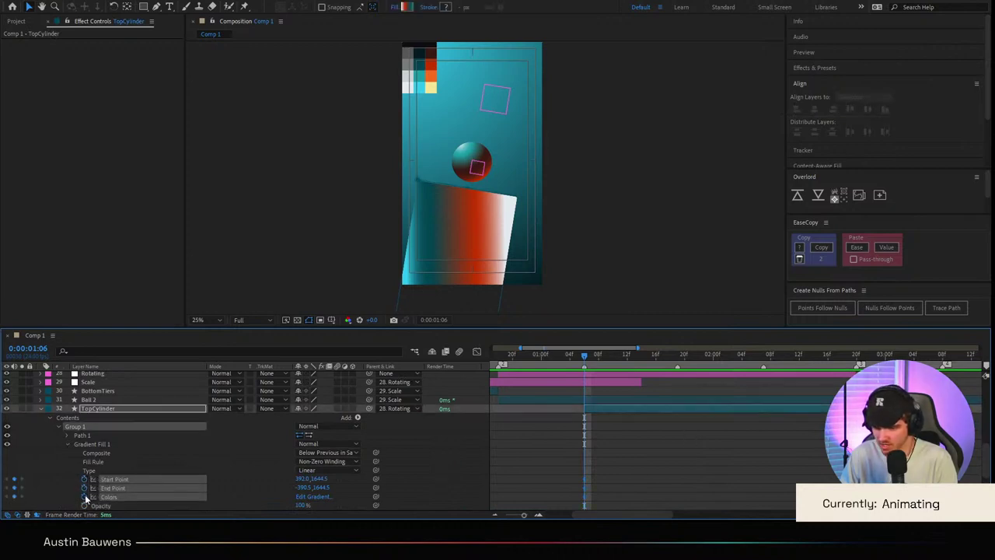
Step: At 0:00:02:02, move the TopCylinder gradient's start and end points up onto the sphere
{"action": "scroll", "coordinate": [554, 416], "scroll_direction": "down", "scroll_amount": 2}
{"action": "key", "text": "shift+Page_Down"}
{"action": "key", "text": "shift+Page_Down"}
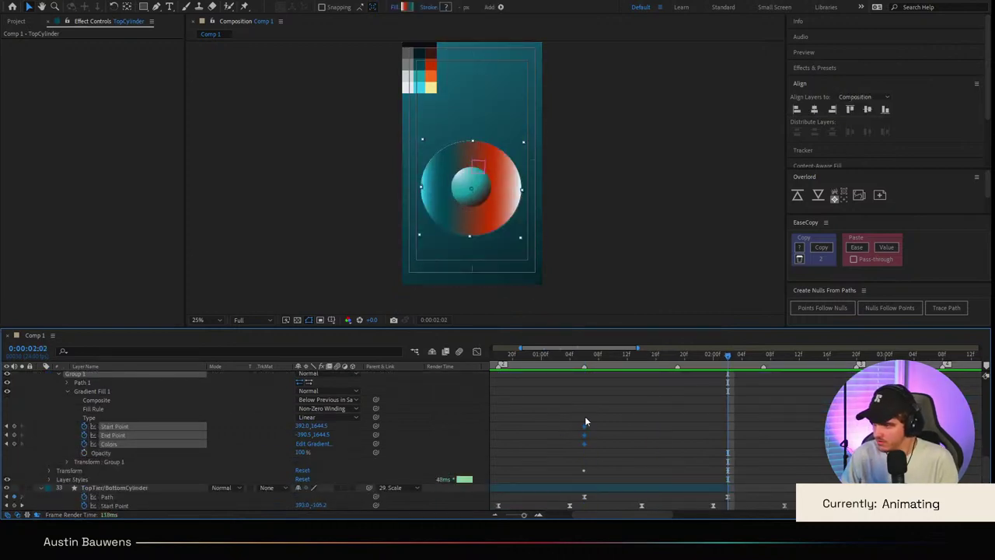
{"action": "left_click", "coordinate": [247, 440]}
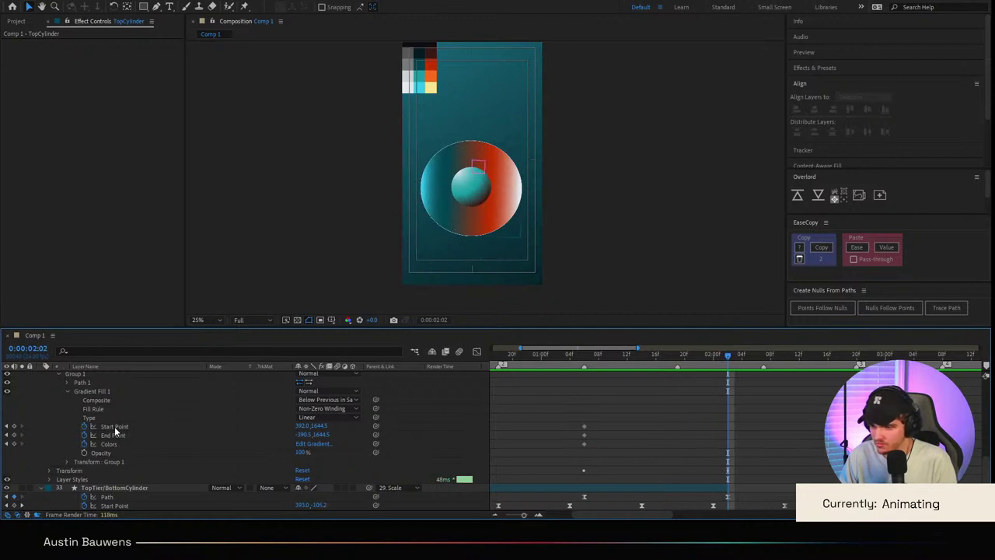
{"action": "left_click", "coordinate": [113, 427]}
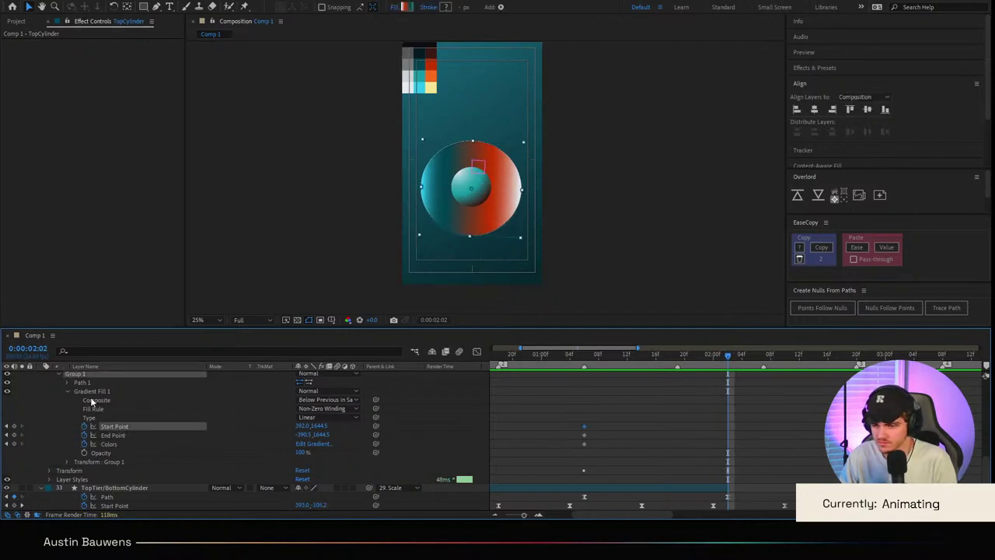
{"action": "scroll", "coordinate": [533, 241], "scroll_direction": "down", "scroll_amount": 1}
{"action": "scroll", "coordinate": [535, 244], "scroll_direction": "up", "scroll_amount": 1}
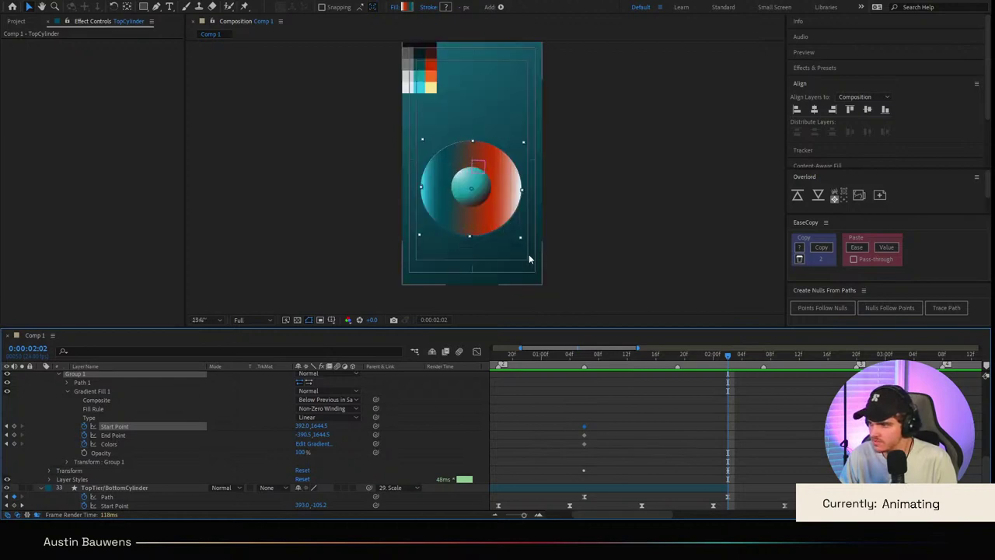
{"action": "scroll", "coordinate": [529, 254], "scroll_direction": "down", "scroll_amount": 1}
{"action": "left_click_drag", "start_coordinate": [449, 292], "coordinate": [456, 163]}
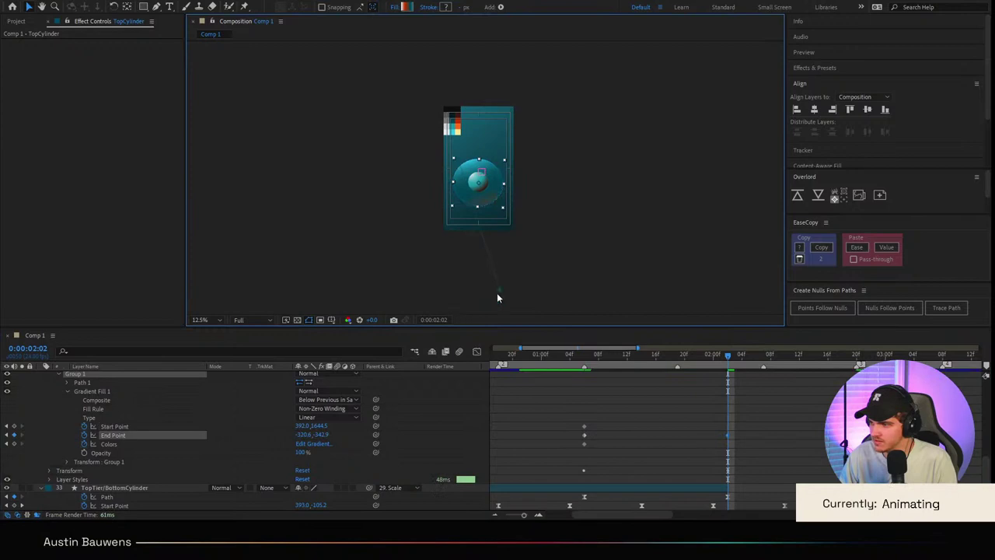
{"action": "left_click_drag", "start_coordinate": [499, 290], "coordinate": [502, 212]}
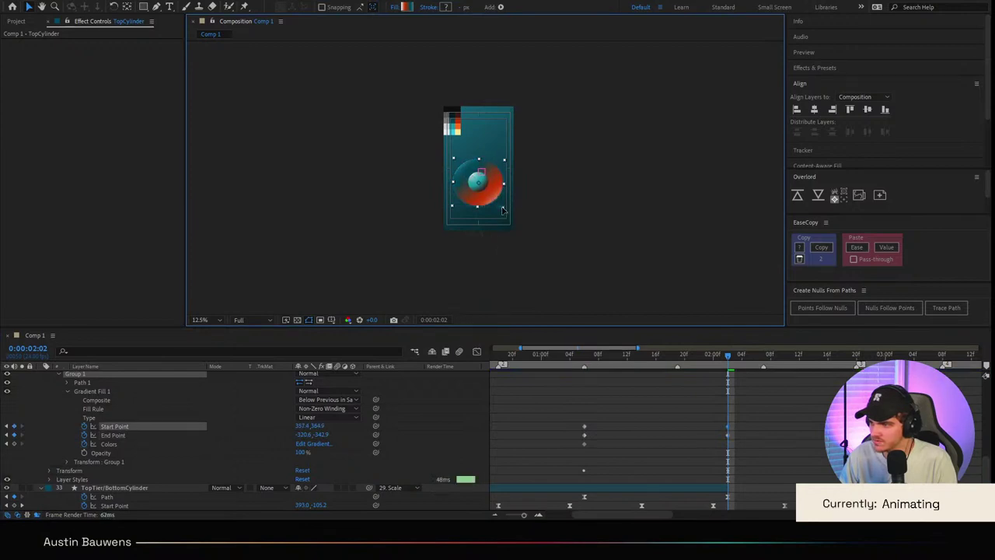
Step: Shift the end and start points down-right to widen the teal and fade the highlight to red
{"action": "scroll", "coordinate": [501, 205], "scroll_direction": "up", "scroll_amount": 4}
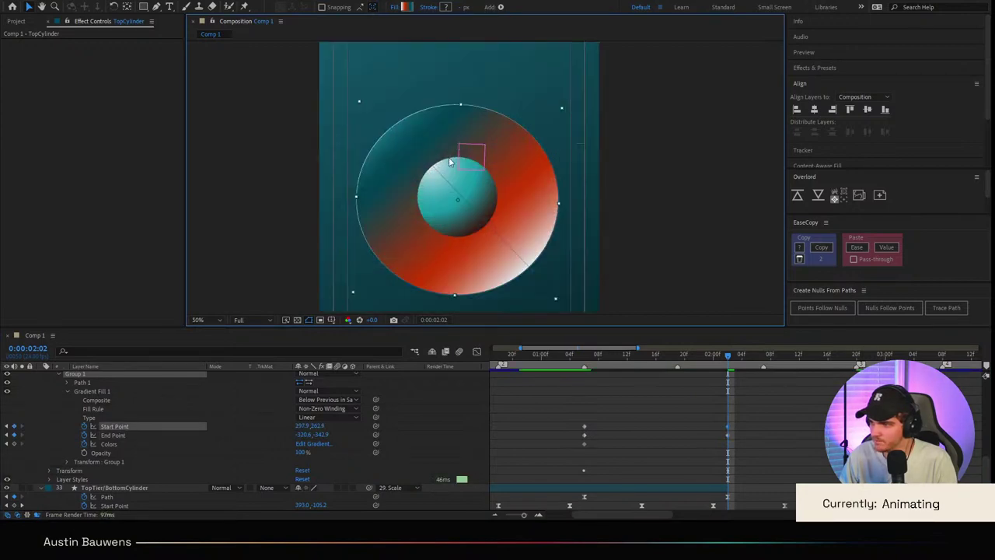
{"action": "left_click_drag", "start_coordinate": [380, 111], "coordinate": [397, 123]}
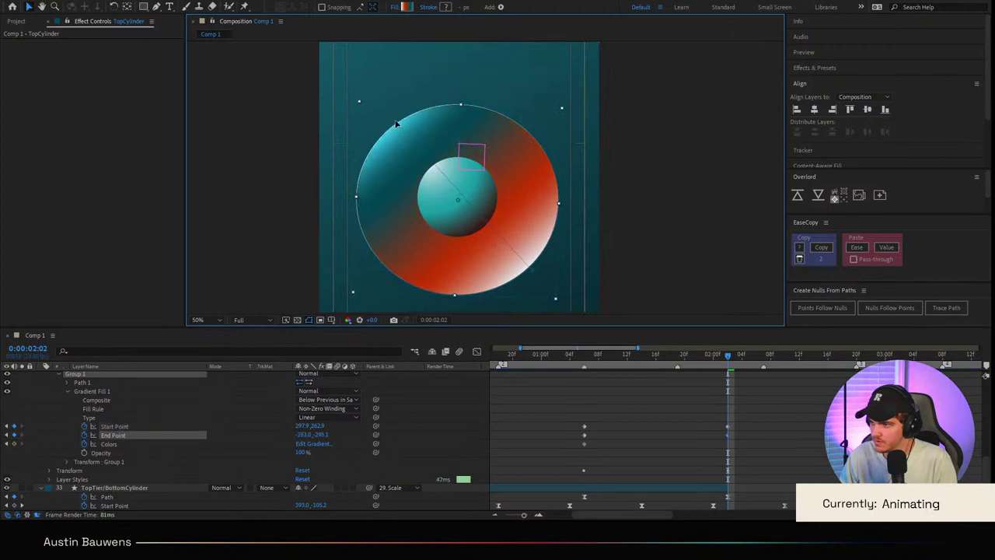
{"action": "left_click_drag", "start_coordinate": [554, 295], "coordinate": [592, 326]}
{"action": "left_click", "coordinate": [647, 464]}
{"action": "scroll", "coordinate": [601, 266], "scroll_direction": "down", "scroll_amount": 3}
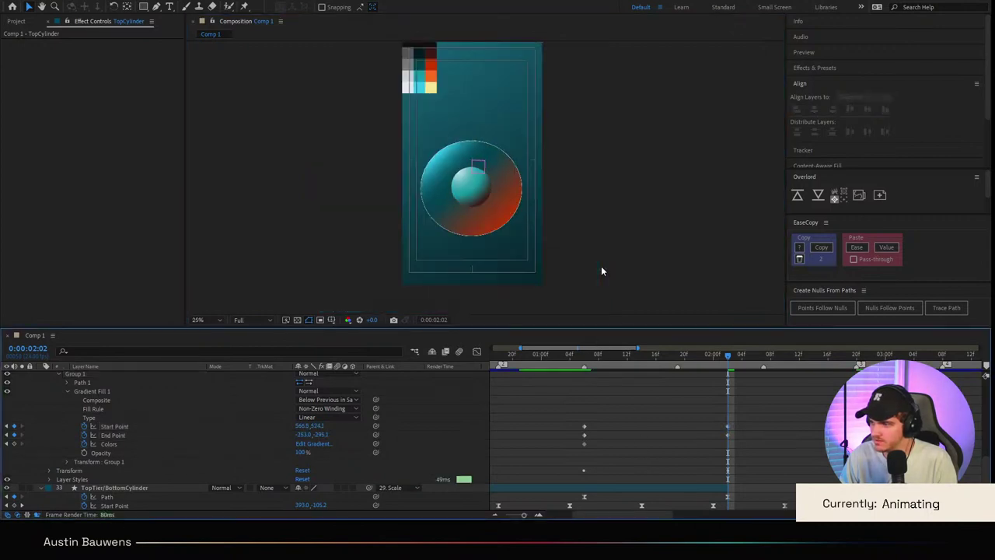
{"action": "scroll", "coordinate": [601, 276], "scroll_direction": "up", "scroll_amount": 3}
{"action": "key", "text": "ctrl+z"}
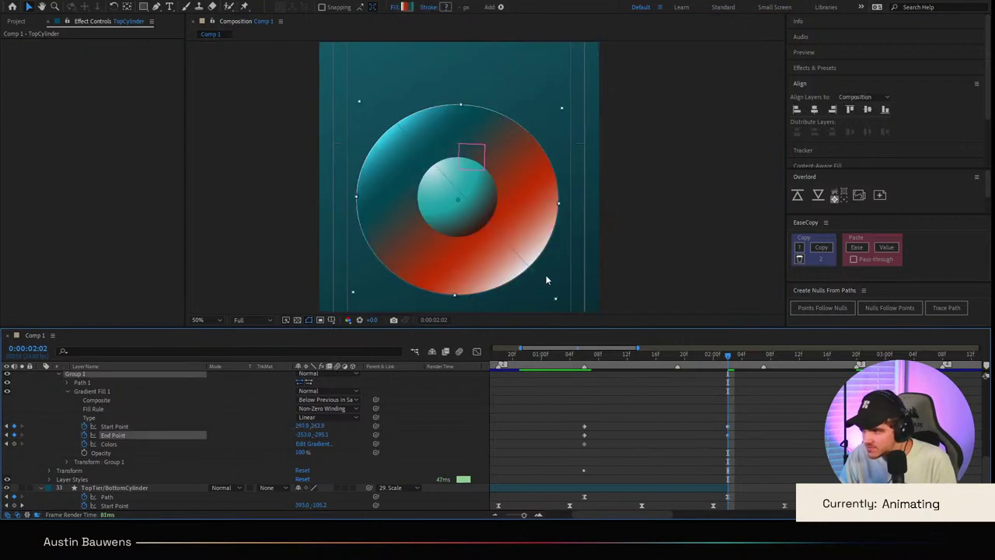
{"action": "left_click_drag", "start_coordinate": [532, 271], "coordinate": [555, 298]}
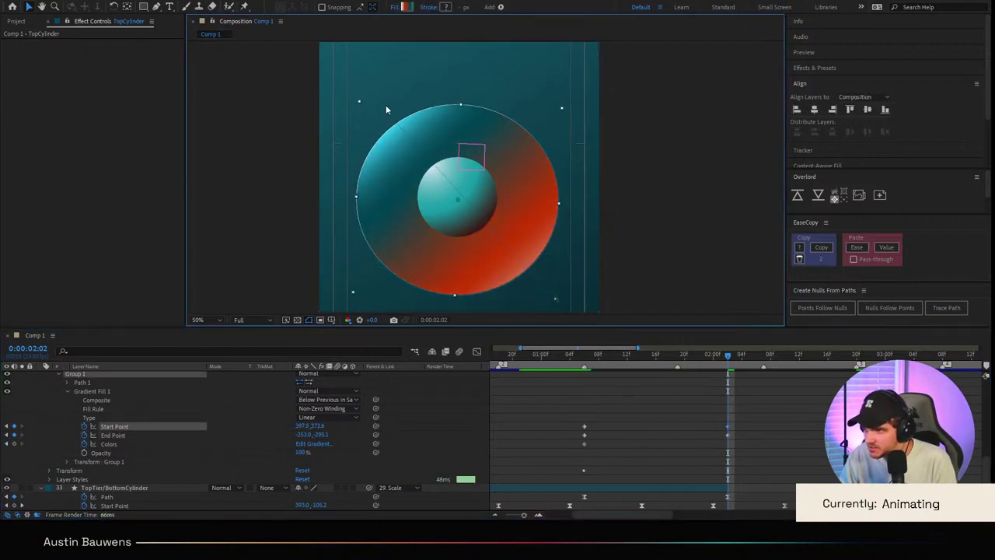
{"action": "mouse_move", "coordinate": [396, 123]}
{"action": "left_mouse_down"}
{"action": "mouse_move", "coordinate": [406, 134]}
{"action": "mouse_move", "coordinate": [402, 125]}
{"action": "left_mouse_up"}
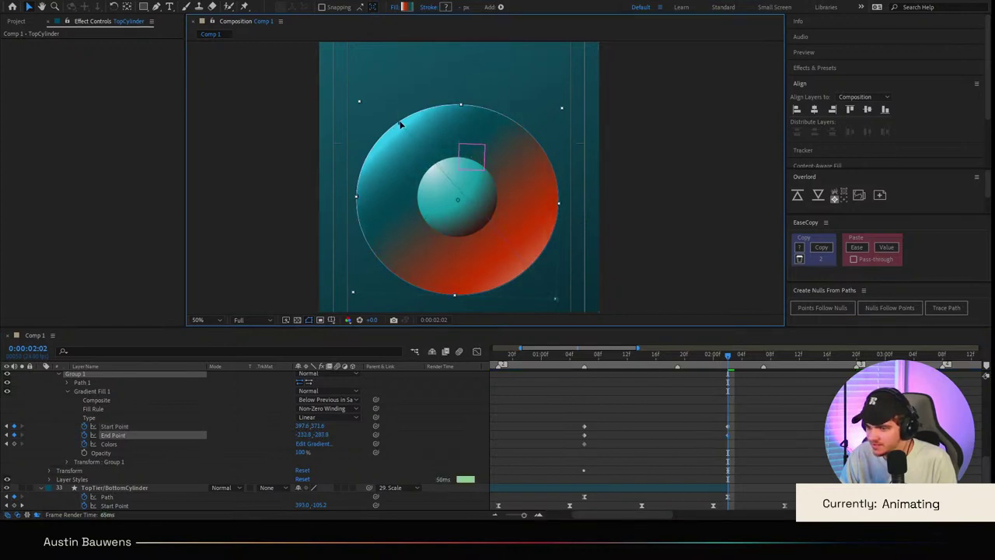
Step: Ease the gradient Start and End Point keyframes and preview from 1:02
{"action": "left_click", "coordinate": [750, 434]}
{"action": "left_click_drag", "start_coordinate": [743, 430], "coordinate": [573, 439]}
{"action": "left_click", "coordinate": [857, 247]}
{"action": "left_click", "coordinate": [718, 395]}
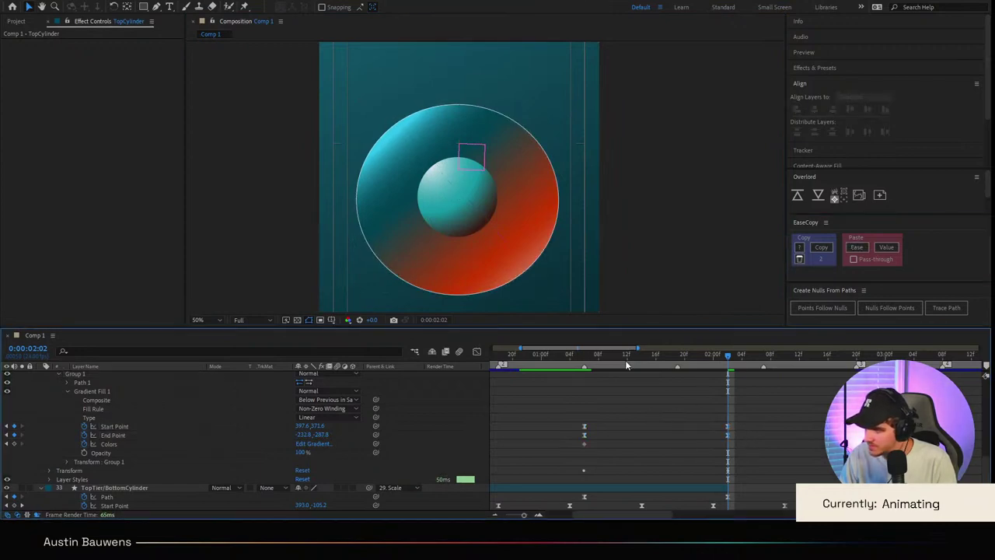
{"action": "left_click_drag", "start_coordinate": [625, 361], "coordinate": [556, 366]}
{"action": "scroll", "coordinate": [545, 214], "scroll_direction": "down", "scroll_amount": 3}
{"action": "key", "text": "space"}
{"action": "key", "text": "space"}
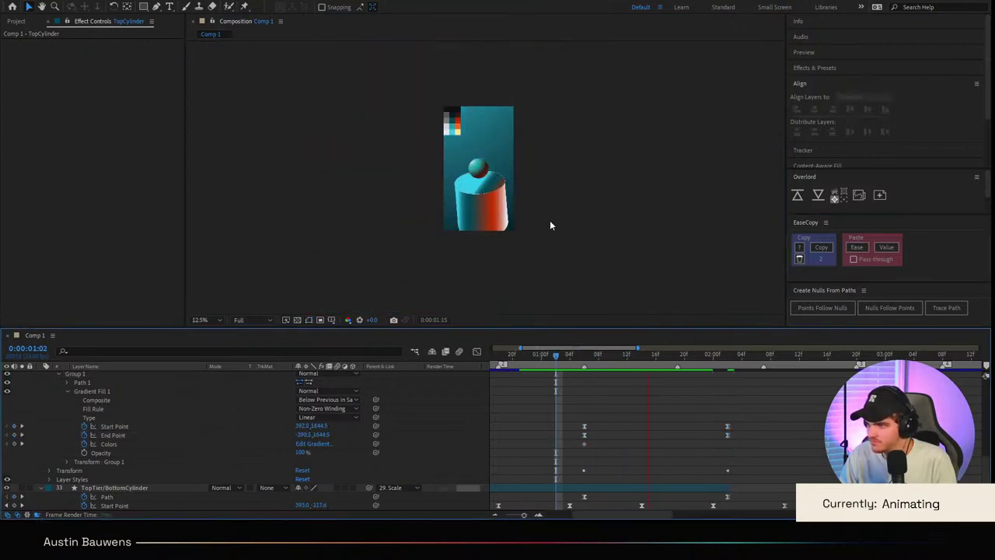
Step: Scrub the gradient animation and move the gradient keyframes to 1:23
{"action": "left_click", "coordinate": [598, 358]}
{"action": "left_click_drag", "start_coordinate": [598, 362], "coordinate": [706, 361]}
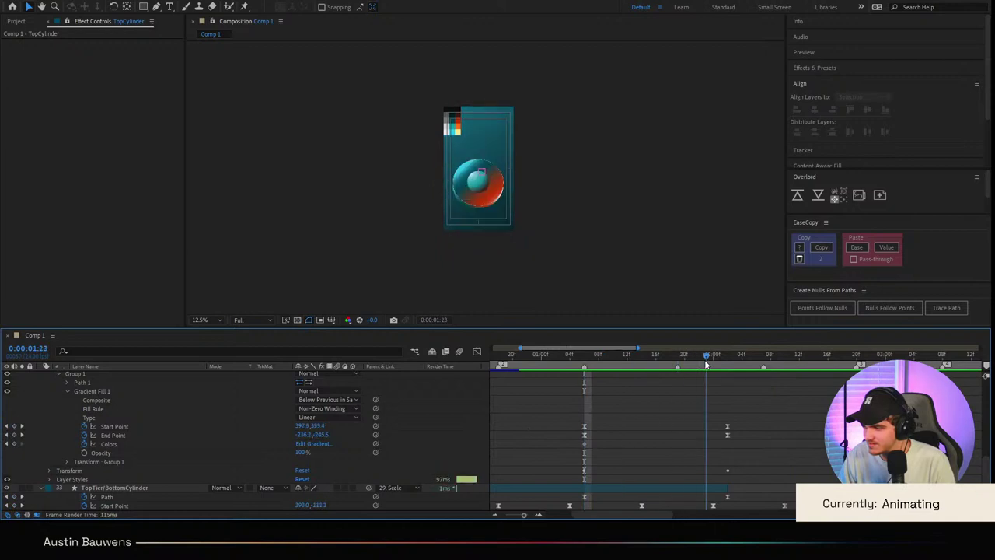
{"action": "left_click", "coordinate": [157, 427]}
{"action": "left_click", "coordinate": [160, 436], "text": "shift"}
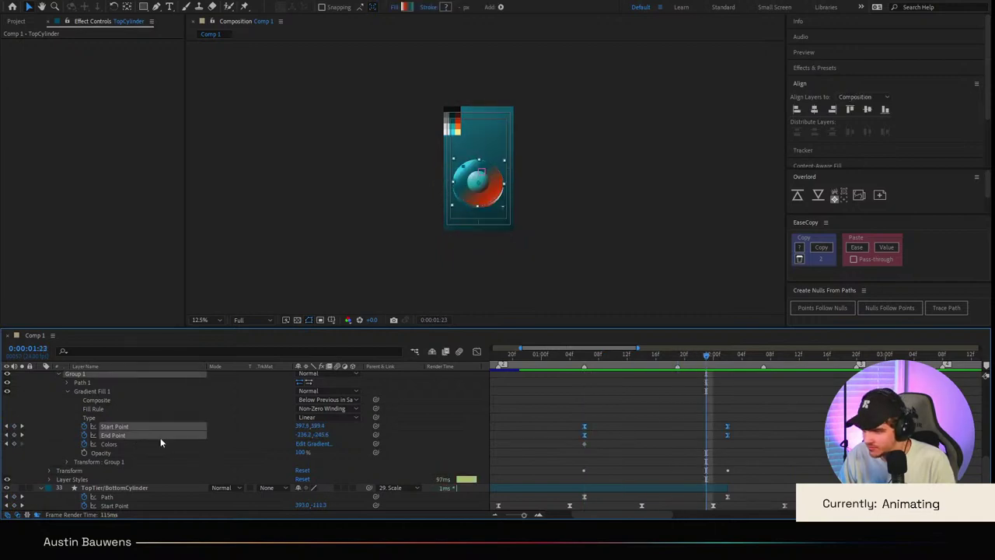
{"action": "left_click_drag", "start_coordinate": [576, 423], "coordinate": [707, 438]}
{"action": "left_click", "coordinate": [582, 430]}
{"action": "left_click", "coordinate": [568, 424]}
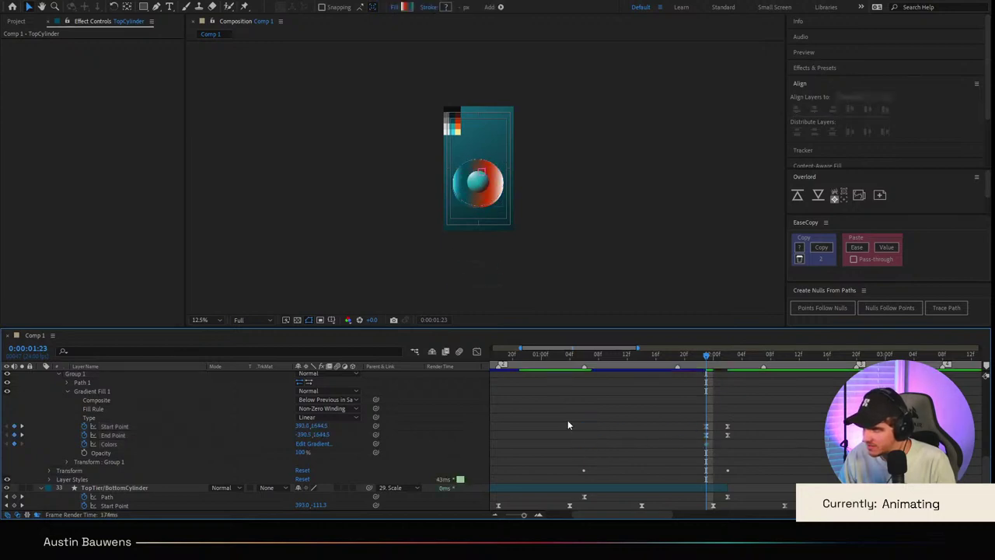
Step: Drag the gradient start point to the disc's edge and the end point onto the disc
{"action": "left_click", "coordinate": [109, 427]}
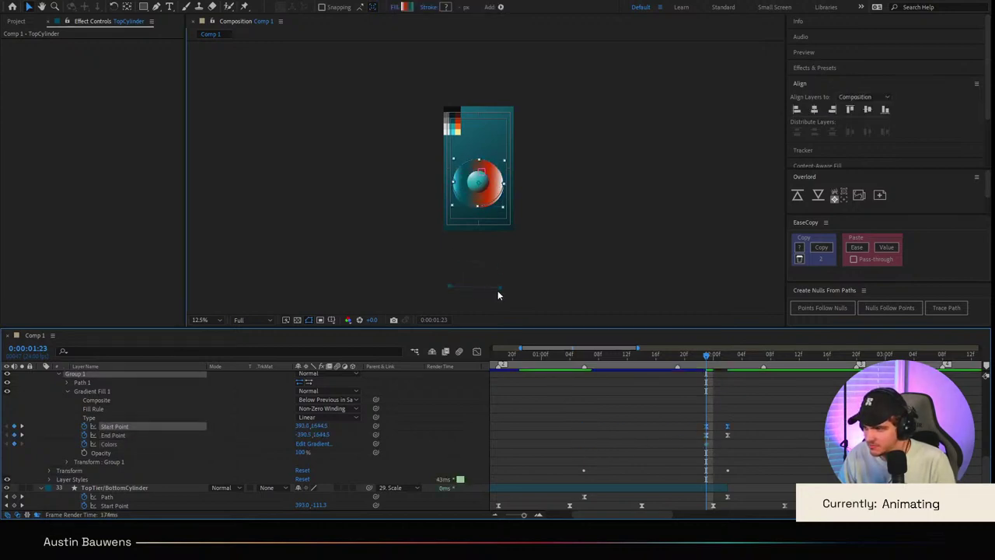
{"action": "left_click", "coordinate": [499, 294]}
{"action": "left_click", "coordinate": [97, 391]}
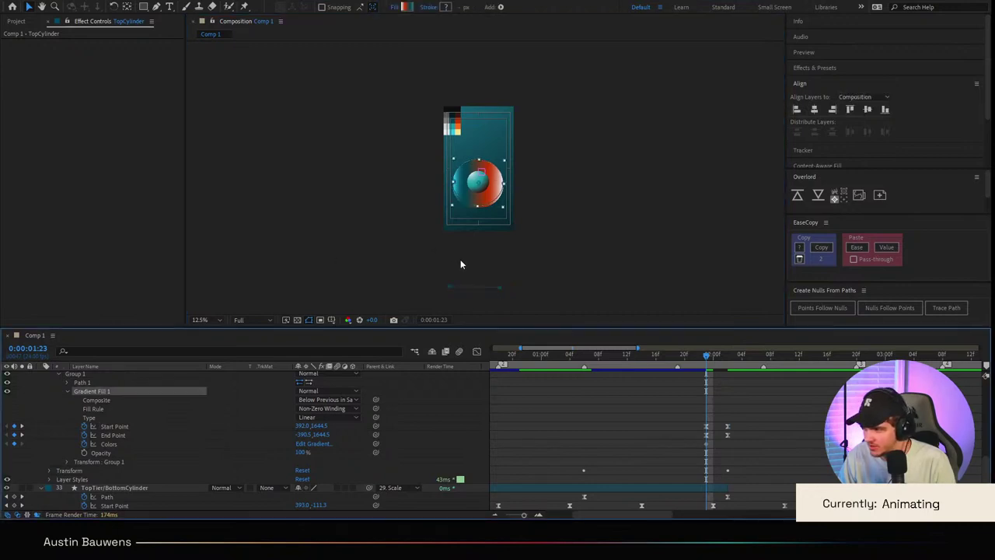
{"action": "left_click_drag", "start_coordinate": [504, 286], "coordinate": [504, 186]}
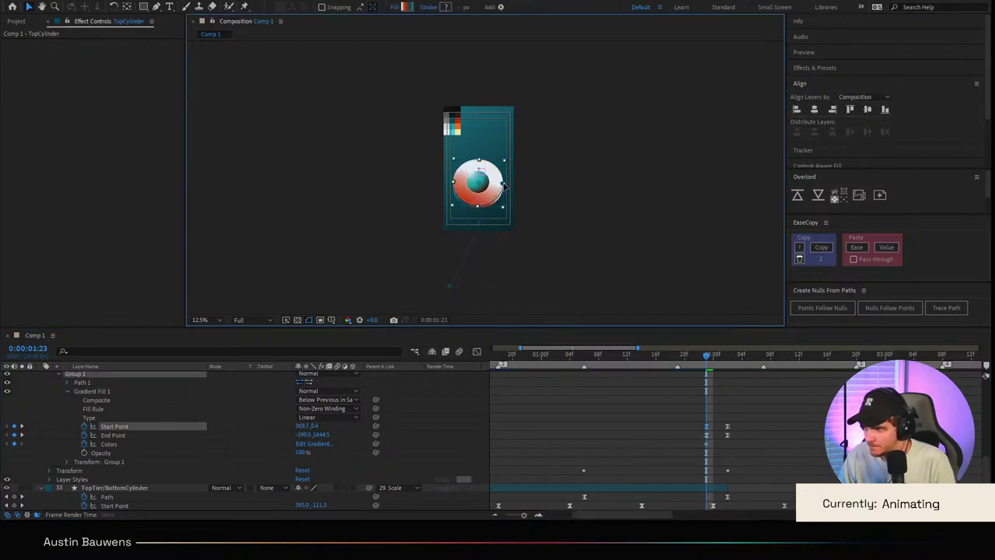
{"action": "left_click_drag", "start_coordinate": [448, 289], "coordinate": [456, 183]}
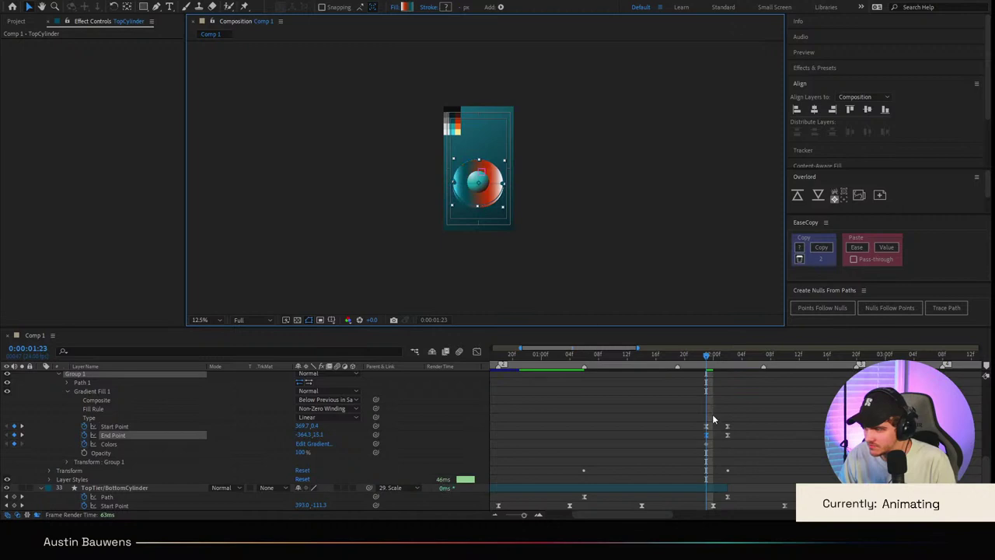
{"action": "left_click_drag", "start_coordinate": [707, 421], "coordinate": [716, 466]}
Step: Preview the gradient animation starting just before 1:00
{"action": "left_click", "coordinate": [729, 359]}
{"action": "key", "text": "shift+Page_Up"}
{"action": "key", "text": "shift+Page_Up"}
{"action": "key", "text": "shift+Page_Up"}
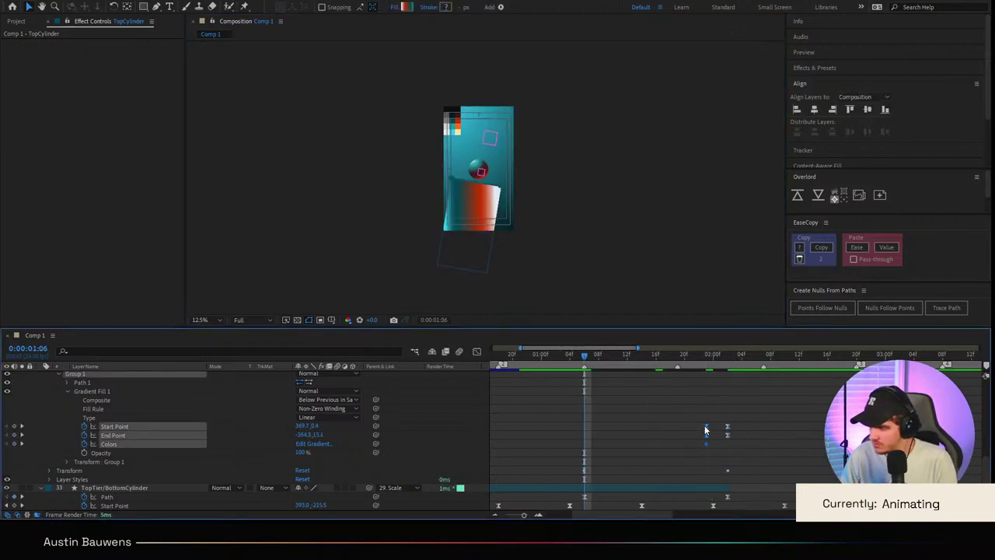
{"action": "left_click", "coordinate": [619, 432]}
{"action": "key", "text": "shift+Page_Up"}
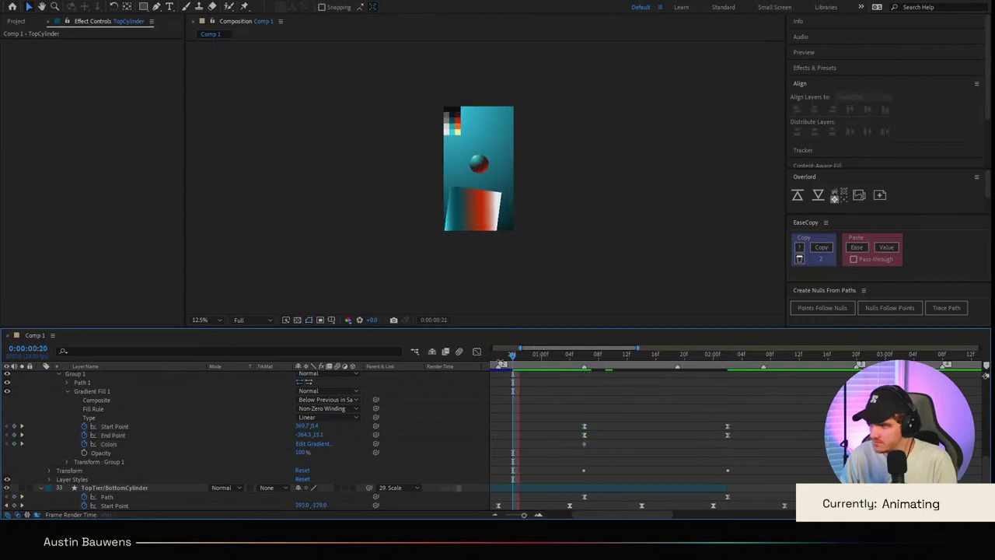
{"action": "left_click", "coordinate": [541, 356]}
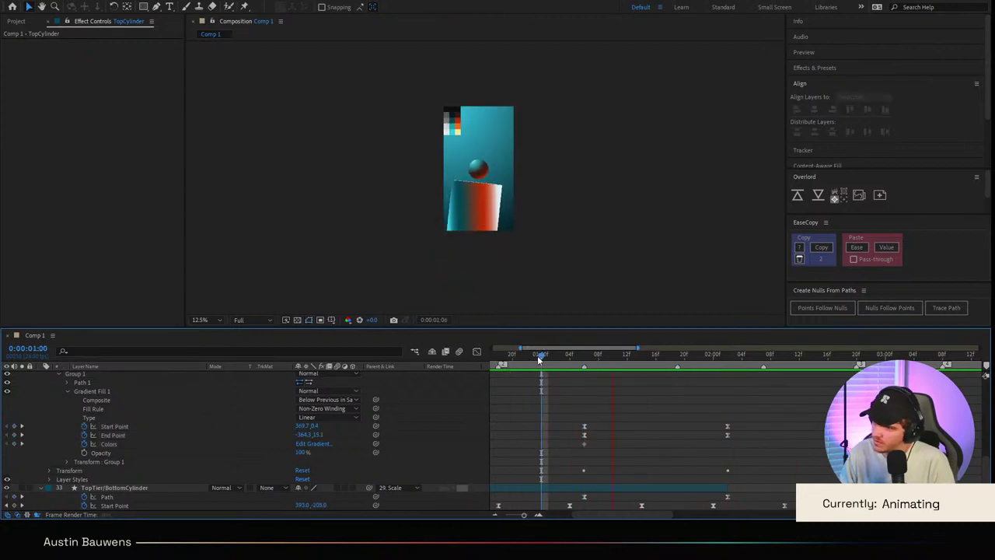
{"action": "left_click", "coordinate": [537, 355]}
{"action": "key", "text": "space"}
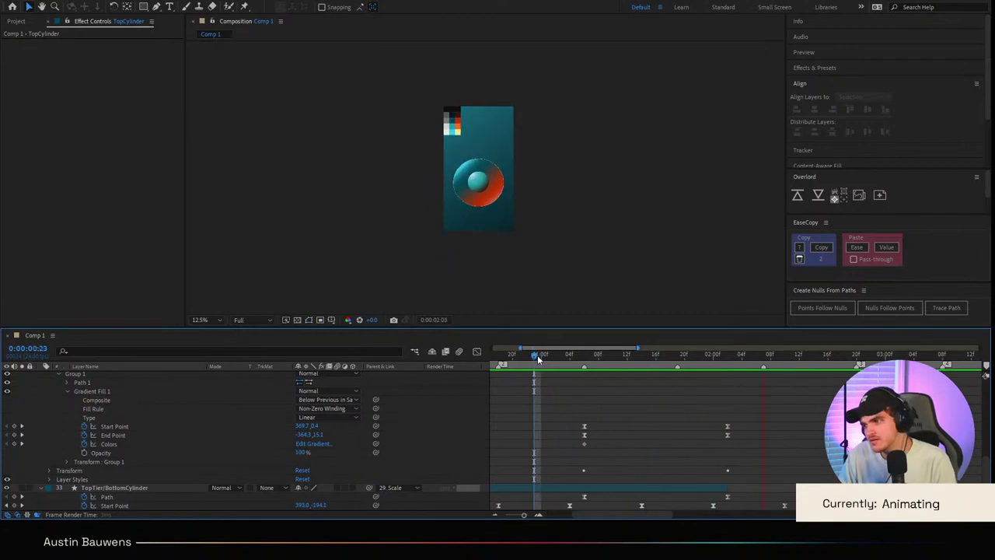
{"action": "key", "text": "space"}
{"action": "scroll", "coordinate": [558, 236], "scroll_direction": "up", "scroll_amount": 1}
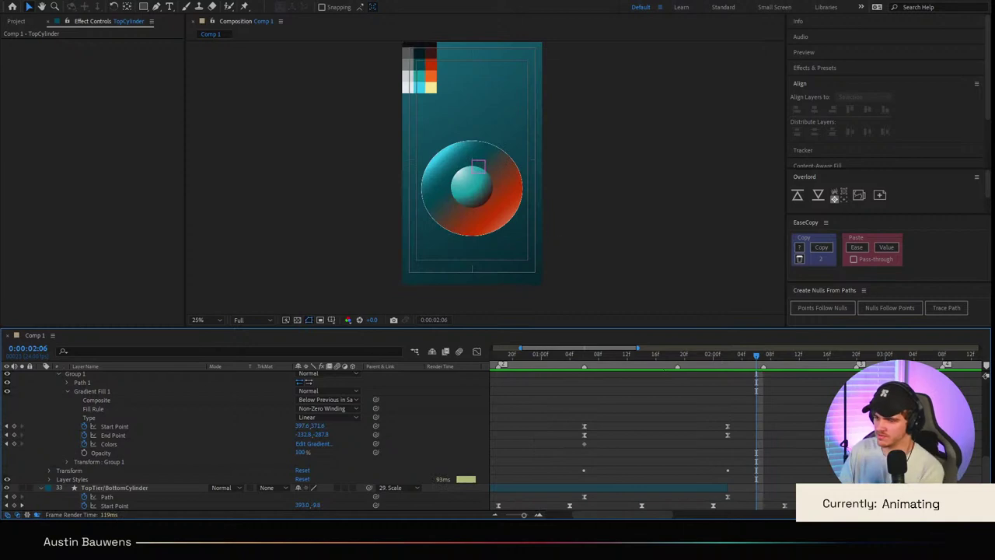
Step: At 2:02, raise the gradient start point on the disc and preview from 1:03
{"action": "left_click", "coordinate": [100, 392]}
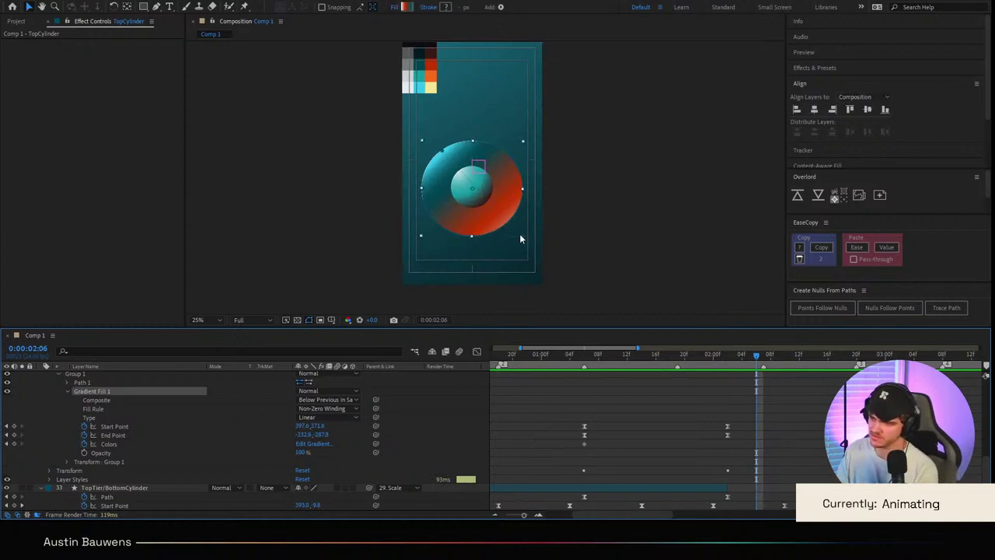
{"action": "key", "text": "Page_Up"}
{"action": "key", "text": "Page_Up"}
{"action": "key", "text": "Page_Up"}
{"action": "key", "text": "Page_Up"}
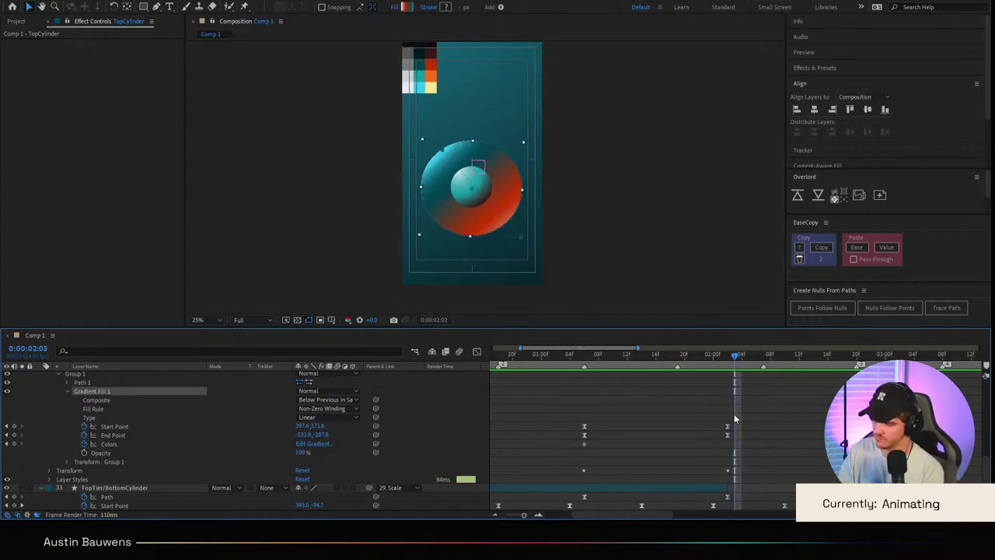
{"action": "left_click_drag", "start_coordinate": [510, 247], "coordinate": [507, 225]}
{"action": "left_click", "coordinate": [626, 358]}
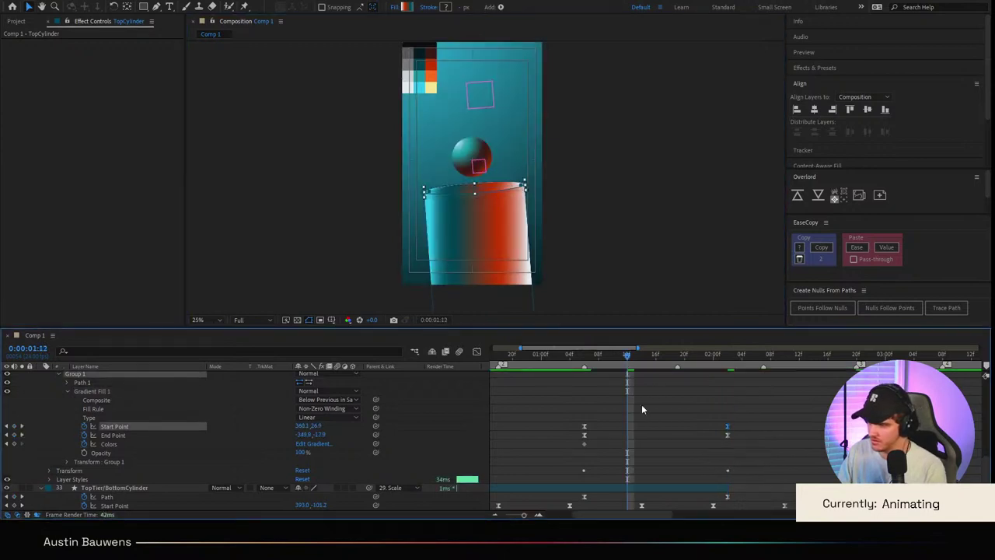
{"action": "left_click", "coordinate": [641, 404]}
{"action": "left_click_drag", "start_coordinate": [620, 360], "coordinate": [558, 362]}
{"action": "key", "text": "space"}
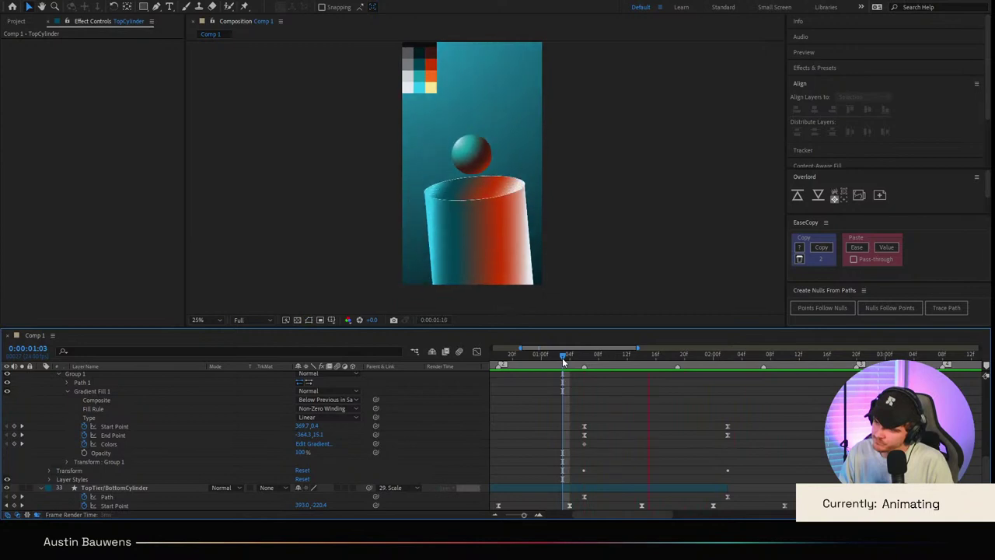
{"action": "left_click_drag", "start_coordinate": [563, 357], "coordinate": [770, 379]}
Step: Give Ball 2 a Drop Shadow: Multiply, 75% opacity, distance 5.0, size 5.0
{"action": "scroll", "coordinate": [466, 199], "scroll_direction": "up", "scroll_amount": 4}
{"action": "scroll", "coordinate": [474, 195], "scroll_direction": "down", "scroll_amount": 2}
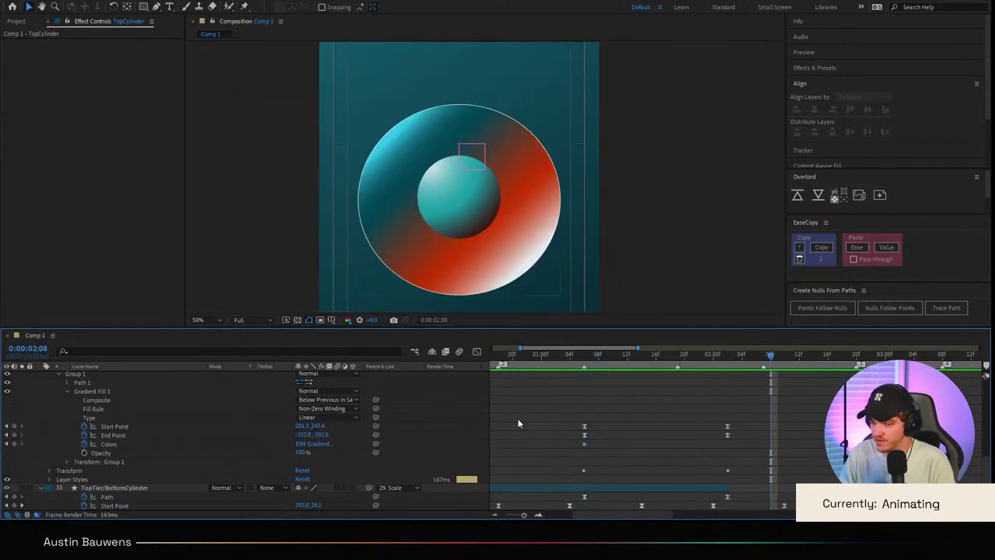
{"action": "scroll", "coordinate": [88, 422], "scroll_direction": "up", "scroll_amount": 3}
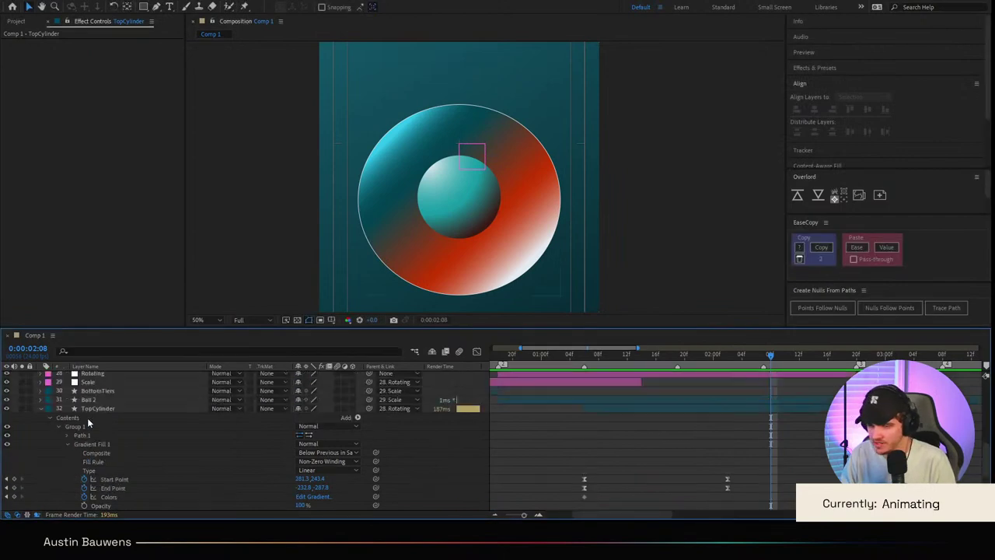
{"action": "left_click", "coordinate": [41, 408]}
{"action": "left_click", "coordinate": [85, 401]}
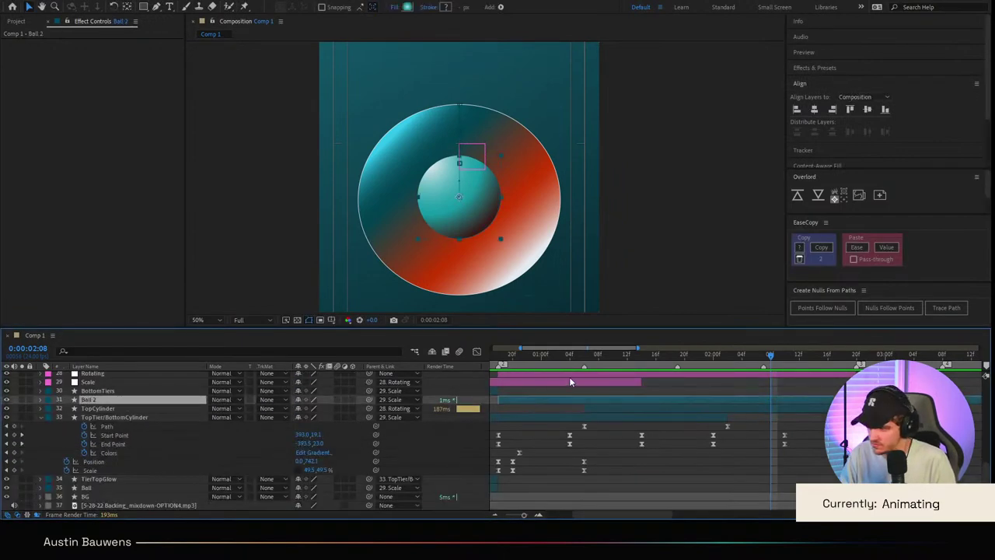
{"action": "left_click", "coordinate": [586, 360]}
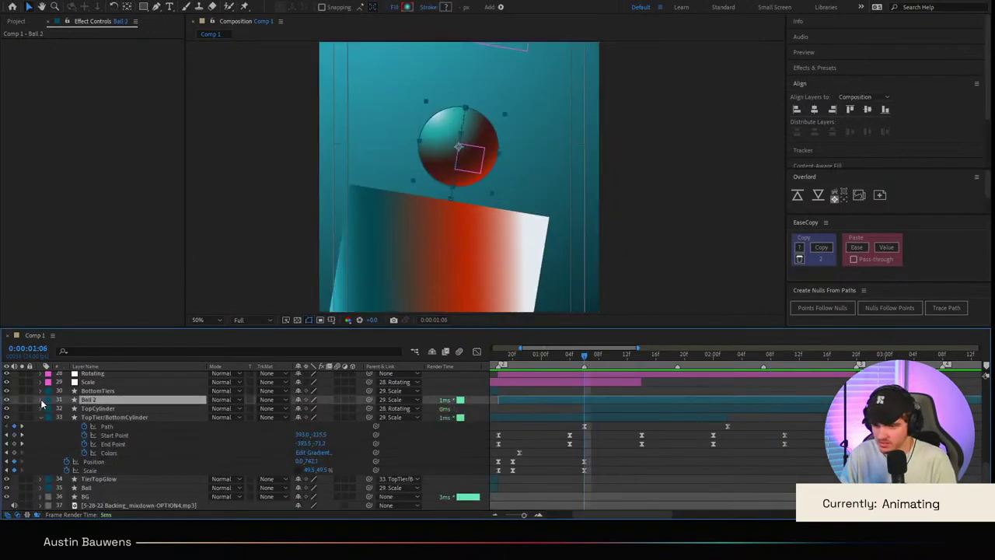
{"action": "left_click", "coordinate": [40, 400]}
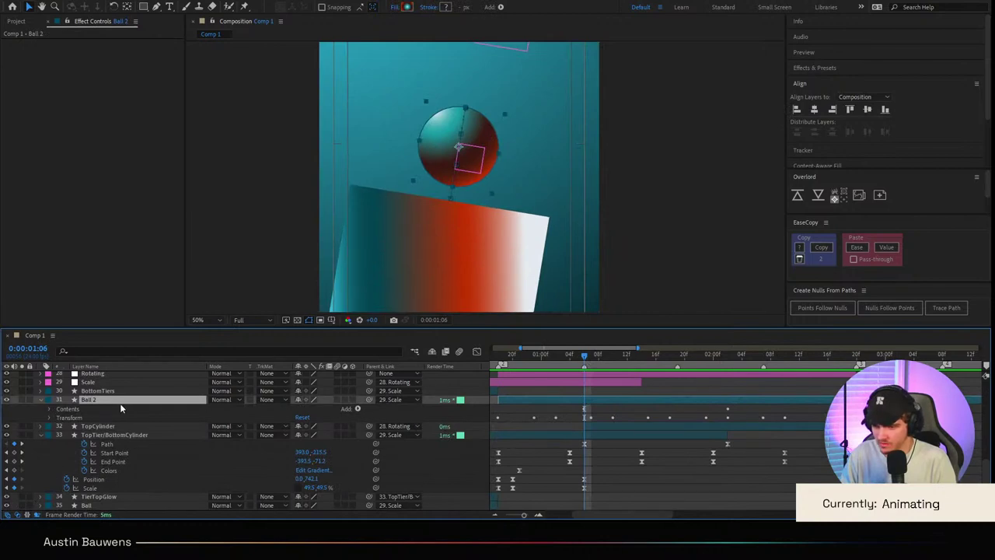
{"action": "key", "text": "ctrl+v"}
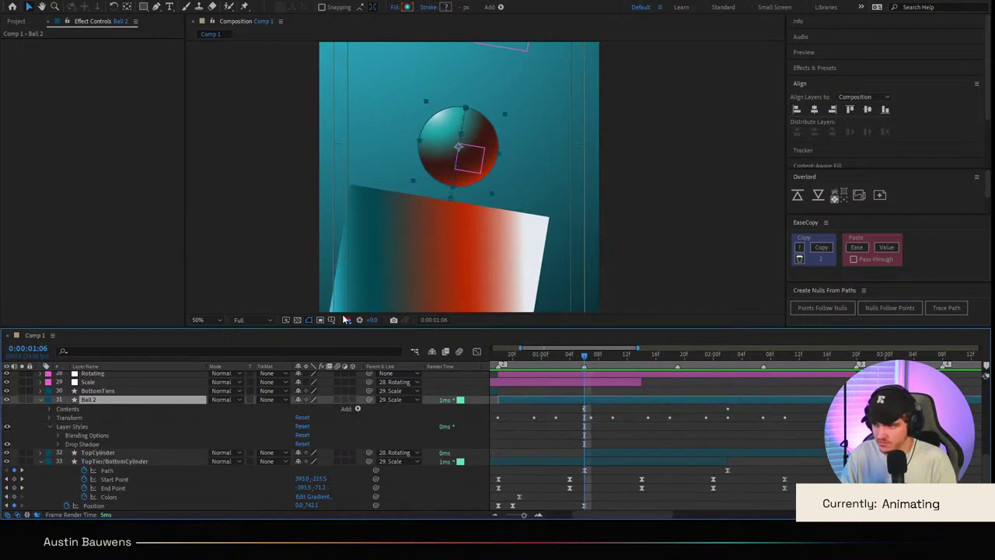
{"action": "scroll", "coordinate": [401, 240], "scroll_direction": "down", "scroll_amount": 2}
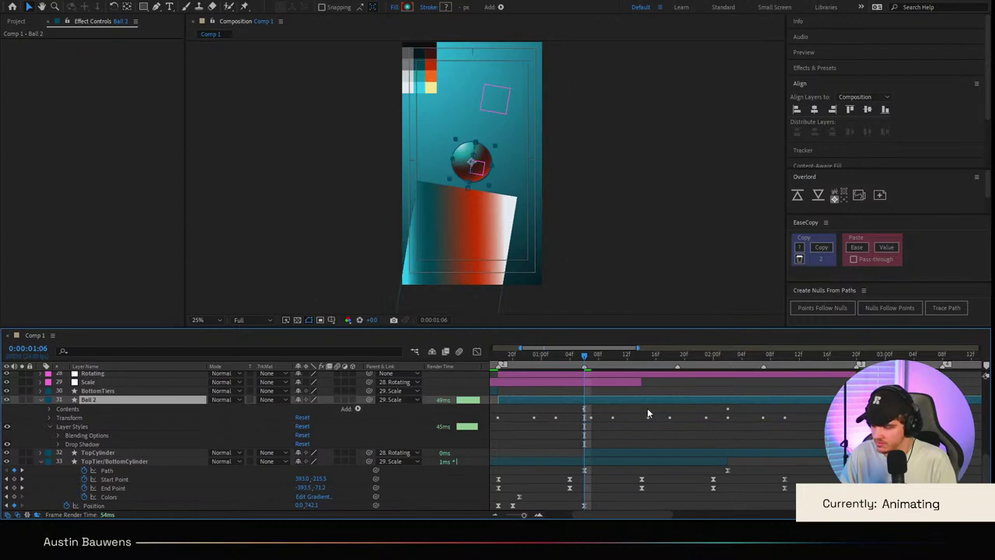
{"action": "key", "text": "shift+Page_Down"}
{"action": "key", "text": "shift+Page_Down"}
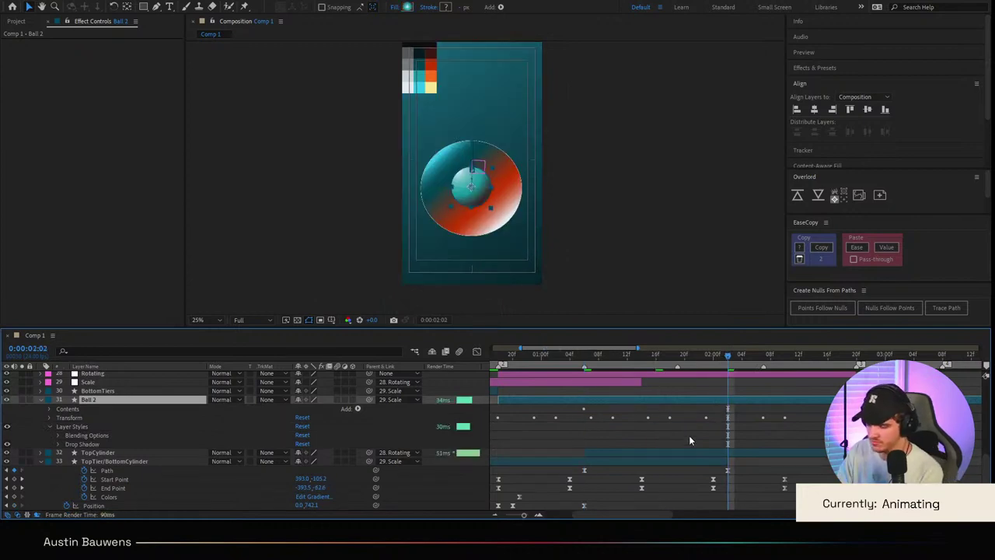
{"action": "key", "text": "Page_Up"}
{"action": "key", "text": "Page_Up"}
{"action": "key", "text": "Page_Up"}
{"action": "key", "text": "Page_Up"}
{"action": "key", "text": "Page_Up"}
{"action": "key", "text": "Page_Up"}
{"action": "key", "text": "Page_Up"}
{"action": "key", "text": "Page_Up"}
{"action": "key", "text": "Page_Up"}
{"action": "key", "text": "Page_Up"}
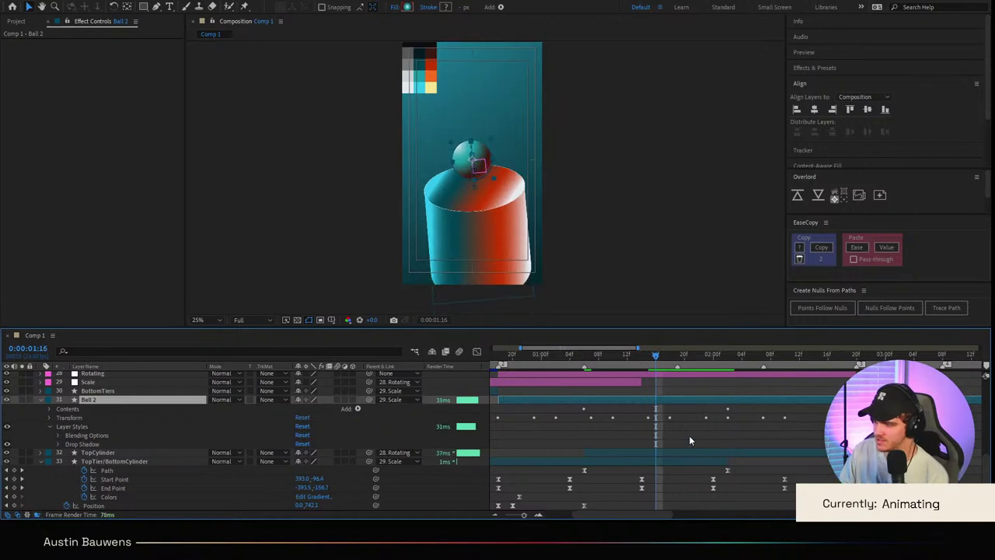
{"action": "key", "text": "F2"}
Step: Keyframe Ball 2's Drop Shadow Opacity, starting from 0%
{"action": "left_click", "coordinate": [59, 445]}
{"action": "scroll", "coordinate": [111, 468], "scroll_direction": "down", "scroll_amount": 1}
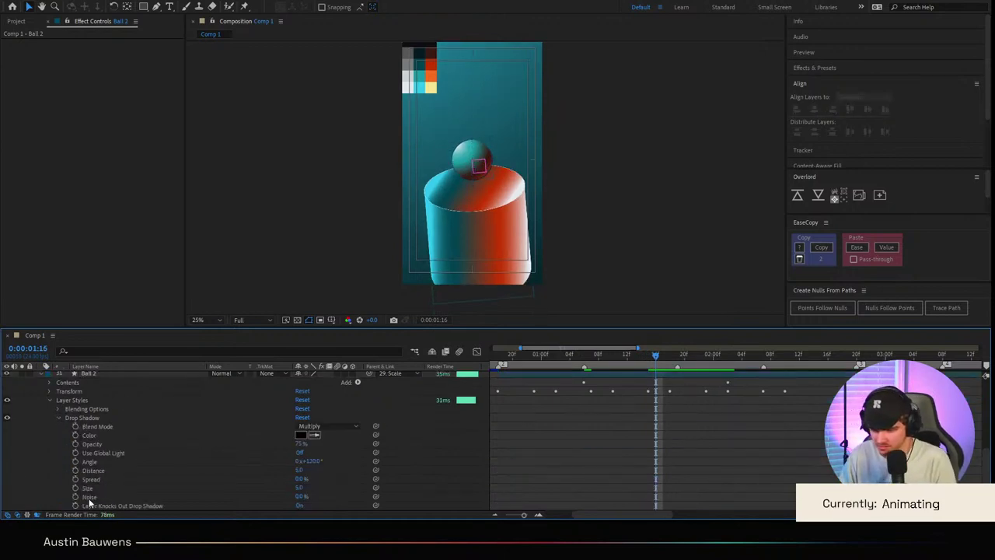
{"action": "left_click", "coordinate": [75, 443]}
{"action": "left_click_drag", "start_coordinate": [300, 444], "coordinate": [12, 473]}
{"action": "left_click", "coordinate": [756, 446]}
{"action": "scroll", "coordinate": [756, 446], "scroll_direction": "up", "scroll_amount": 3}
{"action": "scroll", "coordinate": [756, 447], "scroll_direction": "down", "scroll_amount": 2}
{"action": "left_click_drag", "start_coordinate": [734, 359], "coordinate": [730, 360]}
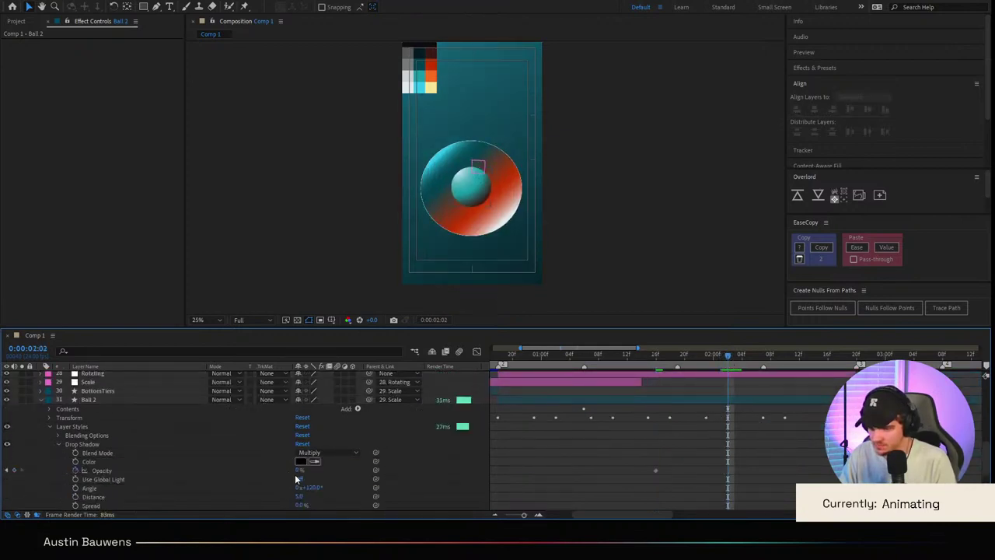
{"action": "key", "text": "Return"}
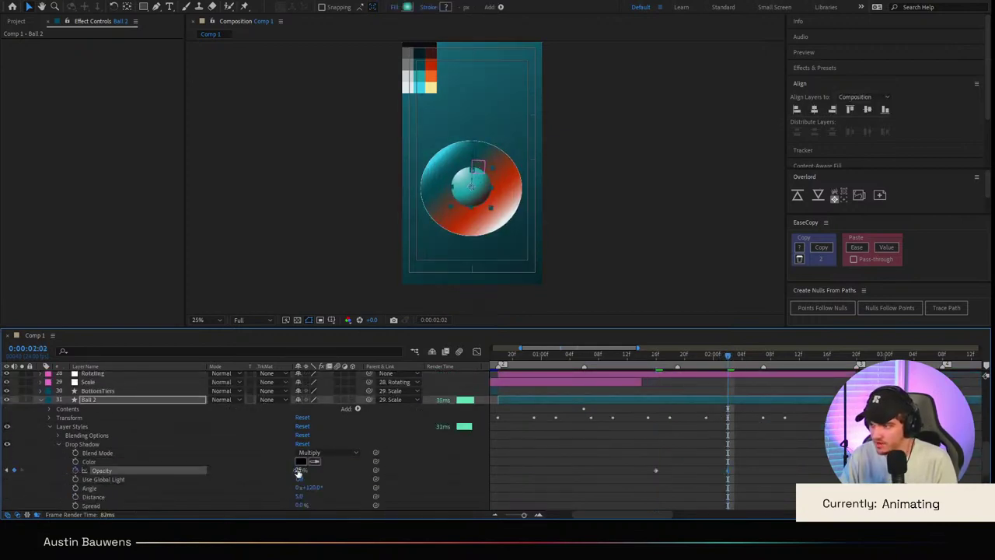
{"action": "left_click", "coordinate": [585, 458]}
Step: Set the Drop Shadow blend mode to Normal and eyedrop a dark palette swatch as its colour
{"action": "left_click", "coordinate": [325, 128]}
{"action": "left_click", "coordinate": [377, 495]}
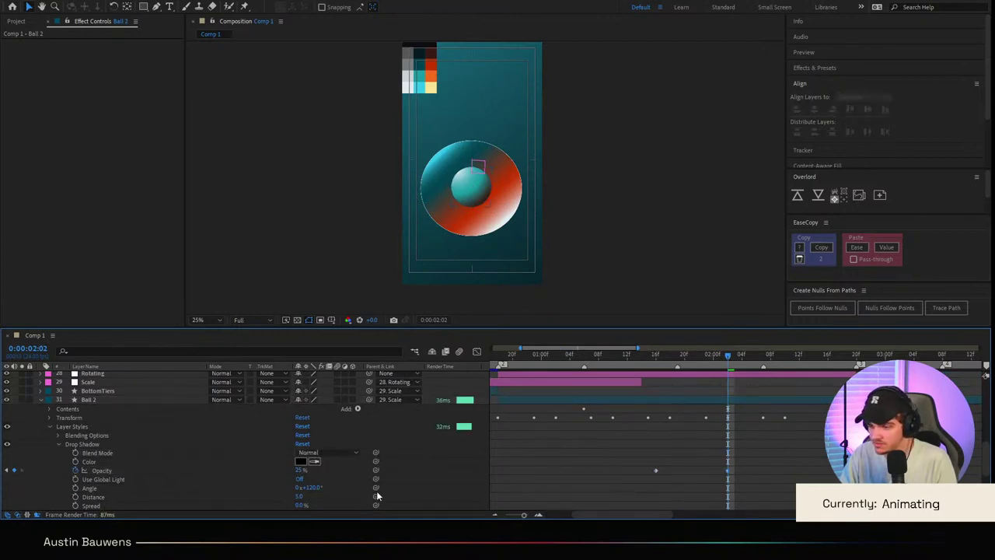
{"action": "left_click", "coordinate": [423, 64]}
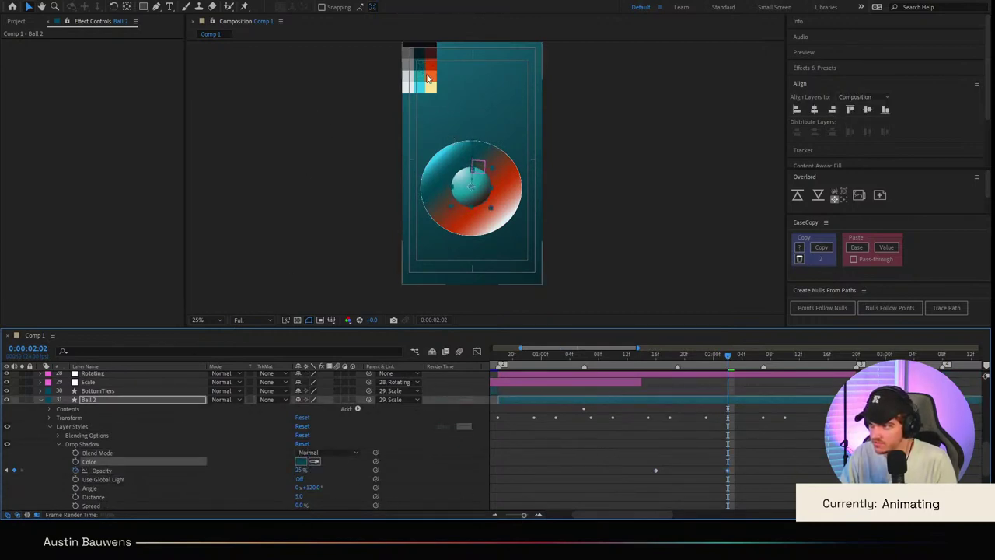
{"action": "left_click", "coordinate": [589, 474]}
{"action": "scroll", "coordinate": [569, 266], "scroll_direction": "up", "scroll_amount": 2}
{"action": "left_click_drag", "start_coordinate": [566, 264], "coordinate": [545, 192]}
{"action": "scroll", "coordinate": [520, 209], "scroll_direction": "up", "scroll_amount": 2}
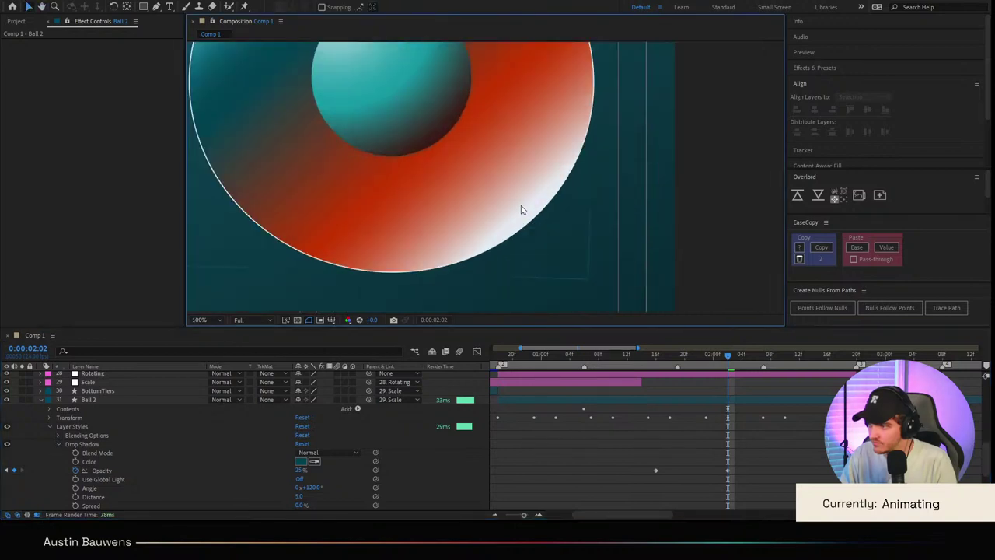
{"action": "scroll", "coordinate": [516, 209], "scroll_direction": "down", "scroll_amount": 2}
{"action": "left_click_drag", "start_coordinate": [486, 274], "coordinate": [512, 363]}
{"action": "scroll", "coordinate": [444, 219], "scroll_direction": "down", "scroll_amount": 1}
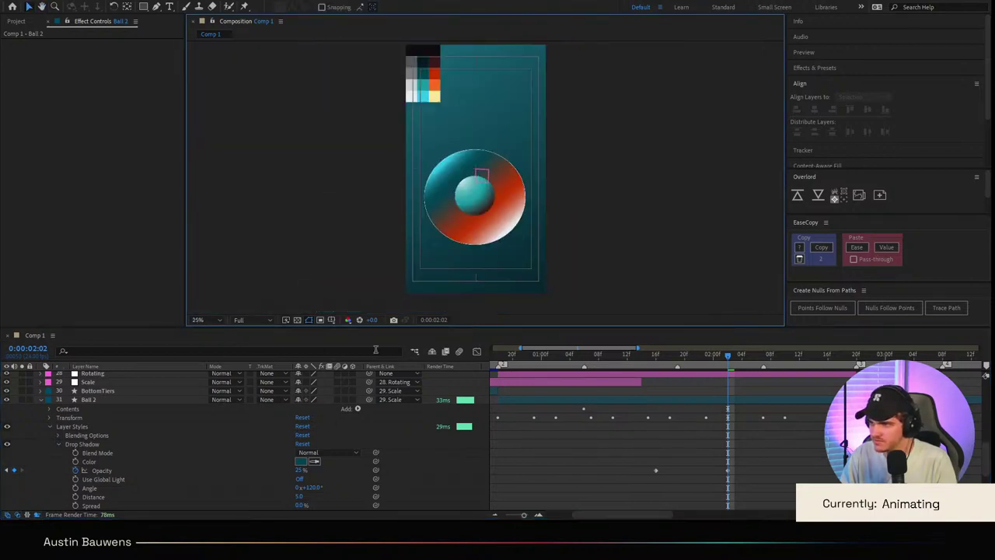
{"action": "left_click", "coordinate": [311, 462]}
{"action": "left_click", "coordinate": [426, 60]}
{"action": "scroll", "coordinate": [531, 228], "scroll_direction": "up", "scroll_amount": 4}
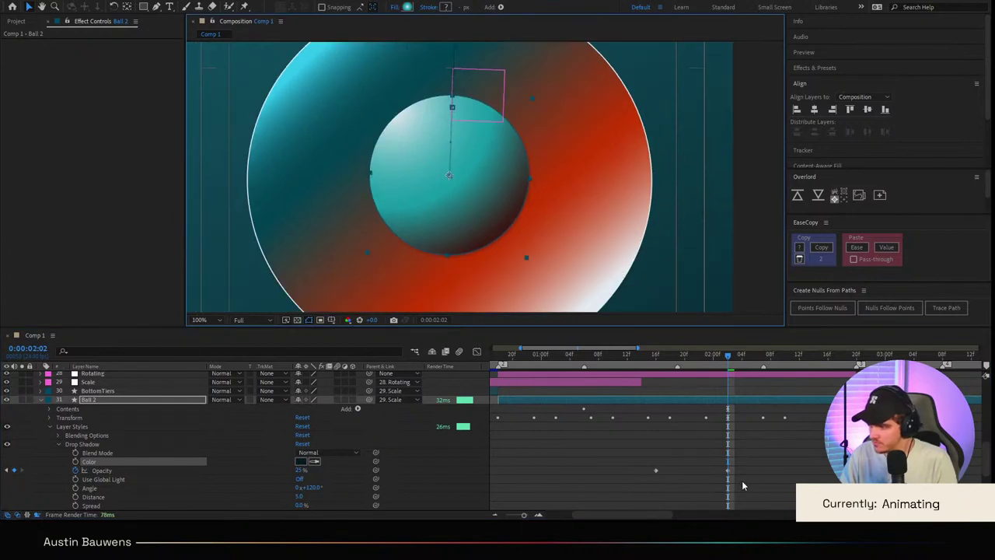
Step: Apply Easy Ease to both shadow Opacity keyframes
{"action": "left_click_drag", "start_coordinate": [740, 476], "coordinate": [634, 465]}
{"action": "key", "text": "F9"}
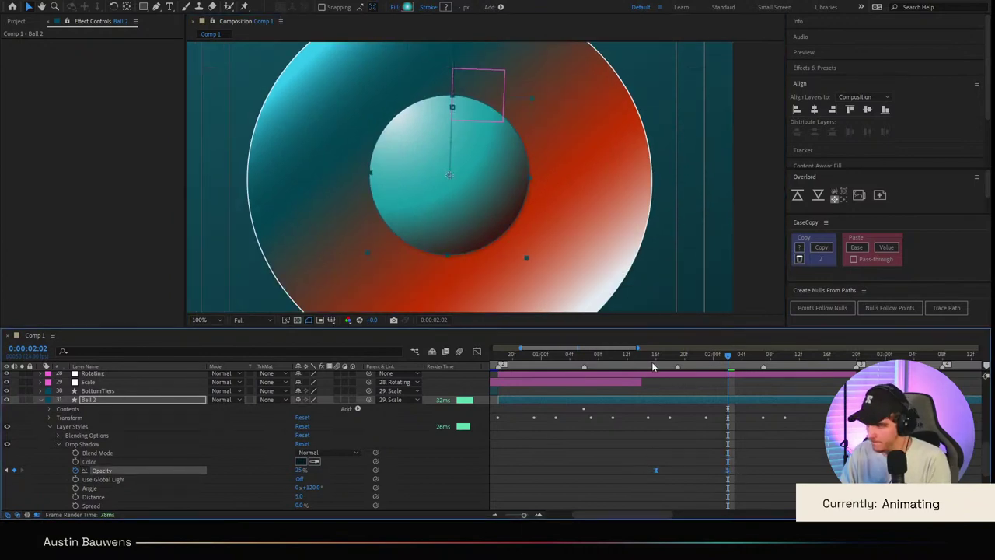
{"action": "left_click_drag", "start_coordinate": [652, 364], "coordinate": [657, 365]}
{"action": "left_click", "coordinate": [681, 454]}
{"action": "scroll", "coordinate": [677, 438], "scroll_direction": "down", "scroll_amount": 2}
{"action": "scroll", "coordinate": [677, 438], "scroll_direction": "up", "scroll_amount": 2}
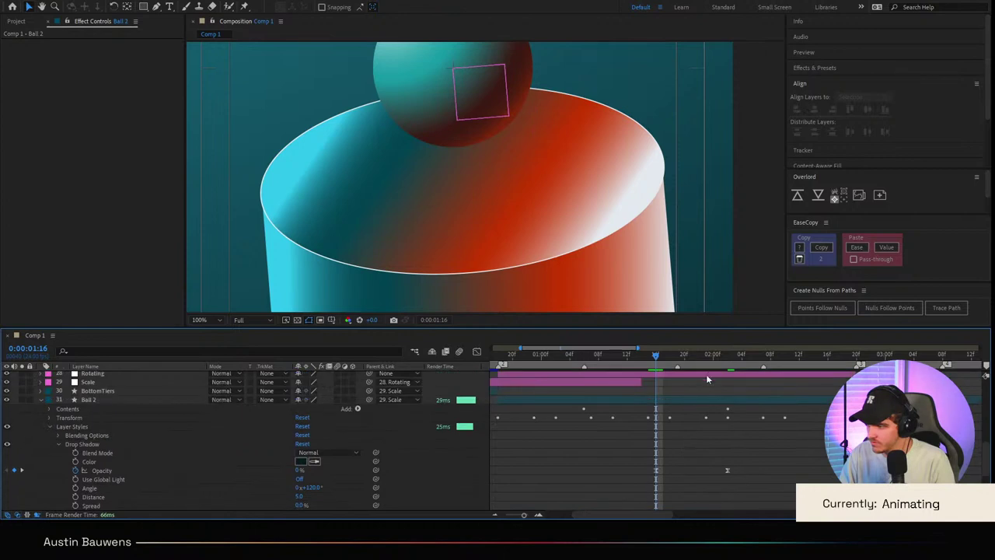
Step: Add Distance and Size keyframes at 1:16, then move to 2:02
{"action": "left_click", "coordinate": [730, 367]}
{"action": "left_click_drag", "start_coordinate": [730, 368], "coordinate": [661, 371]}
{"action": "scroll", "coordinate": [56, 491], "scroll_direction": "down", "scroll_amount": 1}
{"action": "left_click", "coordinate": [75, 471]}
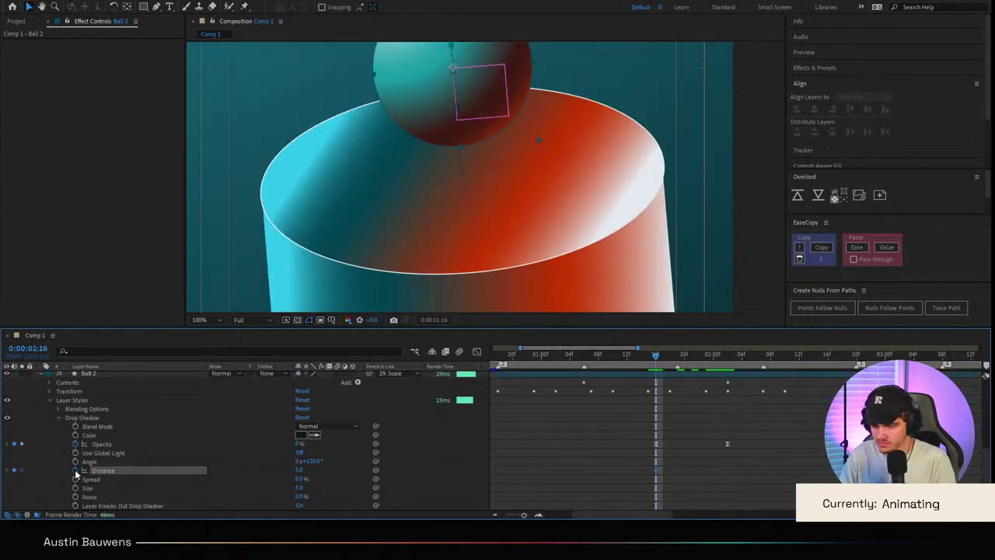
{"action": "left_click", "coordinate": [75, 487]}
{"action": "left_click", "coordinate": [690, 466]}
{"action": "left_click_drag", "start_coordinate": [720, 360], "coordinate": [727, 359]}
{"action": "scroll", "coordinate": [588, 268], "scroll_direction": "down", "scroll_amount": 1}
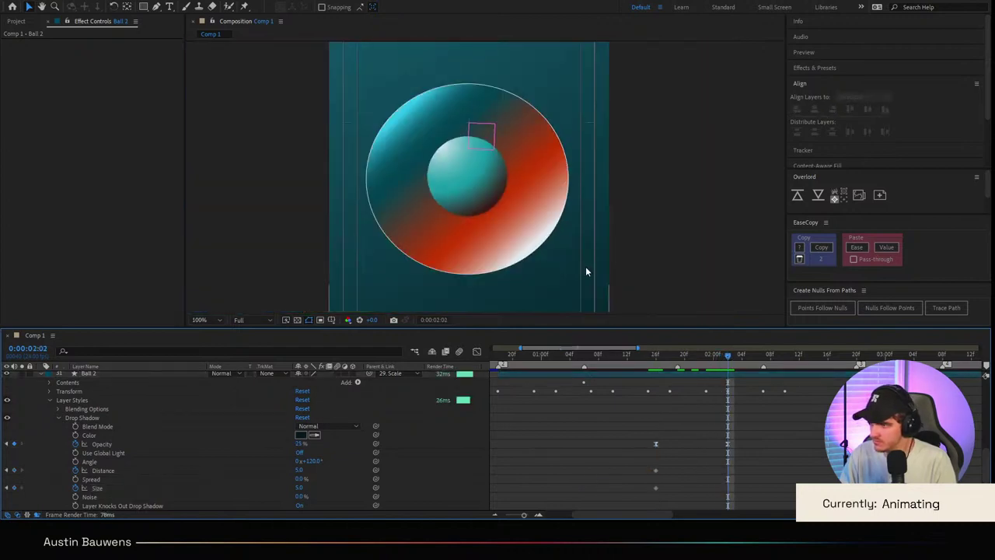
{"action": "scroll", "coordinate": [572, 302], "scroll_direction": "up", "scroll_amount": 1}
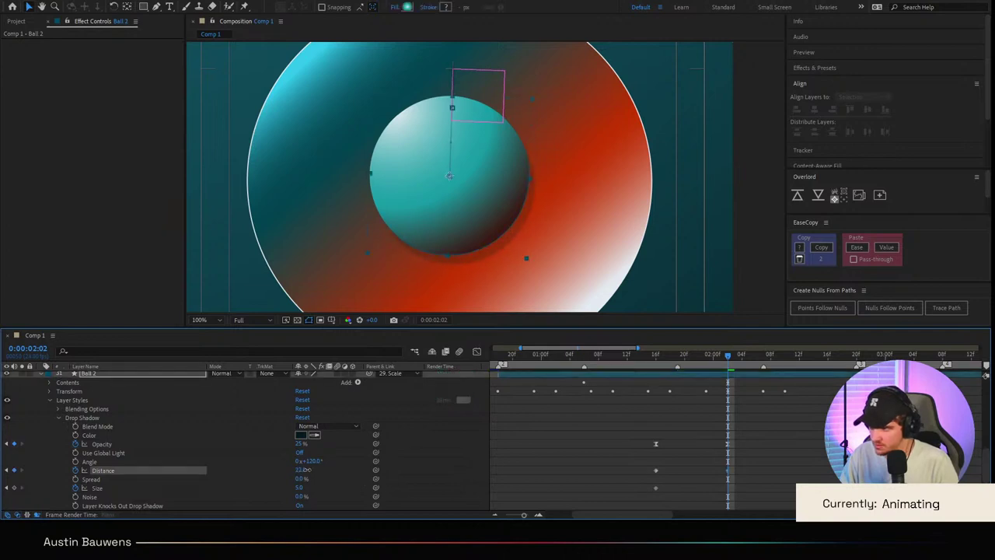
Step: At 2:02, raise the shadow Distance to 104 and Size to 52
{"action": "left_click_drag", "start_coordinate": [300, 487], "coordinate": [316, 487]}
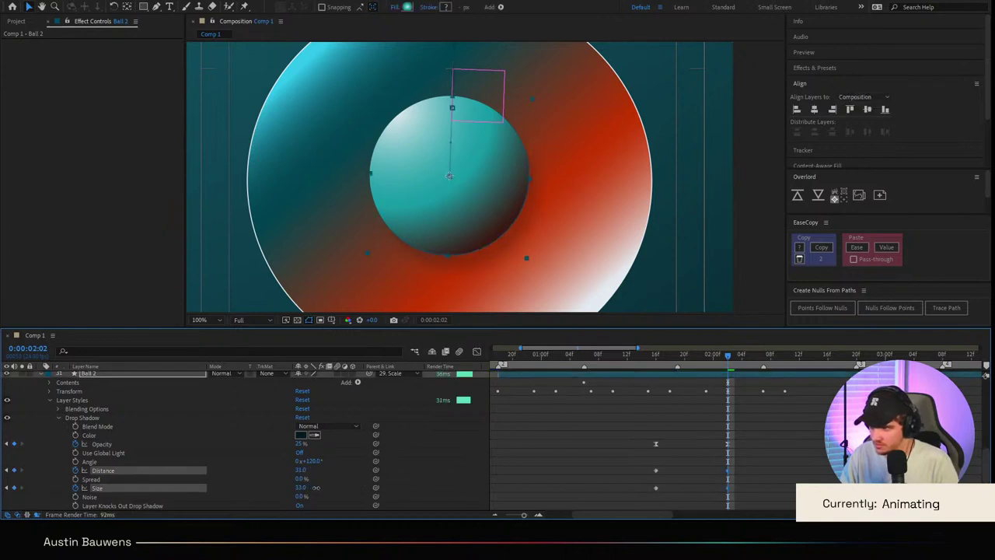
{"action": "left_click", "coordinate": [584, 472]}
{"action": "scroll", "coordinate": [518, 232], "scroll_direction": "down", "scroll_amount": 4}
{"action": "scroll", "coordinate": [518, 233], "scroll_direction": "up", "scroll_amount": 4}
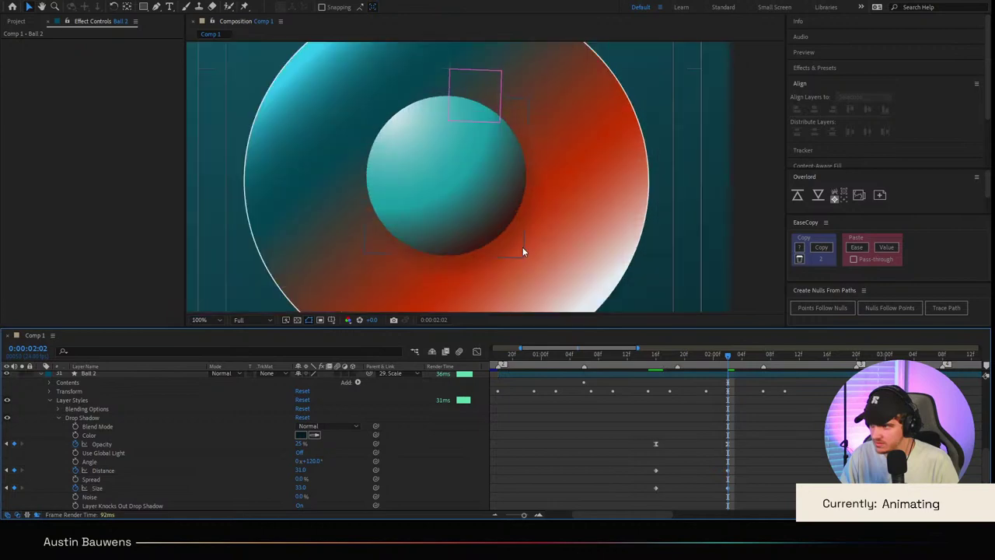
{"action": "left_click_drag", "start_coordinate": [298, 473], "coordinate": [316, 472]}
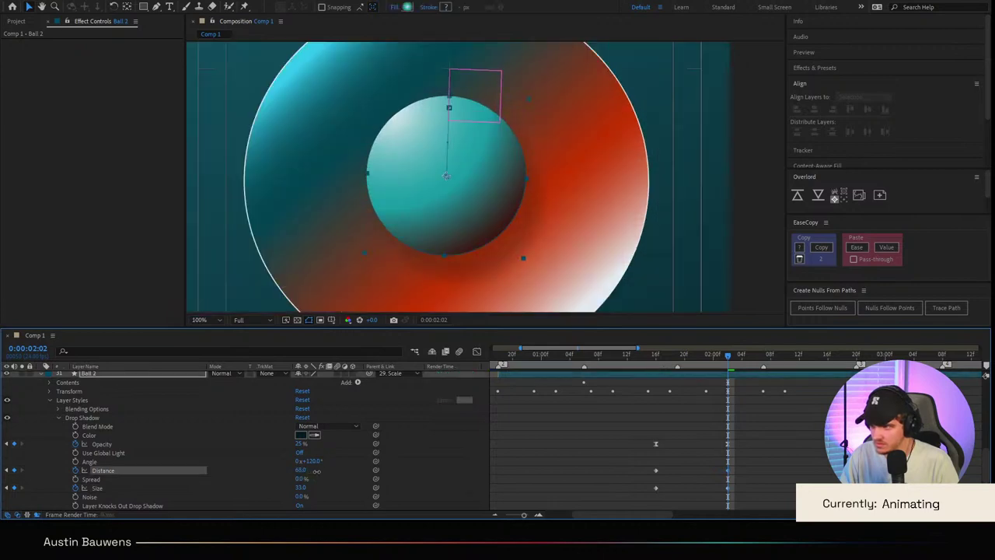
{"action": "left_click", "coordinate": [591, 474]}
{"action": "scroll", "coordinate": [588, 224], "scroll_direction": "down", "scroll_amount": 3}
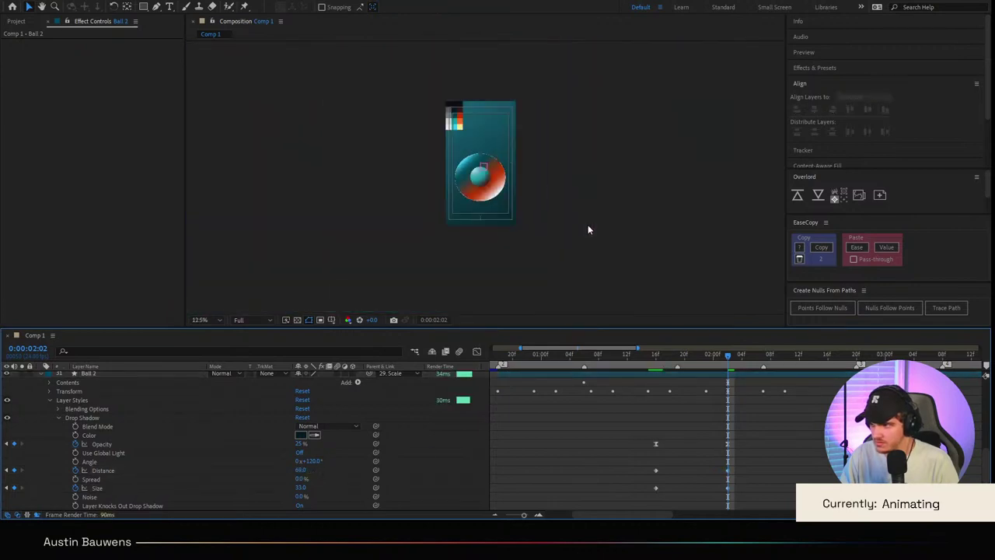
{"action": "scroll", "coordinate": [588, 224], "scroll_direction": "up", "scroll_amount": 1}
{"action": "left_click_drag", "start_coordinate": [302, 471], "coordinate": [331, 472]}
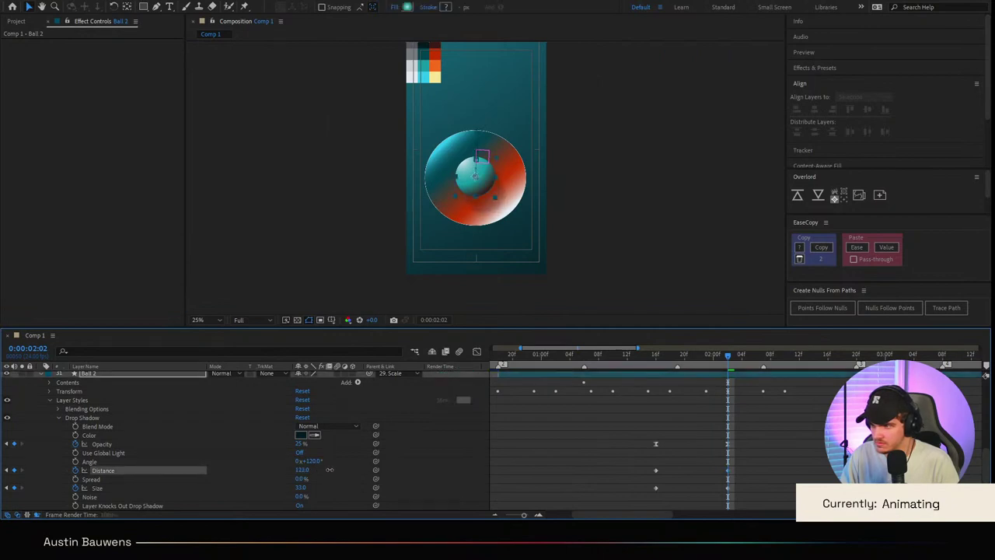
{"action": "left_click_drag", "start_coordinate": [304, 489], "coordinate": [313, 487]}
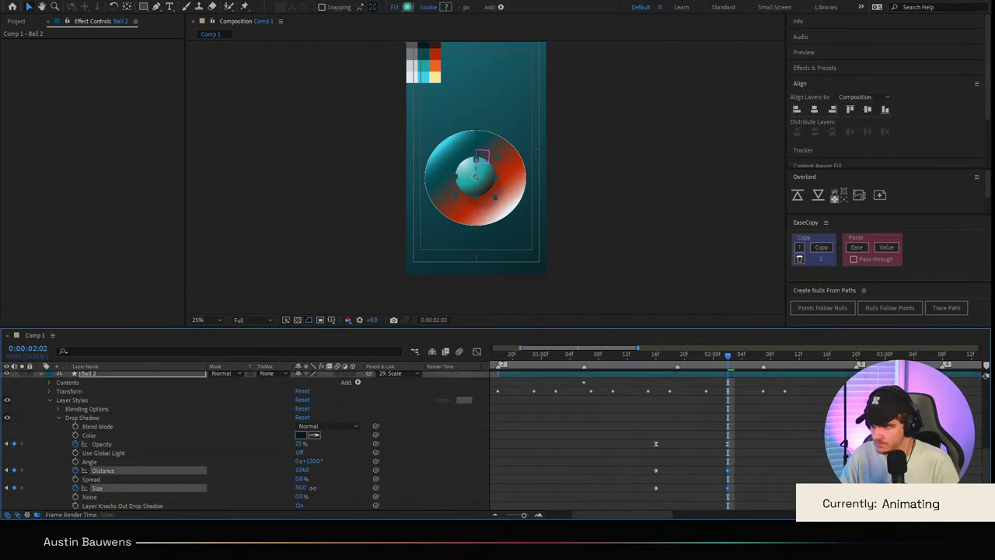
{"action": "left_click", "coordinate": [571, 161]}
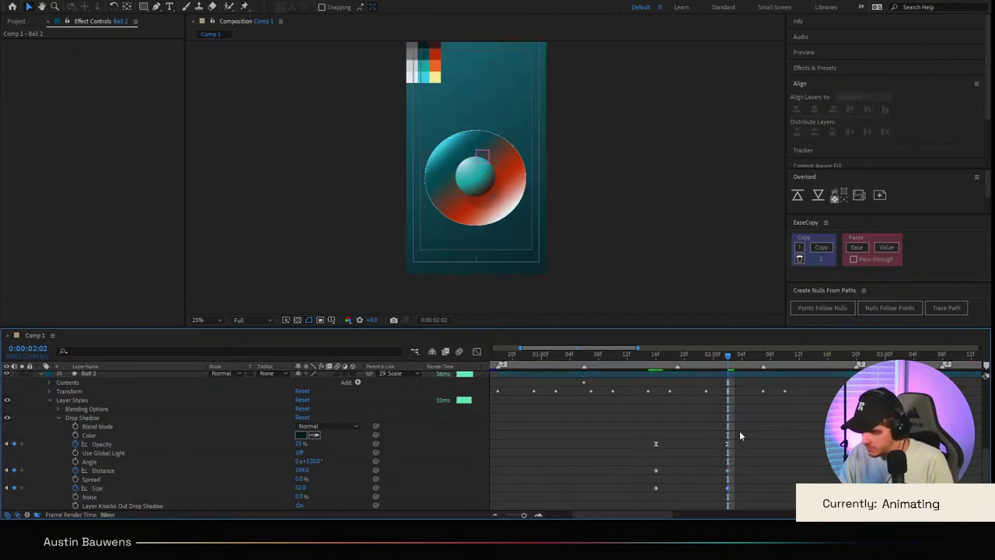
Step: Adjust the Opacity, Distance and Size keyframe influence in the Graph Editor speed curves
{"action": "left_click_drag", "start_coordinate": [737, 441], "coordinate": [627, 494]}
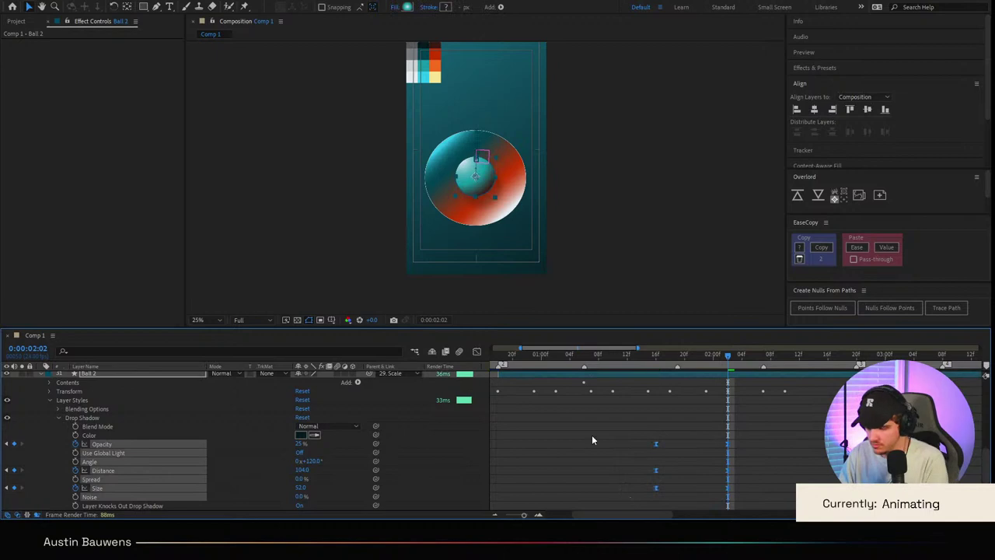
{"action": "left_click", "coordinate": [476, 353]}
{"action": "left_click_drag", "start_coordinate": [681, 438], "coordinate": [626, 485]}
{"action": "left_click_drag", "start_coordinate": [716, 489], "coordinate": [654, 482]}
{"action": "left_click", "coordinate": [477, 351]}
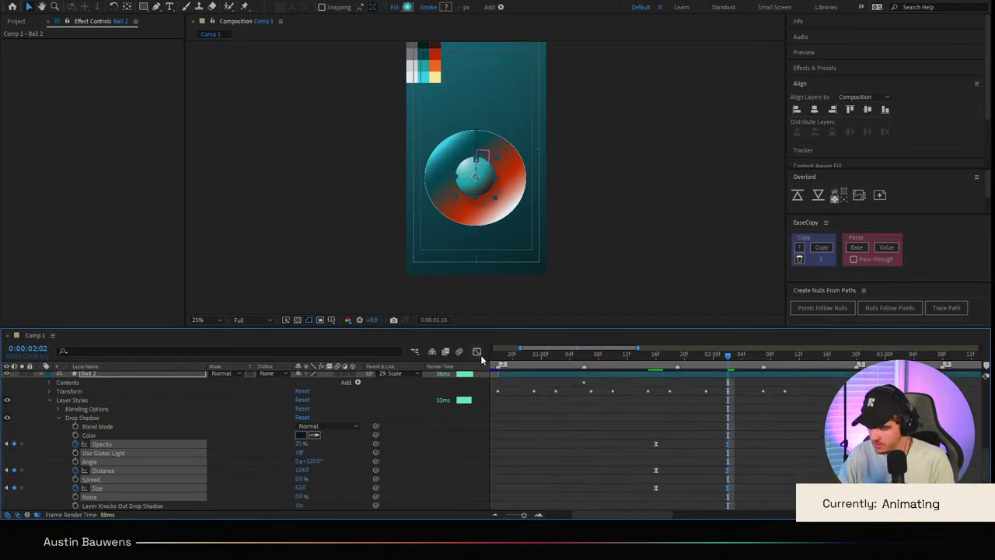
Step: Check the 1:16 and 2:02 keyframes and preview the animation from 2:01
{"action": "key", "text": "j"}
{"action": "key", "text": "k"}
{"action": "left_click", "coordinate": [756, 448]}
{"action": "left_click_drag", "start_coordinate": [726, 360], "coordinate": [449, 370]}
{"action": "key", "text": "space"}
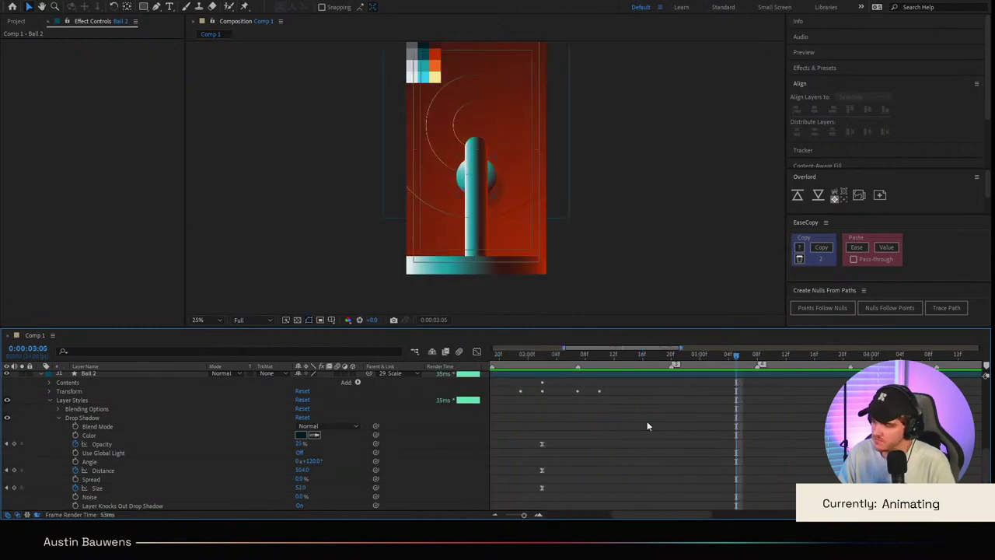
Step: Show the whole duration, go to 2:20, zoom to 50% and reveal Ball 2's animated properties
{"action": "key", "text": ";"}
{"action": "scroll", "coordinate": [645, 428], "scroll_direction": "up", "scroll_amount": 1}
{"action": "key", "text": "u"}
{"action": "key", "text": "u"}
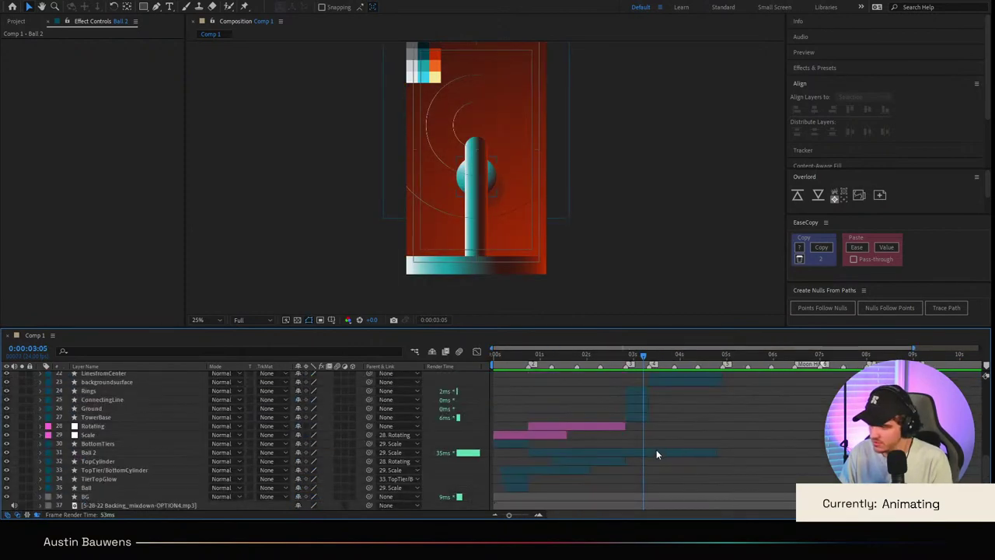
{"action": "left_click_drag", "start_coordinate": [643, 356], "coordinate": [630, 360]}
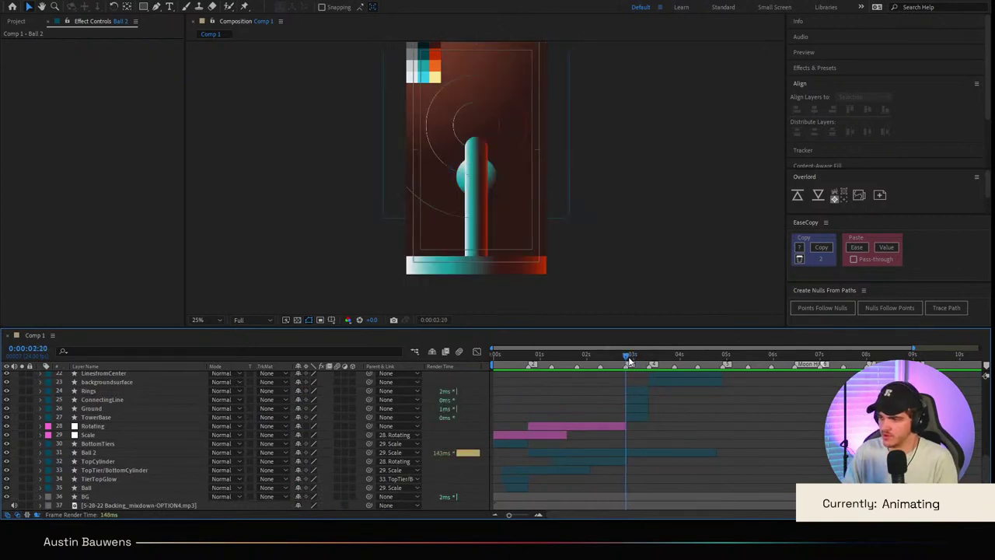
{"action": "left_click", "coordinate": [640, 451]}
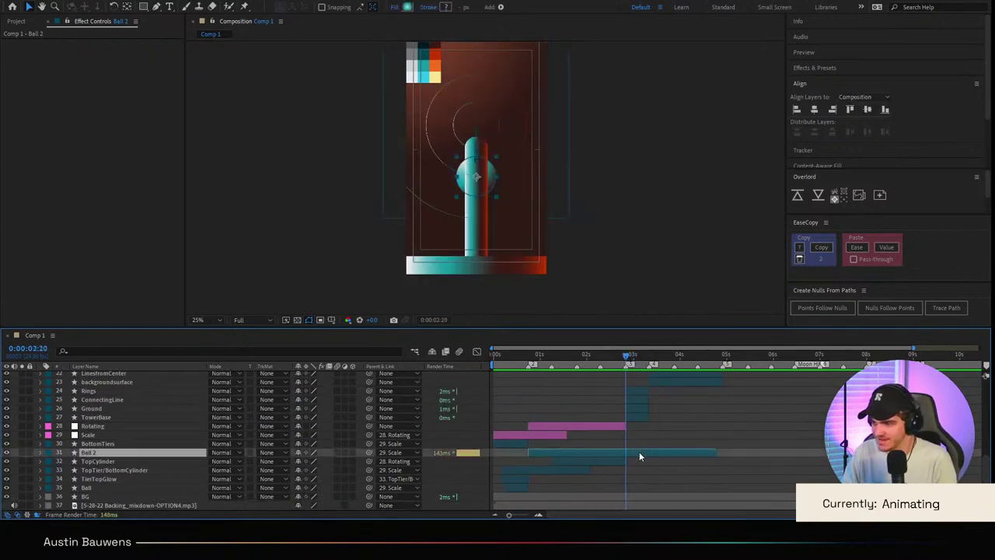
{"action": "key", "text": "period"}
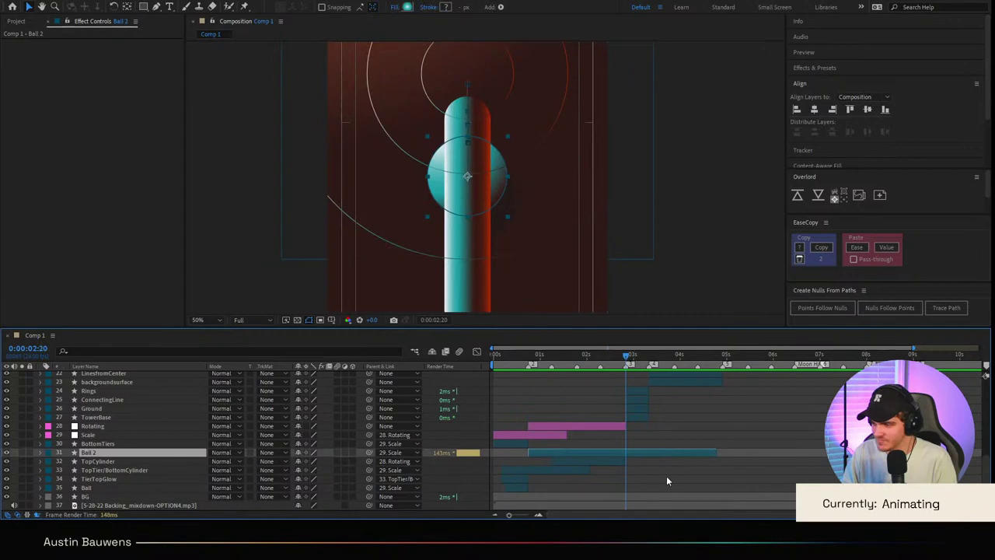
{"action": "key", "text": "u"}
{"action": "scroll", "coordinate": [639, 469], "scroll_direction": "down", "scroll_amount": 3}
{"action": "scroll", "coordinate": [614, 436], "scroll_direction": "up", "scroll_amount": 4}
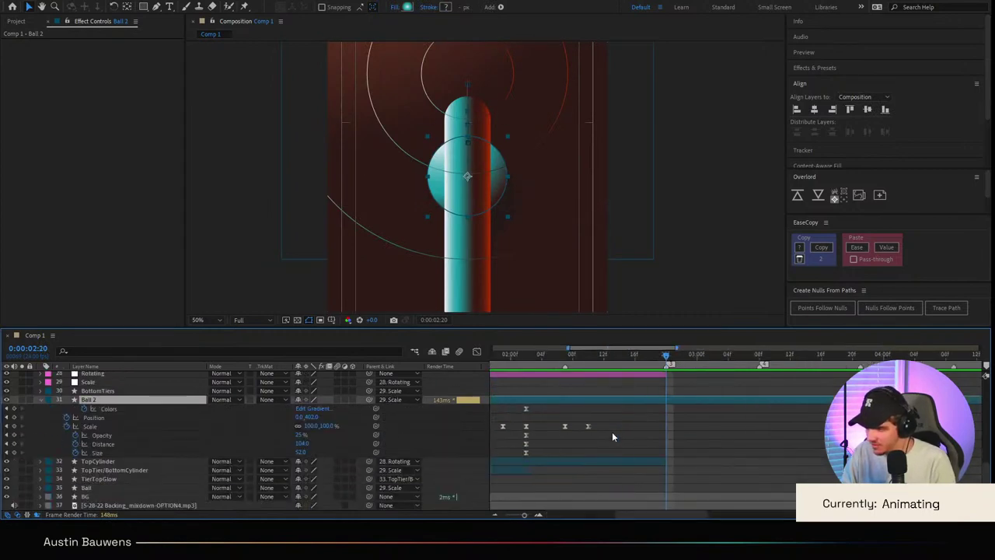
Step: Set the Drop Shadow Opacity to 0% at 2:20
{"action": "left_click", "coordinate": [619, 434]}
{"action": "key", "text": "Page_Up"}
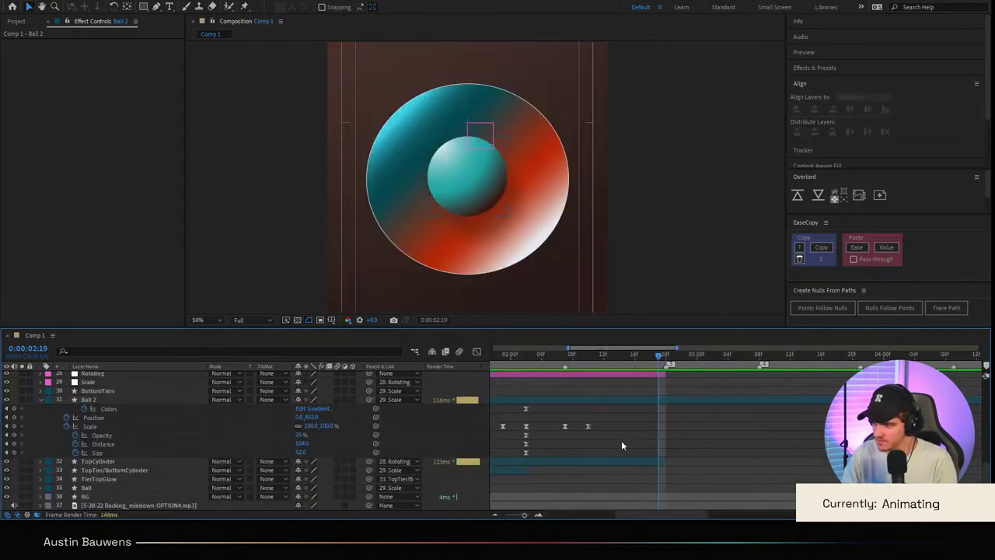
{"action": "left_click", "coordinate": [102, 436]}
{"action": "key", "text": "Page_Down"}
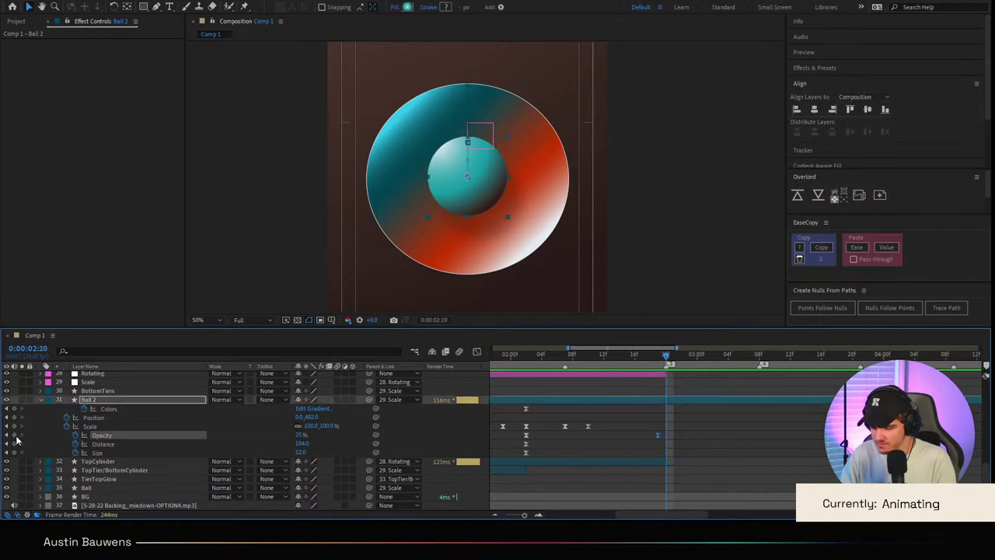
{"action": "left_click_drag", "start_coordinate": [301, 437], "coordinate": [47, 458]}
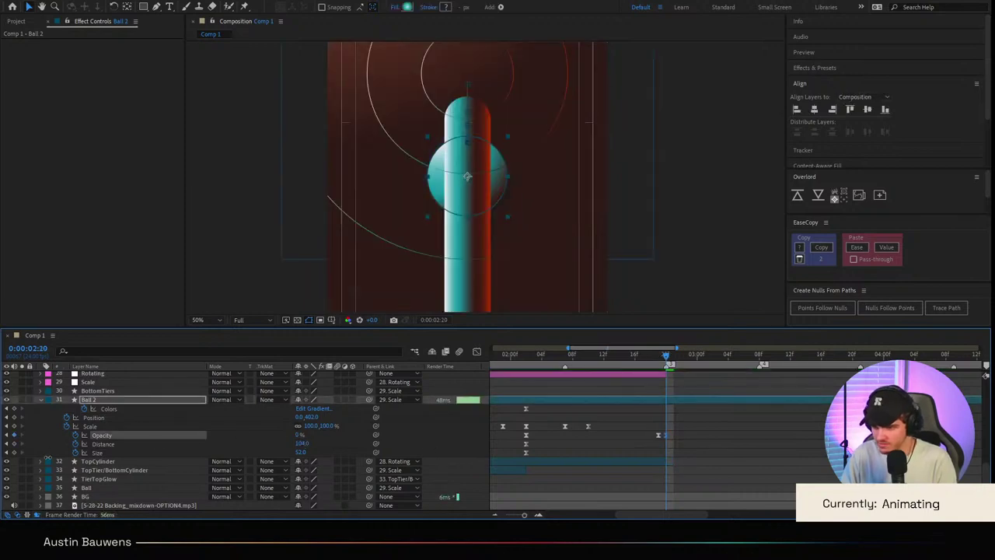
{"action": "left_click", "coordinate": [784, 423]}
Step: Preview the fade from 2:11, then play the animation from 0:00
{"action": "left_click_drag", "start_coordinate": [690, 366], "coordinate": [592, 373]}
{"action": "key", "text": "space"}
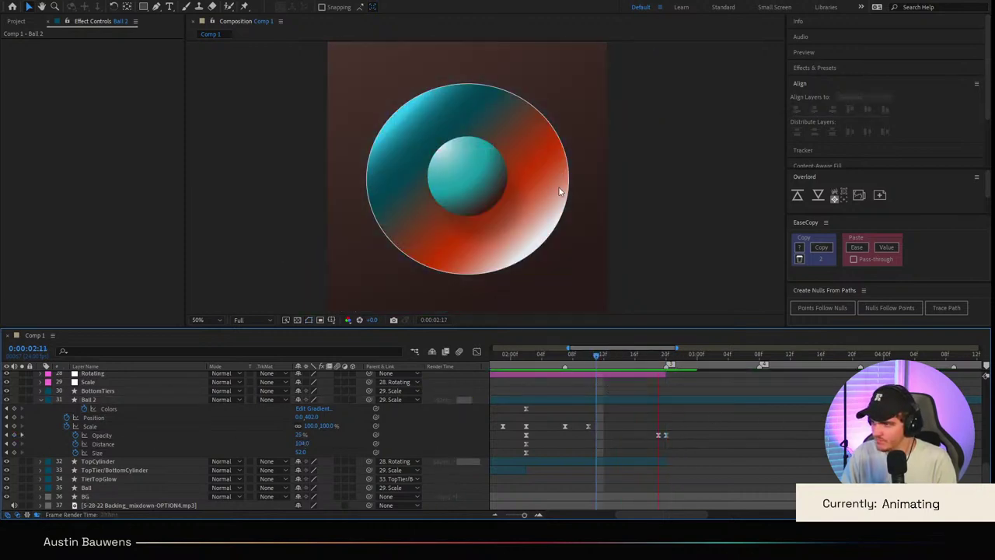
{"action": "scroll", "coordinate": [554, 183], "scroll_direction": "down", "scroll_amount": 2}
{"action": "left_click_drag", "start_coordinate": [678, 360], "coordinate": [20, 388]}
{"action": "key", "text": "space"}
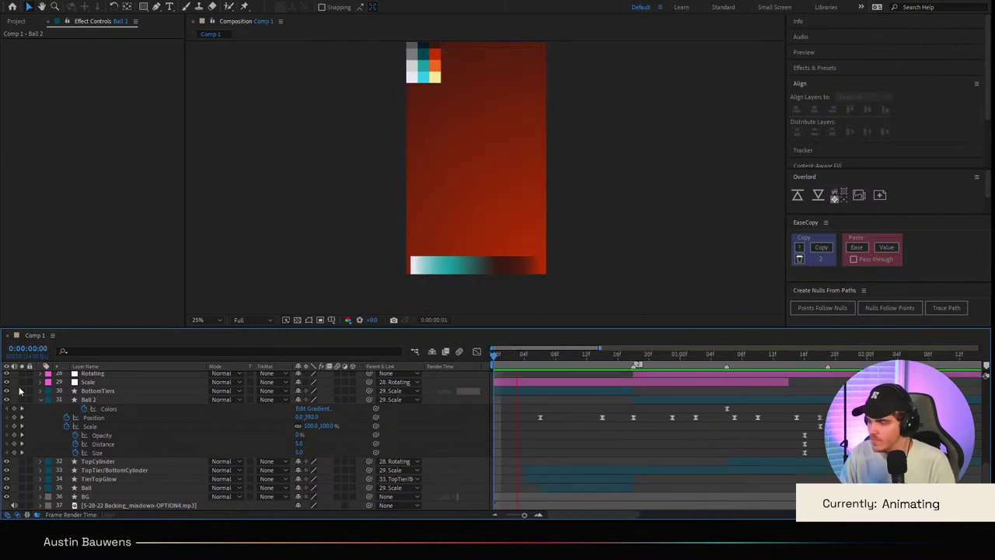
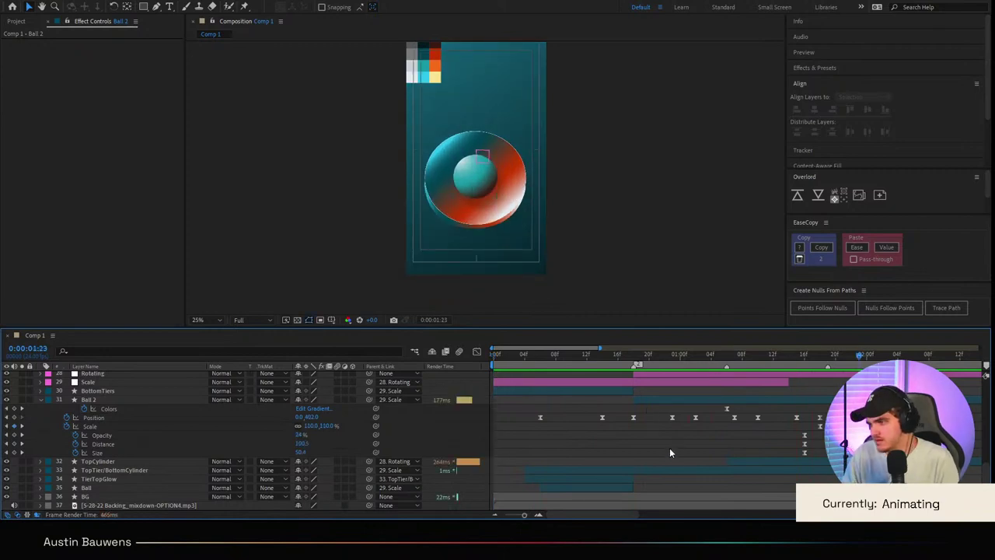
Step: Go to about 1:07 and reveal TopTier/BottomCylinder's Contents > Group 1 > Gradient Fill 1 settings
{"action": "scroll", "coordinate": [514, 264], "scroll_direction": "up", "scroll_amount": 2}
{"action": "left_click_drag", "start_coordinate": [785, 359], "coordinate": [730, 367]}
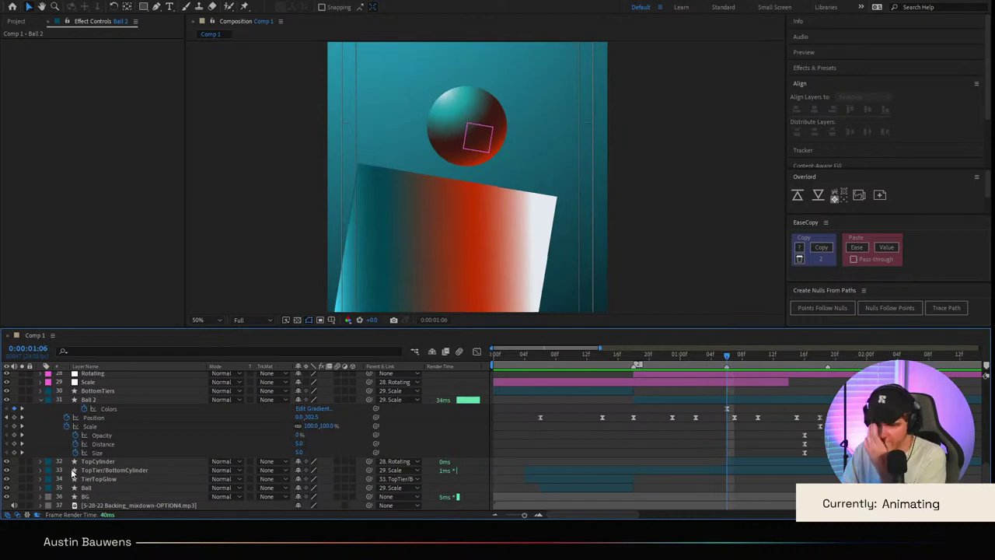
{"action": "left_click", "coordinate": [41, 470]}
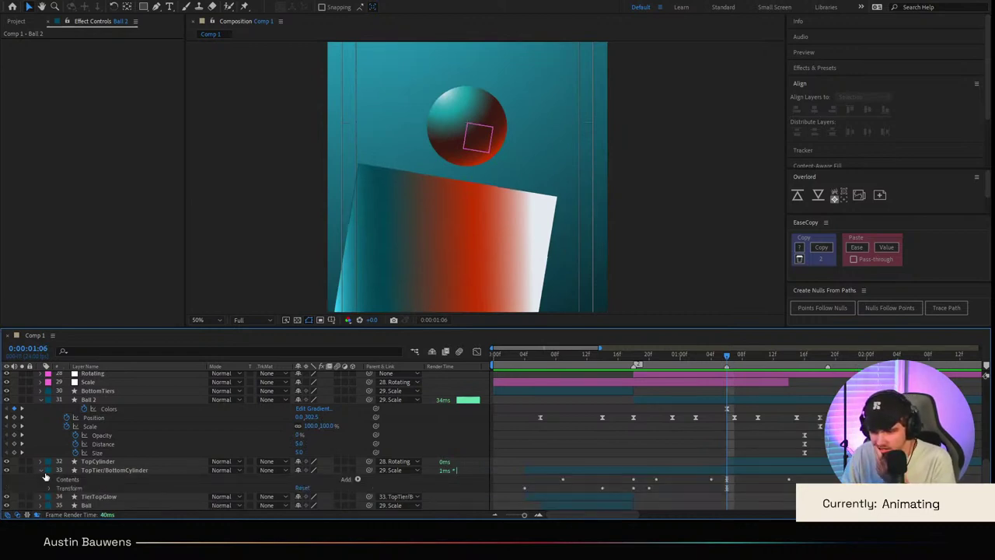
{"action": "scroll", "coordinate": [50, 471], "scroll_direction": "down", "scroll_amount": 1}
{"action": "left_click", "coordinate": [52, 463]}
{"action": "left_click", "coordinate": [57, 470]}
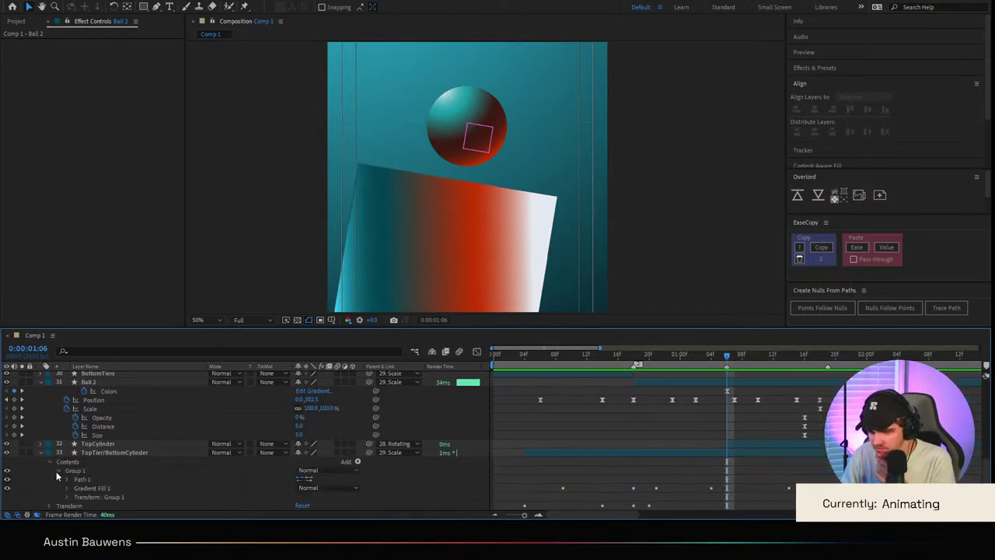
{"action": "left_click", "coordinate": [67, 487]}
{"action": "scroll", "coordinate": [65, 487], "scroll_direction": "down", "scroll_amount": 2}
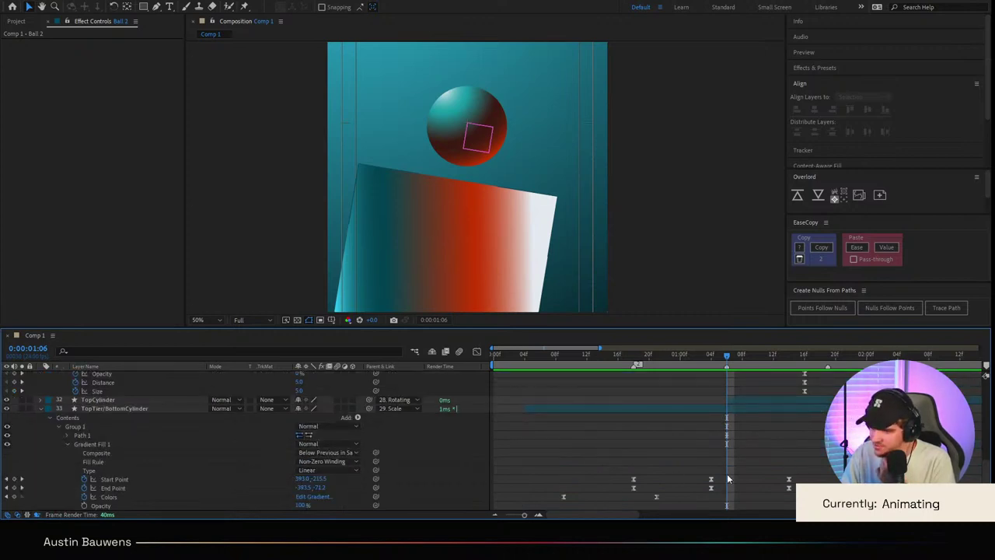
{"action": "scroll", "coordinate": [733, 462], "scroll_direction": "down", "scroll_amount": 1}
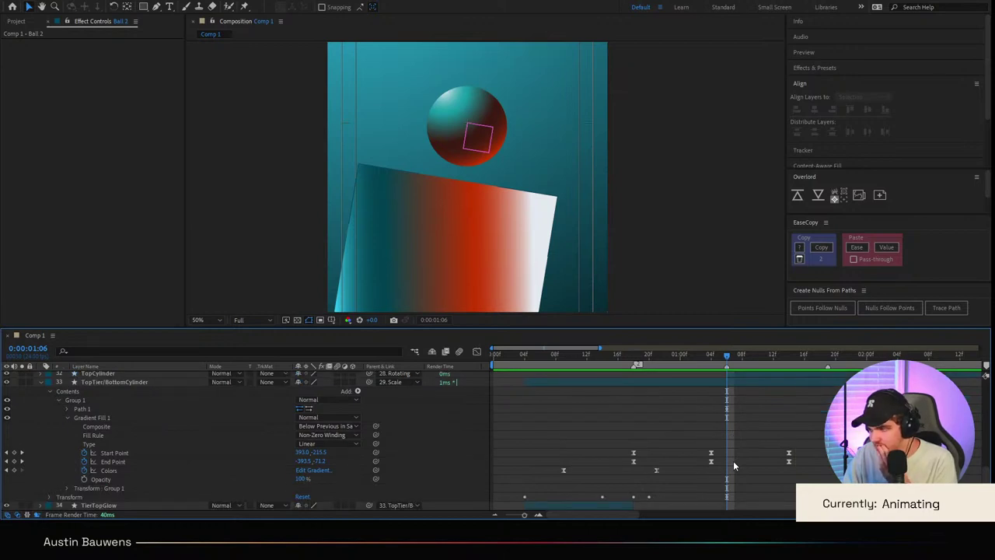
{"action": "mouse_move", "coordinate": [735, 365]}
{"action": "left_mouse_down"}
{"action": "mouse_move", "coordinate": [827, 368]}
{"action": "mouse_move", "coordinate": [728, 377]}
{"action": "left_mouse_up"}
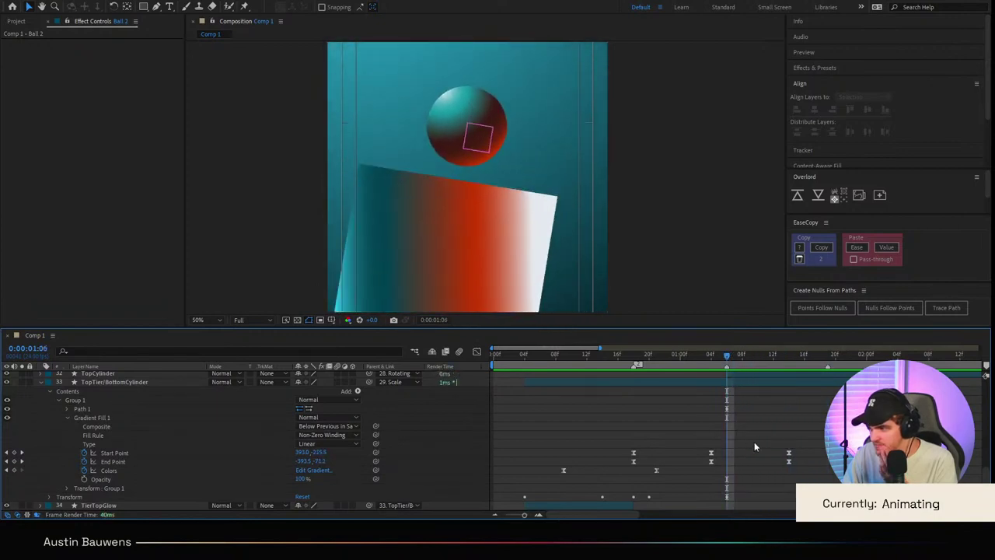
Step: Delete the gradient's old Start Point and End Point keyframes
{"action": "left_click_drag", "start_coordinate": [783, 454], "coordinate": [986, 472]}
{"action": "scroll", "coordinate": [758, 436], "scroll_direction": "left", "scroll_amount": 2}
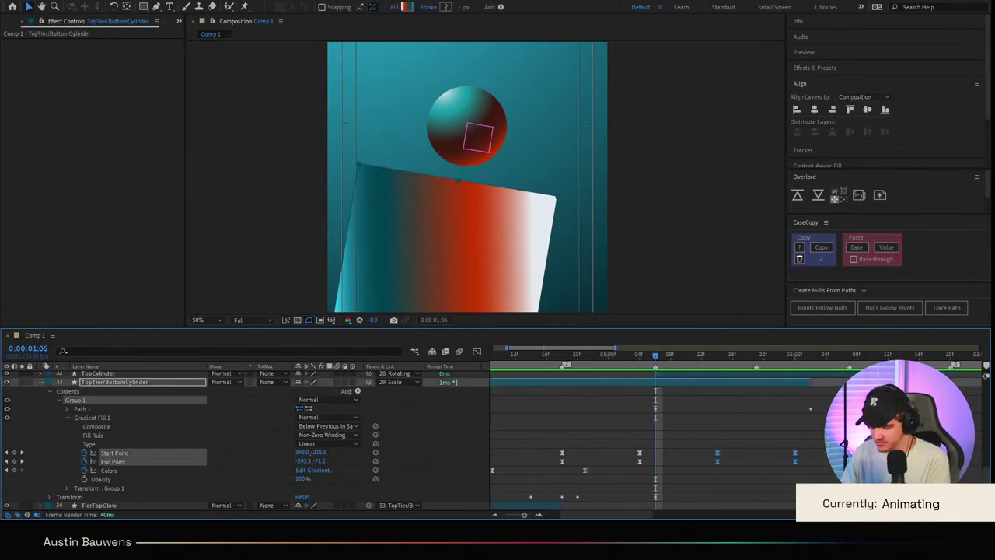
{"action": "key", "text": "Delete"}
{"action": "scroll", "coordinate": [759, 400], "scroll_direction": "up", "scroll_amount": 1}
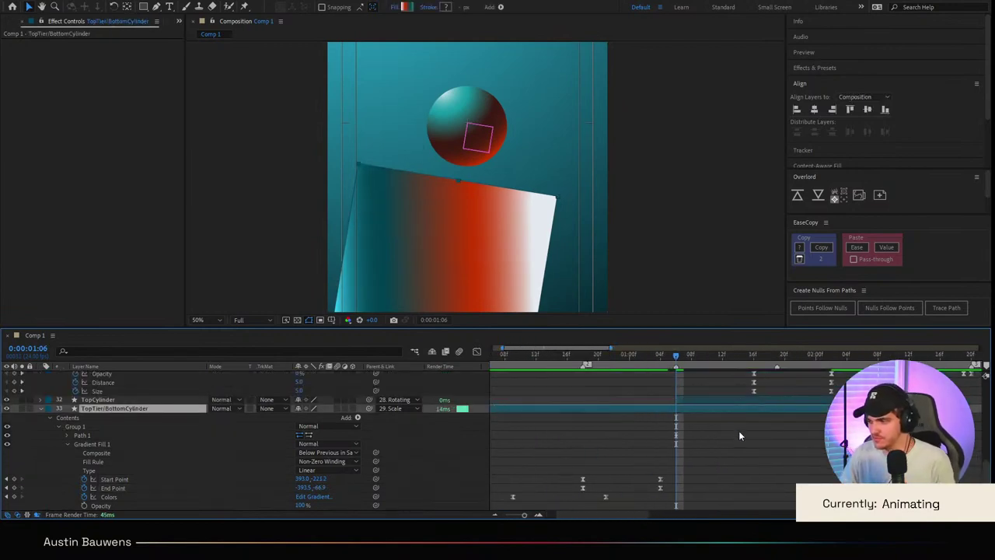
{"action": "scroll", "coordinate": [8, 465], "scroll_direction": "down", "scroll_amount": 1}
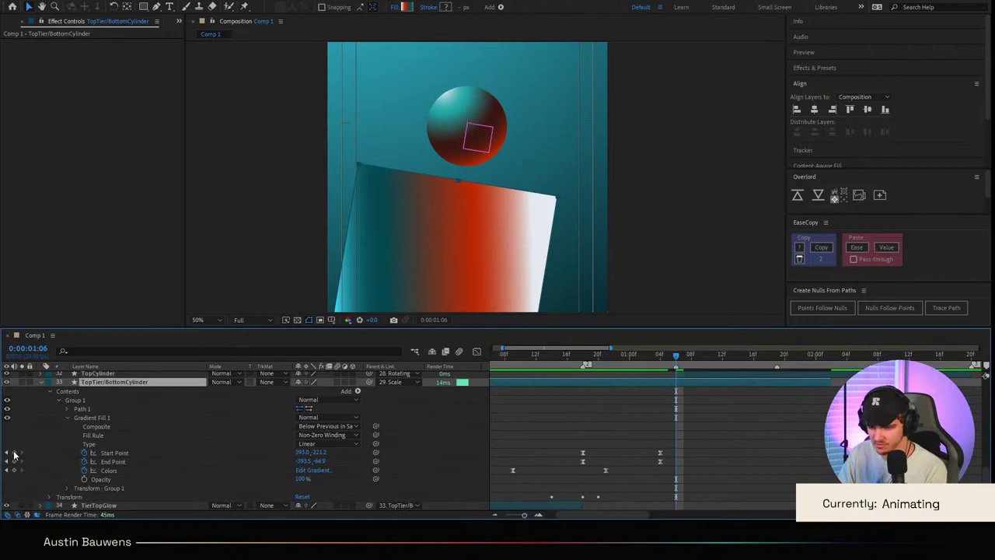
{"action": "scroll", "coordinate": [696, 427], "scroll_direction": "up", "scroll_amount": 3}
{"action": "scroll", "coordinate": [696, 428], "scroll_direction": "down", "scroll_amount": 3}
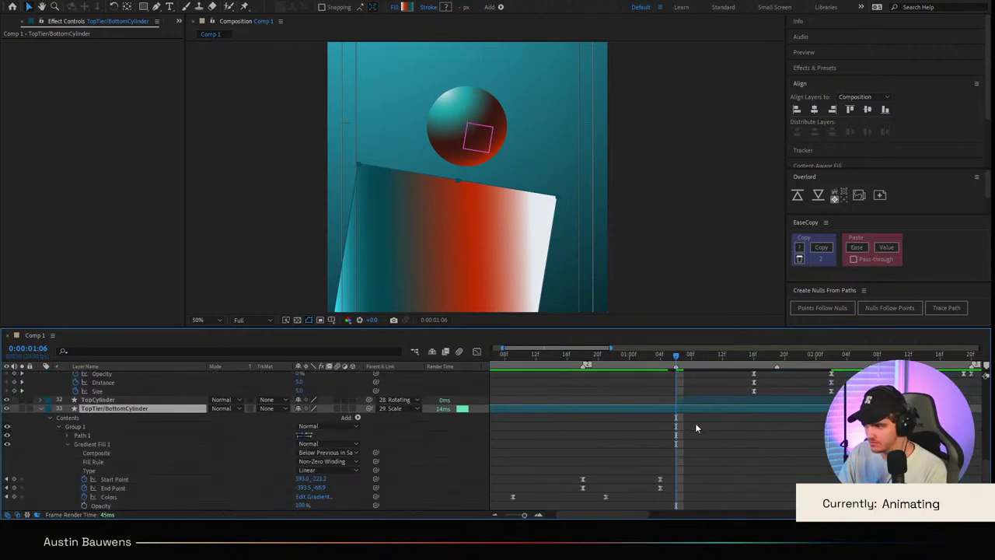
Step: Add Start Point, End Point and Colors keyframes at 1:06, then check the cylinder at 1:20
{"action": "left_click", "coordinate": [13, 453]}
{"action": "left_click", "coordinate": [13, 461]}
{"action": "left_click", "coordinate": [14, 469]}
{"action": "left_click", "coordinate": [732, 447]}
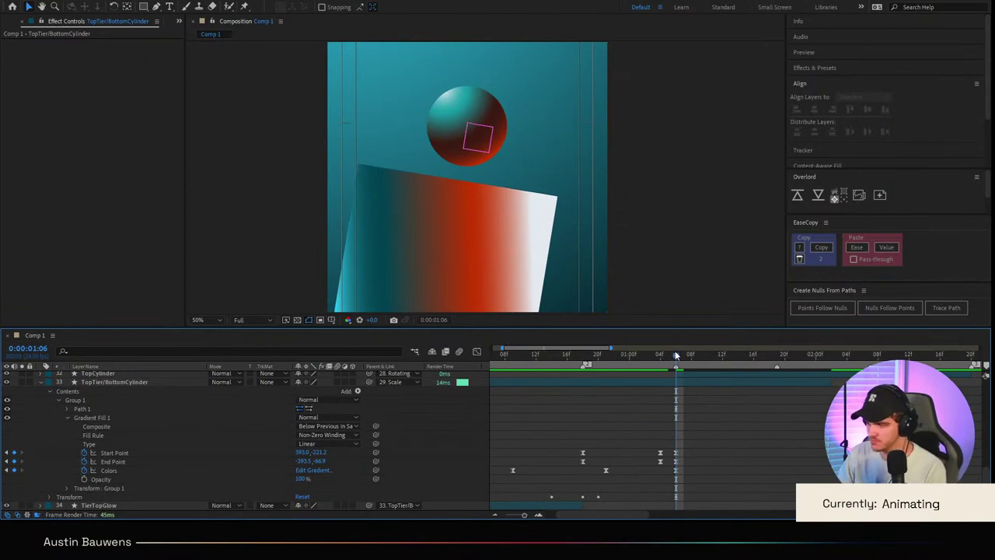
{"action": "left_click_drag", "start_coordinate": [683, 360], "coordinate": [783, 380]}
{"action": "left_click", "coordinate": [130, 453]}
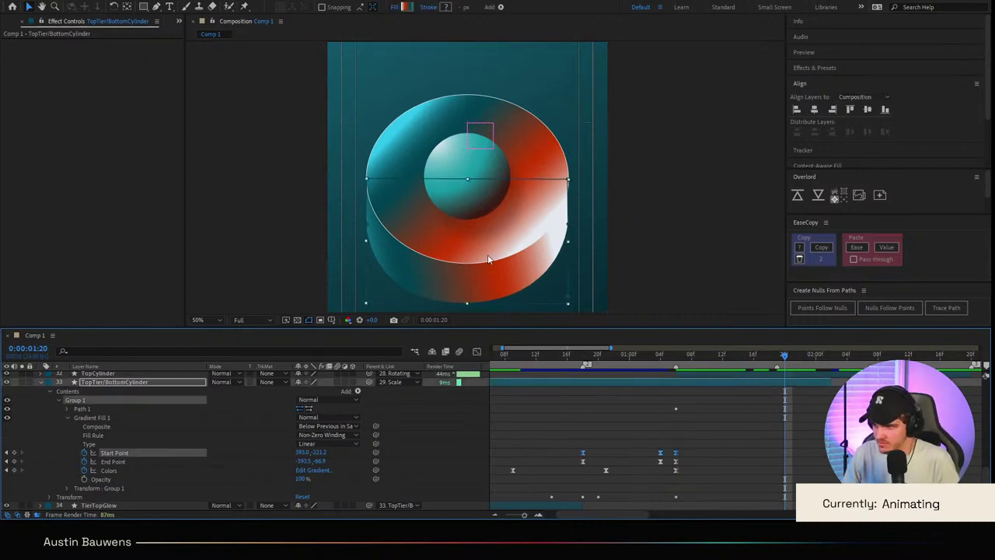
{"action": "scroll", "coordinate": [507, 254], "scroll_direction": "down", "scroll_amount": 1}
{"action": "scroll", "coordinate": [531, 211], "scroll_direction": "up", "scroll_amount": 1}
{"action": "scroll", "coordinate": [533, 216], "scroll_direction": "down", "scroll_amount": 1}
{"action": "left_click", "coordinate": [737, 432]}
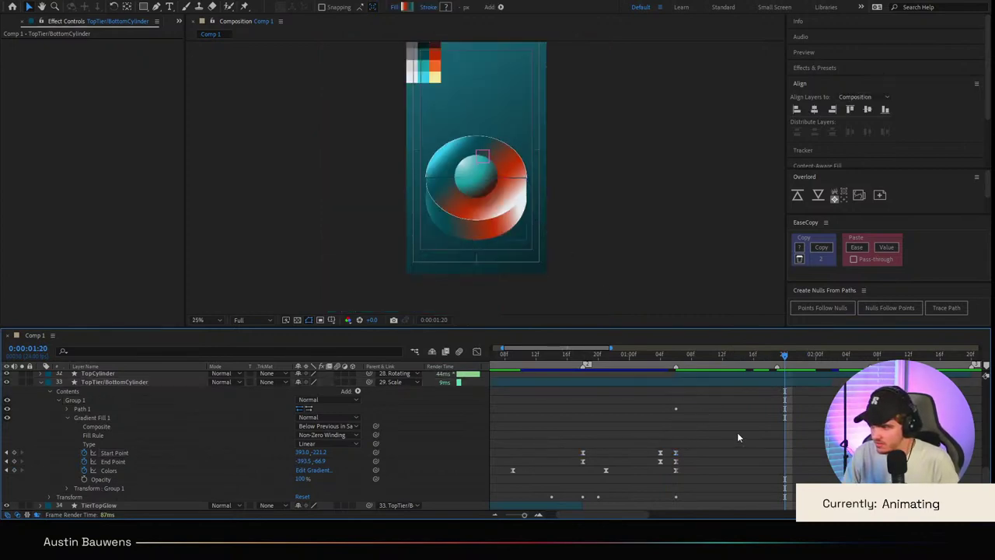
Step: At 1:19, move the gradient end point up the cylinder and the start point slightly left
{"action": "left_click", "coordinate": [93, 418]}
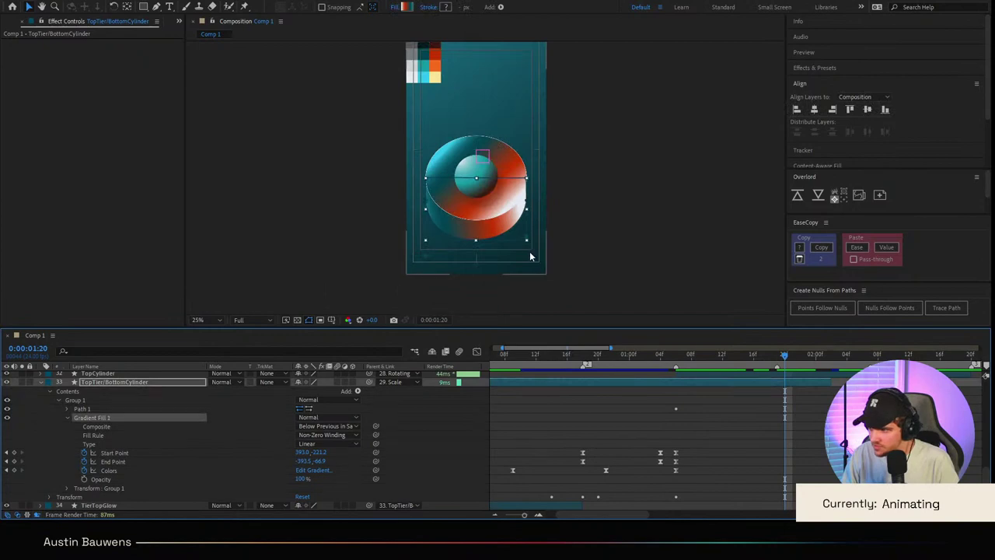
{"action": "left_click_drag", "start_coordinate": [687, 366], "coordinate": [778, 366]}
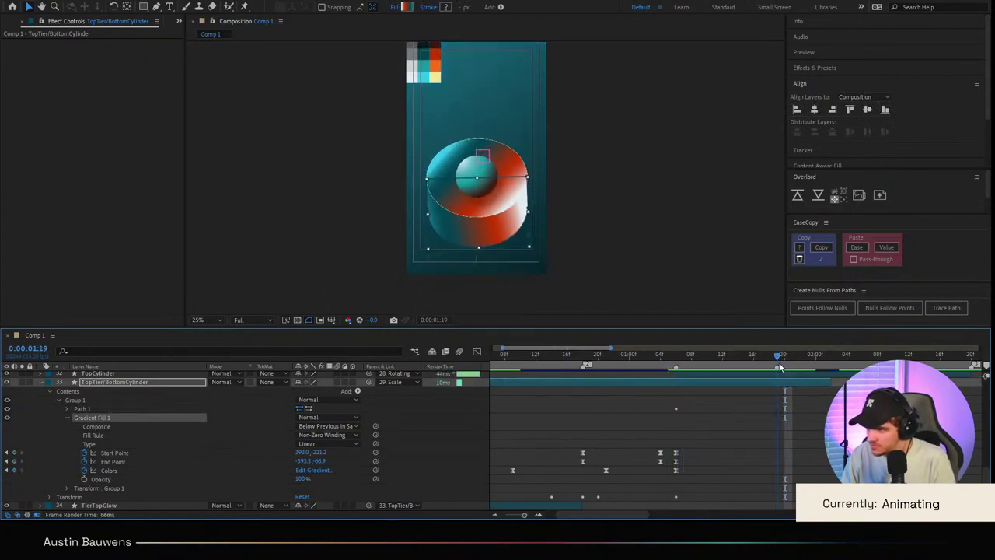
{"action": "left_click", "coordinate": [432, 234]}
{"action": "left_click_drag", "start_coordinate": [432, 235], "coordinate": [430, 194]}
{"action": "left_click_drag", "start_coordinate": [532, 241], "coordinate": [529, 246]}
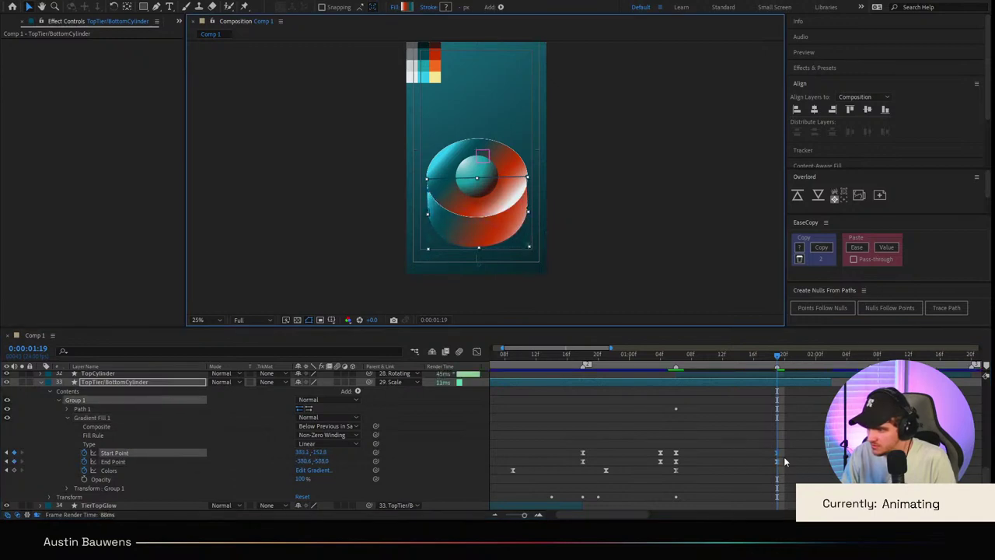
Step: Ease the new gradient keyframes and preview the shading from 1:06
{"action": "left_click_drag", "start_coordinate": [786, 454], "coordinate": [673, 464]}
{"action": "left_click", "coordinate": [856, 247]}
{"action": "left_click", "coordinate": [780, 404]}
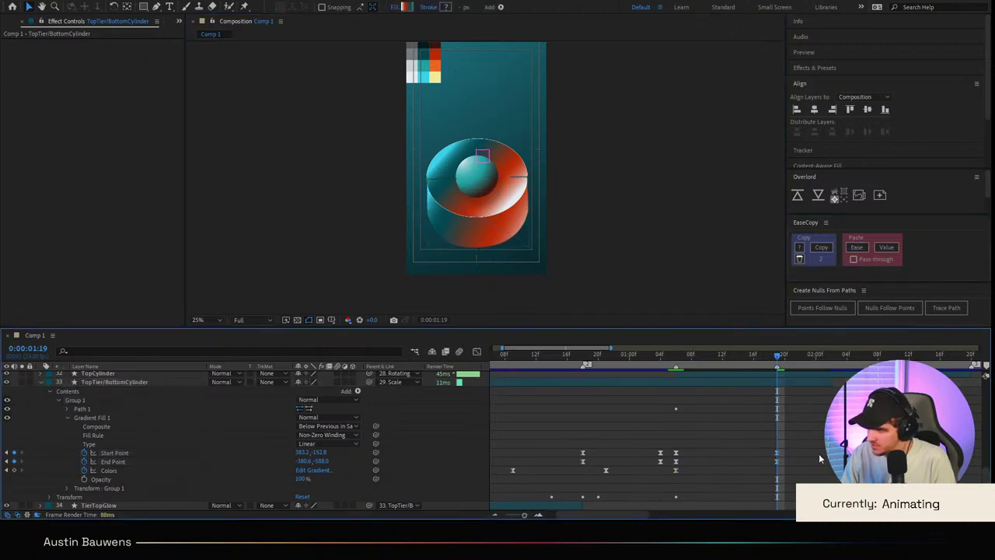
{"action": "left_click_drag", "start_coordinate": [777, 358], "coordinate": [652, 372]}
{"action": "key", "text": "space"}
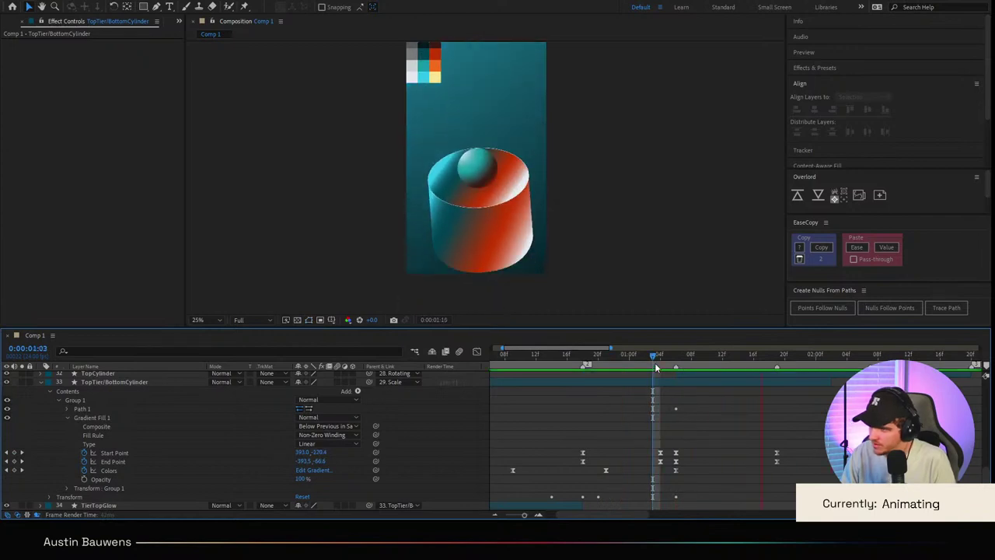
{"action": "key", "text": "space"}
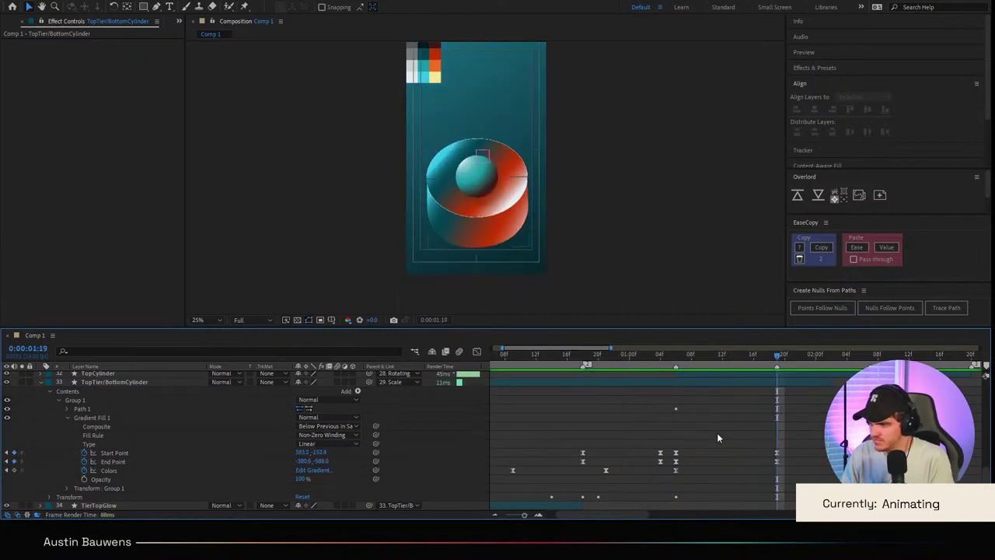
Step: Rework the Start and End Point keyframes at 1:19, then preview from 1:00
{"action": "scroll", "coordinate": [717, 434], "scroll_direction": "up", "scroll_amount": 3}
{"action": "left_click", "coordinate": [830, 354]}
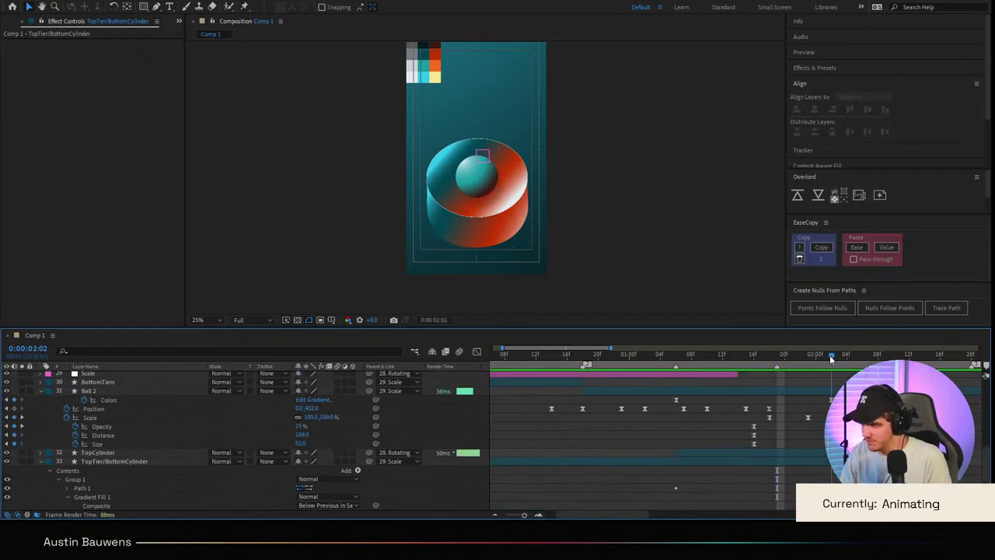
{"action": "scroll", "coordinate": [832, 356], "scroll_direction": "down", "scroll_amount": 3}
{"action": "left_click_drag", "start_coordinate": [797, 422], "coordinate": [831, 435]}
{"action": "left_click", "coordinate": [813, 404]}
{"action": "left_click_drag", "start_coordinate": [829, 364], "coordinate": [641, 364]}
{"action": "key", "text": "space"}
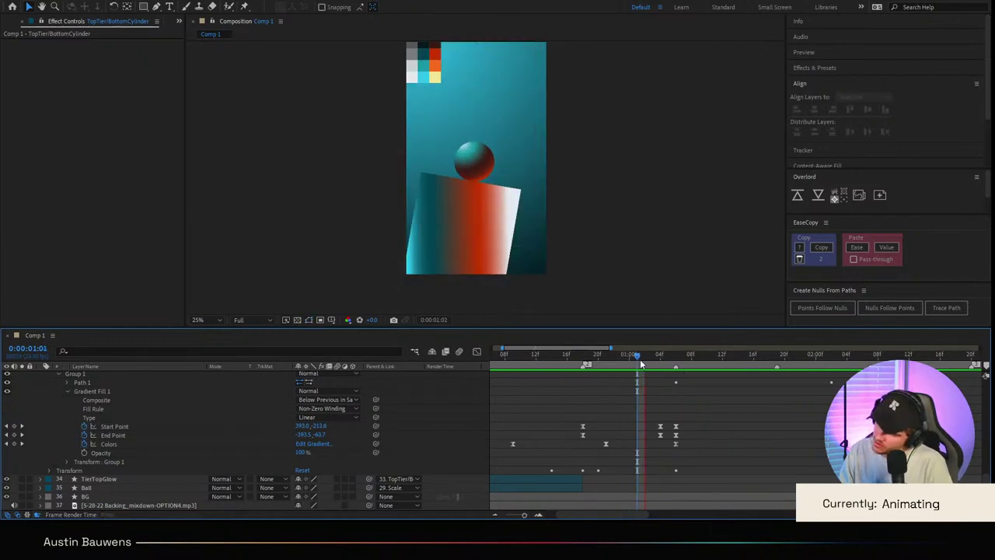
{"action": "left_click_drag", "start_coordinate": [816, 364], "coordinate": [827, 365]}
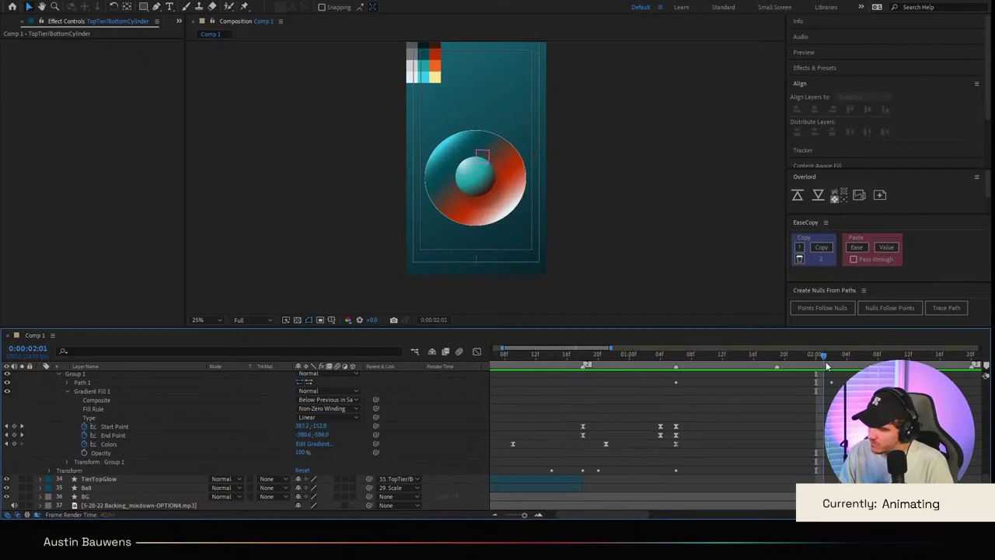
{"action": "left_click", "coordinate": [144, 391]}
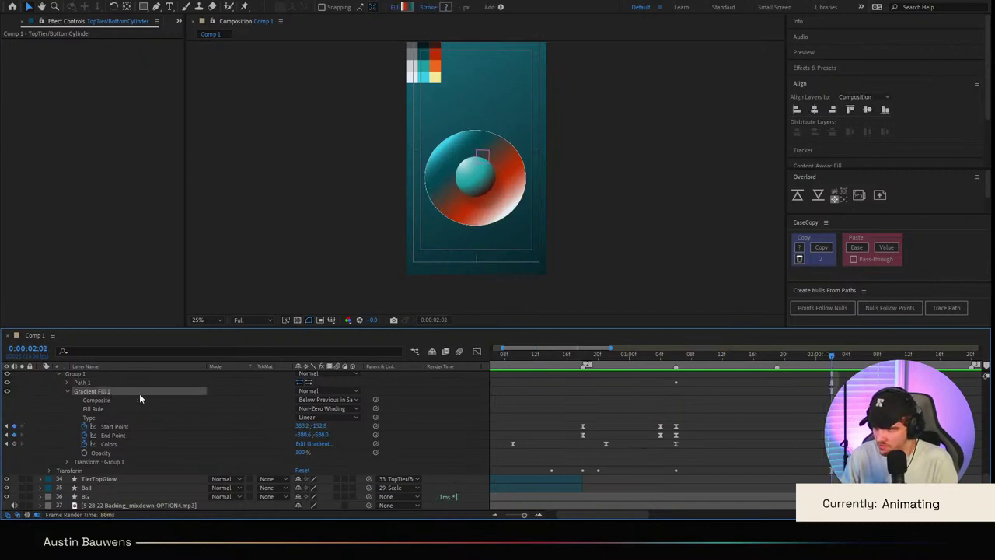
{"action": "key", "text": "Page_Up"}
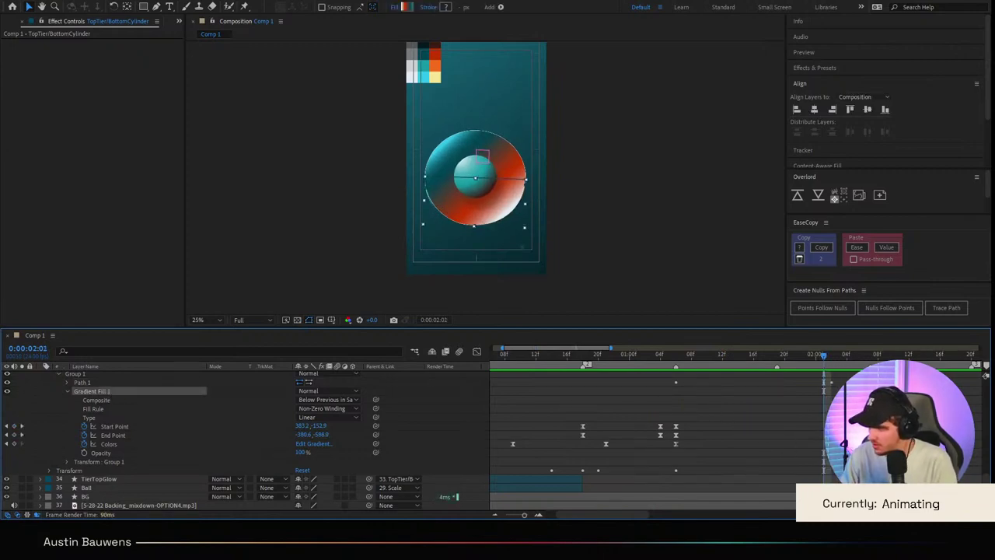
{"action": "key", "text": "Page_Up"}
{"action": "key", "text": "Page_Up"}
{"action": "key", "text": "Page_Up"}
{"action": "key", "text": "Page_Up"}
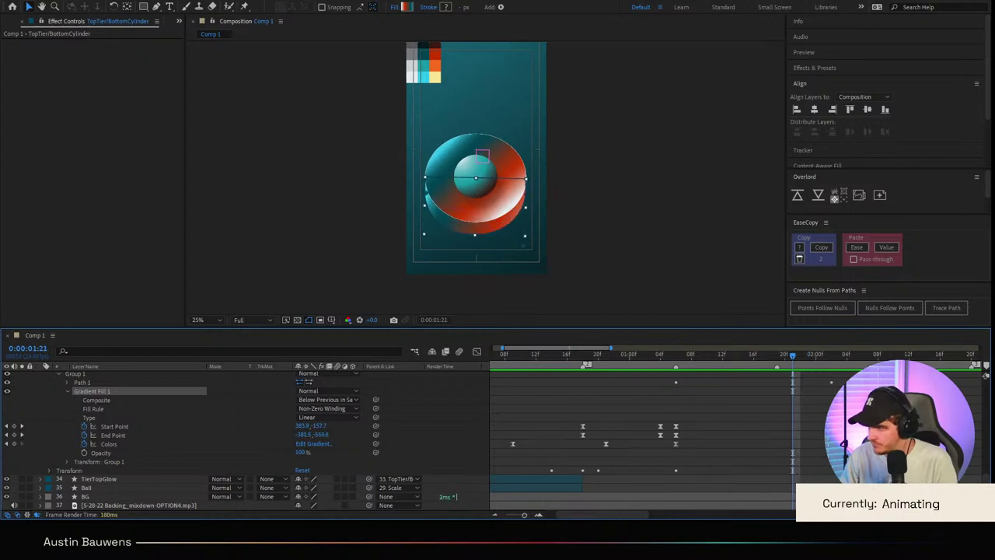
{"action": "left_click_drag", "start_coordinate": [848, 416], "coordinate": [793, 427]}
{"action": "left_click", "coordinate": [817, 413]}
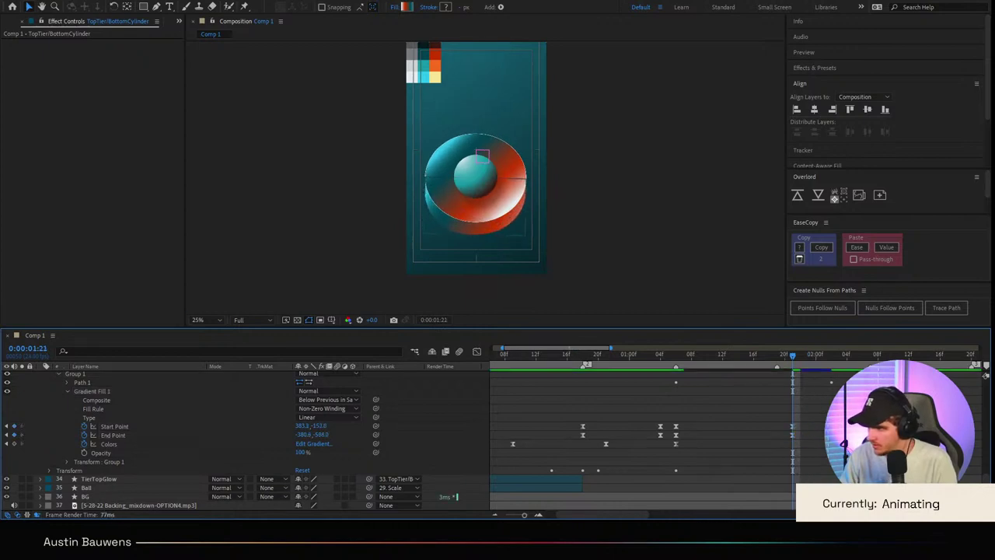
{"action": "left_click", "coordinate": [91, 391]}
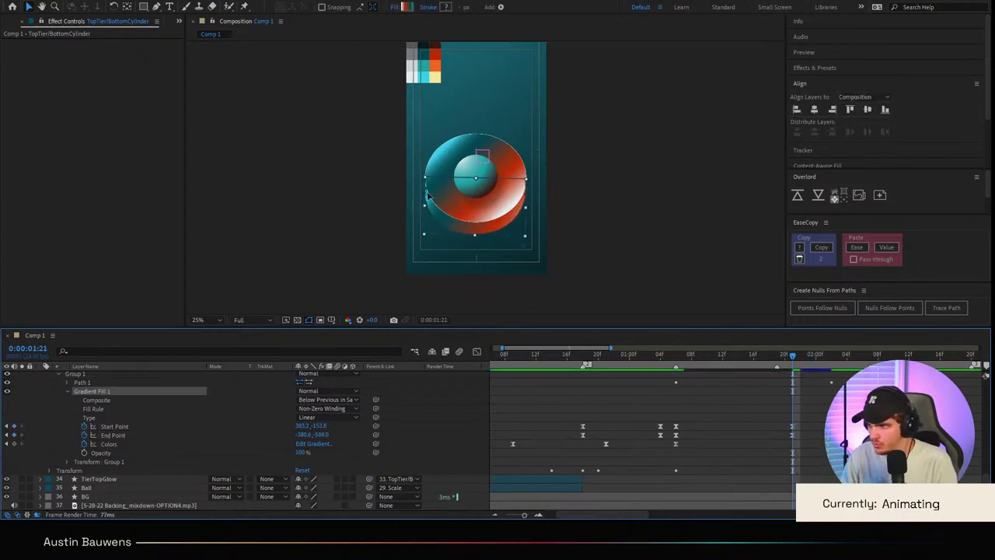
{"action": "left_click_drag", "start_coordinate": [389, 166], "coordinate": [377, 158]}
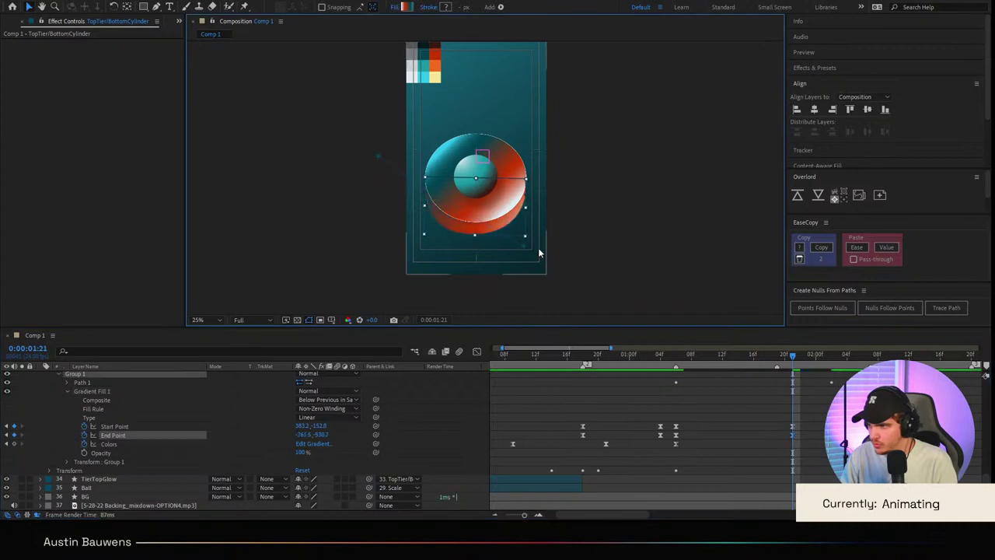
{"action": "left_click_drag", "start_coordinate": [549, 268], "coordinate": [586, 289]}
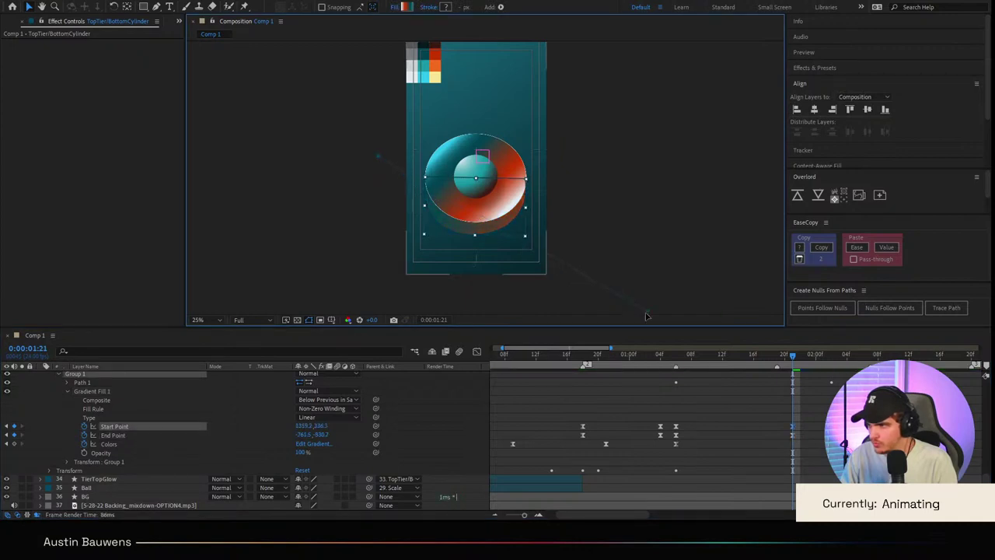
{"action": "left_click", "coordinate": [817, 470]}
{"action": "scroll", "coordinate": [806, 444], "scroll_direction": "up", "scroll_amount": 2}
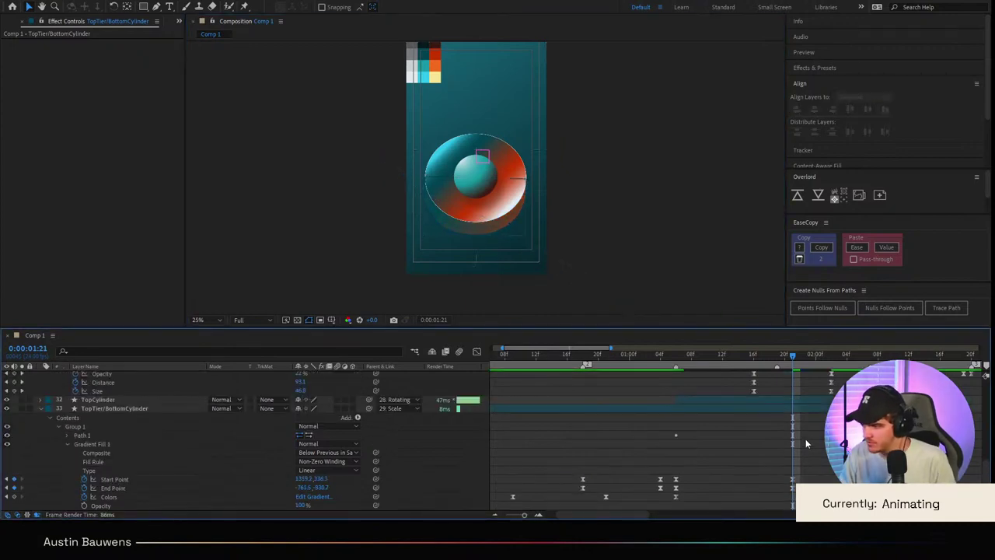
{"action": "left_click", "coordinate": [831, 358]}
{"action": "scroll", "coordinate": [813, 428], "scroll_direction": "down", "scroll_amount": 2}
{"action": "left_click_drag", "start_coordinate": [808, 423], "coordinate": [793, 440]}
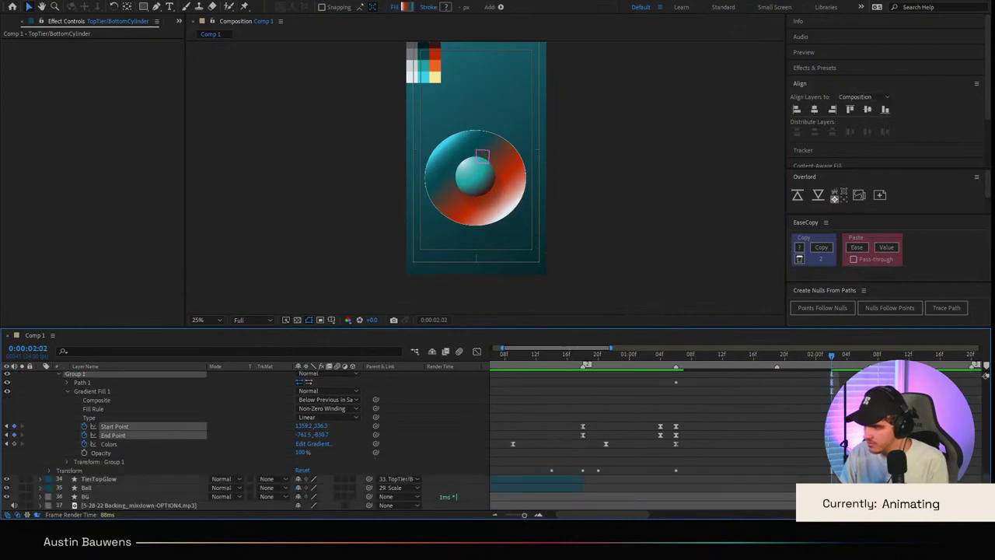
{"action": "left_click", "coordinate": [809, 405]}
{"action": "left_click_drag", "start_coordinate": [787, 363], "coordinate": [633, 366]}
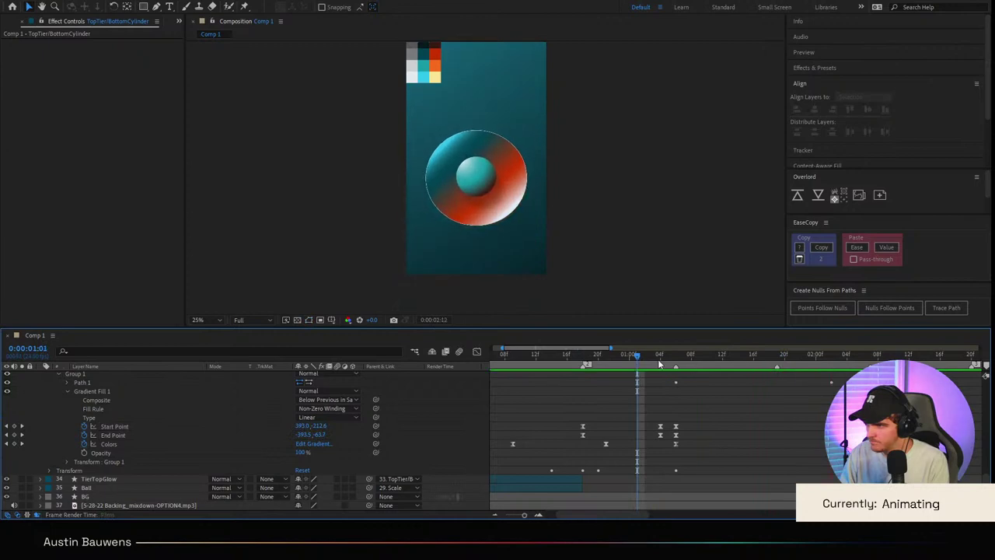
{"action": "left_click", "coordinate": [659, 364]}
{"action": "left_click_drag", "start_coordinate": [656, 359], "coordinate": [531, 370]}
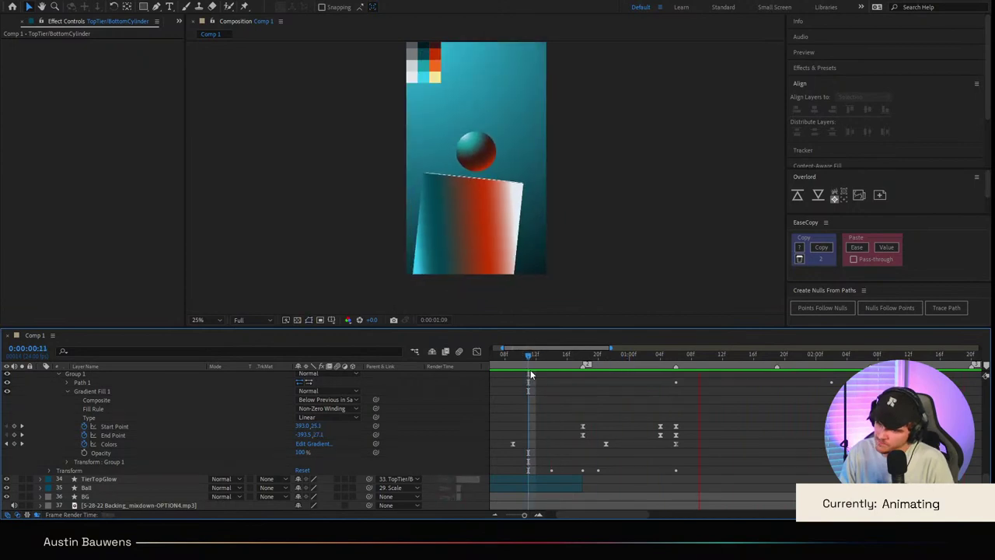
Step: Stop the preview, return to the first frame and collapse Ball 2's properties
{"action": "key", "text": "space"}
{"action": "left_click_drag", "start_coordinate": [570, 369], "coordinate": [162, 432]}
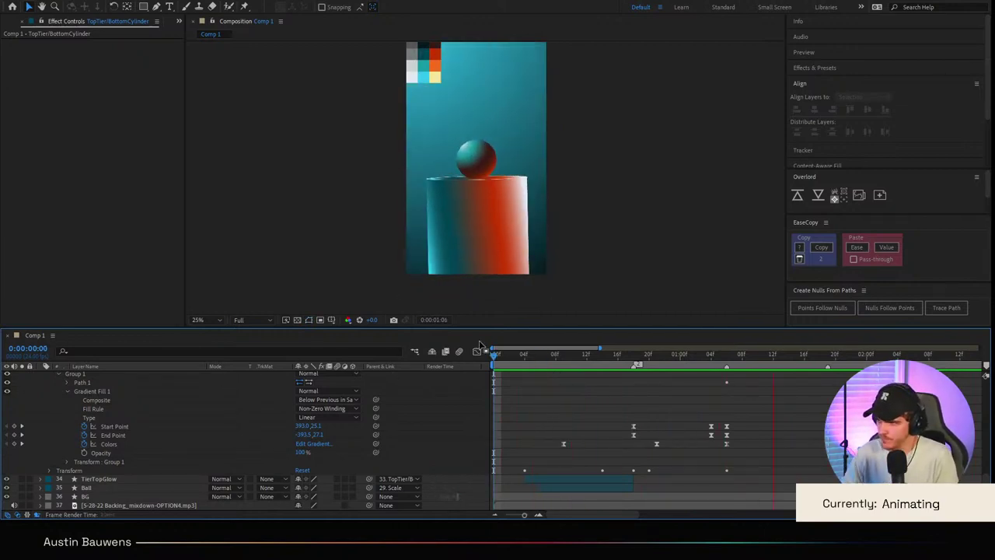
{"action": "scroll", "coordinate": [96, 431], "scroll_direction": "up", "scroll_amount": 4}
{"action": "scroll", "coordinate": [96, 431], "scroll_direction": "up", "scroll_amount": 2}
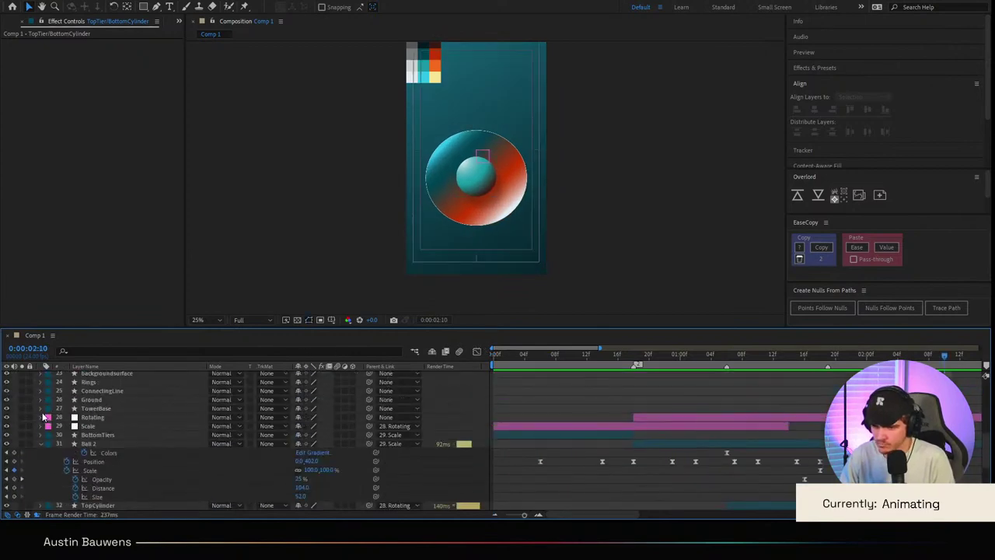
{"action": "scroll", "coordinate": [43, 459], "scroll_direction": "up", "scroll_amount": 2}
{"action": "left_click", "coordinate": [41, 464]}
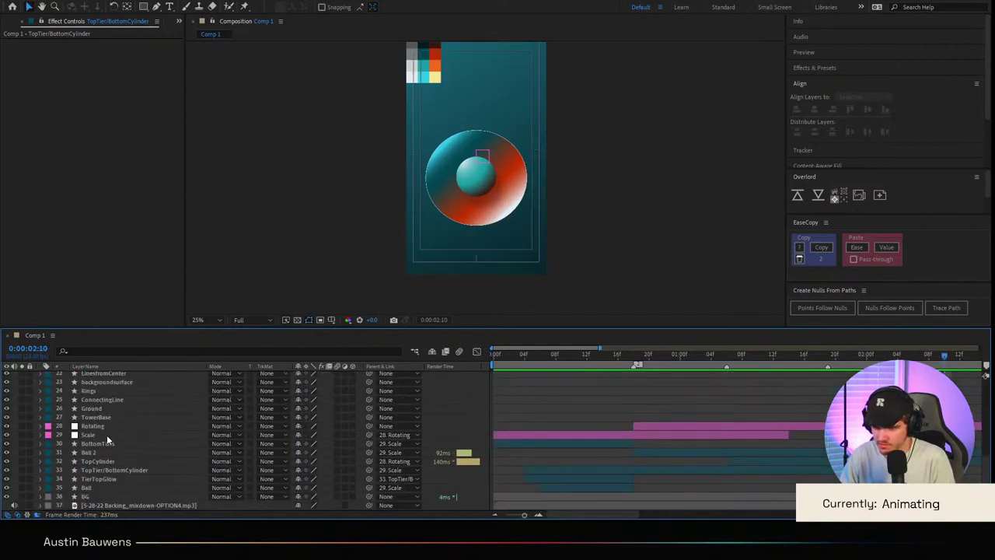
Step: Add a Position keyframe on the Rotating layer at 0:00:01:06 (540, 960)
{"action": "left_click", "coordinate": [93, 426]}
{"action": "scroll", "coordinate": [545, 194], "scroll_direction": "down", "scroll_amount": 4}
{"action": "scroll", "coordinate": [549, 202], "scroll_direction": "up", "scroll_amount": 2}
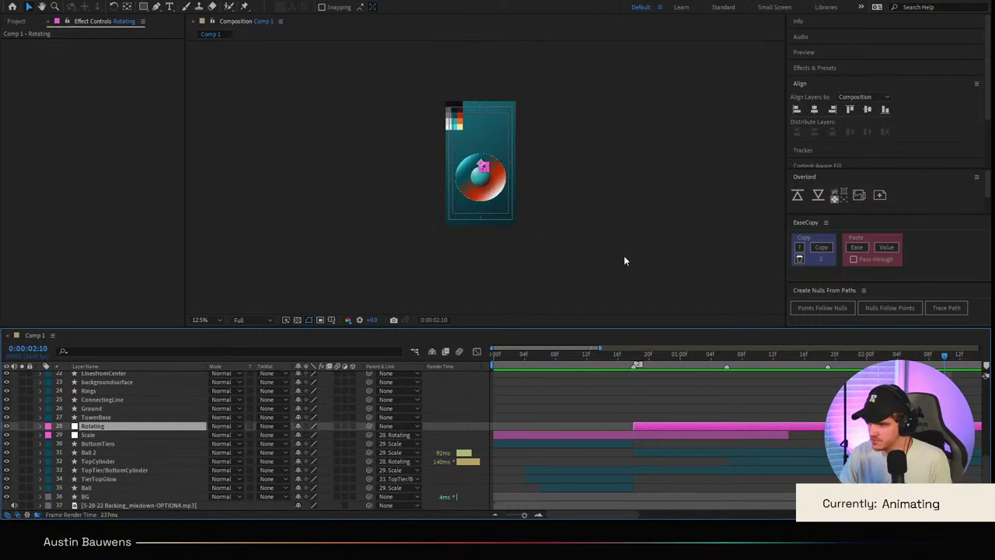
{"action": "left_click", "coordinate": [650, 358]}
{"action": "left_click", "coordinate": [723, 354]}
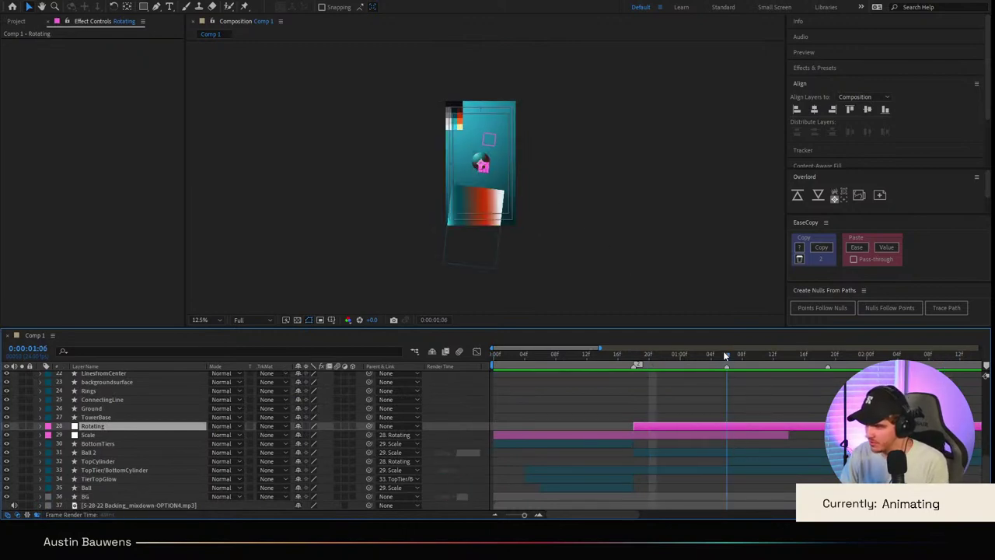
{"action": "key", "text": "p"}
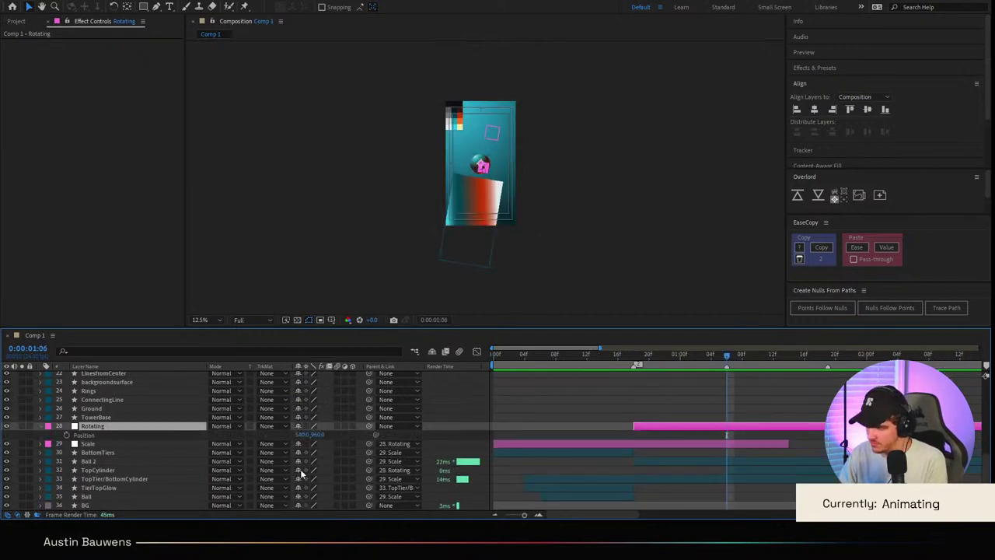
{"action": "left_click", "coordinate": [65, 435]}
{"action": "scroll", "coordinate": [792, 430], "scroll_direction": "right", "scroll_amount": 3}
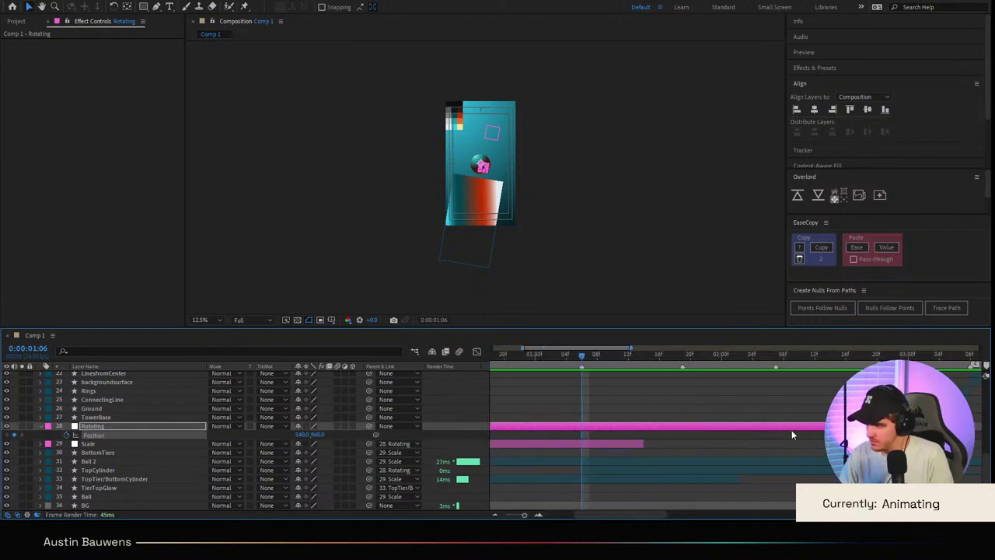
Step: Undo the Rotating keyframe and add a null named Position spanning 1:06 to 2:20
{"action": "key", "text": "ctrl+z"}
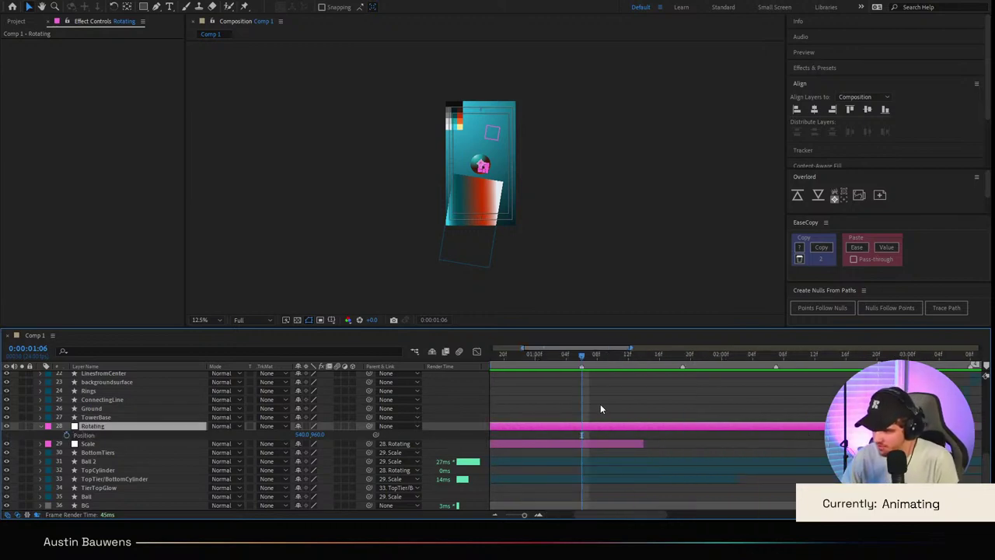
{"action": "left_click", "coordinate": [601, 405]}
{"action": "left_click", "coordinate": [606, 427]}
{"action": "key", "text": "ctrl+alt+shift+y"}
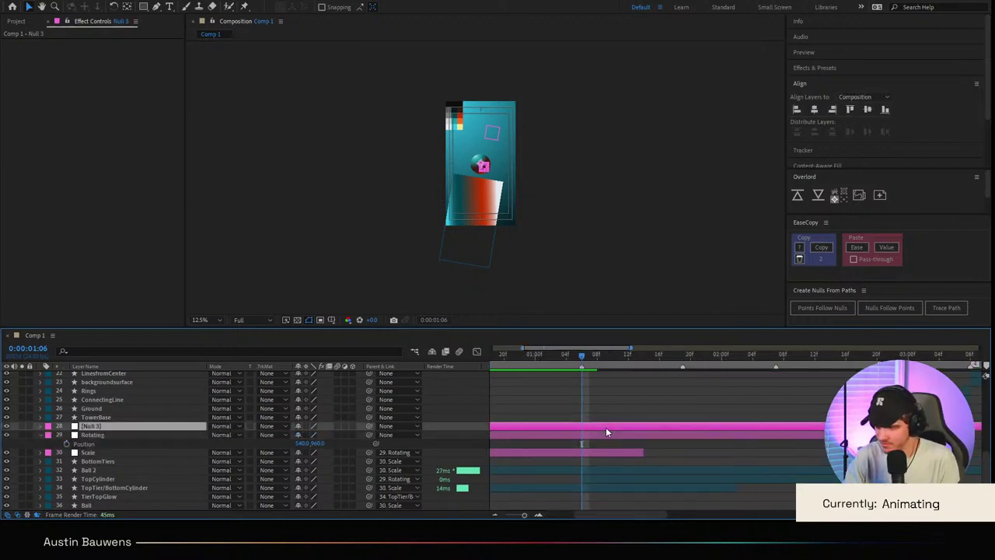
{"action": "key", "text": "Return"}
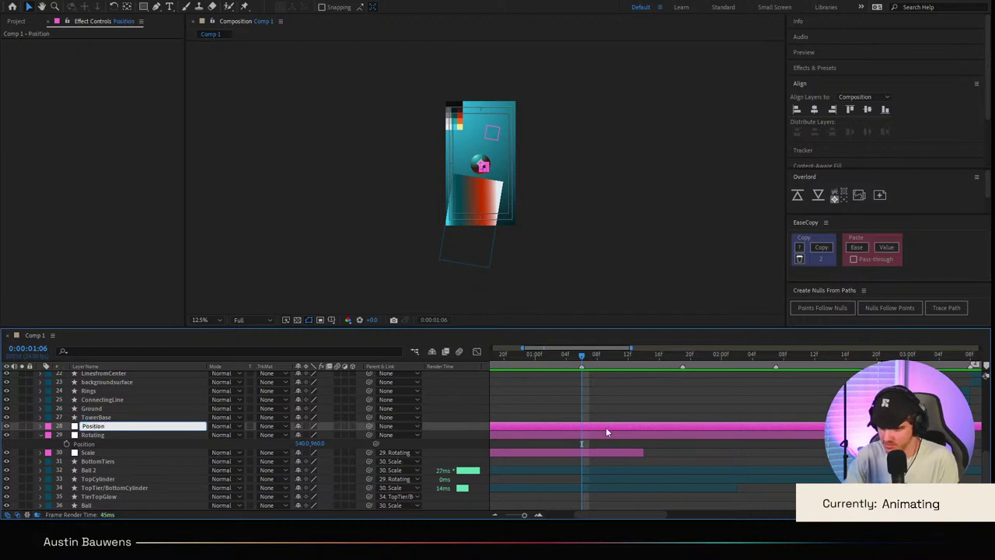
{"action": "key", "text": "Return"}
{"action": "key", "text": "alt+["}
{"action": "left_click_drag", "start_coordinate": [582, 355], "coordinate": [619, 370]}
{"action": "key", "text": "ctrl+shift+d"}
{"action": "key", "text": "Delete"}
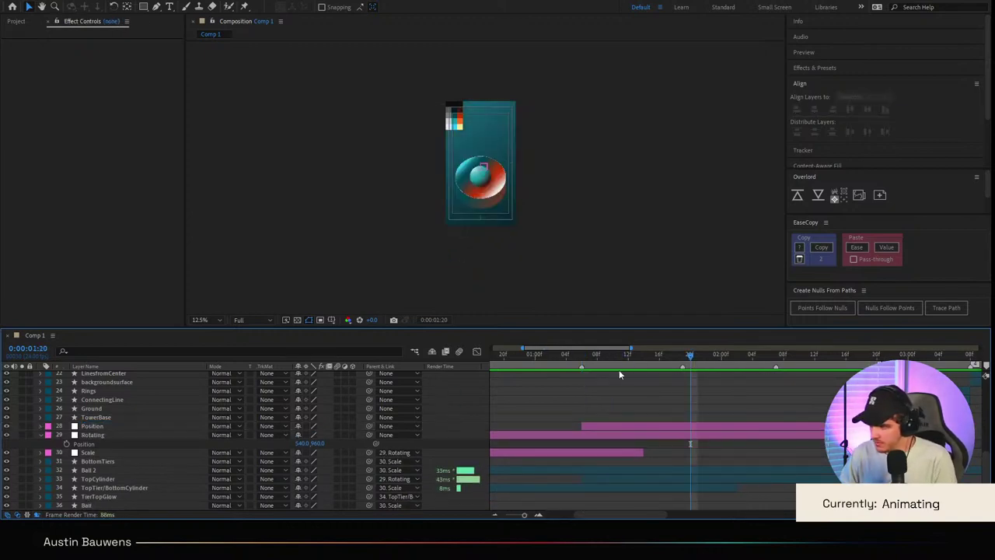
Step: Parent Rotating to the Position null, reveal the null's Position and jump to 2:02
{"action": "left_click", "coordinate": [93, 434]}
{"action": "left_click_drag", "start_coordinate": [369, 435], "coordinate": [146, 426]}
{"action": "left_click", "coordinate": [146, 426]}
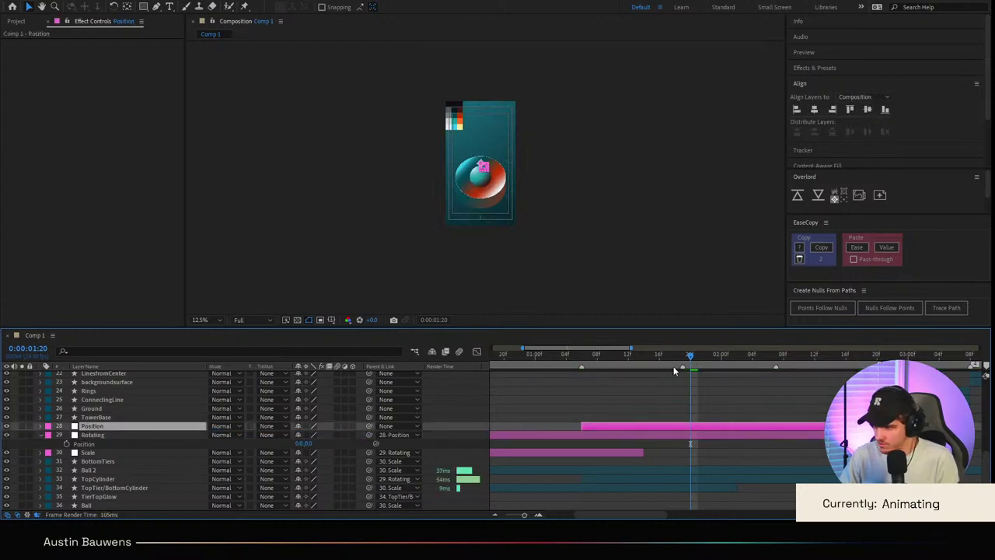
{"action": "left_click_drag", "start_coordinate": [673, 365], "coordinate": [571, 363]}
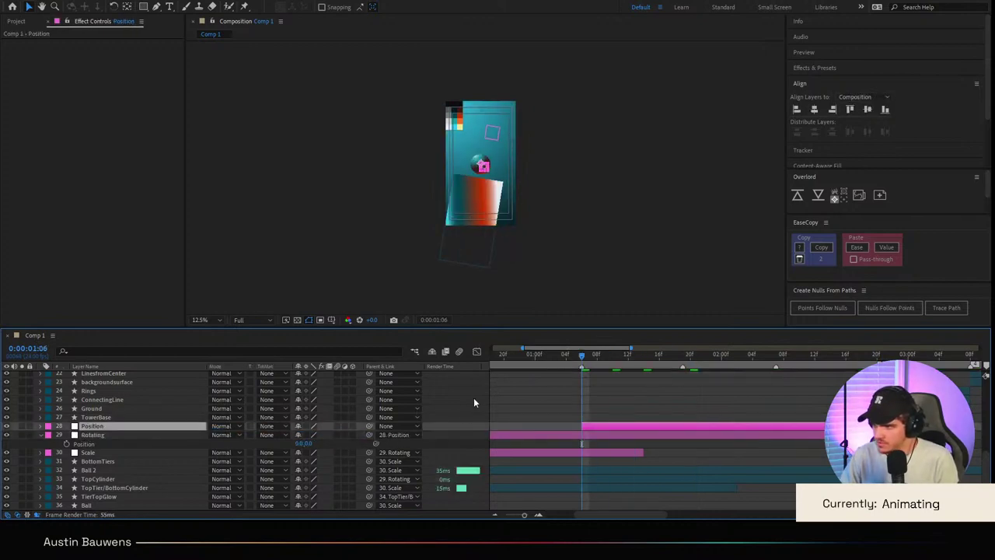
{"action": "left_click", "coordinate": [332, 321]}
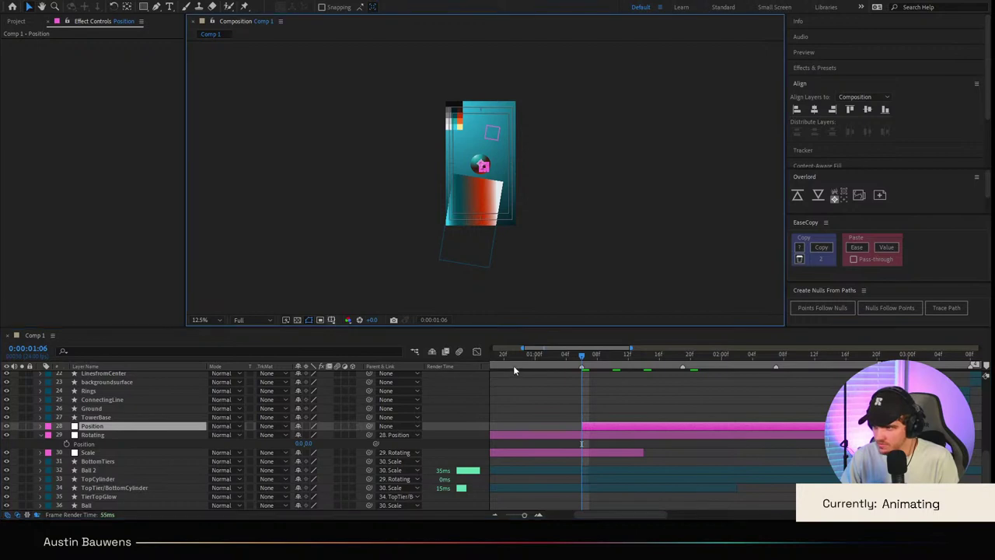
{"action": "left_click", "coordinate": [576, 413]}
{"action": "left_click", "coordinate": [116, 425]}
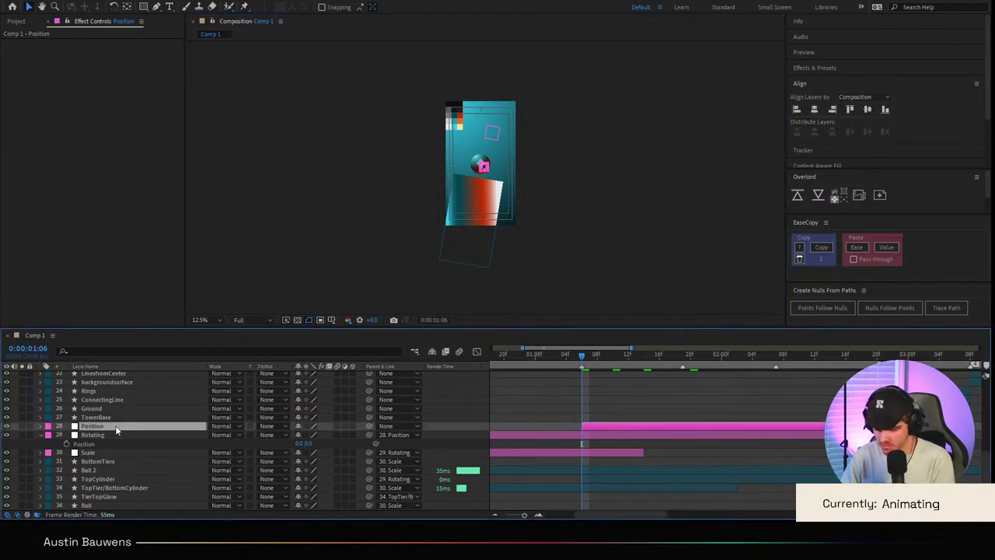
{"action": "key", "text": "p"}
{"action": "key", "text": "shift+Page_Down"}
{"action": "key", "text": "shift+Page_Down"}
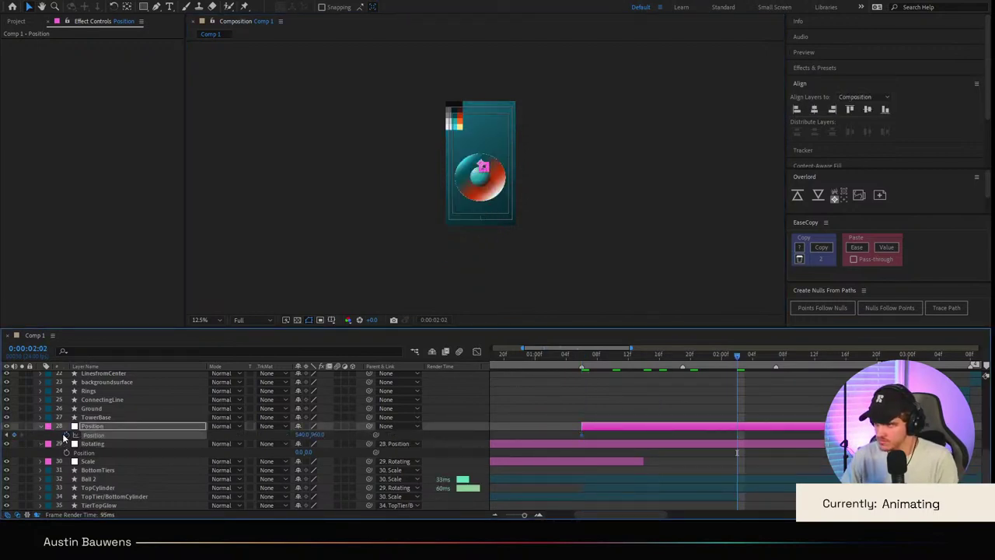
Step: Keyframe the Position null raising the rings and ball to Y 738, and ease both keyframes
{"action": "left_click_drag", "start_coordinate": [317, 437], "coordinate": [237, 427]}
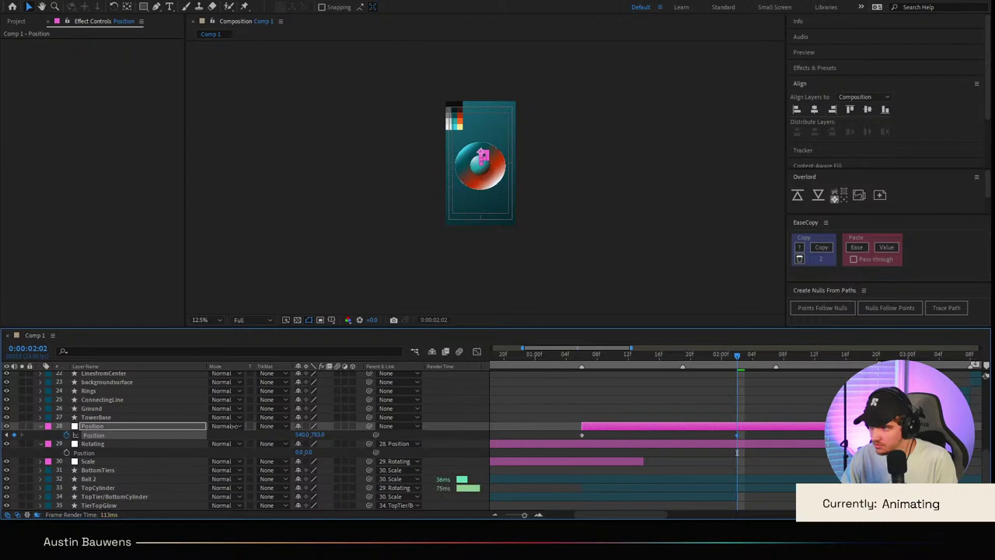
{"action": "scroll", "coordinate": [515, 208], "scroll_direction": "up", "scroll_amount": 2}
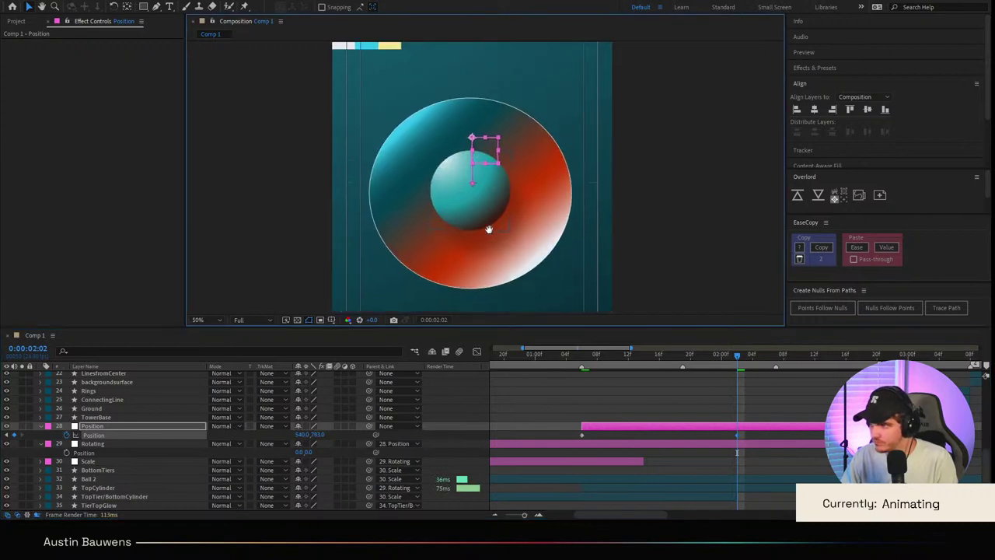
{"action": "left_click_drag", "start_coordinate": [318, 435], "coordinate": [298, 435]}
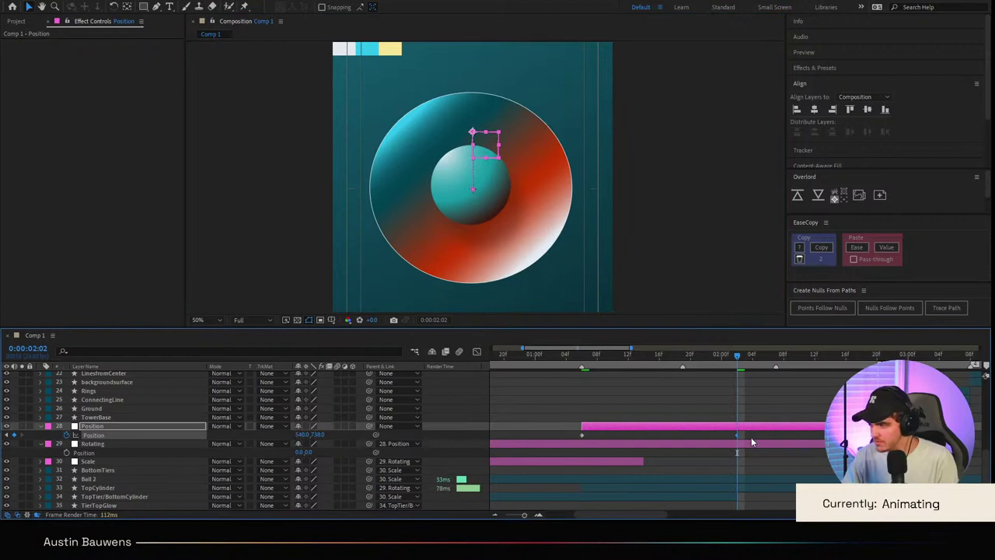
{"action": "left_click_drag", "start_coordinate": [751, 442], "coordinate": [560, 438]}
{"action": "left_click", "coordinate": [857, 247]}
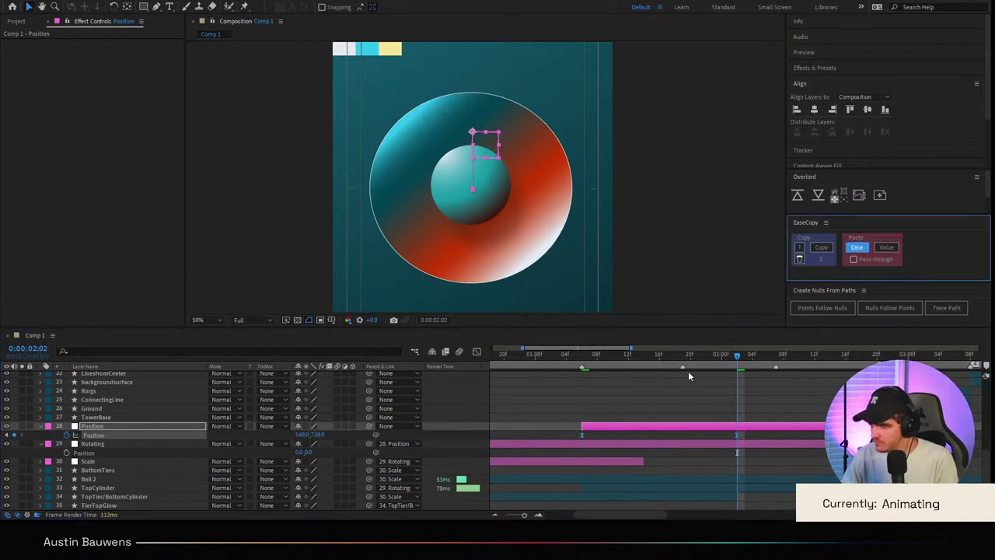
{"action": "left_click", "coordinate": [686, 376]}
Step: Preview the upward motion from 1:00, then again from 2:02
{"action": "left_click_drag", "start_coordinate": [651, 357], "coordinate": [535, 356]}
{"action": "scroll", "coordinate": [556, 152], "scroll_direction": "down", "scroll_amount": 2}
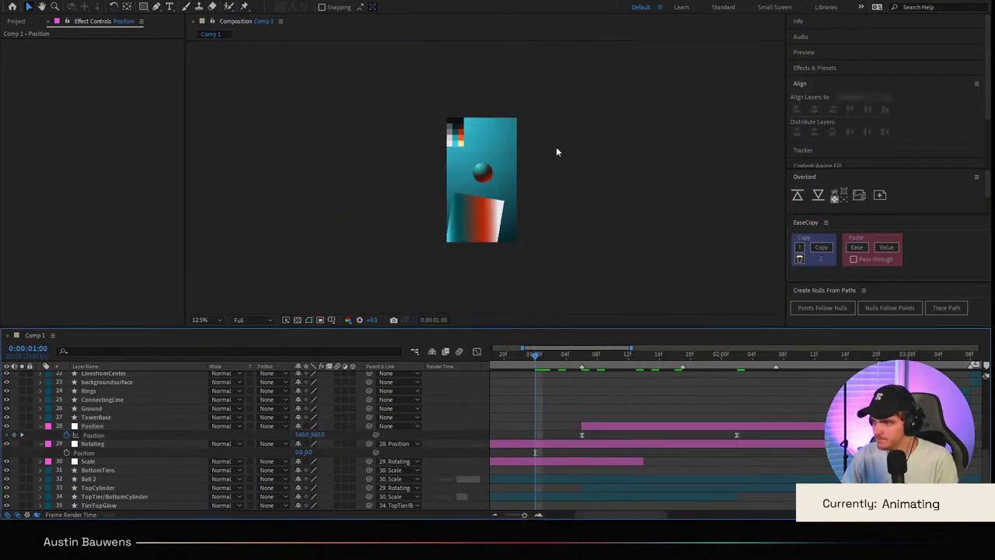
{"action": "key", "text": "space"}
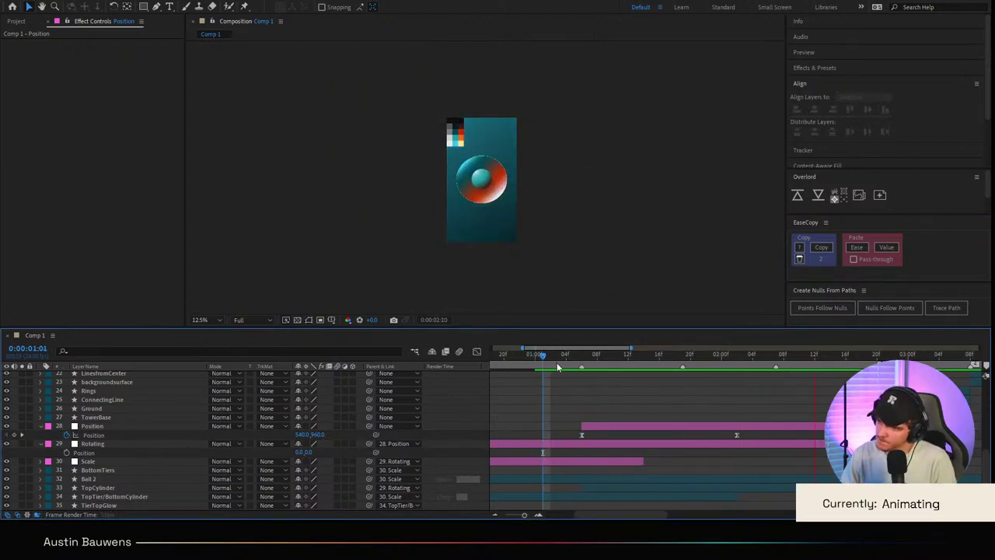
{"action": "key", "text": "space"}
{"action": "left_click_drag", "start_coordinate": [790, 363], "coordinate": [738, 354]}
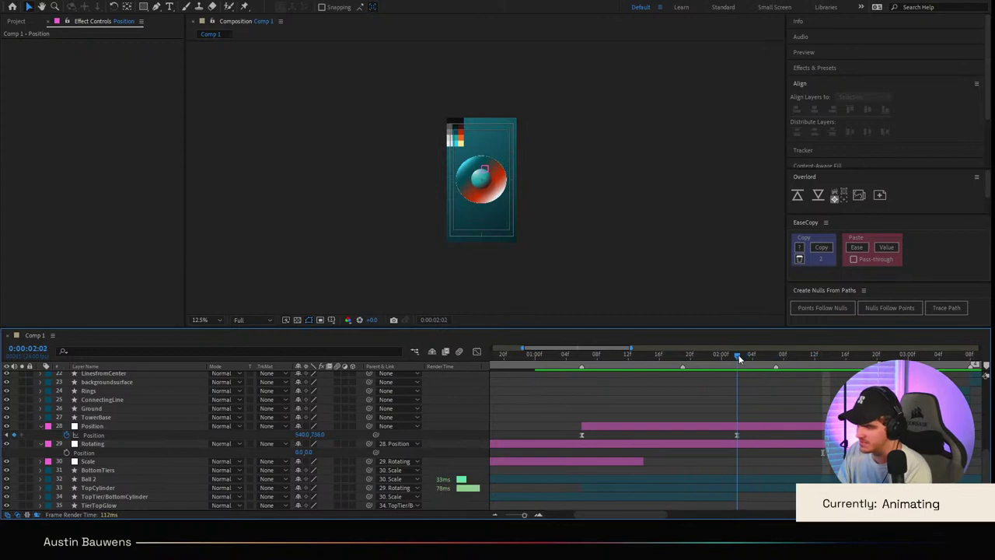
{"action": "key", "text": "space"}
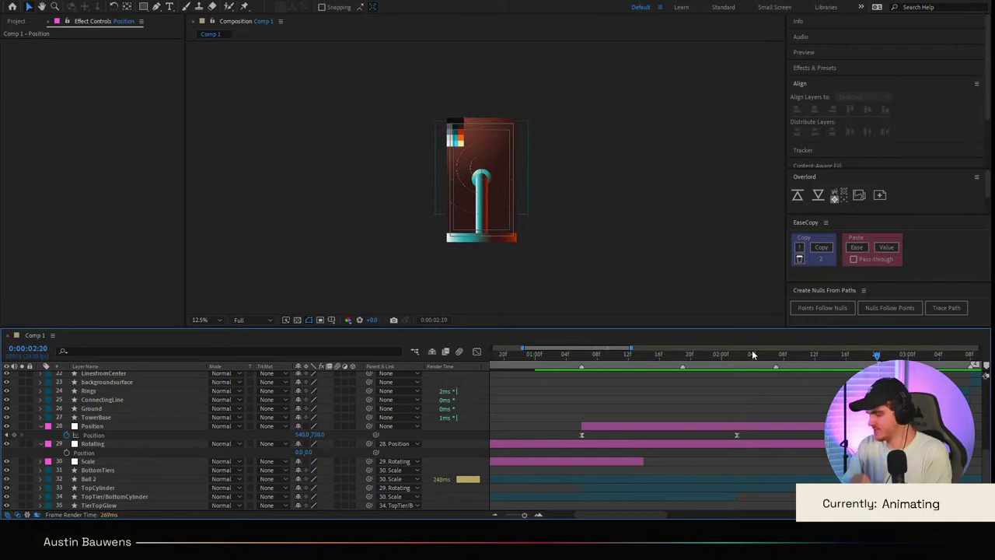
Step: Raise the ball to Y 749, lengthen the second key's ease influence, and preview from frame 21
{"action": "left_click", "coordinate": [315, 438]}
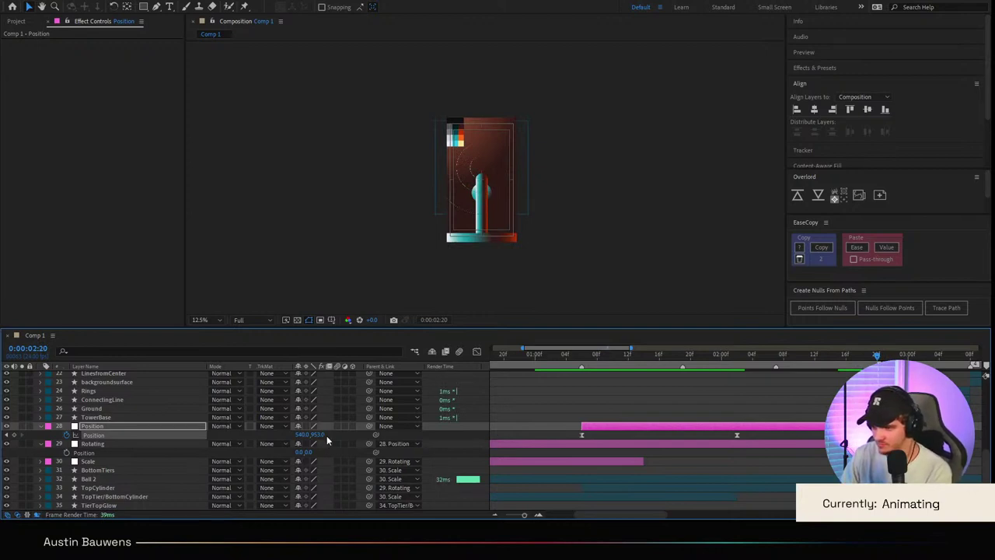
{"action": "left_click_drag", "start_coordinate": [320, 434], "coordinate": [215, 437]}
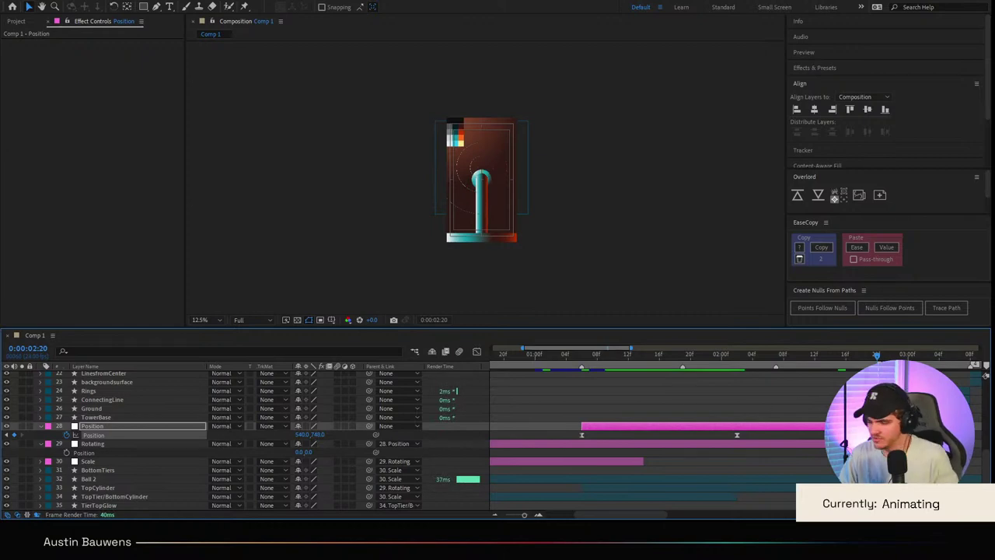
{"action": "left_click", "coordinate": [477, 351]}
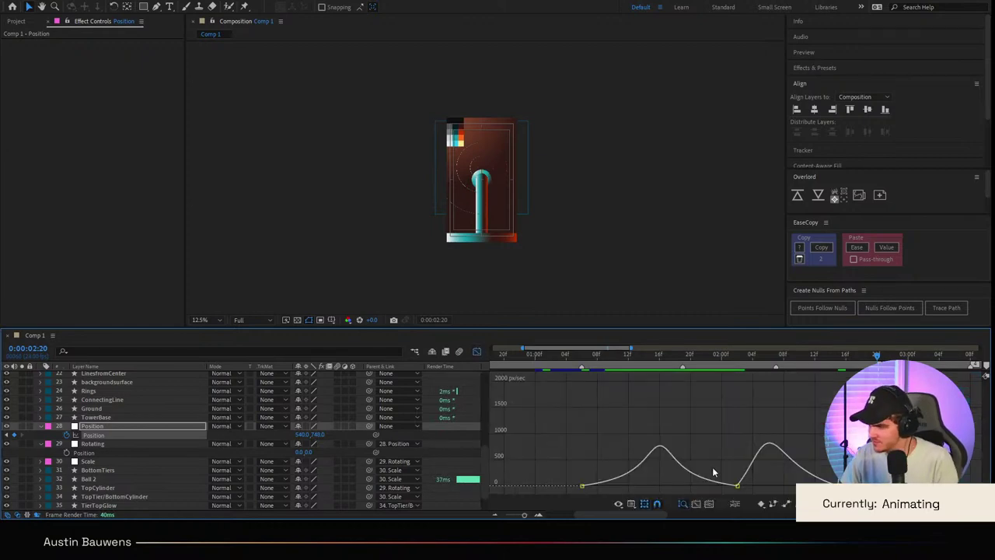
{"action": "left_click_drag", "start_coordinate": [754, 487], "coordinate": [816, 490]}
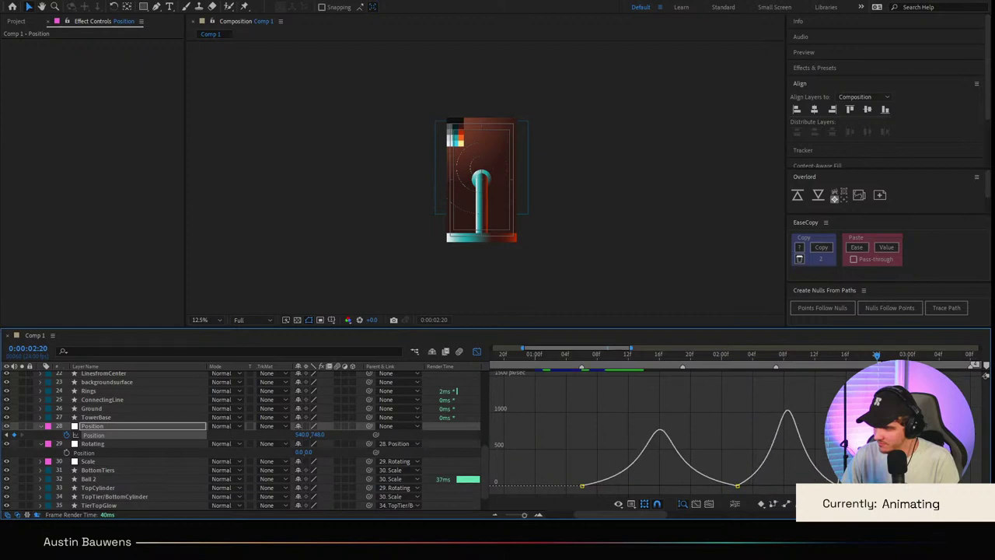
{"action": "key", "text": "ctrl+z"}
{"action": "left_click", "coordinate": [477, 351]}
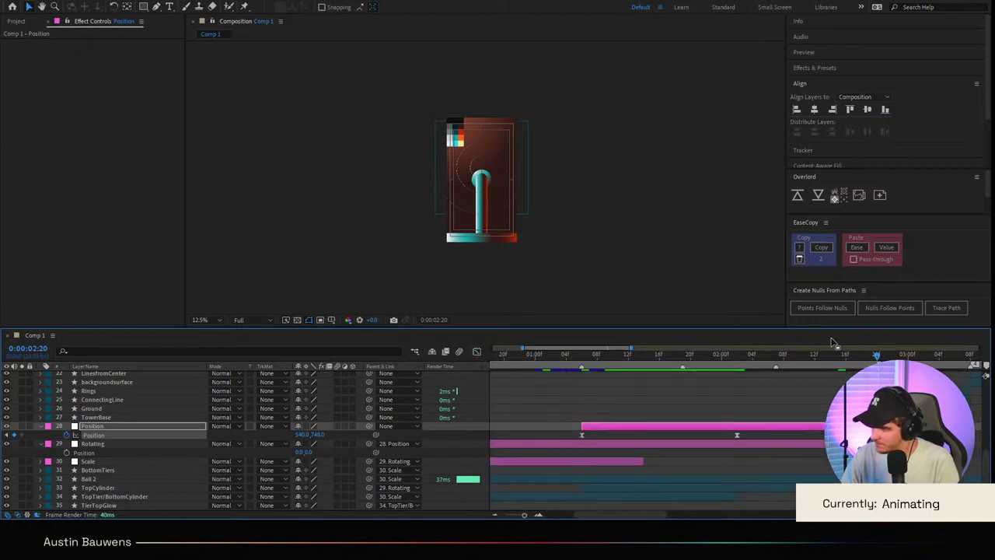
{"action": "left_click_drag", "start_coordinate": [877, 355], "coordinate": [492, 382]}
{"action": "key", "text": "space"}
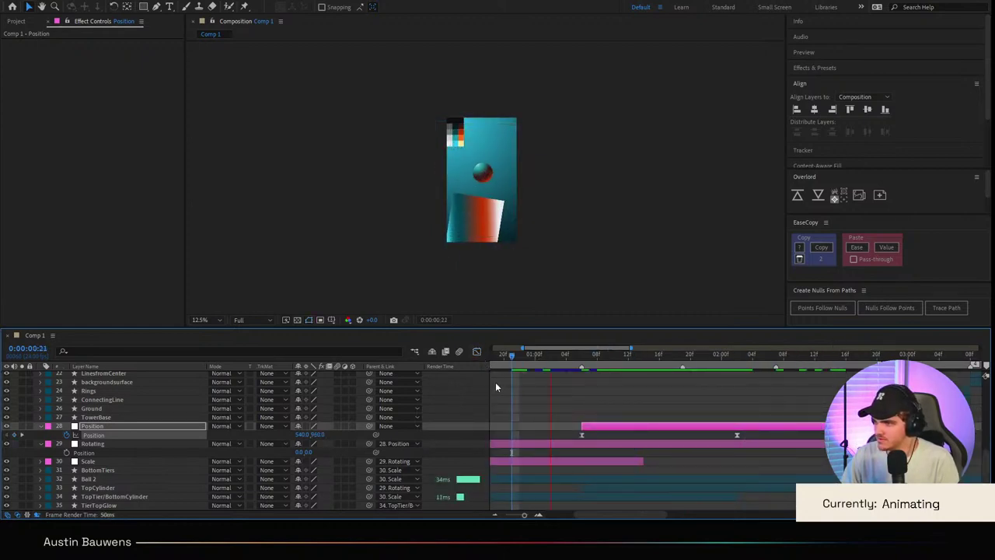
Step: Keyframe TopCylinder's Scale at 2:02, about 138% at 2:15 and 60% at 2:19
{"action": "left_click", "coordinate": [529, 361]}
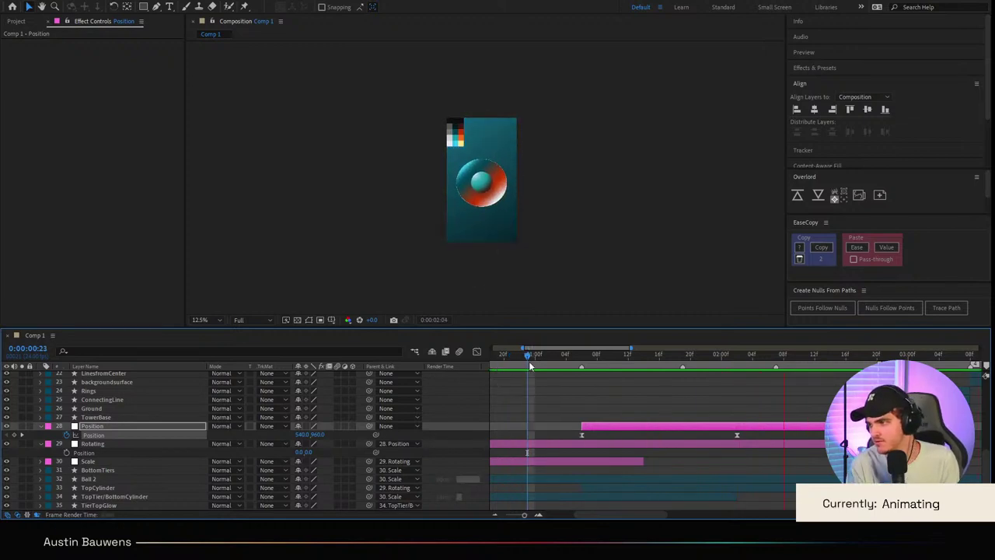
{"action": "key", "text": "space"}
{"action": "left_click", "coordinate": [737, 353]}
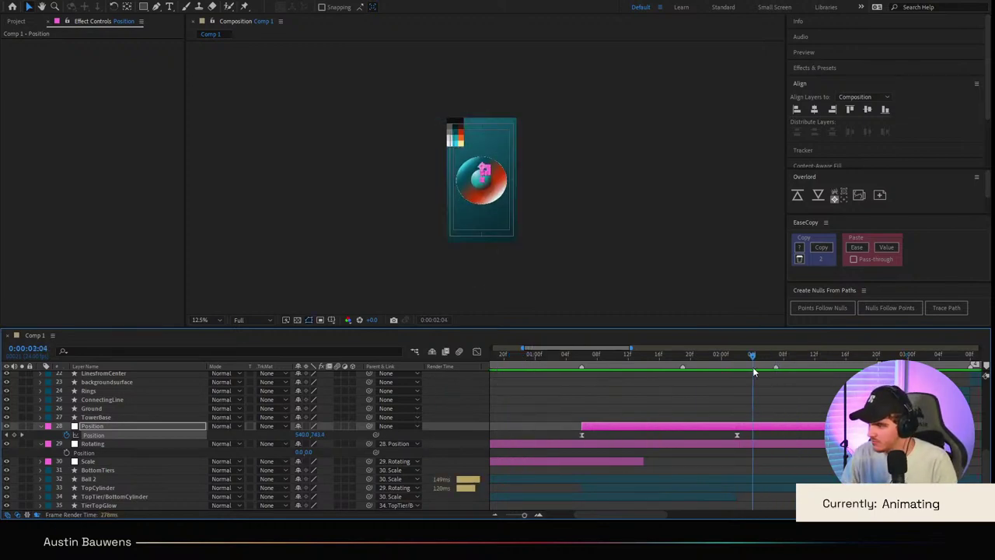
{"action": "left_click", "coordinate": [111, 470]}
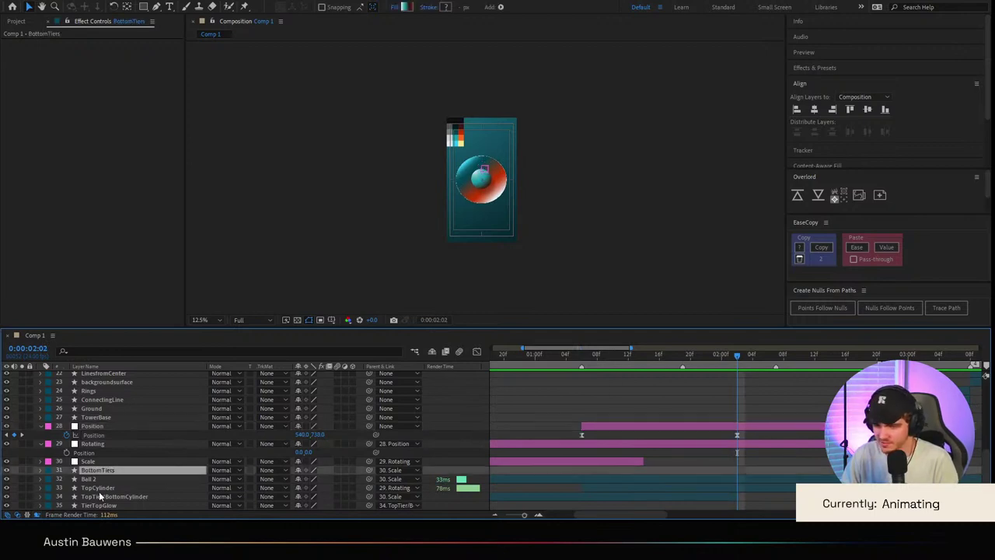
{"action": "left_click", "coordinate": [167, 487]}
{"action": "key", "text": "s"}
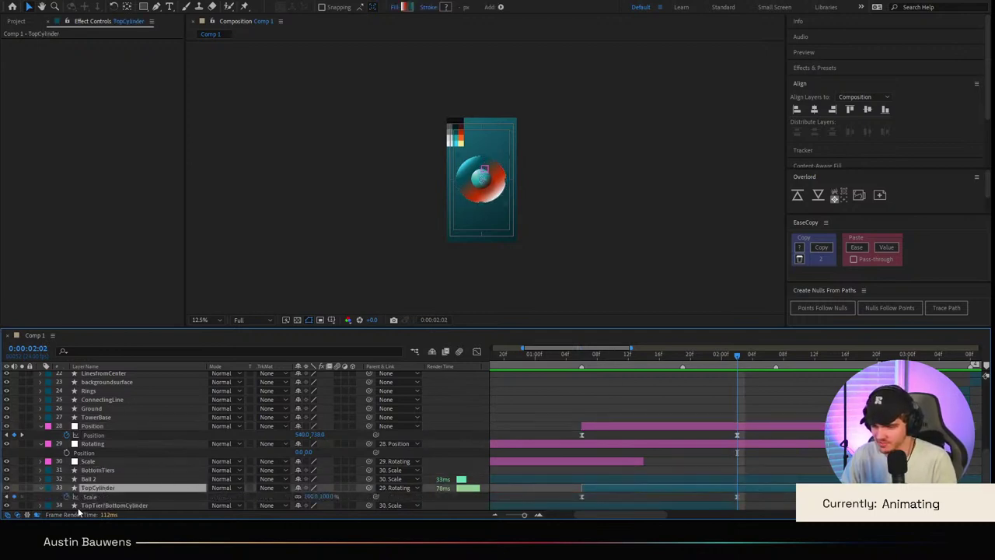
{"action": "left_click", "coordinate": [840, 361]}
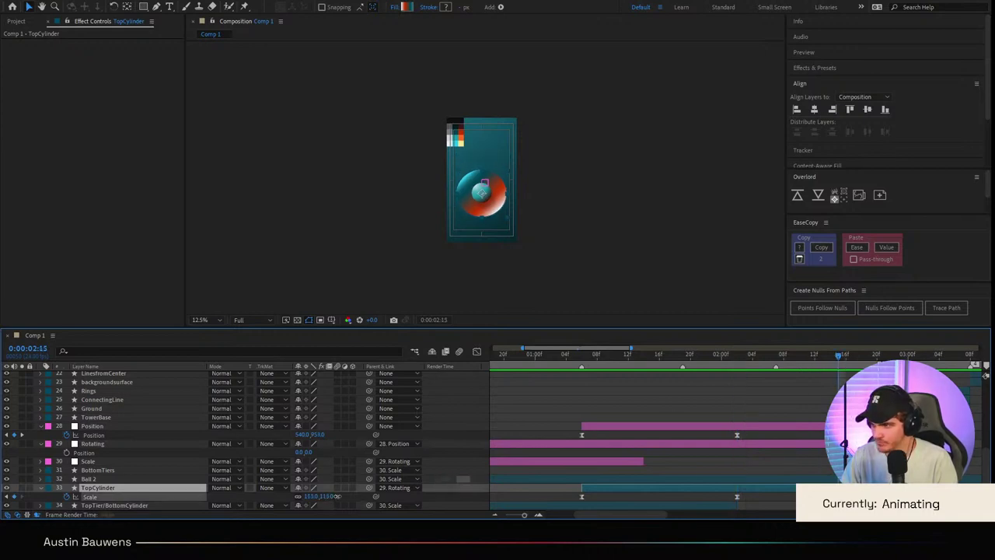
{"action": "left_click_drag", "start_coordinate": [327, 497], "coordinate": [347, 496]}
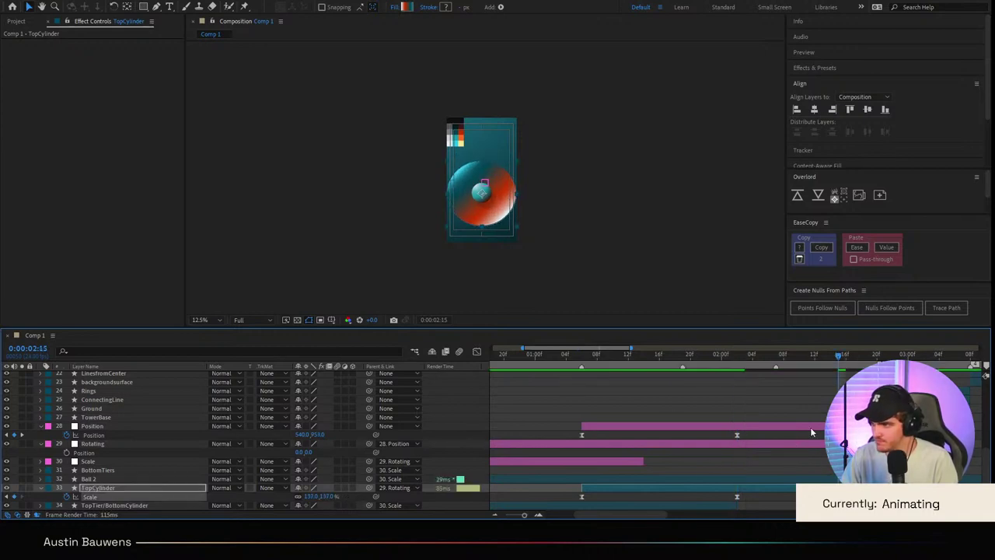
{"action": "left_click_drag", "start_coordinate": [860, 361], "coordinate": [869, 361]}
{"action": "left_click_drag", "start_coordinate": [326, 496], "coordinate": [283, 496]}
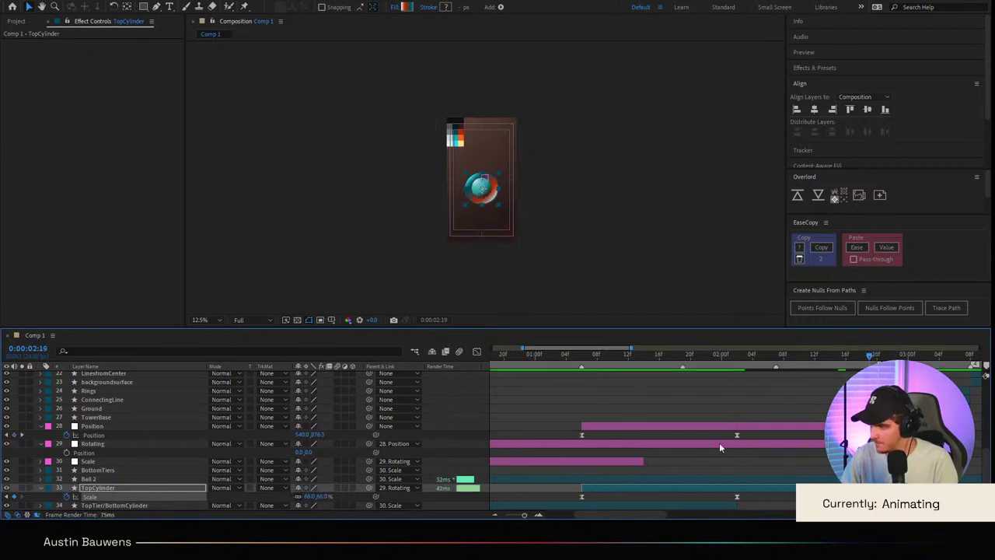
Step: Copy the Position null keyframe's ease and paste it onto the Scale keyframes
{"action": "left_click_drag", "start_coordinate": [720, 442], "coordinate": [864, 434]}
{"action": "left_click", "coordinate": [829, 249]}
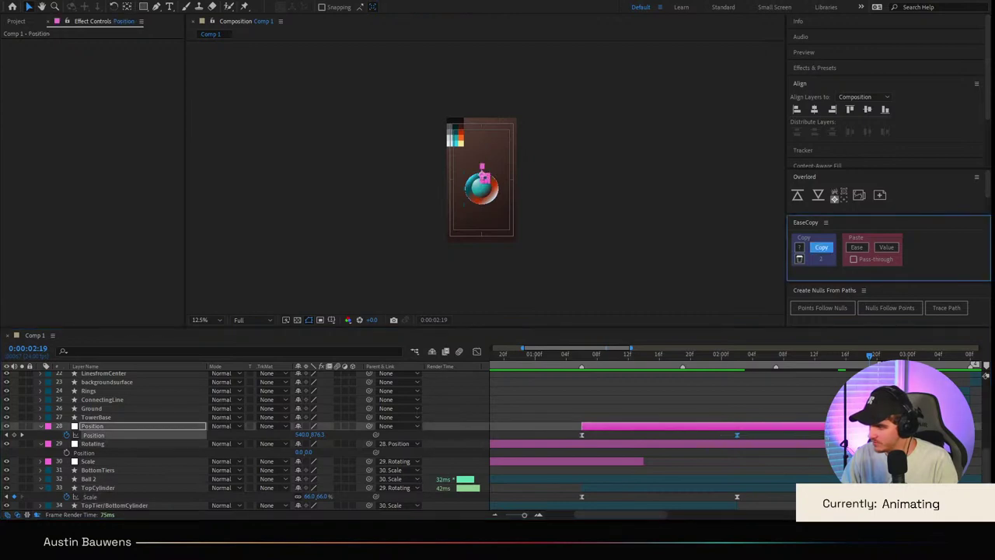
{"action": "left_click_drag", "start_coordinate": [794, 493], "coordinate": [713, 502]}
{"action": "left_click", "coordinate": [859, 249]}
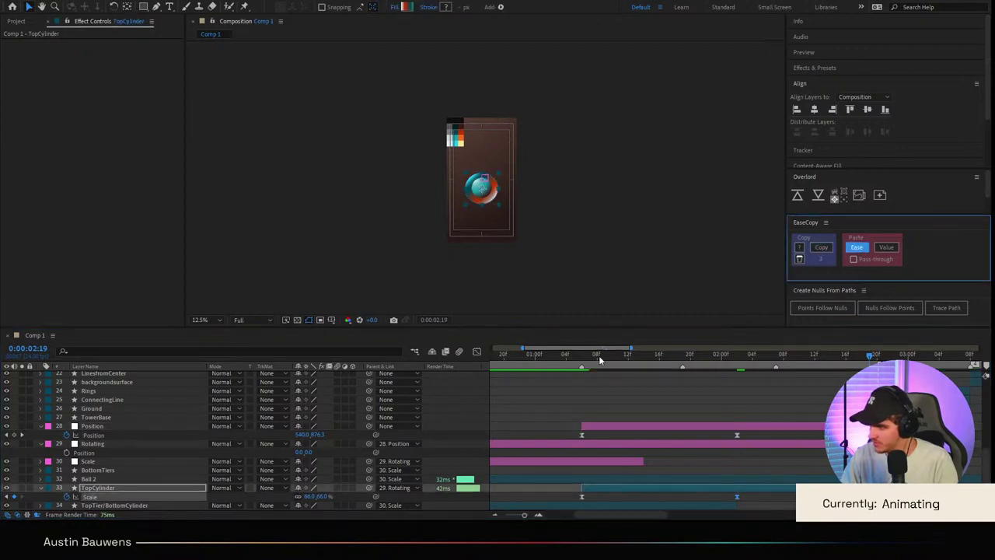
{"action": "left_click", "coordinate": [478, 352]}
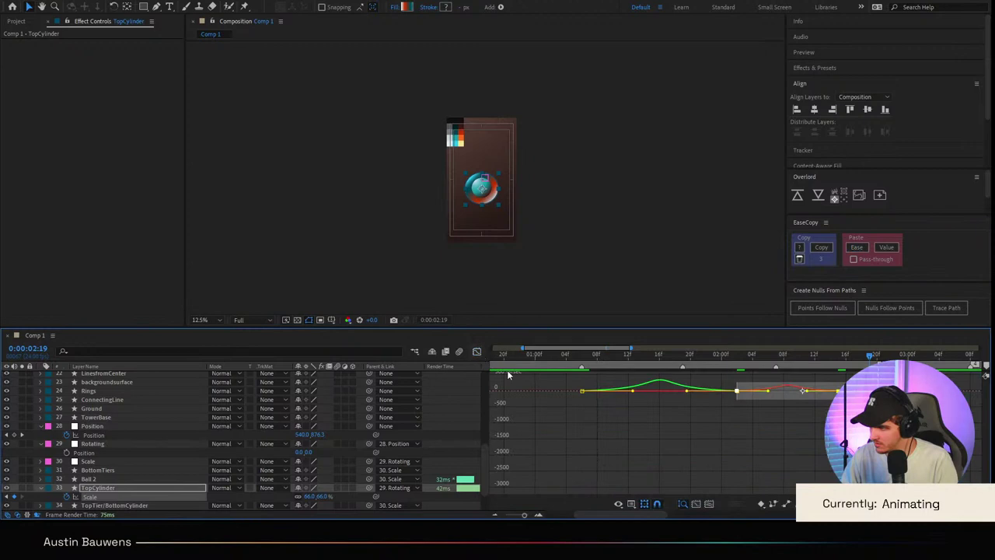
{"action": "left_click", "coordinate": [478, 352]}
Step: Preview from frame 22, then scrub to the ball pop around 2:01
{"action": "left_click_drag", "start_coordinate": [627, 356], "coordinate": [520, 355]}
{"action": "left_click", "coordinate": [572, 394]}
{"action": "key", "text": "space"}
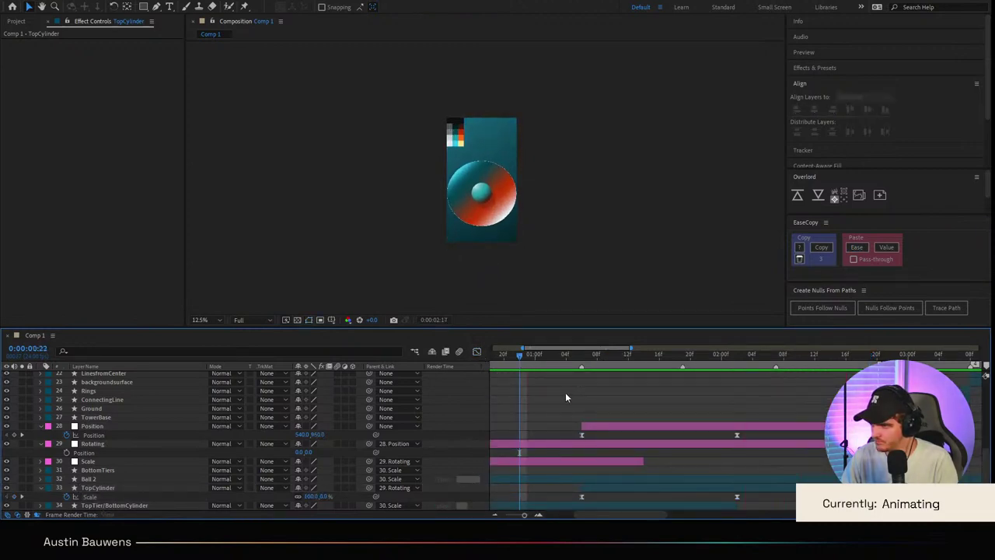
{"action": "left_click", "coordinate": [567, 359]}
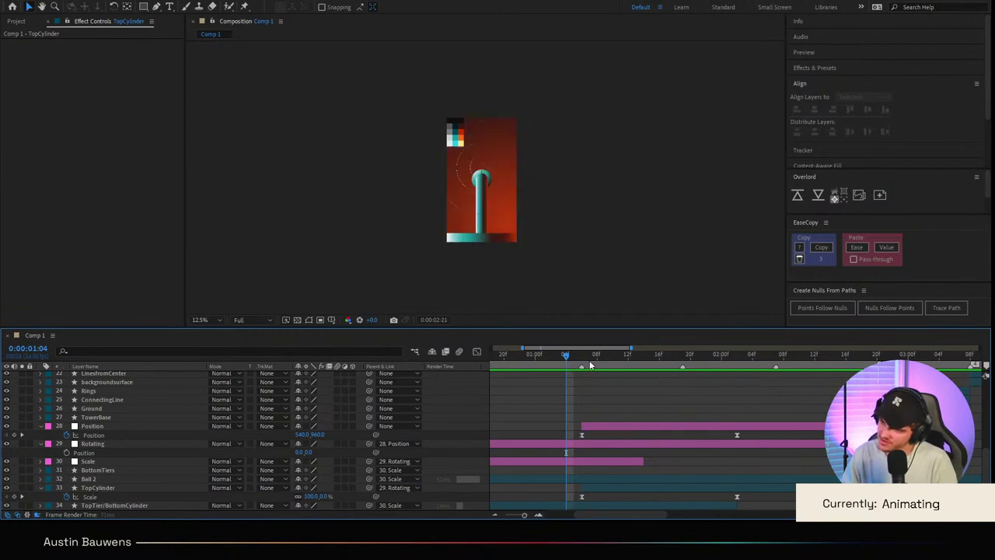
{"action": "key", "text": "space"}
{"action": "mouse_move", "coordinate": [809, 363]}
{"action": "left_mouse_down"}
{"action": "mouse_move", "coordinate": [676, 373]}
{"action": "mouse_move", "coordinate": [739, 373]}
{"action": "left_mouse_up"}
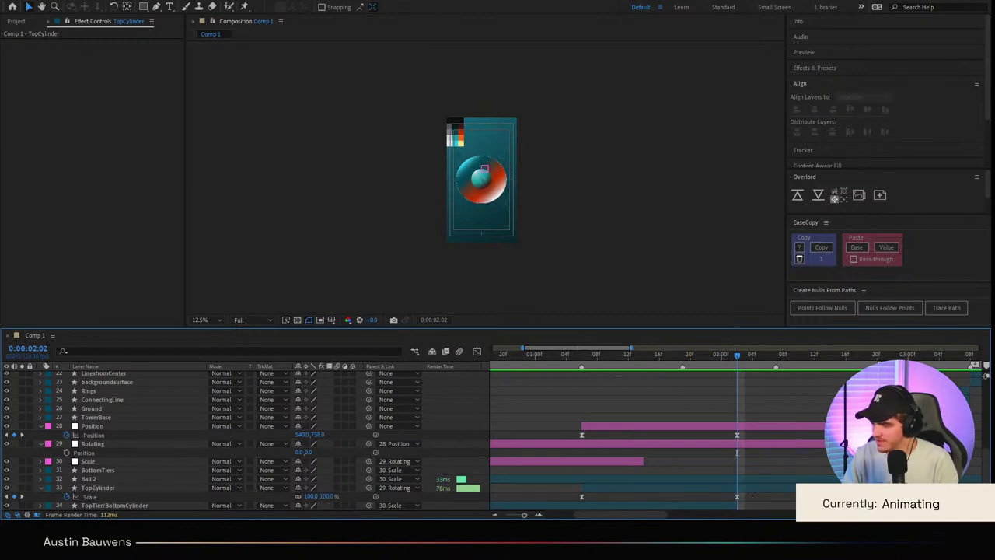
Step: Set TopCylinder's Scale at 2:15 to 100%
{"action": "left_click", "coordinate": [837, 362]}
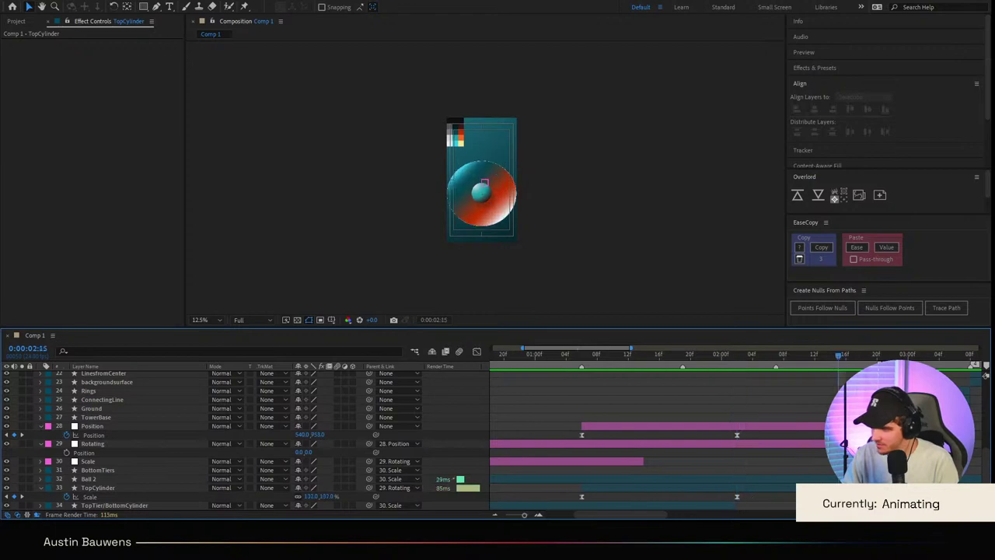
{"action": "left_click", "coordinate": [330, 496]}
{"action": "type", "text": "100"}
{"action": "key", "text": "Return"}
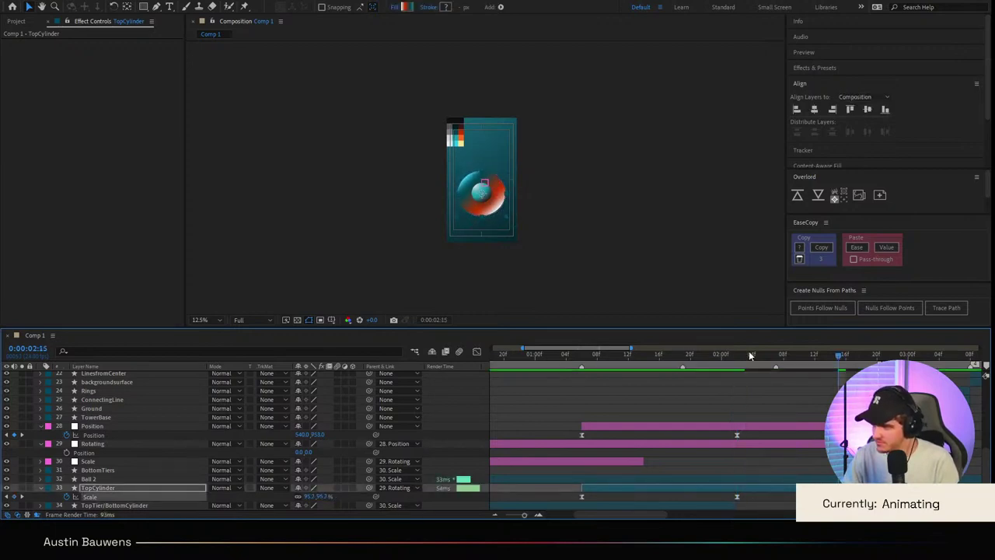
Step: Review the animation from 1:21, then step through the pop to 2:04
{"action": "left_click_drag", "start_coordinate": [750, 365], "coordinate": [687, 368]}
{"action": "key", "text": "space"}
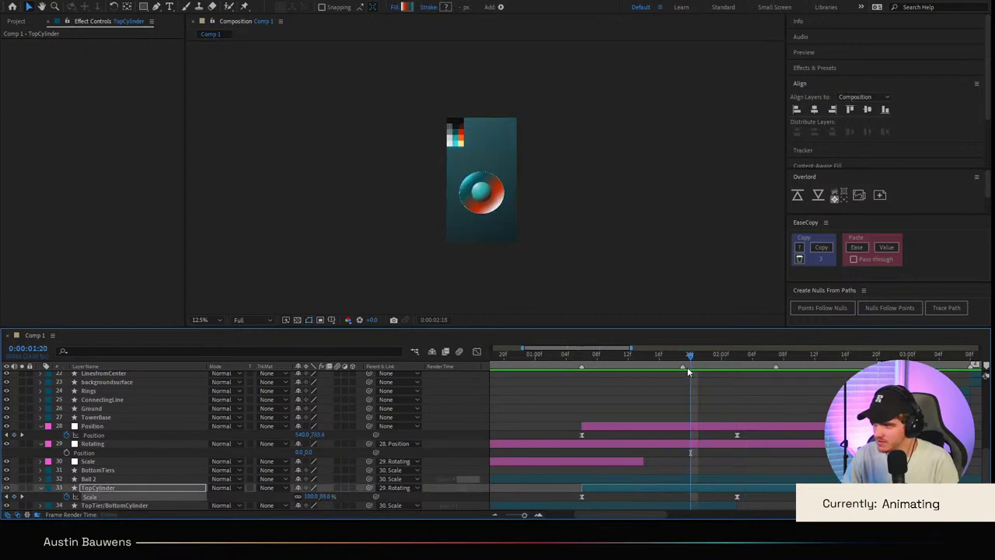
{"action": "left_click", "coordinate": [697, 362]}
{"action": "key", "text": "space"}
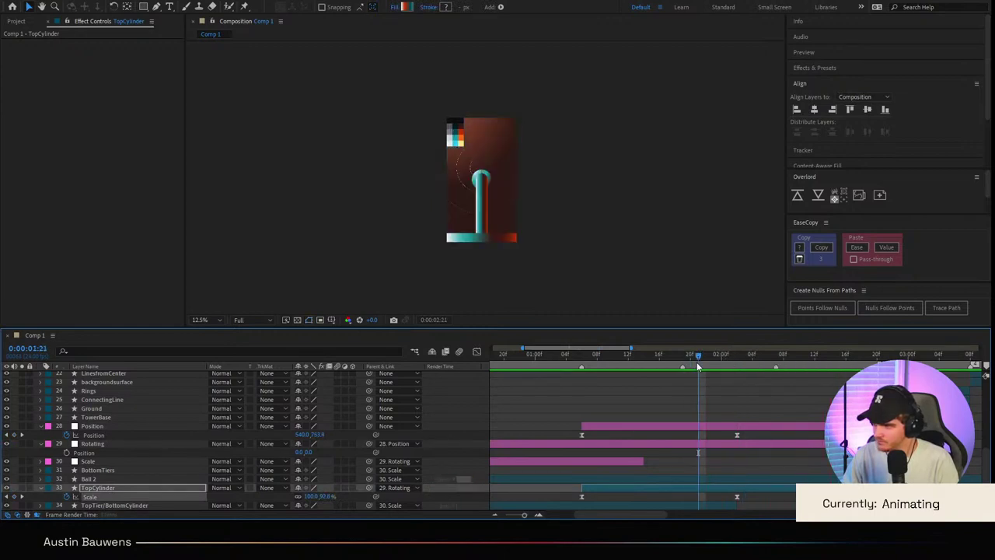
{"action": "left_click", "coordinate": [621, 367]}
{"action": "left_click_drag", "start_coordinate": [622, 372], "coordinate": [739, 357]}
{"action": "key", "text": "Page_Down"}
{"action": "key", "text": "Page_Down"}
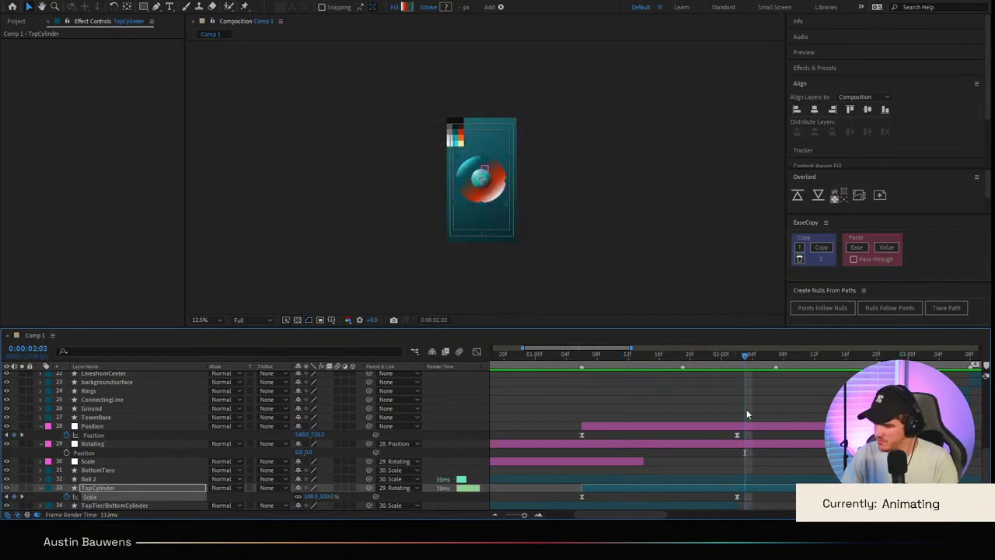
{"action": "key", "text": "alt+shift+p"}
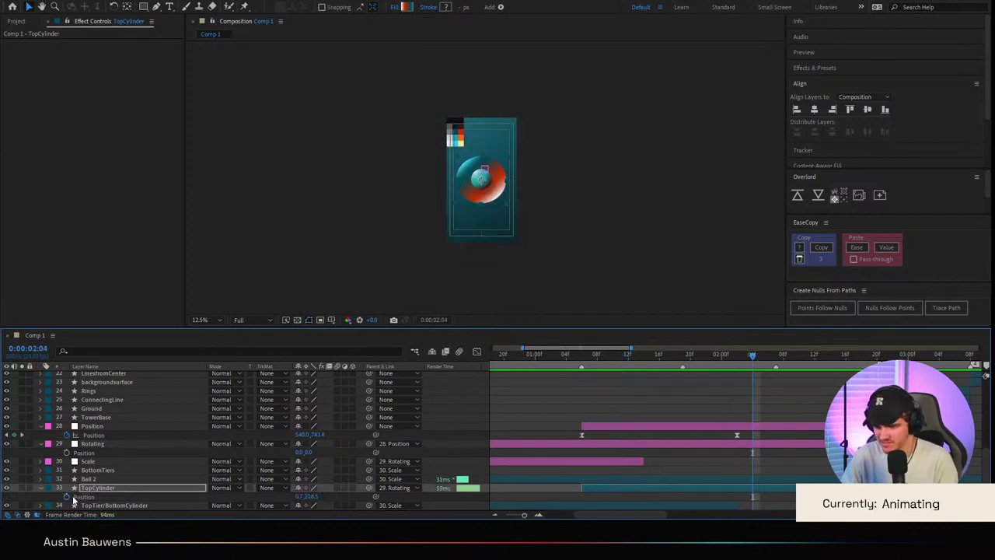
Step: Keyframe TopCylinder's Position at 2:04, 2:17 and 2:18 (Y 275.5), pasting the copied ease
{"action": "key", "text": "alt+shift+p"}
{"action": "left_click", "coordinate": [841, 357]}
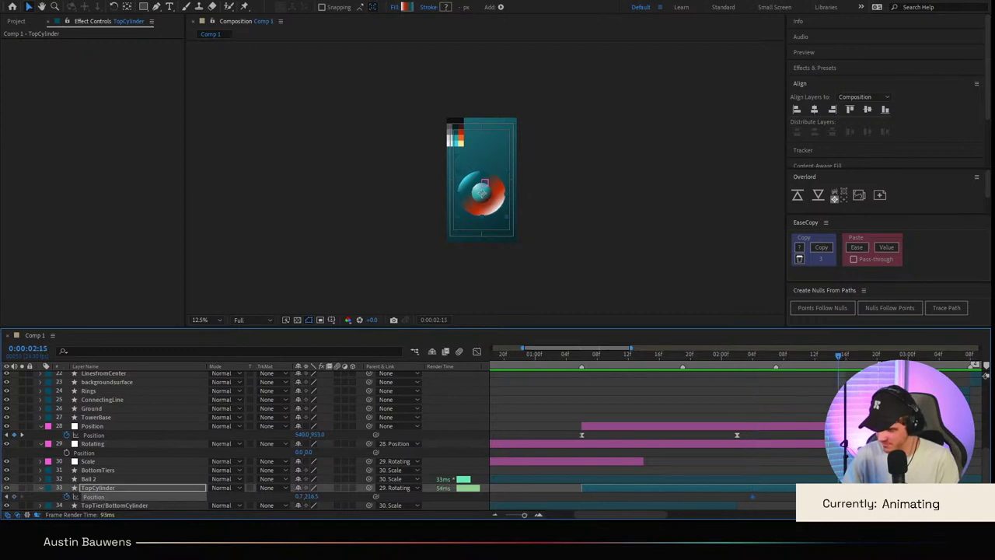
{"action": "key", "text": "Page_Down"}
{"action": "key", "text": "Page_Down"}
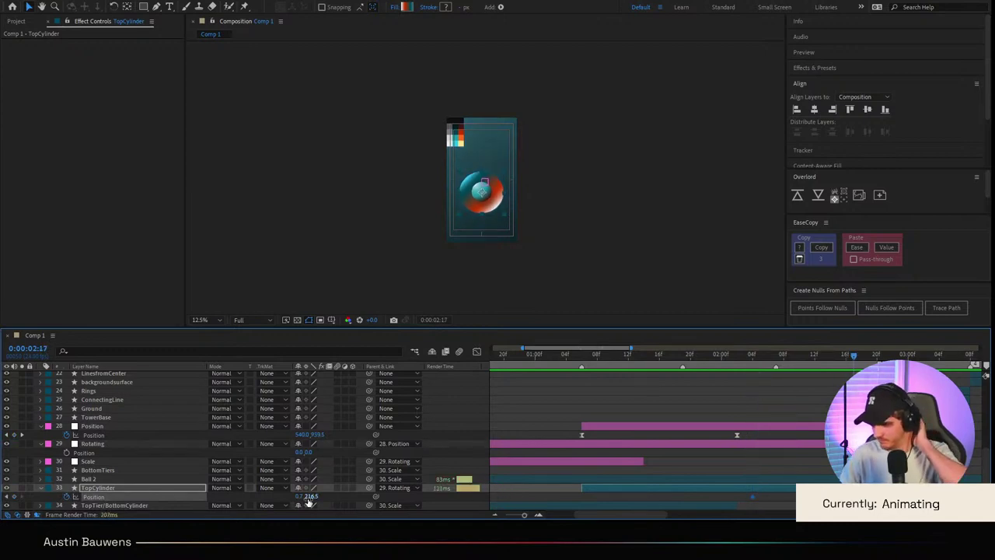
{"action": "left_click_drag", "start_coordinate": [309, 502], "coordinate": [334, 496]}
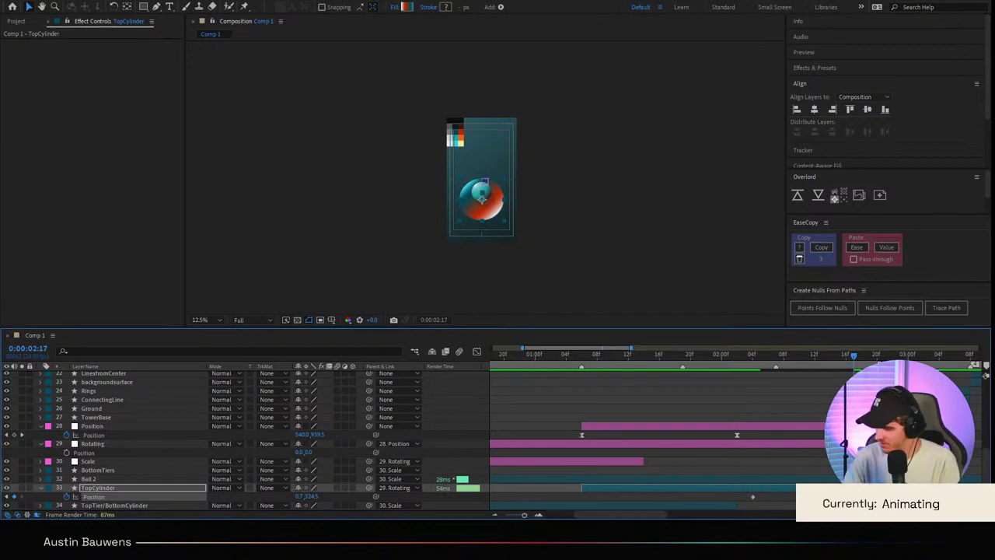
{"action": "key", "text": "Page_Down"}
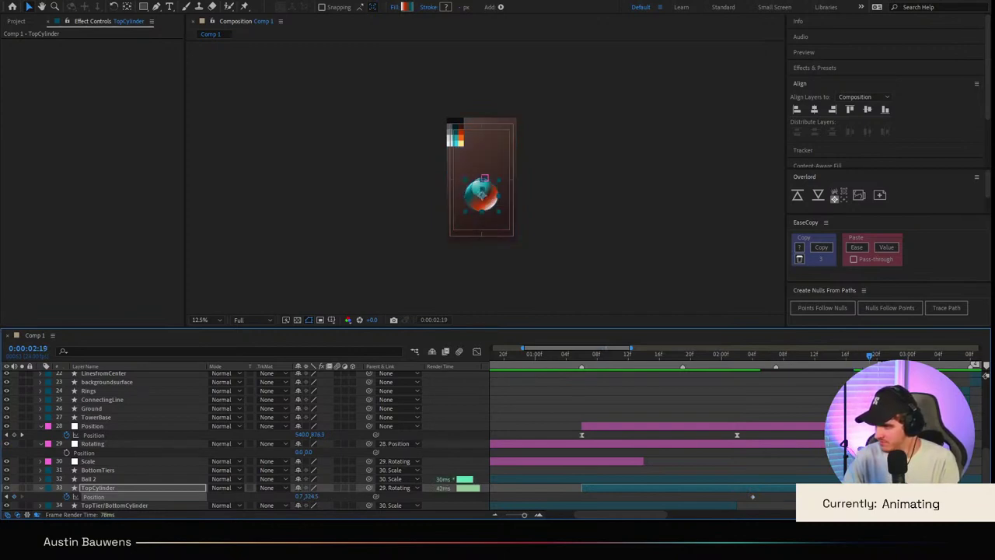
{"action": "left_click_drag", "start_coordinate": [313, 497], "coordinate": [272, 497]}
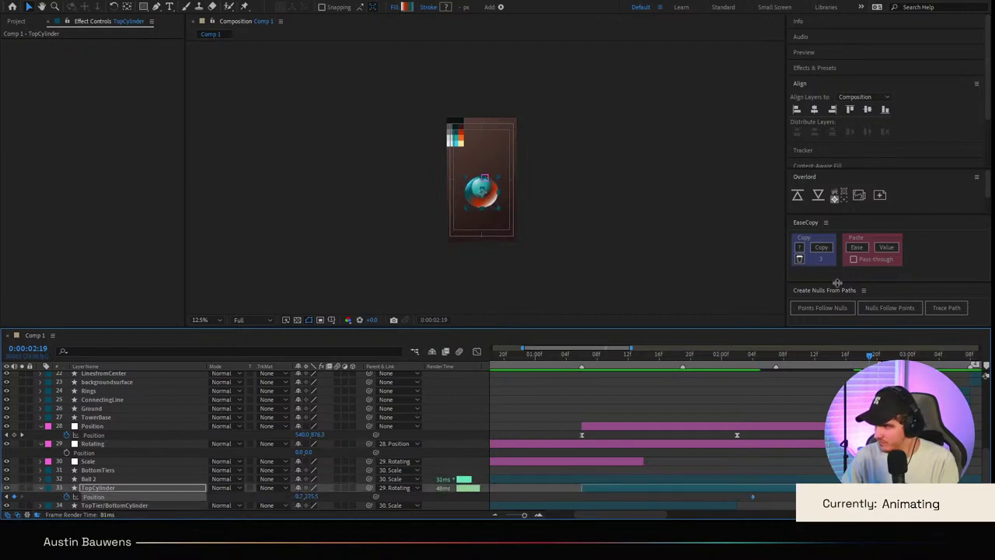
{"action": "left_click", "coordinate": [857, 247]}
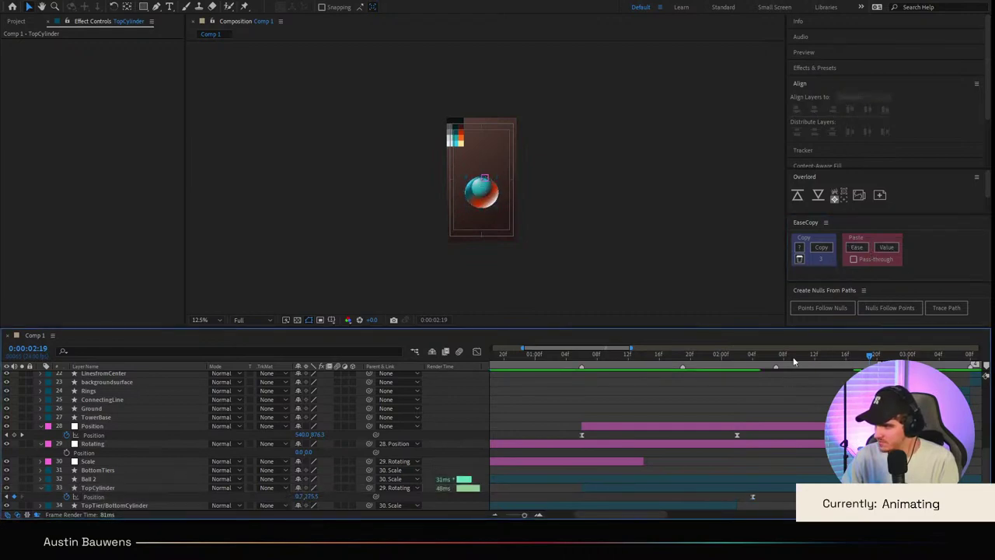
Step: Preview the animation from earlier, stop at 0:00:02:20, and select TopCylinder
{"action": "left_click", "coordinate": [681, 372]}
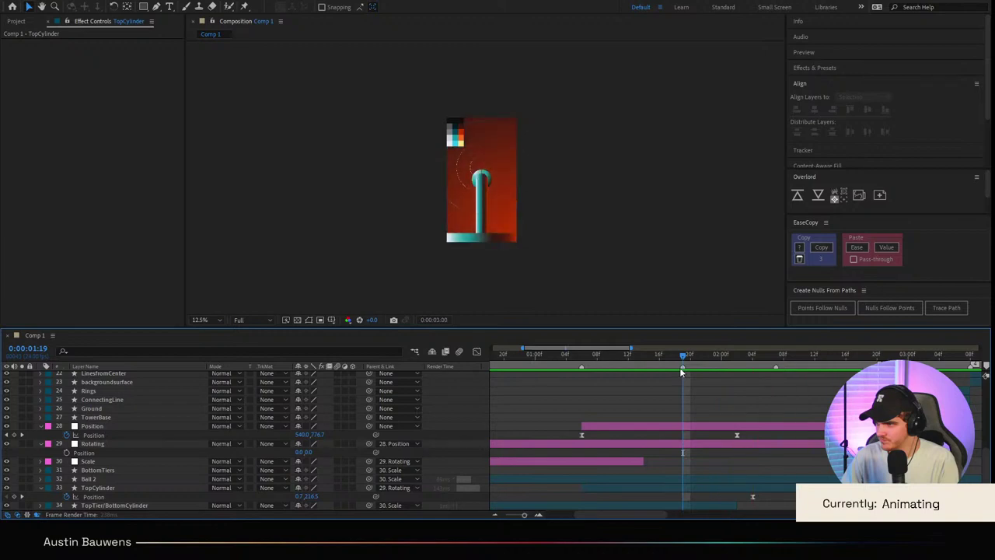
{"action": "left_click", "coordinate": [689, 360]}
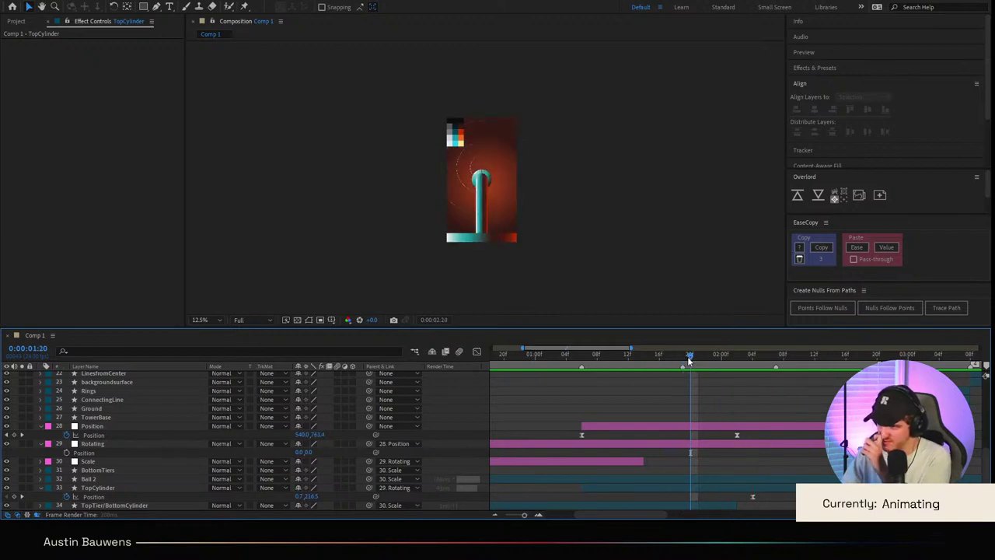
{"action": "left_click_drag", "start_coordinate": [689, 359], "coordinate": [518, 368]}
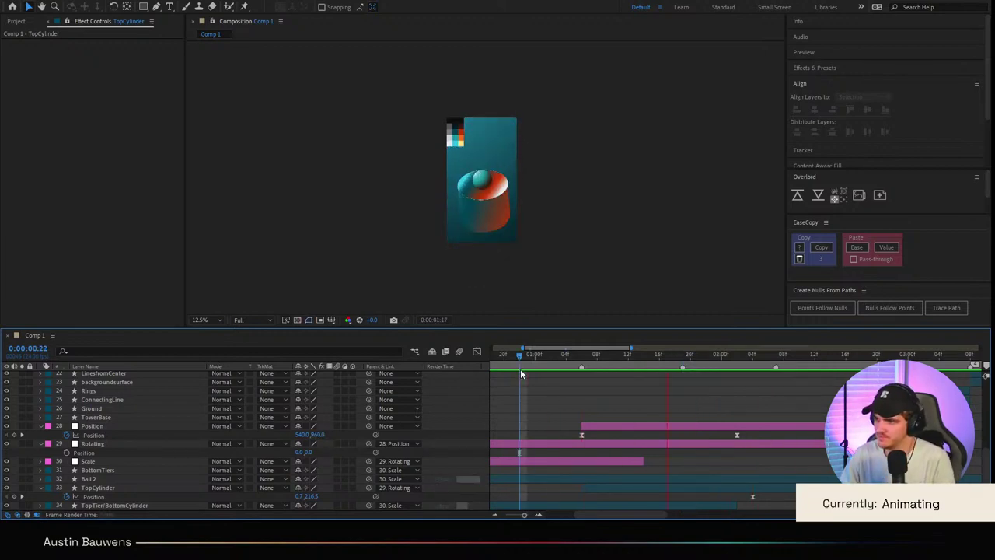
{"action": "left_click_drag", "start_coordinate": [598, 360], "coordinate": [175, 414]}
{"action": "key", "text": "space"}
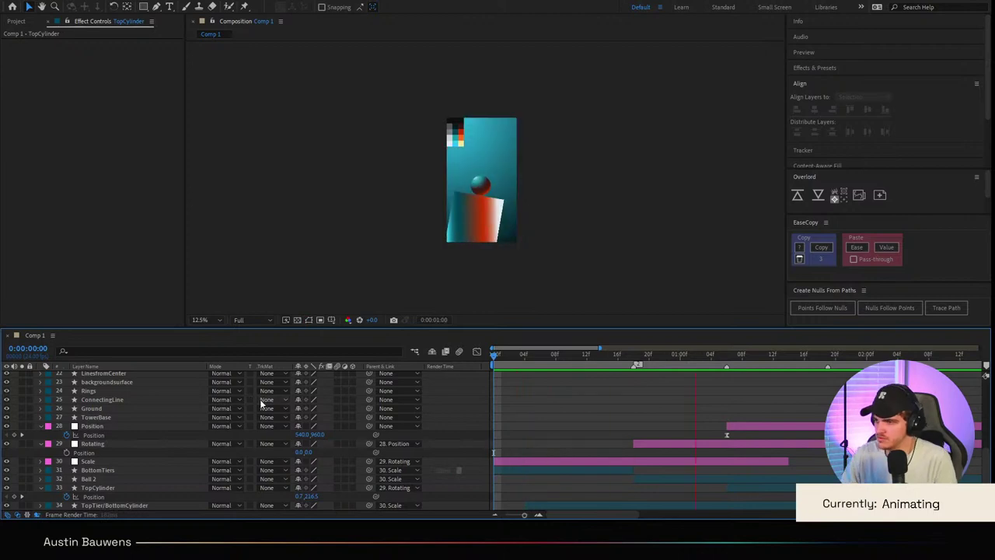
{"action": "key", "text": "space"}
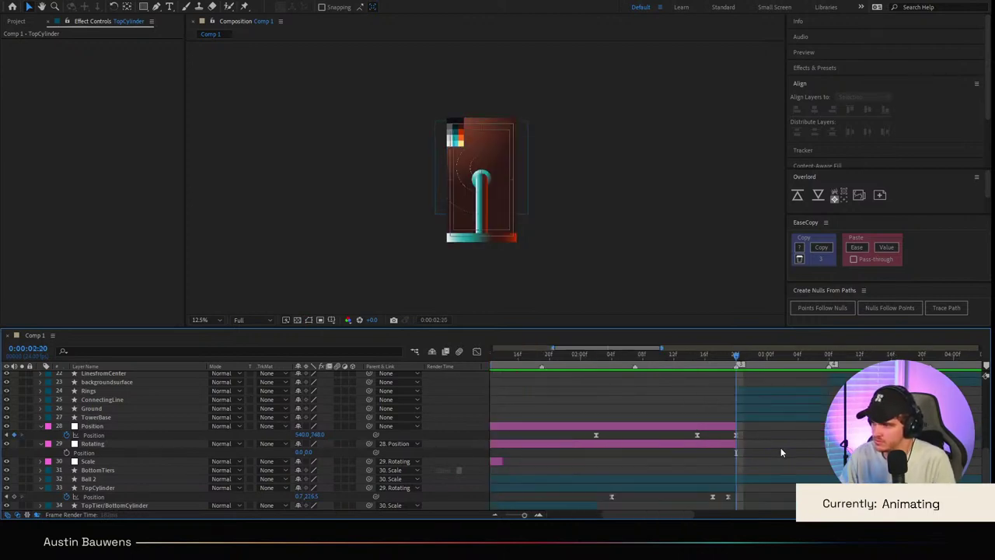
{"action": "scroll", "coordinate": [781, 447], "scroll_direction": "up", "scroll_amount": 2}
{"action": "scroll", "coordinate": [759, 451], "scroll_direction": "down", "scroll_amount": 3}
{"action": "scroll", "coordinate": [759, 451], "scroll_direction": "left", "scroll_amount": 1}
{"action": "left_click", "coordinate": [764, 463]}
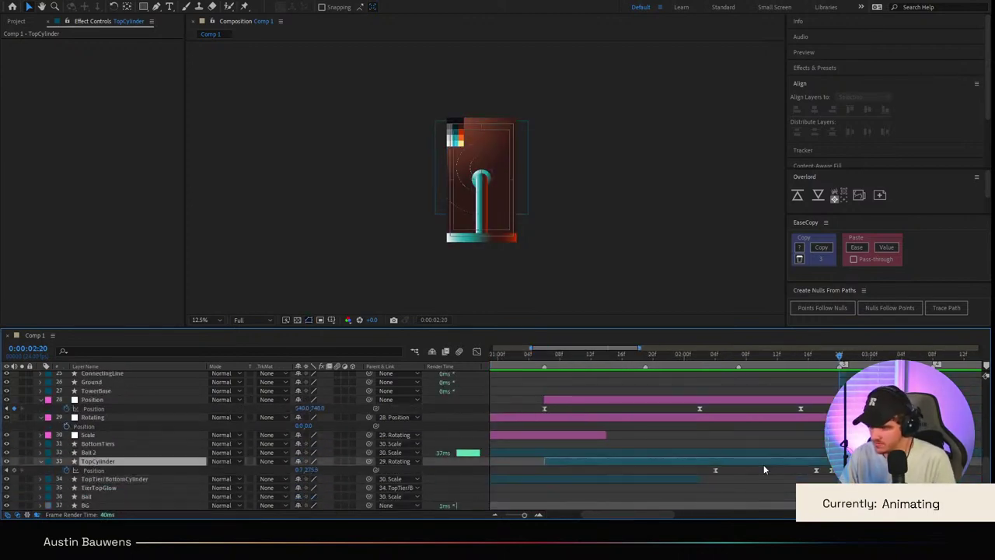
Step: Keyframe Ball 2's Position at 0:00:02:06 and 0:00:02:19, moving it lower
{"action": "left_click", "coordinate": [101, 453]}
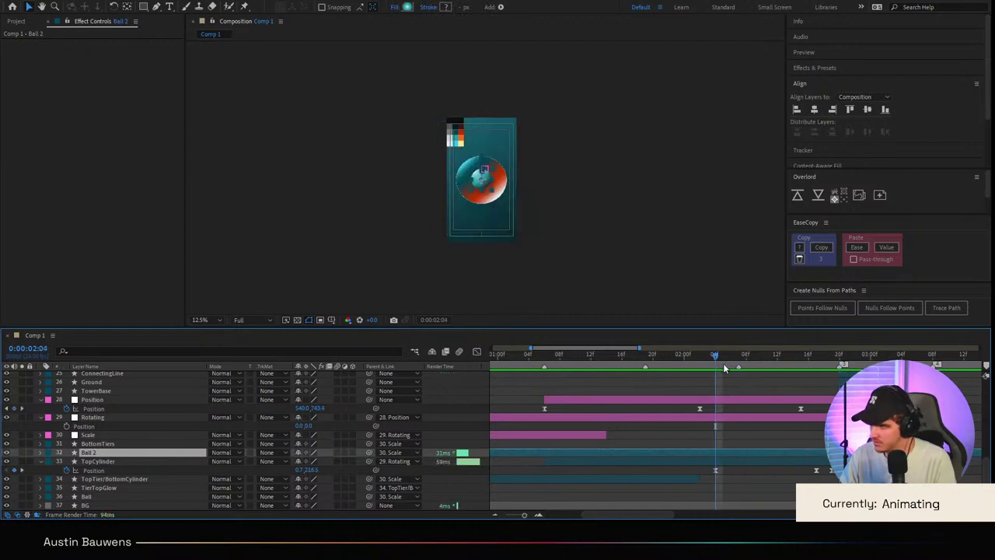
{"action": "key", "text": "Page_Down"}
{"action": "key", "text": "Page_Down"}
{"action": "key", "text": "p"}
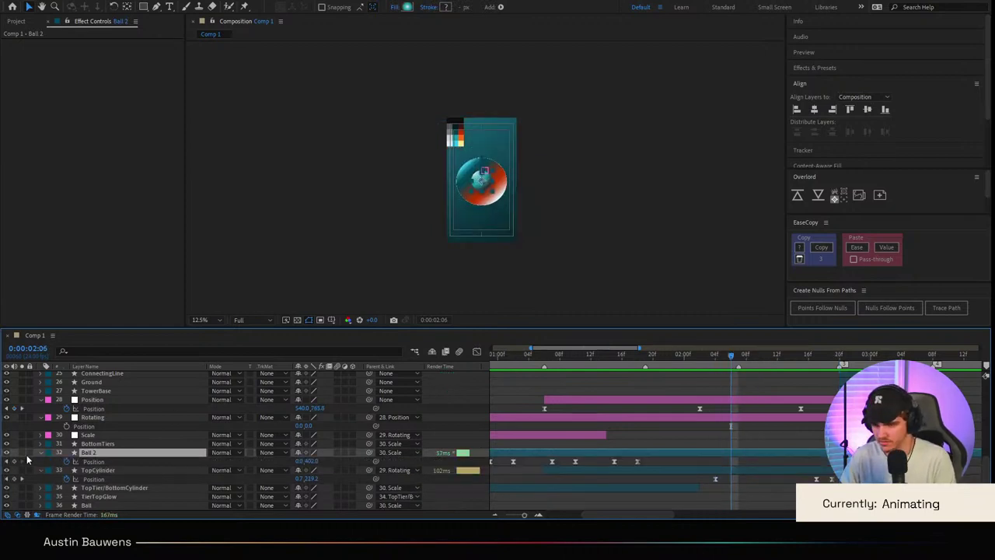
{"action": "left_click", "coordinate": [14, 461]}
{"action": "left_click", "coordinate": [817, 357]}
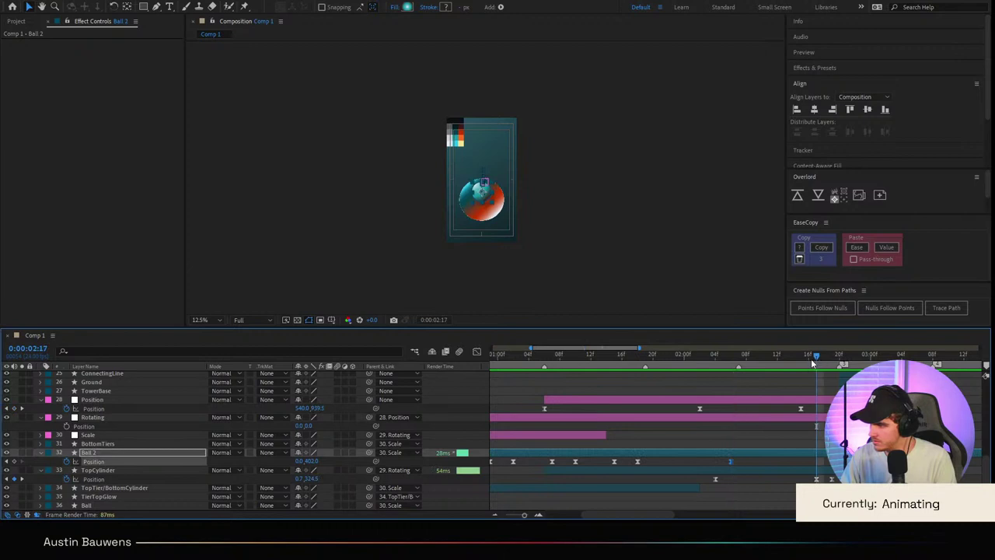
{"action": "key", "text": "Page_Down"}
{"action": "key", "text": "Page_Down"}
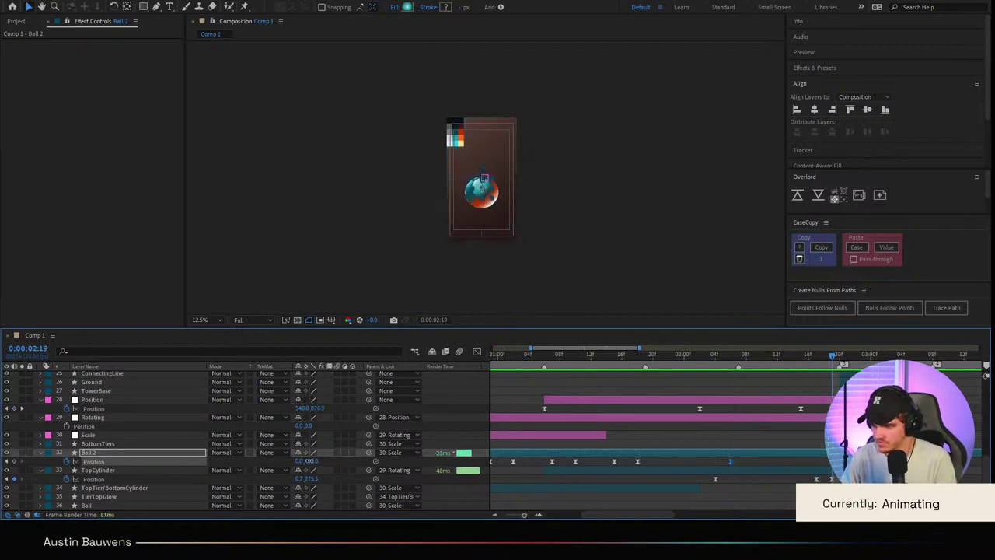
{"action": "left_click_drag", "start_coordinate": [309, 461], "coordinate": [340, 463]}
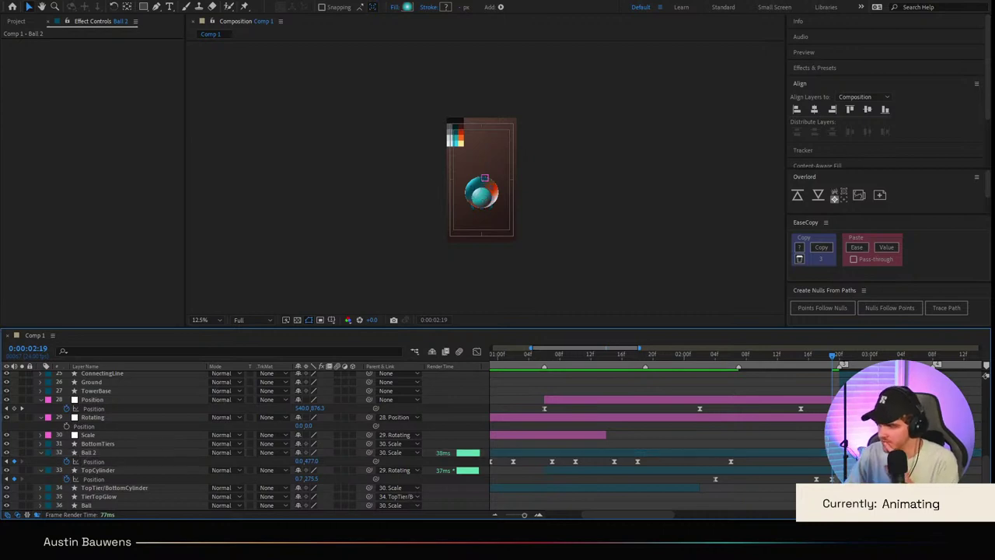
Step: Copy the Position null's keyframe easing with EaseCopy and paste it onto Ball 2's keyframe
{"action": "left_click_drag", "start_coordinate": [835, 458], "coordinate": [714, 472]}
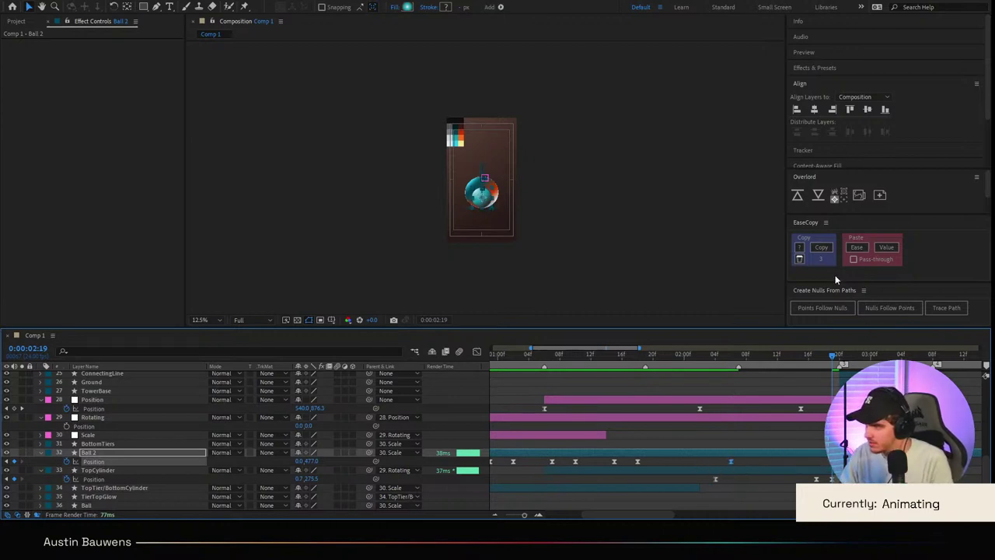
{"action": "left_click_drag", "start_coordinate": [688, 406], "coordinate": [829, 411]}
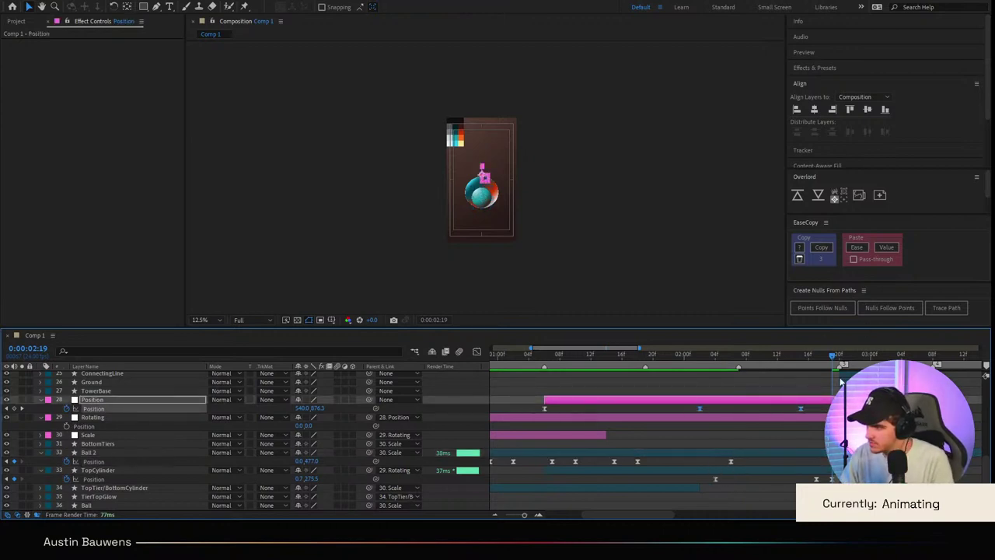
{"action": "left_click", "coordinate": [823, 249]}
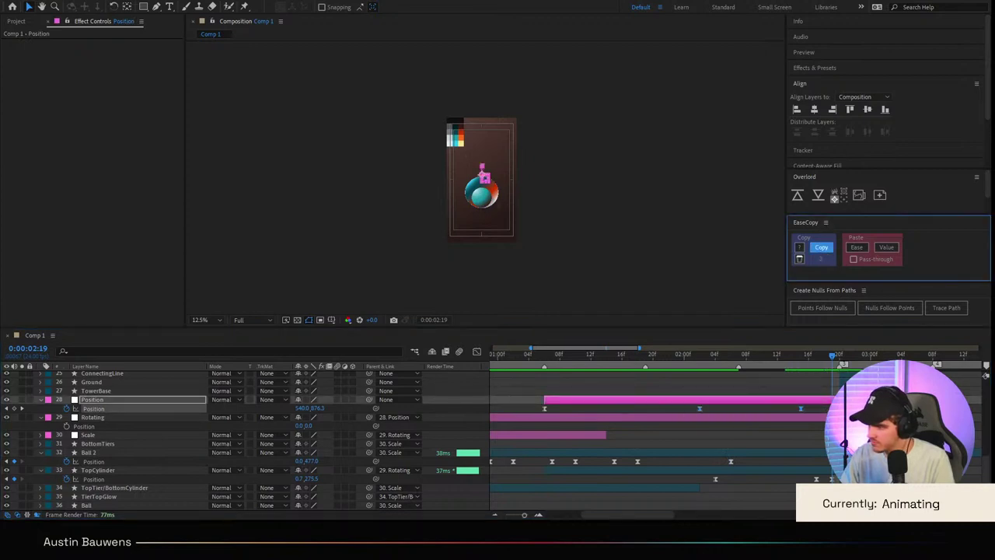
{"action": "left_click_drag", "start_coordinate": [756, 457], "coordinate": [689, 469]}
{"action": "left_click", "coordinate": [858, 248]}
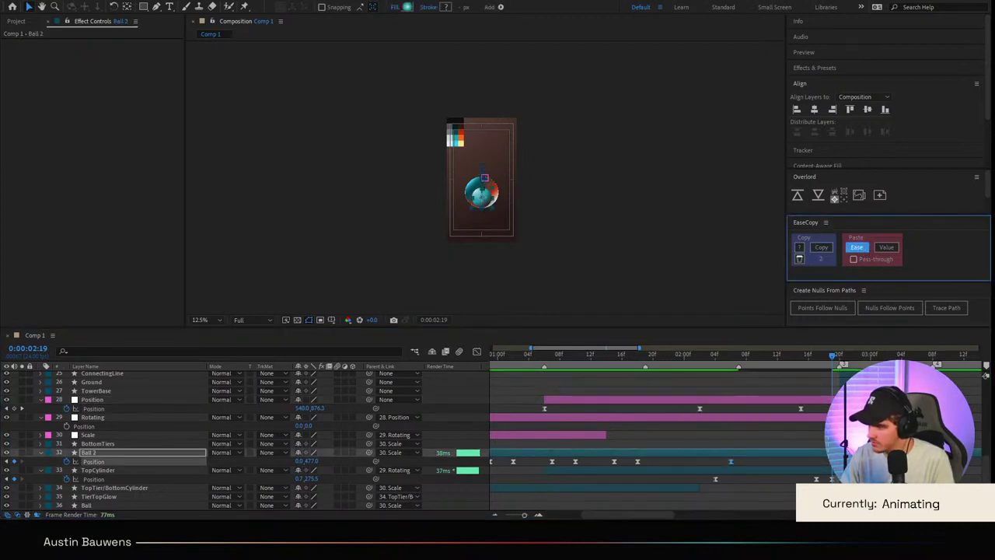
Step: Preview Ball 2's new motion from the start of the composition
{"action": "left_click_drag", "start_coordinate": [781, 369], "coordinate": [687, 370]}
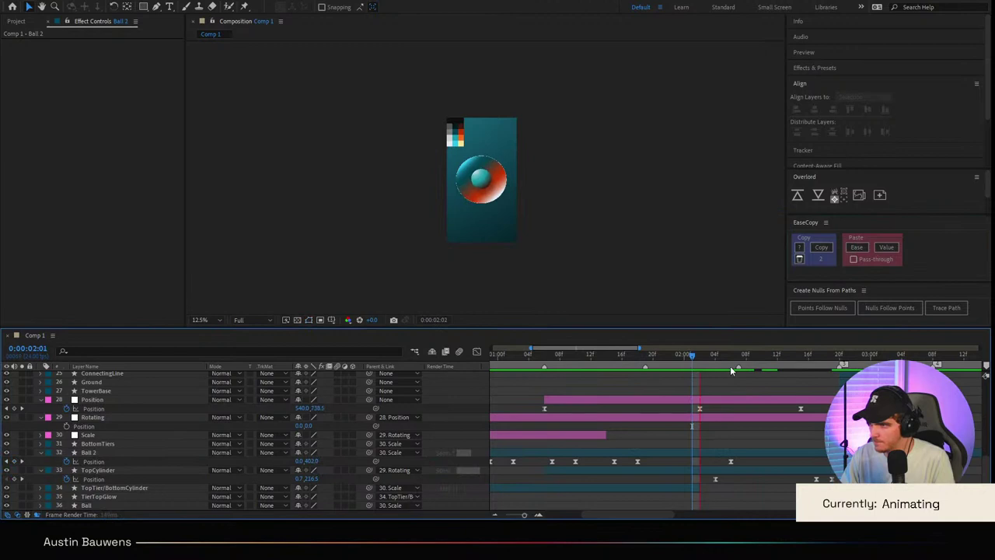
{"action": "left_click", "coordinate": [669, 359]}
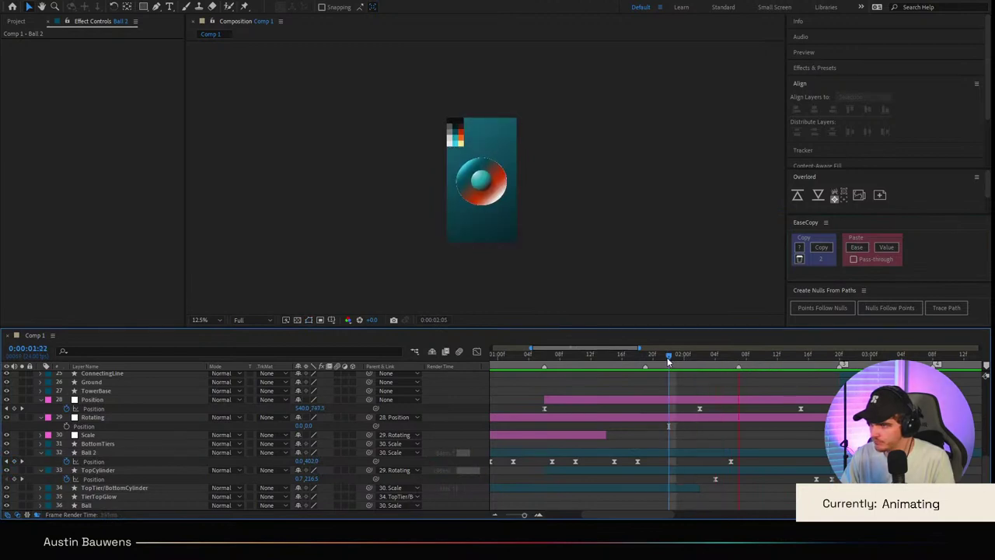
{"action": "left_click_drag", "start_coordinate": [671, 362], "coordinate": [523, 364]}
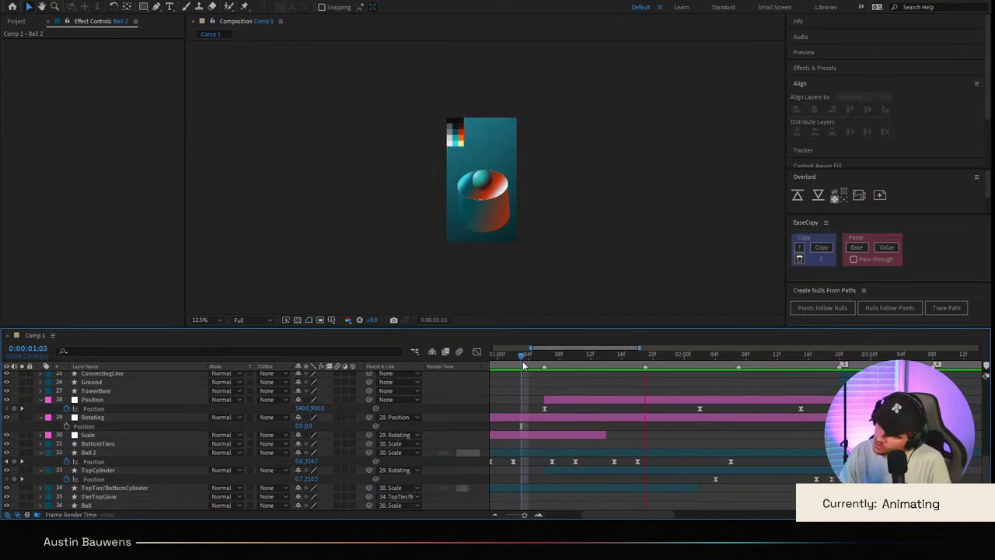
{"action": "left_click_drag", "start_coordinate": [612, 356], "coordinate": [491, 364]}
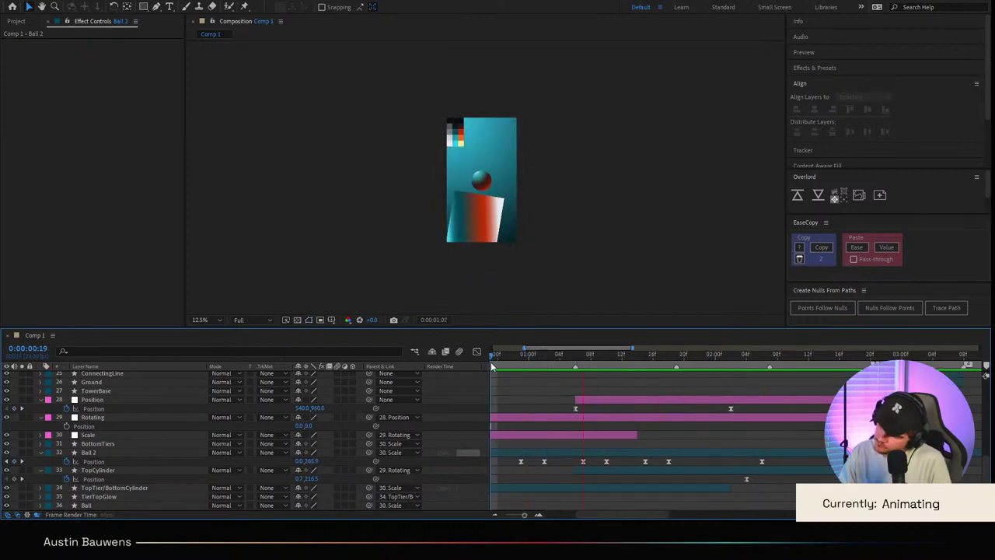
{"action": "left_click_drag", "start_coordinate": [597, 362], "coordinate": [452, 366]}
{"action": "key", "text": "space"}
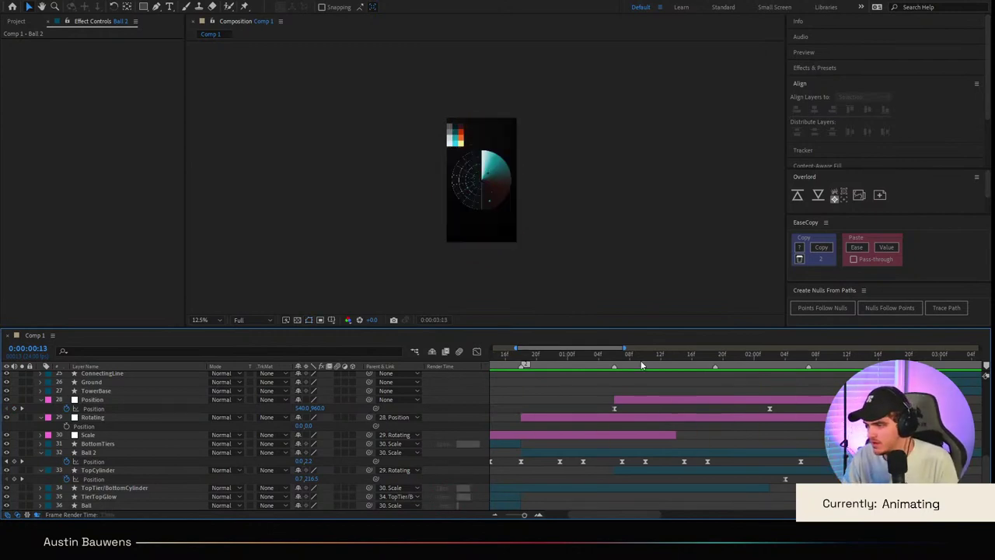
{"action": "left_click_drag", "start_coordinate": [642, 365], "coordinate": [493, 364]}
{"action": "key", "text": "space"}
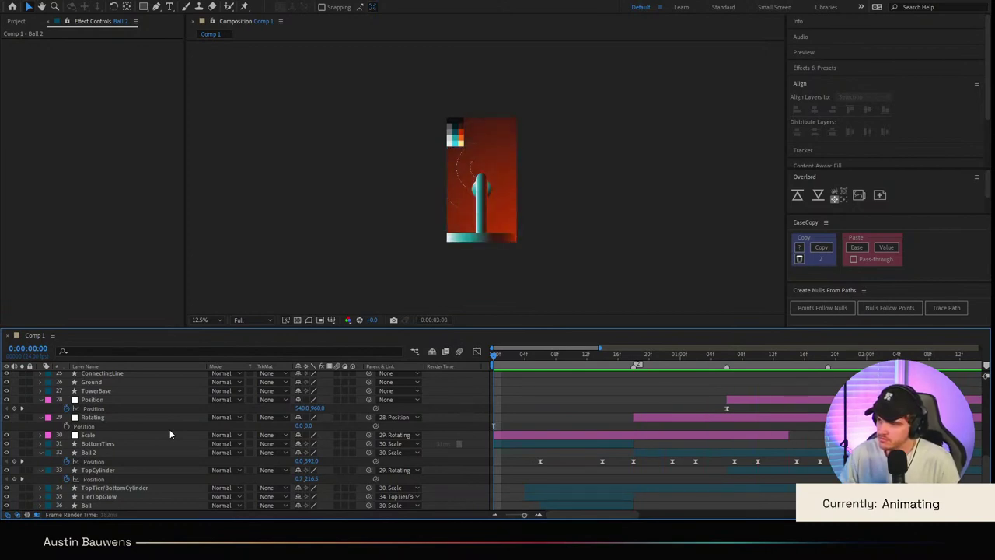
{"action": "key", "text": "space"}
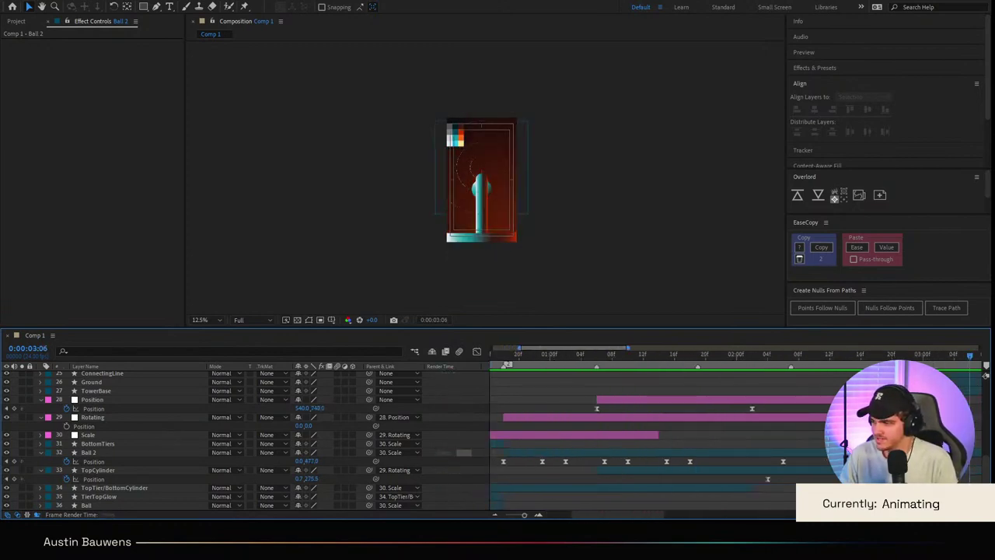
Step: Replay the section around 0:00:02:10, then return to 0:00:02:06 and reselect Ball 2
{"action": "left_click_drag", "start_coordinate": [969, 356], "coordinate": [820, 413]}
{"action": "key", "text": "space"}
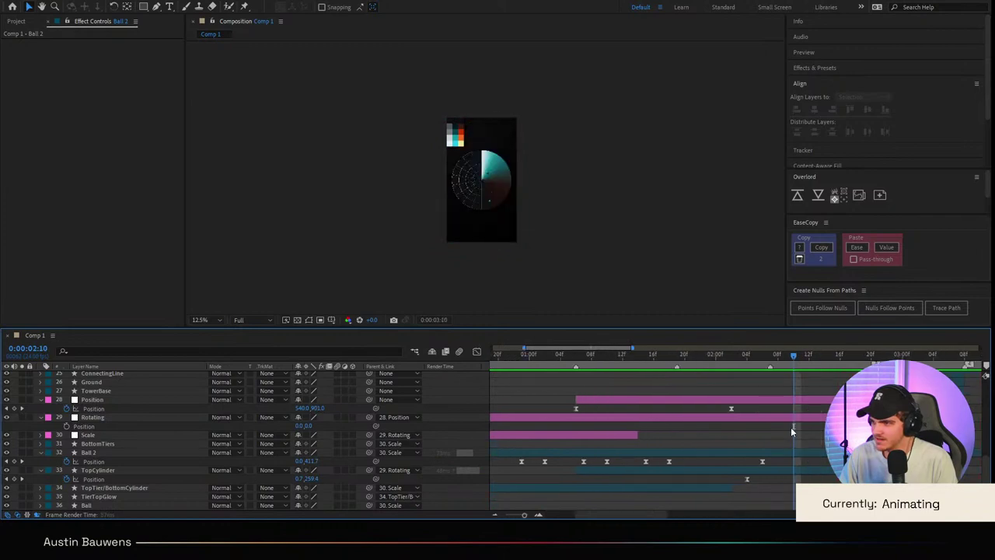
{"action": "key", "text": "space"}
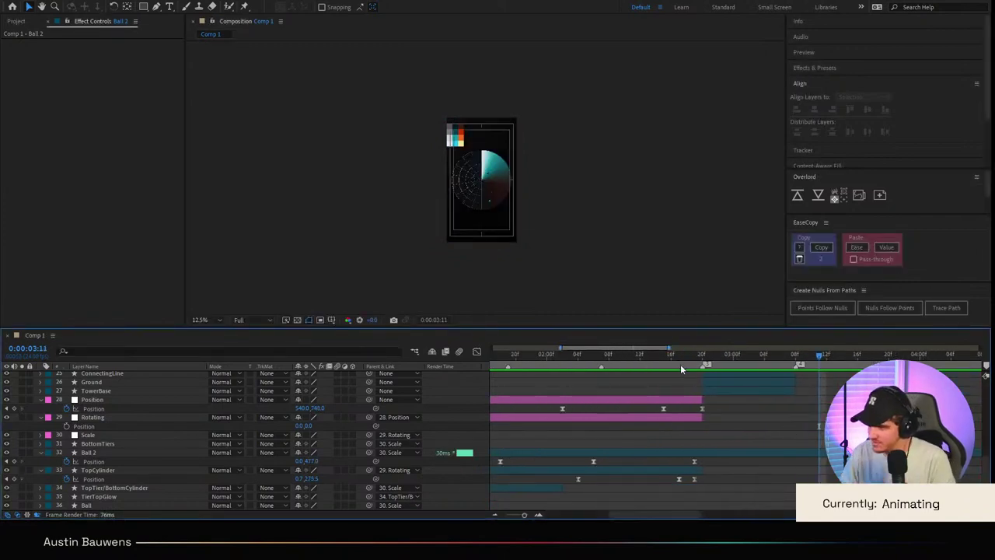
{"action": "left_click_drag", "start_coordinate": [681, 361], "coordinate": [741, 390]}
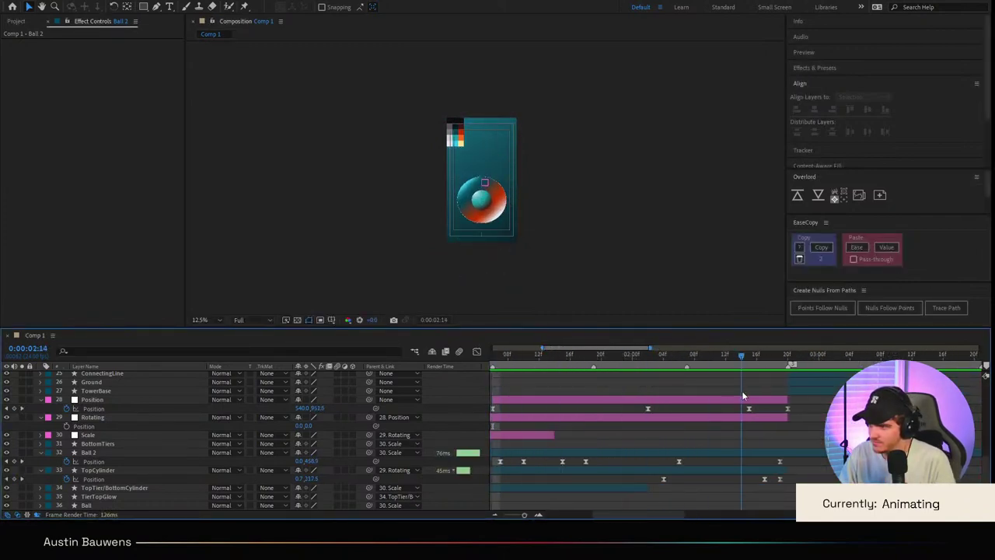
{"action": "left_click", "coordinate": [129, 452]}
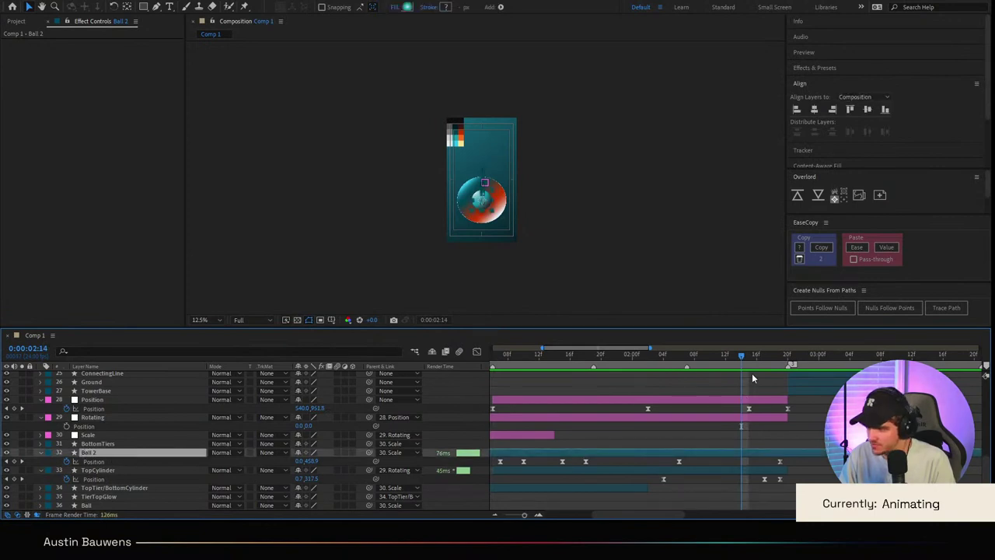
Step: Keyframe Ball 2's Scale at 50% at 0:00:02:10 and 25% at 0:00:02:19
{"action": "key", "text": "s"}
{"action": "left_click_drag", "start_coordinate": [734, 361], "coordinate": [780, 362]}
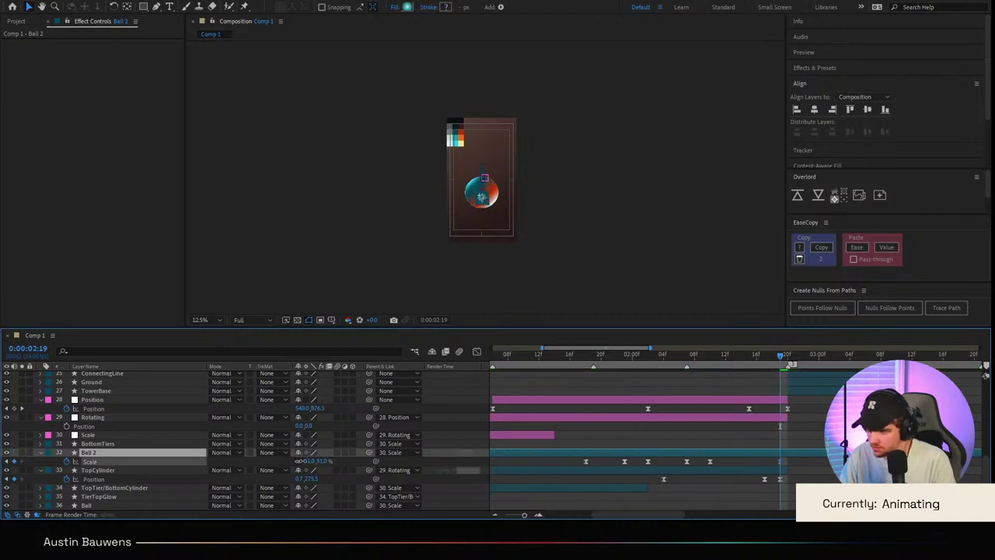
{"action": "type", "text": "50"}
{"action": "key", "text": "Return"}
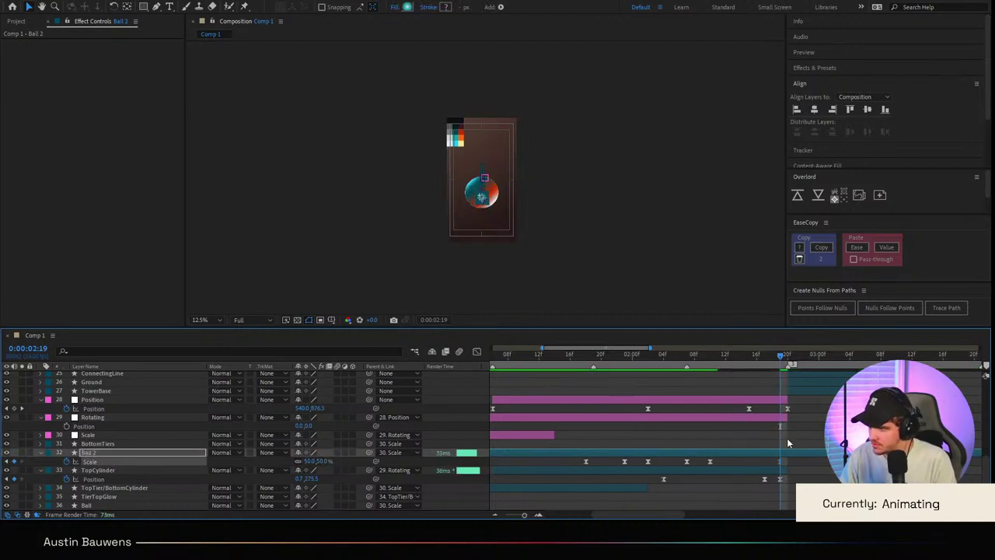
{"action": "left_click", "coordinate": [789, 440]}
{"action": "left_click", "coordinate": [795, 357]}
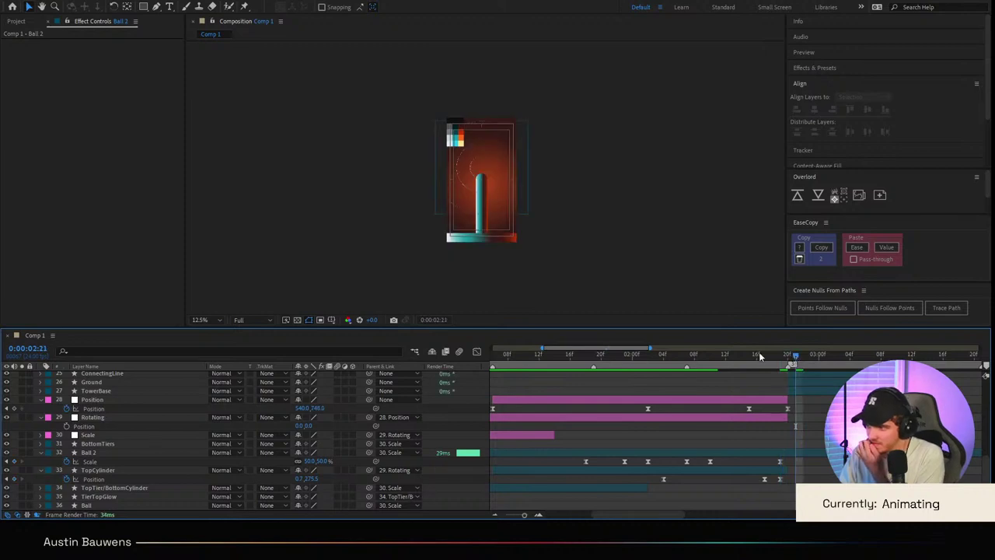
{"action": "left_click", "coordinate": [781, 362]}
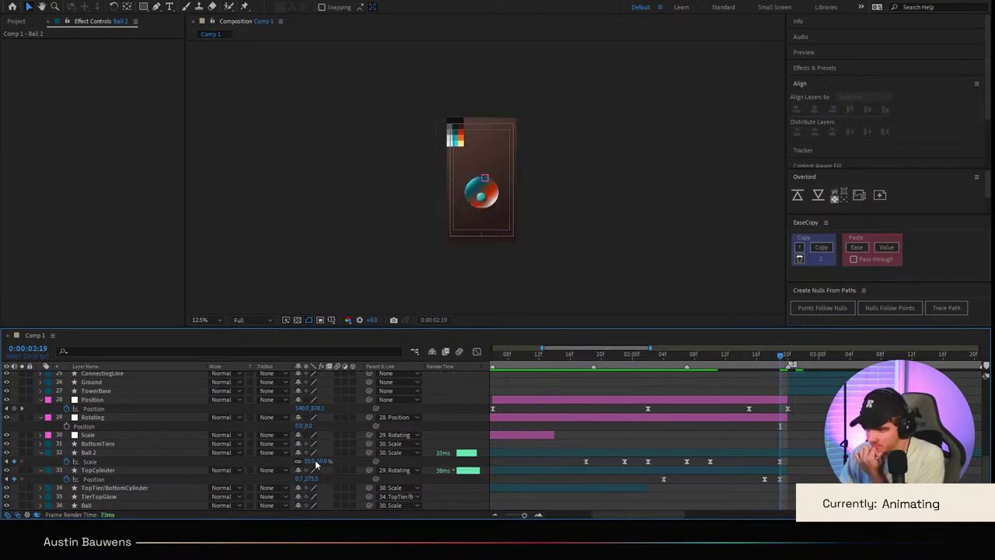
{"action": "type", "text": "25"}
{"action": "key", "text": "Return"}
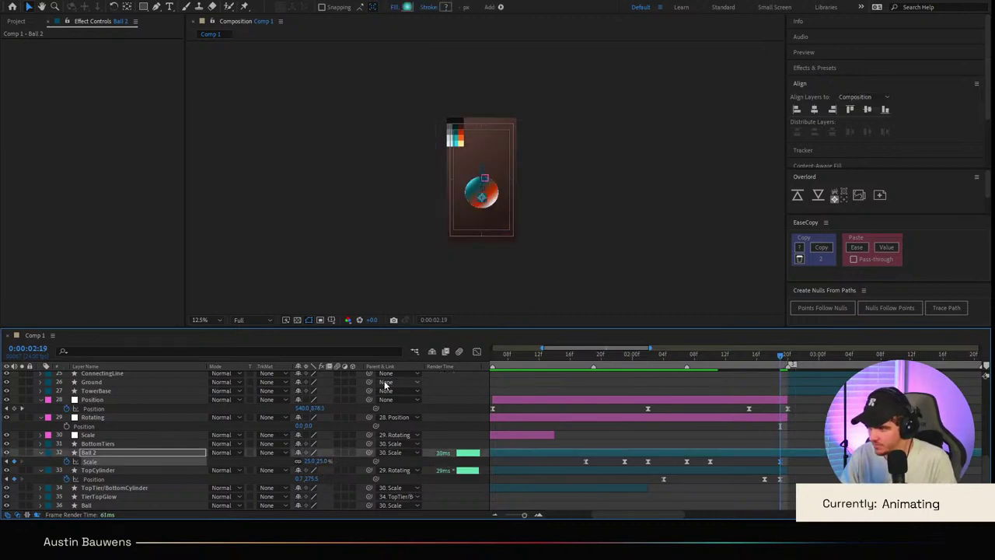
Step: Stretch the ease influence on Ball 2's scale keyframes to about 66% in the speed graph
{"action": "left_click", "coordinate": [475, 353]}
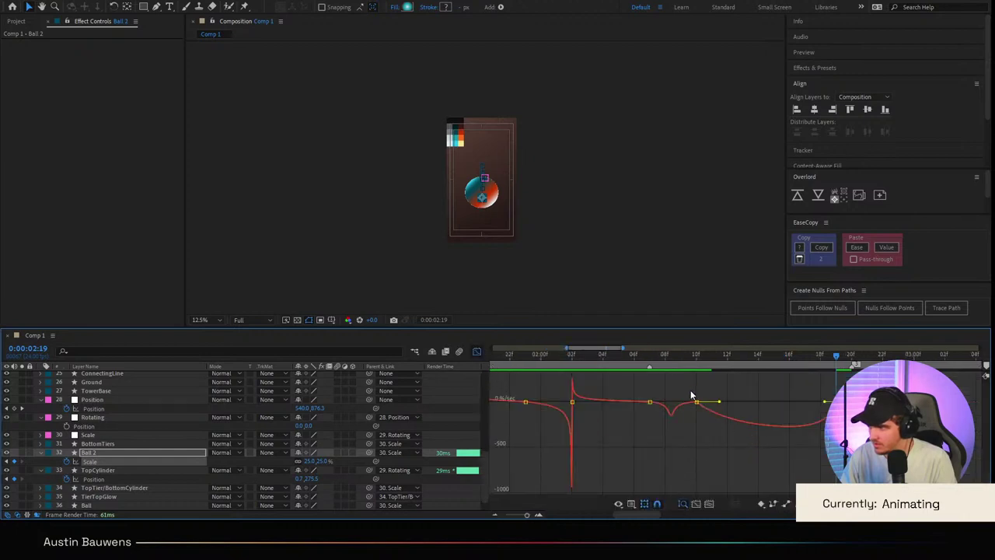
{"action": "left_click_drag", "start_coordinate": [720, 403], "coordinate": [743, 407]}
{"action": "left_click_drag", "start_coordinate": [825, 402], "coordinate": [793, 404]}
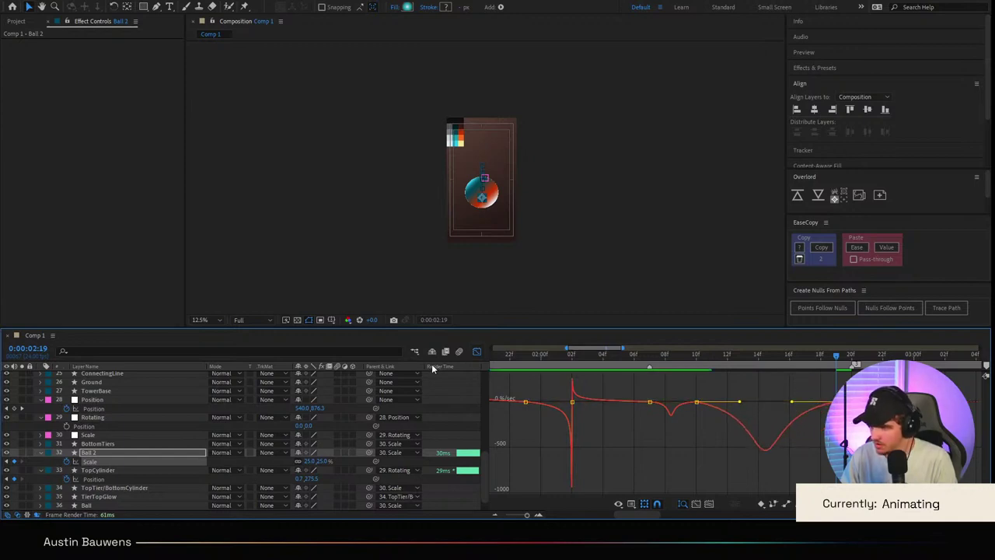
{"action": "left_click", "coordinate": [478, 352]}
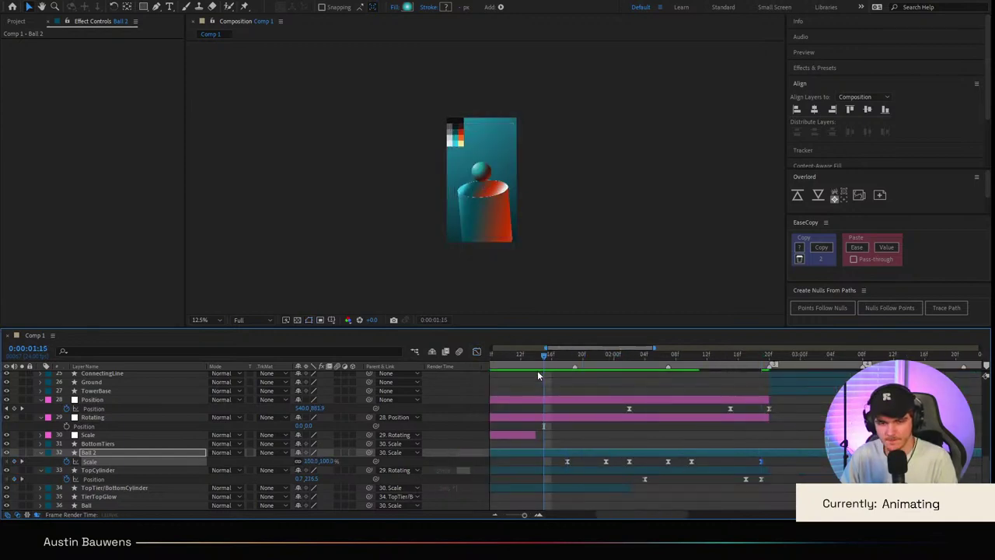
Step: Preview the scale animation from 0:00:01:21, then drag Ball 3 up just below TowerBase
{"action": "left_click", "coordinate": [590, 364]}
{"action": "key", "text": "space"}
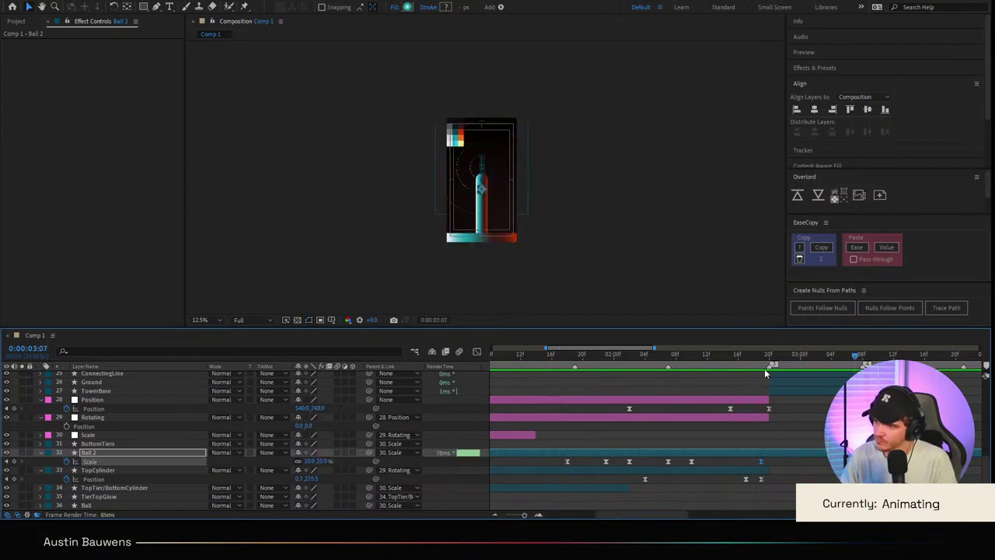
{"action": "left_click", "coordinate": [773, 363]}
{"action": "scroll", "coordinate": [567, 261], "scroll_direction": "up", "scroll_amount": 6}
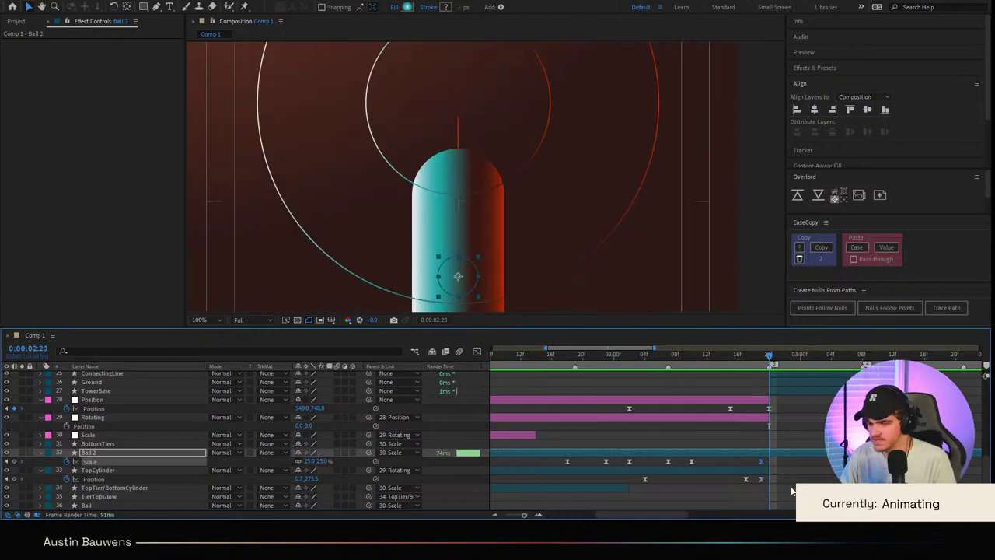
{"action": "left_click_drag", "start_coordinate": [138, 453], "coordinate": [141, 395]}
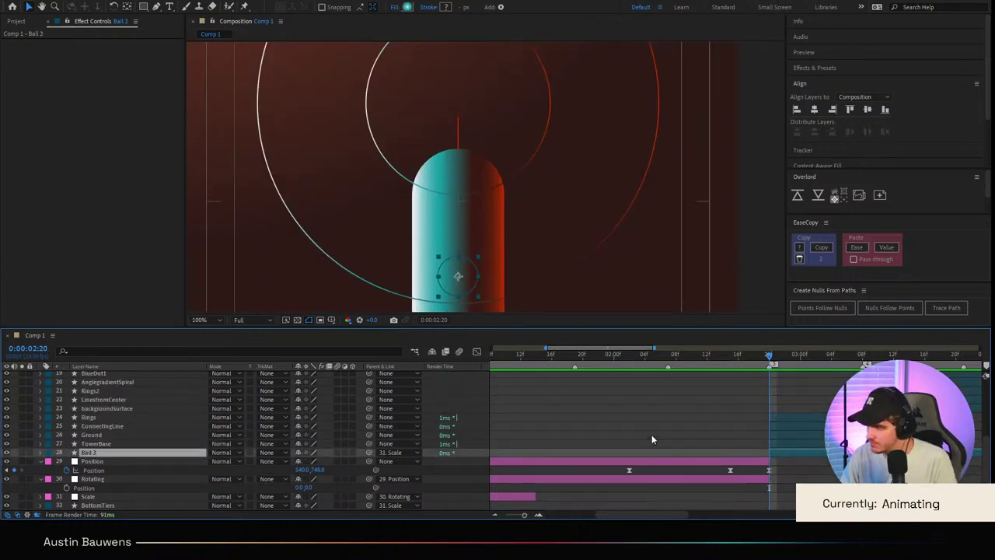
Step: Set Ball 3's parent to None and delete its Scale and Position keyframes
{"action": "key", "text": "s"}
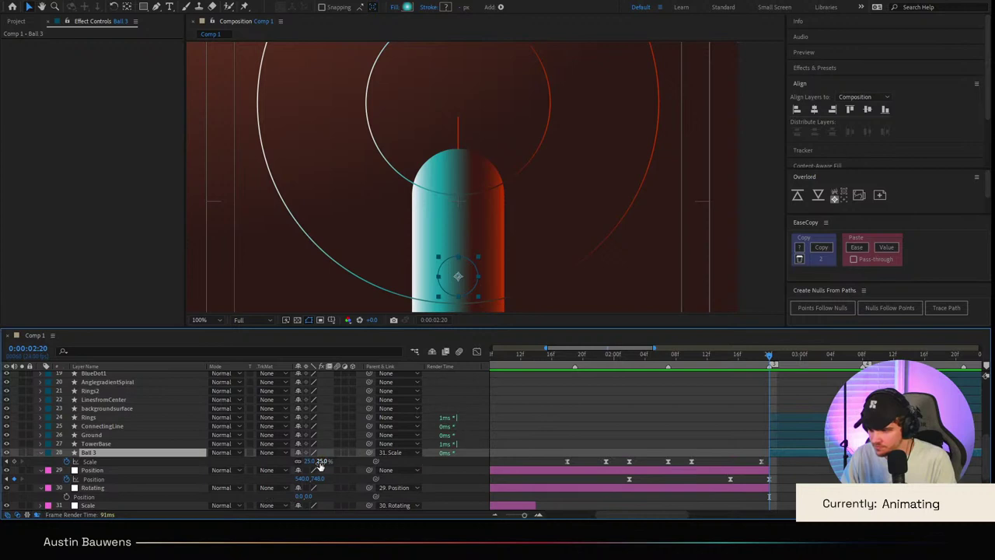
{"action": "left_click_drag", "start_coordinate": [366, 453], "coordinate": [387, 459]}
{"action": "left_click", "coordinate": [422, 19]}
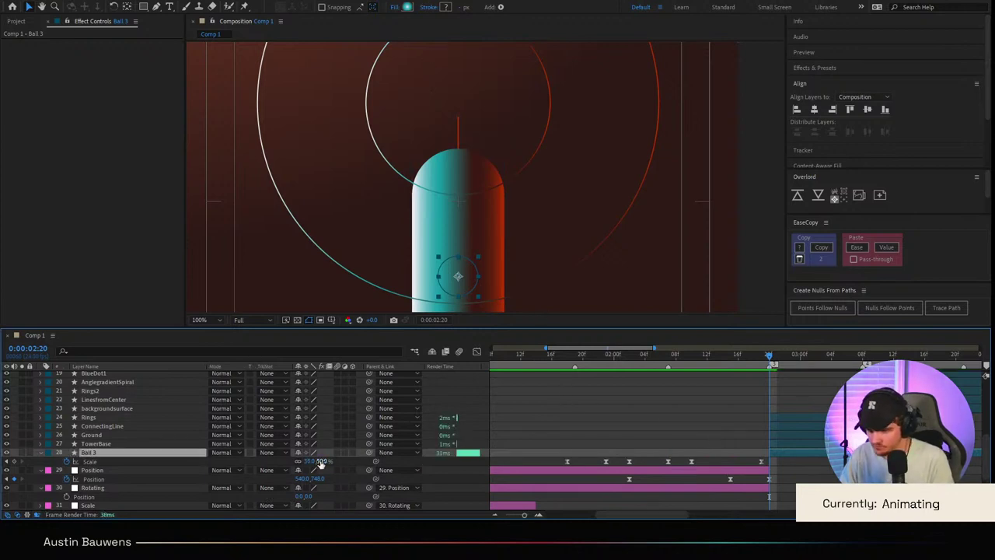
{"action": "left_click", "coordinate": [723, 427]}
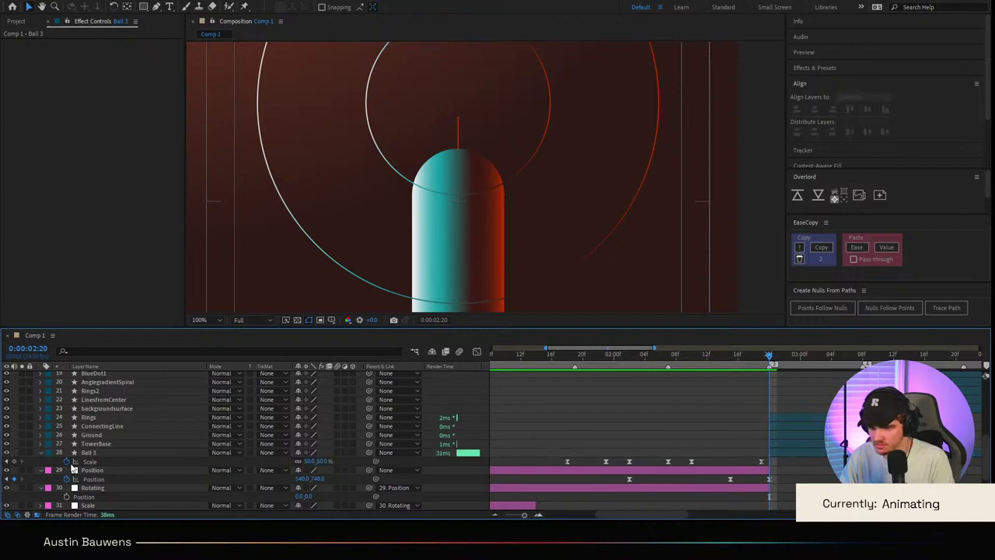
{"action": "left_click", "coordinate": [67, 461]}
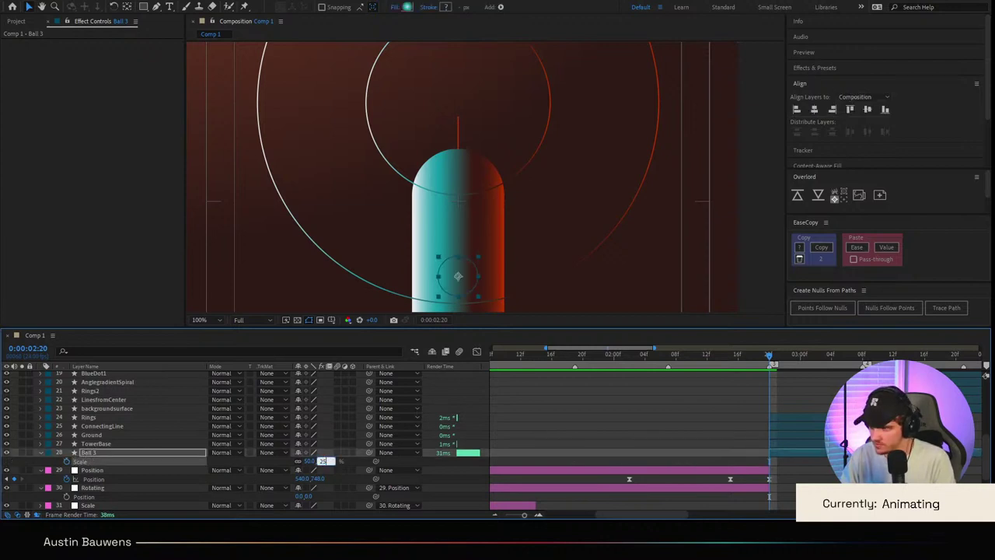
{"action": "key", "text": "Page_Up"}
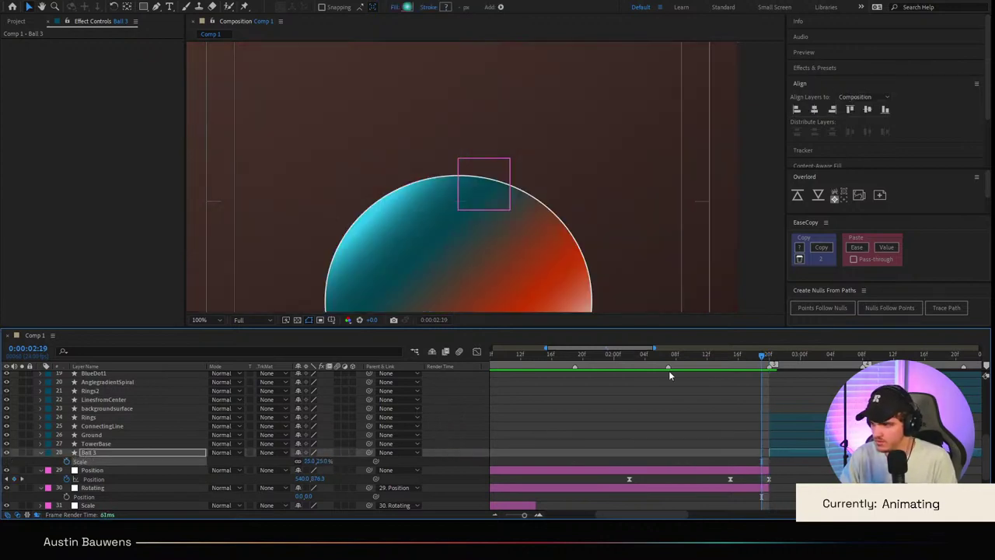
{"action": "scroll", "coordinate": [601, 259], "scroll_direction": "down", "scroll_amount": 2}
{"action": "key", "text": "Page_Down"}
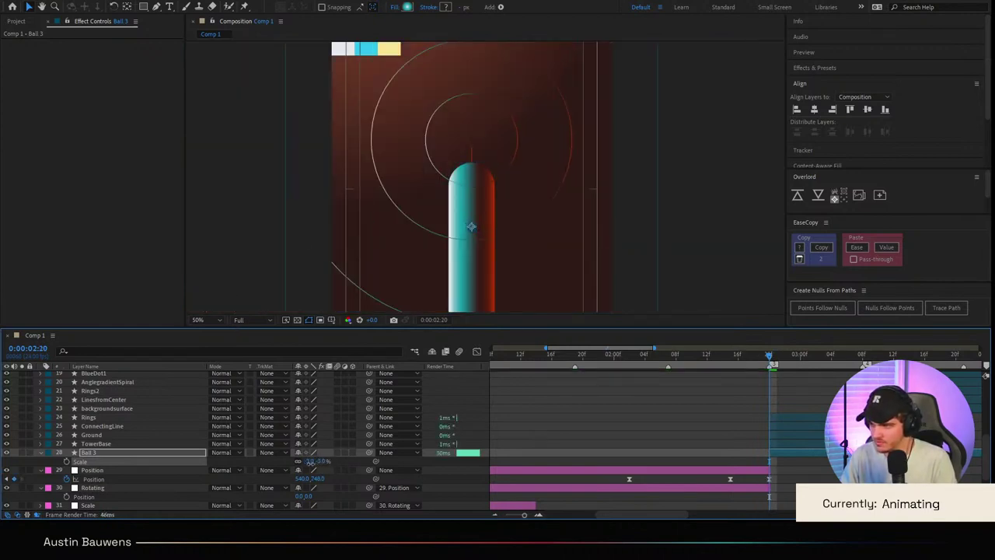
{"action": "key", "text": "p"}
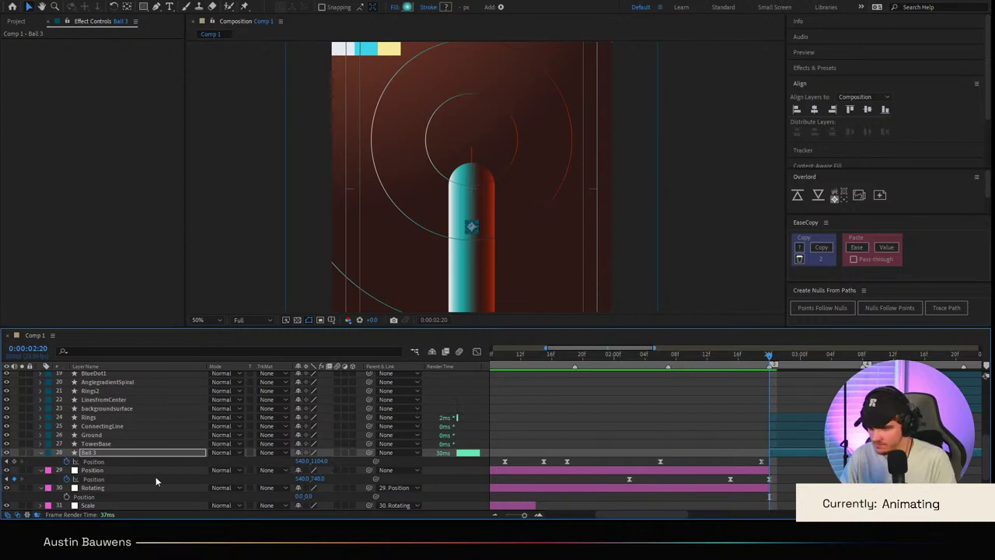
{"action": "left_click", "coordinate": [67, 462]}
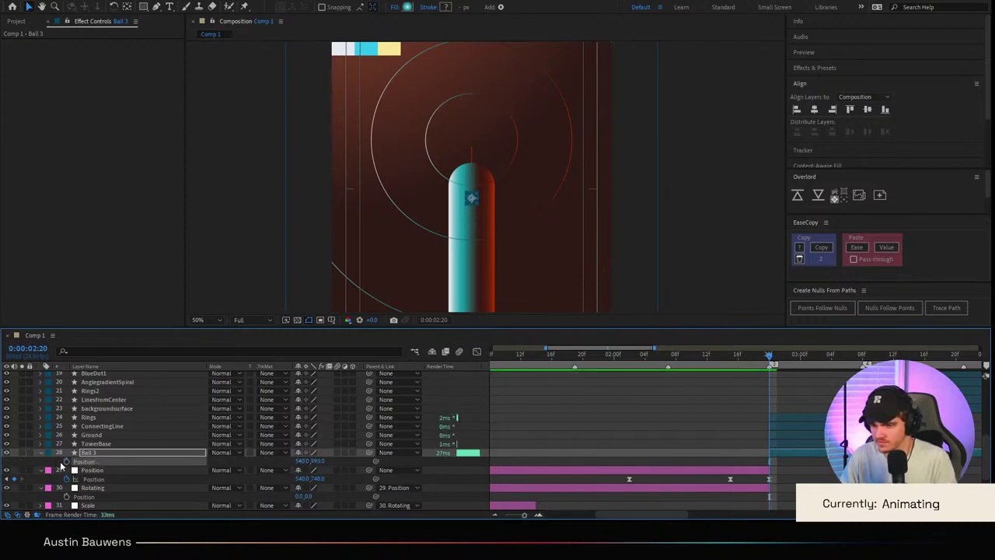
Step: Drag ConnectingLine directly below Ball 3 in the layer stack and play back the animation
{"action": "left_click", "coordinate": [797, 444]}
{"action": "left_click_drag", "start_coordinate": [165, 452], "coordinate": [136, 453]}
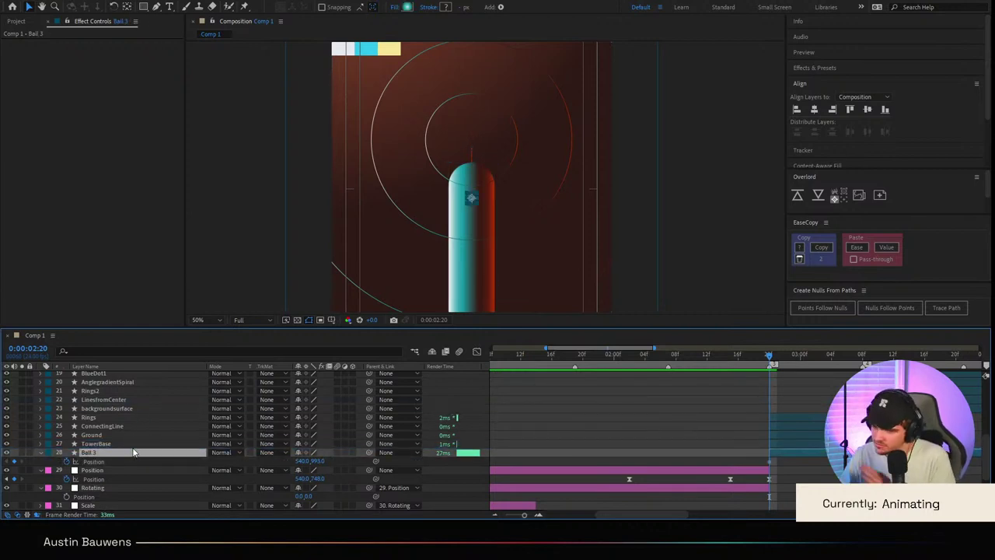
{"action": "left_click", "coordinate": [140, 444]}
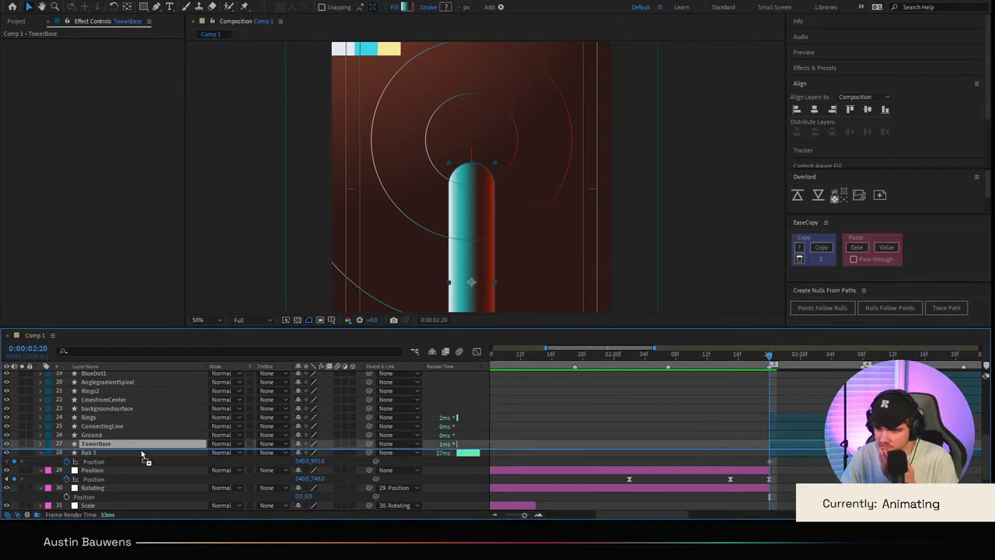
{"action": "left_click_drag", "start_coordinate": [105, 427], "coordinate": [110, 460]}
{"action": "left_click", "coordinate": [107, 420]}
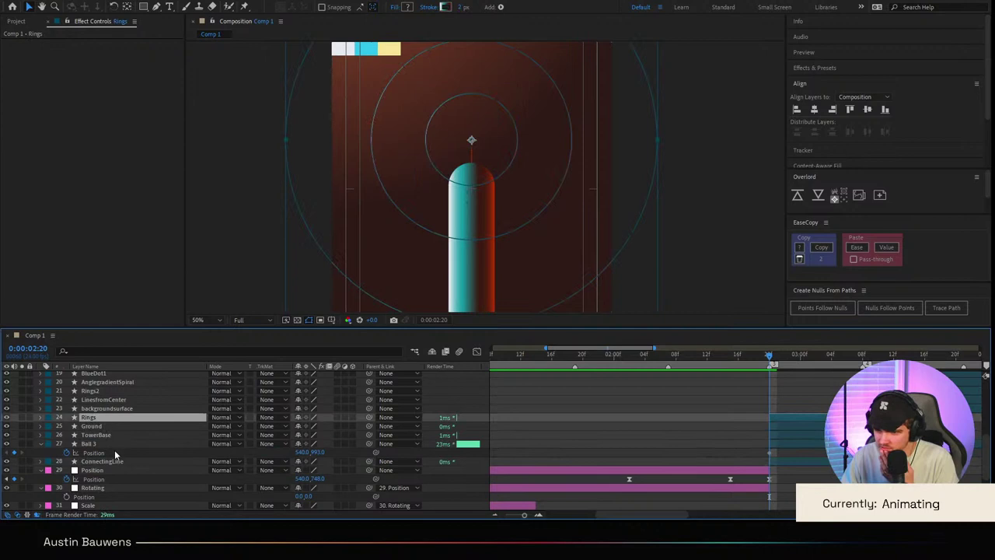
{"action": "left_click", "coordinate": [113, 445]}
{"action": "left_click", "coordinate": [109, 462]}
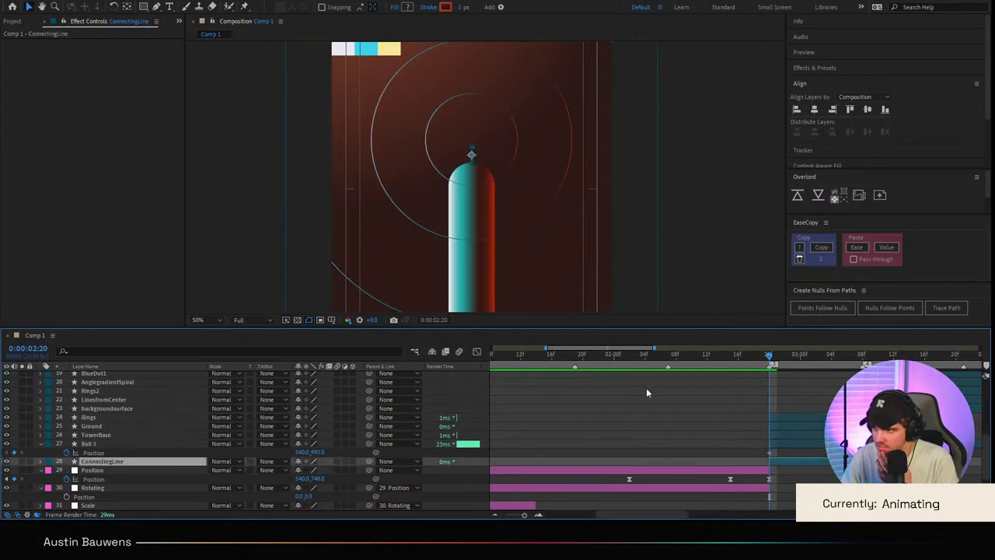
{"action": "left_click", "coordinate": [787, 443]}
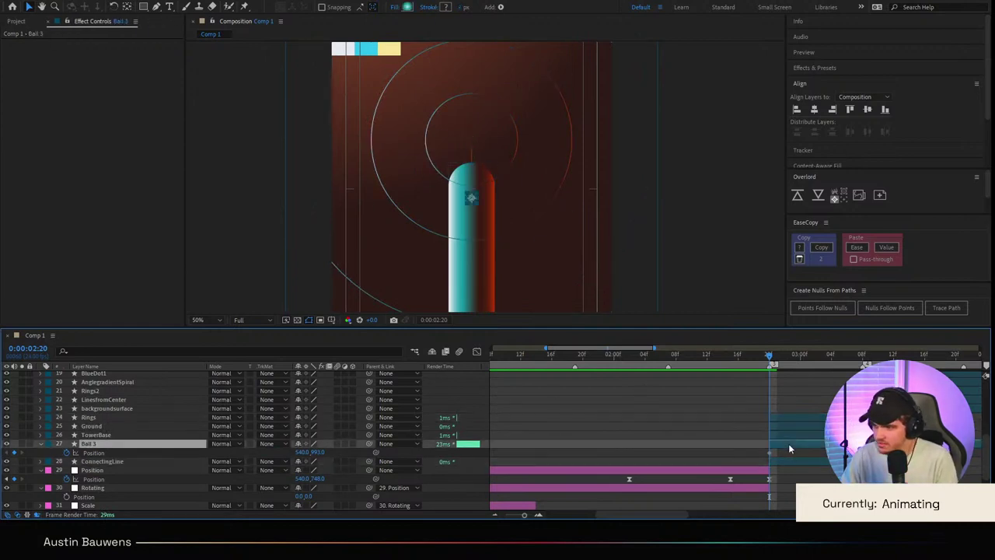
{"action": "key", "text": "space"}
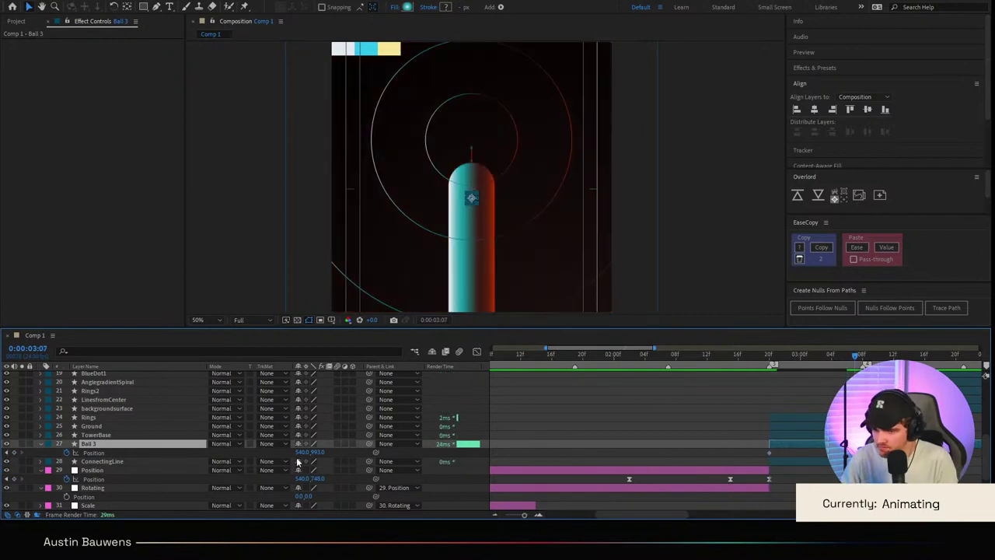
Step: Scrub Ball 3's Position Y up to 797 so it rests just above the tower
{"action": "left_click_drag", "start_coordinate": [317, 452], "coordinate": [233, 443]}
{"action": "scroll", "coordinate": [439, 215], "scroll_direction": "up", "scroll_amount": 6}
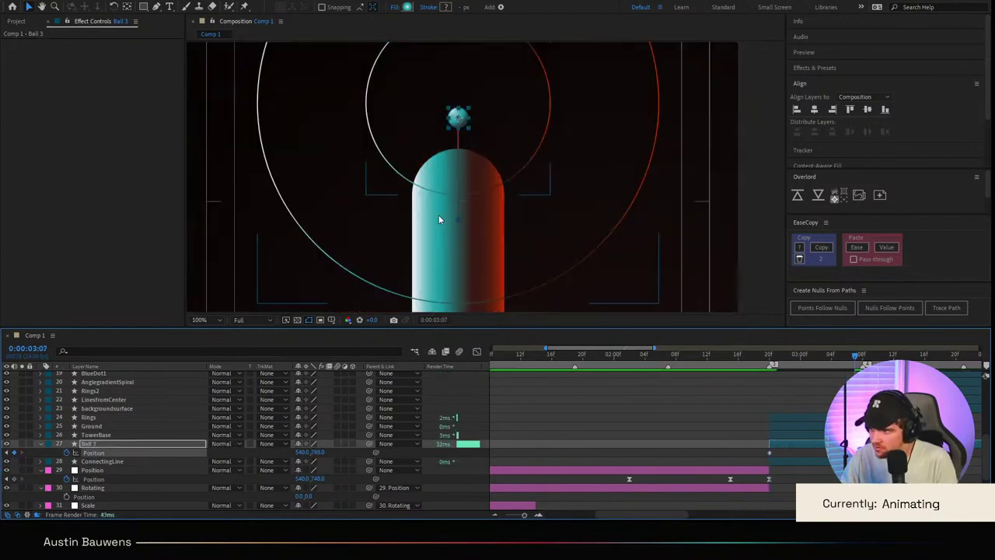
{"action": "key", "text": "space"}
{"action": "left_click_drag", "start_coordinate": [489, 277], "coordinate": [496, 223]}
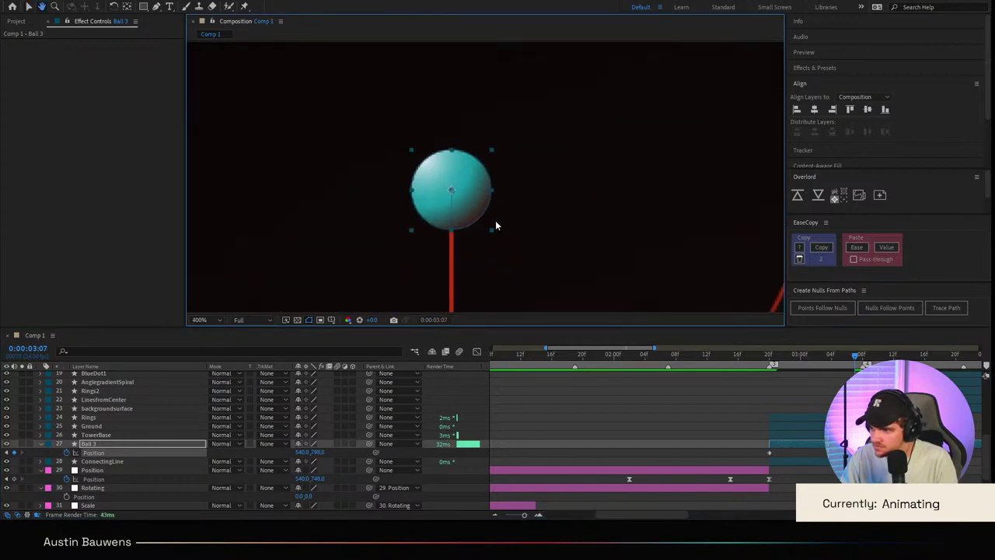
{"action": "left_click_drag", "start_coordinate": [316, 454], "coordinate": [311, 460]}
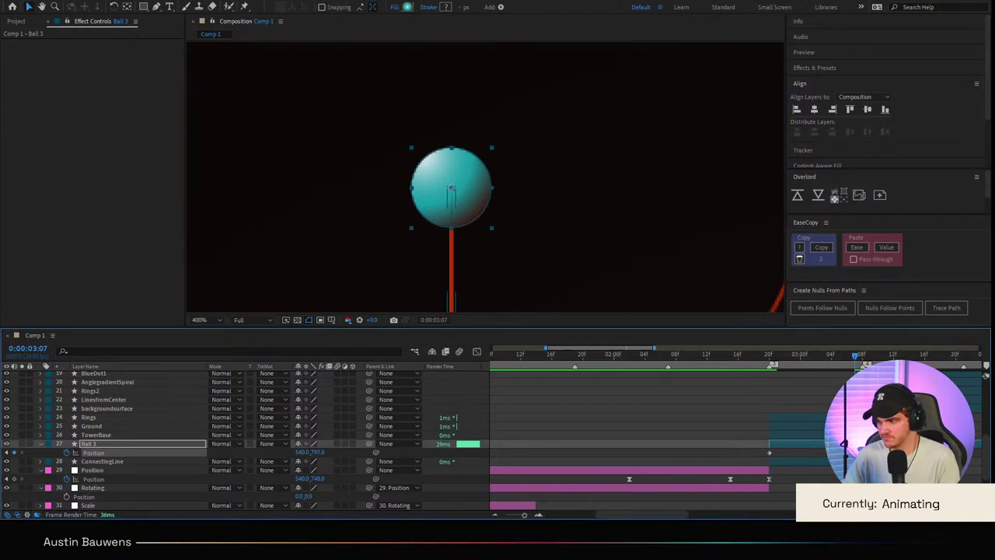
Step: Select Ball 3's Position keyframes, check them in the speed graph, and move the time to 3:11
{"action": "left_click_drag", "start_coordinate": [864, 455], "coordinate": [786, 494]}
{"action": "left_click", "coordinate": [478, 352]}
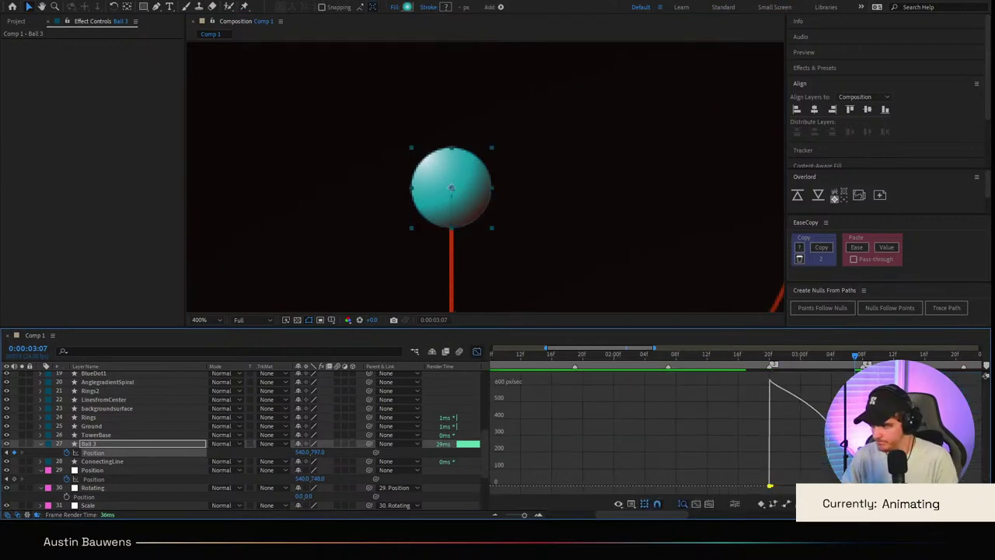
{"action": "left_click", "coordinate": [477, 352]}
{"action": "scroll", "coordinate": [778, 448], "scroll_direction": "down", "scroll_amount": 3}
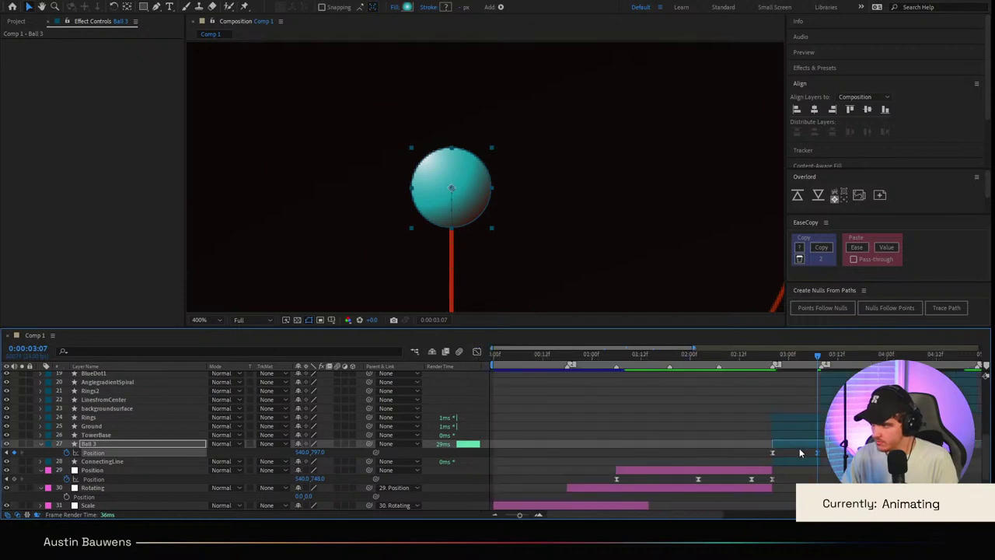
{"action": "scroll", "coordinate": [799, 448], "scroll_direction": "right", "scroll_amount": 3}
{"action": "mouse_move", "coordinate": [673, 358]}
{"action": "left_mouse_down"}
{"action": "mouse_move", "coordinate": [688, 358]}
{"action": "mouse_move", "coordinate": [636, 356]}
{"action": "mouse_move", "coordinate": [673, 353]}
{"action": "left_mouse_up"}
{"action": "scroll", "coordinate": [594, 179], "scroll_direction": "down", "scroll_amount": 3}
{"action": "scroll", "coordinate": [594, 180], "scroll_direction": "up", "scroll_amount": 1}
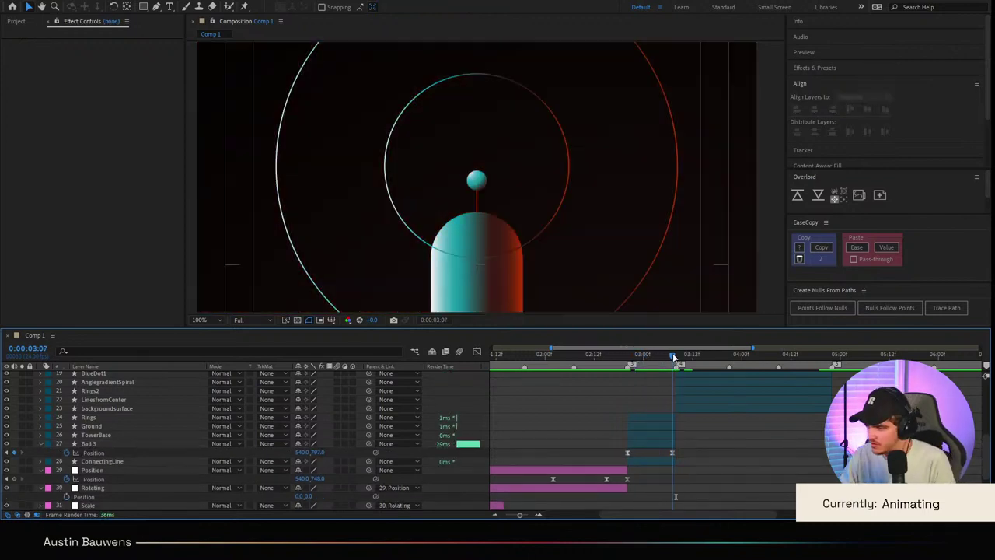
Step: Pick-whip ConnectingLine's Parent to Ball 3
{"action": "left_click", "coordinate": [97, 435]}
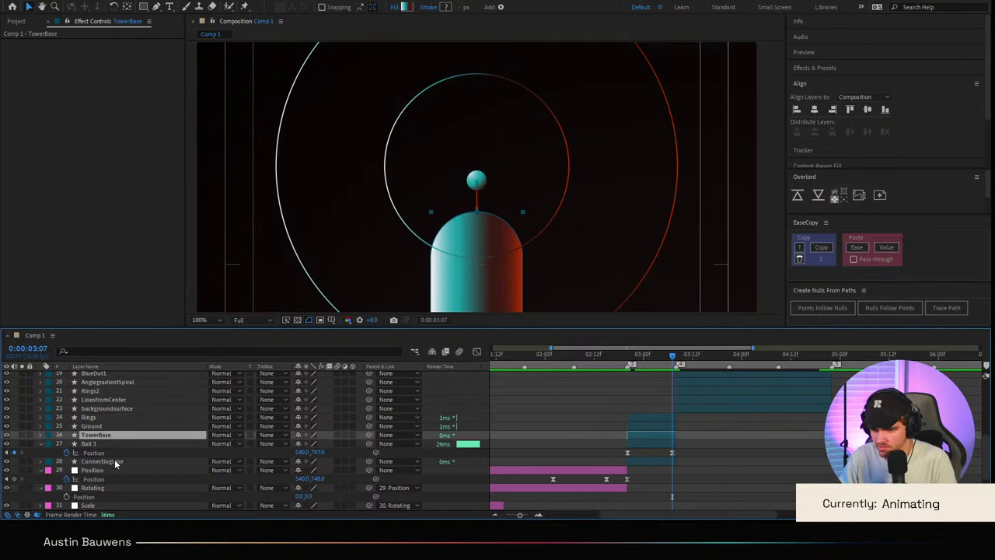
{"action": "left_click", "coordinate": [115, 462]}
{"action": "left_click_drag", "start_coordinate": [373, 459], "coordinate": [148, 441]}
{"action": "left_click", "coordinate": [630, 388]}
Step: Preview the section around 2:11–2:18 to check the line follows the ball
{"action": "left_click_drag", "start_coordinate": [643, 358], "coordinate": [617, 361]}
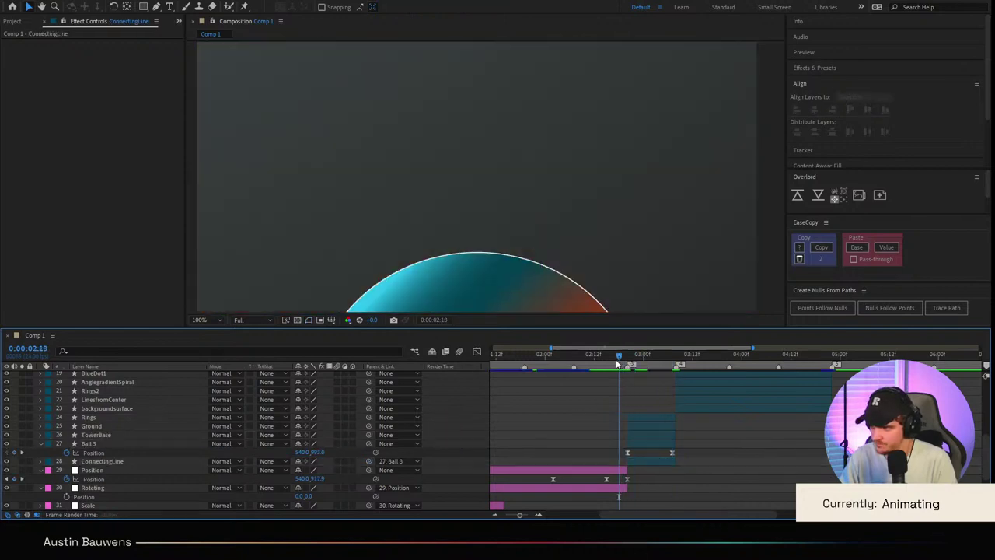
{"action": "key", "text": "space"}
{"action": "scroll", "coordinate": [571, 227], "scroll_direction": "down", "scroll_amount": 1}
{"action": "left_click", "coordinate": [590, 361]}
{"action": "scroll", "coordinate": [590, 283], "scroll_direction": "down", "scroll_amount": 2}
{"action": "key", "text": "space"}
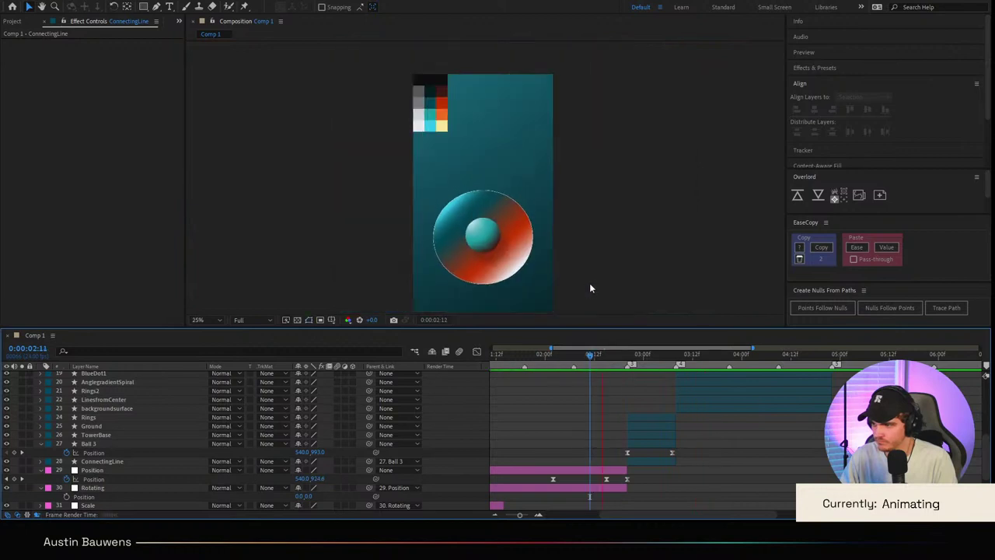
{"action": "left_click", "coordinate": [604, 362]}
{"action": "key", "text": "space"}
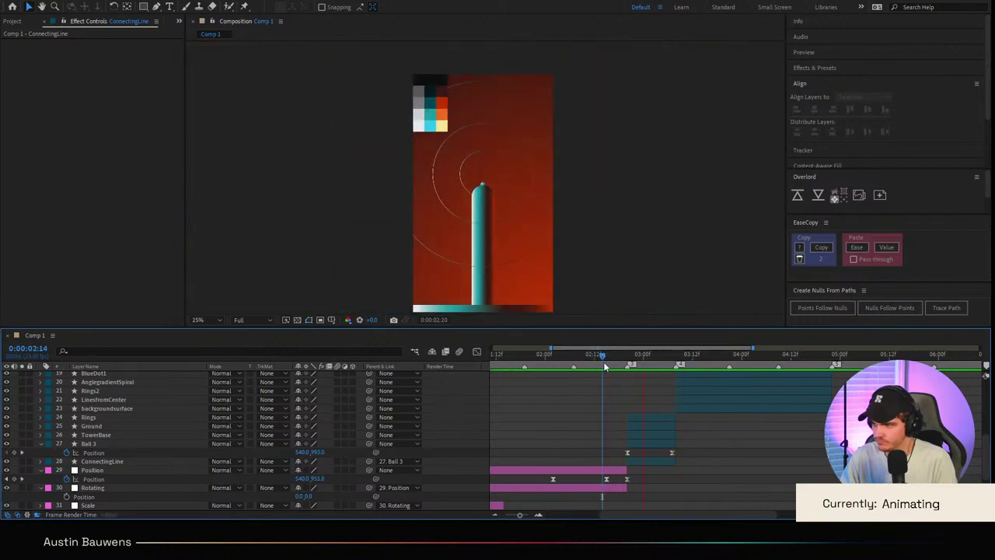
{"action": "left_click_drag", "start_coordinate": [605, 367], "coordinate": [513, 376]}
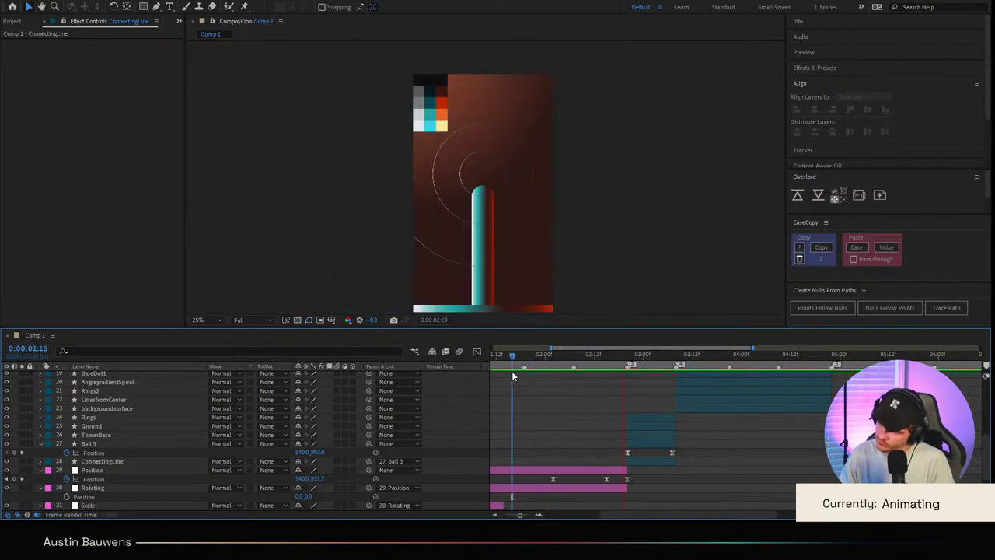
Step: Replay the preview from the start of the composition, stopping around 1:06–1:12
{"action": "key", "text": "Home"}
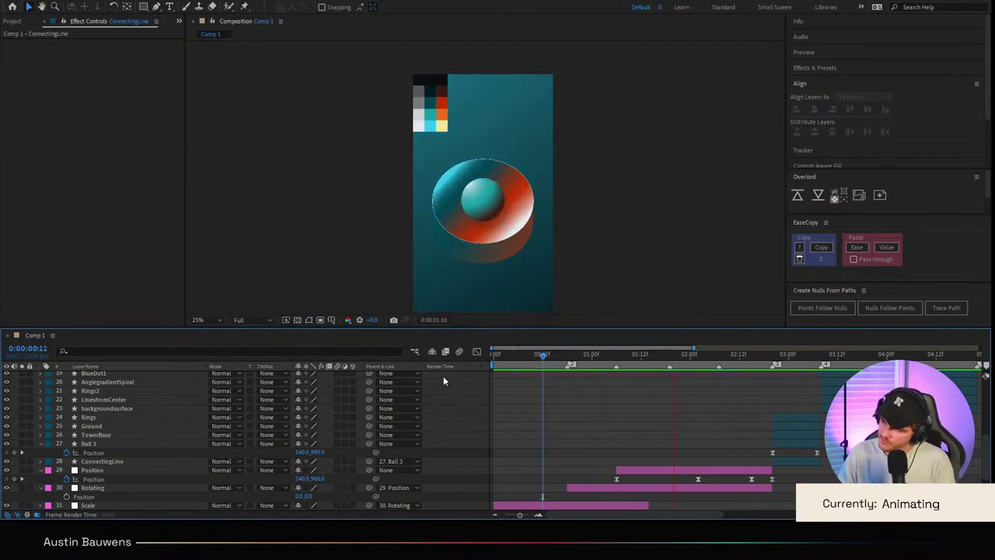
{"action": "left_click", "coordinate": [641, 356]}
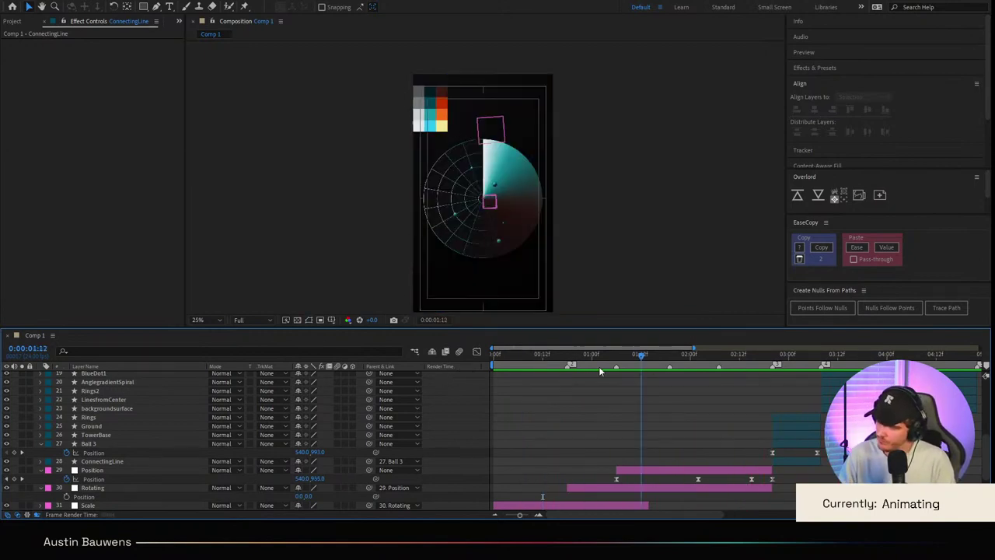
{"action": "left_click", "coordinate": [529, 370]}
{"action": "key", "text": "space"}
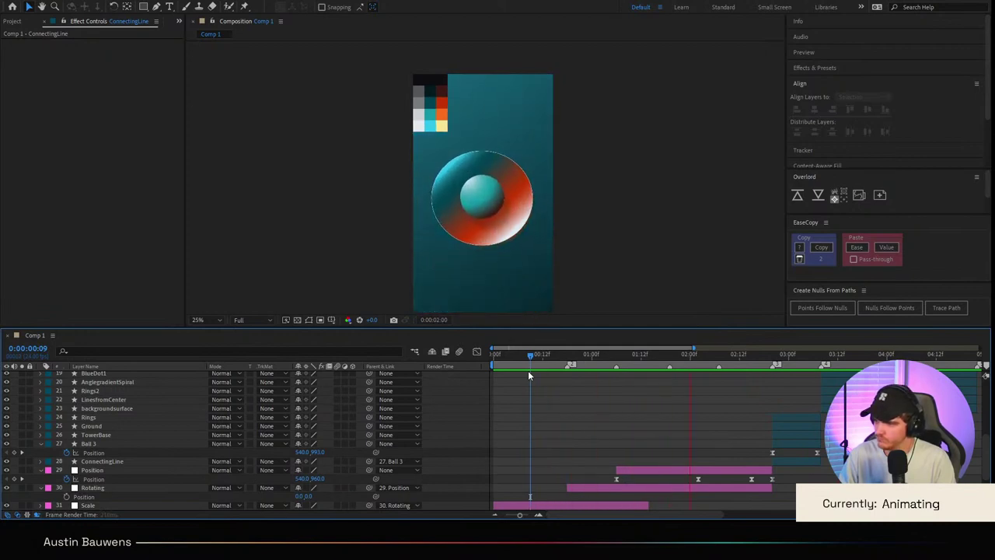
{"action": "left_click", "coordinate": [619, 357]}
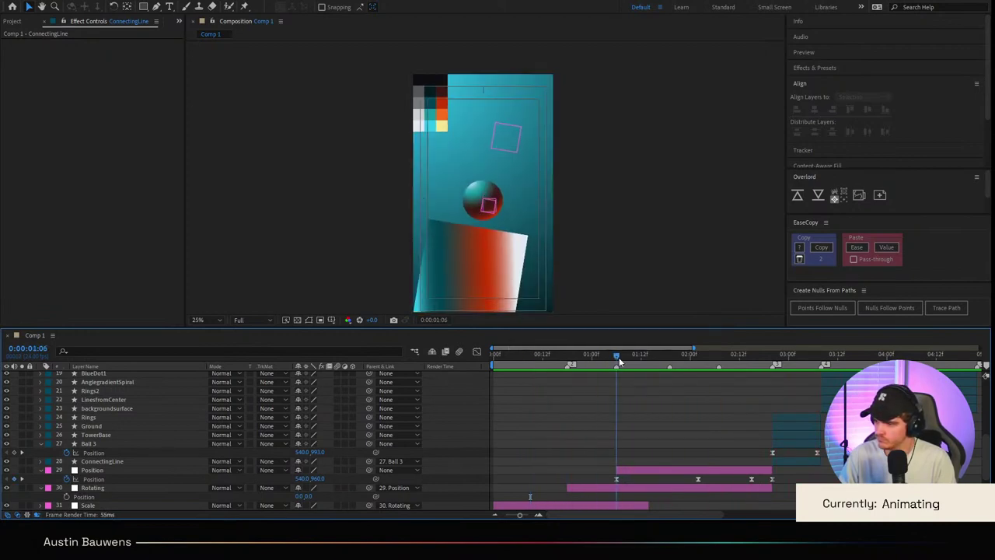
{"action": "left_click_drag", "start_coordinate": [619, 357], "coordinate": [461, 367]}
{"action": "key", "text": "space"}
{"action": "key", "text": "space"}
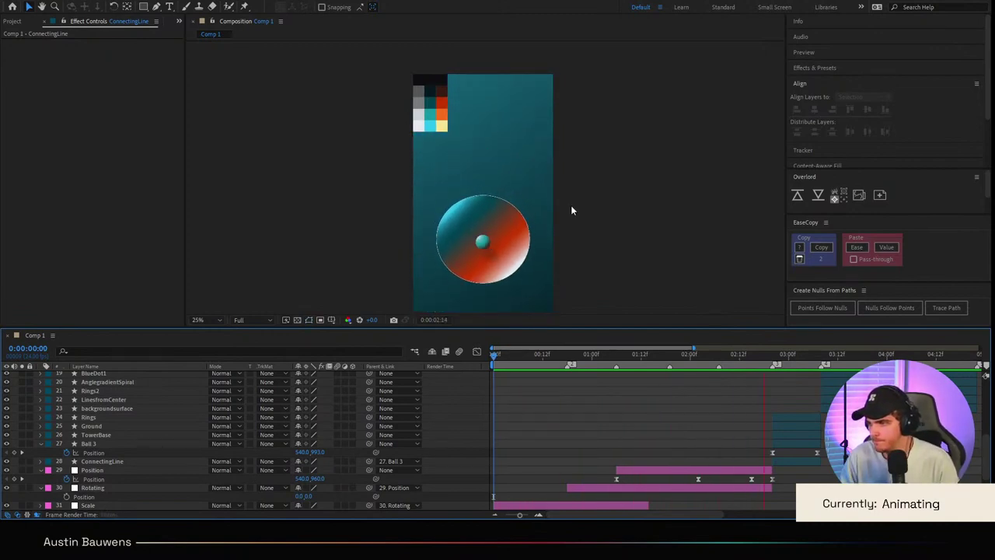
Step: Locate Ball 3's Position keyframe at 3:07 to match the tower's timing
{"action": "left_click_drag", "start_coordinate": [760, 358], "coordinate": [775, 362]}
{"action": "key", "text": "="}
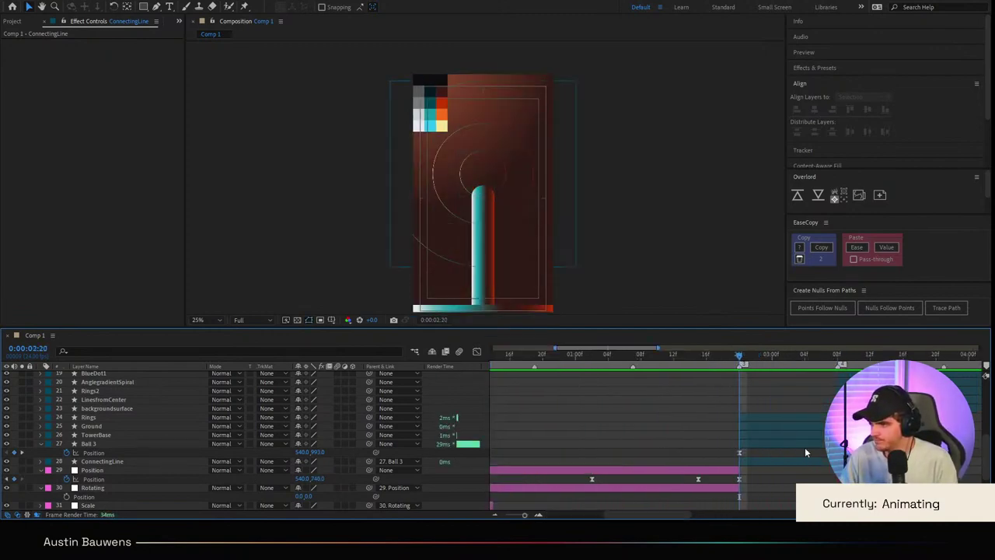
{"action": "scroll", "coordinate": [805, 449], "scroll_direction": "up", "scroll_amount": 1}
{"action": "left_click_drag", "start_coordinate": [691, 365], "coordinate": [766, 366]}
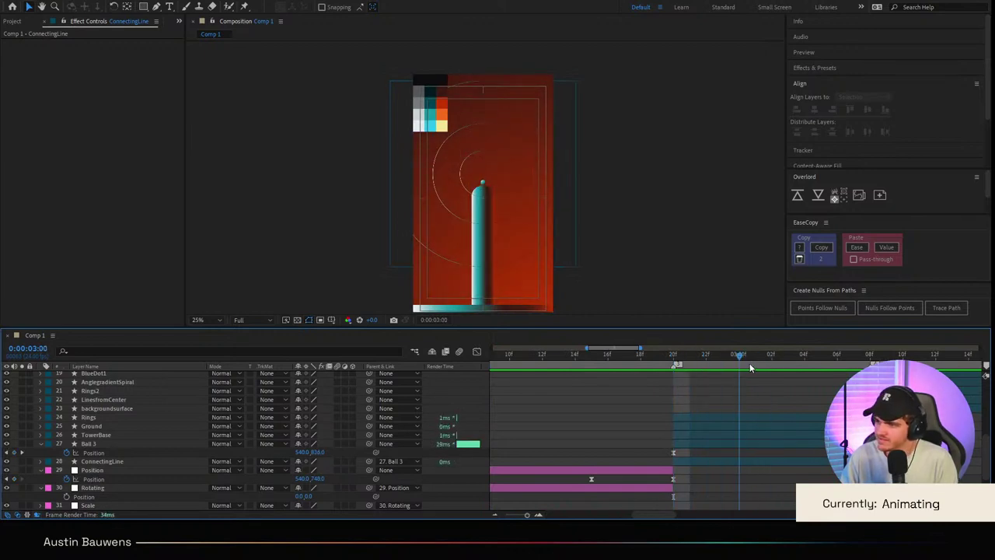
{"action": "left_click", "coordinate": [750, 368]}
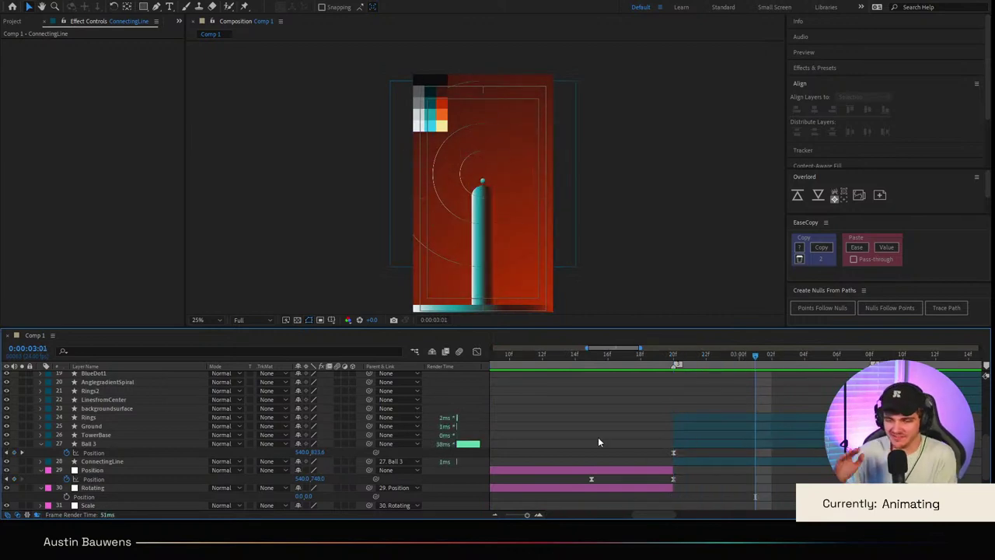
{"action": "left_click", "coordinate": [97, 453]}
{"action": "key", "text": "k"}
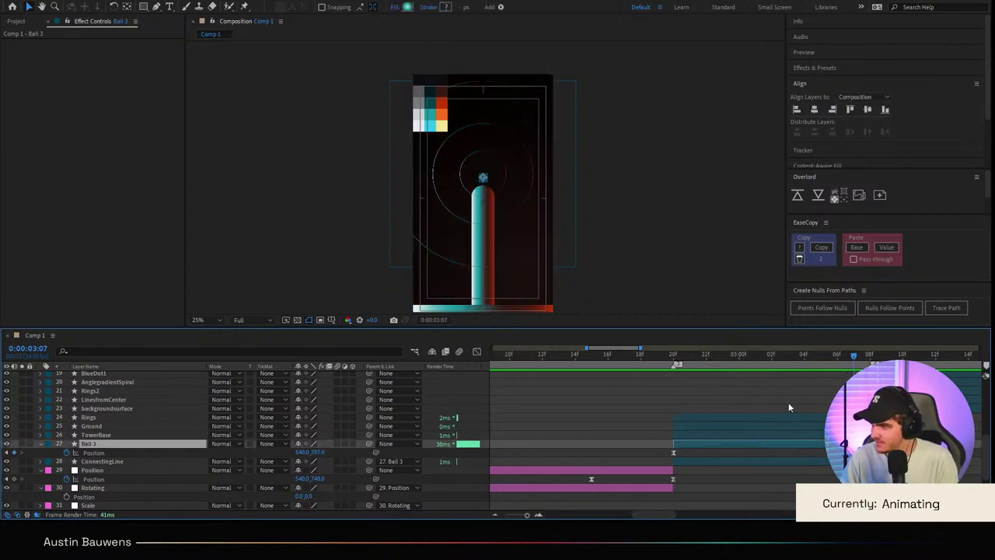
{"action": "left_click", "coordinate": [789, 403]}
{"action": "left_click", "coordinate": [107, 442]}
{"action": "scroll", "coordinate": [511, 217], "scroll_direction": "up", "scroll_amount": 4}
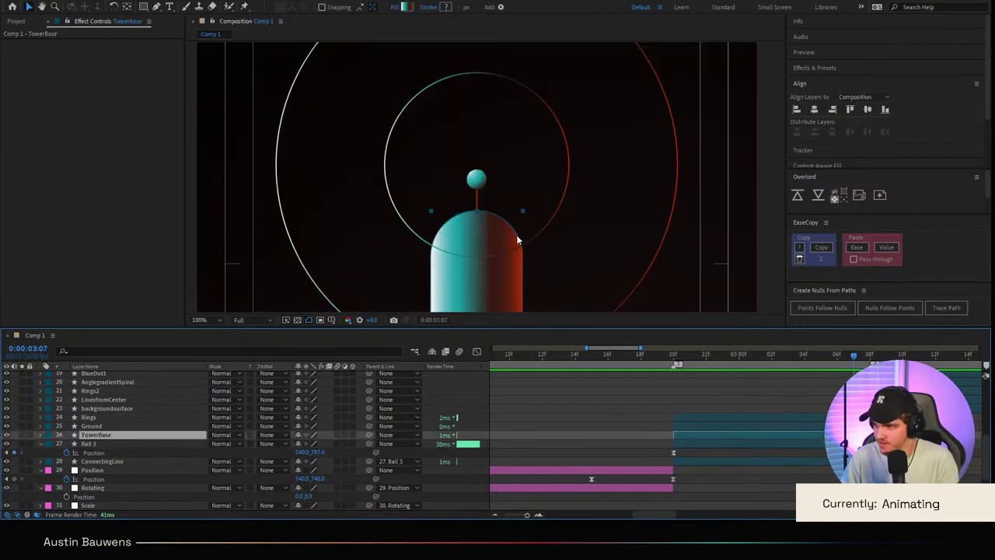
{"action": "left_click_drag", "start_coordinate": [376, 443], "coordinate": [147, 444]}
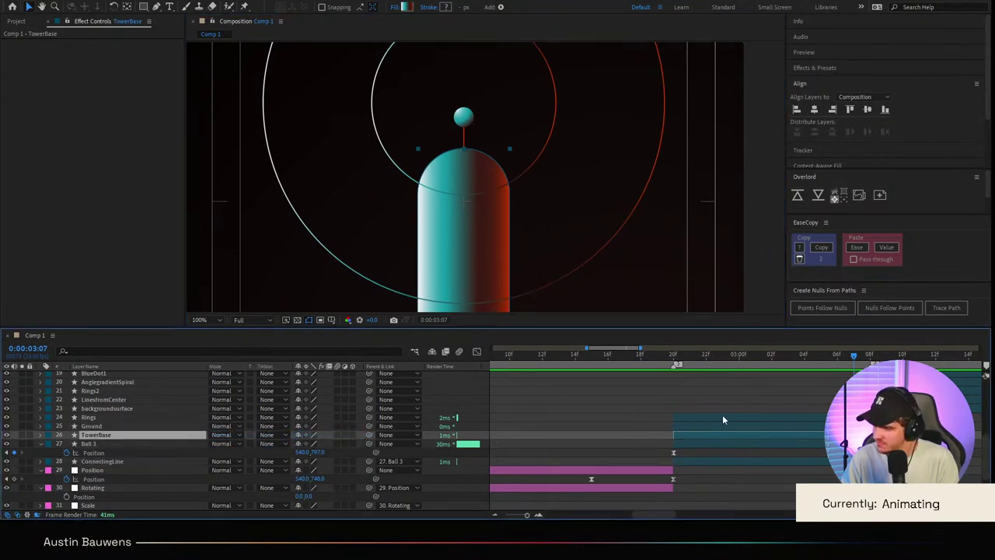
Step: Keyframe TowerBase's resting Position, then push it down to Y 1447 at 0:00:02:20
{"action": "left_click", "coordinate": [675, 364]}
{"action": "key", "text": "p"}
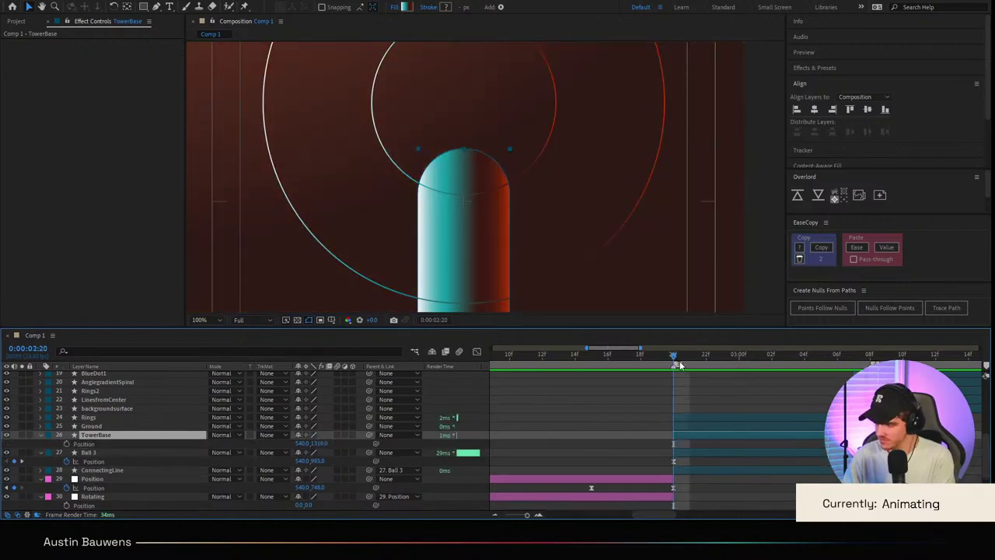
{"action": "key", "text": "space"}
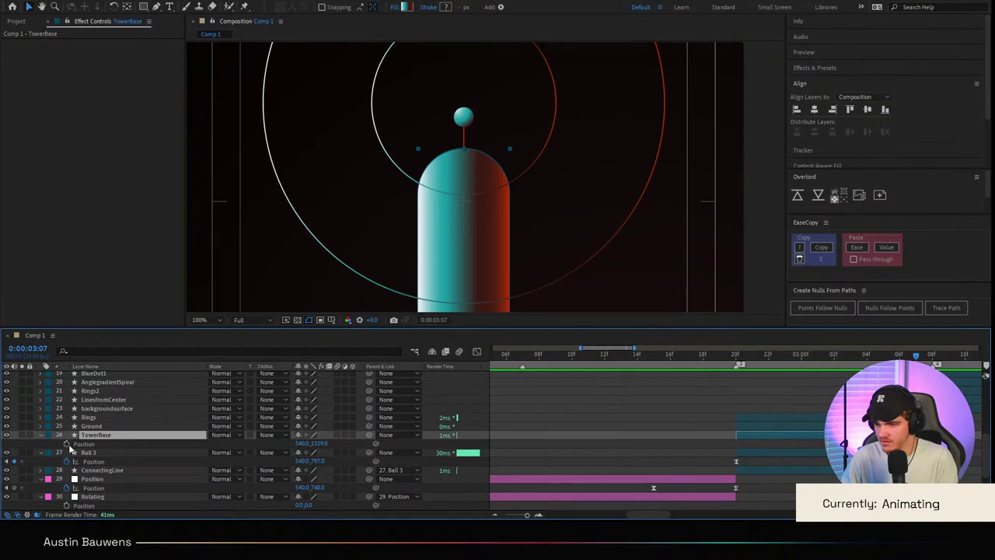
{"action": "left_click", "coordinate": [67, 444]}
{"action": "left_click_drag", "start_coordinate": [798, 355], "coordinate": [737, 353]}
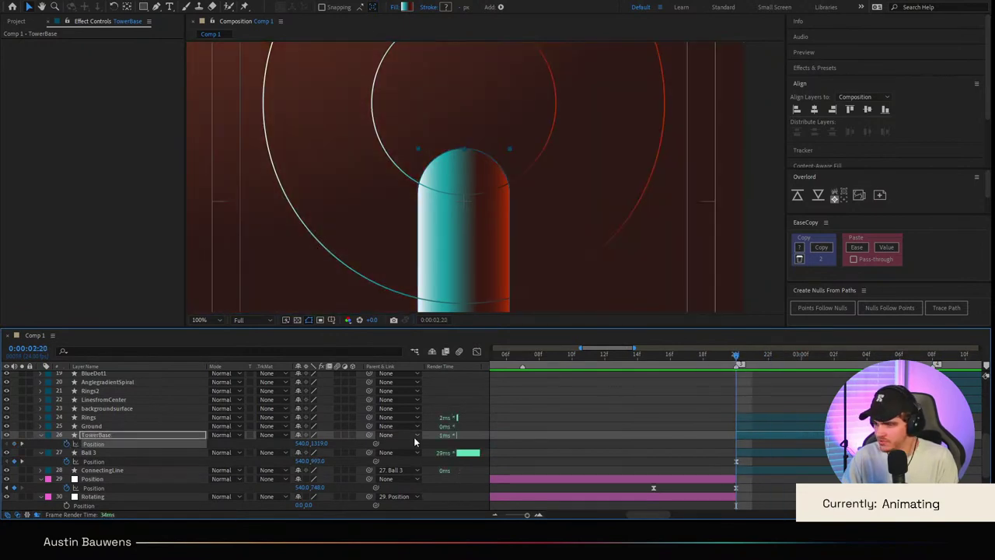
{"action": "left_click_drag", "start_coordinate": [317, 443], "coordinate": [374, 458]}
Step: Copy Ball 3's Position easing with EaseCopy and paste it onto the tower keyframes
{"action": "left_click_drag", "start_coordinate": [748, 451], "coordinate": [733, 445]}
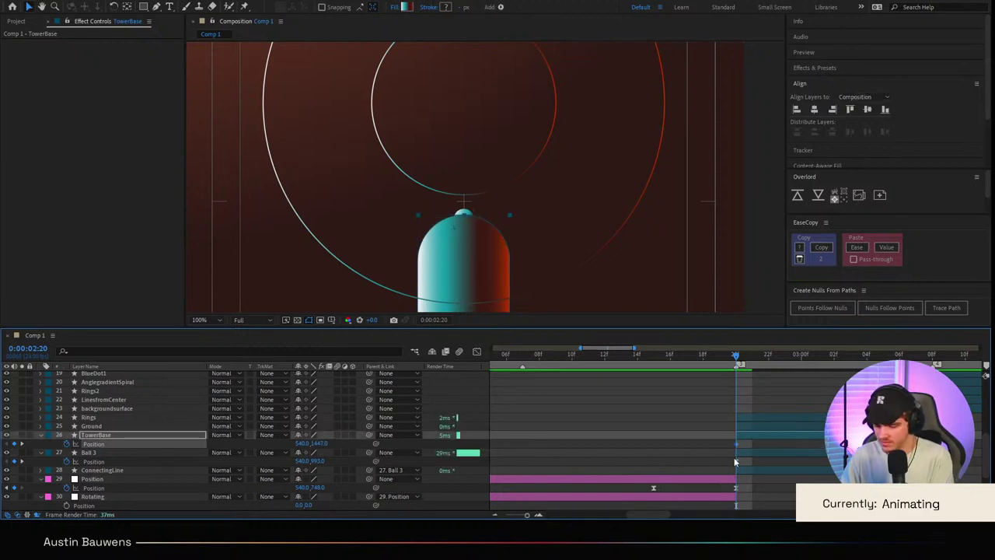
{"action": "left_click", "coordinate": [734, 462]}
{"action": "left_click", "coordinate": [822, 247]}
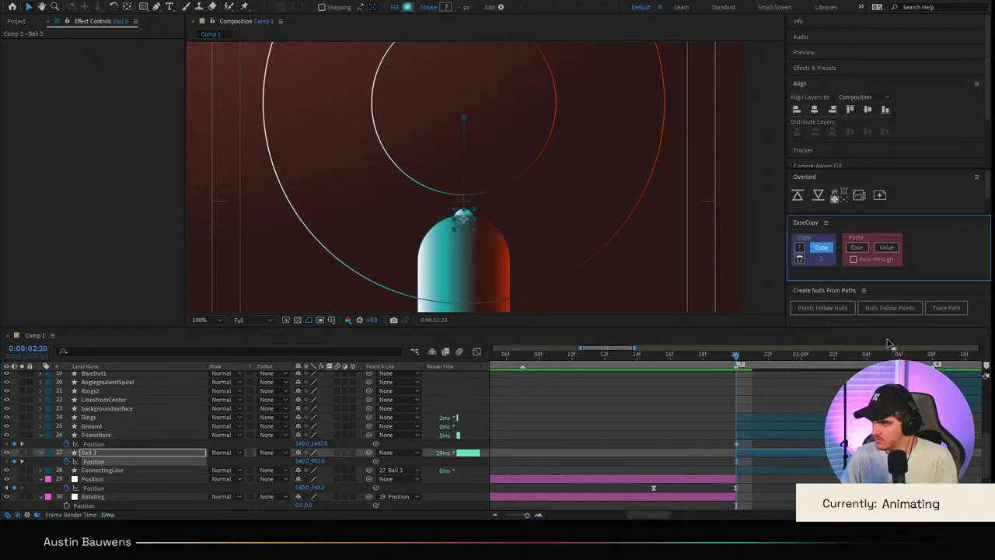
{"action": "left_click", "coordinate": [736, 443]}
{"action": "left_click", "coordinate": [857, 247]}
{"action": "left_click", "coordinate": [691, 398]}
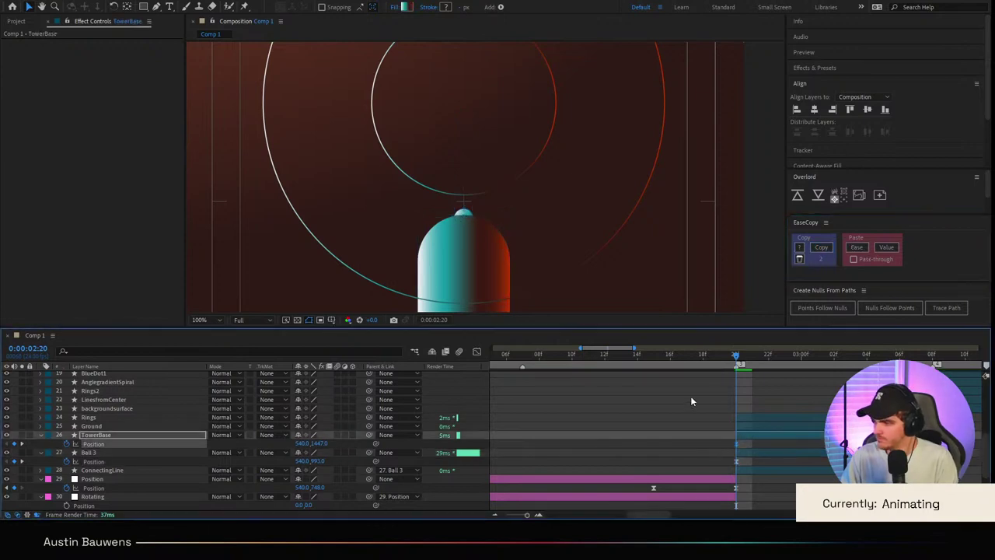
{"action": "left_click", "coordinate": [654, 355]}
Step: Preview the ball-to-tower transition between roughly 2:09 and 2:20
{"action": "scroll", "coordinate": [520, 159], "scroll_direction": "down", "scroll_amount": 1}
{"action": "key", "text": "space"}
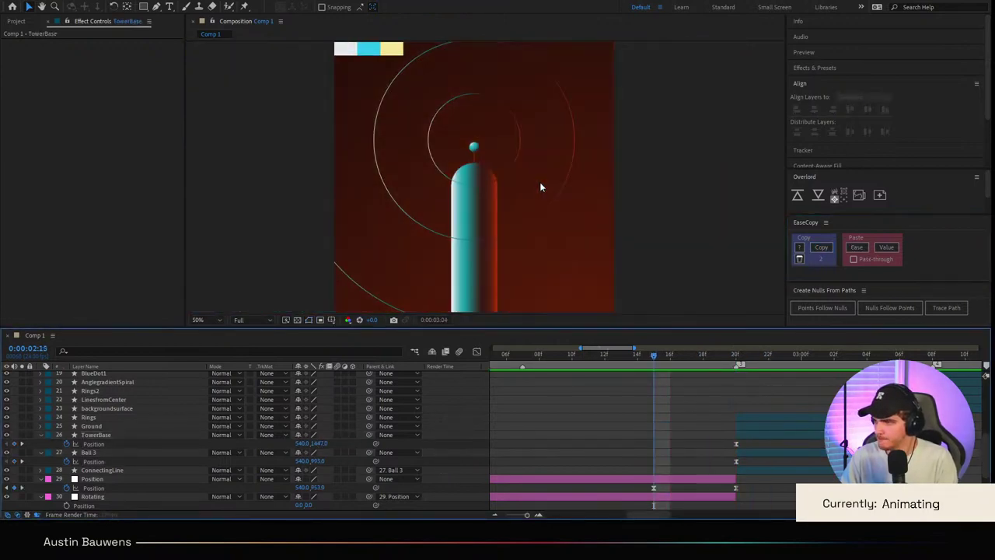
{"action": "scroll", "coordinate": [541, 187], "scroll_direction": "down", "scroll_amount": 2}
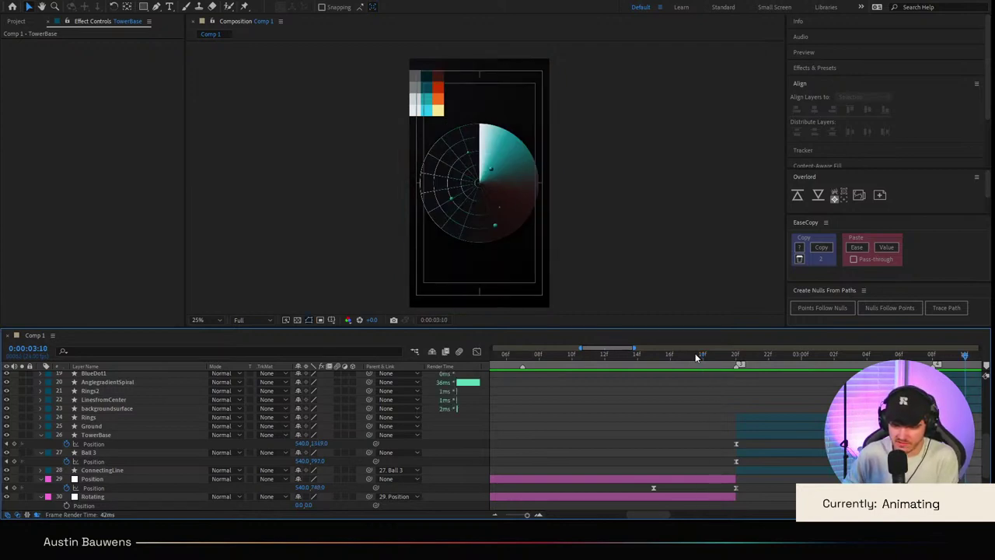
{"action": "left_click", "coordinate": [728, 363]}
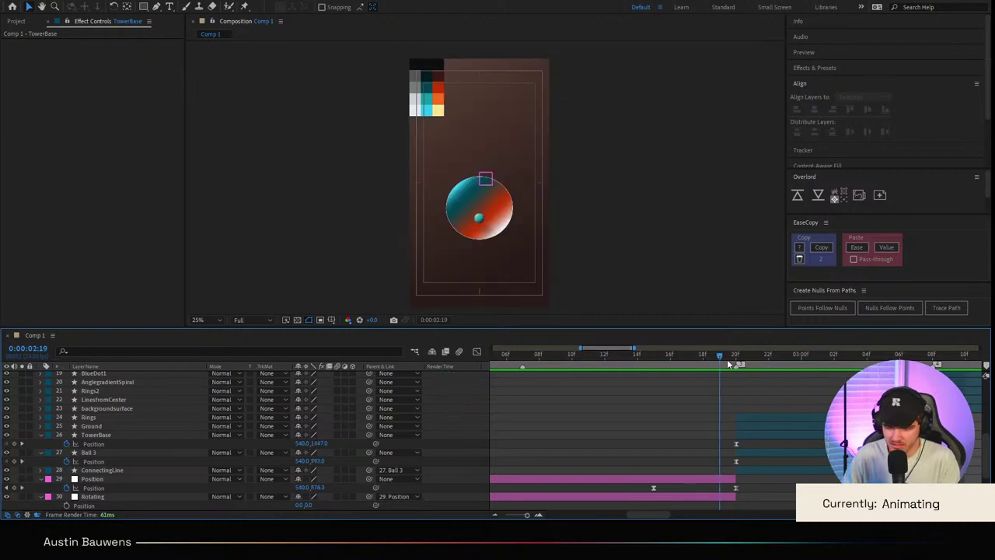
{"action": "left_click_drag", "start_coordinate": [719, 363], "coordinate": [740, 366]}
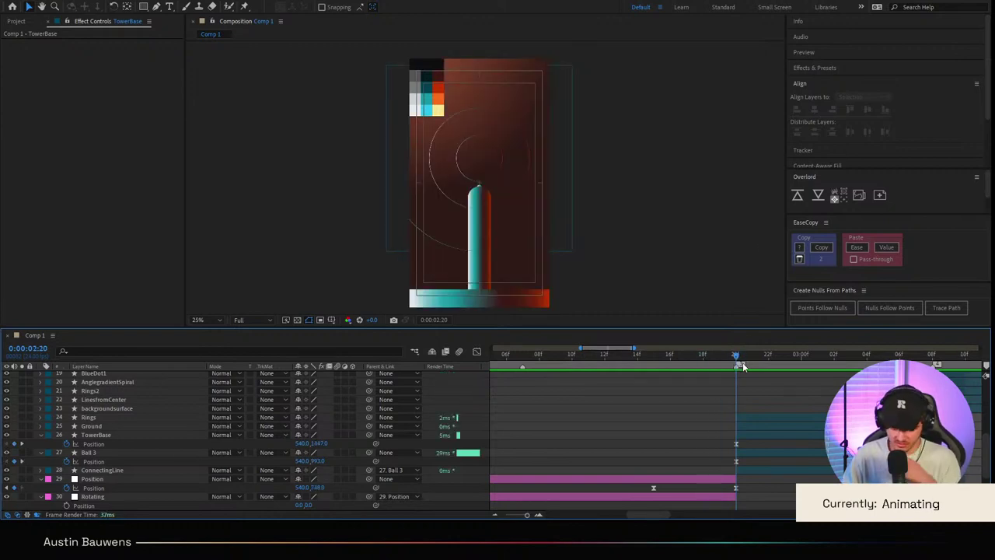
{"action": "left_click_drag", "start_coordinate": [733, 367], "coordinate": [595, 422]}
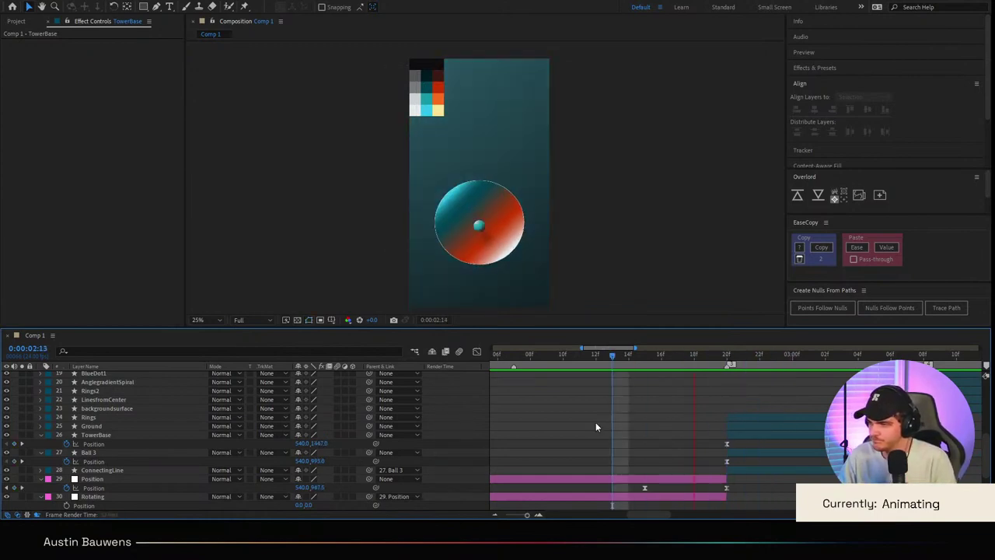
{"action": "left_click", "coordinate": [580, 358]}
{"action": "key", "text": "space"}
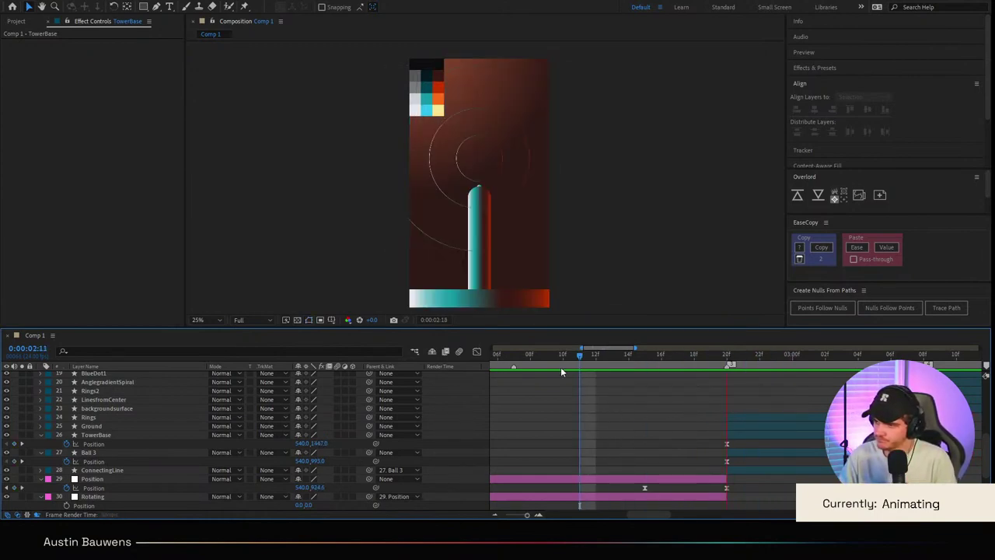
{"action": "left_click", "coordinate": [563, 358]}
{"action": "key", "text": "space"}
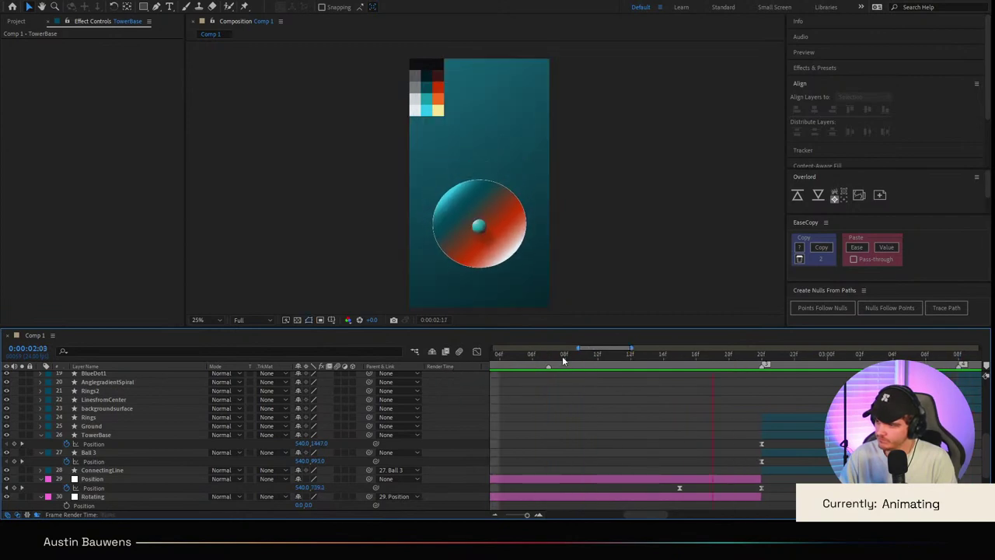
{"action": "left_click_drag", "start_coordinate": [655, 355], "coordinate": [639, 360]}
Step: Keyframe the Ground layer's resting Position of 540, 1860 near 3:07
{"action": "left_click", "coordinate": [120, 470]}
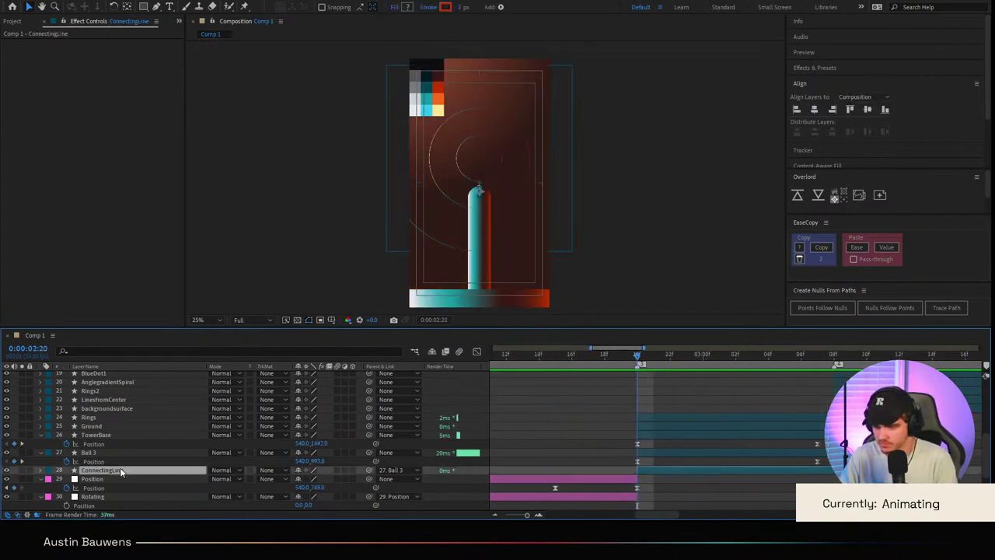
{"action": "left_click", "coordinate": [111, 426]}
{"action": "key", "text": "p"}
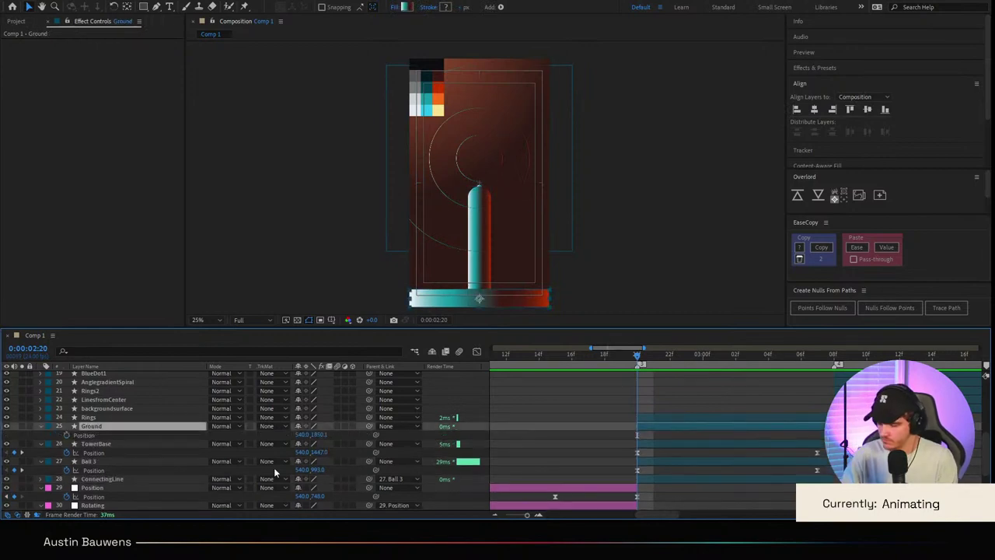
{"action": "left_click", "coordinate": [801, 356]}
{"action": "left_click_drag", "start_coordinate": [809, 354], "coordinate": [830, 354]}
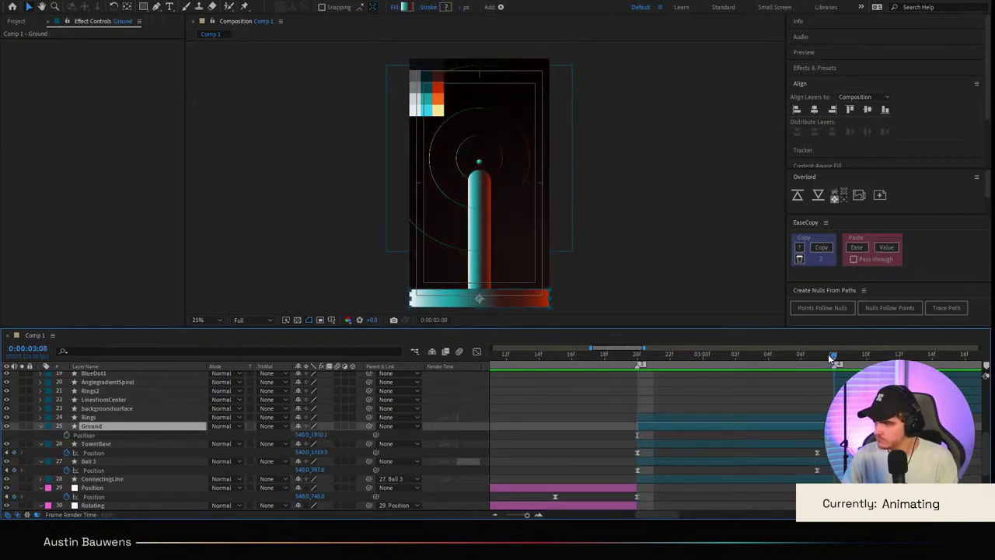
{"action": "left_click", "coordinate": [67, 435]}
Step: Lower the ground bar below the frame at 2:20 and paste the copied easing onto both keyframes
{"action": "left_click", "coordinate": [637, 355]}
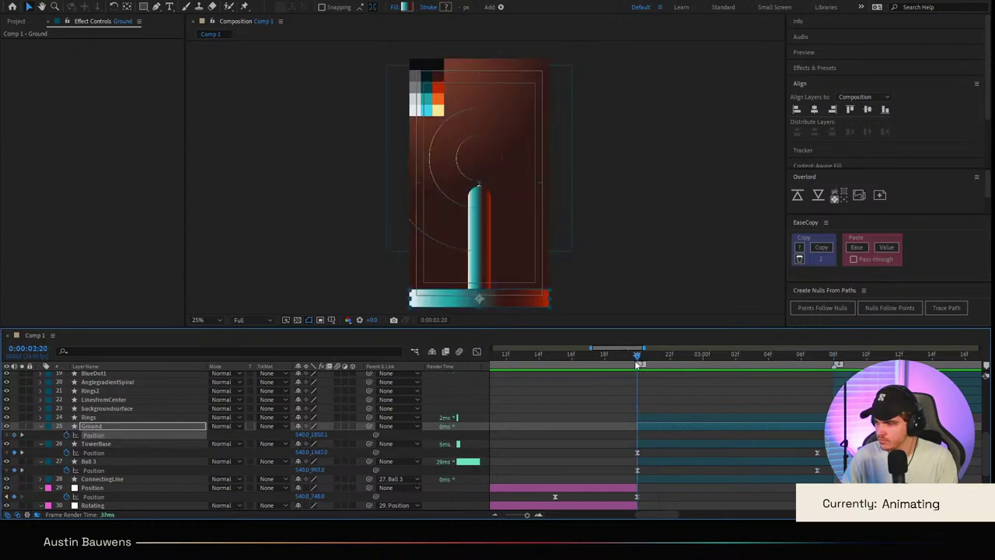
{"action": "left_click_drag", "start_coordinate": [495, 249], "coordinate": [486, 202]}
{"action": "left_click_drag", "start_coordinate": [319, 440], "coordinate": [382, 440]}
{"action": "left_click_drag", "start_coordinate": [810, 426], "coordinate": [622, 429]}
{"action": "left_click", "coordinate": [857, 247]}
Step: Preview the ground rise, fine-tune its starting height at 2:20, and return to 3:07
{"action": "left_click", "coordinate": [539, 357]}
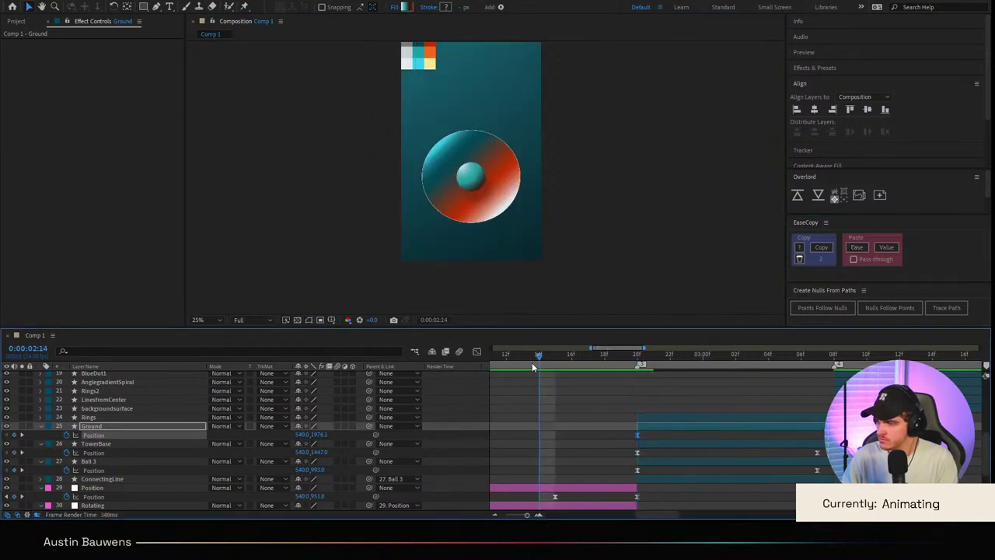
{"action": "key", "text": "space"}
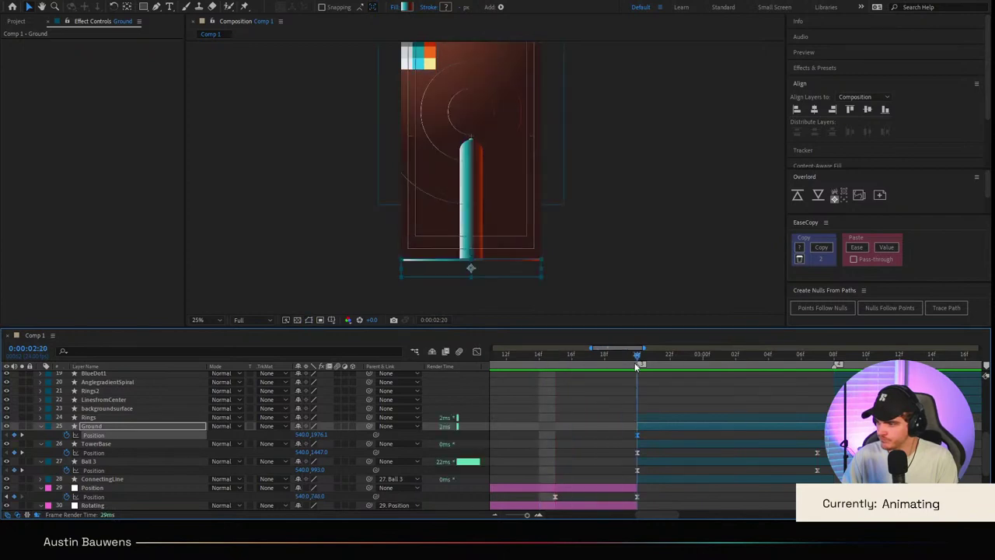
{"action": "key", "text": "j"}
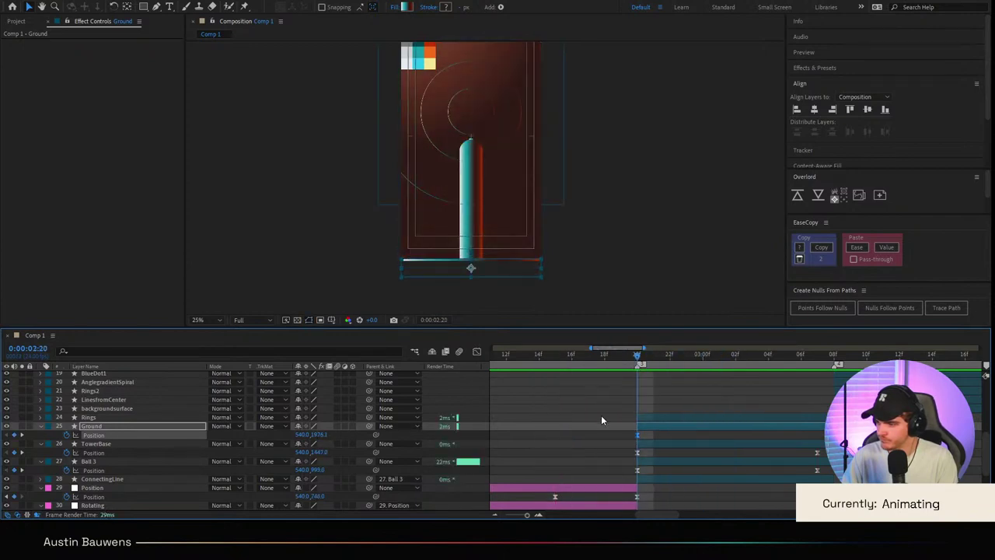
{"action": "left_click", "coordinate": [602, 415]}
{"action": "left_click_drag", "start_coordinate": [318, 435], "coordinate": [307, 433]}
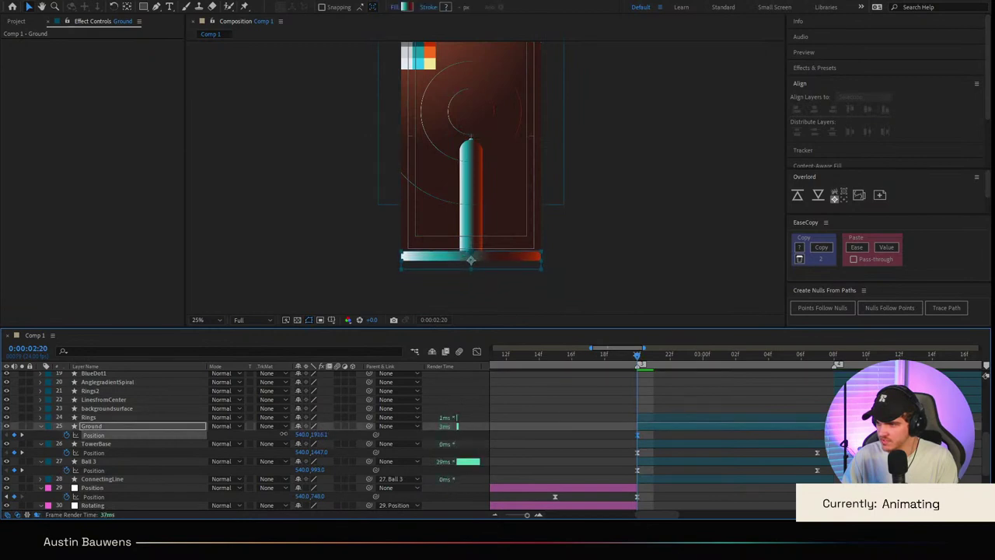
{"action": "left_click", "coordinate": [586, 363]}
{"action": "key", "text": "space"}
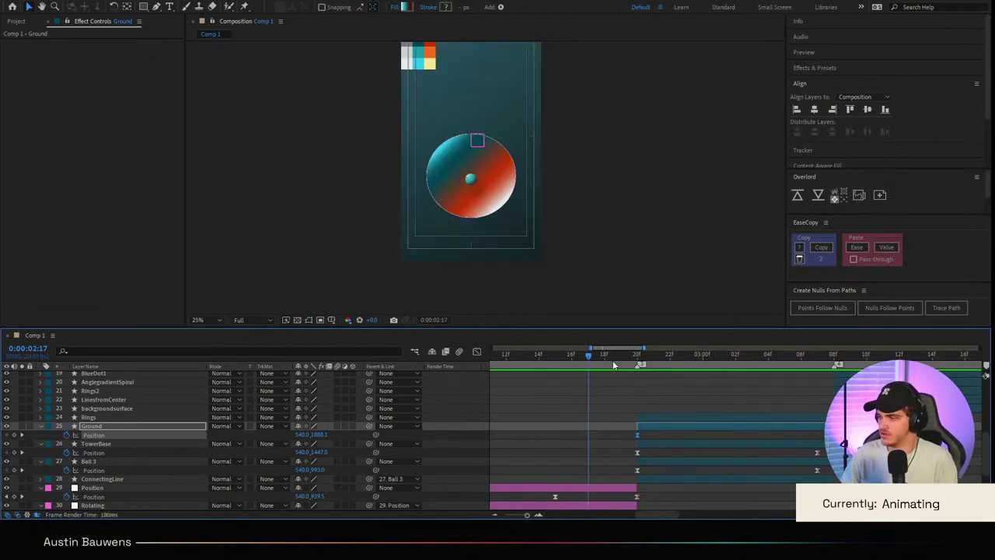
{"action": "left_click_drag", "start_coordinate": [587, 362], "coordinate": [817, 374]}
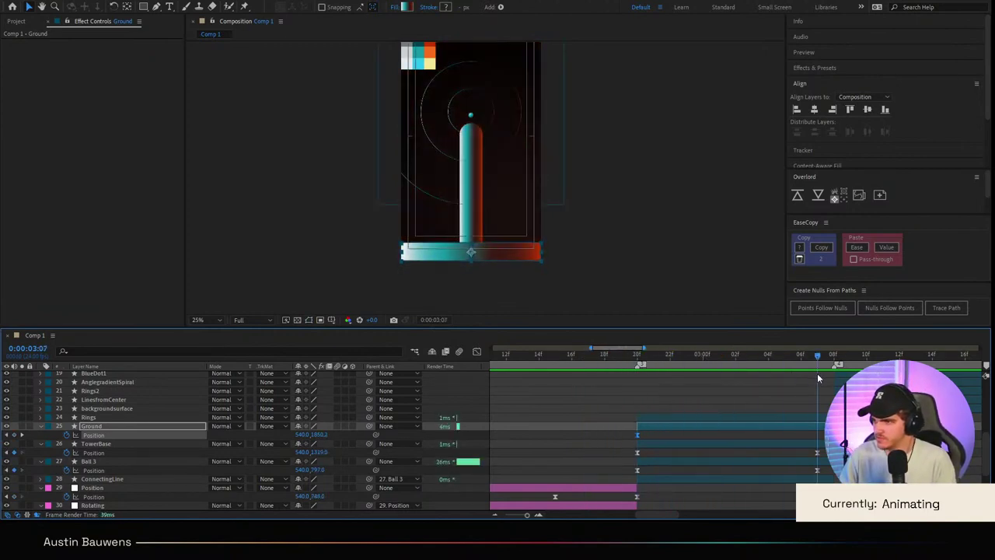
{"action": "left_click", "coordinate": [749, 397]}
{"action": "left_click", "coordinate": [109, 417]}
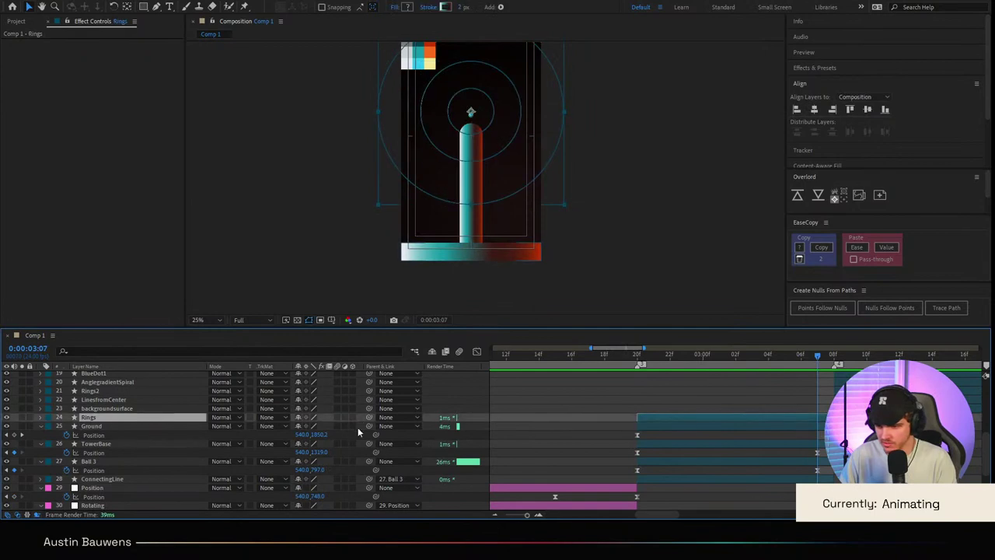
Step: Parent the Rings layer to Ball 3 and preview the motion from 2:14
{"action": "left_click_drag", "start_coordinate": [369, 418], "coordinate": [146, 461]}
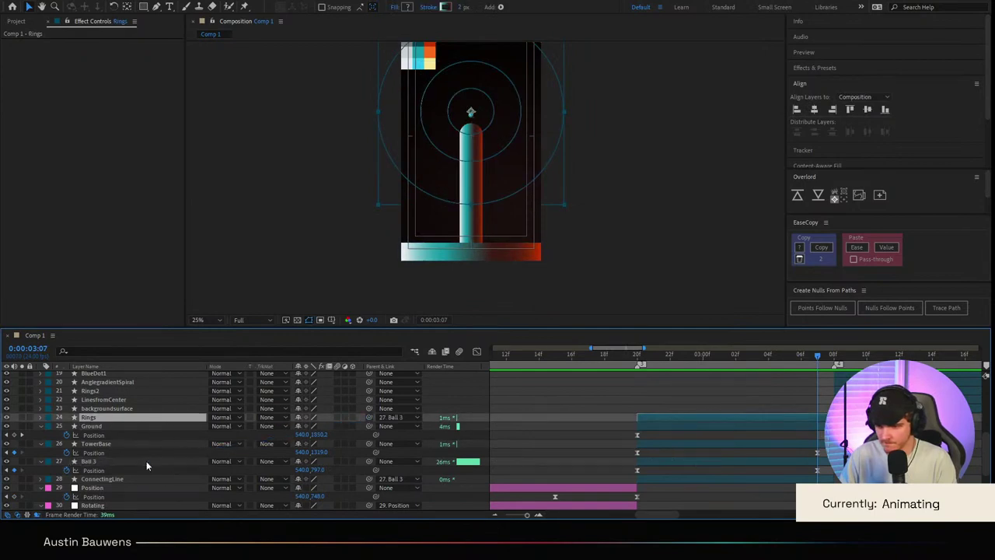
{"action": "left_click", "coordinate": [627, 401]}
{"action": "left_click_drag", "start_coordinate": [711, 355], "coordinate": [529, 368]}
{"action": "key", "text": "space"}
{"action": "left_click_drag", "start_coordinate": [834, 359], "coordinate": [817, 361]}
Step: Nudge the rings slightly down in the frame, then expand the Rings layer at 2:20
{"action": "scroll", "coordinate": [471, 123], "scroll_direction": "up", "scroll_amount": 1}
{"action": "scroll", "coordinate": [459, 252], "scroll_direction": "up", "scroll_amount": 2}
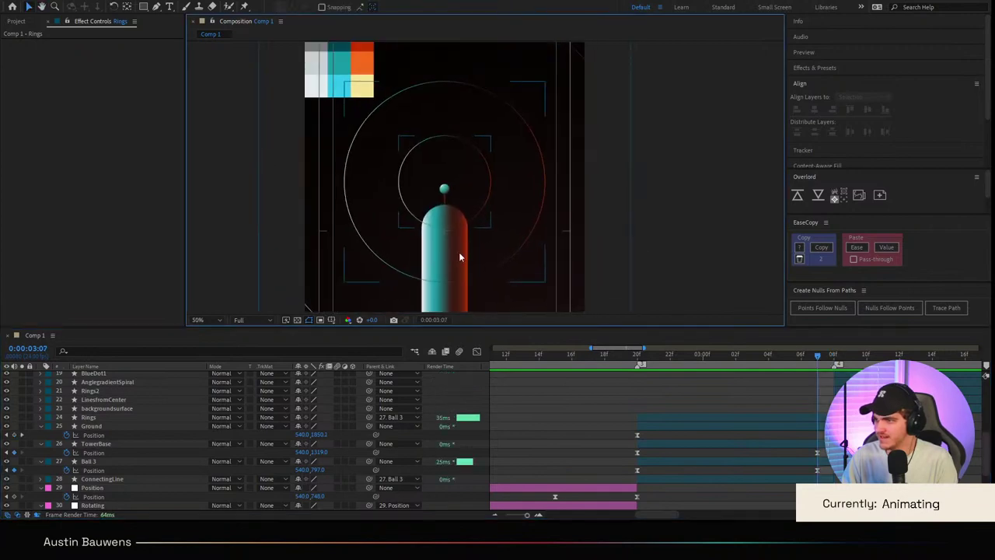
{"action": "left_click", "coordinate": [101, 417]}
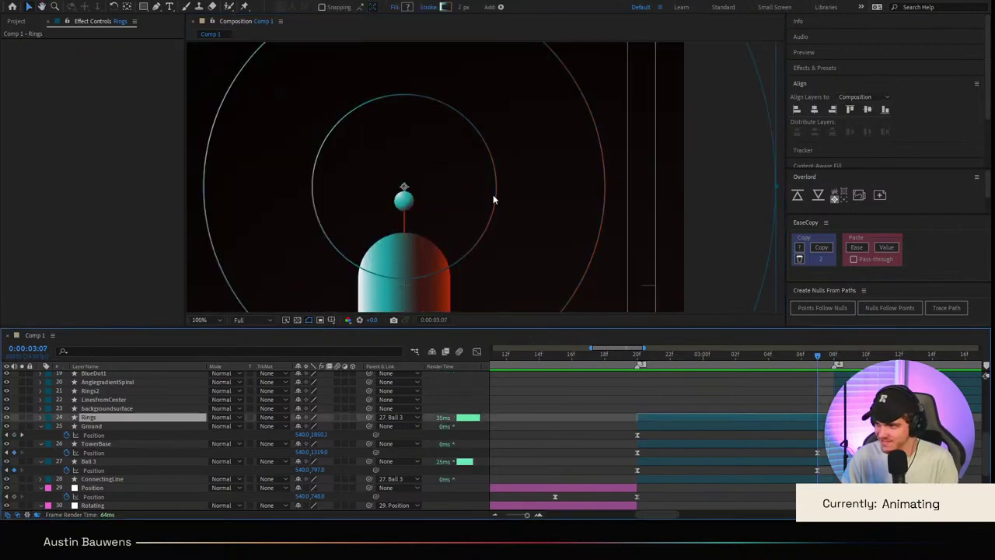
{"action": "left_click_drag", "start_coordinate": [493, 194], "coordinate": [494, 206]}
{"action": "left_click", "coordinate": [638, 420]}
{"action": "left_click", "coordinate": [689, 375]}
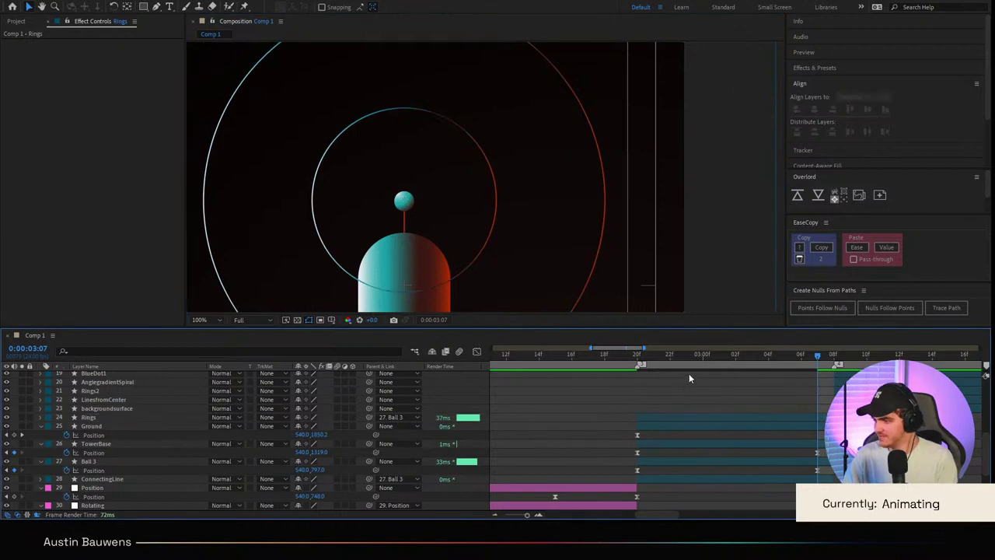
{"action": "left_click_drag", "start_coordinate": [674, 360], "coordinate": [638, 361]}
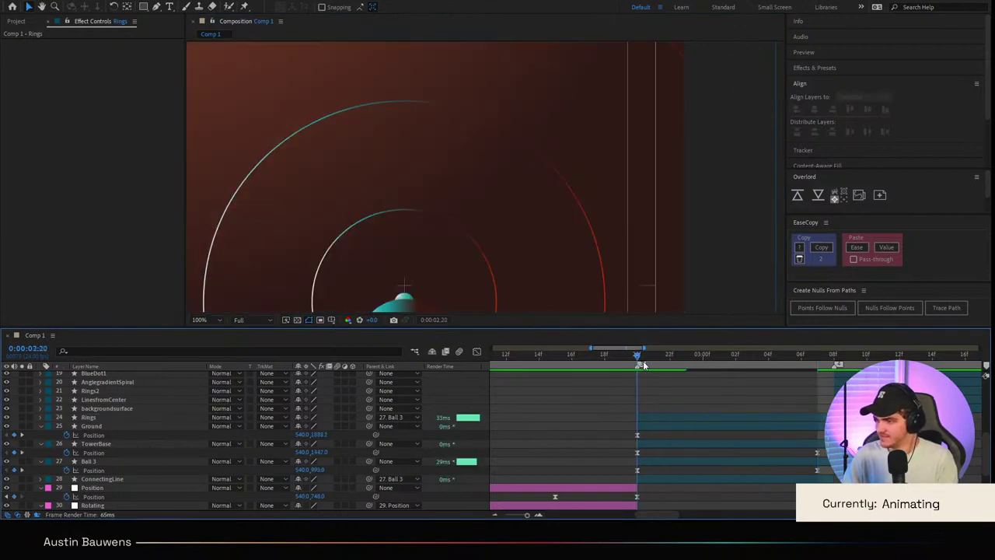
{"action": "left_click", "coordinate": [41, 418]}
{"action": "scroll", "coordinate": [330, 265], "scroll_direction": "down", "scroll_amount": 4}
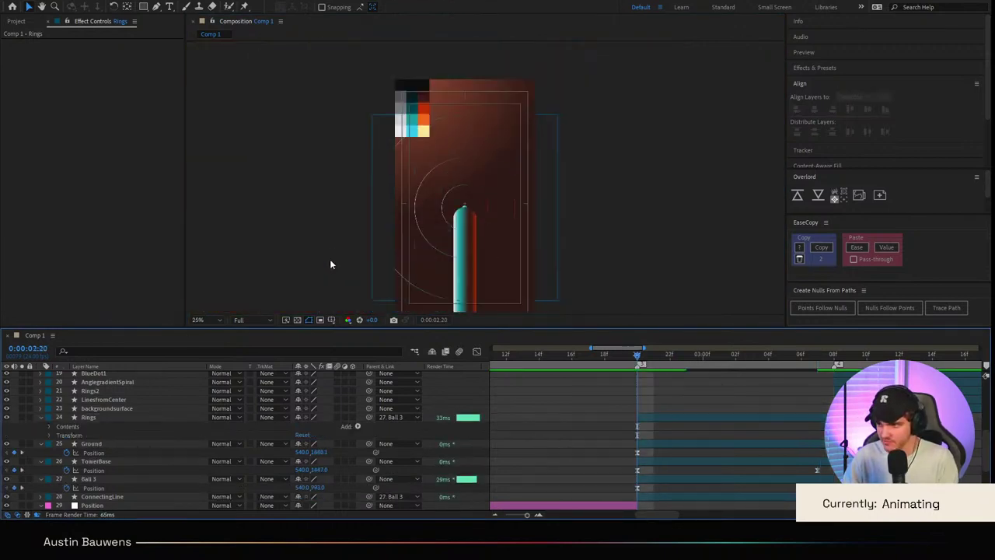
Step: Rename the Rings content groups to 3, 2 and 1
{"action": "left_click", "coordinate": [49, 427]}
{"action": "left_click", "coordinate": [89, 436]}
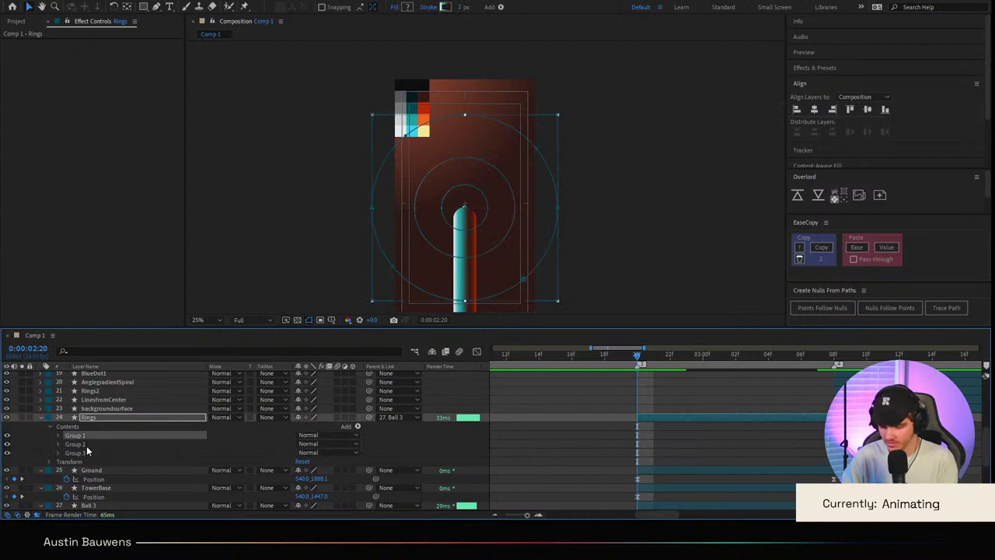
{"action": "key", "text": "Return"}
{"action": "type", "text": "3"}
{"action": "key", "text": "Return"}
{"action": "left_click", "coordinate": [86, 445]}
{"action": "key", "text": "Return"}
{"action": "type", "text": "2"}
{"action": "key", "text": "Return"}
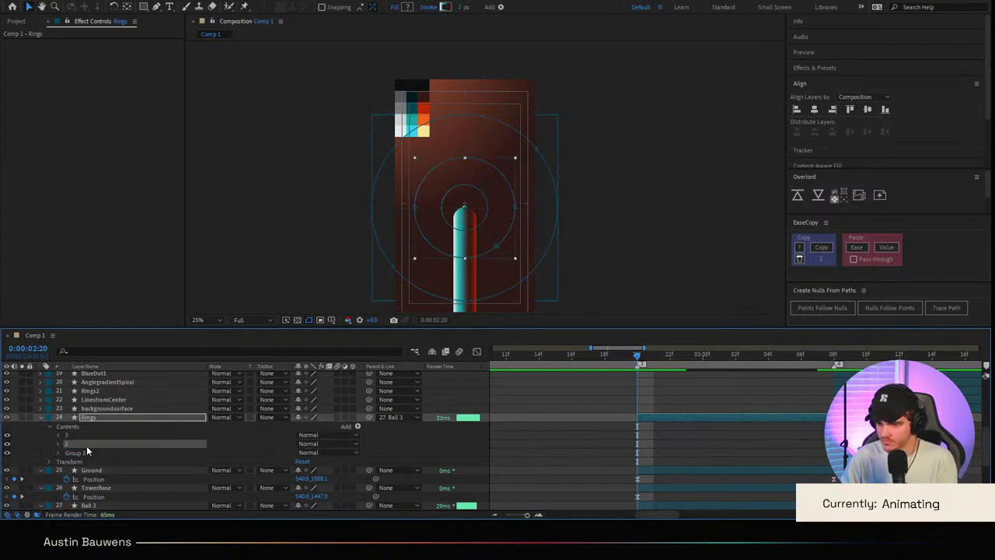
{"action": "left_click", "coordinate": [82, 451]}
{"action": "key", "text": "Return"}
{"action": "type", "text": "1"}
{"action": "key", "text": "Return"}
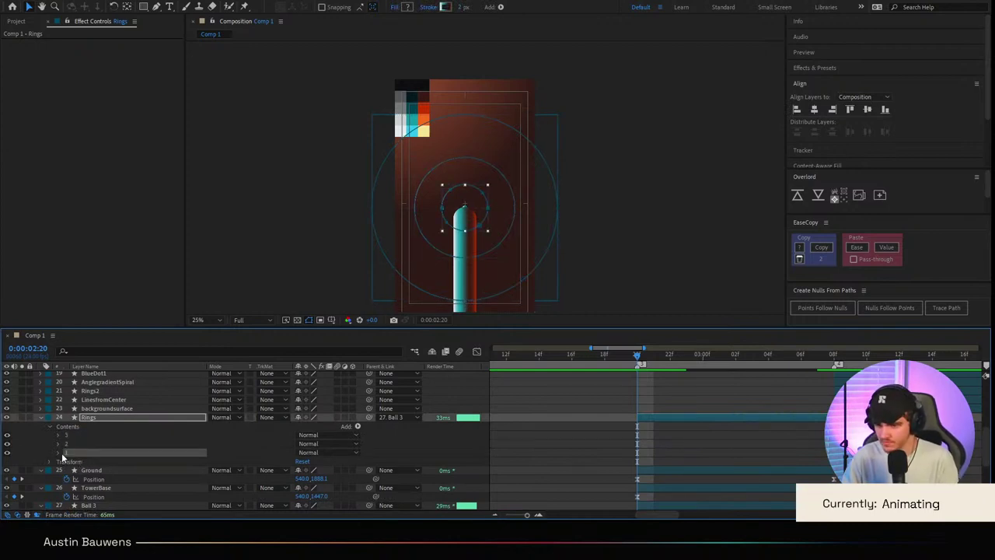
{"action": "key", "text": "ctrl+shift+a"}
Step: Expand group 1's Transform and set an Opacity keyframe at 2:20
{"action": "left_click", "coordinate": [58, 453]}
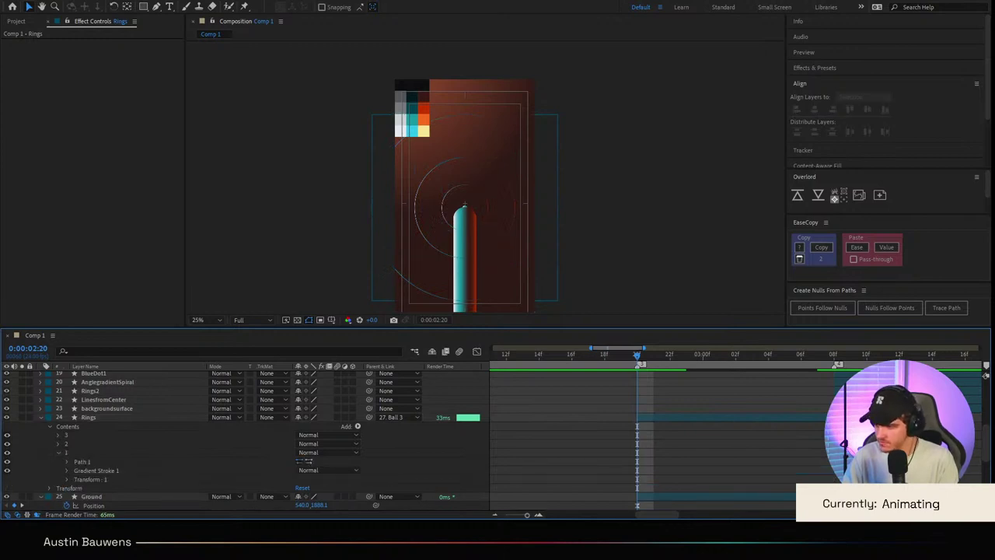
{"action": "left_click", "coordinate": [66, 479]}
{"action": "scroll", "coordinate": [67, 477], "scroll_direction": "down", "scroll_amount": 2}
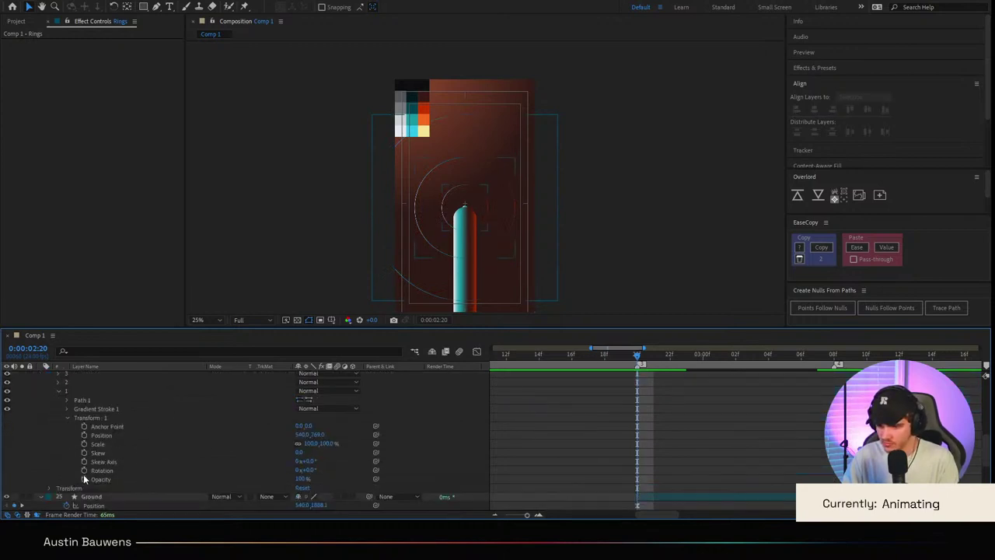
{"action": "left_click", "coordinate": [84, 479]}
{"action": "key", "text": "Page_Up"}
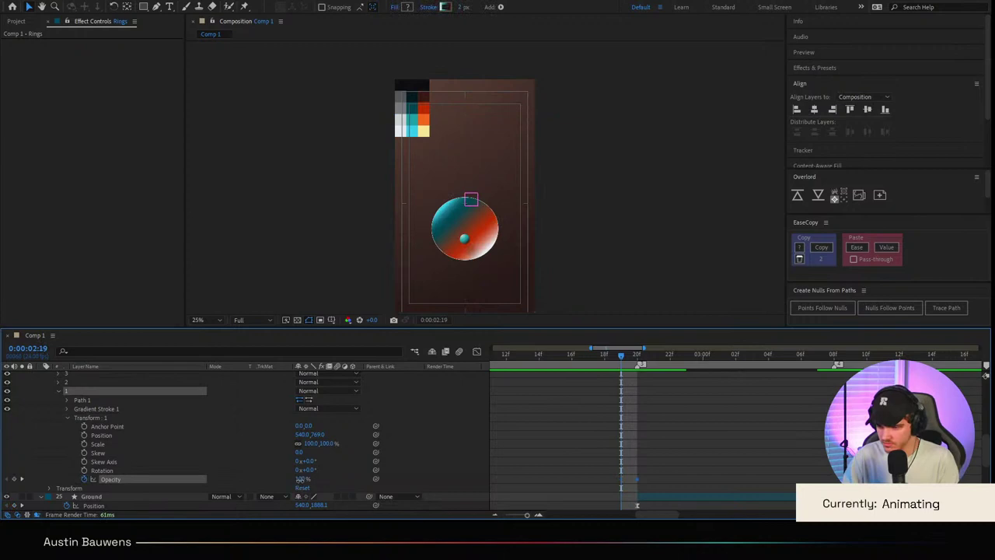
{"action": "key", "text": "Page_Down"}
{"action": "left_click", "coordinate": [404, 477]}
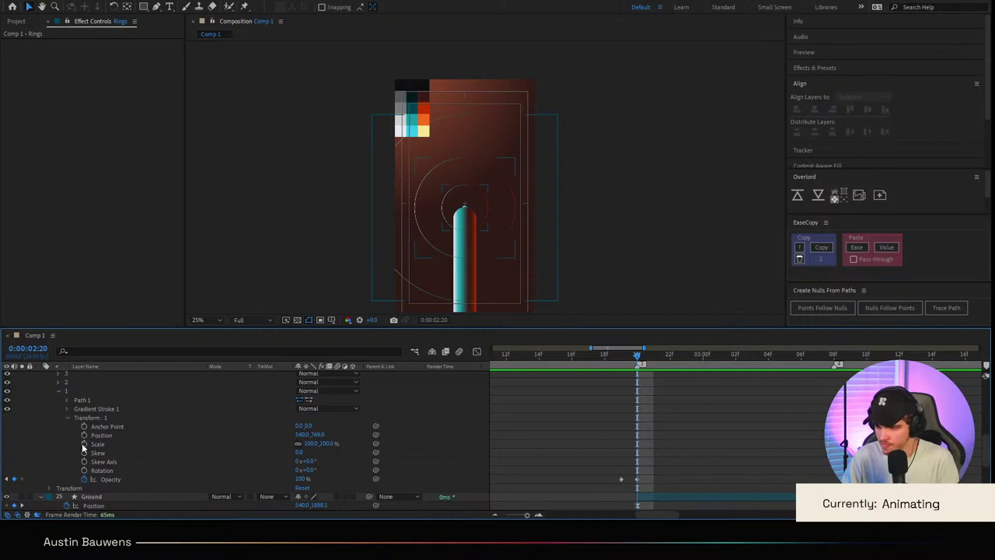
Step: Keyframe group 1's Scale, reaching 150% at 2:23, and play it back
{"action": "left_click", "coordinate": [84, 445]}
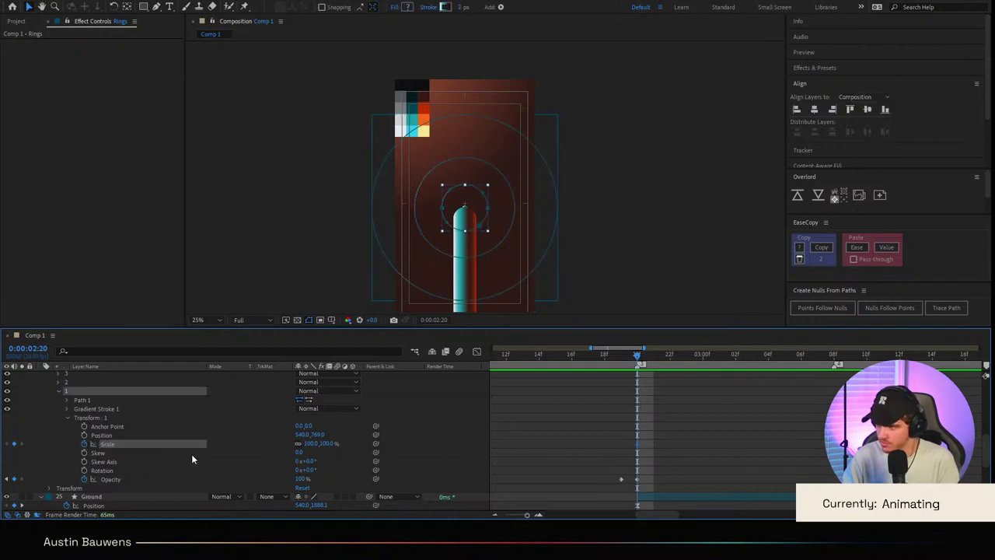
{"action": "key", "text": "Page_Down"}
{"action": "key", "text": "Page_Down"}
{"action": "key", "text": "Page_Down"}
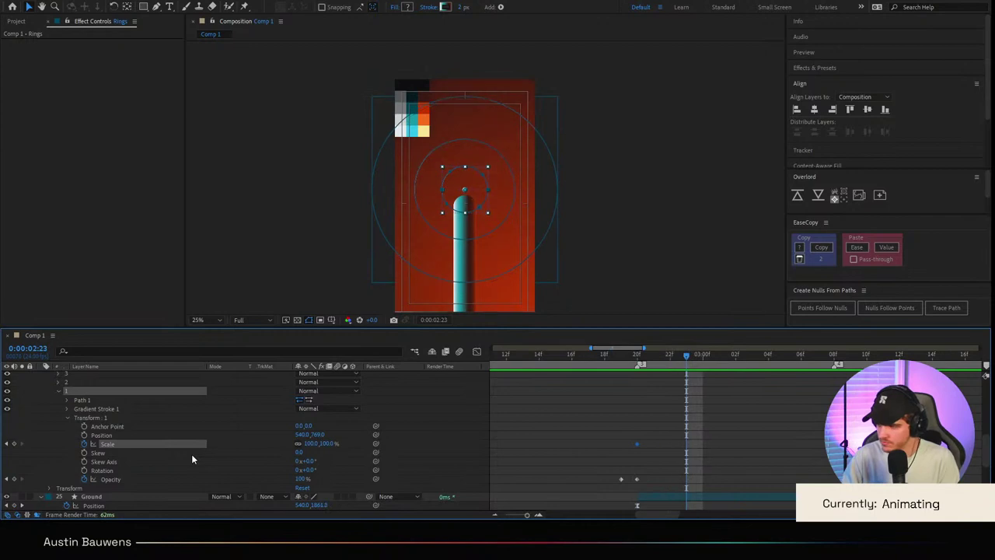
{"action": "left_click", "coordinate": [329, 443]}
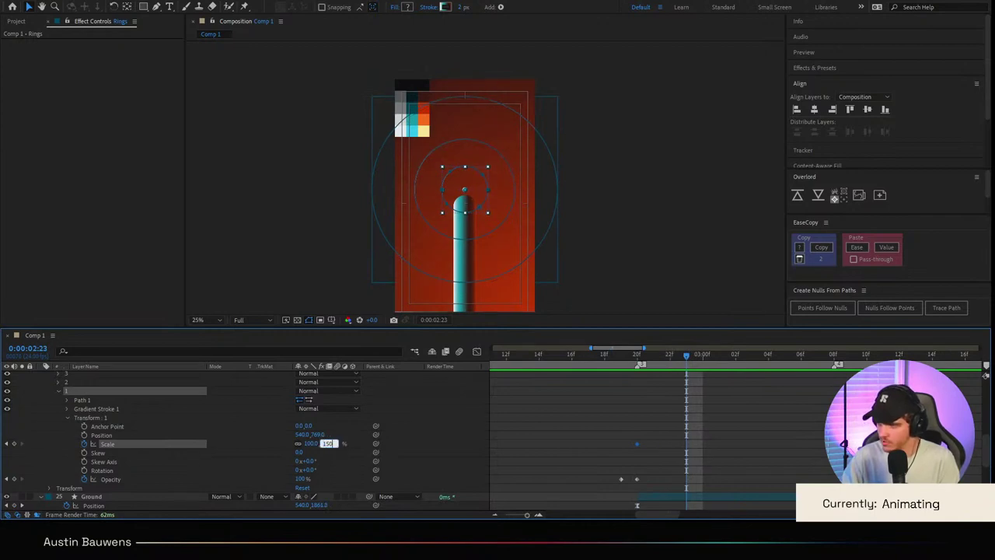
{"action": "key", "text": "Return"}
{"action": "key", "text": "space"}
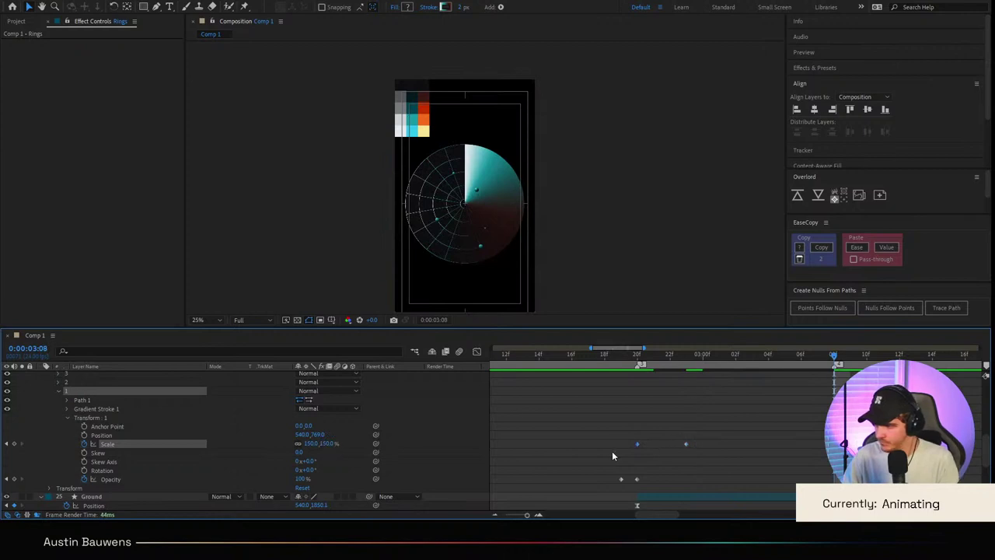
{"action": "key", "text": "ctrl+v"}
Step: Sharpen the easing on both scale keyframes in the value graph
{"action": "left_click_drag", "start_coordinate": [631, 442], "coordinate": [837, 450]}
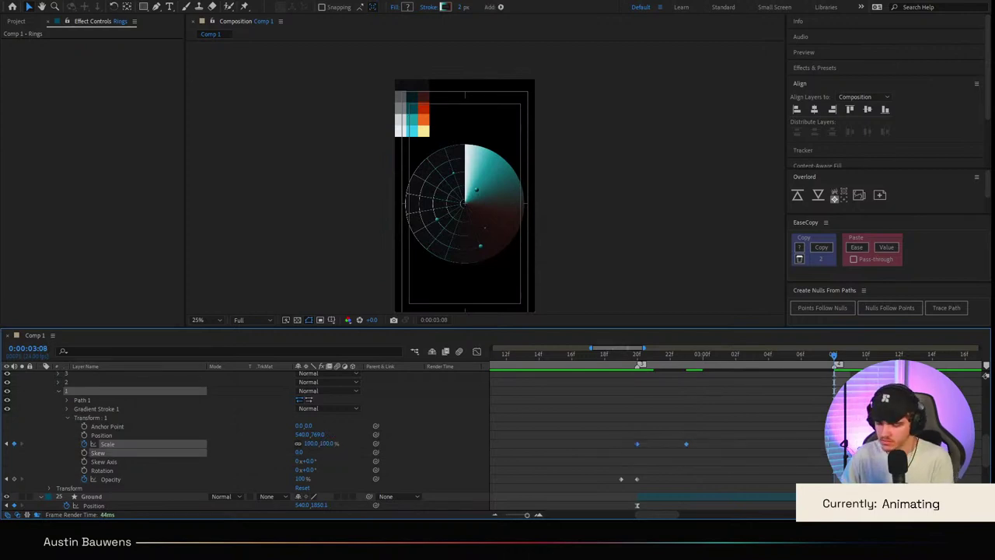
{"action": "left_click", "coordinate": [477, 352]}
{"action": "left_click_drag", "start_coordinate": [647, 458], "coordinate": [594, 460]}
{"action": "left_click_drag", "start_coordinate": [678, 460], "coordinate": [606, 463]}
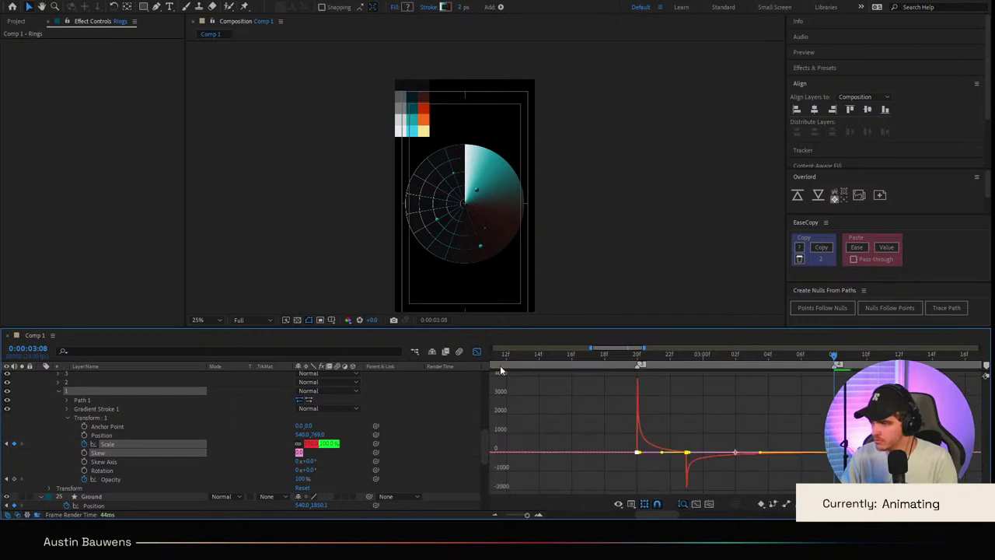
{"action": "left_click", "coordinate": [476, 351]}
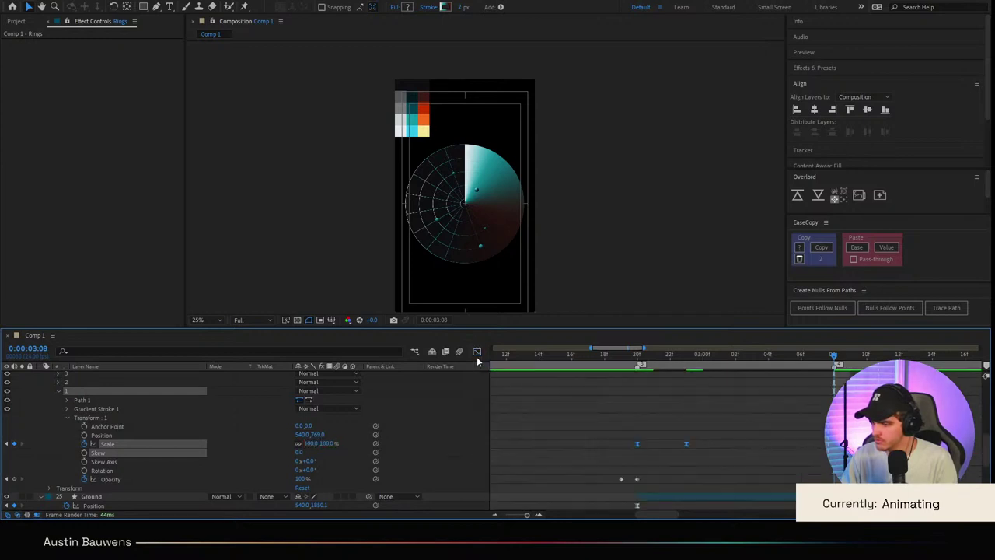
{"action": "left_click", "coordinate": [732, 388]}
Step: Preview the ring animation from 15f and remove the scale keyframes
{"action": "scroll", "coordinate": [631, 389], "scroll_direction": "up", "scroll_amount": 2}
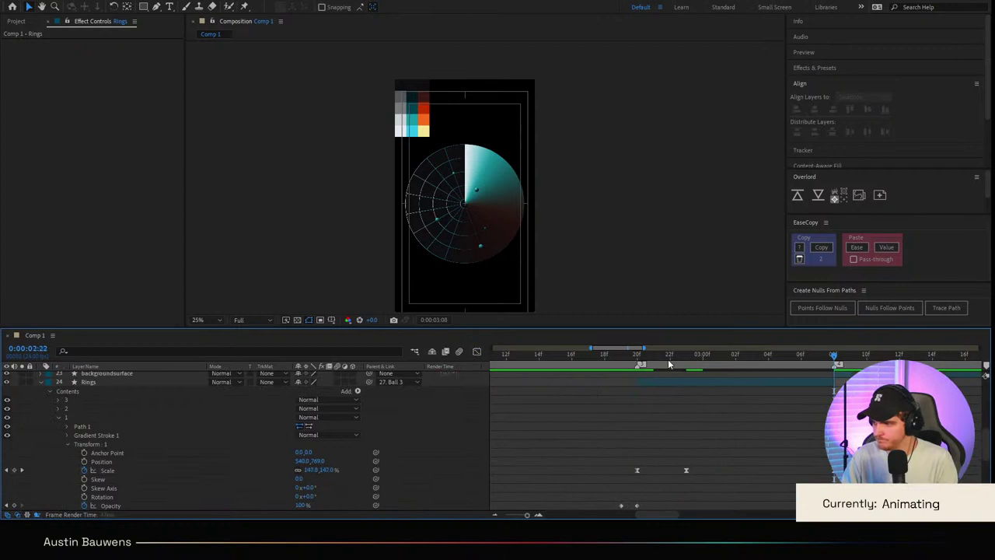
{"action": "left_click_drag", "start_coordinate": [669, 363], "coordinate": [549, 356]}
{"action": "key", "text": "space"}
{"action": "left_click", "coordinate": [609, 363]}
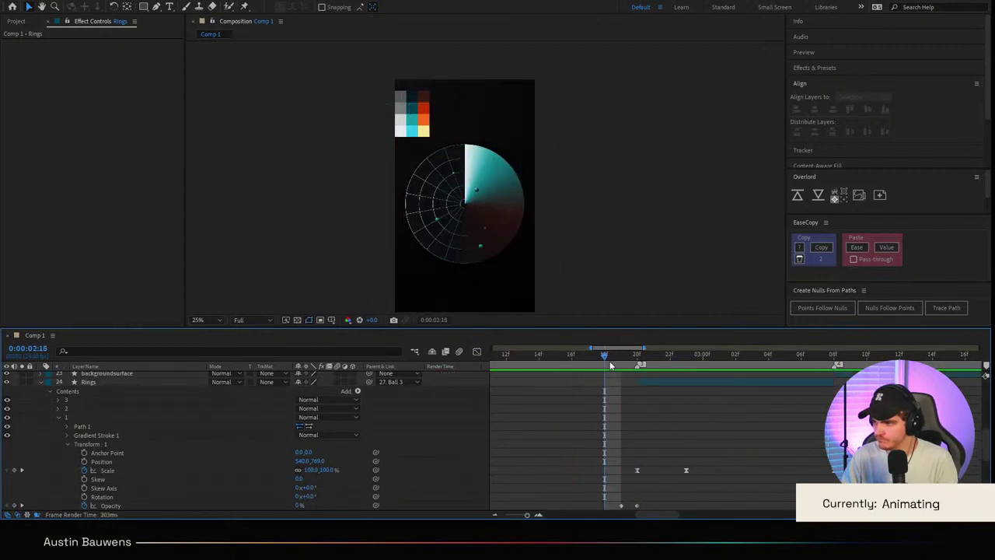
{"action": "left_click_drag", "start_coordinate": [609, 360], "coordinate": [840, 367]}
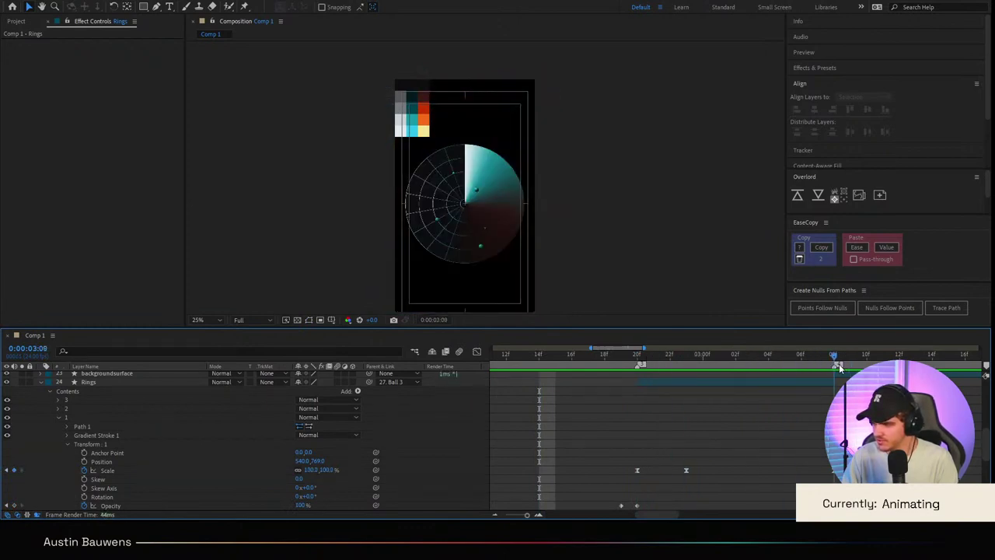
{"action": "left_click", "coordinate": [84, 470]}
{"action": "left_click_drag", "start_coordinate": [687, 358], "coordinate": [638, 356]}
{"action": "left_click", "coordinate": [654, 426]}
Step: Set group 1's starting Scale to 50% at 2:20 and paste the copied easing onto the scale keyframes
{"action": "left_click", "coordinate": [94, 469]}
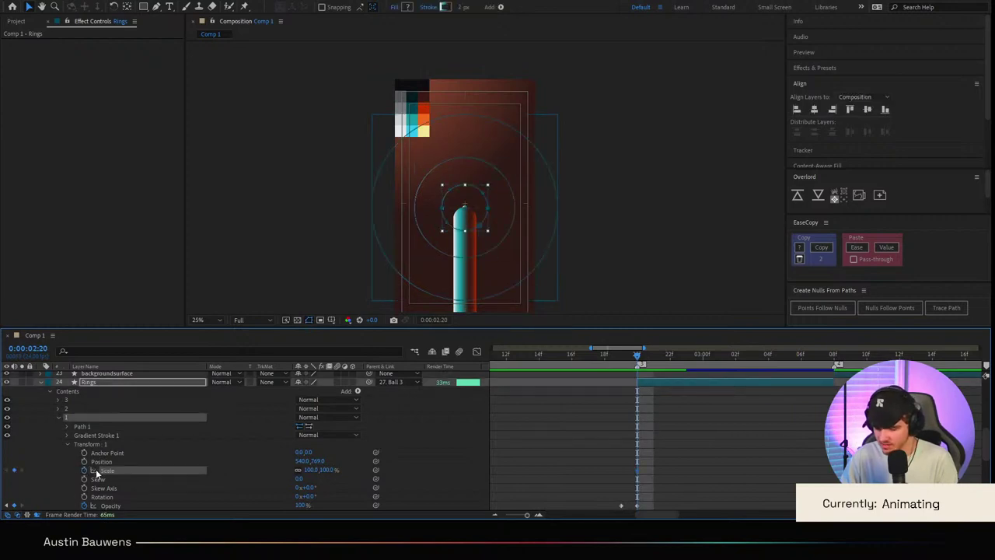
{"action": "key", "text": "k"}
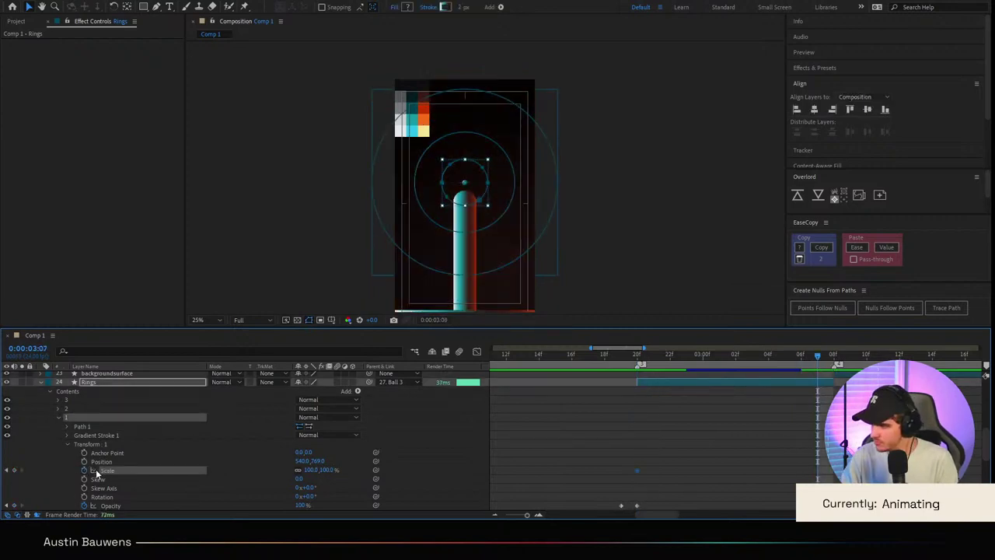
{"action": "key", "text": "Page_Down"}
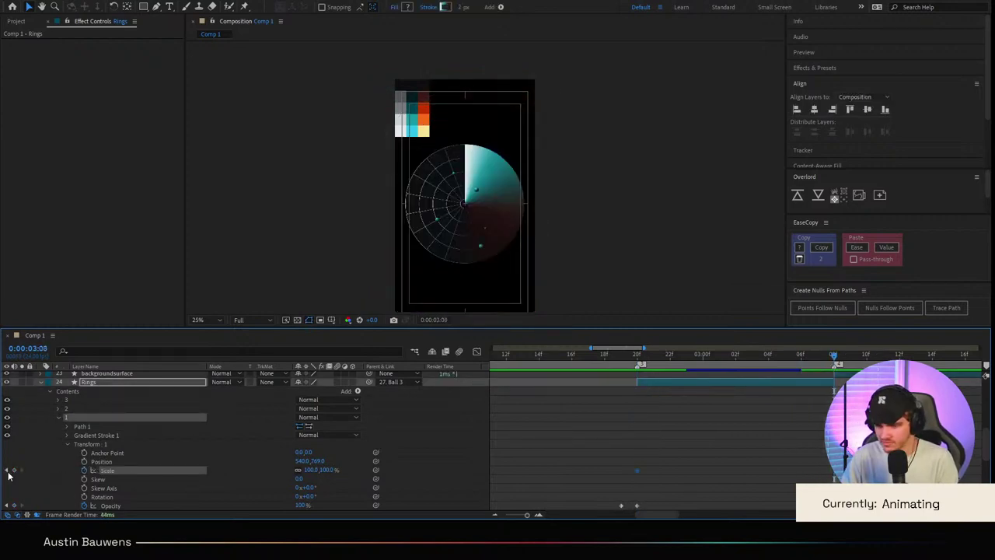
{"action": "left_click", "coordinate": [653, 416]}
{"action": "left_click", "coordinate": [103, 470]}
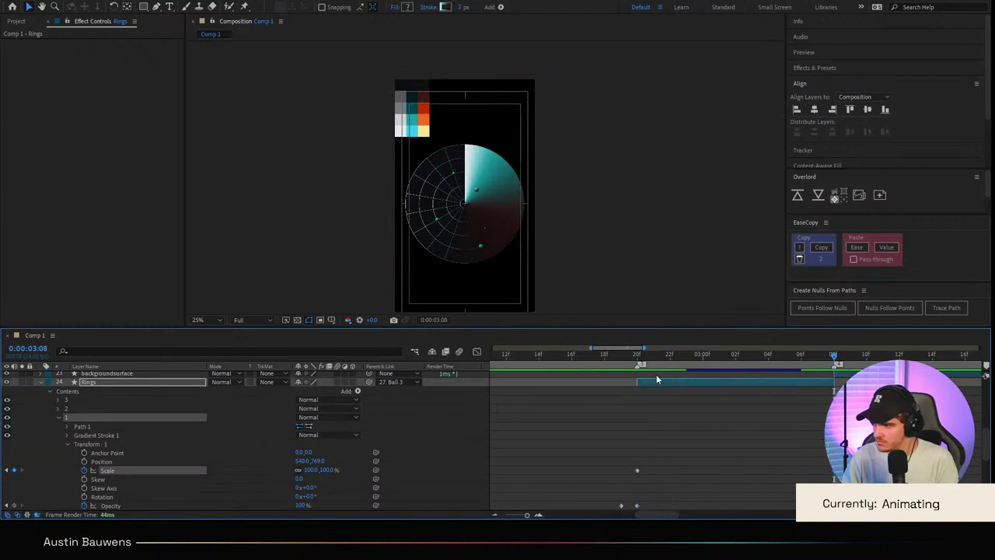
{"action": "type", "text": "j"}
{"action": "type", "text": "50"}
{"action": "key", "text": "Return"}
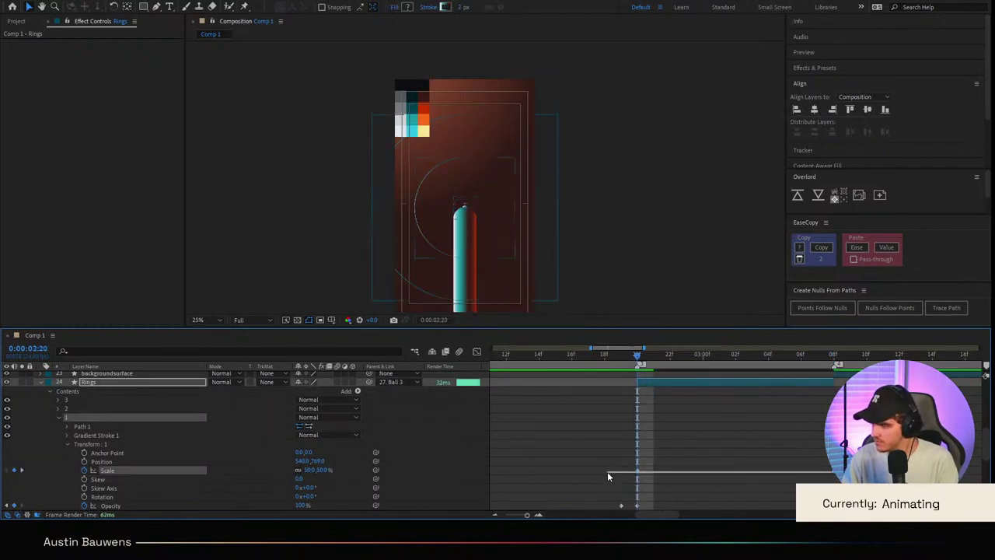
{"action": "left_click_drag", "start_coordinate": [611, 469], "coordinate": [844, 471]}
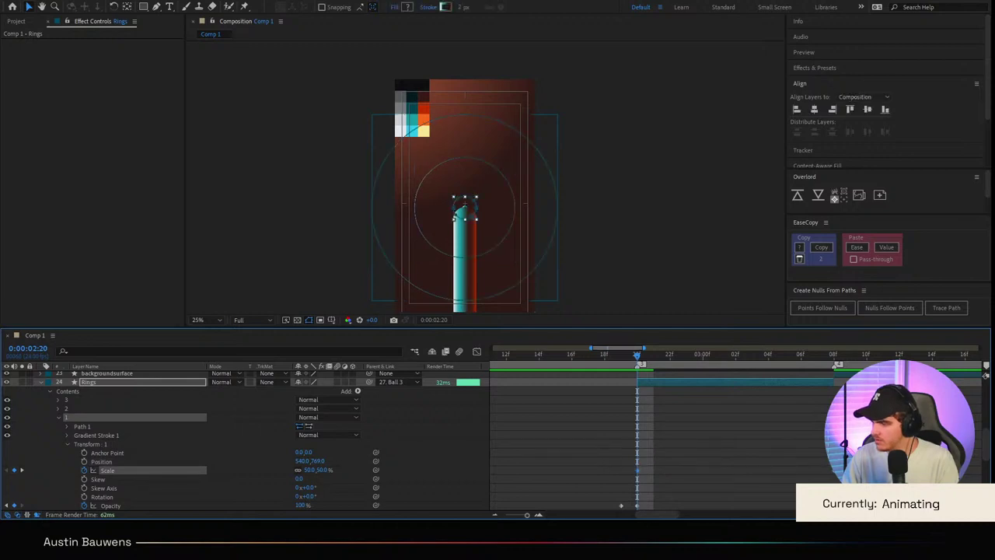
{"action": "left_click", "coordinate": [857, 247]}
{"action": "left_click", "coordinate": [720, 428]}
{"action": "left_click", "coordinate": [721, 428]}
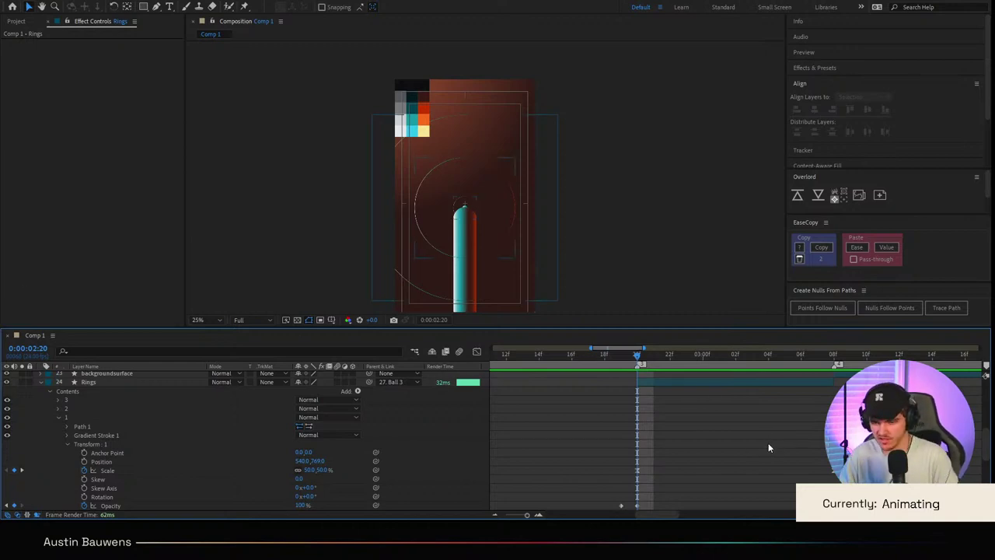
Step: Reveal all keyframed properties and select ring group 1's Scale and Opacity
{"action": "left_click", "coordinate": [124, 470]}
{"action": "key", "text": "comma"}
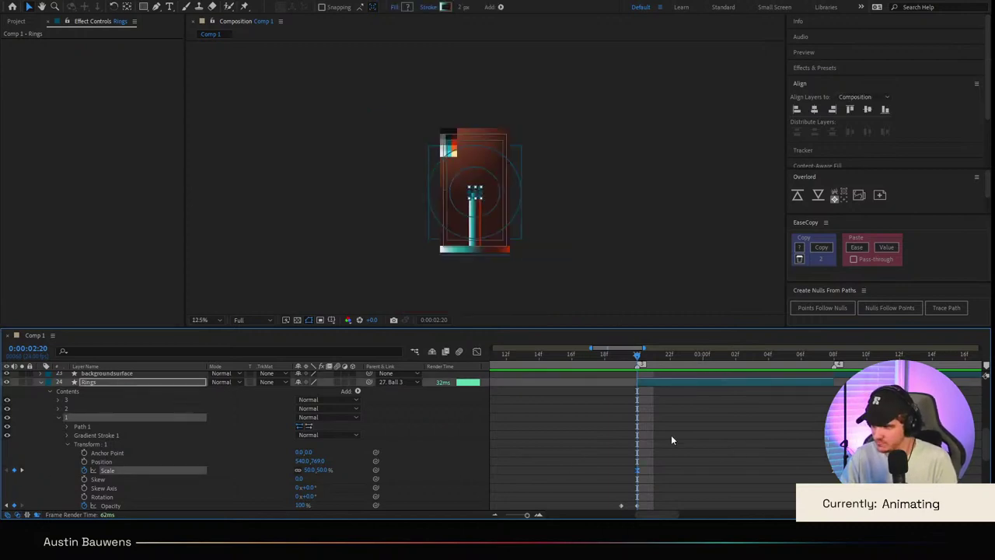
{"action": "key", "text": "shift+semicolon"}
{"action": "scroll", "coordinate": [645, 439], "scroll_direction": "up", "scroll_amount": 6}
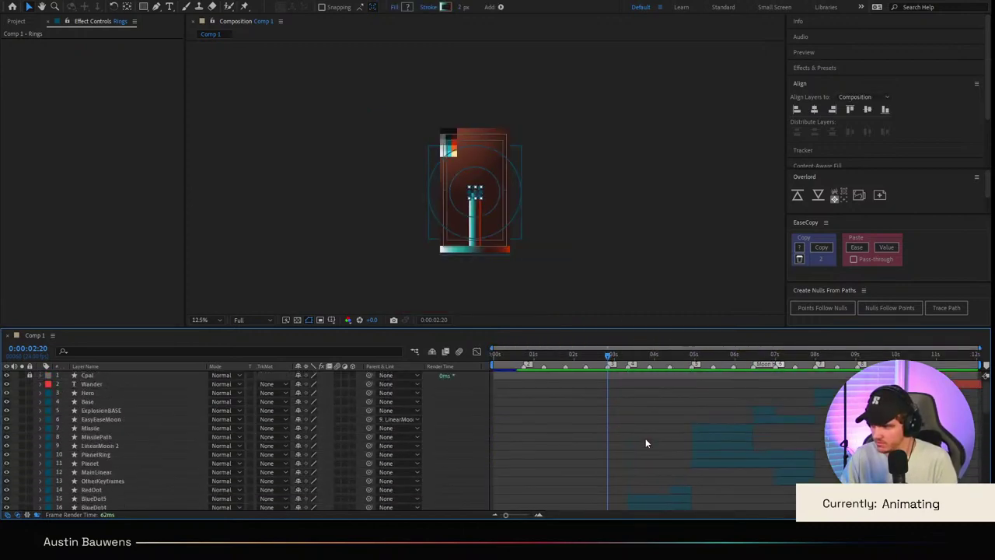
{"action": "key", "text": "u"}
{"action": "scroll", "coordinate": [644, 443], "scroll_direction": "down", "scroll_amount": 10}
{"action": "key", "text": "equal"}
{"action": "key", "text": "equal"}
{"action": "key", "text": "equal"}
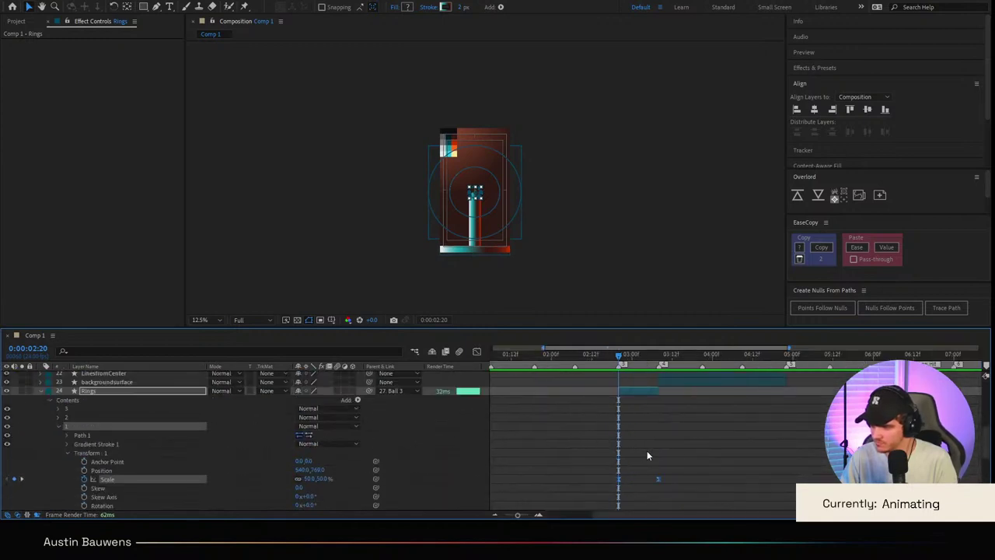
{"action": "left_click", "coordinate": [146, 441]}
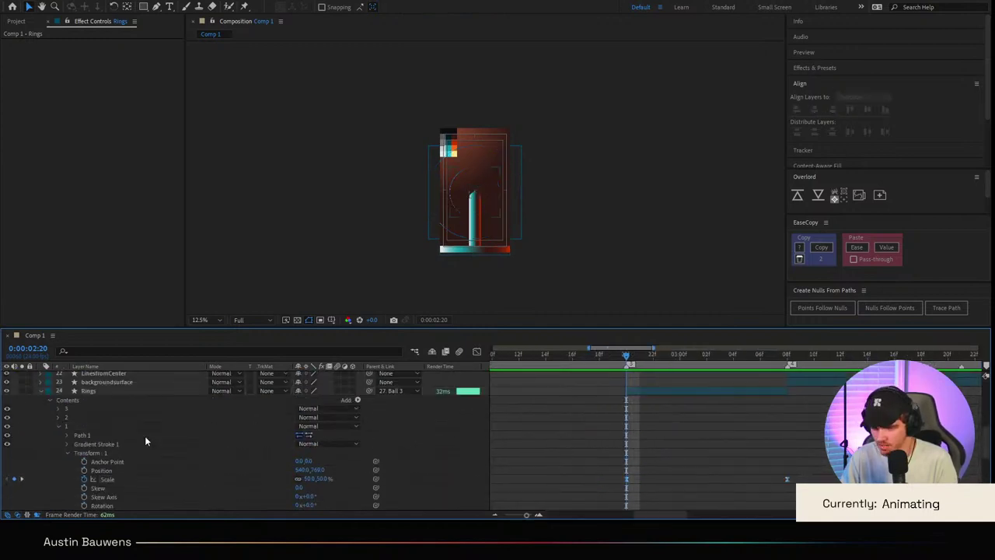
{"action": "scroll", "coordinate": [93, 460], "scroll_direction": "down", "scroll_amount": 1}
{"action": "left_click", "coordinate": [109, 453]}
{"action": "left_click", "coordinate": [116, 489], "text": "ctrl"}
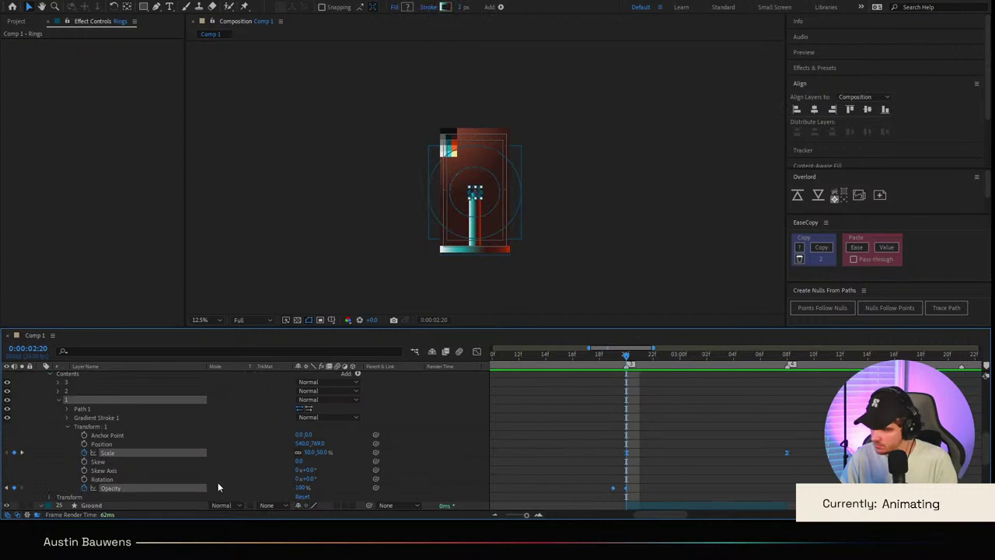
{"action": "key", "text": "Page_Down"}
Step: Inspect ring groups 3 and 2 of the Rings layer, stepping forward one frame
{"action": "scroll", "coordinate": [218, 483], "scroll_direction": "up", "scroll_amount": 3}
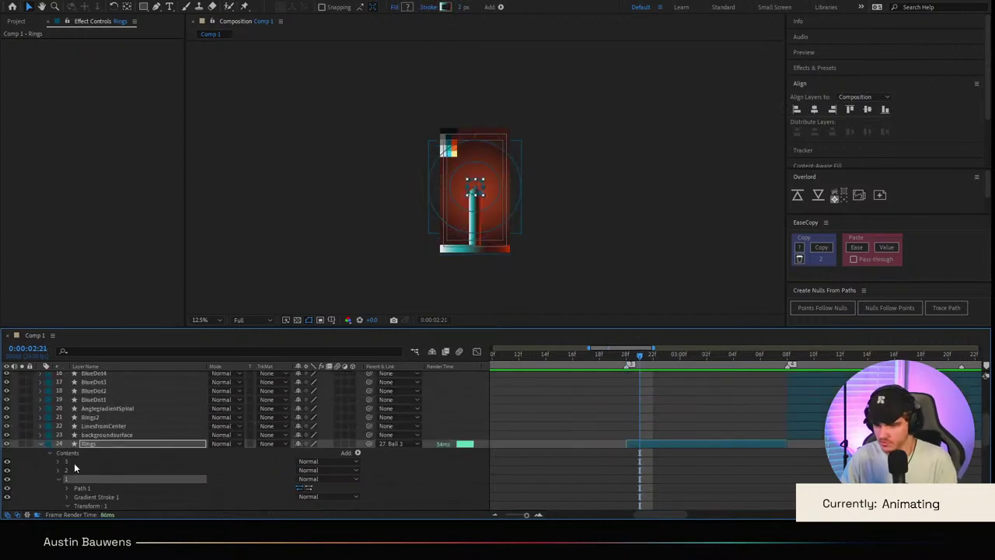
{"action": "left_click", "coordinate": [77, 464]}
{"action": "left_click", "coordinate": [78, 471]}
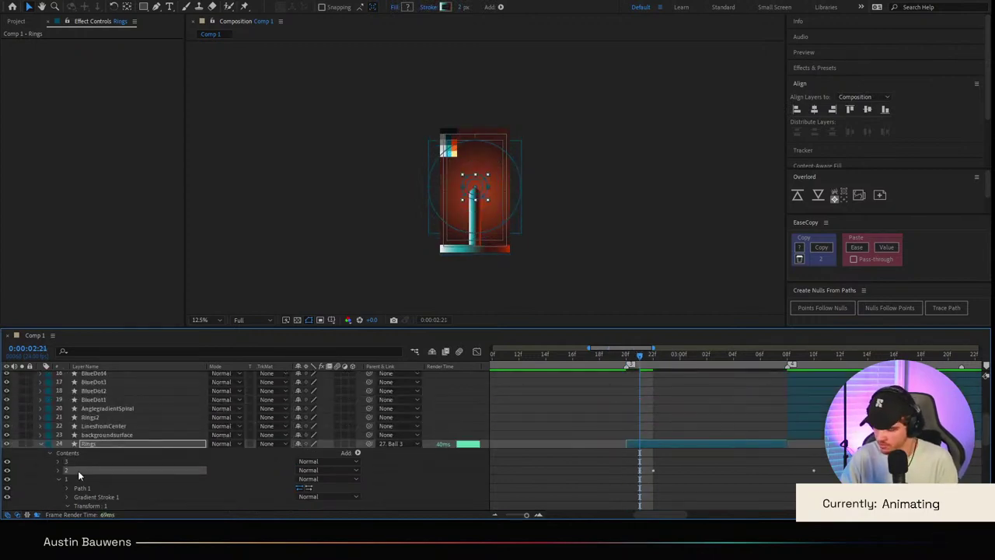
{"action": "key", "text": "Page_Down"}
{"action": "key", "text": "Page_Down"}
{"action": "left_click", "coordinate": [81, 461]}
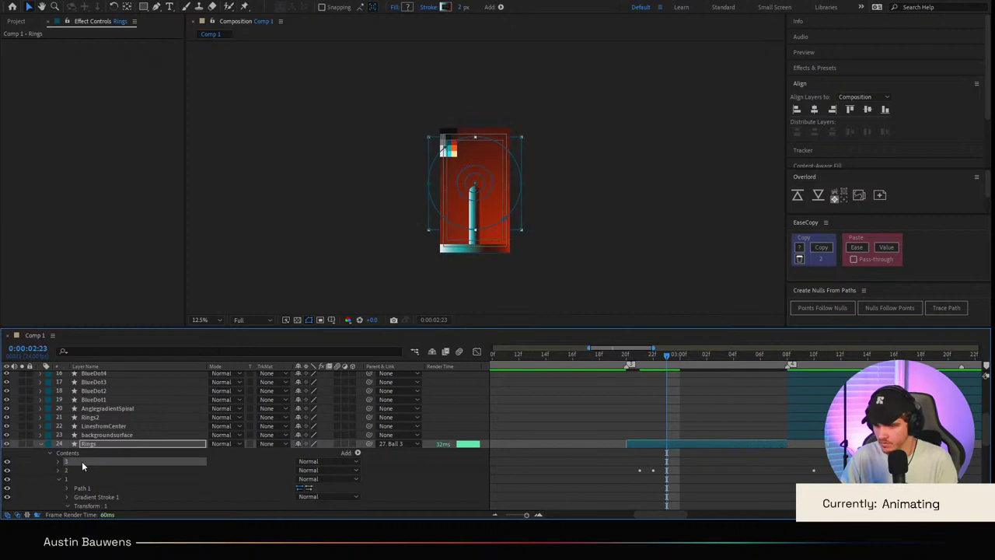
{"action": "left_click", "coordinate": [763, 460]}
Step: Scrub to 2:16–2:17, preview the ring animation to 3:08, then collapse the Rings layer
{"action": "left_click_drag", "start_coordinate": [705, 373], "coordinate": [572, 364]}
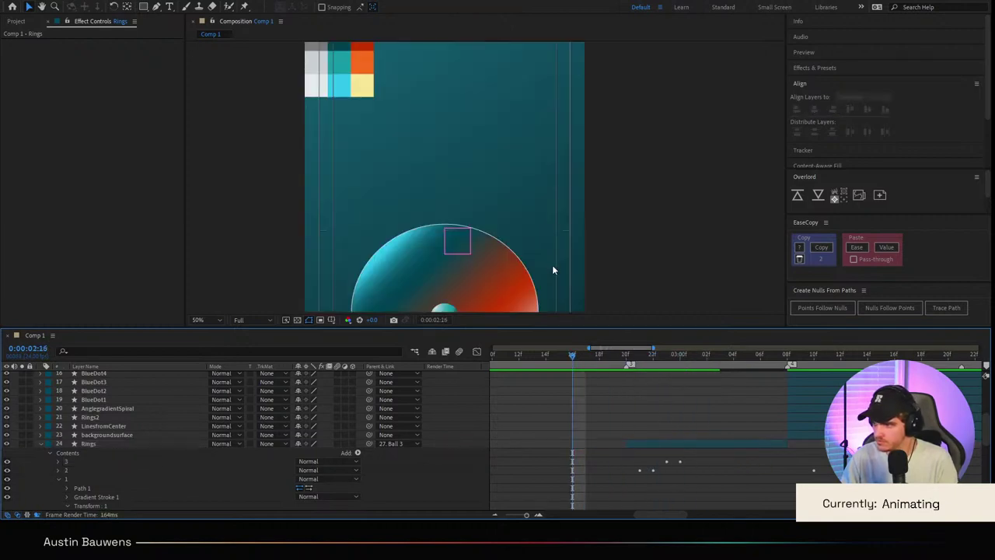
{"action": "left_click", "coordinate": [587, 361]}
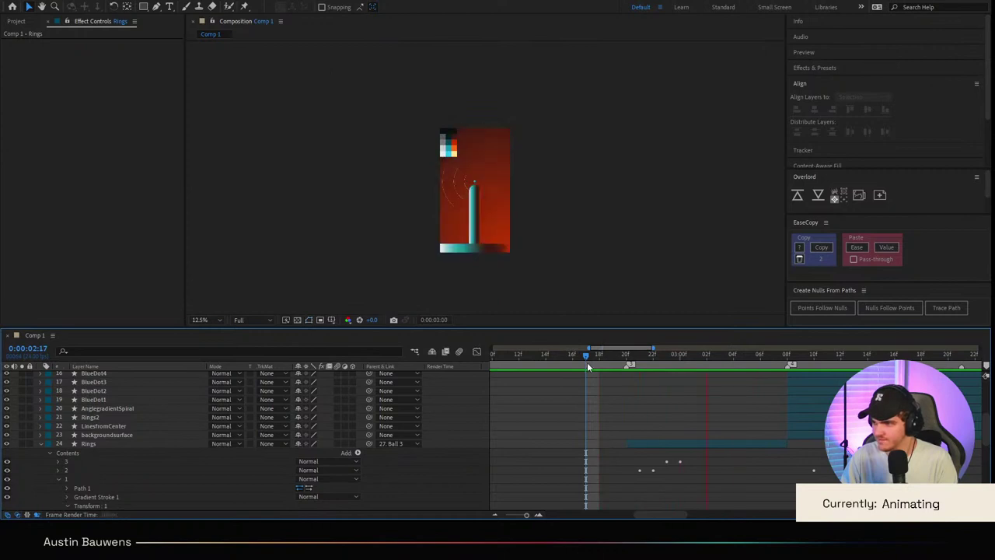
{"action": "key", "text": "space"}
{"action": "key", "text": "space"}
{"action": "left_click", "coordinate": [788, 362]}
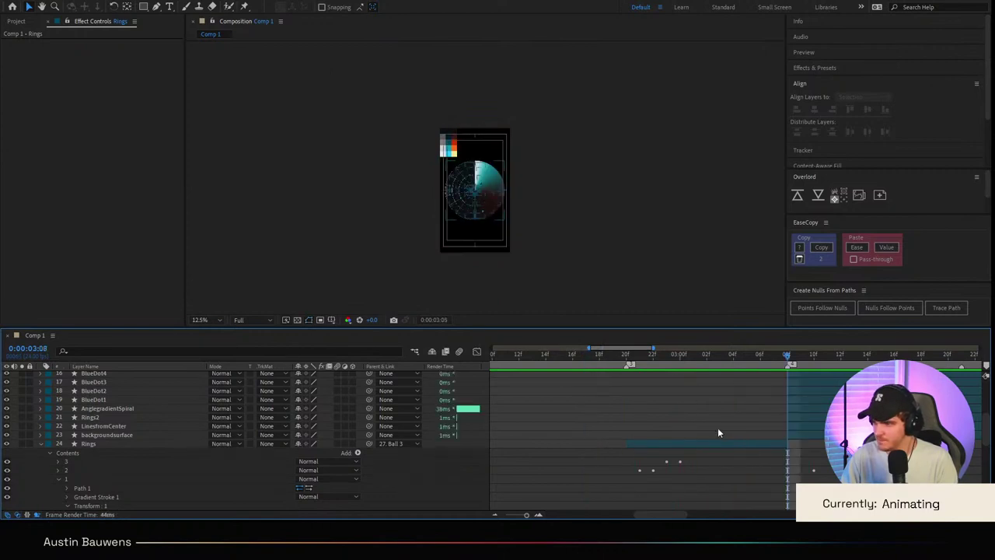
{"action": "left_click", "coordinate": [40, 444]}
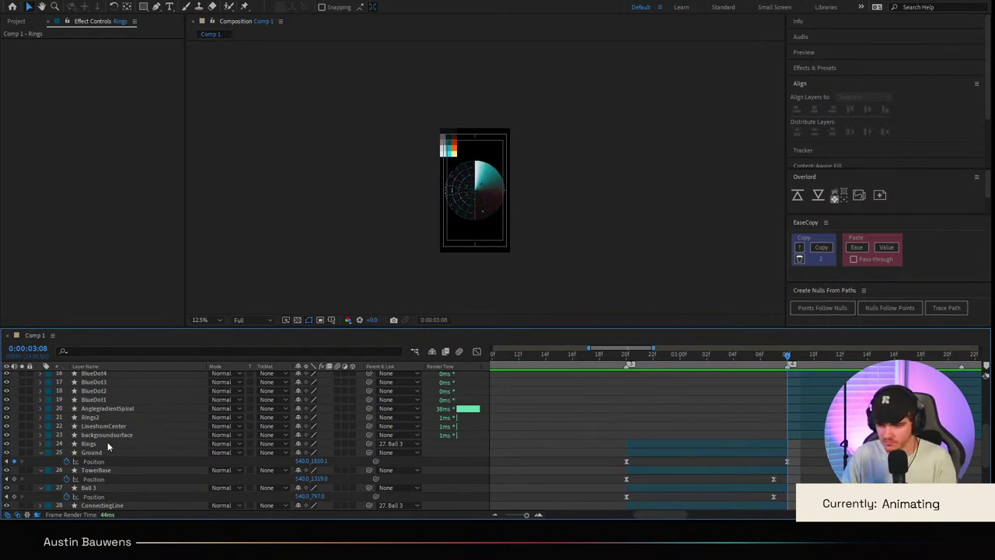
{"action": "left_click", "coordinate": [702, 444]}
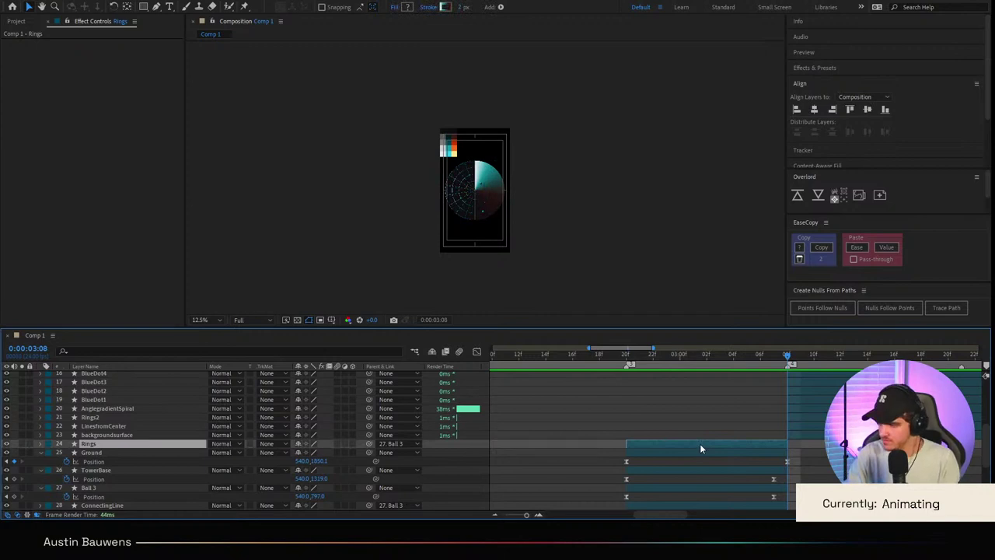
Step: Create a null layer named Position2 whose in point is 2:20
{"action": "key", "text": "ctrl+alt+shift+y"}
{"action": "key", "text": "Return"}
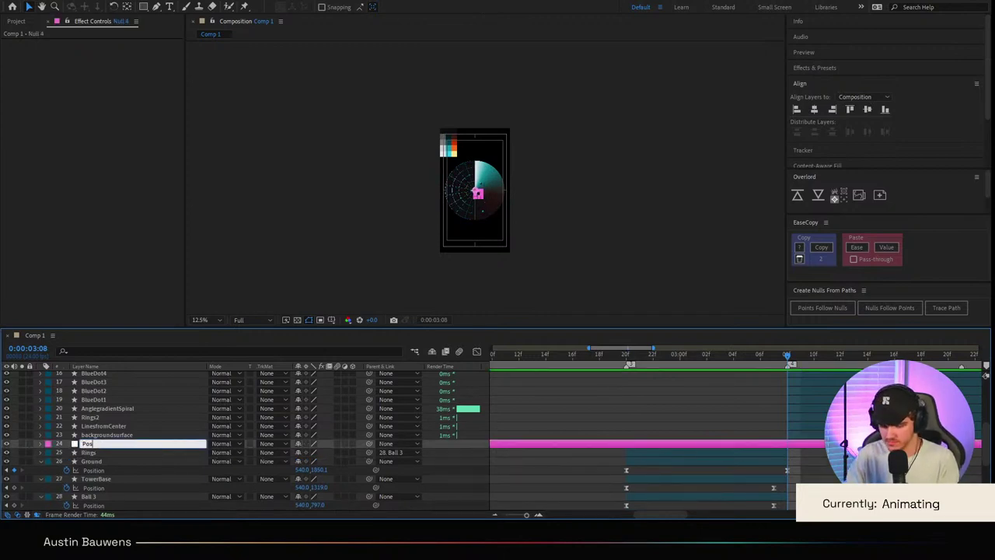
{"action": "key", "text": "Return"}
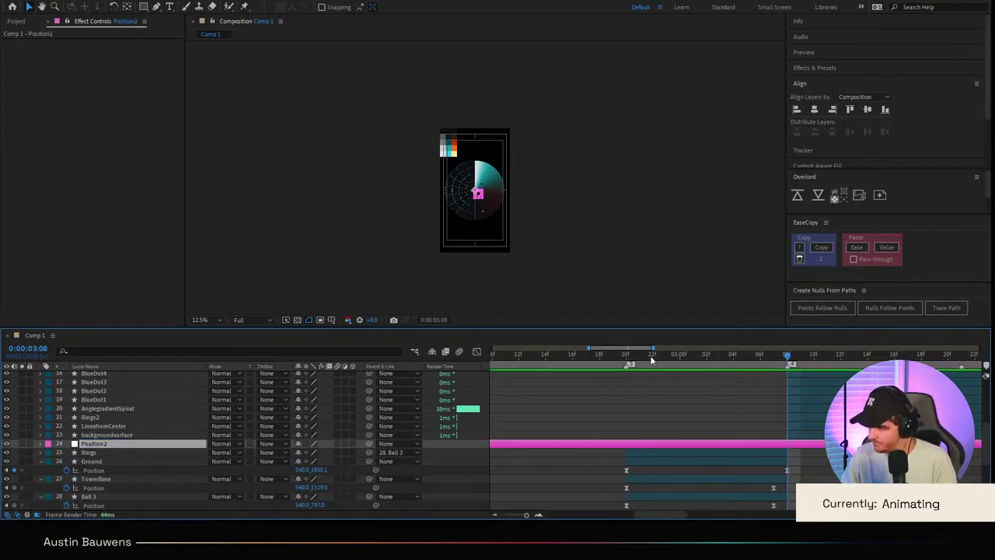
{"action": "left_click", "coordinate": [626, 354]}
{"action": "key", "text": "alt+bracketleft"}
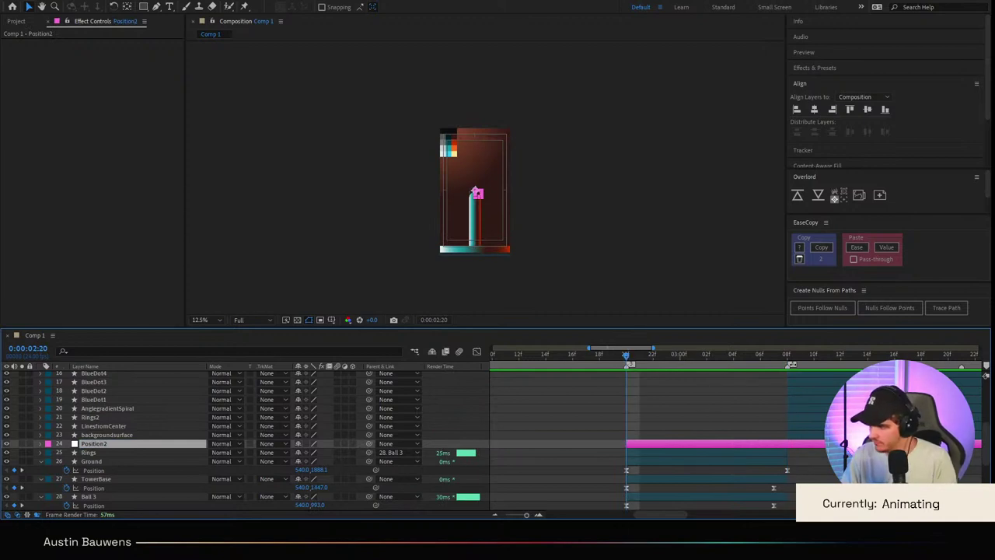
Step: Select the layers from BlueDot5 down to backgroundsurface
{"action": "key", "text": "4"}
{"action": "scroll", "coordinate": [777, 424], "scroll_direction": "up", "scroll_amount": 3}
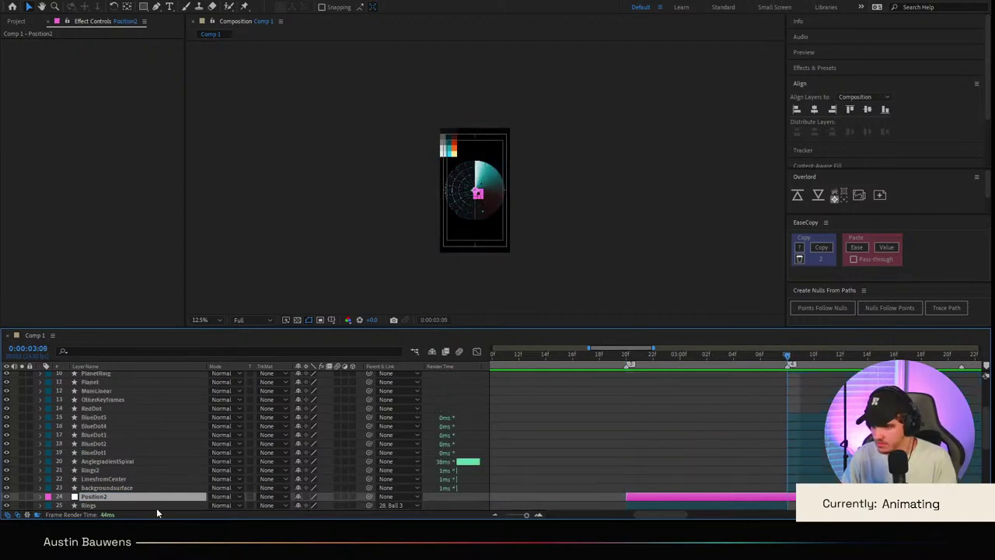
{"action": "left_click_drag", "start_coordinate": [152, 497], "coordinate": [142, 414]}
{"action": "scroll", "coordinate": [641, 376], "scroll_direction": "down", "scroll_amount": 3}
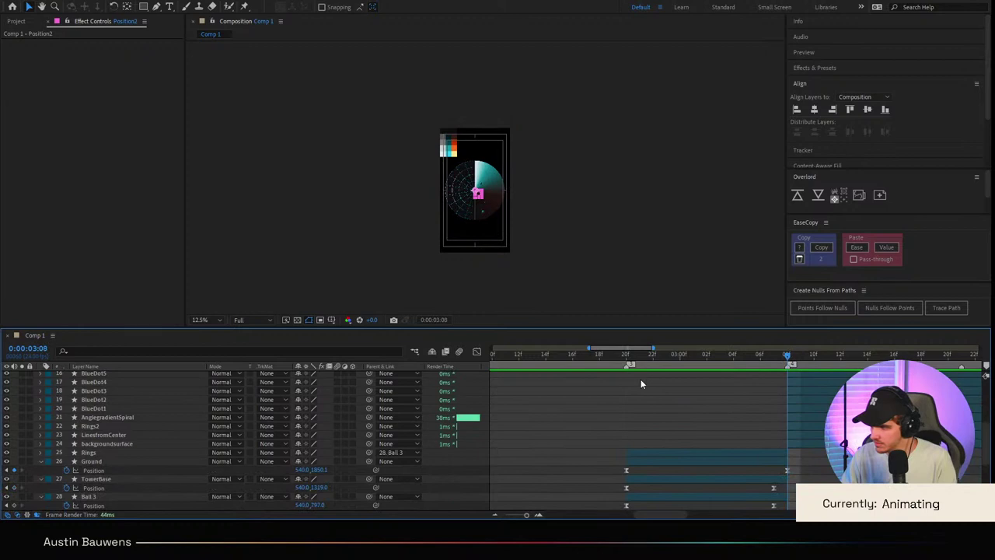
{"action": "scroll", "coordinate": [641, 380], "scroll_direction": "up", "scroll_amount": 1}
{"action": "left_click", "coordinate": [794, 399]}
{"action": "scroll", "coordinate": [766, 409], "scroll_direction": "down", "scroll_amount": 1}
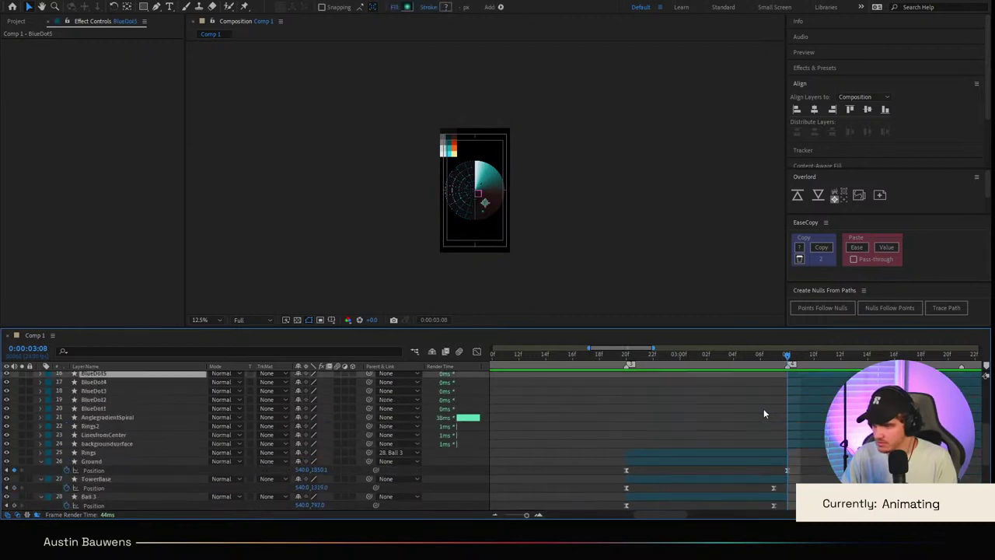
{"action": "left_click", "coordinate": [122, 446], "text": "shift"}
Step: Add Ground, TowerBase and Ball 3 to the selection and parent them to Position2
{"action": "left_click", "coordinate": [120, 461], "text": "ctrl"}
{"action": "scroll", "coordinate": [120, 459], "scroll_direction": "down", "scroll_amount": 2}
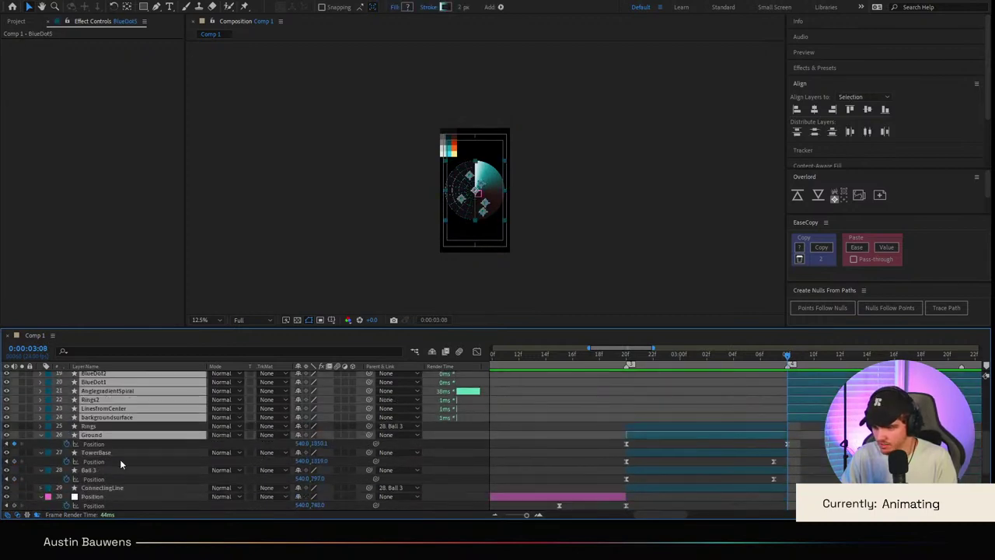
{"action": "left_click", "coordinate": [120, 451], "text": "ctrl"}
{"action": "left_click", "coordinate": [116, 470], "text": "ctrl"}
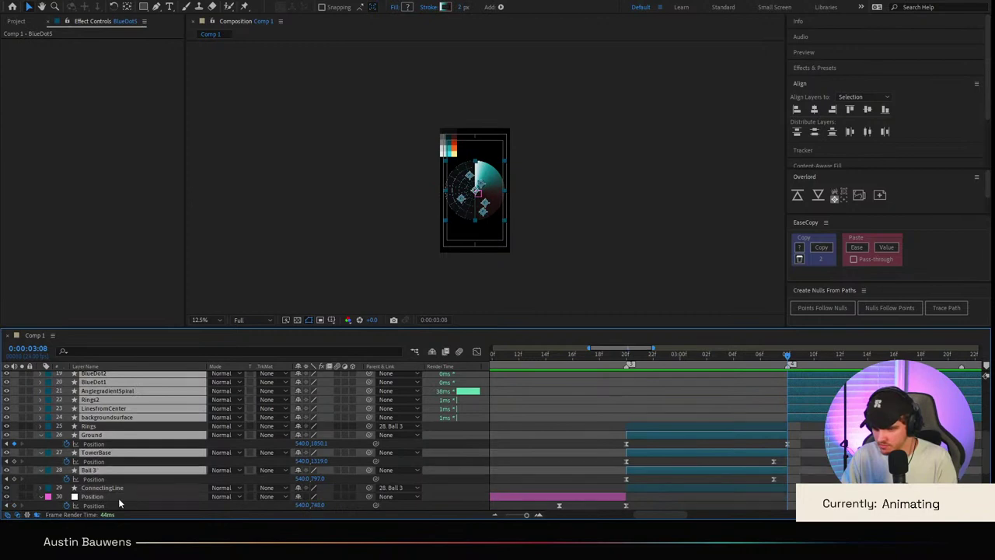
{"action": "scroll", "coordinate": [359, 467], "scroll_direction": "up", "scroll_amount": 3}
{"action": "scroll", "coordinate": [370, 437], "scroll_direction": "down", "scroll_amount": 1}
{"action": "scroll", "coordinate": [370, 436], "scroll_direction": "up", "scroll_amount": 1}
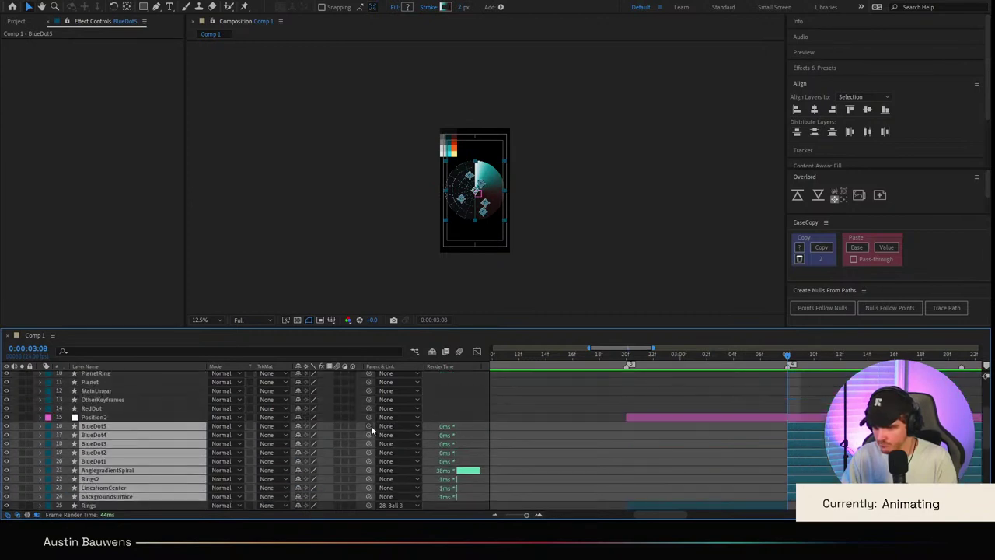
{"action": "left_click_drag", "start_coordinate": [370, 426], "coordinate": [134, 418]}
Step: Trim the Position2 null to end at 4:22
{"action": "scroll", "coordinate": [795, 383], "scroll_direction": "down", "scroll_amount": 3}
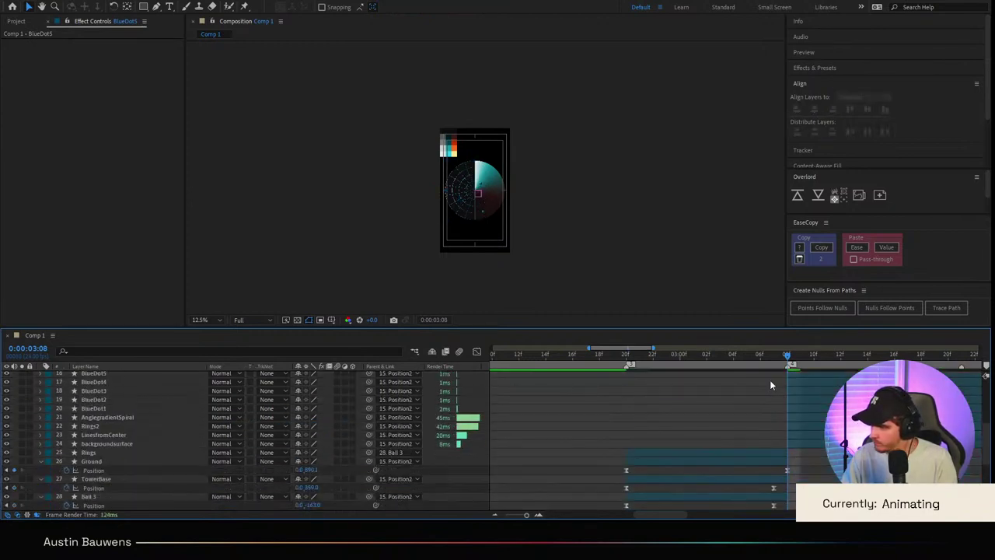
{"action": "scroll", "coordinate": [767, 381], "scroll_direction": "up", "scroll_amount": 4}
{"action": "scroll", "coordinate": [790, 401], "scroll_direction": "down", "scroll_amount": 4}
{"action": "scroll", "coordinate": [789, 401], "scroll_direction": "right", "scroll_amount": 2}
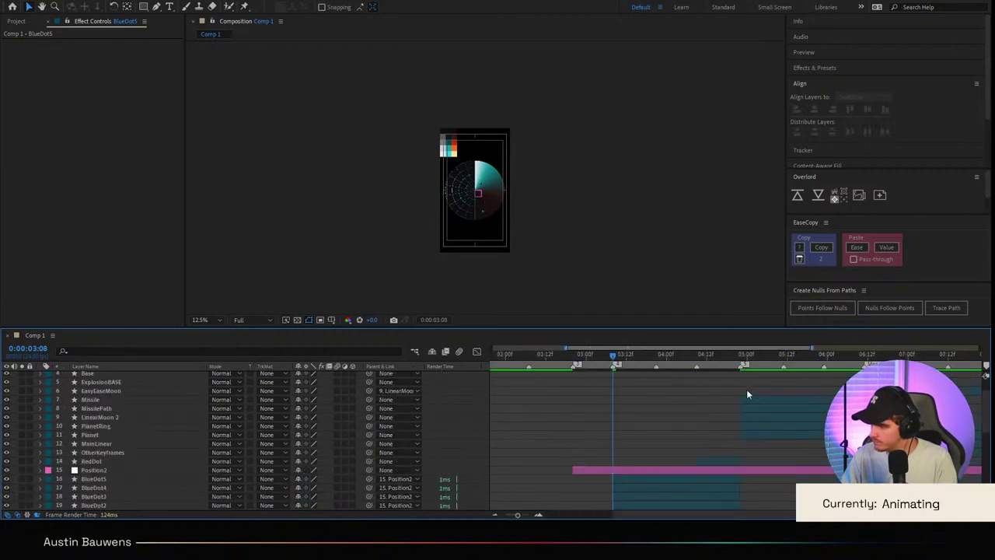
{"action": "left_click", "coordinate": [753, 356]}
{"action": "left_click_drag", "start_coordinate": [744, 364], "coordinate": [740, 362]}
{"action": "left_click", "coordinate": [756, 471]}
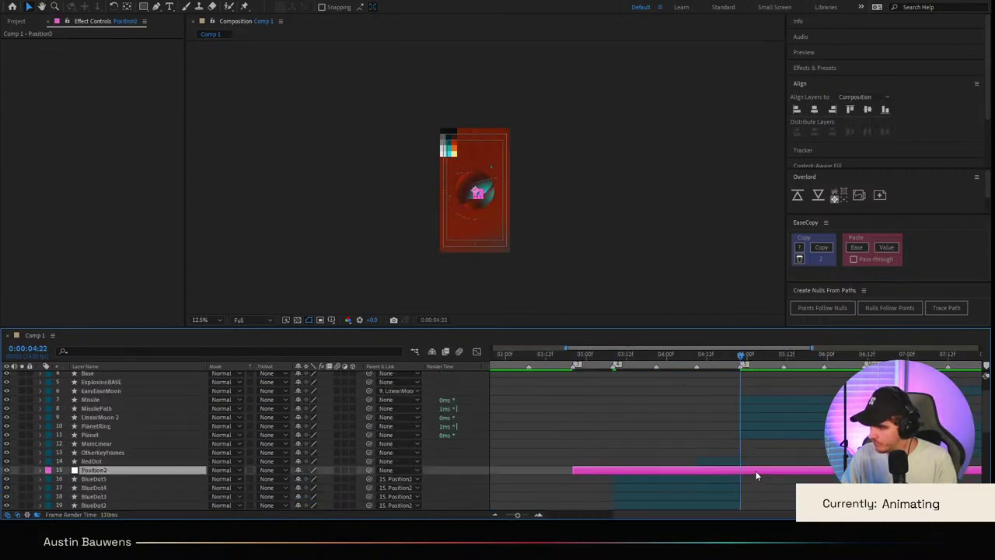
{"action": "key", "text": "alt+]"}
Step: Move the RedDot layer directly below Position2
{"action": "left_click", "coordinate": [717, 463]}
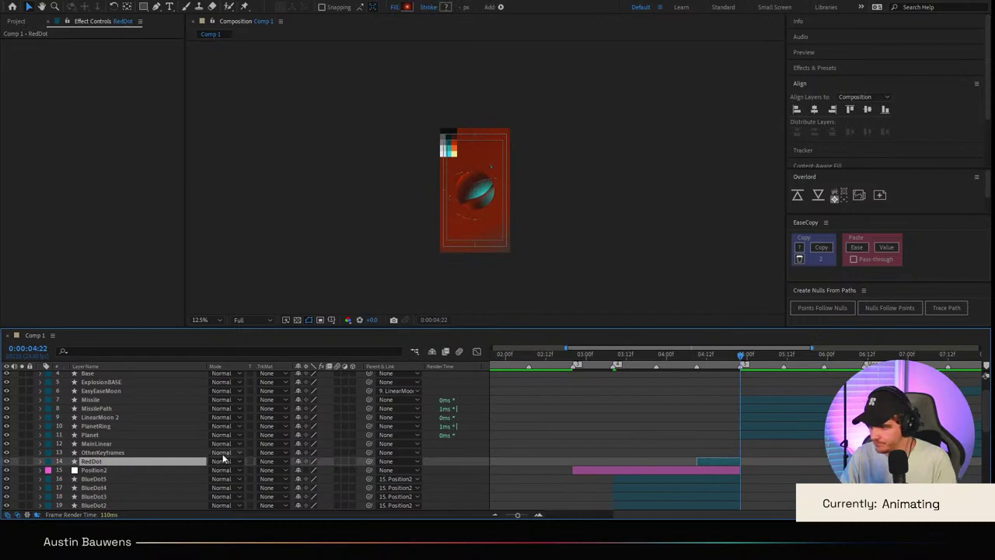
{"action": "left_click_drag", "start_coordinate": [137, 463], "coordinate": [138, 477]}
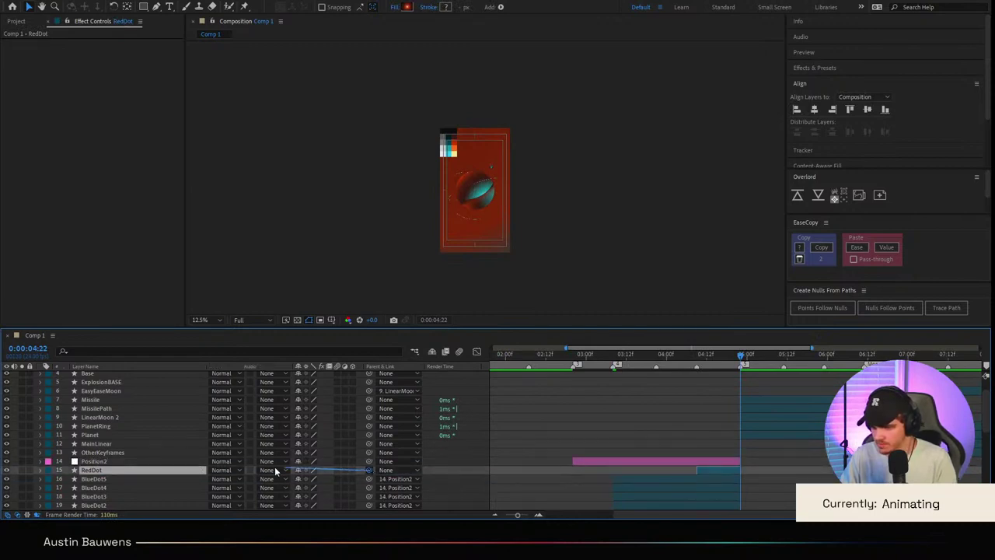
{"action": "left_click_drag", "start_coordinate": [276, 468], "coordinate": [156, 462]}
Step: Scrub from 2:20 to 3:04 with Position2 selected to check the parenting
{"action": "left_click", "coordinate": [449, 409]}
{"action": "scroll", "coordinate": [603, 376], "scroll_direction": "down", "scroll_amount": 2}
{"action": "left_click_drag", "start_coordinate": [590, 359], "coordinate": [575, 363]}
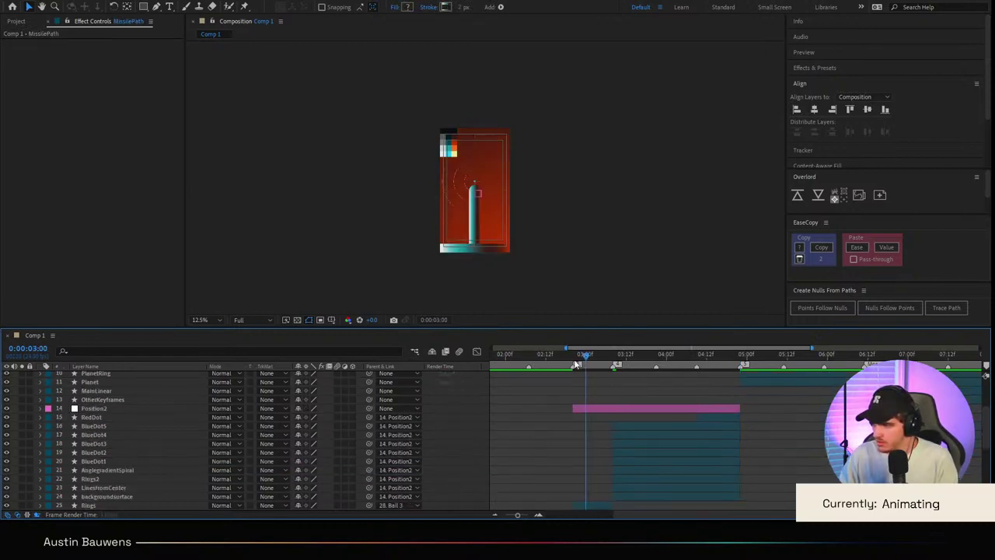
{"action": "left_click", "coordinate": [573, 363]}
{"action": "scroll", "coordinate": [579, 435], "scroll_direction": "up", "scroll_amount": 5}
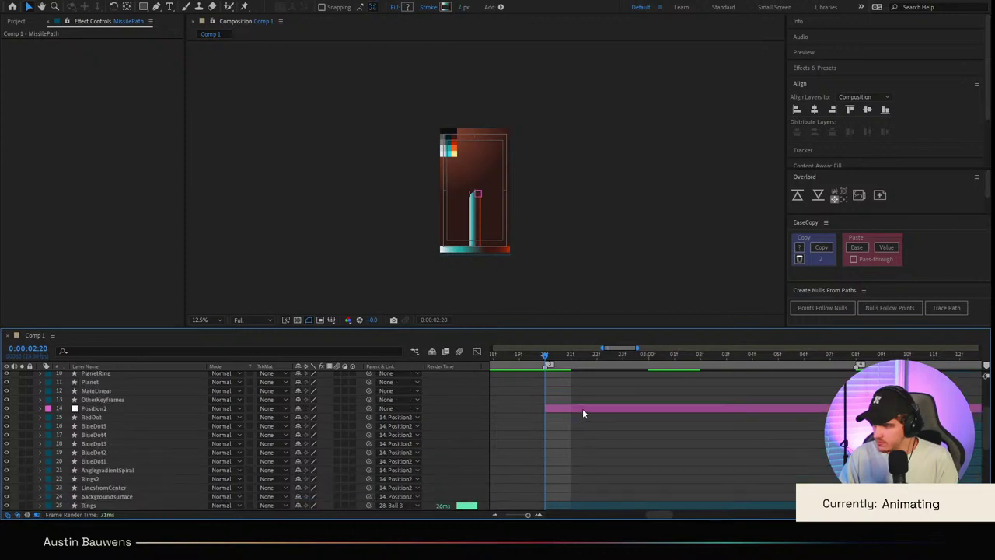
{"action": "left_click", "coordinate": [583, 413]}
{"action": "left_click_drag", "start_coordinate": [573, 371], "coordinate": [856, 380]}
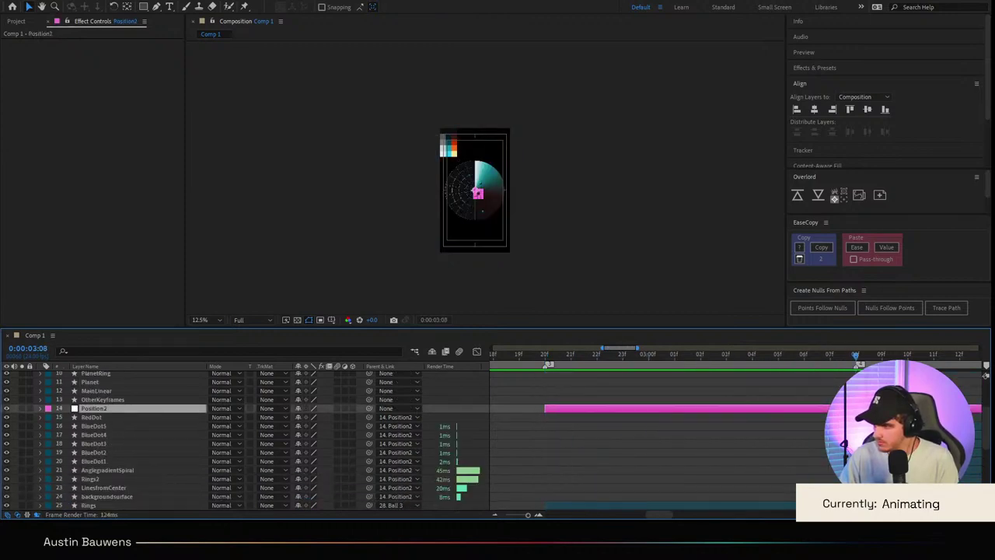
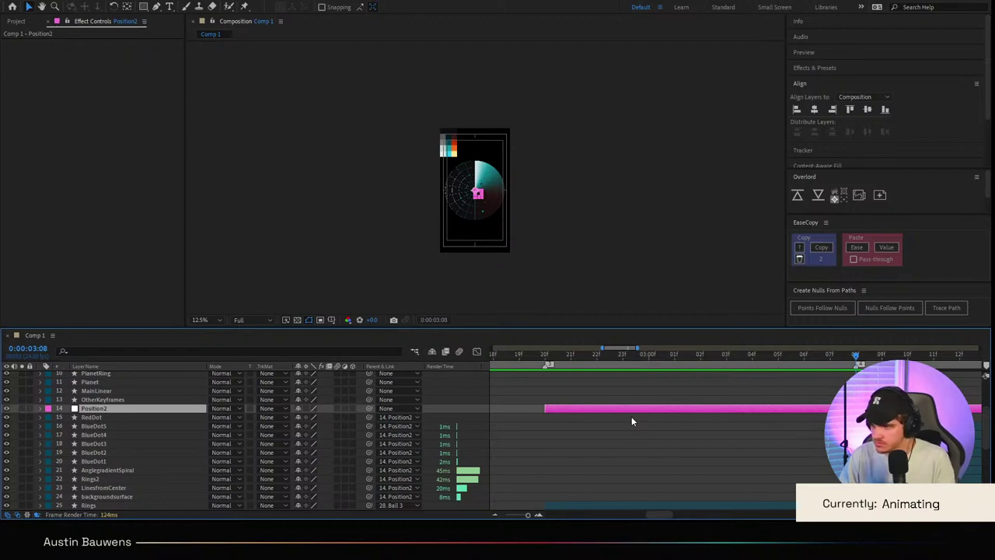
Step: Inspect the Rings2 and LinesfromCenter layers around 3:10, where the radial lines first appear
{"action": "scroll", "coordinate": [631, 416], "scroll_direction": "right", "scroll_amount": 2}
{"action": "scroll", "coordinate": [525, 266], "scroll_direction": "up", "scroll_amount": 2}
{"action": "scroll", "coordinate": [525, 267], "scroll_direction": "down", "scroll_amount": 1}
{"action": "key", "text": "period"}
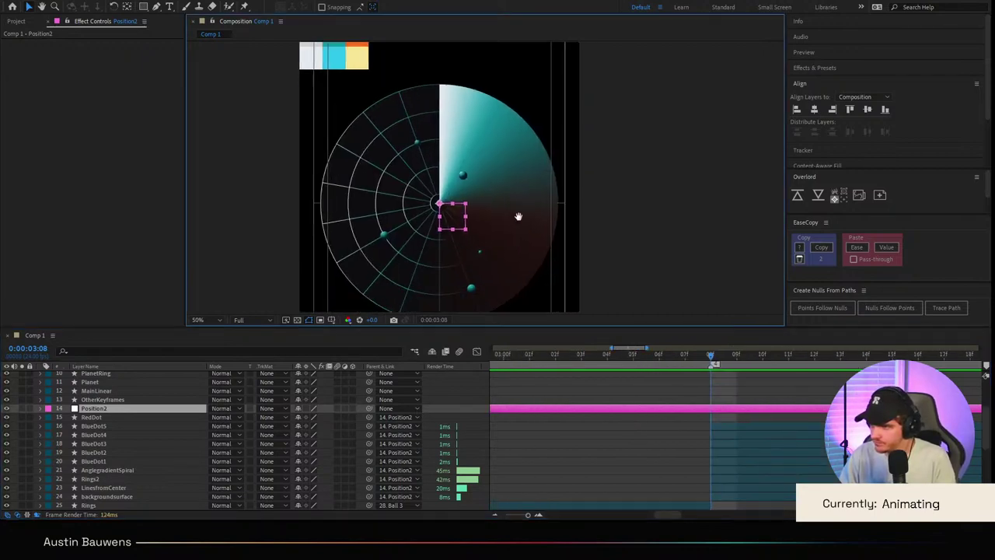
{"action": "scroll", "coordinate": [590, 410], "scroll_direction": "left", "scroll_amount": 3}
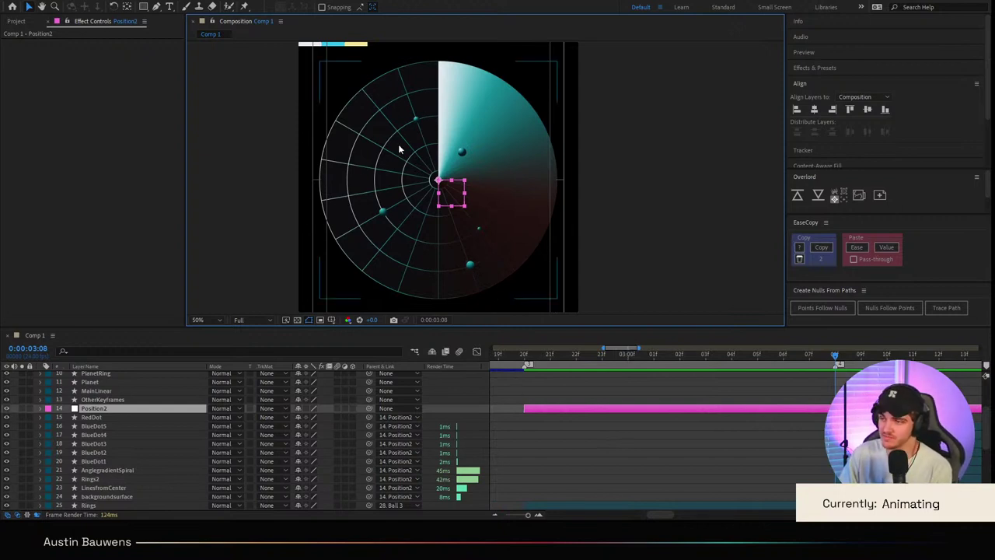
{"action": "scroll", "coordinate": [674, 407], "scroll_direction": "right", "scroll_amount": 2}
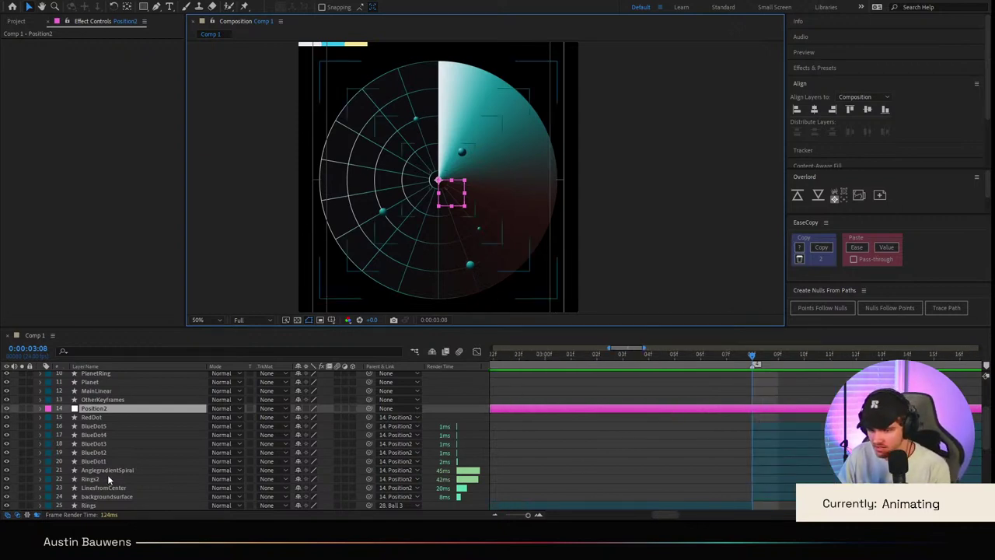
{"action": "left_click", "coordinate": [108, 477]}
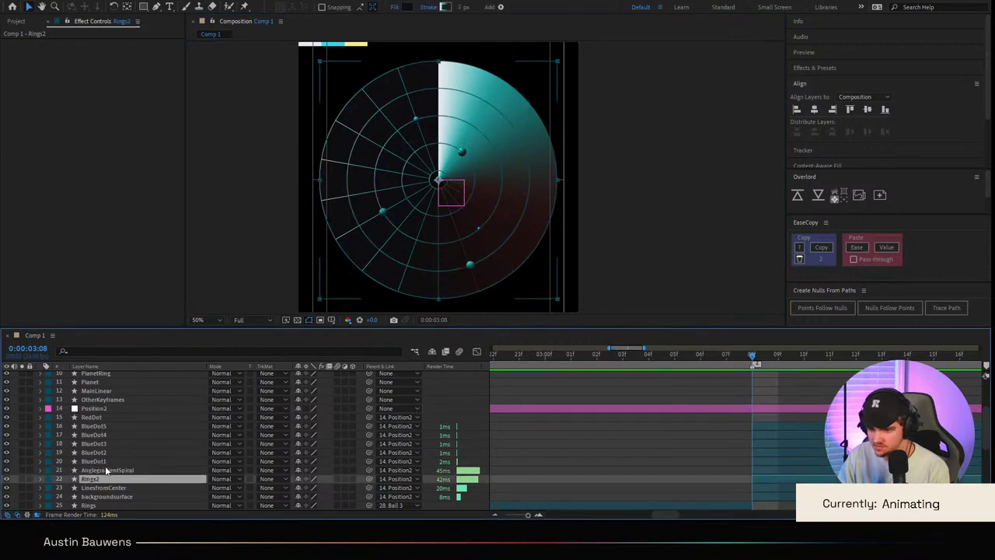
{"action": "left_click", "coordinate": [107, 490]}
{"action": "key", "text": "Page_Down"}
{"action": "key", "text": "Page_Down"}
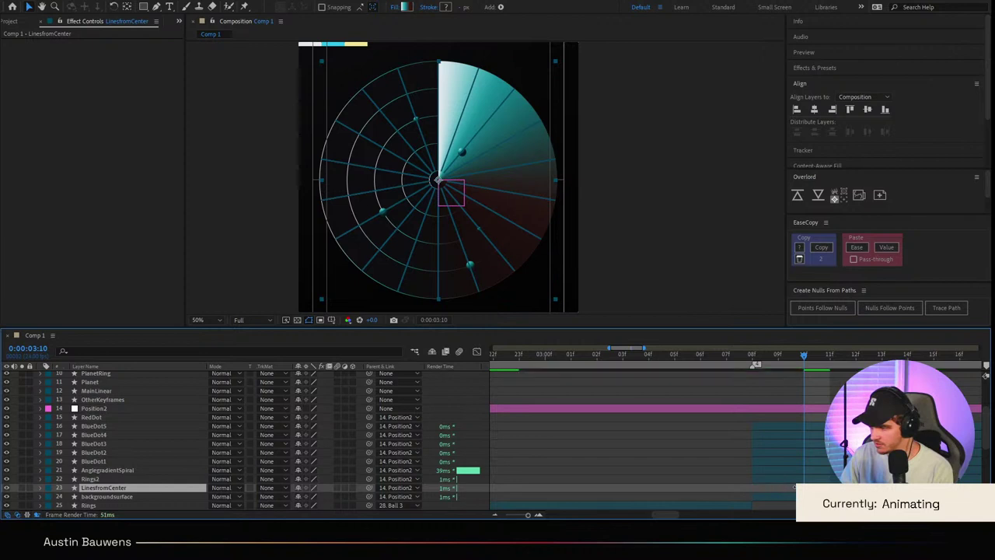
{"action": "left_click", "coordinate": [713, 487]}
{"action": "scroll", "coordinate": [700, 444], "scroll_direction": "down", "scroll_amount": 2}
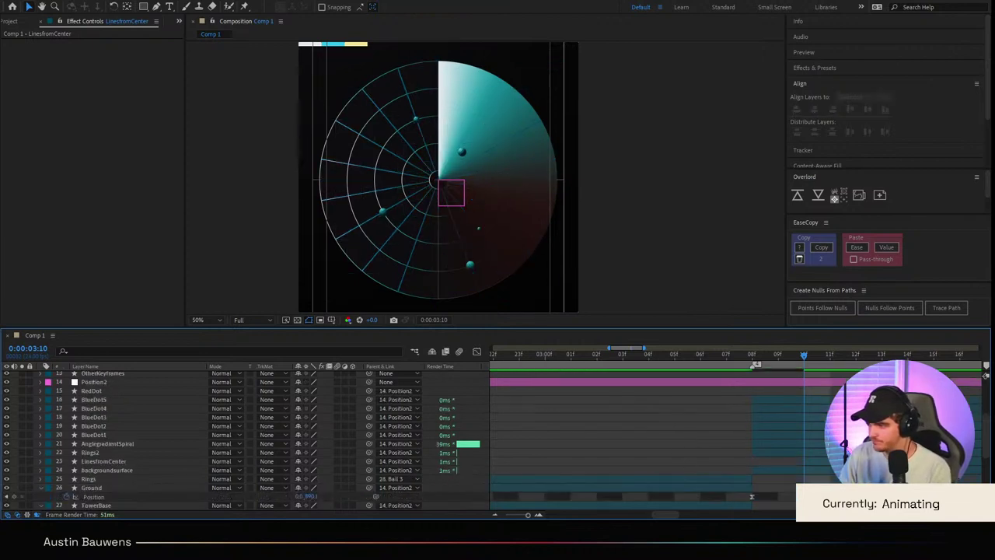
{"action": "left_click_drag", "start_coordinate": [805, 357], "coordinate": [762, 360]}
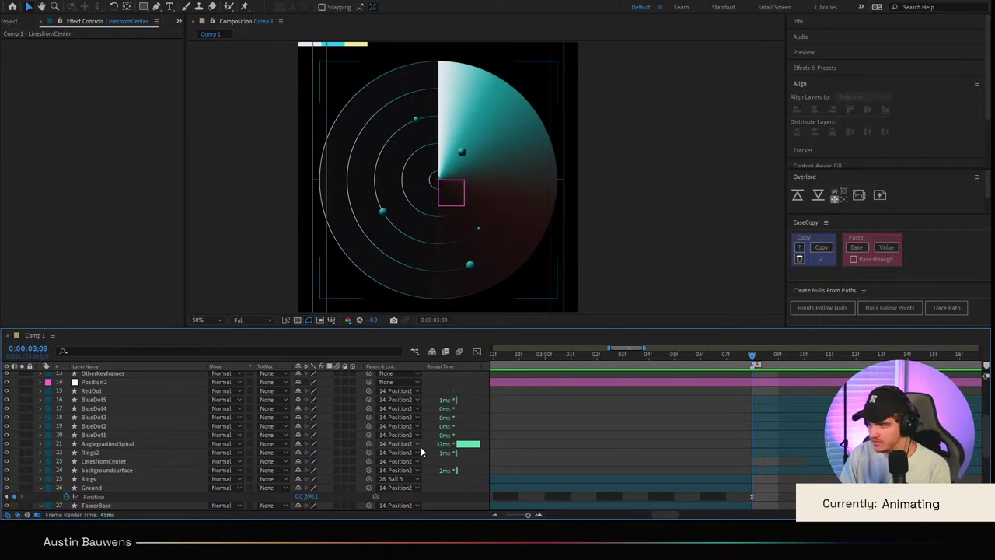
{"action": "key", "text": "Page_Down"}
{"action": "key", "text": "Page_Down"}
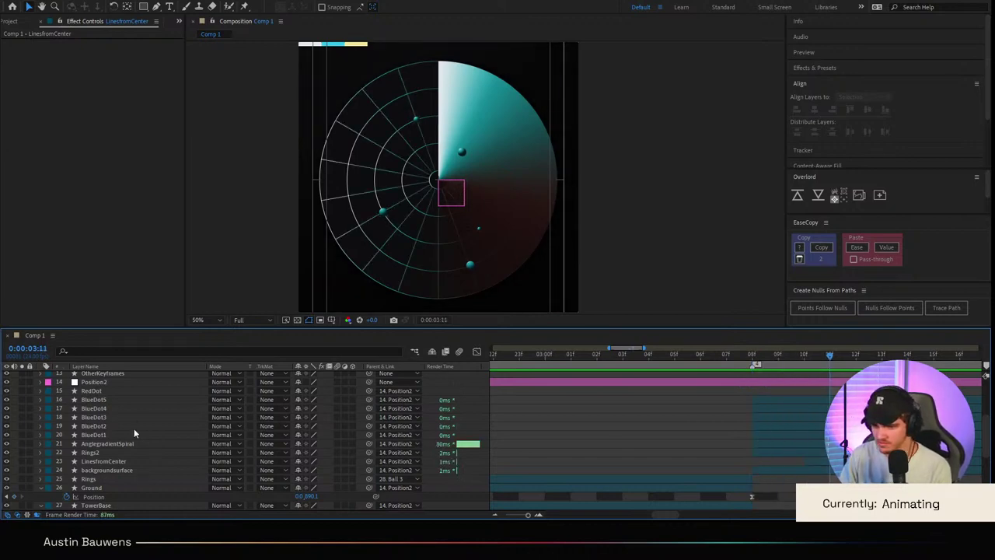
Step: Check the AnglegradientSpiral layer, then scrub back to the tower scene
{"action": "left_click", "coordinate": [152, 444]}
{"action": "left_click_drag", "start_coordinate": [751, 444], "coordinate": [821, 450]}
{"action": "key", "text": "F2"}
{"action": "left_click", "coordinate": [780, 356]}
{"action": "left_click_drag", "start_coordinate": [787, 368], "coordinate": [650, 387]}
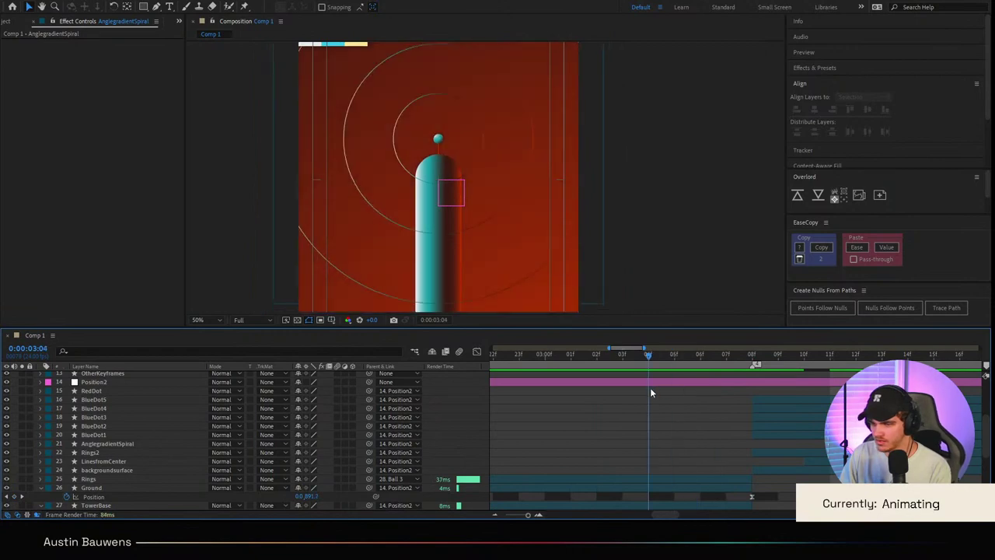
{"action": "scroll", "coordinate": [717, 439], "scroll_direction": "up", "scroll_amount": 1}
{"action": "scroll", "coordinate": [718, 432], "scroll_direction": "down", "scroll_amount": 3}
{"action": "scroll", "coordinate": [717, 430], "scroll_direction": "down", "scroll_amount": 2}
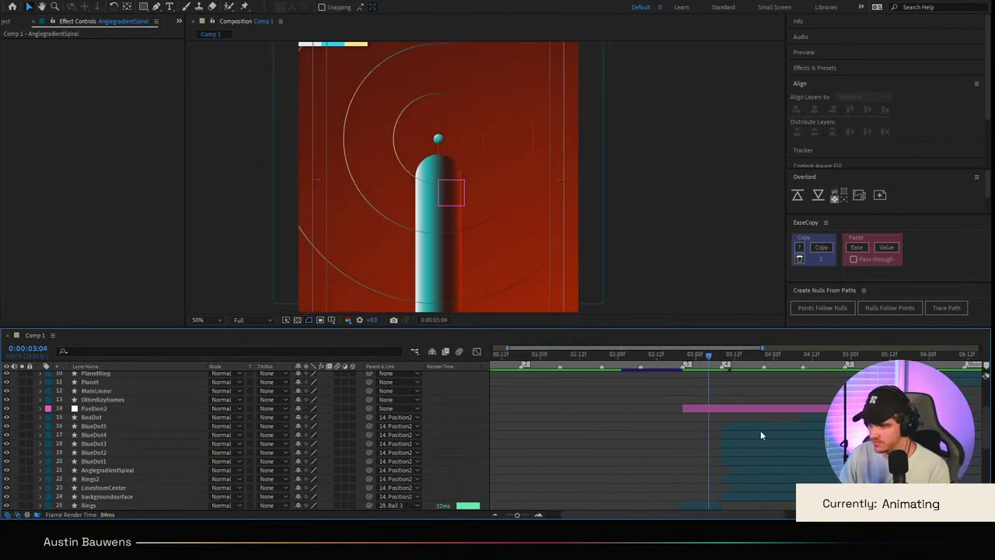
{"action": "scroll", "coordinate": [777, 430], "scroll_direction": "down", "scroll_amount": 1}
{"action": "scroll", "coordinate": [774, 430], "scroll_direction": "up", "scroll_amount": 2}
{"action": "left_click_drag", "start_coordinate": [693, 363], "coordinate": [672, 362]}
Step: Split Position2 at 3:08, move it below backgroundsurface, and parent RedDot through backgroundsurface to Position3
{"action": "left_click", "coordinate": [117, 382]}
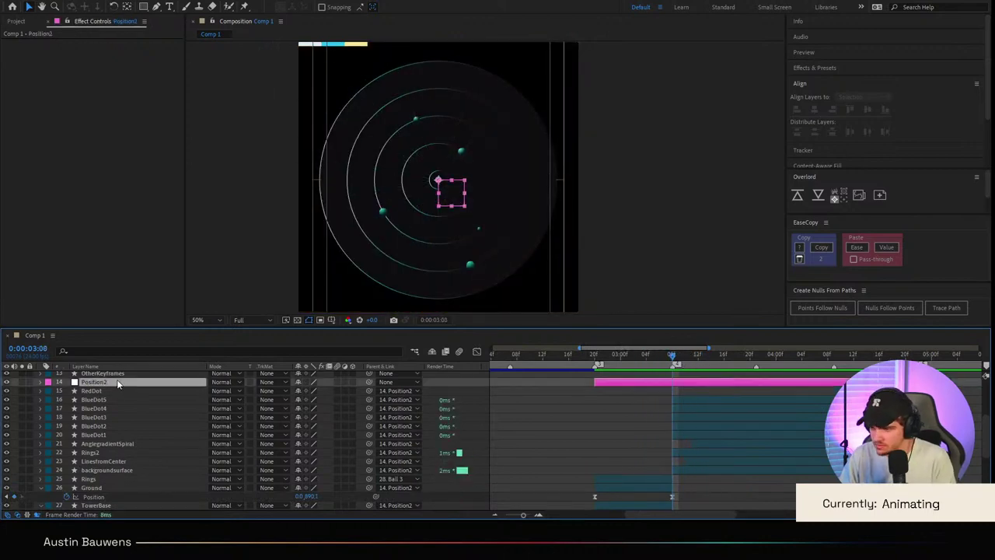
{"action": "key", "text": "ctrl+shift+d"}
{"action": "left_click_drag", "start_coordinate": [141, 393], "coordinate": [159, 476]}
{"action": "left_click", "coordinate": [678, 382]}
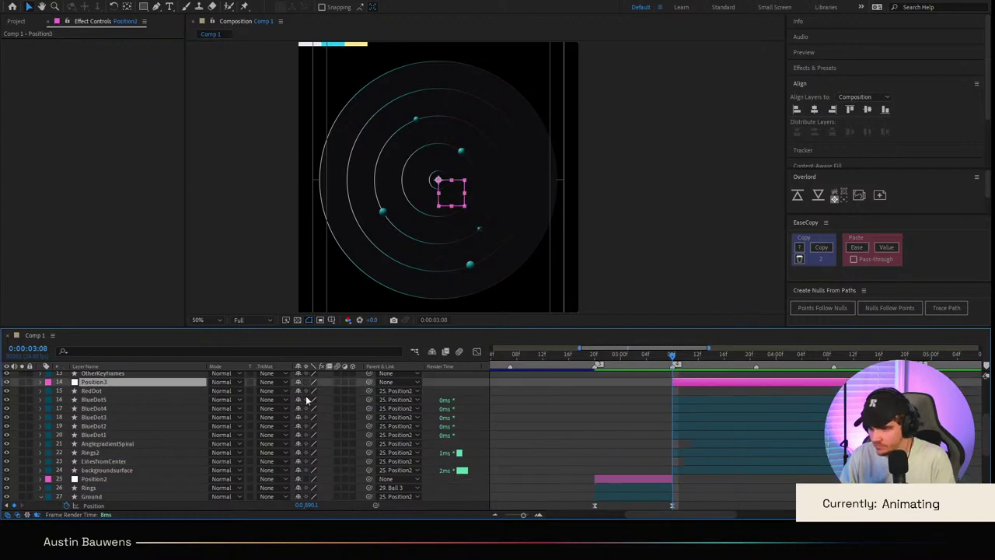
{"action": "left_click", "coordinate": [92, 392]}
{"action": "left_click", "coordinate": [106, 469], "text": "shift"}
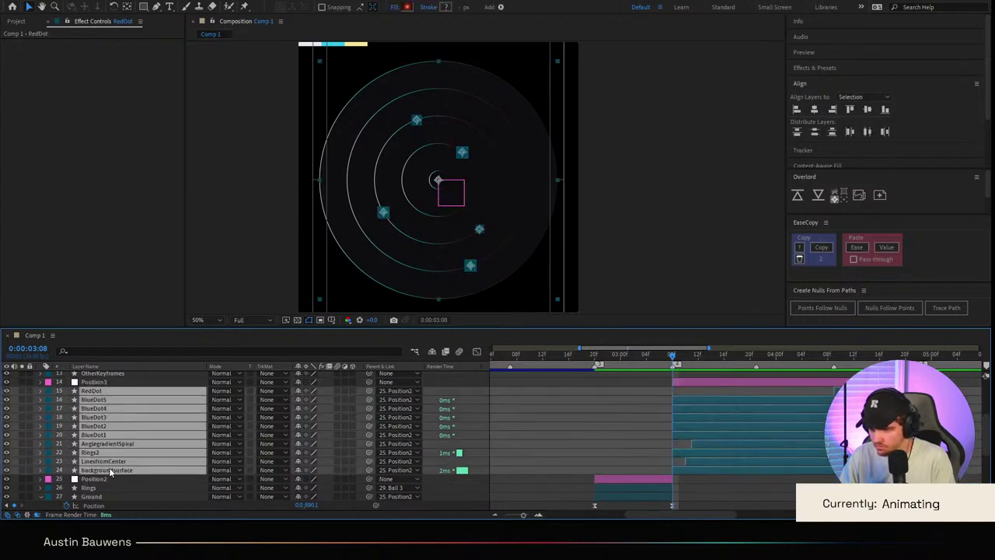
{"action": "left_click_drag", "start_coordinate": [370, 390], "coordinate": [132, 381]}
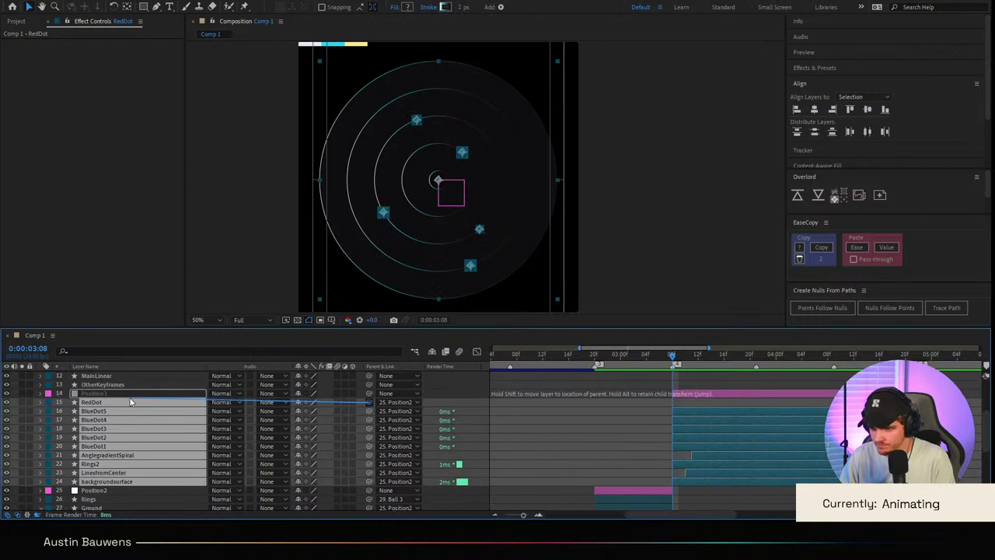
{"action": "scroll", "coordinate": [155, 440], "scroll_direction": "down", "scroll_amount": 2}
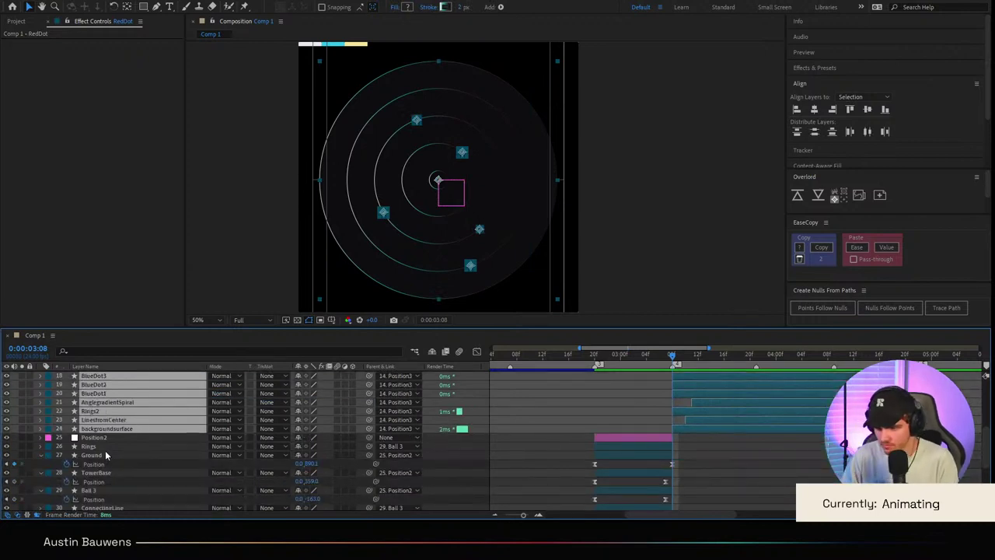
Step: Keyframe Position2's Position from 3:01 to 3:07, pushing it downward by raising Y
{"action": "left_click", "coordinate": [639, 439]}
{"action": "left_click_drag", "start_coordinate": [632, 362], "coordinate": [677, 365]}
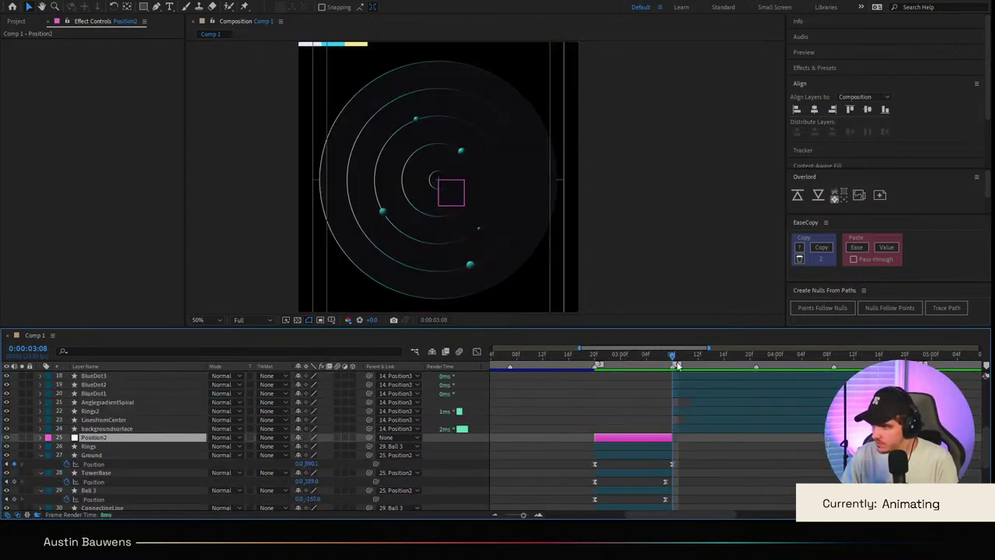
{"action": "key", "text": "Page_Up"}
{"action": "key", "text": "Page_Up"}
{"action": "key", "text": "Page_Up"}
{"action": "key", "text": "Page_Up"}
{"action": "key", "text": "Page_Up"}
{"action": "key", "text": "Page_Up"}
{"action": "key", "text": "Page_Up"}
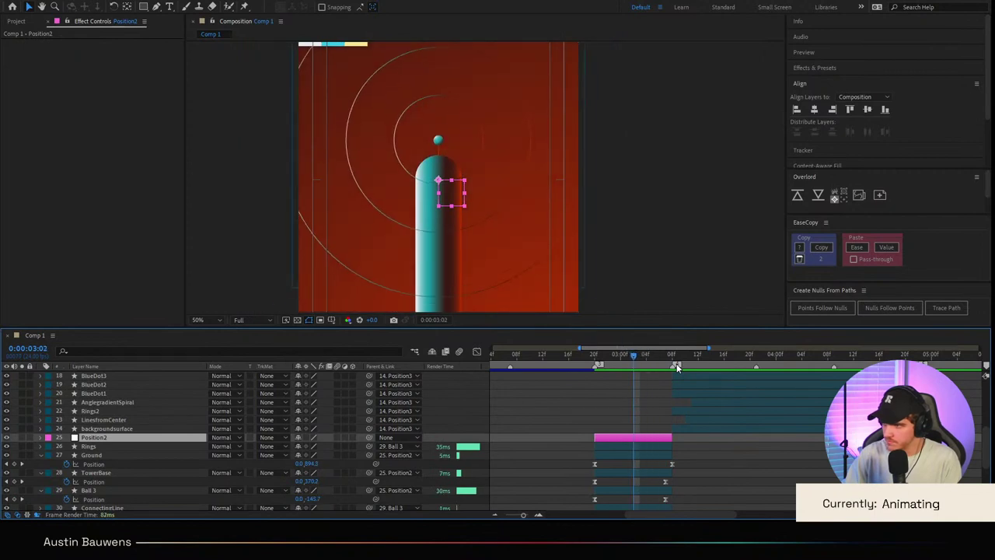
{"action": "key", "text": "p"}
{"action": "left_click", "coordinate": [68, 447]}
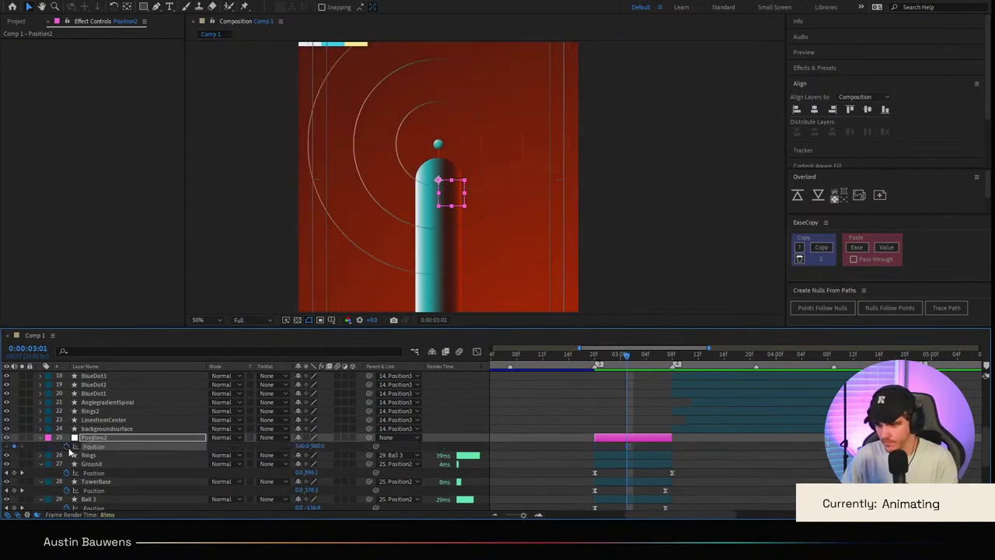
{"action": "left_click", "coordinate": [672, 355]}
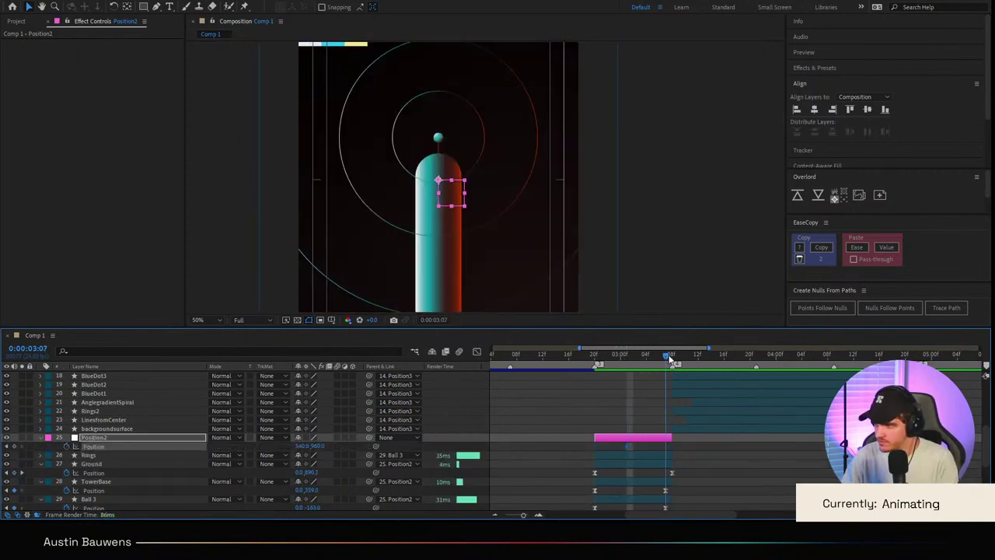
{"action": "left_click", "coordinate": [667, 355]}
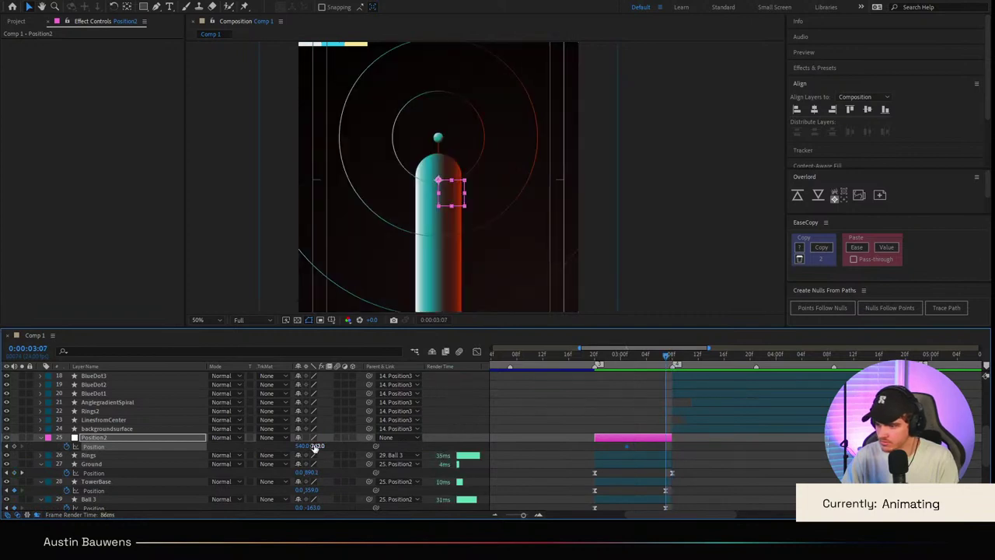
{"action": "left_click_drag", "start_coordinate": [315, 447], "coordinate": [373, 449]}
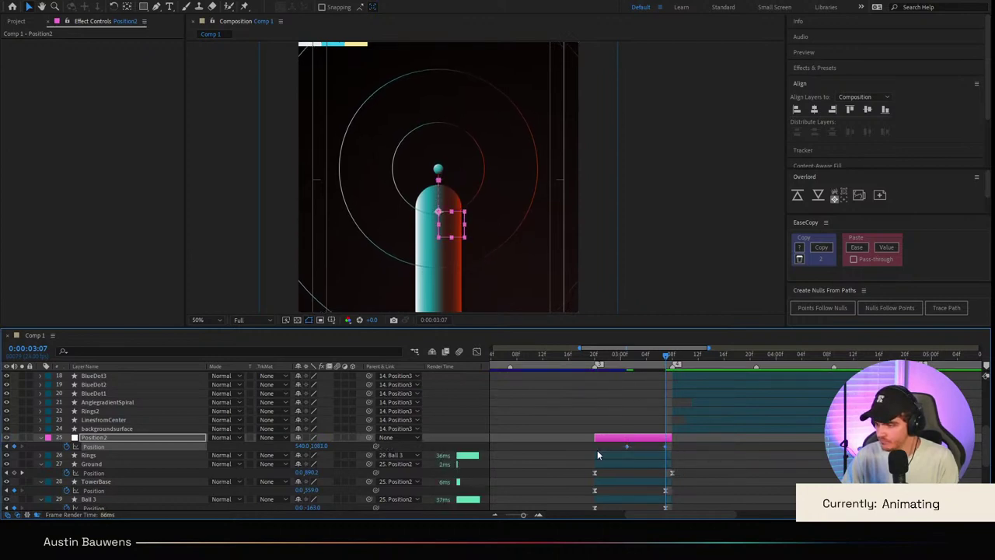
Step: Increase the ease on the first Position keyframe in the Graph Editor and preview the transition
{"action": "key", "text": "shift+F3"}
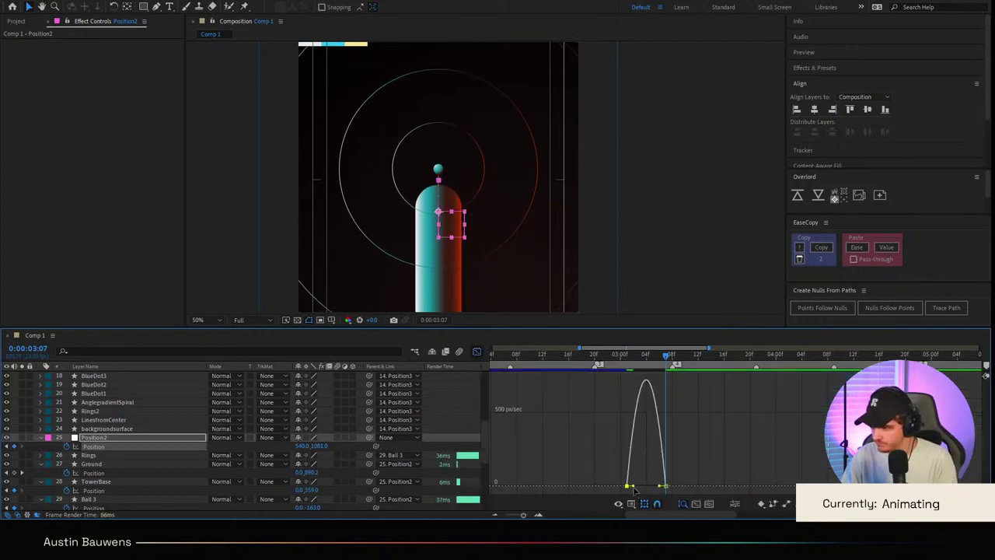
{"action": "left_click_drag", "start_coordinate": [634, 490], "coordinate": [687, 484]}
{"action": "left_click", "coordinate": [477, 352]}
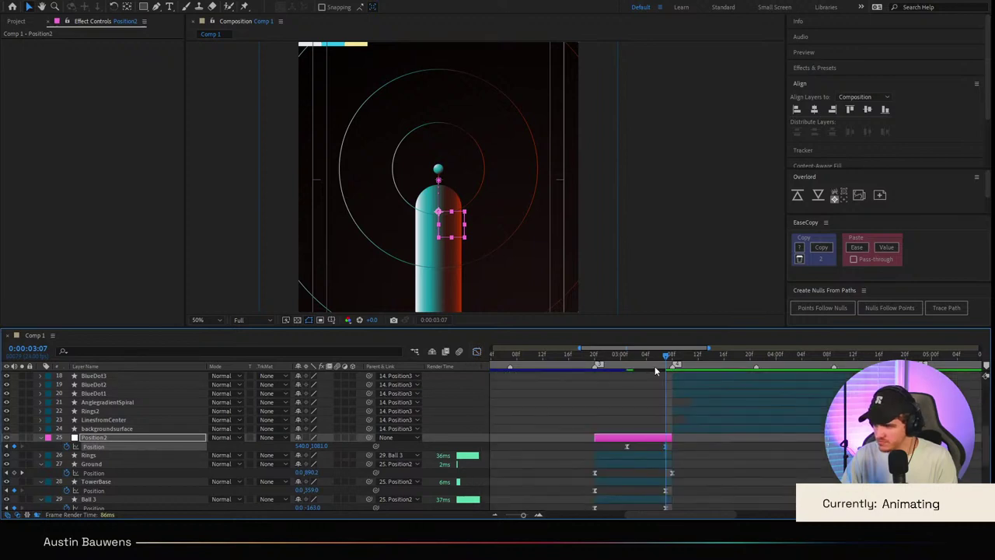
{"action": "key", "text": "space"}
{"action": "key", "text": "comma"}
{"action": "key", "text": "comma"}
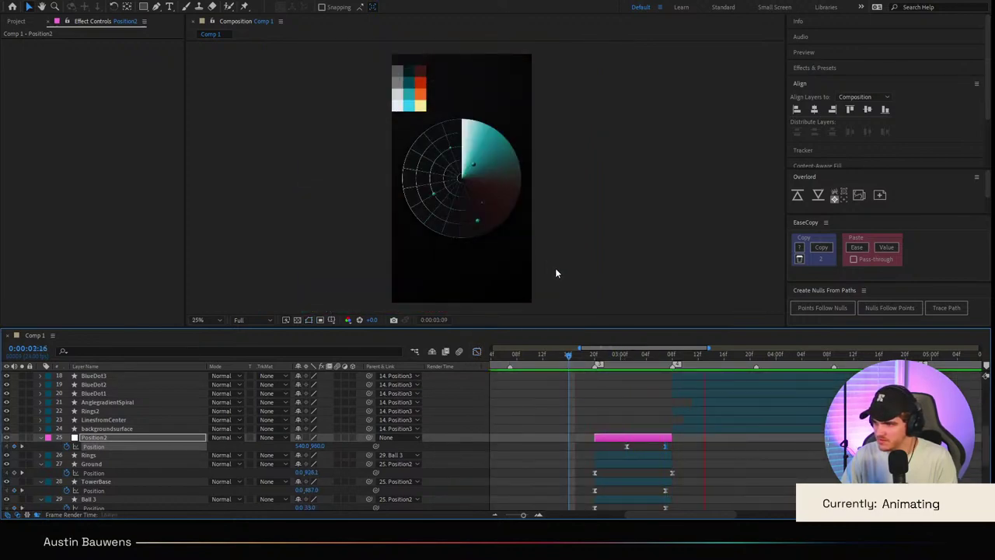
{"action": "left_click", "coordinate": [573, 364]}
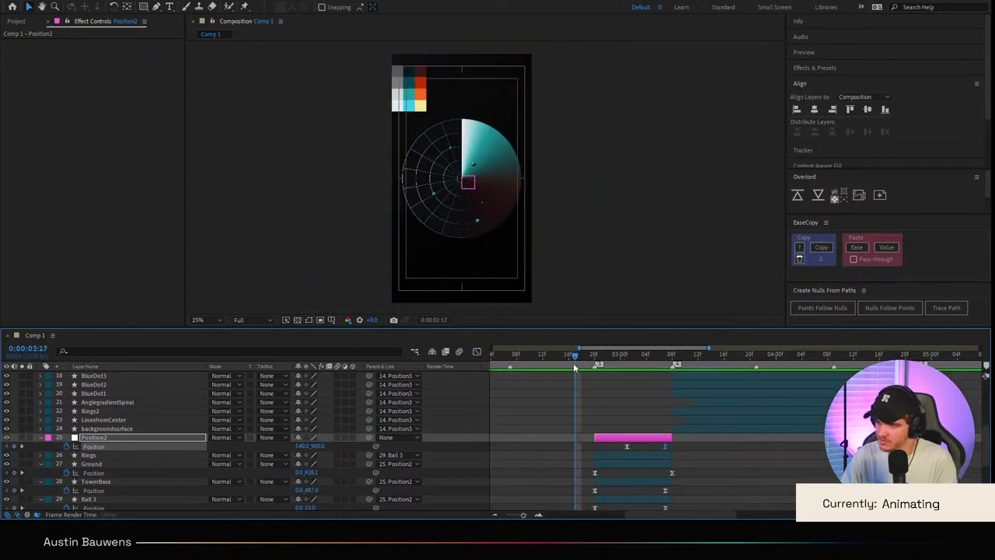
{"action": "key", "text": "space"}
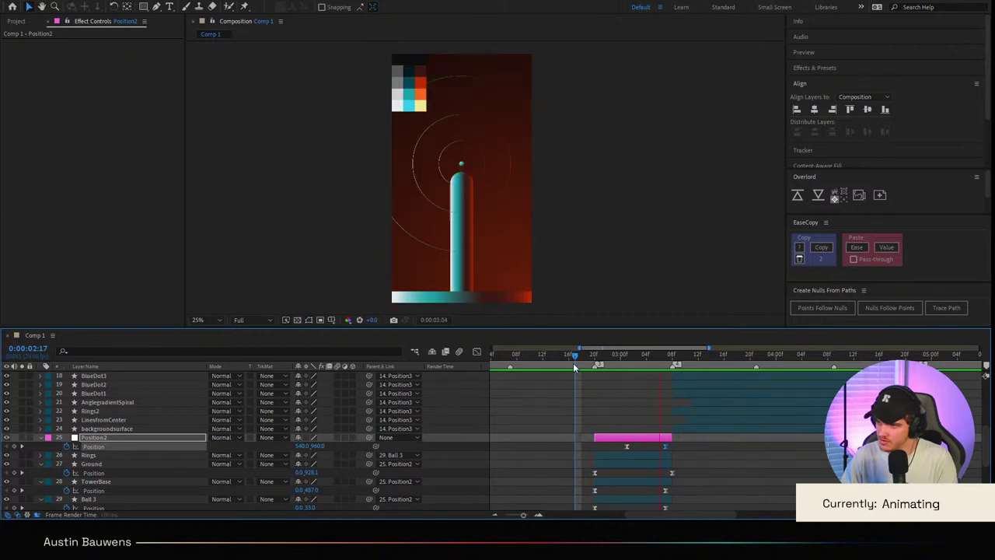
{"action": "key", "text": "space"}
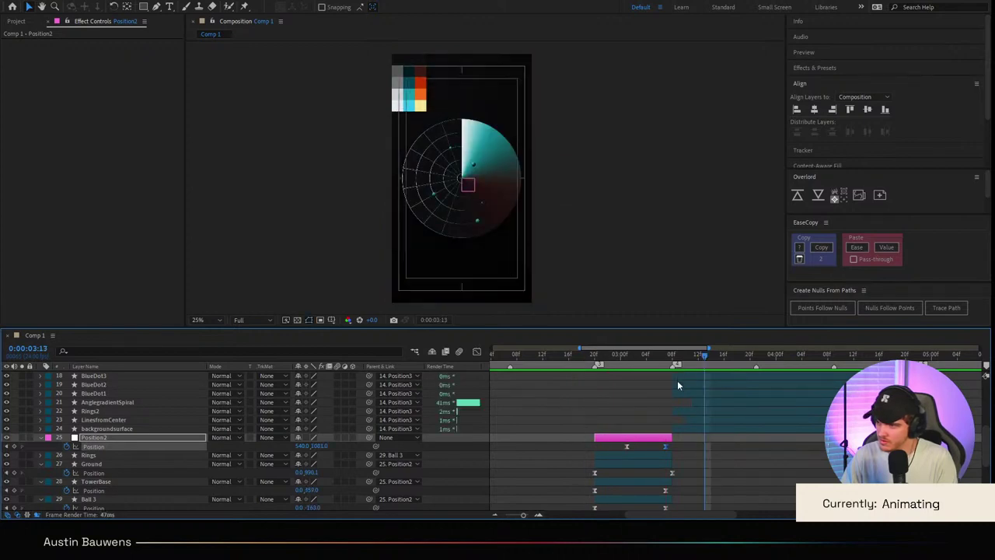
{"action": "scroll", "coordinate": [675, 384], "scroll_direction": "up", "scroll_amount": 4}
{"action": "left_click", "coordinate": [686, 359]}
{"action": "scroll", "coordinate": [472, 212], "scroll_direction": "up", "scroll_amount": 3}
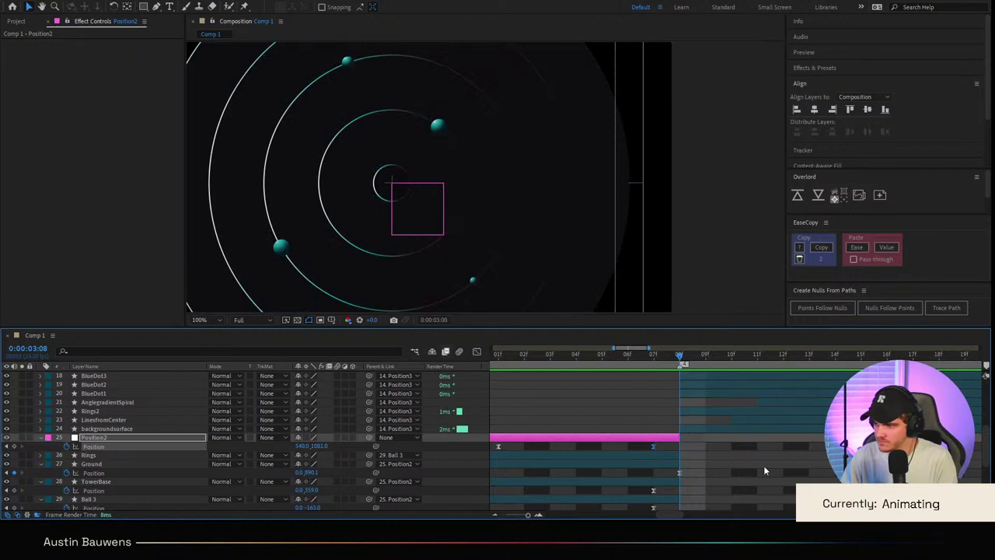
{"action": "left_click", "coordinate": [107, 428]}
{"action": "scroll", "coordinate": [113, 428], "scroll_direction": "up", "scroll_amount": 3}
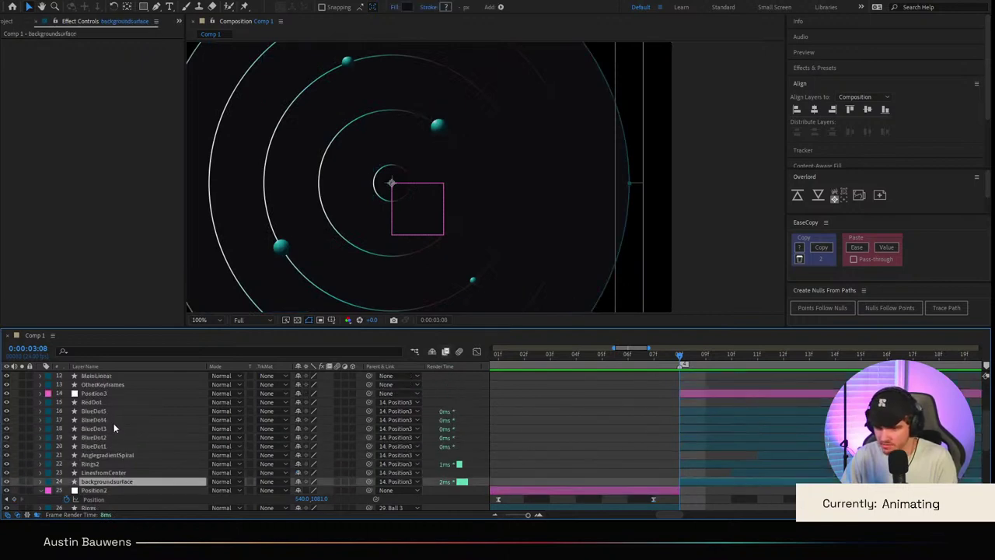
Step: Expand Rings2's contents and rename Group 1 to 'center', fixing the typo
{"action": "left_click", "coordinate": [106, 463]}
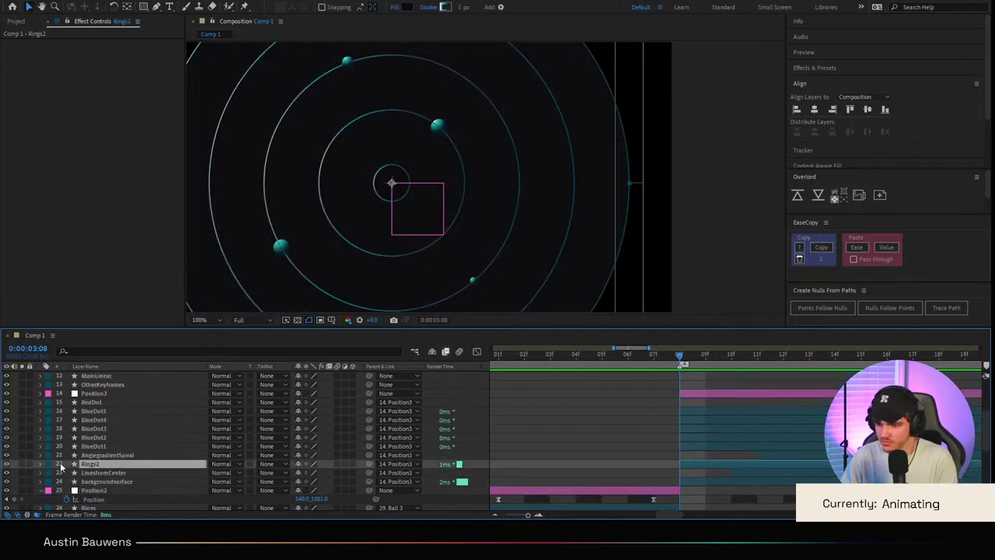
{"action": "left_click", "coordinate": [39, 465]}
{"action": "left_click", "coordinate": [49, 472]}
{"action": "left_click", "coordinate": [88, 471]}
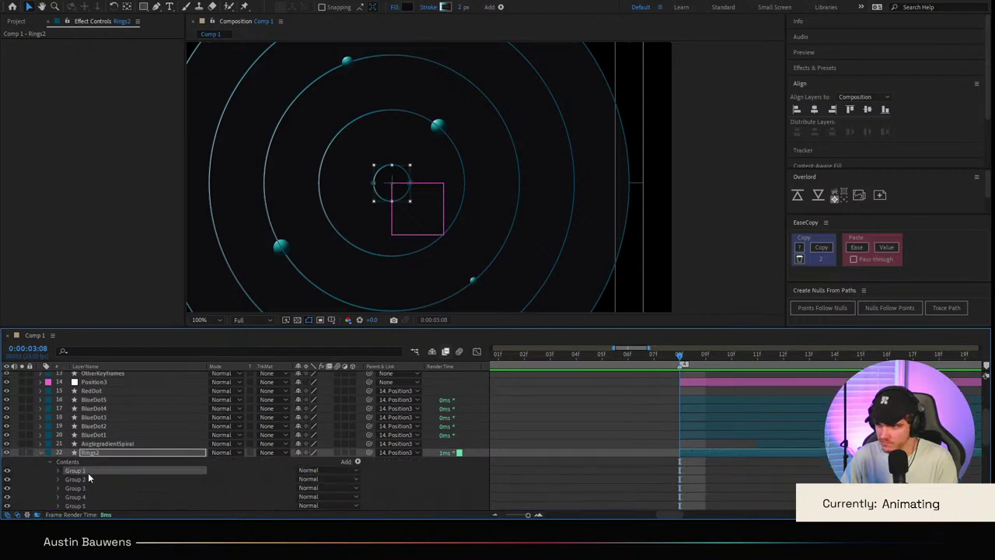
{"action": "key", "text": "Return"}
{"action": "type", "text": "cetn"}
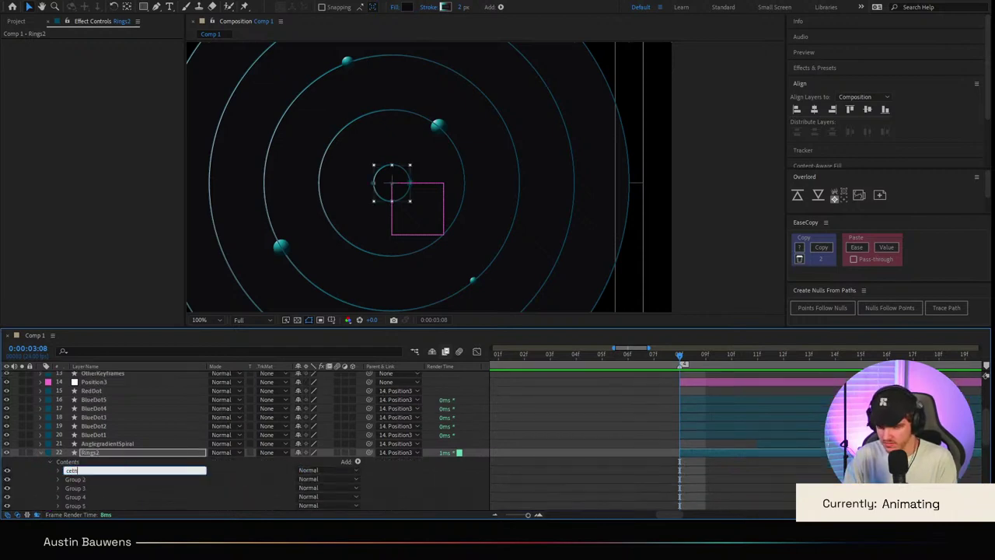
{"action": "type", "text": "er"}
{"action": "key", "text": "Return"}
{"action": "key", "text": "Return"}
{"action": "type", "text": "center"}
{"action": "key", "text": "Return"}
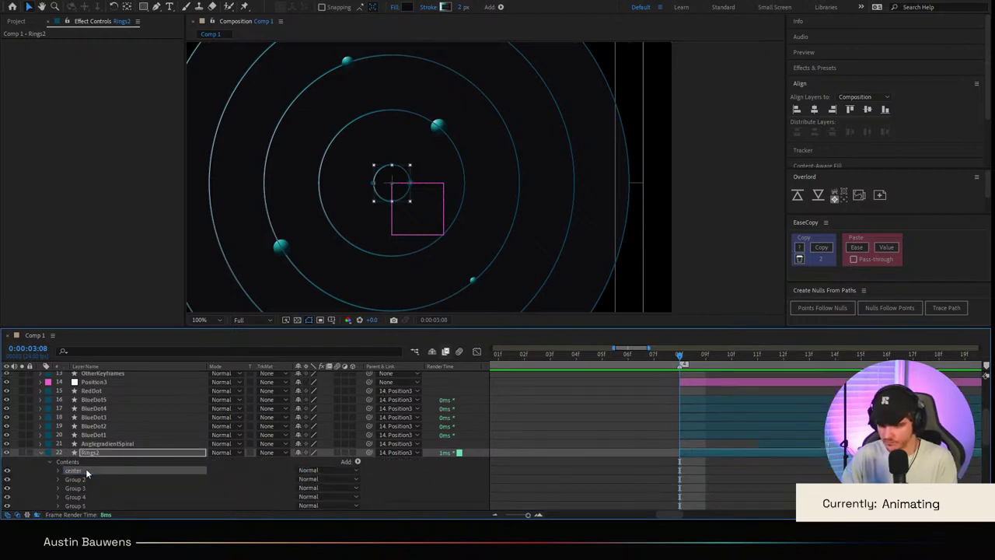
Step: Rename the next two ring groups to '4' and '3'
{"action": "left_click", "coordinate": [88, 480]}
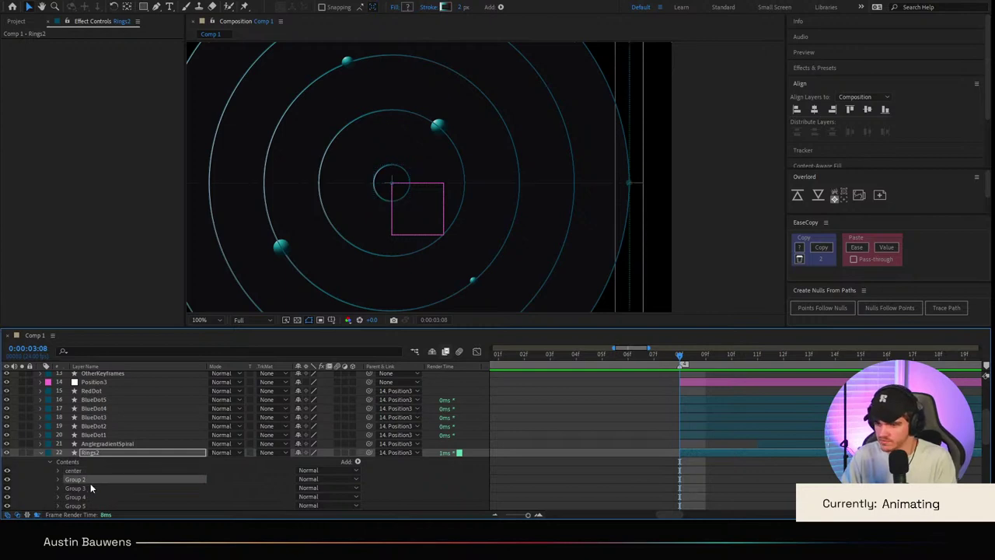
{"action": "scroll", "coordinate": [90, 483], "scroll_direction": "down", "scroll_amount": 2}
{"action": "key", "text": "Return"}
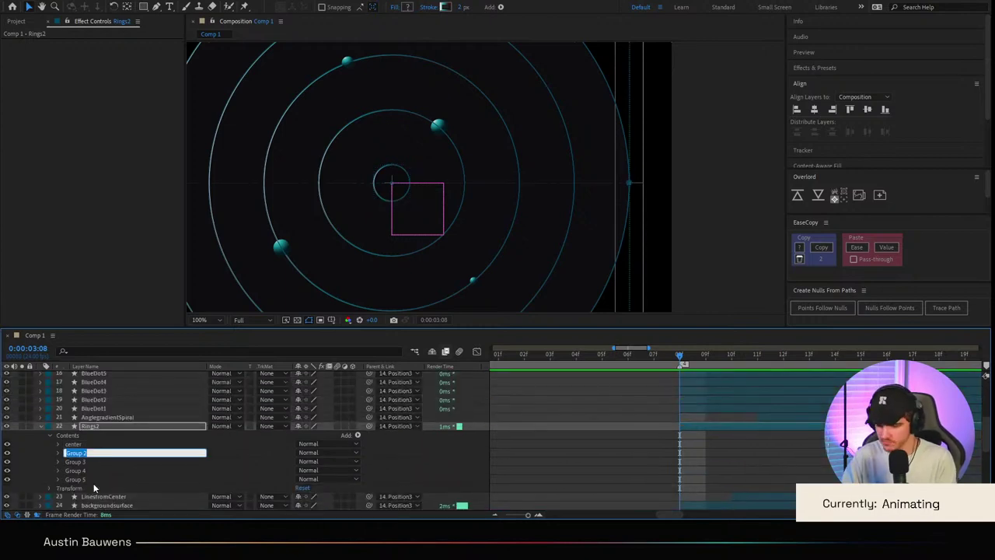
{"action": "type", "text": "4"}
{"action": "key", "text": "Return"}
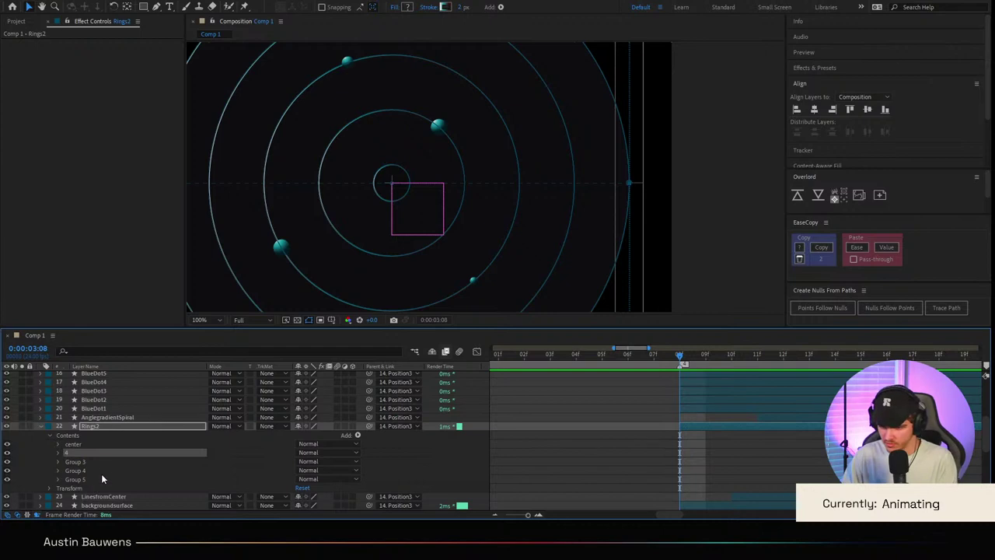
{"action": "left_click", "coordinate": [99, 464]}
{"action": "key", "text": "Return"}
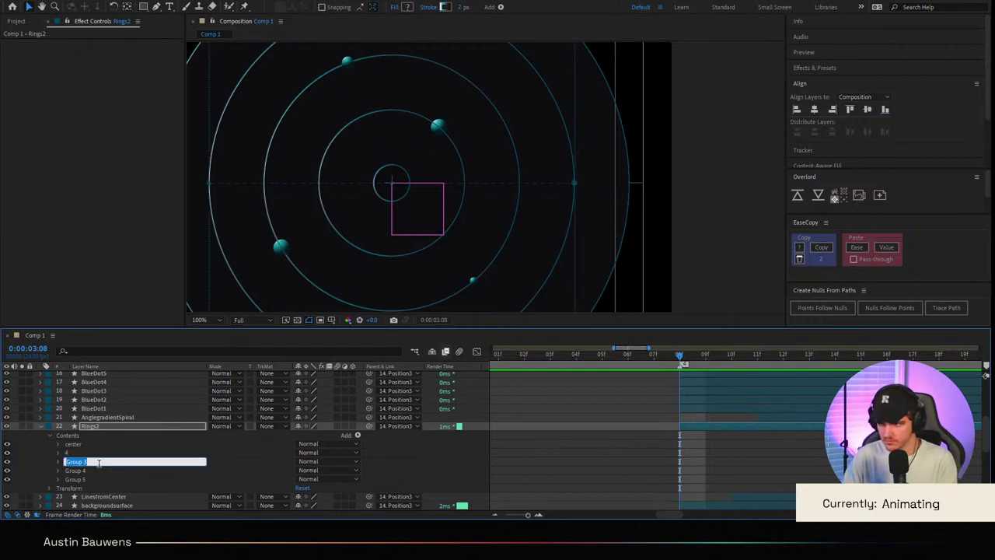
{"action": "type", "text": "3"}
{"action": "key", "text": "Return"}
Step: Rename the last two ring groups to '2' and '1'
{"action": "left_click", "coordinate": [98, 468]}
{"action": "key", "text": "Return"}
{"action": "type", "text": "2"}
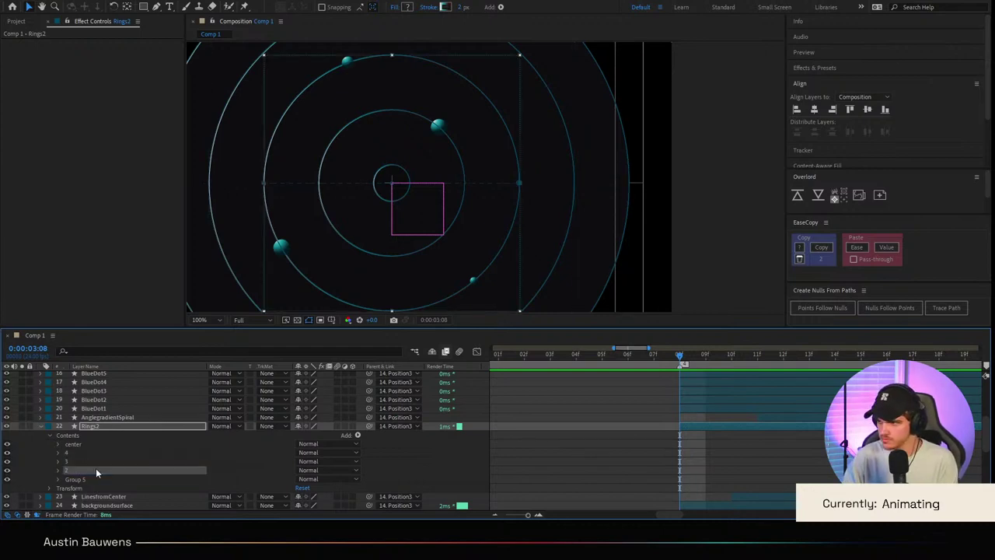
{"action": "key", "text": "Return"}
{"action": "left_click", "coordinate": [84, 481]}
{"action": "key", "text": "Return"}
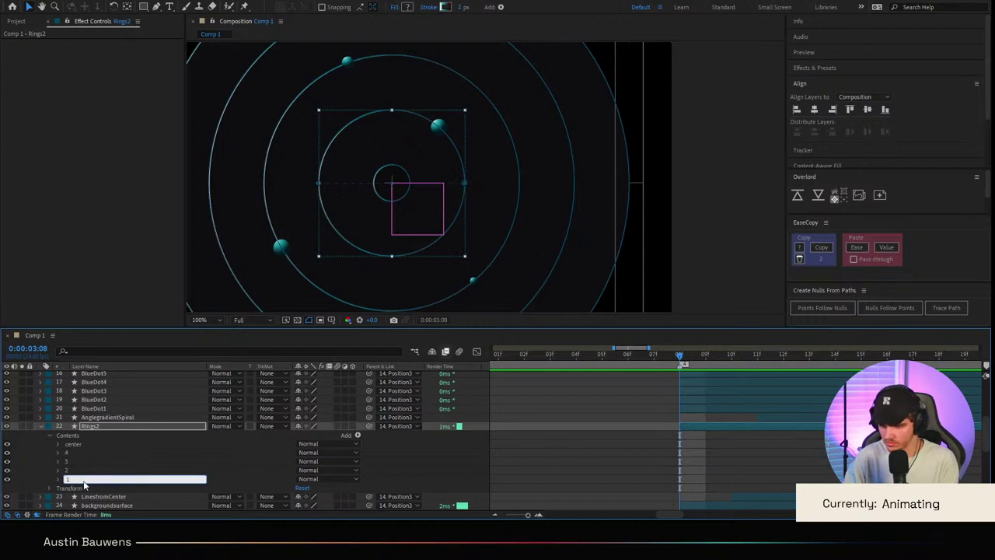
{"action": "type", "text": "1"}
Step: Try moving group 1 under center, undo the misplaced drop, and select the center group
{"action": "mouse_move", "coordinate": [80, 481]}
{"action": "left_mouse_down"}
{"action": "mouse_move", "coordinate": [79, 447]}
{"action": "mouse_move", "coordinate": [79, 466]}
{"action": "left_mouse_up"}
{"action": "key", "text": "ctrl+z"}
{"action": "left_click", "coordinate": [581, 471]}
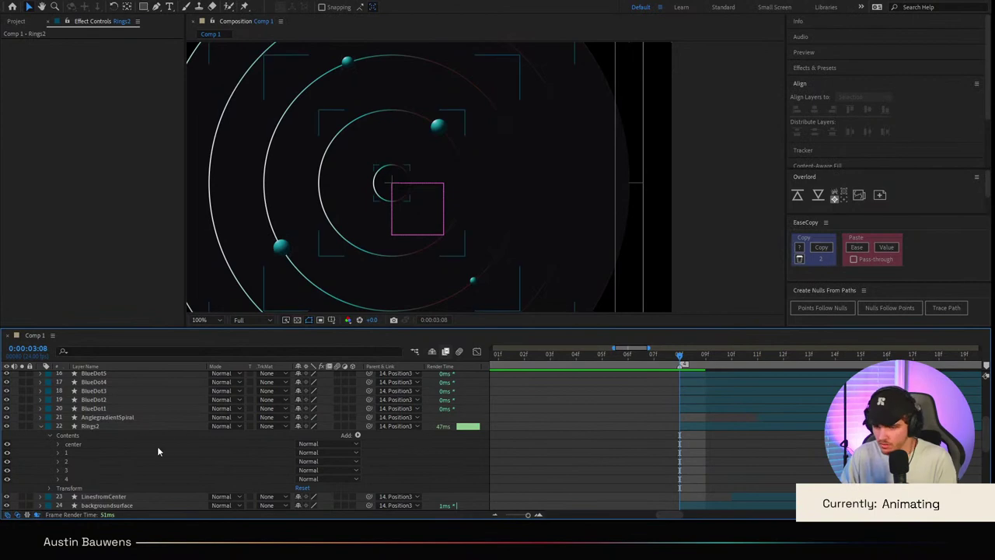
{"action": "left_click", "coordinate": [101, 446]}
Step: Keyframe the center group's Scale, reaching 1500% a couple of frames later
{"action": "left_click", "coordinate": [59, 444]}
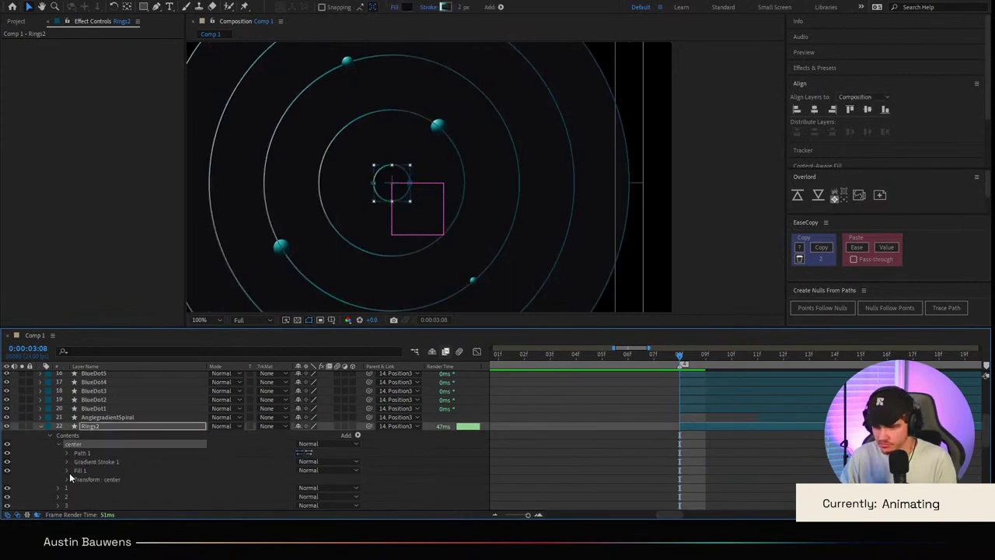
{"action": "left_click", "coordinate": [66, 478]}
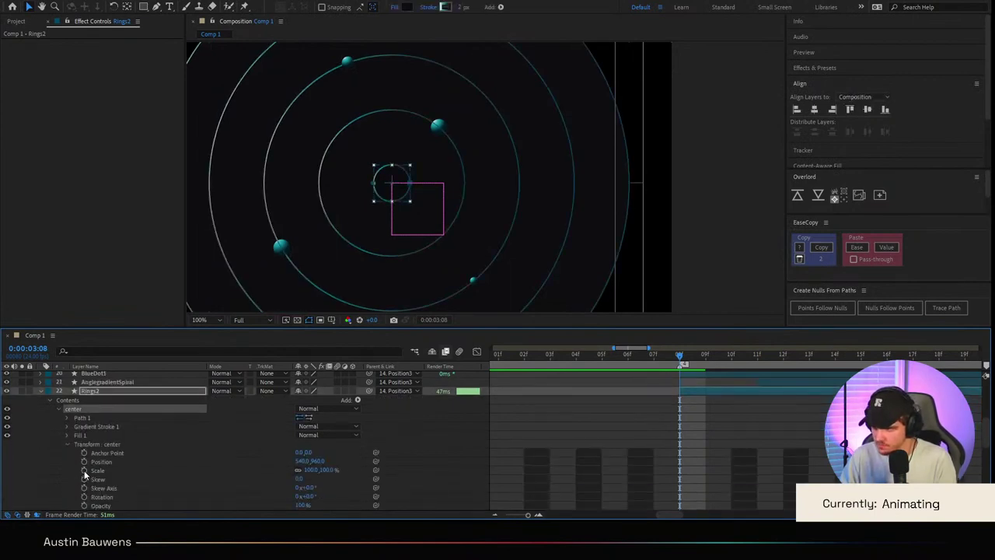
{"action": "left_click", "coordinate": [84, 470]}
{"action": "key", "text": "Page_Down"}
{"action": "key", "text": "Page_Down"}
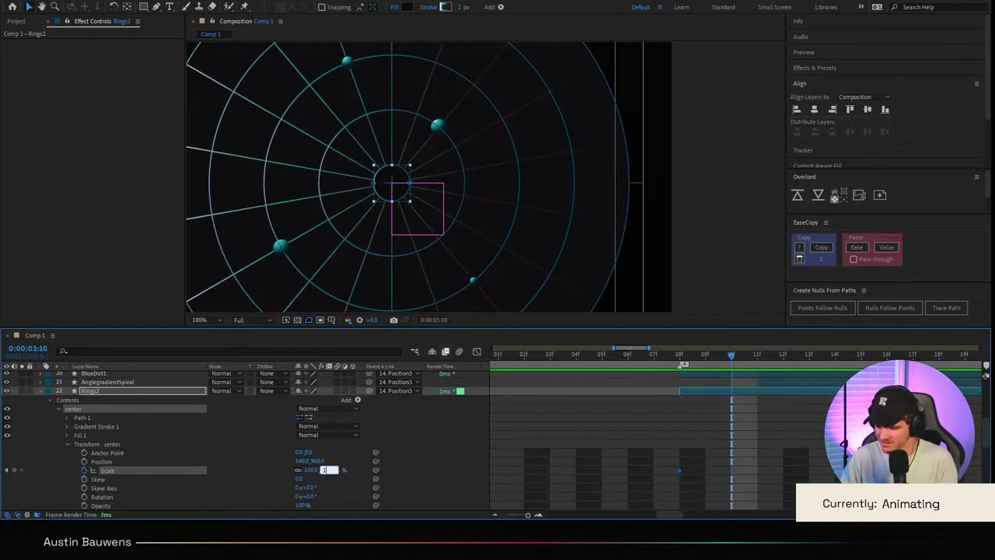
{"action": "type", "text": "1500"}
{"action": "key", "text": "Return"}
{"action": "key", "text": "shift+Page_Down"}
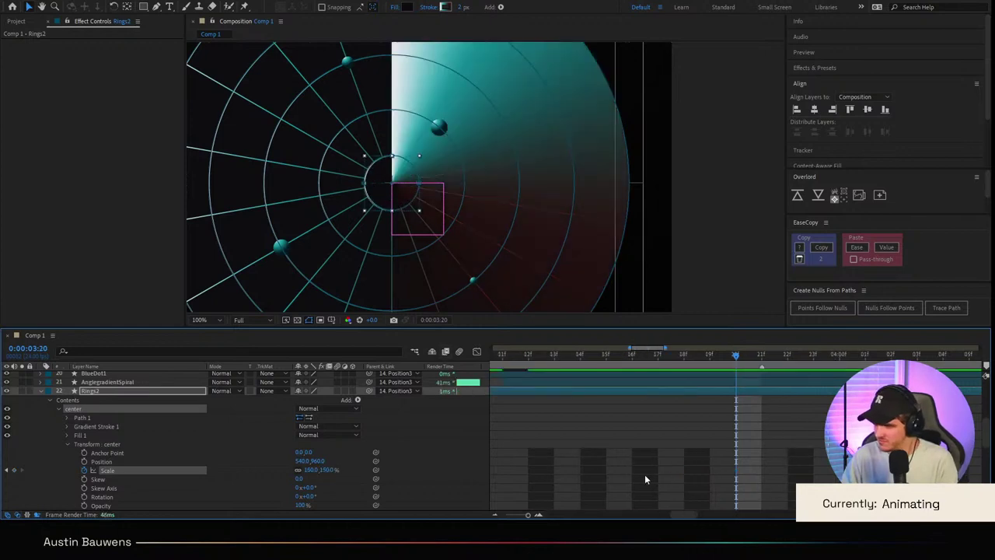
Step: Paste the starting scale keyframe at 3:20 and sharpen the last keyframe's ease in the Graph Editor
{"action": "scroll", "coordinate": [645, 475], "scroll_direction": "down", "scroll_amount": 2}
{"action": "scroll", "coordinate": [622, 470], "scroll_direction": "left", "scroll_amount": 1}
{"action": "left_click_drag", "start_coordinate": [622, 465], "coordinate": [631, 476]}
{"action": "key", "text": "ctrl+c"}
{"action": "key", "text": "ctrl+v"}
{"action": "left_click_drag", "start_coordinate": [721, 470], "coordinate": [629, 477]}
{"action": "key", "text": "shift+F3"}
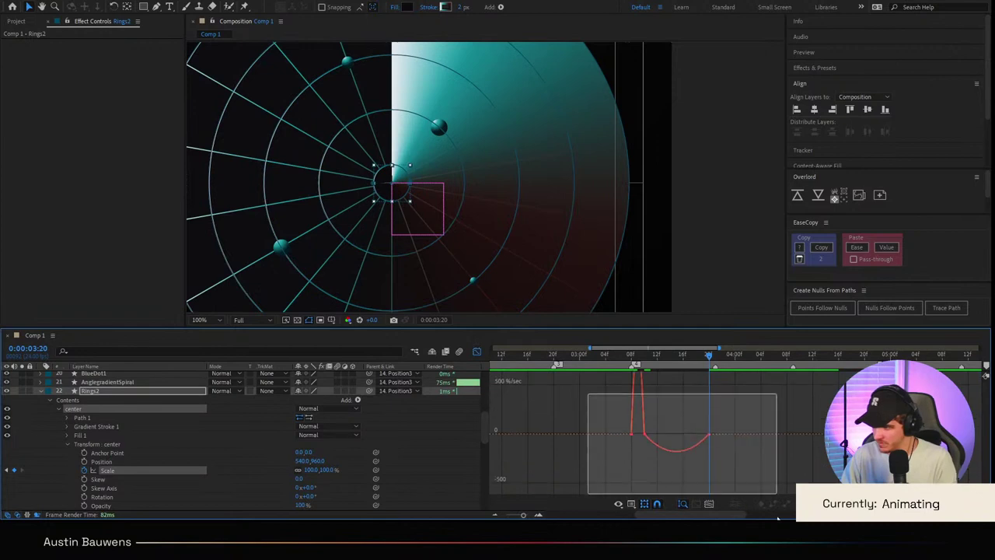
{"action": "left_click_drag", "start_coordinate": [699, 469], "coordinate": [614, 468]}
Step: Preview the ring scale animation and inspect the rings at 3:11
{"action": "key", "text": "semicolon"}
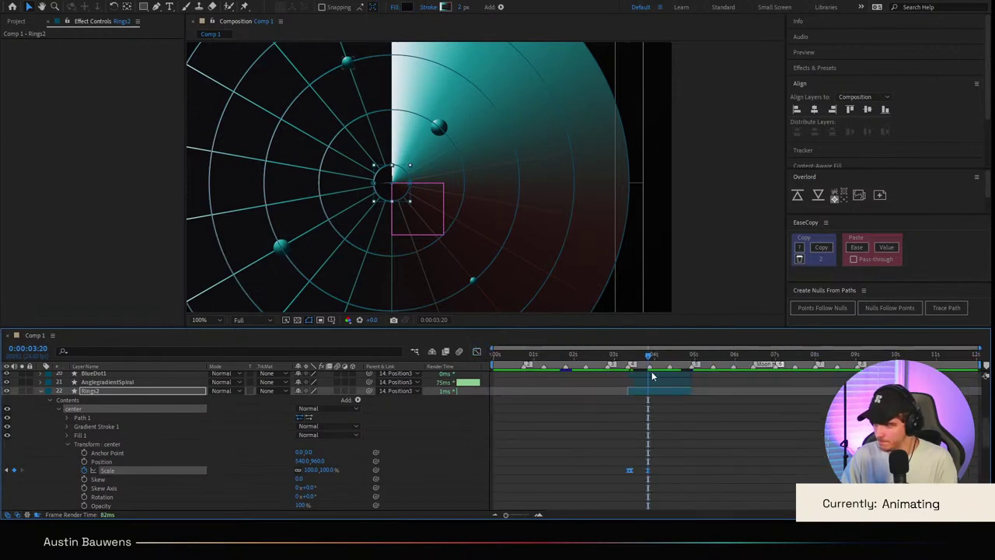
{"action": "left_click", "coordinate": [613, 355]}
{"action": "scroll", "coordinate": [595, 167], "scroll_direction": "down", "scroll_amount": 2}
{"action": "scroll", "coordinate": [593, 173], "scroll_direction": "up", "scroll_amount": 1}
{"action": "key", "text": "space"}
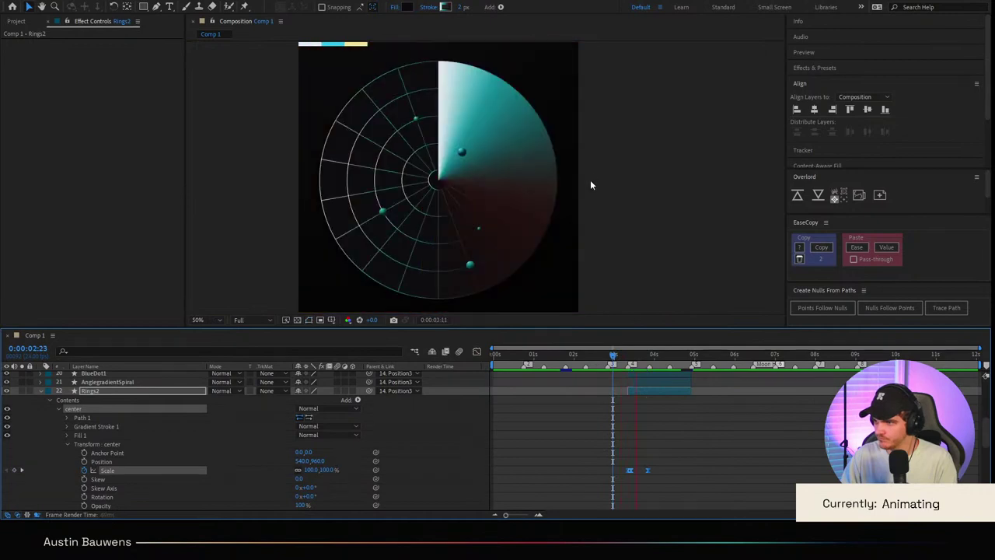
{"action": "key", "text": "space"}
{"action": "left_click_drag", "start_coordinate": [636, 361], "coordinate": [630, 356]}
{"action": "key", "text": "equal"}
Step: Recheck the animation from 3:04, then collapse the Rings2 layer
{"action": "left_click", "coordinate": [635, 462]}
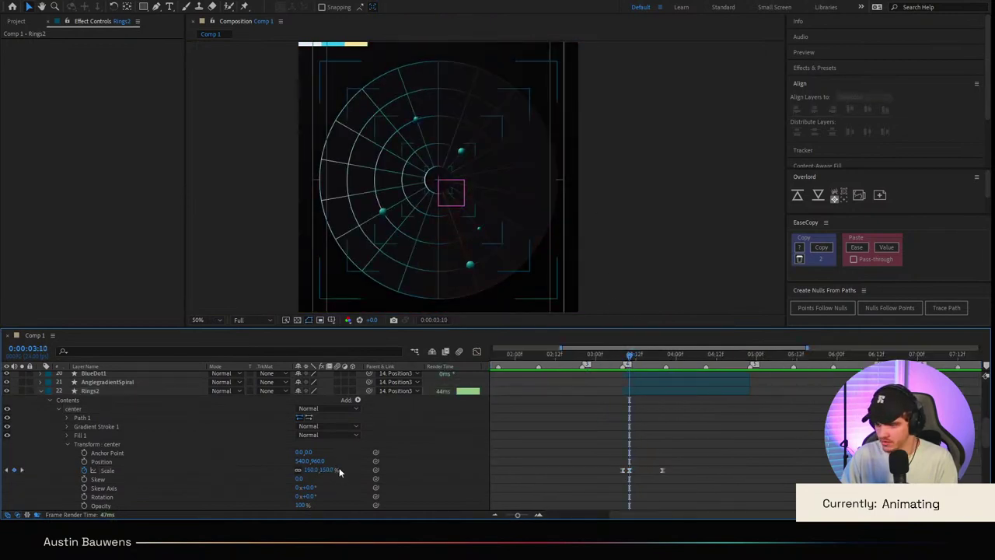
{"action": "key", "text": "Return"}
{"action": "scroll", "coordinate": [636, 414], "scroll_direction": "right", "scroll_amount": 2}
{"action": "left_click", "coordinate": [595, 422]}
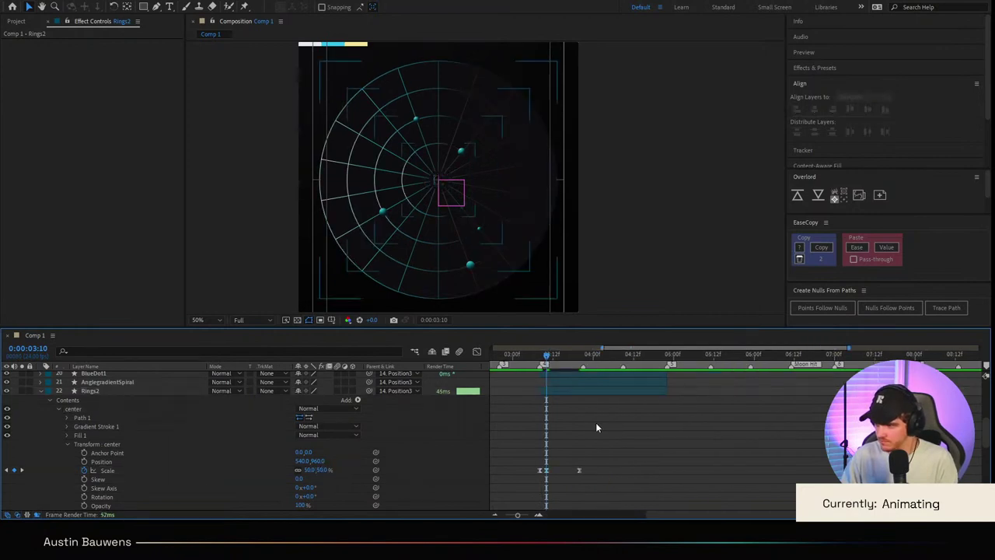
{"action": "scroll", "coordinate": [595, 422], "scroll_direction": "left", "scroll_amount": 1}
{"action": "left_click_drag", "start_coordinate": [586, 360], "coordinate": [614, 359]}
{"action": "left_click", "coordinate": [88, 388]}
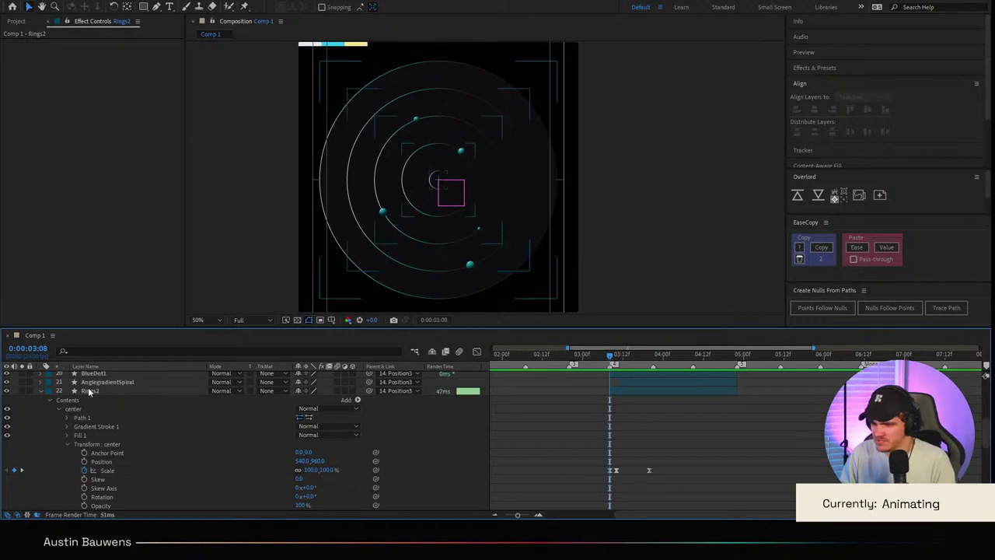
{"action": "left_click", "coordinate": [41, 391]}
Step: Move the Rings layer's Transform 3 scale keyframe to 3:05 and shrink that ring at 3:07
{"action": "left_click", "coordinate": [67, 436]}
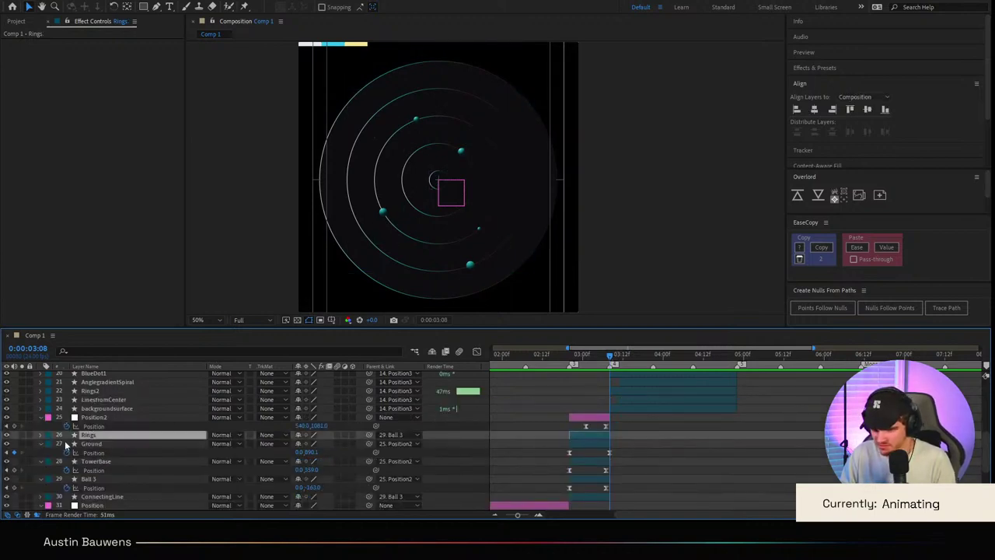
{"action": "key", "text": "u"}
{"action": "key", "text": "="}
{"action": "key", "text": "="}
{"action": "key", "text": "-"}
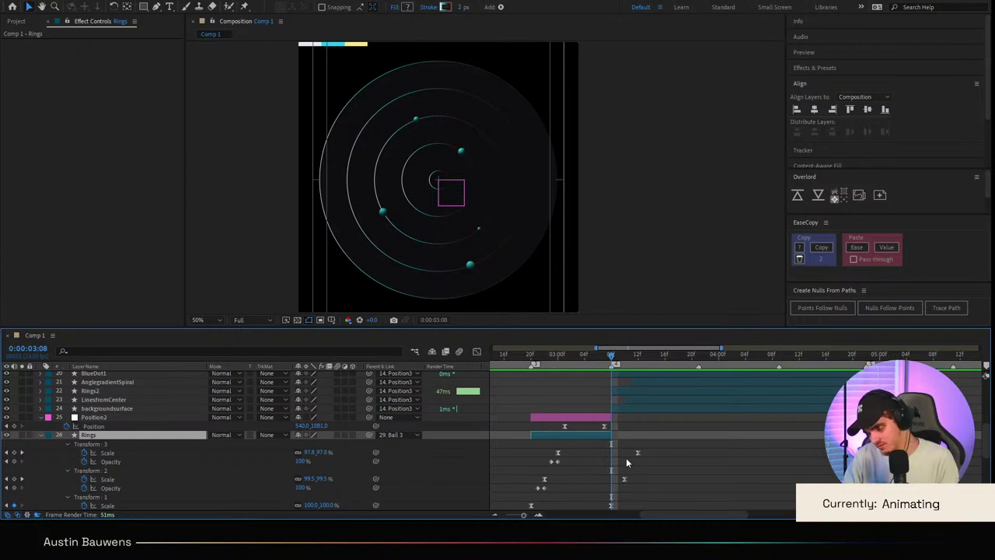
{"action": "key", "text": "Page_Up"}
{"action": "key", "text": "Page_Up"}
{"action": "key", "text": "Page_Up"}
{"action": "left_click_drag", "start_coordinate": [638, 453], "coordinate": [591, 480]}
{"action": "left_click", "coordinate": [614, 483]}
{"action": "scroll", "coordinate": [593, 484], "scroll_direction": "down", "scroll_amount": 1}
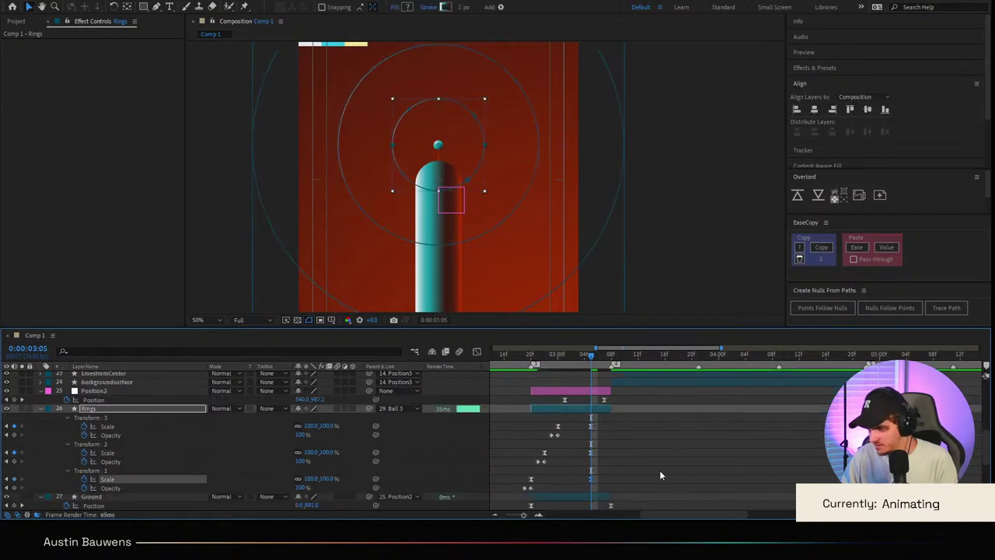
{"action": "key", "text": "Page_Down"}
{"action": "key", "text": "Page_Down"}
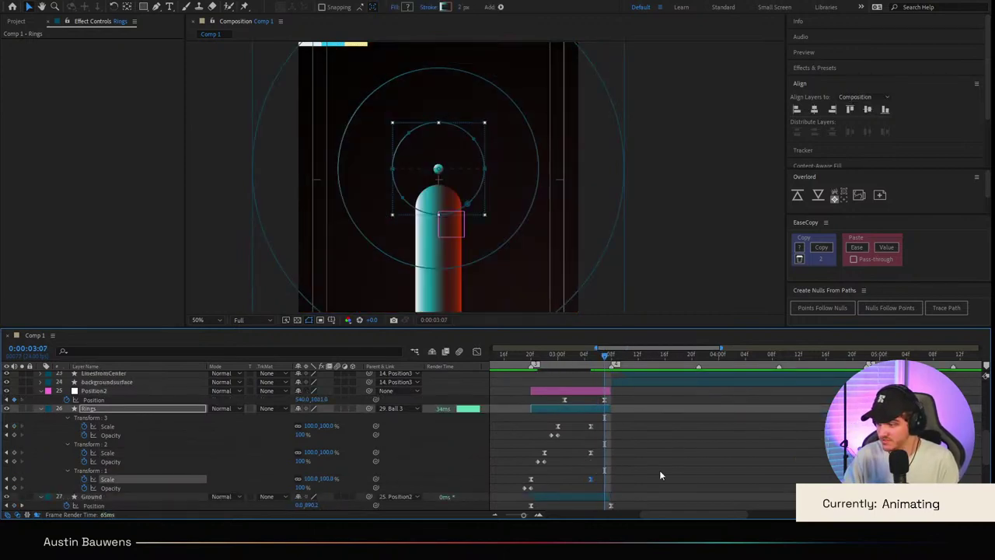
{"action": "left_click", "coordinate": [659, 454]}
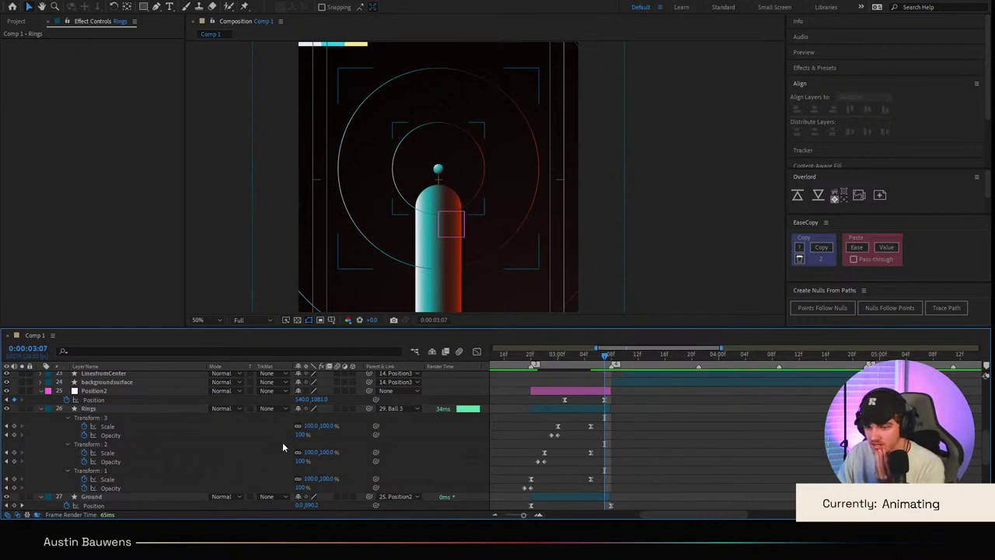
{"action": "left_click_drag", "start_coordinate": [330, 426], "coordinate": [319, 452]}
Step: Compare frames 3:07 and 3:08, then set Transform 1's Scale to 70% at 3:07
{"action": "key", "text": "Page_Down"}
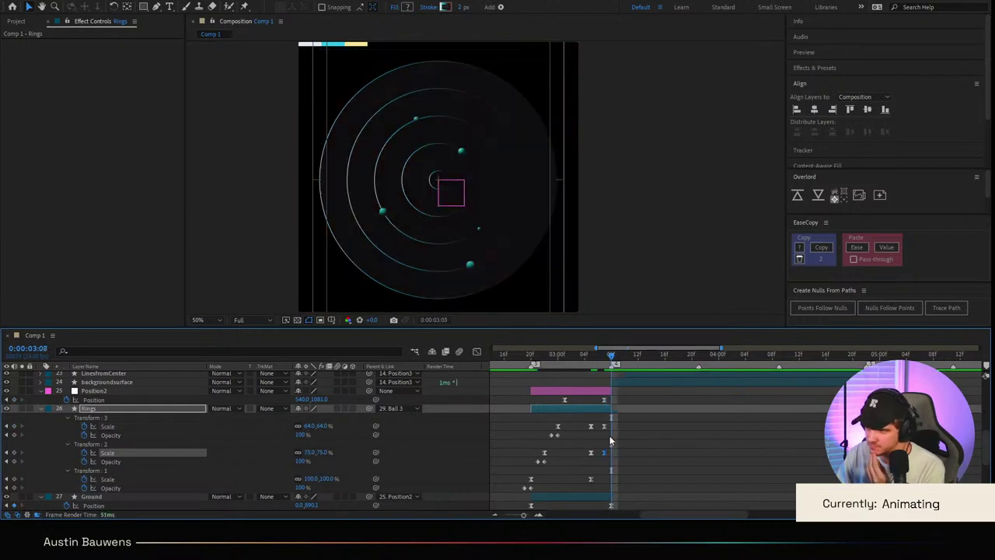
{"action": "key", "text": "Page_Up"}
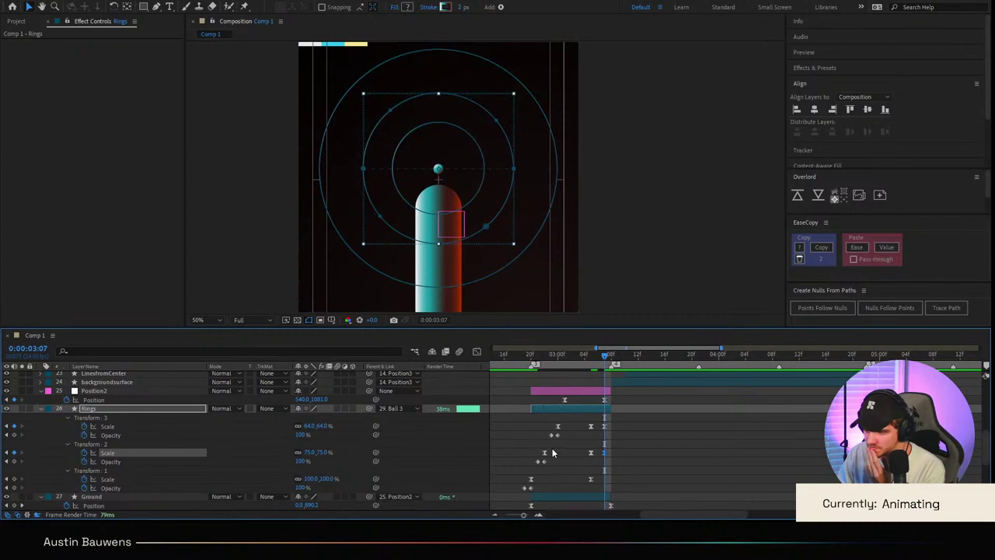
{"action": "key", "text": "Page_Down"}
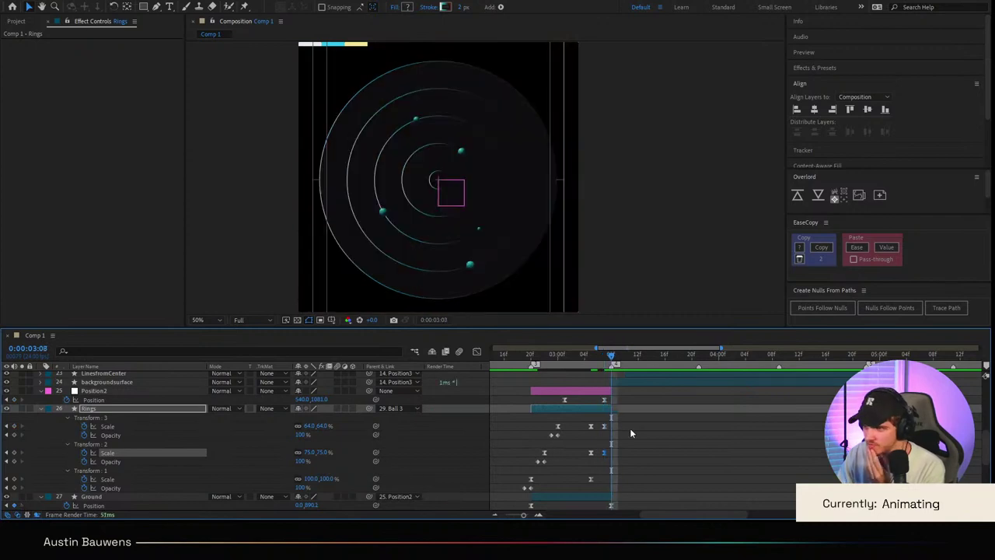
{"action": "key", "text": "Page_Up"}
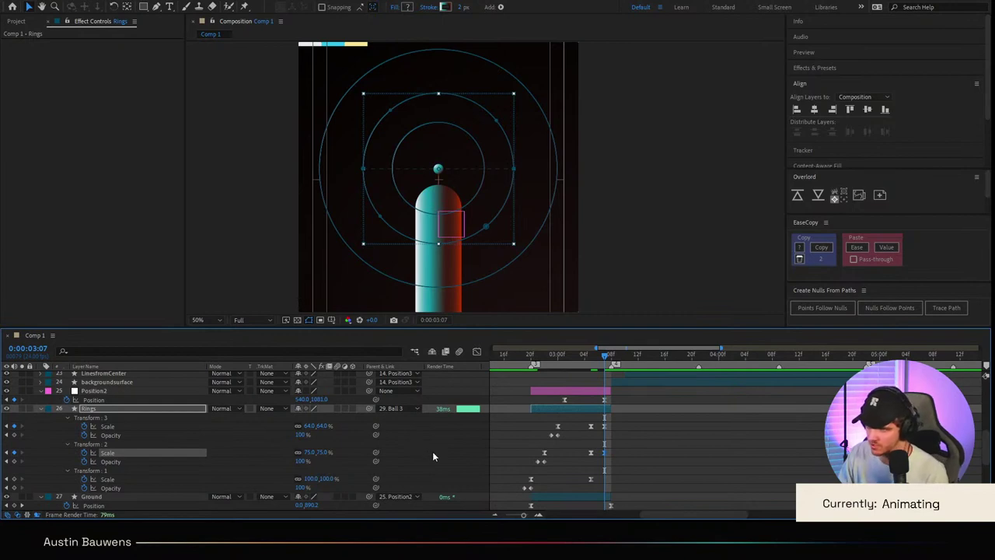
{"action": "left_click_drag", "start_coordinate": [615, 418], "coordinate": [259, 478]}
{"action": "left_click_drag", "start_coordinate": [325, 480], "coordinate": [309, 479]}
{"action": "scroll", "coordinate": [608, 448], "scroll_direction": "right", "scroll_amount": 3}
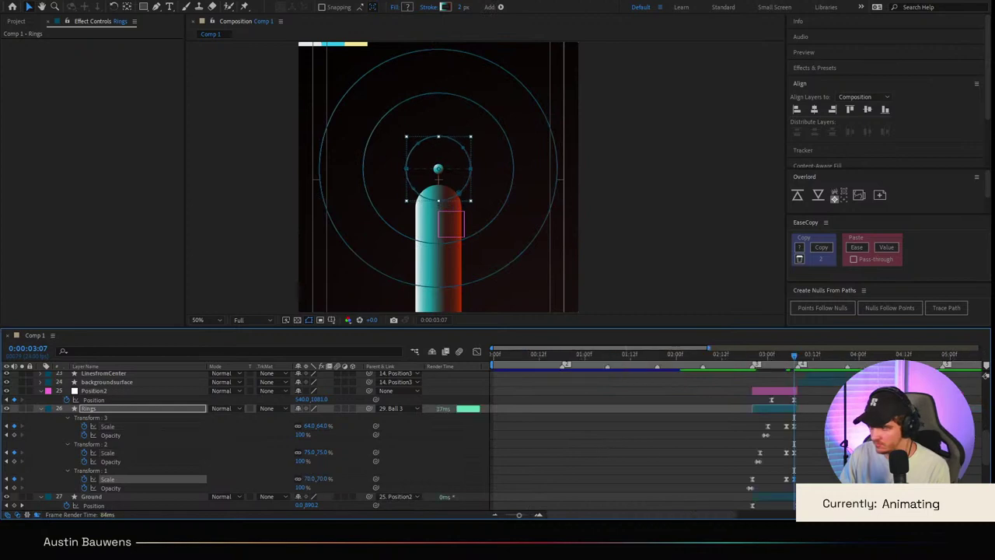
{"action": "scroll", "coordinate": [632, 444], "scroll_direction": "up", "scroll_amount": 3}
{"action": "scroll", "coordinate": [631, 443], "scroll_direction": "left", "scroll_amount": 2}
{"action": "left_click_drag", "start_coordinate": [618, 422], "coordinate": [549, 484]}
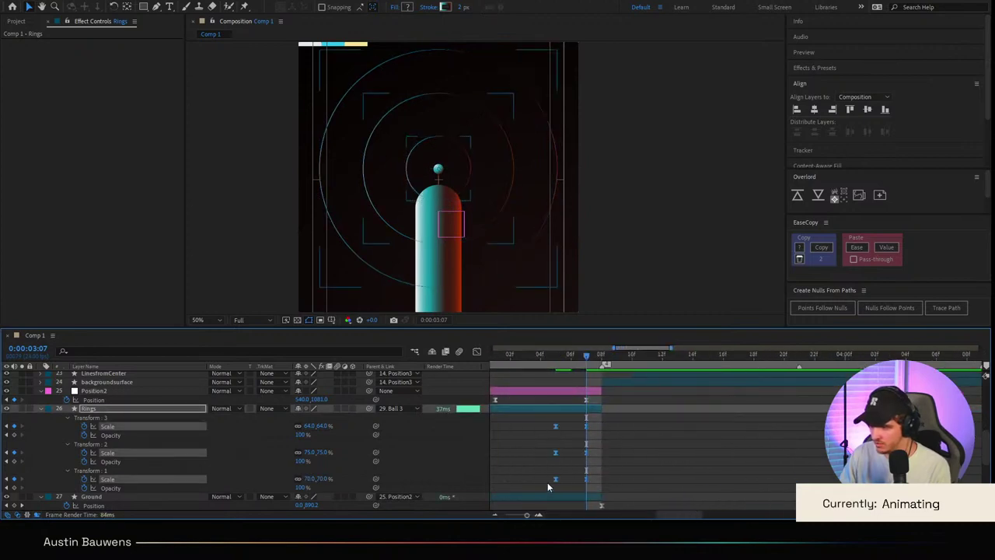
Step: Adjust the ease influence of the Rings' final Scale keyframes in the speed graph, then save
{"action": "left_click", "coordinate": [477, 352]}
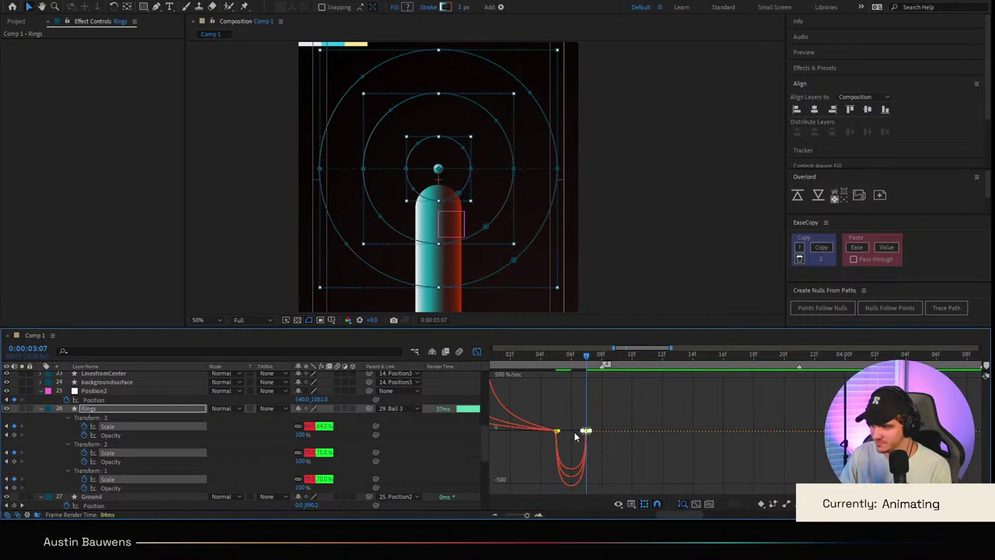
{"action": "key", "text": "equal"}
{"action": "scroll", "coordinate": [542, 422], "scroll_direction": "left", "scroll_amount": 2}
{"action": "left_click_drag", "start_coordinate": [629, 453], "coordinate": [667, 476]}
{"action": "left_click_drag", "start_coordinate": [666, 434], "coordinate": [699, 474]}
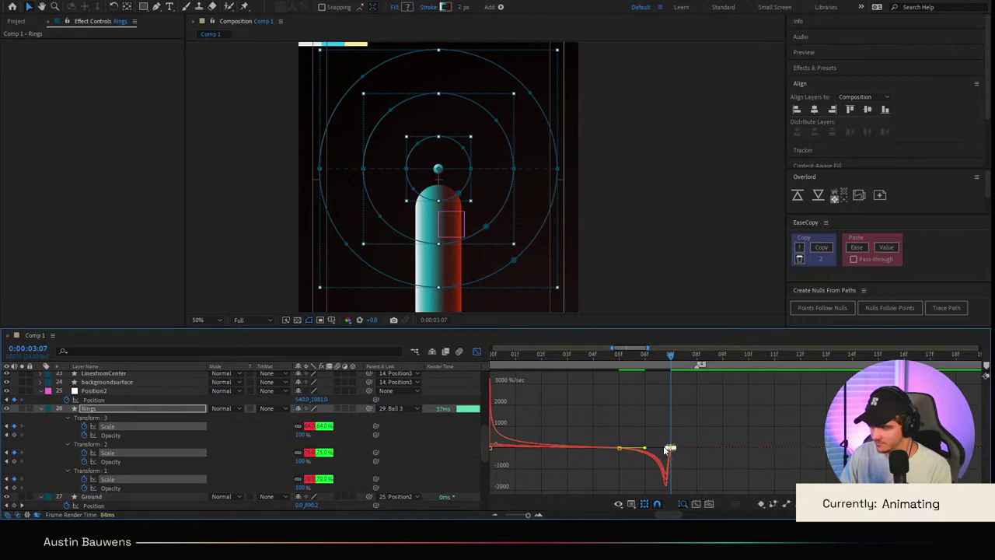
{"action": "left_click_drag", "start_coordinate": [664, 446], "coordinate": [707, 459]}
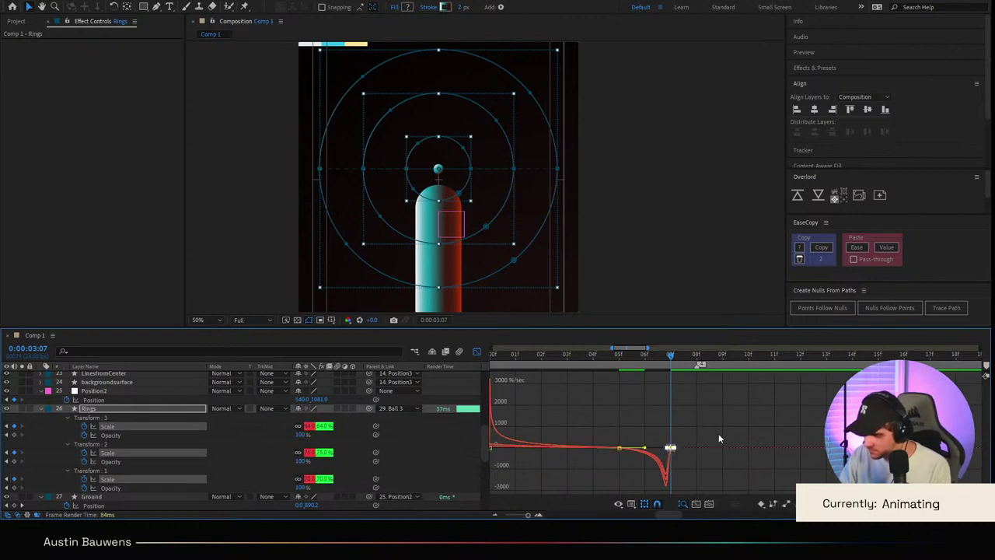
{"action": "key", "text": "ctrl+s"}
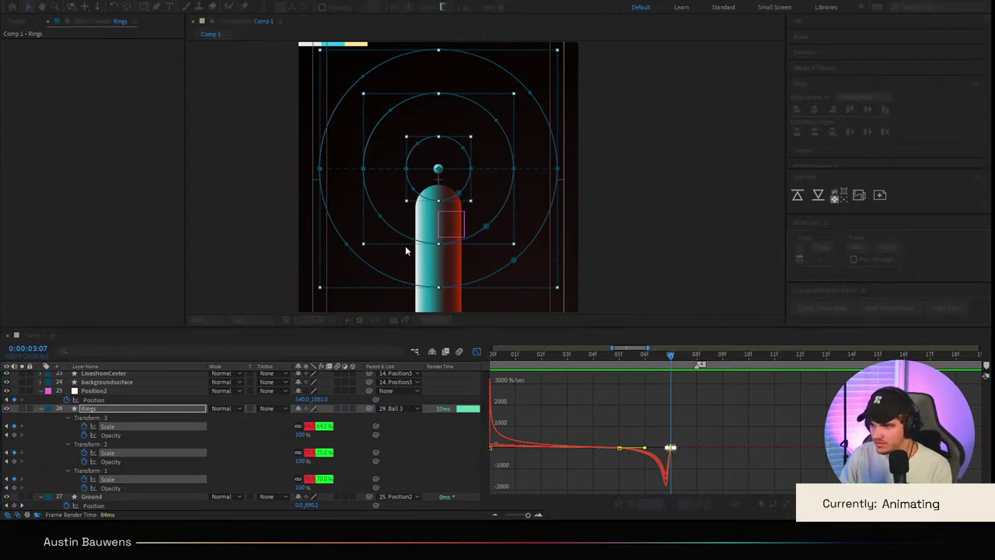
Step: Try raising and lowering the final Scale keyframe's speed, undoing the sharper ease
{"action": "left_click_drag", "start_coordinate": [669, 449], "coordinate": [680, 430]}
{"action": "left_click", "coordinate": [677, 433]}
{"action": "left_click", "coordinate": [668, 431]}
{"action": "left_click", "coordinate": [680, 432]}
{"action": "left_click", "coordinate": [668, 441]}
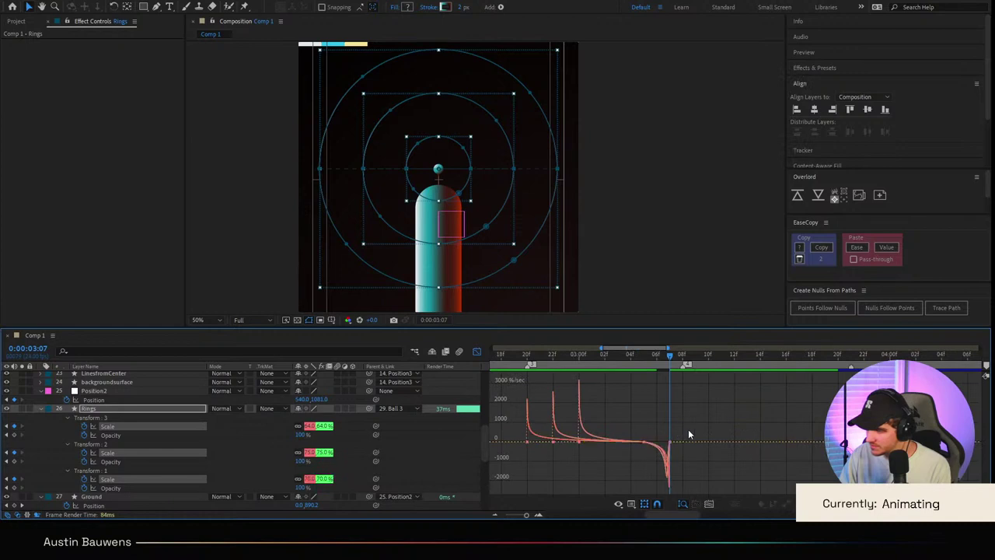
{"action": "mouse_move", "coordinate": [670, 430]}
{"action": "left_mouse_down"}
{"action": "mouse_move", "coordinate": [667, 456]}
{"action": "mouse_move", "coordinate": [669, 427]}
{"action": "mouse_move", "coordinate": [680, 427]}
{"action": "left_mouse_up"}
{"action": "key", "text": "ctrl+z"}
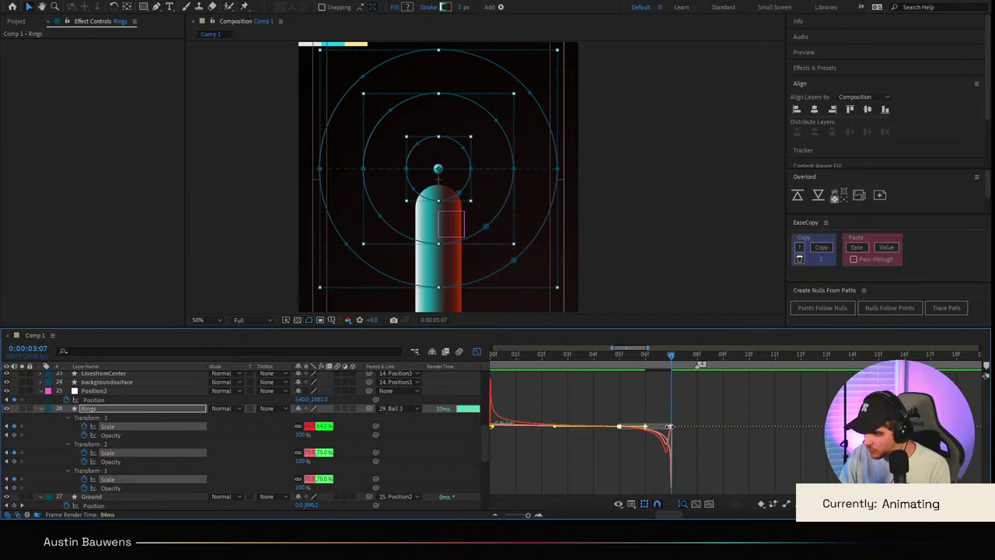
{"action": "left_click", "coordinate": [673, 416]}
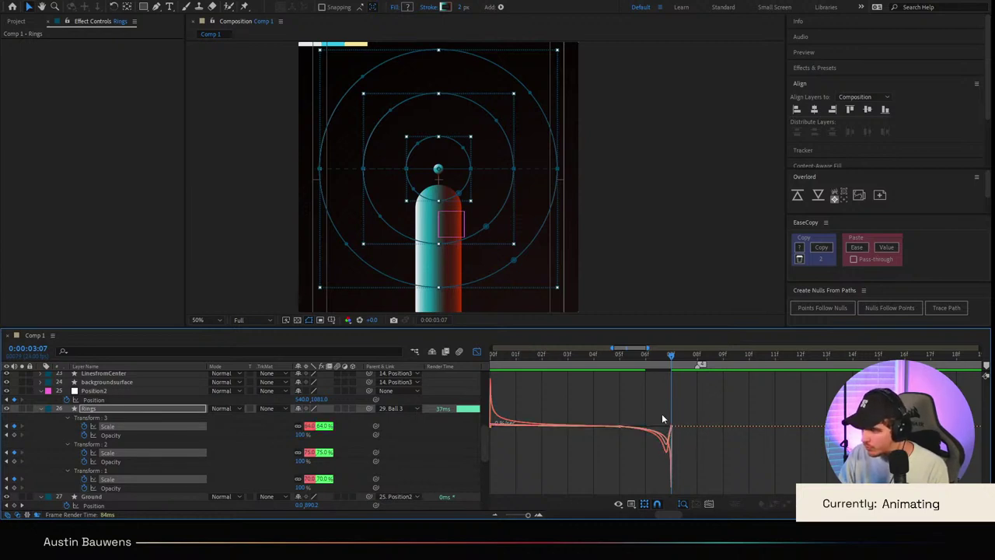
{"action": "left_click", "coordinate": [668, 427]}
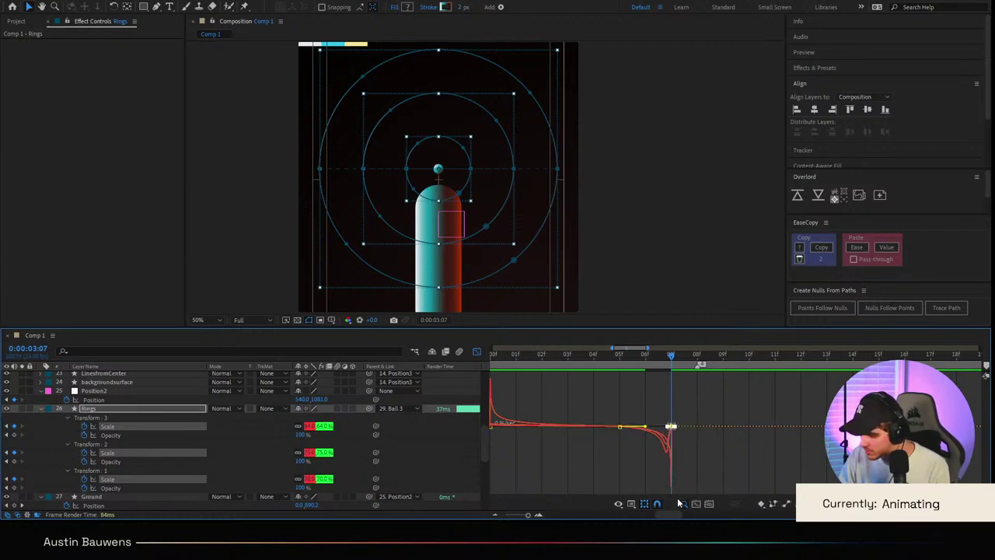
{"action": "left_click", "coordinate": [676, 430]}
{"action": "scroll", "coordinate": [676, 430], "scroll_direction": "down", "scroll_amount": 1}
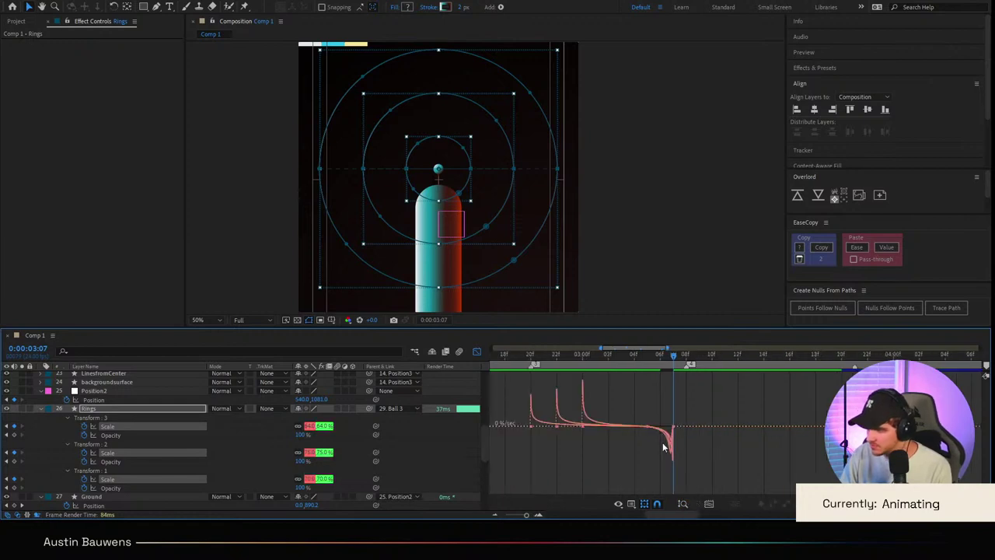
{"action": "scroll", "coordinate": [670, 441], "scroll_direction": "up", "scroll_amount": 1}
Step: Isolate Transform 2's Scale keyframe at 3:07 and shorten its ease influence
{"action": "left_click", "coordinate": [477, 353]}
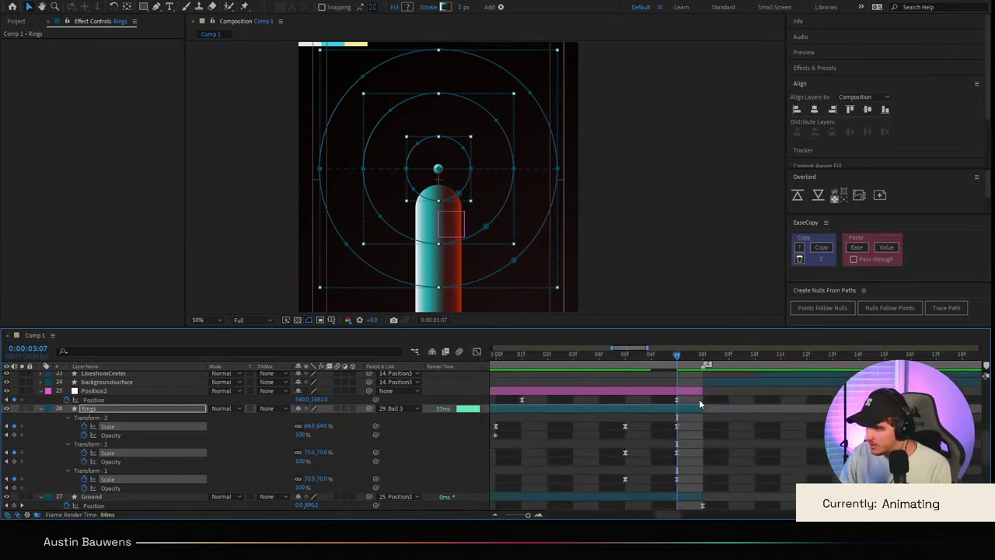
{"action": "left_click_drag", "start_coordinate": [687, 420], "coordinate": [673, 489]}
{"action": "left_click", "coordinate": [478, 352]}
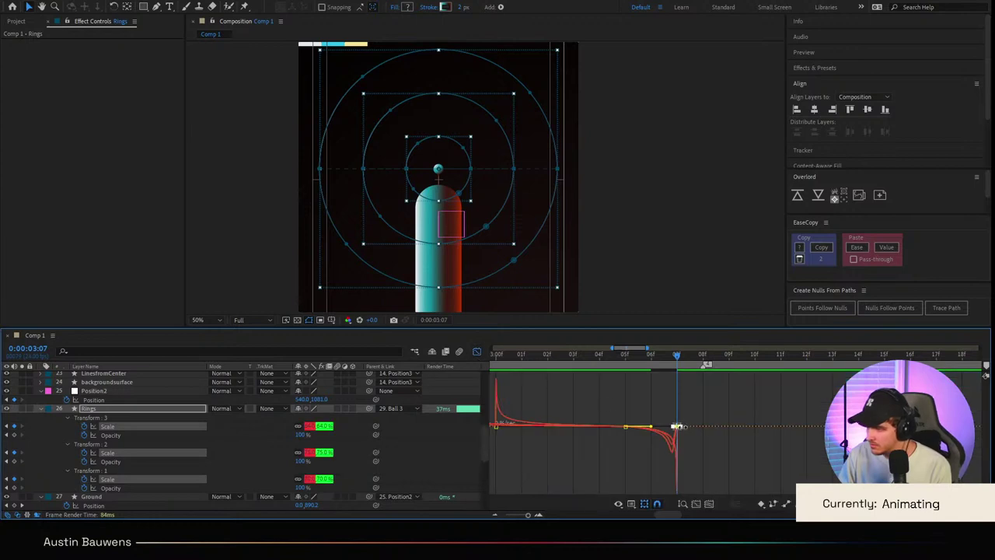
{"action": "left_click", "coordinate": [479, 352]}
{"action": "left_click_drag", "start_coordinate": [685, 423], "coordinate": [654, 443]}
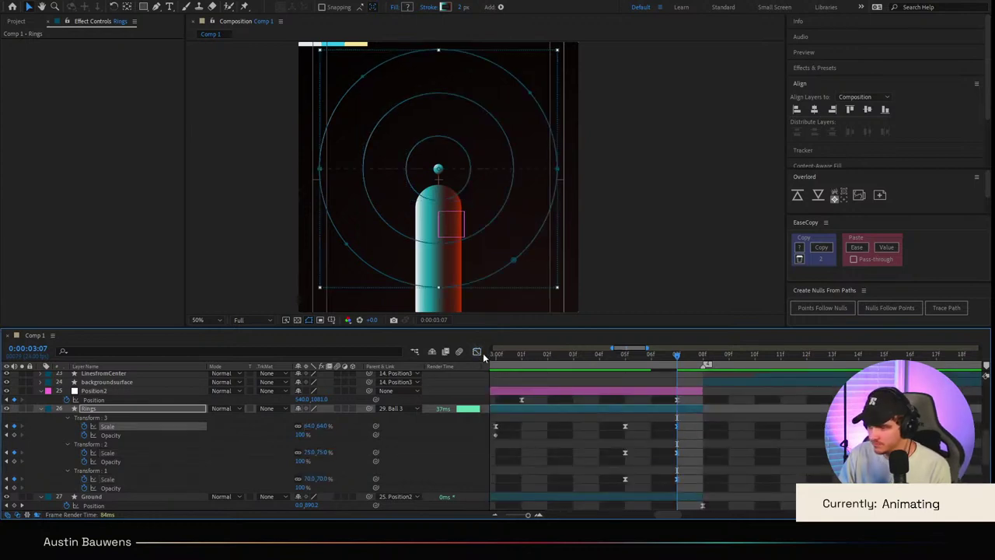
{"action": "left_click", "coordinate": [479, 352]}
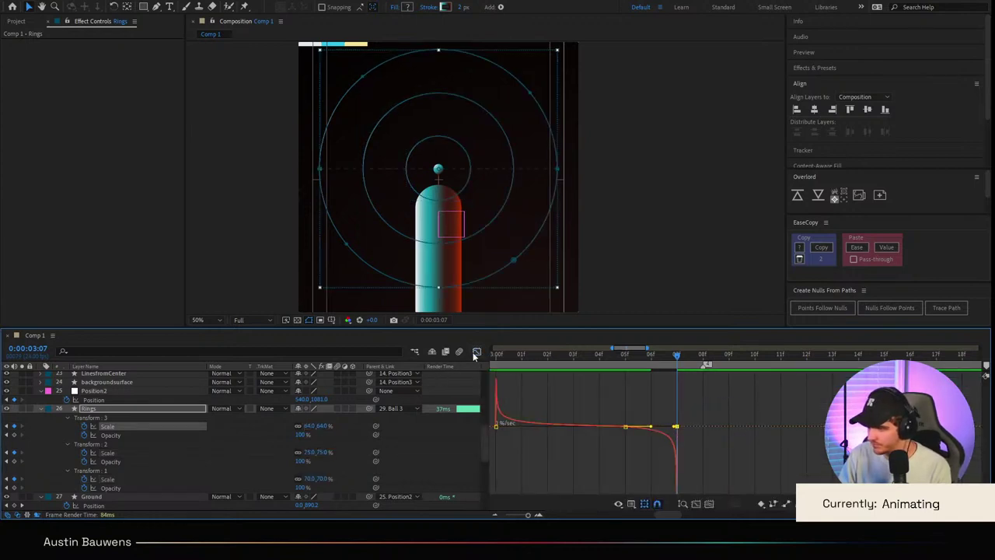
{"action": "left_click", "coordinate": [477, 352]}
{"action": "left_click", "coordinate": [677, 453]}
{"action": "left_click", "coordinate": [477, 353]}
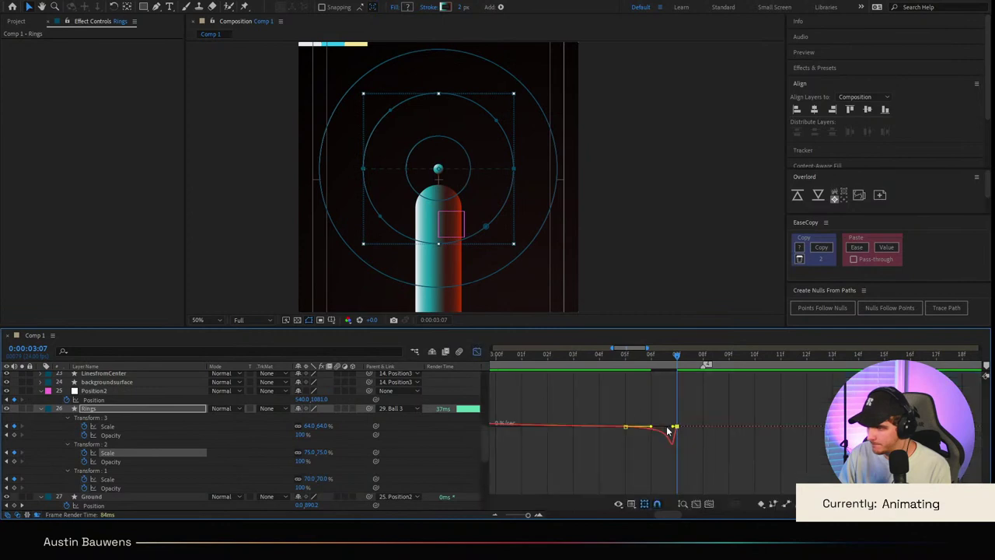
{"action": "left_click_drag", "start_coordinate": [673, 426], "coordinate": [682, 426]}
{"action": "left_click", "coordinate": [477, 351]}
{"action": "scroll", "coordinate": [645, 412], "scroll_direction": "down", "scroll_amount": 1}
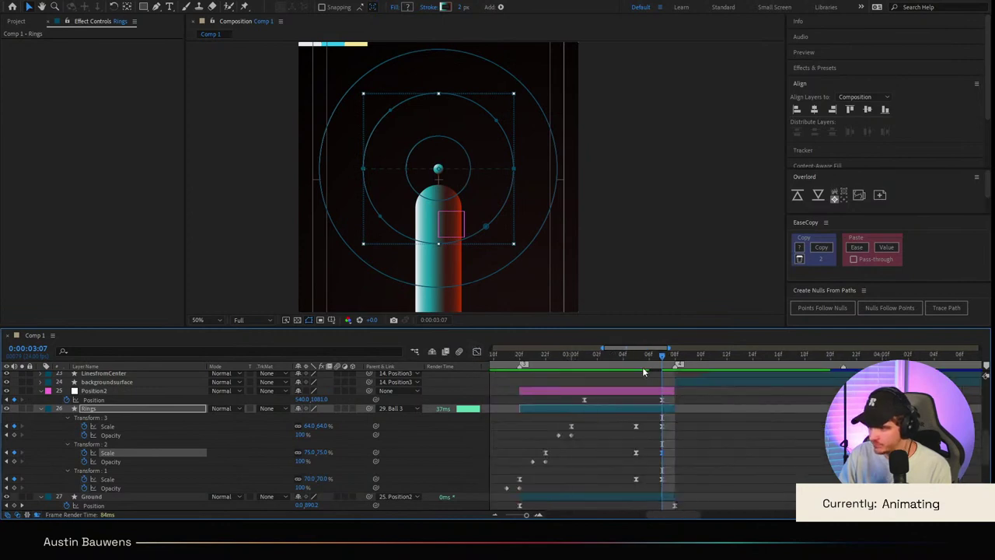
Step: Preview the ring animation from 3:01 and again from 2:22
{"action": "mouse_move", "coordinate": [648, 356]}
{"action": "left_mouse_down"}
{"action": "mouse_move", "coordinate": [553, 364]}
{"action": "mouse_move", "coordinate": [635, 353]}
{"action": "left_mouse_up"}
{"action": "key", "text": "space"}
{"action": "left_click", "coordinate": [544, 357]}
{"action": "key", "text": "space"}
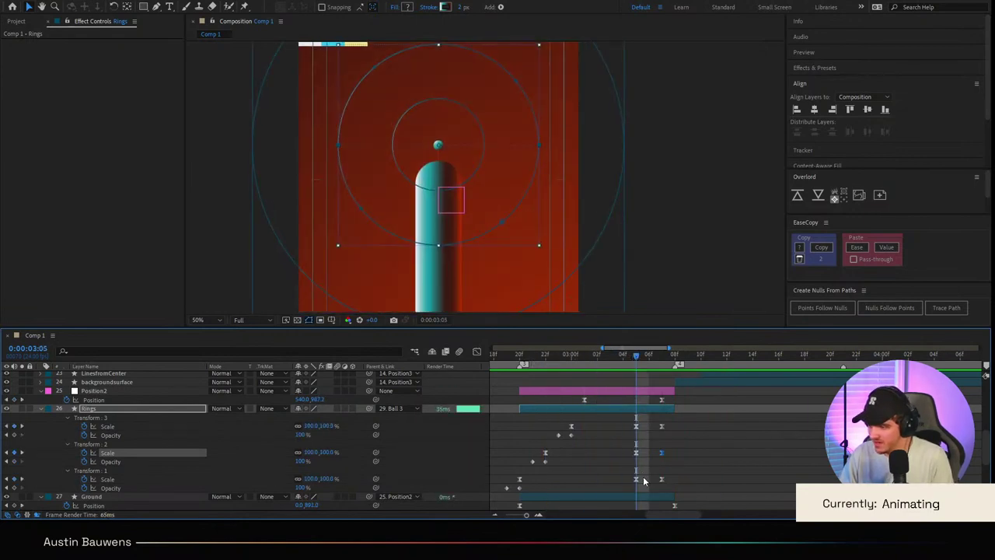
Step: Shift Transform 1 and Transform 2's final Scale keyframes earlier, checking frames 3:05–3:07
{"action": "left_click_drag", "start_coordinate": [637, 479], "coordinate": [624, 455]}
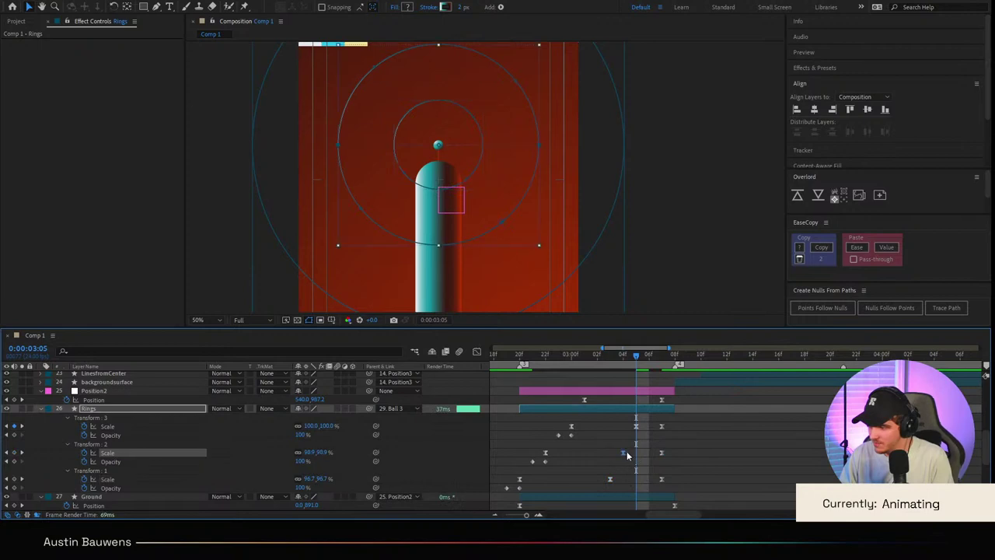
{"action": "left_click", "coordinate": [636, 427]}
{"action": "left_click_drag", "start_coordinate": [640, 356], "coordinate": [475, 391]}
{"action": "key", "text": "space"}
Step: Preview the staggered rings from the composition start, then from 3:01 and 3:03
{"action": "scroll", "coordinate": [525, 275], "scroll_direction": "down", "scroll_amount": 2}
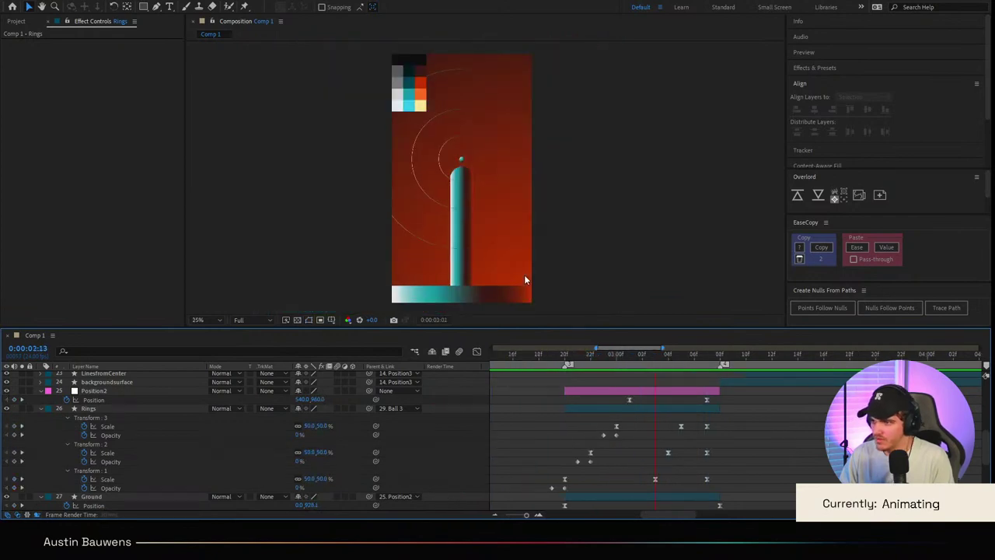
{"action": "left_click", "coordinate": [556, 356]}
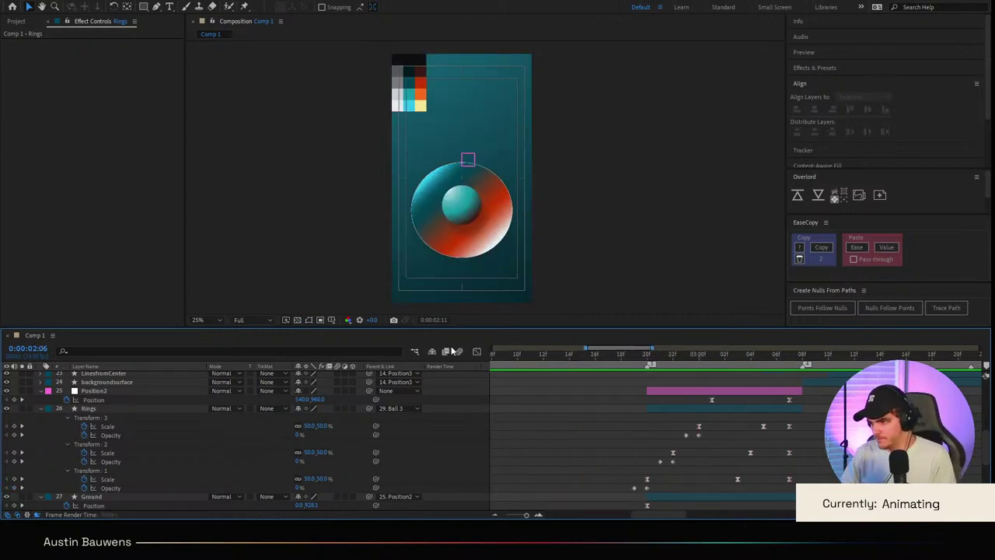
{"action": "key", "text": "Home"}
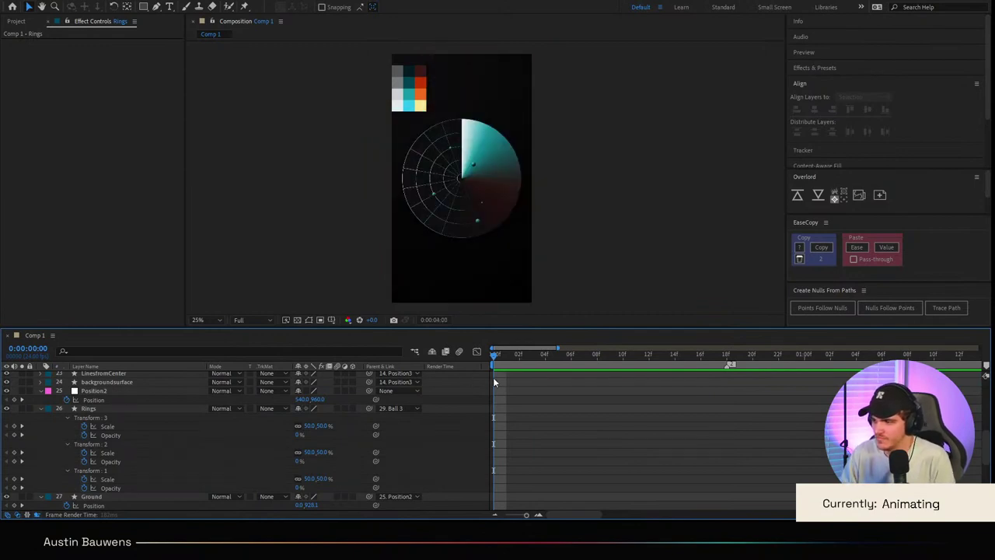
{"action": "key", "text": "space"}
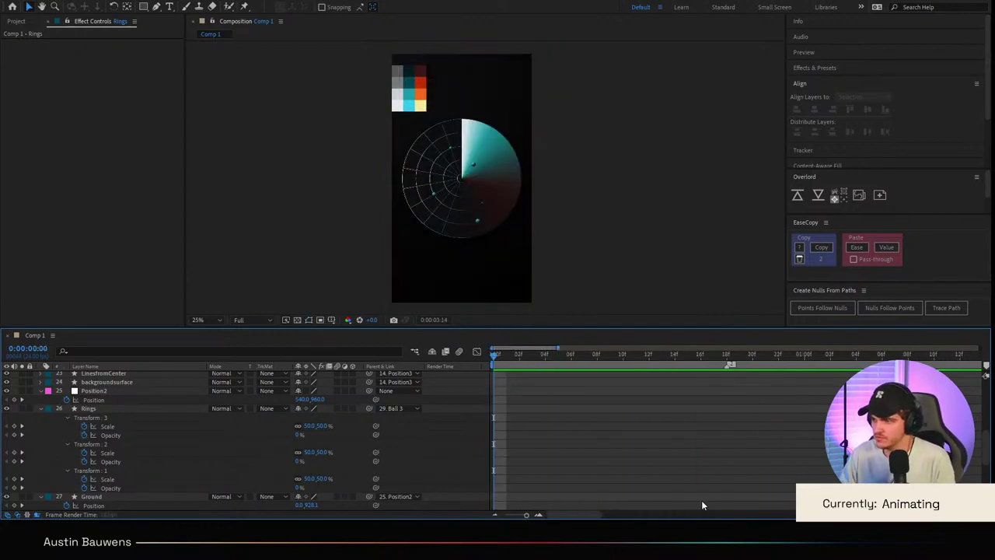
{"action": "scroll", "coordinate": [665, 484], "scroll_direction": "left", "scroll_amount": 4}
{"action": "left_click_drag", "start_coordinate": [663, 357], "coordinate": [551, 368]}
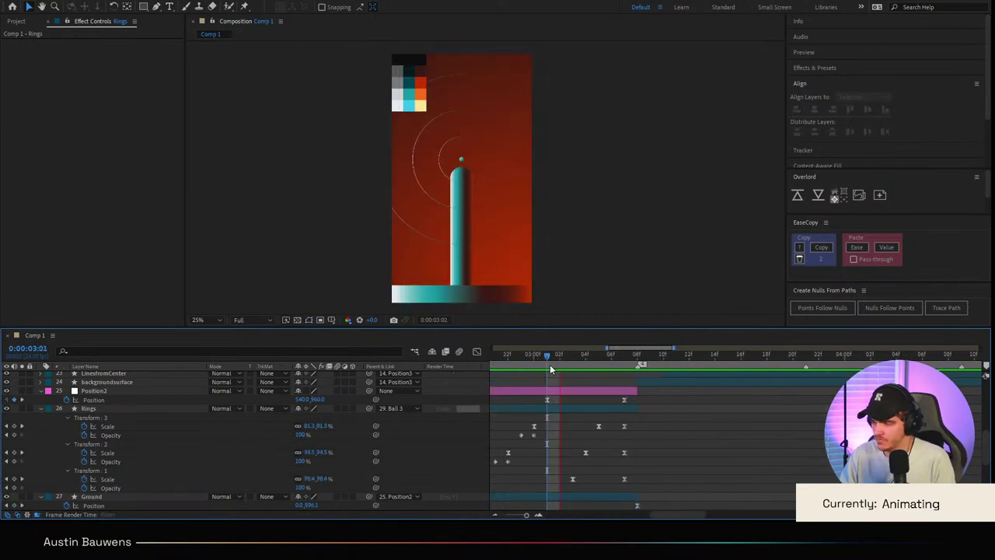
{"action": "key", "text": "space"}
{"action": "left_click_drag", "start_coordinate": [612, 364], "coordinate": [572, 363]}
{"action": "key", "text": "space"}
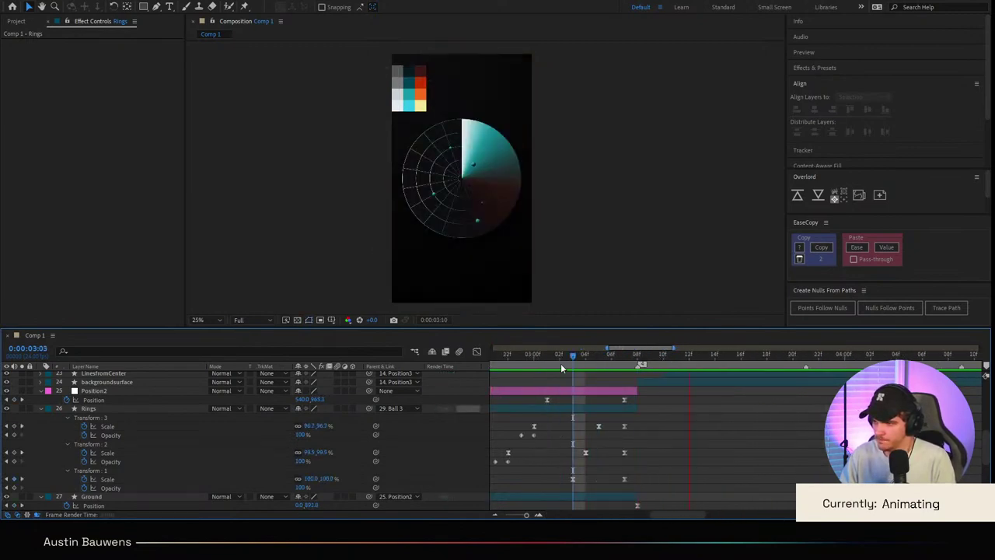
{"action": "key", "text": "space"}
{"action": "scroll", "coordinate": [665, 416], "scroll_direction": "up", "scroll_amount": 7}
Step: Select Position3, reveal its keyframed property, and preview the animation so far
{"action": "scroll", "coordinate": [661, 417], "scroll_direction": "down", "scroll_amount": 3}
{"action": "left_click", "coordinate": [660, 411]}
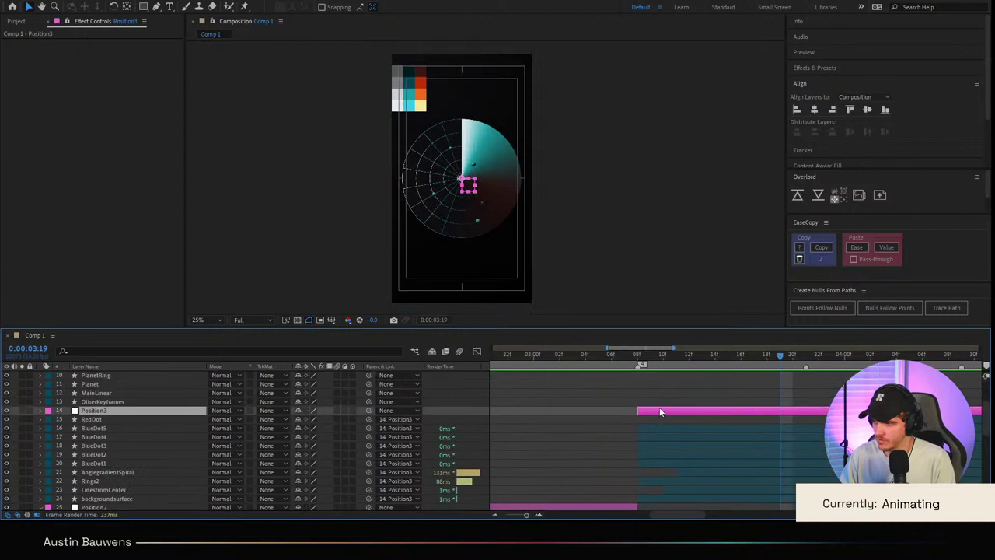
{"action": "scroll", "coordinate": [659, 406], "scroll_direction": "down", "scroll_amount": 1}
{"action": "key", "text": "i"}
{"action": "key", "text": "s"}
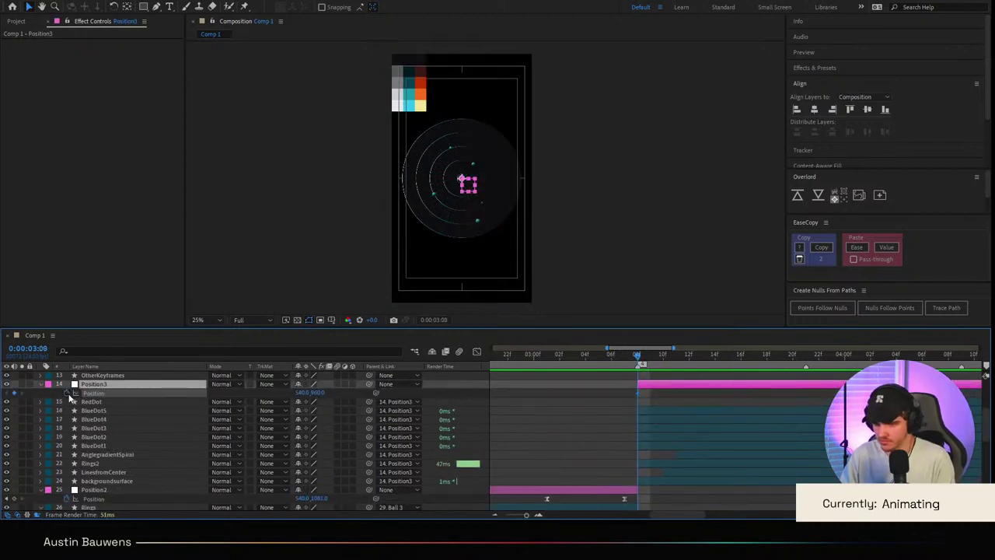
{"action": "key", "text": "space"}
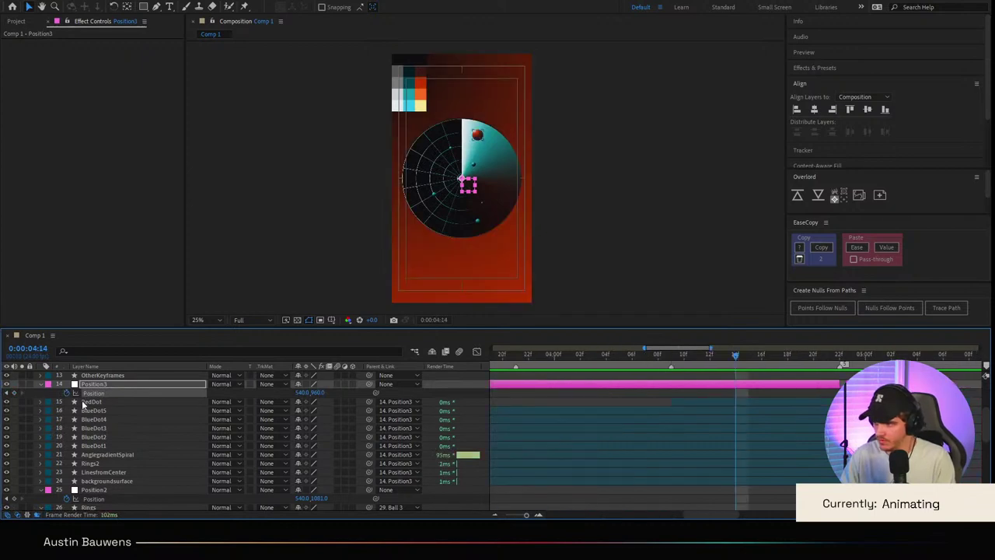
Step: Keyframe Position3 at 3:08 and 4:04, with Y at 875 on the 3:08 keyframe
{"action": "left_click", "coordinate": [14, 394]}
{"action": "scroll", "coordinate": [630, 392], "scroll_direction": "left", "scroll_amount": 3}
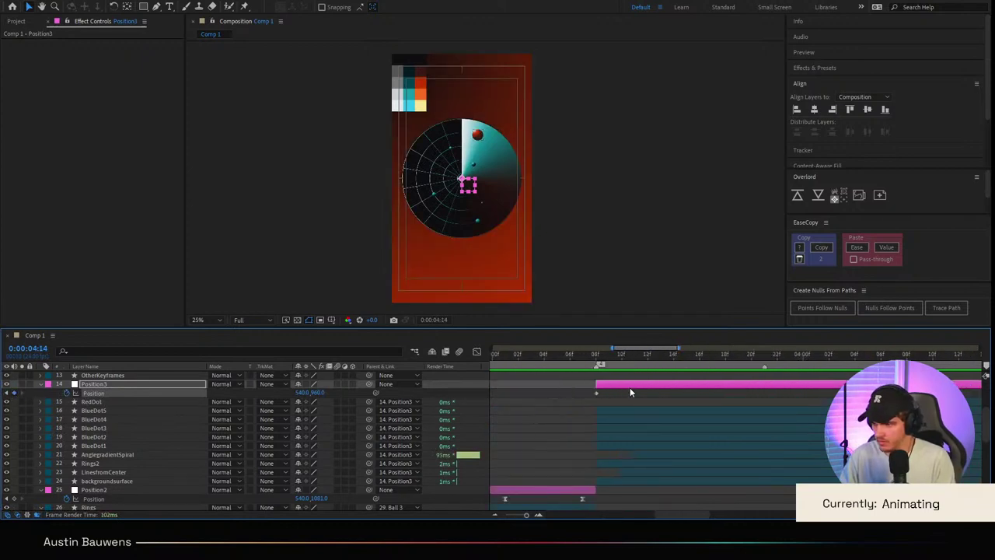
{"action": "left_click", "coordinate": [608, 356]}
{"action": "left_click_drag", "start_coordinate": [605, 359], "coordinate": [598, 359]}
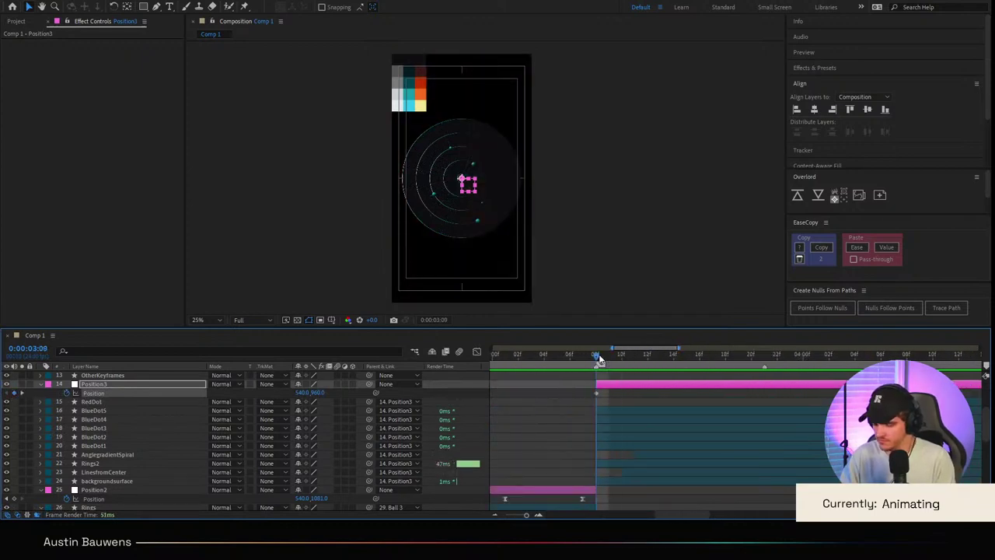
{"action": "key", "text": "shift+Page_Down"}
{"action": "key", "text": "shift+Page_Down"}
{"action": "key", "text": "minus"}
{"action": "left_click", "coordinate": [796, 394]}
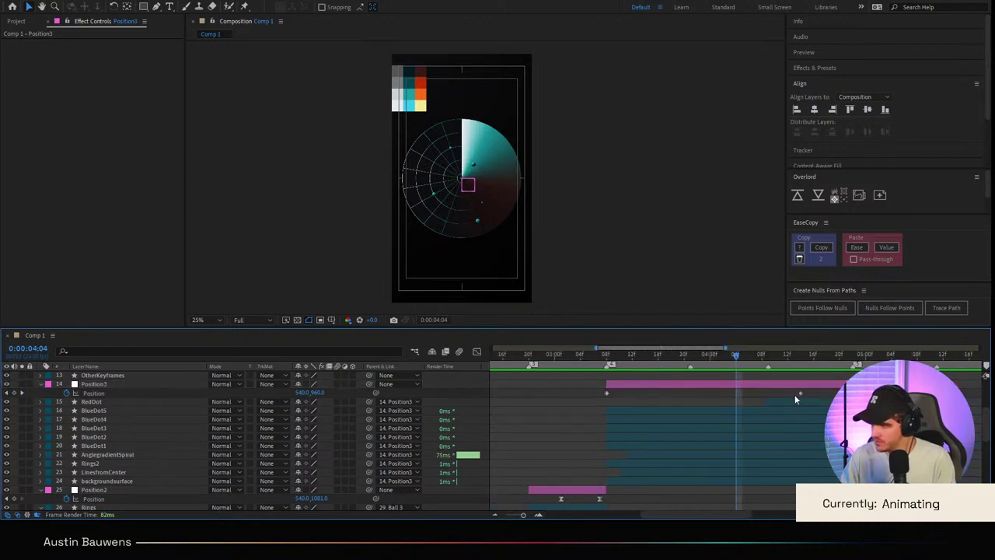
{"action": "left_click", "coordinate": [799, 394]}
{"action": "left_click_drag", "start_coordinate": [798, 393], "coordinate": [741, 395]}
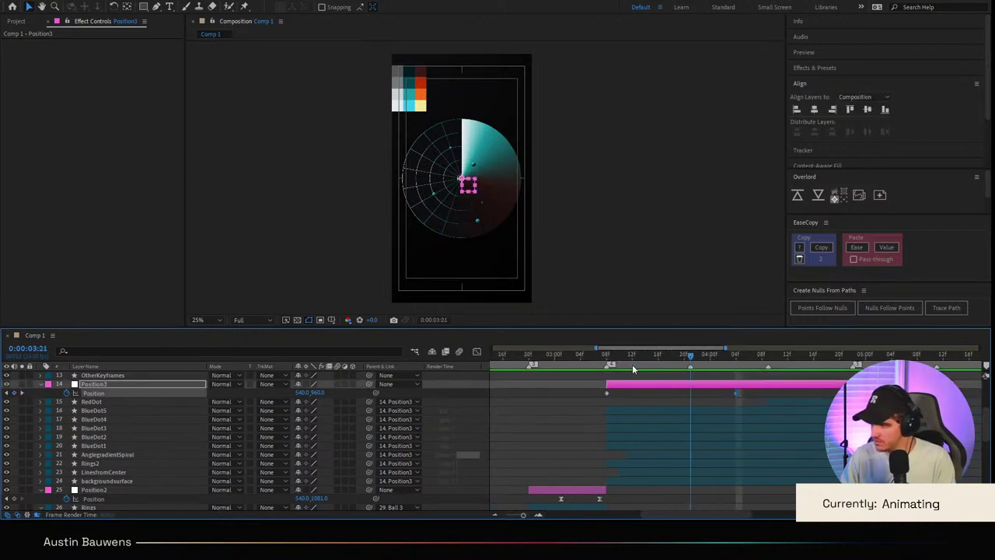
{"action": "left_click", "coordinate": [605, 362]}
{"action": "left_click", "coordinate": [578, 406]}
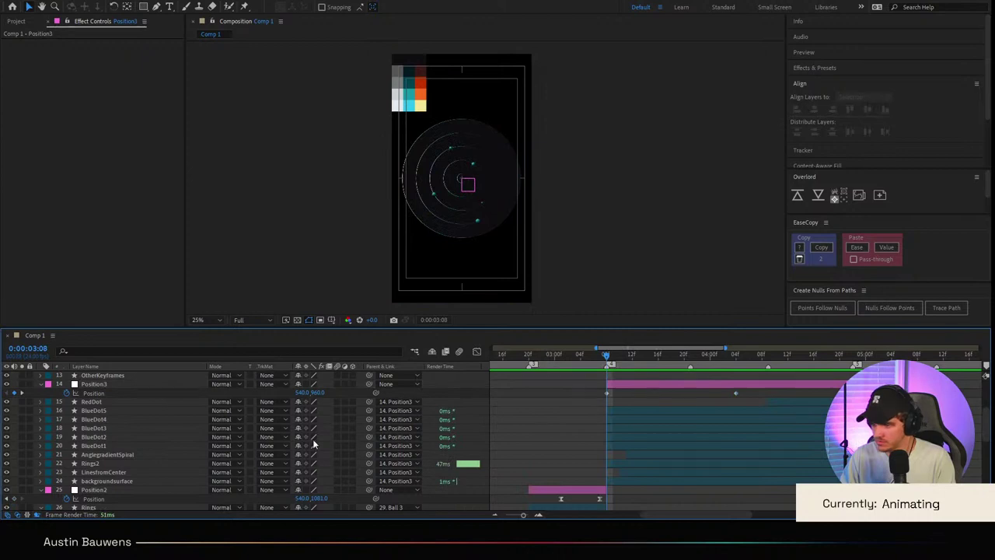
{"action": "left_click_drag", "start_coordinate": [318, 393], "coordinate": [264, 392]}
Step: Give both Position3 keyframes 100% ease-out and ease-in influence in the speed graph
{"action": "left_click_drag", "start_coordinate": [748, 389], "coordinate": [589, 399]}
{"action": "left_click", "coordinate": [477, 352]}
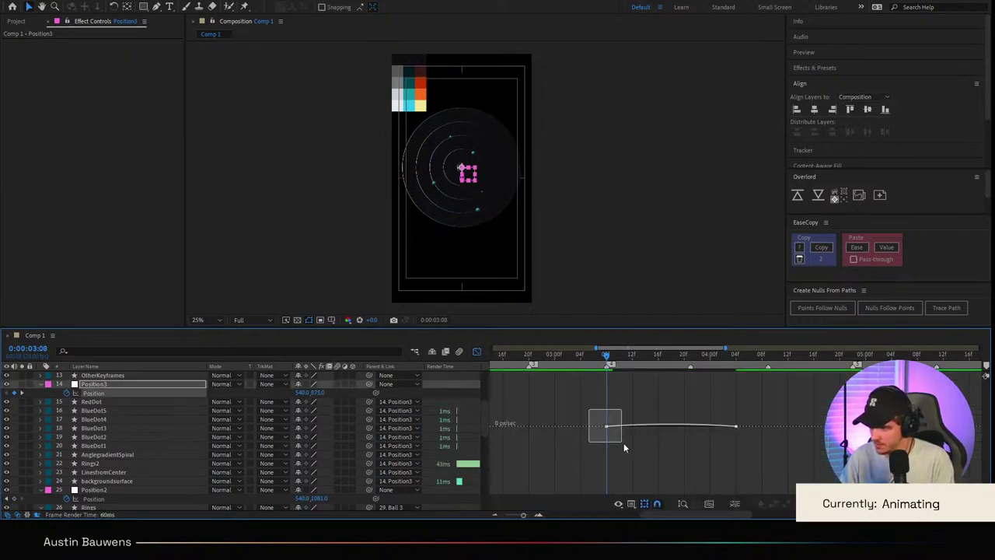
{"action": "left_click_drag", "start_coordinate": [628, 428], "coordinate": [575, 428]}
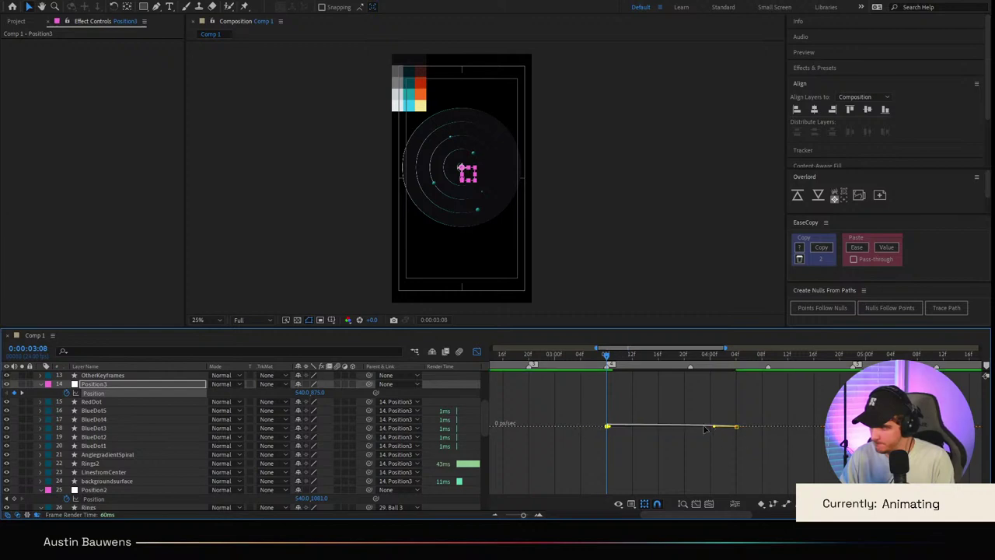
{"action": "left_click_drag", "start_coordinate": [716, 427], "coordinate": [599, 441]}
{"action": "left_click", "coordinate": [477, 352]}
Step: Preview the eased radar drift from around 2:21, 1:21 and 3:15
{"action": "key", "text": "space"}
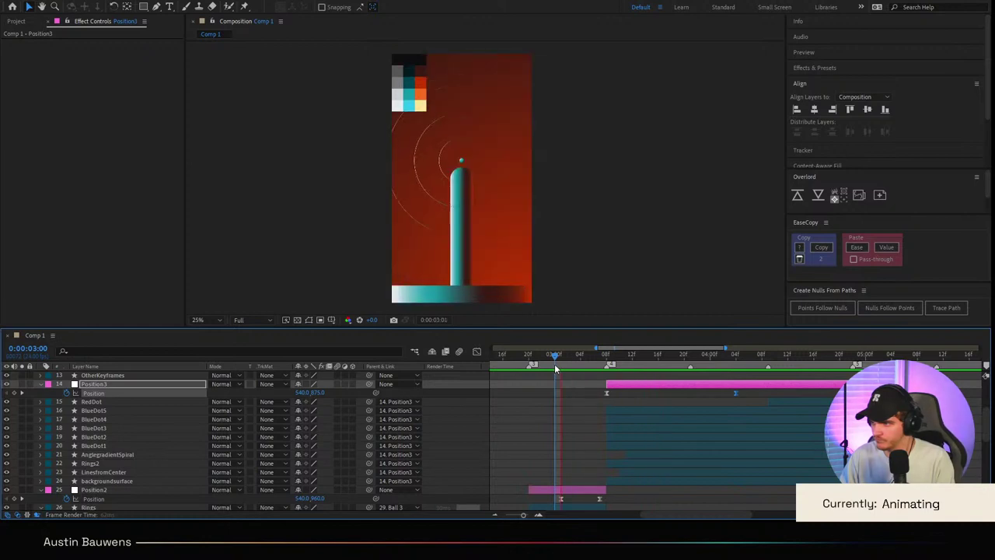
{"action": "key", "text": "space"}
{"action": "key", "text": "space"}
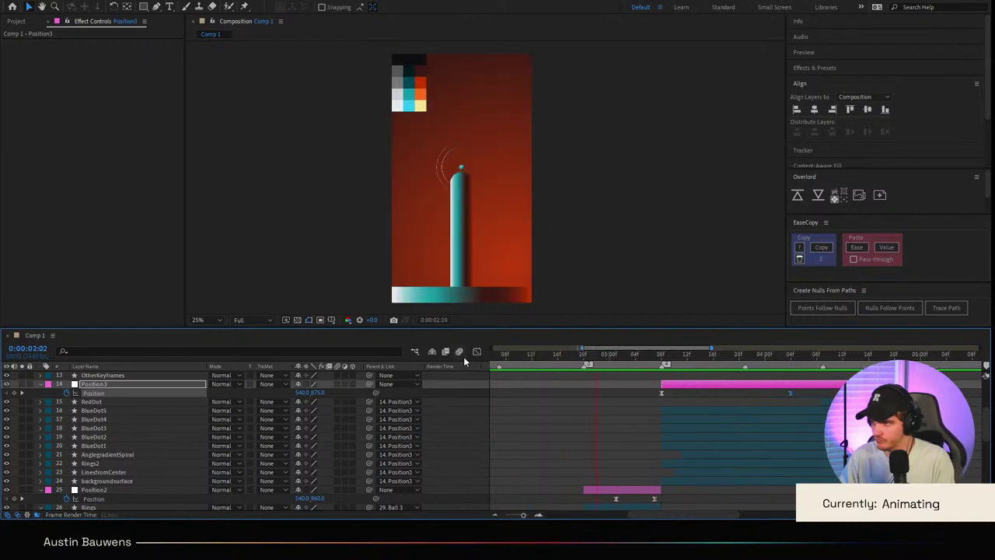
{"action": "left_click_drag", "start_coordinate": [576, 353], "coordinate": [511, 359]}
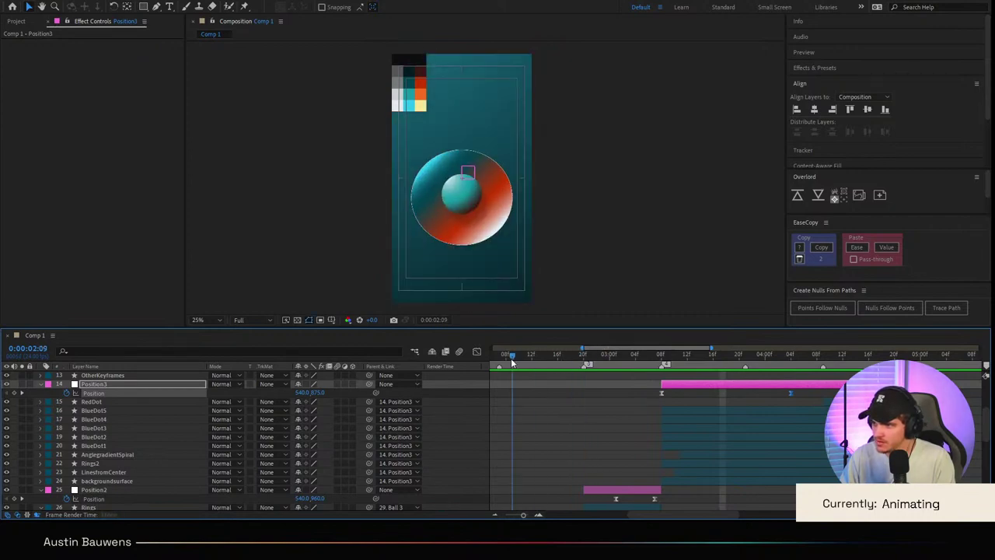
{"action": "key", "text": "space"}
{"action": "left_click", "coordinate": [544, 358]}
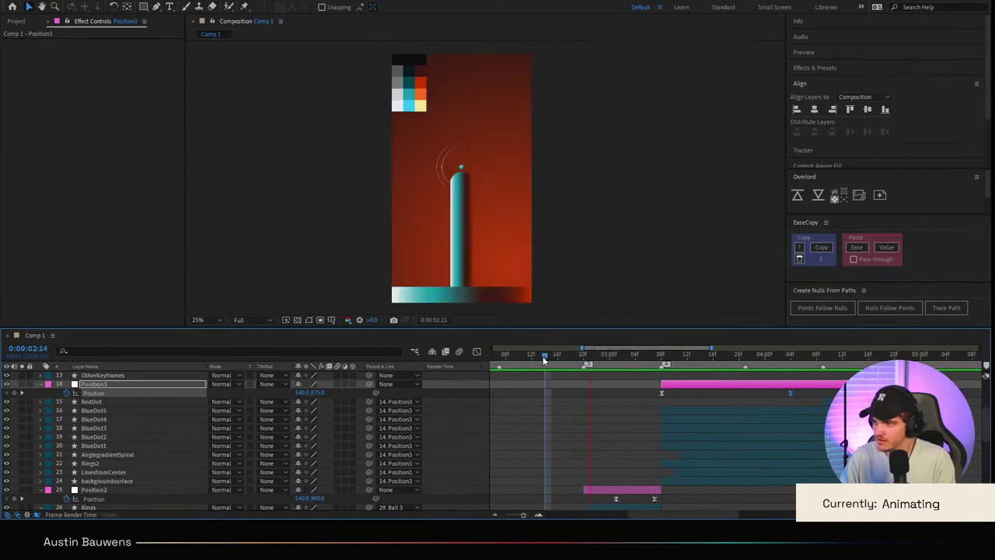
{"action": "left_click_drag", "start_coordinate": [544, 358], "coordinate": [478, 365]}
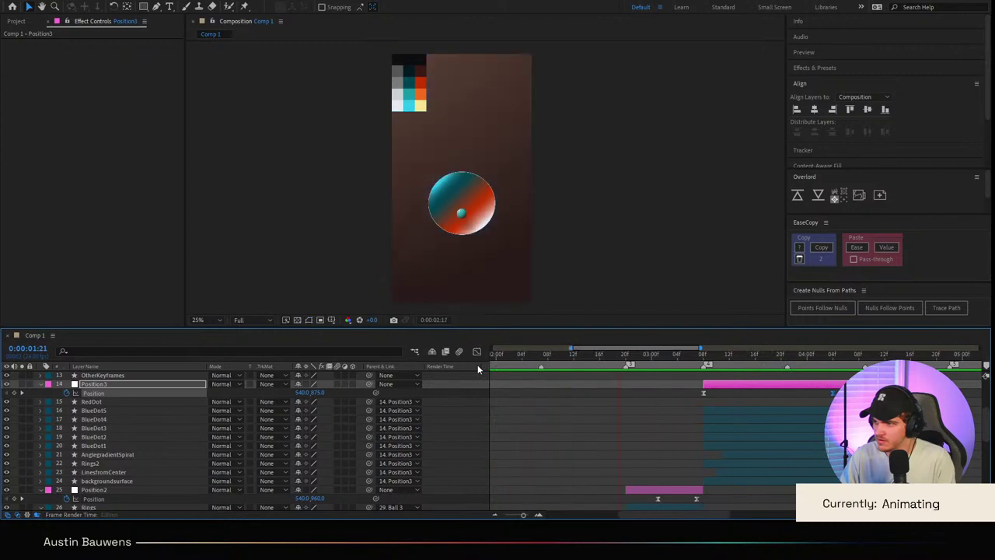
{"action": "left_click", "coordinate": [517, 355]}
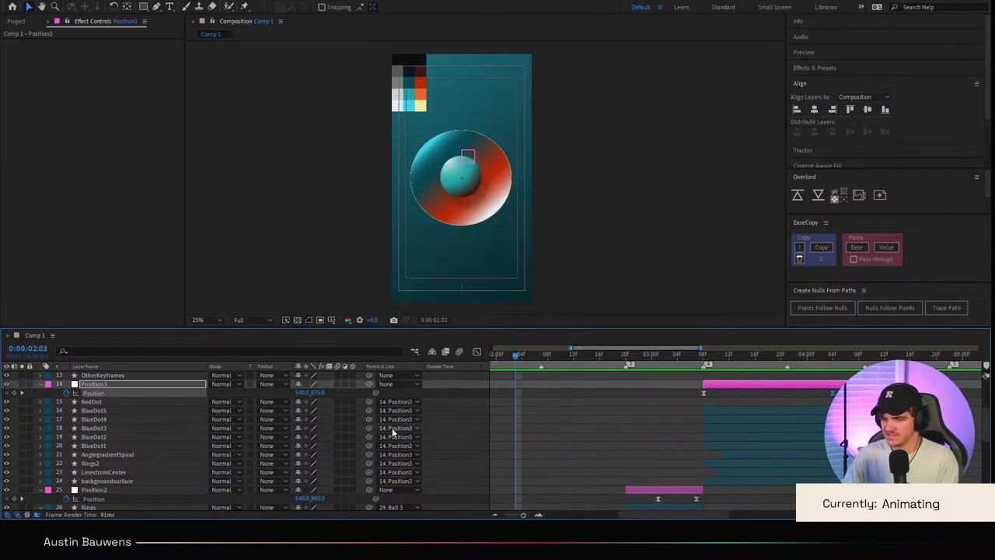
{"action": "scroll", "coordinate": [653, 433], "scroll_direction": "right", "scroll_amount": 2}
{"action": "left_click", "coordinate": [548, 375]}
{"action": "left_click_drag", "start_coordinate": [551, 360], "coordinate": [634, 368]}
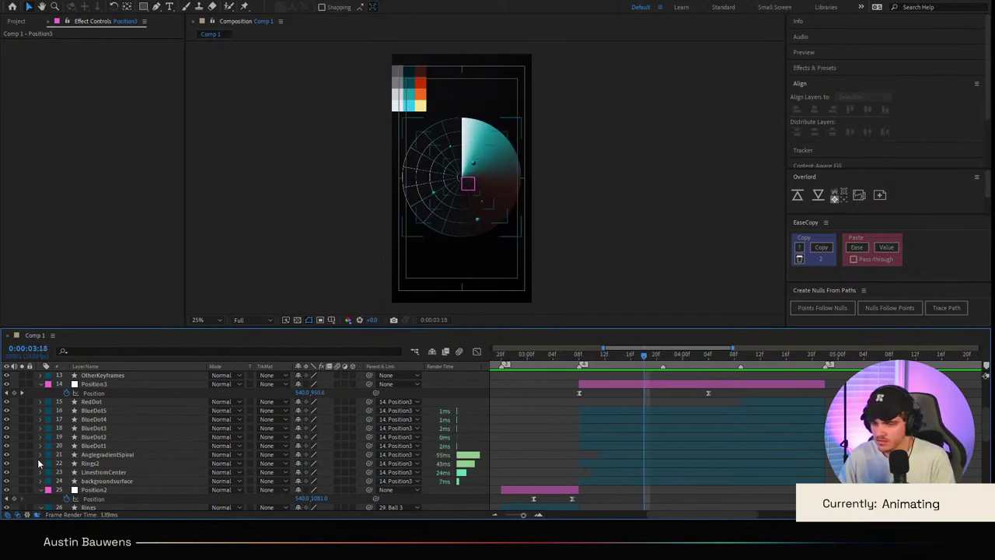
{"action": "scroll", "coordinate": [558, 485], "scroll_direction": "up", "scroll_amount": 3}
Step: At 3:10, add Offset Paths to Group 1 under LinesfromCenter > Contents
{"action": "left_click", "coordinate": [702, 474]}
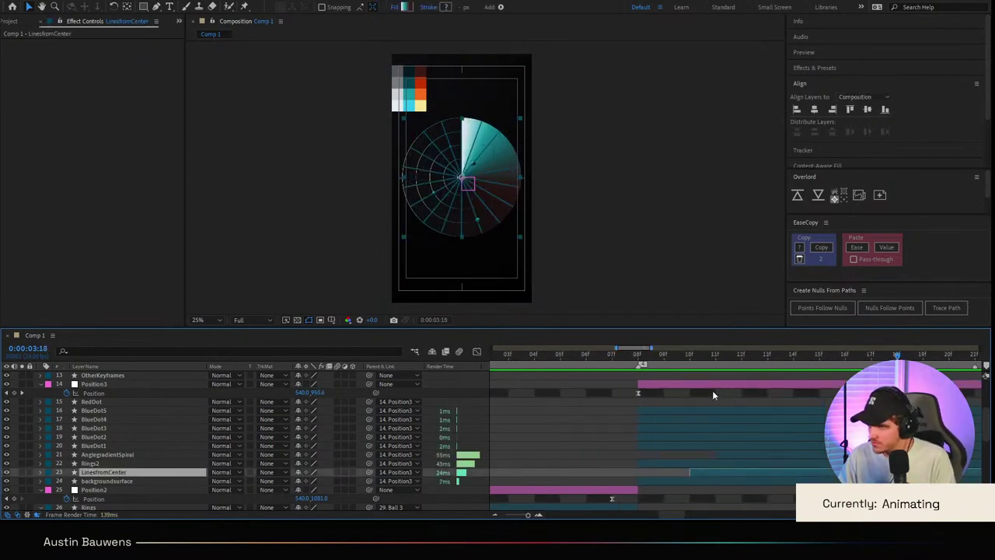
{"action": "left_click", "coordinate": [701, 363]}
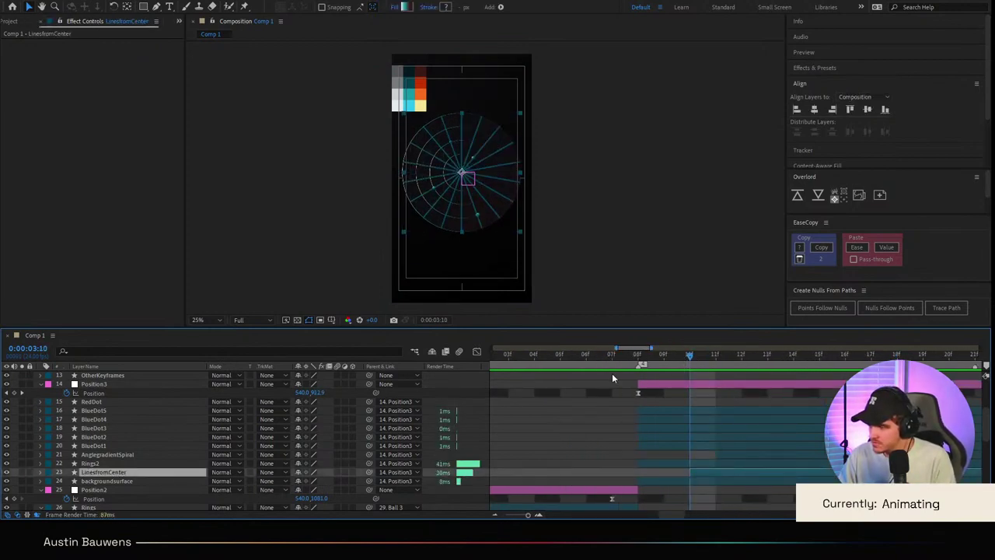
{"action": "left_click", "coordinate": [42, 472]}
{"action": "left_click", "coordinate": [49, 481]}
{"action": "left_click", "coordinate": [83, 384]}
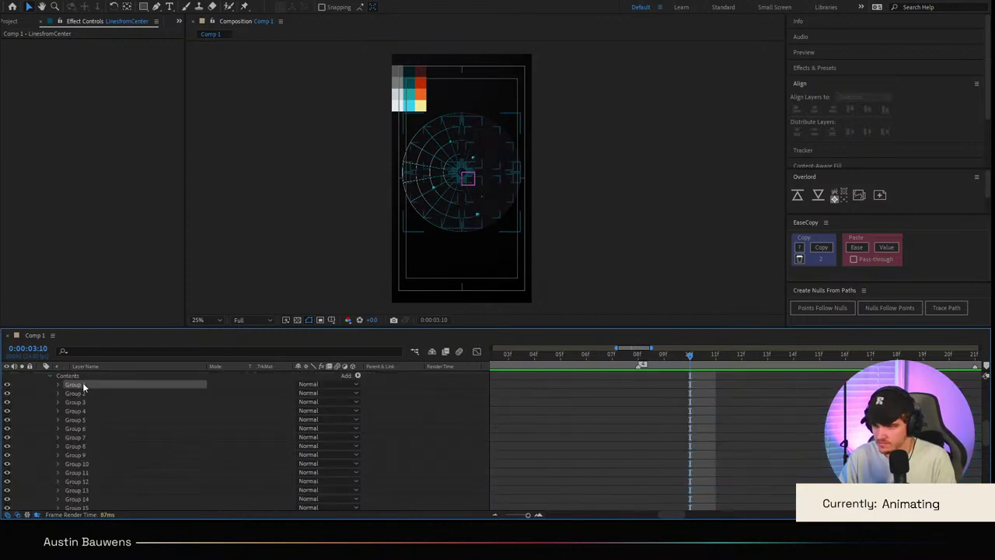
{"action": "left_click", "coordinate": [57, 385]}
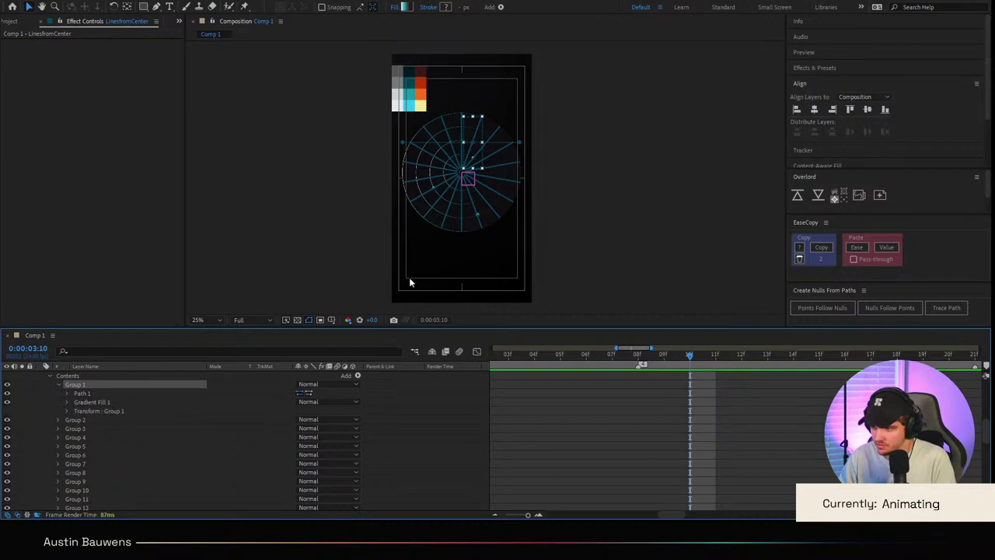
{"action": "key", "text": "ctrl+v"}
Step: Set the Offset Paths Amount to -10 and keyframe it at 3:10
{"action": "scroll", "coordinate": [535, 137], "scroll_direction": "up", "scroll_amount": 3}
{"action": "left_click_drag", "start_coordinate": [482, 120], "coordinate": [470, 257]}
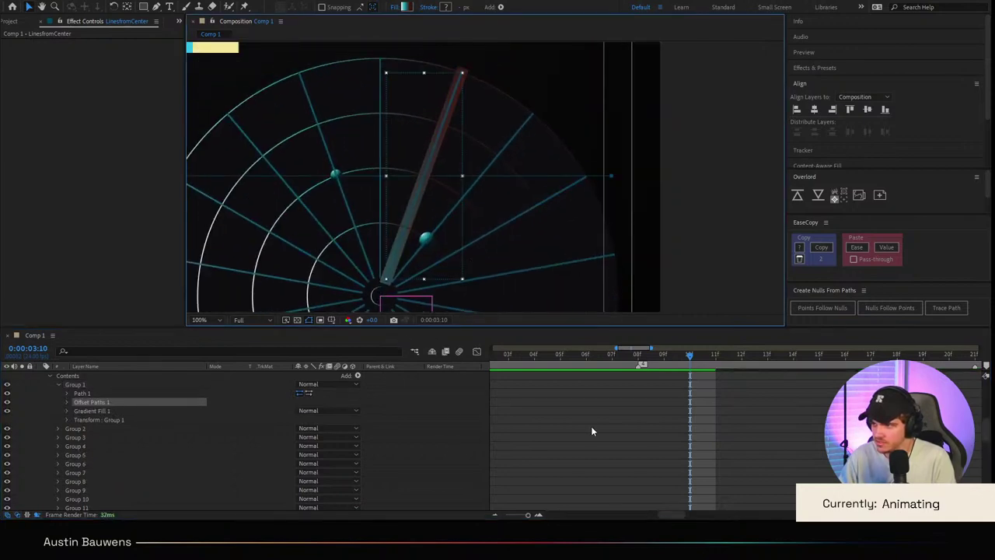
{"action": "left_click", "coordinate": [66, 402]}
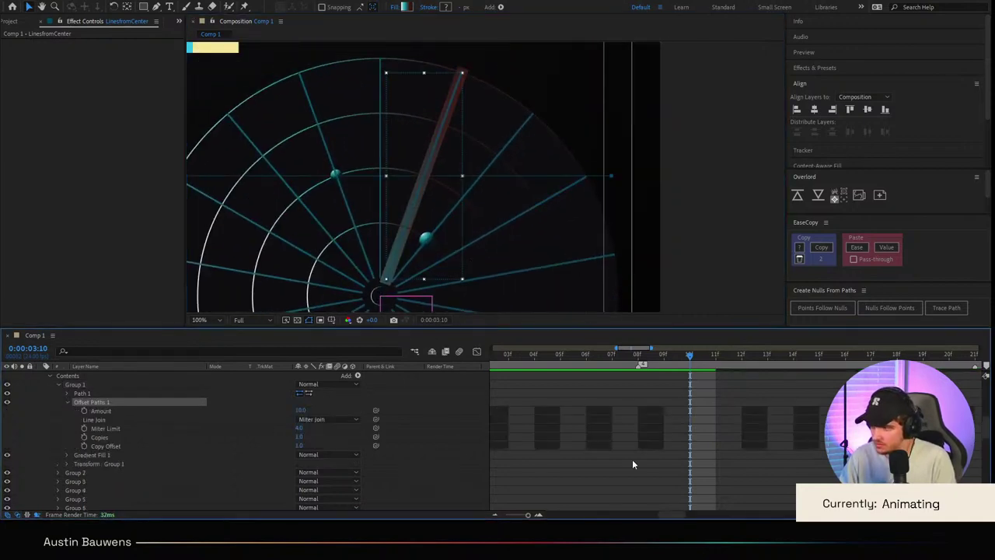
{"action": "left_click", "coordinate": [624, 464]}
{"action": "left_click", "coordinate": [301, 410]}
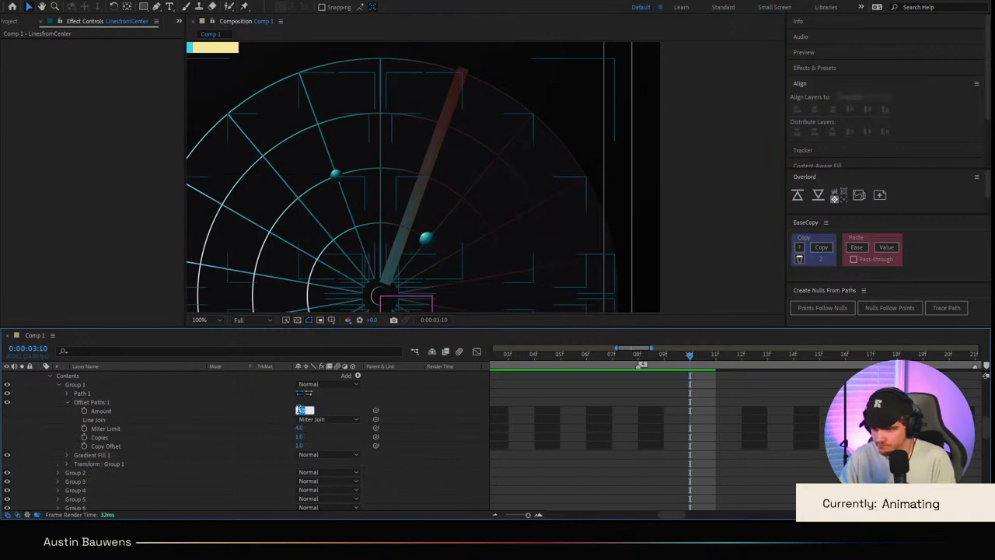
{"action": "type", "text": "-1"}
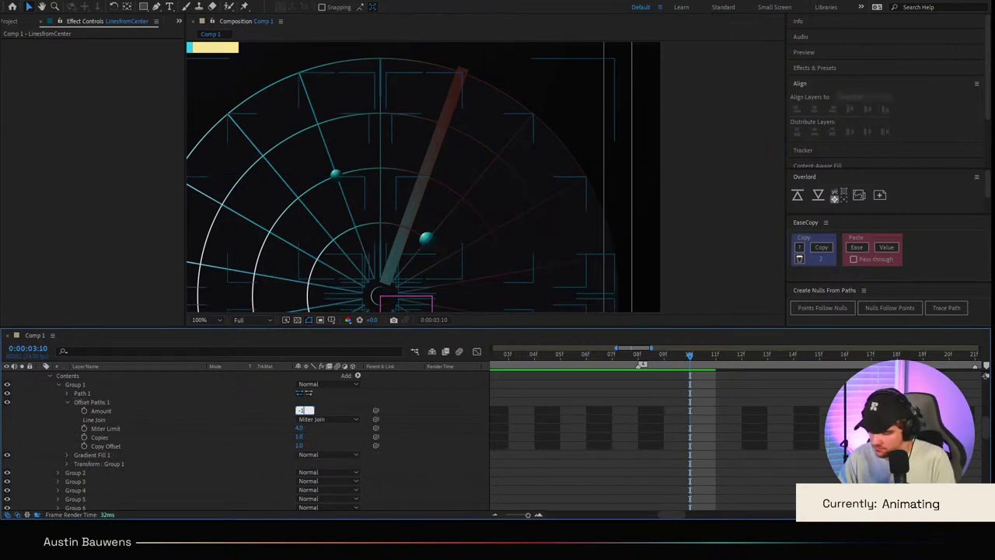
{"action": "type", "text": "0"}
{"action": "key", "text": "Return"}
{"action": "left_click", "coordinate": [83, 411]}
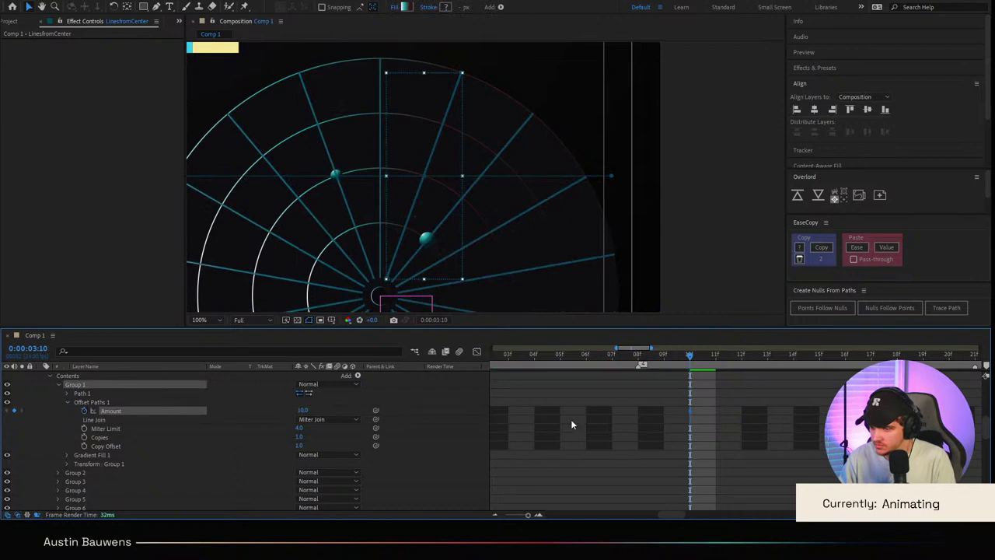
Step: Play forward from 3:10 and set the Offset Paths Amount to 0 at 4:06
{"action": "key", "text": "space"}
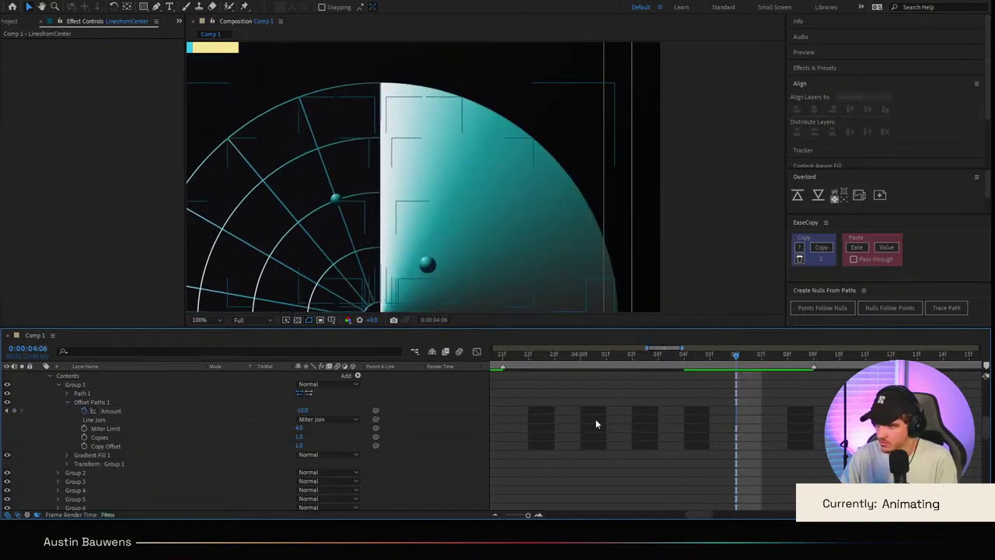
{"action": "left_click", "coordinate": [302, 410]}
{"action": "type", "text": "0"}
{"action": "key", "text": "Return"}
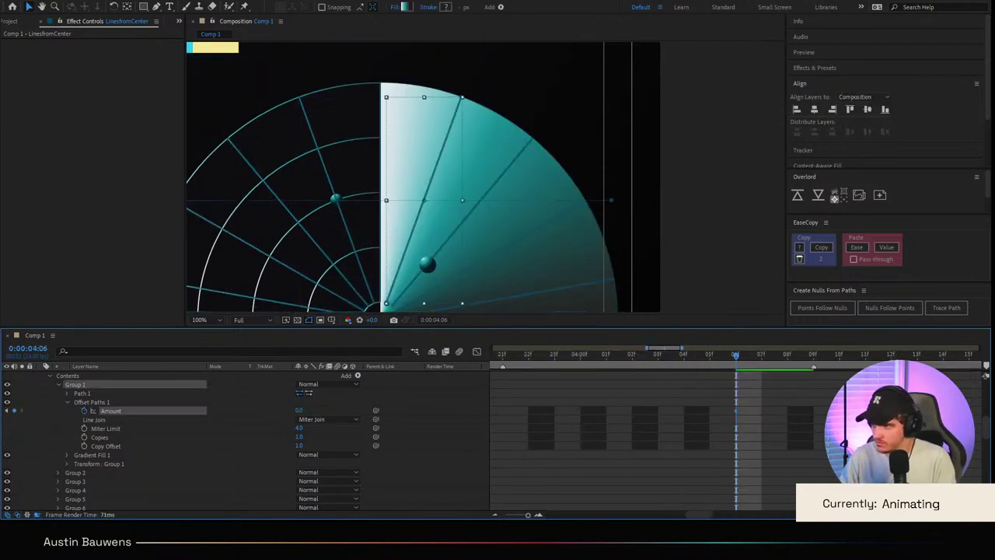
Step: Easy Ease both Amount keyframes and sharpen their easing in the speed graph
{"action": "key", "text": "minus"}
{"action": "key", "text": "minus"}
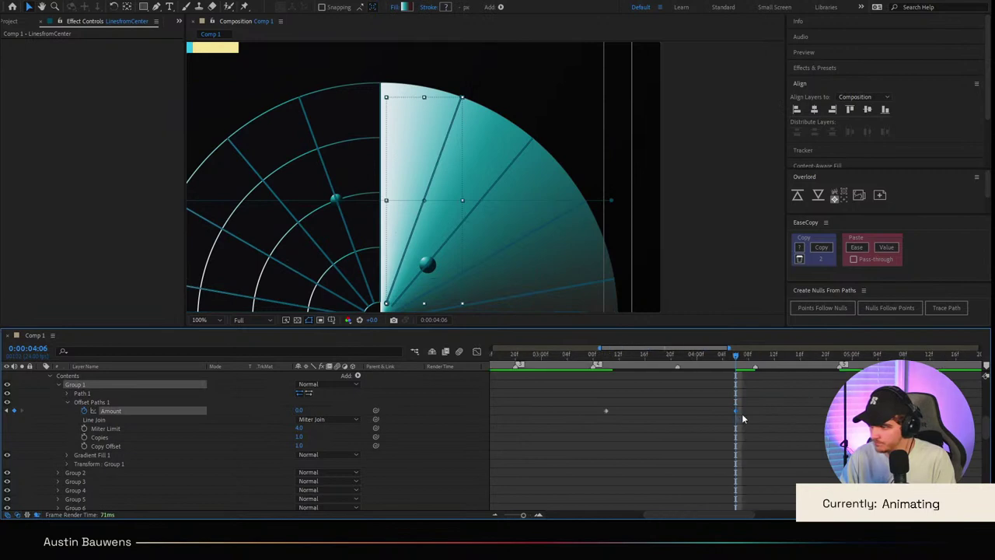
{"action": "left_click_drag", "start_coordinate": [742, 414], "coordinate": [574, 432]}
{"action": "key", "text": "F9"}
{"action": "left_click", "coordinate": [477, 351]}
{"action": "left_click_drag", "start_coordinate": [714, 427], "coordinate": [590, 427]}
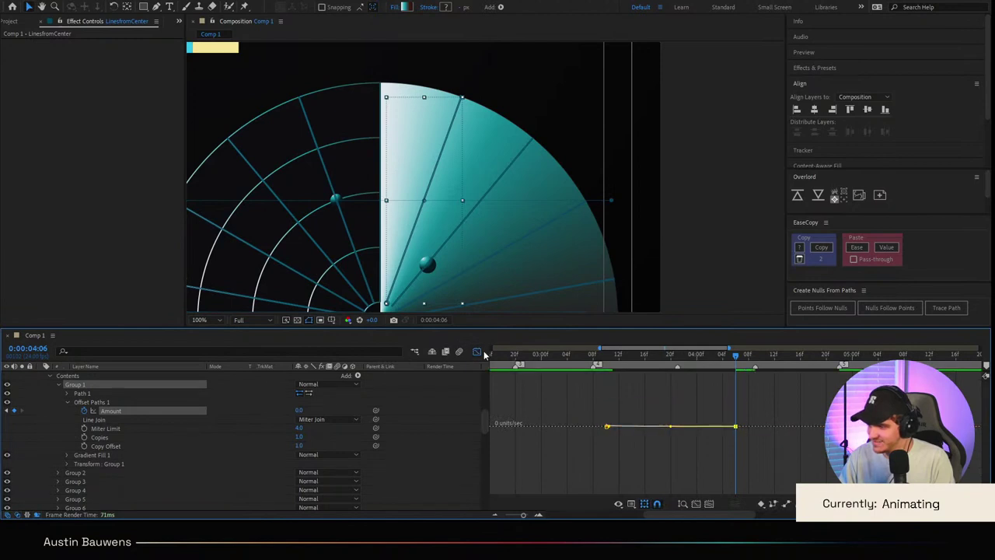
{"action": "left_click", "coordinate": [476, 352]}
Step: Return to 3:10 and change the Offset Paths Amount to -5
{"action": "left_click_drag", "start_coordinate": [620, 357], "coordinate": [607, 358]}
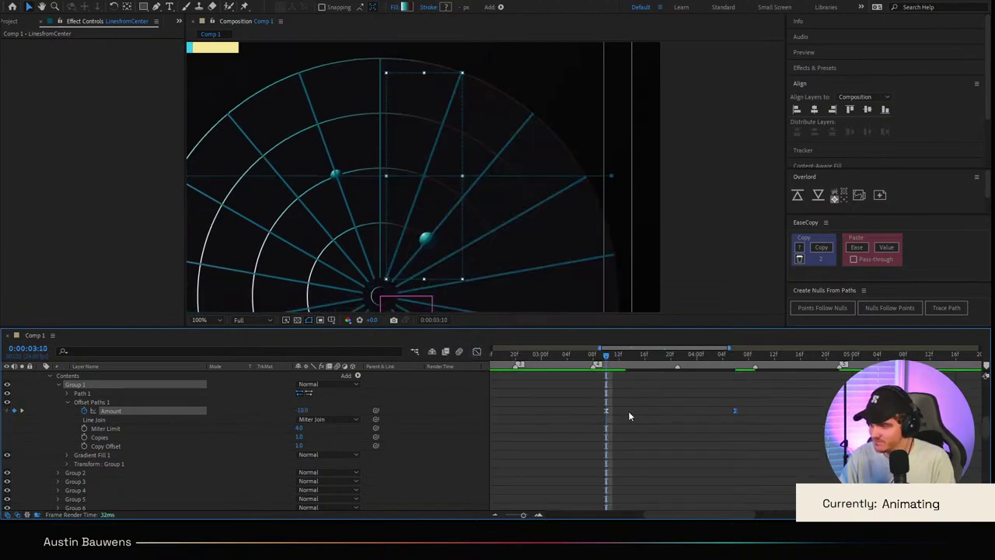
{"action": "left_click", "coordinate": [628, 416]}
{"action": "scroll", "coordinate": [503, 182], "scroll_direction": "up", "scroll_amount": 1}
{"action": "left_click", "coordinate": [303, 410]}
{"action": "type", "text": "-"}
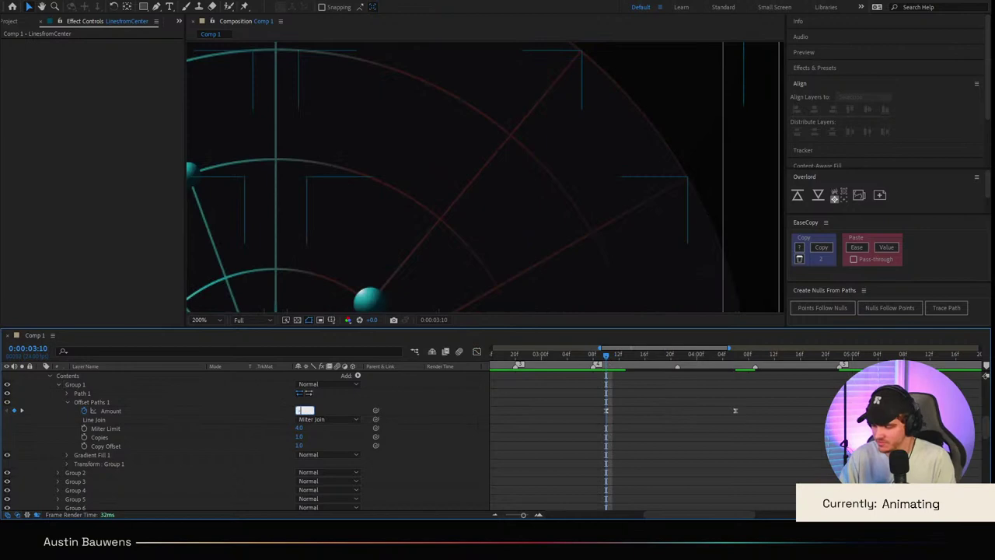
{"action": "type", "text": "5"}
{"action": "key", "text": "Return"}
{"action": "left_click", "coordinate": [513, 448]}
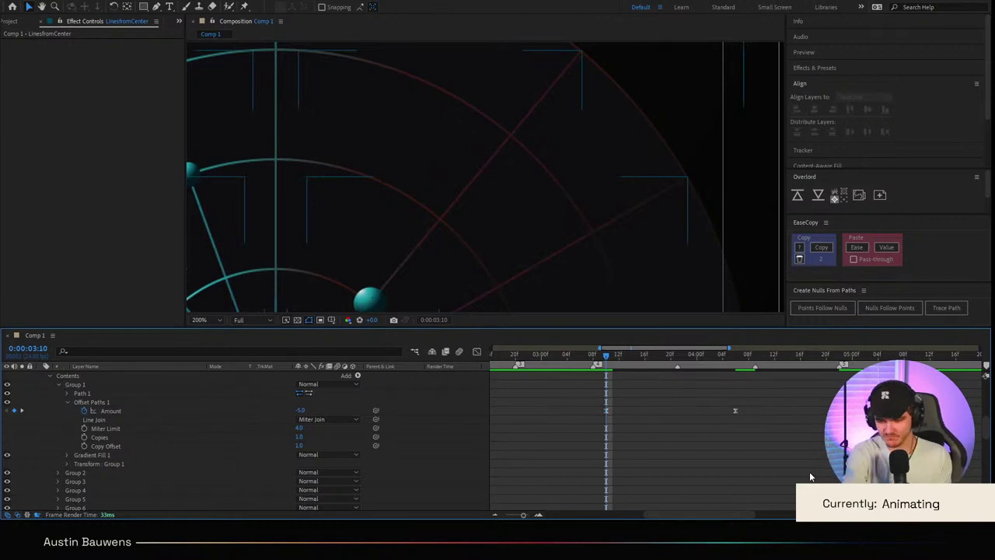
Step: Preview the animation around 5:08 and 3:07, then return to frame 3:10
{"action": "scroll", "coordinate": [622, 291], "scroll_direction": "down", "scroll_amount": 4}
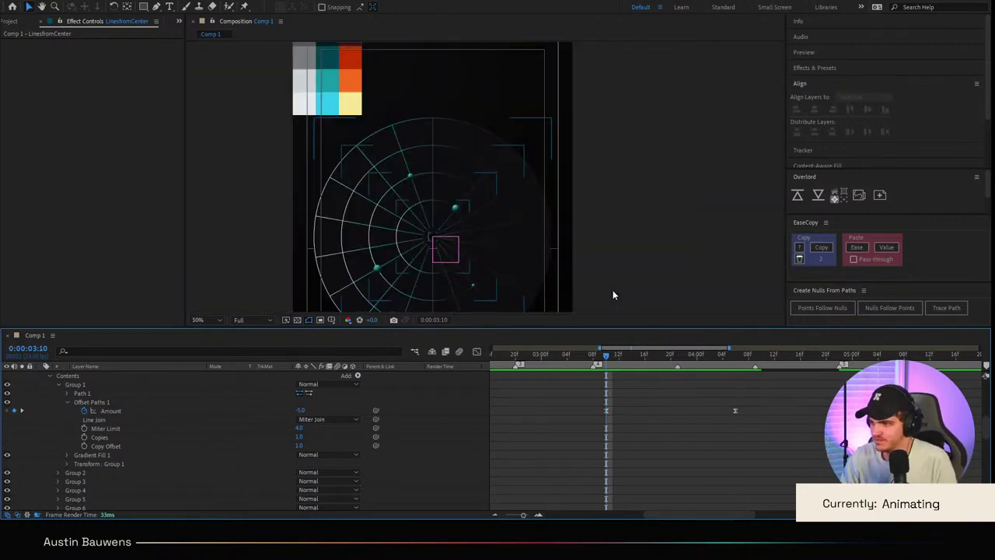
{"action": "scroll", "coordinate": [642, 388], "scroll_direction": "down", "scroll_amount": 5}
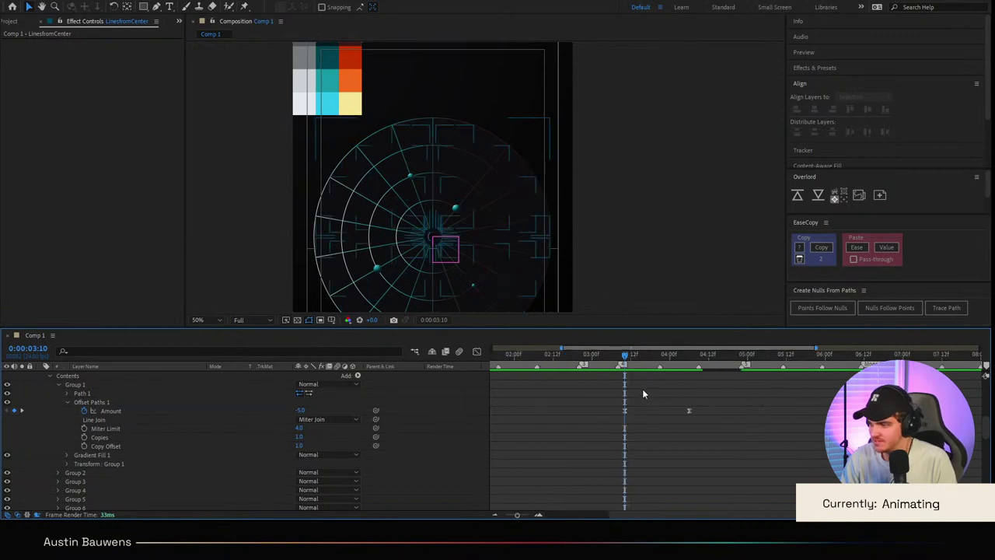
{"action": "left_click", "coordinate": [707, 355]}
{"action": "scroll", "coordinate": [512, 298], "scroll_direction": "down", "scroll_amount": 2}
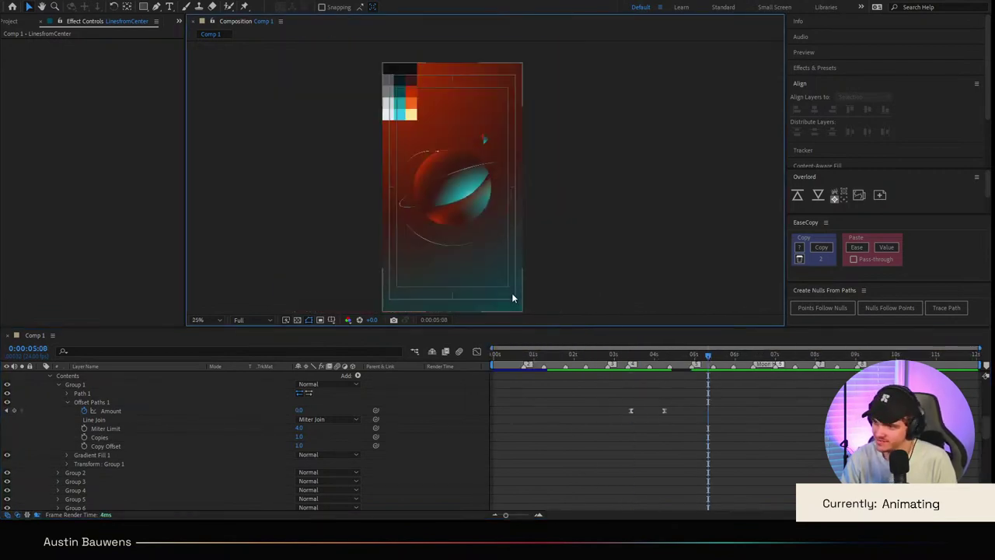
{"action": "scroll", "coordinate": [513, 298], "scroll_direction": "up", "scroll_amount": 2}
{"action": "scroll", "coordinate": [515, 299], "scroll_direction": "down", "scroll_amount": 2}
{"action": "scroll", "coordinate": [521, 302], "scroll_direction": "up", "scroll_amount": 2}
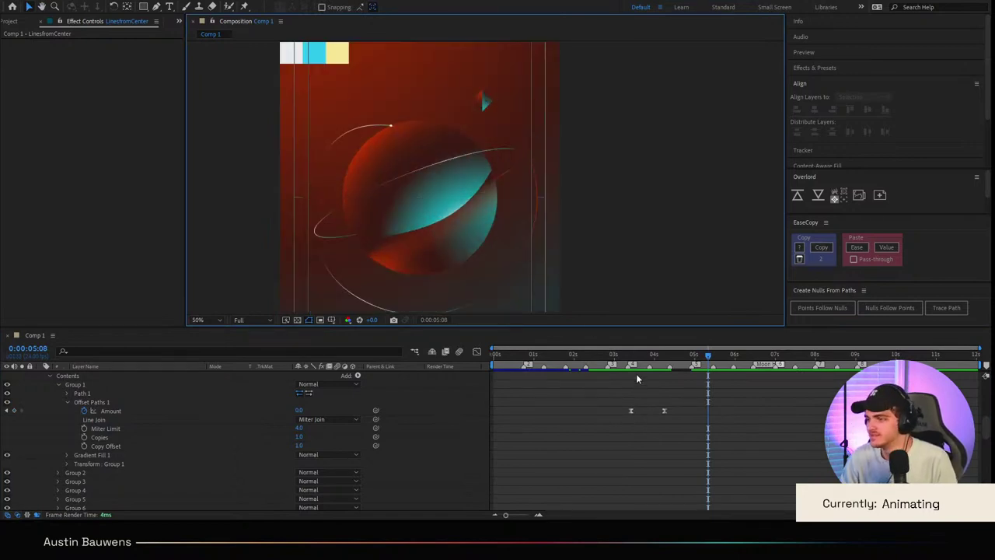
{"action": "mouse_move", "coordinate": [637, 357]}
{"action": "left_mouse_down"}
{"action": "mouse_move", "coordinate": [605, 356]}
{"action": "mouse_move", "coordinate": [636, 360]}
{"action": "left_mouse_up"}
{"action": "scroll", "coordinate": [627, 387], "scroll_direction": "up", "scroll_amount": 5}
{"action": "left_click", "coordinate": [723, 356]}
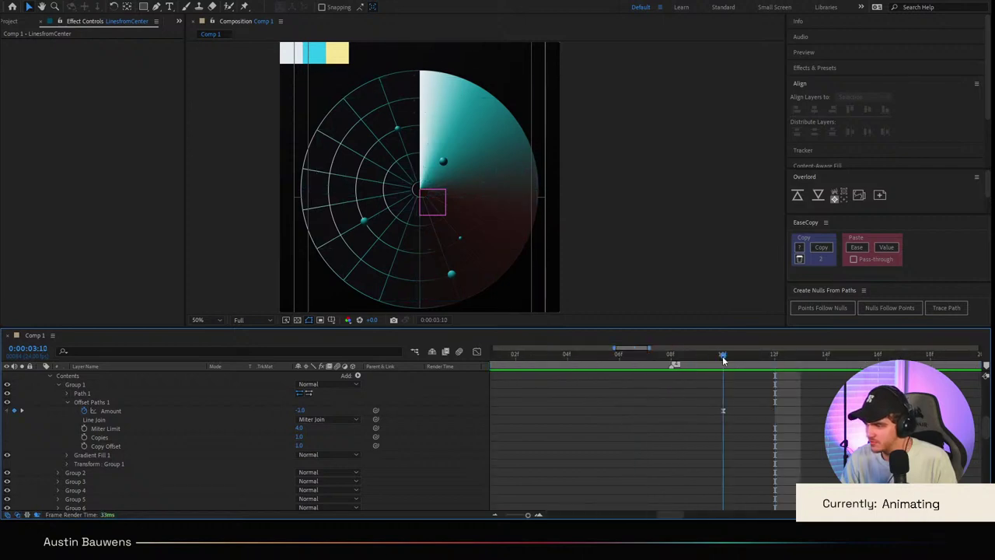
{"action": "scroll", "coordinate": [510, 179], "scroll_direction": "up", "scroll_amount": 2}
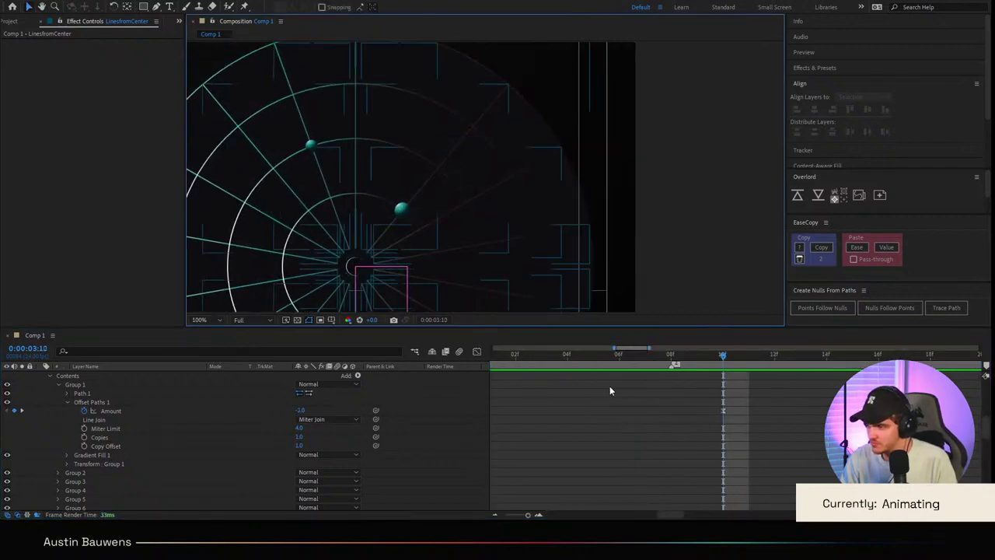
Step: Set the Offset Paths Amount to -1 at 3:10
{"action": "left_click", "coordinate": [302, 410]}
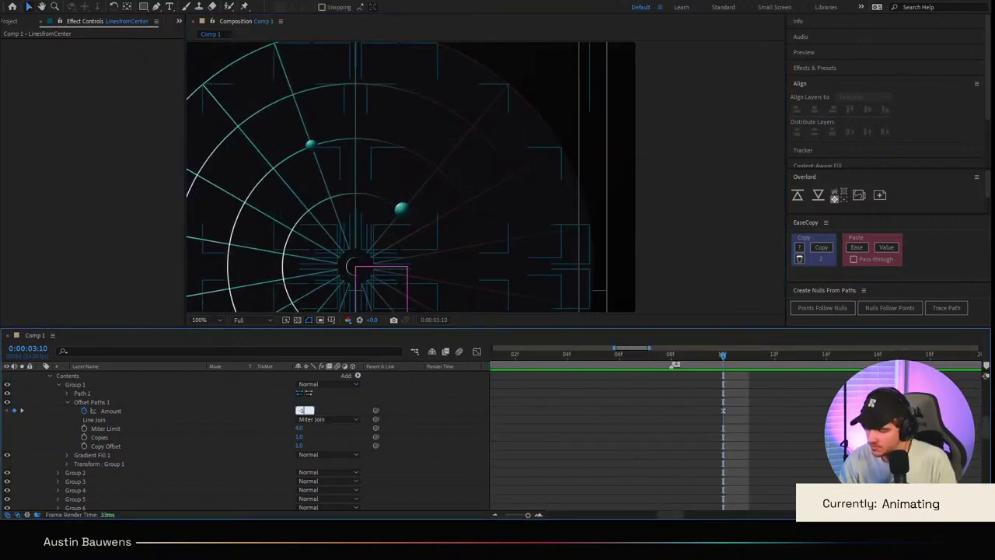
{"action": "type", "text": "-1"}
{"action": "key", "text": "Return"}
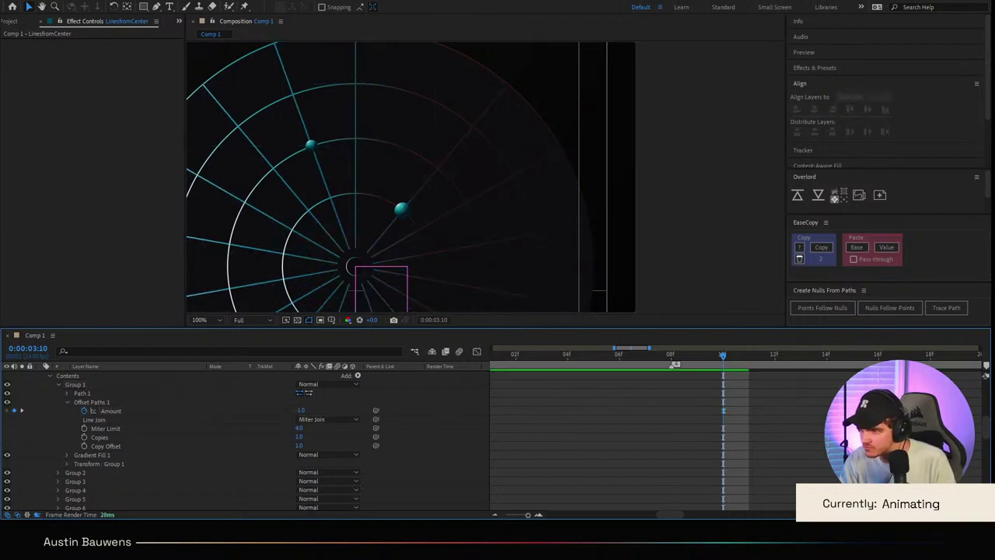
{"action": "scroll", "coordinate": [776, 443], "scroll_direction": "right", "scroll_amount": 2}
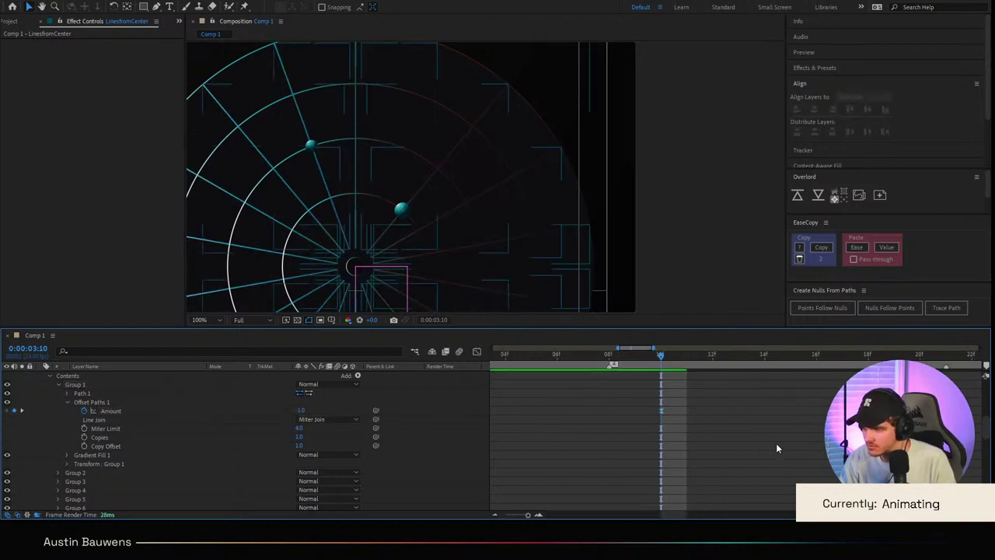
{"action": "scroll", "coordinate": [776, 448], "scroll_direction": "right", "scroll_amount": 2}
{"action": "left_click_drag", "start_coordinate": [640, 355], "coordinate": [675, 374]}
Step: Hide the AnglegradientSpiral layer and check the lines around frames 11–12
{"action": "scroll", "coordinate": [166, 455], "scroll_direction": "up", "scroll_amount": 5}
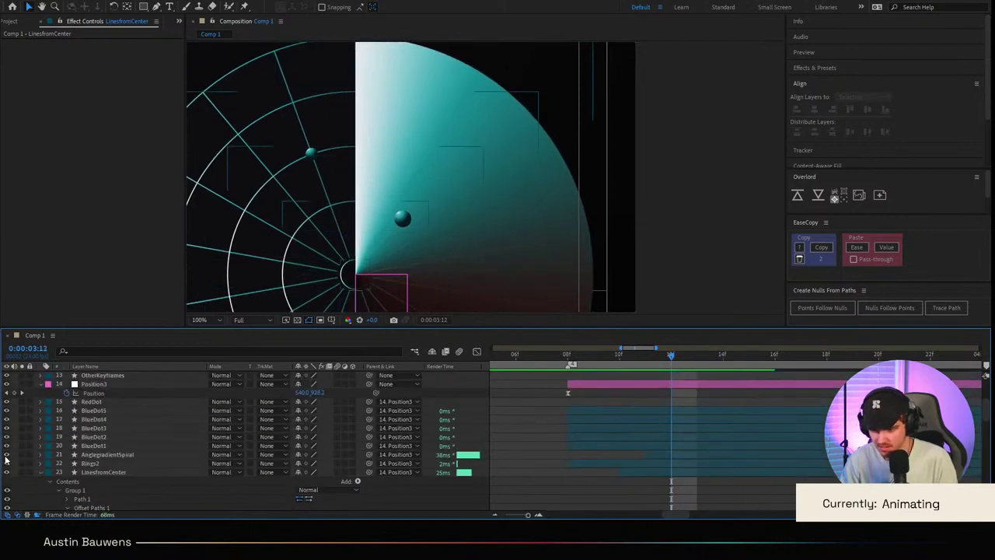
{"action": "left_click", "coordinate": [6, 454]}
{"action": "left_click_drag", "start_coordinate": [681, 361], "coordinate": [620, 410]}
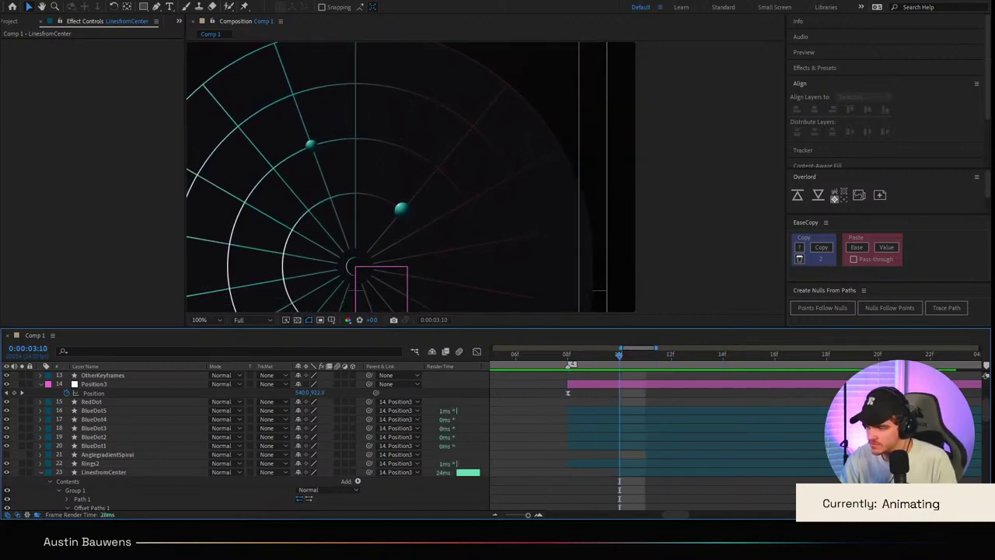
{"action": "scroll", "coordinate": [595, 475], "scroll_direction": "down", "scroll_amount": 2}
{"action": "scroll", "coordinate": [596, 475], "scroll_direction": "down", "scroll_amount": 1}
{"action": "scroll", "coordinate": [592, 469], "scroll_direction": "right", "scroll_amount": 1}
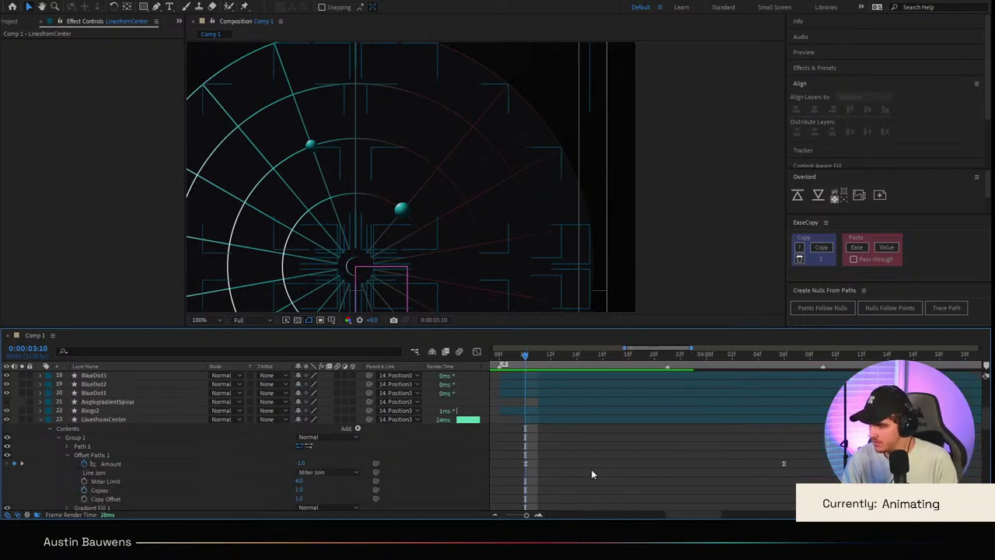
{"action": "scroll", "coordinate": [587, 465], "scroll_direction": "left", "scroll_amount": 1}
Step: Move the later Amount keyframe to 20f, then return to 3:10
{"action": "key", "text": "shift+Page_Down"}
{"action": "left_click", "coordinate": [826, 465]}
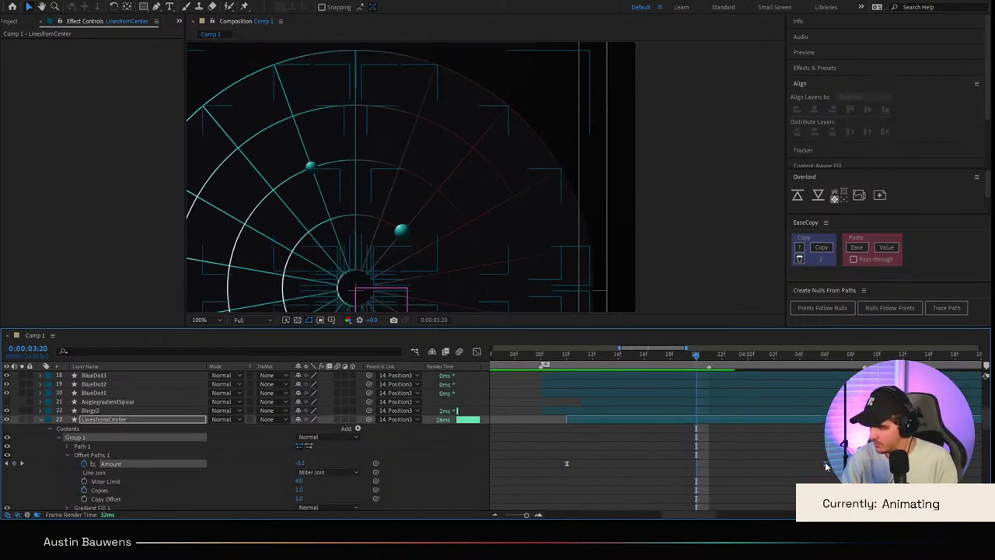
{"action": "left_click_drag", "start_coordinate": [826, 465], "coordinate": [698, 463]}
{"action": "key", "text": "F2"}
{"action": "left_click_drag", "start_coordinate": [644, 359], "coordinate": [566, 365]}
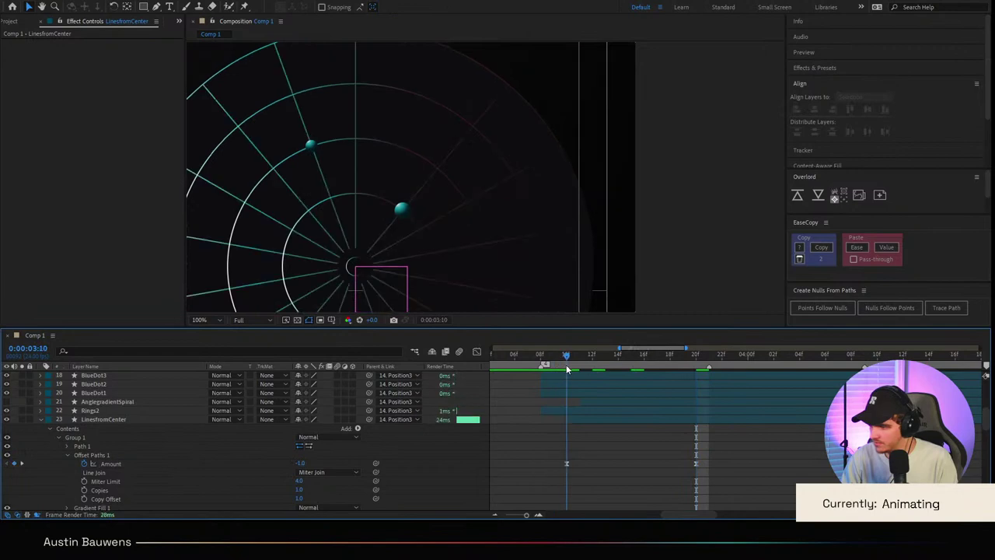
Step: Collapse Group 1 and paste the Amount keyframes onto Group 2 at 3:11
{"action": "left_click", "coordinate": [109, 455]}
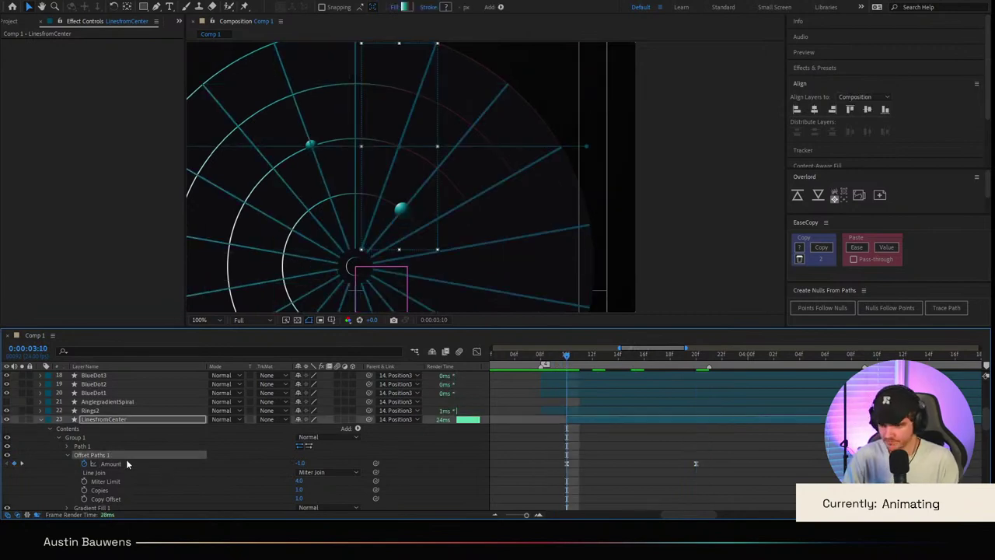
{"action": "left_click", "coordinate": [58, 438]}
{"action": "key", "text": "Page_Down"}
{"action": "key", "text": "Page_Down"}
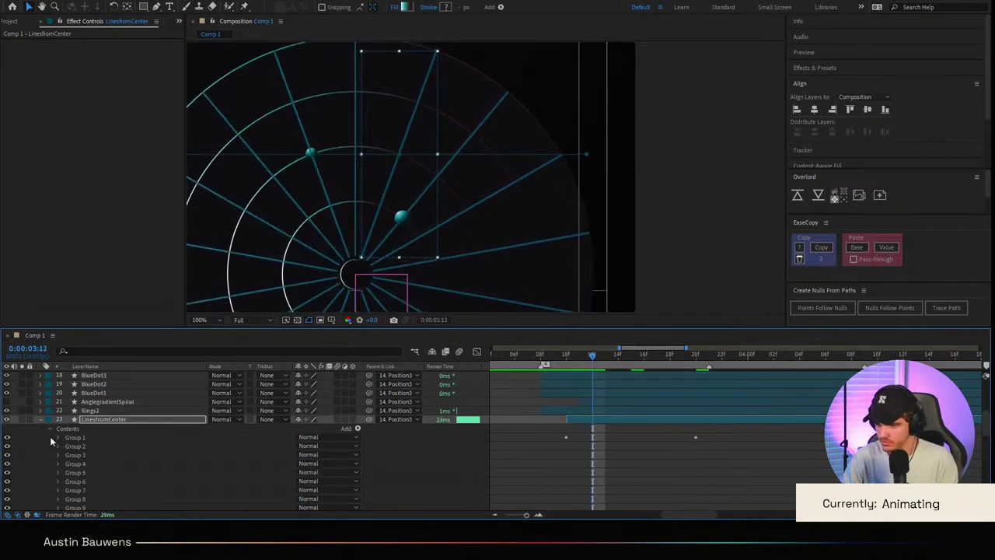
{"action": "left_click", "coordinate": [72, 447]}
{"action": "key", "text": "ctrl+v"}
{"action": "key", "text": "Page_Down"}
{"action": "key", "text": "Page_Down"}
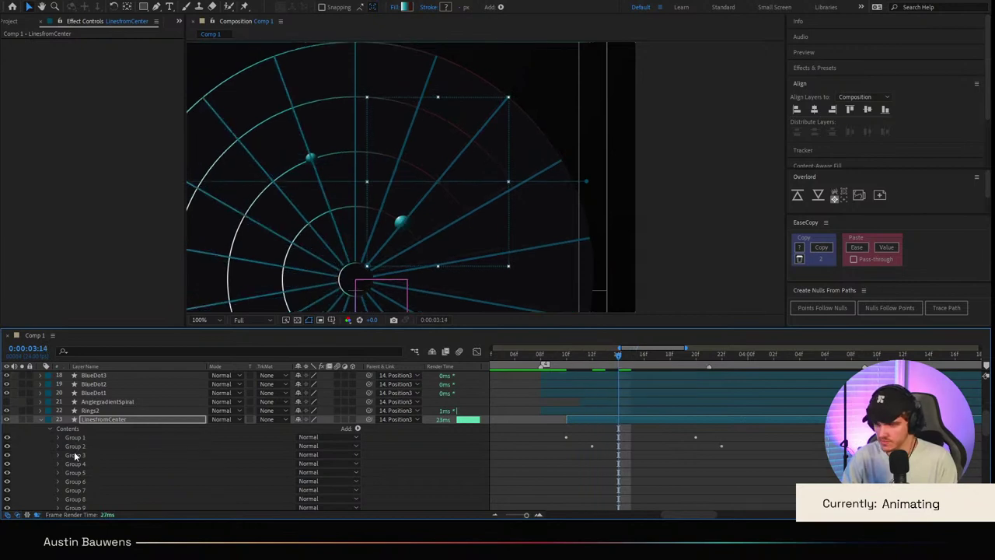
{"action": "left_click", "coordinate": [75, 455]}
{"action": "key", "text": "ctrl+z"}
{"action": "left_click_drag", "start_coordinate": [591, 357], "coordinate": [569, 357]}
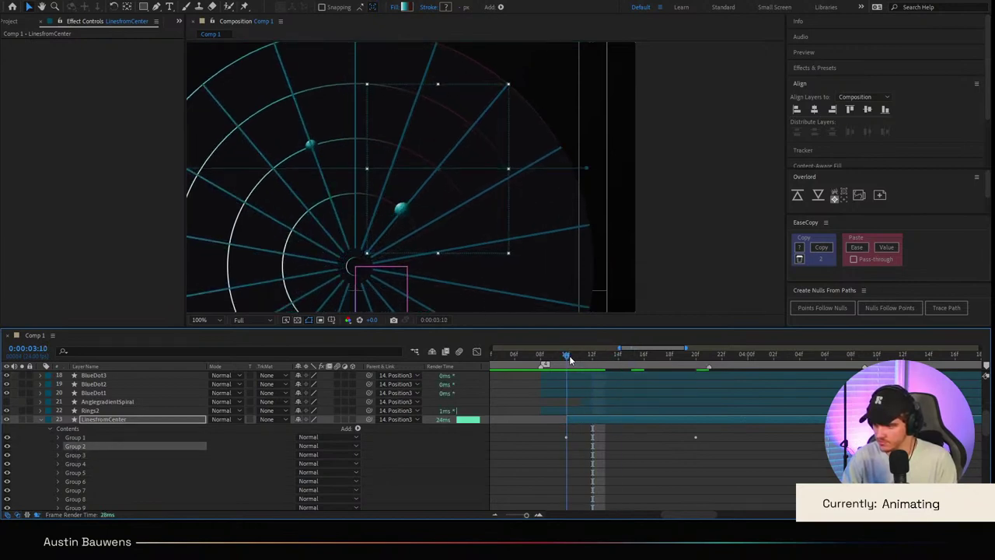
{"action": "key", "text": "Page_Down"}
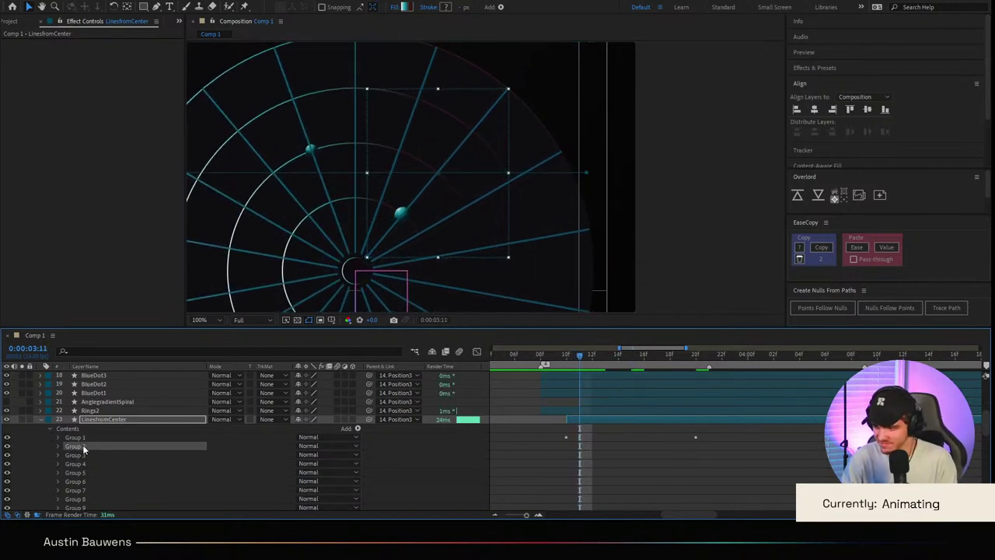
{"action": "key", "text": "ctrl+v"}
{"action": "key", "text": "Page_Down"}
Step: Paste the keyframes onto Groups 3 through 6, each one frame later
{"action": "left_click", "coordinate": [90, 457]}
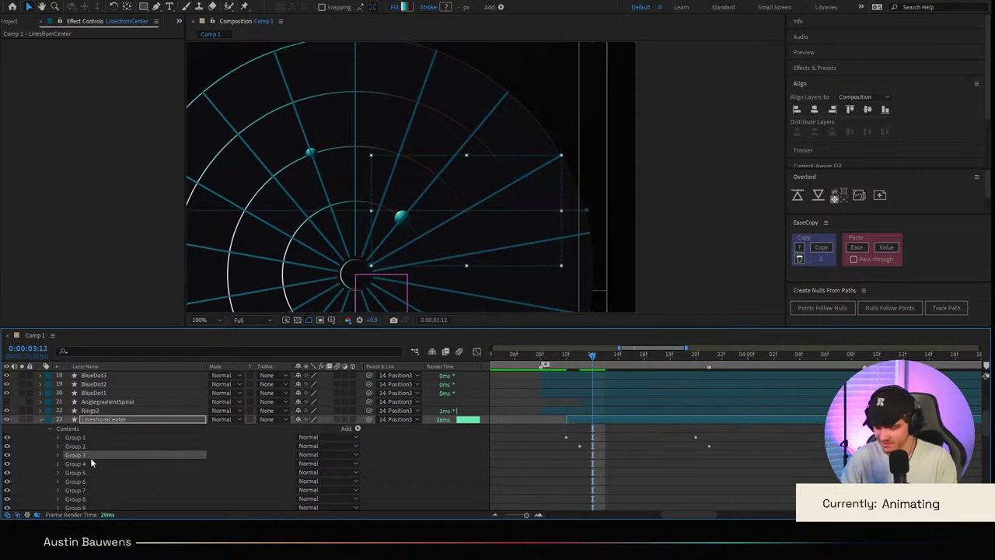
{"action": "key", "text": "ctrl+v"}
{"action": "key", "text": "Page_Down"}
{"action": "left_click", "coordinate": [93, 465]}
{"action": "key", "text": "ctrl+v"}
{"action": "key", "text": "Page_Down"}
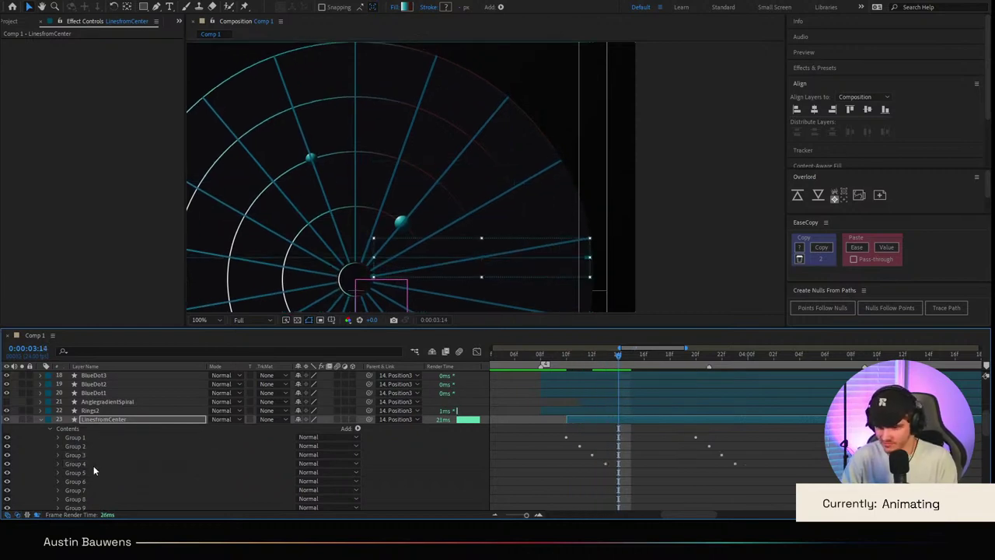
{"action": "left_click", "coordinate": [95, 470]}
{"action": "key", "text": "ctrl+v"}
{"action": "key", "text": "Page_Down"}
{"action": "left_click", "coordinate": [95, 490]}
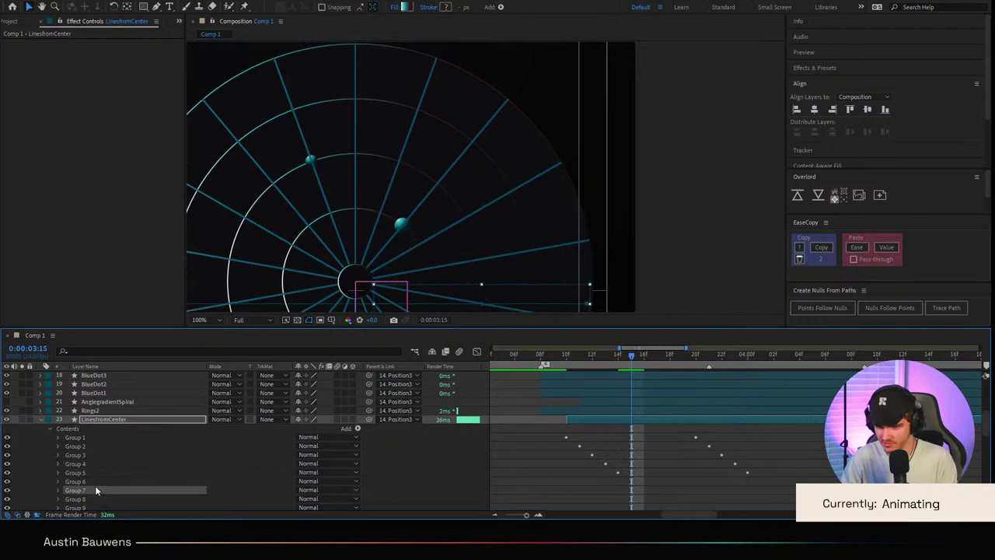
{"action": "left_click", "coordinate": [90, 476]}
{"action": "left_click", "coordinate": [91, 481]}
{"action": "key", "text": "ctrl+v"}
{"action": "key", "text": "Page_Down"}
Step: Continue the one-frame stagger by pasting keyframes onto Groups 7 through 12
{"action": "scroll", "coordinate": [81, 481], "scroll_direction": "down", "scroll_amount": 1}
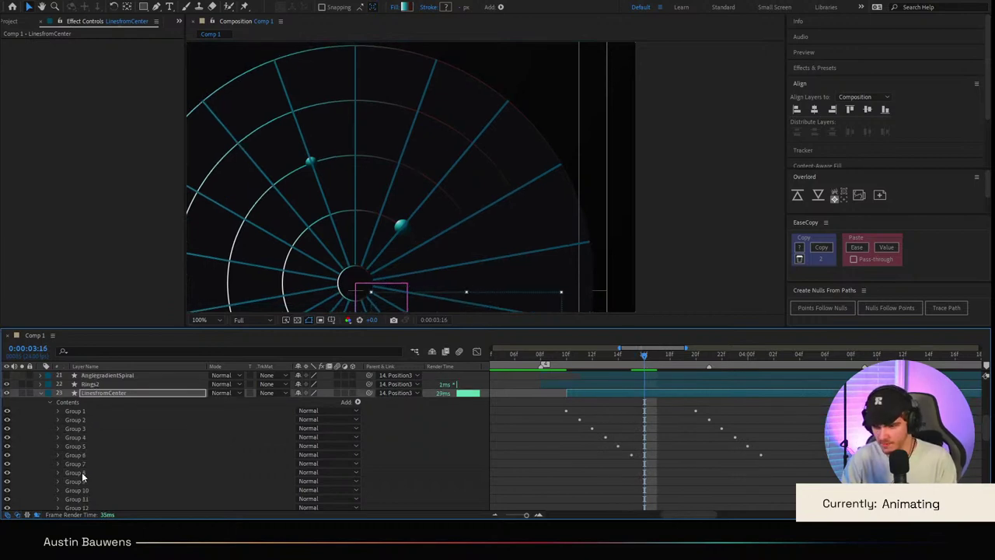
{"action": "left_click", "coordinate": [83, 472]}
{"action": "left_click", "coordinate": [84, 465]}
{"action": "key", "text": "ctrl+v"}
{"action": "key", "text": "Page_Down"}
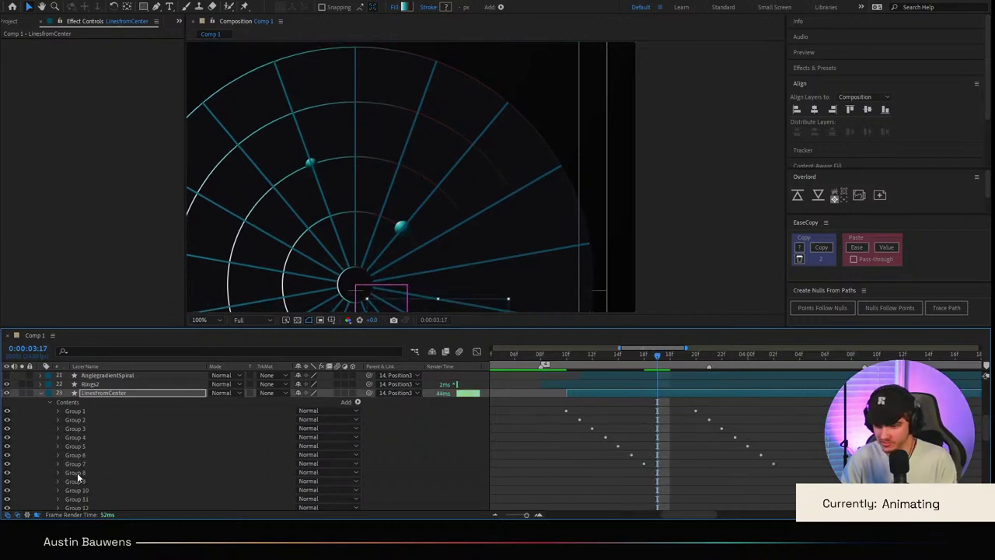
{"action": "left_click", "coordinate": [77, 473]}
{"action": "key", "text": "ctrl+v"}
{"action": "key", "text": "Page_Down"}
{"action": "left_click", "coordinate": [81, 481]}
{"action": "key", "text": "ctrl+v"}
{"action": "key", "text": "Page_Down"}
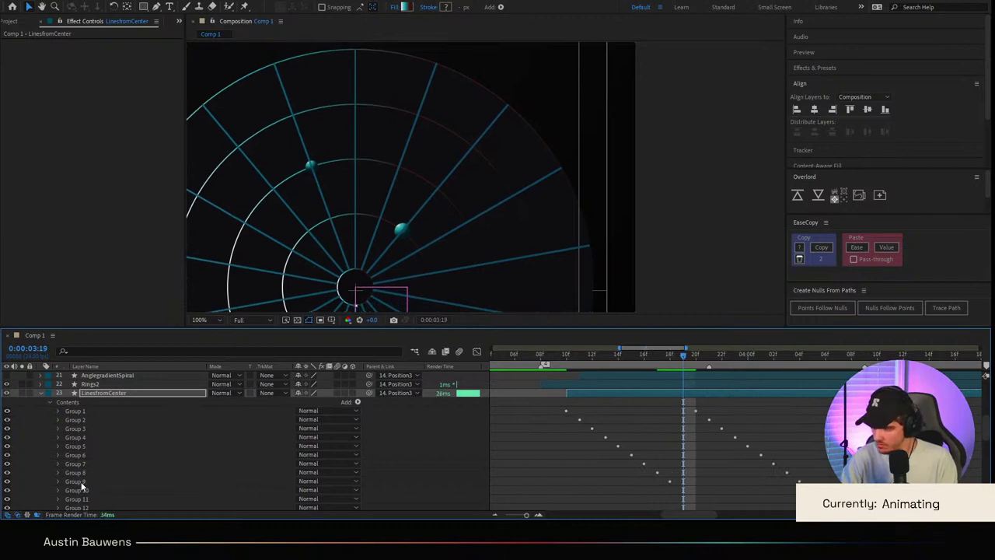
{"action": "left_click", "coordinate": [82, 489]}
{"action": "key", "text": "ctrl+v"}
{"action": "key", "text": "Page_Down"}
{"action": "scroll", "coordinate": [83, 489], "scroll_direction": "down", "scroll_amount": 1}
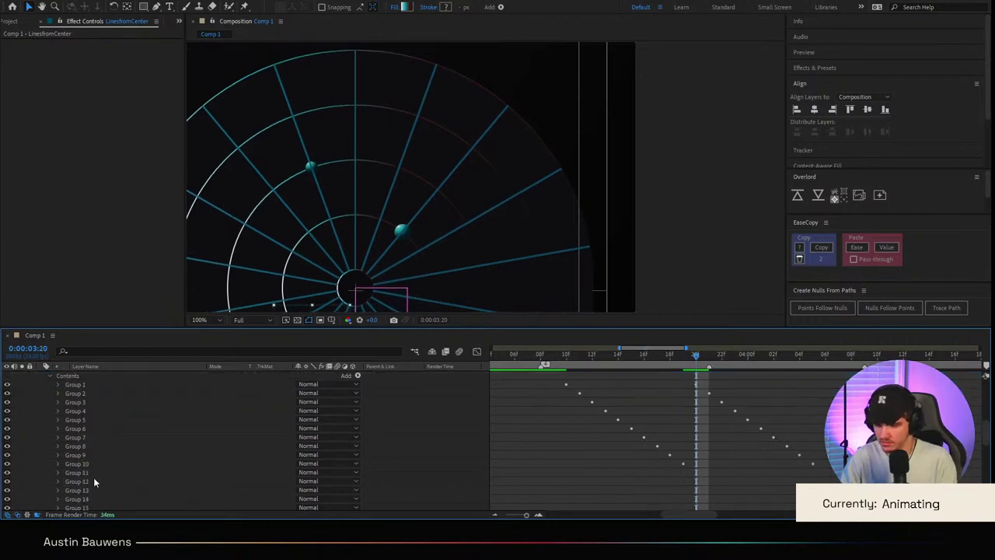
{"action": "left_click", "coordinate": [94, 474]}
{"action": "key", "text": "ctrl+v"}
{"action": "key", "text": "Page_Down"}
{"action": "left_click", "coordinate": [90, 482]}
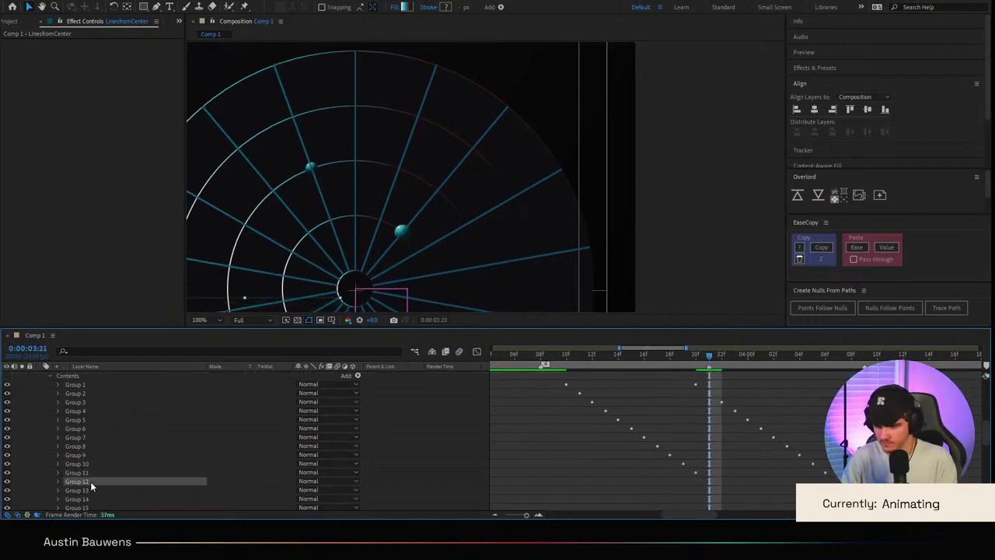
{"action": "key", "text": "ctrl+v"}
{"action": "key", "text": "Page_Down"}
Step: Paste staggered keyframes onto Groups 13 through 17, then select Group 18
{"action": "scroll", "coordinate": [90, 481], "scroll_direction": "down", "scroll_amount": 1}
{"action": "left_click", "coordinate": [91, 463]}
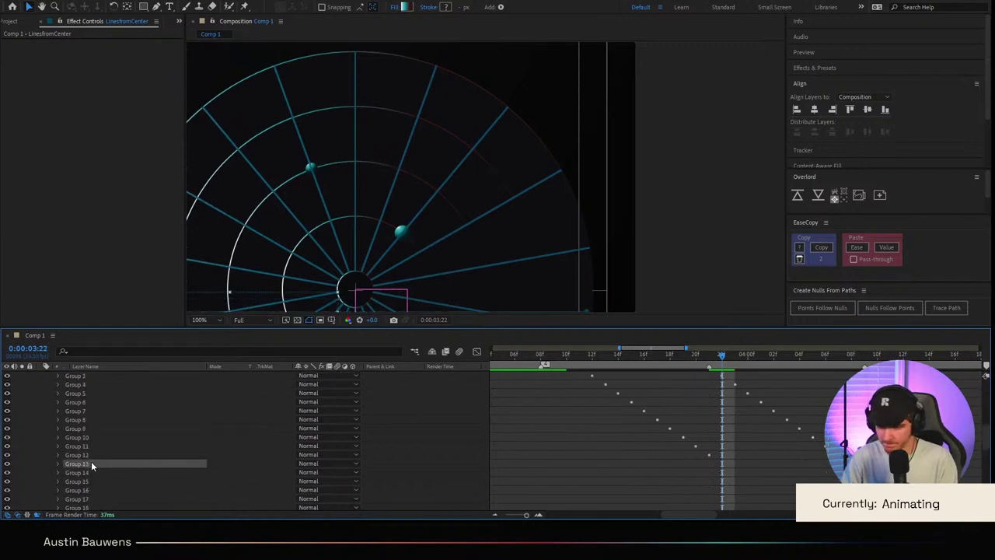
{"action": "key", "text": "ctrl+v"}
{"action": "key", "text": "Page_Down"}
{"action": "left_click", "coordinate": [89, 472]}
{"action": "key", "text": "ctrl+v"}
{"action": "key", "text": "Page_Down"}
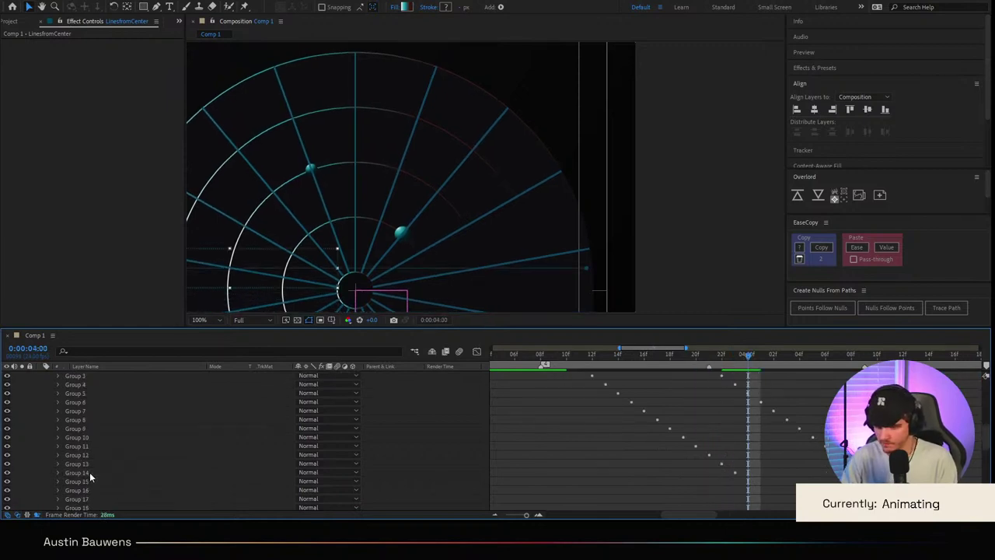
{"action": "left_click", "coordinate": [88, 487]}
{"action": "left_click", "coordinate": [87, 483]}
{"action": "key", "text": "ctrl+v"}
{"action": "key", "text": "Page_Down"}
{"action": "left_click", "coordinate": [91, 491]}
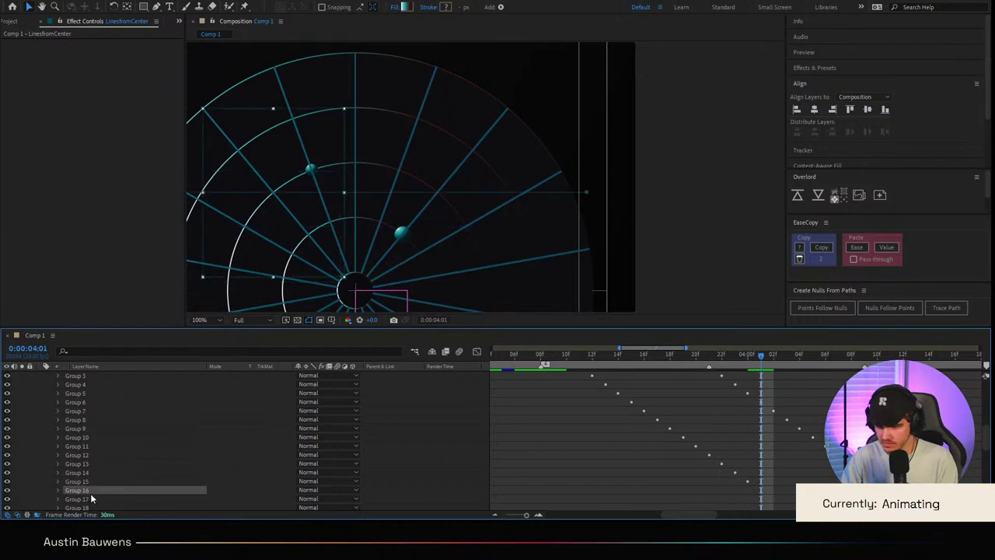
{"action": "key", "text": "ctrl+v"}
{"action": "key", "text": "Page_Down"}
{"action": "scroll", "coordinate": [90, 493], "scroll_direction": "down", "scroll_amount": 1}
{"action": "left_click", "coordinate": [93, 468]}
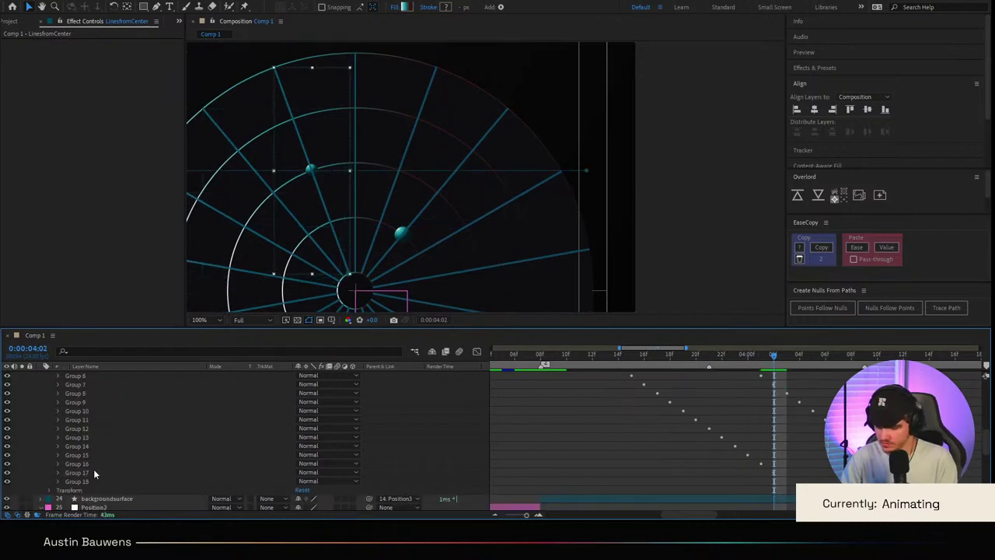
{"action": "key", "text": "ctrl+v"}
{"action": "key", "text": "Page_Down"}
{"action": "left_click", "coordinate": [89, 480]}
{"action": "scroll", "coordinate": [596, 214], "scroll_direction": "down", "scroll_amount": 2}
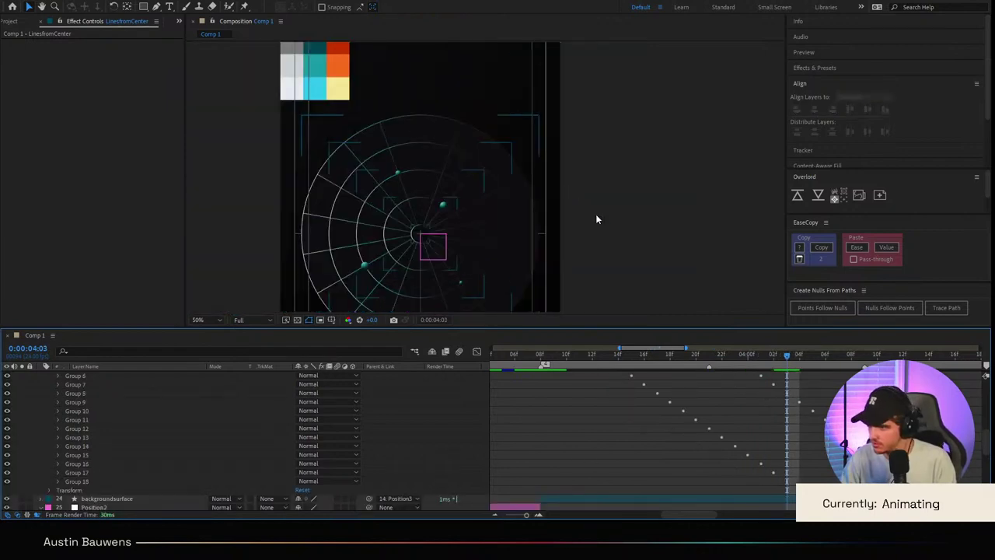
{"action": "left_click_drag", "start_coordinate": [687, 360], "coordinate": [657, 369]}
{"action": "scroll", "coordinate": [448, 291], "scroll_direction": "up", "scroll_amount": 2}
{"action": "scroll", "coordinate": [404, 280], "scroll_direction": "up", "scroll_amount": 2}
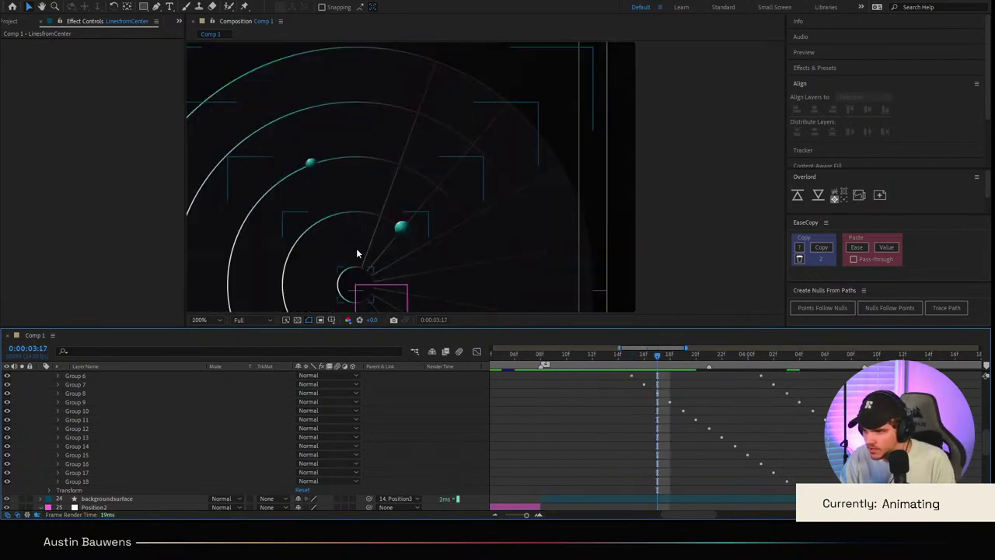
{"action": "left_click_drag", "start_coordinate": [344, 262], "coordinate": [500, 205]}
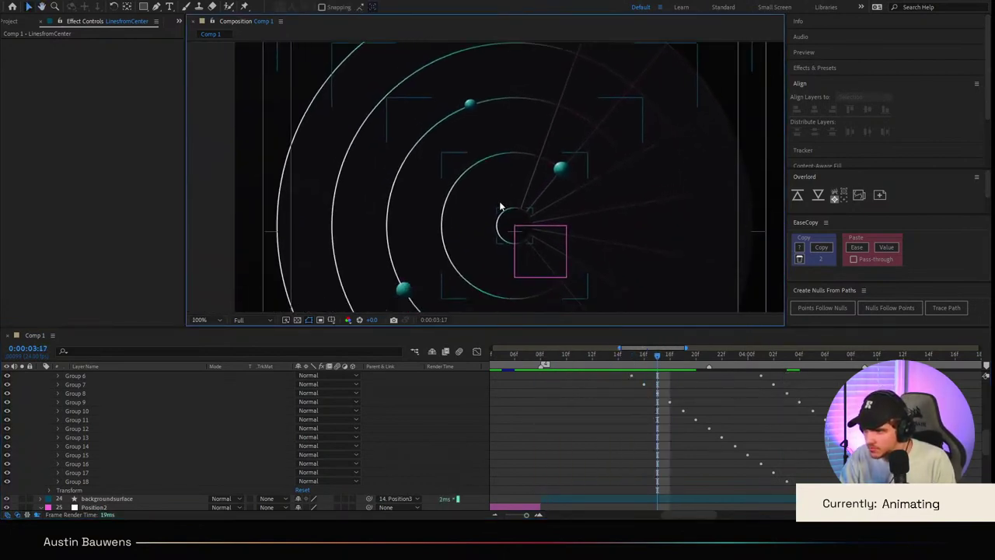
{"action": "left_click_drag", "start_coordinate": [545, 239], "coordinate": [510, 208]}
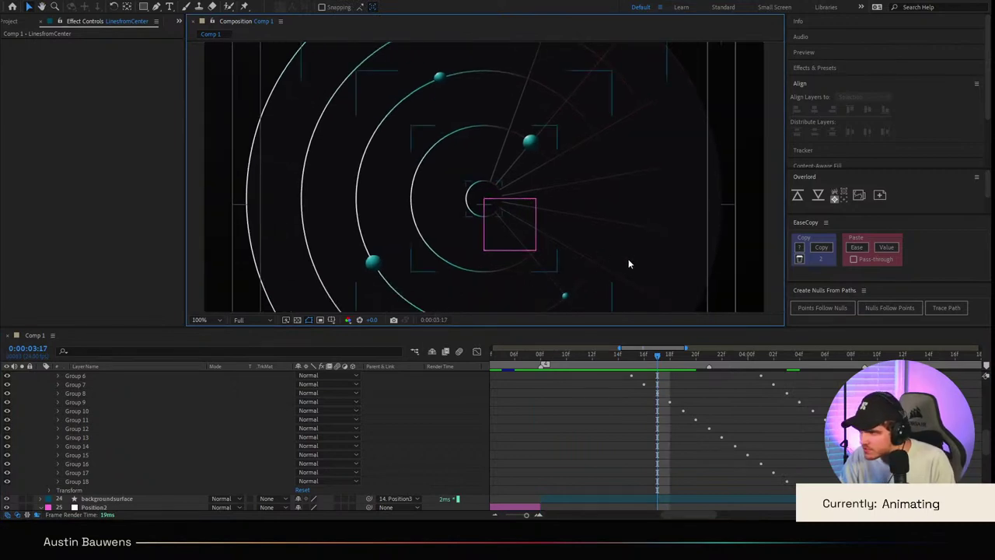
{"action": "left_click_drag", "start_coordinate": [628, 259], "coordinate": [617, 241]}
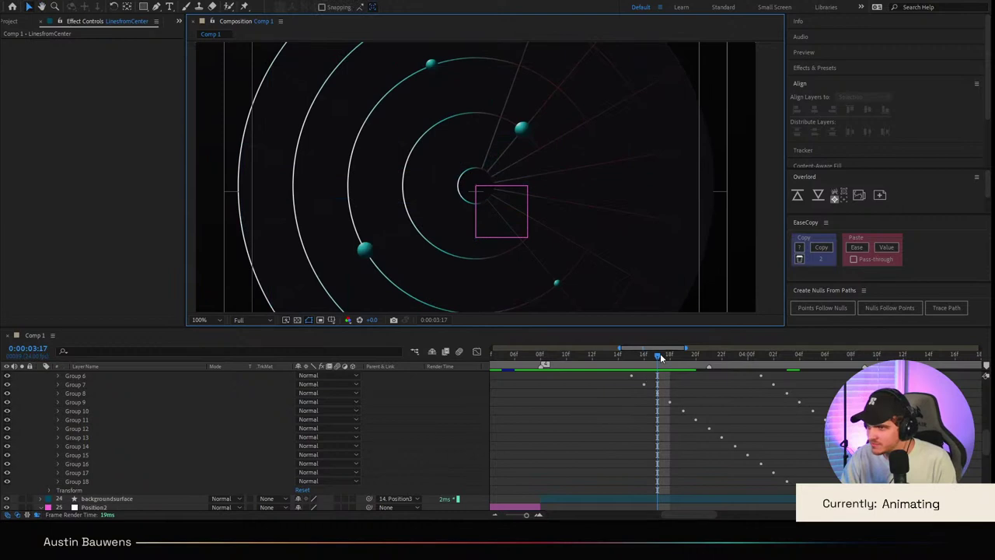
{"action": "left_click_drag", "start_coordinate": [658, 355], "coordinate": [580, 356]}
{"action": "scroll", "coordinate": [548, 260], "scroll_direction": "down", "scroll_amount": 2}
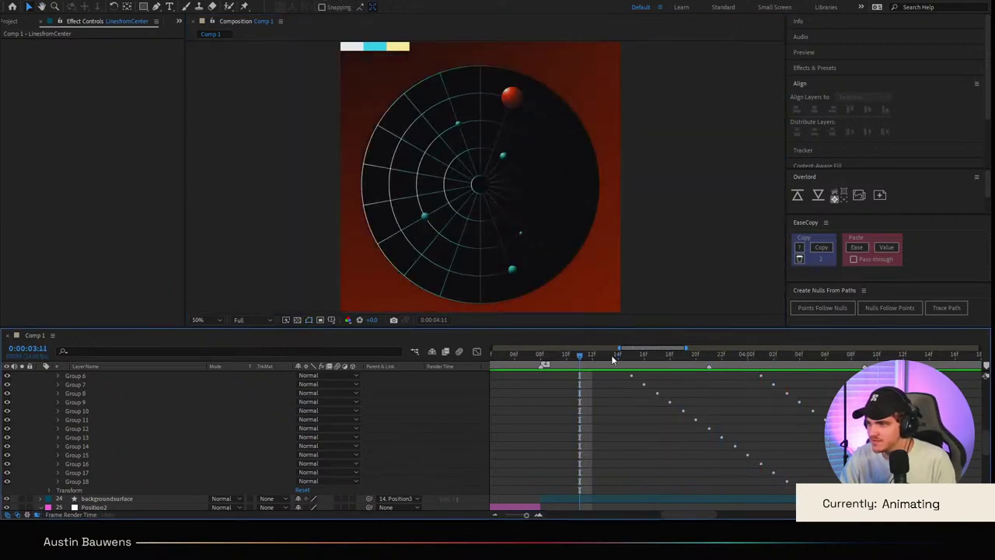
{"action": "left_click", "coordinate": [554, 355]}
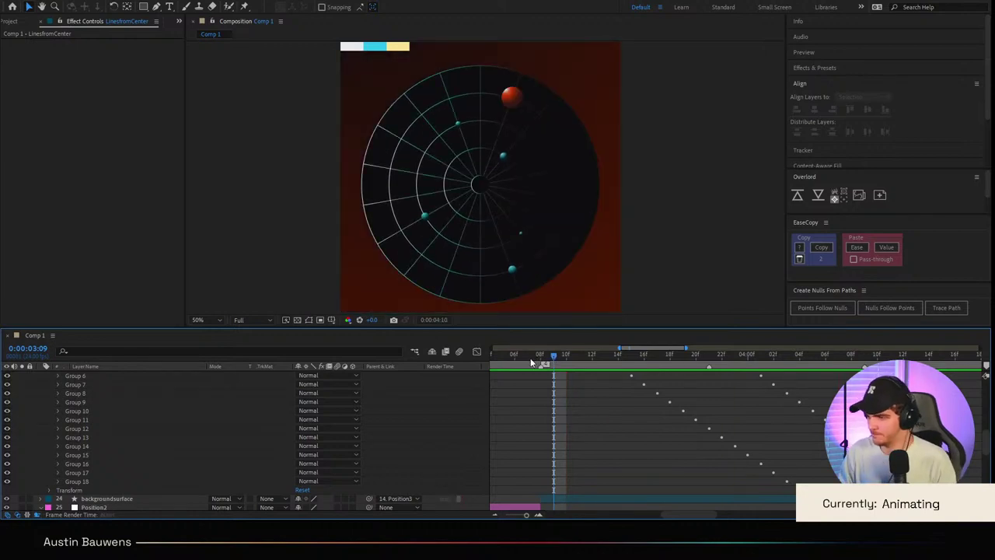
{"action": "left_click_drag", "start_coordinate": [553, 354], "coordinate": [545, 420]}
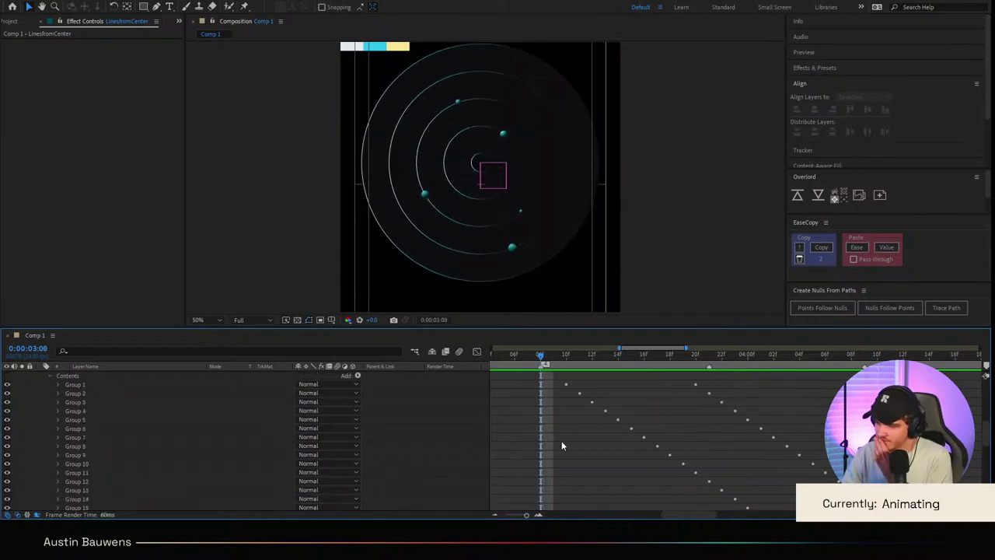
Step: Undo the pasted keyframes on Groups 6 down to 2, deselect, and return to 3:10
{"action": "scroll", "coordinate": [562, 441], "scroll_direction": "up", "scroll_amount": 3}
{"action": "key", "text": "ctrl+z"}
{"action": "key", "text": "ctrl+z"}
{"action": "key", "text": "ctrl+z"}
{"action": "key", "text": "ctrl+z"}
{"action": "key", "text": "ctrl+z"}
{"action": "key", "text": "ctrl+z"}
{"action": "key", "text": "ctrl+z"}
{"action": "key", "text": "ctrl+z"}
{"action": "key", "text": "ctrl+z"}
{"action": "key", "text": "ctrl+z"}
{"action": "key", "text": "ctrl+z"}
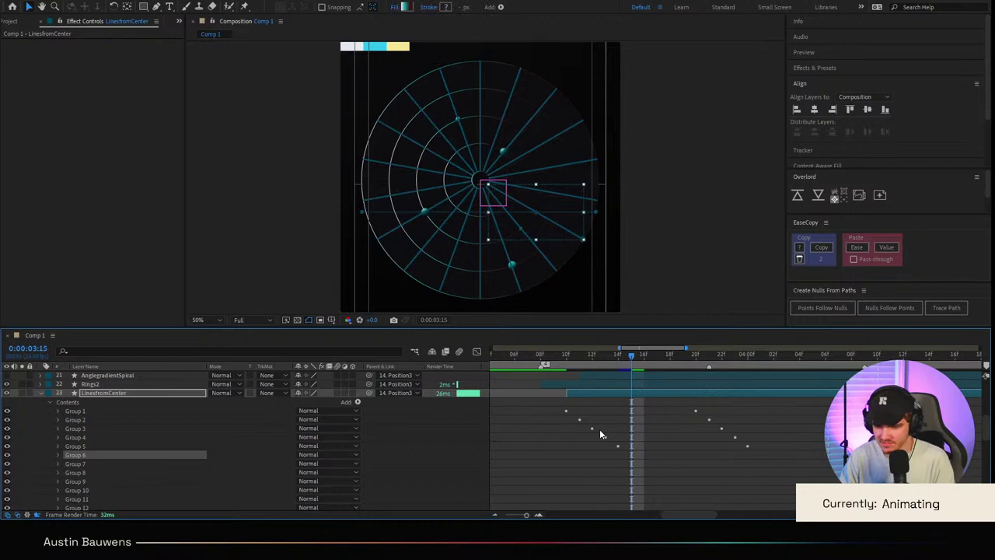
{"action": "key", "text": "ctrl+z"}
{"action": "key", "text": "ctrl+z"}
{"action": "key", "text": "ctrl+z"}
{"action": "key", "text": "ctrl+z"}
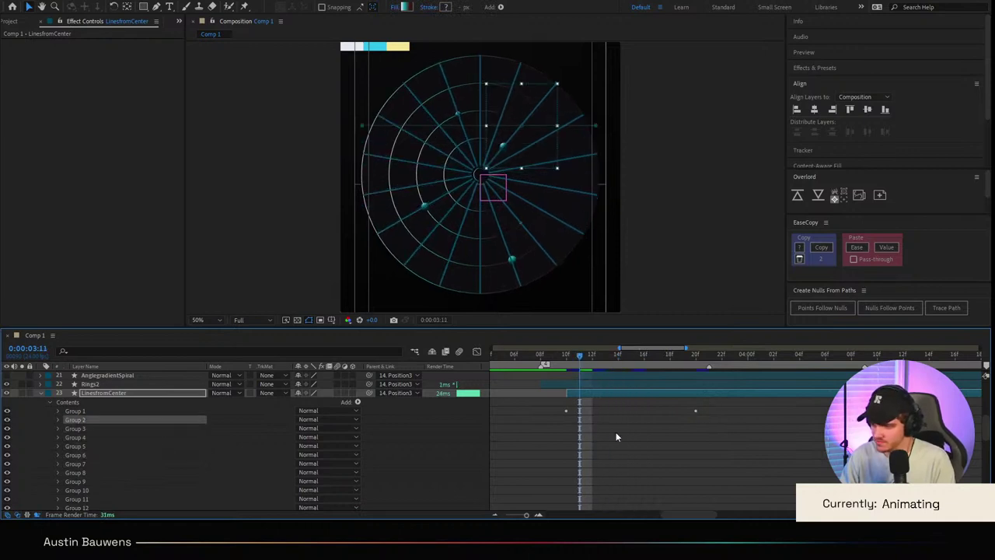
{"action": "left_click", "coordinate": [633, 439]}
{"action": "left_click", "coordinate": [570, 358]}
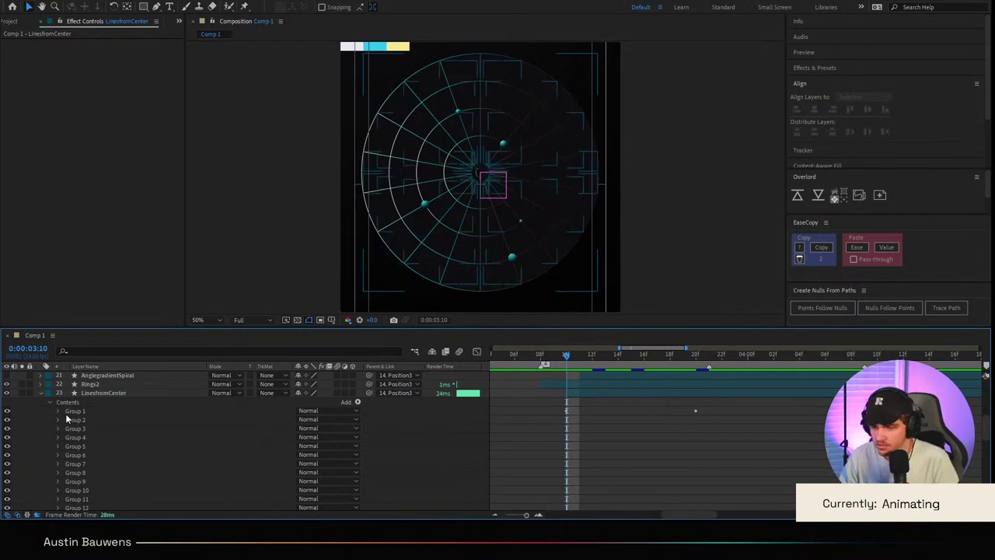
Step: Remove Group 1's old Offset Paths Amount keyframes to start over
{"action": "left_click", "coordinate": [57, 412]}
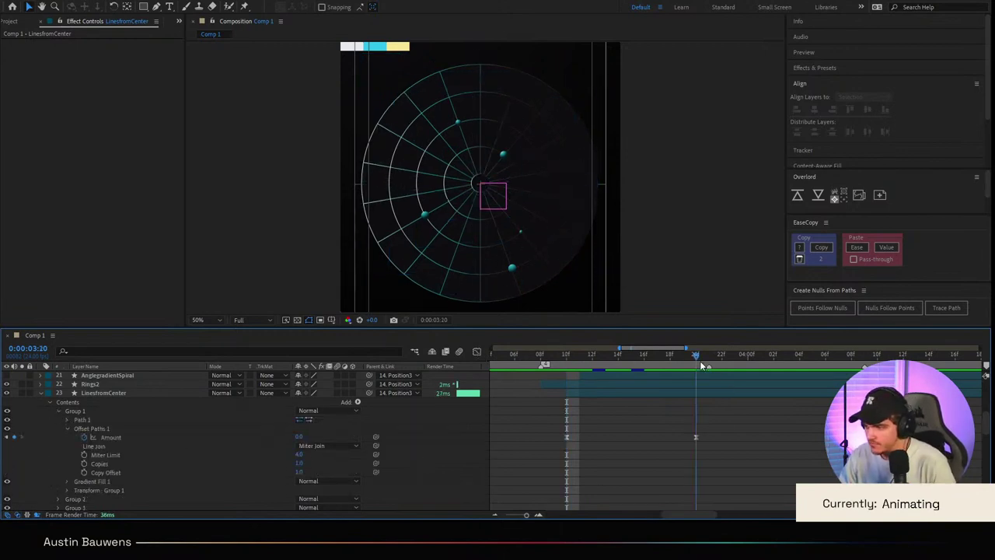
{"action": "key", "text": "k"}
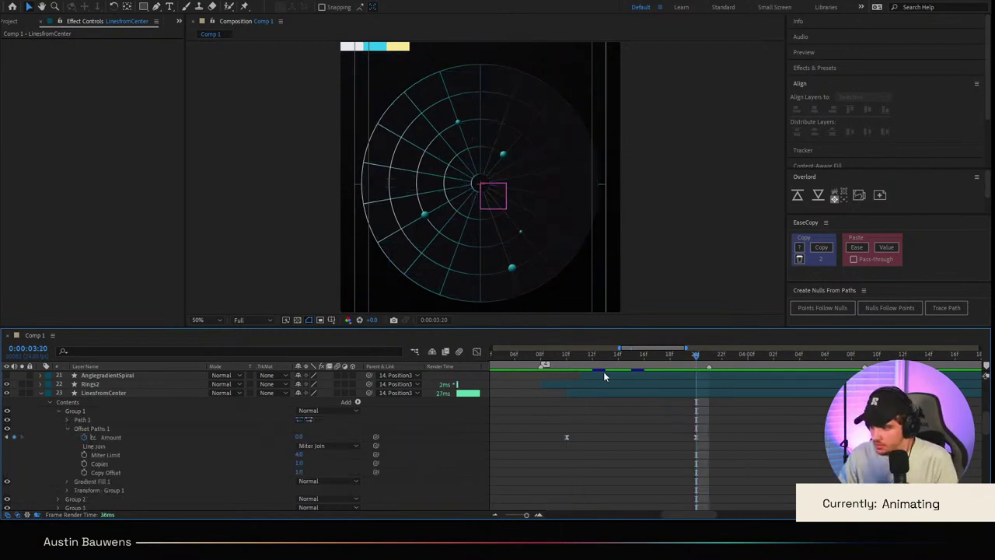
{"action": "key", "text": "j"}
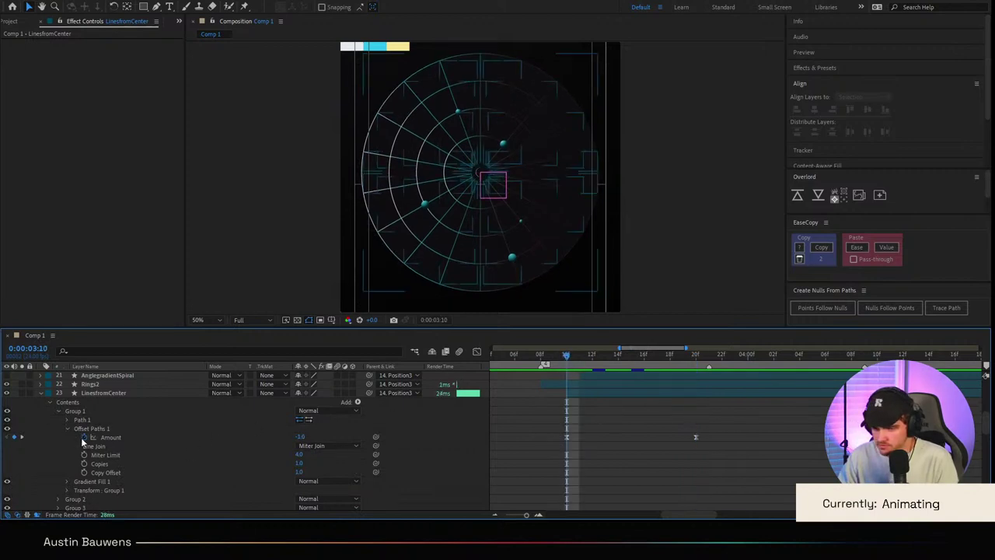
{"action": "left_click", "coordinate": [84, 438]}
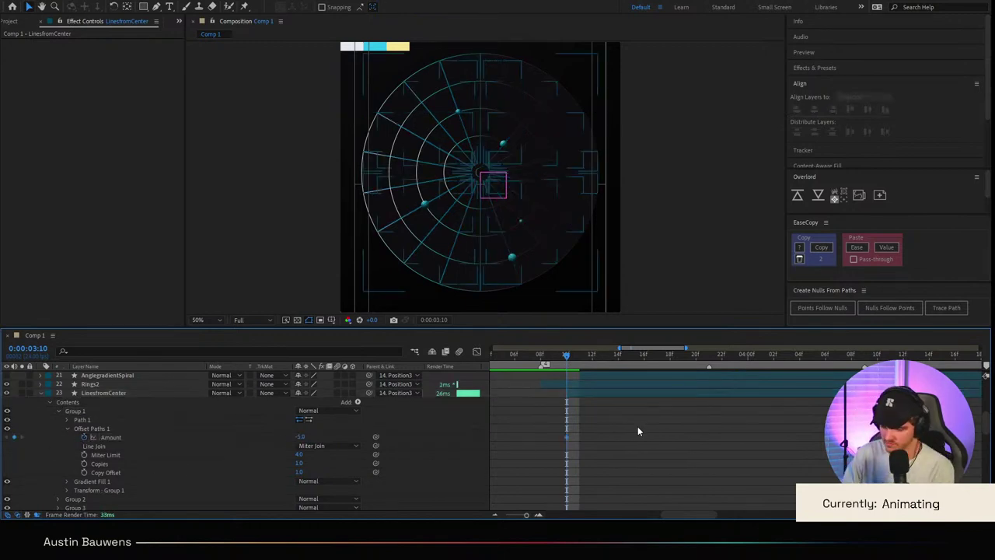
Step: Key the Amount to 5 at 3:12 and 0 at 3:22
{"action": "key", "text": "Page_Down"}
{"action": "key", "text": "Page_Down"}
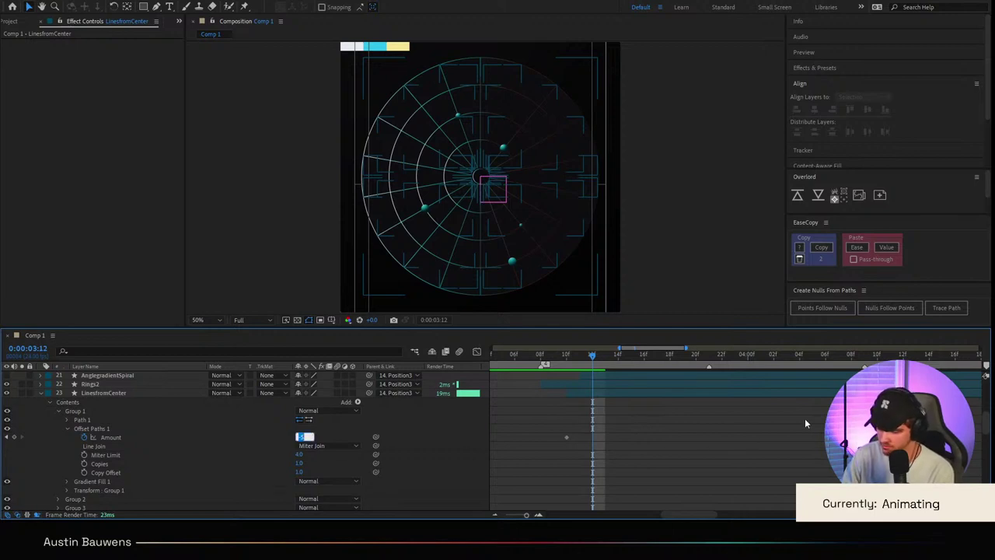
{"action": "type", "text": "10"}
{"action": "key", "text": "Return"}
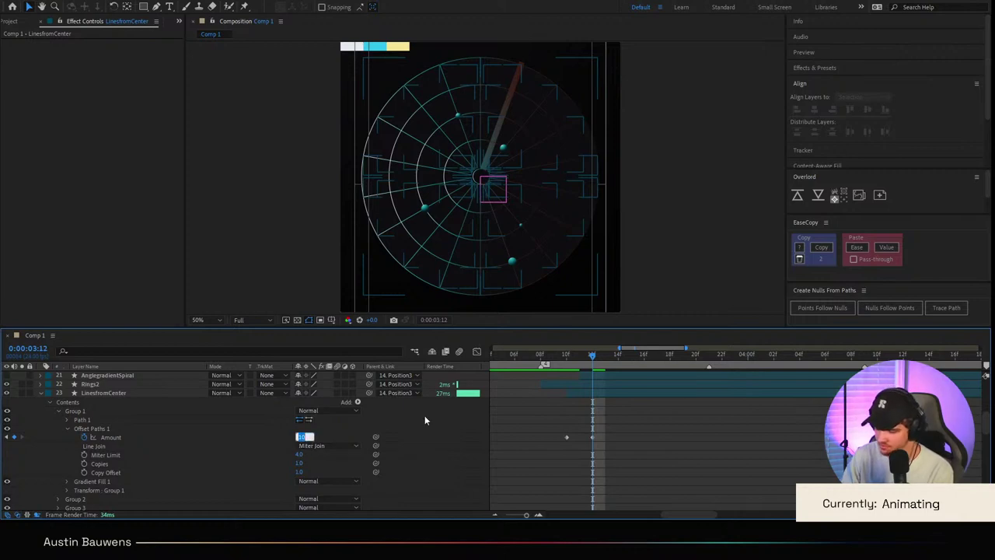
{"action": "type", "text": "5"}
{"action": "key", "text": "Return"}
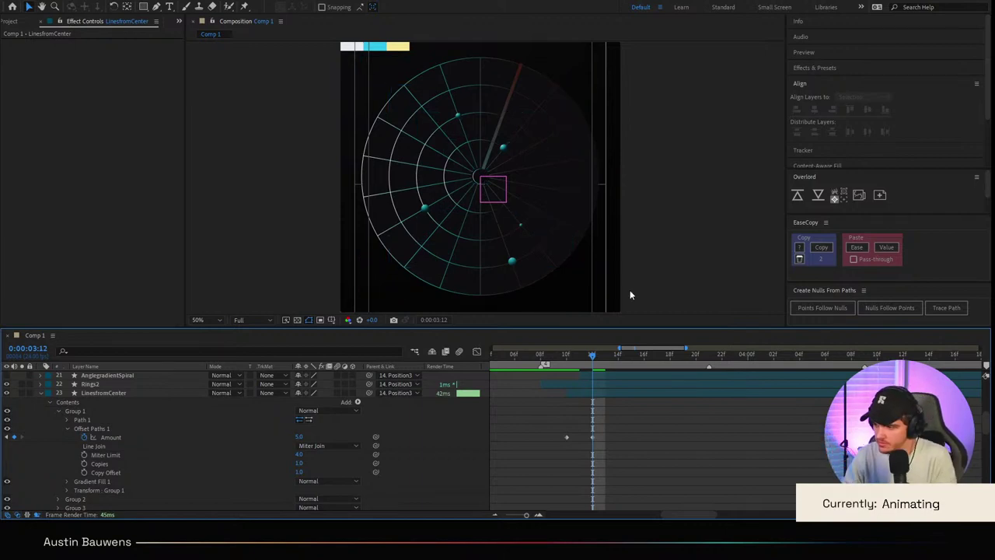
{"action": "key", "text": "shift+Page_Down"}
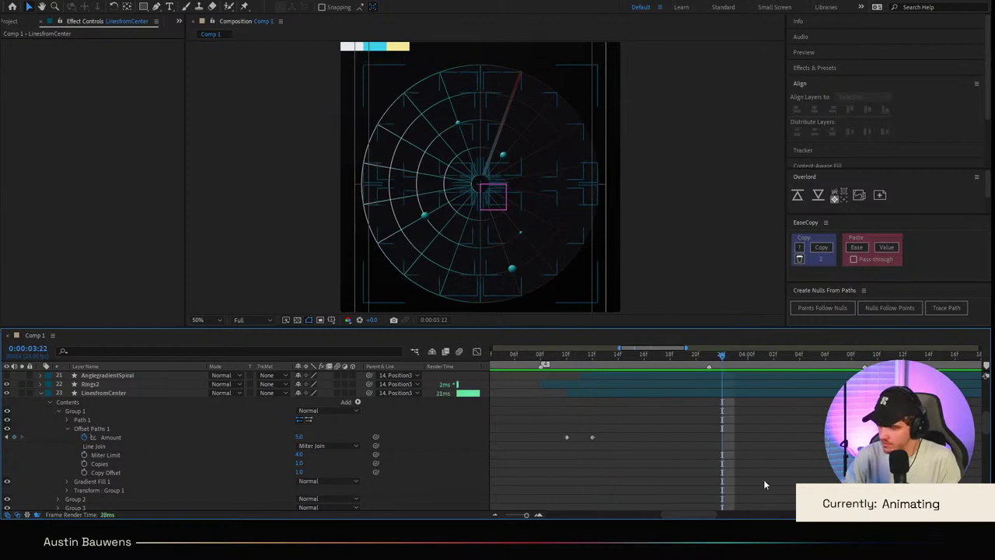
{"action": "type", "text": "0"}
{"action": "key", "text": "Return"}
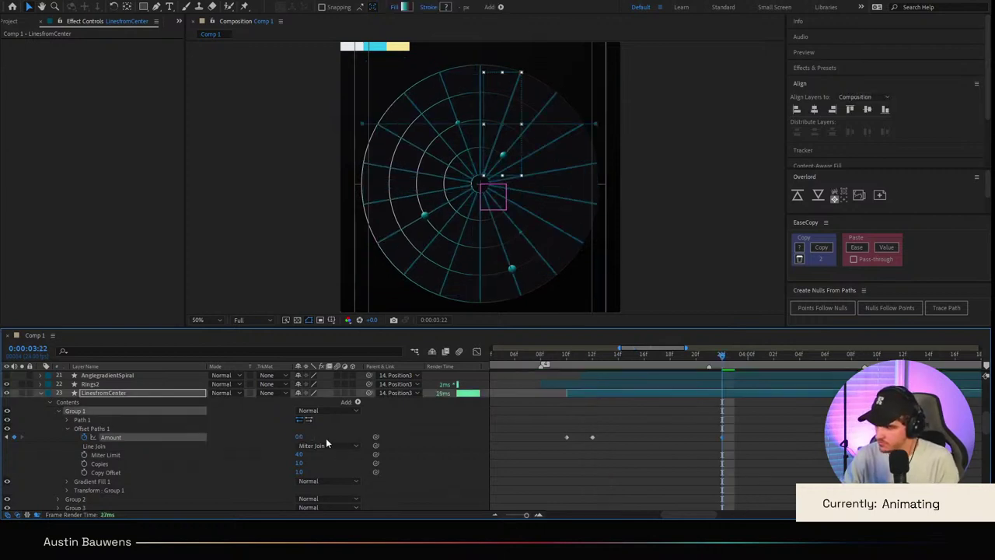
Step: Ease the three Amount keyframes in the Graph Editor and preview from 3:10
{"action": "left_click_drag", "start_coordinate": [737, 434], "coordinate": [539, 437]}
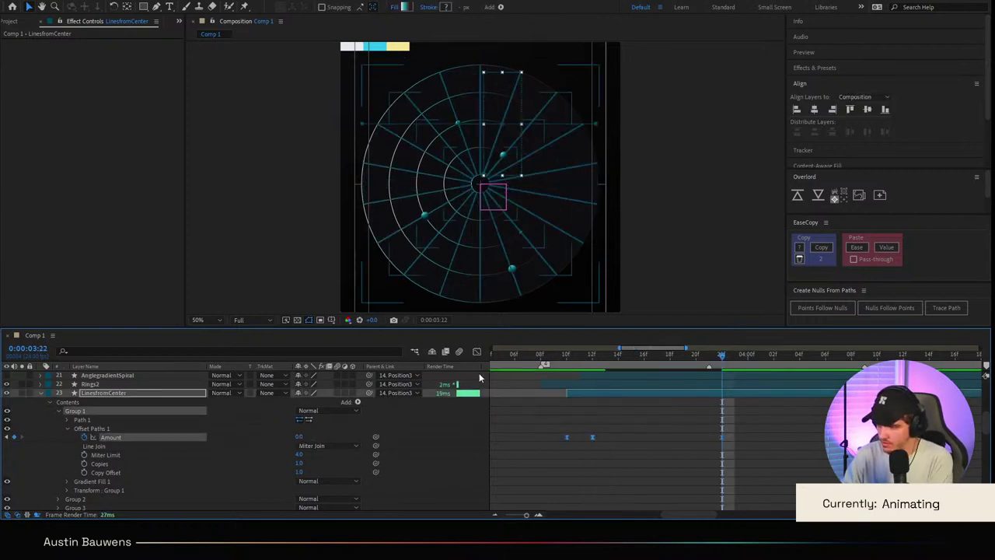
{"action": "left_click", "coordinate": [476, 351]}
{"action": "left_click_drag", "start_coordinate": [555, 403], "coordinate": [471, 426]}
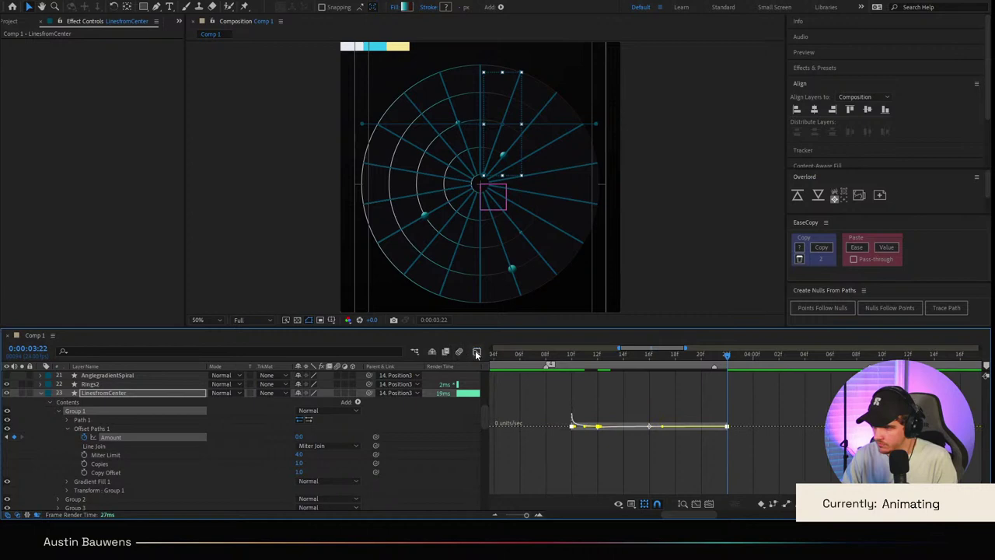
{"action": "left_click", "coordinate": [476, 352]}
{"action": "key", "text": "space"}
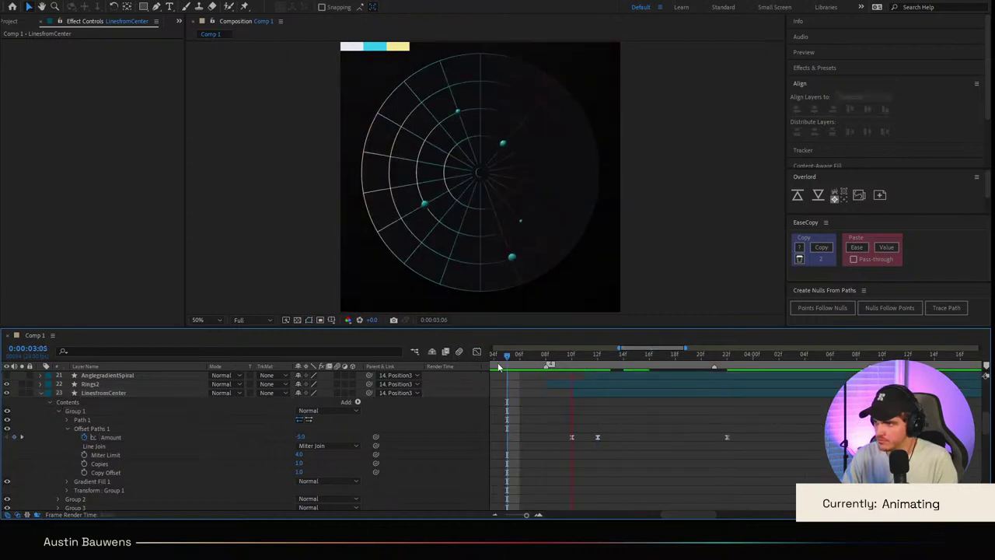
{"action": "left_click", "coordinate": [549, 358]}
{"action": "key", "text": "space"}
{"action": "left_click", "coordinate": [573, 358]}
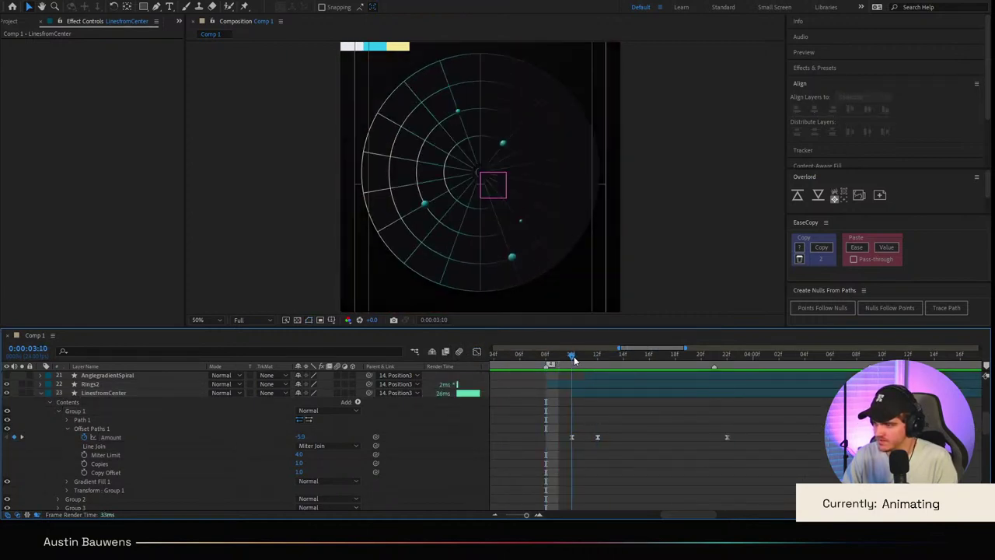
Step: Collapse Group 1 and paste the Offset Paths grow keyframes onto Groups 2–4, staggered by a frame
{"action": "left_click", "coordinate": [100, 429]}
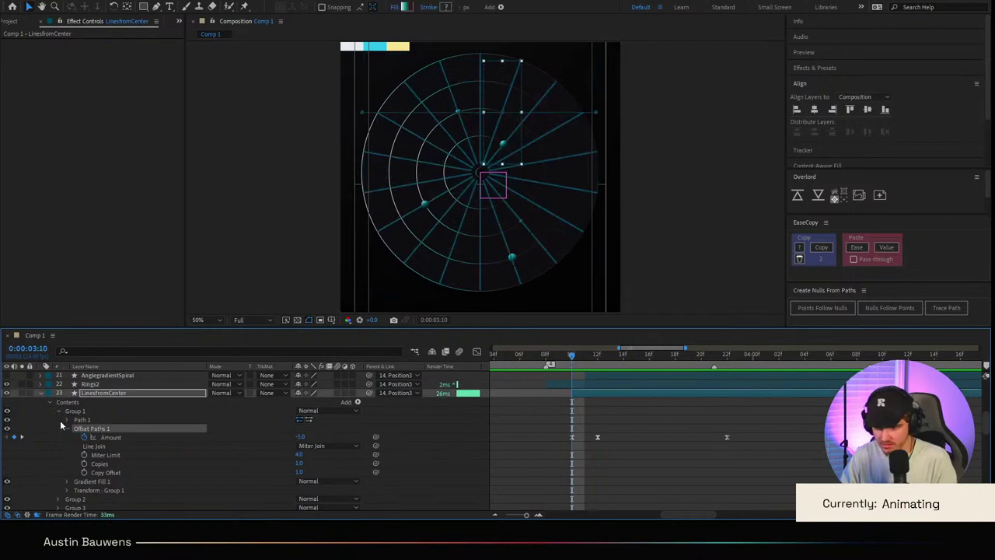
{"action": "left_click", "coordinate": [59, 411]}
{"action": "left_click", "coordinate": [85, 428]}
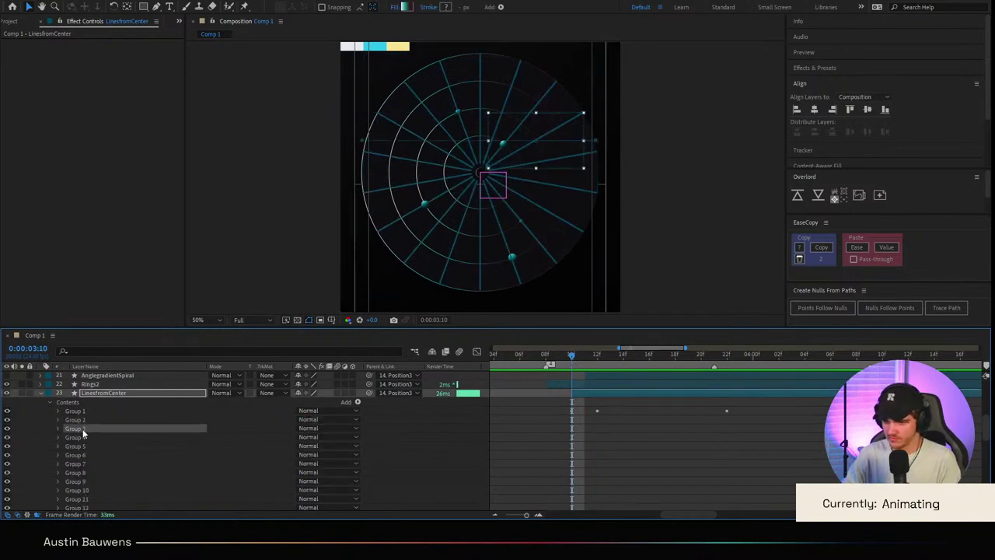
{"action": "left_click", "coordinate": [87, 424]}
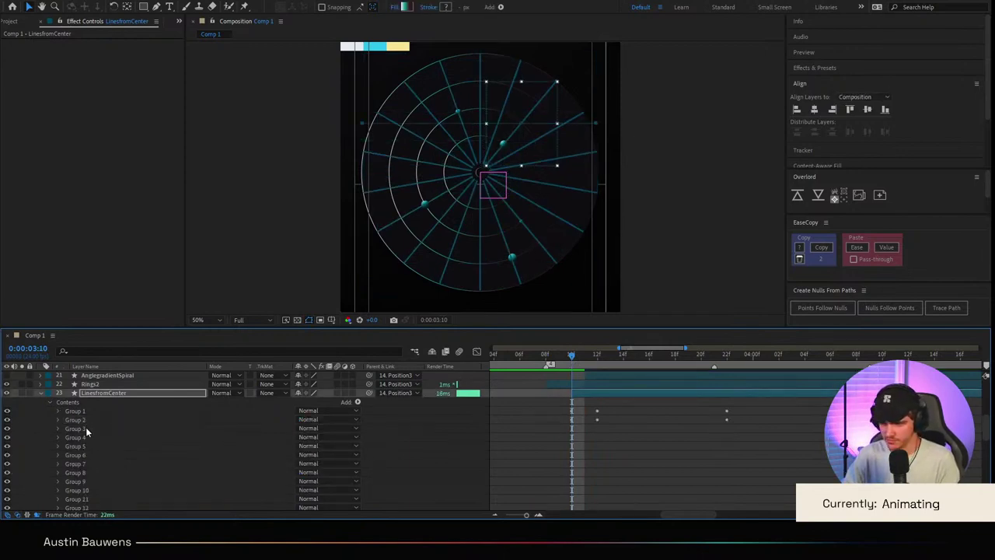
{"action": "left_click", "coordinate": [86, 428]}
{"action": "key", "text": "ctrl+v"}
{"action": "key", "text": "Page_Down"}
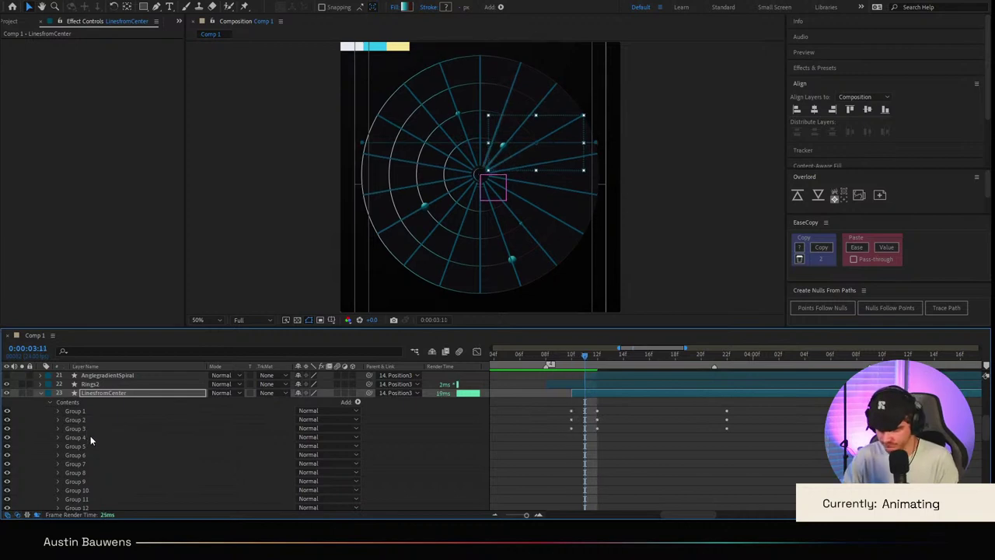
{"action": "left_click", "coordinate": [90, 436]}
{"action": "key", "text": "ctrl+v"}
Step: Paste the grow keyframes onto Groups 5–9, each a frame later than the last
{"action": "left_click", "coordinate": [89, 446]}
{"action": "key", "text": "ctrl+v"}
{"action": "key", "text": "Page_Down"}
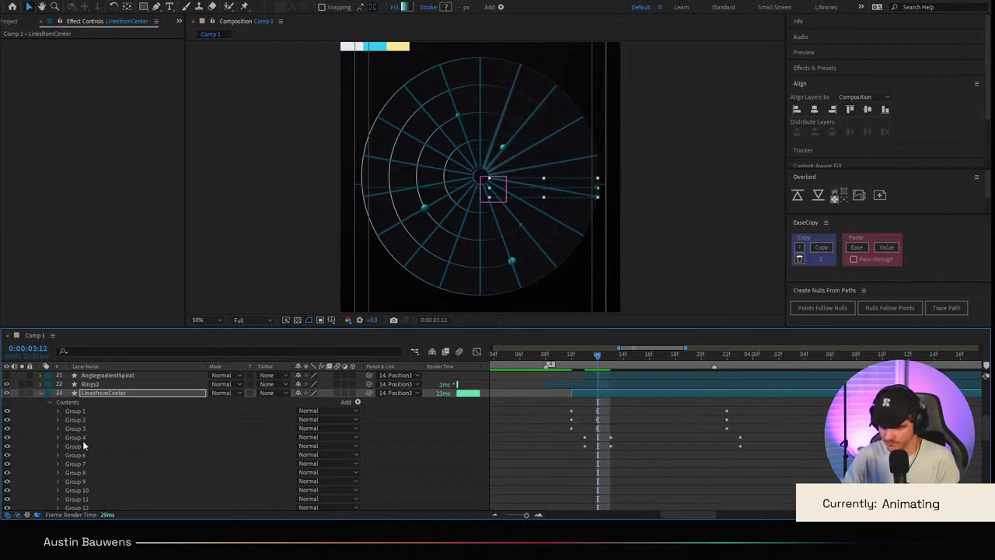
{"action": "left_click", "coordinate": [91, 455]}
{"action": "key", "text": "ctrl+v"}
{"action": "left_click", "coordinate": [91, 462]}
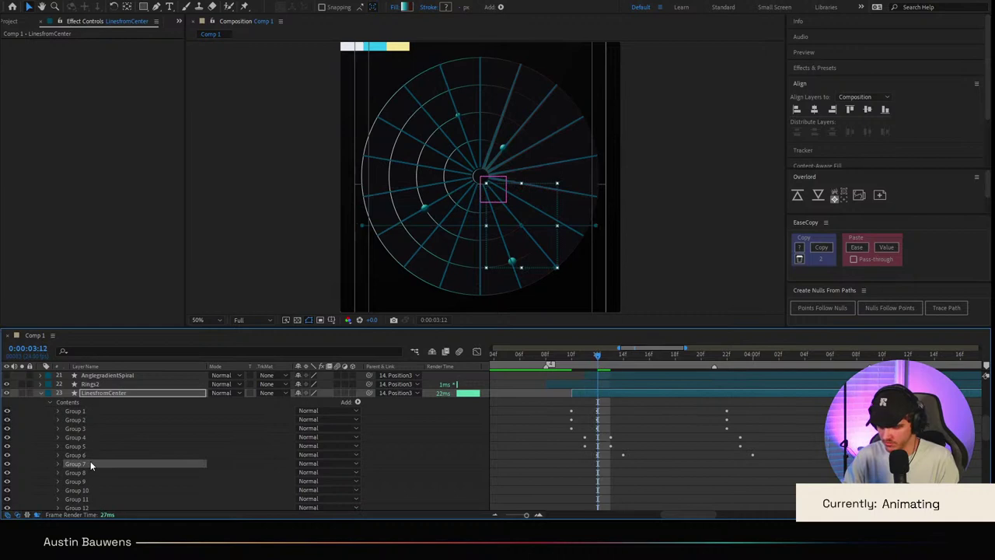
{"action": "key", "text": "ctrl+v"}
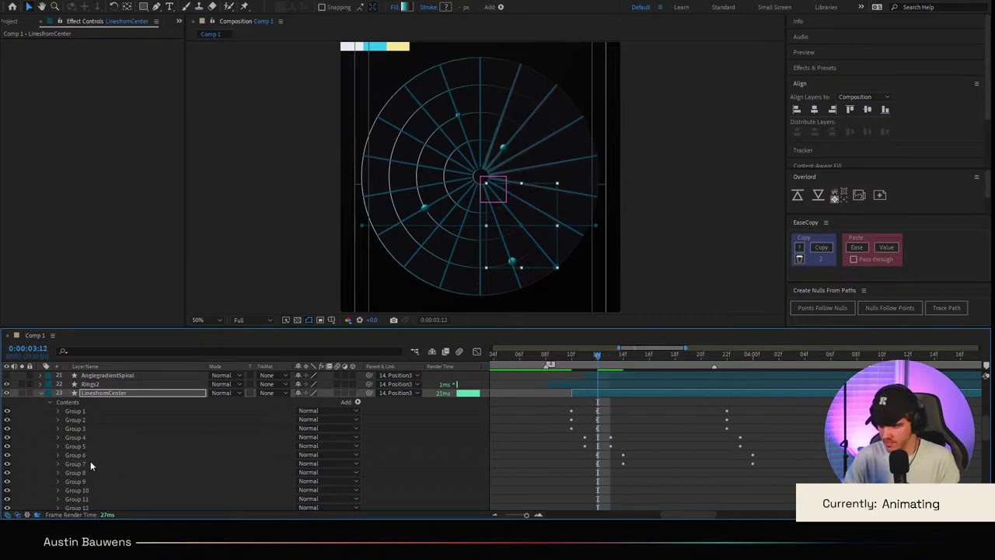
{"action": "key", "text": "Page_Down"}
{"action": "left_click", "coordinate": [87, 469]}
{"action": "key", "text": "ctrl+v"}
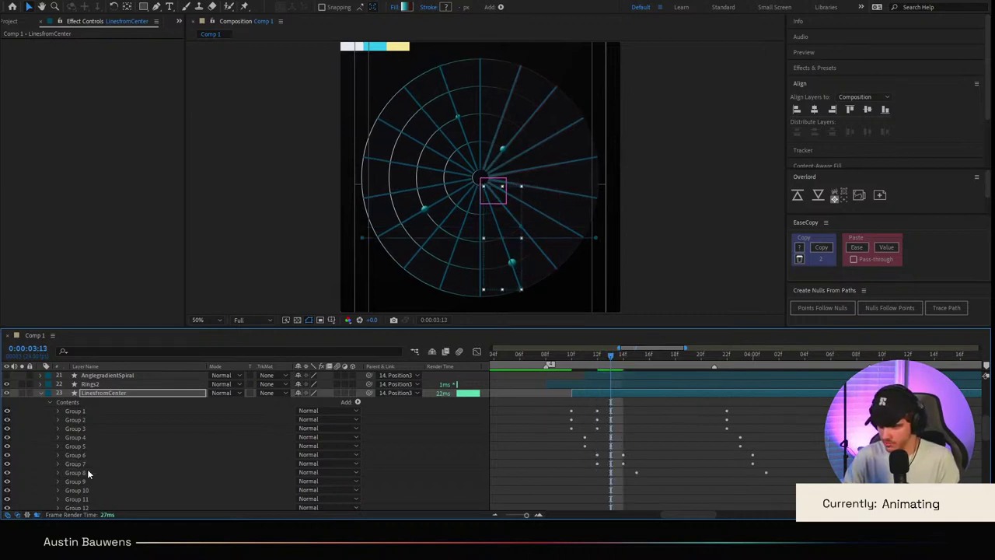
{"action": "key", "text": "Page_Down"}
{"action": "left_click", "coordinate": [89, 480]}
{"action": "key", "text": "ctrl+v"}
Step: Continue the one-frame stagger, pasting the grow keyframes onto Groups 10–13
{"action": "scroll", "coordinate": [93, 469], "scroll_direction": "down", "scroll_amount": 2}
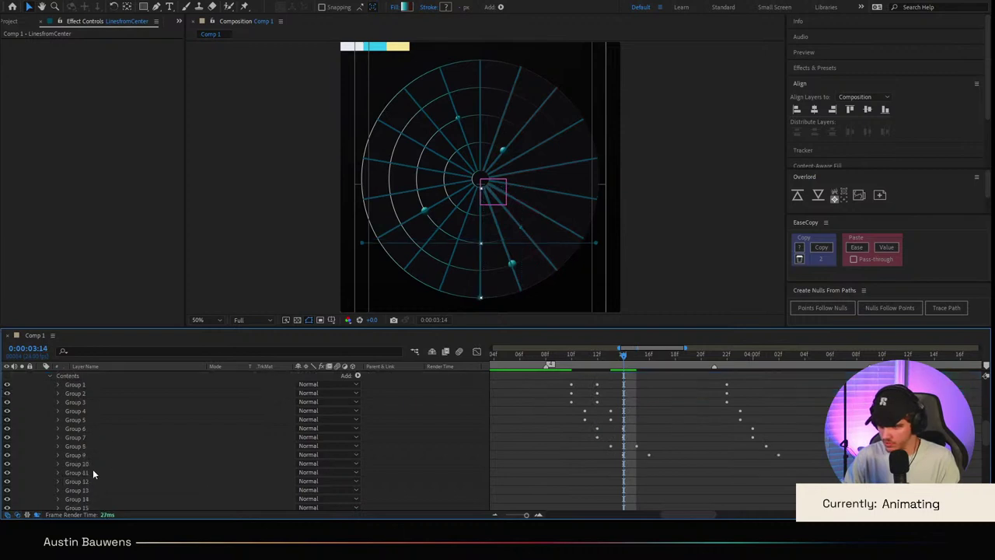
{"action": "left_click", "coordinate": [92, 465]}
{"action": "key", "text": "Page_Down"}
{"action": "key", "text": "ctrl+v"}
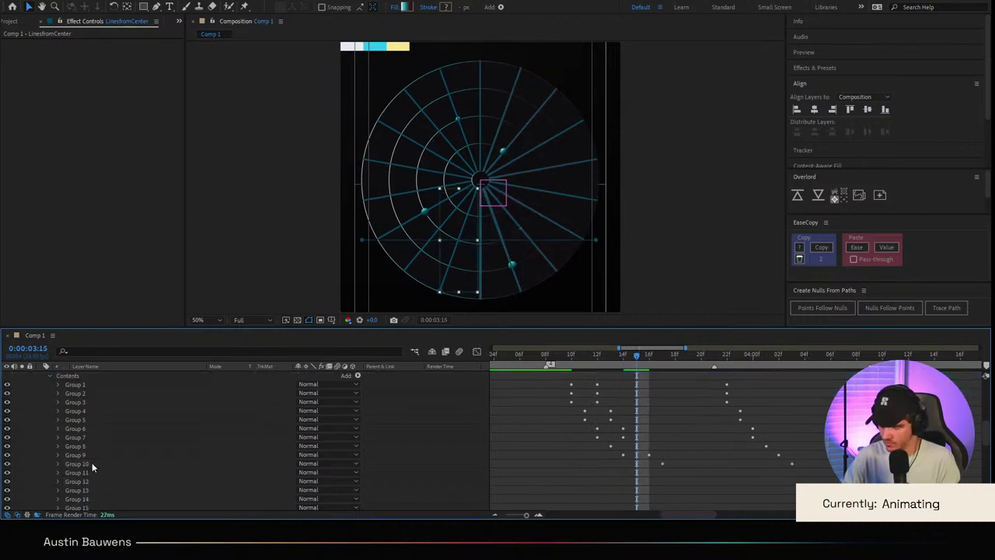
{"action": "left_click", "coordinate": [94, 472]}
{"action": "key", "text": "Page_Down"}
{"action": "key", "text": "ctrl+v"}
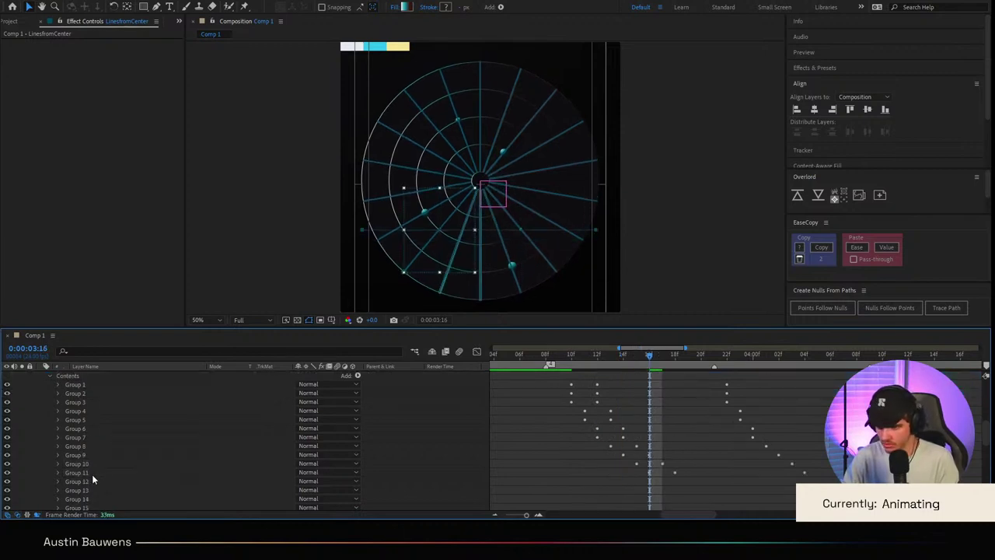
{"action": "scroll", "coordinate": [92, 475], "scroll_direction": "down", "scroll_amount": 3}
{"action": "left_click", "coordinate": [96, 461]}
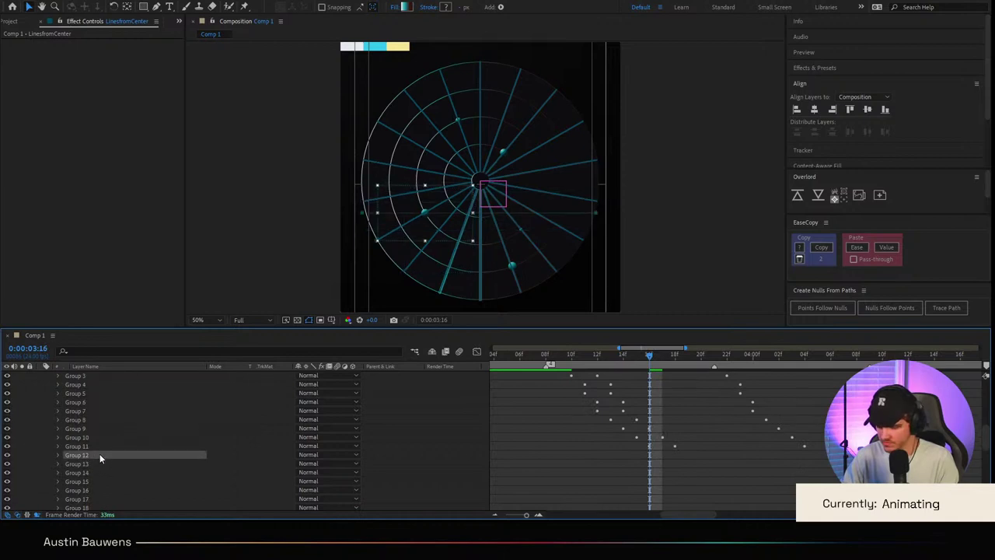
{"action": "key", "text": "Page_Down"}
{"action": "key", "text": "Page_Down"}
{"action": "key", "text": "ctrl+v"}
{"action": "key", "text": "Page_Down"}
{"action": "key", "text": "Page_Down"}
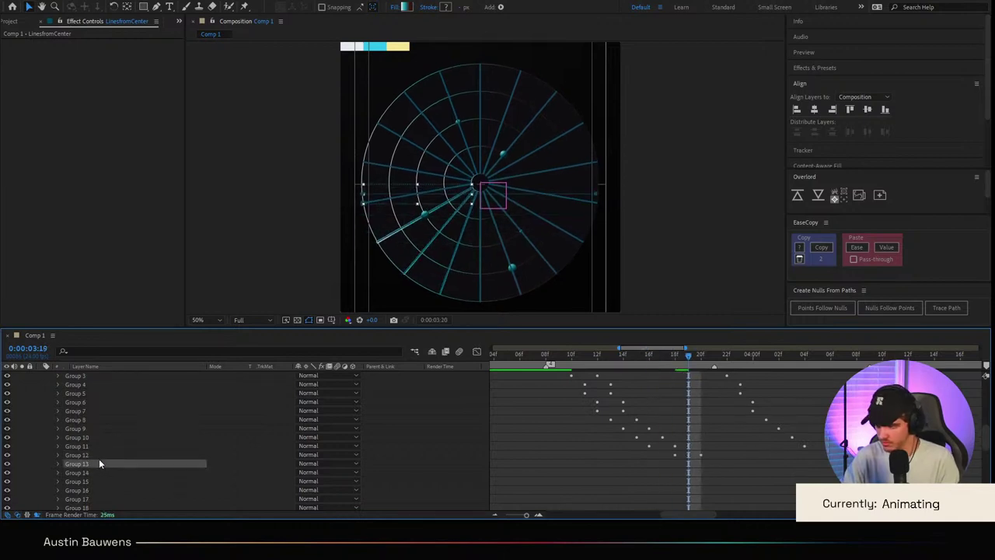
{"action": "left_click", "coordinate": [102, 472]}
{"action": "key", "text": "Page_Down"}
{"action": "key", "text": "Page_Down"}
{"action": "key", "text": "ctrl+v"}
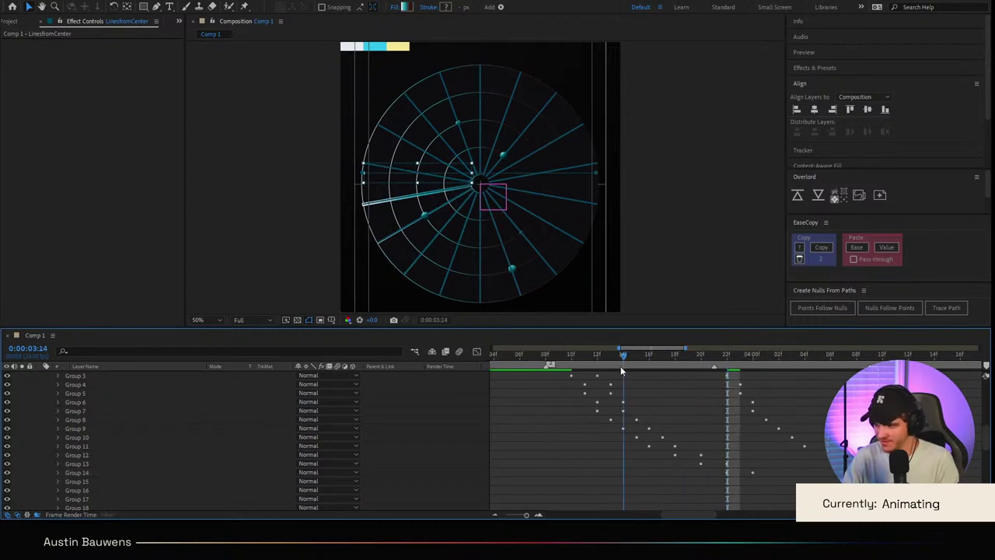
Step: Scrub back to review the cascading lines, then advance two frames past the last paste
{"action": "left_click_drag", "start_coordinate": [621, 366], "coordinate": [513, 359]}
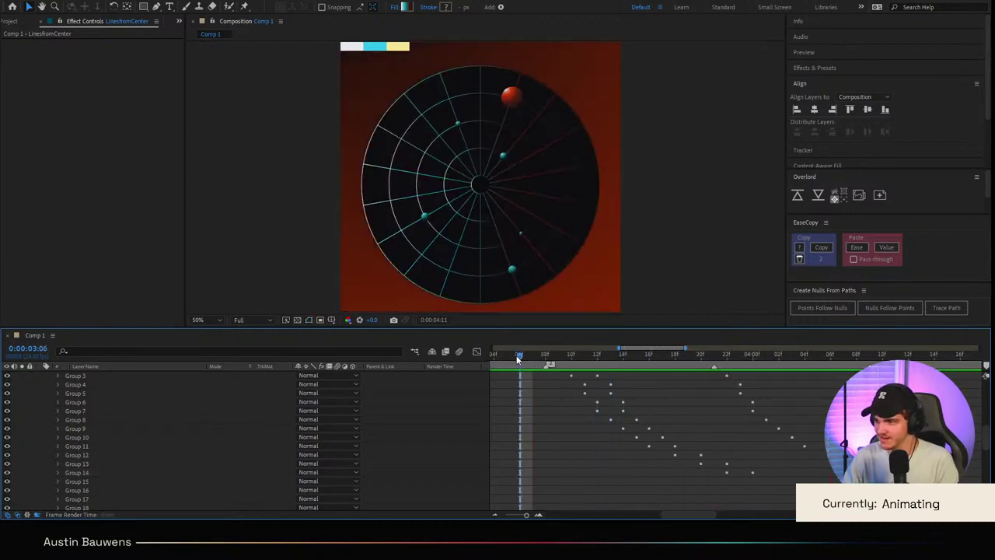
{"action": "left_click_drag", "start_coordinate": [517, 356], "coordinate": [723, 391]}
{"action": "key", "text": "Page_Down"}
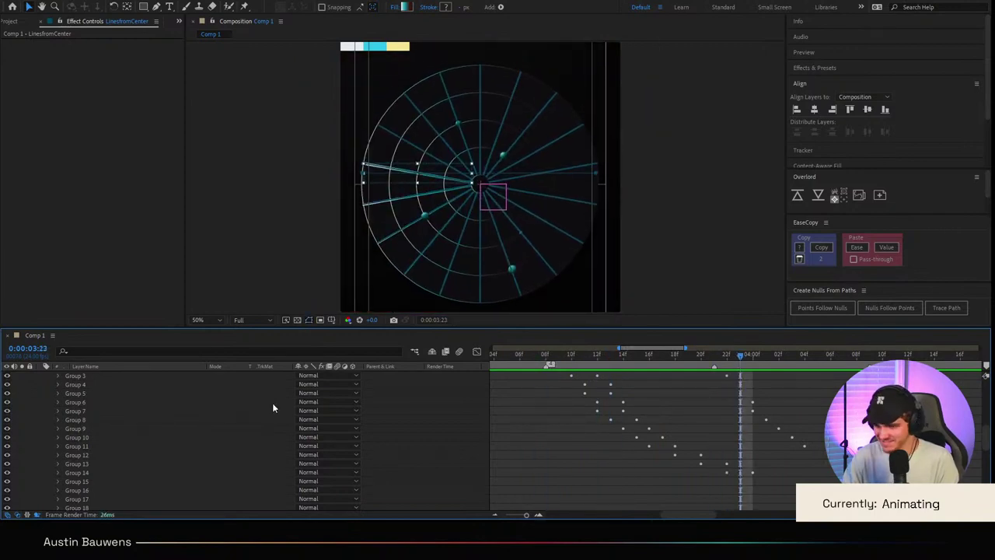
{"action": "key", "text": "Page_Down"}
Step: Stagger the keyframes onto Groups 15–18, then deselect and preview the sprouting lines
{"action": "left_click", "coordinate": [99, 493]}
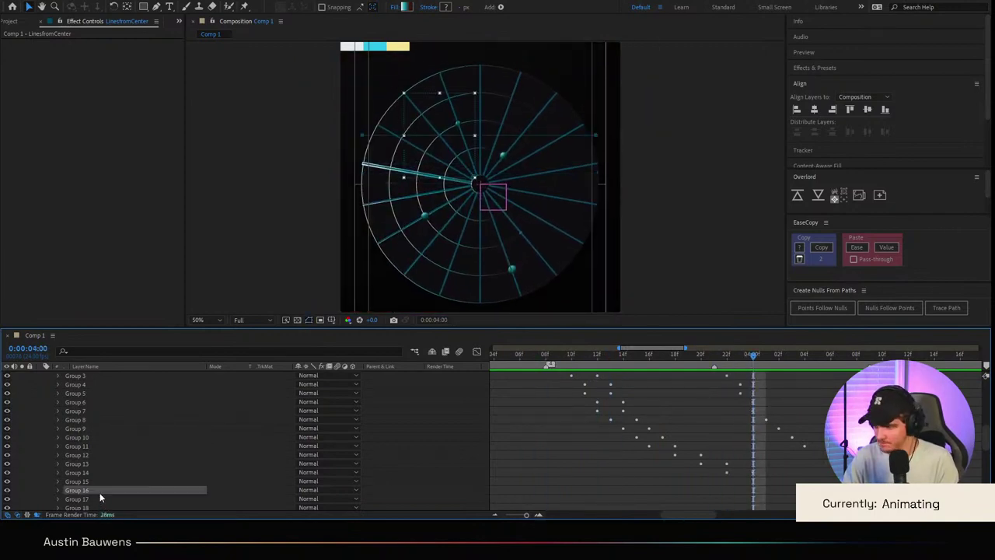
{"action": "left_click", "coordinate": [99, 481]}
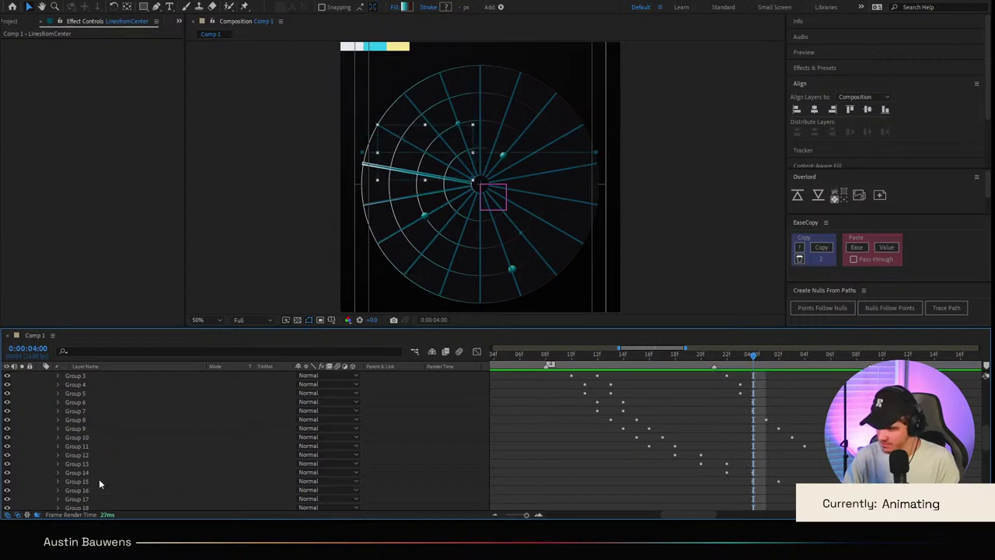
{"action": "key", "text": "Page_Down"}
{"action": "key", "text": "Page_Down"}
{"action": "left_click", "coordinate": [96, 492]}
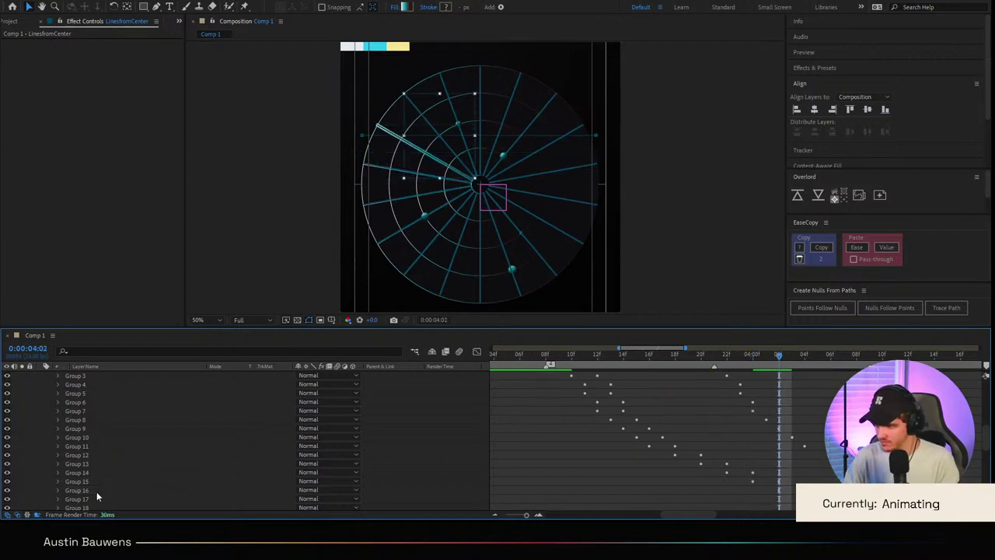
{"action": "key", "text": "Page_Down"}
{"action": "key", "text": "Page_Down"}
{"action": "key", "text": "Page_Down"}
{"action": "key", "text": "Page_Down"}
{"action": "left_click", "coordinate": [93, 497]}
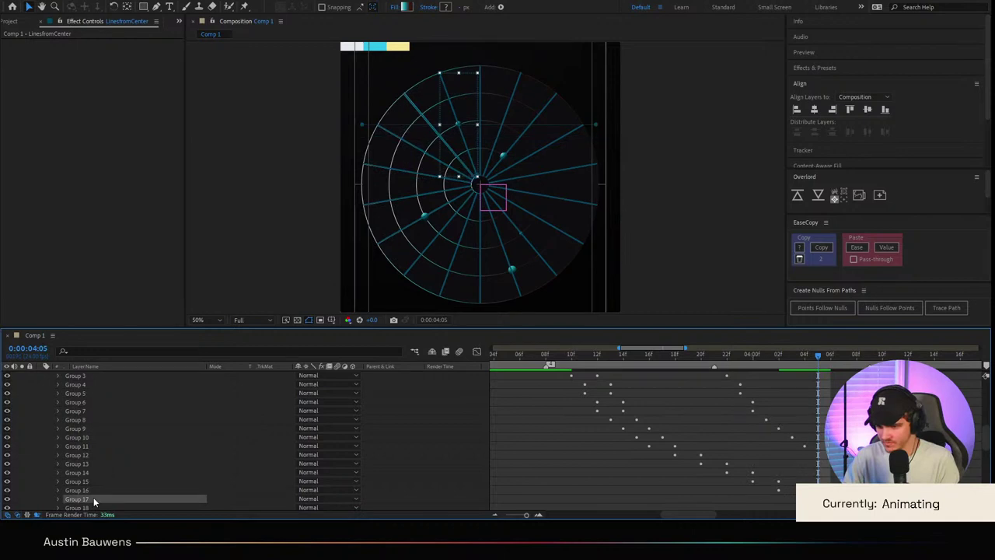
{"action": "key", "text": "Page_Down"}
{"action": "left_click", "coordinate": [120, 506]}
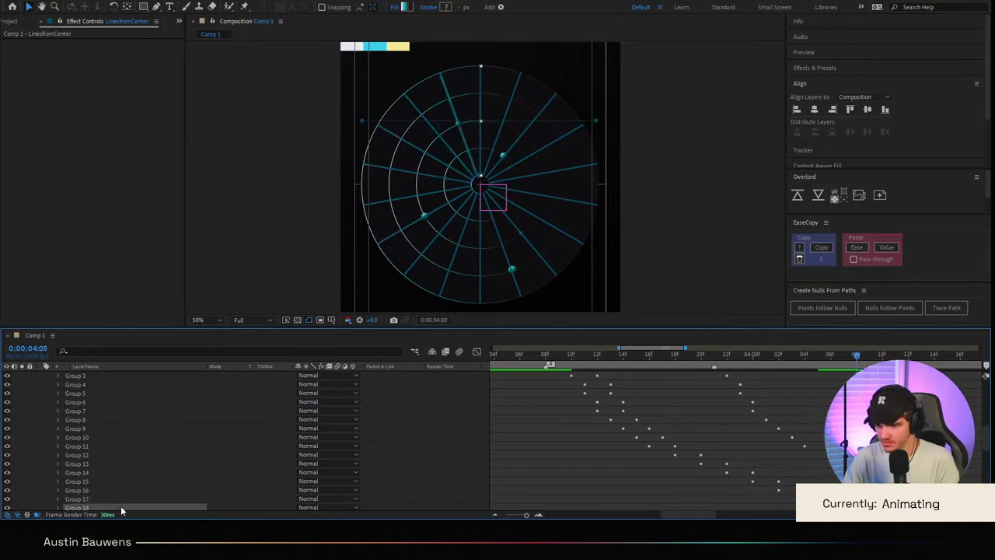
{"action": "left_click", "coordinate": [583, 496]}
{"action": "key", "text": "space"}
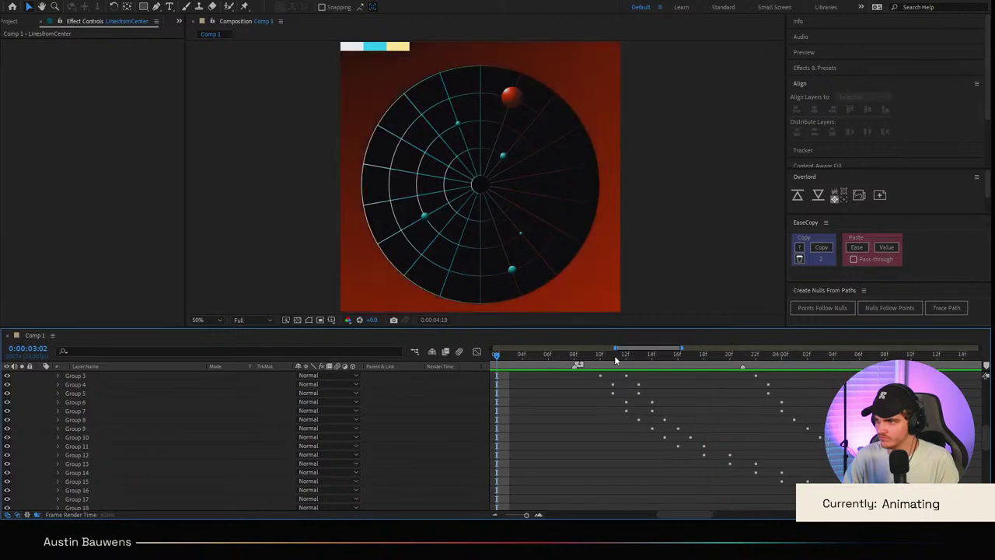
{"action": "left_click_drag", "start_coordinate": [638, 357], "coordinate": [535, 360]}
{"action": "key", "text": "space"}
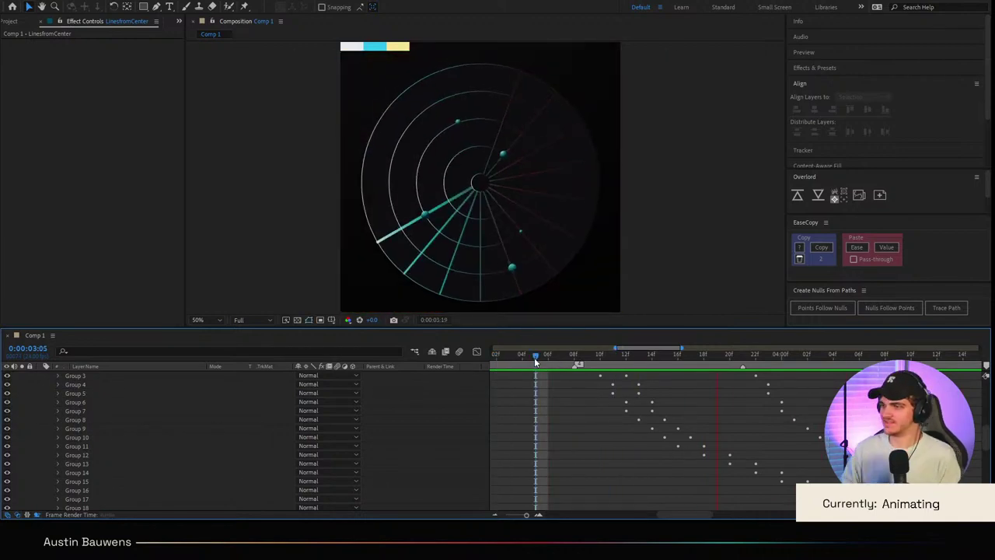
{"action": "key", "text": "space"}
{"action": "key", "text": "j"}
{"action": "key", "text": "j"}
{"action": "key", "text": "j"}
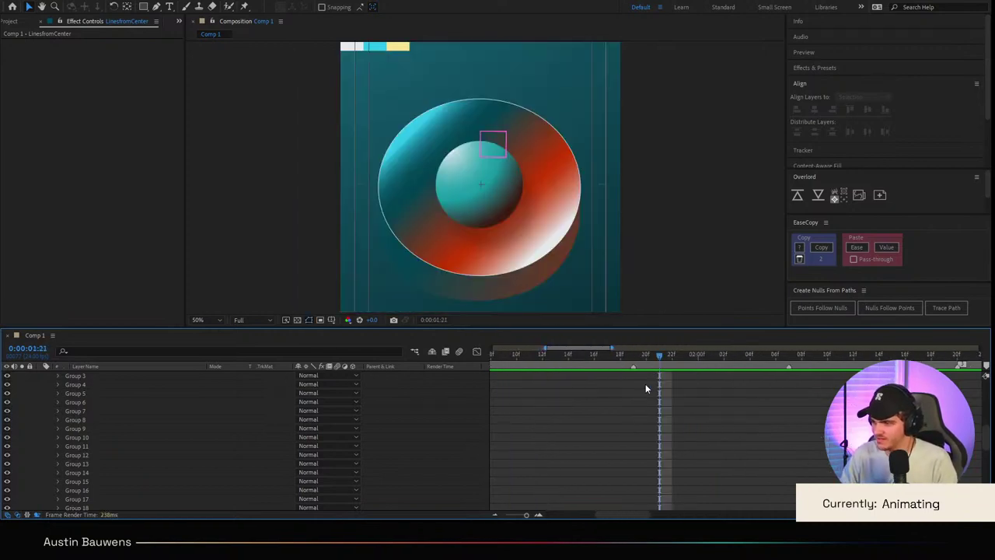
{"action": "key", "text": "minus"}
{"action": "key", "text": "minus"}
{"action": "key", "text": "minus"}
{"action": "key", "text": "Home"}
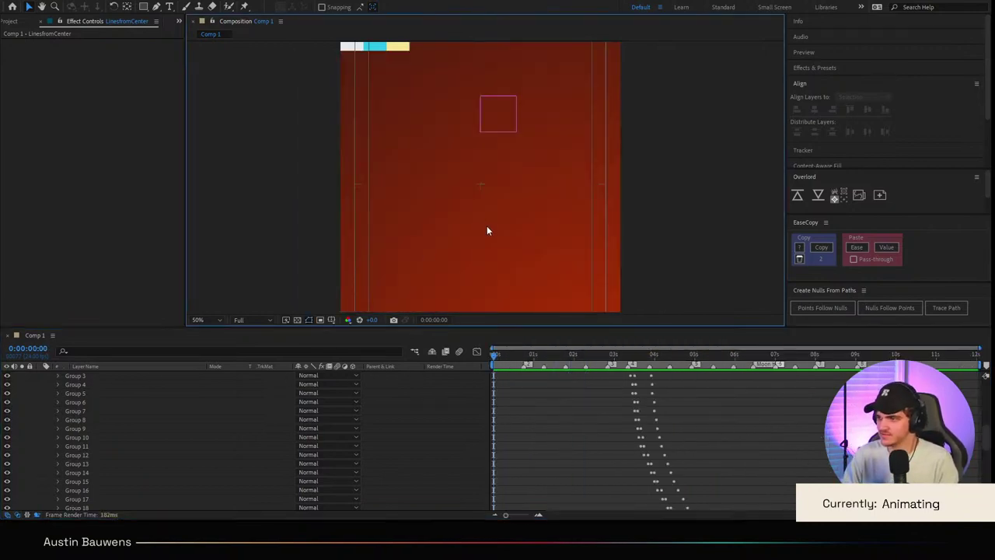
{"action": "scroll", "coordinate": [485, 225], "scroll_direction": "down", "scroll_amount": 2}
{"action": "scroll", "coordinate": [506, 236], "scroll_direction": "up", "scroll_amount": 1}
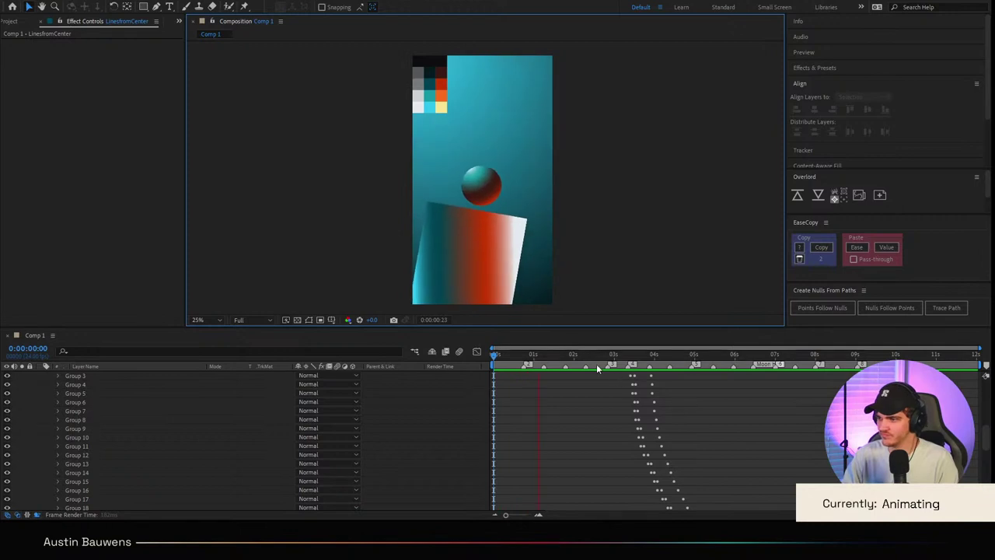
{"action": "left_click", "coordinate": [260, 352]}
{"action": "key", "text": "space"}
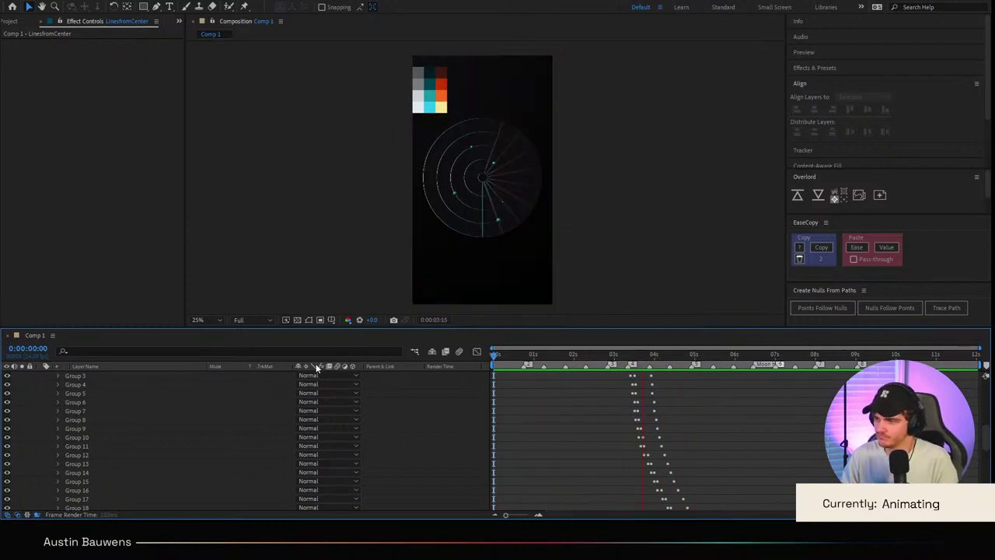
Step: Parent AnglegradientSpiral and Rings2 to the backgroundsurface layer with the pick whip
{"action": "scroll", "coordinate": [515, 160], "scroll_direction": "up", "scroll_amount": 2}
{"action": "scroll", "coordinate": [515, 161], "scroll_direction": "up", "scroll_amount": 2}
{"action": "scroll", "coordinate": [219, 420], "scroll_direction": "down", "scroll_amount": 5}
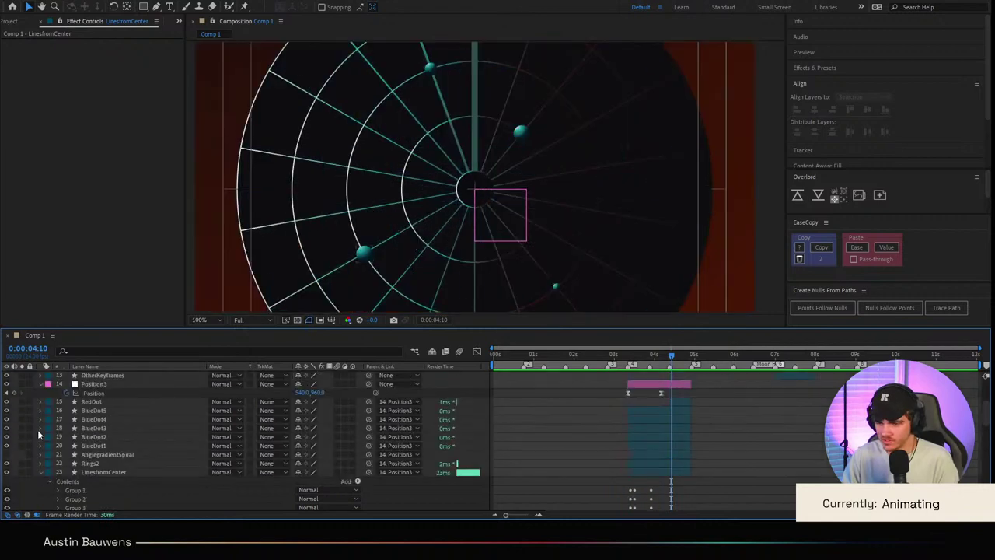
{"action": "scroll", "coordinate": [673, 426], "scroll_direction": "down", "scroll_amount": 2}
{"action": "scroll", "coordinate": [656, 439], "scroll_direction": "up", "scroll_amount": 2}
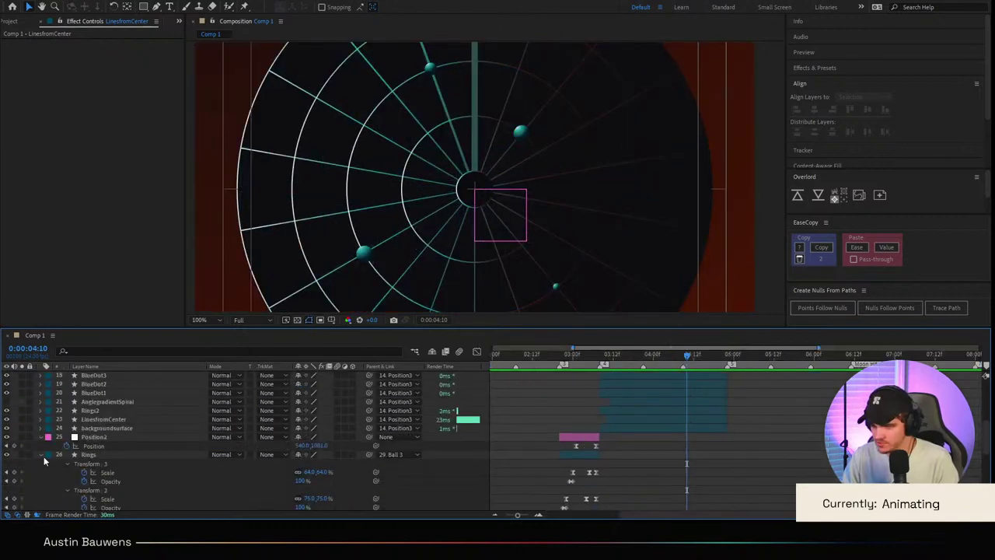
{"action": "scroll", "coordinate": [109, 431], "scroll_direction": "up", "scroll_amount": 2}
{"action": "left_click", "coordinate": [109, 430]}
{"action": "scroll", "coordinate": [109, 439], "scroll_direction": "up", "scroll_amount": 2}
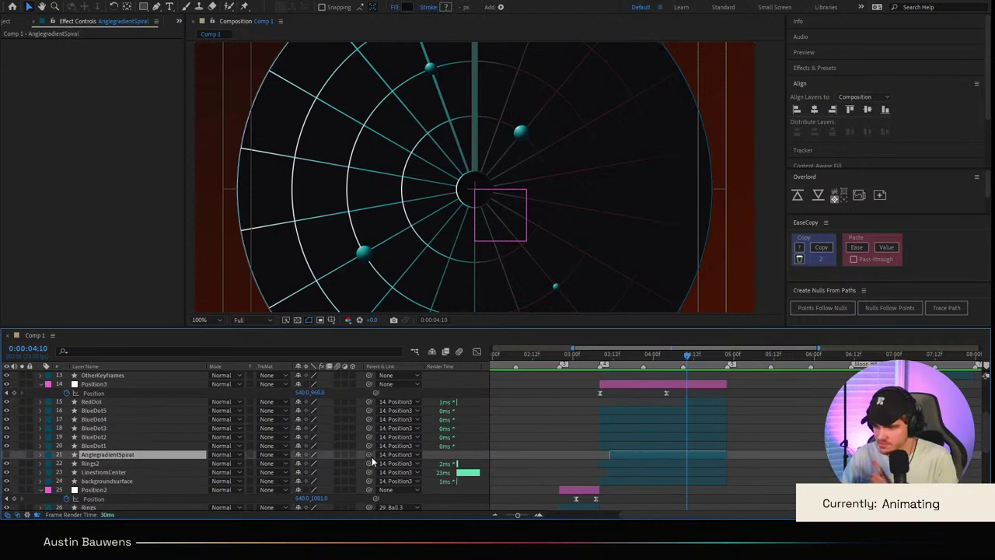
{"action": "left_click_drag", "start_coordinate": [370, 455], "coordinate": [136, 480]}
{"action": "left_click", "coordinate": [121, 467]}
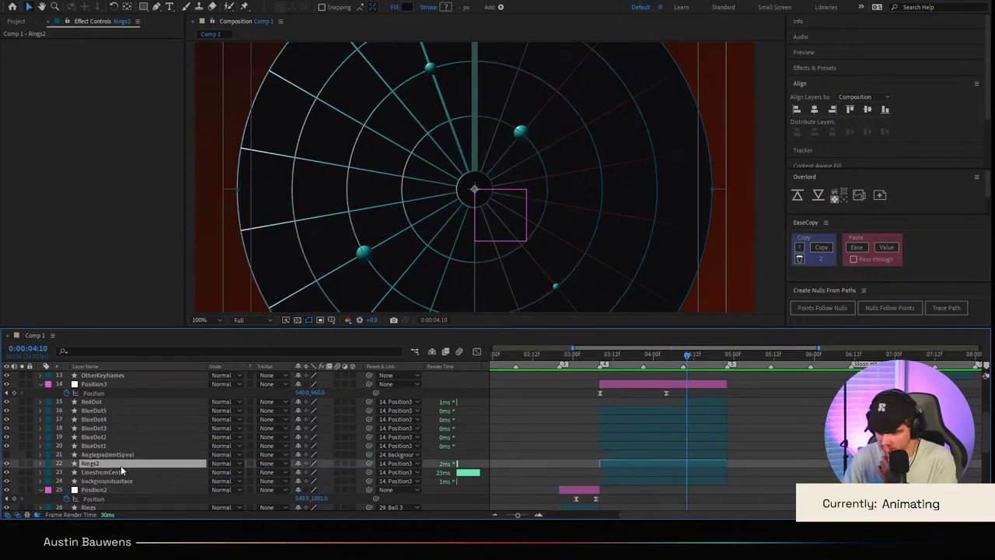
{"action": "left_click_drag", "start_coordinate": [370, 463], "coordinate": [133, 479]}
Step: Key backgroundsurface's Scale starting at 3:08 and settling at 100% at 3:20
{"action": "left_click", "coordinate": [133, 480]}
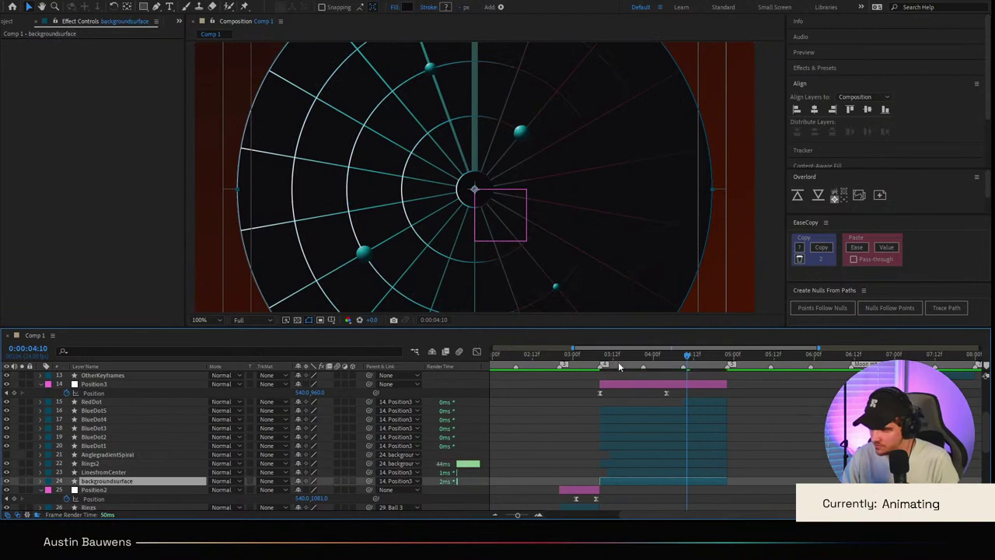
{"action": "left_click", "coordinate": [601, 358]}
{"action": "key", "text": "s"}
{"action": "left_click", "coordinate": [67, 491]}
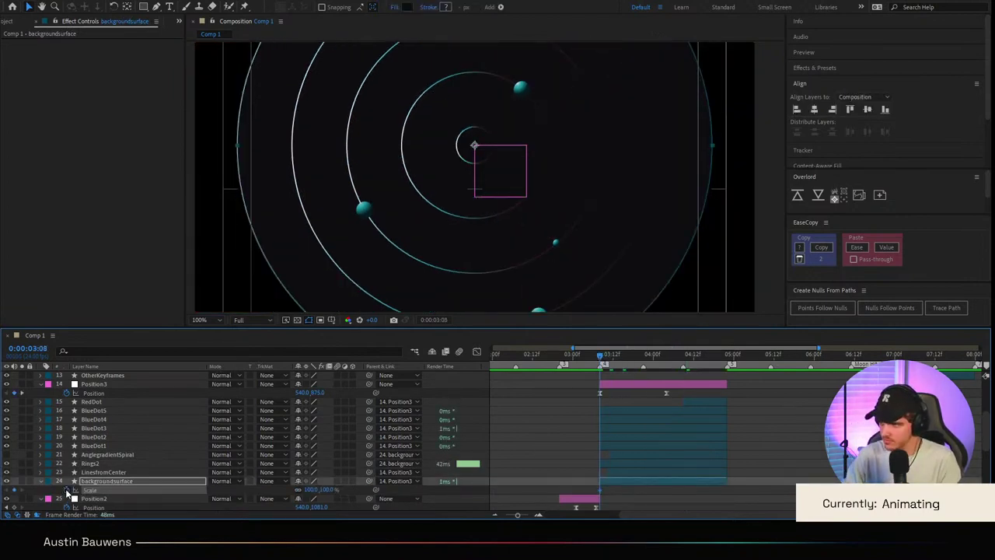
{"action": "key", "text": "Page_Down"}
{"action": "key", "text": "Page_Down"}
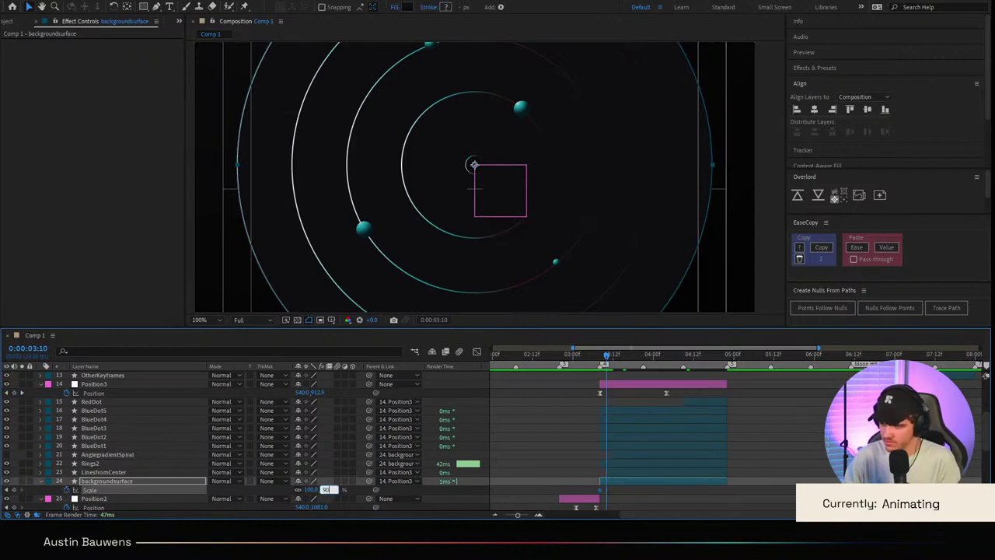
{"action": "key", "text": "Return"}
{"action": "key", "text": "shift+Page_Down"}
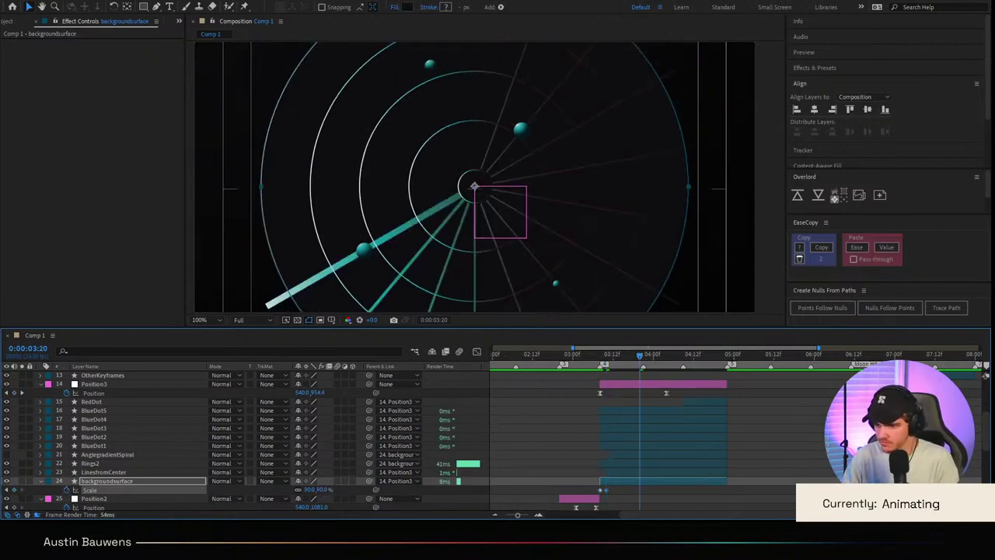
{"action": "type", "text": "100"}
{"action": "key", "text": "Return"}
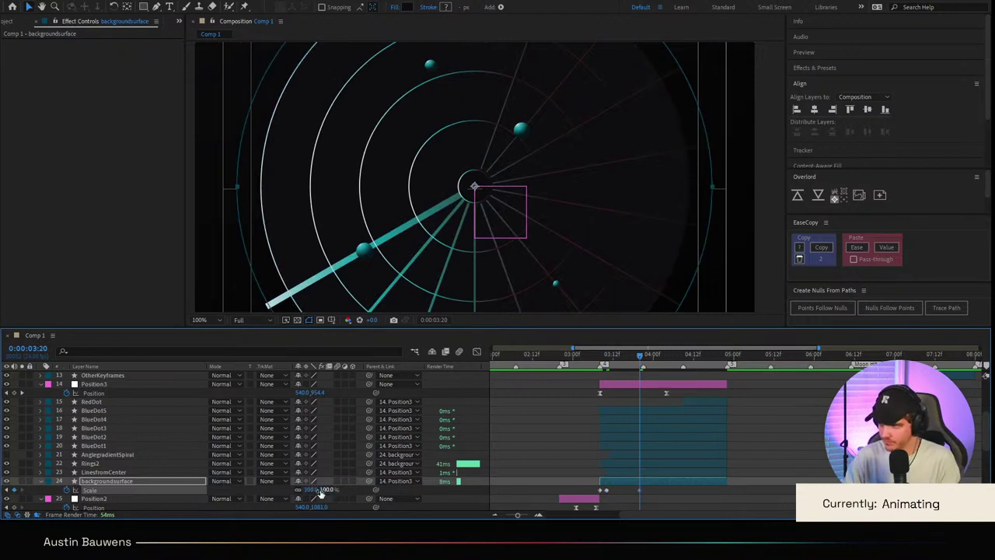
Step: Ease the two Scale keyframes by reshaping their influence in the Graph Editor
{"action": "left_click_drag", "start_coordinate": [656, 492], "coordinate": [596, 479]}
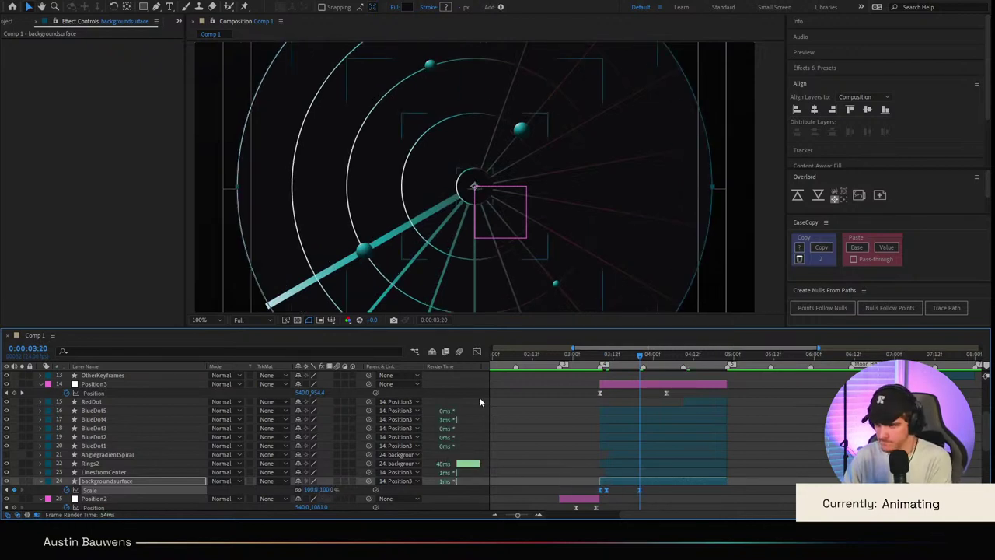
{"action": "left_click", "coordinate": [476, 351]}
{"action": "scroll", "coordinate": [591, 418], "scroll_direction": "up", "scroll_amount": 3}
{"action": "left_click_drag", "start_coordinate": [589, 407], "coordinate": [779, 453]}
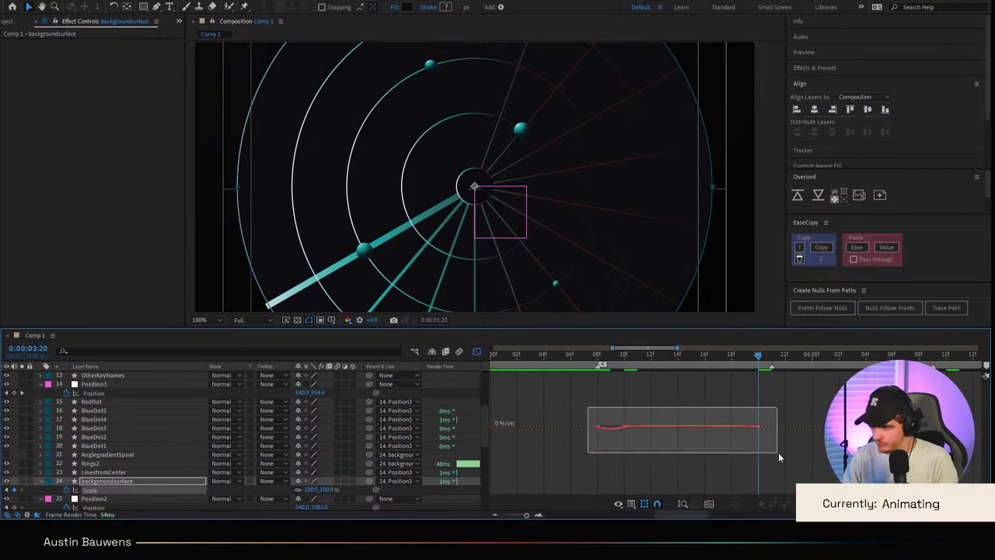
{"action": "left_click_drag", "start_coordinate": [665, 425], "coordinate": [596, 426]}
{"action": "key", "text": "ctrl+z"}
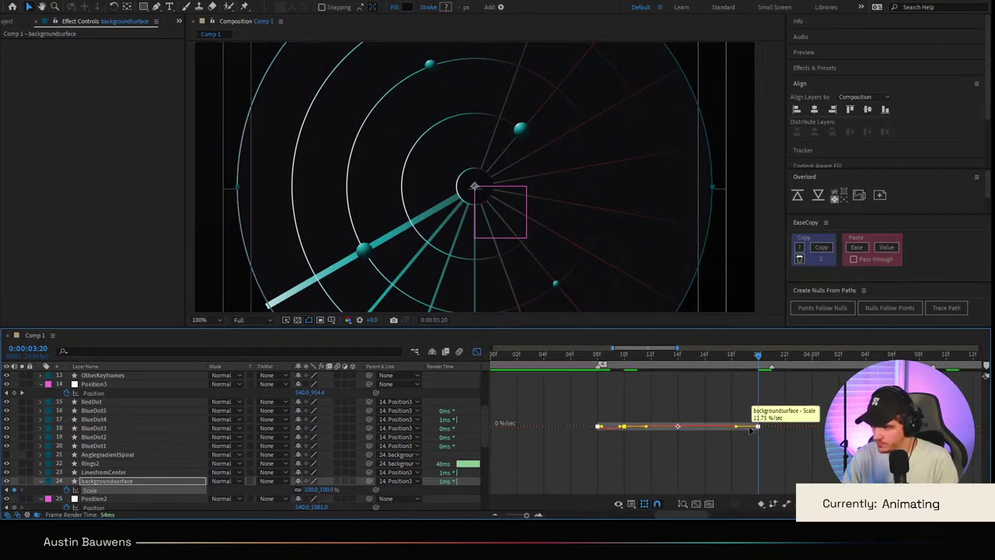
{"action": "left_click_drag", "start_coordinate": [736, 428], "coordinate": [606, 429]}
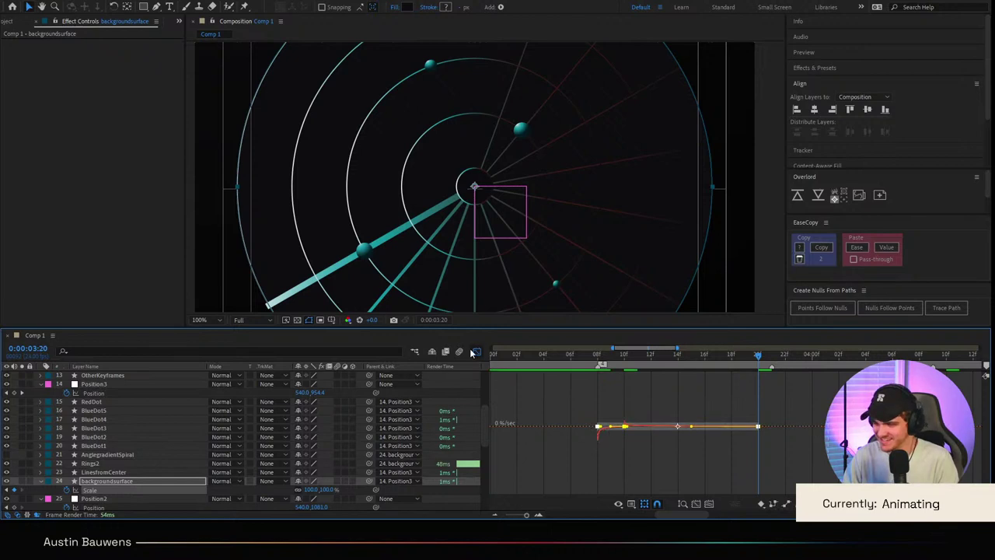
{"action": "left_click", "coordinate": [476, 352]}
{"action": "scroll", "coordinate": [597, 402], "scroll_direction": "down", "scroll_amount": 2}
{"action": "scroll", "coordinate": [615, 156], "scroll_direction": "down", "scroll_amount": 4}
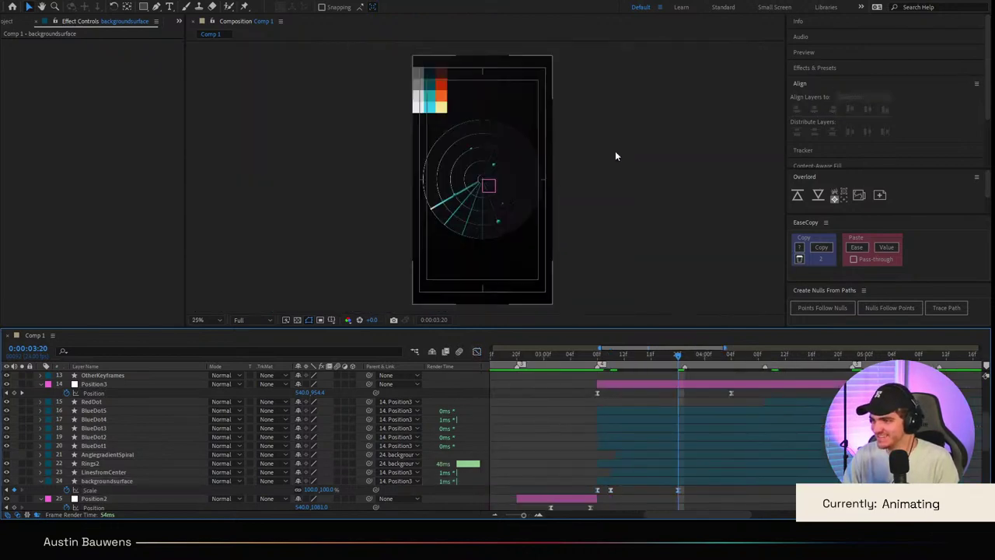
Step: Preview from 3:00, then add a 0° Rotation keyframe on Position3 at 4:04
{"action": "left_click_drag", "start_coordinate": [633, 362], "coordinate": [442, 368]}
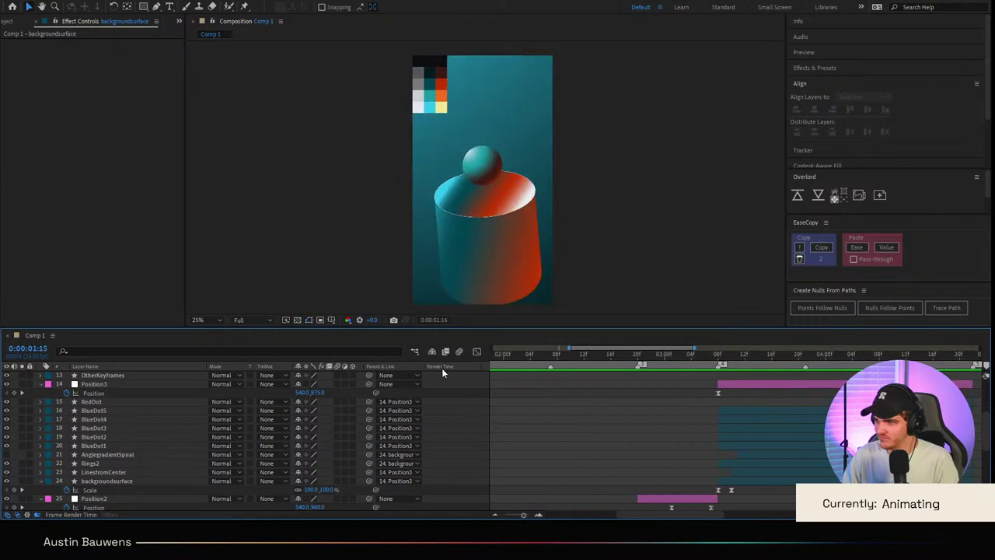
{"action": "key", "text": "space"}
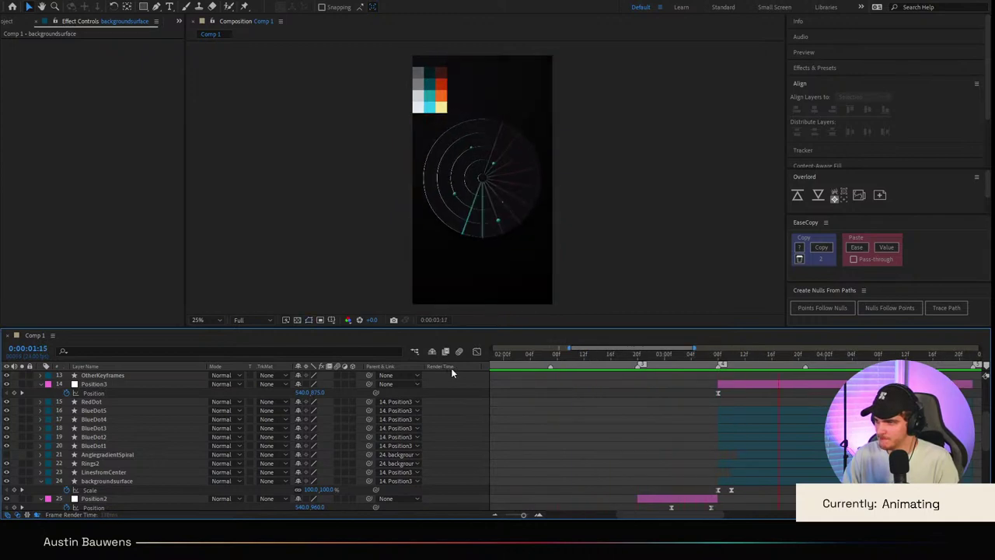
{"action": "left_click_drag", "start_coordinate": [732, 356], "coordinate": [720, 366]}
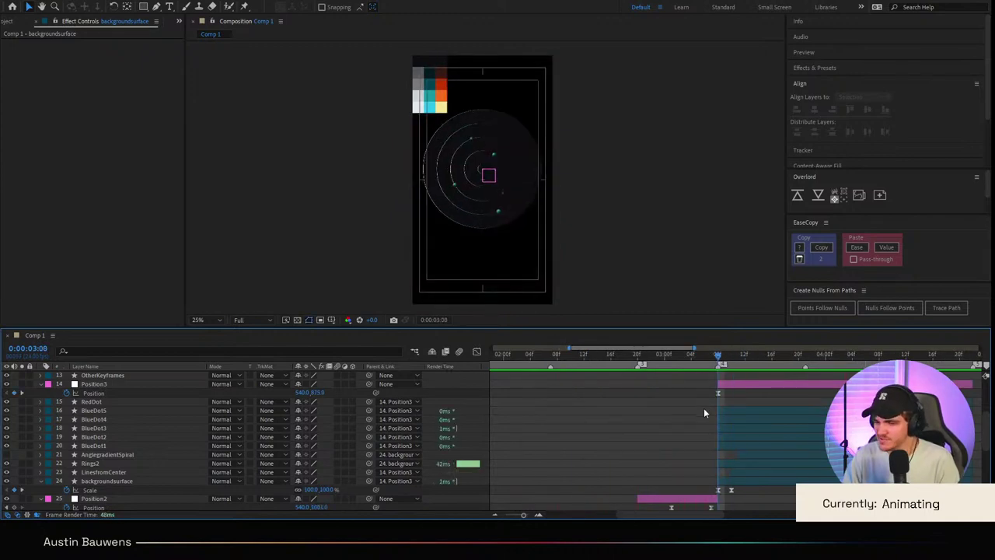
{"action": "left_click", "coordinate": [122, 385]}
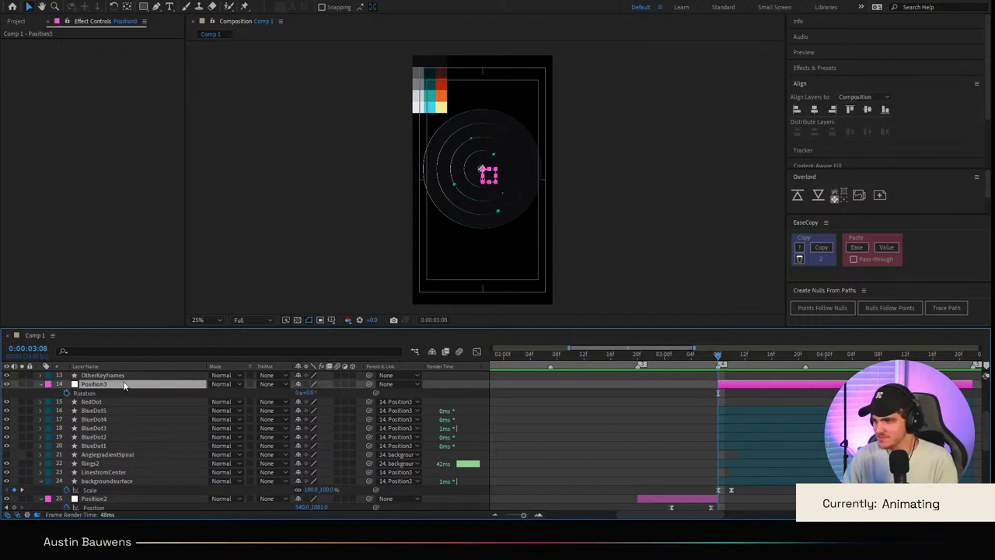
{"action": "key", "text": "space"}
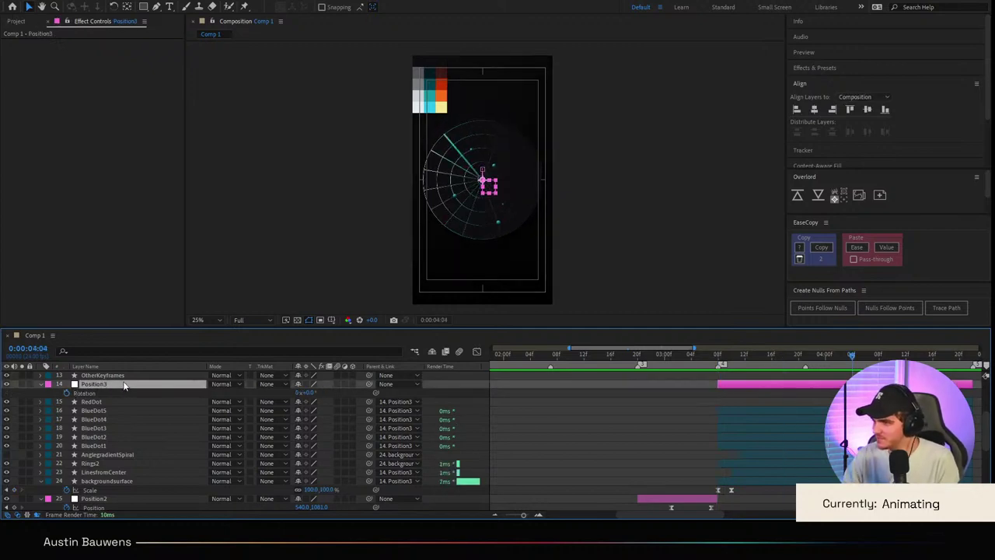
{"action": "left_click", "coordinate": [67, 394]}
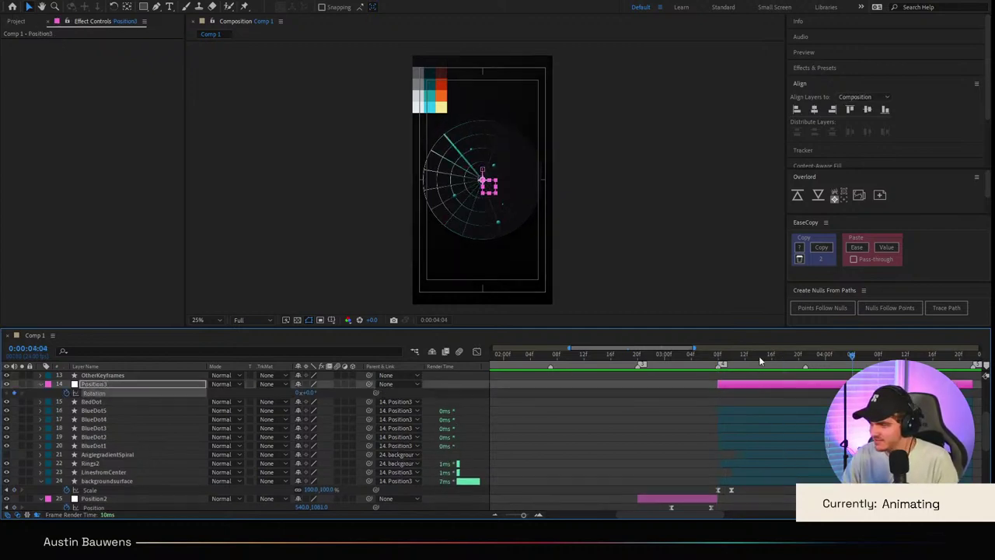
Step: Set Position3's Rotation to -180° at 3:08
{"action": "key", "text": "space"}
{"action": "type", "text": "-18"}
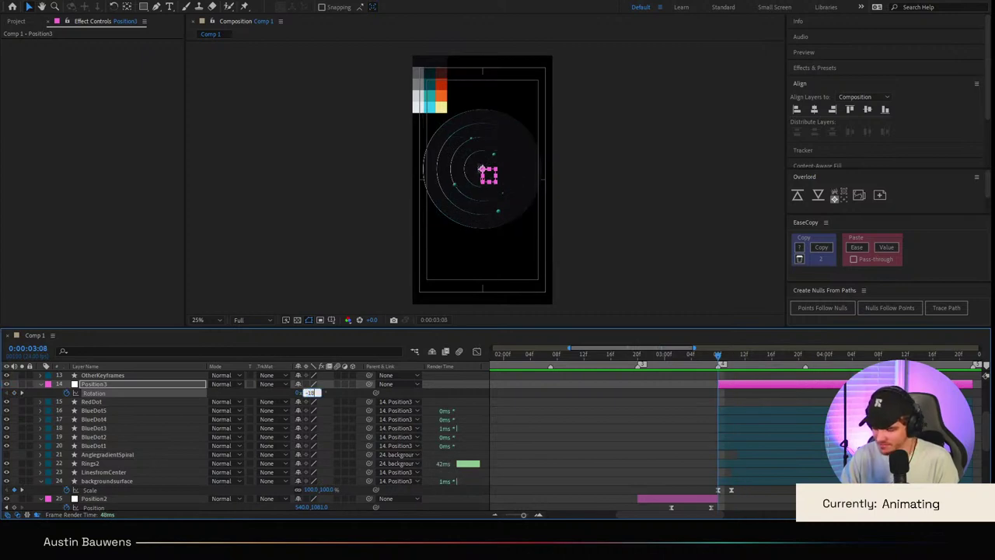
{"action": "type", "text": "0"}
{"action": "key", "text": "Return"}
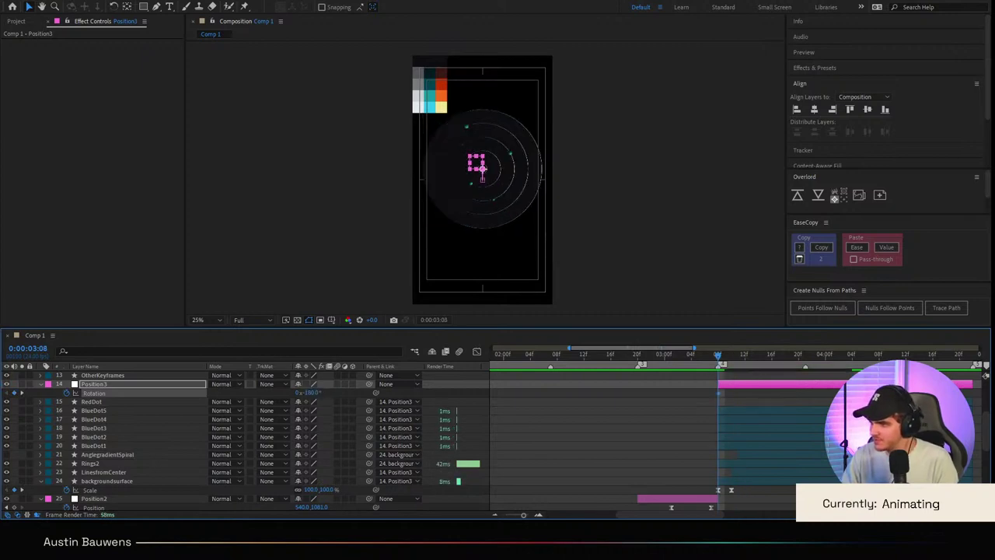
{"action": "key", "text": "ctrl+z"}
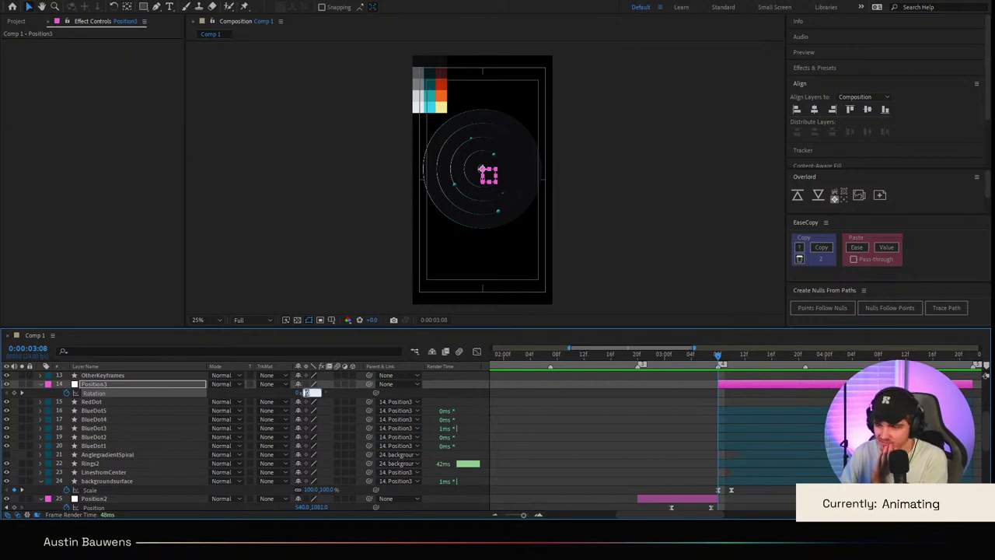
{"action": "type", "text": "-180"}
{"action": "key", "text": "Return"}
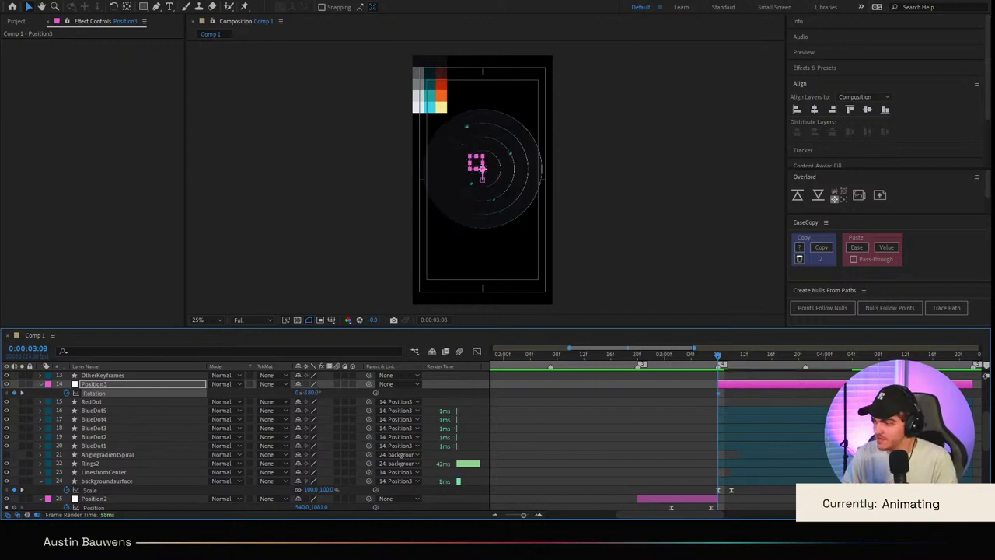
Step: Flatten the Rotation easing by dragging the influence handle in the Graph Editor
{"action": "left_click", "coordinate": [478, 351]}
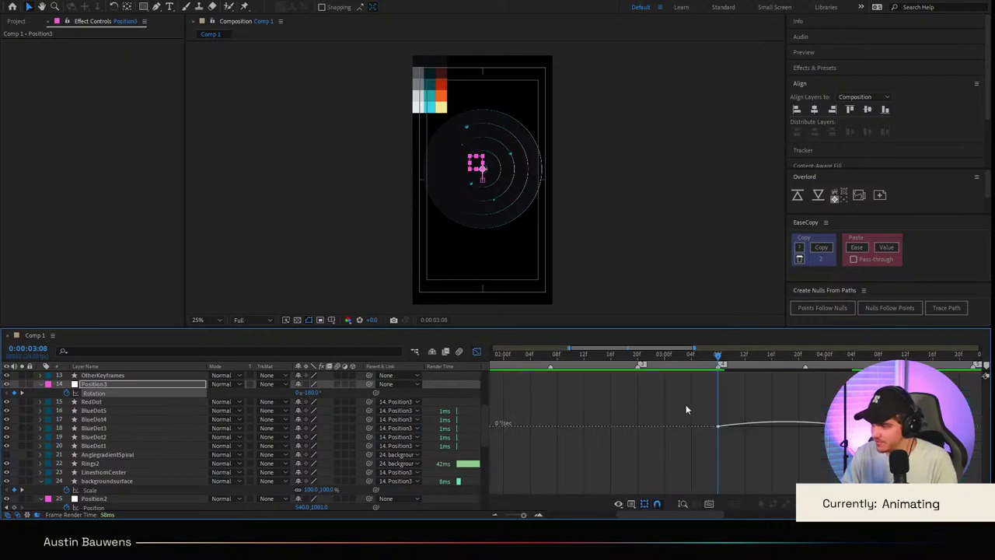
{"action": "left_click_drag", "start_coordinate": [741, 427], "coordinate": [659, 431]}
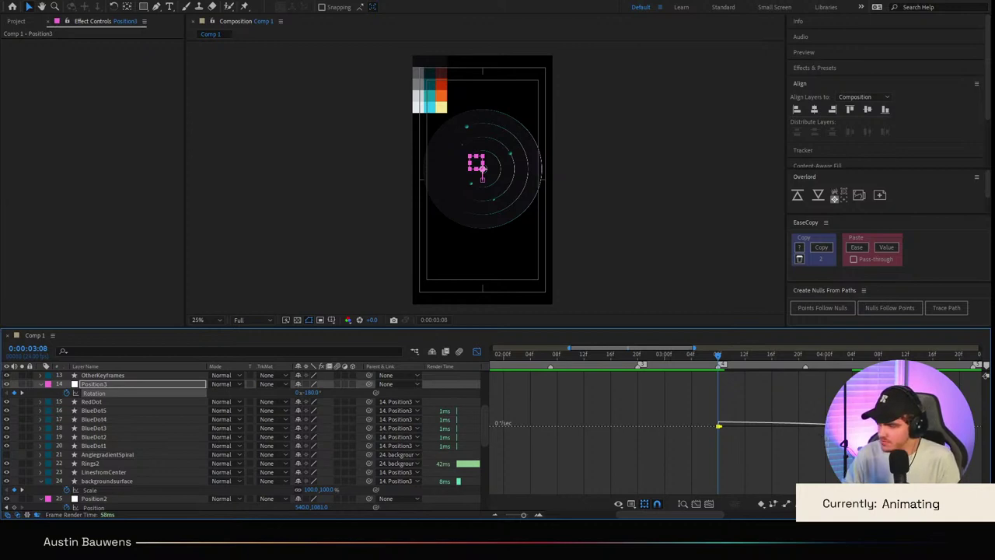
{"action": "left_click", "coordinate": [476, 352]}
{"action": "left_click", "coordinate": [672, 399]}
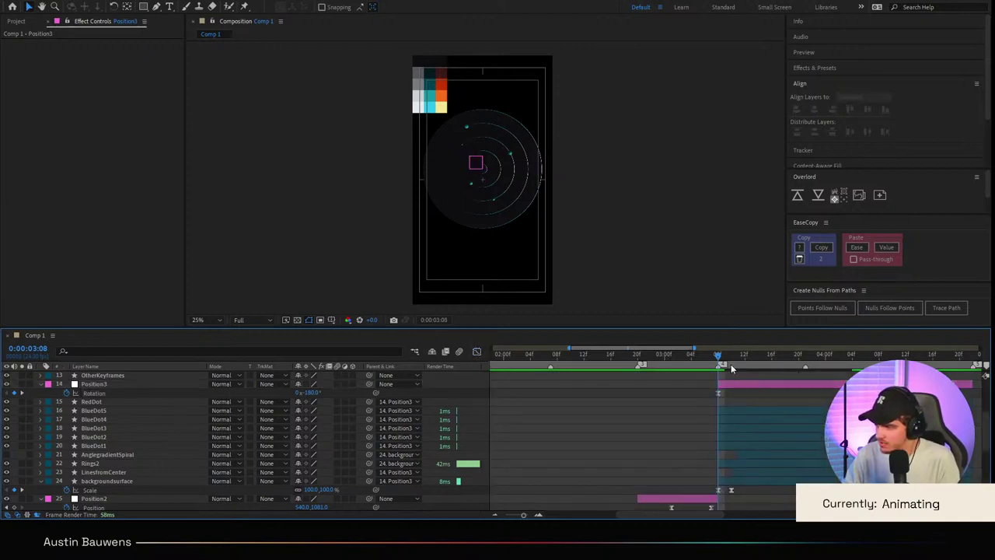
Step: At 1:00, drag the TopTier/BottomCylinder layer upward in the frame, then check it at 1:12
{"action": "left_click_drag", "start_coordinate": [719, 356], "coordinate": [266, 410]}
{"action": "scroll", "coordinate": [697, 410], "scroll_direction": "down", "scroll_amount": 3}
{"action": "left_click_drag", "start_coordinate": [554, 356], "coordinate": [593, 371]}
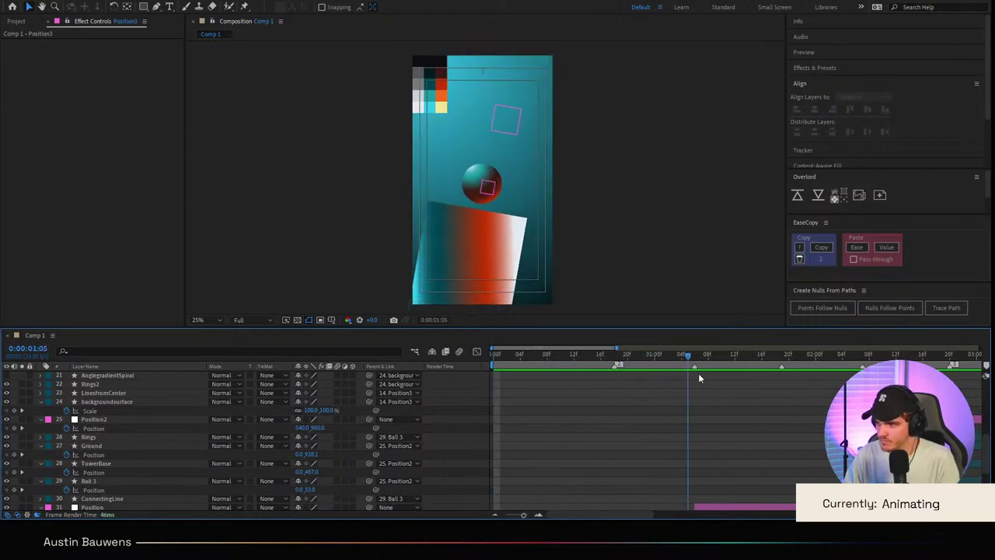
{"action": "left_click", "coordinate": [487, 274]}
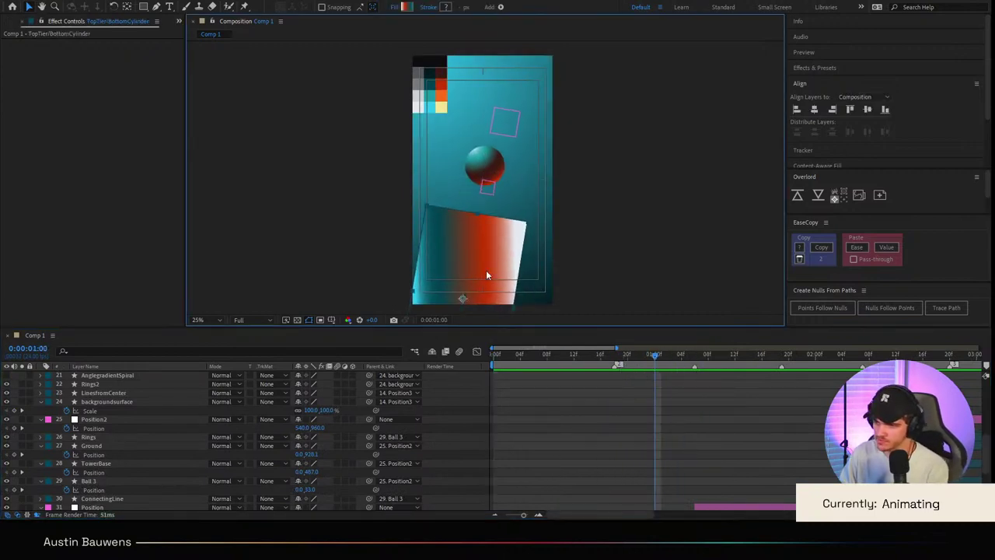
{"action": "left_click_drag", "start_coordinate": [487, 276], "coordinate": [496, 98]}
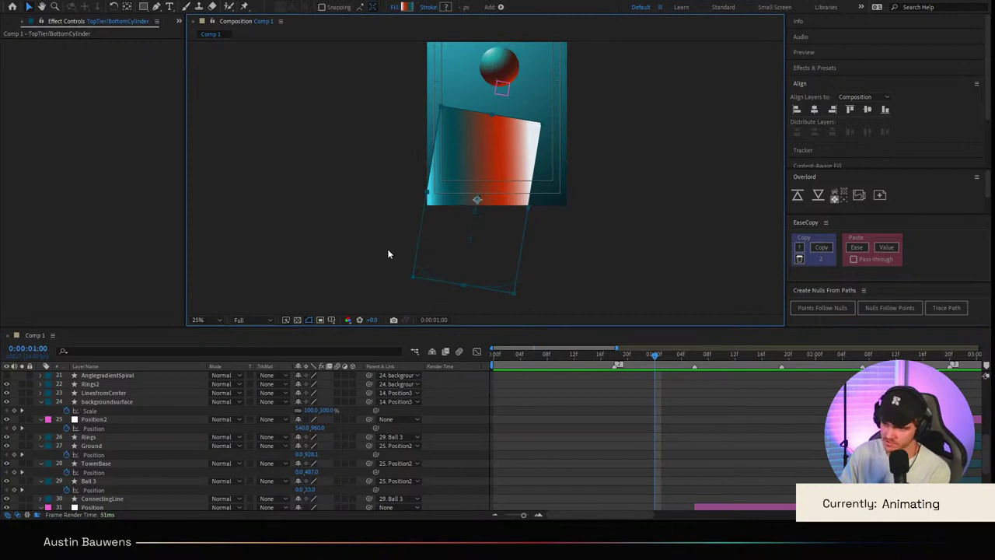
{"action": "left_click", "coordinate": [678, 407]}
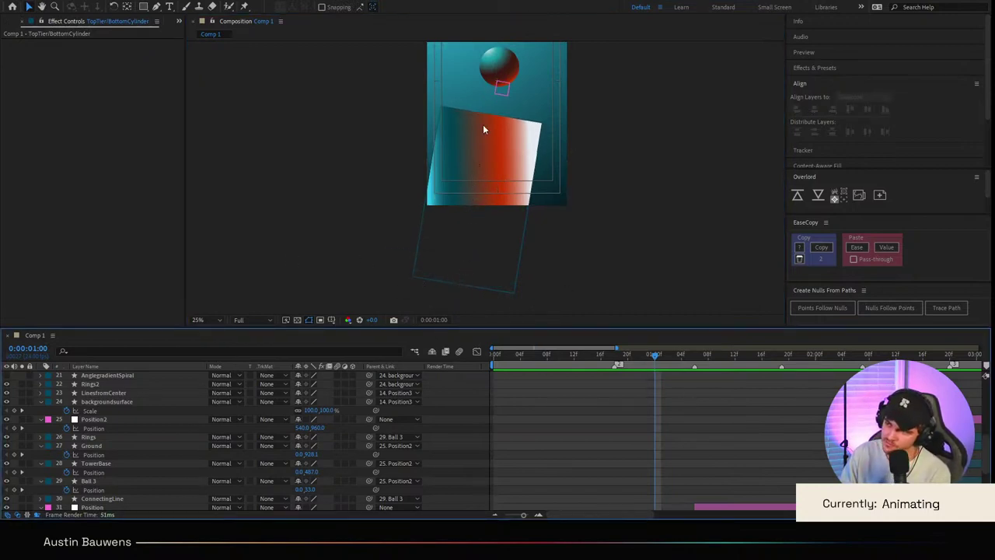
{"action": "left_click_drag", "start_coordinate": [660, 366], "coordinate": [736, 362]}
{"action": "left_click", "coordinate": [498, 105]}
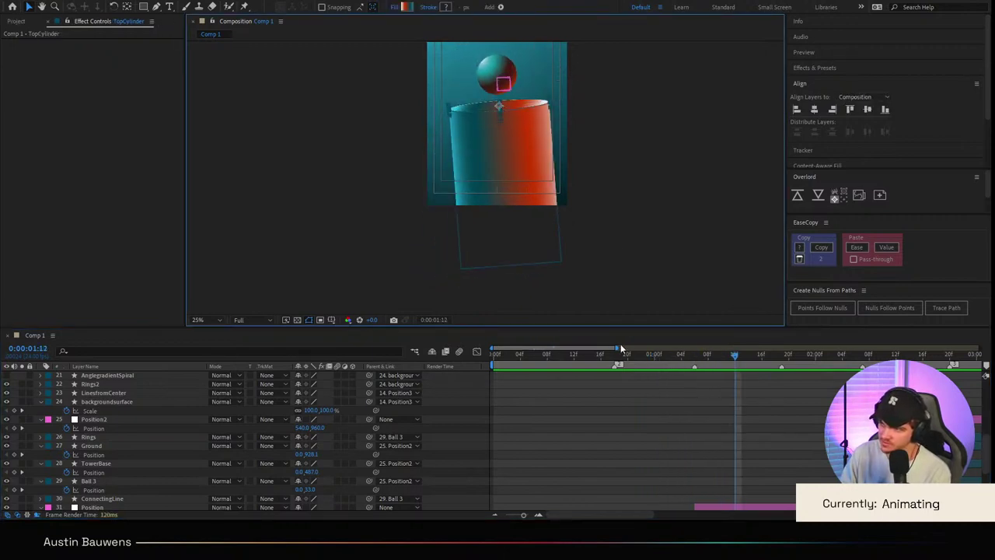
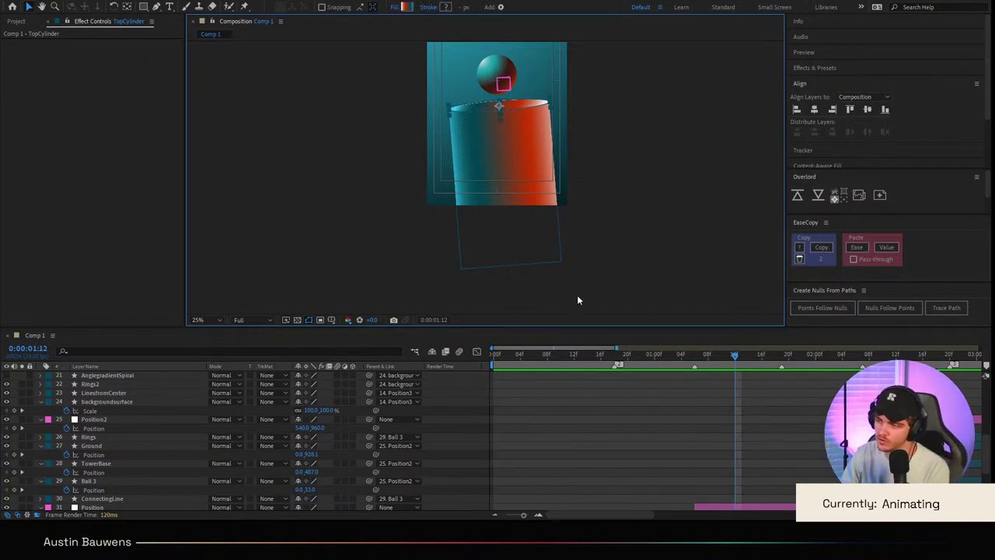
Step: Scrub through the cylinder animation, save the project and play a preview
{"action": "mouse_move", "coordinate": [780, 356]}
{"action": "left_mouse_down"}
{"action": "mouse_move", "coordinate": [758, 353]}
{"action": "mouse_move", "coordinate": [770, 354]}
{"action": "left_mouse_up"}
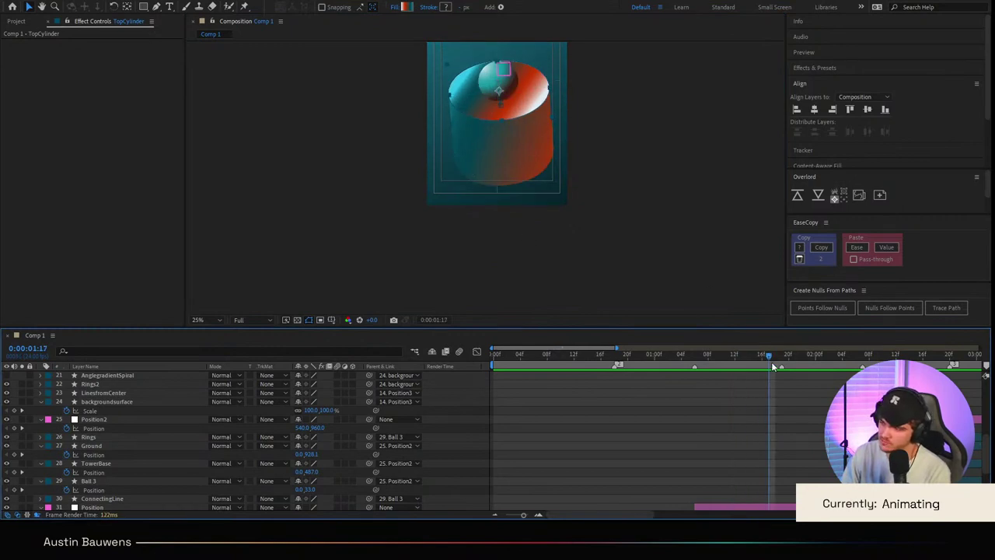
{"action": "left_click_drag", "start_coordinate": [772, 362], "coordinate": [629, 425]}
{"action": "scroll", "coordinate": [622, 427], "scroll_direction": "right", "scroll_amount": 2}
{"action": "key", "text": "ctrl+s"}
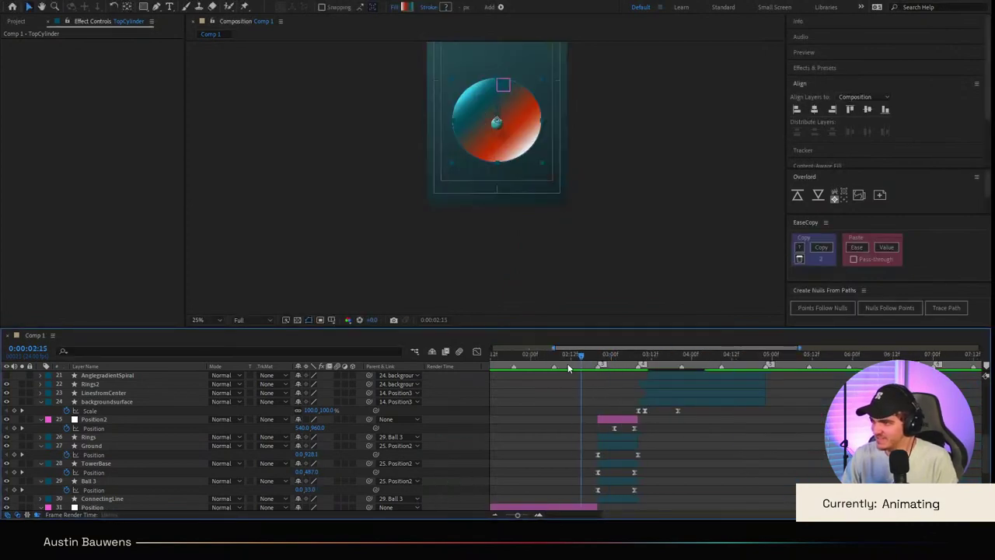
{"action": "scroll", "coordinate": [578, 221], "scroll_direction": "down", "scroll_amount": 1}
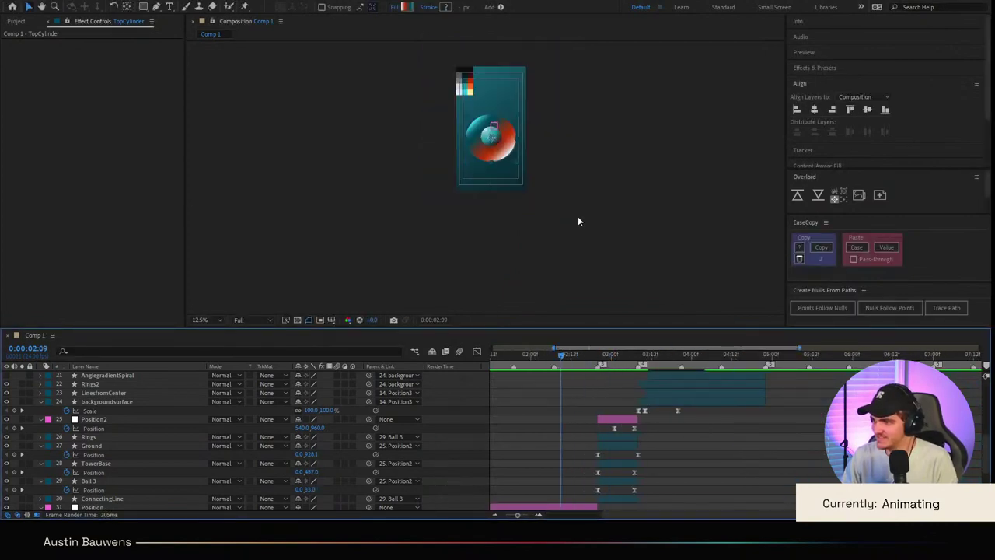
{"action": "key", "text": "space"}
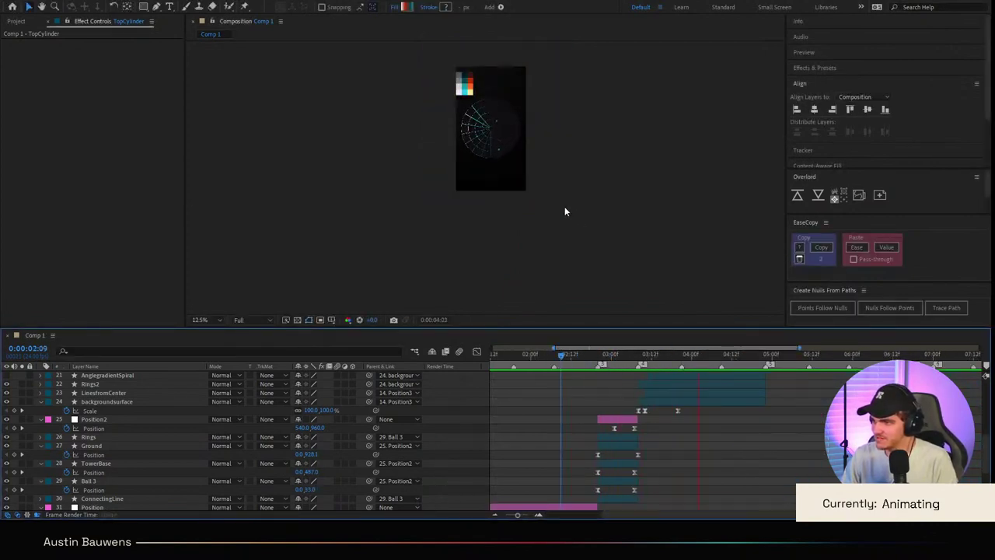
{"action": "scroll", "coordinate": [516, 156], "scroll_direction": "up", "scroll_amount": 1}
{"action": "scroll", "coordinate": [719, 405], "scroll_direction": "up", "scroll_amount": 5}
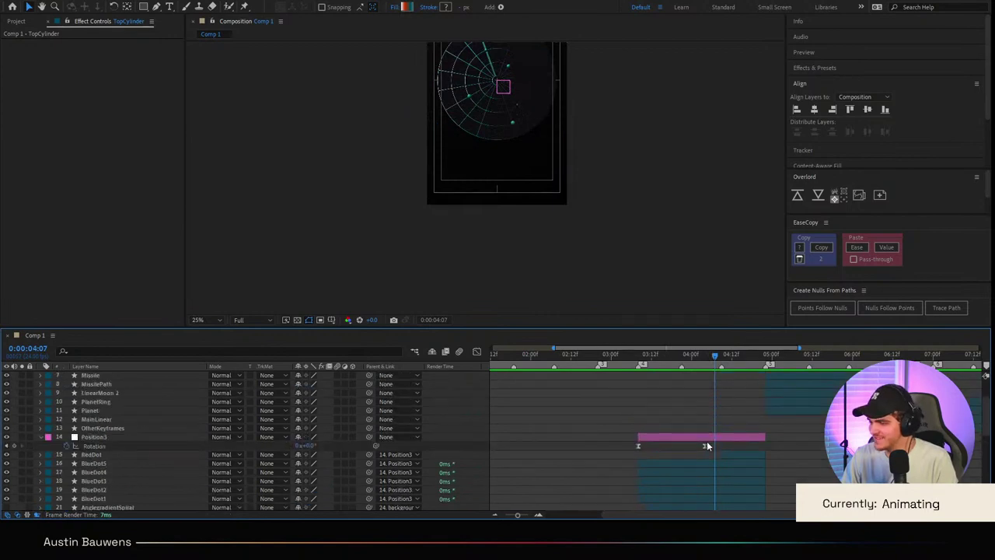
Step: Move Position3's final Rotation keyframe to 0:00:05:00 and preview the slower turn from about 2:08
{"action": "left_click_drag", "start_coordinate": [707, 446], "coordinate": [766, 447]}
{"action": "left_click_drag", "start_coordinate": [691, 355], "coordinate": [556, 363]}
{"action": "scroll", "coordinate": [587, 253], "scroll_direction": "down", "scroll_amount": 1}
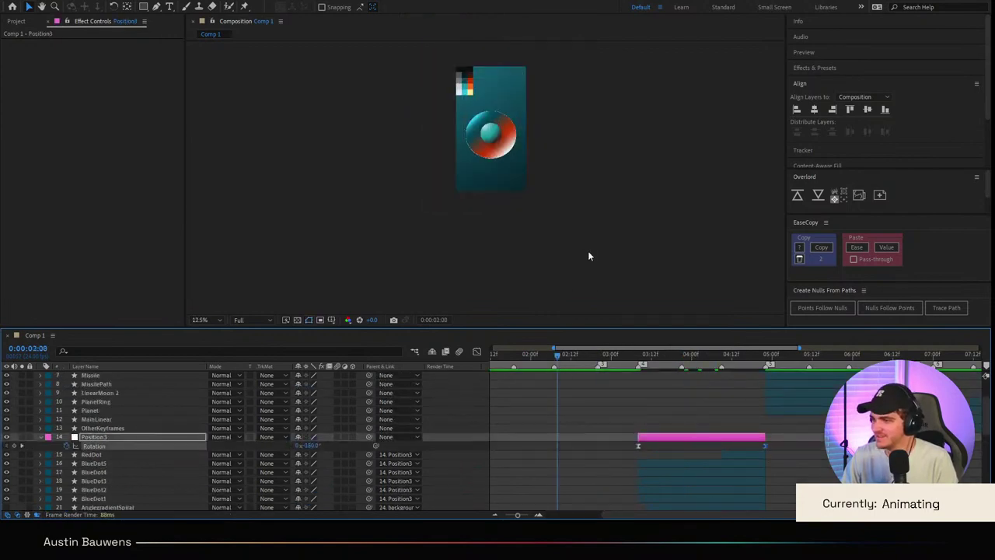
{"action": "key", "text": "space"}
{"action": "scroll", "coordinate": [578, 254], "scroll_direction": "up", "scroll_amount": 1}
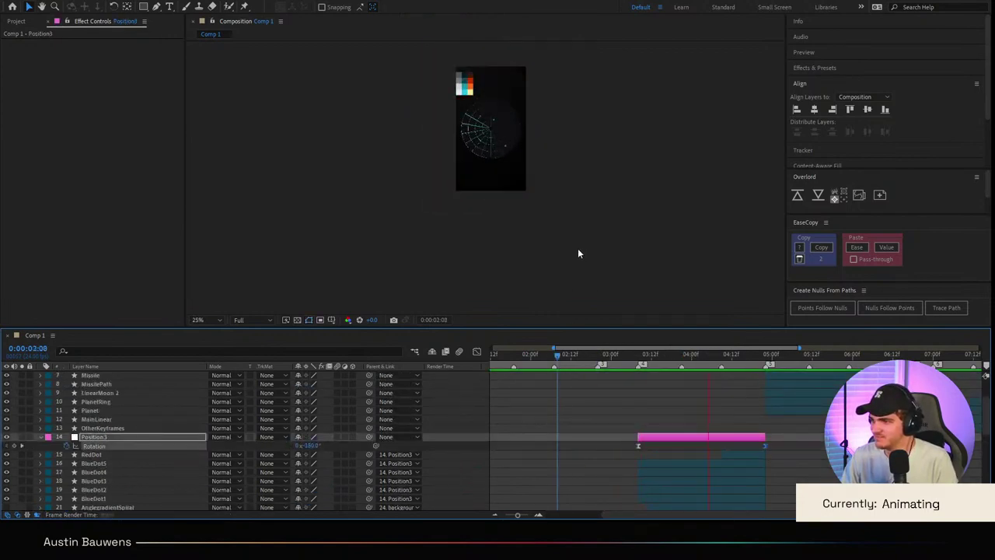
Step: Replay the radar rotation from 0:00:03:04 and 0:00:02:16, then settle at 3:08 with Position3 deselected
{"action": "left_click", "coordinate": [625, 364]}
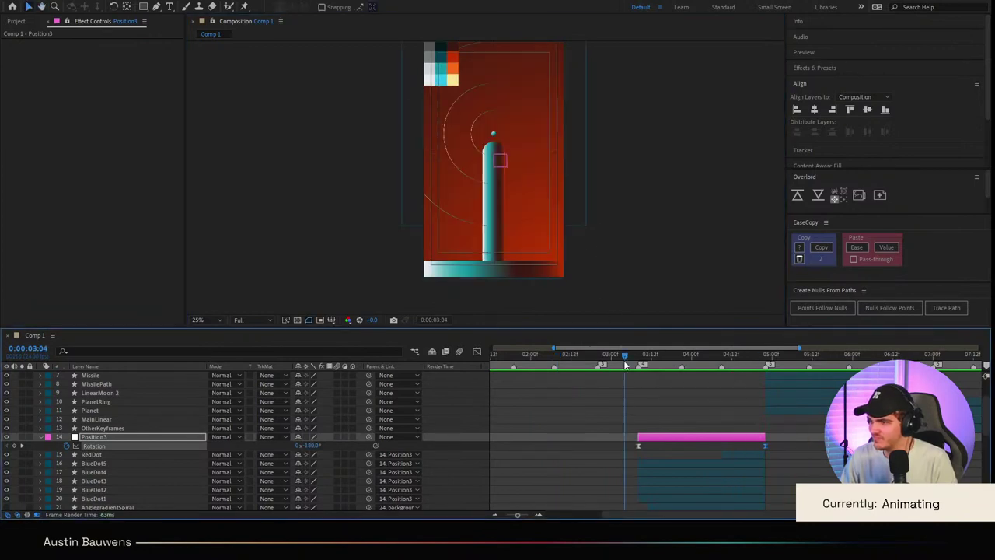
{"action": "key", "text": "space"}
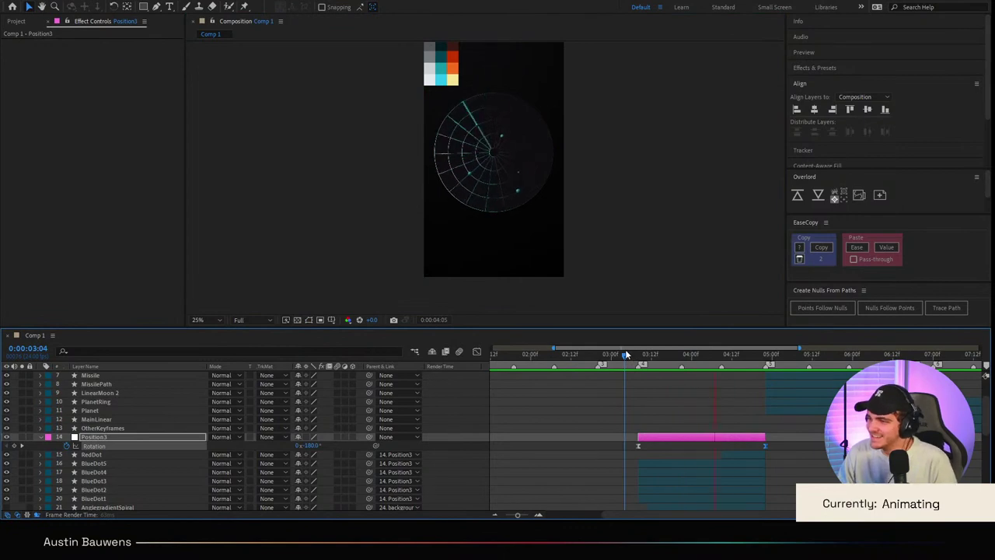
{"action": "left_click", "coordinate": [584, 366]}
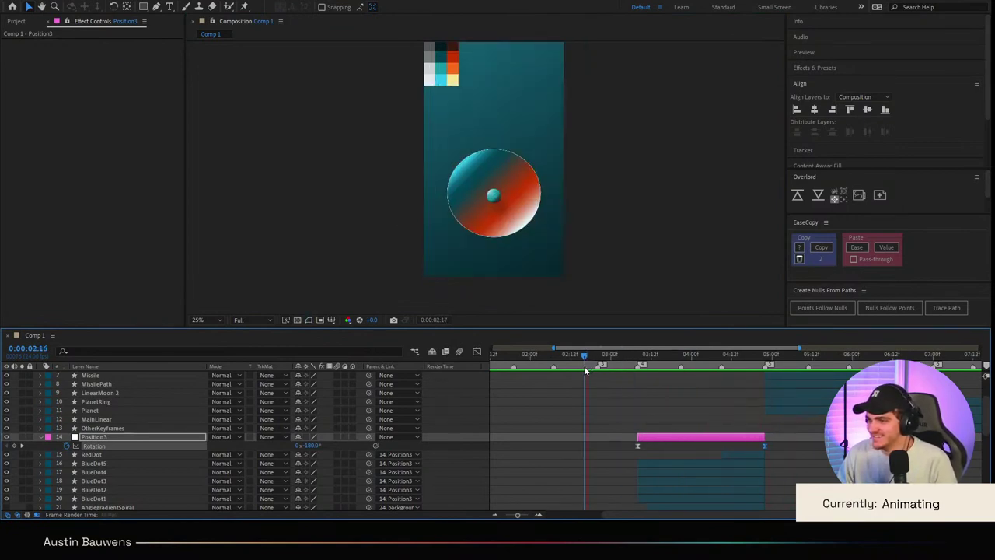
{"action": "key", "text": "space"}
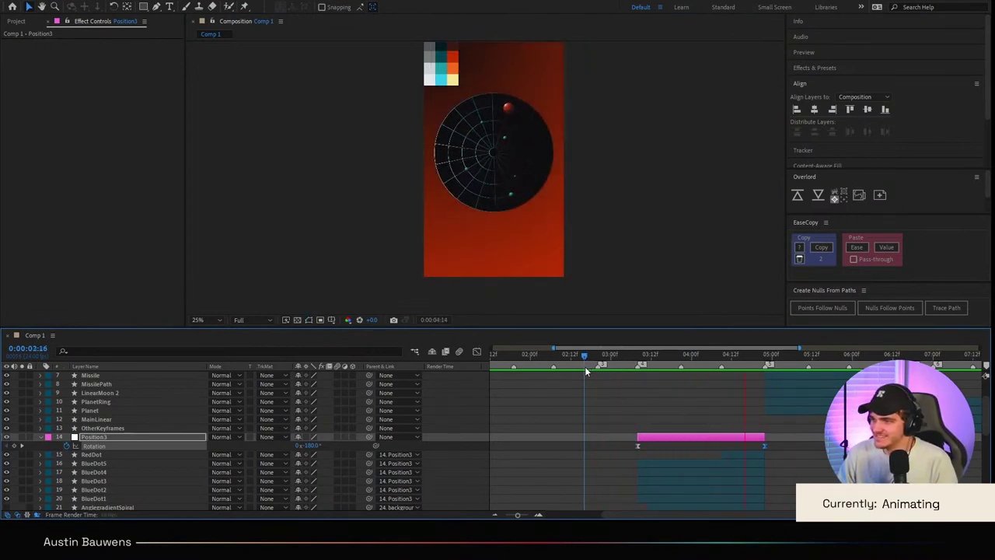
{"action": "key", "text": "space"}
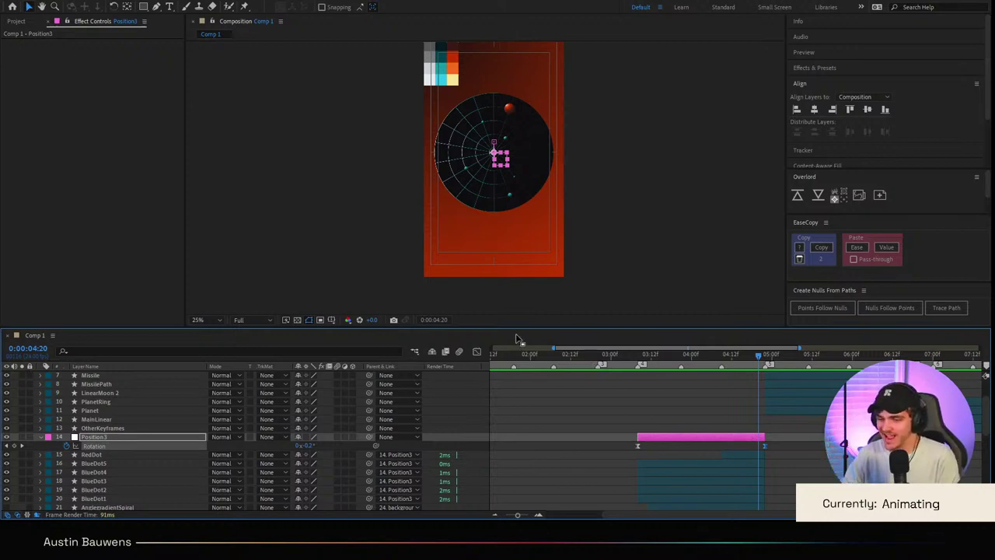
{"action": "left_click_drag", "start_coordinate": [620, 359], "coordinate": [637, 375]}
{"action": "left_click", "coordinate": [638, 402]}
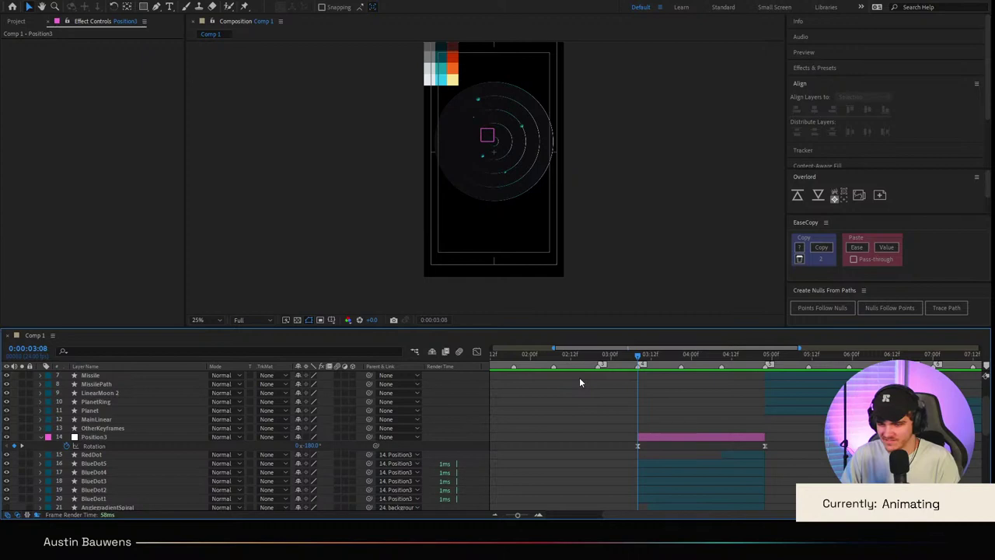
{"action": "scroll", "coordinate": [583, 447], "scroll_direction": "down", "scroll_amount": 3}
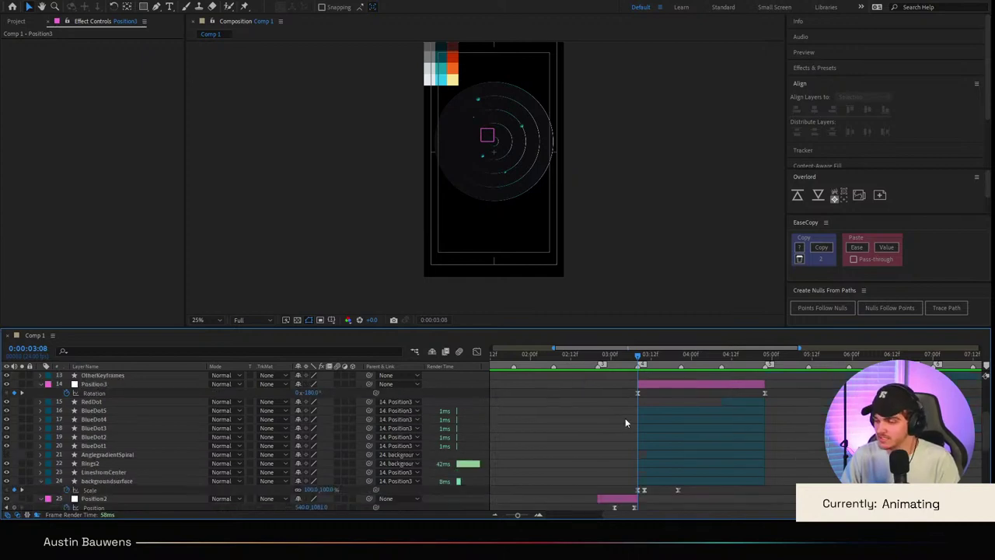
Step: Select AnglegradientSpiral and set a Rotation keyframe at 0:00:03:11
{"action": "left_click", "coordinate": [84, 420]}
{"action": "left_click", "coordinate": [117, 463]}
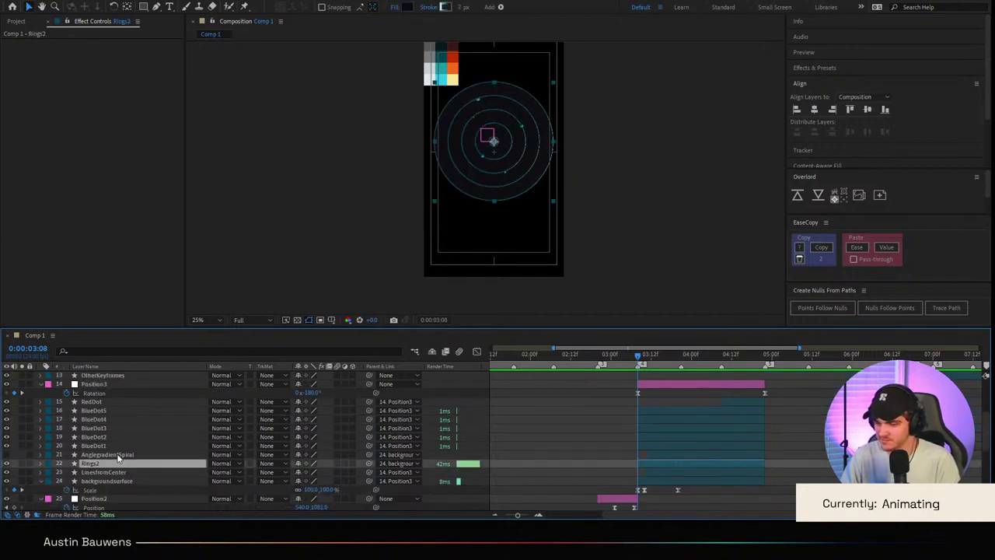
{"action": "left_click", "coordinate": [121, 455]}
{"action": "scroll", "coordinate": [654, 445], "scroll_direction": "up", "scroll_amount": 4, "text": "alt"}
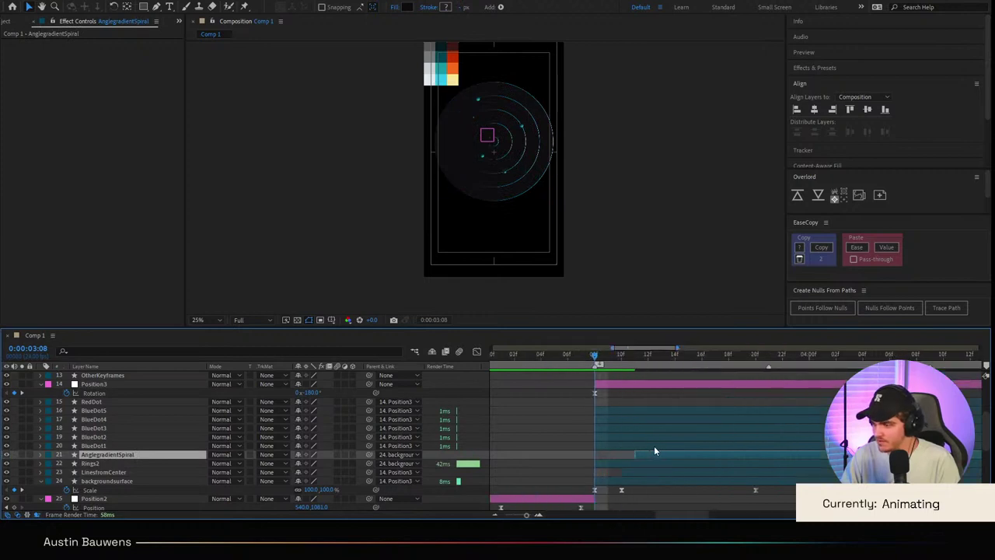
{"action": "left_click_drag", "start_coordinate": [626, 367], "coordinate": [632, 370]}
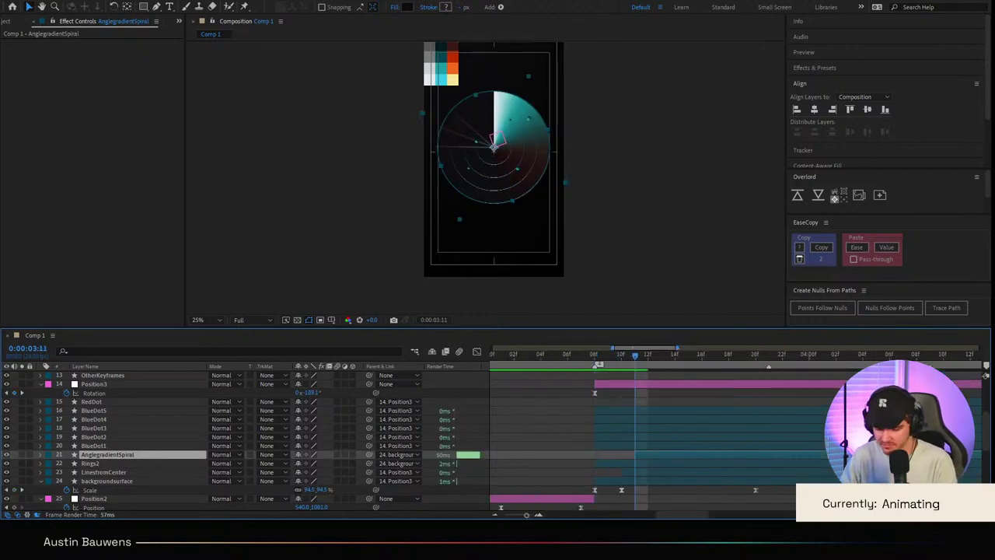
{"action": "key", "text": "r"}
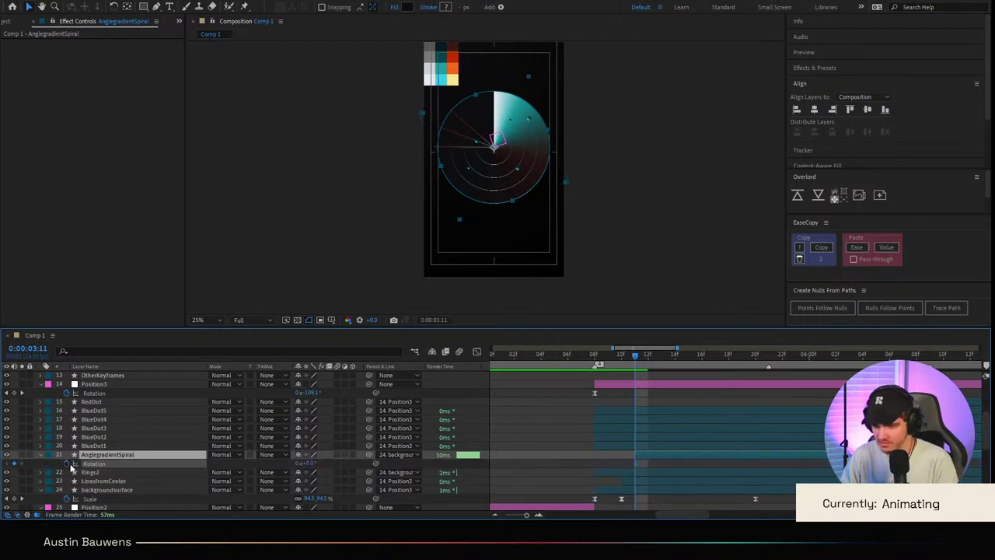
{"action": "left_click", "coordinate": [67, 464]}
Step: Move ten frames later to 0:00:03:21 and expand the spiral's Layer Styles
{"action": "key", "text": "shift+Page_Down"}
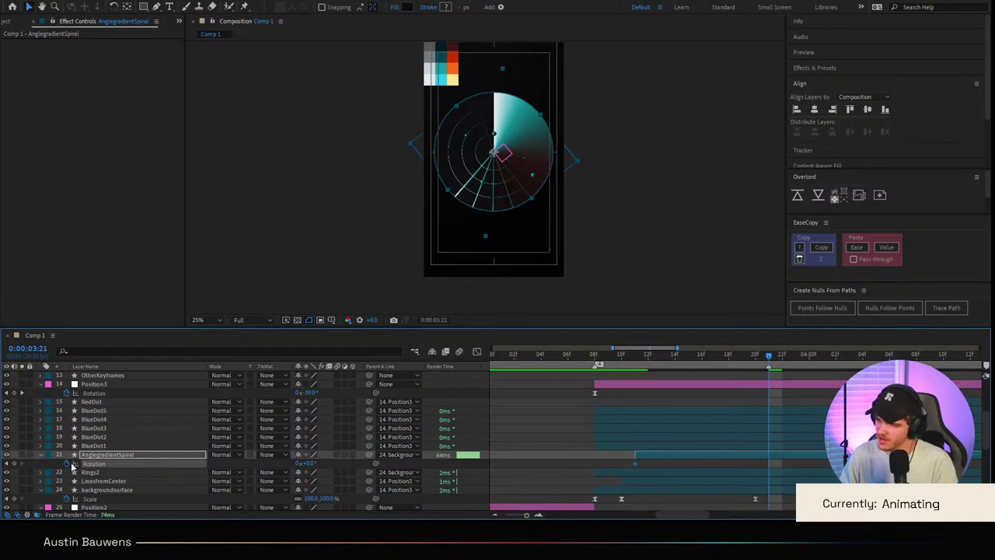
{"action": "left_click", "coordinate": [42, 460]}
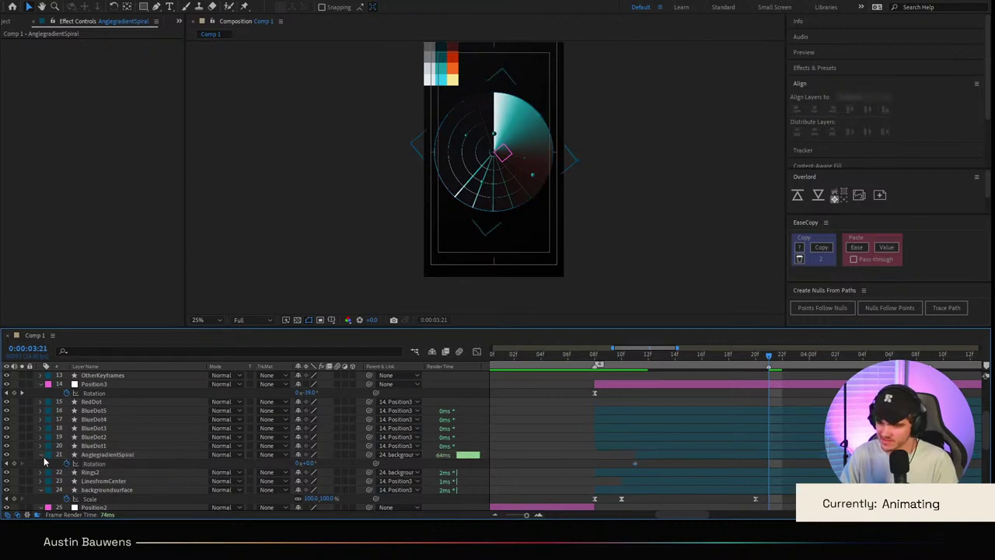
{"action": "left_click", "coordinate": [41, 456]}
{"action": "left_click", "coordinate": [41, 456]}
{"action": "left_click", "coordinate": [49, 507]}
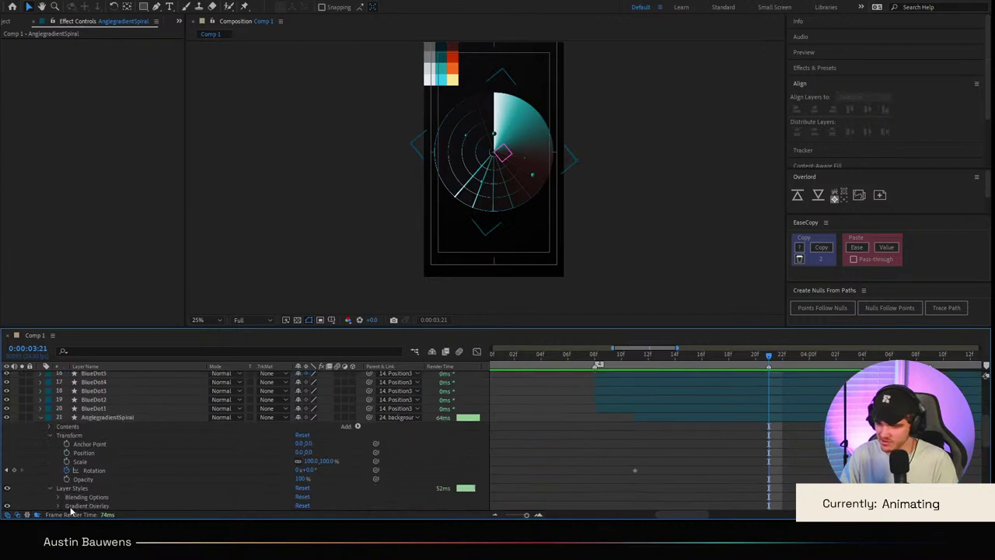
Step: Turn Reverse on in the spiral's Gradient Overlay
{"action": "left_click", "coordinate": [57, 507]}
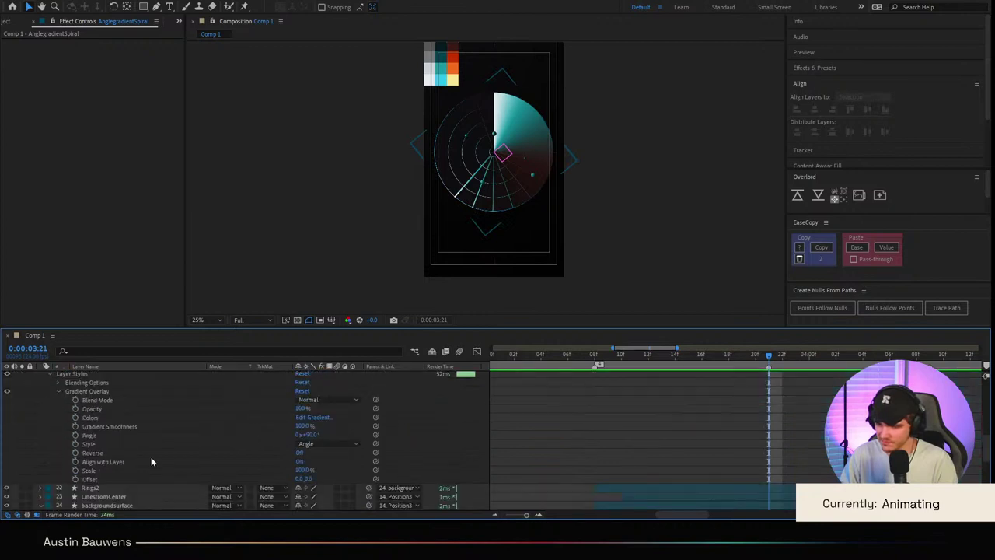
{"action": "left_click", "coordinate": [301, 452]}
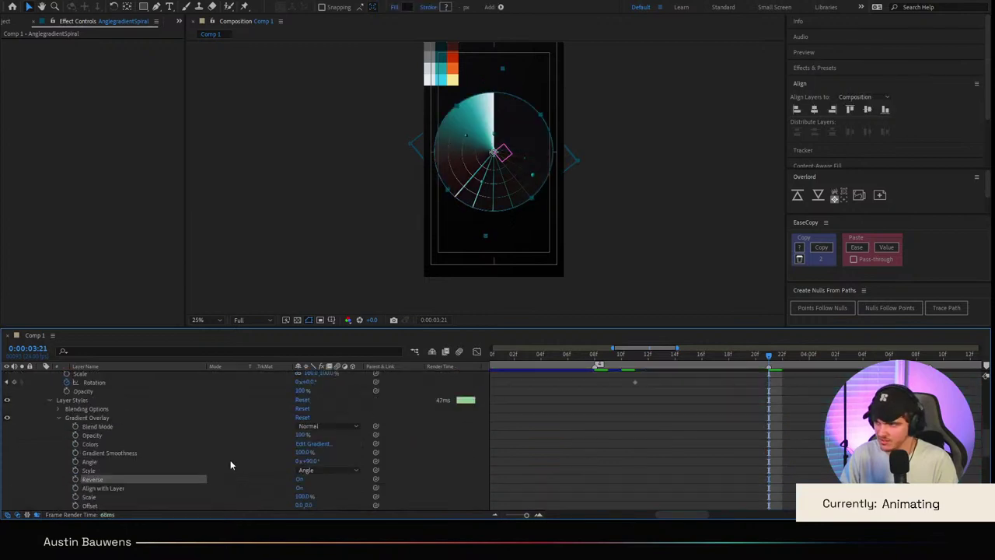
{"action": "scroll", "coordinate": [43, 435], "scroll_direction": "up", "scroll_amount": 4}
Step: At 0:00:03:21 set the spiral's Rotation to 1 full revolution and preview the sweep
{"action": "key", "text": "u"}
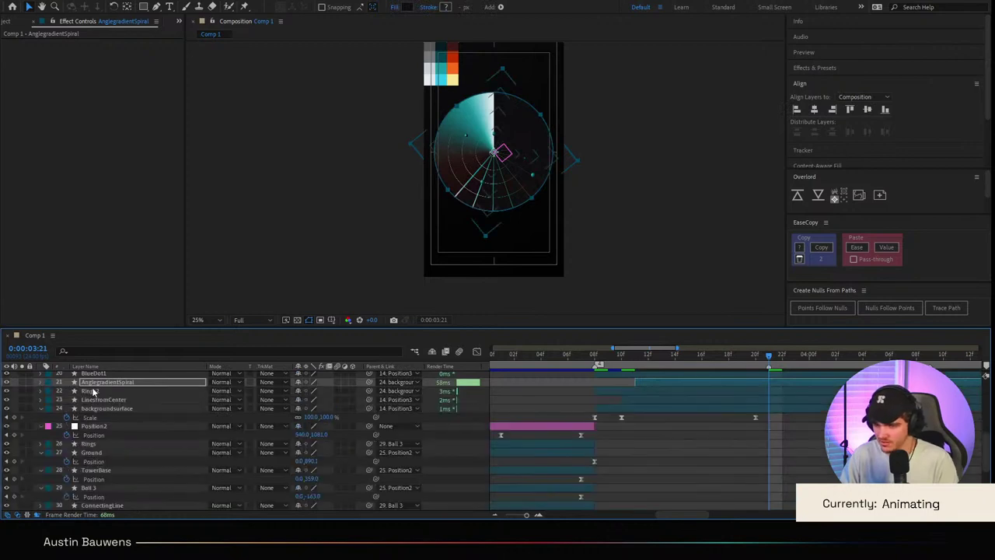
{"action": "scroll", "coordinate": [264, 436], "scroll_direction": "up", "scroll_amount": 1}
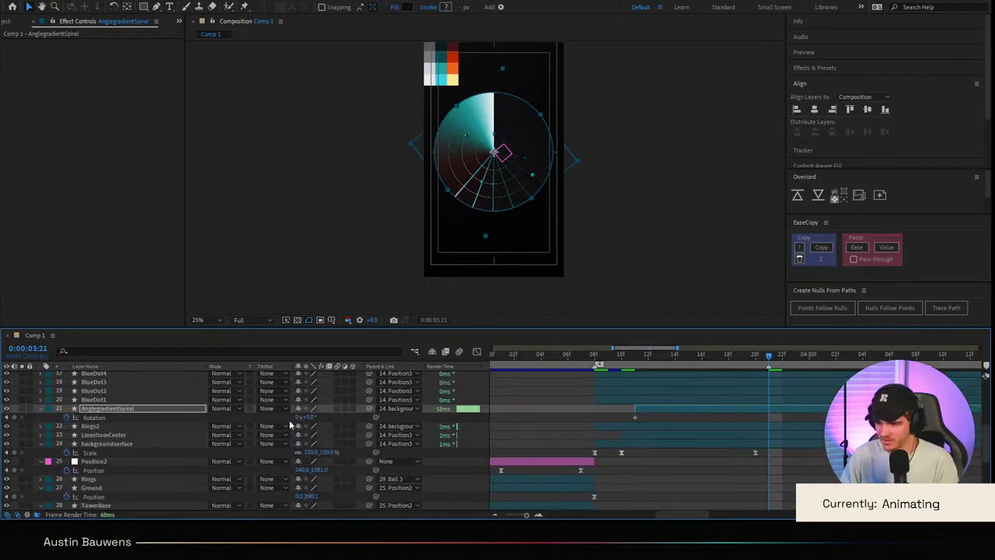
{"action": "type", "text": "1"}
{"action": "key", "text": "Return"}
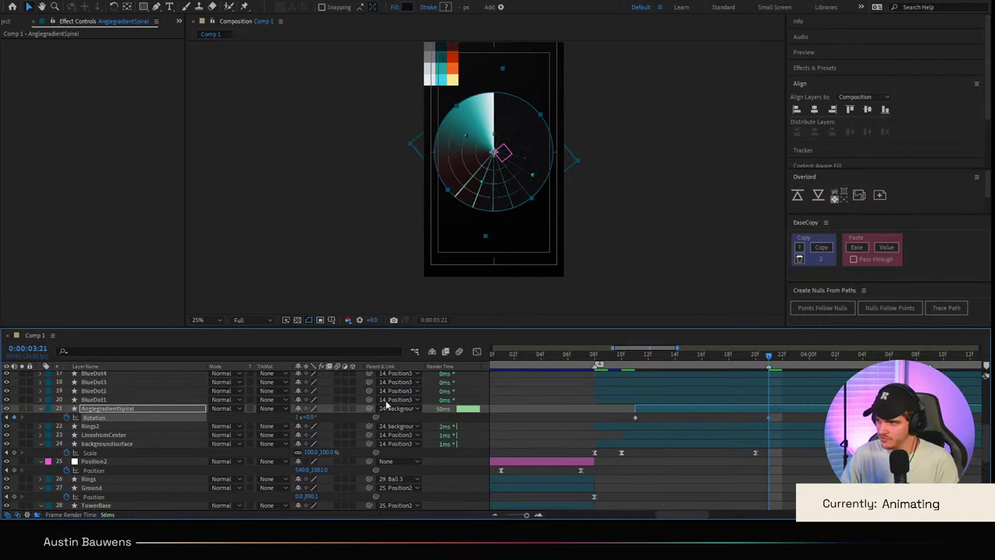
{"action": "key", "text": "space"}
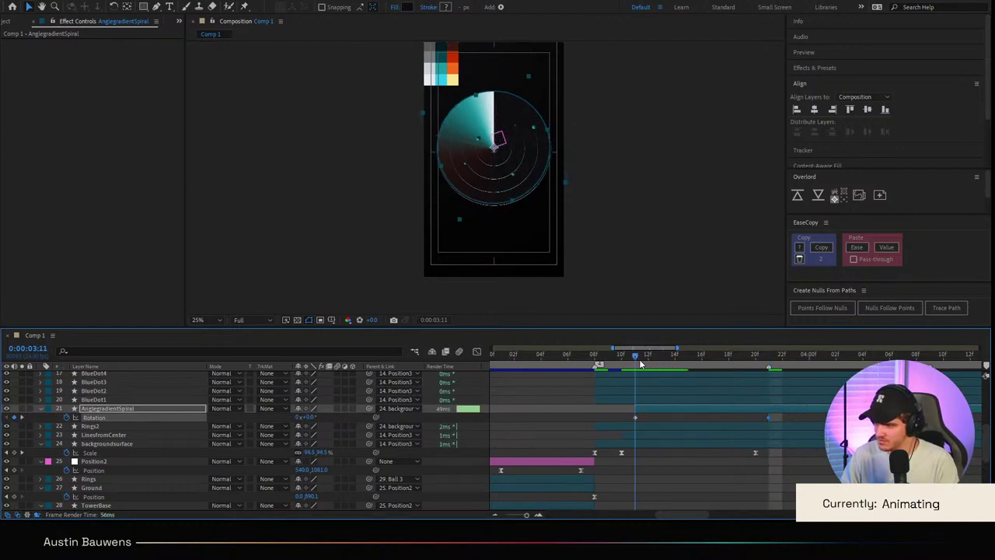
{"action": "key", "text": "space"}
Step: Ease the spiral's Rotation into its last keyframe by reshaping the speed curve in the Graph Editor
{"action": "left_click_drag", "start_coordinate": [804, 410], "coordinate": [603, 428]}
{"action": "left_click", "coordinate": [477, 353]}
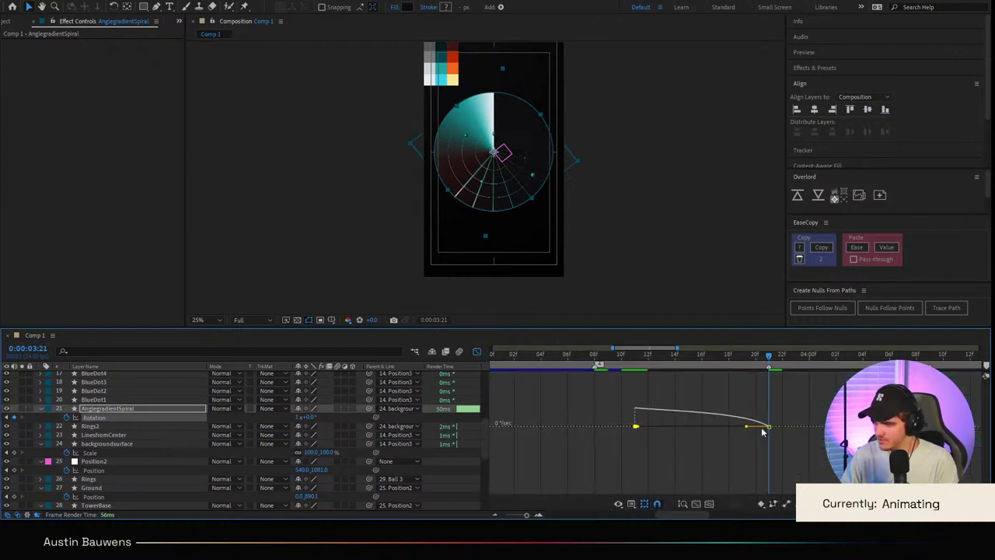
{"action": "left_click_drag", "start_coordinate": [744, 428], "coordinate": [631, 428]}
{"action": "key", "text": "shift+F3"}
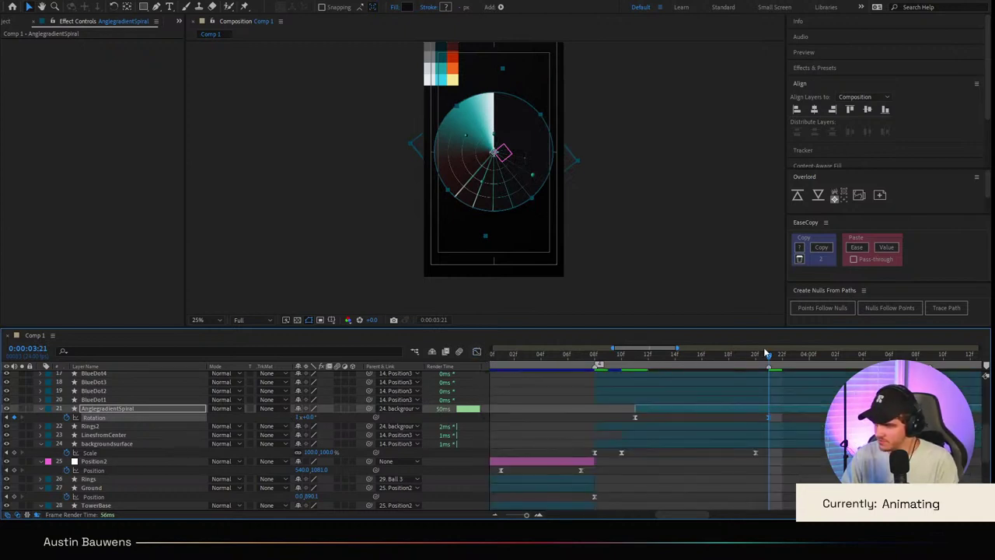
Step: Keyframe the spiral's Opacity from 100% to 0% over three frames and Easy Ease both keys
{"action": "key", "text": "Page_Up"}
{"action": "key", "text": "Page_Up"}
{"action": "key", "text": "Page_Up"}
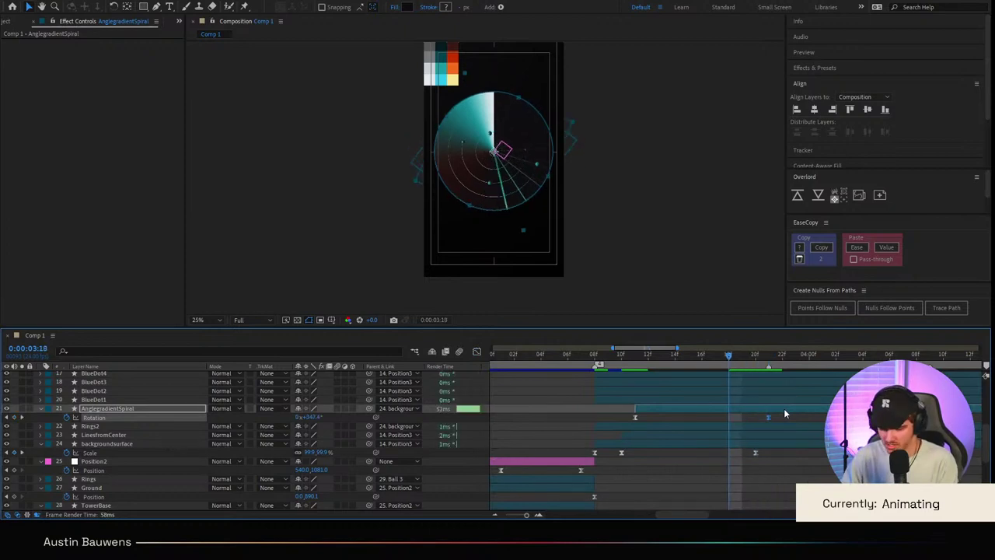
{"action": "key", "text": "t"}
{"action": "left_click", "coordinate": [83, 418]}
{"action": "key", "text": "Page_Down"}
{"action": "key", "text": "Page_Down"}
{"action": "key", "text": "Page_Down"}
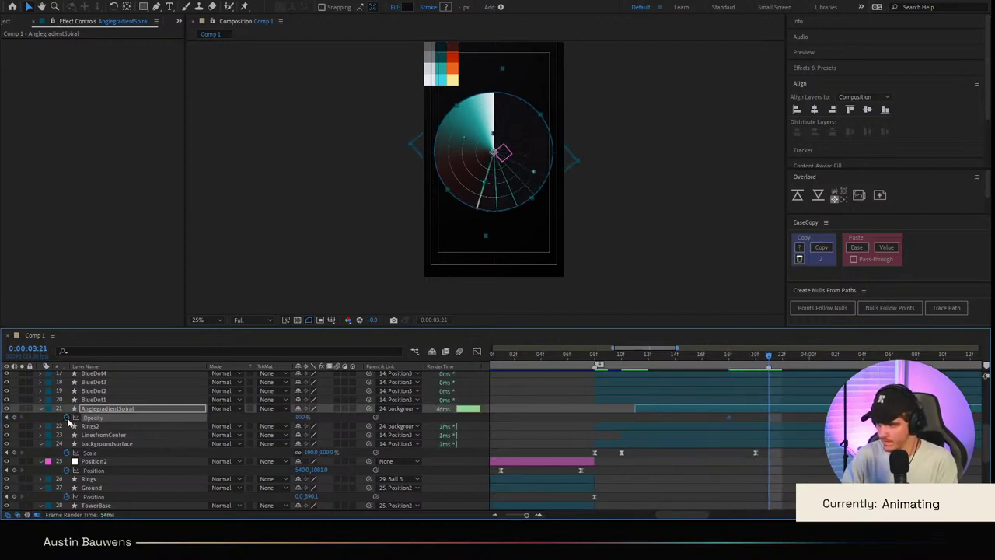
{"action": "left_click", "coordinate": [300, 417]}
{"action": "type", "text": "0"}
{"action": "key", "text": "Return"}
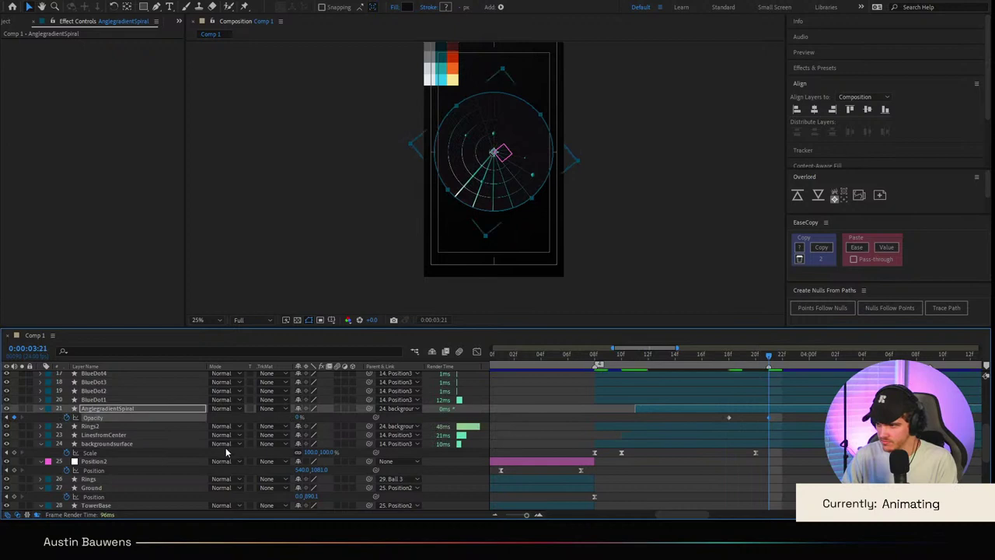
{"action": "left_click_drag", "start_coordinate": [790, 416], "coordinate": [702, 424]}
{"action": "key", "text": "F9"}
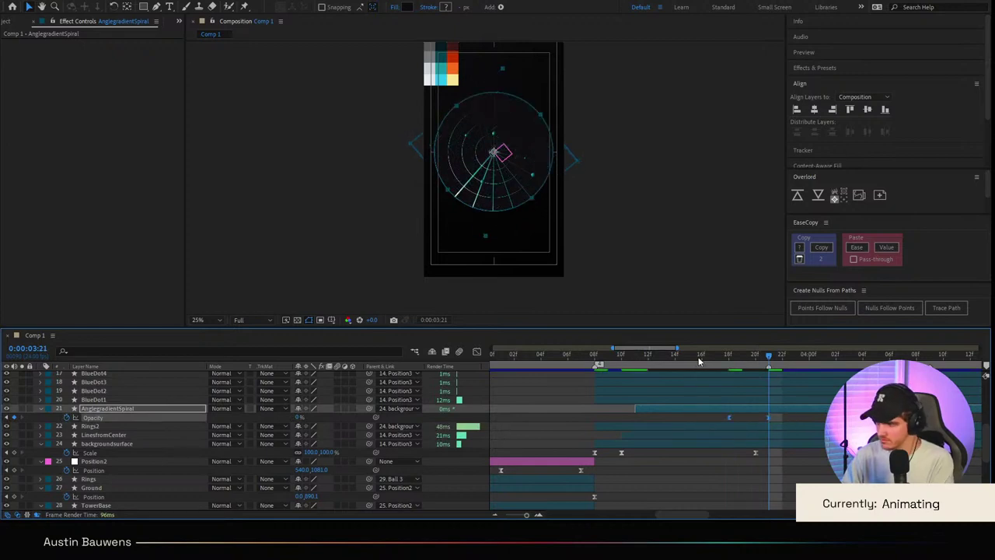
Step: Preview the radar from about 0:00:03:07 and scrub the spiral's rotation from 0:00:03:11
{"action": "left_click_drag", "start_coordinate": [700, 360], "coordinate": [566, 359]}
{"action": "key", "text": "space"}
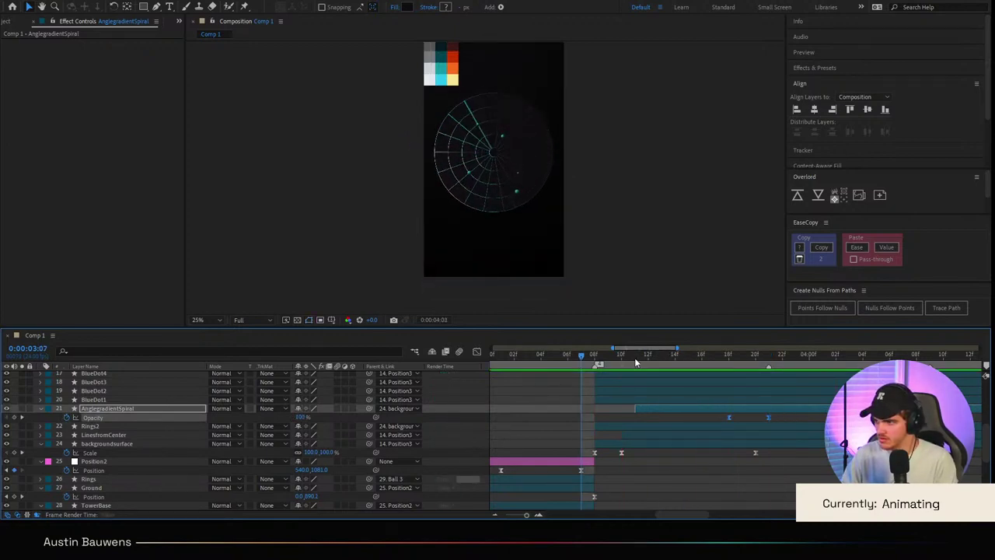
{"action": "left_click", "coordinate": [568, 359]}
{"action": "key", "text": "space"}
{"action": "key", "text": "u"}
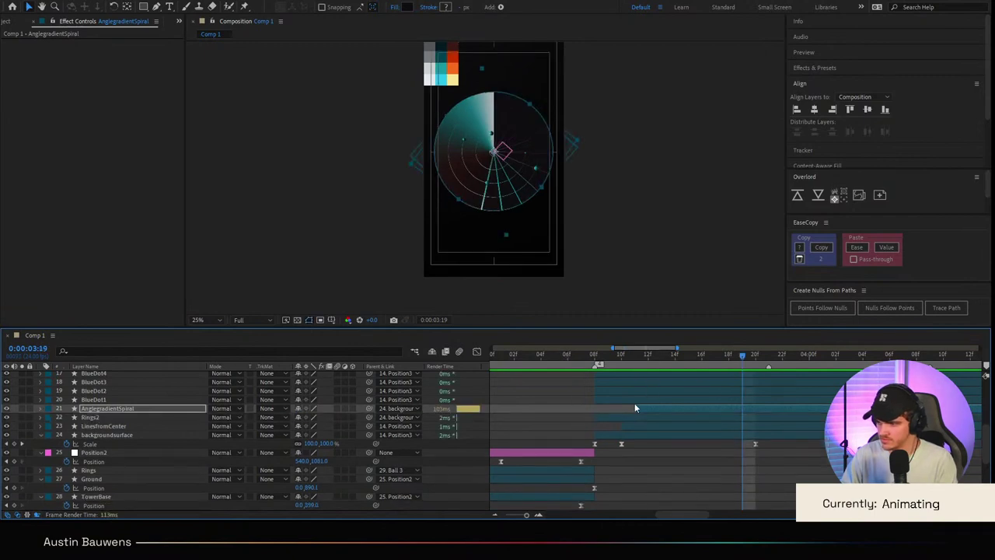
{"action": "key", "text": "r"}
{"action": "left_click", "coordinate": [636, 356]}
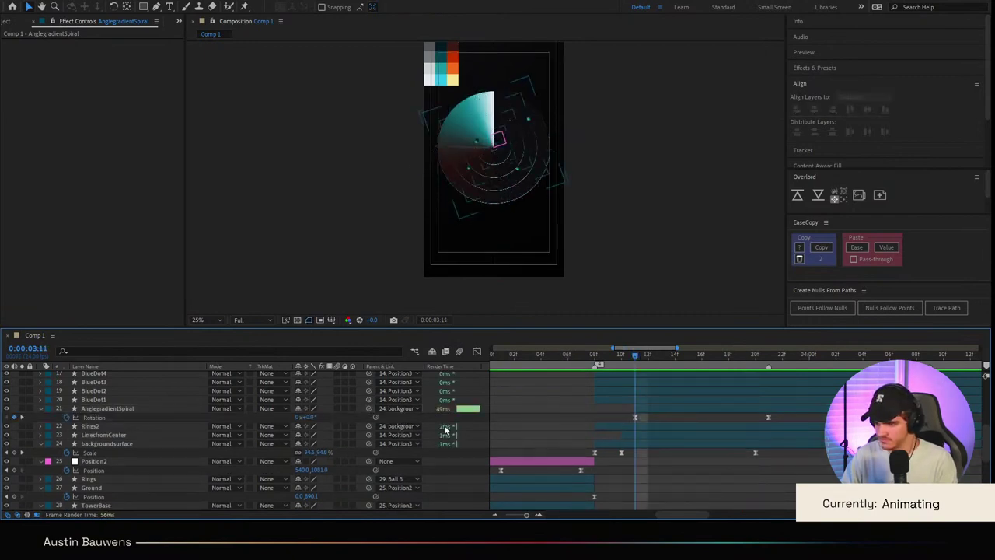
{"action": "mouse_move", "coordinate": [644, 364]}
{"action": "left_mouse_down"}
{"action": "mouse_move", "coordinate": [691, 368]}
{"action": "mouse_move", "coordinate": [637, 369]}
{"action": "left_mouse_up"}
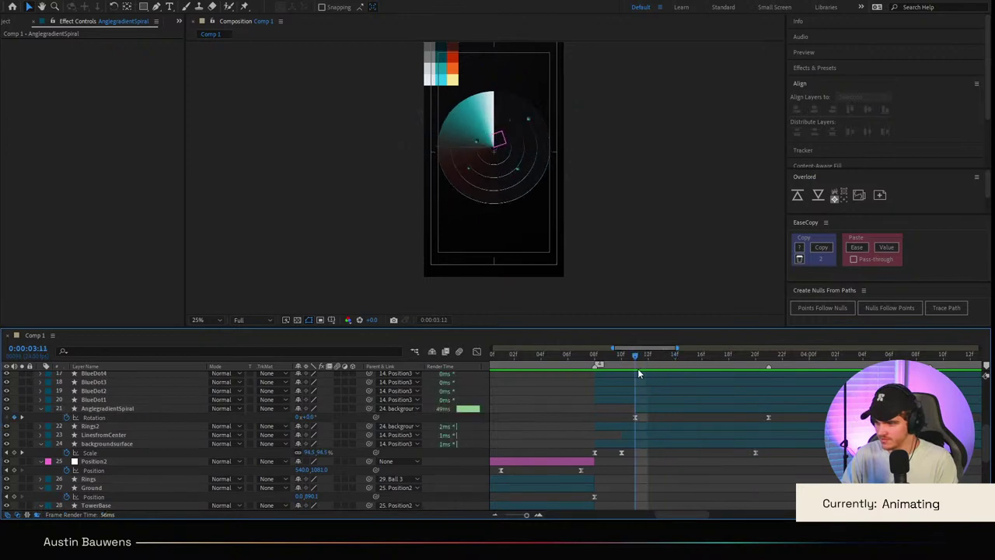
Step: Select the spiral's Rotation property, check the composition's end, and return to 0:00:03:11
{"action": "left_click", "coordinate": [105, 409]}
{"action": "left_click", "coordinate": [538, 406]}
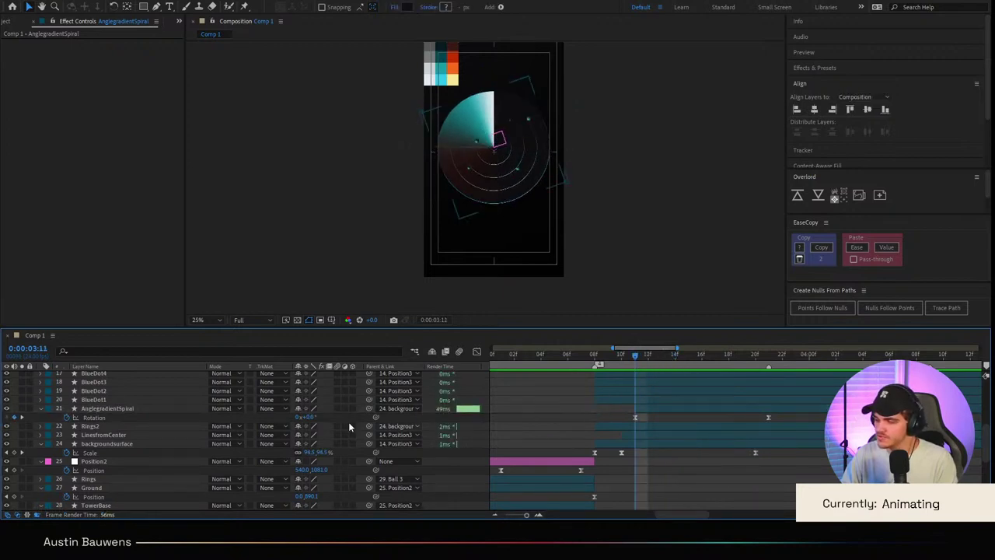
{"action": "left_click", "coordinate": [101, 420]}
{"action": "key", "text": "End"}
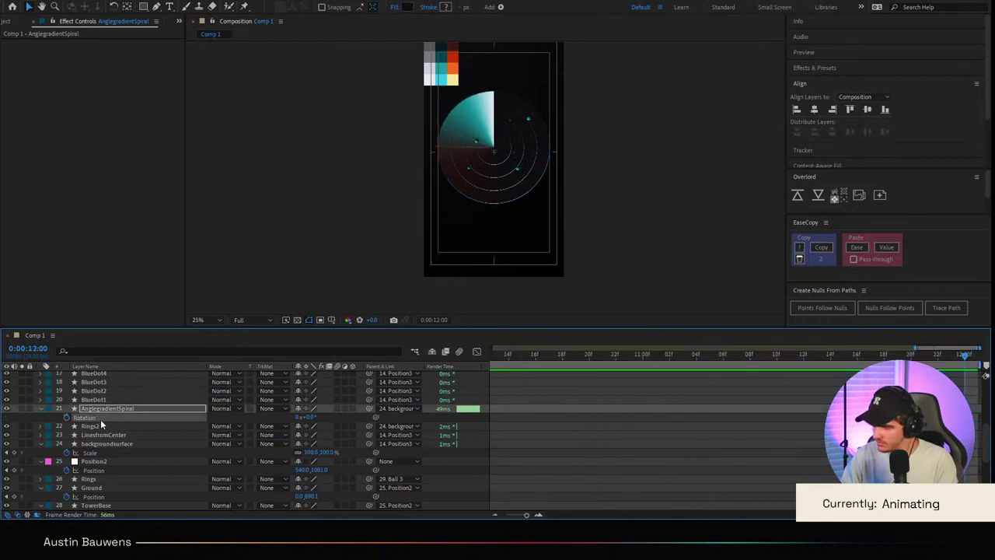
{"action": "scroll", "coordinate": [763, 446], "scroll_direction": "down", "scroll_amount": 5}
{"action": "scroll", "coordinate": [626, 430], "scroll_direction": "up", "scroll_amount": 6}
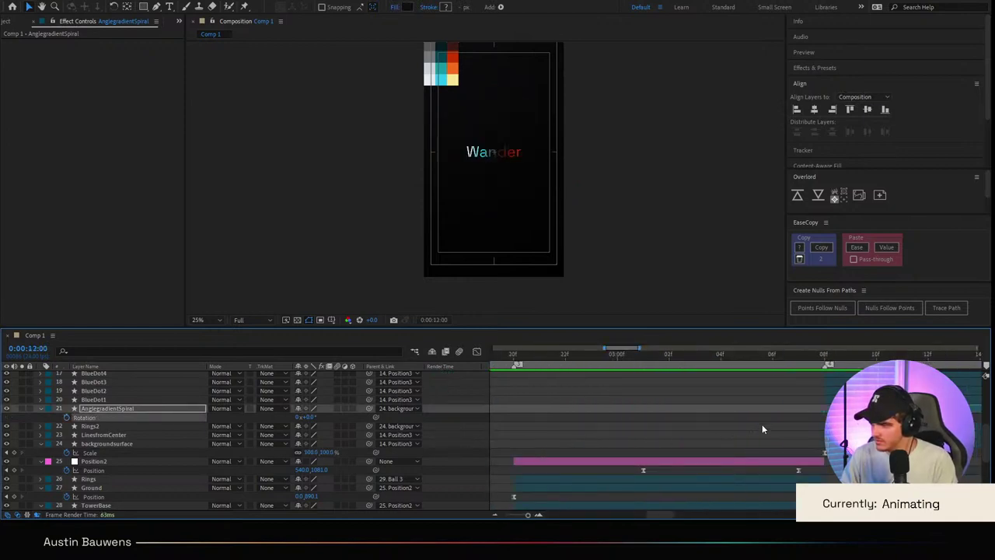
{"action": "left_click", "coordinate": [902, 356]}
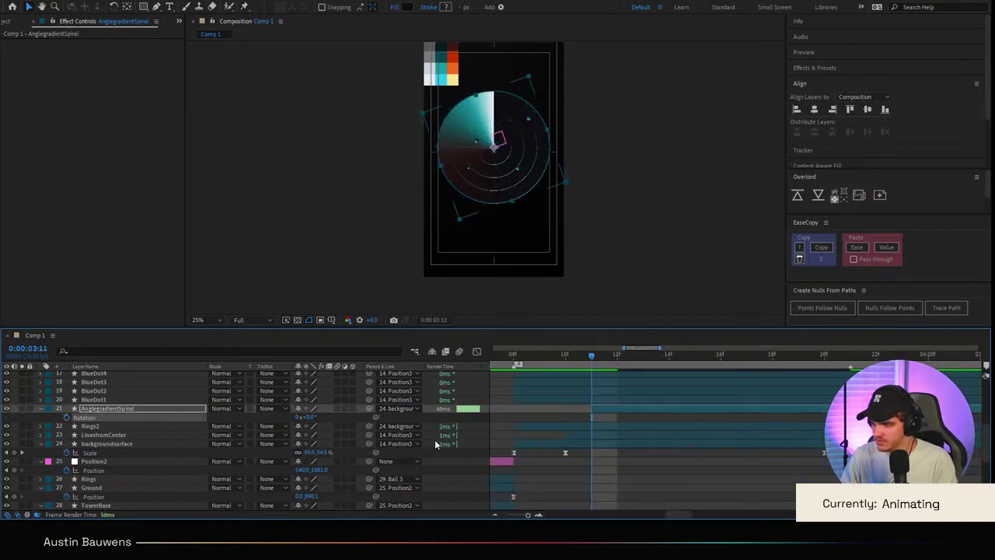
Step: Expand the spiral's Gradient Overlay and set an Angle keyframe at 0:00:03:11
{"action": "key", "text": "t"}
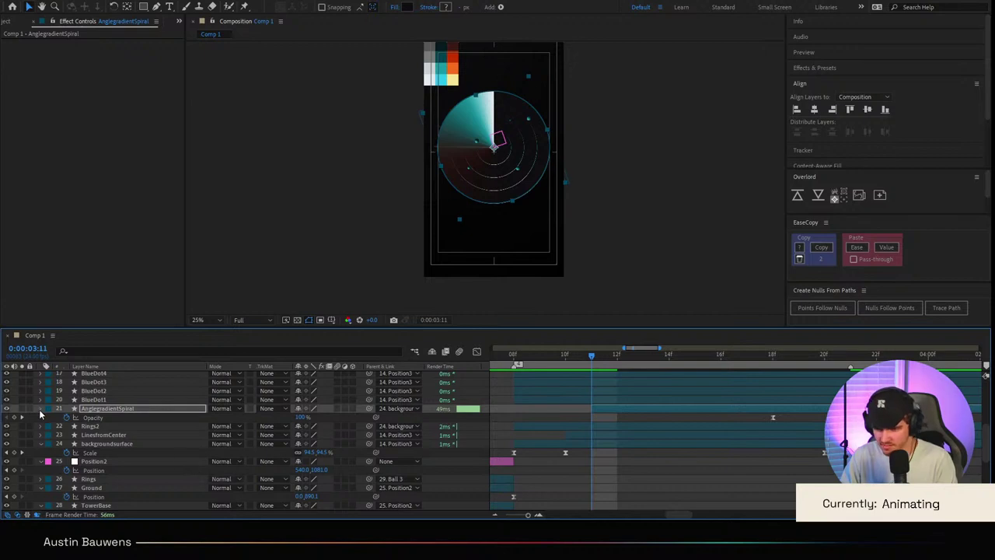
{"action": "left_click", "coordinate": [40, 409]}
{"action": "left_click", "coordinate": [50, 479]}
{"action": "scroll", "coordinate": [53, 479], "scroll_direction": "down", "scroll_amount": 2}
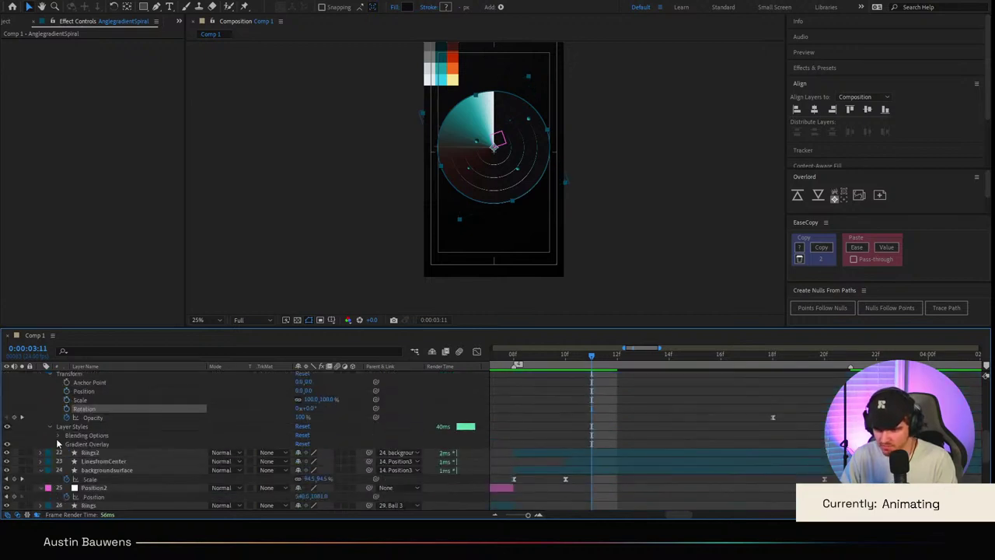
{"action": "left_click", "coordinate": [54, 445]}
{"action": "left_click", "coordinate": [59, 445]}
{"action": "scroll", "coordinate": [60, 445], "scroll_direction": "down", "scroll_amount": 1}
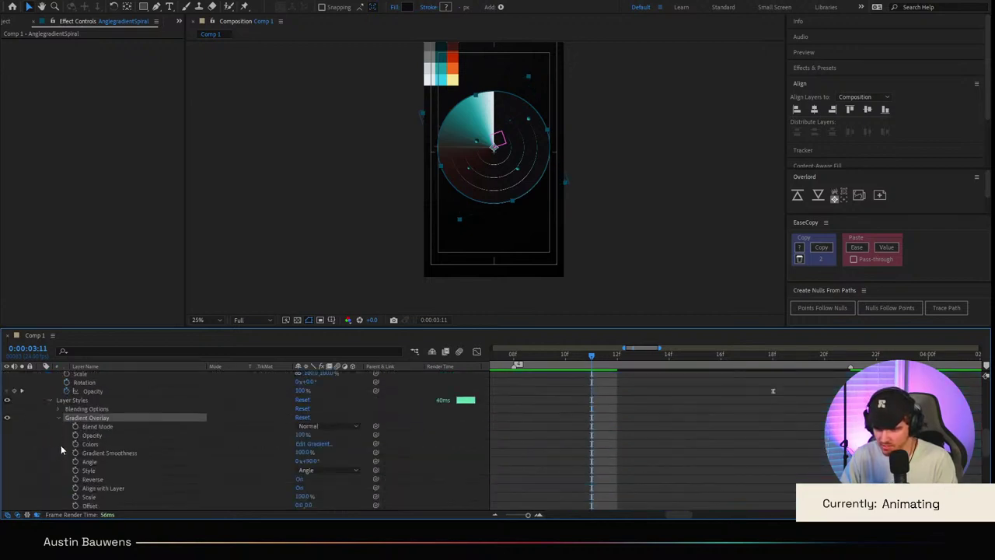
{"action": "left_click", "coordinate": [108, 467]}
{"action": "left_click", "coordinate": [108, 462]}
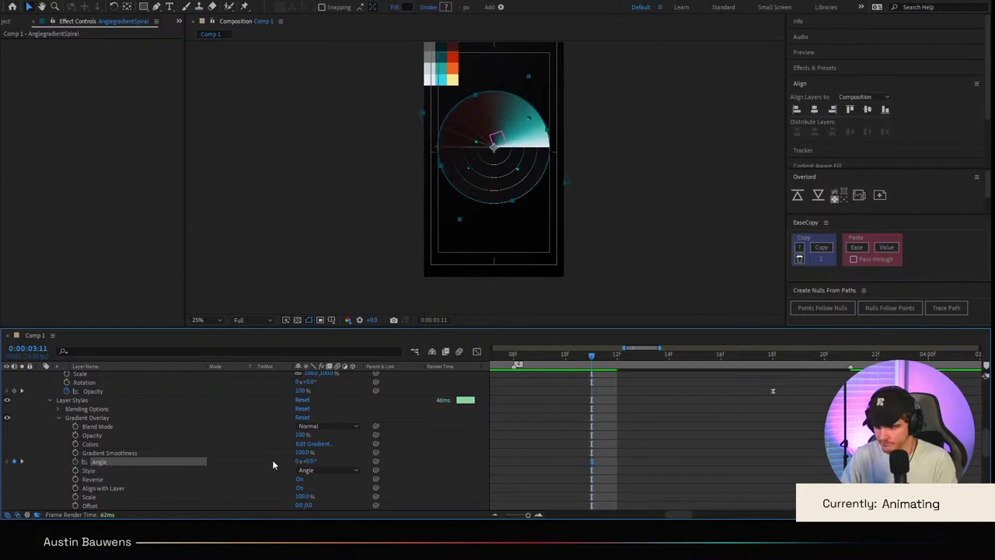
Step: Preview the gradient sweep from frame 08f through about 16f
{"action": "left_click", "coordinate": [789, 451]}
{"action": "key", "text": "space"}
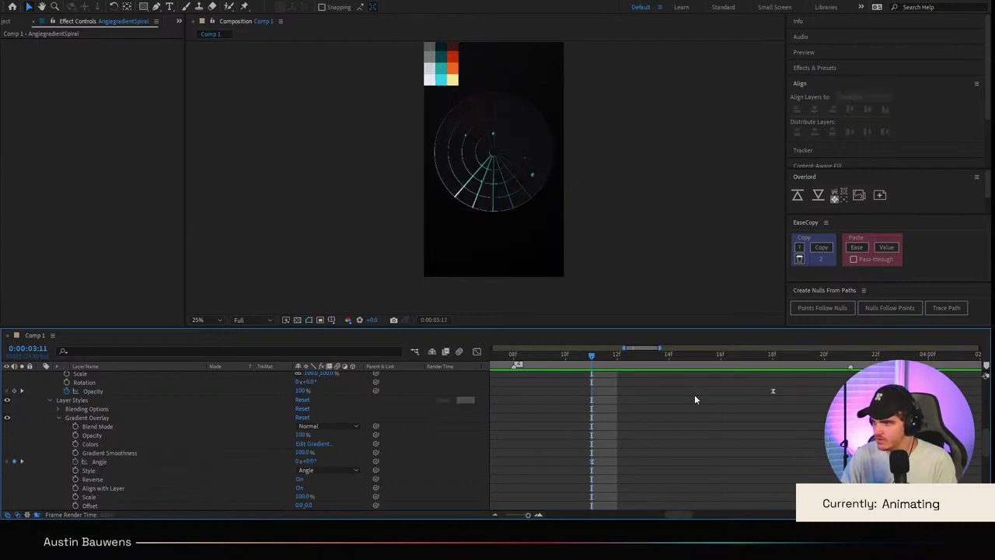
{"action": "key", "text": "space"}
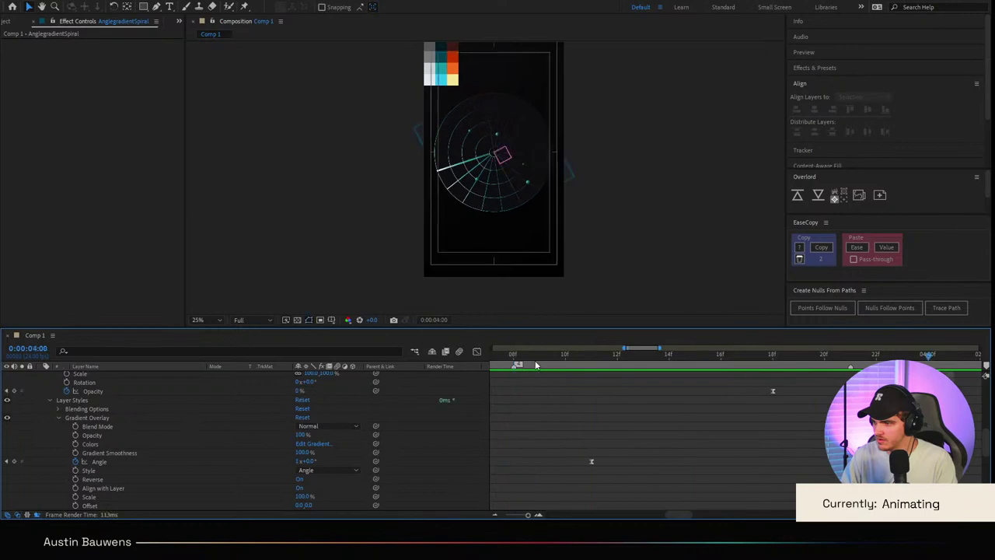
{"action": "left_click", "coordinate": [516, 361]}
{"action": "key", "text": "space"}
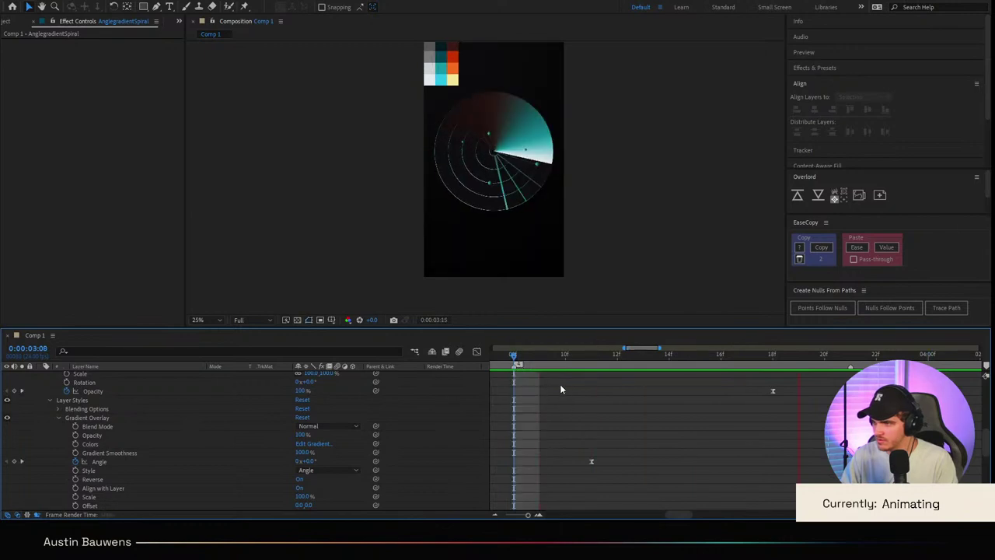
{"action": "left_click_drag", "start_coordinate": [565, 357], "coordinate": [593, 369]}
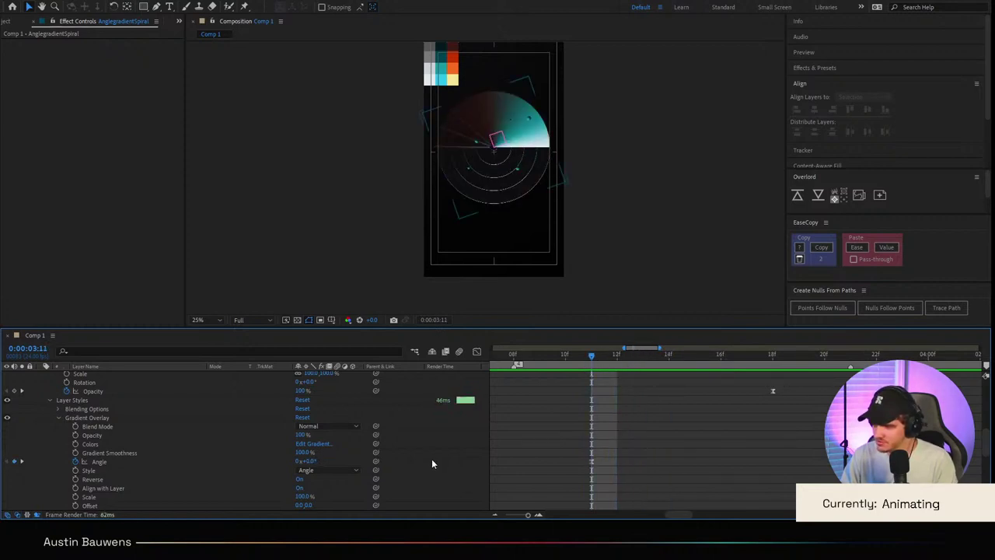
{"action": "left_click_drag", "start_coordinate": [597, 359], "coordinate": [820, 375]}
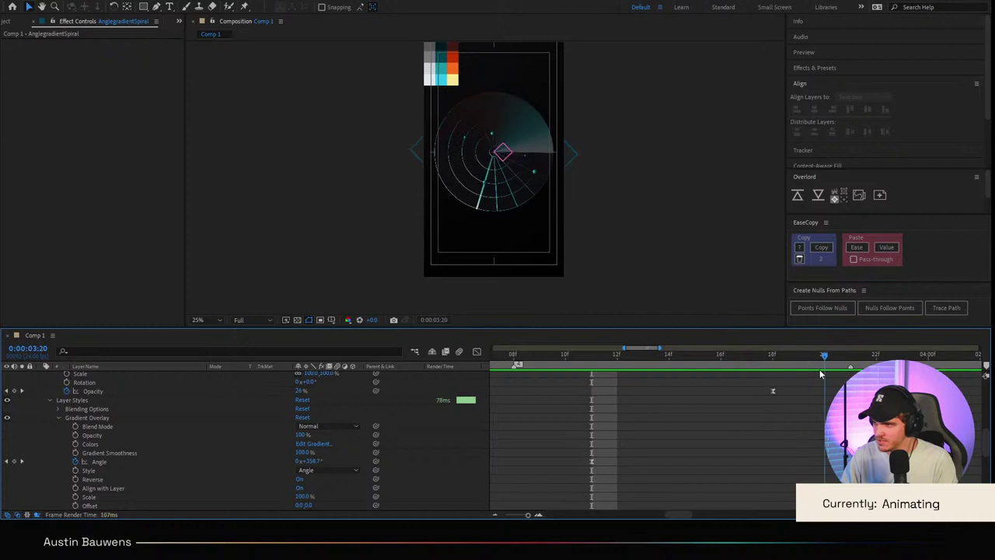
Step: At 0:00:03:21 set the Gradient Overlay Angle to -1x+0° and preview from 08f
{"action": "left_click_drag", "start_coordinate": [311, 461], "coordinate": [342, 457]}
{"action": "key", "text": "ctrl+z"}
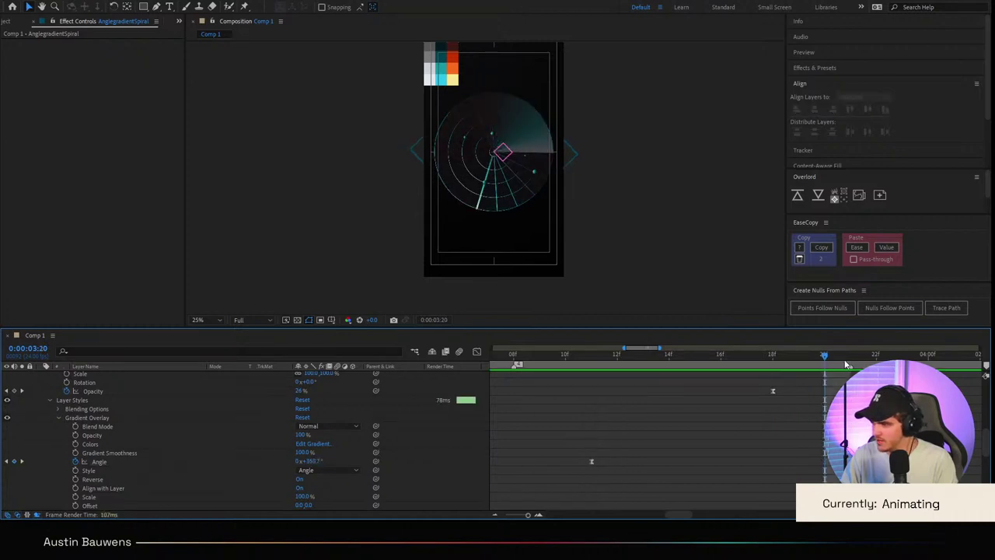
{"action": "key", "text": "Page_Down"}
{"action": "left_click", "coordinate": [298, 461]}
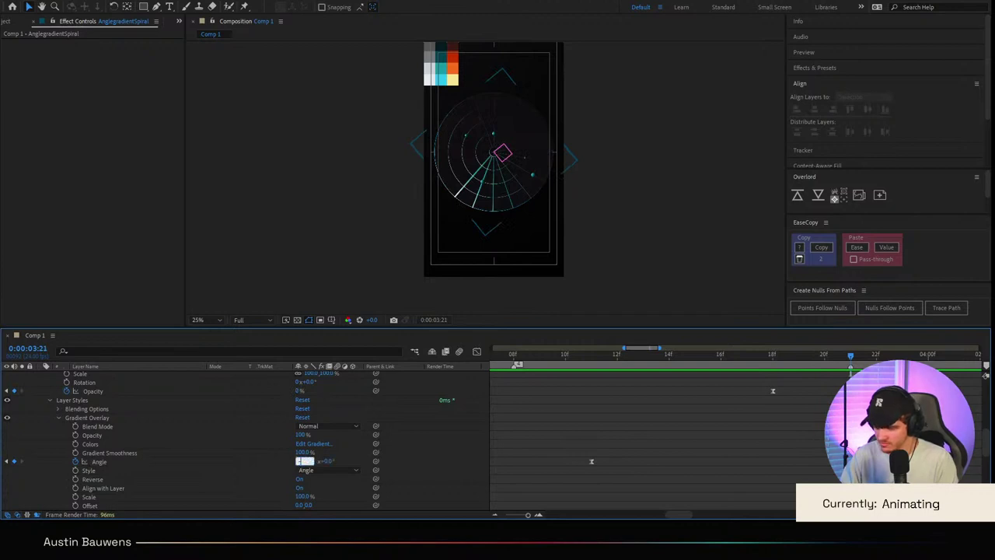
{"action": "type", "text": "-1"}
{"action": "key", "text": "Return"}
{"action": "left_click_drag", "start_coordinate": [636, 363], "coordinate": [516, 368]}
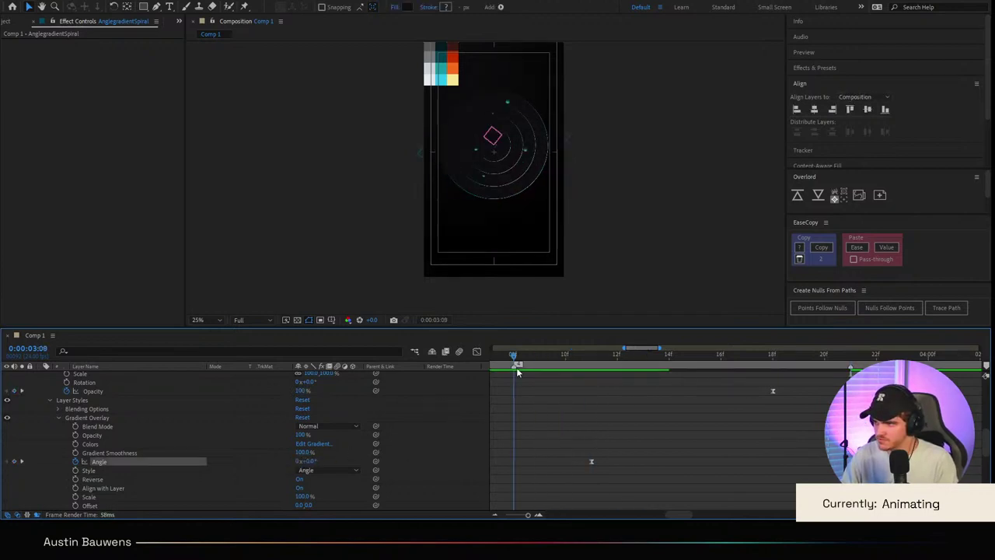
{"action": "key", "text": "space"}
{"action": "left_click", "coordinate": [570, 363]}
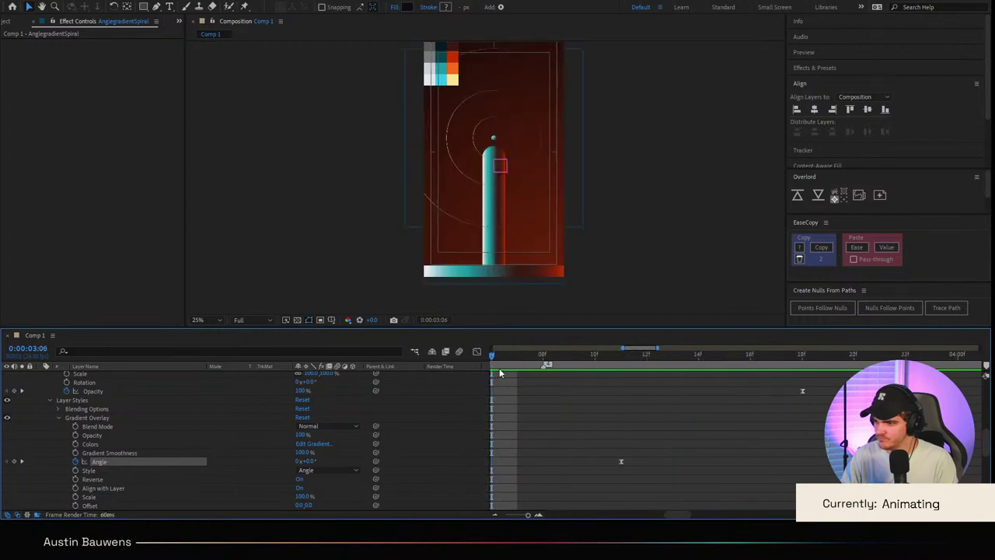
{"action": "key", "text": "space"}
{"action": "left_click", "coordinate": [622, 355]}
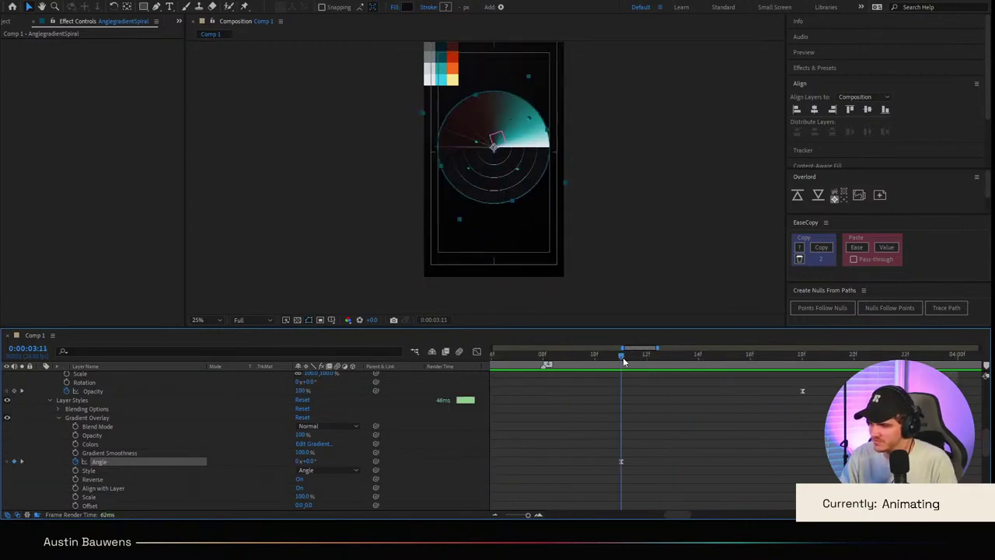
{"action": "left_click", "coordinate": [681, 435]}
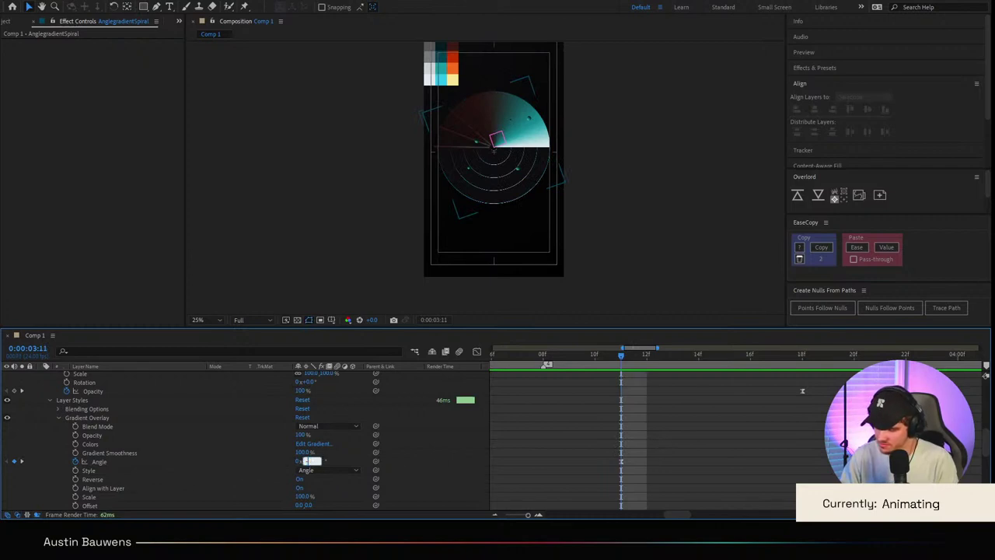
{"action": "left_click", "coordinate": [313, 461]}
{"action": "type", "text": "-180"}
{"action": "key", "text": "Return"}
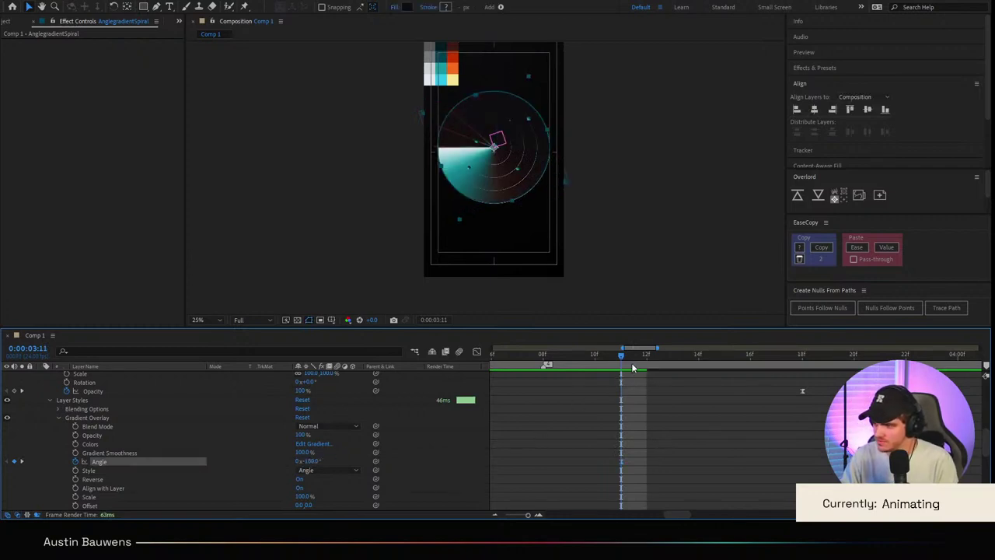
{"action": "left_click", "coordinate": [569, 367]}
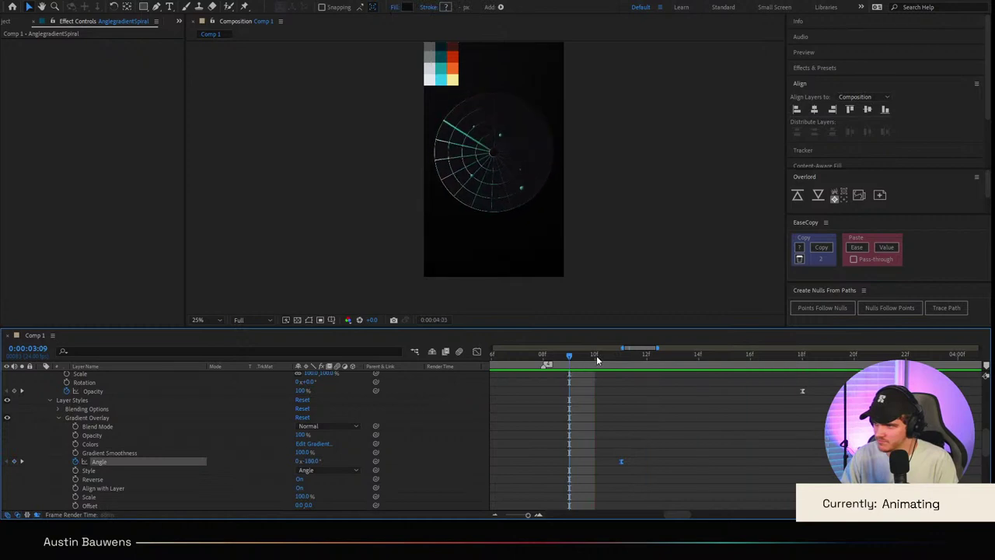
{"action": "left_click", "coordinate": [543, 365]}
{"action": "left_click", "coordinate": [519, 367]}
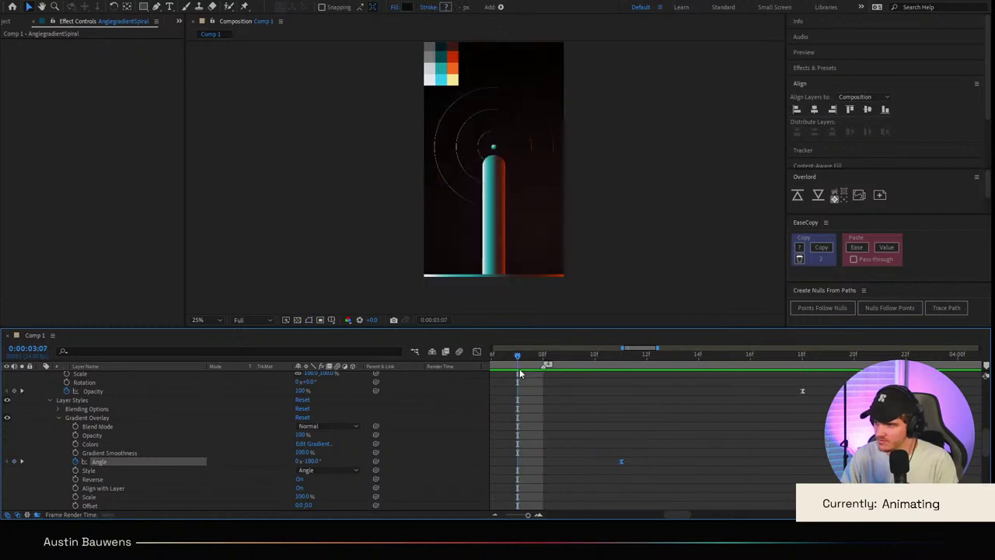
{"action": "left_click", "coordinate": [621, 358]}
{"action": "scroll", "coordinate": [708, 428], "scroll_direction": "right", "scroll_amount": 2}
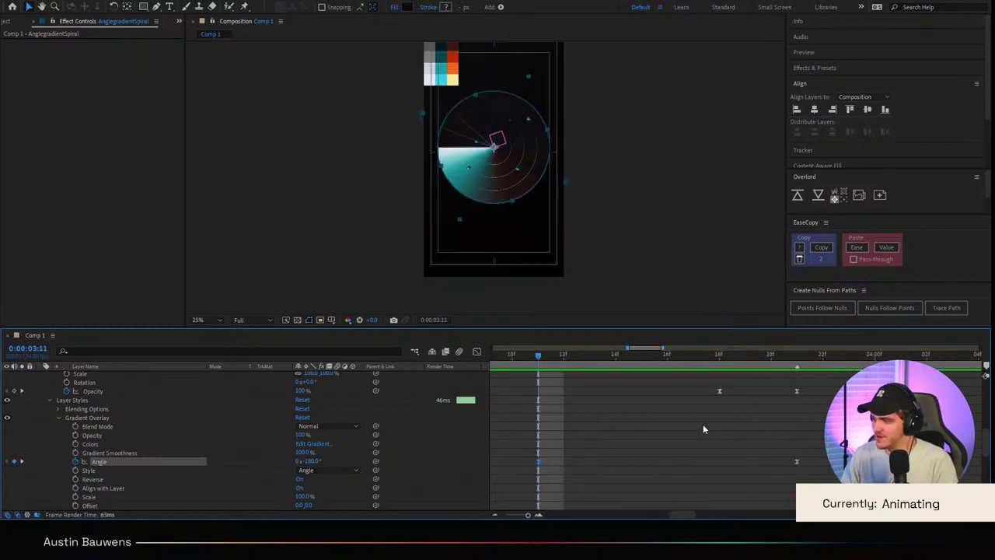
{"action": "left_click_drag", "start_coordinate": [619, 363], "coordinate": [454, 375]}
{"action": "key", "text": "space"}
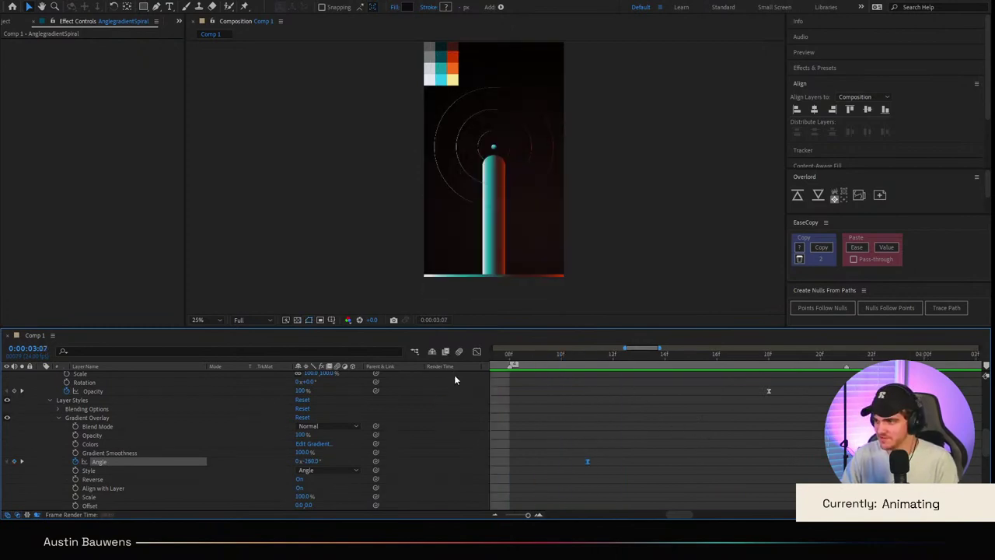
{"action": "left_click_drag", "start_coordinate": [587, 368], "coordinate": [408, 387]}
{"action": "key", "text": "space"}
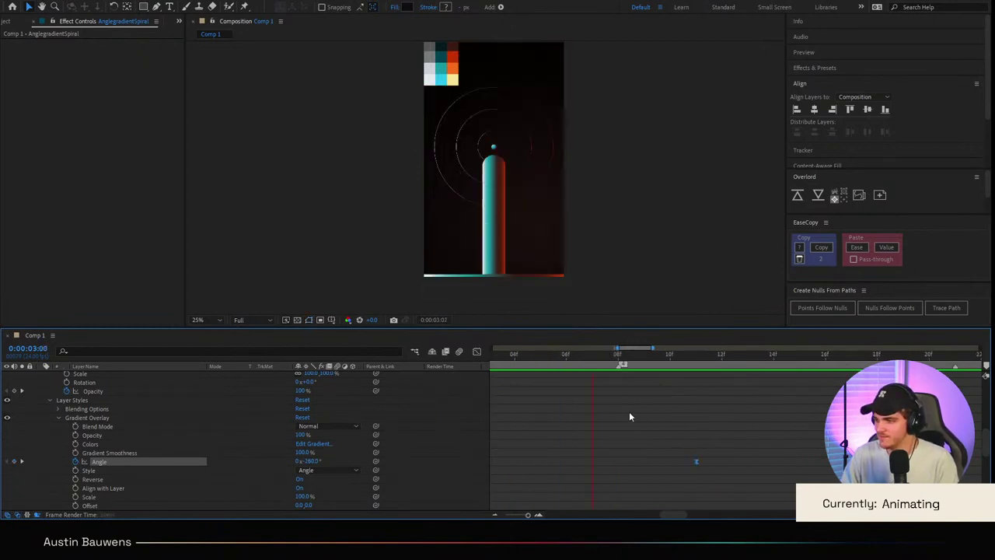
{"action": "key", "text": "space"}
{"action": "scroll", "coordinate": [666, 458], "scroll_direction": "right", "scroll_amount": 1}
{"action": "scroll", "coordinate": [667, 458], "scroll_direction": "left", "scroll_amount": 2}
{"action": "key", "text": "minus"}
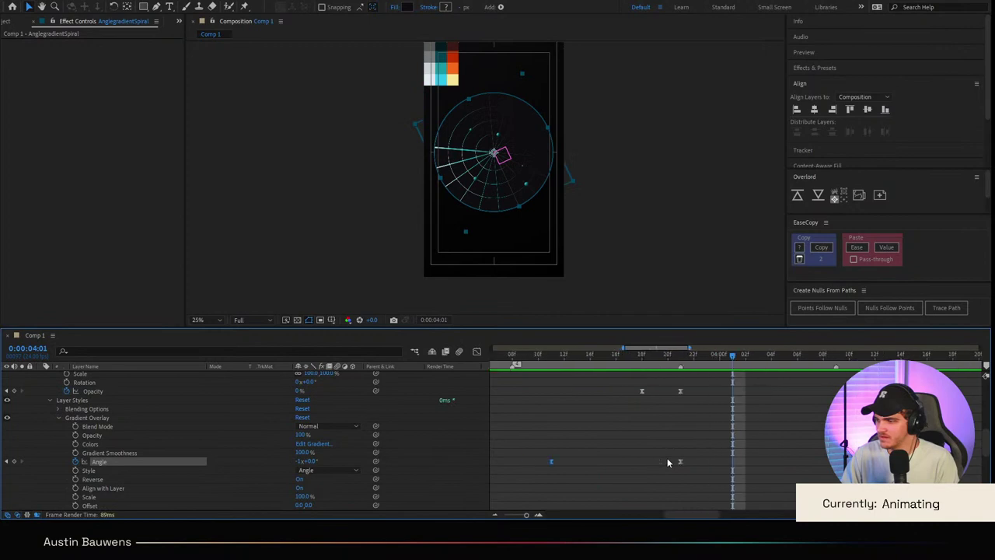
Step: Paste the gradient's Angle keyframes again starting at 0:00:03:22
{"action": "scroll", "coordinate": [667, 458], "scroll_direction": "left", "scroll_amount": 2}
{"action": "left_click_drag", "start_coordinate": [645, 364], "coordinate": [548, 369]}
{"action": "left_click_drag", "start_coordinate": [749, 366], "coordinate": [764, 365]}
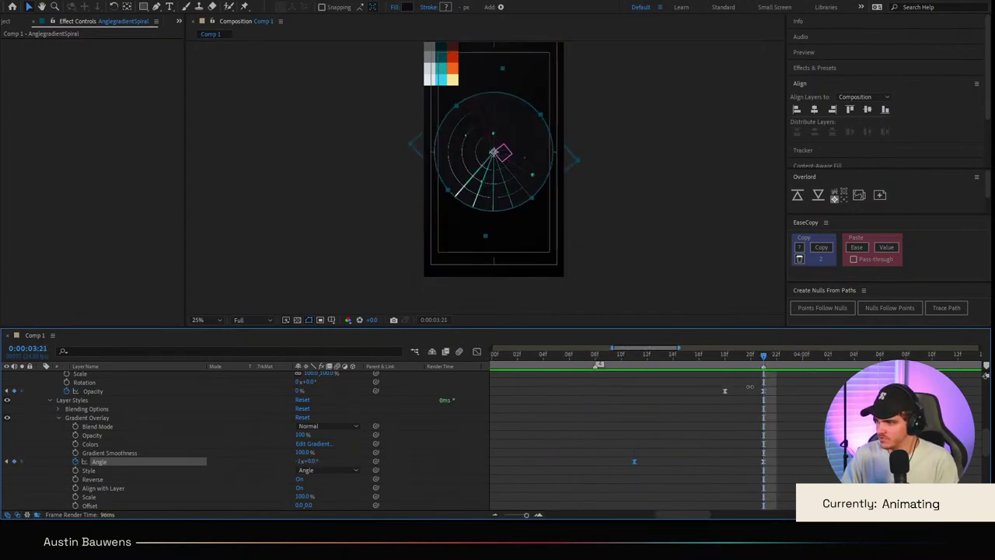
{"action": "left_click", "coordinate": [185, 488]}
{"action": "left_click", "coordinate": [130, 465]}
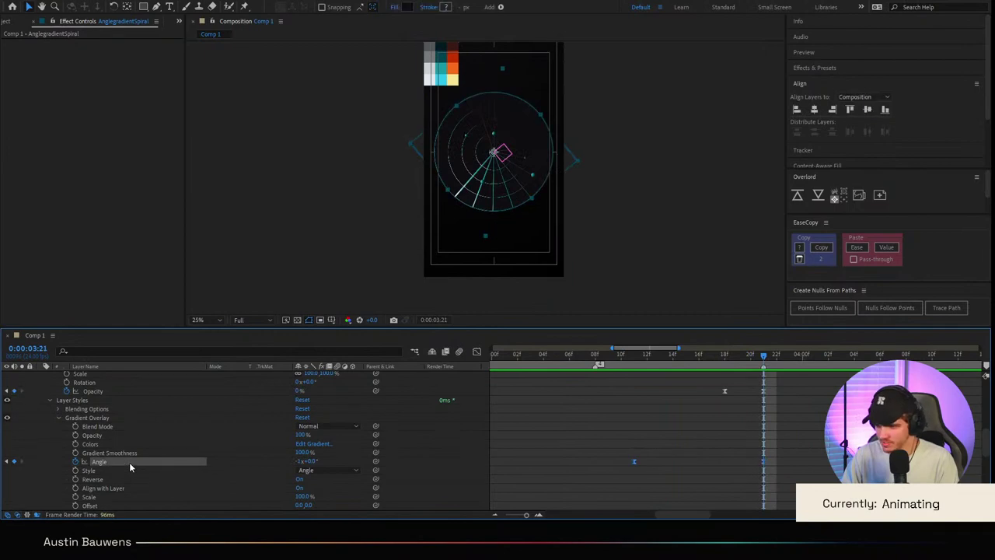
{"action": "key", "text": "Page_Down"}
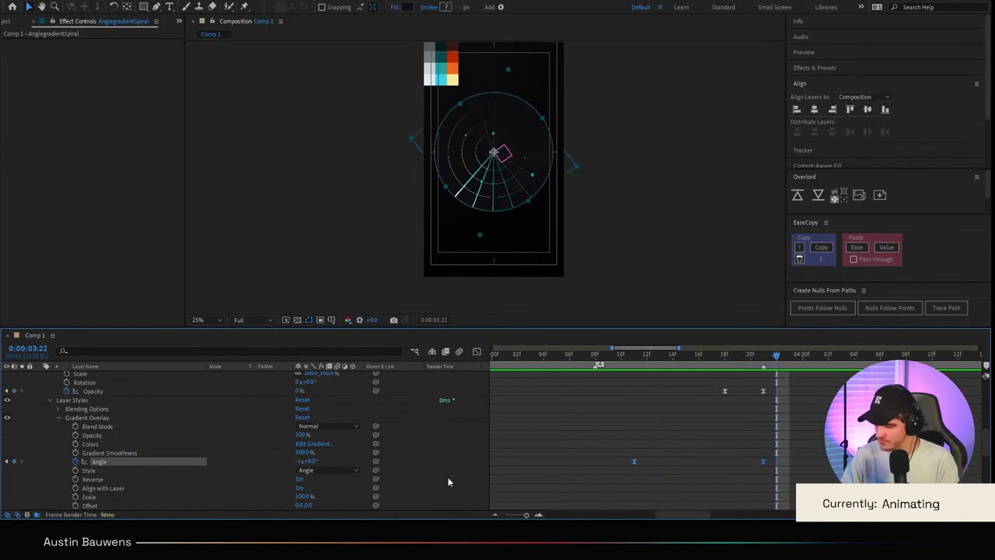
{"action": "key", "text": "ctrl+v"}
Step: Play back from 0:00:04:09 to check the repeated Angle keyframes
{"action": "scroll", "coordinate": [735, 388], "scroll_direction": "right", "scroll_amount": 3}
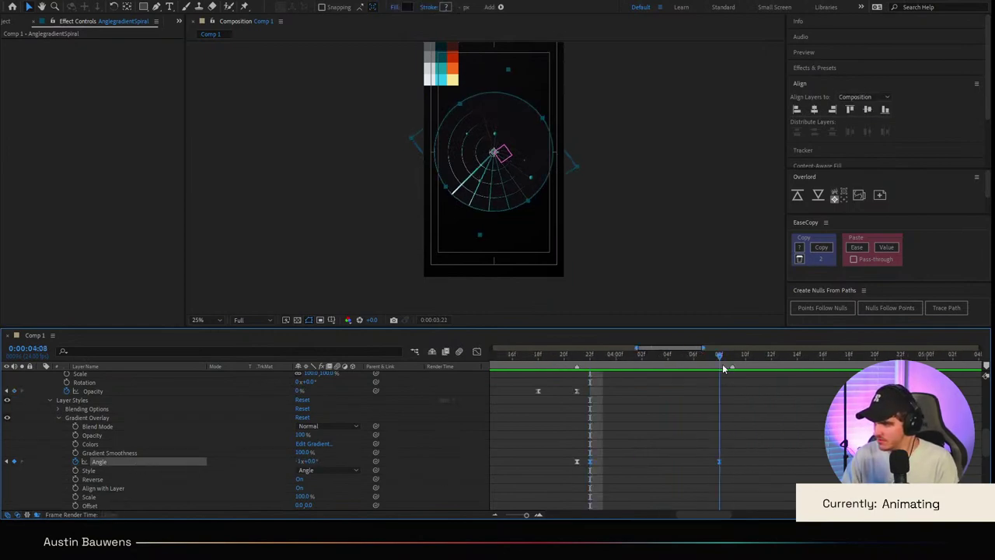
{"action": "left_click", "coordinate": [722, 363]}
{"action": "key", "text": "space"}
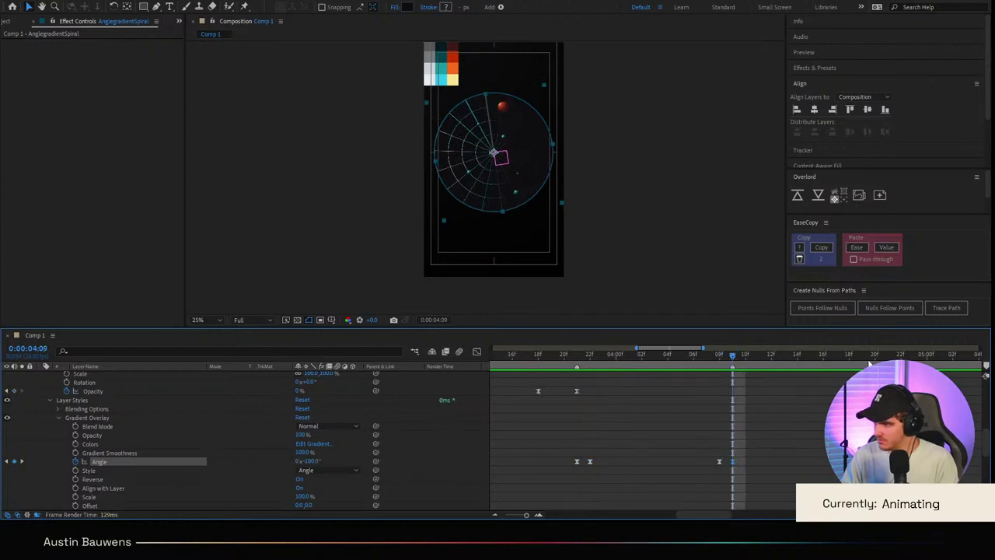
{"action": "scroll", "coordinate": [818, 445], "scroll_direction": "right", "scroll_amount": 3}
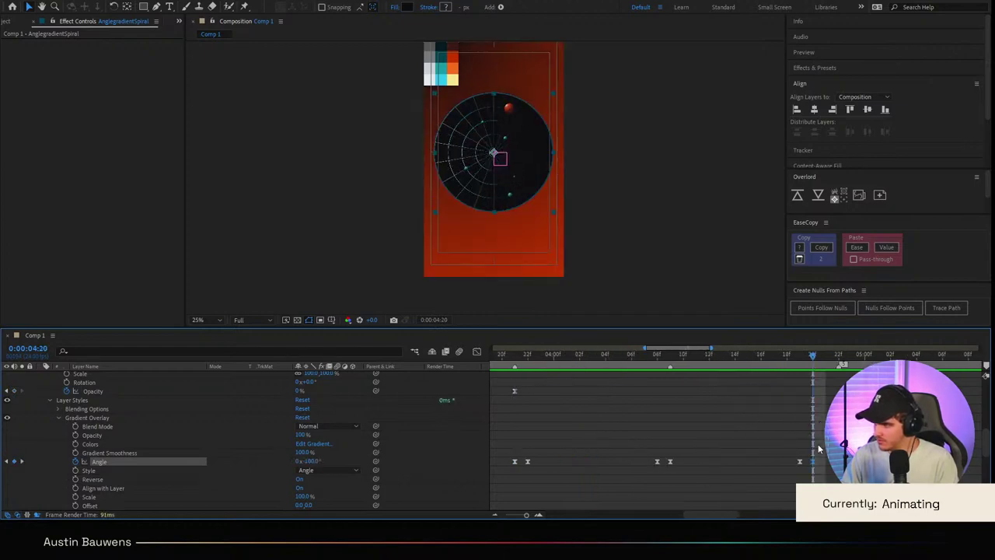
{"action": "left_click_drag", "start_coordinate": [780, 356], "coordinate": [806, 357]}
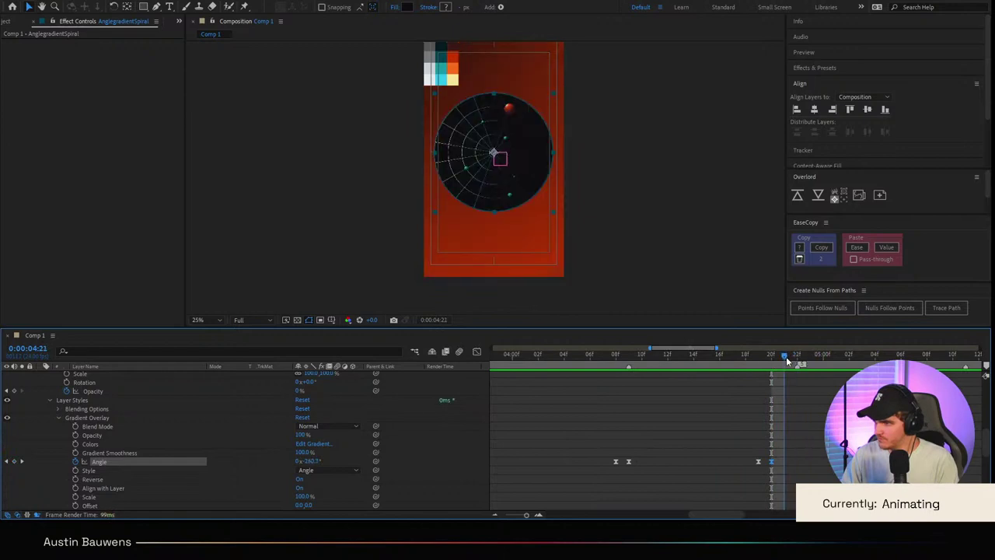
Step: Try pasting the Opacity keyframes at 0:00:04:05, then undo the paste
{"action": "left_click", "coordinate": [95, 391]}
{"action": "left_click_drag", "start_coordinate": [790, 367], "coordinate": [749, 358]}
{"action": "key", "text": "ctrl+v"}
{"action": "left_click", "coordinate": [931, 365]}
{"action": "key", "text": "ctrl+z"}
Step: Raise the gradient's Opacity back to 100% at 0:00:03:22, then move to 0:00:04:05
{"action": "left_click", "coordinate": [666, 395]}
{"action": "left_click", "coordinate": [657, 363]}
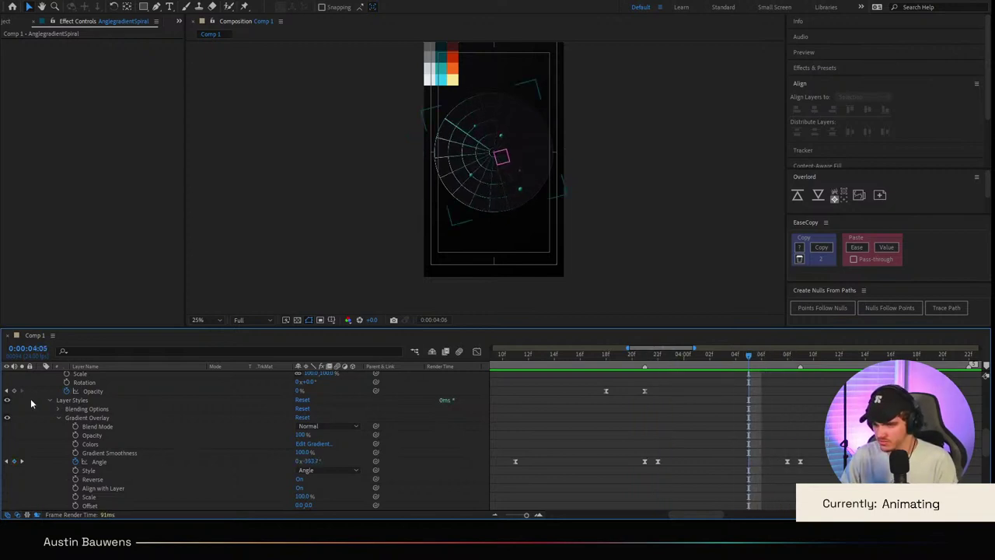
{"action": "key", "text": "Page_Up"}
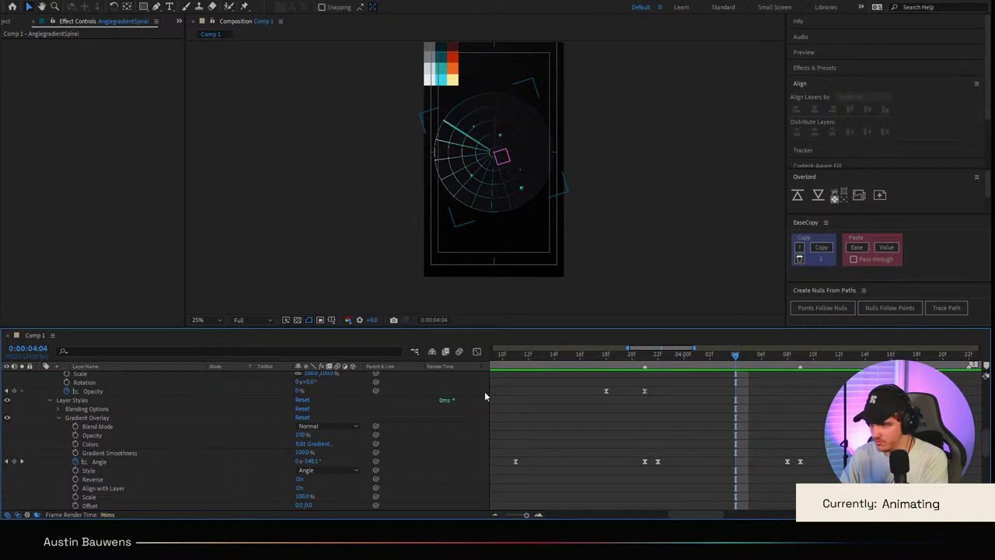
{"action": "left_click", "coordinate": [660, 355]}
{"action": "left_click_drag", "start_coordinate": [300, 391], "coordinate": [698, 390]}
{"action": "left_click", "coordinate": [788, 358]}
{"action": "key", "text": "Page_Up"}
{"action": "key", "text": "Page_Up"}
{"action": "key", "text": "Page_Up"}
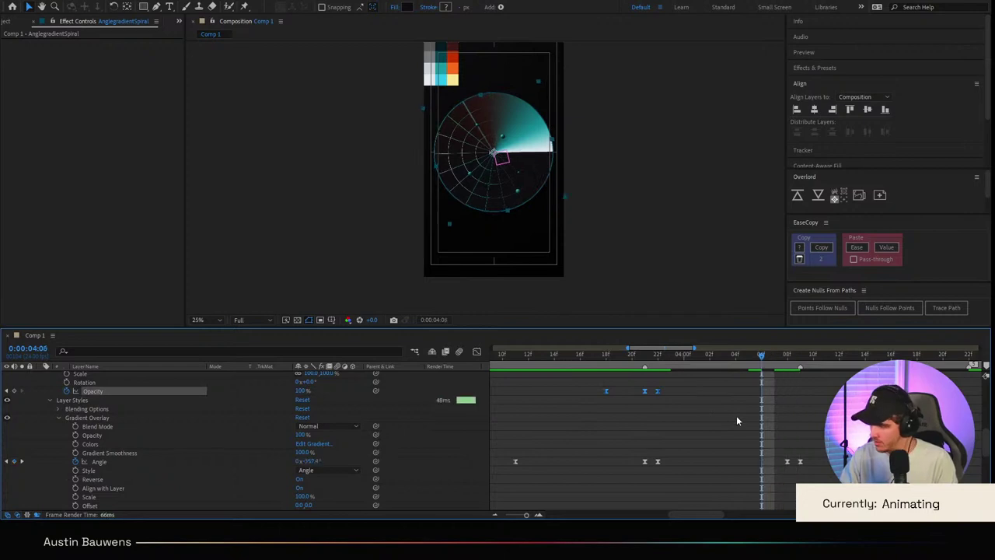
Step: Paste the three Opacity keyframes at 4:05 and again at 4:16
{"action": "key", "text": "ctrl+v"}
{"action": "scroll", "coordinate": [736, 420], "scroll_direction": "right", "scroll_amount": 2}
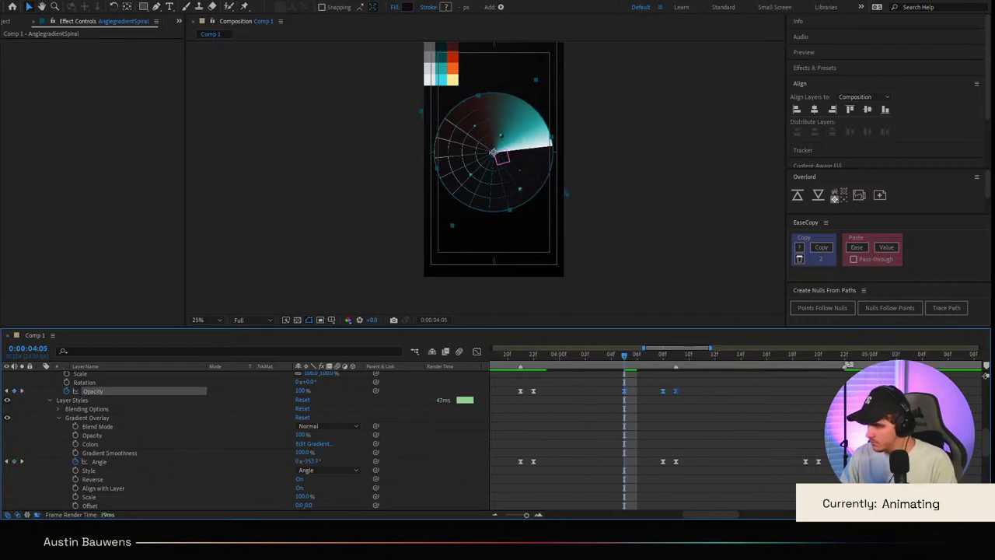
{"action": "left_click", "coordinate": [810, 359]}
{"action": "key", "text": "Page_Up"}
{"action": "key", "text": "Page_Up"}
{"action": "key", "text": "Page_Up"}
{"action": "key", "text": "ctrl+v"}
Step: Preview the animation between about 3:05 and 3:22
{"action": "scroll", "coordinate": [647, 390], "scroll_direction": "down", "scroll_amount": 2}
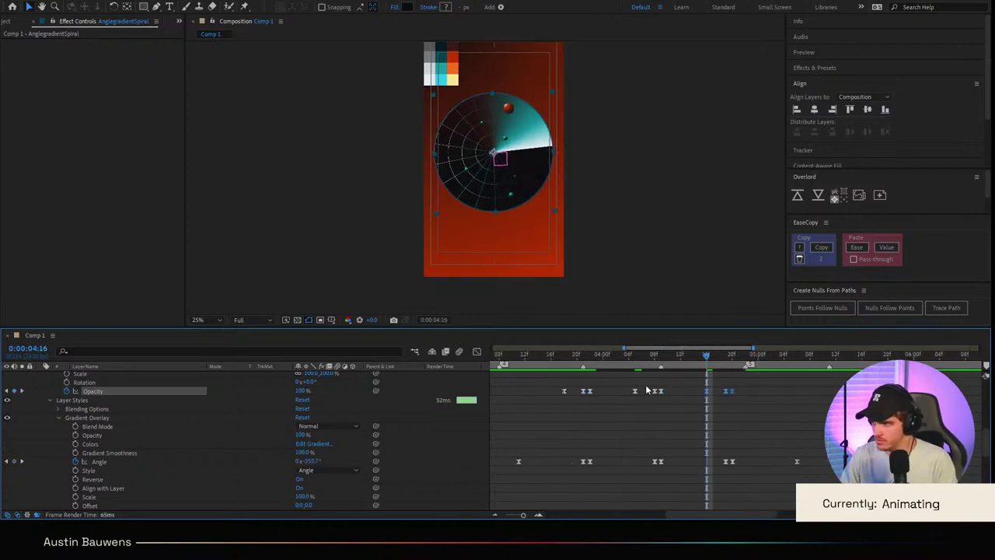
{"action": "left_click_drag", "start_coordinate": [660, 359], "coordinate": [501, 373]}
{"action": "key", "text": "space"}
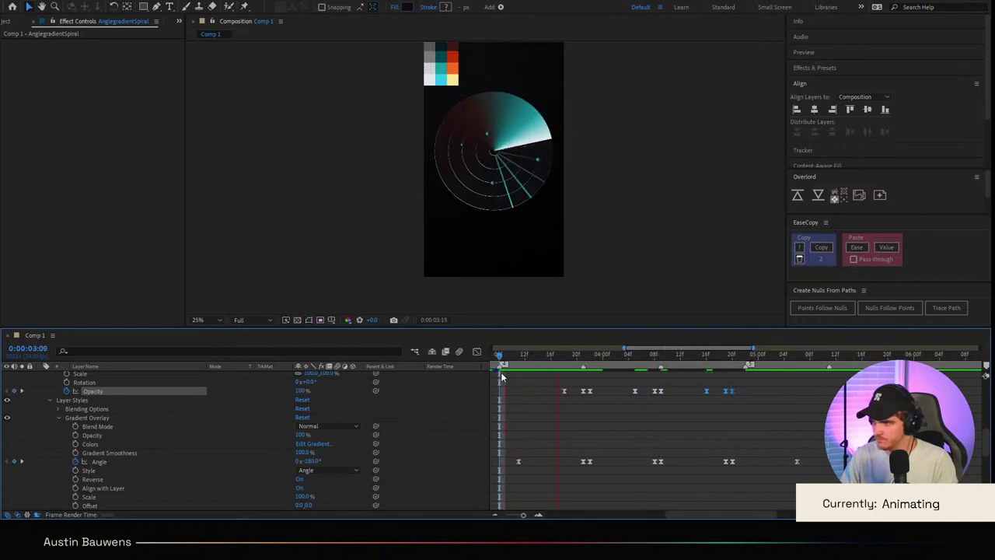
{"action": "key", "text": "space"}
{"action": "key", "text": "space"}
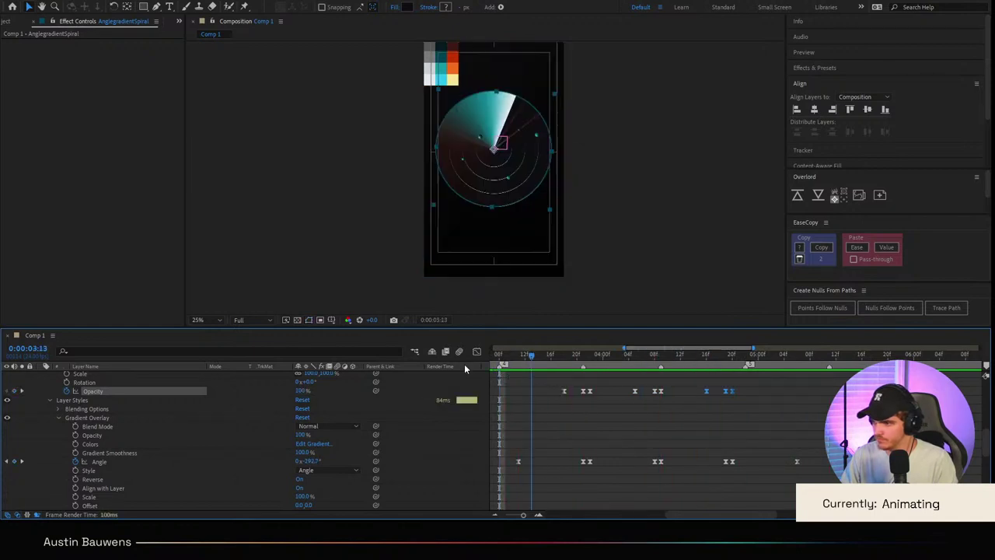
{"action": "key", "text": "space"}
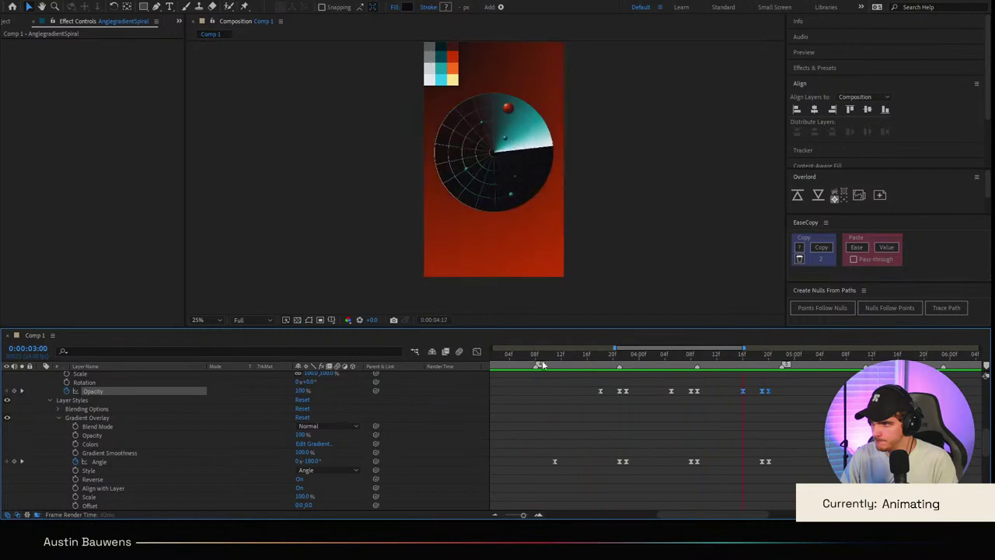
{"action": "left_click", "coordinate": [517, 364]}
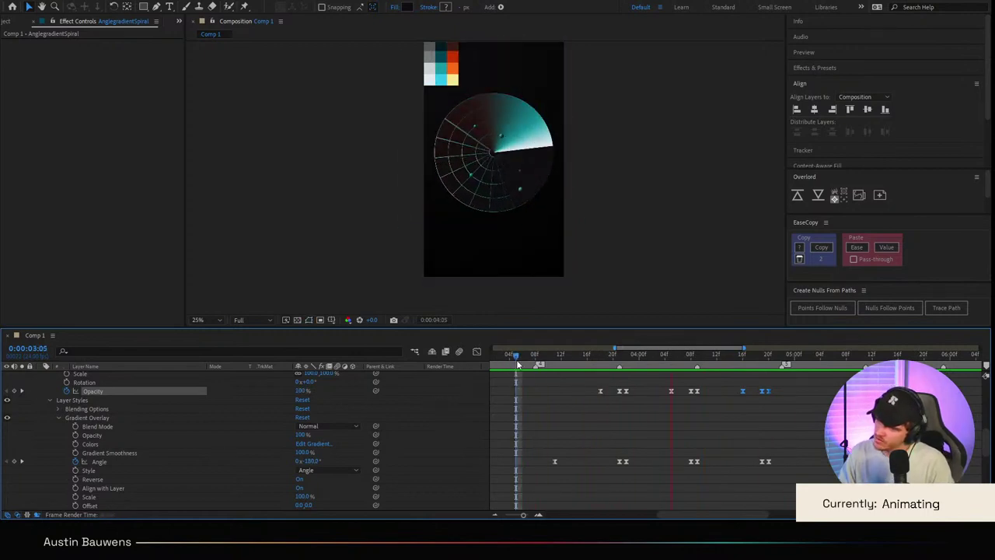
{"action": "left_click_drag", "start_coordinate": [517, 364], "coordinate": [555, 365]}
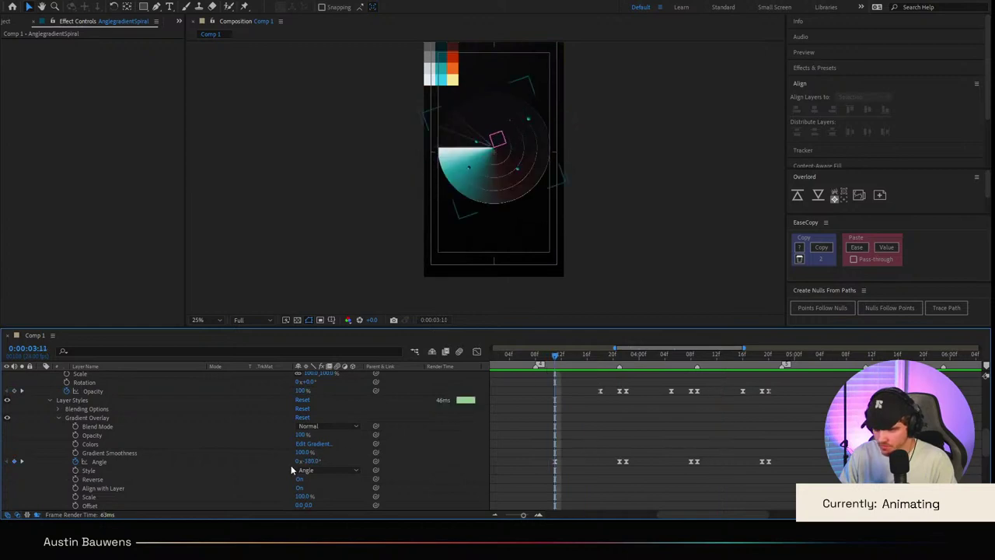
Step: Set the gradient's Angle value to 0° and check it at 3:22 and 4:09
{"action": "type", "text": "0"}
{"action": "key", "text": "Return"}
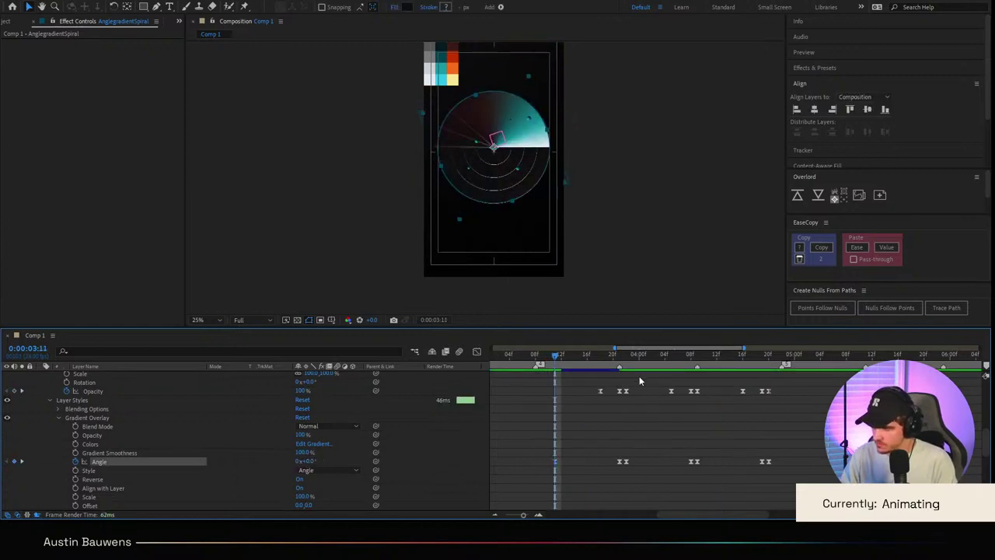
{"action": "left_click_drag", "start_coordinate": [640, 366], "coordinate": [627, 365]}
{"action": "key", "text": "Return"}
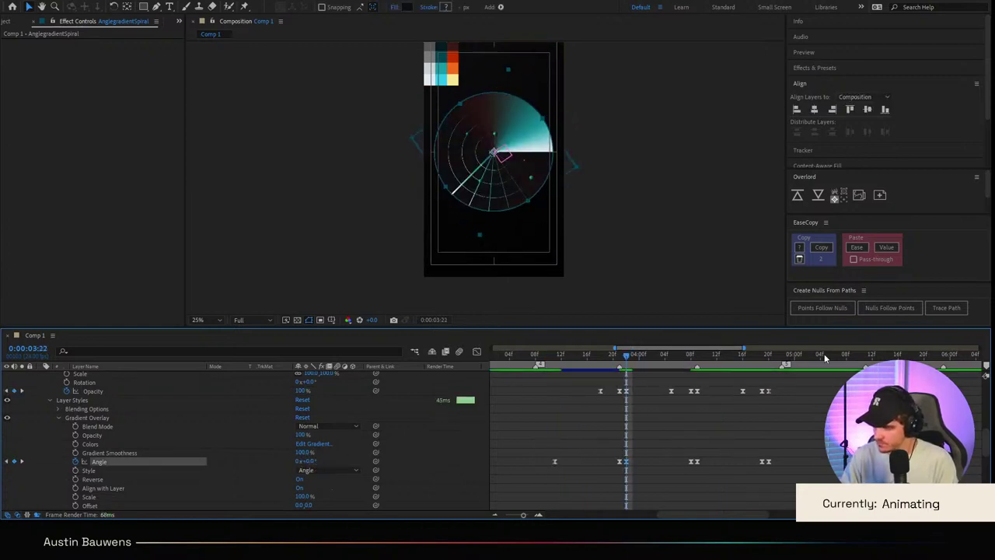
{"action": "left_click_drag", "start_coordinate": [734, 359], "coordinate": [698, 357]}
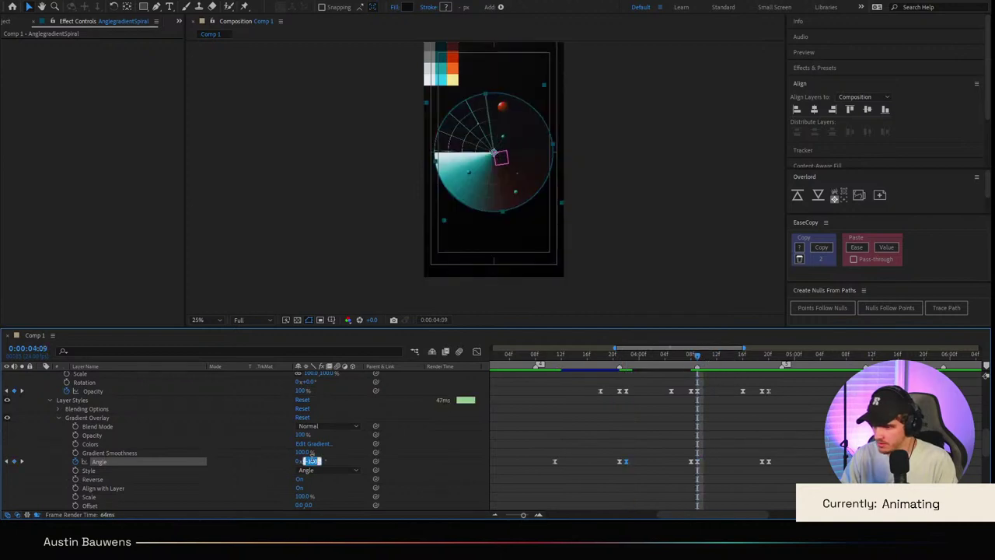
{"action": "key", "text": "Return"}
{"action": "left_click", "coordinate": [770, 356]}
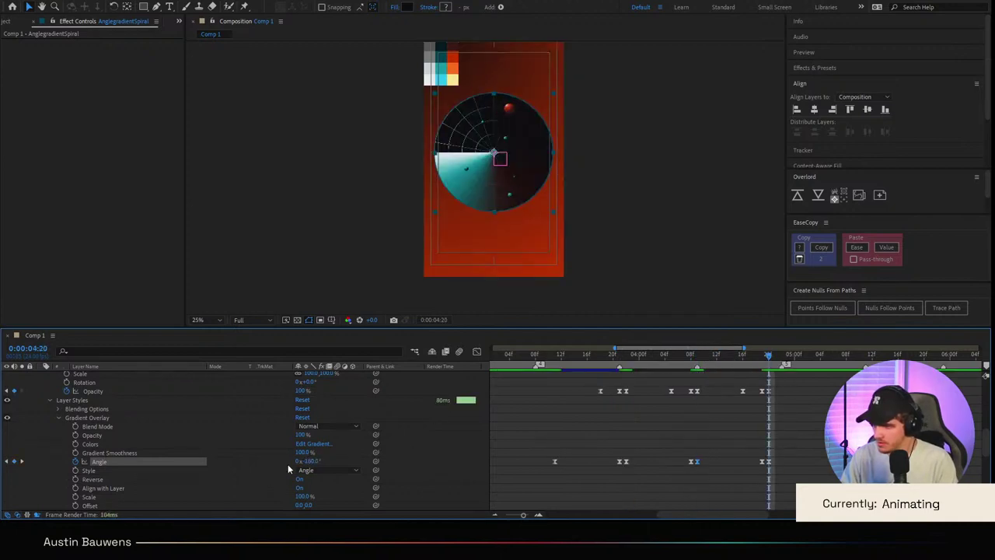
Step: Deselect the keyframes and preview the sweep, stopping at 3:08 where the radar appears
{"action": "left_click", "coordinate": [787, 507]}
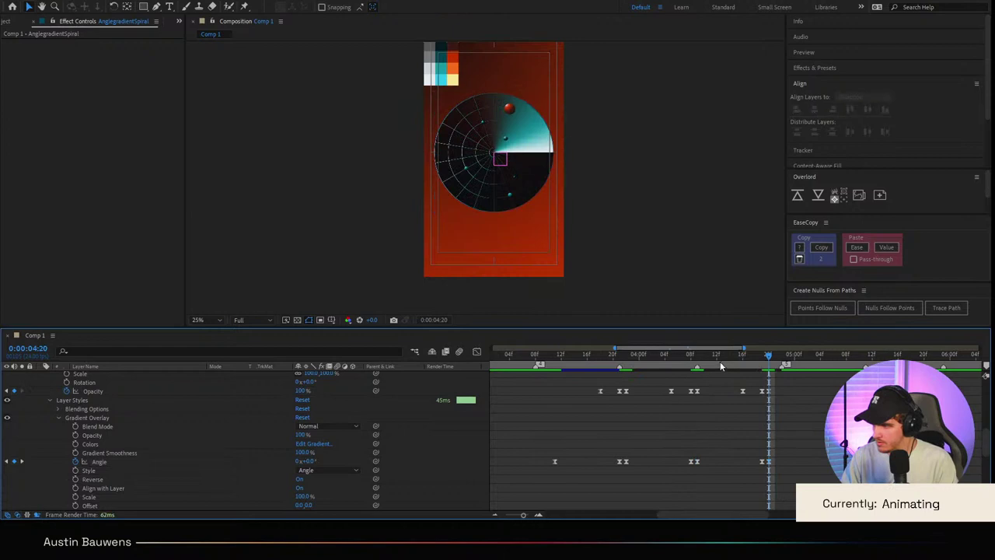
{"action": "left_click_drag", "start_coordinate": [766, 359], "coordinate": [517, 377]}
{"action": "key", "text": "space"}
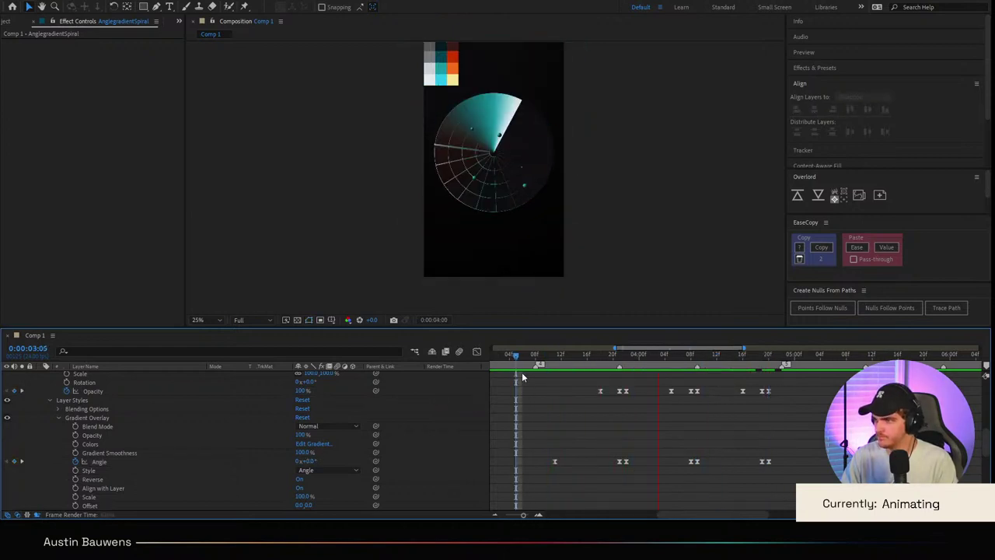
{"action": "left_click", "coordinate": [556, 358]}
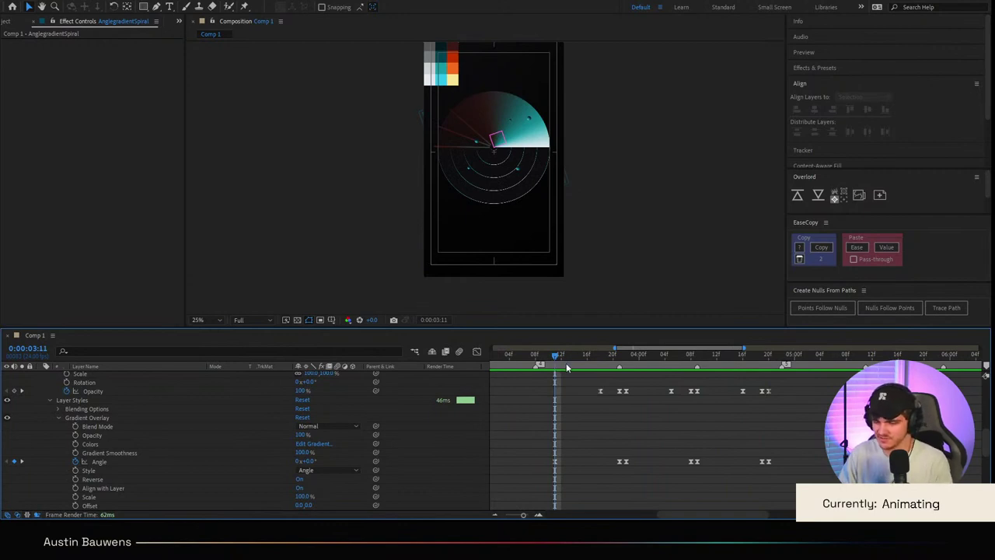
{"action": "key", "text": "space"}
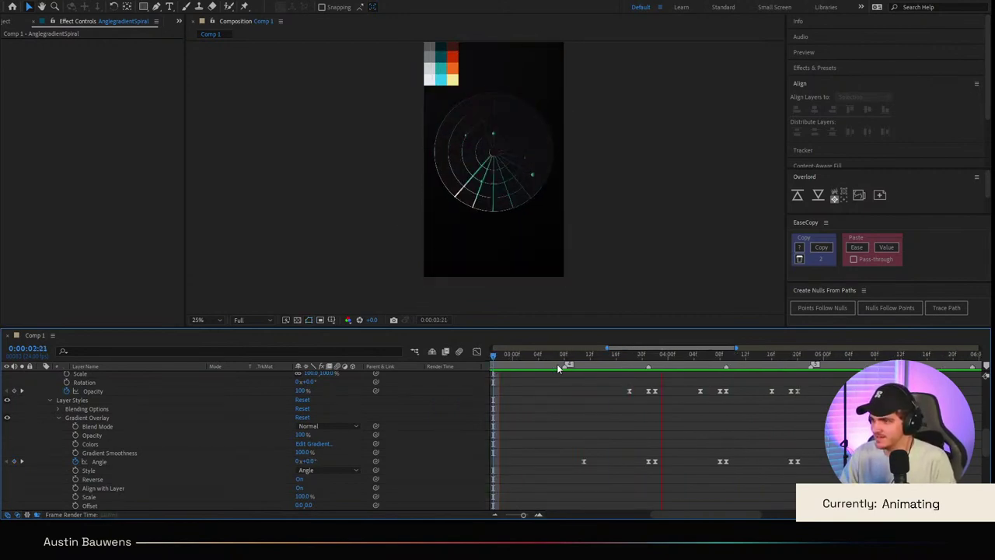
{"action": "left_click", "coordinate": [564, 362]}
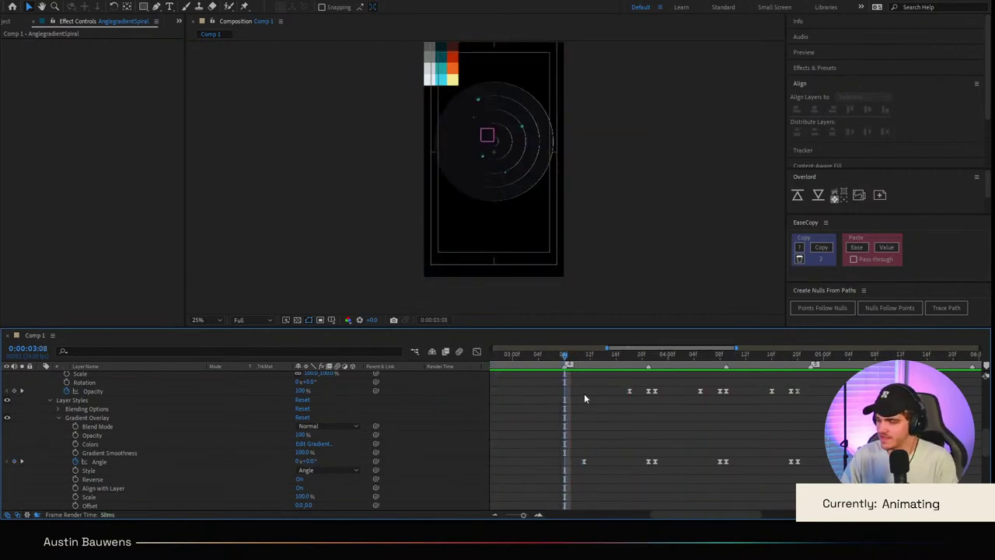
Step: Drag AnglegradientSpiral's first Angle keyframe onto 3:08
{"action": "scroll", "coordinate": [577, 429], "scroll_direction": "up", "scroll_amount": 5}
{"action": "left_click", "coordinate": [568, 409]}
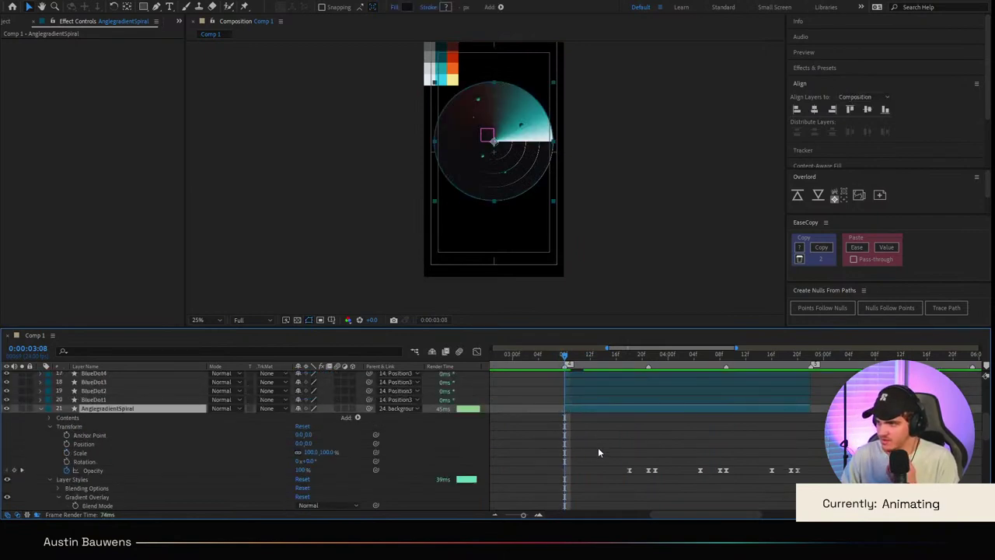
{"action": "left_click", "coordinate": [582, 433]}
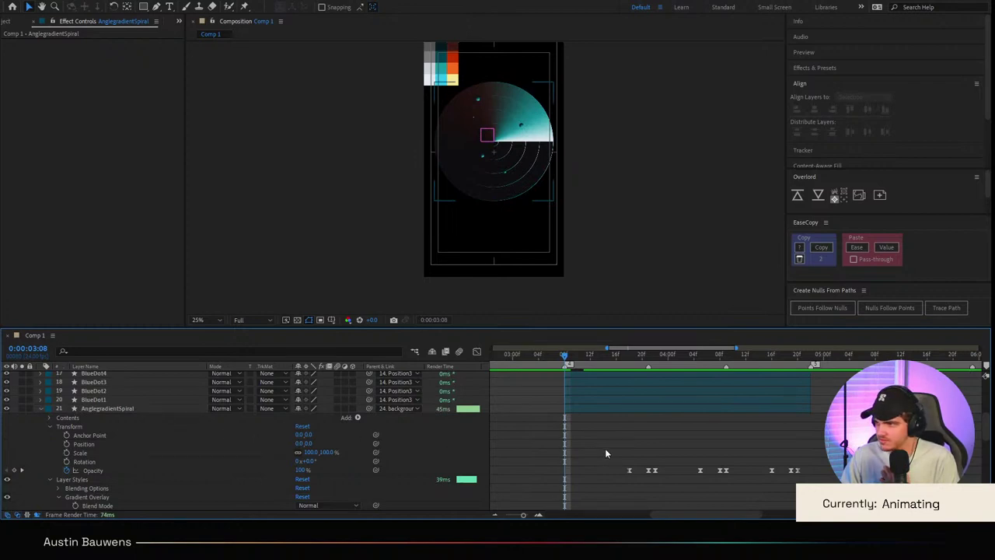
{"action": "scroll", "coordinate": [607, 453], "scroll_direction": "down", "scroll_amount": 3}
{"action": "left_click_drag", "start_coordinate": [581, 463], "coordinate": [565, 463]}
{"action": "left_click", "coordinate": [589, 469]}
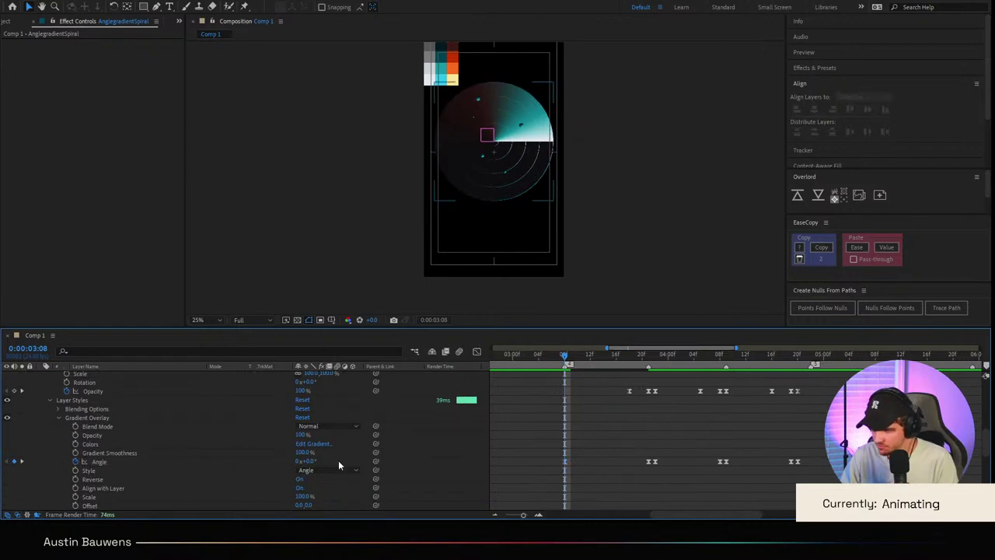
Step: Set the gradient Angle to -90° and scrub through the animation to 3:21
{"action": "left_click", "coordinate": [308, 461]}
{"action": "type", "text": "-90"}
{"action": "key", "text": "Return"}
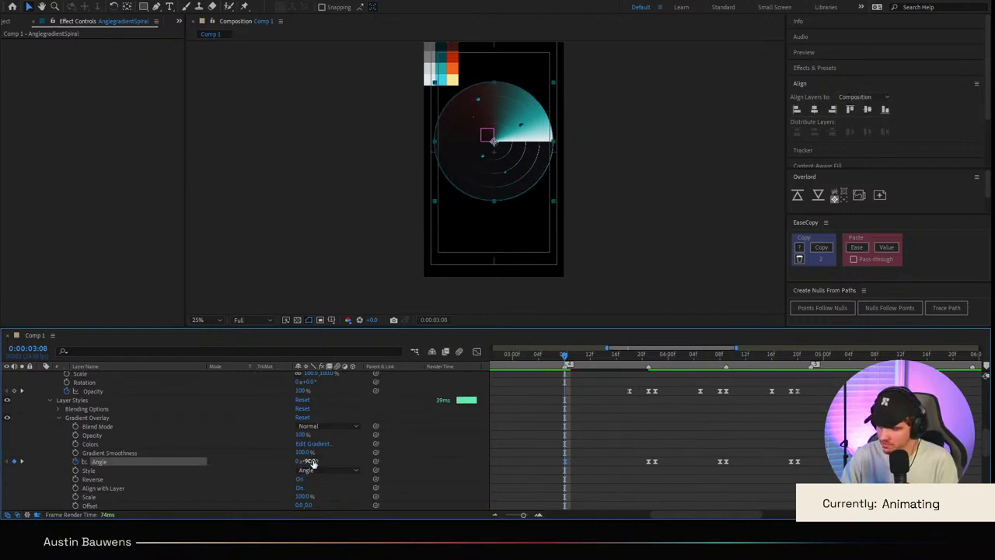
{"action": "key", "text": "space"}
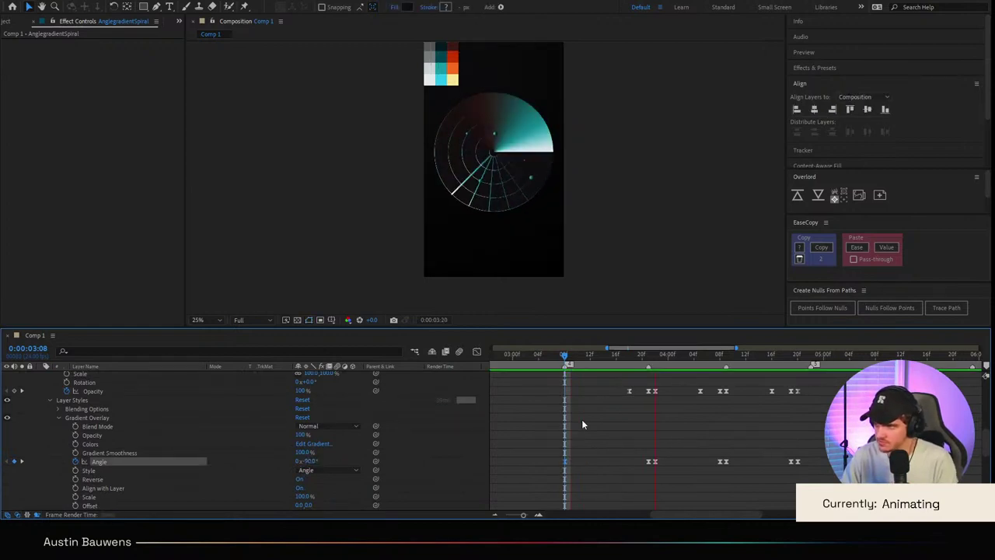
{"action": "left_click", "coordinate": [539, 360]}
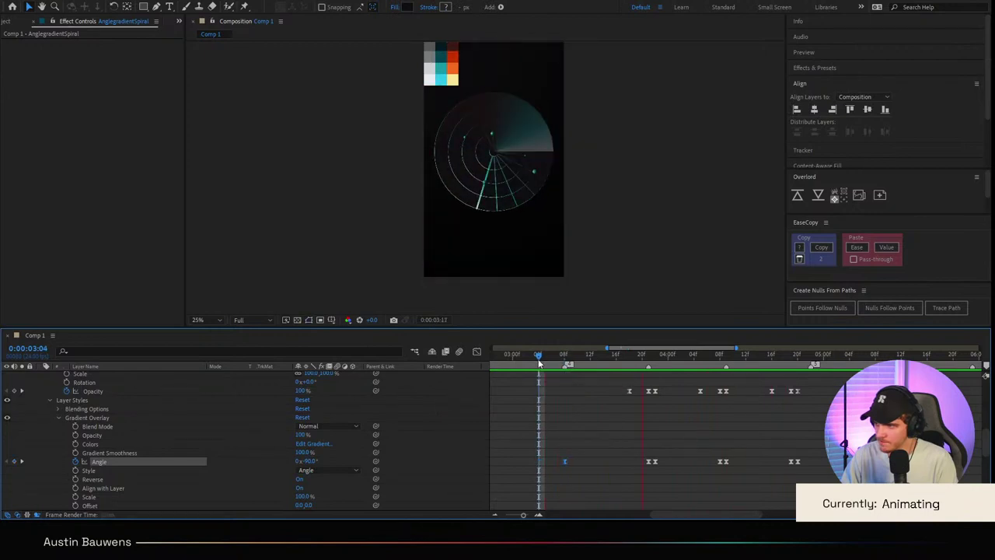
{"action": "left_click", "coordinate": [508, 365]}
{"action": "left_click_drag", "start_coordinate": [509, 367], "coordinate": [811, 367]}
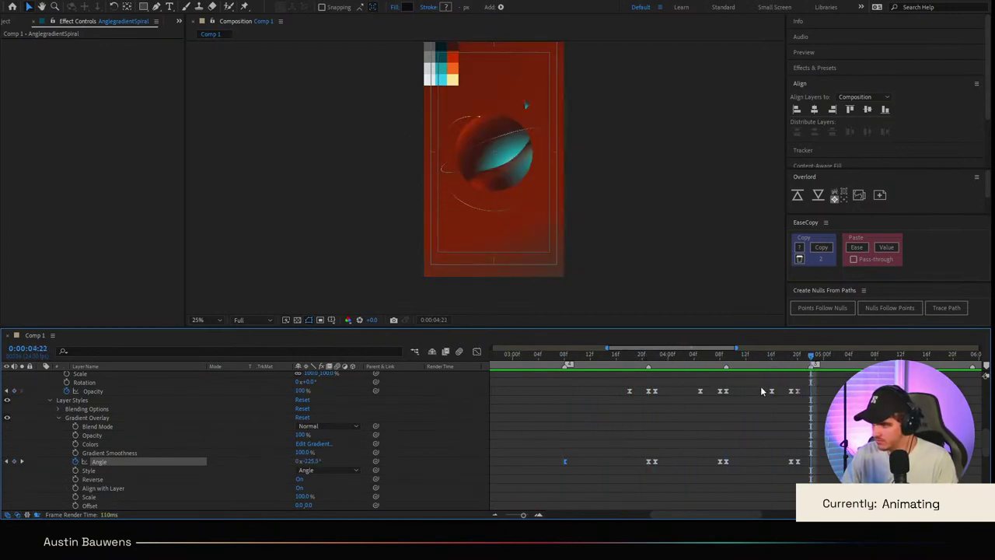
Step: Delete the last Opacity and Angle keyframes and re-enter the -90° Angle
{"action": "left_click_drag", "start_coordinate": [761, 387], "coordinate": [847, 489]}
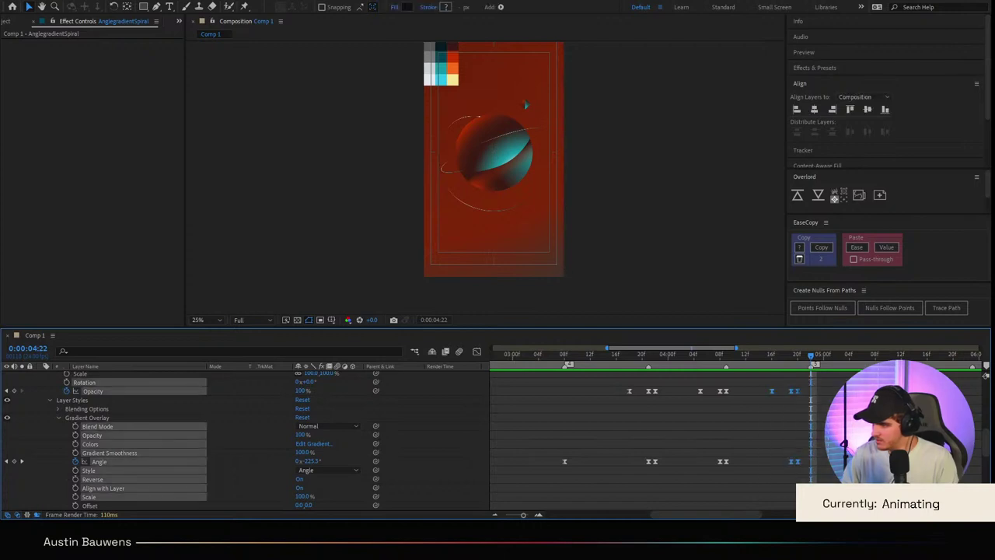
{"action": "key", "text": "Delete"}
{"action": "left_click_drag", "start_coordinate": [750, 363], "coordinate": [657, 368]}
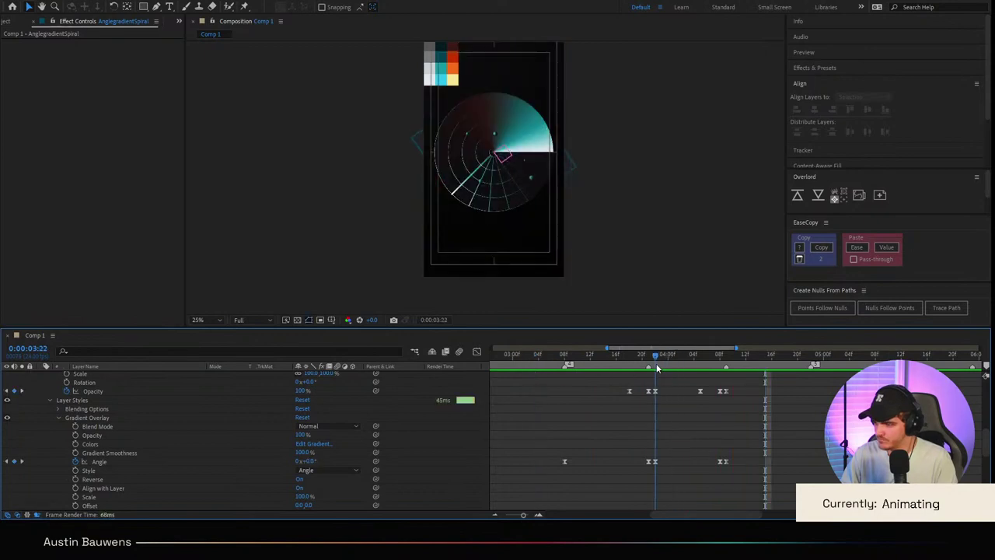
{"action": "left_click", "coordinate": [307, 461]}
{"action": "type", "text": "-90"}
{"action": "key", "text": "Return"}
Step: Preview the sweep, stepping through frames 3:06, 3:08 and 4:03
{"action": "left_click", "coordinate": [546, 356]}
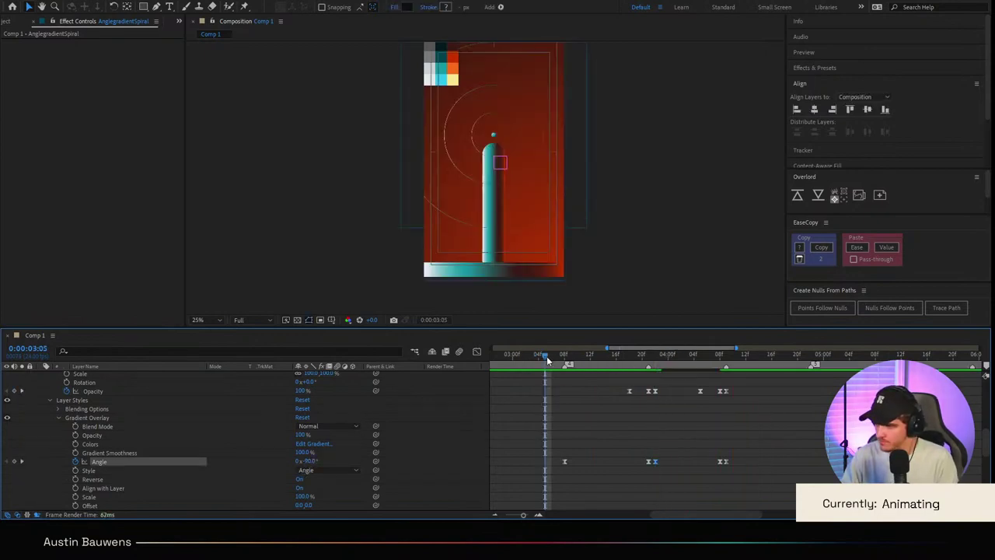
{"action": "key", "text": "space"}
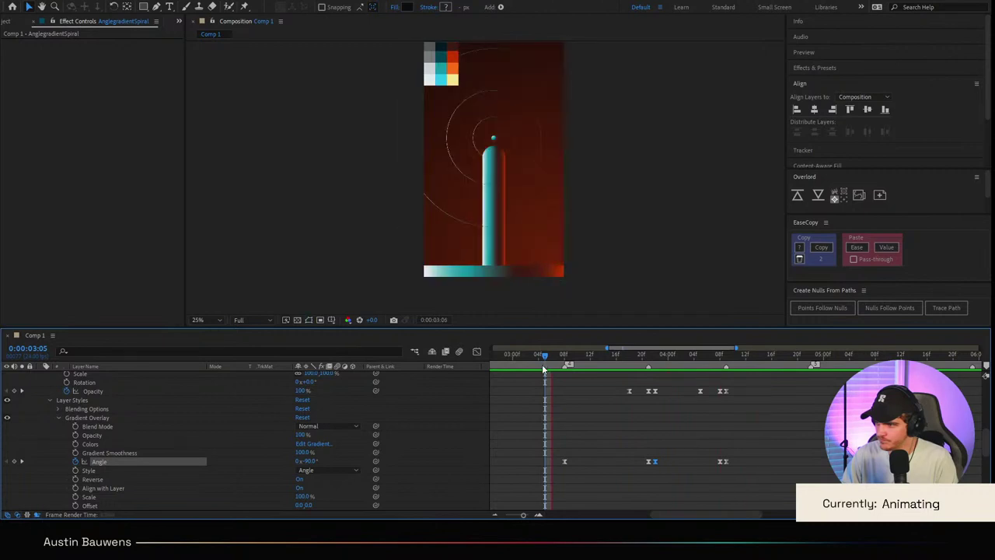
{"action": "left_click", "coordinate": [538, 362]}
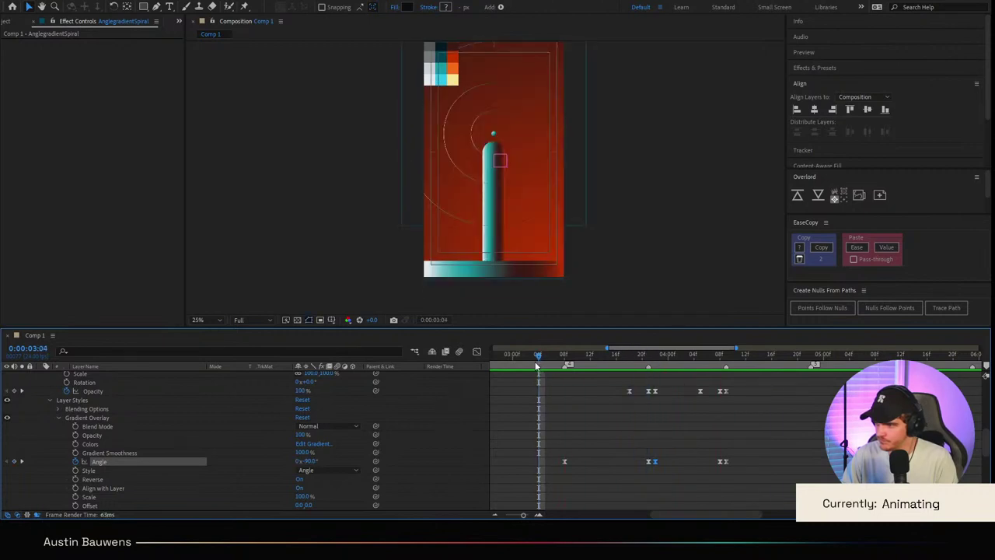
{"action": "key", "text": "space"}
{"action": "left_click_drag", "start_coordinate": [550, 362], "coordinate": [811, 363]}
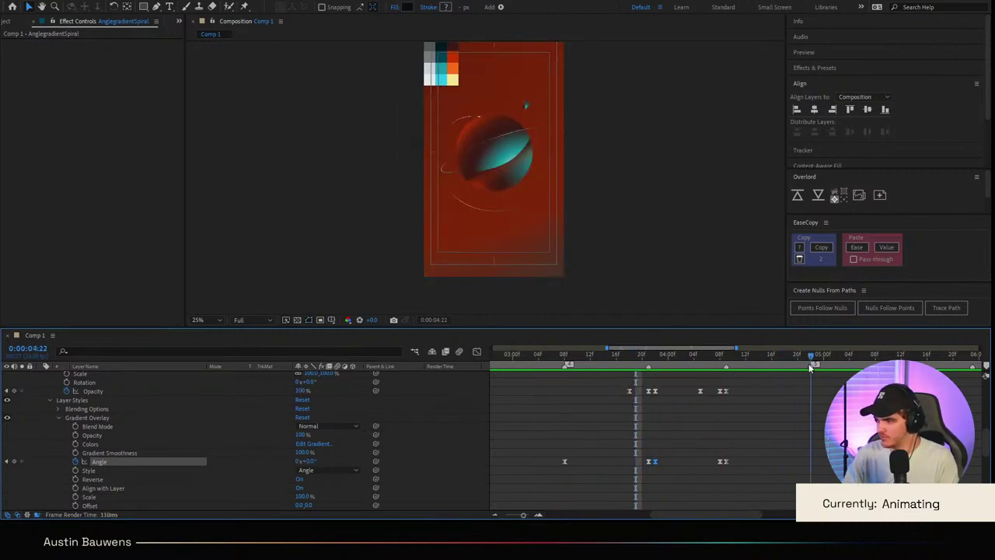
{"action": "key", "text": "shift+Page_Up"}
{"action": "key", "text": "shift+Page_Up"}
{"action": "key", "text": "shift+Page_Up"}
{"action": "key", "text": "shift+Page_Up"}
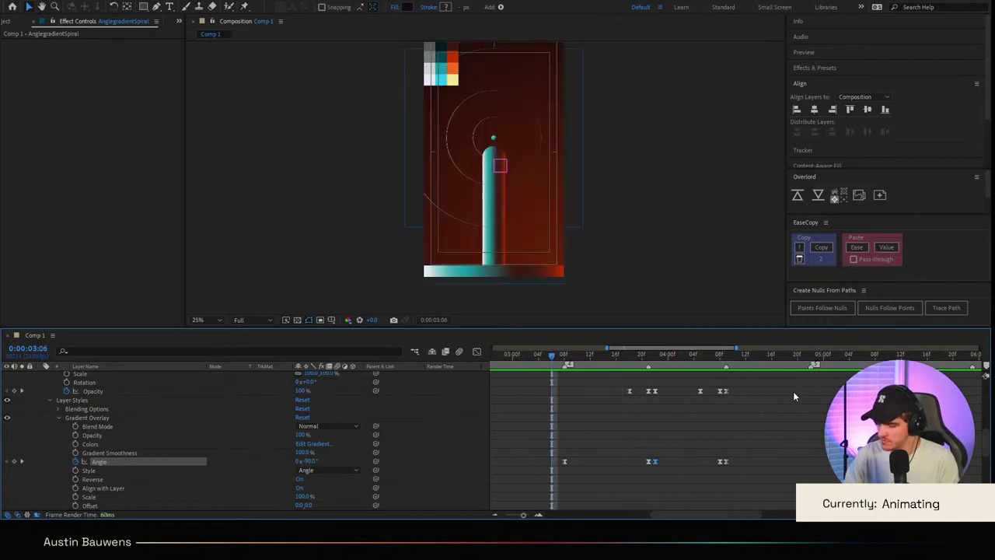
{"action": "key", "text": "Page_Down"}
{"action": "key", "text": "Page_Down"}
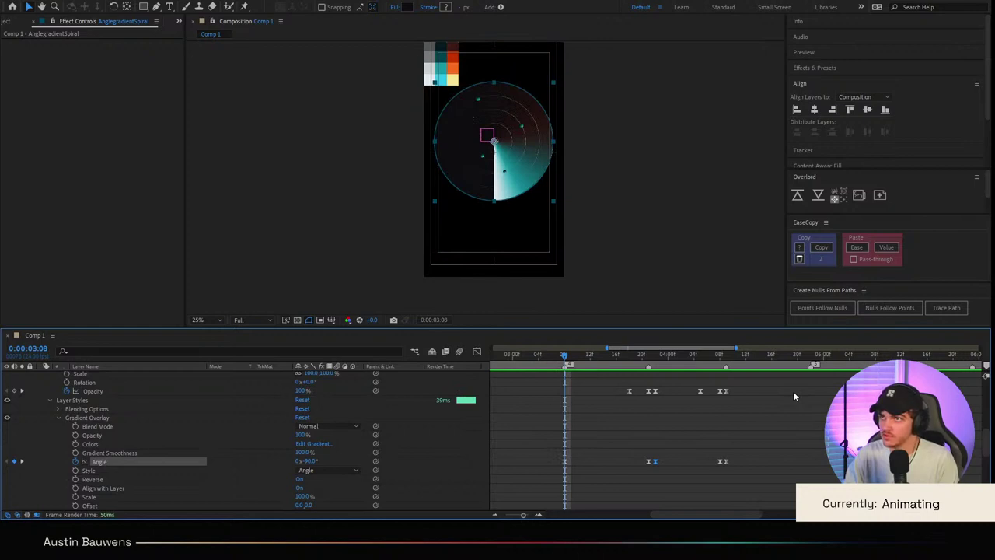
{"action": "key", "text": "shift+Page_Down"}
{"action": "key", "text": "shift+Page_Down"}
{"action": "key", "text": "Page_Up"}
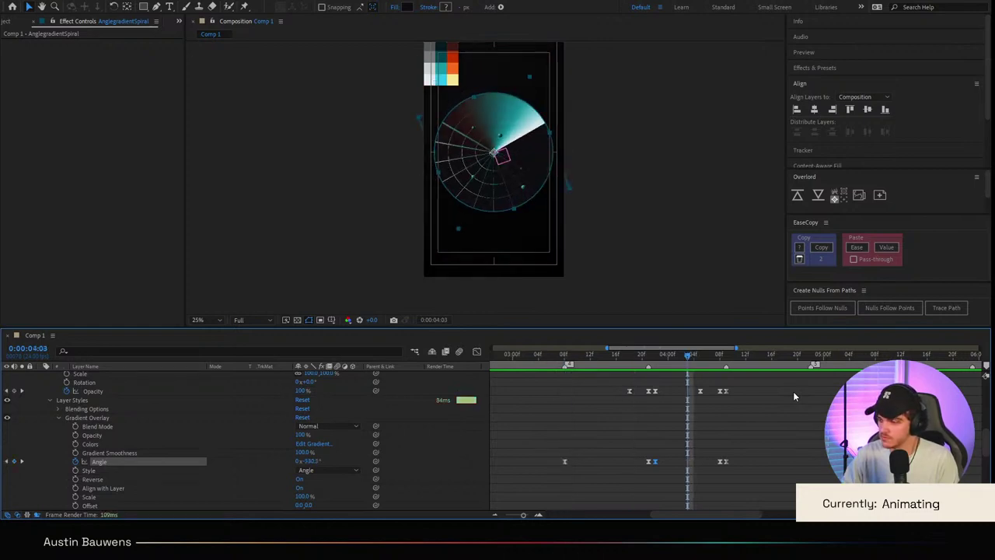
{"action": "left_click", "coordinate": [719, 464]}
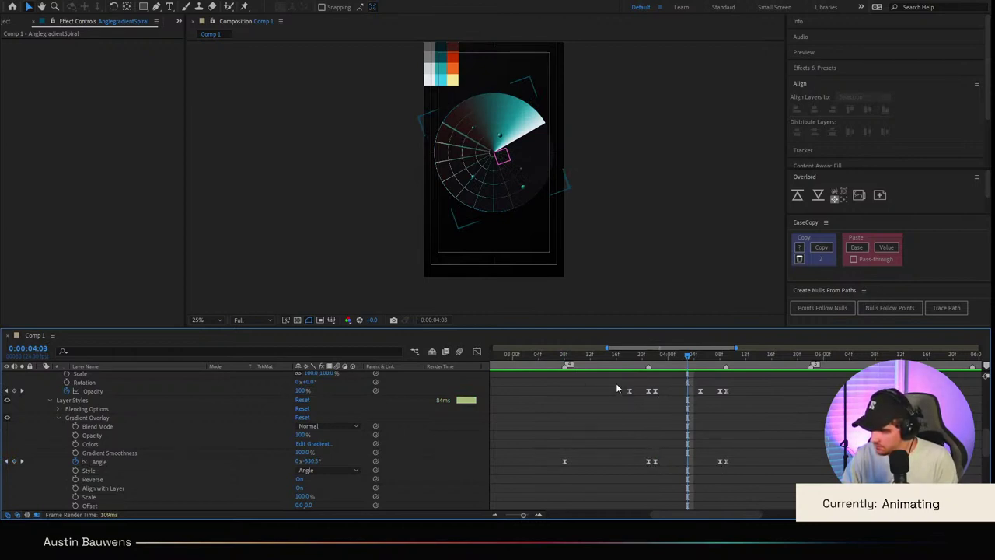
Step: Drag the right-hand Opacity and Angle keyframes later, then preview the longer rotation up to 4:02
{"action": "left_click_drag", "start_coordinate": [617, 388], "coordinate": [688, 469]}
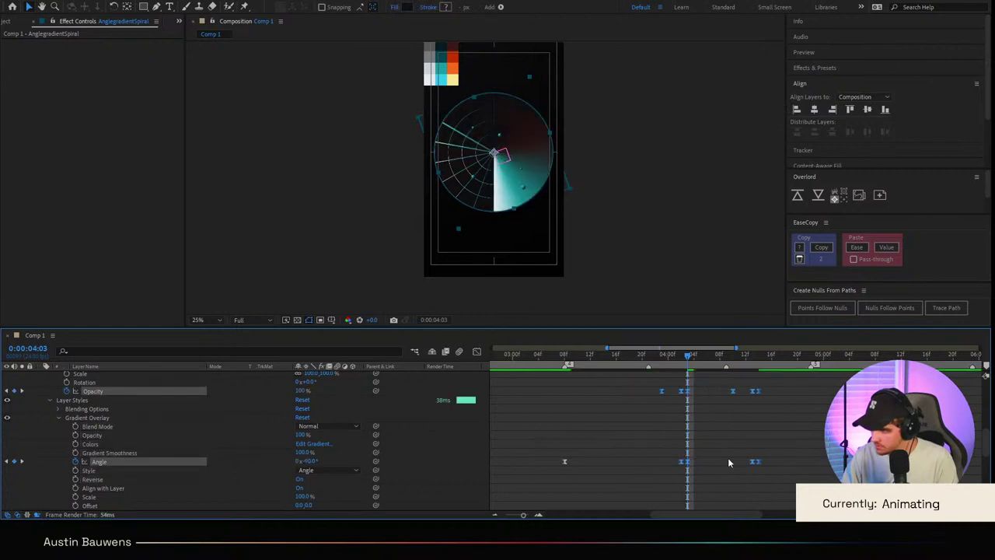
{"action": "left_click_drag", "start_coordinate": [723, 382], "coordinate": [811, 463]}
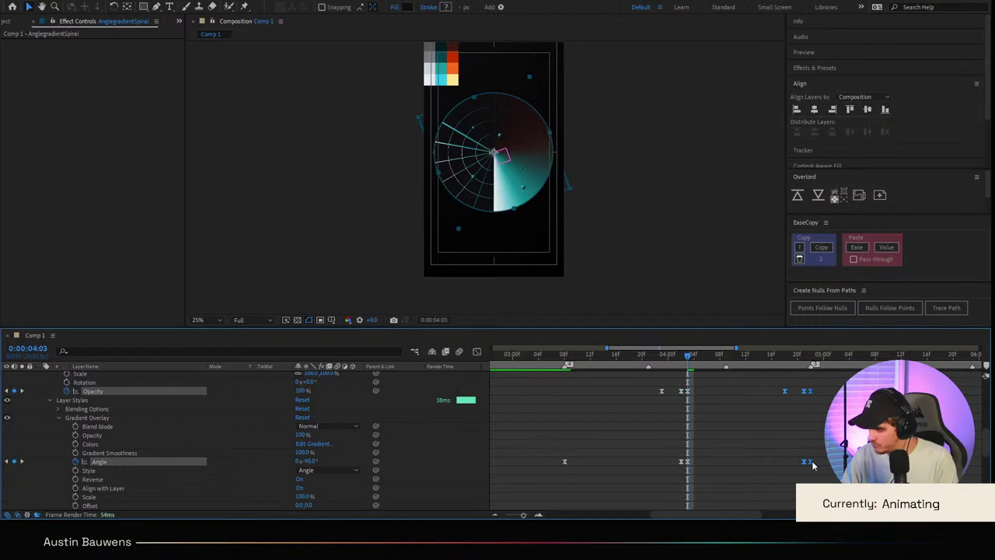
{"action": "left_click", "coordinate": [763, 381]}
{"action": "left_click_drag", "start_coordinate": [769, 361], "coordinate": [532, 377]}
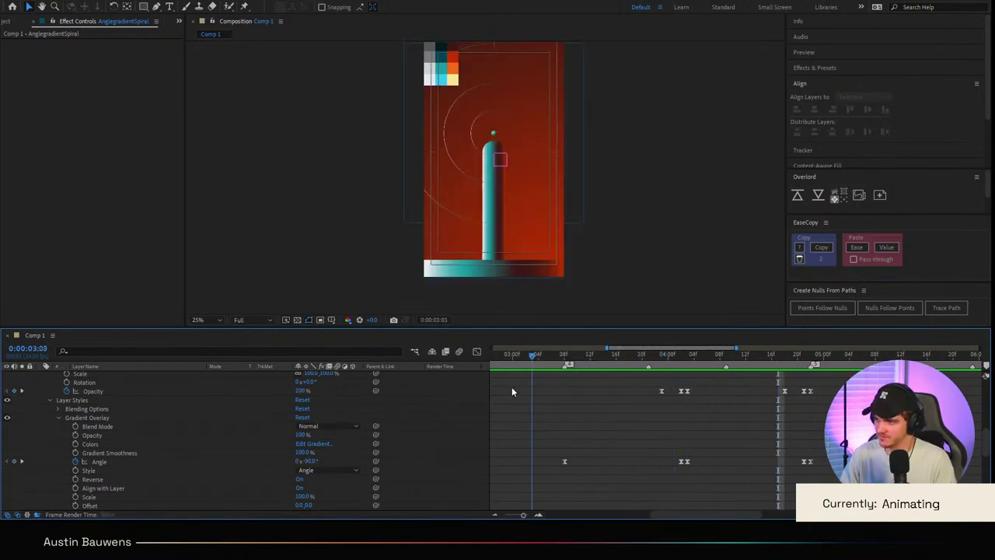
{"action": "key", "text": "space"}
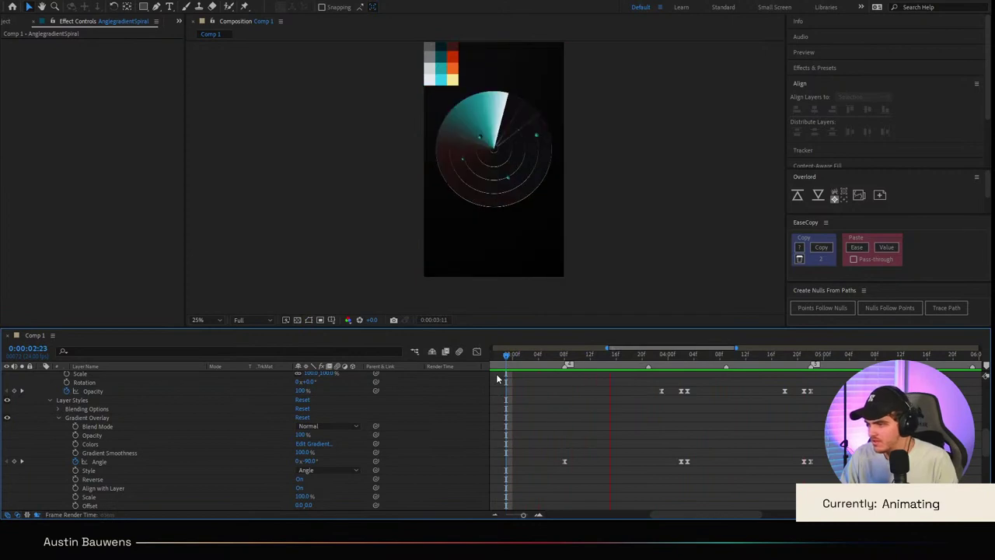
{"action": "left_click_drag", "start_coordinate": [674, 355], "coordinate": [644, 390]}
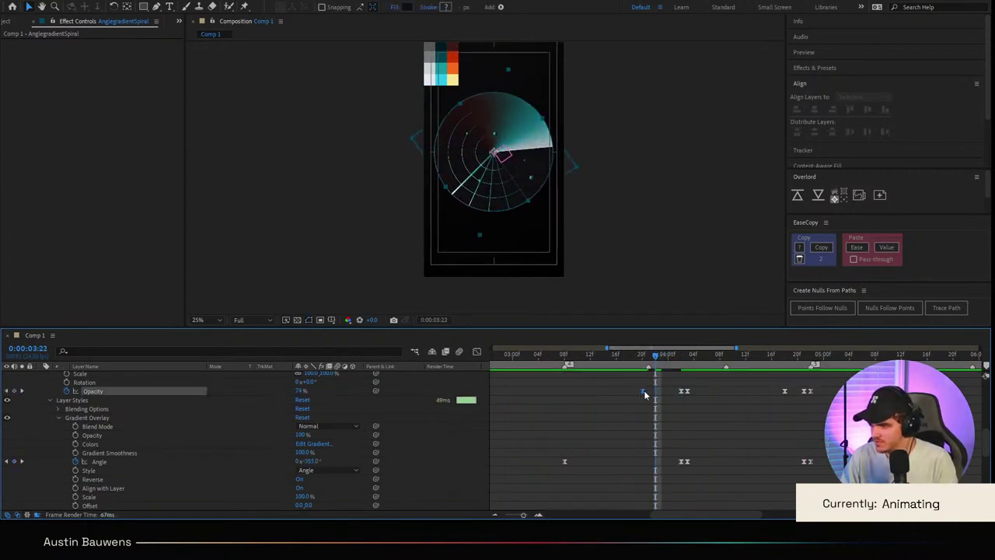
Step: Drag the sweep's Opacity fade keyframe earlier, to around 4:02
{"action": "left_click_drag", "start_coordinate": [666, 348], "coordinate": [633, 361]}
{"action": "left_click", "coordinate": [655, 360]}
{"action": "key", "text": "space"}
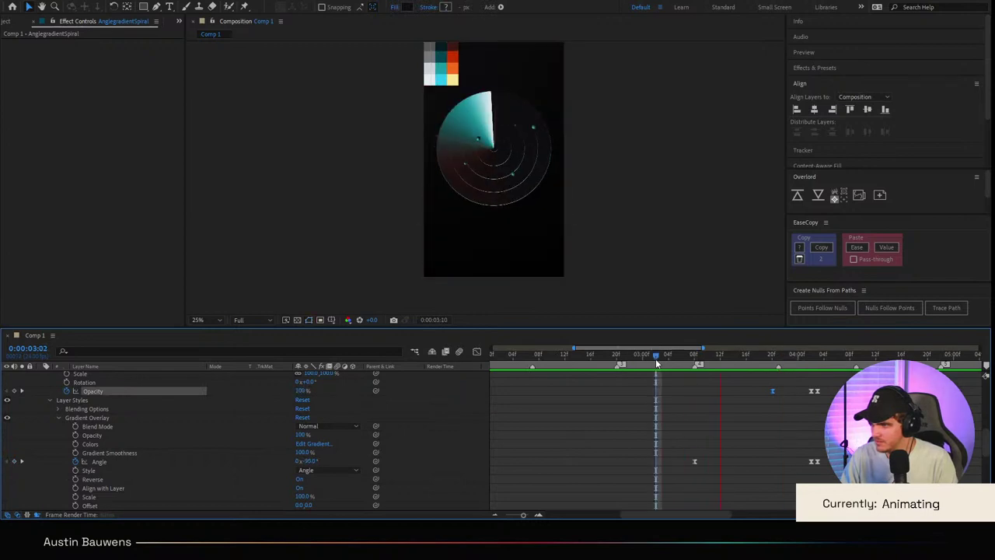
{"action": "key", "text": "space"}
{"action": "left_click_drag", "start_coordinate": [772, 390], "coordinate": [675, 361]}
{"action": "key", "text": "space"}
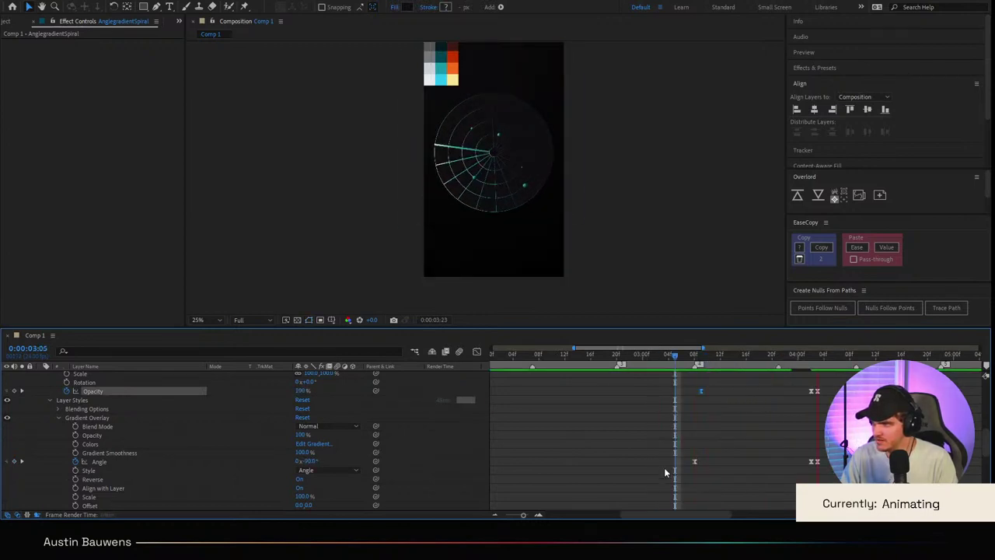
{"action": "scroll", "coordinate": [625, 445], "scroll_direction": "right", "scroll_amount": 3}
{"action": "left_click", "coordinate": [543, 356]}
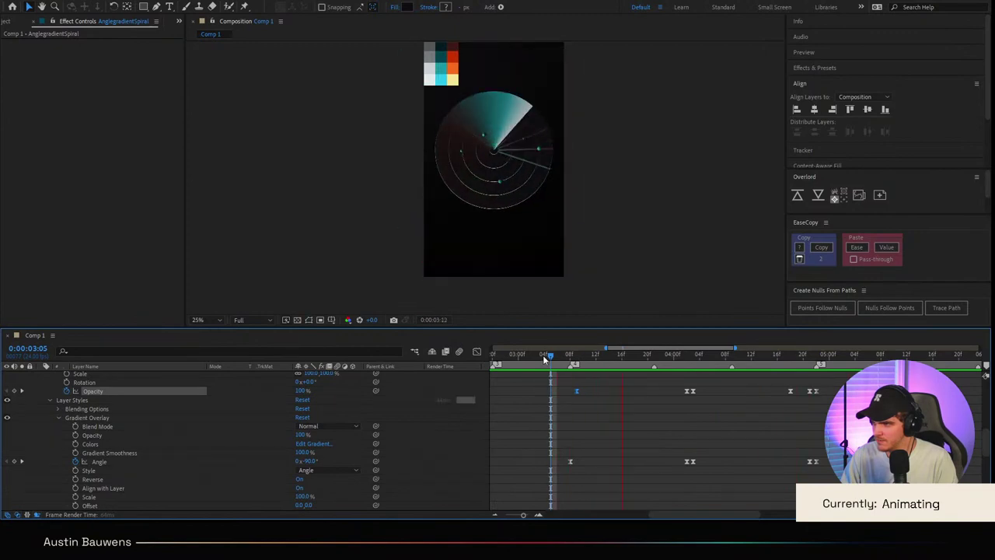
{"action": "left_click", "coordinate": [620, 359]}
{"action": "left_click_drag", "start_coordinate": [621, 364], "coordinate": [700, 393]}
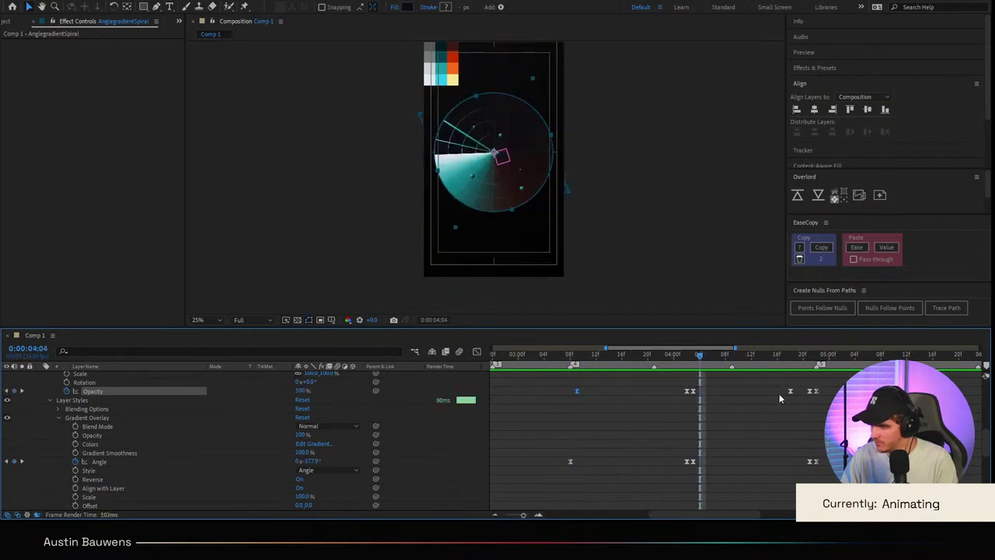
{"action": "left_click_drag", "start_coordinate": [789, 392], "coordinate": [711, 396]}
Step: Preview the earlier fade, checking frames from 3:01 through 4:17
{"action": "left_click_drag", "start_coordinate": [703, 363], "coordinate": [543, 392]}
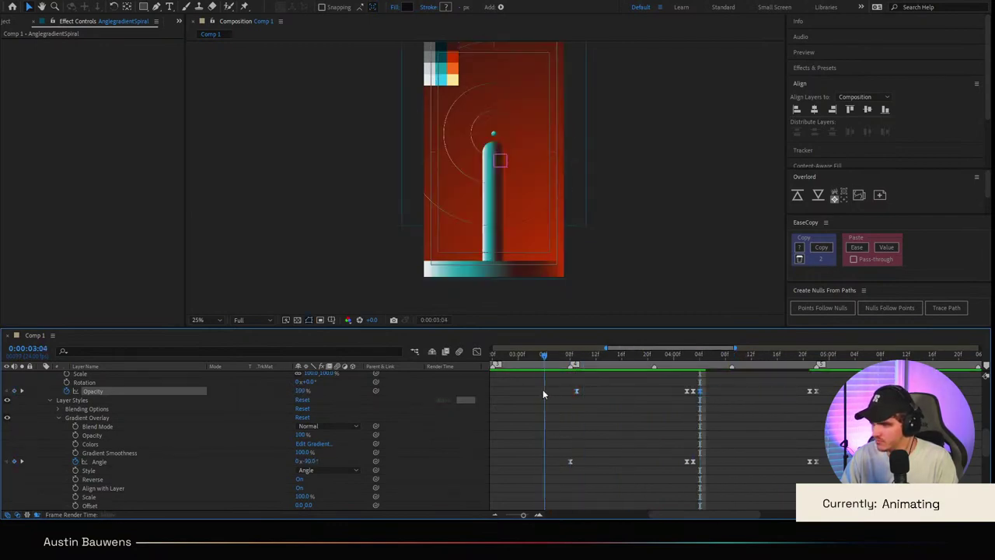
{"action": "key", "text": "space"}
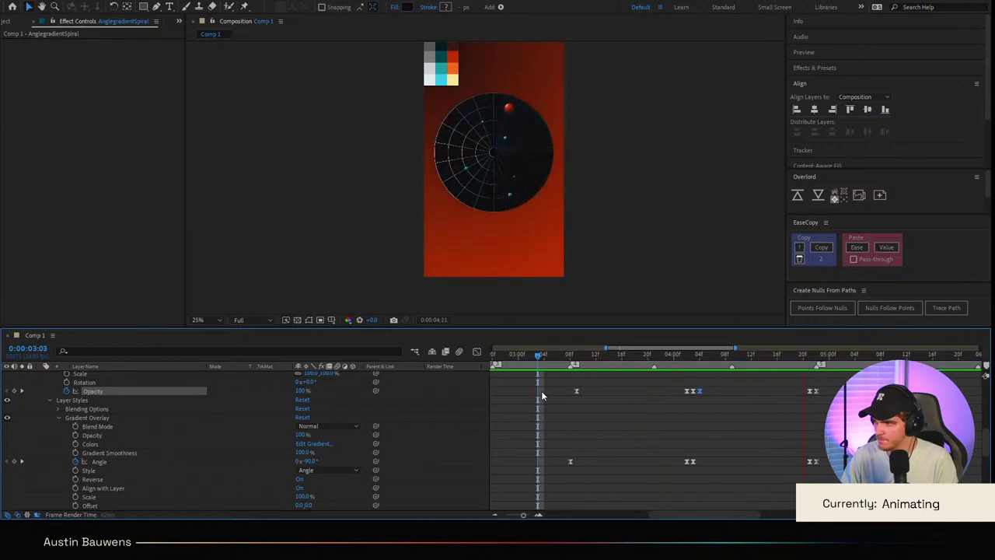
{"action": "left_click", "coordinate": [525, 361]}
{"action": "key", "text": "space"}
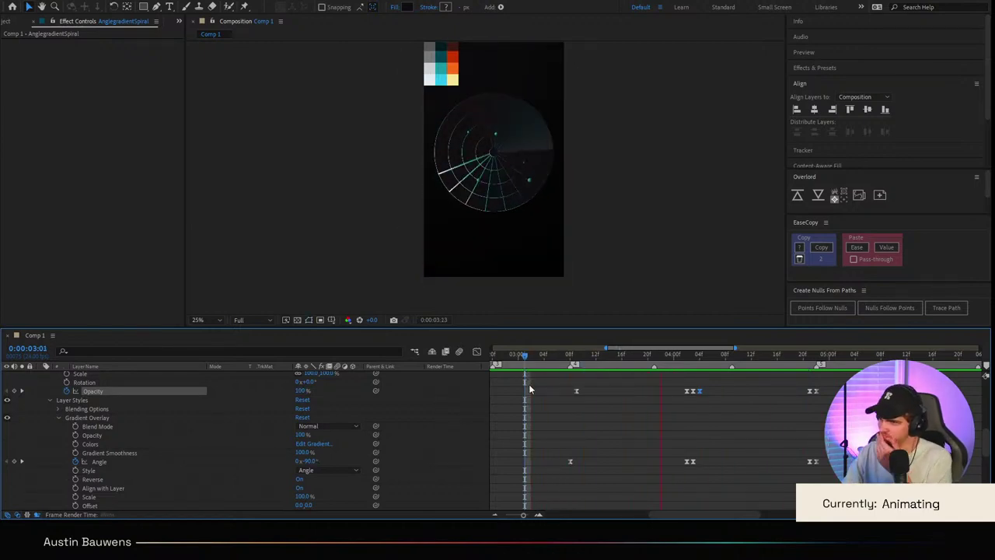
{"action": "left_click", "coordinate": [502, 374]}
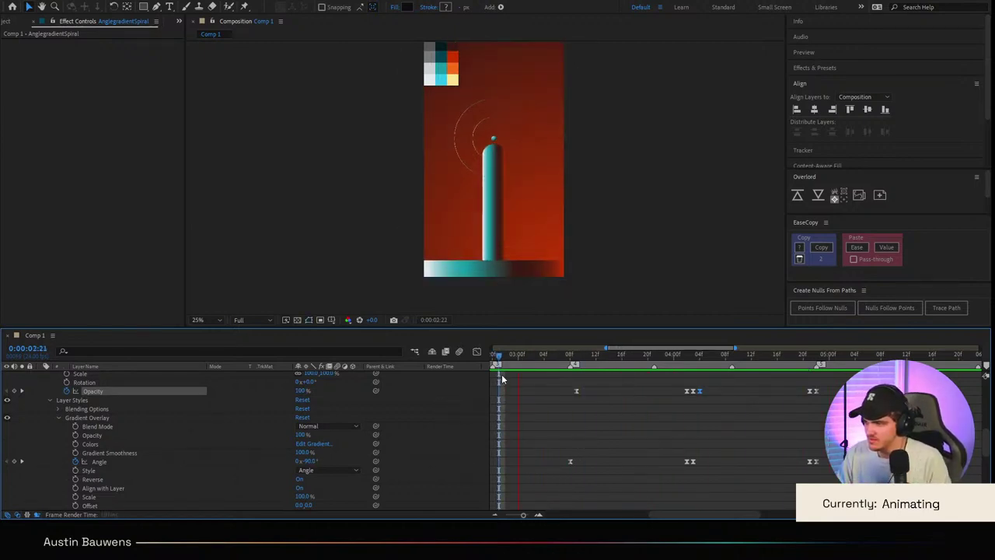
{"action": "left_click", "coordinate": [738, 356]}
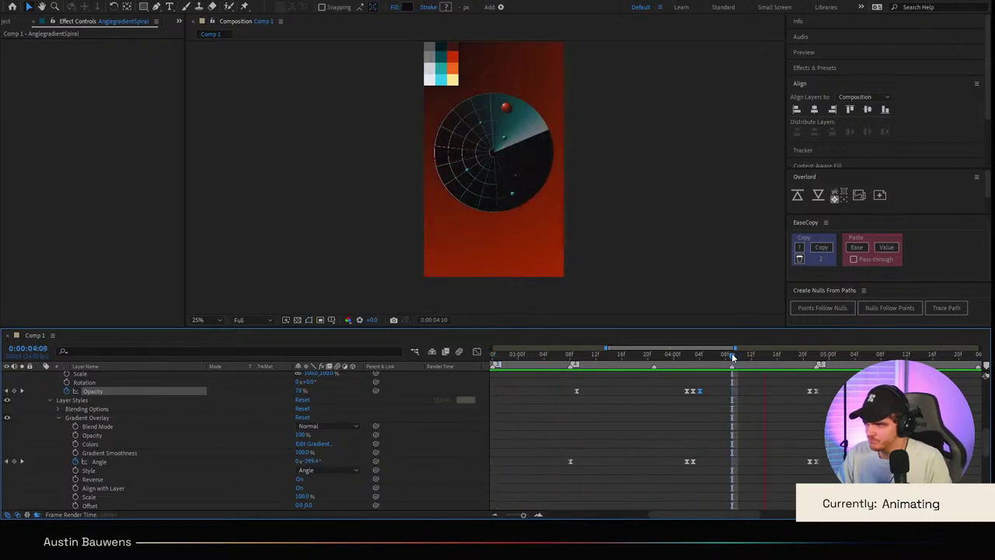
{"action": "left_click_drag", "start_coordinate": [737, 356], "coordinate": [660, 362]}
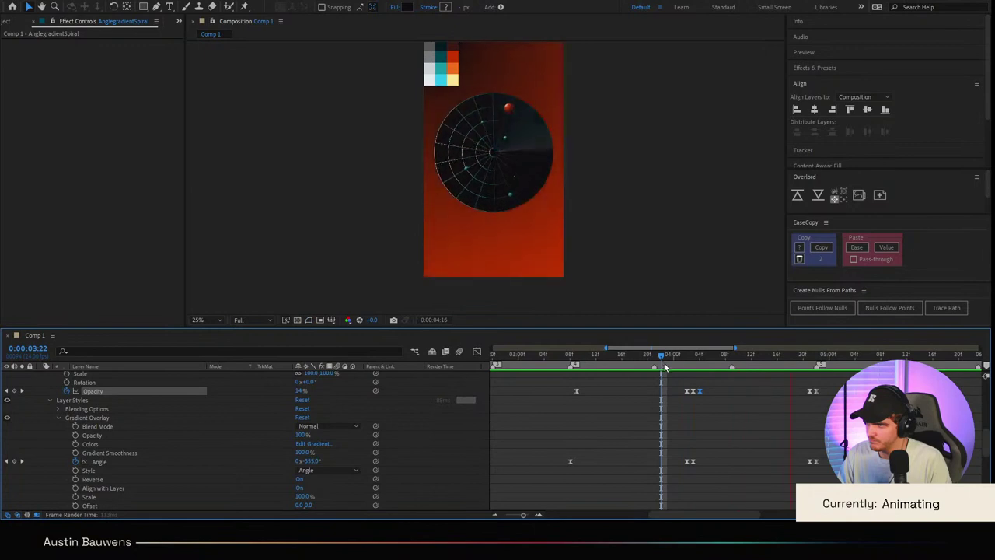
{"action": "left_click", "coordinate": [564, 360]}
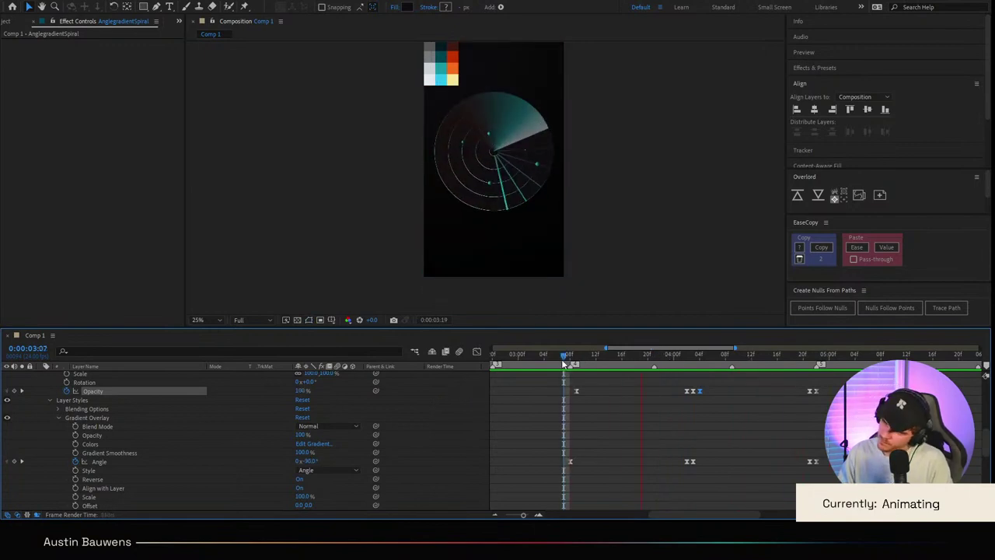
{"action": "left_click", "coordinate": [786, 357]}
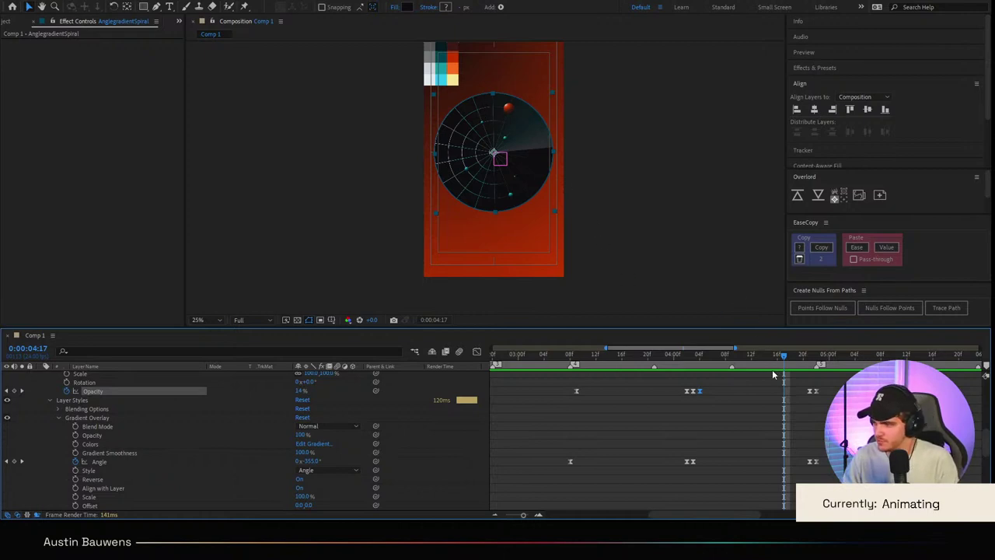
{"action": "mouse_move", "coordinate": [781, 356]}
{"action": "left_mouse_down"}
{"action": "mouse_move", "coordinate": [731, 360]}
{"action": "mouse_move", "coordinate": [784, 370]}
{"action": "mouse_move", "coordinate": [748, 369]}
{"action": "mouse_move", "coordinate": [775, 373]}
{"action": "left_mouse_up"}
{"action": "key", "text": "space"}
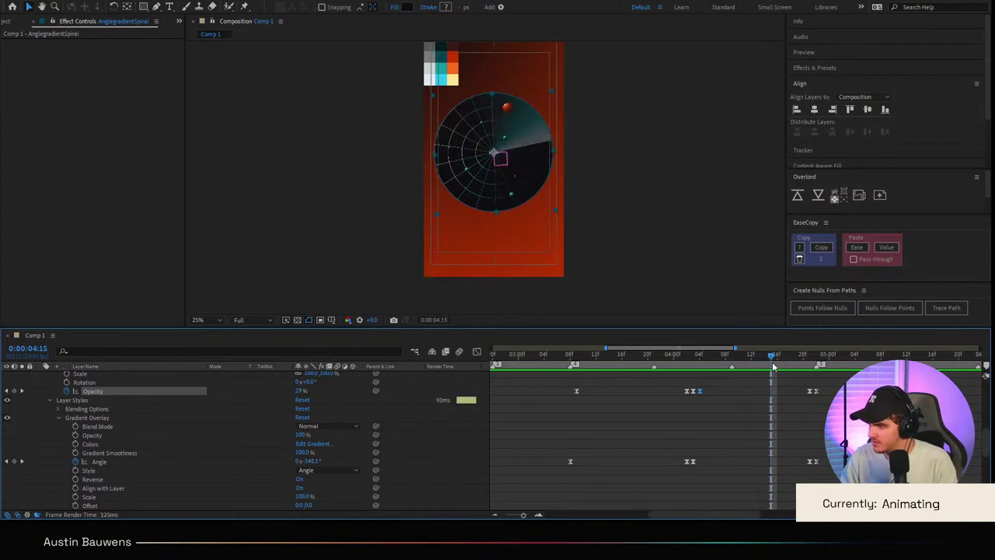
Step: Collapse the spiral's properties and move the red dot down and right inside the radar
{"action": "left_click", "coordinate": [510, 115]}
{"action": "left_click", "coordinate": [664, 426]}
{"action": "scroll", "coordinate": [176, 426], "scroll_direction": "up", "scroll_amount": 4}
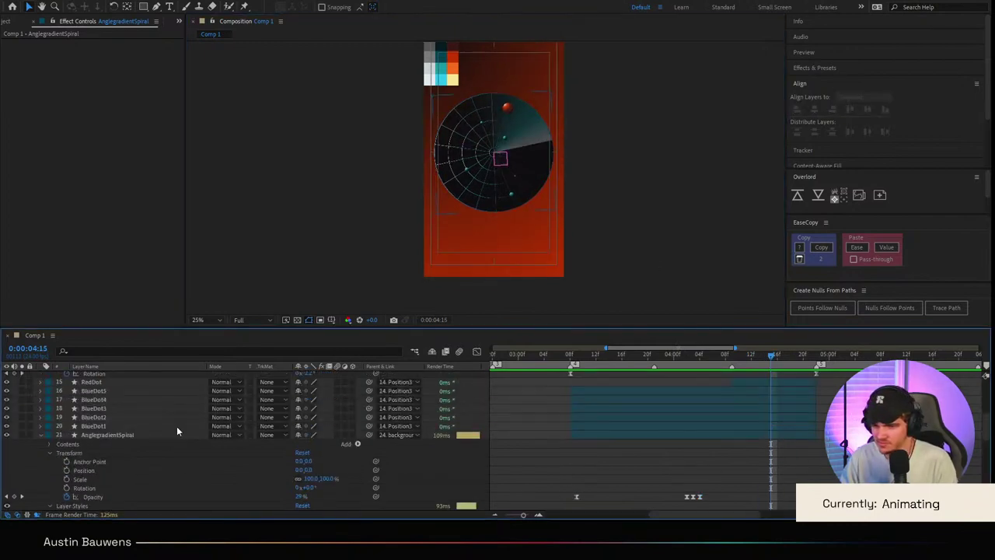
{"action": "left_click", "coordinate": [40, 435]}
{"action": "left_click", "coordinate": [111, 382]}
{"action": "scroll", "coordinate": [552, 117], "scroll_direction": "up", "scroll_amount": 4}
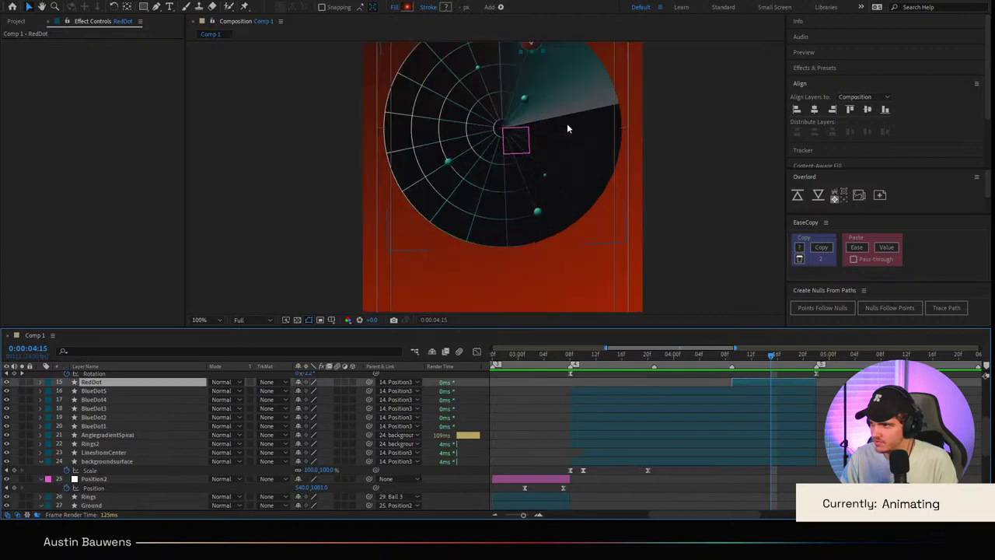
{"action": "left_click_drag", "start_coordinate": [560, 177], "coordinate": [655, 254]}
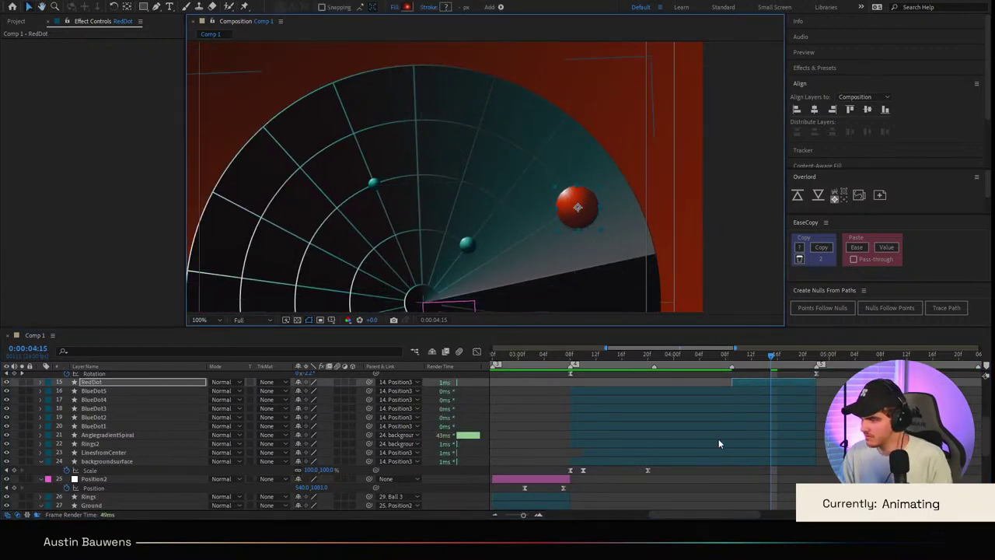
Step: Trim RedDot's in-point so the dot appears at about 4:13 as the sweep passes
{"action": "scroll", "coordinate": [718, 439], "scroll_direction": "up", "scroll_amount": 2}
{"action": "left_click_drag", "start_coordinate": [734, 436], "coordinate": [771, 436]}
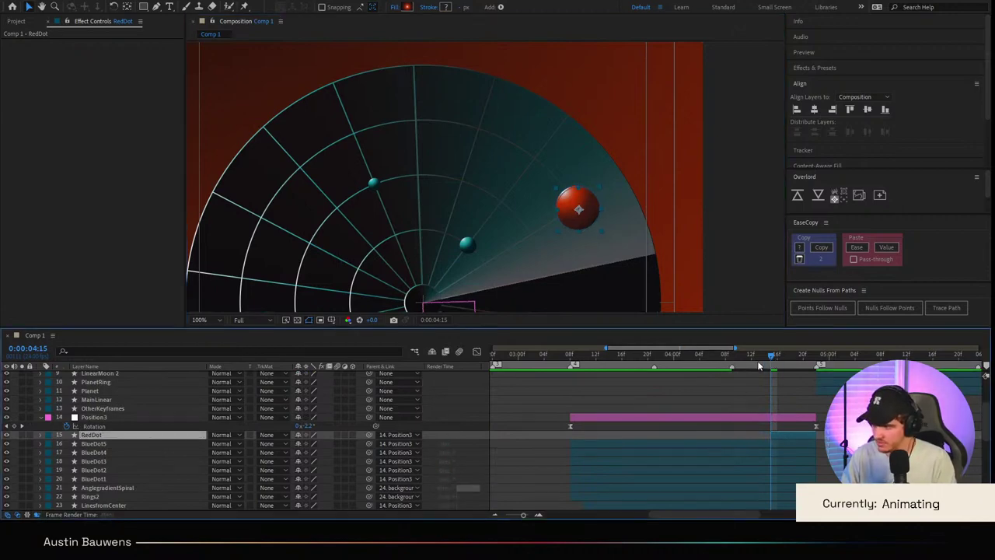
{"action": "left_click", "coordinate": [664, 355]}
{"action": "left_click_drag", "start_coordinate": [652, 355], "coordinate": [697, 364]}
{"action": "key", "text": "space"}
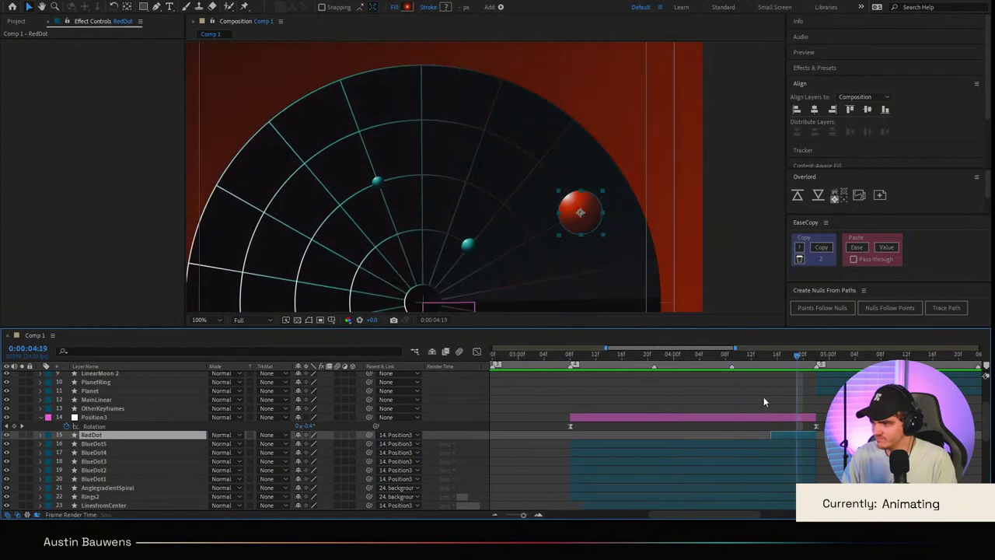
{"action": "left_click_drag", "start_coordinate": [764, 434], "coordinate": [759, 435]}
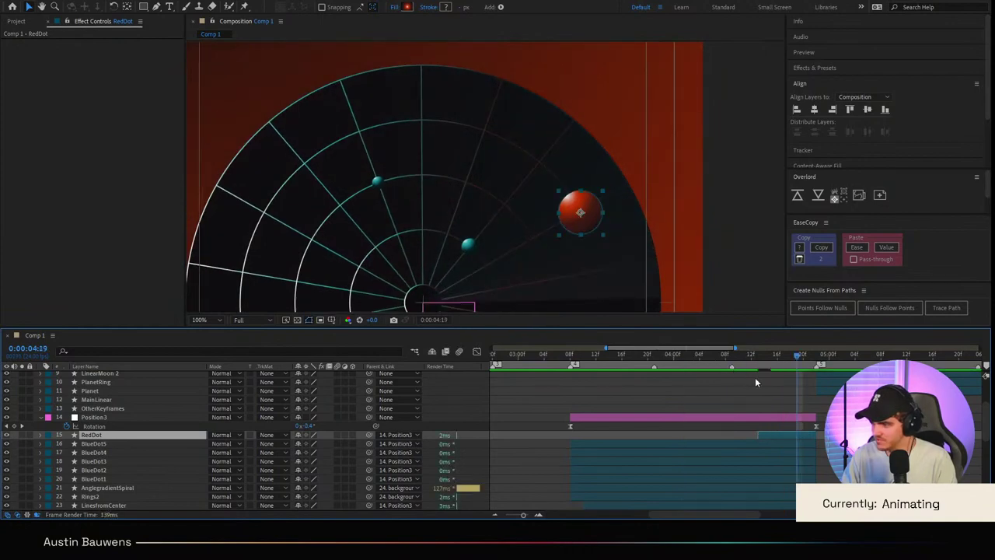
{"action": "left_click", "coordinate": [718, 355]}
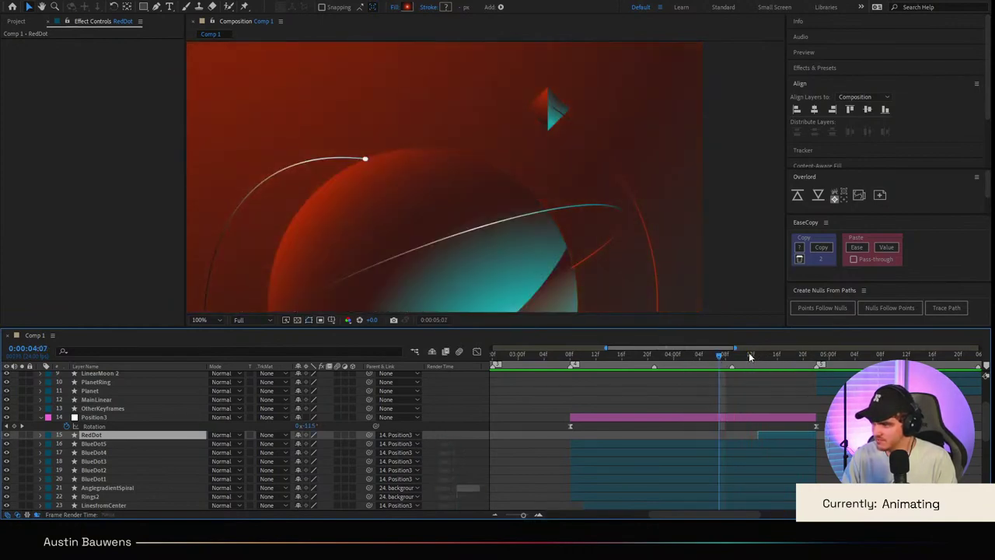
{"action": "mouse_move", "coordinate": [751, 357]}
{"action": "left_mouse_down"}
{"action": "mouse_move", "coordinate": [708, 364]}
{"action": "mouse_move", "coordinate": [765, 363]}
{"action": "mouse_move", "coordinate": [735, 367]}
{"action": "left_mouse_up"}
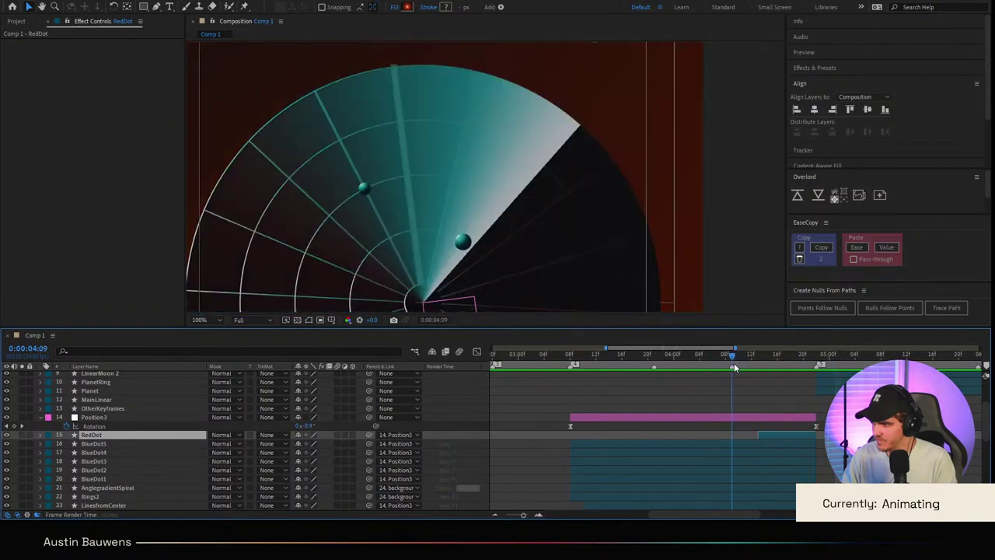
{"action": "left_click", "coordinate": [759, 365]}
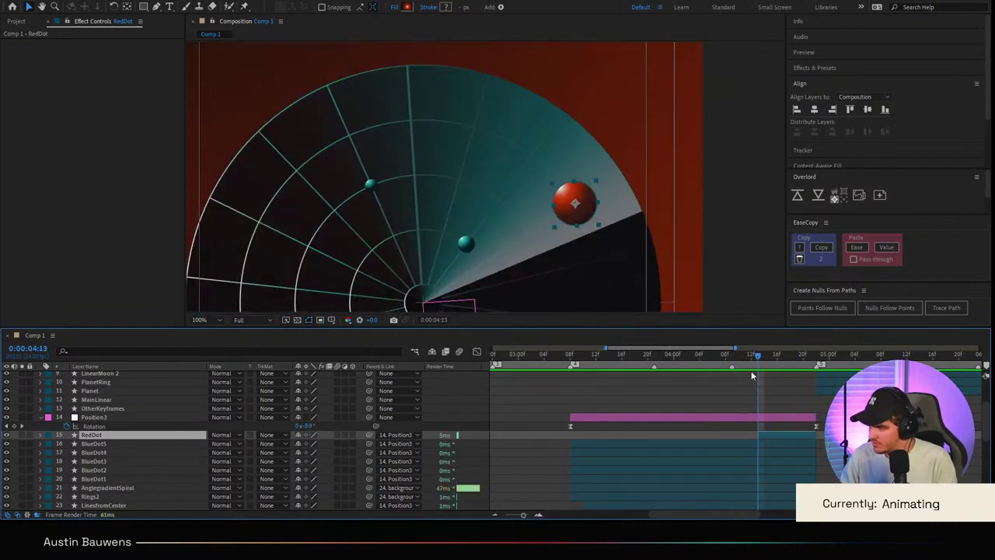
{"action": "key", "text": "ctrl+alt+shift+e"}
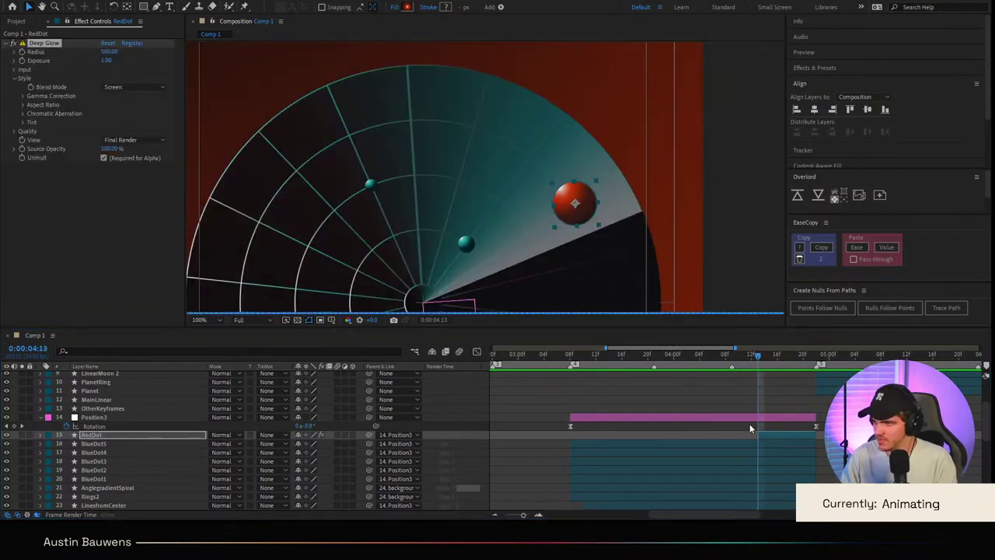
{"action": "left_click", "coordinate": [748, 406]}
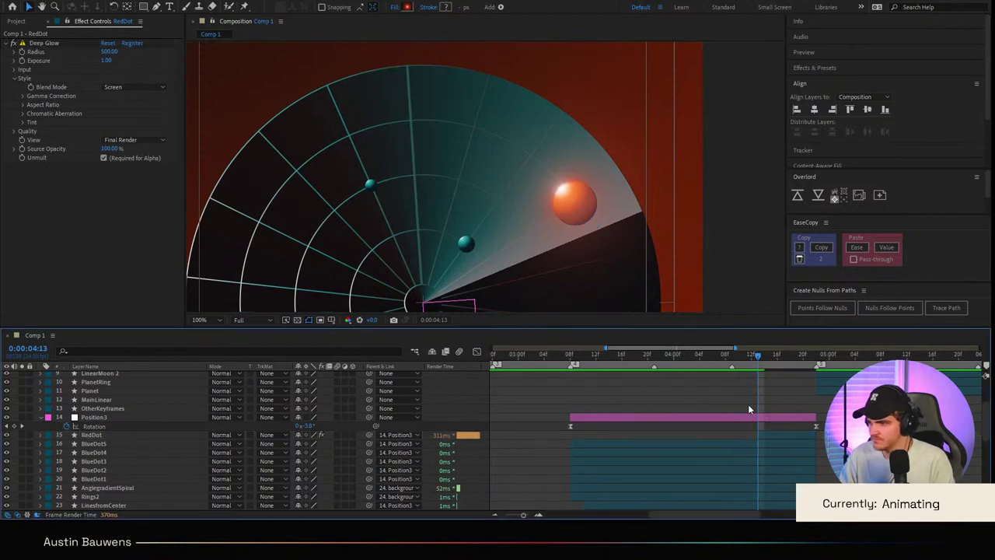
{"action": "left_click", "coordinate": [776, 435]}
{"action": "left_click", "coordinate": [108, 62]}
{"action": "type", "text": ".5"}
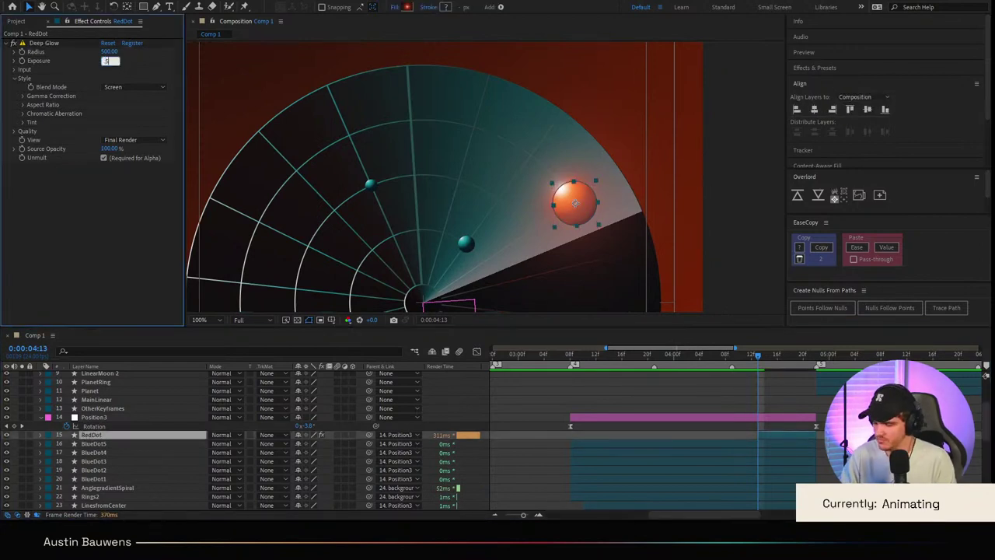
{"action": "key", "text": "Return"}
{"action": "key", "text": "ctrl+z"}
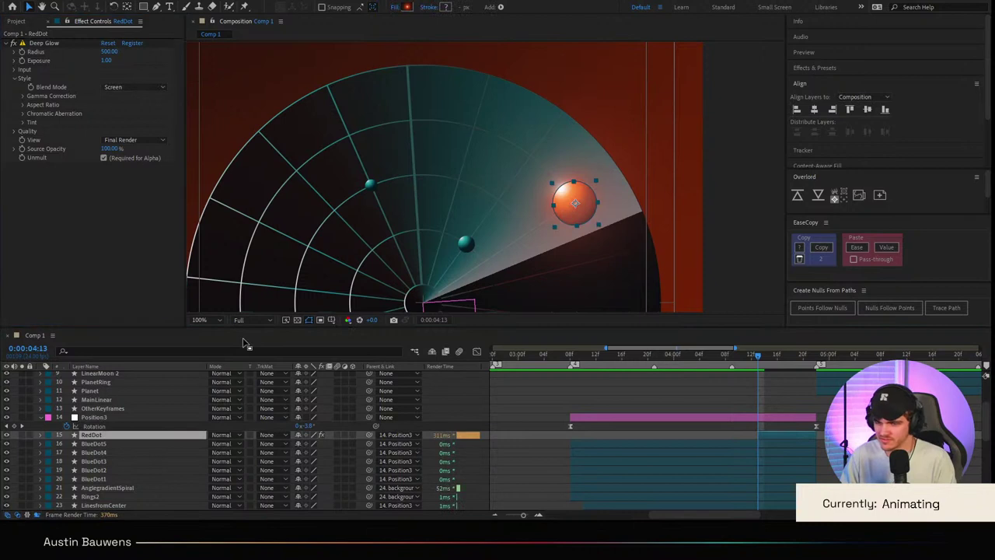
{"action": "key", "text": "ctrl+alt+shift+e"}
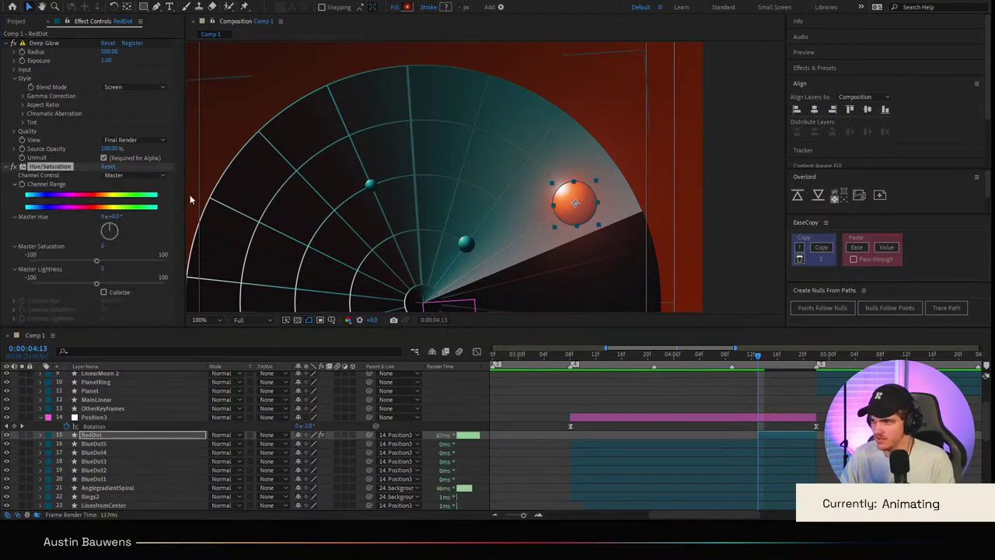
{"action": "left_click_drag", "start_coordinate": [97, 262], "coordinate": [125, 267]}
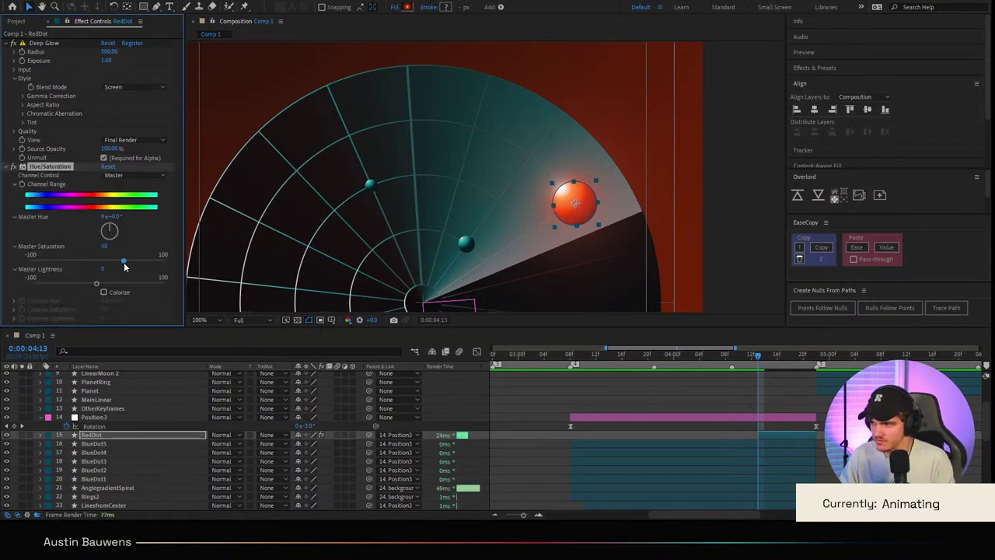
{"action": "left_click", "coordinate": [692, 376]}
{"action": "key", "text": "comma"}
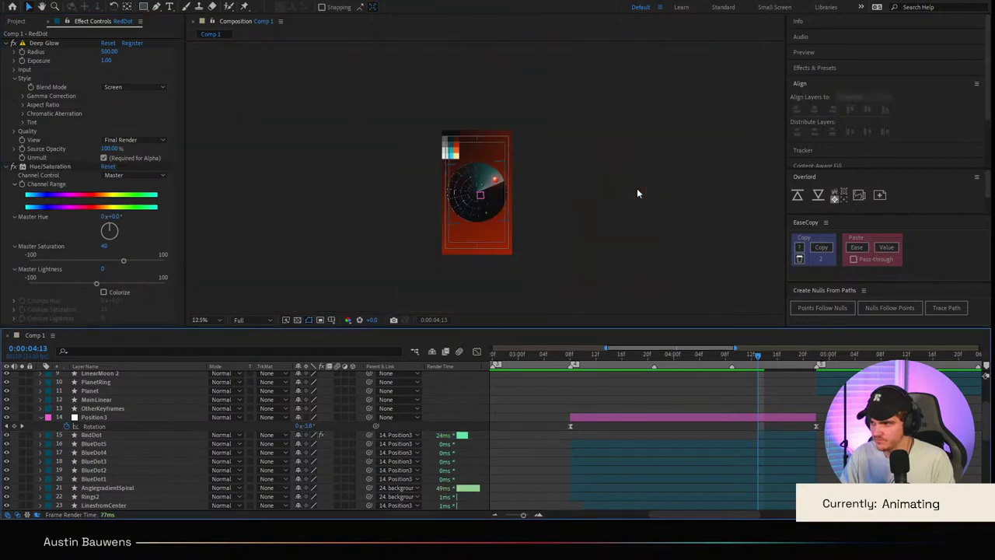
{"action": "key", "text": "period"}
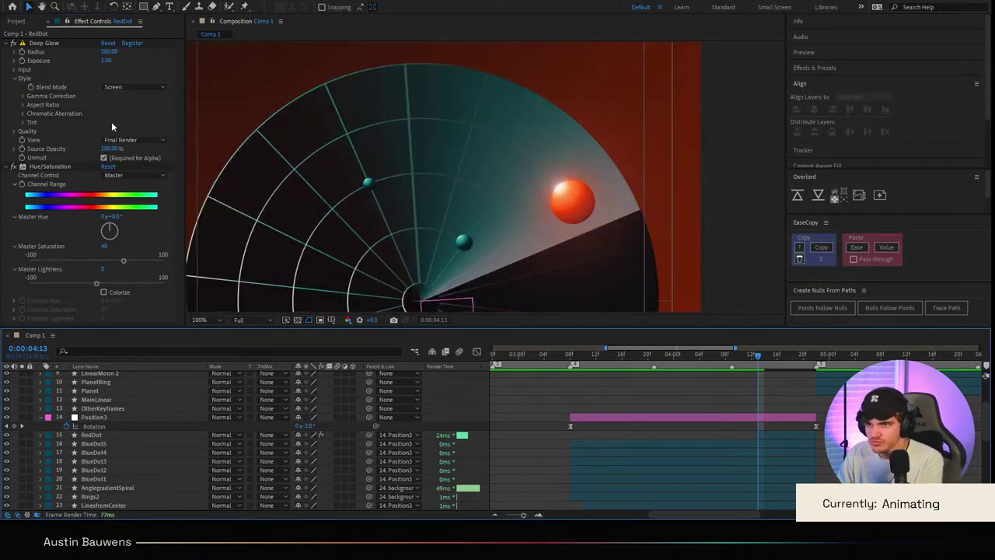
{"action": "left_click", "coordinate": [14, 70]}
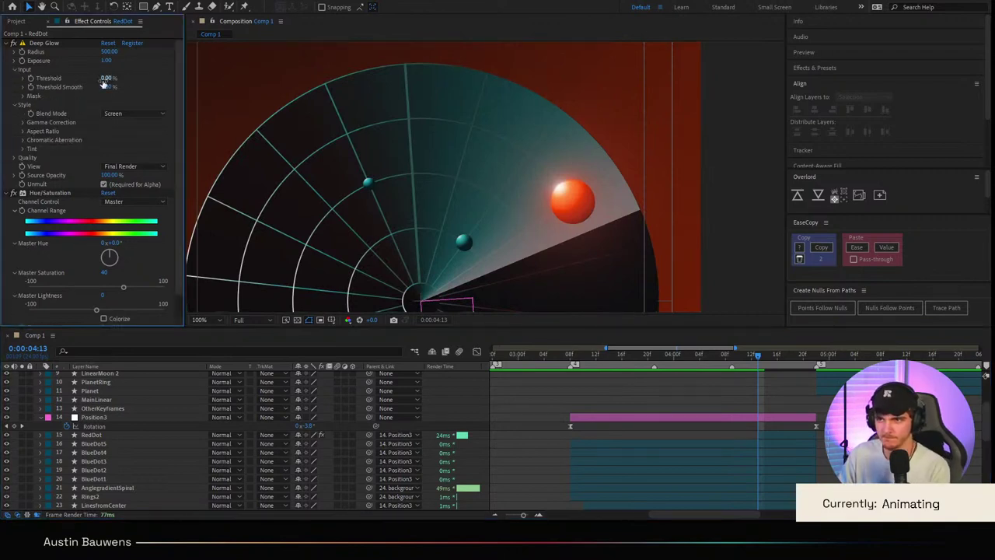
{"action": "mouse_move", "coordinate": [117, 80]}
{"action": "left_mouse_down"}
{"action": "mouse_move", "coordinate": [153, 79]}
{"action": "mouse_move", "coordinate": [138, 79]}
{"action": "left_mouse_up"}
{"action": "left_click", "coordinate": [524, 379]}
{"action": "scroll", "coordinate": [626, 193], "scroll_direction": "down", "scroll_amount": 3}
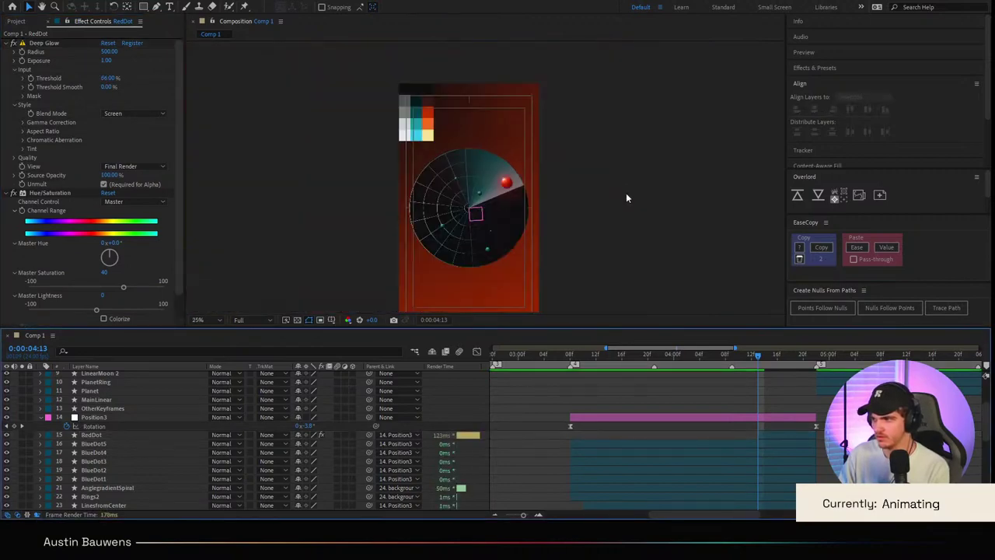
{"action": "scroll", "coordinate": [626, 204], "scroll_direction": "up", "scroll_amount": 3}
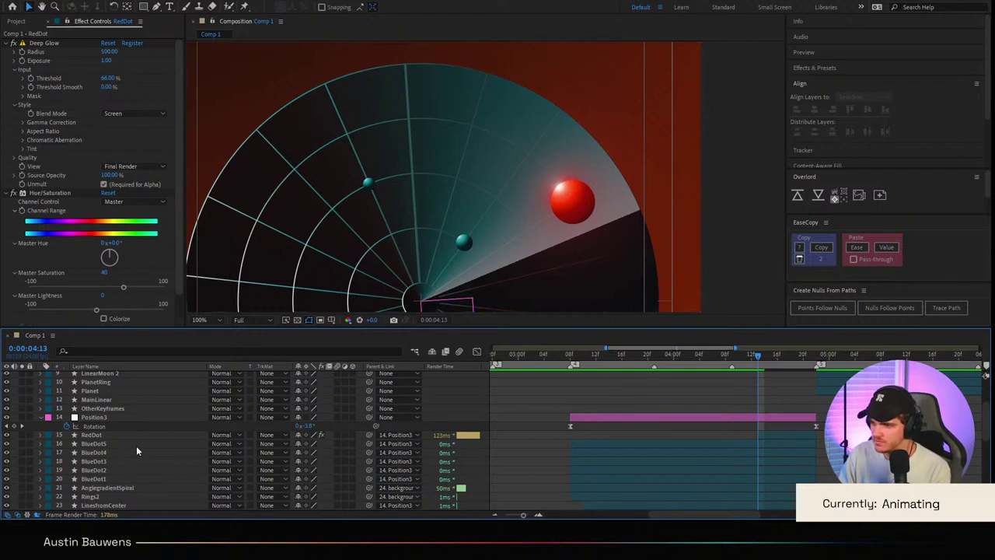
{"action": "scroll", "coordinate": [341, 195], "scroll_direction": "down", "scroll_amount": 2}
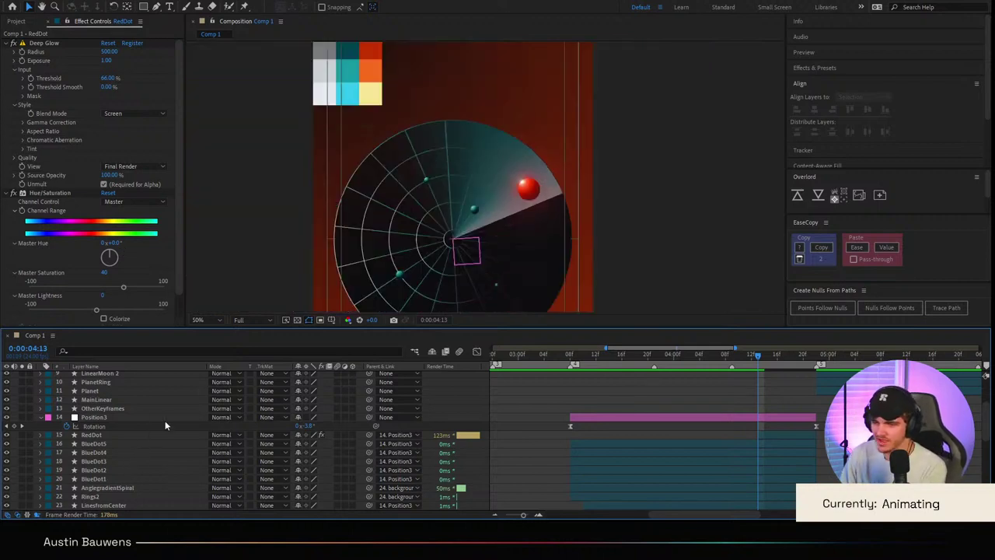
{"action": "scroll", "coordinate": [500, 211], "scroll_direction": "down", "scroll_amount": 6}
{"action": "scroll", "coordinate": [503, 215], "scroll_direction": "up", "scroll_amount": 6}
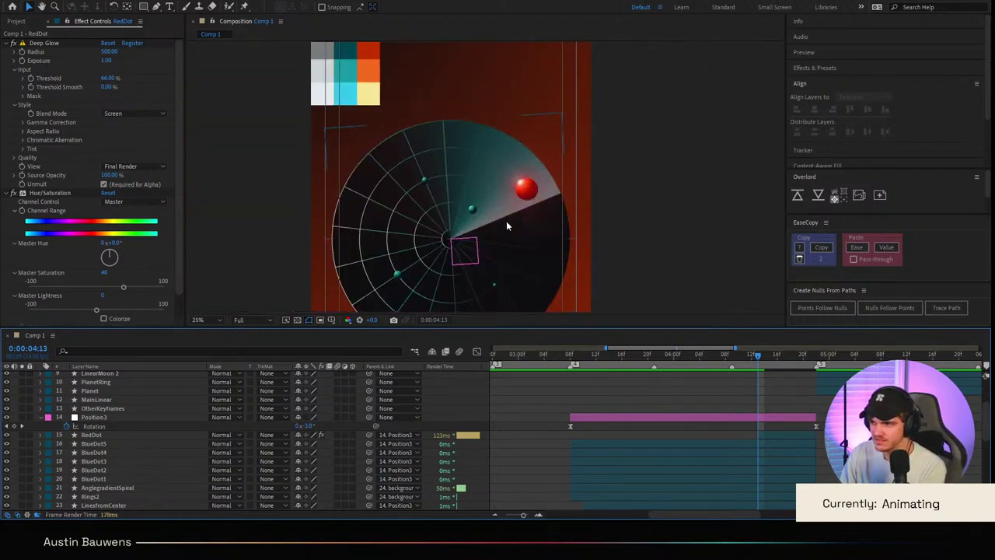
{"action": "scroll", "coordinate": [506, 221], "scroll_direction": "down", "scroll_amount": 1}
{"action": "scroll", "coordinate": [507, 225], "scroll_direction": "up", "scroll_amount": 2}
Step: Expand RedDot's Contents > Group 1 to show Path 1 and Gradient Fill 1
{"action": "left_click", "coordinate": [122, 420]}
{"action": "left_click", "coordinate": [120, 432]}
{"action": "left_click", "coordinate": [40, 435]}
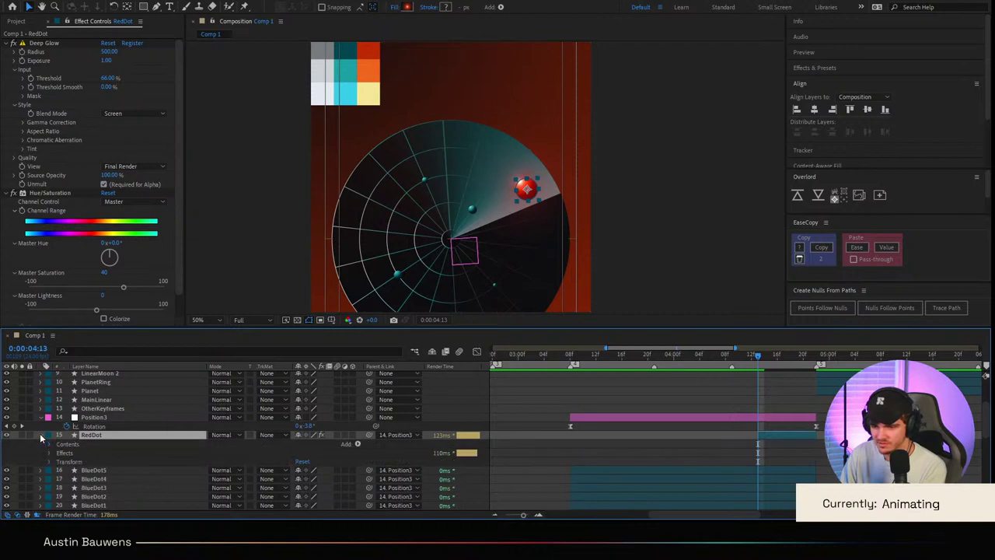
{"action": "left_click", "coordinate": [49, 444]}
{"action": "left_click", "coordinate": [59, 453]}
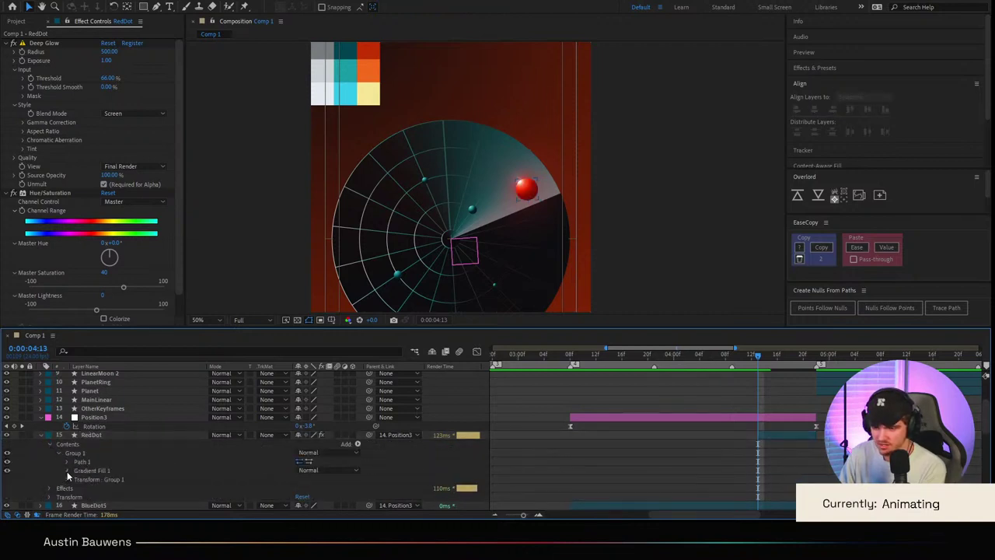
{"action": "left_click", "coordinate": [67, 470]}
Step: Add a dark red Fill 1 and place it in Group 1 between Path 1 and Gradient Fill 1
{"action": "left_click", "coordinate": [358, 404]}
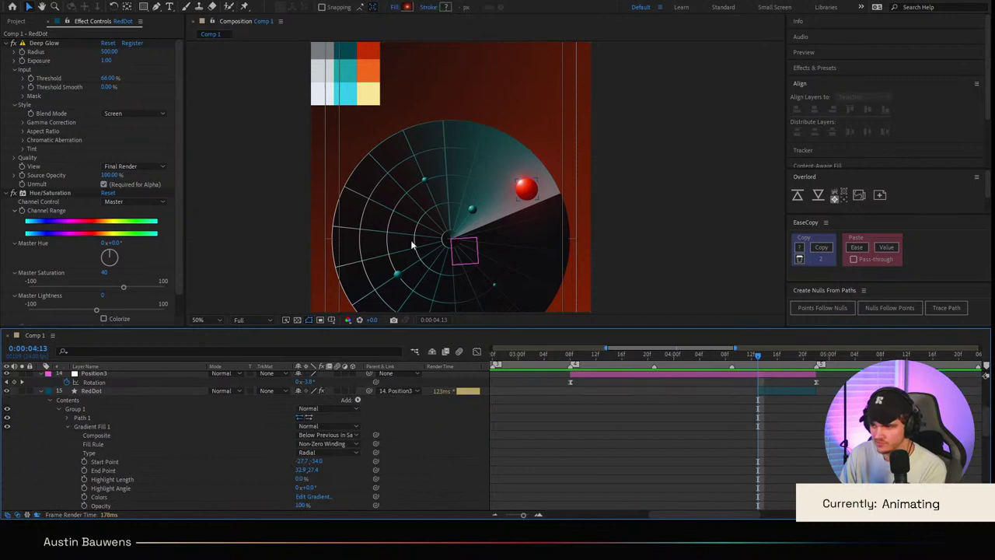
{"action": "left_click", "coordinate": [412, 245]}
{"action": "left_click", "coordinate": [59, 507]}
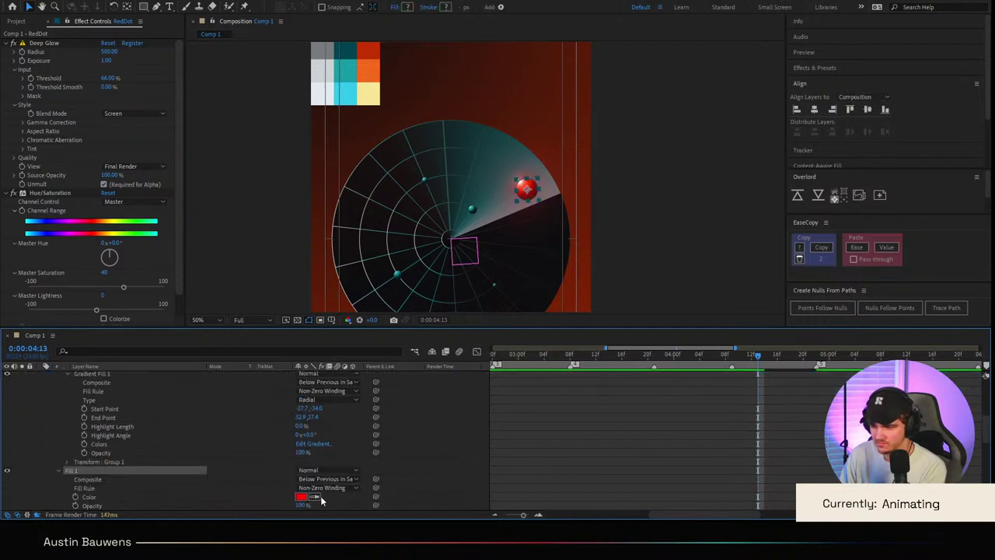
{"action": "left_click", "coordinate": [373, 60]}
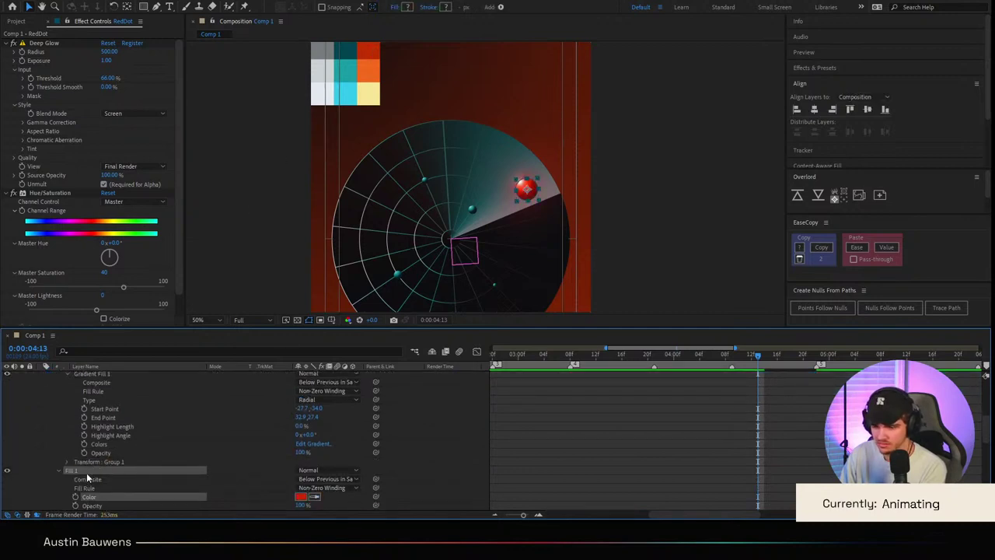
{"action": "left_click_drag", "start_coordinate": [88, 479], "coordinate": [109, 401]}
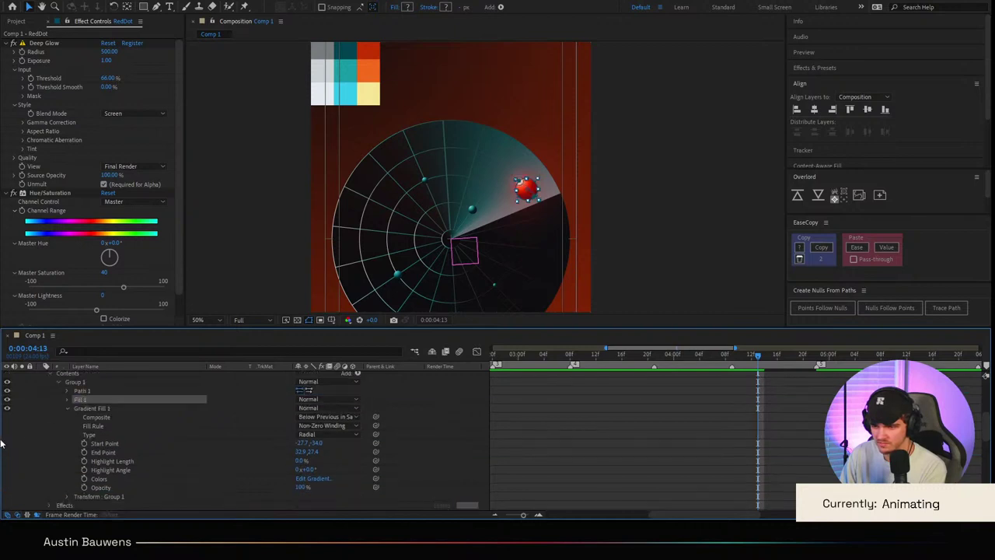
{"action": "left_click", "coordinate": [48, 416]}
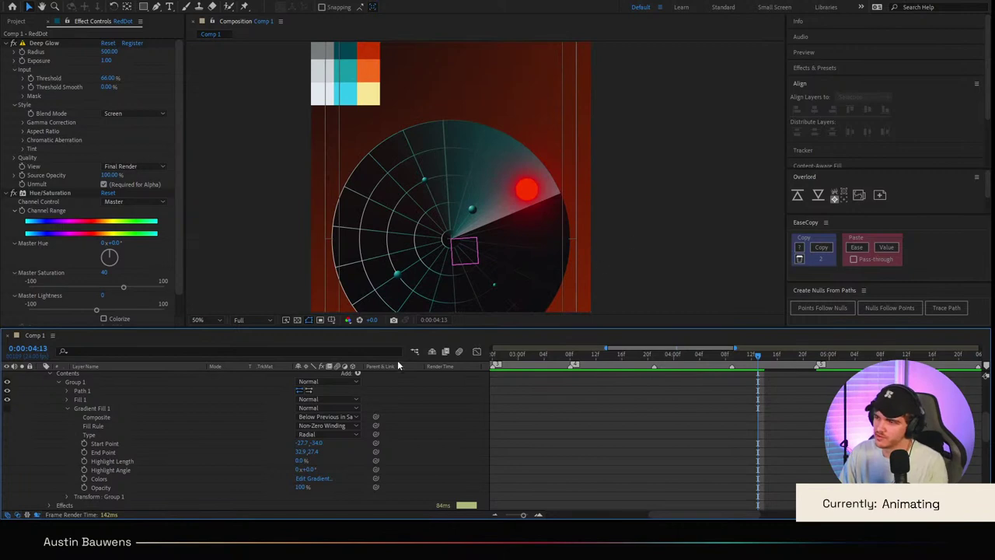
Step: Lower the Deep Glow Threshold to 0% so the dot glows fully
{"action": "left_click", "coordinate": [111, 79]}
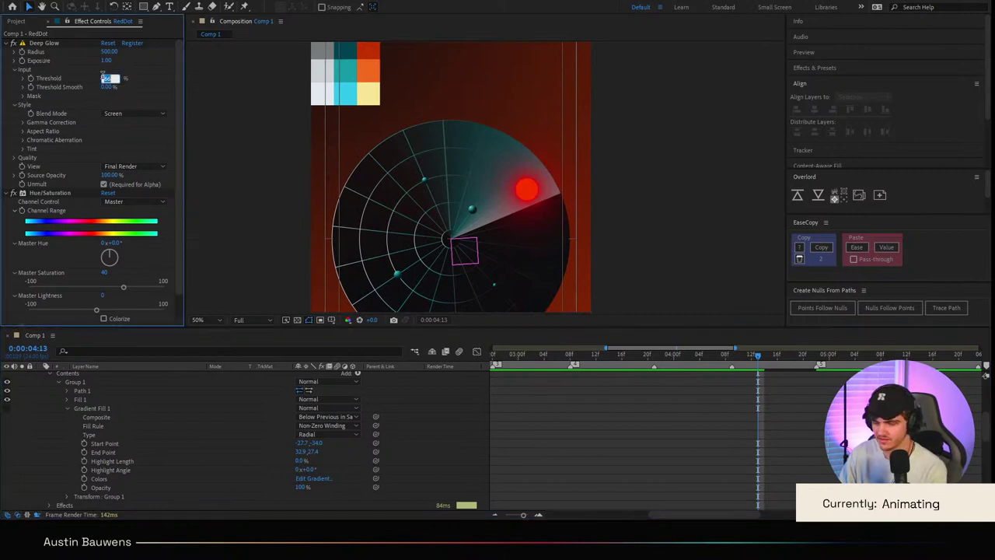
{"action": "type", "text": "0"}
{"action": "key", "text": "Return"}
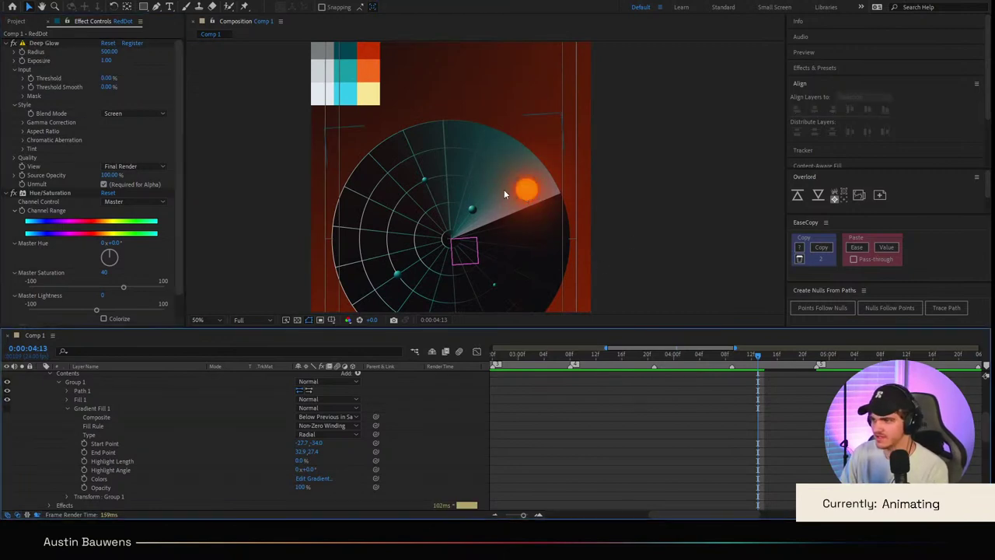
{"action": "scroll", "coordinate": [514, 199], "scroll_direction": "down", "scroll_amount": 1}
{"action": "scroll", "coordinate": [526, 210], "scroll_direction": "up", "scroll_amount": 1}
{"action": "scroll", "coordinate": [527, 219], "scroll_direction": "down", "scroll_amount": 1}
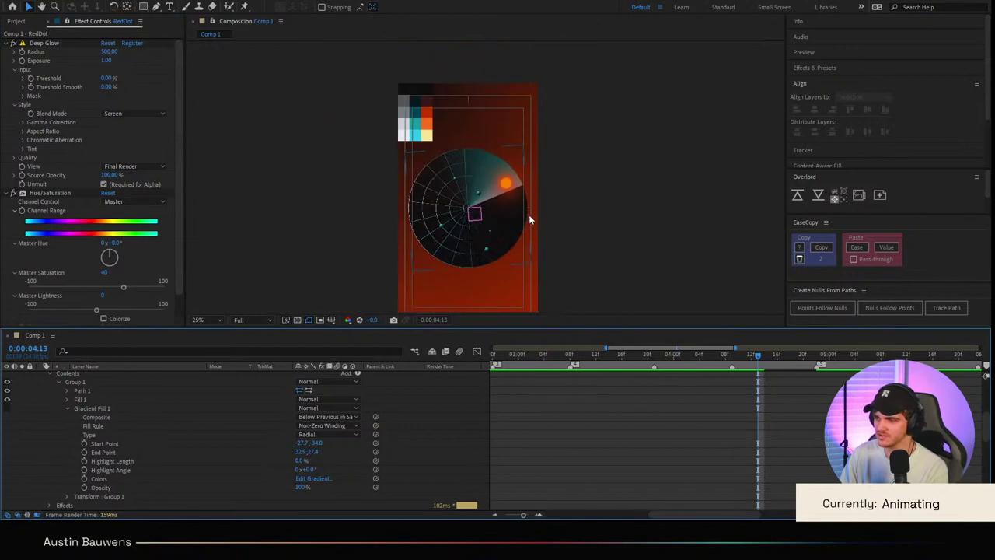
{"action": "scroll", "coordinate": [469, 122], "scroll_direction": "up", "scroll_amount": 1}
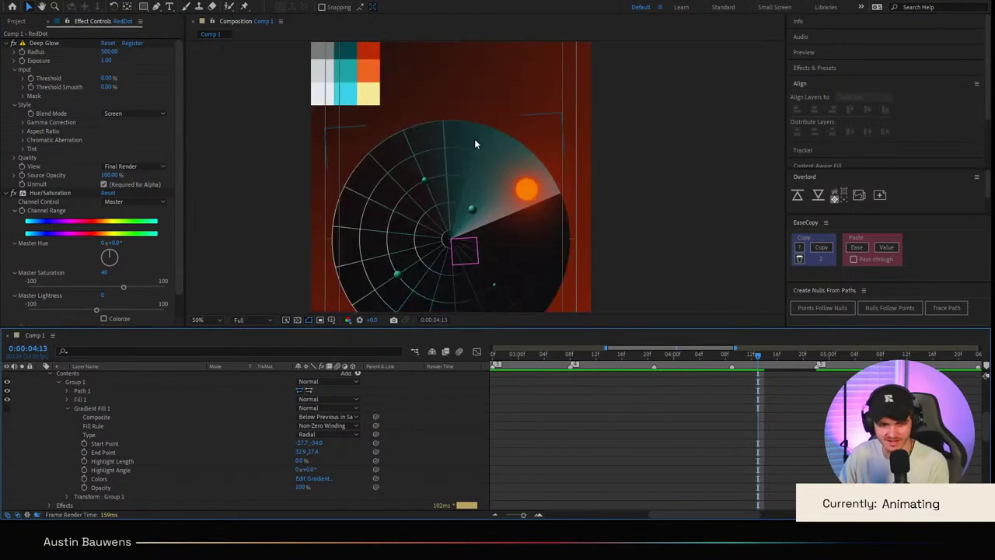
{"action": "left_click", "coordinate": [721, 463]}
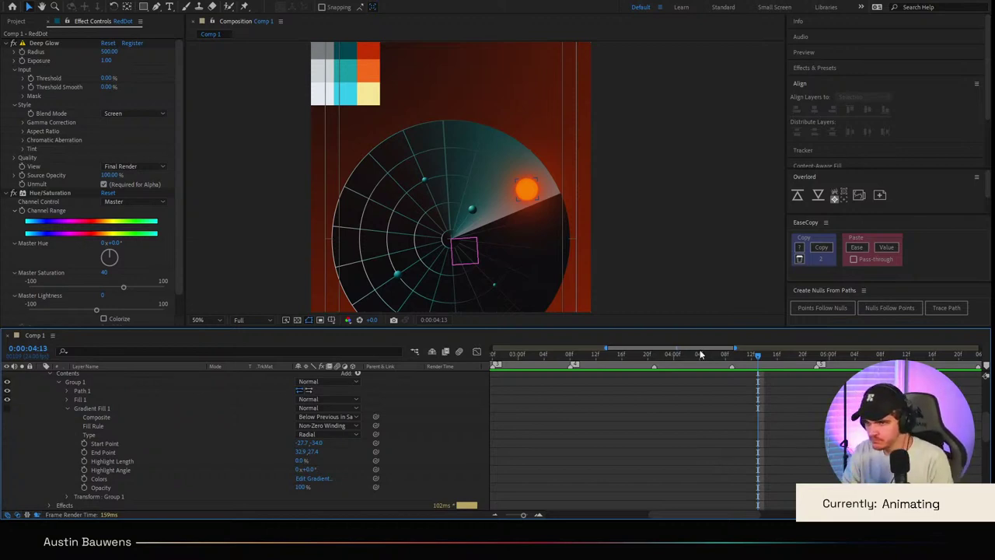
Step: Raise the Deep Glow threshold, then keyframe the exposure rising through 0.25 and 1 on successive frames
{"action": "left_click_drag", "start_coordinate": [106, 78], "coordinate": [120, 78]}
{"action": "left_click", "coordinate": [591, 382]}
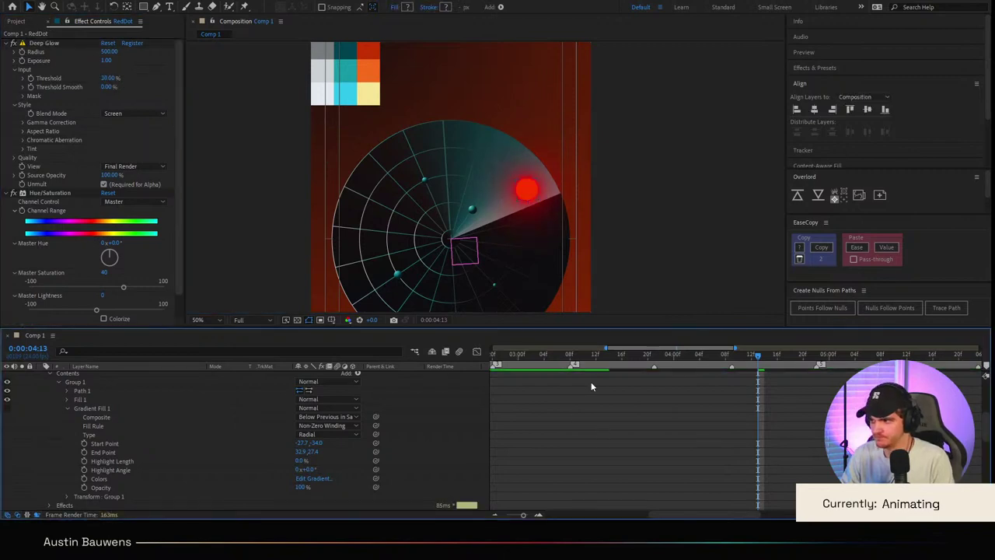
{"action": "scroll", "coordinate": [764, 401], "scroll_direction": "up", "scroll_amount": 3}
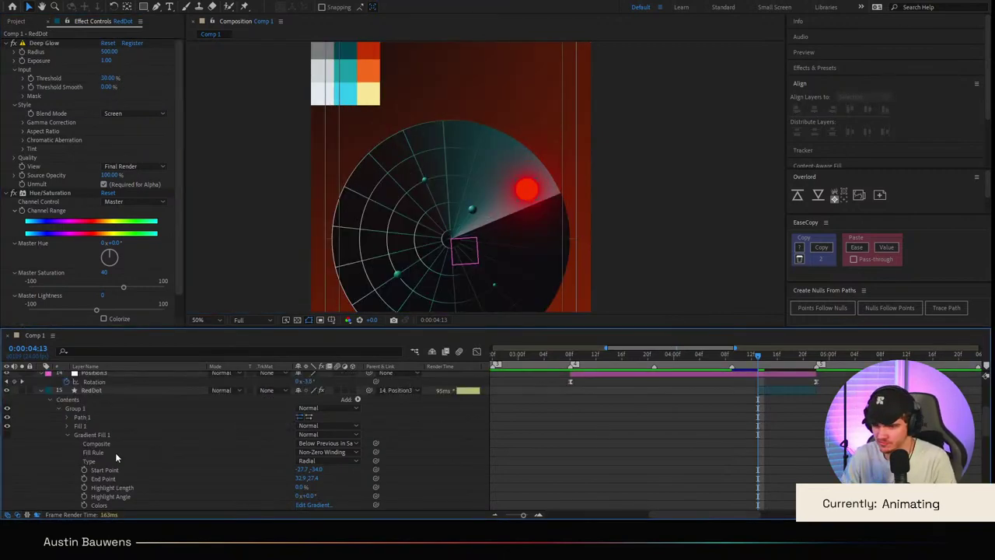
{"action": "left_click", "coordinate": [23, 61]}
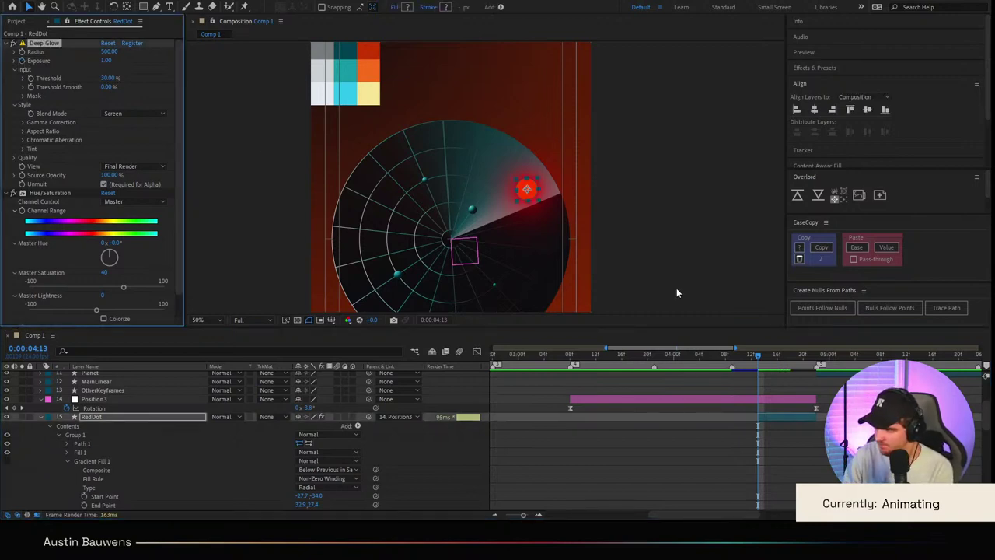
{"action": "key", "text": "Page_Down"}
{"action": "key", "text": "Page_Down"}
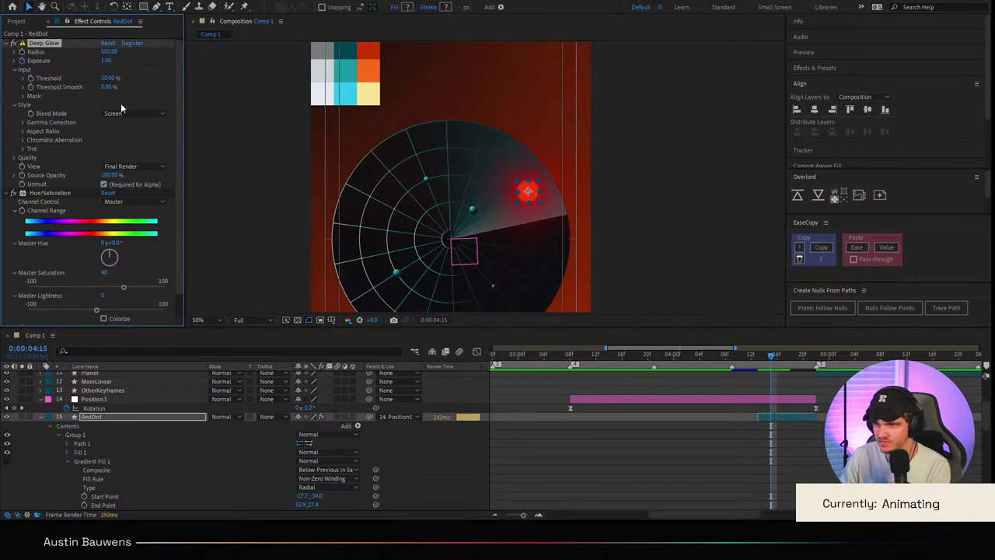
{"action": "left_click", "coordinate": [107, 60]}
{"action": "type", "text": "0.25"}
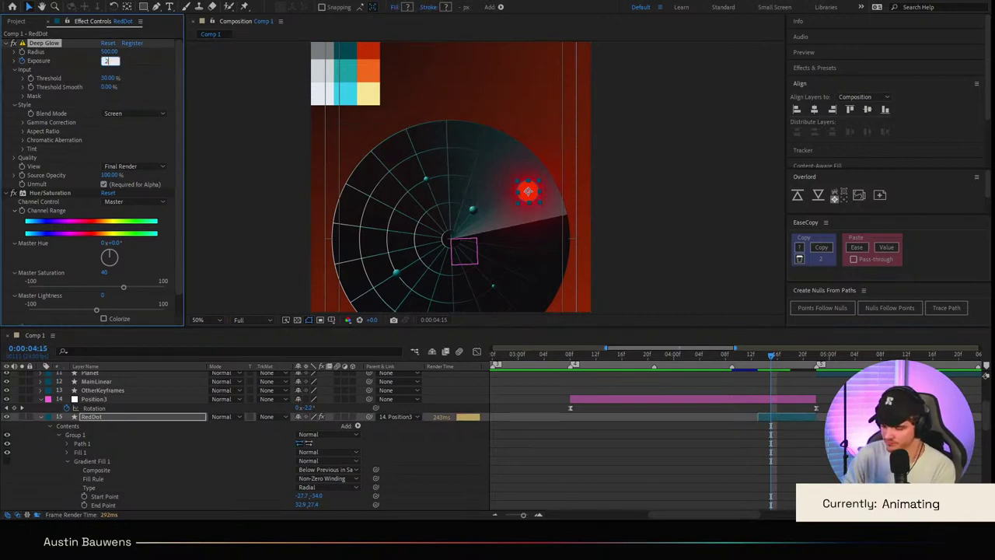
{"action": "key", "text": "Return"}
{"action": "key", "text": "Page_Down"}
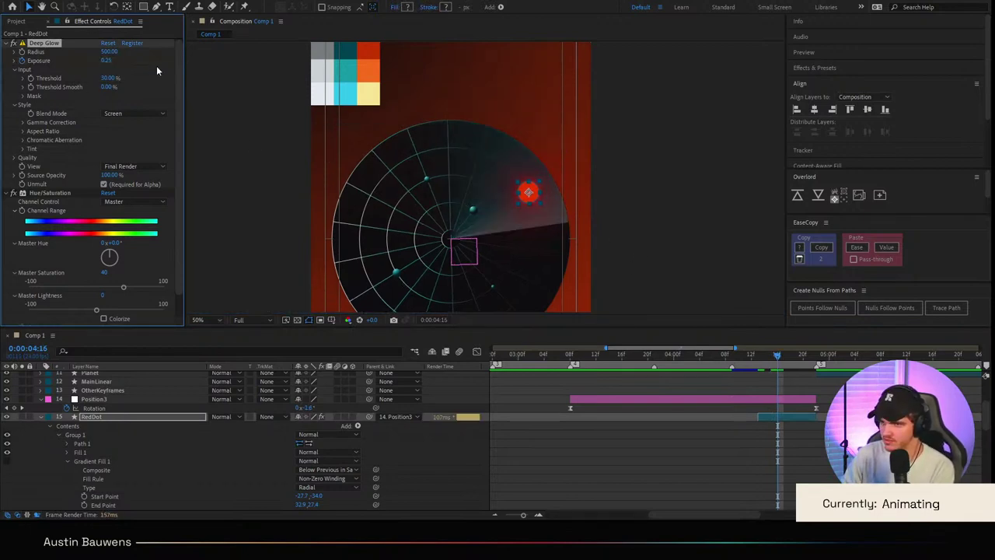
{"action": "left_click", "coordinate": [109, 61]}
{"action": "type", "text": "1"}
{"action": "key", "text": "Return"}
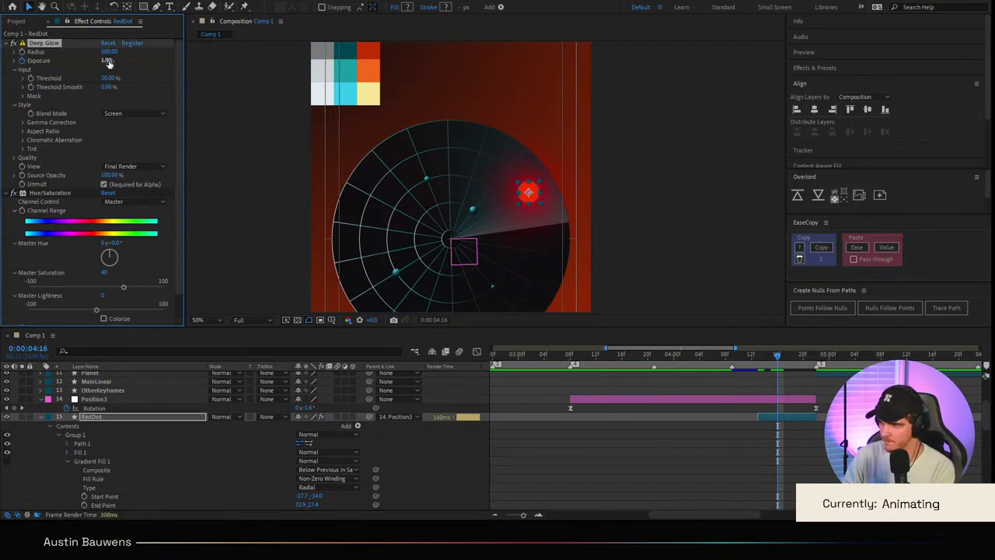
Step: Key the Deep Glow exposure to 0 at 0:00:04:19, then to 0.5
{"action": "key", "text": "Page_Down"}
{"action": "key", "text": "Page_Down"}
{"action": "key", "text": "Page_Down"}
{"action": "left_click", "coordinate": [109, 61]}
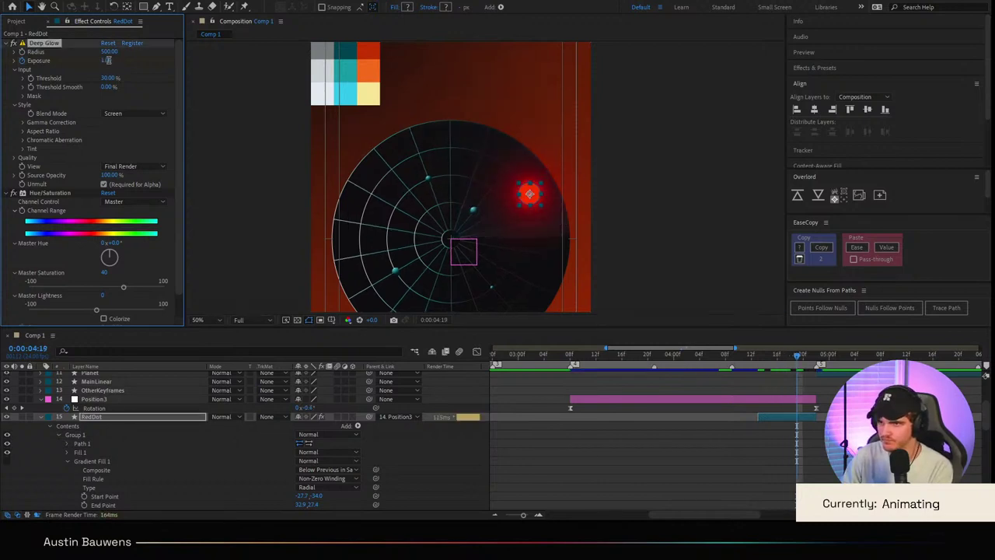
{"action": "type", "text": "0"}
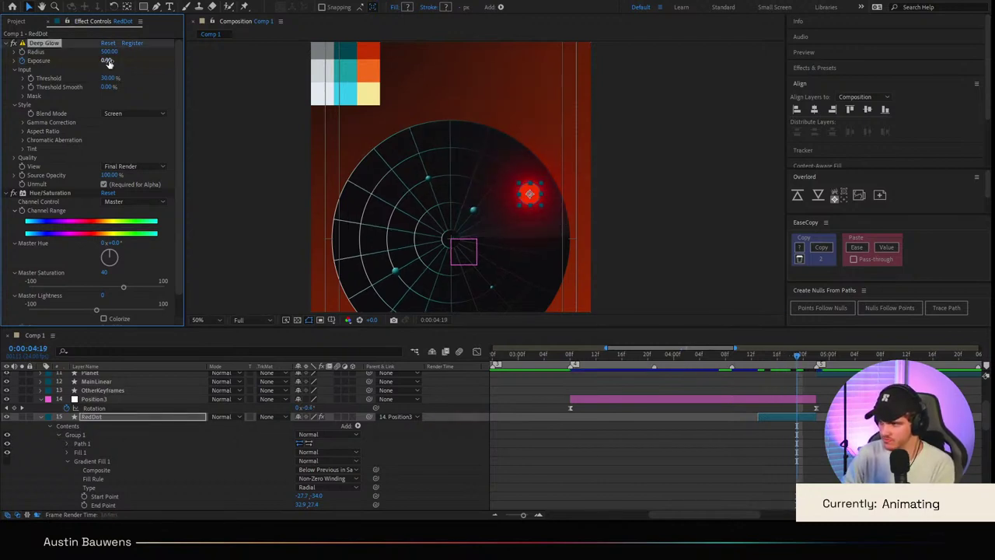
{"action": "key", "text": "Return"}
{"action": "scroll", "coordinate": [822, 456], "scroll_direction": "up", "scroll_amount": 2}
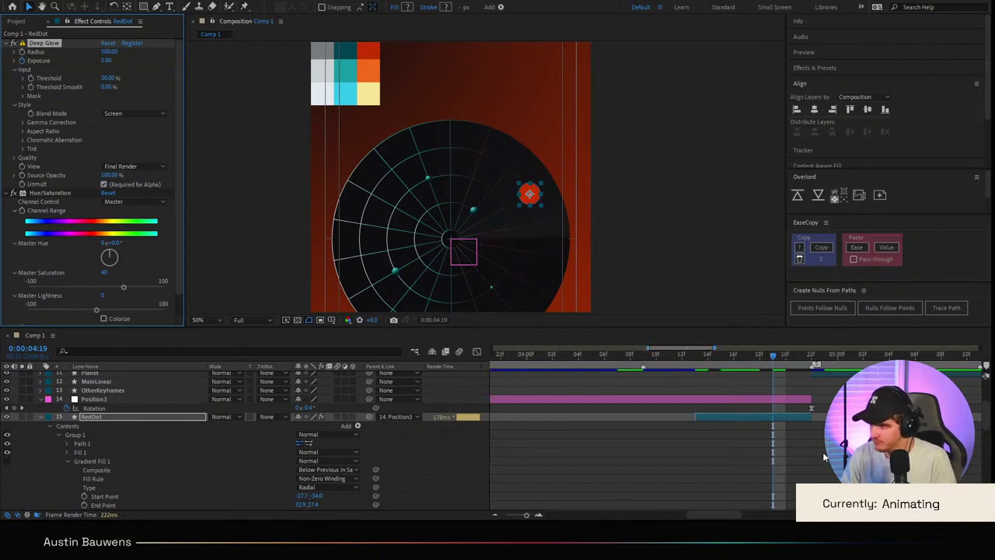
{"action": "left_click", "coordinate": [108, 60]}
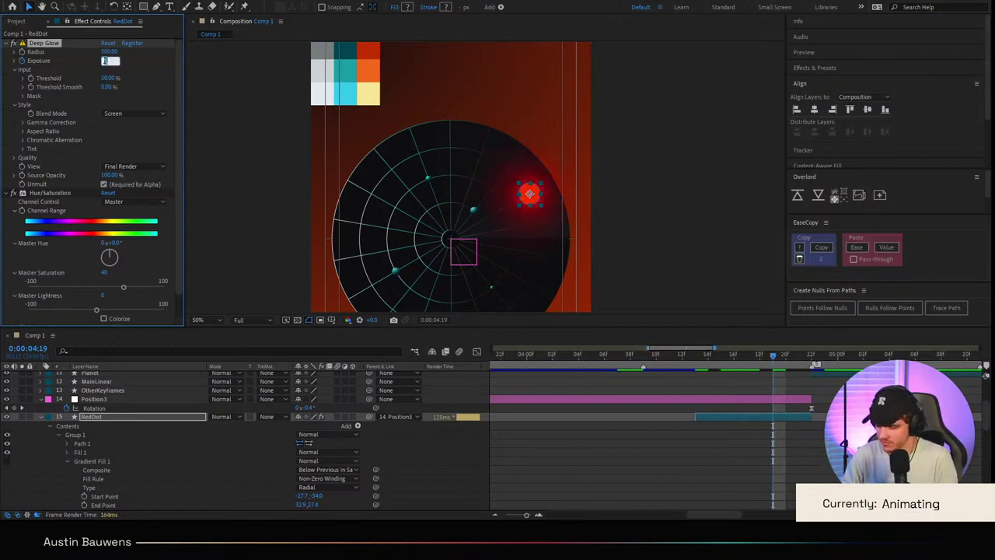
{"action": "type", "text": "0.5"}
{"action": "key", "text": "Return"}
Step: Keyframe exposure at 2, then back to 0 on the next frame, and return to 04:18
{"action": "scroll", "coordinate": [233, 443], "scroll_direction": "down", "scroll_amount": 4}
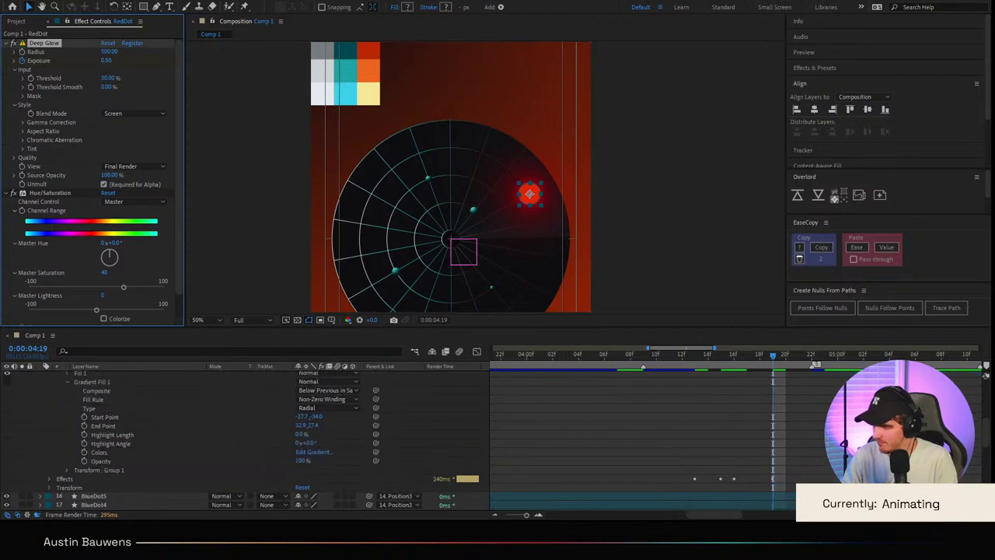
{"action": "key", "text": "Page_Down"}
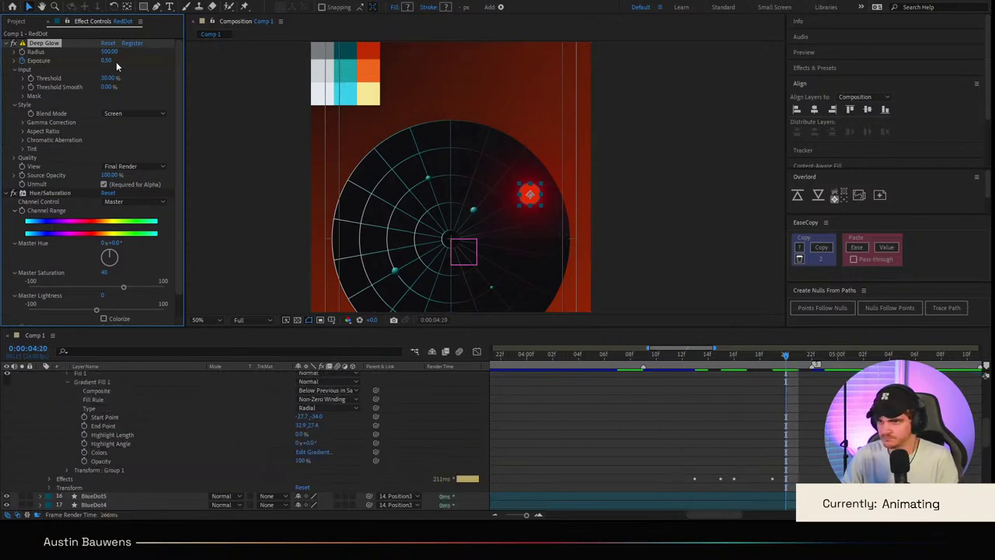
{"action": "left_click", "coordinate": [108, 61]}
{"action": "type", "text": "2"}
{"action": "key", "text": "Return"}
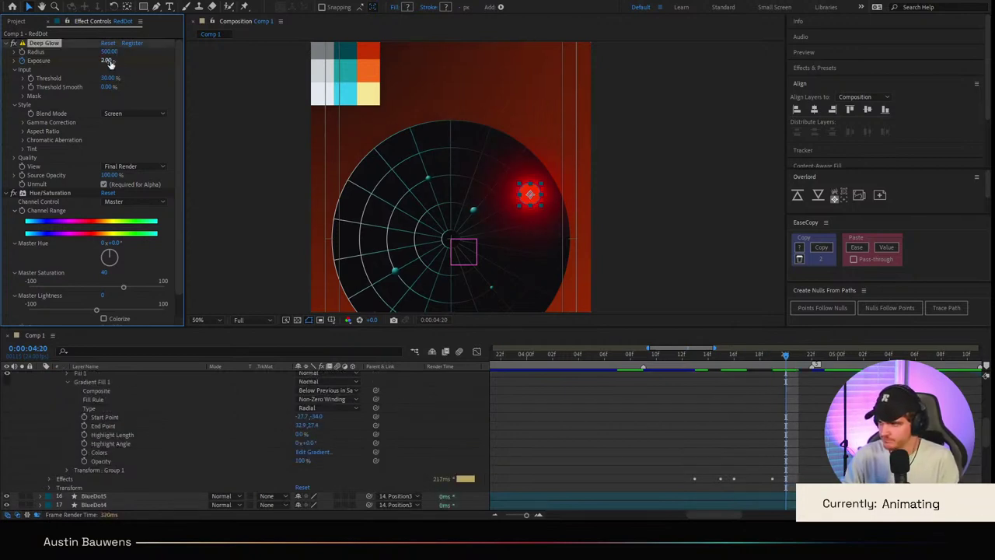
{"action": "key", "text": "Page_Down"}
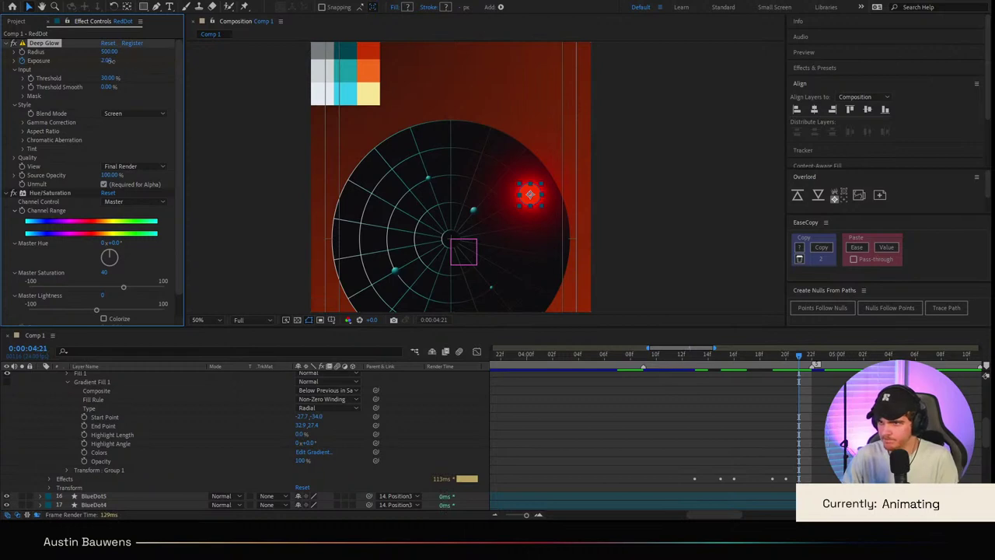
{"action": "left_click", "coordinate": [108, 60]}
{"action": "type", "text": "0"}
{"action": "key", "text": "Return"}
{"action": "key", "text": "Page_Down"}
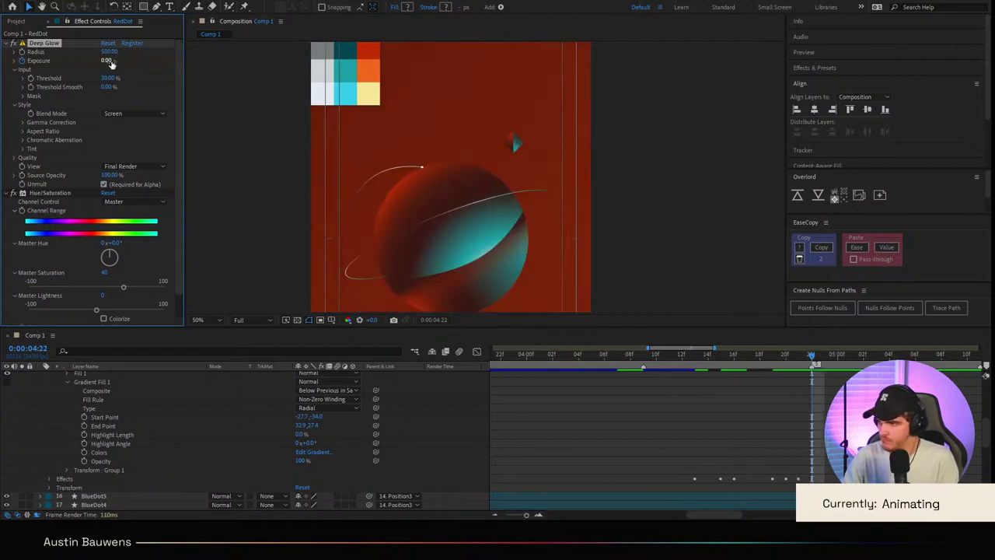
{"action": "key", "text": "Page_Up"}
{"action": "left_click", "coordinate": [762, 354]}
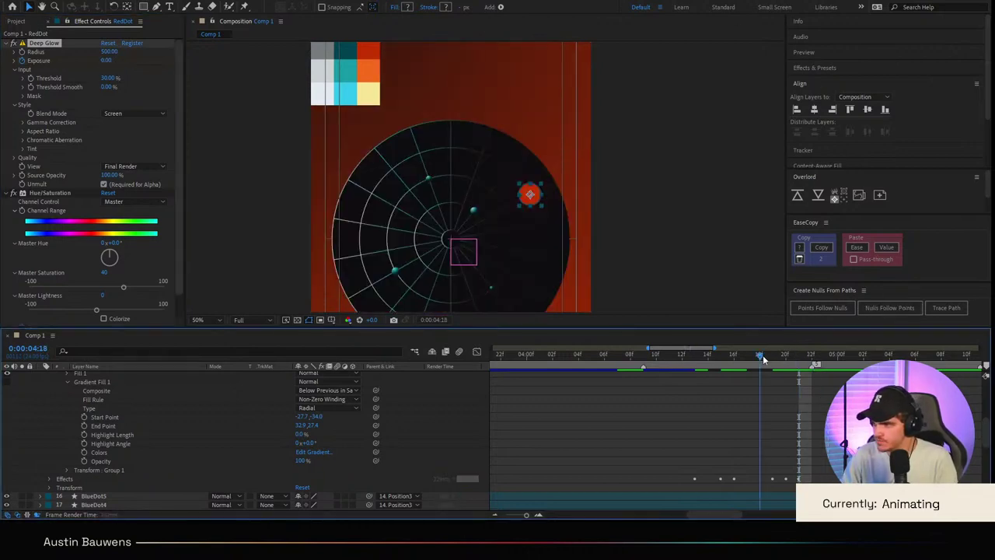
Step: Preview the red dot animation from around 04:10
{"action": "left_click_drag", "start_coordinate": [763, 354], "coordinate": [655, 356]}
{"action": "key", "text": "space"}
{"action": "scroll", "coordinate": [616, 286], "scroll_direction": "down", "scroll_amount": 1}
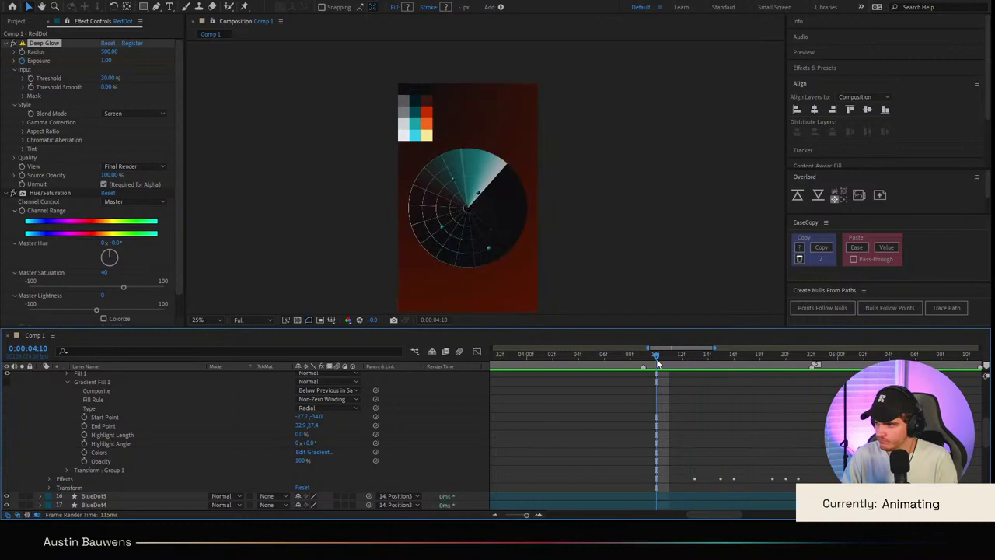
{"action": "left_click_drag", "start_coordinate": [656, 358], "coordinate": [700, 362]}
{"action": "scroll", "coordinate": [706, 419], "scroll_direction": "up", "scroll_amount": 3}
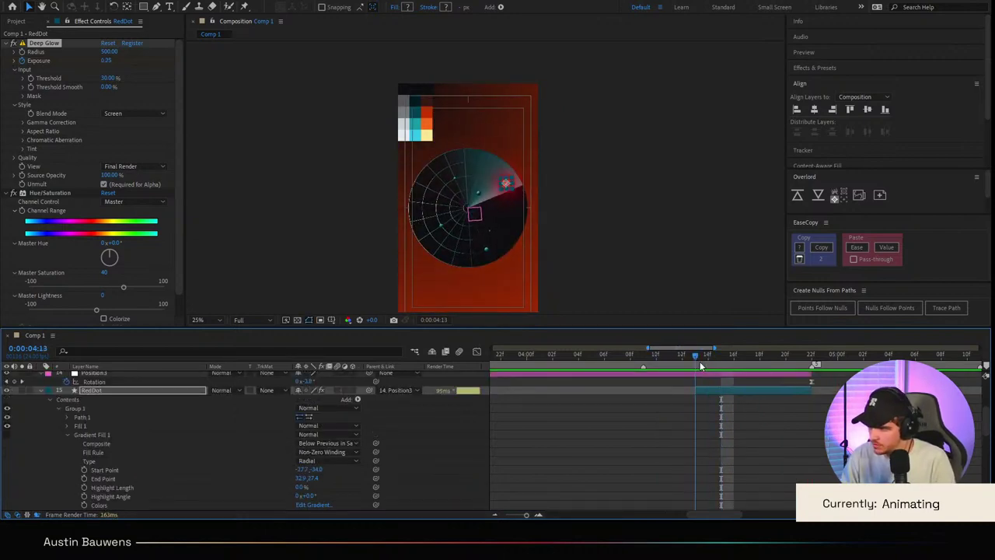
Step: Keyframe RedDot's Scale at 100% on 04:21 and shrink it to 35% at 04:13
{"action": "key", "text": "s"}
{"action": "key", "text": "shift+Page_Down"}
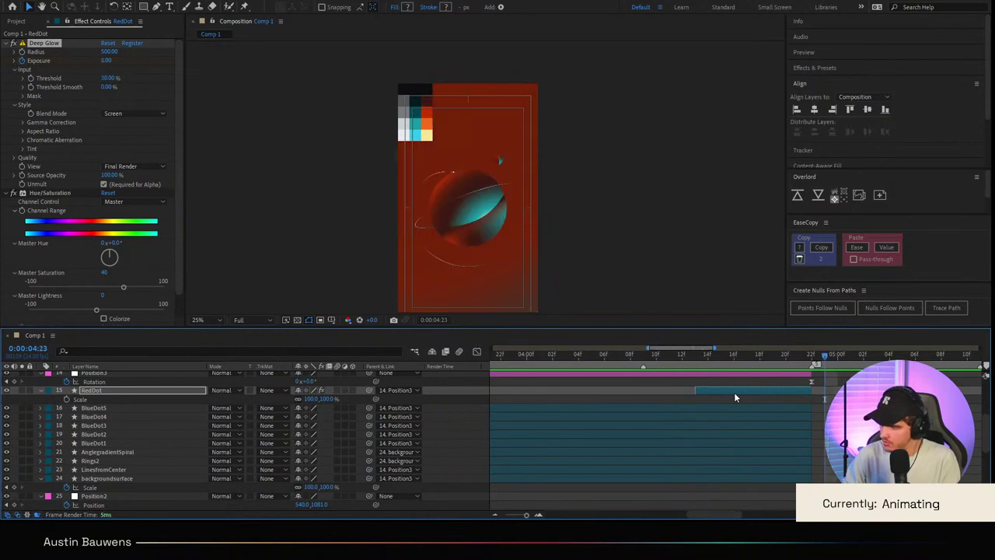
{"action": "key", "text": "Page_Up"}
{"action": "key", "text": "Page_Up"}
{"action": "left_click", "coordinate": [67, 399]}
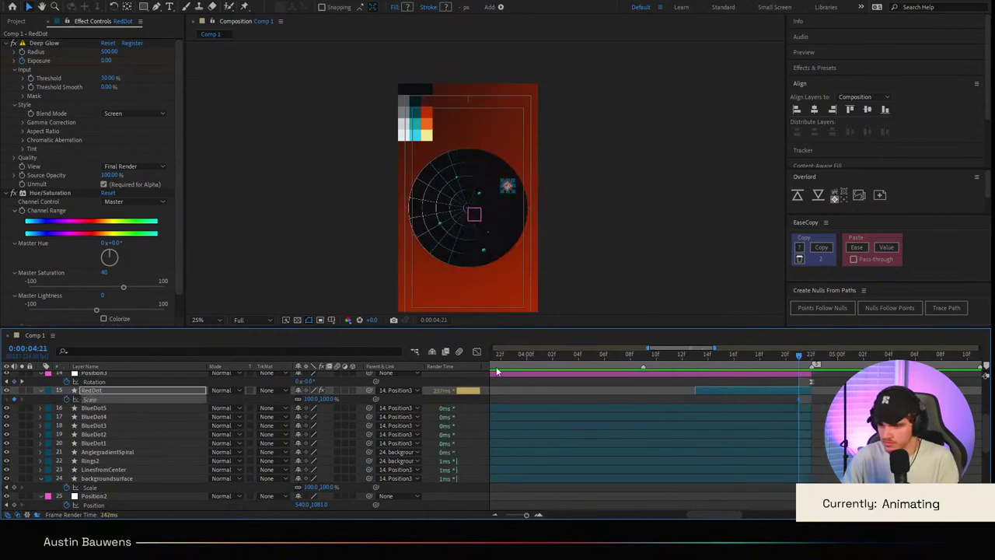
{"action": "left_click", "coordinate": [708, 357]}
{"action": "left_click_drag", "start_coordinate": [708, 360], "coordinate": [695, 360]}
{"action": "left_click_drag", "start_coordinate": [331, 399], "coordinate": [299, 399]}
Step: Ease the speed out of the first Scale keyframe in the Graph Editor
{"action": "left_click_drag", "start_coordinate": [809, 401], "coordinate": [668, 398]}
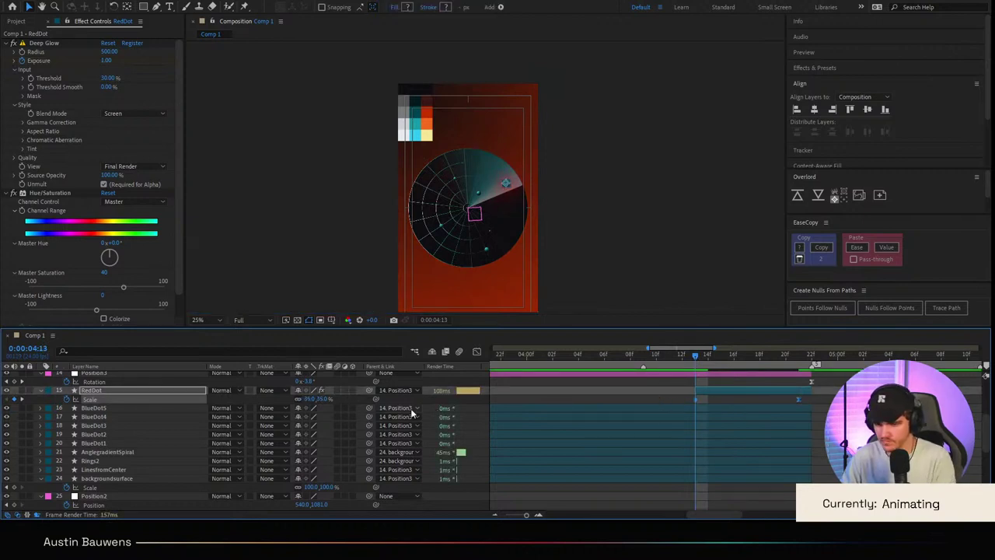
{"action": "left_click", "coordinate": [477, 352]}
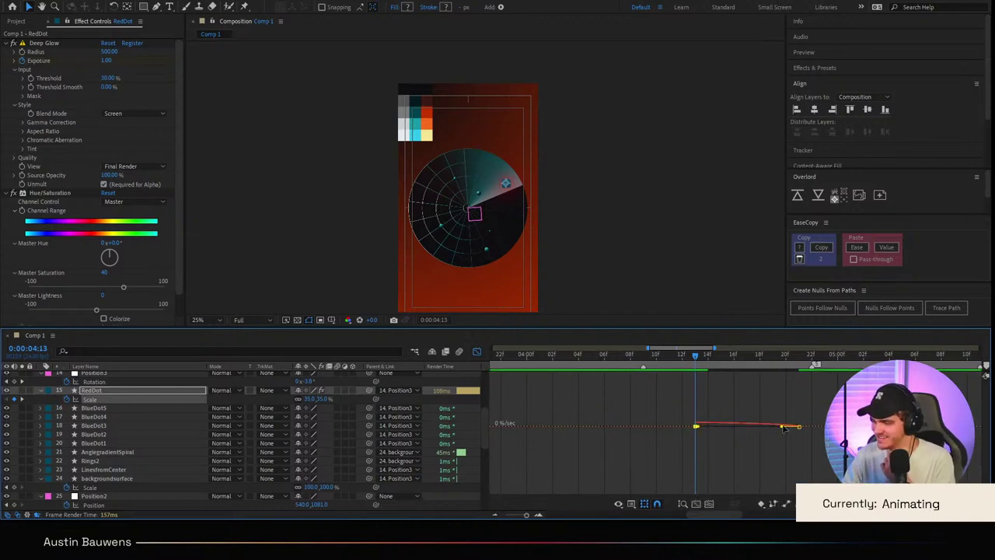
{"action": "left_click_drag", "start_coordinate": [784, 427], "coordinate": [719, 434]}
{"action": "left_click", "coordinate": [478, 352]}
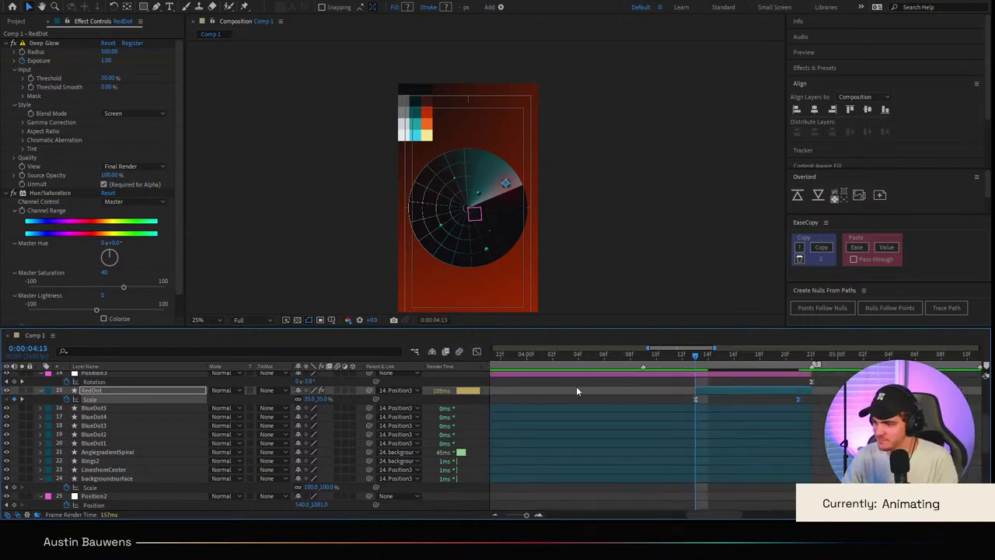
{"action": "left_click_drag", "start_coordinate": [713, 364], "coordinate": [686, 360]}
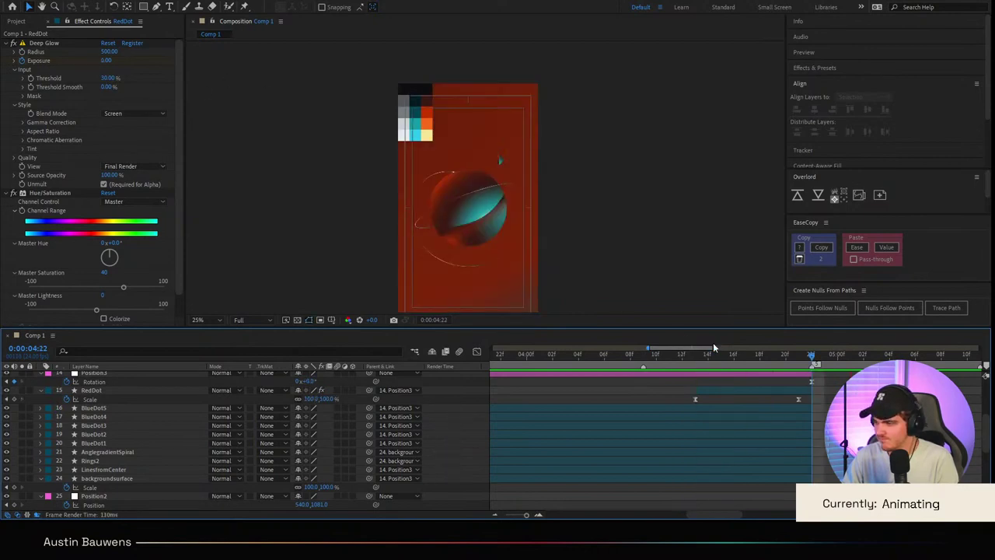
Step: Apply Easy Ease (F9) to all six of RedDot's Deep Glow Exposure keyframes
{"action": "left_click_drag", "start_coordinate": [684, 355], "coordinate": [666, 359]}
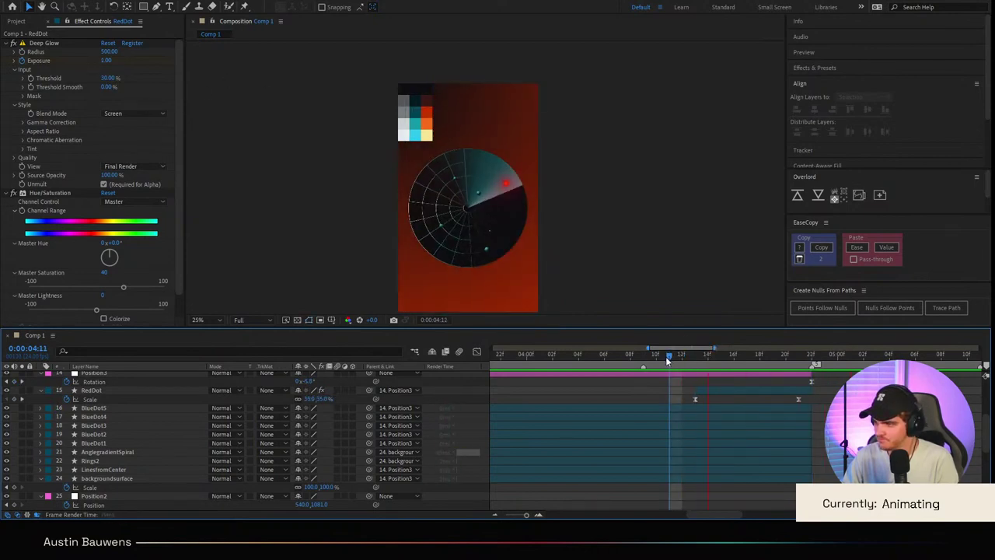
{"action": "key", "text": "space"}
{"action": "left_click", "coordinate": [729, 391]}
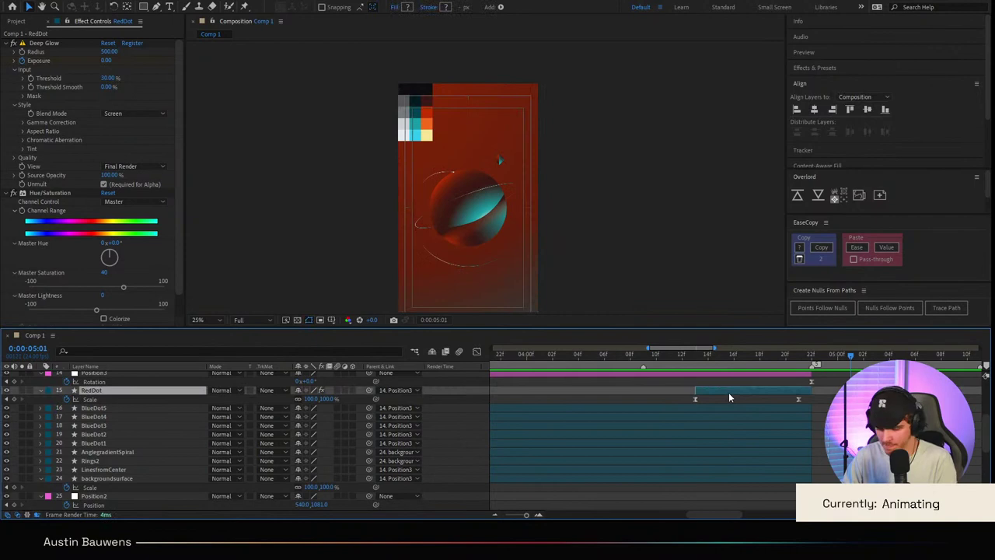
{"action": "key", "text": "u"}
{"action": "left_click", "coordinate": [721, 357]}
{"action": "key", "text": "space"}
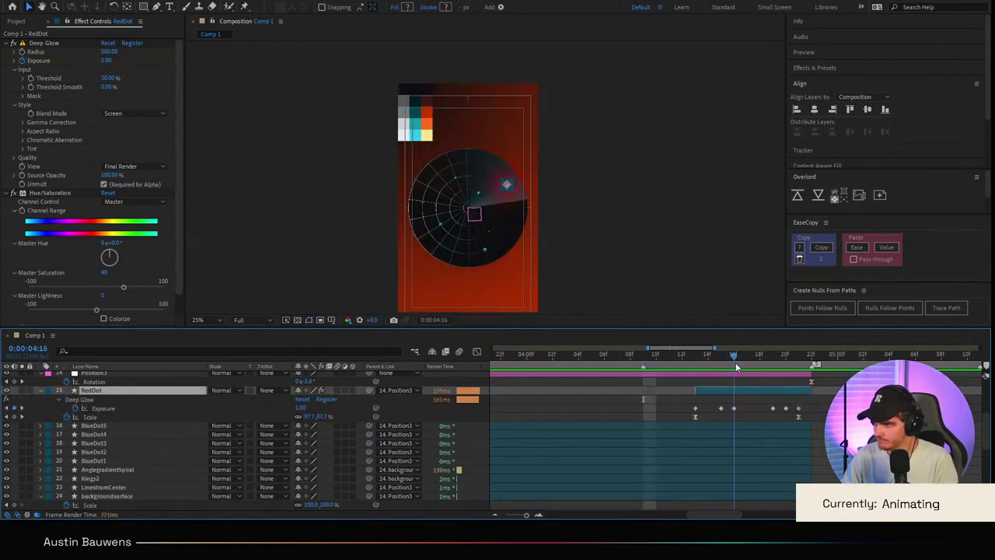
{"action": "left_click_drag", "start_coordinate": [734, 362], "coordinate": [774, 362]}
{"action": "left_click_drag", "start_coordinate": [808, 403], "coordinate": [687, 412]}
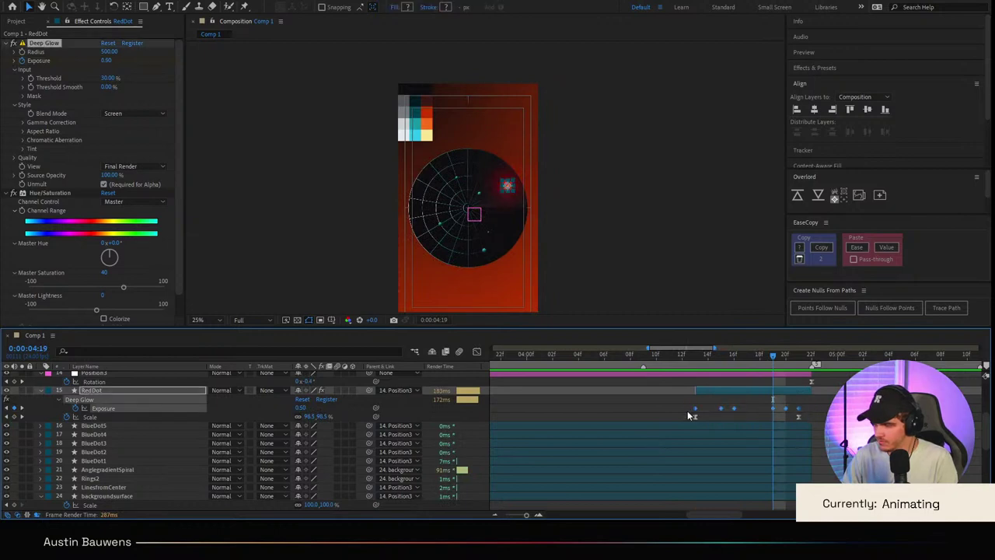
{"action": "key", "text": "F9"}
{"action": "left_click", "coordinate": [643, 408]}
Step: Move the 100% Scale keyframe to 04:19 and set Scale to about 184% at 04:21
{"action": "left_click", "coordinate": [669, 359]}
{"action": "left_click_drag", "start_coordinate": [668, 360], "coordinate": [687, 357]}
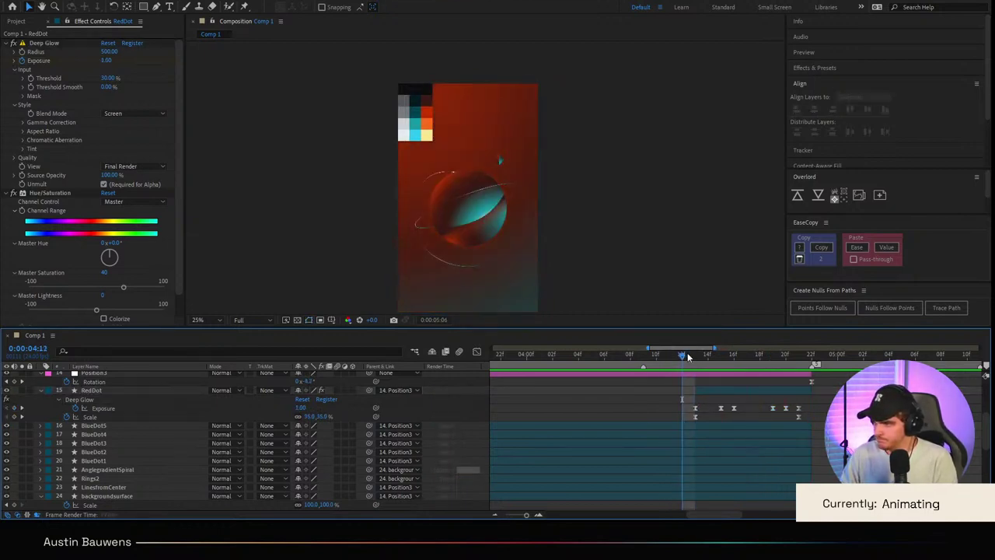
{"action": "left_click", "coordinate": [773, 359]}
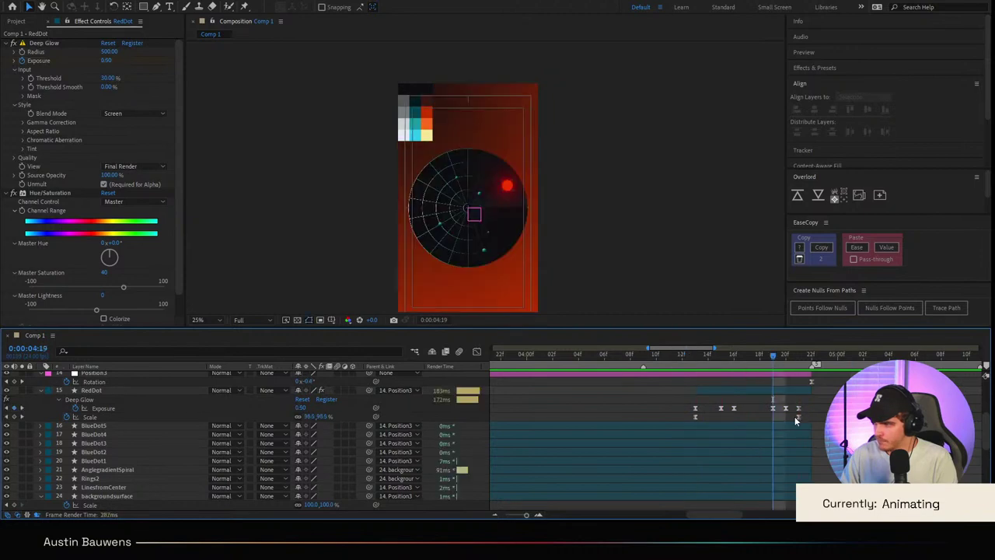
{"action": "left_click_drag", "start_coordinate": [797, 417], "coordinate": [776, 417]}
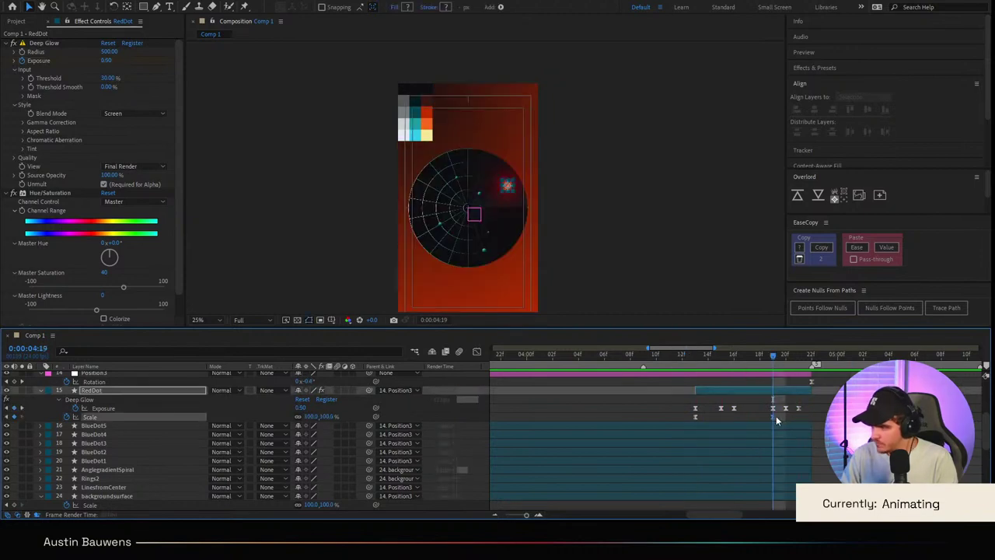
{"action": "left_click_drag", "start_coordinate": [811, 360], "coordinate": [799, 360]}
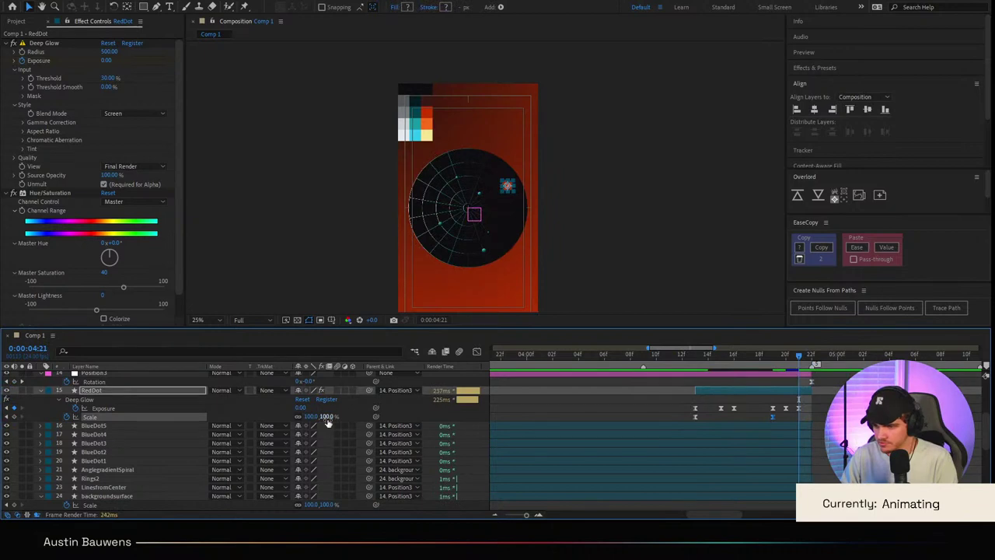
{"action": "left_click_drag", "start_coordinate": [328, 420], "coordinate": [374, 423]}
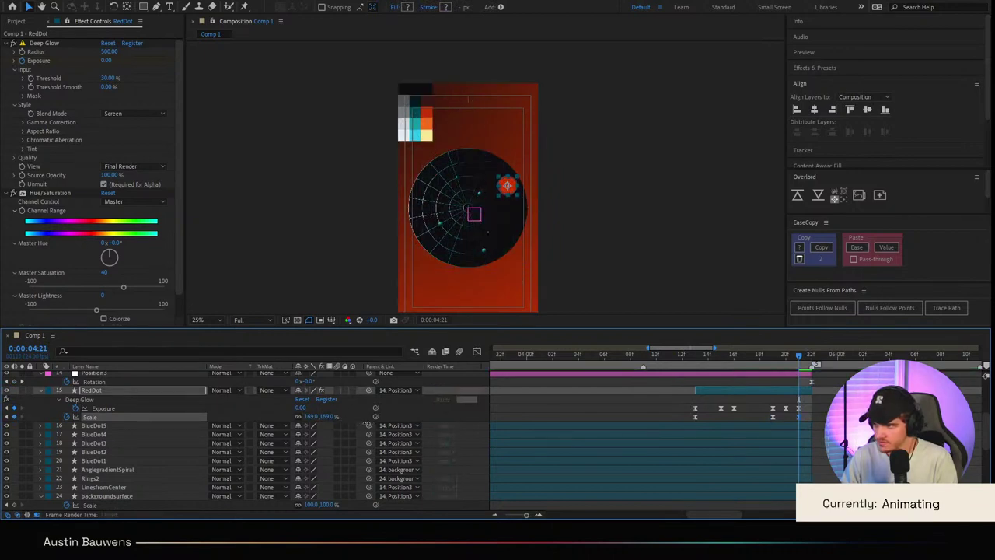
Step: Lengthen the middle Scale keyframe's outgoing ease in the Graph Editor and preview from 04:12
{"action": "left_click", "coordinate": [477, 351]}
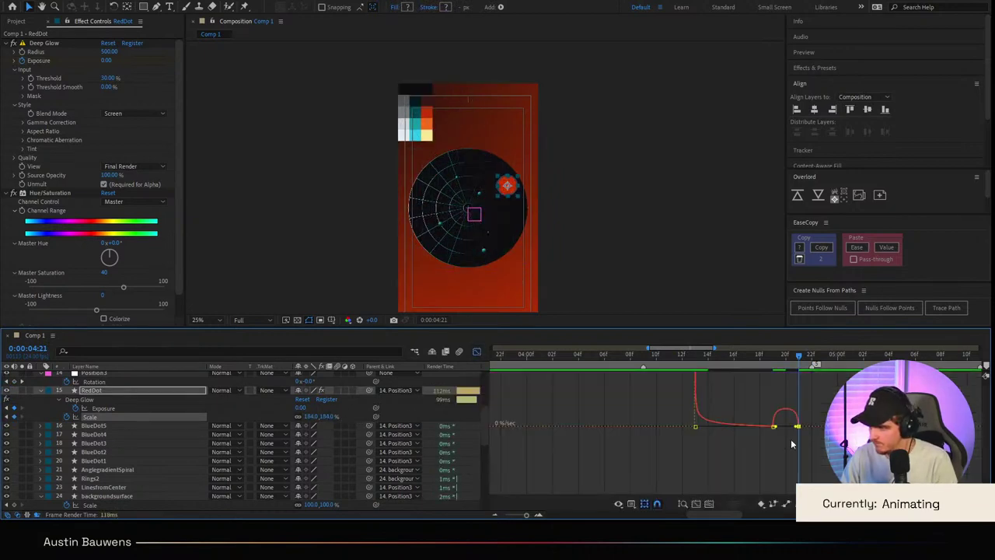
{"action": "left_click_drag", "start_coordinate": [775, 426], "coordinate": [785, 426]}
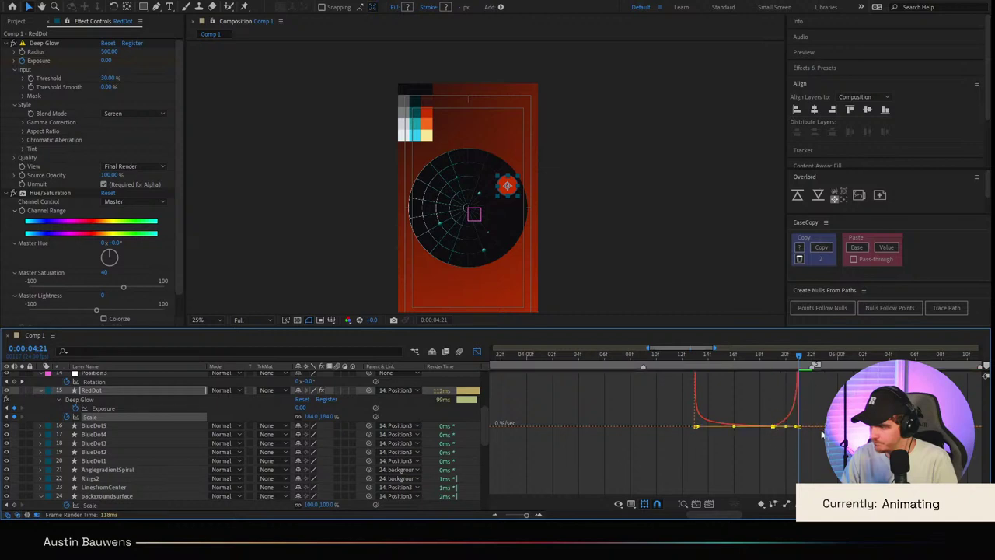
{"action": "left_click", "coordinate": [477, 352]}
{"action": "left_click", "coordinate": [684, 358]}
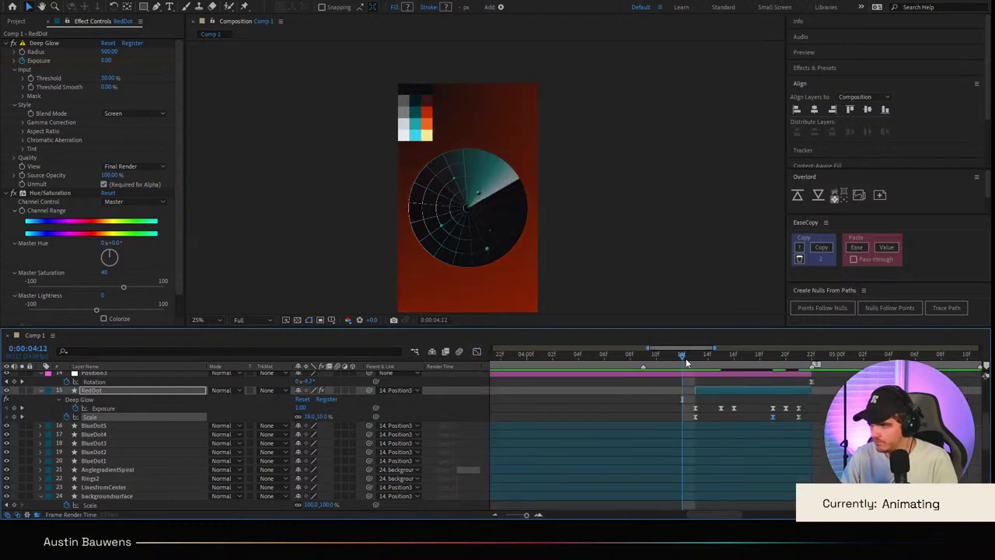
{"action": "key", "text": "space"}
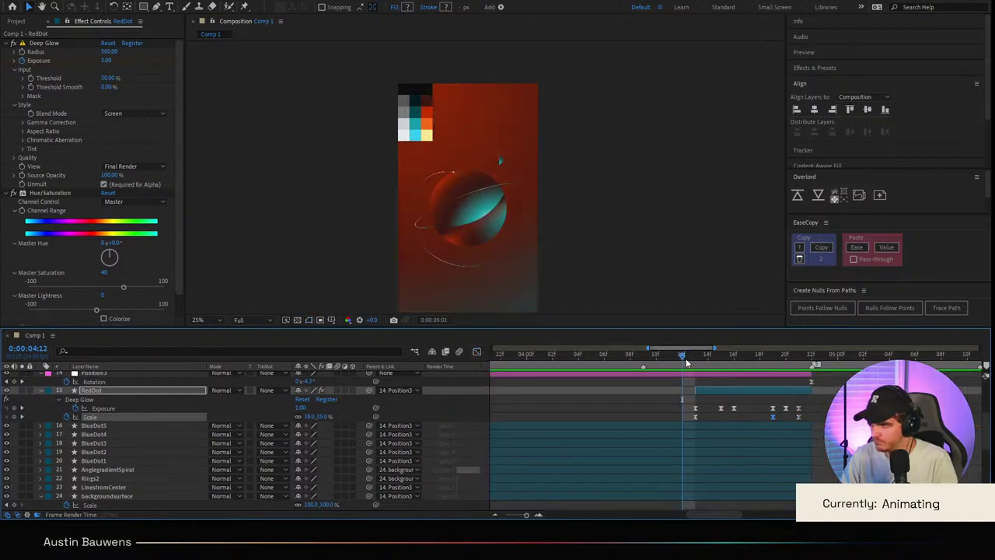
{"action": "left_click", "coordinate": [694, 366]}
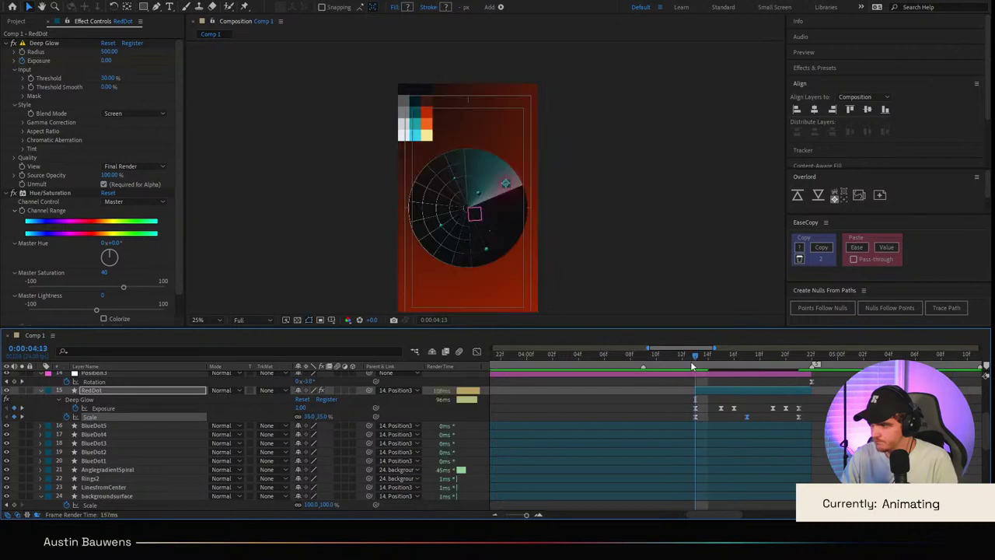
{"action": "left_click_drag", "start_coordinate": [694, 365], "coordinate": [797, 359]}
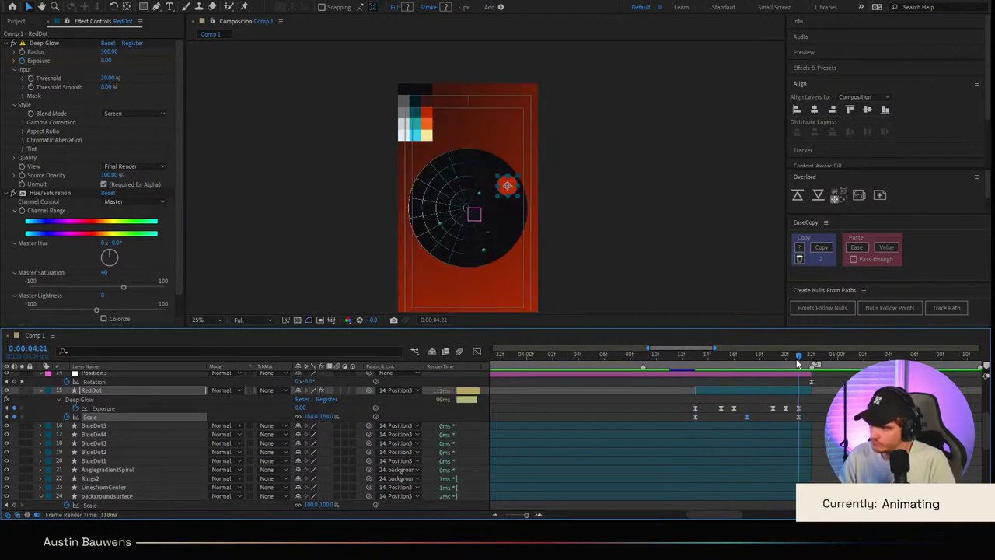
Step: Try a Deep Glow exposure of 5, then undo it
{"action": "left_click", "coordinate": [107, 61]}
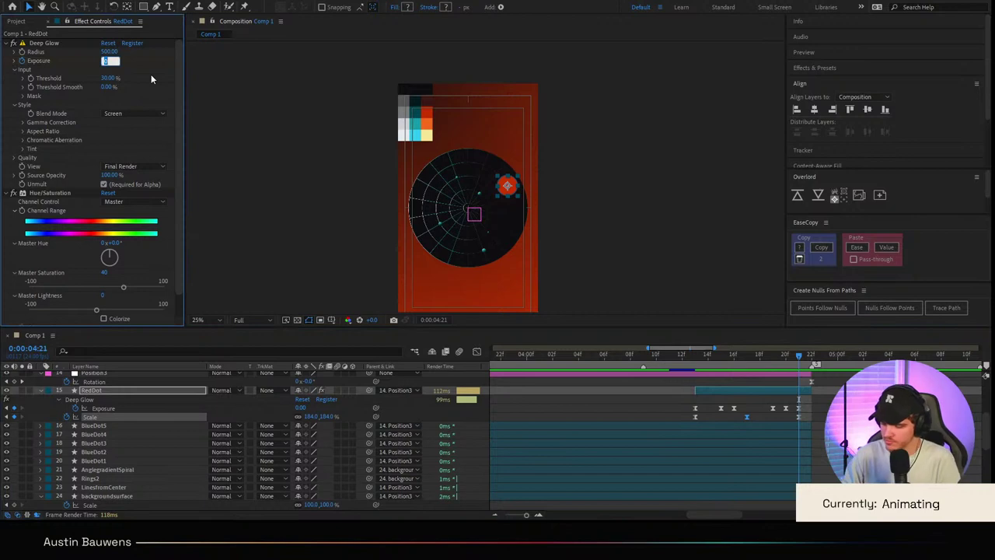
{"action": "type", "text": "5"}
{"action": "key", "text": "Return"}
{"action": "left_click", "coordinate": [698, 378]}
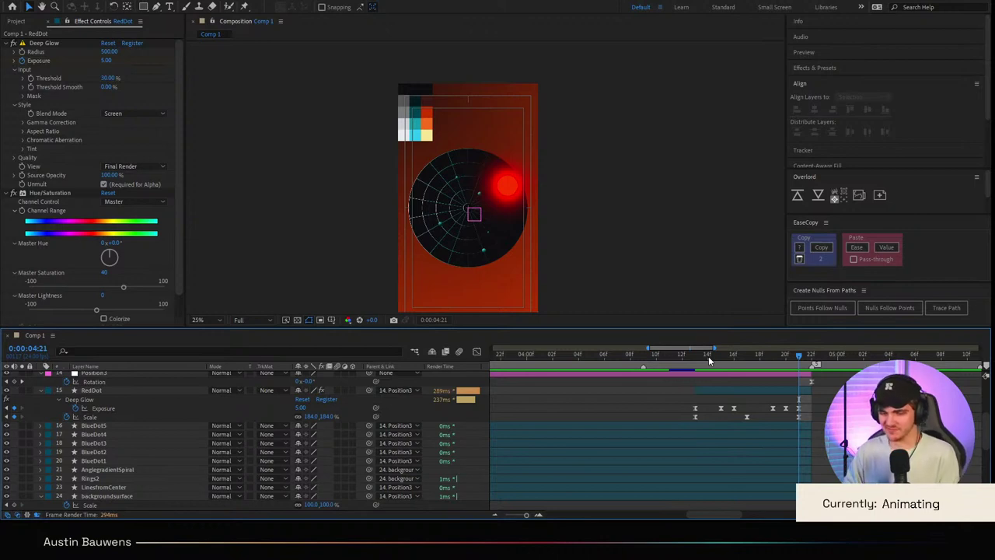
{"action": "left_click", "coordinate": [709, 356]}
{"action": "key", "text": "ctrl+z"}
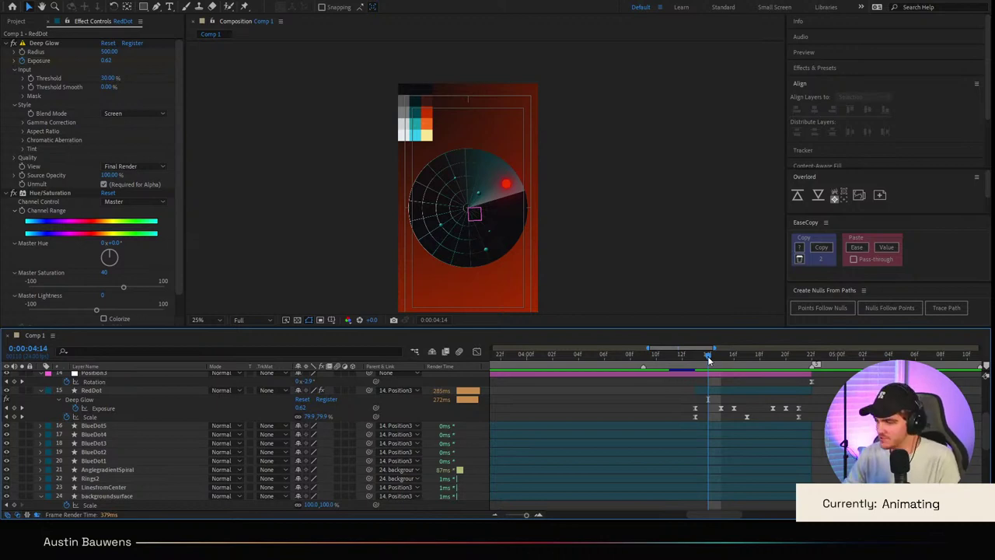
{"action": "mouse_move", "coordinate": [709, 359]}
{"action": "left_mouse_down"}
{"action": "mouse_move", "coordinate": [632, 359]}
{"action": "mouse_move", "coordinate": [695, 365]}
{"action": "left_mouse_up"}
Step: Set RedDot's Deep Glow Scale to 200% at 04:15
{"action": "left_click", "coordinate": [707, 391]}
{"action": "left_click", "coordinate": [722, 358]}
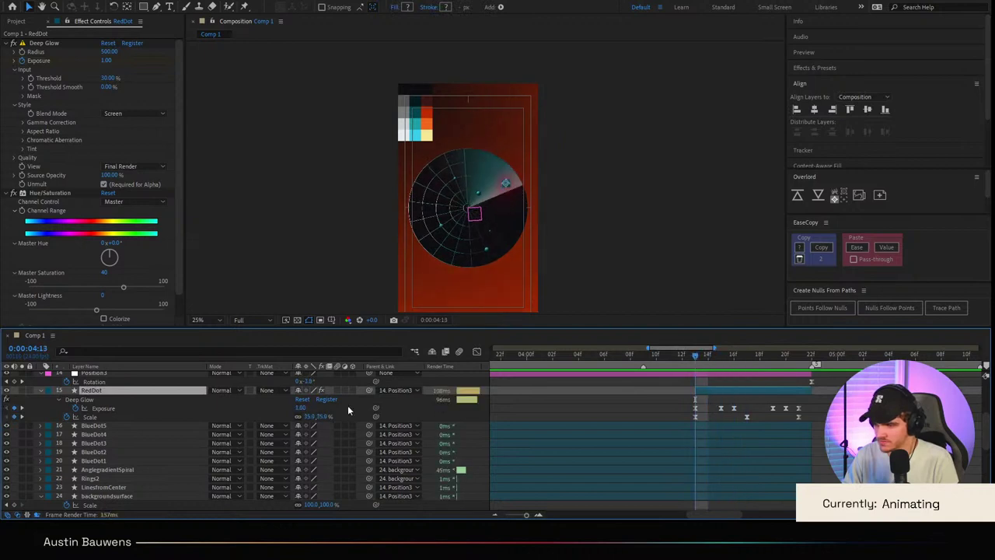
{"action": "left_click", "coordinate": [325, 417]}
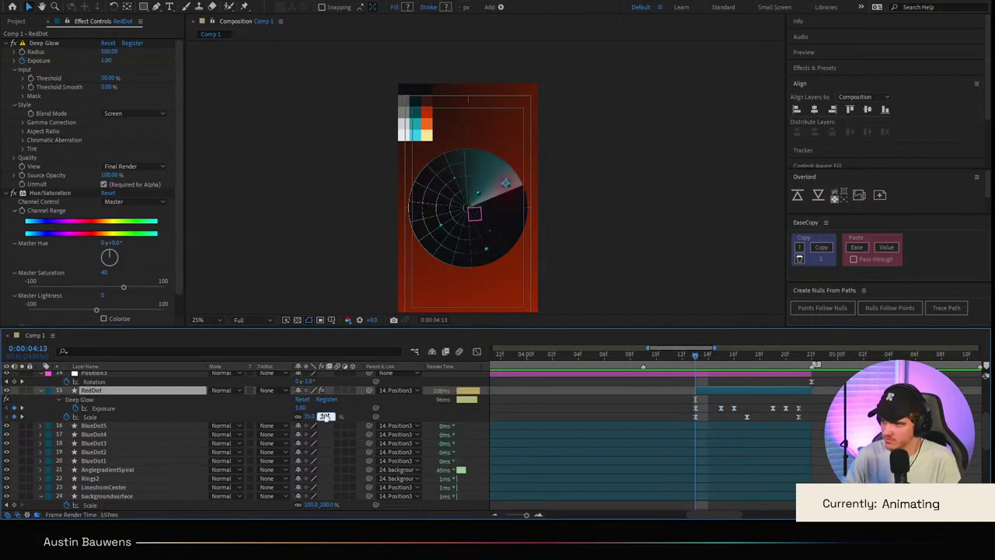
{"action": "type", "text": "200"}
{"action": "key", "text": "Return"}
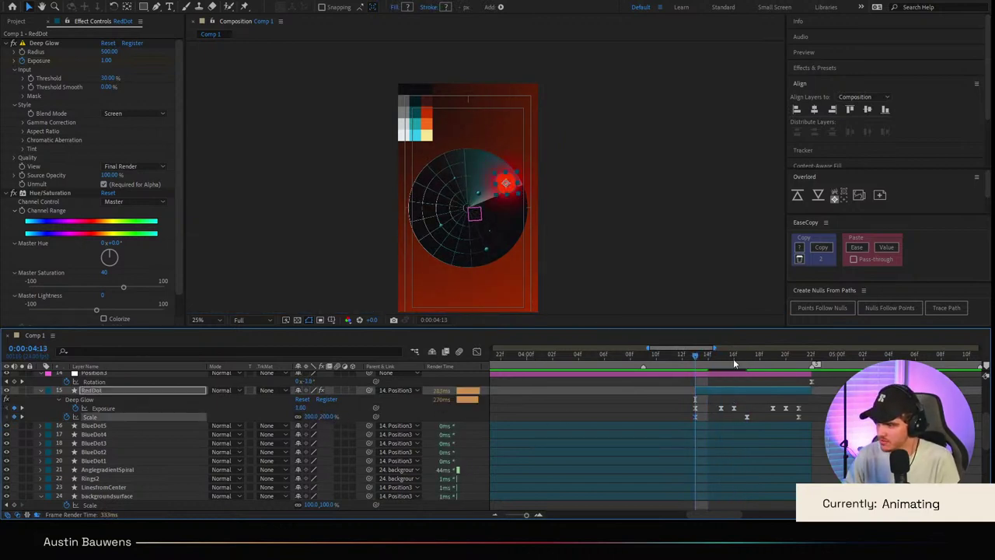
Step: Preview the animation from 04:09 and around 3:06, ending on frame 3:08
{"action": "left_click", "coordinate": [642, 360]}
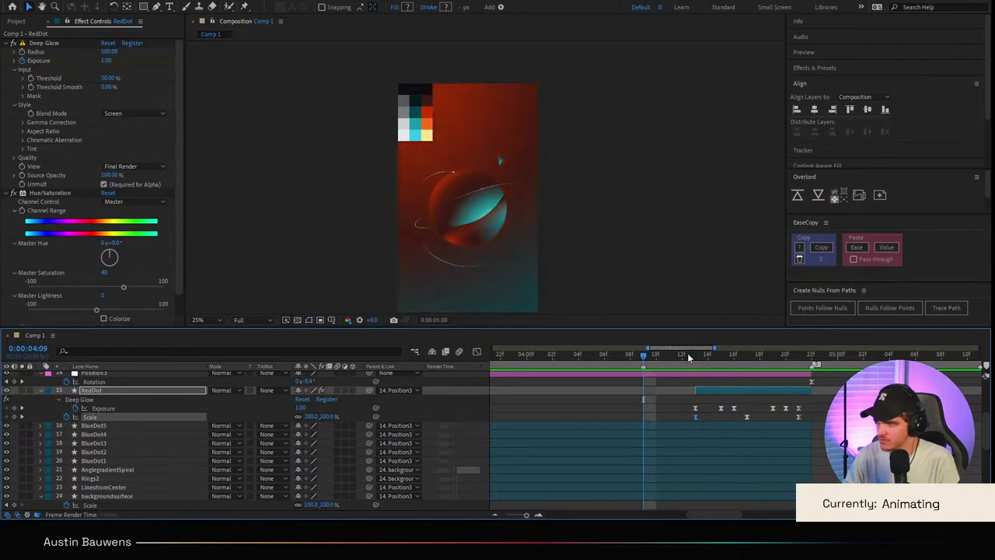
{"action": "key", "text": "space"}
{"action": "key", "text": "space"}
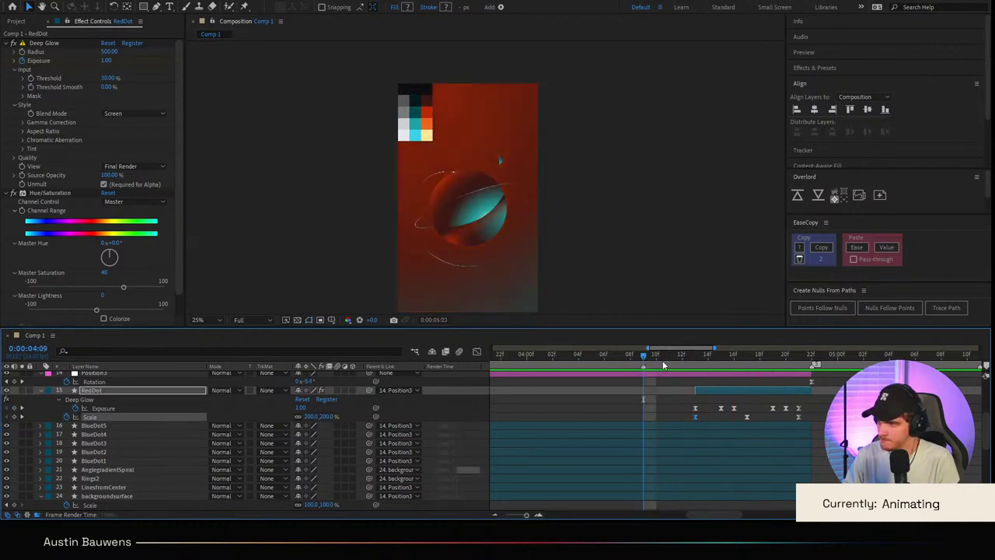
{"action": "left_click", "coordinate": [563, 363]}
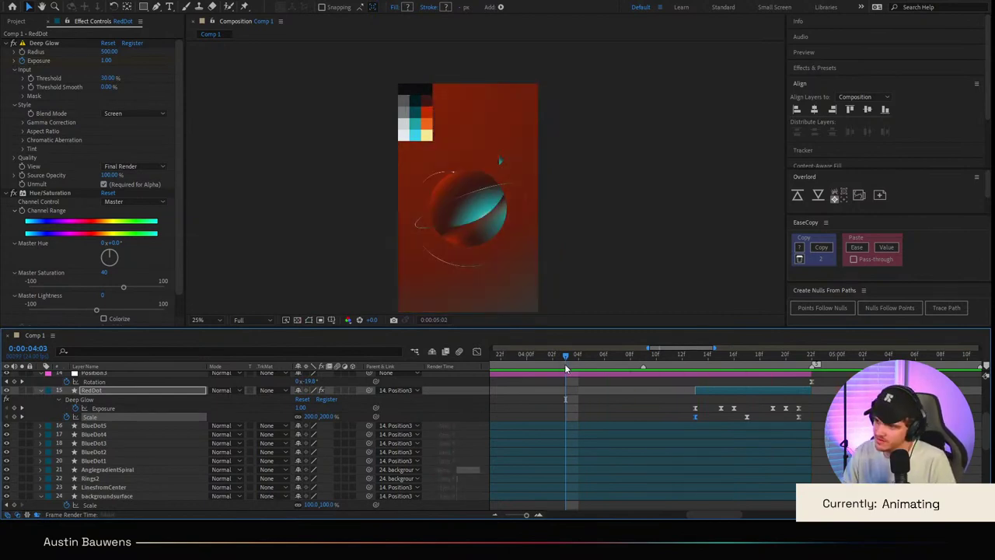
{"action": "left_click_drag", "start_coordinate": [566, 366], "coordinate": [574, 395]}
{"action": "key", "text": "space"}
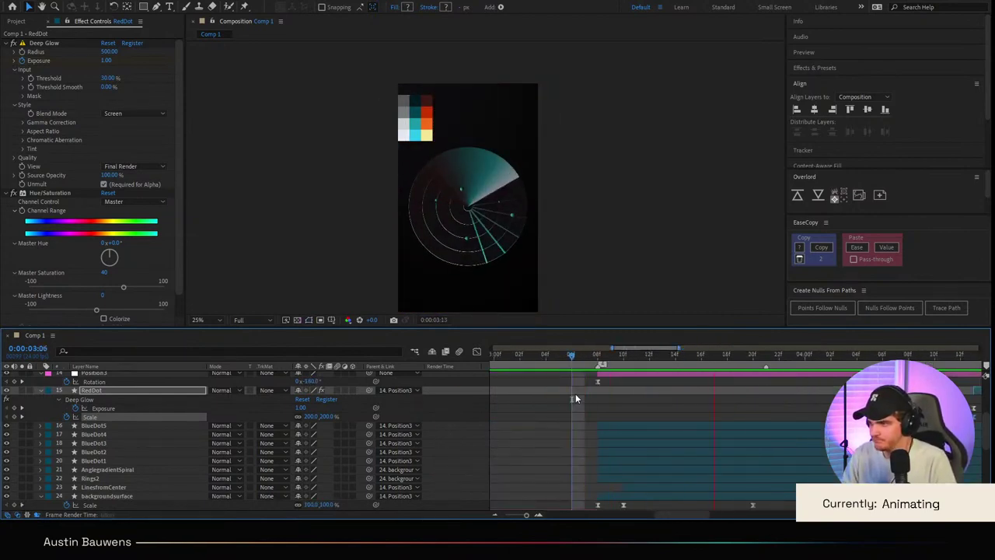
{"action": "left_click", "coordinate": [560, 361]}
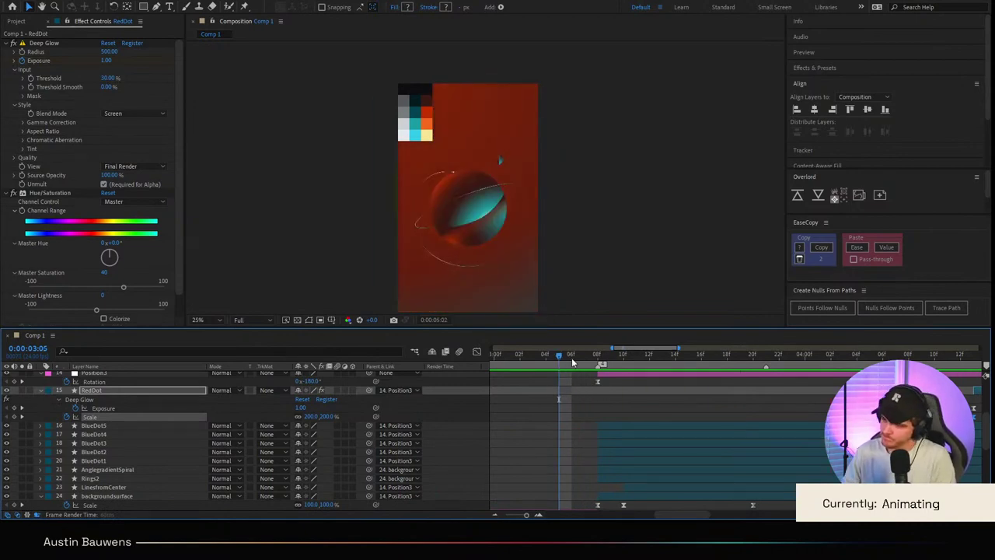
{"action": "left_click", "coordinate": [573, 362]}
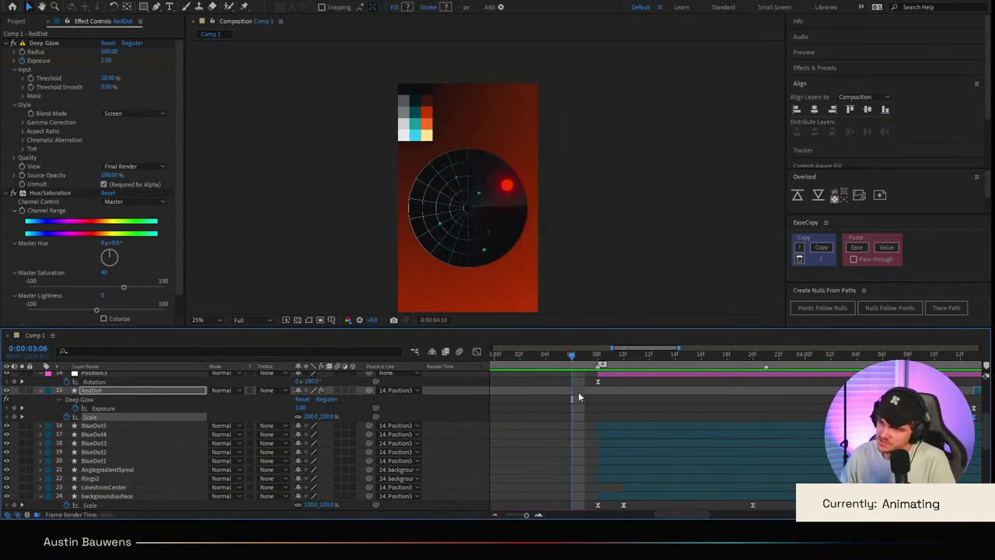
{"action": "scroll", "coordinate": [578, 392], "scroll_direction": "right", "scroll_amount": 3}
{"action": "scroll", "coordinate": [579, 392], "scroll_direction": "left", "scroll_amount": 2}
{"action": "left_click_drag", "start_coordinate": [584, 368], "coordinate": [550, 367]}
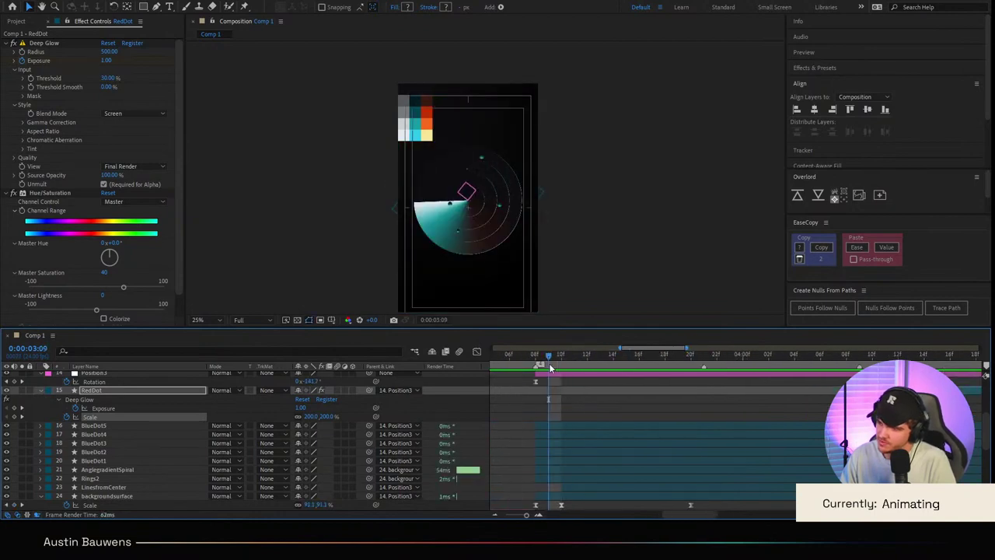
{"action": "scroll", "coordinate": [564, 399], "scroll_direction": "down", "scroll_amount": 3}
{"action": "scroll", "coordinate": [549, 405], "scroll_direction": "up", "scroll_amount": 2}
{"action": "scroll", "coordinate": [554, 417], "scroll_direction": "right", "scroll_amount": 1}
{"action": "scroll", "coordinate": [604, 428], "scroll_direction": "left", "scroll_amount": 4}
{"action": "scroll", "coordinate": [656, 443], "scroll_direction": "up", "scroll_amount": 2}
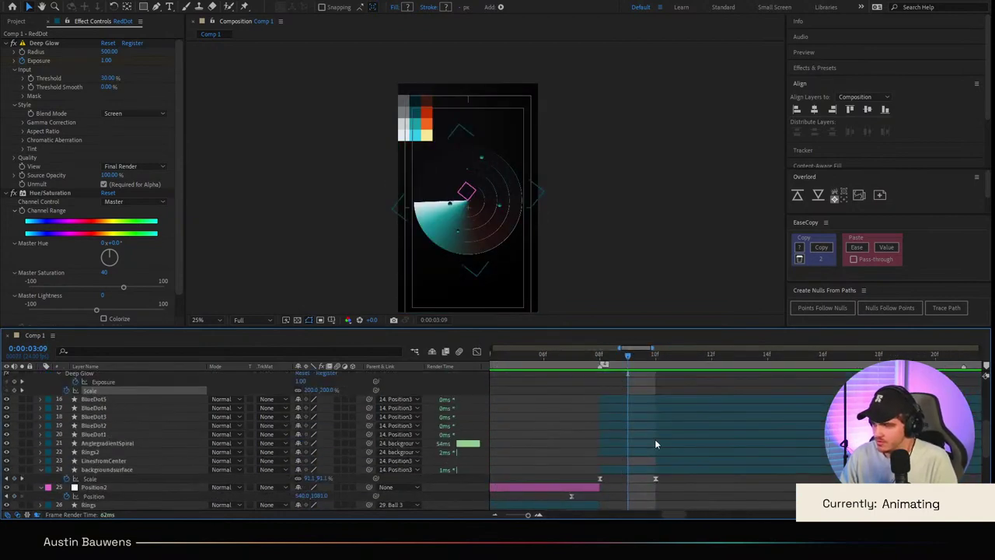
{"action": "left_click_drag", "start_coordinate": [620, 362], "coordinate": [604, 360]}
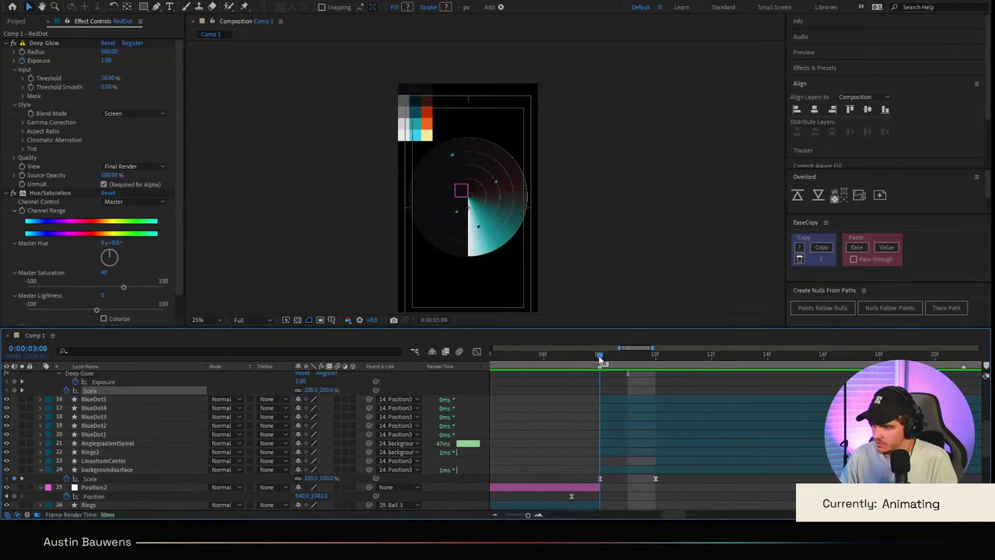
Step: Select each BlueDot layer in turn to identify which dot it controls
{"action": "left_click", "coordinate": [618, 453]}
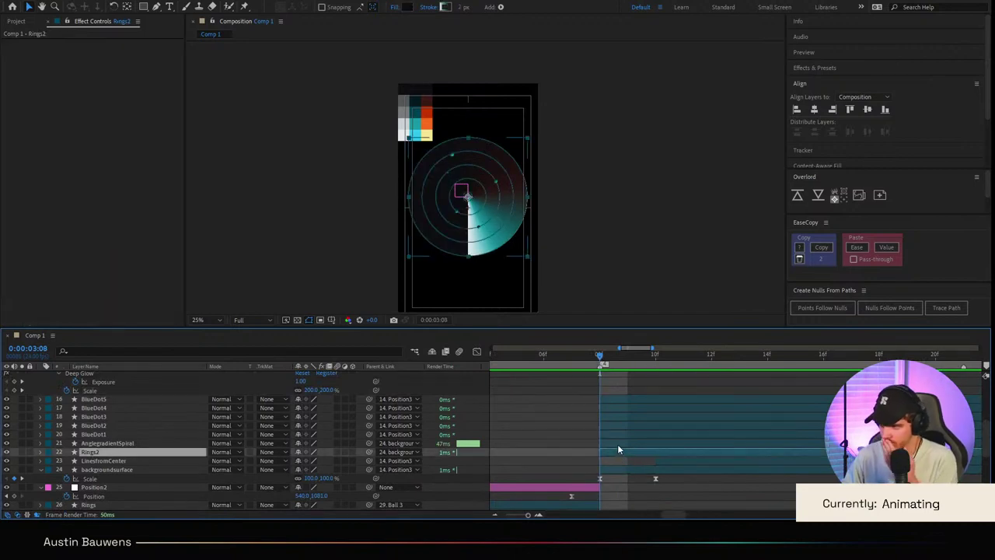
{"action": "left_click", "coordinate": [617, 442]}
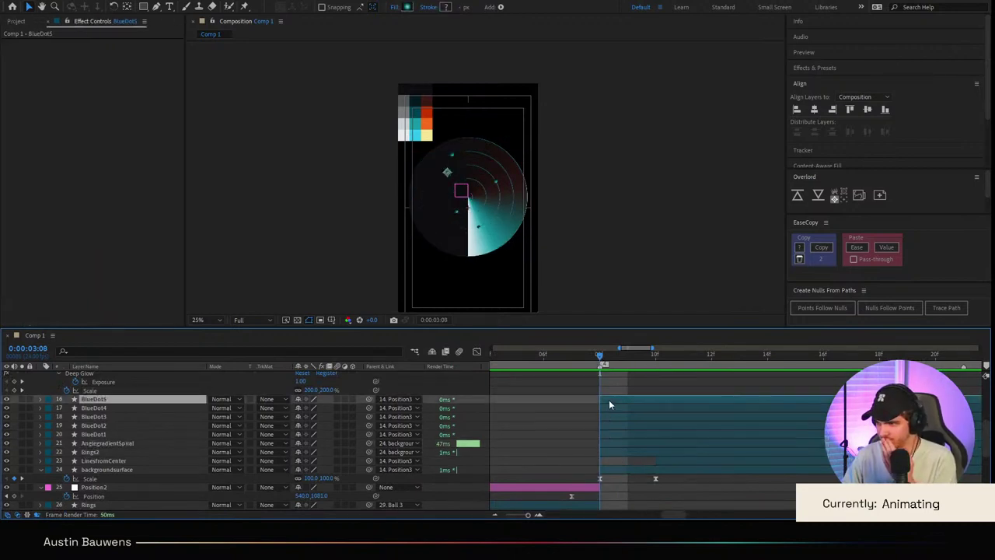
{"action": "left_click", "coordinate": [620, 409]}
{"action": "left_click", "coordinate": [617, 417]}
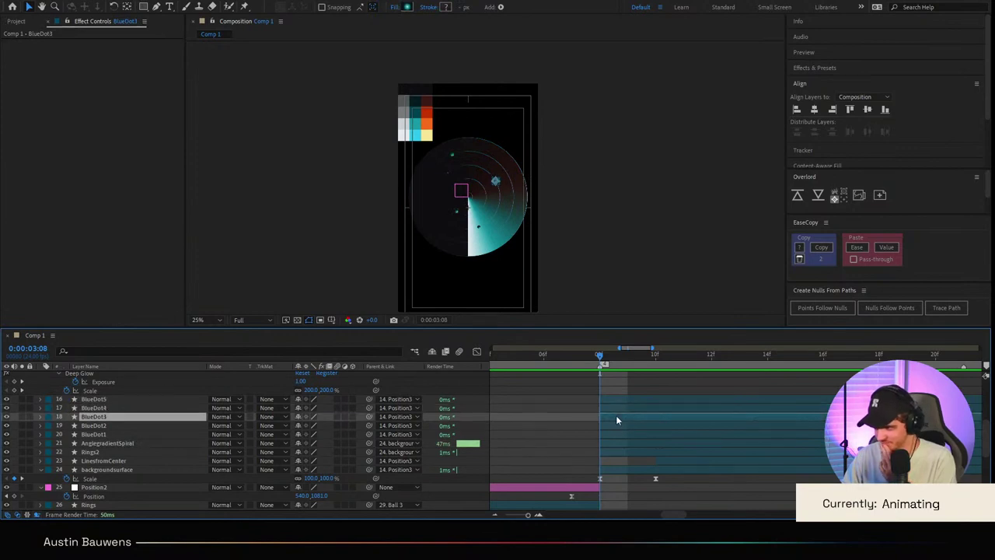
{"action": "left_click", "coordinate": [617, 428]}
{"action": "left_click", "coordinate": [615, 435]}
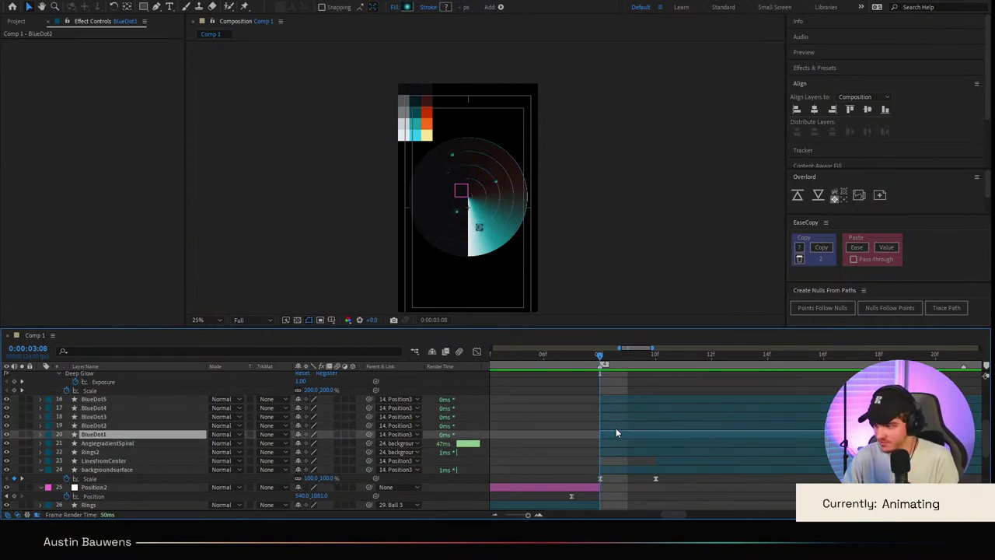
{"action": "left_click", "coordinate": [616, 426]}
{"action": "key", "text": "Page_Down"}
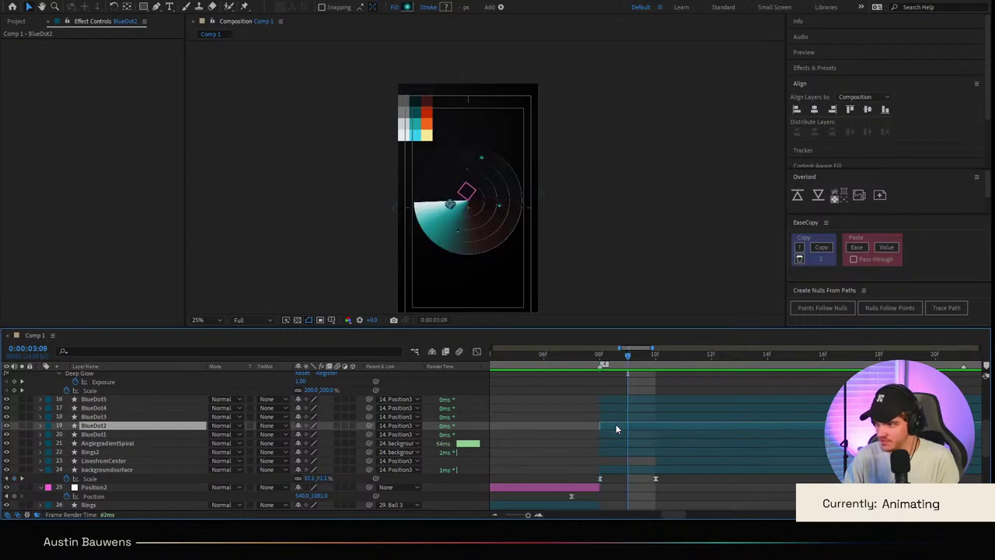
Step: Rename BlueDot3 to BlueDot5 and move it to the top of the dot layers
{"action": "left_click", "coordinate": [626, 417]}
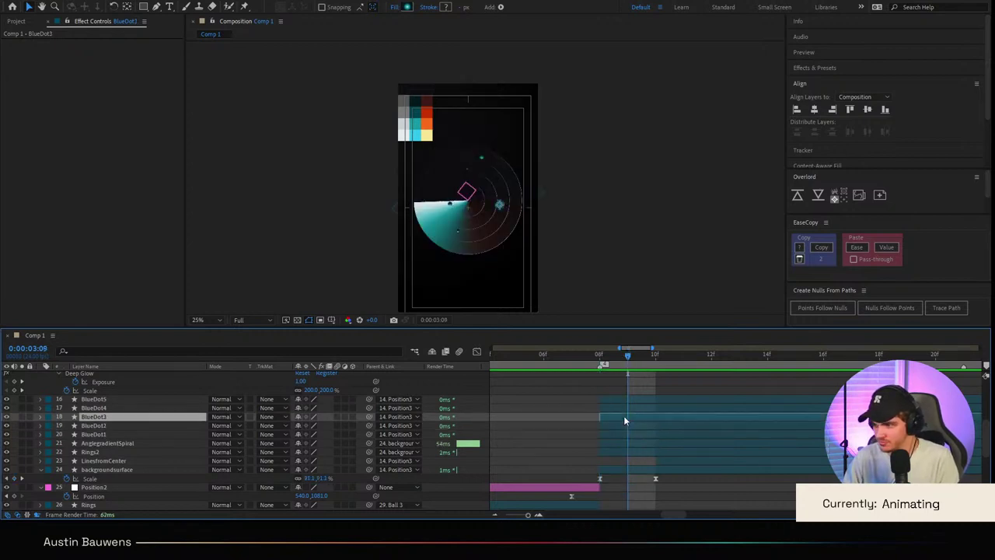
{"action": "key", "text": "Return"}
{"action": "type", "text": "BlueDot5"}
{"action": "key", "text": "Return"}
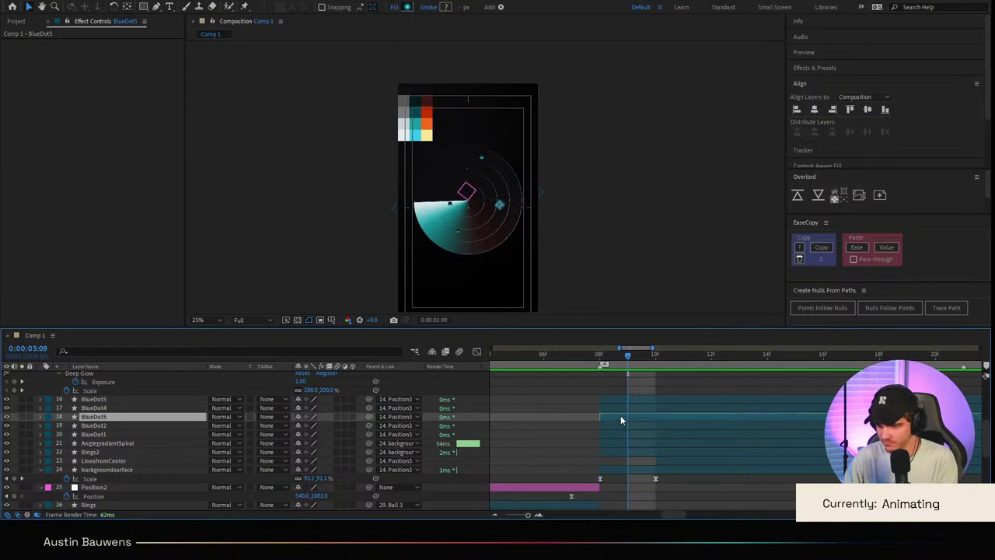
{"action": "left_click_drag", "start_coordinate": [139, 415], "coordinate": [137, 398]}
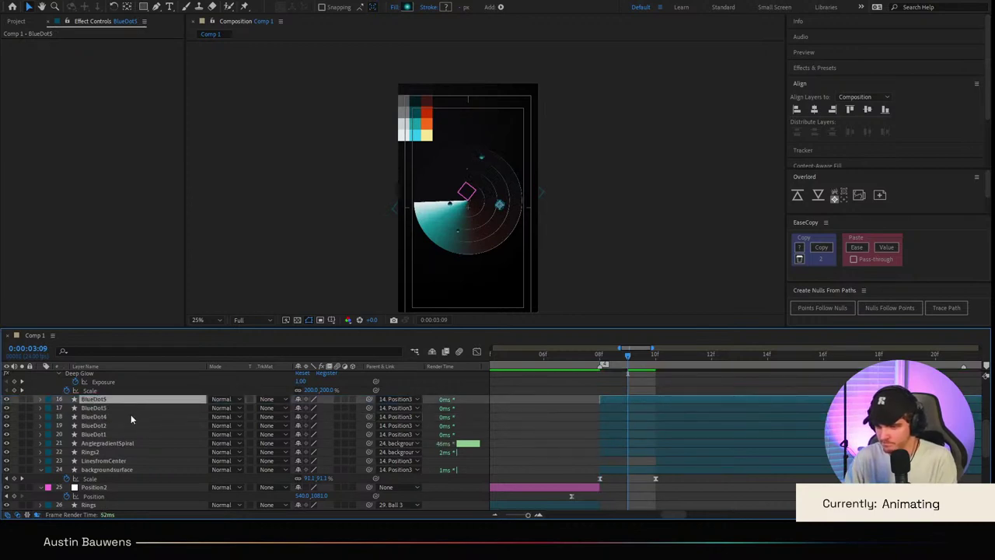
Step: Move BlueDot4 above BlueDot3 and return to frame 3:08
{"action": "left_click", "coordinate": [131, 417]}
{"action": "left_click", "coordinate": [128, 411]}
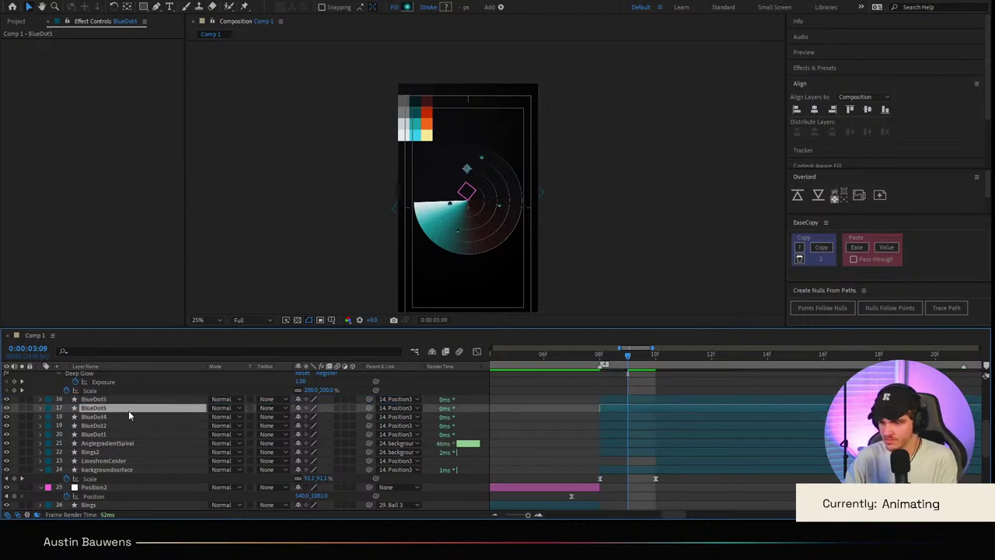
{"action": "key", "text": "Return"}
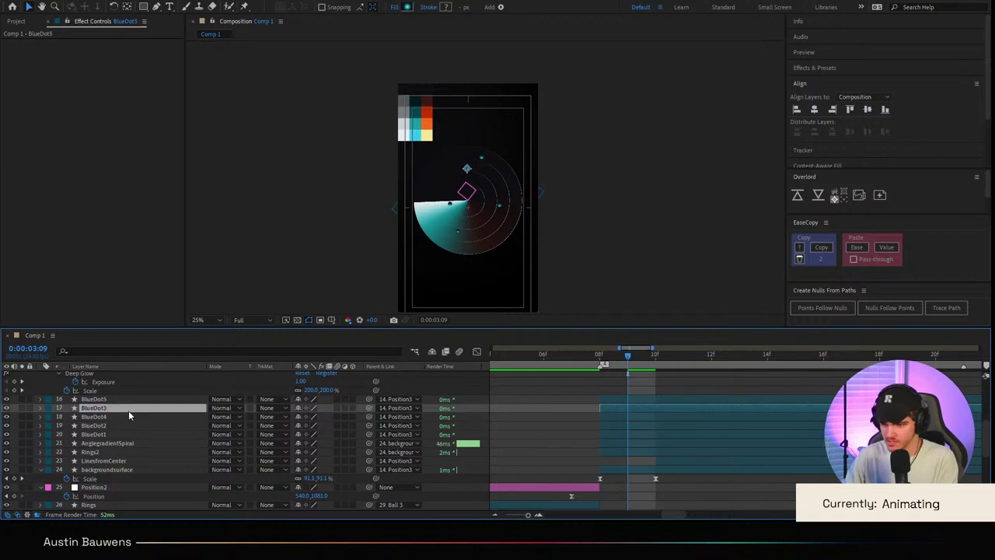
{"action": "key", "text": "Return"}
{"action": "left_click", "coordinate": [127, 417]}
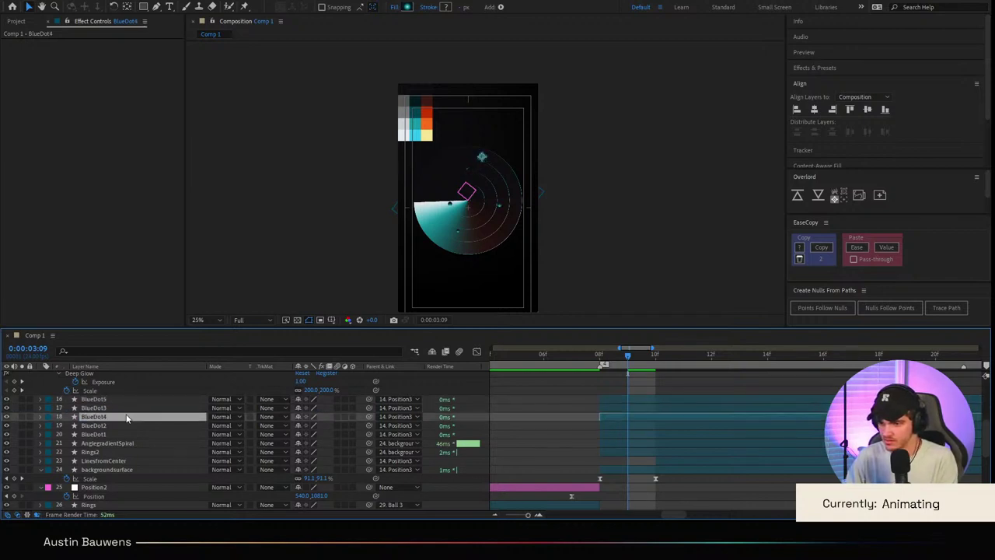
{"action": "left_click_drag", "start_coordinate": [127, 418], "coordinate": [131, 408]}
{"action": "left_click", "coordinate": [527, 408]}
{"action": "left_click", "coordinate": [611, 355]}
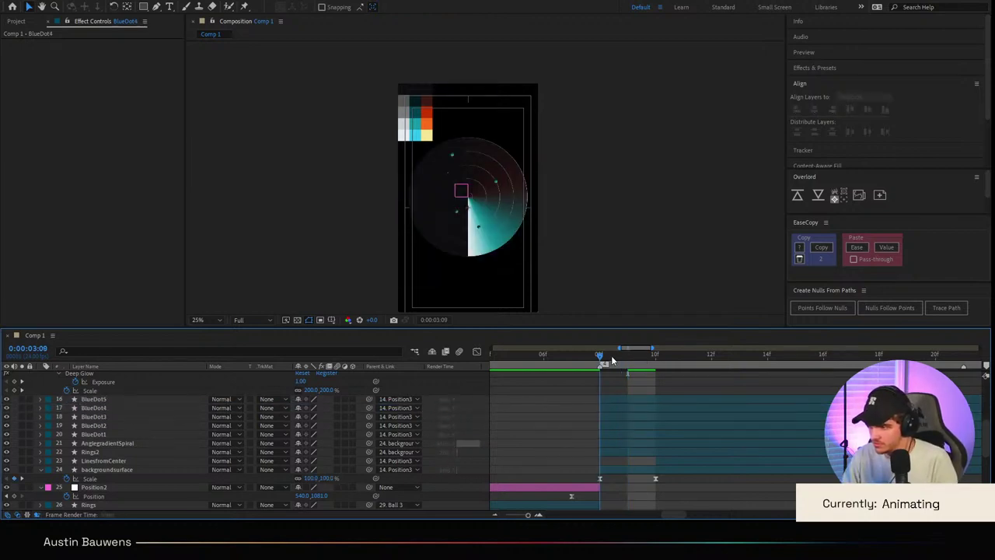
Step: Check the BlueDot1 and BlueDot2 dots around frame 3:08
{"action": "left_click", "coordinate": [93, 433]}
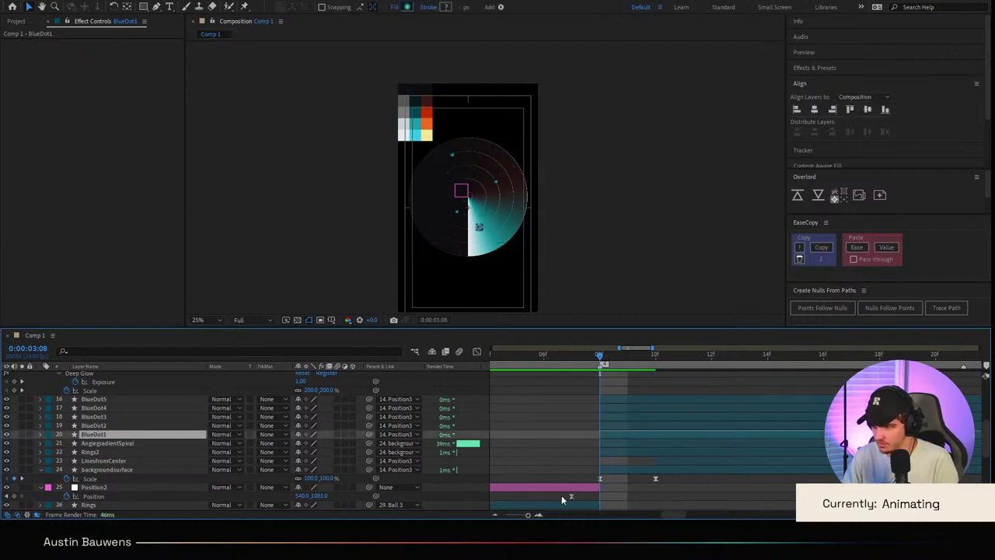
{"action": "scroll", "coordinate": [591, 448], "scroll_direction": "up", "scroll_amount": 1}
{"action": "key", "text": "Page_Down"}
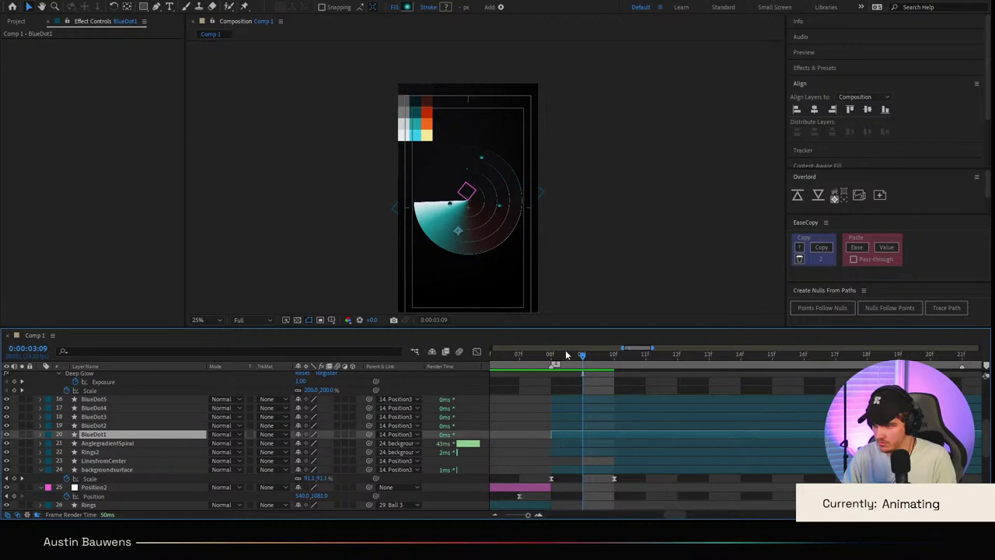
{"action": "left_click", "coordinate": [560, 428]}
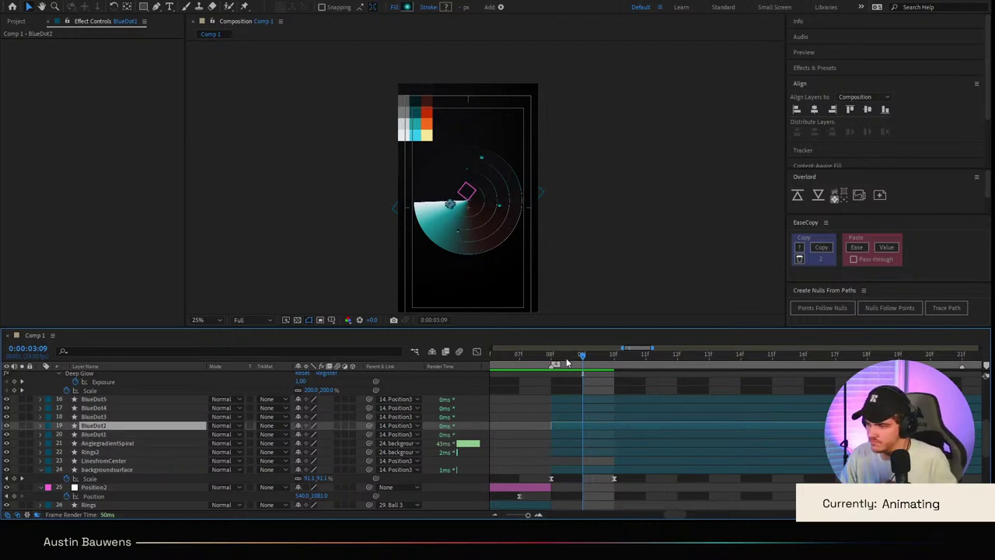
{"action": "key", "text": "Page_Up"}
{"action": "scroll", "coordinate": [532, 256], "scroll_direction": "up", "scroll_amount": 2}
{"action": "scroll", "coordinate": [506, 261], "scroll_direction": "up", "scroll_amount": 2}
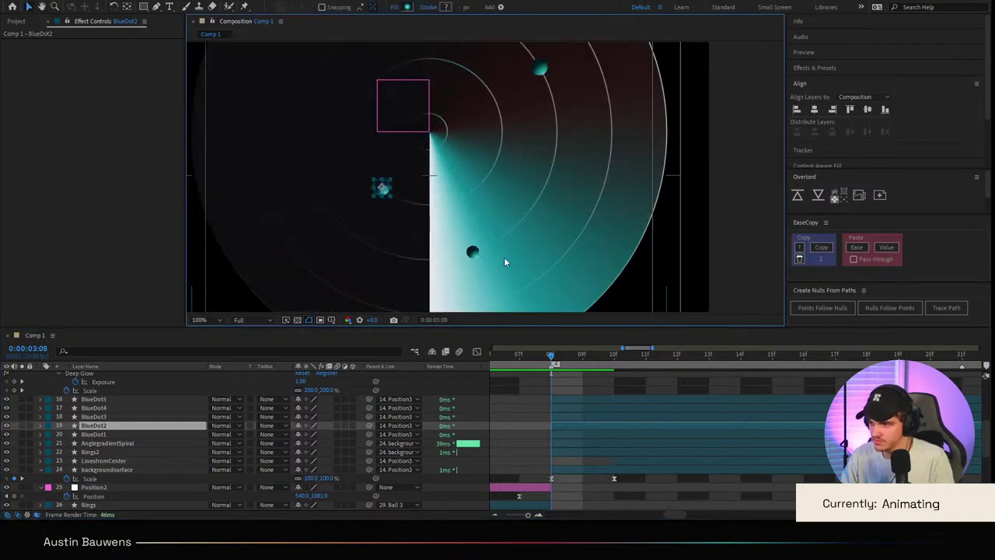
Step: Reveal BlueDot1's Scale keyframes and preview its existing scale animation from 08f
{"action": "left_click", "coordinate": [570, 454]}
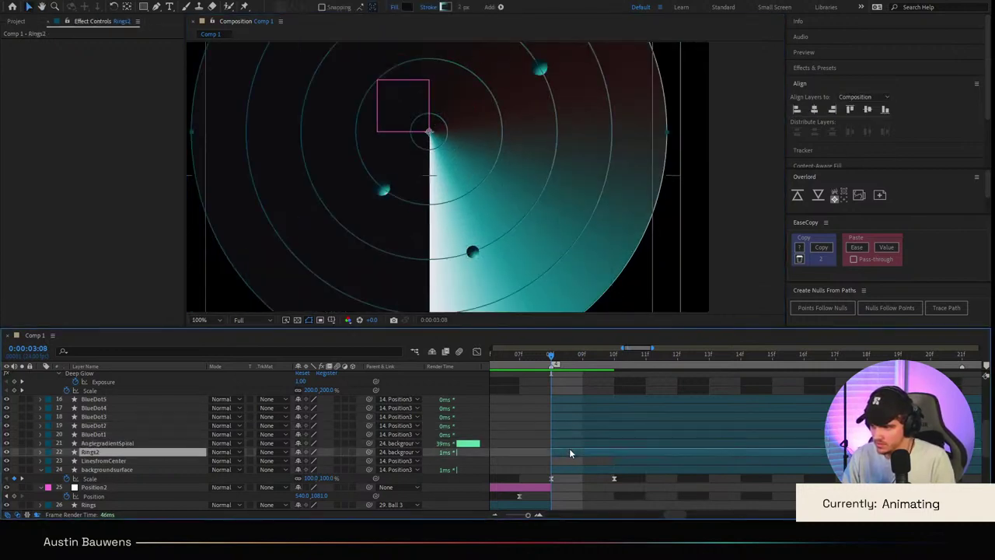
{"action": "left_click", "coordinate": [120, 434]}
{"action": "key", "text": "s"}
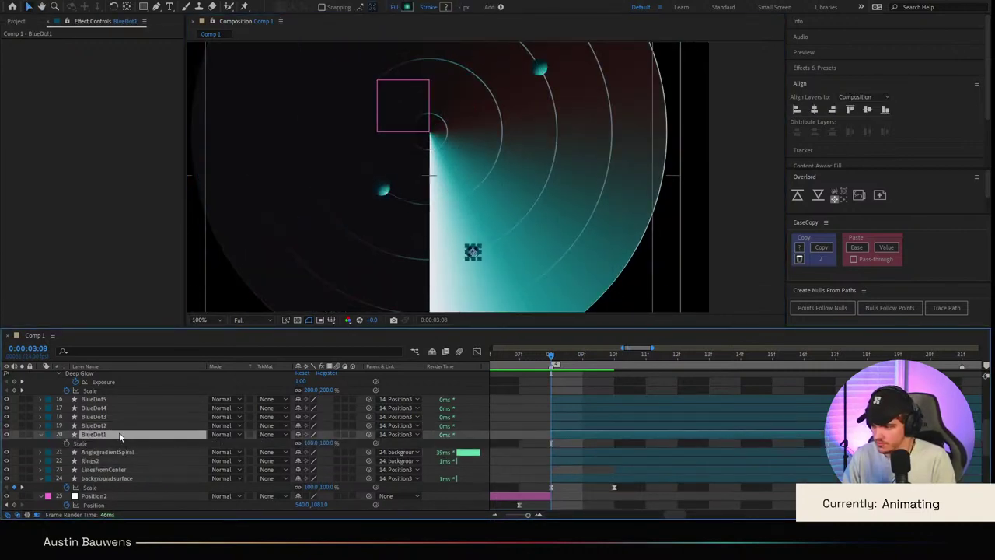
{"action": "key", "text": "shift+Page_Down"}
{"action": "key", "text": "shift+Page_Up"}
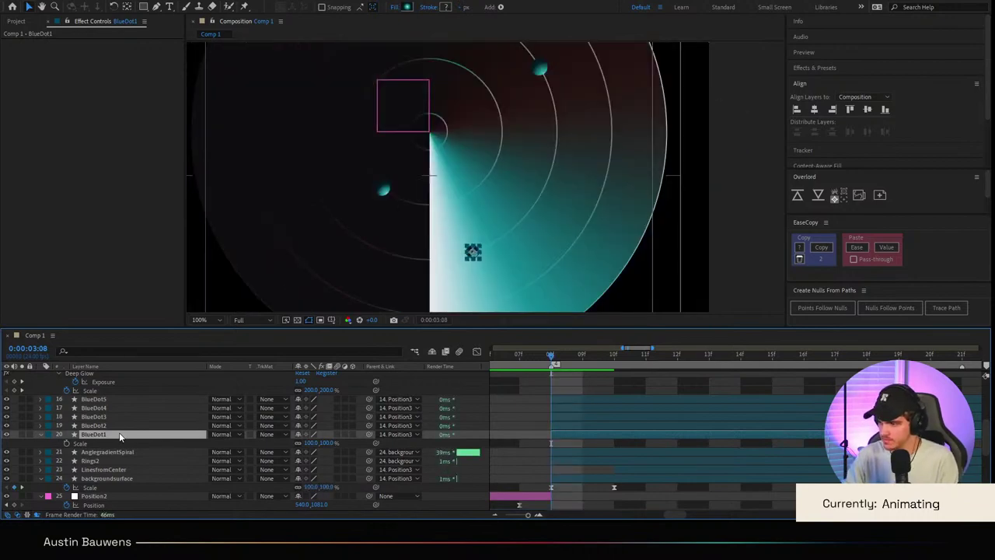
{"action": "key", "text": "space"}
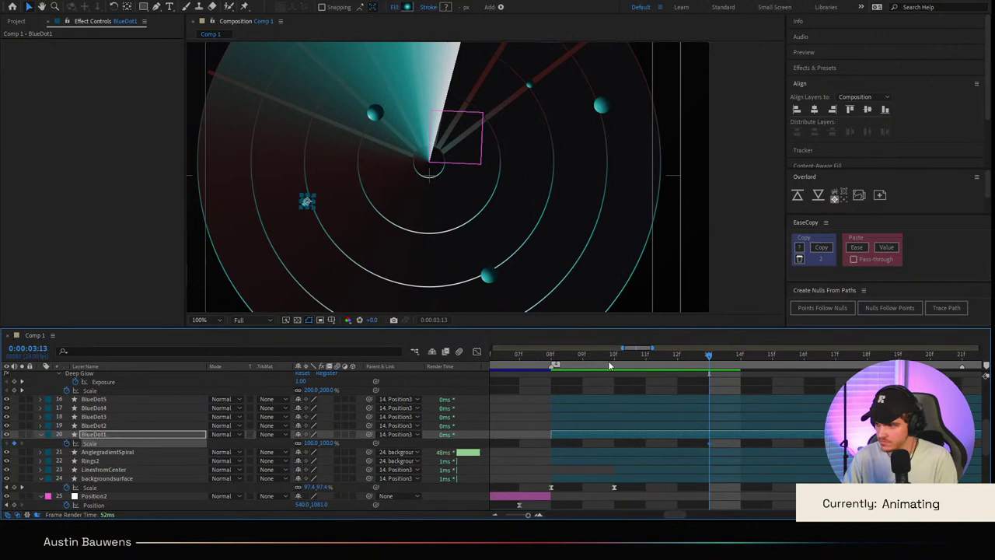
{"action": "left_click", "coordinate": [561, 366]}
Step: Set BlueDot1's Scale to 200% at 08f and ease both Scale keyframes with EaseCopy
{"action": "left_click", "coordinate": [326, 443]}
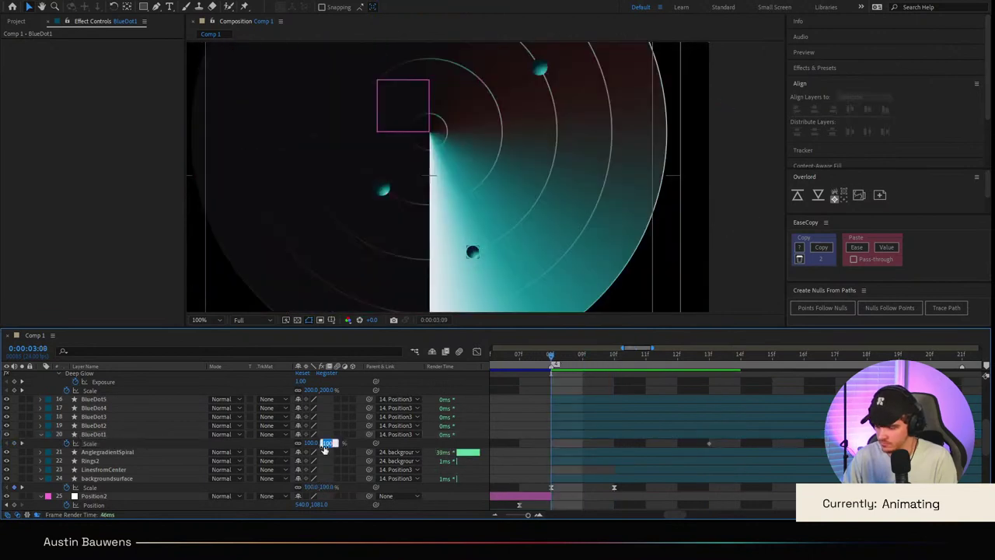
{"action": "key", "text": "Return"}
{"action": "type", "text": "20"}
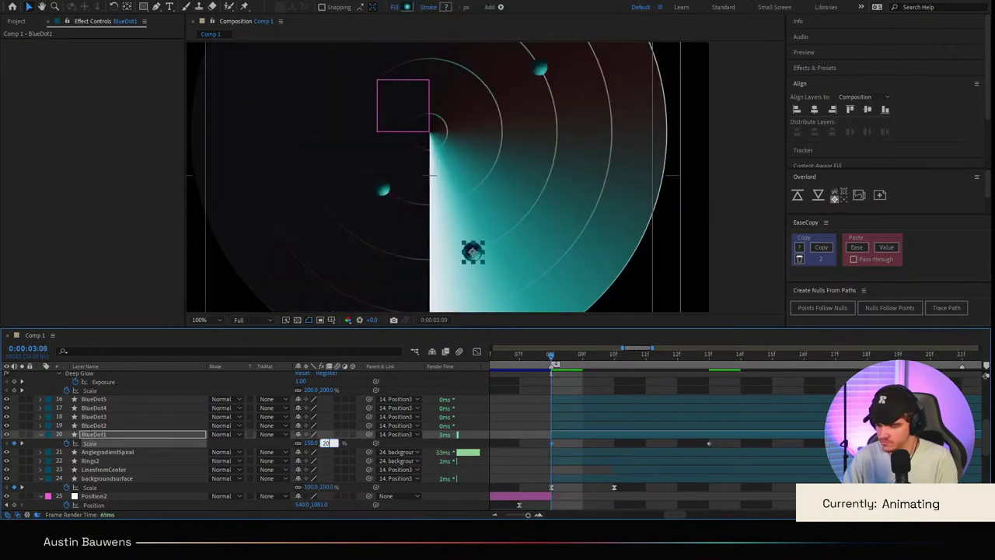
{"action": "type", "text": "0"}
{"action": "key", "text": "Return"}
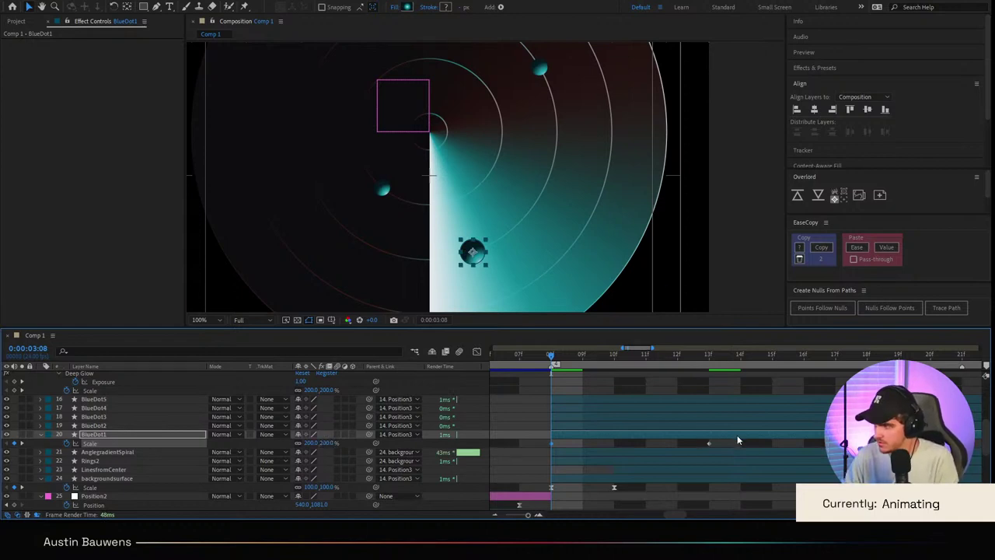
{"action": "left_click_drag", "start_coordinate": [738, 441], "coordinate": [507, 454]}
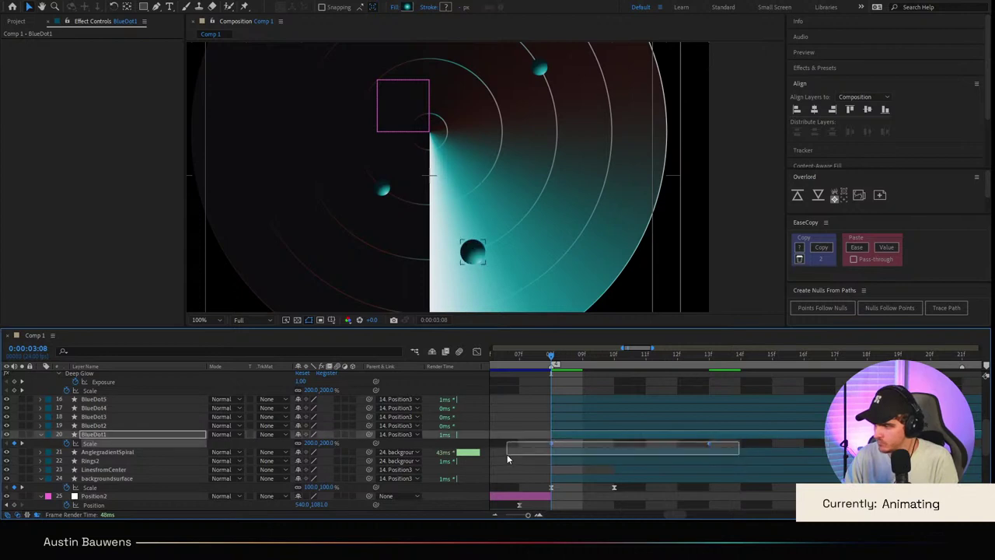
{"action": "left_click", "coordinate": [851, 251]}
{"action": "left_click", "coordinate": [590, 382]}
Step: Preview the pop, raise the starting scale to 250%, and scrub around 08f to check it
{"action": "scroll", "coordinate": [544, 255], "scroll_direction": "down", "scroll_amount": 2}
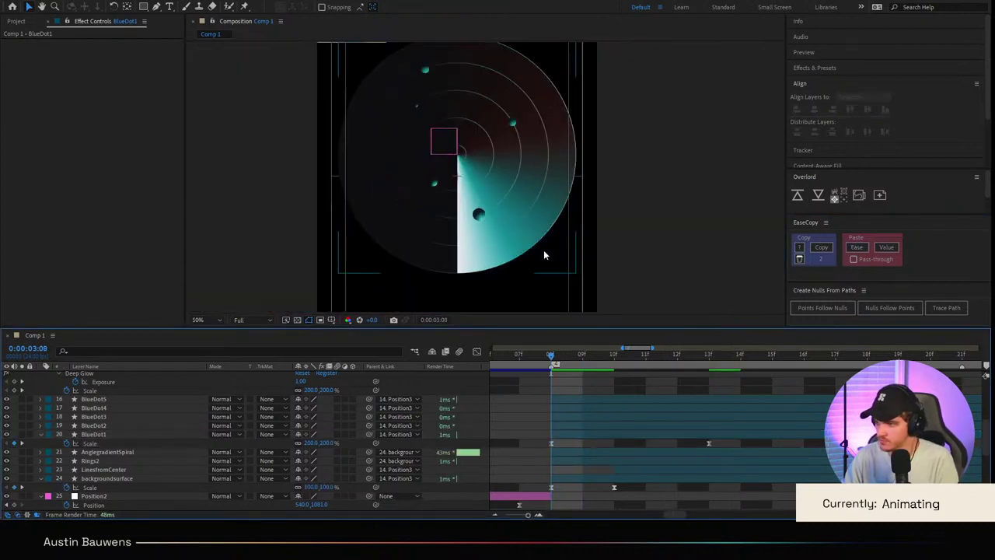
{"action": "key", "text": "space"}
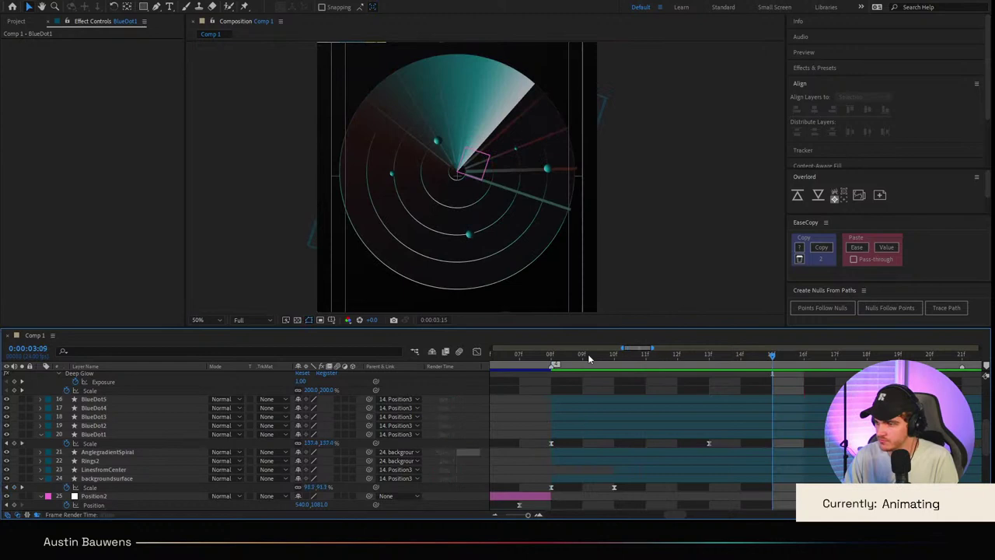
{"action": "key", "text": "space"}
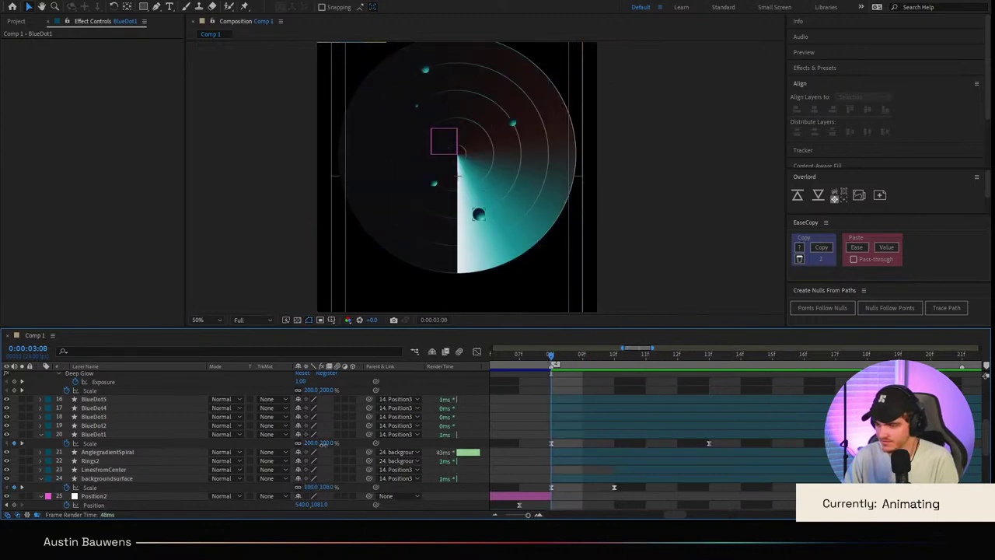
{"action": "key", "text": "Return"}
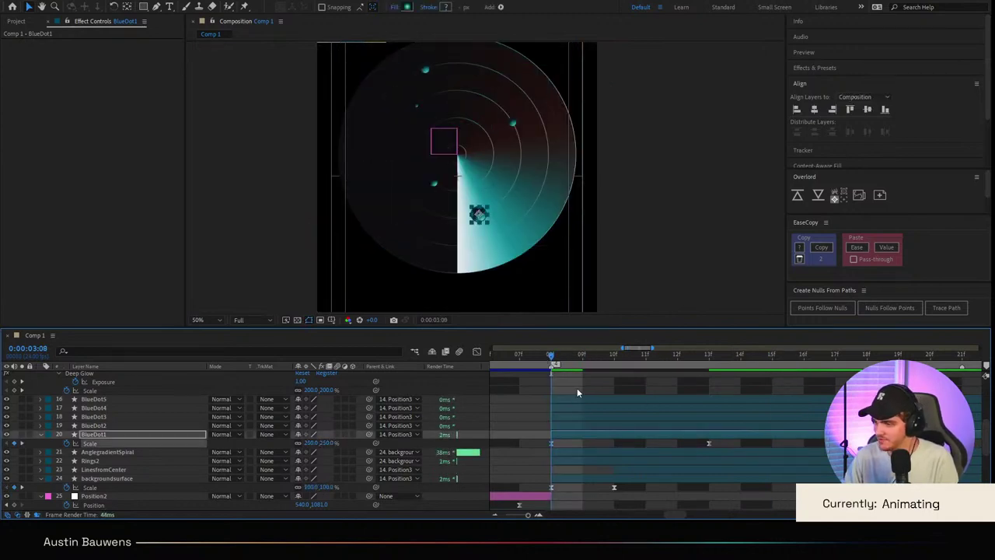
{"action": "left_click", "coordinate": [577, 388]}
{"action": "left_click_drag", "start_coordinate": [579, 360], "coordinate": [554, 364]}
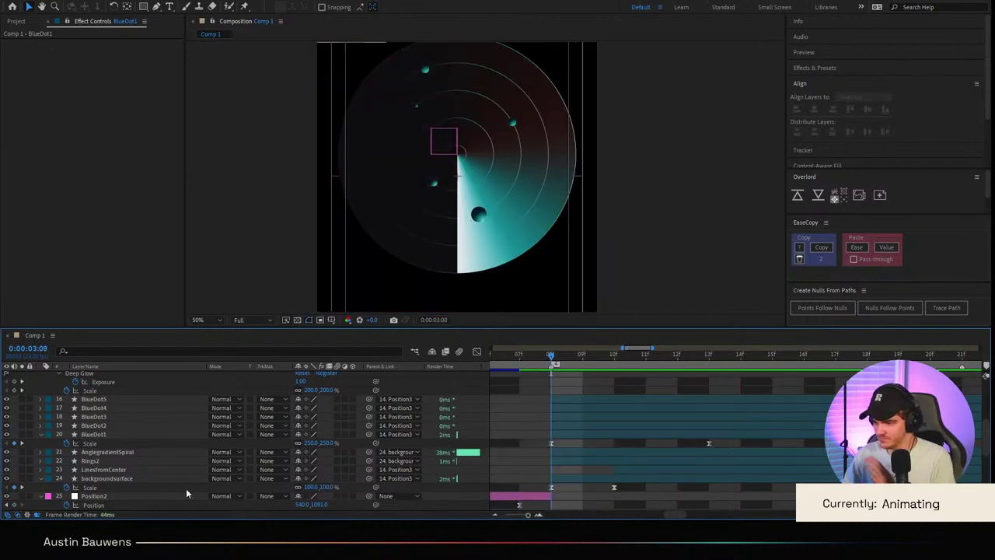
Step: Keyframe BlueDot1's Opacity at 0% on 07f, then move to 08f
{"action": "left_click", "coordinate": [94, 436]}
{"action": "key", "text": "t"}
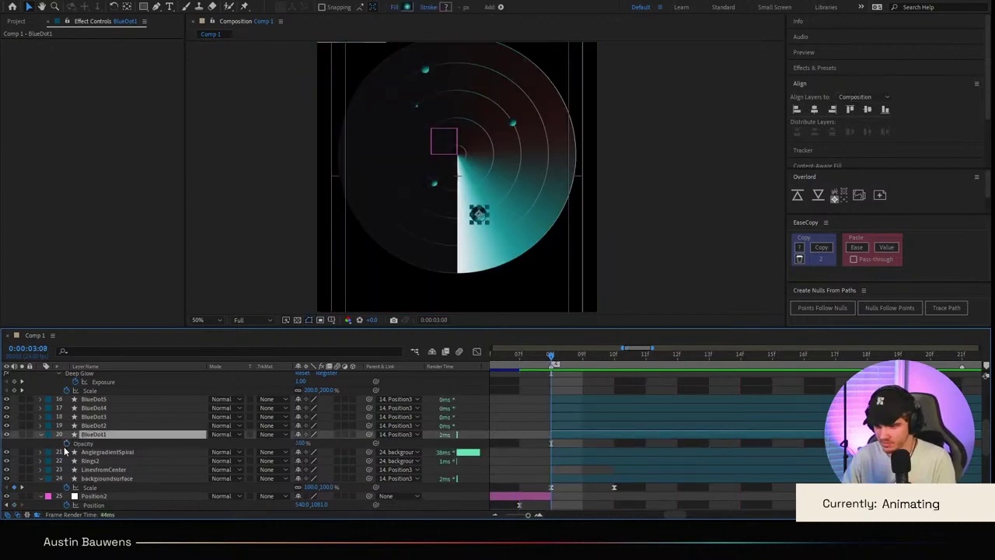
{"action": "key", "text": "Page_Up"}
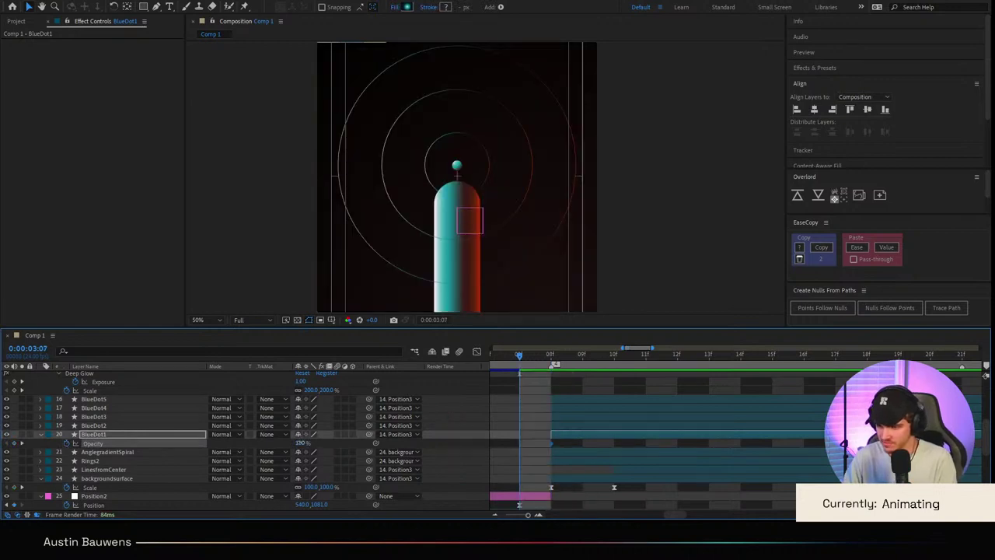
{"action": "left_click_drag", "start_coordinate": [301, 443], "coordinate": [129, 462]}
{"action": "left_click", "coordinate": [571, 386]}
{"action": "key", "text": "Page_Down"}
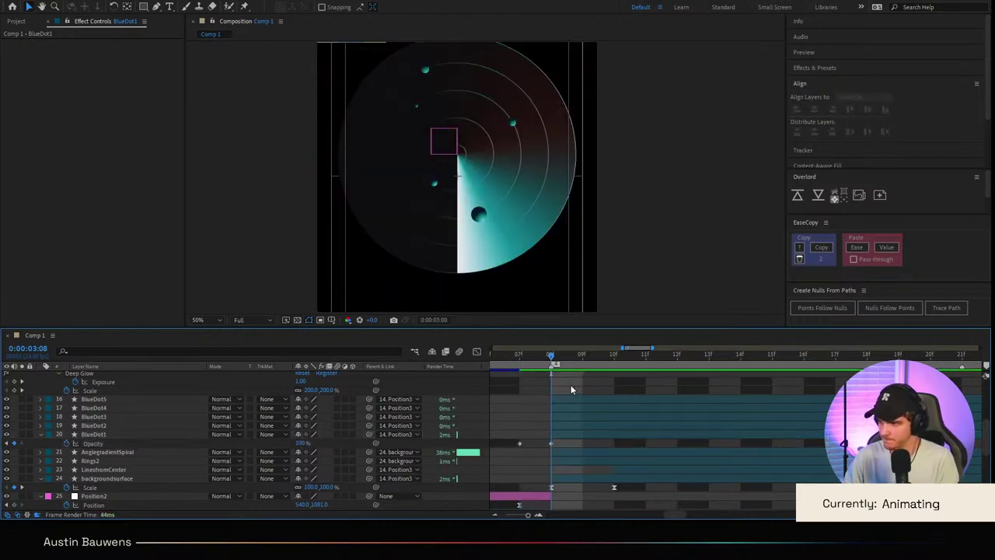
Step: Paste Deep Glow onto BlueDot1 and set its Exposure to 2.00
{"action": "left_click", "coordinate": [564, 437]}
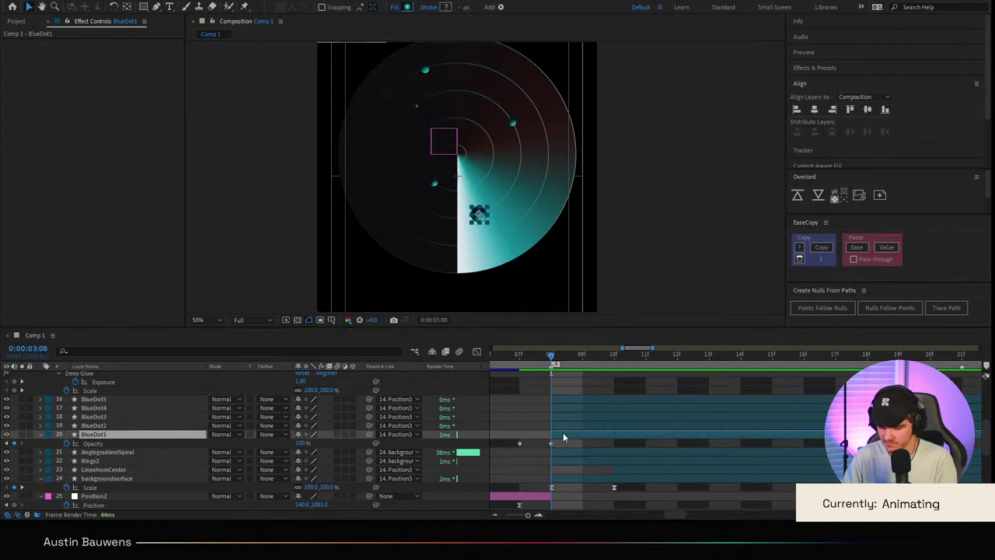
{"action": "key", "text": "ctrl+v"}
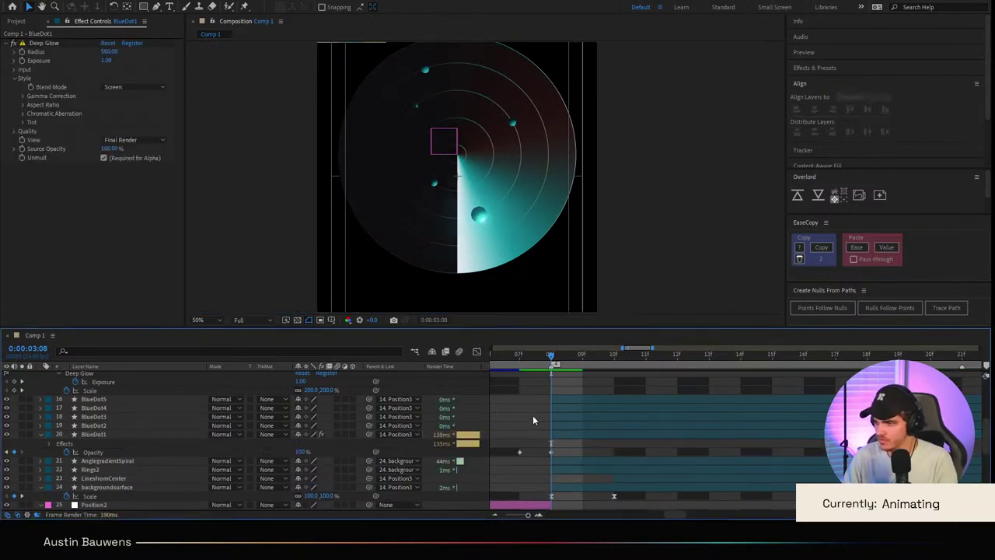
{"action": "left_click", "coordinate": [109, 69]}
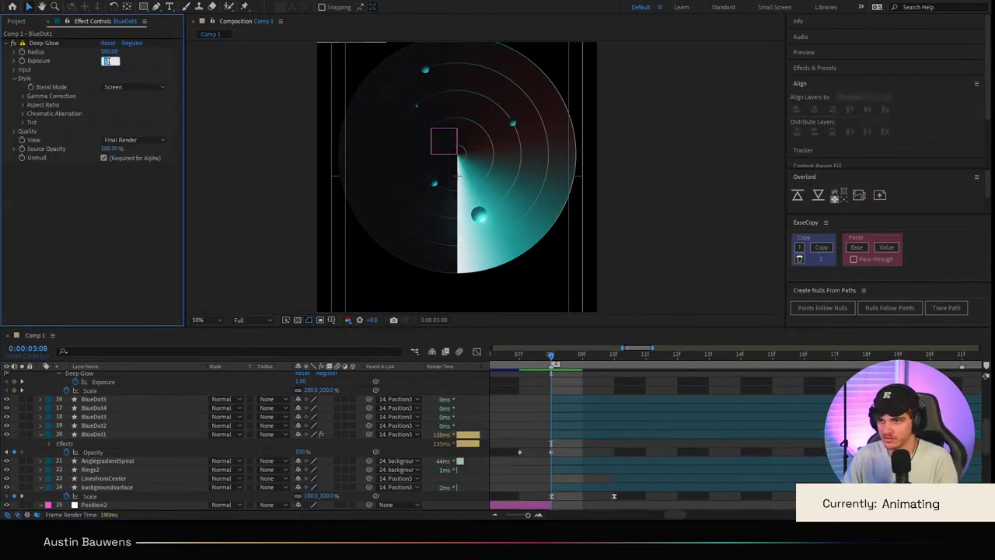
{"action": "type", "text": "2"}
{"action": "key", "text": "Return"}
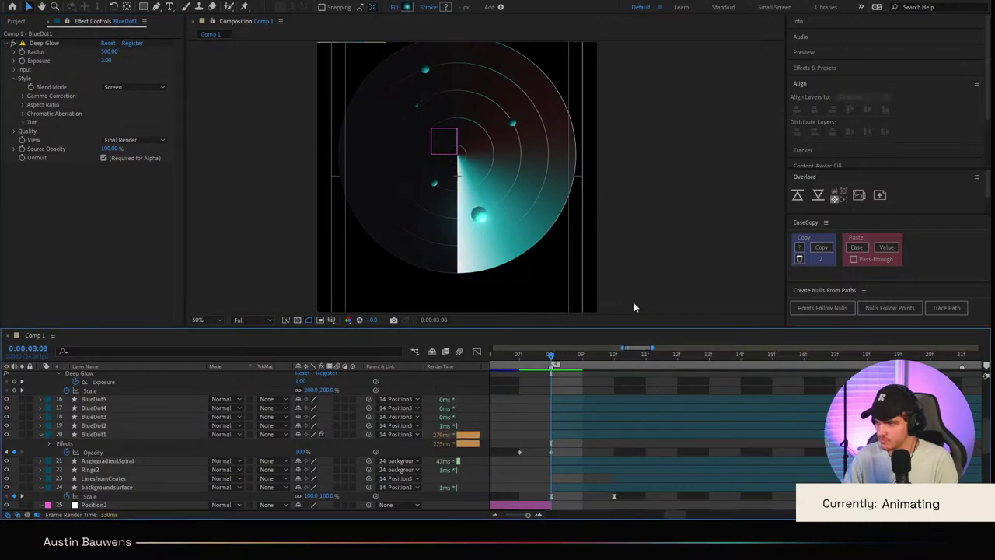
{"action": "scroll", "coordinate": [515, 205], "scroll_direction": "down", "scroll_amount": 2}
{"action": "scroll", "coordinate": [514, 205], "scroll_direction": "up", "scroll_amount": 2}
Step: Keyframe the Deep Glow Exposure so it drops to 0.50 at 13f
{"action": "left_click", "coordinate": [562, 436]}
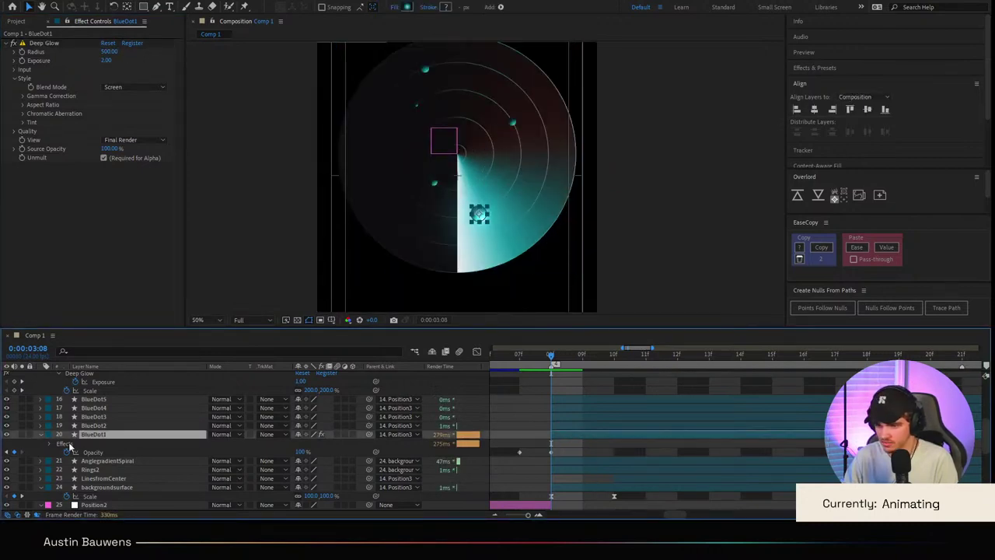
{"action": "left_click", "coordinate": [50, 443]}
{"action": "left_click", "coordinate": [58, 453]}
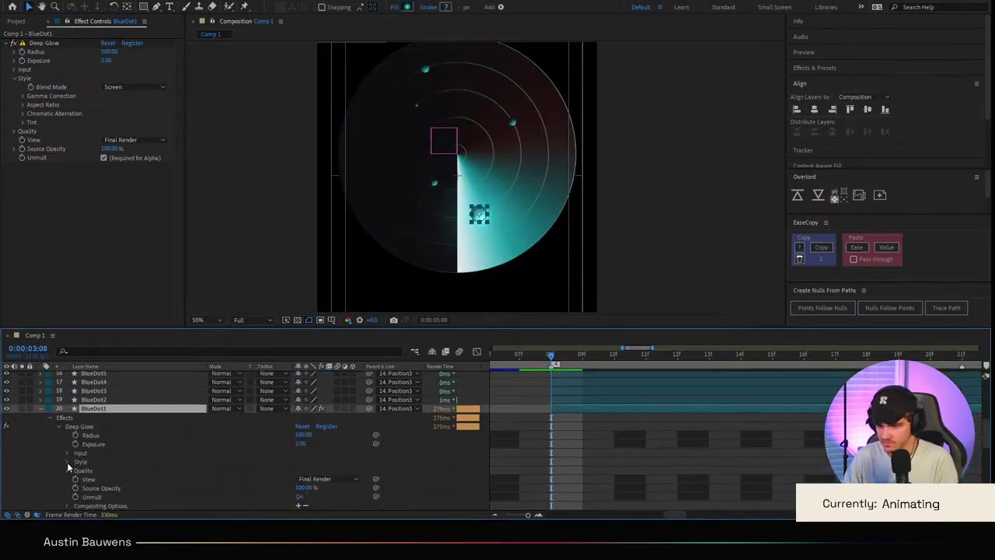
{"action": "left_click", "coordinate": [75, 447]}
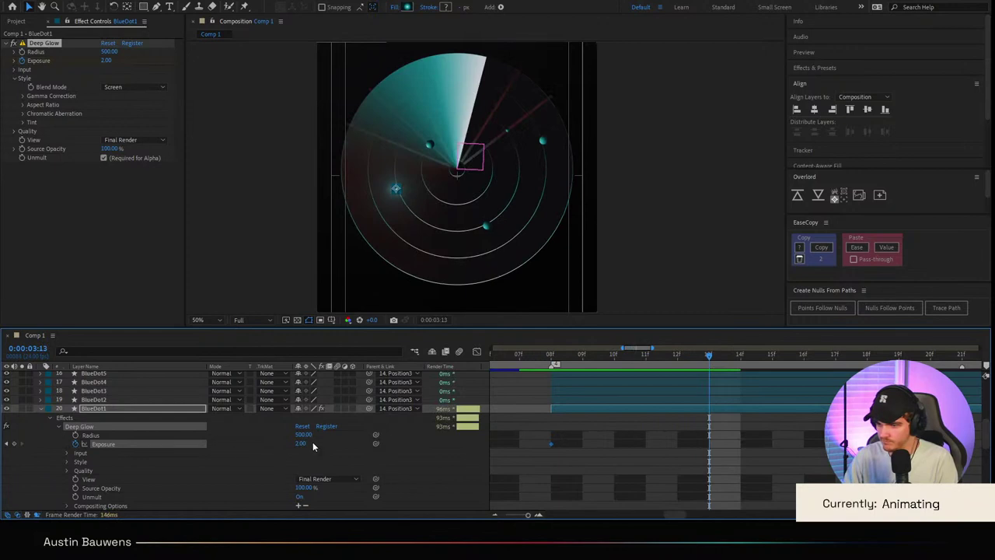
{"action": "key", "text": "Return"}
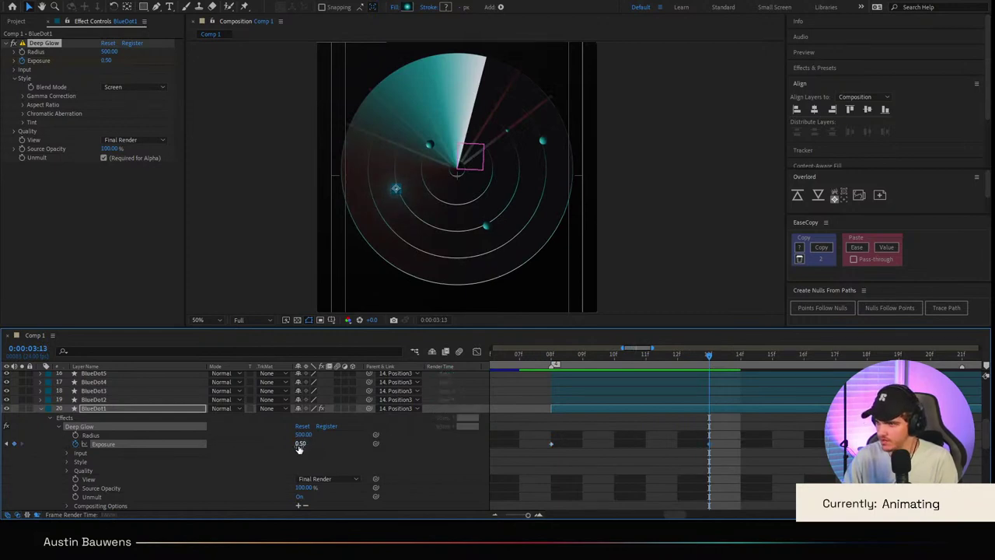
{"action": "left_click", "coordinate": [772, 459]}
{"action": "scroll", "coordinate": [770, 451], "scroll_direction": "down", "scroll_amount": 3}
{"action": "scroll", "coordinate": [769, 448], "scroll_direction": "up", "scroll_amount": 2}
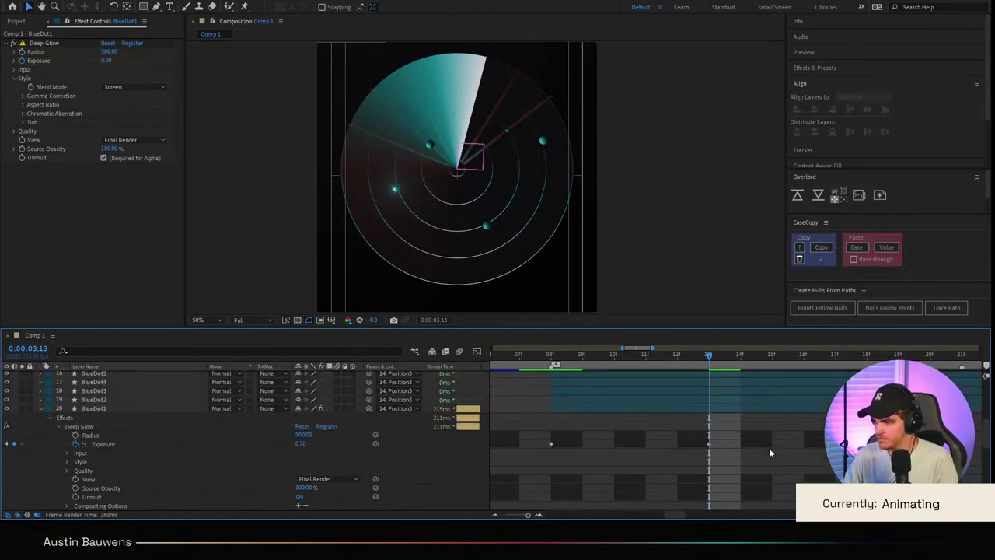
{"action": "scroll", "coordinate": [769, 448], "scroll_direction": "down", "scroll_amount": 1}
Step: Add an Opacity keyframe at 13f and fade BlueDot1 to 0% at 16f
{"action": "left_click", "coordinate": [111, 384]}
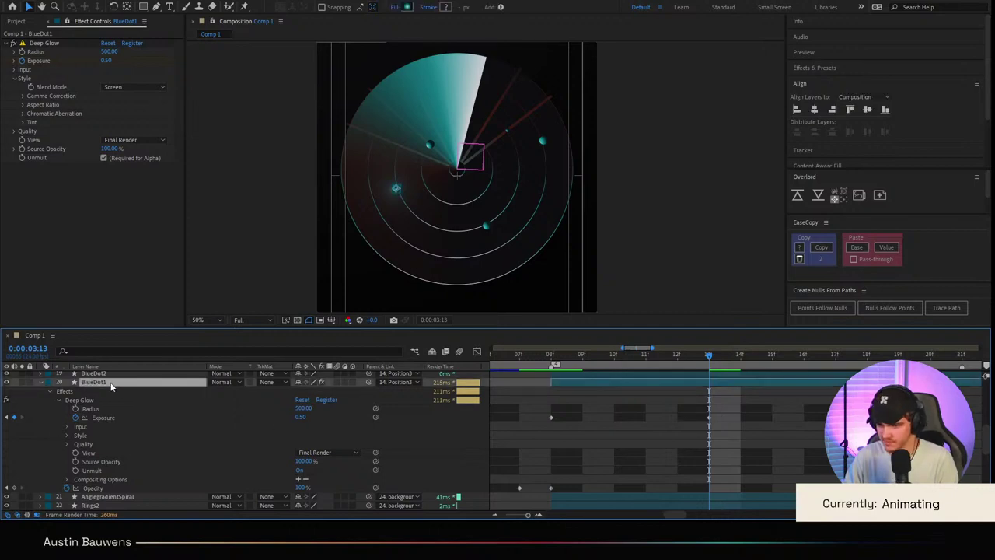
{"action": "key", "text": "u"}
{"action": "key", "text": "t"}
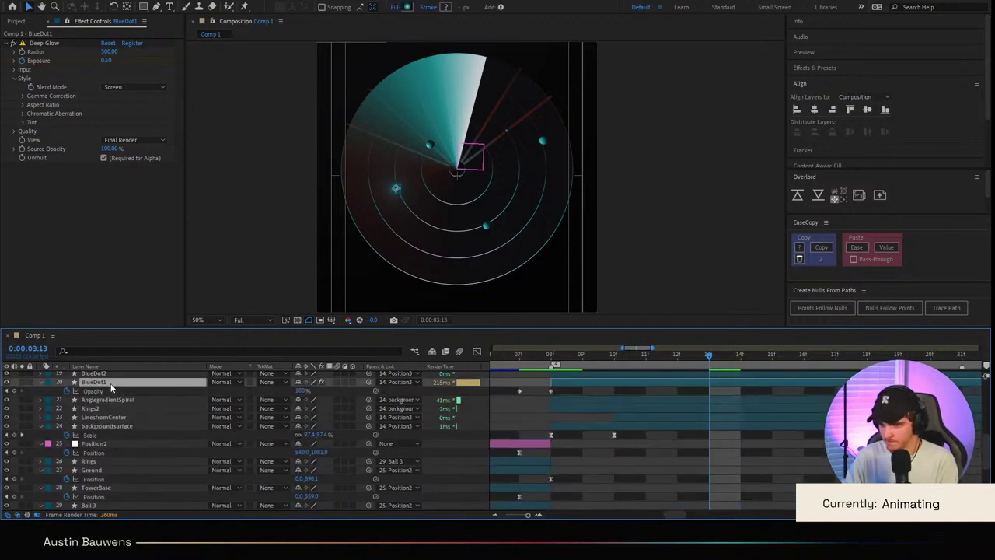
{"action": "left_click", "coordinate": [16, 392]}
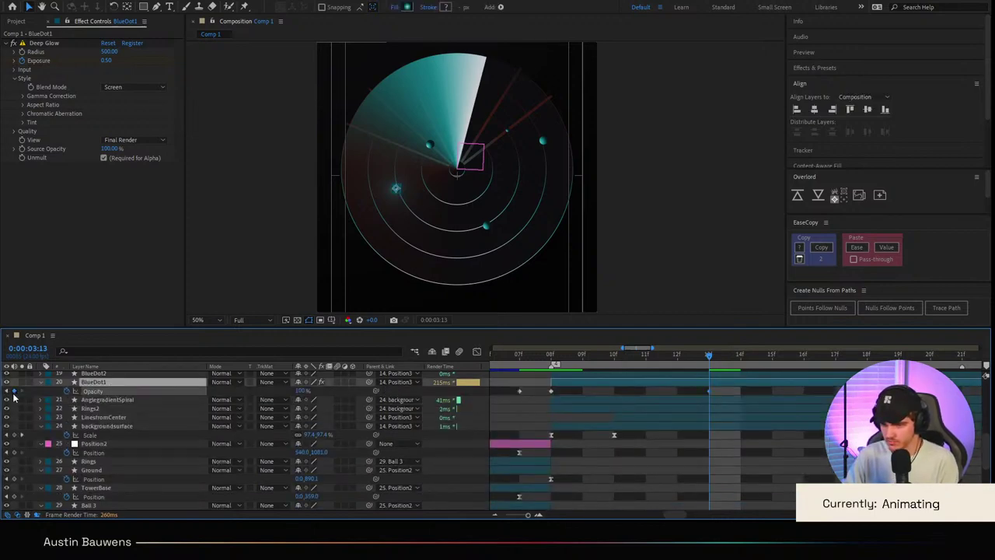
{"action": "key", "text": "Page_Down"}
{"action": "key", "text": "Page_Down"}
{"action": "key", "text": "Page_Down"}
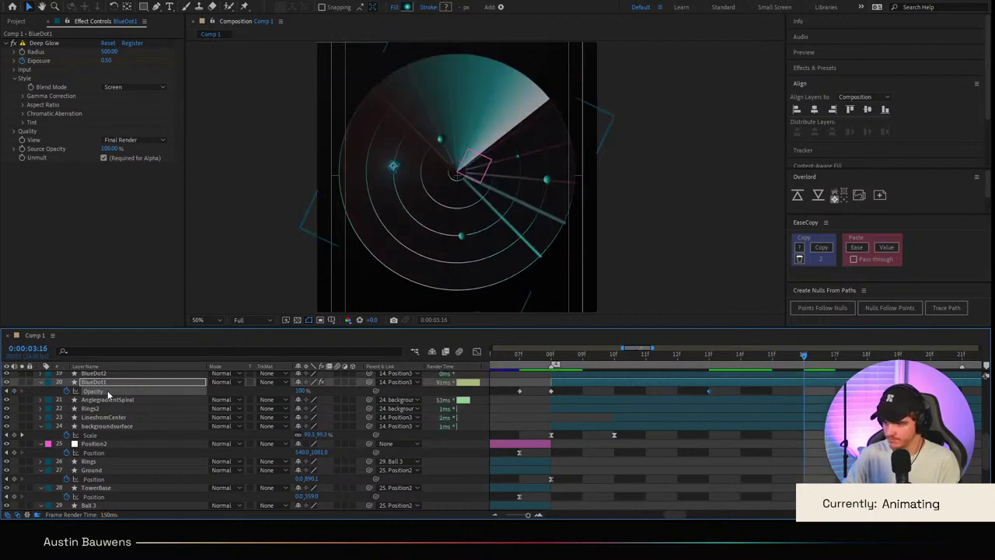
{"action": "left_click_drag", "start_coordinate": [299, 391], "coordinate": [221, 391]}
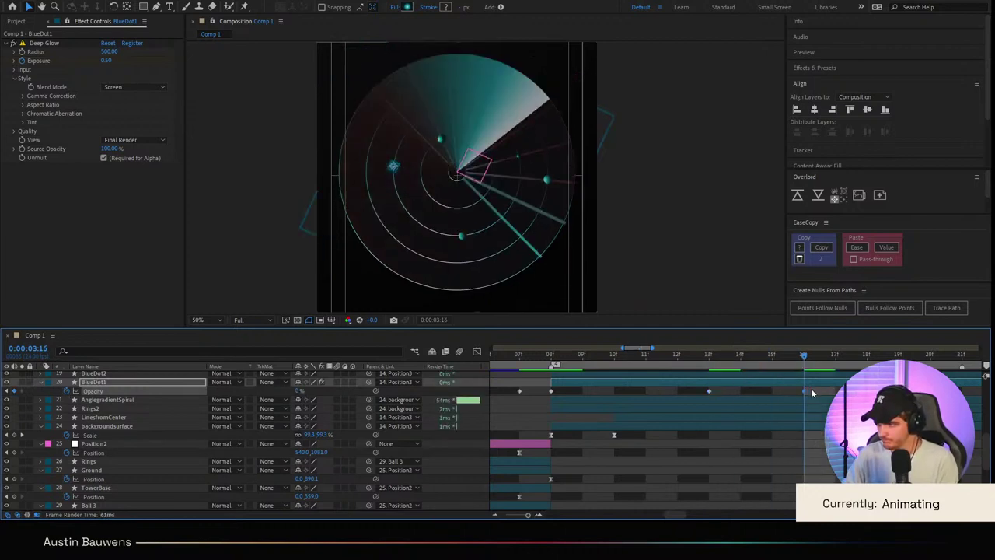
Step: Apply Easy Ease to the Opacity keyframes and preview the pop, glow and fade
{"action": "left_click_drag", "start_coordinate": [811, 388], "coordinate": [686, 395]}
{"action": "key", "text": "F9"}
{"action": "left_click_drag", "start_coordinate": [628, 363], "coordinate": [557, 357]}
{"action": "key", "text": "space"}
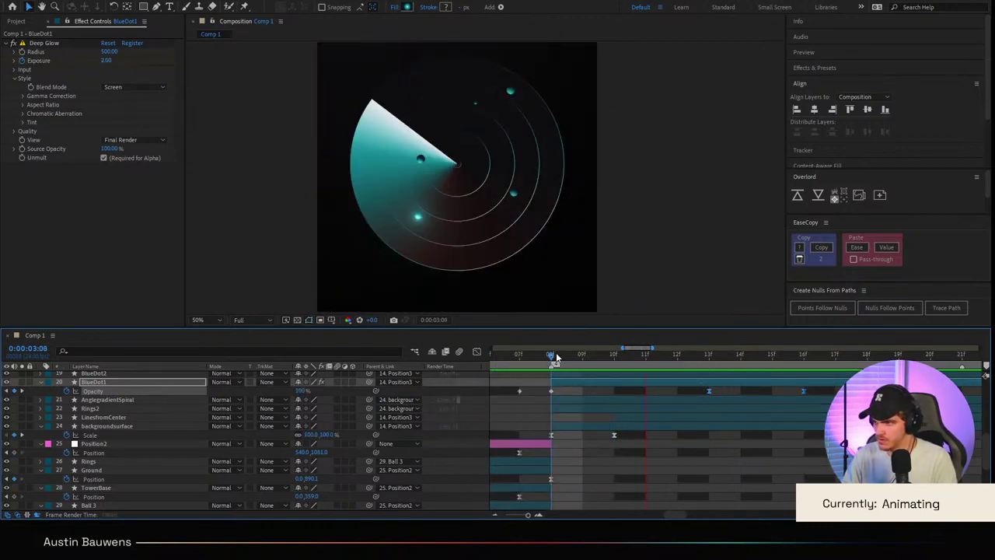
{"action": "key", "text": "space"}
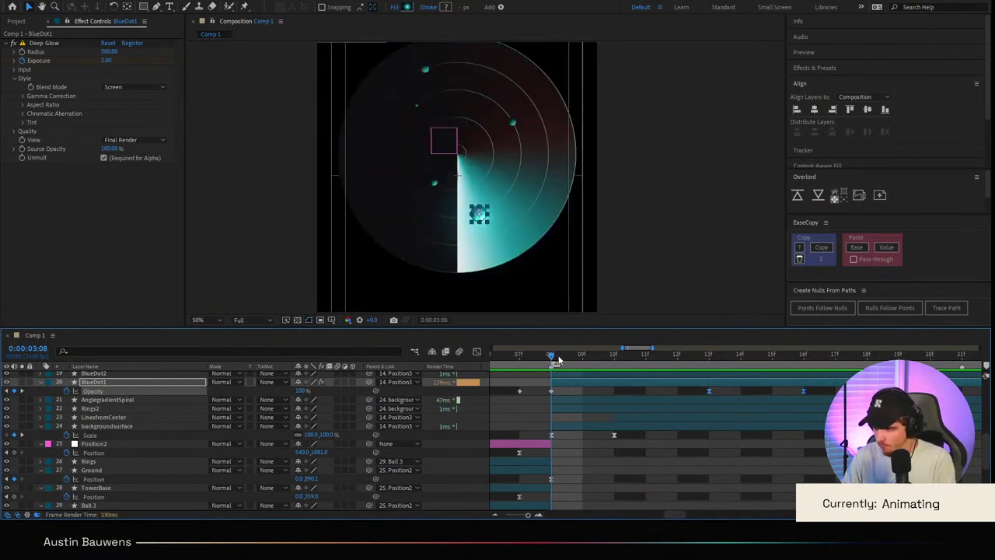
Step: Keyframe BlueDot1's Deep Glow Exposure at 0.25 on 09f and 2.00 on 11f
{"action": "key", "text": "u"}
{"action": "left_click", "coordinate": [574, 357]}
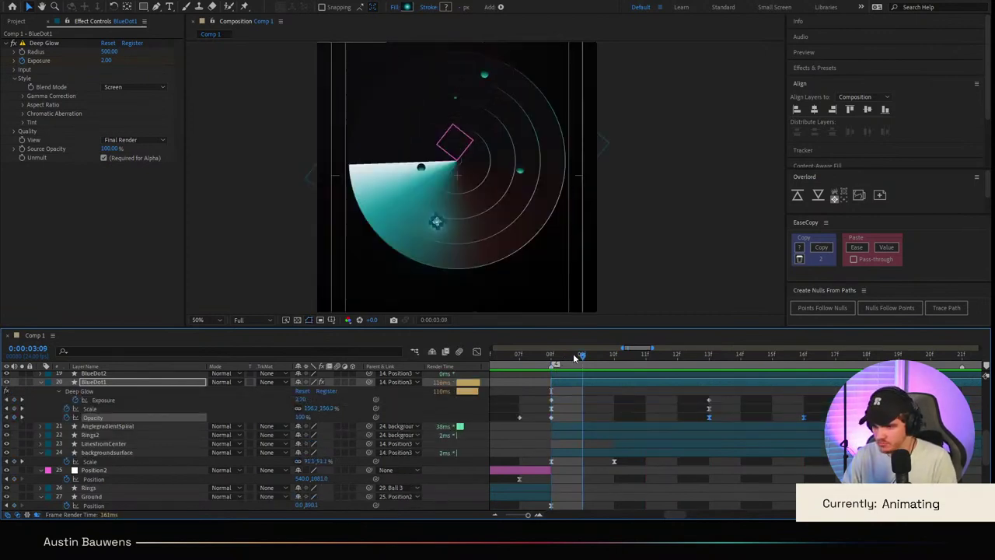
{"action": "left_click_drag", "start_coordinate": [611, 358], "coordinate": [582, 358]}
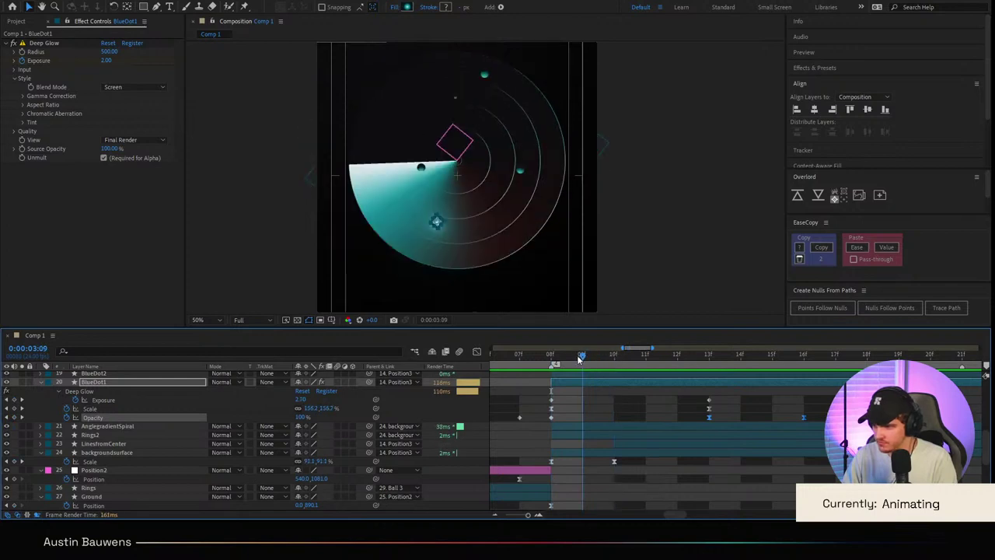
{"action": "left_click", "coordinate": [300, 399]}
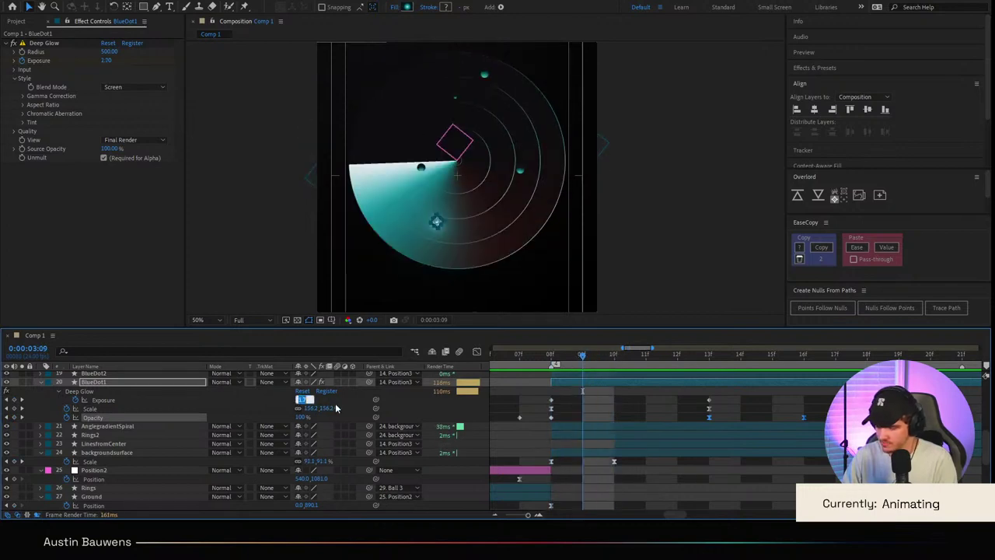
{"action": "type", "text": "0.25"}
{"action": "key", "text": "Return"}
{"action": "key", "text": "Page_Down"}
{"action": "key", "text": "Page_Down"}
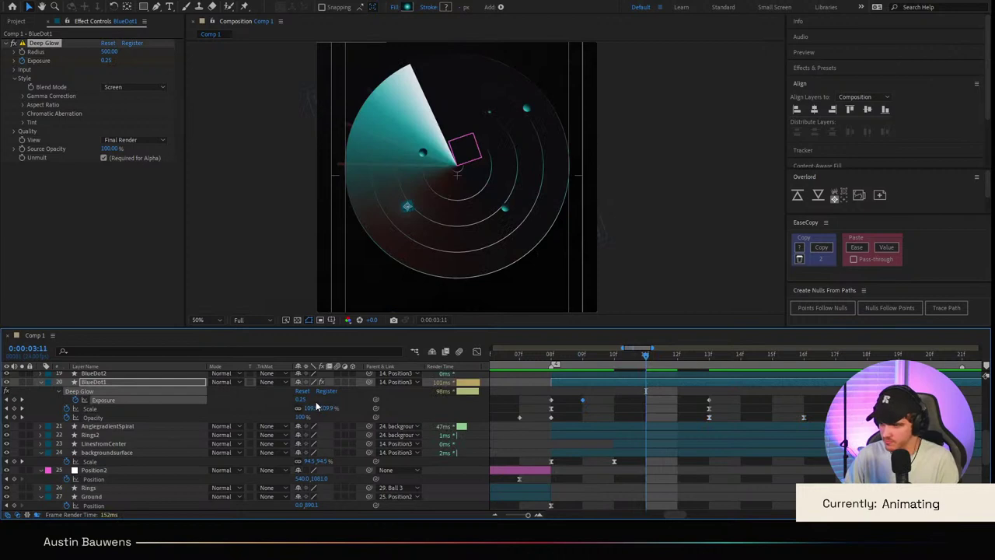
{"action": "key", "text": "Return"}
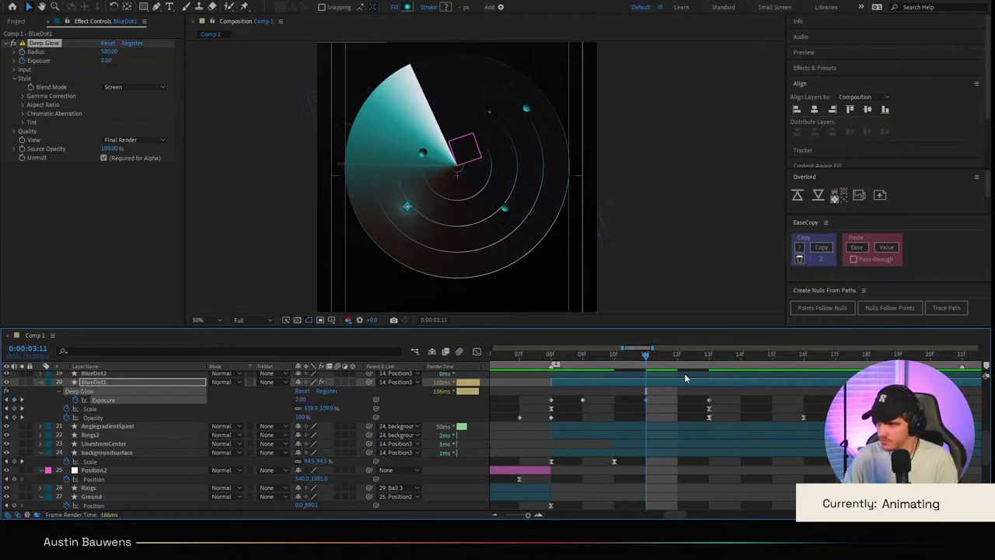
Step: Preview the glow flash and shift the Opacity keyframe later in time
{"action": "left_click_drag", "start_coordinate": [646, 360], "coordinate": [511, 373]}
{"action": "key", "text": "space"}
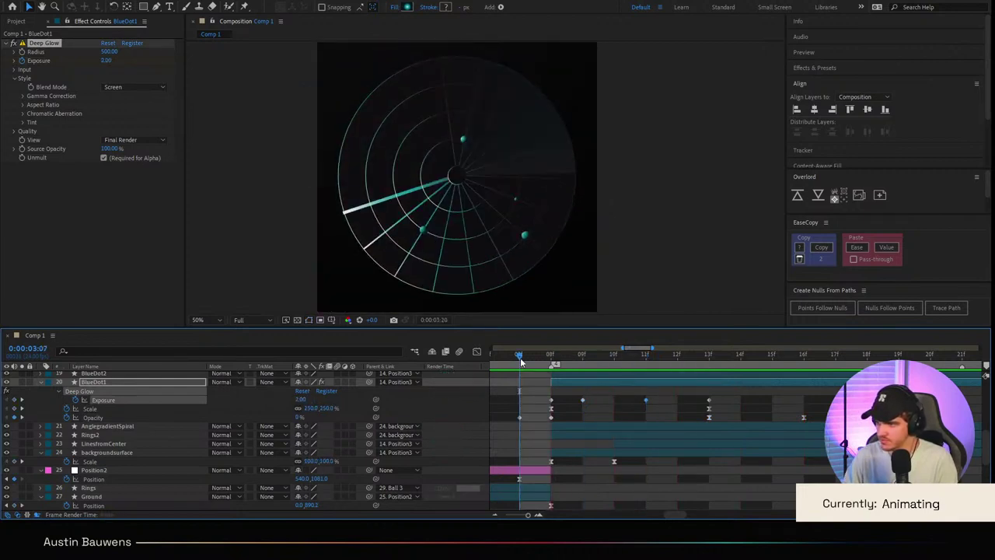
{"action": "key", "text": "space"}
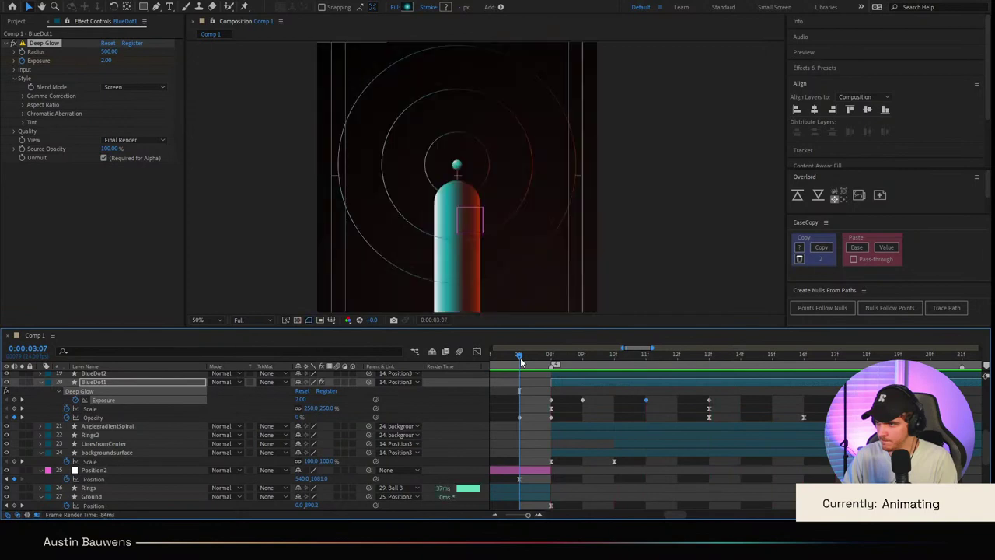
{"action": "key", "text": "space"}
{"action": "key", "text": "space"}
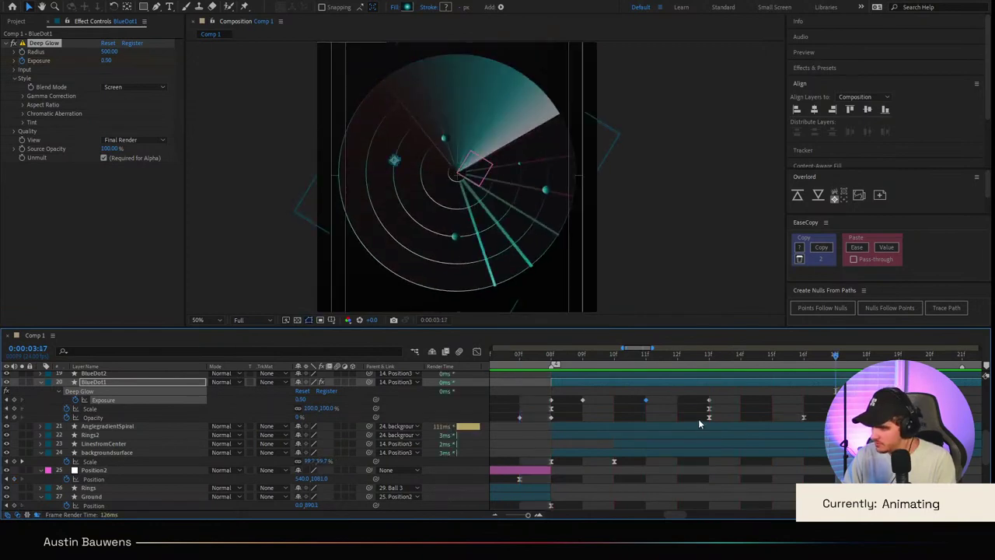
{"action": "left_click_drag", "start_coordinate": [708, 418], "coordinate": [743, 418]}
{"action": "left_click_drag", "start_coordinate": [754, 360], "coordinate": [513, 369]}
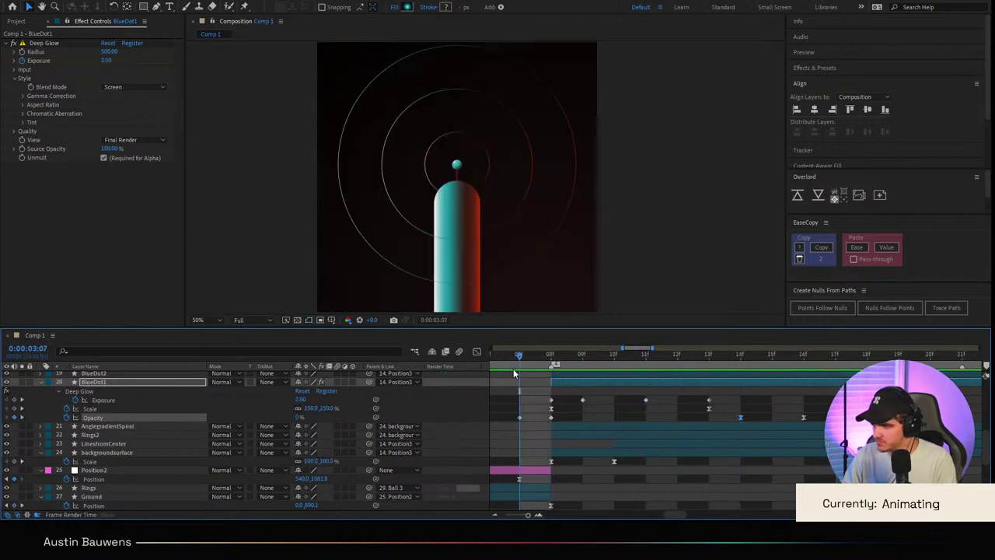
{"action": "key", "text": "space"}
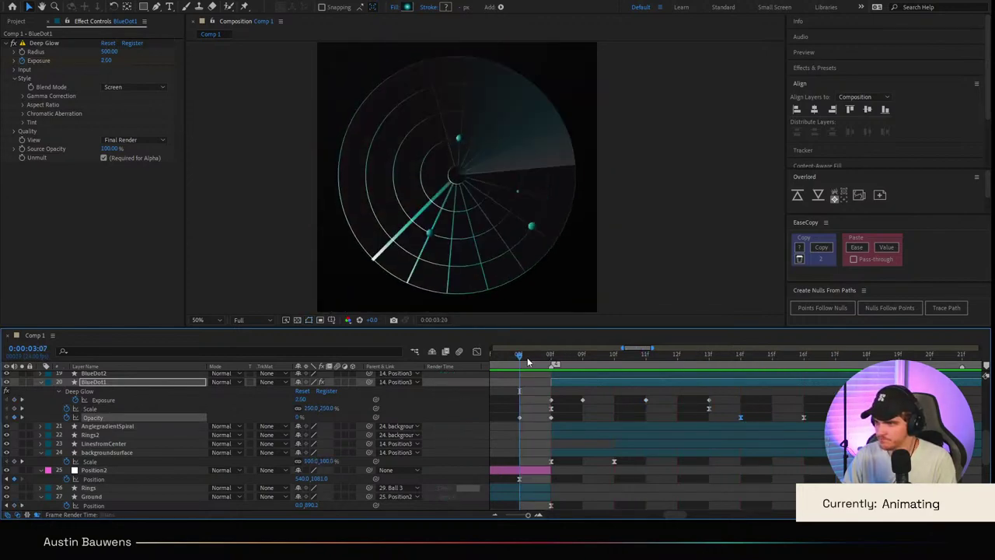
{"action": "left_click_drag", "start_coordinate": [685, 358], "coordinate": [793, 377]}
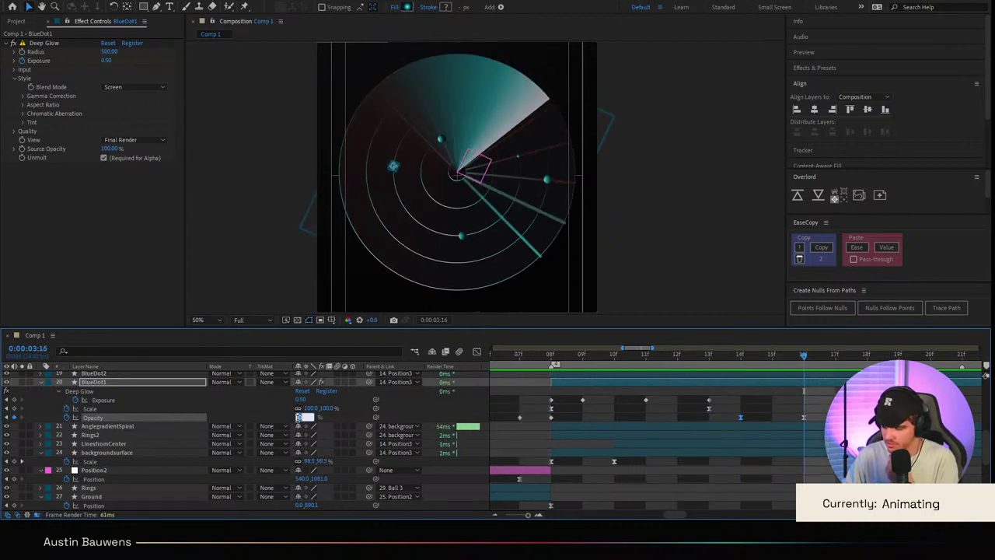
Step: Set BlueDot1's Opacity to 25% at 3:17 and 0% at 3:18, then preview
{"action": "key", "text": "Page_Down"}
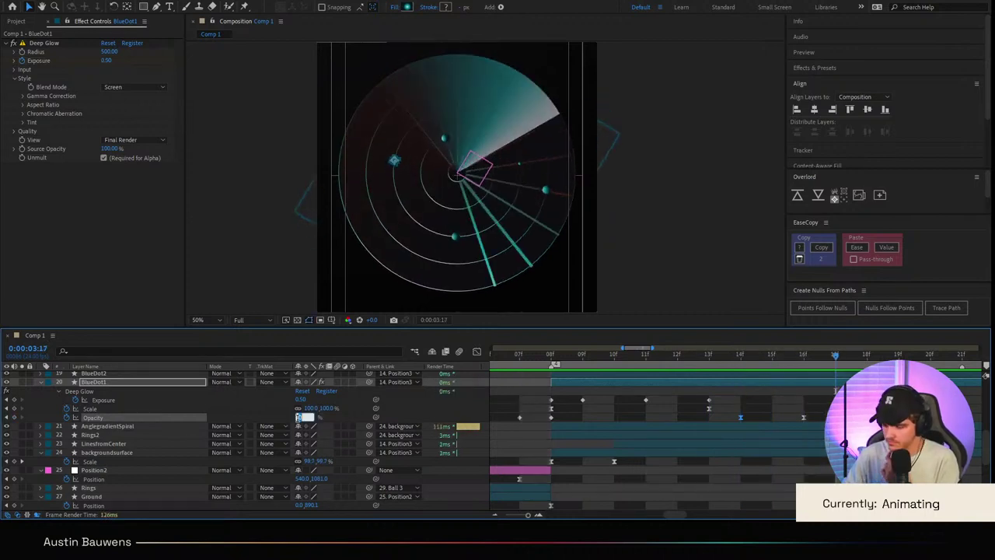
{"action": "key", "text": "Return"}
{"action": "key", "text": "Page_Down"}
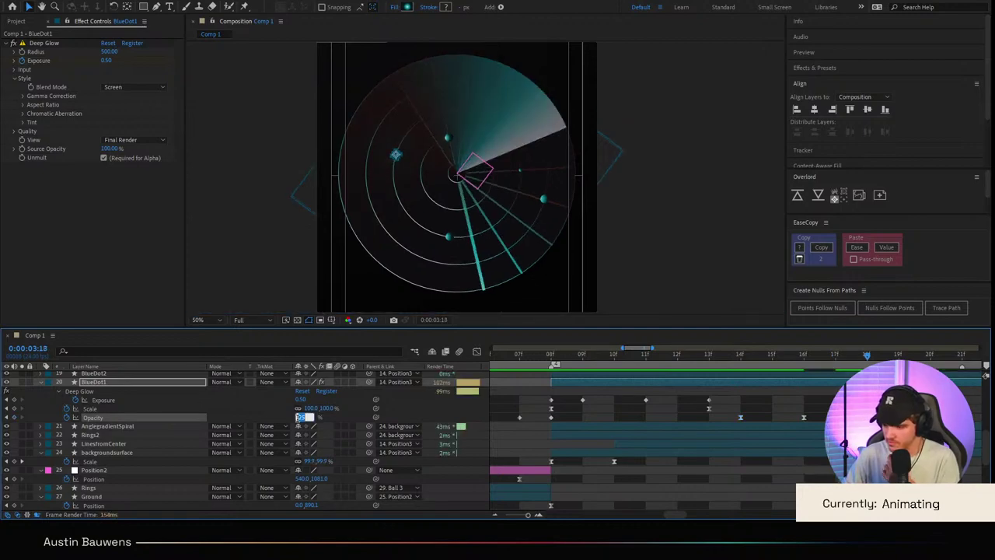
{"action": "type", "text": "0"}
{"action": "key", "text": "Return"}
{"action": "key", "text": "space"}
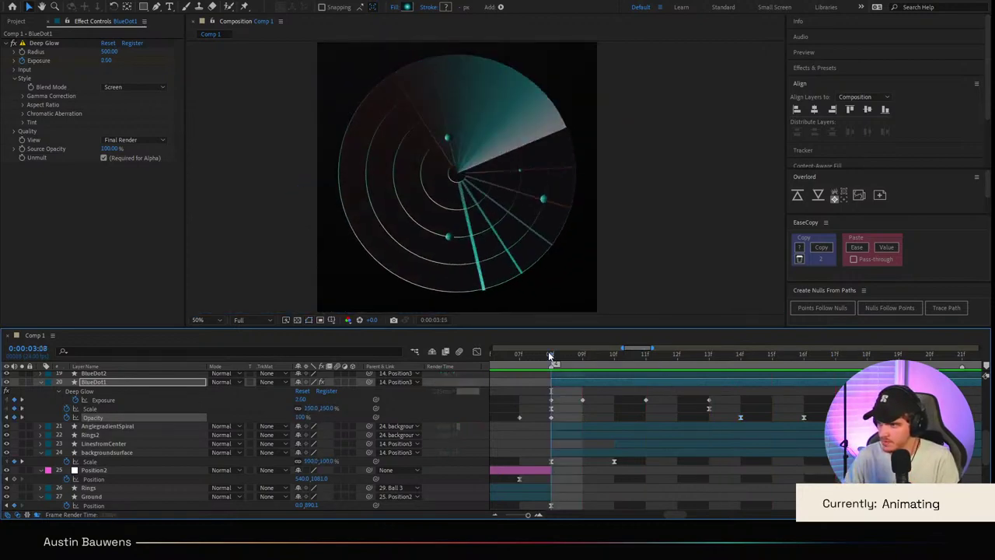
{"action": "key", "text": "space"}
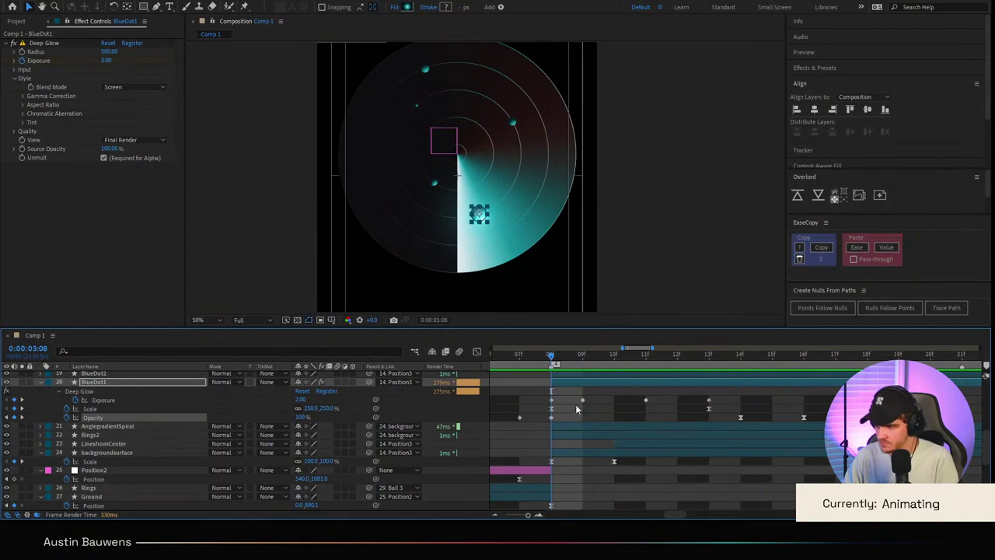
{"action": "key", "text": "u"}
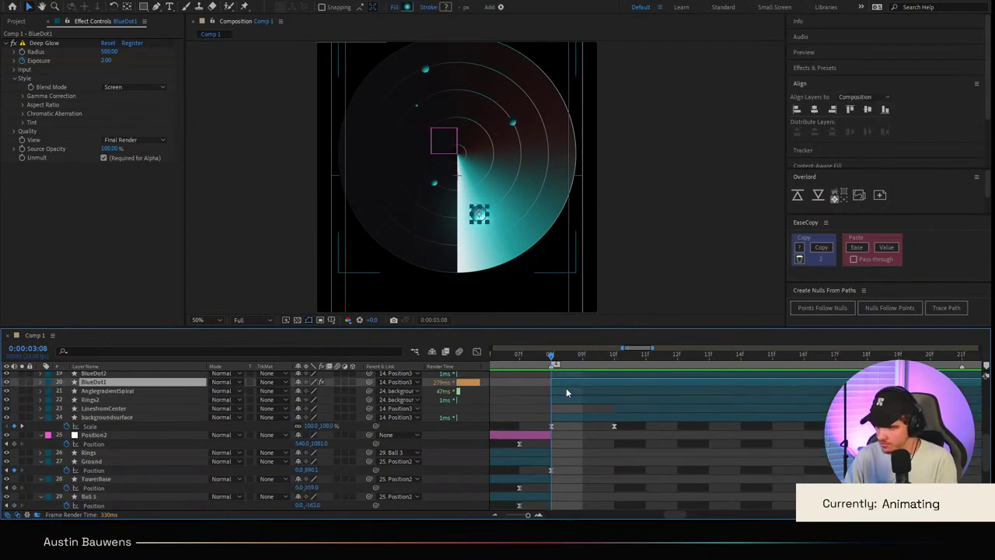
{"action": "key", "text": "u"}
{"action": "left_click", "coordinate": [110, 409]}
{"action": "left_click", "coordinate": [109, 419], "text": "shift"}
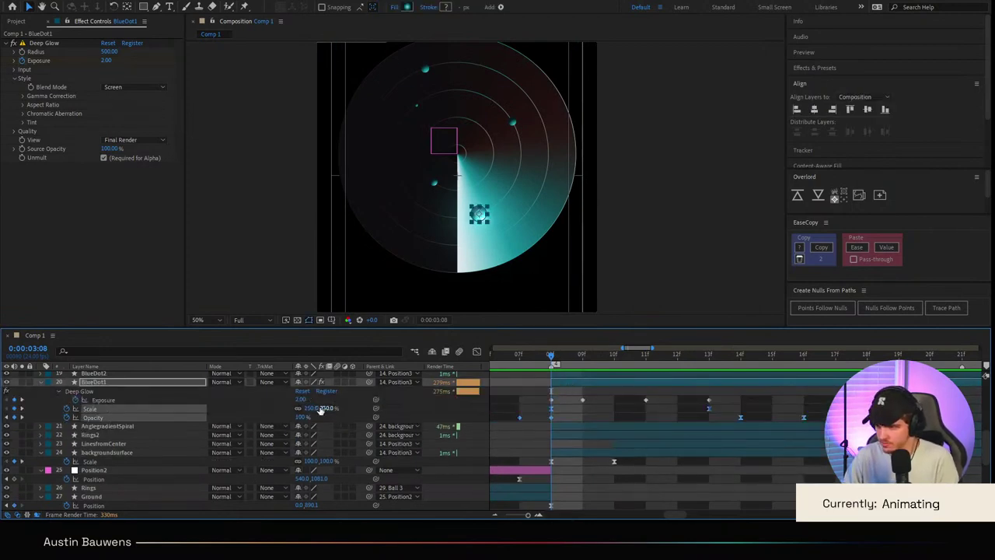
{"action": "scroll", "coordinate": [632, 427], "scroll_direction": "up", "scroll_amount": 2}
{"action": "scroll", "coordinate": [633, 426], "scroll_direction": "down", "scroll_amount": 2}
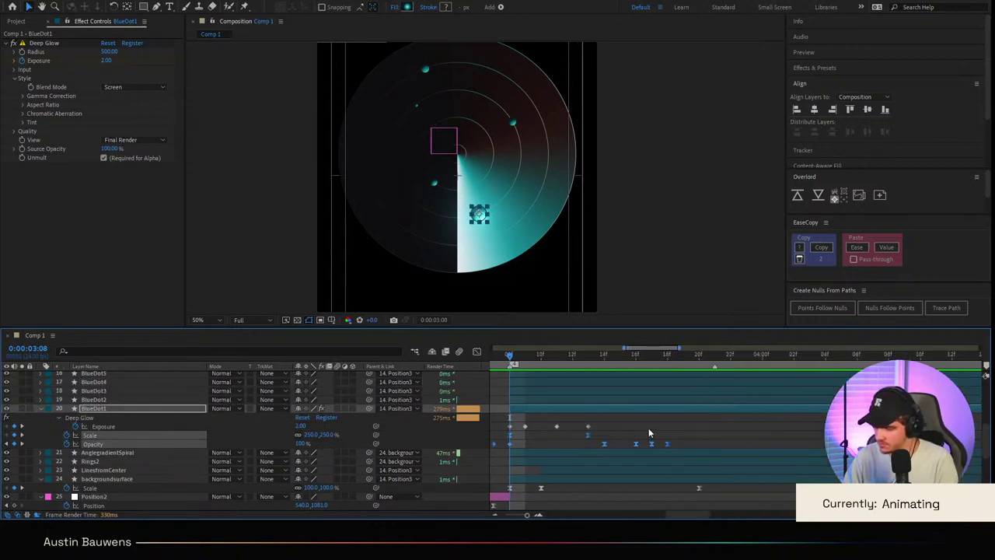
{"action": "left_click", "coordinate": [675, 364]}
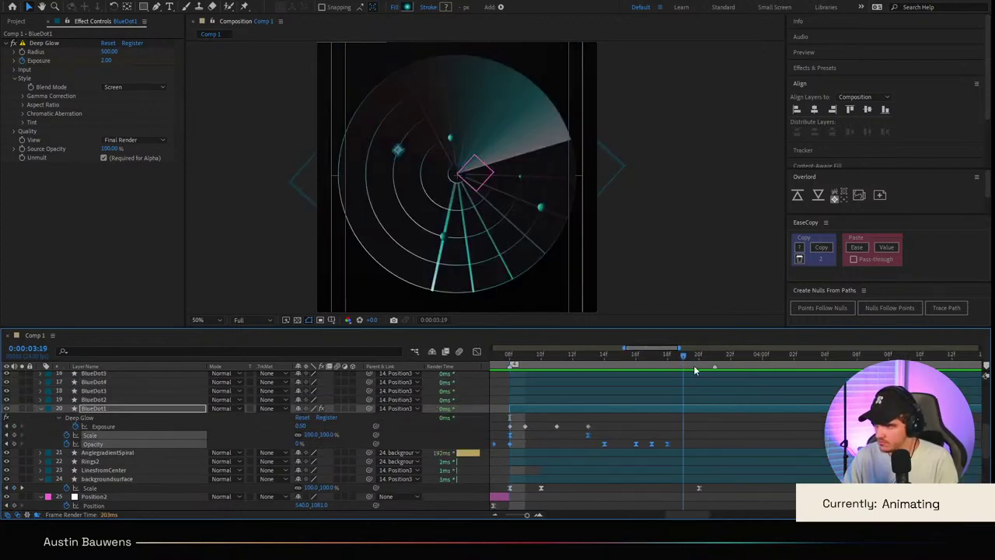
{"action": "left_click", "coordinate": [713, 365]}
{"action": "left_click_drag", "start_coordinate": [711, 366], "coordinate": [803, 371]}
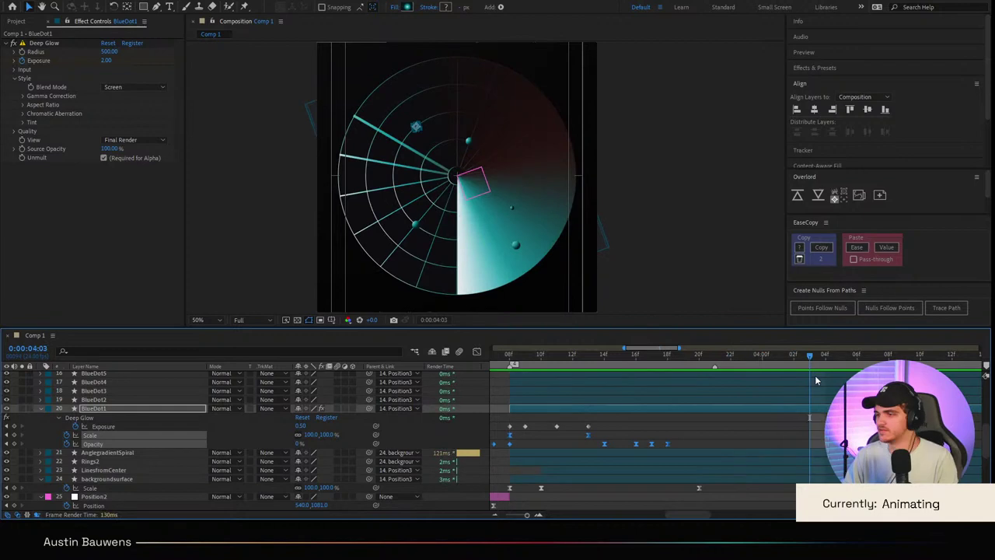
{"action": "left_click", "coordinate": [781, 434]}
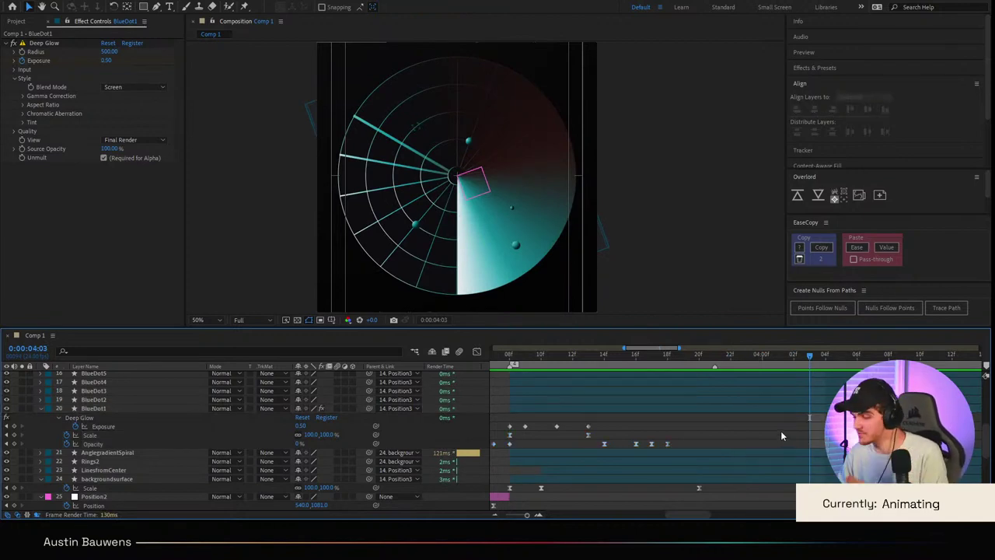
{"action": "key", "text": "Page_Down"}
{"action": "key", "text": "Page_Down"}
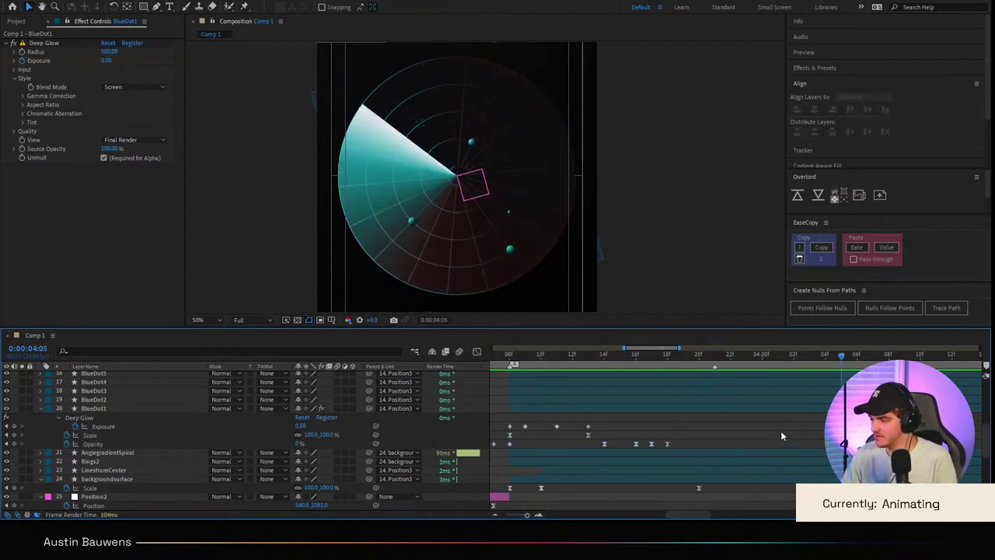
{"action": "left_click", "coordinate": [107, 409]}
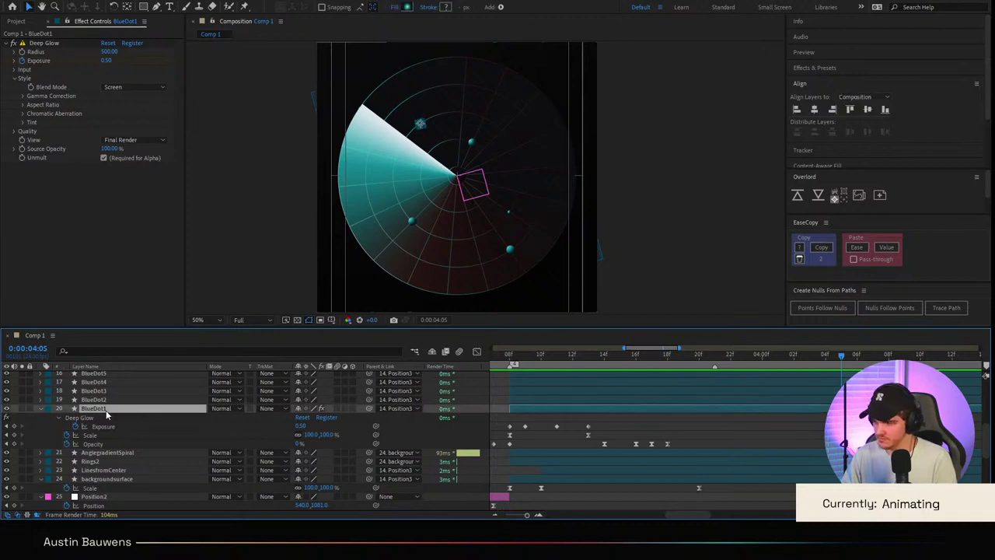
{"action": "left_click", "coordinate": [784, 430]}
{"action": "scroll", "coordinate": [768, 432], "scroll_direction": "right", "scroll_amount": 4}
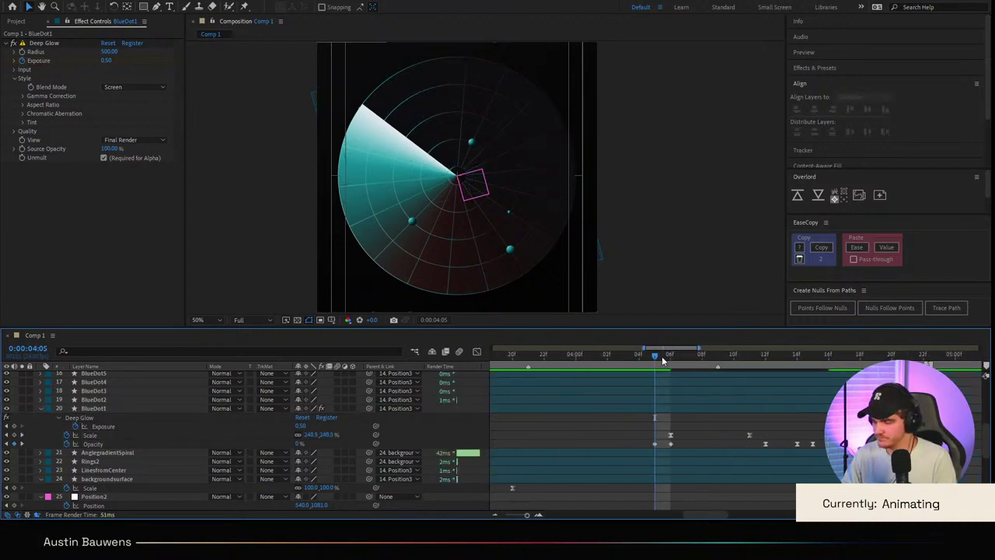
{"action": "left_click_drag", "start_coordinate": [662, 361], "coordinate": [415, 445]}
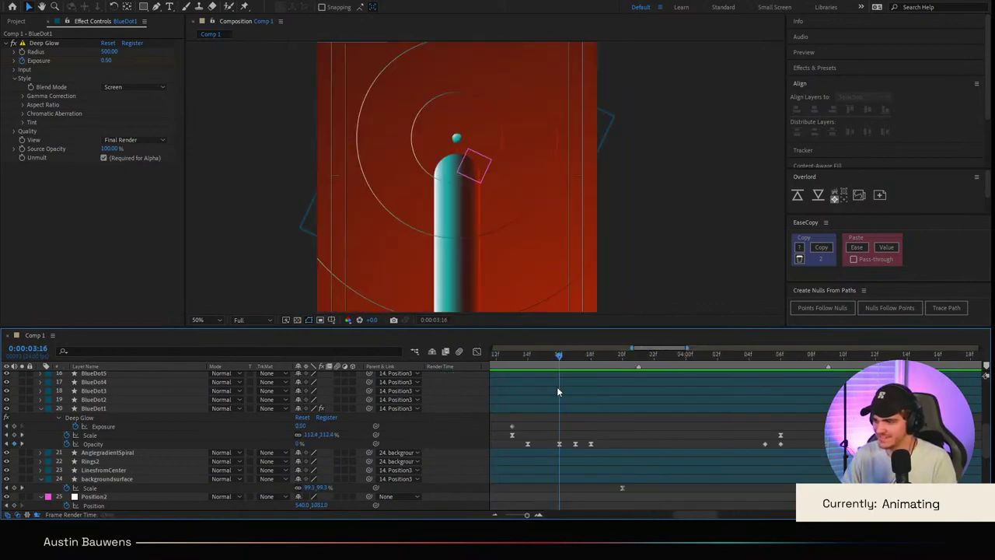
{"action": "key", "text": "minus"}
{"action": "key", "text": "minus"}
{"action": "left_click", "coordinate": [589, 358]}
{"action": "key", "text": "space"}
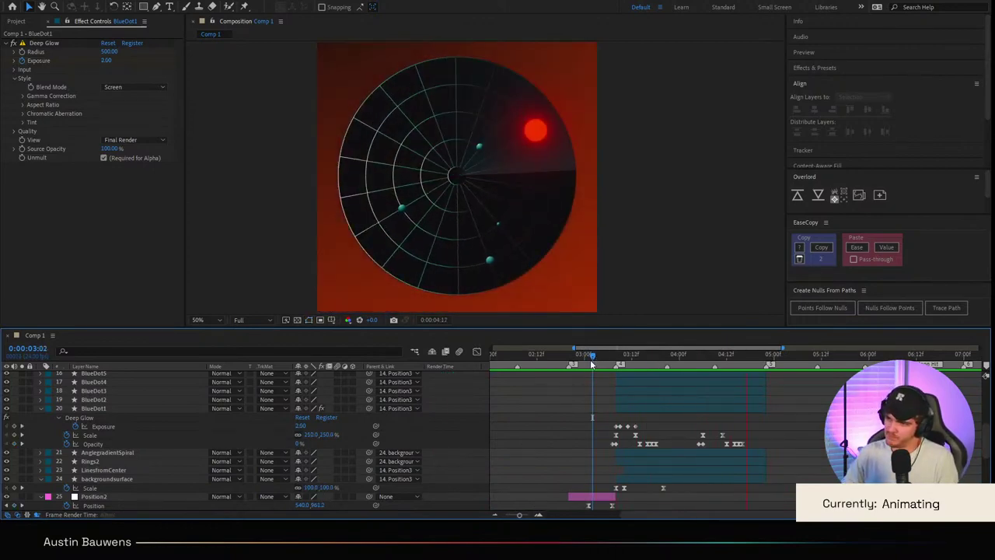
{"action": "key", "text": "comma"}
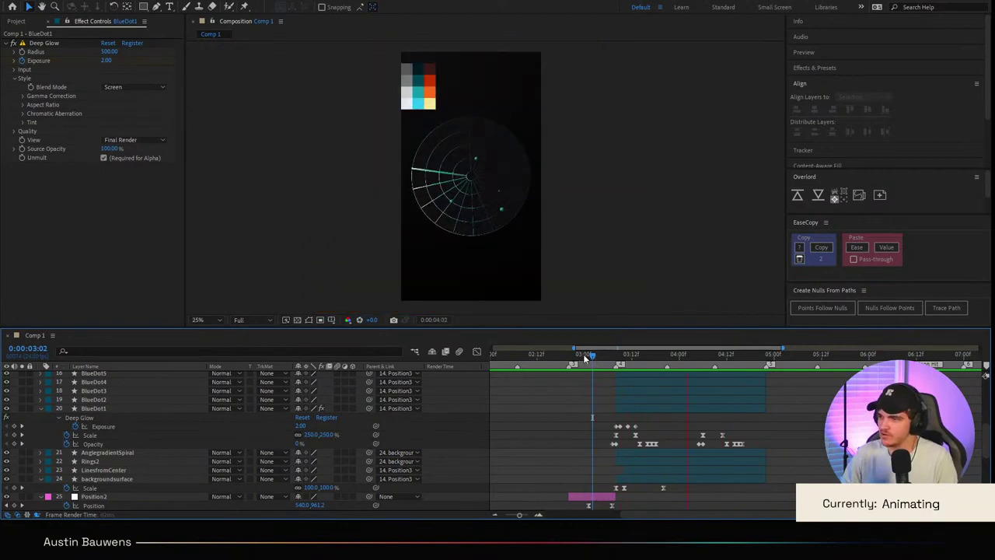
{"action": "key", "text": "space"}
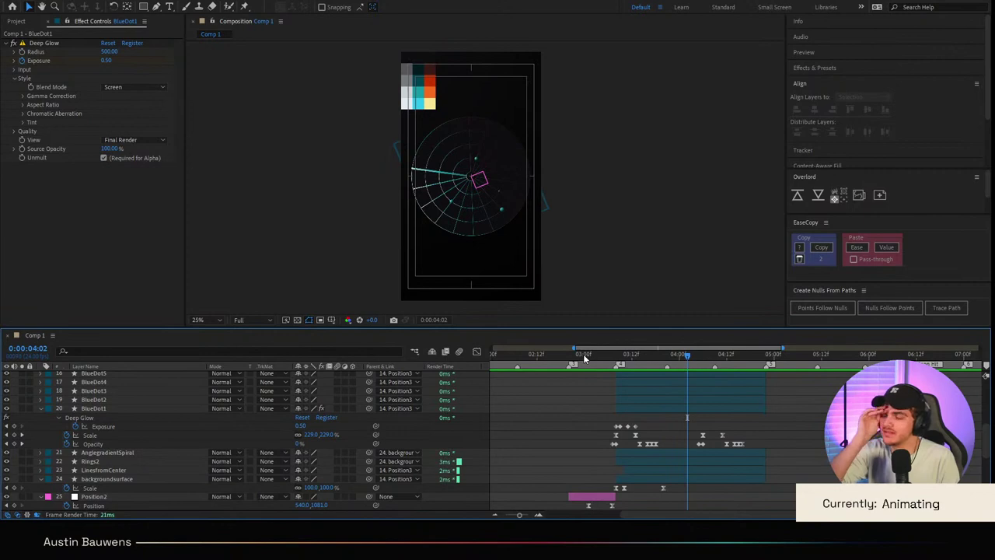
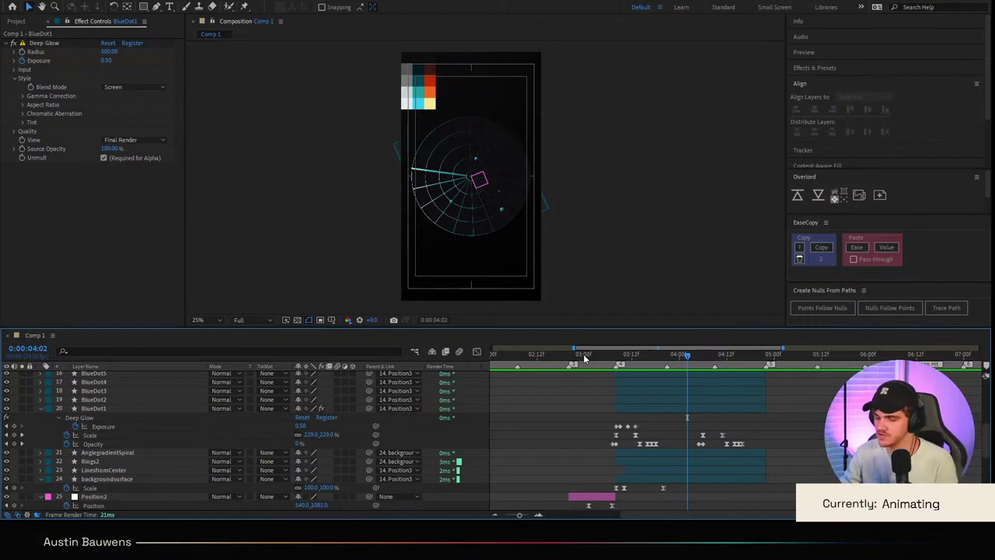
Step: Centre the Assets & Cpals layer horizontally and vertically in the comp, nudging its line left and up
{"action": "scroll", "coordinate": [640, 423], "scroll_direction": "up", "scroll_amount": 3}
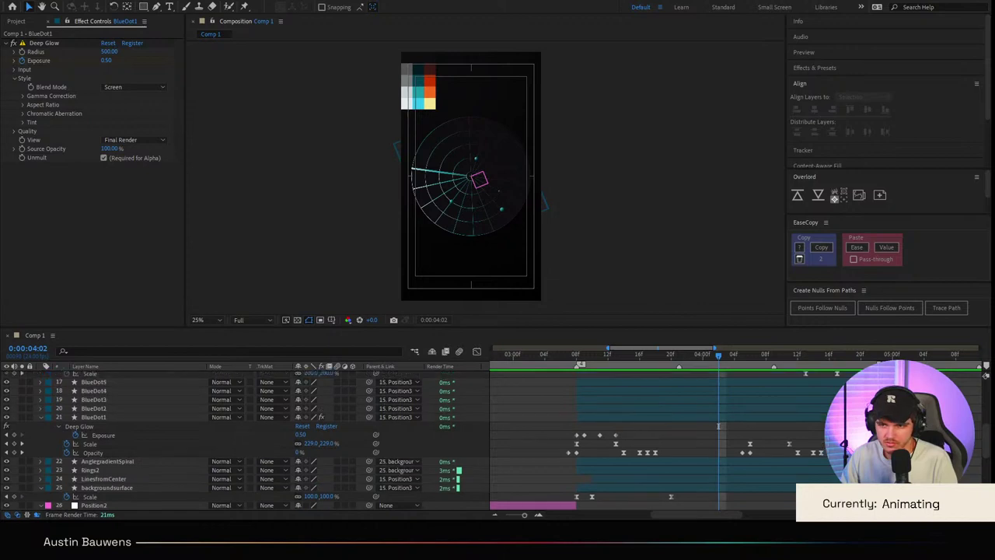
{"action": "left_click", "coordinate": [660, 319]}
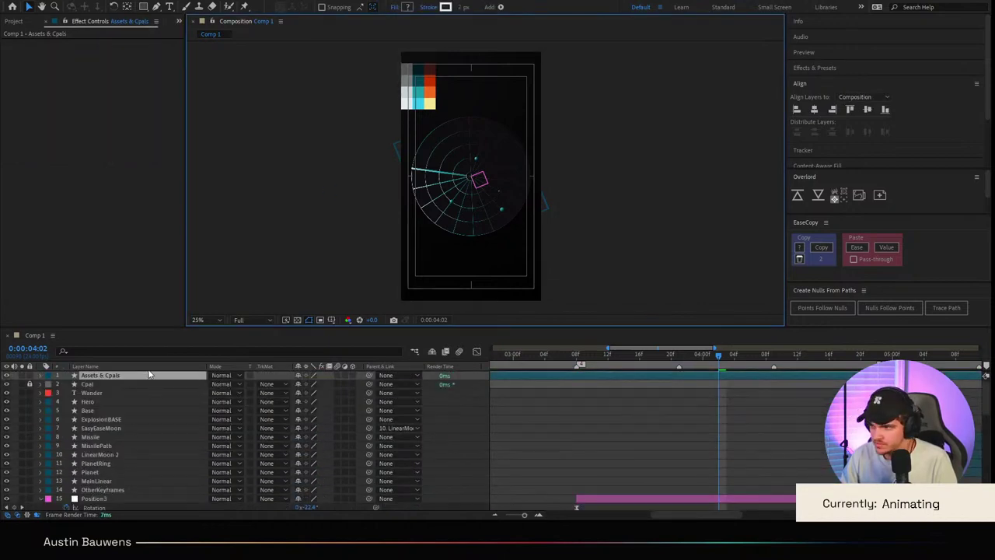
{"action": "key", "text": "period"}
{"action": "key", "text": "comma"}
{"action": "key", "text": "comma"}
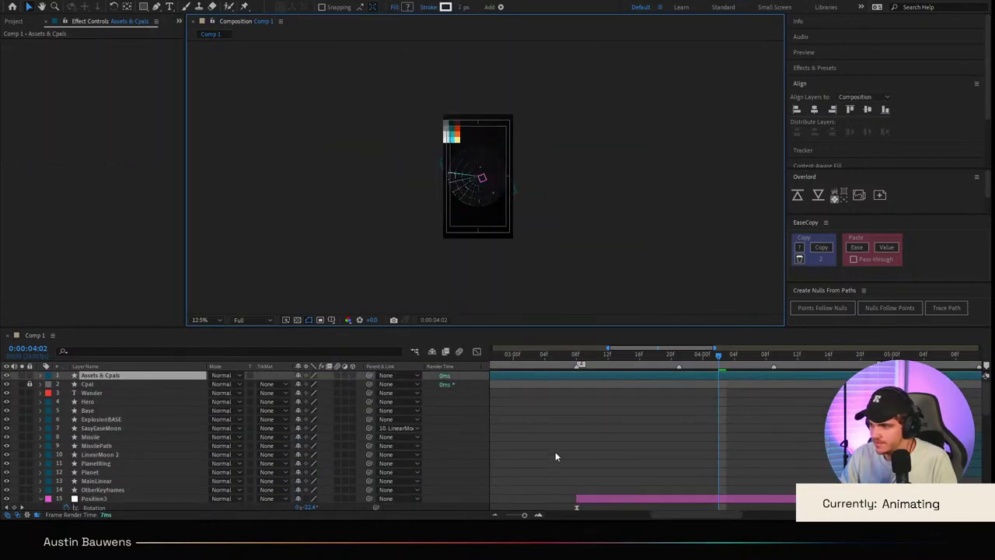
{"action": "left_click", "coordinate": [89, 377]}
{"action": "key", "text": "comma"}
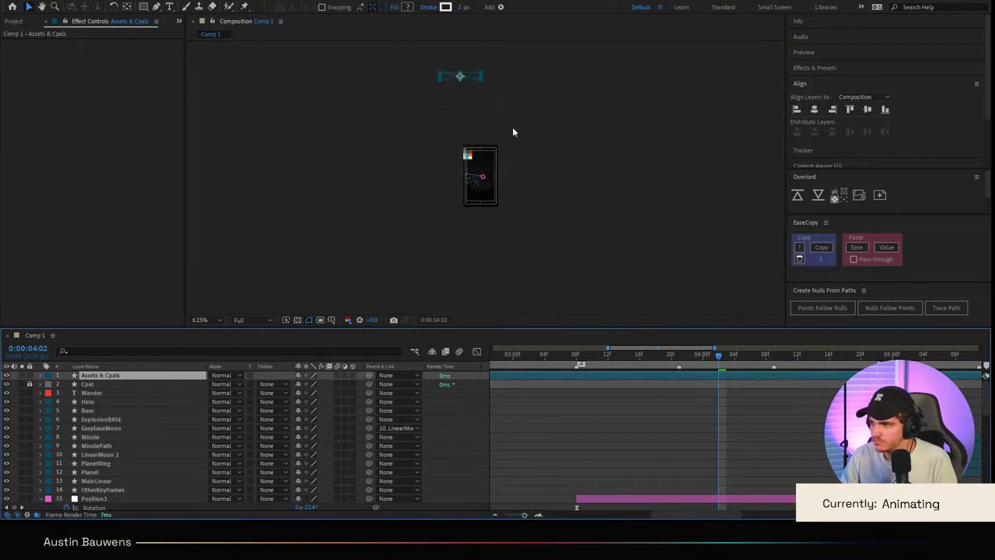
{"action": "left_click", "coordinate": [816, 110]}
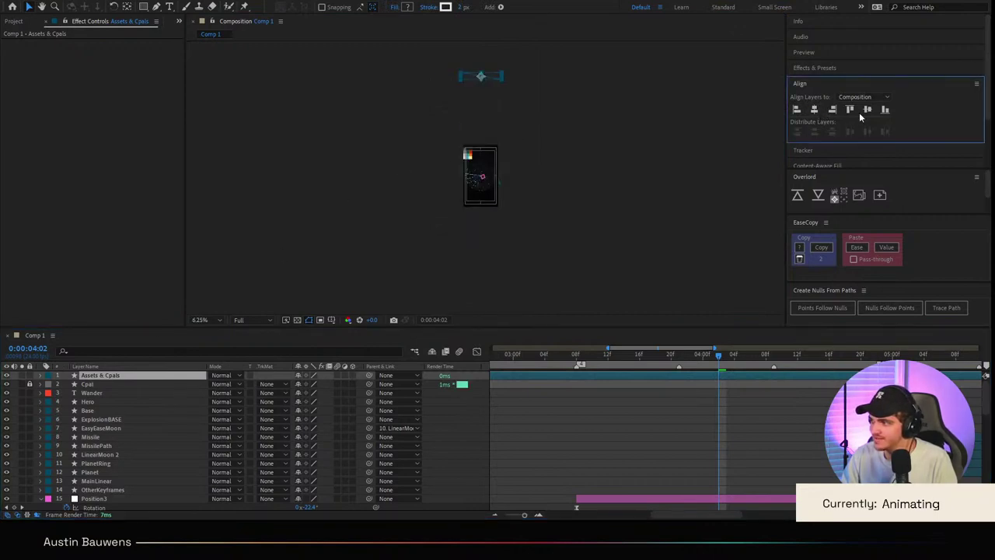
{"action": "left_click", "coordinate": [866, 110]}
{"action": "key", "text": "period"}
{"action": "key", "text": "period"}
{"action": "key", "text": "period"}
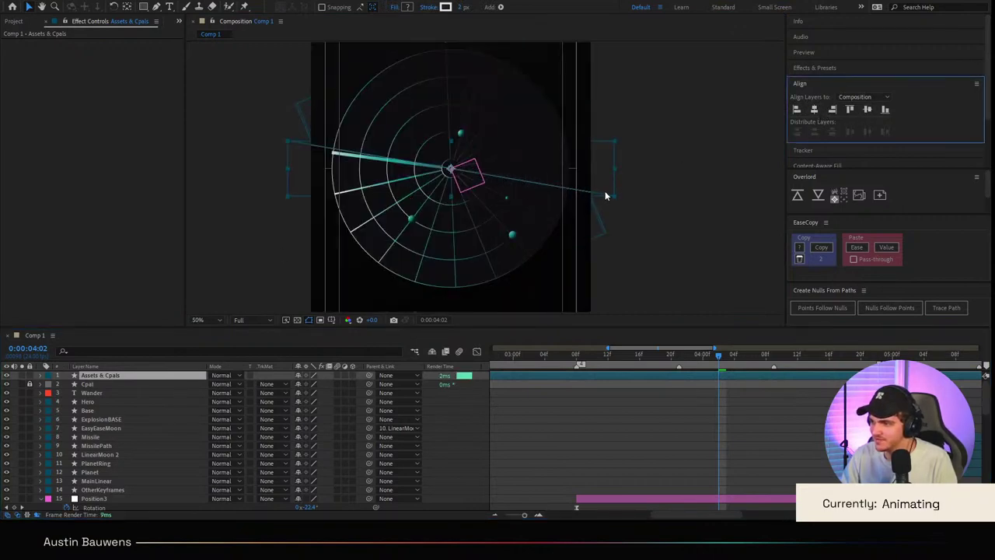
{"action": "left_click_drag", "start_coordinate": [596, 196], "coordinate": [489, 173]}
{"action": "key", "text": "period"}
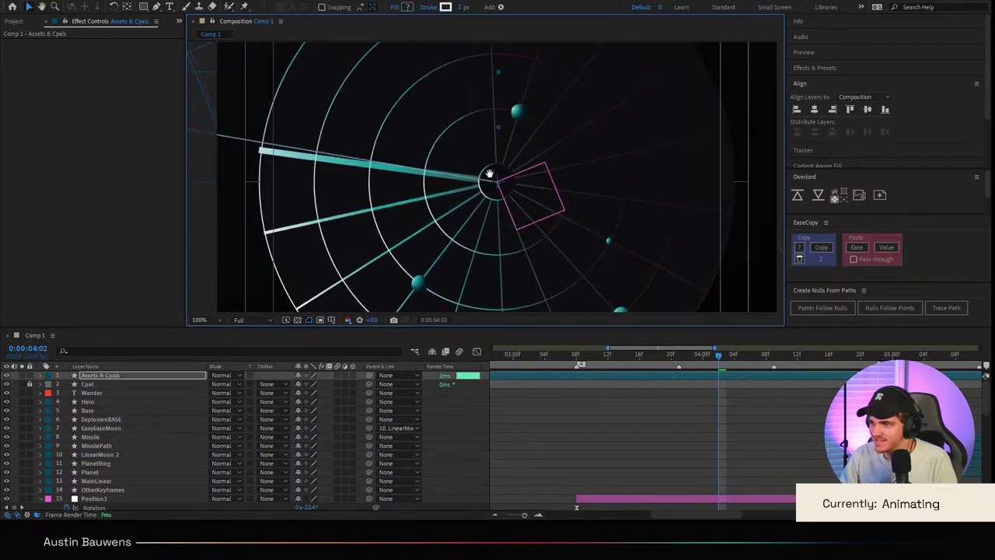
{"action": "key", "text": "period"}
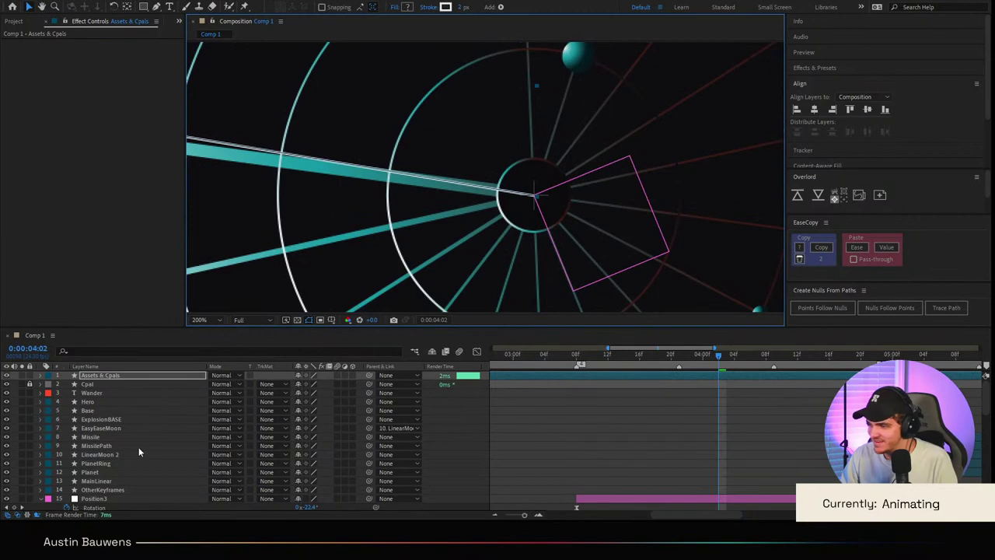
Step: Move Assets & Cpals down the layer stack to sit directly above backgroundsurface
{"action": "scroll", "coordinate": [126, 494], "scroll_direction": "down", "scroll_amount": 4}
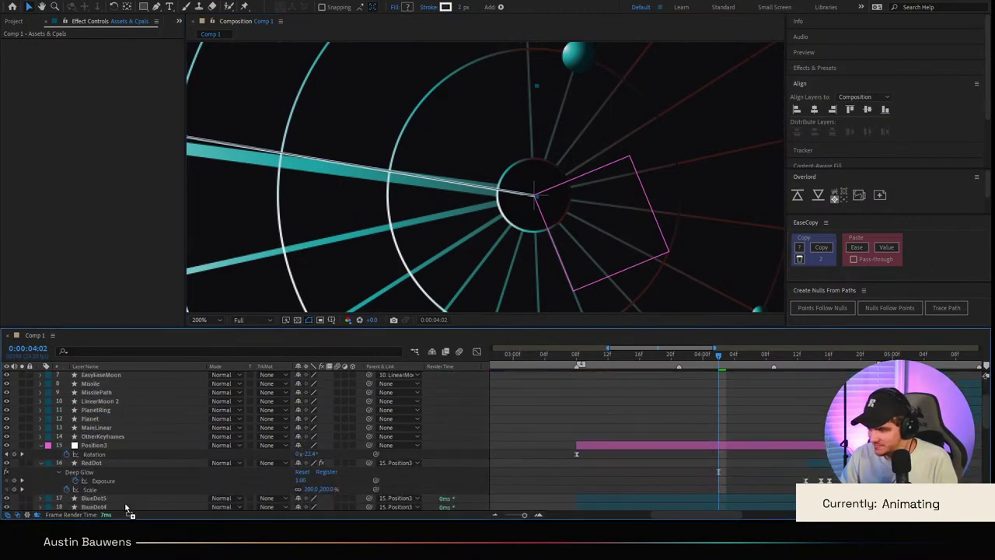
{"action": "scroll", "coordinate": [127, 509], "scroll_direction": "down", "scroll_amount": 3}
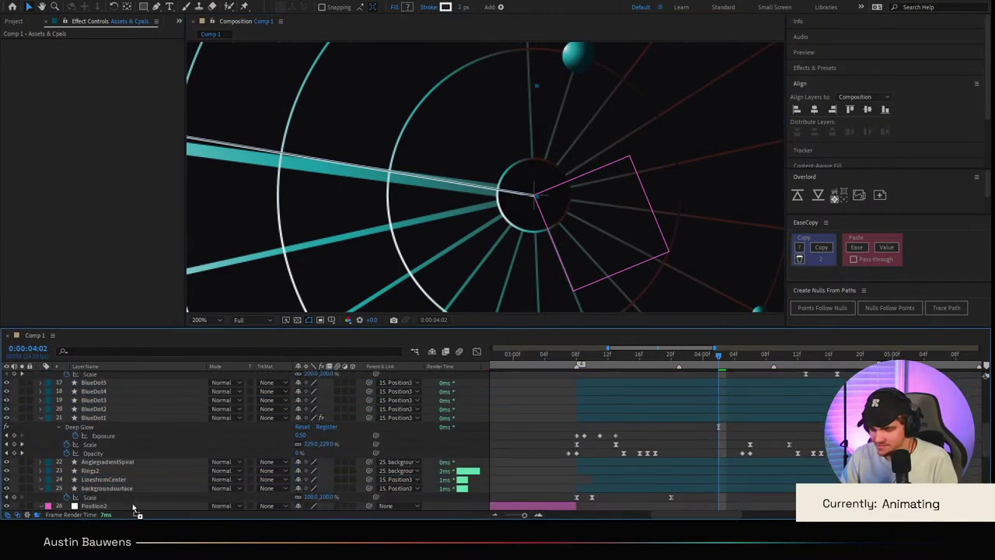
{"action": "scroll", "coordinate": [132, 503], "scroll_direction": "down", "scroll_amount": 2}
{"action": "left_click_drag", "start_coordinate": [137, 474], "coordinate": [137, 463]}
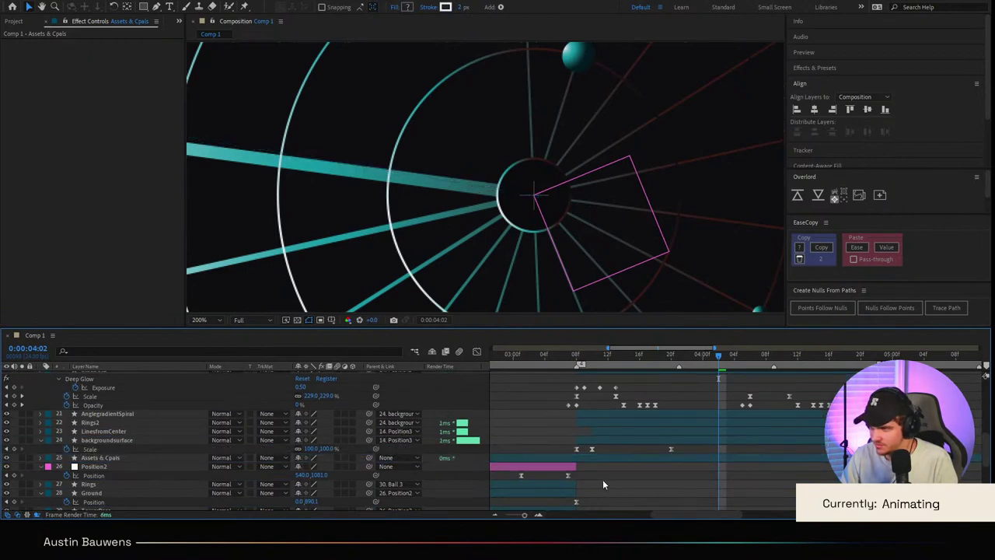
{"action": "scroll", "coordinate": [506, 181], "scroll_direction": "down", "scroll_amount": 4}
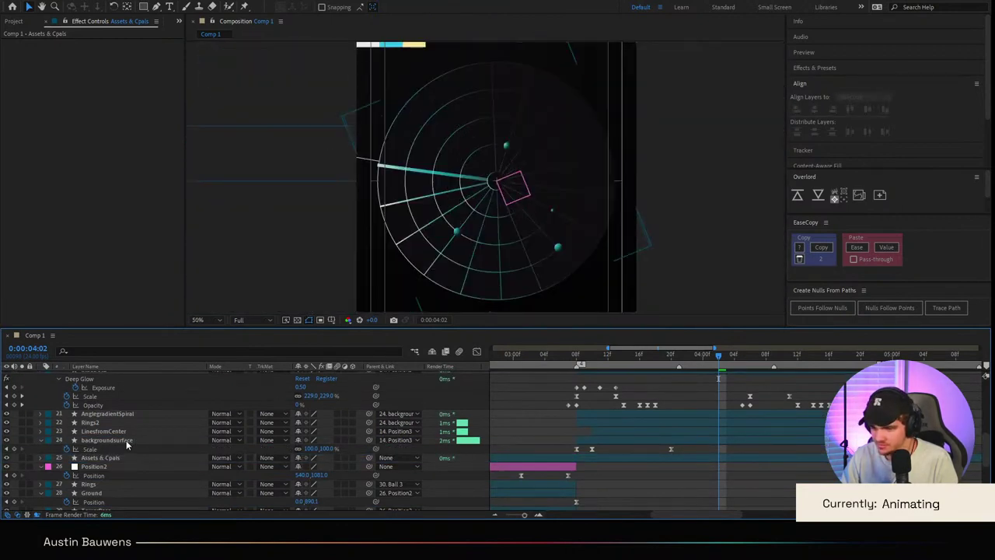
{"action": "left_click_drag", "start_coordinate": [112, 458], "coordinate": [111, 440]}
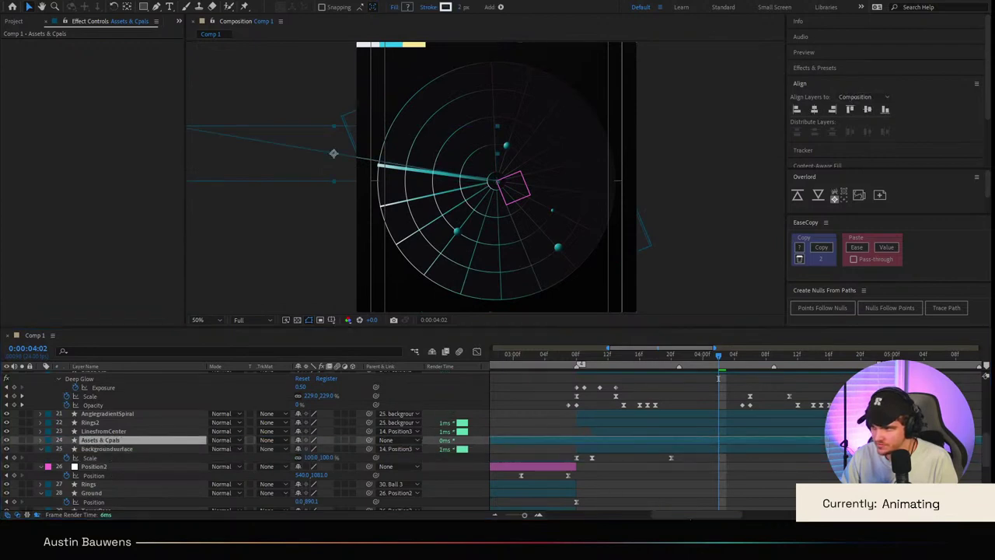
Step: Move the Assets & Cpals line's anchor point to the comp centre with the Pan Behind tool
{"action": "left_click", "coordinate": [670, 451]}
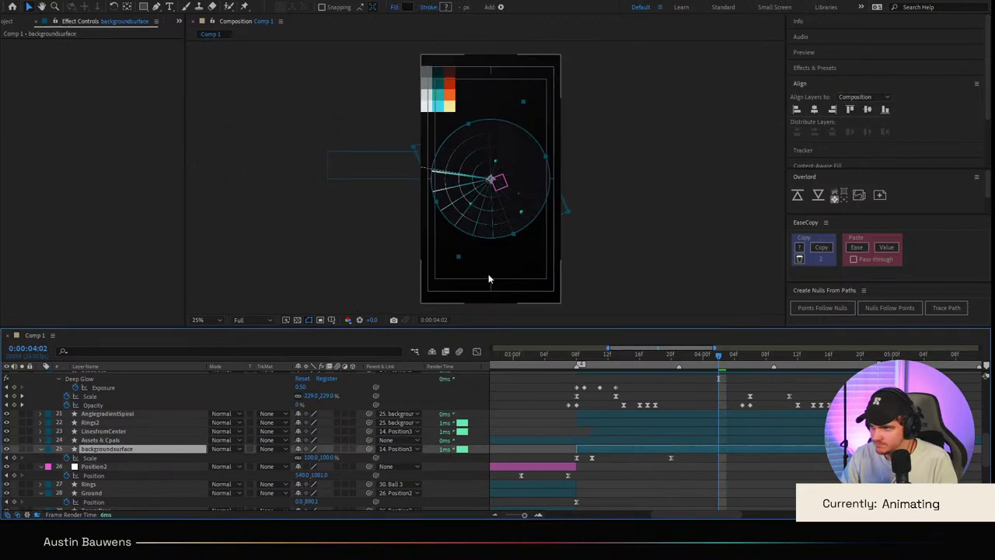
{"action": "key", "text": "r"}
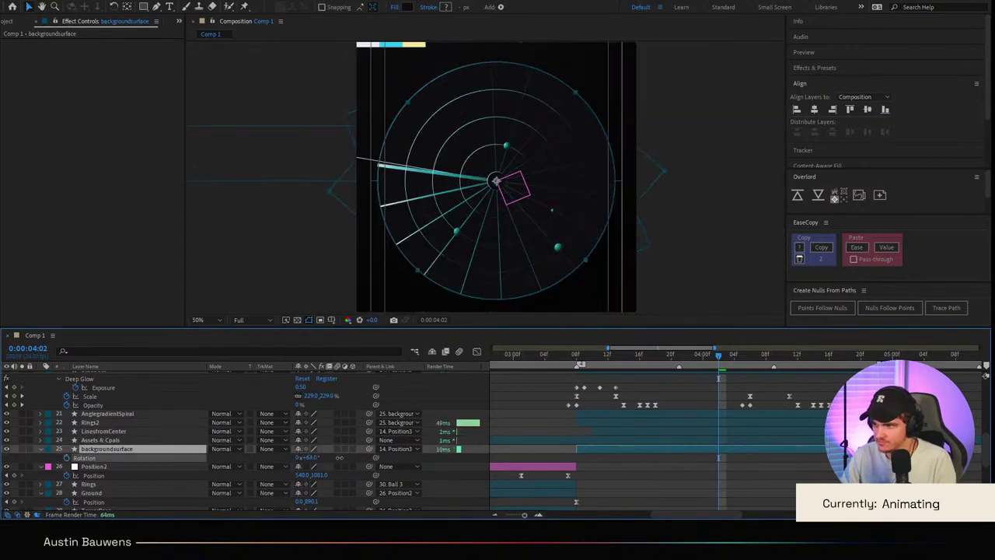
{"action": "left_click", "coordinate": [141, 441]}
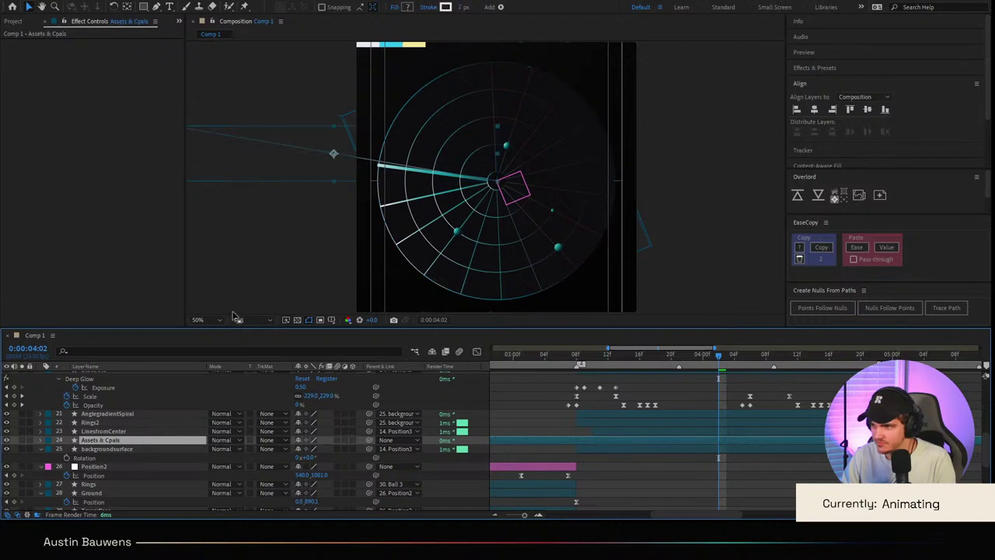
{"action": "key", "text": "y"}
{"action": "left_click_drag", "start_coordinate": [333, 154], "coordinate": [495, 181]}
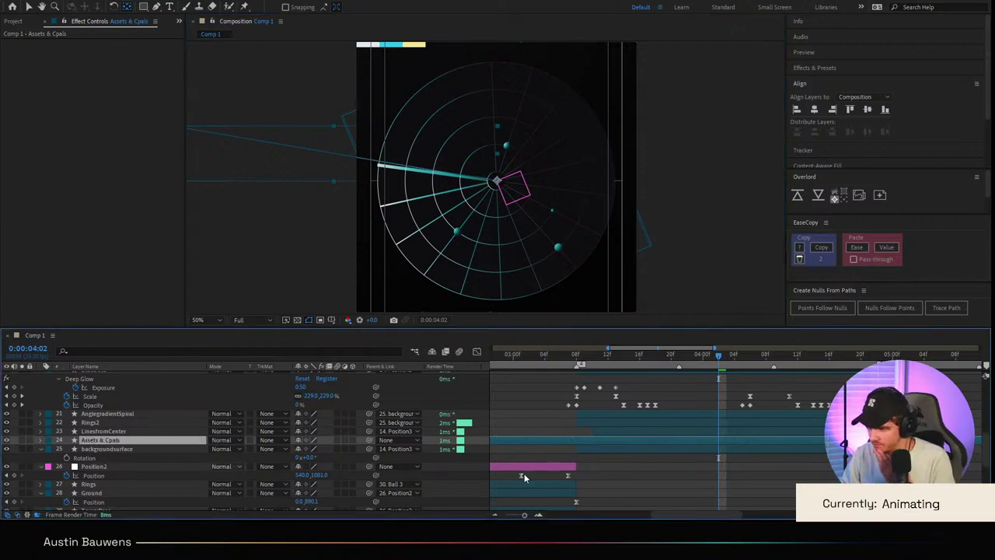
Step: Reveal AnglegradientSpiral's keyframes and move the time to 0:00:03:09
{"action": "left_click", "coordinate": [120, 416]}
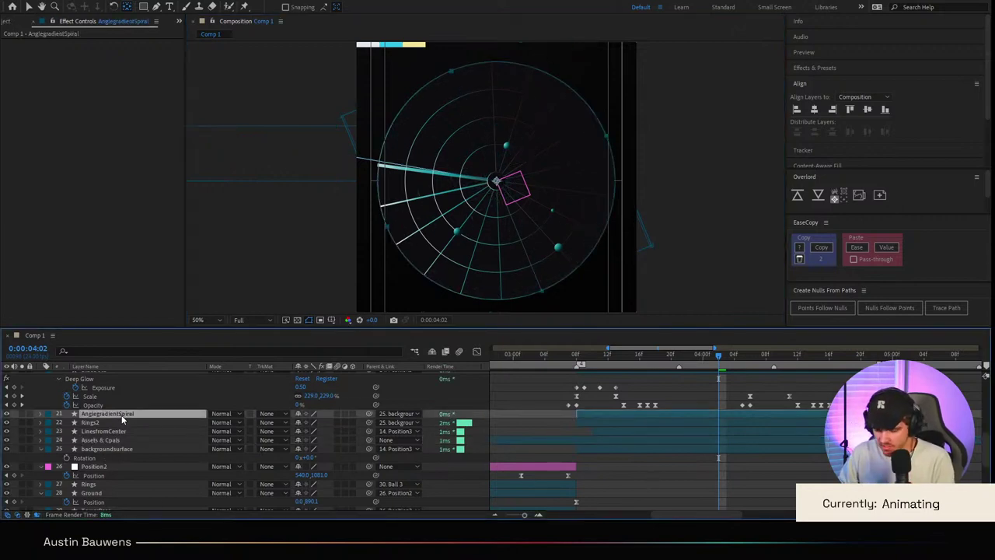
{"action": "key", "text": "u"}
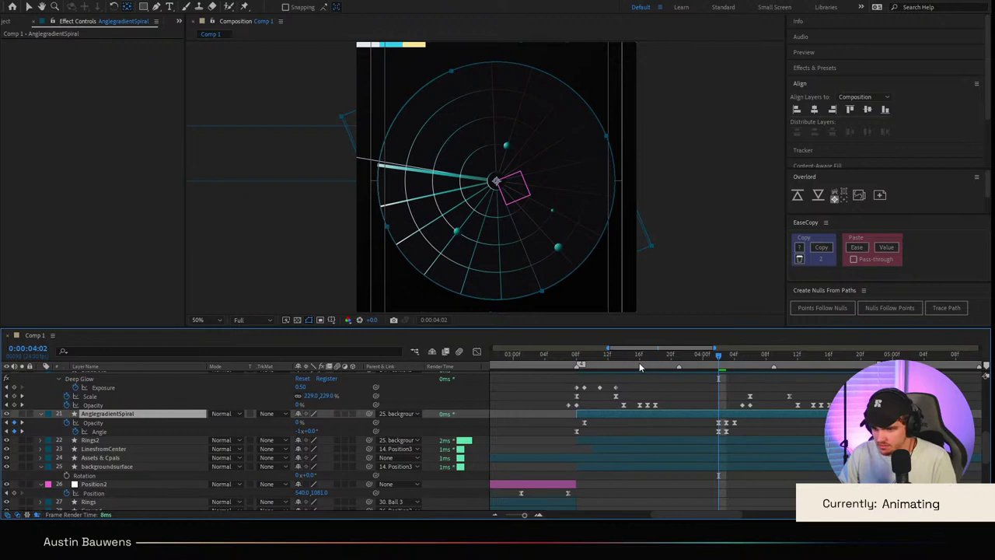
{"action": "left_click_drag", "start_coordinate": [638, 362], "coordinate": [576, 367]}
Step: Rename the Assets & Cpals layer to BigLine
{"action": "left_click", "coordinate": [99, 465]}
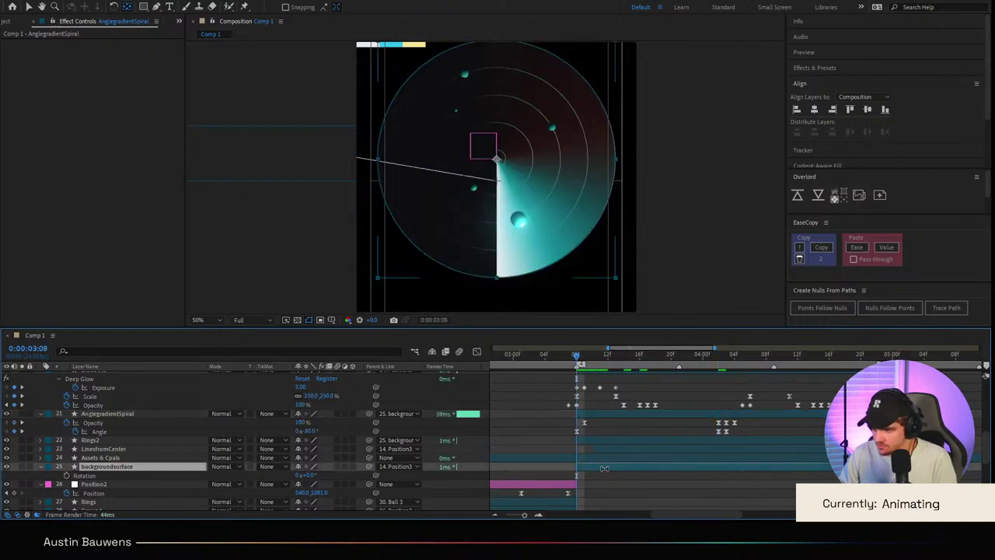
{"action": "left_click", "coordinate": [100, 457]}
{"action": "key", "text": "Return"}
{"action": "type", "text": "BigLi"}
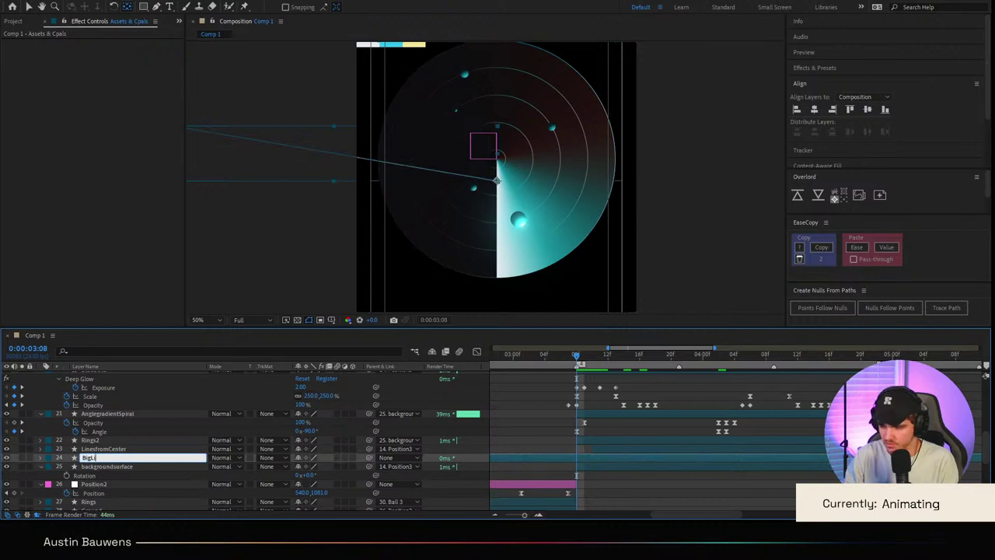
{"action": "type", "text": "ne"}
{"action": "key", "text": "Return"}
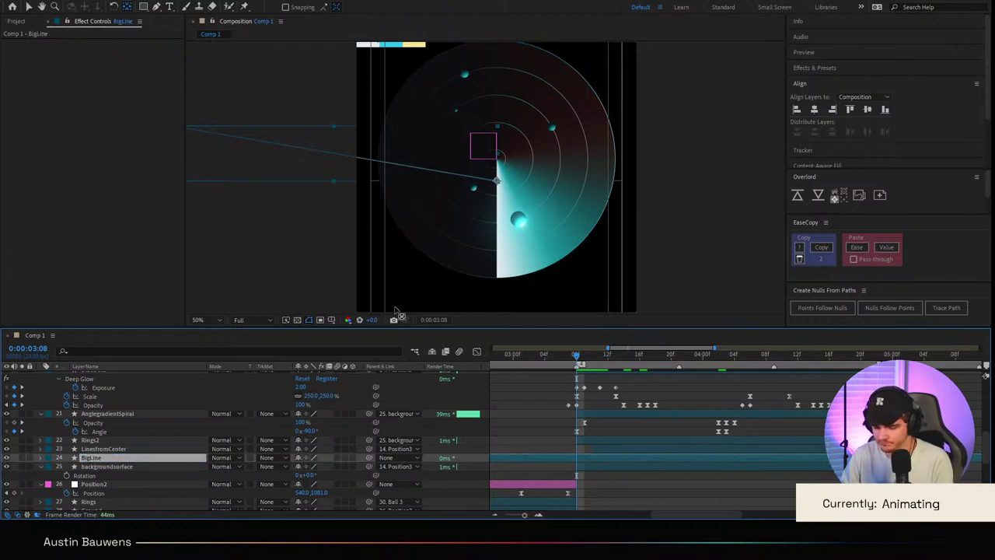
Step: Parent BigLine to 14. Position3 at 0:00:04:07, giving a relative position of 2.4,-1.6
{"action": "key", "text": "p"}
{"action": "left_click", "coordinate": [758, 356]}
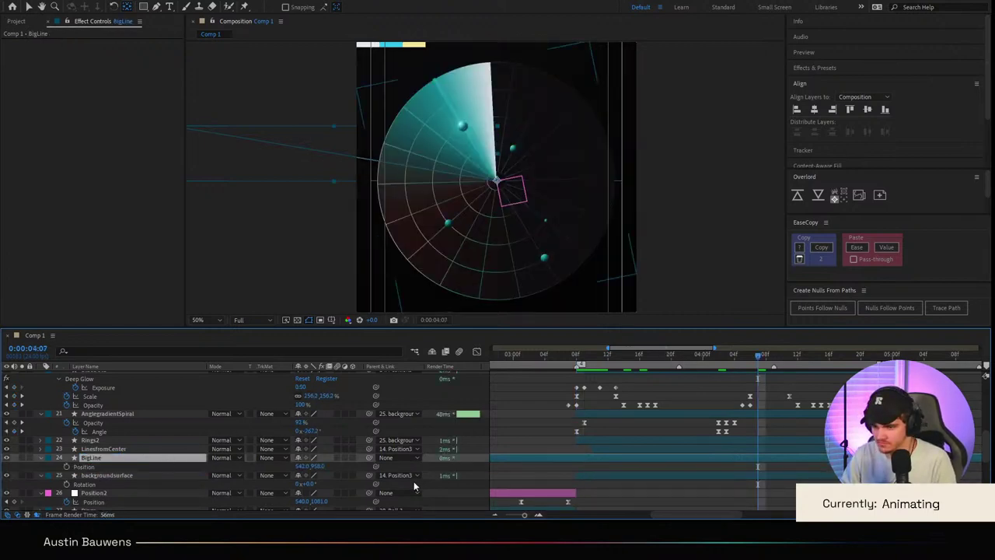
{"action": "left_click_drag", "start_coordinate": [369, 457], "coordinate": [412, 414]}
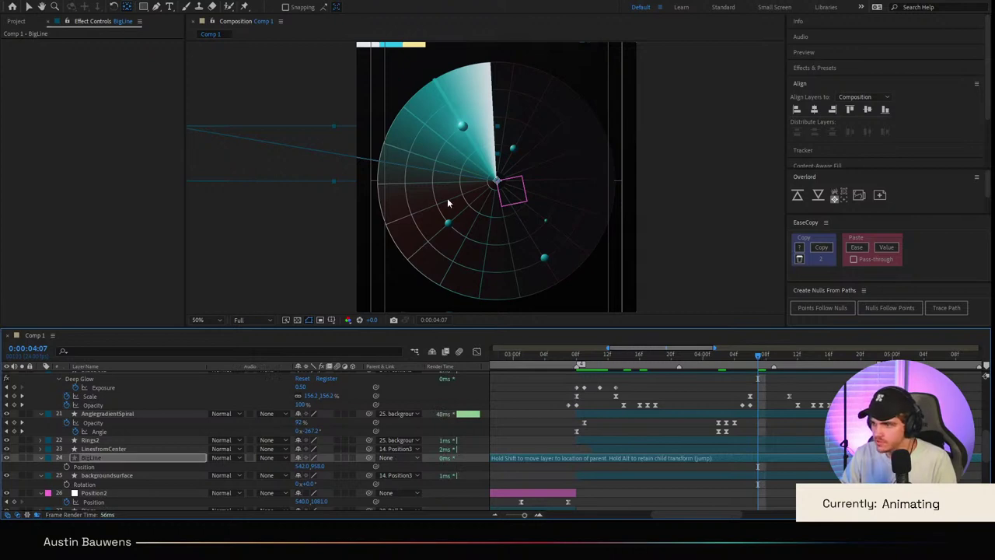
{"action": "left_click_drag", "start_coordinate": [447, 202], "coordinate": [448, 198]}
{"action": "left_click", "coordinate": [673, 436]}
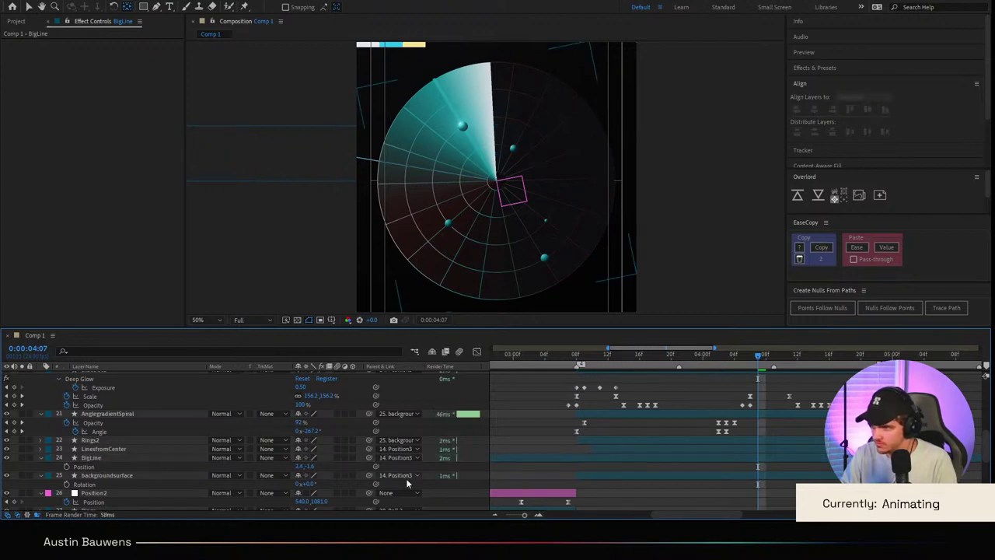
{"action": "left_click", "coordinate": [122, 458]}
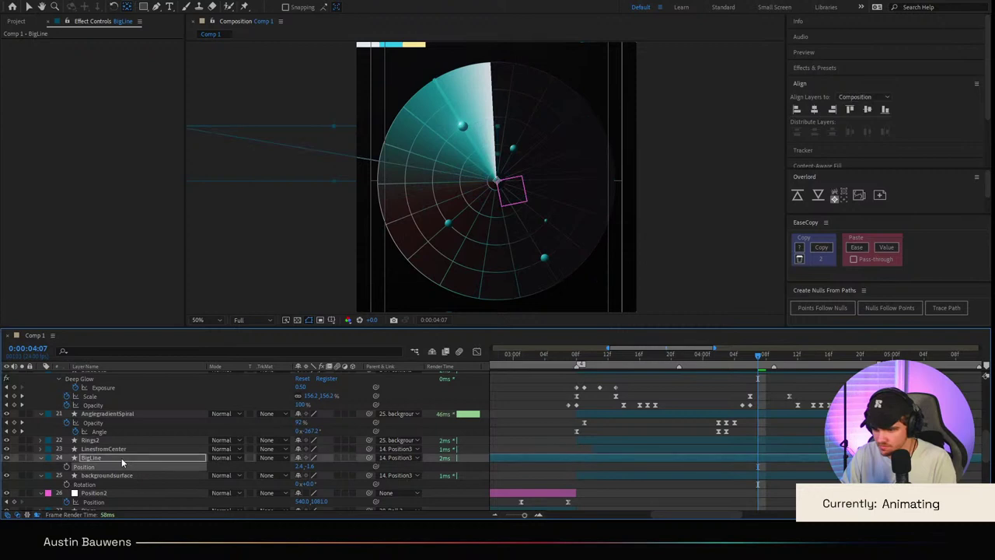
Step: At 0:00:03:09, swing BigLine's rotation round to 74.5°
{"action": "key", "text": "r"}
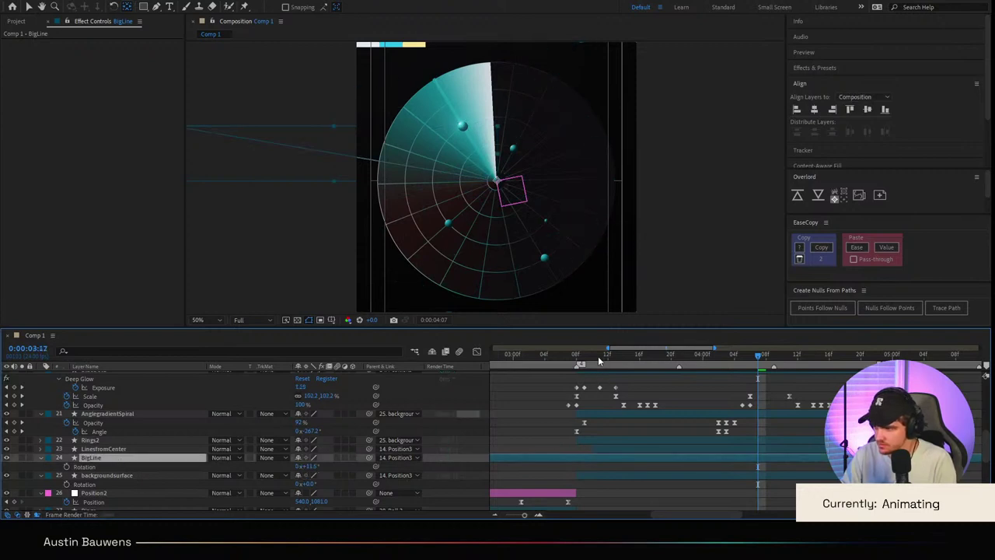
{"action": "left_click_drag", "start_coordinate": [591, 363], "coordinate": [568, 365]}
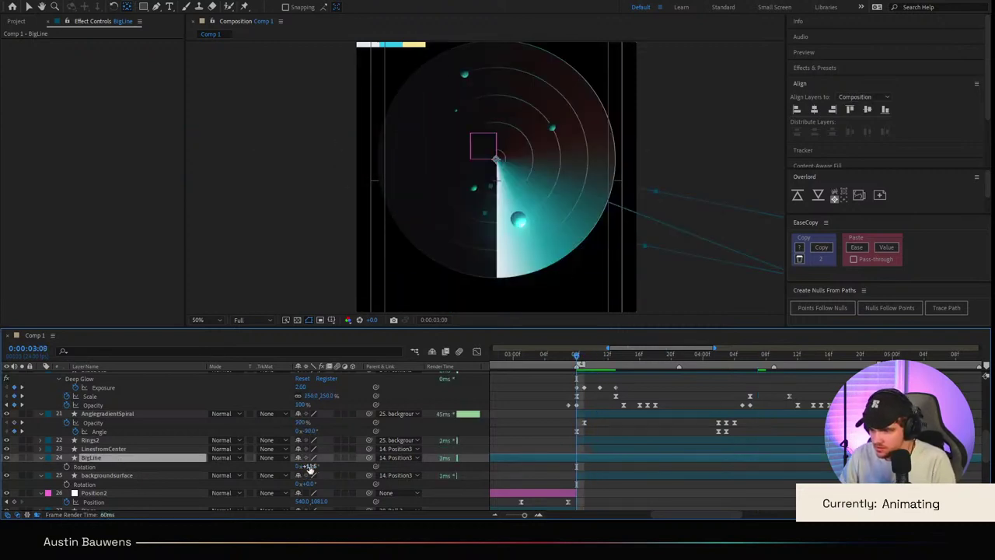
{"action": "left_click_drag", "start_coordinate": [310, 470], "coordinate": [347, 470]}
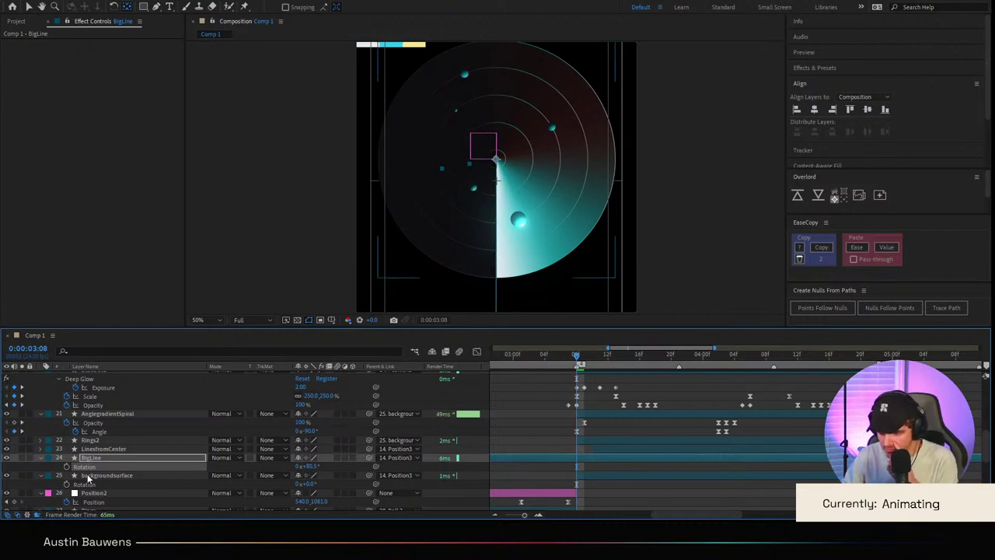
Step: At 0:00:04:02, enter 70 as BigLine's rotation value
{"action": "left_click", "coordinate": [712, 361]}
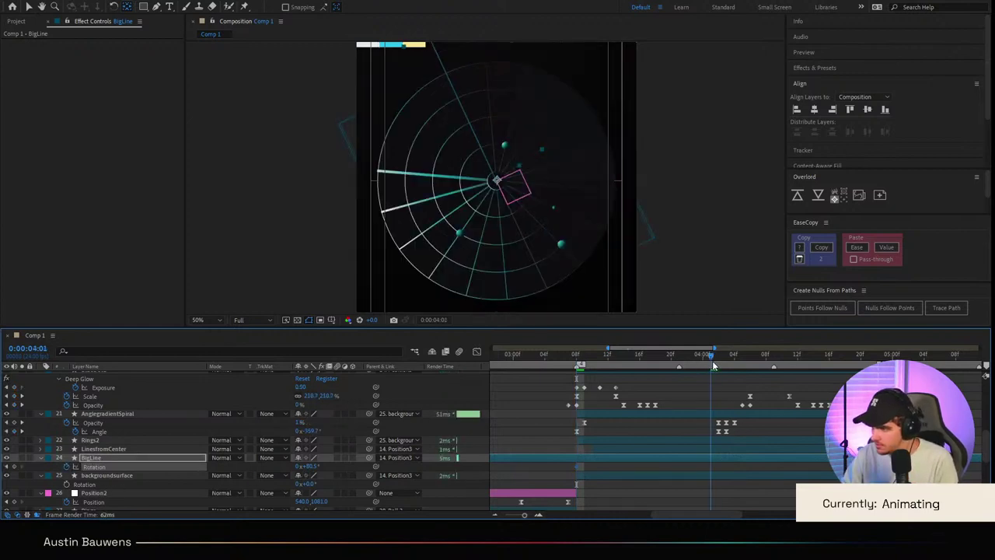
{"action": "left_click_drag", "start_coordinate": [712, 361], "coordinate": [720, 360]}
{"action": "scroll", "coordinate": [408, 188], "scroll_direction": "down", "scroll_amount": 2}
{"action": "scroll", "coordinate": [414, 195], "scroll_direction": "up", "scroll_amount": 2}
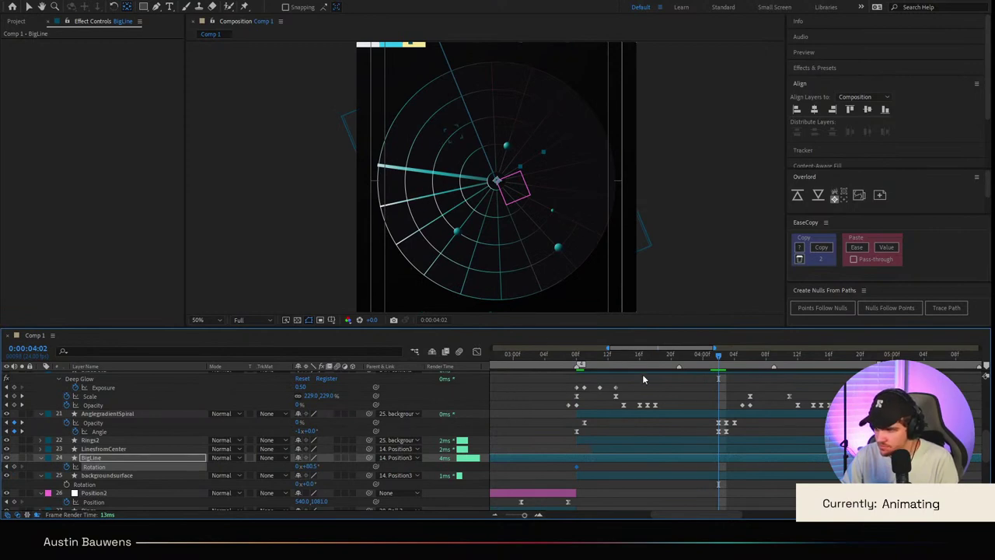
{"action": "left_click", "coordinate": [577, 361]}
{"action": "left_click", "coordinate": [719, 361]}
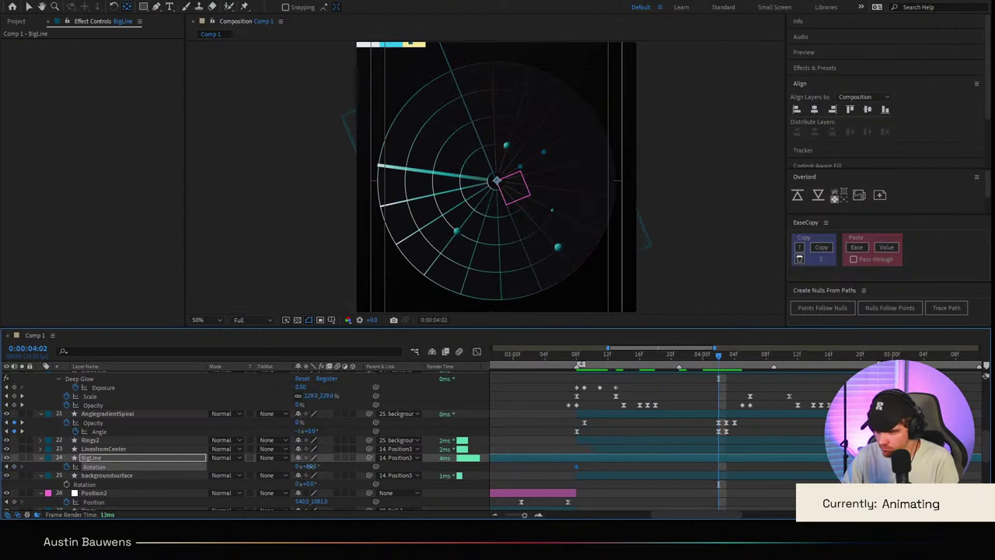
{"action": "type", "text": "70"}
{"action": "key", "text": "Return"}
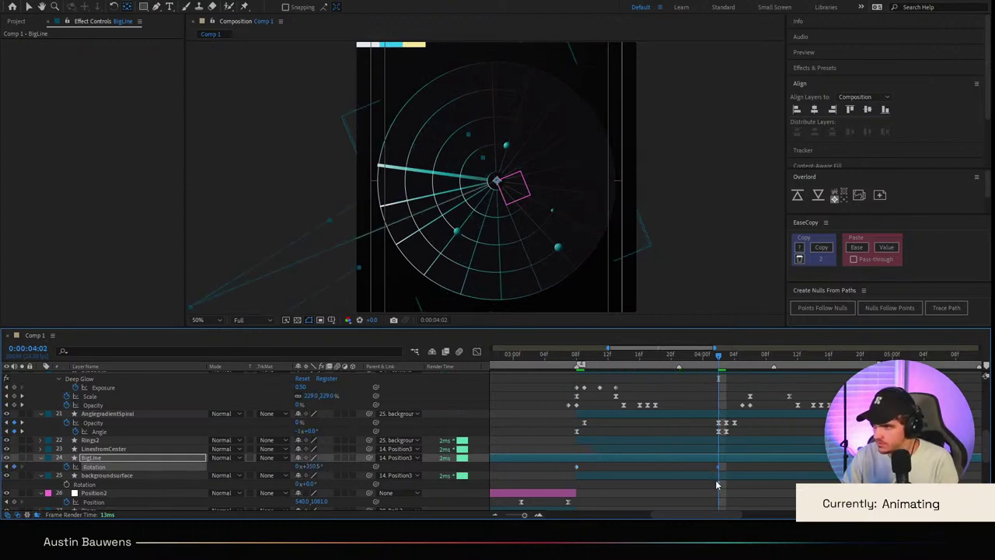
Step: Scrub between 0:00:04:03 and 0:00:03:18 to check the line against the gradient sweep
{"action": "scroll", "coordinate": [716, 483], "scroll_direction": "right", "scroll_amount": 1}
{"action": "left_click", "coordinate": [685, 360]}
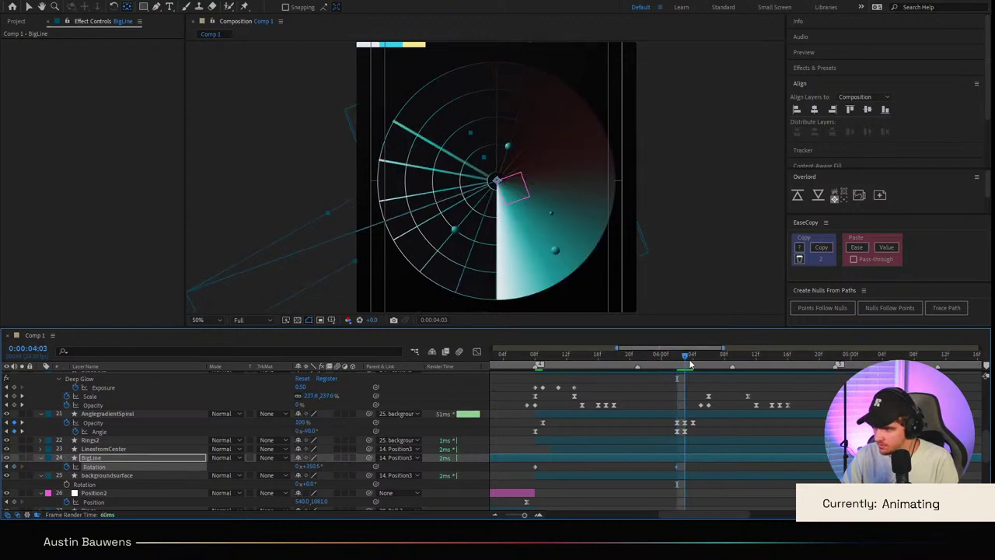
{"action": "left_click_drag", "start_coordinate": [690, 363], "coordinate": [632, 392]}
{"action": "left_click_drag", "start_coordinate": [641, 391], "coordinate": [591, 390]}
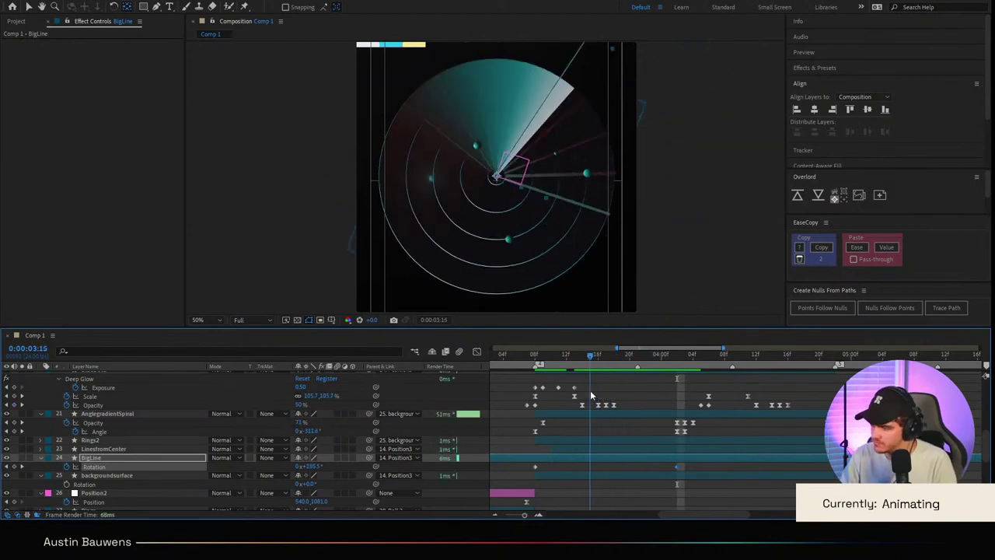
{"action": "left_click", "coordinate": [590, 390]}
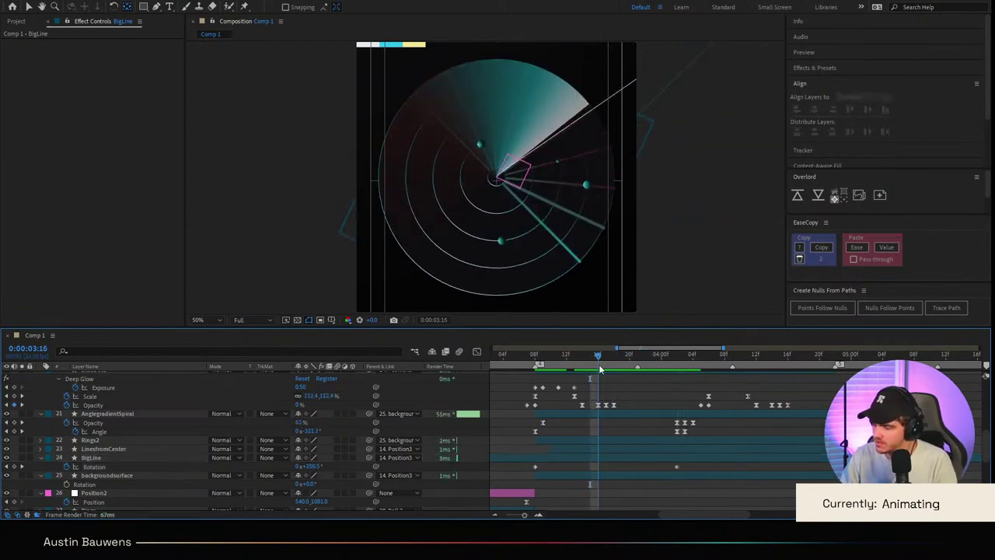
Step: At 0:00:03:16, rotate BigLine to 0x+197.5° so the long line swings into place
{"action": "left_click", "coordinate": [599, 363]}
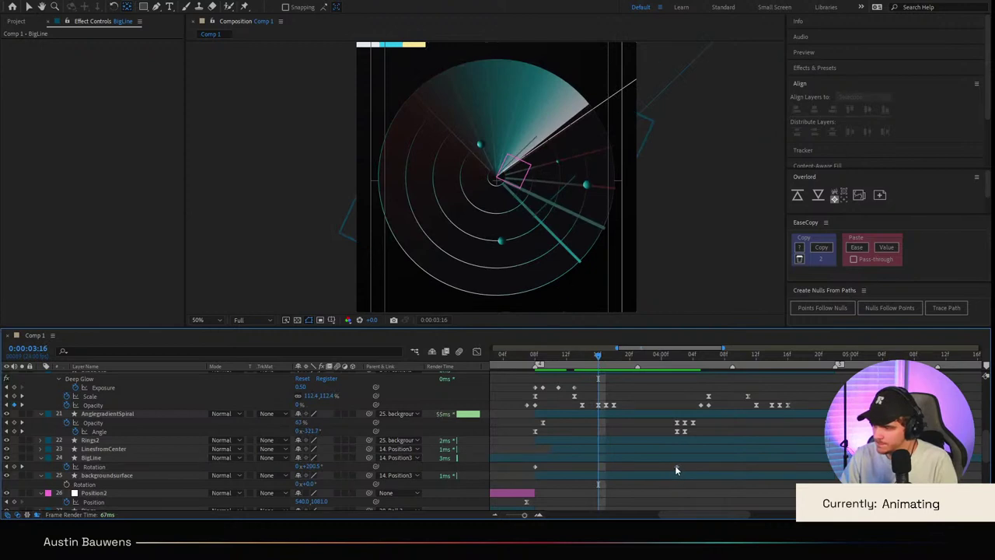
{"action": "left_click", "coordinate": [675, 465]}
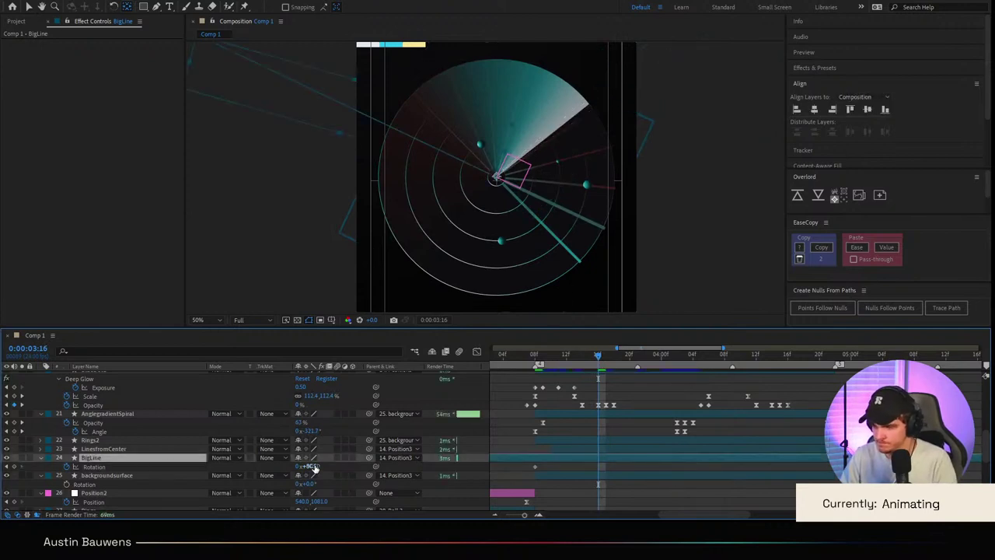
{"action": "left_click_drag", "start_coordinate": [311, 466], "coordinate": [384, 476]}
{"action": "left_click", "coordinate": [633, 427]}
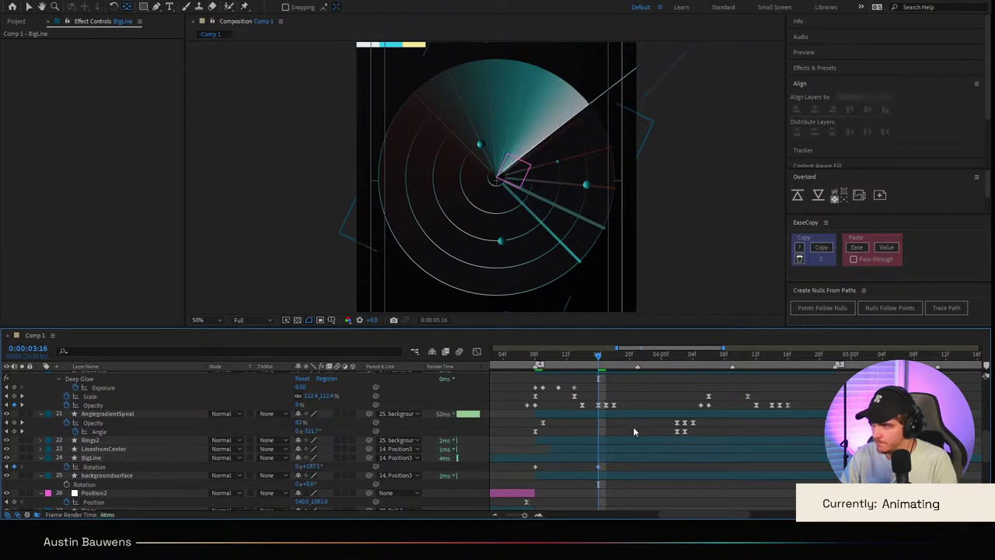
Step: Pan and zoom the composition view to inspect the rings, then reselect BigLine
{"action": "scroll", "coordinate": [597, 207], "scroll_direction": "down", "scroll_amount": 3}
{"action": "scroll", "coordinate": [602, 208], "scroll_direction": "up", "scroll_amount": 3}
{"action": "middle_click", "coordinate": [590, 220]}
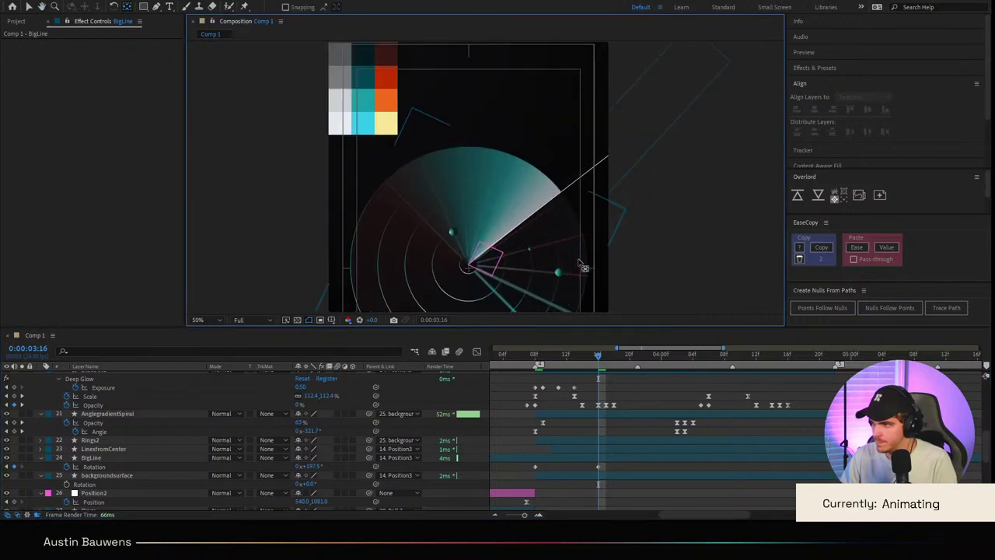
{"action": "scroll", "coordinate": [548, 206], "scroll_direction": "up", "scroll_amount": 2}
{"action": "scroll", "coordinate": [514, 280], "scroll_direction": "up", "scroll_amount": 2}
{"action": "scroll", "coordinate": [484, 178], "scroll_direction": "down", "scroll_amount": 3}
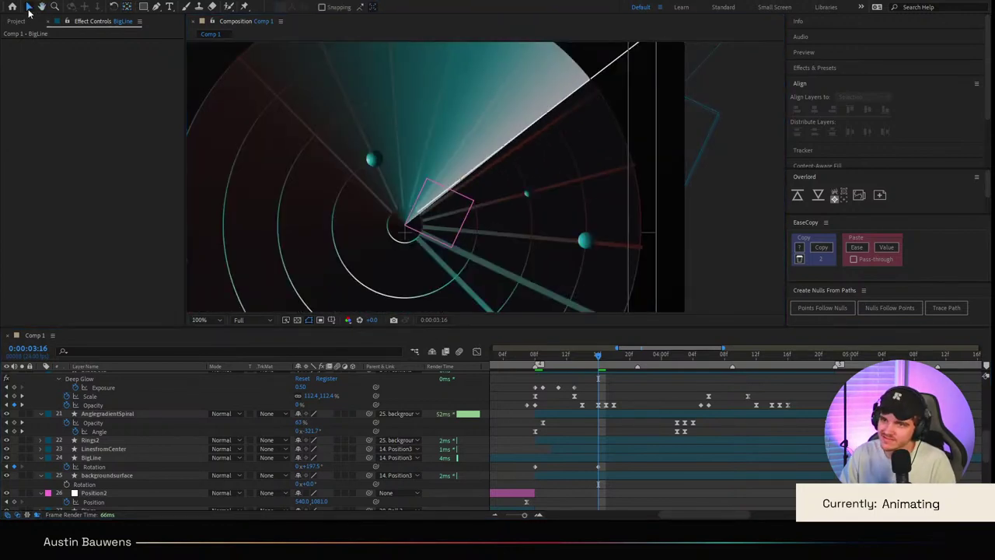
{"action": "scroll", "coordinate": [459, 209], "scroll_direction": "up", "scroll_amount": 1}
{"action": "scroll", "coordinate": [426, 245], "scroll_direction": "down", "scroll_amount": 3}
{"action": "left_click", "coordinate": [125, 459]}
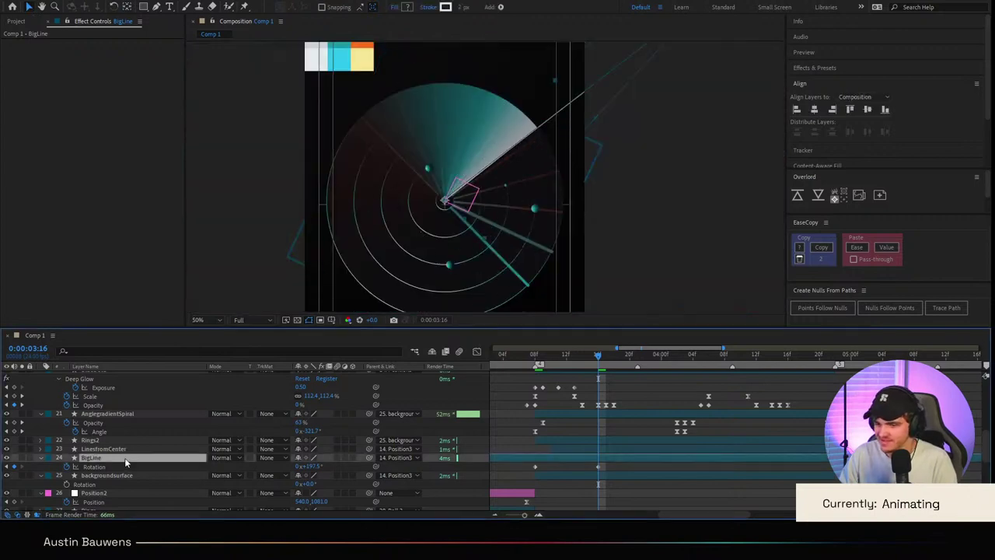
Step: Delete the BigLine layer and preview the radar animation from 0:00:03:03
{"action": "key", "text": "Delete"}
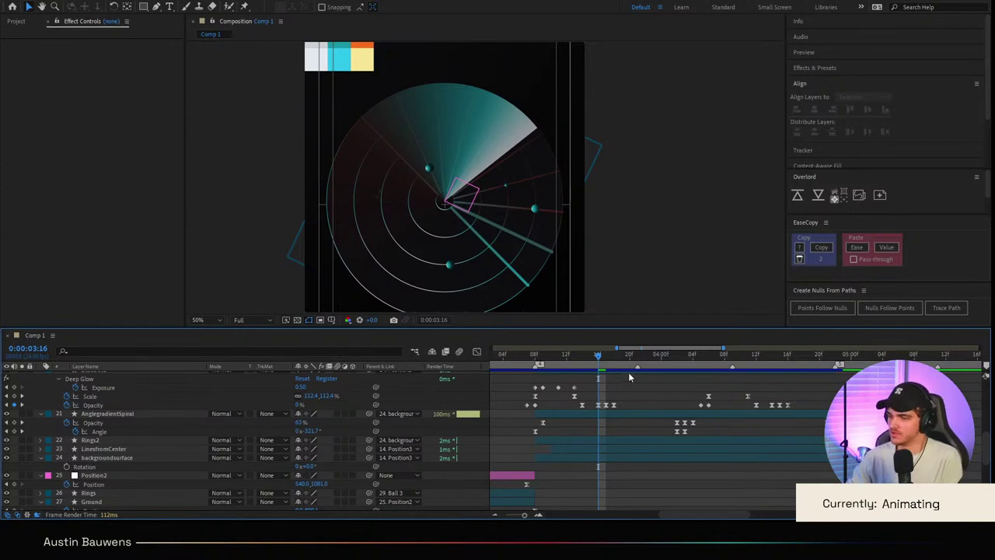
{"action": "left_click", "coordinate": [503, 360]}
{"action": "left_click_drag", "start_coordinate": [503, 360], "coordinate": [495, 361]}
{"action": "key", "text": "space"}
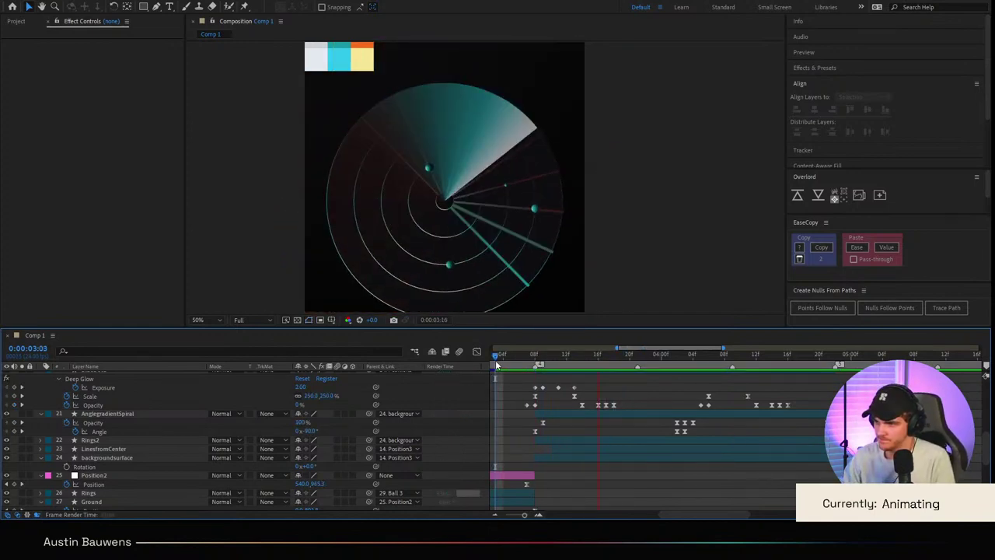
{"action": "left_click_drag", "start_coordinate": [560, 362], "coordinate": [535, 360]}
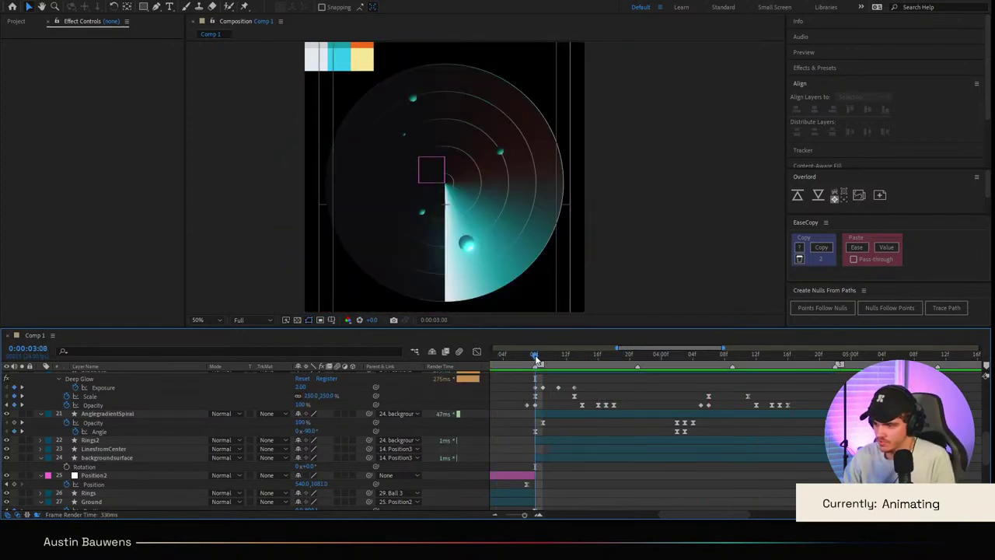
Step: Step the playhead to 0:00:04:03 and move BlueDot3 and BlueDot4's in-points there
{"action": "left_click", "coordinate": [98, 395]}
{"action": "left_click", "coordinate": [98, 406], "text": "shift"}
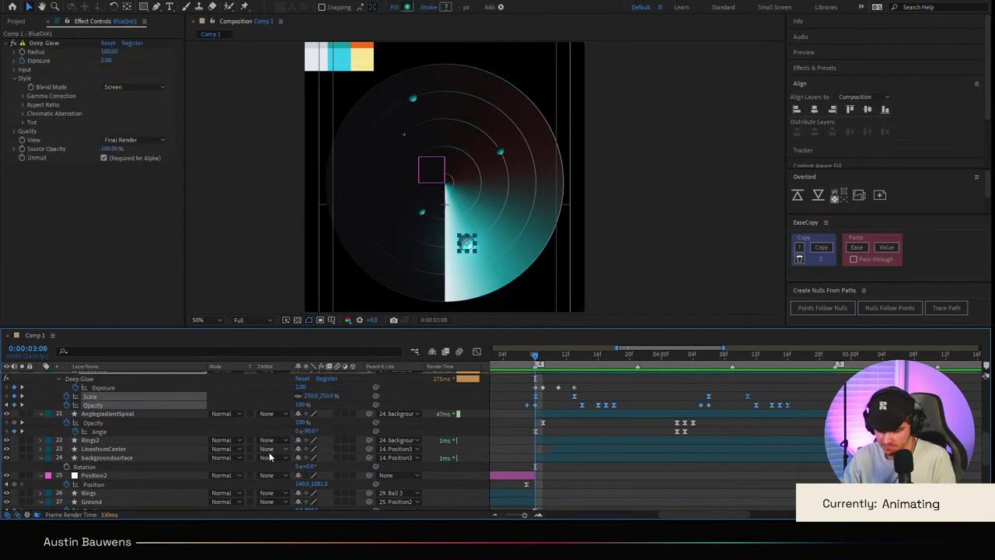
{"action": "scroll", "coordinate": [598, 436], "scroll_direction": "up", "scroll_amount": 3}
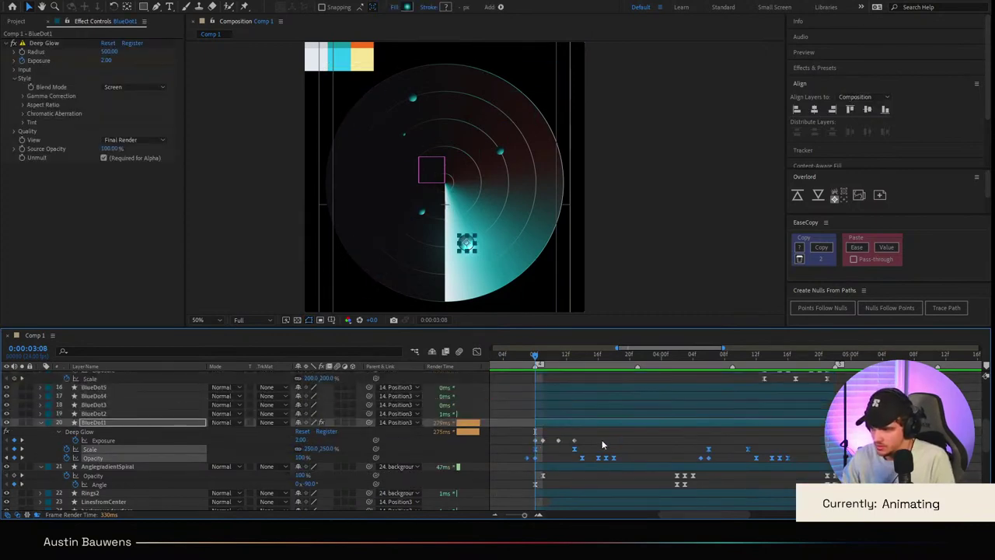
{"action": "left_click", "coordinate": [561, 414]}
{"action": "key", "text": "Page_Down"}
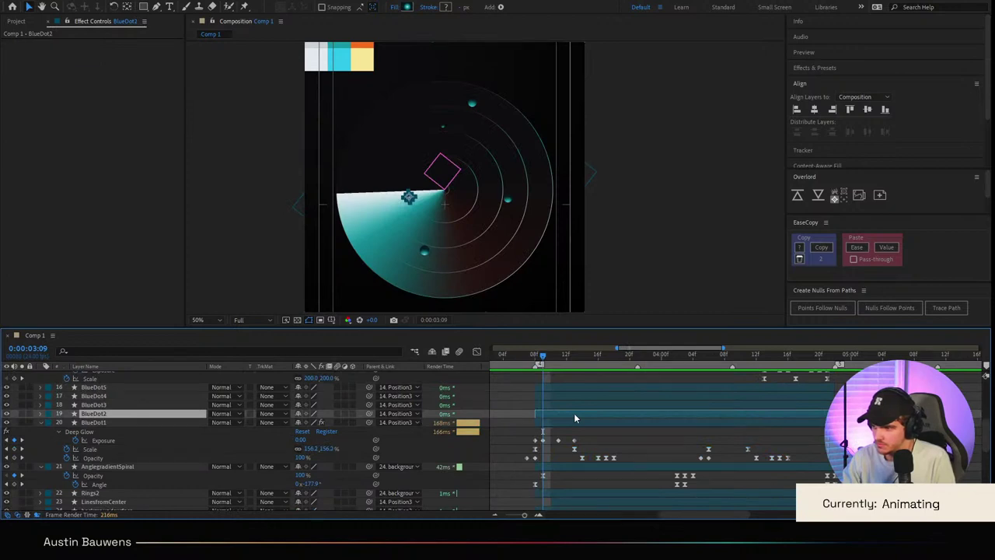
{"action": "key", "text": "Page_Down"}
{"action": "key", "text": "Page_Down"}
{"action": "key", "text": "Page_Down"}
{"action": "key", "text": "Page_Down"}
{"action": "key", "text": "Page_Down"}
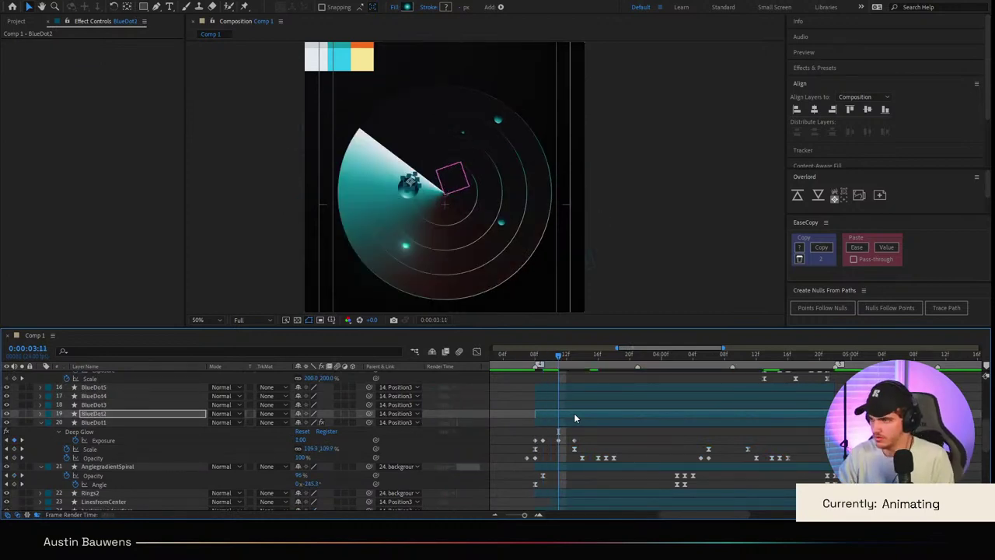
{"action": "key", "text": "Page_Down"}
{"action": "key", "text": "Page_Down"}
{"action": "key", "text": "Page_Down"}
{"action": "key", "text": "Page_Down"}
{"action": "key", "text": "Page_Down"}
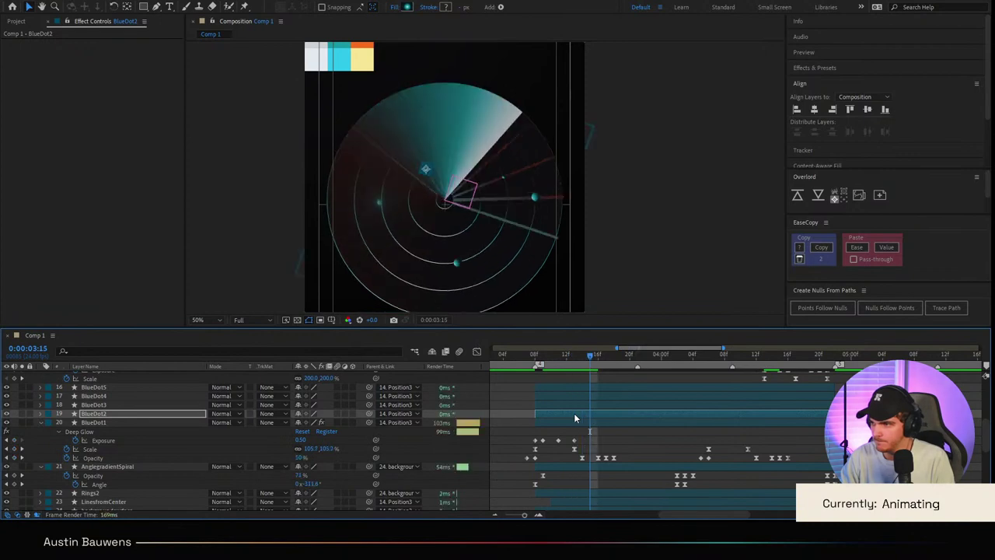
{"action": "key", "text": "Page_Down"}
{"action": "key", "text": "Page_Down"}
{"action": "key", "text": "Page_Down"}
{"action": "key", "text": "Page_Down"}
{"action": "key", "text": "Page_Down"}
{"action": "key", "text": "Page_Down"}
{"action": "key", "text": "Page_Down"}
{"action": "key", "text": "Page_Down"}
{"action": "key", "text": "Page_Down"}
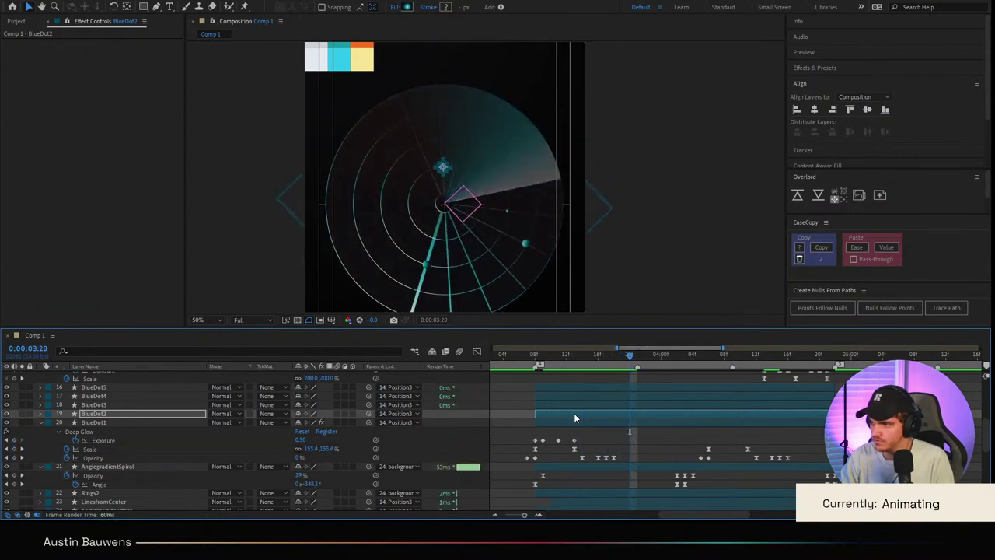
{"action": "key", "text": "Page_Down"}
{"action": "key", "text": "Page_Down"}
{"action": "key", "text": "Page_Down"}
{"action": "key", "text": "Page_Down"}
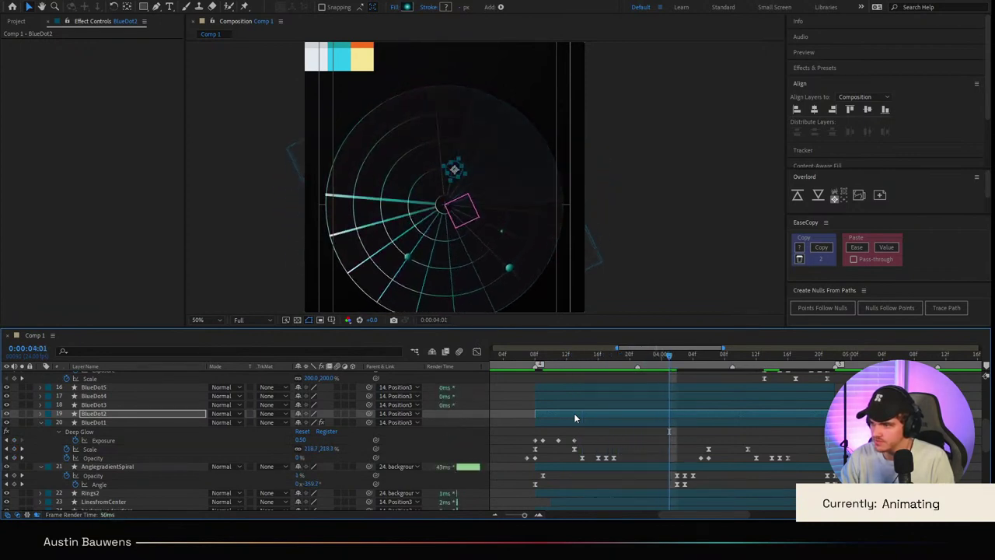
{"action": "key", "text": "Page_Up"}
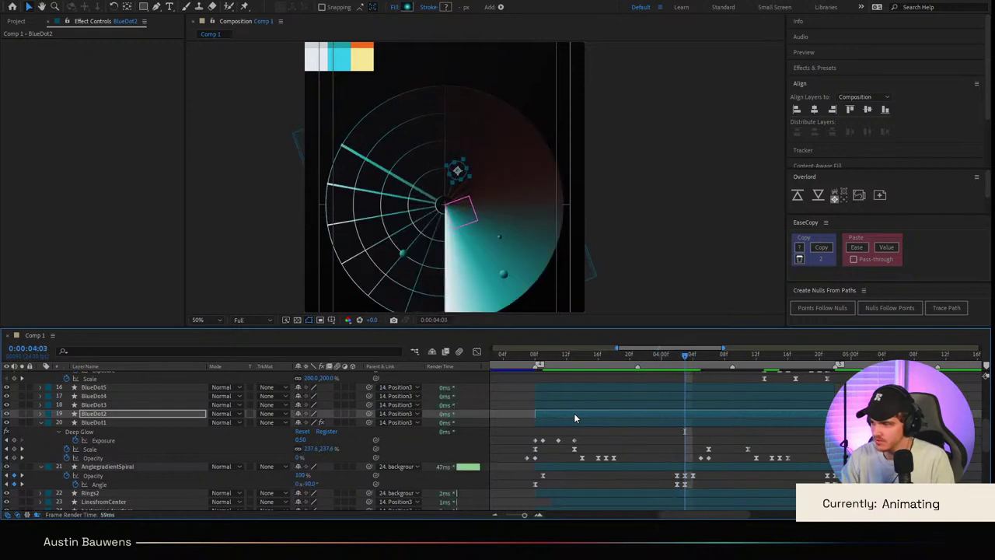
{"action": "left_click", "coordinate": [579, 405]}
{"action": "left_click", "coordinate": [570, 395], "text": "shift"}
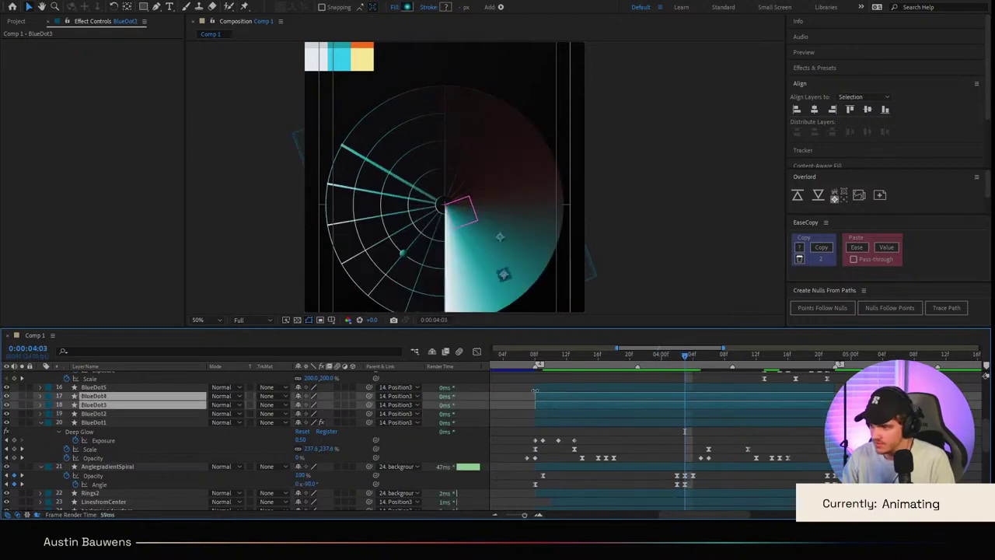
{"action": "left_click_drag", "start_coordinate": [533, 395], "coordinate": [684, 399]}
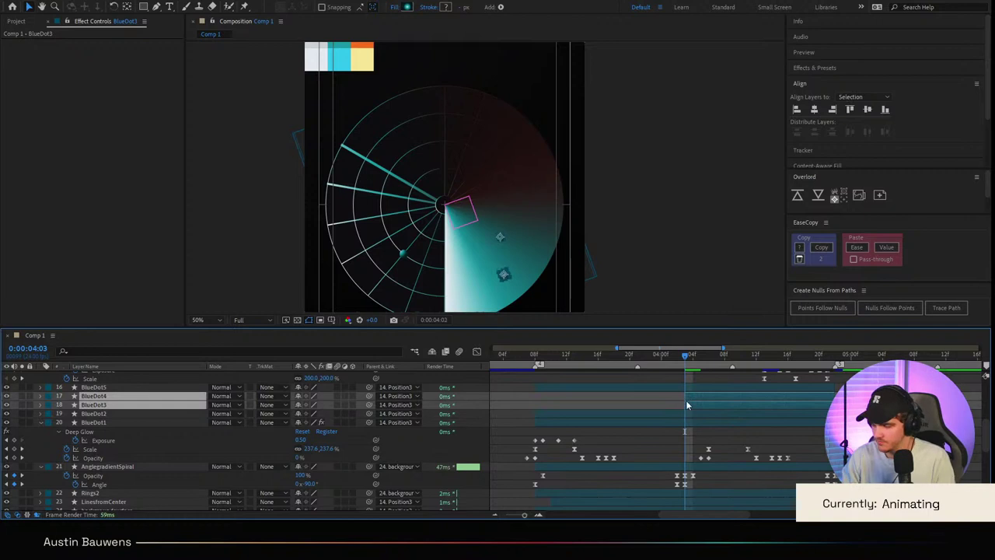
Step: Move BlueDot5's in-point to 0:00:04:04
{"action": "key", "text": "Page_Up"}
{"action": "key", "text": "Page_Down"}
{"action": "key", "text": "Page_Down"}
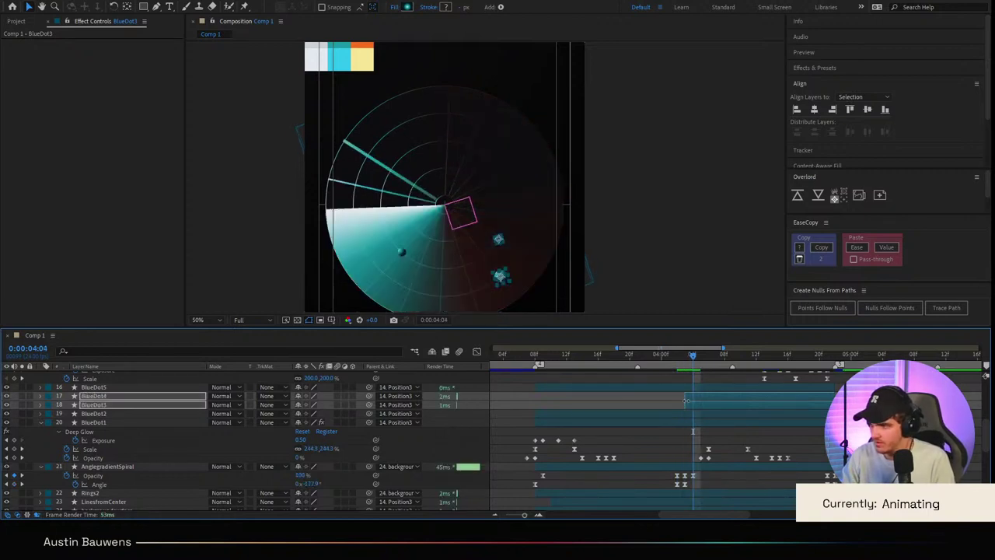
{"action": "left_click", "coordinate": [513, 387]}
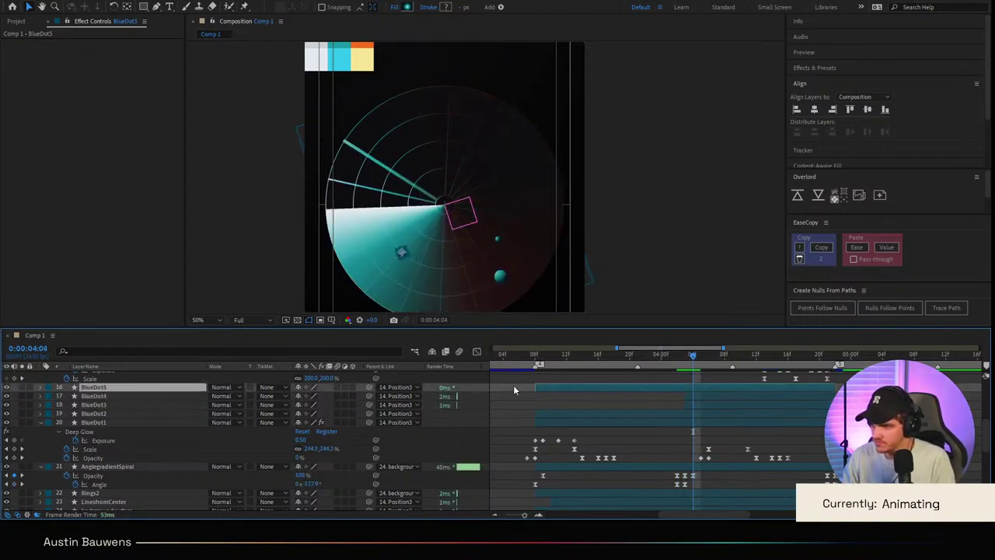
{"action": "left_click_drag", "start_coordinate": [533, 386], "coordinate": [694, 387]}
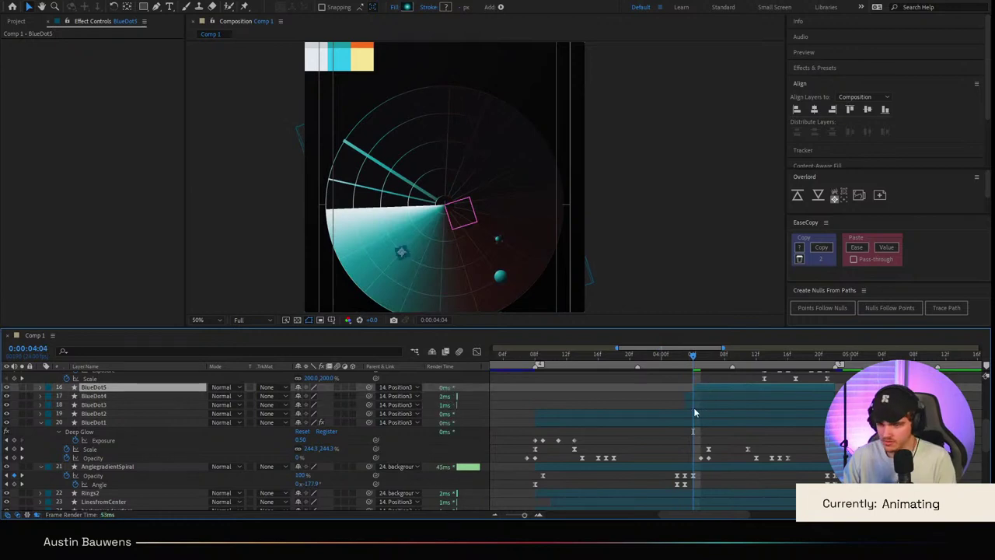
{"action": "key", "text": "Page_Up"}
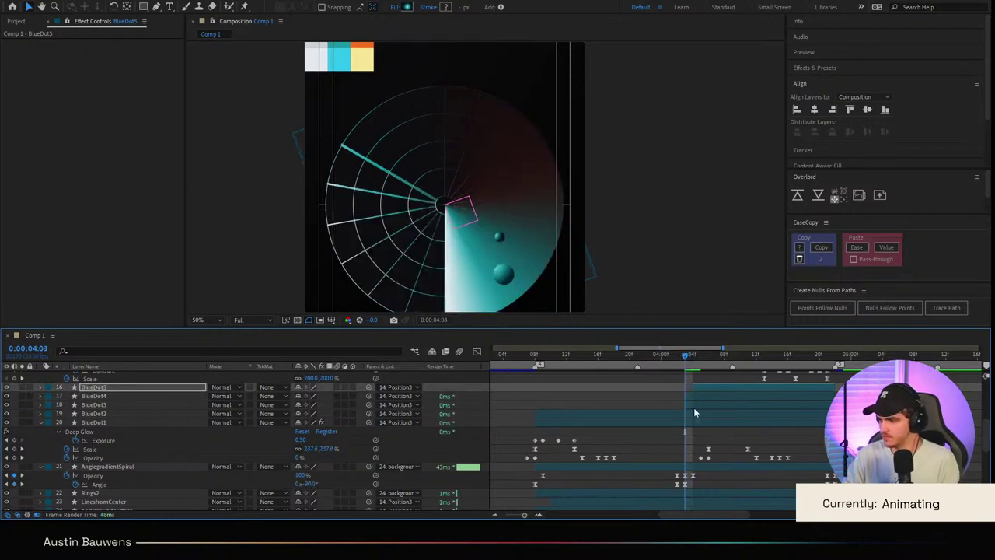
{"action": "key", "text": "F2"}
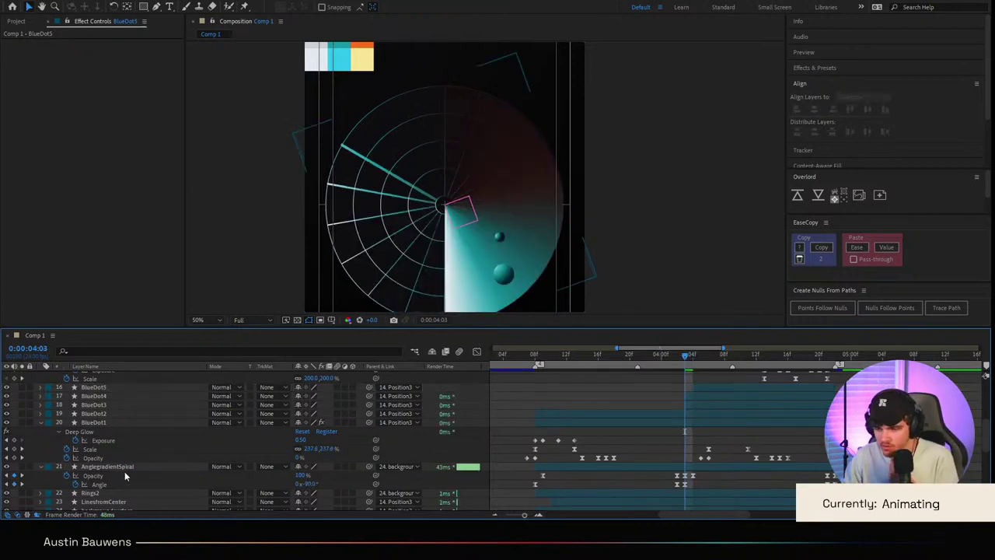
{"action": "left_click", "coordinate": [123, 468]}
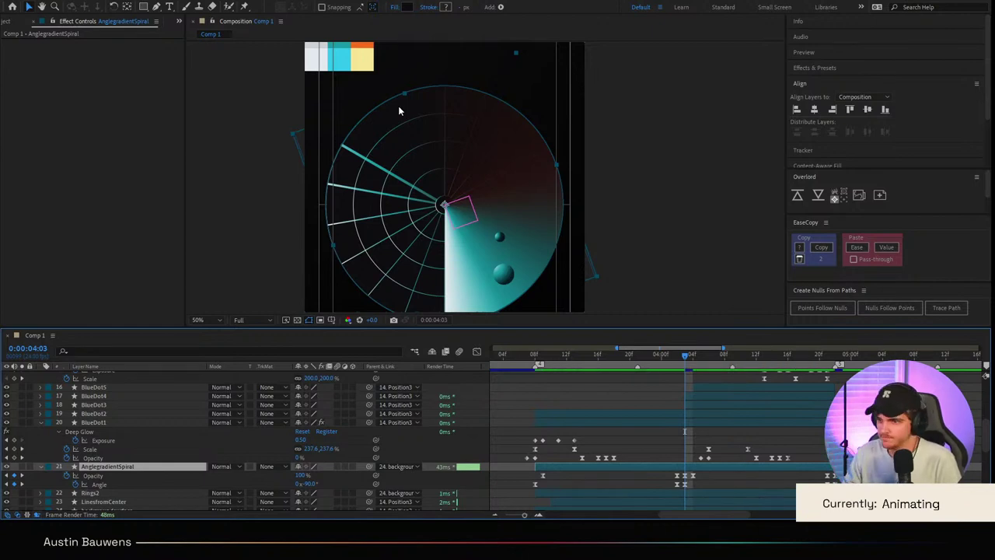
{"action": "left_click", "coordinate": [41, 467]}
{"action": "left_click", "coordinate": [41, 467]}
{"action": "scroll", "coordinate": [44, 443], "scroll_direction": "down", "scroll_amount": 4}
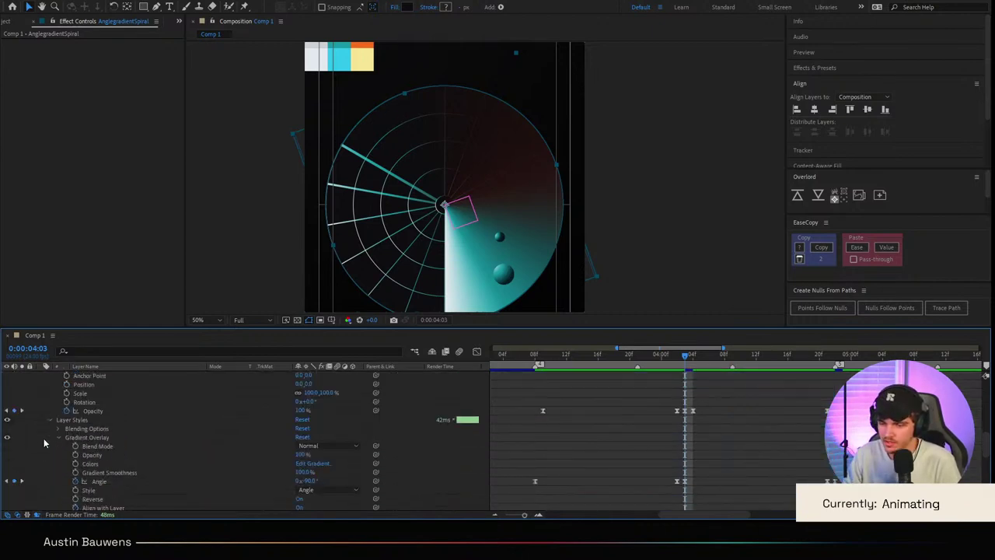
{"action": "left_click", "coordinate": [74, 438]}
{"action": "scroll", "coordinate": [221, 441], "scroll_direction": "down", "scroll_amount": 1}
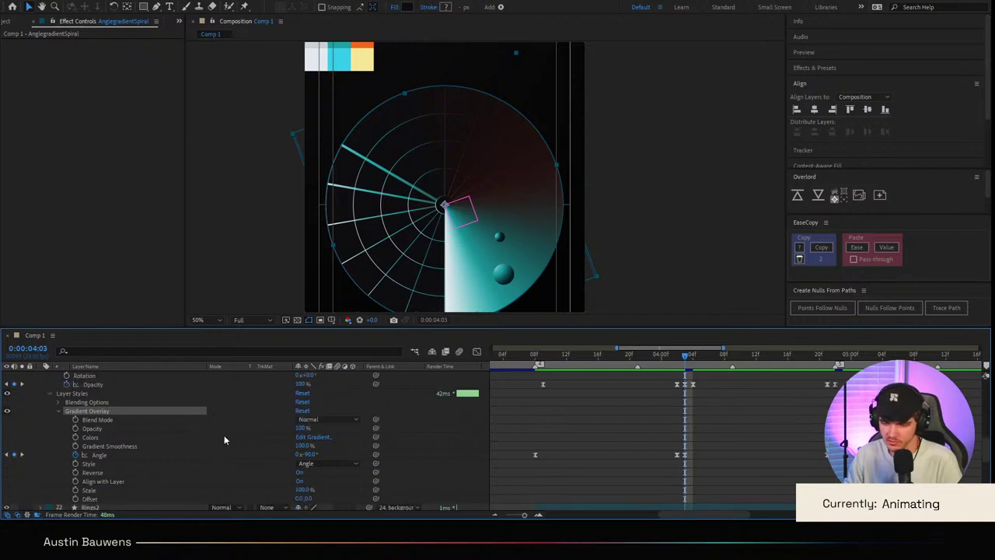
{"action": "left_click", "coordinate": [124, 464]}
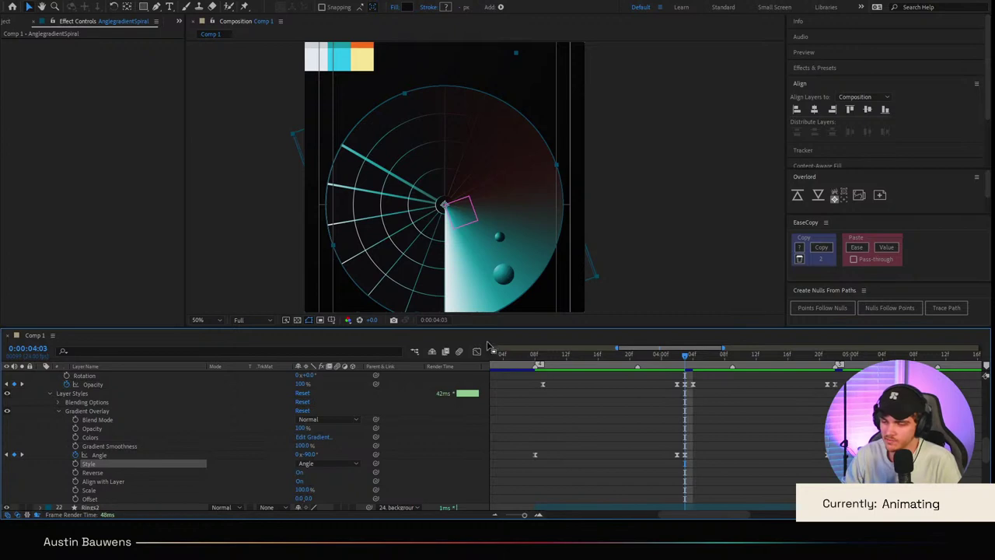
{"action": "left_click", "coordinate": [318, 437]}
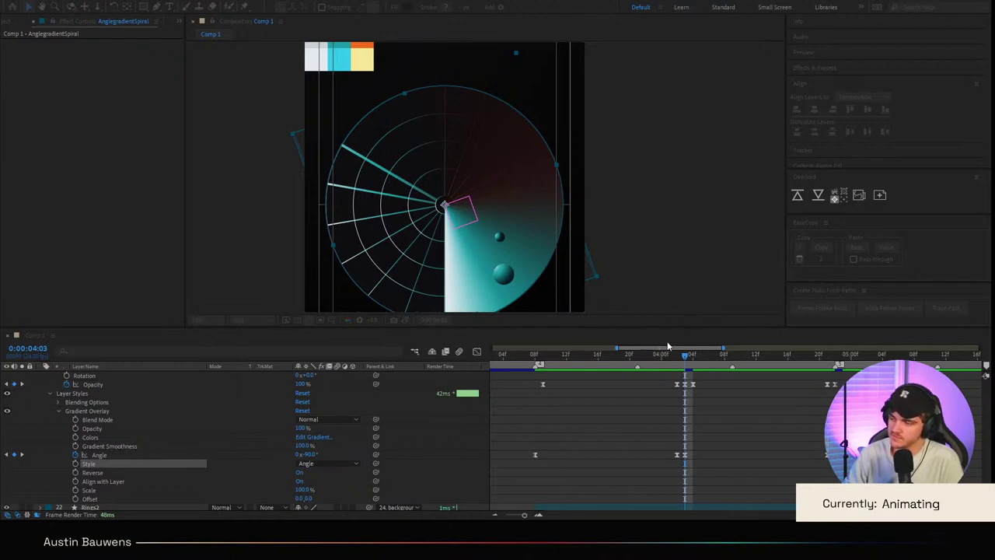
{"action": "left_click", "coordinate": [816, 326]}
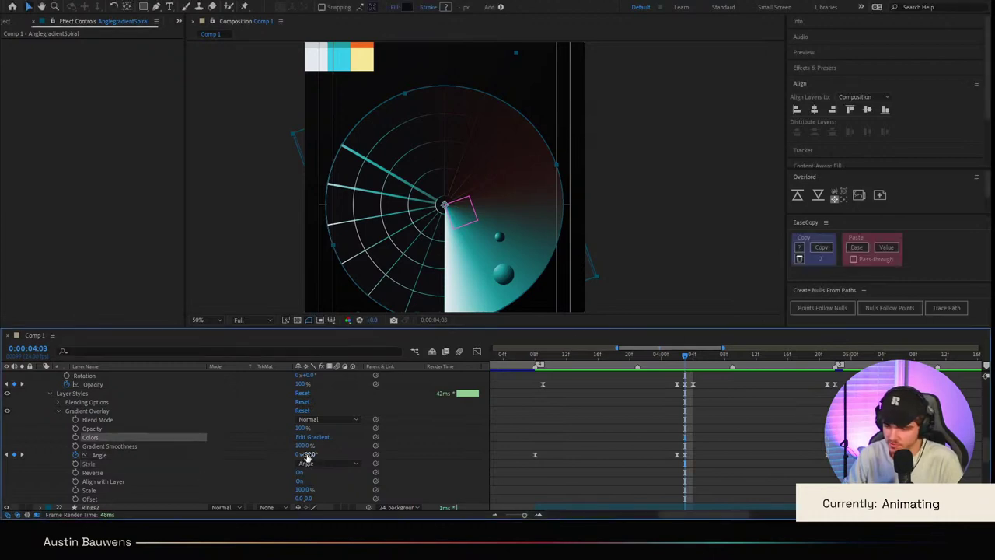
{"action": "mouse_move", "coordinate": [305, 455]}
{"action": "left_mouse_down"}
{"action": "mouse_move", "coordinate": [315, 455]}
{"action": "mouse_move", "coordinate": [296, 456]}
{"action": "left_mouse_up"}
{"action": "key", "text": "ctrl+z"}
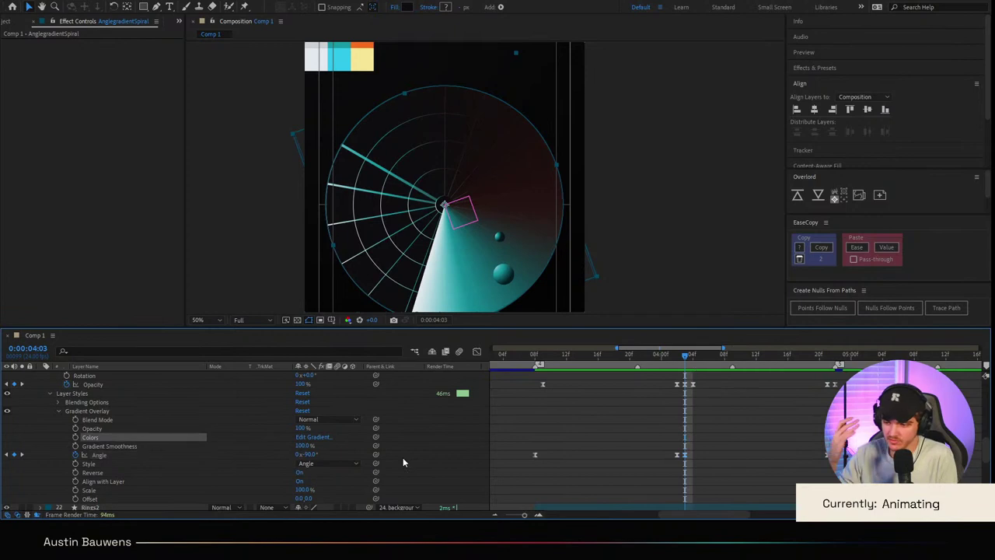
{"action": "left_click", "coordinate": [623, 415]}
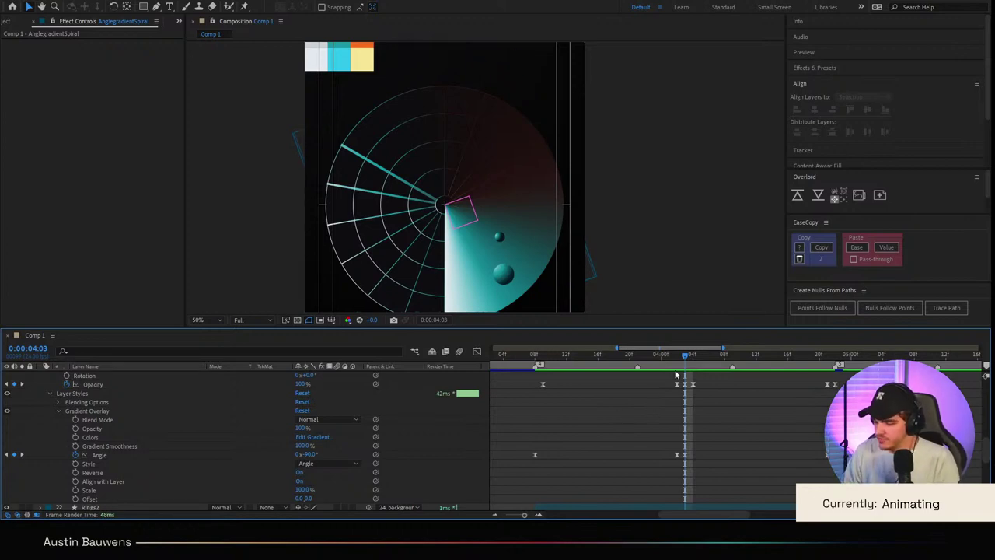
Step: Paste BlueDot1's Deep Glow flash keyframes again at 0:00:04:06
{"action": "left_click_drag", "start_coordinate": [675, 369], "coordinate": [588, 403]}
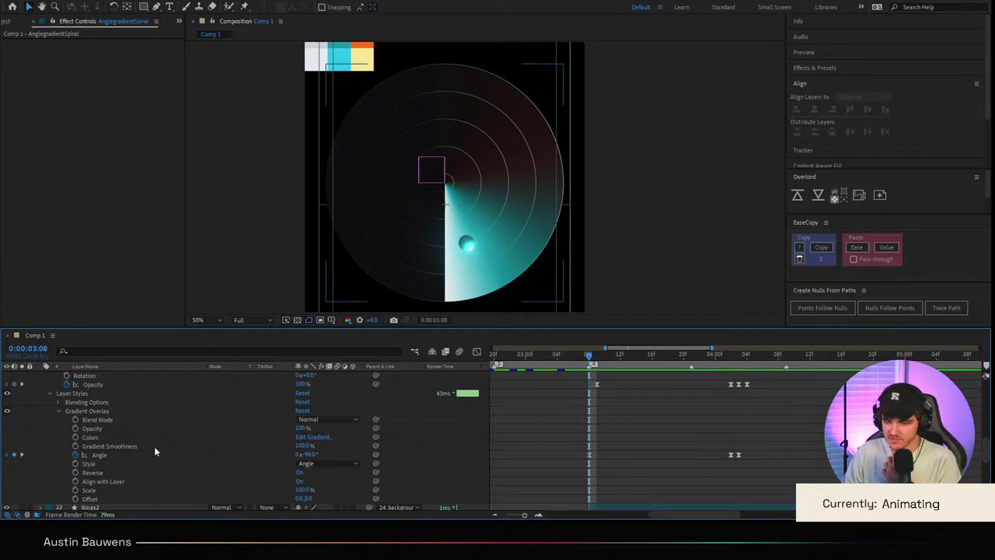
{"action": "scroll", "coordinate": [154, 446], "scroll_direction": "up", "scroll_amount": 2}
{"action": "scroll", "coordinate": [78, 421], "scroll_direction": "up", "scroll_amount": 2}
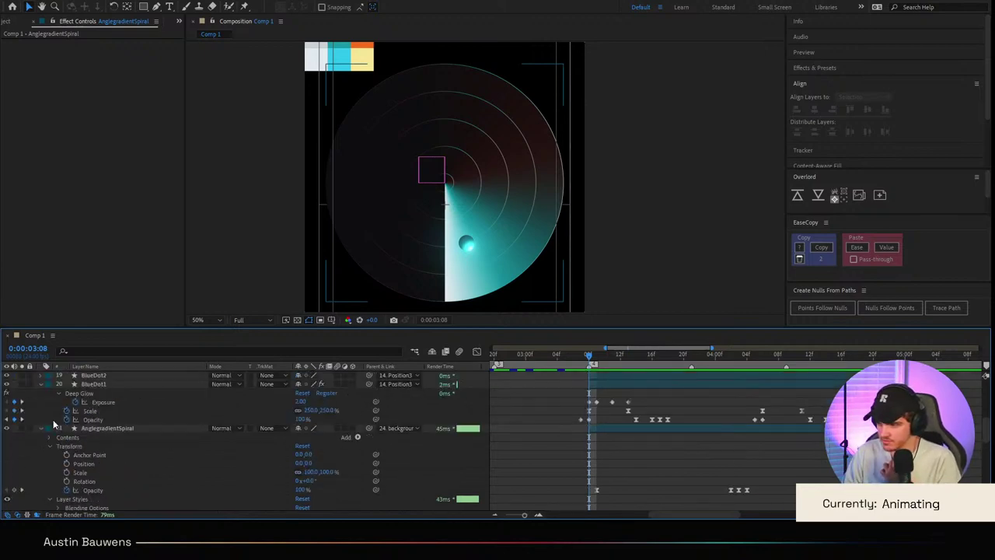
{"action": "left_click", "coordinate": [41, 428]}
{"action": "left_click", "coordinate": [122, 387]}
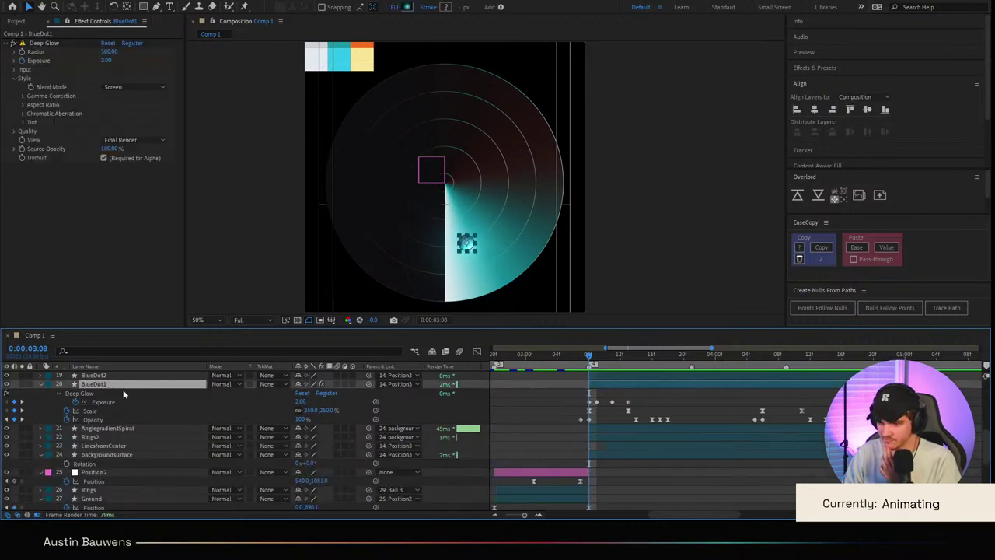
{"action": "left_click", "coordinate": [112, 403]}
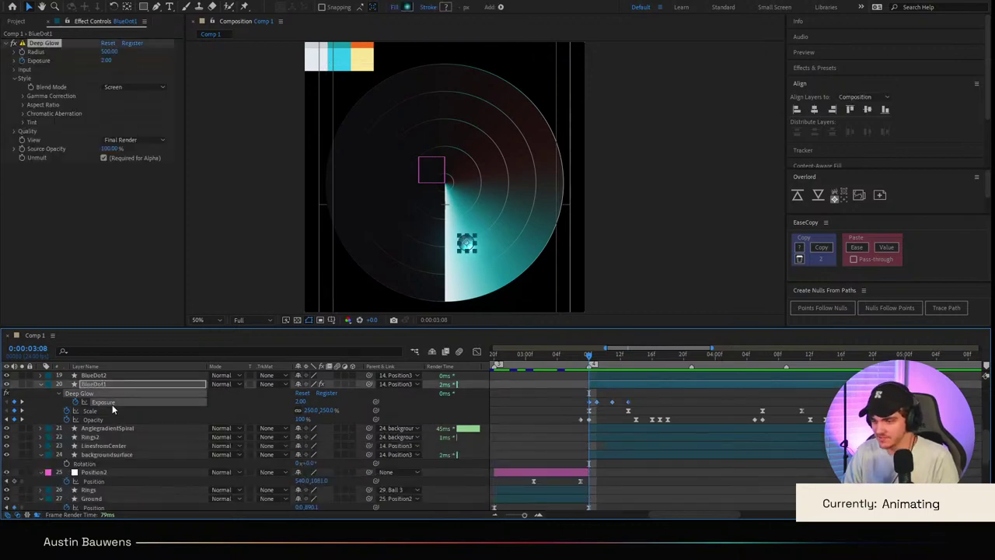
{"action": "left_click", "coordinate": [629, 357]}
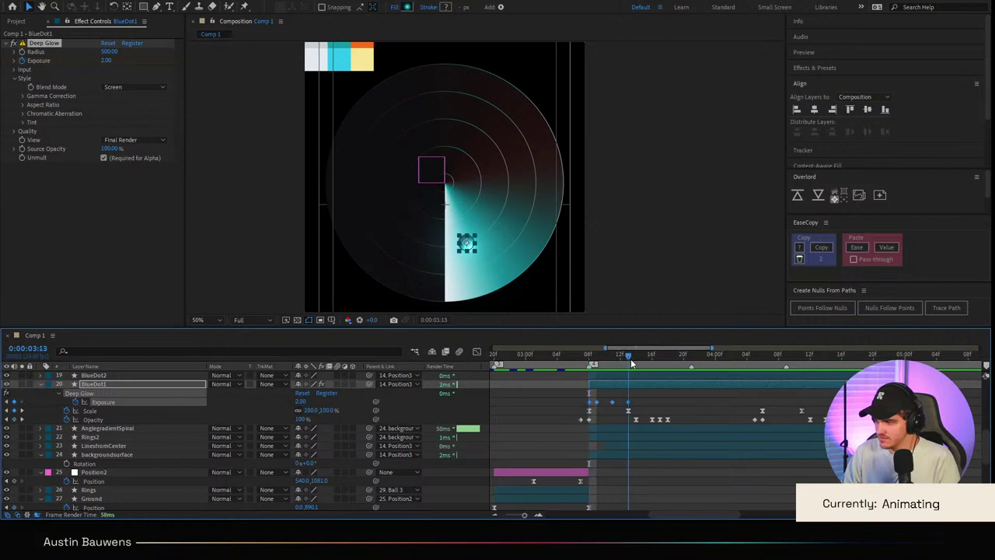
{"action": "left_click_drag", "start_coordinate": [632, 358], "coordinate": [766, 373]}
{"action": "key", "text": "ctrl+v"}
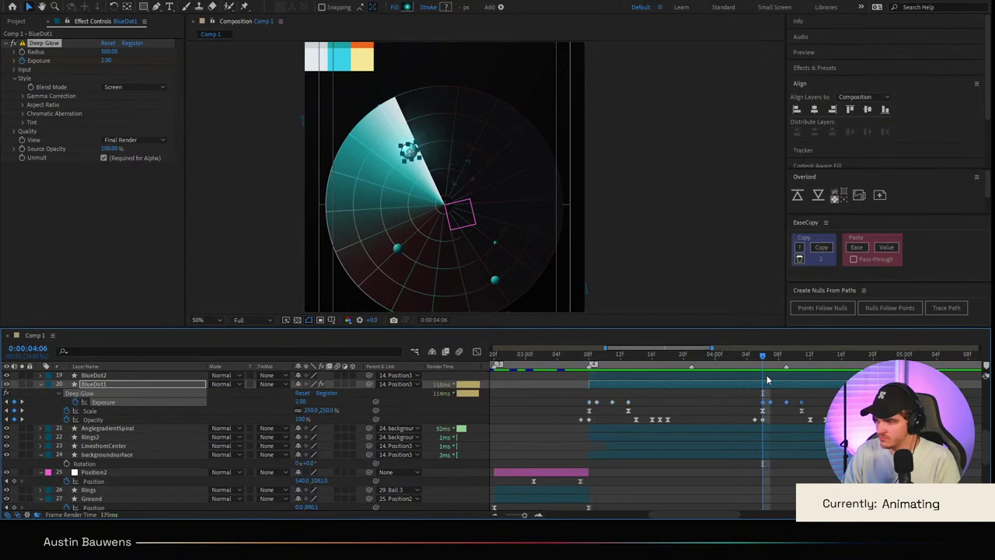
Step: Paste the Deep Glow flash onto BlueDot2 where it appears
{"action": "left_click", "coordinate": [134, 375]}
{"action": "key", "text": "u"}
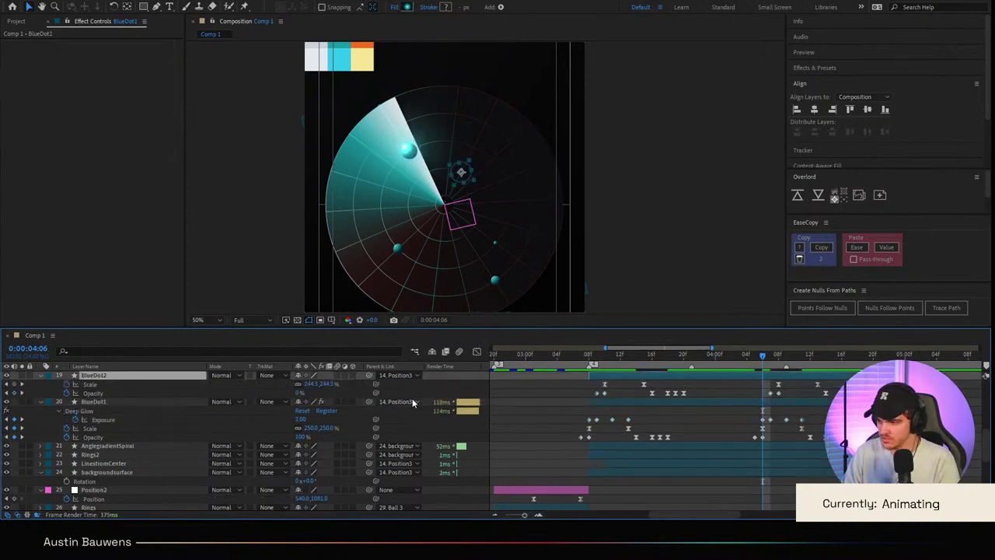
{"action": "left_click", "coordinate": [612, 365]}
{"action": "key", "text": "ctrl+v"}
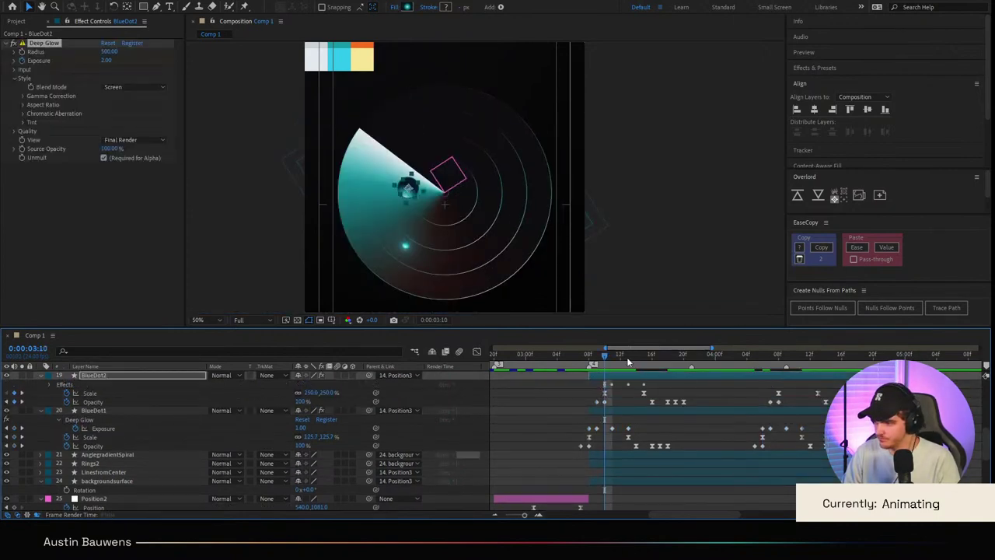
{"action": "left_click_drag", "start_coordinate": [723, 364], "coordinate": [778, 359]}
{"action": "scroll", "coordinate": [753, 401], "scroll_direction": "up", "scroll_amount": 2}
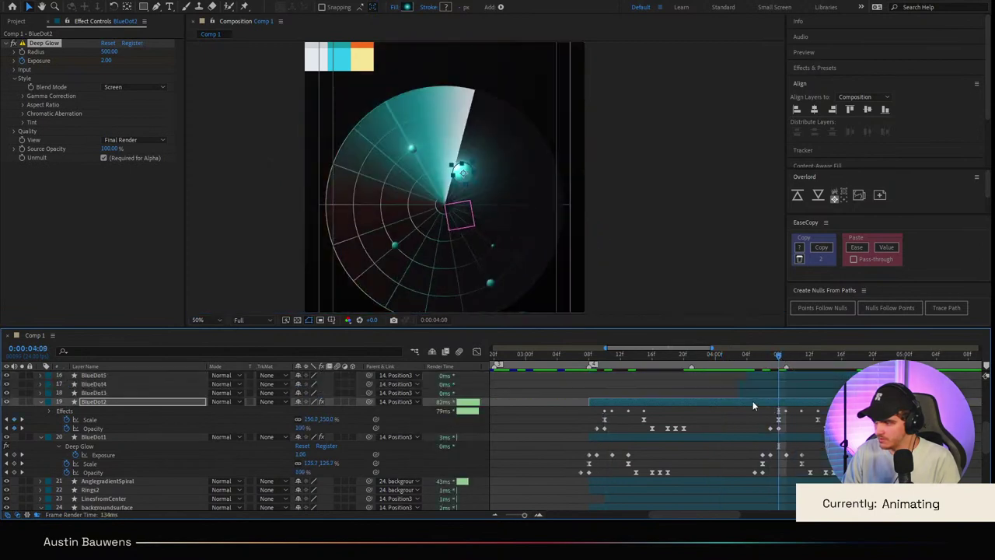
Step: Paste the same Deep Glow flash onto BlueDot3, BlueDot4 and BlueDot5, then review from 0:00:03:15
{"action": "left_click", "coordinate": [755, 395]}
{"action": "key", "text": "u"}
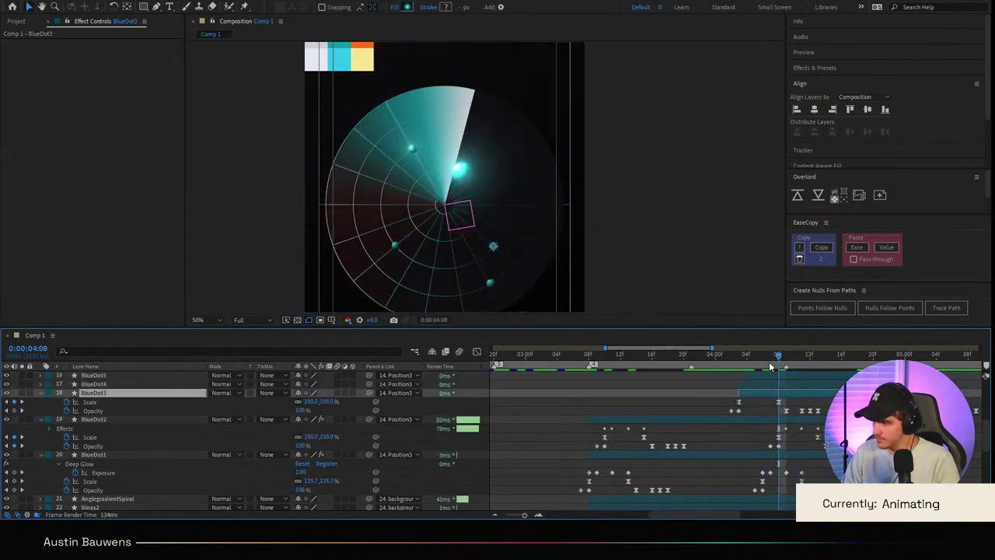
{"action": "left_click", "coordinate": [740, 362]}
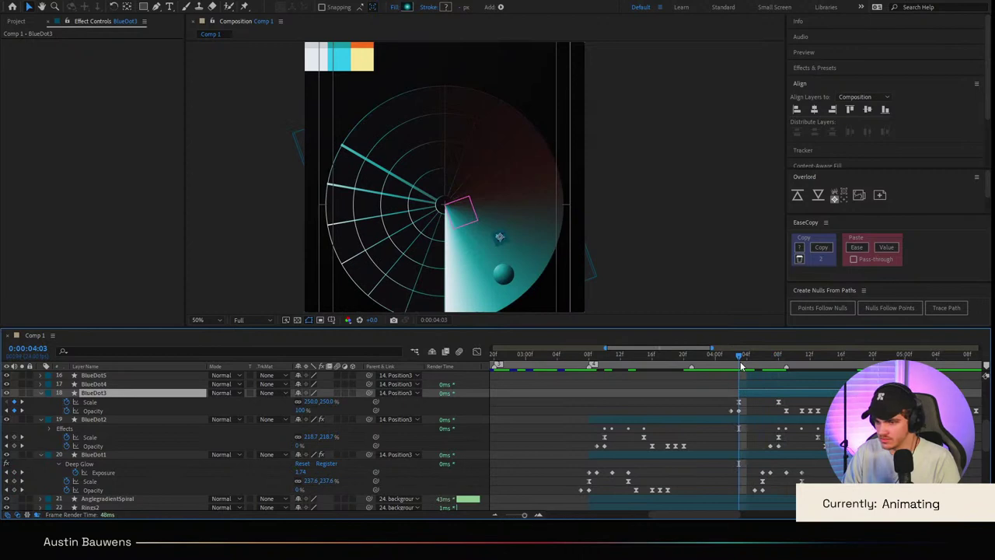
{"action": "key", "text": "ctrl+v"}
{"action": "scroll", "coordinate": [770, 395], "scroll_direction": "up", "scroll_amount": 2}
{"action": "left_click", "coordinate": [769, 408]}
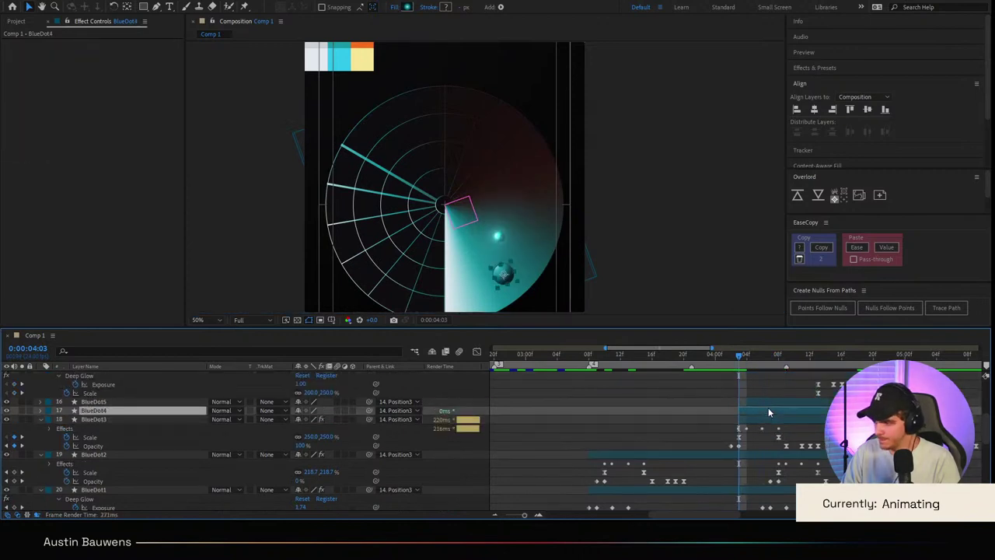
{"action": "key", "text": "ctrl+v"}
{"action": "left_click", "coordinate": [759, 403]}
{"action": "key", "text": "Page_Down"}
{"action": "key", "text": "ctrl+v"}
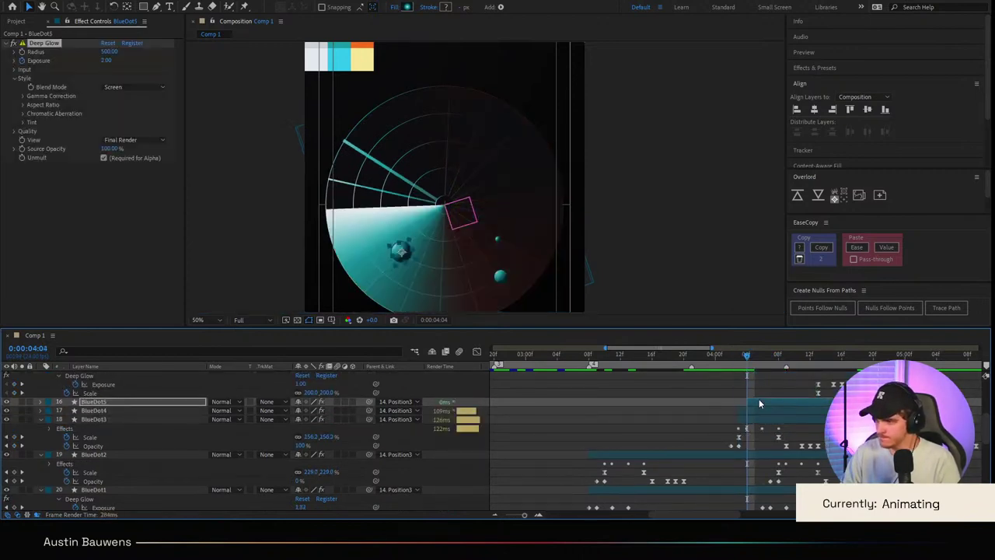
{"action": "left_click", "coordinate": [647, 415]}
{"action": "left_click_drag", "start_coordinate": [748, 360], "coordinate": [525, 383]}
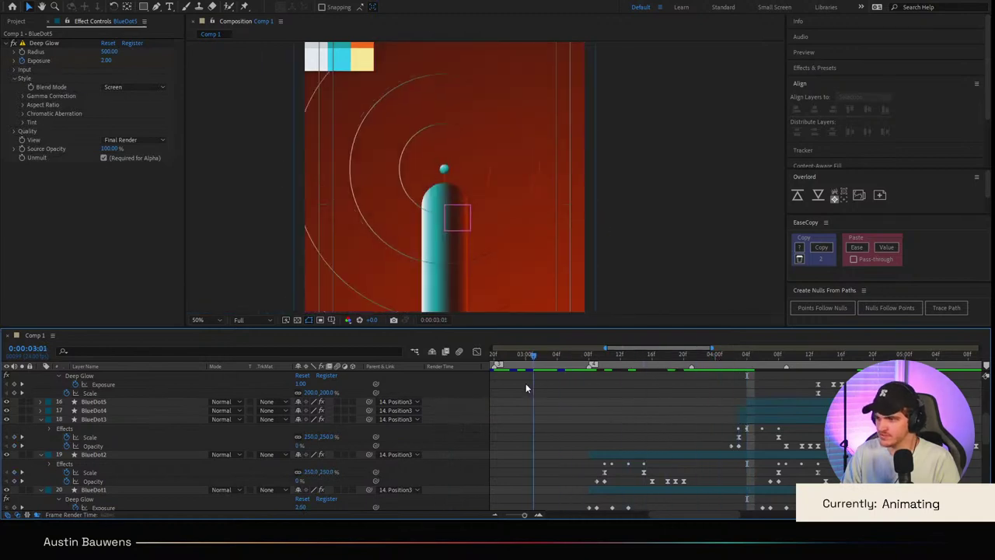
Step: Preview the radar animation from the start of the composition
{"action": "key", "text": "space"}
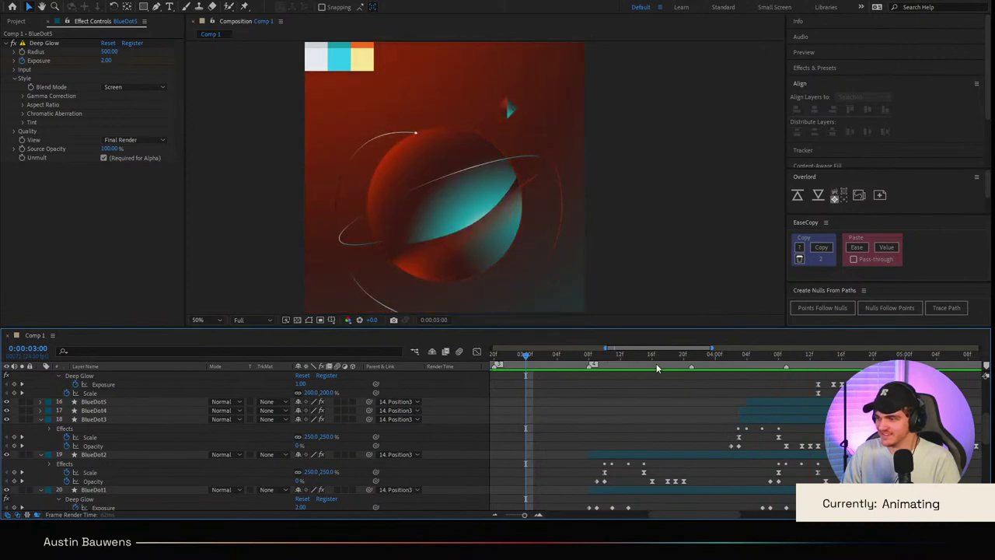
{"action": "left_click_drag", "start_coordinate": [527, 373], "coordinate": [496, 374]}
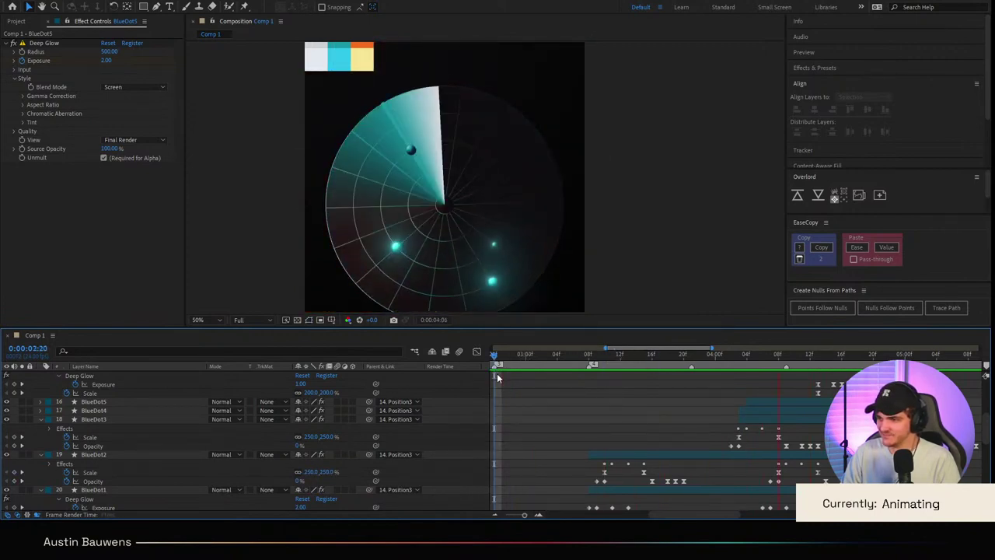
{"action": "scroll", "coordinate": [462, 278], "scroll_direction": "down", "scroll_amount": 2}
{"action": "key", "text": "Home"}
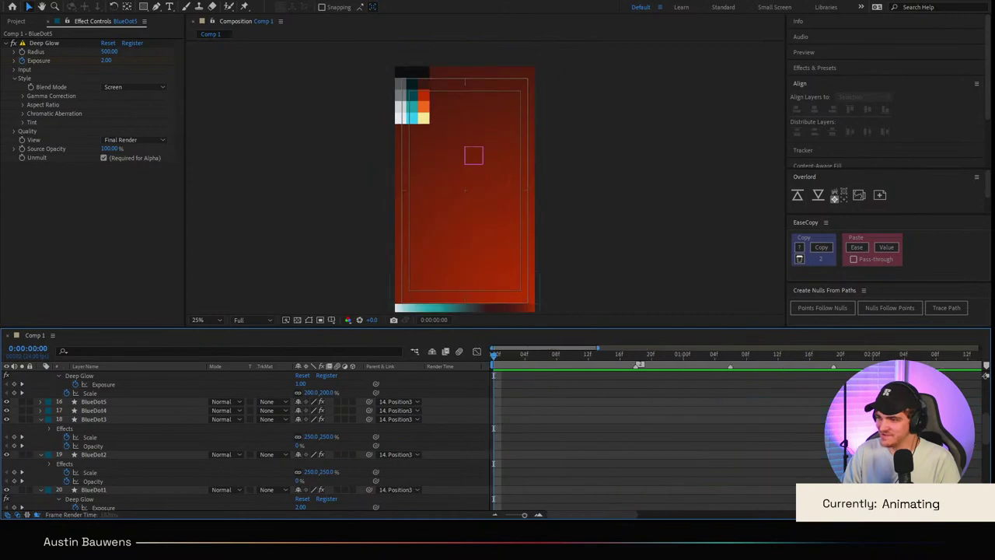
{"action": "key", "text": "space"}
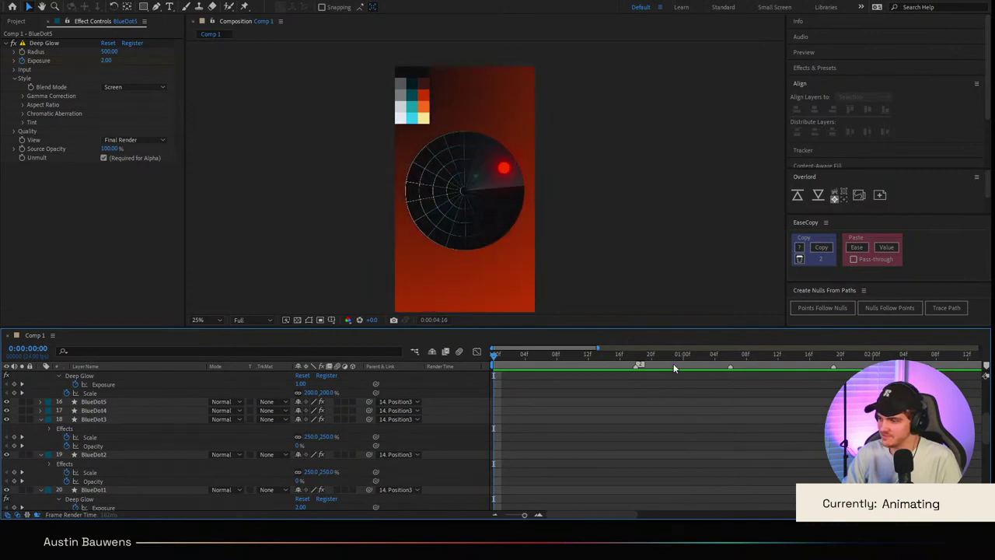
{"action": "key", "text": "space"}
Step: Save the project, replay the preview, and check frame 0:00:04:18 at 50% and 25% zoom
{"action": "key", "text": "ctrl+s"}
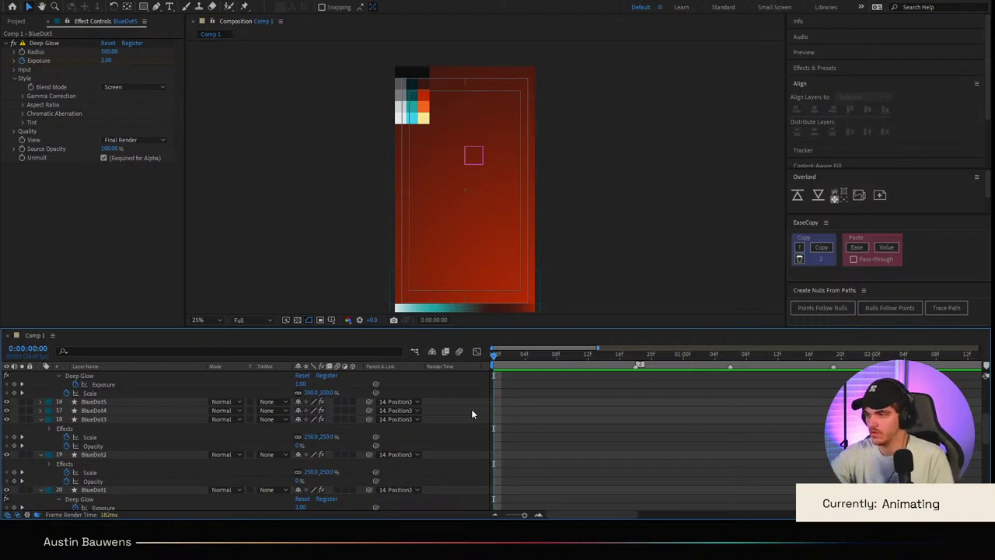
{"action": "key", "text": "space"}
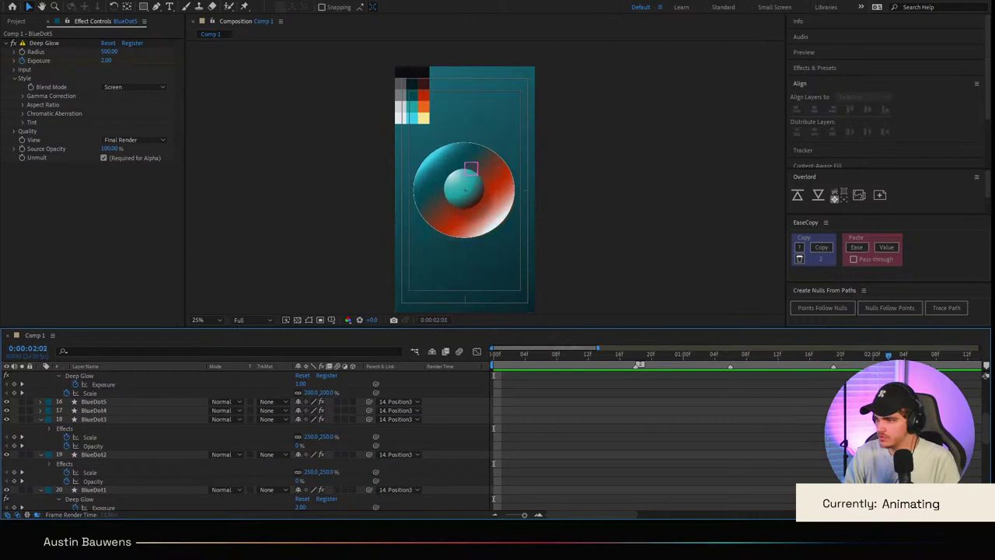
{"action": "key", "text": "space"}
{"action": "scroll", "coordinate": [801, 389], "scroll_direction": "right", "scroll_amount": 4}
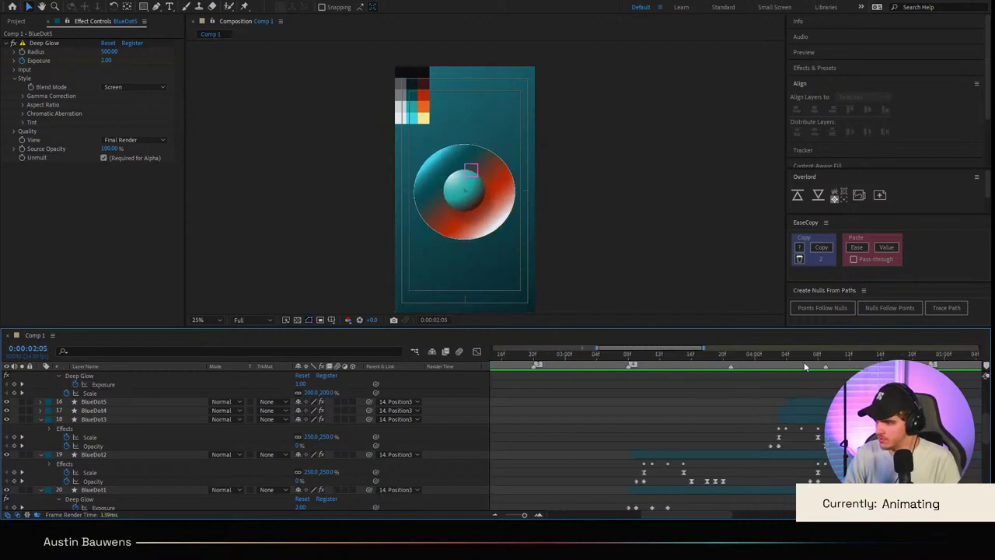
{"action": "left_click_drag", "start_coordinate": [808, 356], "coordinate": [810, 395]}
{"action": "key", "text": "j"}
{"action": "key", "text": "period"}
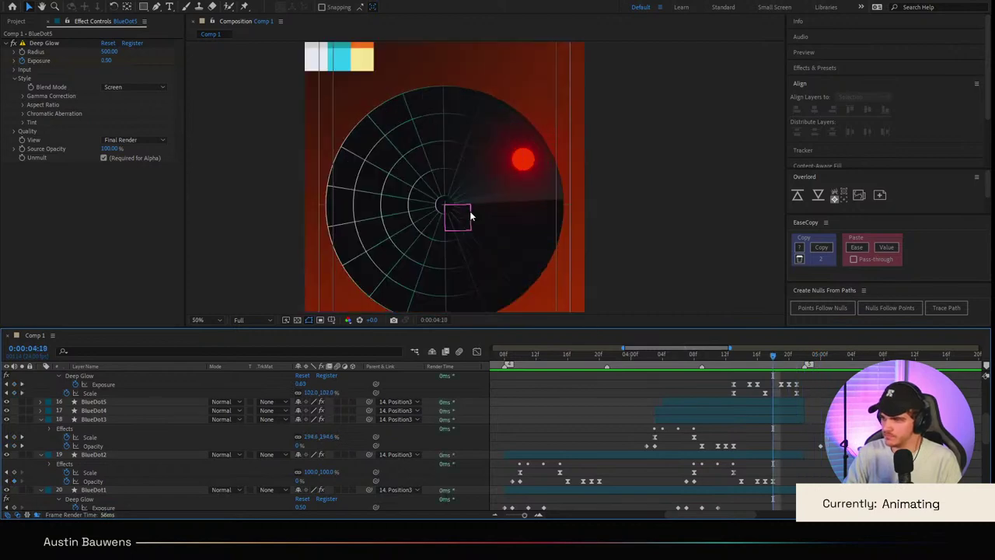
{"action": "key", "text": "comma"}
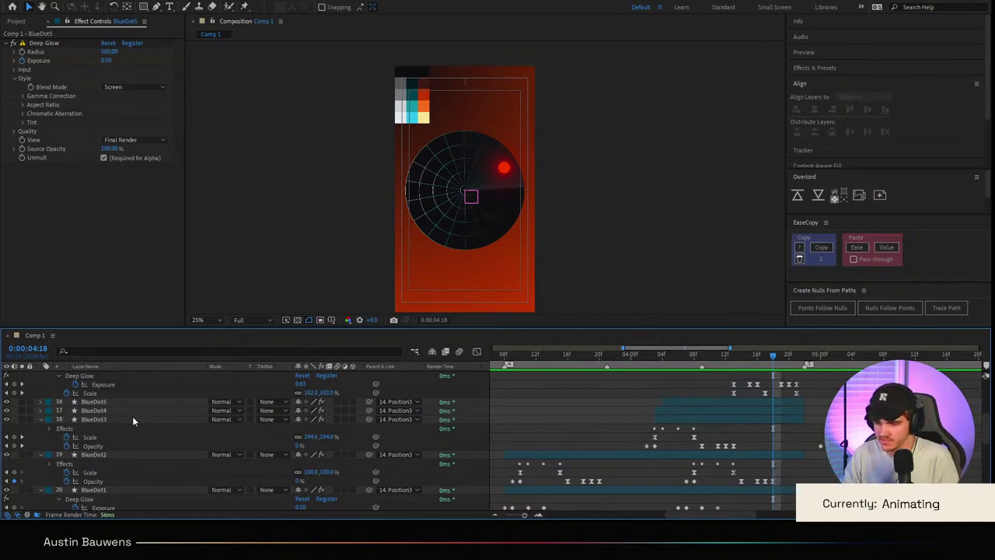
{"action": "left_click", "coordinate": [40, 454]}
Step: Inspect the Position3, RedDot and BlueDot5 layers in the Comp 1 stack
{"action": "left_click", "coordinate": [40, 464]}
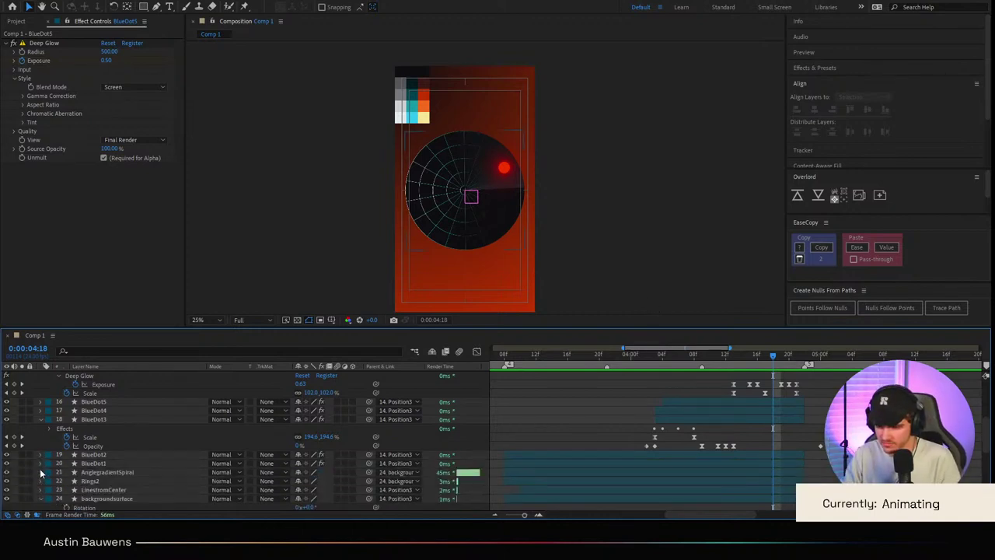
{"action": "scroll", "coordinate": [86, 469], "scroll_direction": "up", "scroll_amount": 2}
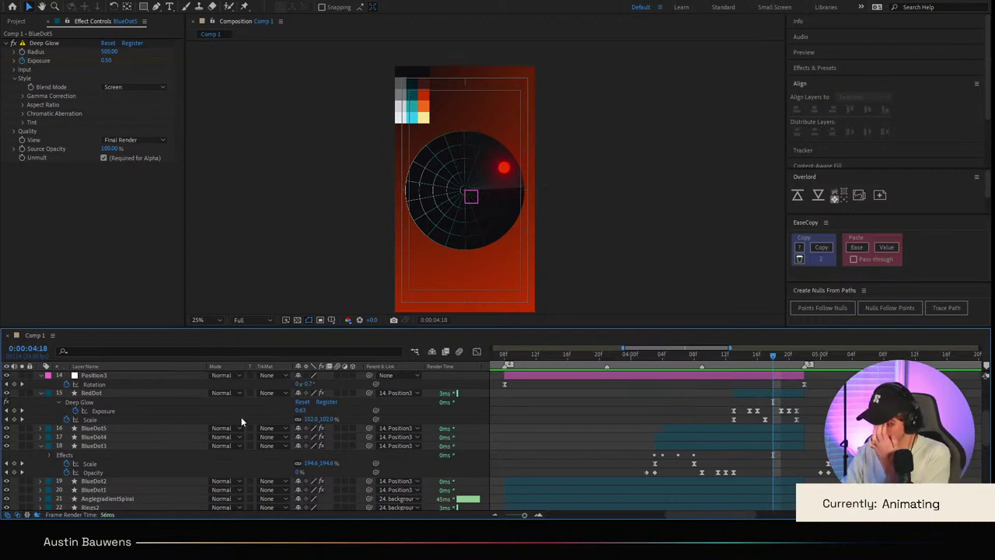
{"action": "scroll", "coordinate": [115, 460], "scroll_direction": "down", "scroll_amount": 3}
{"action": "scroll", "coordinate": [116, 460], "scroll_direction": "up", "scroll_amount": 6}
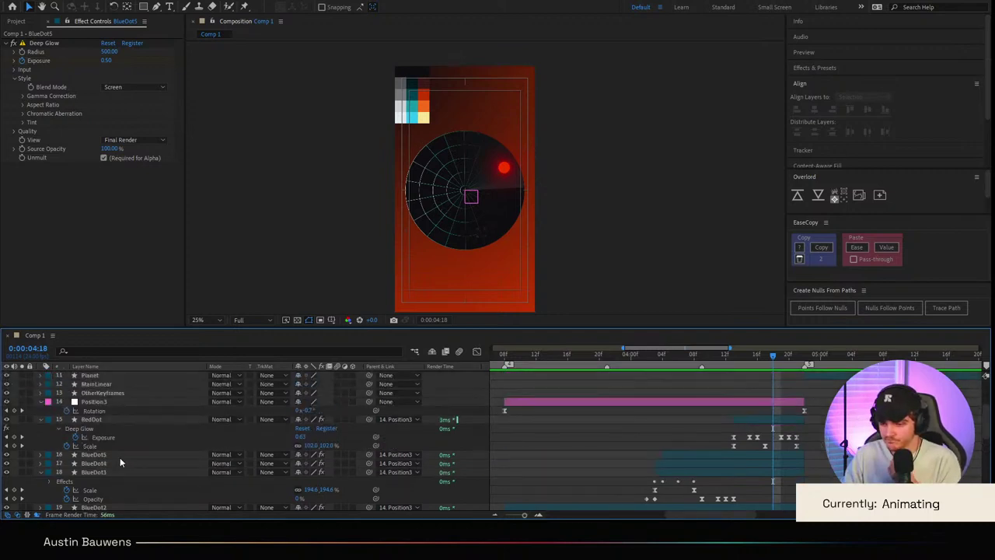
{"action": "left_click", "coordinate": [132, 404]}
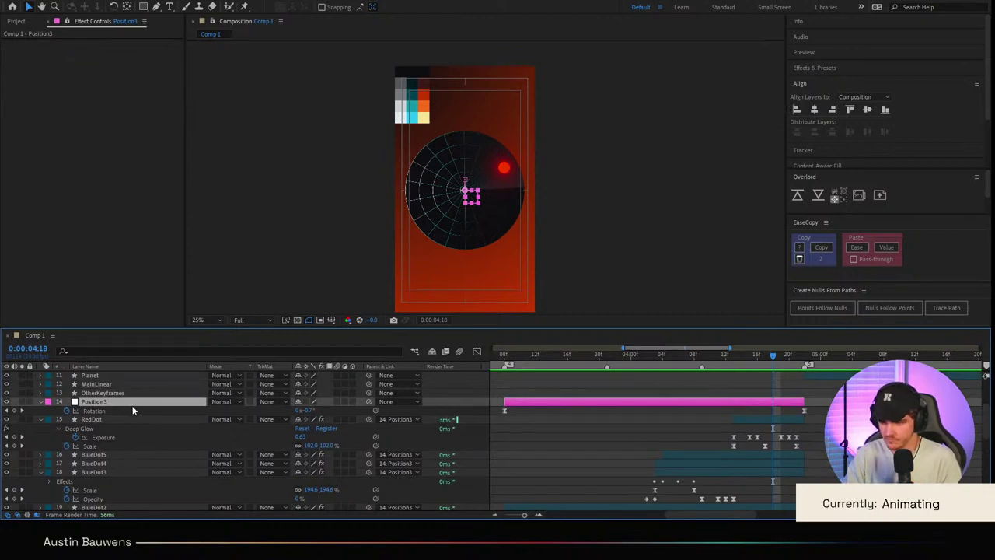
{"action": "left_click", "coordinate": [148, 421]}
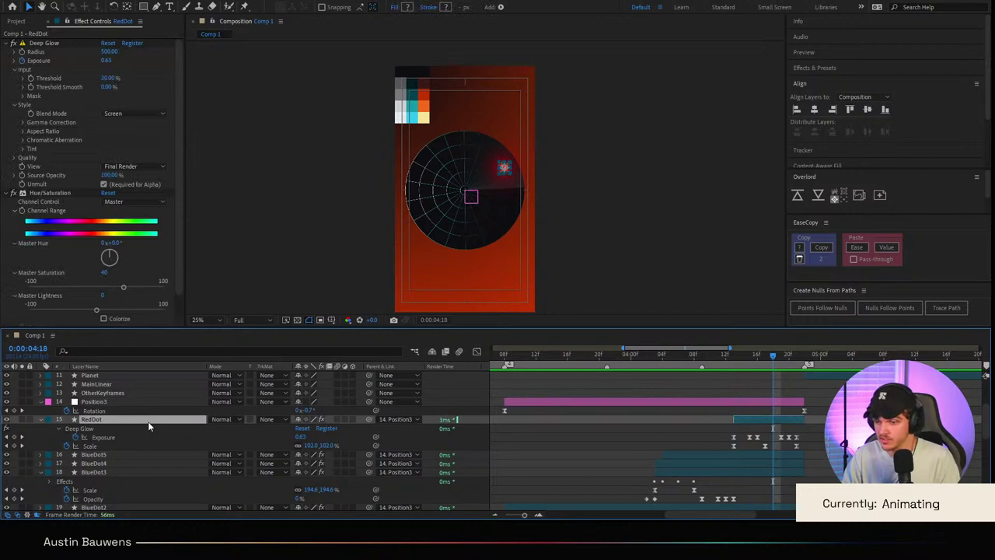
{"action": "left_click", "coordinate": [129, 453]}
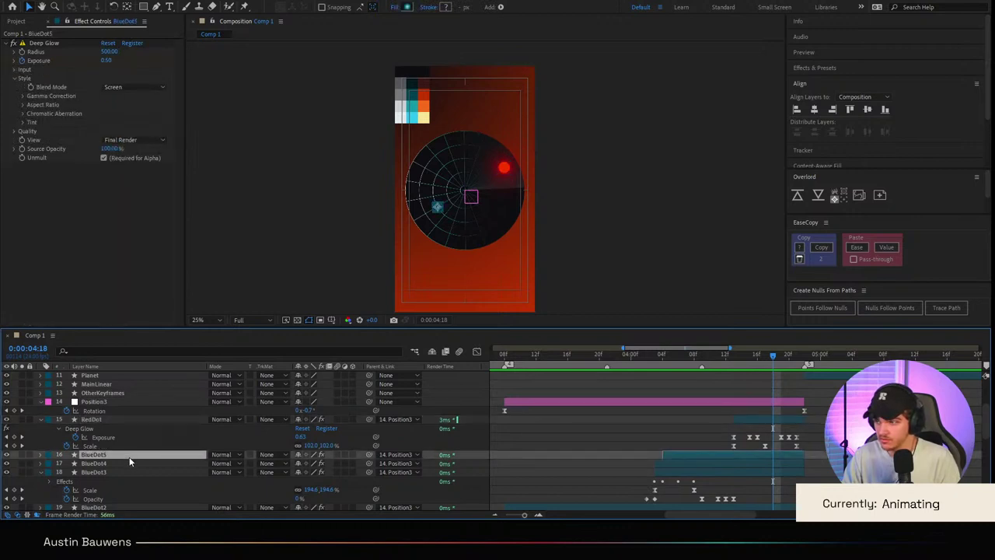
{"action": "scroll", "coordinate": [107, 465], "scroll_direction": "down", "scroll_amount": 3}
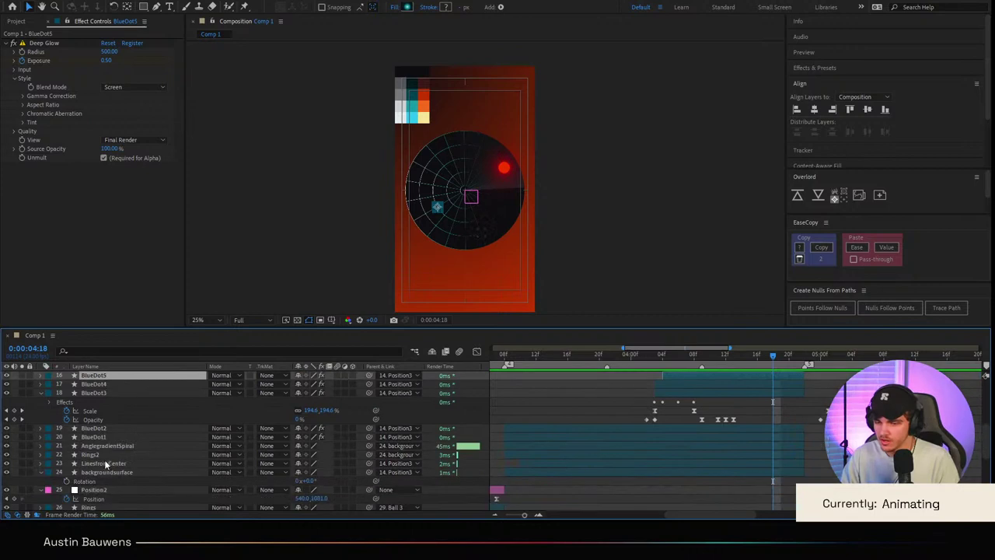
Step: Duplicate the Rings2 layer and name the copy centerdot
{"action": "left_click", "coordinate": [104, 456]}
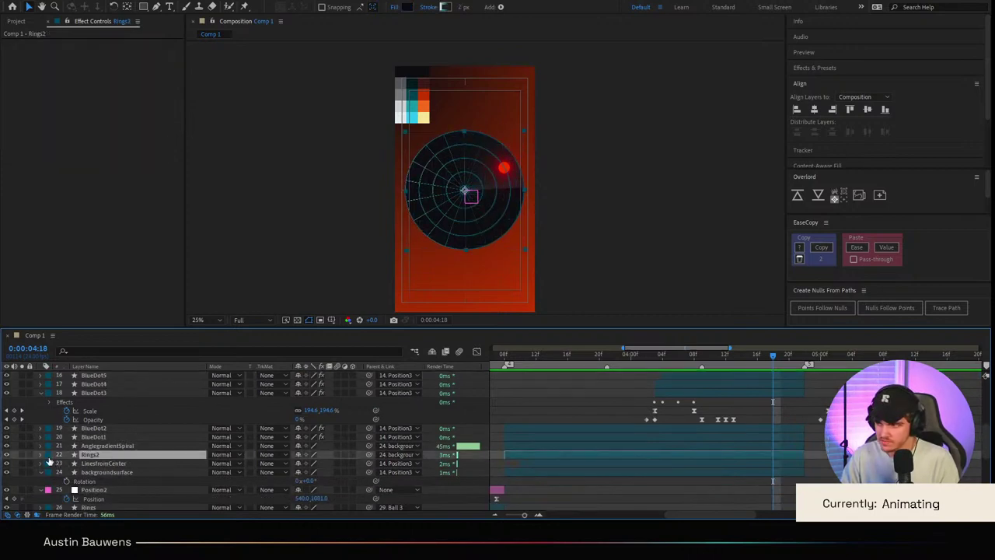
{"action": "key", "text": "ctrl+d"}
{"action": "key", "text": "Return"}
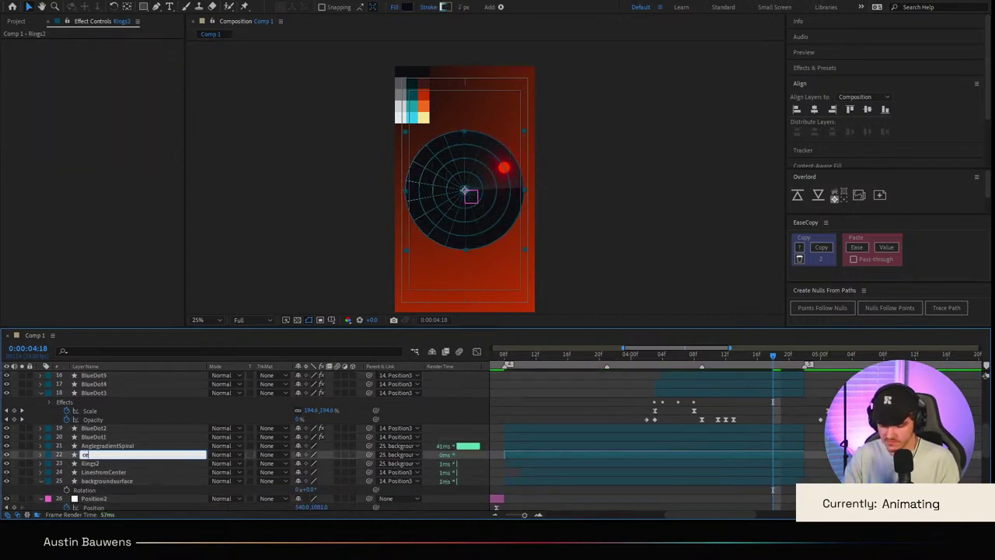
{"action": "type", "text": "centerdot"}
{"action": "key", "text": "Return"}
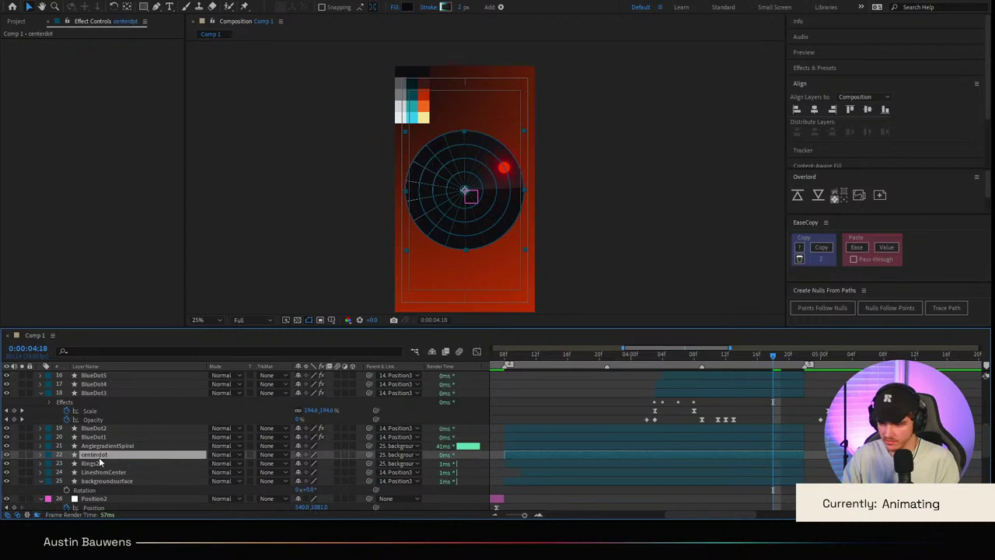
Step: Delete ring groups 1–4 from centerdot, leaving only the center dot
{"action": "left_click", "coordinate": [41, 454]}
{"action": "left_click", "coordinate": [50, 463]}
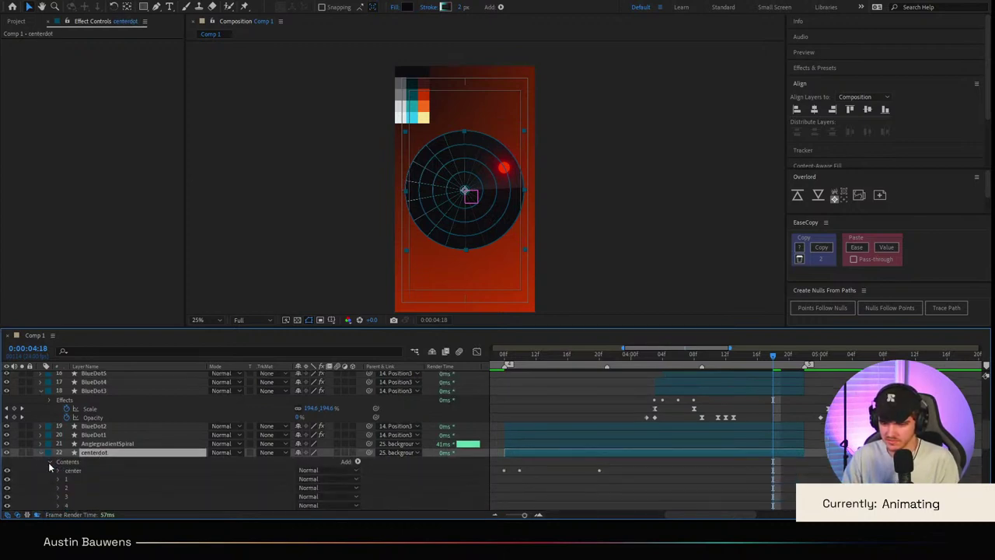
{"action": "left_click", "coordinate": [76, 480]}
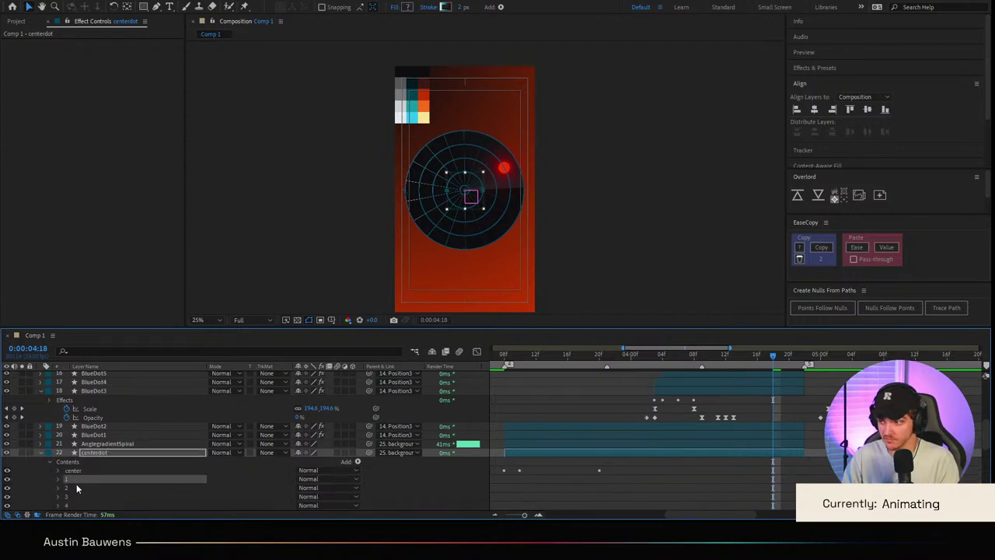
{"action": "left_click", "coordinate": [76, 488]}
{"action": "left_click", "coordinate": [72, 505], "text": "shift"}
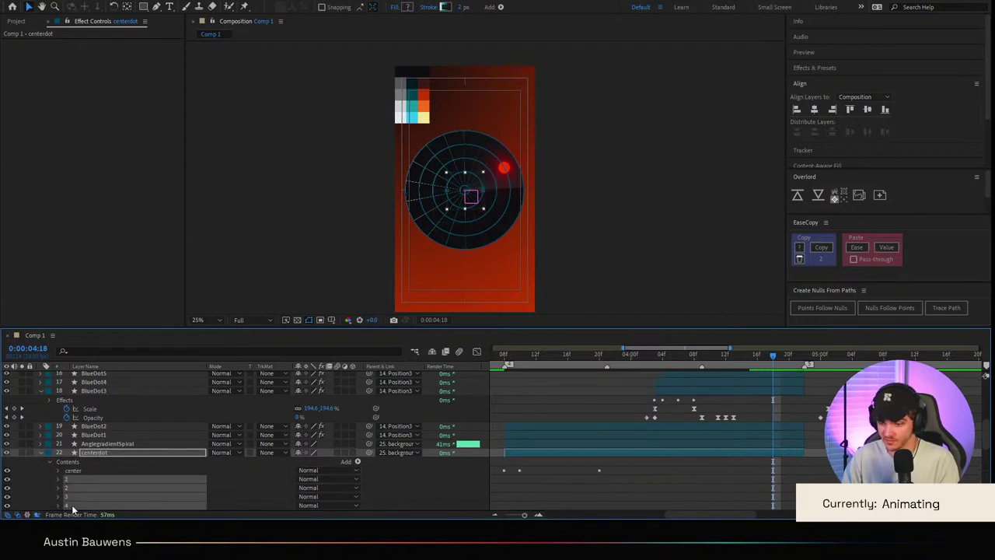
{"action": "key", "text": "Delete"}
{"action": "left_click", "coordinate": [42, 452]}
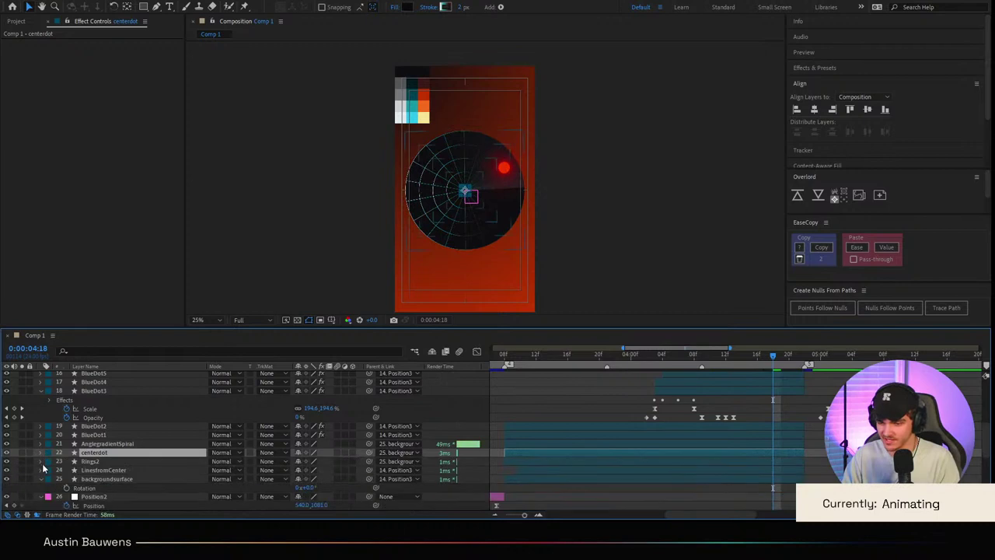
Step: Delete the center dot group from Rings2
{"action": "left_click", "coordinate": [41, 464]}
{"action": "scroll", "coordinate": [41, 463], "scroll_direction": "down", "scroll_amount": 3}
{"action": "left_click", "coordinate": [70, 393]}
{"action": "key", "text": "Delete"}
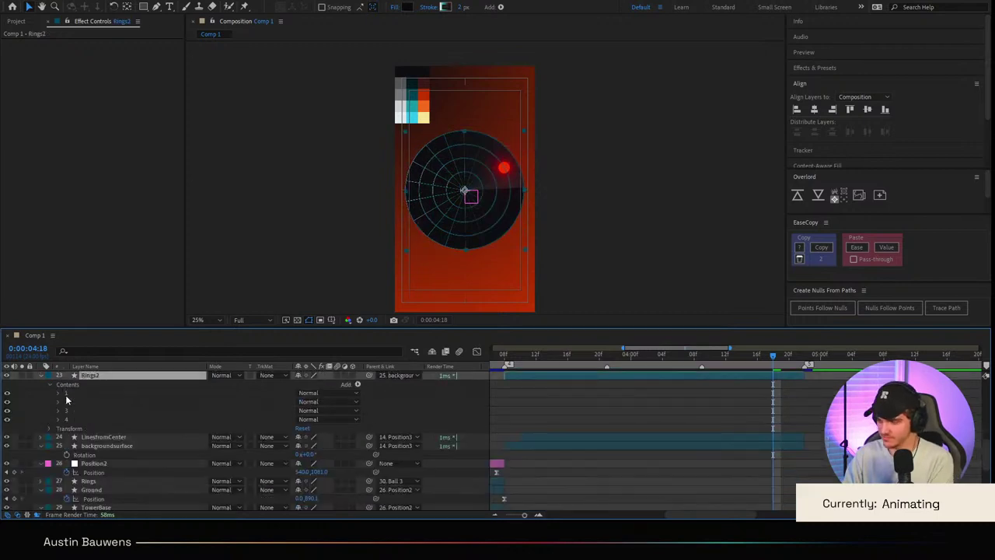
{"action": "scroll", "coordinate": [68, 417], "scroll_direction": "up", "scroll_amount": 2}
{"action": "left_click", "coordinate": [41, 429]}
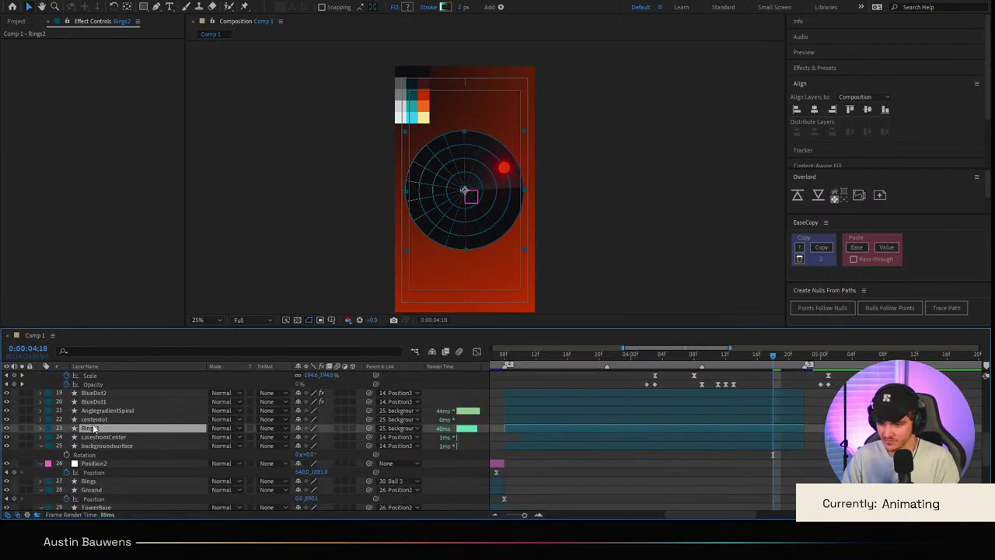
Step: Move the centerdot layer up to sit directly above RedDot
{"action": "left_click", "coordinate": [97, 419]}
{"action": "scroll", "coordinate": [119, 437], "scroll_direction": "up", "scroll_amount": 2}
{"action": "left_click_drag", "start_coordinate": [141, 473], "coordinate": [150, 426]}
{"action": "scroll", "coordinate": [148, 404], "scroll_direction": "up", "scroll_amount": 2}
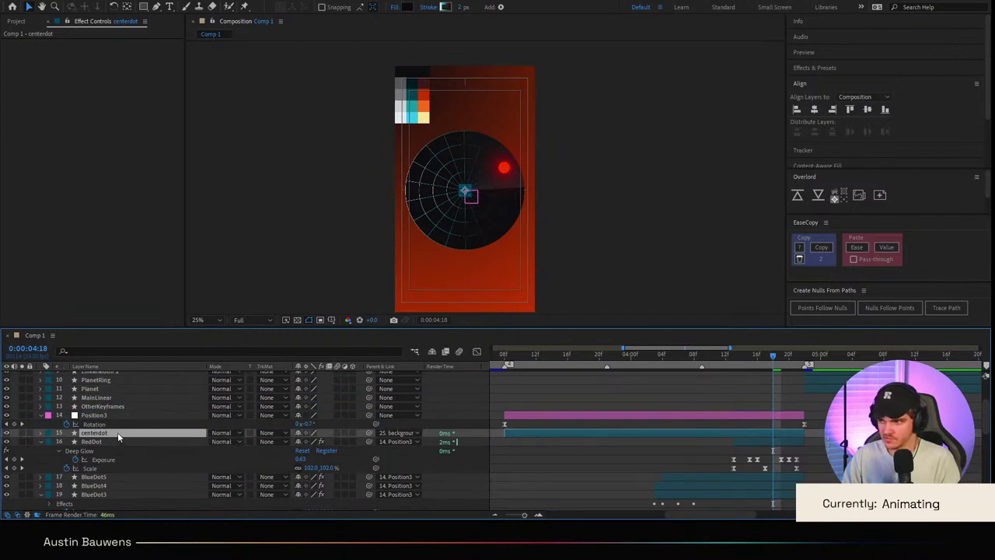
Step: Create a null object named ScaleEverythingButCenter
{"action": "key", "text": "ctrl+alt+shift+y"}
{"action": "key", "text": "Return"}
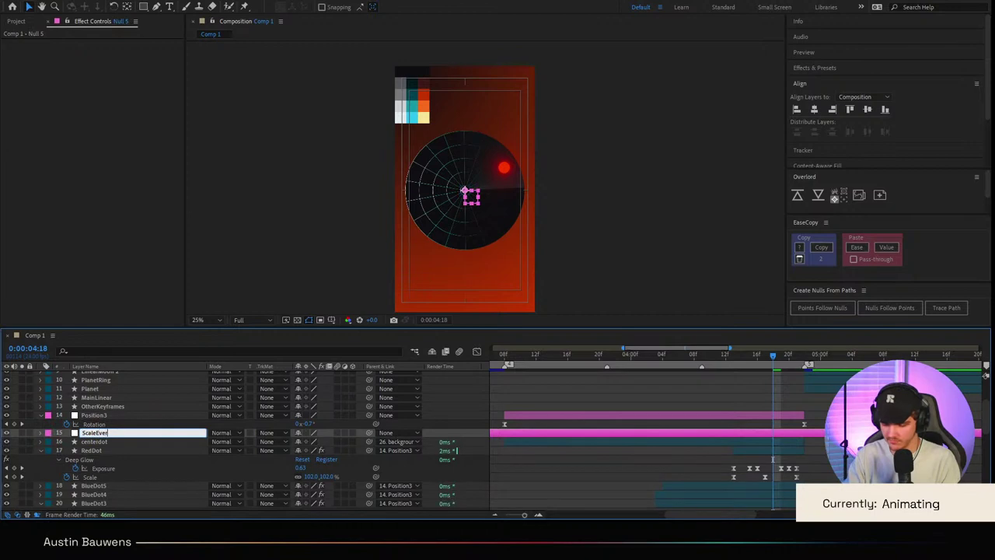
{"action": "type", "text": "ScaleEverythingButCenter"}
{"action": "key", "text": "Return"}
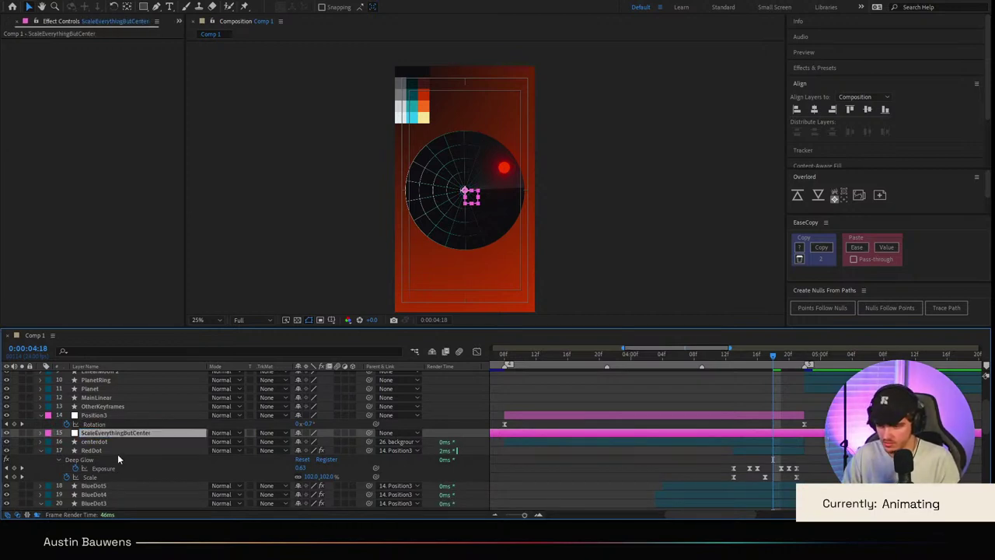
Step: Parent the ScaleEverythingButCenter null to Position3
{"action": "left_click", "coordinate": [118, 449]}
{"action": "left_click", "coordinate": [126, 432]}
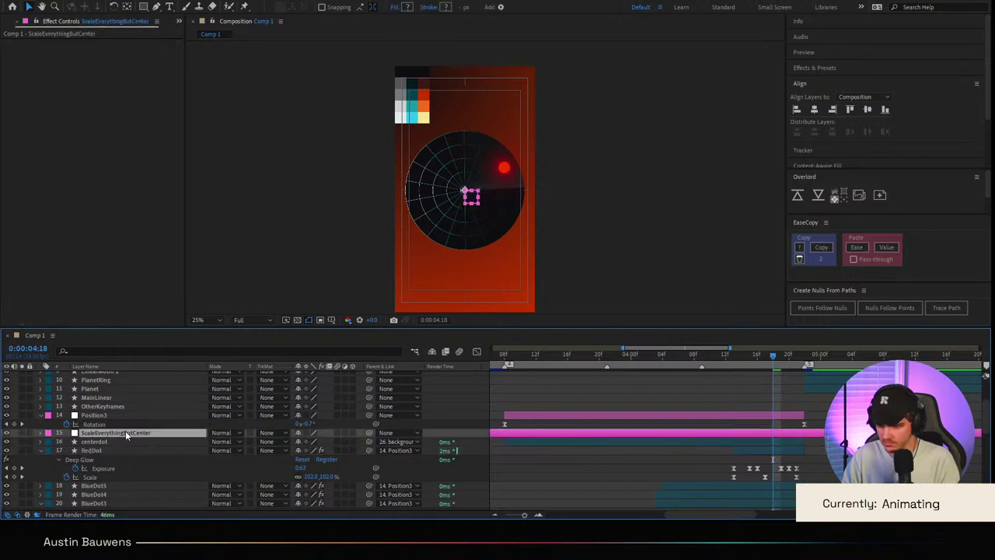
{"action": "left_click_drag", "start_coordinate": [369, 432], "coordinate": [105, 411]}
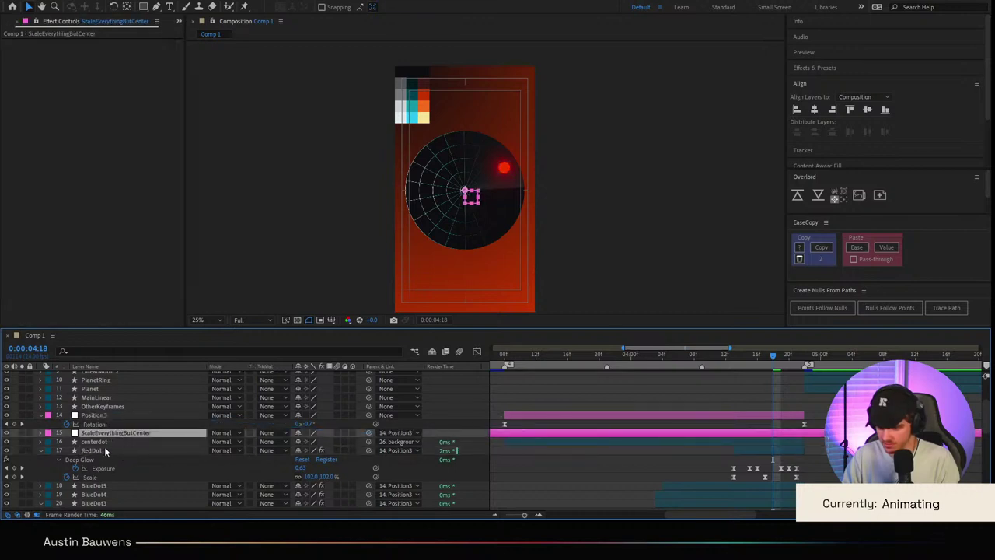
{"action": "left_click", "coordinate": [105, 443]}
Step: Parent RedDot and the blue dot layers to ScaleEverythingButCenter
{"action": "scroll", "coordinate": [104, 443], "scroll_direction": "down", "scroll_amount": 1}
{"action": "left_click", "coordinate": [104, 424]}
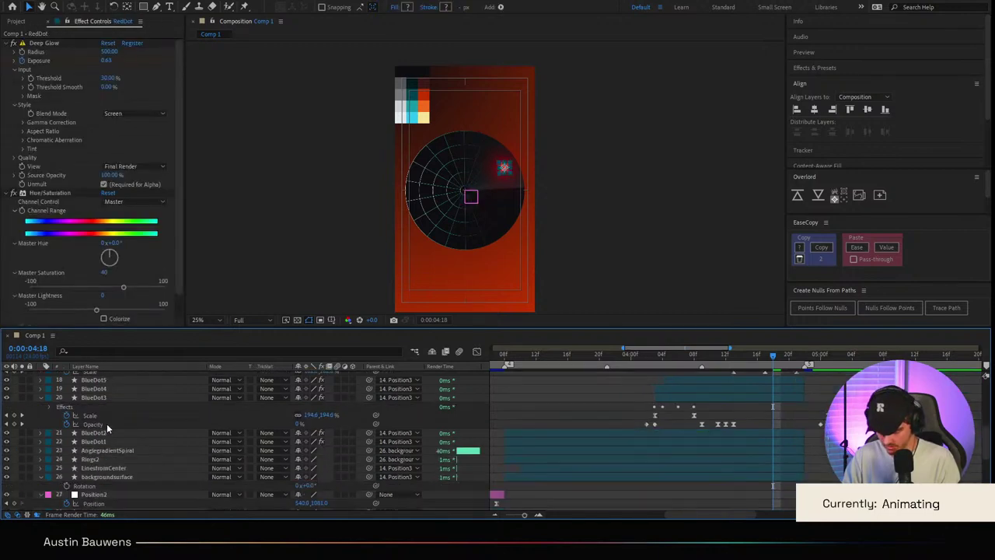
{"action": "scroll", "coordinate": [106, 440], "scroll_direction": "down", "scroll_amount": 4}
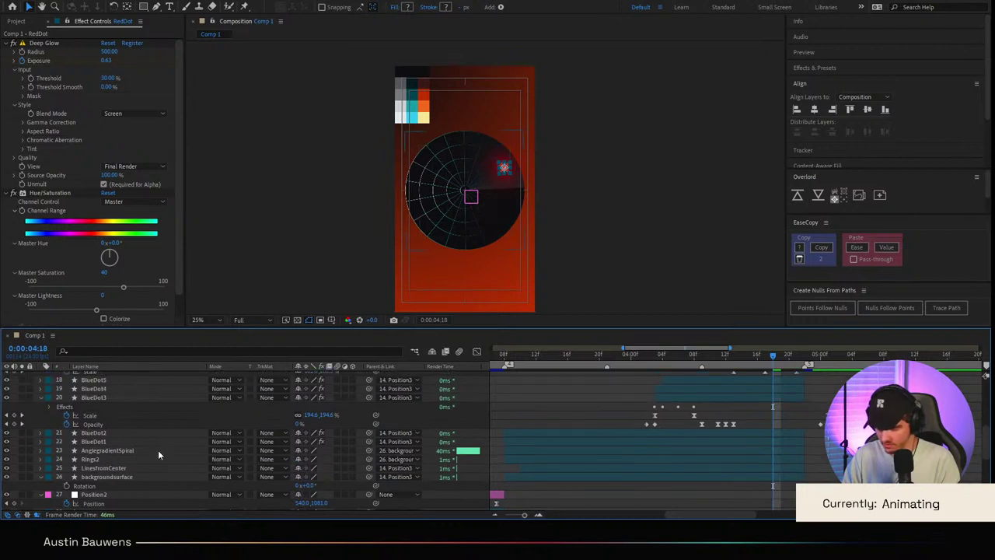
{"action": "left_click", "coordinate": [138, 441], "text": "shift"}
{"action": "left_click", "coordinate": [124, 477], "text": "ctrl"}
{"action": "left_click", "coordinate": [127, 468], "text": "ctrl"}
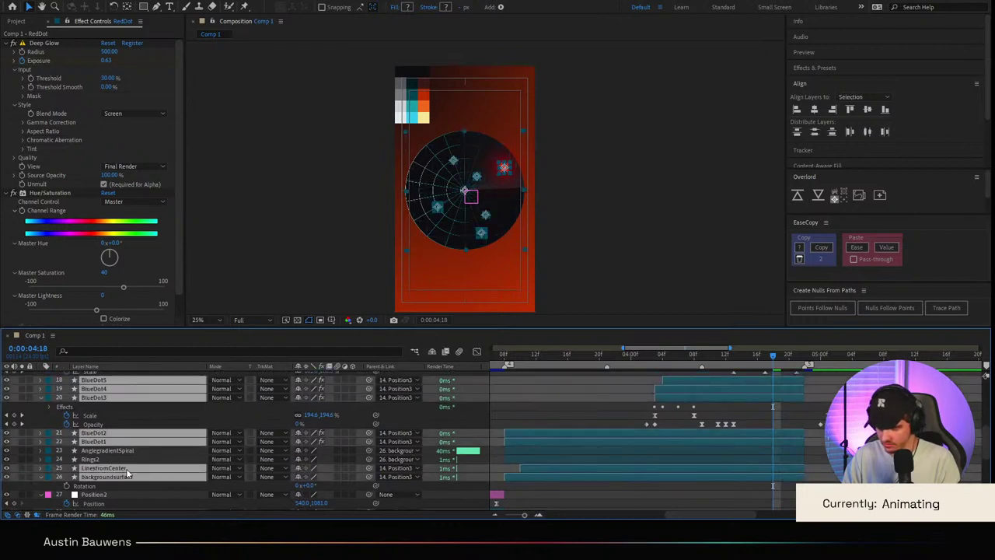
{"action": "scroll", "coordinate": [159, 476], "scroll_direction": "up", "scroll_amount": 4}
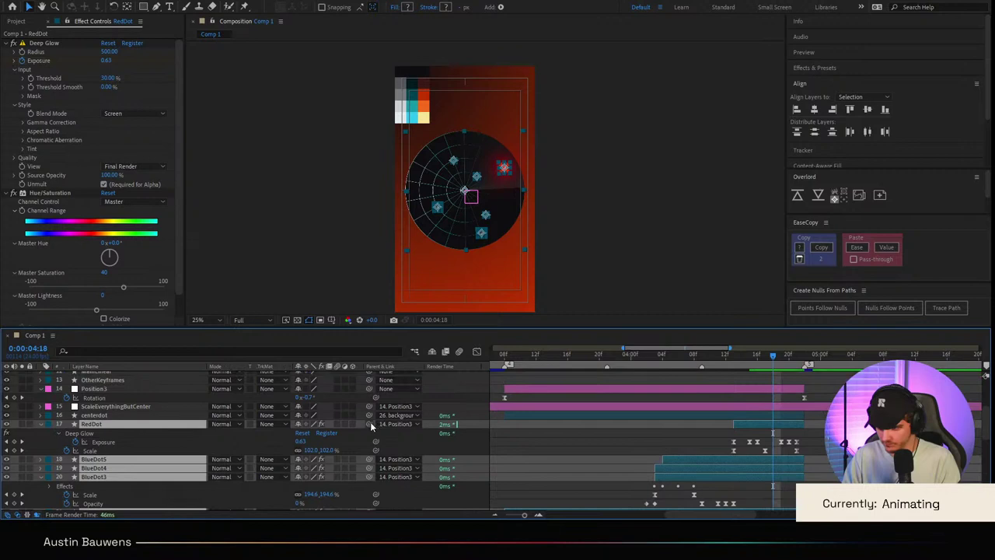
{"action": "left_click_drag", "start_coordinate": [371, 425], "coordinate": [117, 406]}
{"action": "left_click", "coordinate": [117, 406]}
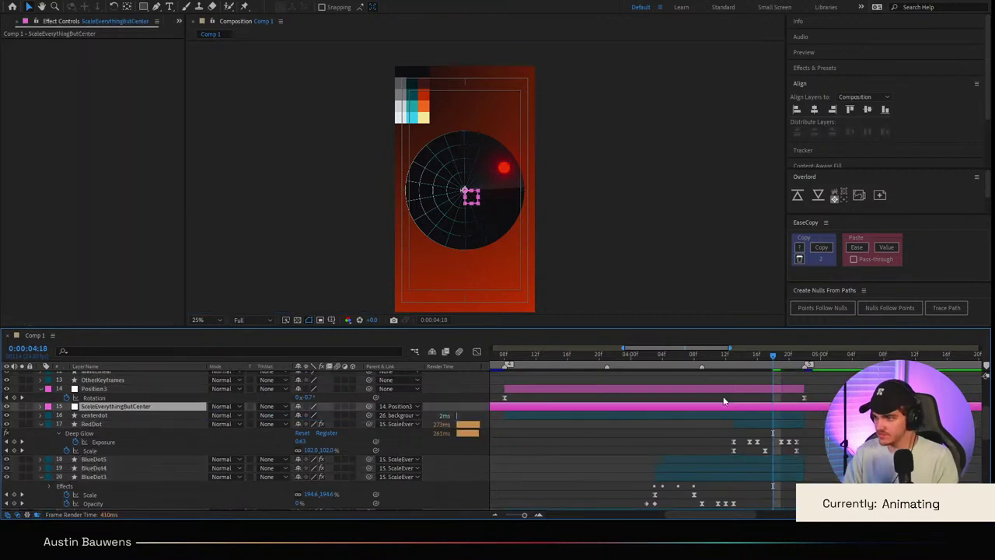
Step: Try shrinking ScaleEverythingButCenter's scale at 4:21, then undo back to 100%
{"action": "left_click", "coordinate": [806, 358]}
{"action": "key", "text": "shift+Page_Up"}
{"action": "key", "text": "s"}
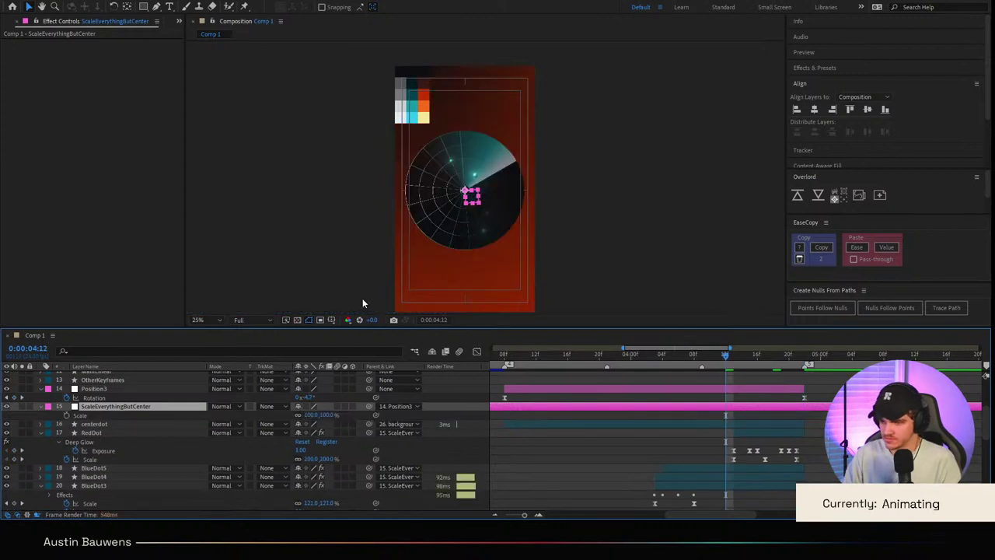
{"action": "left_click", "coordinate": [804, 357]}
{"action": "key", "text": "Page_Up"}
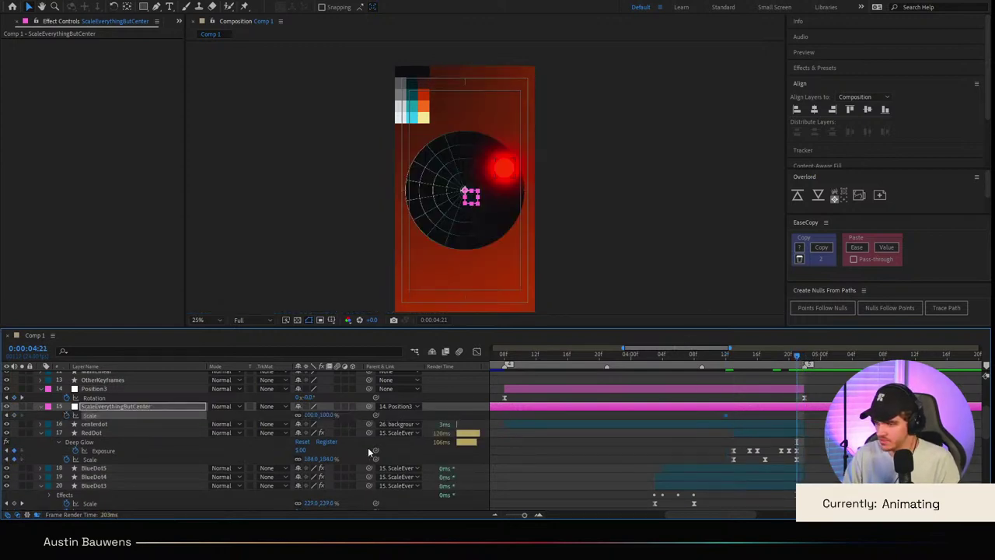
{"action": "mouse_move", "coordinate": [328, 415]}
{"action": "left_mouse_down"}
{"action": "mouse_move", "coordinate": [293, 421]}
{"action": "mouse_move", "coordinate": [331, 415]}
{"action": "left_mouse_up"}
{"action": "scroll", "coordinate": [486, 179], "scroll_direction": "up", "scroll_amount": 1}
{"action": "scroll", "coordinate": [488, 185], "scroll_direction": "up", "scroll_amount": 3}
{"action": "scroll", "coordinate": [416, 260], "scroll_direction": "up", "scroll_amount": 1}
{"action": "key", "text": "ctrl+z"}
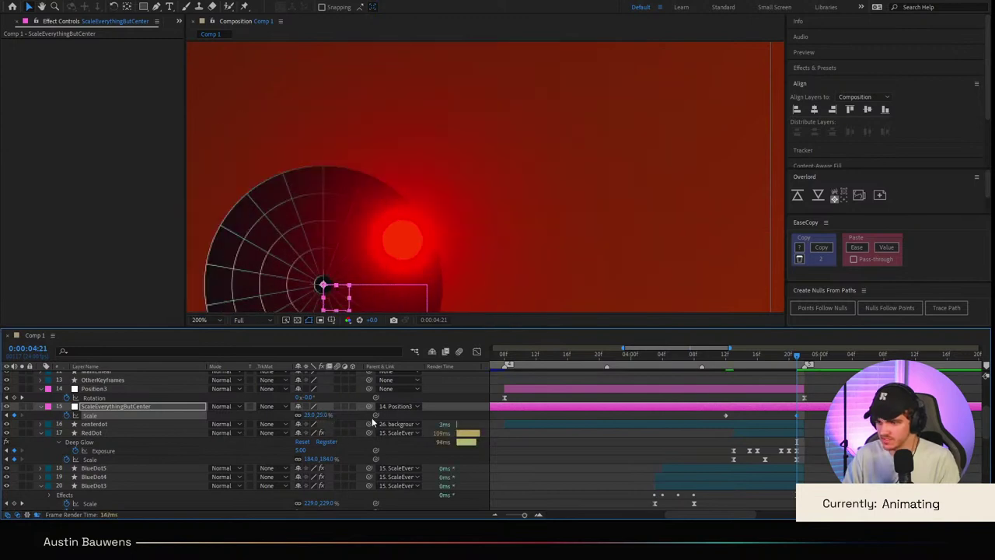
{"action": "key", "text": "ctrl+z"}
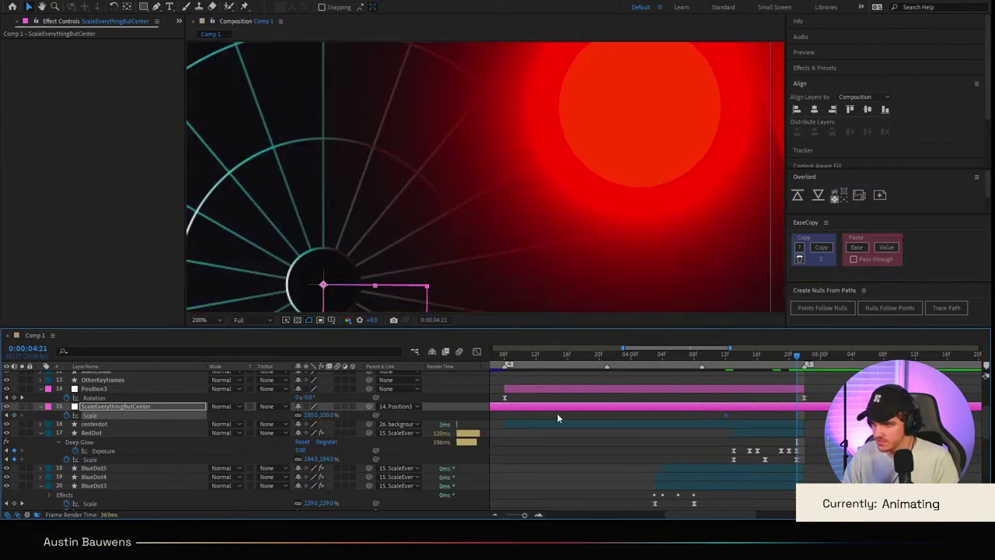
Step: Parent the centerdot layer to Position3
{"action": "left_click", "coordinate": [557, 413]}
{"action": "scroll", "coordinate": [496, 238], "scroll_direction": "down", "scroll_amount": 1}
{"action": "left_click", "coordinate": [111, 426]}
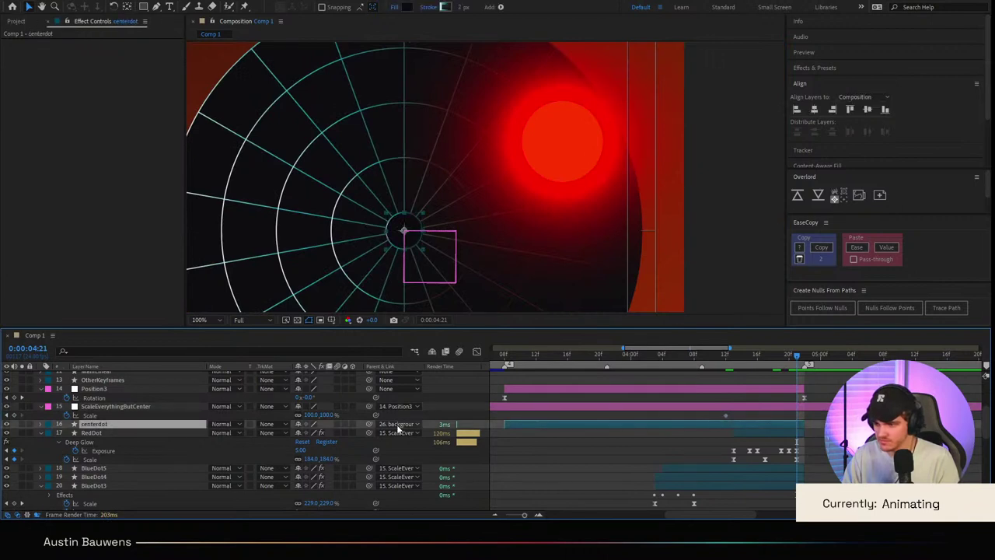
{"action": "left_click_drag", "start_coordinate": [371, 425], "coordinate": [473, 121]}
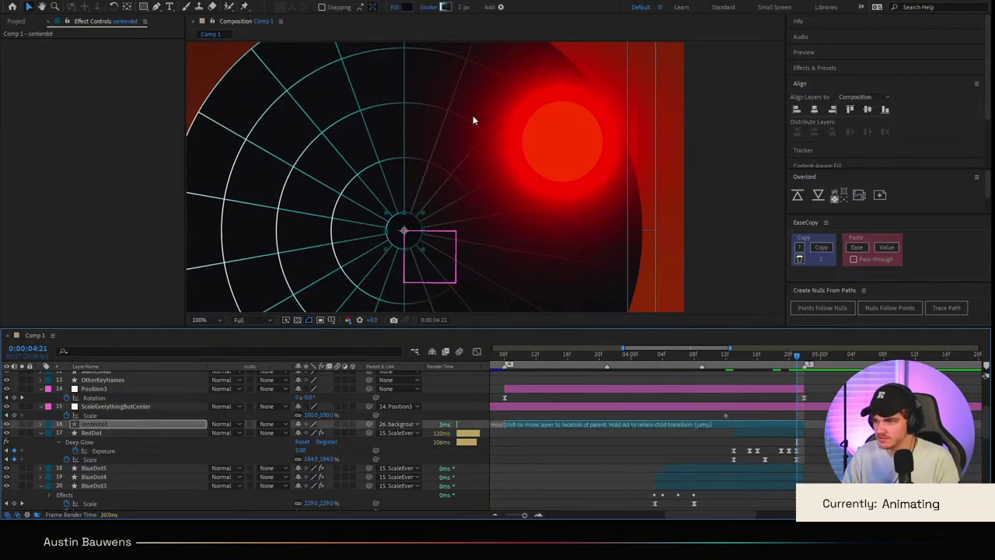
{"action": "left_click", "coordinate": [464, 15]}
{"action": "left_click", "coordinate": [554, 467]}
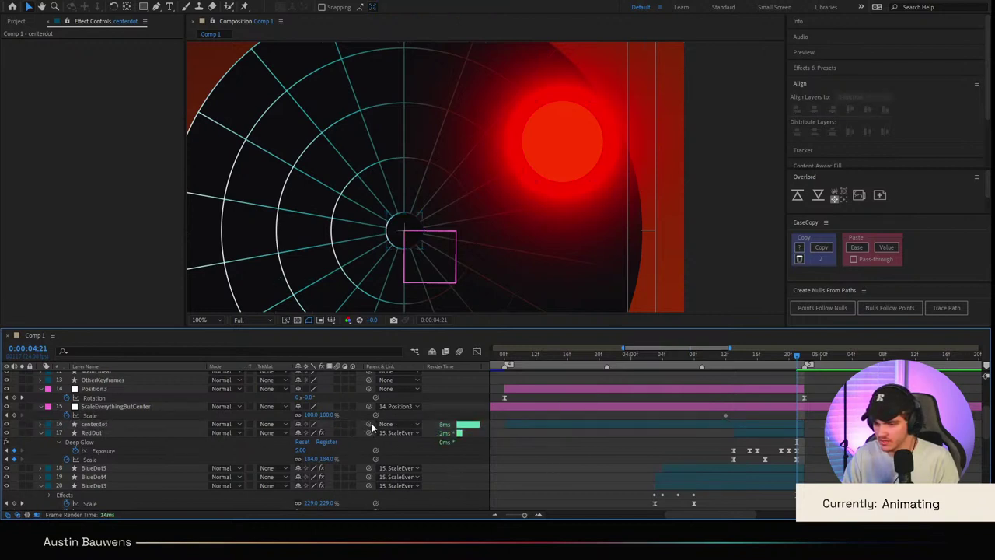
{"action": "left_click_drag", "start_coordinate": [372, 423], "coordinate": [157, 388]}
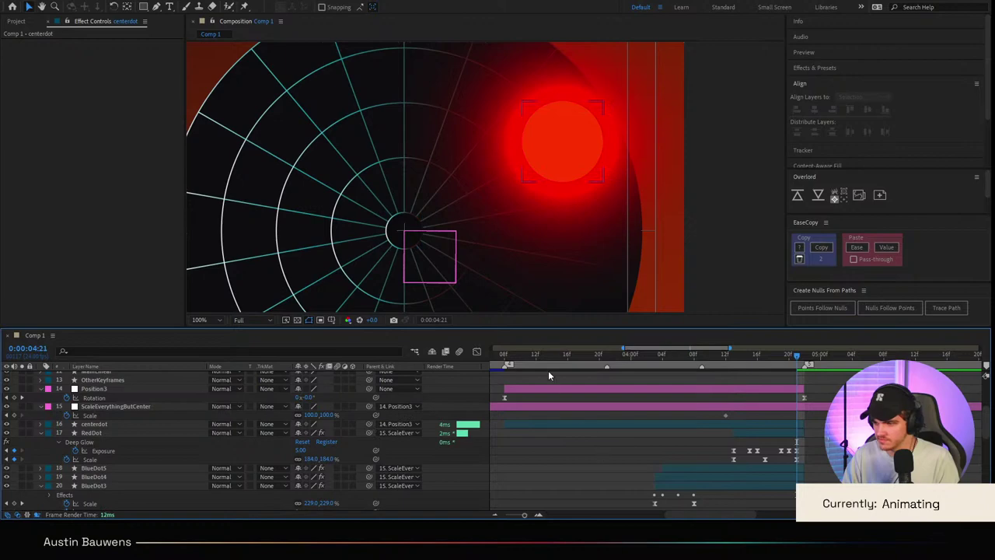
Step: Set ScaleEverythingButCenter's scale to 50% at 4:21
{"action": "mouse_move", "coordinate": [547, 364]}
{"action": "left_mouse_down"}
{"action": "mouse_move", "coordinate": [517, 364]}
{"action": "mouse_move", "coordinate": [564, 364]}
{"action": "left_mouse_up"}
{"action": "left_click_drag", "start_coordinate": [694, 356], "coordinate": [757, 358]}
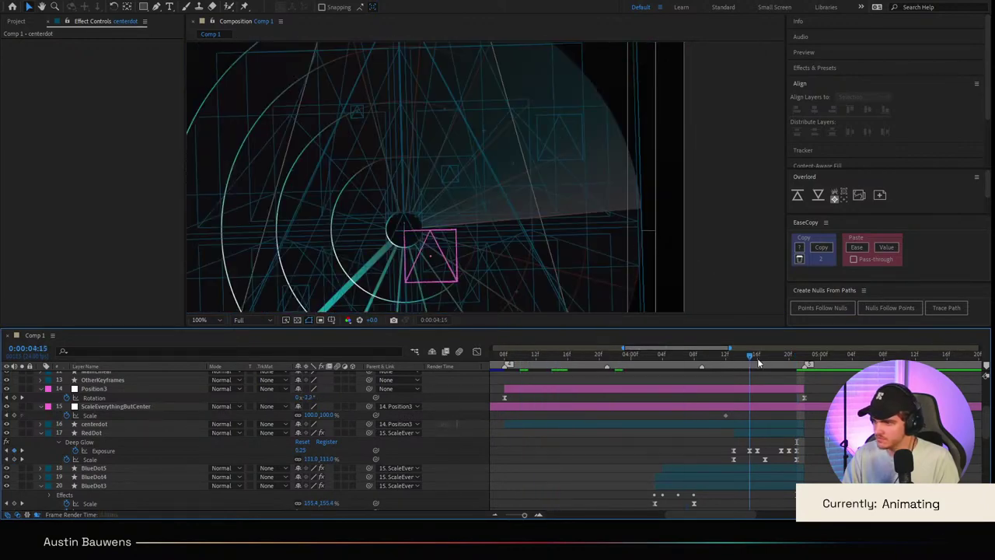
{"action": "left_click", "coordinate": [113, 397]}
{"action": "left_click", "coordinate": [122, 407]}
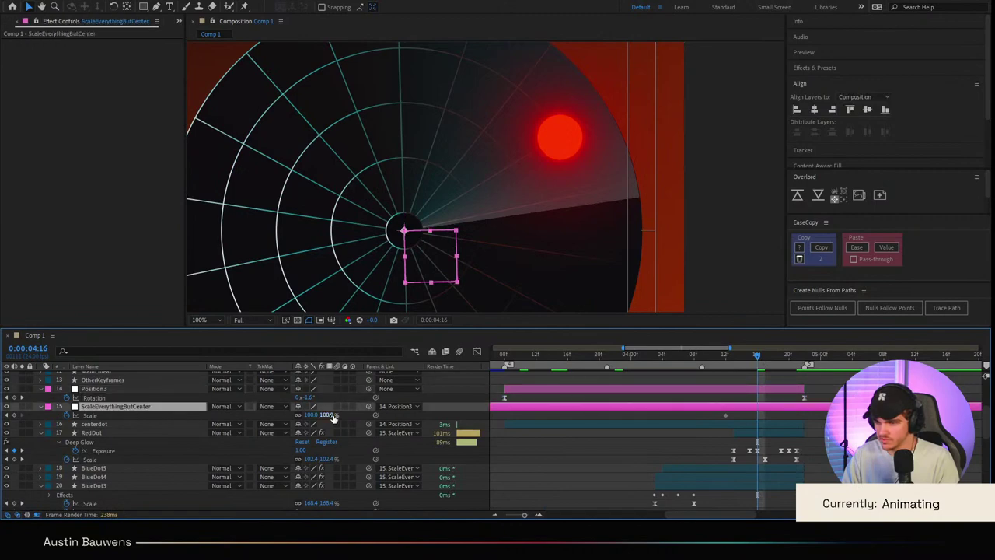
{"action": "left_click_drag", "start_coordinate": [333, 415], "coordinate": [314, 415]}
{"action": "key", "text": "ctrl+z"}
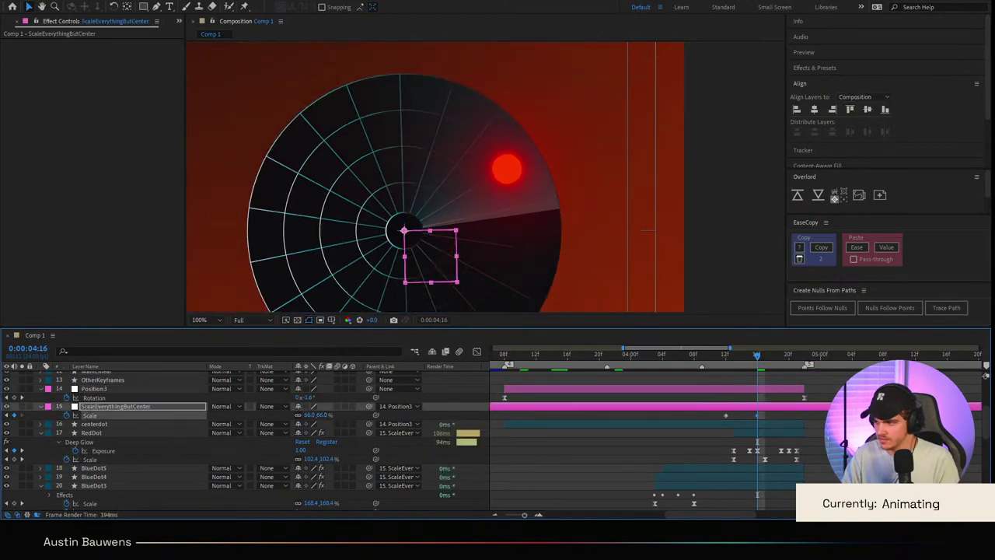
{"action": "left_click", "coordinate": [799, 354]}
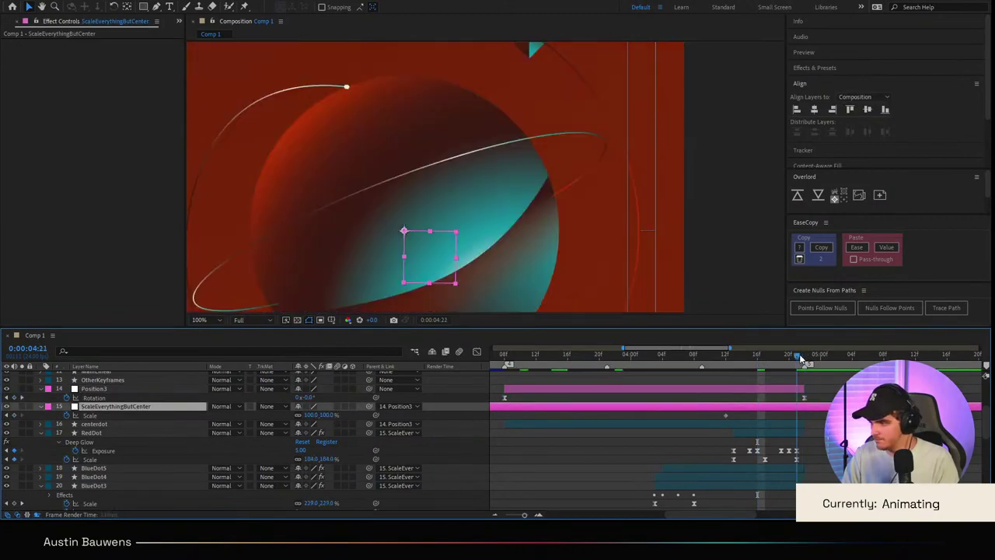
{"action": "left_click_drag", "start_coordinate": [323, 414], "coordinate": [283, 418]}
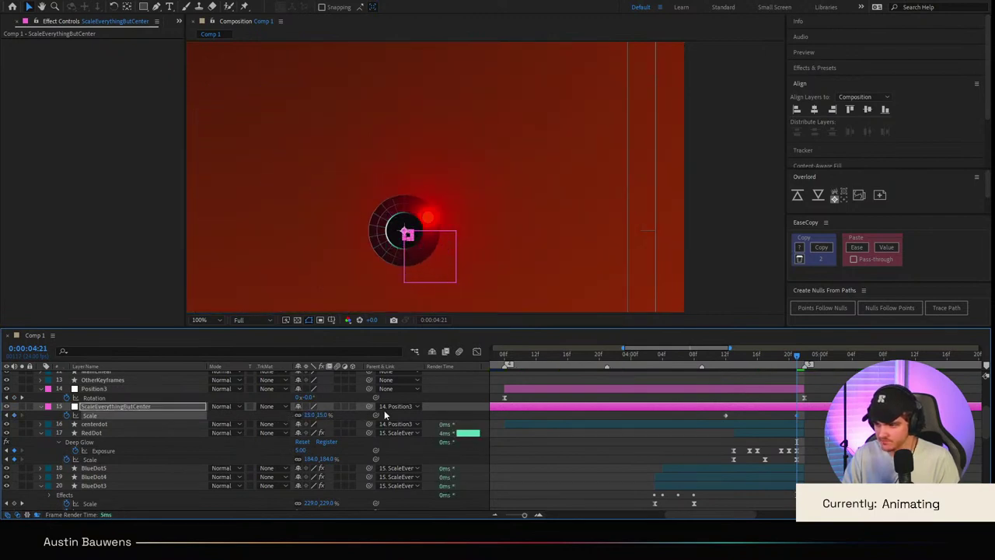
{"action": "scroll", "coordinate": [487, 240], "scroll_direction": "down", "scroll_amount": 2}
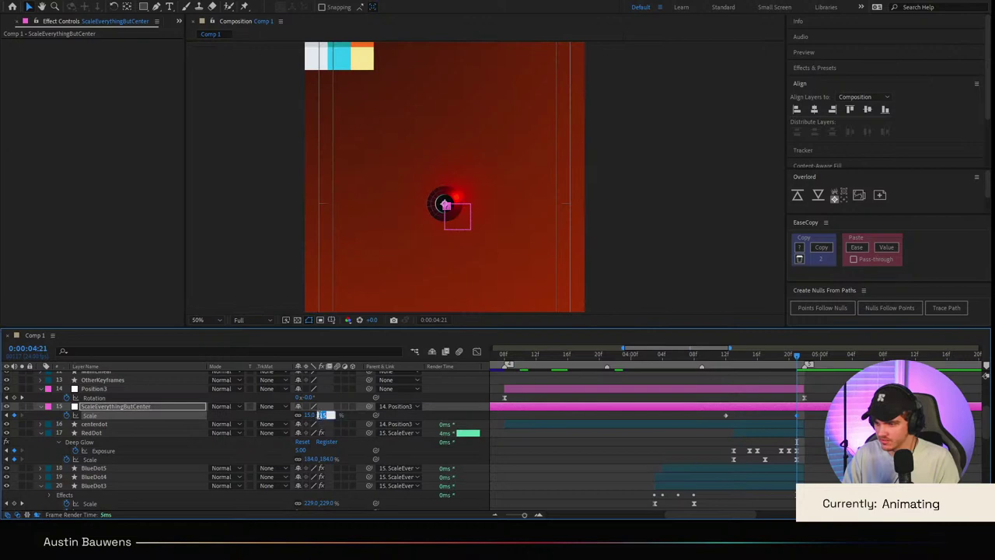
{"action": "type", "text": "50"}
{"action": "key", "text": "Return"}
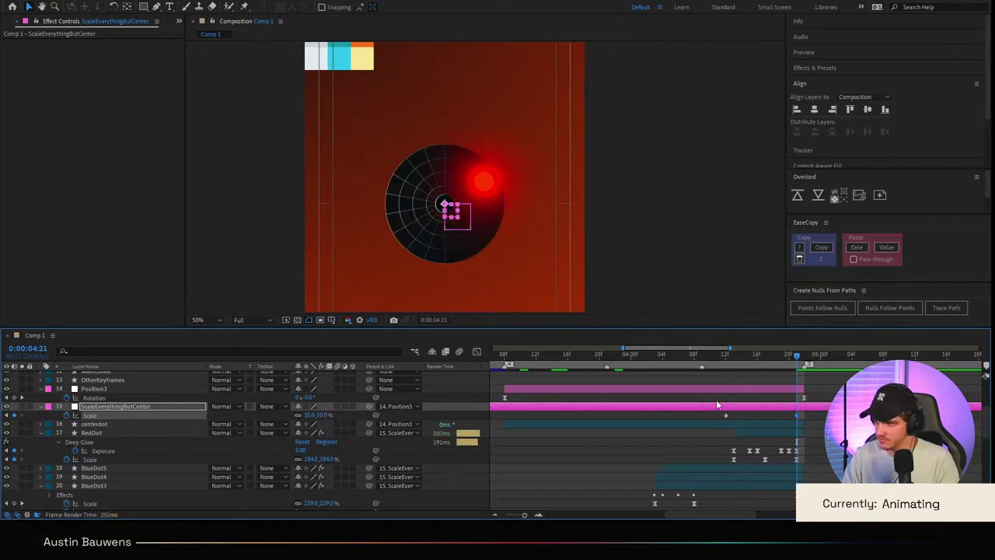
Step: Ease ScaleEverythingButCenter's scale keyframes on the speed graph
{"action": "key", "text": "Page_Down"}
{"action": "key", "text": "Page_Up"}
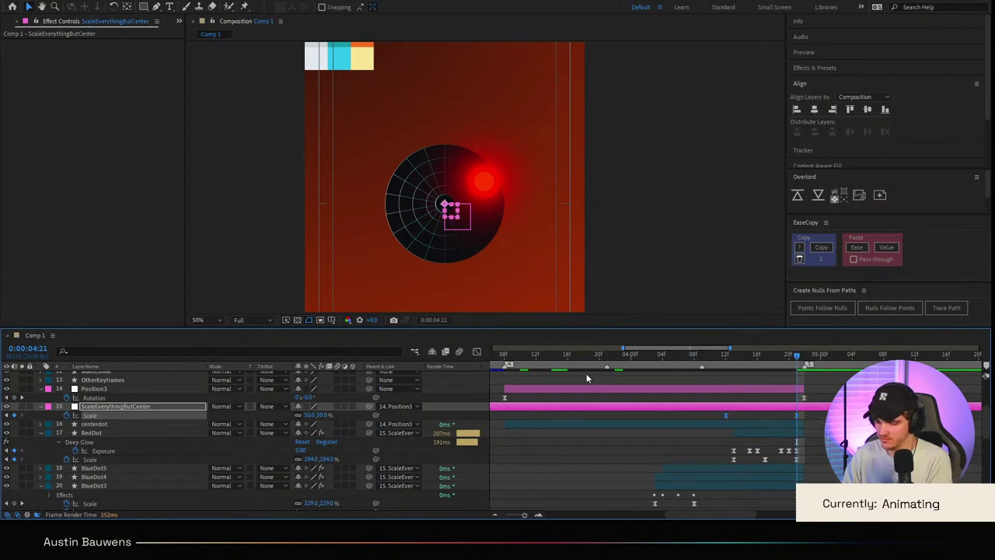
{"action": "left_click", "coordinate": [476, 351]}
{"action": "left_click_drag", "start_coordinate": [723, 394], "coordinate": [739, 470]}
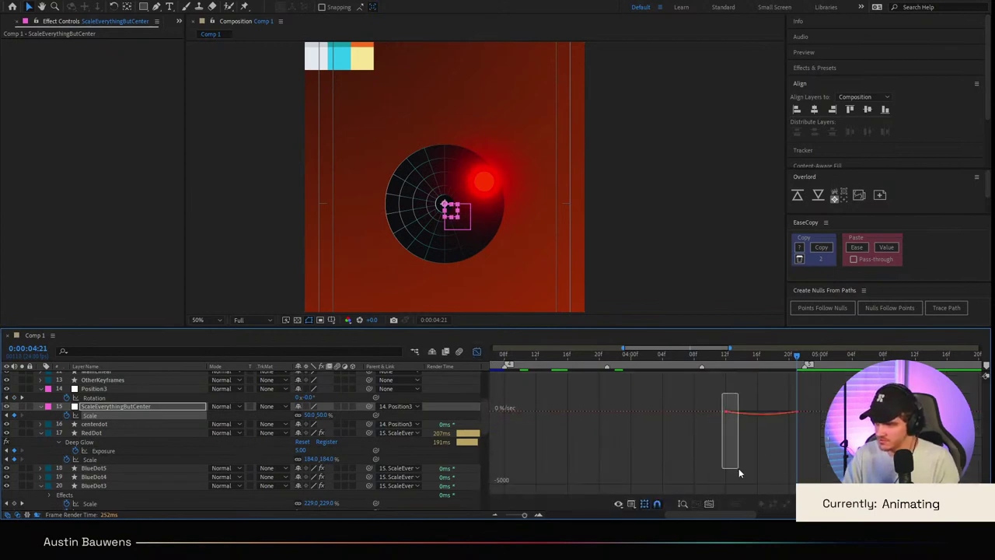
{"action": "left_click_drag", "start_coordinate": [737, 411], "coordinate": [794, 412]}
{"action": "left_click", "coordinate": [477, 352]}
{"action": "left_click_drag", "start_coordinate": [740, 356], "coordinate": [725, 355]}
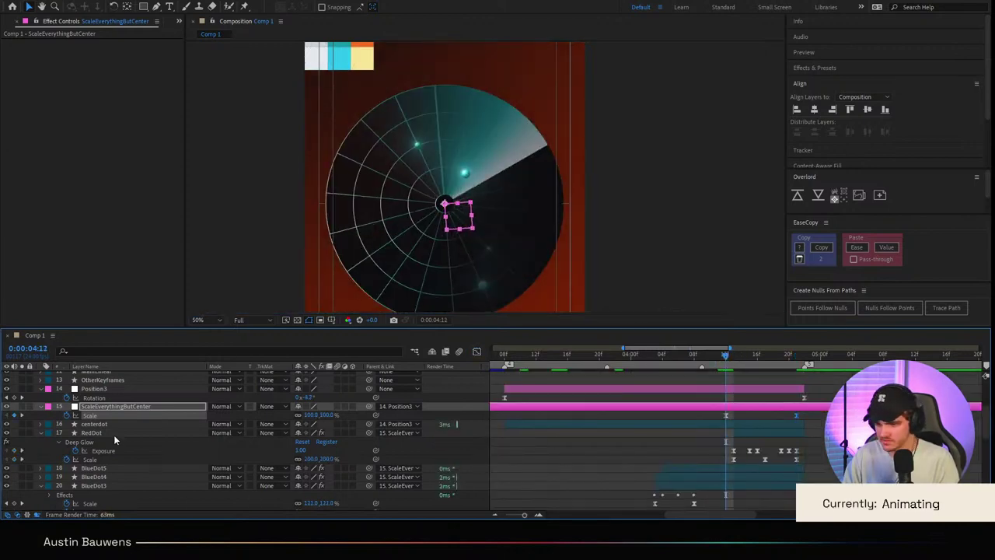
Step: Enlarge centerdot's scale to about 547% at 4:21
{"action": "left_click", "coordinate": [53, 424]}
{"action": "key", "text": "s"}
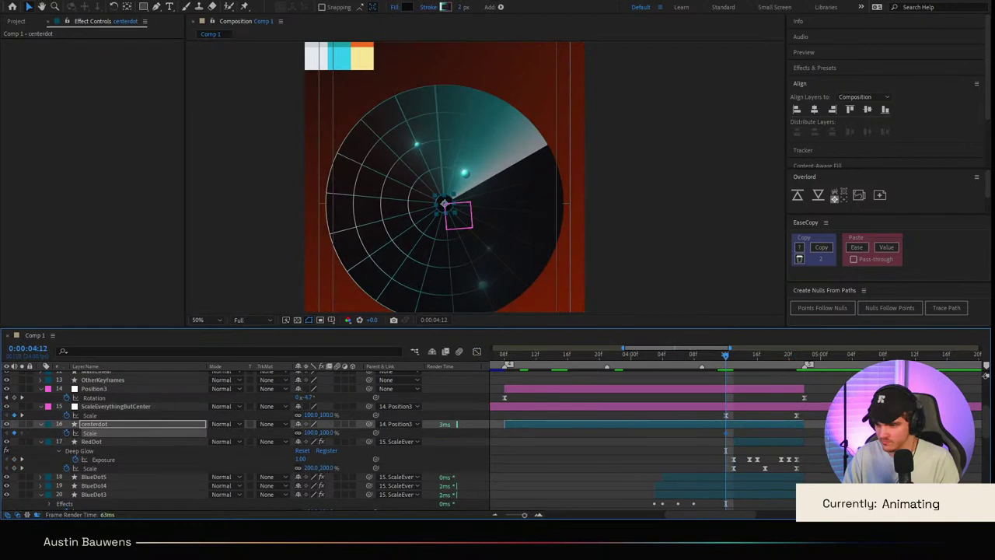
{"action": "left_click", "coordinate": [794, 356]}
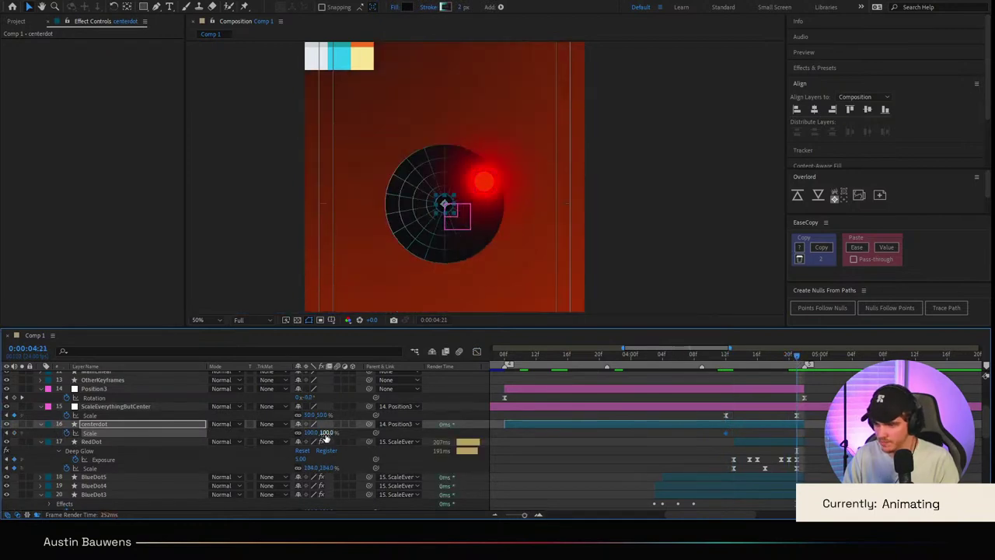
{"action": "left_click_drag", "start_coordinate": [325, 435], "coordinate": [606, 441]}
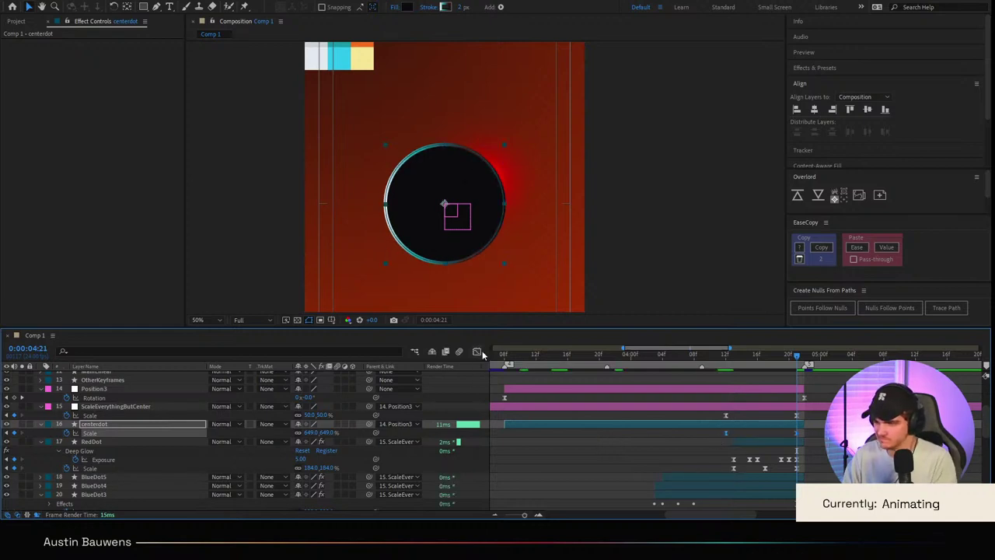
Step: Ease centerdot's scale speed curve so its growth peaks later
{"action": "key", "text": "shift+F3"}
{"action": "left_click_drag", "start_coordinate": [738, 411], "coordinate": [806, 412]}
{"action": "left_click", "coordinate": [477, 351]}
Step: Preview the transition starting from 2:14
{"action": "left_click_drag", "start_coordinate": [768, 357], "coordinate": [456, 381]}
{"action": "key", "text": "space"}
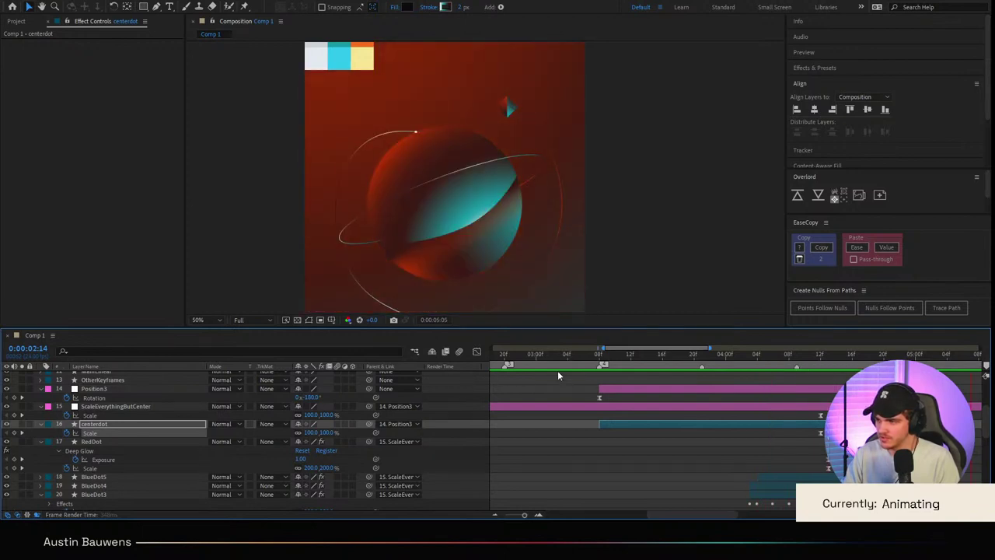
{"action": "left_click", "coordinate": [791, 359]}
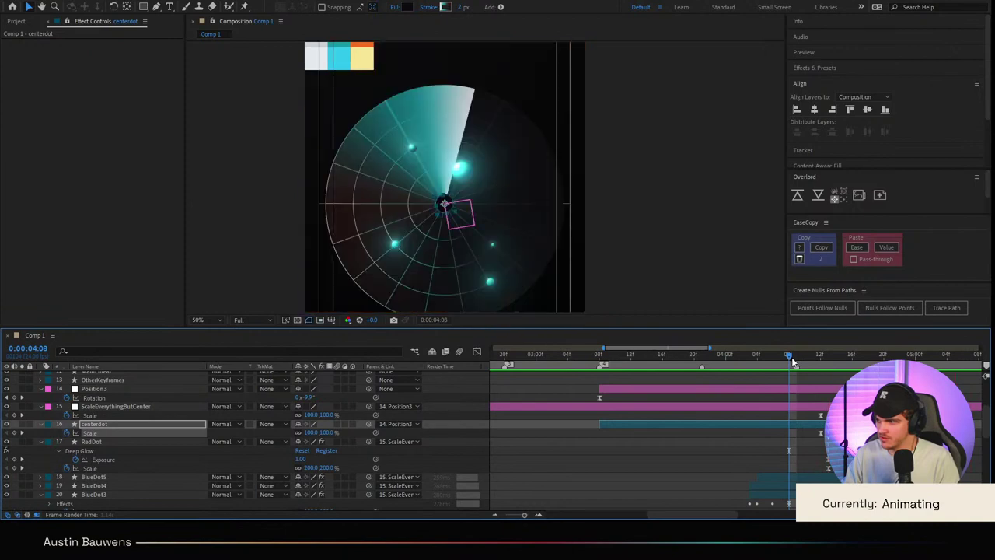
{"action": "left_click", "coordinate": [821, 356]}
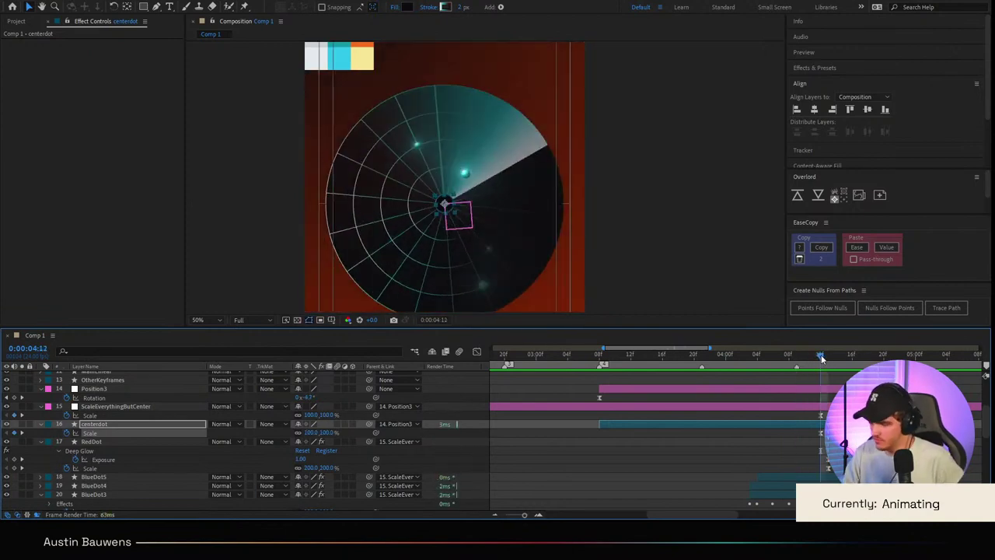
{"action": "key", "text": "space"}
Step: Set centerdot's scale to 25% at 4:12
{"action": "left_click", "coordinate": [803, 449]}
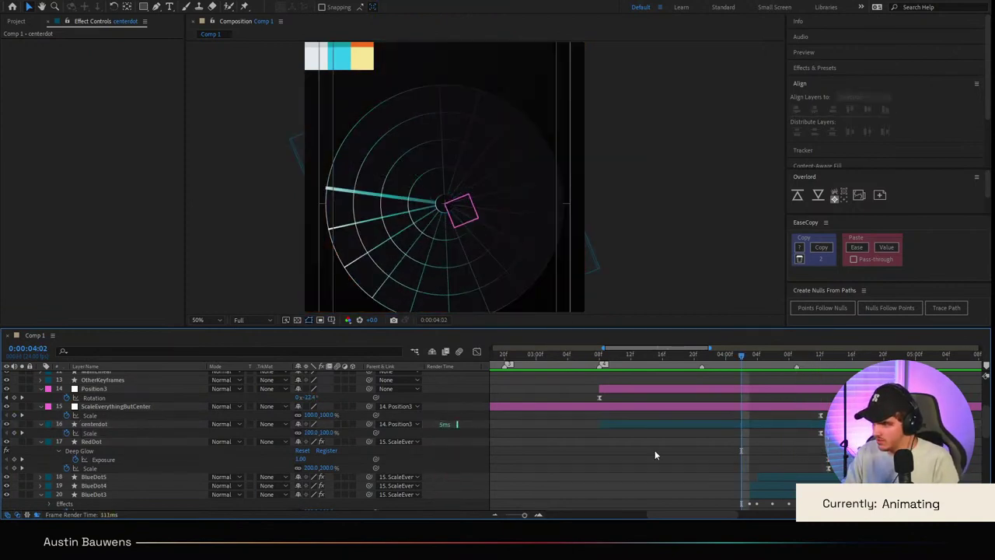
{"action": "left_click", "coordinate": [93, 424]}
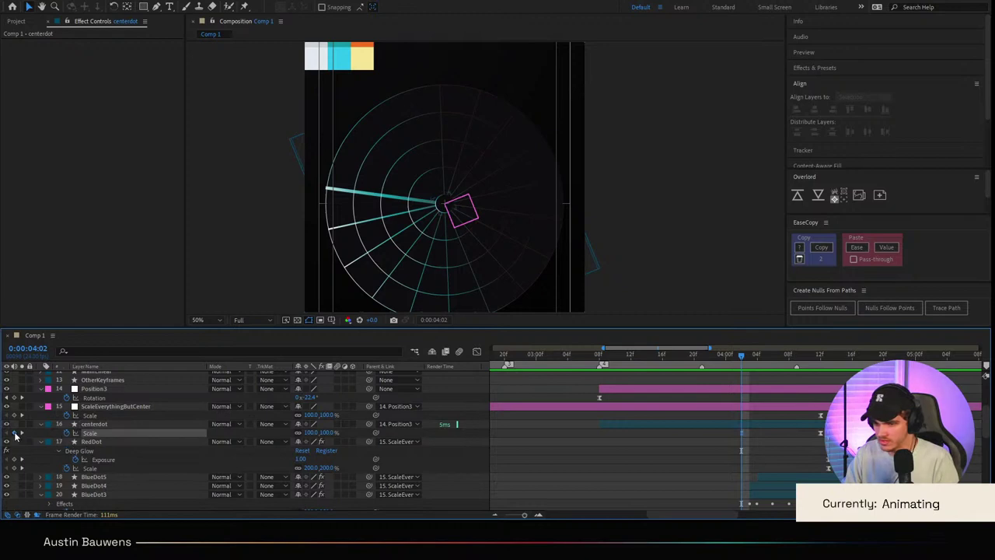
{"action": "left_click", "coordinate": [822, 355]}
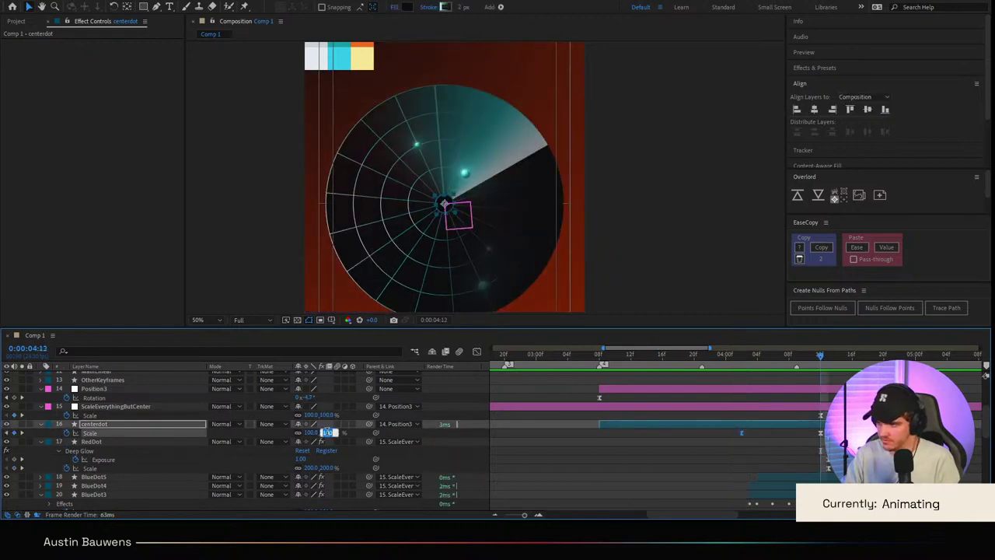
{"action": "key", "text": "Return"}
{"action": "left_click", "coordinate": [673, 453]}
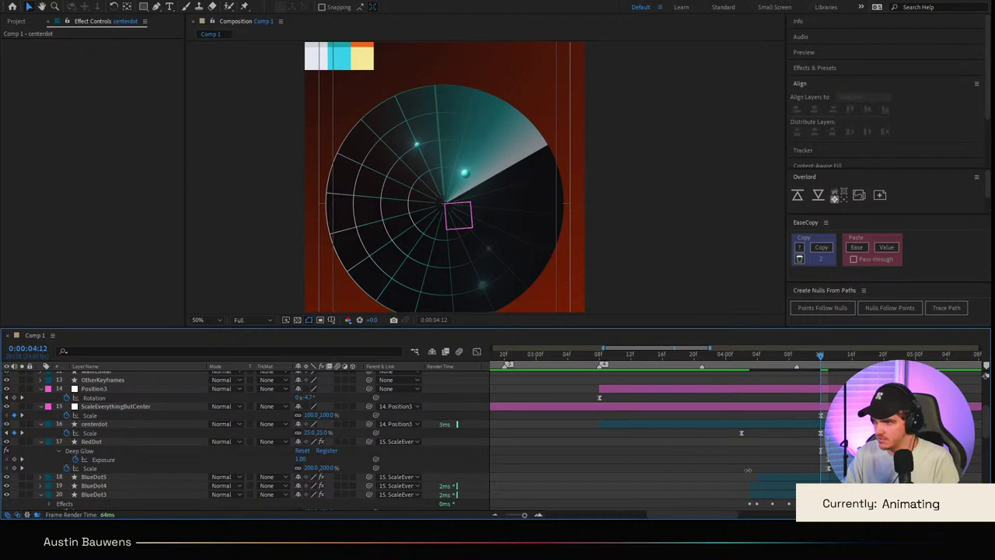
{"action": "left_click", "coordinate": [92, 406]}
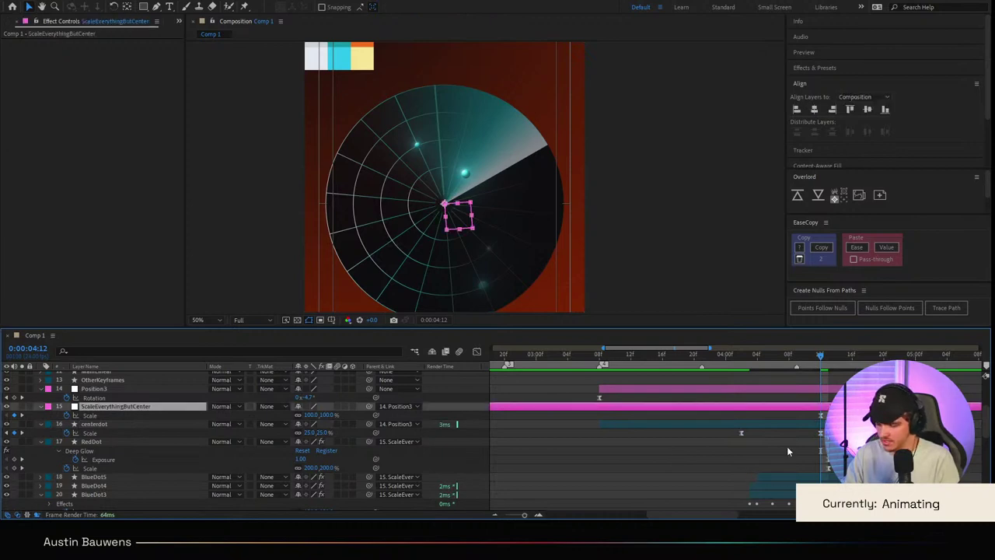
Step: Keyframe ScaleEverythingButCenter at 100% on 4:02 and 115% on 4:12
{"action": "key", "text": "j"}
{"action": "left_click", "coordinate": [15, 416]}
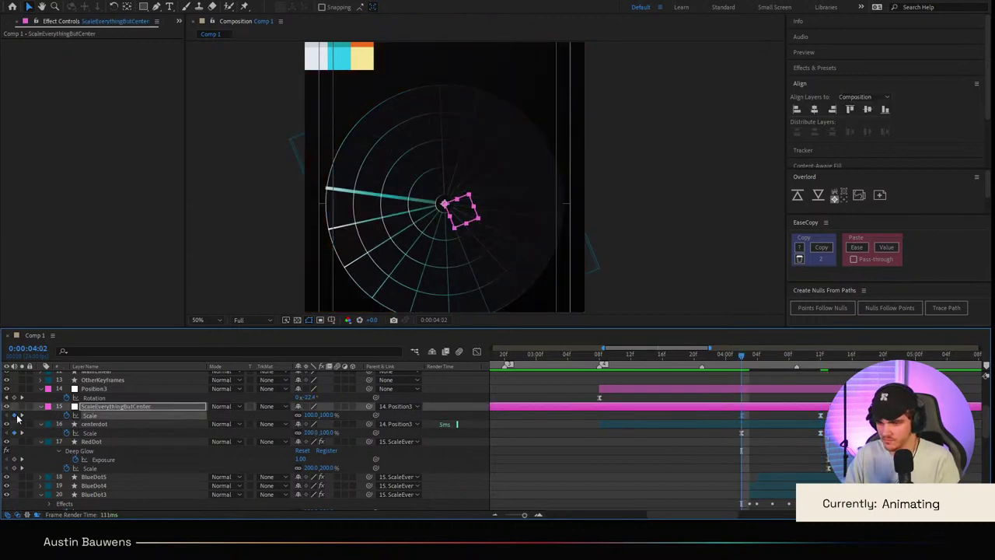
{"action": "key", "text": "k"}
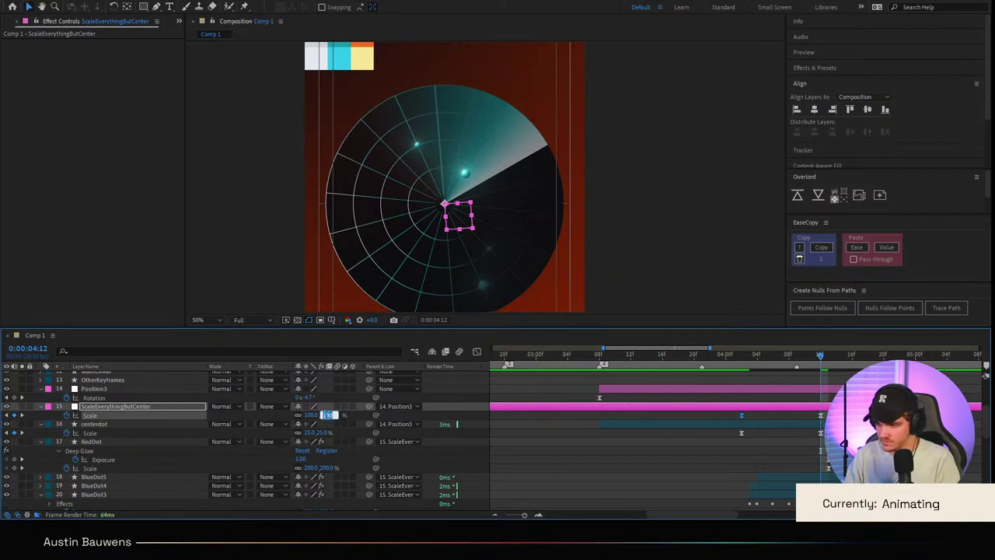
{"action": "type", "text": "125.0,125.0"}
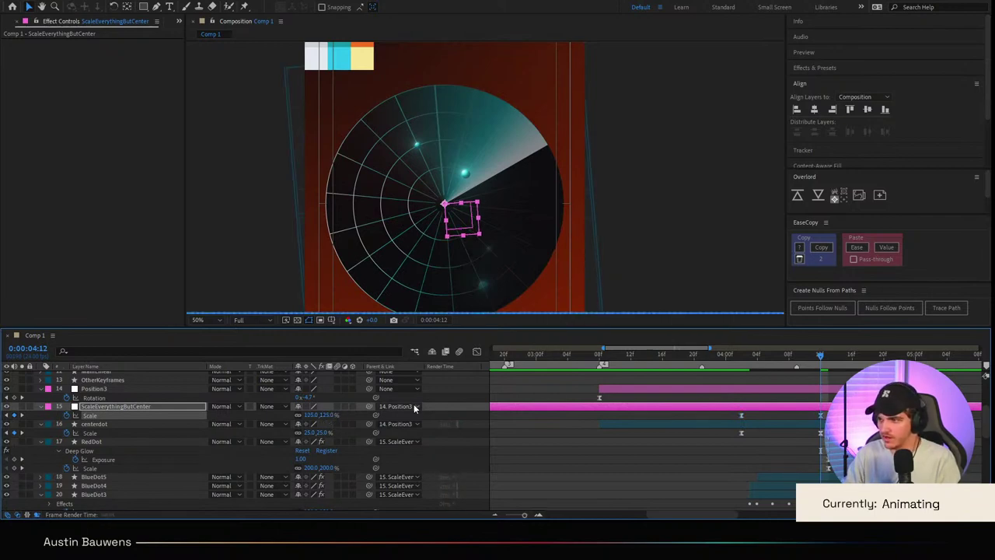
{"action": "key", "text": "Return"}
{"action": "left_click", "coordinate": [327, 416]}
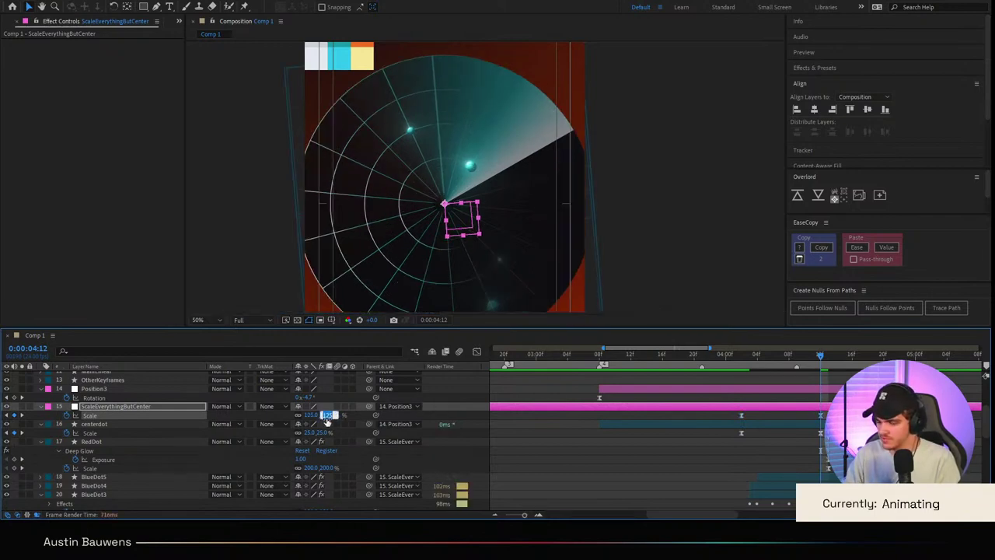
{"action": "type", "text": "115"}
{"action": "key", "text": "Return"}
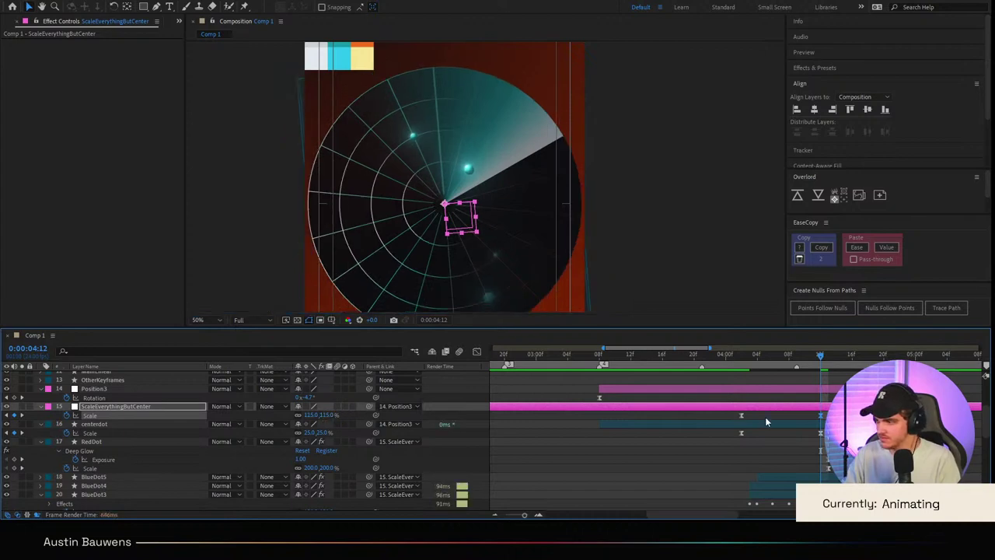
Step: Adjust the speed curve of the 4:12 scale keyframe in the Graph Editor
{"action": "left_click", "coordinate": [740, 415]}
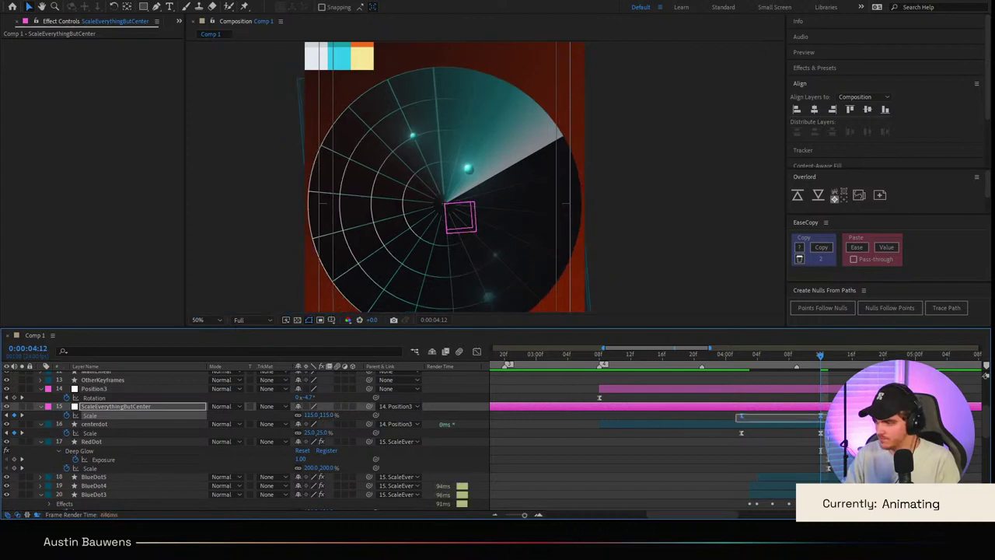
{"action": "left_click", "coordinate": [476, 351]}
{"action": "left_click_drag", "start_coordinate": [734, 386], "coordinate": [798, 413]}
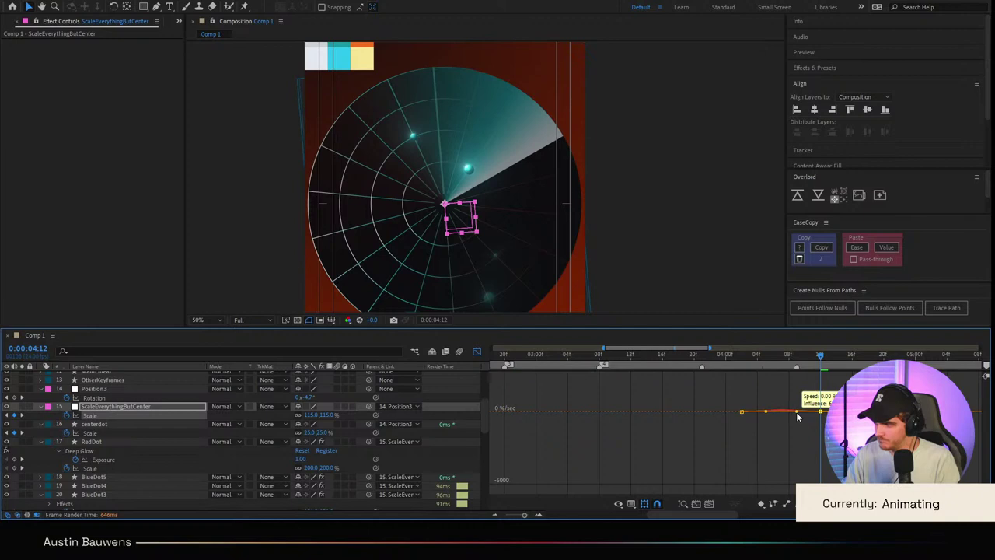
{"action": "left_click", "coordinate": [477, 351]}
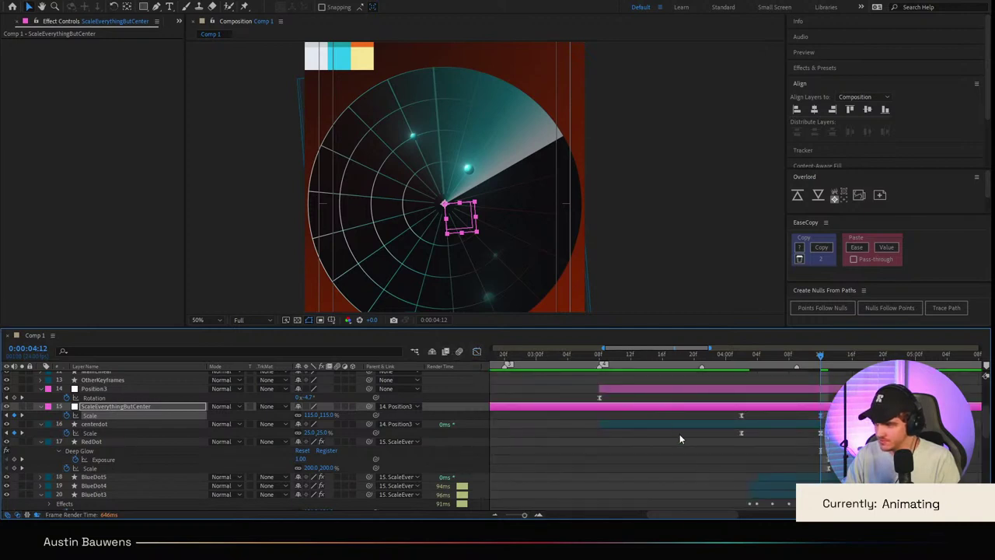
{"action": "left_click", "coordinate": [680, 434]}
{"action": "left_click_drag", "start_coordinate": [724, 412], "coordinate": [751, 420]}
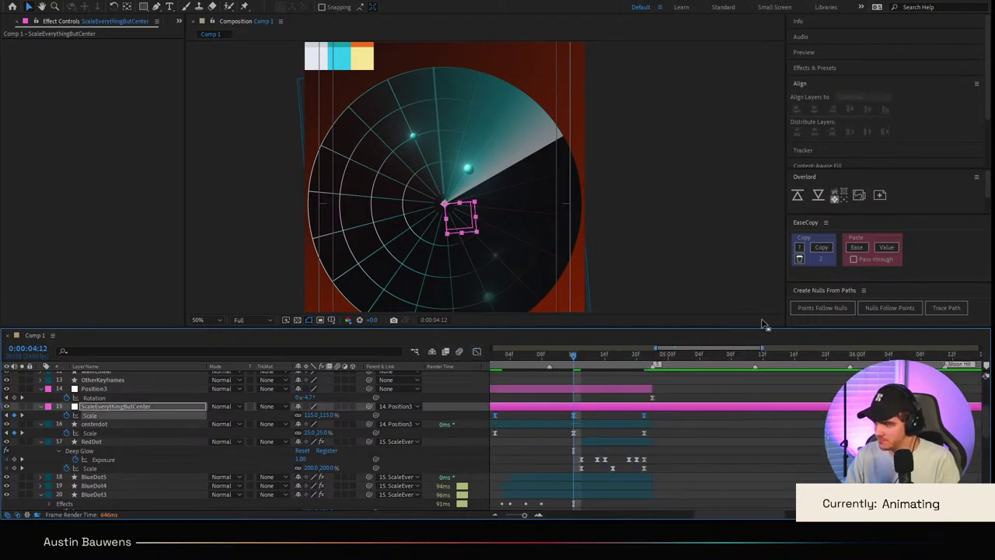
Step: Copy the null's scale easing and paste it onto centerdot's Scale keyframes
{"action": "left_click", "coordinate": [821, 248]}
{"action": "scroll", "coordinate": [779, 489], "scroll_direction": "left", "scroll_amount": 2}
{"action": "left_click_drag", "start_coordinate": [569, 430], "coordinate": [736, 437]}
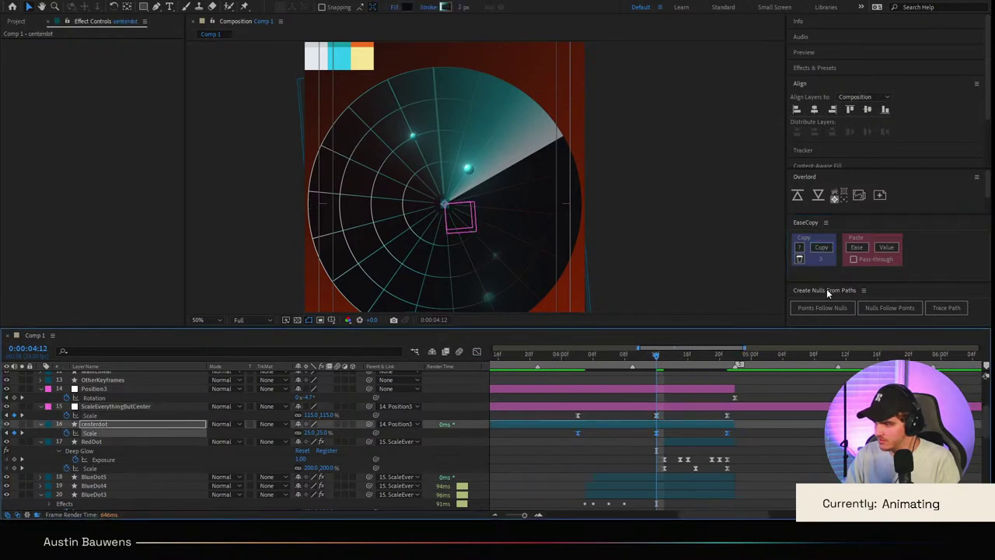
{"action": "left_click", "coordinate": [854, 250]}
Step: Shift centerdot's Scale keyframes one frame later
{"action": "left_click", "coordinate": [731, 436]}
{"action": "left_click", "coordinate": [731, 437]}
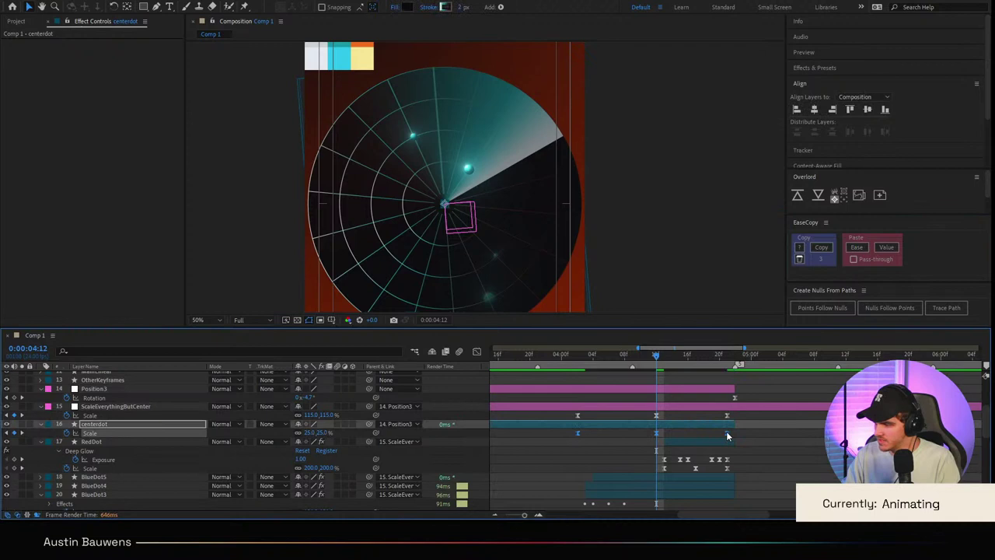
{"action": "left_click_drag", "start_coordinate": [729, 432], "coordinate": [735, 433]}
{"action": "left_click", "coordinate": [766, 441]}
Step: Preview the animation from 3:16
{"action": "scroll", "coordinate": [680, 369], "scroll_direction": "left", "scroll_amount": 2}
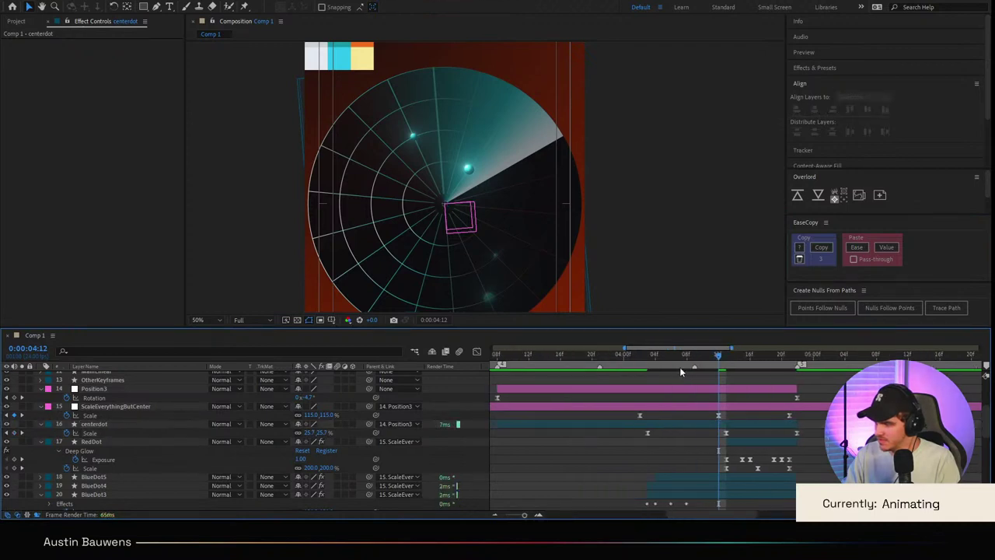
{"action": "left_click_drag", "start_coordinate": [639, 361], "coordinate": [560, 357]}
{"action": "scroll", "coordinate": [511, 252], "scroll_direction": "down", "scroll_amount": 1}
{"action": "key", "text": "space"}
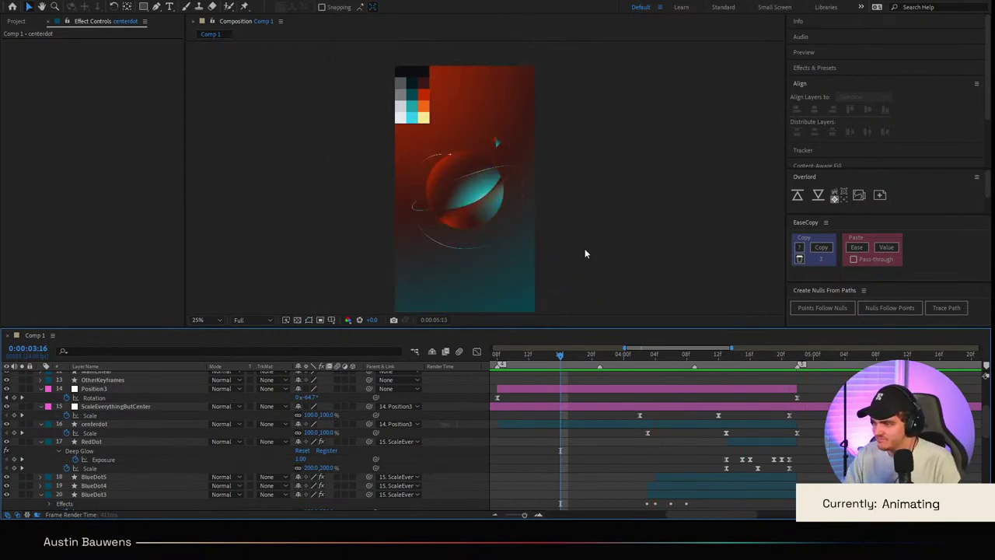
Step: Review the planet transition by previewing and scrubbing from about 3:05
{"action": "key", "text": "space"}
{"action": "key", "text": "space"}
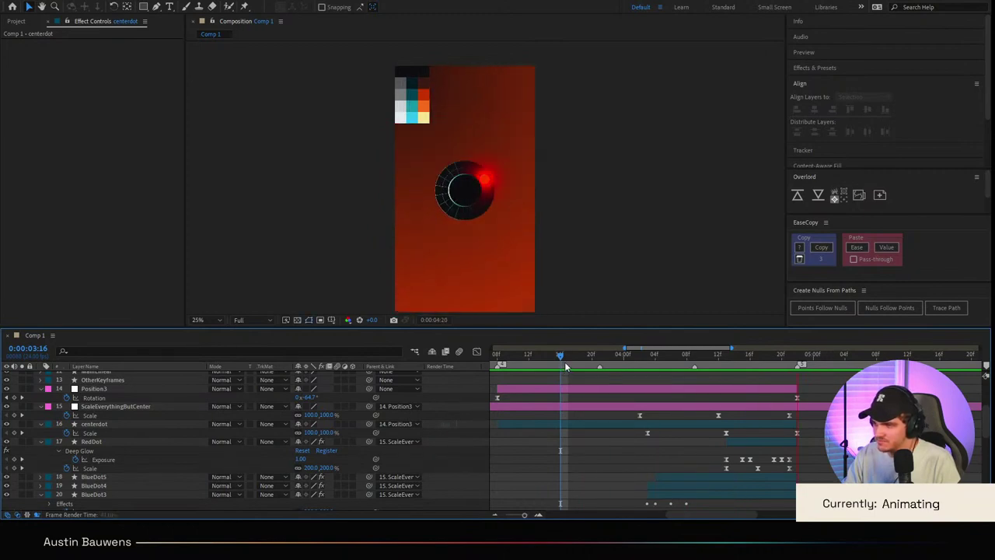
{"action": "left_click", "coordinate": [566, 362]}
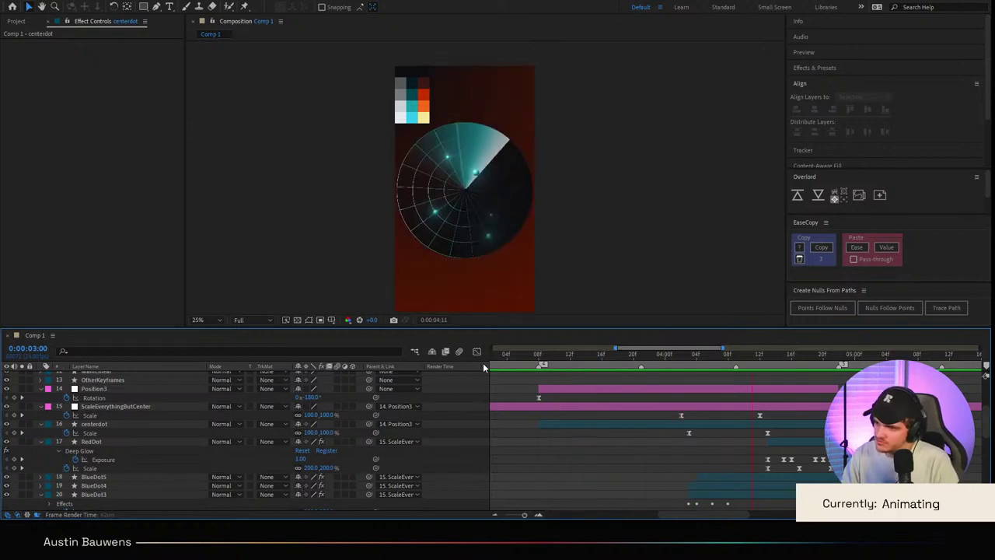
{"action": "left_click", "coordinate": [625, 355]}
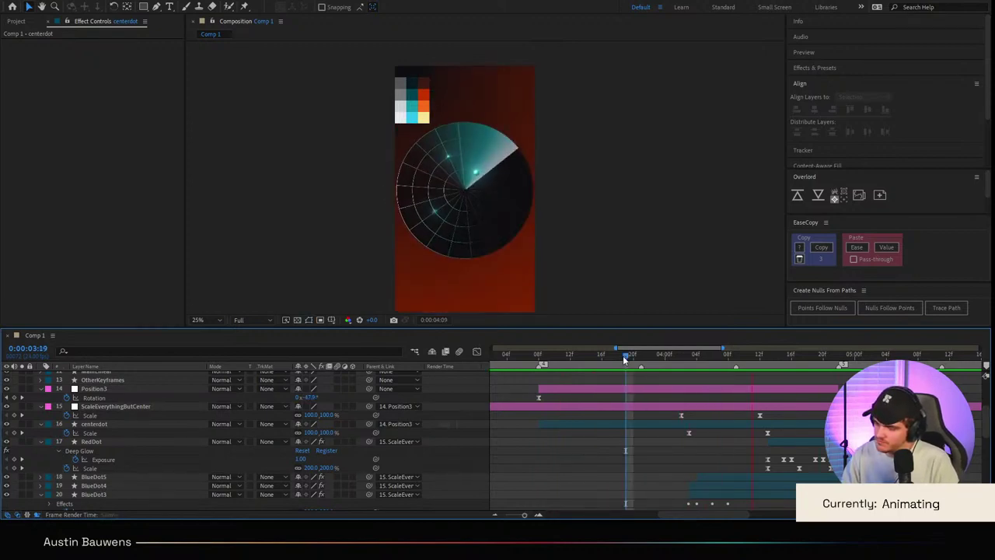
{"action": "key", "text": "space"}
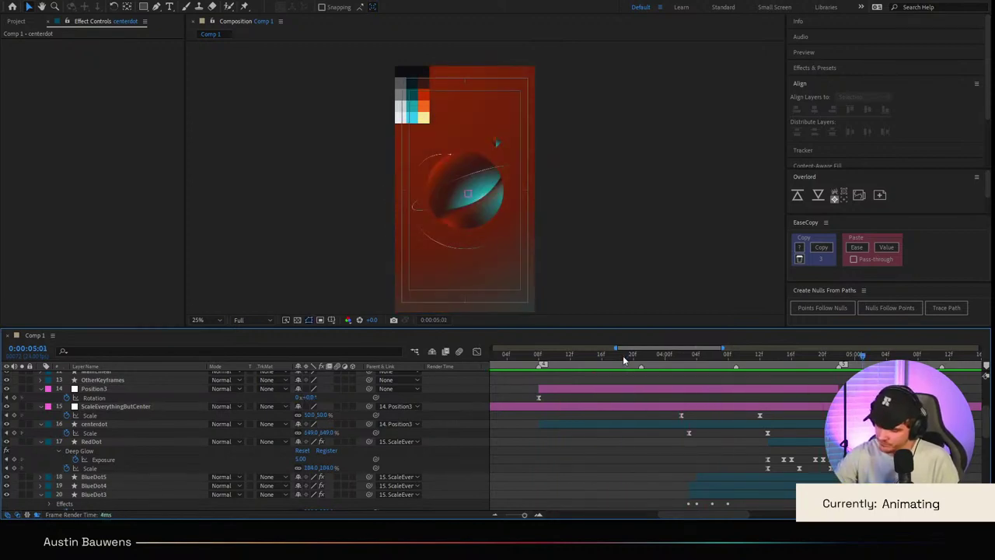
{"action": "left_click_drag", "start_coordinate": [623, 356], "coordinate": [513, 363]}
{"action": "key", "text": "space"}
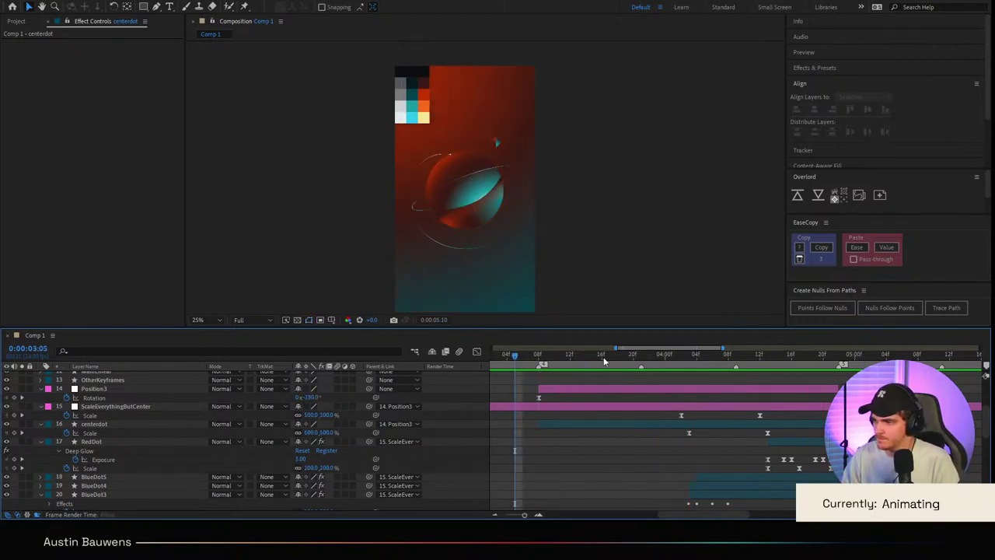
{"action": "left_click_drag", "start_coordinate": [641, 357], "coordinate": [707, 360]}
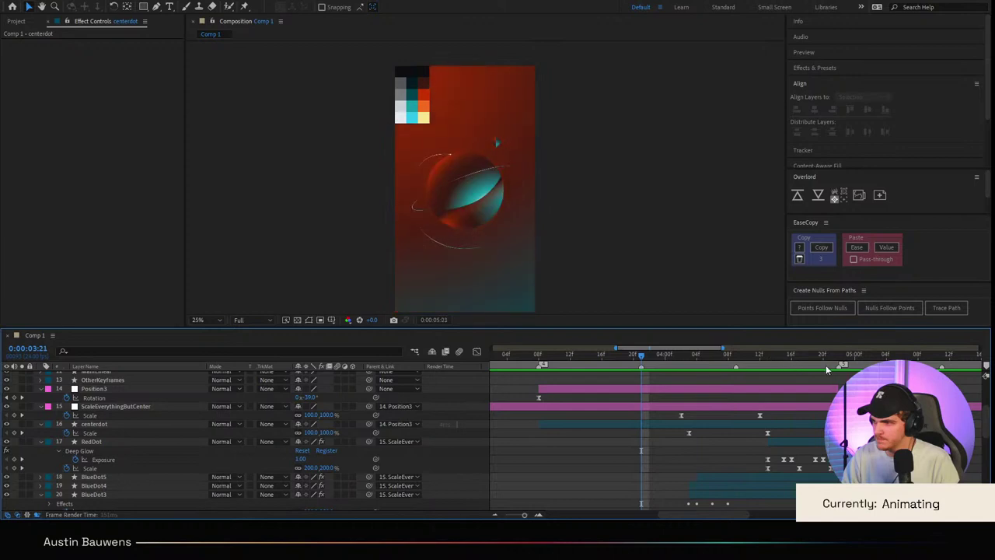
Step: Split the ScaleEverythingButCenter layer at 0:00:04:22
{"action": "left_click_drag", "start_coordinate": [833, 371], "coordinate": [839, 371]}
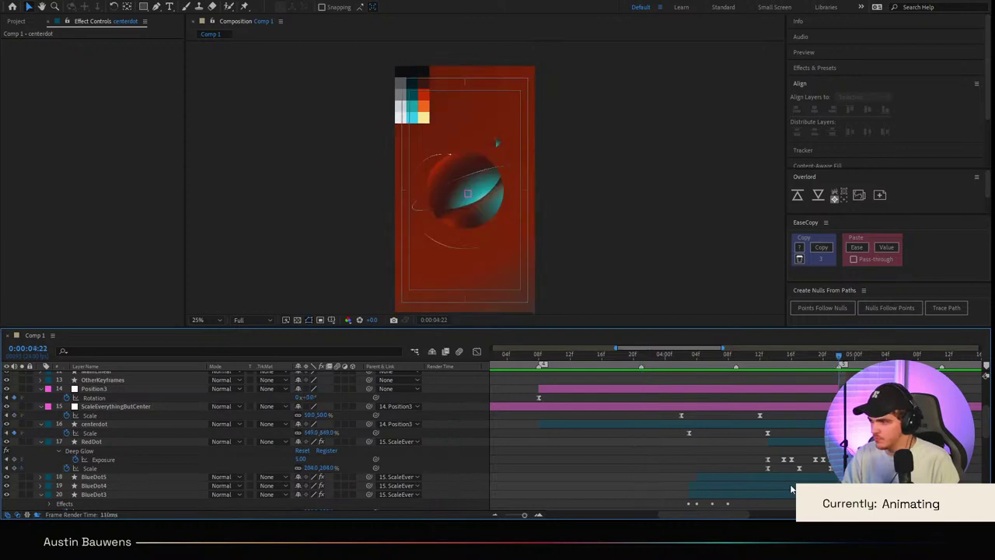
{"action": "scroll", "coordinate": [790, 487], "scroll_direction": "right", "scroll_amount": 2}
{"action": "scroll", "coordinate": [737, 430], "scroll_direction": "up", "scroll_amount": 1}
{"action": "left_click", "coordinate": [739, 431]}
{"action": "key", "text": "ctrl+shift+d"}
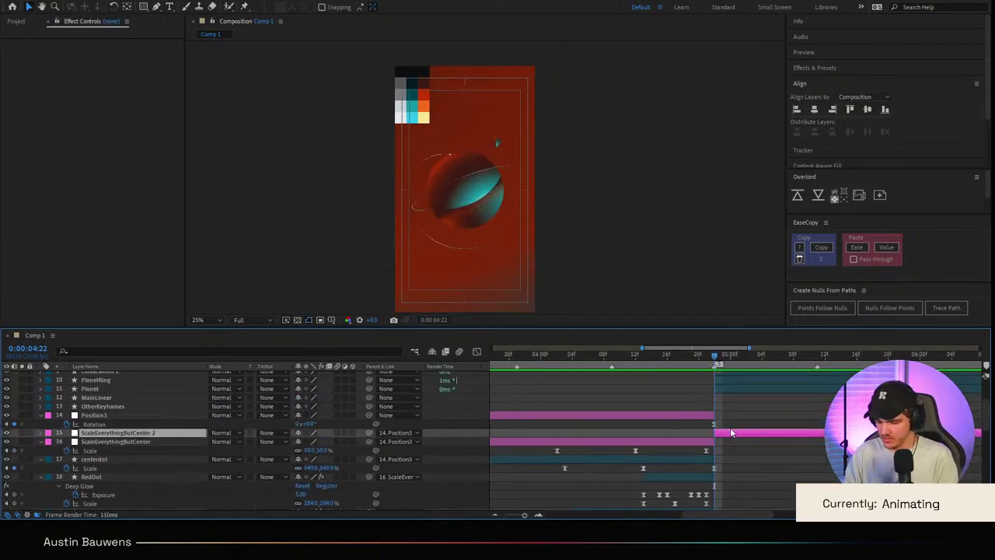
{"action": "key", "text": "Delete"}
{"action": "scroll", "coordinate": [770, 397], "scroll_direction": "left", "scroll_amount": 2}
{"action": "scroll", "coordinate": [759, 380], "scroll_direction": "down", "scroll_amount": 3}
{"action": "left_click_drag", "start_coordinate": [565, 370], "coordinate": [694, 372]}
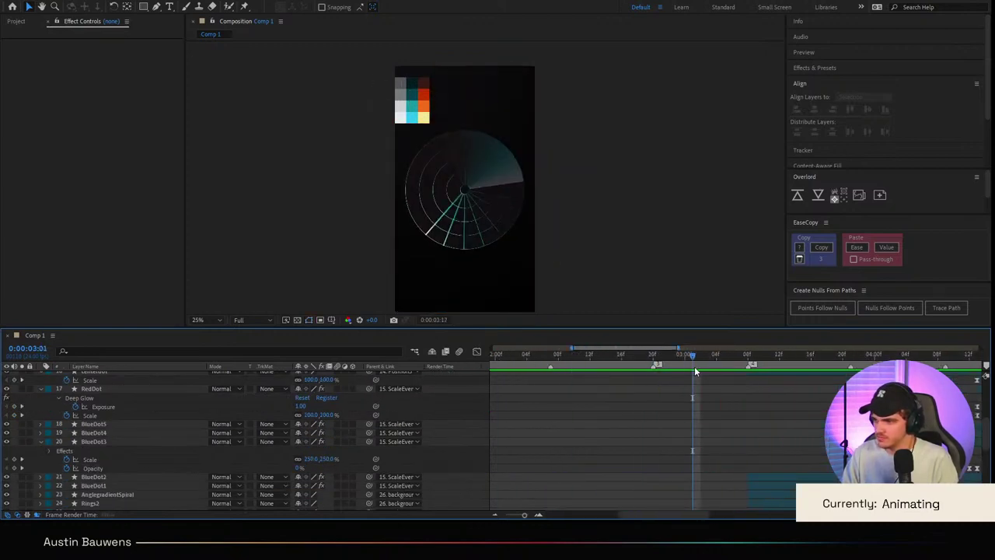
{"action": "key", "text": "Home"}
{"action": "key", "text": "space"}
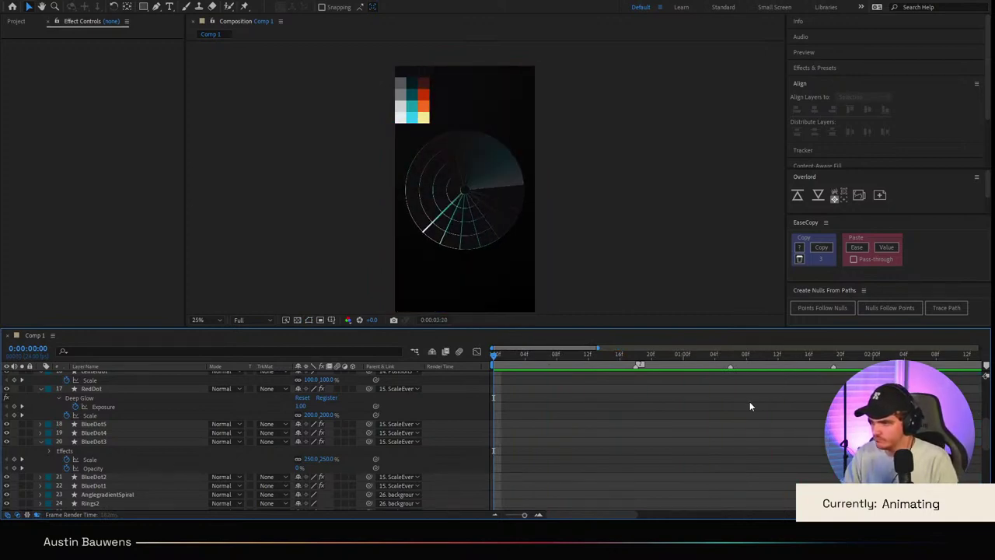
{"action": "scroll", "coordinate": [748, 402], "scroll_direction": "right", "scroll_amount": 2}
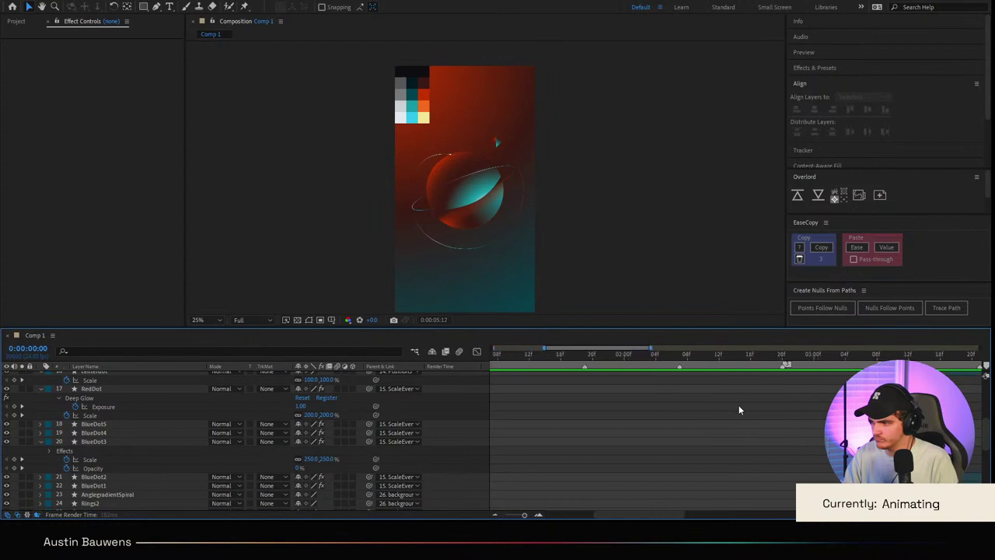
{"action": "key", "text": "space"}
{"action": "scroll", "coordinate": [745, 403], "scroll_direction": "left", "scroll_amount": 3}
{"action": "left_click", "coordinate": [596, 360]}
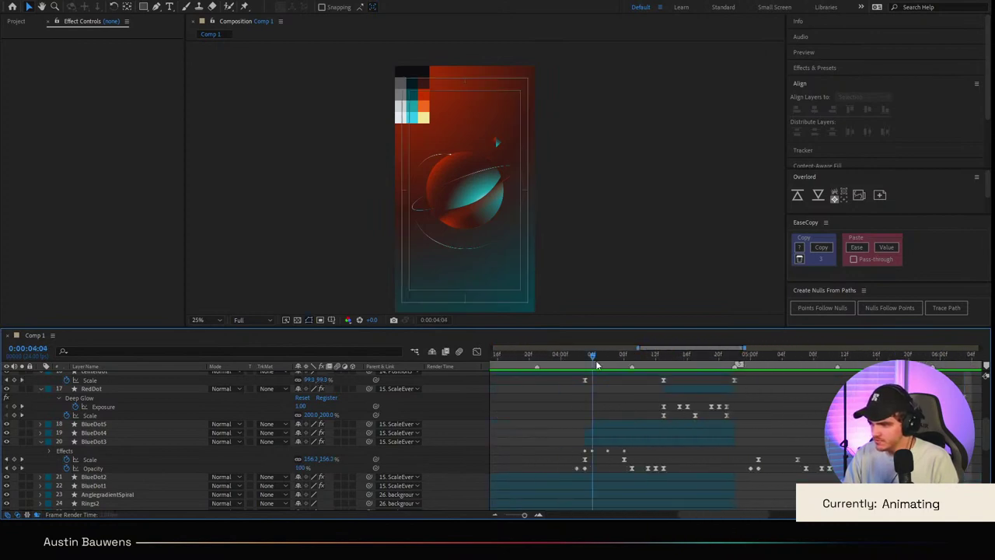
{"action": "left_click", "coordinate": [623, 362]}
{"action": "left_click_drag", "start_coordinate": [623, 361], "coordinate": [670, 364]}
{"action": "scroll", "coordinate": [667, 407], "scroll_direction": "down", "scroll_amount": 6}
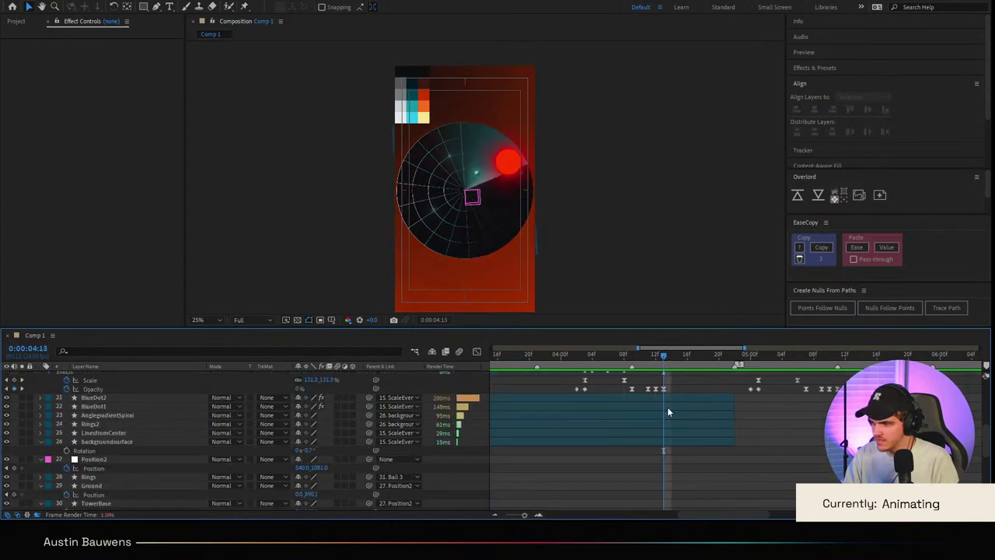
Step: Move the BG layer's earliest Start Point, End Point and Colors keyframes to 0:00:04:13
{"action": "left_click", "coordinate": [91, 497]}
{"action": "key", "text": "u"}
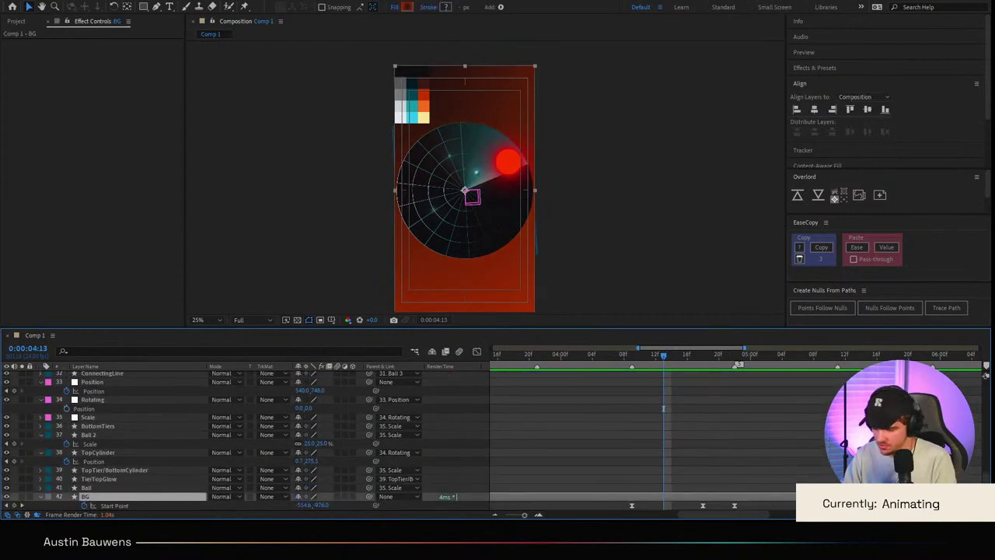
{"action": "scroll", "coordinate": [698, 423], "scroll_direction": "down", "scroll_amount": 1}
{"action": "left_click_drag", "start_coordinate": [693, 477], "coordinate": [662, 485]}
{"action": "left_click", "coordinate": [681, 451]}
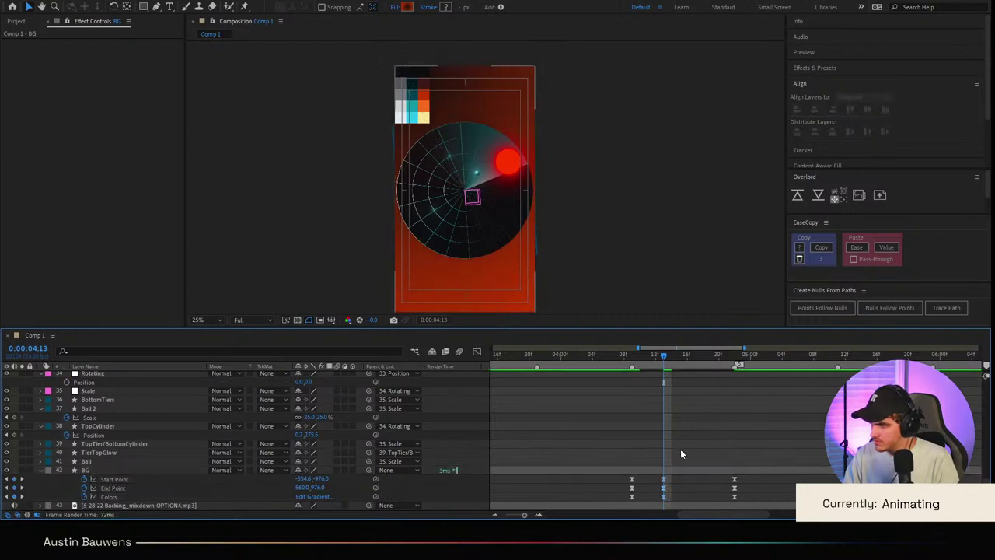
{"action": "left_click", "coordinate": [648, 357]}
{"action": "key", "text": "ctrl+z"}
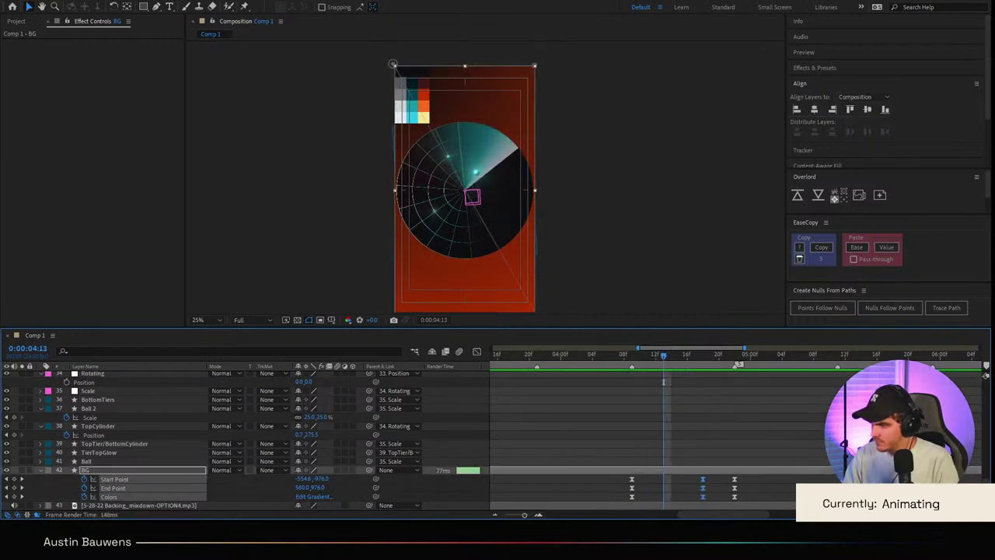
{"action": "left_click_drag", "start_coordinate": [618, 476], "coordinate": [663, 488]}
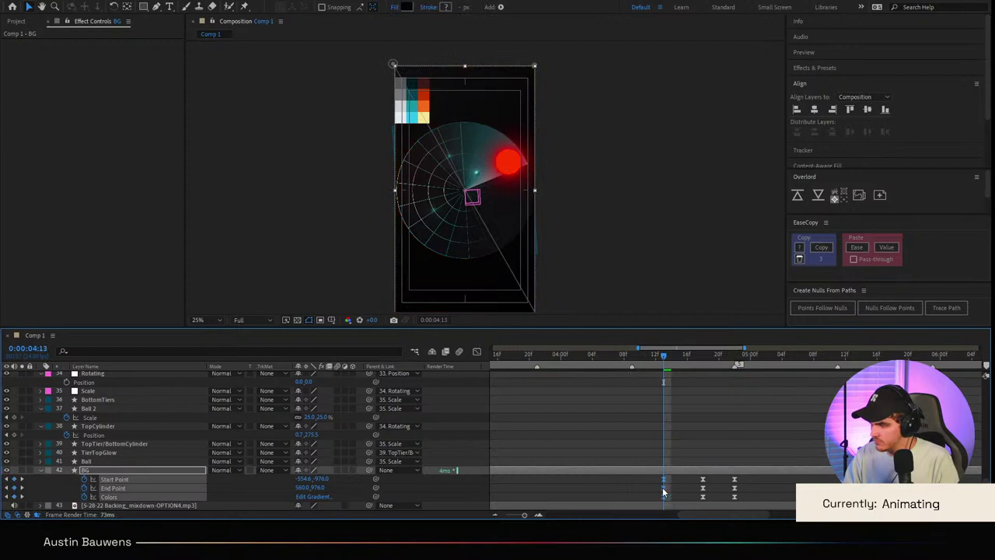
{"action": "left_click", "coordinate": [672, 436]}
Step: Preview the change from about 4:04, then scrub to 4:16 to check the red background
{"action": "left_click", "coordinate": [592, 362]}
{"action": "key", "text": "space"}
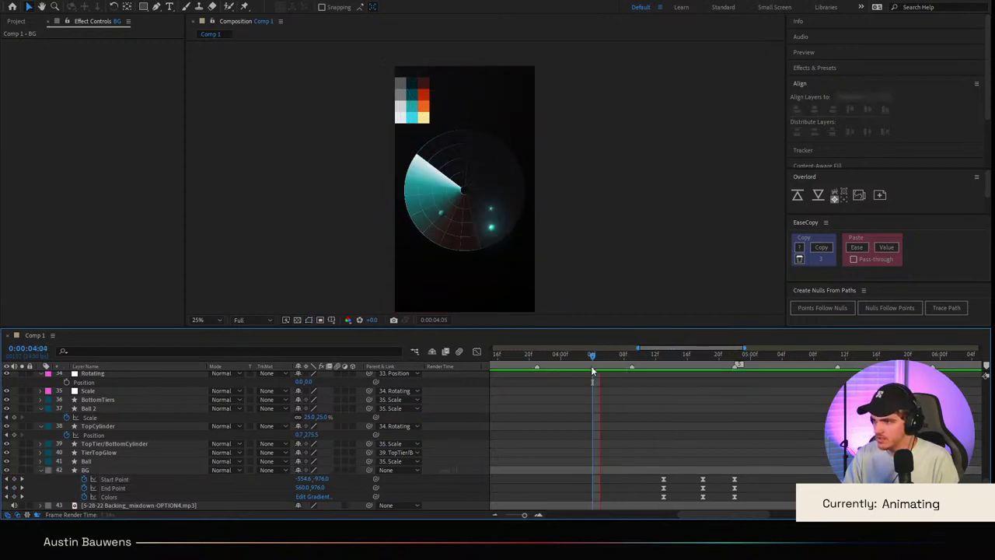
{"action": "left_click", "coordinate": [626, 367]}
{"action": "key", "text": "space"}
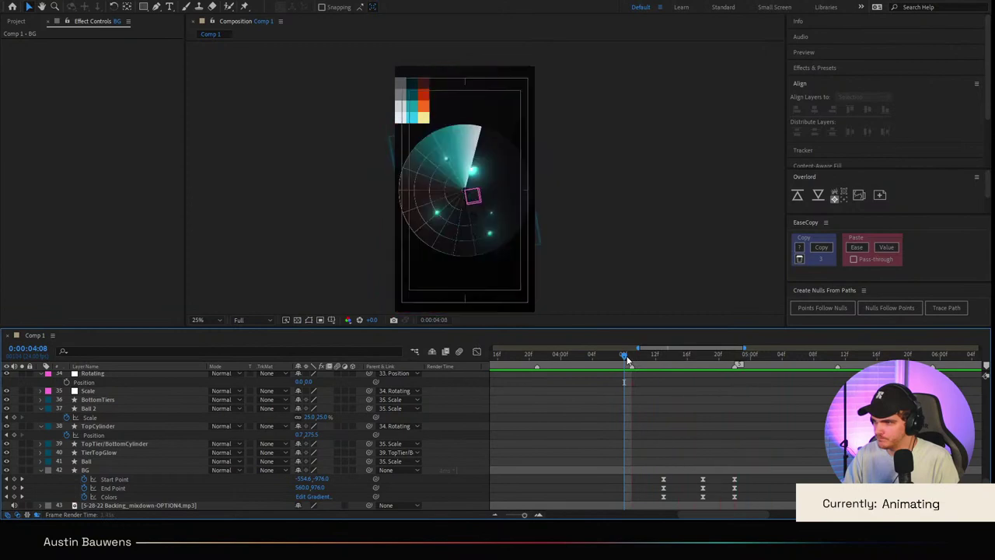
{"action": "left_click", "coordinate": [569, 371]}
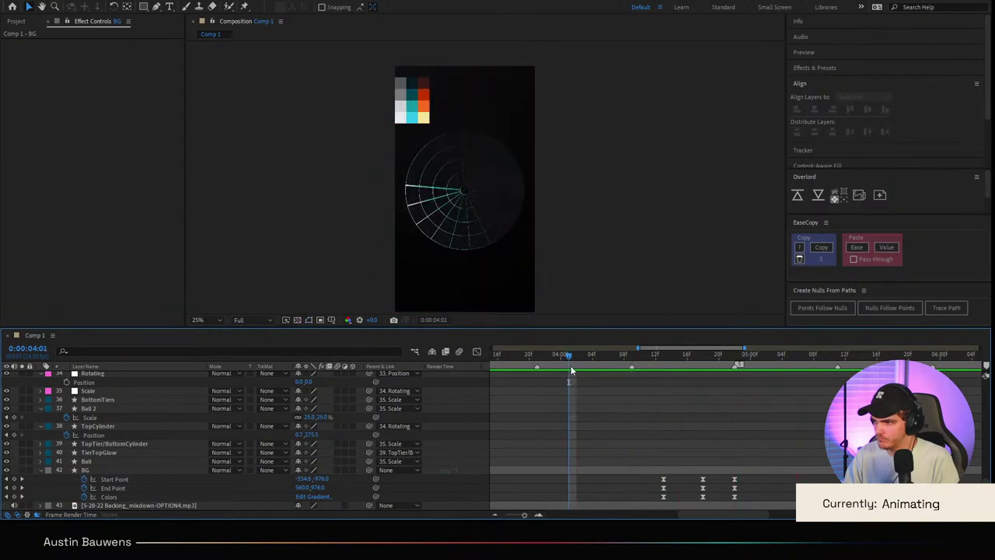
{"action": "key", "text": "space"}
{"action": "left_click_drag", "start_coordinate": [639, 368], "coordinate": [702, 388]}
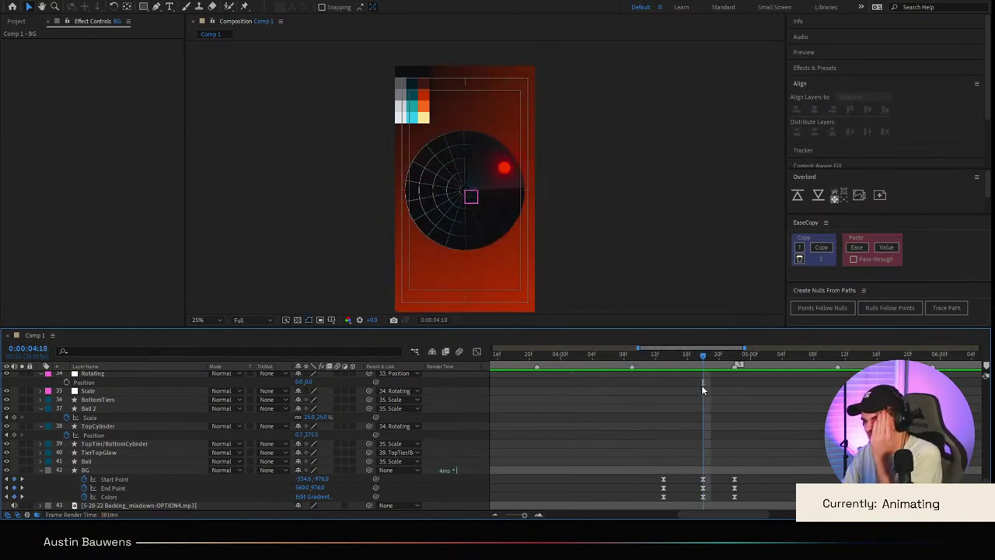
Step: Collapse BG, select TierTopGlow and step the current time back to 0:00:04:13
{"action": "left_click", "coordinate": [41, 469]}
{"action": "left_click", "coordinate": [122, 470]}
{"action": "left_click", "coordinate": [121, 479]}
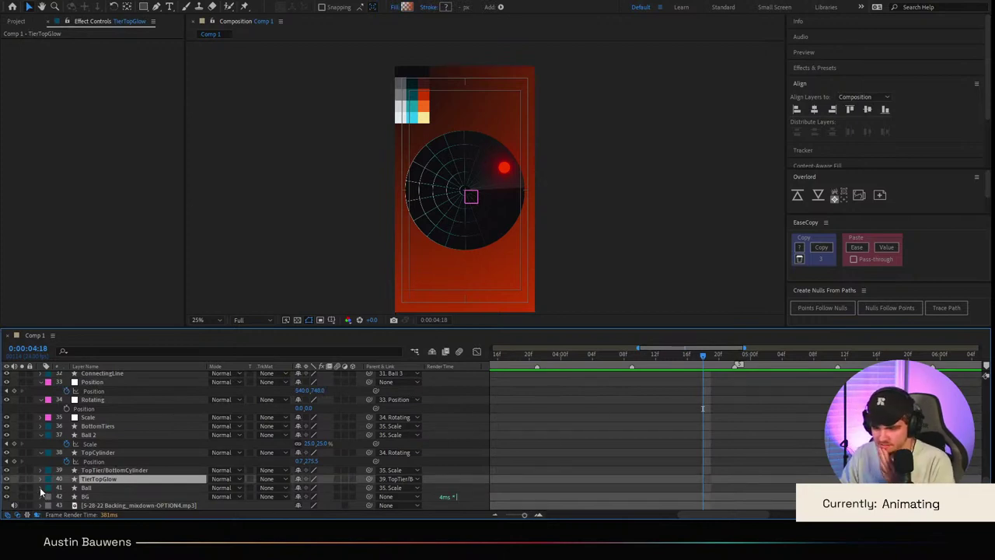
{"action": "scroll", "coordinate": [105, 446], "scroll_direction": "up", "scroll_amount": 5}
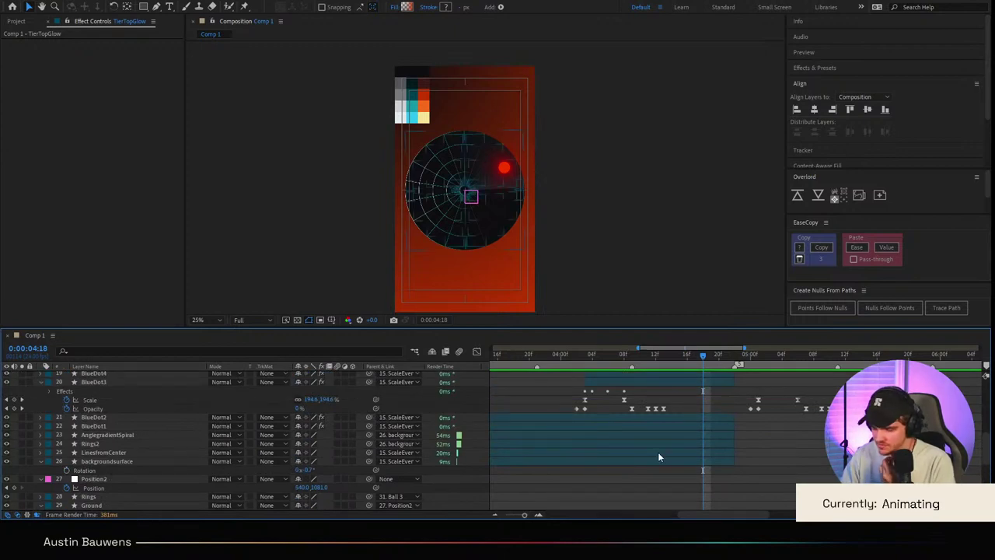
{"action": "key", "text": "Page_Up"}
{"action": "key", "text": "Page_Up"}
{"action": "key", "text": "Page_Up"}
{"action": "key", "text": "Page_Up"}
{"action": "key", "text": "Page_Up"}
{"action": "key", "text": "Page_Up"}
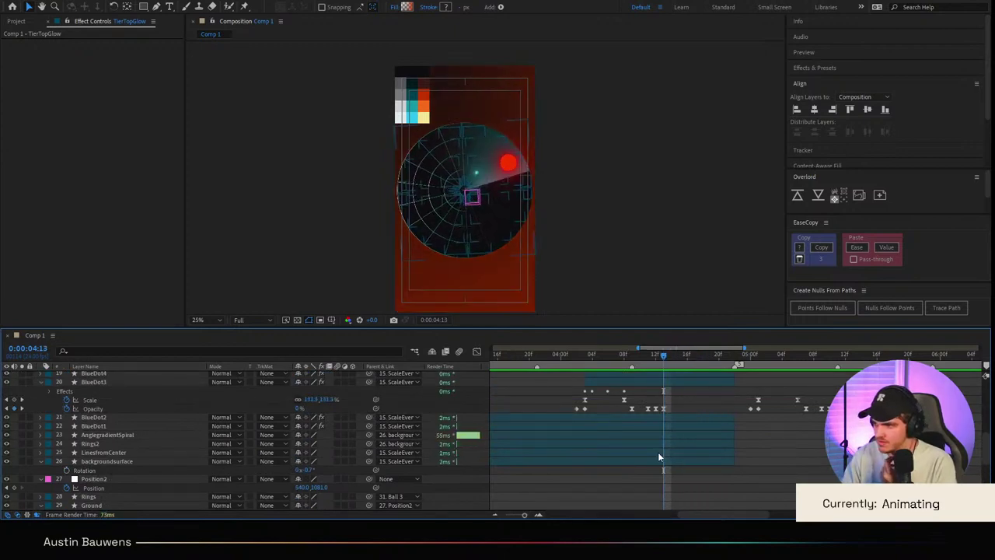
{"action": "key", "text": "Page_Down"}
{"action": "key", "text": "Page_Down"}
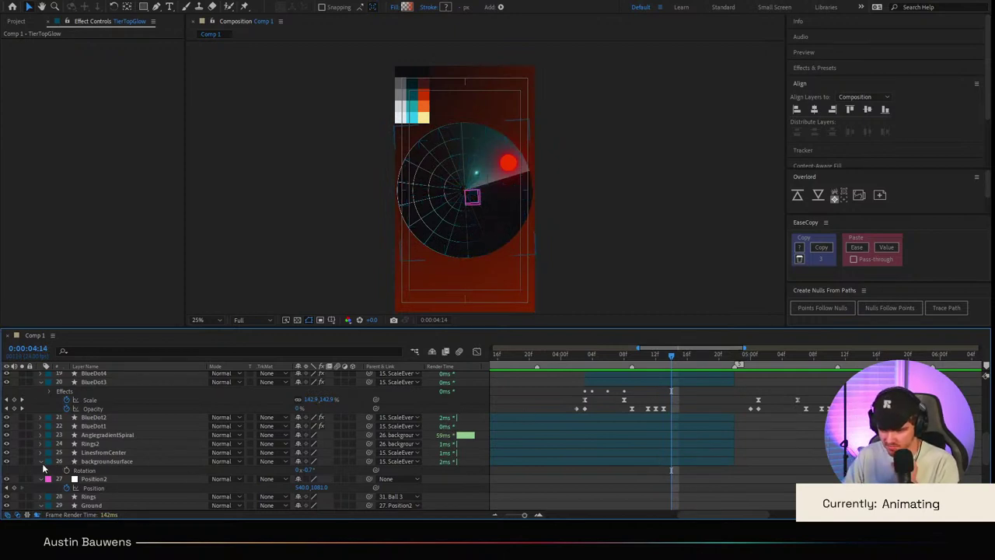
{"action": "key", "text": "Page_Up"}
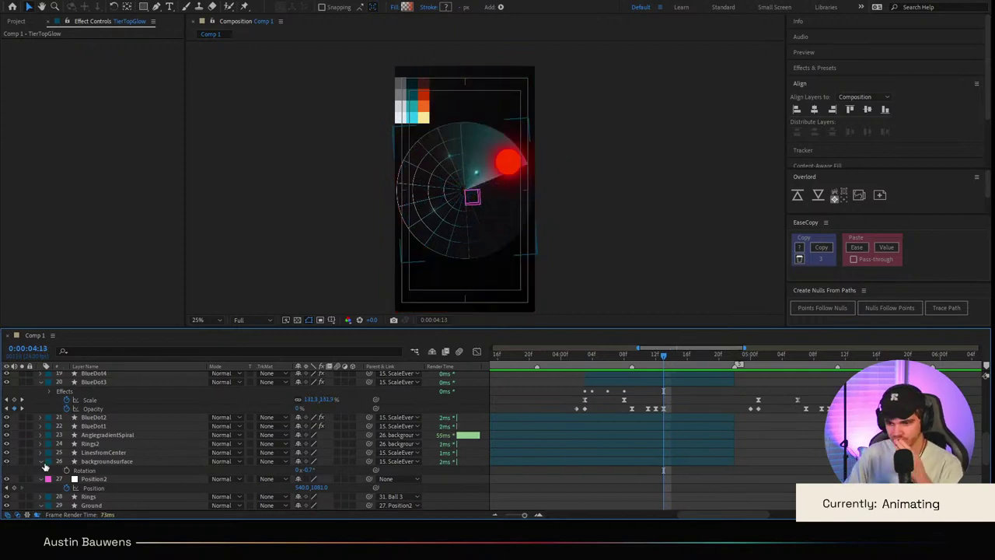
Step: Inspect the backgroundsurface layer's Group 1 path and fill, then collapse it
{"action": "left_click", "coordinate": [40, 461]}
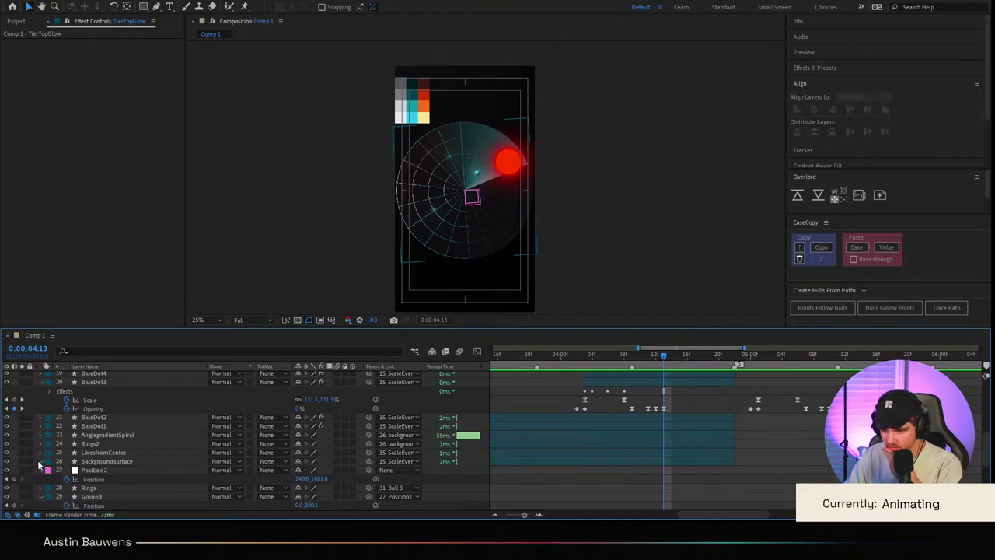
{"action": "left_click", "coordinate": [40, 461]}
{"action": "left_click", "coordinate": [50, 462]}
{"action": "left_click", "coordinate": [50, 454]}
{"action": "left_click", "coordinate": [51, 454]}
{"action": "left_click", "coordinate": [59, 462]}
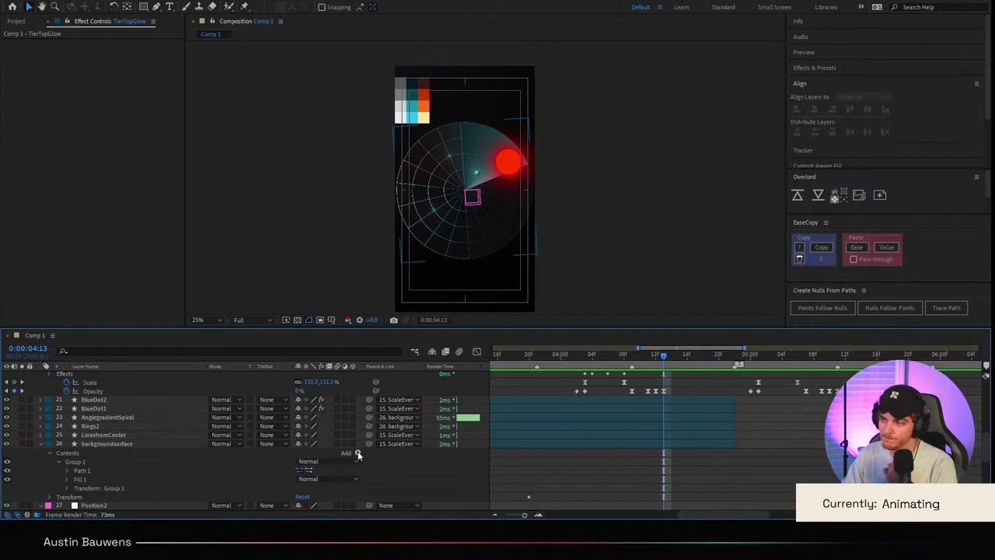
{"action": "left_click", "coordinate": [41, 444]}
Step: Trim the ScaleEverythingButCenter layer's in-point to 3:08 with Alt+[
{"action": "scroll", "coordinate": [584, 432], "scroll_direction": "down", "scroll_amount": 2}
{"action": "scroll", "coordinate": [585, 431], "scroll_direction": "left", "scroll_amount": 2}
{"action": "scroll", "coordinate": [586, 429], "scroll_direction": "up", "scroll_amount": 1}
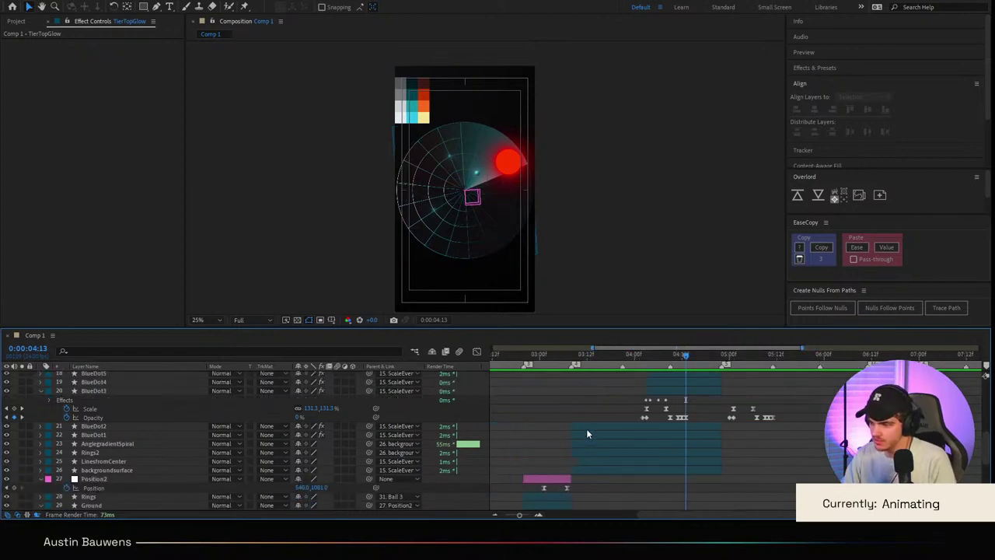
{"action": "left_click_drag", "start_coordinate": [587, 357], "coordinate": [572, 366]}
{"action": "left_click", "coordinate": [586, 469]}
{"action": "scroll", "coordinate": [592, 472], "scroll_direction": "up", "scroll_amount": 4}
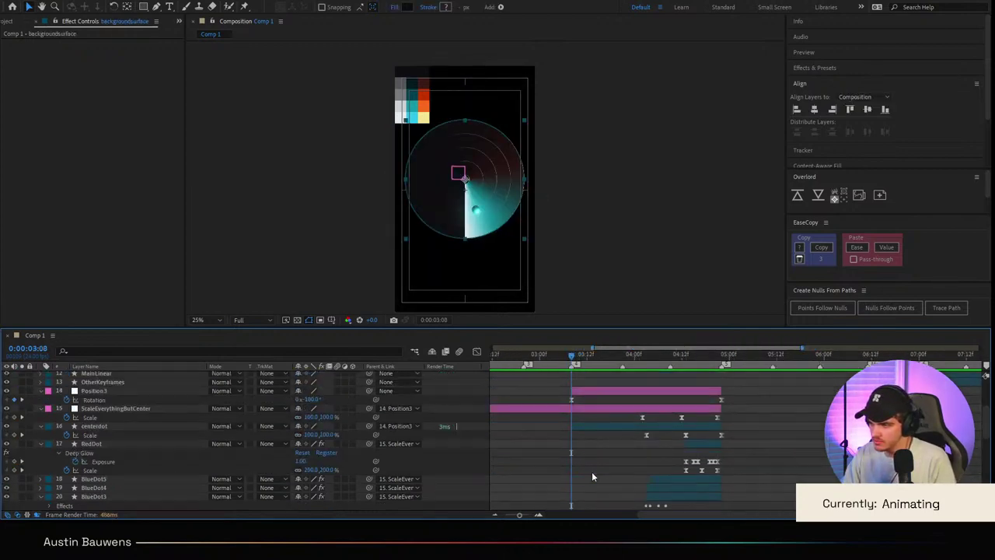
{"action": "left_click", "coordinate": [544, 404]}
{"action": "key", "text": "d"}
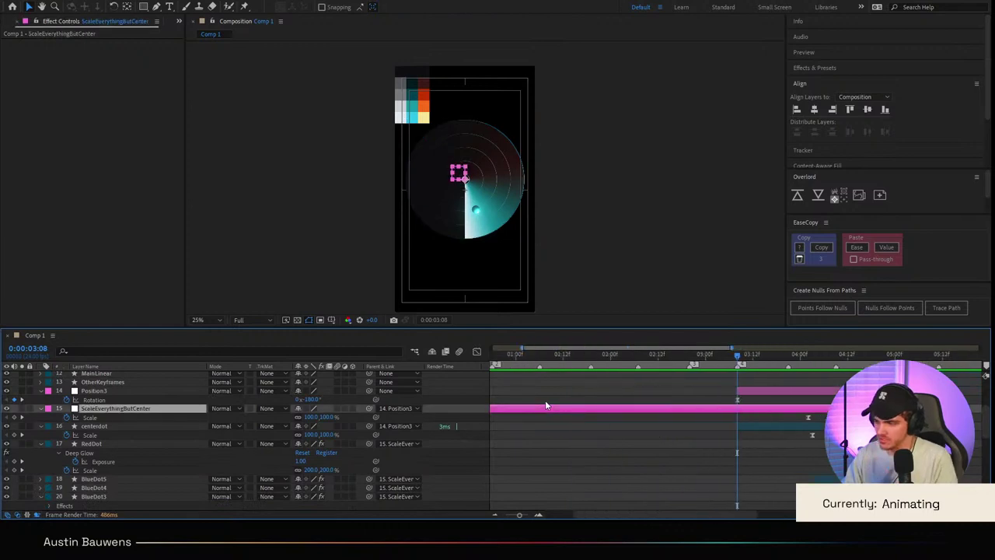
{"action": "scroll", "coordinate": [542, 412], "scroll_direction": "left", "scroll_amount": 2}
{"action": "key", "text": "alt+bracketleft"}
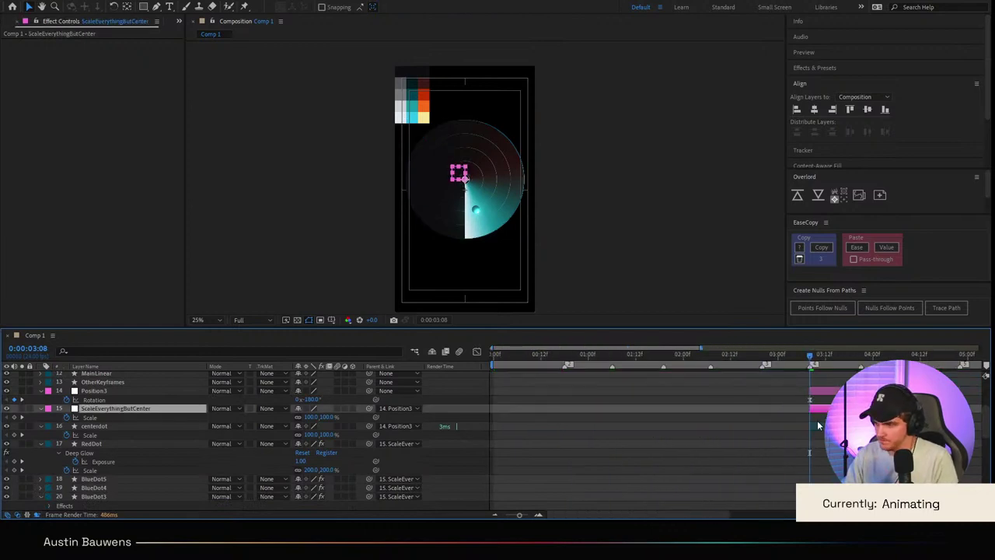
Step: Pre-compose layers 18–27, from OtherKeyframes and Position3 down, into Scene4
{"action": "left_click", "coordinate": [120, 382]}
{"action": "left_click", "coordinate": [125, 391]}
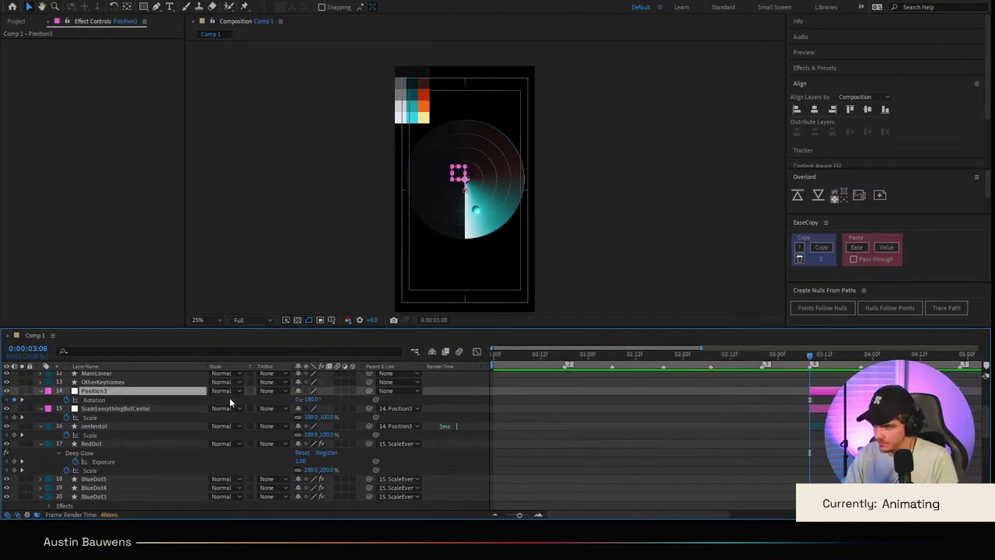
{"action": "scroll", "coordinate": [472, 395], "scroll_direction": "down", "scroll_amount": 4}
{"action": "left_click", "coordinate": [127, 469], "text": "shift"}
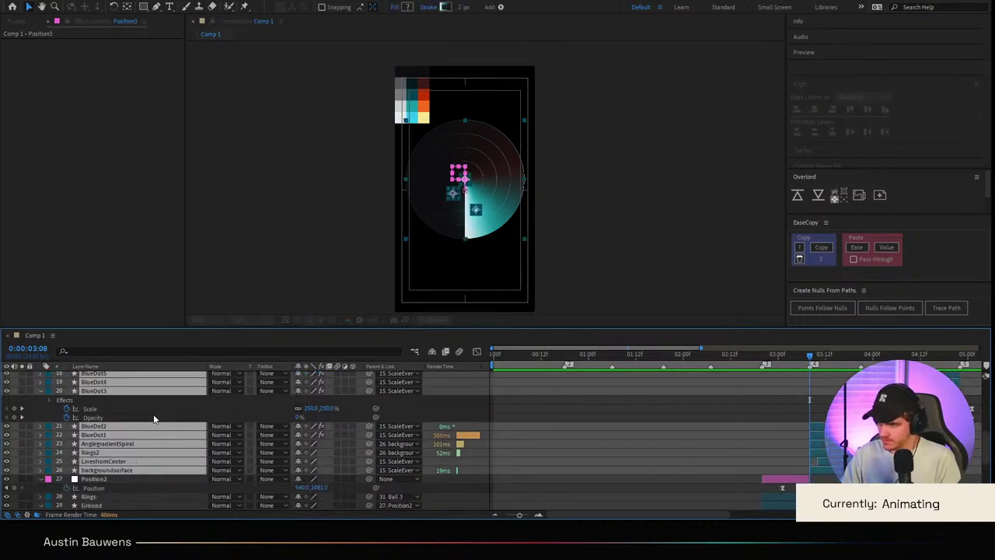
{"action": "key", "text": "ctrl+shift+c"}
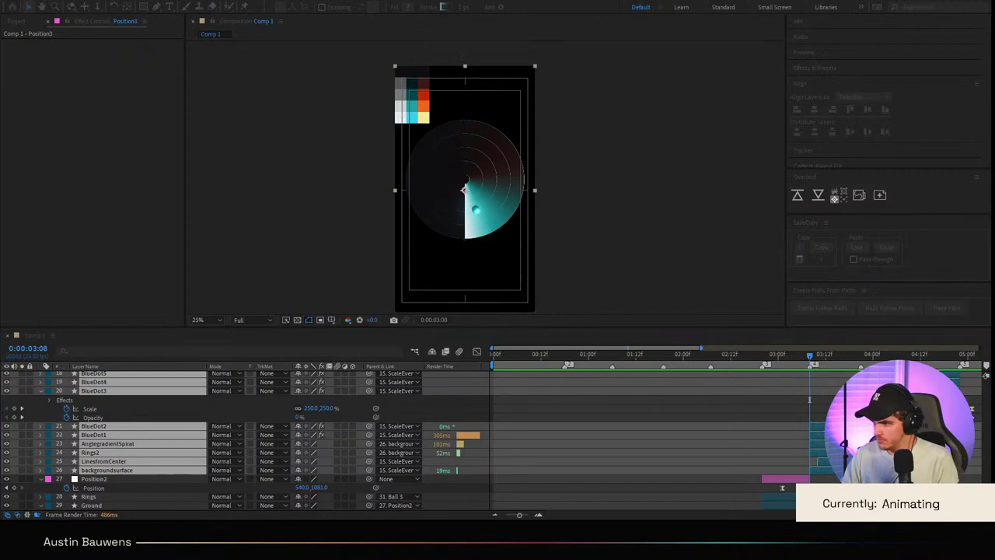
{"action": "key", "text": "Return"}
Step: Split Scene4 at 3:08 and 4:22, delete the outer pieces, and return to 4:13
{"action": "key", "text": "ctrl+shift+d"}
{"action": "scroll", "coordinate": [809, 432], "scroll_direction": "right", "scroll_amount": 2}
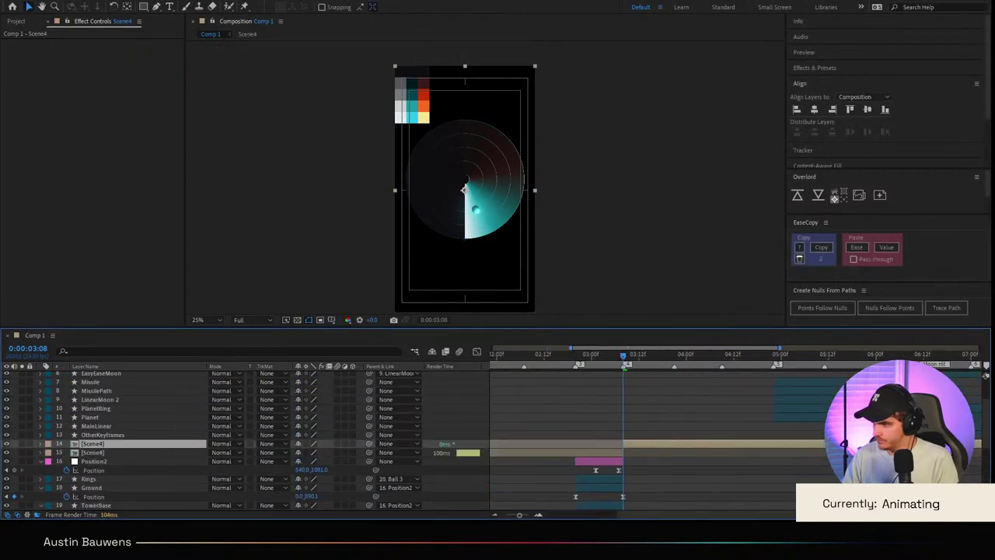
{"action": "left_click_drag", "start_coordinate": [796, 356], "coordinate": [774, 356]}
{"action": "key", "text": "ctrl+shift+d"}
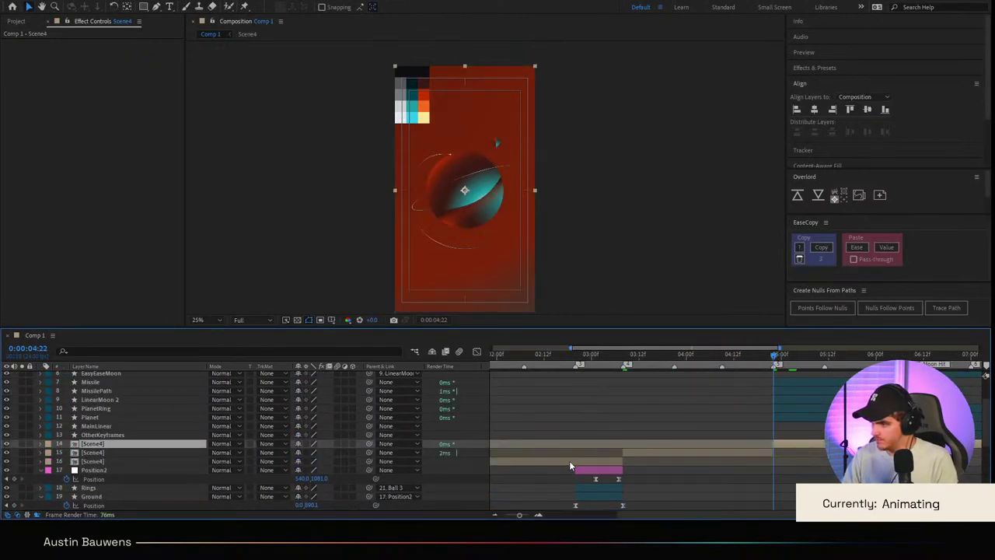
{"action": "left_click", "coordinate": [569, 460], "text": "shift"}
{"action": "key", "text": "Delete"}
{"action": "left_click", "coordinate": [725, 356]}
{"action": "left_click", "coordinate": [739, 355]}
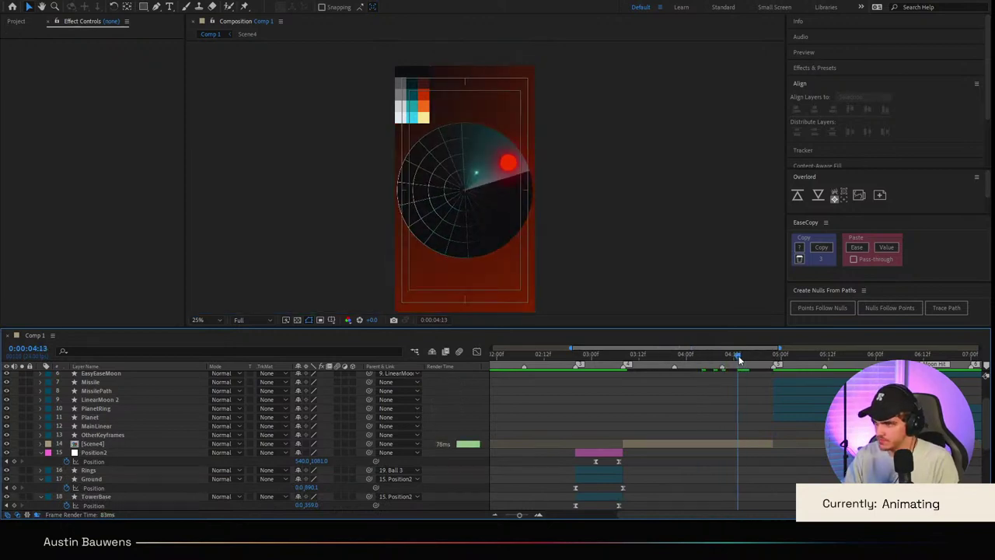
{"action": "key", "text": "Page_Up"}
{"action": "key", "text": "Page_Up"}
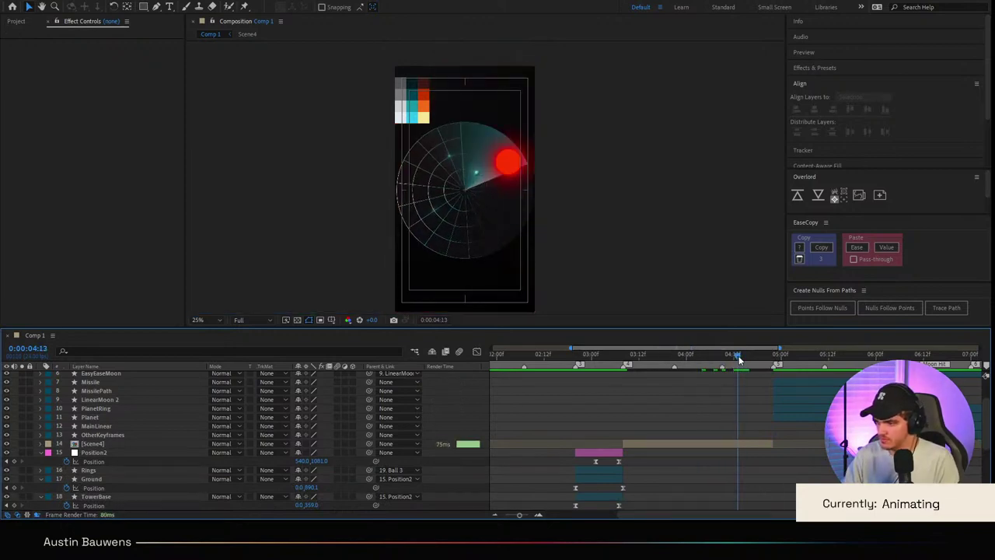
Step: Add a Radial Gradient Overlay style to Scene4 that fades to transparent outward
{"action": "left_click", "coordinate": [744, 445]}
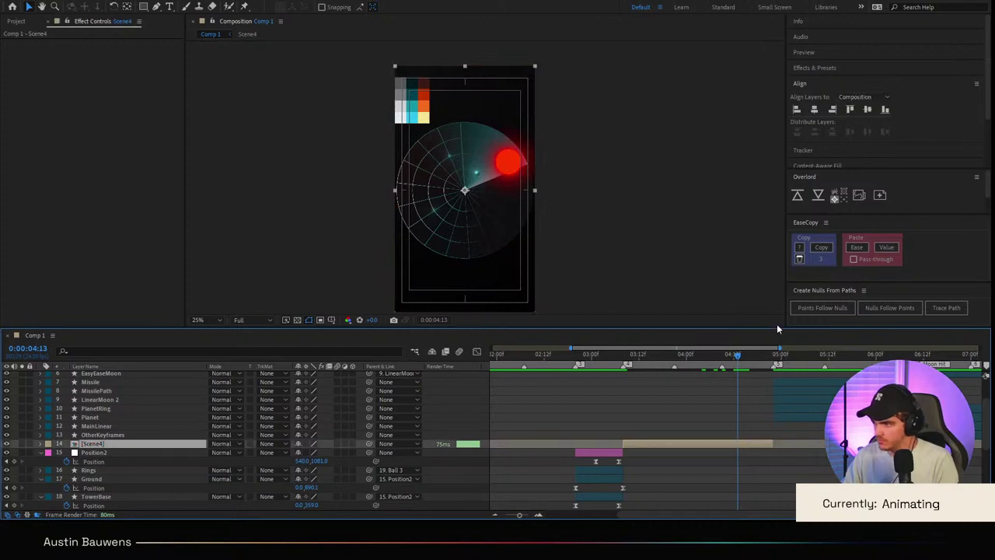
{"action": "left_click", "coordinate": [409, 382]}
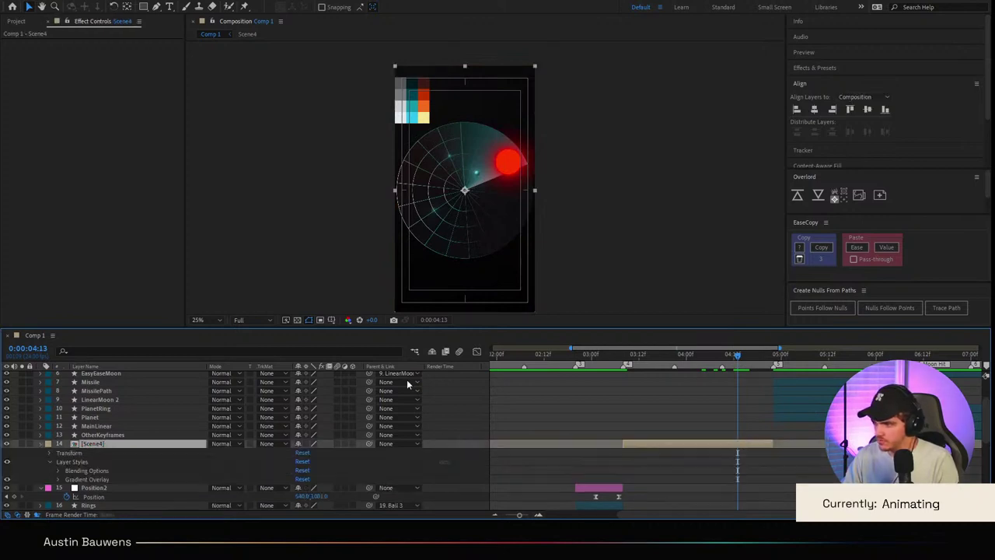
{"action": "left_click", "coordinate": [59, 479]}
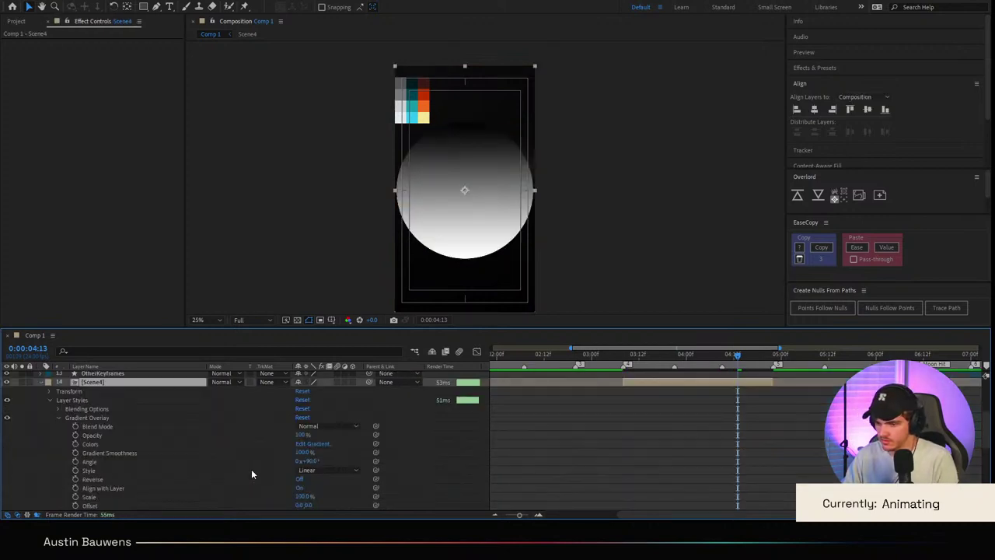
{"action": "left_click", "coordinate": [324, 443]}
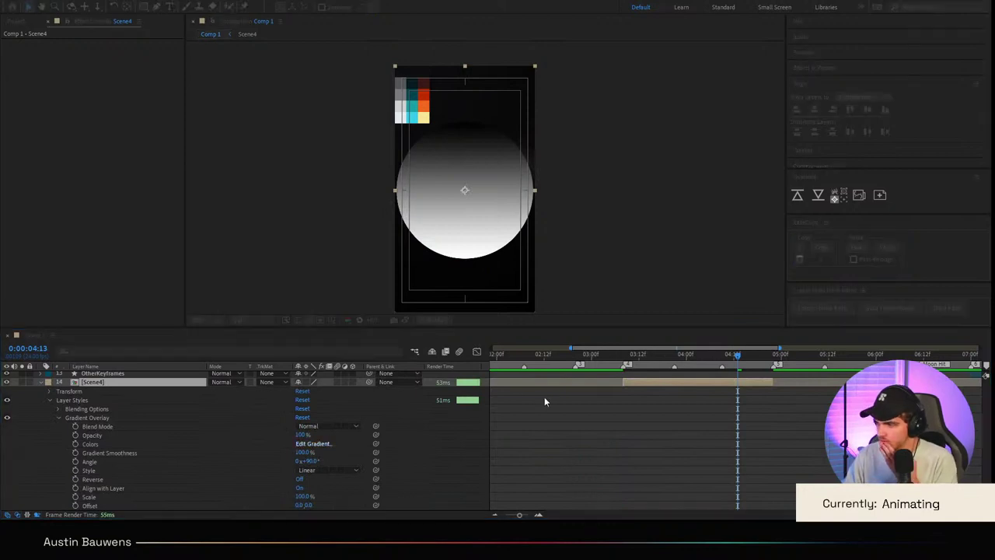
{"action": "left_click", "coordinate": [327, 470]}
{"action": "left_click", "coordinate": [339, 434]}
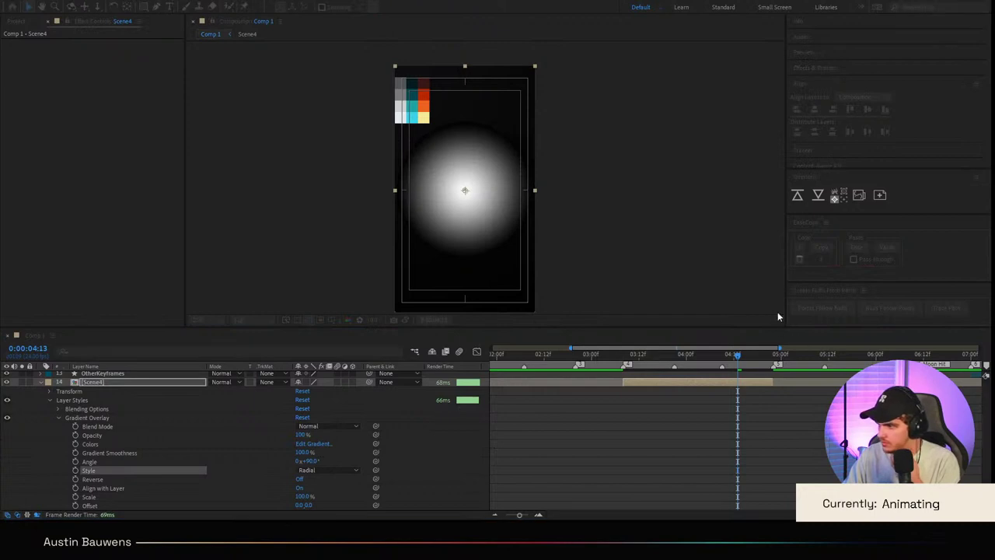
{"action": "left_click_drag", "start_coordinate": [605, 356], "coordinate": [350, 371]}
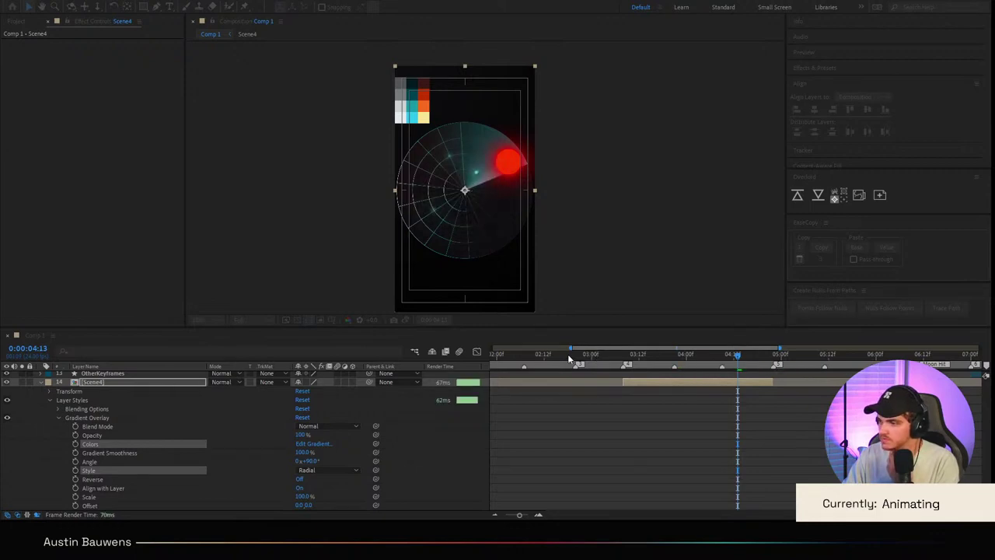
Step: Sample dark and bright red into the gradient from the palette and set Angle to 45°
{"action": "key", "text": "ctrl+z"}
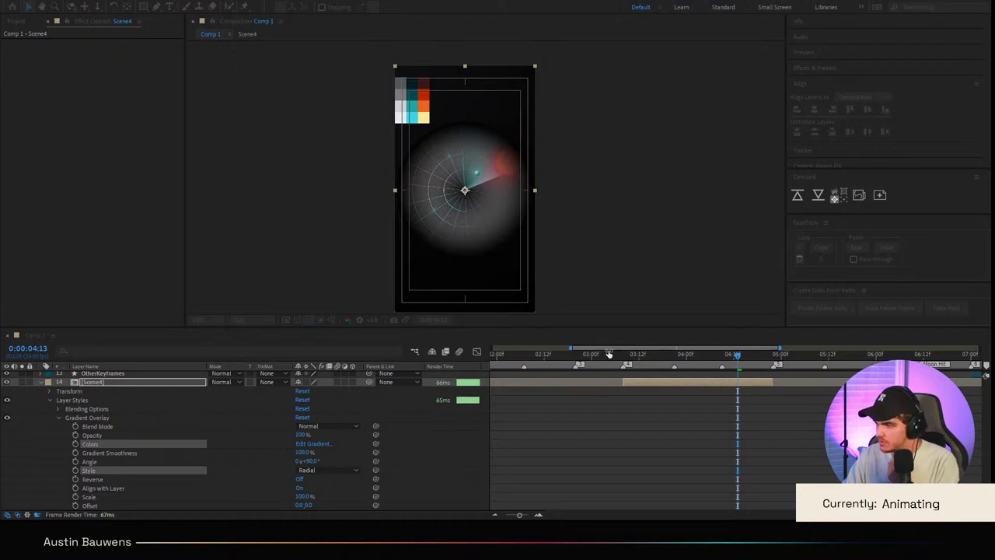
{"action": "left_click", "coordinate": [804, 384]}
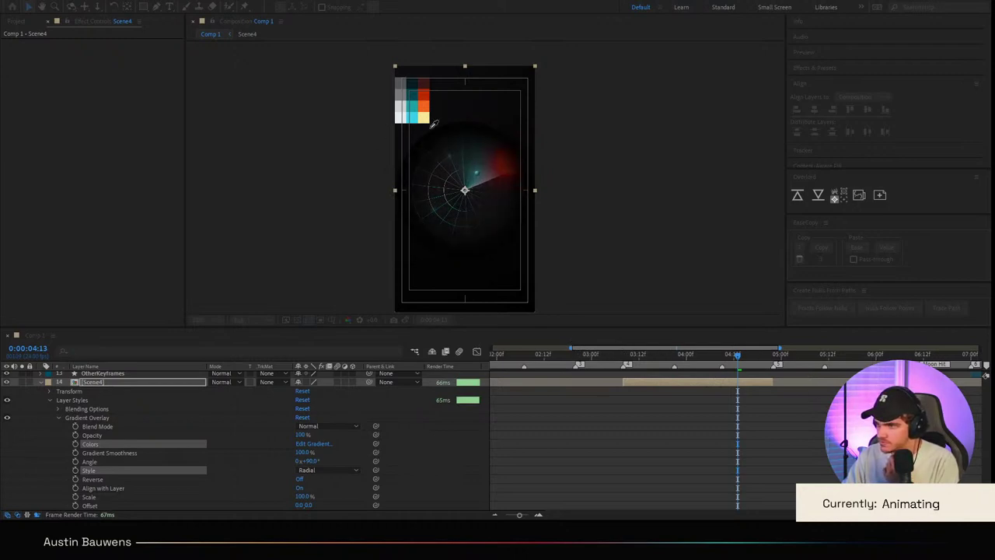
{"action": "left_click", "coordinate": [808, 389]}
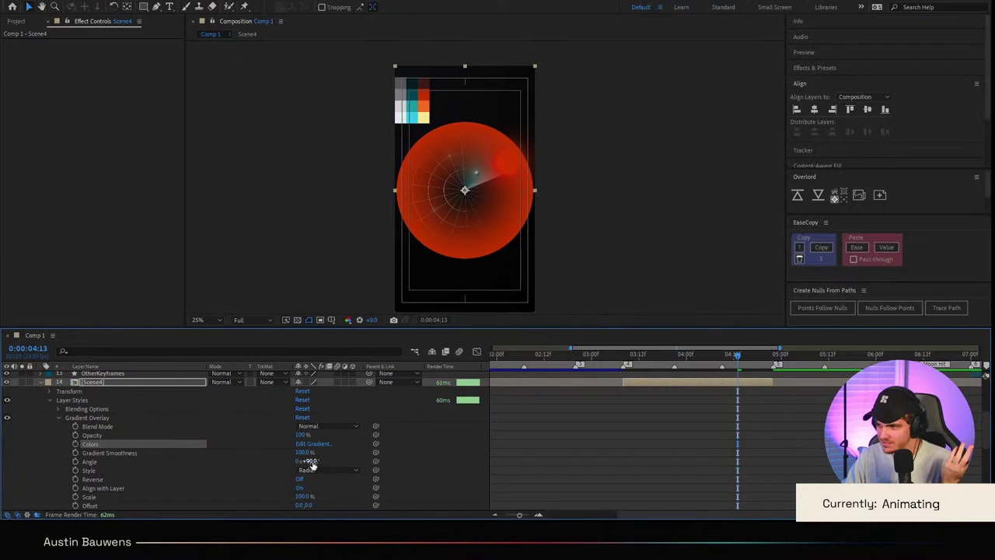
{"action": "left_click_drag", "start_coordinate": [311, 464], "coordinate": [287, 461]}
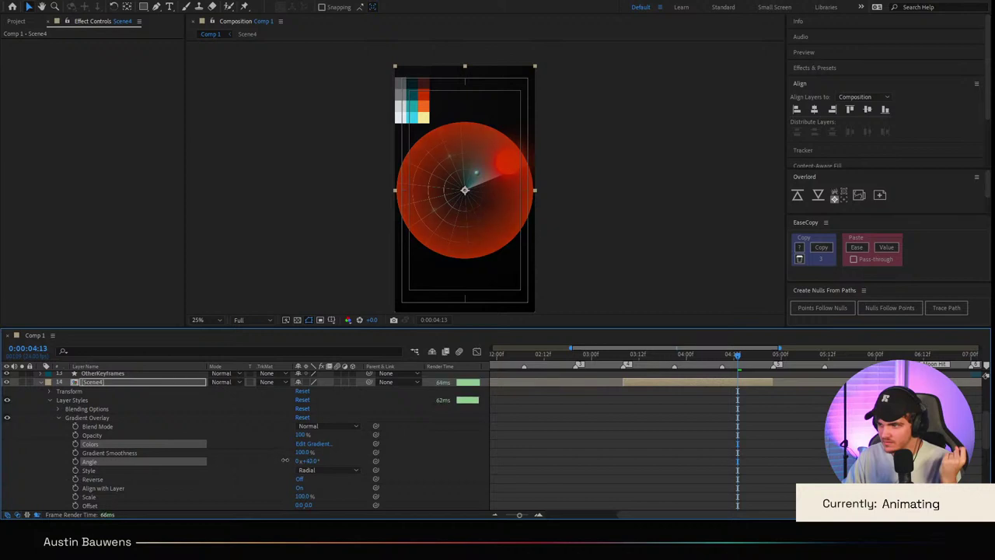
{"action": "left_click", "coordinate": [305, 462]}
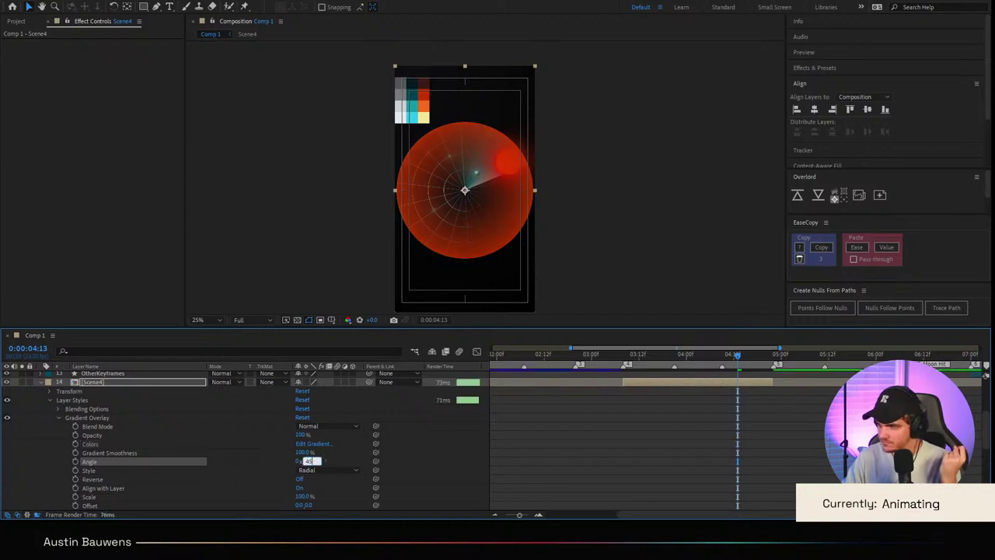
{"action": "type", "text": "45"}
{"action": "key", "text": "Return"}
Step: Shift the gradient Offset to about -15, -26, save, and move to 4:20
{"action": "left_click_drag", "start_coordinate": [311, 505], "coordinate": [311, 504]}
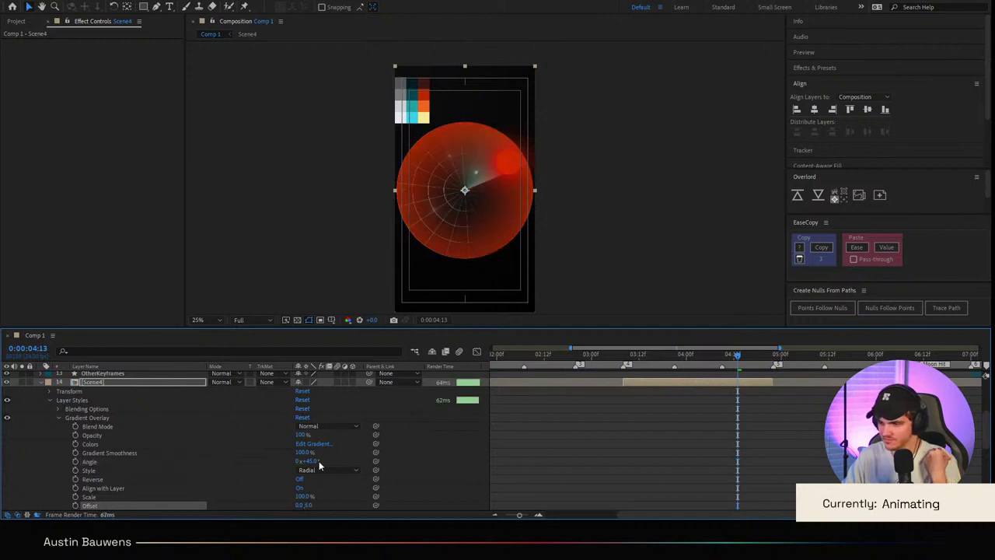
{"action": "key", "text": "ctrl+s"}
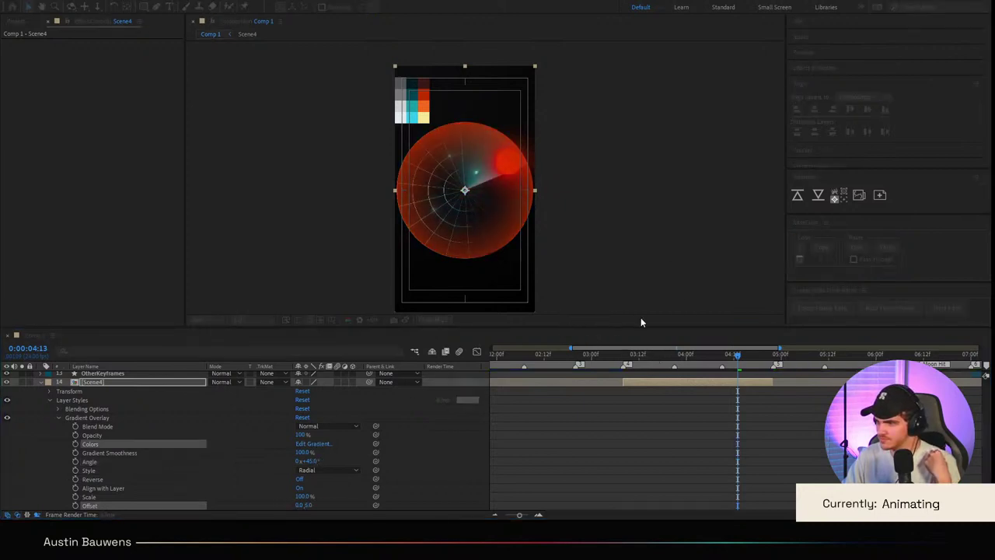
{"action": "left_click", "coordinate": [528, 348]}
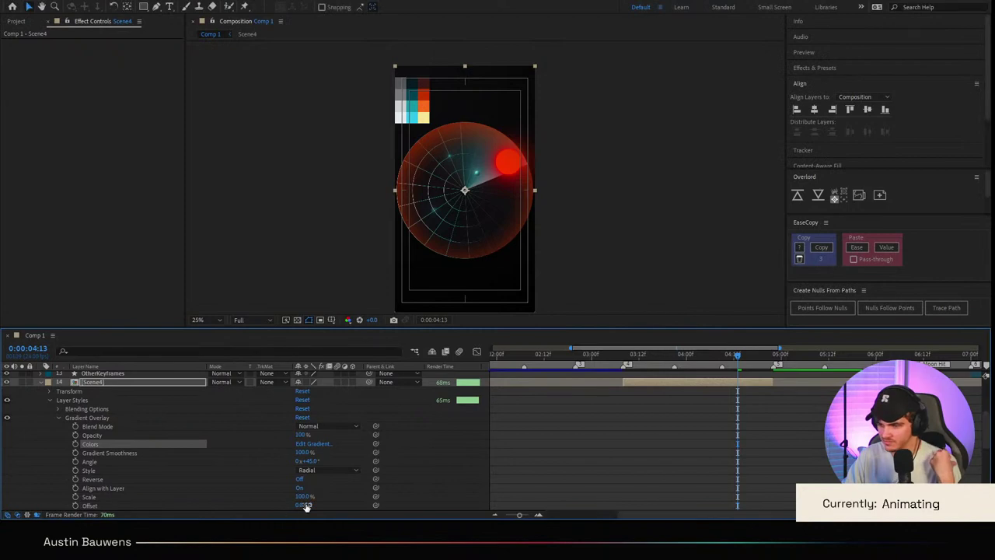
{"action": "left_click", "coordinate": [296, 506]}
{"action": "left_click_drag", "start_coordinate": [307, 505], "coordinate": [289, 505]}
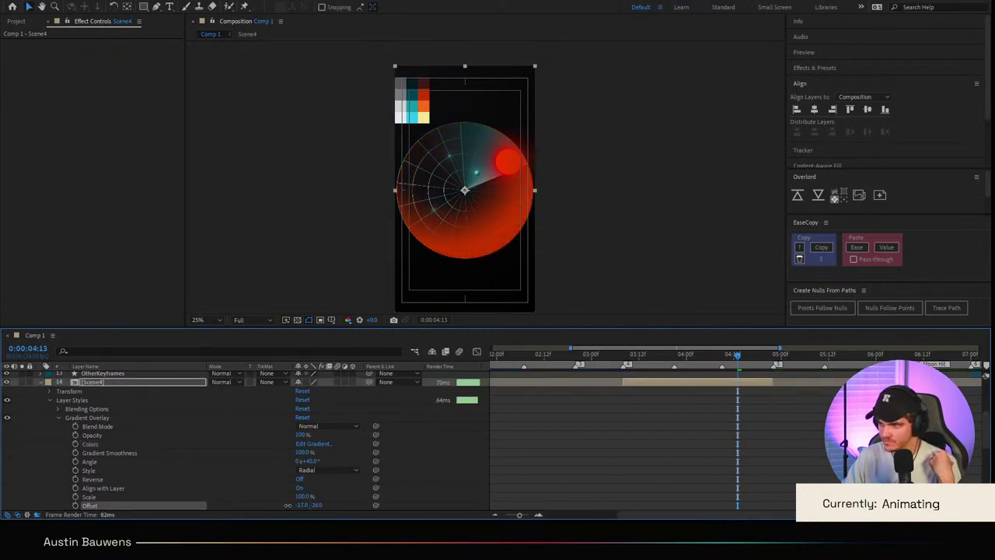
{"action": "left_click_drag", "start_coordinate": [739, 355], "coordinate": [766, 360]}
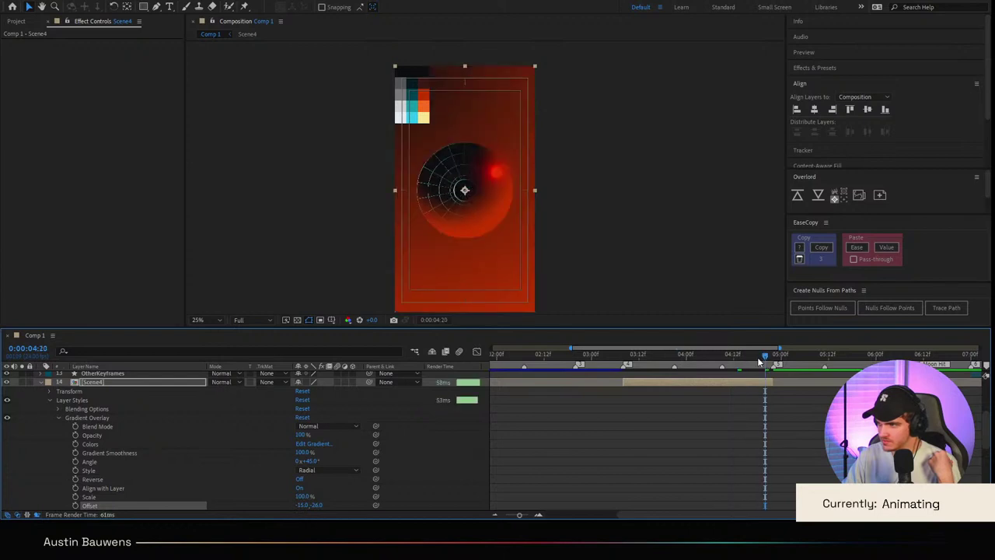
Step: Resample the gradient colours with teal and darker teal swatches from the palette
{"action": "scroll", "coordinate": [557, 268], "scroll_direction": "up", "scroll_amount": 2}
{"action": "scroll", "coordinate": [557, 269], "scroll_direction": "down", "scroll_amount": 2}
{"action": "scroll", "coordinate": [544, 249], "scroll_direction": "up", "scroll_amount": 2}
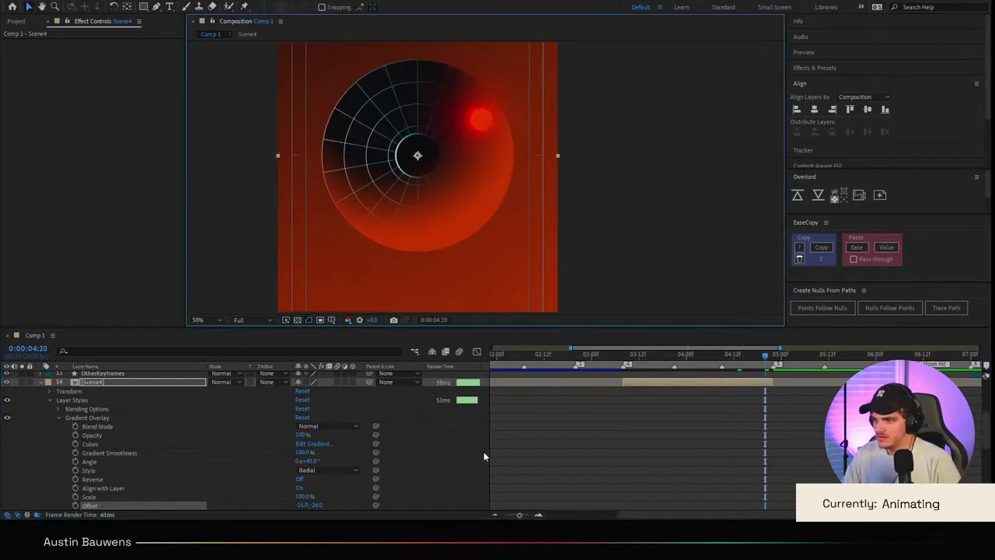
{"action": "scroll", "coordinate": [447, 228], "scroll_direction": "down", "scroll_amount": 2}
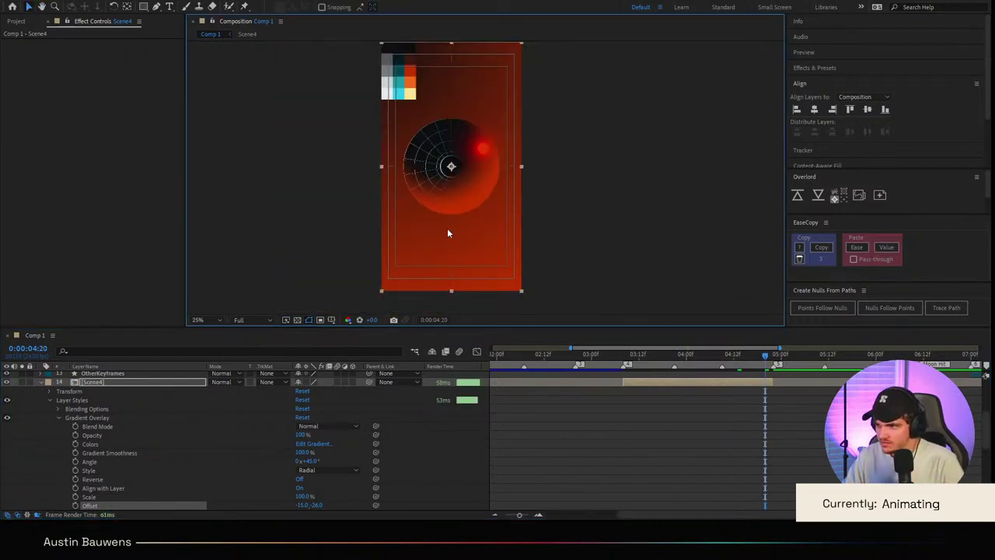
{"action": "left_click", "coordinate": [328, 445]}
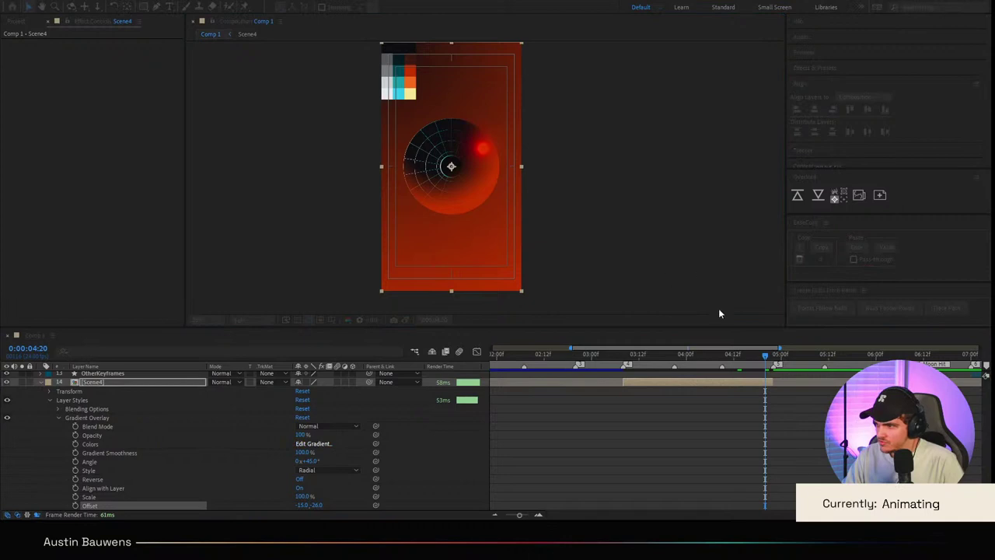
{"action": "left_click", "coordinate": [803, 382]}
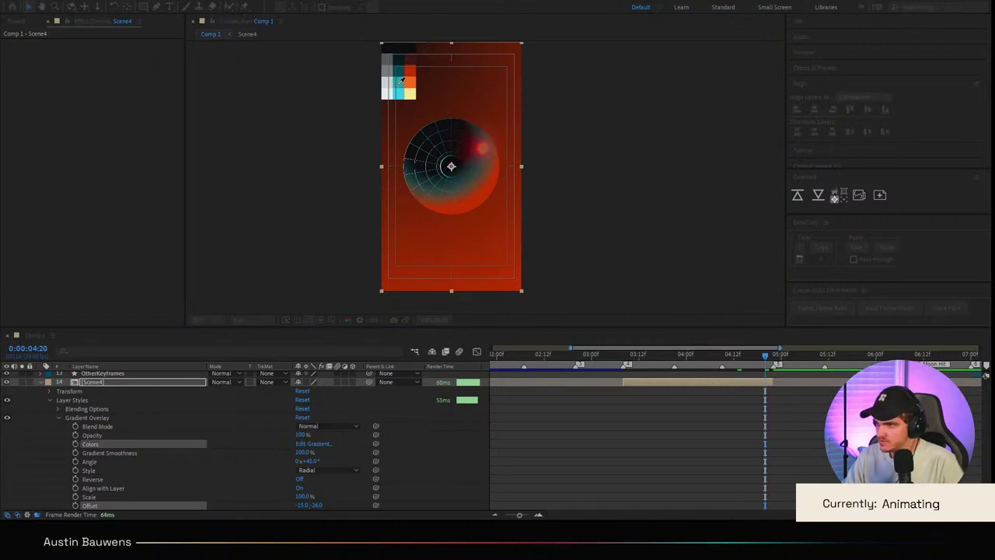
{"action": "left_click", "coordinate": [399, 71]}
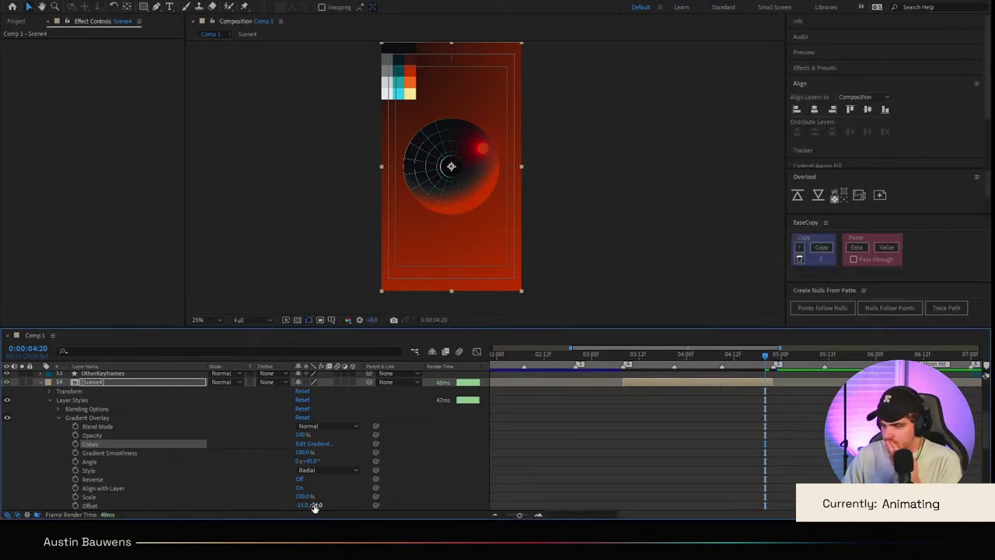
Step: Set the Gradient Overlay Offset to -10.0, -16.0, then step back to 0:00:04:13
{"action": "left_click_drag", "start_coordinate": [322, 505], "coordinate": [302, 507]}
{"action": "left_click", "coordinate": [641, 484]}
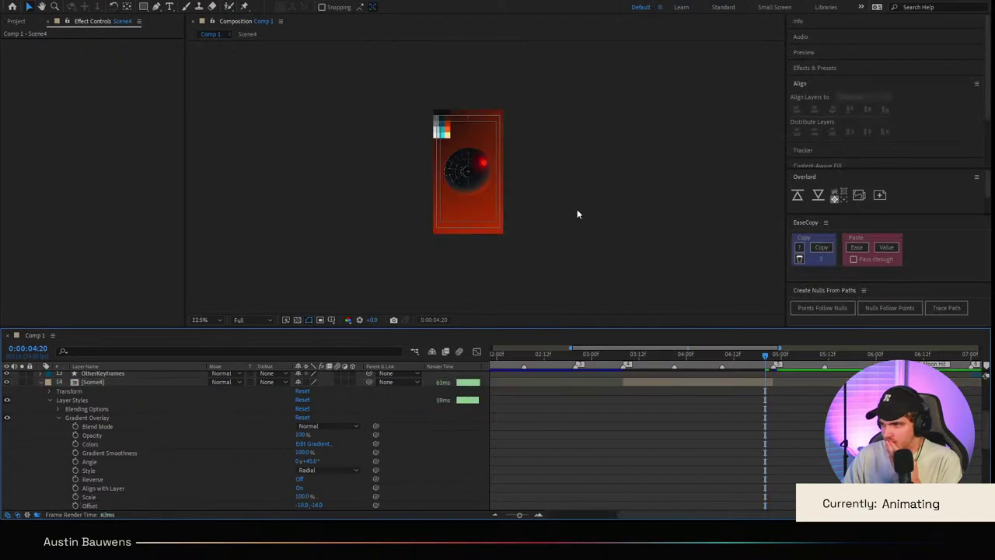
{"action": "left_click", "coordinate": [313, 443]}
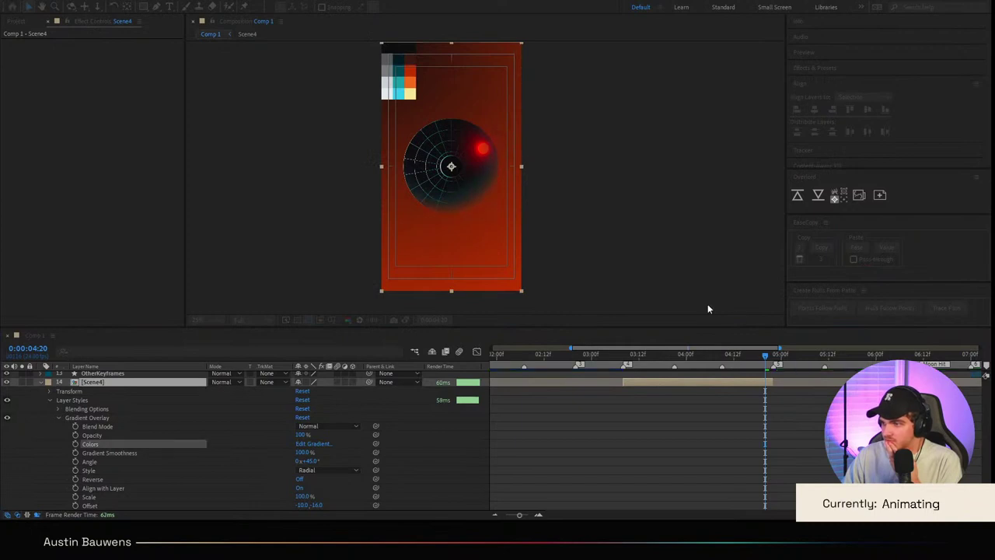
{"action": "left_click", "coordinate": [776, 355]}
{"action": "key", "text": "Page_Up"}
{"action": "key", "text": "Page_Up"}
{"action": "key", "text": "Page_Up"}
{"action": "key", "text": "Page_Up"}
{"action": "key", "text": "Page_Up"}
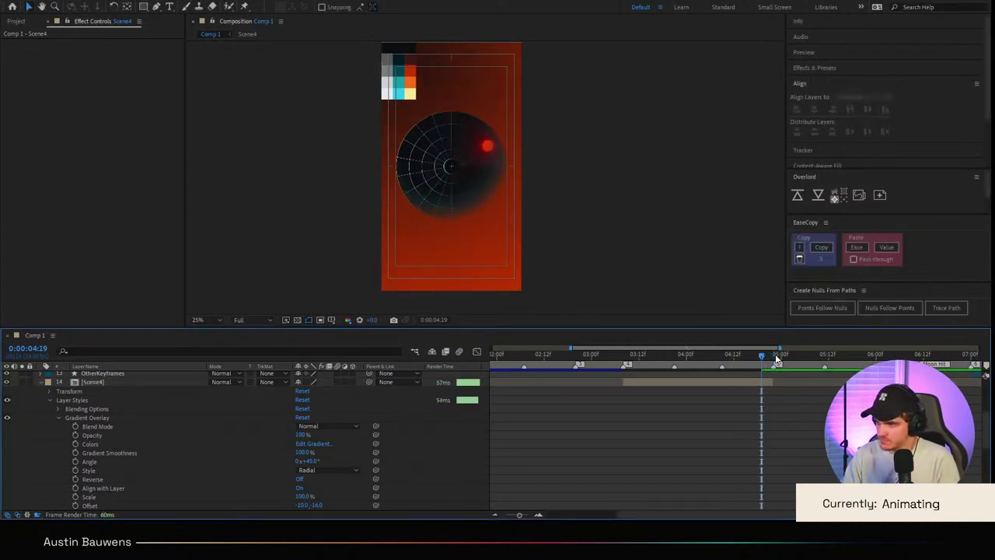
{"action": "key", "text": "Page_Up"}
{"action": "key", "text": "Page_Up"}
{"action": "key", "text": "Page_Up"}
{"action": "key", "text": "Page_Up"}
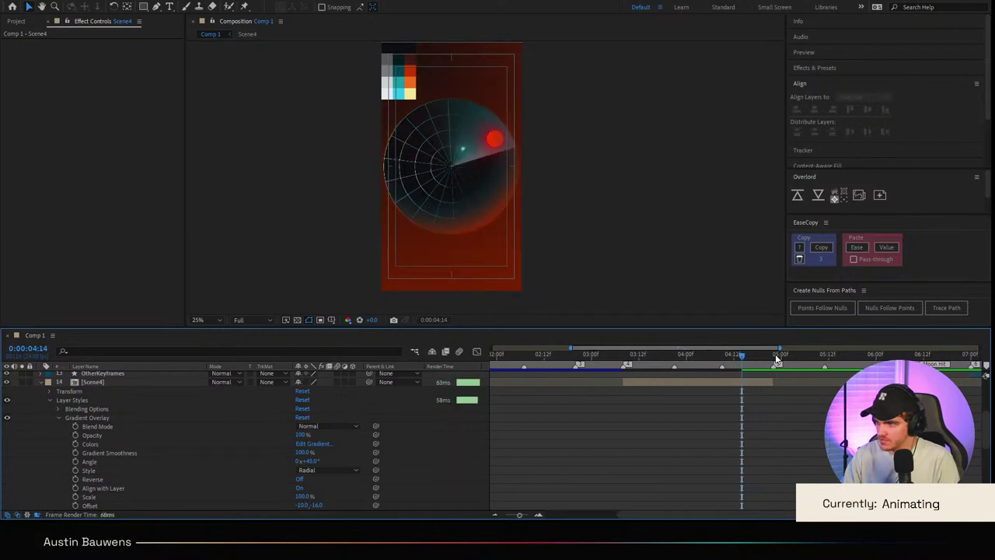
Step: Keyframe the gradient Offset at 4:13 and set gradient Opacity to 0% there
{"action": "left_click", "coordinate": [75, 505]}
{"action": "key", "text": "Page_Down"}
{"action": "key", "text": "Page_Down"}
{"action": "key", "text": "Page_Down"}
{"action": "key", "text": "Page_Down"}
{"action": "key", "text": "Page_Down"}
{"action": "key", "text": "Page_Down"}
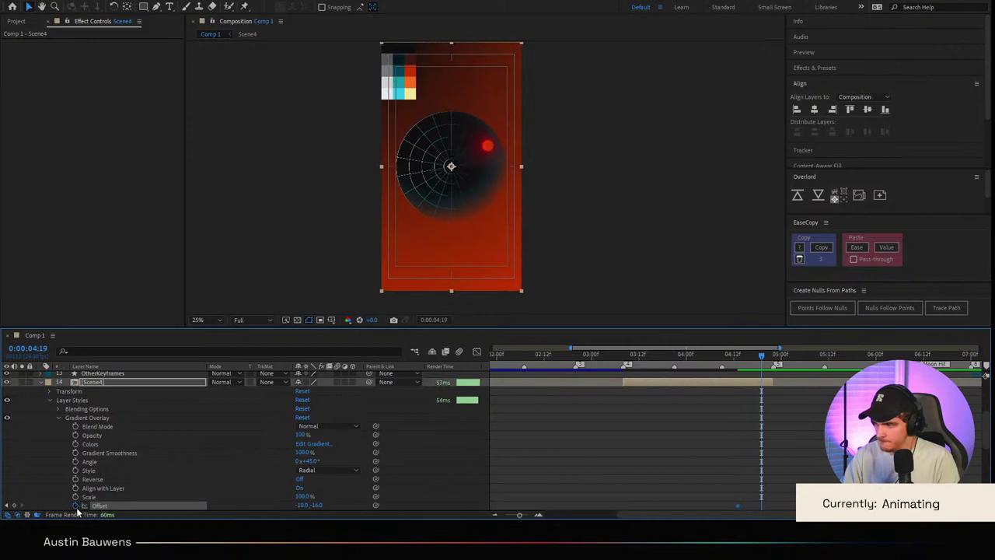
{"action": "key", "text": "Page_Down"}
{"action": "key", "text": "Page_Down"}
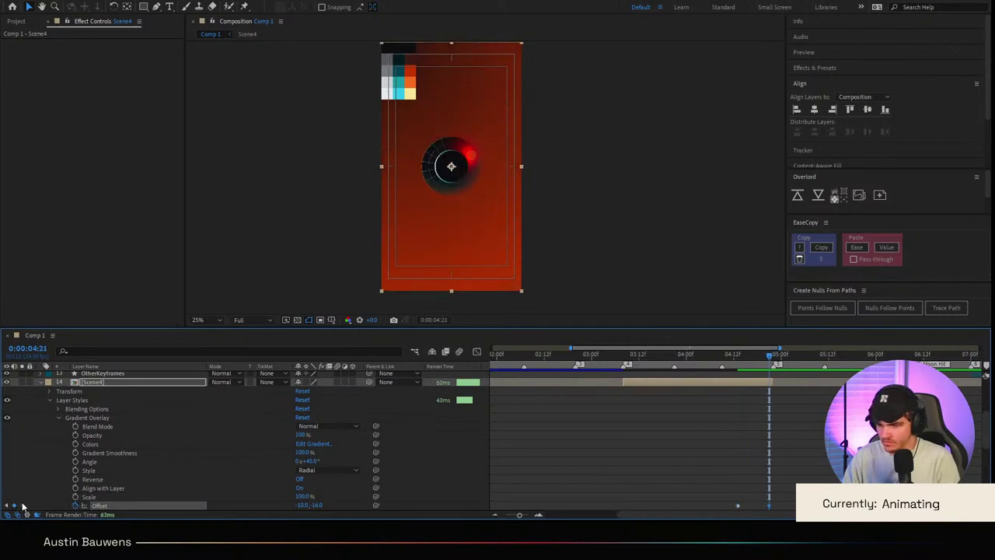
{"action": "left_click", "coordinate": [739, 370]}
{"action": "key", "text": "Page_Down"}
{"action": "key", "text": "Page_Down"}
{"action": "key", "text": "Page_Down"}
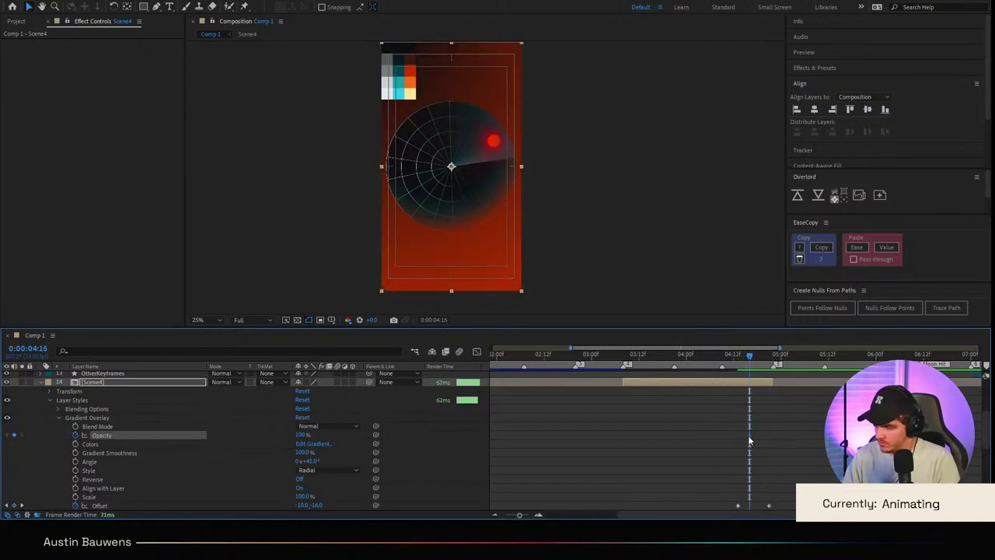
{"action": "key", "text": "space"}
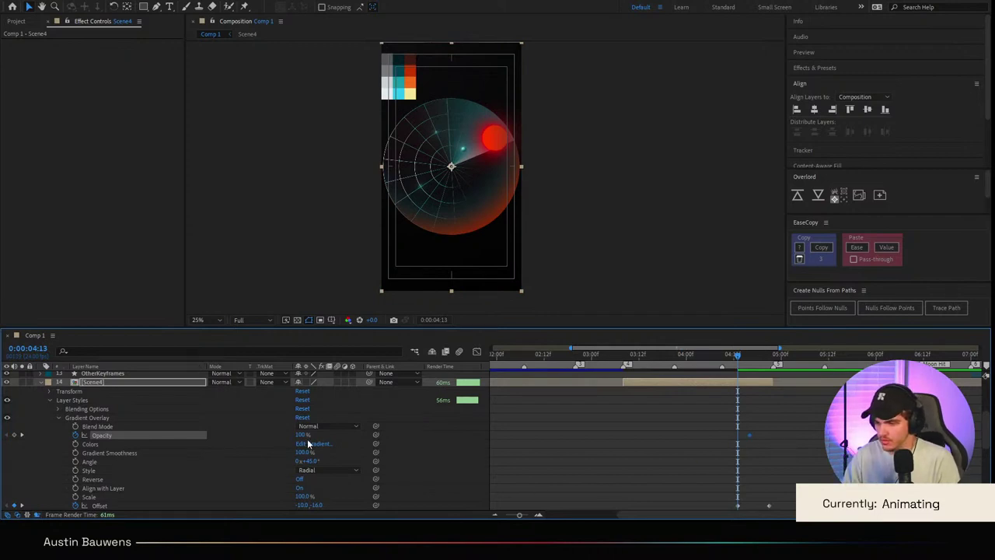
{"action": "type", "text": "0"}
{"action": "key", "text": "Return"}
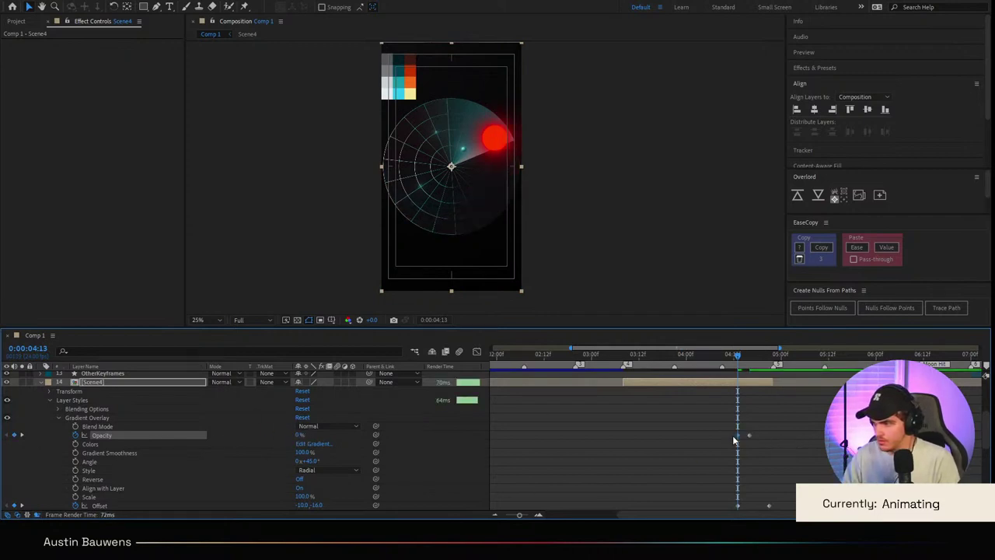
Step: Ease the Offset keyframes' speed in the Graph Editor
{"action": "scroll", "coordinate": [770, 441], "scroll_direction": "down", "scroll_amount": 3}
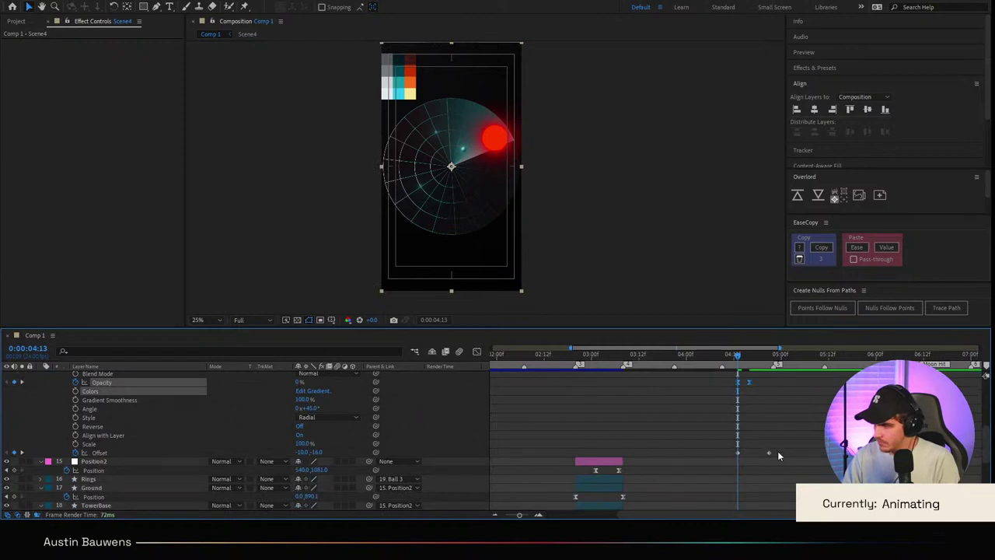
{"action": "left_click", "coordinate": [770, 453]}
{"action": "key", "text": "shift+F3"}
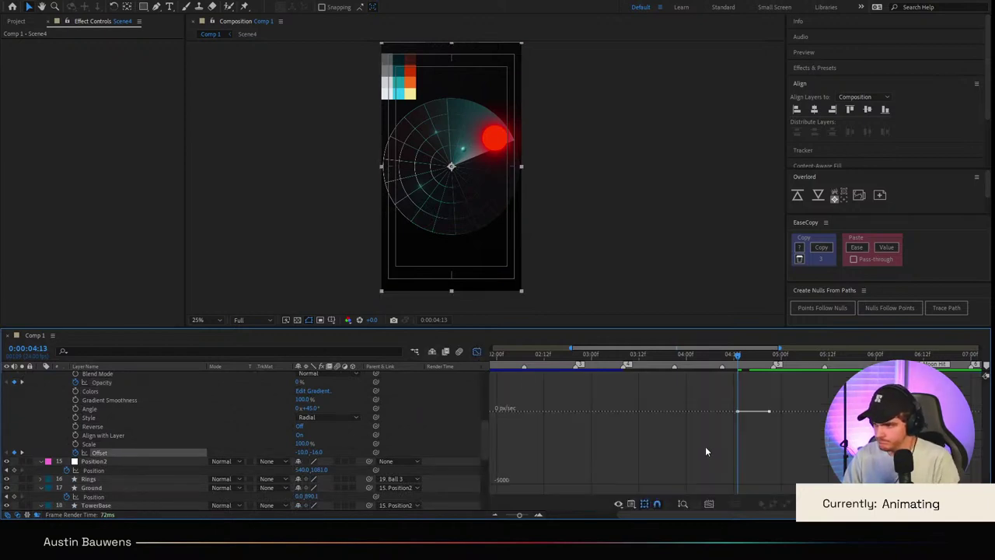
{"action": "scroll", "coordinate": [741, 403], "scroll_direction": "up", "scroll_amount": 4}
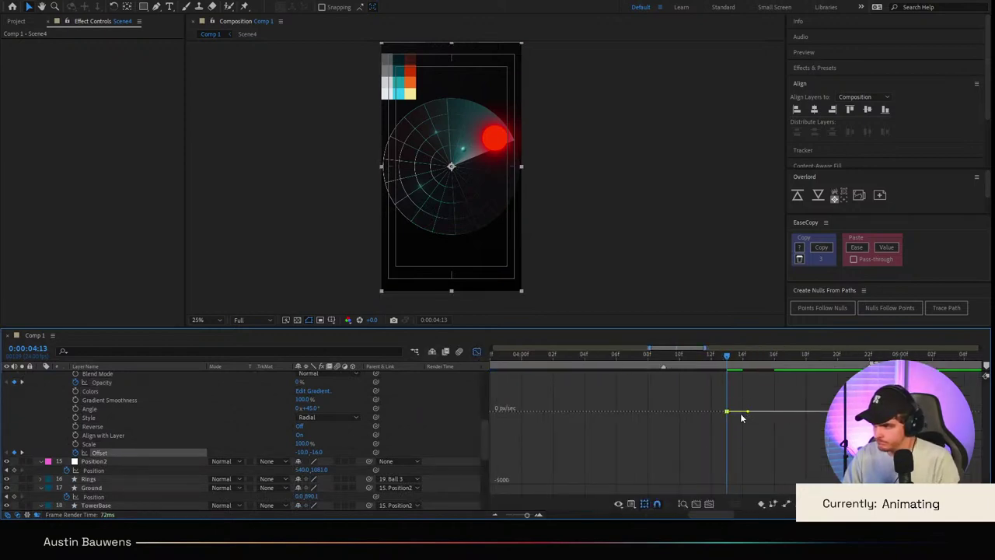
{"action": "left_click_drag", "start_coordinate": [747, 411], "coordinate": [728, 412]}
{"action": "left_click_drag", "start_coordinate": [822, 412], "coordinate": [720, 415]}
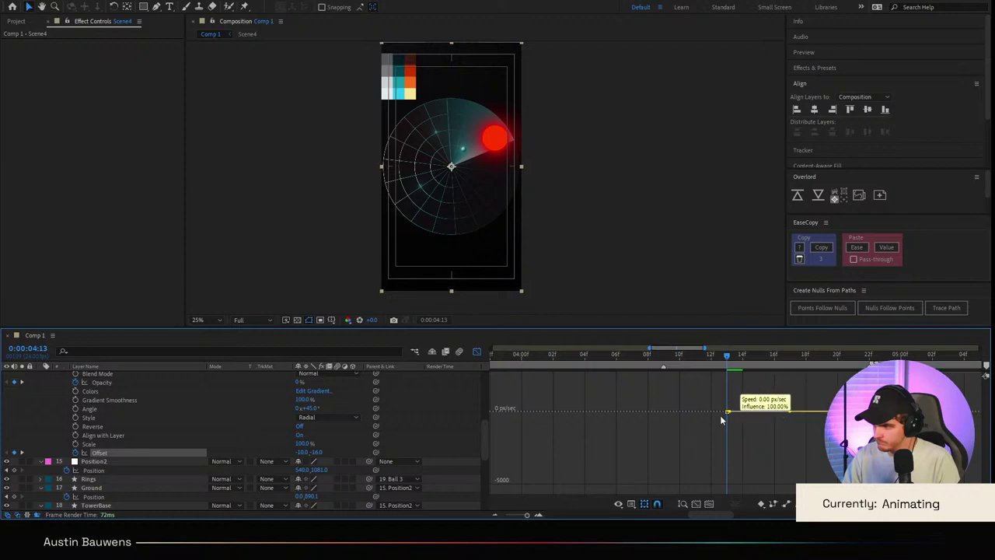
{"action": "left_click", "coordinate": [477, 351]}
Step: Scrub and preview the transition from about 4:01 to 5:01
{"action": "left_click_drag", "start_coordinate": [776, 361], "coordinate": [650, 343]}
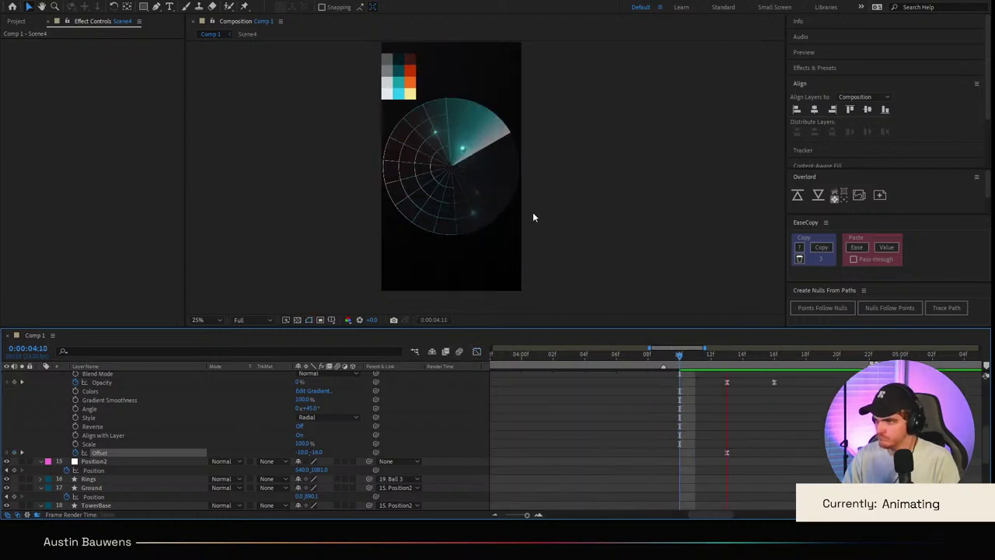
{"action": "scroll", "coordinate": [533, 212], "scroll_direction": "down", "scroll_amount": 1}
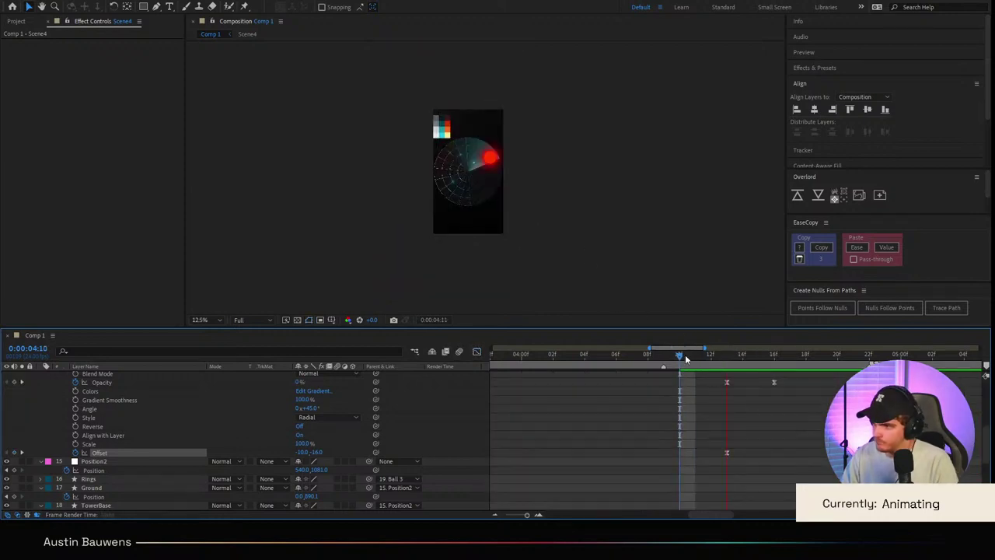
{"action": "left_click_drag", "start_coordinate": [686, 354], "coordinate": [610, 362]}
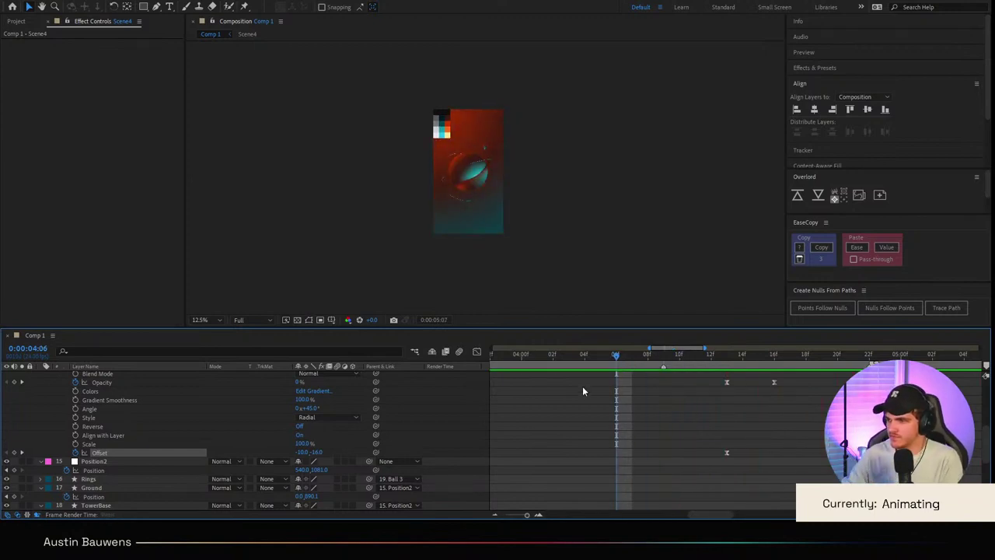
{"action": "left_click_drag", "start_coordinate": [664, 357], "coordinate": [684, 438]}
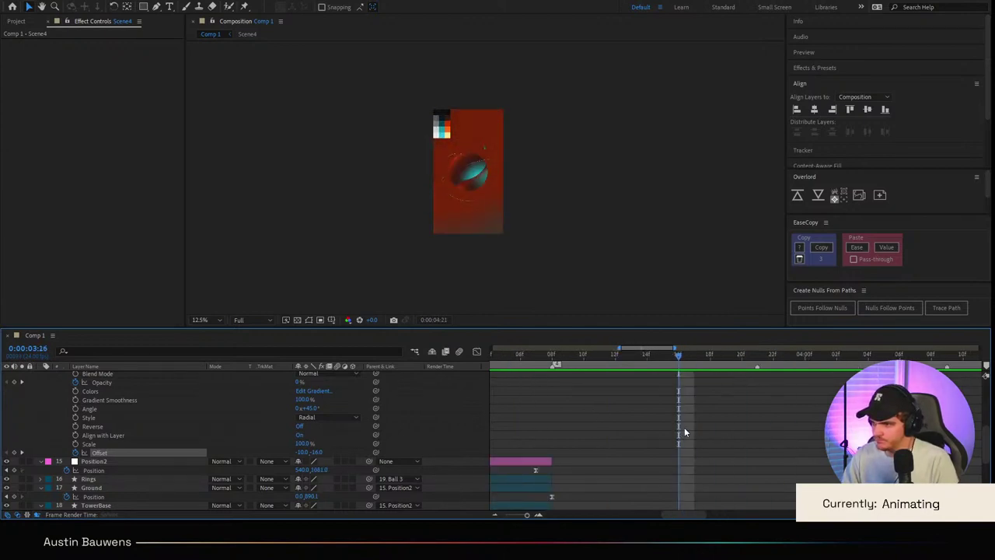
{"action": "key", "text": "space"}
{"action": "left_click_drag", "start_coordinate": [625, 418], "coordinate": [708, 414]}
{"action": "scroll", "coordinate": [94, 435], "scroll_direction": "up", "scroll_amount": 4}
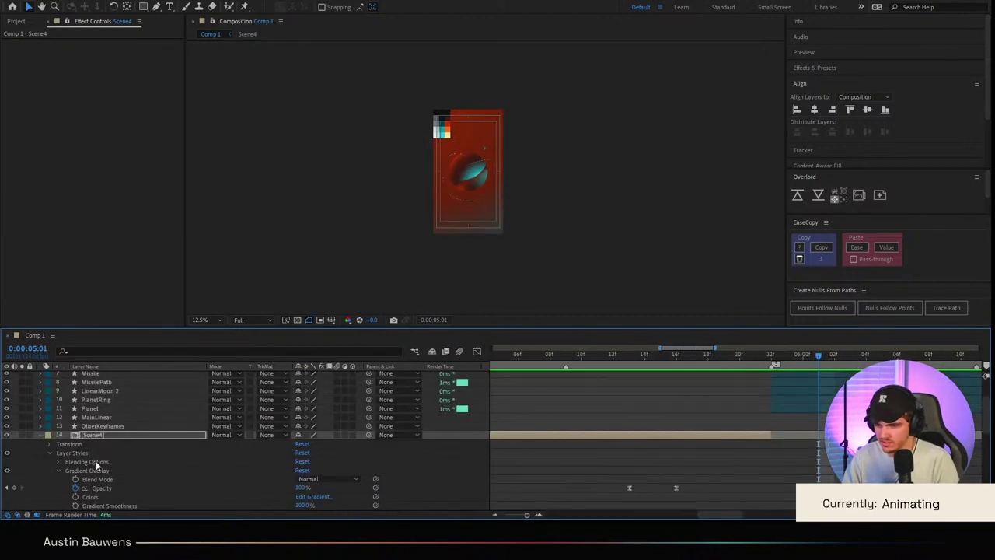
Step: Collapse Scene4's properties and open the Scene4 precomp at 4:23
{"action": "left_click", "coordinate": [39, 435]}
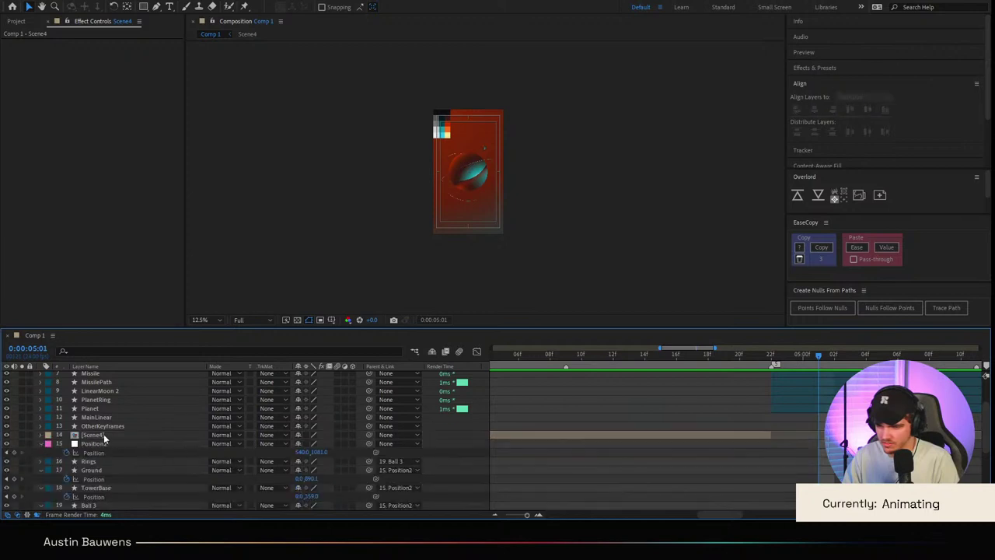
{"action": "left_click", "coordinate": [785, 359]}
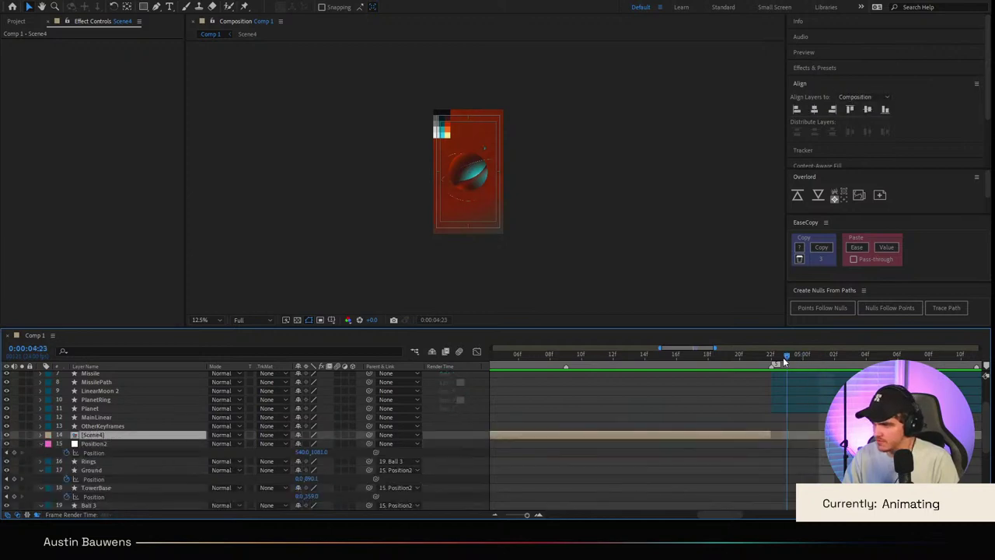
{"action": "double_click", "coordinate": [744, 435]}
{"action": "scroll", "coordinate": [688, 391], "scroll_direction": "up", "scroll_amount": 3}
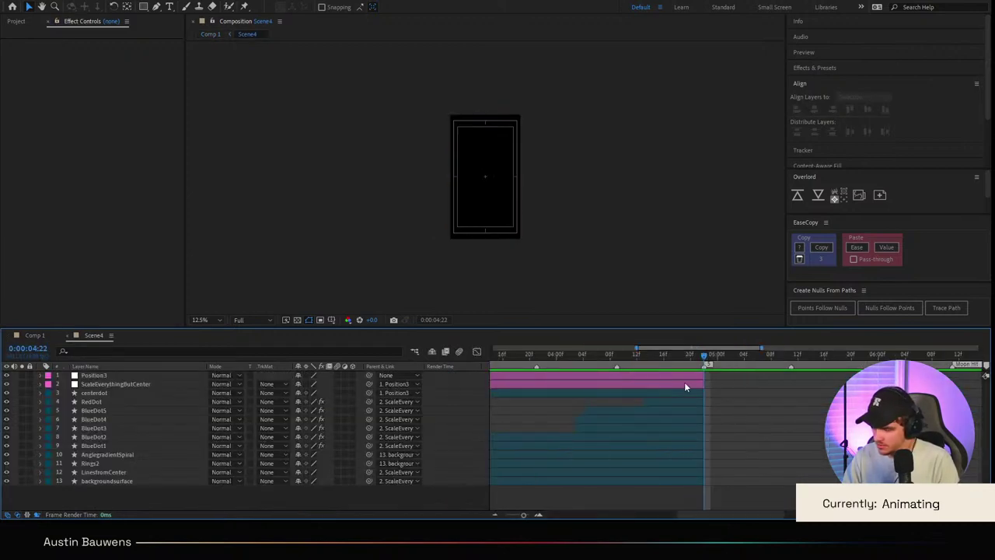
Step: Move Position3's later Rotation keyframe to 4:12 and set rotation to -41° at 4:21
{"action": "key", "text": "shift+Page_Up"}
{"action": "left_click", "coordinate": [133, 383]}
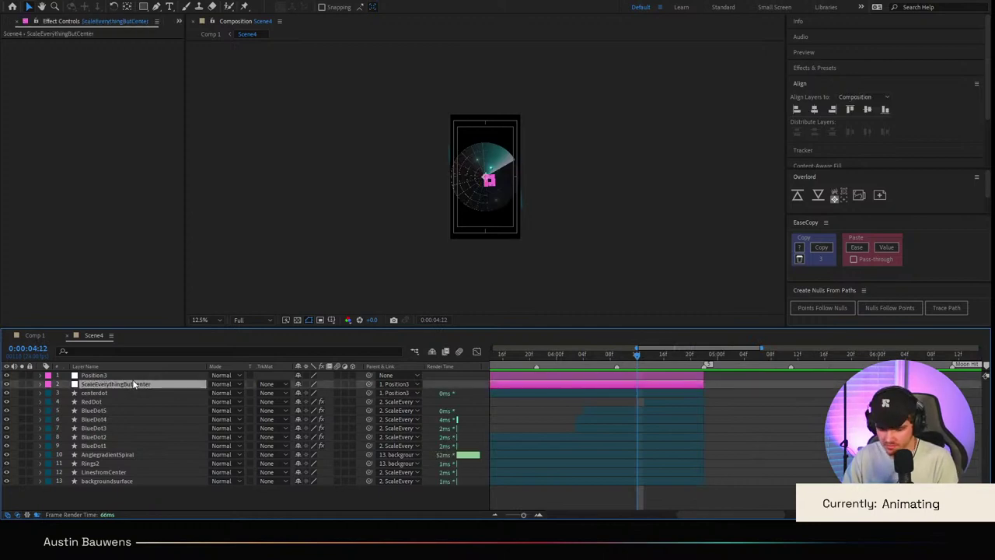
{"action": "left_click", "coordinate": [133, 375], "text": "shift"}
{"action": "key", "text": "r"}
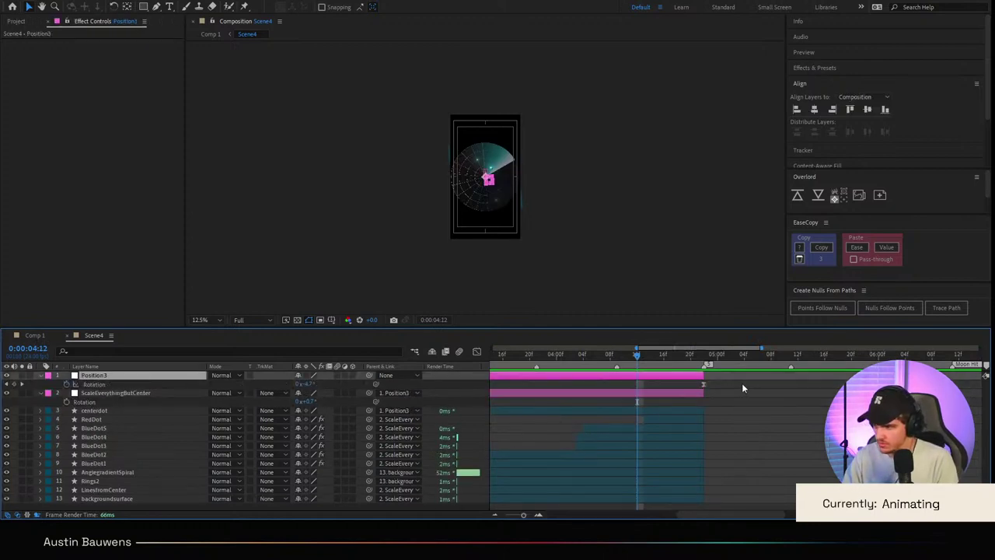
{"action": "scroll", "coordinate": [738, 380], "scroll_direction": "left", "scroll_amount": 3}
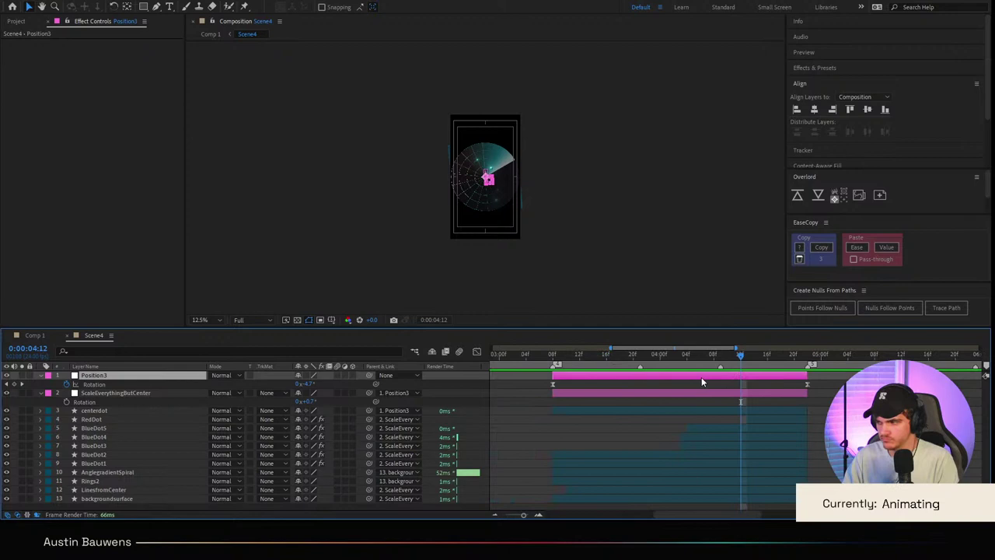
{"action": "left_click_drag", "start_coordinate": [807, 384], "coordinate": [738, 385]}
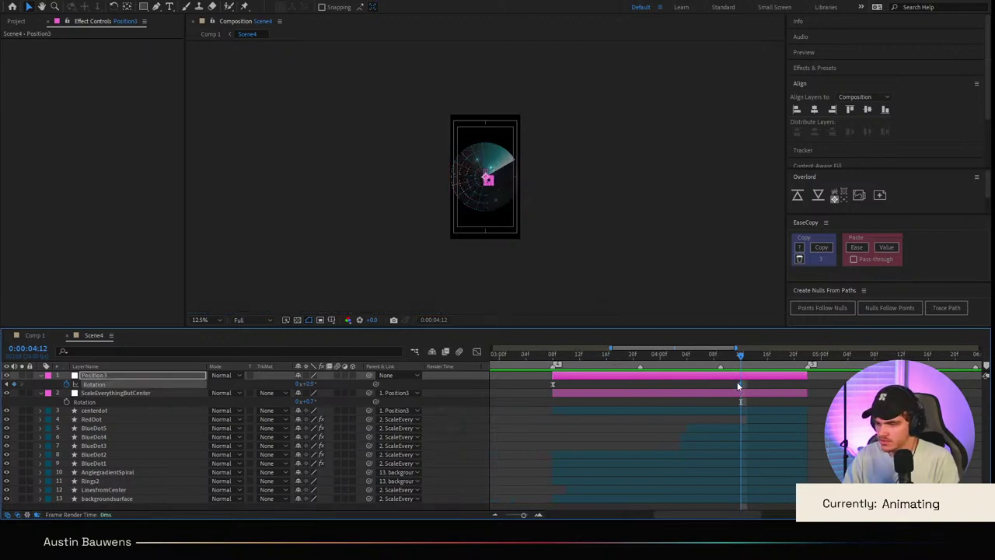
{"action": "key", "text": "space"}
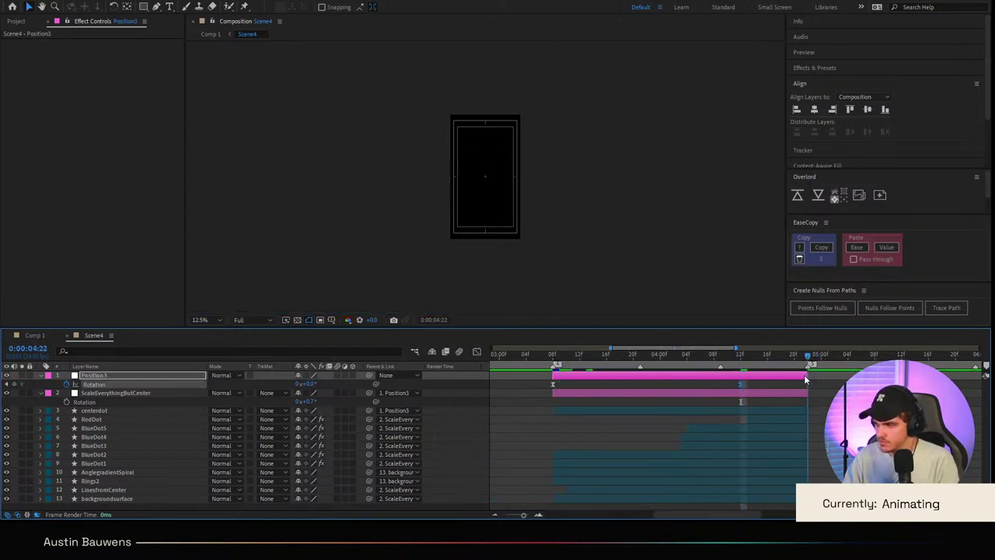
{"action": "key", "text": "Page_Up"}
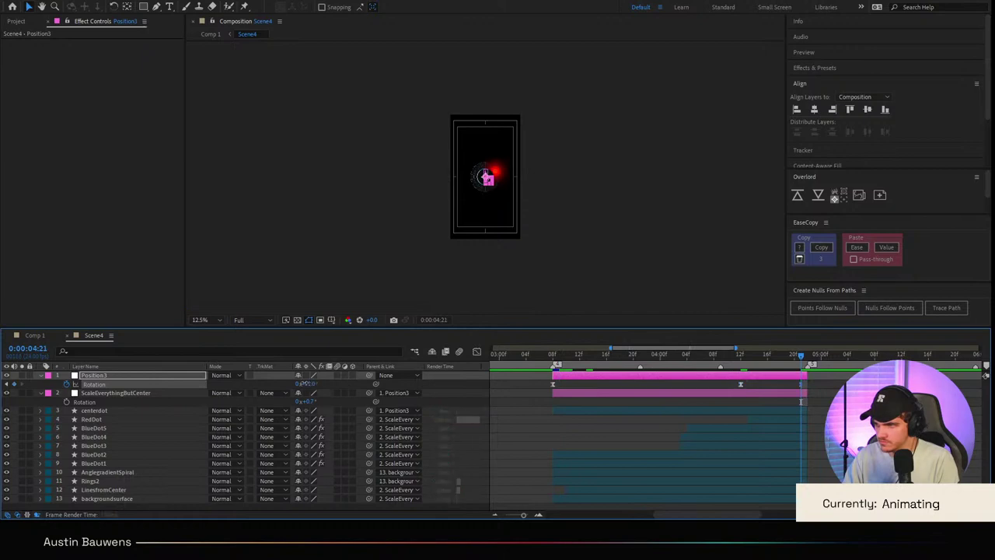
{"action": "left_click_drag", "start_coordinate": [311, 385], "coordinate": [293, 384]}
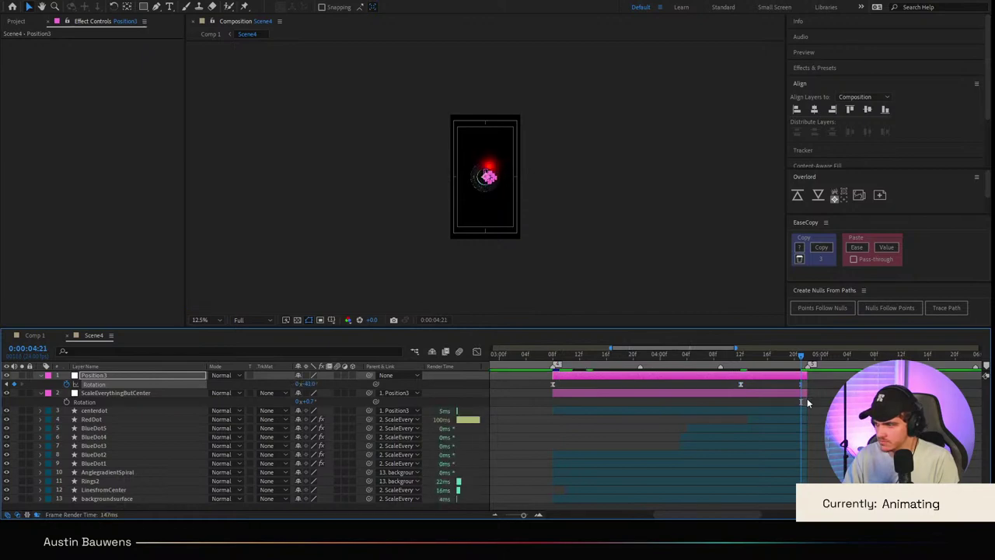
Step: Ease the final rotation keyframe in the speed graph, then return to Comp 1
{"action": "left_click", "coordinate": [475, 351]}
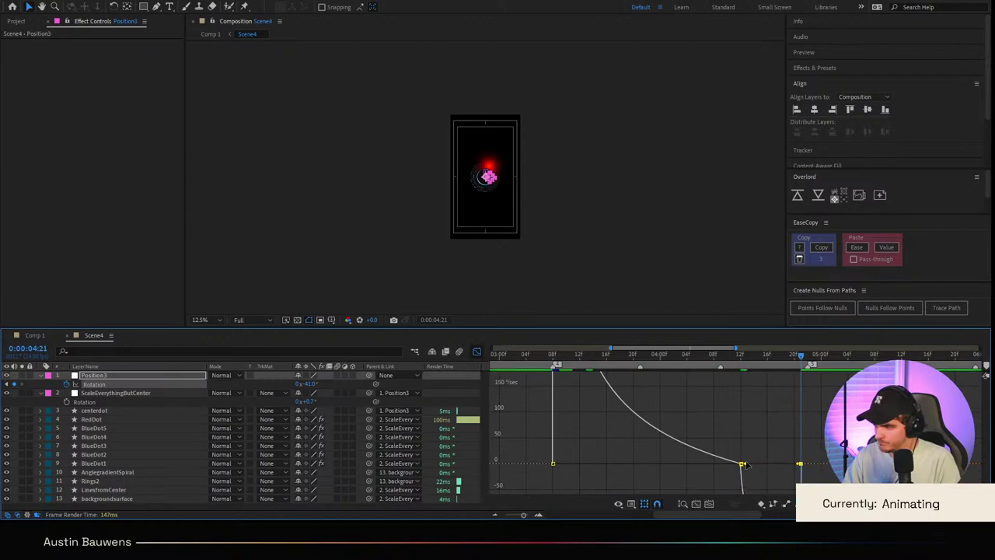
{"action": "left_click", "coordinate": [742, 465]}
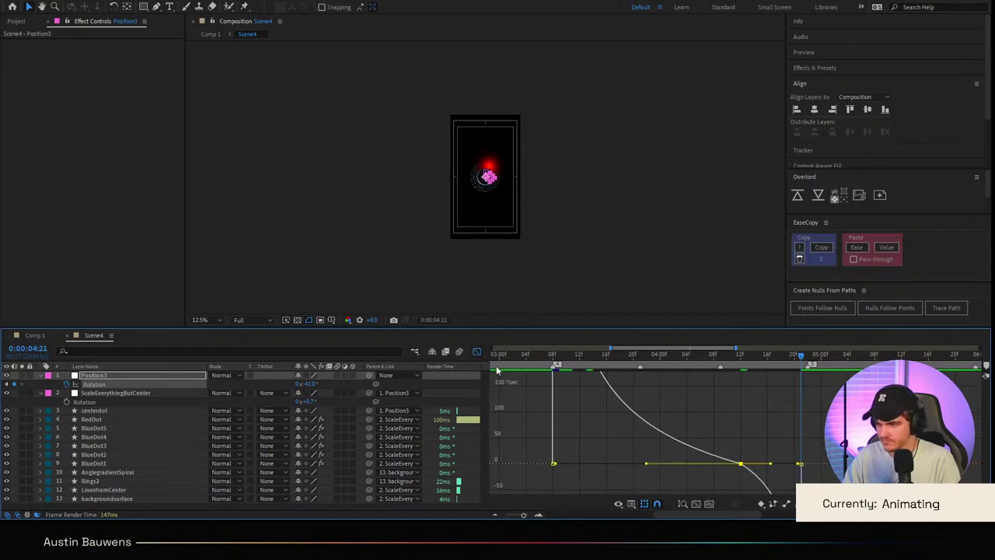
{"action": "left_click", "coordinate": [476, 352]}
{"action": "key", "text": "F2"}
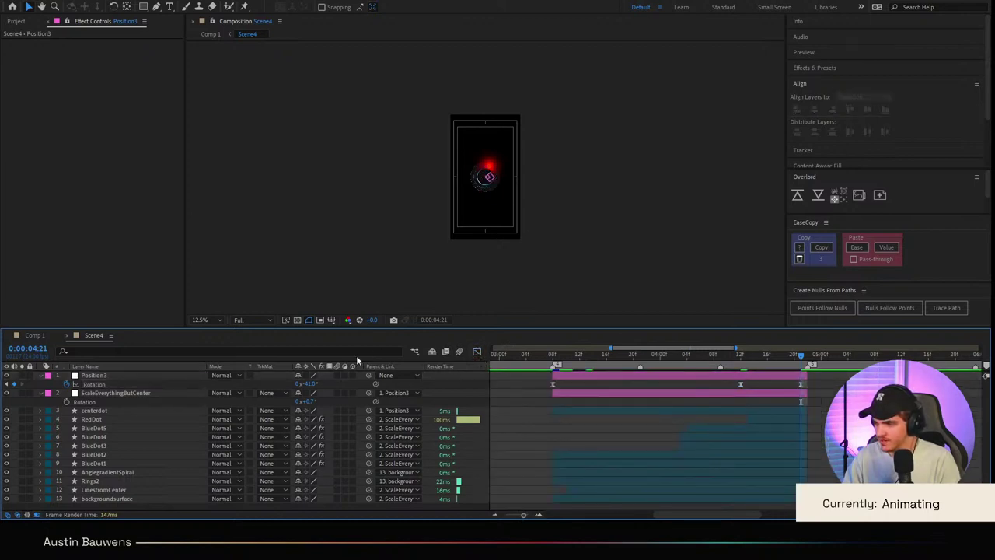
{"action": "left_click", "coordinate": [35, 335]}
{"action": "scroll", "coordinate": [696, 431], "scroll_direction": "right", "scroll_amount": 1}
{"action": "left_click", "coordinate": [667, 418]}
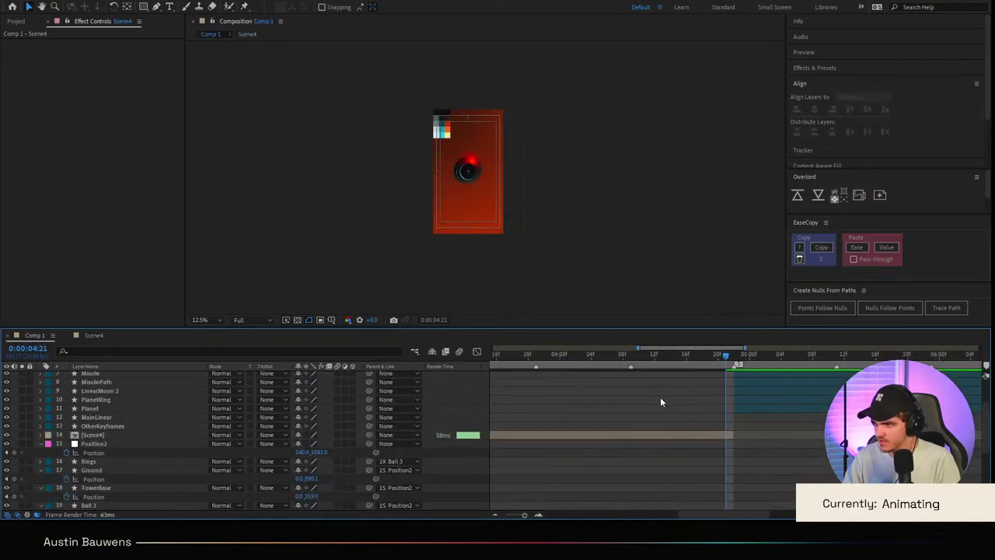
Step: Preview the radar in Comp 1 from about 02:06
{"action": "scroll", "coordinate": [660, 396], "scroll_direction": "down", "scroll_amount": 1}
{"action": "scroll", "coordinate": [660, 395], "scroll_direction": "down", "scroll_amount": 2}
{"action": "scroll", "coordinate": [661, 398], "scroll_direction": "up", "scroll_amount": 2}
{"action": "left_click_drag", "start_coordinate": [666, 362], "coordinate": [510, 373]}
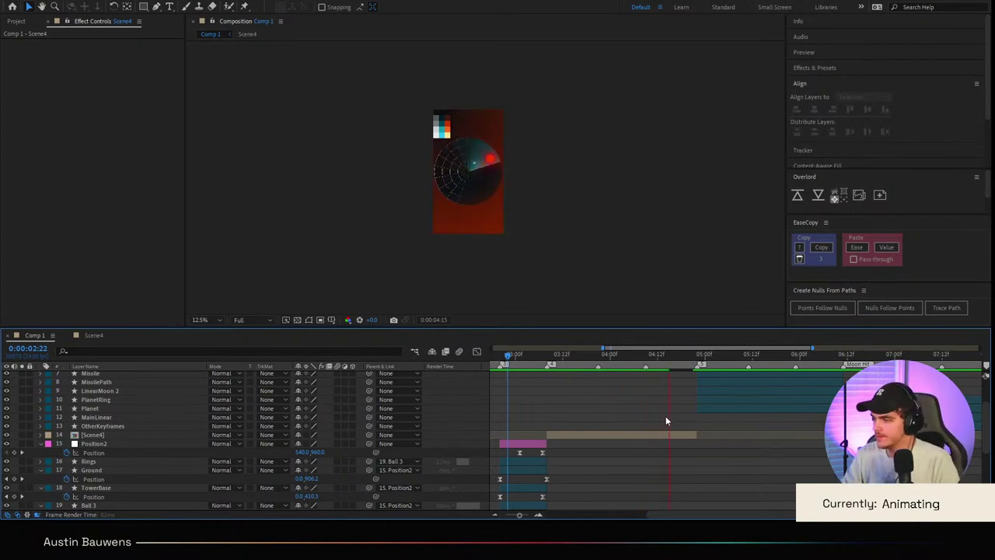
{"action": "left_click_drag", "start_coordinate": [673, 366], "coordinate": [464, 370]}
{"action": "key", "text": "space"}
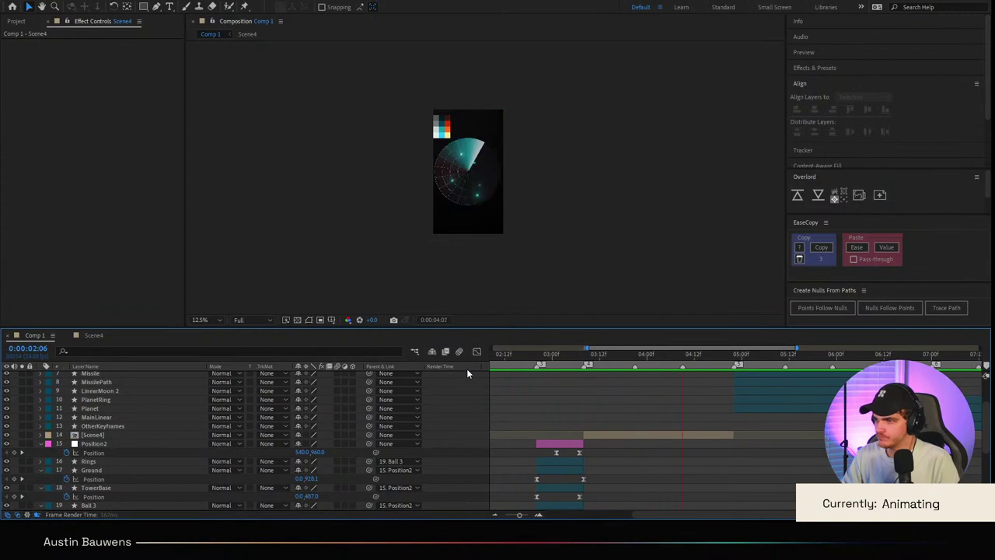
{"action": "left_click", "coordinate": [714, 354]}
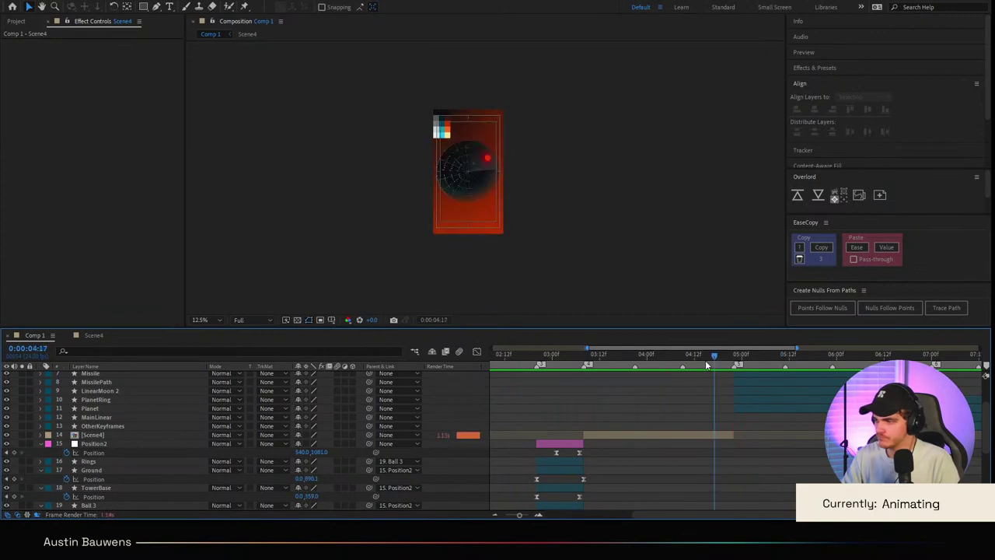
Step: In Scene4 at 04:21, lower Position3's Rotation to 0x-140.0°
{"action": "left_click", "coordinate": [92, 335]}
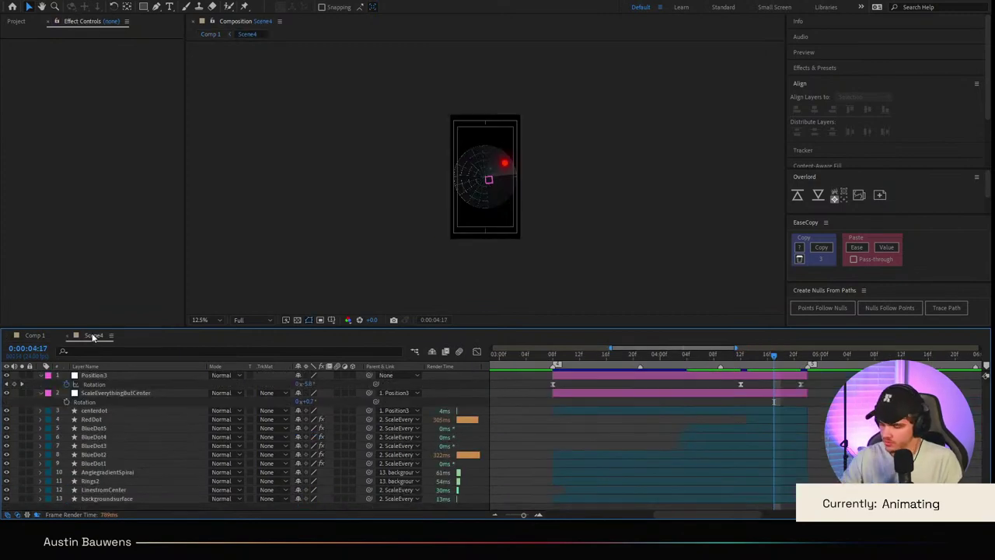
{"action": "key", "text": "="}
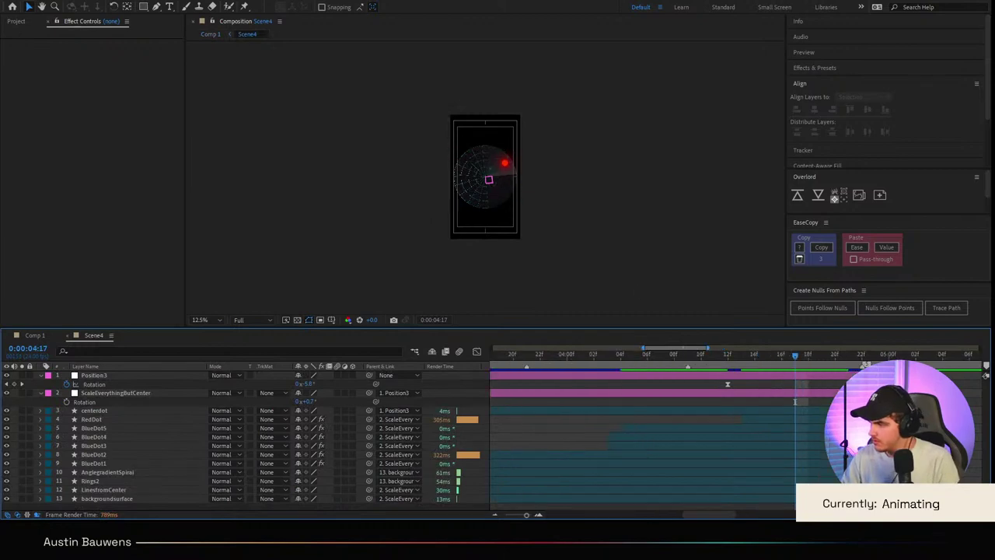
{"action": "left_click", "coordinate": [848, 362]}
{"action": "left_click_drag", "start_coordinate": [314, 384], "coordinate": [262, 383]}
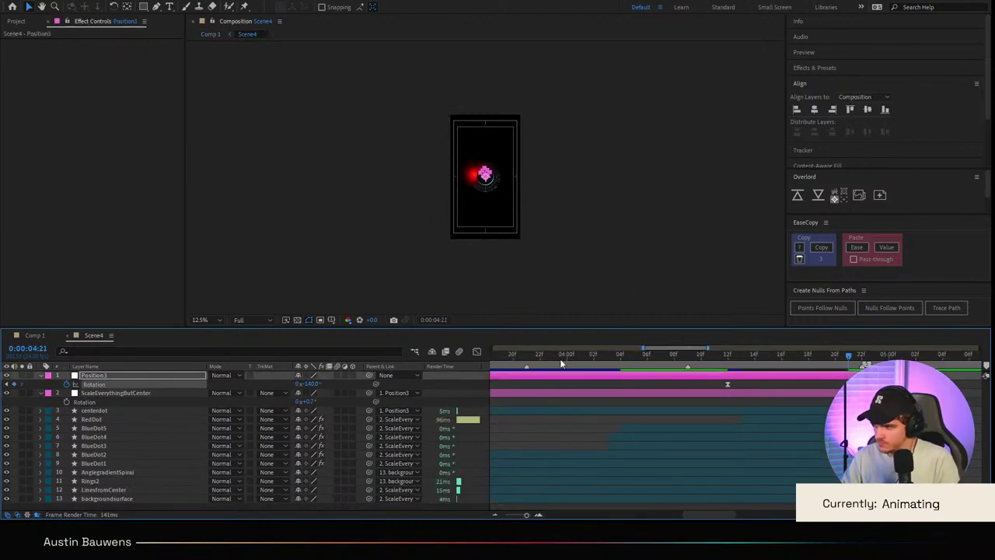
Step: Back in Comp 1, review the planet transition around 04:01 and from about 02:21
{"action": "left_click", "coordinate": [35, 335]}
{"action": "left_click_drag", "start_coordinate": [733, 356], "coordinate": [651, 358]}
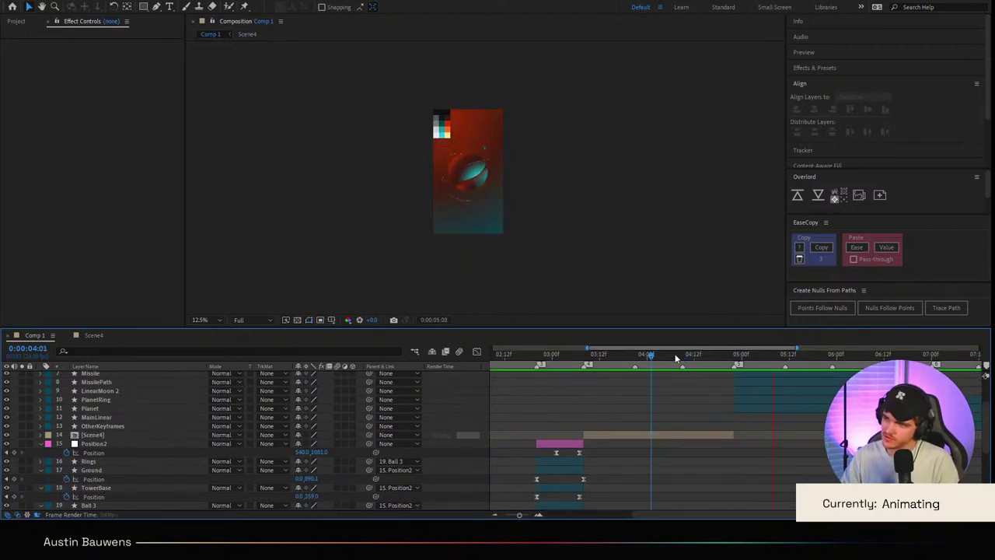
{"action": "left_click", "coordinate": [541, 358]}
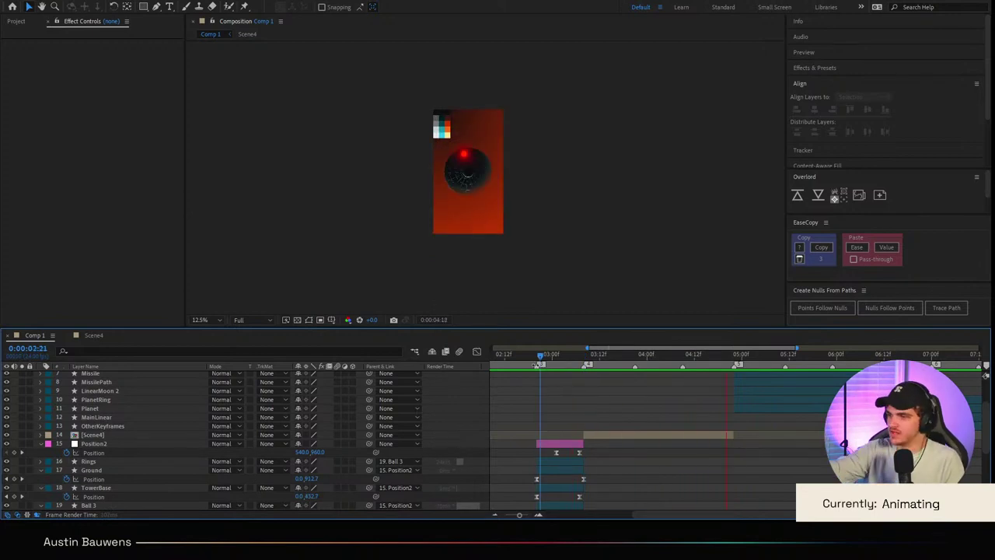
{"action": "scroll", "coordinate": [488, 256], "scroll_direction": "up", "scroll_amount": 4}
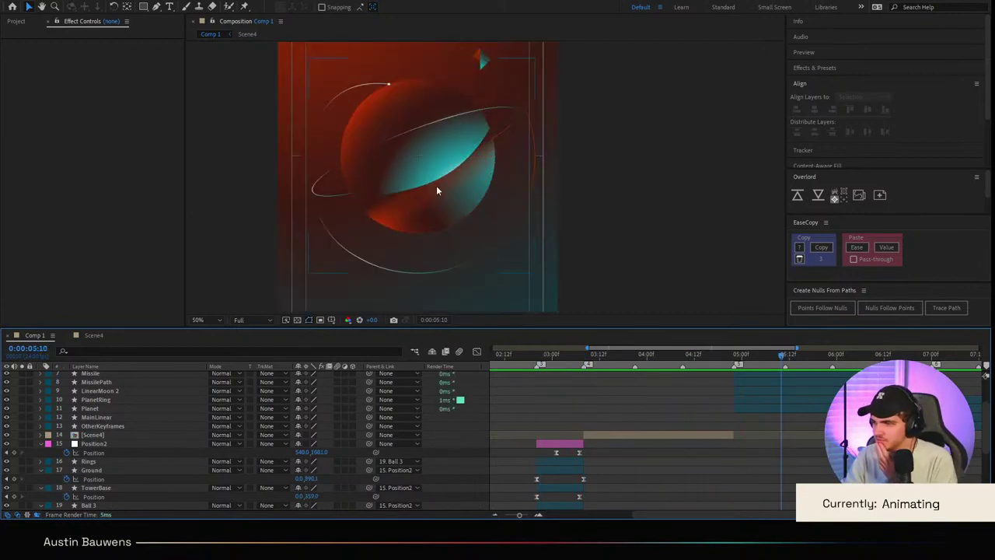
Step: Move the LinearMoon 2 layer up to position 7, just above Missile
{"action": "scroll", "coordinate": [528, 229], "scroll_direction": "down", "scroll_amount": 2}
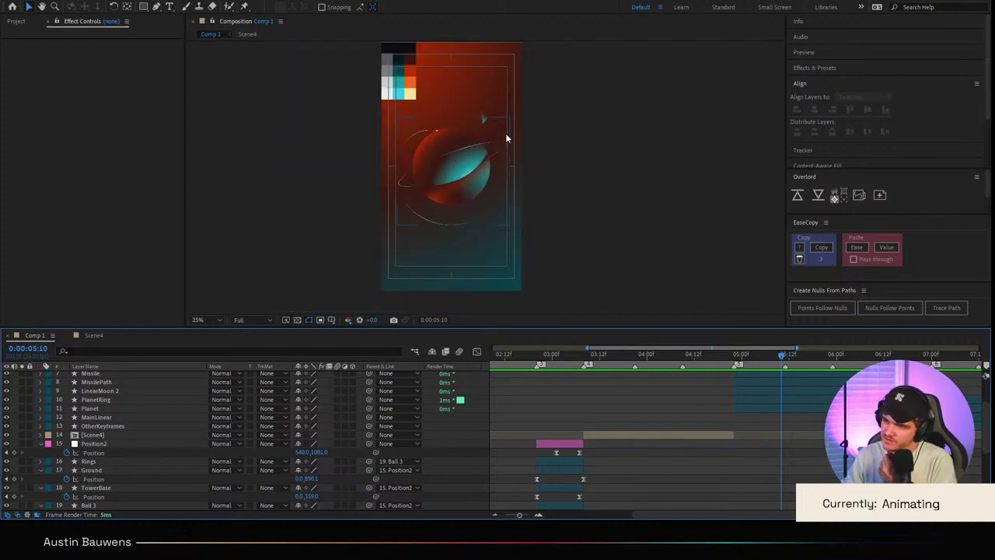
{"action": "scroll", "coordinate": [506, 126], "scroll_direction": "up", "scroll_amount": 1}
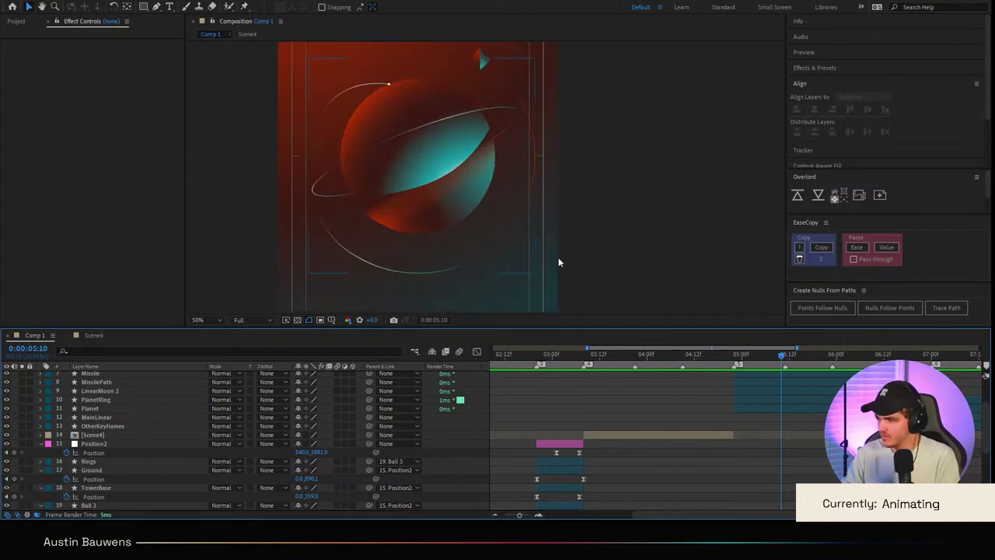
{"action": "scroll", "coordinate": [140, 419], "scroll_direction": "up", "scroll_amount": 2}
{"action": "left_click", "coordinate": [123, 409]}
{"action": "left_click", "coordinate": [117, 426]}
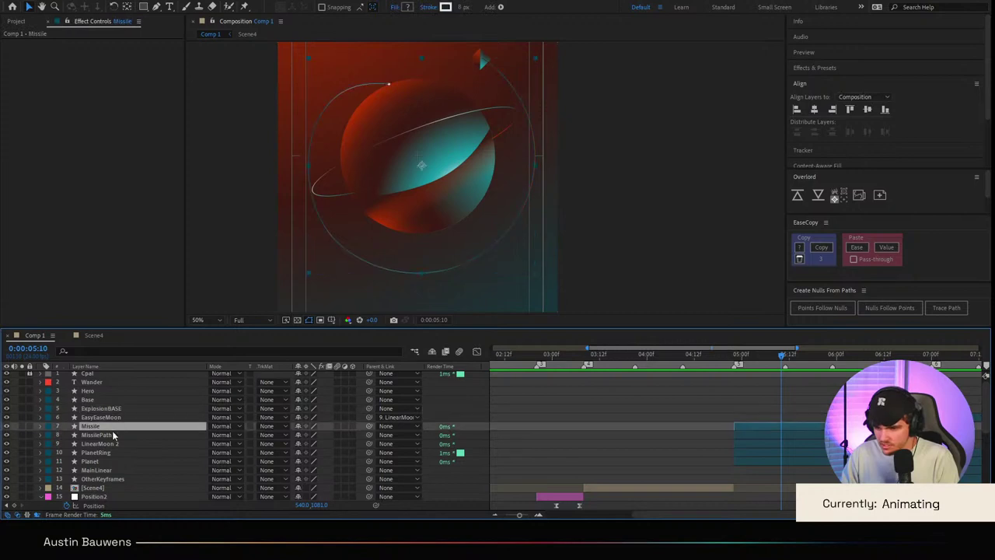
{"action": "left_click", "coordinate": [115, 418]}
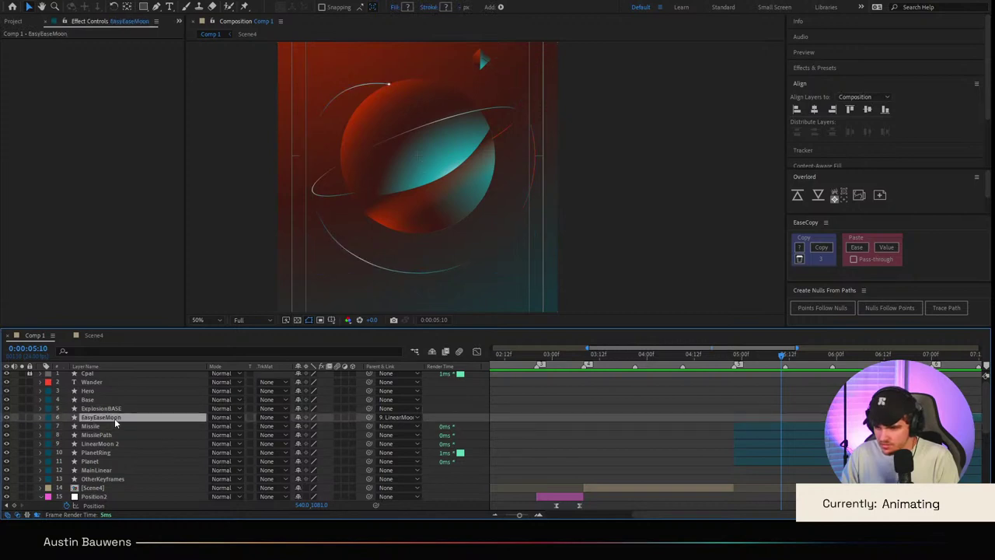
{"action": "left_click", "coordinate": [112, 471]}
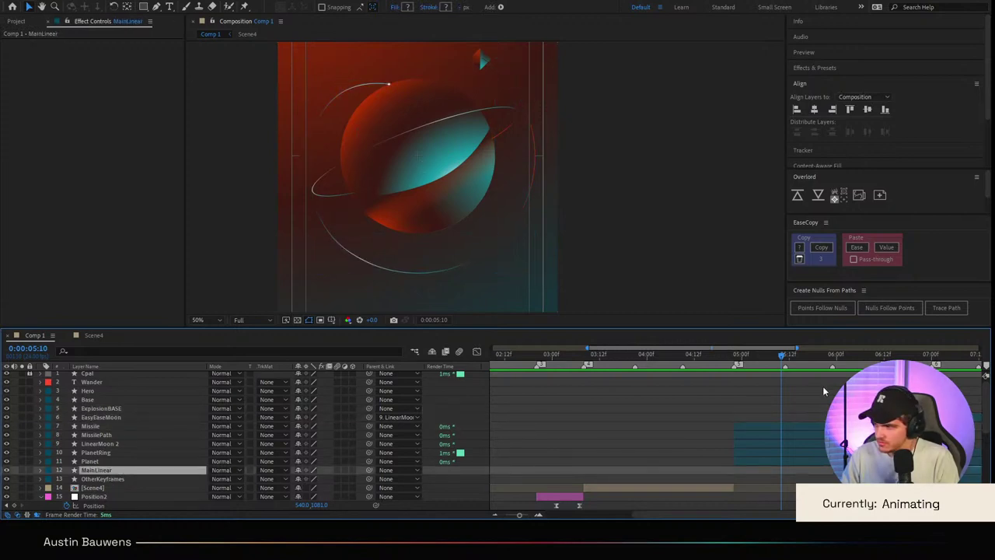
{"action": "left_click_drag", "start_coordinate": [107, 445], "coordinate": [104, 423]}
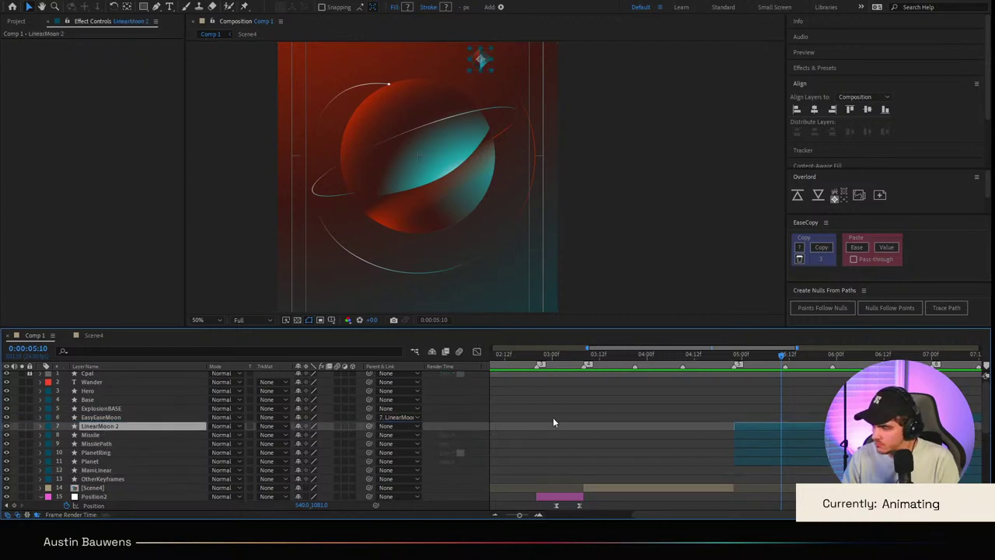
{"action": "left_click", "coordinate": [712, 457]}
Step: Fit the whole composition duration in the timeline and preview from 0:00
{"action": "scroll", "coordinate": [572, 230], "scroll_direction": "down", "scroll_amount": 2}
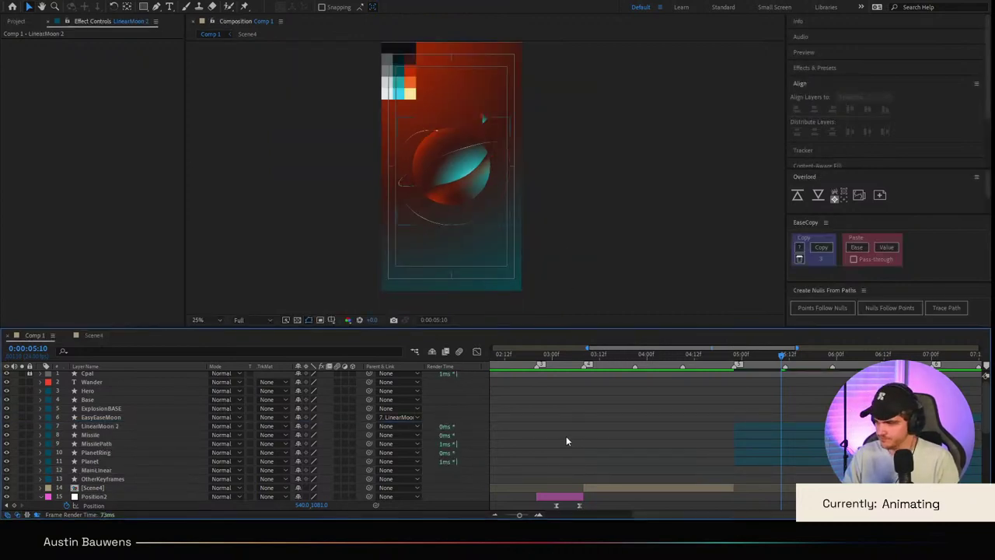
{"action": "key", "text": "semicolon"}
{"action": "left_click_drag", "start_coordinate": [600, 353], "coordinate": [228, 388]}
{"action": "key", "text": "space"}
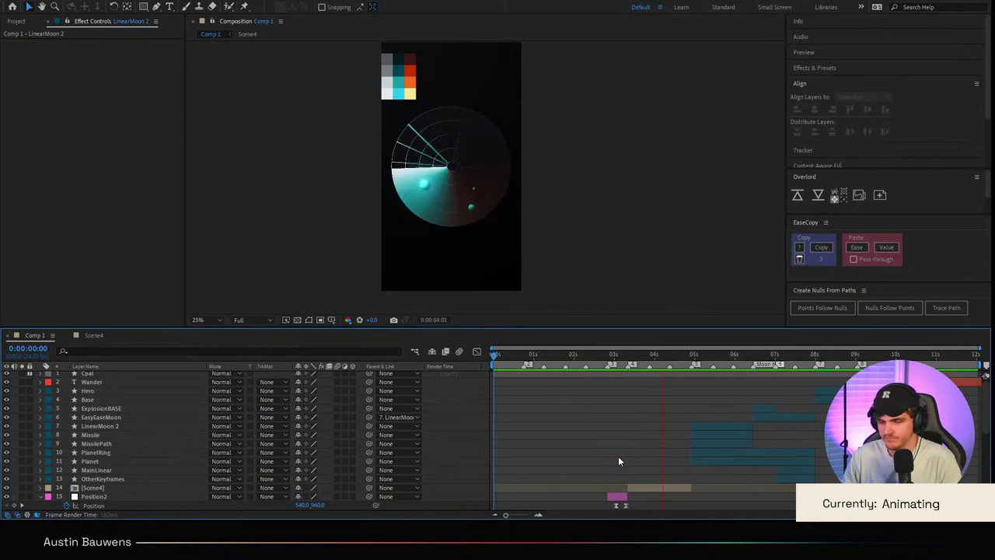
{"action": "key", "text": "space"}
{"action": "left_click_drag", "start_coordinate": [677, 355], "coordinate": [101, 378]}
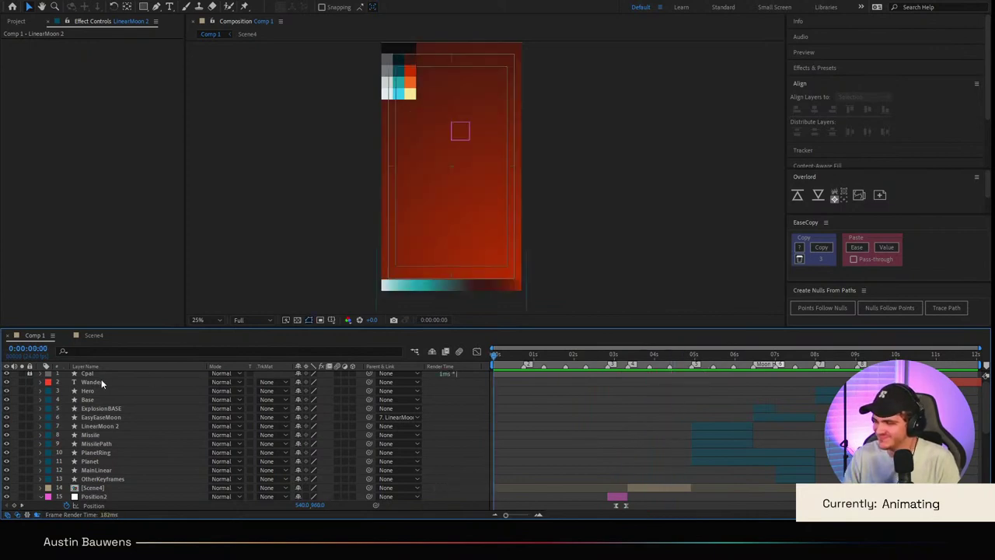
{"action": "key", "text": "space"}
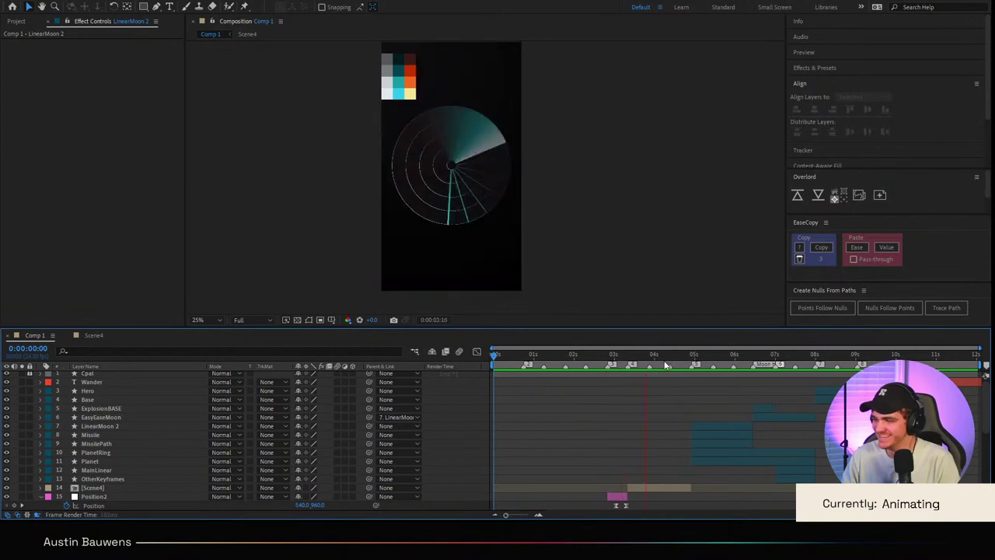
{"action": "left_click_drag", "start_coordinate": [665, 357], "coordinate": [264, 393]}
{"action": "key", "text": "space"}
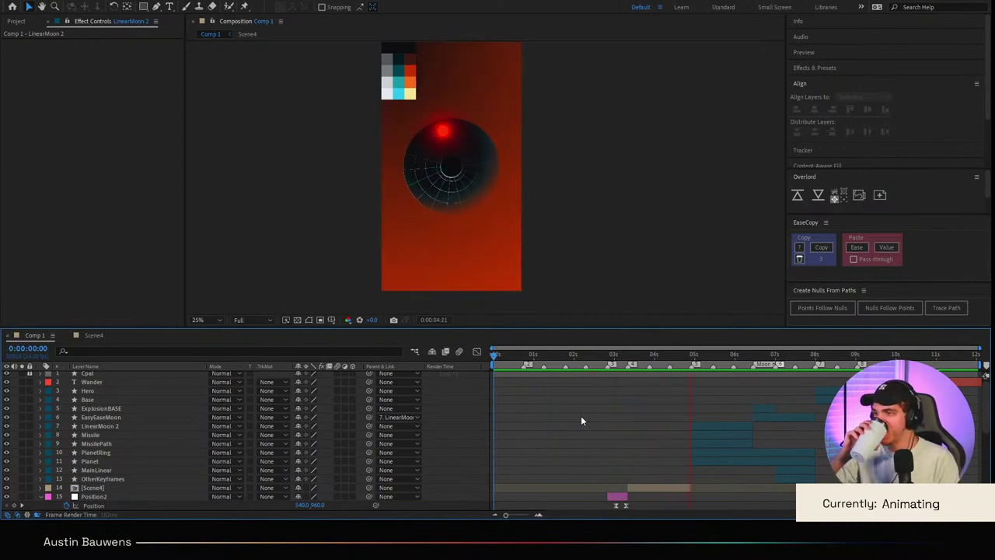
{"action": "key", "text": "space"}
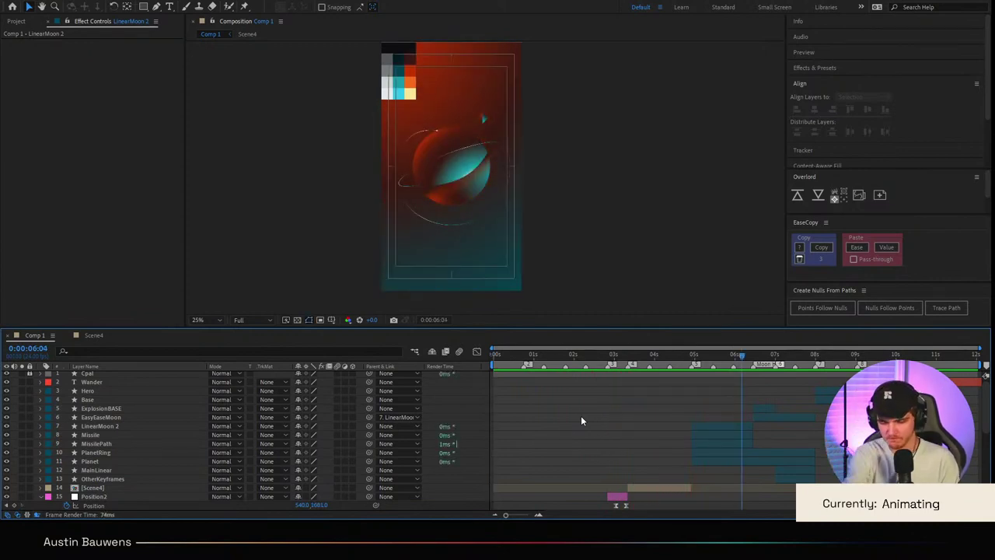
{"action": "key", "text": "space"}
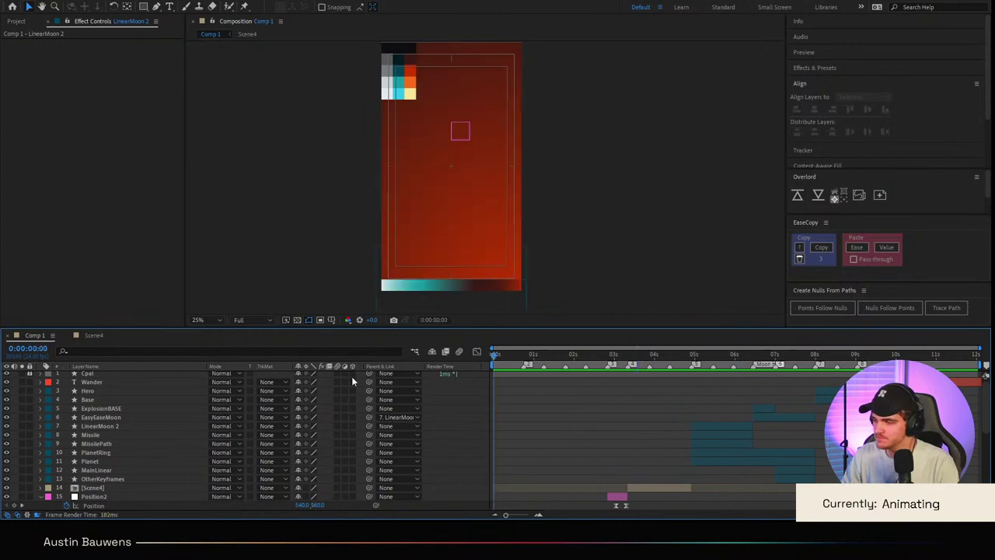
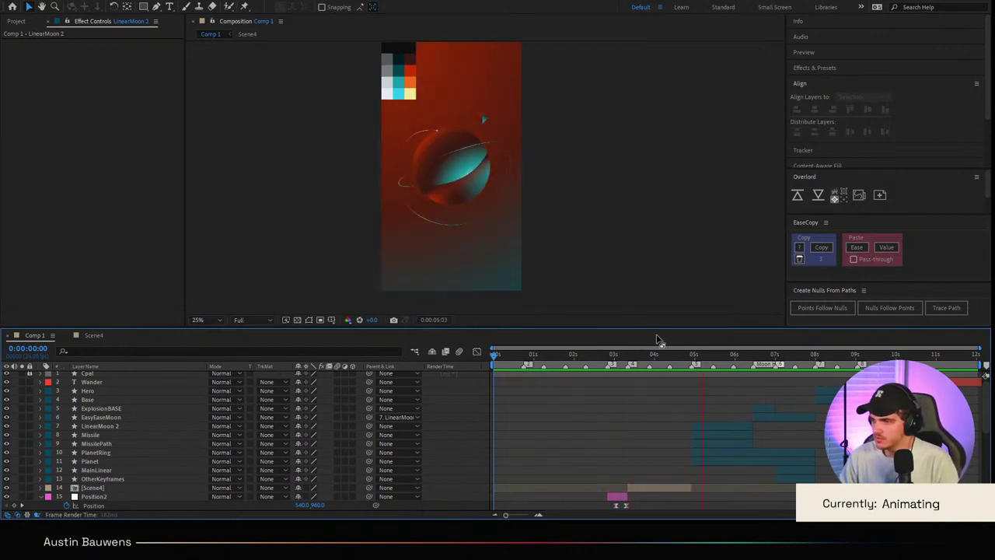
Step: Replay the preview and stop it at 0:00:04:05
{"action": "left_click", "coordinate": [675, 367]}
{"action": "key", "text": "space"}
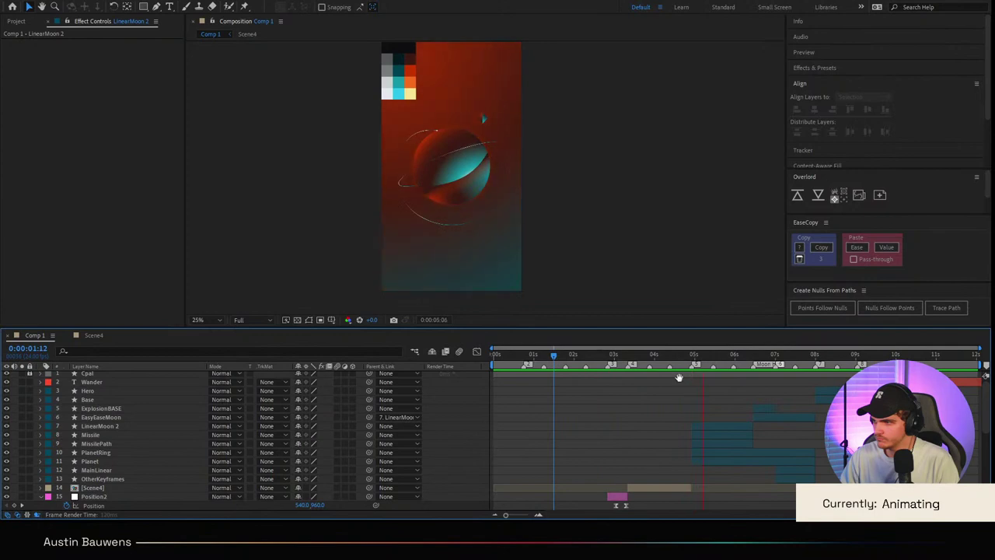
{"action": "left_click", "coordinate": [662, 355]}
Step: Inside the Scene4 precomp, set RedDot's Scale to 500% and preview it
{"action": "double_click", "coordinate": [659, 486]}
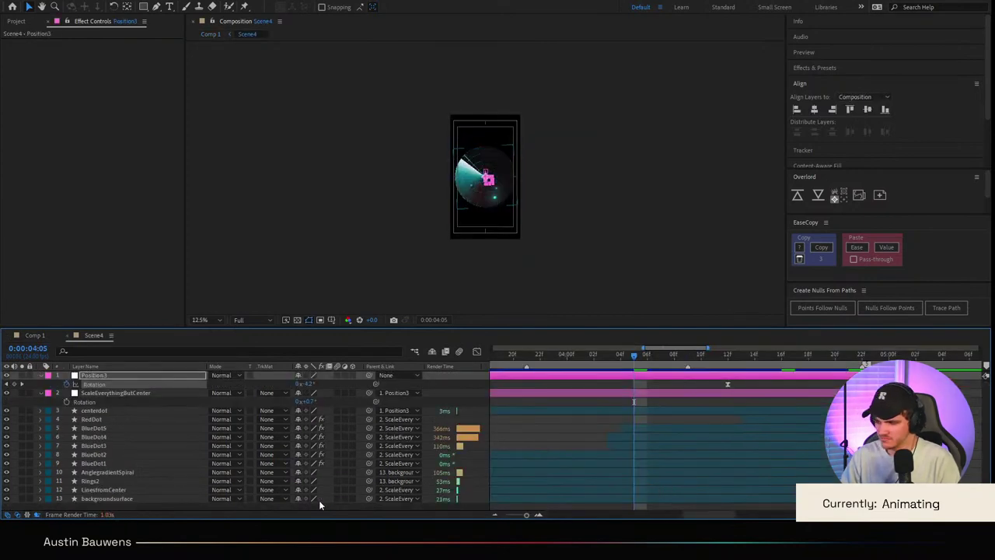
{"action": "left_click", "coordinate": [87, 419]}
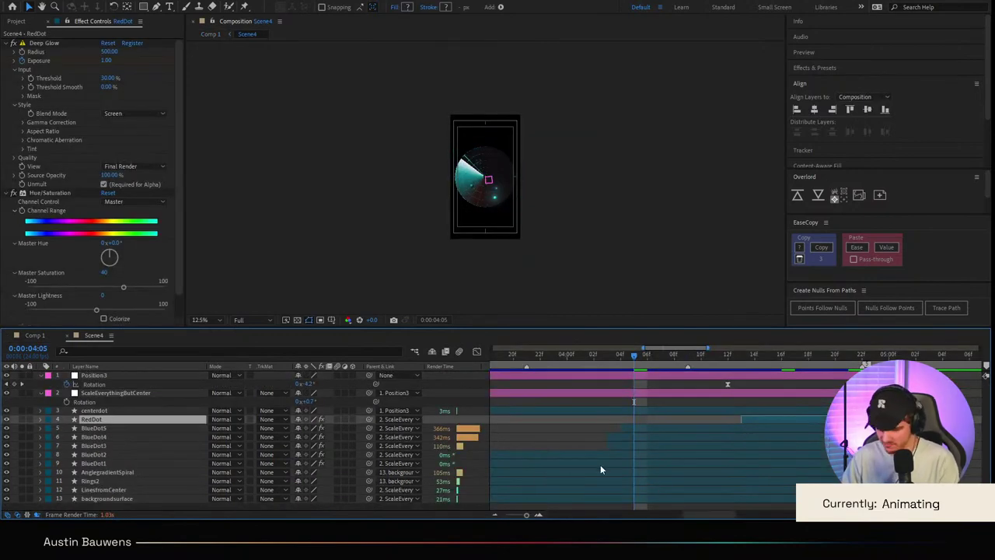
{"action": "key", "text": "s"}
{"action": "scroll", "coordinate": [735, 404], "scroll_direction": "up", "scroll_amount": 2}
{"action": "left_click", "coordinate": [728, 357]}
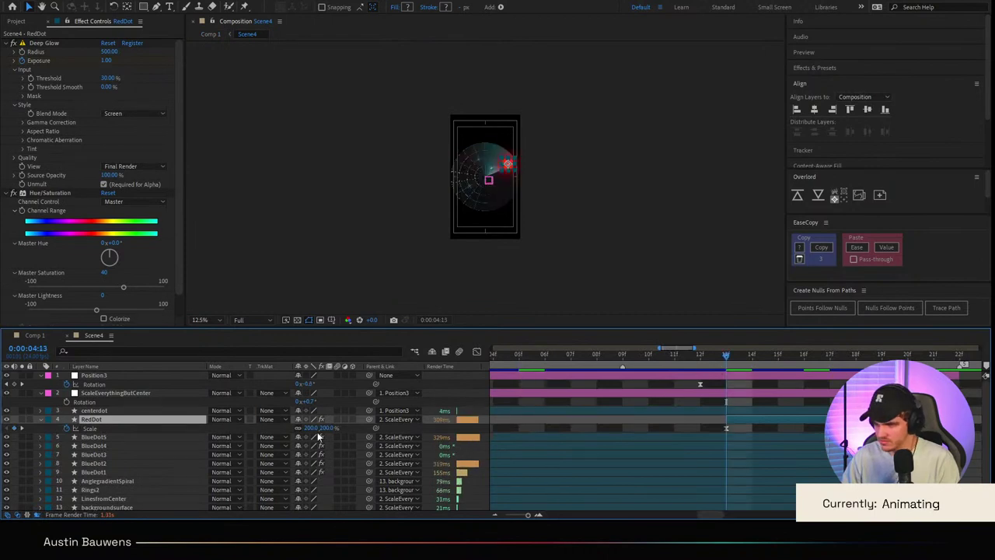
{"action": "type", "text": "00"}
{"action": "key", "text": "Return"}
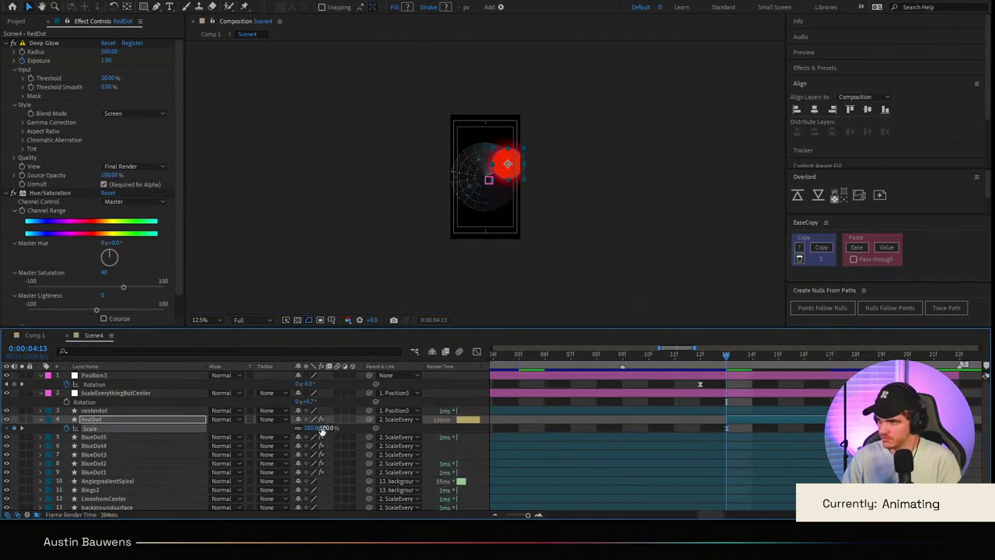
{"action": "key", "text": "space"}
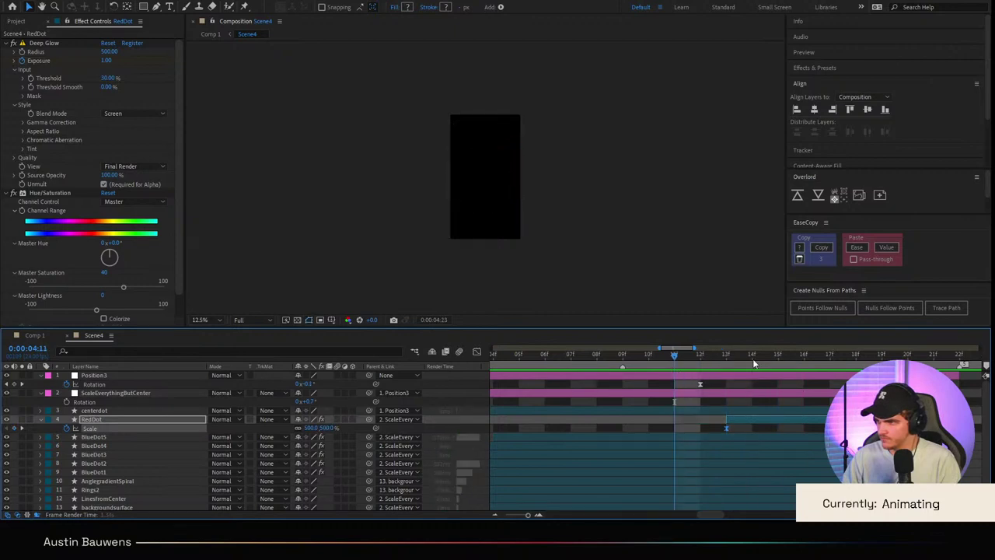
{"action": "key", "text": "space"}
{"action": "key", "text": "space"}
{"action": "key", "text": "space"}
Step: Set RedDot's Deep Glow Exposure to 5.00 at the 0:00:04:13 keyframe
{"action": "left_click_drag", "start_coordinate": [747, 361], "coordinate": [699, 407]}
{"action": "key", "text": "j"}
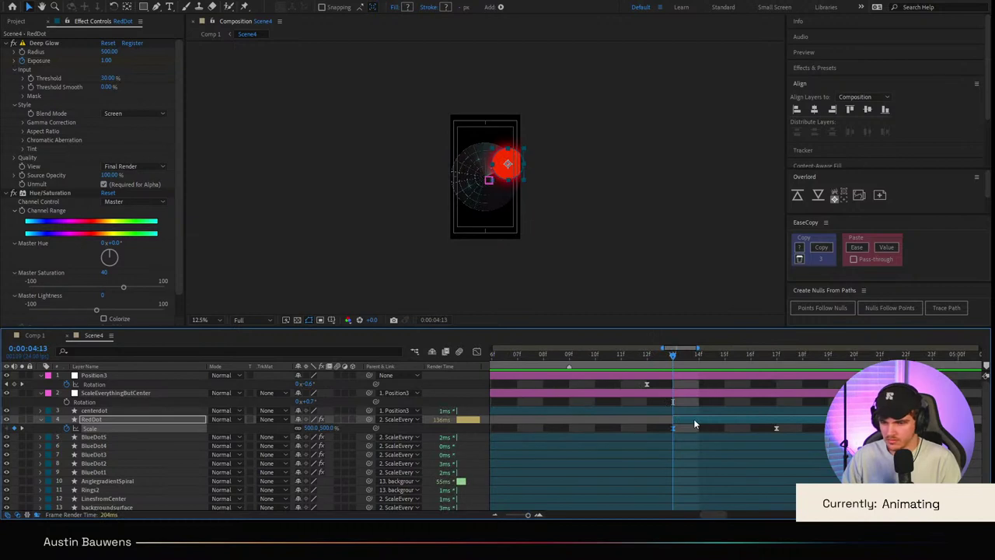
{"action": "key", "text": "u"}
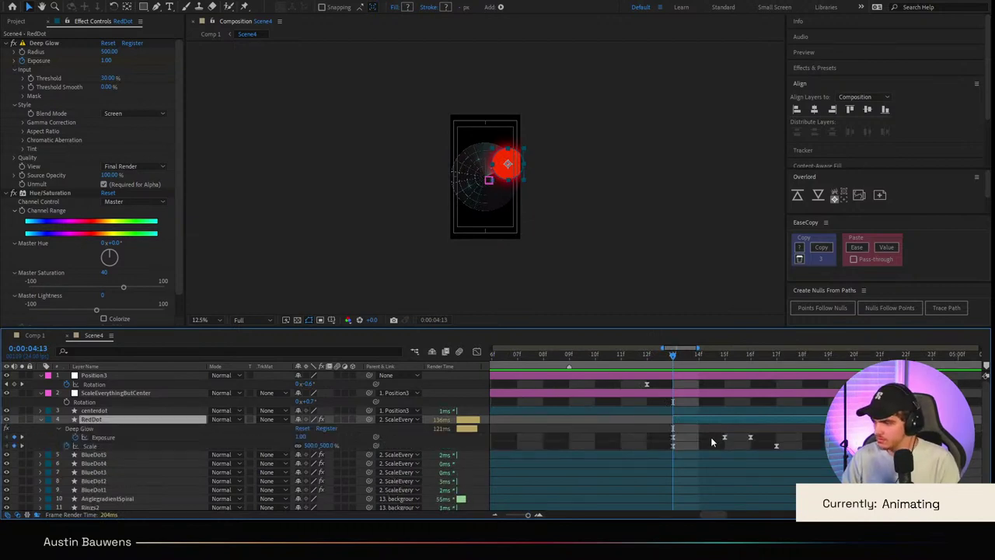
{"action": "left_click", "coordinate": [711, 438]}
{"action": "key", "text": "k"}
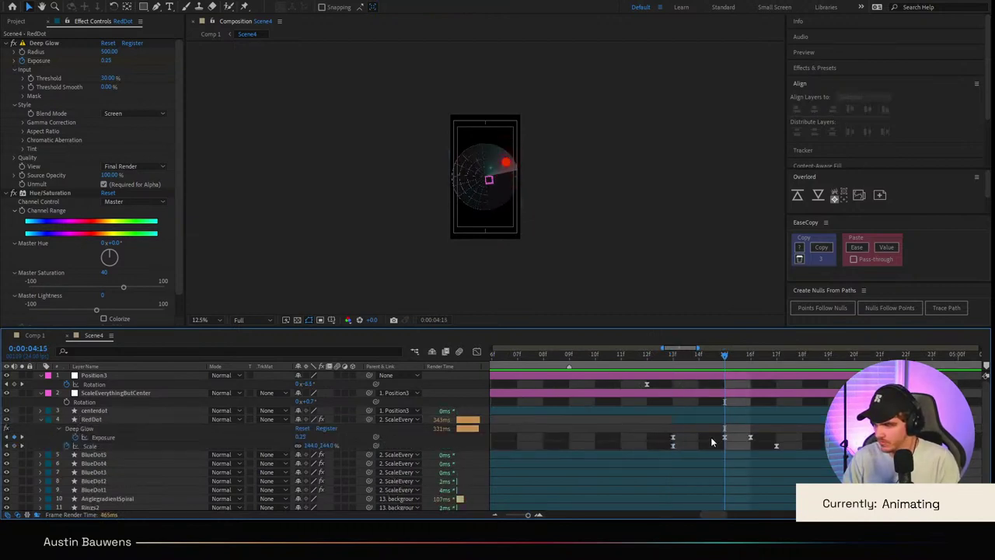
{"action": "key", "text": "j"}
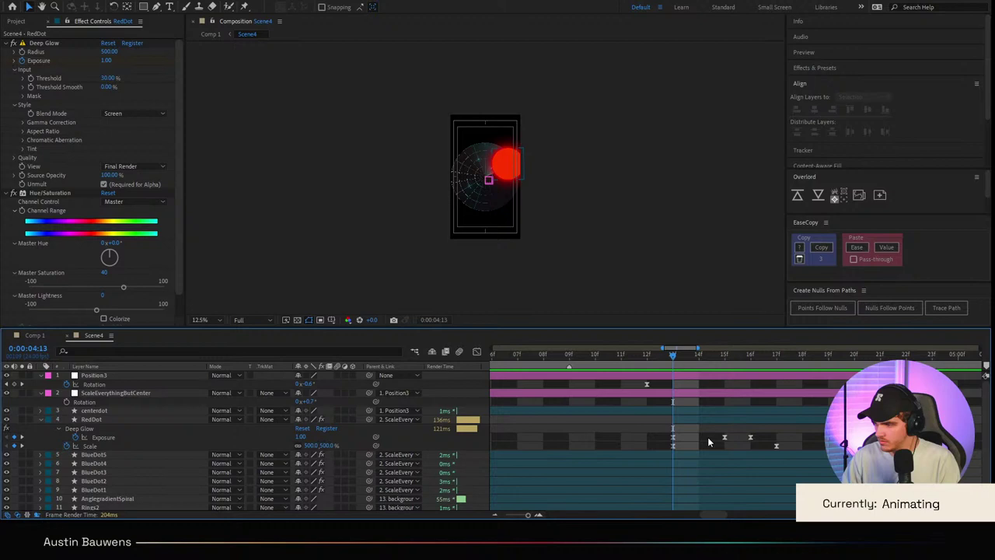
{"action": "left_click", "coordinate": [107, 60]}
{"action": "type", "text": "5"}
{"action": "key", "text": "Return"}
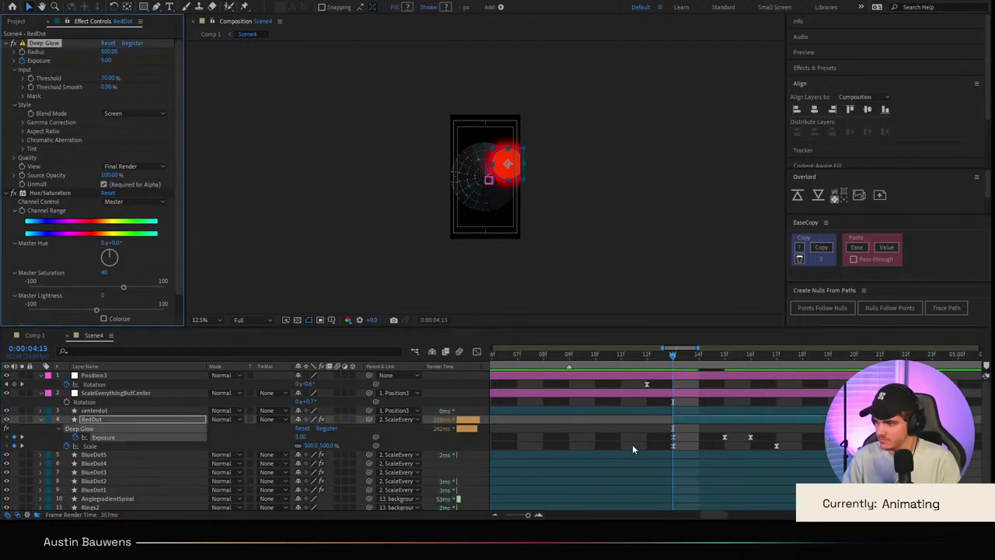
{"action": "left_click", "coordinate": [629, 437]}
Step: In Comp 1, preview the radar transition from about 0:00:02:14 through 0:00:05:01
{"action": "left_click", "coordinate": [35, 335]}
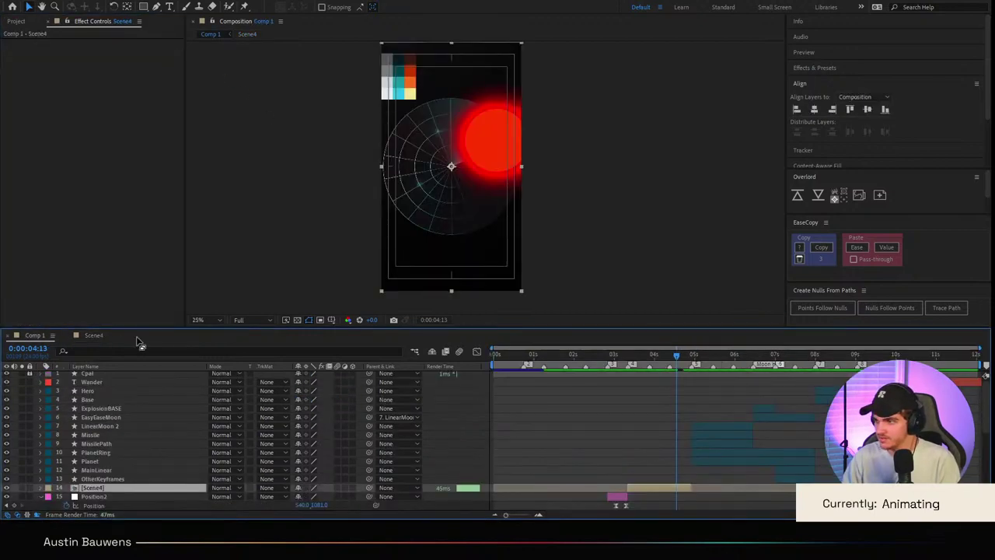
{"action": "left_click_drag", "start_coordinate": [675, 363], "coordinate": [599, 365]}
{"action": "key", "text": "space"}
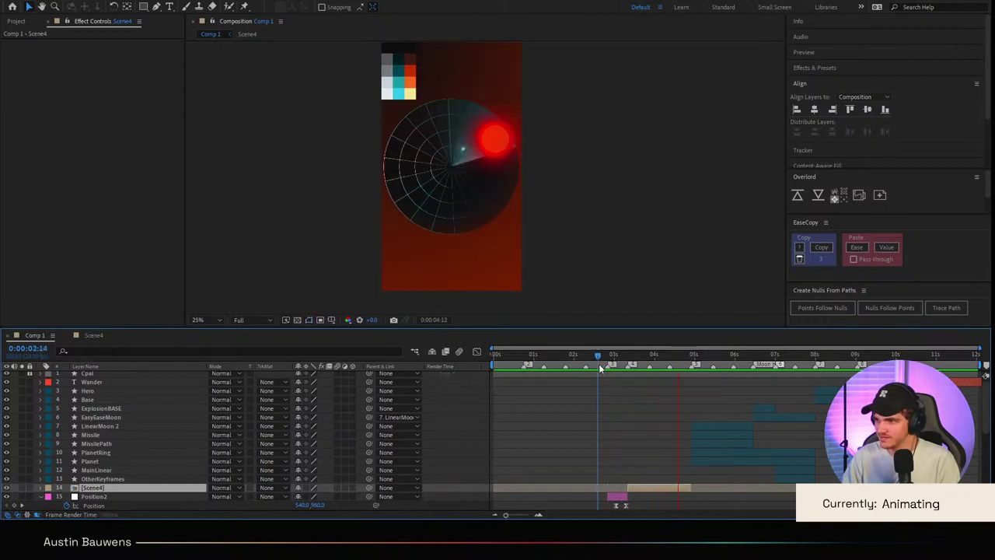
{"action": "left_click", "coordinate": [624, 363]}
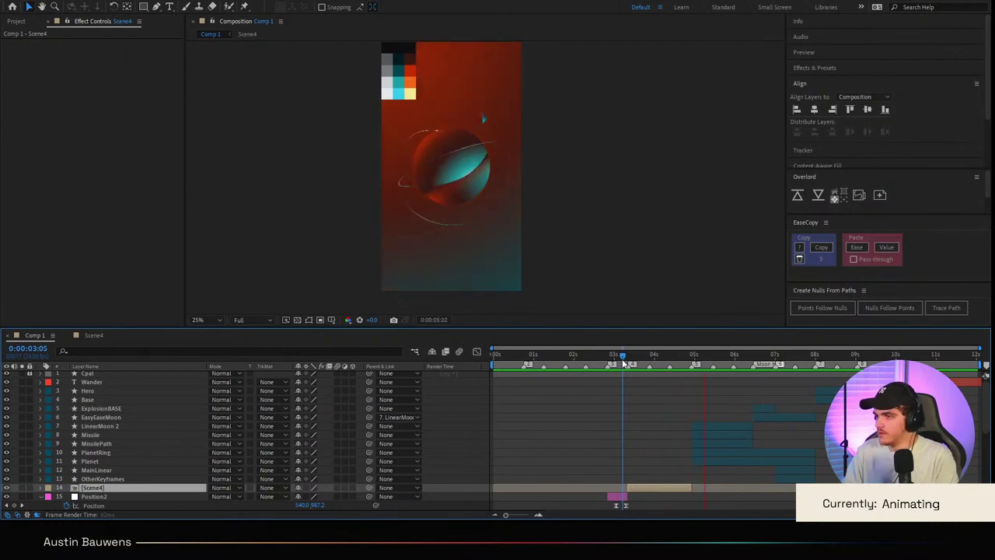
{"action": "mouse_move", "coordinate": [630, 364]}
{"action": "left_mouse_down"}
{"action": "mouse_move", "coordinate": [697, 362]}
{"action": "mouse_move", "coordinate": [614, 366]}
{"action": "left_mouse_up"}
{"action": "key", "text": "space"}
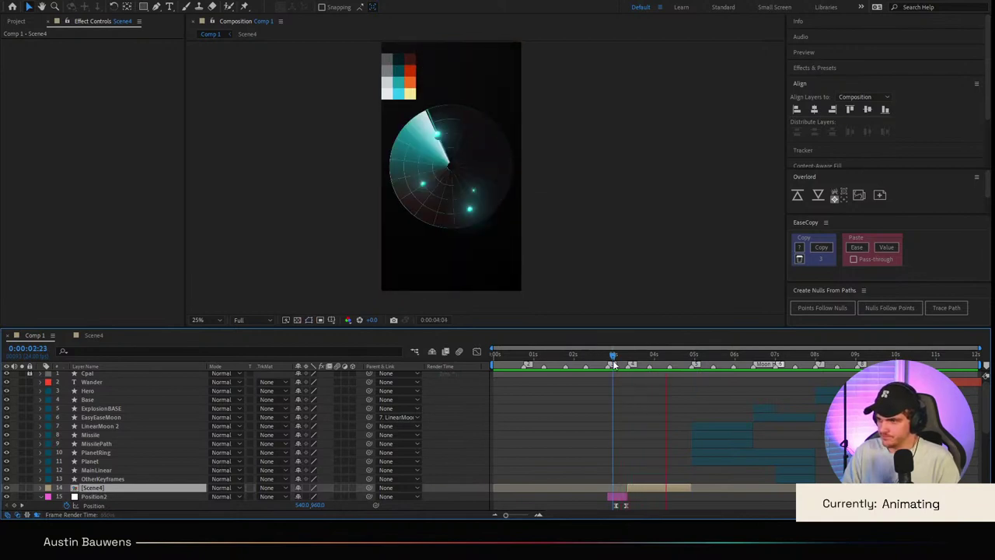
Step: Replay Comp 1 from the start and from 0:00:02:11, ending at 0:00:04:22
{"action": "left_click_drag", "start_coordinate": [612, 361], "coordinate": [282, 396]}
{"action": "key", "text": "space"}
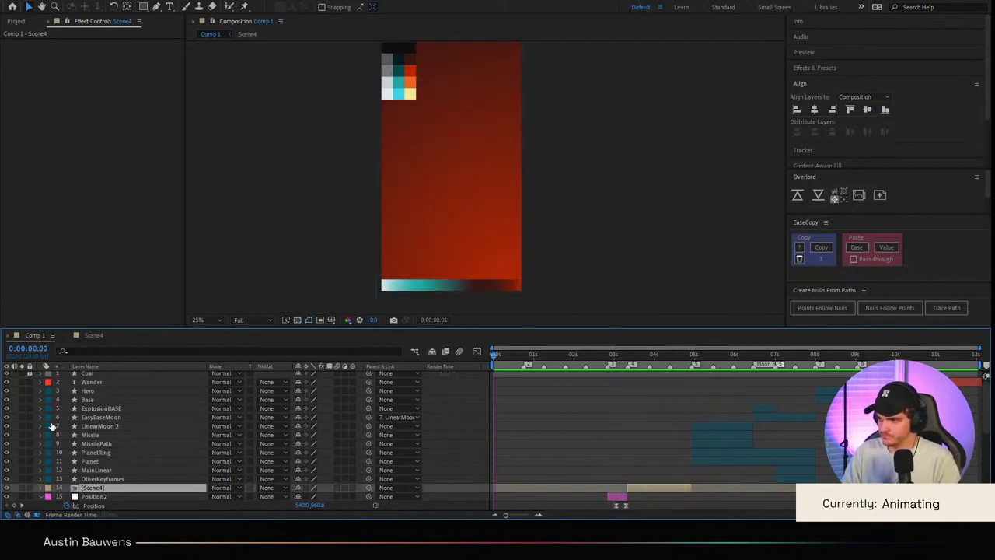
{"action": "key", "text": "space"}
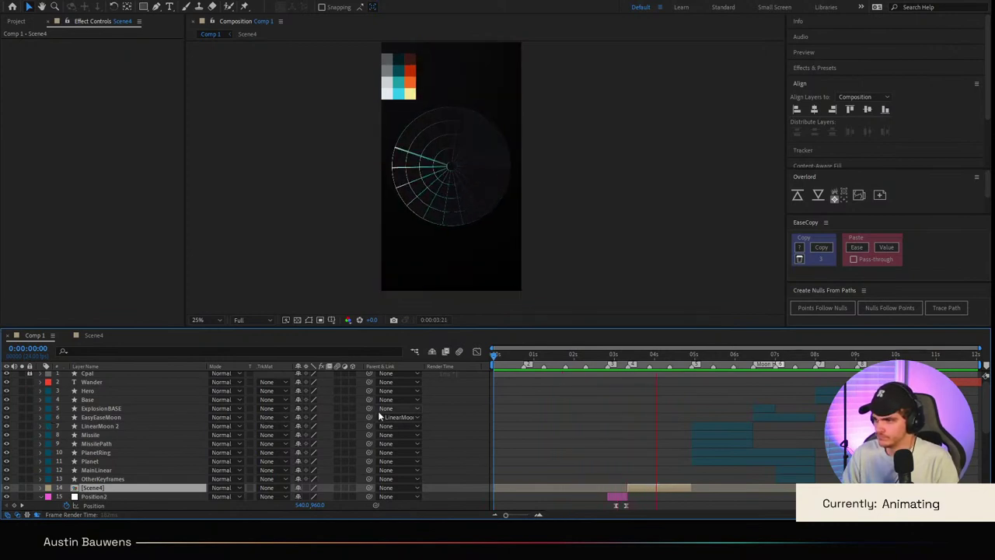
{"action": "left_click", "coordinate": [591, 355]}
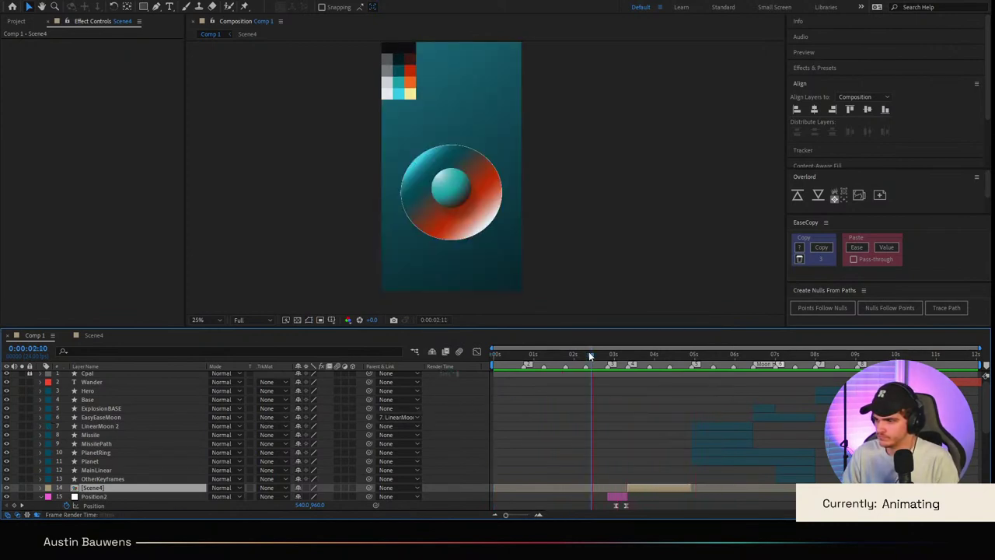
{"action": "key", "text": "space"}
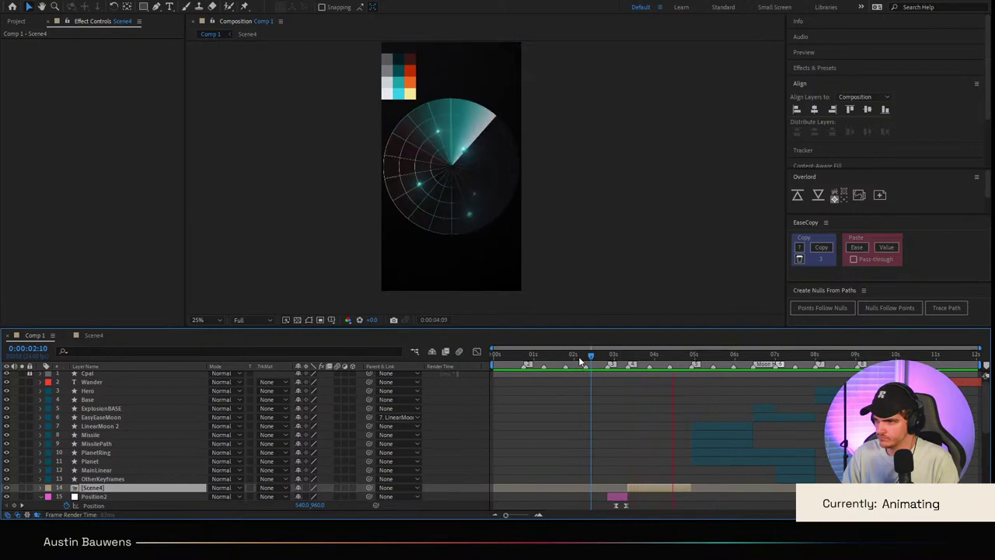
{"action": "left_click", "coordinate": [686, 354]}
{"action": "scroll", "coordinate": [704, 446], "scroll_direction": "up", "scroll_amount": 3}
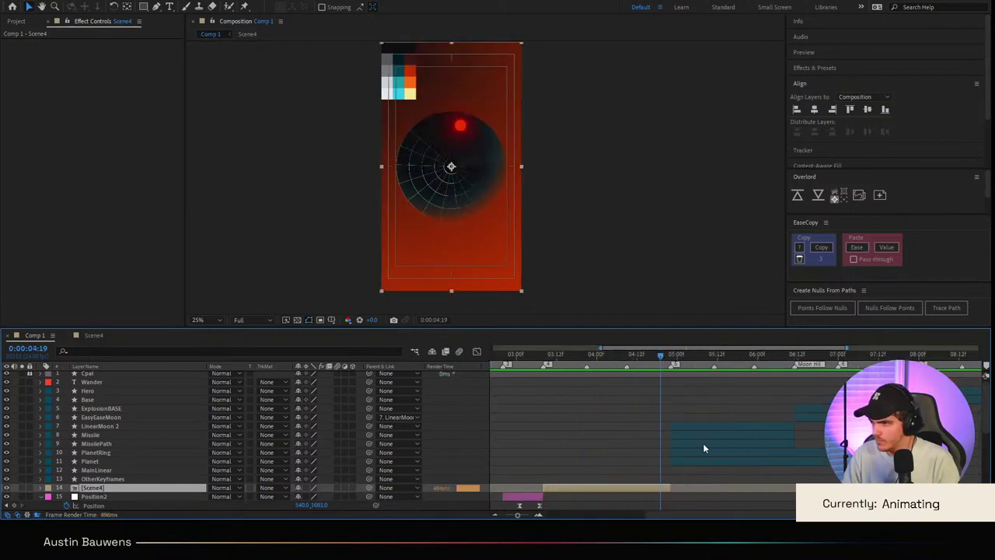
{"action": "scroll", "coordinate": [697, 446], "scroll_direction": "right", "scroll_amount": 2}
{"action": "left_click", "coordinate": [591, 357]}
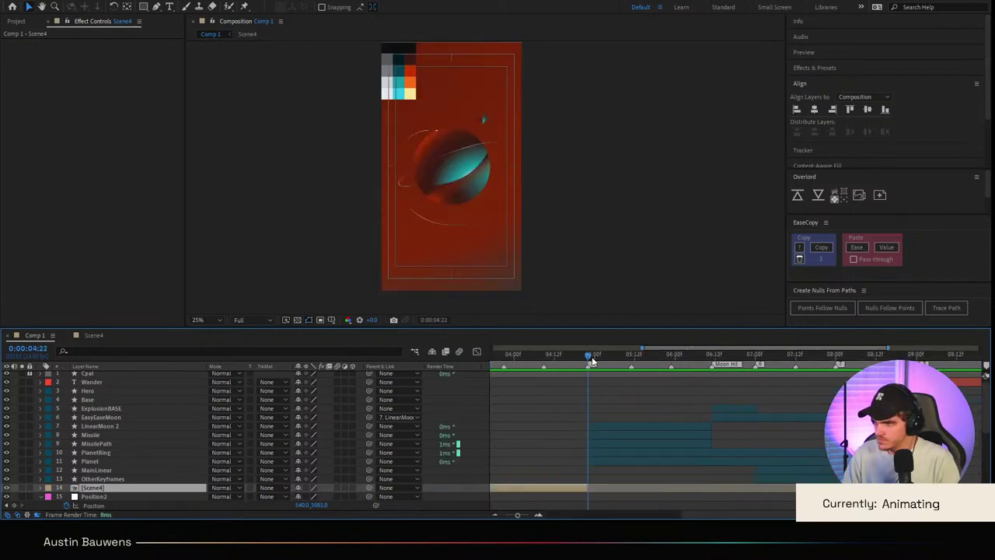
Step: Inspect the Missile, OtherKeyframes, MainLinear, Planet and PlanetRing layers and centre the planet in view
{"action": "left_click", "coordinate": [95, 436]}
{"action": "left_click", "coordinate": [106, 480]}
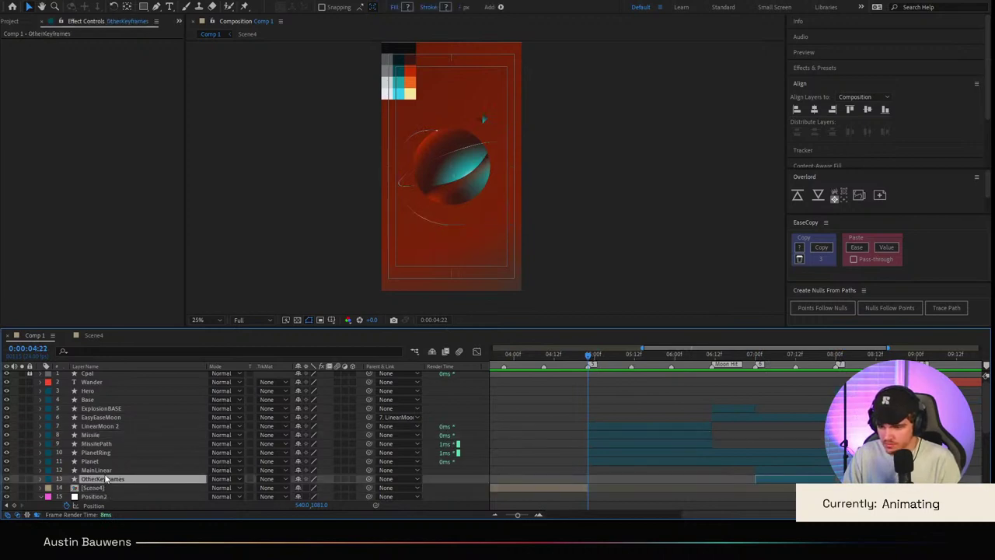
{"action": "left_click", "coordinate": [95, 471]}
{"action": "left_click", "coordinate": [89, 462]}
{"action": "left_click", "coordinate": [41, 462]}
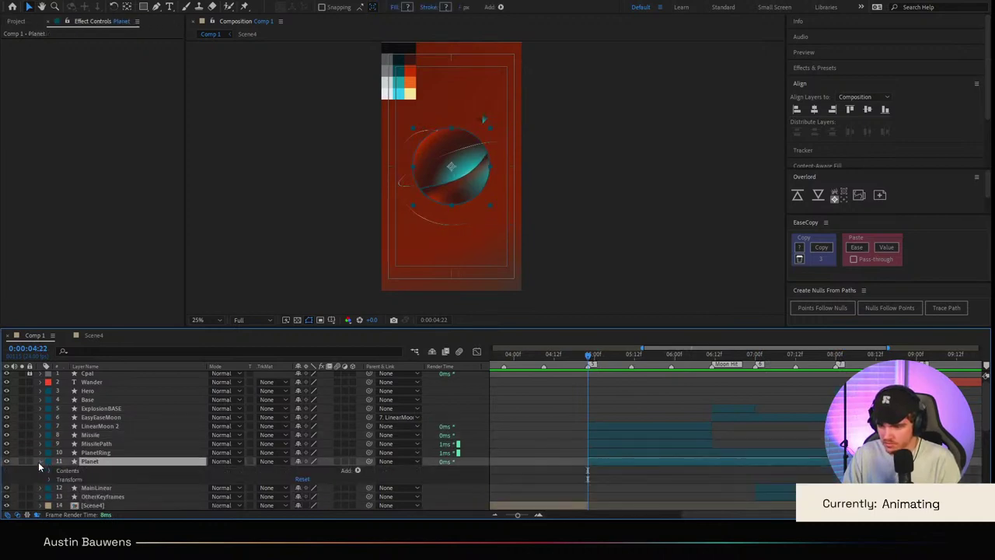
{"action": "left_click", "coordinate": [95, 453]}
{"action": "scroll", "coordinate": [428, 163], "scroll_direction": "up", "scroll_amount": 4}
{"action": "scroll", "coordinate": [470, 210], "scroll_direction": "down", "scroll_amount": 2}
{"action": "scroll", "coordinate": [489, 228], "scroll_direction": "up", "scroll_amount": 2}
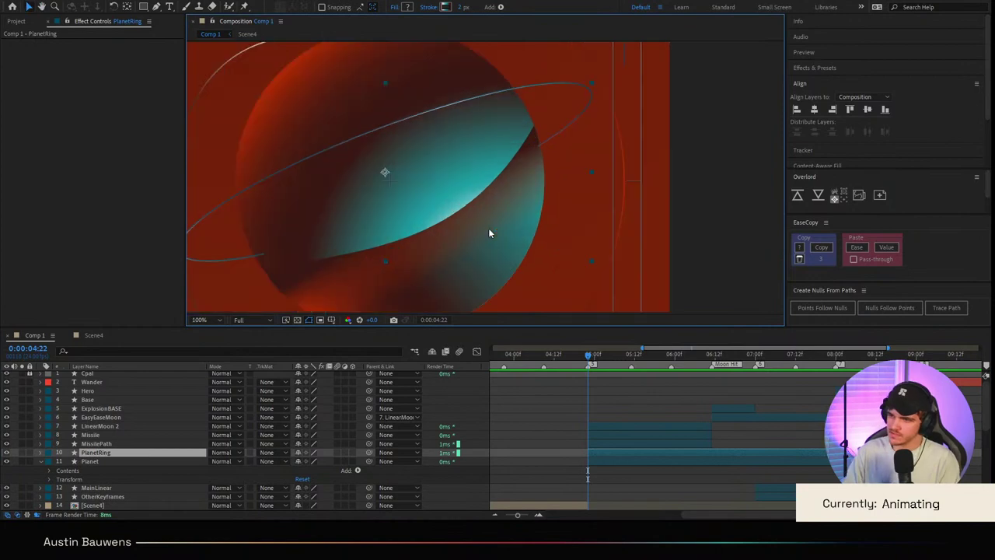
{"action": "left_click_drag", "start_coordinate": [438, 248], "coordinate": [483, 212]}
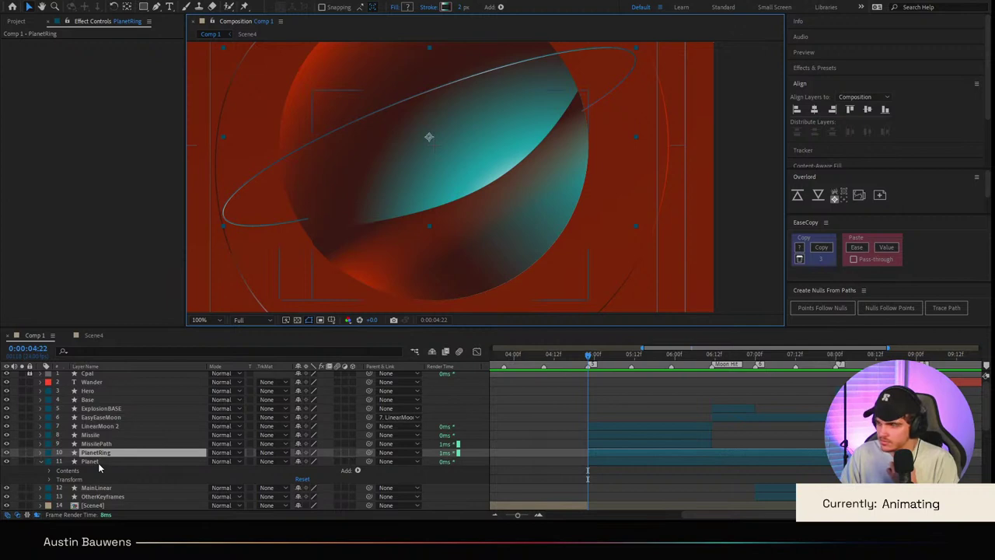
Step: Duplicate the Planet layer and name the copy PlanetMask
{"action": "left_click", "coordinate": [156, 6]}
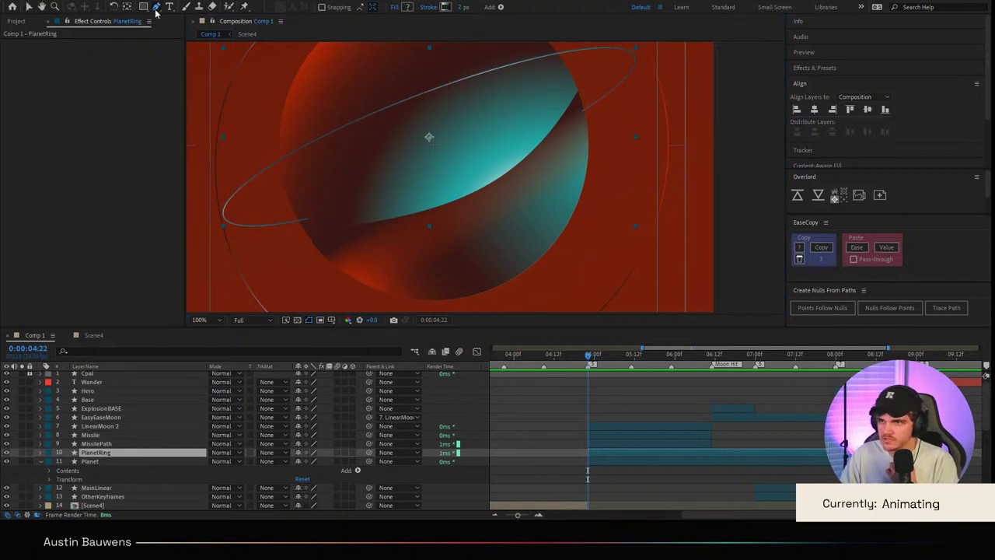
{"action": "left_click", "coordinate": [539, 433]}
{"action": "left_click", "coordinate": [95, 461]}
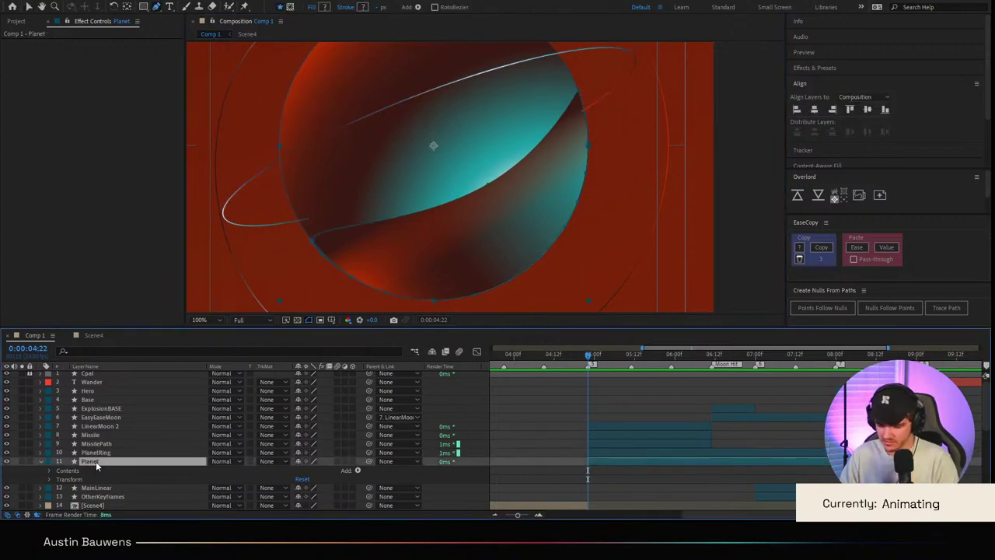
{"action": "key", "text": "ctrl+d"}
{"action": "key", "text": "Return"}
{"action": "type", "text": "Plan"}
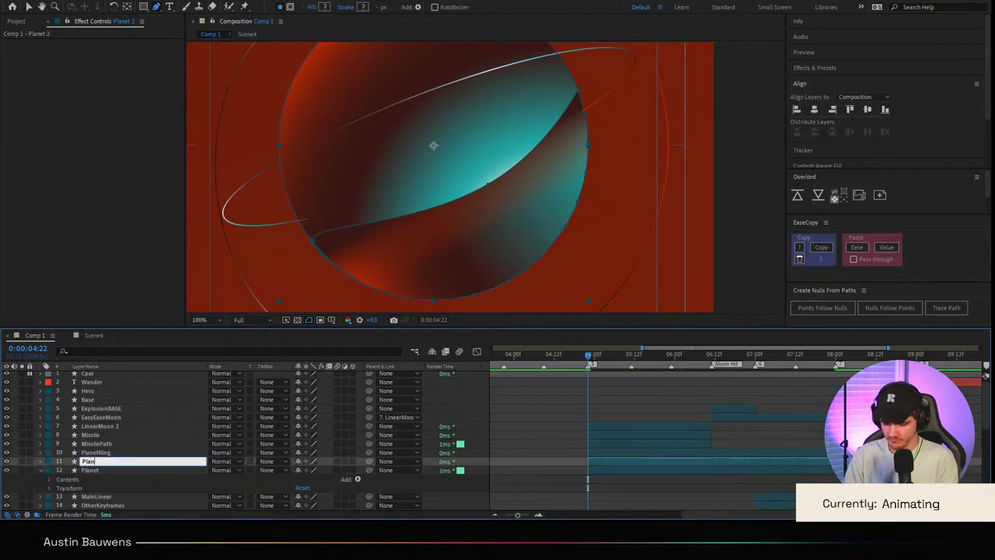
{"action": "type", "text": "etMask"}
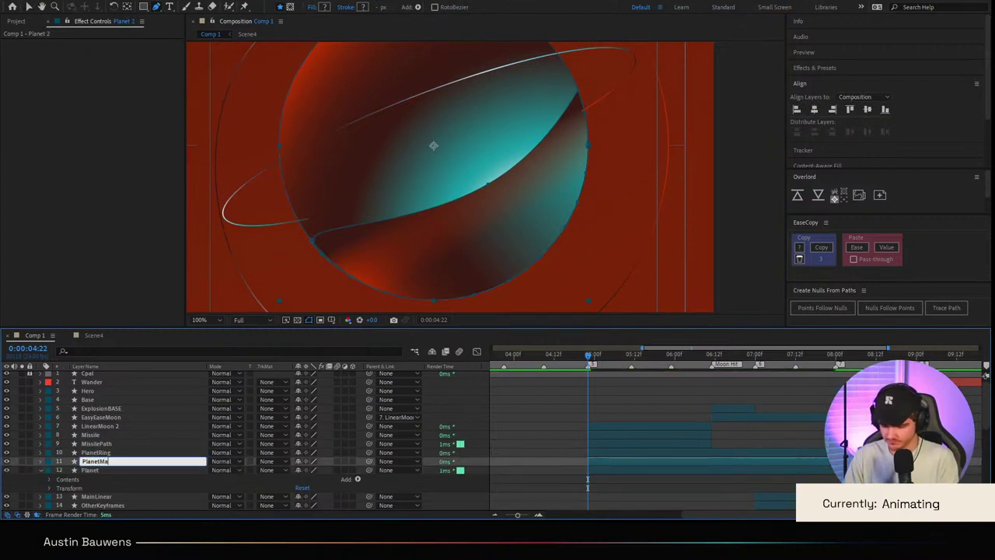
{"action": "key", "text": "Return"}
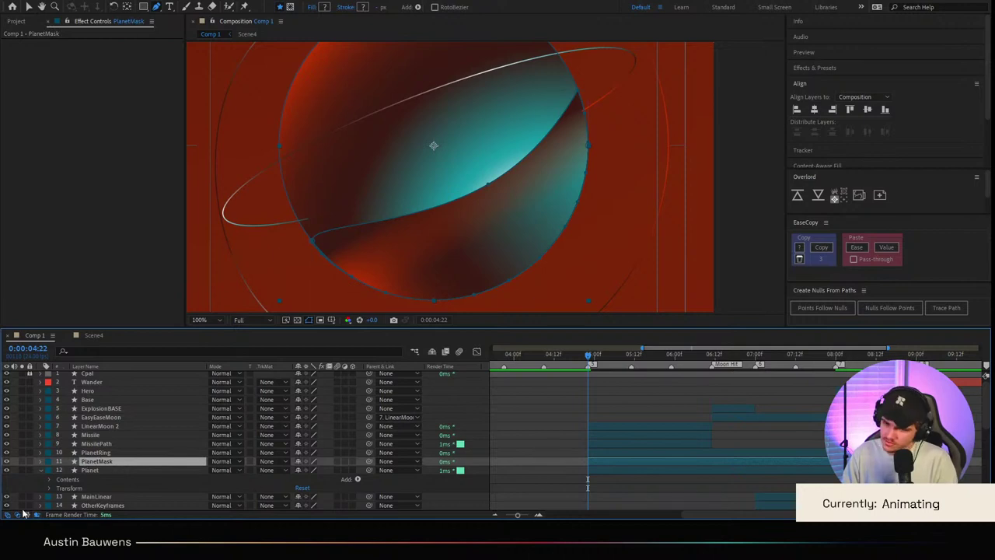
Step: Delete Group 1 and Group 2 from PlanetMask's contents
{"action": "left_click", "coordinate": [41, 462]}
{"action": "left_click", "coordinate": [49, 470]}
{"action": "left_click", "coordinate": [82, 481]}
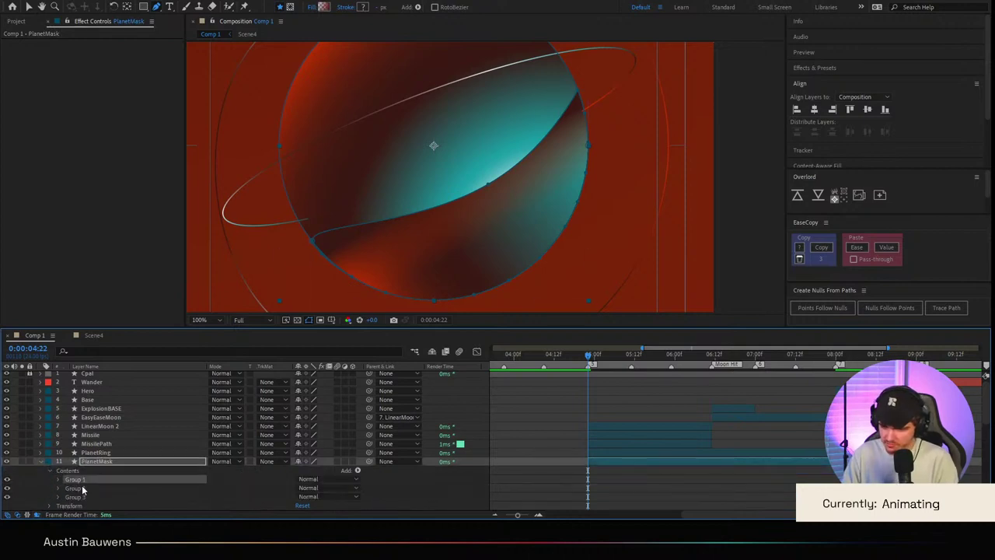
{"action": "key", "text": "Delete"}
{"action": "left_click", "coordinate": [85, 481]}
{"action": "key", "text": "Delete"}
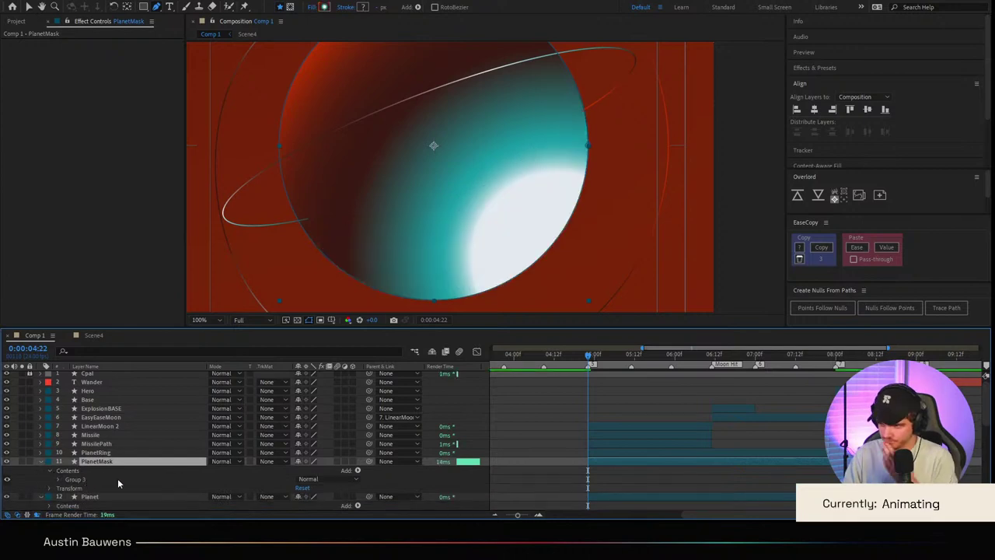
Step: Add a solid Fill to Group 3 and delete Gradient Fill 1 for a solid red circle
{"action": "left_click", "coordinate": [82, 480]}
{"action": "left_click", "coordinate": [59, 480]}
{"action": "left_click", "coordinate": [106, 505]}
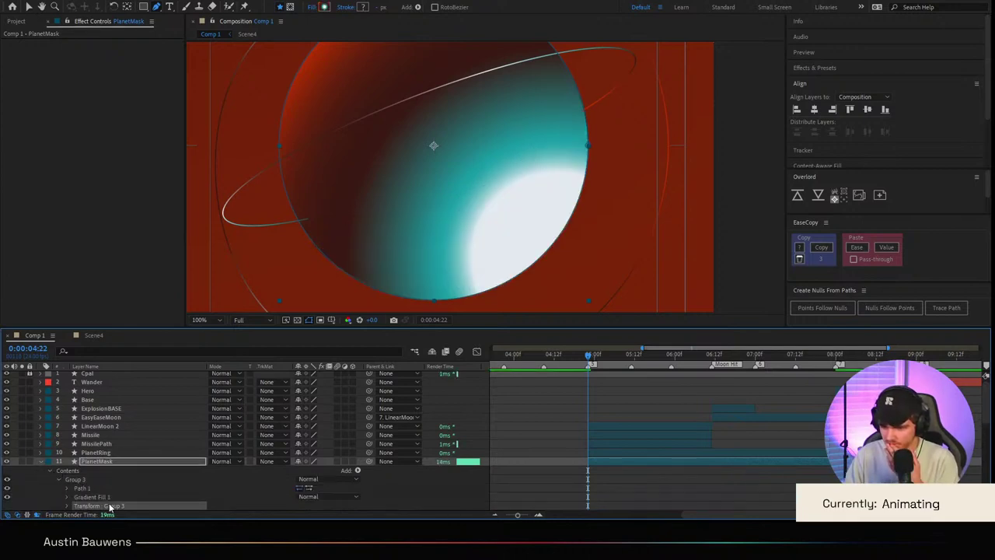
{"action": "left_click", "coordinate": [105, 496]}
{"action": "left_click", "coordinate": [102, 480]}
{"action": "left_click", "coordinate": [357, 471]}
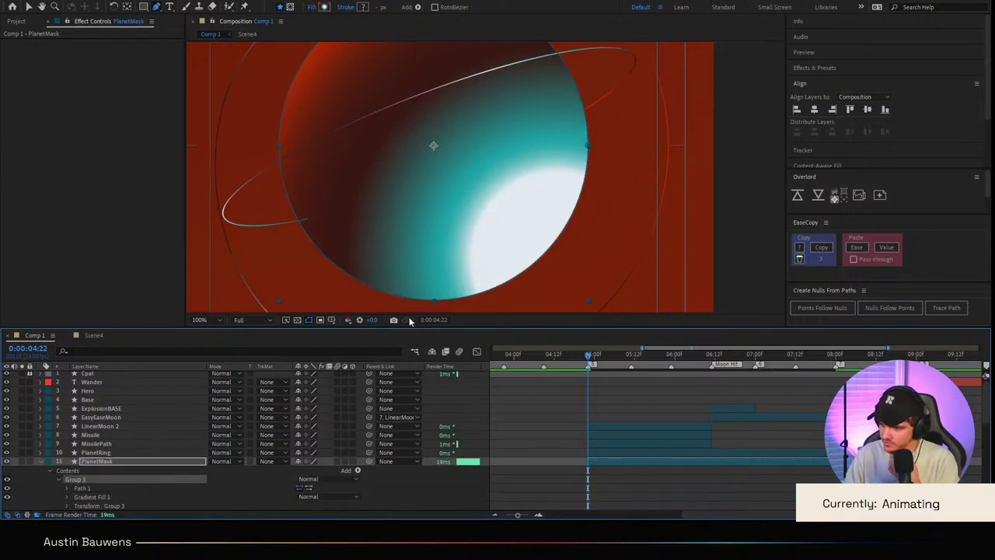
{"action": "left_click", "coordinate": [412, 319]}
{"action": "left_click", "coordinate": [83, 507]}
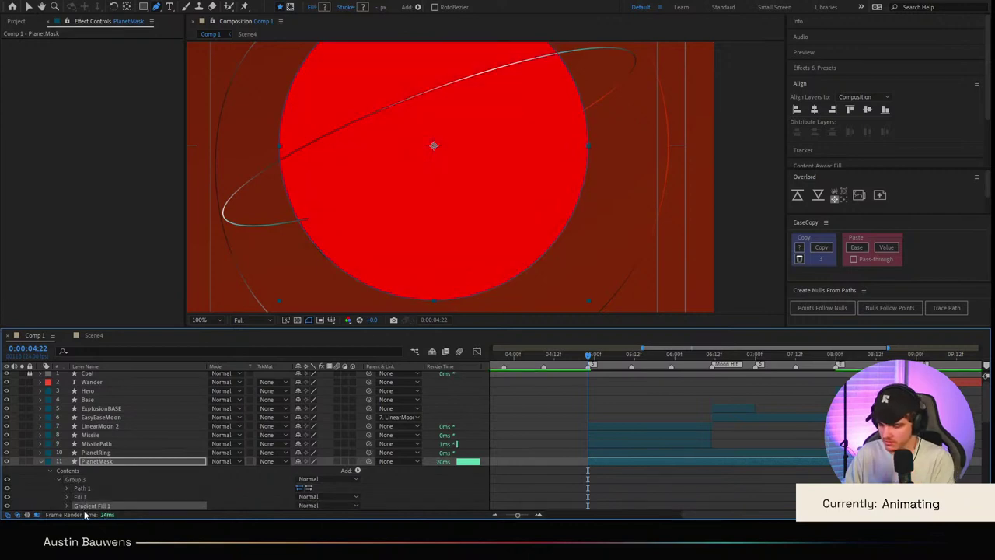
{"action": "key", "text": "Delete"}
Step: Rename the PlanetMask layer to RingMask
{"action": "left_click", "coordinate": [41, 460]}
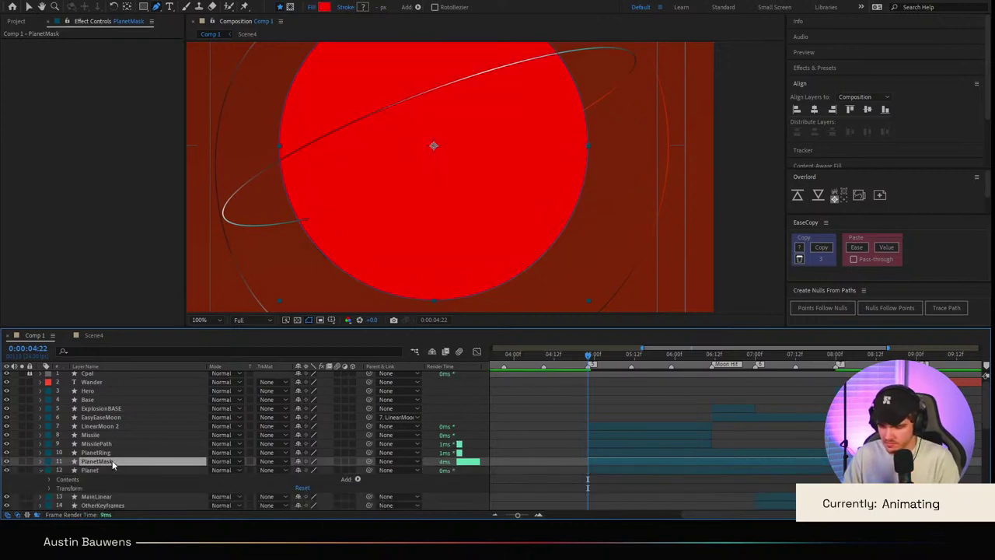
{"action": "key", "text": "Return"}
{"action": "type", "text": "Ring"}
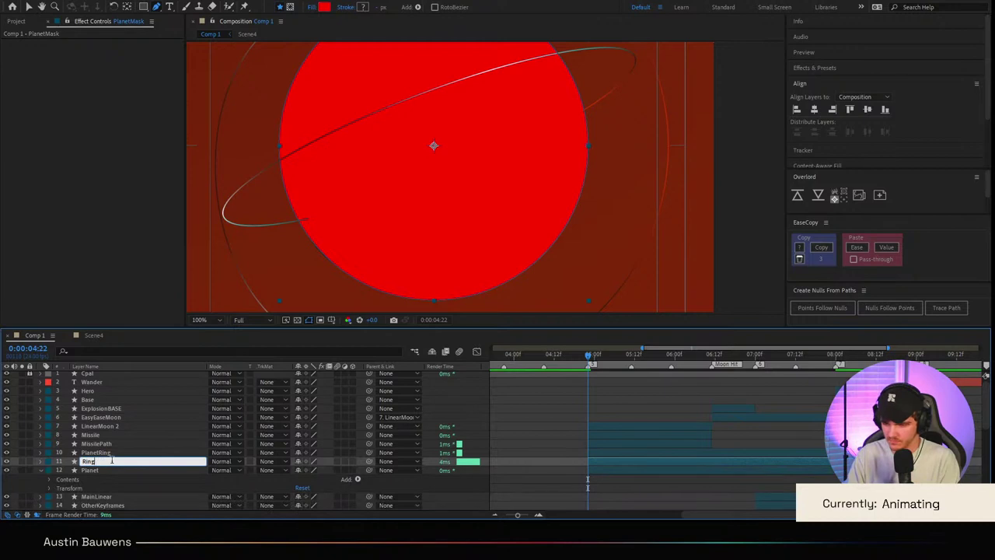
{"action": "type", "text": "Mask"}
{"action": "key", "text": "Return"}
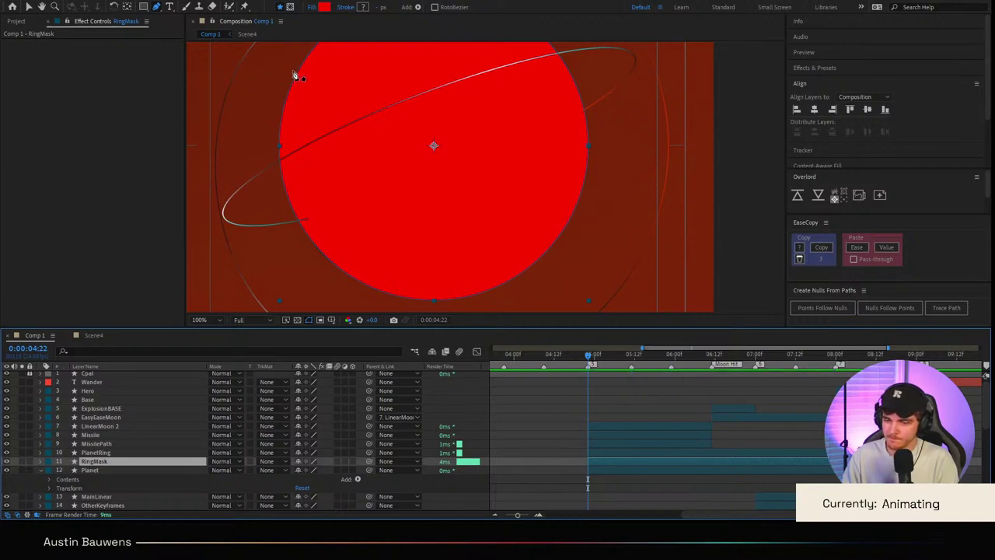
Step: Pull RingMask's top edge to mid-circle, tilt it about 20°, then widen it and extend the bottom
{"action": "scroll", "coordinate": [393, 245], "scroll_direction": "down", "scroll_amount": 2}
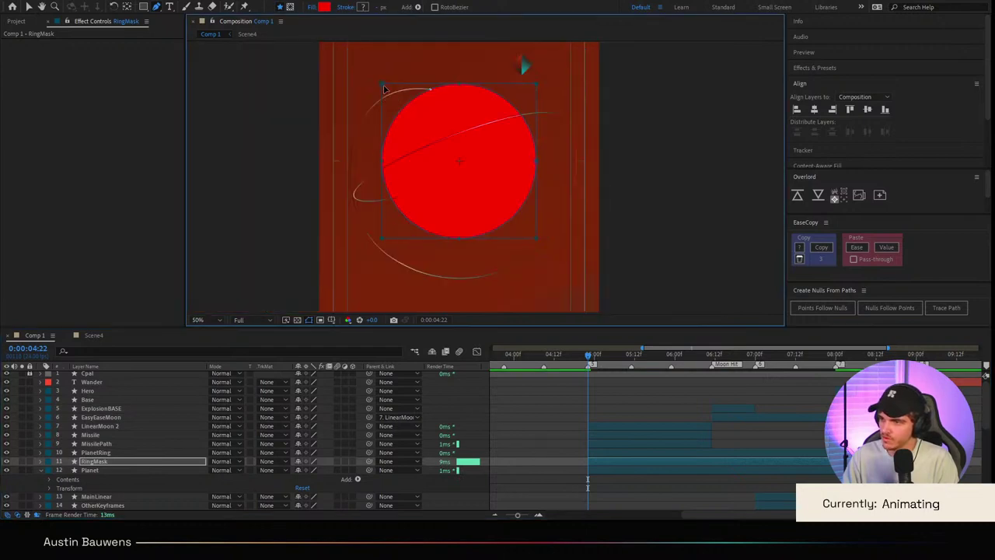
{"action": "key", "text": "v"}
{"action": "left_click_drag", "start_coordinate": [459, 84], "coordinate": [465, 161]}
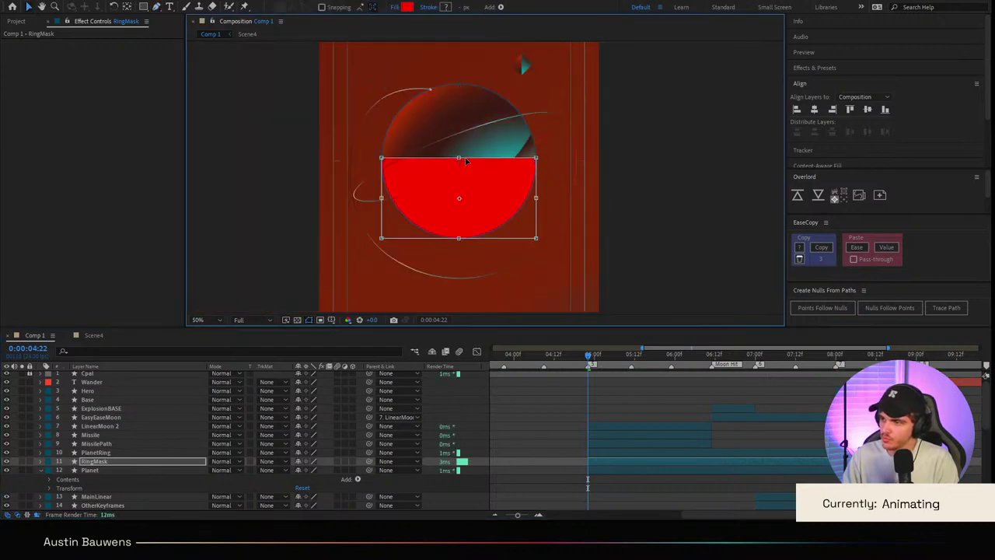
{"action": "left_click_drag", "start_coordinate": [541, 158], "coordinate": [537, 114]}
{"action": "left_click_drag", "start_coordinate": [532, 171], "coordinate": [555, 167]}
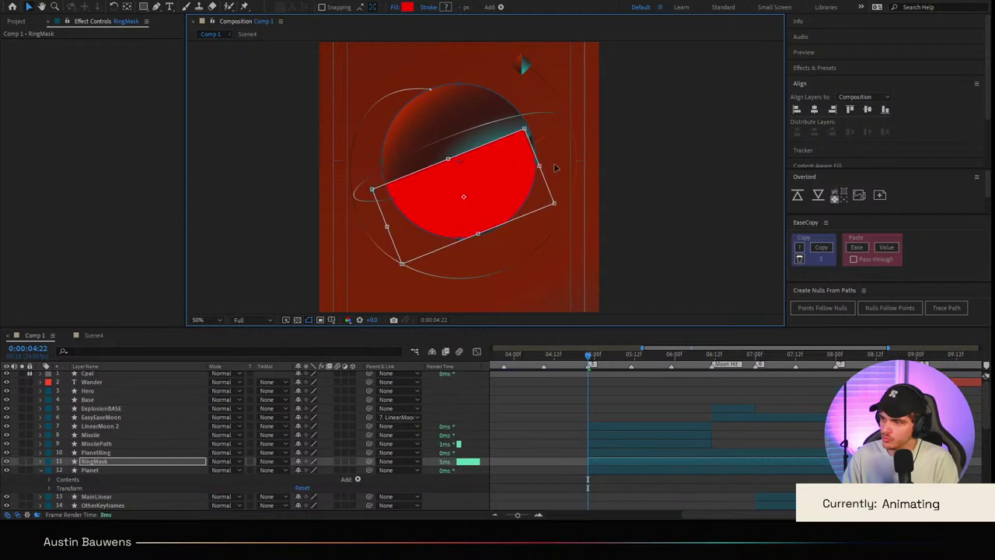
{"action": "left_click", "coordinate": [554, 421]}
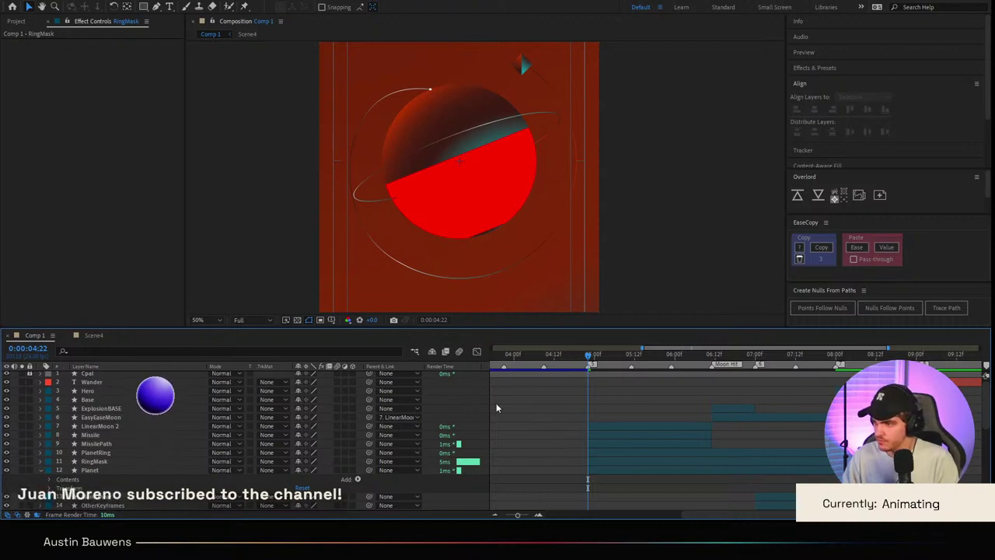
{"action": "left_click", "coordinate": [87, 462]}
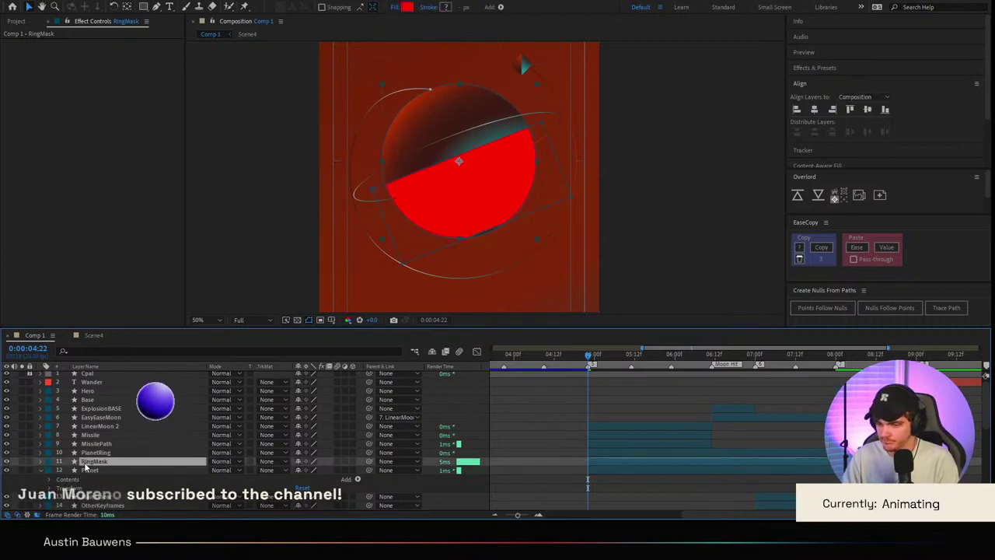
{"action": "double_click", "coordinate": [571, 196]}
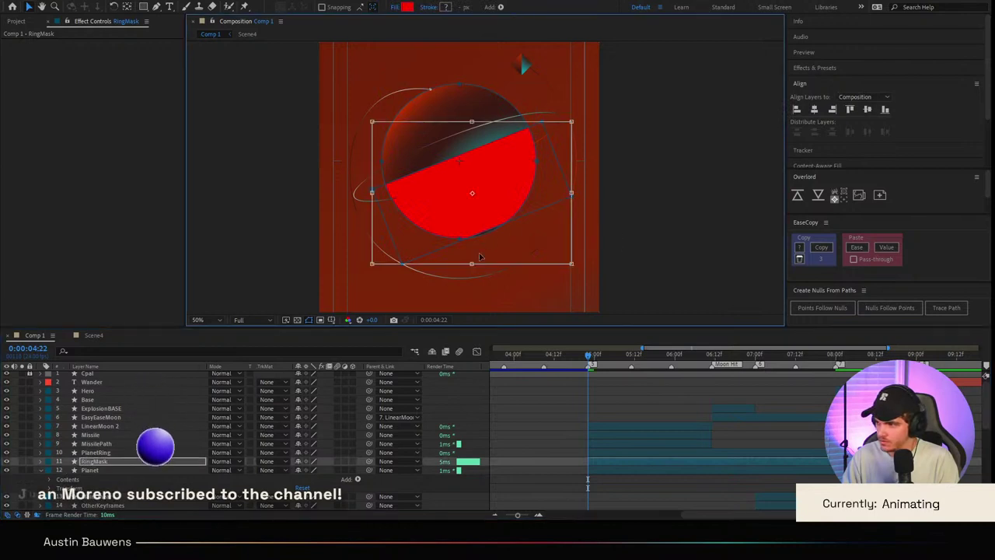
{"action": "left_click_drag", "start_coordinate": [480, 260], "coordinate": [479, 279]}
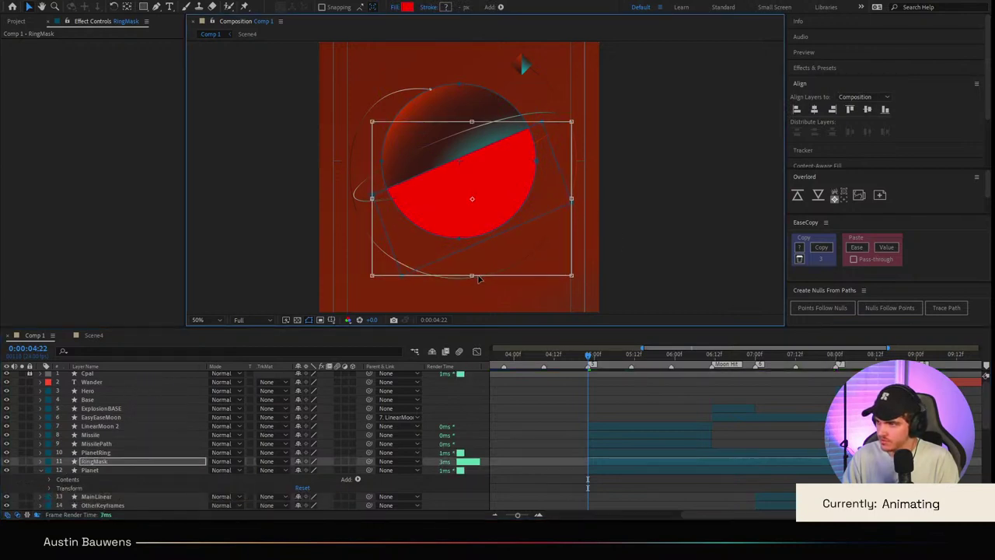
Step: Move RingMask above PlanetRing and parent it to the Planet layer
{"action": "left_click", "coordinate": [40, 470]}
{"action": "left_click_drag", "start_coordinate": [95, 465], "coordinate": [111, 451]}
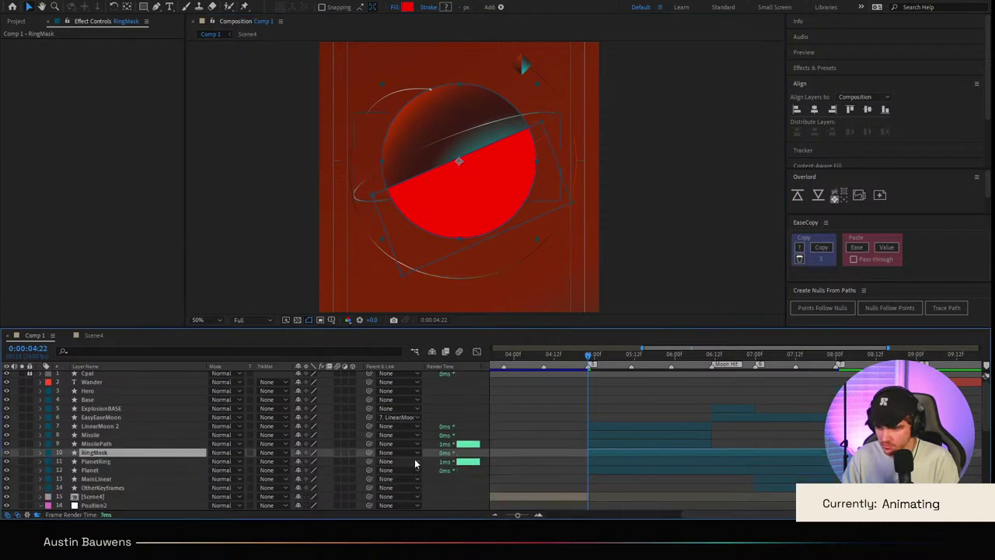
{"action": "left_click_drag", "start_coordinate": [369, 453], "coordinate": [131, 470]}
Step: Set PlanetRing's Track Matte to RingMask's Alpha Inverted
{"action": "left_click", "coordinate": [117, 462]}
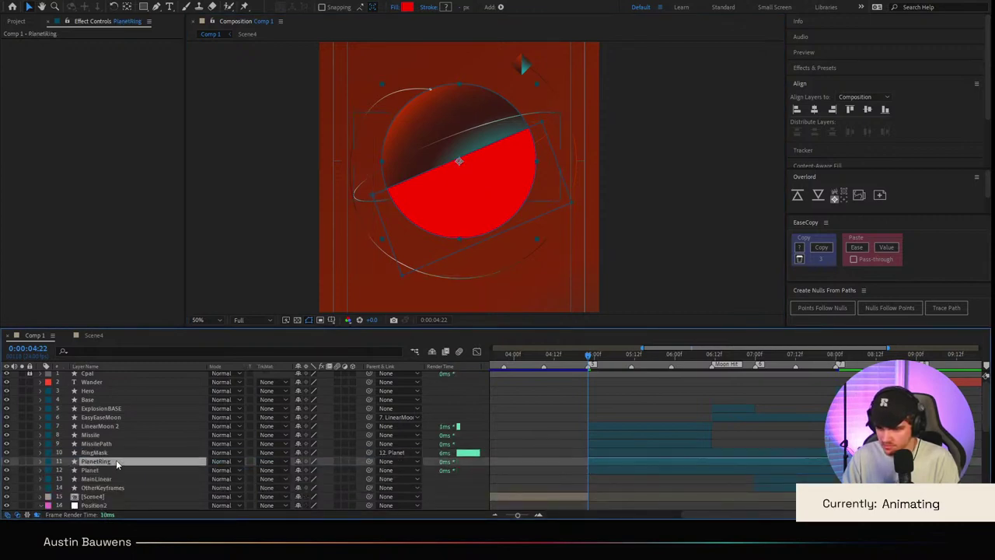
{"action": "left_click", "coordinate": [269, 465]}
{"action": "left_click", "coordinate": [296, 436]}
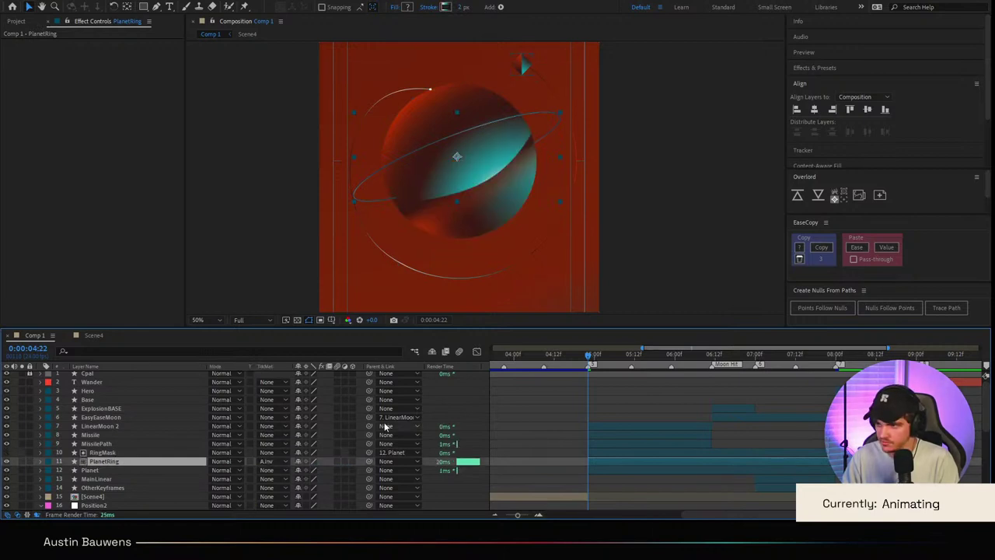
{"action": "scroll", "coordinate": [454, 221], "scroll_direction": "up", "scroll_amount": 4}
{"action": "scroll", "coordinate": [454, 221], "scroll_direction": "down", "scroll_amount": 3}
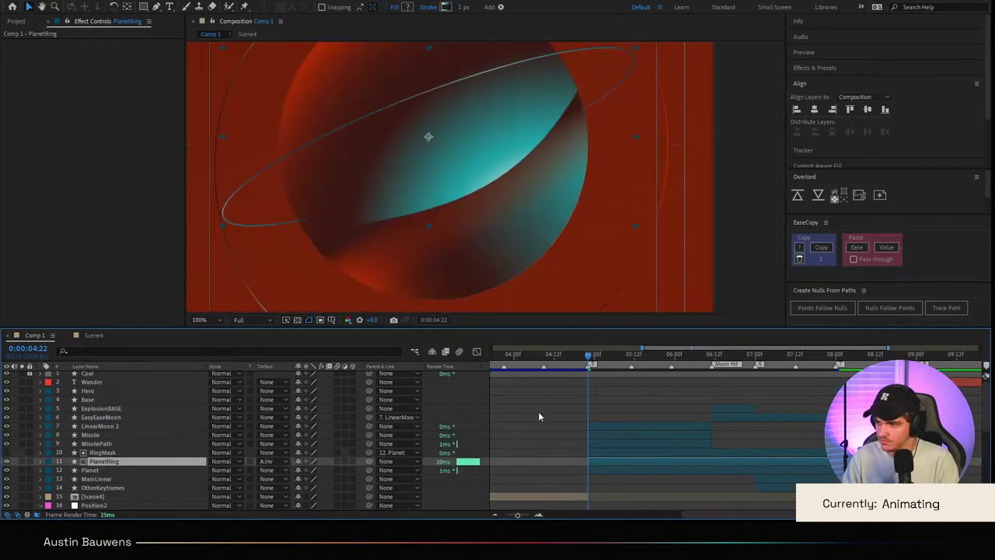
{"action": "left_click", "coordinate": [544, 433]}
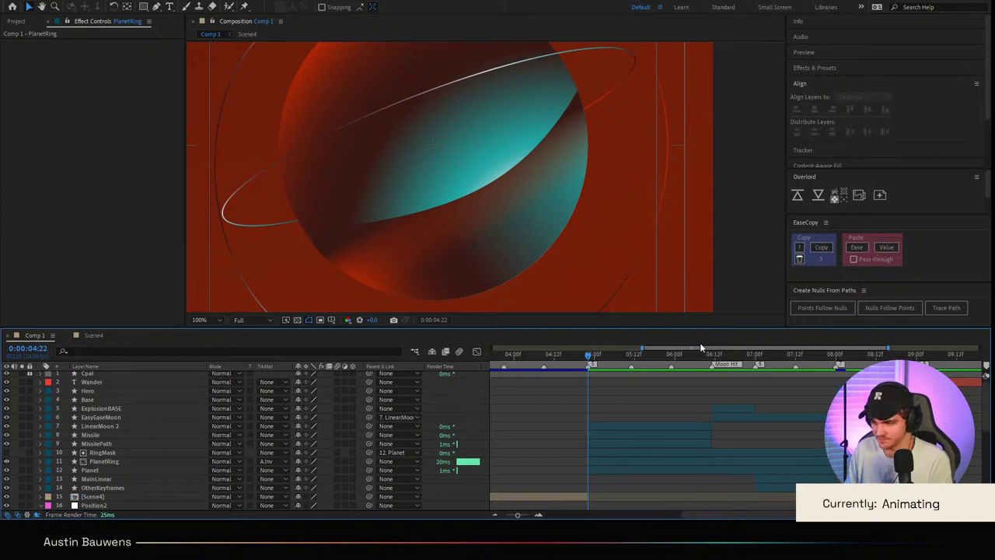
Step: Preview the radar scene from 4:10, then the comp from the start at double magnification
{"action": "scroll", "coordinate": [668, 391], "scroll_direction": "left", "scroll_amount": 3}
{"action": "scroll", "coordinate": [665, 392], "scroll_direction": "right", "scroll_amount": 2}
{"action": "scroll", "coordinate": [619, 283], "scroll_direction": "down", "scroll_amount": 1}
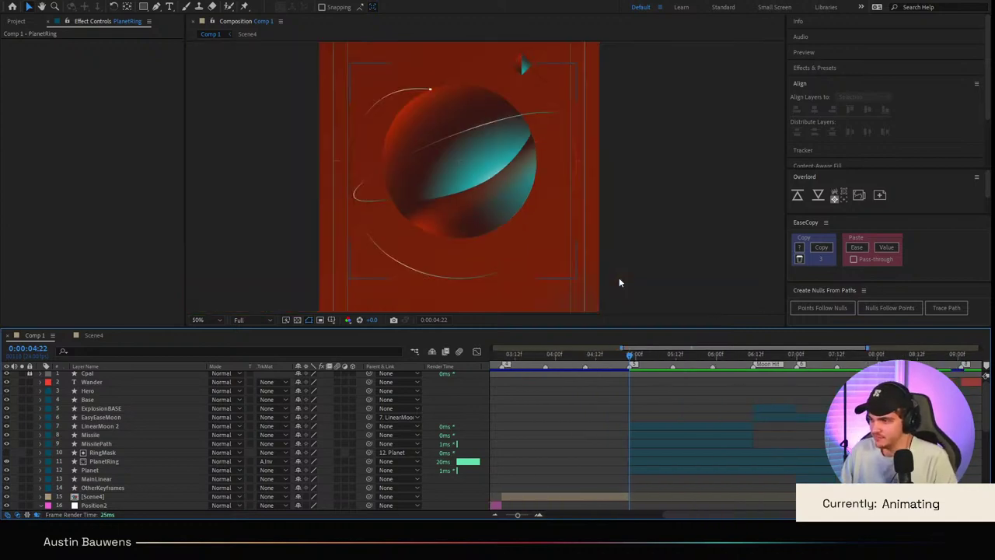
{"action": "scroll", "coordinate": [671, 412], "scroll_direction": "right", "scroll_amount": 2}
{"action": "left_click_drag", "start_coordinate": [607, 363], "coordinate": [514, 369]}
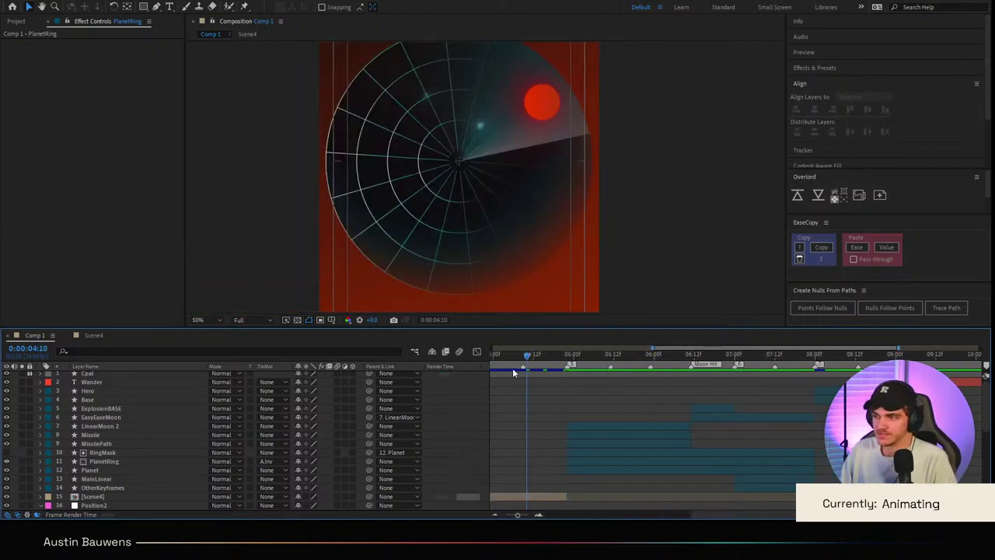
{"action": "key", "text": "space"}
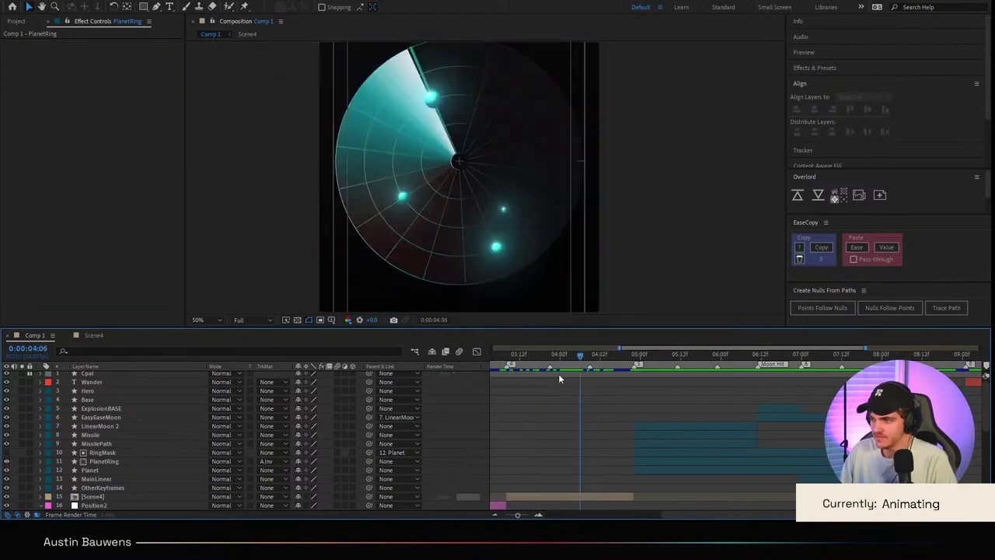
{"action": "key", "text": "Home"}
{"action": "scroll", "coordinate": [316, 218], "scroll_direction": "down", "scroll_amount": 2}
{"action": "key", "text": "space"}
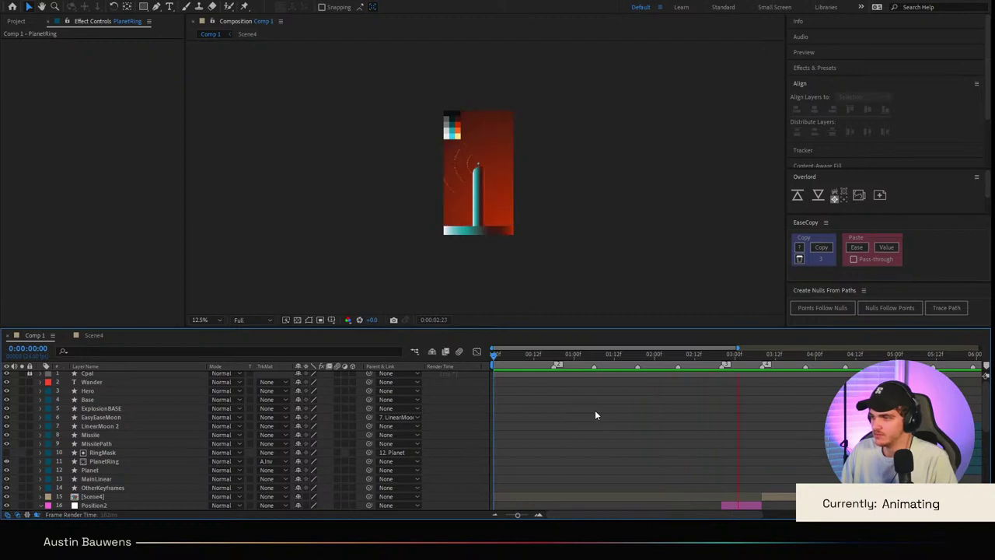
{"action": "key", "text": "period"}
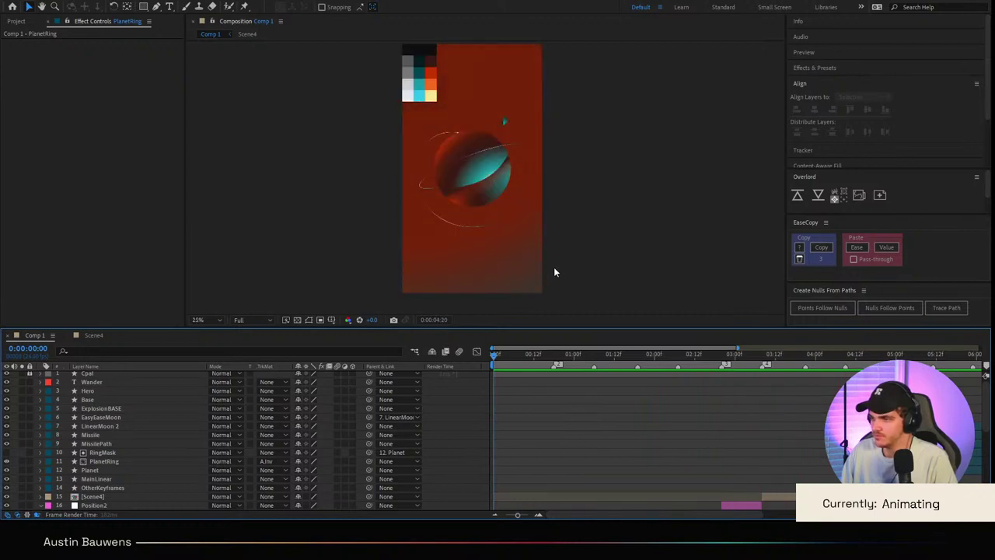
{"action": "left_click", "coordinate": [704, 354]}
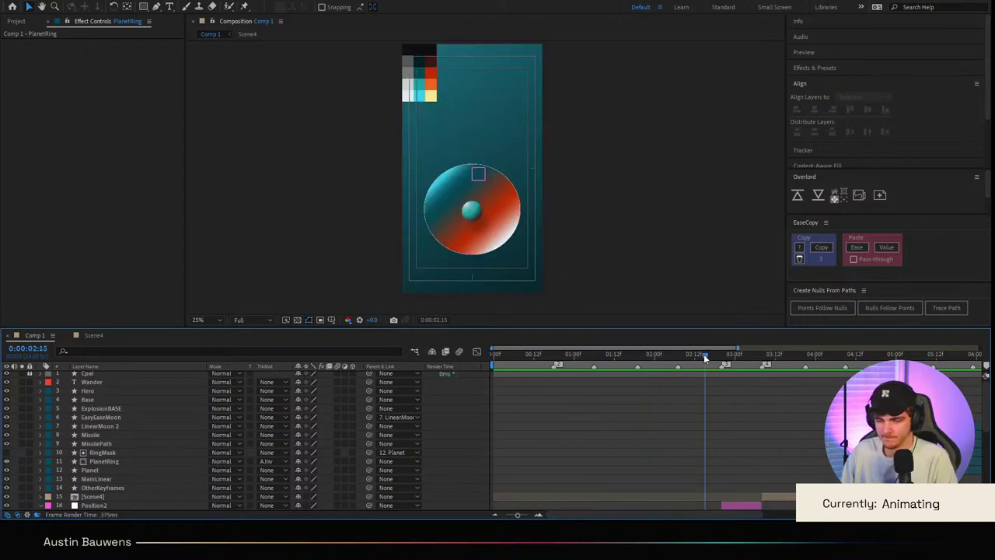
Step: Preview again from around 0:00:02:07 and 2:21, ending on frame 0:00:04:22
{"action": "scroll", "coordinate": [678, 385], "scroll_direction": "right", "scroll_amount": 5}
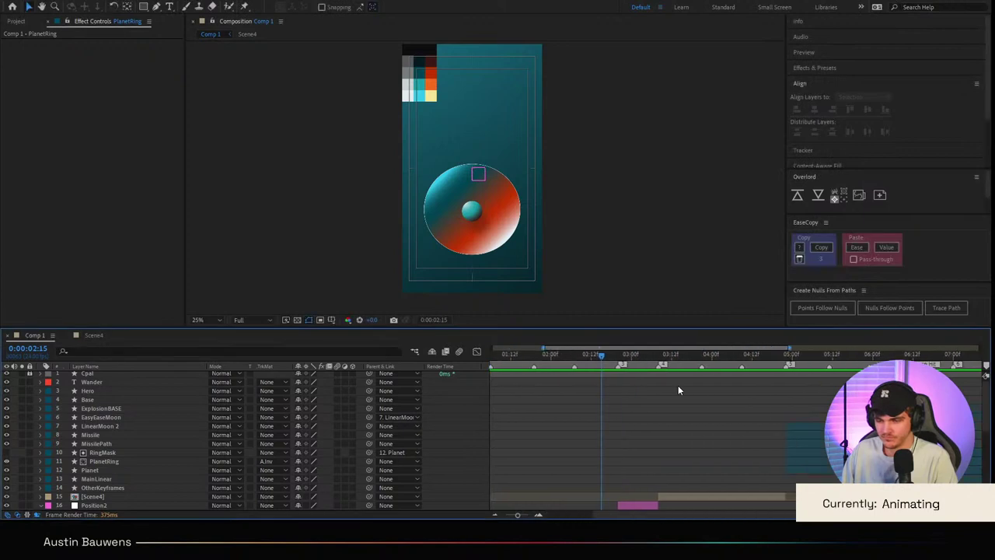
{"action": "left_click", "coordinate": [509, 356]}
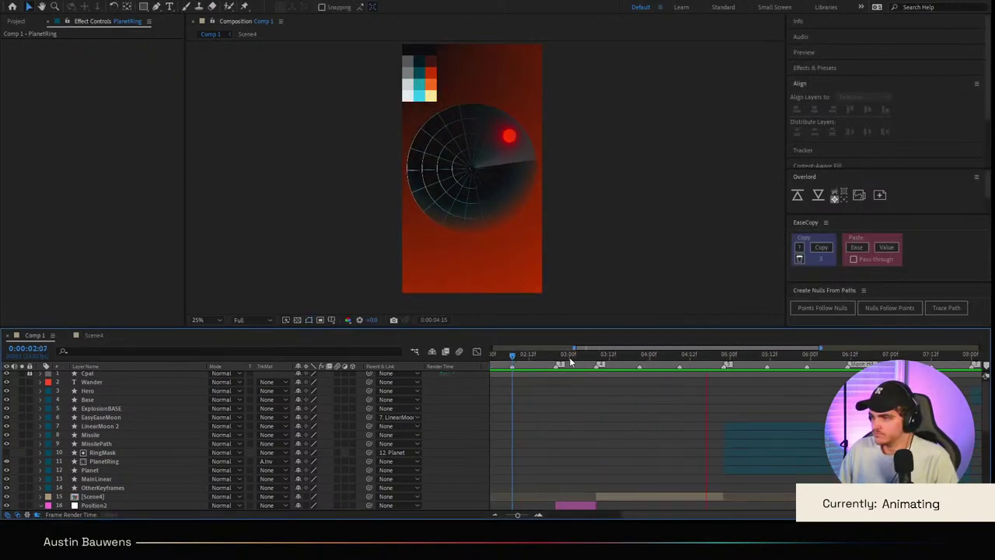
{"action": "key", "text": "space"}
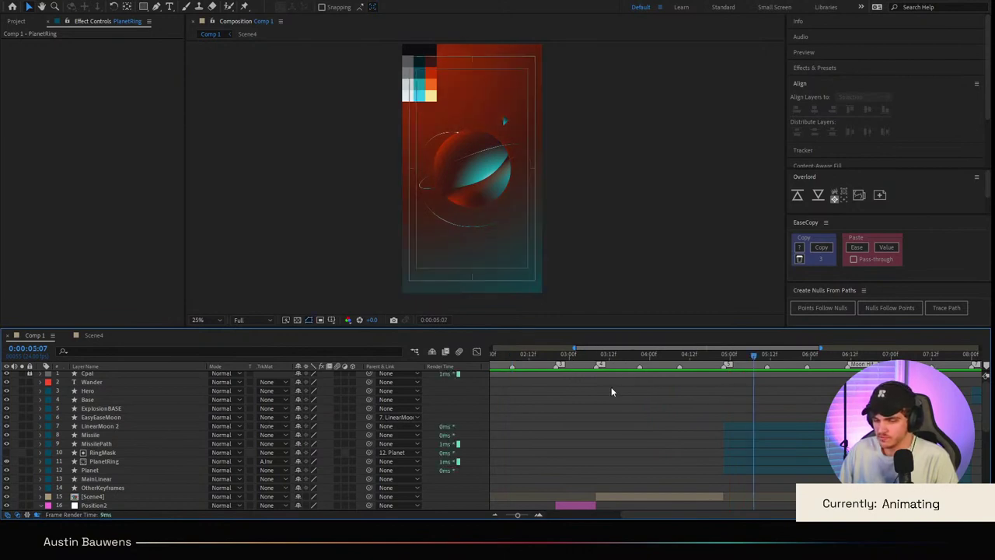
{"action": "left_click_drag", "start_coordinate": [630, 356], "coordinate": [539, 360]}
{"action": "key", "text": "space"}
{"action": "key", "text": "space"}
{"action": "key", "text": "space"}
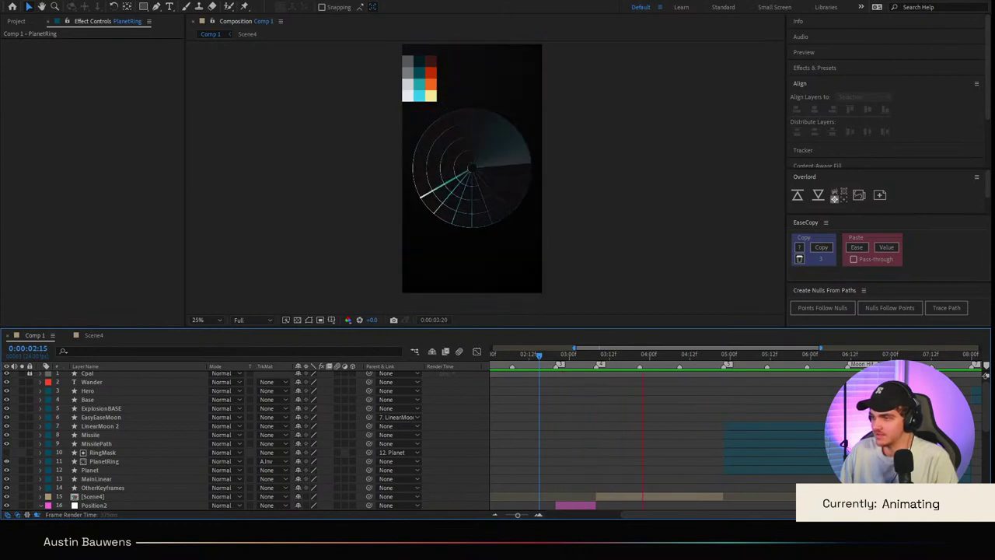
{"action": "key", "text": "space"}
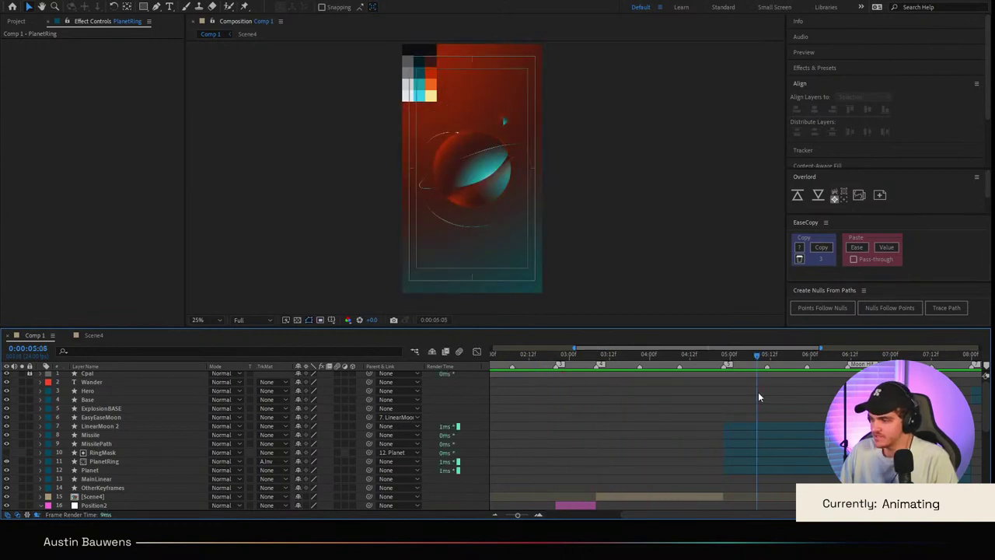
{"action": "key", "text": "equal"}
{"action": "scroll", "coordinate": [759, 394], "scroll_direction": "right", "scroll_amount": 2}
{"action": "left_click_drag", "start_coordinate": [649, 357], "coordinate": [589, 357]}
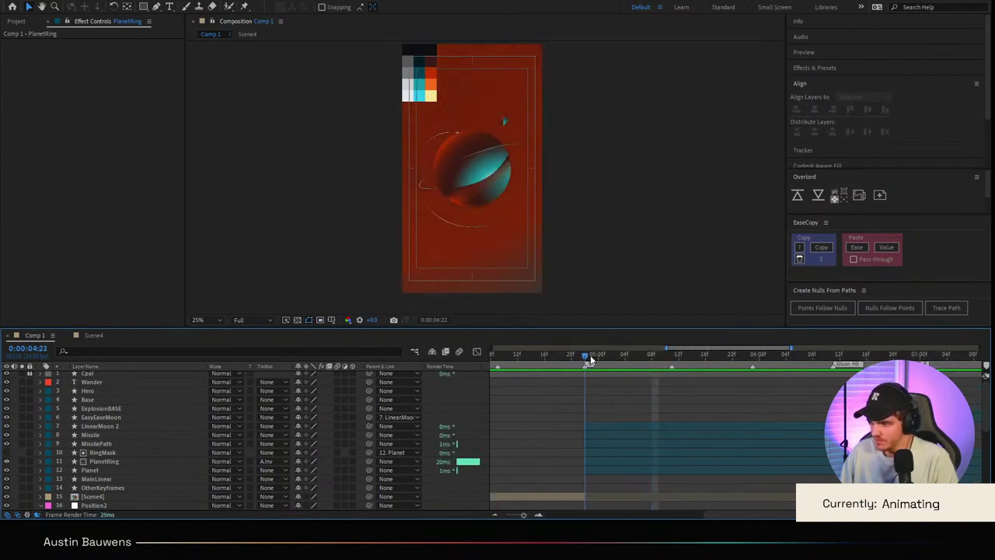
Step: Parent the PlanetRing layer to the Planet layer
{"action": "left_click", "coordinate": [101, 461]}
{"action": "left_click", "coordinate": [102, 471]}
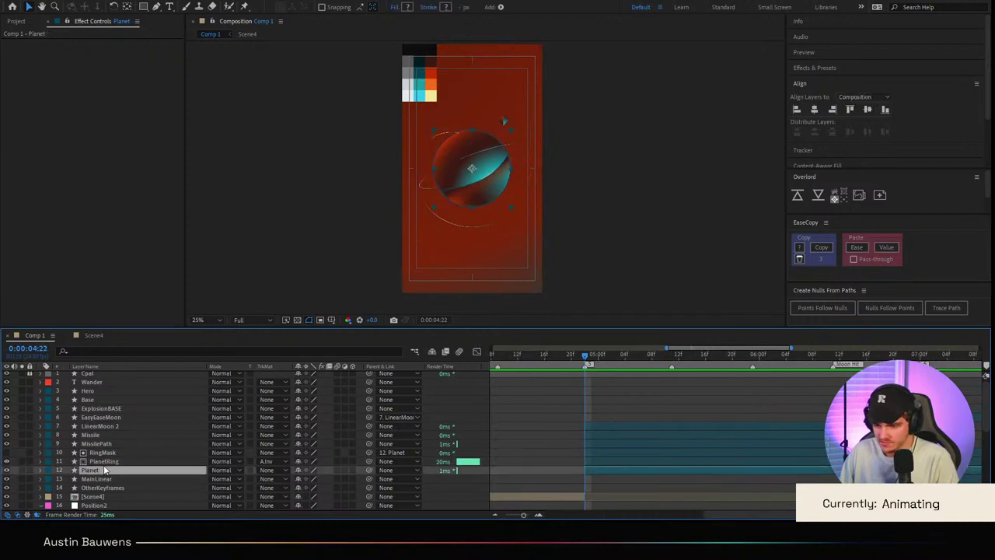
{"action": "left_click", "coordinate": [105, 462]}
{"action": "left_click_drag", "start_coordinate": [369, 461], "coordinate": [146, 467]}
{"action": "left_click", "coordinate": [147, 468]}
Step: Test-rotate the Planet to confirm the ring follows, undo it, and preview the appearance
{"action": "key", "text": "r"}
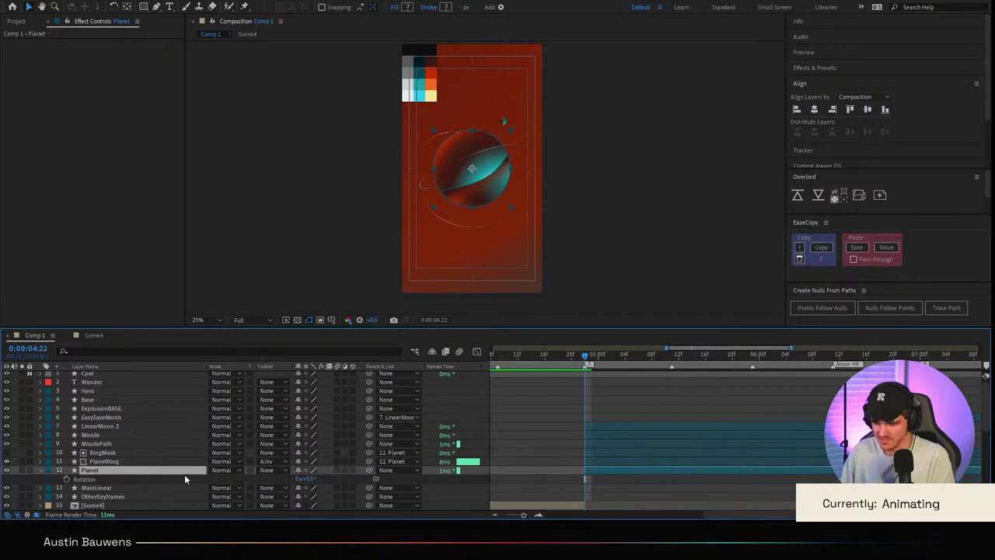
{"action": "left_click_drag", "start_coordinate": [311, 480], "coordinate": [267, 480]}
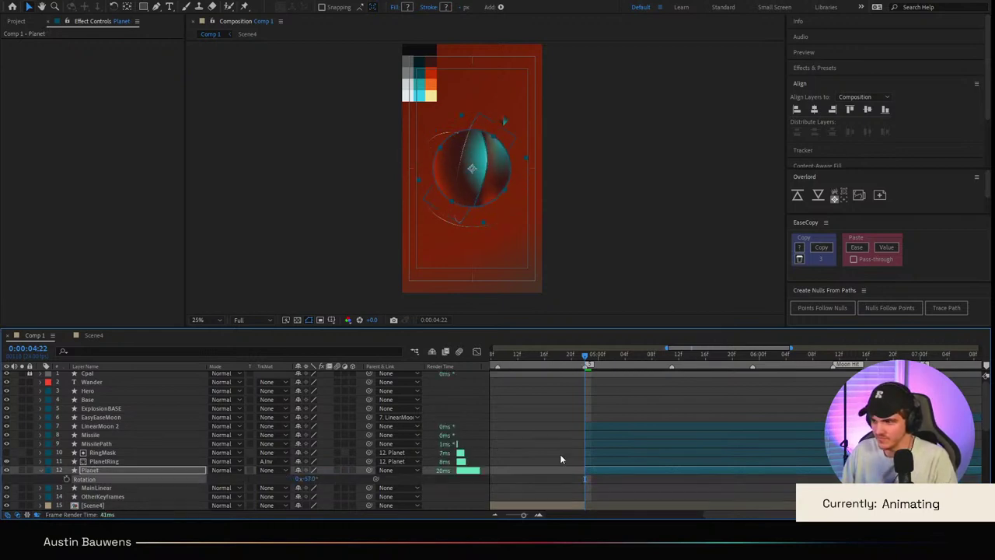
{"action": "left_click", "coordinate": [556, 153]}
{"action": "scroll", "coordinate": [557, 153], "scroll_direction": "up", "scroll_amount": 2}
{"action": "key", "text": "ctrl+z"}
{"action": "left_click", "coordinate": [544, 395]}
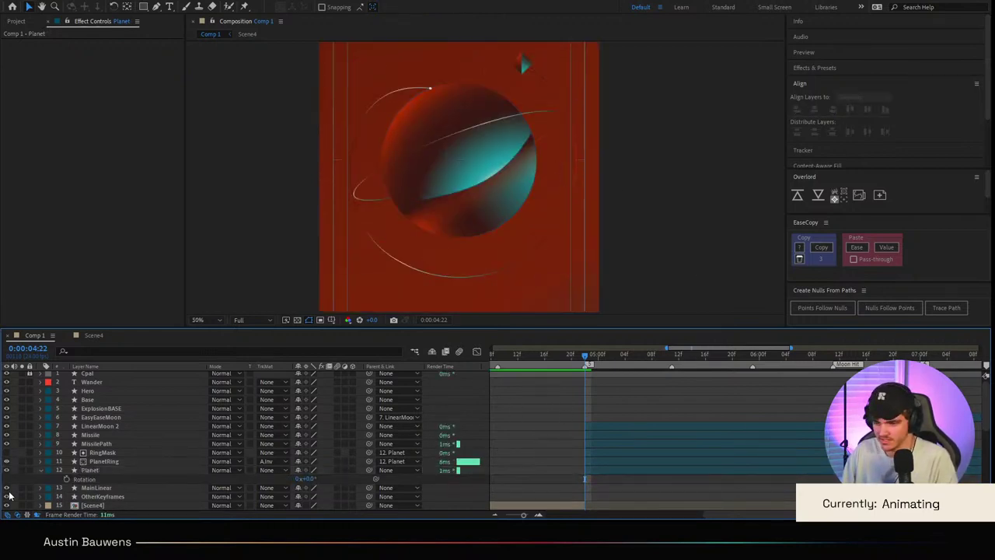
{"action": "left_click", "coordinate": [122, 470]}
{"action": "key", "text": "r"}
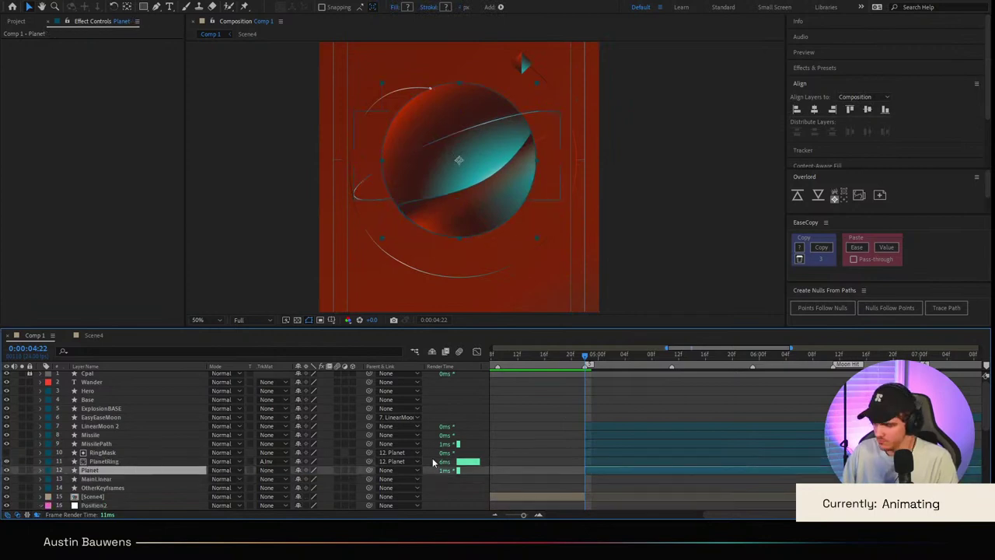
{"action": "key", "text": "r"}
{"action": "left_click_drag", "start_coordinate": [568, 368], "coordinate": [590, 371]}
{"action": "key", "text": "space"}
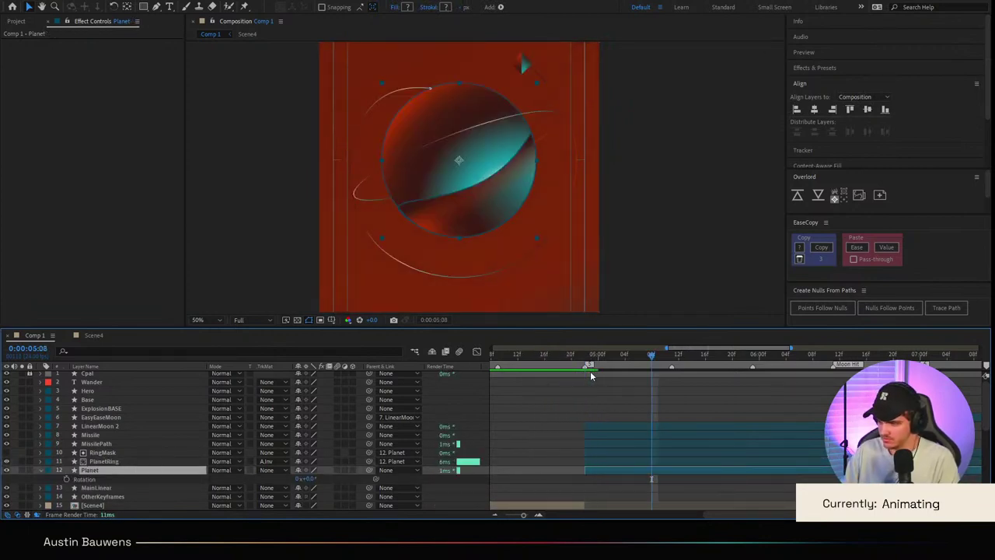
Step: Enable the Planet's Rotation stopwatch to set a keyframe, then trial a rotation at 0:00:04:22 and undo it
{"action": "left_click", "coordinate": [66, 479]}
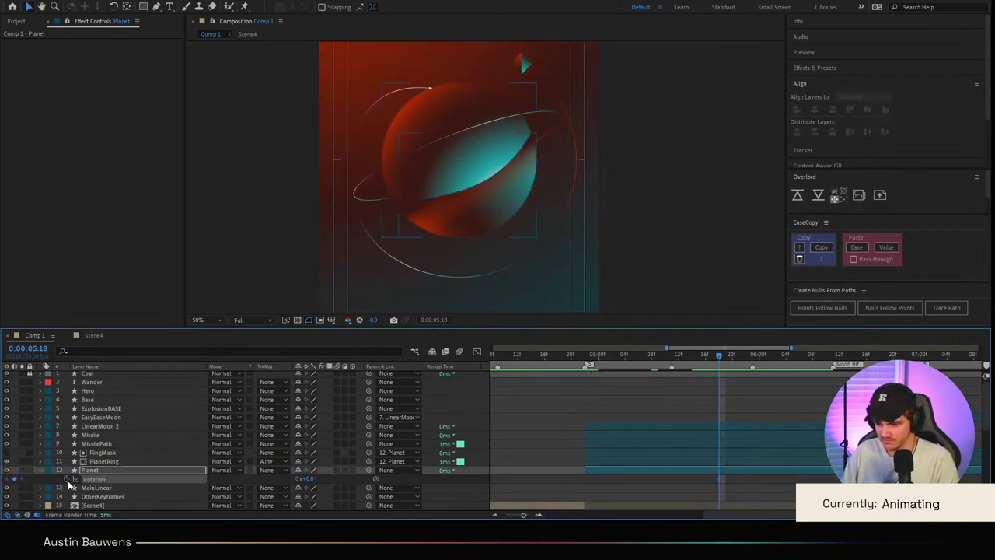
{"action": "left_click_drag", "start_coordinate": [637, 362], "coordinate": [587, 368]}
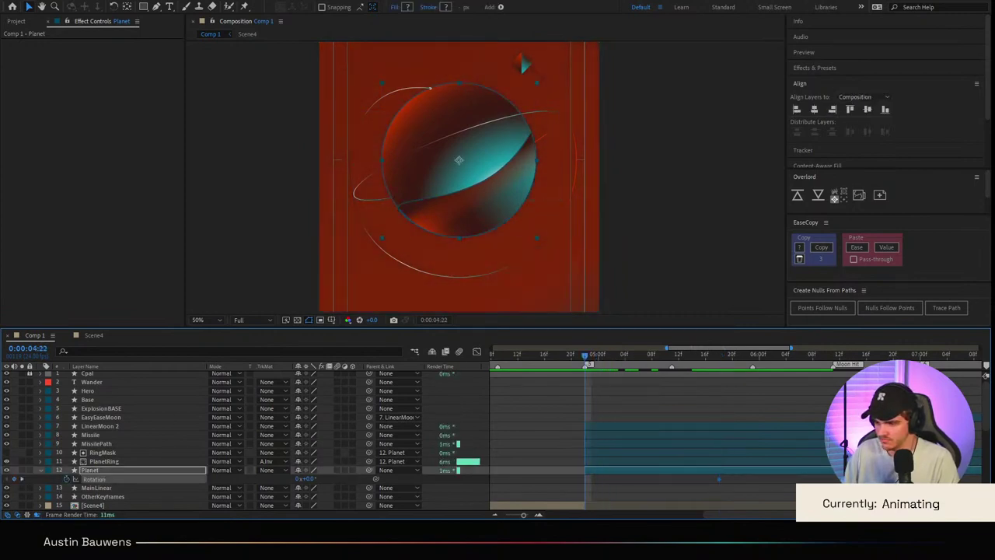
{"action": "left_click_drag", "start_coordinate": [308, 480], "coordinate": [329, 478]}
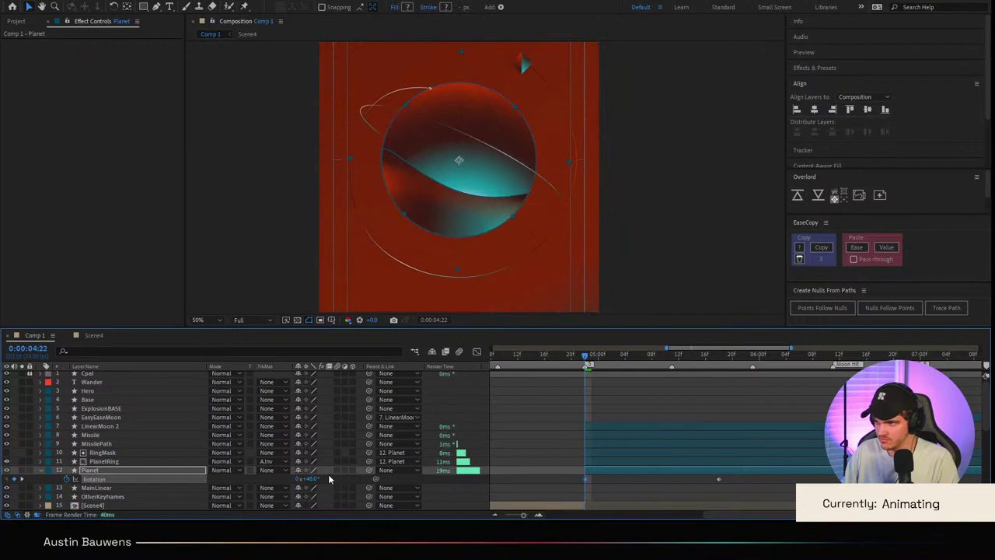
{"action": "key", "text": "ctrl+z"}
{"action": "left_click", "coordinate": [551, 412]}
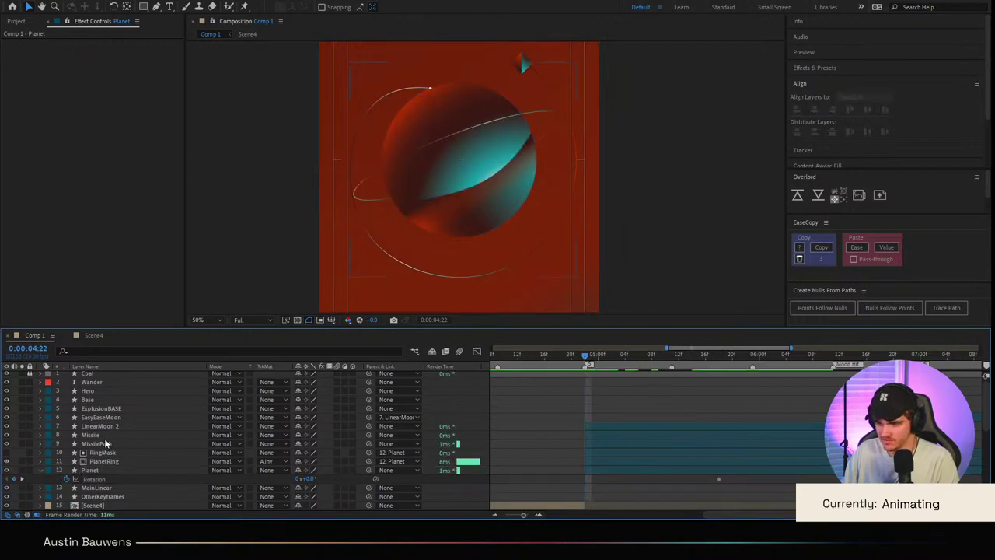
{"action": "left_click", "coordinate": [125, 469]}
Step: Parent ExplosionBASE, LinearMoon 2, Missile and MissilePath to the Planet layer
{"action": "left_click", "coordinate": [109, 400]}
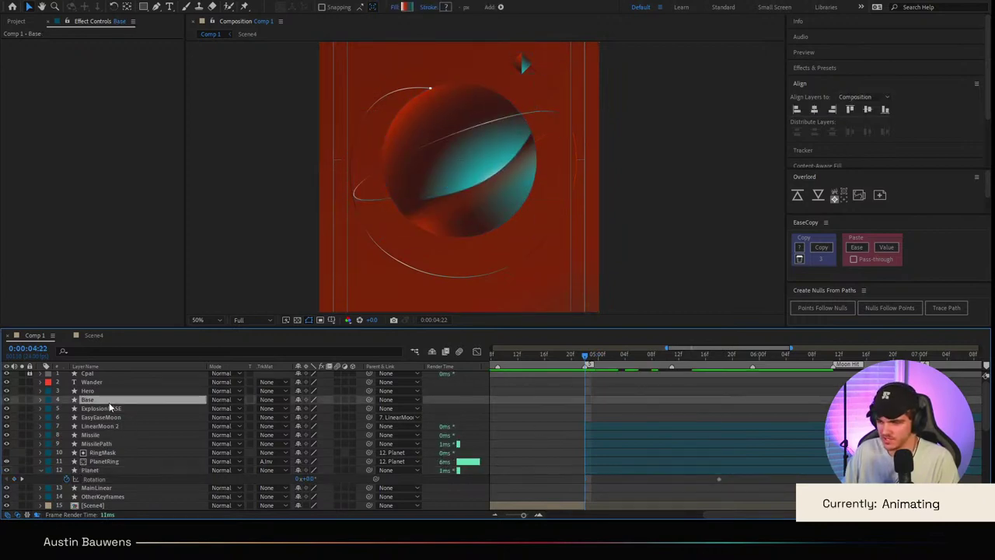
{"action": "left_click", "coordinate": [115, 406]}
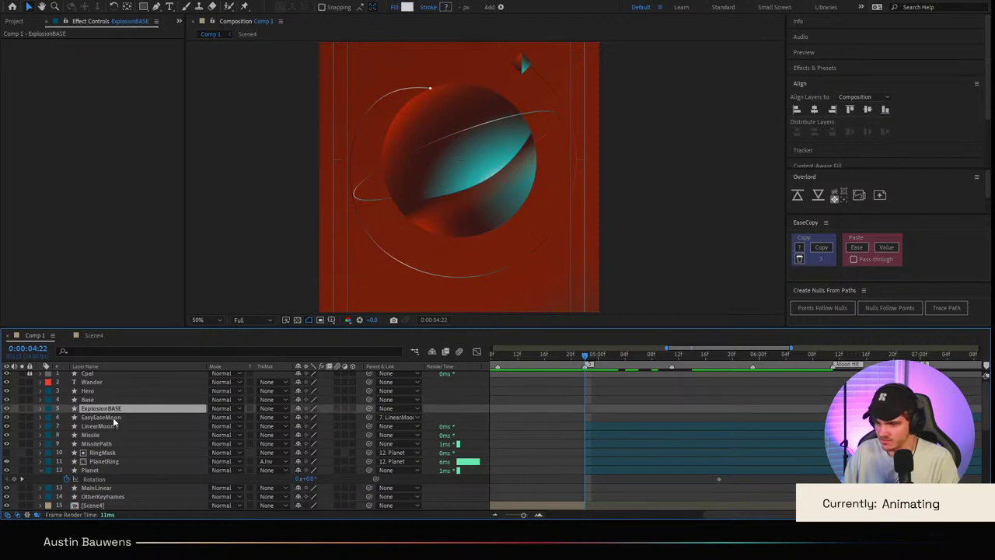
{"action": "left_click", "coordinate": [112, 418], "text": "shift"}
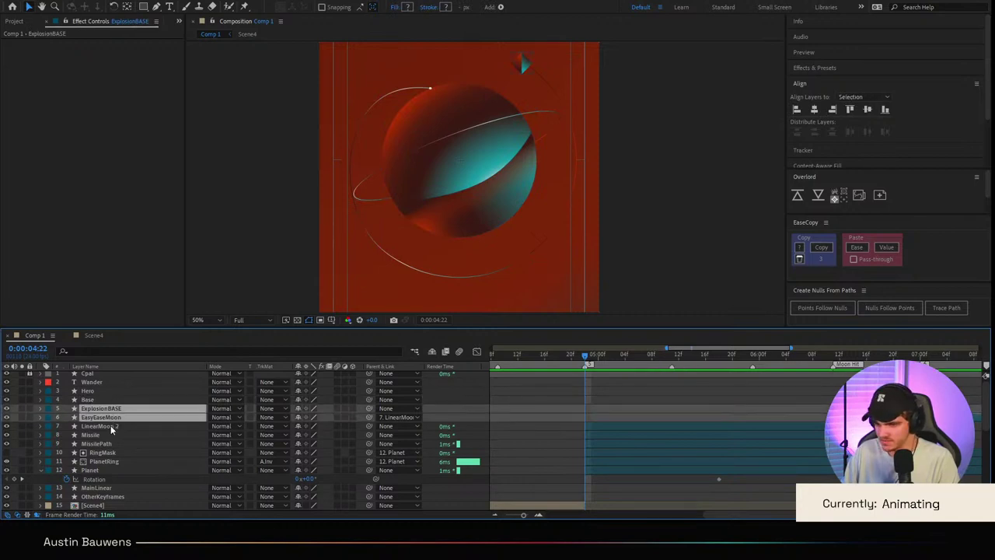
{"action": "left_click", "coordinate": [111, 426], "text": "shift"}
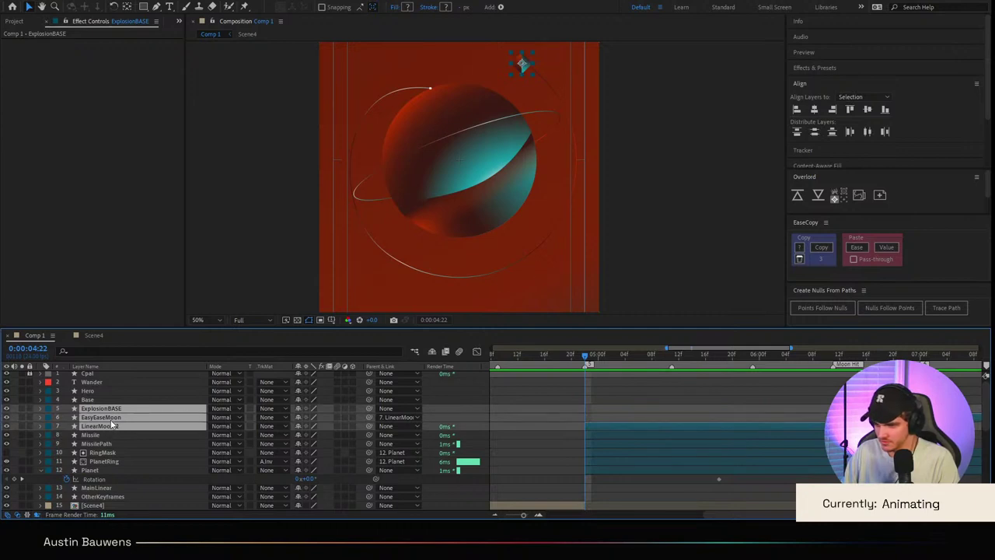
{"action": "left_click", "coordinate": [111, 417], "text": "ctrl"}
{"action": "left_click", "coordinate": [109, 435], "text": "ctrl"}
{"action": "left_click", "coordinate": [109, 443], "text": "ctrl"}
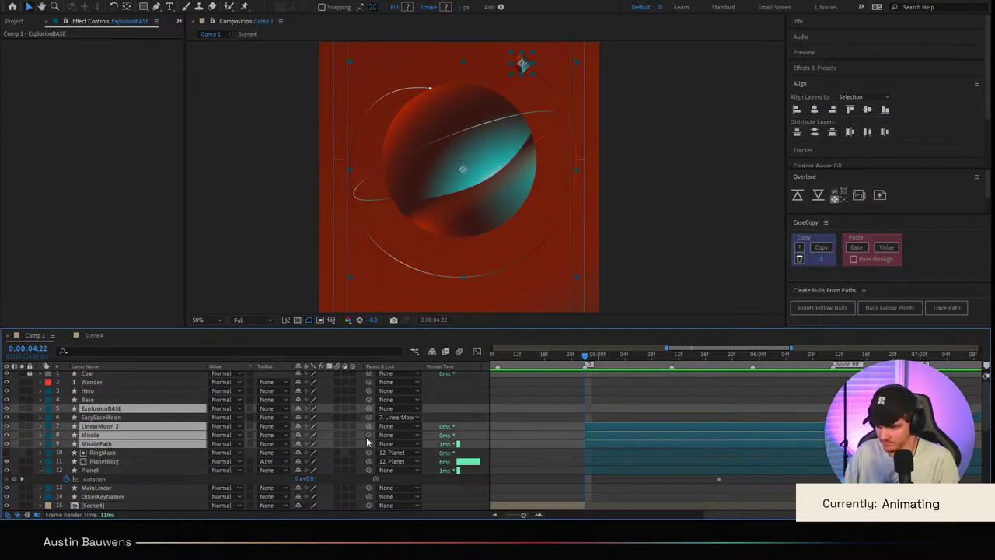
{"action": "left_click_drag", "start_coordinate": [369, 444], "coordinate": [138, 468]}
Step: Add a new Planet rotation keyframe and ease out of the first keyframe and into the last
{"action": "left_click", "coordinate": [138, 469]}
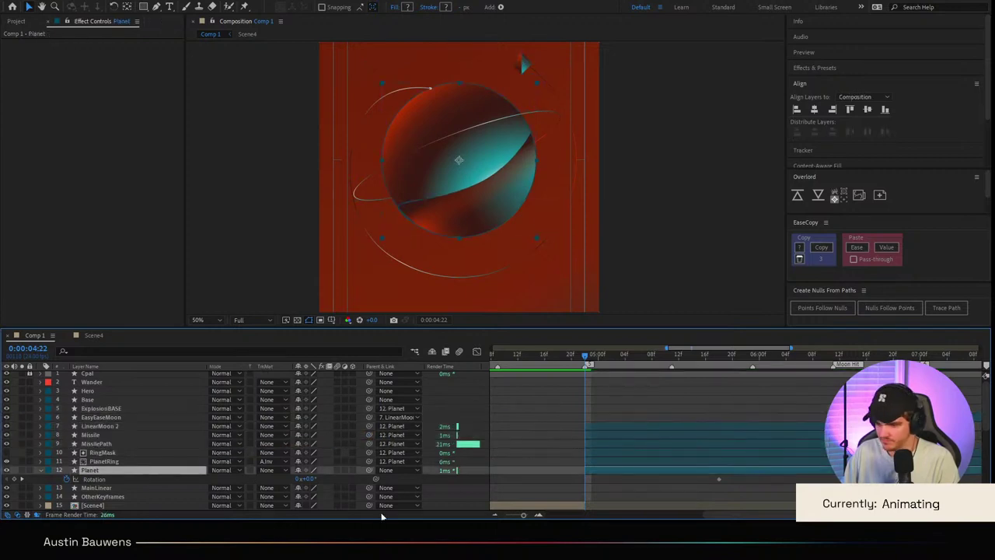
{"action": "left_click_drag", "start_coordinate": [311, 479], "coordinate": [357, 478]}
{"action": "left_click_drag", "start_coordinate": [734, 479], "coordinate": [568, 484]}
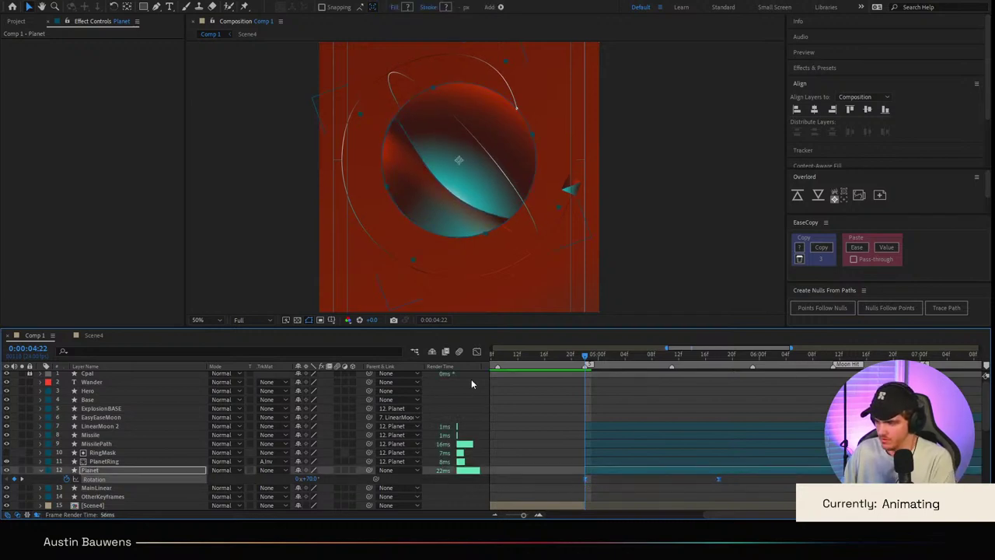
{"action": "left_click", "coordinate": [476, 351]}
{"action": "left_click_drag", "start_coordinate": [609, 412], "coordinate": [549, 411]}
{"action": "left_click_drag", "start_coordinate": [696, 411], "coordinate": [586, 417]}
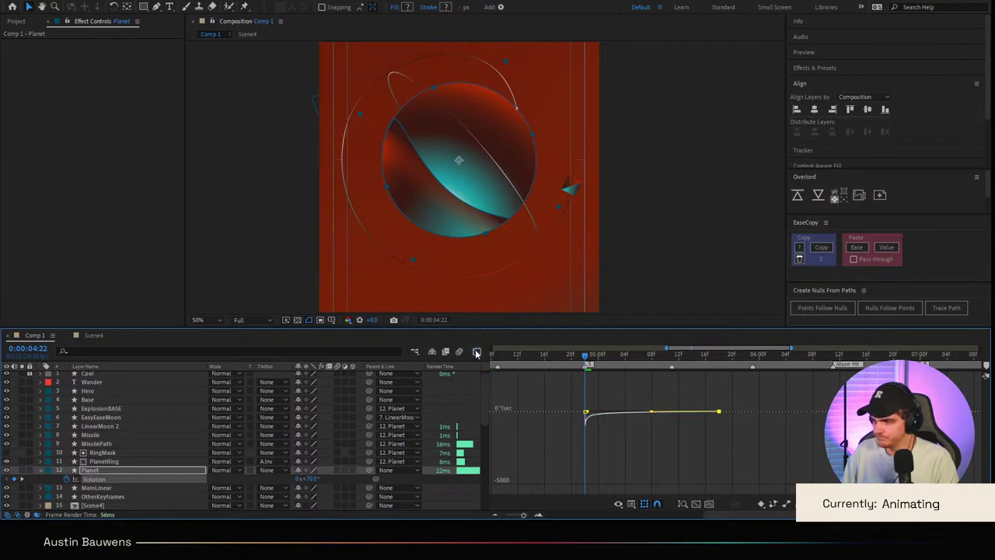
Step: Preview the Planet's eased rotation, including a run from the start of the composition
{"action": "left_click", "coordinate": [476, 351]}
{"action": "left_click_drag", "start_coordinate": [636, 357], "coordinate": [525, 357]}
{"action": "scroll", "coordinate": [455, 244], "scroll_direction": "down", "scroll_amount": 2}
{"action": "key", "text": "space"}
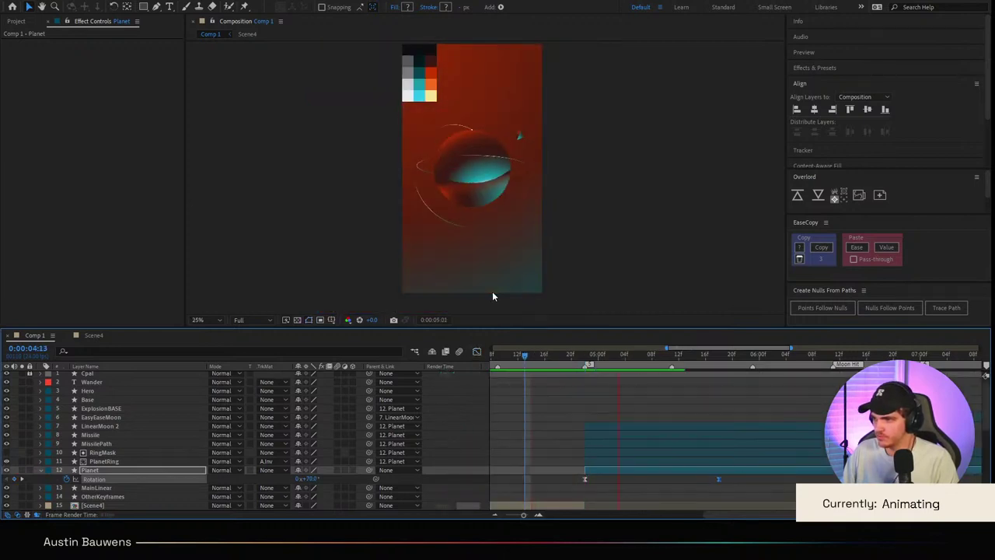
{"action": "left_click", "coordinate": [544, 356]}
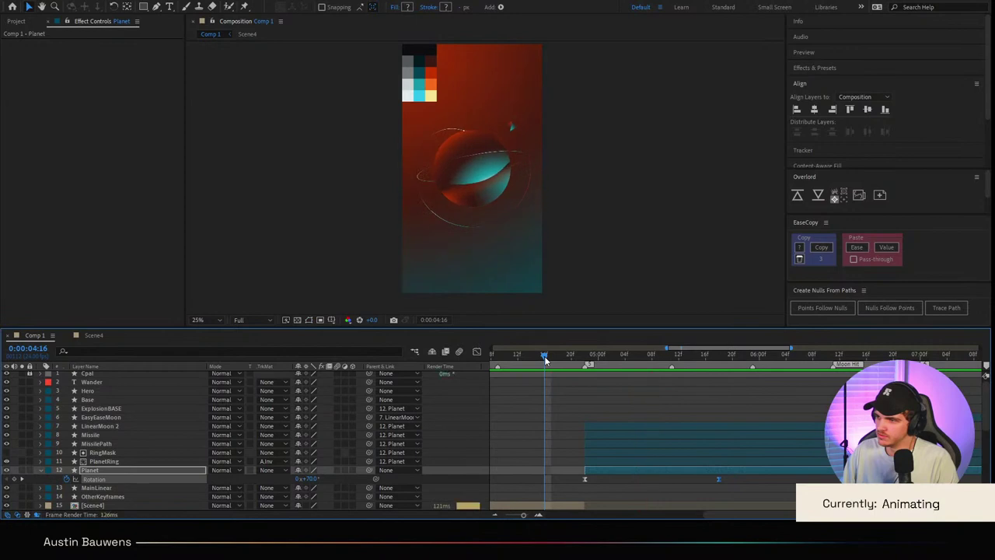
{"action": "left_click_drag", "start_coordinate": [544, 356], "coordinate": [483, 368]}
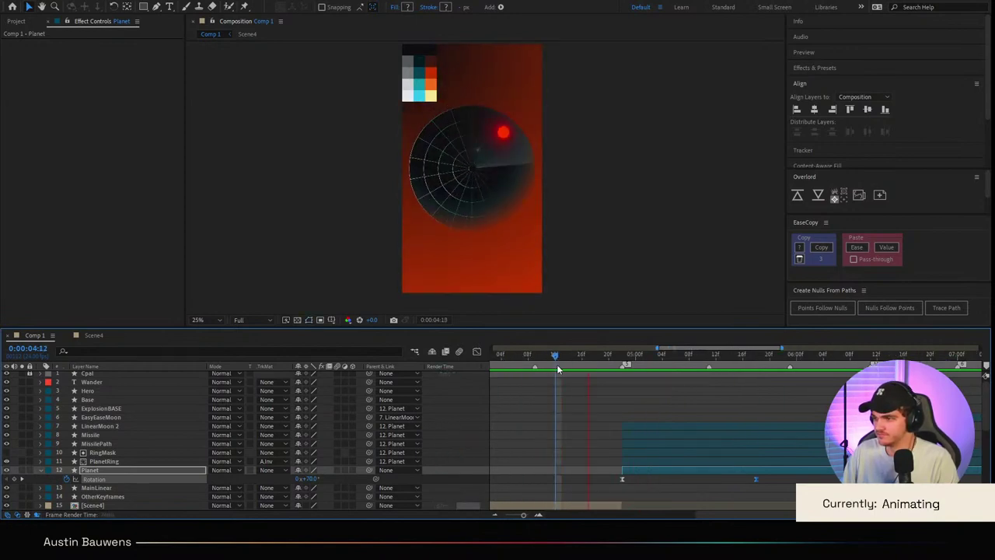
{"action": "key", "text": "Home"}
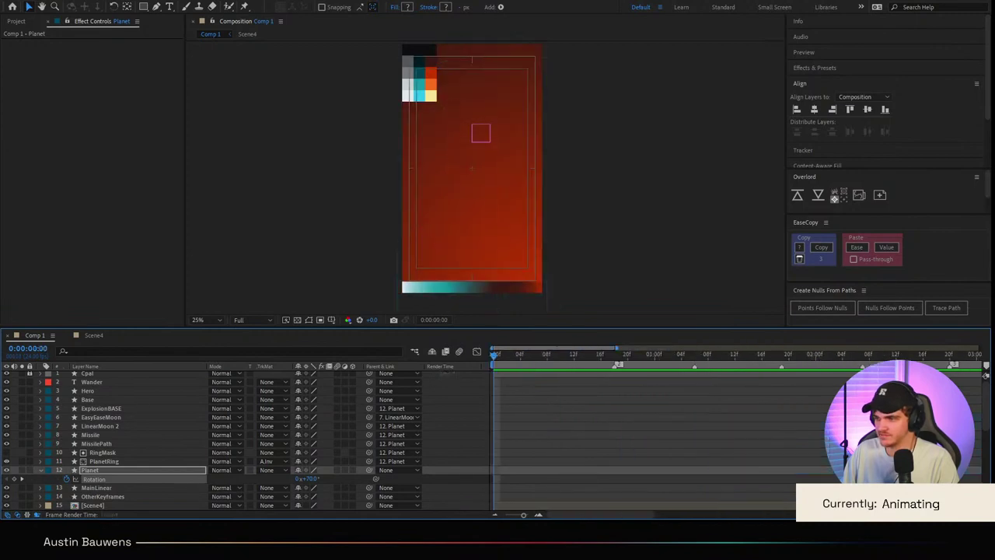
{"action": "key", "text": "space"}
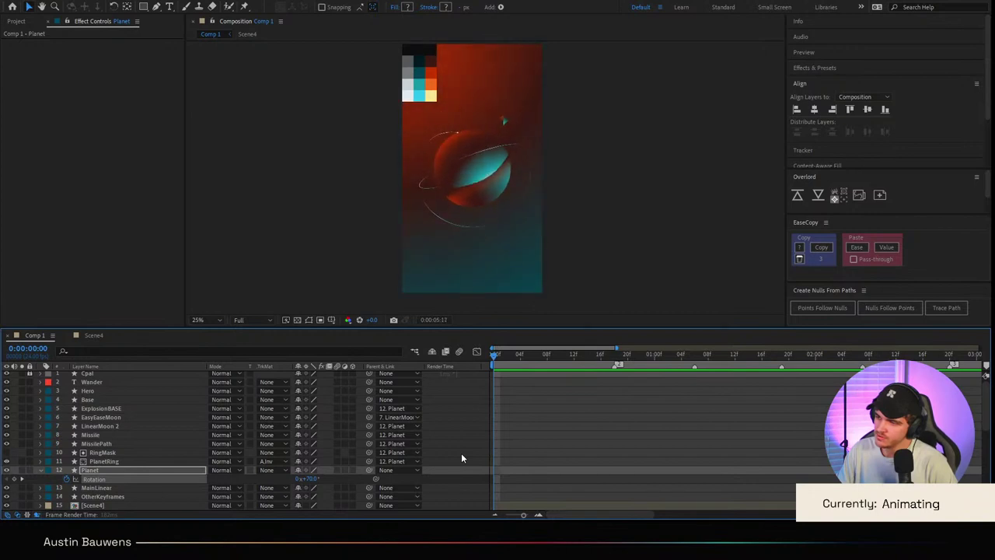
{"action": "key", "text": "space"}
{"action": "scroll", "coordinate": [673, 423], "scroll_direction": "left", "scroll_amount": 2}
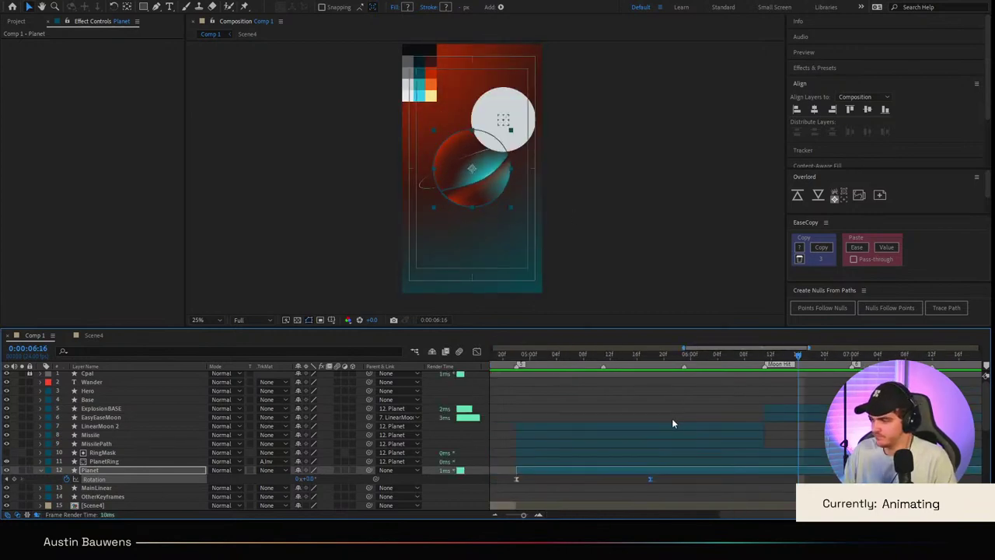
Step: Move the Planet's end rotation keyframe later in two nudges, previewing after each
{"action": "left_click_drag", "start_coordinate": [648, 479], "coordinate": [739, 479]}
{"action": "key", "text": "space"}
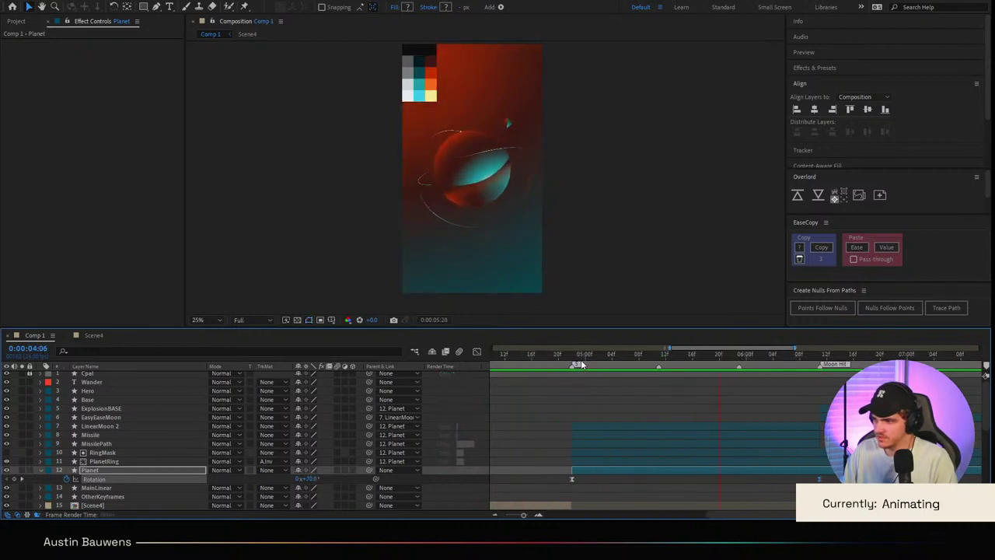
{"action": "left_click", "coordinate": [503, 356]}
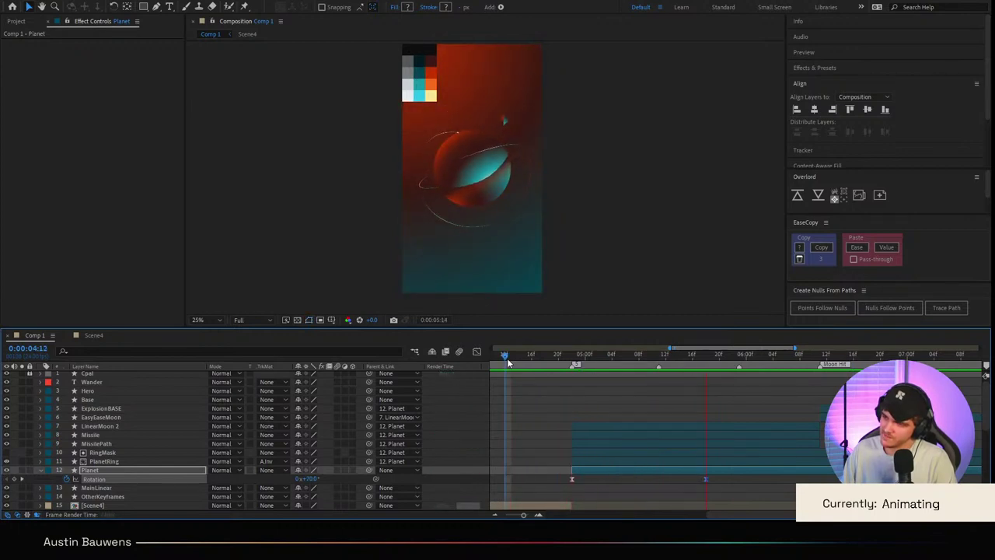
{"action": "key", "text": "space"}
{"action": "left_click_drag", "start_coordinate": [707, 479], "coordinate": [742, 479]}
{"action": "left_click", "coordinate": [531, 356]}
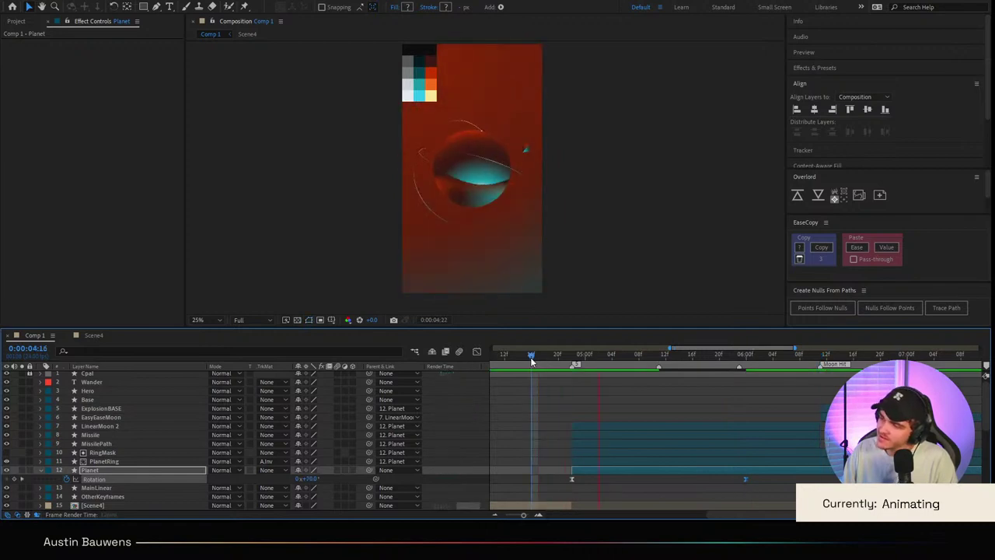
{"action": "key", "text": "space"}
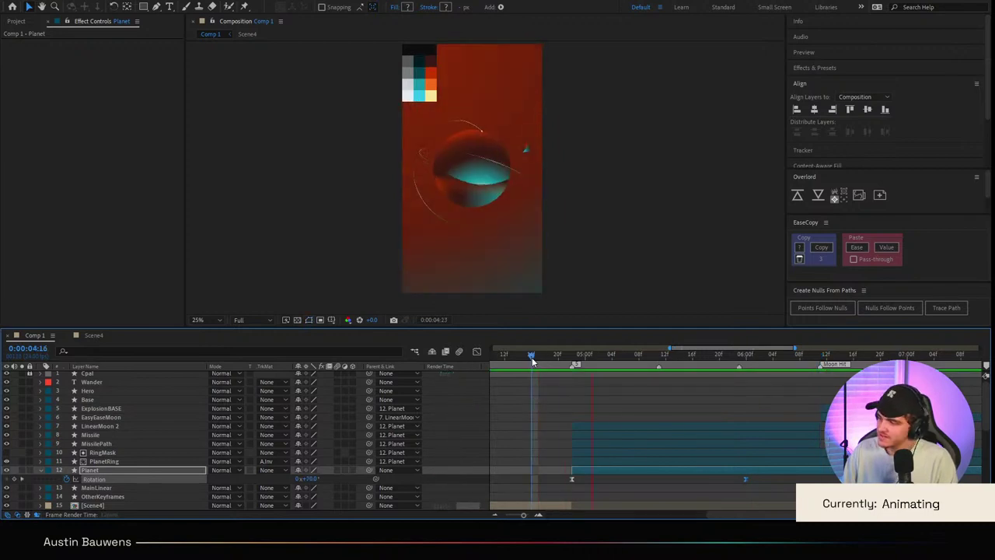
{"action": "key", "text": "space"}
{"action": "key", "text": "space"}
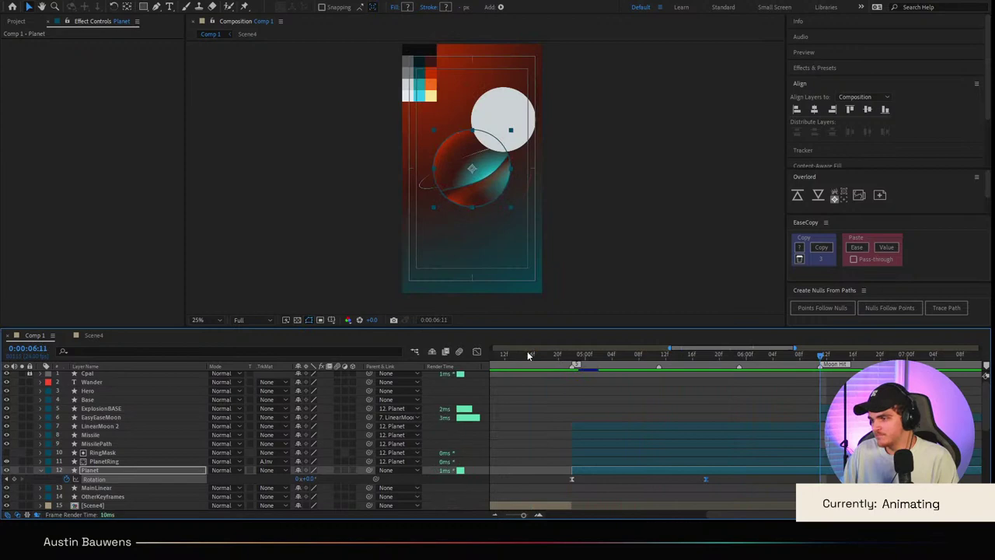
Step: Shift the Planet's last rotation keyframe much later and play back the new timing
{"action": "left_click_drag", "start_coordinate": [964, 454], "coordinate": [853, 435]}
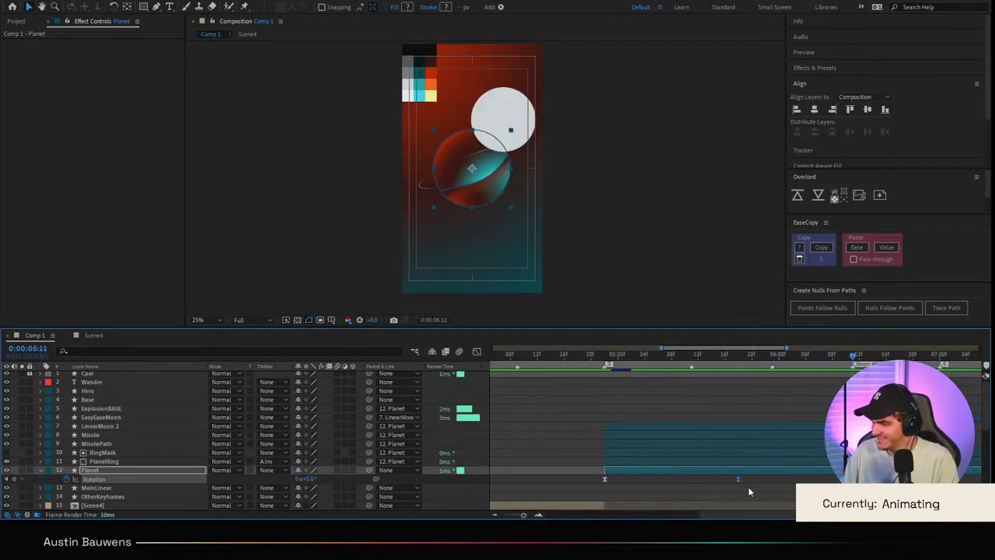
{"action": "left_click_drag", "start_coordinate": [748, 487], "coordinate": [853, 480]}
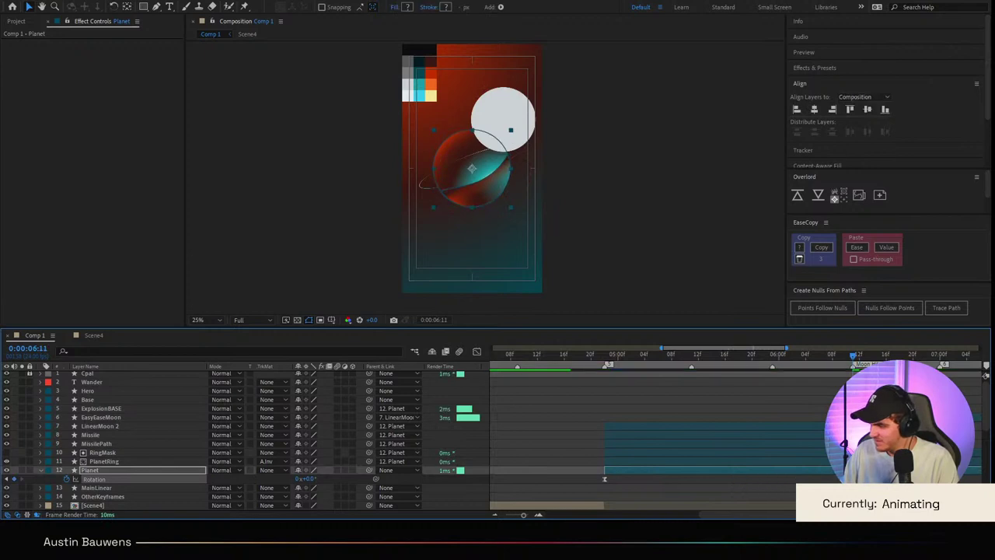
{"action": "left_click", "coordinate": [815, 482]}
{"action": "left_click_drag", "start_coordinate": [739, 359], "coordinate": [649, 369]}
{"action": "key", "text": "space"}
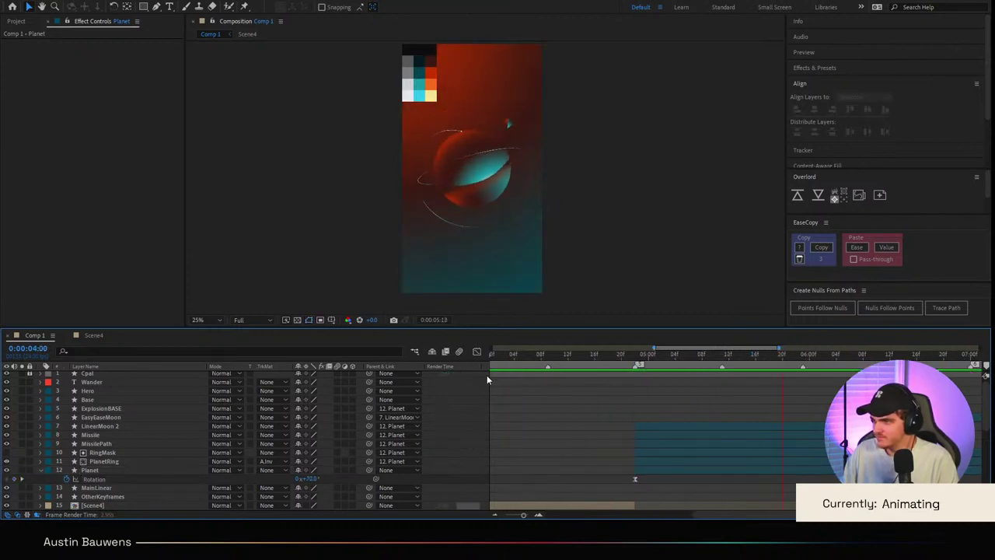
{"action": "left_click_drag", "start_coordinate": [561, 359], "coordinate": [617, 367]}
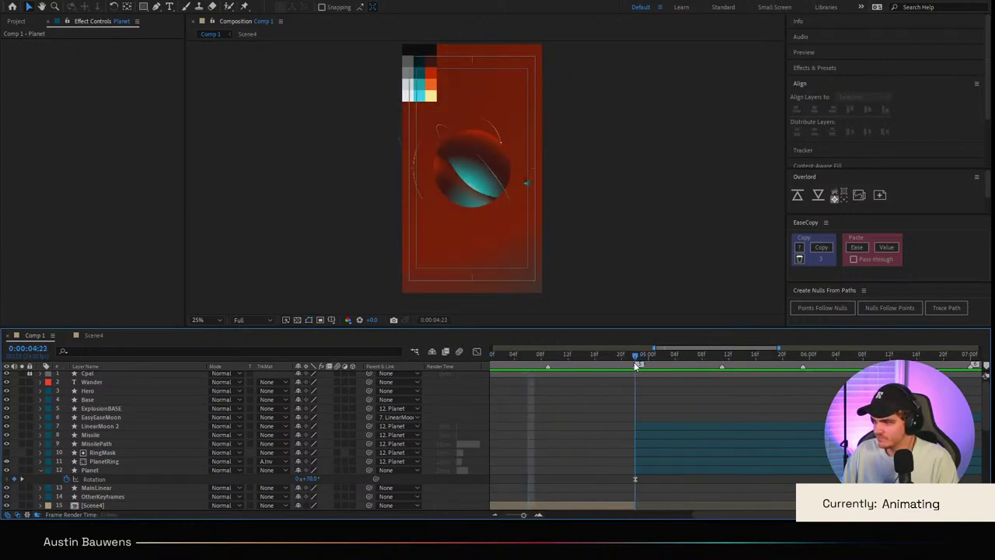
{"action": "key", "text": "space"}
{"action": "key", "text": "space"}
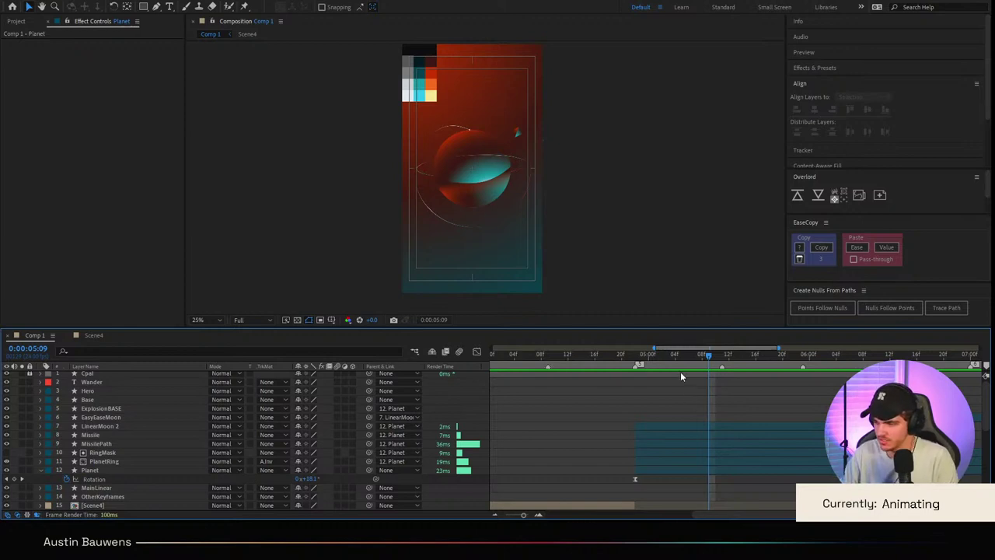
Step: Replay and scrub through the planet's entrance starting from 0:00:04:11
{"action": "left_click", "coordinate": [567, 367]}
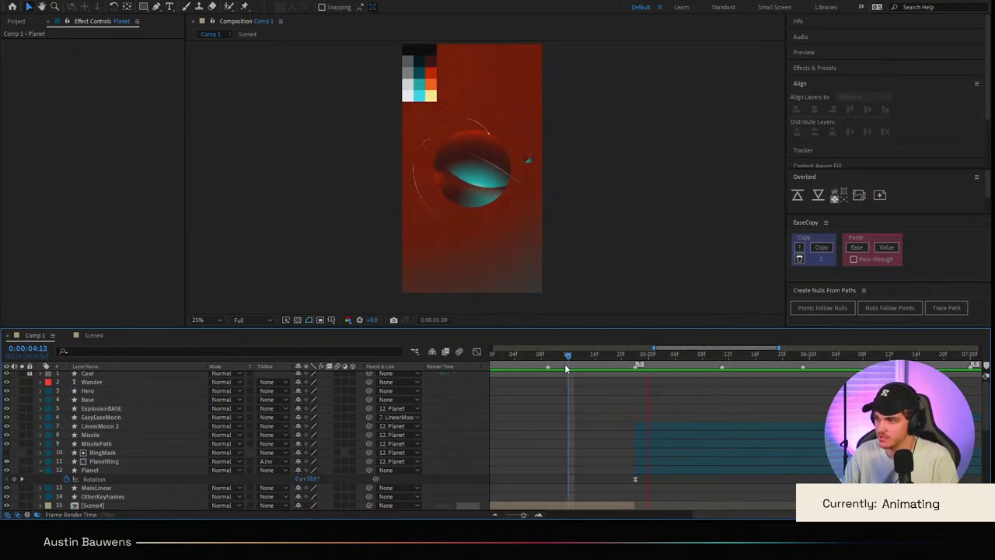
{"action": "left_click", "coordinate": [561, 360]}
{"action": "key", "text": "space"}
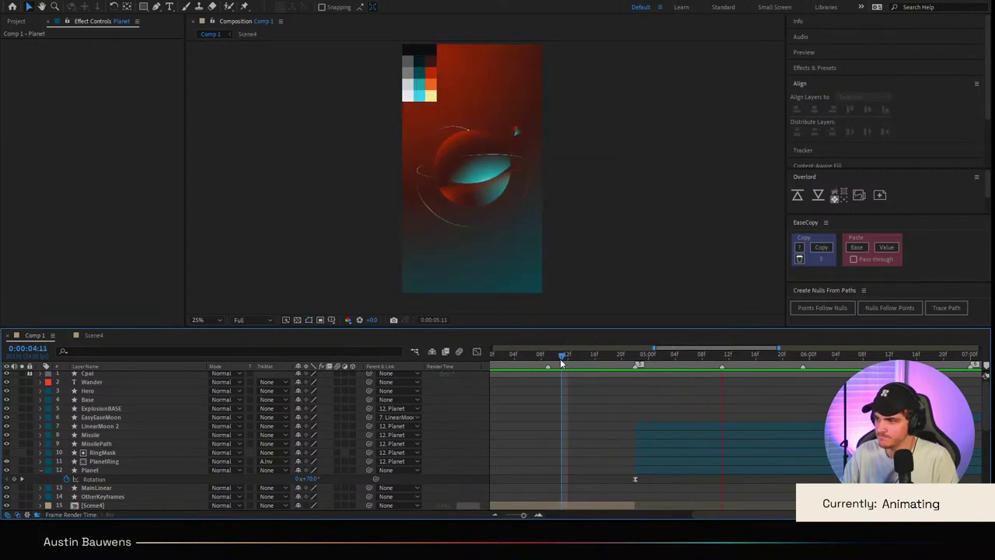
{"action": "left_click_drag", "start_coordinate": [562, 364], "coordinate": [636, 365]}
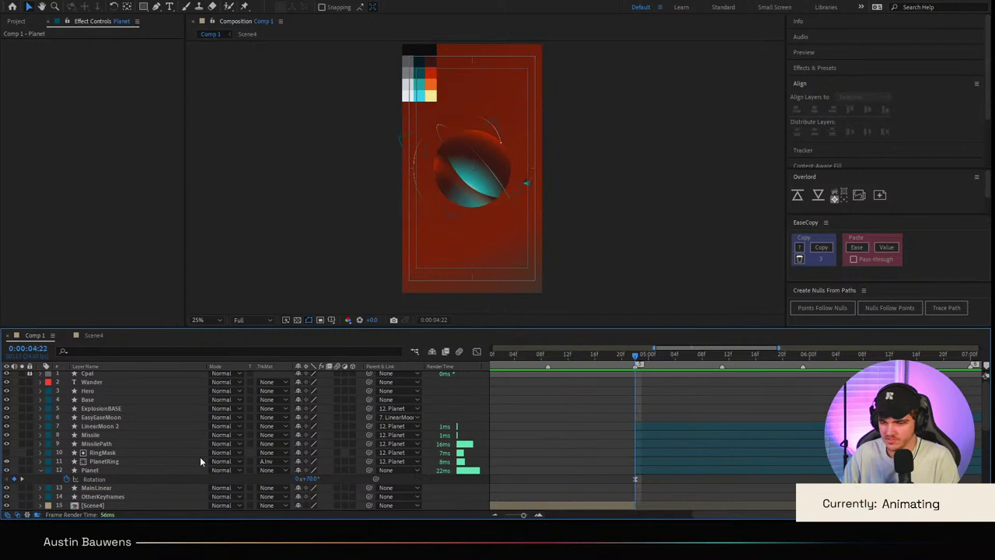
Step: Select the PlanetRing layer
{"action": "left_click", "coordinate": [97, 444]}
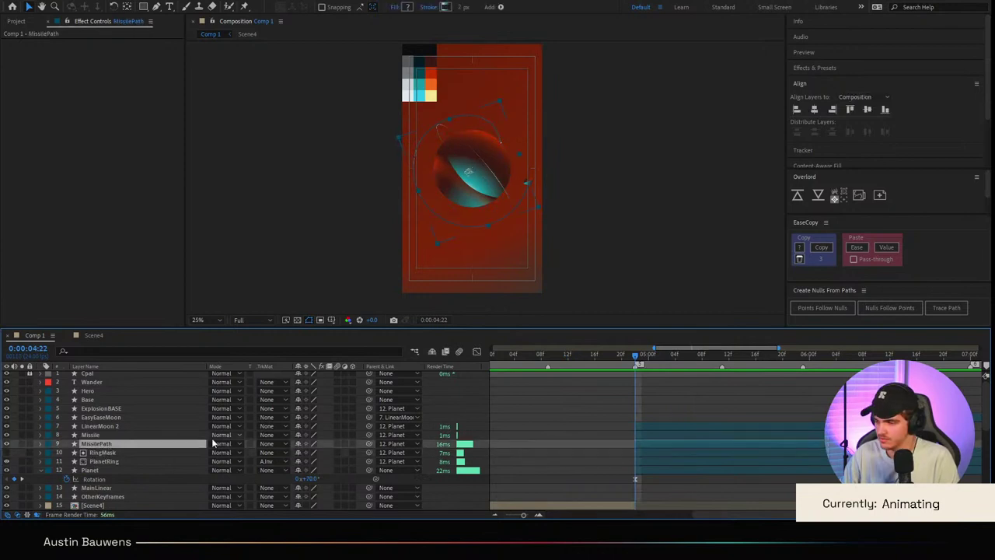
{"action": "left_click", "coordinate": [116, 435]}
{"action": "left_click", "coordinate": [120, 428]}
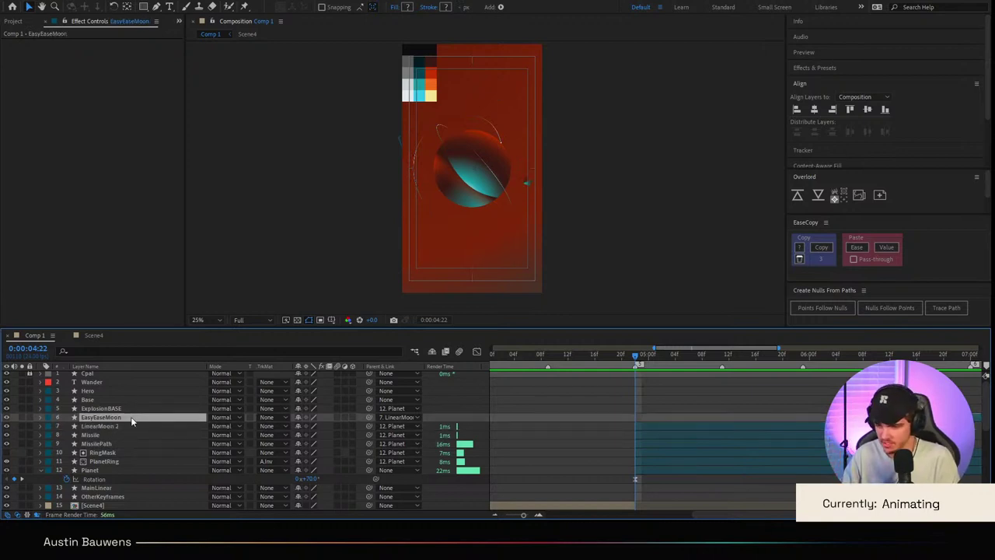
{"action": "left_click", "coordinate": [117, 452]}
{"action": "left_click", "coordinate": [118, 461]}
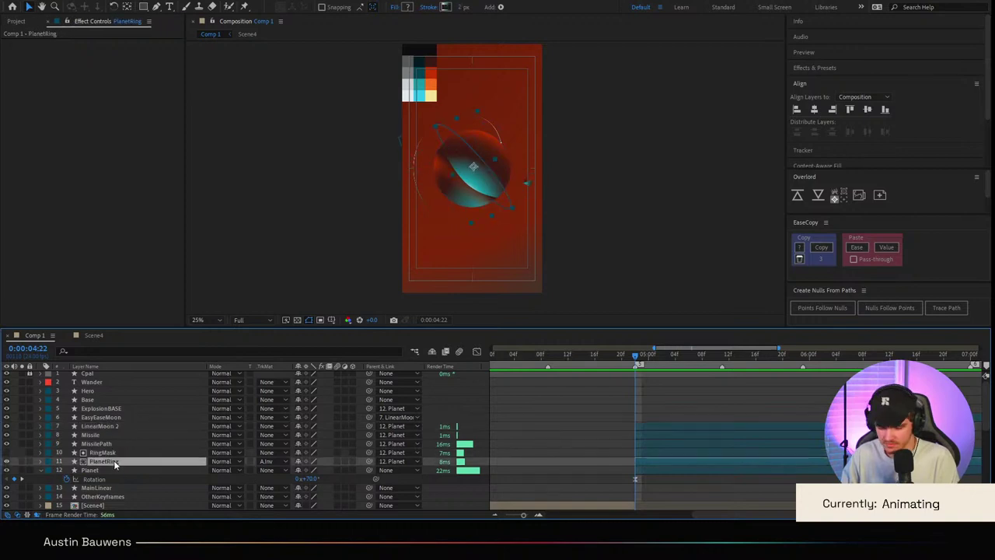
Step: Keyframe the PlanetRing's Rotation at 28° at 0:00:04:22
{"action": "key", "text": "r"}
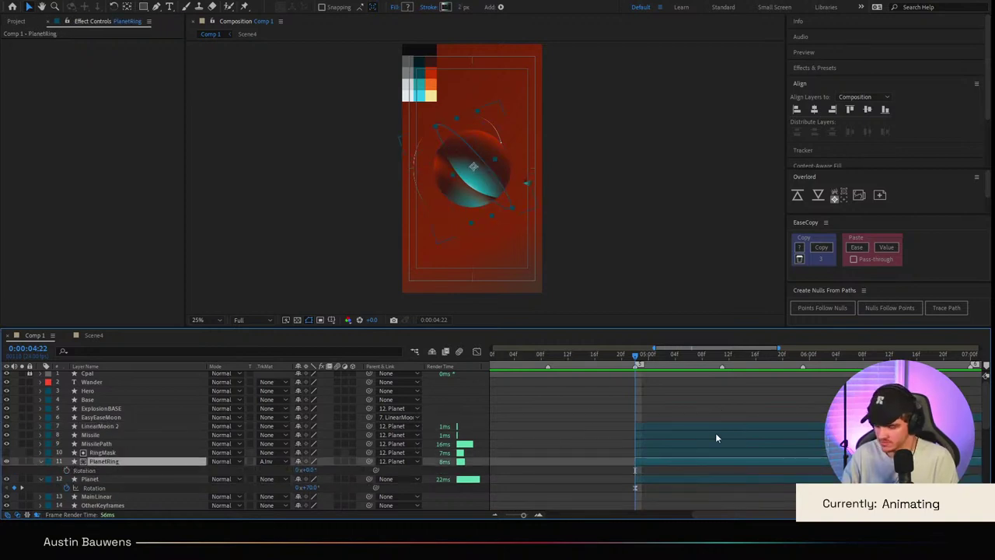
{"action": "key", "text": "space"}
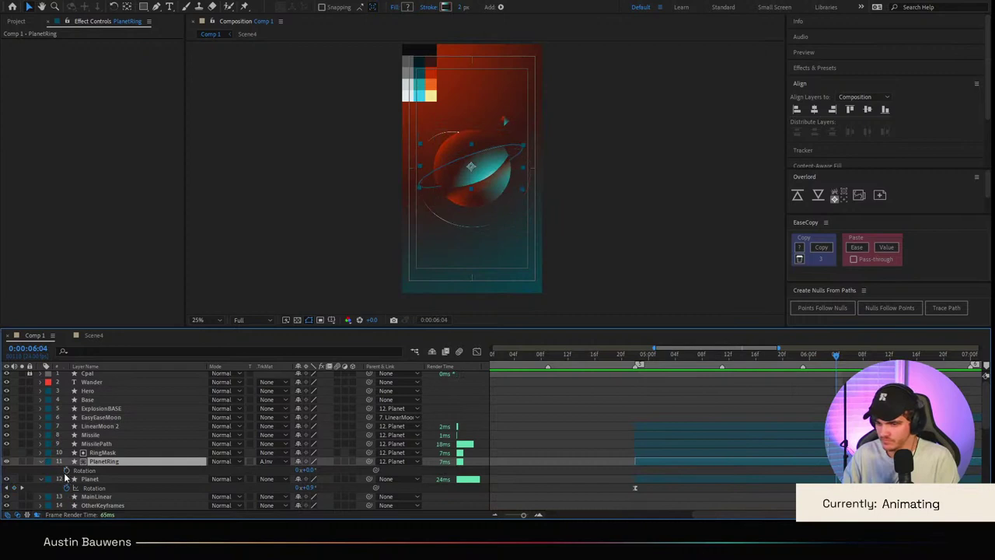
{"action": "left_click", "coordinate": [67, 470]}
{"action": "left_click_drag", "start_coordinate": [676, 358], "coordinate": [635, 362]}
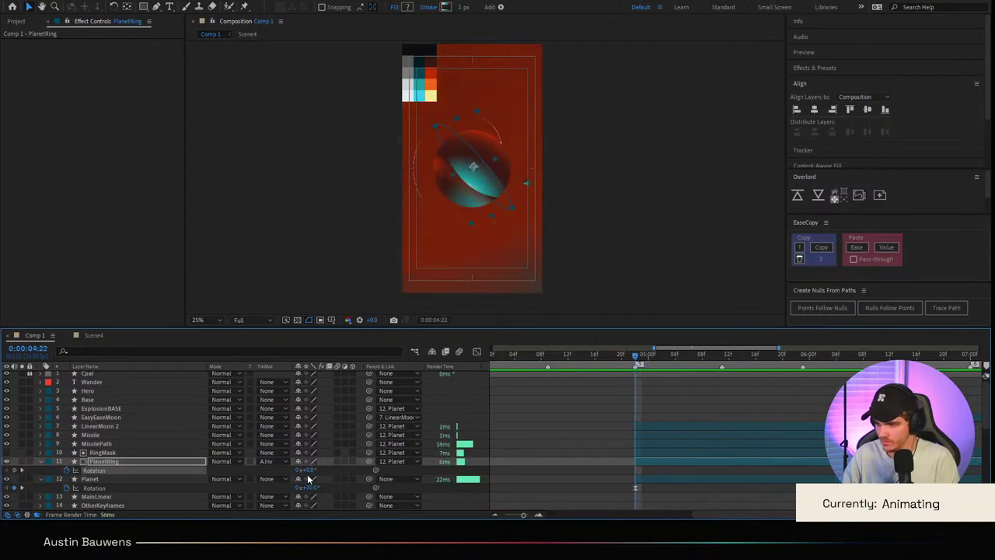
{"action": "left_click_drag", "start_coordinate": [310, 470], "coordinate": [323, 471]}
Step: Apply Easy Ease to the ring's rotation keyframes and stretch both ease handles on the speed graph
{"action": "left_click_drag", "start_coordinate": [840, 470], "coordinate": [618, 479]}
{"action": "key", "text": "F9"}
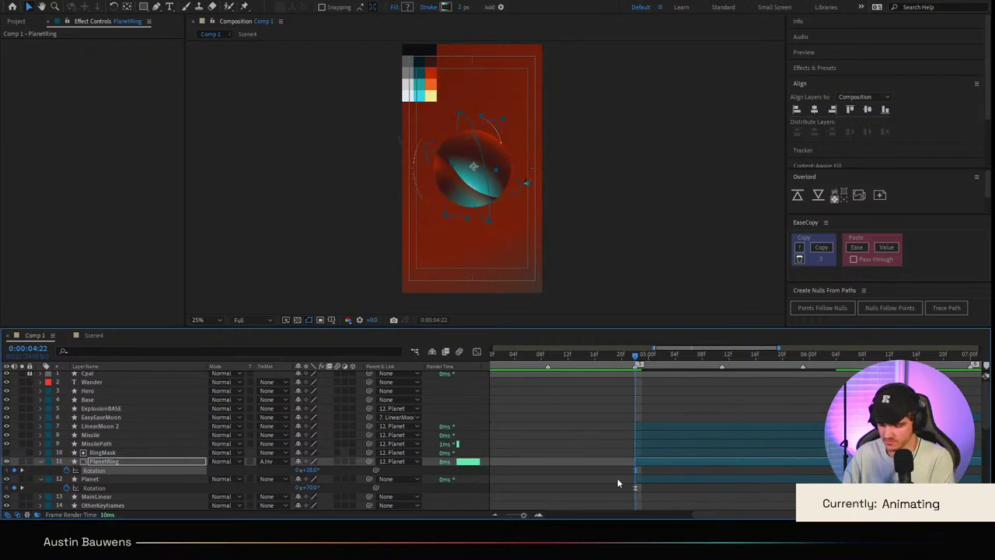
{"action": "key", "text": "shift+F3"}
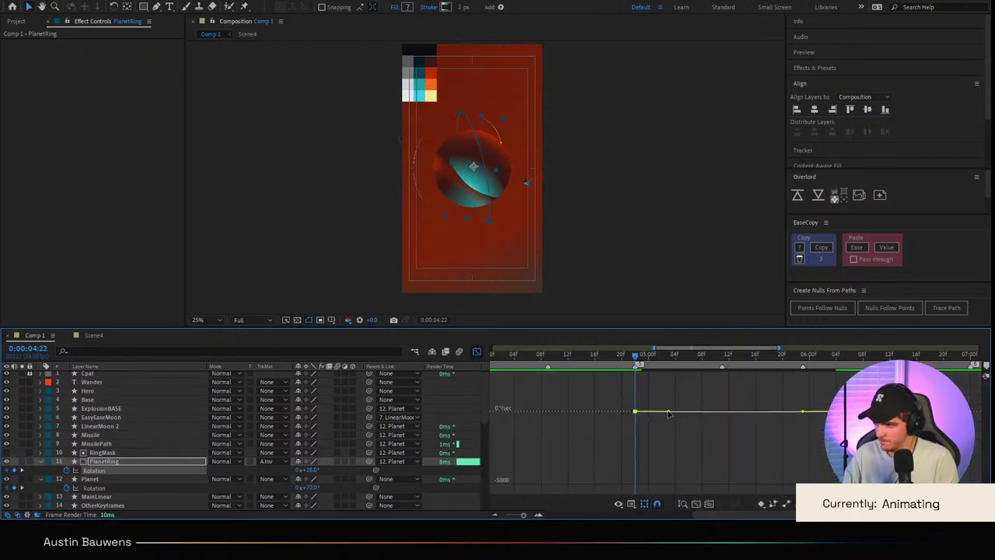
{"action": "left_click_drag", "start_coordinate": [668, 412], "coordinate": [585, 411]}
{"action": "left_click", "coordinate": [684, 504]}
{"action": "mouse_move", "coordinate": [856, 415]}
{"action": "left_mouse_down"}
{"action": "mouse_move", "coordinate": [825, 360]}
{"action": "mouse_move", "coordinate": [800, 384]}
{"action": "mouse_move", "coordinate": [557, 371]}
{"action": "left_mouse_up"}
{"action": "left_click", "coordinate": [477, 352]}
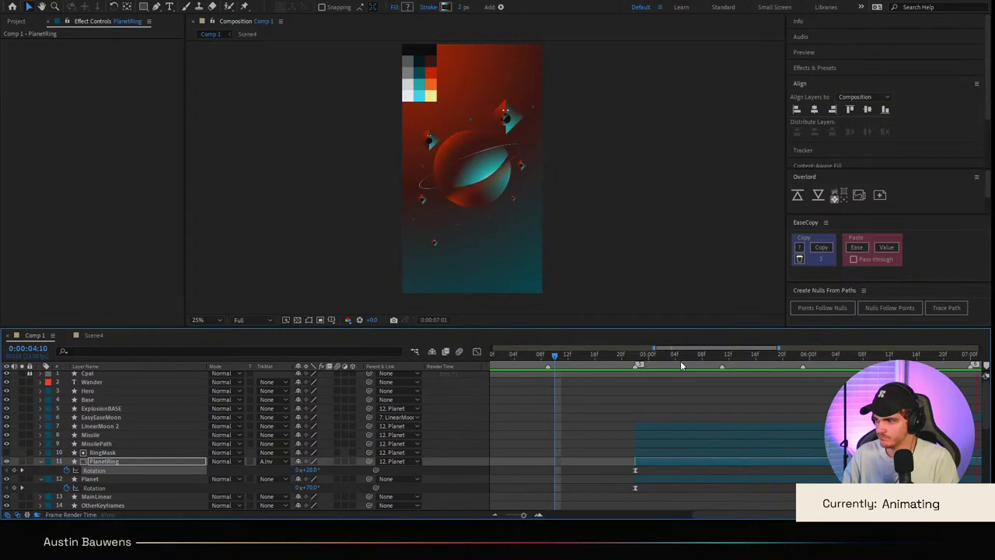
Step: Preview the ring's eased rotation from around 0:00:04:11
{"action": "left_click", "coordinate": [601, 368]}
{"action": "key", "text": "space"}
{"action": "left_click_drag", "start_coordinate": [609, 369], "coordinate": [572, 370]}
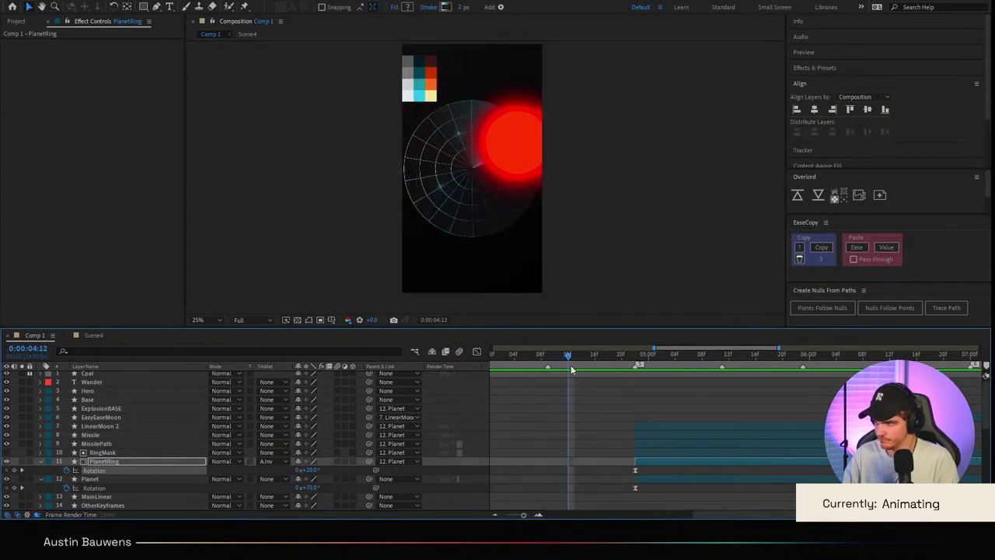
{"action": "left_click", "coordinate": [557, 355]}
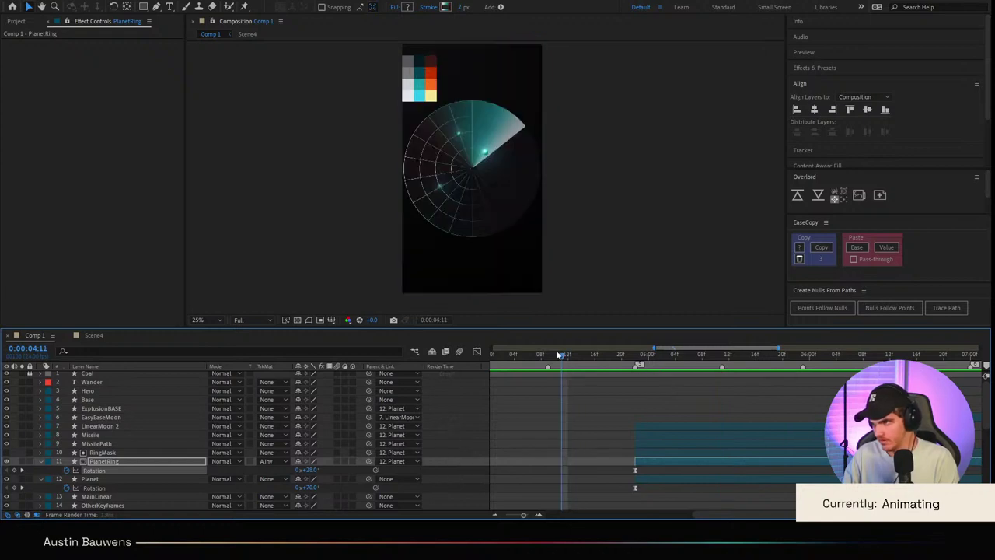
{"action": "key", "text": "space"}
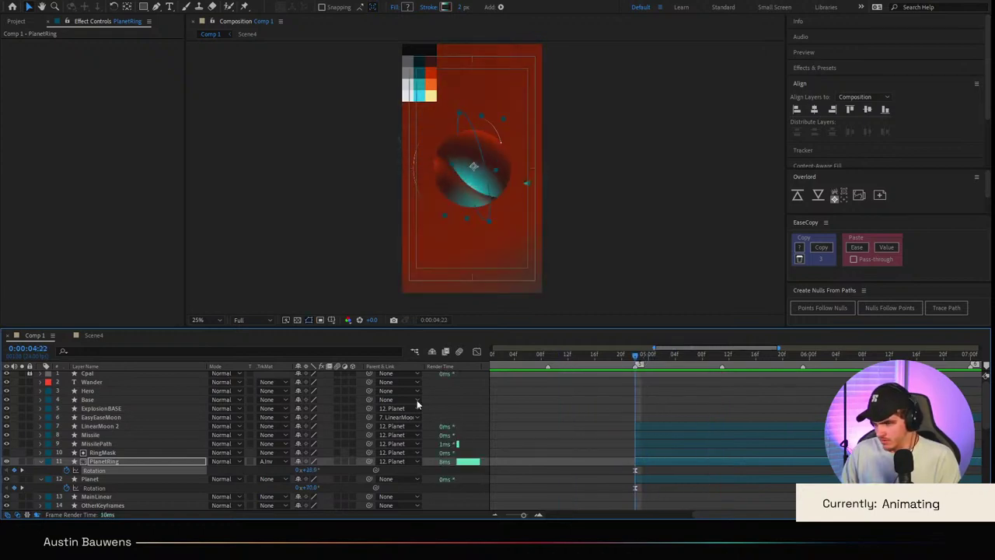
{"action": "left_click", "coordinate": [122, 478]}
{"action": "left_click", "coordinate": [39, 479]}
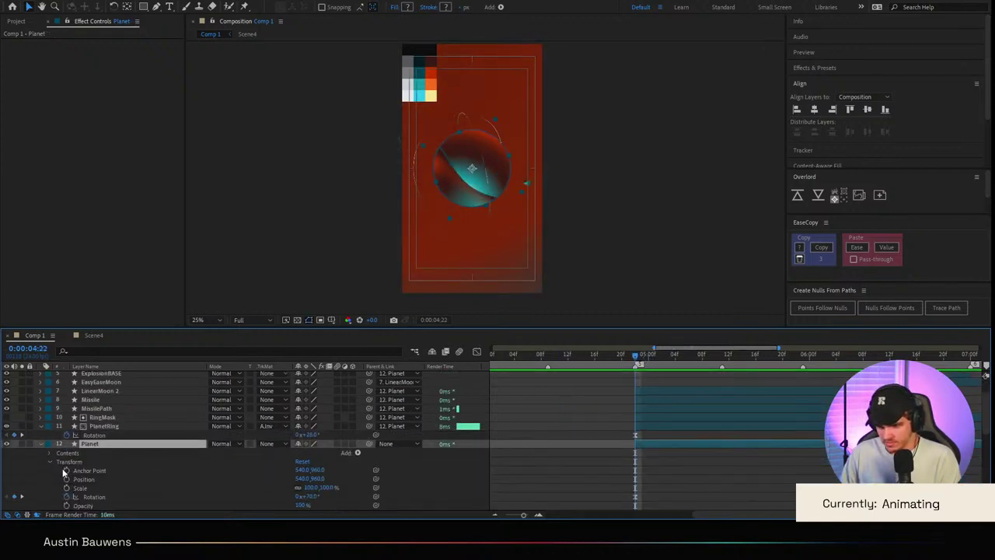
{"action": "left_click", "coordinate": [49, 453]}
{"action": "left_click", "coordinate": [77, 462]}
{"action": "left_click", "coordinate": [87, 479], "text": "shift"}
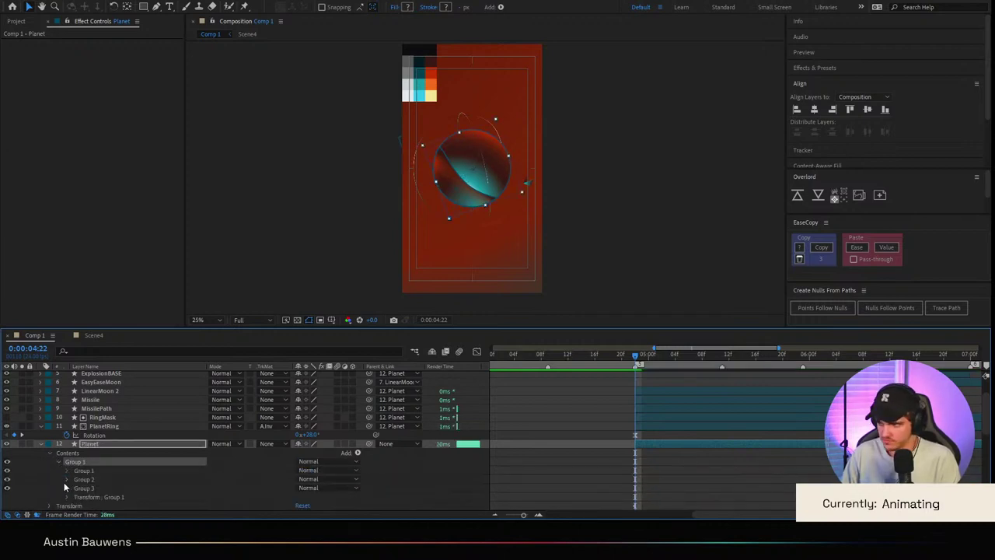
{"action": "key", "text": "ctrl+g"}
{"action": "left_click", "coordinate": [67, 470]}
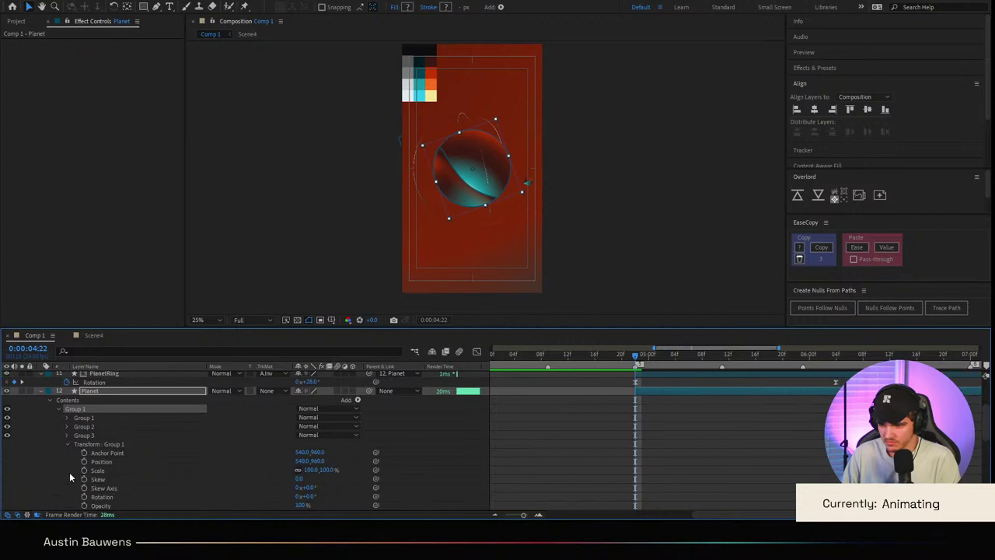
{"action": "left_click", "coordinate": [84, 471]}
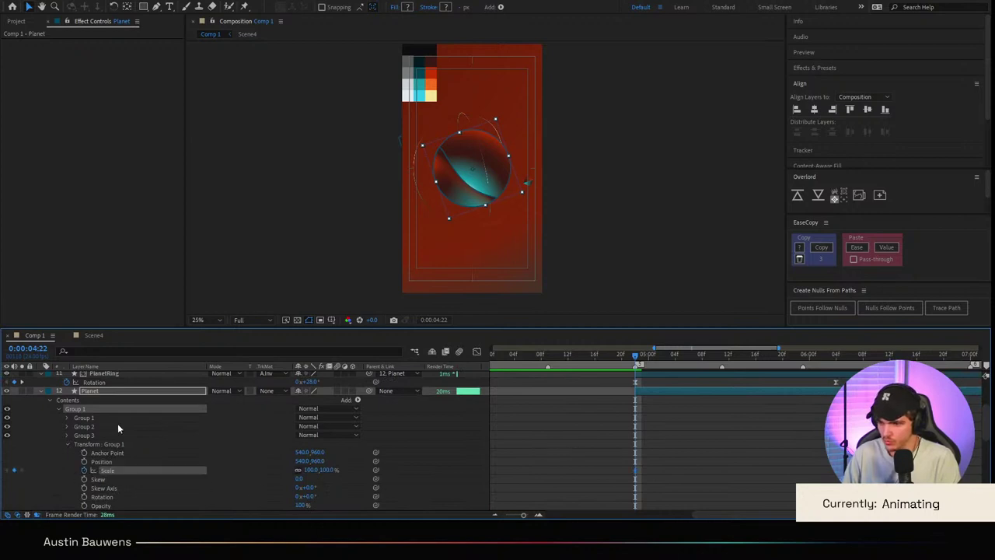
{"action": "scroll", "coordinate": [117, 423], "scroll_direction": "up", "scroll_amount": 2}
{"action": "left_click", "coordinate": [113, 402]}
{"action": "left_click", "coordinate": [110, 391]}
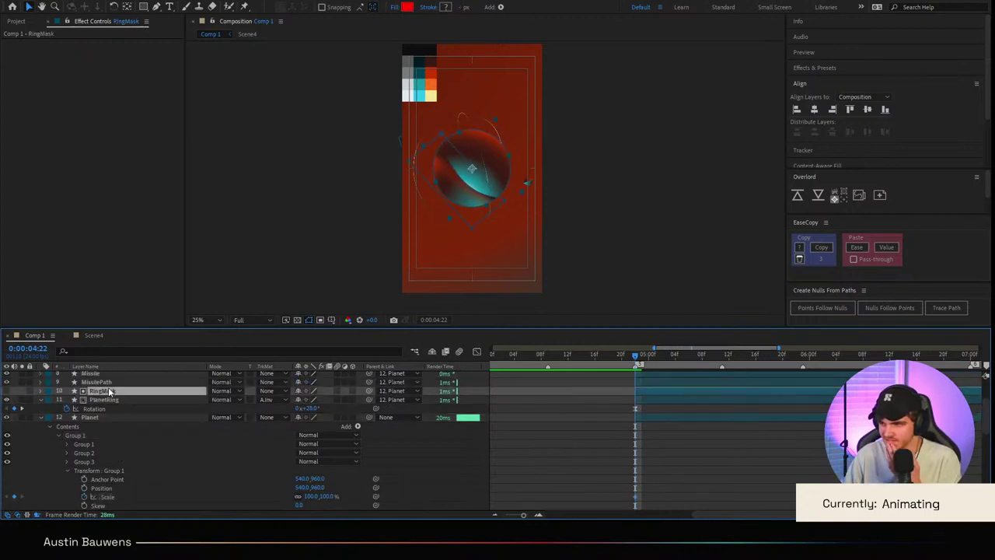
{"action": "key", "text": "period"}
{"action": "key", "text": "period"}
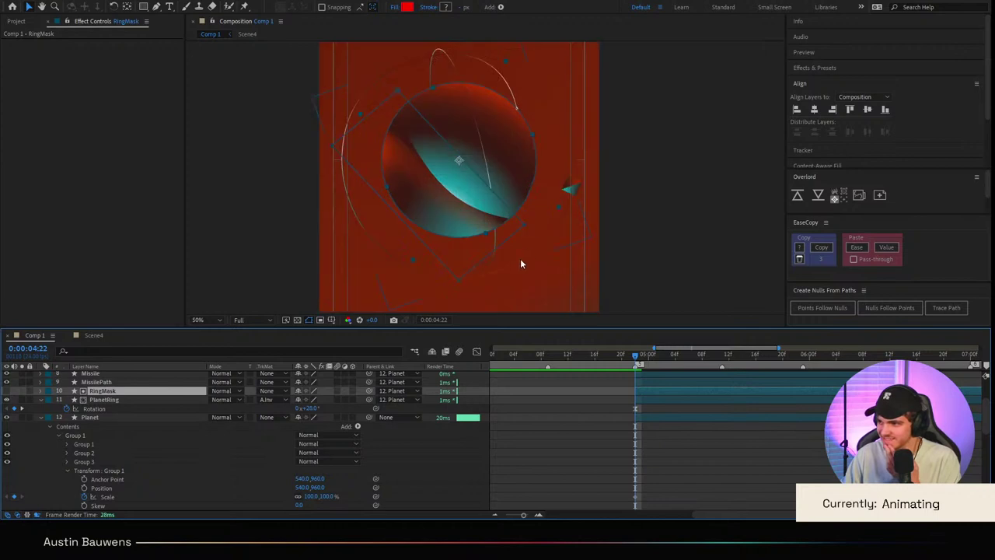
{"action": "left_click", "coordinate": [609, 452]}
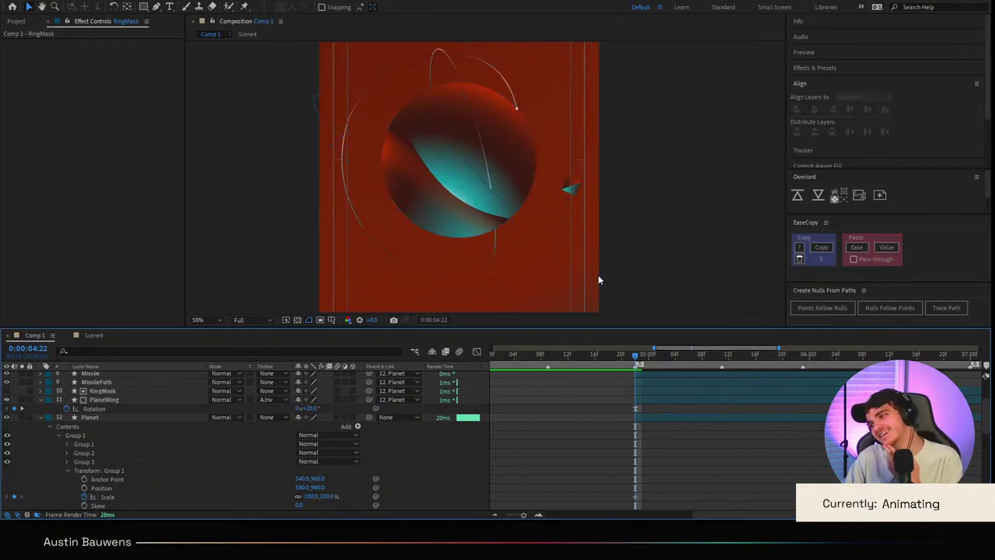
{"action": "key", "text": "ctrl+z"}
{"action": "key", "text": "ctrl+z"}
{"action": "key", "text": "ctrl+z"}
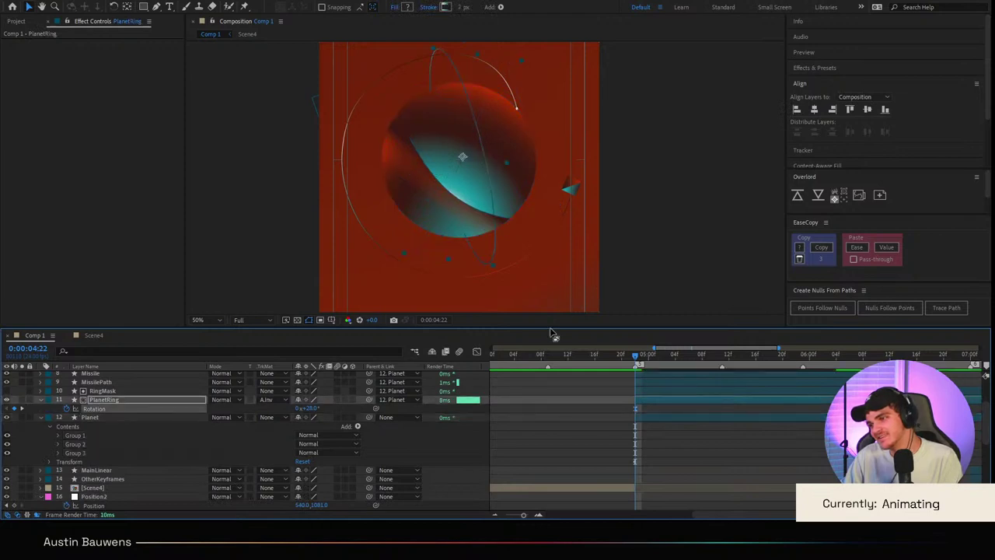
Step: Try tilting the PlanetRing to 42° rotation, then undo it
{"action": "left_click", "coordinate": [517, 451]}
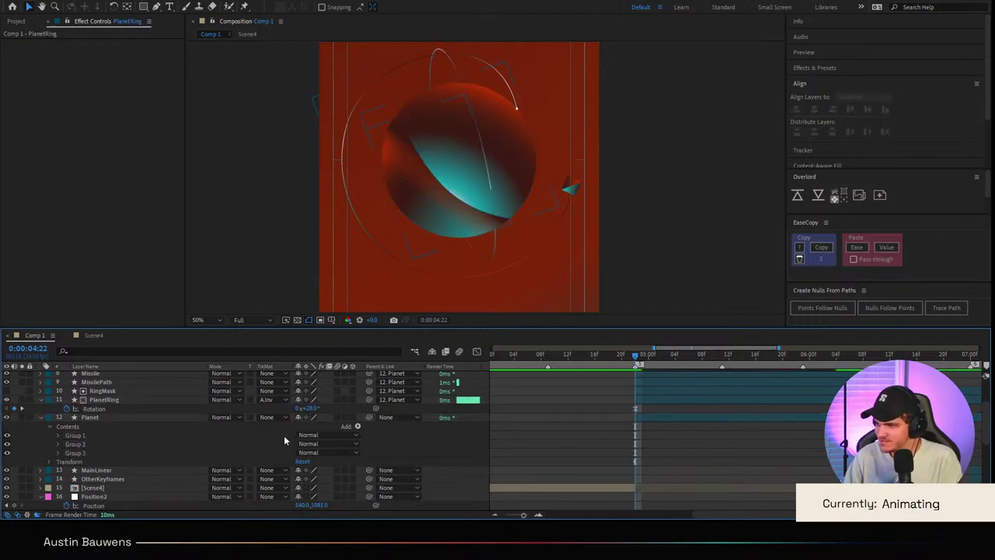
{"action": "key", "text": "ctrl+z"}
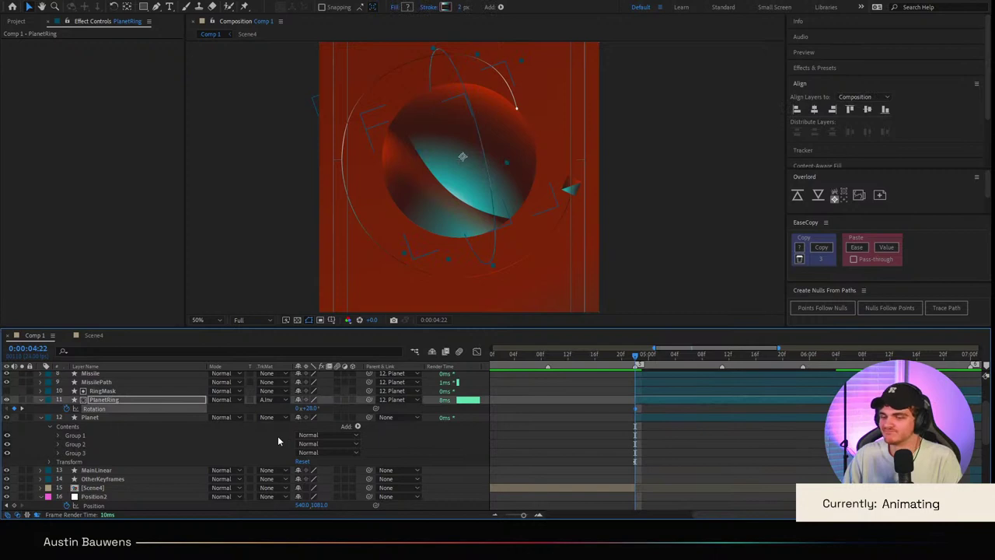
{"action": "left_click", "coordinate": [631, 471]}
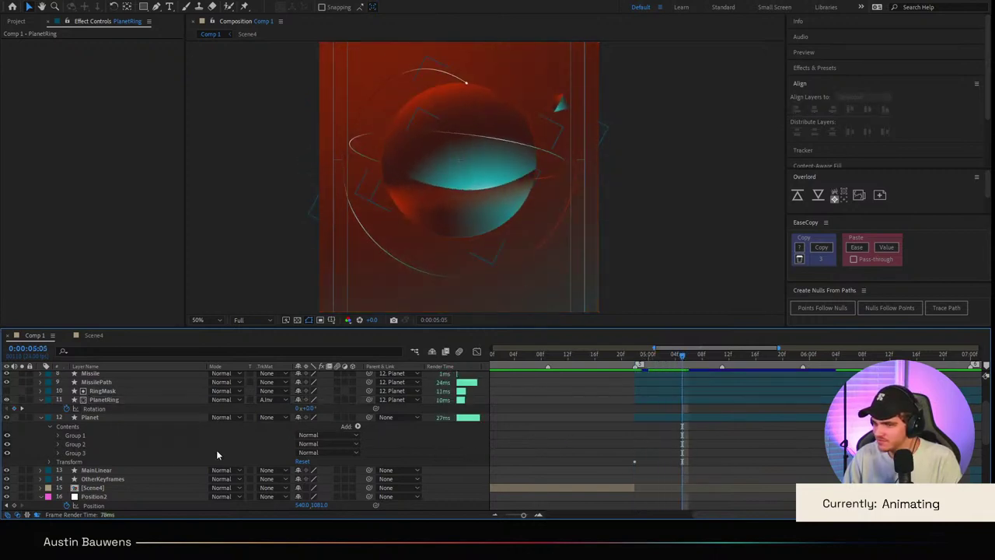
{"action": "left_click", "coordinate": [119, 400]}
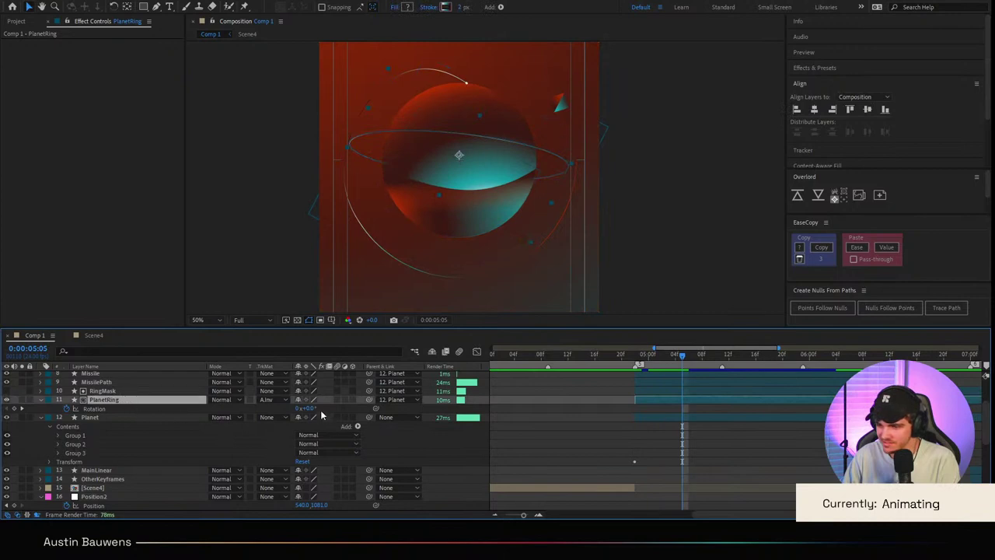
{"action": "left_click_drag", "start_coordinate": [314, 408], "coordinate": [346, 409]}
{"action": "left_click", "coordinate": [565, 437]}
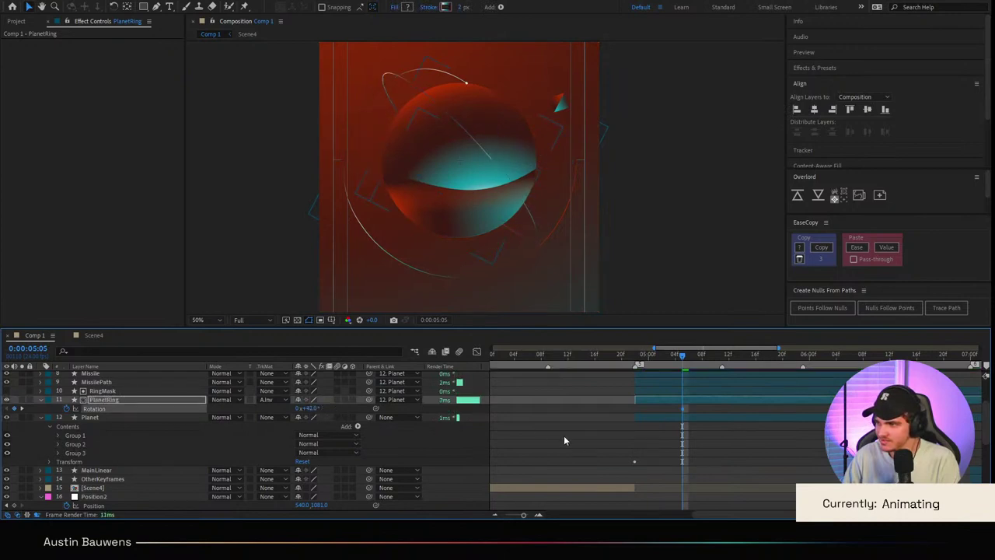
{"action": "key", "text": "ctrl+z"}
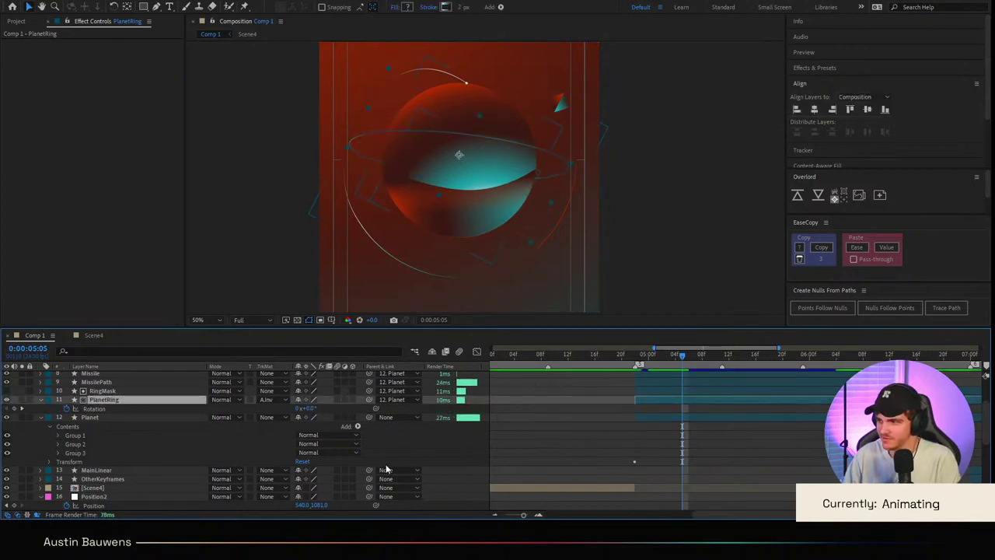
Step: Keyframe the ring at a negative tilt of about -51° and move that keyframe earlier
{"action": "left_click_drag", "start_coordinate": [304, 410], "coordinate": [555, 447]}
{"action": "left_click", "coordinate": [556, 447]}
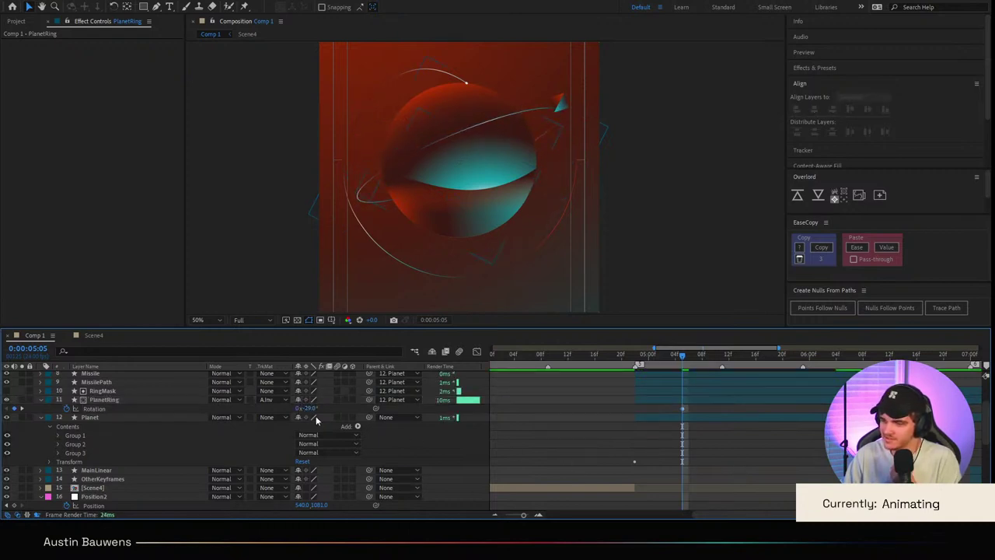
{"action": "left_click_drag", "start_coordinate": [309, 408], "coordinate": [293, 408]}
{"action": "left_click", "coordinate": [542, 428]}
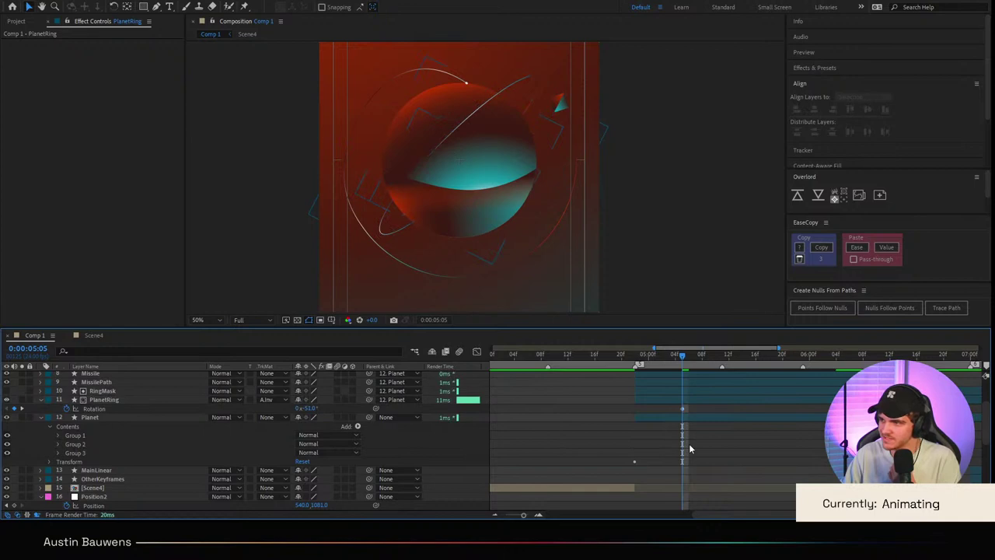
{"action": "left_click", "coordinate": [688, 404]}
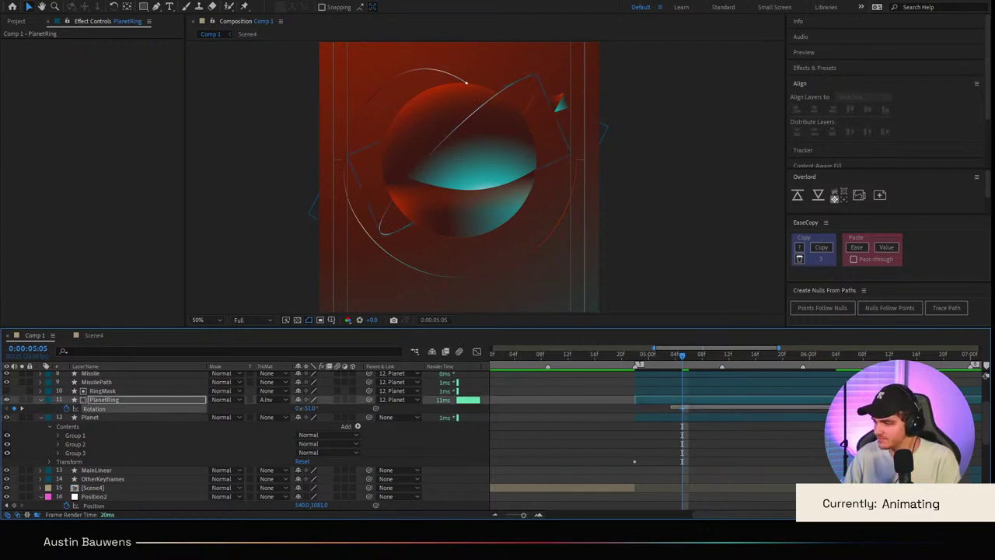
{"action": "left_click_drag", "start_coordinate": [682, 408], "coordinate": [633, 407]}
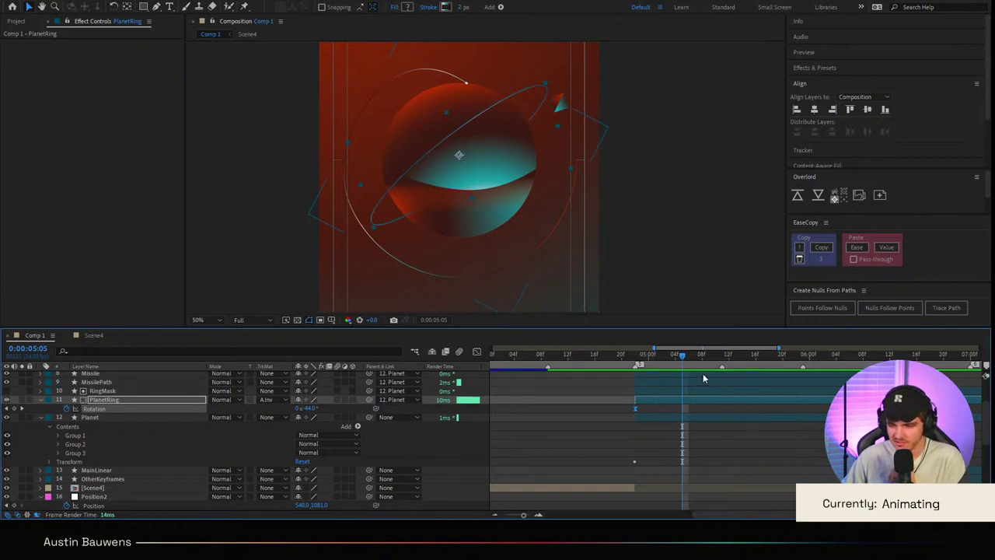
{"action": "left_click", "coordinate": [702, 432]}
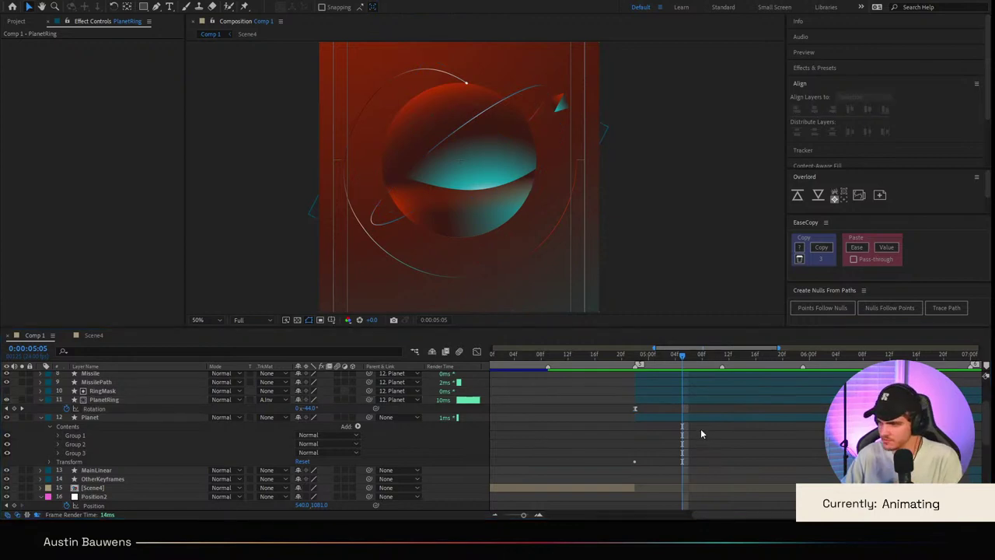
Step: Trim the Planet layer's start with Alt+[, then undo the trim
{"action": "left_click", "coordinate": [723, 454]}
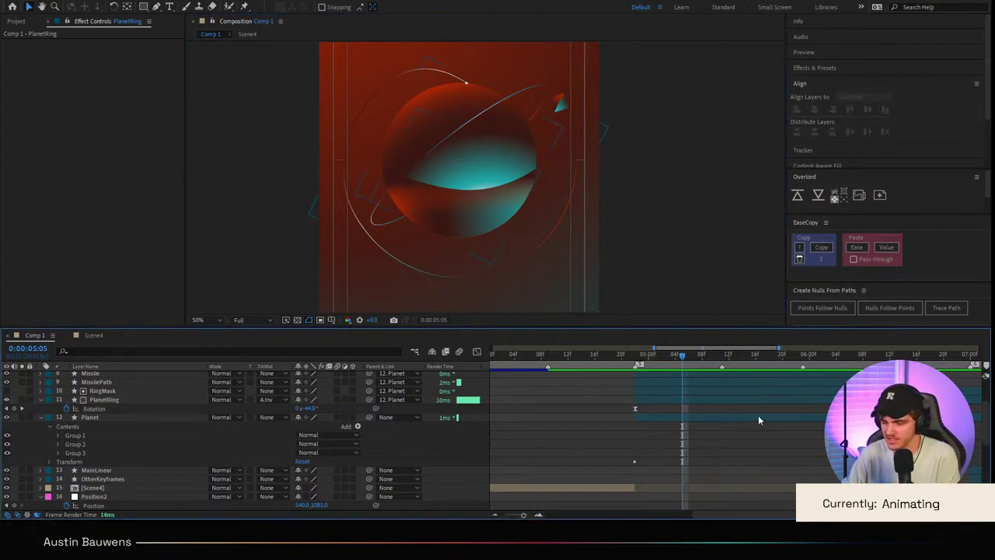
{"action": "left_click", "coordinate": [720, 418]}
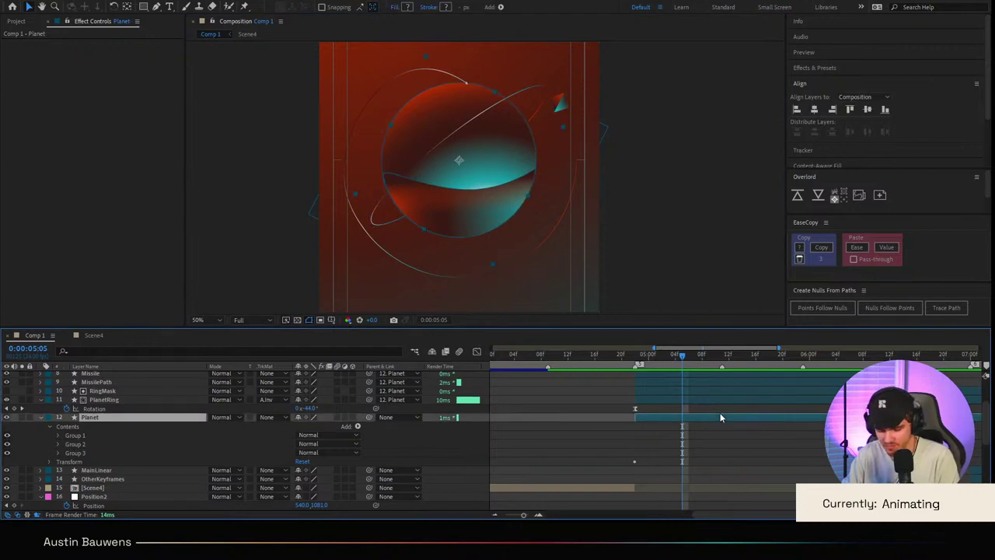
{"action": "left_click", "coordinate": [613, 488]}
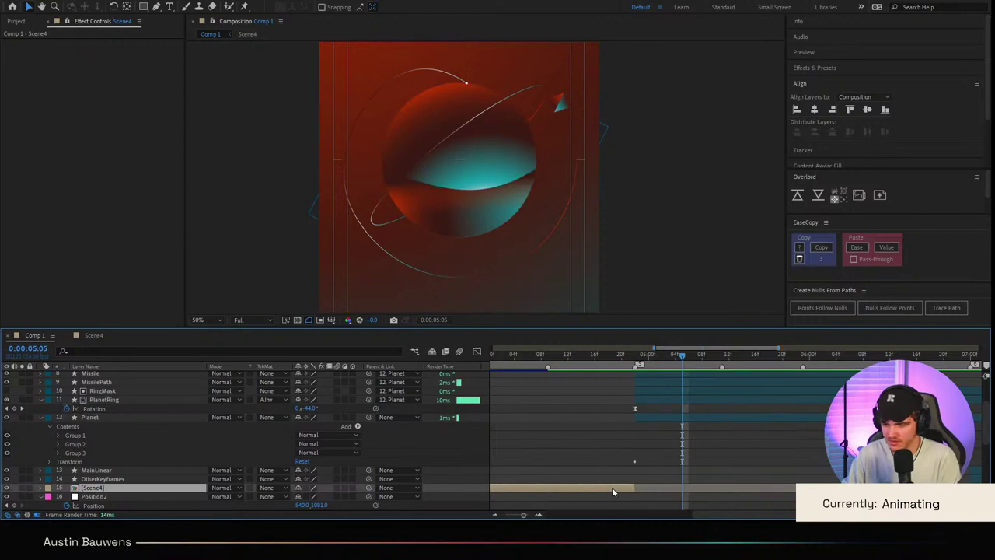
{"action": "left_click", "coordinate": [732, 433]}
{"action": "left_click", "coordinate": [724, 418]}
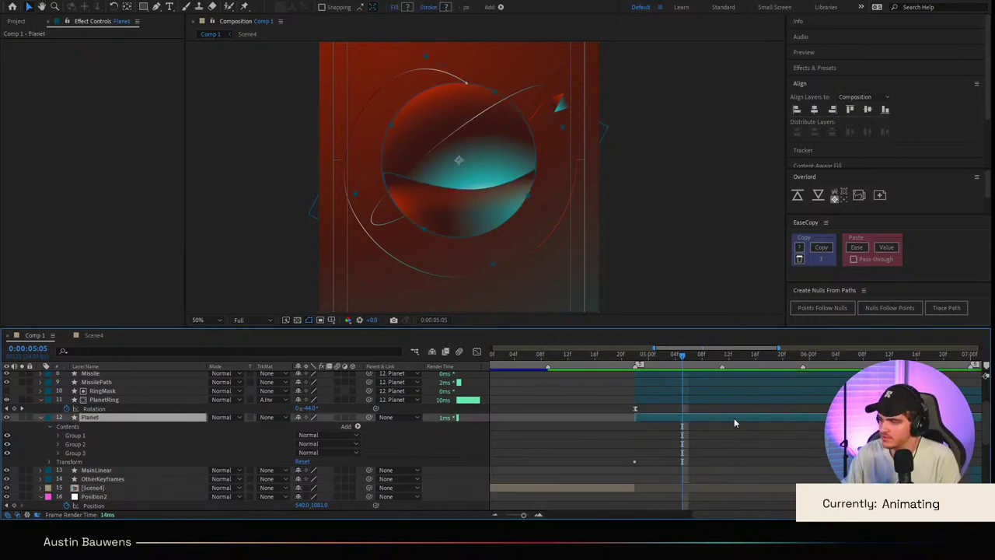
{"action": "left_click", "coordinate": [744, 436]}
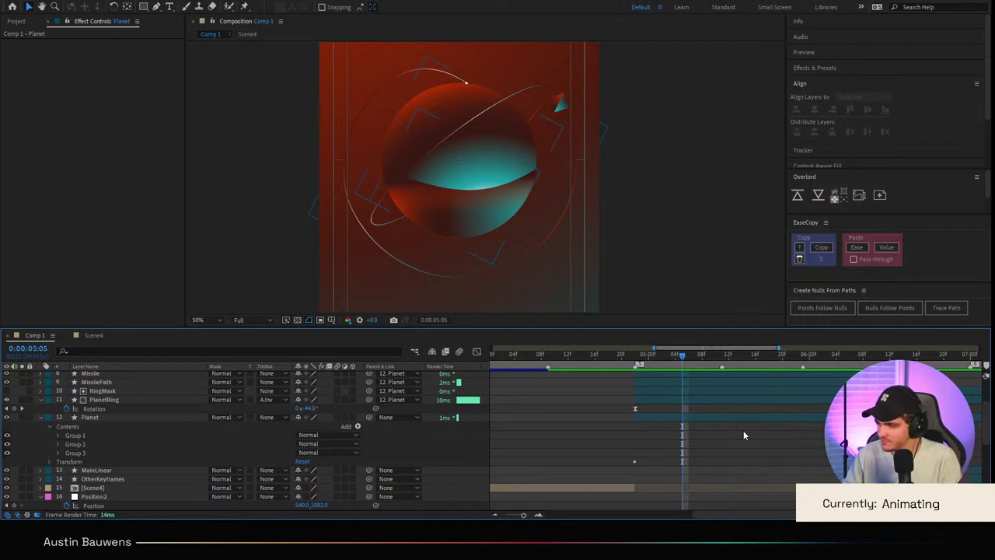
{"action": "left_click", "coordinate": [685, 420]}
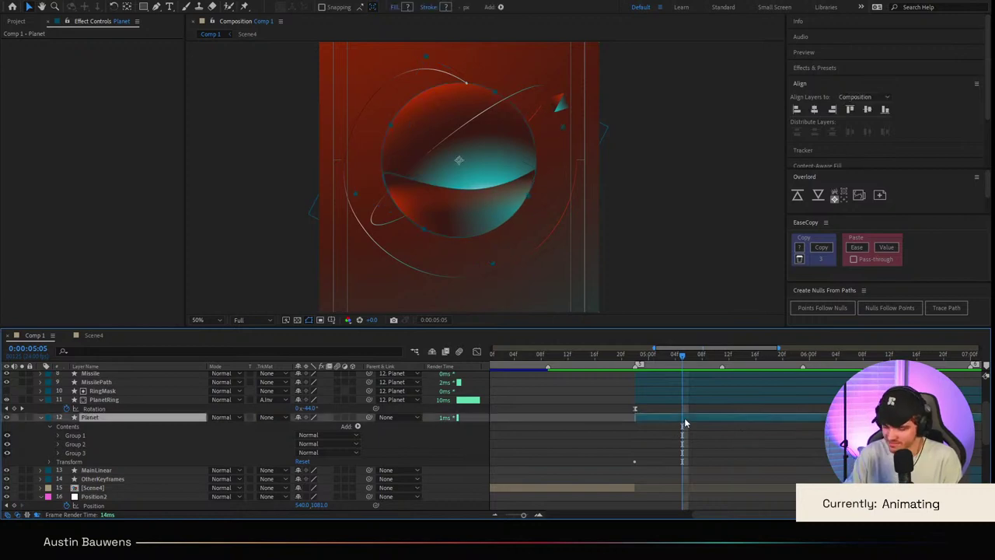
{"action": "key", "text": "alt+bracketleft"}
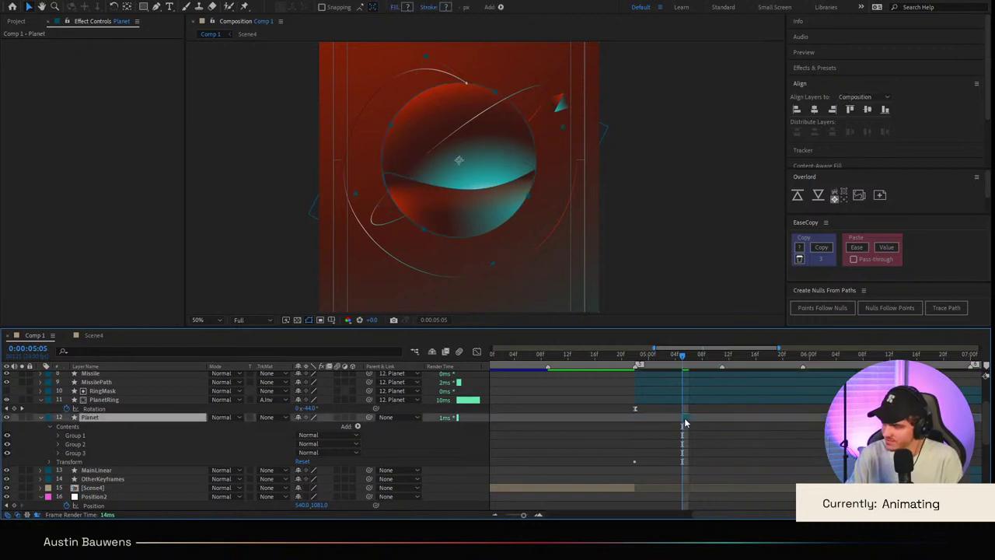
{"action": "key", "text": "ctrl+z"}
{"action": "key", "text": "ctrl+z"}
{"action": "left_click", "coordinate": [664, 410]}
Step: Shift the Planet layer to start at 5:11 and preview from 4:01
{"action": "left_click_drag", "start_coordinate": [656, 357], "coordinate": [636, 359]}
{"action": "left_click", "coordinate": [658, 419]}
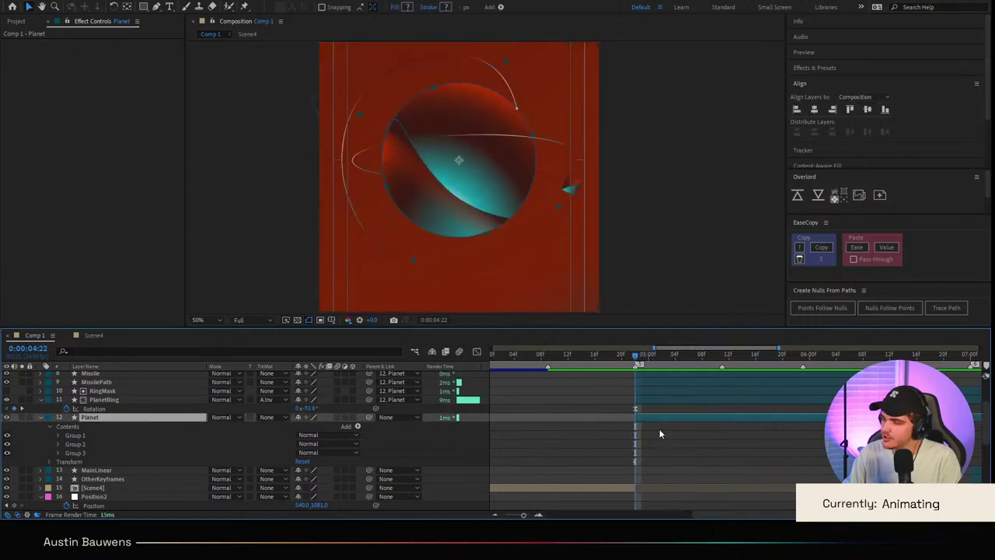
{"action": "left_click", "coordinate": [722, 358]}
{"action": "key", "text": "bracketleft"}
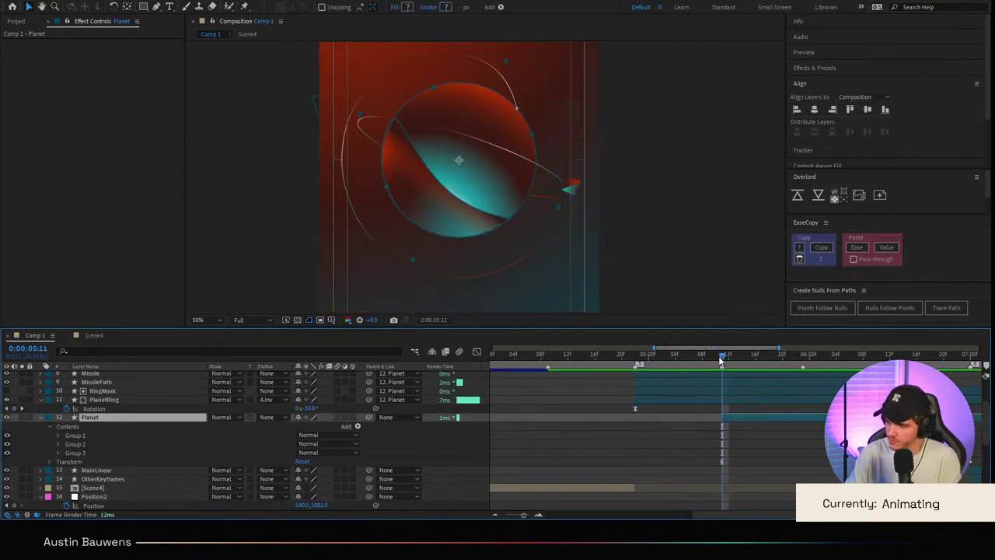
{"action": "left_click", "coordinate": [748, 434]}
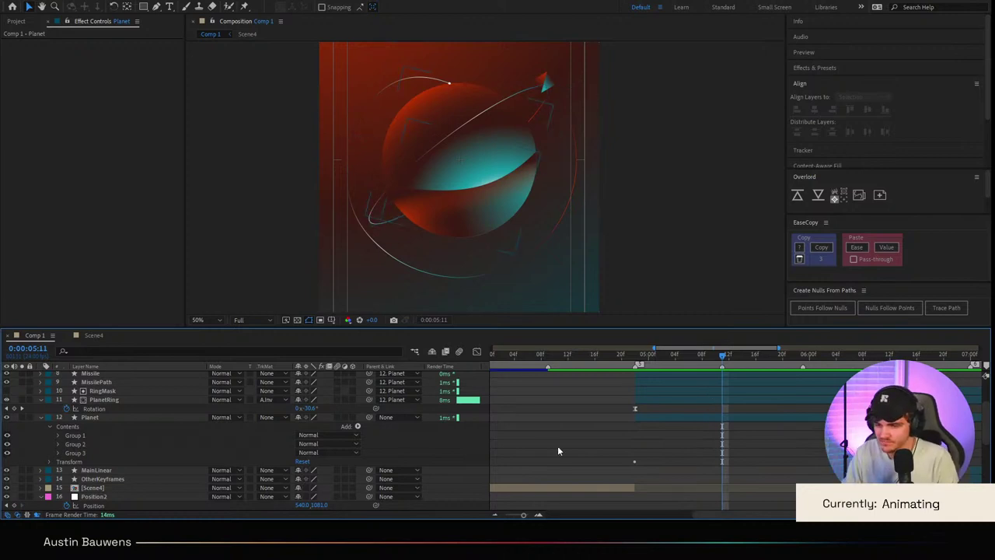
{"action": "scroll", "coordinate": [558, 449], "scroll_direction": "right", "scroll_amount": 3}
{"action": "mouse_move", "coordinate": [596, 354]}
{"action": "left_mouse_down"}
{"action": "mouse_move", "coordinate": [469, 356]}
{"action": "mouse_move", "coordinate": [601, 354]}
{"action": "left_mouse_up"}
{"action": "key", "text": "space"}
Step: Reshape the ring's rotation speed curve so it spins fast, then eases out
{"action": "left_click", "coordinate": [610, 409]}
{"action": "left_click", "coordinate": [477, 352]}
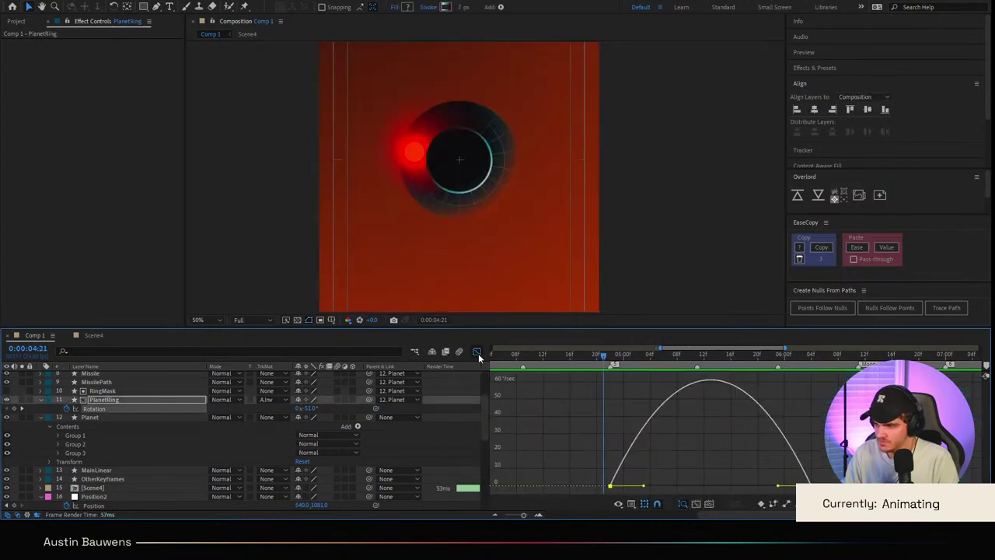
{"action": "left_click", "coordinate": [477, 352]}
{"action": "left_click", "coordinate": [477, 351]}
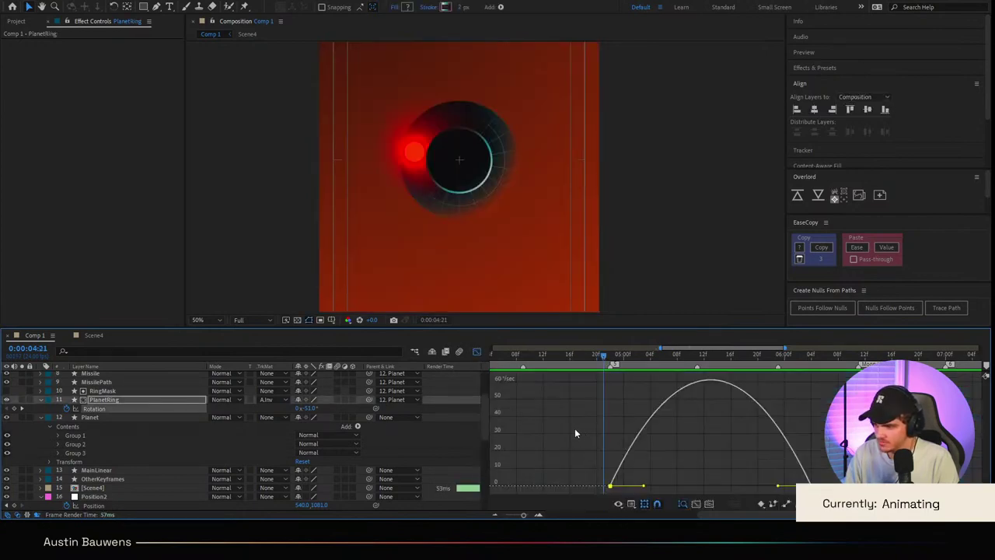
{"action": "left_click_drag", "start_coordinate": [643, 486], "coordinate": [710, 486]}
{"action": "left_click", "coordinate": [477, 352]}
Step: Preview the ring animation around 4:14–4:16 and park the time at 4:22
{"action": "key", "text": "space"}
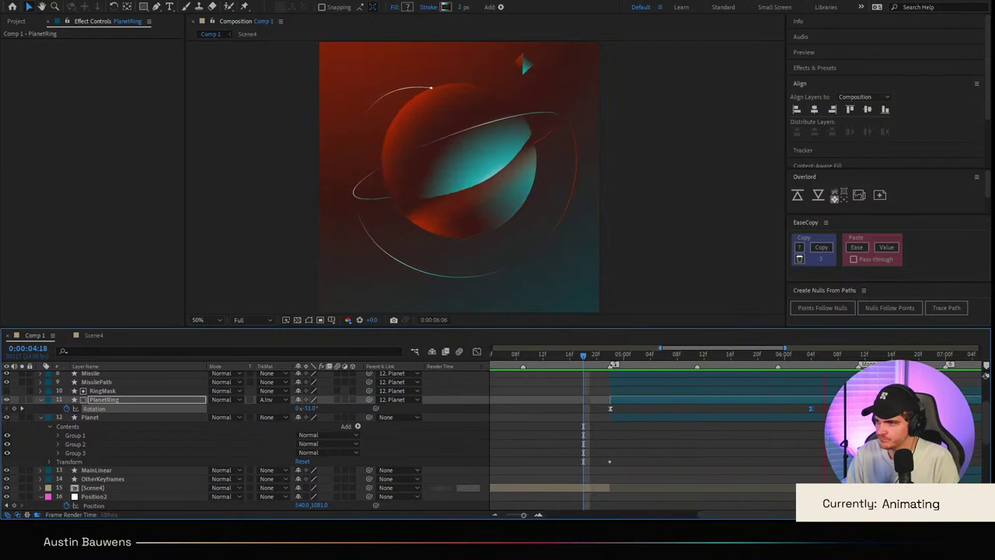
{"action": "scroll", "coordinate": [574, 218], "scroll_direction": "down", "scroll_amount": 2}
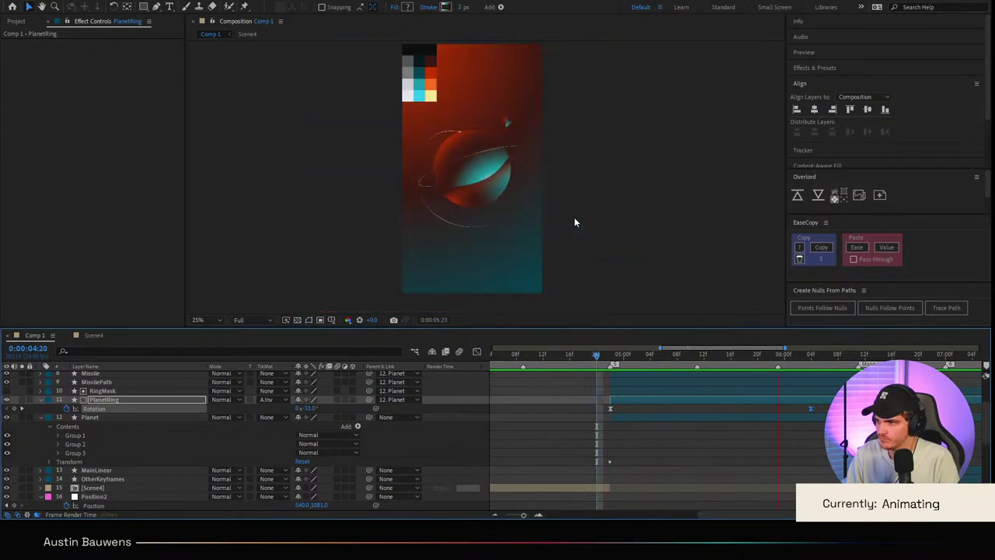
{"action": "left_click", "coordinate": [556, 359]}
{"action": "key", "text": "space"}
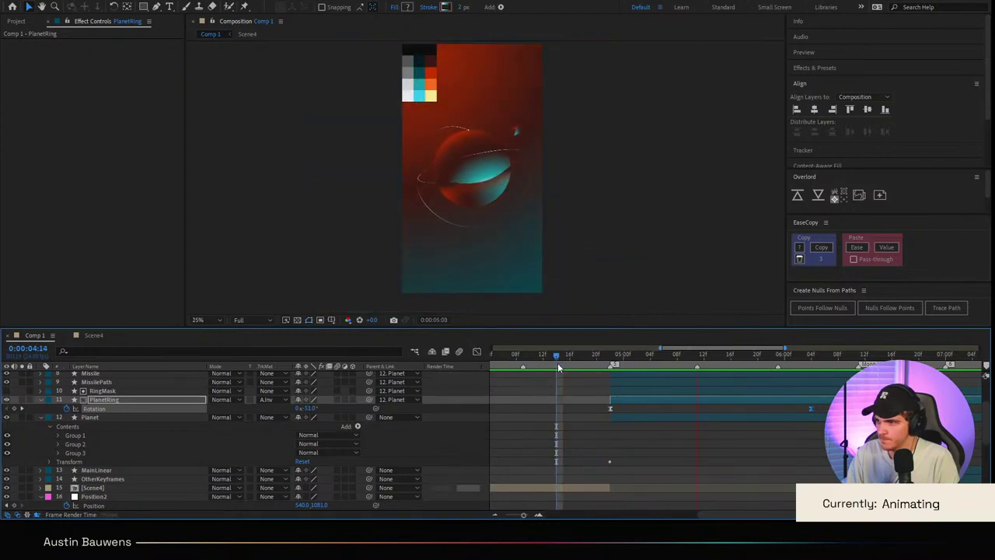
{"action": "left_click_drag", "start_coordinate": [653, 359], "coordinate": [557, 362]}
{"action": "left_click", "coordinate": [568, 359]}
{"action": "key", "text": "space"}
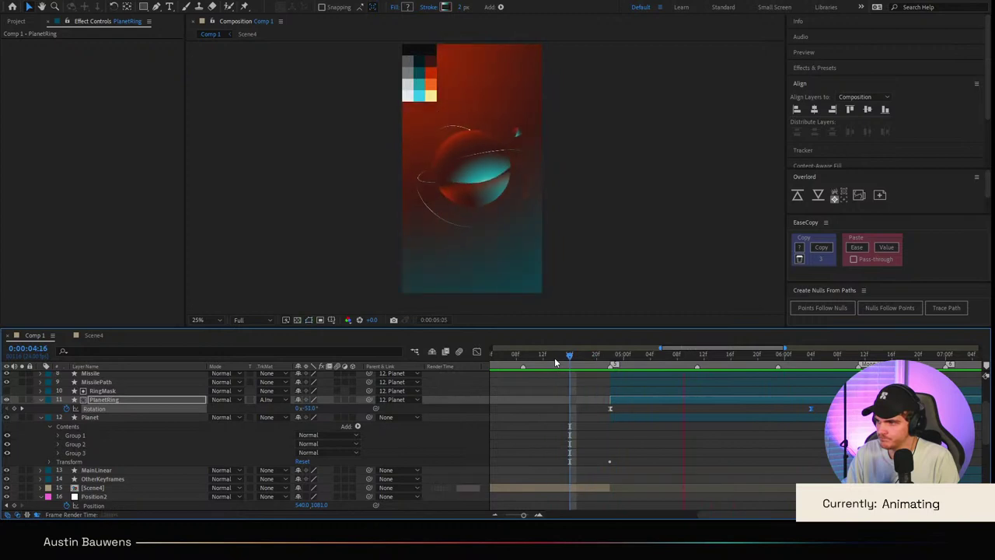
{"action": "left_click", "coordinate": [567, 366]}
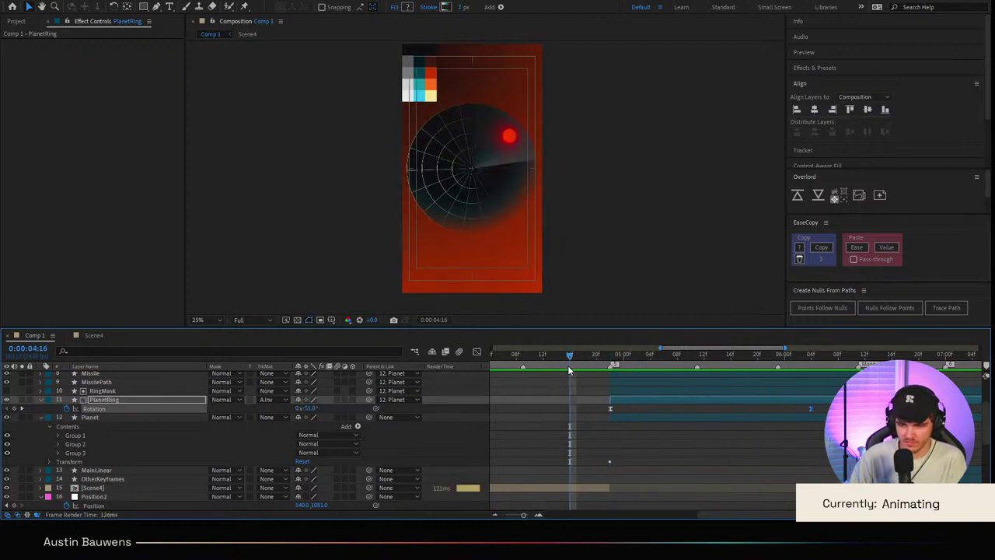
{"action": "left_click", "coordinate": [628, 356]}
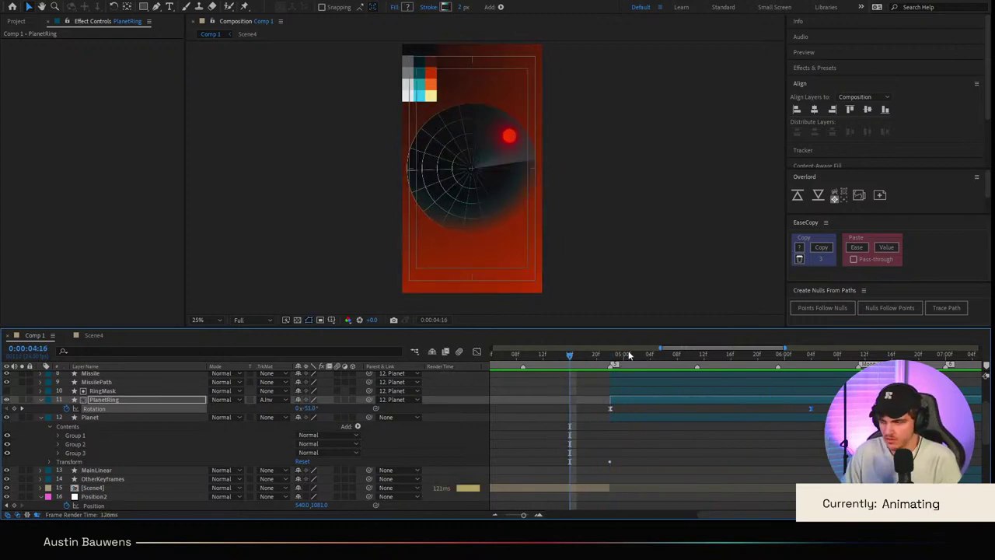
{"action": "left_click", "coordinate": [614, 364]}
Step: Set the PlanetRing's Rotation to -25°
{"action": "left_click", "coordinate": [668, 473]}
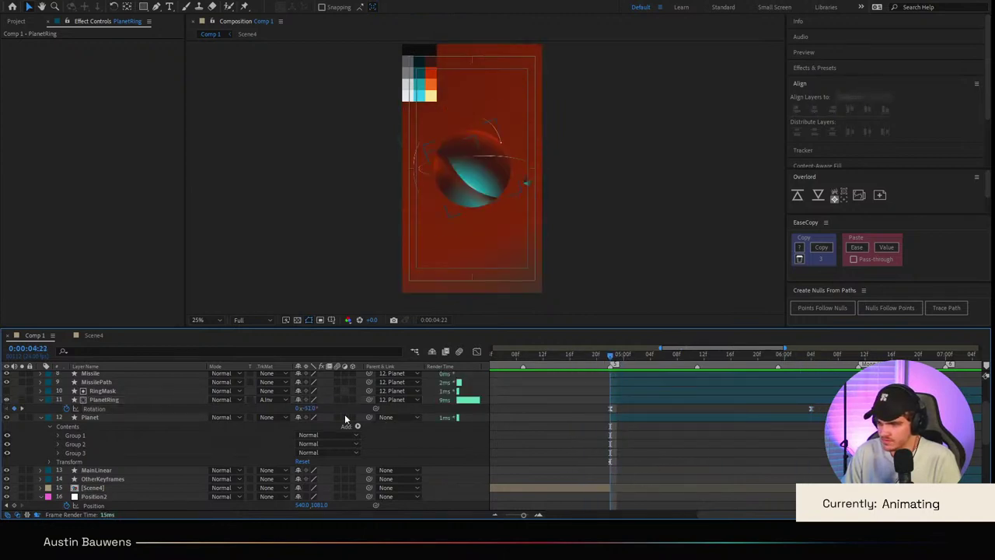
{"action": "left_click", "coordinate": [309, 408]}
{"action": "type", "text": "-25"}
{"action": "key", "text": "Return"}
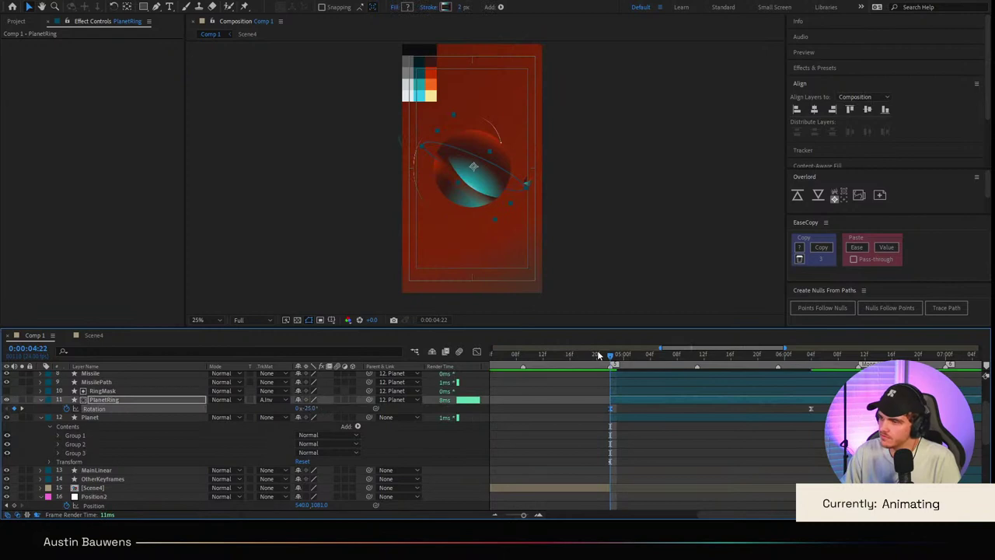
Step: Preview the -25° ring tilt from 0:00:04:10, ending at 0:00:04:22
{"action": "left_click", "coordinate": [531, 364]}
{"action": "key", "text": "space"}
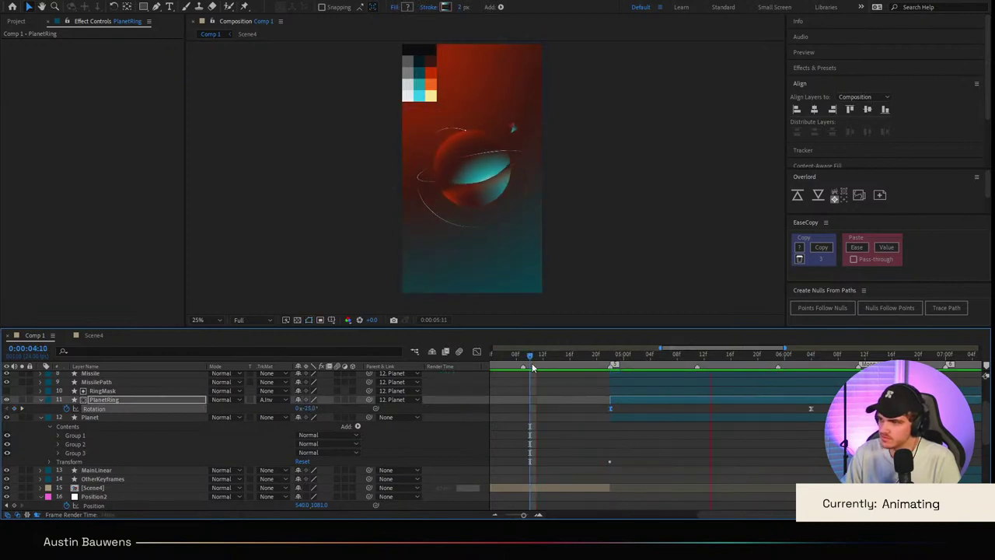
{"action": "left_click", "coordinate": [583, 364]}
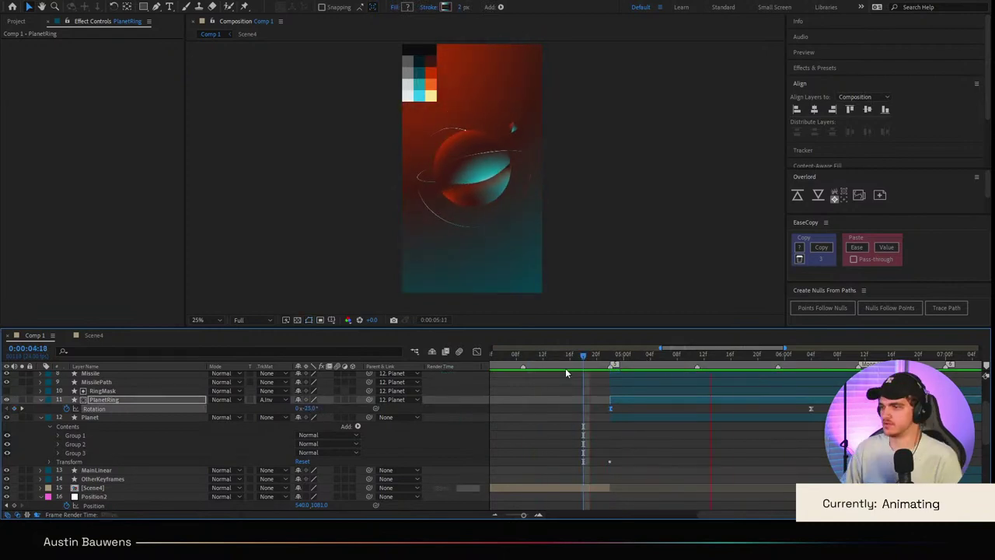
{"action": "left_click", "coordinate": [524, 368]}
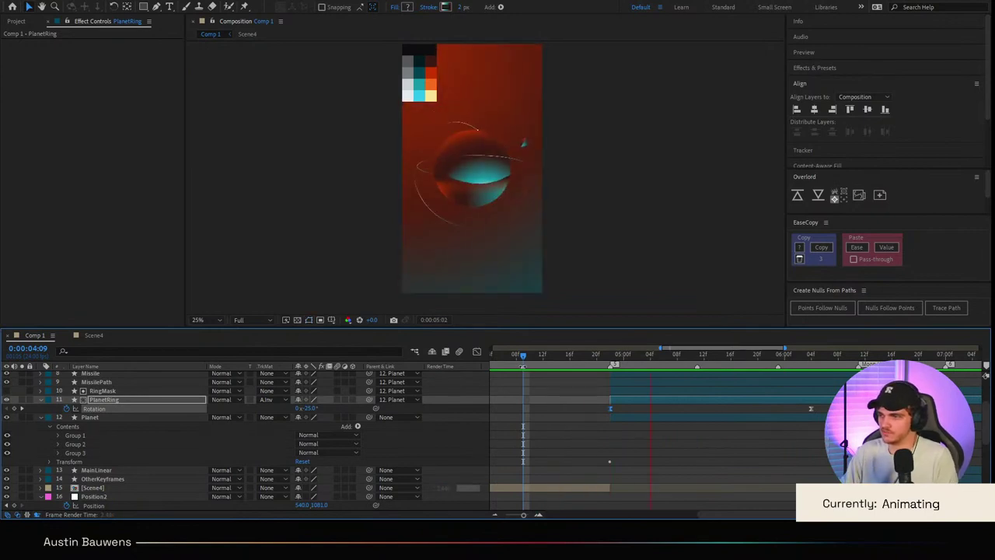
{"action": "left_click", "coordinate": [614, 361]}
{"action": "left_click", "coordinate": [636, 452]}
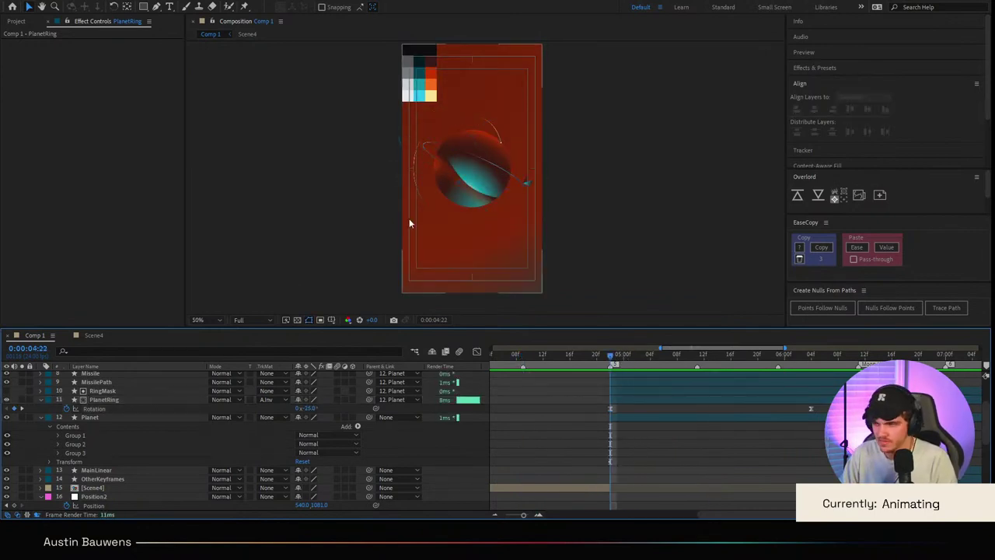
{"action": "scroll", "coordinate": [441, 229], "scroll_direction": "up", "scroll_amount": 2}
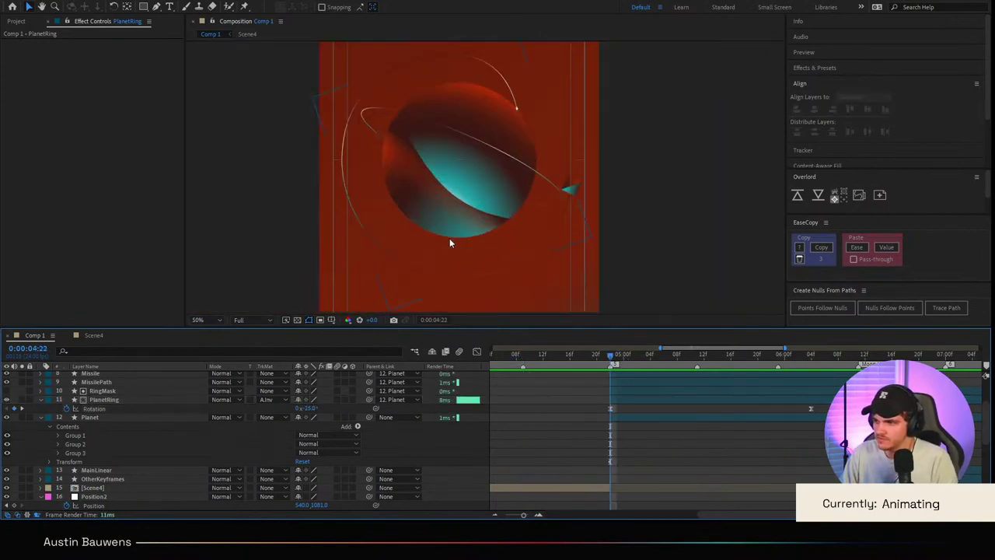
{"action": "key", "text": "space"}
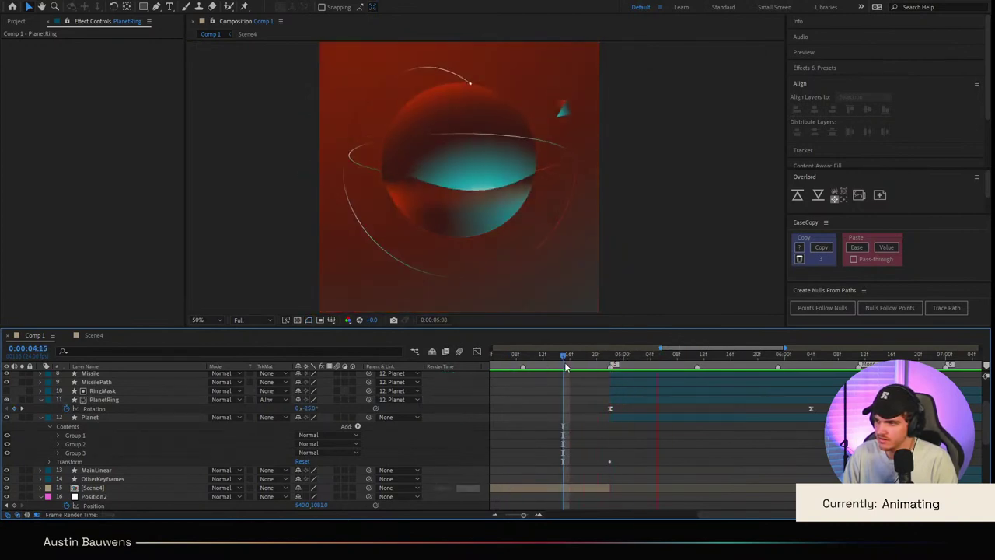
{"action": "key", "text": "space"}
Step: Scale the Planet to 126% at 0:00:04:22 and lengthen the first Scale keyframe's ease-out influence
{"action": "left_click", "coordinate": [142, 415]}
{"action": "key", "text": "s"}
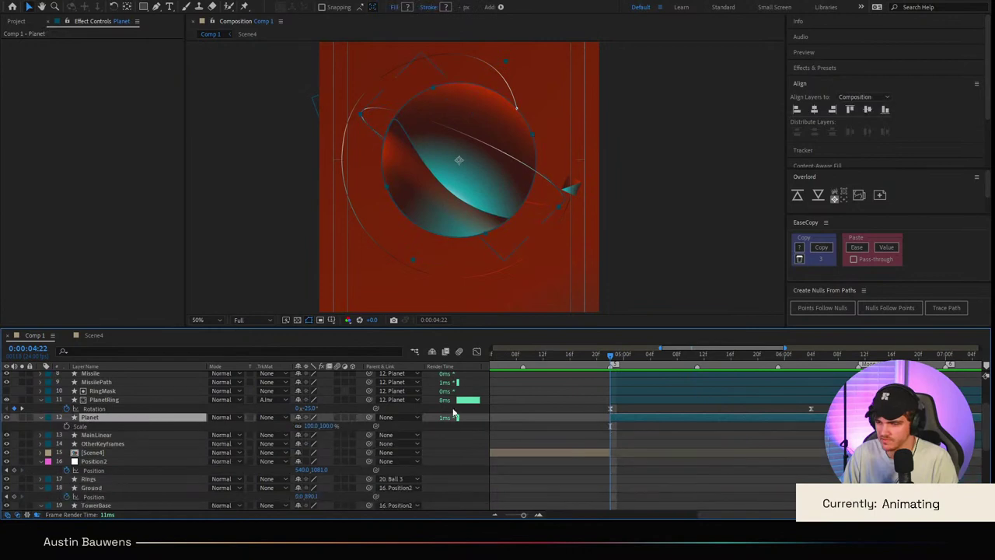
{"action": "key", "text": "space"}
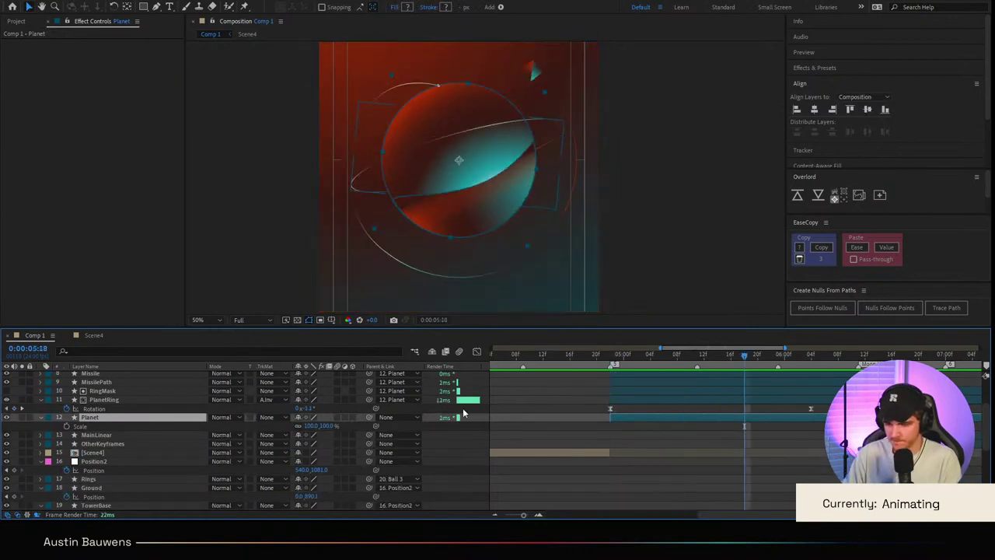
{"action": "scroll", "coordinate": [619, 417], "scroll_direction": "down", "scroll_amount": 2}
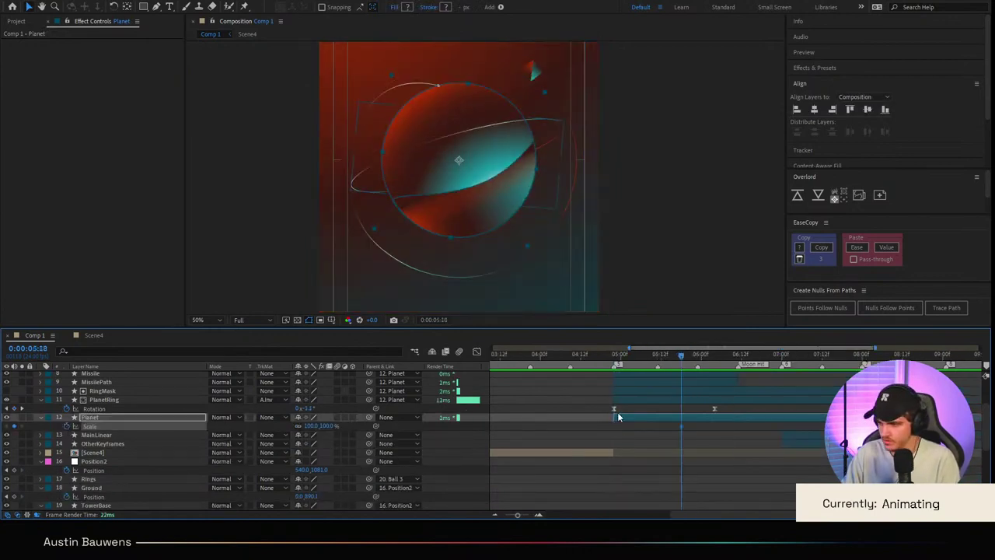
{"action": "key", "text": "space"}
{"action": "left_click_drag", "start_coordinate": [331, 424], "coordinate": [343, 424]}
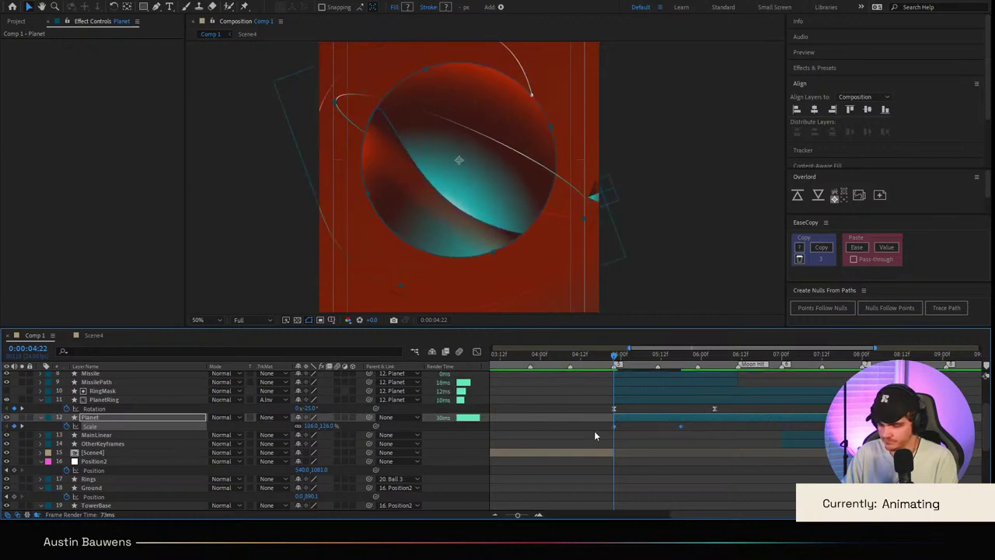
{"action": "left_click", "coordinate": [476, 351]}
{"action": "left_click_drag", "start_coordinate": [607, 422], "coordinate": [580, 384]}
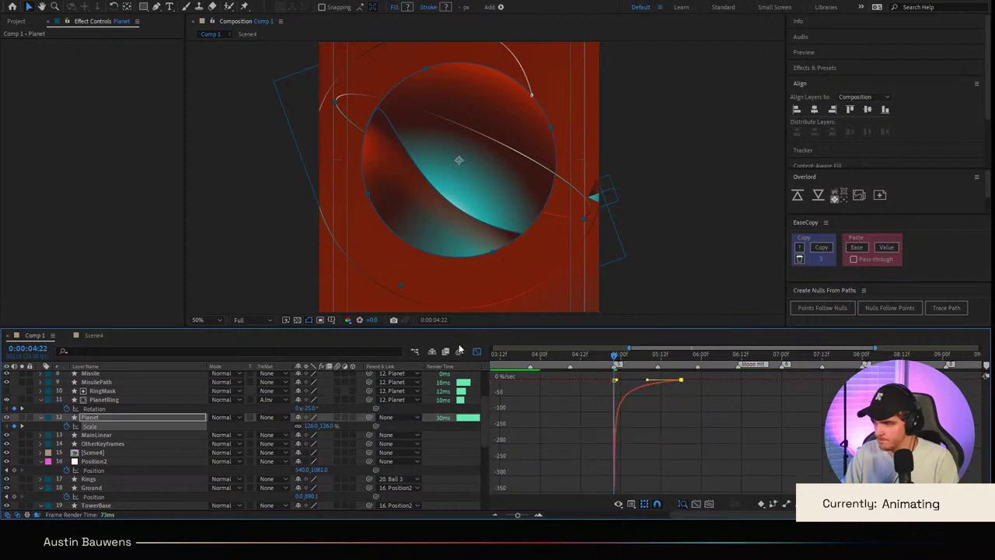
{"action": "left_click", "coordinate": [476, 351]}
Step: Scrub and preview the Planet's eased scale-down from 0:00:03:20 through 0:00:04:15
{"action": "left_click_drag", "start_coordinate": [652, 363], "coordinate": [560, 354]}
{"action": "scroll", "coordinate": [595, 195], "scroll_direction": "down", "scroll_amount": 4}
{"action": "scroll", "coordinate": [588, 271], "scroll_direction": "up", "scroll_amount": 1}
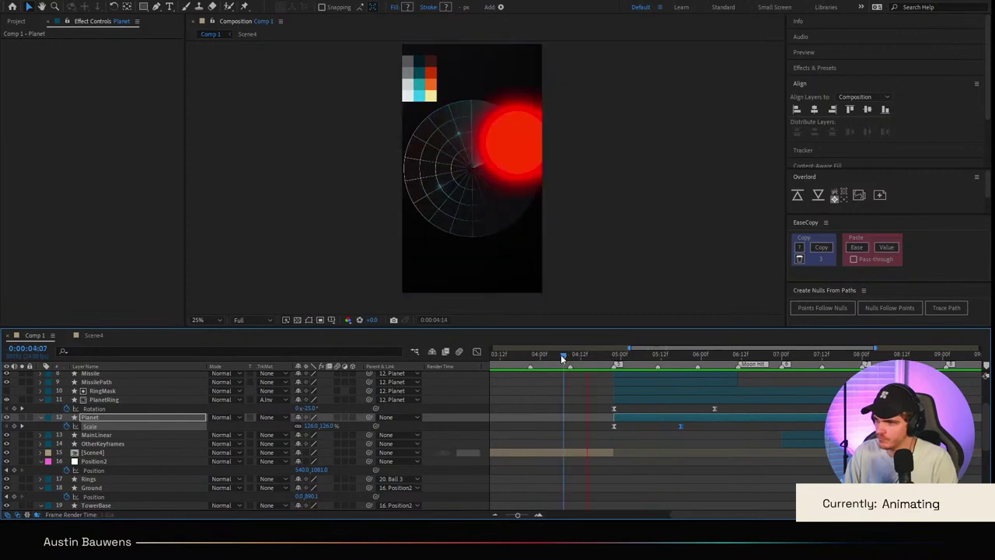
{"action": "left_click", "coordinate": [527, 356]}
{"action": "key", "text": "space"}
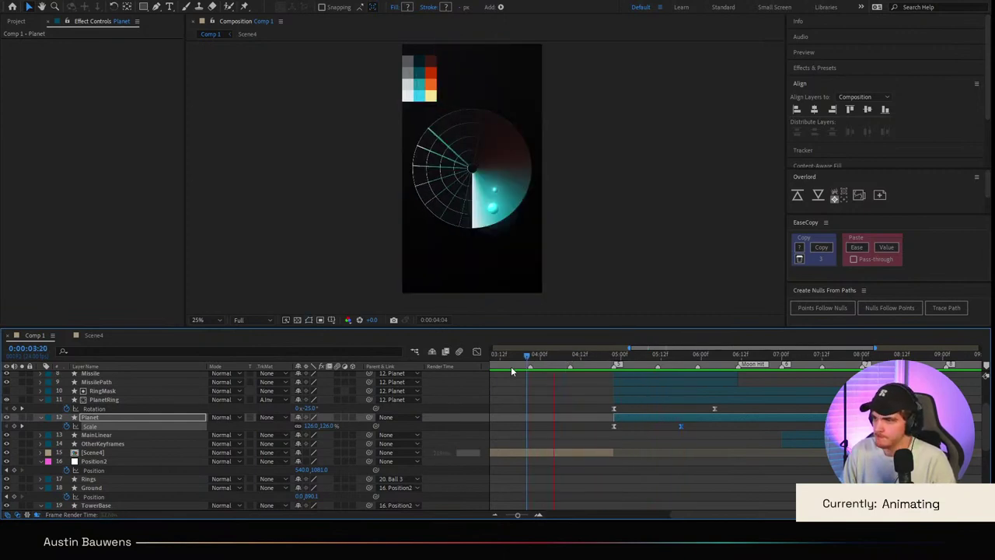
{"action": "left_click", "coordinate": [590, 367]}
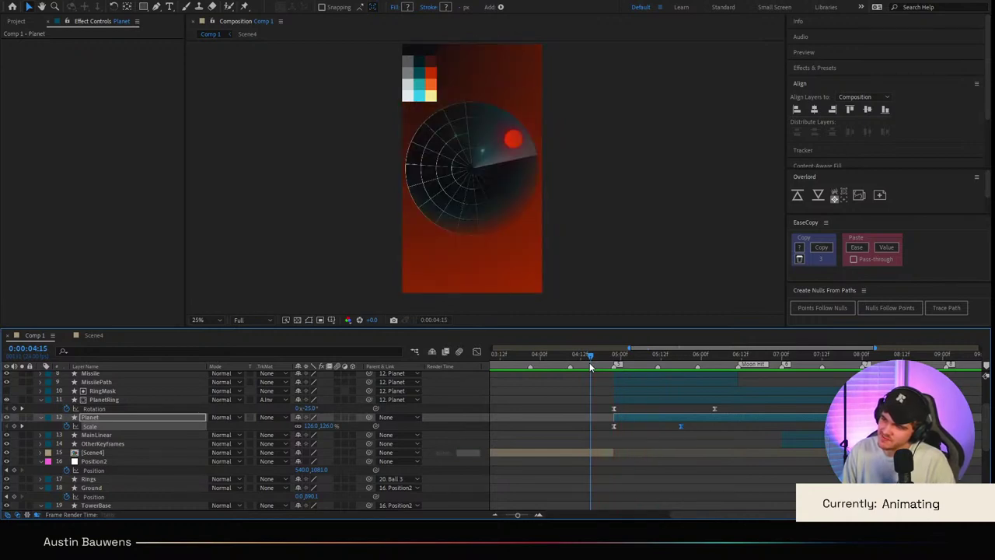
{"action": "left_click_drag", "start_coordinate": [591, 364], "coordinate": [613, 364]}
Step: Reveal PlanetRing's Scale and keyframe it up to about 117% at 0:00:05:00
{"action": "left_click", "coordinate": [105, 399]}
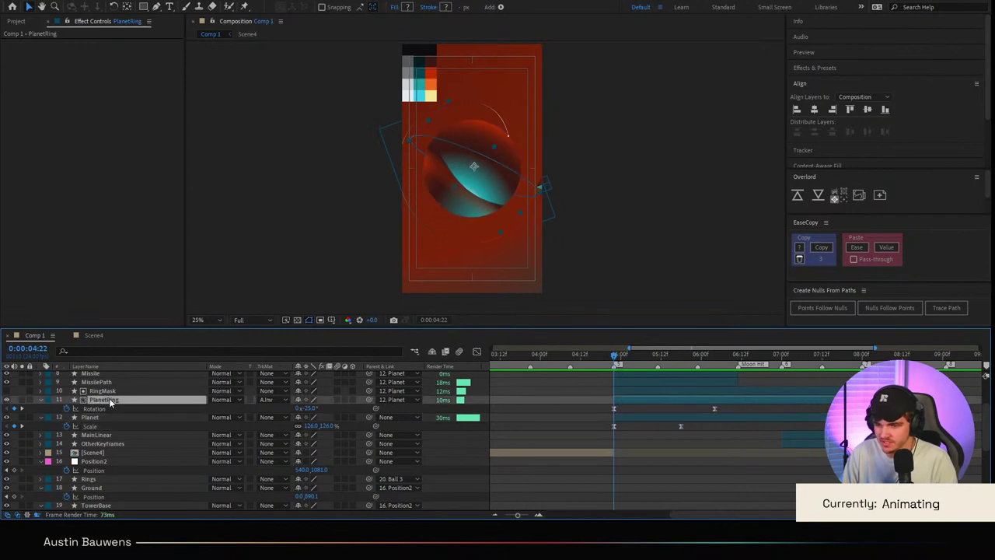
{"action": "key", "text": "period"}
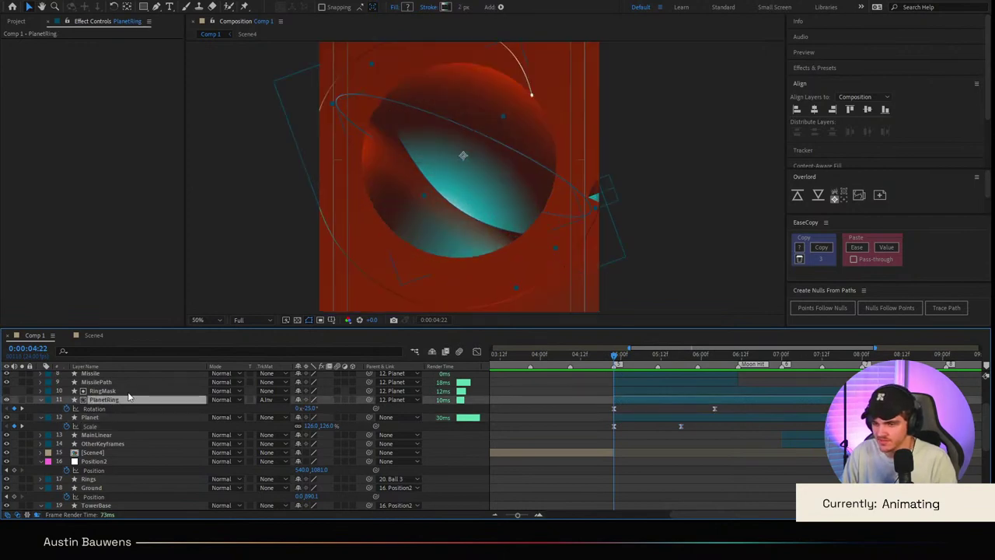
{"action": "key", "text": "s"}
{"action": "left_click", "coordinate": [113, 408]}
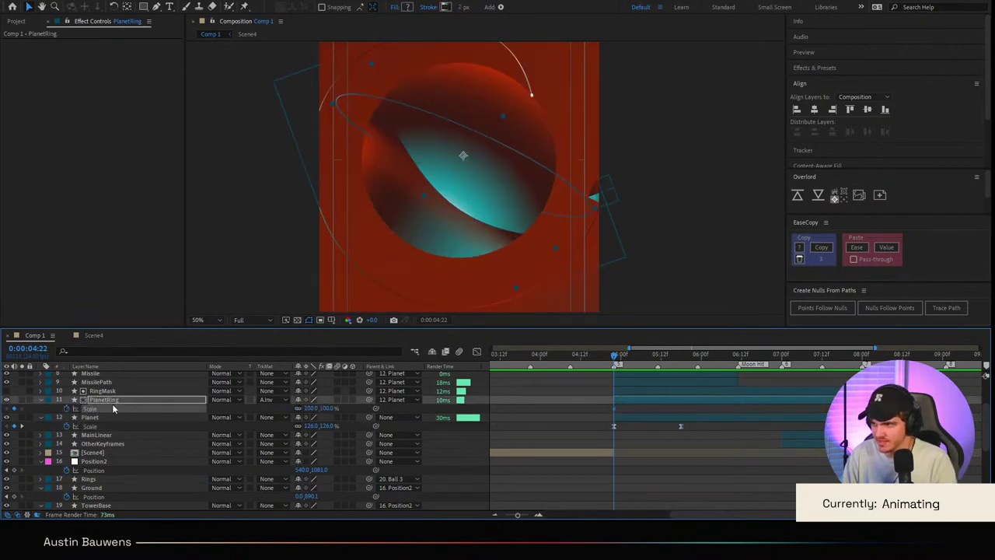
{"action": "key", "text": "Page_Down"}
{"action": "key", "text": "Page_Down"}
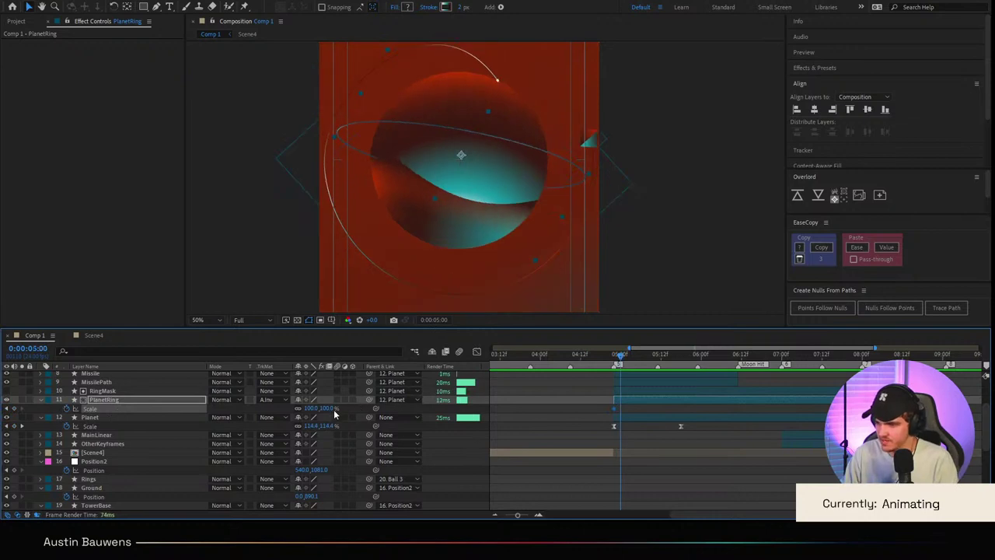
{"action": "left_click_drag", "start_coordinate": [332, 409], "coordinate": [336, 409]}
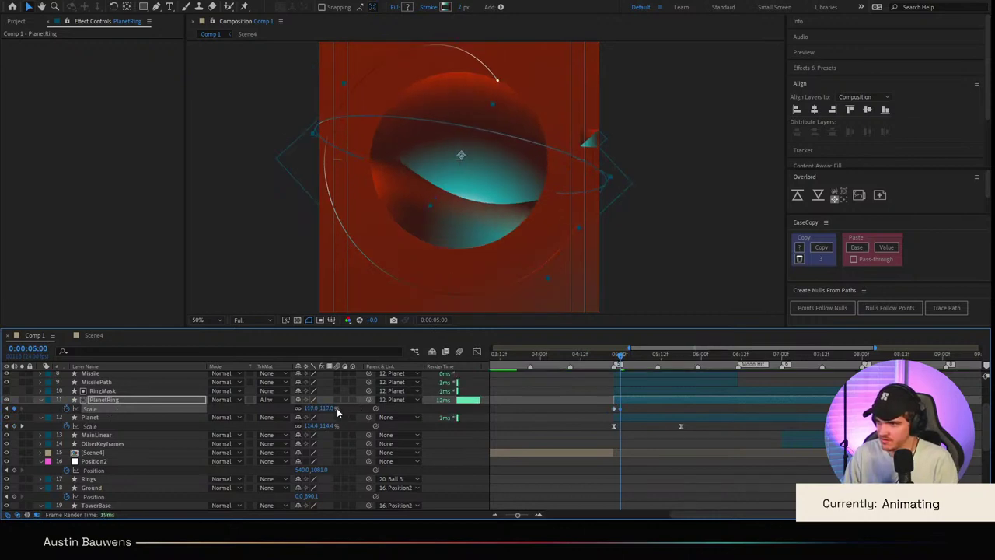
{"action": "key", "text": "shift+Page_Down"}
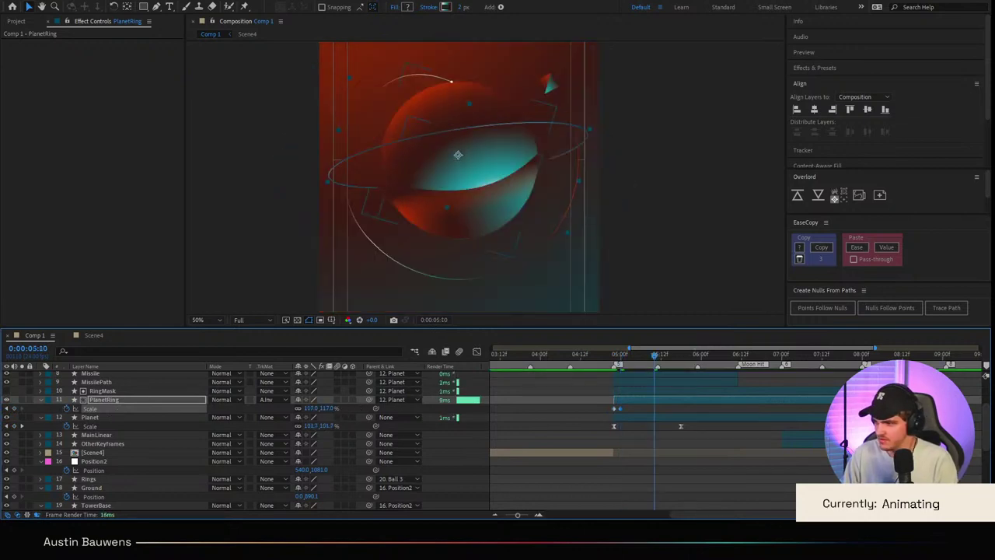
{"action": "left_click", "coordinate": [721, 453]}
{"action": "scroll", "coordinate": [492, 244], "scroll_direction": "up", "scroll_amount": 2}
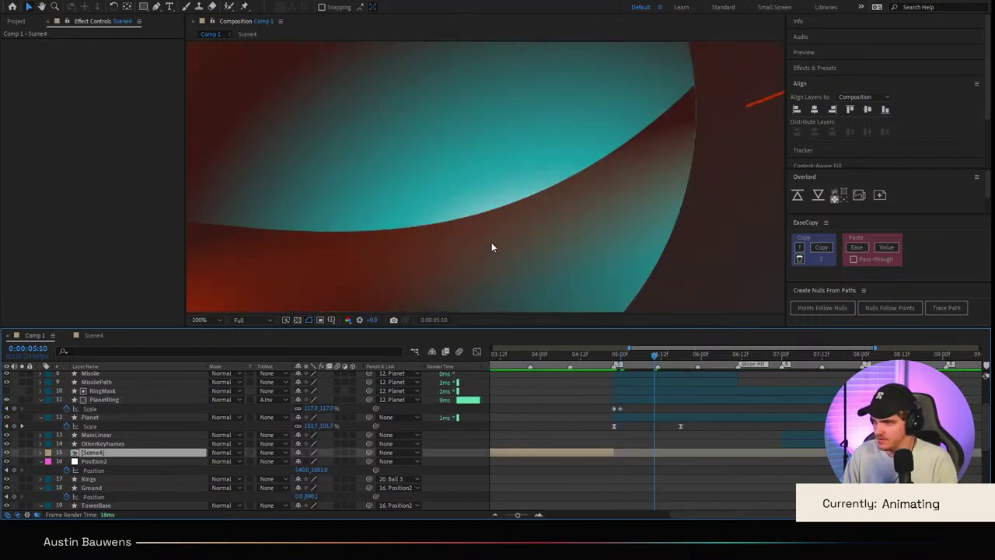
{"action": "scroll", "coordinate": [491, 247], "scroll_direction": "down", "scroll_amount": 2}
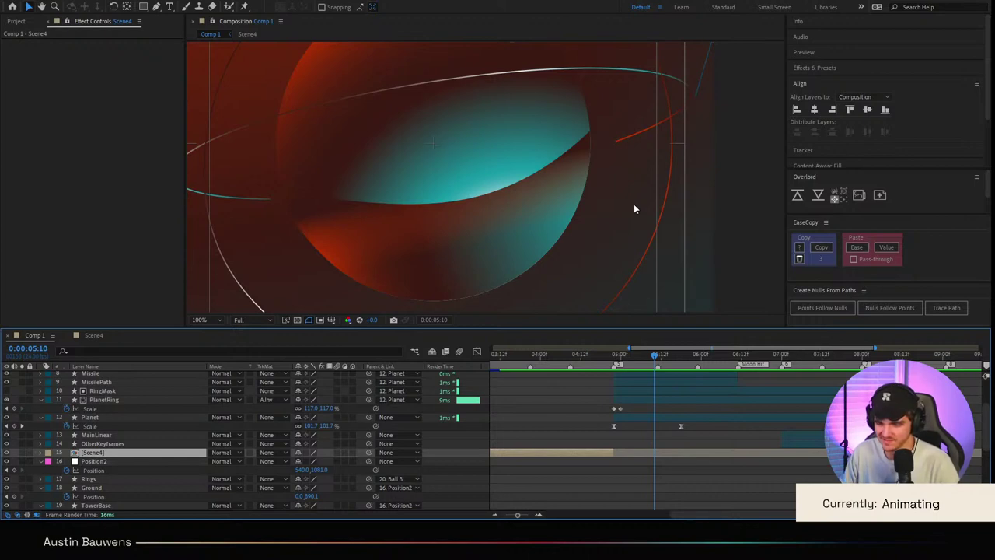
{"action": "left_click", "coordinate": [640, 420]}
{"action": "left_click", "coordinate": [654, 401]}
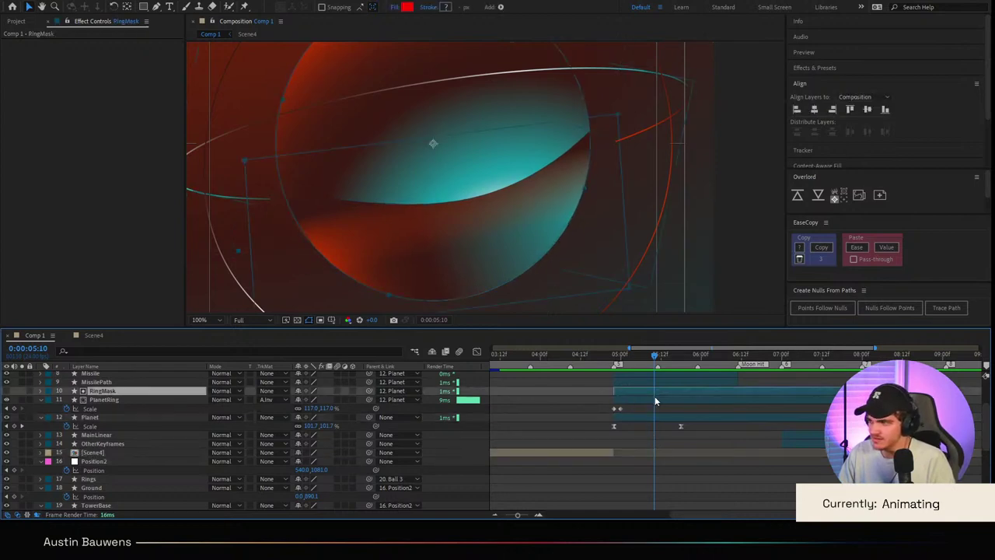
{"action": "left_click", "coordinate": [615, 408]}
{"action": "key", "text": "ctrl+v"}
{"action": "left_click_drag", "start_coordinate": [669, 412], "coordinate": [689, 496]}
{"action": "key", "text": "F9"}
{"action": "left_click", "coordinate": [476, 351]}
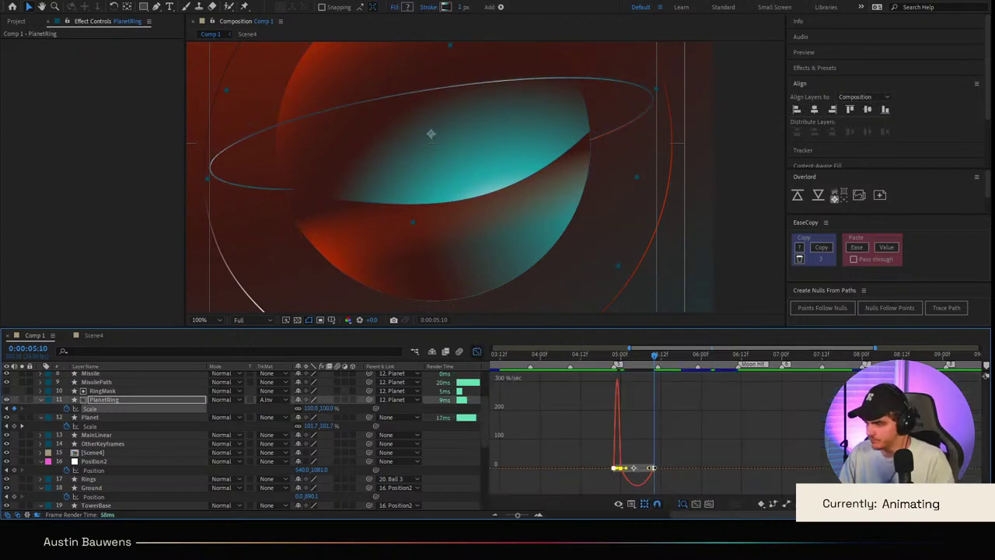
{"action": "left_click_drag", "start_coordinate": [646, 468], "coordinate": [623, 469]}
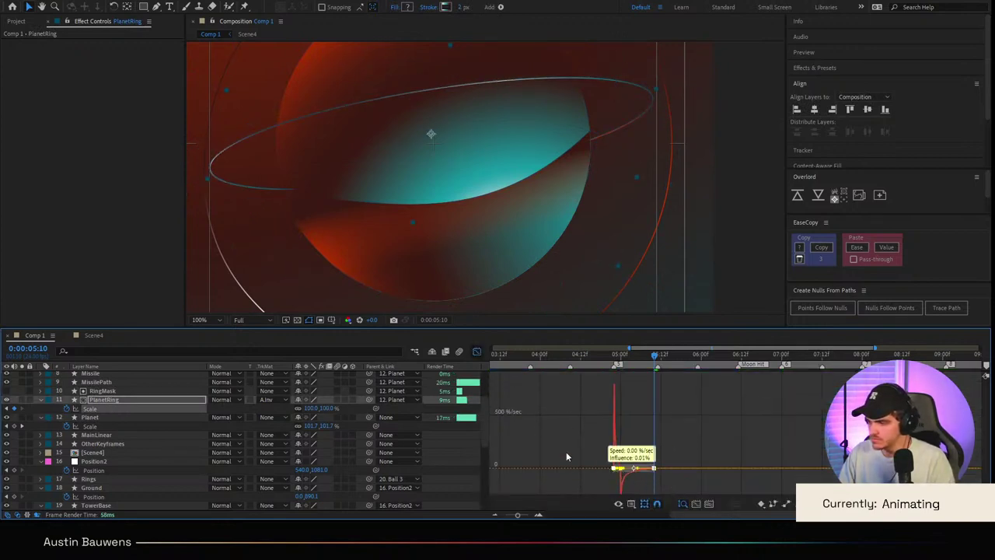
{"action": "key", "text": "shift+F3"}
{"action": "left_click", "coordinate": [604, 362]}
{"action": "scroll", "coordinate": [550, 286], "scroll_direction": "down", "scroll_amount": 2}
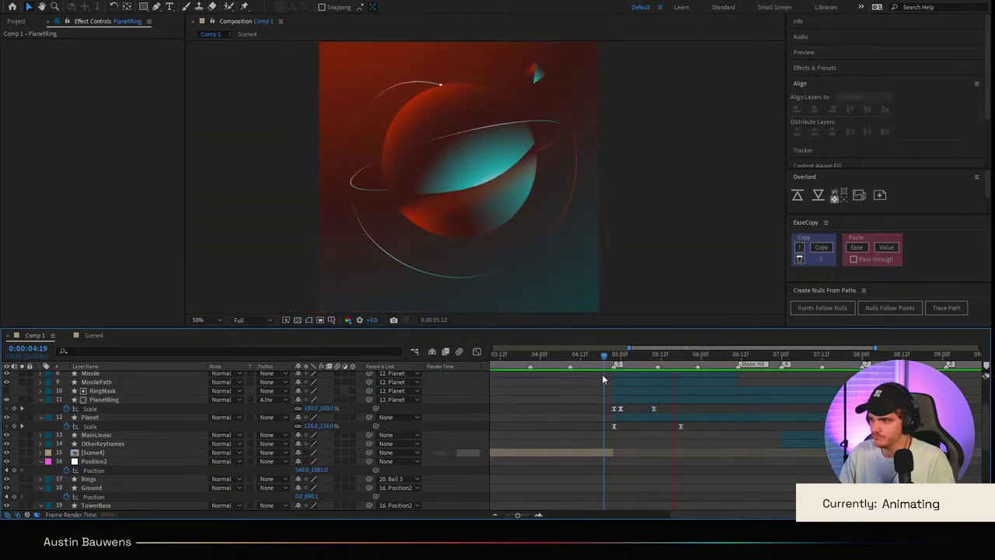
{"action": "left_click", "coordinate": [591, 364]}
{"action": "key", "text": "space"}
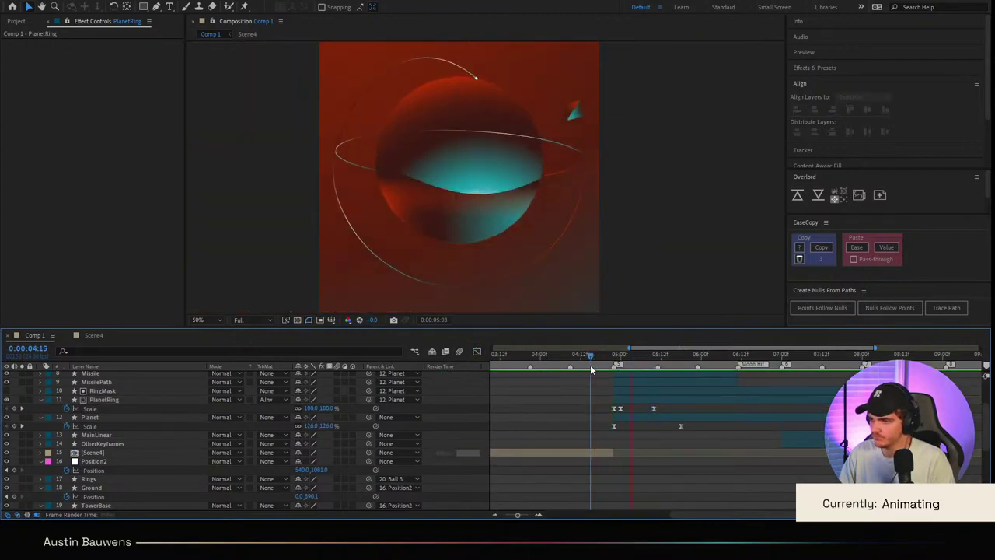
{"action": "key", "text": "space"}
{"action": "key", "text": "space"}
{"action": "key", "text": "space"}
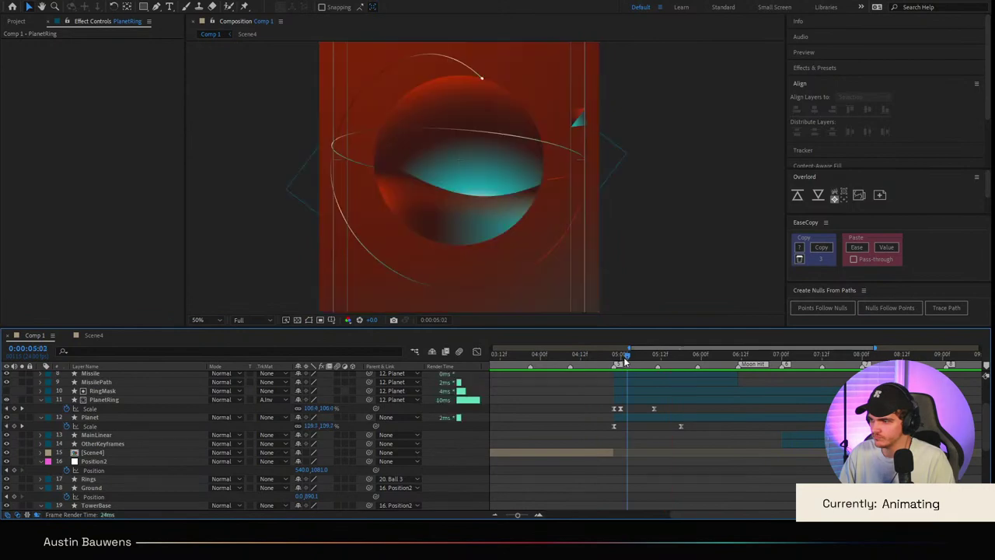
{"action": "left_click_drag", "start_coordinate": [333, 408], "coordinate": [345, 408]}
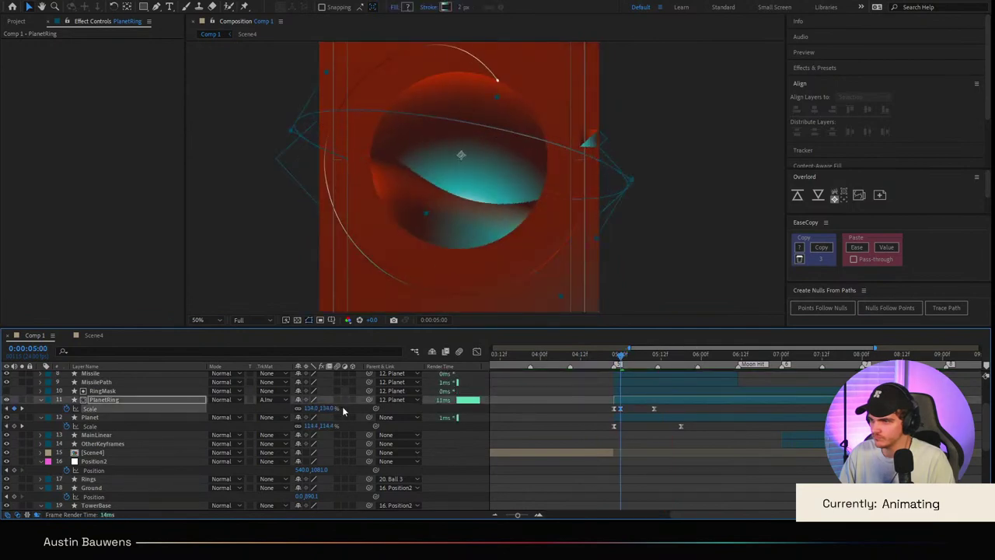
{"action": "left_click", "coordinate": [564, 366]}
{"action": "key", "text": "space"}
{"action": "key", "text": "space"}
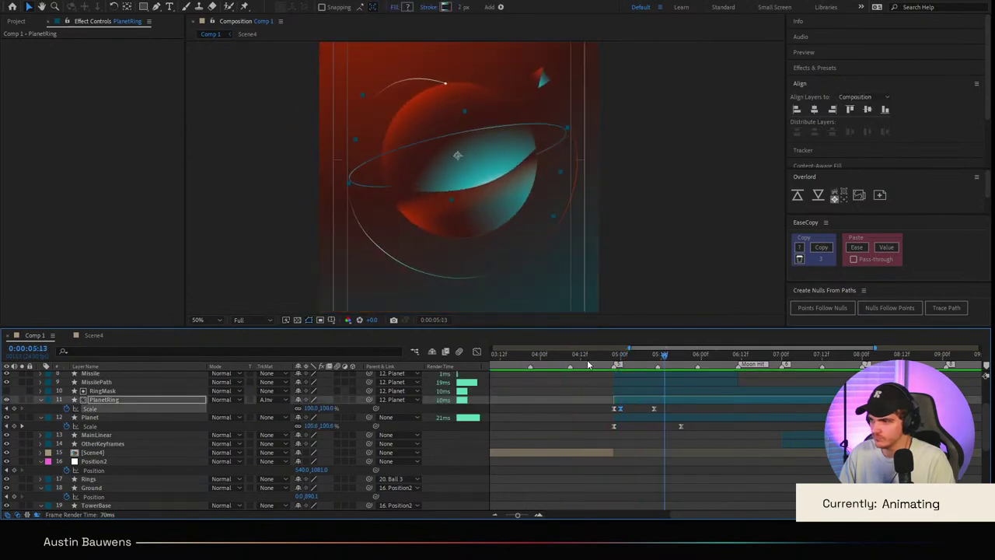
{"action": "left_click_drag", "start_coordinate": [621, 362], "coordinate": [536, 329]}
{"action": "key", "text": "F2"}
{"action": "key", "text": "space"}
{"action": "key", "text": "space"}
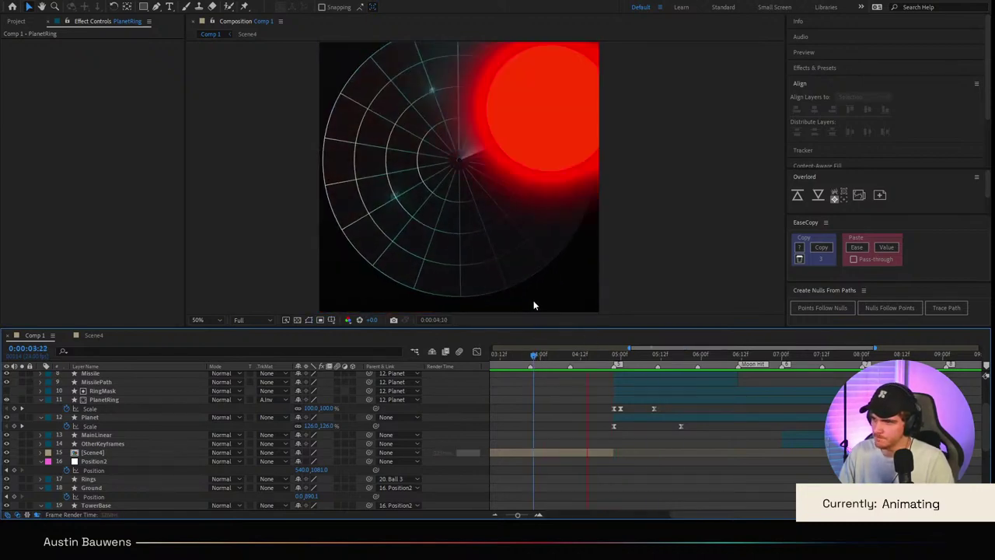
{"action": "left_click", "coordinate": [586, 356]}
{"action": "scroll", "coordinate": [553, 173], "scroll_direction": "down", "scroll_amount": 2}
{"action": "key", "text": "space"}
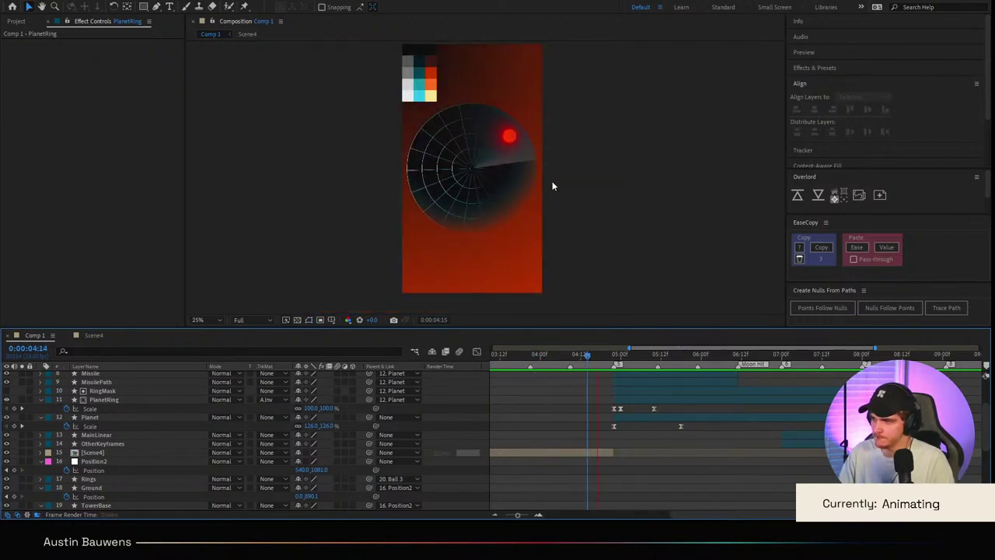
{"action": "key", "text": "space"}
{"action": "key", "text": "equal"}
{"action": "key", "text": "equal"}
{"action": "mouse_move", "coordinate": [668, 360]}
{"action": "left_mouse_down"}
{"action": "mouse_move", "coordinate": [685, 362]}
{"action": "mouse_move", "coordinate": [656, 351]}
{"action": "left_mouse_up"}
{"action": "left_click", "coordinate": [147, 402]}
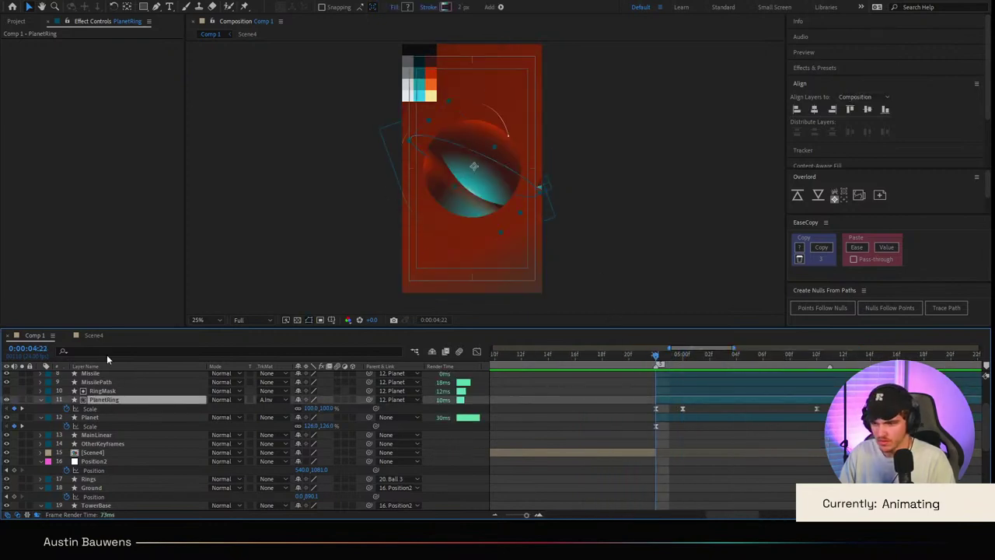
Step: Keyframe the ring's Stroke Width at 4:22, at 8.0 at 5:00, and again at 5:10
{"action": "left_click", "coordinate": [107, 352]}
{"action": "type", "text": "stroke width"}
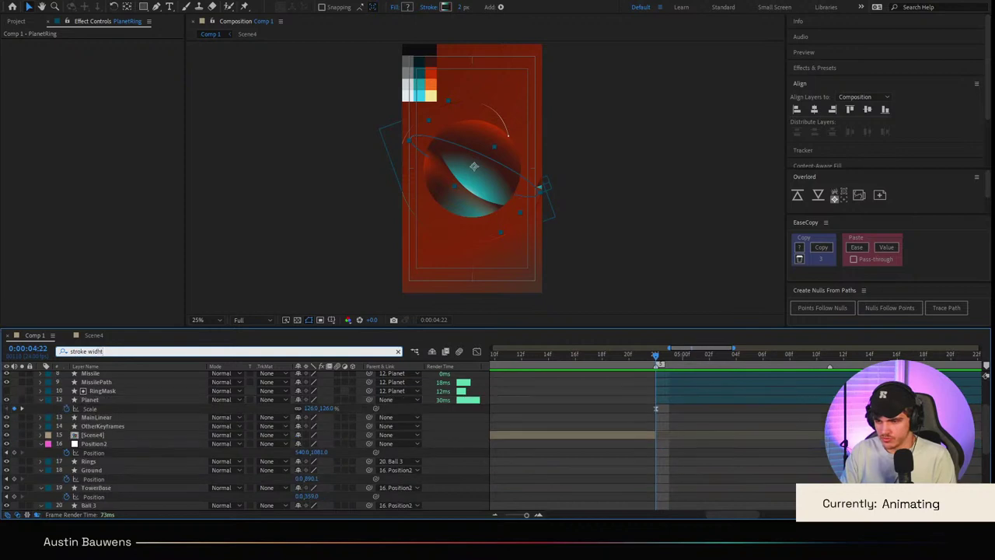
{"action": "key", "text": "BackSpace"}
{"action": "key", "text": "BackSpace"}
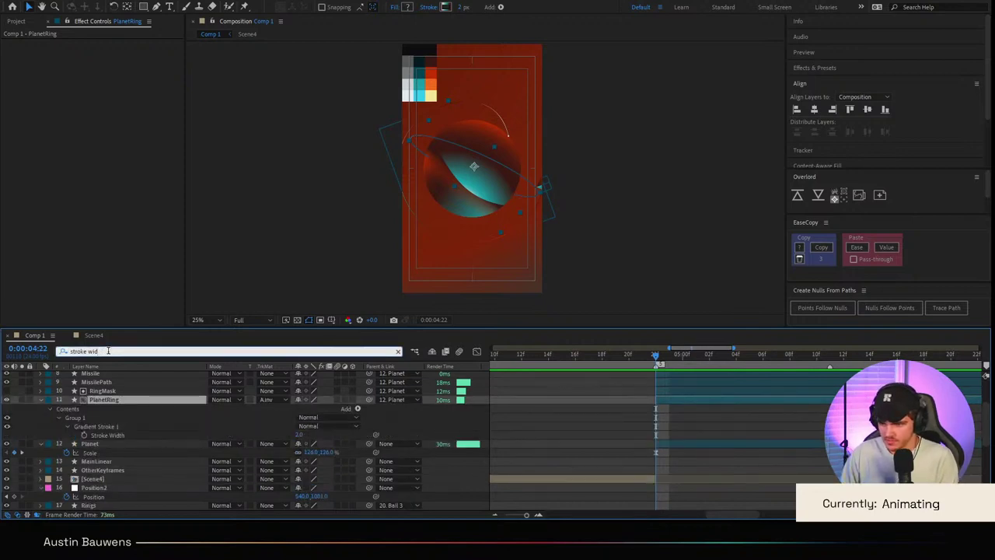
{"action": "left_click", "coordinate": [85, 436]}
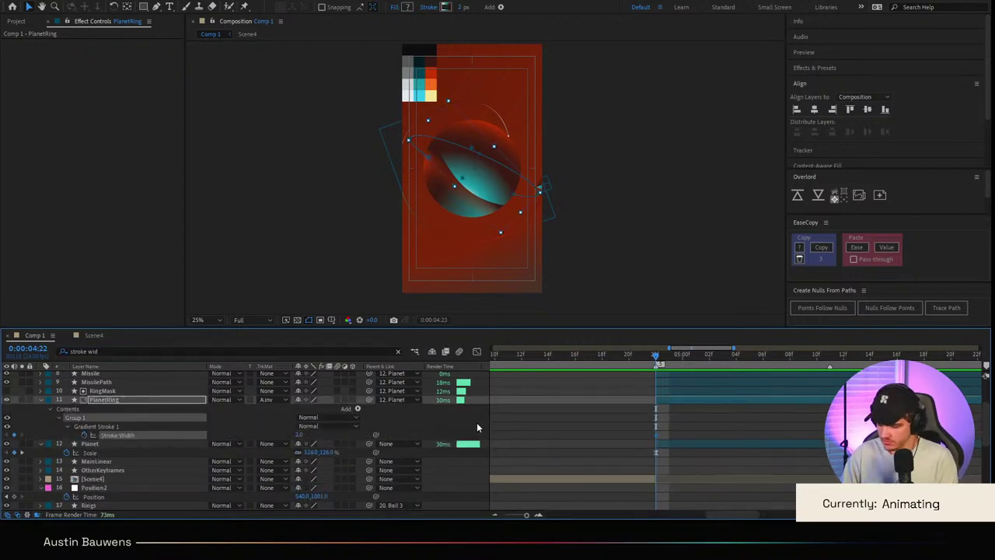
{"action": "key", "text": "Page_Down"}
{"action": "key", "text": "Page_Down"}
{"action": "left_click", "coordinate": [295, 435]}
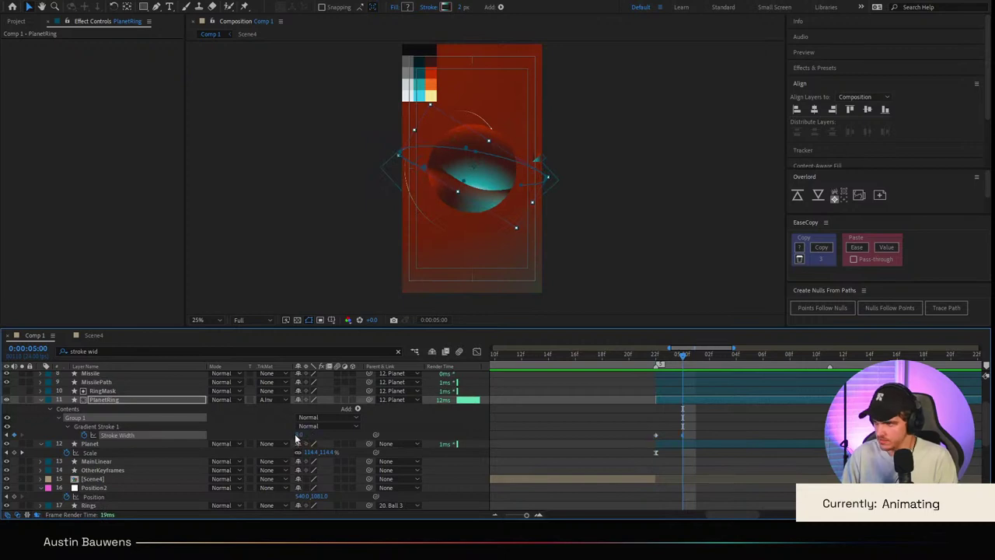
{"action": "type", "text": "8"}
{"action": "key", "text": "Return"}
{"action": "left_click", "coordinate": [614, 428]}
{"action": "key", "text": "shift+Page_Down"}
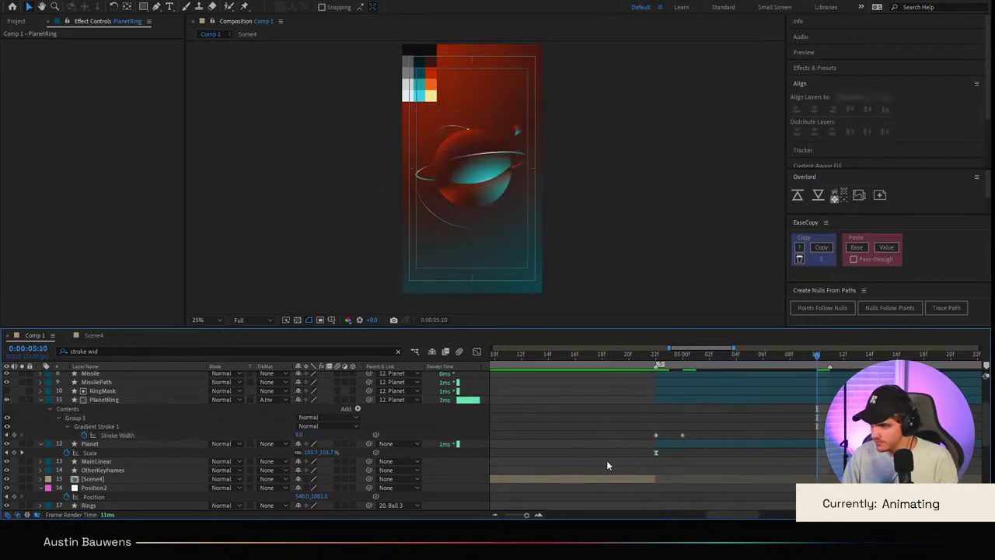
{"action": "left_click", "coordinate": [655, 436]}
Step: Easy Ease the three Stroke Width keyframes and sharpen the speed curve into a quick spike
{"action": "left_click_drag", "start_coordinate": [826, 427], "coordinate": [644, 437]}
{"action": "key", "text": "F9"}
{"action": "key", "text": "ctrl+a"}
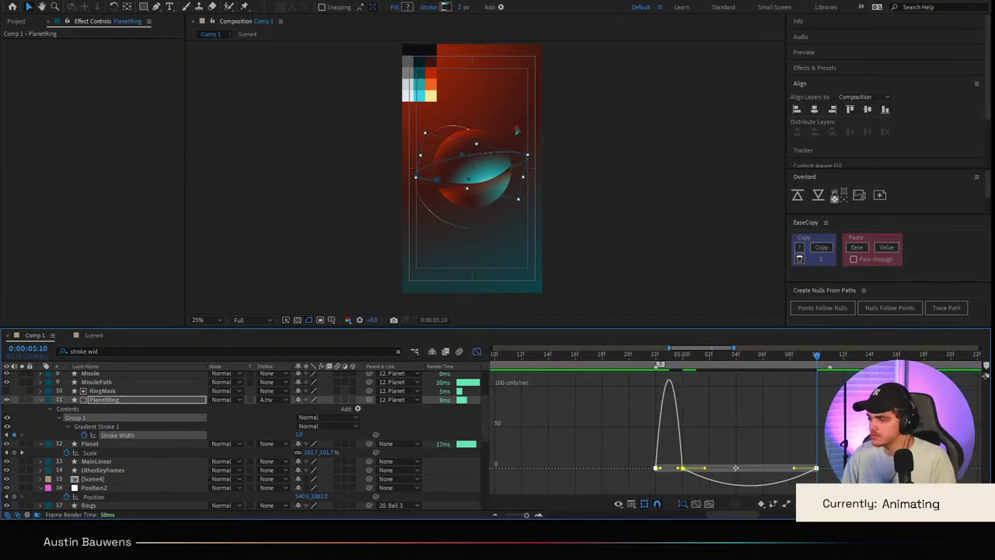
{"action": "left_click_drag", "start_coordinate": [792, 470], "coordinate": [683, 469]}
{"action": "left_click", "coordinate": [477, 351]}
Step: Preview the ring's stroke pulse from 4:18 and inspect the ring up close
{"action": "left_click_drag", "start_coordinate": [697, 361], "coordinate": [603, 379]}
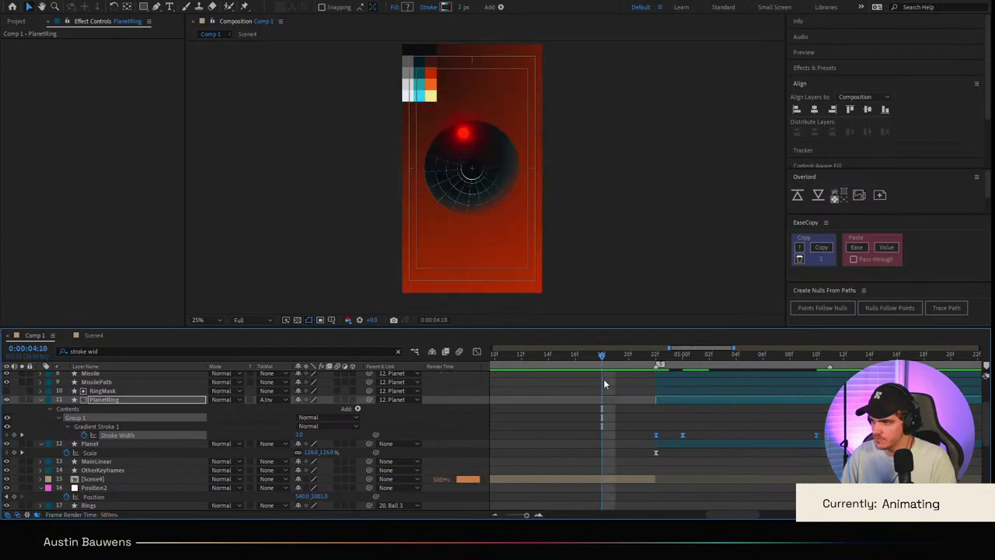
{"action": "key", "text": "space"}
{"action": "key", "text": "space"}
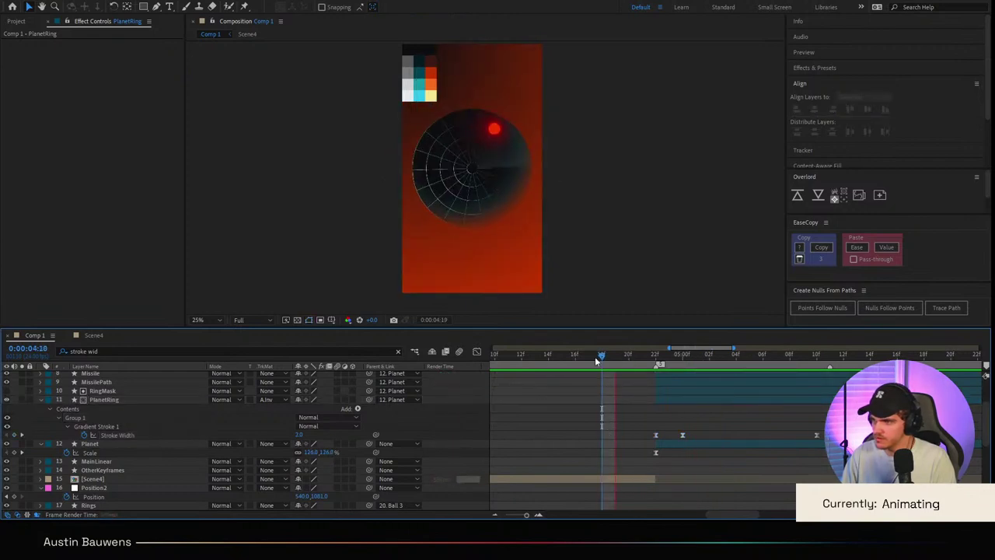
{"action": "key", "text": "Page_Down"}
{"action": "key", "text": "space"}
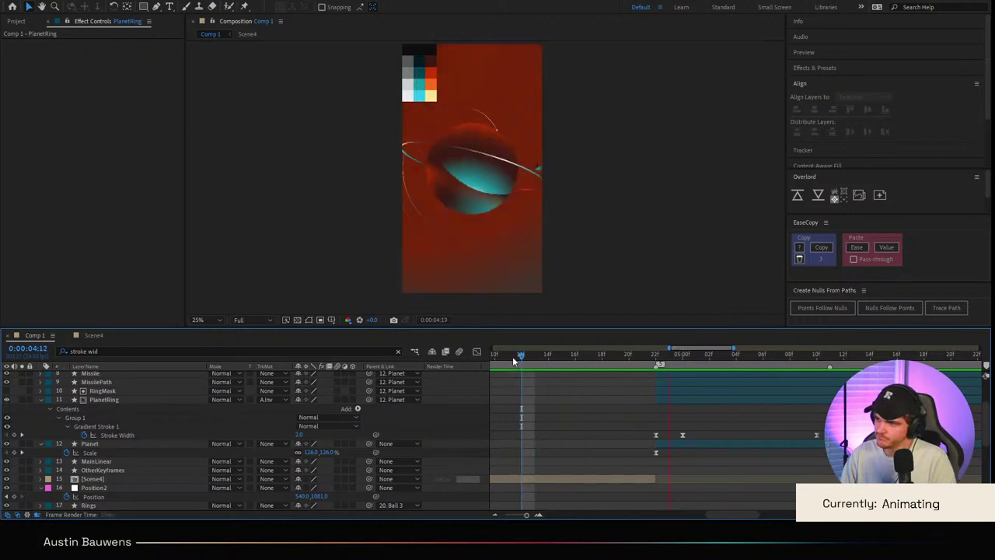
{"action": "key", "text": "space"}
{"action": "scroll", "coordinate": [486, 187], "scroll_direction": "up", "scroll_amount": 3}
{"action": "left_click_drag", "start_coordinate": [467, 150], "coordinate": [499, 256]}
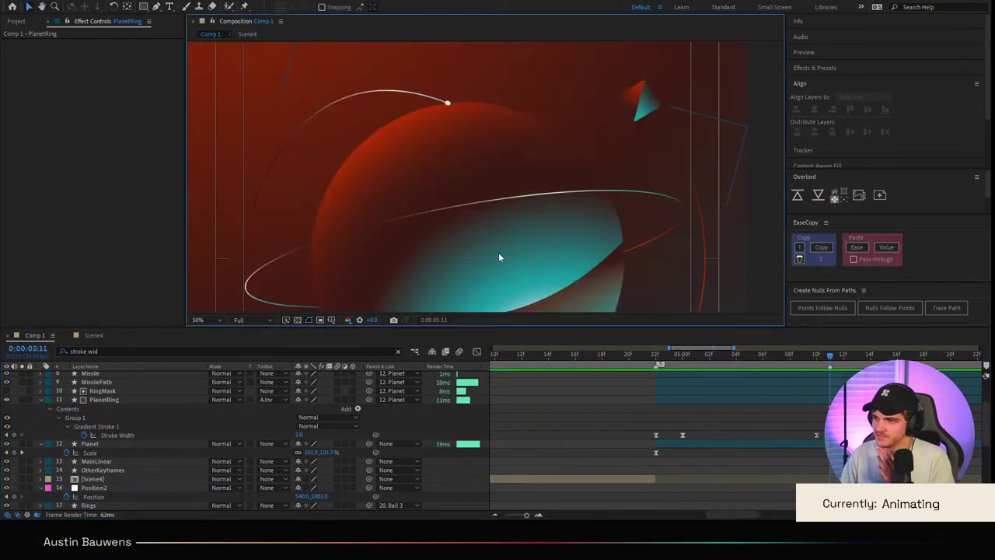
{"action": "scroll", "coordinate": [447, 128], "scroll_direction": "down", "scroll_amount": 1}
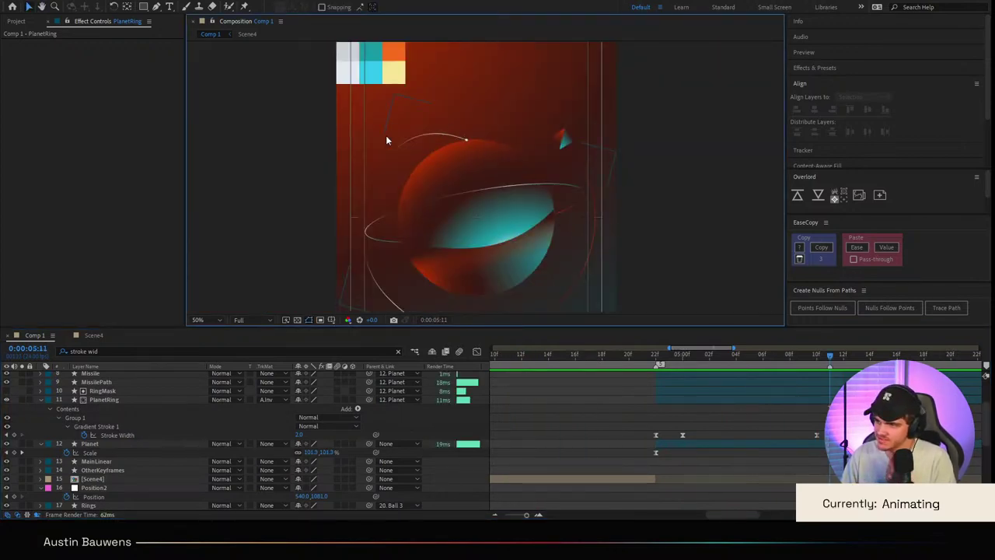
{"action": "left_click", "coordinate": [39, 398]}
{"action": "left_click", "coordinate": [119, 399]}
{"action": "scroll", "coordinate": [121, 403], "scroll_direction": "up", "scroll_amount": 1}
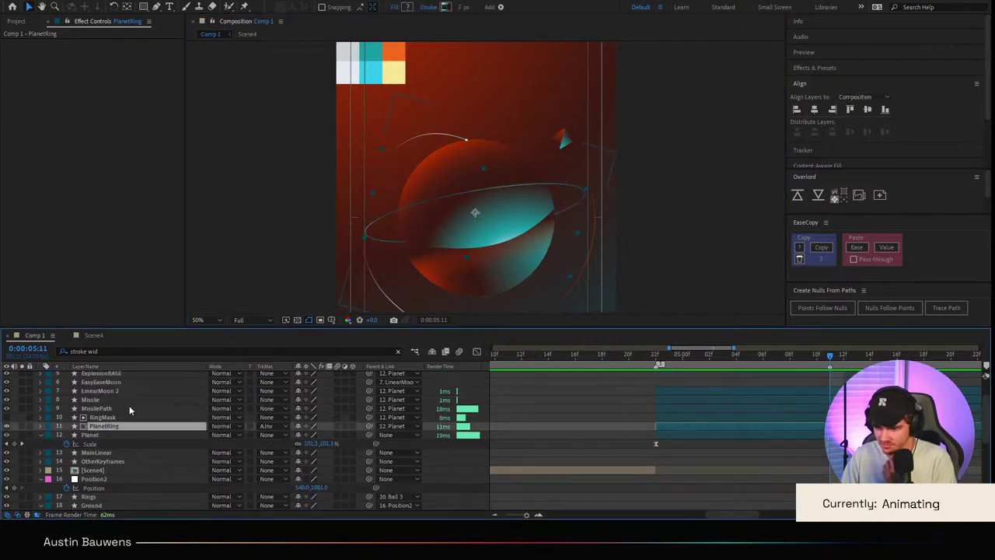
{"action": "left_click", "coordinate": [129, 407]}
{"action": "left_click", "coordinate": [40, 409]}
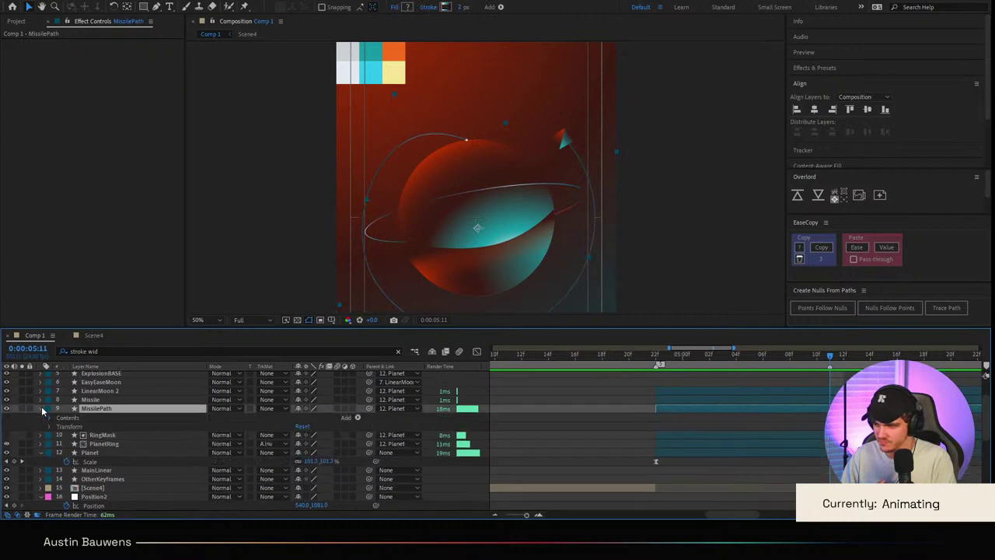
{"action": "left_click", "coordinate": [112, 399]}
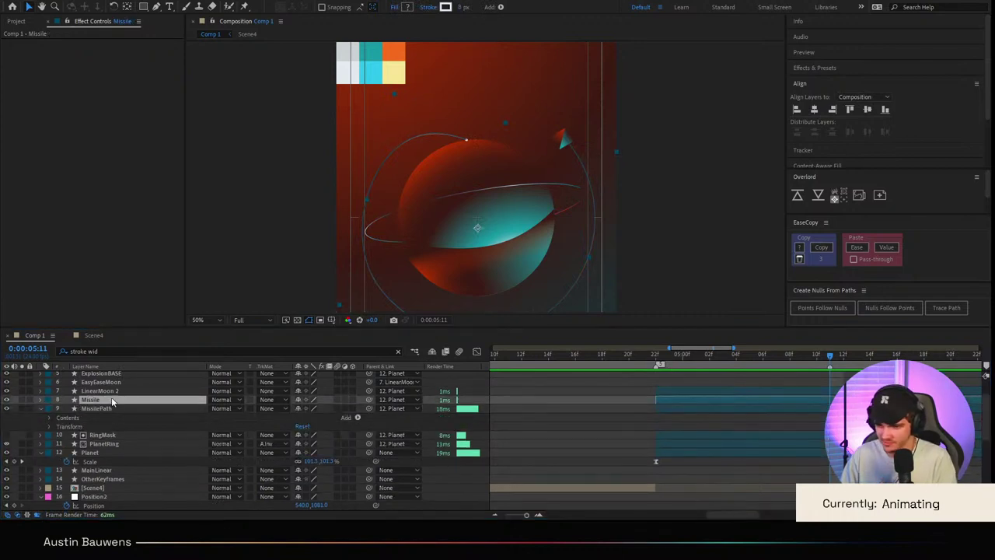
{"action": "key", "text": "Return"}
{"action": "left_click", "coordinate": [498, 418]}
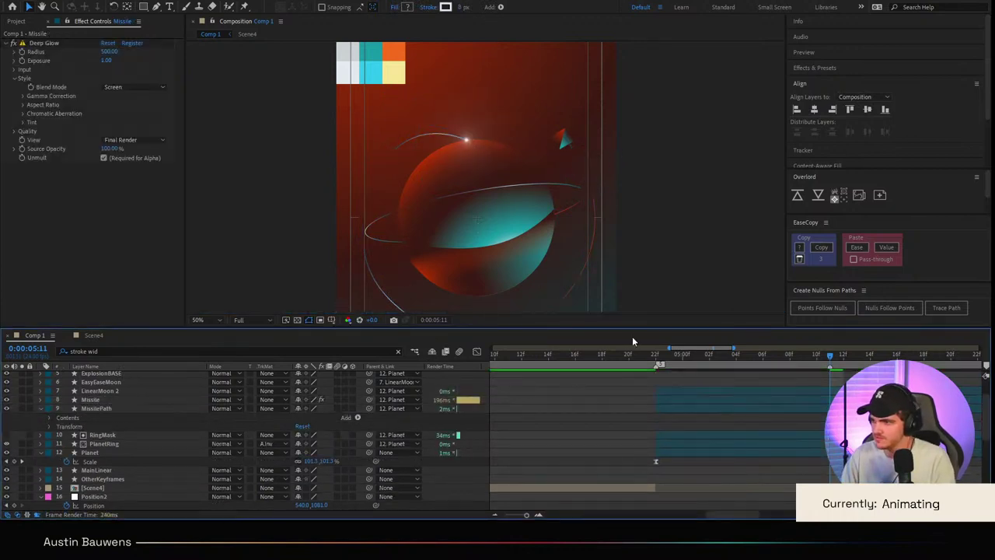
{"action": "scroll", "coordinate": [618, 249], "scroll_direction": "down", "scroll_amount": 1}
{"action": "key", "text": "period"}
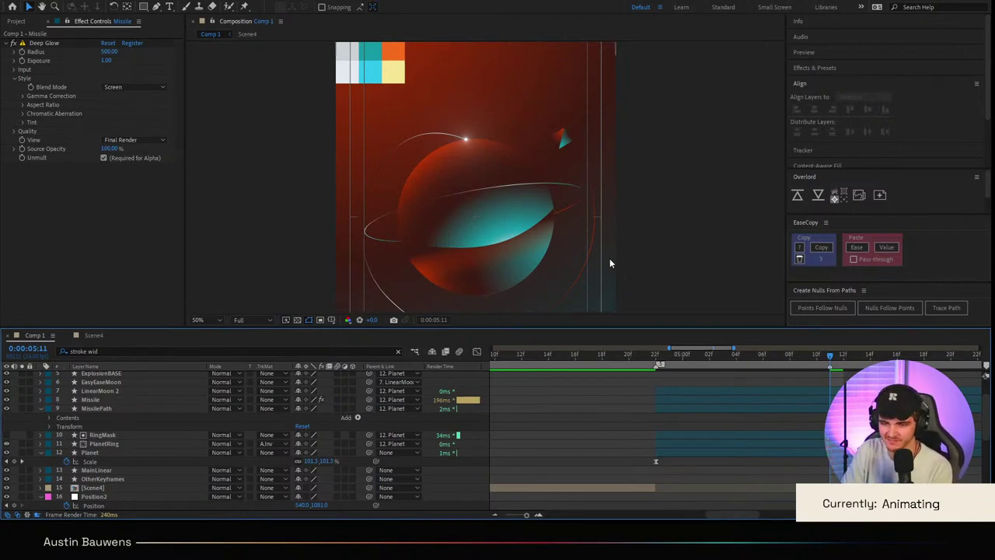
{"action": "left_click", "coordinate": [102, 408]}
{"action": "left_click", "coordinate": [49, 418]}
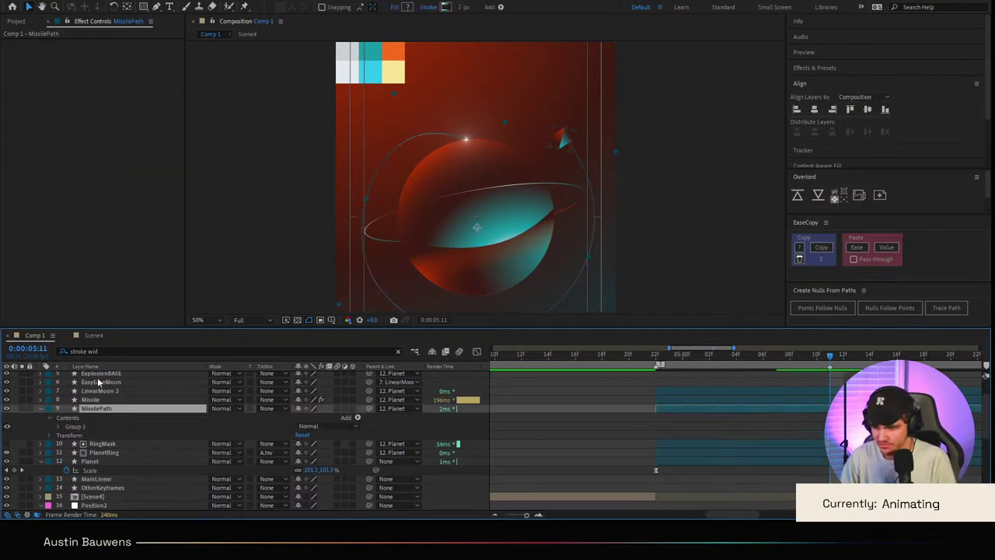
{"action": "left_click", "coordinate": [111, 350]}
{"action": "key", "text": "Return"}
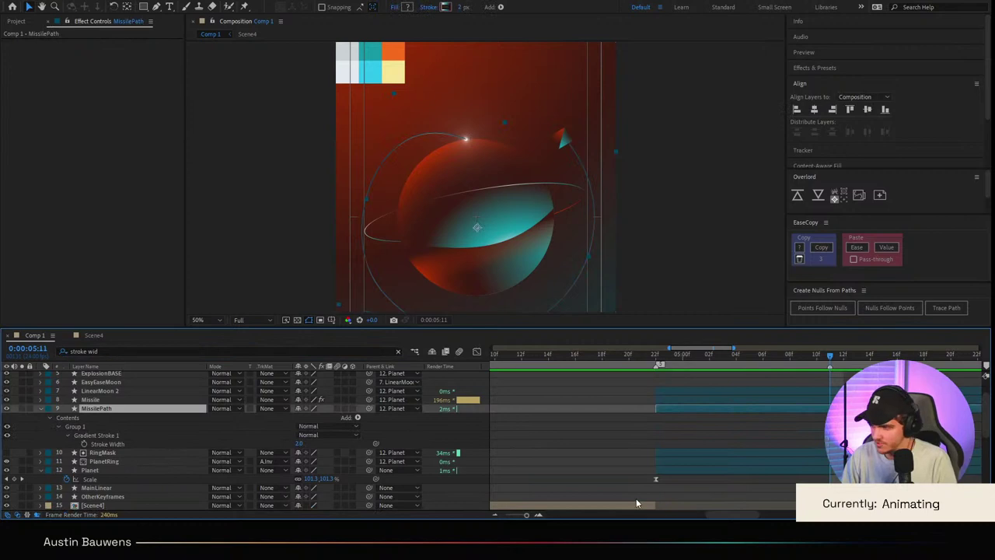
{"action": "left_click", "coordinate": [650, 444]}
{"action": "left_click_drag", "start_coordinate": [666, 357], "coordinate": [663, 376]}
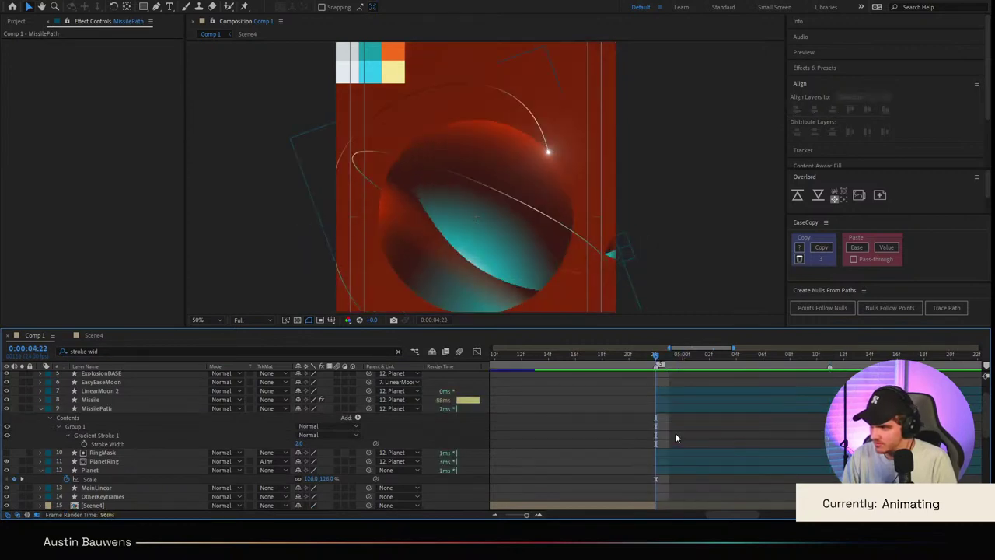
{"action": "key", "text": "k"}
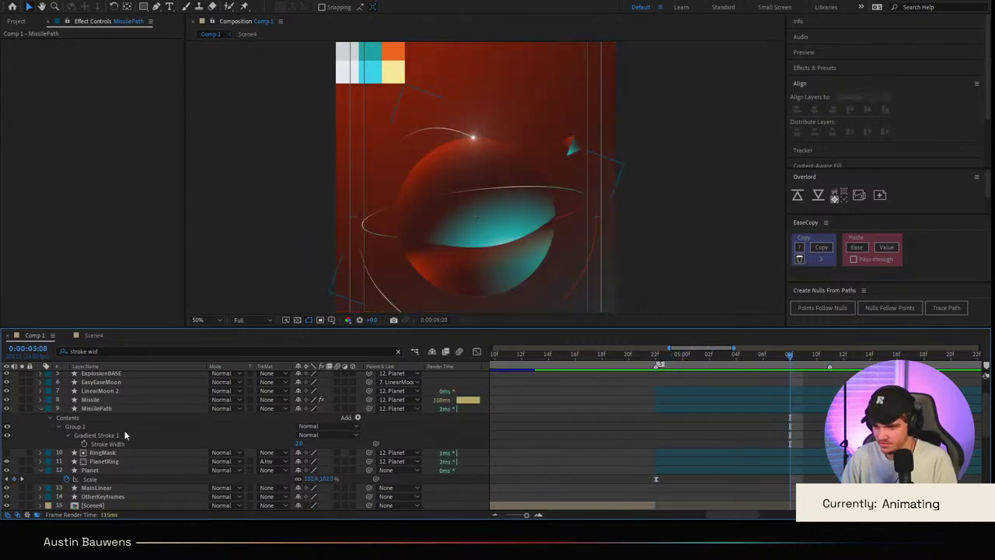
{"action": "left_click", "coordinate": [85, 443]}
{"action": "left_click_drag", "start_coordinate": [752, 359], "coordinate": [658, 360]}
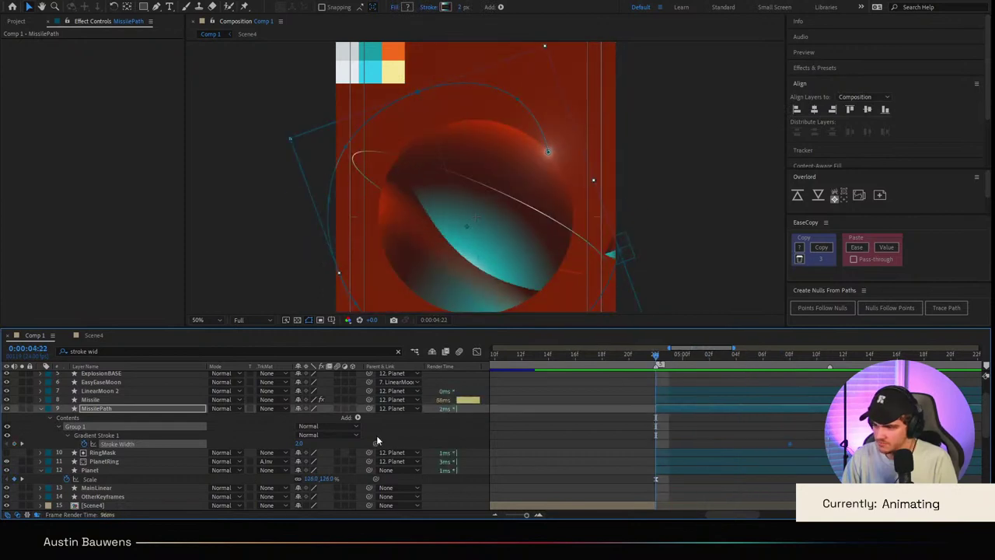
{"action": "type", "text": "0"}
{"action": "key", "text": "Return"}
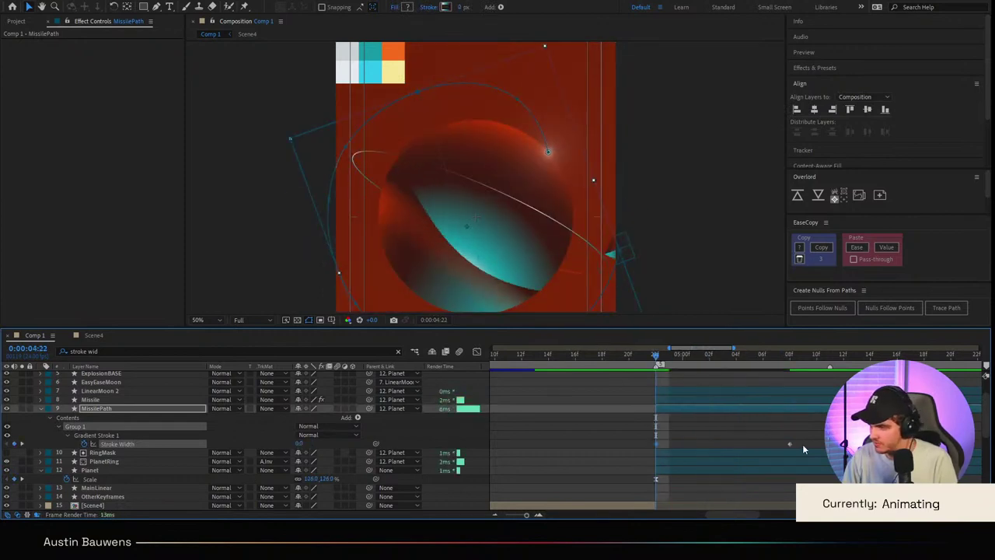
{"action": "left_click_drag", "start_coordinate": [617, 444], "coordinate": [613, 444]}
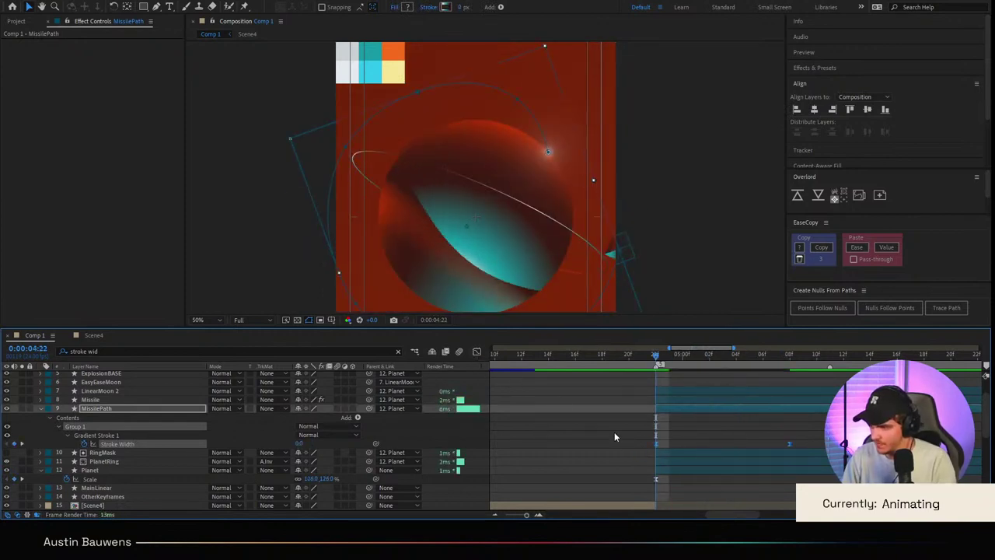
{"action": "left_click_drag", "start_coordinate": [689, 447], "coordinate": [728, 442]}
{"action": "left_click", "coordinate": [733, 422]}
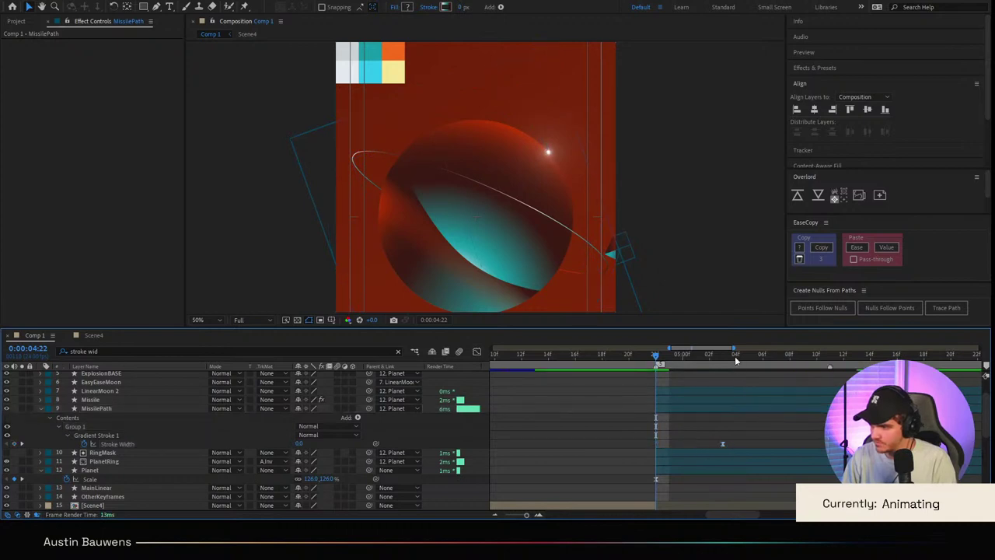
{"action": "left_click_drag", "start_coordinate": [734, 357], "coordinate": [607, 374]}
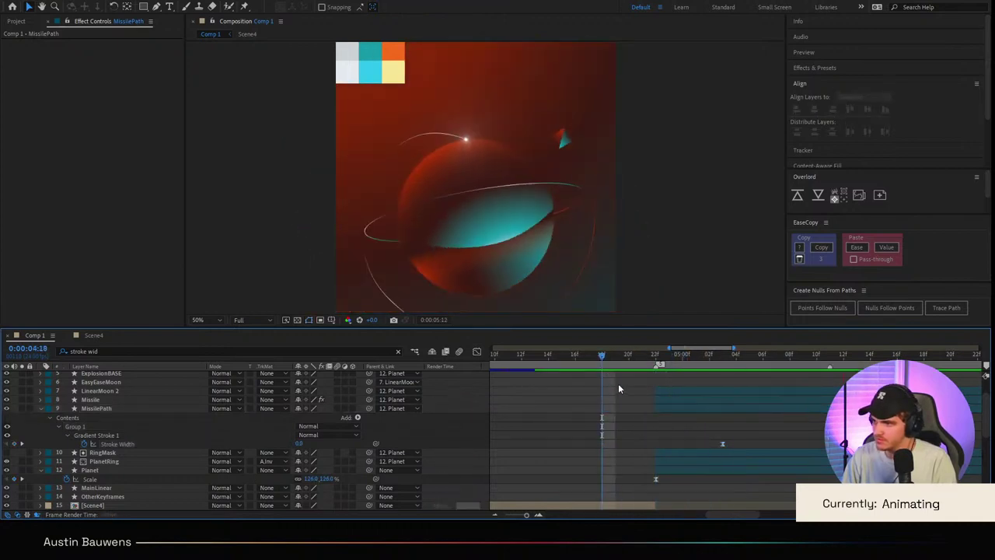
{"action": "left_click", "coordinate": [627, 363]}
{"action": "key", "text": "space"}
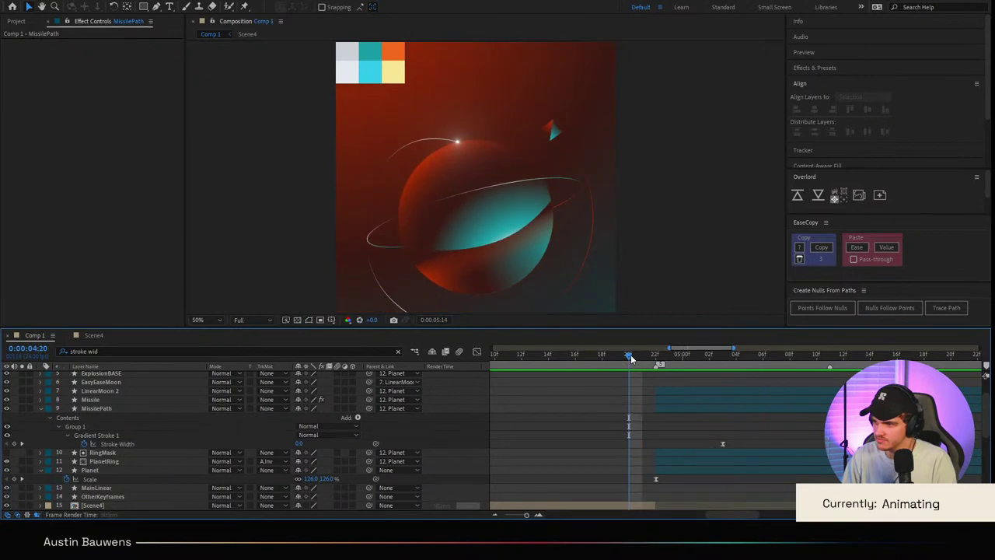
{"action": "key", "text": "space"}
{"action": "key", "text": "space"}
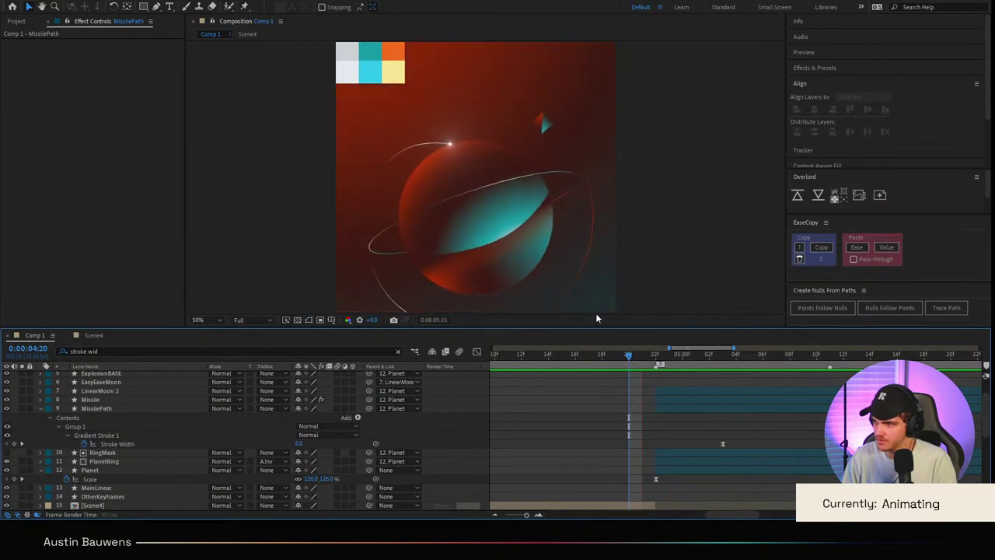
{"action": "left_click", "coordinate": [639, 364]}
{"action": "left_click_drag", "start_coordinate": [637, 370], "coordinate": [774, 370]}
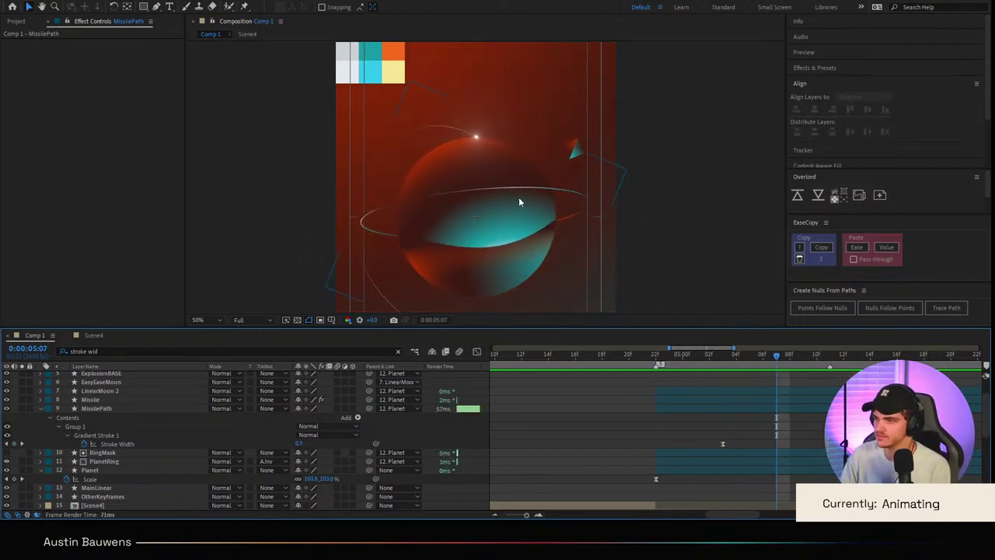
{"action": "left_click_drag", "start_coordinate": [520, 202], "coordinate": [412, 195]}
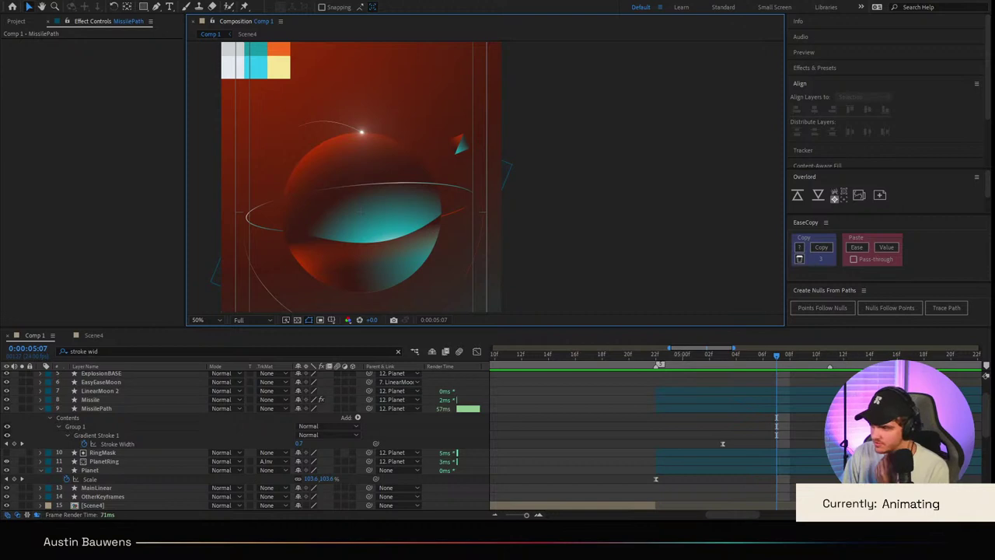
{"action": "key", "text": "space"}
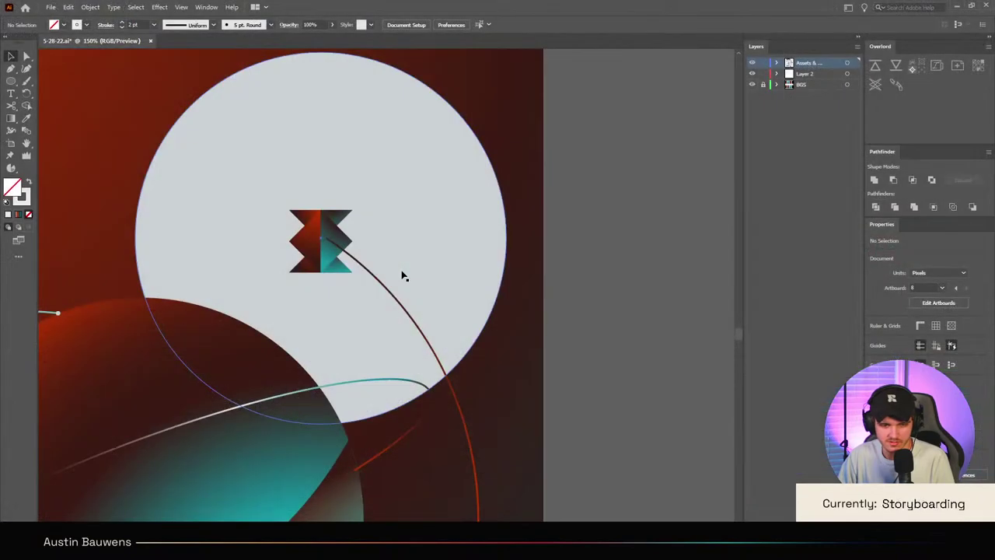
Step: Shrink the pale circle to about 161 px around the target icon and copy the orbit line's 2 pt stroke
{"action": "left_click", "coordinate": [404, 272]}
{"action": "left_click", "coordinate": [404, 275]}
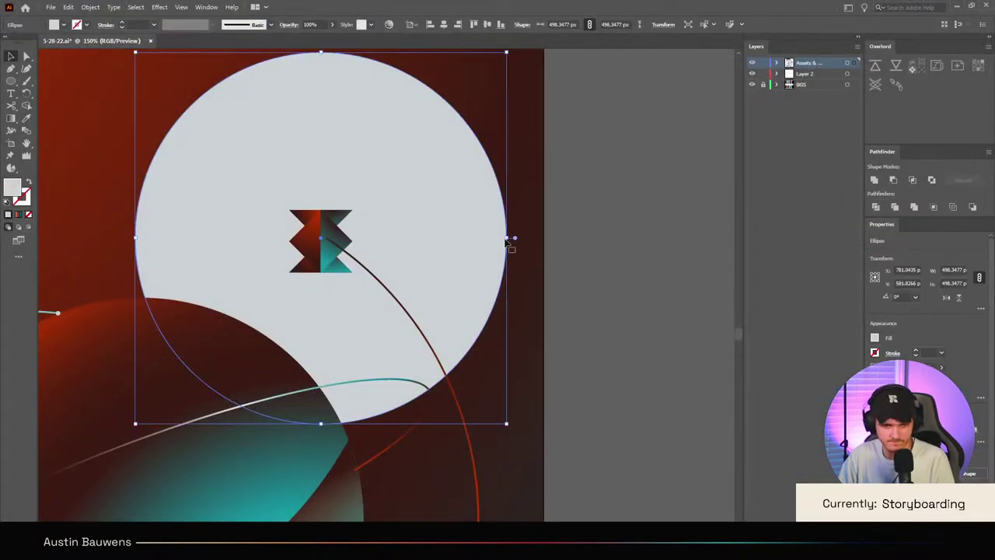
{"action": "left_click_drag", "start_coordinate": [506, 238], "coordinate": [384, 238]}
{"action": "scroll", "coordinate": [384, 238], "scroll_direction": "down", "scroll_amount": 2}
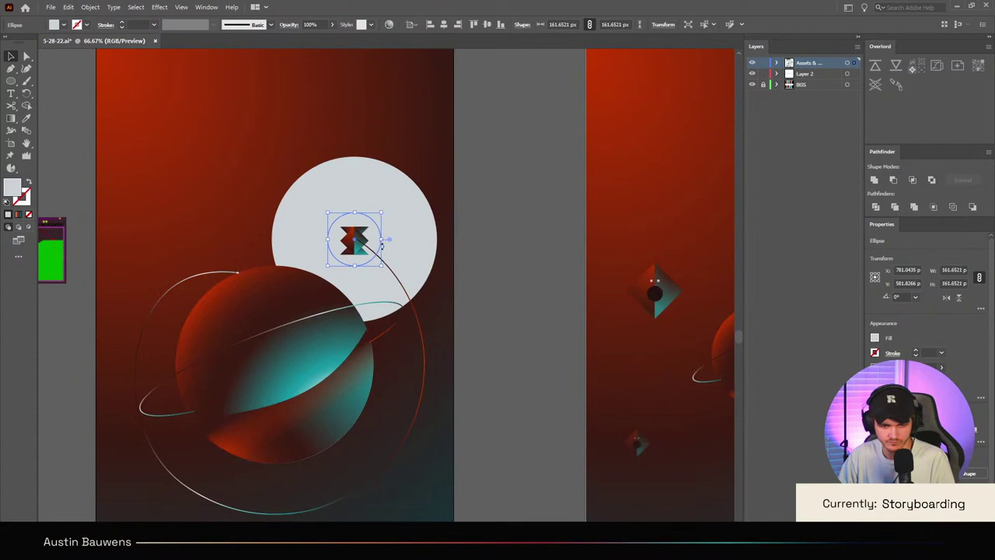
{"action": "key", "text": "i"}
{"action": "left_click", "coordinate": [205, 271]}
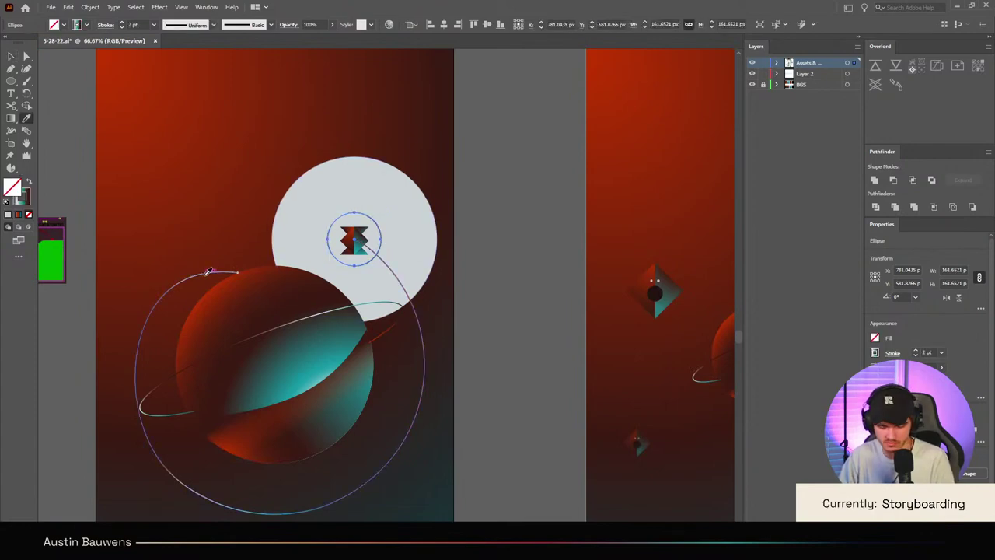
{"action": "key", "text": "v"}
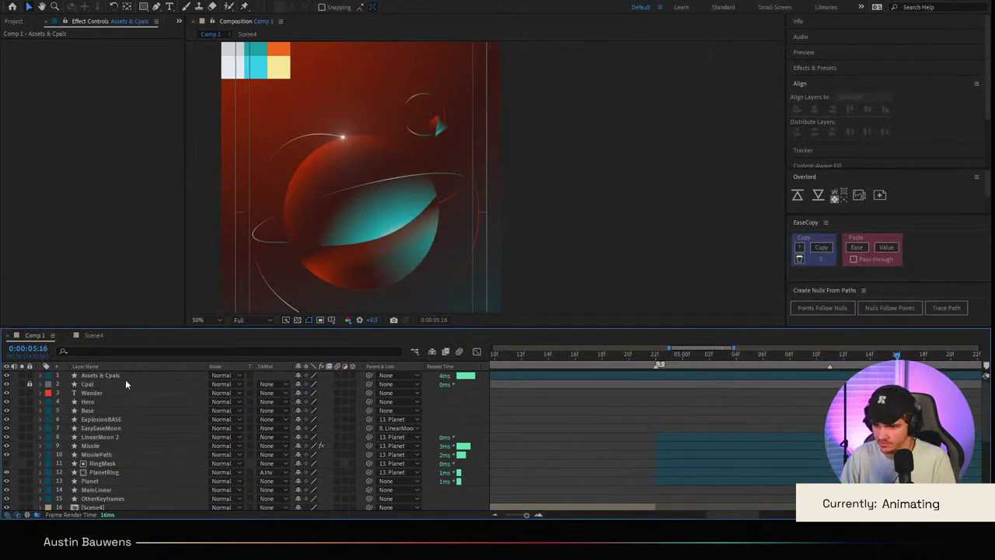
Step: Move the Assets & Cpals layer below EasyEaseMoon and trim its start to 4:22
{"action": "left_click_drag", "start_coordinate": [128, 375], "coordinate": [148, 434]}
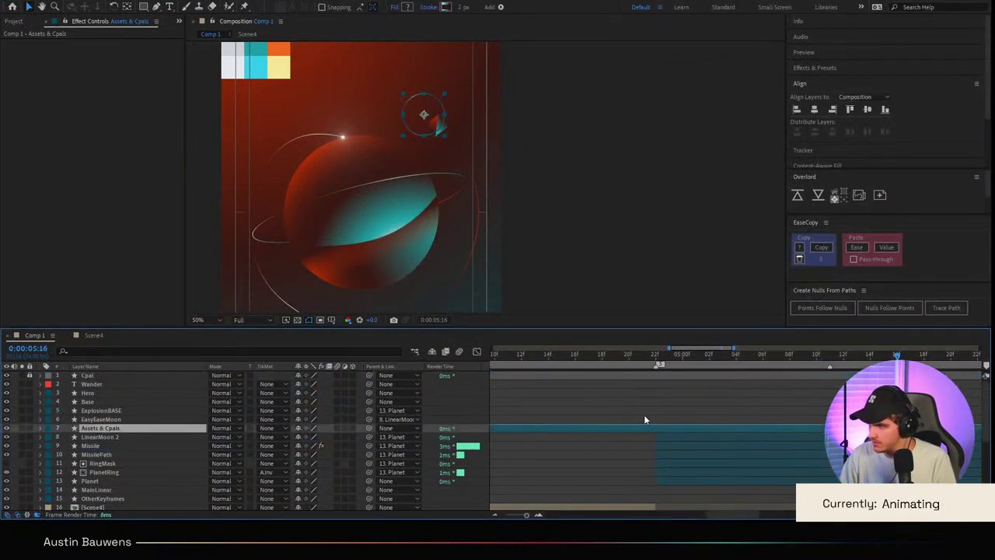
{"action": "left_click", "coordinate": [665, 361]}
{"action": "key", "text": "alt+["}
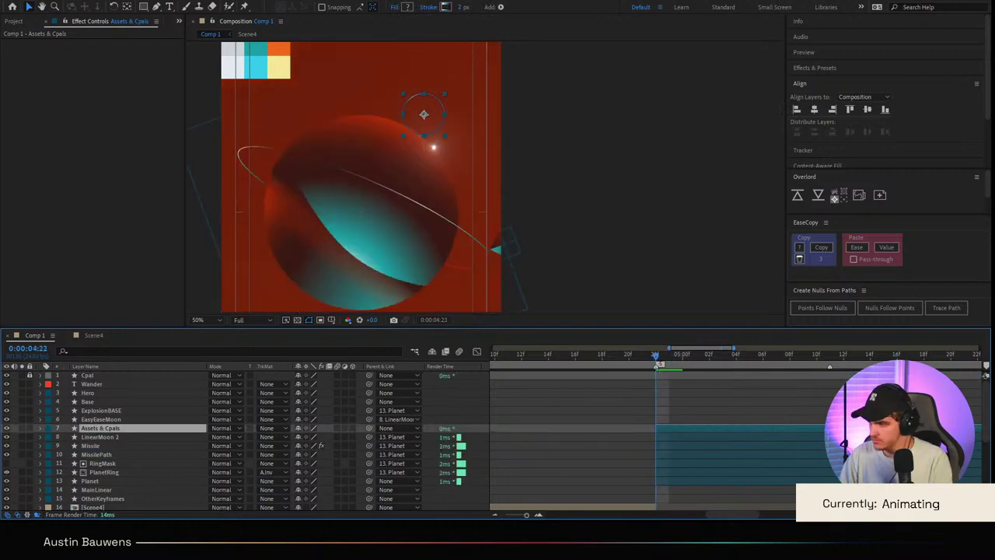
{"action": "scroll", "coordinate": [833, 390], "scroll_direction": "right", "scroll_amount": 2}
{"action": "key", "text": "space"}
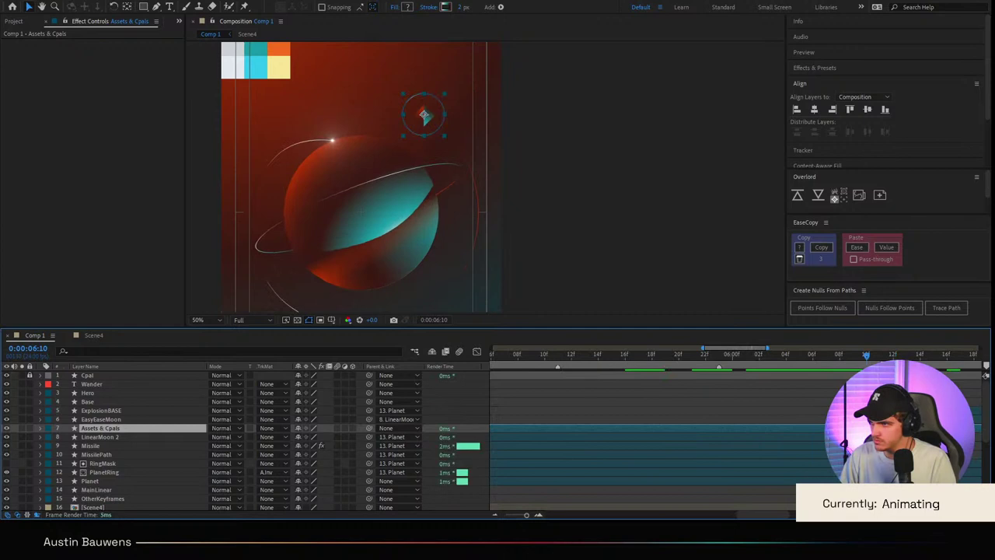
Step: Rename the layer to 'Finder' and parent it to LinearMoon 2
{"action": "key", "text": "Return"}
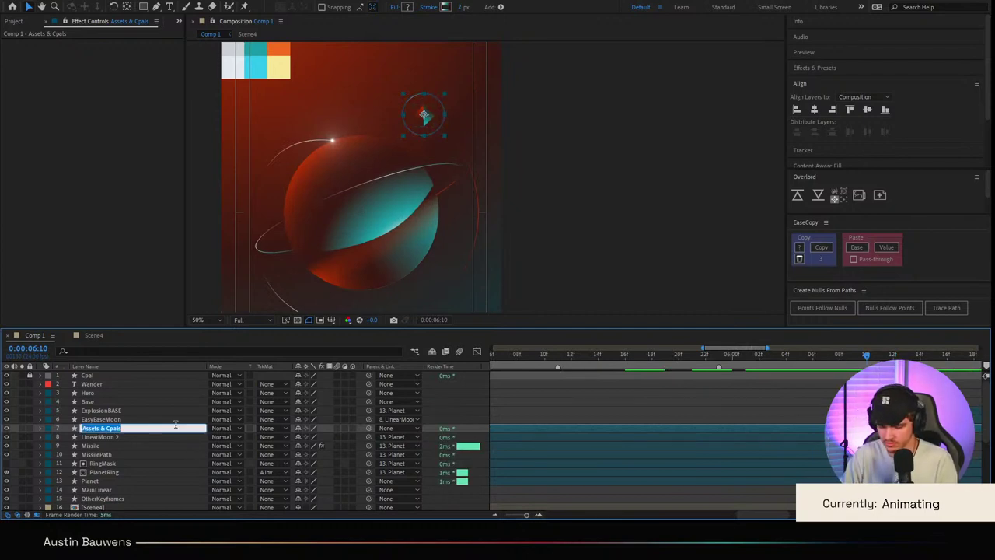
{"action": "type", "text": "Finder"}
{"action": "key", "text": "Return"}
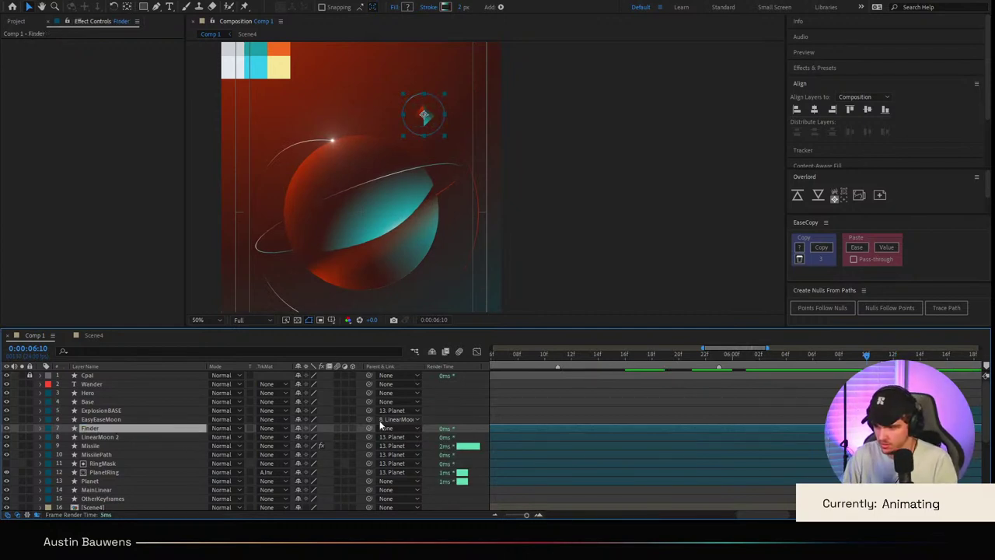
{"action": "left_click_drag", "start_coordinate": [370, 430], "coordinate": [130, 437]}
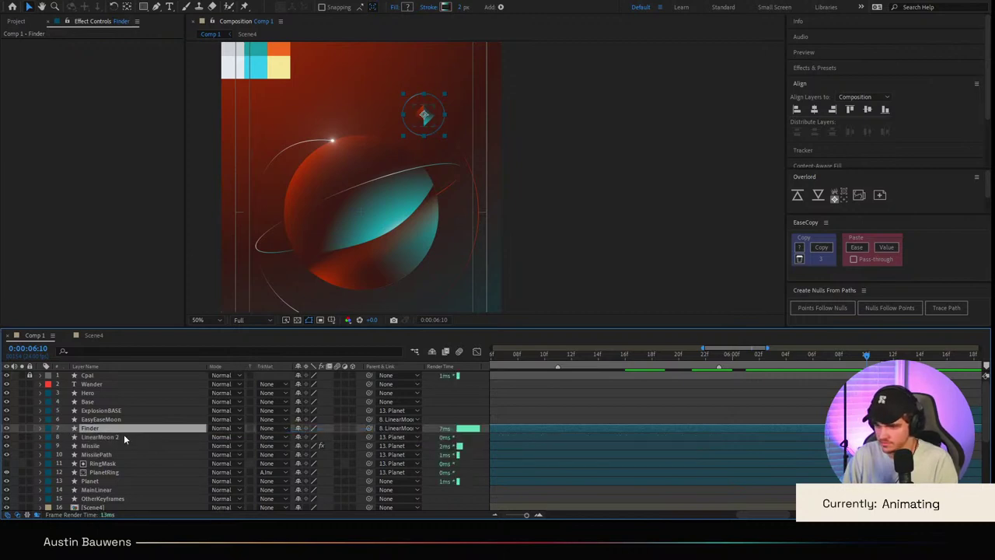
Step: Split Finder at 6:11, delete the later half, and preview from 4:20
{"action": "left_click", "coordinate": [875, 359]}
{"action": "key", "text": "ctrl+shift+d"}
{"action": "key", "text": "Delete"}
{"action": "scroll", "coordinate": [665, 373], "scroll_direction": "left", "scroll_amount": 3}
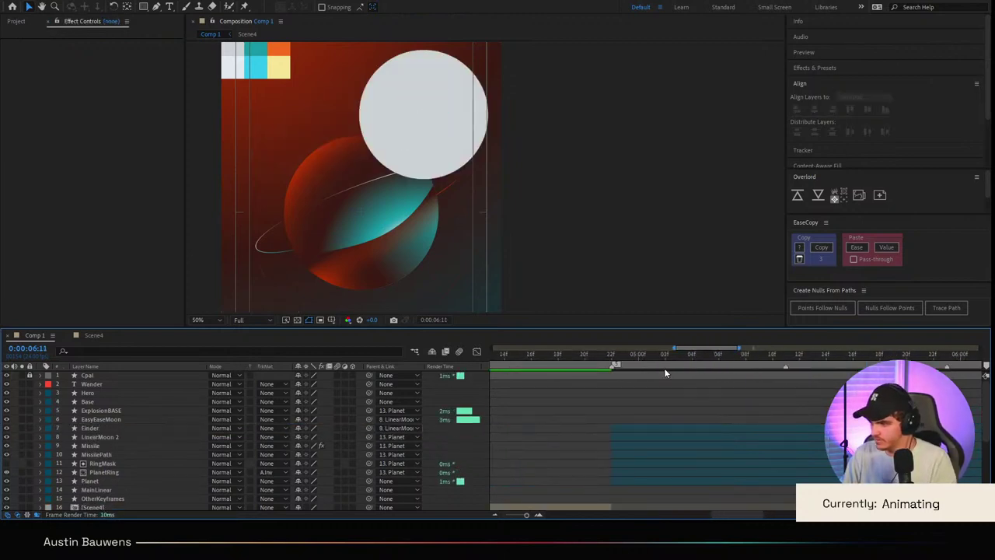
{"action": "left_click_drag", "start_coordinate": [664, 360], "coordinate": [580, 365]}
{"action": "key", "text": "space"}
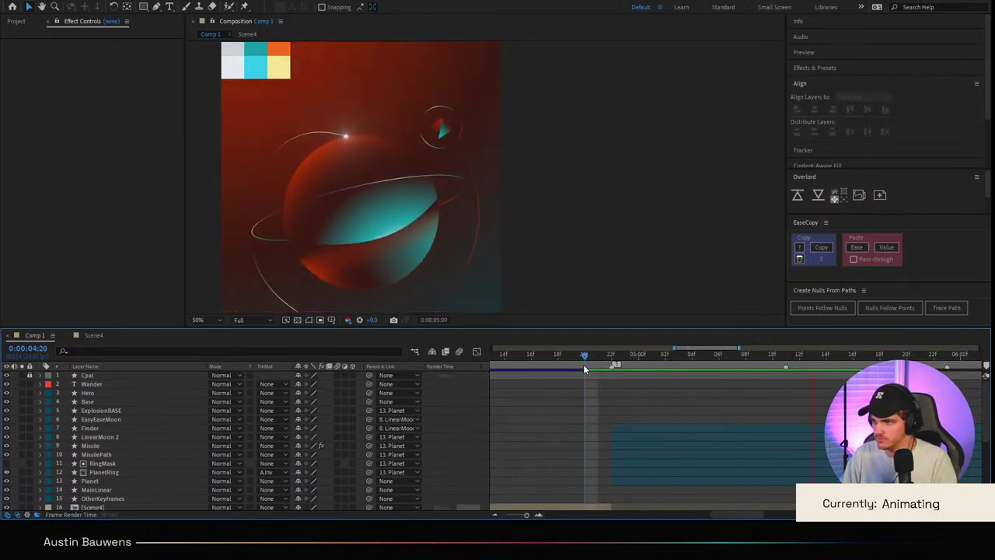
{"action": "key", "text": "space"}
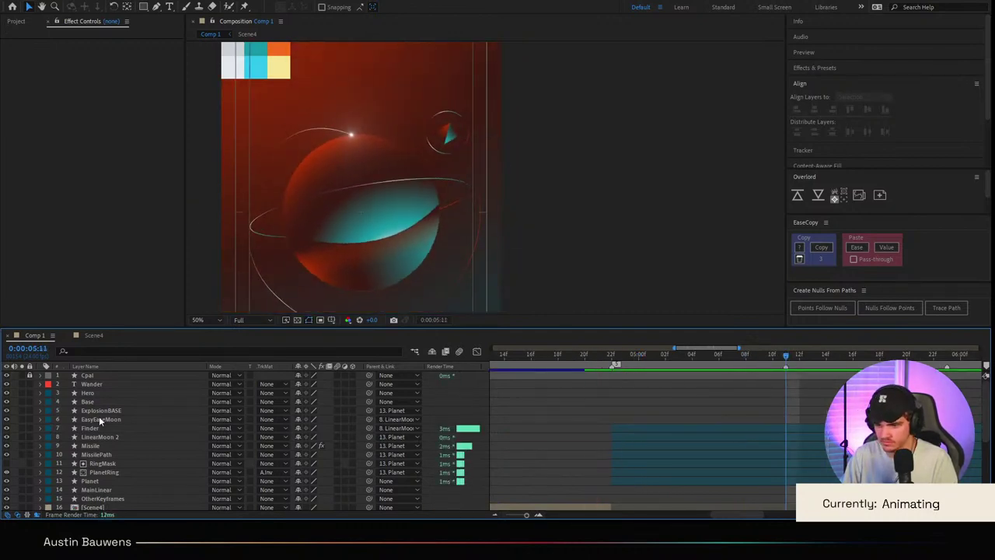
Step: Set Opacity keyframes on the Finder layer at 0:00:05:11, 0:00:05:13 and 0:00:05:15
{"action": "left_click", "coordinate": [102, 411]}
{"action": "left_click", "coordinate": [105, 419]}
{"action": "left_click", "coordinate": [106, 428]}
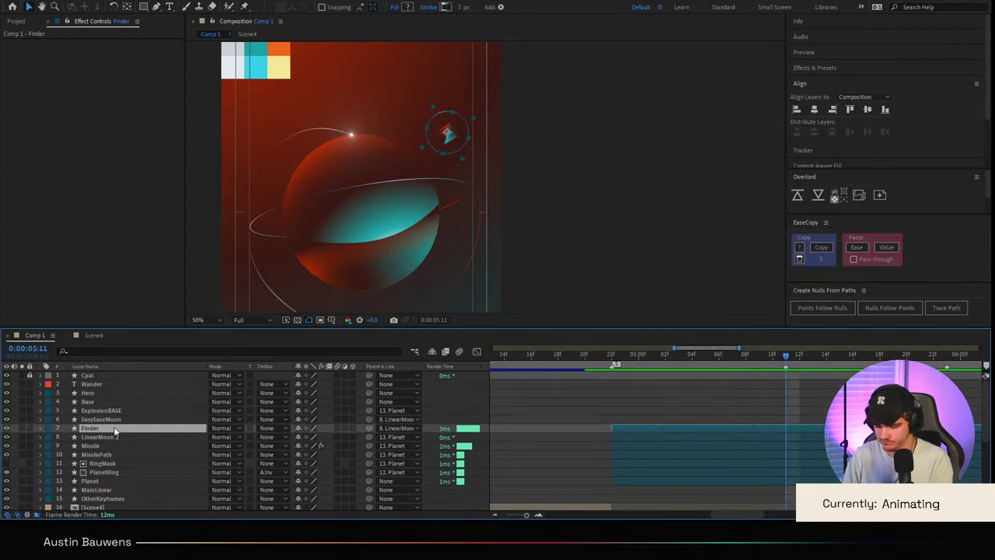
{"action": "key", "text": "t"}
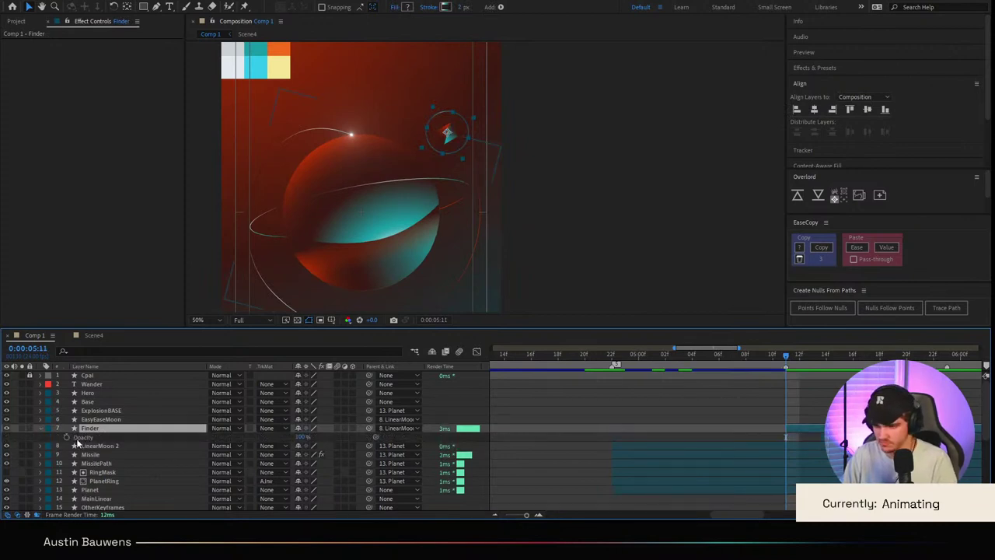
{"action": "left_click", "coordinate": [66, 437]}
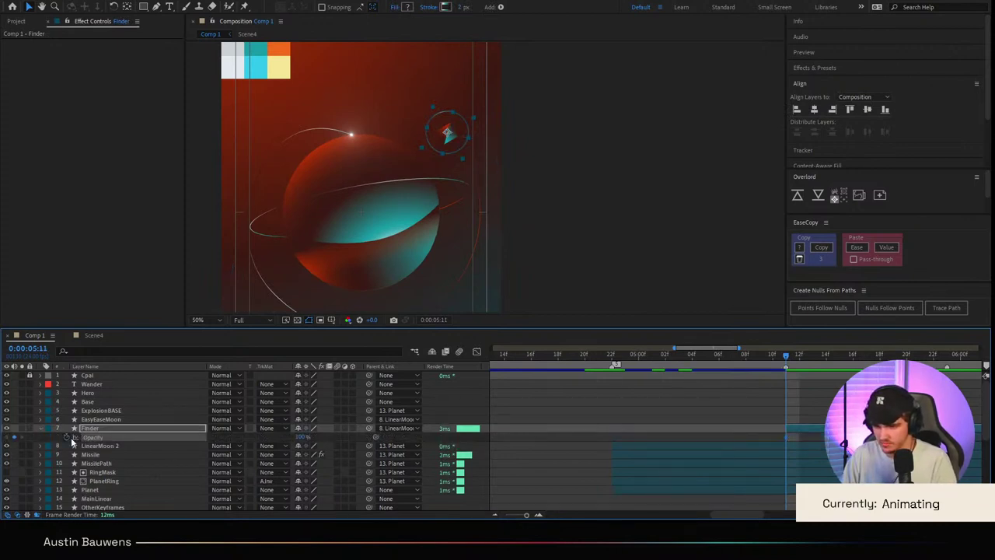
{"action": "key", "text": "Page_Down"}
{"action": "key", "text": "Page_Down"}
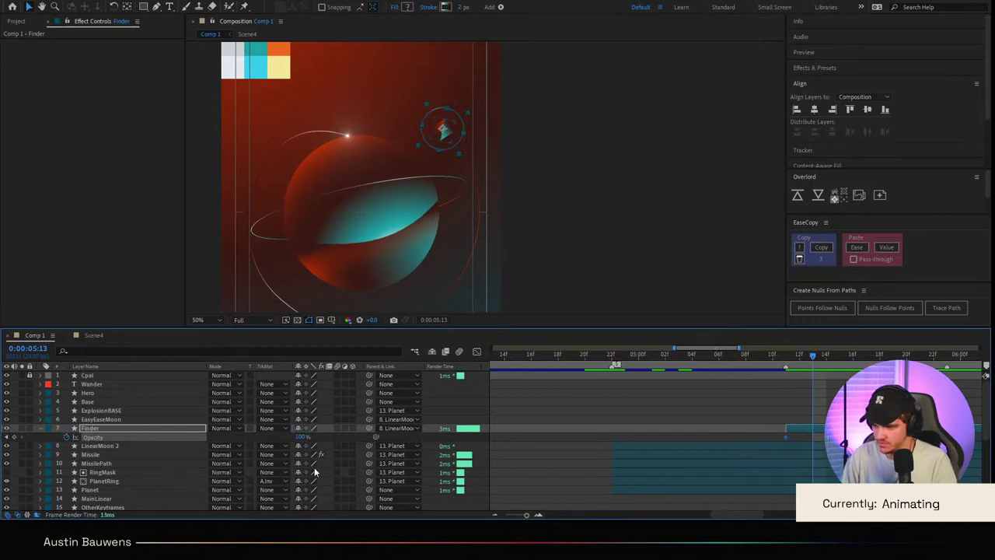
{"action": "key", "text": "Return"}
{"action": "key", "text": "Page_Down"}
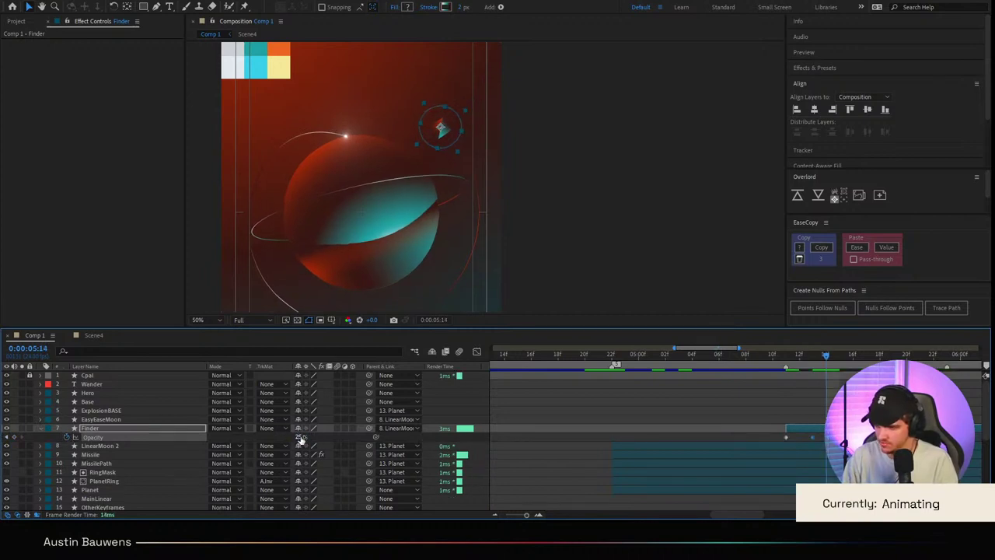
{"action": "key", "text": "Page_Down"}
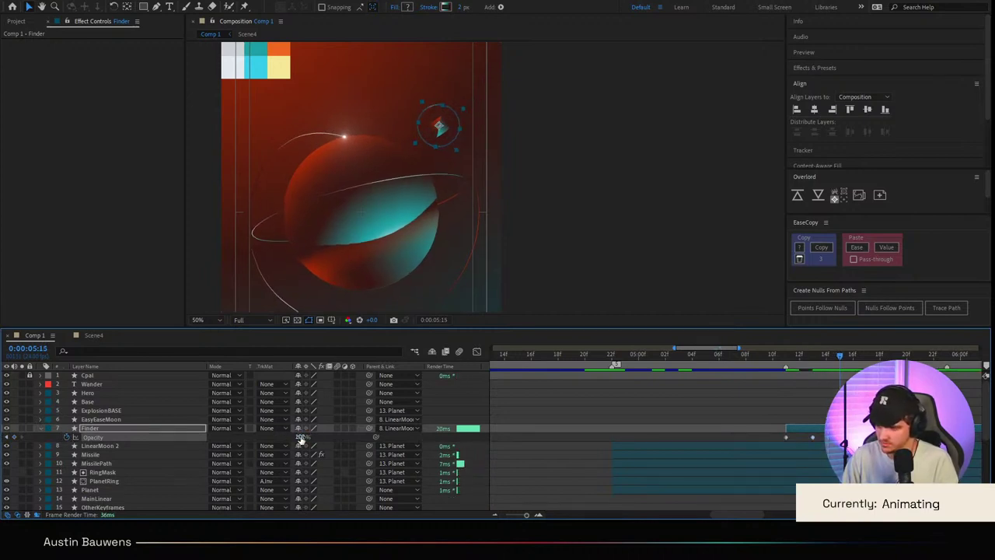
{"action": "key", "text": "Return"}
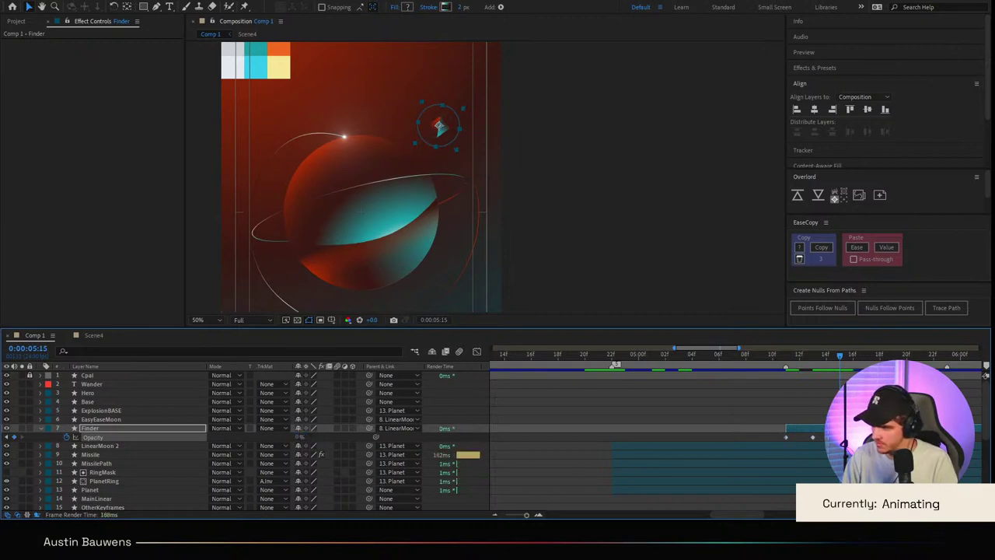
{"action": "left_click", "coordinate": [786, 355]}
{"action": "left_click", "coordinate": [797, 428]}
Step: Keyframe Finder's Scale from 75% at 5:11 to 100% at 5:15, starting fast and easing out
{"action": "key", "text": "s"}
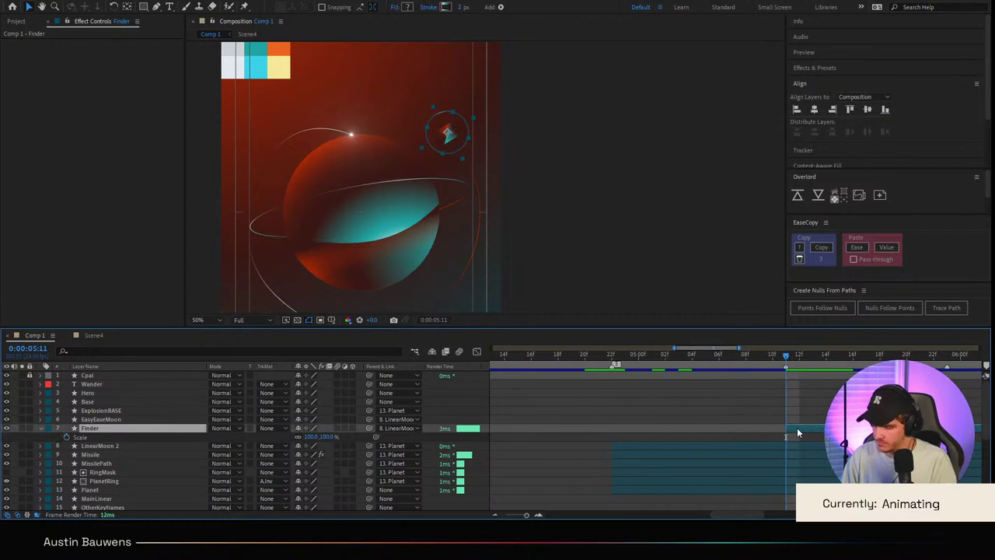
{"action": "key", "text": "Page_Down"}
{"action": "key", "text": "Page_Down"}
{"action": "key", "text": "Page_Down"}
{"action": "key", "text": "Page_Down"}
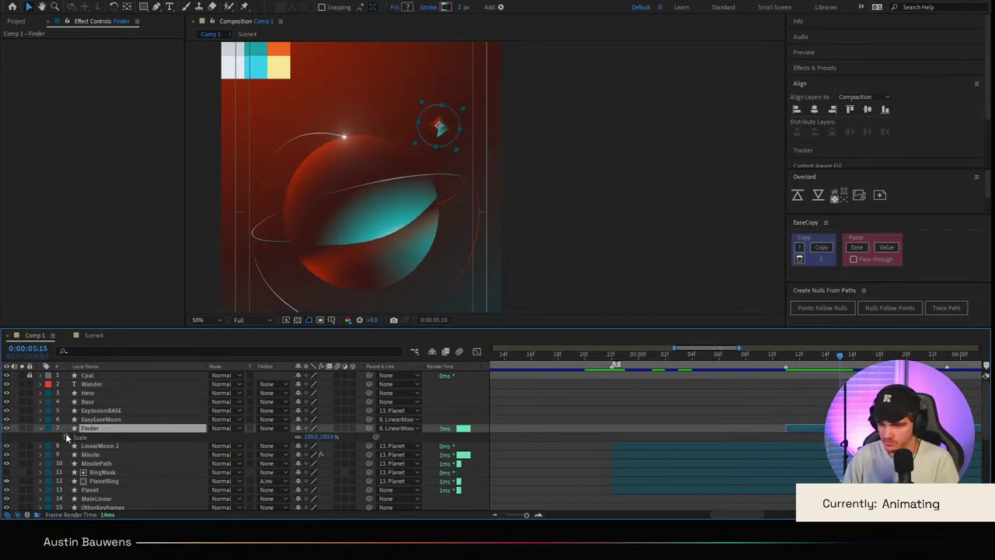
{"action": "left_click", "coordinate": [66, 436]}
{"action": "left_click_drag", "start_coordinate": [821, 363], "coordinate": [786, 363]}
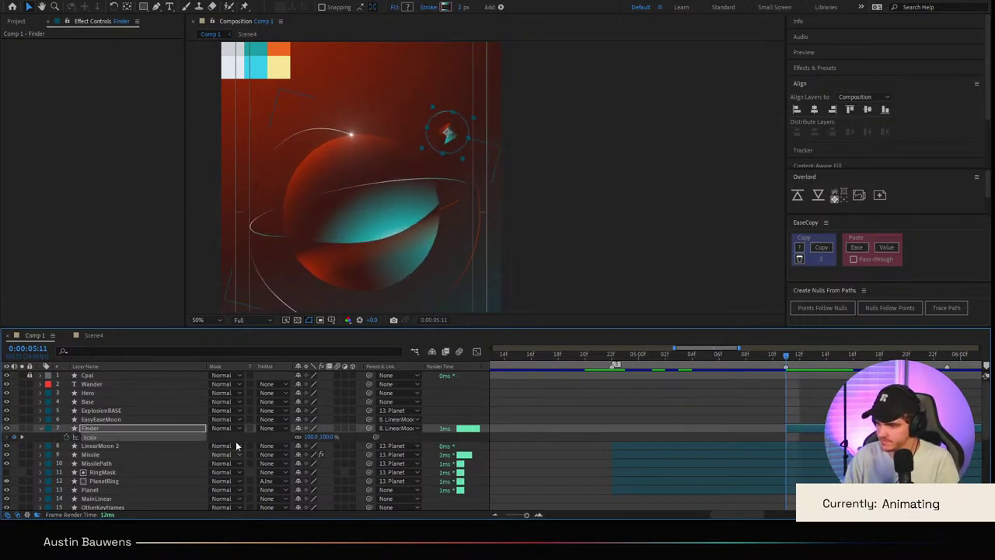
{"action": "key", "text": "Return"}
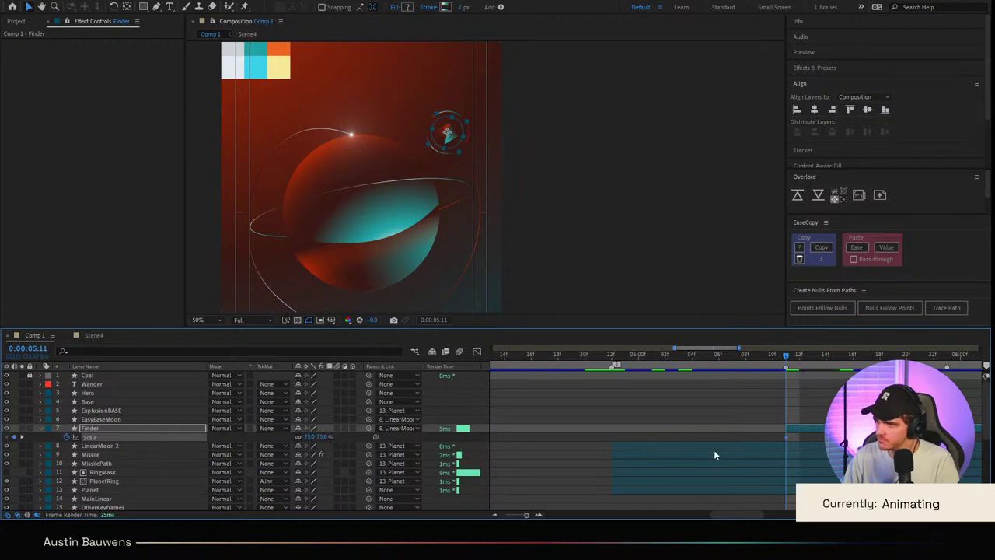
{"action": "left_click", "coordinate": [476, 351]}
{"action": "left_click_drag", "start_coordinate": [775, 465], "coordinate": [760, 492]}
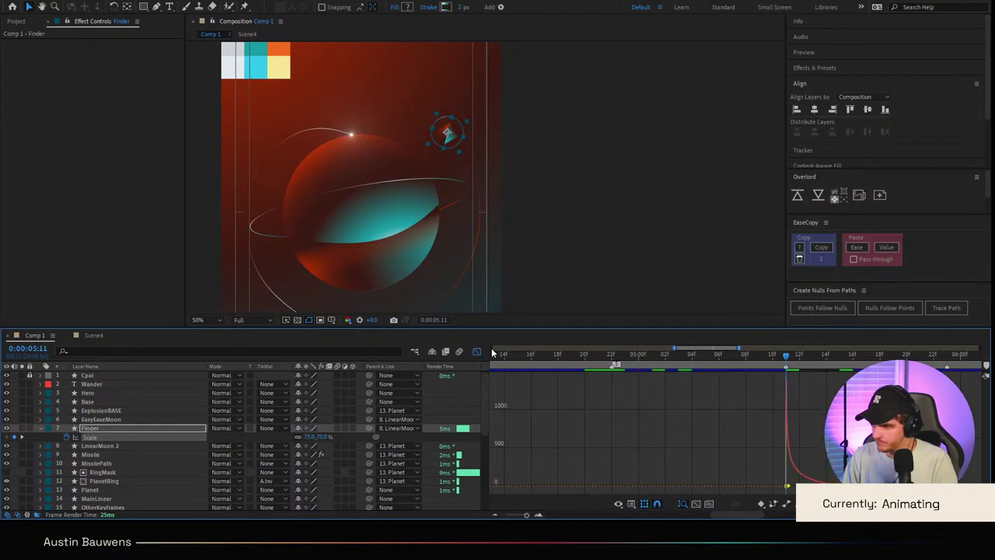
{"action": "left_click", "coordinate": [475, 351]}
{"action": "left_click", "coordinate": [707, 422]}
Step: Preview the Finder's scale-in repeatedly between 0:00:05:07 and 0:00:05:17
{"action": "scroll", "coordinate": [775, 425], "scroll_direction": "right", "scroll_amount": 2}
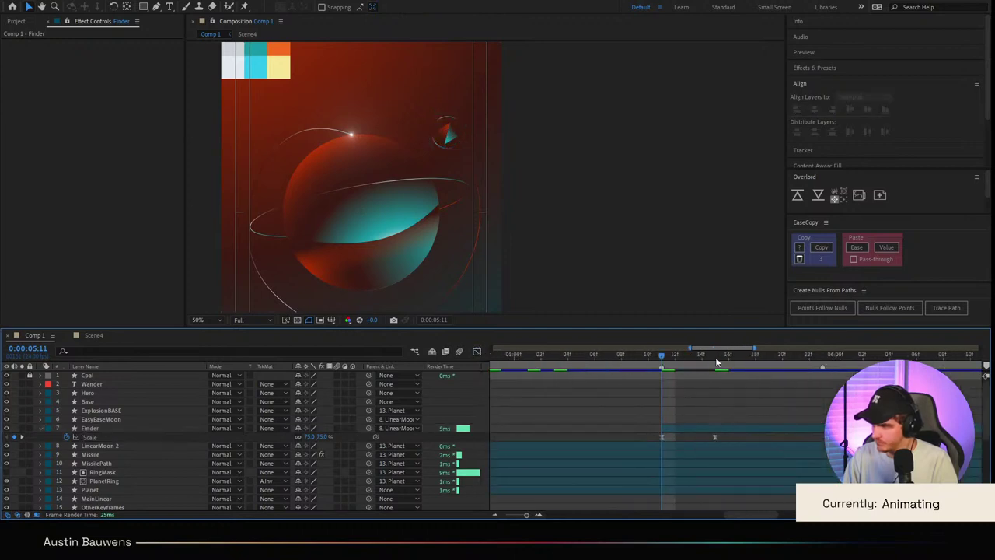
{"action": "left_click_drag", "start_coordinate": [717, 361], "coordinate": [573, 372]}
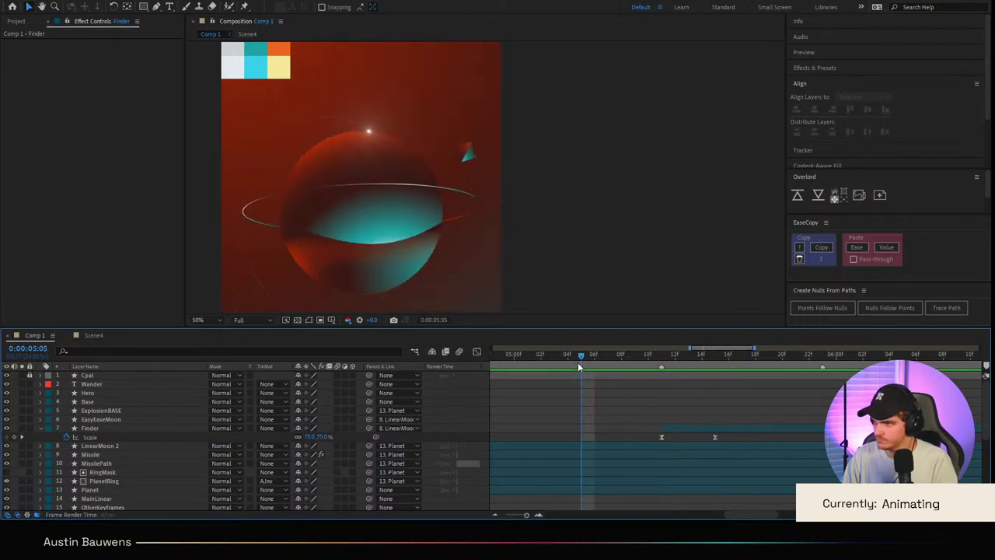
{"action": "left_click_drag", "start_coordinate": [579, 365], "coordinate": [602, 368]}
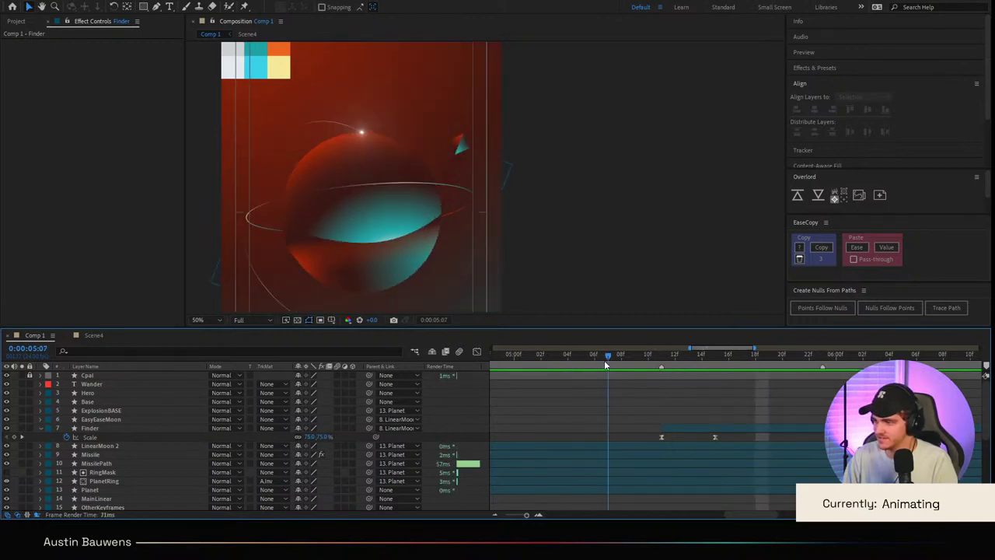
{"action": "key", "text": "comma"}
{"action": "key", "text": "comma"}
{"action": "left_click", "coordinate": [621, 356]}
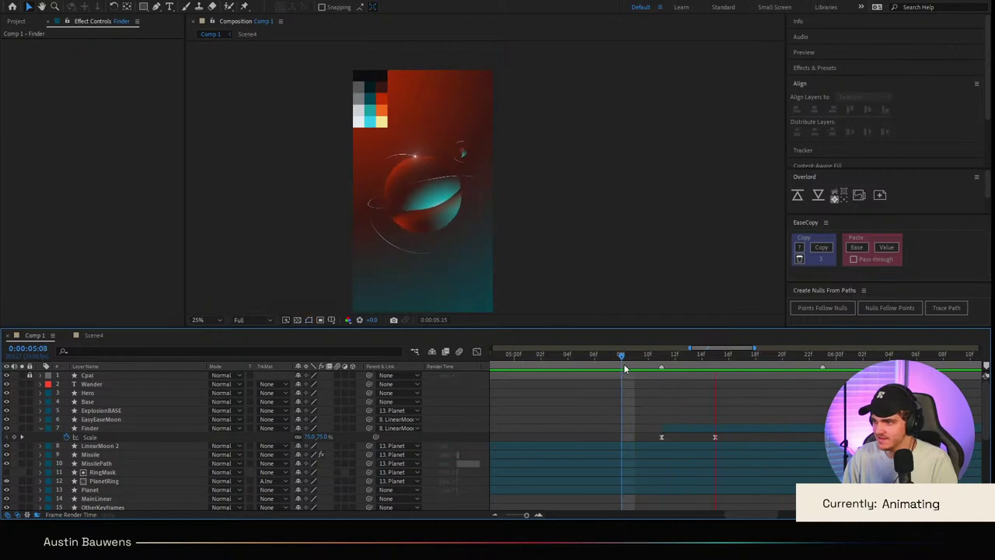
{"action": "key", "text": "period"}
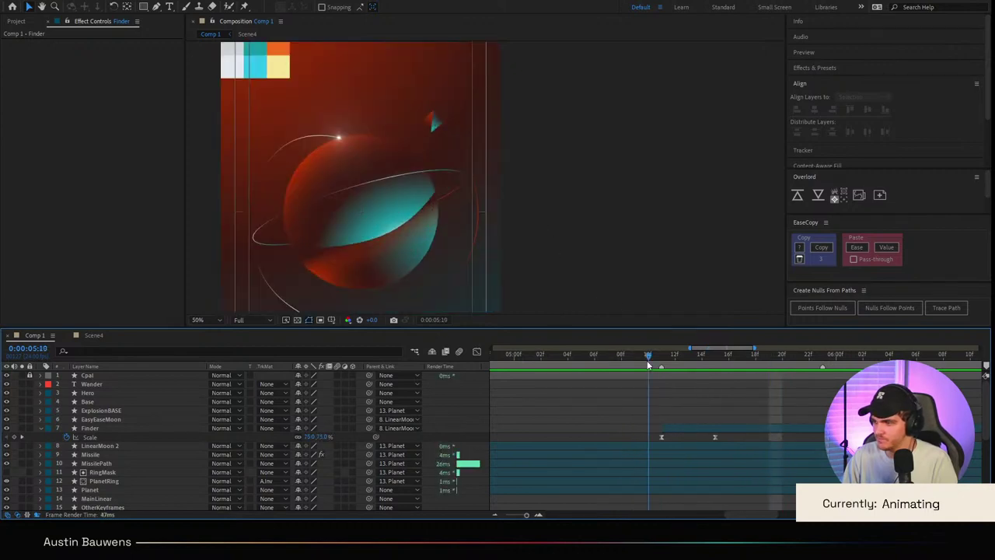
{"action": "left_click", "coordinate": [648, 358]}
{"action": "key", "text": "space"}
{"action": "left_click", "coordinate": [70, 439]}
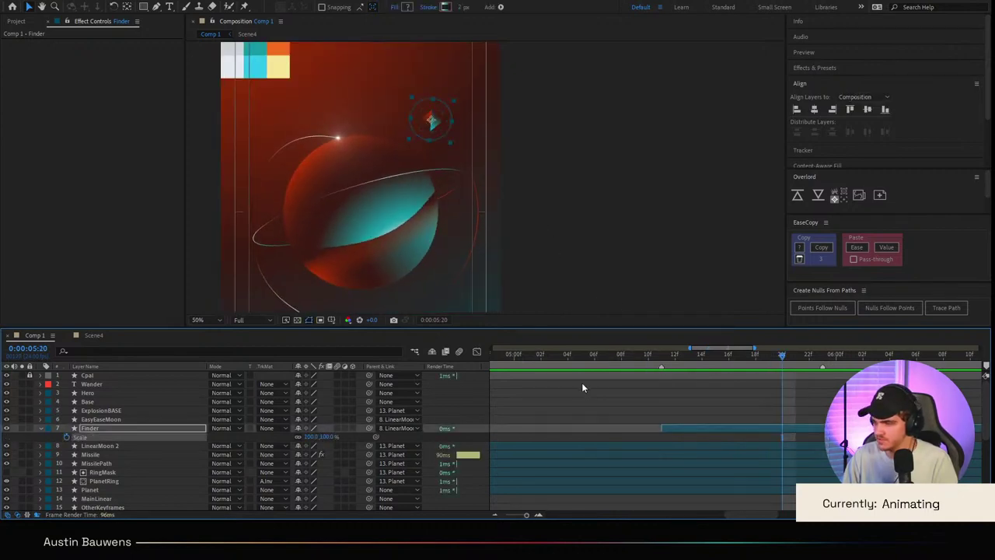
{"action": "left_click", "coordinate": [612, 358]}
{"action": "key", "text": "space"}
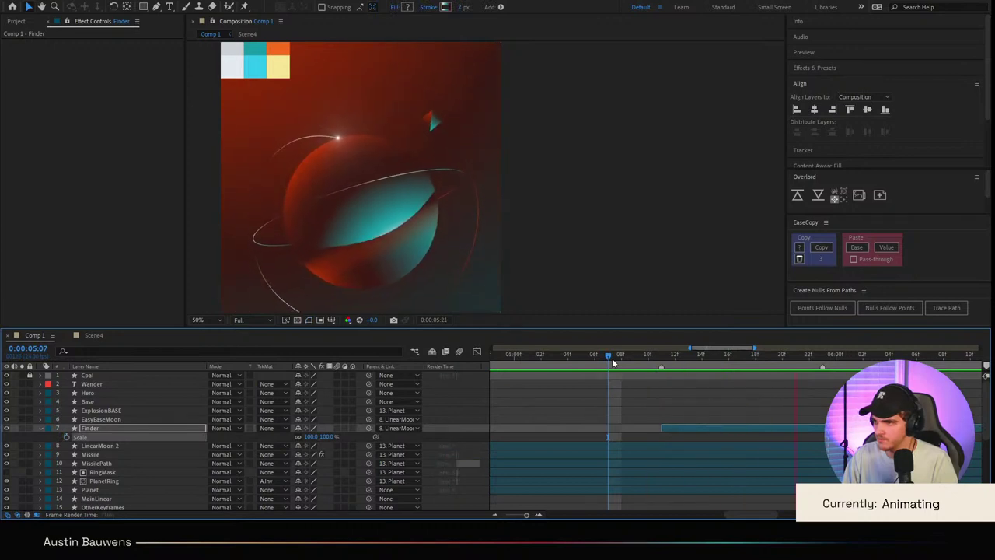
{"action": "left_click", "coordinate": [612, 357]}
{"action": "key", "text": "space"}
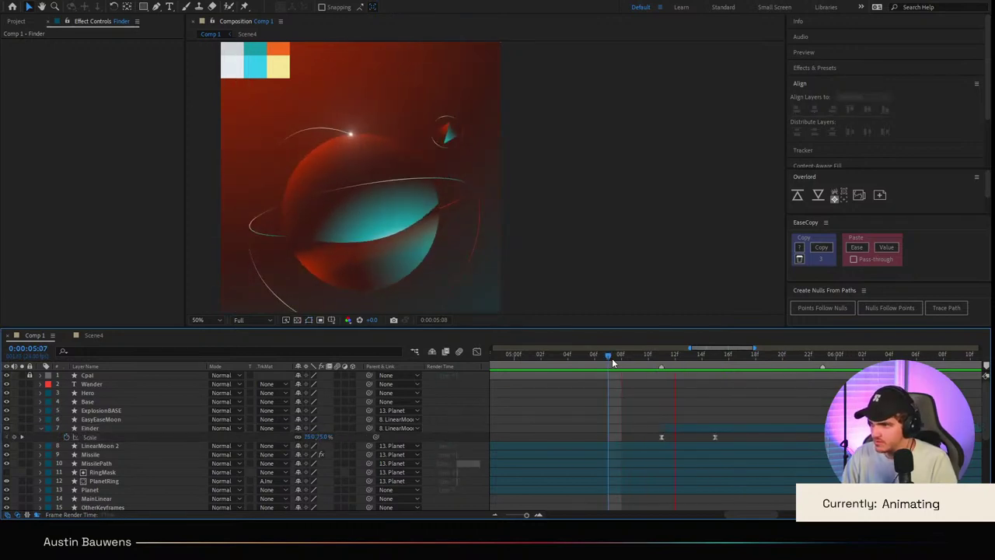
{"action": "key", "text": "space"}
{"action": "left_click_drag", "start_coordinate": [623, 359], "coordinate": [747, 367]}
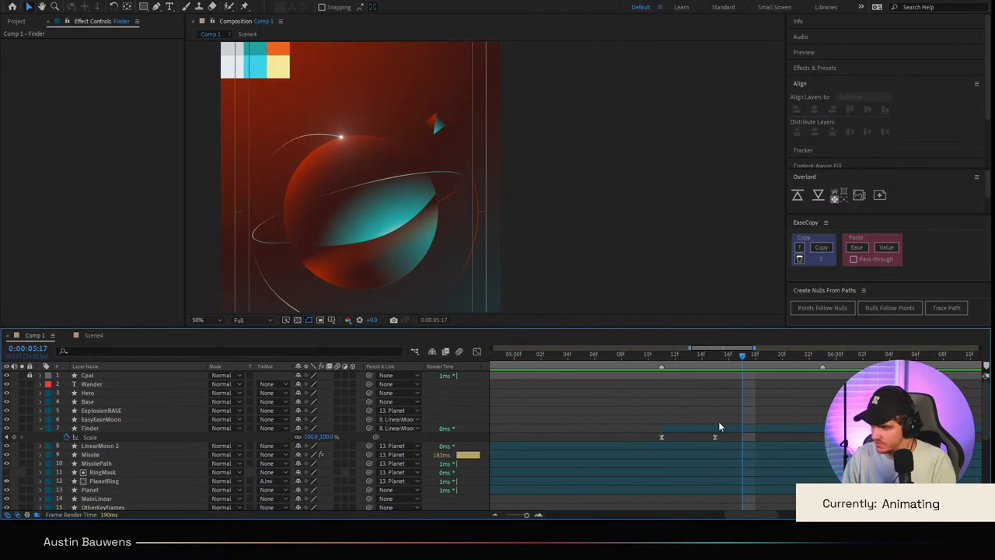
Step: Delete all of the Finder's Opacity keyframes
{"action": "left_click", "coordinate": [724, 423]}
{"action": "key", "text": "t"}
{"action": "left_click_drag", "start_coordinate": [756, 427], "coordinate": [615, 432]}
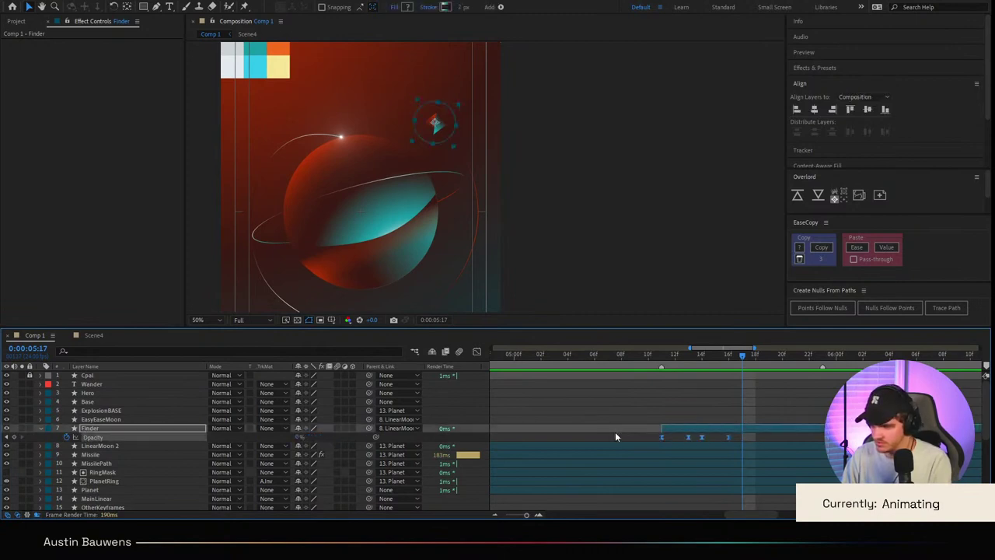
{"action": "key", "text": "Delete"}
{"action": "left_click", "coordinate": [743, 431]}
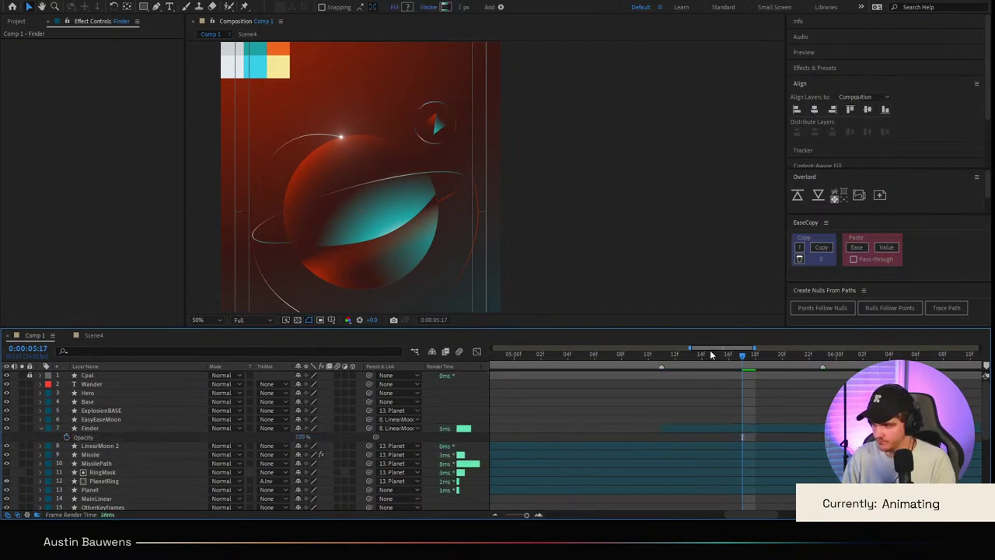
{"action": "left_click_drag", "start_coordinate": [743, 356], "coordinate": [587, 367]}
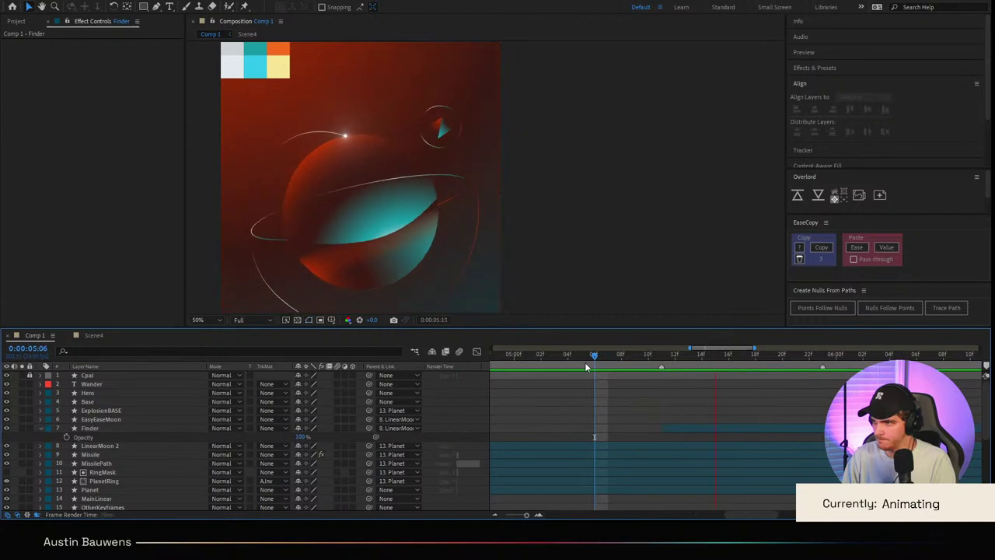
{"action": "left_click", "coordinate": [624, 358]}
{"action": "key", "text": "space"}
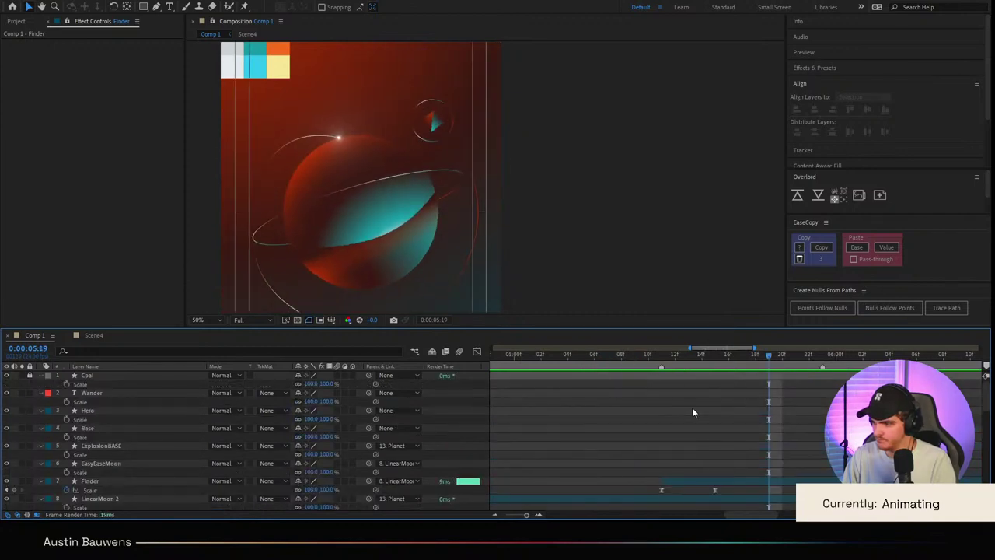
Step: Move Finder's second Scale keyframe out to 0:00:05:21
{"action": "left_click", "coordinate": [689, 427]}
{"action": "key", "text": "s"}
{"action": "left_click", "coordinate": [659, 358]}
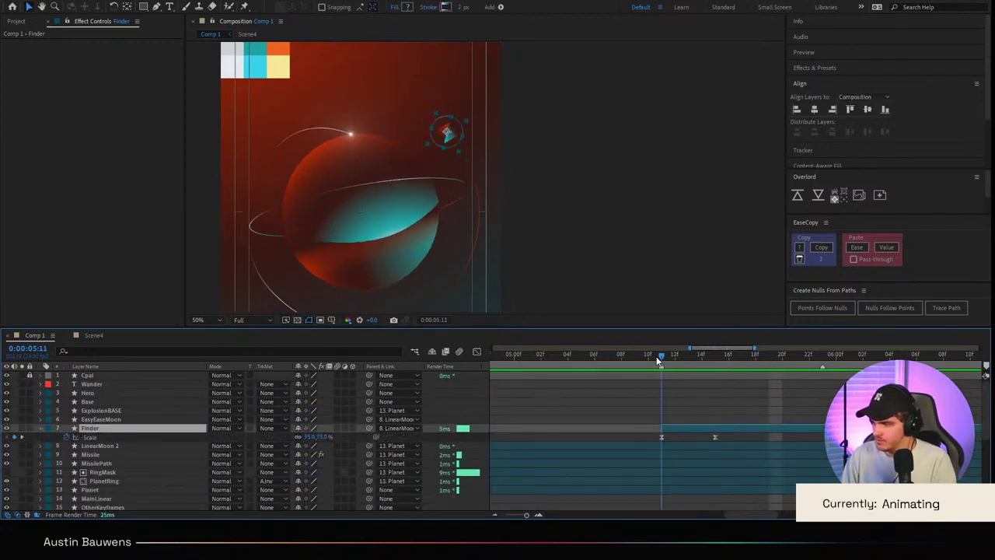
{"action": "key", "text": "shift+Page_Down"}
{"action": "left_click_drag", "start_coordinate": [709, 439], "coordinate": [798, 451]}
{"action": "key", "text": "F2"}
Step: Preview the lengthened Finder scale-in from about 0:00:04:21 to 0:00:05:09
{"action": "left_click_drag", "start_coordinate": [771, 359], "coordinate": [528, 357]}
{"action": "scroll", "coordinate": [439, 294], "scroll_direction": "down", "scroll_amount": 1}
{"action": "key", "text": "space"}
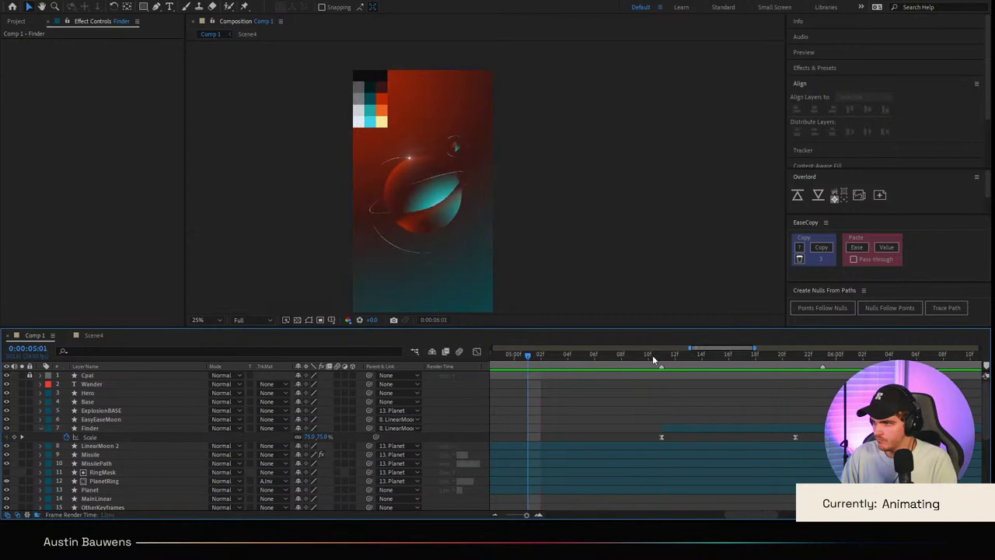
{"action": "key", "text": "space"}
{"action": "mouse_move", "coordinate": [620, 362]}
{"action": "left_mouse_down"}
{"action": "mouse_move", "coordinate": [598, 361]}
{"action": "mouse_move", "coordinate": [679, 381]}
{"action": "mouse_move", "coordinate": [602, 388]}
{"action": "mouse_move", "coordinate": [607, 357]}
{"action": "left_mouse_up"}
{"action": "key", "text": "space"}
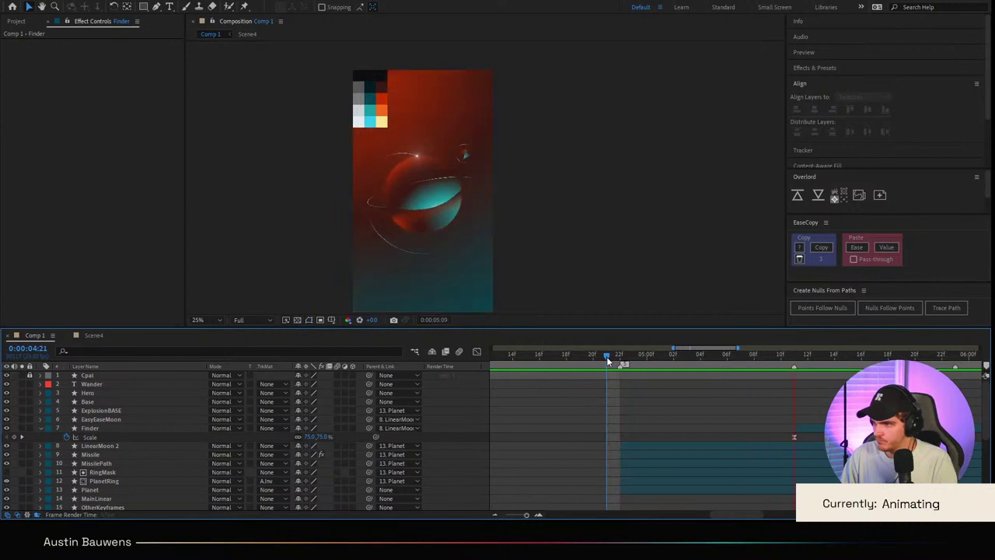
{"action": "left_click_drag", "start_coordinate": [607, 356], "coordinate": [768, 364]}
{"action": "scroll", "coordinate": [585, 244], "scroll_direction": "up", "scroll_amount": 3}
{"action": "scroll", "coordinate": [575, 256], "scroll_direction": "down", "scroll_amount": 1}
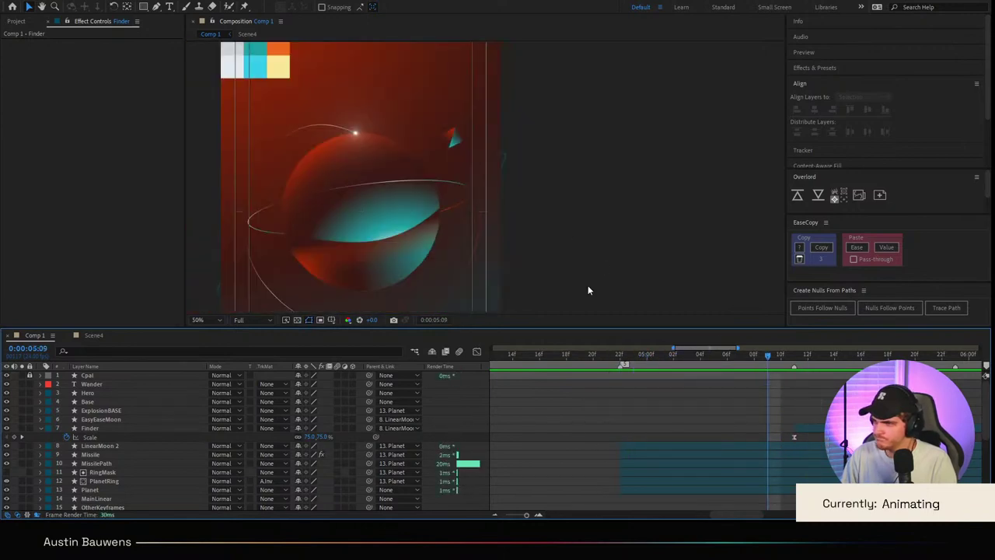
{"action": "left_click_drag", "start_coordinate": [622, 357], "coordinate": [593, 365]}
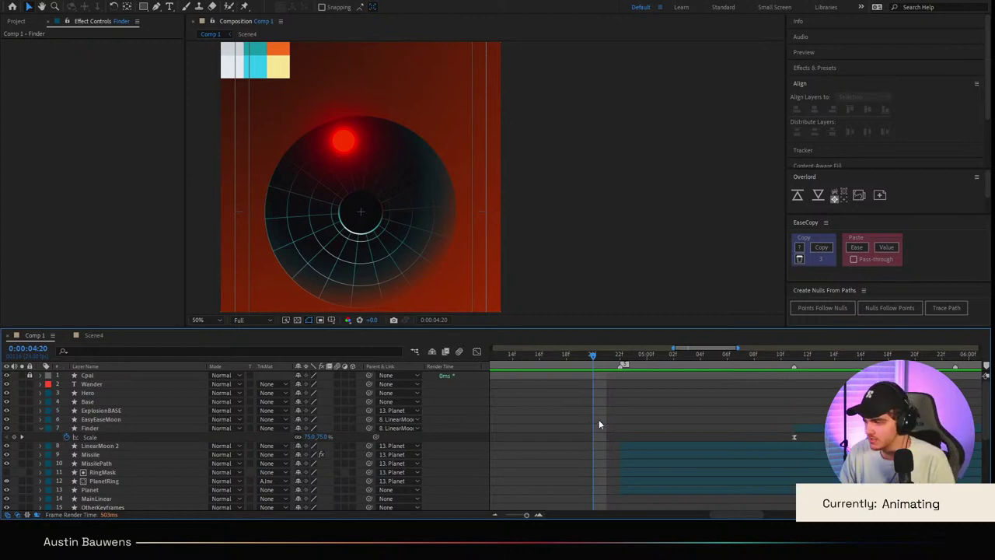
{"action": "scroll", "coordinate": [599, 424], "scroll_direction": "down", "scroll_amount": 3}
{"action": "left_click_drag", "start_coordinate": [700, 363], "coordinate": [679, 357]}
{"action": "key", "text": "space"}
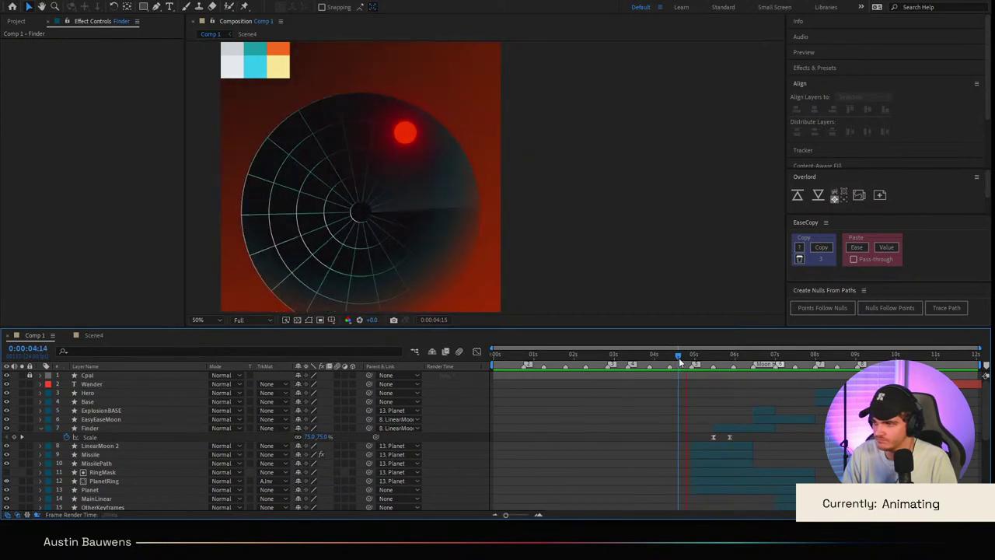
{"action": "key", "text": "space"}
{"action": "scroll", "coordinate": [707, 421], "scroll_direction": "up", "scroll_amount": 3}
{"action": "left_click_drag", "start_coordinate": [660, 361], "coordinate": [611, 358]}
{"action": "key", "text": "space"}
{"action": "left_click_drag", "start_coordinate": [688, 359], "coordinate": [610, 367]}
{"action": "key", "text": "space"}
{"action": "key", "text": "space"}
{"action": "scroll", "coordinate": [762, 398], "scroll_direction": "right", "scroll_amount": 2}
{"action": "scroll", "coordinate": [766, 396], "scroll_direction": "left", "scroll_amount": 2}
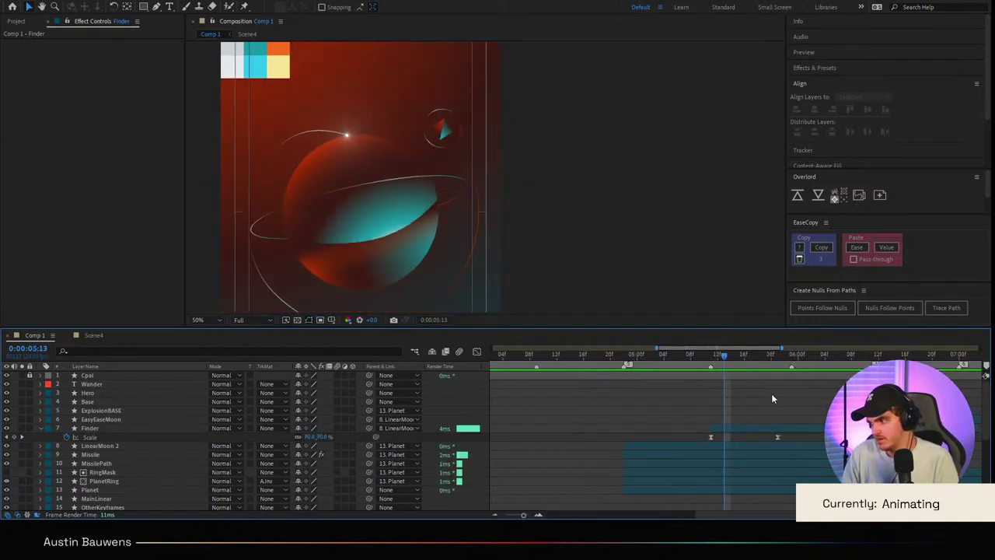
{"action": "left_click", "coordinate": [838, 358]}
{"action": "left_click_drag", "start_coordinate": [877, 363], "coordinate": [792, 355]}
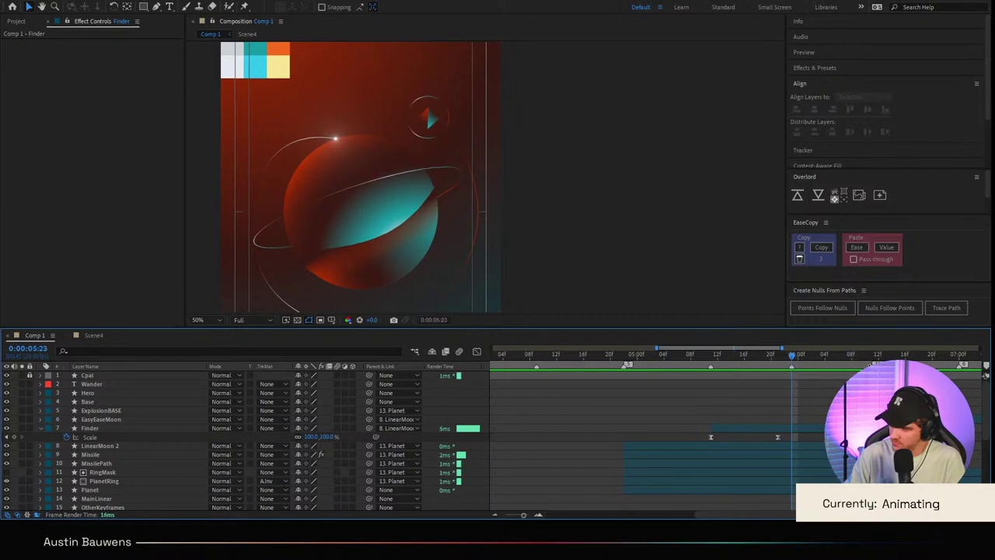
Step: Select MissilePath and shift its Stroke Width keyframes to start at 0:00:05:11
{"action": "left_click", "coordinate": [109, 454]}
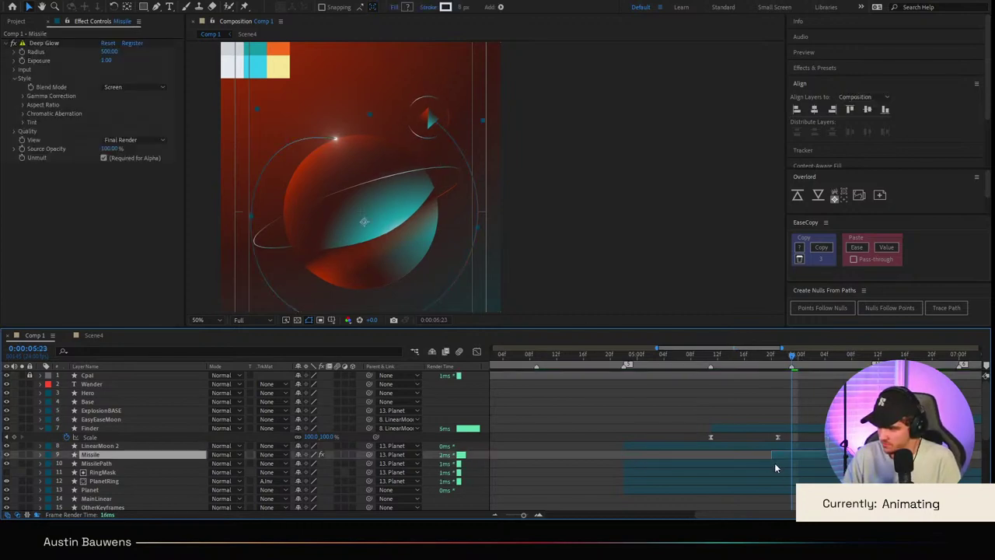
{"action": "left_click", "coordinate": [613, 455]}
{"action": "left_click", "coordinate": [117, 455]}
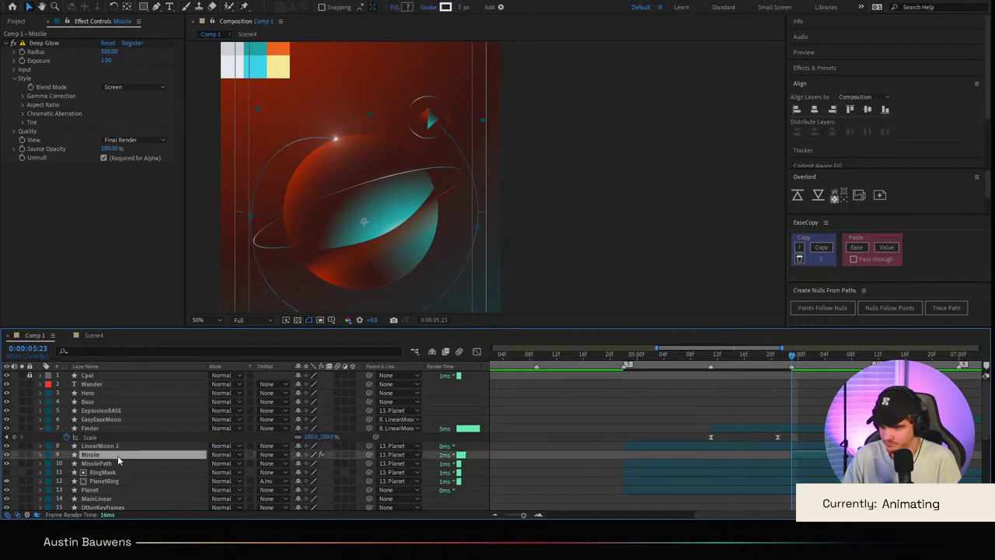
{"action": "left_click", "coordinate": [118, 463]}
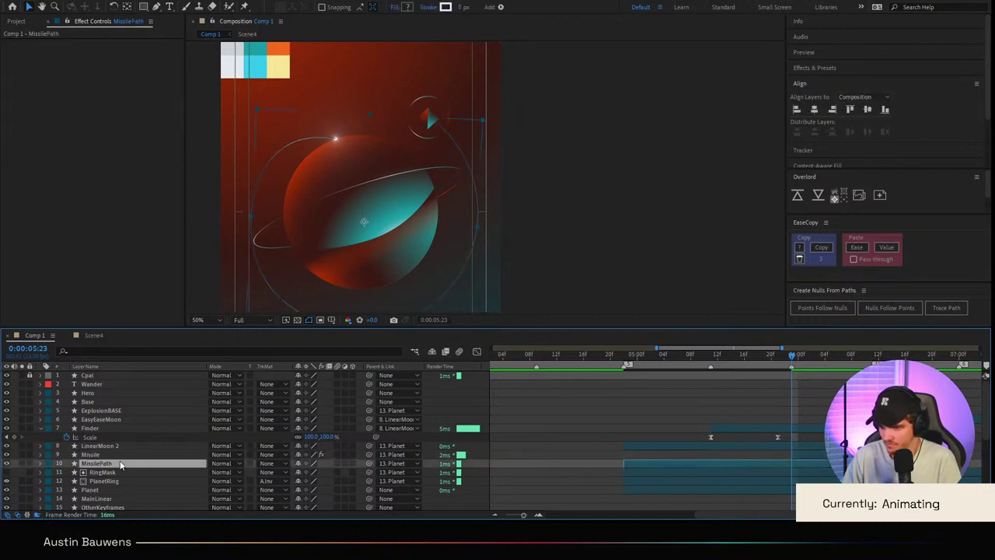
{"action": "left_click", "coordinate": [712, 367]}
{"action": "key", "text": "u"}
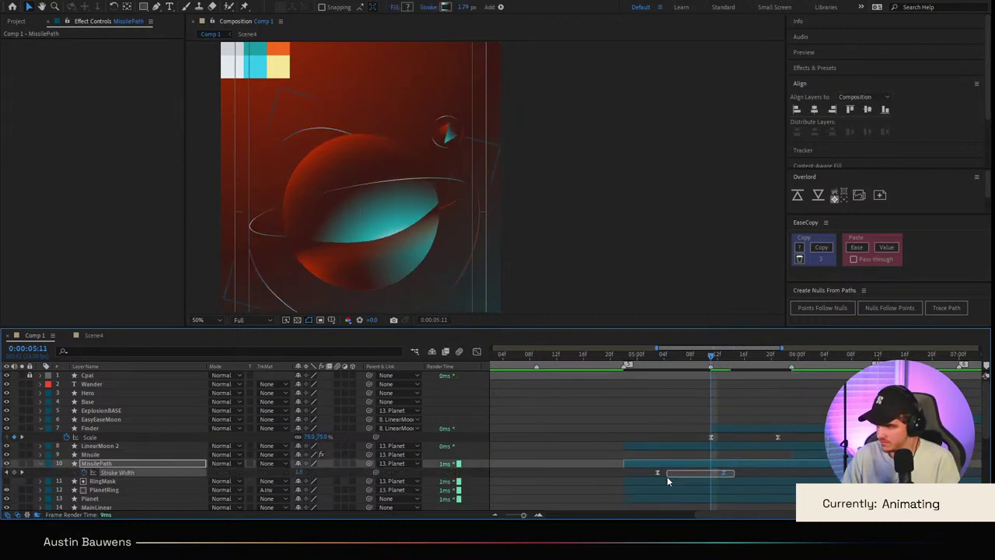
{"action": "left_click_drag", "start_coordinate": [667, 481], "coordinate": [714, 472]}
Step: Trim the MissilePath layer's in-point to 0:00:05:11
{"action": "left_click", "coordinate": [698, 472]}
{"action": "left_click_drag", "start_coordinate": [623, 464], "coordinate": [714, 472]}
{"action": "left_click", "coordinate": [724, 379]}
Step: Preview the animation from 0:00:04:16 to check the path timing
{"action": "left_click_drag", "start_coordinate": [713, 360], "coordinate": [675, 361]}
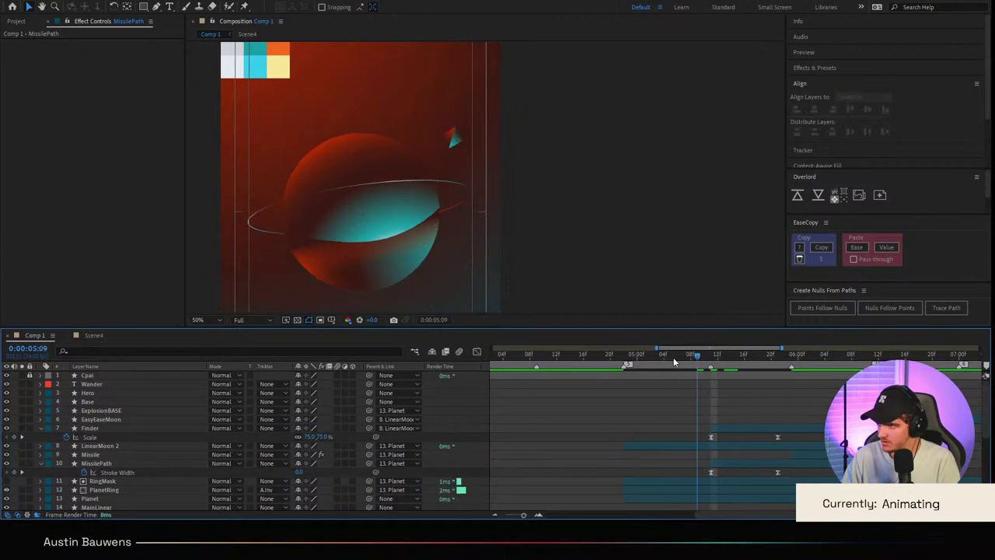
{"action": "left_click", "coordinate": [677, 356]}
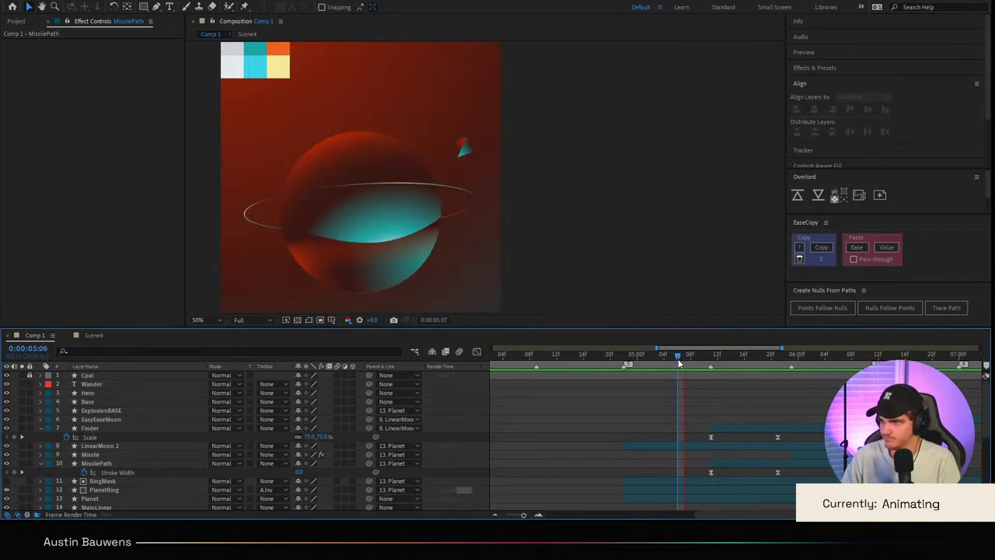
{"action": "left_click_drag", "start_coordinate": [679, 363], "coordinate": [585, 374]}
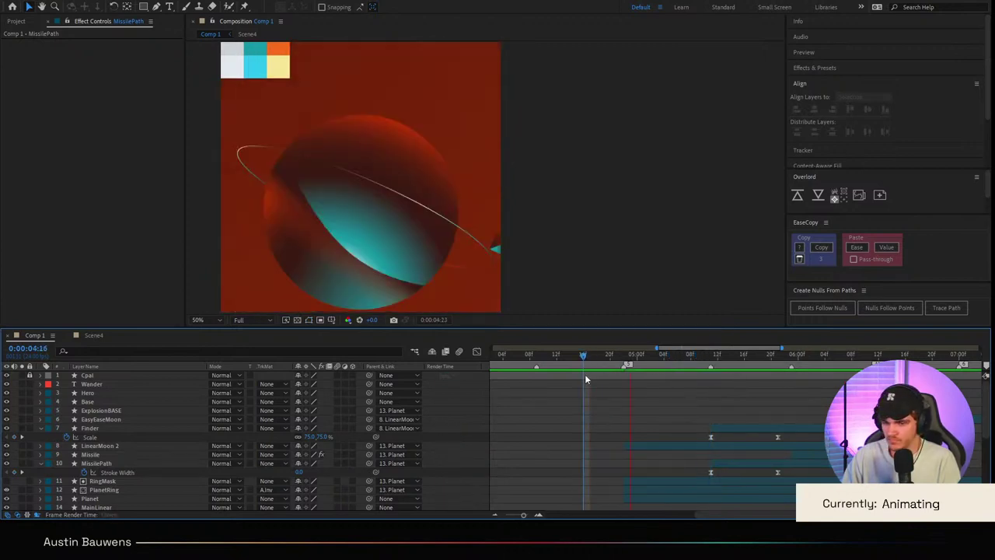
{"action": "key", "text": "space"}
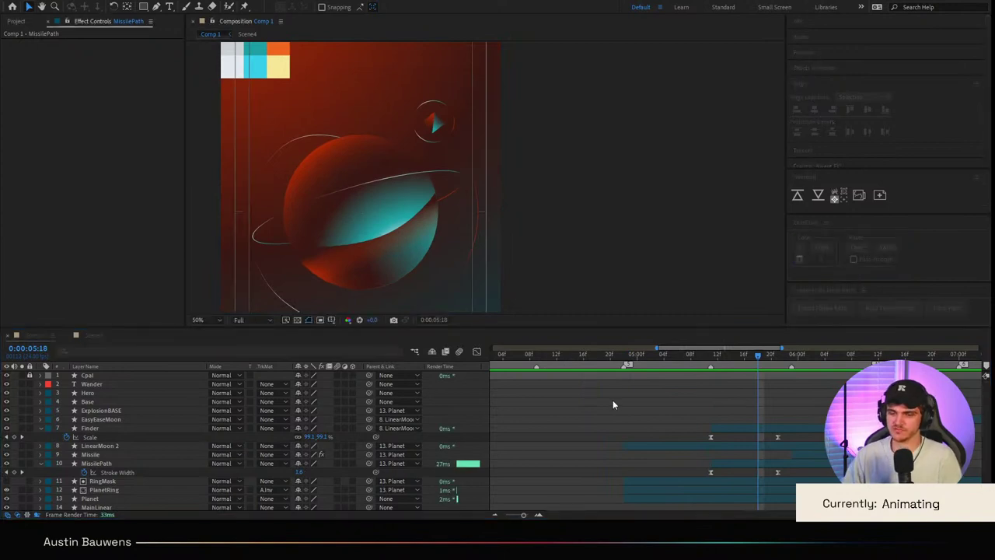
{"action": "key", "text": "space"}
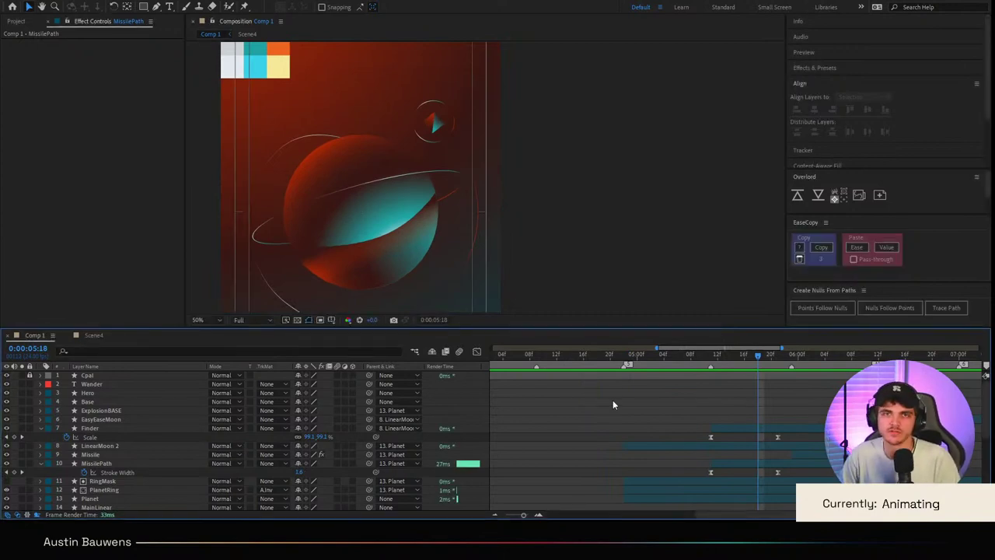
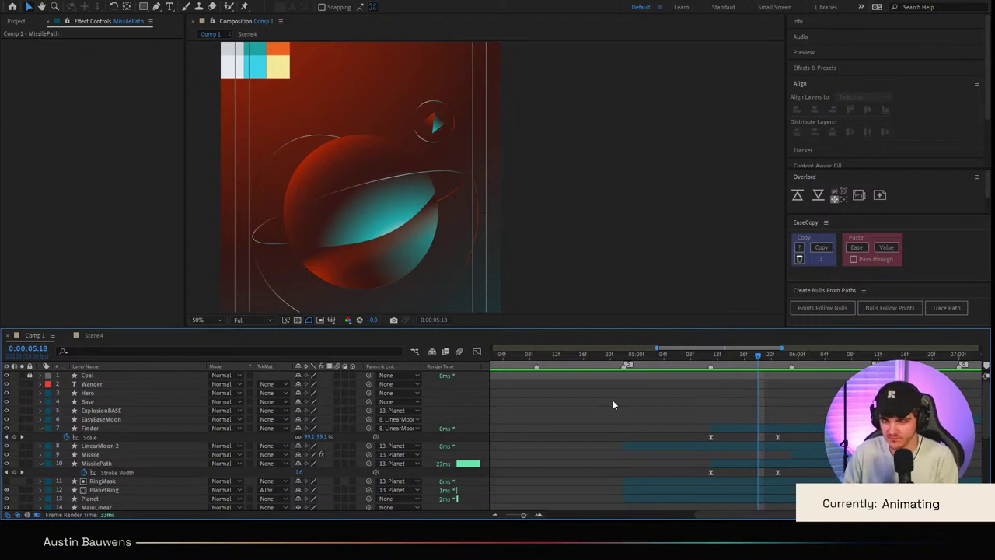
Step: Play back the missile impact and stop at 0:00:05:23
{"action": "scroll", "coordinate": [658, 421], "scroll_direction": "right", "scroll_amount": 2}
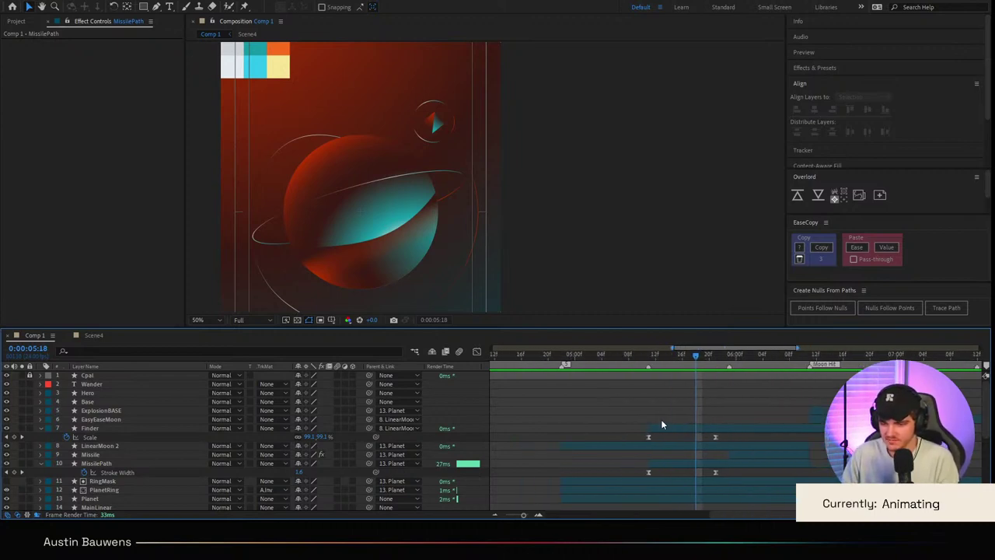
{"action": "left_click_drag", "start_coordinate": [715, 364], "coordinate": [529, 362]}
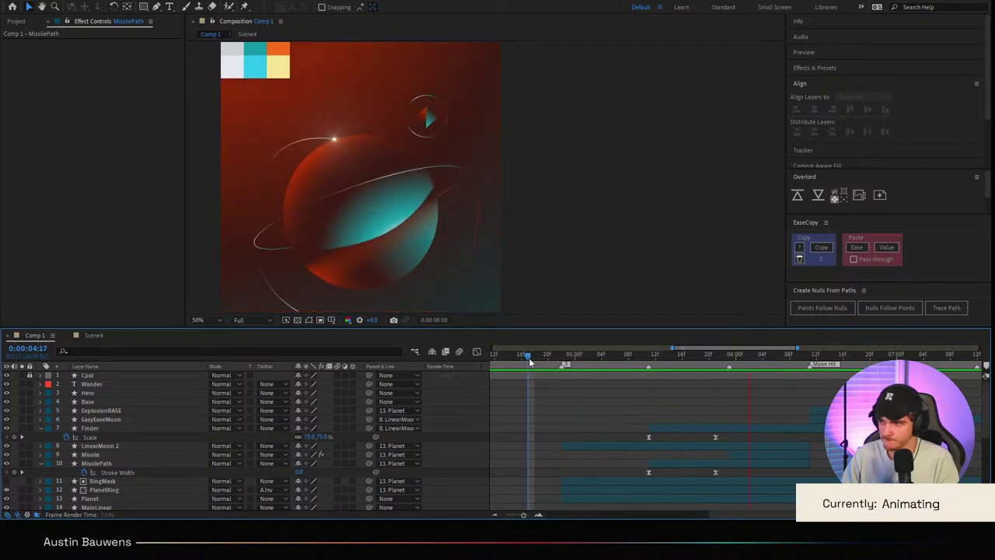
{"action": "key", "text": "space"}
{"action": "key", "text": "space"}
{"action": "key", "text": "space"}
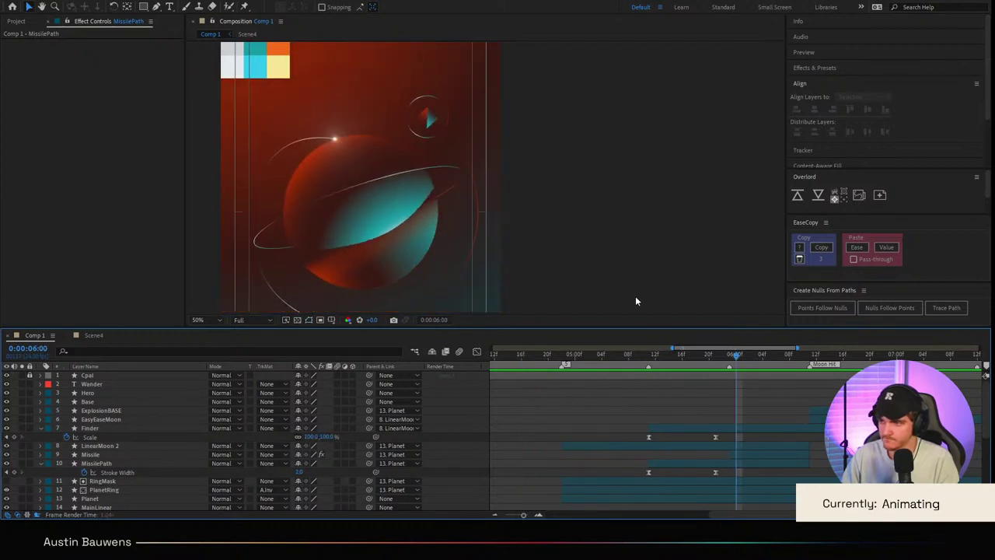
{"action": "left_click_drag", "start_coordinate": [707, 356], "coordinate": [729, 360]}
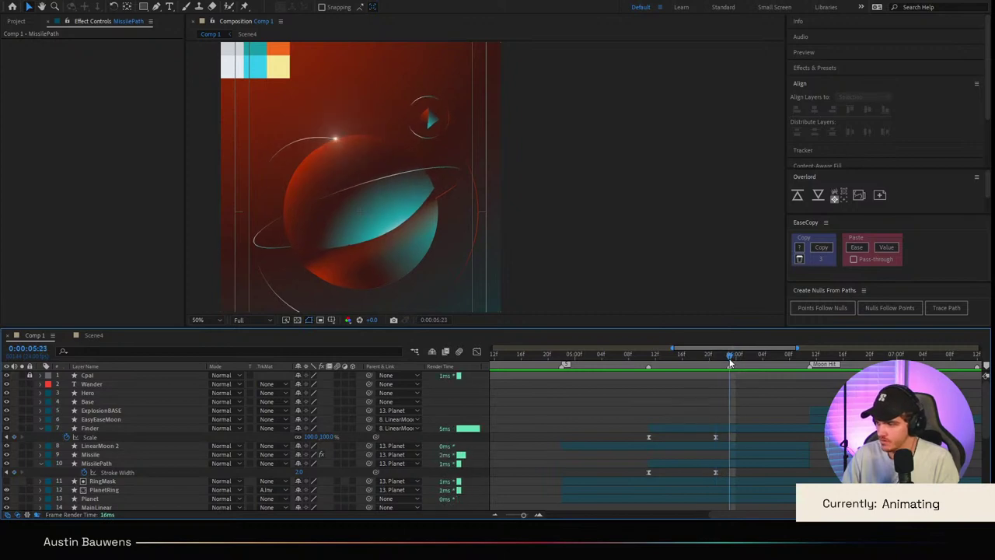
Step: Key the Missile's Opacity alternating 0 and 100 each frame from 6:00 to 6:04
{"action": "left_click", "coordinate": [85, 455]}
{"action": "key", "text": "t"}
{"action": "left_click", "coordinate": [172, 461]}
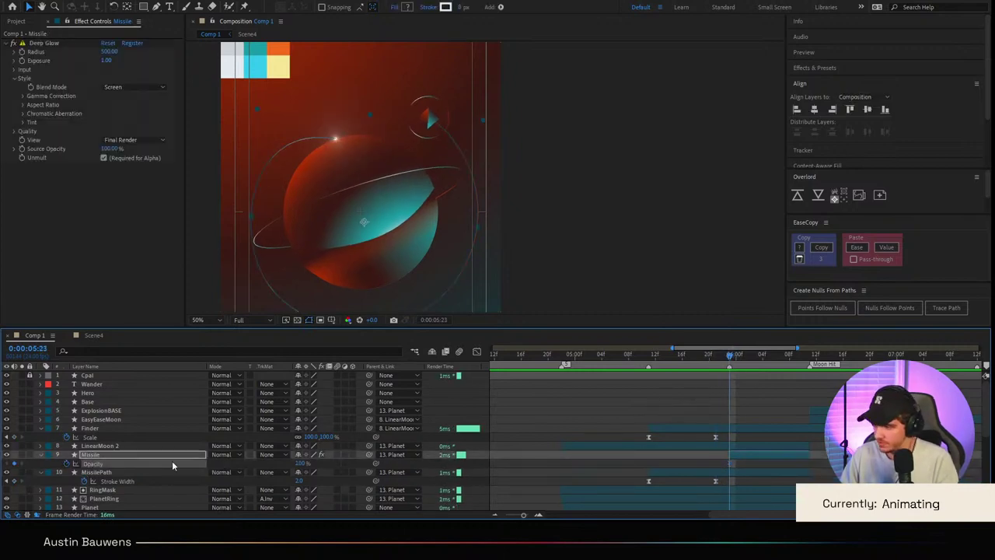
{"action": "key", "text": "Page_Down"}
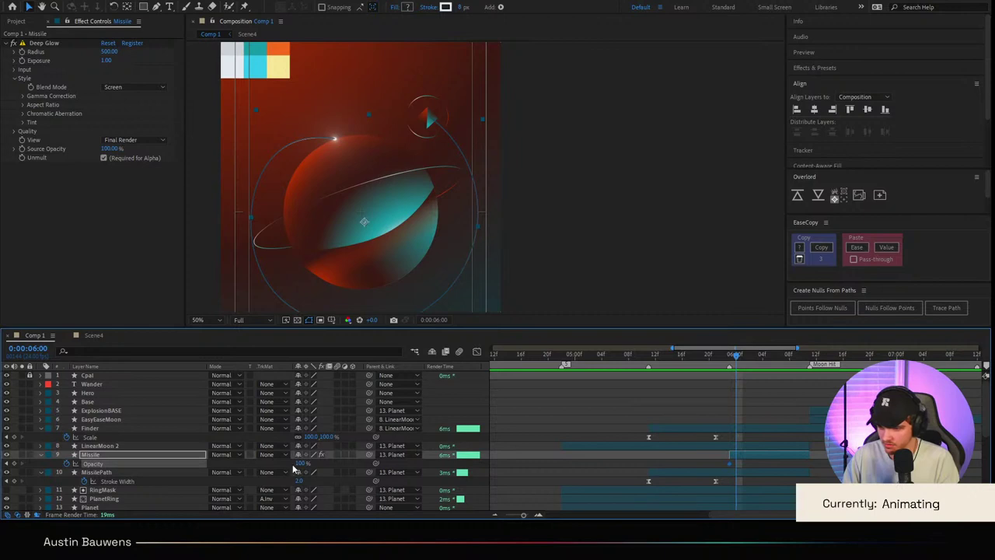
{"action": "left_click", "coordinate": [298, 464]}
{"action": "type", "text": "0"}
{"action": "key", "text": "Return"}
{"action": "key", "text": "Page_Down"}
{"action": "key", "text": "Page_Down"}
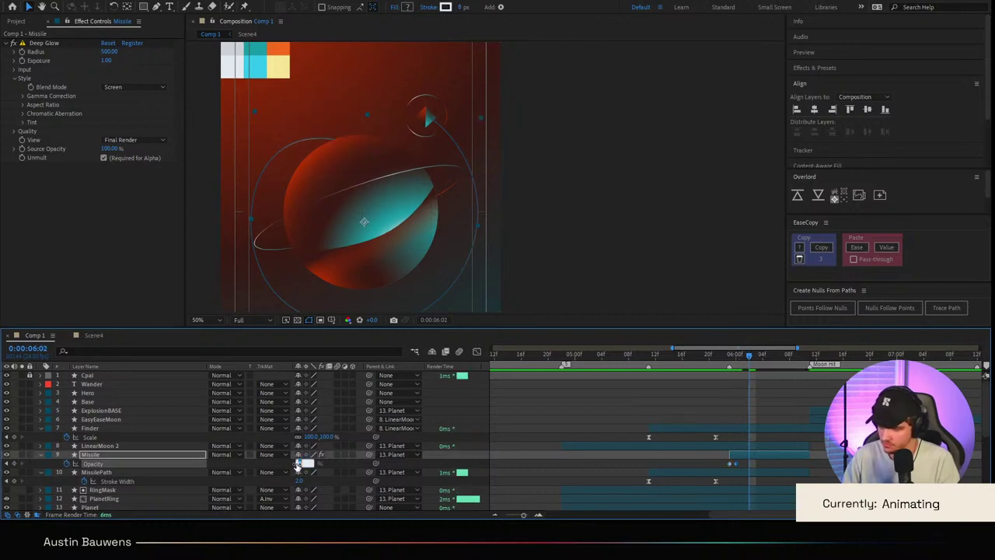
{"action": "type", "text": "100"}
{"action": "key", "text": "Return"}
{"action": "key", "text": "Page_Down"}
{"action": "left_click", "coordinate": [297, 465]}
{"action": "type", "text": "0"}
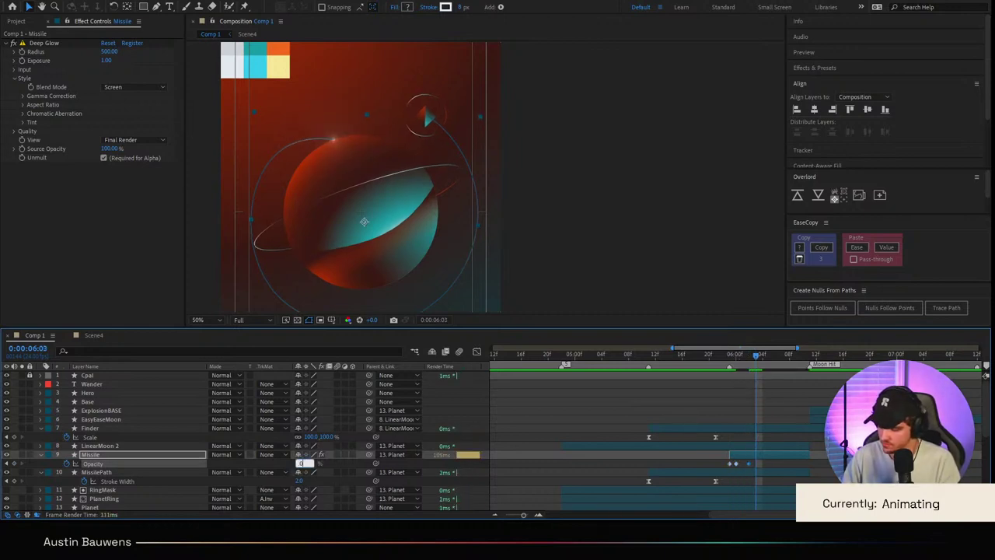
{"action": "type", "text": "0"}
{"action": "key", "text": "Return"}
{"action": "key", "text": "Page_Down"}
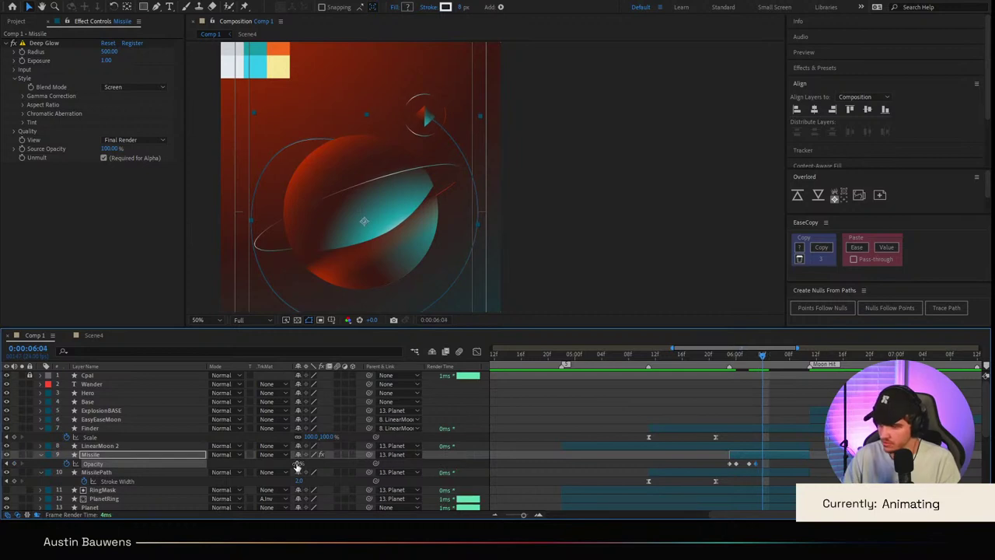
{"action": "left_click", "coordinate": [298, 464]}
{"action": "type", "text": "100"}
{"action": "key", "text": "Return"}
Step: Preview the Missile opacity flicker from 5:20
{"action": "left_click", "coordinate": [704, 362]}
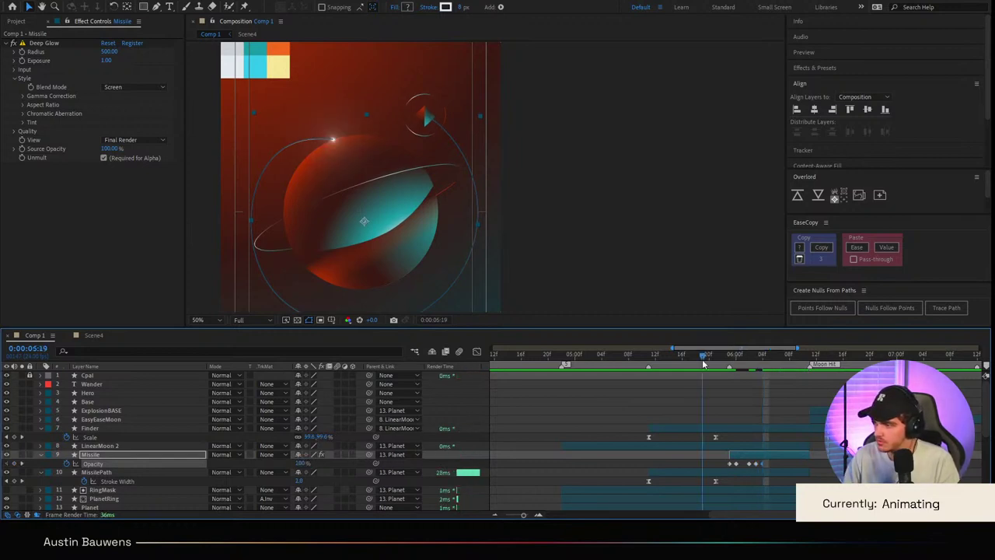
{"action": "left_click_drag", "start_coordinate": [745, 358], "coordinate": [764, 367]}
{"action": "key", "text": "space"}
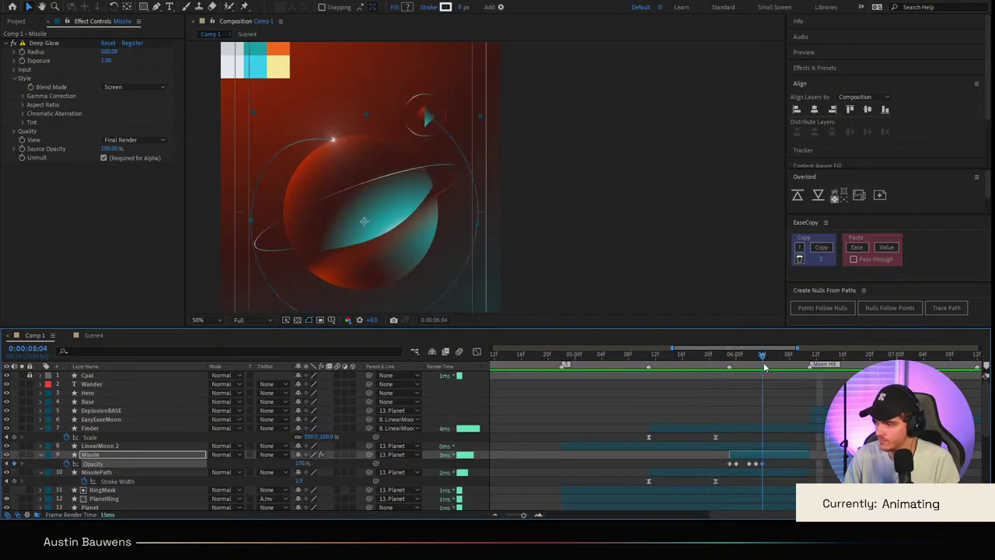
{"action": "left_click", "coordinate": [791, 468]}
Step: Keyframe the Missile's Trim Paths Offset from 0° at 6:02 to about 352° at 6:10
{"action": "left_click", "coordinate": [751, 364]}
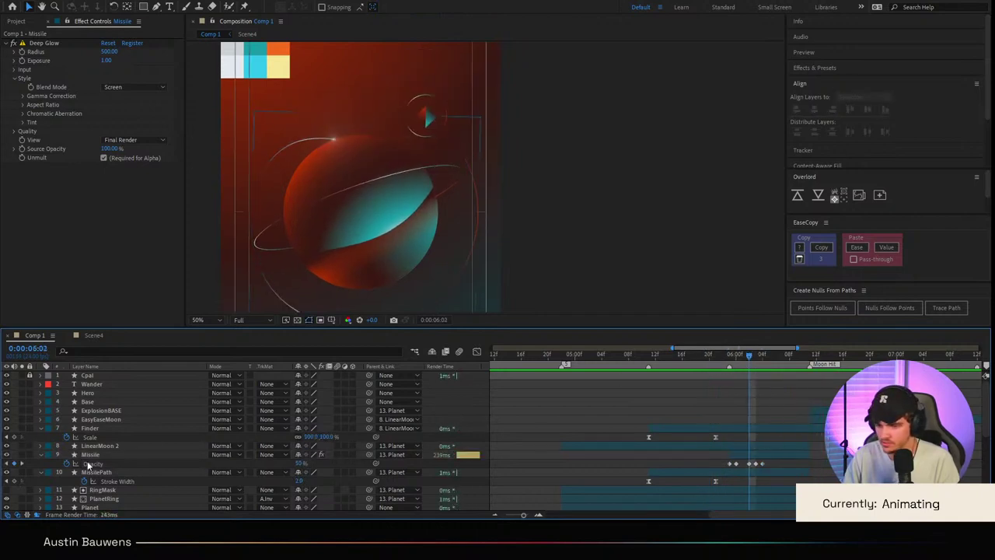
{"action": "double_click", "coordinate": [40, 456]}
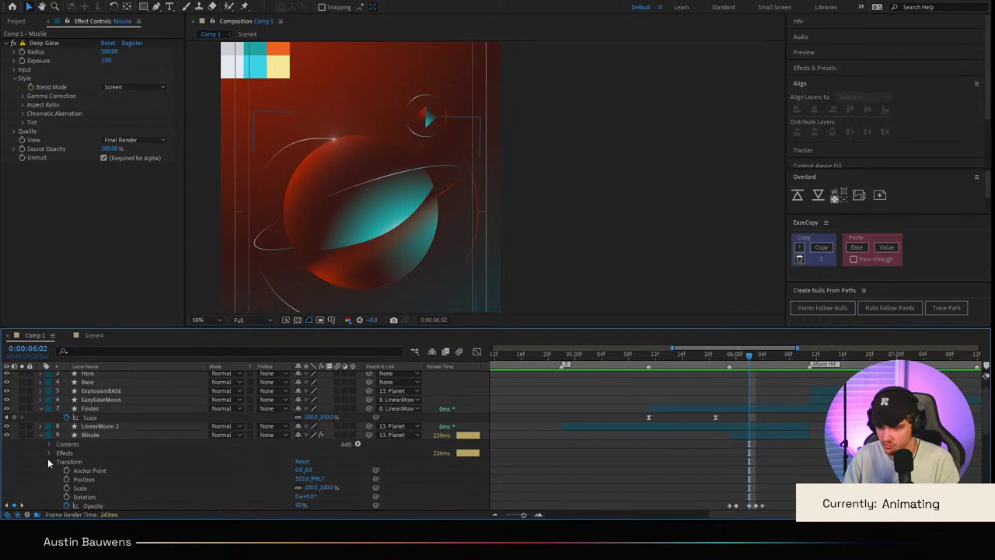
{"action": "left_click", "coordinate": [48, 453]}
{"action": "left_click", "coordinate": [49, 444]}
{"action": "left_click", "coordinate": [57, 462]}
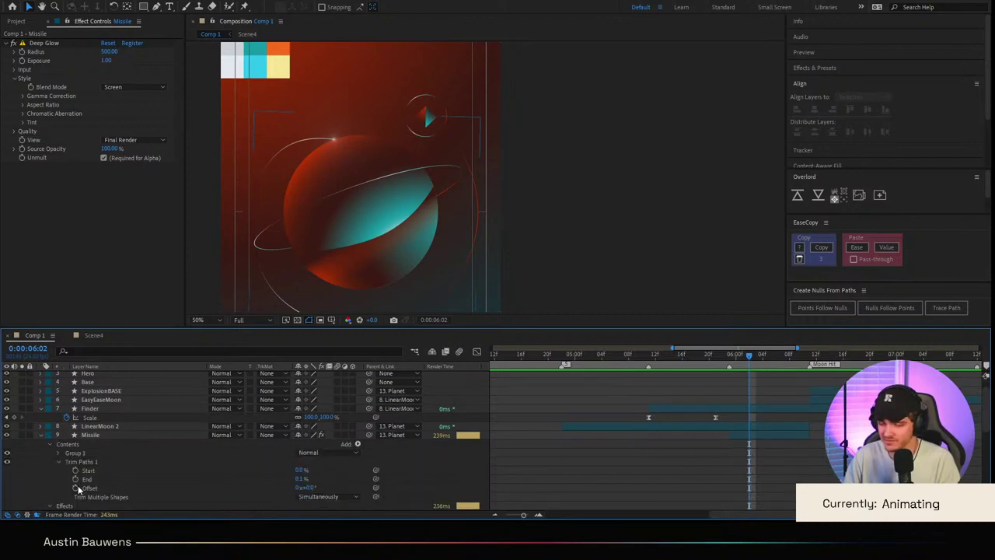
{"action": "left_click", "coordinate": [75, 488]}
{"action": "left_click", "coordinate": [803, 355]}
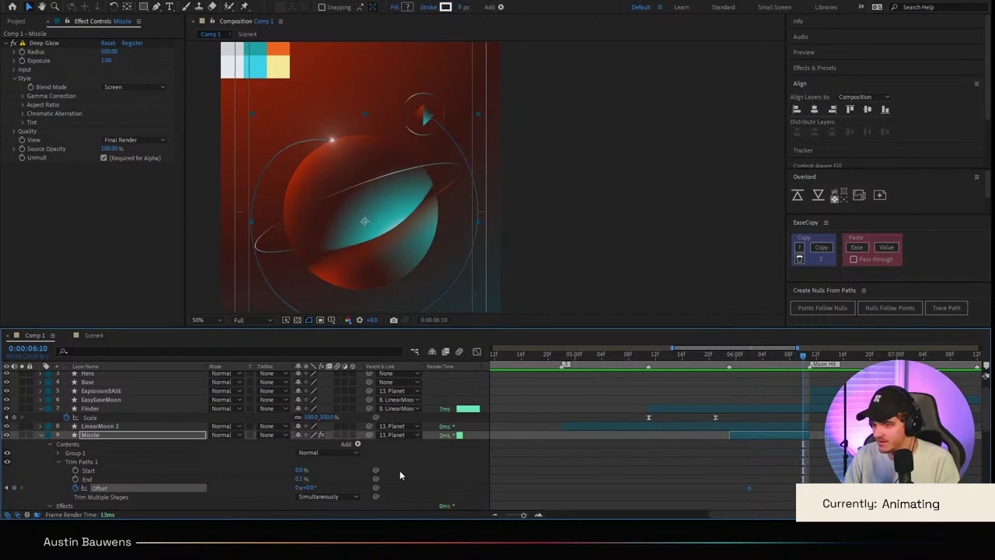
{"action": "left_click_drag", "start_coordinate": [310, 487], "coordinate": [478, 479]}
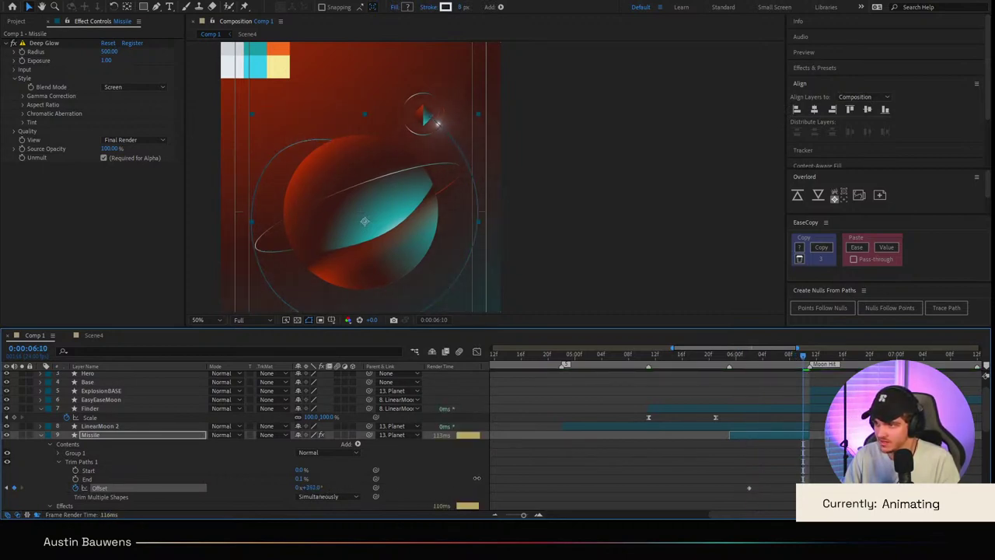
{"action": "left_click", "coordinate": [41, 435]}
{"action": "left_click", "coordinate": [107, 427]}
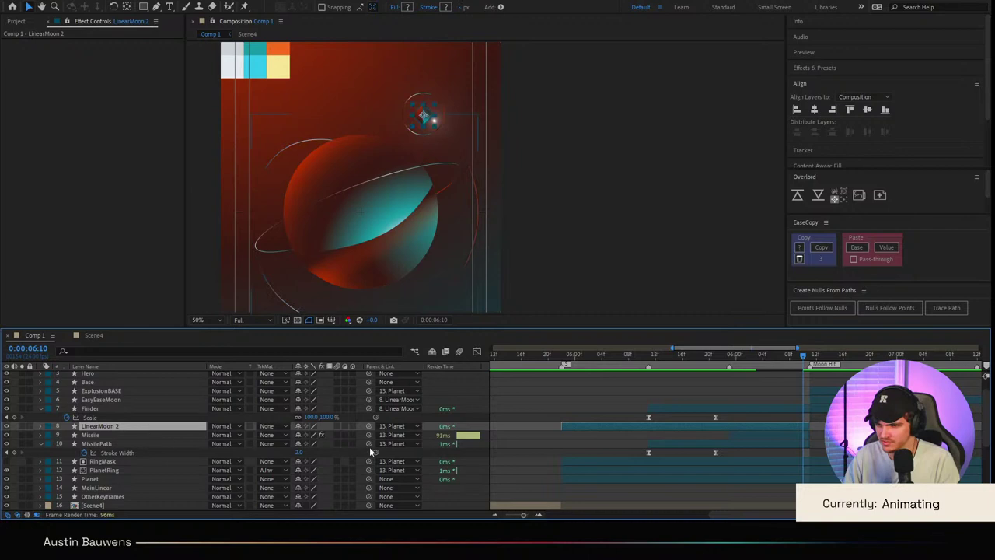
{"action": "left_click", "coordinate": [474, 175]}
{"action": "scroll", "coordinate": [474, 176], "scroll_direction": "up", "scroll_amount": 2}
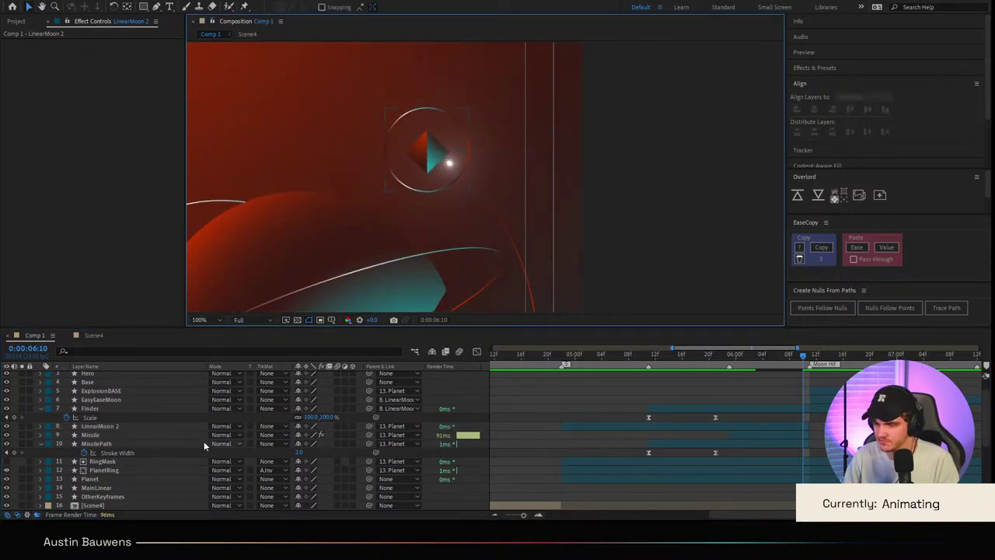
Step: Easy-ease the Offset keyframes and steepen the speed curve into the final key
{"action": "left_click", "coordinate": [136, 444]}
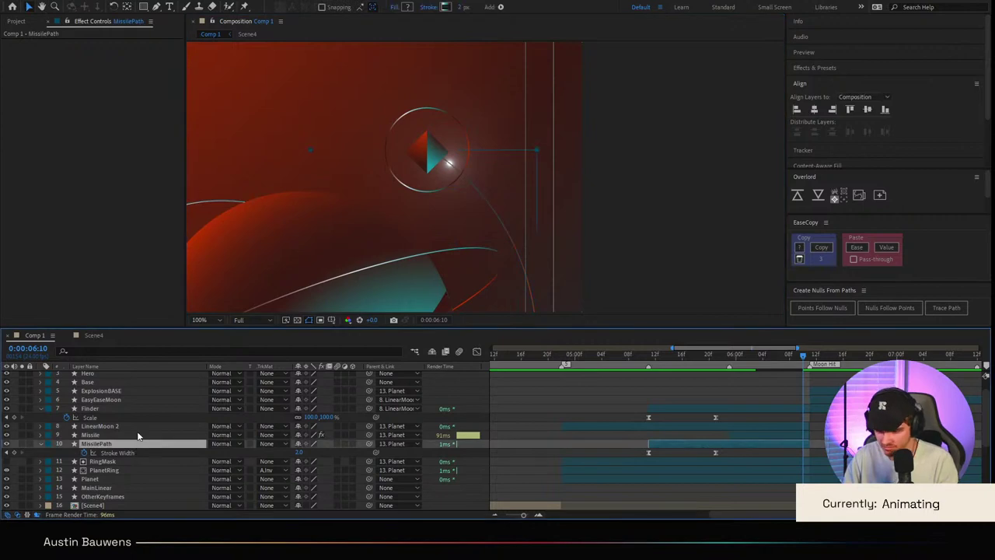
{"action": "left_click", "coordinate": [136, 435]}
{"action": "key", "text": "u"}
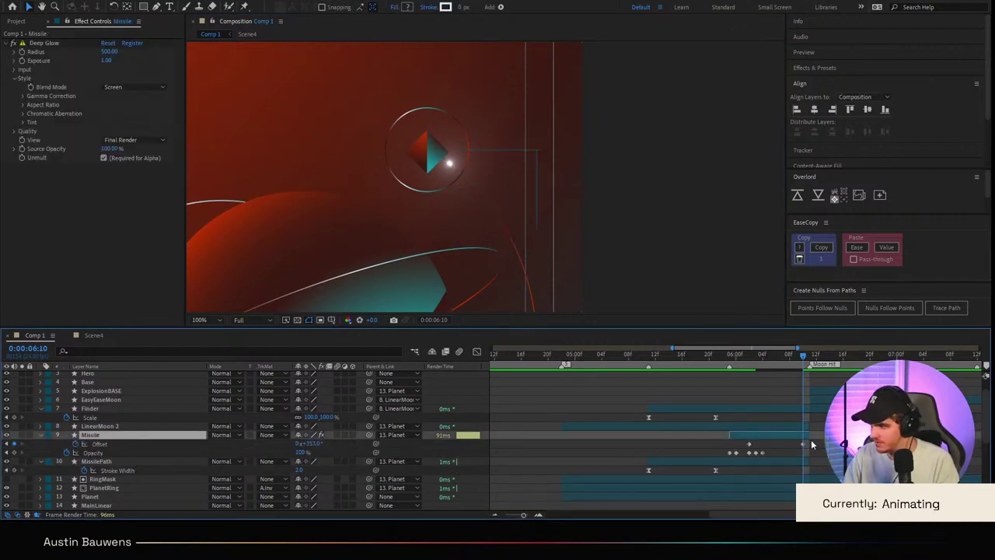
{"action": "left_click_drag", "start_coordinate": [813, 440], "coordinate": [734, 446]}
{"action": "key", "text": "F9"}
{"action": "left_click", "coordinate": [477, 351]}
{"action": "mouse_move", "coordinate": [827, 451]}
{"action": "left_mouse_down"}
{"action": "mouse_move", "coordinate": [784, 498]}
{"action": "mouse_move", "coordinate": [803, 486]}
{"action": "left_mouse_up"}
{"action": "left_click", "coordinate": [700, 443]}
{"action": "left_click", "coordinate": [474, 351]}
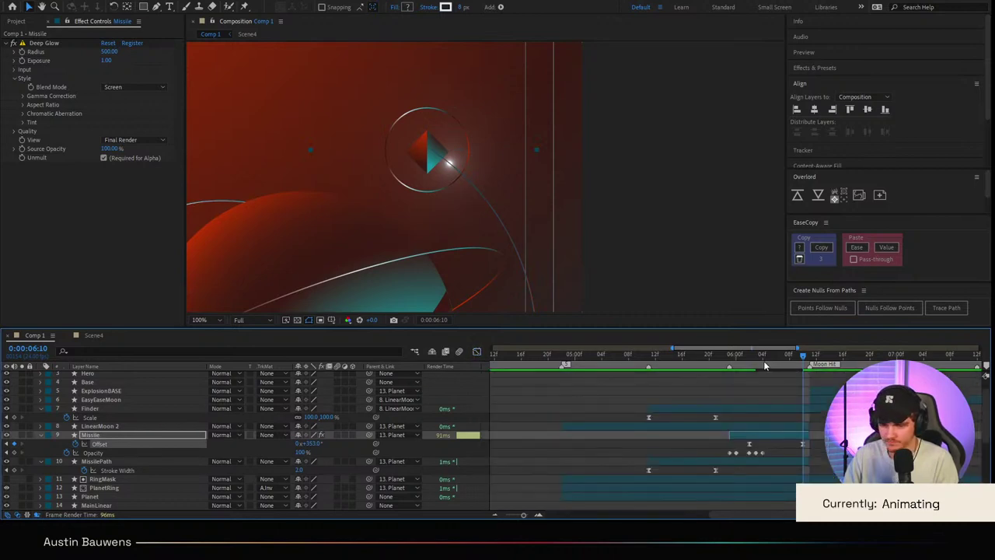
{"action": "left_click_drag", "start_coordinate": [761, 362], "coordinate": [548, 367]}
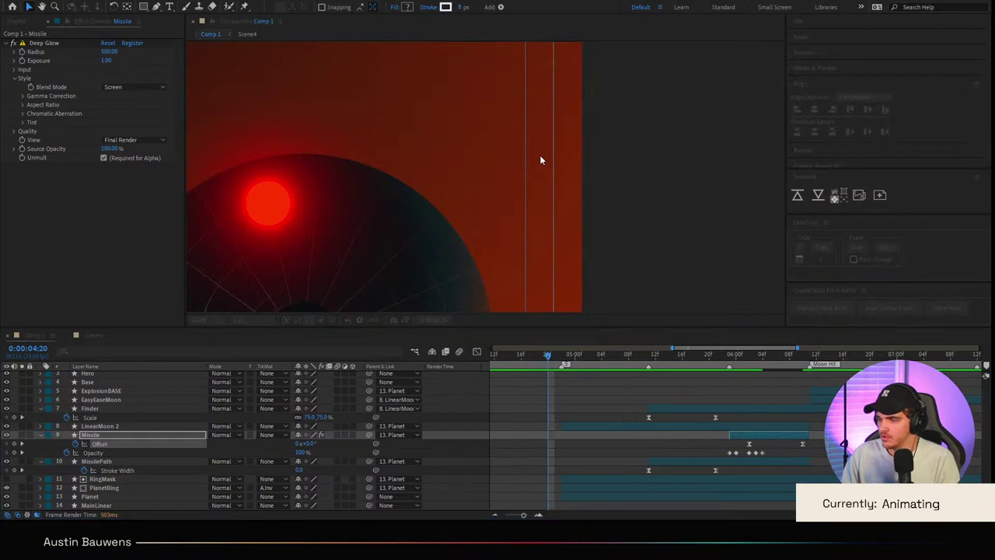
Step: Shift the Missile's opacity flicker keyframes to start at 5:11 and preview
{"action": "scroll", "coordinate": [540, 155], "scroll_direction": "down", "scroll_amount": 4}
{"action": "key", "text": "space"}
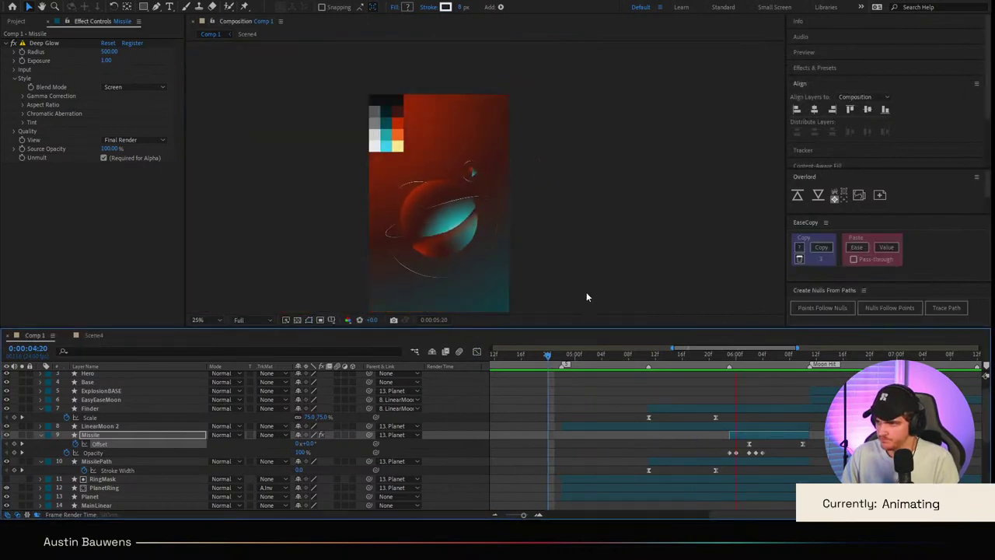
{"action": "left_click_drag", "start_coordinate": [741, 364], "coordinate": [648, 367]}
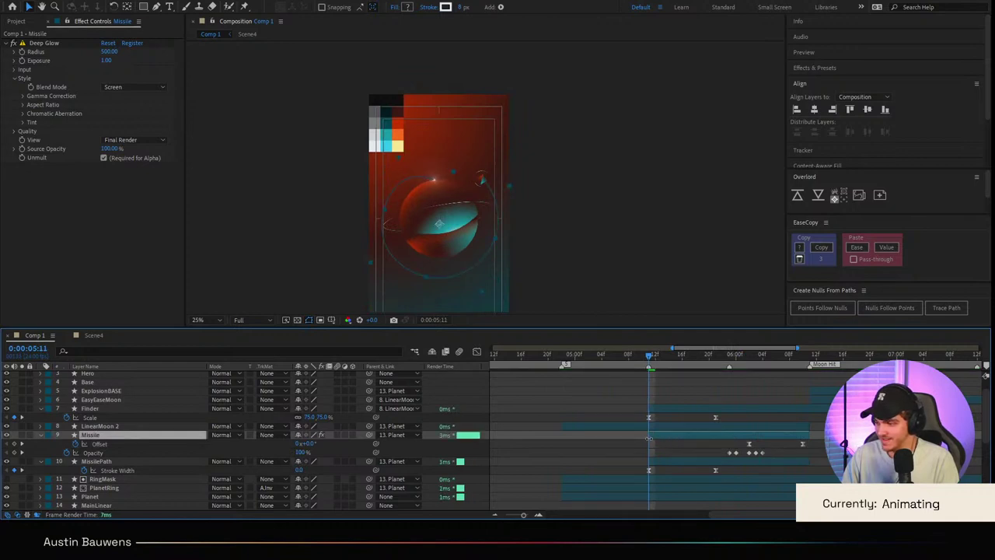
{"action": "left_click_drag", "start_coordinate": [696, 448], "coordinate": [649, 457]}
{"action": "left_click", "coordinate": [739, 447]}
{"action": "left_click", "coordinate": [745, 436]}
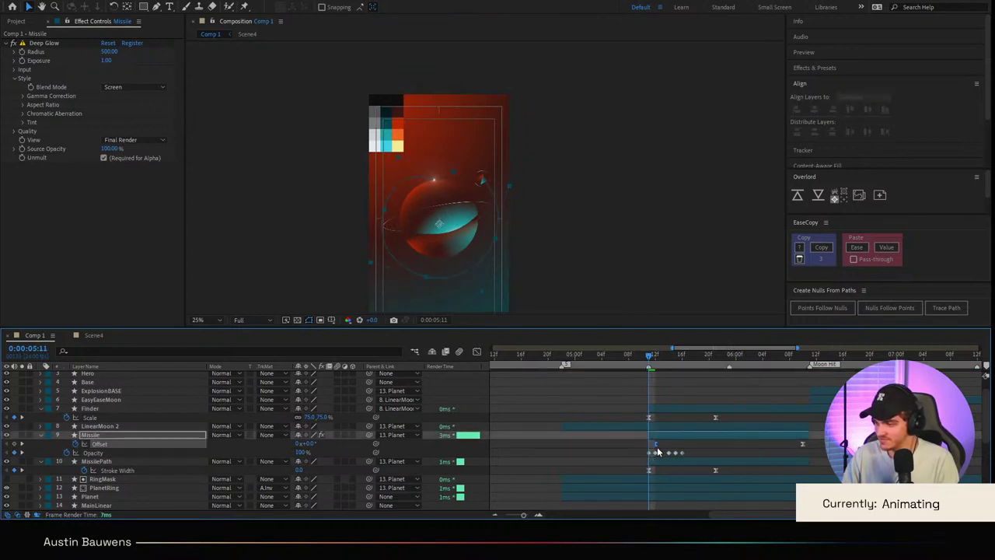
{"action": "key", "text": "space"}
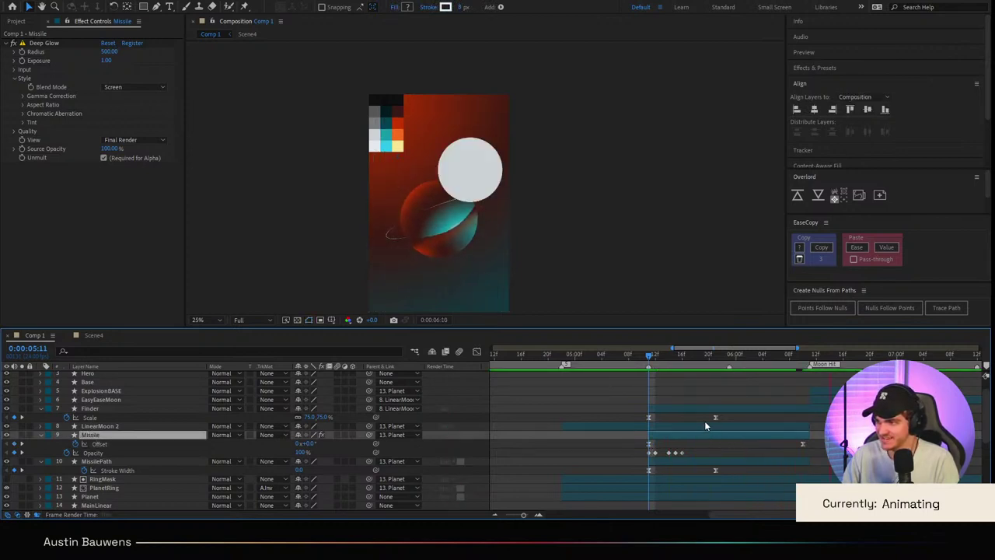
Step: Move the Missile layer's start earlier toward 5:04, undoing the Offset key move
{"action": "left_click", "coordinate": [629, 358]}
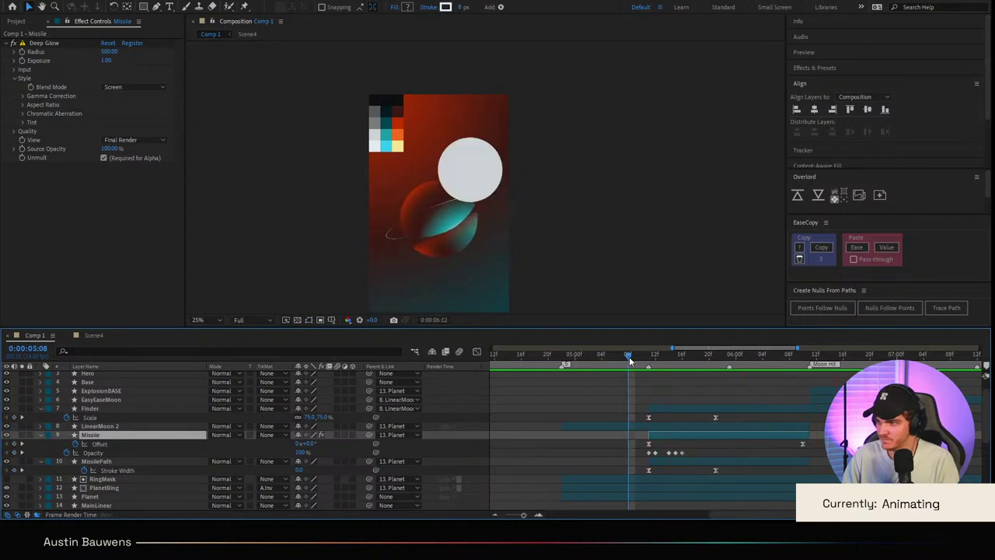
{"action": "left_click", "coordinate": [521, 356]}
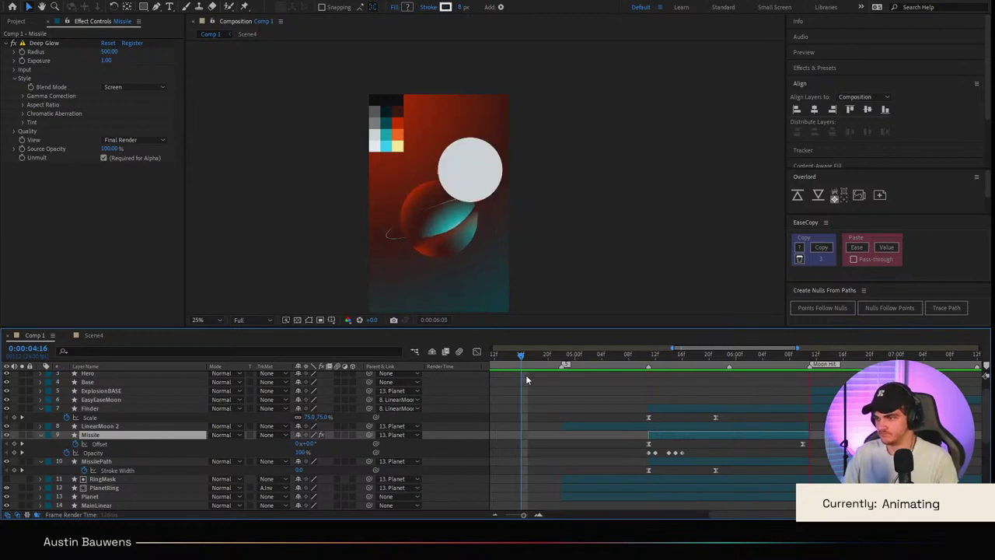
{"action": "left_click", "coordinate": [526, 376]}
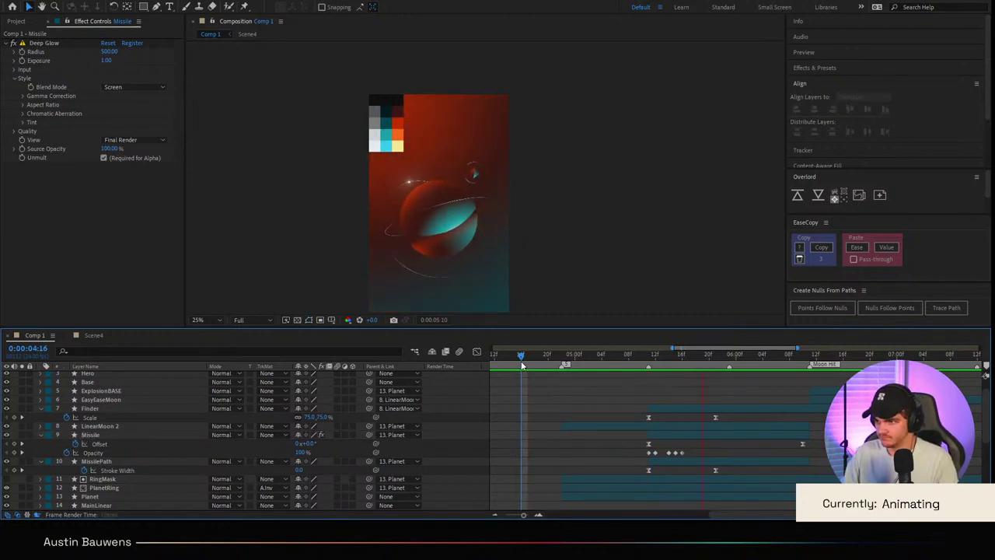
{"action": "key", "text": "space"}
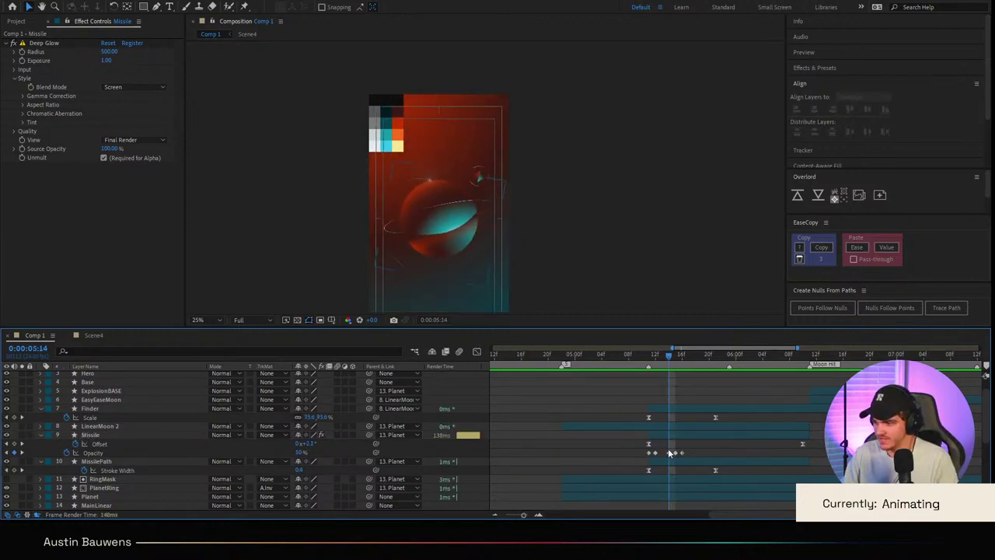
{"action": "left_click_drag", "start_coordinate": [650, 435], "coordinate": [595, 436]}
{"action": "left_click_drag", "start_coordinate": [597, 359], "coordinate": [603, 367]}
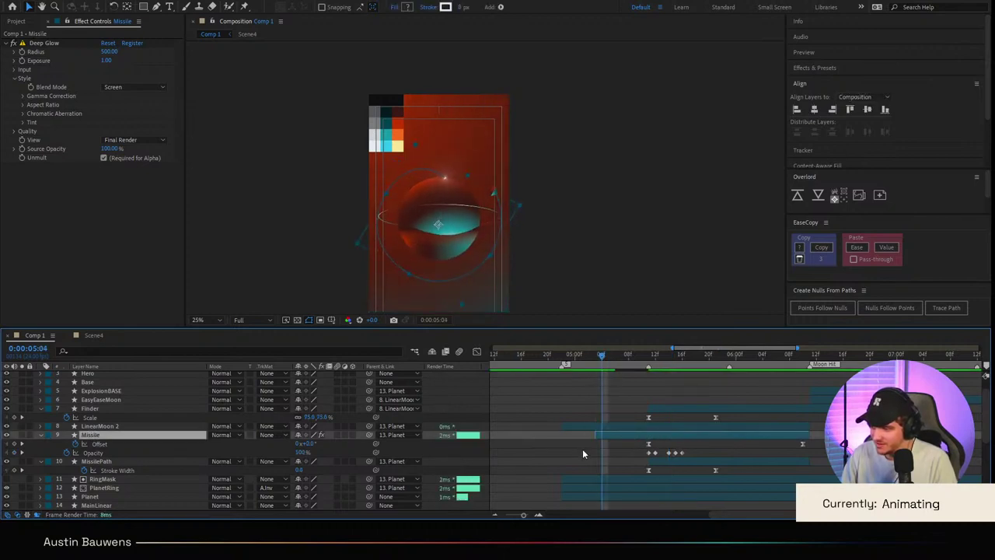
{"action": "left_click_drag", "start_coordinate": [650, 444], "coordinate": [604, 450]}
{"action": "key", "text": "ctrl+z"}
Step: Preview the missile's approach from frame 04:19
{"action": "left_click", "coordinate": [700, 464]}
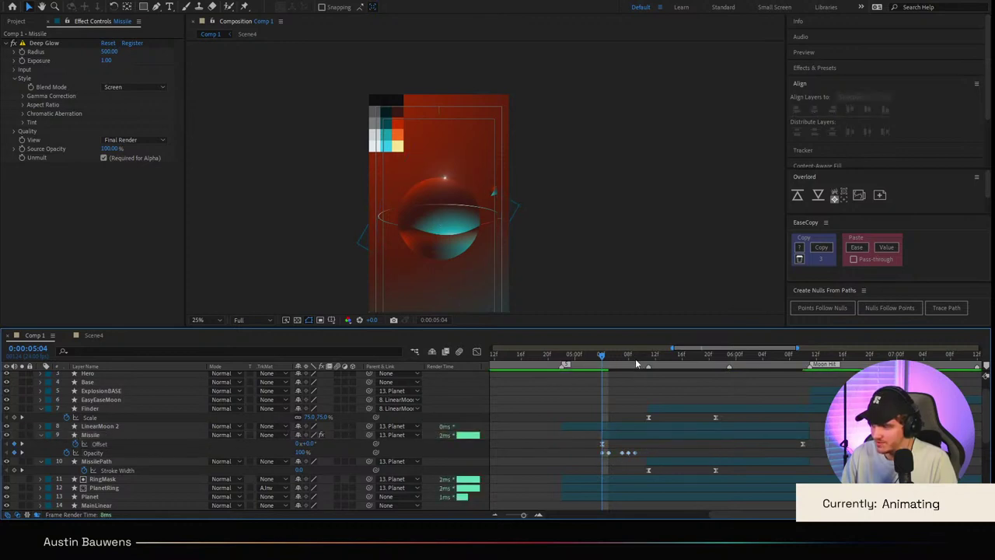
{"action": "key", "text": "Page_Down"}
{"action": "key", "text": "Page_Down"}
{"action": "left_click", "coordinate": [546, 369]}
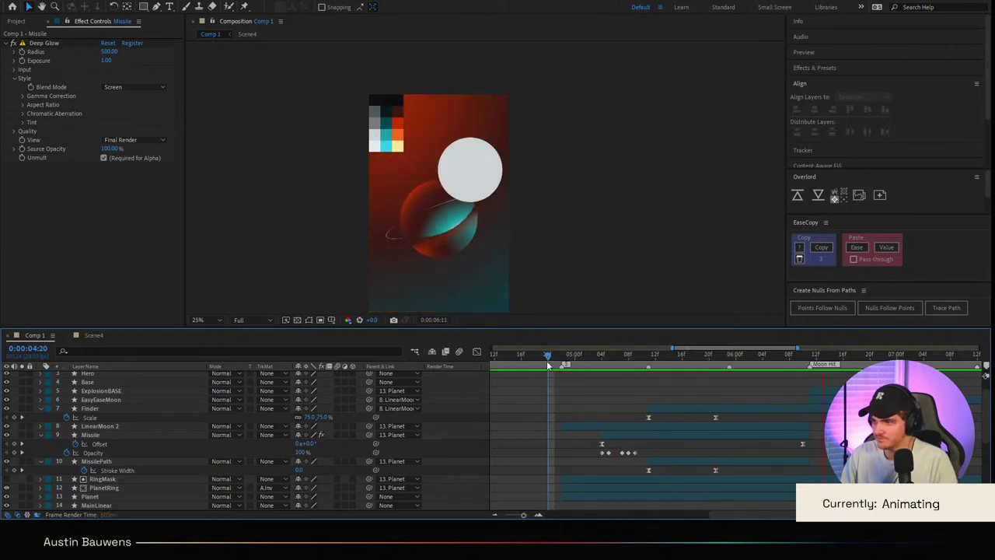
{"action": "left_click", "coordinate": [544, 360]}
{"action": "key", "text": "space"}
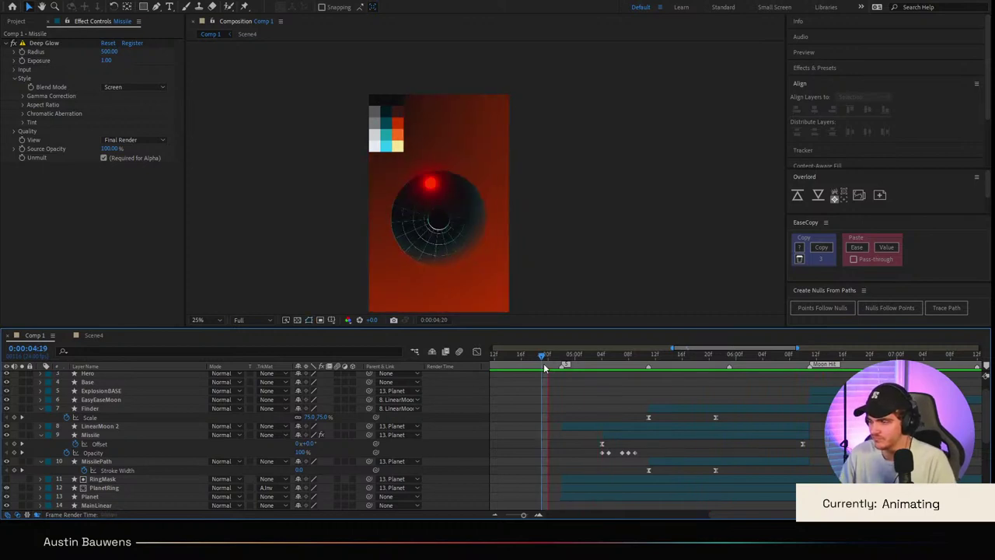
{"action": "key", "text": "space"}
{"action": "key", "text": "space"}
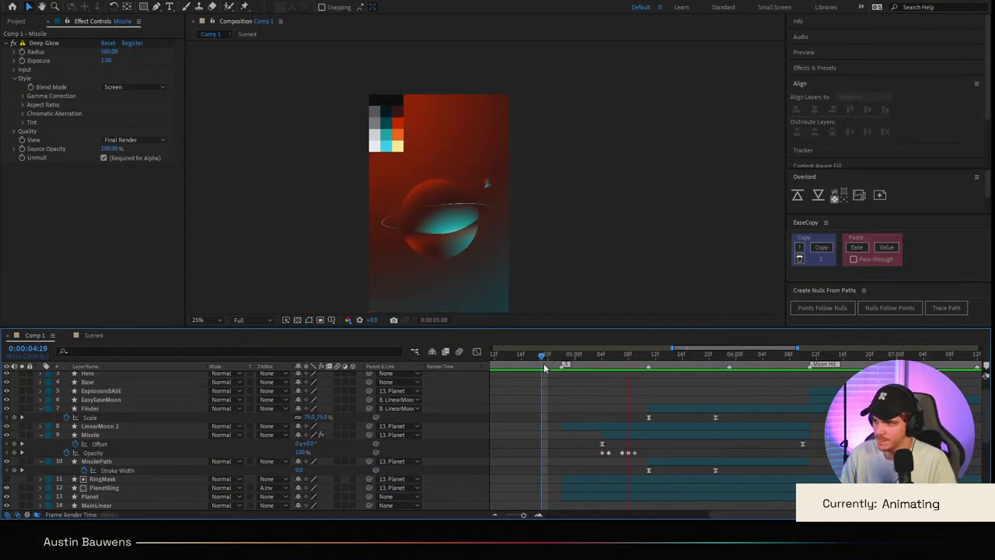
{"action": "key", "text": "space"}
{"action": "scroll", "coordinate": [531, 178], "scroll_direction": "up", "scroll_amount": 3}
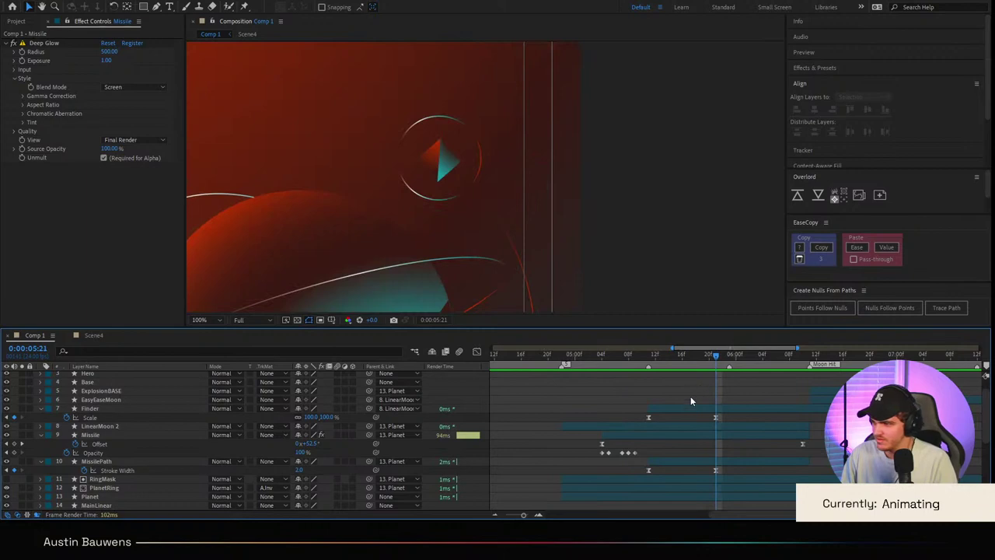
Step: Clear the Finder ring's Scale keyframes so it stays at 100%
{"action": "left_click", "coordinate": [687, 409]}
{"action": "left_click", "coordinate": [95, 436]}
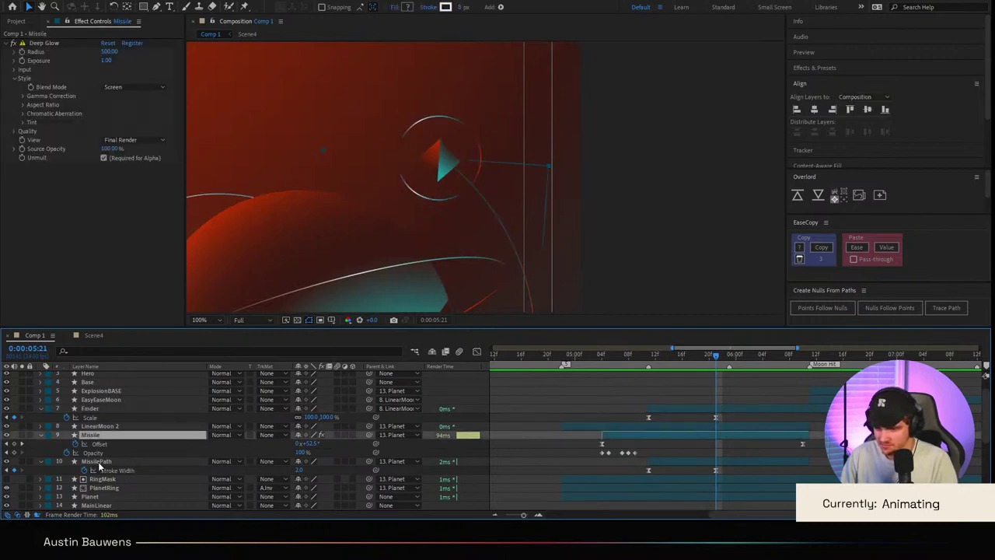
{"action": "left_click", "coordinate": [98, 463]}
{"action": "key", "text": "j"}
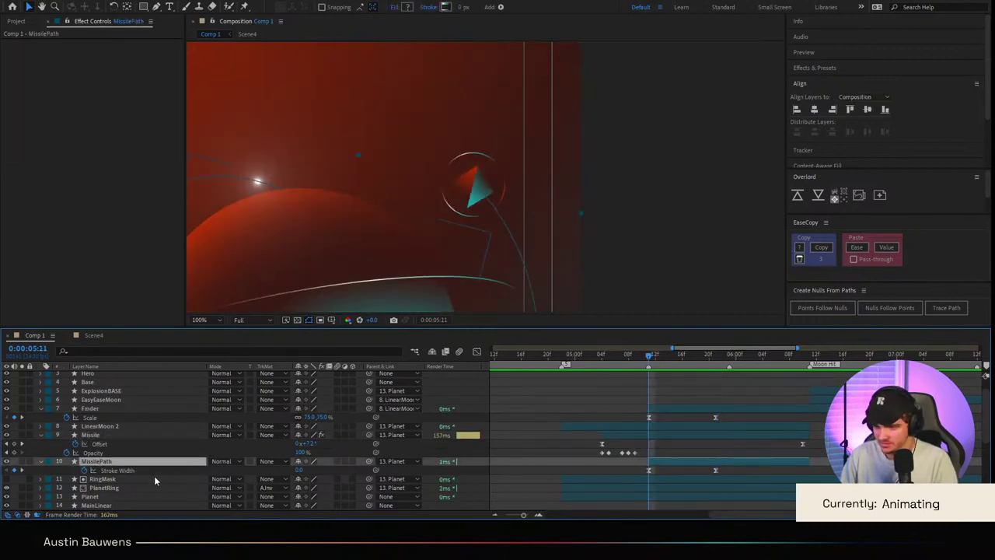
{"action": "left_click", "coordinate": [109, 426]}
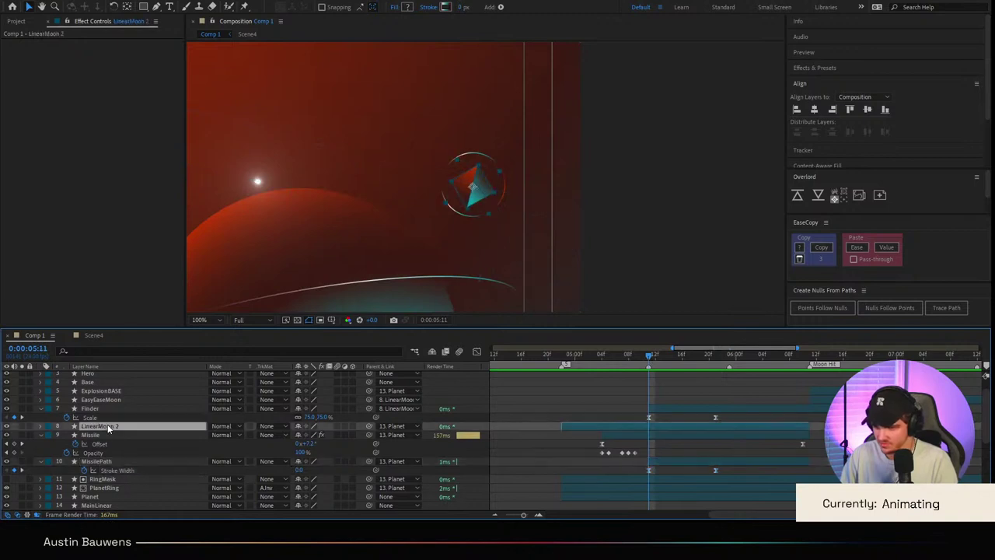
{"action": "left_click", "coordinate": [113, 407]}
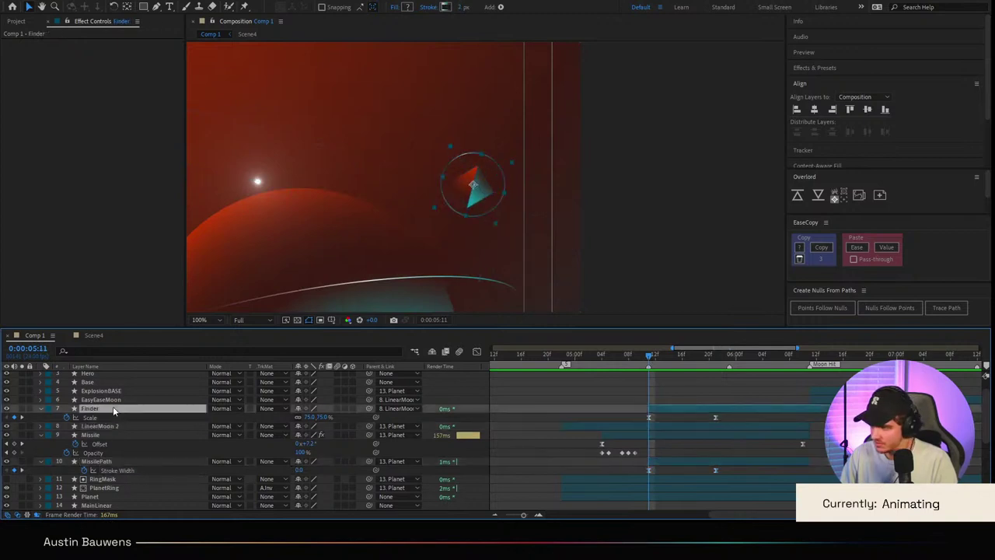
{"action": "left_click", "coordinate": [756, 357]}
{"action": "left_click", "coordinate": [67, 417]}
Step: Preview the animation from 05:11
{"action": "left_click_drag", "start_coordinate": [656, 358], "coordinate": [648, 357]}
{"action": "key", "text": "space"}
{"action": "left_click", "coordinate": [586, 308]}
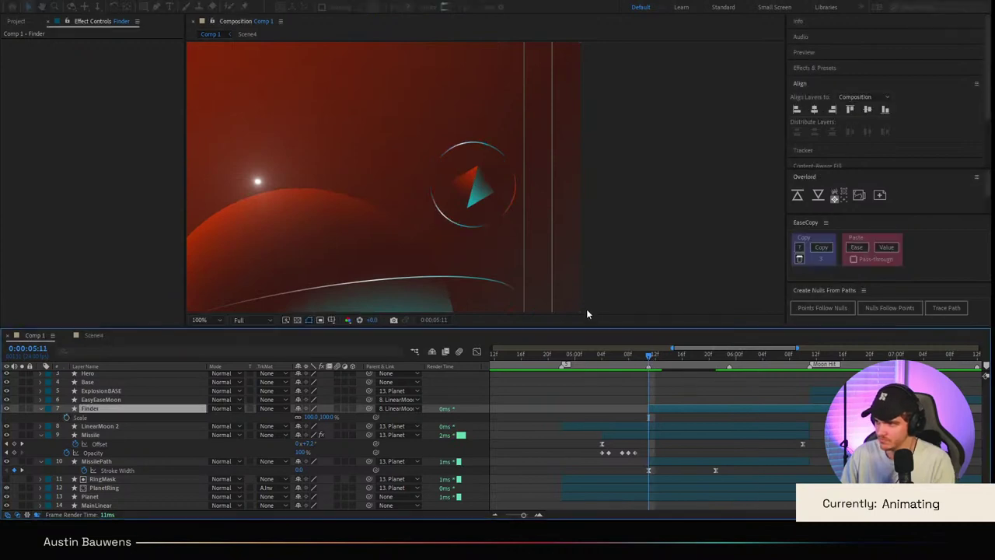
{"action": "left_click", "coordinate": [127, 471]}
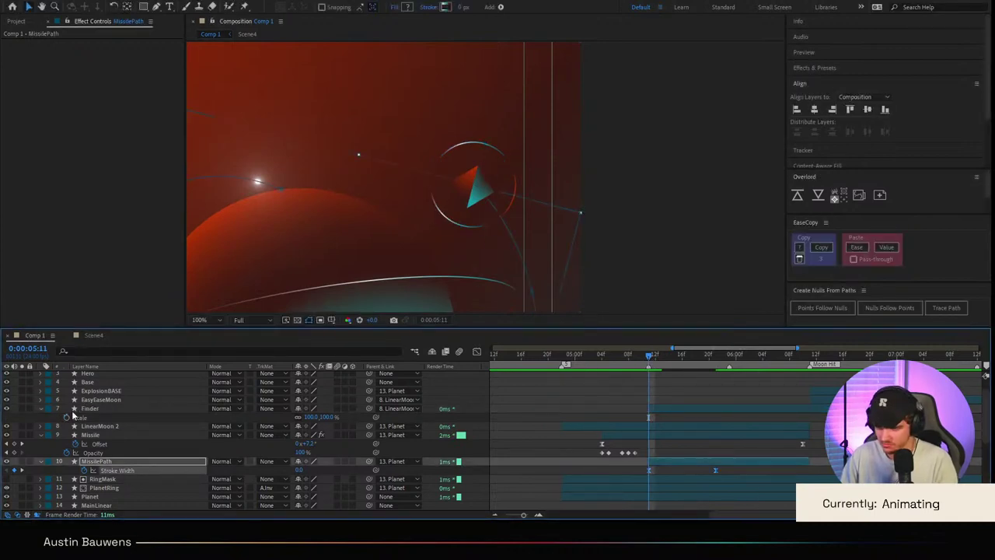
Step: Expand Finder's Contents > Group 1 to show Path 1 and Gradient Stroke 1
{"action": "left_click", "coordinate": [41, 409]}
{"action": "left_click", "coordinate": [49, 426]}
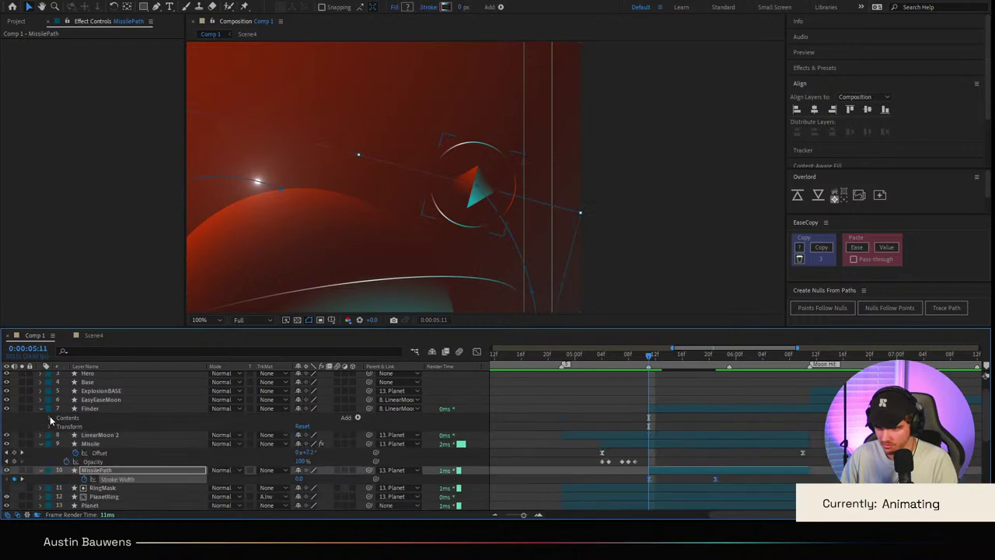
{"action": "left_click", "coordinate": [49, 417]}
{"action": "left_click", "coordinate": [60, 427]}
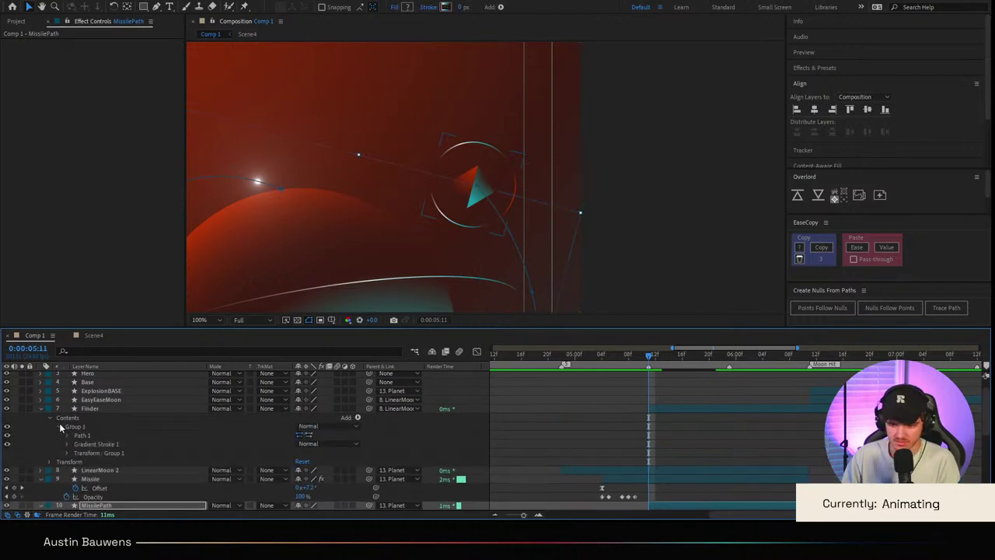
{"action": "left_click", "coordinate": [110, 449]}
{"action": "left_click", "coordinate": [112, 446]}
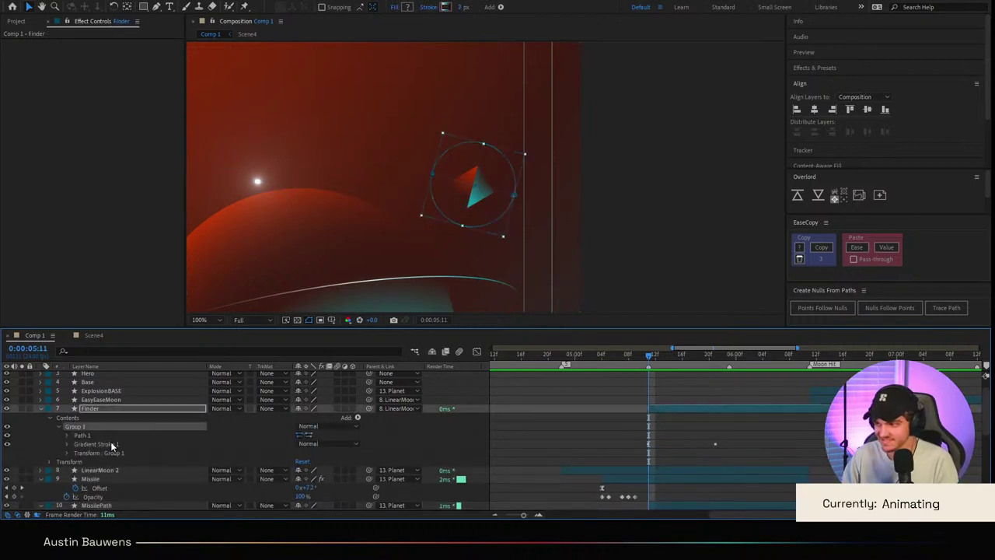
Step: Zoom the composition view out to 25% and go to frame 04:21
{"action": "left_click", "coordinate": [783, 419]}
{"action": "left_click_drag", "start_coordinate": [714, 358], "coordinate": [521, 355]}
{"action": "key", "text": "comma"}
{"action": "key", "text": "comma"}
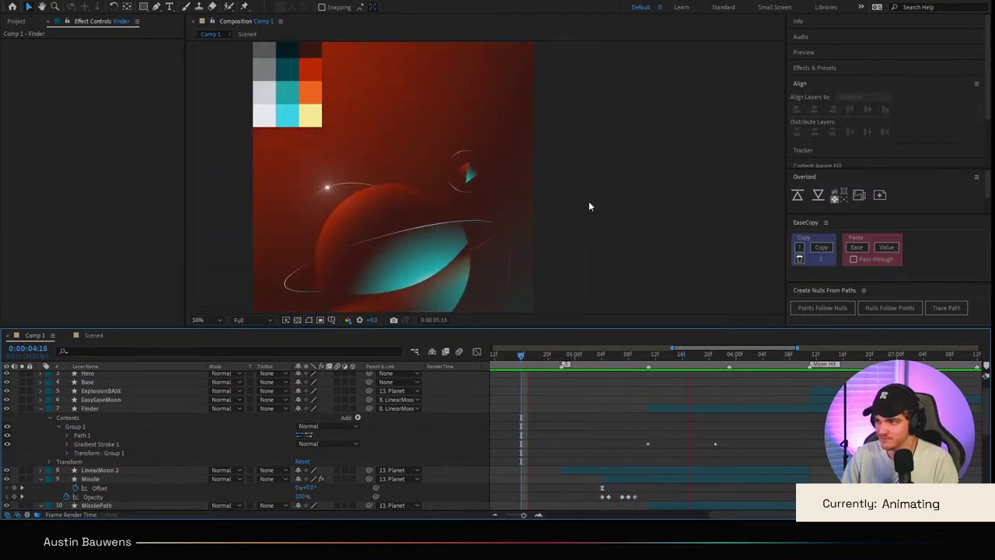
{"action": "key", "text": "comma"}
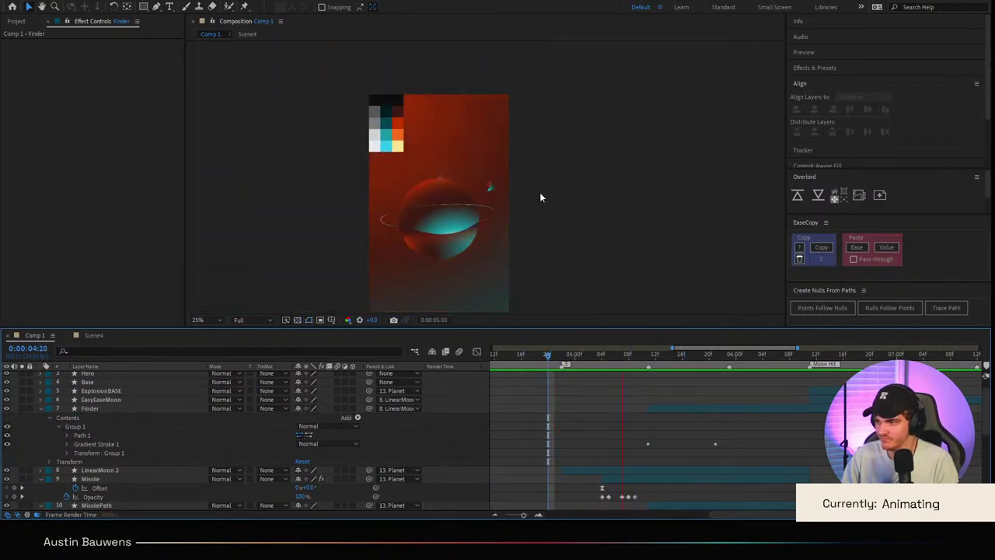
{"action": "left_click", "coordinate": [555, 360]}
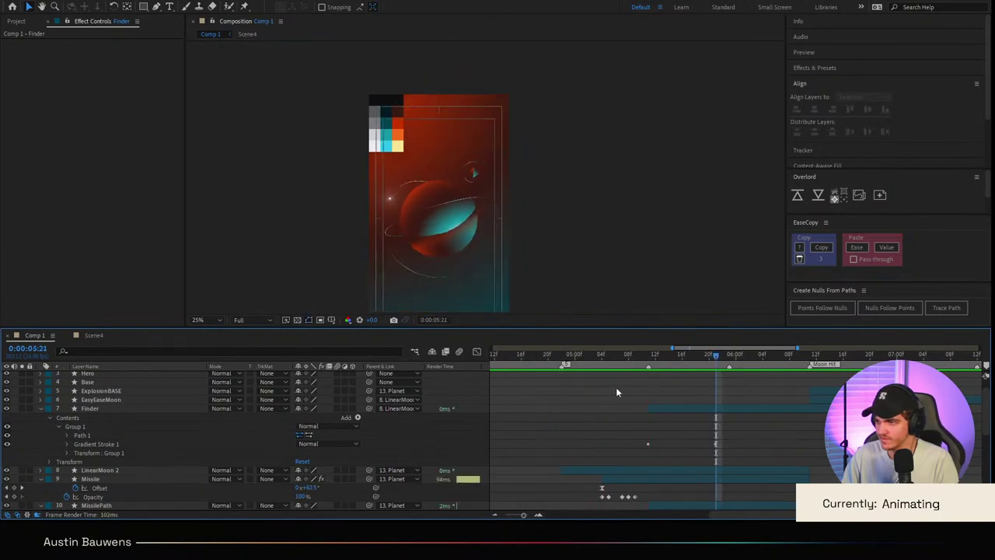
Step: Key the Missile's opacity at 95% at 05:10 and 100% at 05:13
{"action": "scroll", "coordinate": [679, 428], "scroll_direction": "down", "scroll_amount": 2}
{"action": "scroll", "coordinate": [657, 449], "scroll_direction": "up", "scroll_amount": 2}
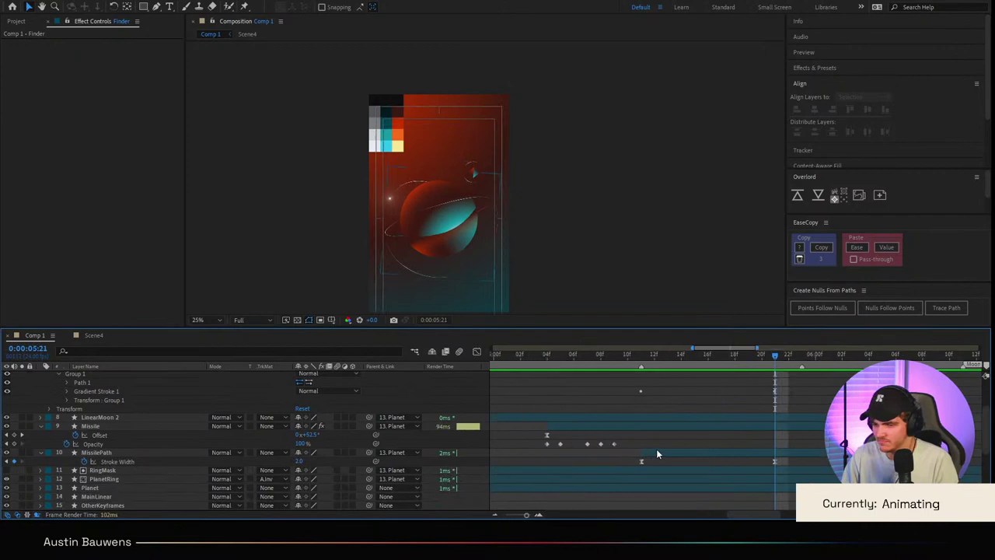
{"action": "mouse_move", "coordinate": [657, 350]}
{"action": "left_mouse_down"}
{"action": "mouse_move", "coordinate": [628, 358]}
{"action": "mouse_move", "coordinate": [643, 363]}
{"action": "left_mouse_up"}
{"action": "left_click", "coordinate": [300, 443]}
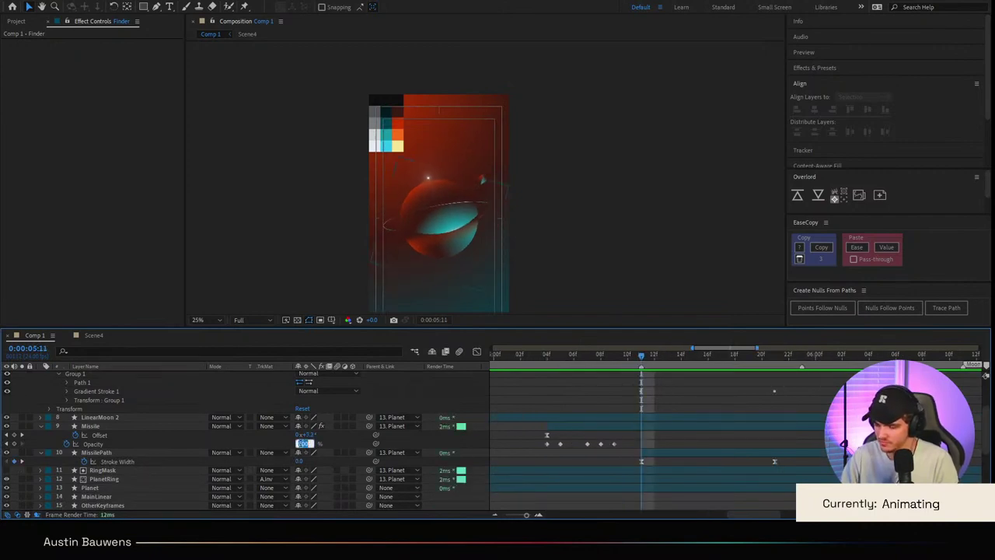
{"action": "type", "text": "95"}
{"action": "key", "text": "Return"}
{"action": "key", "text": "Page_Down"}
{"action": "key", "text": "Page_Down"}
{"action": "left_click", "coordinate": [300, 444]}
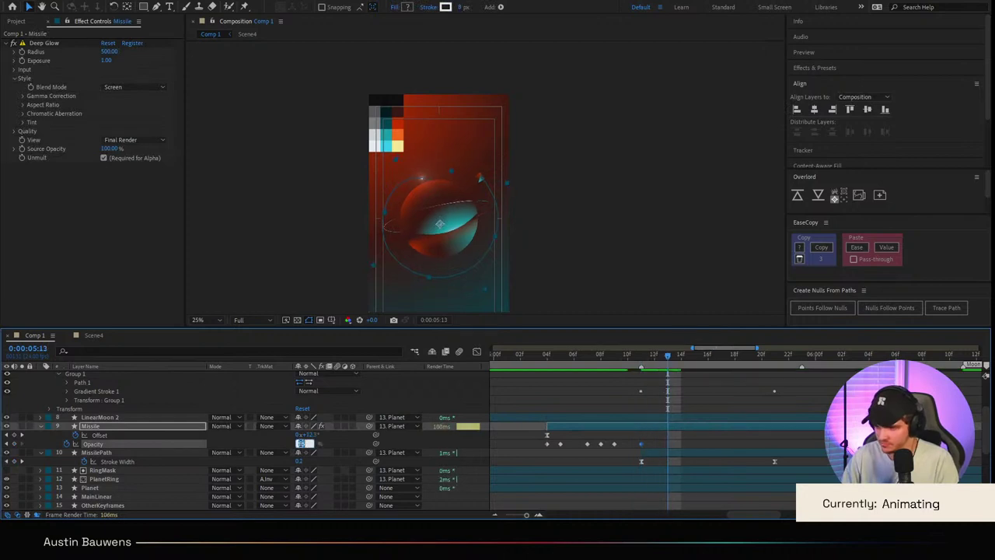
{"action": "type", "text": "100"}
{"action": "key", "text": "Return"}
Step: Add further Missile opacity keyframes at 05:14 and 05:17
{"action": "key", "text": "Page_Down"}
{"action": "left_click", "coordinate": [303, 444]}
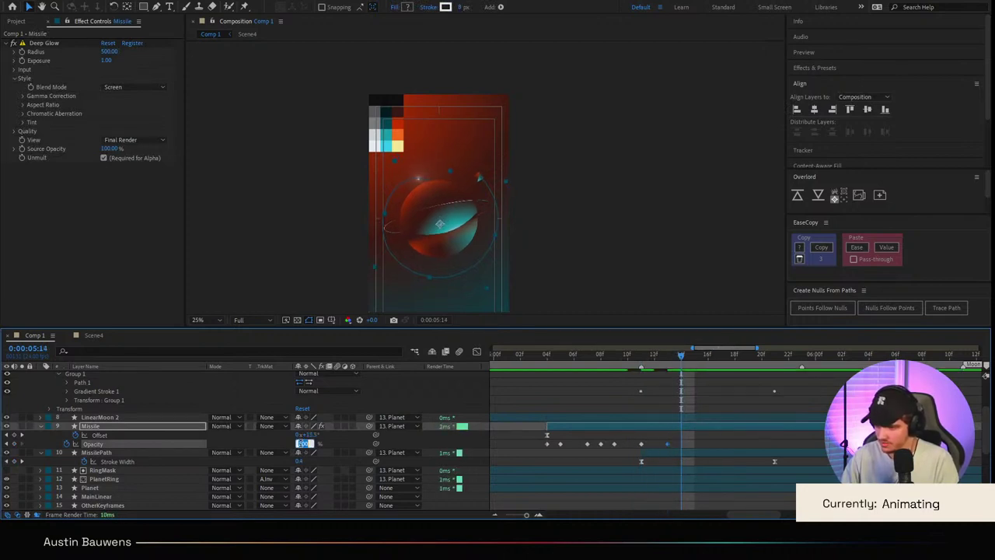
{"action": "key", "text": "Return"}
{"action": "key", "text": "Page_Down"}
{"action": "key", "text": "Page_Down"}
{"action": "key", "text": "Page_Down"}
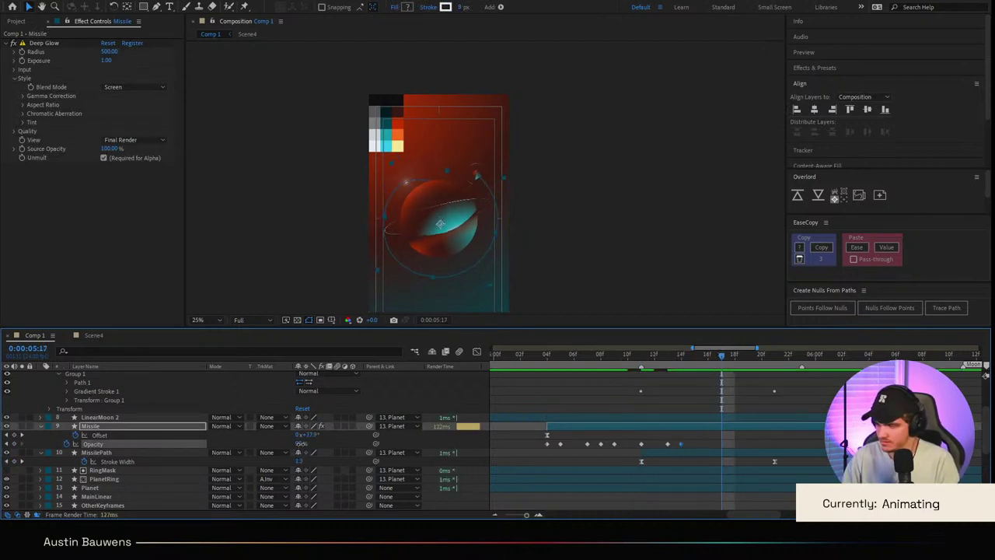
{"action": "left_click", "coordinate": [300, 444]}
{"action": "key", "text": "Return"}
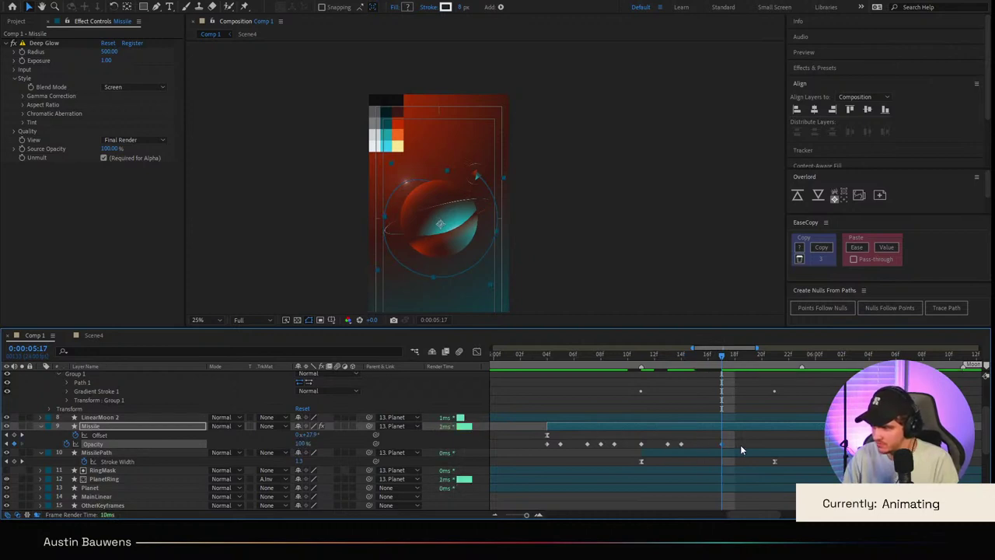
Step: Copy five opacity keyframes, paste them later, and preview from 05:09
{"action": "left_click_drag", "start_coordinate": [740, 445], "coordinate": [610, 440]}
{"action": "key", "text": "ctrl+c"}
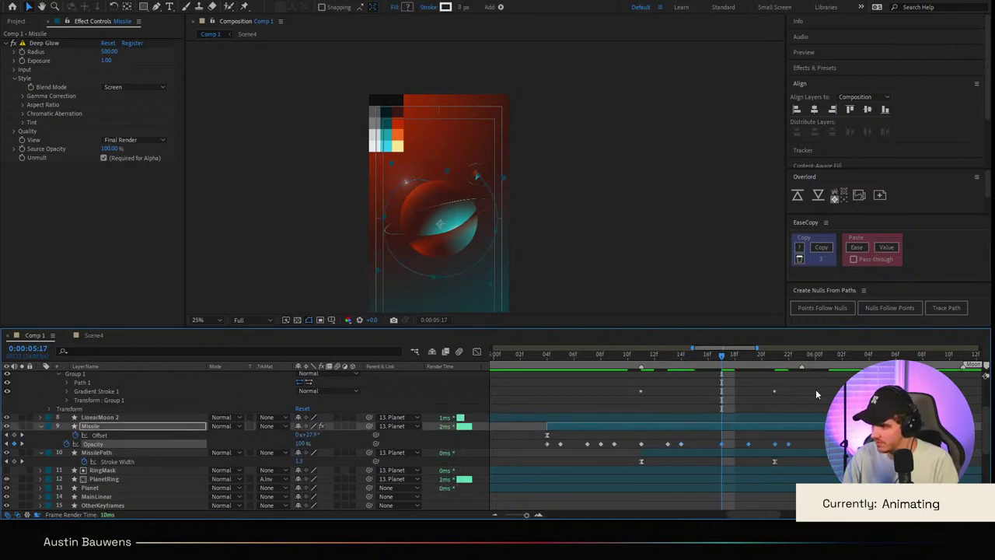
{"action": "key", "text": "ctrl+v"}
{"action": "left_click", "coordinate": [837, 389]}
{"action": "left_click_drag", "start_coordinate": [837, 360], "coordinate": [544, 388]}
{"action": "key", "text": "space"}
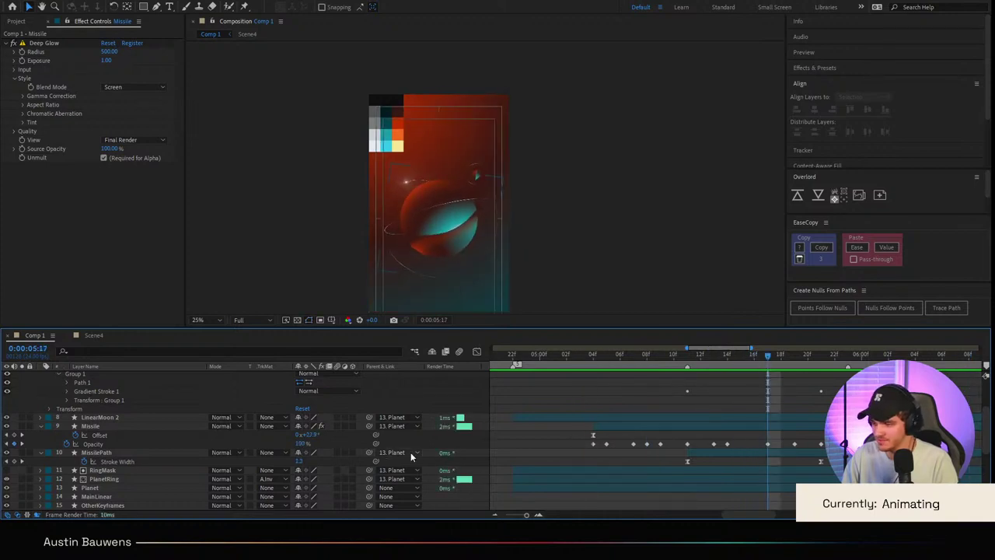
Step: Set an opacity key to 50% and preview from 05:03
{"action": "type", "text": "50"}
{"action": "key", "text": "Return"}
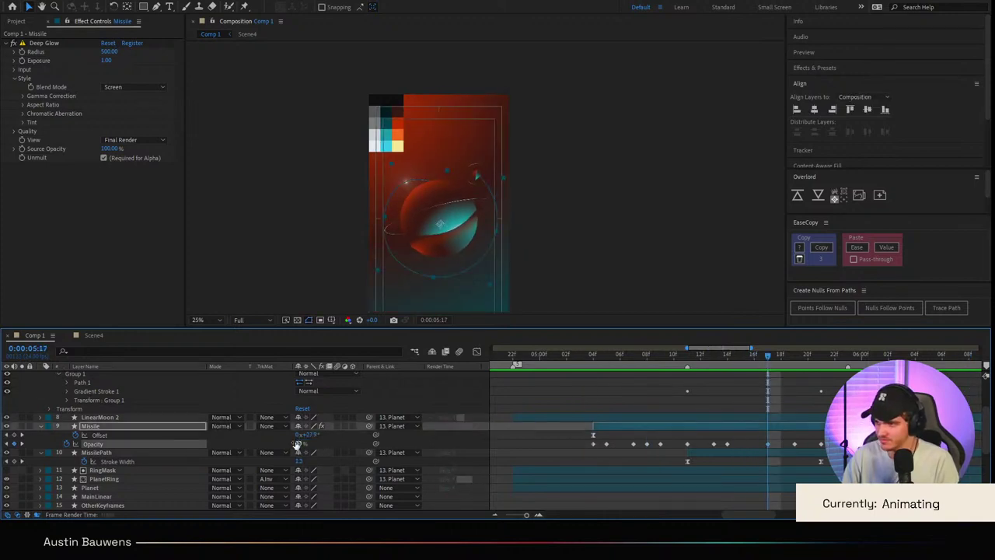
{"action": "left_click", "coordinate": [580, 366]}
{"action": "key", "text": "space"}
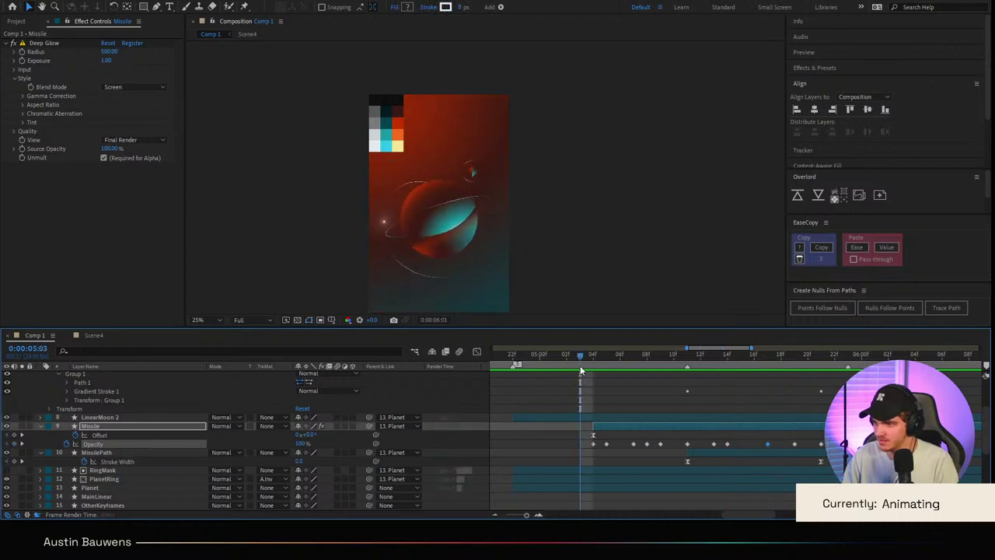
{"action": "left_click", "coordinate": [689, 355]}
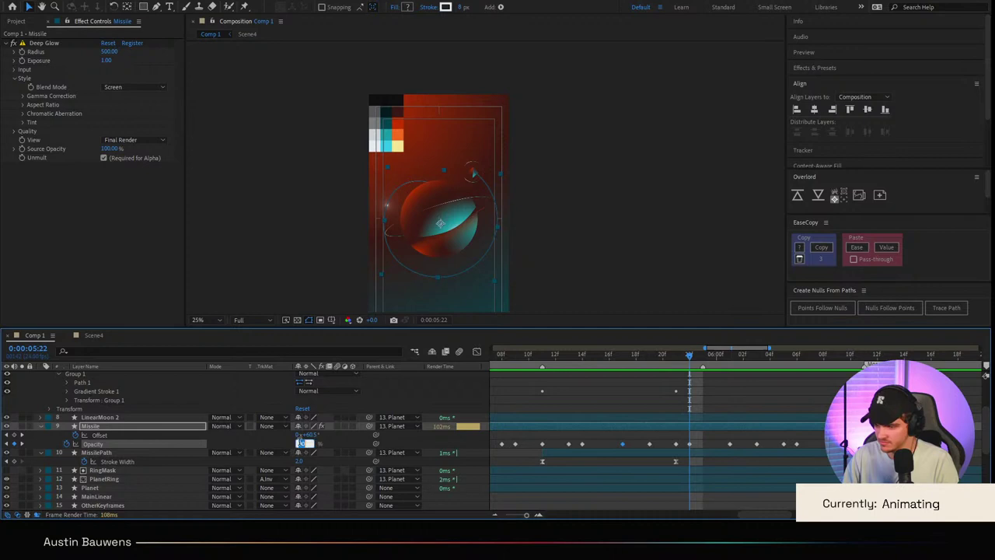
Step: Preview the extended flicker from frame 04:16
{"action": "scroll", "coordinate": [697, 430], "scroll_direction": "left", "scroll_amount": 3}
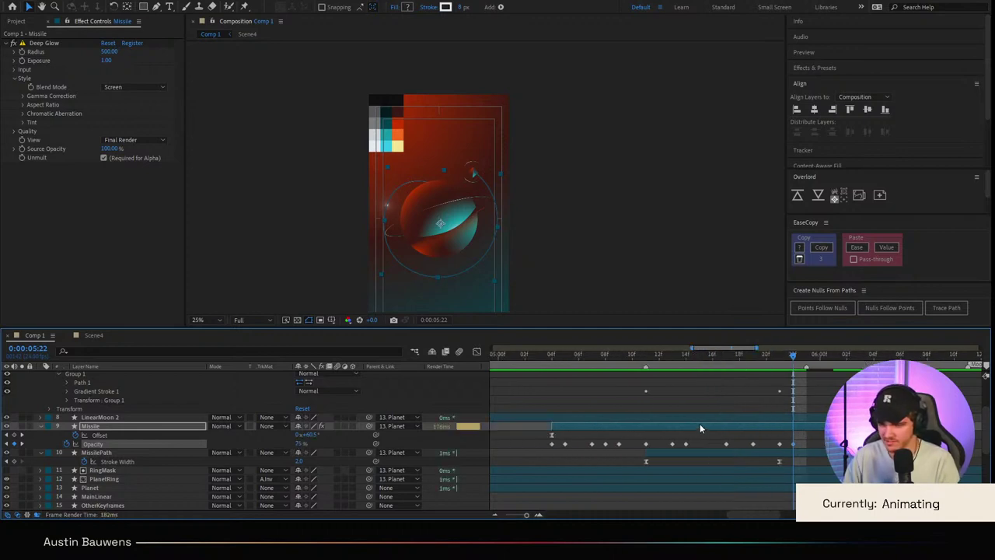
{"action": "scroll", "coordinate": [700, 424], "scroll_direction": "down", "scroll_amount": 2}
{"action": "left_click", "coordinate": [545, 354]}
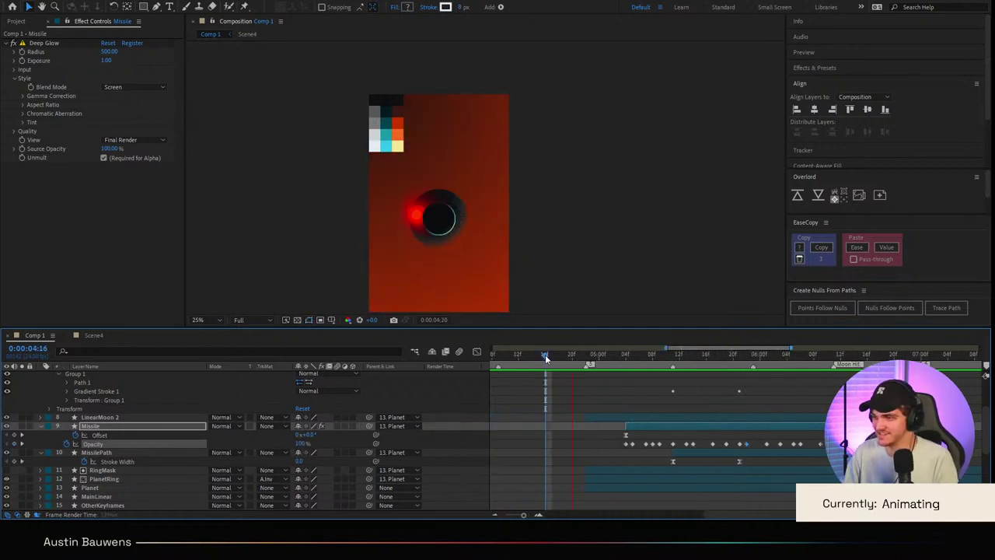
{"action": "key", "text": "space"}
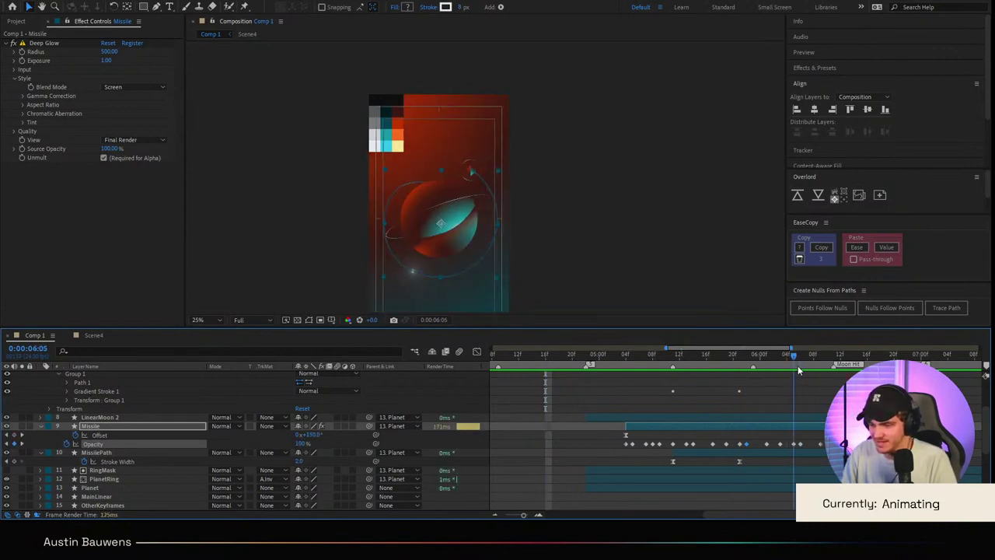
{"action": "key", "text": "space"}
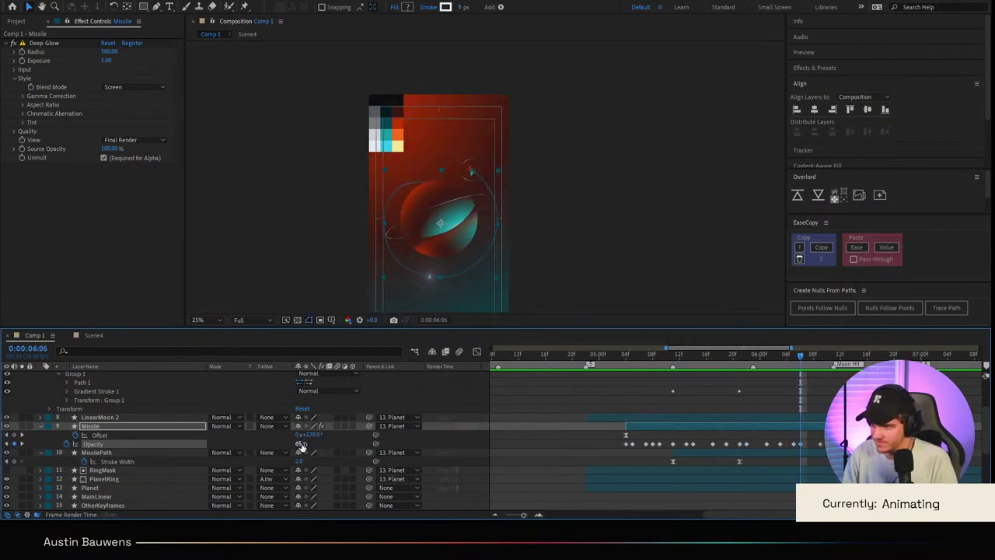
{"action": "left_click", "coordinate": [612, 369]}
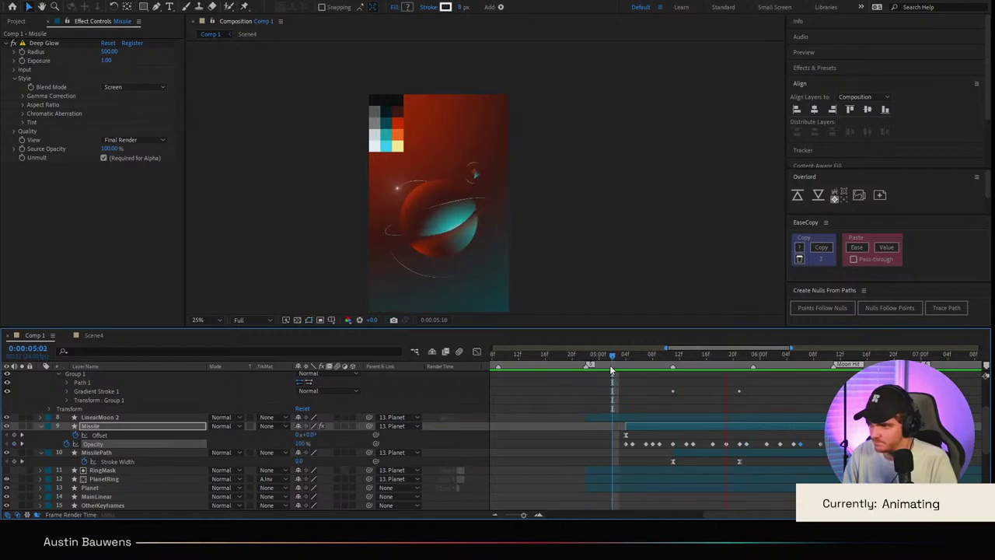
Step: Apply Easy Ease to all of the Missile layer's Opacity keyframes
{"action": "key", "text": "space"}
{"action": "left_click_drag", "start_coordinate": [829, 447], "coordinate": [618, 444]}
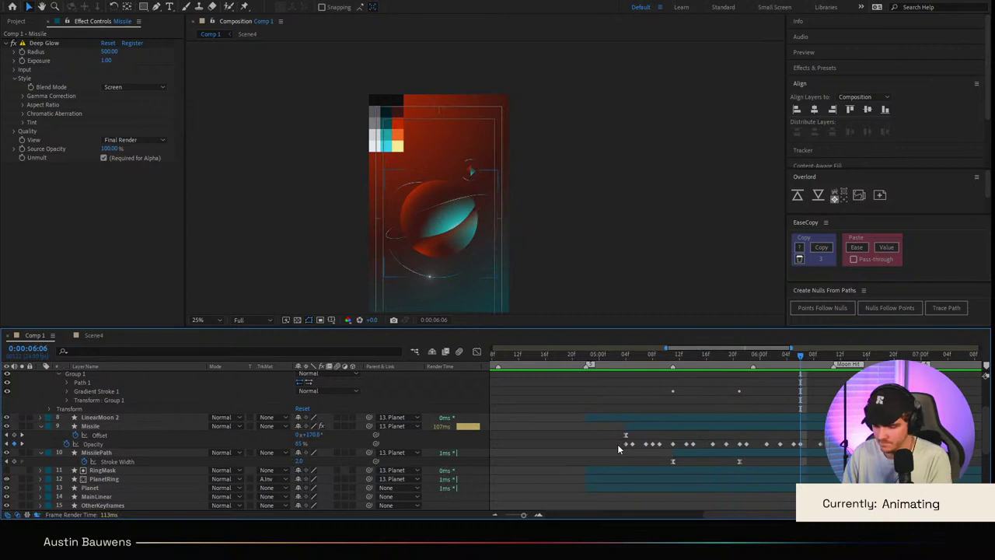
{"action": "key", "text": "F9"}
Step: Paste copies of the later Missile Opacity keyframes at 06:05
{"action": "left_click", "coordinate": [613, 358]}
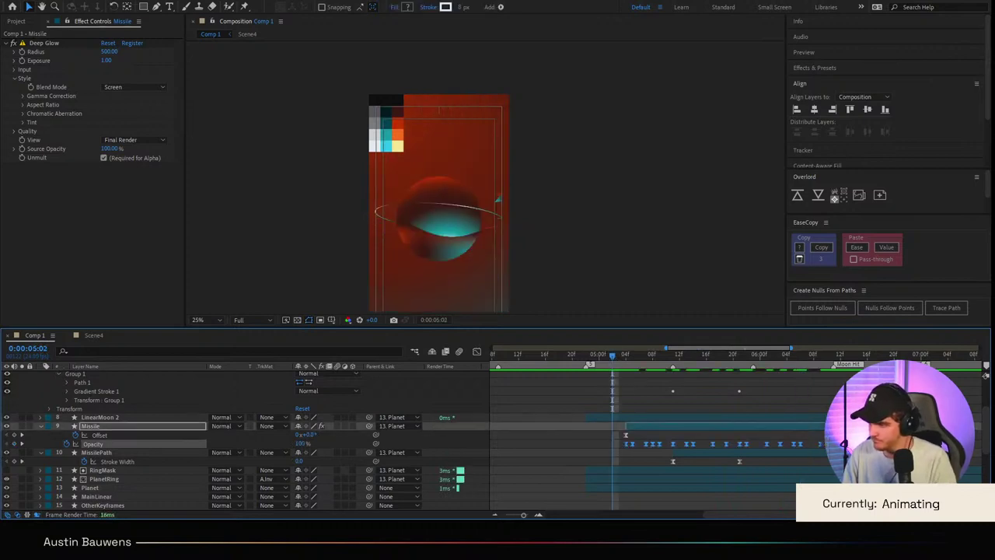
{"action": "key", "text": "space"}
{"action": "left_click_drag", "start_coordinate": [828, 442], "coordinate": [662, 446]}
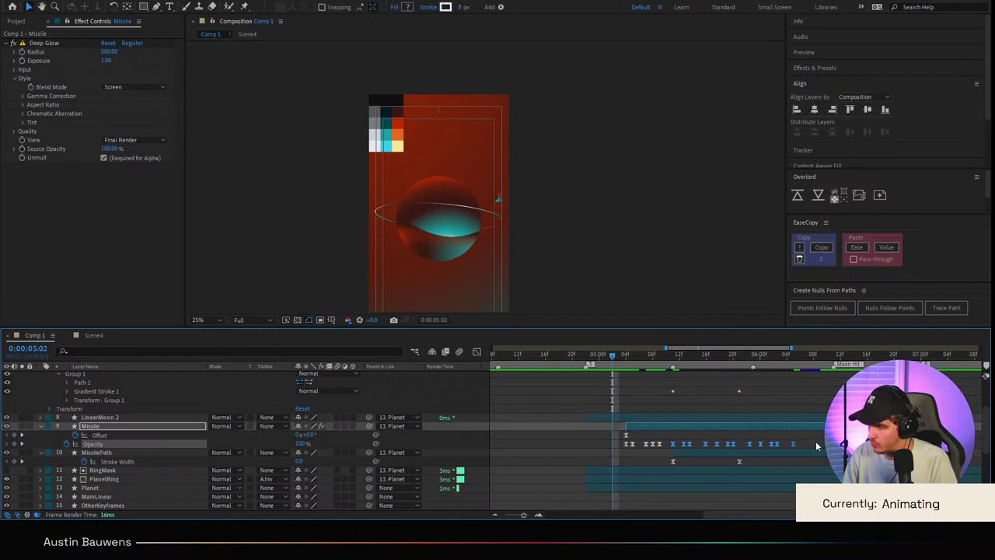
{"action": "left_click", "coordinate": [792, 356]}
{"action": "key", "text": "ctrl+v"}
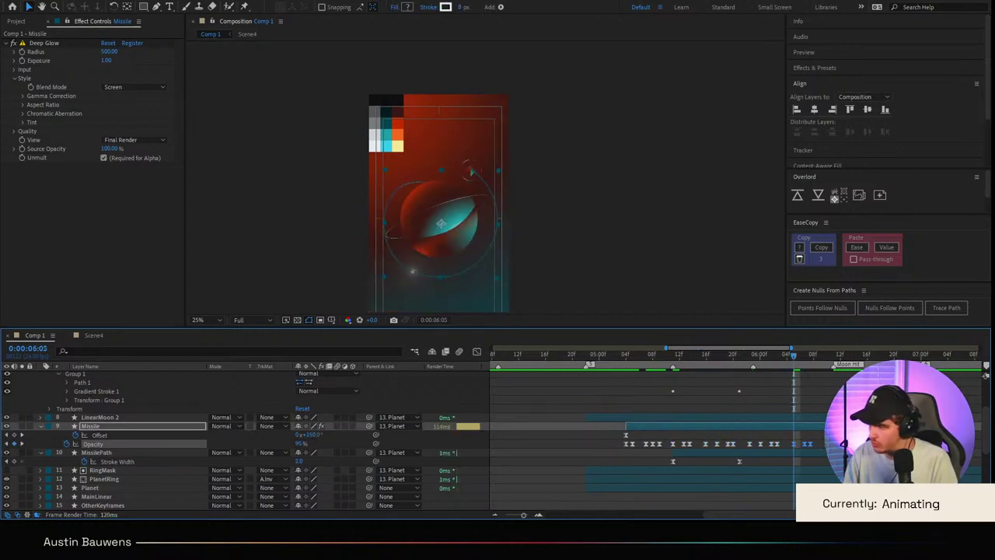
{"action": "key", "text": "F2"}
Step: Review the missile flight from 04:20 to 06:04, then expand the MissilePath shape contents
{"action": "left_click_drag", "start_coordinate": [792, 356], "coordinate": [573, 374]}
{"action": "key", "text": "space"}
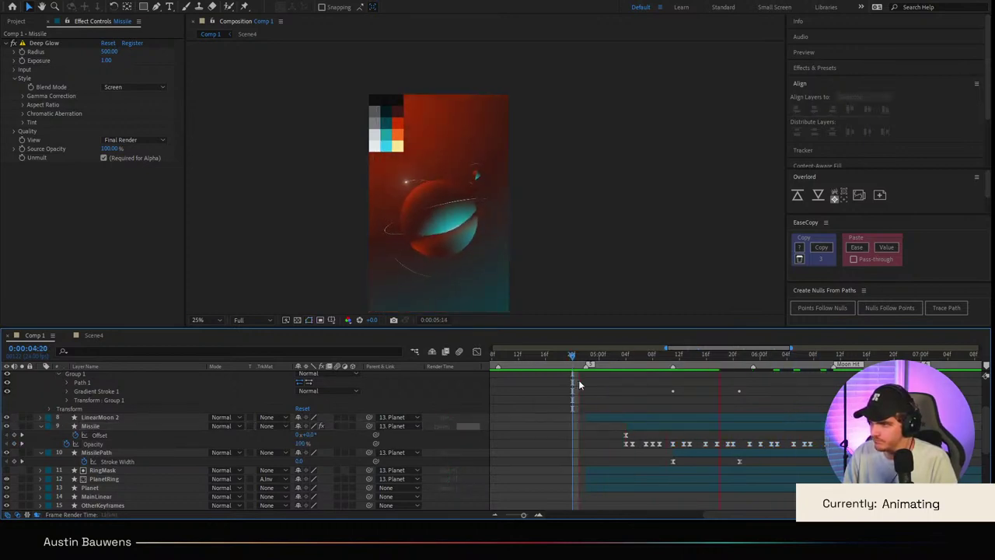
{"action": "left_click", "coordinate": [591, 359]}
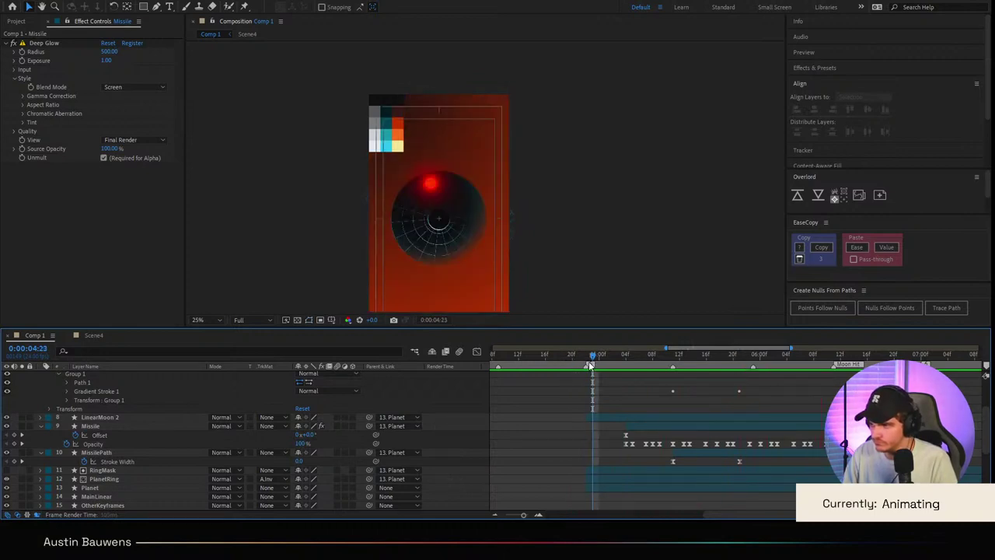
{"action": "key", "text": "Page_Up"}
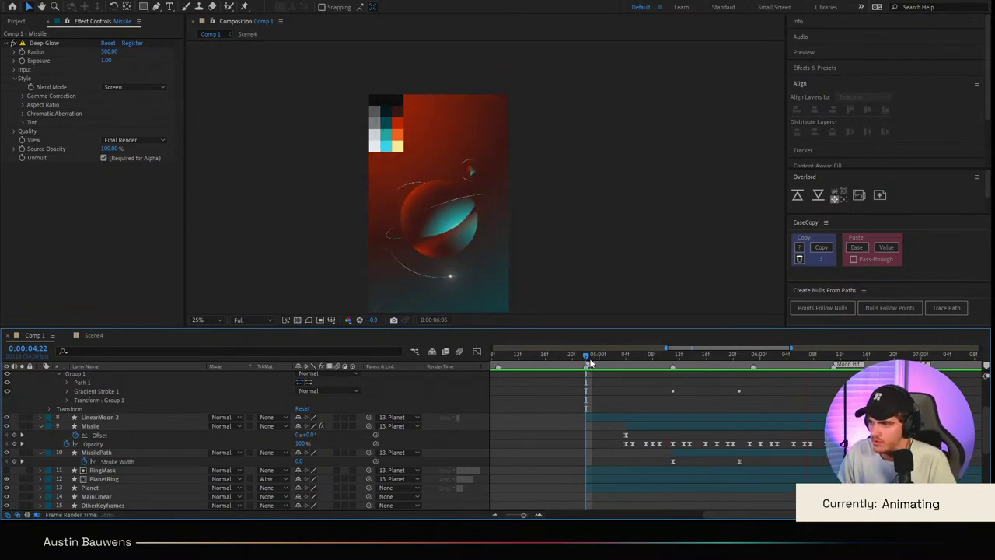
{"action": "left_click", "coordinate": [593, 360]}
{"action": "left_click_drag", "start_coordinate": [591, 360], "coordinate": [815, 360]}
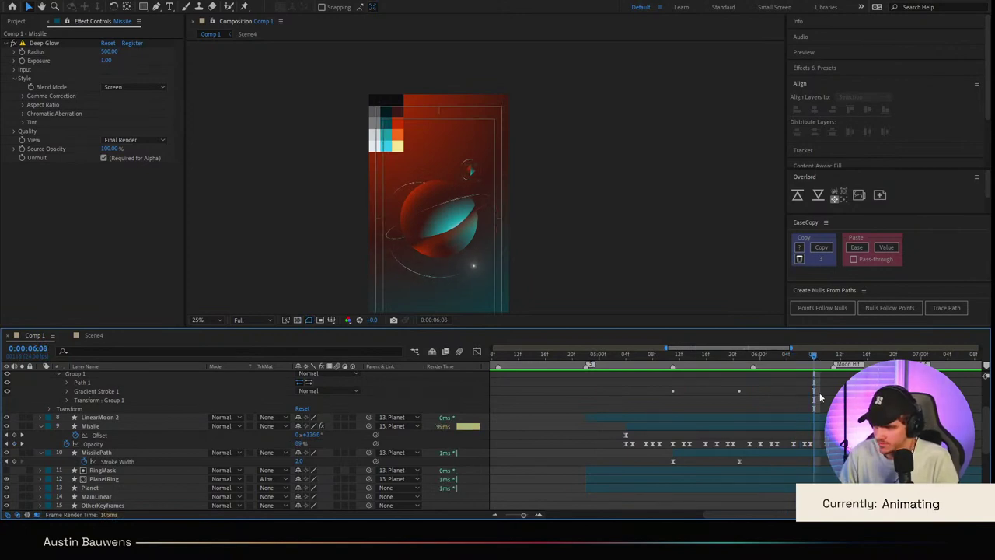
{"action": "key", "text": "Page_Up"}
{"action": "key", "text": "Page_Up"}
{"action": "key", "text": "Page_Up"}
{"action": "key", "text": "Page_Up"}
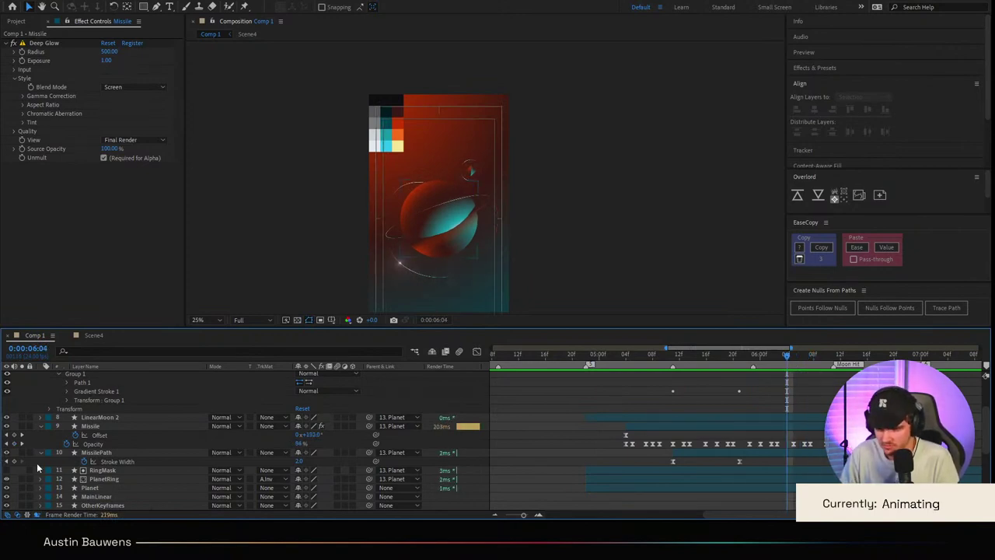
{"action": "left_click", "coordinate": [42, 453]}
{"action": "left_click", "coordinate": [42, 453]}
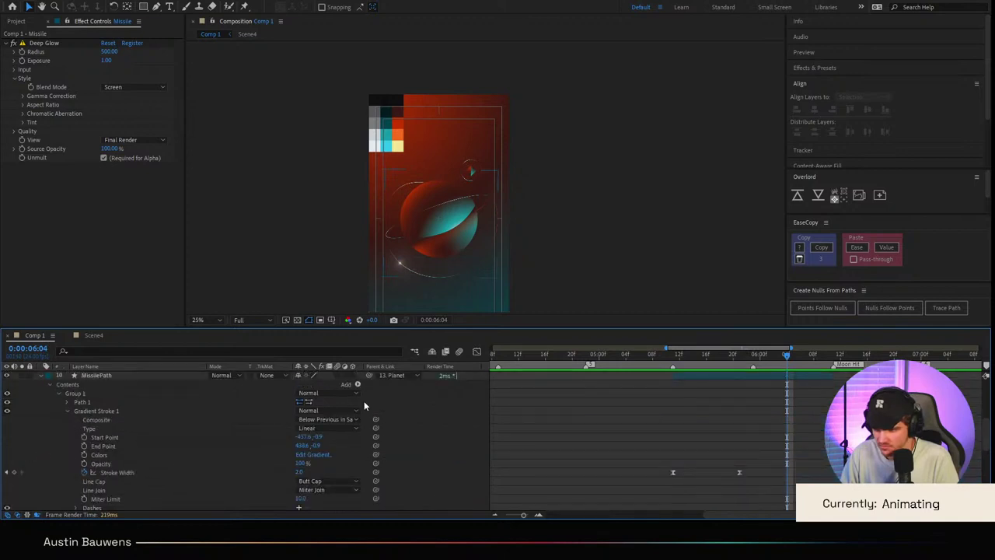
Step: Add Trim Paths to MissilePath and keyframe its Start value rising by 06:10
{"action": "left_click", "coordinate": [358, 384]}
{"action": "left_click", "coordinate": [404, 340]}
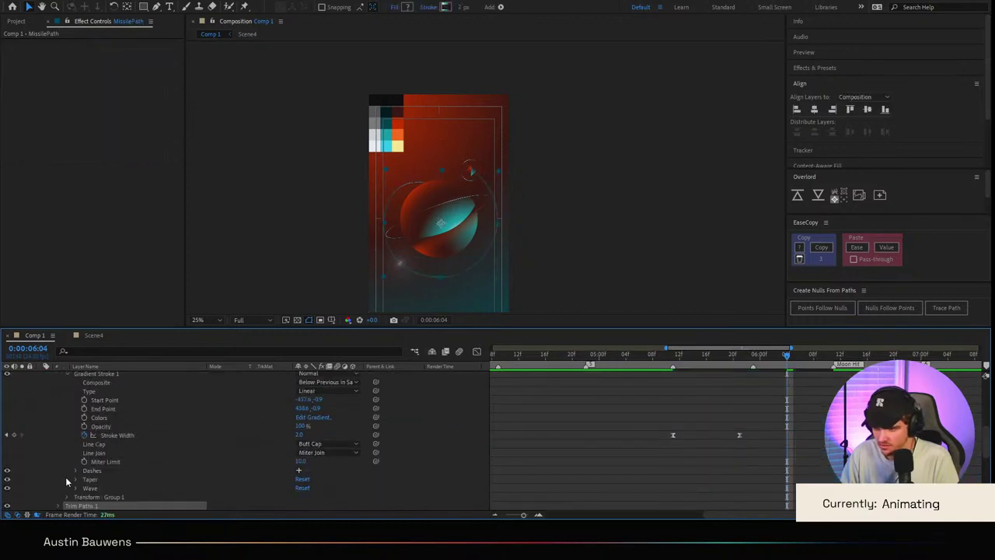
{"action": "left_click", "coordinate": [58, 505]}
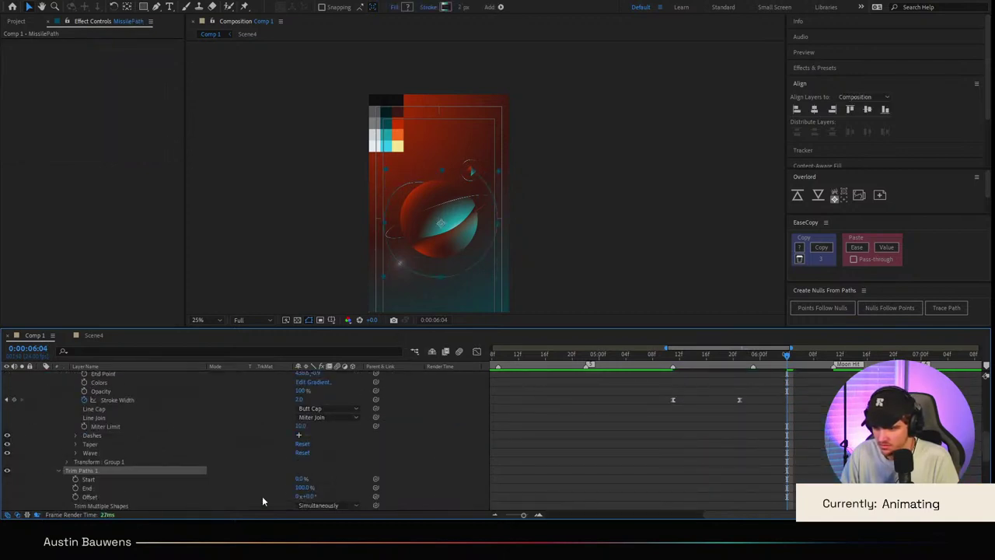
{"action": "left_click", "coordinate": [76, 480]}
{"action": "left_click", "coordinate": [756, 459]}
{"action": "left_click", "coordinate": [826, 359]}
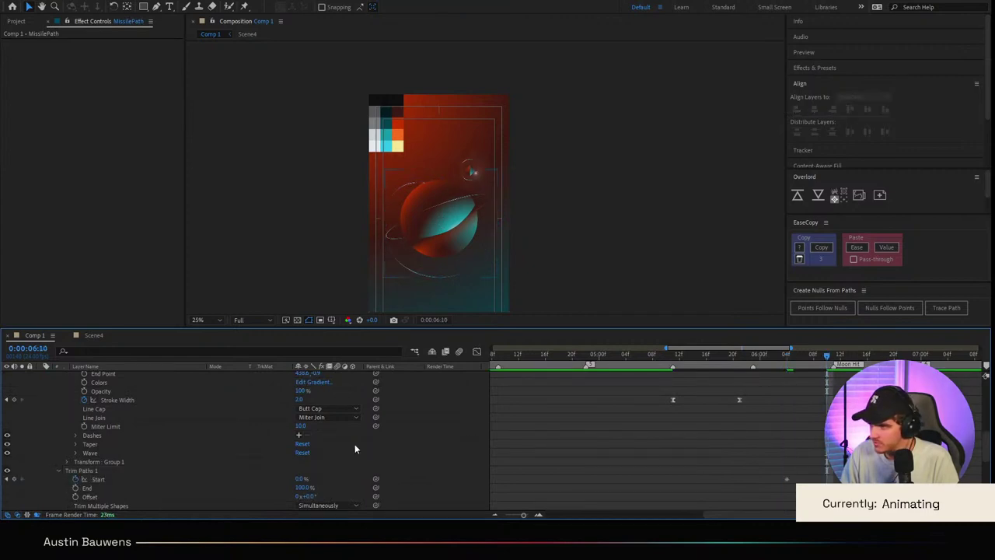
{"action": "left_click_drag", "start_coordinate": [297, 479], "coordinate": [321, 479]}
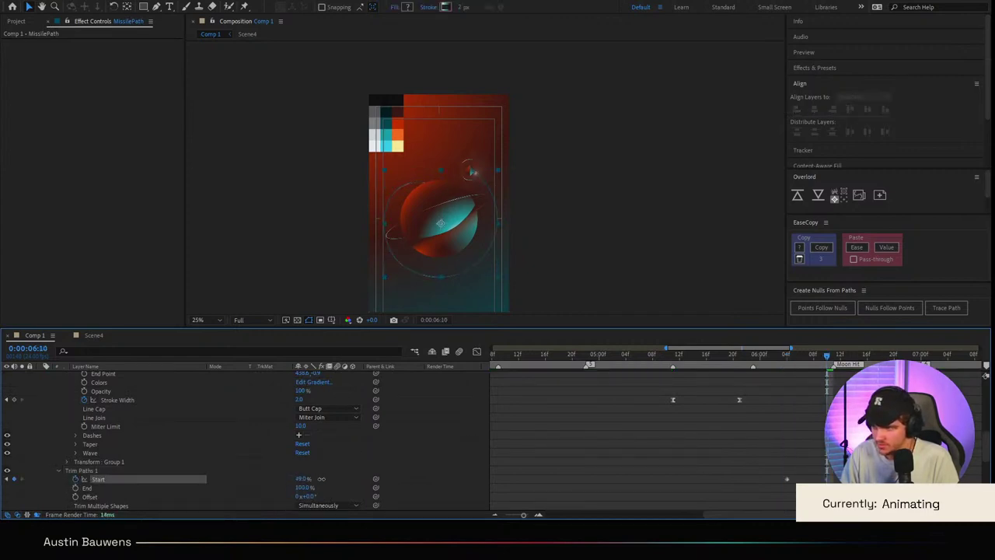
Step: Reshape the Start keyframe's speed graph so the trim accelerates sharply at the end
{"action": "left_click", "coordinate": [550, 475]}
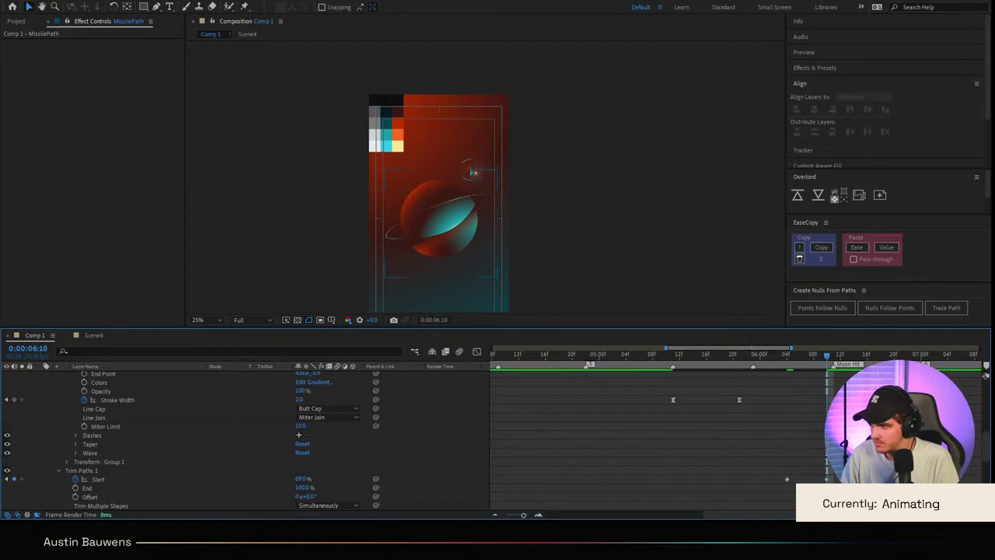
{"action": "left_click", "coordinate": [787, 479]}
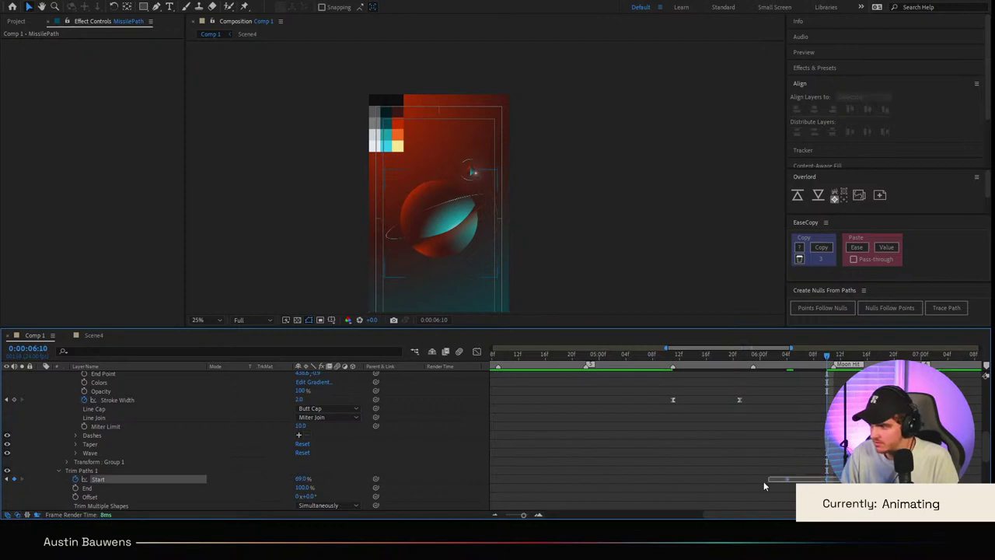
{"action": "left_click", "coordinate": [475, 352]}
{"action": "mouse_move", "coordinate": [814, 480]}
{"action": "left_mouse_down"}
{"action": "mouse_move", "coordinate": [784, 489]}
{"action": "mouse_move", "coordinate": [825, 486]}
{"action": "left_mouse_up"}
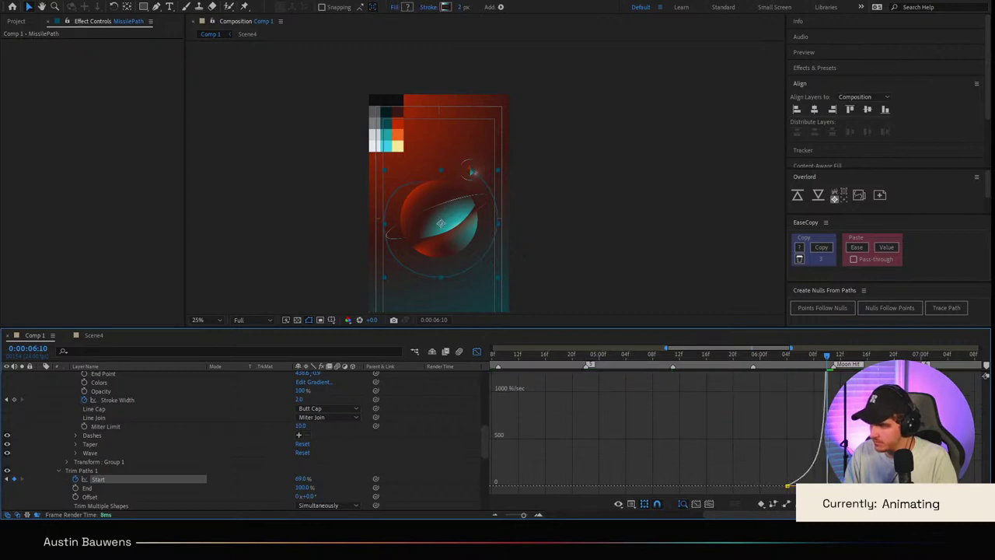
{"action": "left_click", "coordinate": [477, 352]}
Step: Preview the trim animation from around 04:21
{"action": "left_click_drag", "start_coordinate": [670, 366], "coordinate": [579, 369]}
{"action": "key", "text": "space"}
{"action": "key", "text": "space"}
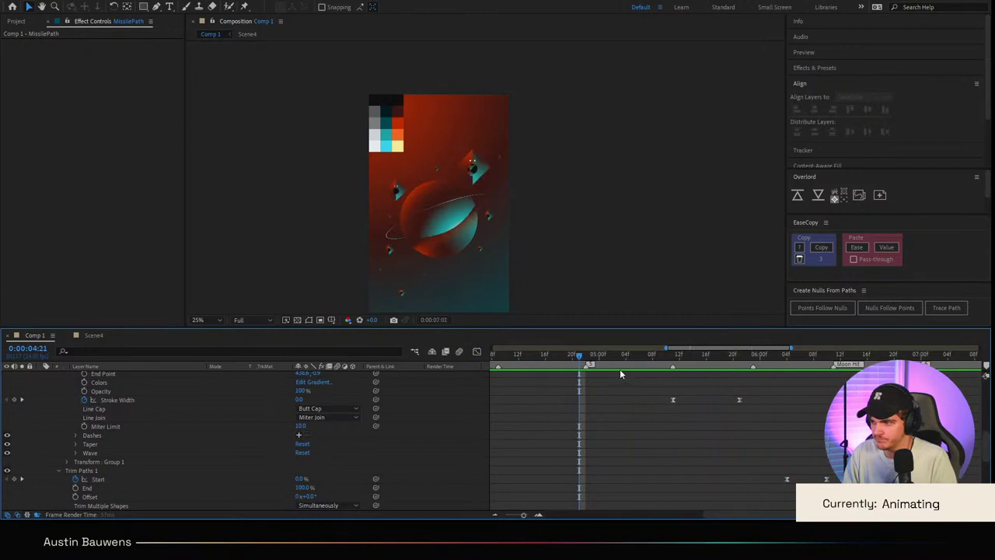
{"action": "key", "text": "space"}
{"action": "left_click_drag", "start_coordinate": [622, 360], "coordinate": [554, 409]}
{"action": "key", "text": "space"}
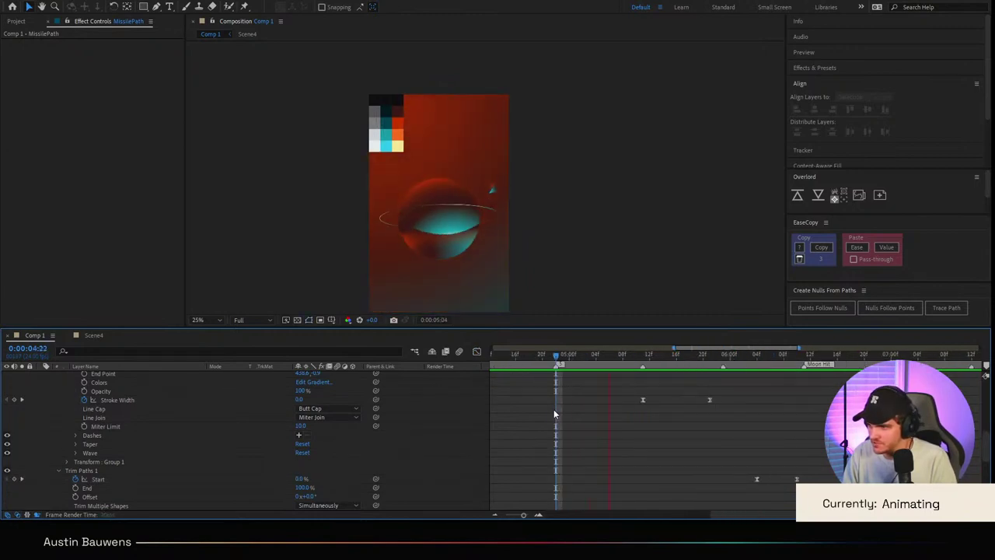
{"action": "key", "text": "space"}
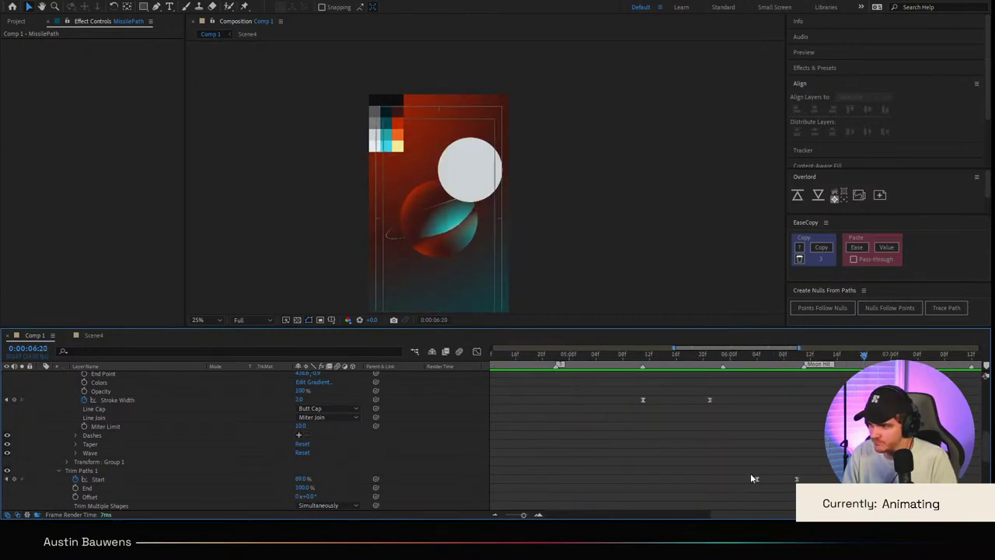
Step: Lower the trim Start value at 06:10 and move the Start keyframe earlier in time
{"action": "left_click", "coordinate": [797, 354]}
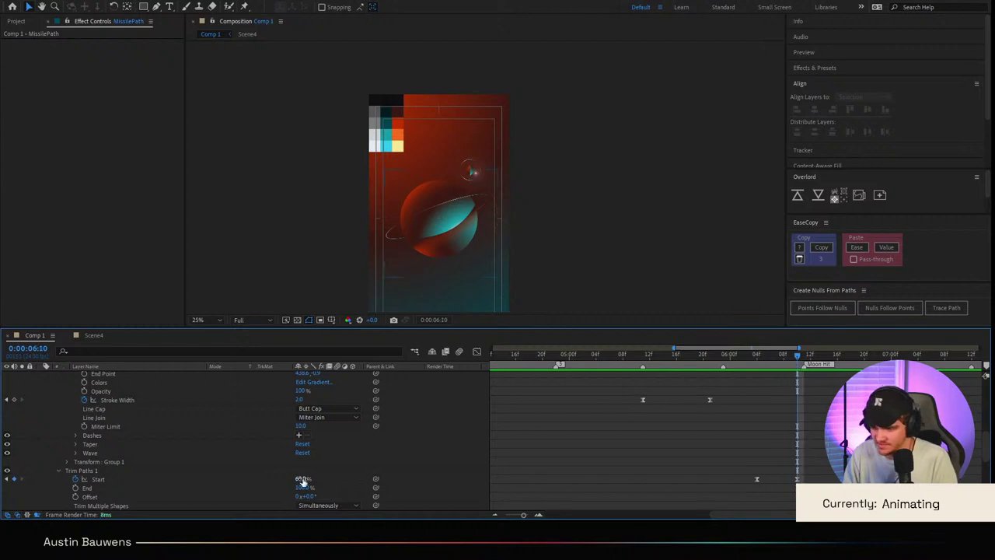
{"action": "left_click_drag", "start_coordinate": [302, 479], "coordinate": [295, 479]}
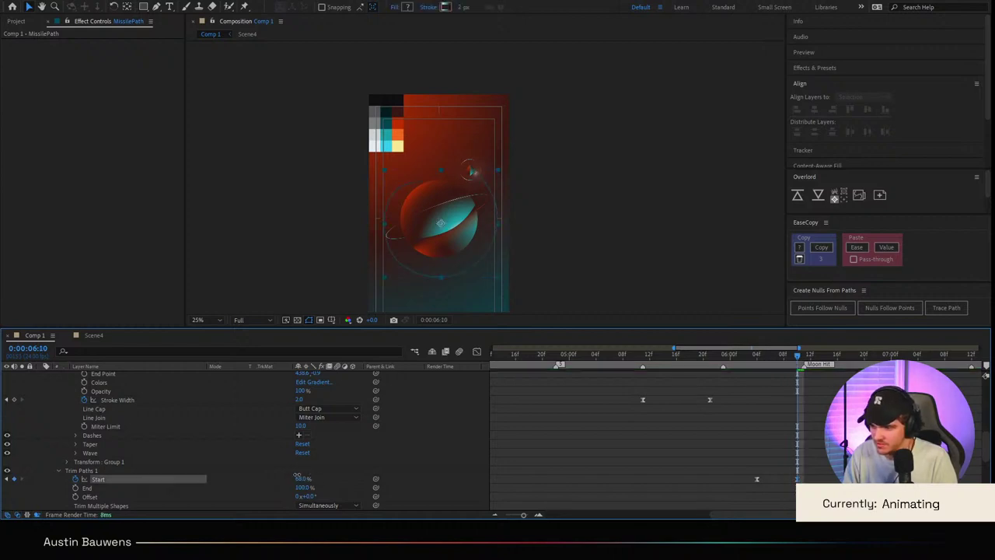
{"action": "left_click", "coordinate": [576, 394]}
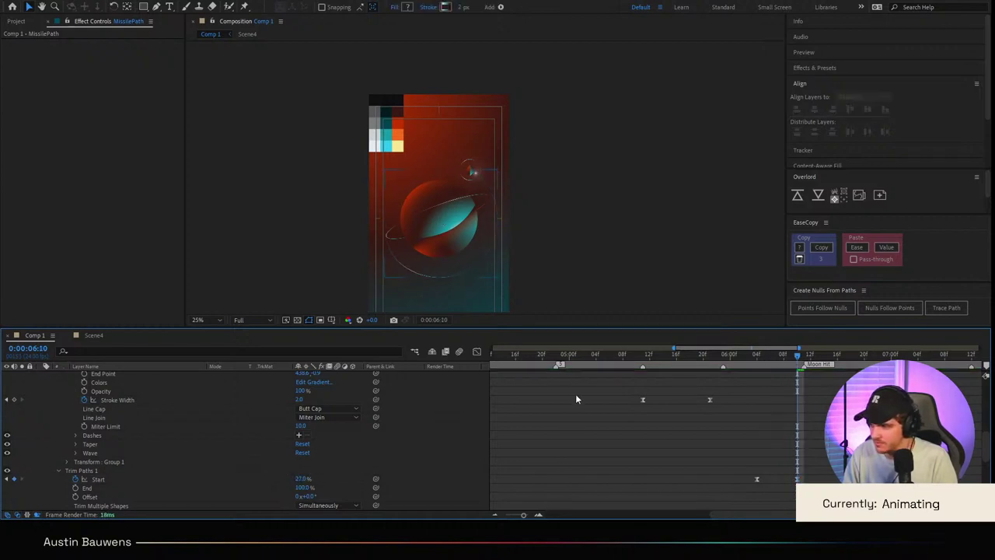
{"action": "left_click", "coordinate": [542, 354]}
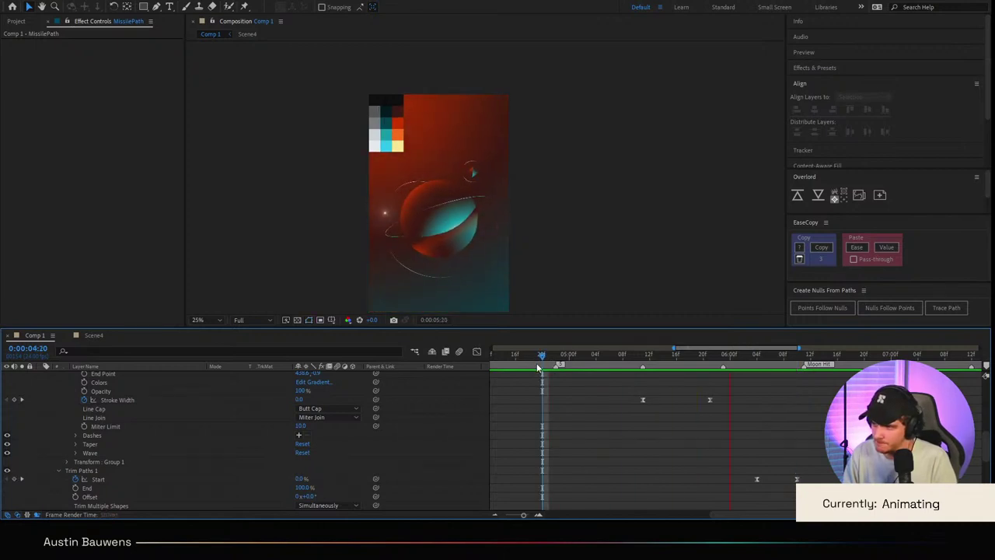
{"action": "left_click_drag", "start_coordinate": [756, 480], "coordinate": [664, 479]}
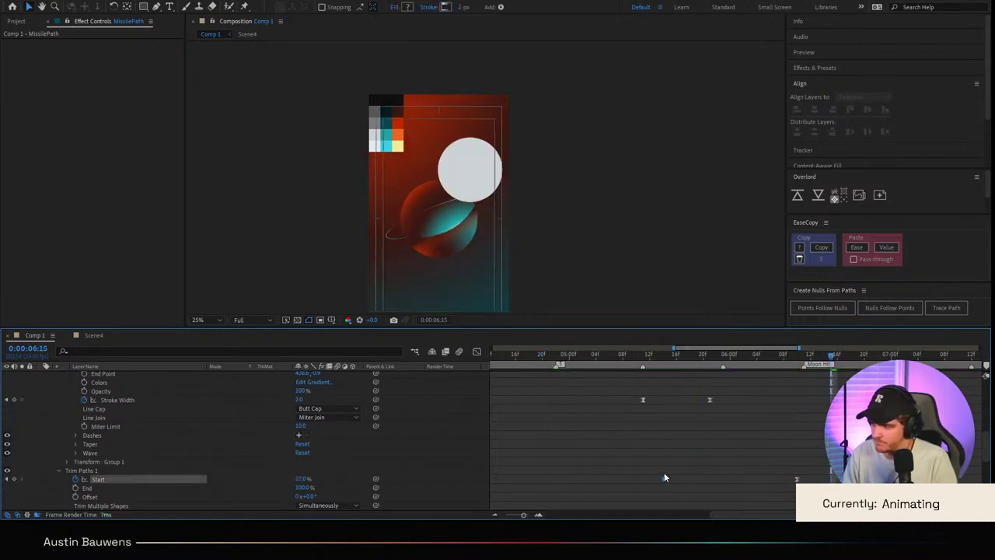
{"action": "left_click", "coordinate": [550, 364]}
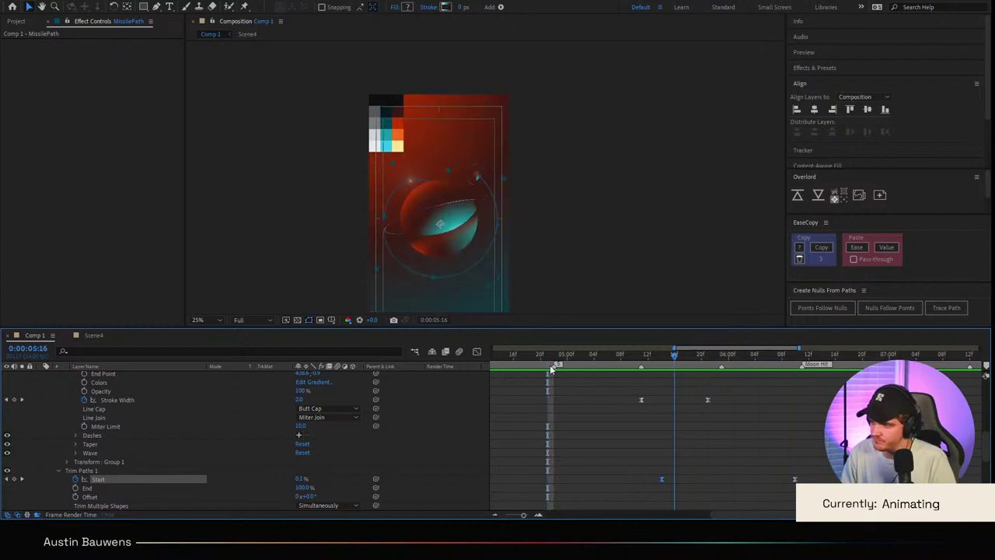
{"action": "left_click", "coordinate": [497, 361]}
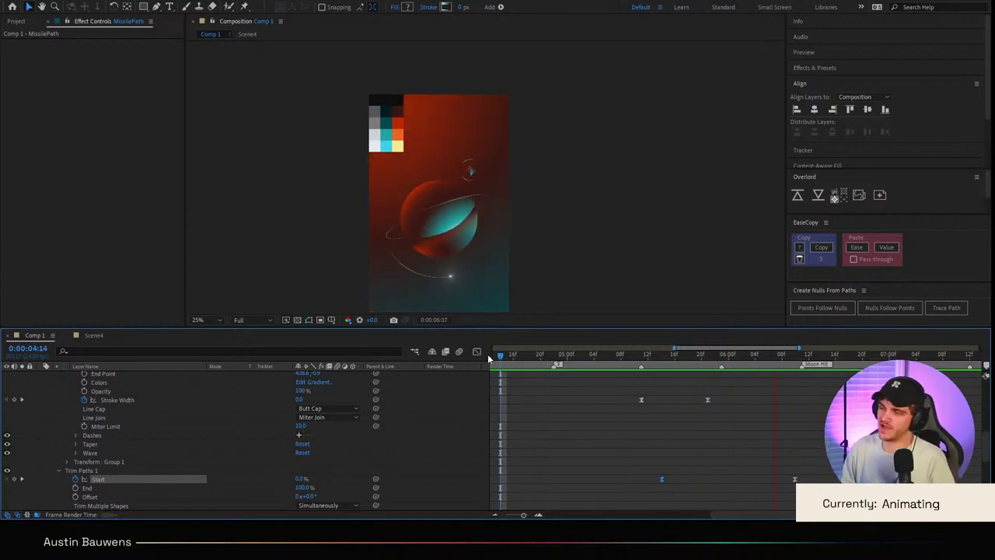
{"action": "left_click", "coordinate": [801, 359]}
Step: Add a new full-frame Pale Royal Blue Solid 1 layer at 06:11
{"action": "scroll", "coordinate": [800, 401], "scroll_direction": "up", "scroll_amount": 10}
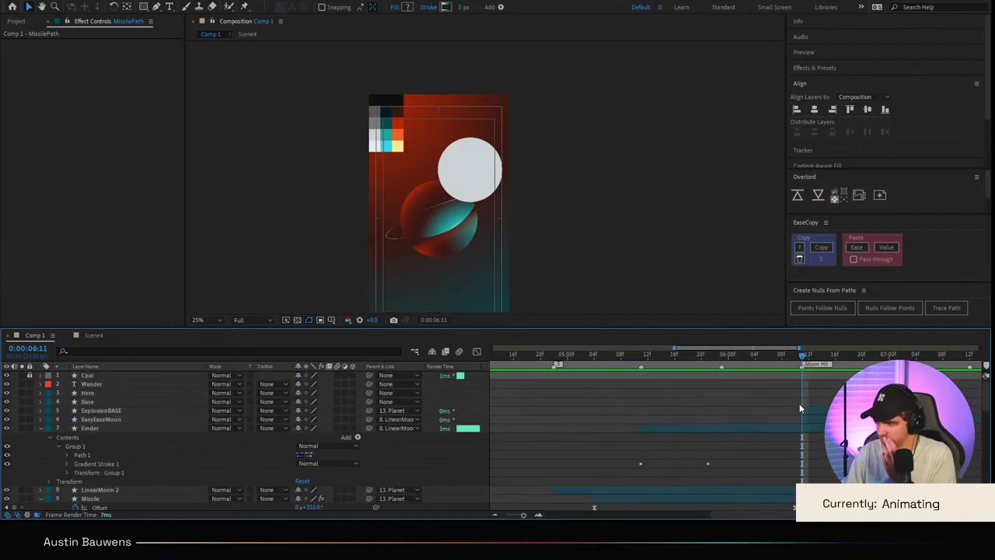
{"action": "left_click", "coordinate": [822, 464]}
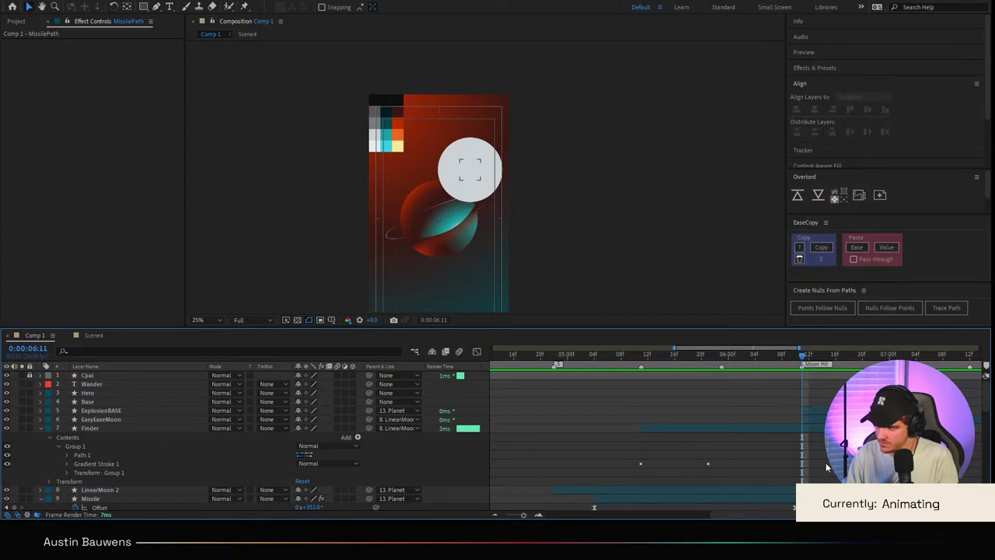
{"action": "left_click", "coordinate": [754, 403]}
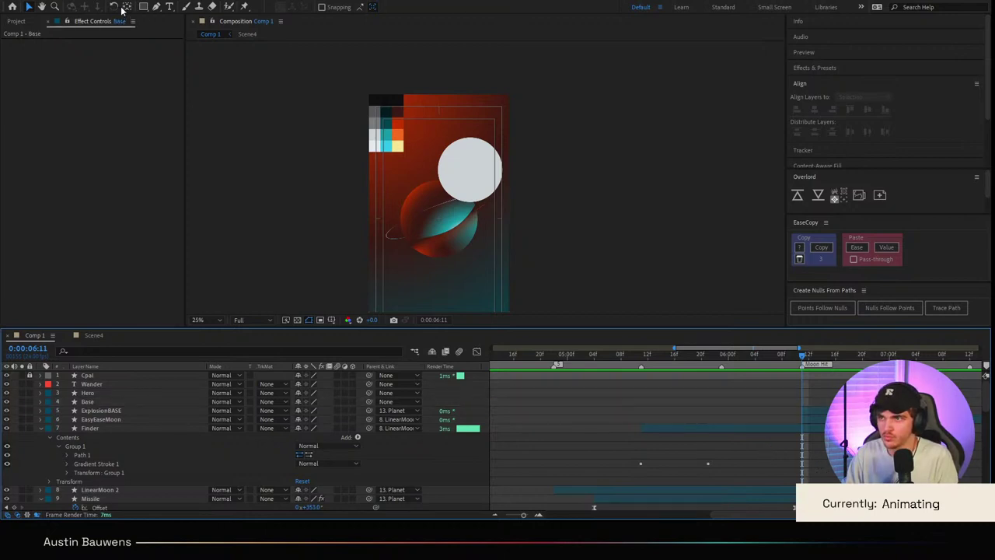
{"action": "key", "text": "ctrl+s"}
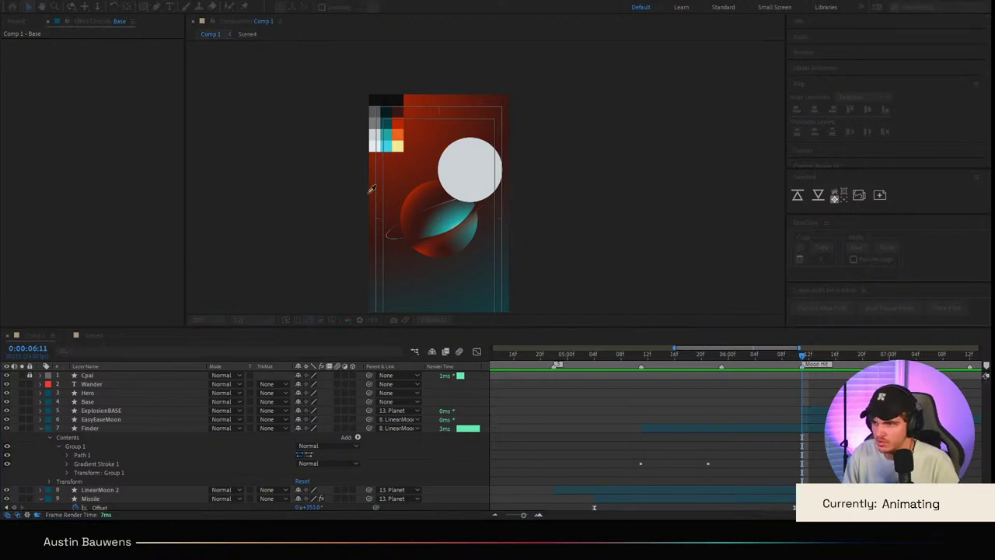
{"action": "key", "text": "Return"}
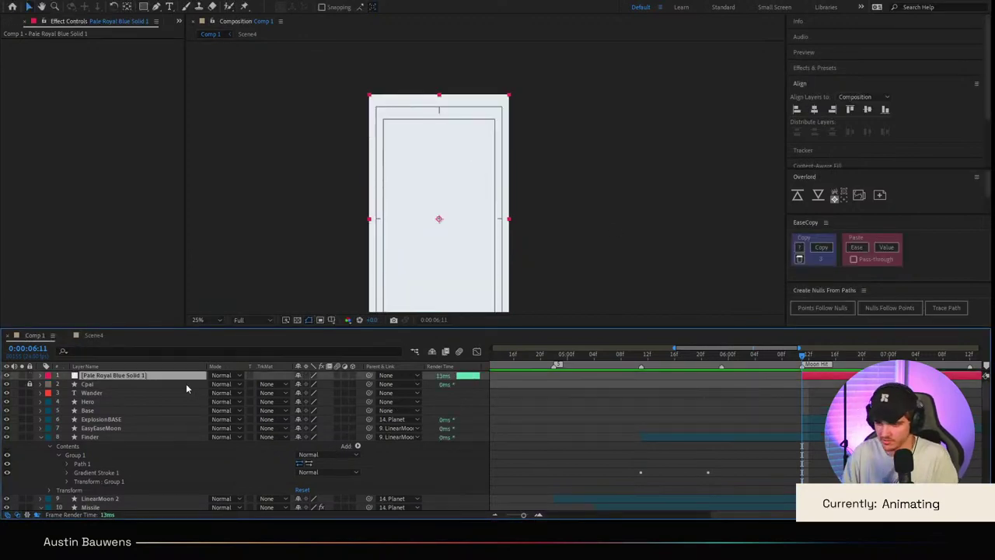
Step: Move the solid below Base, add a Color Overlay, and keyframe it light grey at 06:11
{"action": "left_click_drag", "start_coordinate": [182, 377], "coordinate": [189, 415]}
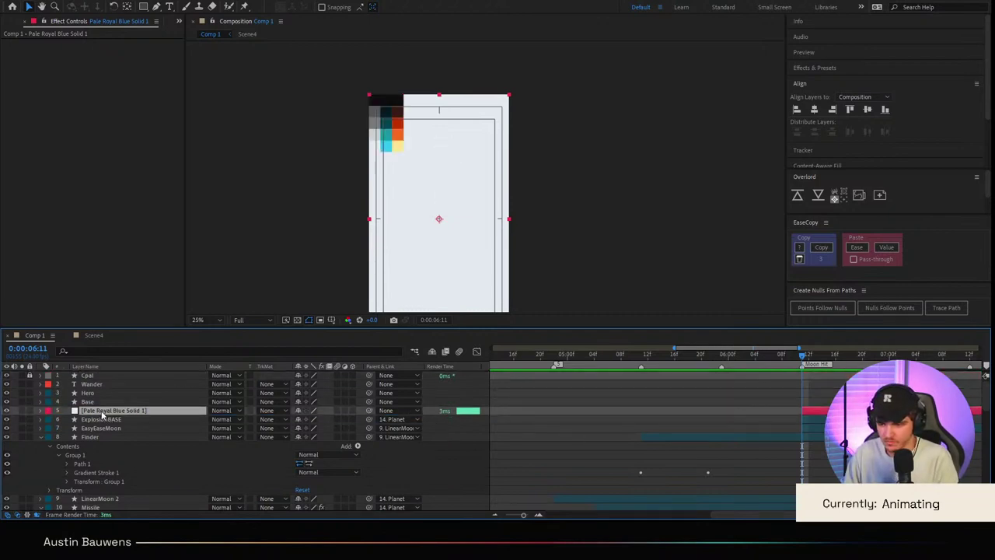
{"action": "left_click", "coordinate": [254, 371]}
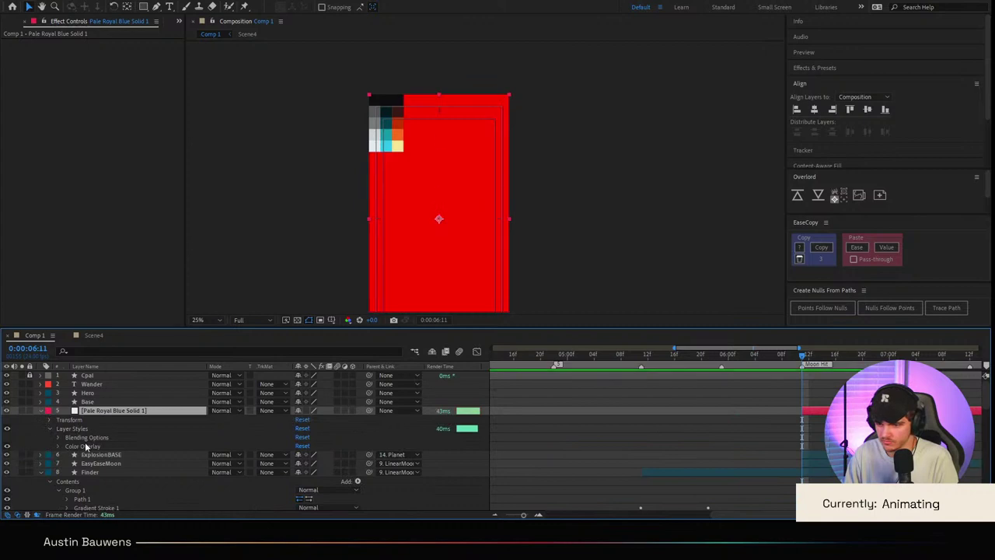
{"action": "left_click", "coordinate": [58, 446]}
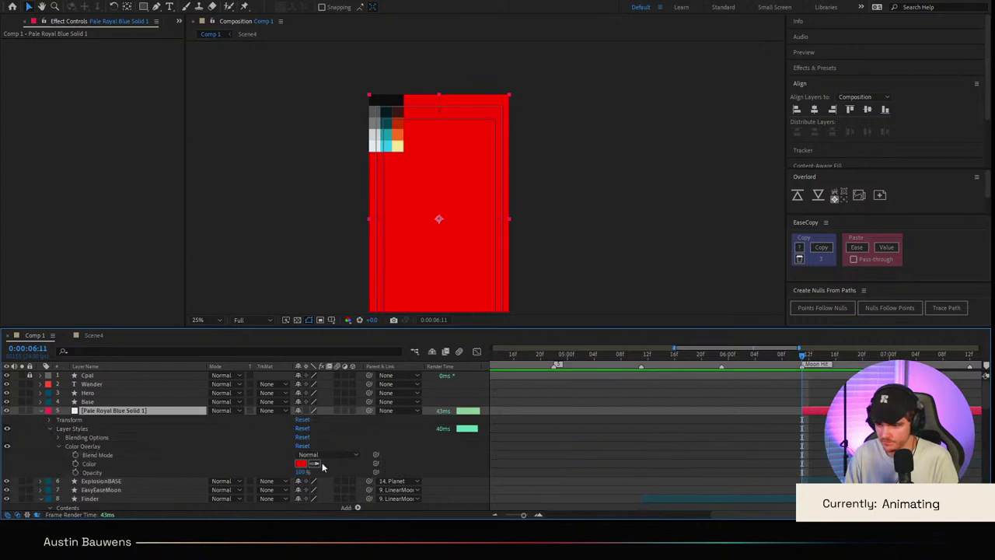
{"action": "left_click", "coordinate": [374, 145]}
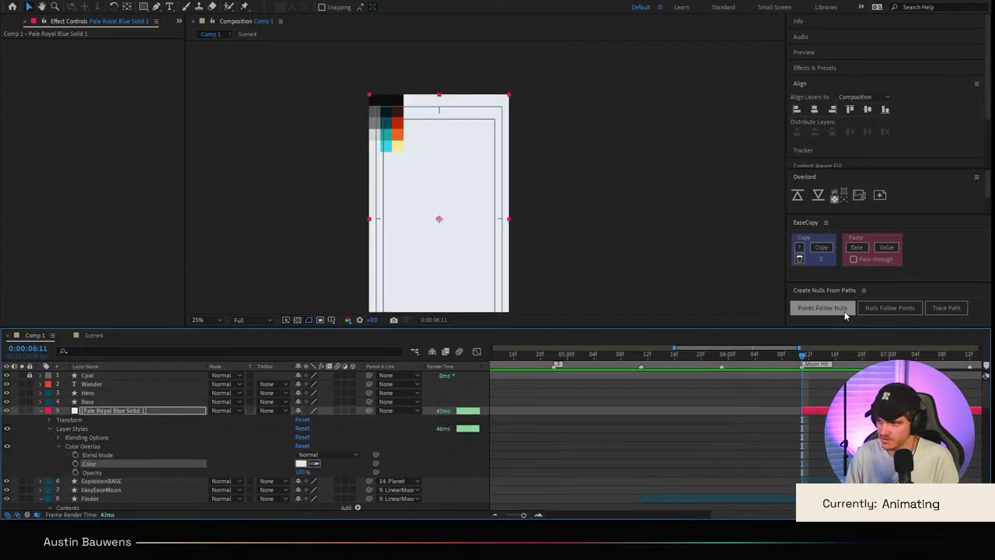
{"action": "left_click", "coordinate": [77, 464]}
Step: Keyframe the overlay colour red at 06:13, teal at 06:14 and dark teal at 06:15
{"action": "key", "text": "Page_Down"}
{"action": "key", "text": "Page_Down"}
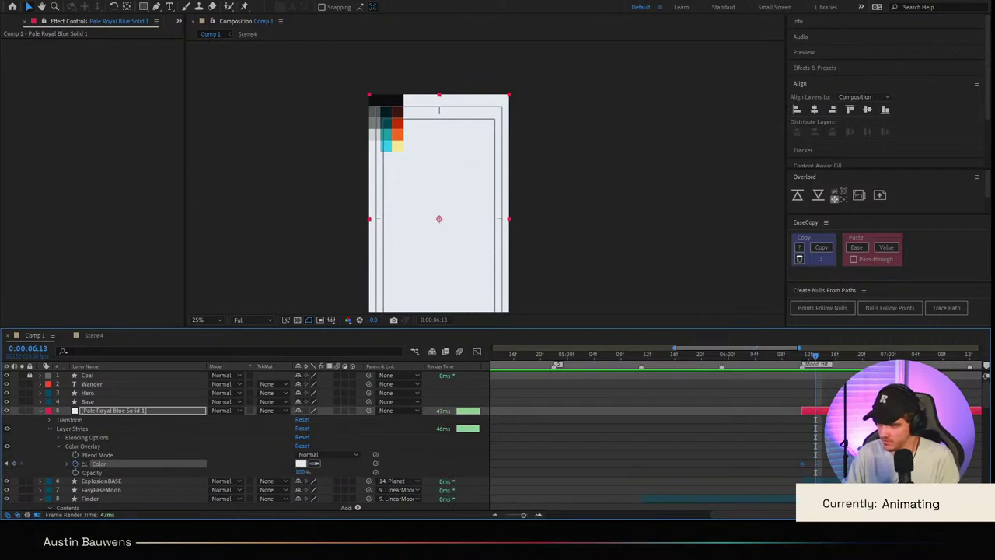
{"action": "left_click", "coordinate": [318, 464]}
{"action": "left_click", "coordinate": [401, 122]}
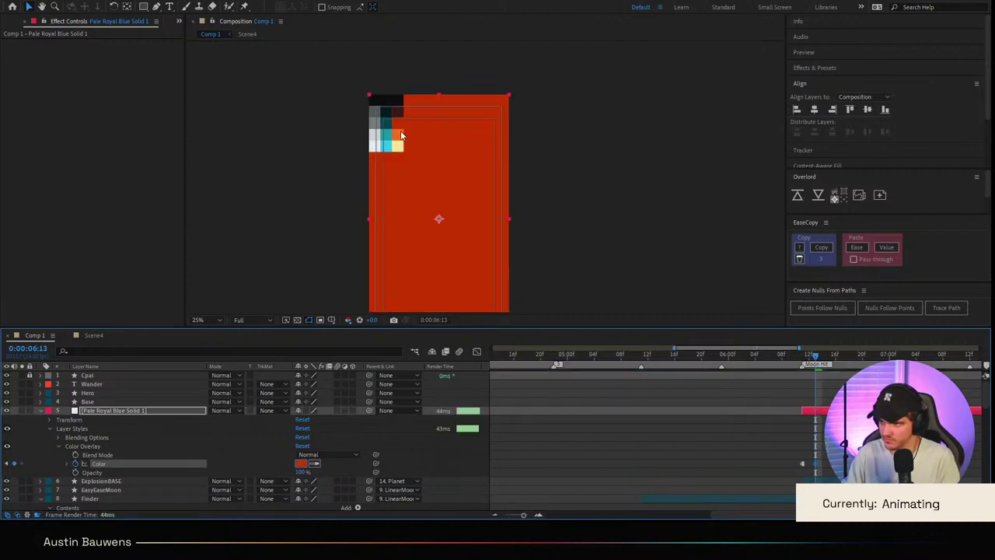
{"action": "key", "text": "Page_Down"}
{"action": "left_click", "coordinate": [314, 464]}
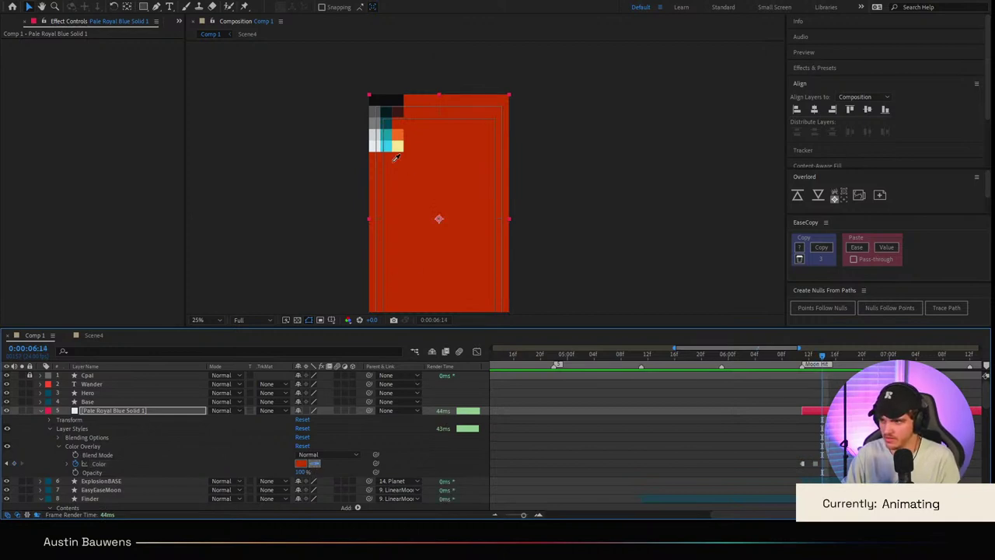
{"action": "left_click", "coordinate": [388, 126]}
{"action": "key", "text": "Page_Down"}
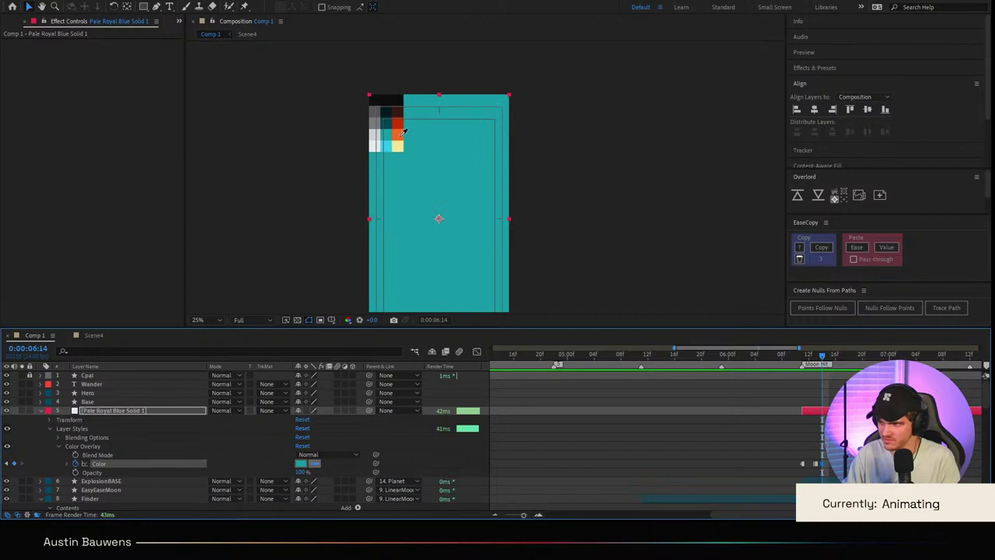
{"action": "left_click", "coordinate": [390, 119]}
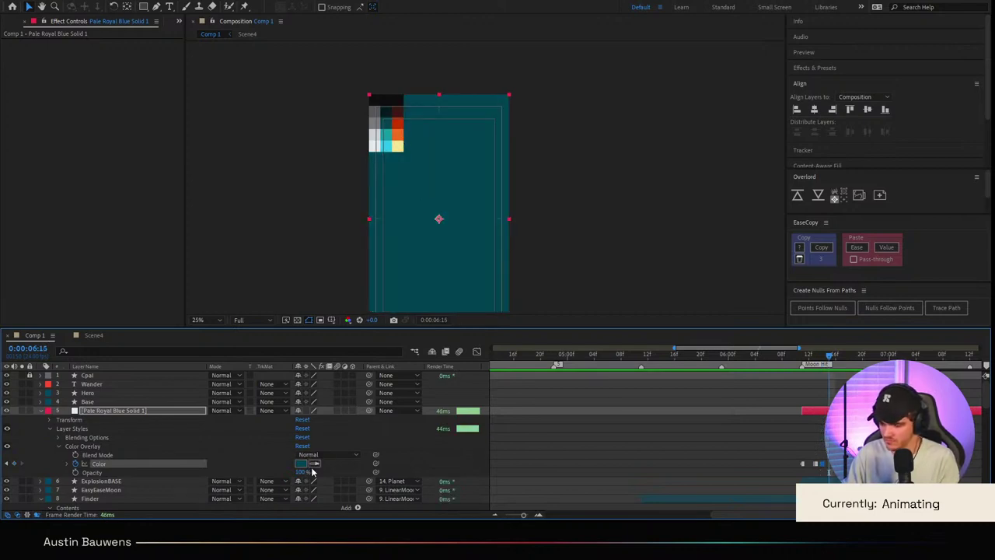
Step: Keyframe the overlay opacity, fading it toward 0% and then back to 100%
{"action": "left_click", "coordinate": [75, 473]}
{"action": "key", "text": "Page_Down"}
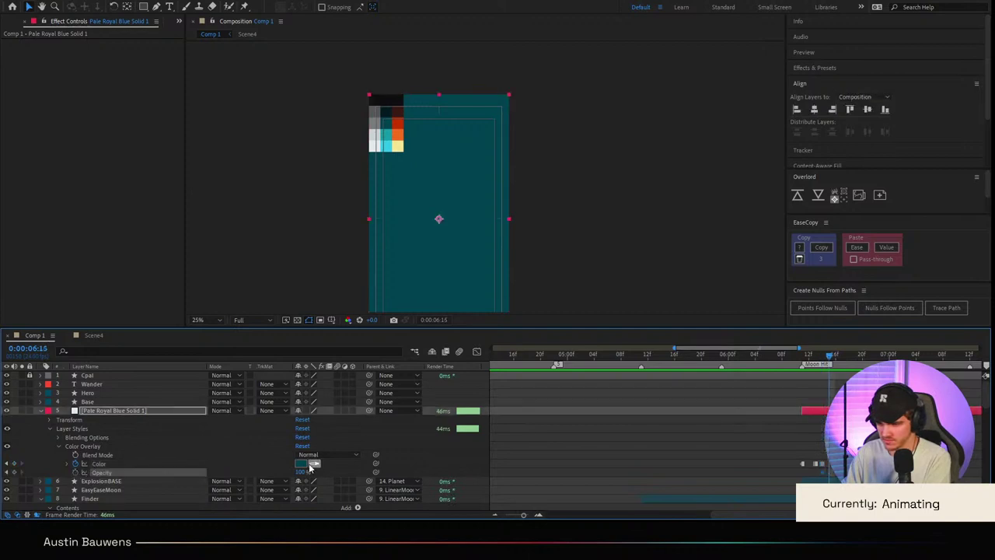
{"action": "left_click_drag", "start_coordinate": [302, 472], "coordinate": [241, 472]}
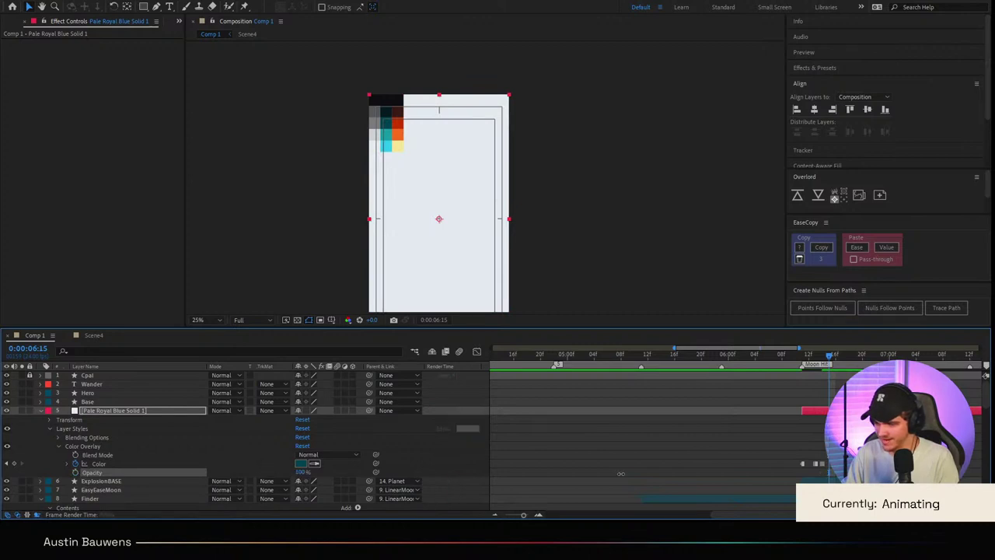
{"action": "left_click_drag", "start_coordinate": [622, 473], "coordinate": [485, 393]}
Step: Keyframe the solid's Opacity to reach 0% at 06:15, then split and delete the remainder
{"action": "key", "text": "t"}
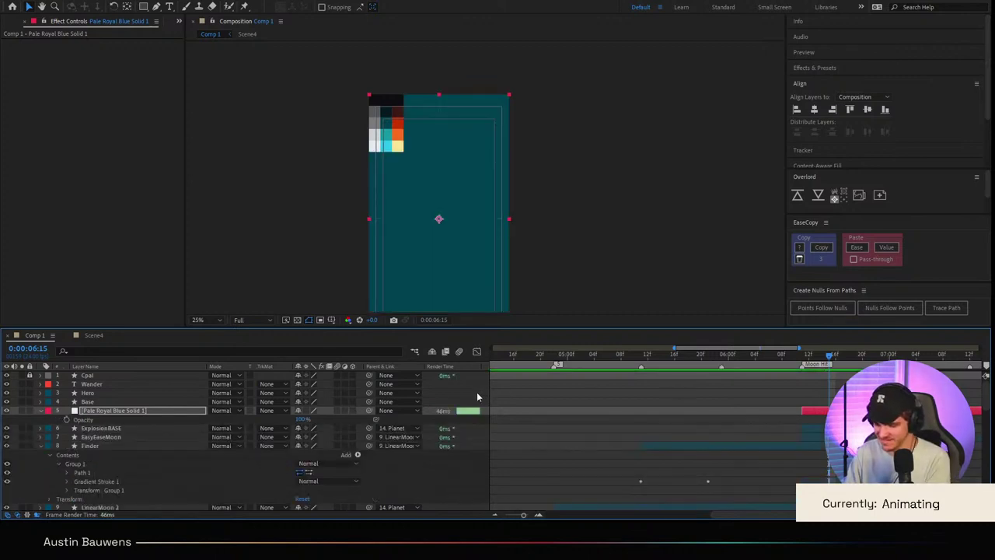
{"action": "key", "text": "Page_Up"}
{"action": "left_click", "coordinate": [66, 419]}
{"action": "key", "text": "Page_Down"}
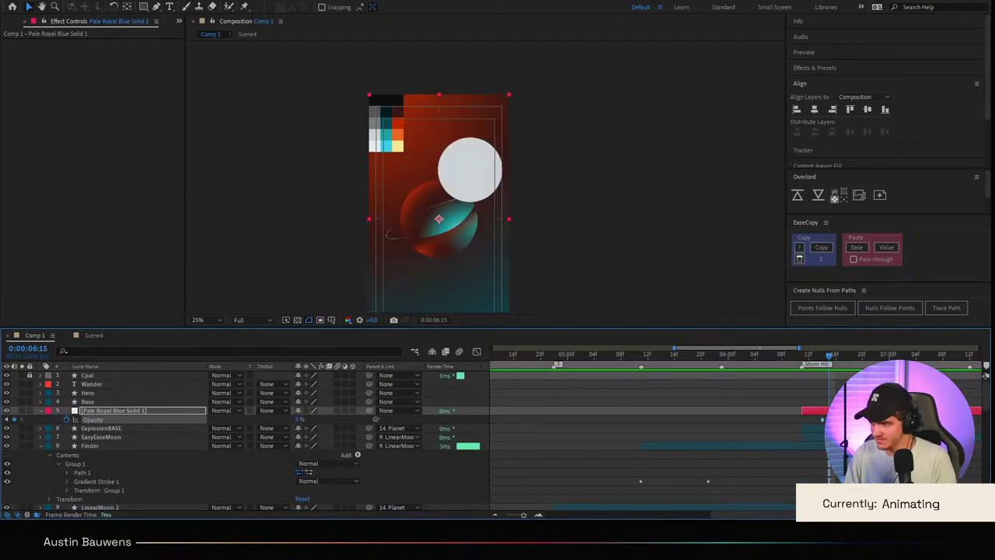
{"action": "key", "text": "ctrl+shift+d"}
{"action": "key", "text": "Delete"}
Step: Preview the hit from 06:08 and inspect the ExplosionBASE and EasyEaseMoon layers at 06:15
{"action": "left_click_drag", "start_coordinate": [829, 356], "coordinate": [588, 366]}
{"action": "key", "text": "space"}
{"action": "key", "text": "space"}
{"action": "key", "text": "space"}
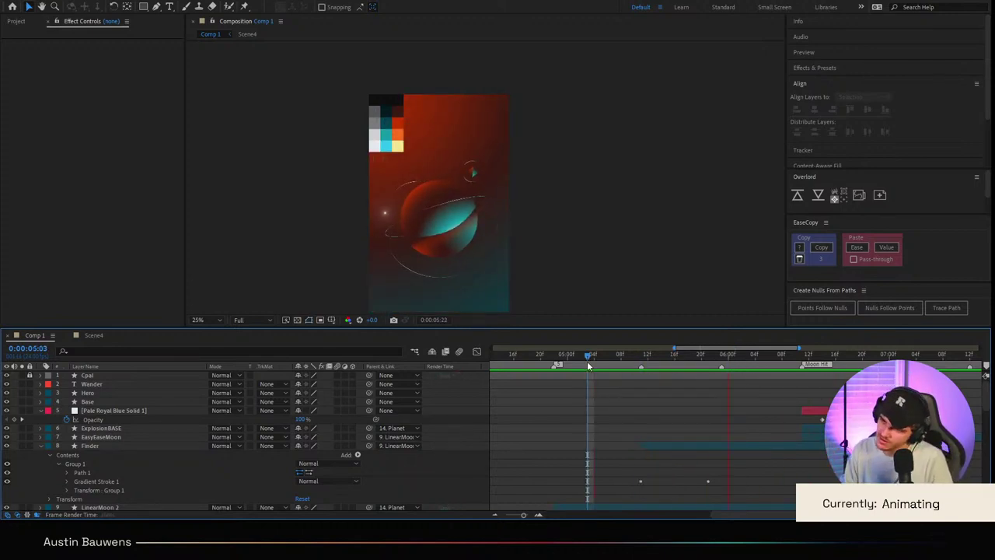
{"action": "left_click", "coordinate": [762, 363]}
{"action": "left_click", "coordinate": [829, 358]}
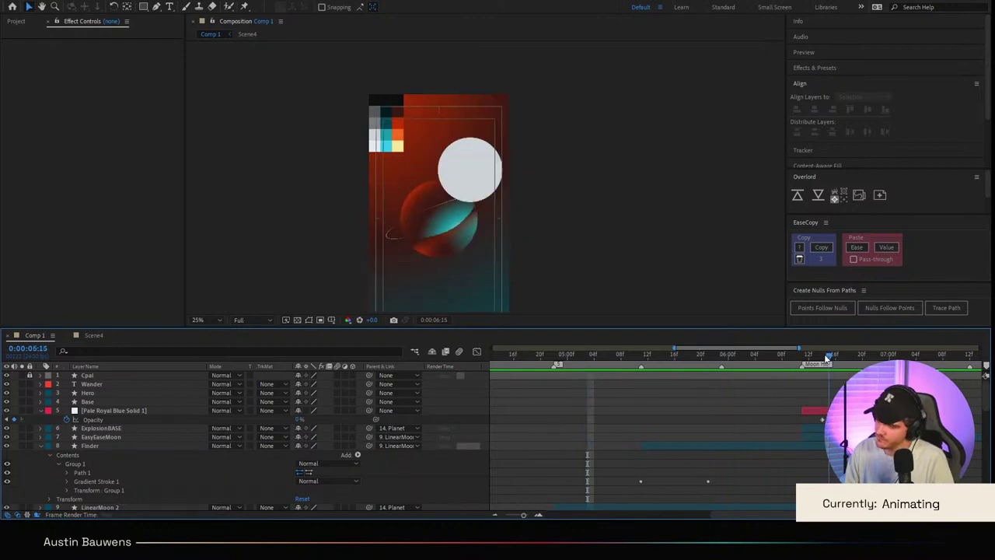
{"action": "left_click", "coordinate": [823, 431]}
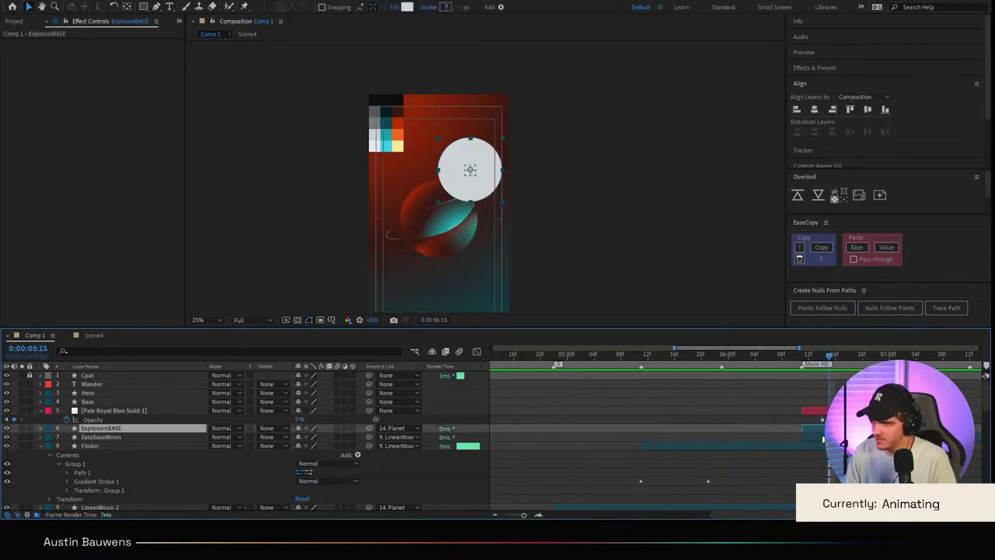
{"action": "key", "text": "equal"}
{"action": "left_click", "coordinate": [805, 436], "text": "shift"}
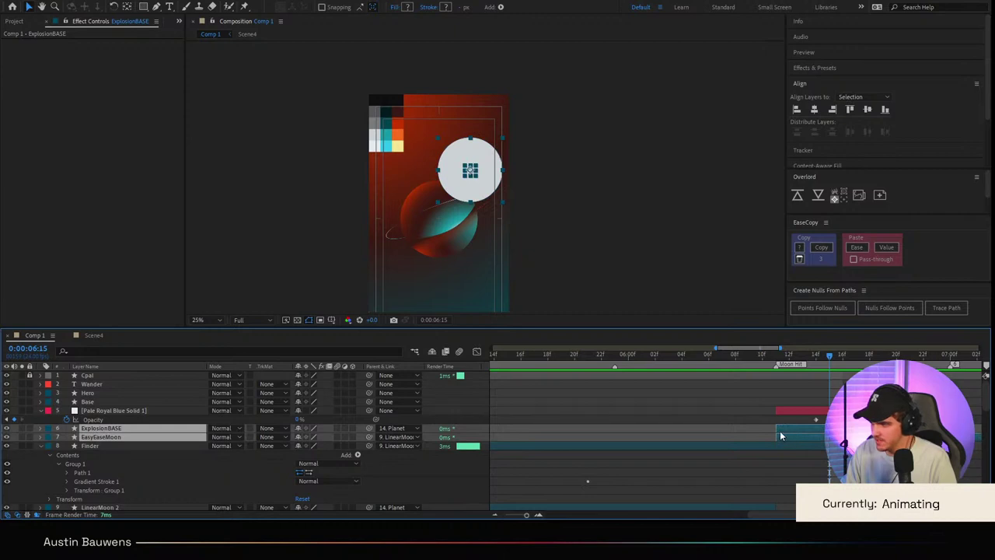
{"action": "key", "text": "F2"}
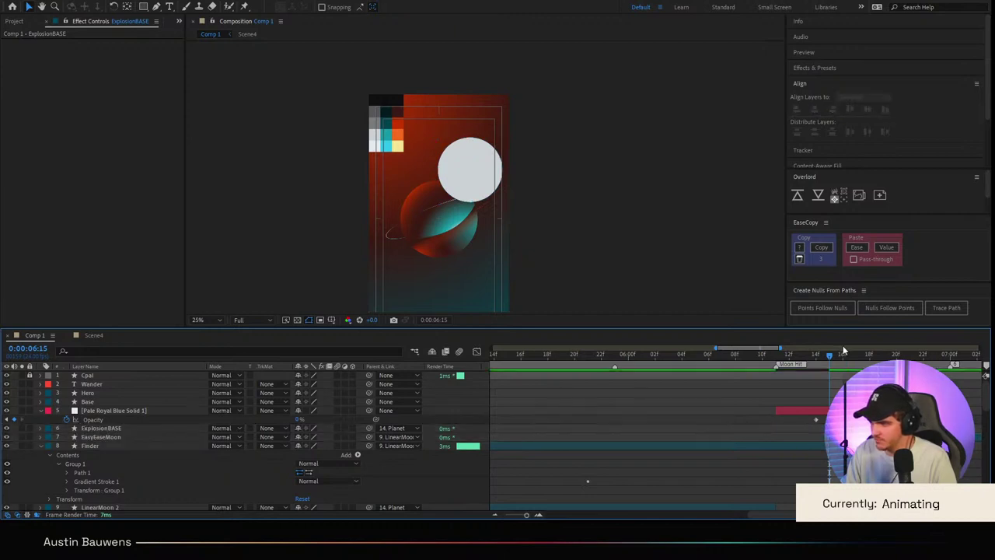
Step: Split the Finder layer at 06:11 and delete its later piece
{"action": "left_click", "coordinate": [674, 371]}
{"action": "key", "text": "space"}
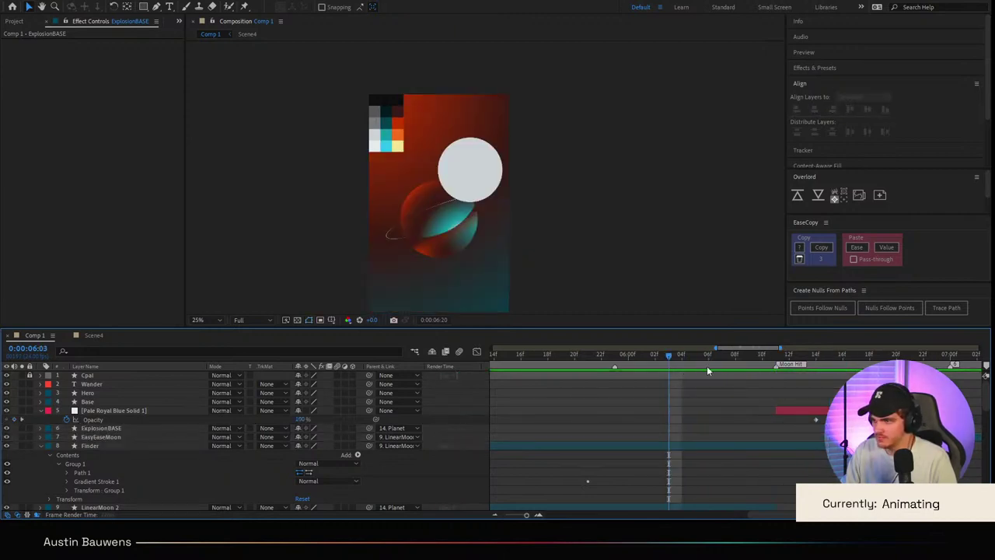
{"action": "left_click_drag", "start_coordinate": [845, 366], "coordinate": [776, 367]}
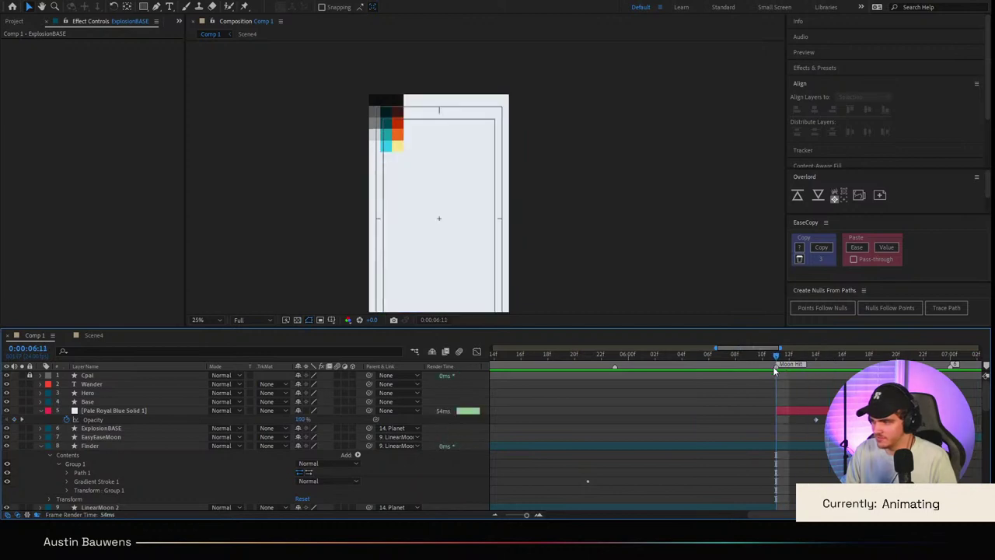
{"action": "left_click", "coordinate": [784, 445]}
{"action": "key", "text": "ctrl+shift+d"}
{"action": "key", "text": "Delete"}
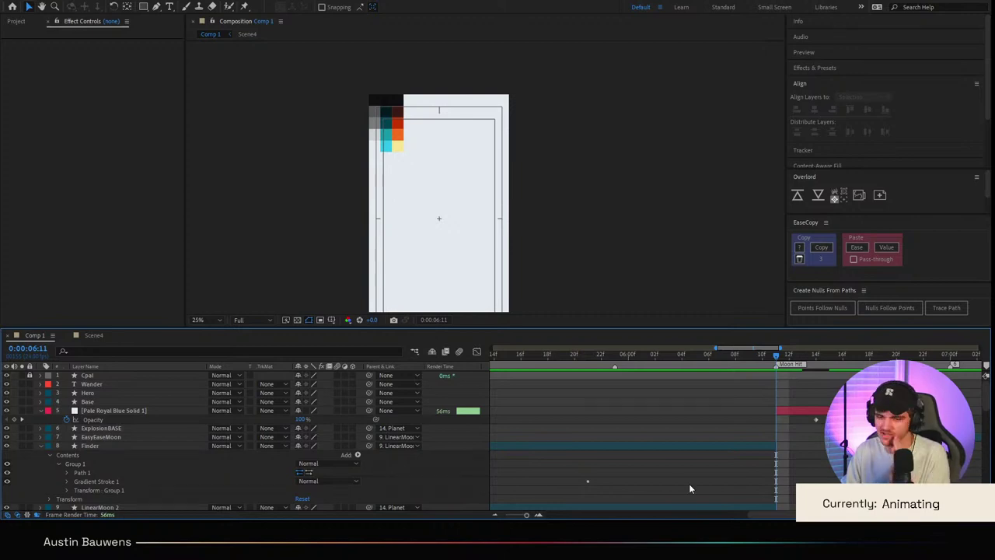
{"action": "scroll", "coordinate": [690, 425], "scroll_direction": "down", "scroll_amount": 2}
{"action": "left_click_drag", "start_coordinate": [694, 359], "coordinate": [115, 453]}
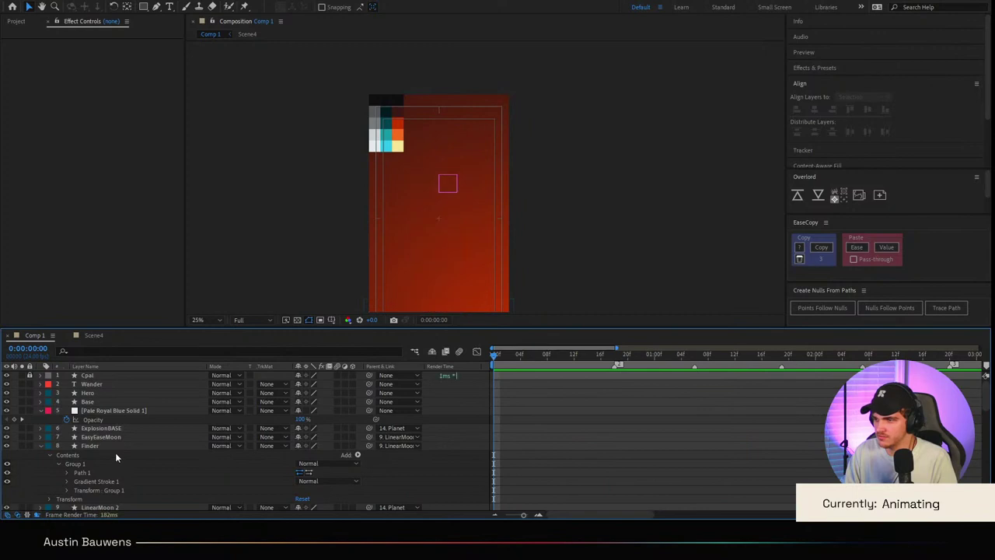
{"action": "key", "text": "space"}
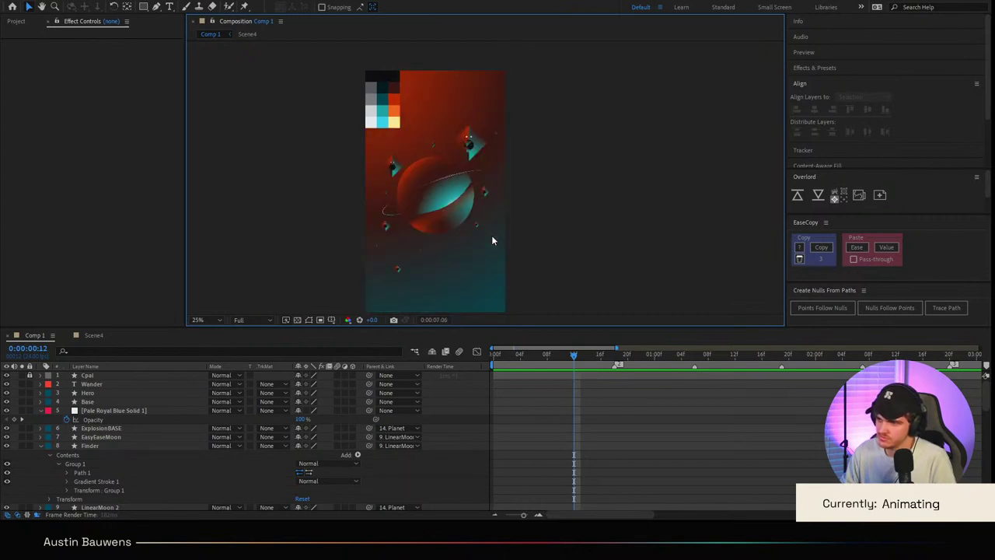
{"action": "left_click_drag", "start_coordinate": [600, 355], "coordinate": [627, 354]}
{"action": "key", "text": "space"}
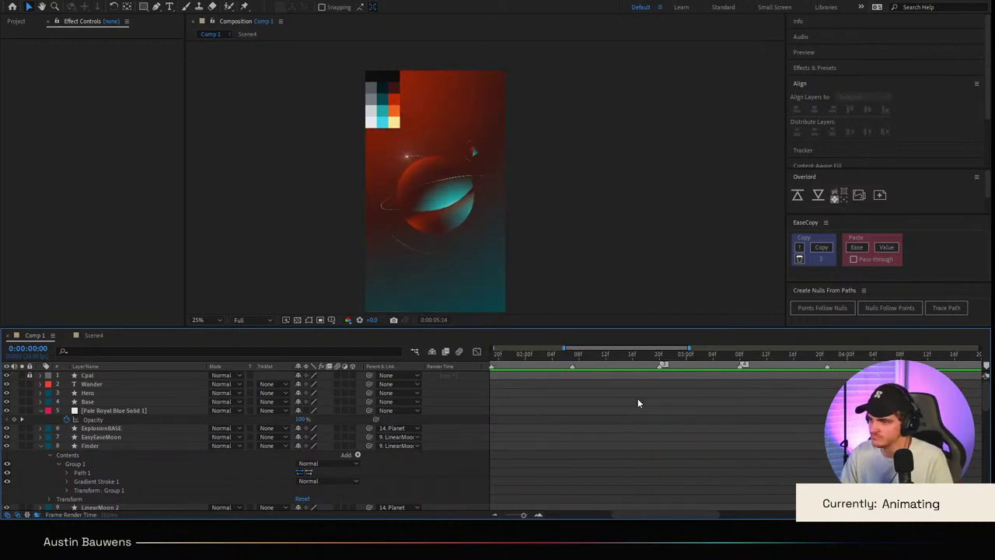
{"action": "key", "text": "space"}
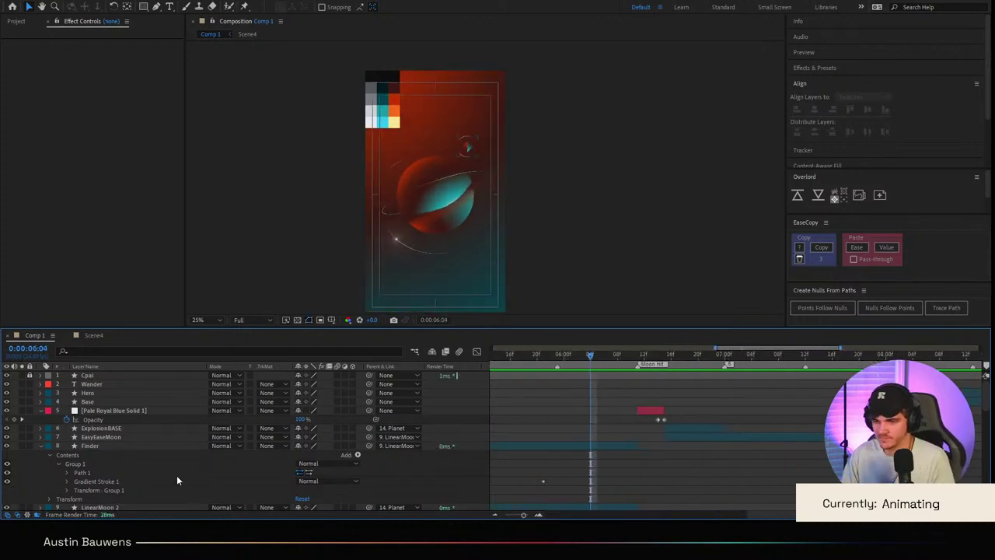
{"action": "scroll", "coordinate": [44, 446], "scroll_direction": "down", "scroll_amount": 2}
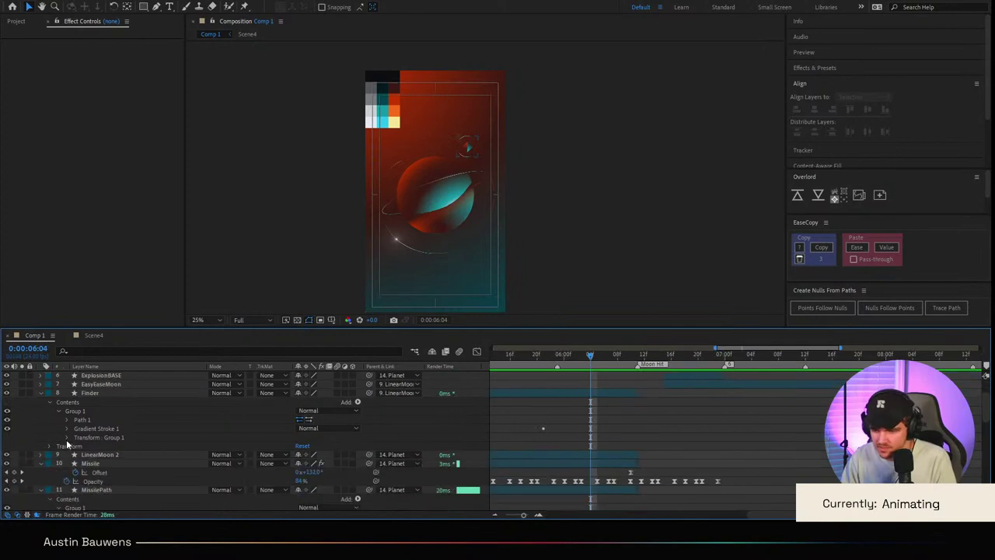
{"action": "left_click", "coordinate": [41, 394]}
{"action": "scroll", "coordinate": [710, 458], "scroll_direction": "left", "scroll_amount": 5}
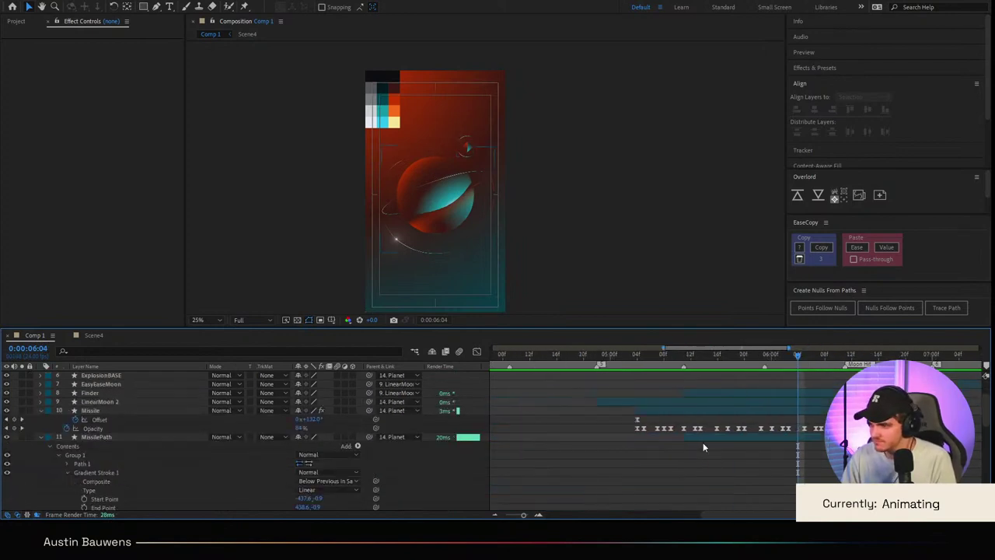
{"action": "left_click_drag", "start_coordinate": [703, 361], "coordinate": [680, 386]}
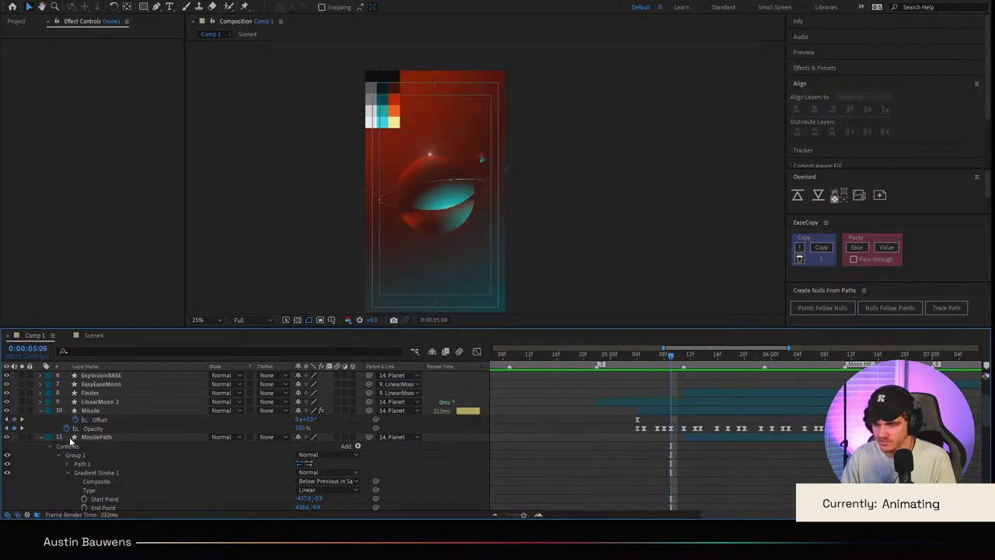
{"action": "left_click", "coordinate": [36, 437]}
{"action": "left_click", "coordinate": [92, 402]}
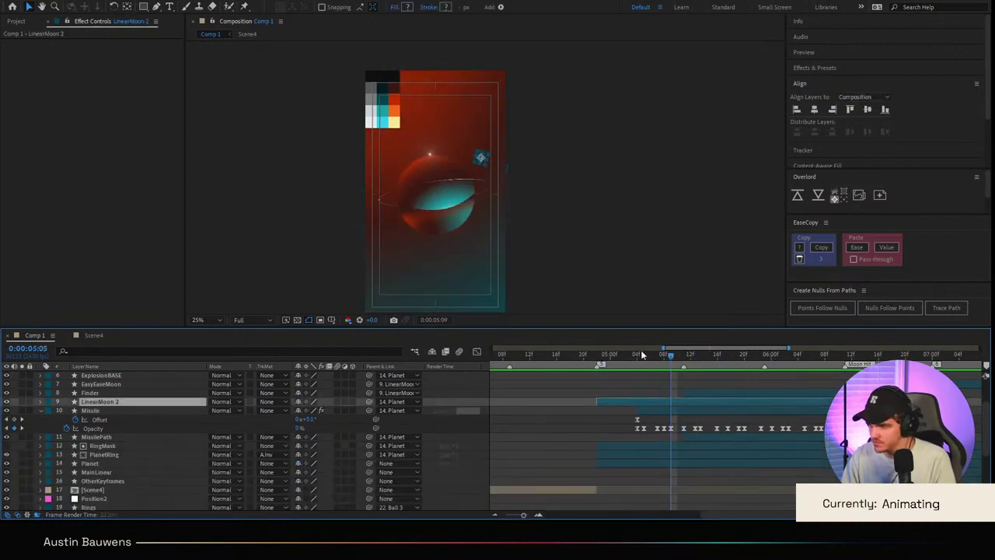
Step: Keyframe LinearMoon 2's Rotation at the 04:22 impact frame
{"action": "key", "text": "i"}
{"action": "key", "text": "r"}
{"action": "key", "text": "space"}
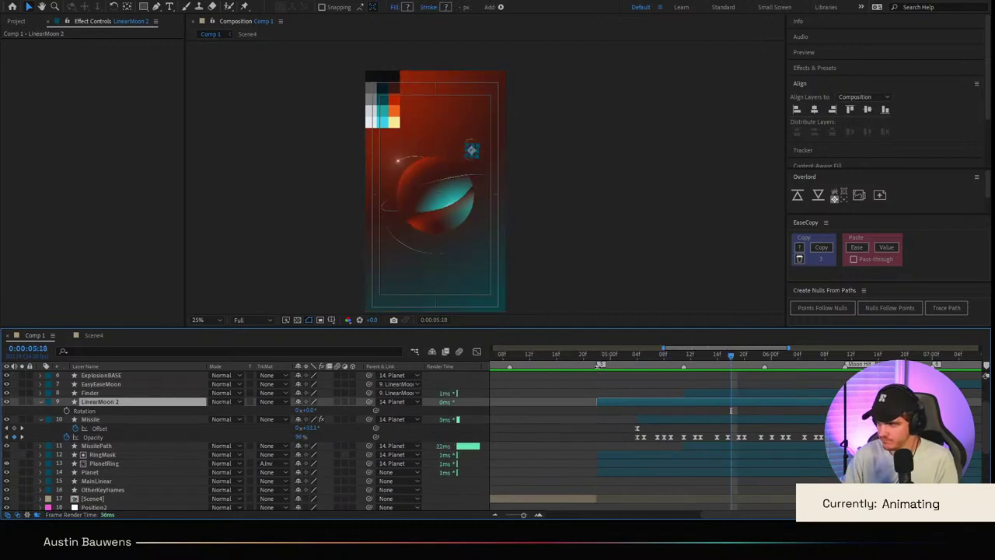
{"action": "key", "text": "space"}
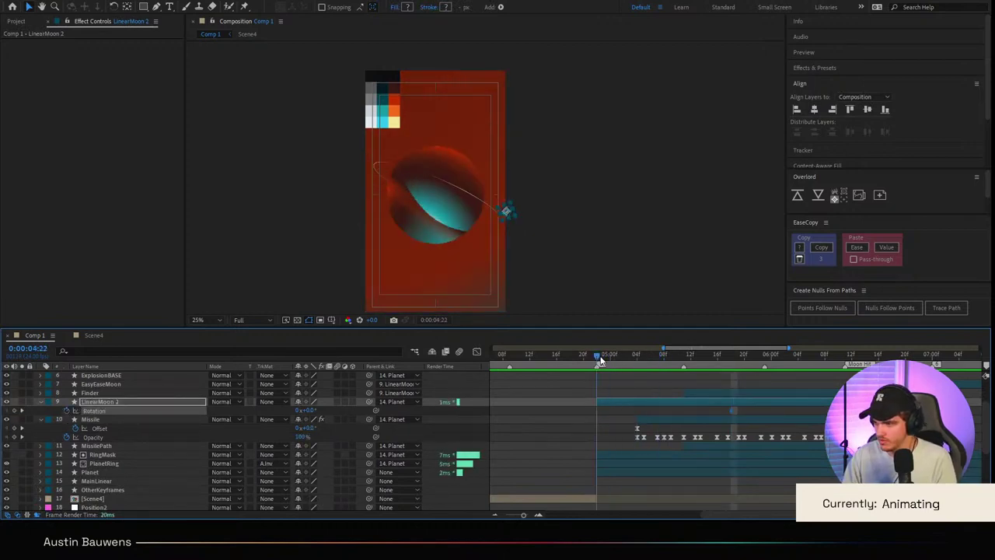
{"action": "left_click_drag", "start_coordinate": [307, 411], "coordinate": [294, 411]}
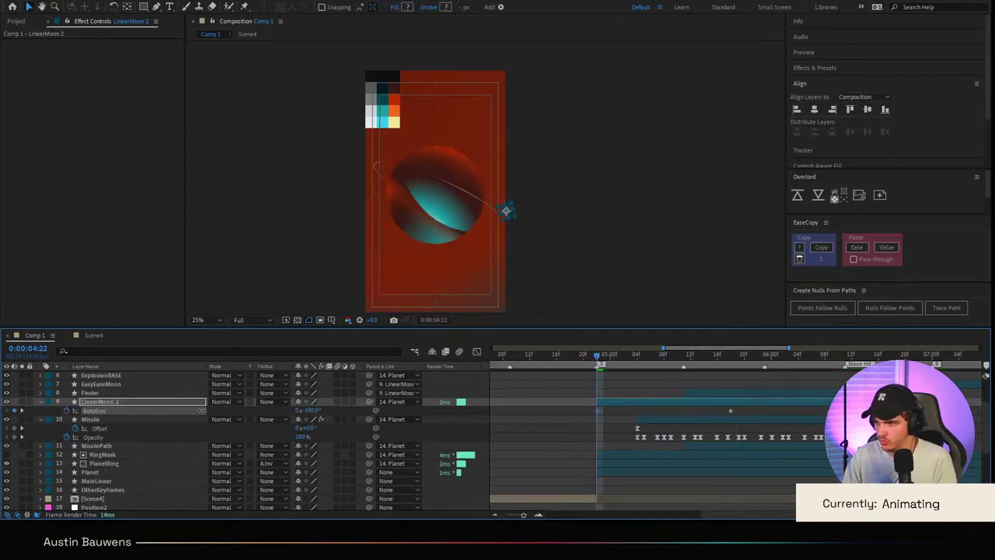
Step: Shape the rotation speed curve so the spin starts fast and eases out sharply
{"action": "left_click_drag", "start_coordinate": [601, 409], "coordinate": [575, 412]}
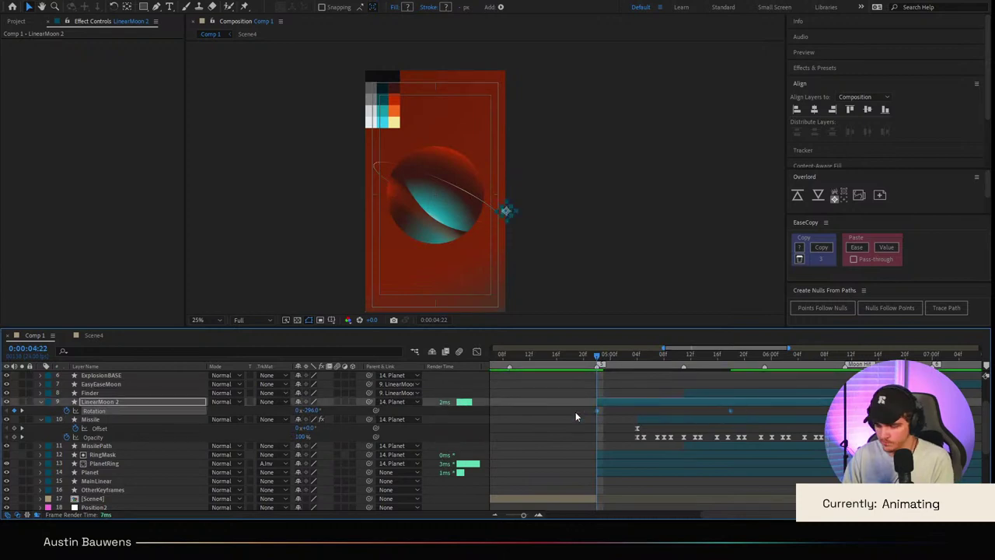
{"action": "left_click", "coordinate": [477, 352]}
{"action": "left_click_drag", "start_coordinate": [609, 498], "coordinate": [594, 486]}
{"action": "left_click_drag", "start_coordinate": [708, 487], "coordinate": [610, 486]}
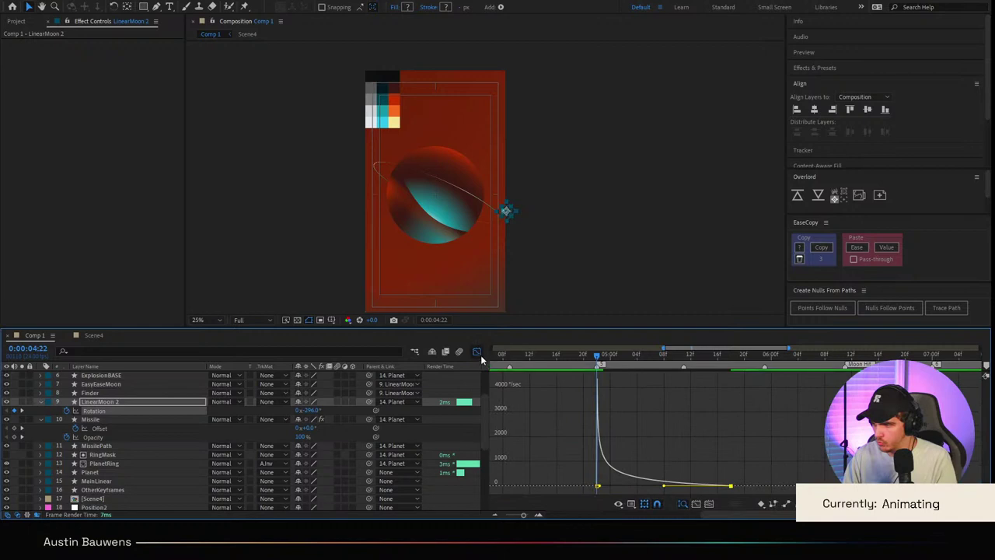
{"action": "left_click", "coordinate": [478, 351]}
{"action": "left_click_drag", "start_coordinate": [733, 411], "coordinate": [770, 411]}
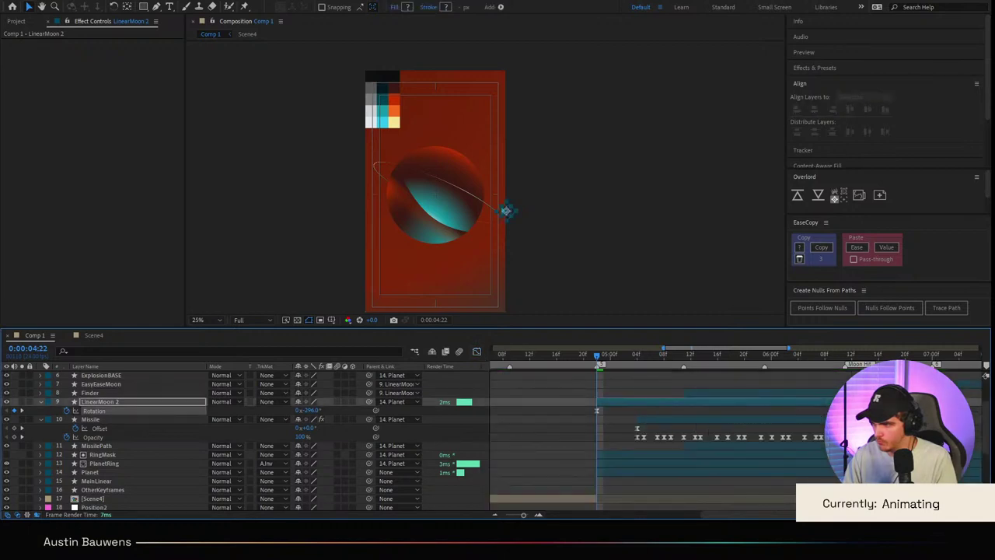
Step: Preview the moon's spin between 4:15 and the 4:22 impact
{"action": "left_click", "coordinate": [546, 363]}
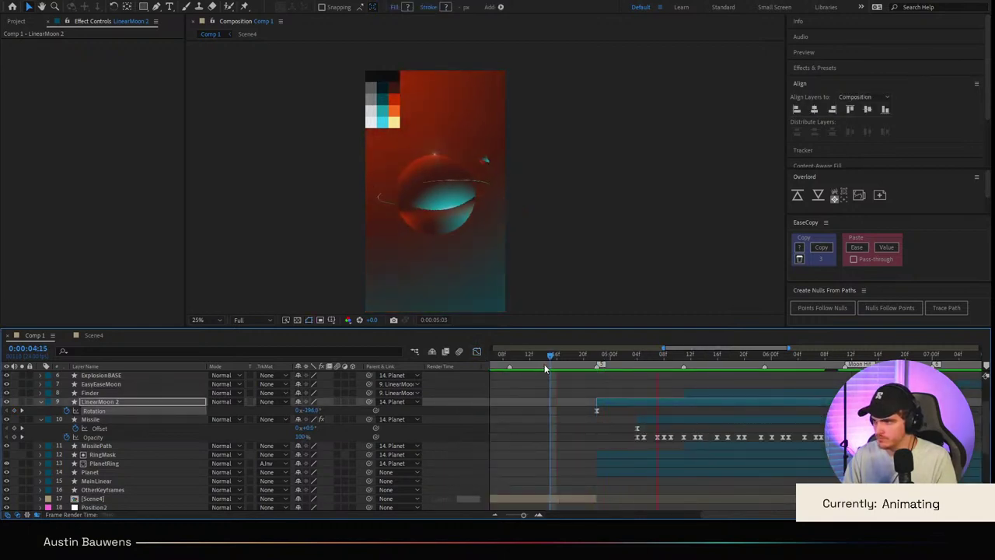
{"action": "left_click", "coordinate": [597, 355]}
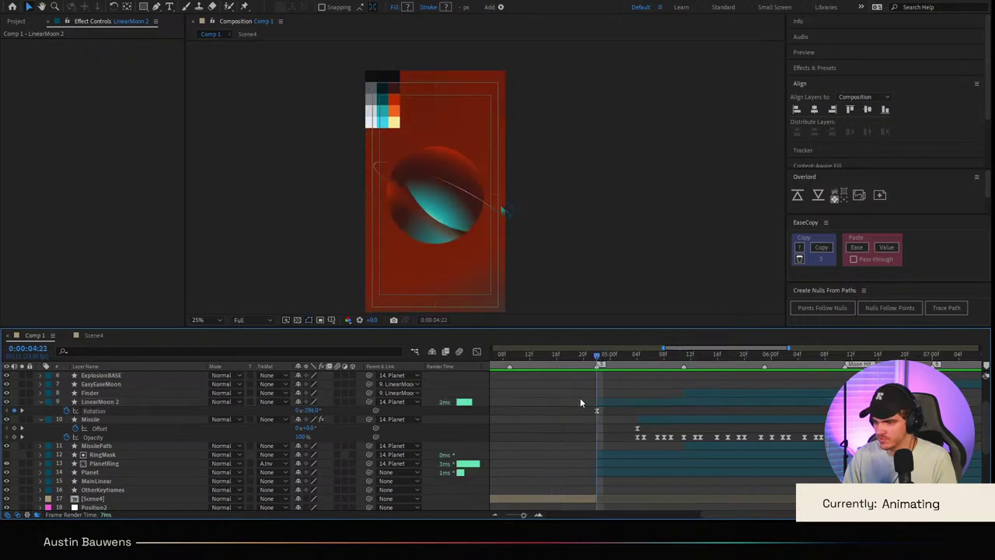
{"action": "left_click", "coordinate": [152, 402]}
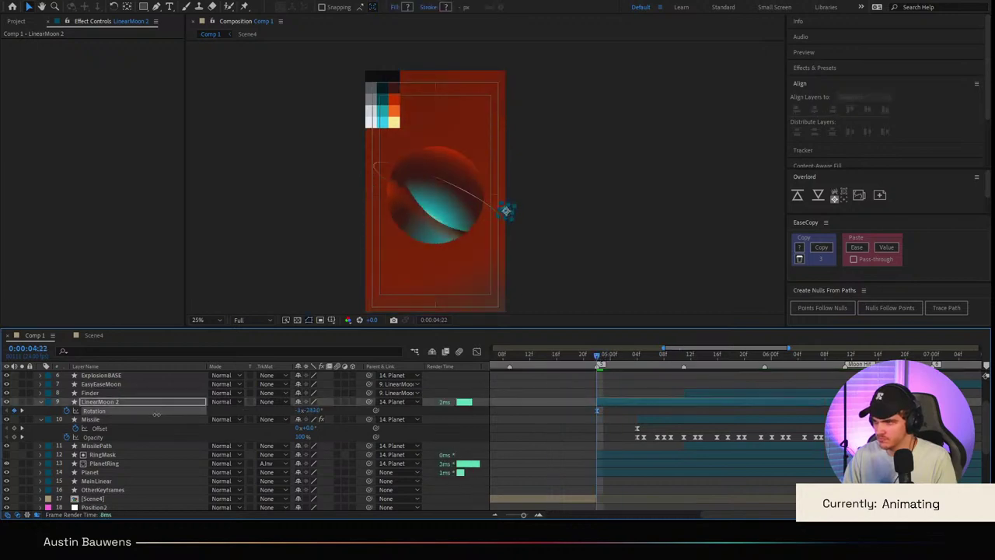
{"action": "left_click", "coordinate": [571, 357]}
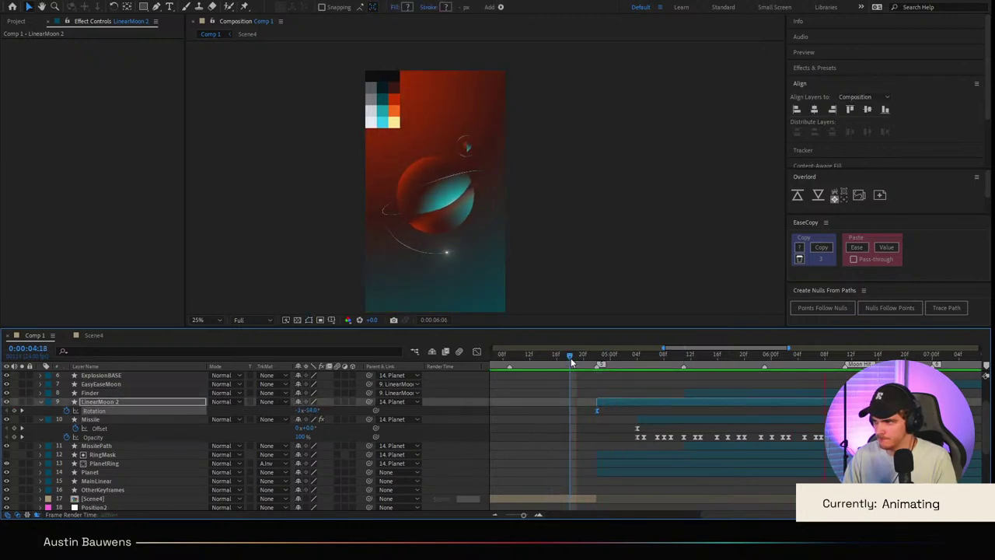
{"action": "left_click", "coordinate": [582, 355]}
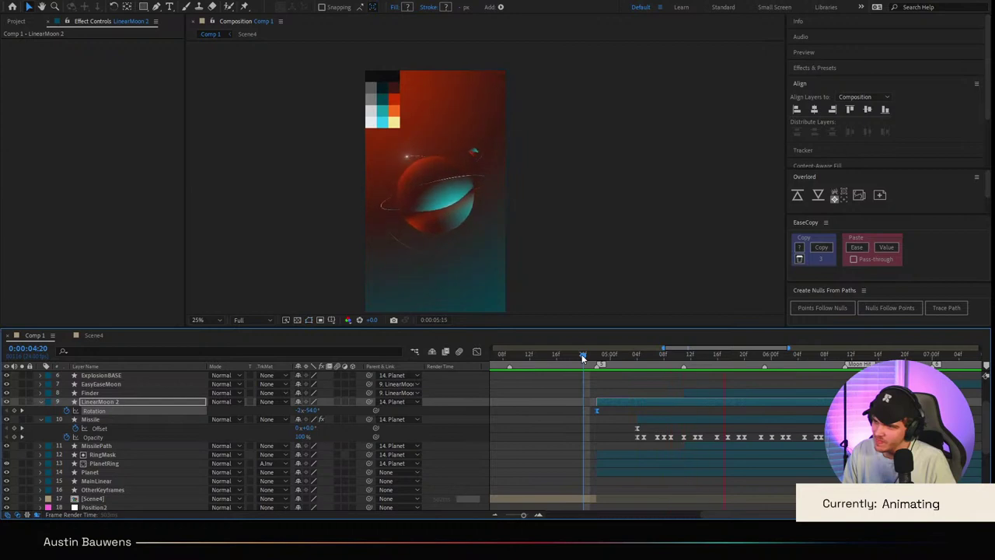
{"action": "mouse_move", "coordinate": [583, 356]}
{"action": "left_mouse_down"}
{"action": "mouse_move", "coordinate": [611, 357]}
{"action": "mouse_move", "coordinate": [598, 357]}
{"action": "left_mouse_up"}
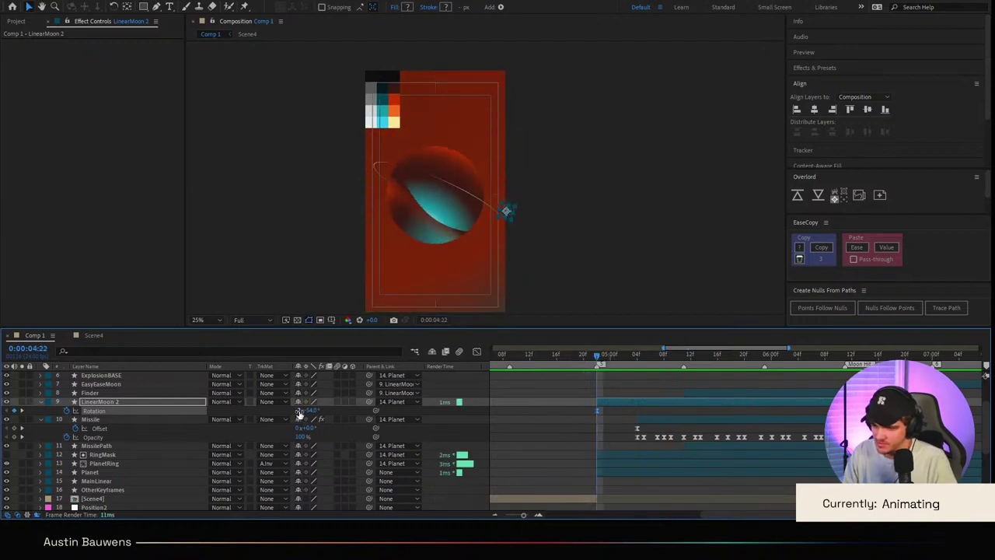
{"action": "left_click", "coordinate": [549, 363]}
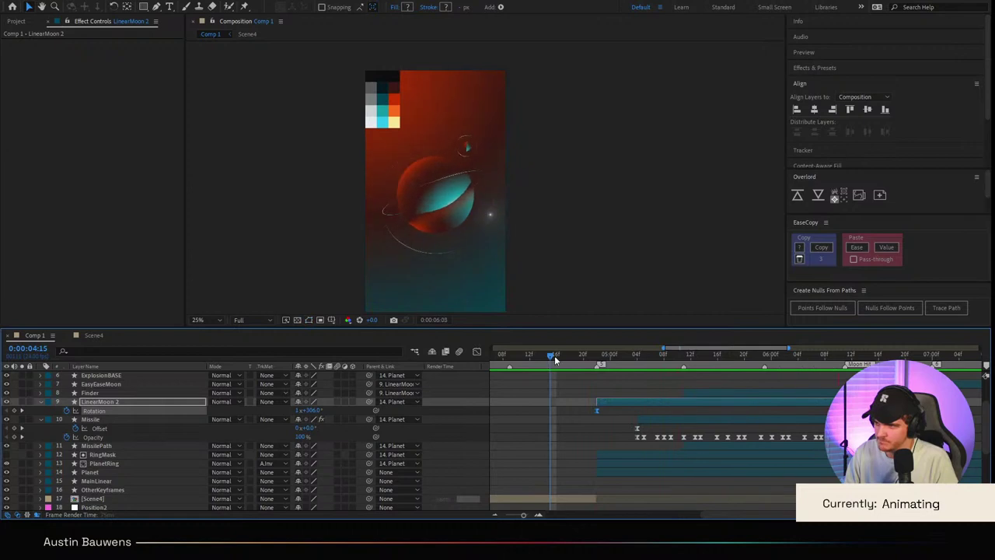
{"action": "left_click", "coordinate": [554, 354]}
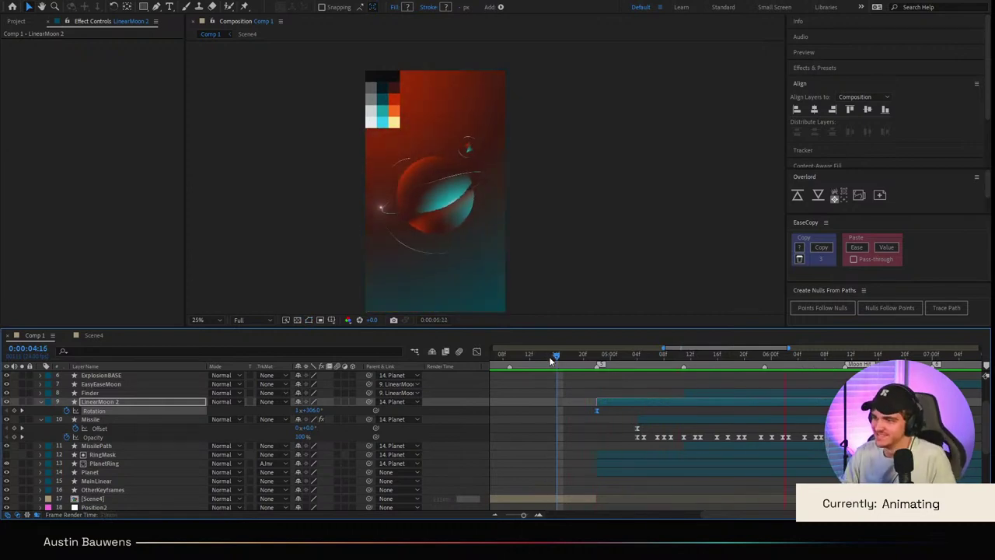
{"action": "left_click", "coordinate": [550, 359]}
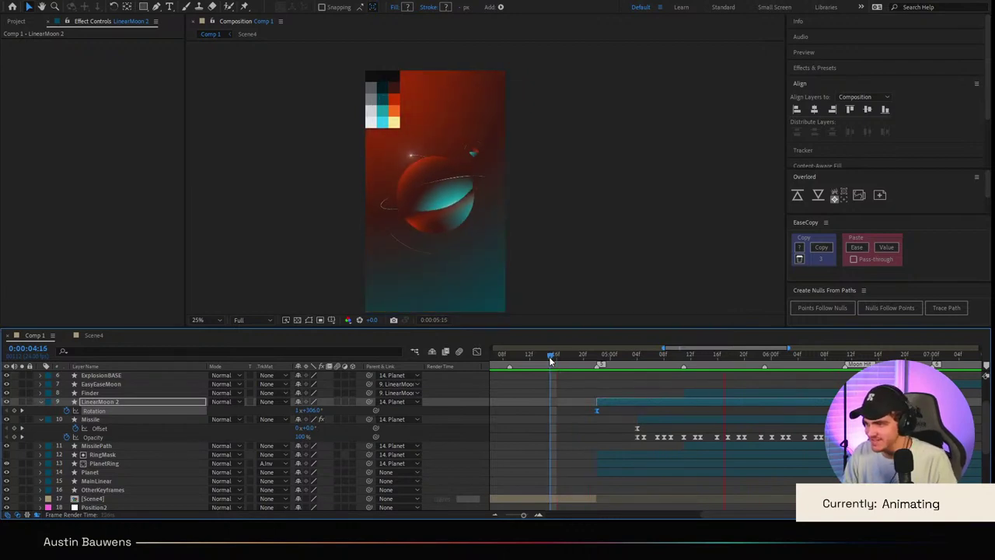
{"action": "key", "text": "space"}
Step: Save the project and collapse the layer properties at 4:22
{"action": "key", "text": "ctrl+s"}
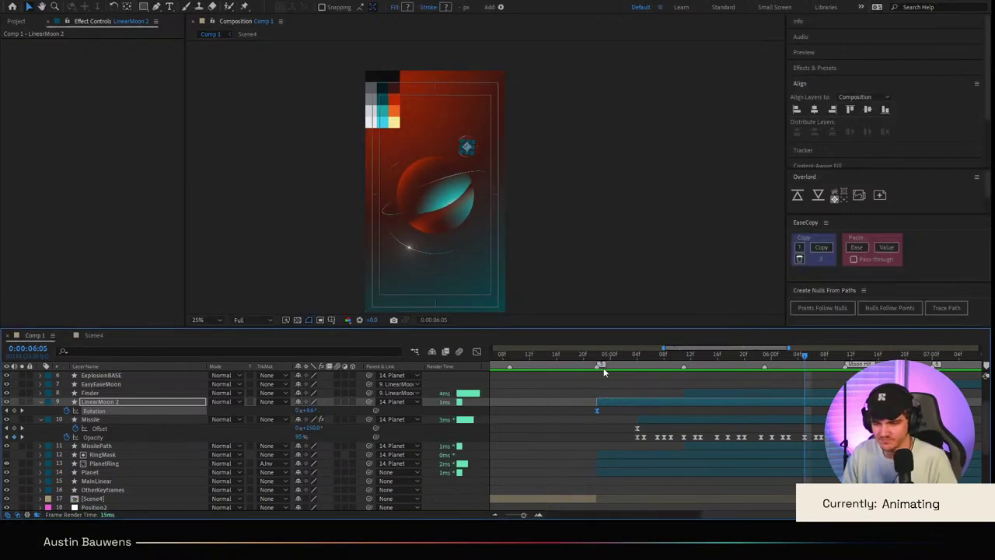
{"action": "left_click", "coordinate": [615, 442]}
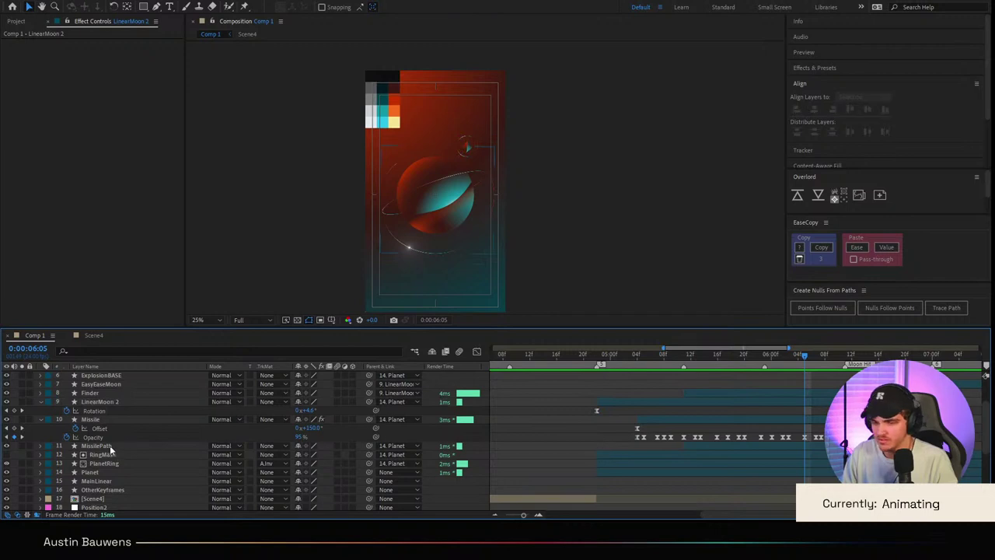
{"action": "key", "text": "u"}
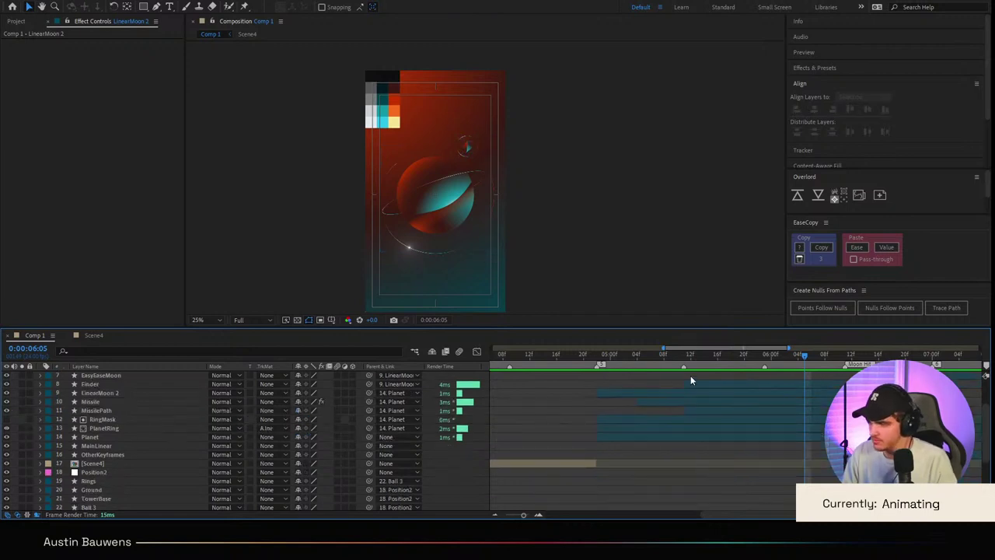
{"action": "left_click_drag", "start_coordinate": [650, 356], "coordinate": [595, 359]}
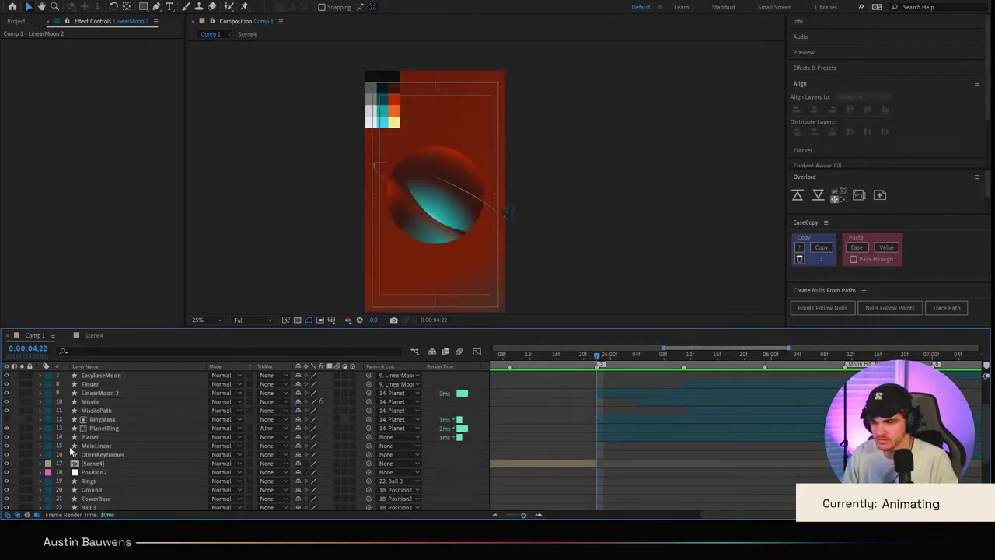
Step: Keyframe the Start and End Points of the Planet's Group 1 Gradient Fill 1 at 5:18
{"action": "left_click", "coordinate": [41, 437]}
{"action": "left_click", "coordinate": [49, 447]}
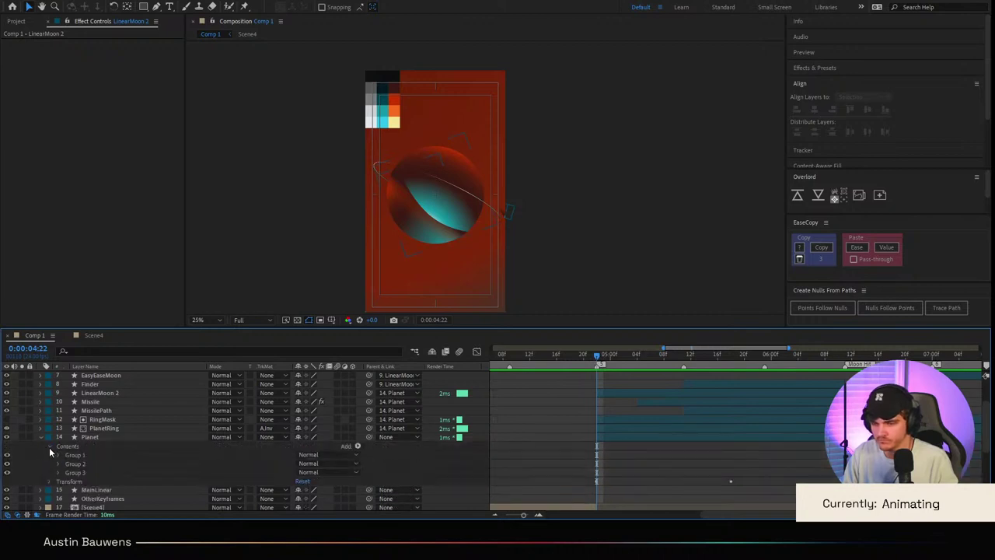
{"action": "left_click", "coordinate": [67, 459]}
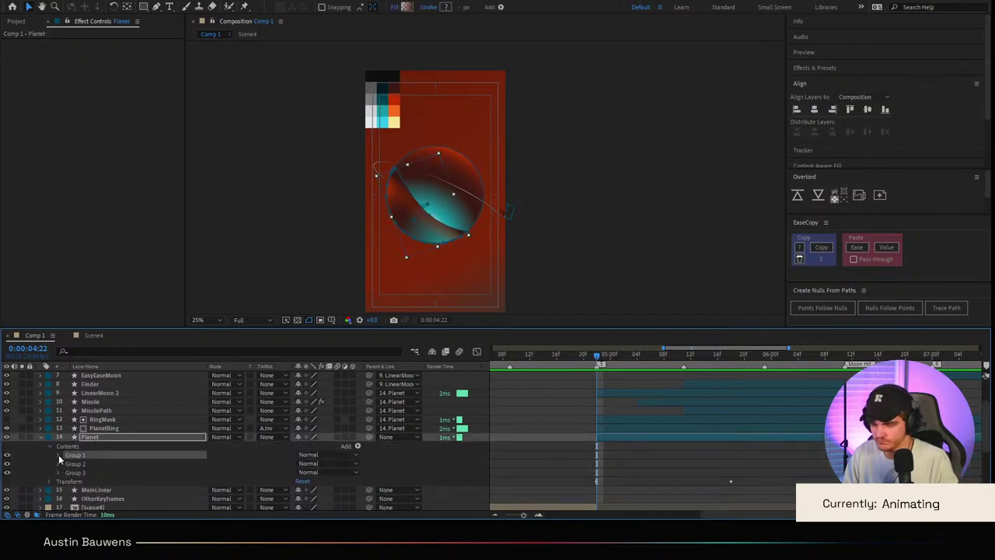
{"action": "left_click", "coordinate": [59, 456]}
{"action": "left_click", "coordinate": [67, 472]}
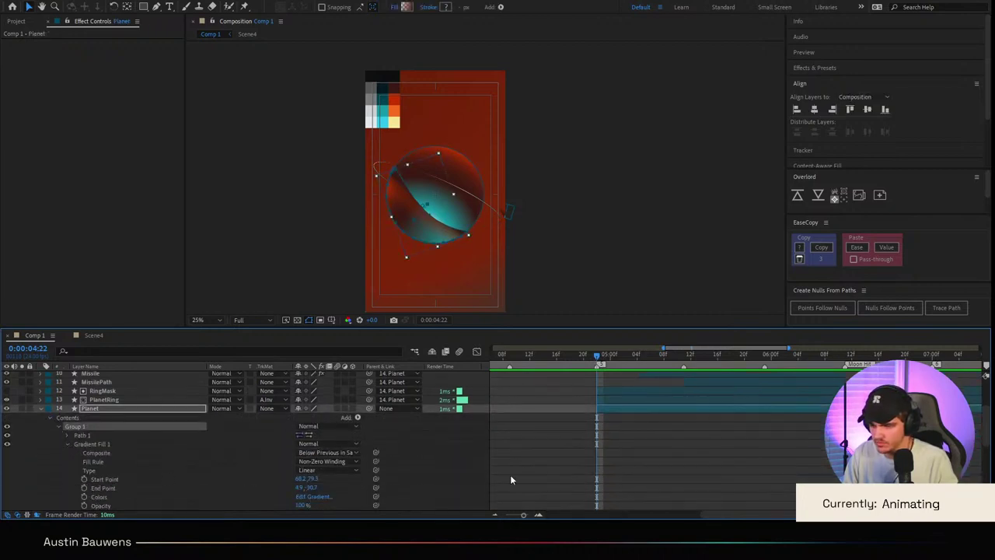
{"action": "left_click", "coordinate": [692, 469]}
{"action": "key", "text": "shift+Page_Down"}
{"action": "key", "text": "shift+Page_Down"}
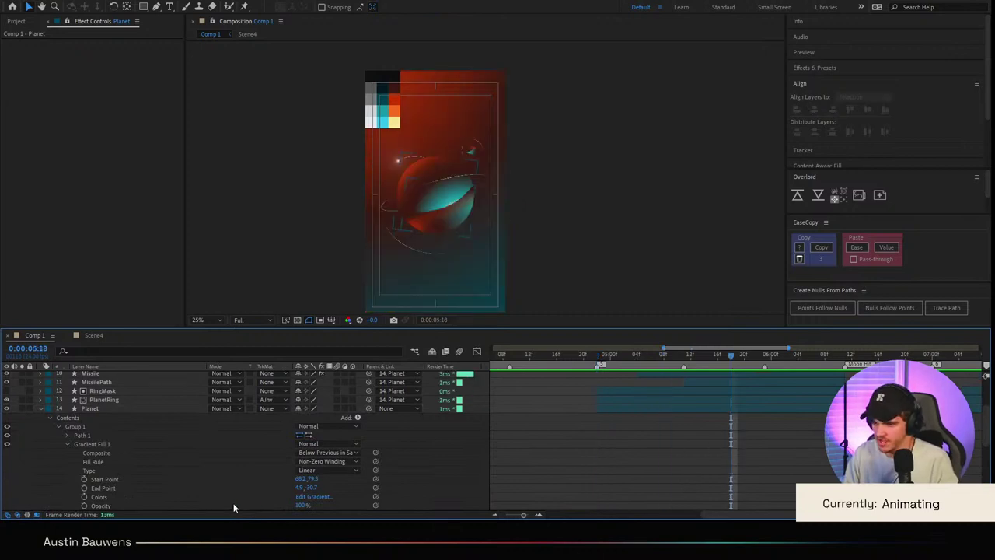
{"action": "left_click", "coordinate": [84, 487]}
{"action": "left_click", "coordinate": [84, 479]}
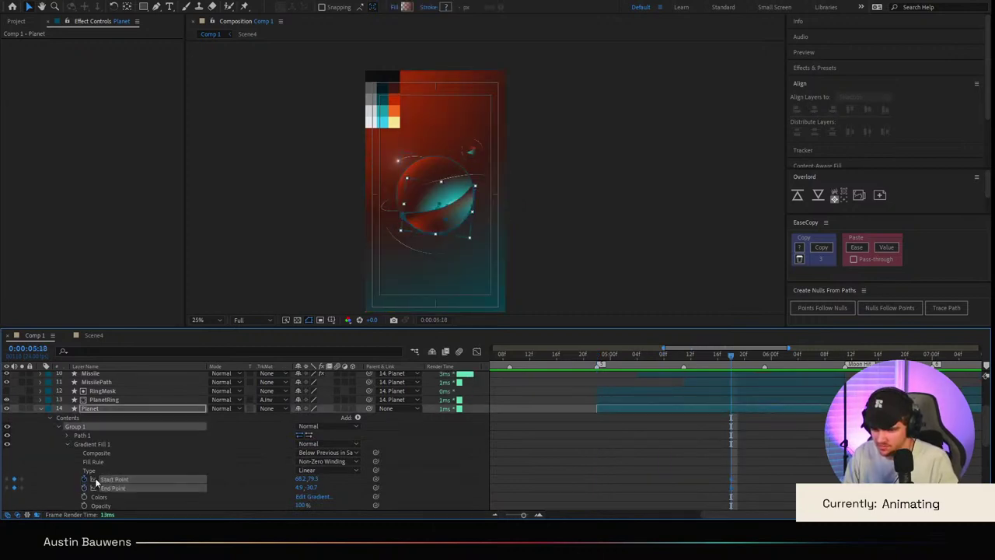
{"action": "key", "text": "F2"}
Step: Reposition the gradient's start and end points on the planet at 4:22
{"action": "left_click_drag", "start_coordinate": [619, 355], "coordinate": [597, 354]}
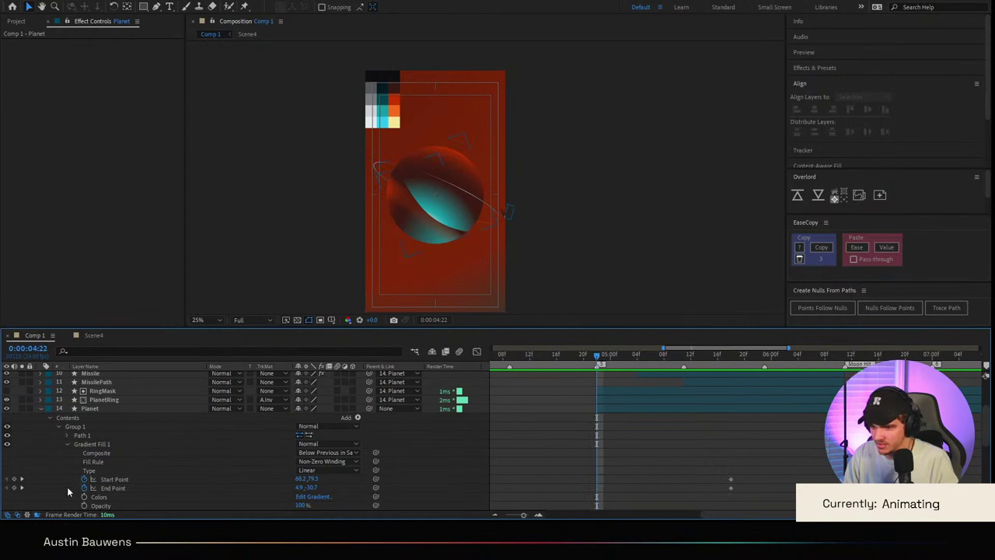
{"action": "left_click", "coordinate": [92, 444]}
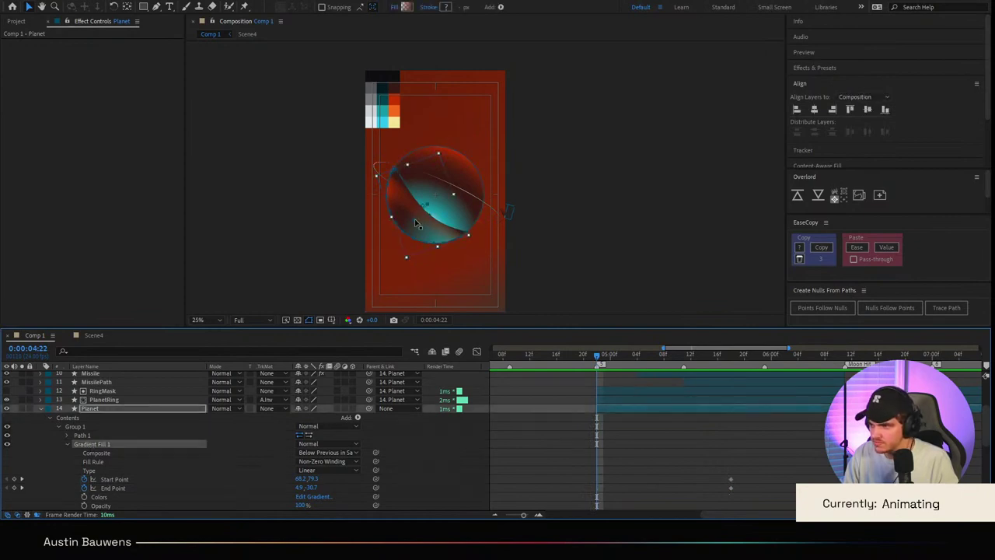
{"action": "left_click_drag", "start_coordinate": [428, 208], "coordinate": [461, 171]}
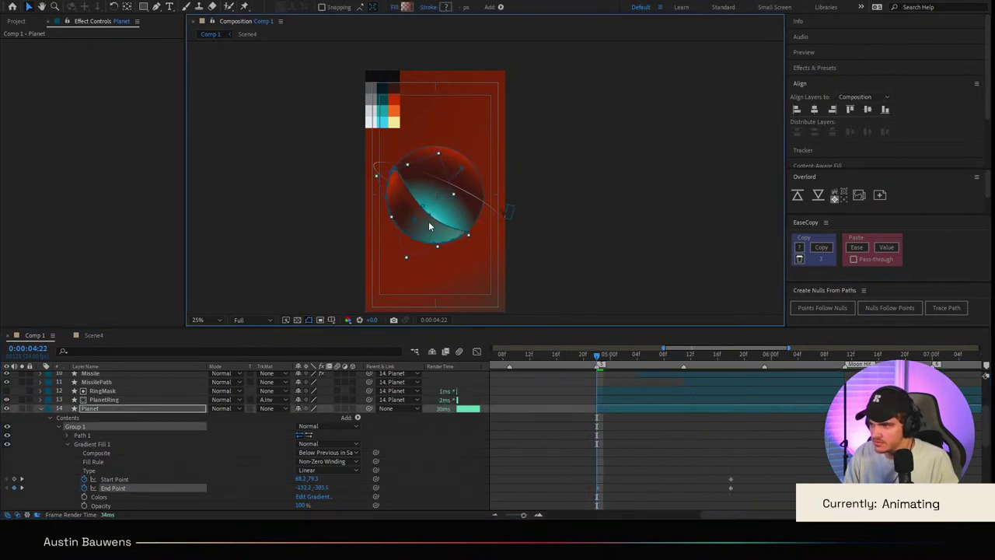
{"action": "left_click_drag", "start_coordinate": [417, 221], "coordinate": [425, 212]}
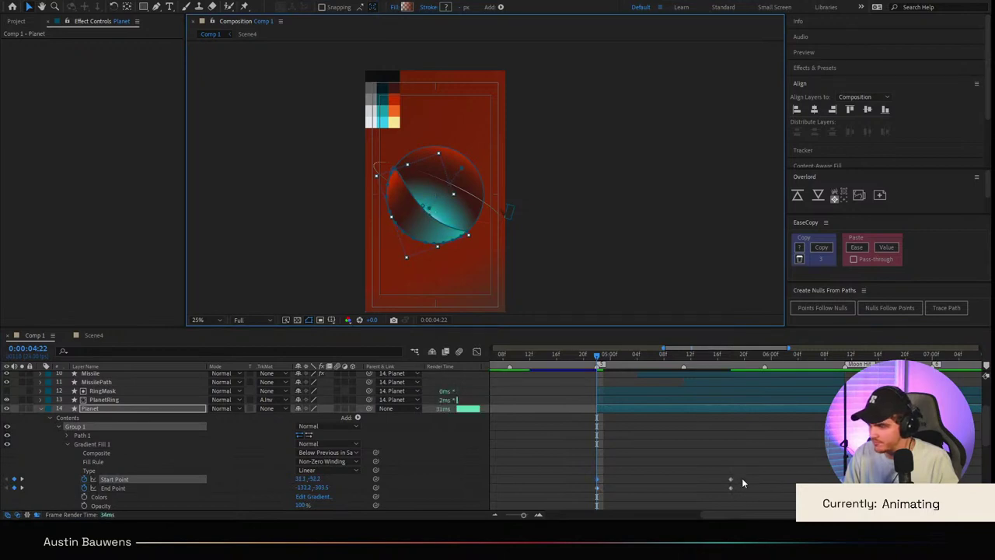
Step: Ease the gradient keyframes so the shading shift starts fast and settles
{"action": "left_click_drag", "start_coordinate": [737, 474], "coordinate": [589, 492]}
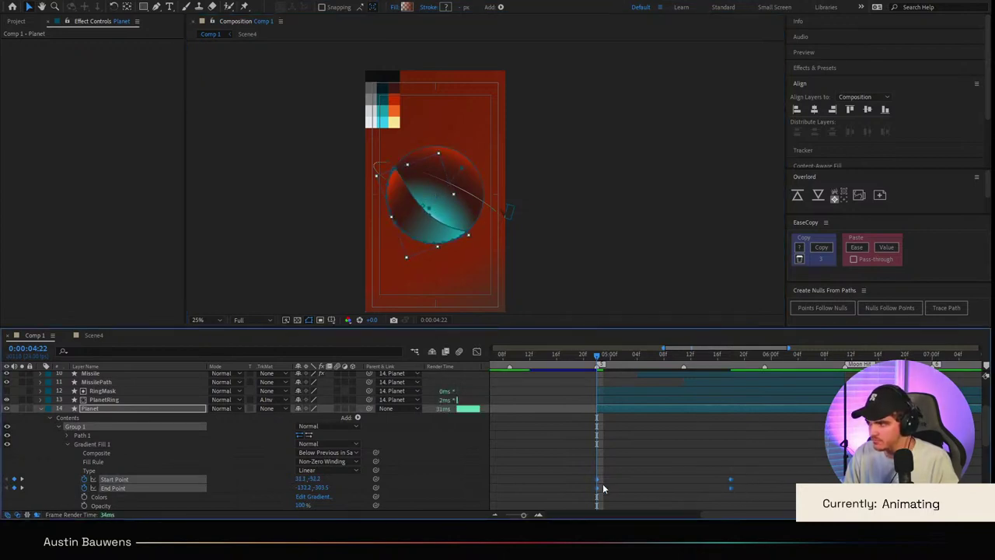
{"action": "left_click", "coordinate": [476, 350]}
{"action": "left_click_drag", "start_coordinate": [619, 483], "coordinate": [577, 484]}
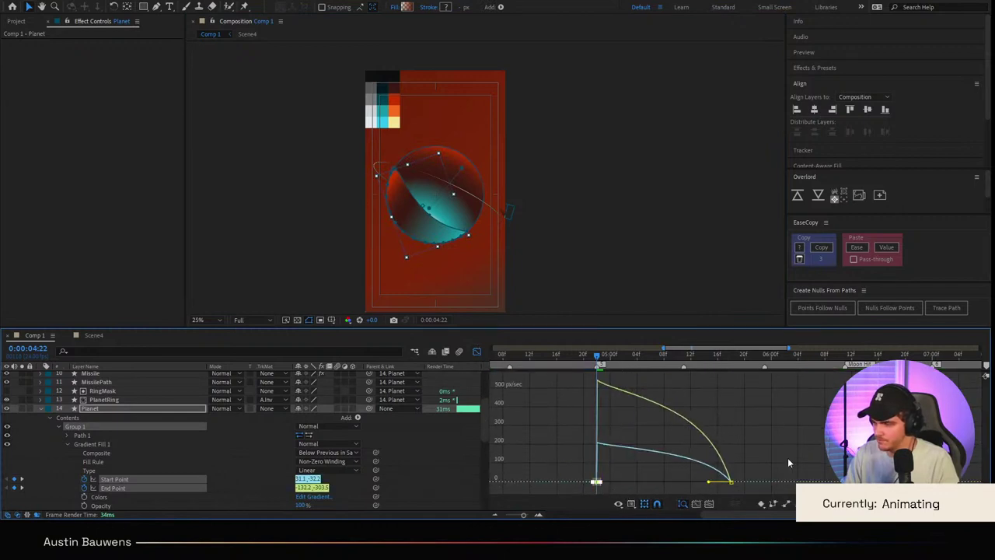
{"action": "left_click_drag", "start_coordinate": [790, 459], "coordinate": [583, 485]}
{"action": "key", "text": "shift+F3"}
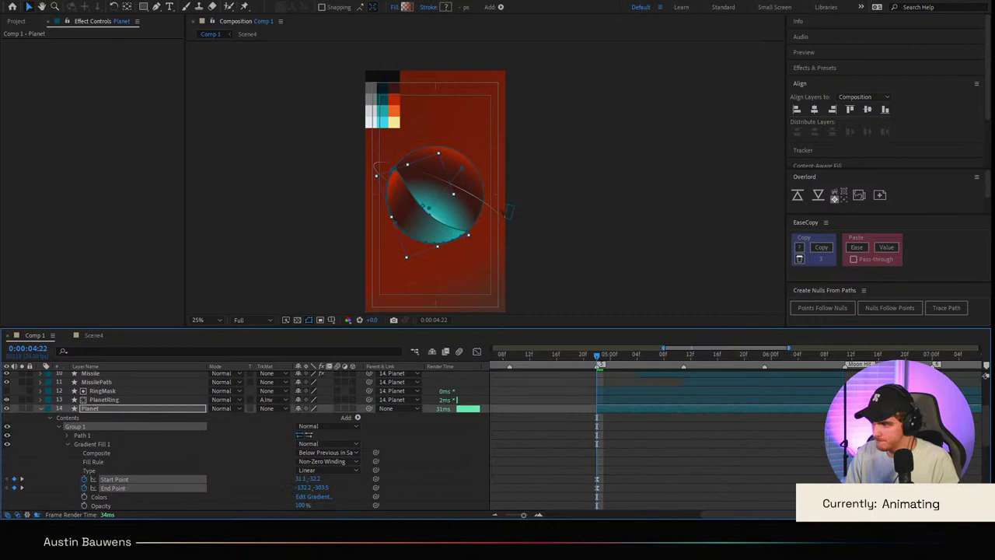
{"action": "key", "text": "F2"}
Step: Preview the impact from 4:10, then collapse Gradient Fill 1 at 4:22
{"action": "left_click_drag", "start_coordinate": [796, 359], "coordinate": [516, 384]}
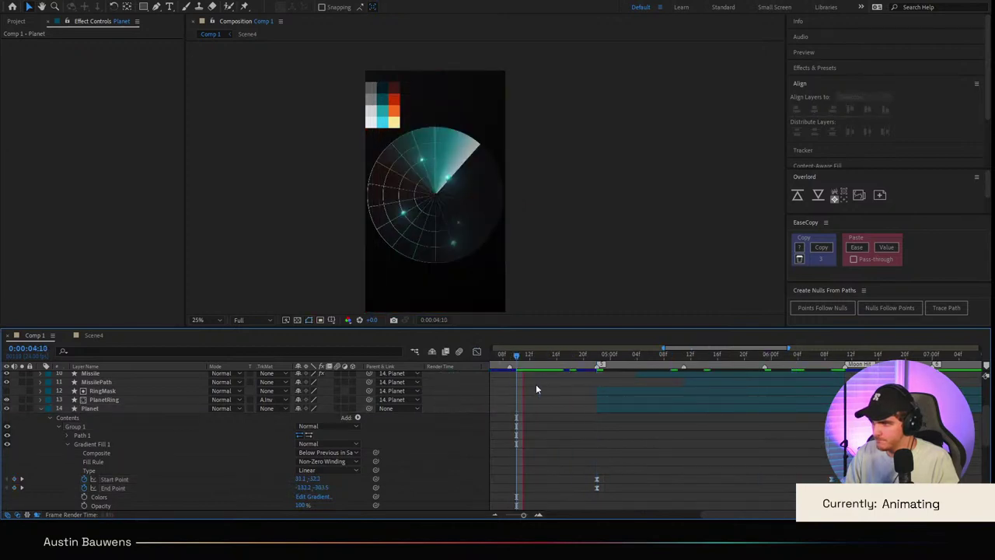
{"action": "key", "text": "space"}
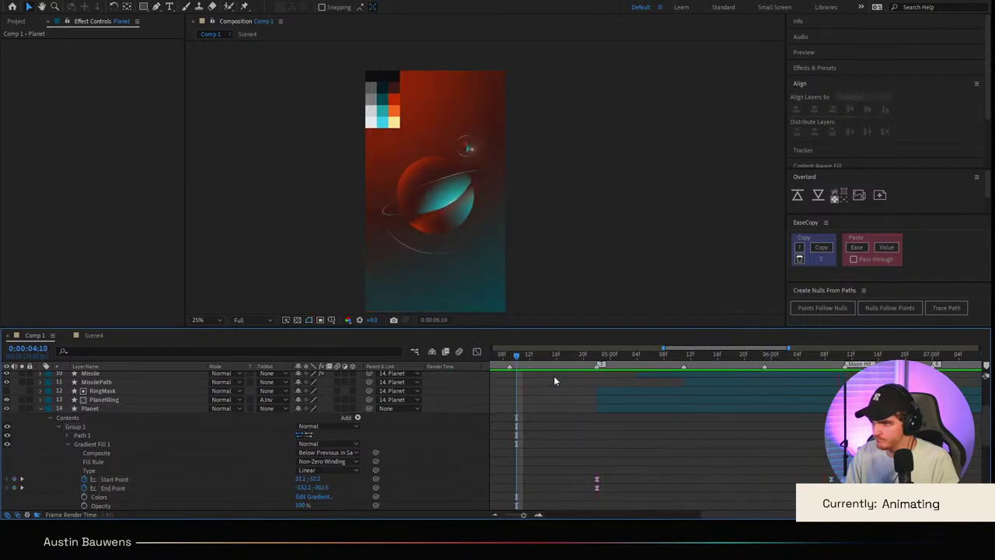
{"action": "left_click", "coordinate": [555, 356]}
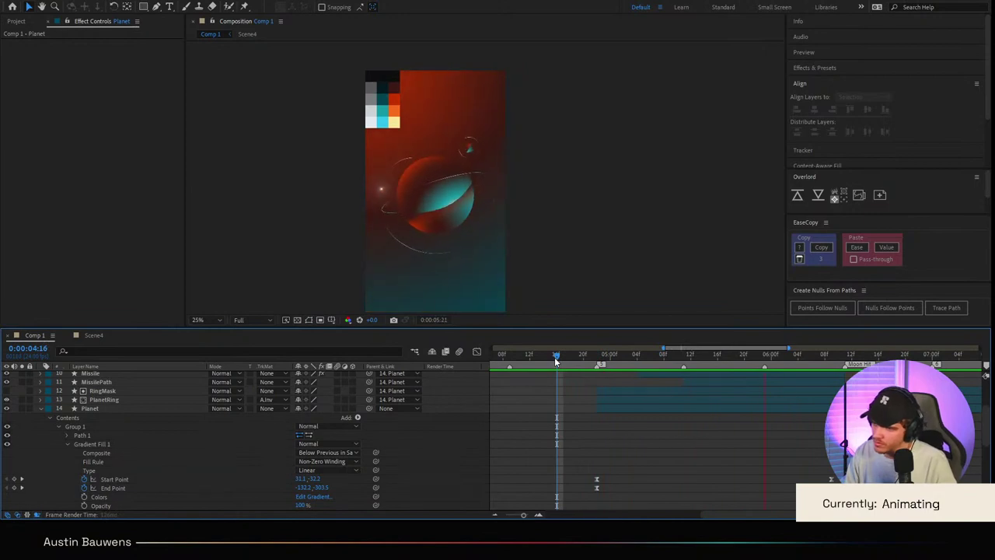
{"action": "left_click_drag", "start_coordinate": [609, 356], "coordinate": [598, 366]}
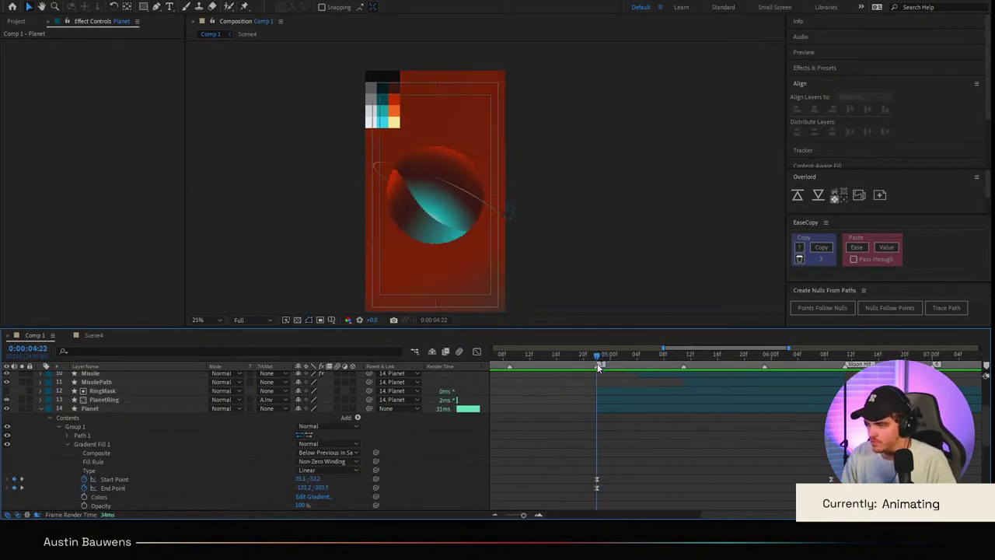
{"action": "left_click", "coordinate": [67, 445]}
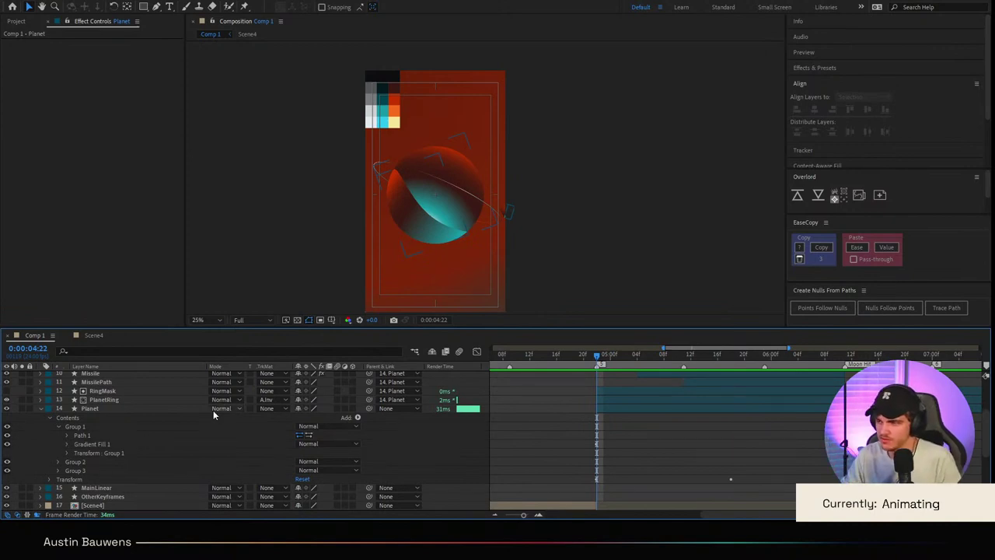
Step: Expand Group 2's Gradient Fill 1 and keyframe its Start and End Point at 0:00:06:04
{"action": "left_click", "coordinate": [62, 463]}
{"action": "left_click", "coordinate": [60, 463]}
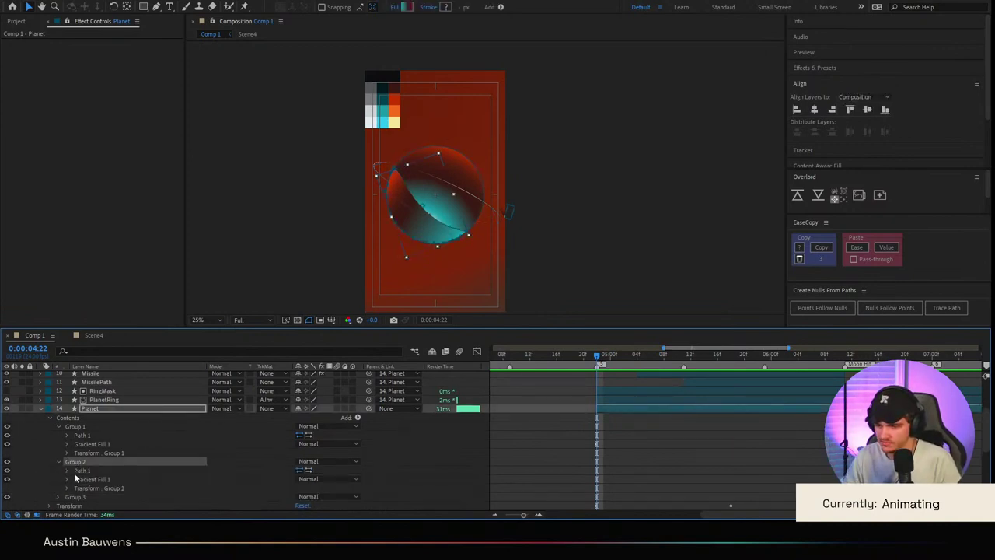
{"action": "left_click", "coordinate": [71, 480]}
{"action": "scroll", "coordinate": [71, 480], "scroll_direction": "down", "scroll_amount": 1}
{"action": "key", "text": "shift+Page_Down"}
{"action": "key", "text": "shift+Page_Down"}
{"action": "key", "text": "shift+Page_Down"}
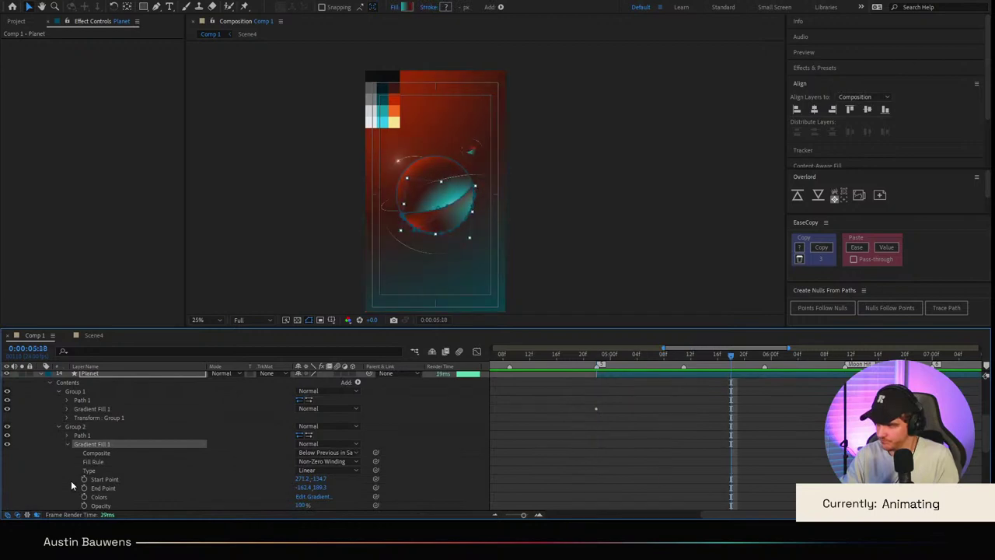
{"action": "left_click", "coordinate": [84, 479]}
{"action": "left_click", "coordinate": [84, 488]}
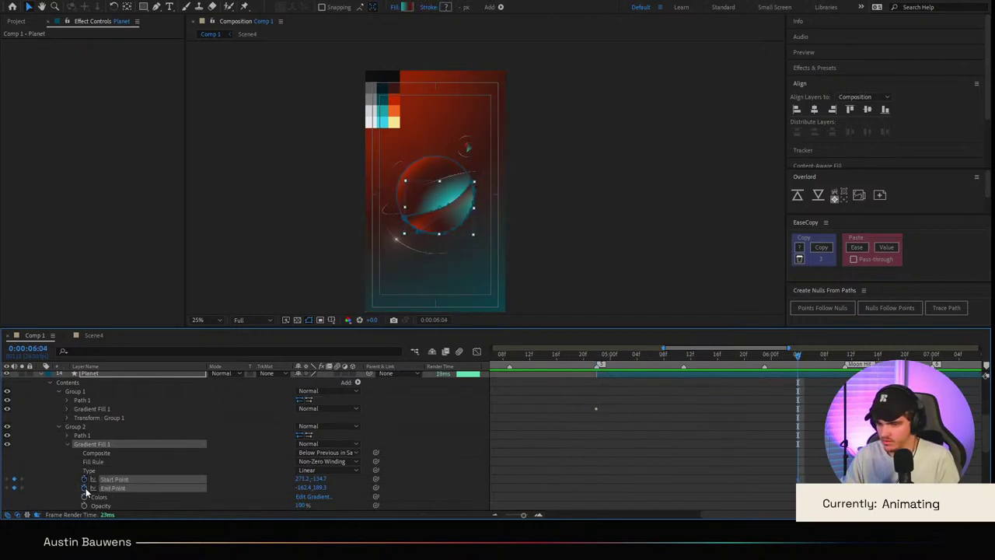
{"action": "left_click", "coordinate": [627, 388]}
Step: At the 0:00:04:22 impact, move the gradient end point up-left and the start point near the planet
{"action": "left_click", "coordinate": [599, 357]}
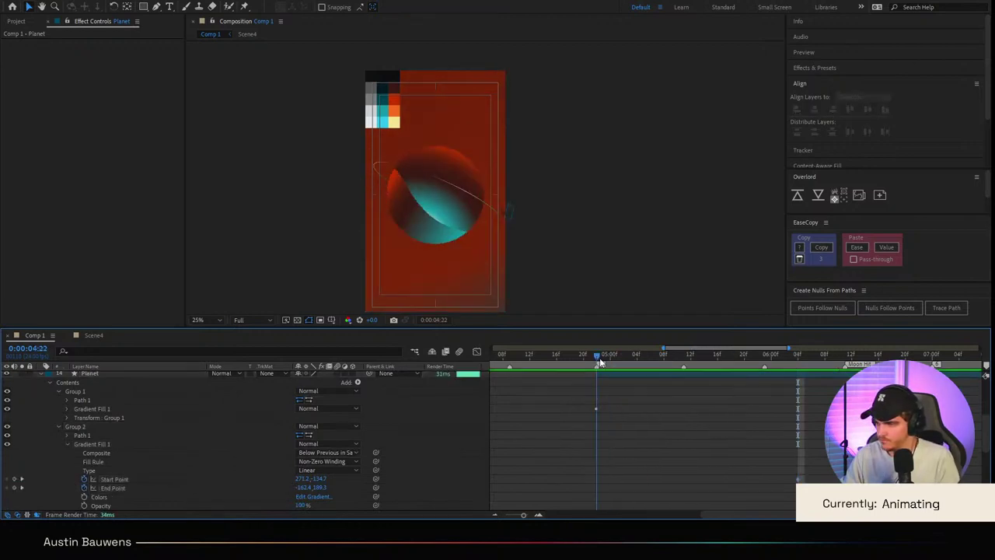
{"action": "left_click", "coordinate": [113, 482]}
{"action": "scroll", "coordinate": [438, 200], "scroll_direction": "down", "scroll_amount": 1}
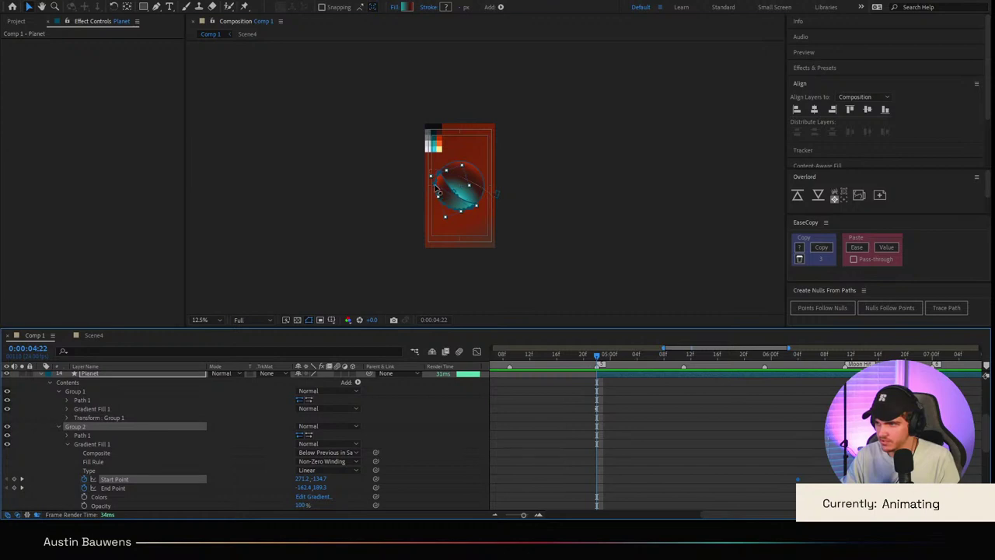
{"action": "left_click_drag", "start_coordinate": [437, 189], "coordinate": [366, 131]}
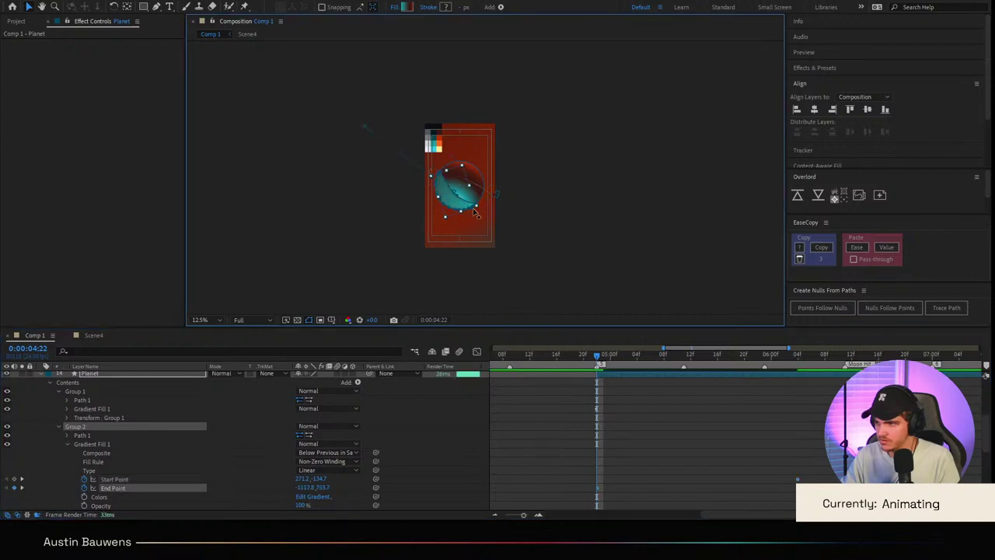
{"action": "left_click_drag", "start_coordinate": [439, 192], "coordinate": [440, 190]}
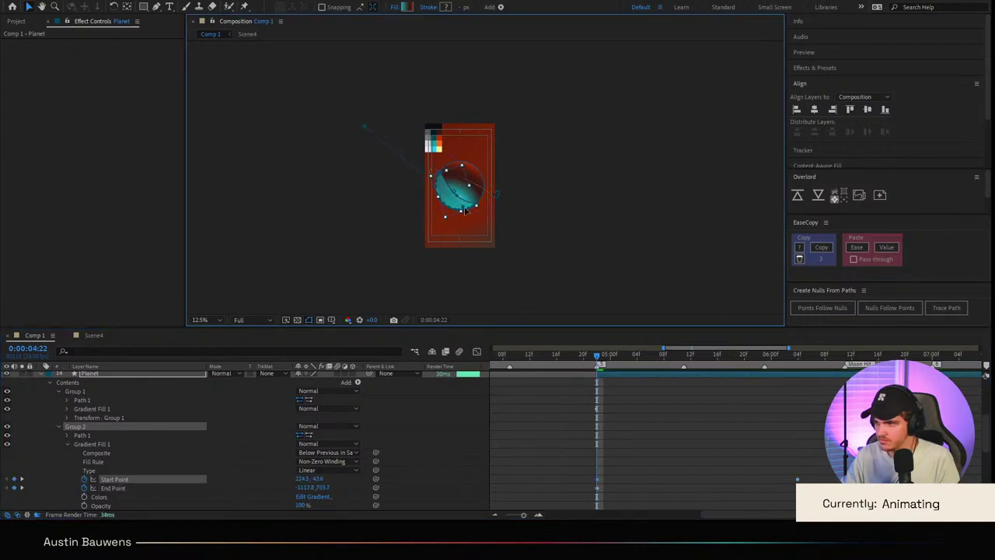
{"action": "left_click", "coordinate": [629, 437]}
Step: Ease the Start and End Point keyframes in the speed graph so they start fast and ease out
{"action": "left_click_drag", "start_coordinate": [809, 479], "coordinate": [598, 480]}
{"action": "left_click", "coordinate": [477, 351]}
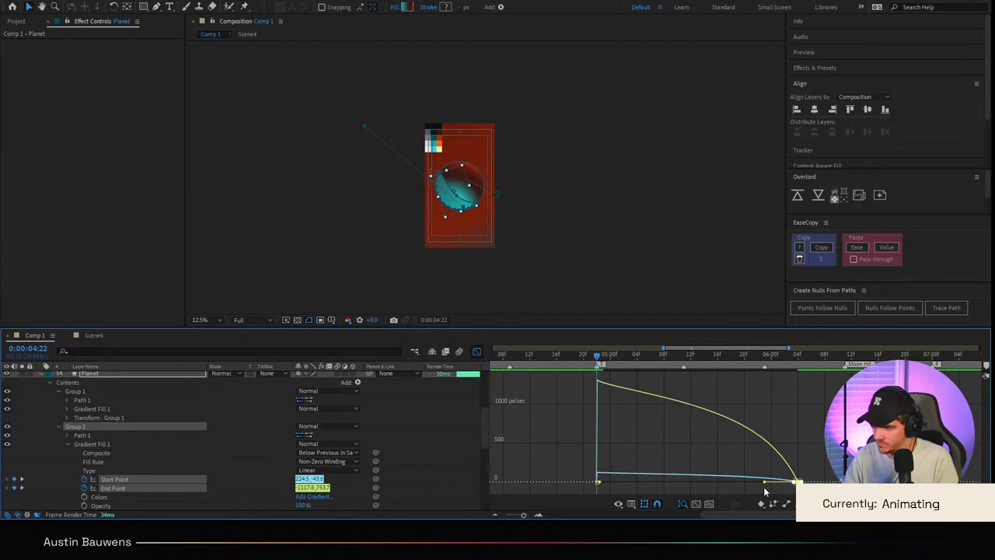
{"action": "left_click_drag", "start_coordinate": [764, 487], "coordinate": [698, 485]}
{"action": "left_click", "coordinate": [477, 352]}
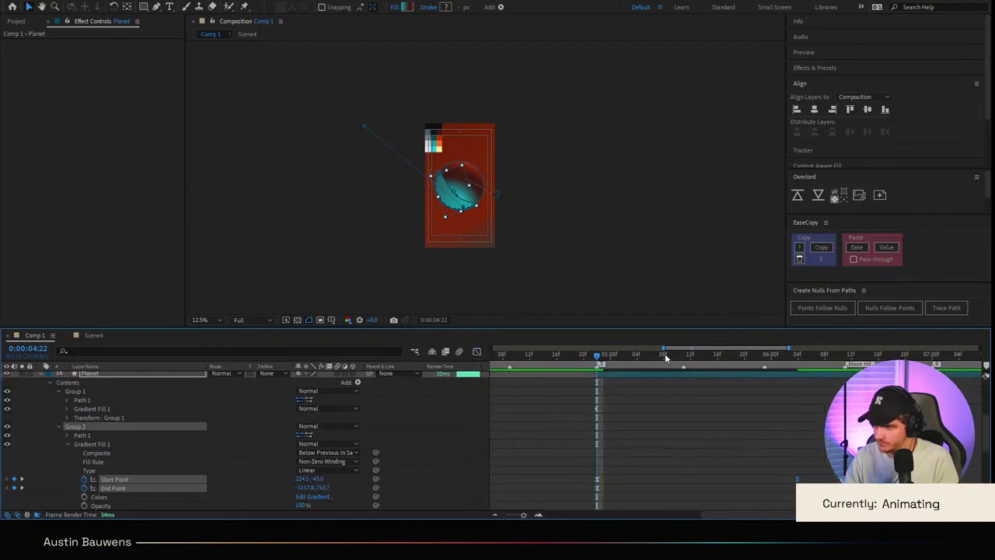
Step: Preview the gradient sweep from before the impact and check the end state at 0:00:06:02
{"action": "left_click", "coordinate": [547, 357]}
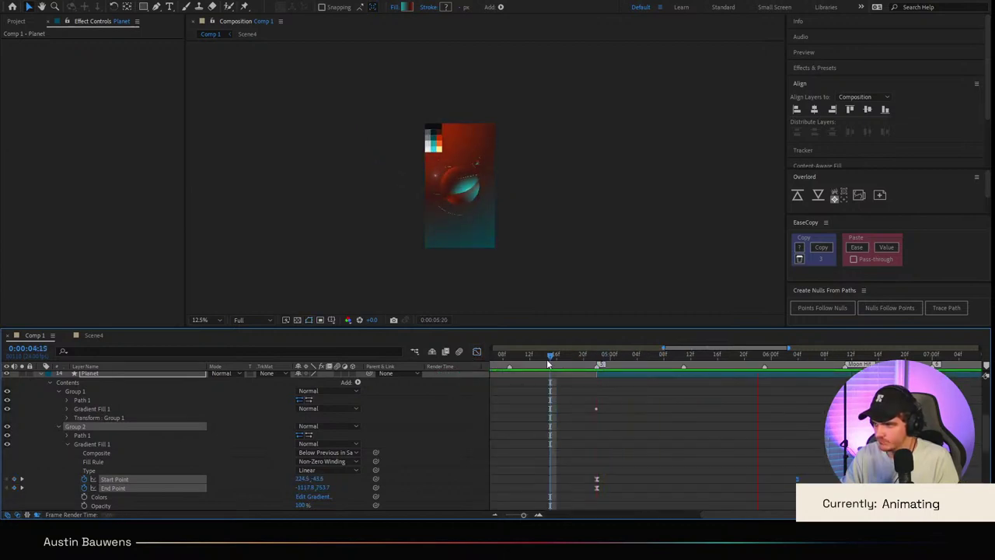
{"action": "left_click", "coordinate": [590, 365]}
{"action": "key", "text": "space"}
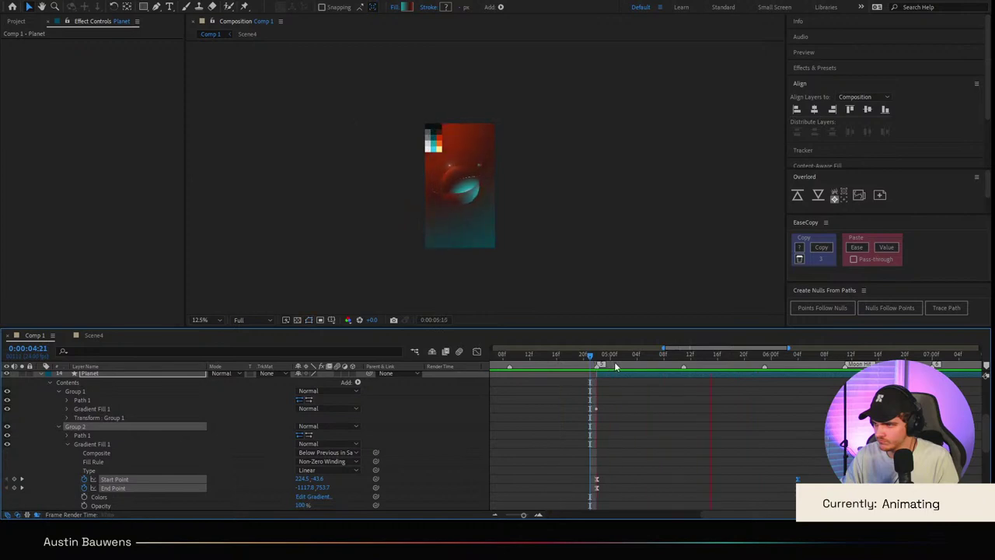
{"action": "left_click", "coordinate": [644, 364]}
{"action": "left_click_drag", "start_coordinate": [669, 364], "coordinate": [784, 367]}
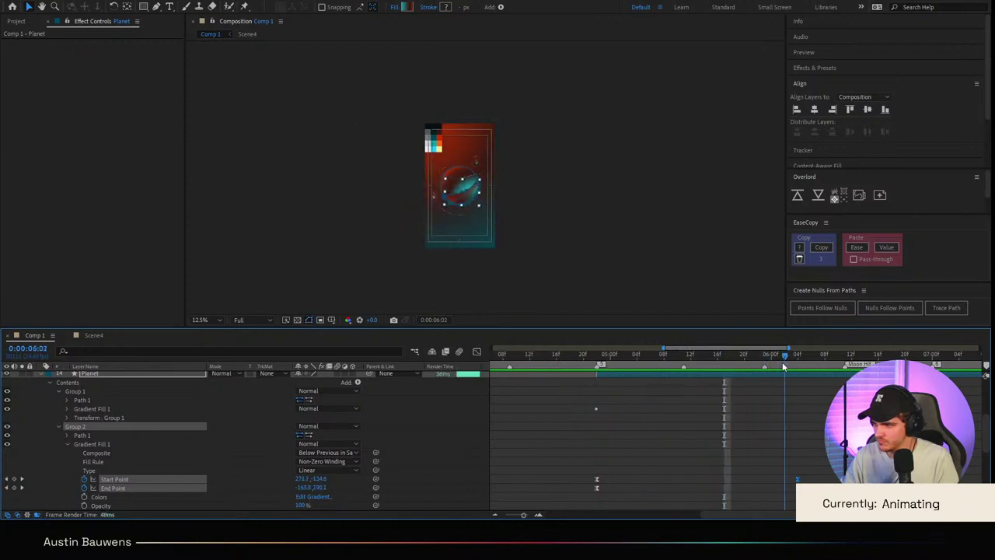
{"action": "left_click", "coordinate": [764, 422]}
Step: At 0:00:04:22, push the gradient start point far down-right and bring the end point onto the planet
{"action": "left_click", "coordinate": [599, 359]}
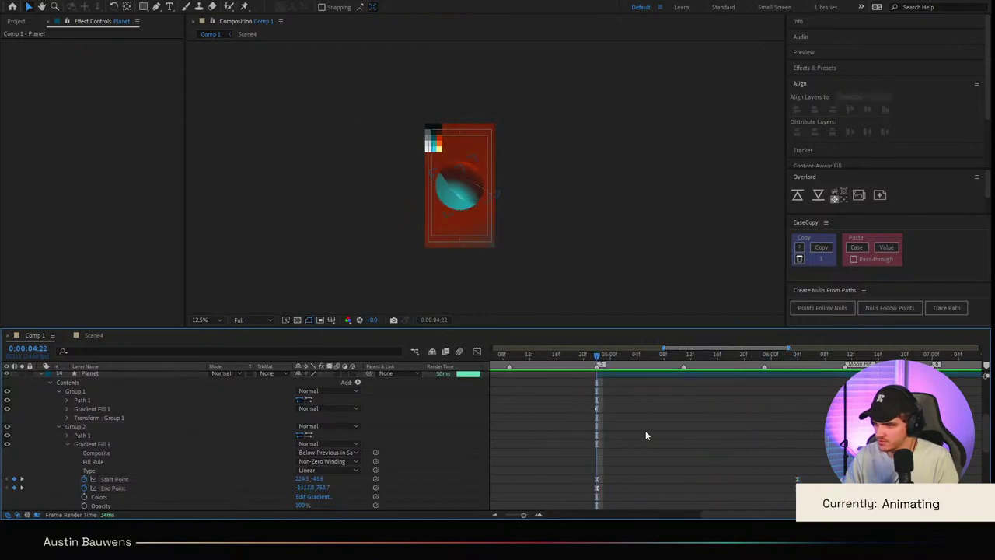
{"action": "left_click", "coordinate": [107, 427]}
{"action": "left_click_drag", "start_coordinate": [544, 256], "coordinate": [588, 314]}
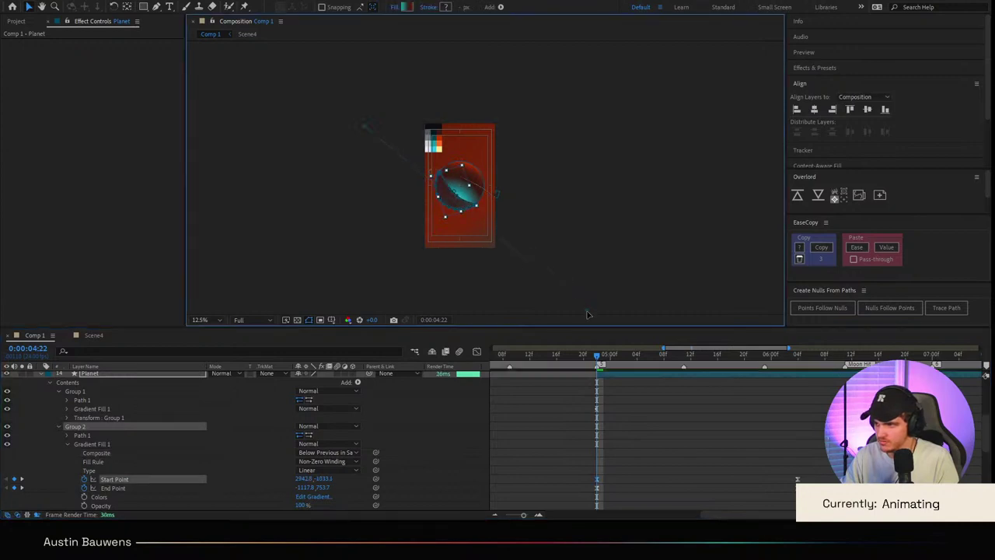
{"action": "left_click_drag", "start_coordinate": [365, 126], "coordinate": [471, 212]}
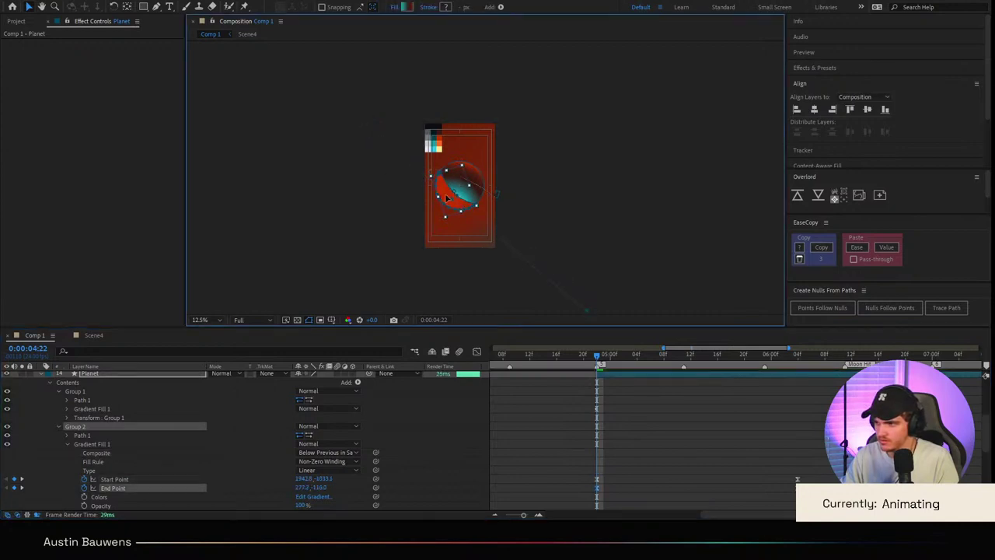
{"action": "left_click", "coordinate": [623, 391]}
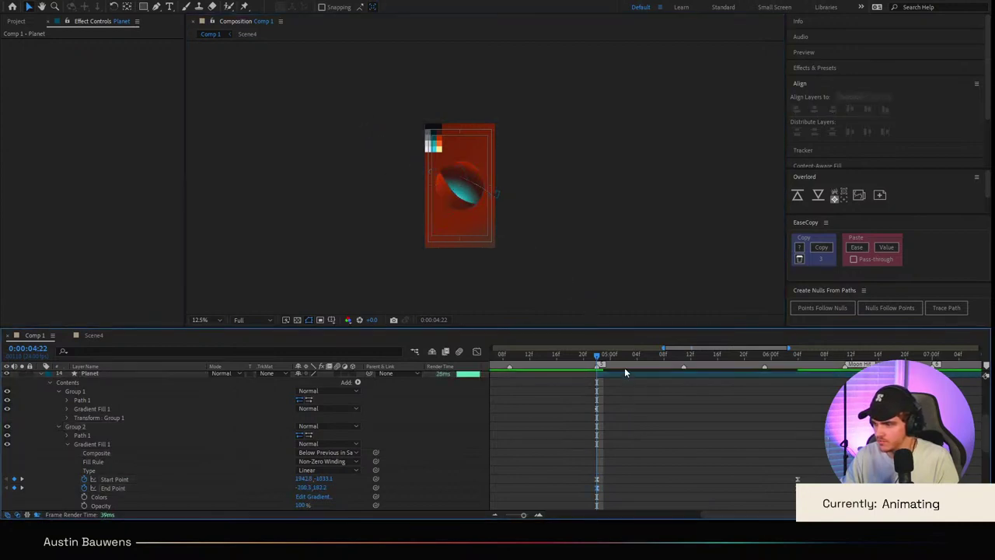
Step: Move the ending Start and End Point keyframes from 0:00:06:04 to 0:00:05:18 and preview
{"action": "left_click", "coordinate": [565, 356]}
{"action": "key", "text": "space"}
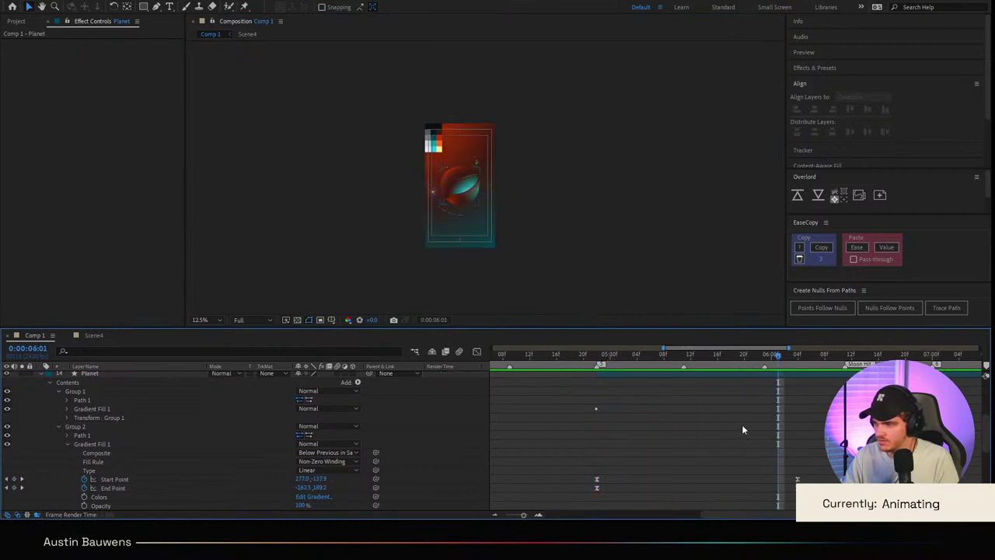
{"action": "left_click_drag", "start_coordinate": [624, 358], "coordinate": [594, 359]}
{"action": "key", "text": "space"}
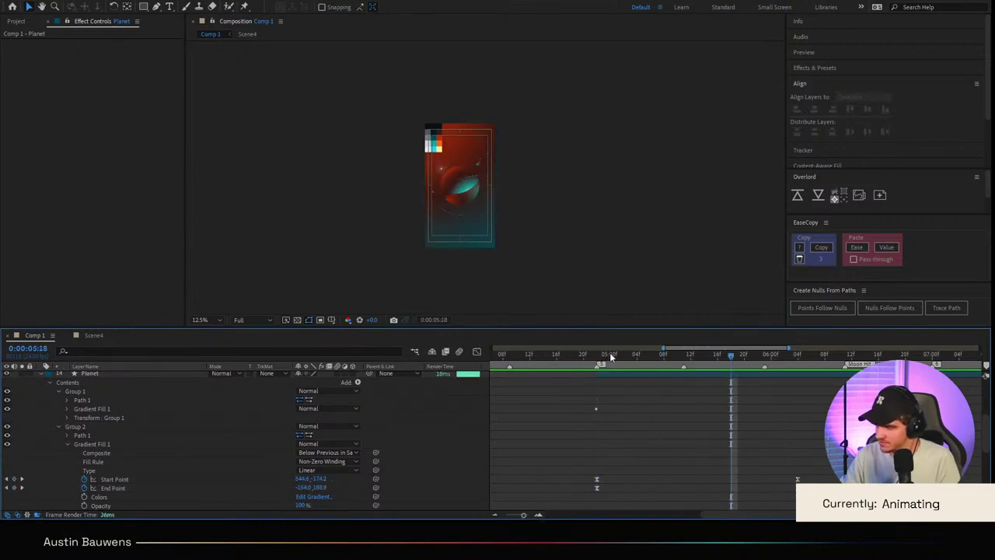
{"action": "left_click_drag", "start_coordinate": [810, 472], "coordinate": [731, 482]}
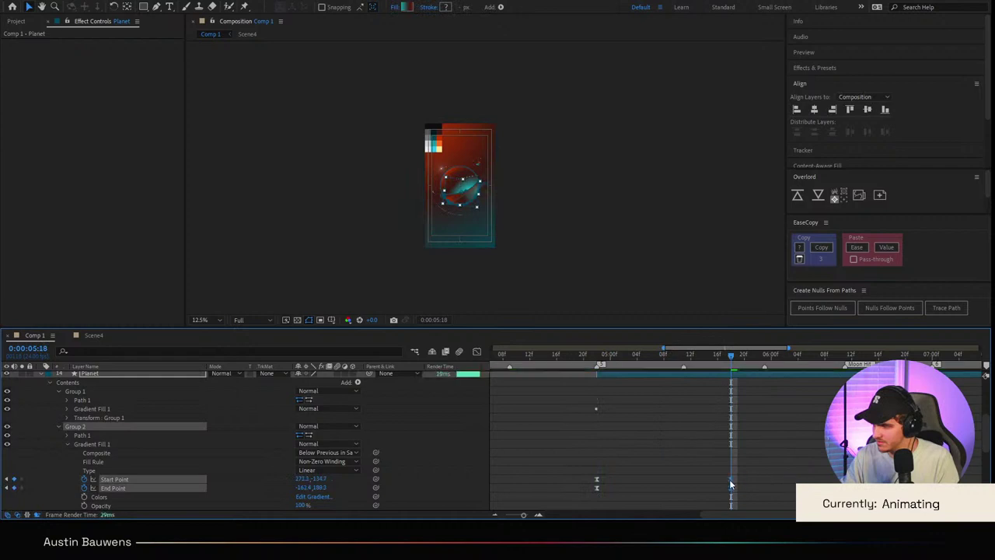
{"action": "left_click", "coordinate": [704, 424]}
{"action": "left_click_drag", "start_coordinate": [576, 360], "coordinate": [527, 373]}
{"action": "key", "text": "space"}
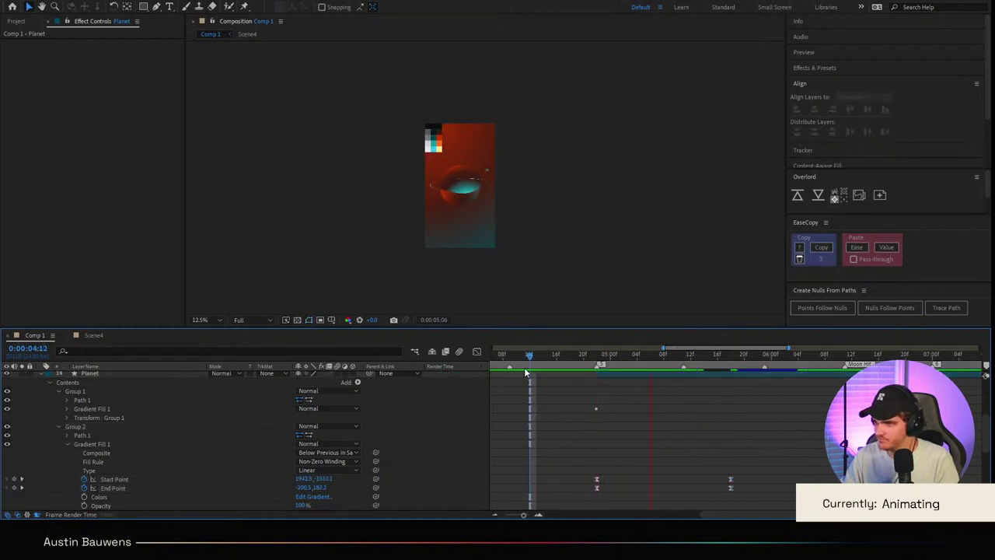
Step: Scrub through the impact to 0:00:05:02 and recheck the gradient keyframes' speed graph
{"action": "scroll", "coordinate": [511, 225], "scroll_direction": "up", "scroll_amount": 1}
{"action": "left_click", "coordinate": [552, 362]}
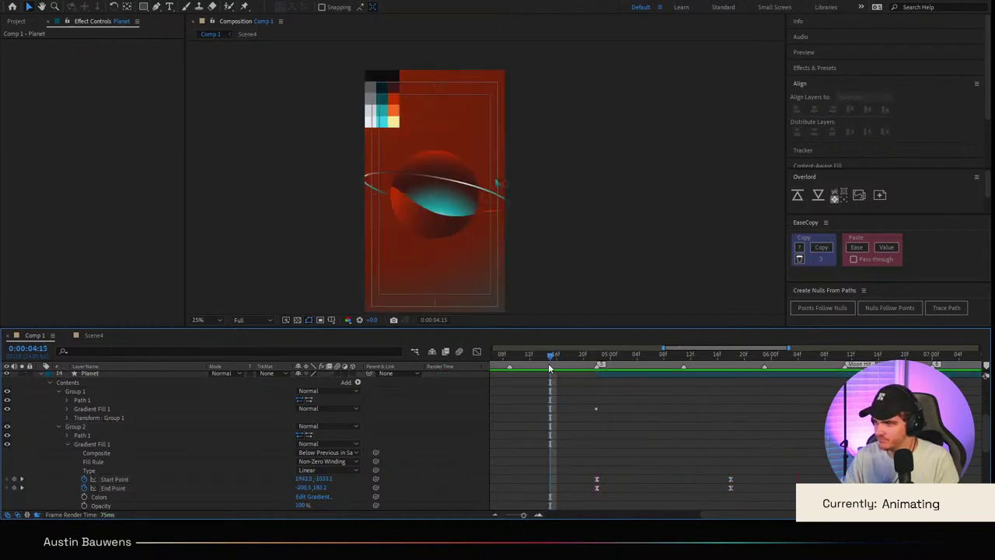
{"action": "mouse_move", "coordinate": [615, 361]}
{"action": "left_mouse_down"}
{"action": "mouse_move", "coordinate": [566, 363]}
{"action": "mouse_move", "coordinate": [623, 363]}
{"action": "mouse_move", "coordinate": [597, 363]}
{"action": "left_mouse_up"}
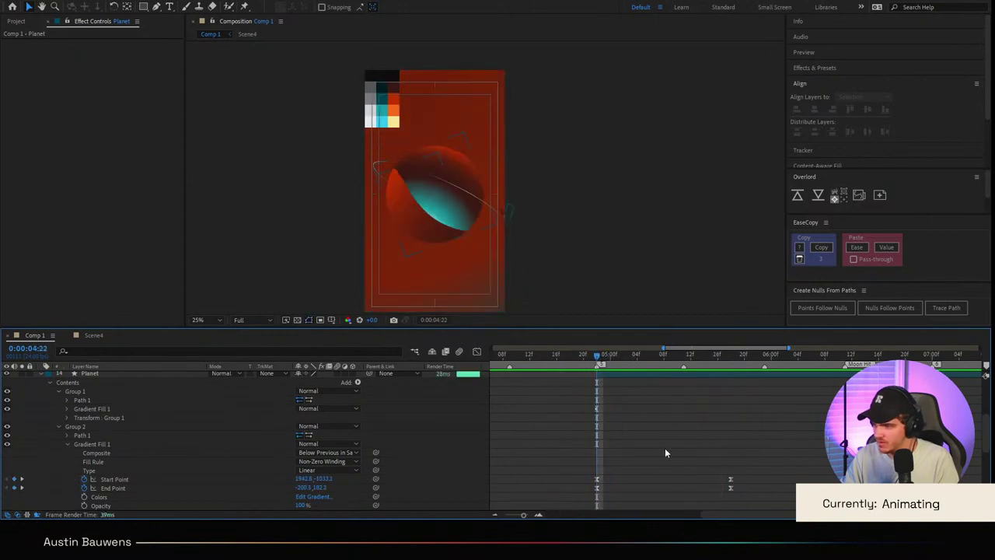
{"action": "left_click_drag", "start_coordinate": [591, 475], "coordinate": [589, 474]}
{"action": "left_click", "coordinate": [477, 352]}
{"action": "left_click", "coordinate": [476, 351]}
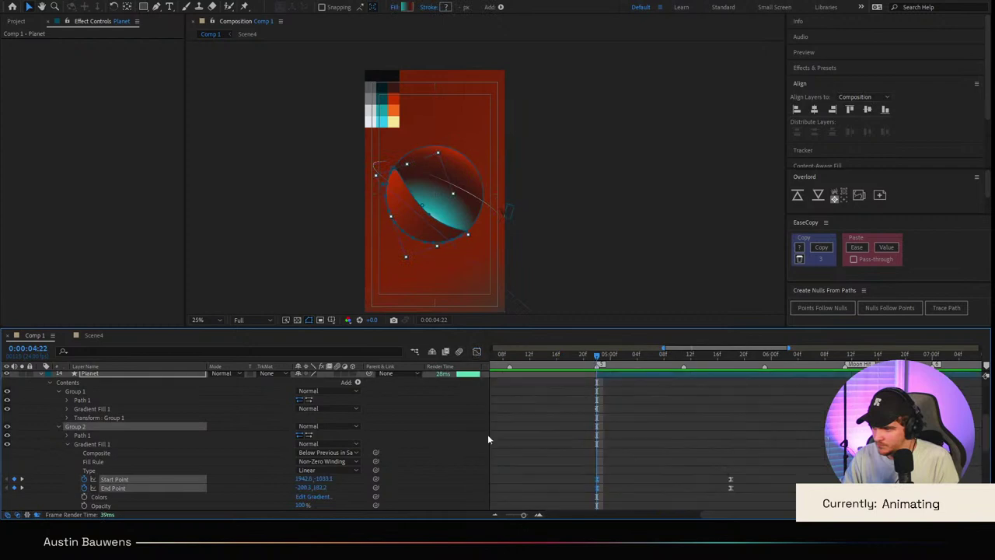
{"action": "left_click", "coordinate": [166, 490]}
Step: Fine-tune Group 2's gradient end and start handles, zooming out to reach the offscreen one
{"action": "left_click", "coordinate": [134, 444]}
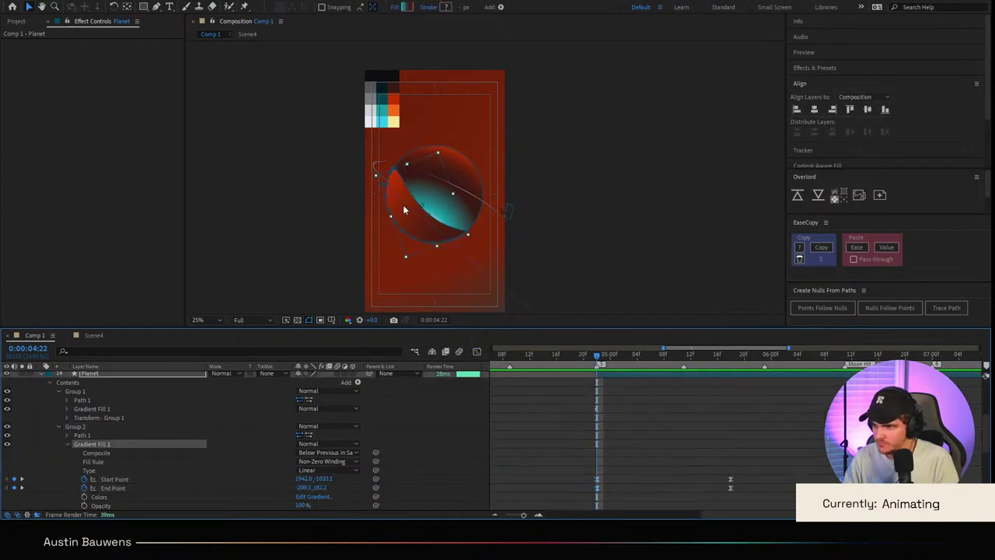
{"action": "left_click_drag", "start_coordinate": [381, 184], "coordinate": [386, 188]}
{"action": "key", "text": "comma"}
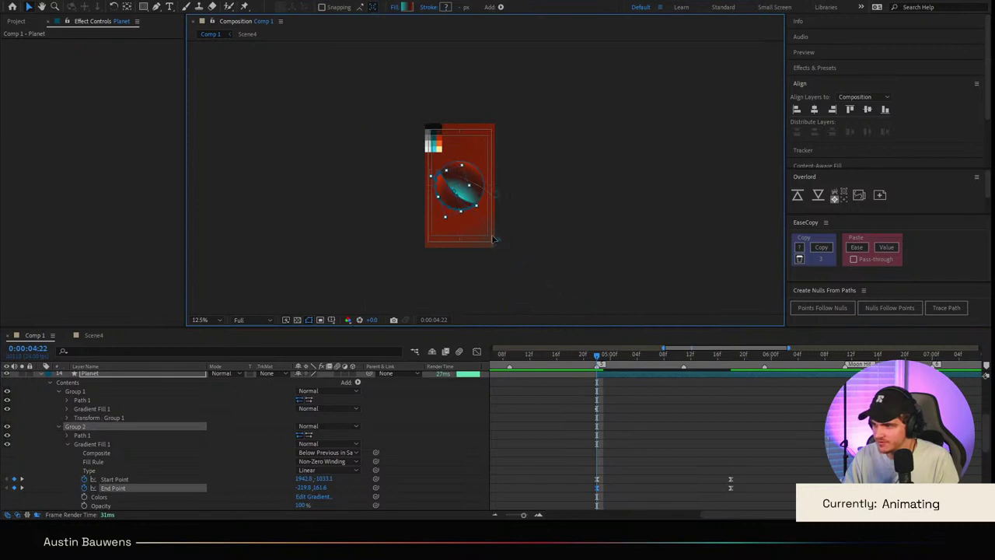
{"action": "left_click_drag", "start_coordinate": [493, 238], "coordinate": [495, 240]}
{"action": "left_click_drag", "start_coordinate": [597, 355], "coordinate": [518, 348]}
{"action": "key", "text": "period"}
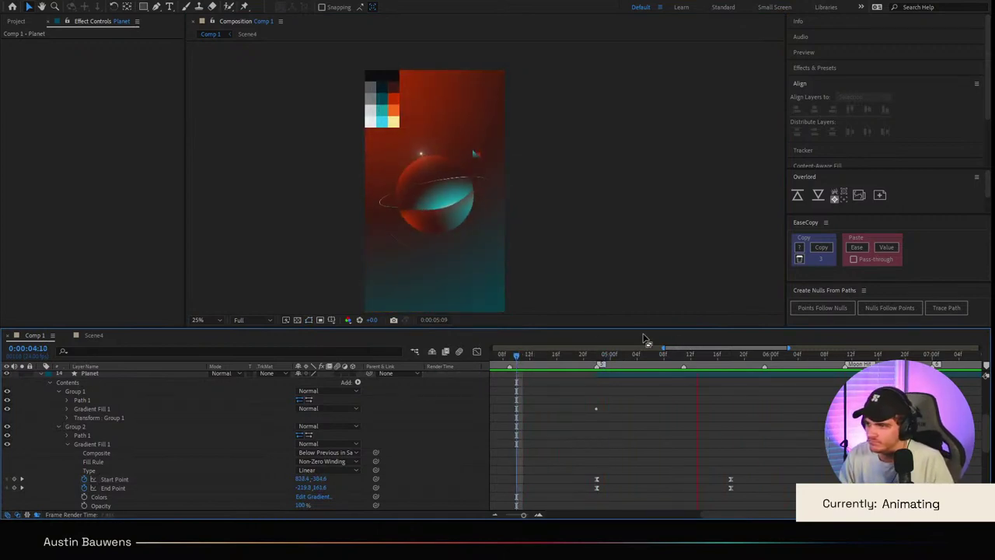
{"action": "left_click", "coordinate": [598, 357]}
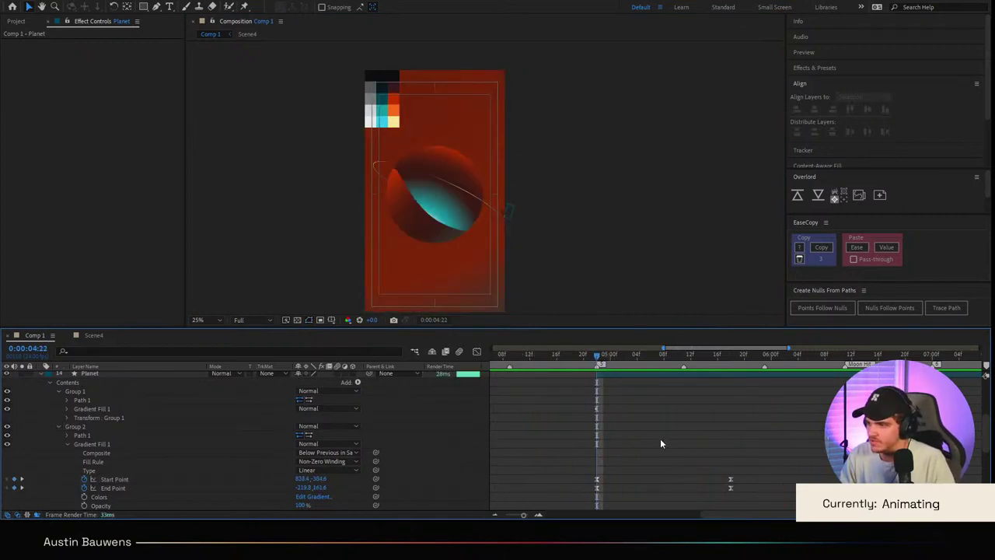
{"action": "left_click", "coordinate": [66, 444]}
Step: Open Group 3's Gradient Fill 1 and keyframe its Start and End Point at 0:00:05:22
{"action": "left_click", "coordinate": [59, 426]}
{"action": "left_click", "coordinate": [60, 434]}
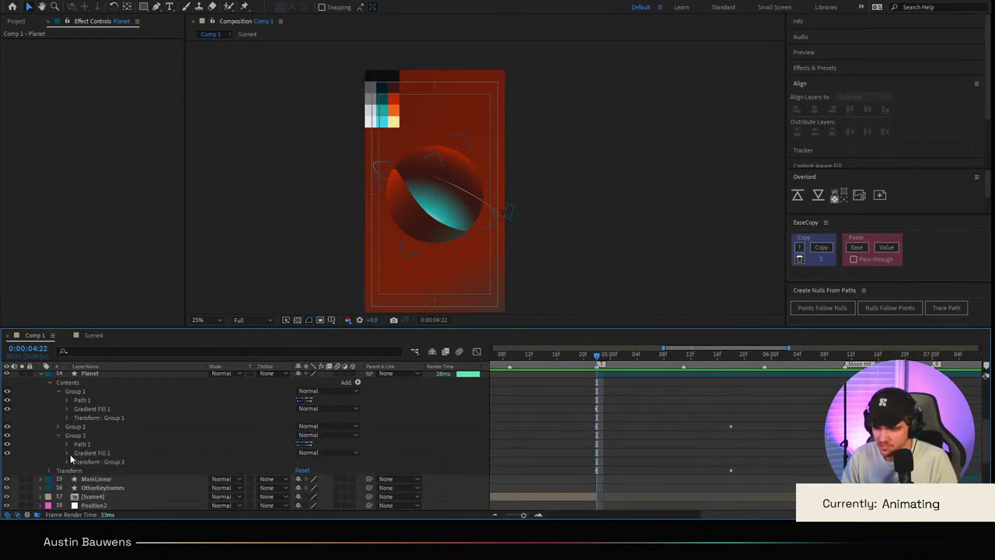
{"action": "left_click", "coordinate": [67, 455]}
{"action": "key", "text": "k"}
{"action": "key", "text": "k"}
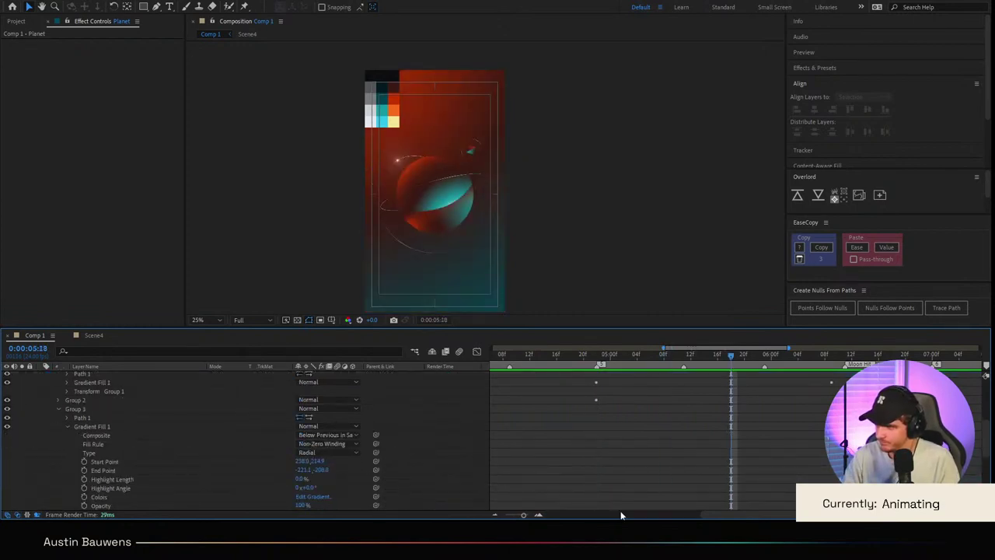
{"action": "key", "text": "Page_Down"}
{"action": "key", "text": "Page_Down"}
{"action": "key", "text": "Page_Down"}
{"action": "key", "text": "Page_Down"}
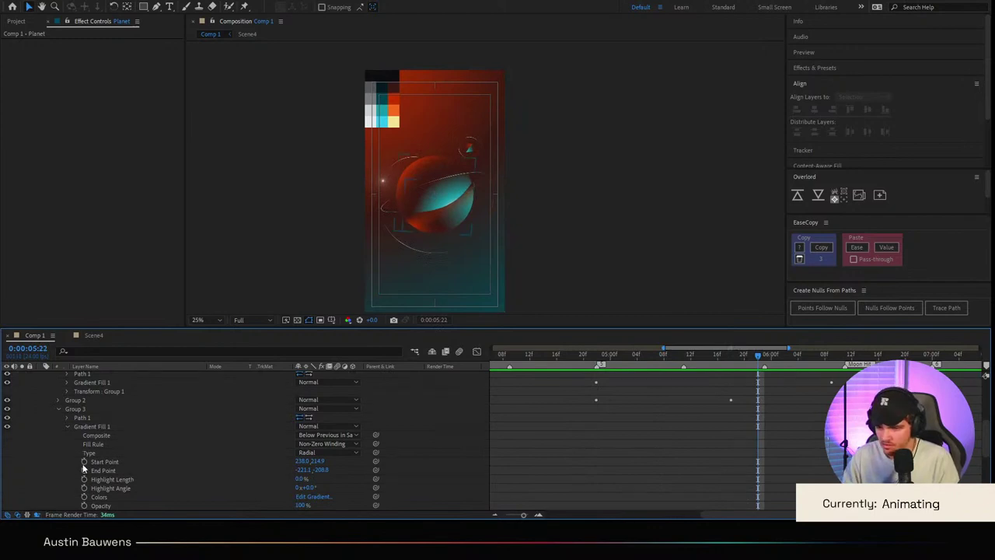
{"action": "mouse_move", "coordinate": [84, 465]}
{"action": "left_mouse_down"}
{"action": "mouse_move", "coordinate": [86, 482]}
{"action": "mouse_move", "coordinate": [85, 461]}
{"action": "left_mouse_up"}
{"action": "left_click", "coordinate": [76, 478]}
{"action": "left_click", "coordinate": [577, 459]}
Step: At 0:00:04:22, nudge the gradient end point down and move the start point down-left
{"action": "left_click_drag", "start_coordinate": [630, 359], "coordinate": [598, 363]}
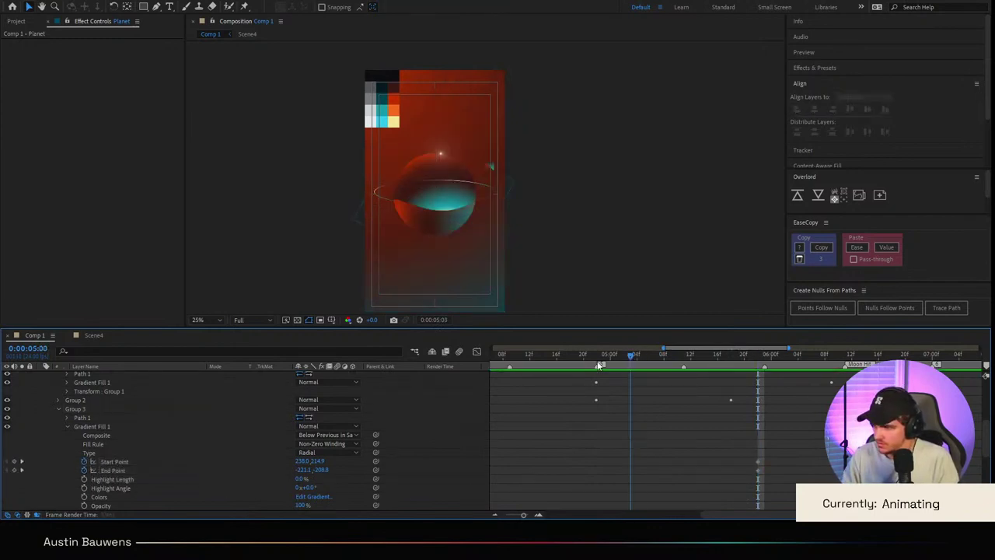
{"action": "left_click", "coordinate": [596, 361]}
{"action": "left_click", "coordinate": [88, 428]}
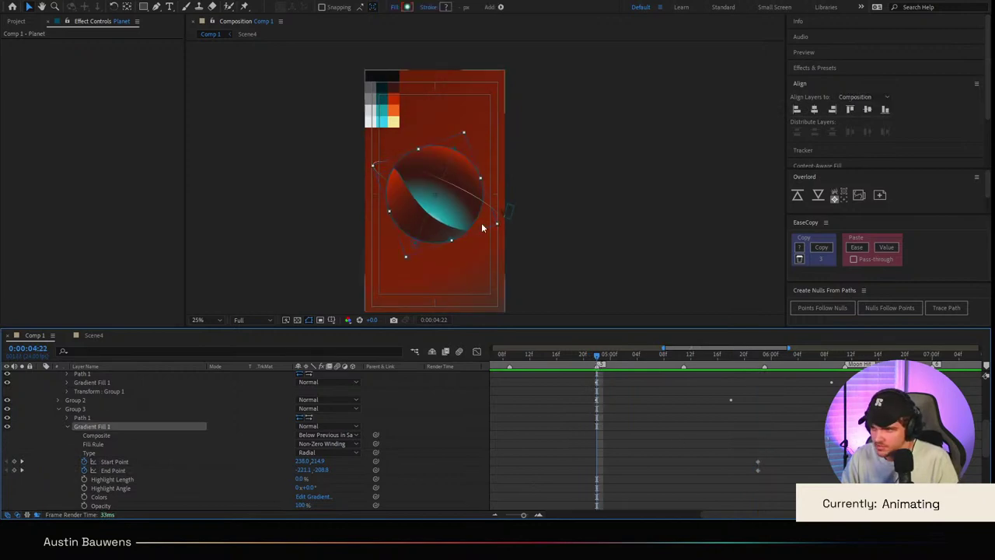
{"action": "left_click_drag", "start_coordinate": [477, 201], "coordinate": [475, 208]}
{"action": "left_click_drag", "start_coordinate": [415, 242], "coordinate": [384, 304]}
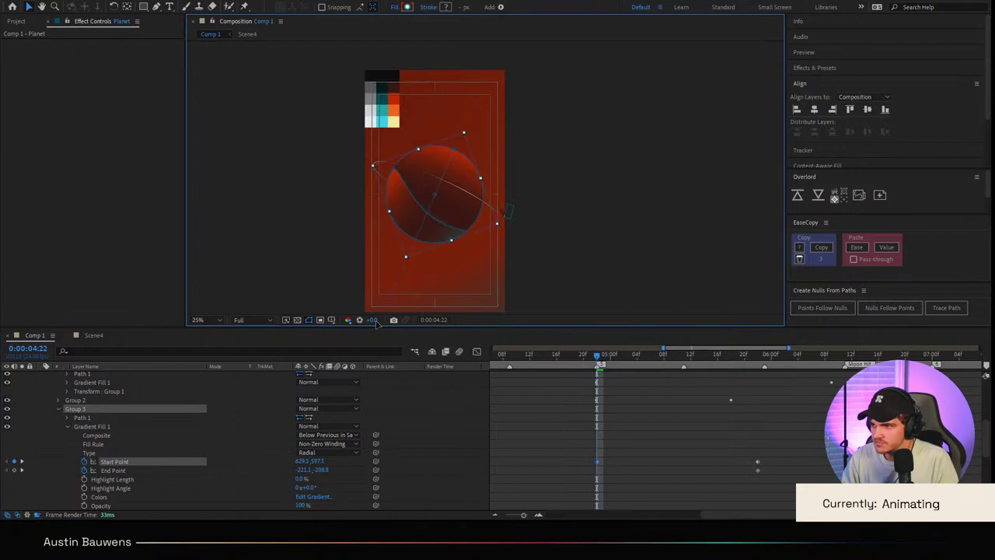
{"action": "left_click", "coordinate": [731, 402]}
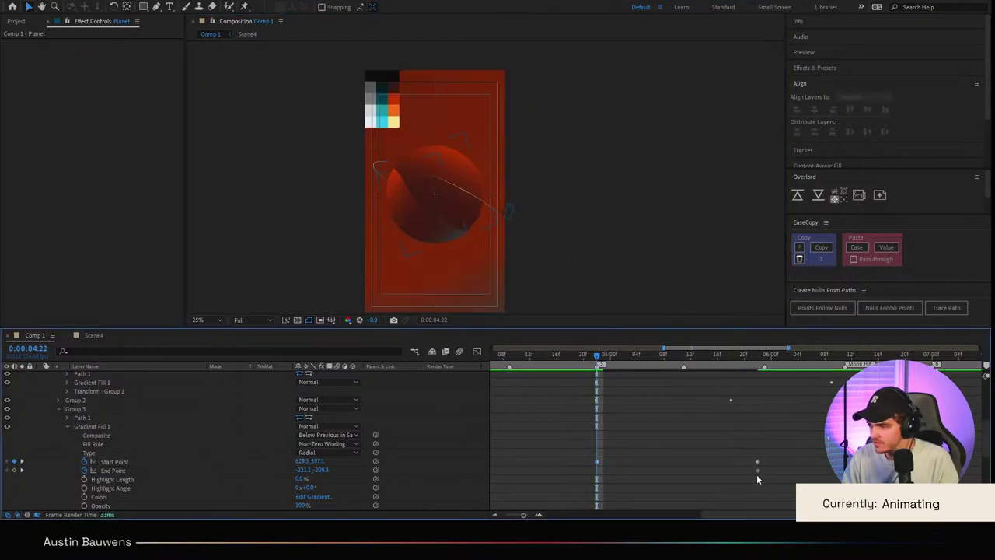
Step: Ease the Start Point keyframes in the speed graph to start fast and ease out
{"action": "left_click_drag", "start_coordinate": [758, 478], "coordinate": [579, 457]}
{"action": "left_click", "coordinate": [477, 351]}
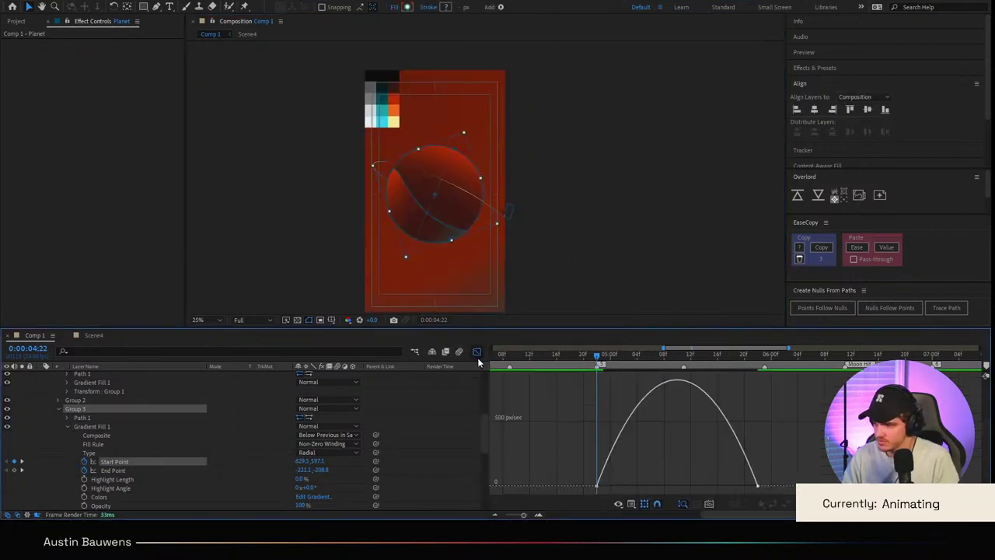
{"action": "left_click_drag", "start_coordinate": [623, 486], "coordinate": [678, 486]}
{"action": "left_click", "coordinate": [477, 351]}
Step: Preview the cyan highlight shift and review it from 0:00:04:11
{"action": "key", "text": "space"}
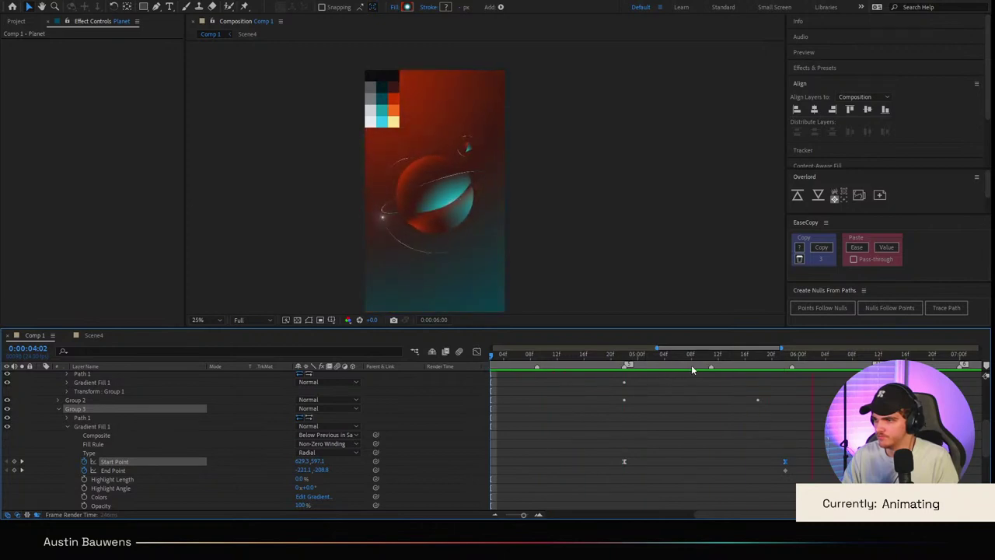
{"action": "left_click", "coordinate": [595, 361]}
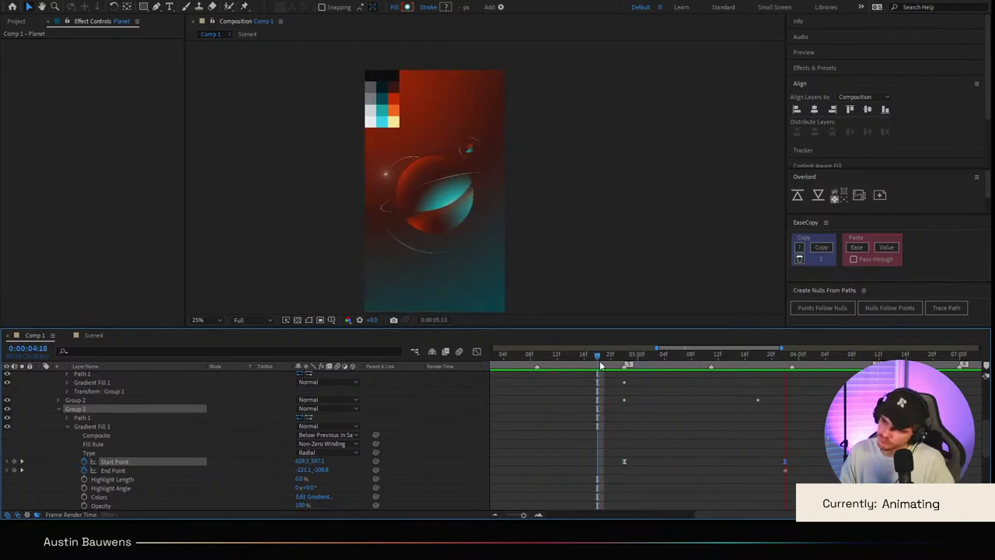
{"action": "key", "text": "Page_Up"}
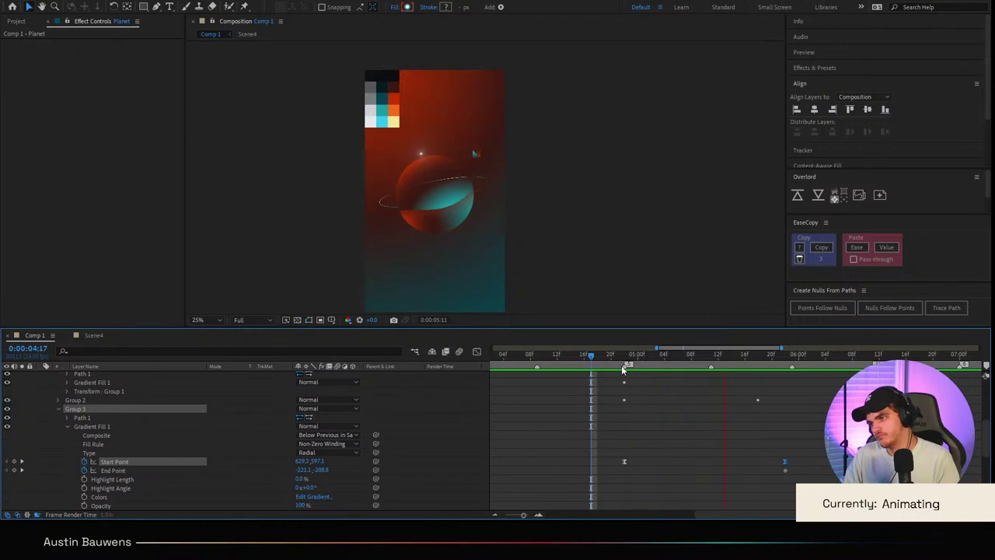
{"action": "left_click_drag", "start_coordinate": [583, 362], "coordinate": [550, 362]}
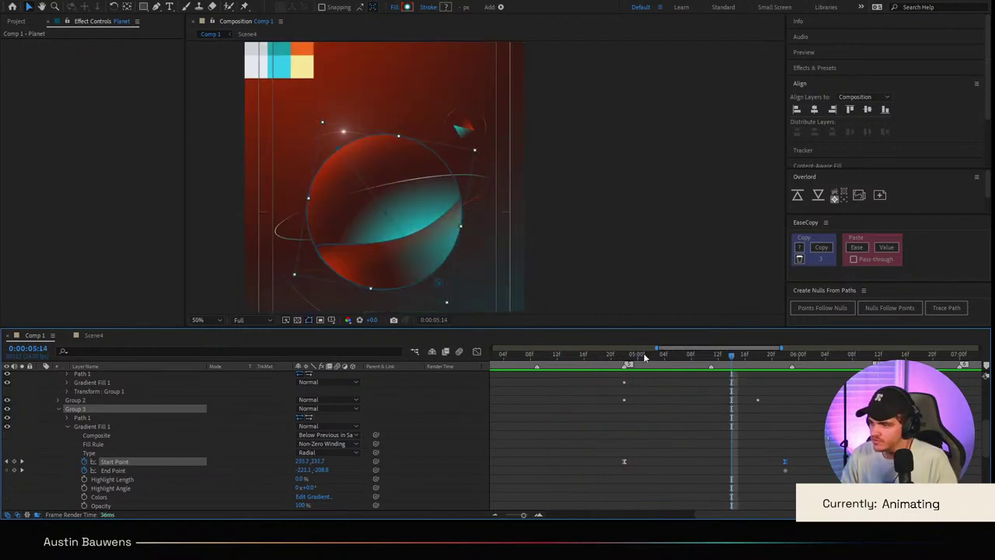
{"action": "left_click_drag", "start_coordinate": [644, 356], "coordinate": [625, 356]}
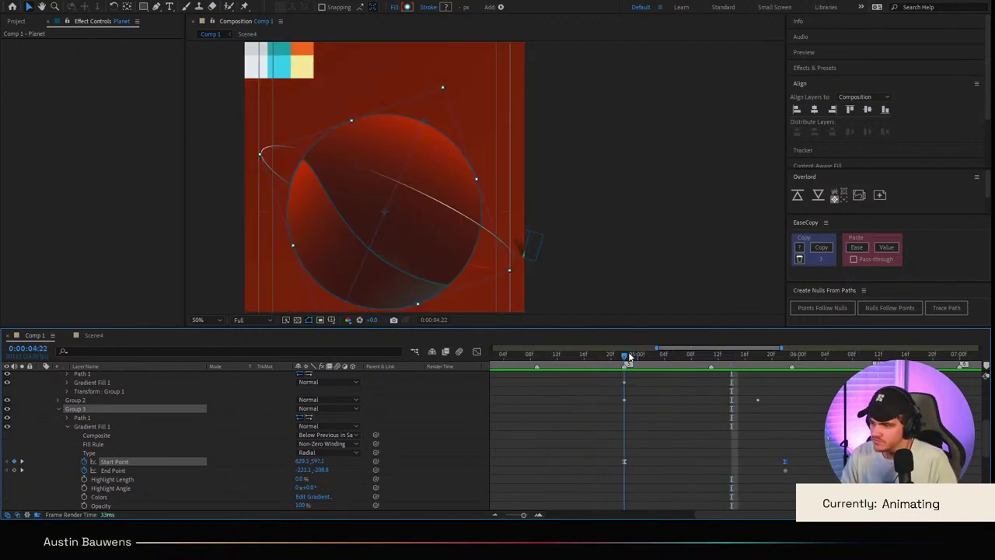
Step: Collapse Planet and twirl open PlanetRing > Contents > Group 1 > Gradient Stroke 1, briefly searching 'off'
{"action": "scroll", "coordinate": [65, 430], "scroll_direction": "up", "scroll_amount": 3}
{"action": "left_click", "coordinate": [41, 400]}
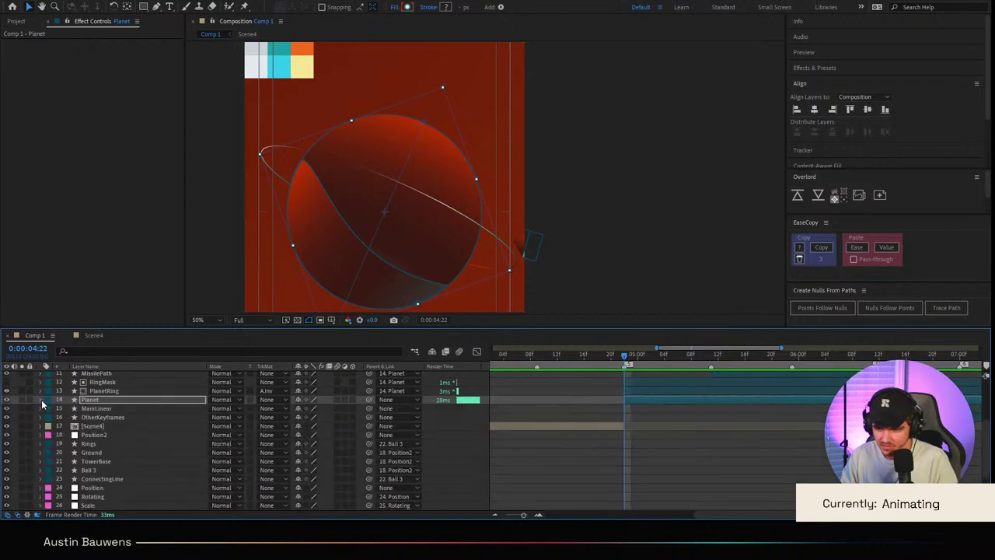
{"action": "left_click", "coordinate": [40, 391]}
{"action": "left_click", "coordinate": [54, 404]}
{"action": "left_click", "coordinate": [118, 391]}
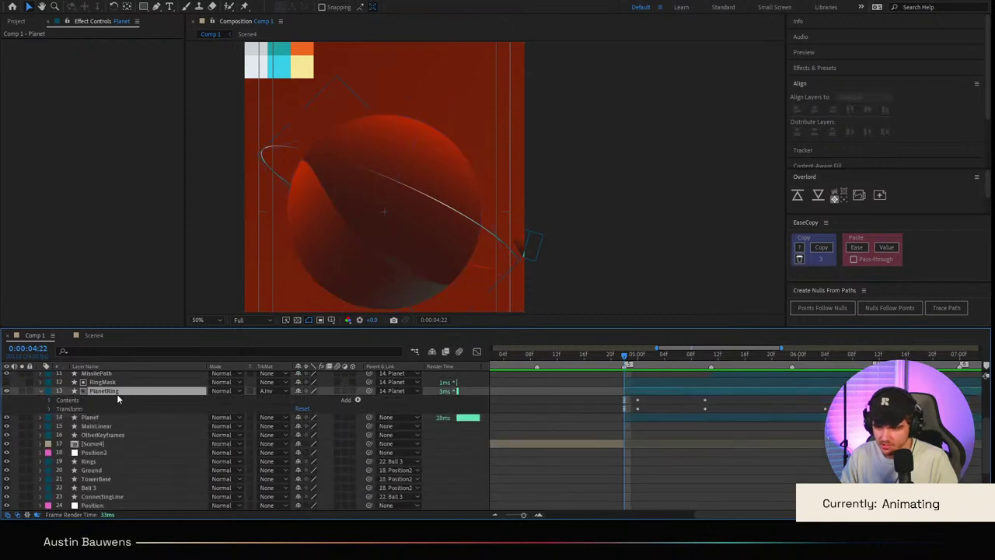
{"action": "left_click", "coordinate": [104, 347]}
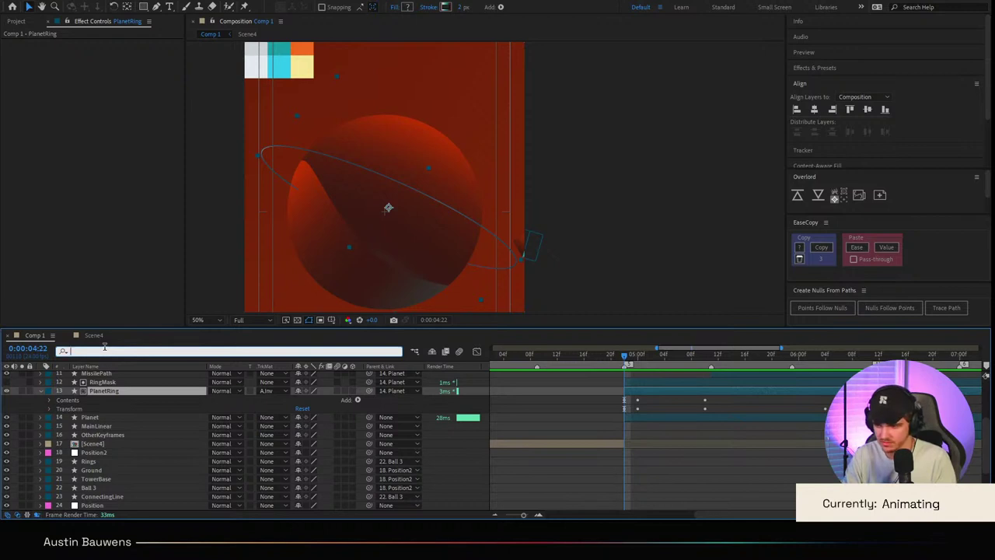
{"action": "type", "text": "offset"}
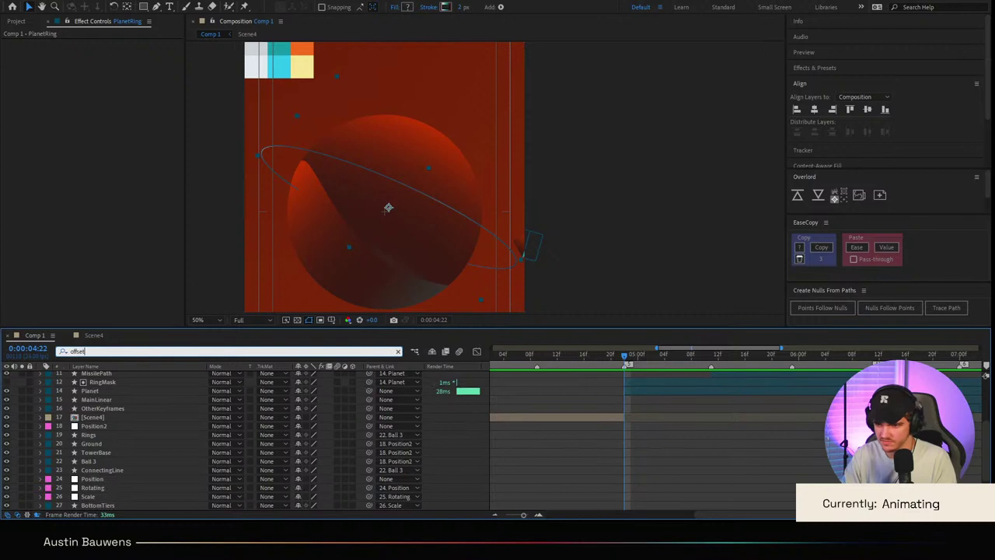
{"action": "key", "text": "BackSpace"}
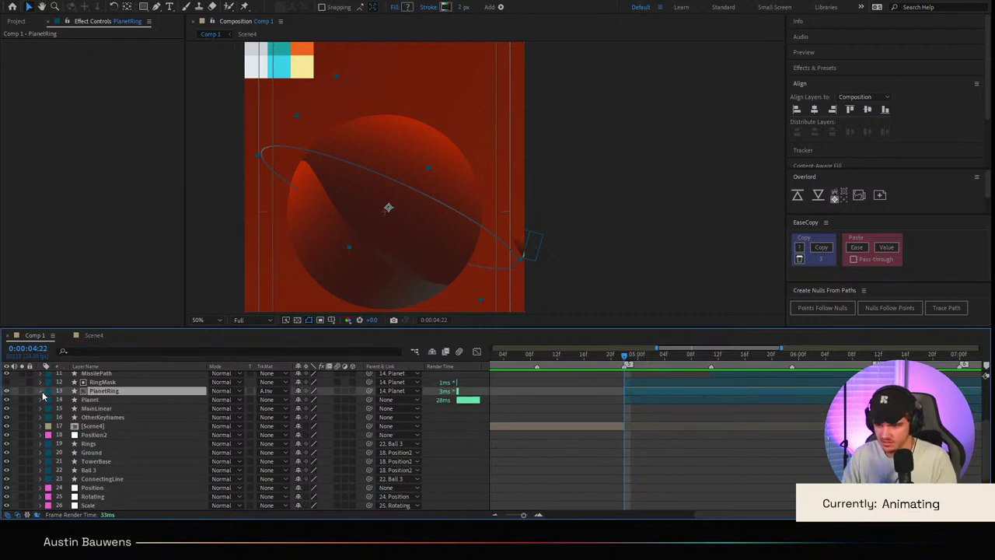
{"action": "left_click", "coordinate": [40, 391]}
{"action": "left_click", "coordinate": [49, 400]}
{"action": "left_click", "coordinate": [59, 410]}
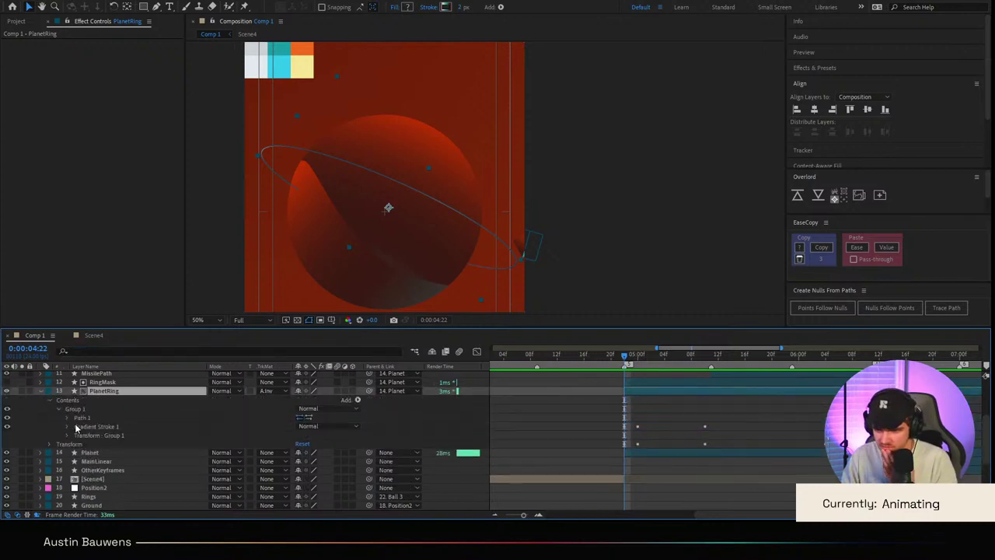
{"action": "left_click", "coordinate": [68, 428]}
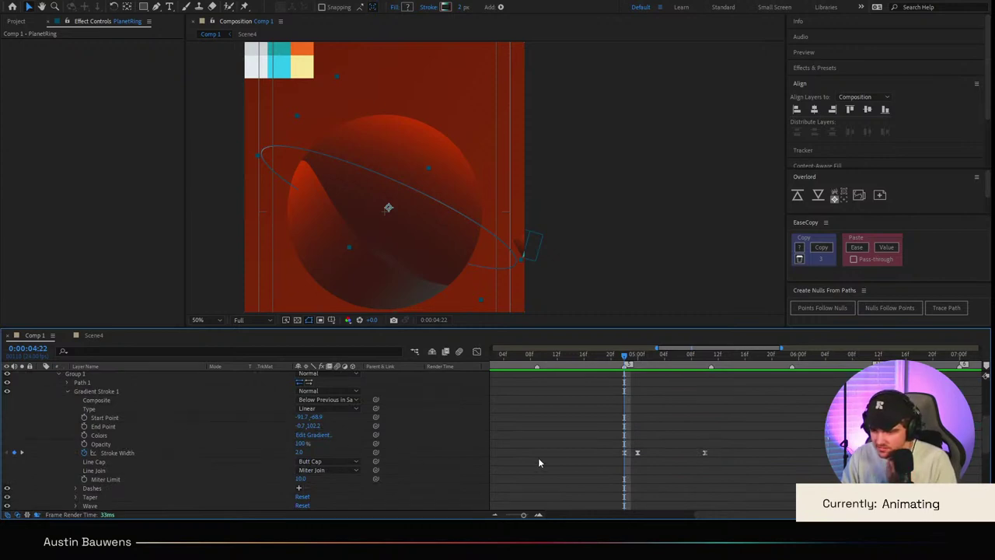
Step: Preview from the impact and keyframe the ring gradient's Start and End Point, returning to 0:00:04:22
{"action": "left_click", "coordinate": [642, 411]}
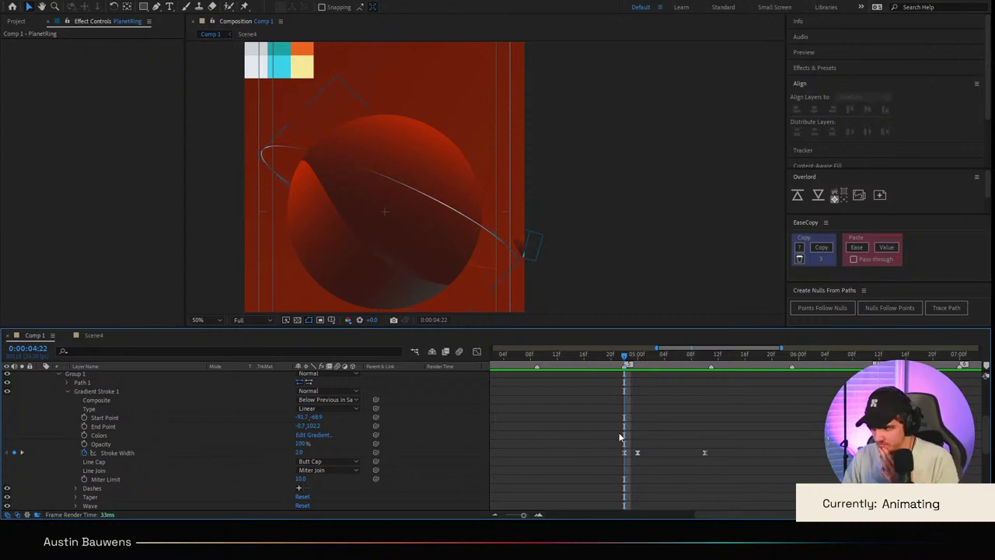
{"action": "key", "text": "space"}
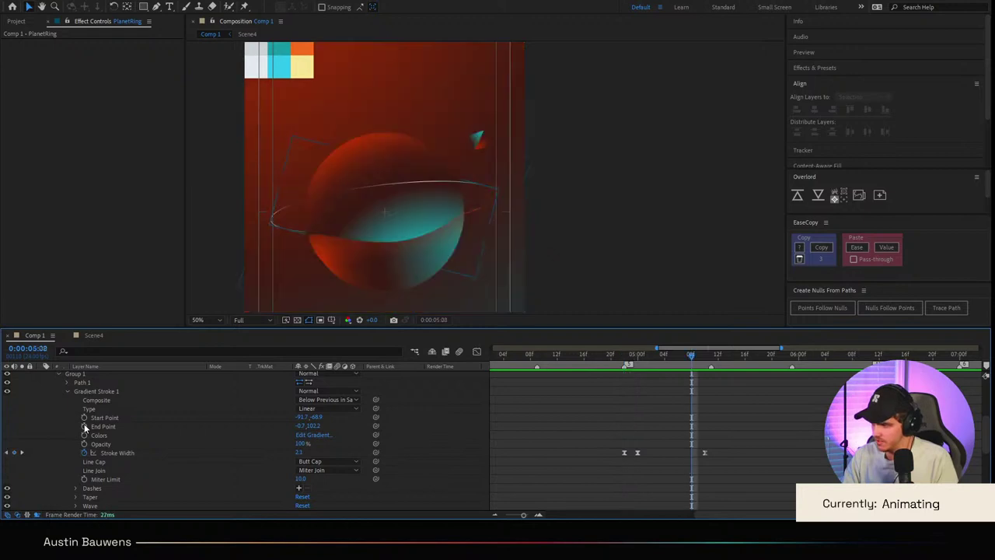
{"action": "left_click", "coordinate": [85, 427]}
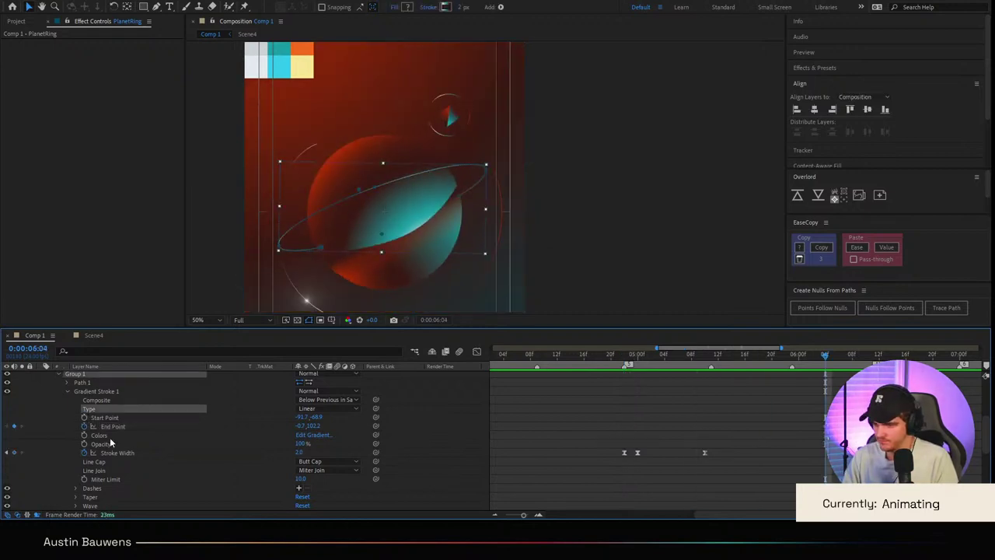
{"action": "left_click", "coordinate": [84, 418]}
{"action": "left_click", "coordinate": [752, 395]}
{"action": "key", "text": "shift+Page_Up"}
{"action": "key", "text": "shift+Page_Up"}
{"action": "key", "text": "shift+Page_Up"}
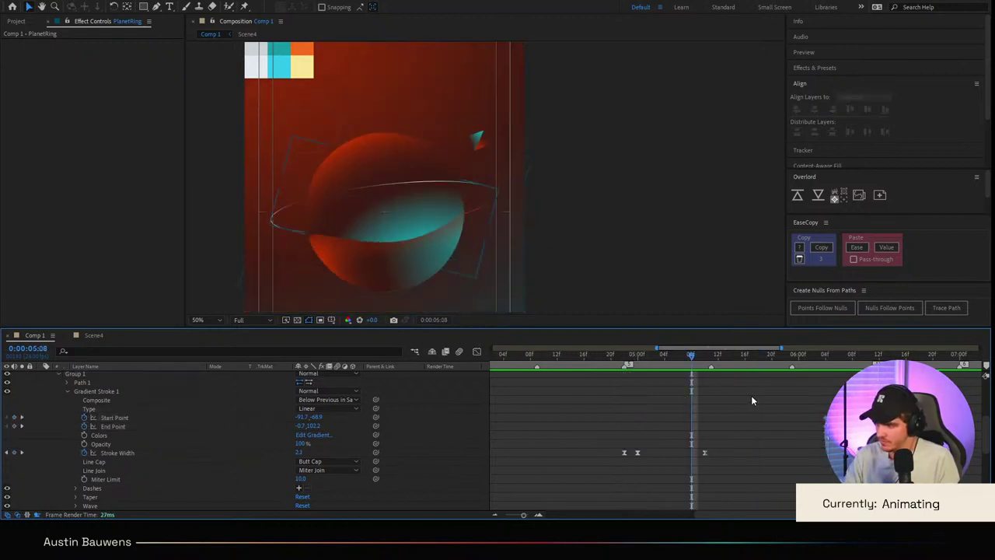
Step: At 0:00:04:22, move the ring gradient's start point up-left and shift its end point
{"action": "left_click", "coordinate": [115, 419]}
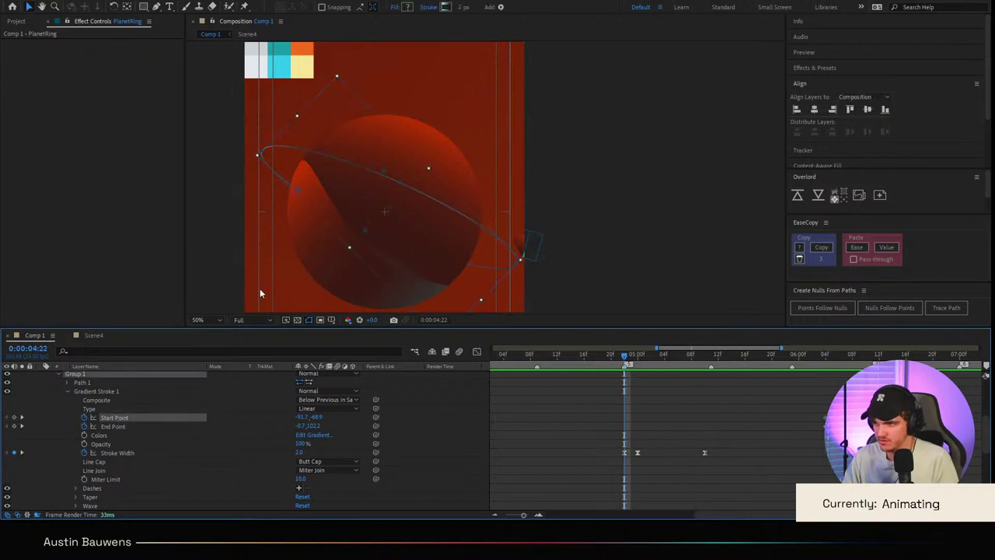
{"action": "left_click", "coordinate": [384, 172]}
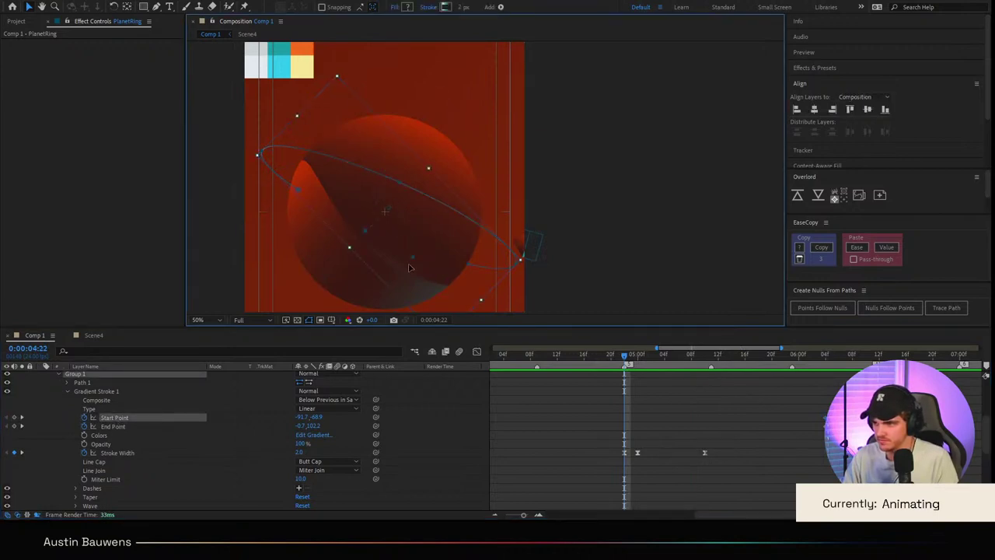
{"action": "left_click_drag", "start_coordinate": [410, 268], "coordinate": [367, 233]}
{"action": "left_click_drag", "start_coordinate": [491, 228], "coordinate": [501, 240]}
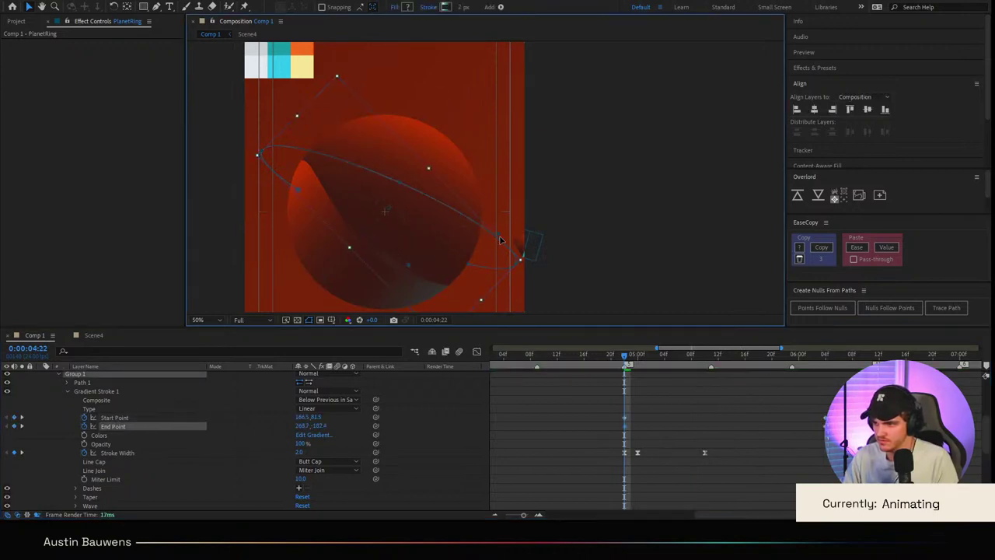
Step: Ease the ring gradient keyframes to start fast and ease out, then preview from 0:00:04:09
{"action": "left_click_drag", "start_coordinate": [826, 415], "coordinate": [582, 485]}
{"action": "left_click", "coordinate": [479, 351]}
{"action": "left_click_drag", "start_coordinate": [818, 467], "coordinate": [572, 456]}
{"action": "left_click", "coordinate": [478, 352]}
{"action": "left_click_drag", "start_coordinate": [703, 361], "coordinate": [536, 365]}
{"action": "key", "text": "space"}
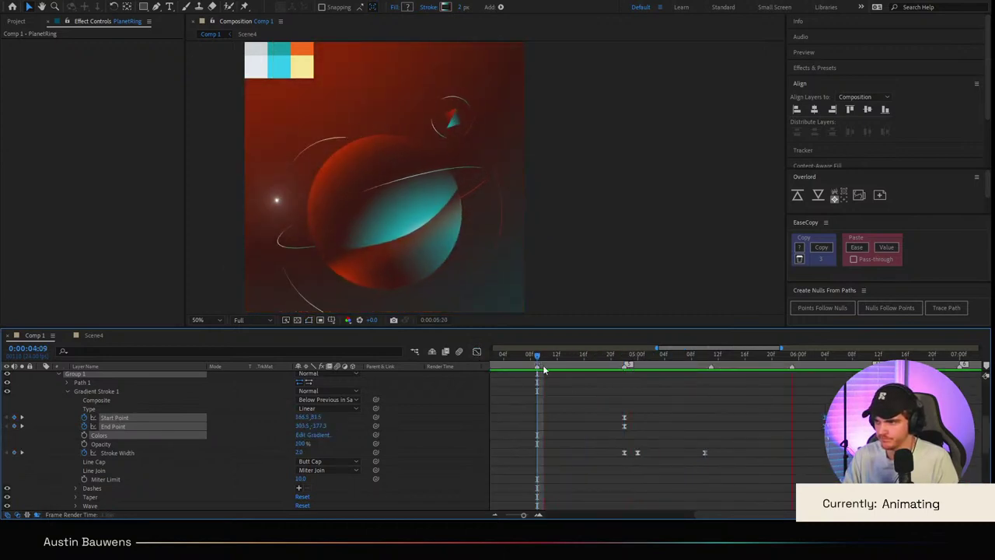
{"action": "left_click", "coordinate": [592, 356]}
{"action": "key", "text": "space"}
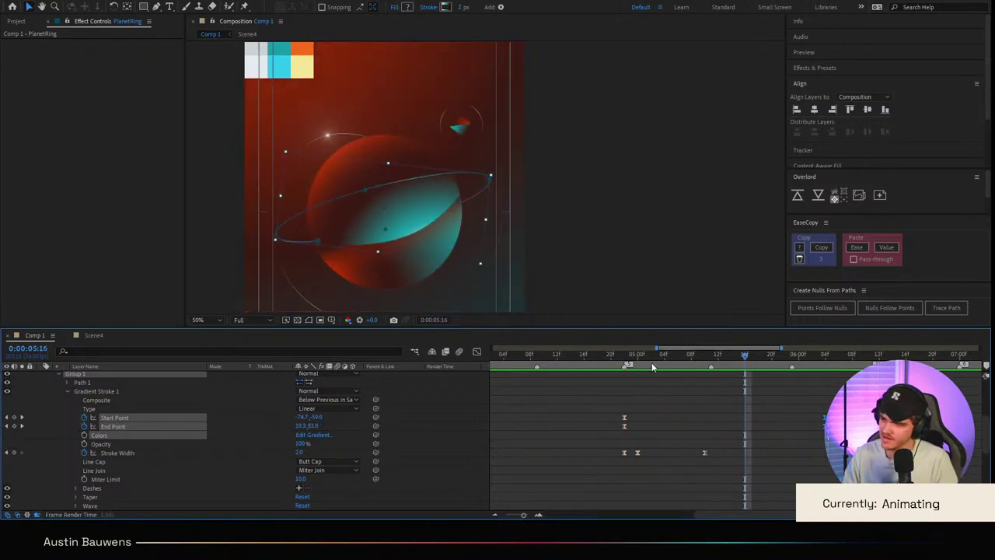
{"action": "left_click_drag", "start_coordinate": [653, 364], "coordinate": [626, 363]}
Step: Move the gradient start to the ring's left end and the end toward its right end, then preview
{"action": "left_click", "coordinate": [671, 425]}
{"action": "left_click", "coordinate": [109, 391]}
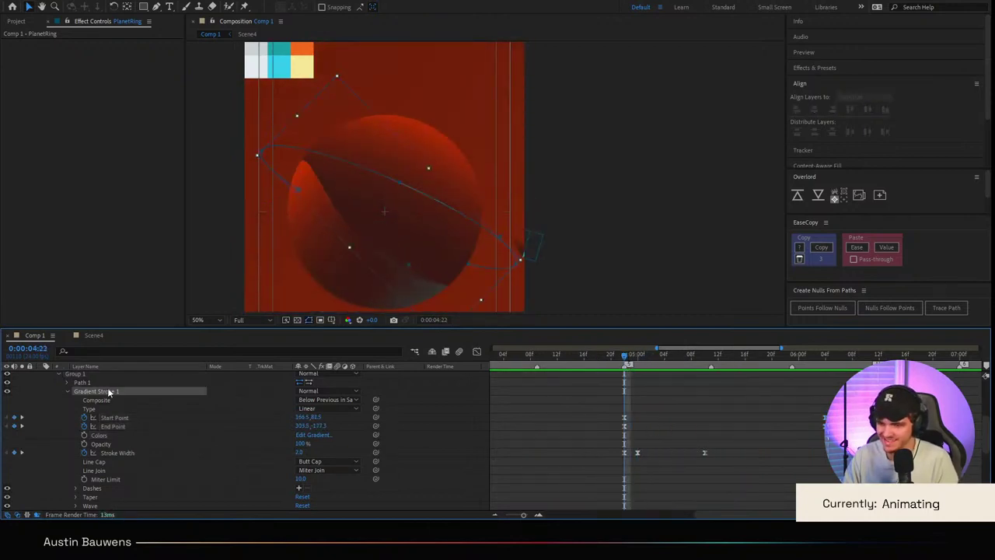
{"action": "left_click_drag", "start_coordinate": [406, 268], "coordinate": [260, 152]}
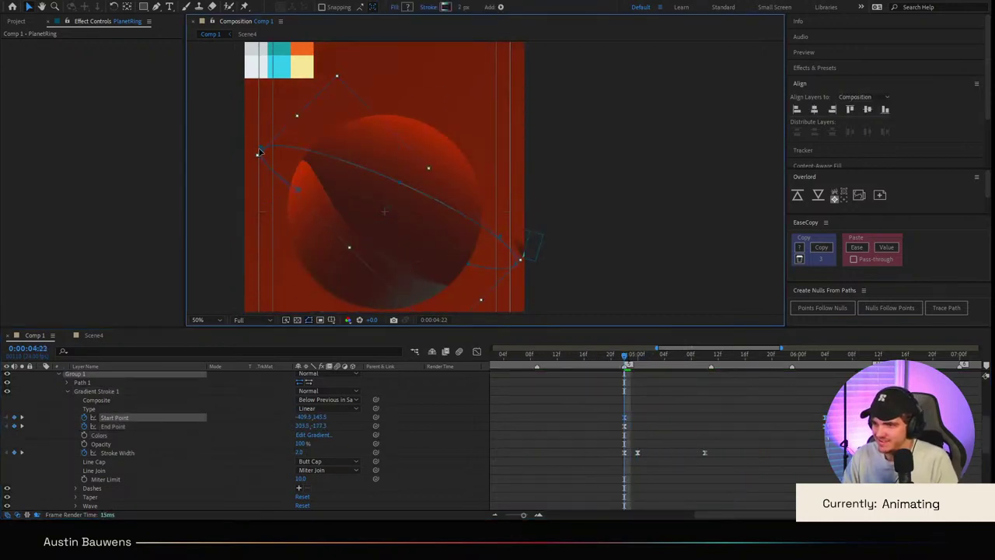
{"action": "left_click_drag", "start_coordinate": [499, 238], "coordinate": [513, 264]}
{"action": "left_click", "coordinate": [660, 426]}
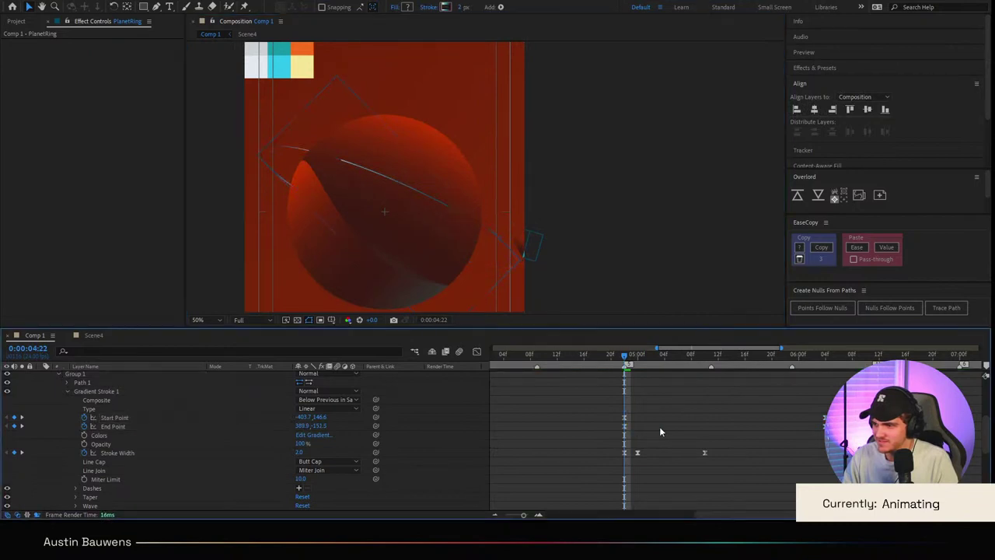
{"action": "left_click_drag", "start_coordinate": [637, 363], "coordinate": [610, 362]}
{"action": "key", "text": "space"}
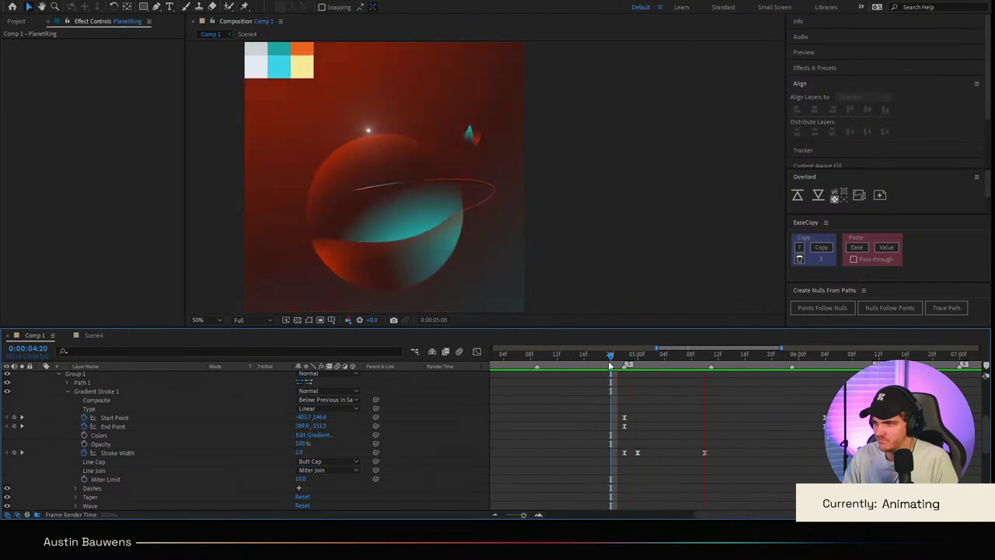
{"action": "left_click_drag", "start_coordinate": [609, 362], "coordinate": [624, 362]}
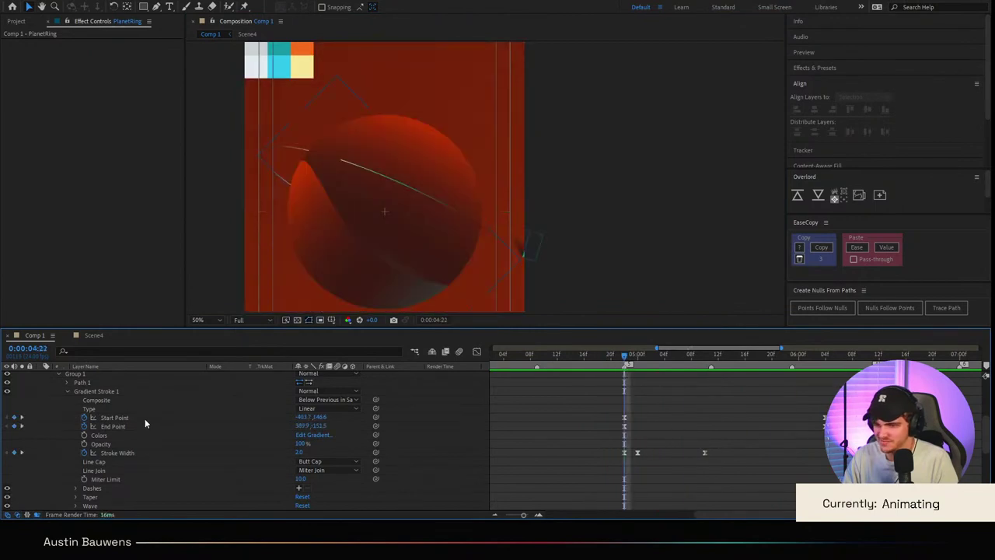
Step: Drag the ring gradient's start to the ring's lower right and its end toward the left end
{"action": "mouse_move", "coordinate": [615, 410]}
{"action": "left_mouse_down"}
{"action": "mouse_move", "coordinate": [630, 430]}
{"action": "mouse_move", "coordinate": [627, 417]}
{"action": "left_mouse_up"}
{"action": "left_click", "coordinate": [476, 352]}
{"action": "left_click", "coordinate": [476, 353]}
{"action": "left_click", "coordinate": [115, 418]}
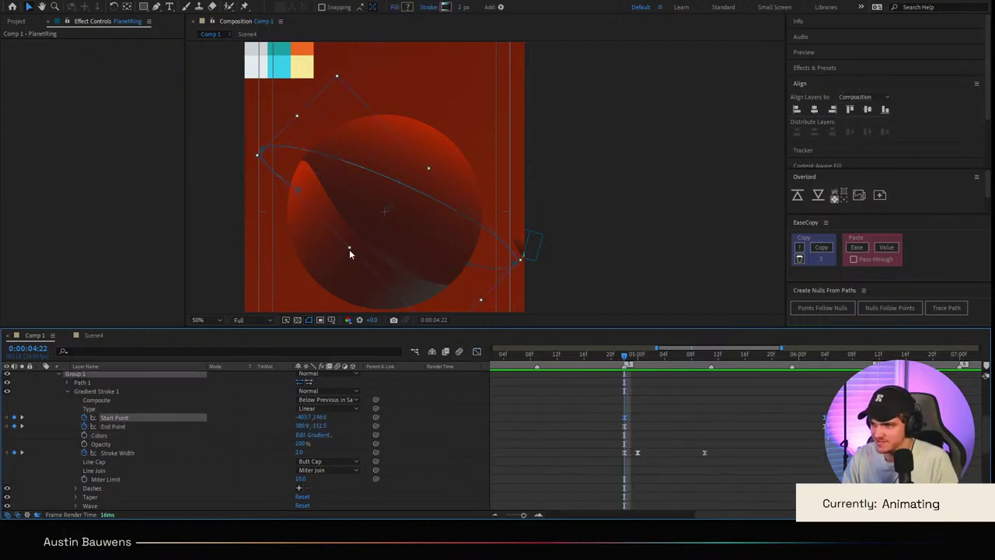
{"action": "left_click_drag", "start_coordinate": [262, 151], "coordinate": [520, 292]}
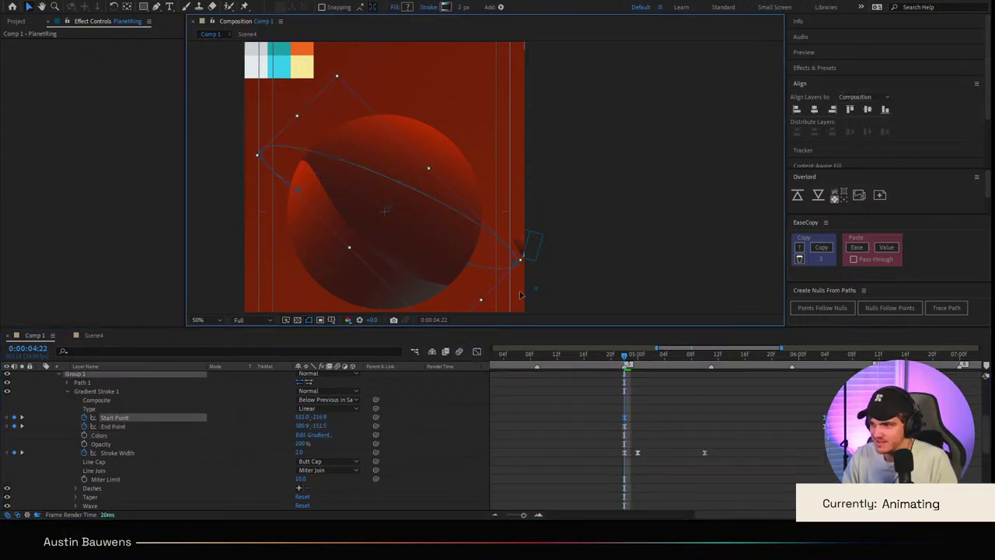
{"action": "left_click_drag", "start_coordinate": [324, 195], "coordinate": [280, 164]}
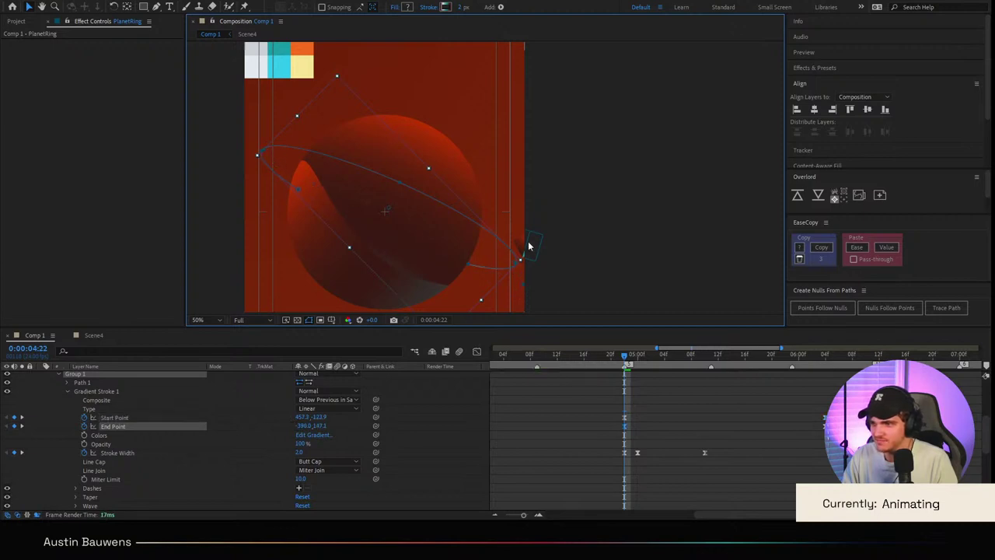
{"action": "left_click_drag", "start_coordinate": [521, 290], "coordinate": [519, 282]}
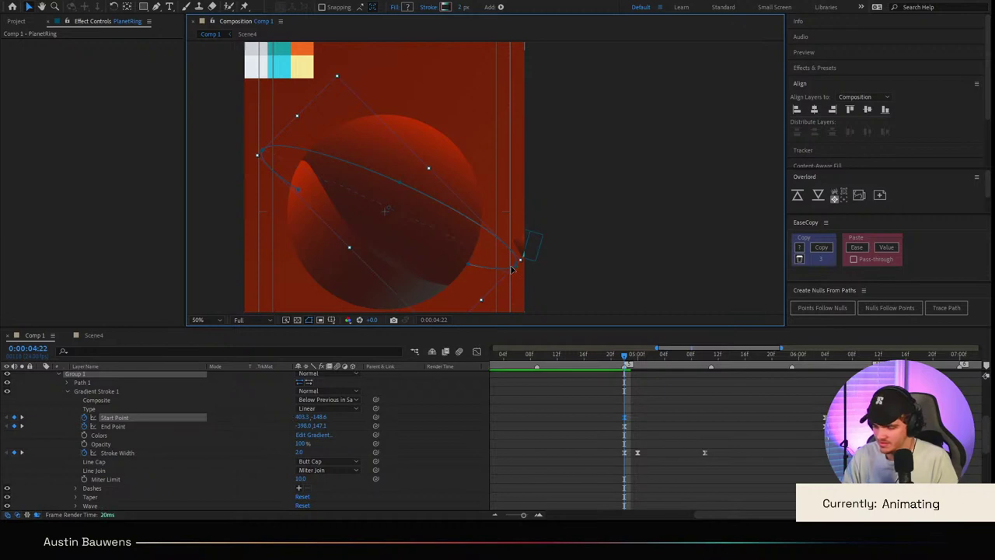
Step: Step through frames to check the sweep, then undo back to the original gradient points at 4:22
{"action": "key", "text": "Page_Down"}
{"action": "key", "text": "Page_Down"}
{"action": "key", "text": "Page_Down"}
{"action": "key", "text": "Page_Down"}
{"action": "key", "text": "Page_Down"}
{"action": "key", "text": "Page_Down"}
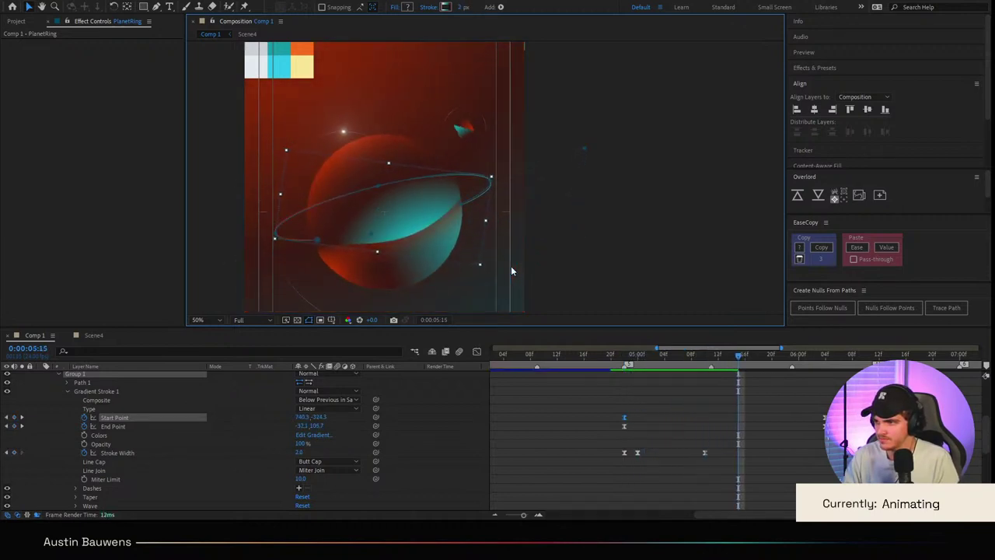
{"action": "key", "text": "Page_Down"}
{"action": "key", "text": "Page_Down"}
{"action": "key", "text": "Page_Down"}
{"action": "left_click", "coordinate": [661, 397]}
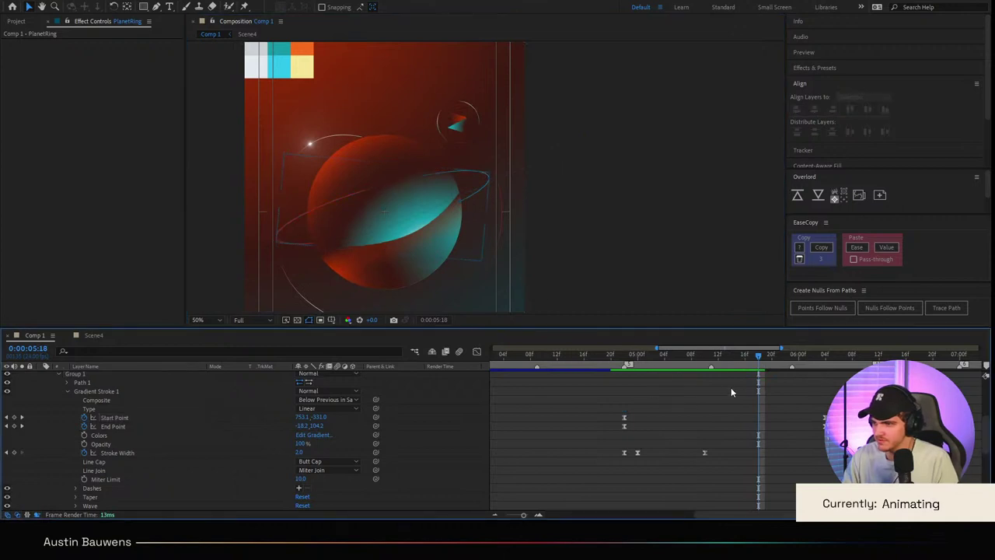
{"action": "left_click", "coordinate": [625, 426]}
{"action": "key", "text": "5"}
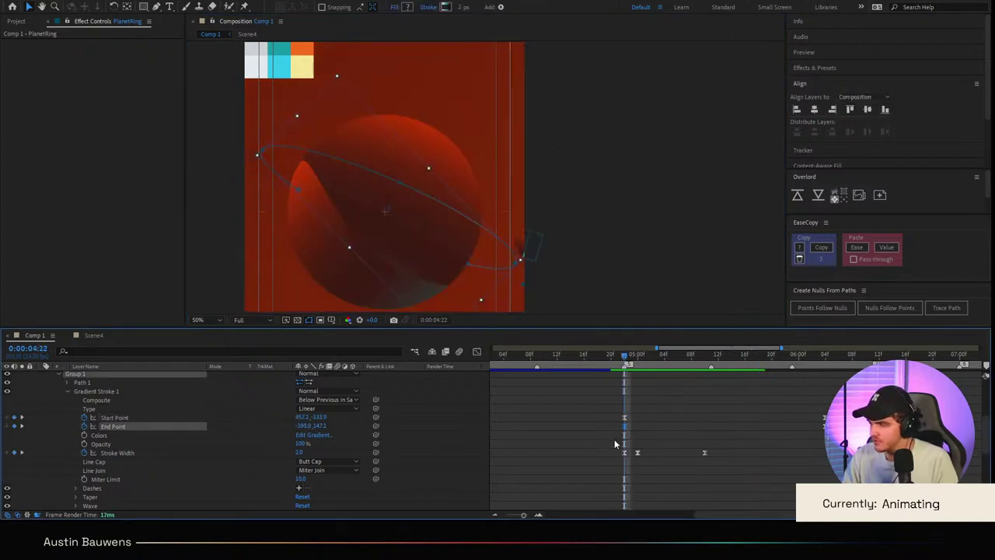
{"action": "key", "text": "ctrl+z"}
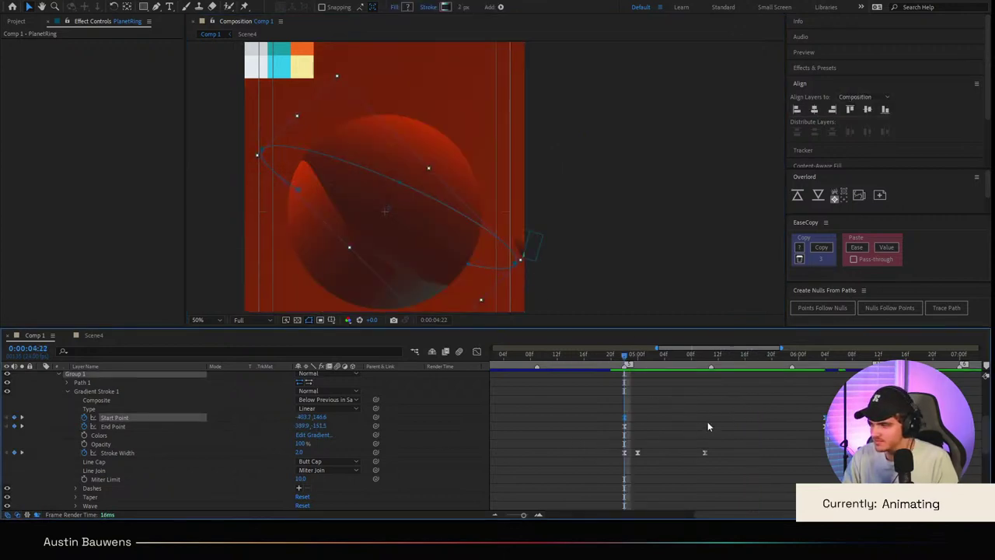
{"action": "key", "text": "ctrl+z"}
{"action": "key", "text": "ctrl+z"}
Step: Re-place the gradient start at the ring's lower right and end at its left end, then preview around 4:19
{"action": "left_click", "coordinate": [127, 399]}
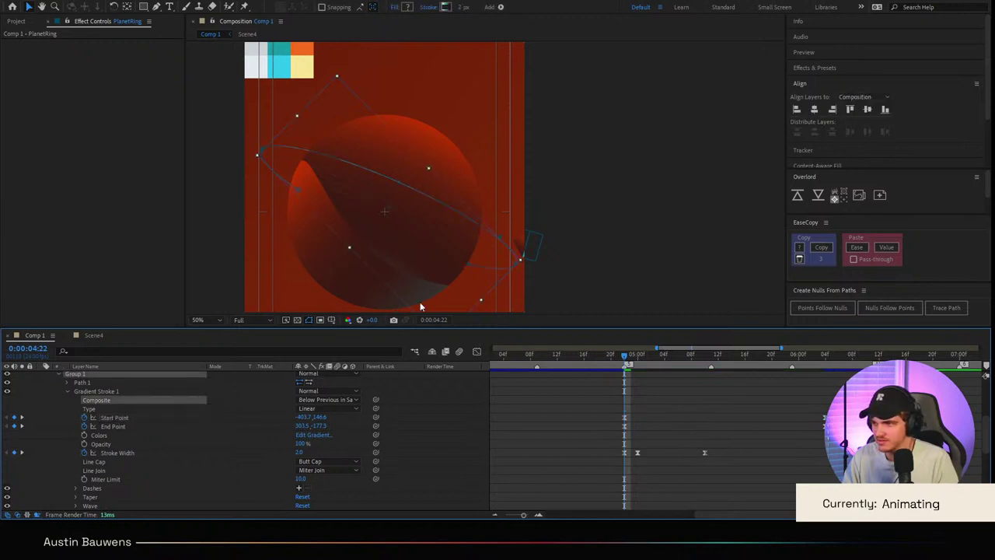
{"action": "left_click_drag", "start_coordinate": [262, 151], "coordinate": [524, 273]}
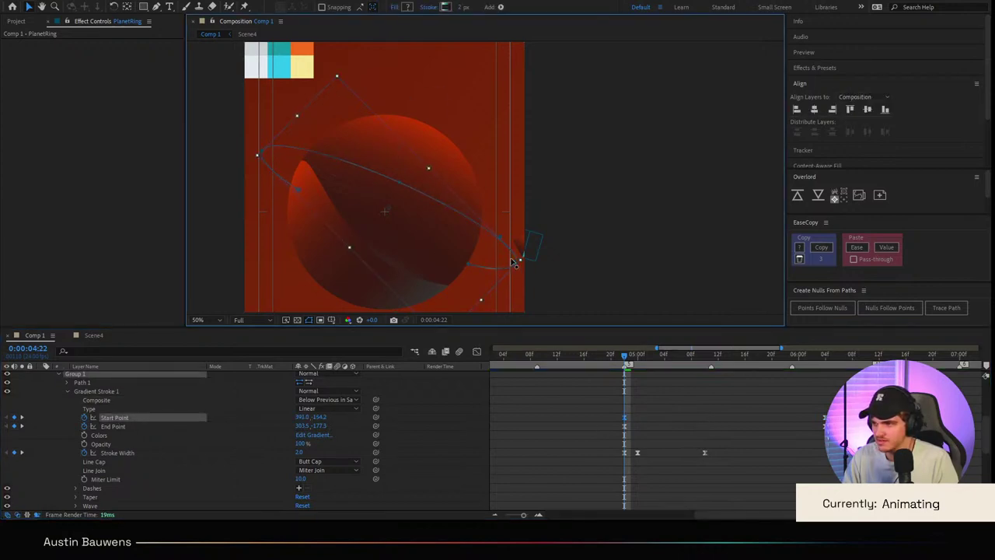
{"action": "left_click_drag", "start_coordinate": [255, 155], "coordinate": [260, 152]}
{"action": "left_click", "coordinate": [643, 382]}
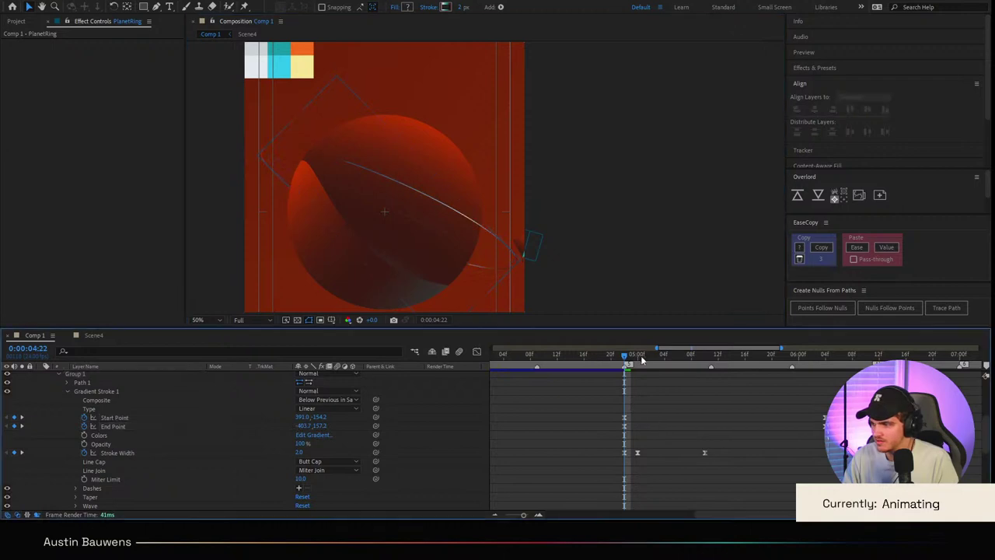
{"action": "left_click_drag", "start_coordinate": [642, 358], "coordinate": [607, 356]}
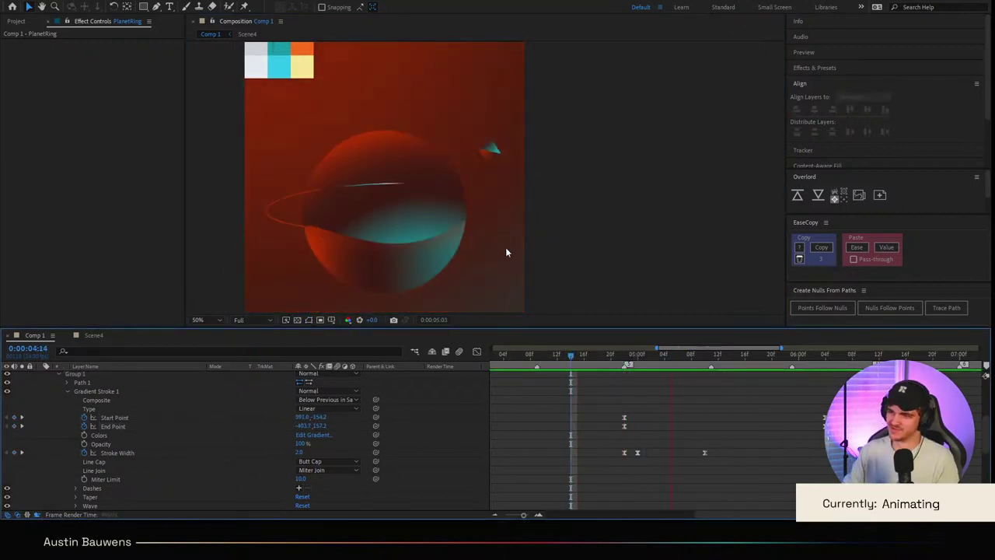
{"action": "scroll", "coordinate": [507, 250], "scroll_direction": "down", "scroll_amount": 2}
{"action": "left_click", "coordinate": [598, 356]}
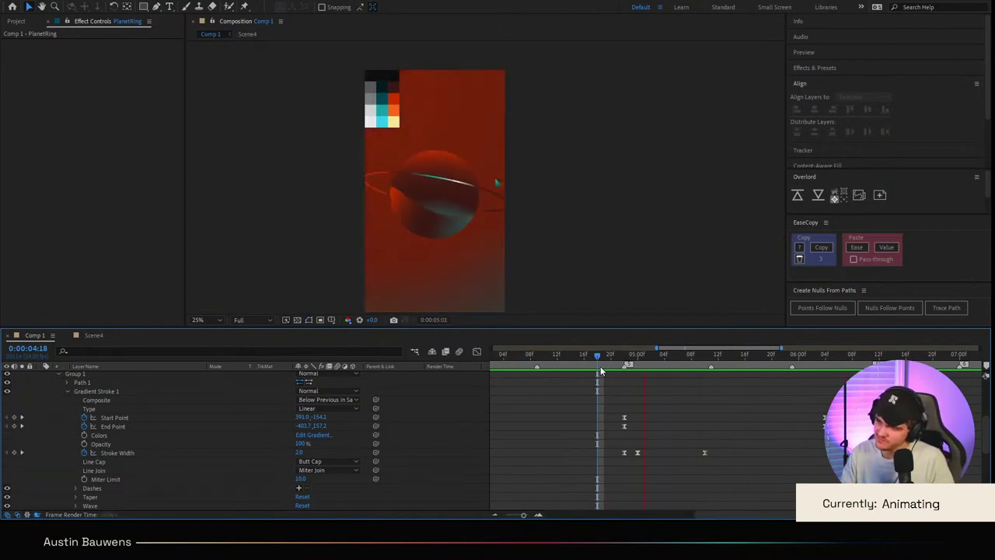
Step: Try a 52° Trim Paths Offset on PlanetRing, then delete Trim Paths 1
{"action": "key", "text": "space"}
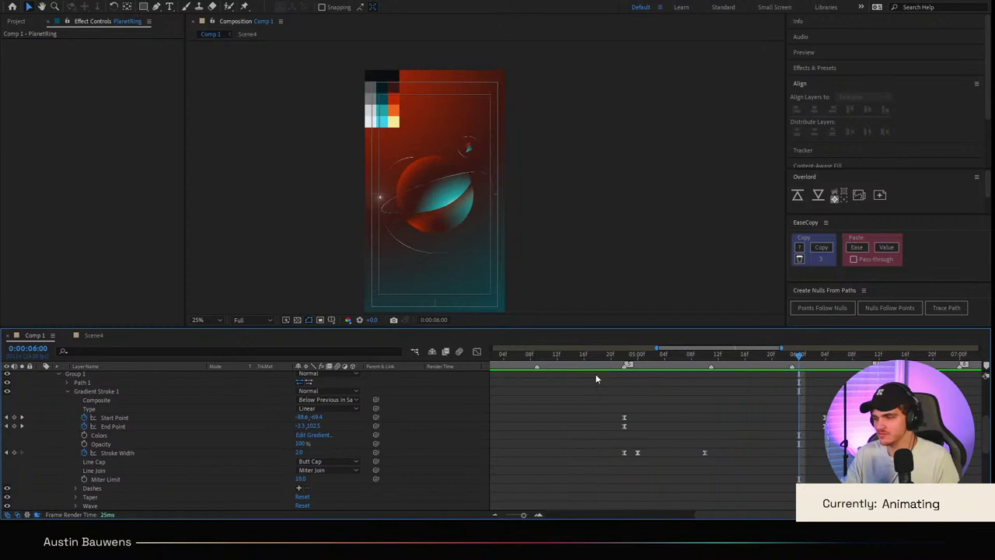
{"action": "scroll", "coordinate": [202, 444], "scroll_direction": "up", "scroll_amount": 2}
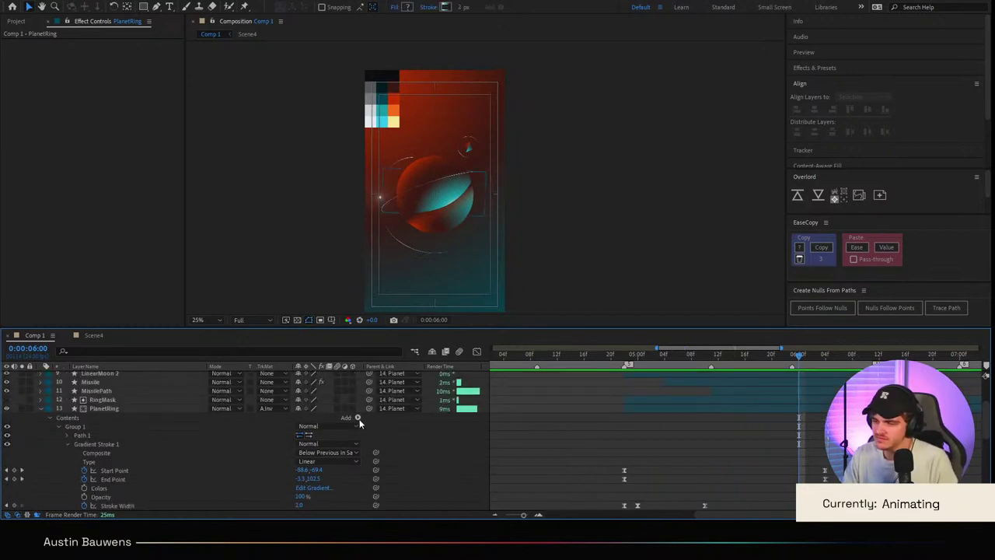
{"action": "scroll", "coordinate": [147, 431], "scroll_direction": "down", "scroll_amount": 4}
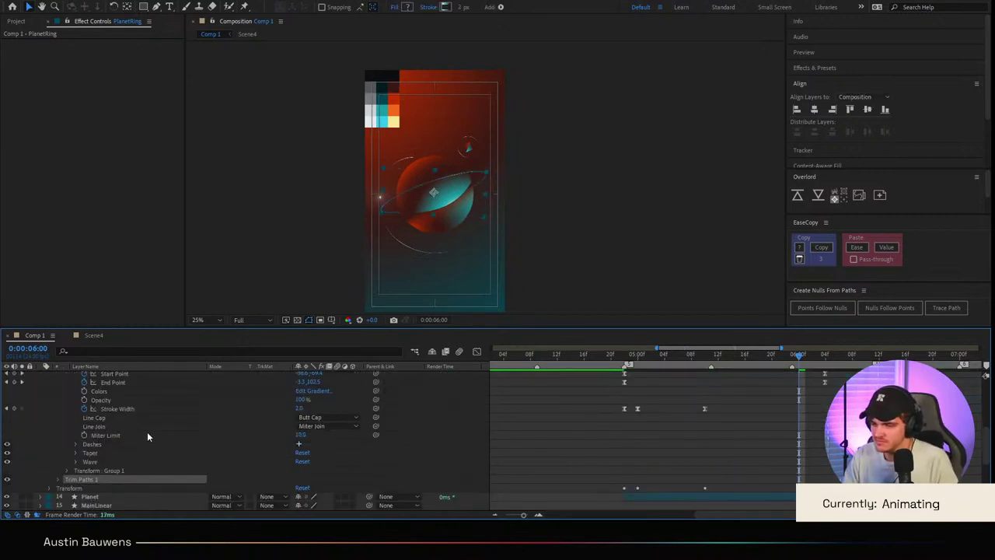
{"action": "left_click", "coordinate": [57, 480]}
{"action": "scroll", "coordinate": [194, 505], "scroll_direction": "down", "scroll_amount": 1}
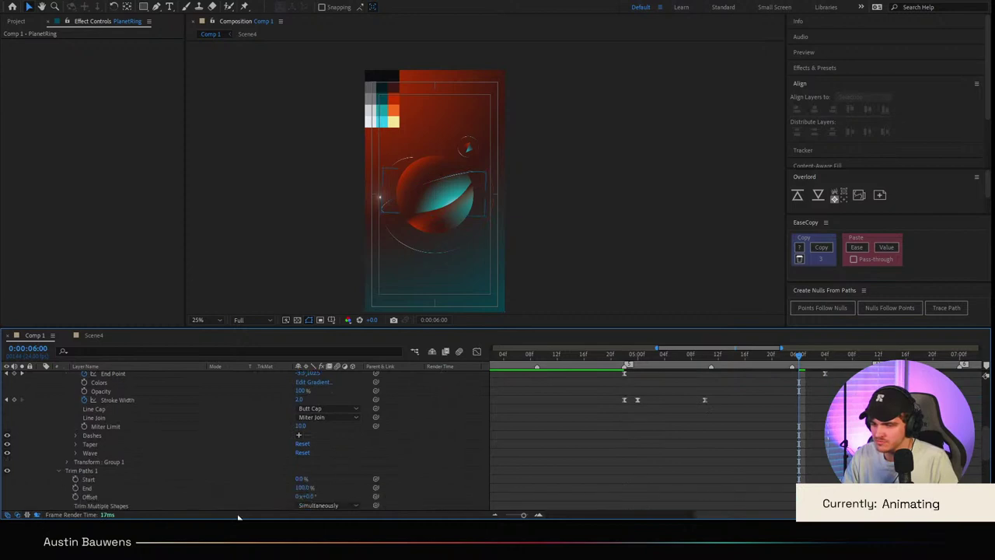
{"action": "left_click_drag", "start_coordinate": [312, 496], "coordinate": [351, 496]}
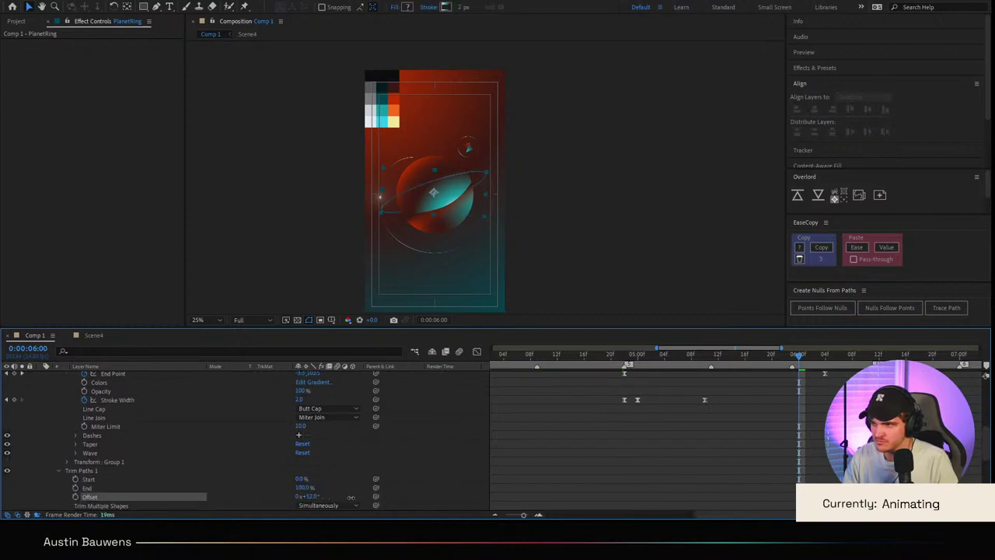
{"action": "left_click", "coordinate": [466, 492]}
{"action": "scroll", "coordinate": [475, 233], "scroll_direction": "up", "scroll_amount": 2}
{"action": "left_click", "coordinate": [70, 471]}
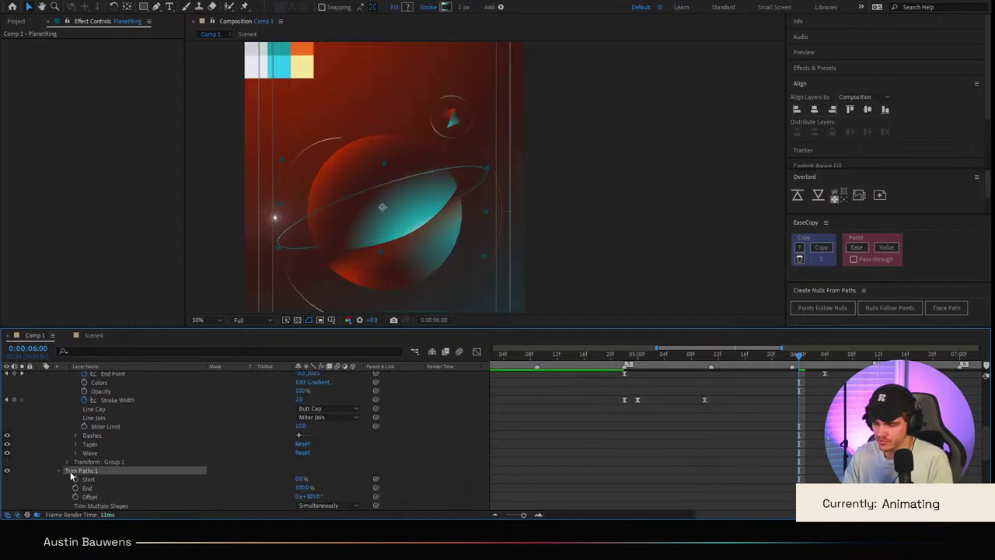
{"action": "key", "text": "Delete"}
Step: Scrub the playhead between 4:06 and 4:19 to review the impact, ending at 6:13
{"action": "left_click_drag", "start_coordinate": [684, 350], "coordinate": [577, 363]}
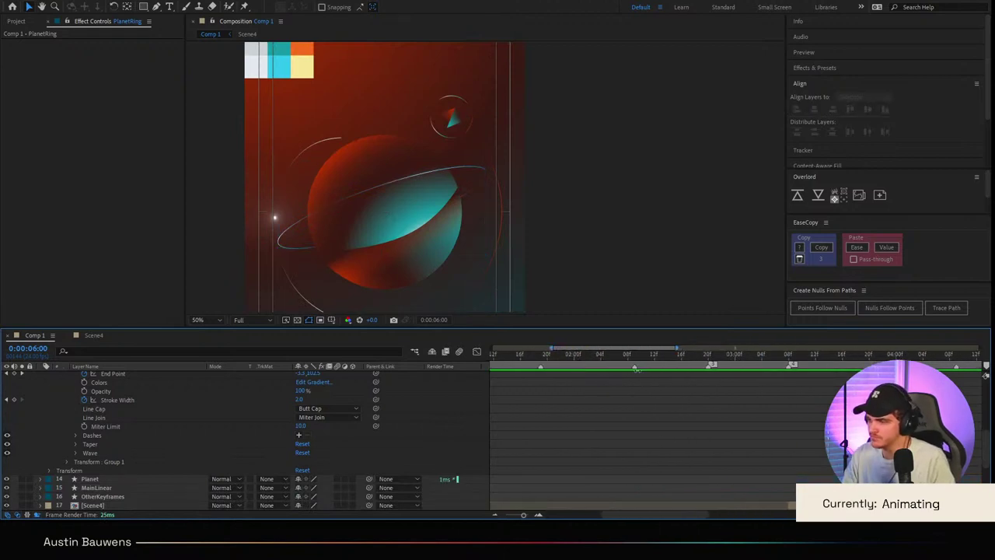
{"action": "left_click_drag", "start_coordinate": [731, 364], "coordinate": [580, 419]}
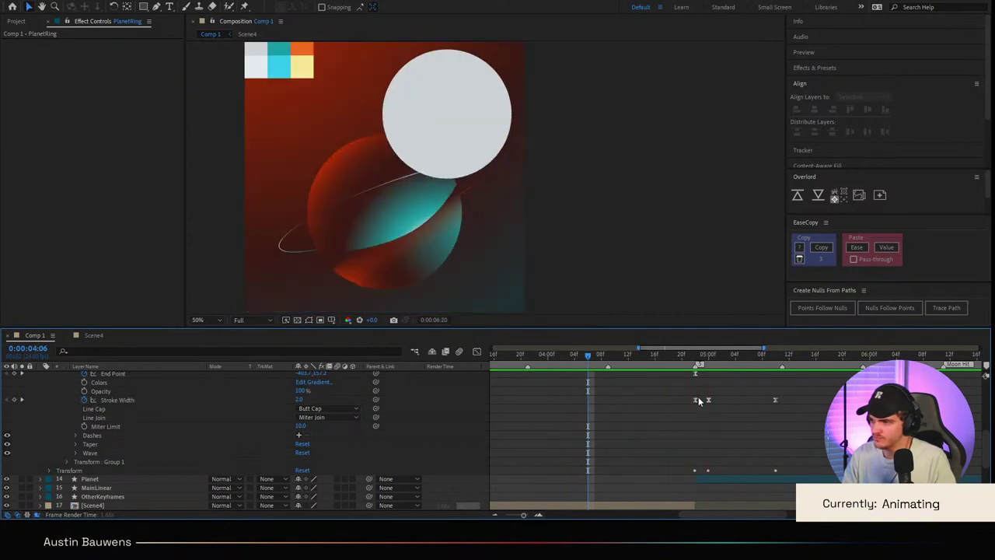
{"action": "left_click", "coordinate": [660, 356]}
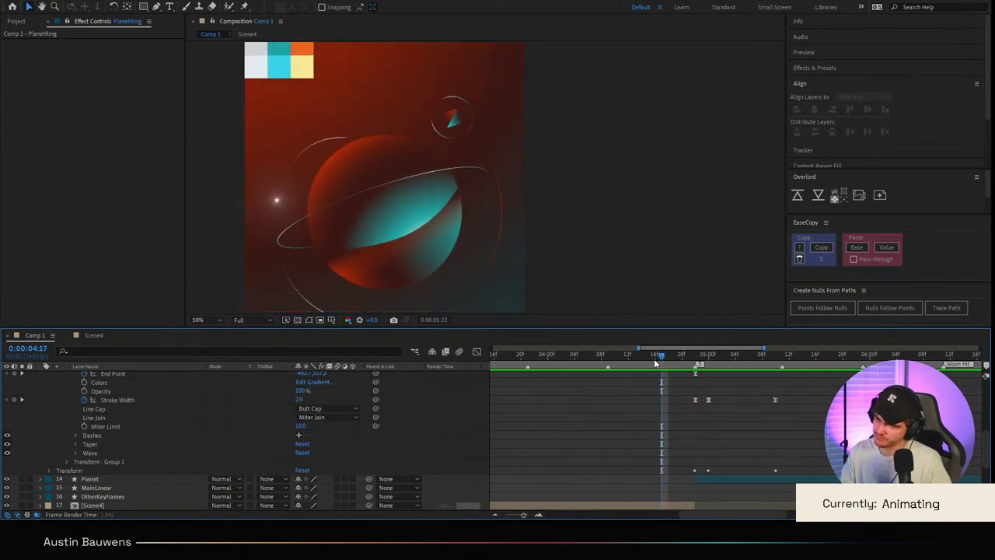
{"action": "left_click_drag", "start_coordinate": [654, 359], "coordinate": [609, 361]}
{"action": "scroll", "coordinate": [509, 238], "scroll_direction": "down", "scroll_amount": 2}
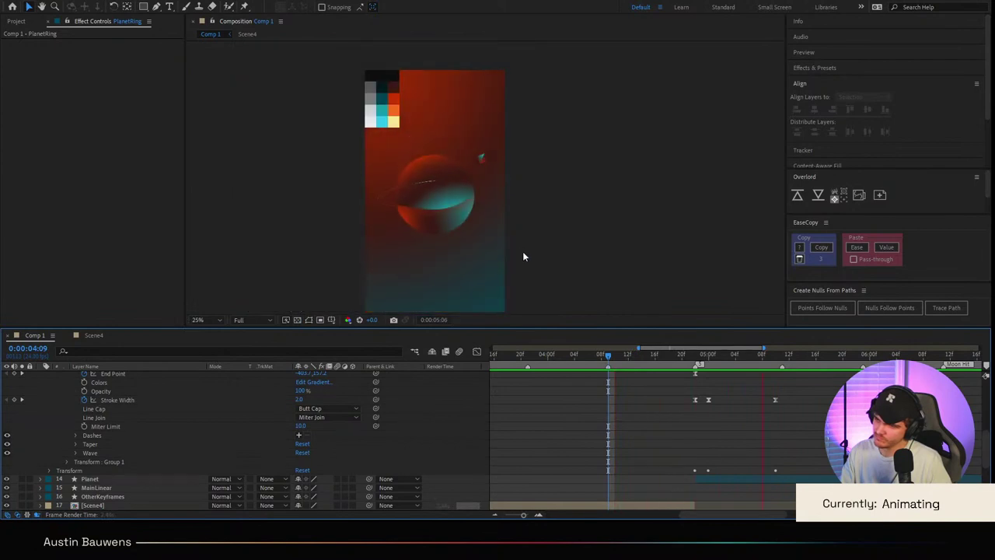
{"action": "left_click", "coordinate": [657, 362]}
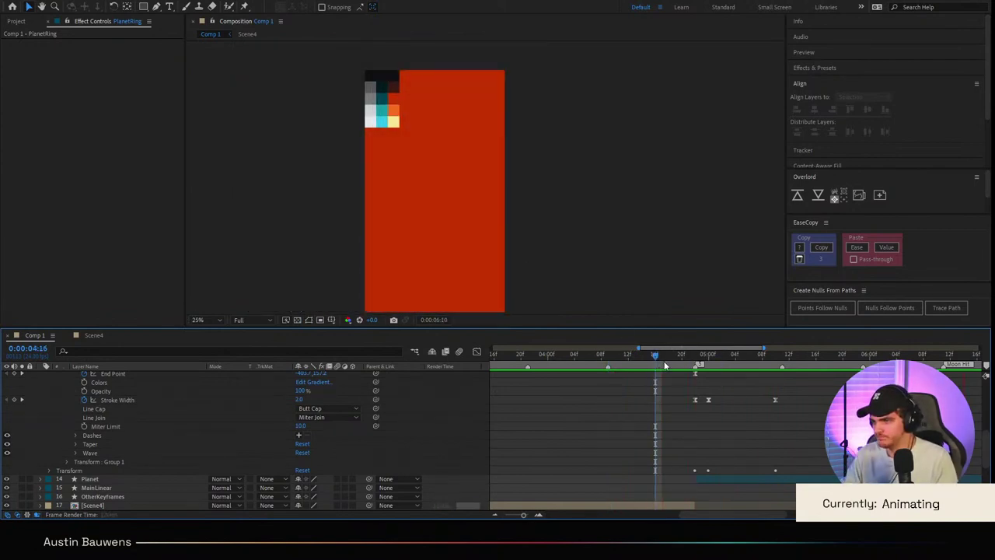
{"action": "left_click", "coordinate": [677, 364]}
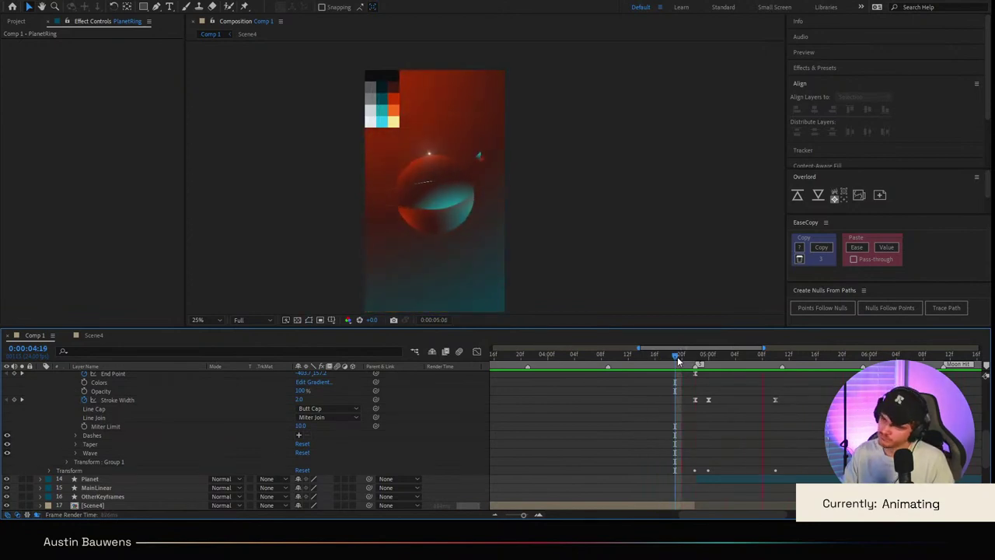
{"action": "key", "text": "space"}
{"action": "scroll", "coordinate": [727, 384], "scroll_direction": "right", "scroll_amount": 5}
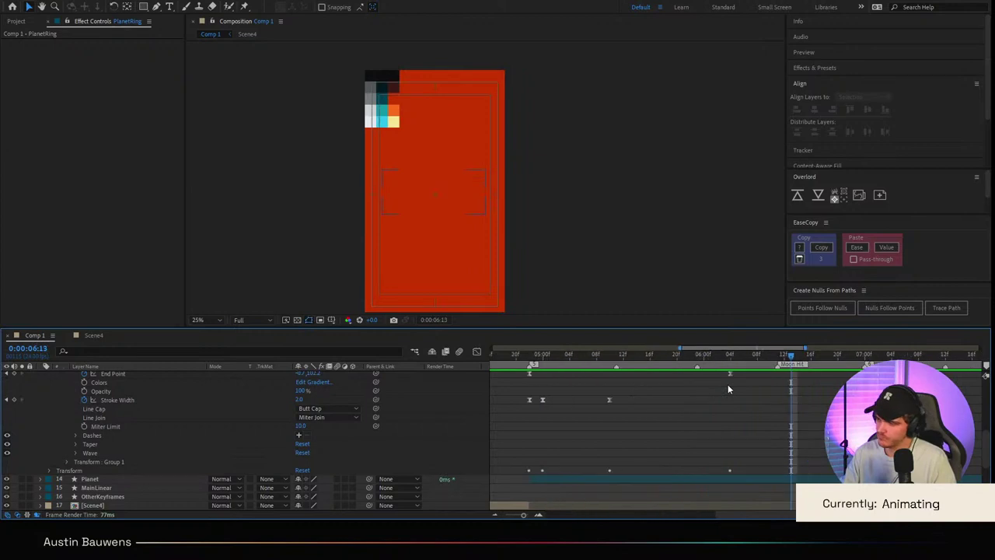
{"action": "scroll", "coordinate": [582, 415], "scroll_direction": "up", "scroll_amount": 3}
{"action": "scroll", "coordinate": [581, 421], "scroll_direction": "up", "scroll_amount": 3}
{"action": "scroll", "coordinate": [582, 421], "scroll_direction": "left", "scroll_amount": 3}
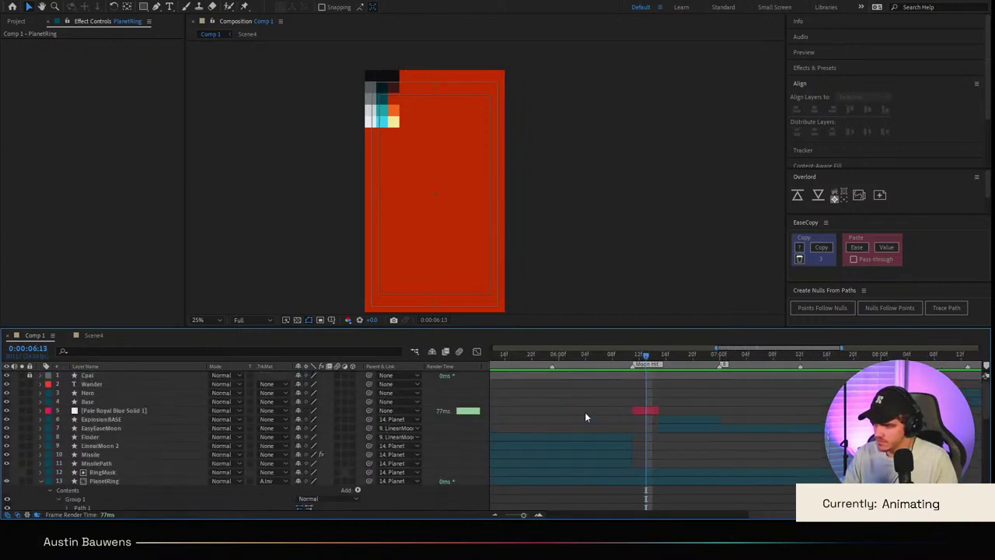
Step: Jump to the 7:00 marker, collapse the PlanetRing properties and clear the layer selection
{"action": "left_click", "coordinate": [646, 410]}
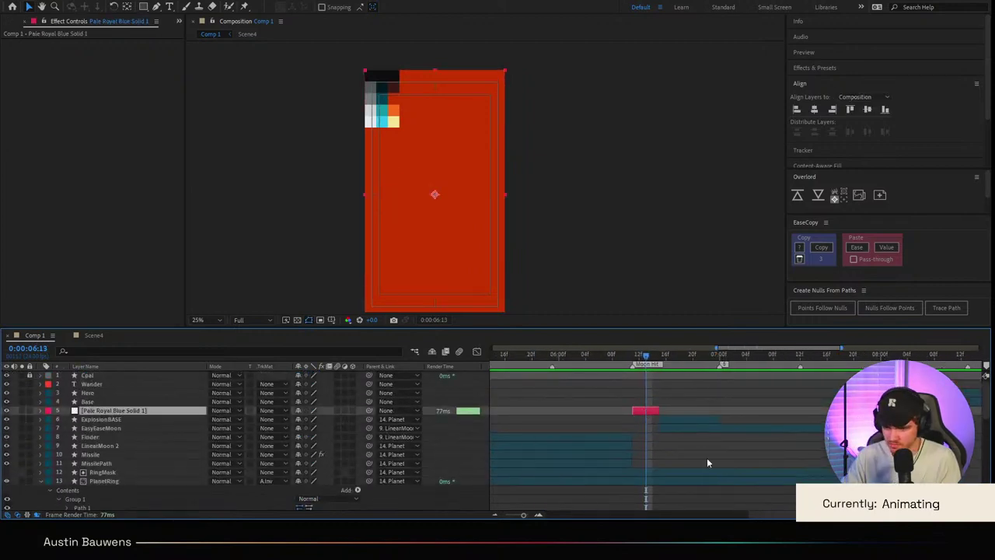
{"action": "left_click", "coordinate": [677, 420]}
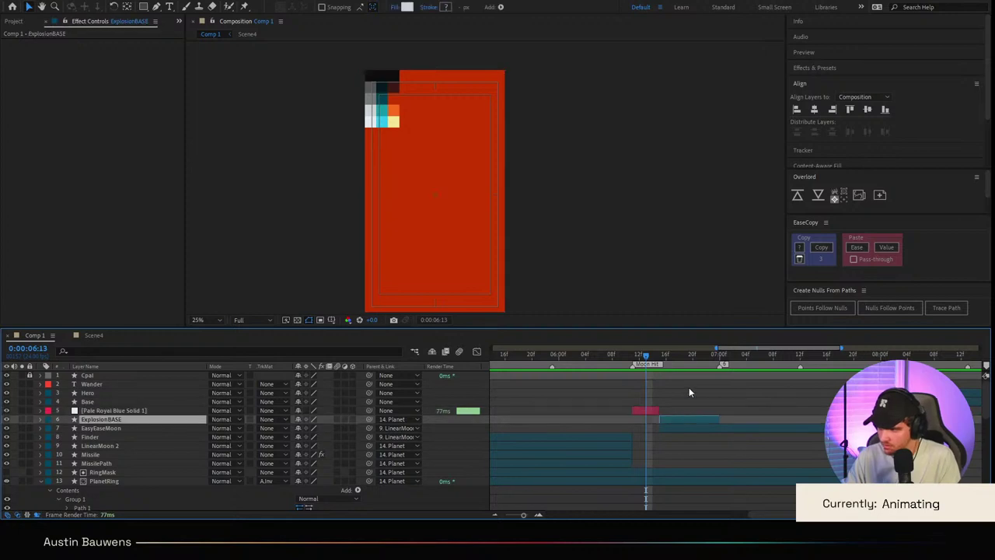
{"action": "left_click", "coordinate": [720, 356]}
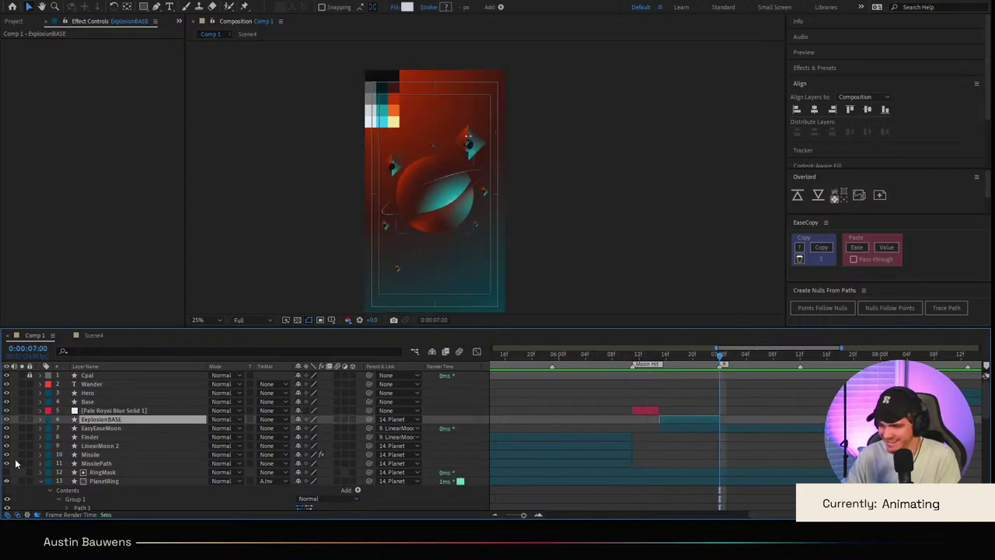
{"action": "left_click", "coordinate": [156, 429]}
{"action": "left_click", "coordinate": [726, 445]}
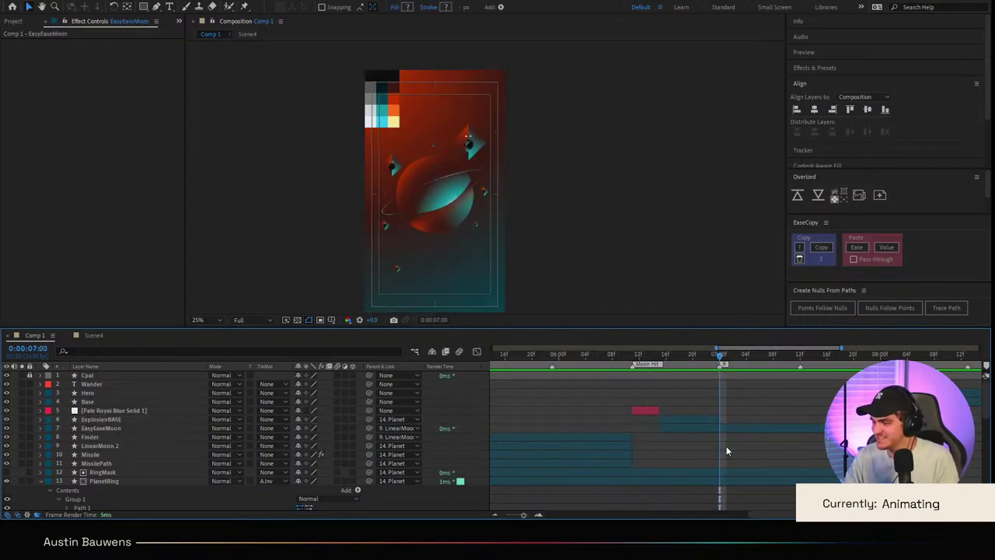
{"action": "left_click", "coordinate": [721, 475]}
{"action": "scroll", "coordinate": [721, 475], "scroll_direction": "down", "scroll_amount": 4}
{"action": "scroll", "coordinate": [721, 476], "scroll_direction": "up", "scroll_amount": 2}
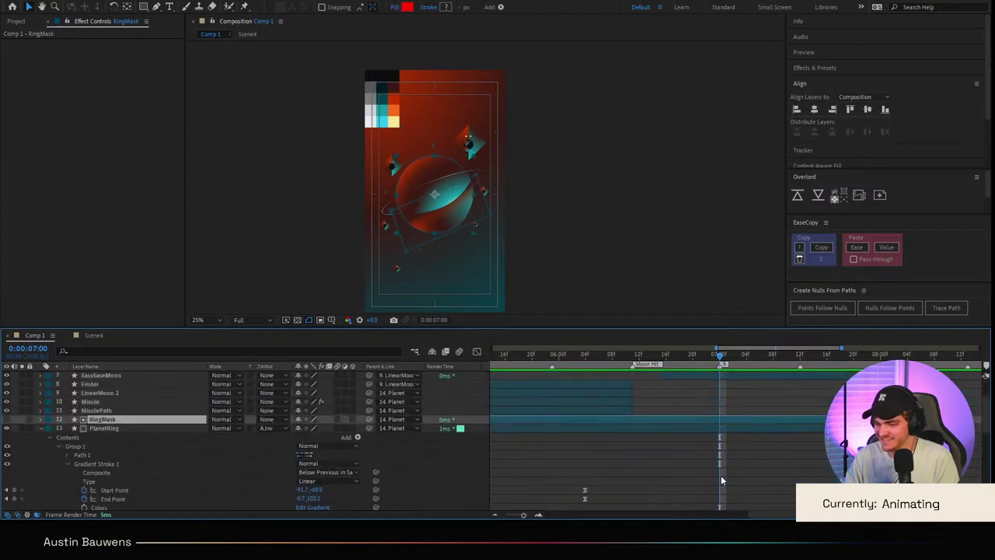
{"action": "left_click", "coordinate": [40, 428]}
{"action": "left_click", "coordinate": [536, 224]}
{"action": "scroll", "coordinate": [467, 188], "scroll_direction": "up", "scroll_amount": 3}
{"action": "scroll", "coordinate": [459, 186], "scroll_direction": "down", "scroll_amount": 1}
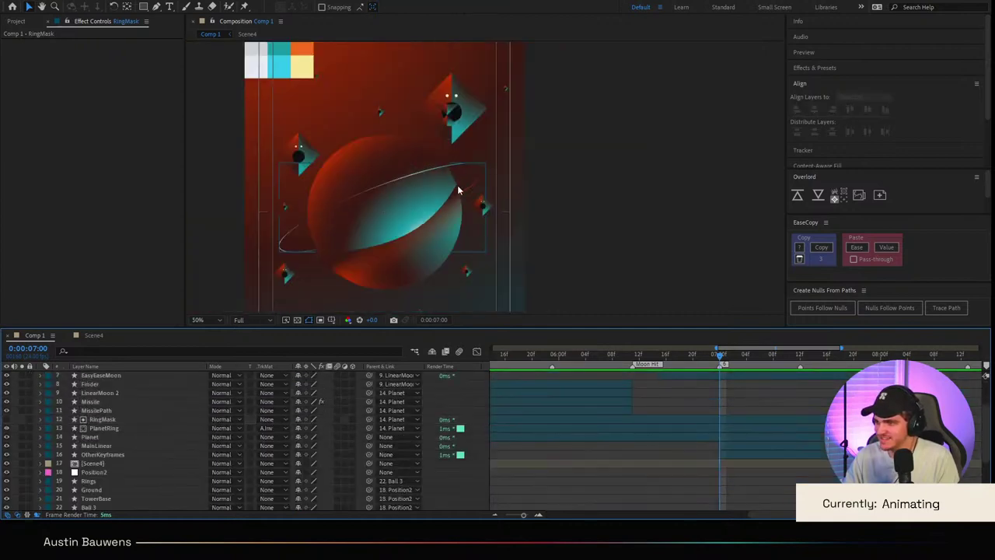
Step: Zoom the Composition viewer to 50%, centre the planet, then select the OtherKeyframes layer
{"action": "left_click_drag", "start_coordinate": [425, 251], "coordinate": [468, 237]}
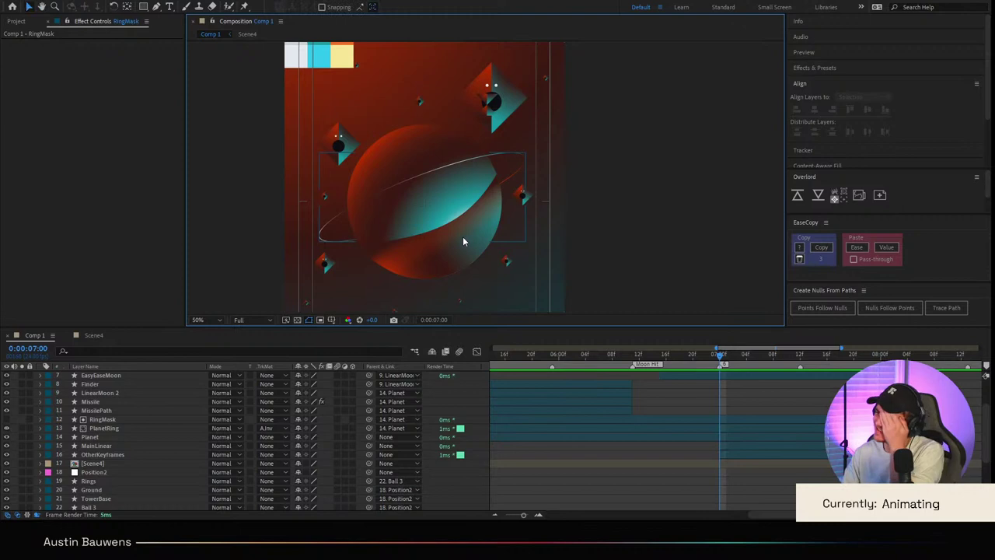
{"action": "scroll", "coordinate": [463, 236], "scroll_direction": "down", "scroll_amount": 2}
{"action": "scroll", "coordinate": [465, 238], "scroll_direction": "up", "scroll_amount": 2}
{"action": "left_click_drag", "start_coordinate": [465, 238], "coordinate": [484, 205]}
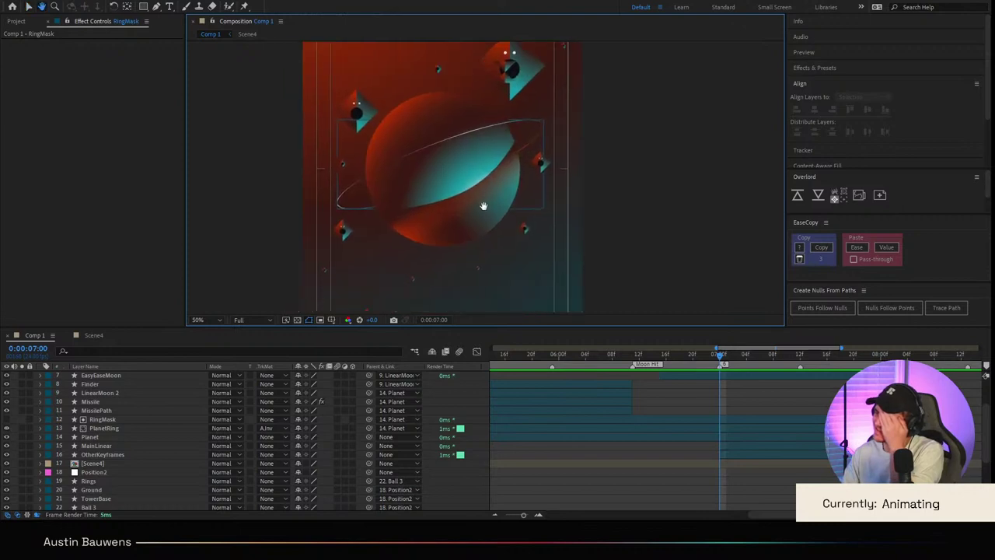
{"action": "key", "text": "v"}
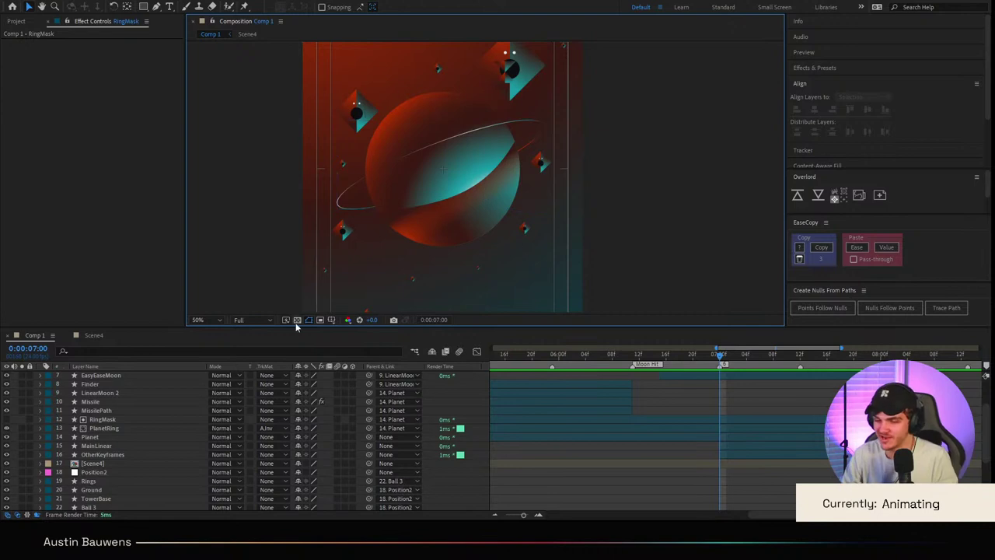
{"action": "left_click", "coordinate": [144, 455]}
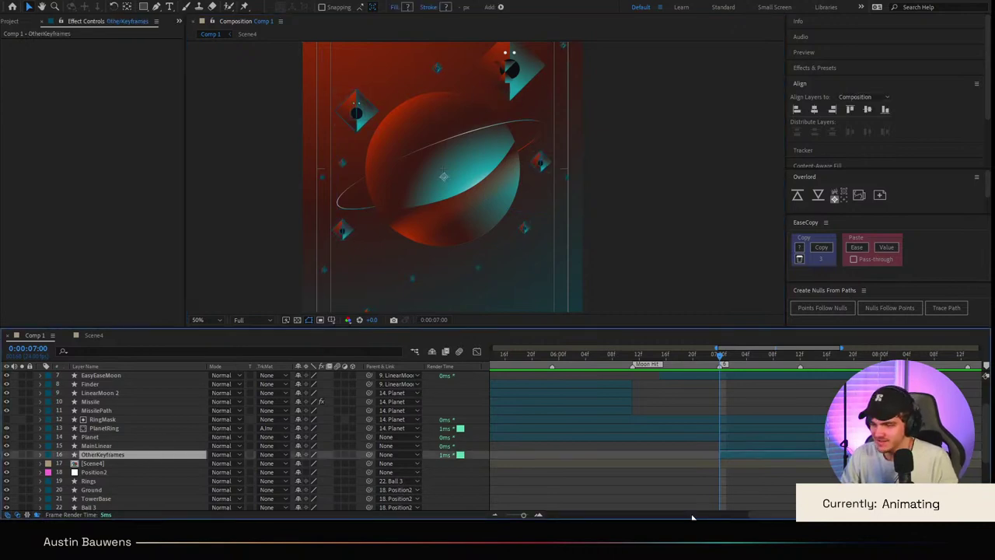
Step: Expand the OtherKeyframes Contents and locate the diamond shape groups
{"action": "left_click", "coordinate": [629, 487]}
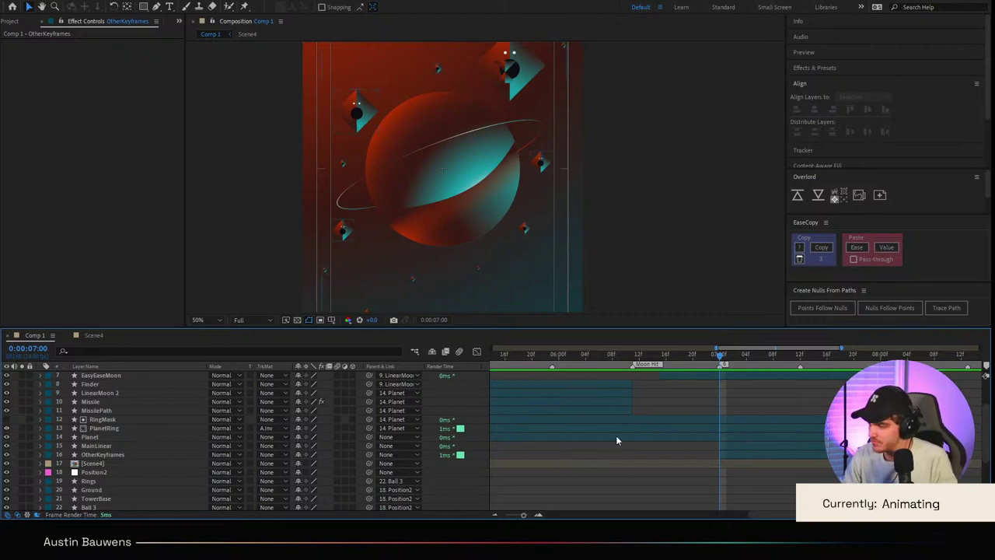
{"action": "left_click", "coordinate": [122, 455]}
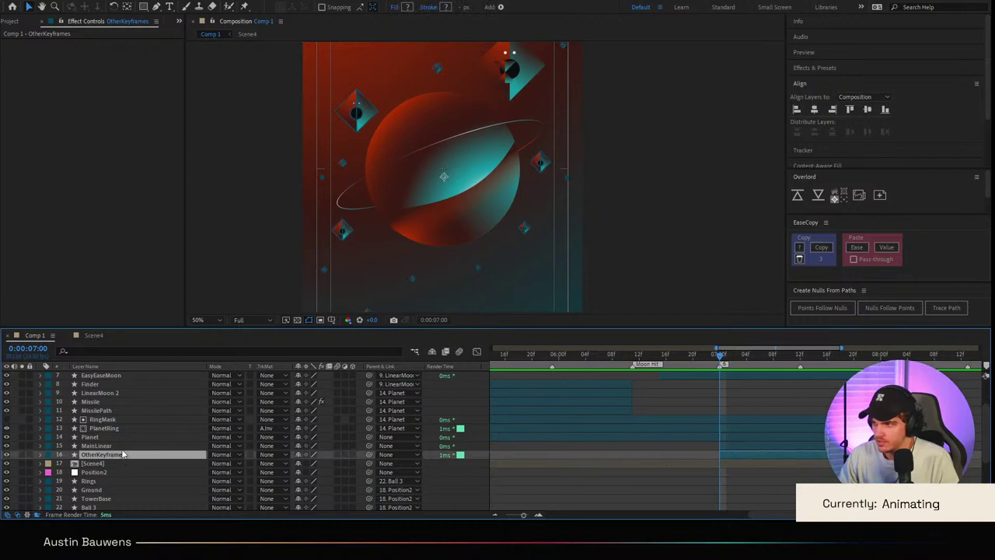
{"action": "left_click", "coordinate": [40, 455]}
{"action": "left_click", "coordinate": [51, 464]}
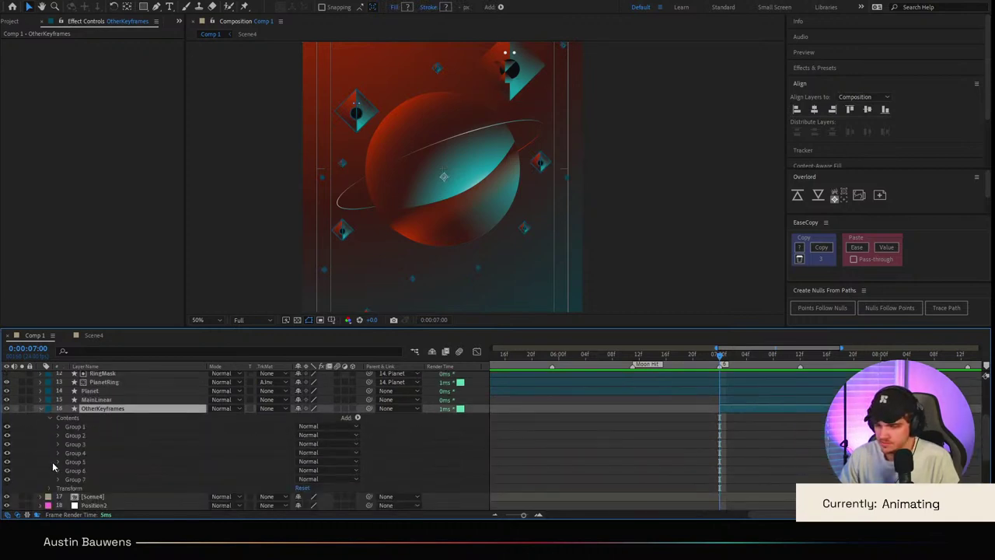
{"action": "left_click", "coordinate": [524, 84]}
{"action": "left_click", "coordinate": [93, 434]}
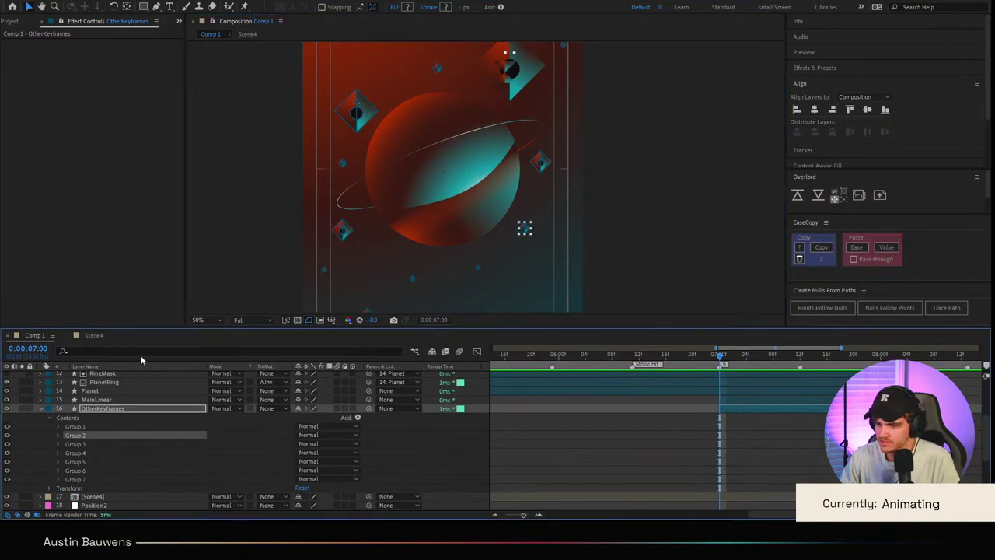
{"action": "left_click", "coordinate": [368, 119]}
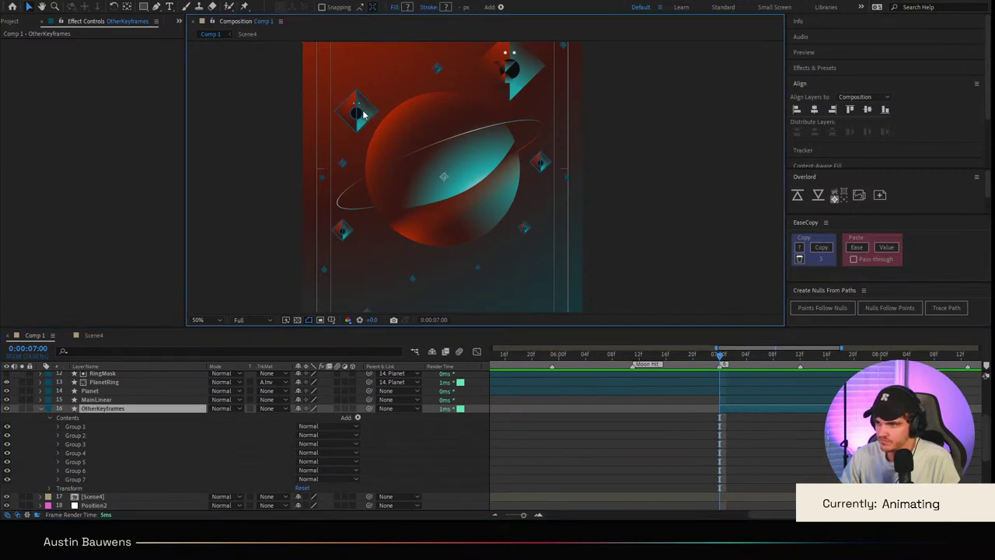
{"action": "left_click", "coordinate": [91, 432]}
{"action": "left_click", "coordinate": [92, 426]}
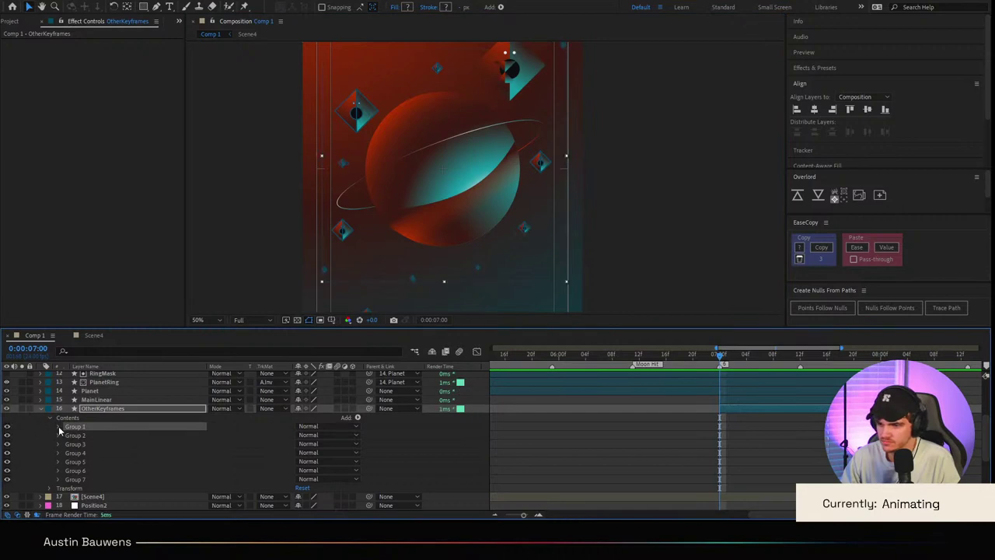
Step: Set Group 1's Transform Opacity to 100%
{"action": "left_click", "coordinate": [58, 426]}
{"action": "scroll", "coordinate": [74, 495], "scroll_direction": "down", "scroll_amount": 1}
{"action": "left_click", "coordinate": [67, 479]}
{"action": "scroll", "coordinate": [93, 478], "scroll_direction": "down", "scroll_amount": 1}
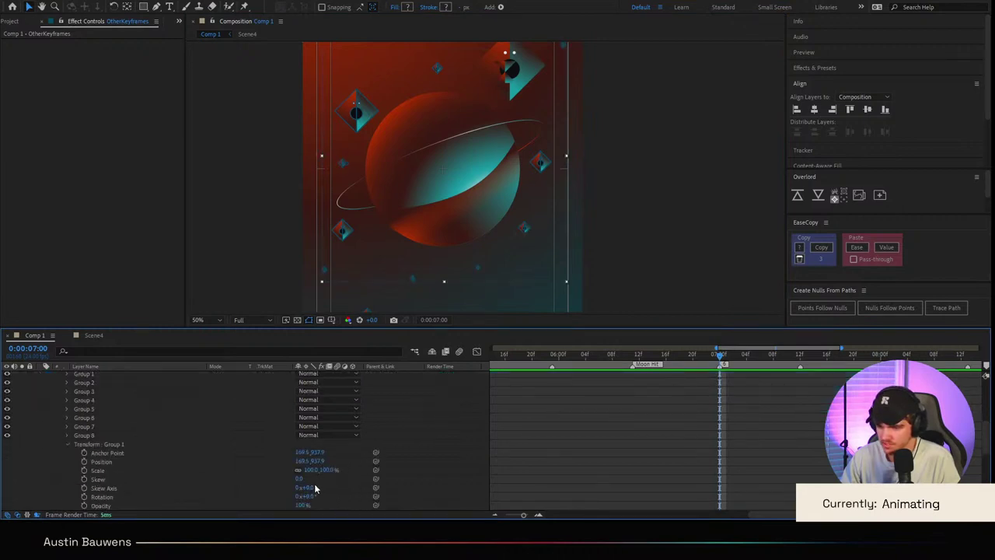
{"action": "left_click", "coordinate": [303, 505]}
{"action": "type", "text": "100"}
{"action": "key", "text": "Return"}
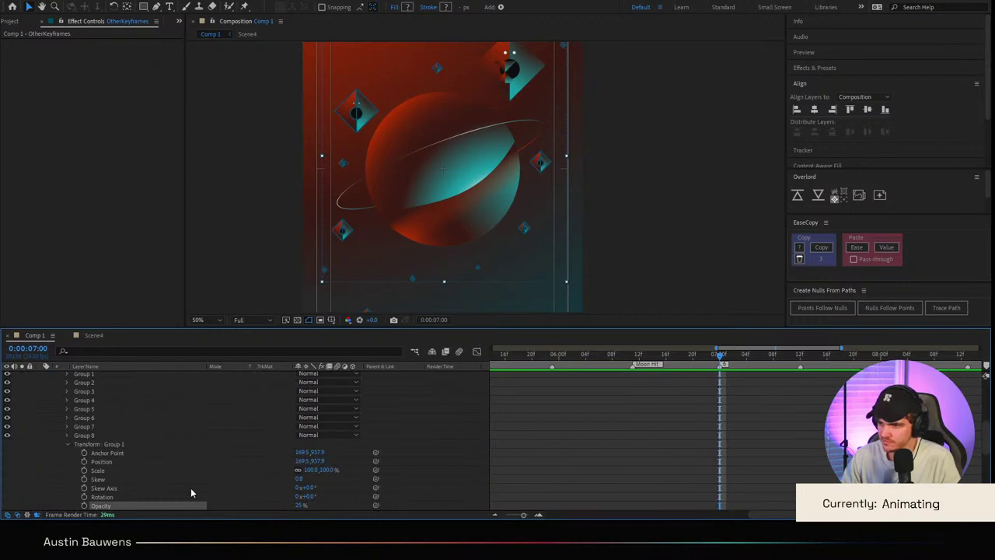
{"action": "scroll", "coordinate": [57, 438], "scroll_direction": "up", "scroll_amount": 3}
{"action": "left_click", "coordinate": [51, 444]}
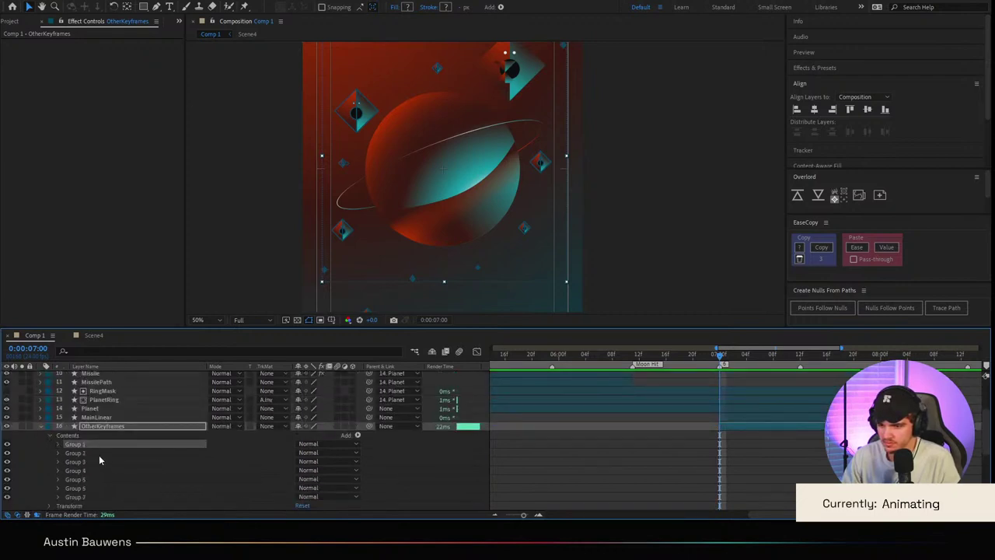
Step: Combine Groups 2–6 into a new Group 8 with Ctrl+G and check its transform
{"action": "left_click", "coordinate": [97, 454]}
{"action": "left_click", "coordinate": [90, 461], "text": "shift"}
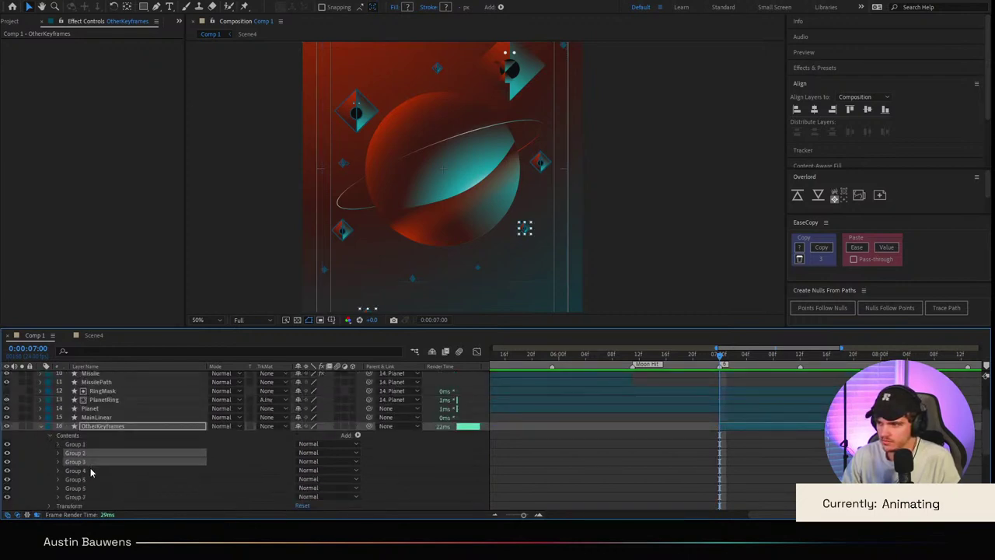
{"action": "left_click", "coordinate": [84, 471], "text": "shift"}
{"action": "left_click", "coordinate": [86, 479], "text": "shift"}
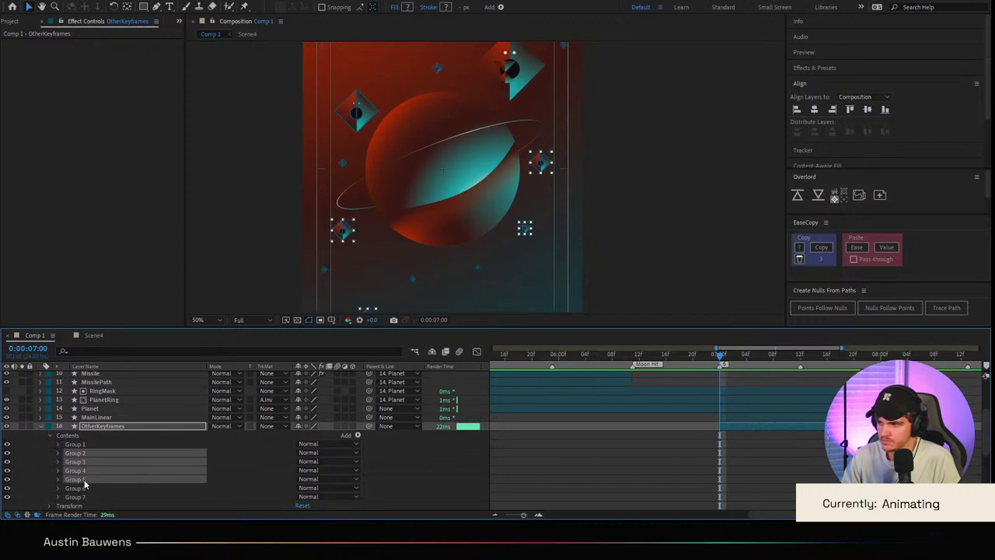
{"action": "left_click", "coordinate": [87, 487], "text": "shift"}
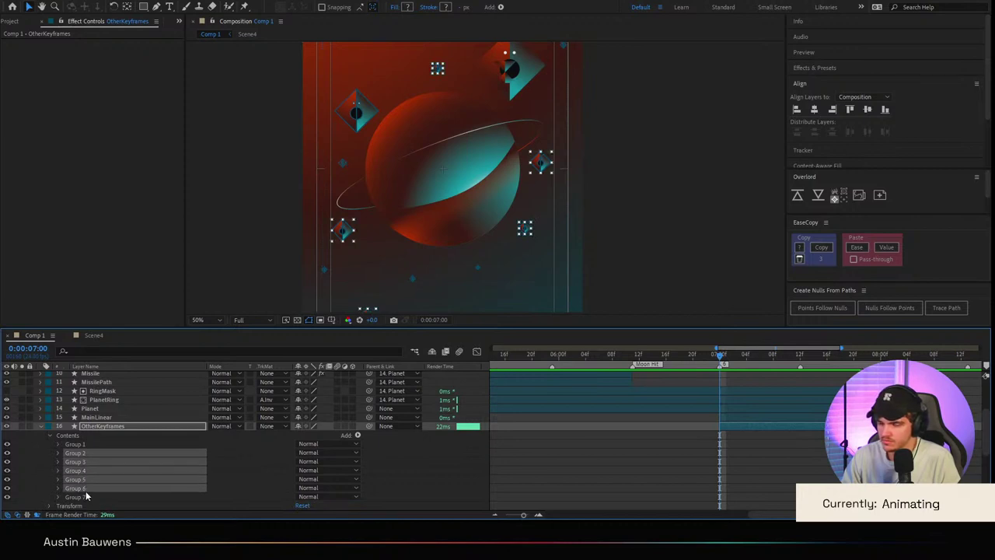
{"action": "key", "text": "ctrl+g"}
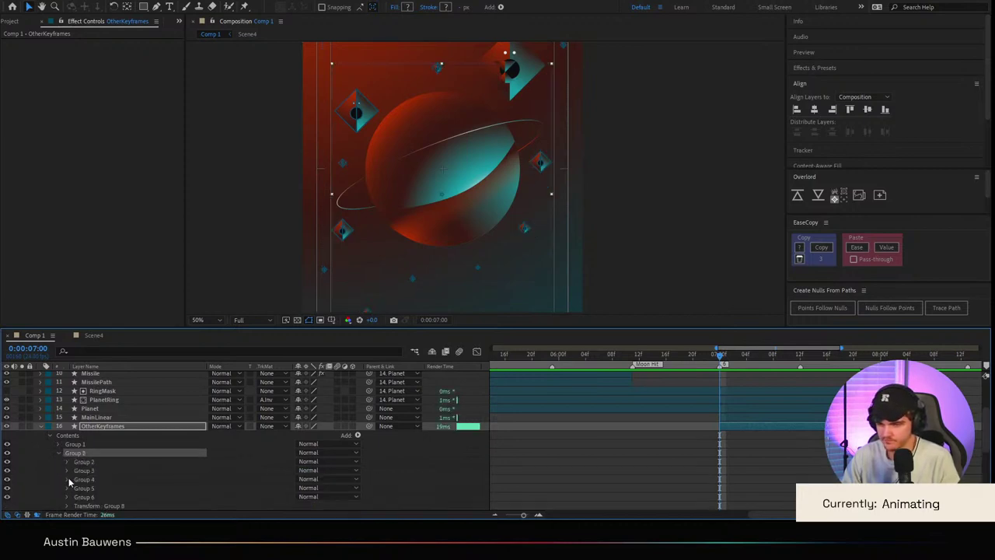
{"action": "scroll", "coordinate": [69, 490], "scroll_direction": "down", "scroll_amount": 1}
{"action": "left_click", "coordinate": [67, 479]}
{"action": "scroll", "coordinate": [70, 482], "scroll_direction": "down", "scroll_amount": 1}
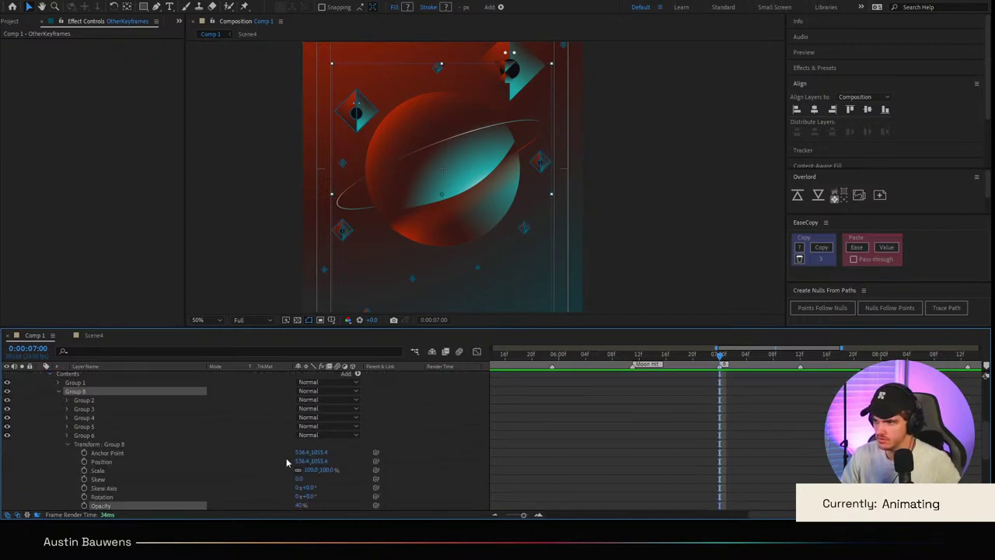
{"action": "scroll", "coordinate": [196, 449], "scroll_direction": "up", "scroll_amount": 1}
{"action": "left_click", "coordinate": [58, 418]}
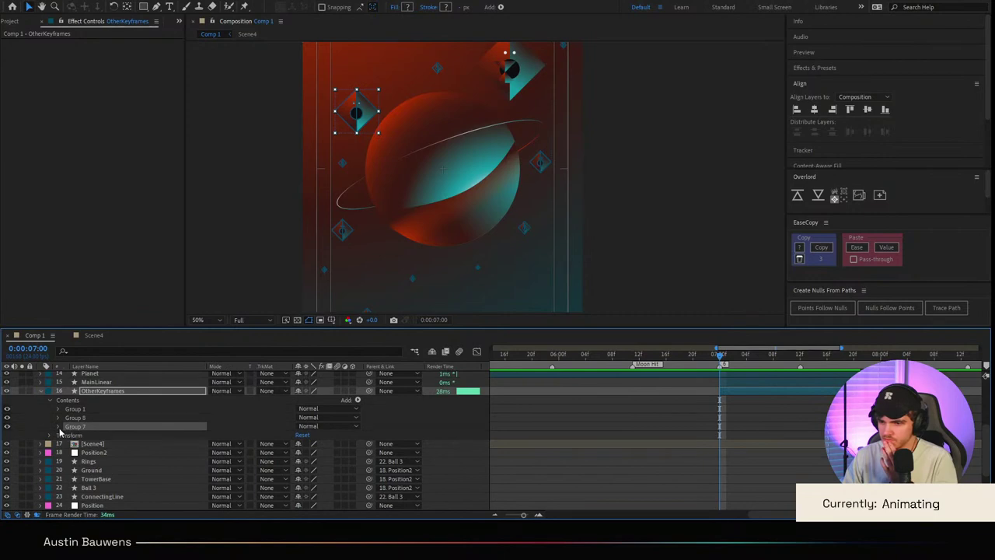
Step: Dim the Group 7 diamond to 65% Transform Opacity
{"action": "left_click", "coordinate": [59, 427]}
{"action": "left_click", "coordinate": [68, 462]}
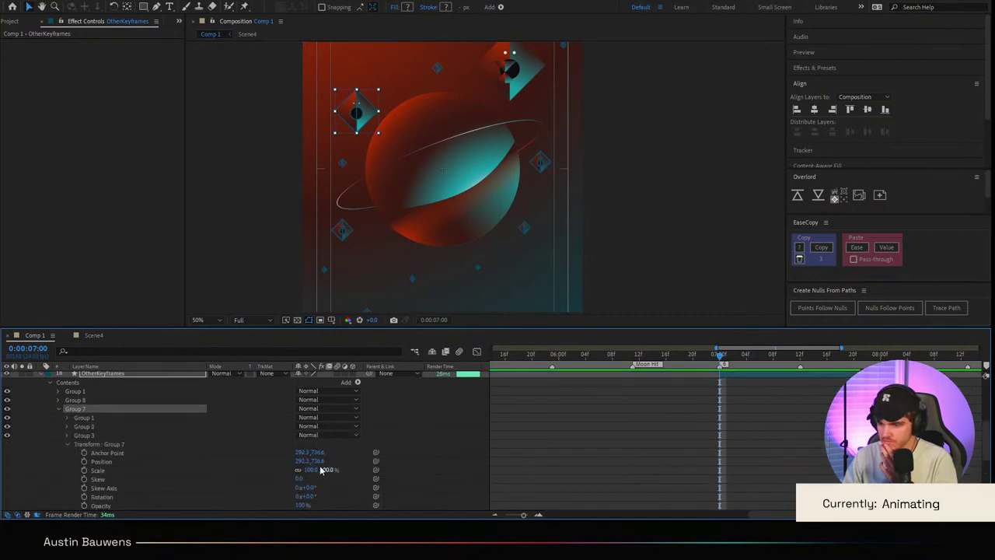
{"action": "left_click", "coordinate": [301, 506]}
{"action": "type", "text": "65"}
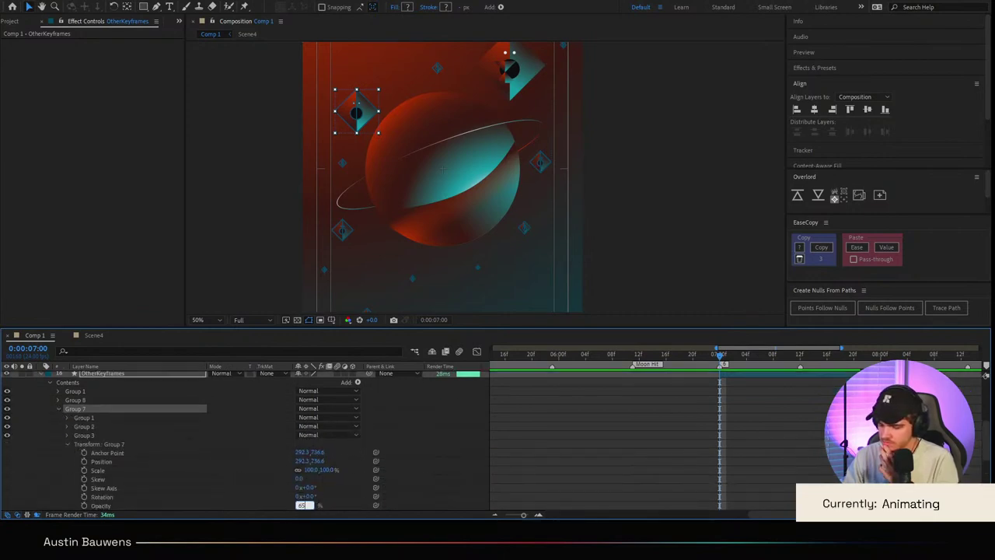
{"action": "key", "text": "Return"}
{"action": "key", "text": "F2"}
{"action": "scroll", "coordinate": [487, 195], "scroll_direction": "down", "scroll_amount": 1}
{"action": "scroll", "coordinate": [502, 189], "scroll_direction": "up", "scroll_amount": 1}
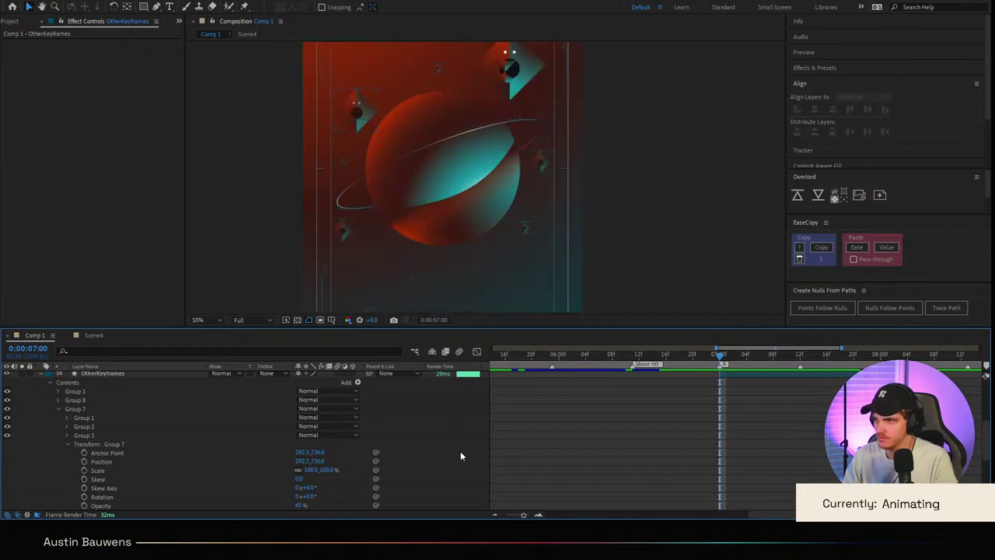
{"action": "scroll", "coordinate": [218, 485], "scroll_direction": "up", "scroll_amount": 2}
{"action": "scroll", "coordinate": [196, 484], "scroll_direction": "up", "scroll_amount": 3}
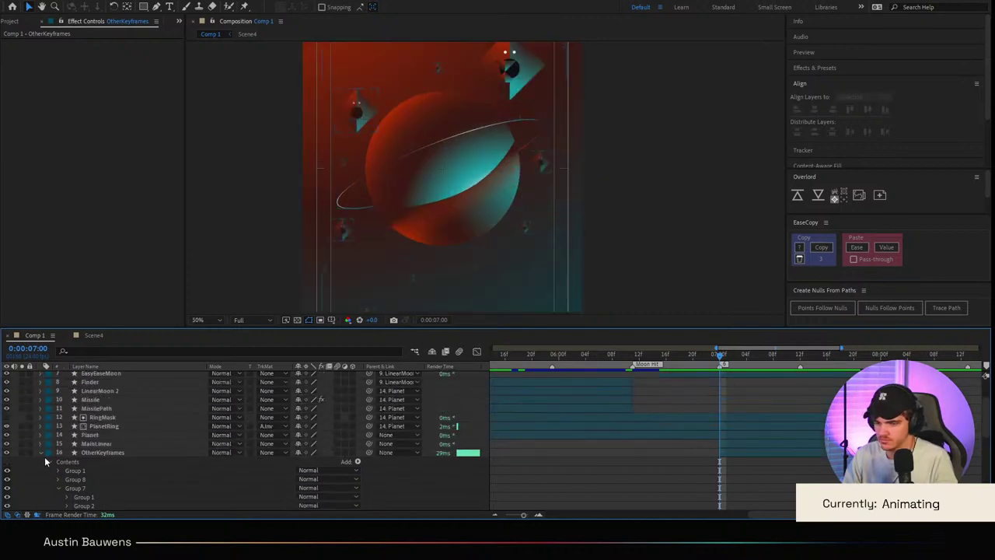
Step: Rewind to 0:00 and preview the composition, stopping at 0:00:07:14
{"action": "left_click", "coordinate": [40, 452]}
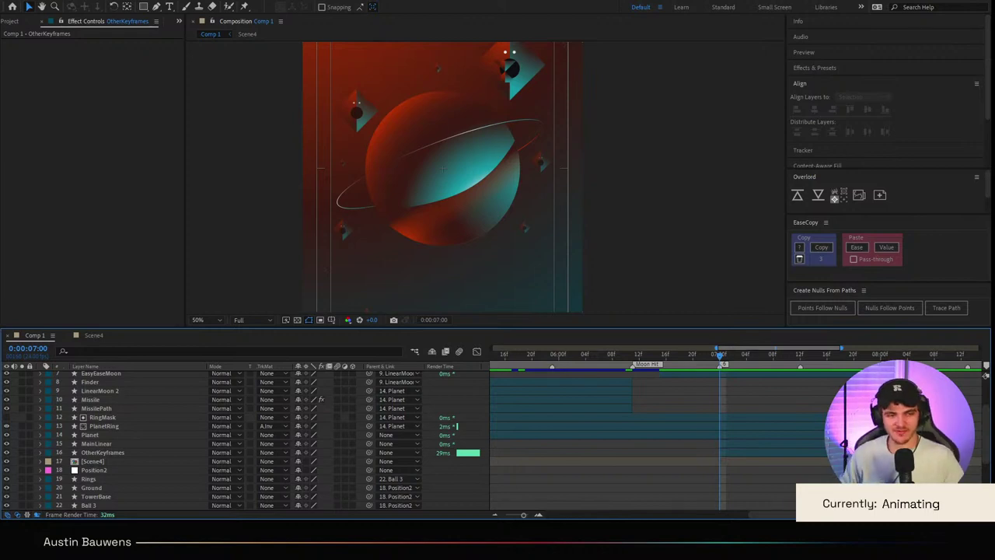
{"action": "scroll", "coordinate": [776, 429], "scroll_direction": "down", "scroll_amount": 3}
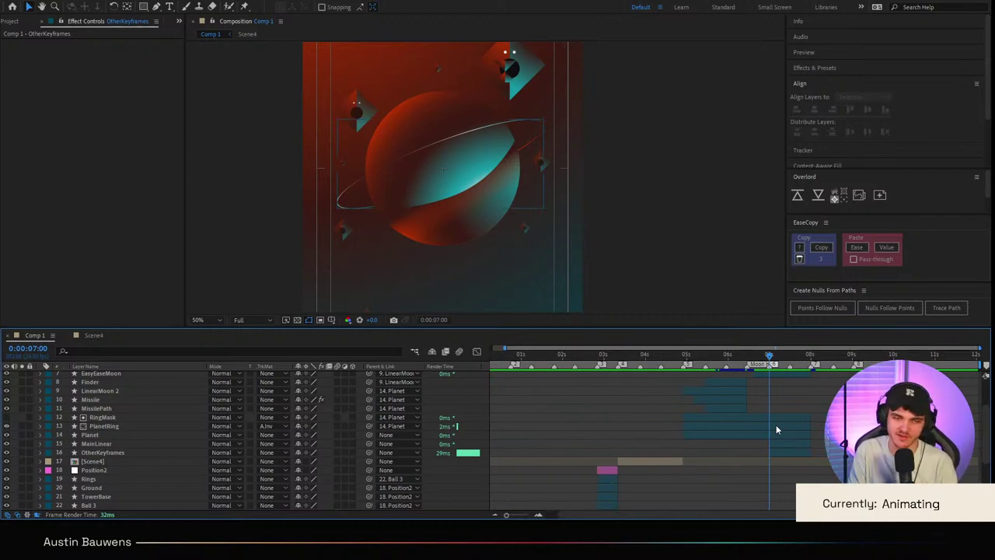
{"action": "left_click", "coordinate": [725, 383]}
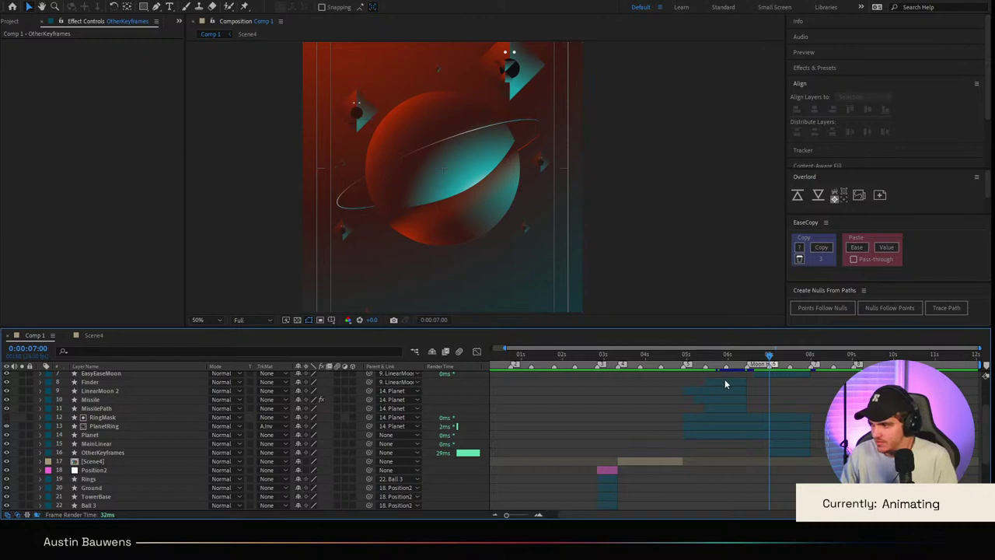
{"action": "scroll", "coordinate": [725, 381], "scroll_direction": "down", "scroll_amount": 1}
{"action": "left_click_drag", "start_coordinate": [739, 359], "coordinate": [356, 282]}
{"action": "scroll", "coordinate": [463, 167], "scroll_direction": "down", "scroll_amount": 1}
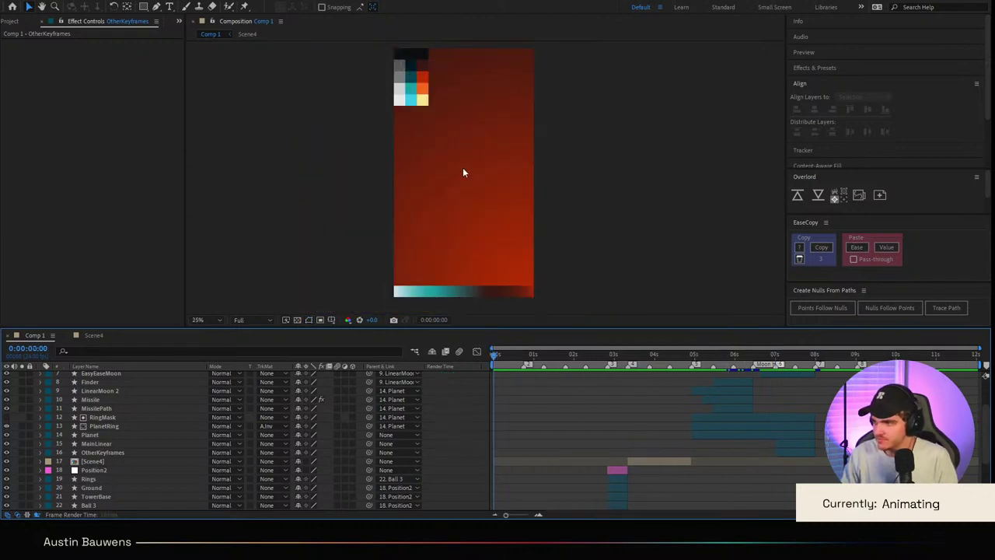
{"action": "key", "text": "space"}
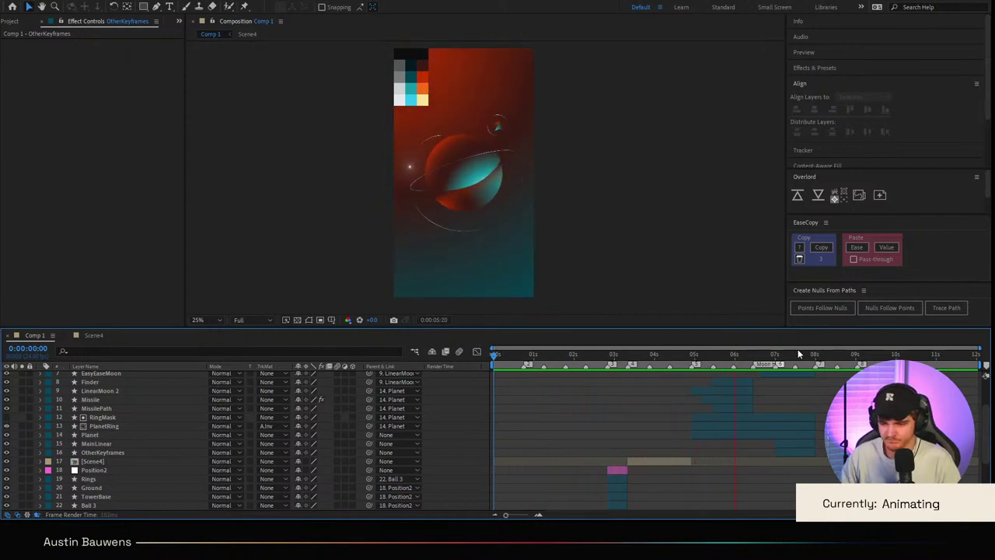
{"action": "left_click", "coordinate": [799, 354]}
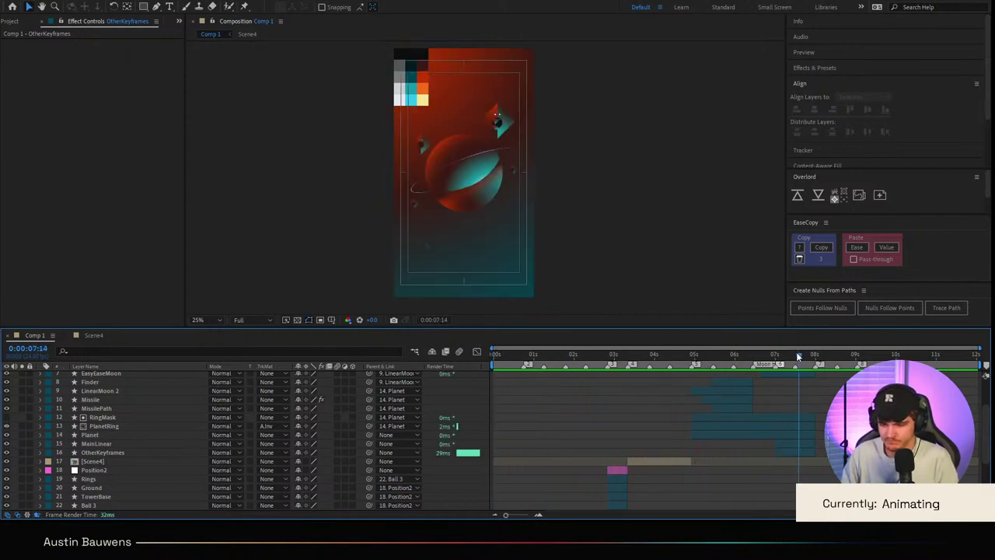
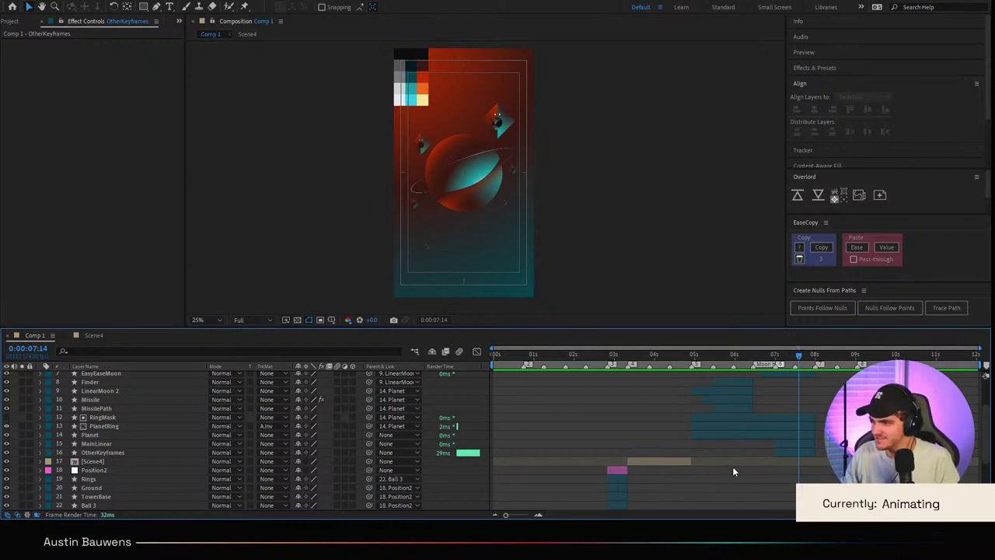
Step: Zoom the timeline and scrub to 0:00:06:11, where the white ExplosionBASE flash fills the frame
{"action": "scroll", "coordinate": [770, 445], "scroll_direction": "up", "scroll_amount": 3}
{"action": "scroll", "coordinate": [769, 444], "scroll_direction": "up", "scroll_amount": 2}
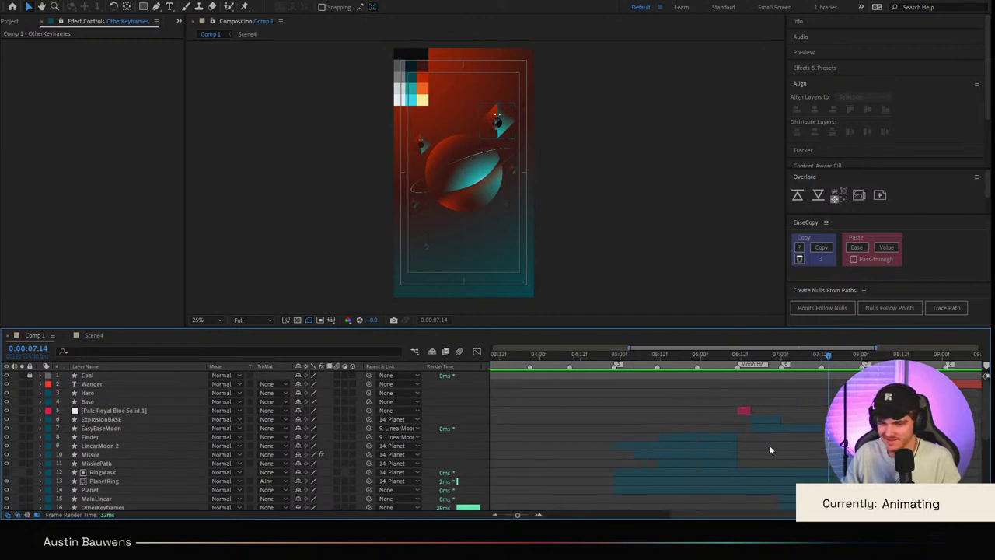
{"action": "scroll", "coordinate": [769, 443], "scroll_direction": "right", "scroll_amount": 3}
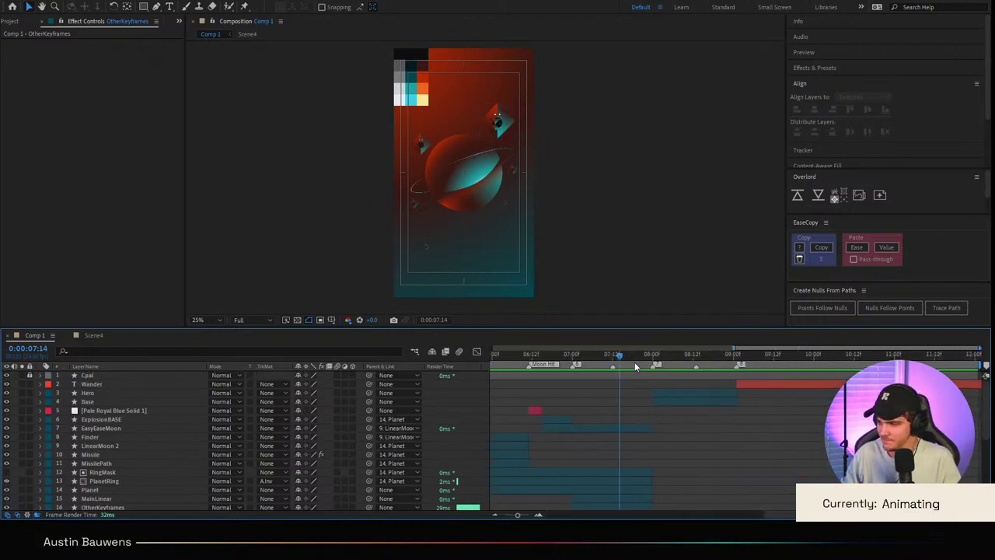
{"action": "mouse_move", "coordinate": [636, 363]}
{"action": "left_mouse_down"}
{"action": "mouse_move", "coordinate": [658, 363]}
{"action": "mouse_move", "coordinate": [502, 383]}
{"action": "mouse_move", "coordinate": [637, 379]}
{"action": "left_mouse_up"}
{"action": "left_click_drag", "start_coordinate": [547, 391], "coordinate": [609, 389]}
Step: Add a new null layer named ZoomOut above ExplosionBASE
{"action": "left_click", "coordinate": [139, 413]}
{"action": "left_click", "coordinate": [141, 420]}
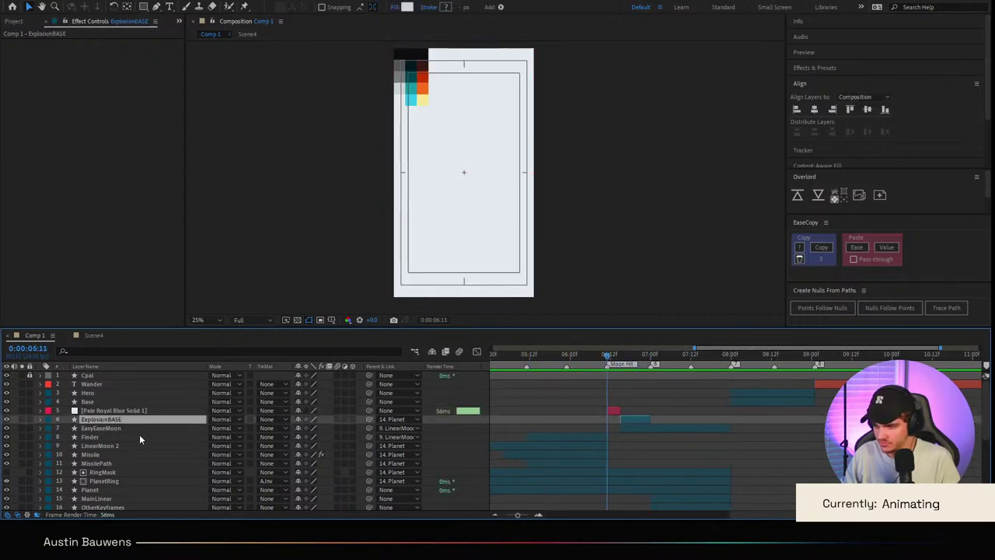
{"action": "key", "text": "ctrl+alt+shift+y"}
{"action": "key", "text": "Return"}
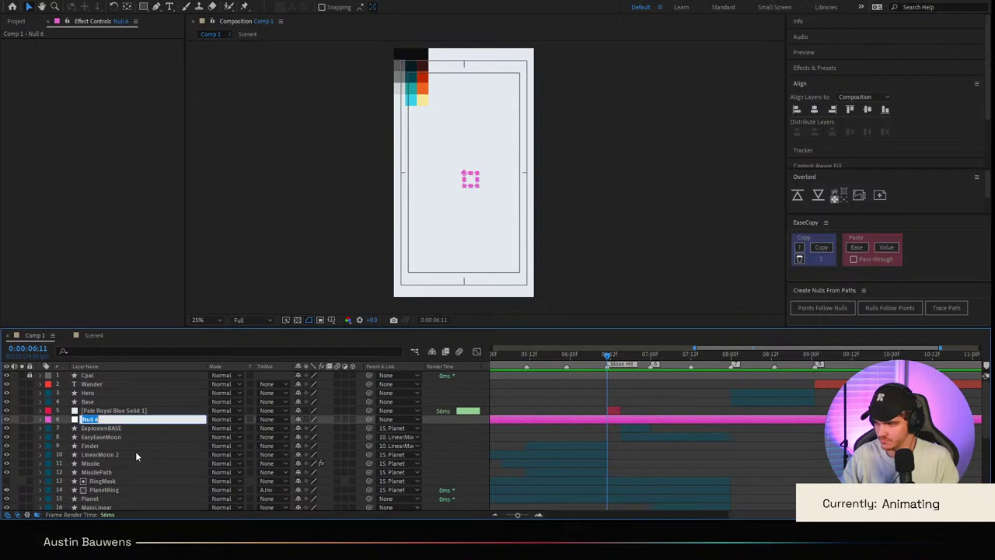
{"action": "type", "text": "ZoomOut"}
{"action": "key", "text": "Return"}
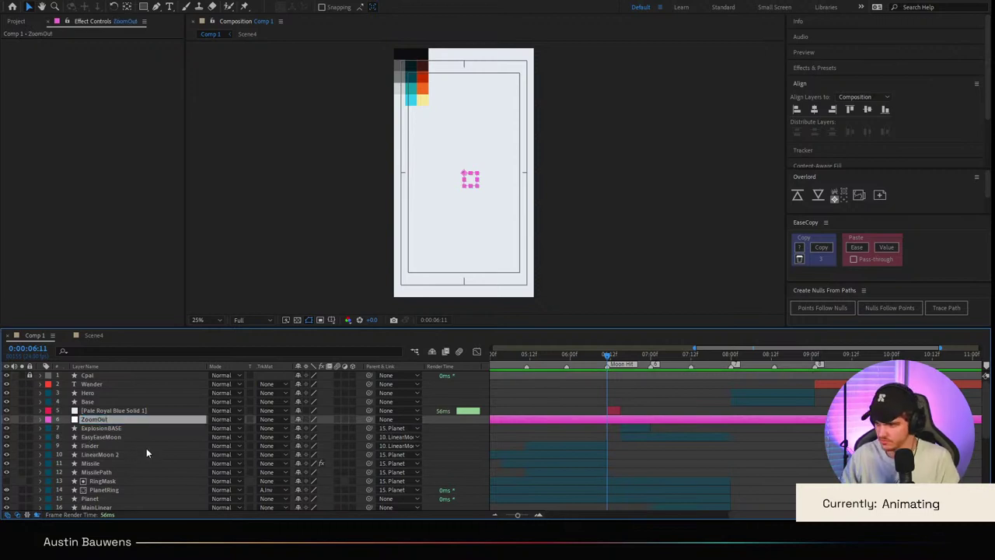
Step: Add a starting 100% Scale keyframe on ZoomOut at 06:14
{"action": "left_click", "coordinate": [657, 367]}
{"action": "left_click_drag", "start_coordinate": [655, 365], "coordinate": [654, 363]}
{"action": "key", "text": "shift+Page_Up"}
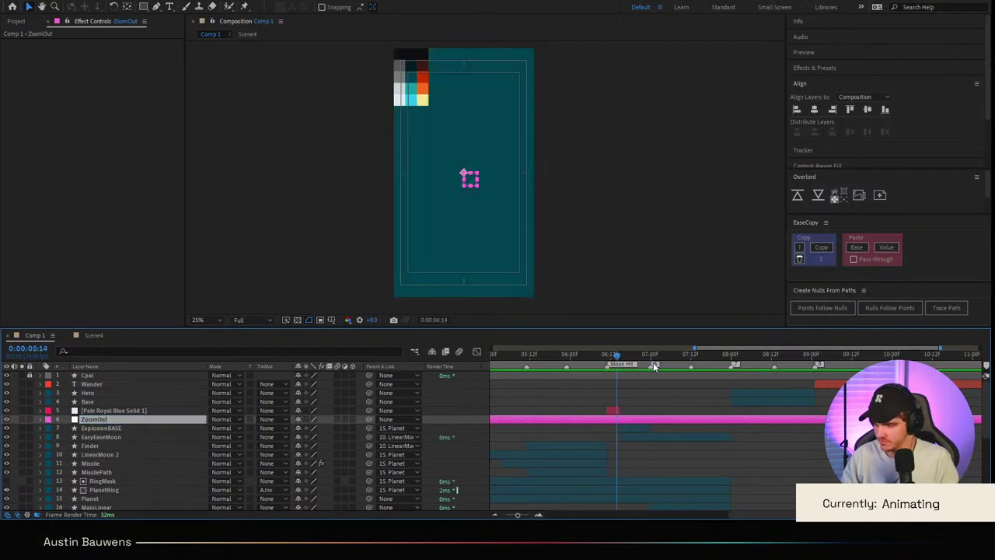
{"action": "key", "text": "shift+Page_Up"}
{"action": "key", "text": "shift+Page_Down"}
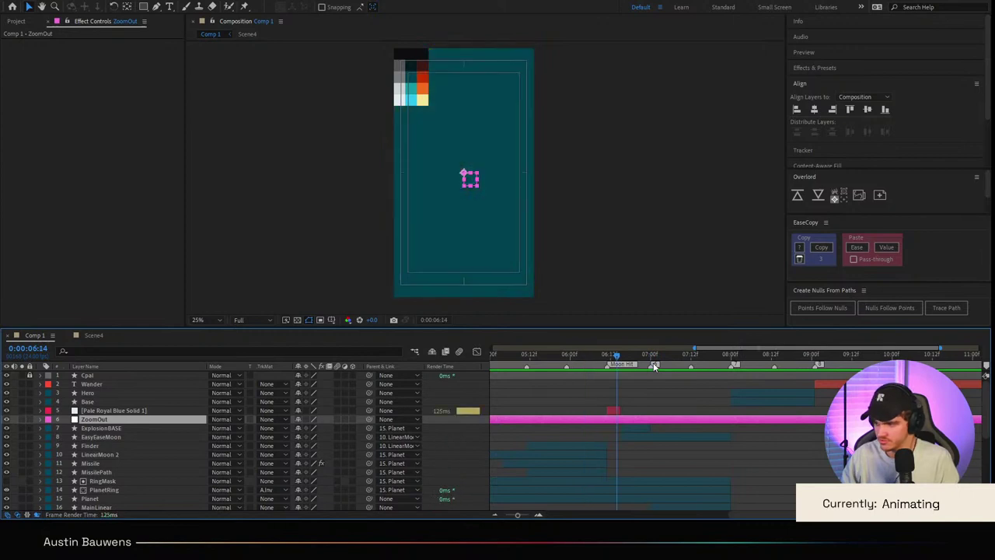
{"action": "key", "text": "alt+shift+s"}
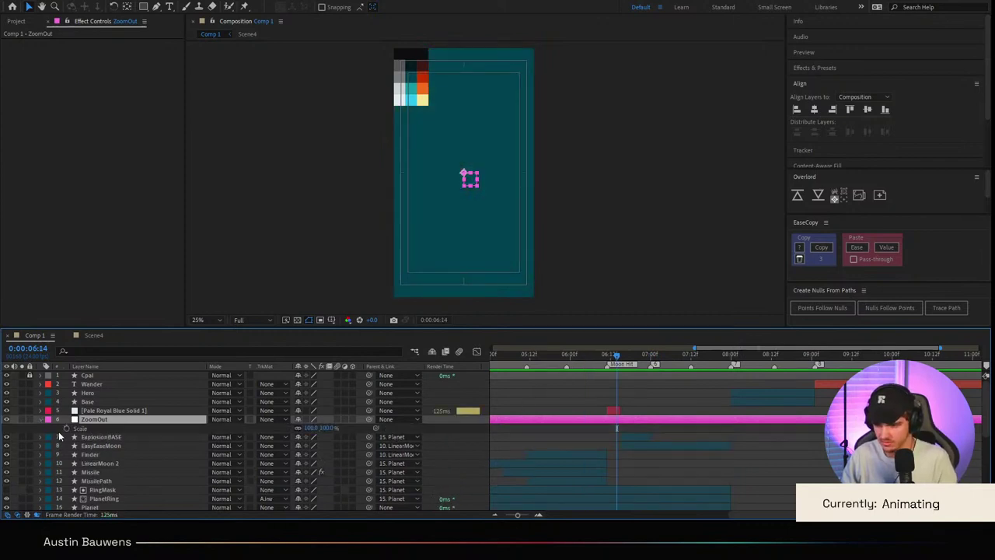
Step: Parent Planet, MainLinear and OtherKeyframes to the ZoomOut null
{"action": "left_click", "coordinate": [135, 438]}
{"action": "scroll", "coordinate": [142, 460], "scroll_direction": "down", "scroll_amount": 1}
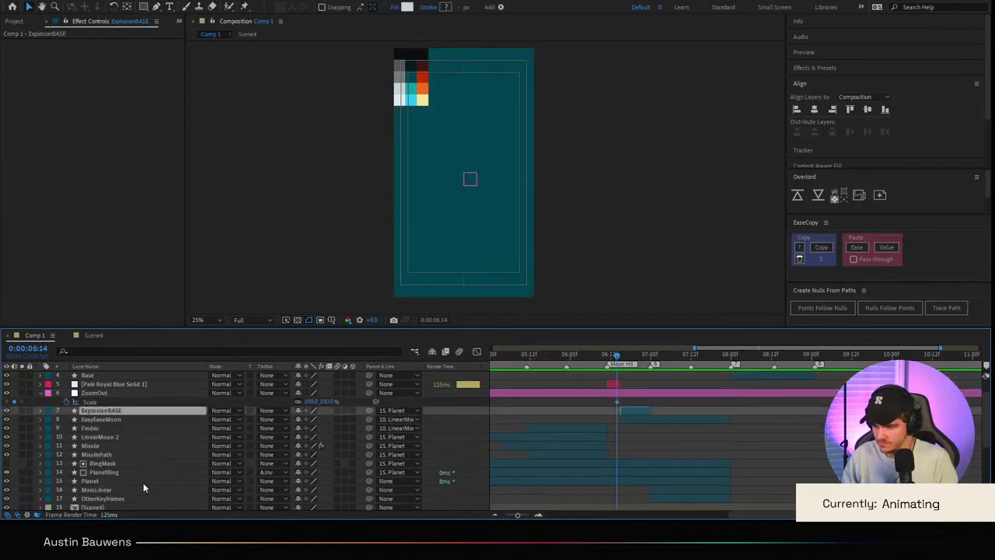
{"action": "left_click", "coordinate": [122, 482]}
{"action": "scroll", "coordinate": [122, 483], "scroll_direction": "down", "scroll_amount": 1}
{"action": "left_click", "coordinate": [115, 465], "text": "shift"}
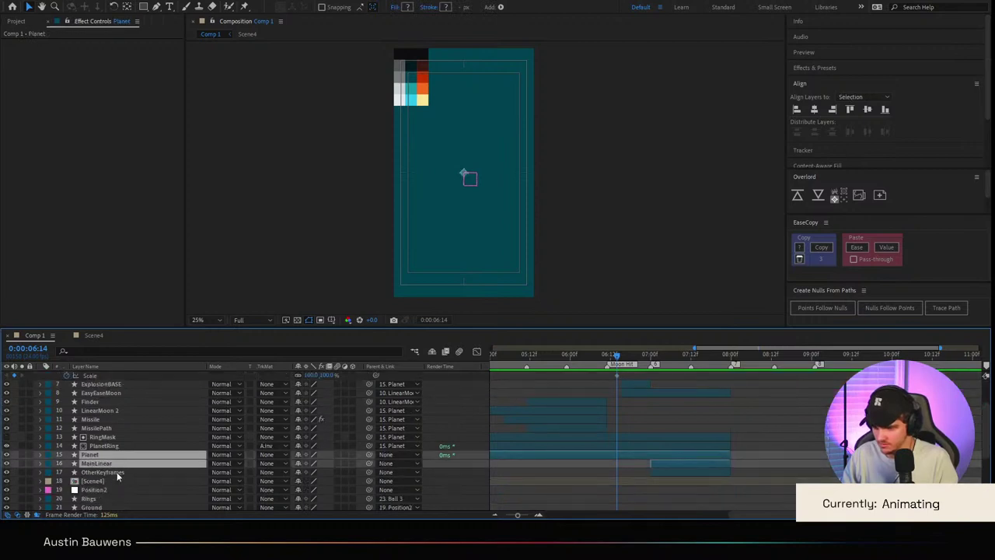
{"action": "left_click", "coordinate": [116, 472], "text": "shift"}
{"action": "scroll", "coordinate": [178, 483], "scroll_direction": "up", "scroll_amount": 1}
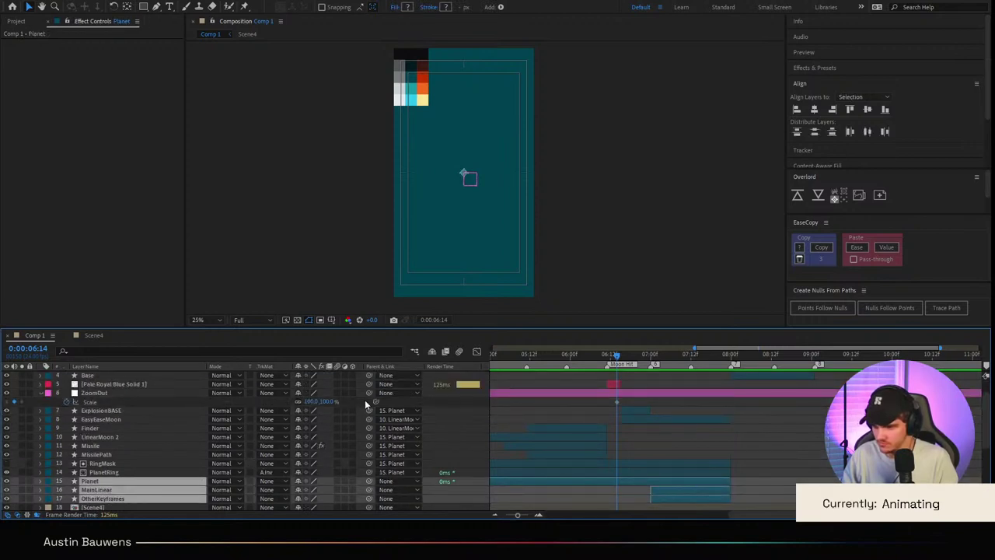
{"action": "left_click_drag", "start_coordinate": [370, 480], "coordinate": [129, 391]}
{"action": "left_click", "coordinate": [129, 392]}
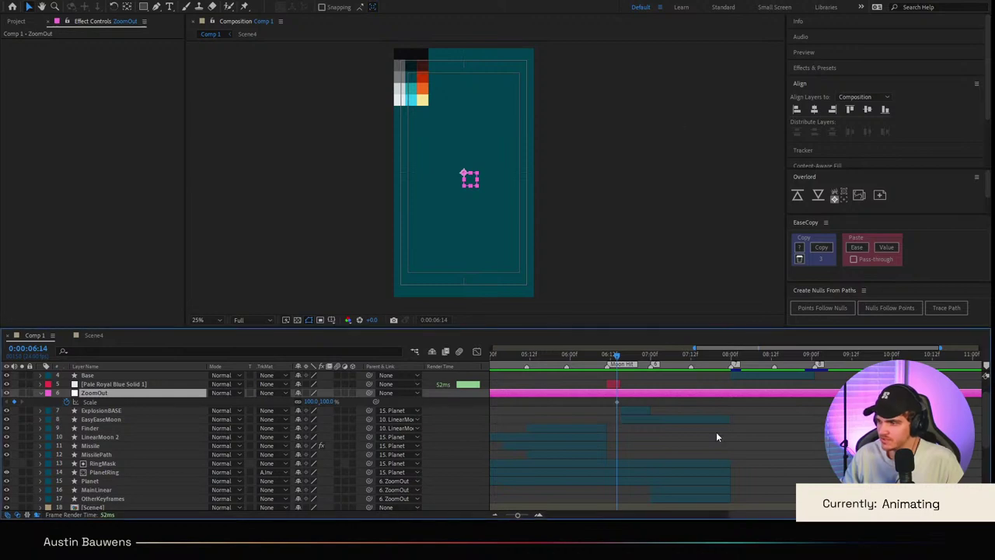
Step: Set ZoomOut's Scale to 50% at 07:10
{"action": "left_click", "coordinate": [719, 453]}
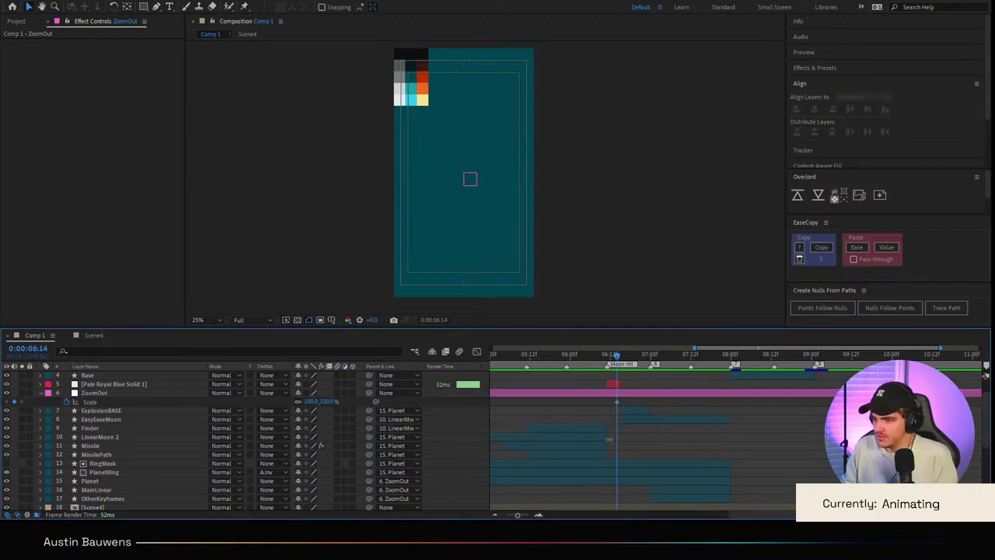
{"action": "left_click", "coordinate": [155, 393]}
{"action": "left_click", "coordinate": [695, 438]}
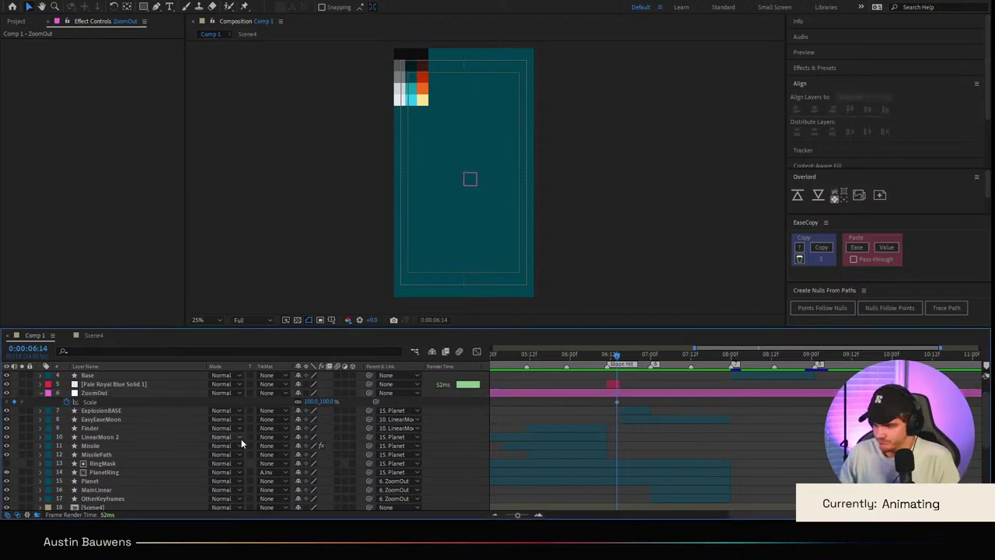
{"action": "scroll", "coordinate": [165, 458], "scroll_direction": "down", "scroll_amount": 1}
{"action": "left_click", "coordinate": [122, 483]}
{"action": "left_click", "coordinate": [121, 474]}
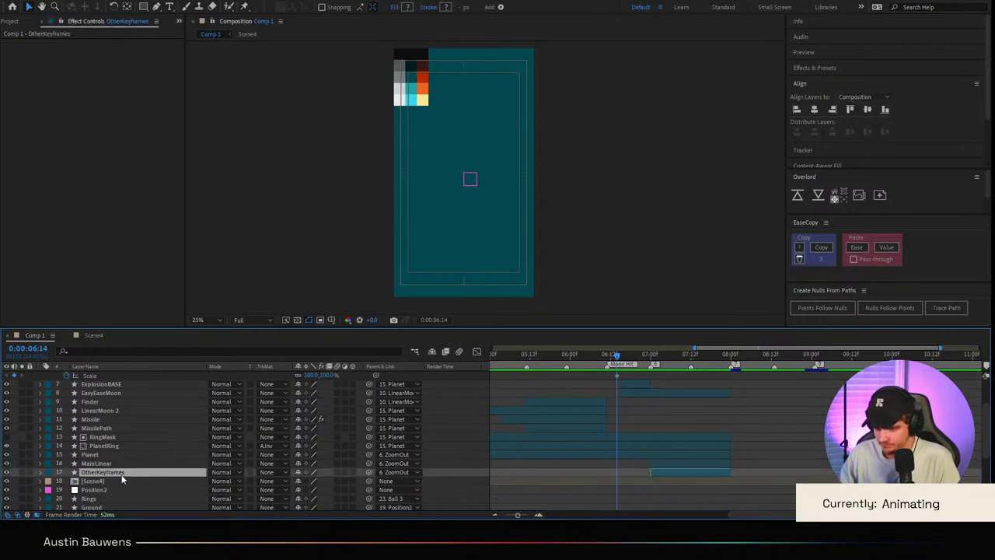
{"action": "scroll", "coordinate": [121, 473], "scroll_direction": "up", "scroll_amount": 2}
{"action": "left_click", "coordinate": [107, 419]}
{"action": "key", "text": "shift+Page_Down"}
{"action": "key", "text": "shift+Page_Down"}
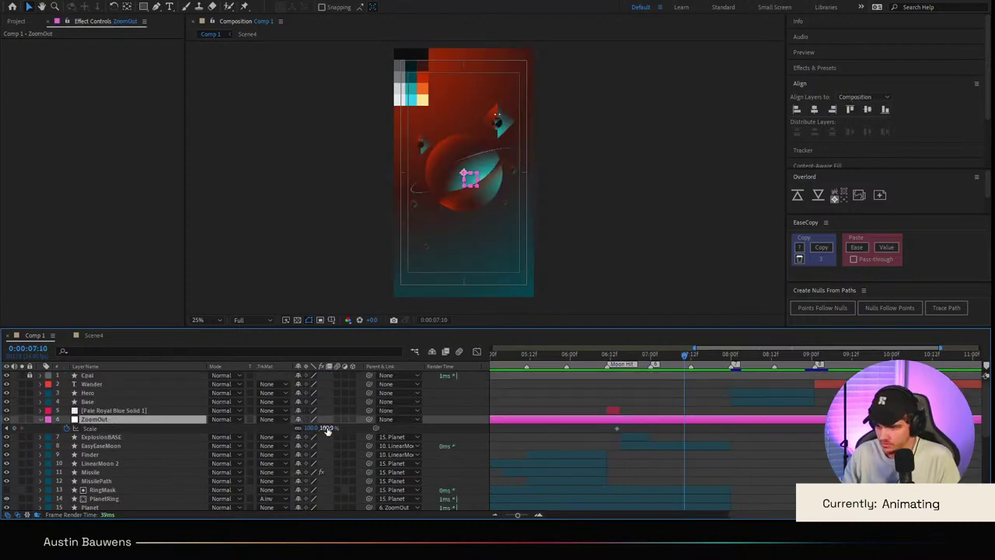
{"action": "left_click_drag", "start_coordinate": [327, 429], "coordinate": [295, 428]}
Step: Inspect OtherKeyframes' Scale, then create another null layer above MainLinear
{"action": "scroll", "coordinate": [155, 467], "scroll_direction": "down", "scroll_amount": 3}
{"action": "left_click", "coordinate": [109, 463]}
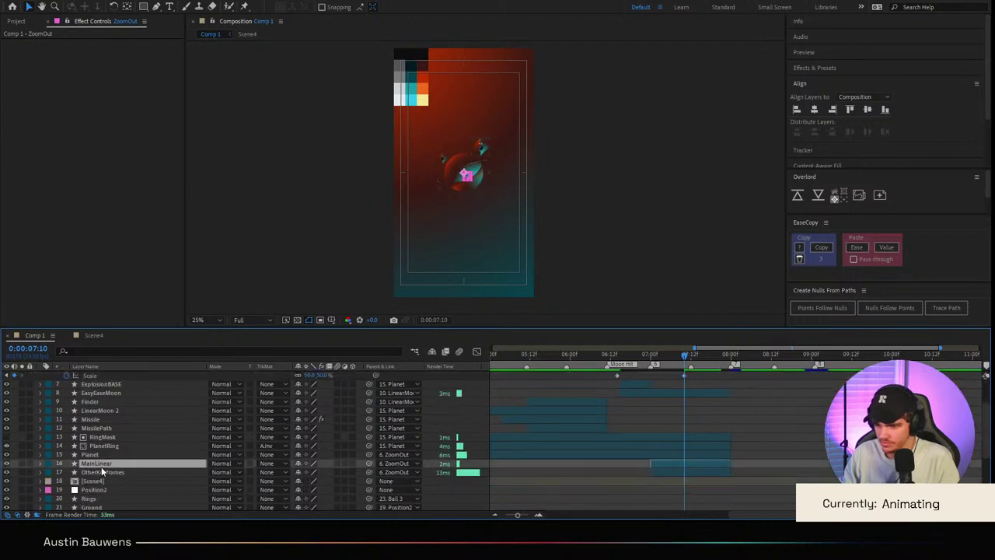
{"action": "left_click", "coordinate": [140, 472]}
{"action": "key", "text": "s"}
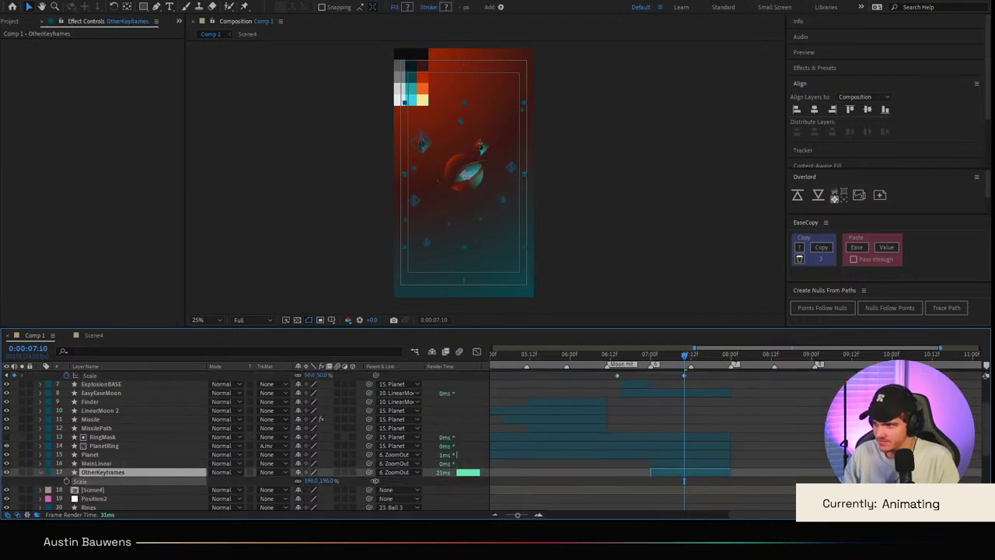
{"action": "left_click", "coordinate": [98, 464]}
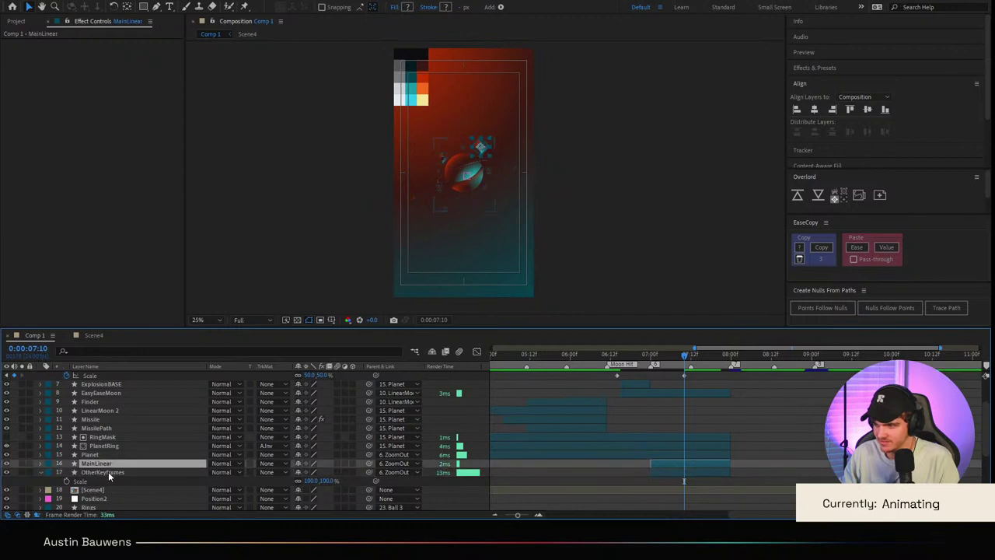
{"action": "left_click", "coordinate": [109, 474], "text": "shift"}
{"action": "left_click", "coordinate": [567, 487]}
{"action": "left_click", "coordinate": [125, 465]}
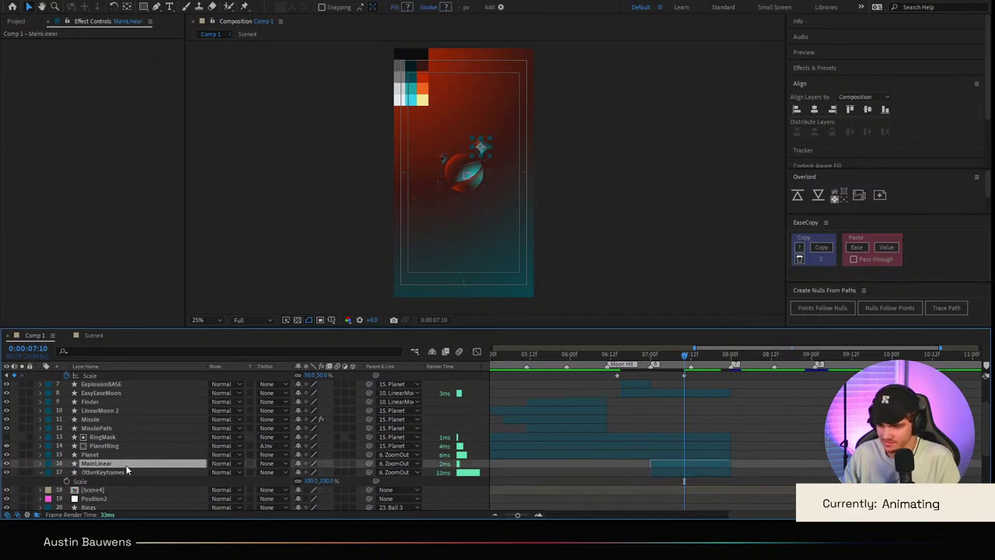
{"action": "key", "text": "ctrl+alt+shift+y"}
{"action": "key", "text": "Return"}
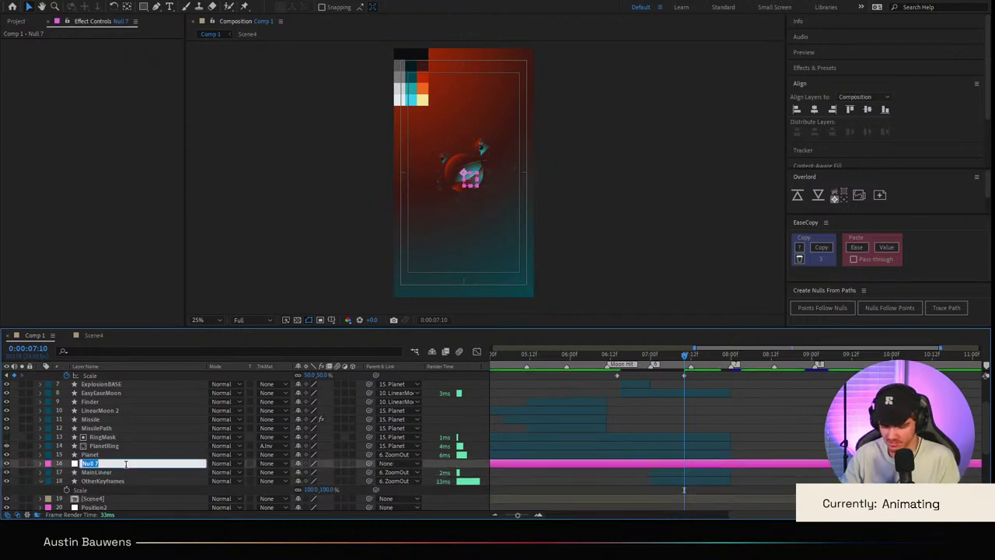
Step: Name the null BackgroundLinears, parent MainLinear and OtherKeyframes to it, and parent it to ZoomOut
{"action": "type", "text": "B"}
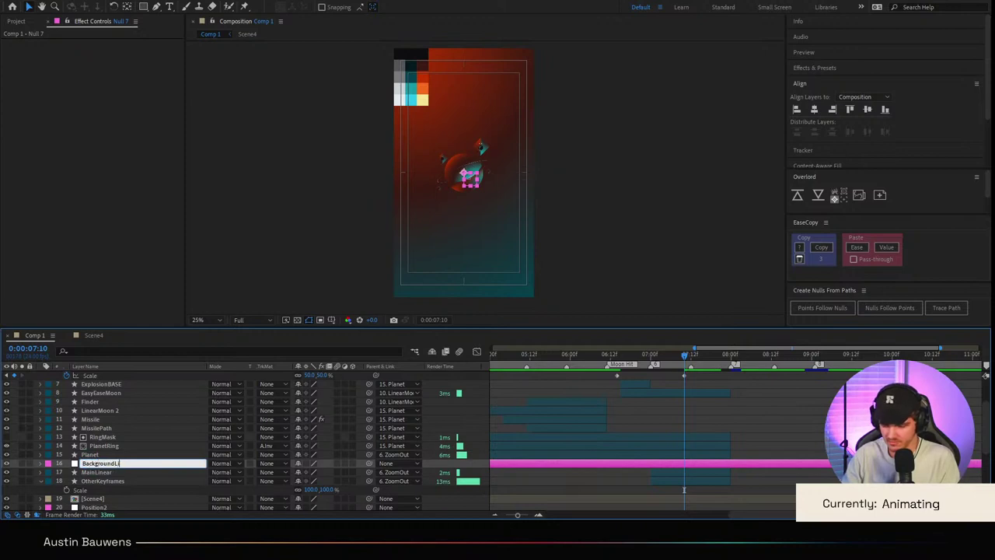
{"action": "type", "text": "ackground Linears"}
{"action": "key", "text": "Return"}
{"action": "left_click", "coordinate": [125, 472]}
{"action": "left_click", "coordinate": [125, 480], "text": "shift"}
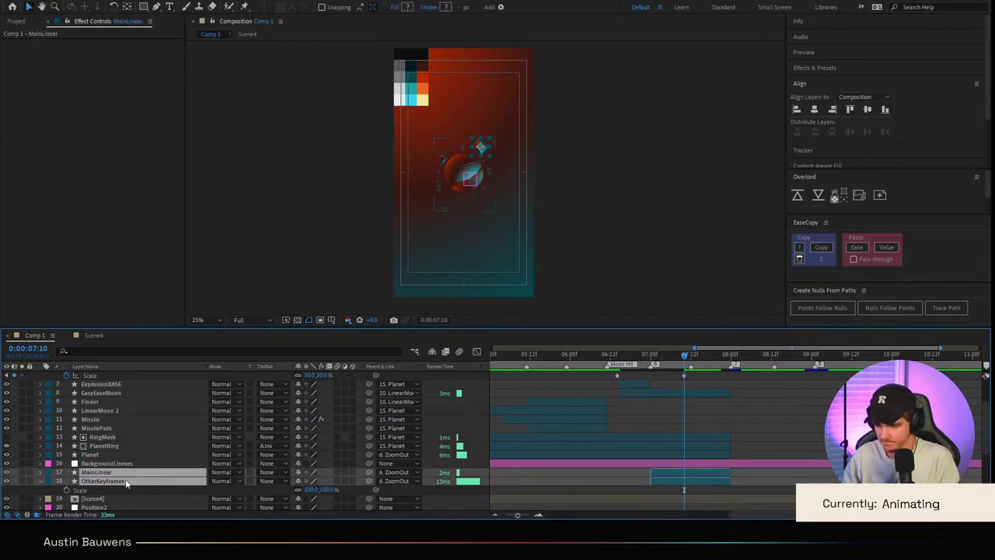
{"action": "left_click_drag", "start_coordinate": [370, 482], "coordinate": [117, 463]}
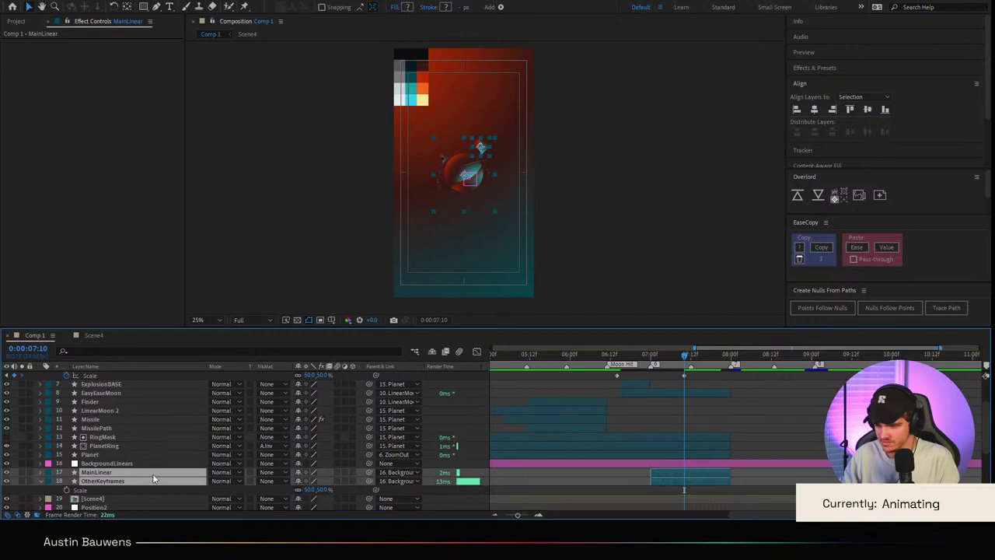
{"action": "left_click", "coordinate": [157, 463]}
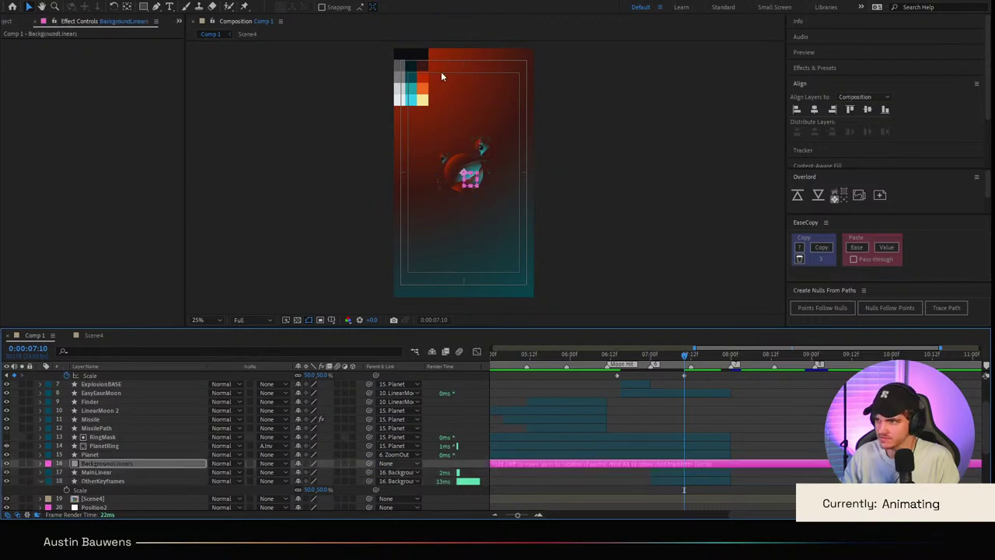
{"action": "left_click_drag", "start_coordinate": [369, 464], "coordinate": [438, 111]}
Step: Enlarge BackgroundLinears' Scale to about 238%
{"action": "left_click", "coordinate": [119, 473]}
{"action": "left_click", "coordinate": [123, 482]}
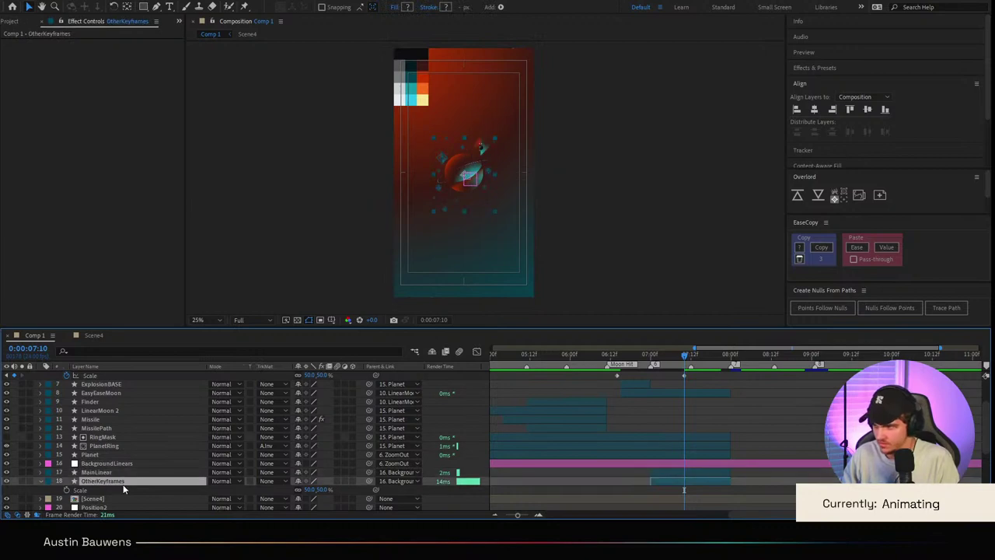
{"action": "left_click", "coordinate": [111, 464]}
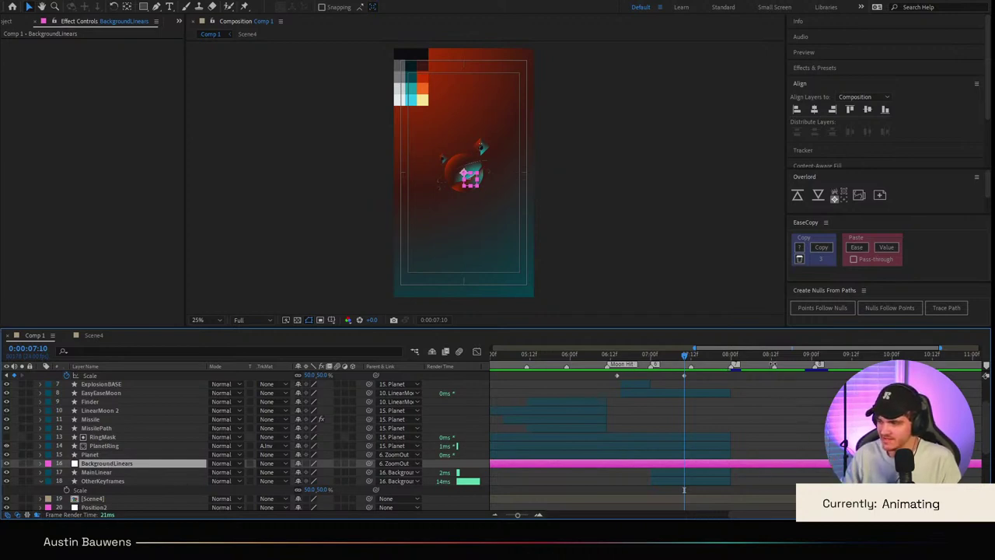
{"action": "key", "text": "s"}
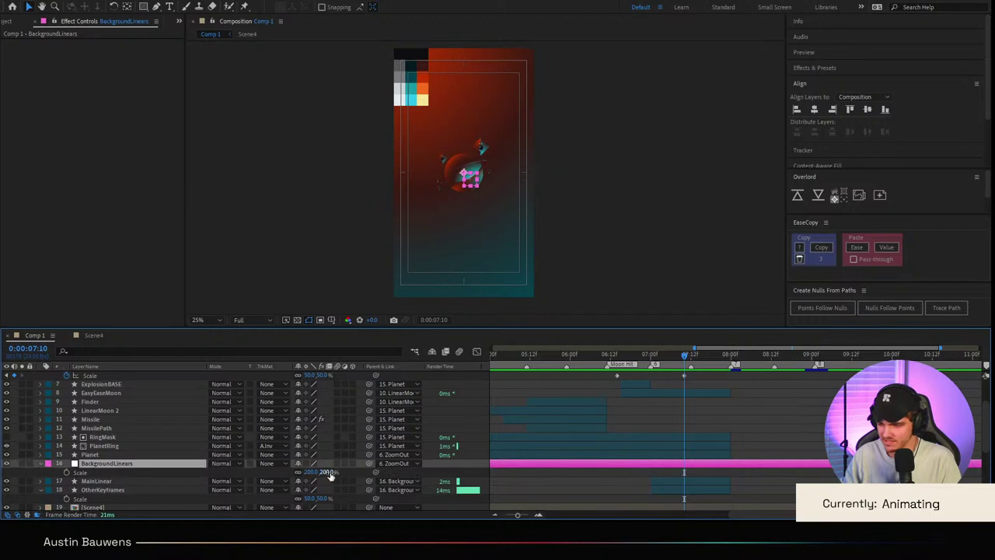
{"action": "left_click_drag", "start_coordinate": [327, 472], "coordinate": [433, 467]}
Step: Trim BackgroundLinears with Alt+[ so it starts at 7:00, undoing a trial split
{"action": "left_click", "coordinate": [756, 417]}
{"action": "scroll", "coordinate": [497, 195], "scroll_direction": "up", "scroll_amount": 2}
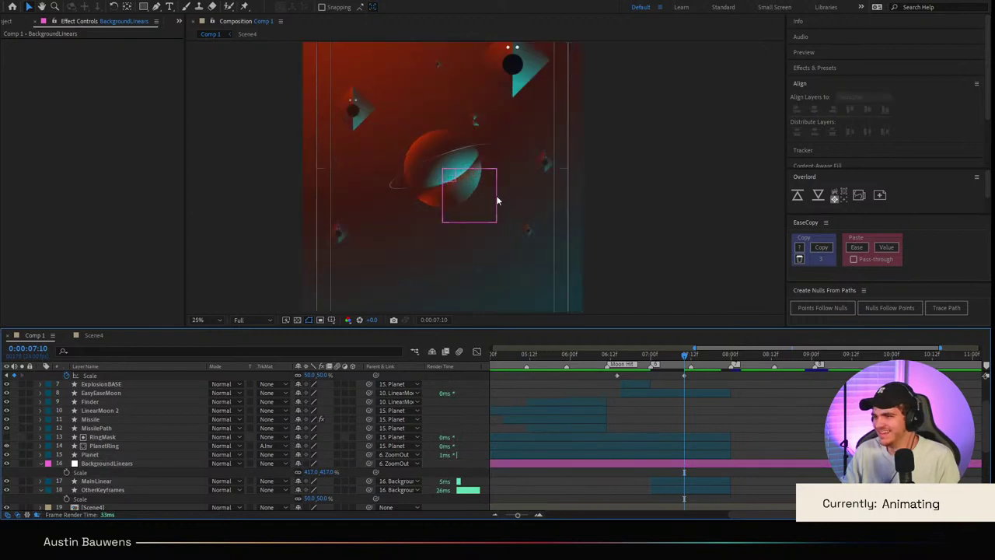
{"action": "scroll", "coordinate": [500, 206], "scroll_direction": "down", "scroll_amount": 2}
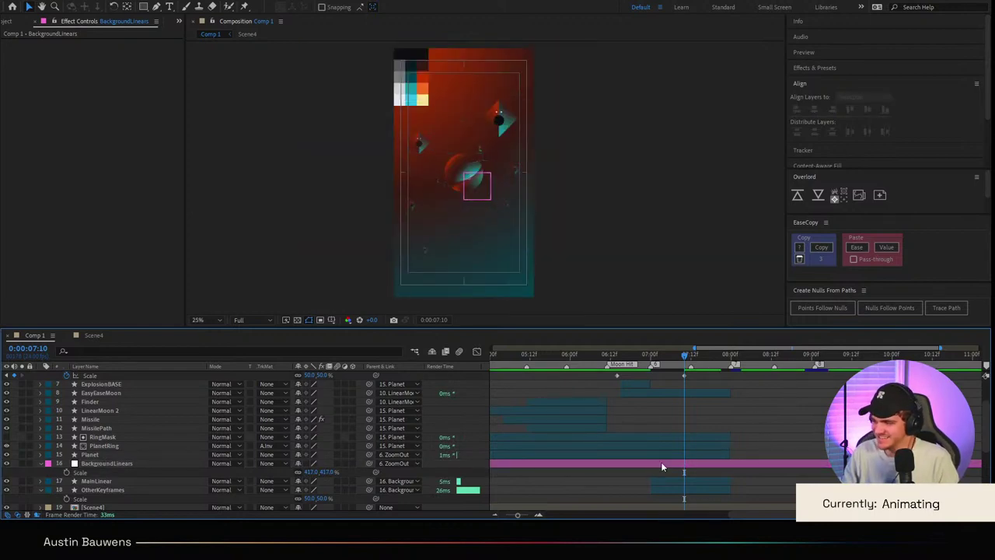
{"action": "scroll", "coordinate": [661, 462], "scroll_direction": "up", "scroll_amount": 1}
{"action": "left_click", "coordinate": [695, 488]}
{"action": "scroll", "coordinate": [621, 457], "scroll_direction": "down", "scroll_amount": 2}
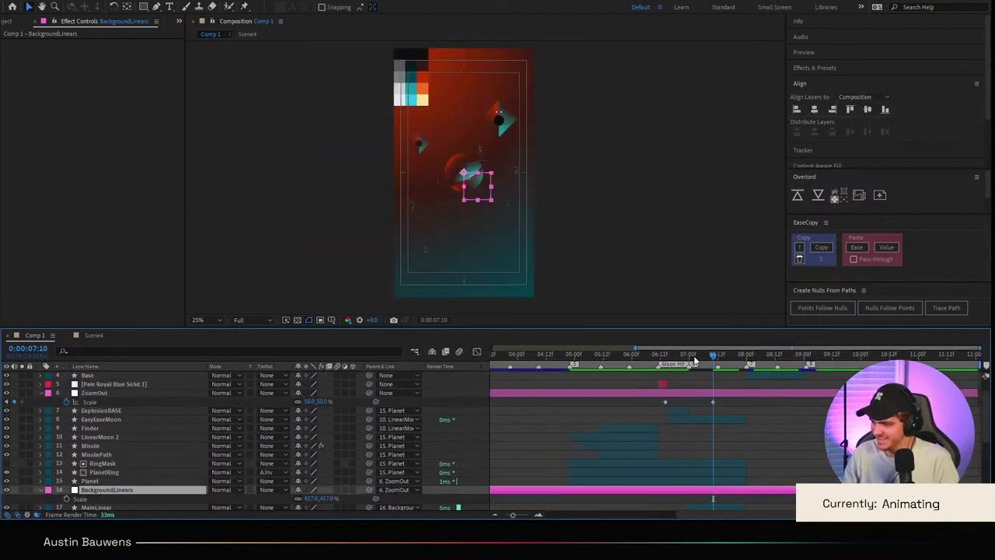
{"action": "left_click_drag", "start_coordinate": [692, 360], "coordinate": [690, 360]}
{"action": "key", "text": "ctrl+shift+d"}
{"action": "scroll", "coordinate": [727, 456], "scroll_direction": "down", "scroll_amount": 1}
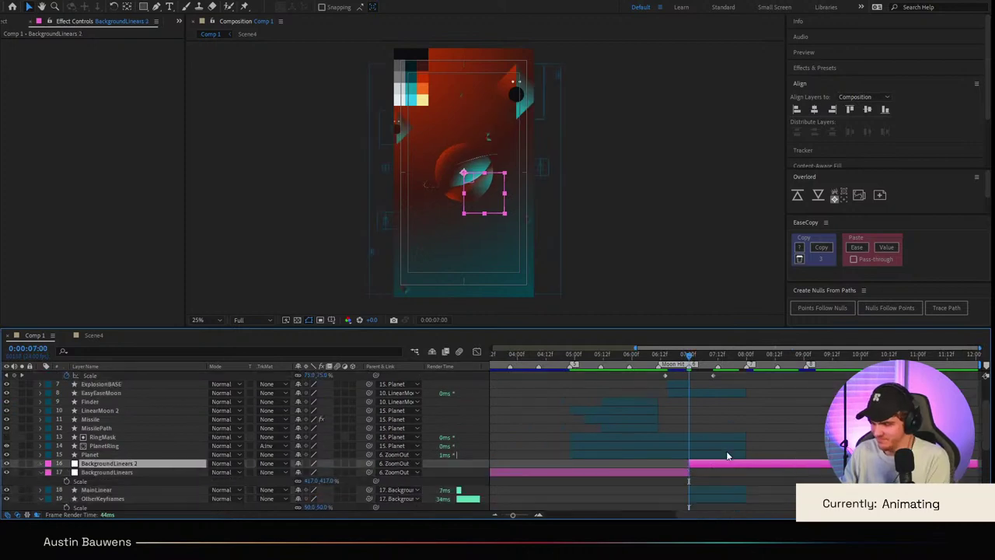
{"action": "key", "text": "ctrl+z"}
{"action": "key", "text": "alt+bracketleft"}
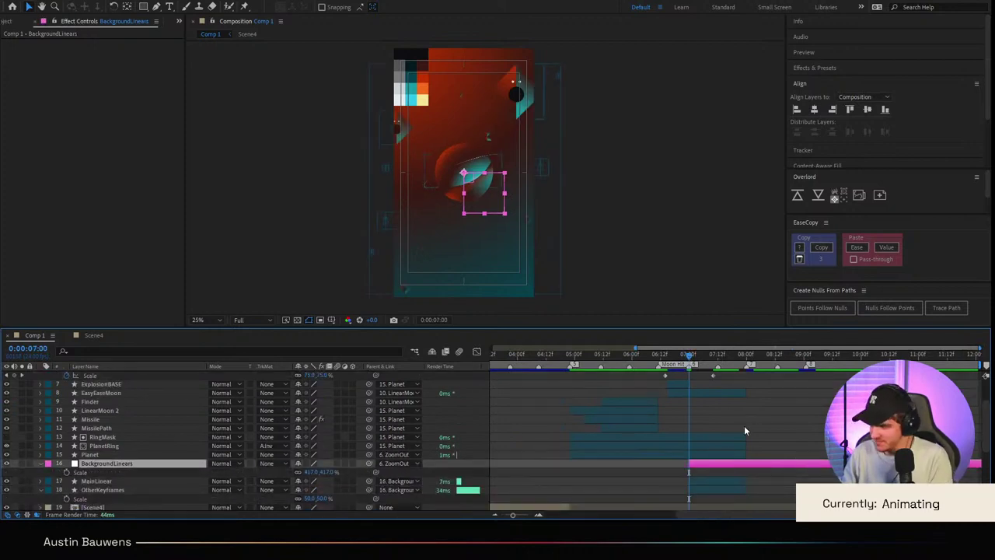
Step: Select both ZoomOut Scale keyframes and view their speed graph in the Graph Editor
{"action": "left_click", "coordinate": [749, 366]}
{"action": "key", "text": "ctrl+shift+d"}
{"action": "key", "text": "ctrl+z"}
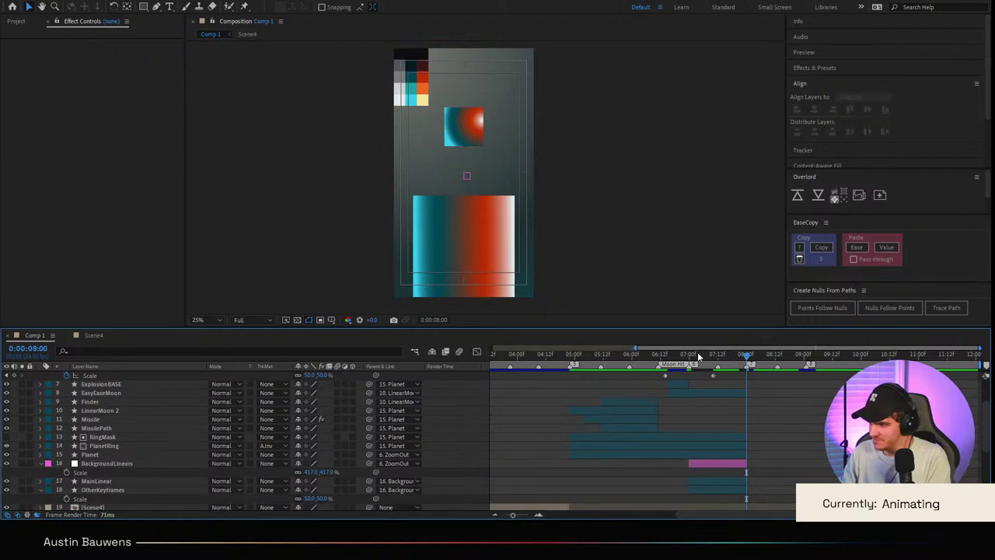
{"action": "left_click_drag", "start_coordinate": [749, 359], "coordinate": [665, 359]}
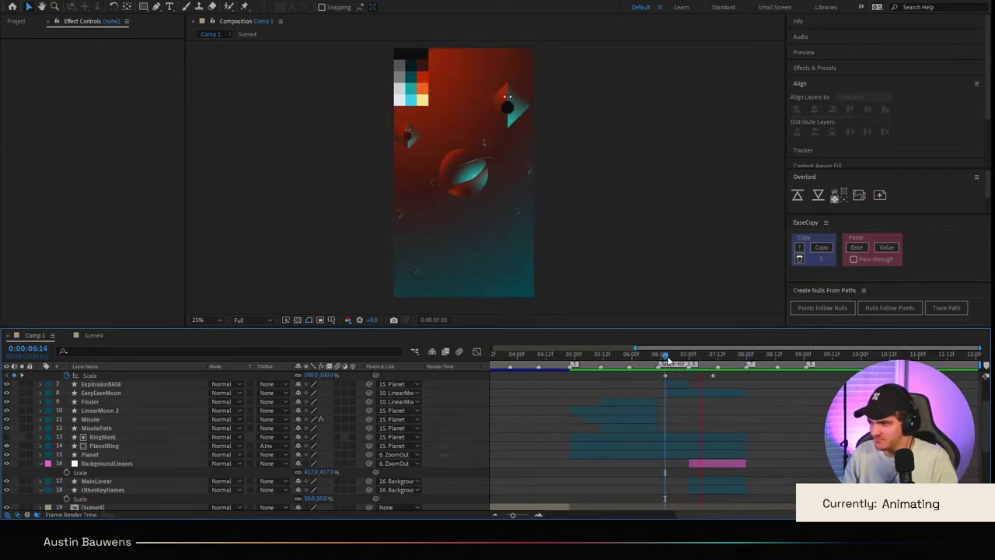
{"action": "key", "text": "space"}
{"action": "mouse_move", "coordinate": [727, 377]}
{"action": "left_mouse_down"}
{"action": "mouse_move", "coordinate": [646, 380]}
{"action": "mouse_move", "coordinate": [730, 382]}
{"action": "left_mouse_up"}
{"action": "key", "text": "shift+F3"}
Step: Move the later ZoomOut Scale keyframe out to 8:00, previewing from 06:12
{"action": "left_click", "coordinate": [477, 351]}
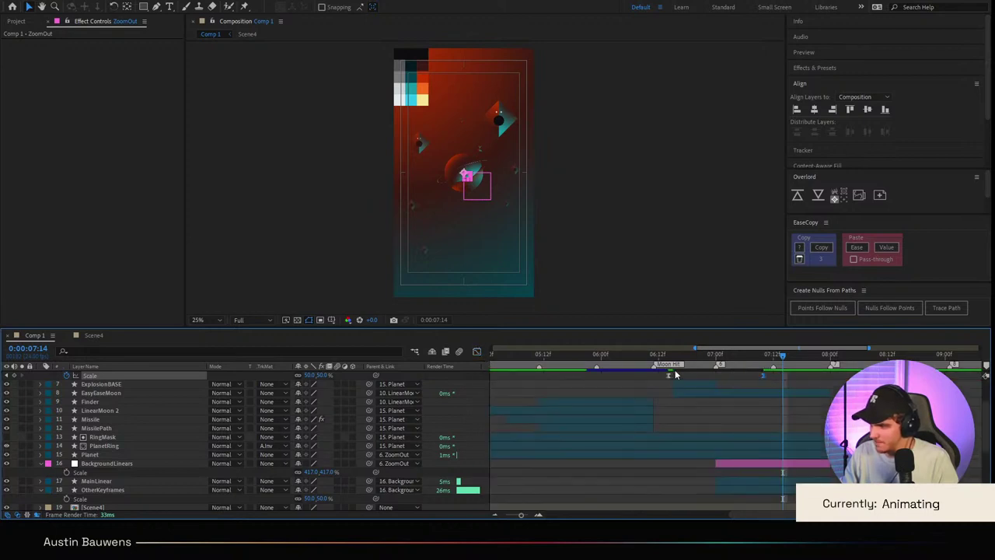
{"action": "left_click", "coordinate": [658, 366]}
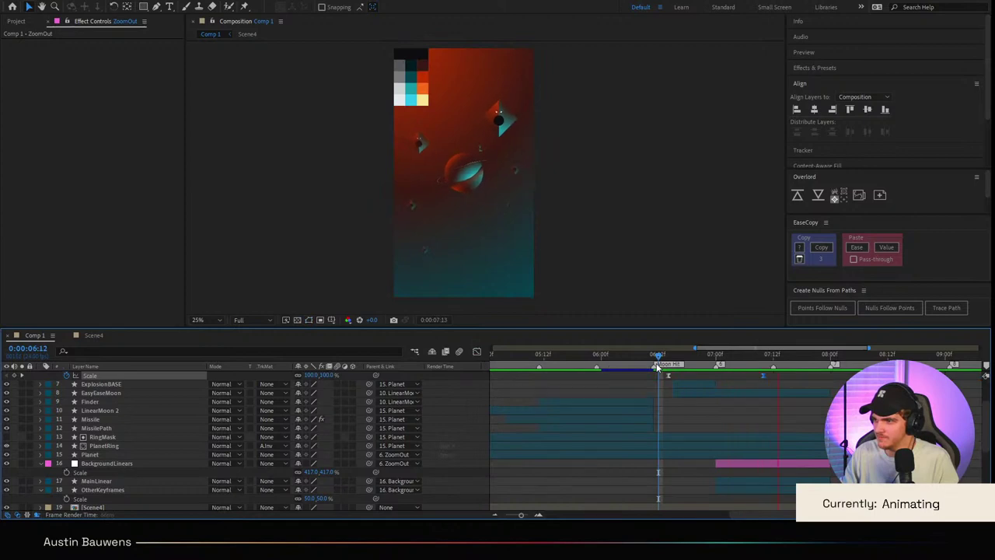
{"action": "key", "text": "space"}
{"action": "left_click", "coordinate": [716, 363]}
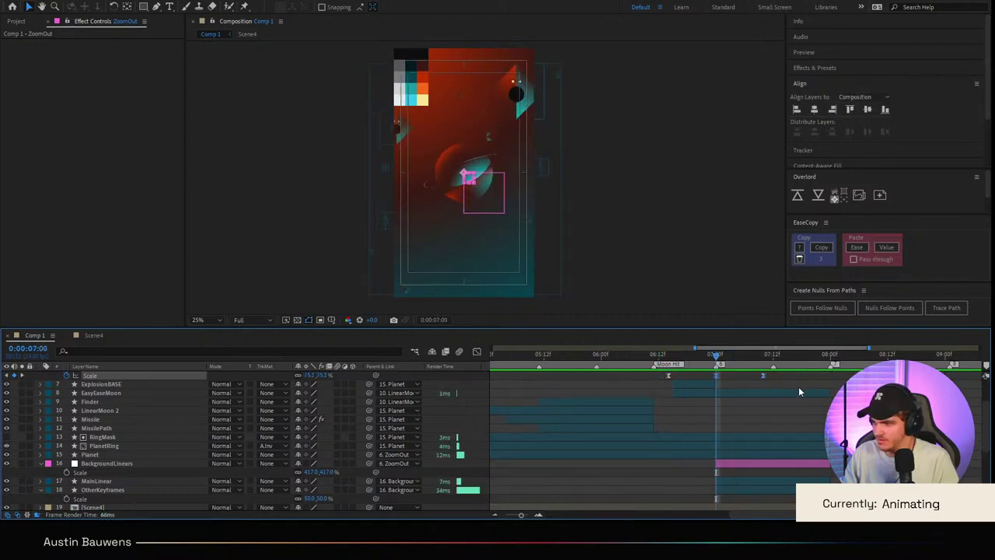
{"action": "left_click_drag", "start_coordinate": [763, 376], "coordinate": [814, 376]}
{"action": "left_click", "coordinate": [660, 367]}
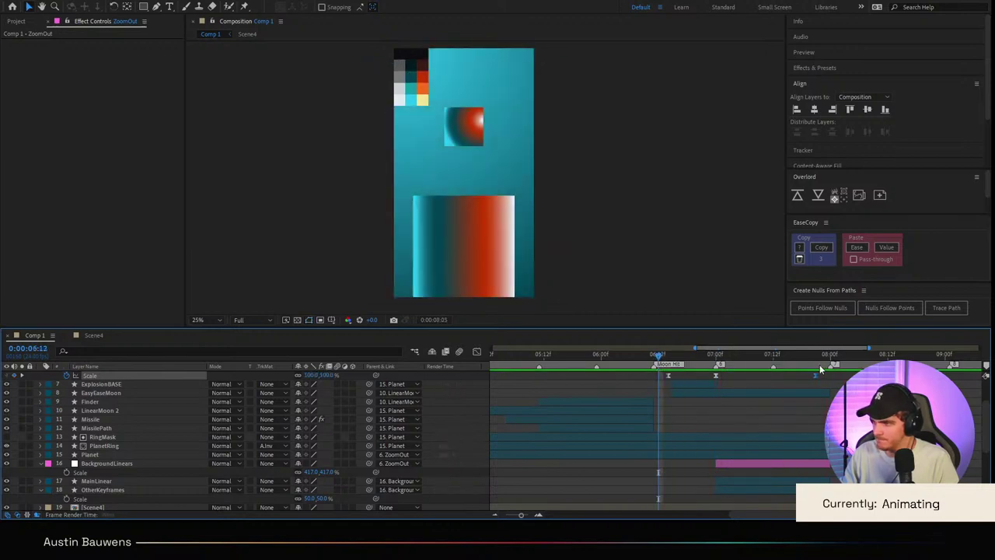
{"action": "key", "text": "space"}
{"action": "left_click_drag", "start_coordinate": [816, 375], "coordinate": [831, 375]}
Step: Make BackgroundLinears, MainLinear and OtherKeyframes all start at 06:11
{"action": "left_click", "coordinate": [650, 357]}
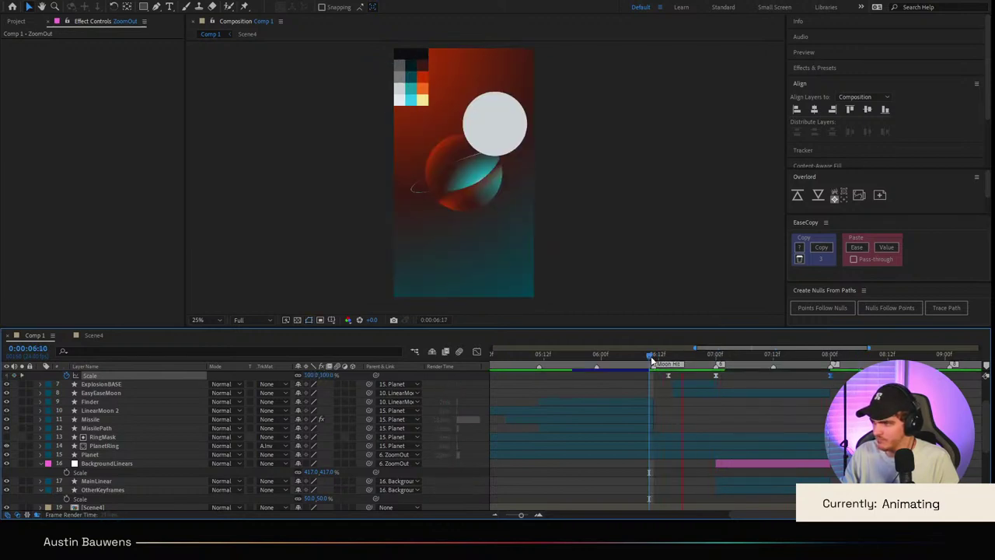
{"action": "left_click", "coordinate": [566, 358]}
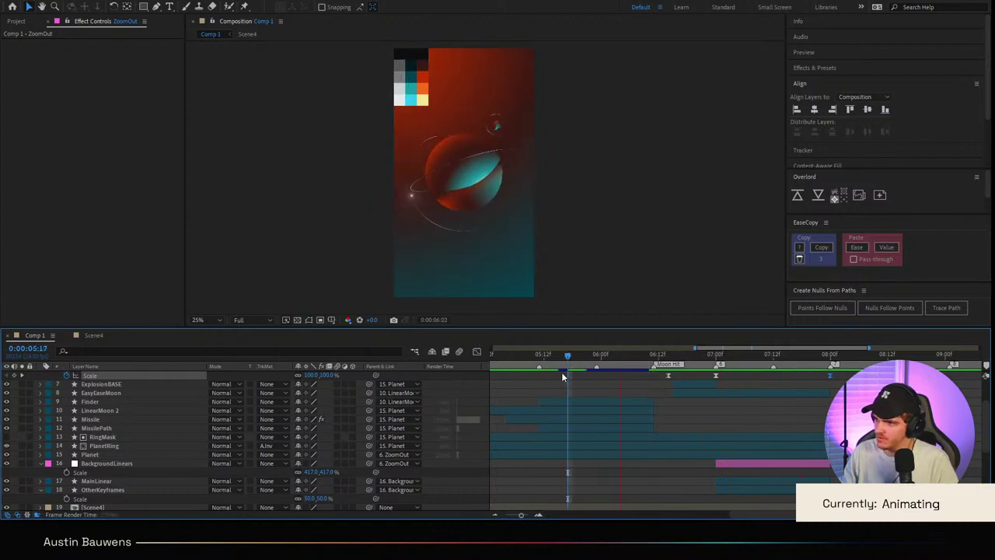
{"action": "left_click", "coordinate": [639, 357]}
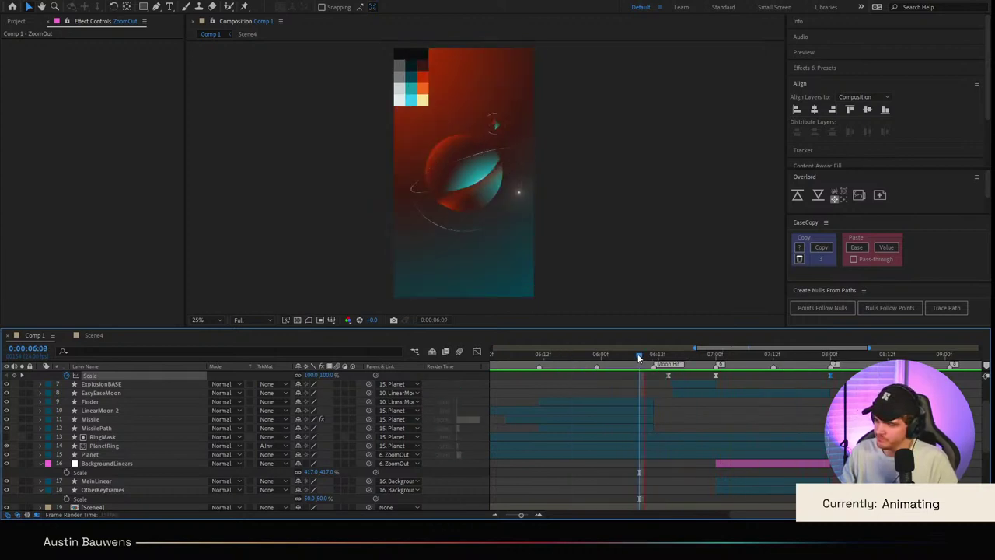
{"action": "left_click", "coordinate": [715, 357]}
{"action": "scroll", "coordinate": [723, 425], "scroll_direction": "down", "scroll_amount": 2}
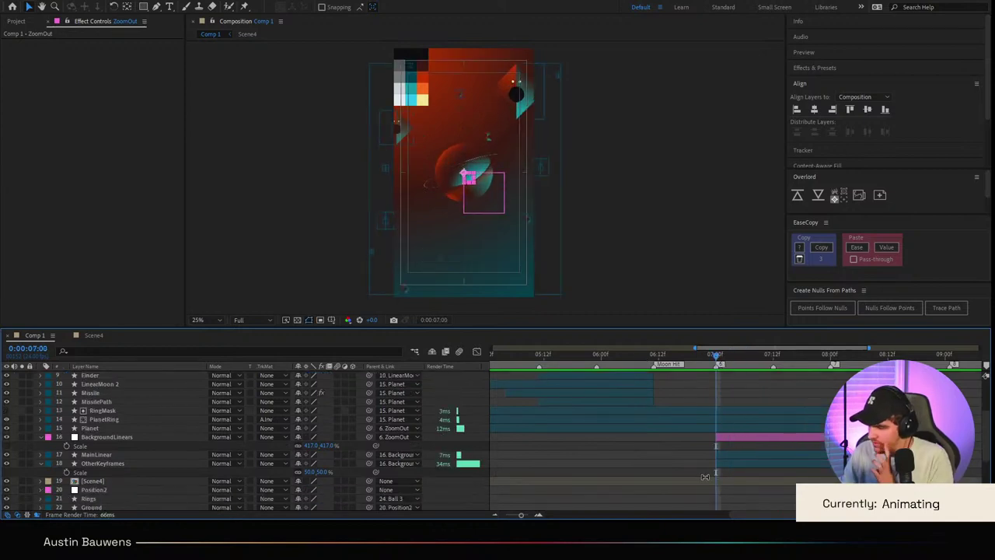
{"action": "left_click_drag", "start_coordinate": [714, 357], "coordinate": [654, 357]}
{"action": "left_click", "coordinate": [720, 437]}
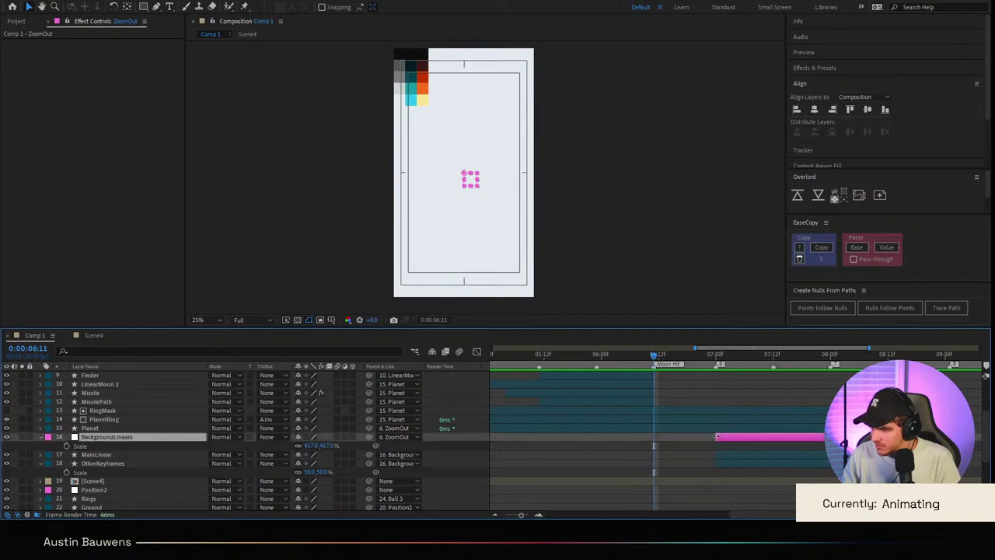
{"action": "key", "text": "alt+bracketleft"}
{"action": "left_click", "coordinate": [726, 462]}
{"action": "left_click", "coordinate": [727, 463], "text": "shift"}
{"action": "key", "text": "alt+bracketleft"}
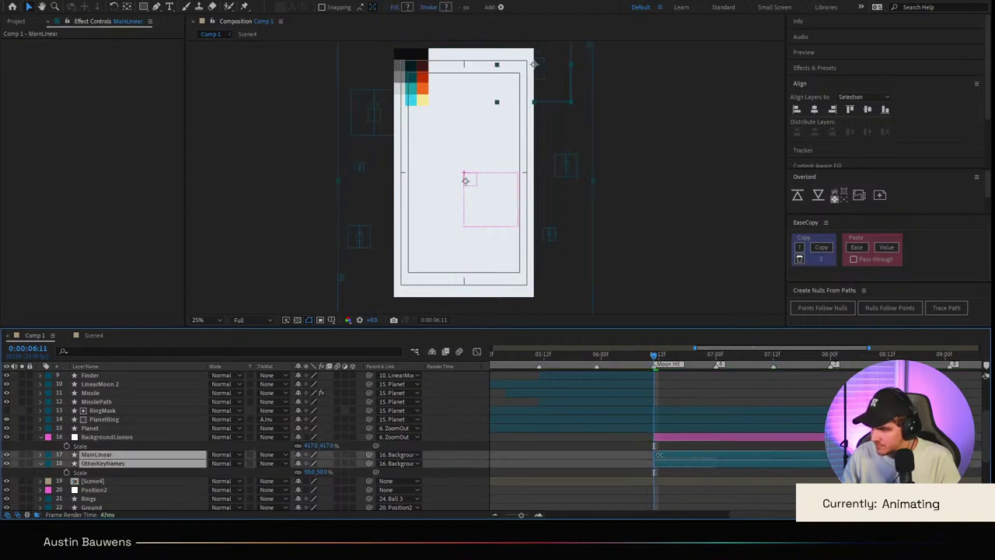
{"action": "left_click", "coordinate": [672, 445]}
{"action": "left_click", "coordinate": [676, 437]}
Step: Keyframe BackgroundLinears' Scale at 07:07, then set it to 636% at 06:11
{"action": "key", "text": "shift+Page_Down"}
{"action": "key", "text": "shift+Page_Down"}
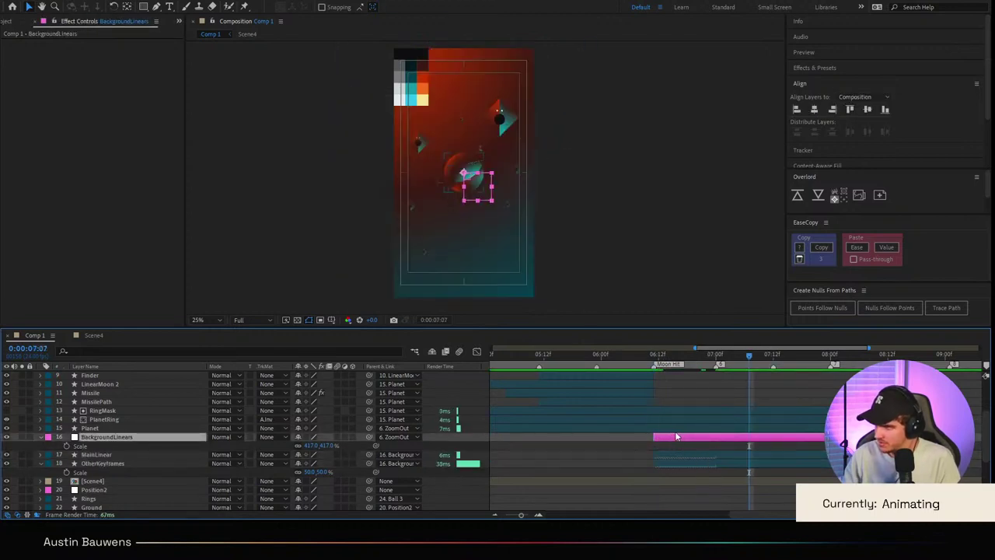
{"action": "key", "text": "s"}
{"action": "key", "text": "s"}
{"action": "left_click", "coordinate": [67, 446]}
{"action": "left_click_drag", "start_coordinate": [692, 355], "coordinate": [654, 355]}
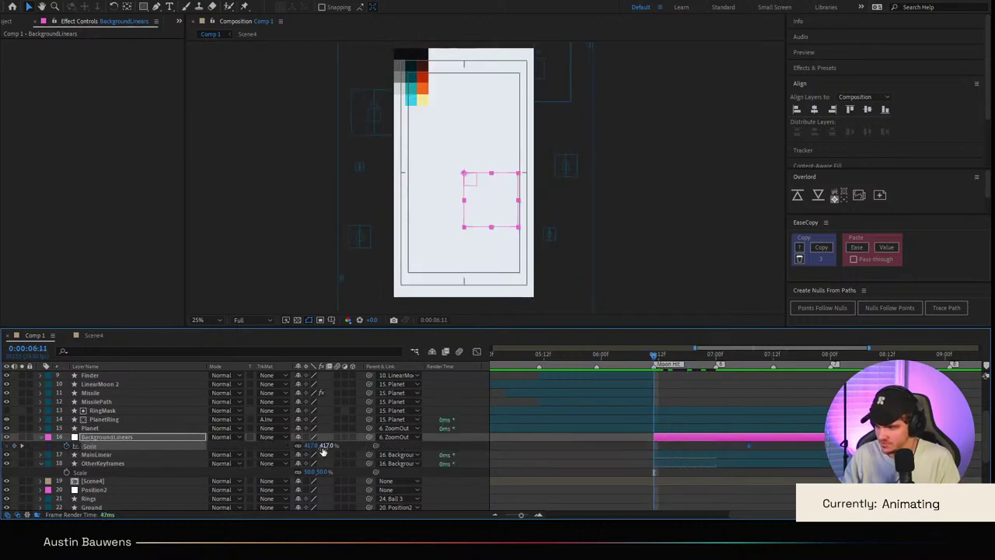
{"action": "left_click_drag", "start_coordinate": [323, 448], "coordinate": [554, 473]}
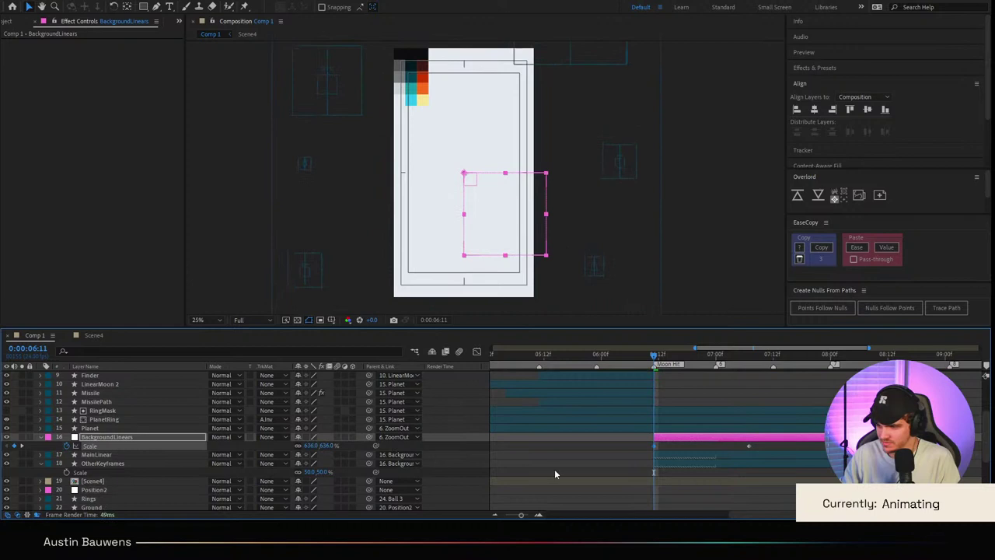
Step: Easy Ease both BackgroundLinears Scale keyframes and drag the speed-graph influence handles
{"action": "left_click_drag", "start_coordinate": [772, 441], "coordinate": [612, 456]}
{"action": "key", "text": "F9"}
{"action": "left_click", "coordinate": [477, 352]}
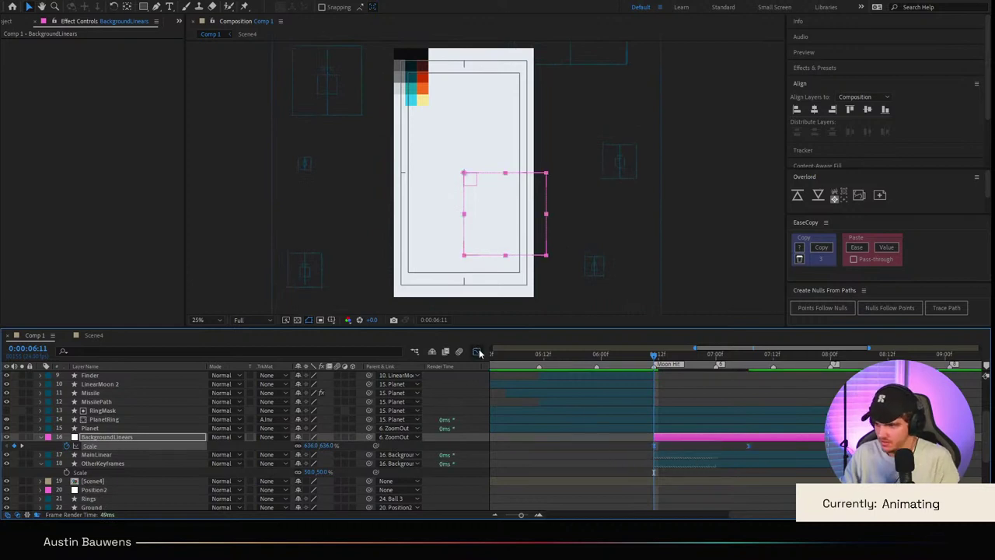
{"action": "left_click_drag", "start_coordinate": [647, 405], "coordinate": [640, 381]}
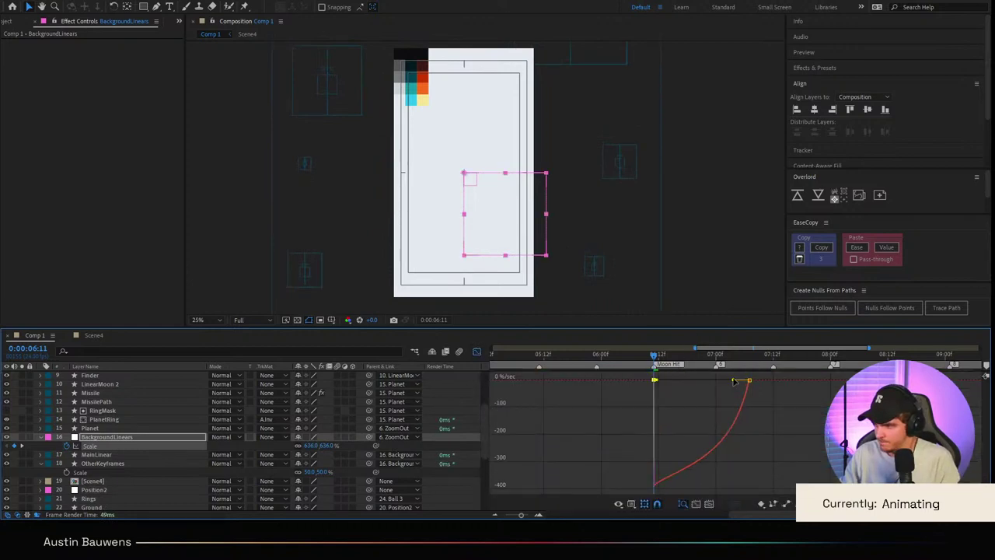
{"action": "left_click_drag", "start_coordinate": [734, 380], "coordinate": [491, 364]}
{"action": "left_click", "coordinate": [478, 352]}
Step: Preview the background zoom from 6:07
{"action": "left_click_drag", "start_coordinate": [764, 358], "coordinate": [636, 366]}
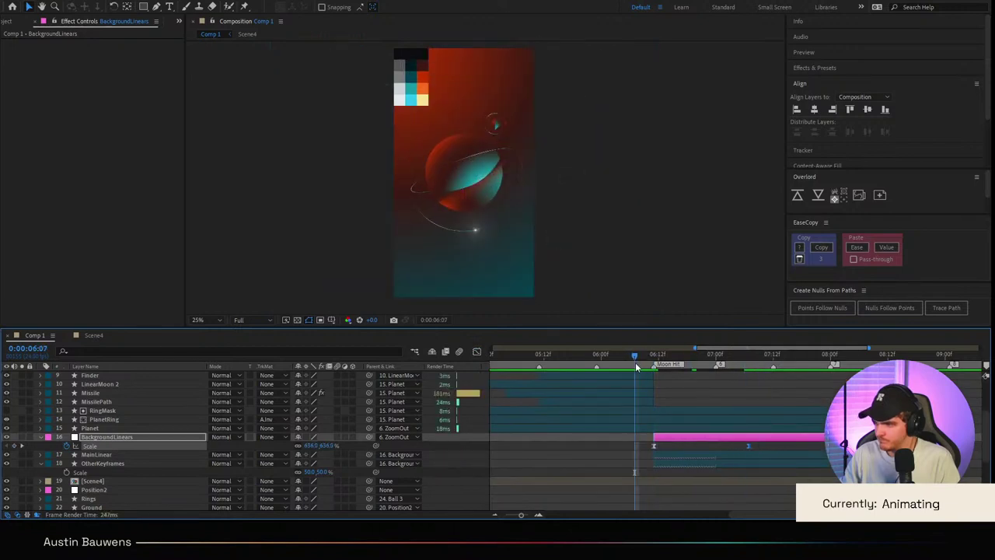
{"action": "key", "text": "space"}
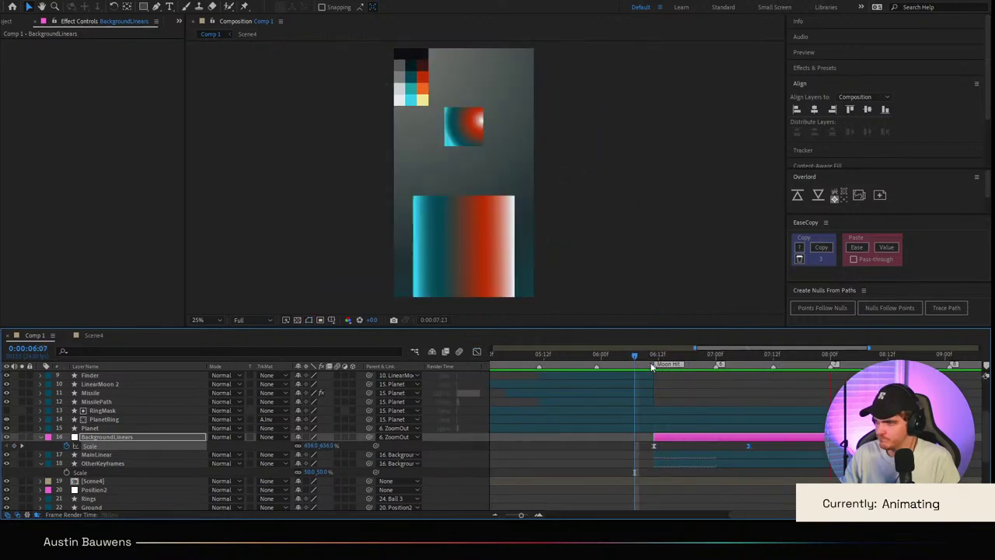
{"action": "key", "text": "space"}
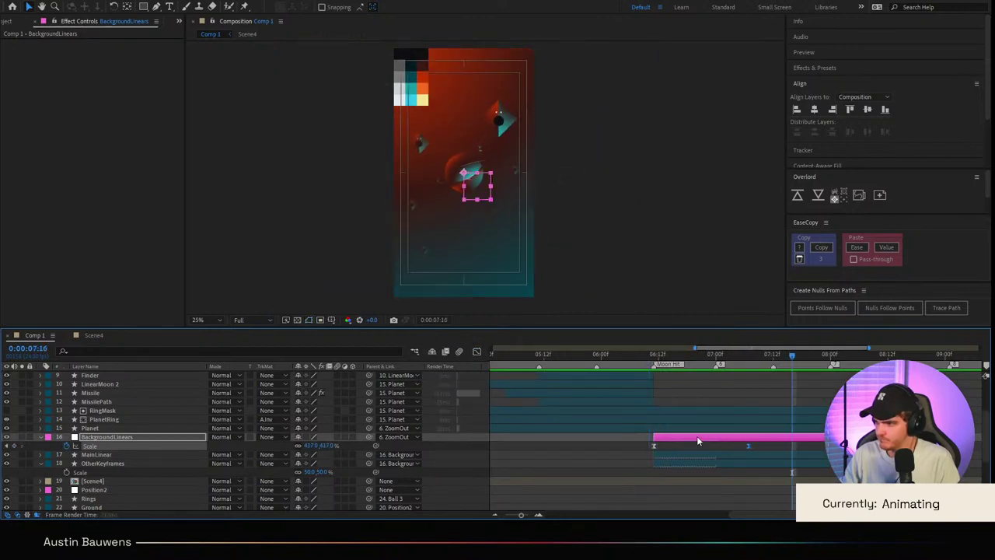
{"action": "scroll", "coordinate": [697, 436], "scroll_direction": "up", "scroll_amount": 5}
{"action": "left_click", "coordinate": [701, 456]}
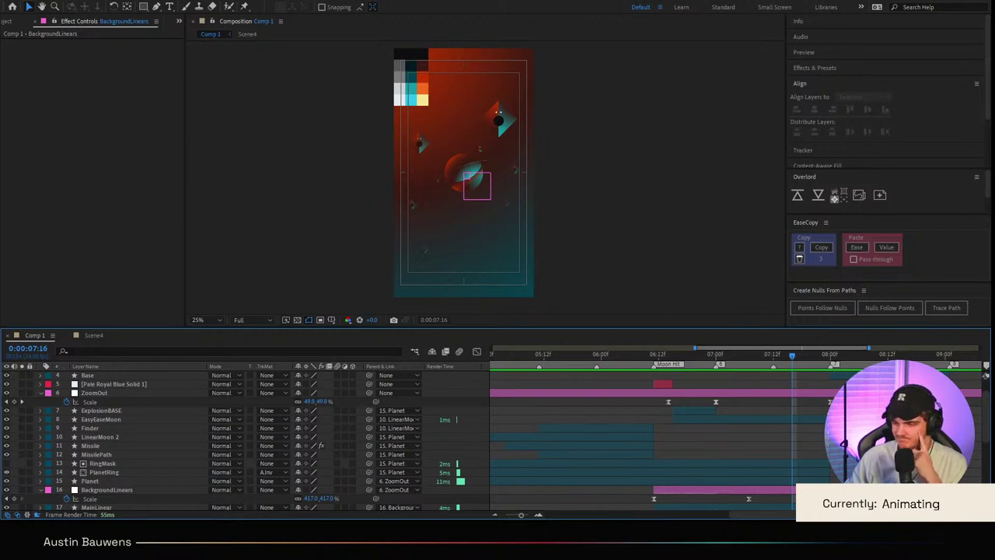
Step: Preview the animation starting from 06:04
{"action": "left_click", "coordinate": [784, 463]}
{"action": "left_click_drag", "start_coordinate": [734, 355], "coordinate": [619, 379]}
{"action": "key", "text": "space"}
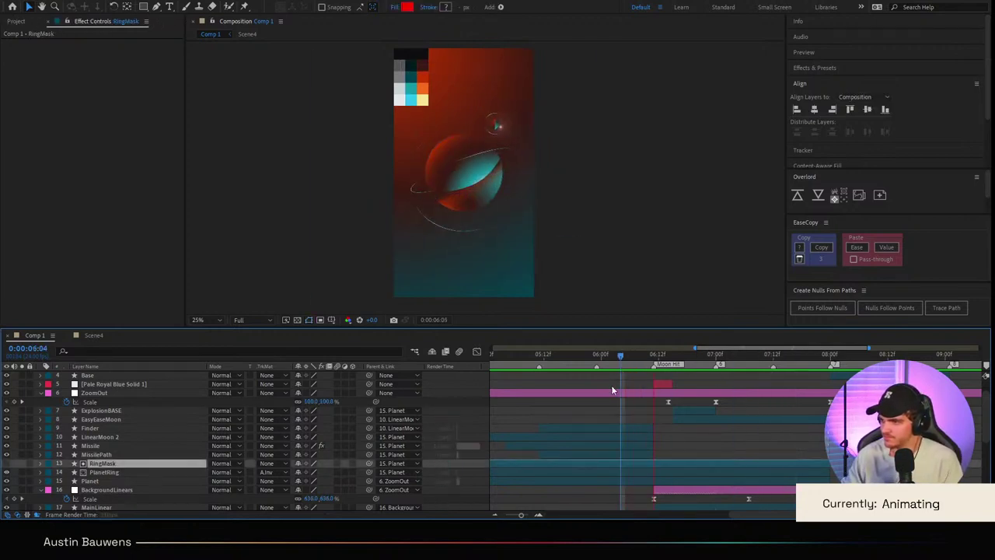
{"action": "key", "text": "space"}
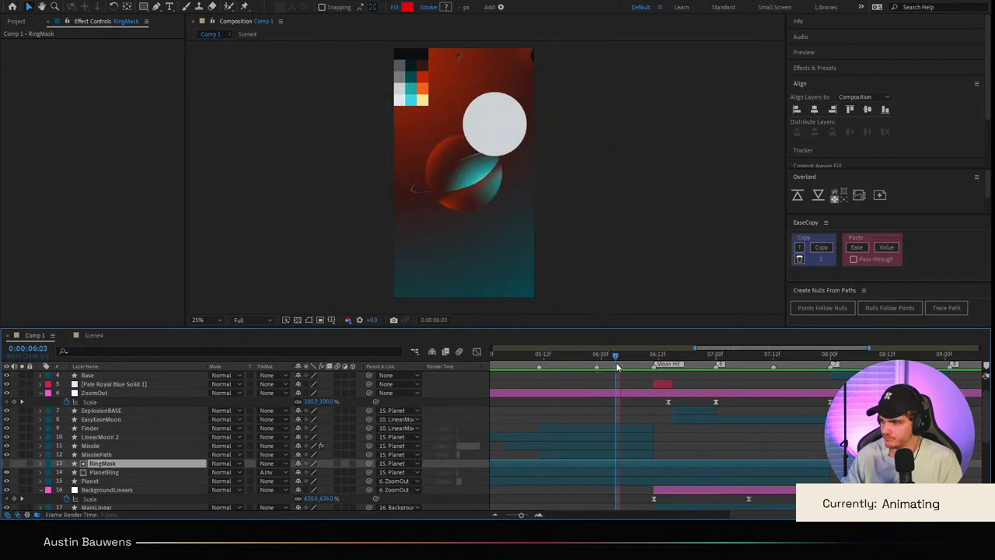
{"action": "key", "text": "space"}
Step: Move the ZoomOut Scale keyframe to 06:11 and delete the extra one
{"action": "left_click_drag", "start_coordinate": [695, 361], "coordinate": [655, 360]}
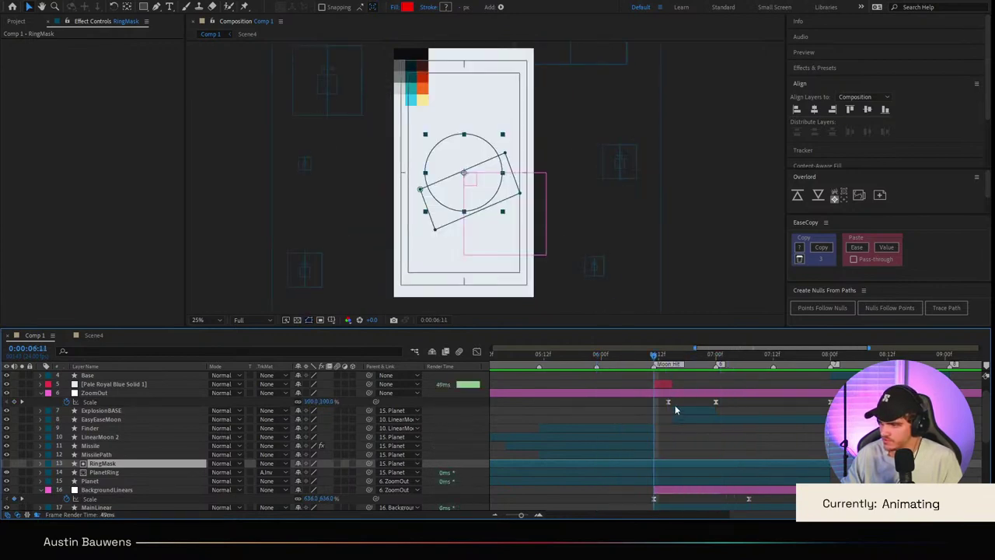
{"action": "left_click_drag", "start_coordinate": [667, 401], "coordinate": [654, 401]}
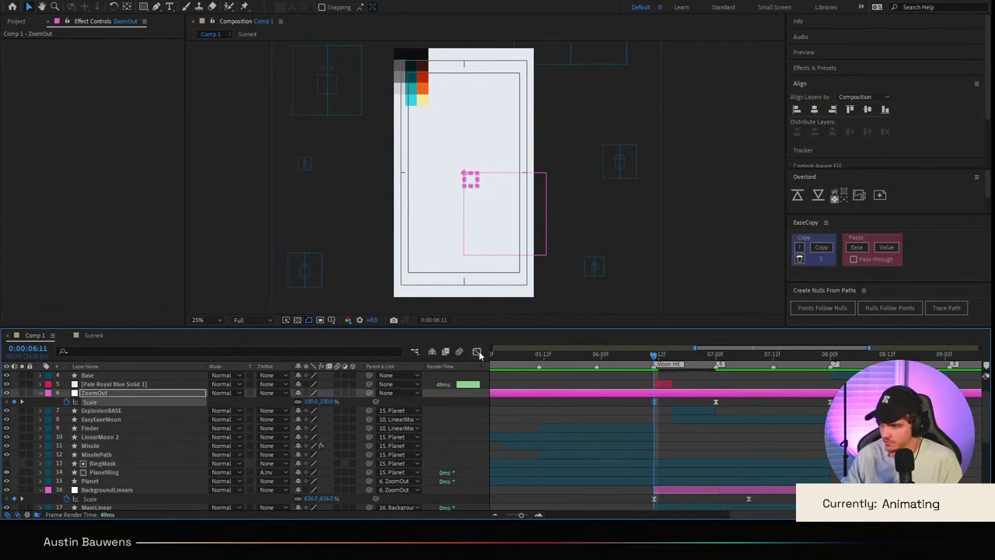
{"action": "key", "text": "Delete"}
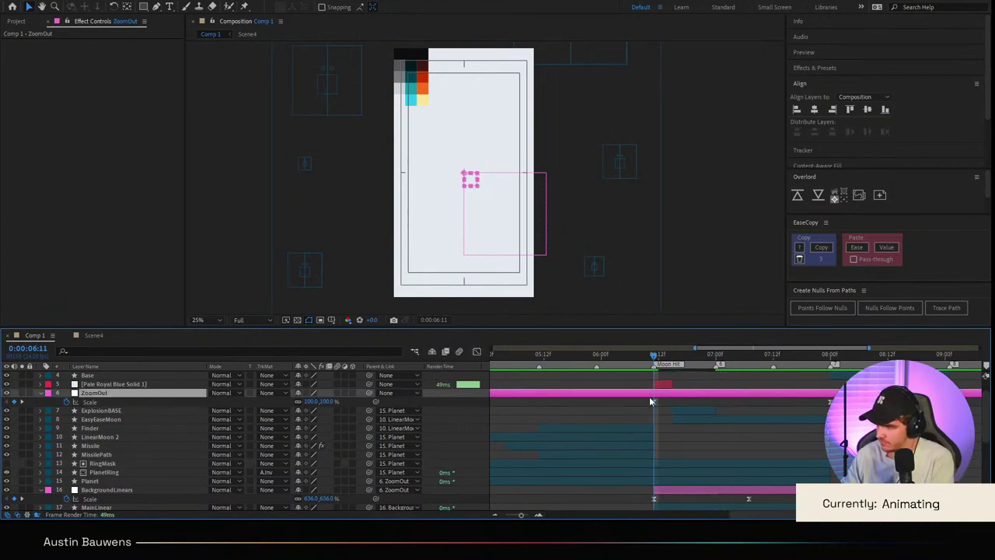
{"action": "left_click", "coordinate": [655, 401]}
Step: Steepen the ZoomOut Scale easing by dragging the speed-graph influence handles
{"action": "left_click", "coordinate": [476, 351]}
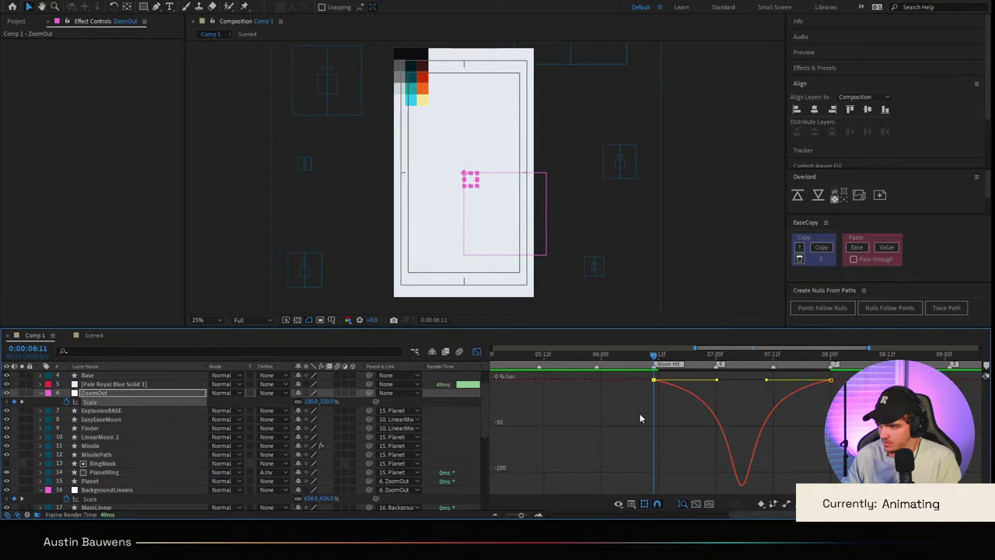
{"action": "left_click_drag", "start_coordinate": [716, 379], "coordinate": [622, 381]}
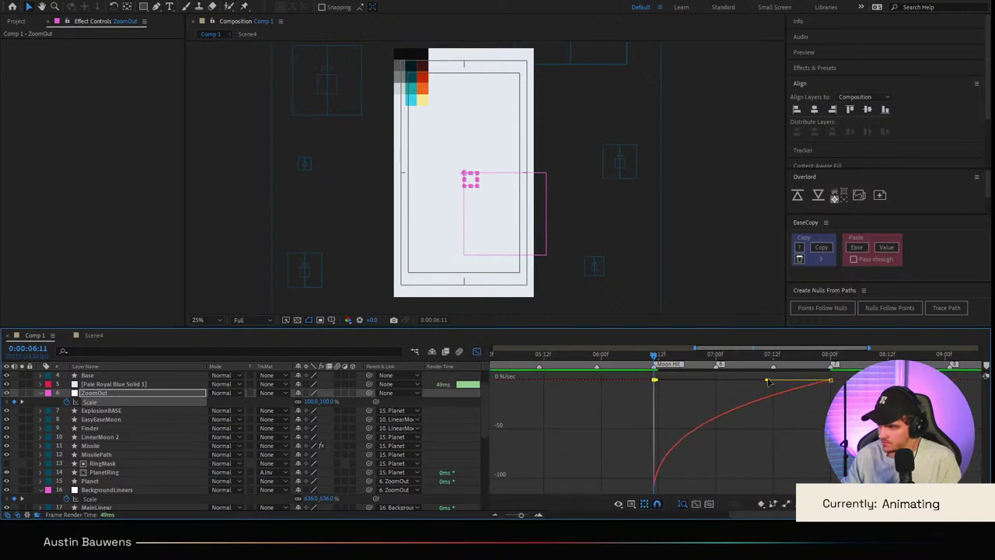
{"action": "left_click_drag", "start_coordinate": [767, 379], "coordinate": [684, 381]}
{"action": "key", "text": "ctrl+z"}
{"action": "left_click_drag", "start_coordinate": [766, 383], "coordinate": [709, 379]}
{"action": "left_click", "coordinate": [477, 352]}
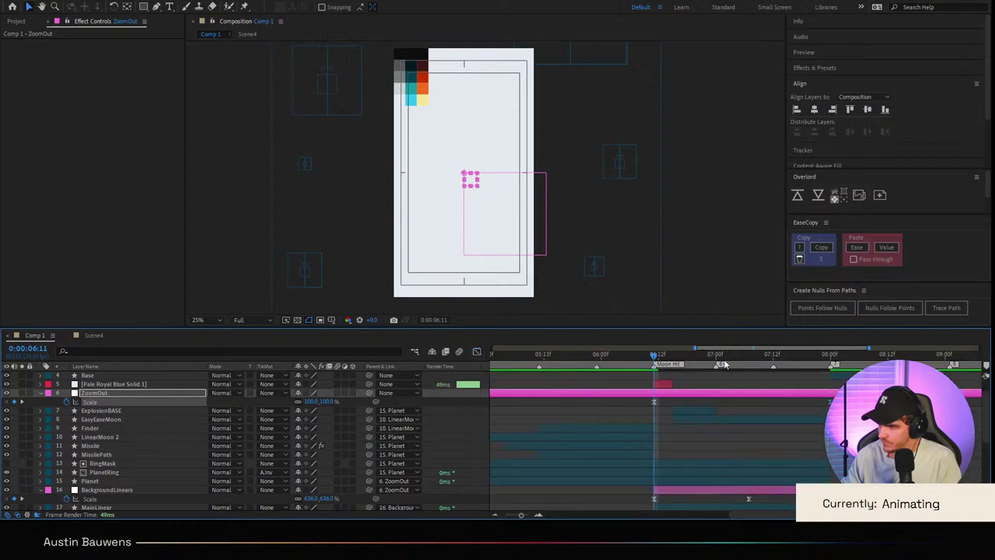
Step: Preview the zoom around 6:04–6:12, ending at 06:11
{"action": "left_click", "coordinate": [620, 371]}
{"action": "key", "text": "space"}
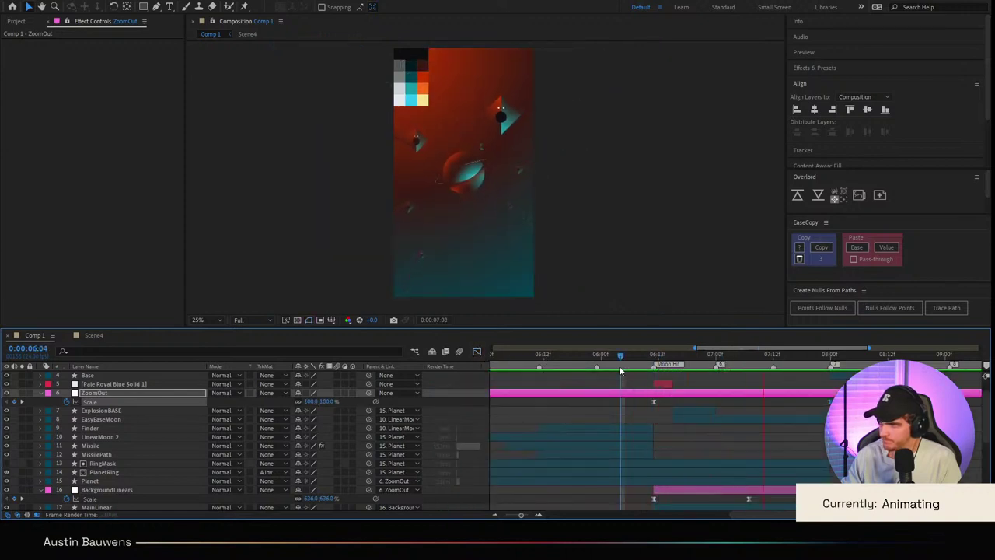
{"action": "left_click", "coordinate": [637, 363]}
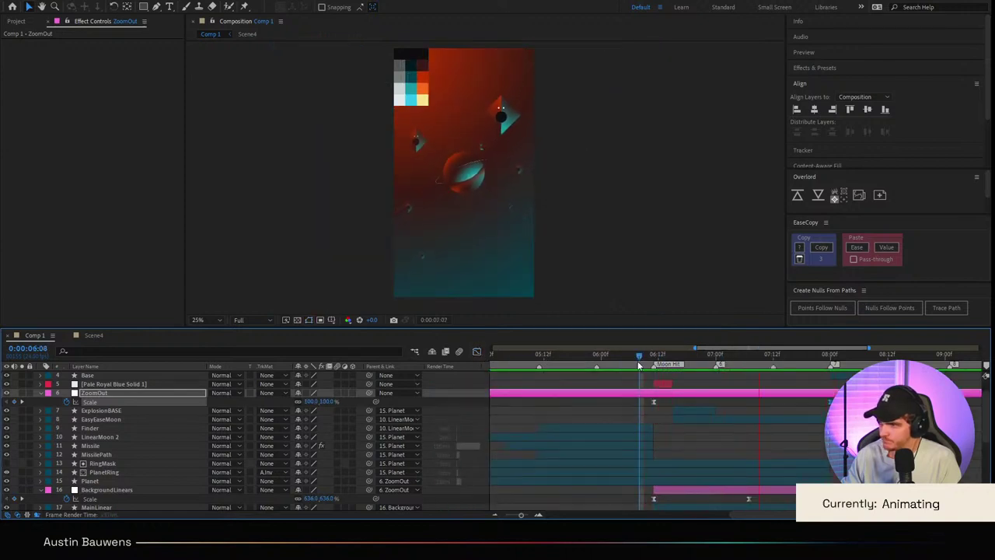
{"action": "left_click_drag", "start_coordinate": [637, 357], "coordinate": [604, 393]}
{"action": "key", "text": "space"}
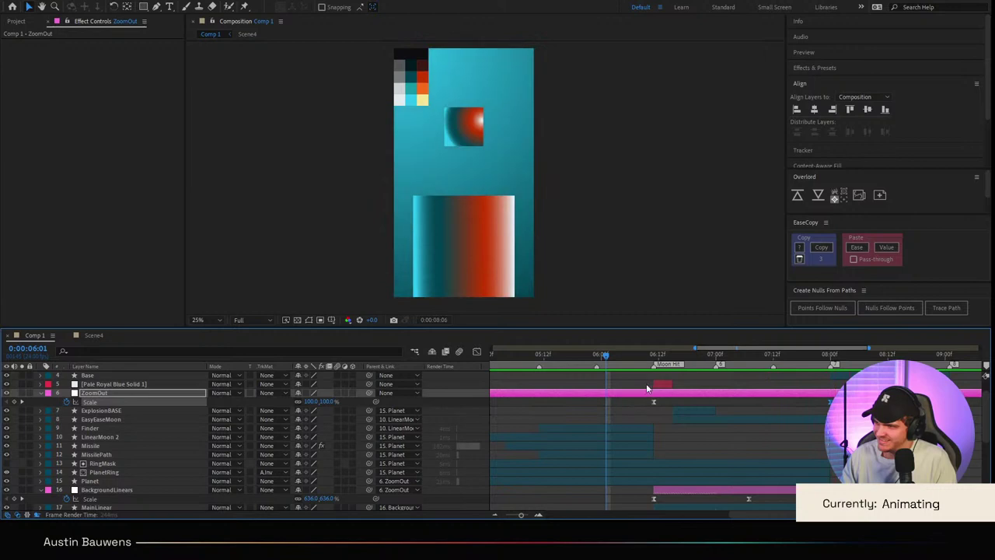
{"action": "left_click", "coordinate": [635, 357]}
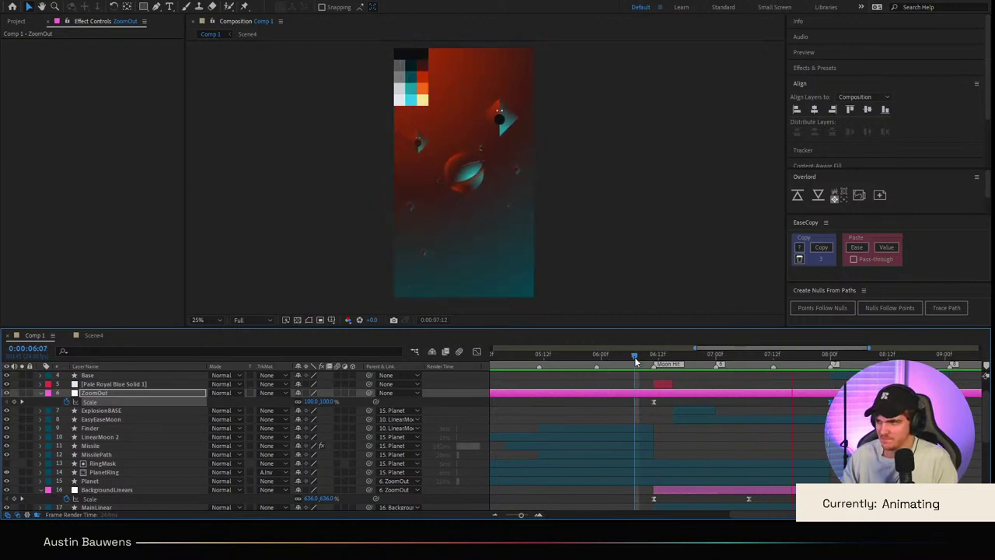
{"action": "left_click", "coordinate": [553, 367]}
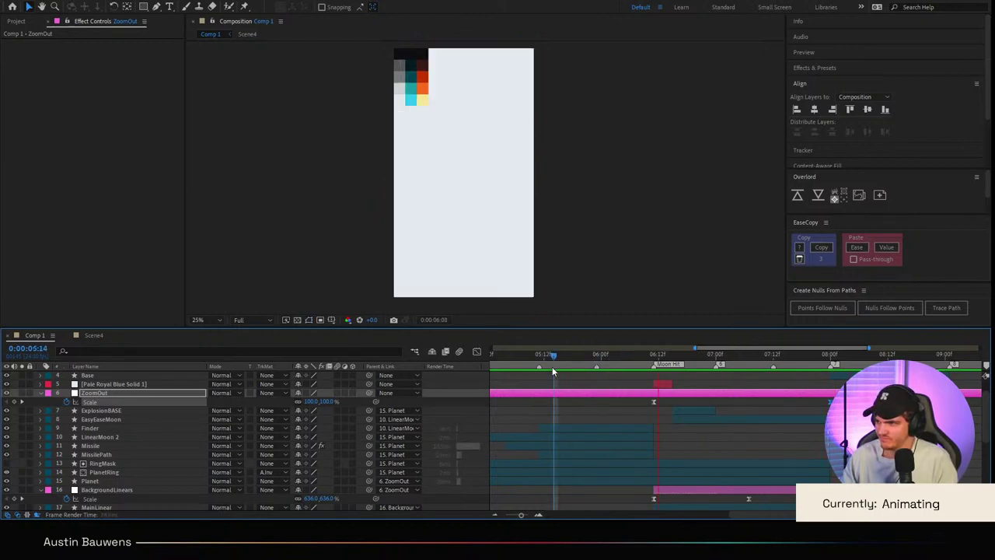
{"action": "left_click", "coordinate": [622, 363]}
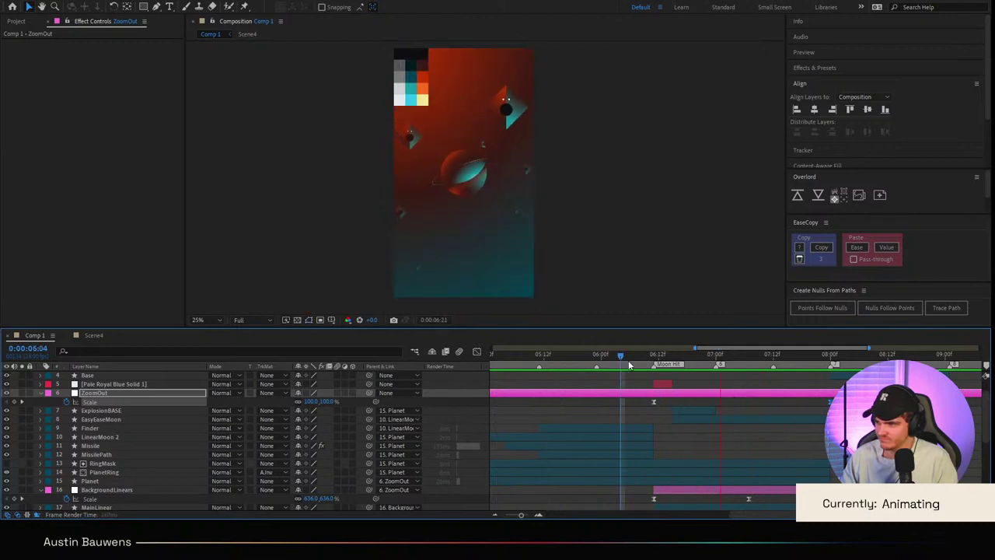
{"action": "left_click", "coordinate": [654, 361]}
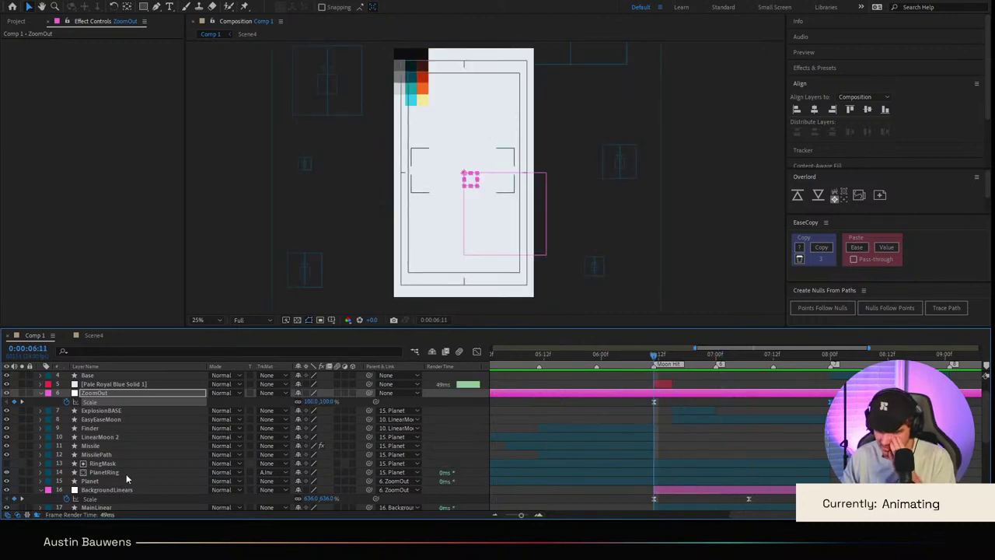
Step: Set ExplosionBASE's parent to None
{"action": "left_click", "coordinate": [91, 481]}
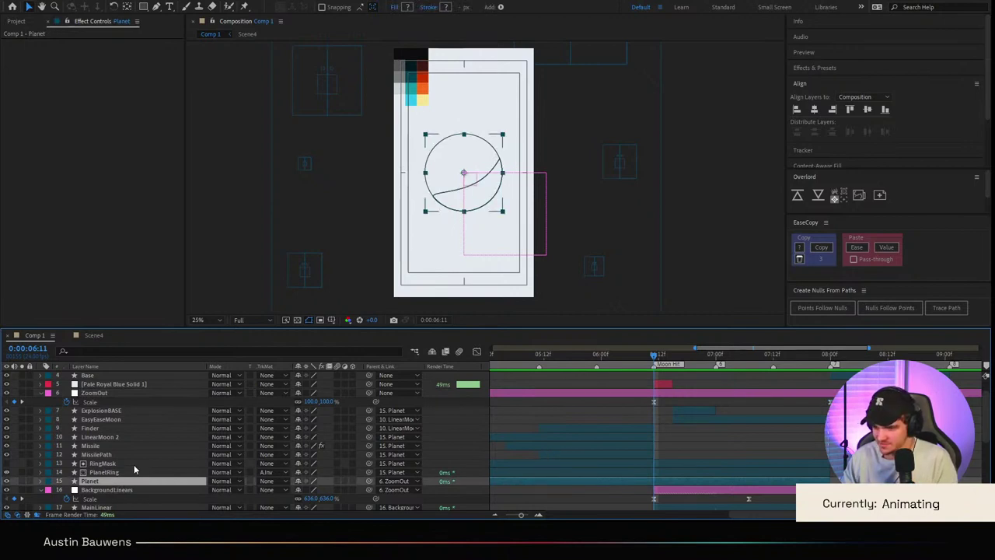
{"action": "left_click", "coordinate": [116, 411]}
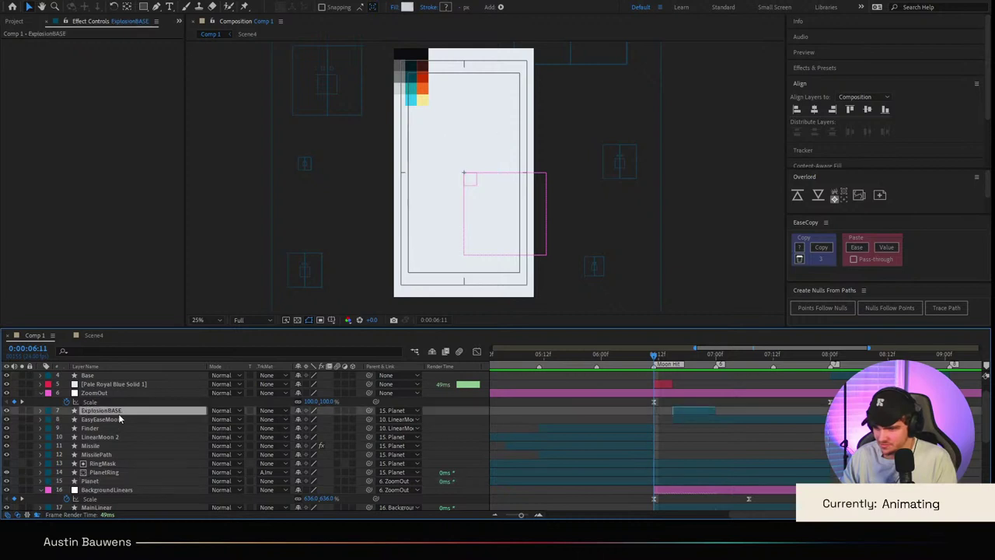
{"action": "left_click", "coordinate": [400, 411]}
{"action": "left_click", "coordinate": [418, 1]}
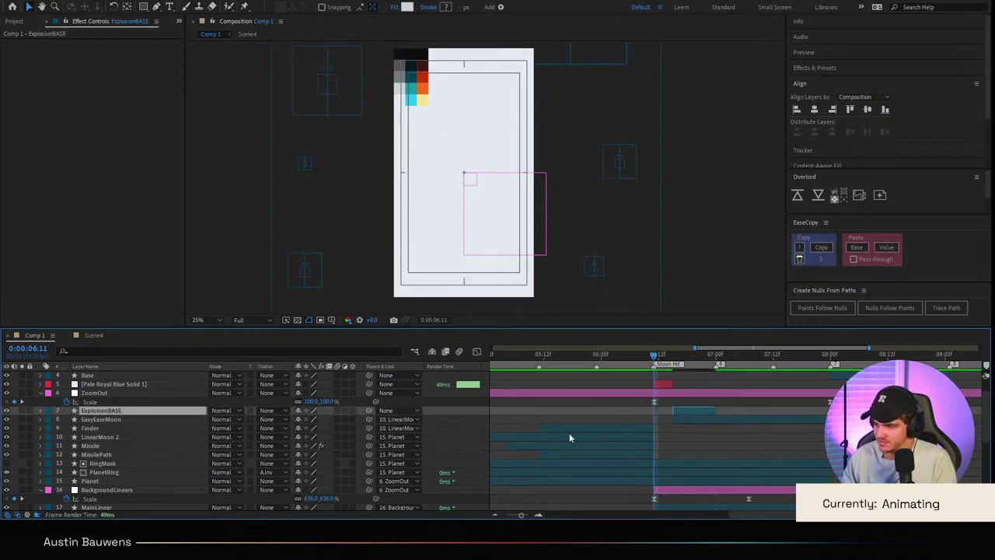
Step: Check the EasyEaseMoon and Finder layers, then preview the shot from about 6:00
{"action": "left_click", "coordinate": [704, 441]}
{"action": "left_click", "coordinate": [707, 421]}
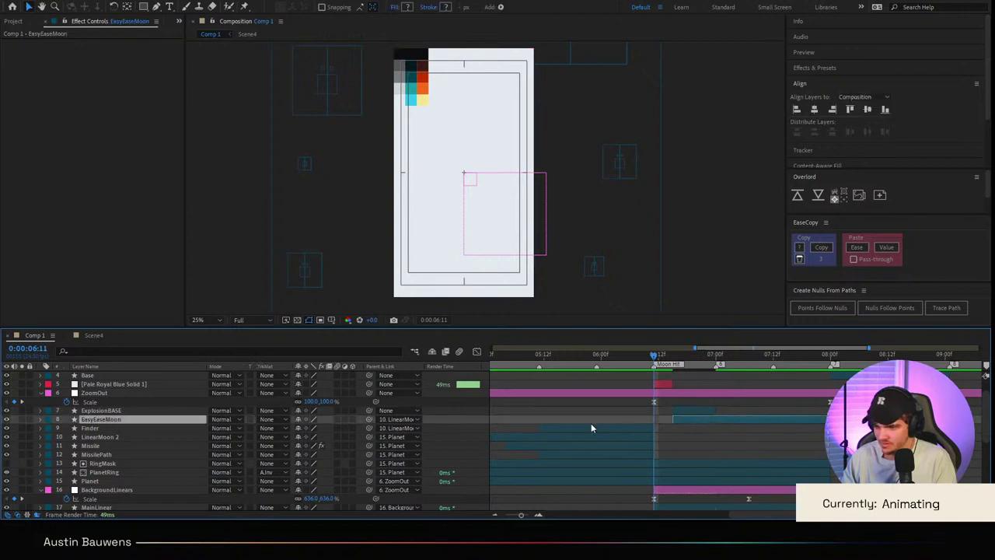
{"action": "left_click", "coordinate": [674, 431]}
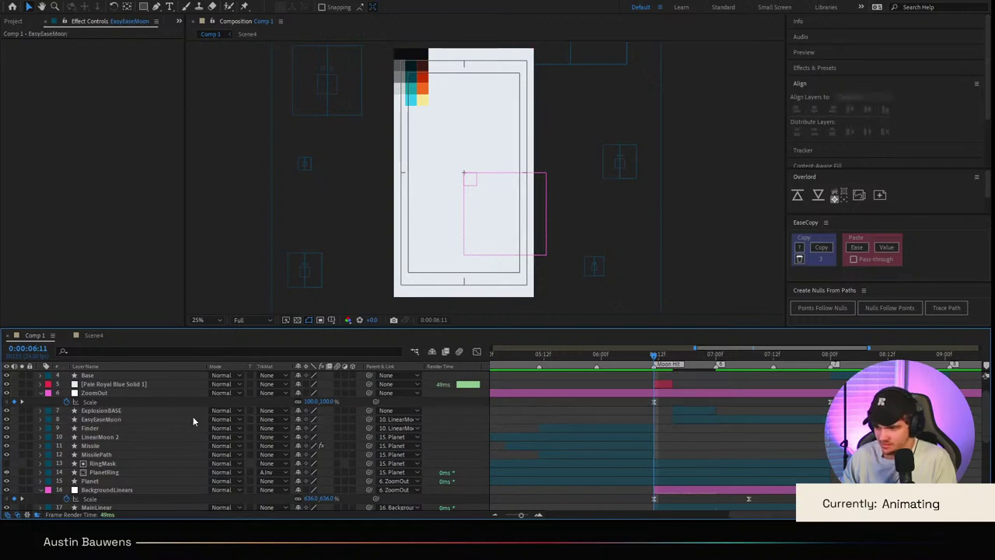
{"action": "left_click", "coordinate": [142, 428]}
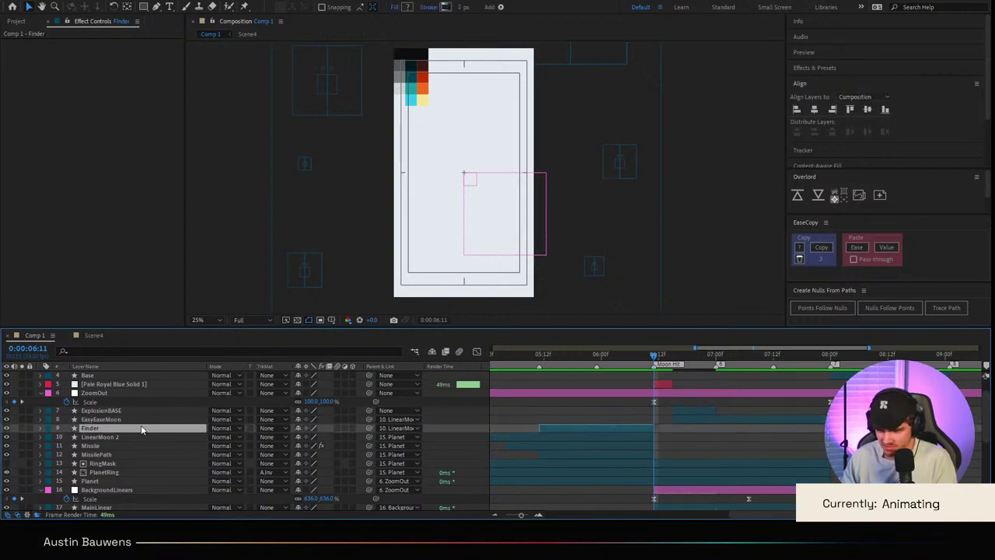
{"action": "left_click", "coordinate": [141, 420], "text": "shift"}
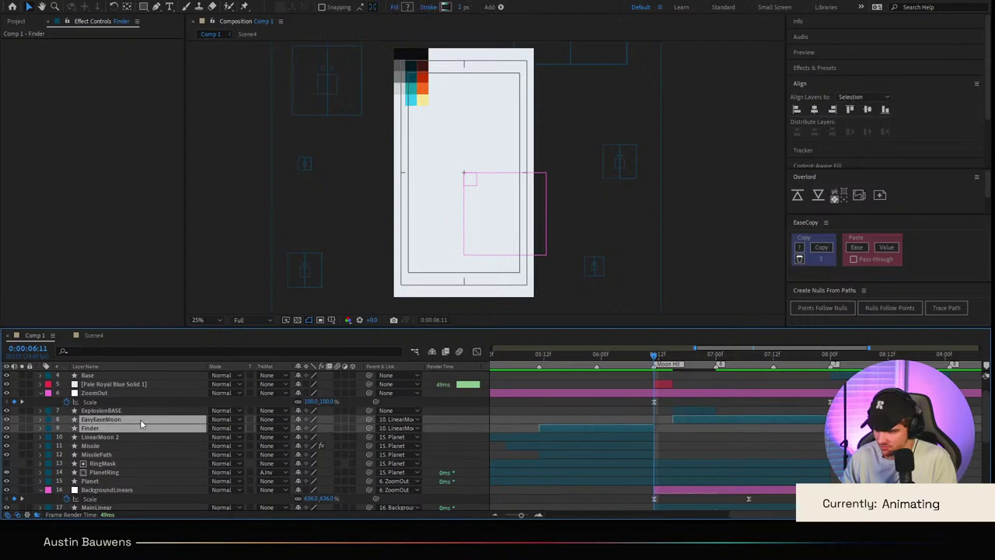
{"action": "left_click", "coordinate": [743, 437]}
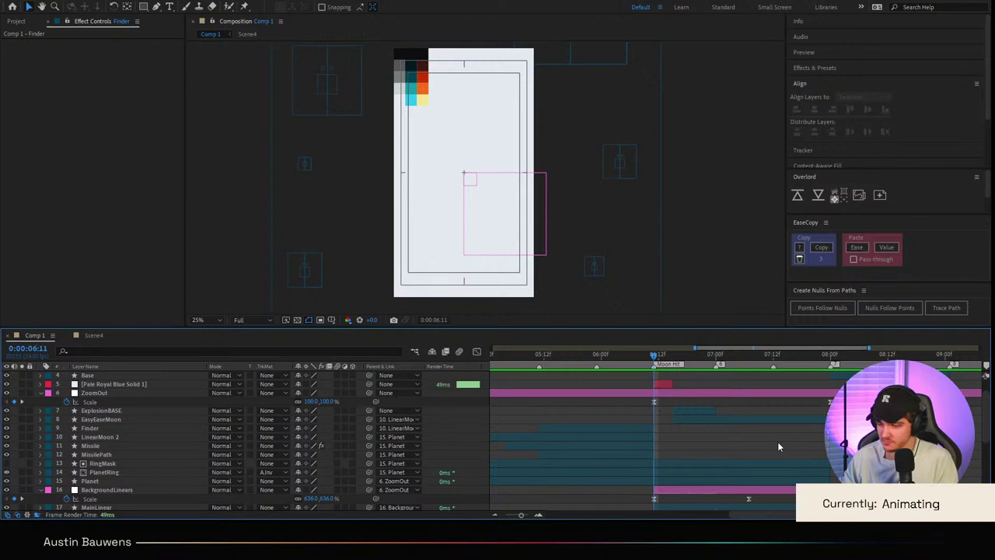
{"action": "left_click", "coordinate": [678, 359]}
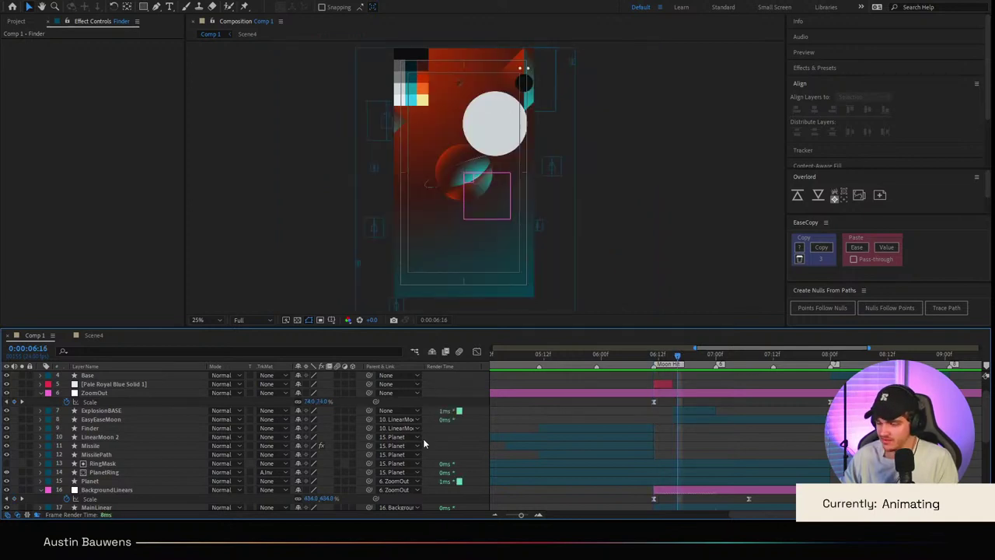
{"action": "left_click_drag", "start_coordinate": [688, 368], "coordinate": [602, 363]}
{"action": "key", "text": "space"}
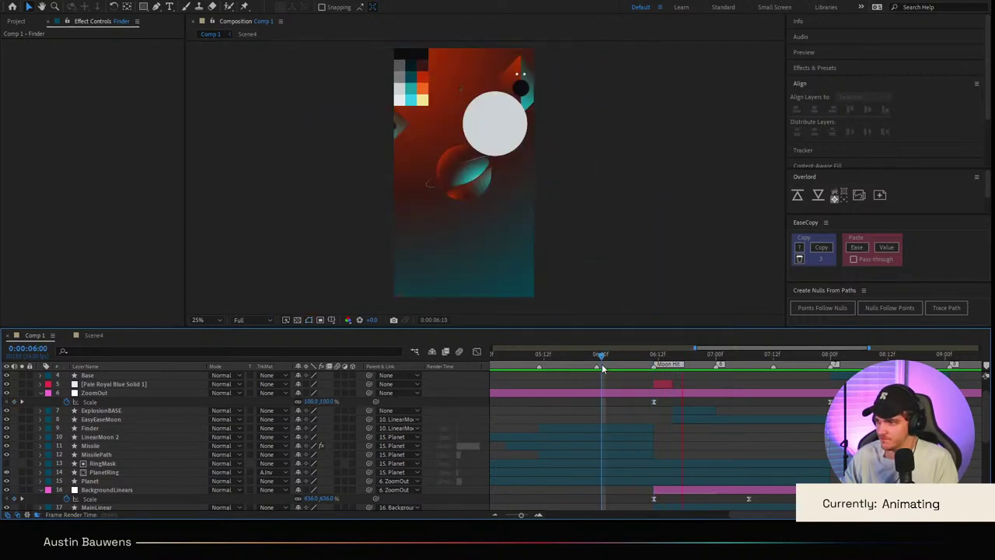
Step: Show the Planet layer's Rotation property and preview from 6:11
{"action": "left_click", "coordinate": [109, 481]}
{"action": "left_click_drag", "start_coordinate": [685, 359], "coordinate": [657, 359]}
{"action": "key", "text": "r"}
{"action": "key", "text": "space"}
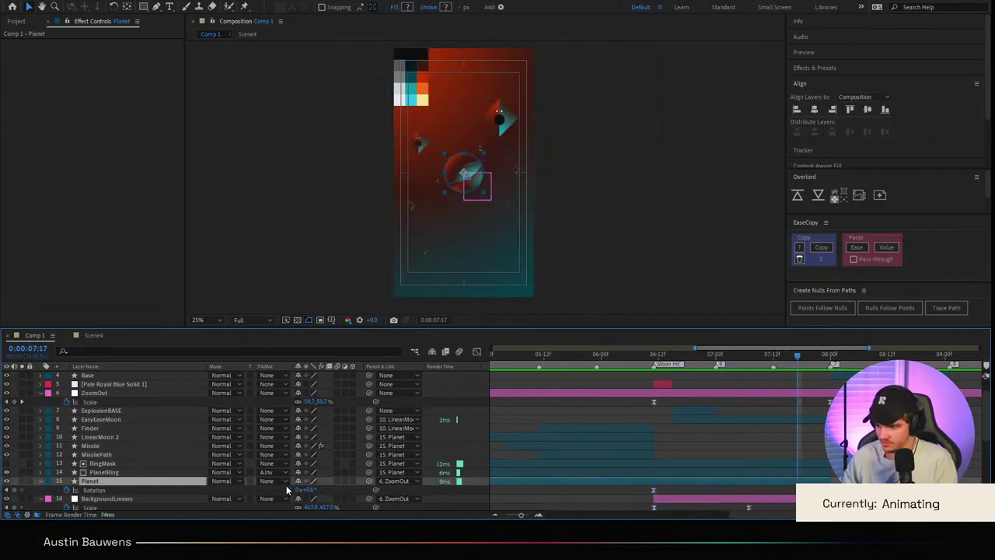
{"action": "left_click_drag", "start_coordinate": [311, 492], "coordinate": [169, 502]}
{"action": "key", "text": "Return"}
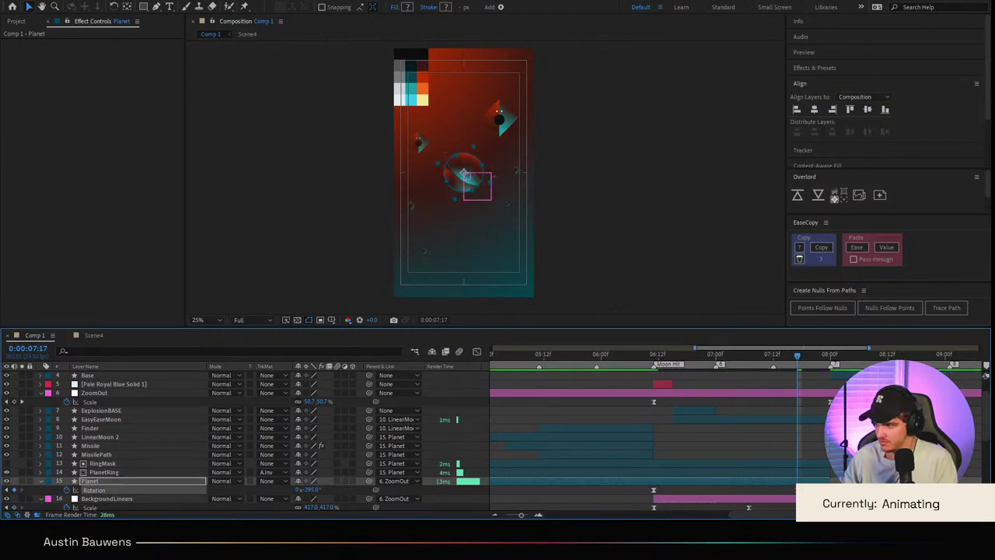
{"action": "left_click", "coordinate": [477, 352]}
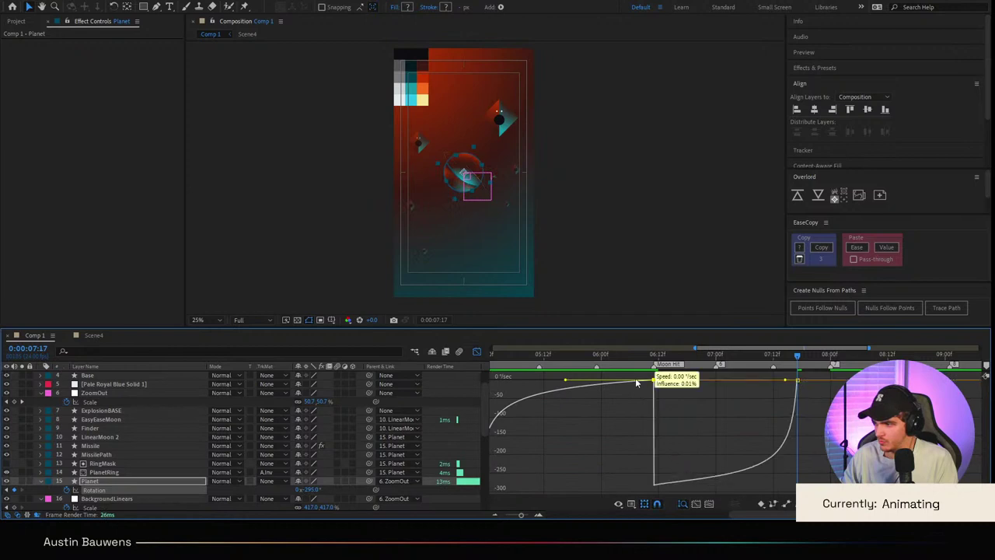
{"action": "left_click_drag", "start_coordinate": [785, 380], "coordinate": [658, 382]}
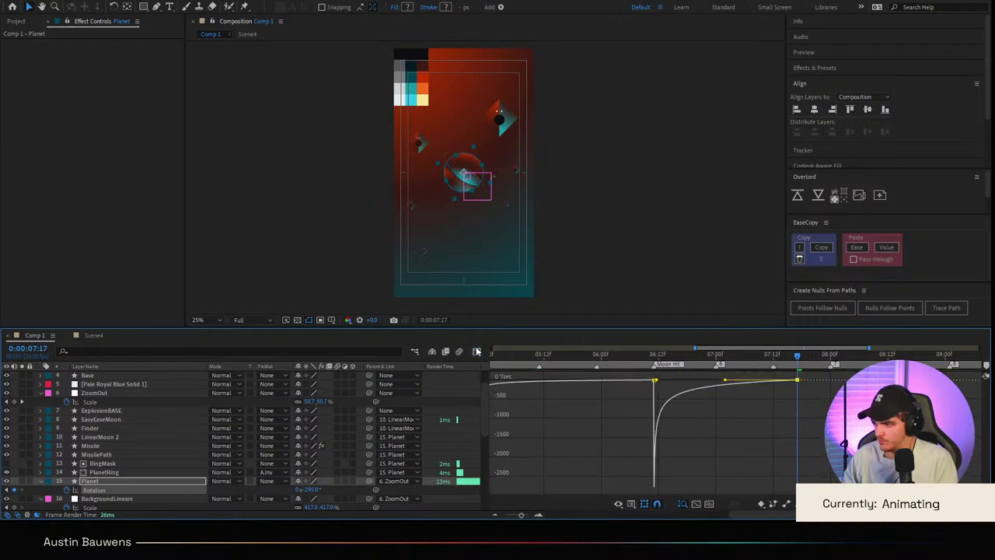
{"action": "left_click", "coordinate": [477, 351]}
{"action": "left_click", "coordinate": [657, 363]}
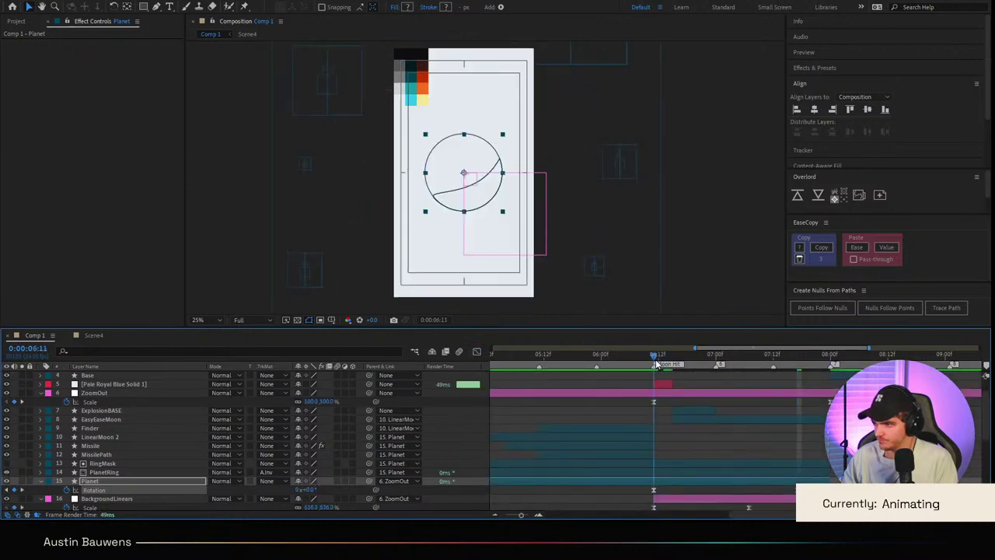
{"action": "left_click", "coordinate": [675, 429]}
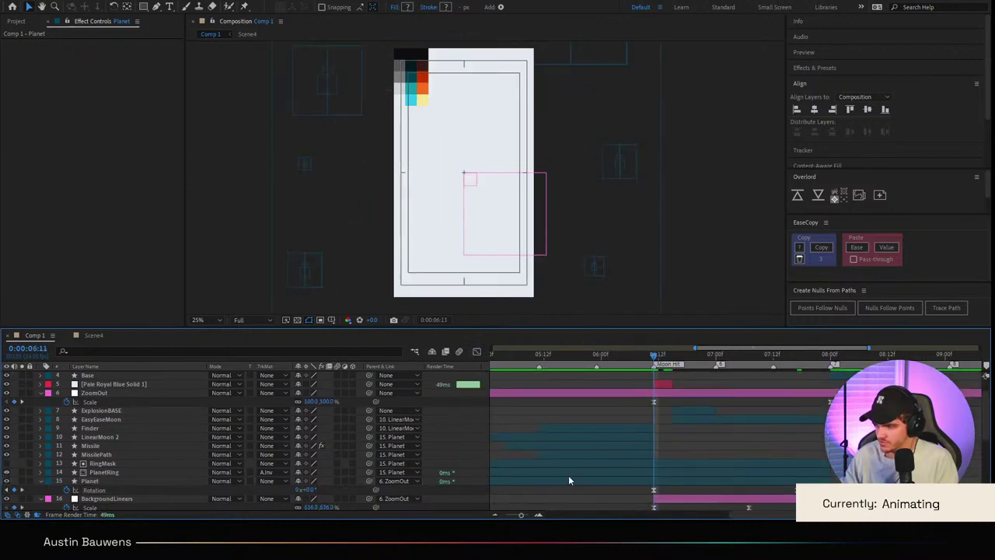
{"action": "left_click", "coordinate": [118, 422]}
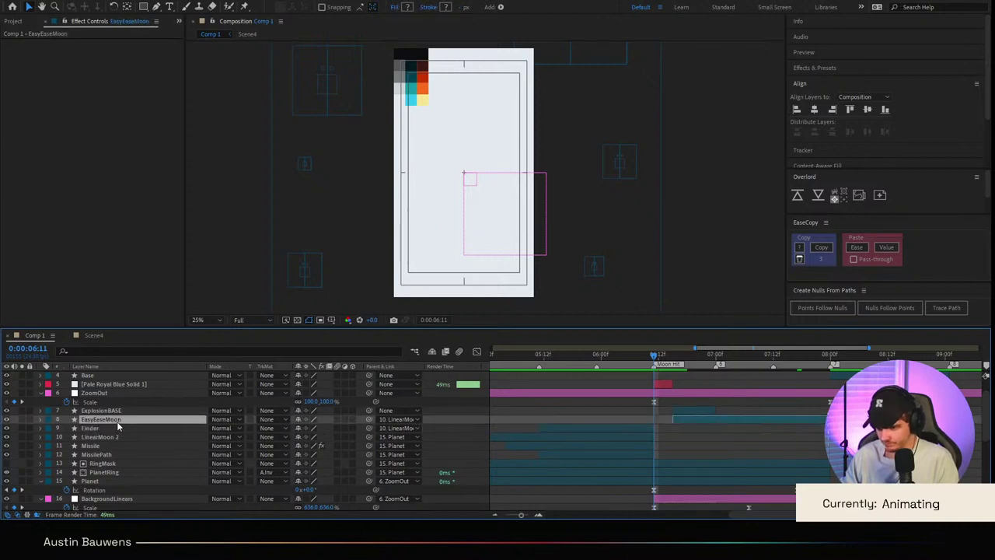
{"action": "left_click", "coordinate": [118, 429]}
{"action": "left_click", "coordinate": [118, 420]}
{"action": "left_click", "coordinate": [118, 428]}
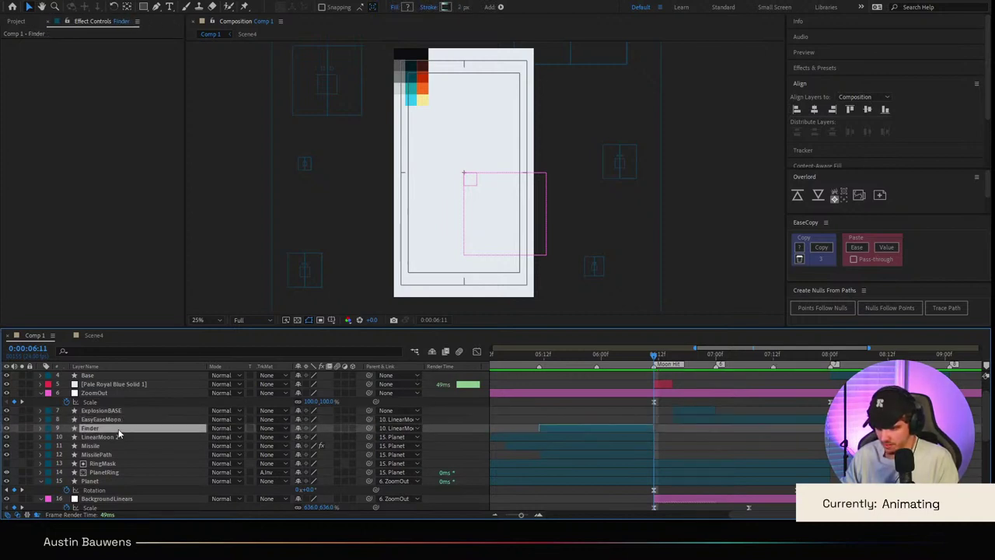
{"action": "left_click", "coordinate": [126, 420]}
{"action": "left_click", "coordinate": [126, 411]}
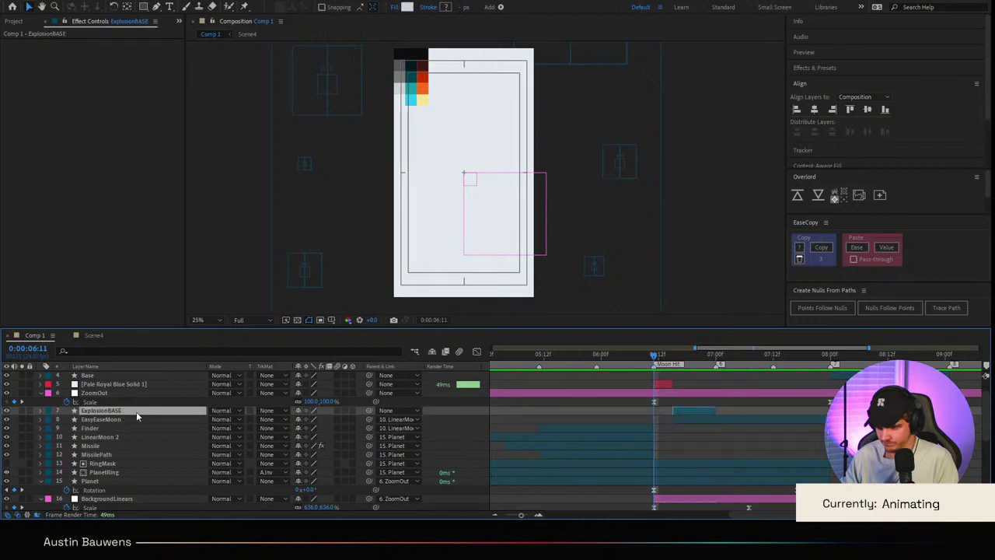
{"action": "left_click_drag", "start_coordinate": [371, 410], "coordinate": [108, 419]}
{"action": "left_click", "coordinate": [669, 440]}
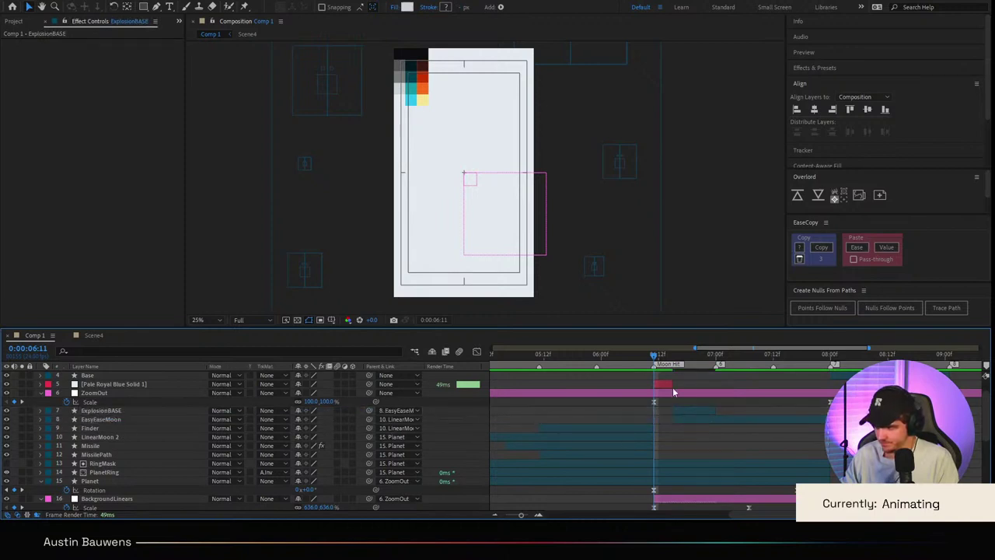
{"action": "left_click", "coordinate": [663, 356]}
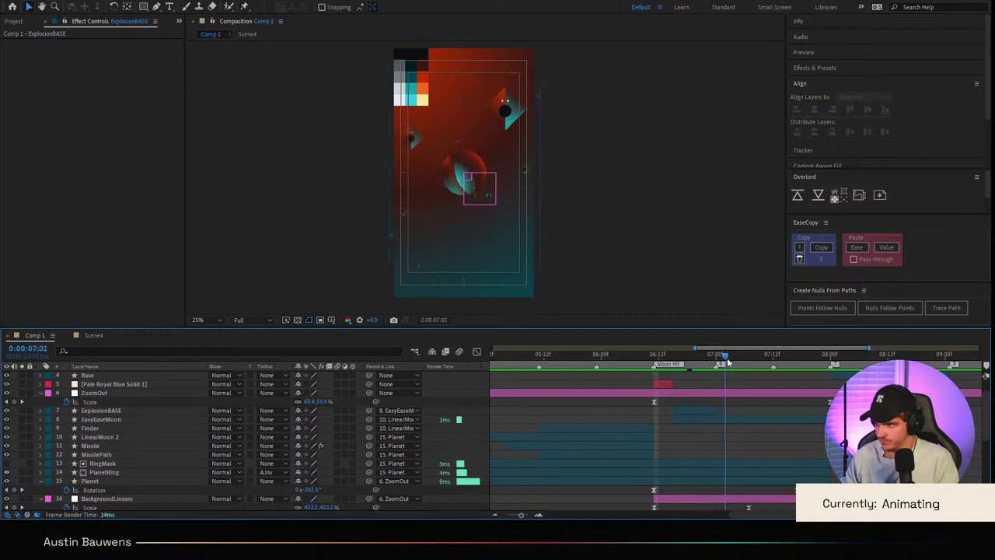
{"action": "key", "text": "space"}
{"action": "key", "text": "space"}
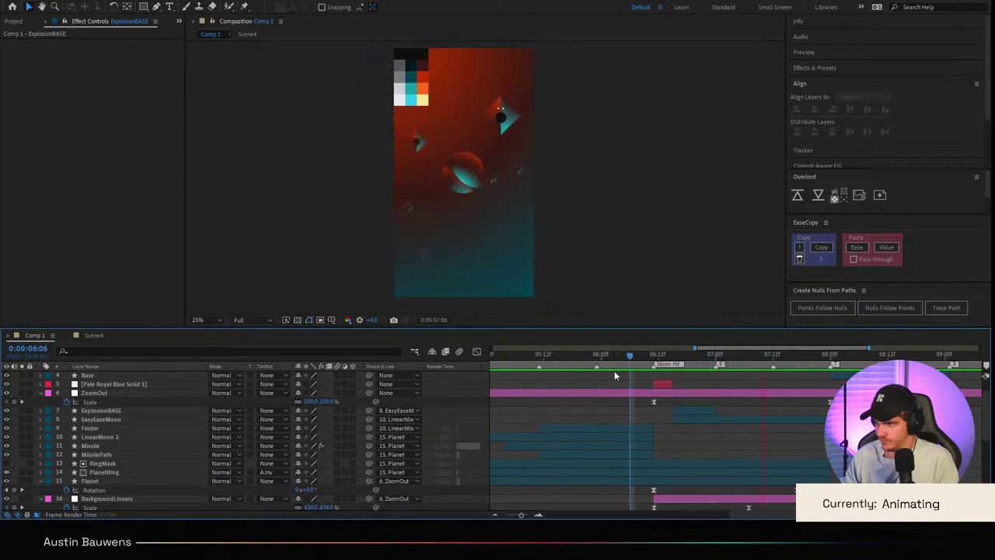
{"action": "left_click", "coordinate": [601, 360]}
{"action": "left_click", "coordinate": [561, 366]}
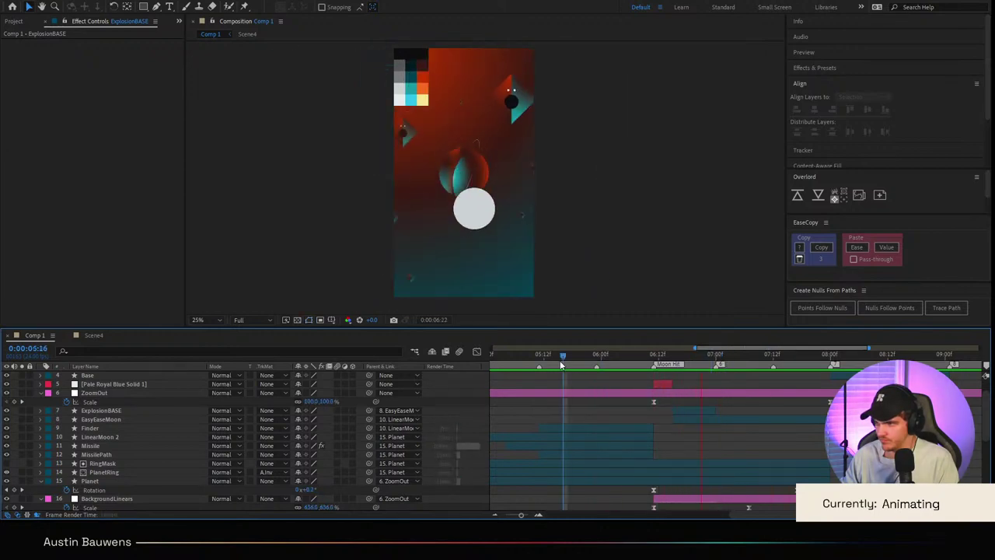
{"action": "left_click_drag", "start_coordinate": [625, 361], "coordinate": [816, 370]}
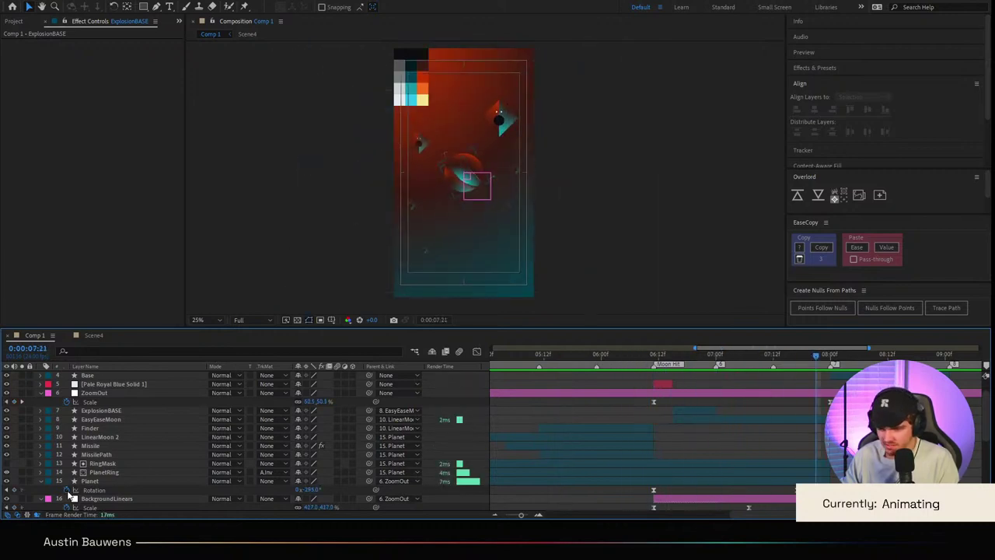
{"action": "left_click", "coordinate": [89, 482]}
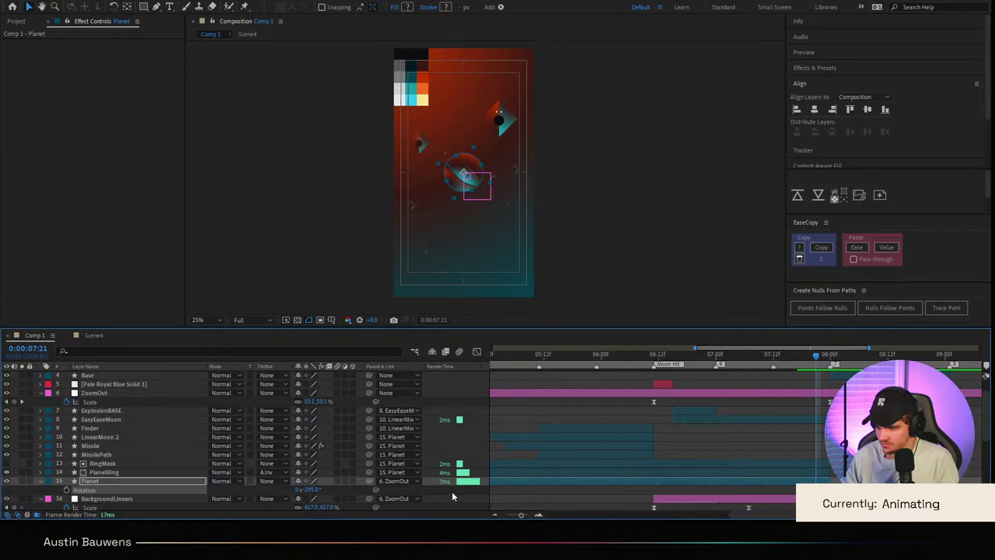
{"action": "left_click", "coordinate": [452, 491]}
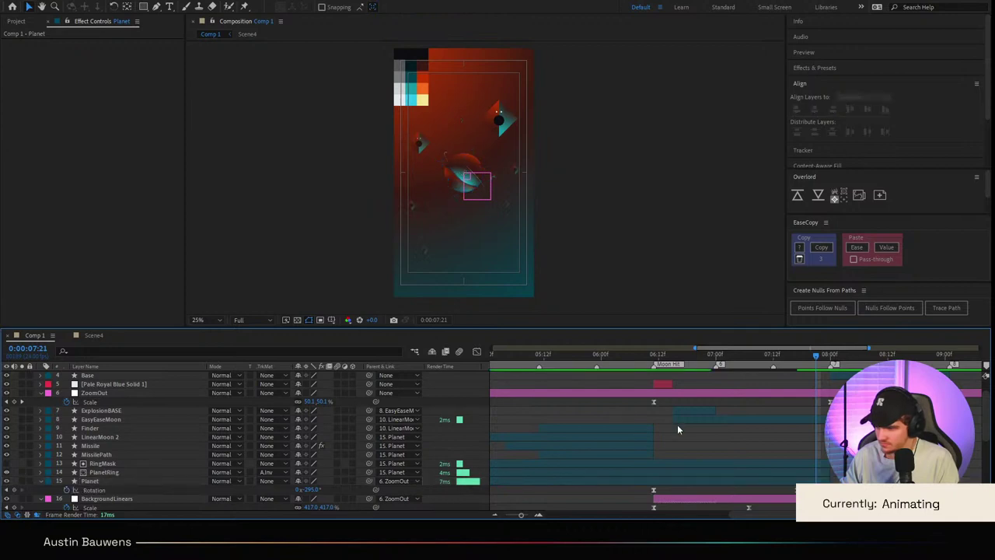
{"action": "left_click", "coordinate": [764, 482]}
{"action": "left_click", "coordinate": [594, 353]}
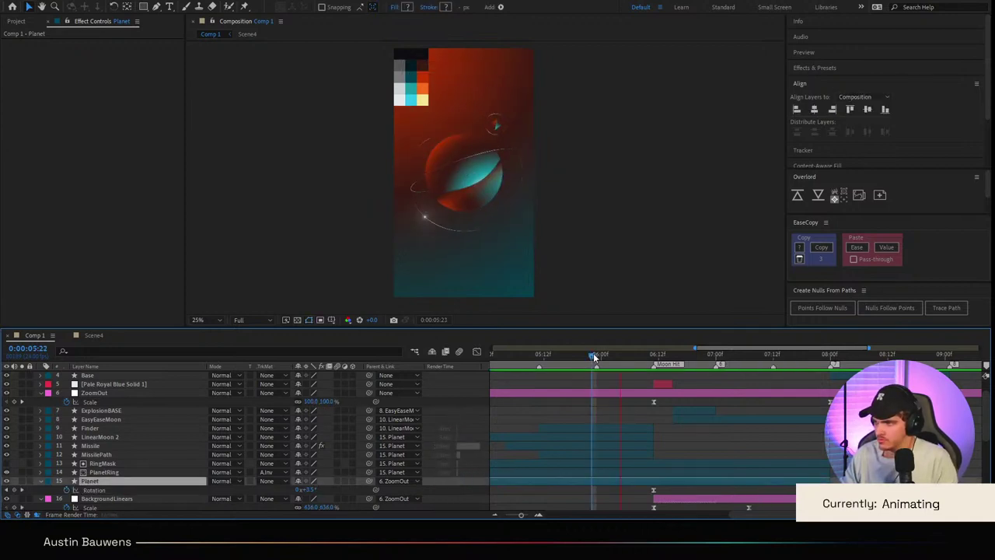
{"action": "key", "text": "space"}
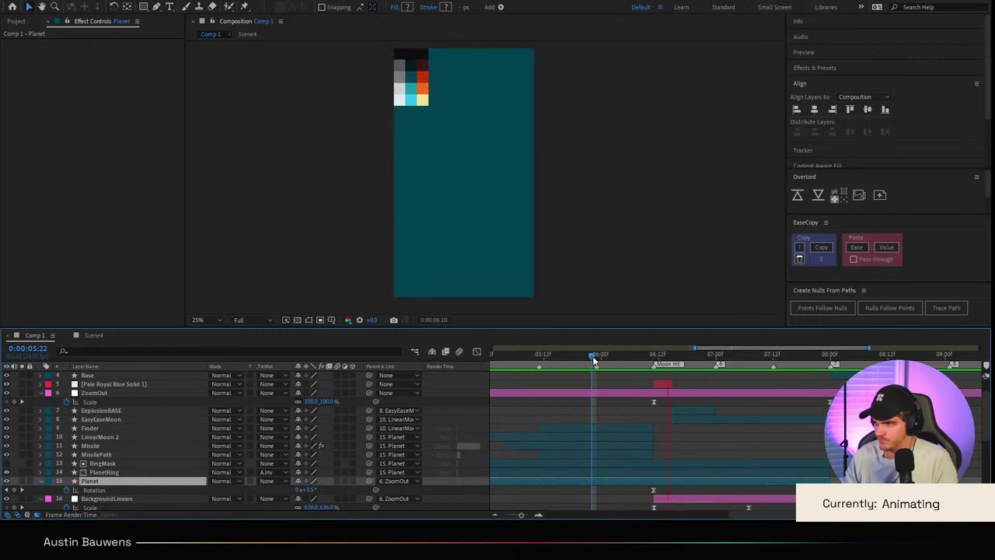
{"action": "key", "text": "space"}
{"action": "key", "text": "space"}
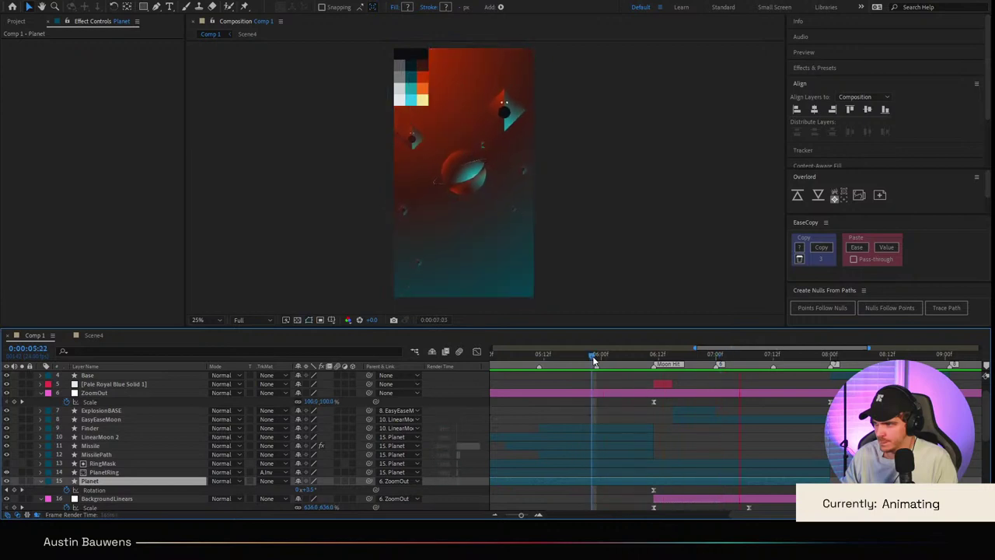
{"action": "mouse_move", "coordinate": [594, 360]}
{"action": "left_mouse_down"}
{"action": "mouse_move", "coordinate": [674, 364]}
{"action": "mouse_move", "coordinate": [653, 364]}
{"action": "left_mouse_up"}
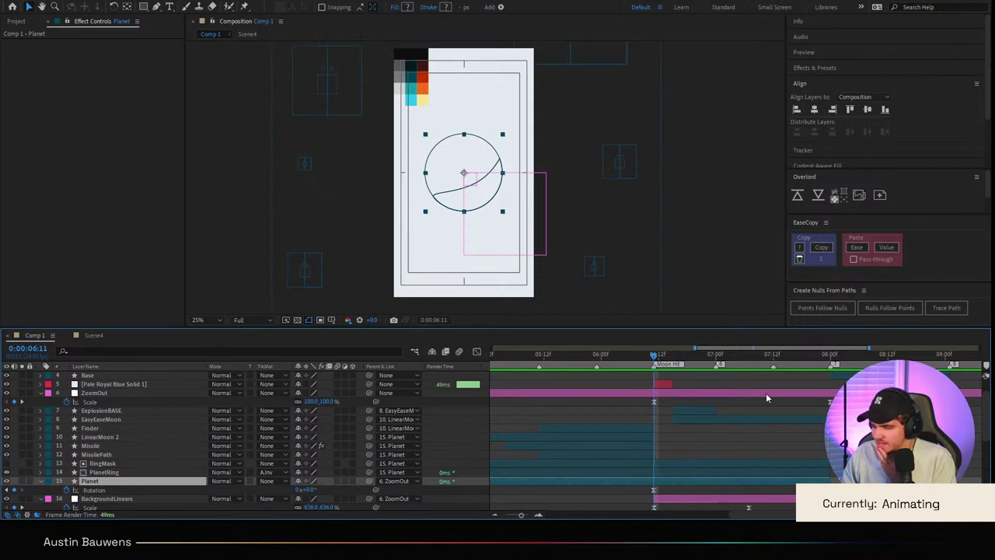
{"action": "key", "text": "space"}
{"action": "key", "text": "space"}
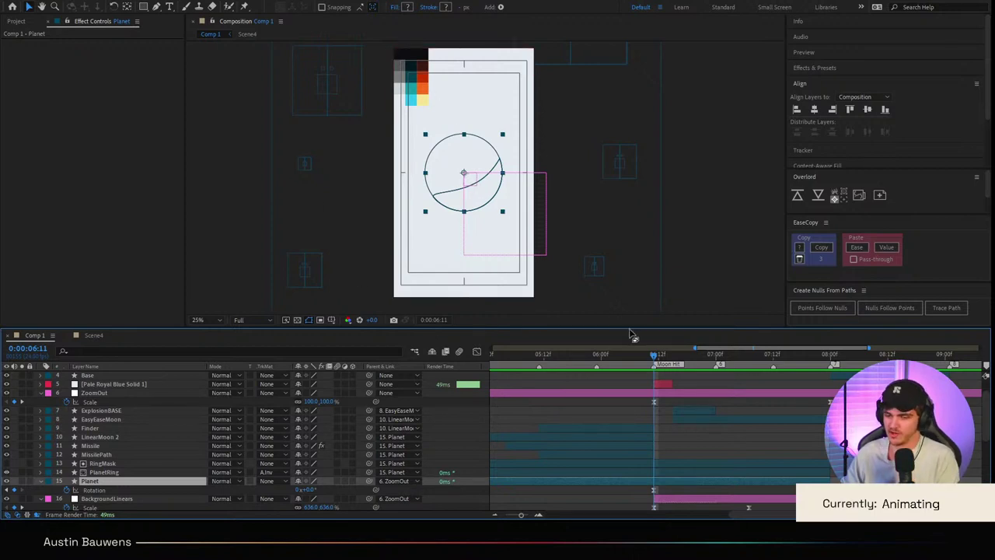
{"action": "left_click", "coordinate": [772, 448]}
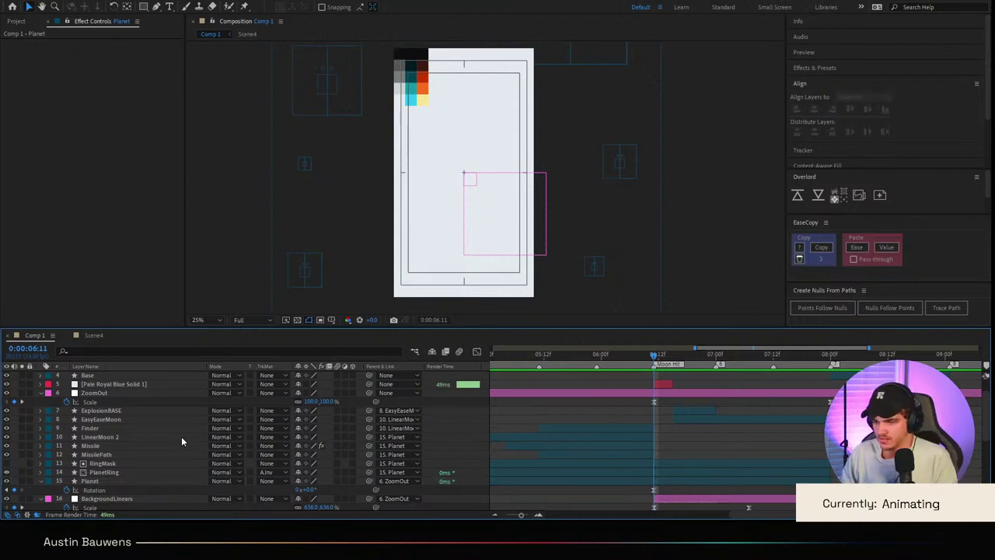
Step: Rename the ZoomOut layer to Zoom
{"action": "left_click", "coordinate": [68, 400]}
{"action": "scroll", "coordinate": [68, 403], "scroll_direction": "down", "scroll_amount": 2}
{"action": "scroll", "coordinate": [153, 422], "scroll_direction": "up", "scroll_amount": 2}
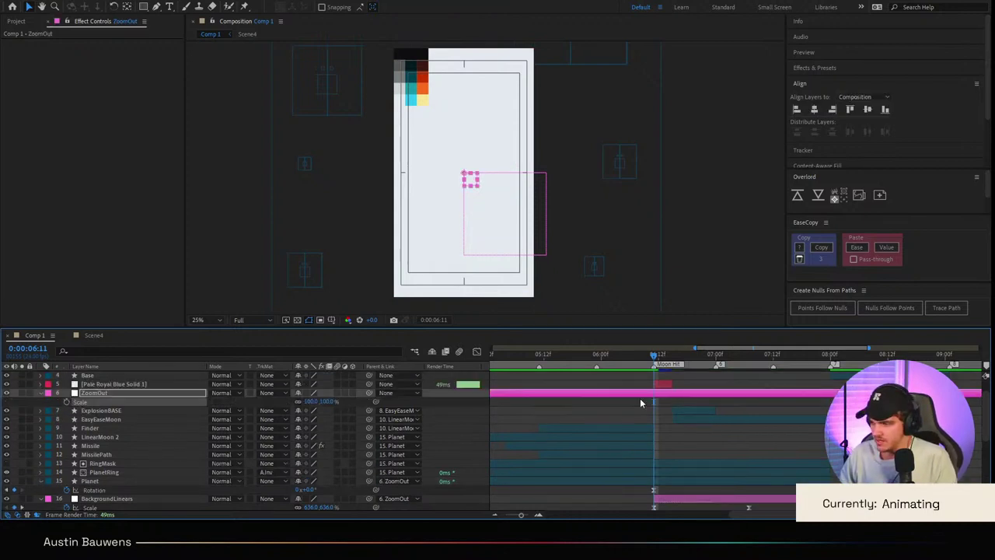
{"action": "left_click", "coordinate": [702, 436]}
{"action": "left_click", "coordinate": [131, 393]}
{"action": "key", "text": "End"}
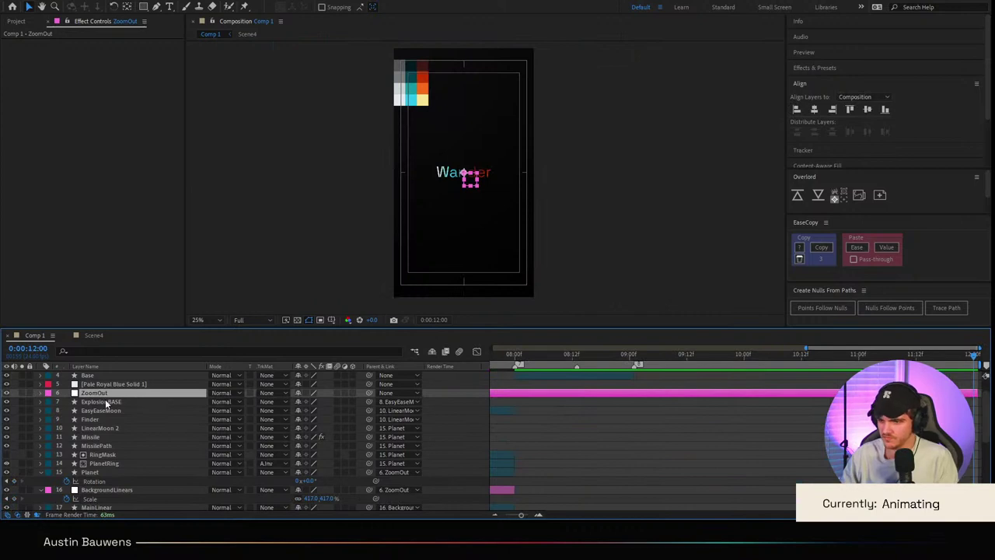
{"action": "left_click", "coordinate": [109, 401]}
{"action": "left_click", "coordinate": [111, 393]}
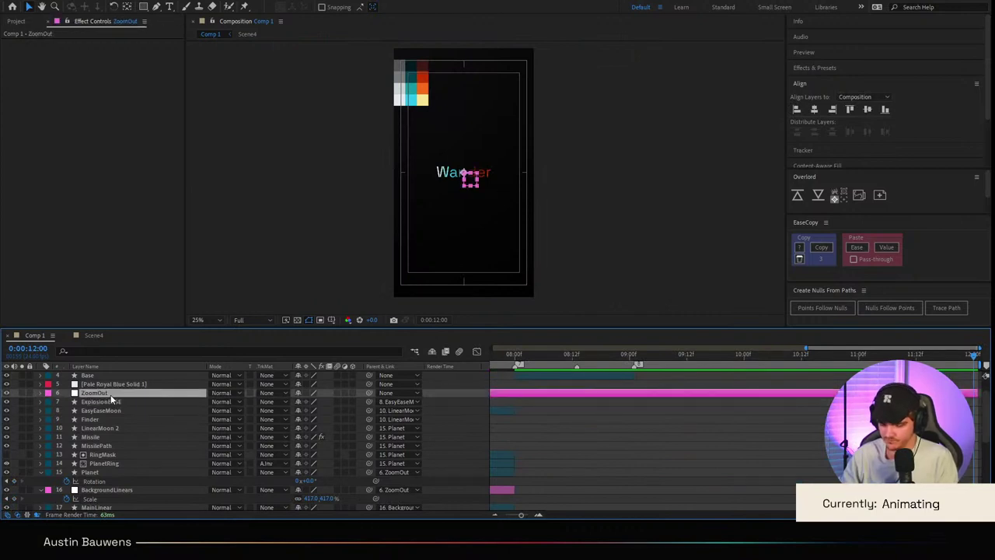
{"action": "key", "text": "Return"}
{"action": "key", "text": "Return"}
Step: Trim the Zoom layer's in-point to 6:11, the Moon Hit moment
{"action": "scroll", "coordinate": [546, 417], "scroll_direction": "down", "scroll_amount": 1}
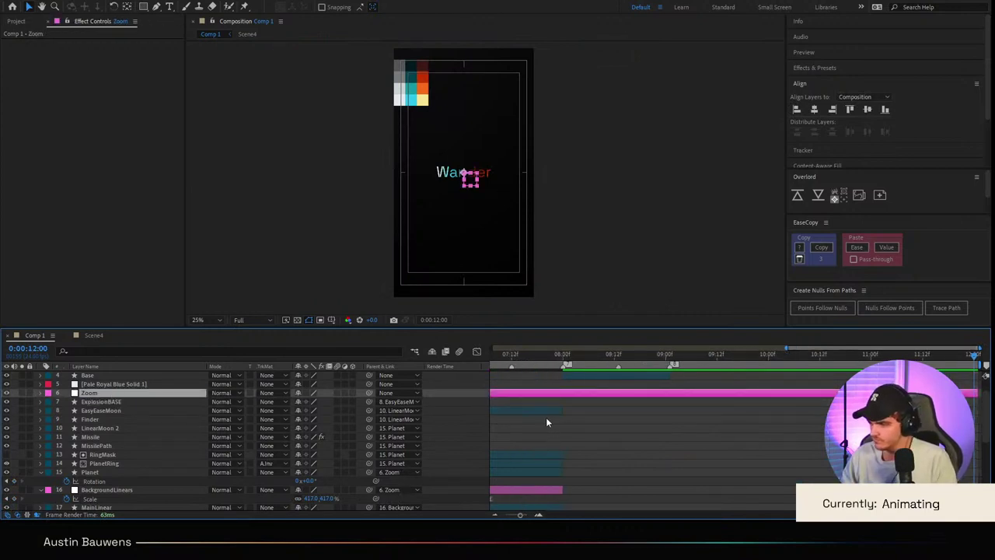
{"action": "mouse_move", "coordinate": [580, 359]}
{"action": "left_mouse_down"}
{"action": "mouse_move", "coordinate": [603, 366]}
{"action": "mouse_move", "coordinate": [563, 364]}
{"action": "left_mouse_up"}
{"action": "scroll", "coordinate": [601, 383], "scroll_direction": "left", "scroll_amount": 5}
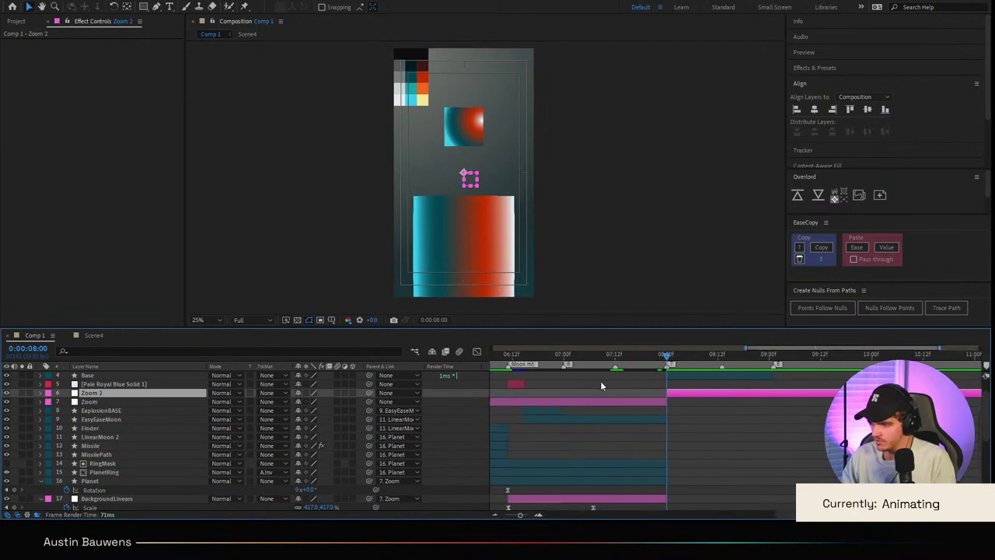
{"action": "left_click", "coordinate": [602, 385]}
{"action": "left_click_drag", "start_coordinate": [712, 357], "coordinate": [694, 358]}
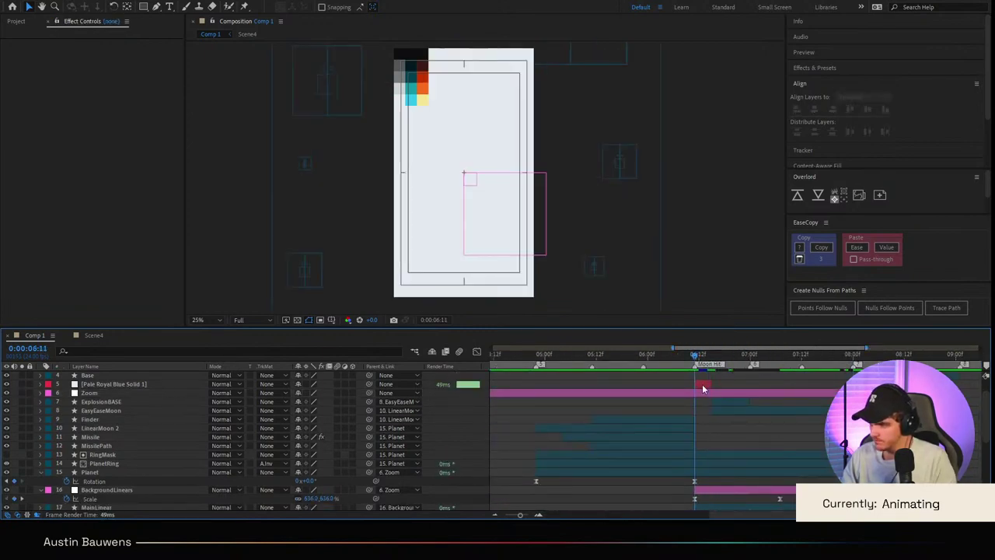
{"action": "left_click", "coordinate": [698, 392]}
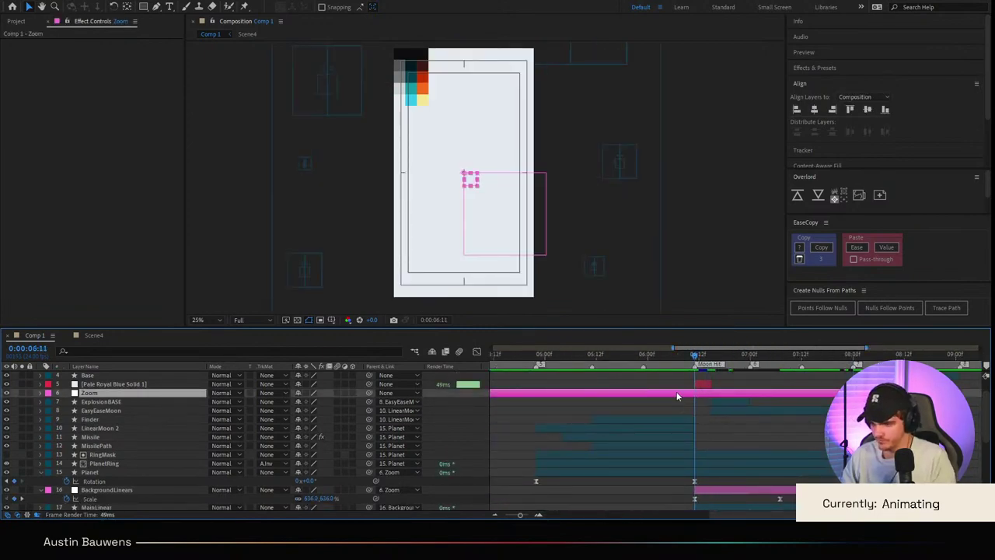
{"action": "scroll", "coordinate": [665, 394], "scroll_direction": "down", "scroll_amount": 3}
{"action": "left_click_drag", "start_coordinate": [493, 394], "coordinate": [750, 406]}
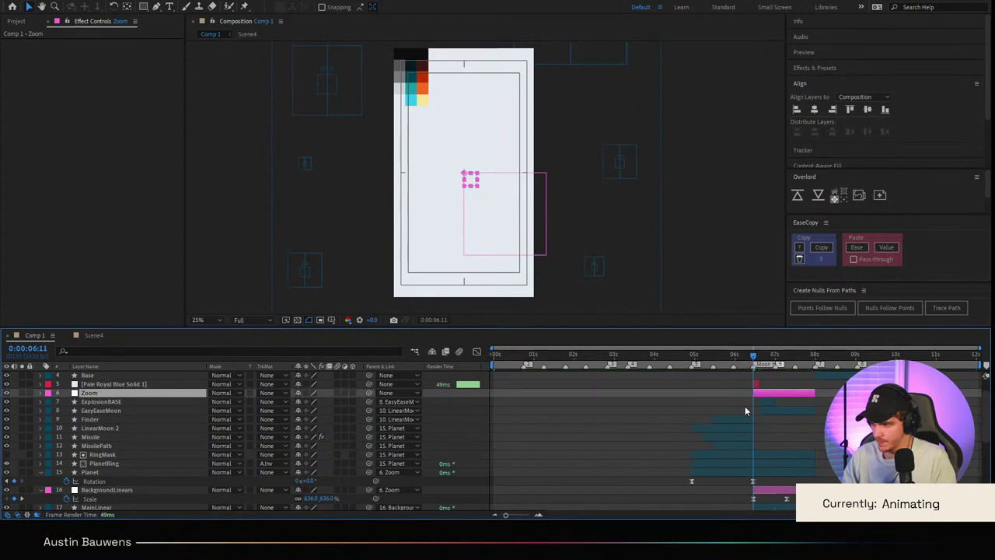
Step: Preview the animation from 6:11 and scrub between the hit and 7:12
{"action": "scroll", "coordinate": [757, 403], "scroll_direction": "up", "scroll_amount": 3}
{"action": "scroll", "coordinate": [746, 398], "scroll_direction": "right", "scroll_amount": 2}
{"action": "scroll", "coordinate": [661, 428], "scroll_direction": "down", "scroll_amount": 3}
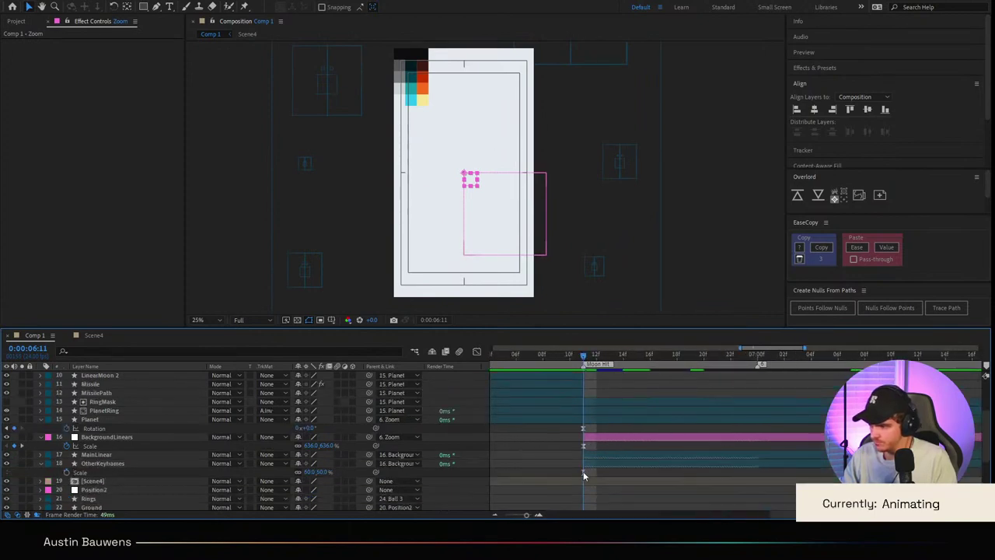
{"action": "key", "text": "space"}
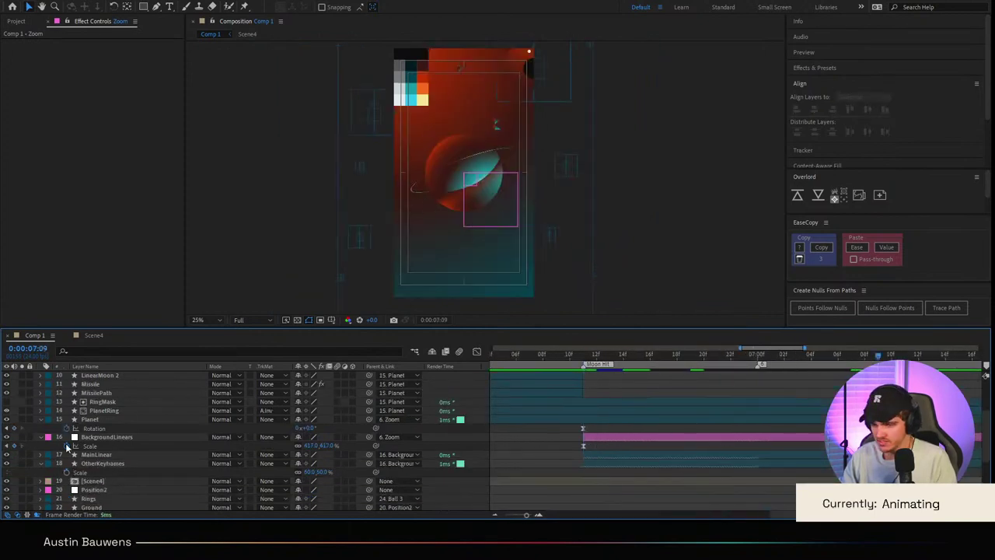
{"action": "left_click", "coordinate": [279, 436]}
{"action": "mouse_move", "coordinate": [741, 355]}
{"action": "left_mouse_down"}
{"action": "mouse_move", "coordinate": [585, 363]}
{"action": "mouse_move", "coordinate": [919, 371]}
{"action": "left_mouse_up"}
{"action": "left_click_drag", "start_coordinate": [917, 414], "coordinate": [583, 412]}
{"action": "scroll", "coordinate": [591, 436], "scroll_direction": "up", "scroll_amount": 1}
{"action": "scroll", "coordinate": [592, 437], "scroll_direction": "up", "scroll_amount": 2}
{"action": "left_click_drag", "start_coordinate": [653, 359], "coordinate": [637, 363]}
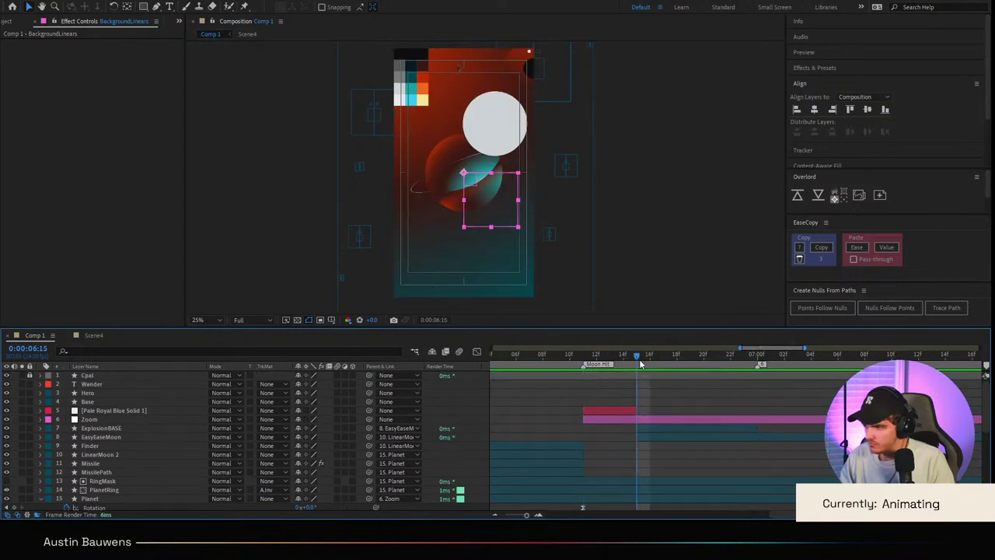
Step: Keyframe the Zoom layer's Scale at 6:15 and raise it to about 121% at 7:01
{"action": "left_click", "coordinate": [109, 418]}
{"action": "key", "text": "s"}
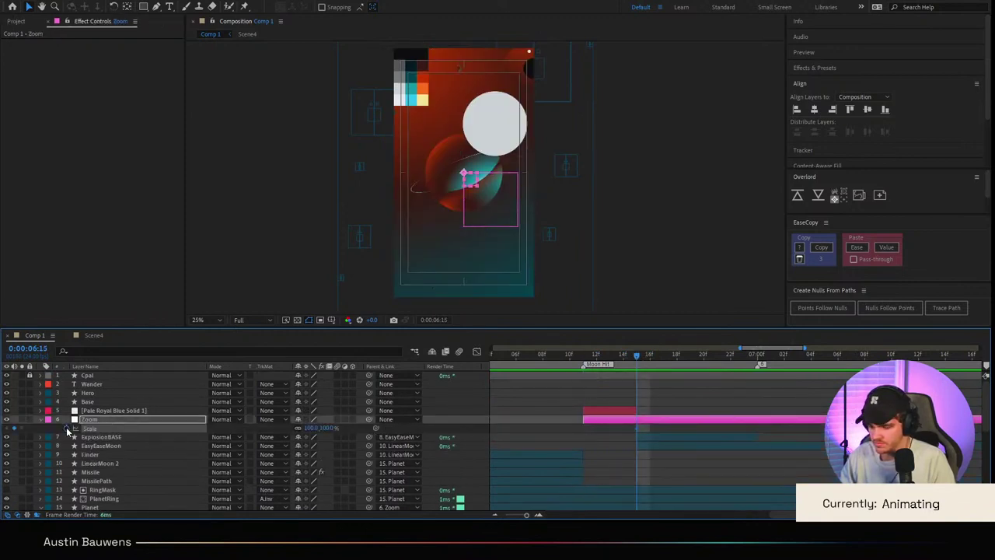
{"action": "left_click", "coordinate": [67, 429]}
{"action": "key", "text": "shift+Page_Down"}
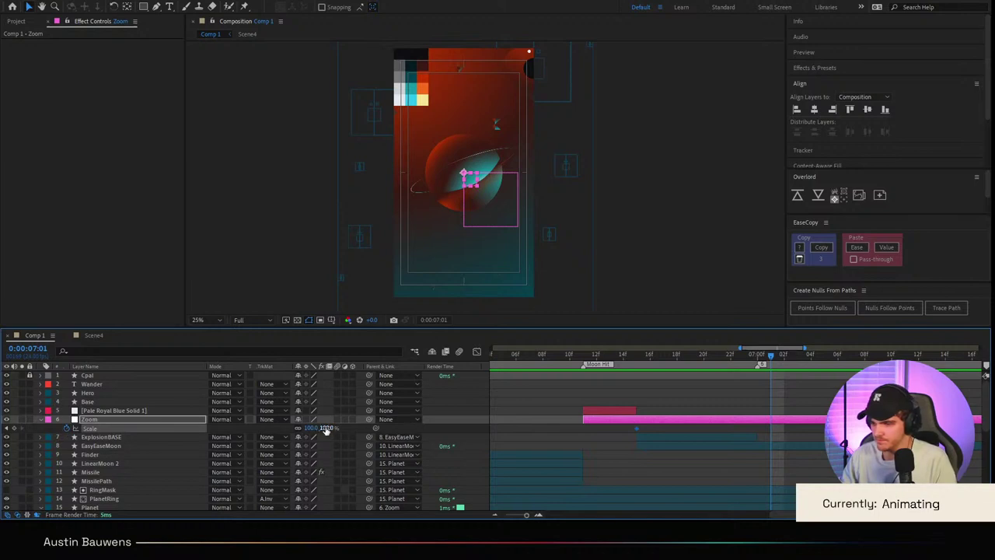
{"action": "left_click_drag", "start_coordinate": [326, 432], "coordinate": [334, 428]}
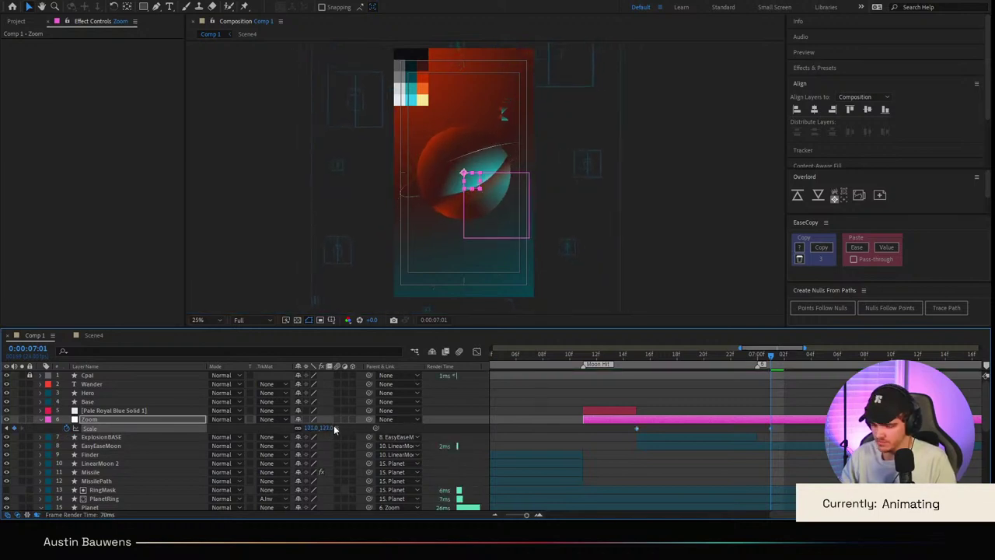
Step: Add a final Zoom Scale keyframe of 50% at 7:22
{"action": "key", "text": "shift+Page_Down"}
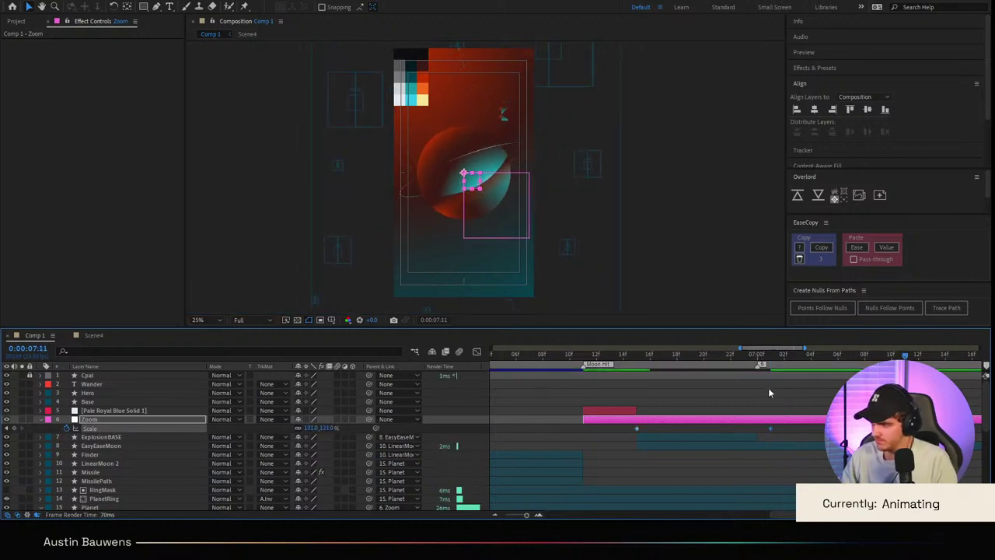
{"action": "scroll", "coordinate": [768, 387], "scroll_direction": "down", "scroll_amount": 1}
{"action": "scroll", "coordinate": [767, 376], "scroll_direction": "right", "scroll_amount": 5}
{"action": "scroll", "coordinate": [789, 411], "scroll_direction": "up", "scroll_amount": 1}
{"action": "scroll", "coordinate": [790, 410], "scroll_direction": "right", "scroll_amount": 7}
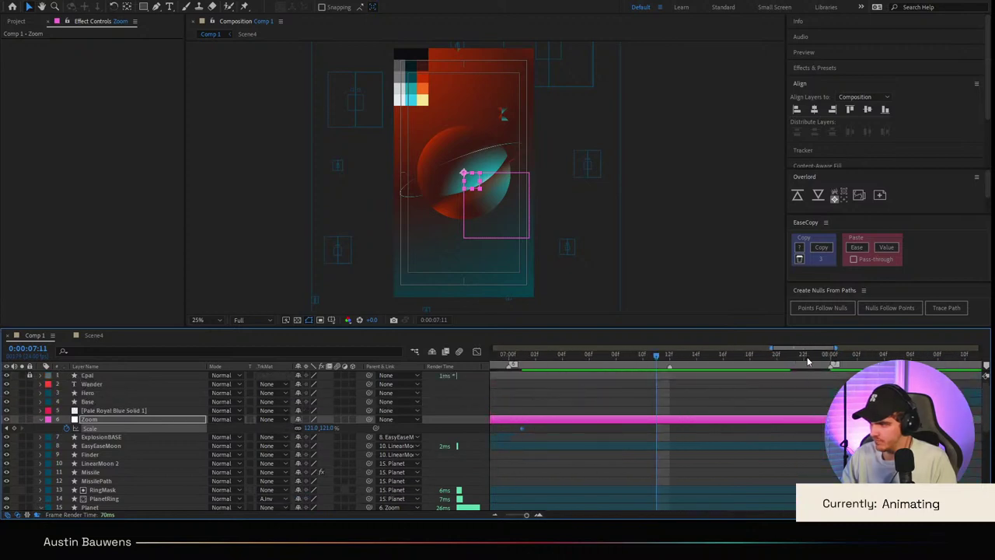
{"action": "left_click", "coordinate": [804, 356]}
{"action": "key", "text": "minus"}
{"action": "left_click", "coordinate": [325, 428]}
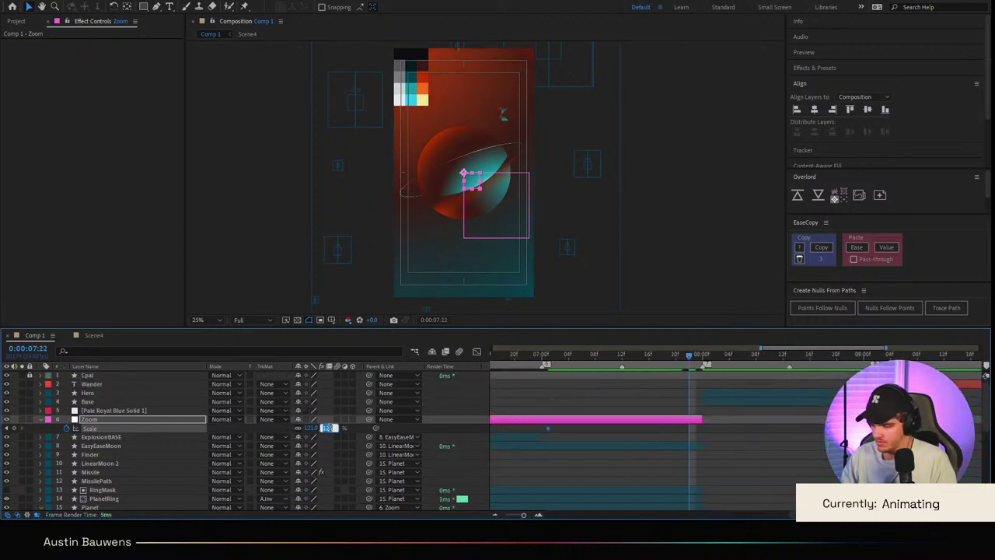
{"action": "type", "text": "50"}
{"action": "key", "text": "Return"}
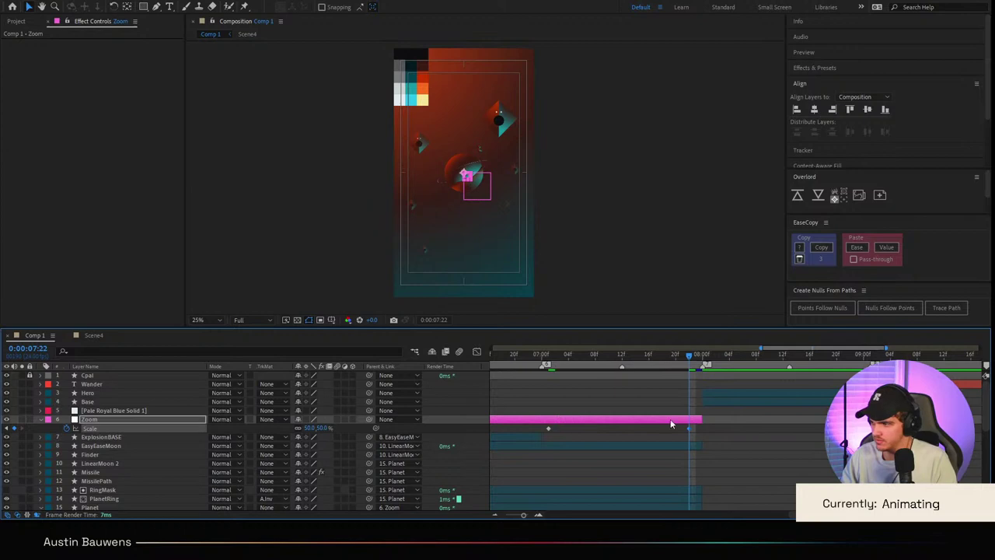
Step: Reshape the three Scale keyframes' speed curve: sharp start burst, ease into the last at about 70%
{"action": "scroll", "coordinate": [671, 419], "scroll_direction": "left", "scroll_amount": 3}
{"action": "left_click_drag", "start_coordinate": [798, 423], "coordinate": [505, 429]}
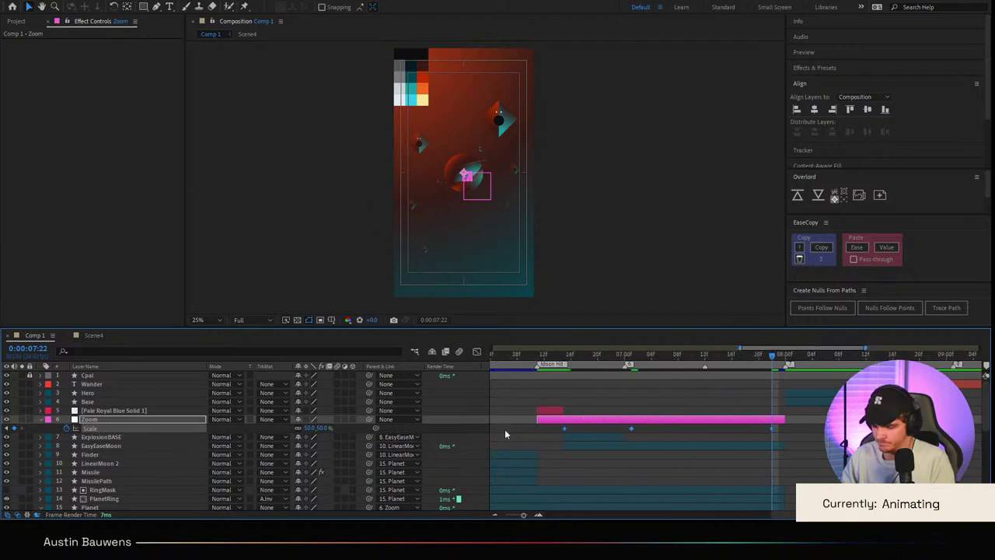
{"action": "left_click", "coordinate": [477, 351]}
{"action": "left_click", "coordinate": [564, 420]}
{"action": "left_click_drag", "start_coordinate": [575, 420], "coordinate": [549, 420]}
{"action": "left_click_drag", "start_coordinate": [655, 462], "coordinate": [680, 468]}
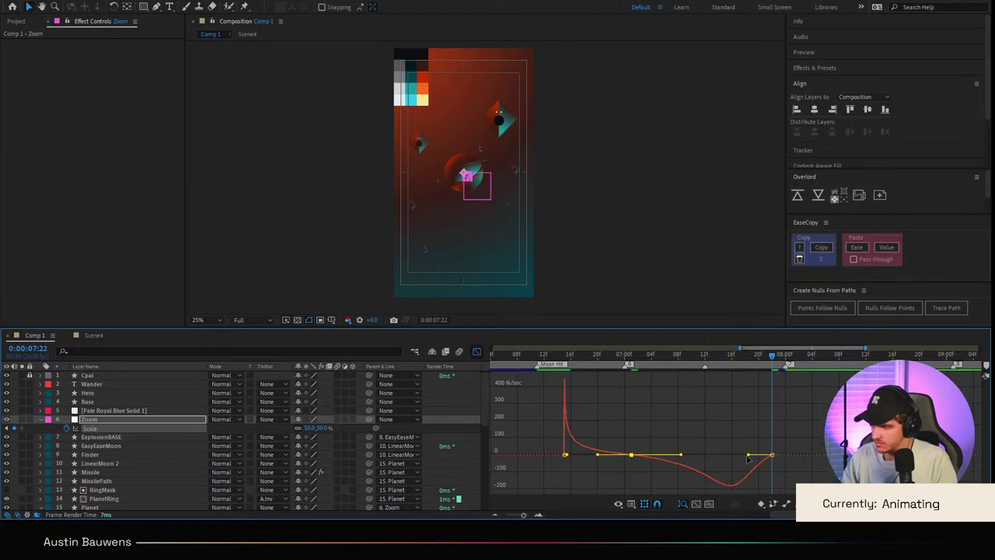
{"action": "left_click_drag", "start_coordinate": [748, 457], "coordinate": [721, 457]}
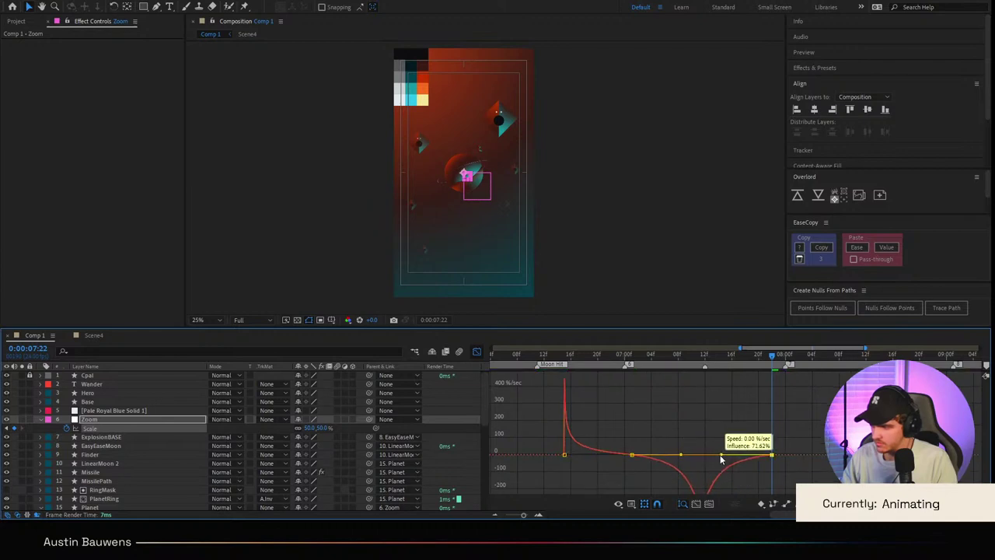
{"action": "left_click", "coordinate": [477, 352]}
Step: Preview the eased zoom from around 6:08
{"action": "left_click", "coordinate": [518, 354]}
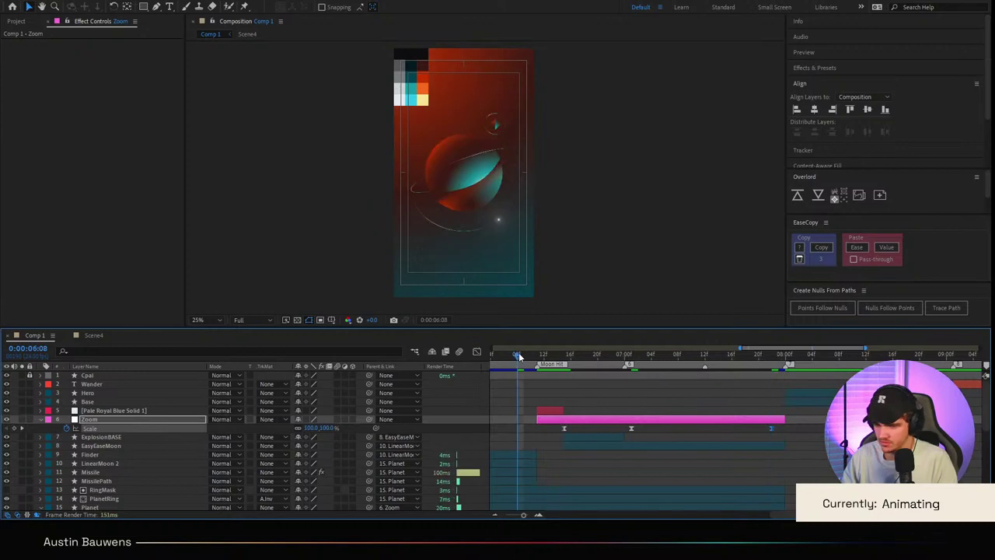
{"action": "key", "text": "space"}
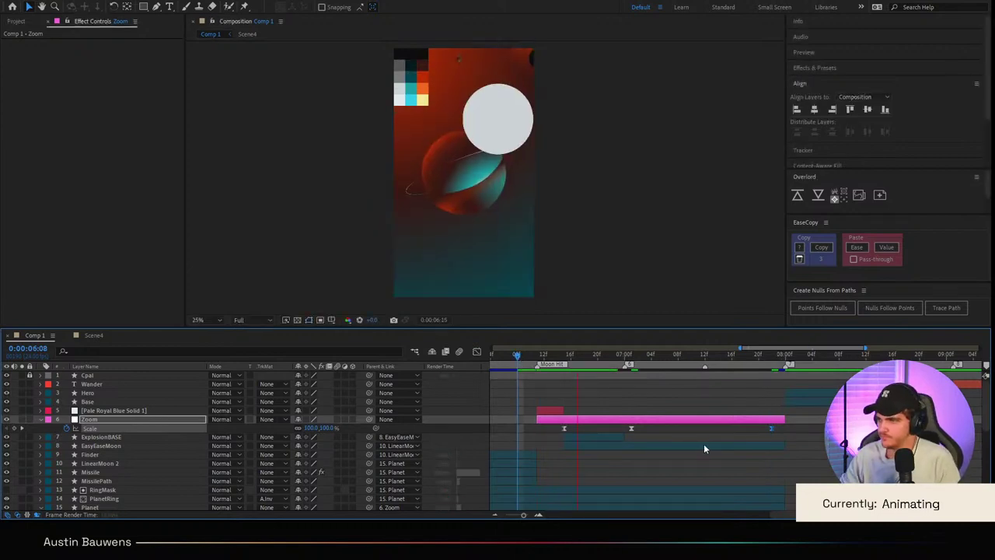
{"action": "left_click", "coordinate": [525, 359]}
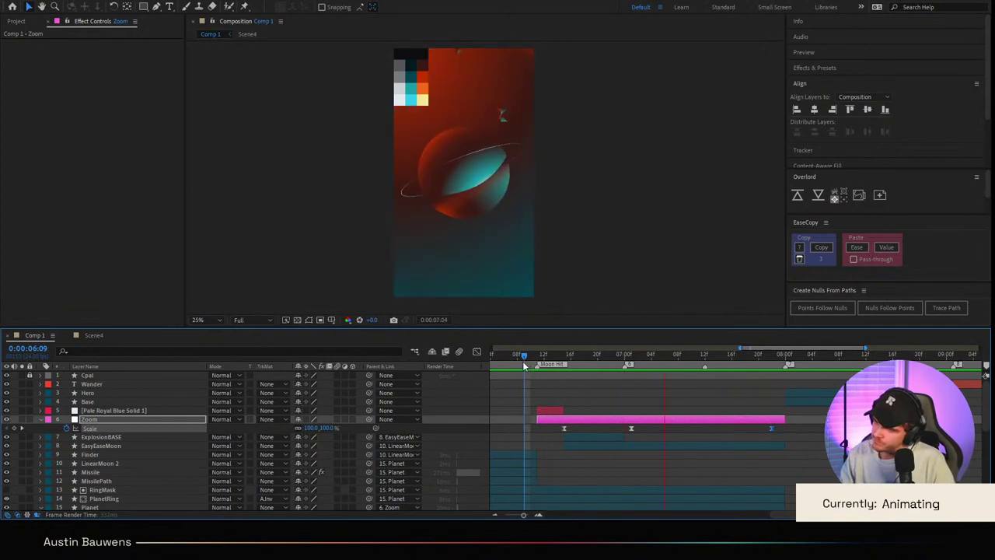
{"action": "left_click_drag", "start_coordinate": [524, 361], "coordinate": [531, 389]}
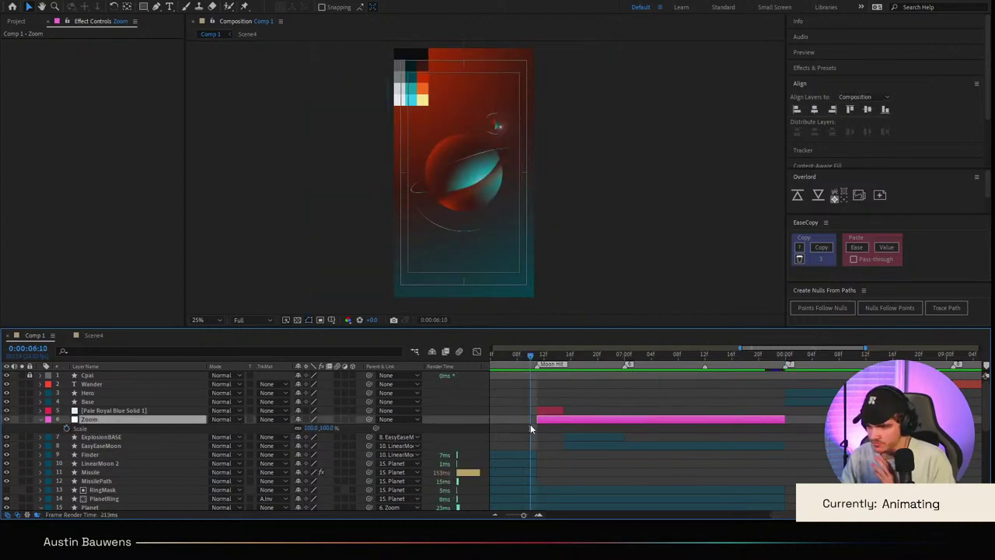
Step: Select the Zoom layer's Scale property and review the frames around the zoom's start
{"action": "scroll", "coordinate": [166, 444], "scroll_direction": "down", "scroll_amount": 2}
{"action": "left_click", "coordinate": [142, 473]}
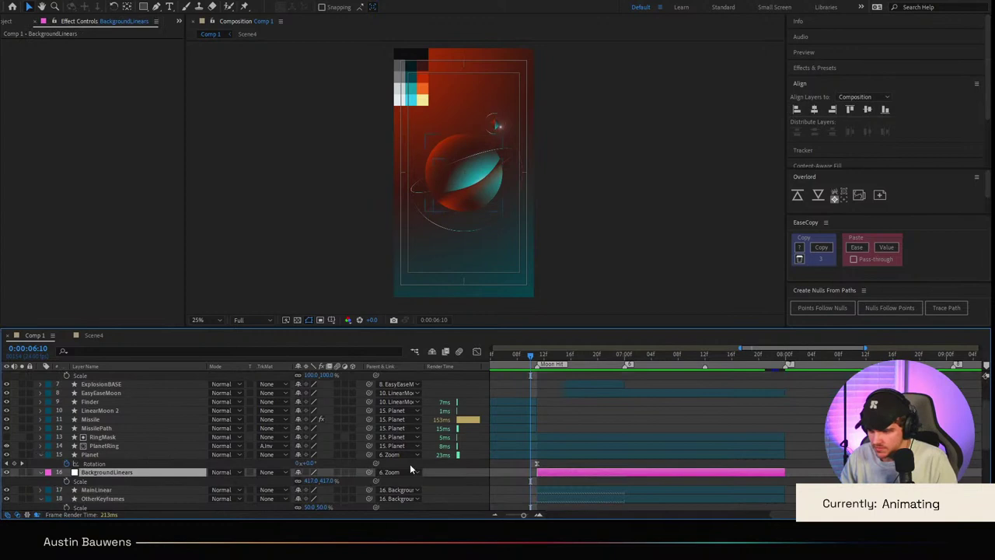
{"action": "scroll", "coordinate": [707, 468], "scroll_direction": "up", "scroll_amount": 3}
{"action": "left_click", "coordinate": [576, 420]}
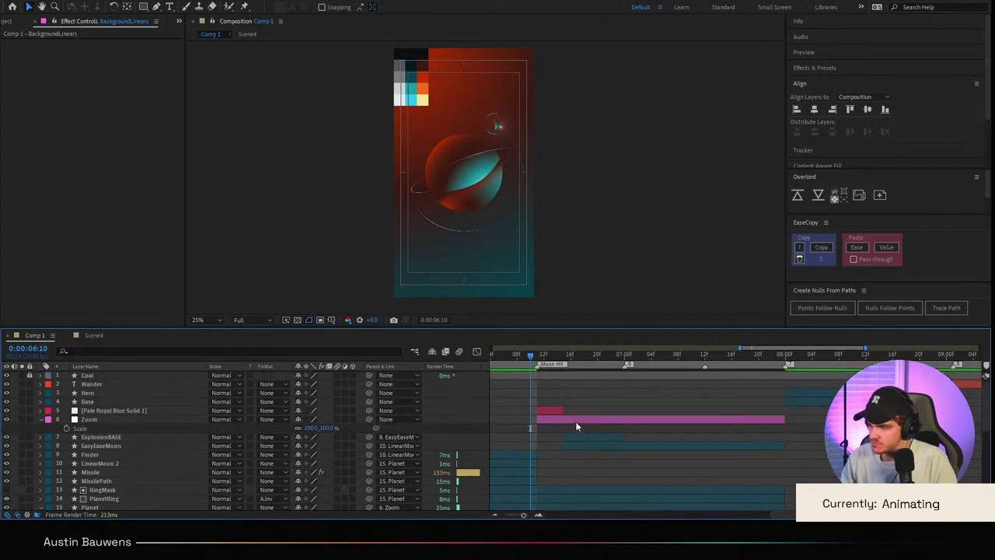
{"action": "left_click_drag", "start_coordinate": [583, 359], "coordinate": [534, 362]}
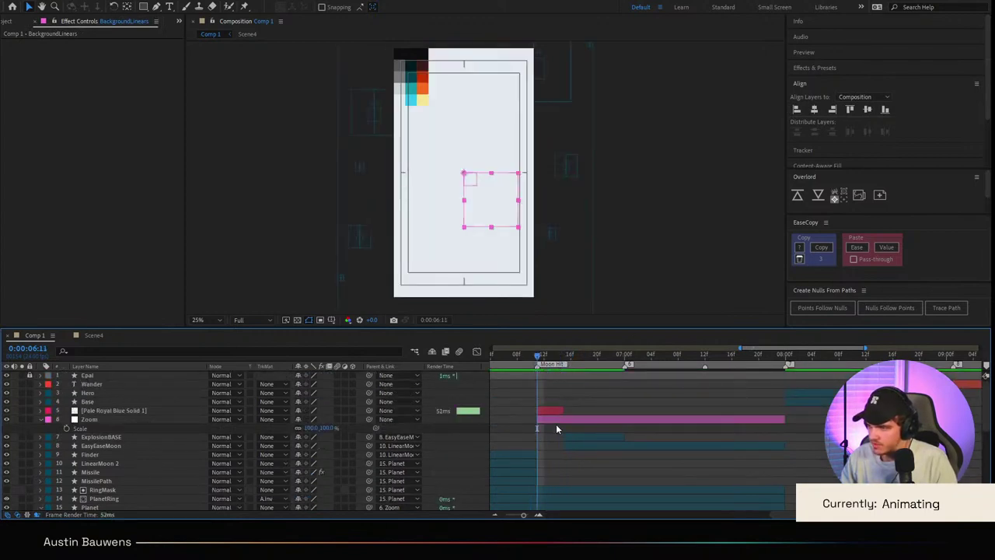
{"action": "left_click", "coordinate": [556, 420]}
{"action": "left_click_drag", "start_coordinate": [600, 356], "coordinate": [557, 364]}
{"action": "left_click", "coordinate": [64, 431]}
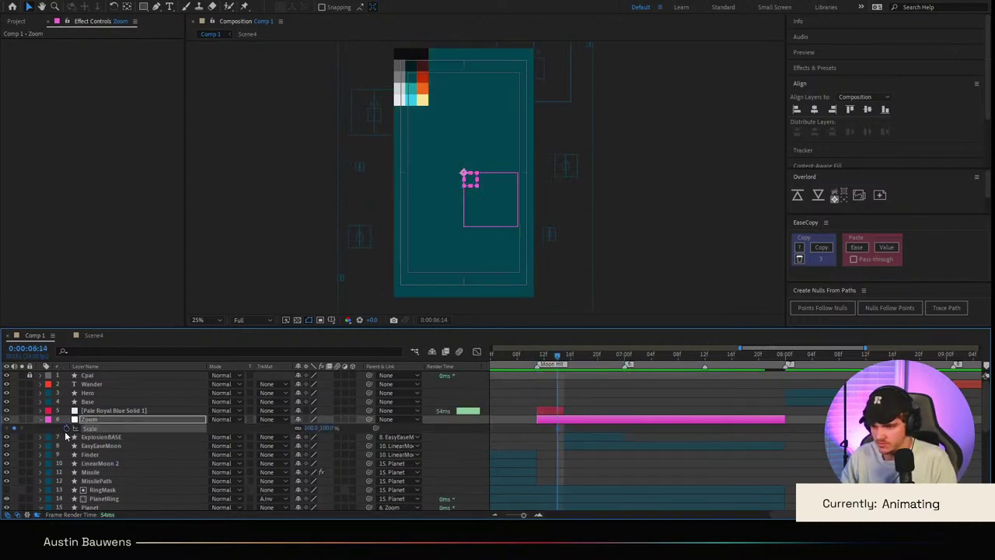
{"action": "key", "text": "space"}
Step: Keyframe Zoom's scale down to 50%, easing out at about 70% and in at about 84%
{"action": "left_click_drag", "start_coordinate": [311, 428], "coordinate": [305, 428]}
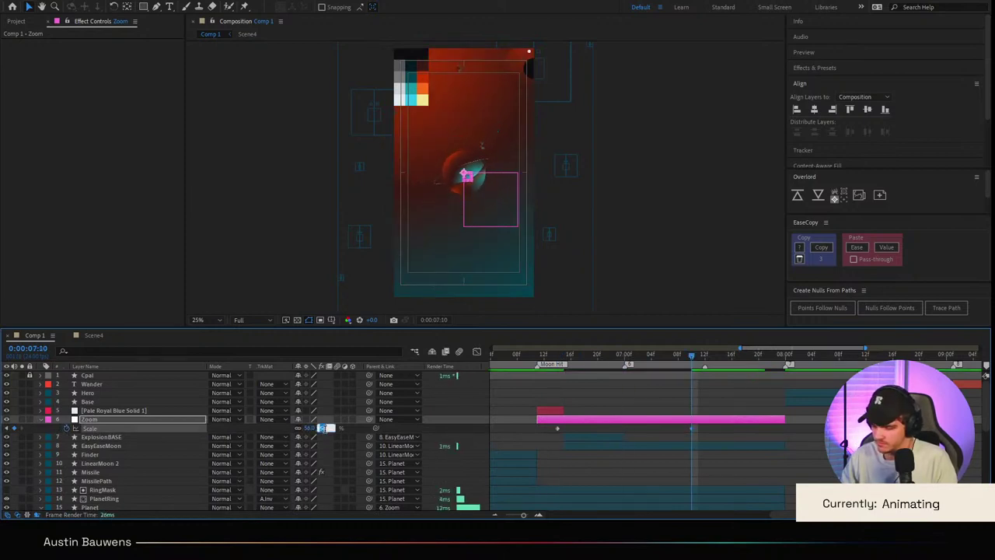
{"action": "left_click_drag", "start_coordinate": [710, 426], "coordinate": [535, 425]}
{"action": "left_click", "coordinate": [477, 352]}
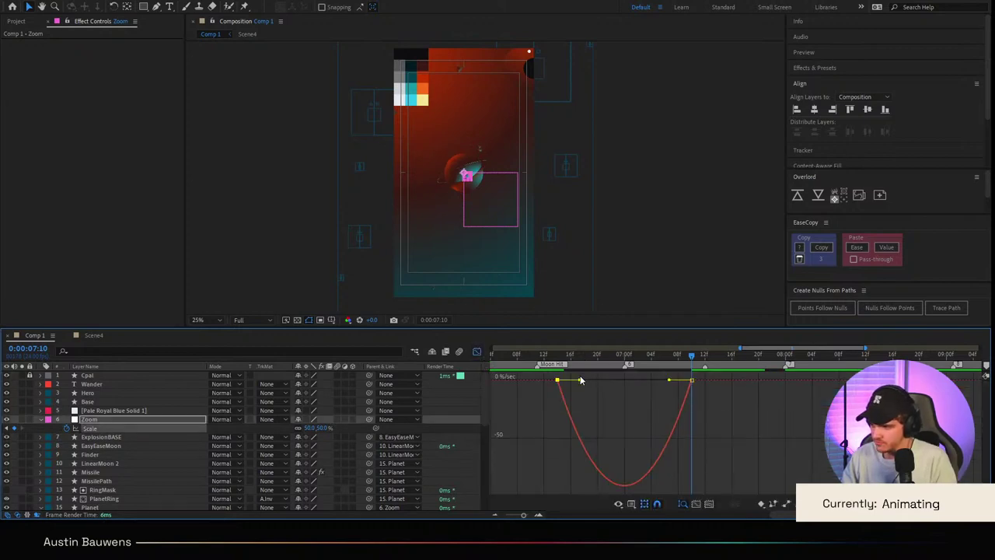
{"action": "left_click_drag", "start_coordinate": [580, 380], "coordinate": [606, 380]}
{"action": "left_click_drag", "start_coordinate": [671, 382], "coordinate": [626, 362]}
{"action": "key", "text": "shift+F3"}
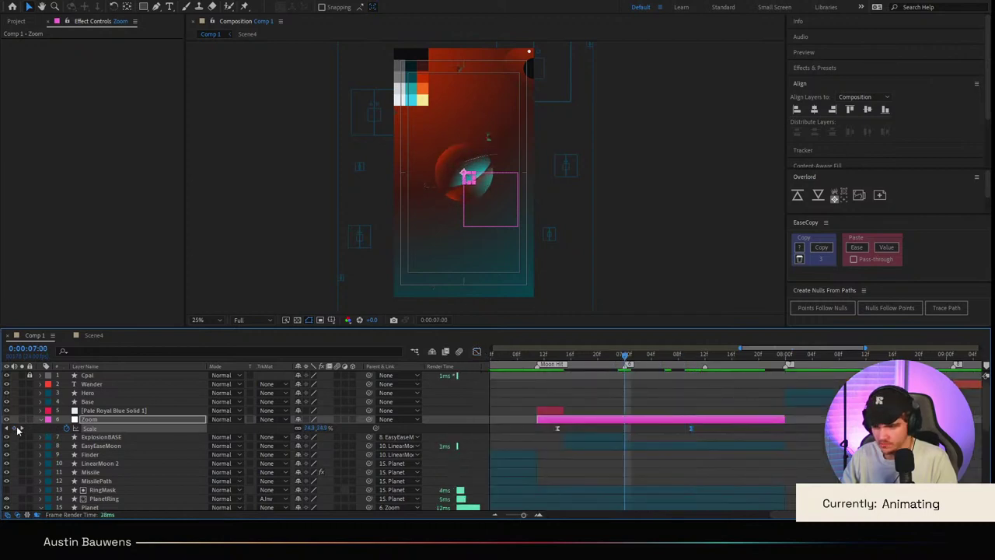
Step: Shift BackgroundLinears, MainLinear and OtherKeyframes to start later
{"action": "scroll", "coordinate": [634, 428], "scroll_direction": "down", "scroll_amount": 3}
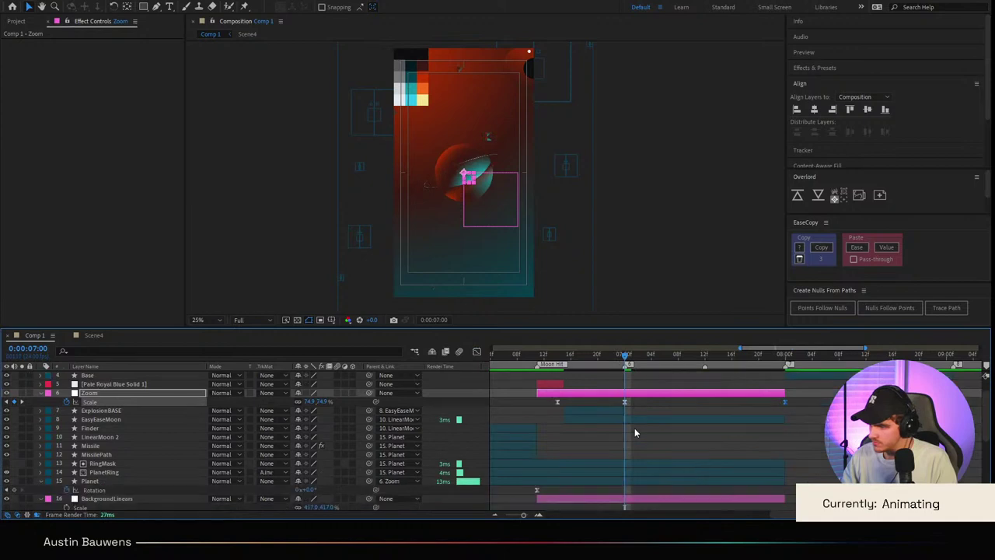
{"action": "left_click", "coordinate": [575, 447]}
{"action": "left_click", "coordinate": [551, 470], "text": "shift"}
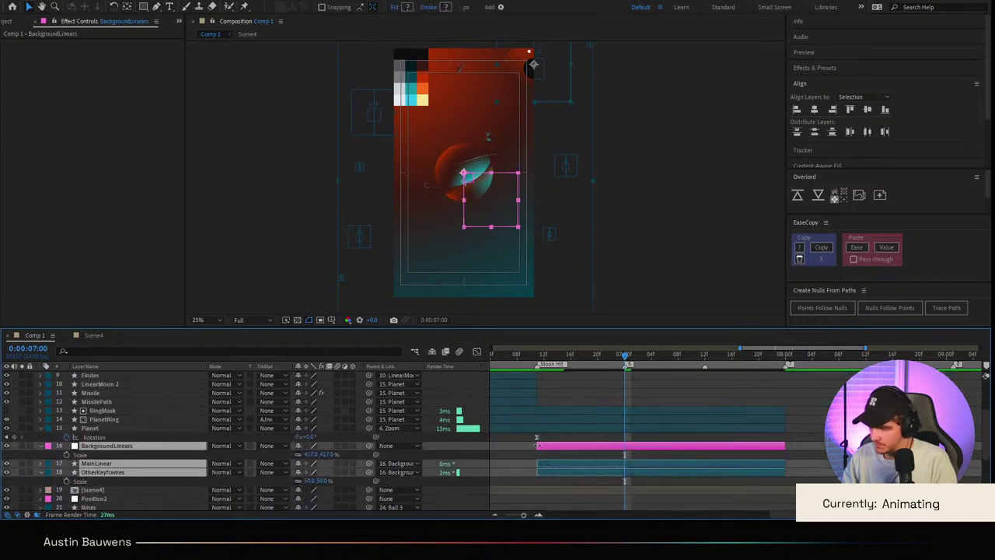
{"action": "left_click_drag", "start_coordinate": [537, 445], "coordinate": [614, 450]}
{"action": "left_click", "coordinate": [636, 449]}
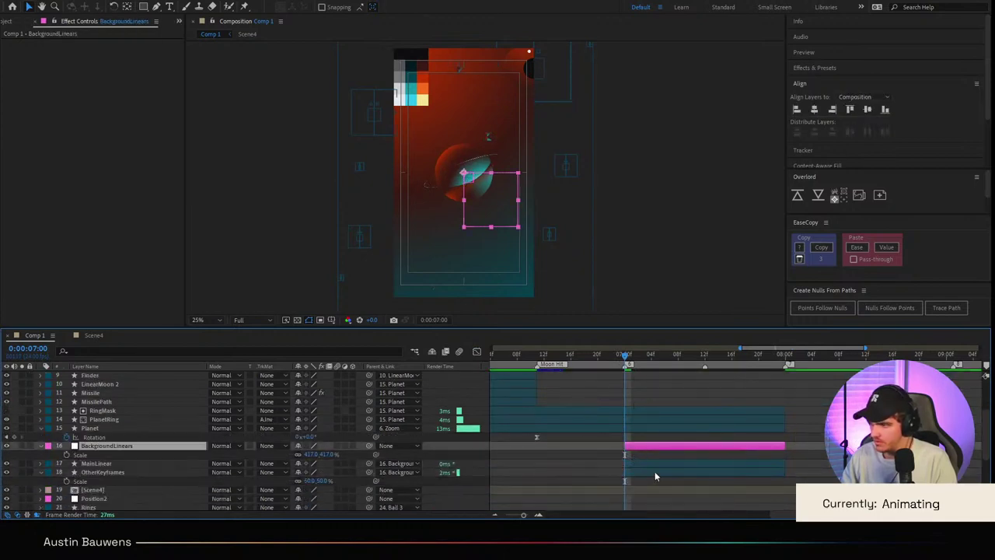
Step: Animate BackgroundLinears' scale from 417% down to about 226% with a sharp front-loaded ease
{"action": "key", "text": "s"}
{"action": "key", "text": "s"}
{"action": "left_click", "coordinate": [66, 455]}
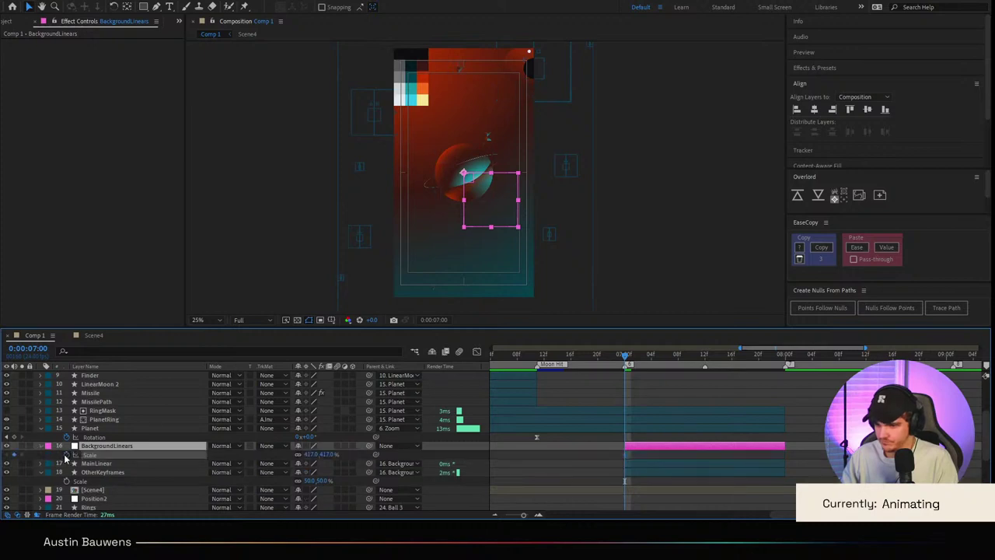
{"action": "key", "text": "shift+Page_Down"}
{"action": "key", "text": "shift+Page_Down"}
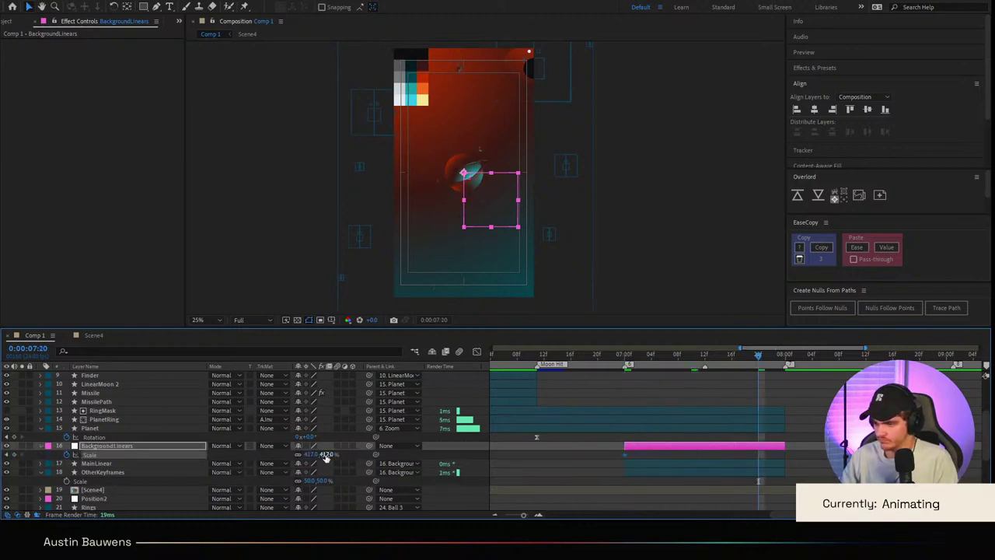
{"action": "left_click_drag", "start_coordinate": [327, 457], "coordinate": [241, 471]}
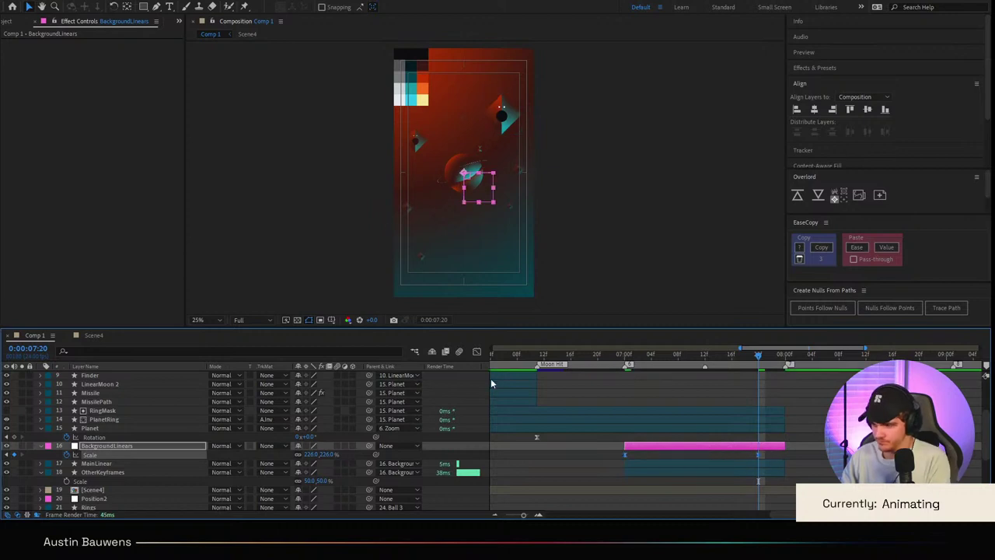
{"action": "left_click", "coordinate": [476, 352]}
{"action": "left_click_drag", "start_coordinate": [616, 373], "coordinate": [592, 385]}
{"action": "mouse_move", "coordinate": [735, 381]}
{"action": "left_mouse_down"}
{"action": "mouse_move", "coordinate": [625, 381]}
{"action": "mouse_move", "coordinate": [656, 360]}
{"action": "mouse_move", "coordinate": [537, 365]}
{"action": "left_mouse_up"}
Step: Preview the zoom from the Moon Hit marker and review the moon's motion
{"action": "left_click", "coordinate": [477, 352]}
{"action": "key", "text": "space"}
{"action": "key", "text": "space"}
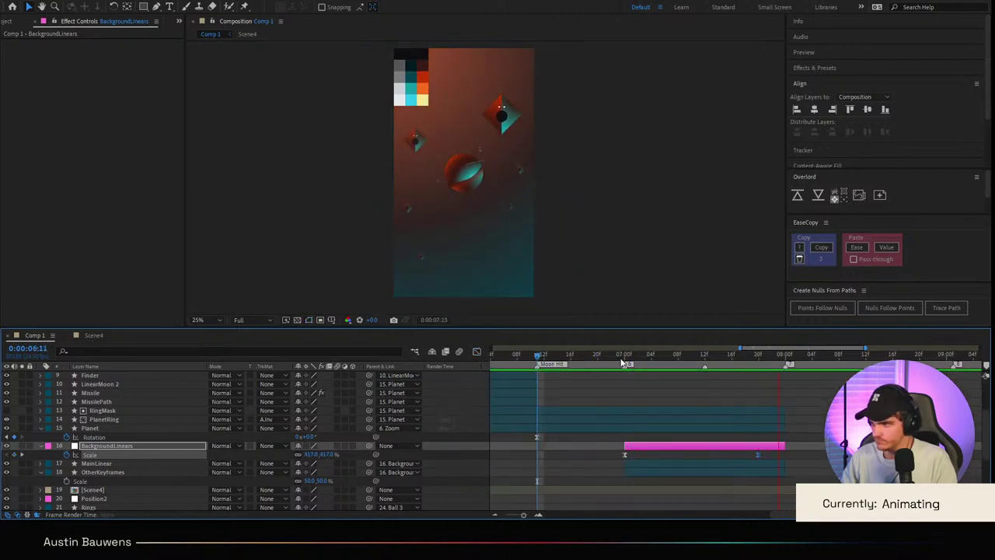
{"action": "scroll", "coordinate": [760, 458], "scroll_direction": "up", "scroll_amount": 3}
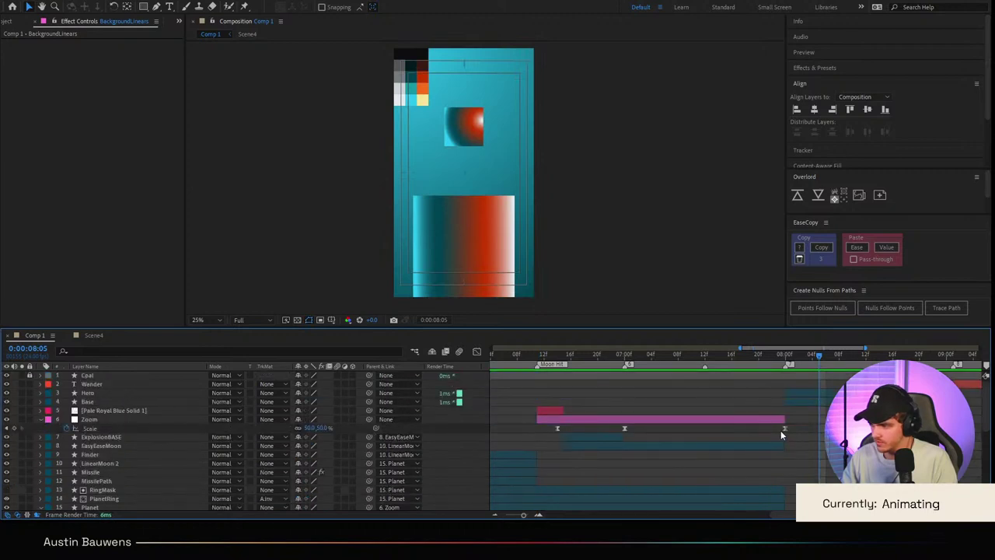
{"action": "left_click", "coordinate": [516, 362]}
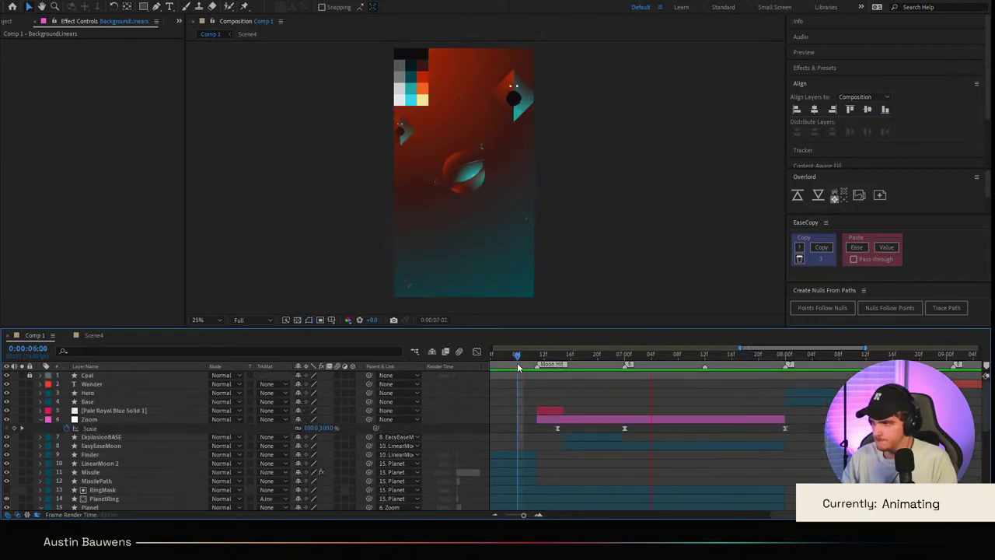
{"action": "left_click_drag", "start_coordinate": [518, 365], "coordinate": [718, 387]}
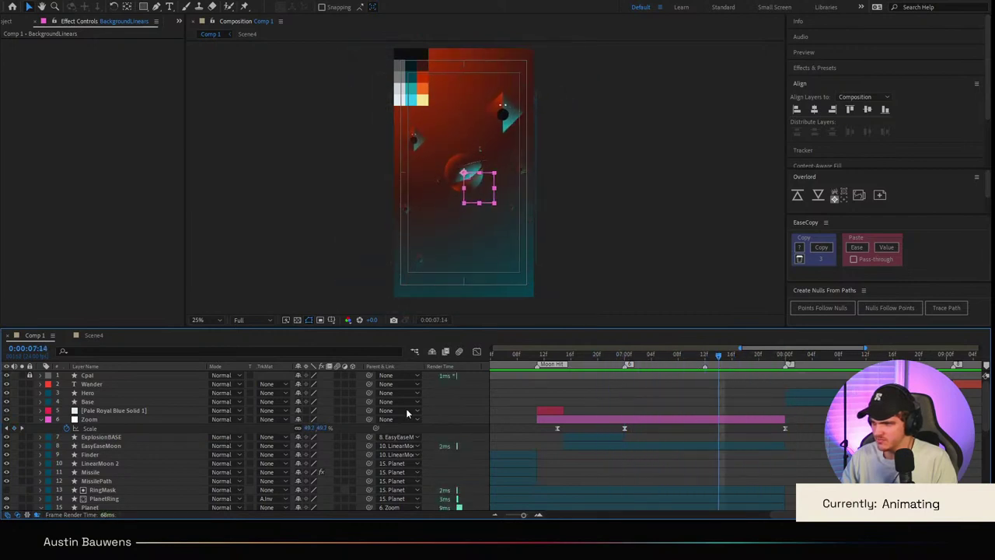
{"action": "left_click", "coordinate": [128, 413]}
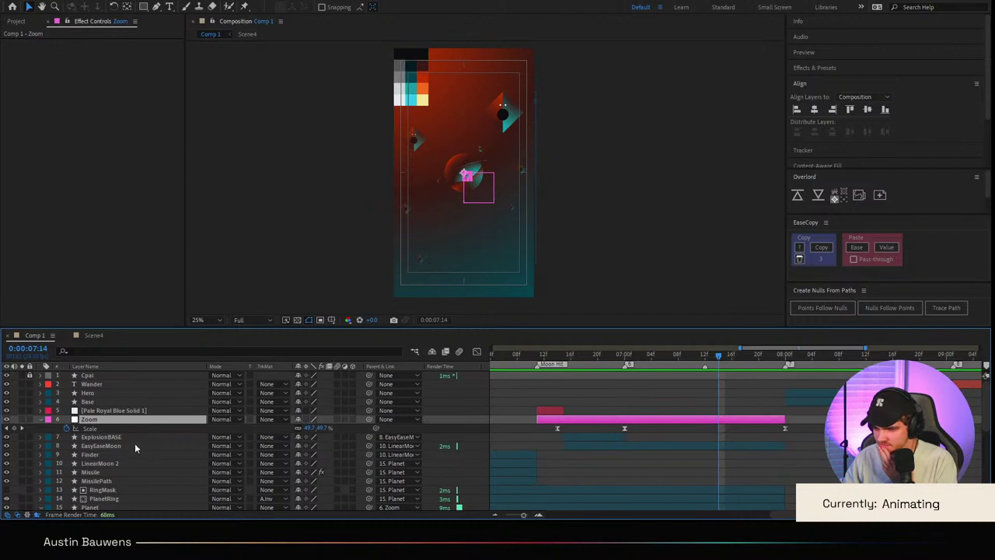
{"action": "left_click", "coordinate": [133, 446]}
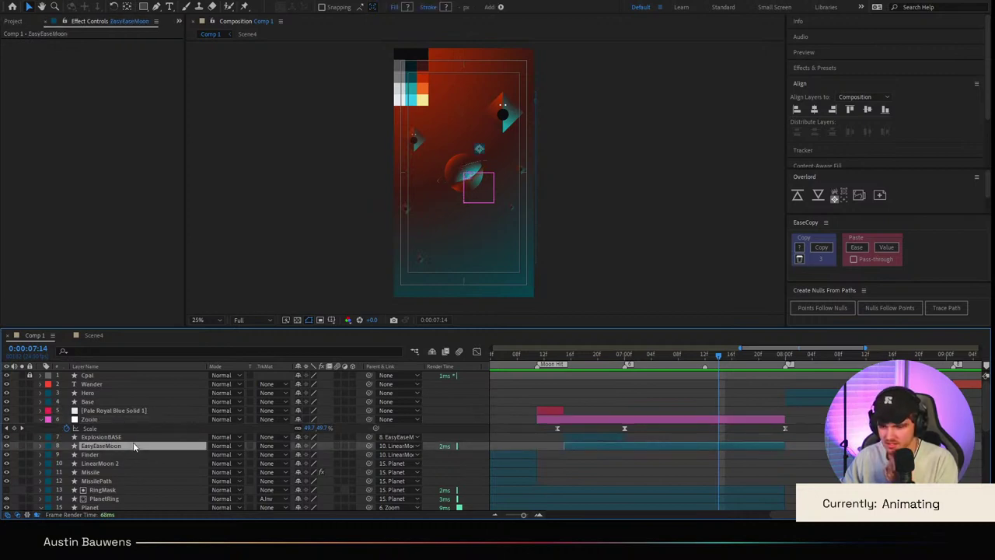
{"action": "left_click_drag", "start_coordinate": [566, 383], "coordinate": [527, 377]}
{"action": "key", "text": "space"}
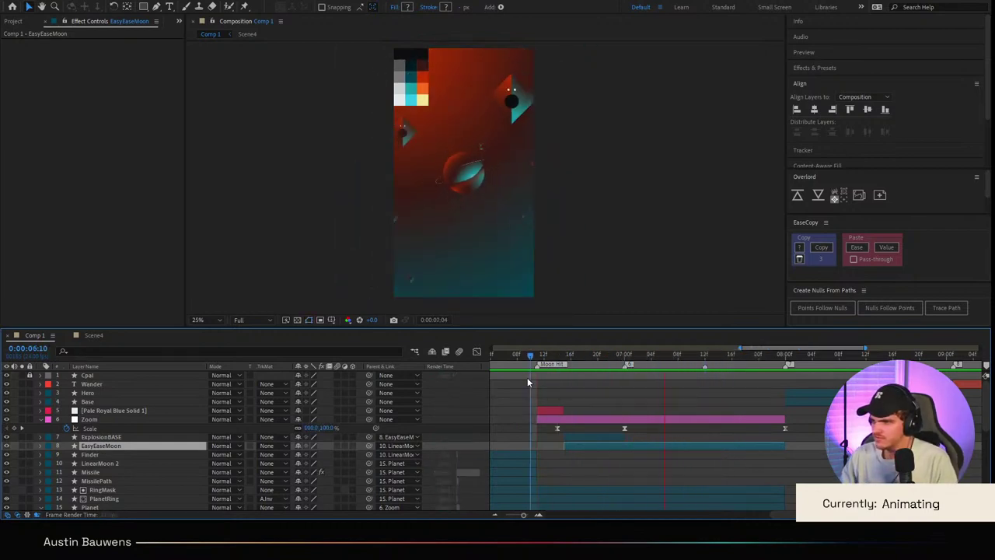
Step: Check the Zoom scale speed curve and preview the explosion and zoom from 06:16
{"action": "left_click", "coordinate": [637, 417]}
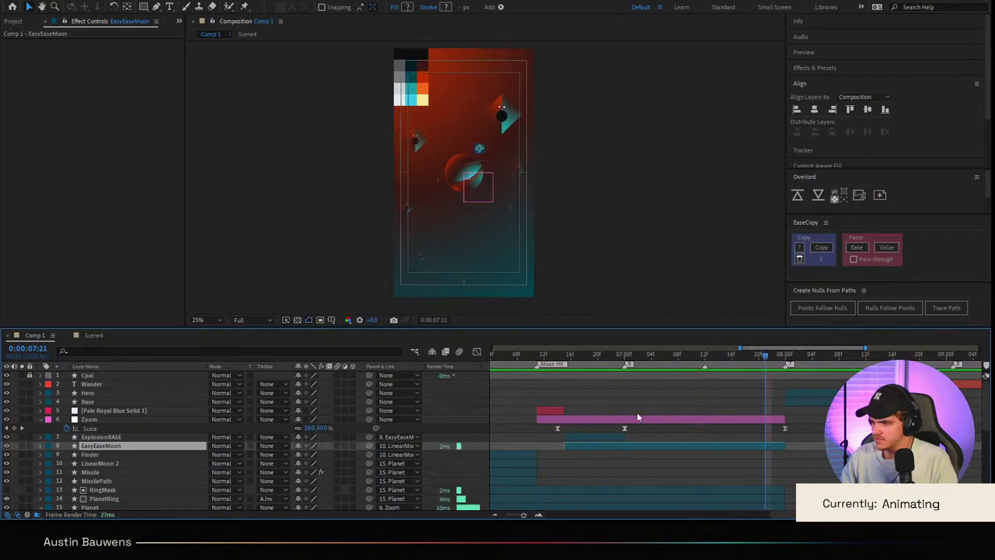
{"action": "left_click", "coordinate": [478, 351]}
{"action": "left_click", "coordinate": [477, 352]}
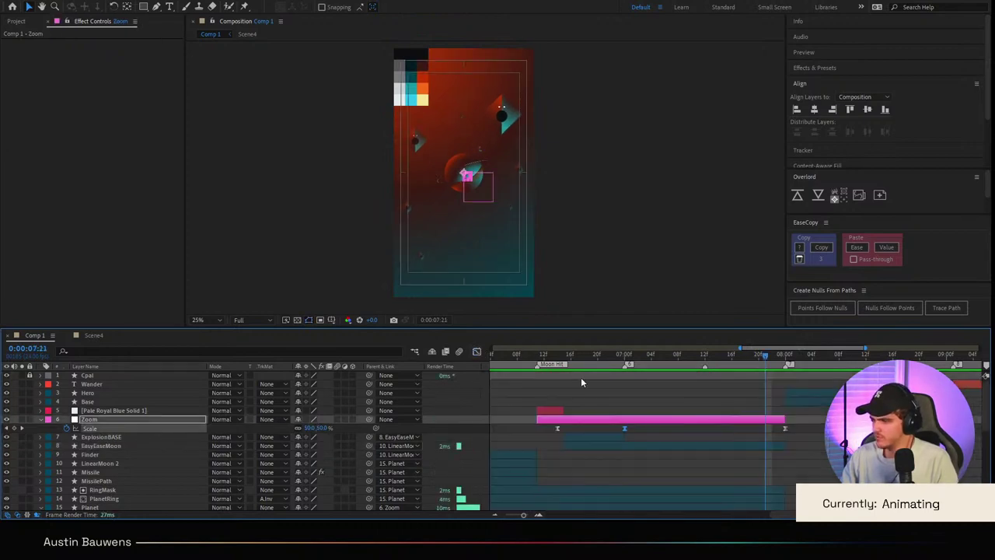
{"action": "left_click_drag", "start_coordinate": [606, 356], "coordinate": [570, 357]}
{"action": "key", "text": "space"}
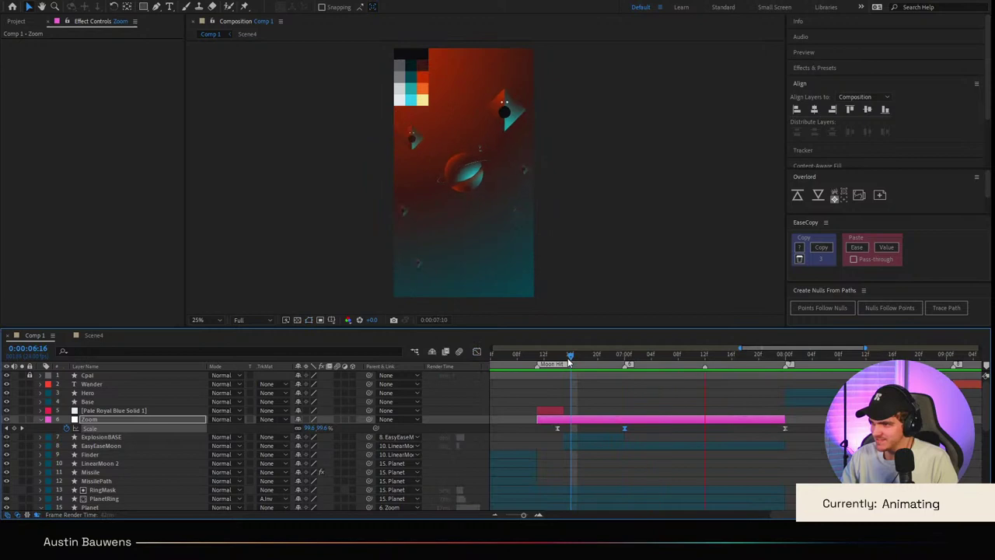
Step: Move the BackgroundLinears scale keyframe to 08:00, preview, and add Deep Glow to EasyEaseMoon
{"action": "left_click", "coordinate": [650, 357]}
{"action": "scroll", "coordinate": [759, 426], "scroll_direction": "down", "scroll_amount": 4}
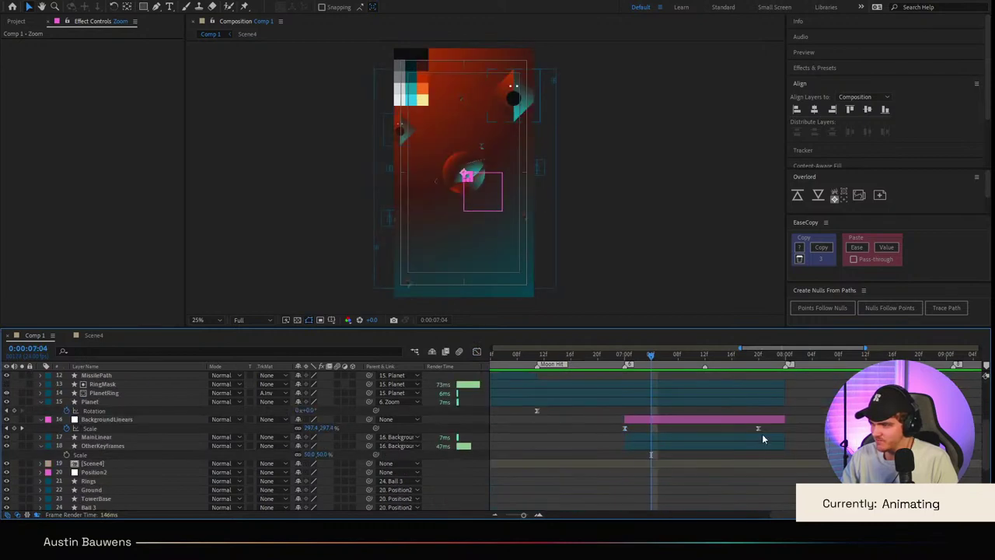
{"action": "left_click_drag", "start_coordinate": [759, 428], "coordinate": [784, 428]}
{"action": "left_click_drag", "start_coordinate": [650, 358], "coordinate": [521, 360]}
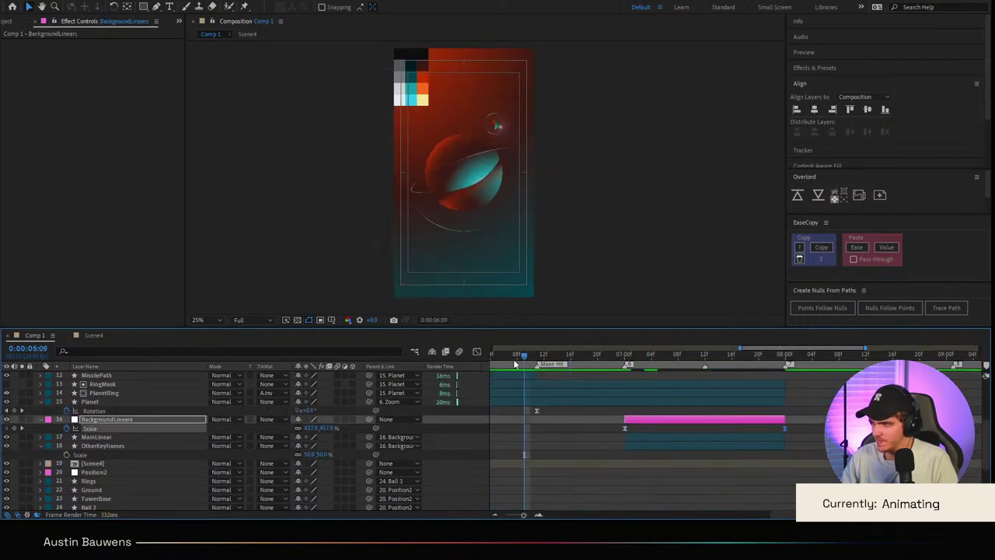
{"action": "key", "text": "space"}
{"action": "key", "text": "space"}
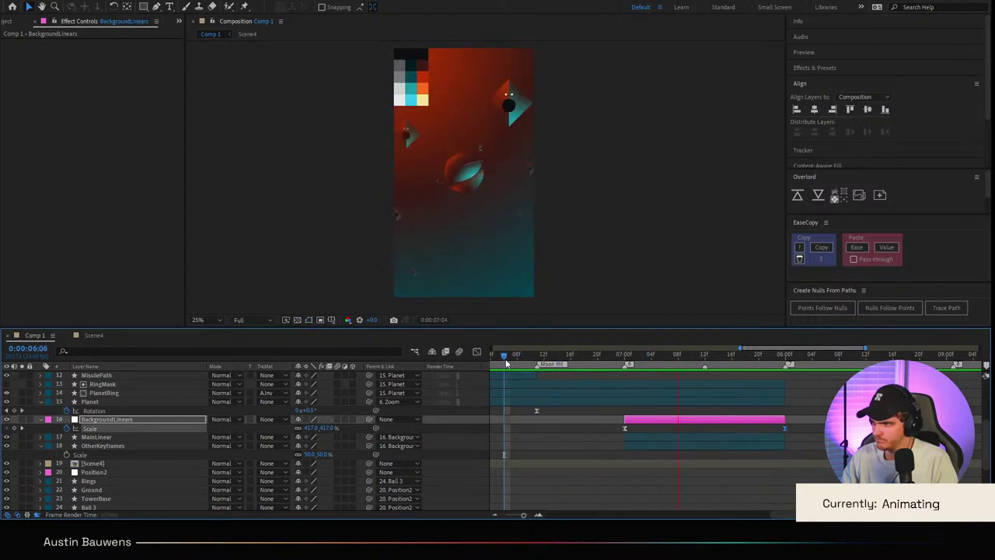
{"action": "scroll", "coordinate": [620, 415], "scroll_direction": "up", "scroll_amount": 3}
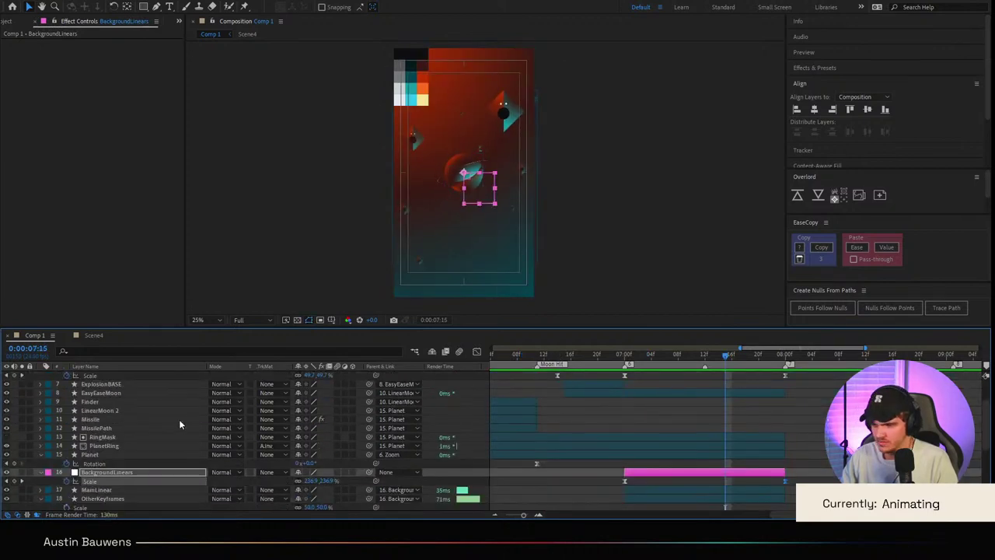
{"action": "left_click", "coordinate": [118, 392]}
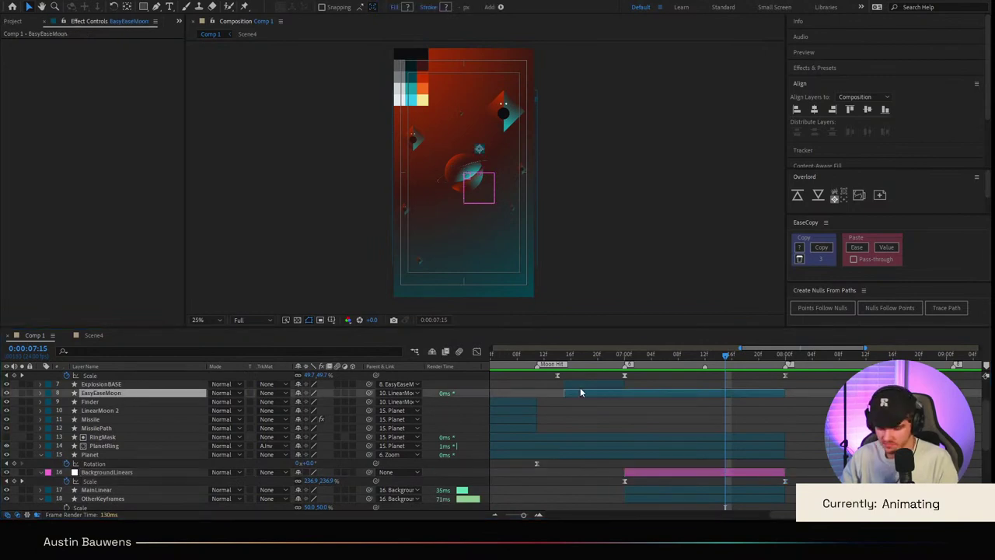
{"action": "key", "text": "ctrl+alt+shift+e"}
Step: Add Hue/Saturation to EasyEaseMoon with Master Saturation 48
{"action": "left_click", "coordinate": [632, 421]}
{"action": "scroll", "coordinate": [505, 217], "scroll_direction": "up", "scroll_amount": 1}
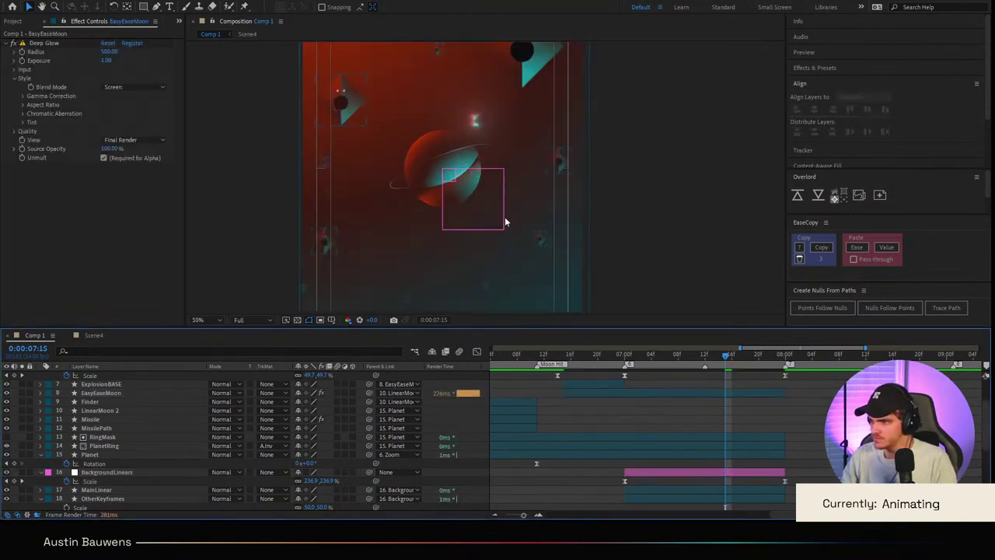
{"action": "left_click_drag", "start_coordinate": [549, 175], "coordinate": [573, 228]}
{"action": "scroll", "coordinate": [573, 228], "scroll_direction": "up", "scroll_amount": 2}
{"action": "left_click", "coordinate": [625, 392]}
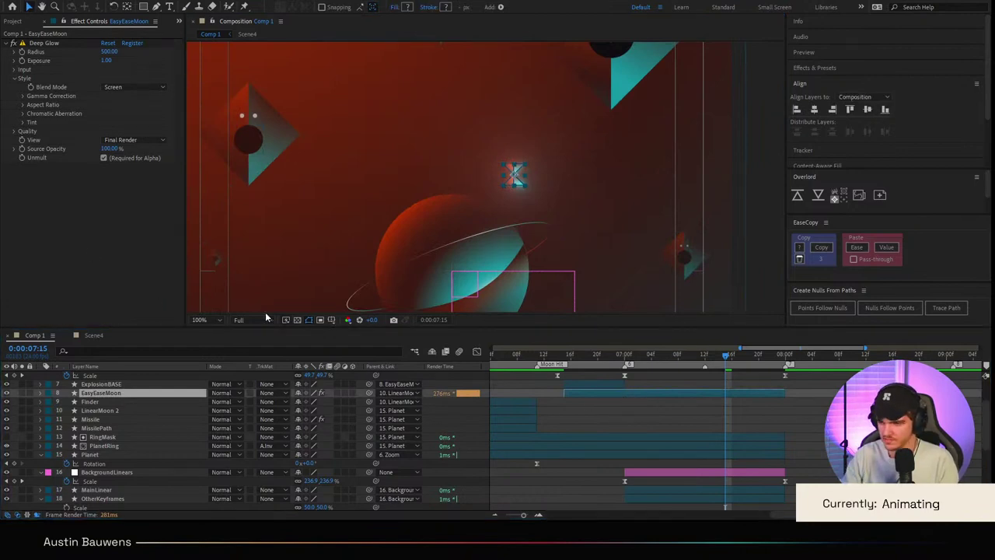
{"action": "key", "text": "ctrl+u"}
{"action": "left_click_drag", "start_coordinate": [96, 262], "coordinate": [129, 262]}
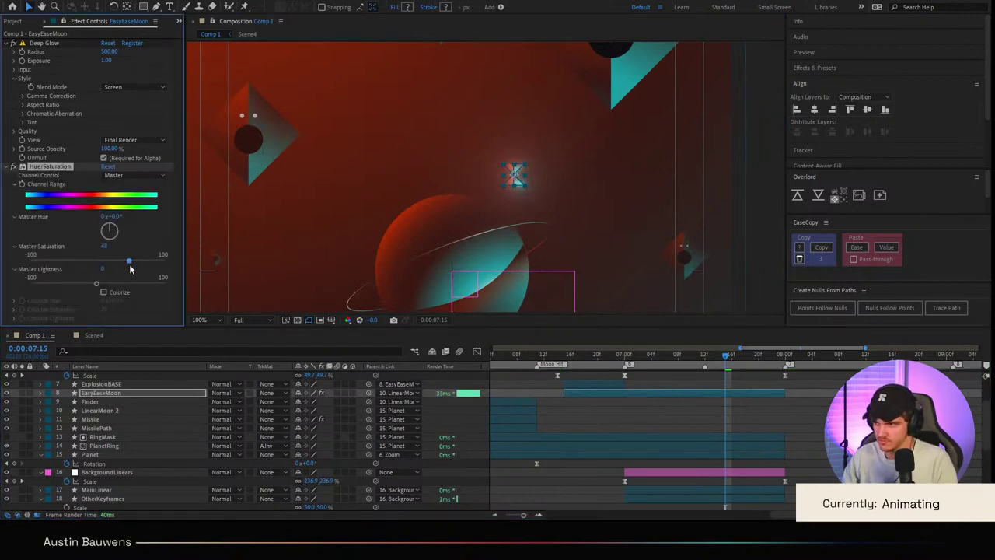
{"action": "left_click", "coordinate": [642, 412]}
Step: Preview the moon's entrance from 05:22 to around 06:09
{"action": "scroll", "coordinate": [590, 222], "scroll_direction": "down", "scroll_amount": 2}
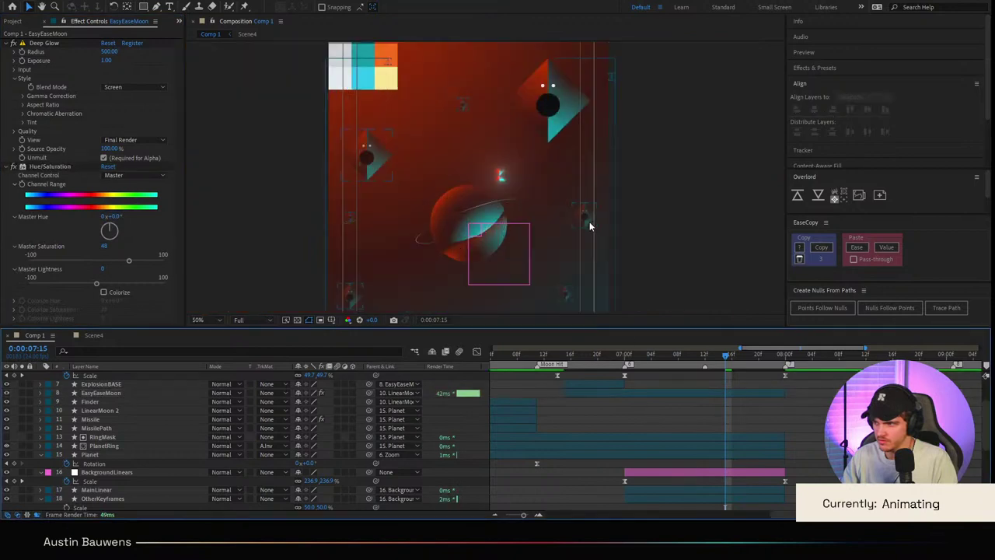
{"action": "left_click_drag", "start_coordinate": [661, 362], "coordinate": [486, 365]}
{"action": "key", "text": "space"}
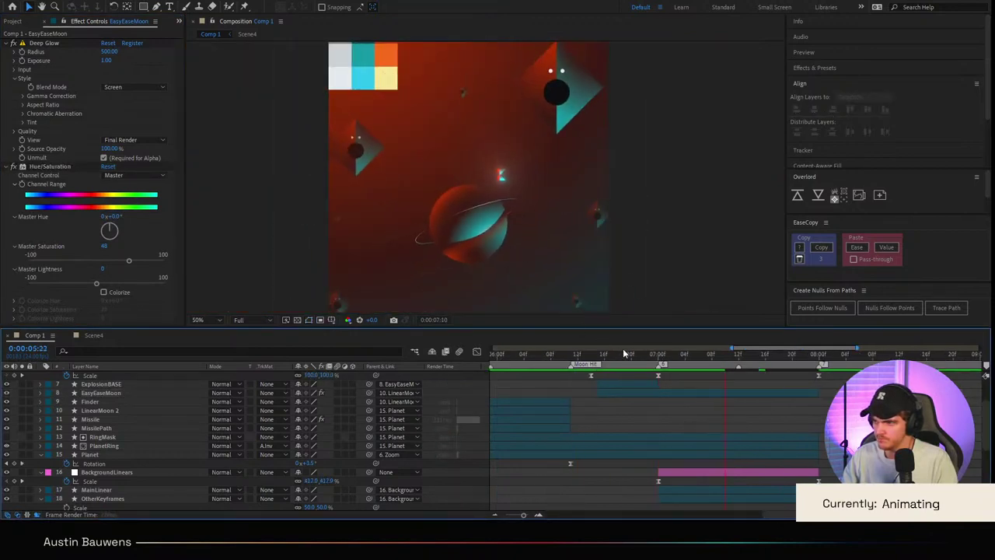
{"action": "left_click", "coordinate": [559, 355]}
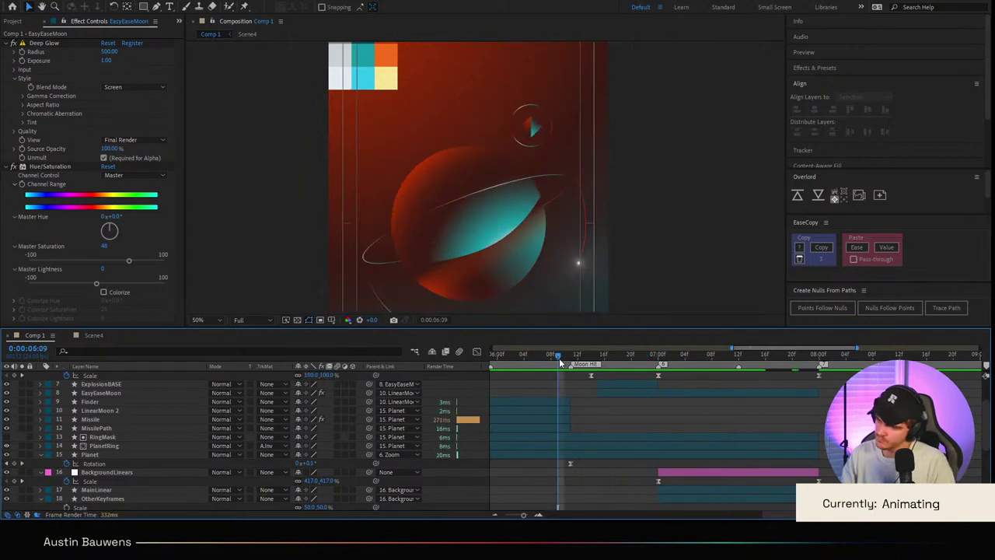
{"action": "left_click_drag", "start_coordinate": [559, 358], "coordinate": [533, 360]}
{"action": "key", "text": "space"}
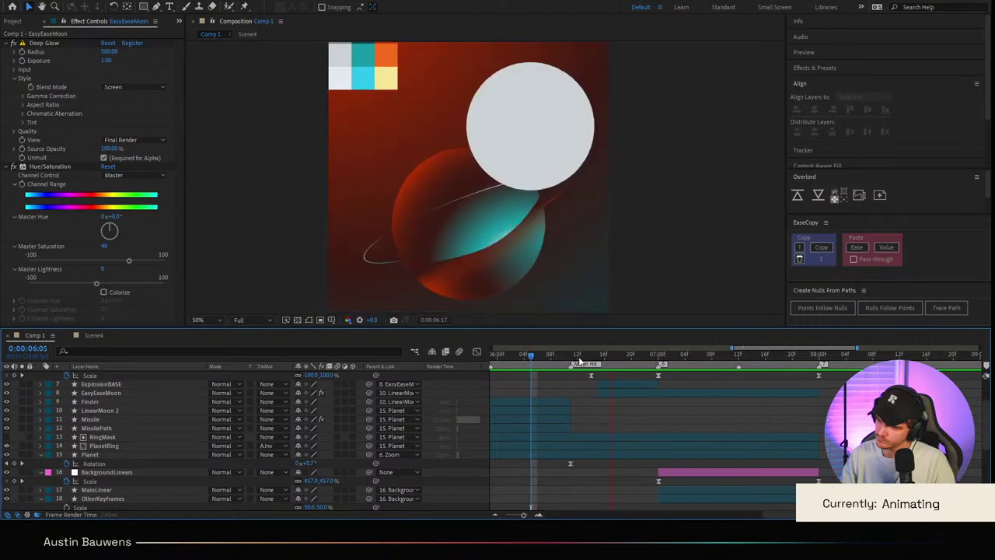
Step: Keyframe EasyEaseMoon's Rotation at 06:15, spinning it to about -132°
{"action": "left_click", "coordinate": [126, 395]}
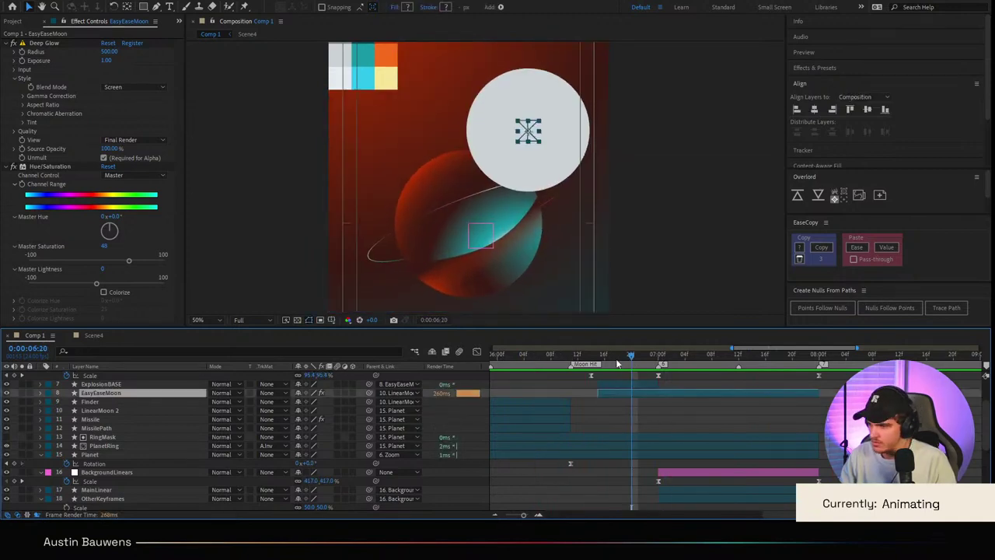
{"action": "key", "text": "u"}
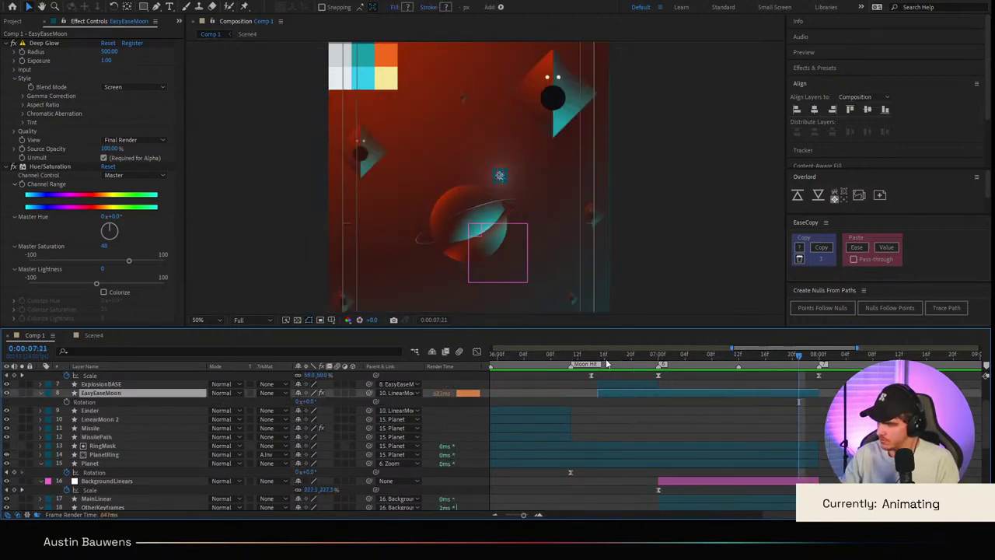
{"action": "left_click", "coordinate": [84, 402]}
{"action": "left_click", "coordinate": [604, 355]}
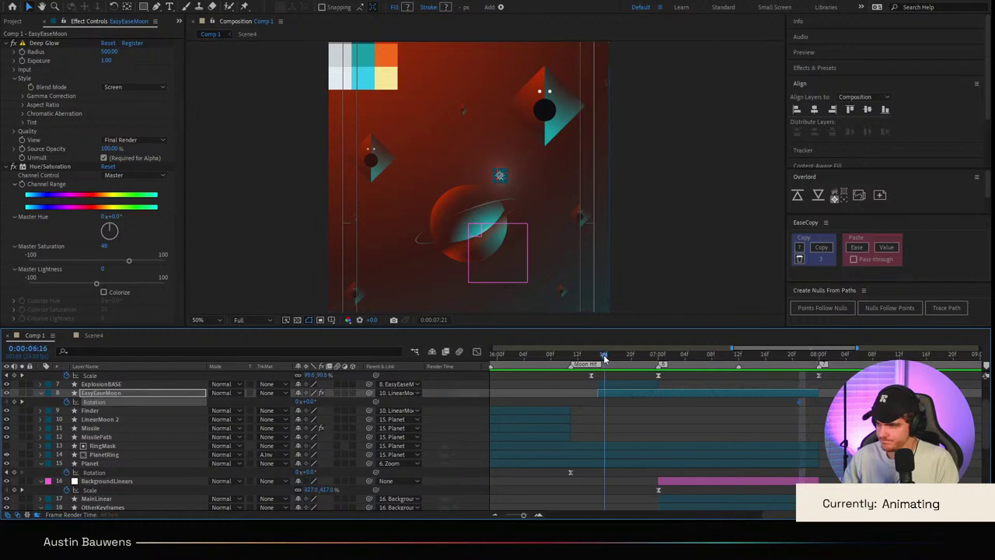
{"action": "left_click_drag", "start_coordinate": [221, 405], "coordinate": [143, 424]}
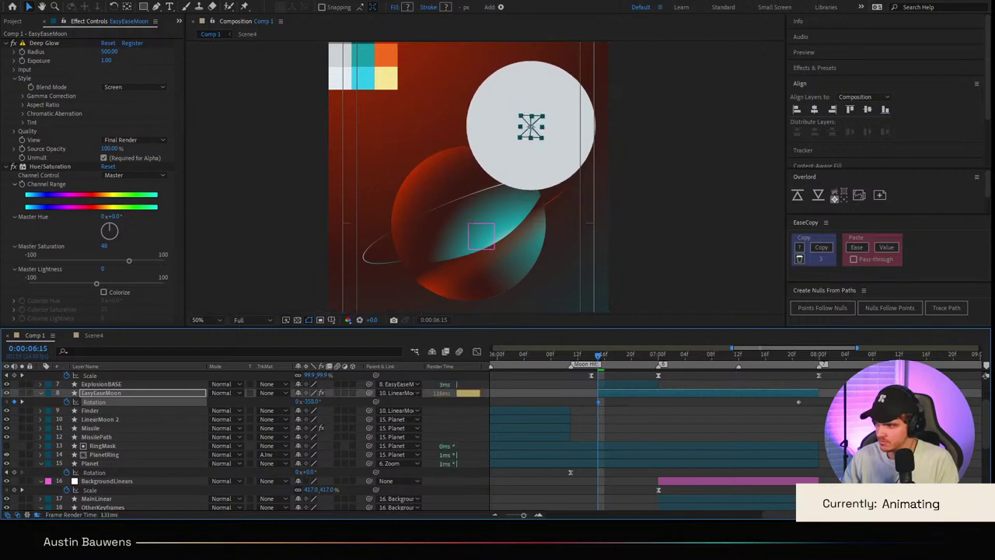
Step: Shape the moon's Rotation speed curve so it spikes sharply at the start, then slowly decays
{"action": "left_click", "coordinate": [597, 400]}
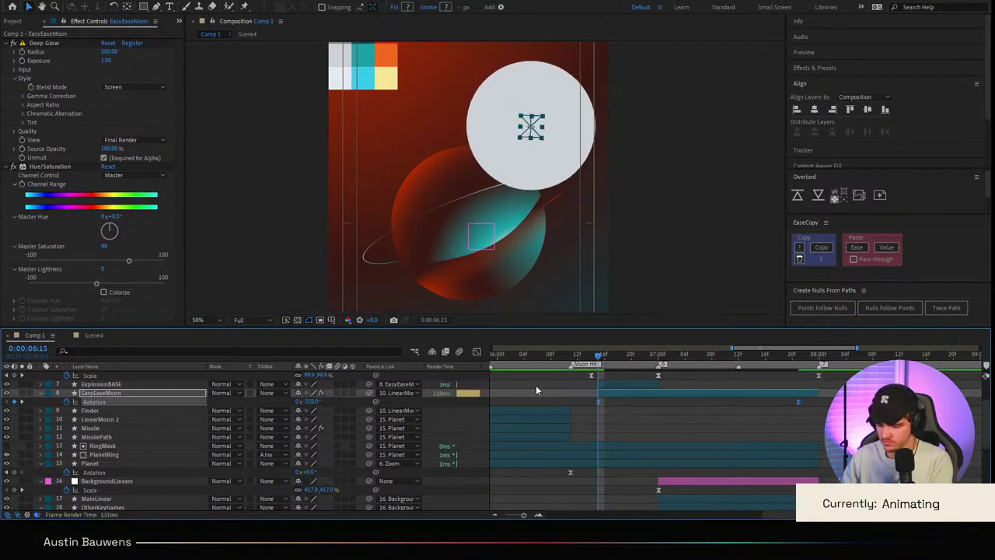
{"action": "left_click", "coordinate": [479, 352]}
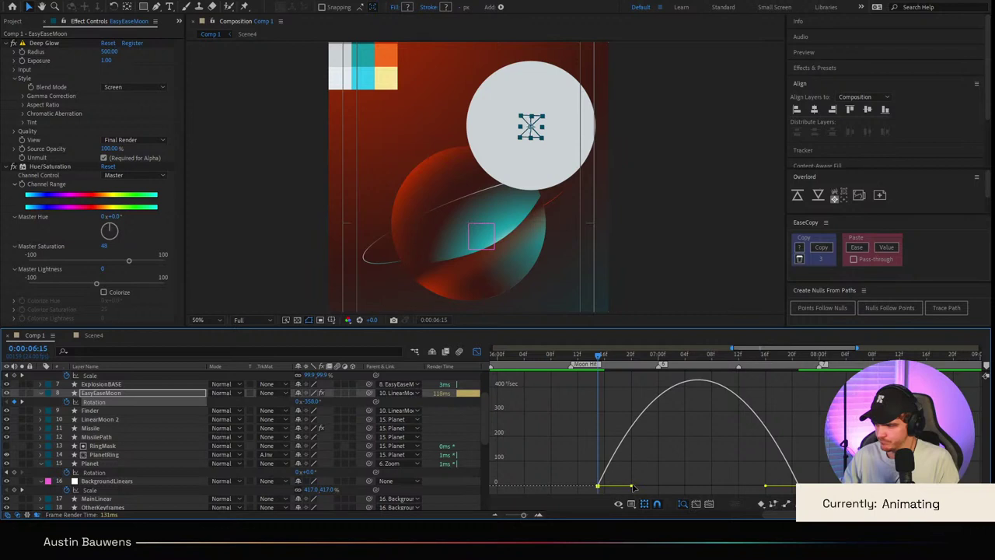
{"action": "left_click_drag", "start_coordinate": [634, 487], "coordinate": [550, 487]}
{"action": "left_click_drag", "start_coordinate": [768, 487], "coordinate": [697, 486]}
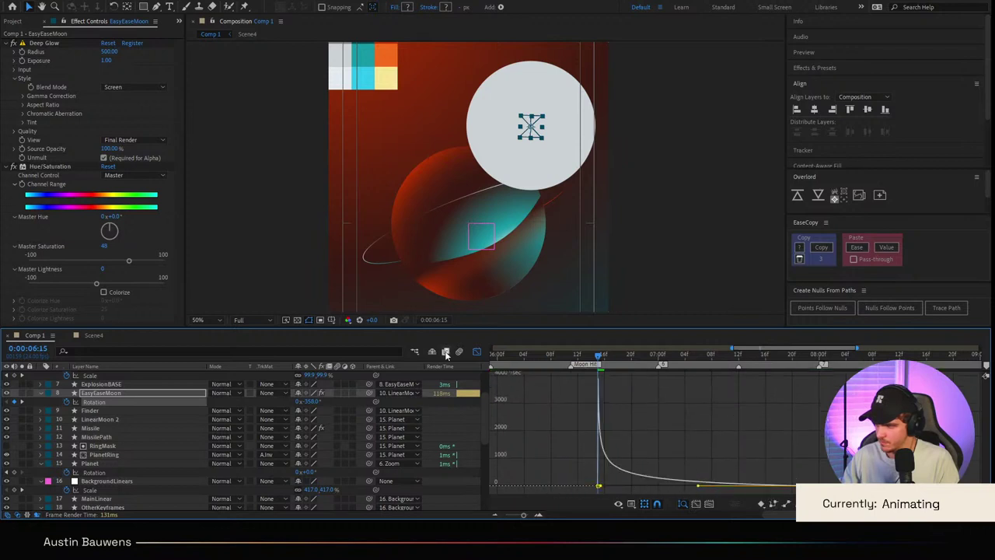
{"action": "left_click", "coordinate": [477, 351]}
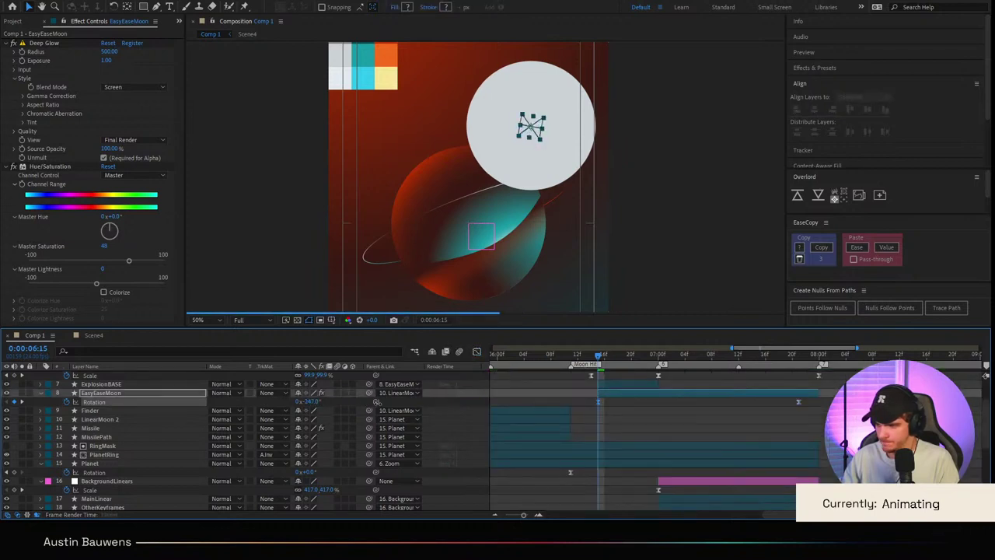
Step: Increase the moon's starting rotation, preview the spin from 06:04, and select both Rotation keyframes
{"action": "left_click_drag", "start_coordinate": [238, 403], "coordinate": [124, 408]}
{"action": "left_click", "coordinate": [524, 357]}
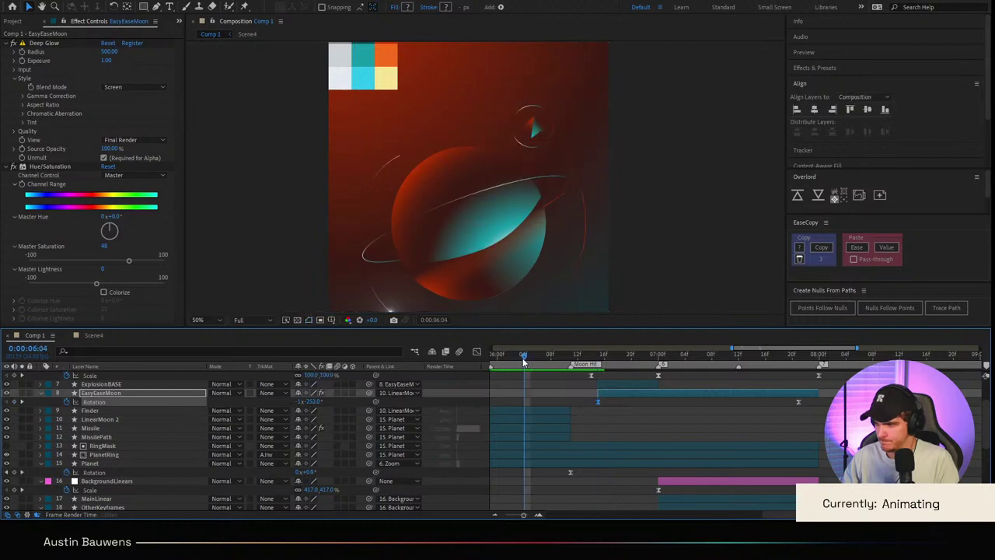
{"action": "key", "text": "space"}
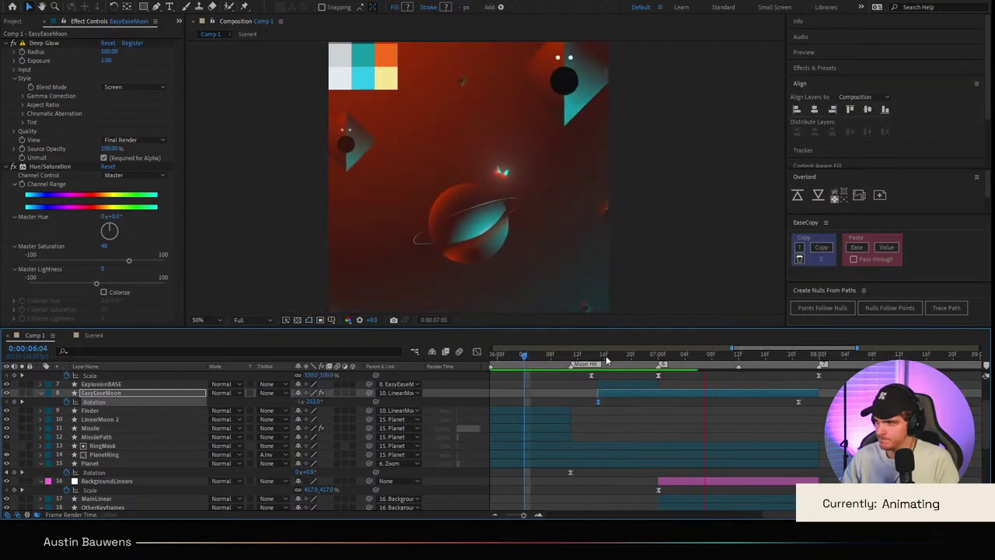
{"action": "left_click", "coordinate": [605, 358]}
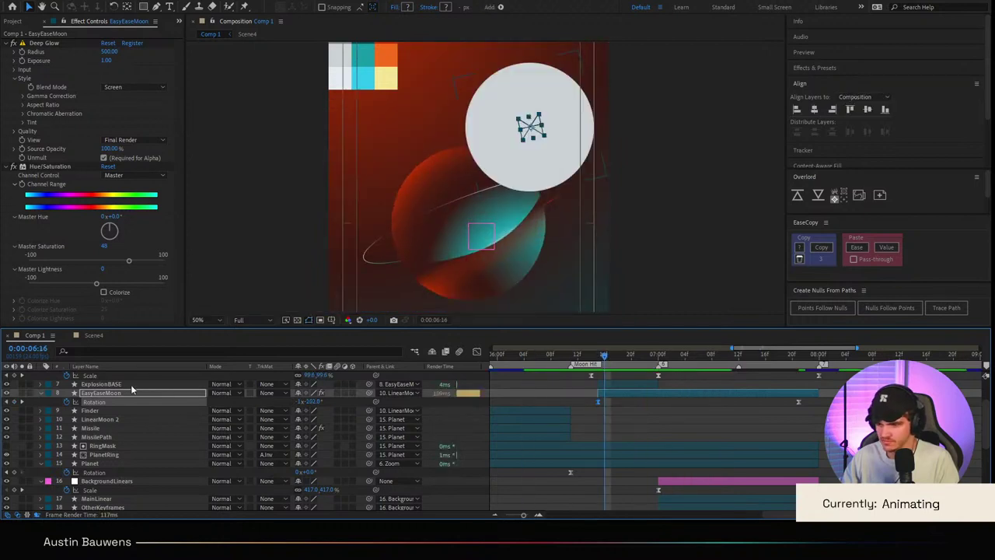
{"action": "left_click", "coordinate": [133, 385]}
{"action": "left_click", "coordinate": [612, 395]}
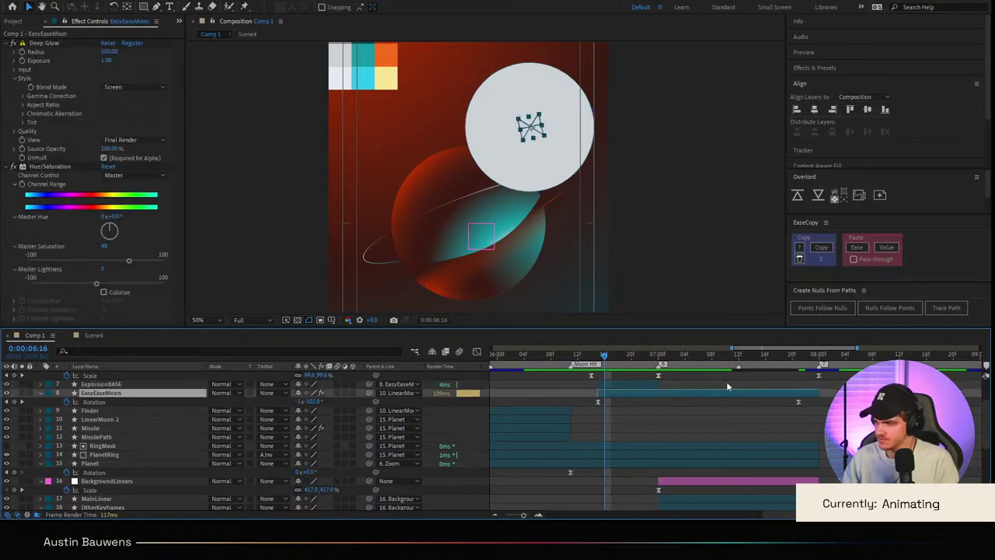
{"action": "left_click", "coordinate": [799, 355]}
{"action": "left_click_drag", "start_coordinate": [811, 399], "coordinate": [575, 403]}
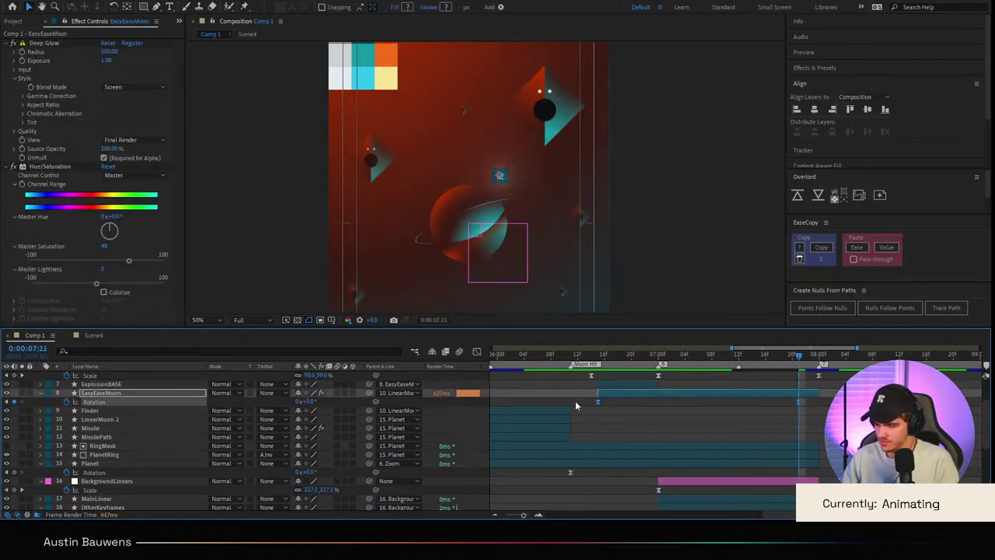
Step: Combine EasyEaseMoon's eight shape groups into one group and select its Rotation property
{"action": "left_click", "coordinate": [41, 393]}
{"action": "left_click", "coordinate": [42, 394]}
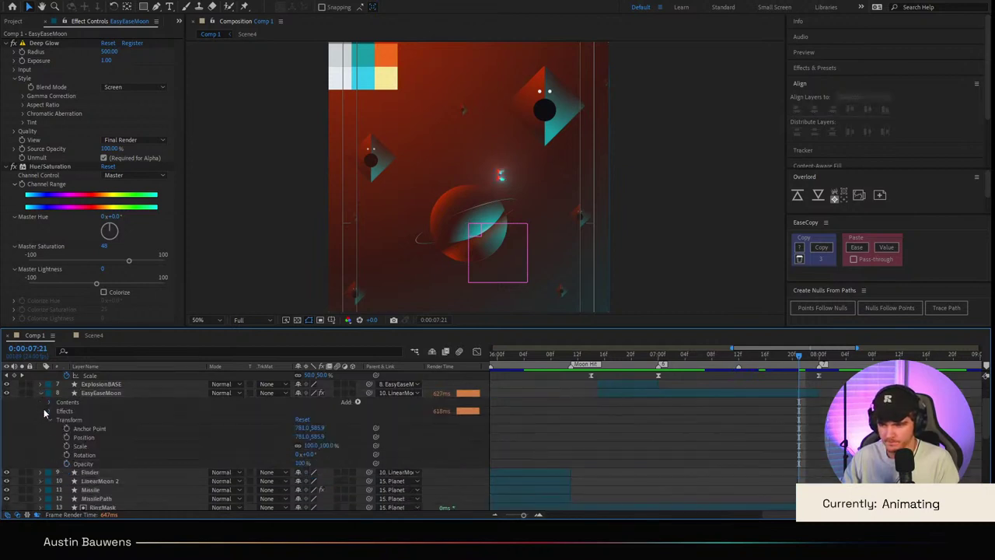
{"action": "left_click", "coordinate": [50, 402]}
{"action": "left_click", "coordinate": [75, 413]}
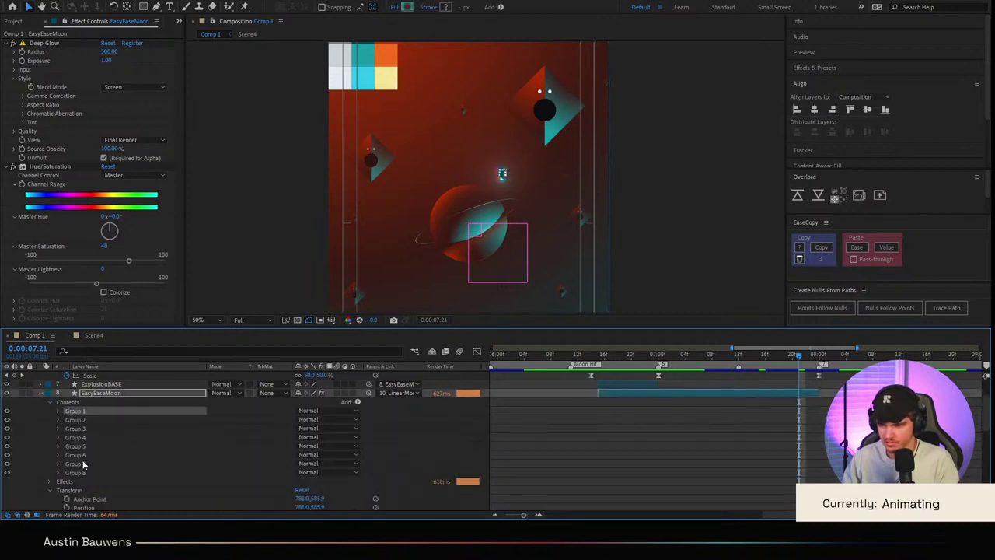
{"action": "left_click", "coordinate": [82, 473], "text": "shift"}
{"action": "key", "text": "ctrl+g"}
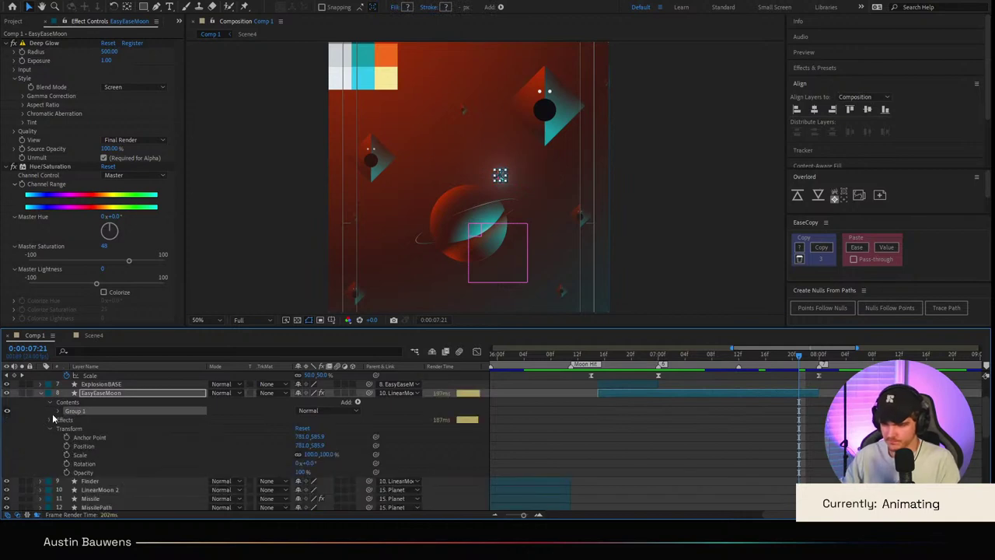
{"action": "left_click", "coordinate": [59, 412]}
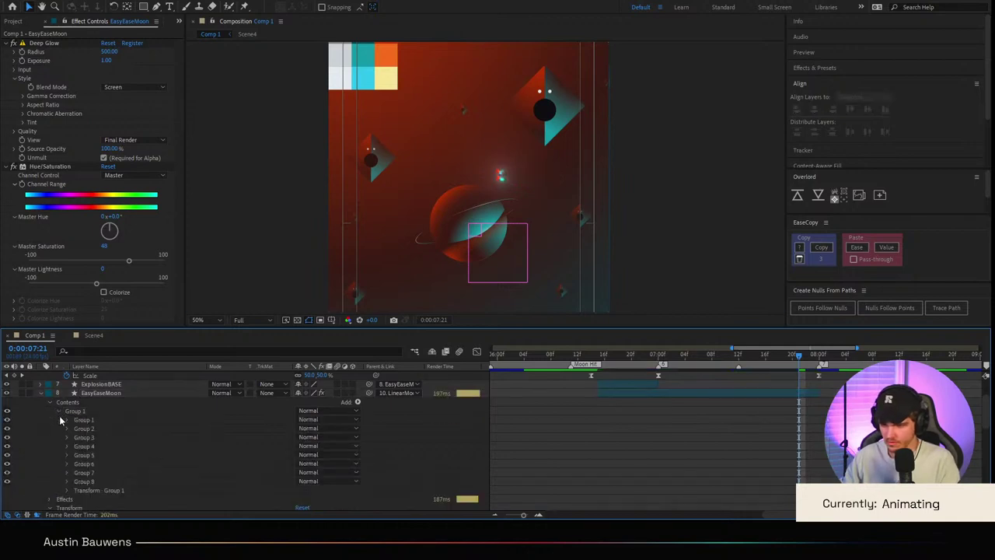
{"action": "left_click", "coordinate": [67, 491]}
{"action": "left_click", "coordinate": [114, 498]}
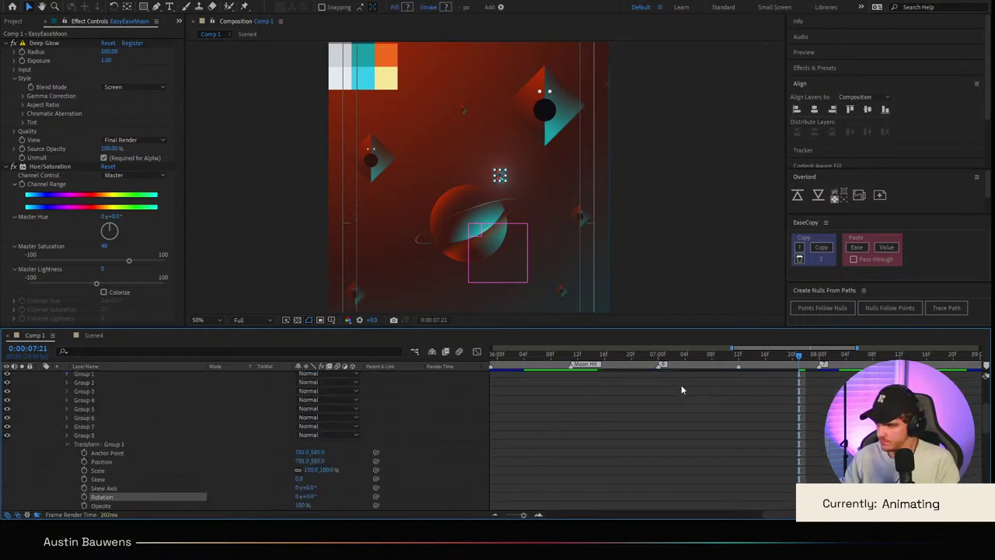
Step: Paste the copied rotation keyframes onto the group's Rotation at 6:16 and preview the spin
{"action": "scroll", "coordinate": [681, 386], "scroll_direction": "up", "scroll_amount": 3}
{"action": "left_click", "coordinate": [604, 360]}
{"action": "left_click_drag", "start_coordinate": [604, 360], "coordinate": [599, 360]}
{"action": "scroll", "coordinate": [519, 428], "scroll_direction": "down", "scroll_amount": 3}
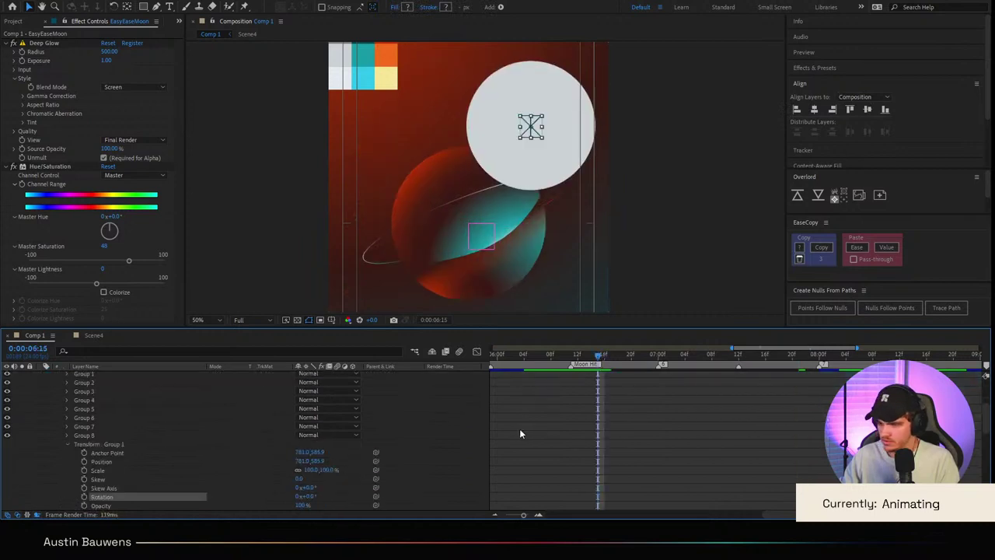
{"action": "key", "text": "ctrl+v"}
{"action": "left_click", "coordinate": [687, 467]}
{"action": "key", "text": "space"}
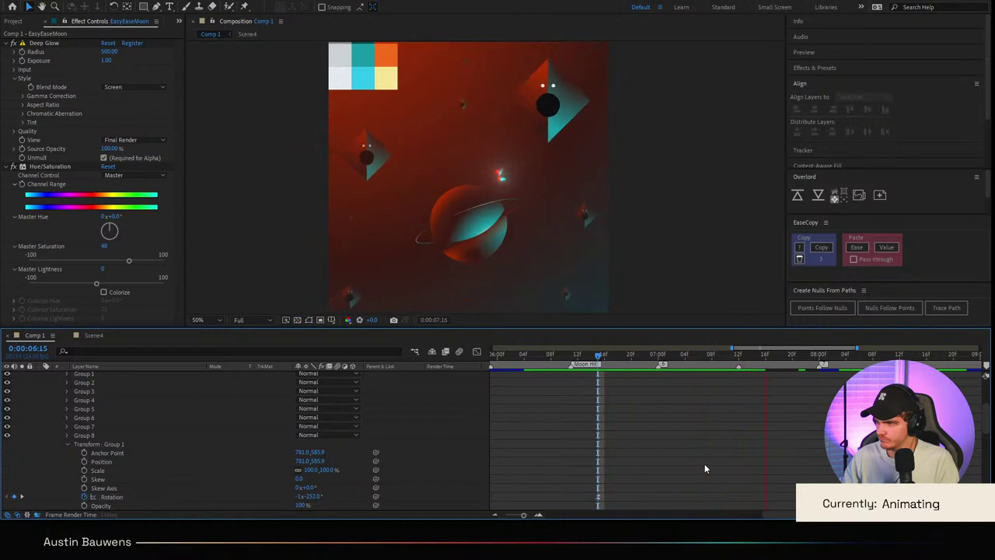
{"action": "key", "text": "space"}
Step: Move the last rotation keyframe later to 8:02 and preview the adjusted spin from 6:07
{"action": "scroll", "coordinate": [705, 442], "scroll_direction": "up", "scroll_amount": 3}
{"action": "scroll", "coordinate": [704, 443], "scroll_direction": "down", "scroll_amount": 3}
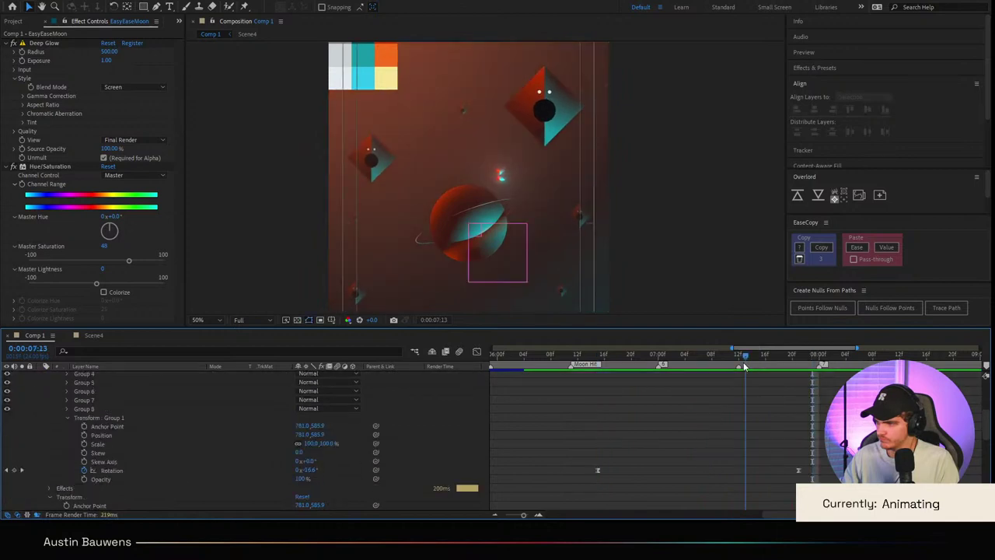
{"action": "left_click", "coordinate": [591, 366]}
{"action": "key", "text": "space"}
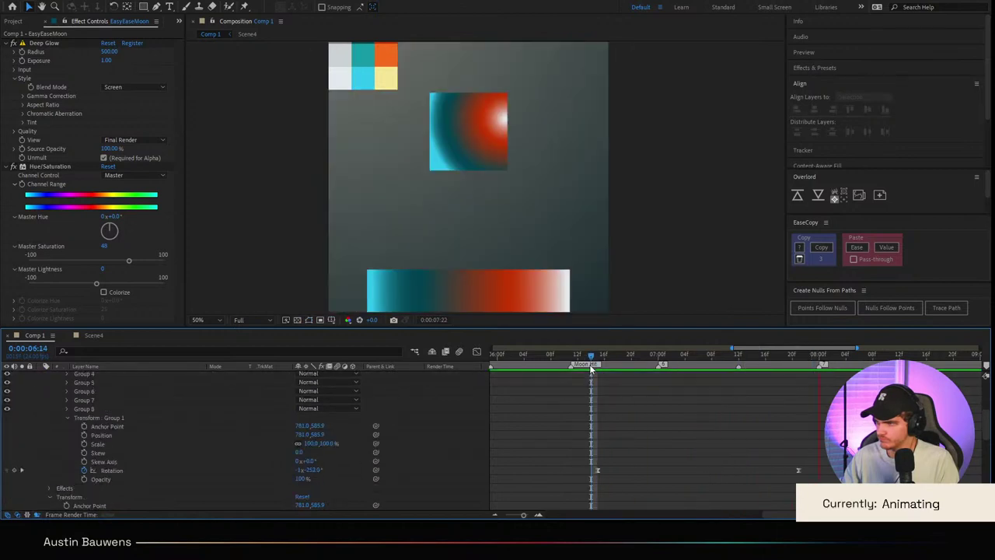
{"action": "left_click_drag", "start_coordinate": [796, 471], "coordinate": [832, 471]}
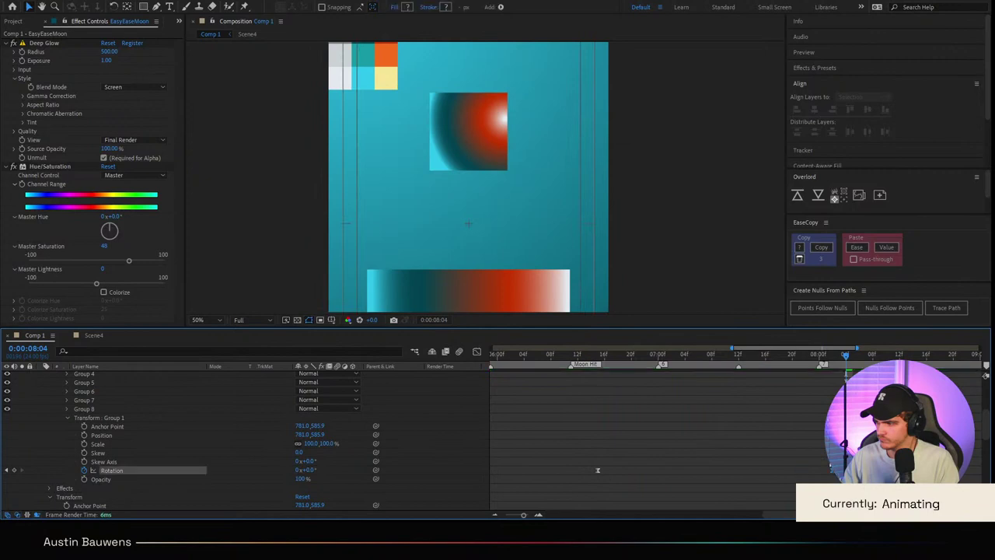
{"action": "left_click_drag", "start_coordinate": [794, 359], "coordinate": [524, 365]}
{"action": "key", "text": "space"}
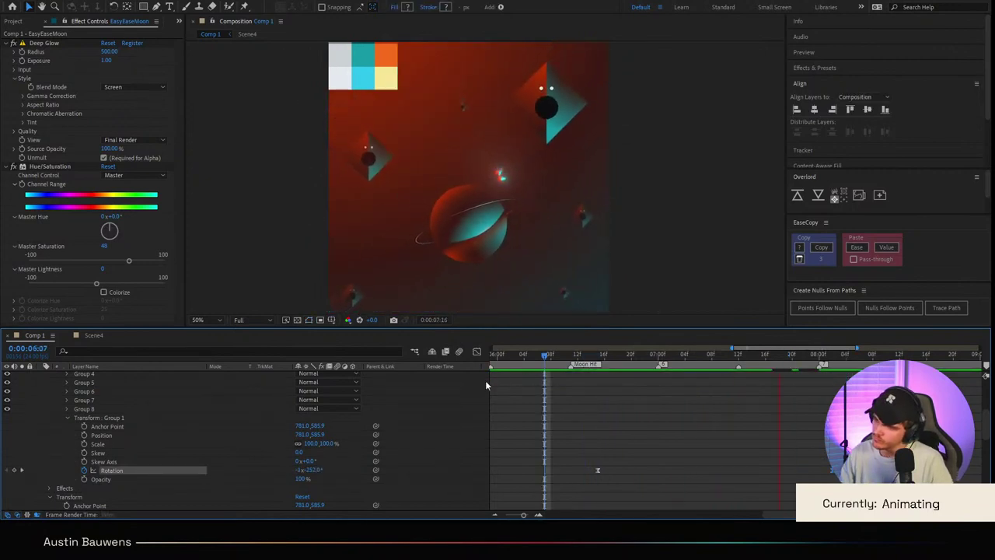
{"action": "left_click", "coordinate": [545, 355]}
{"action": "key", "text": "space"}
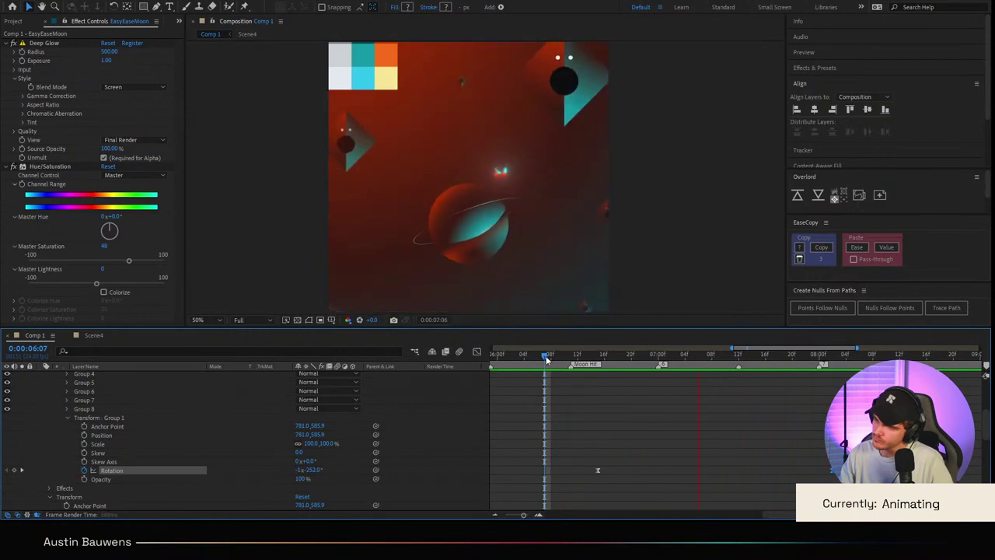
{"action": "scroll", "coordinate": [257, 427], "scroll_direction": "up", "scroll_amount": 5}
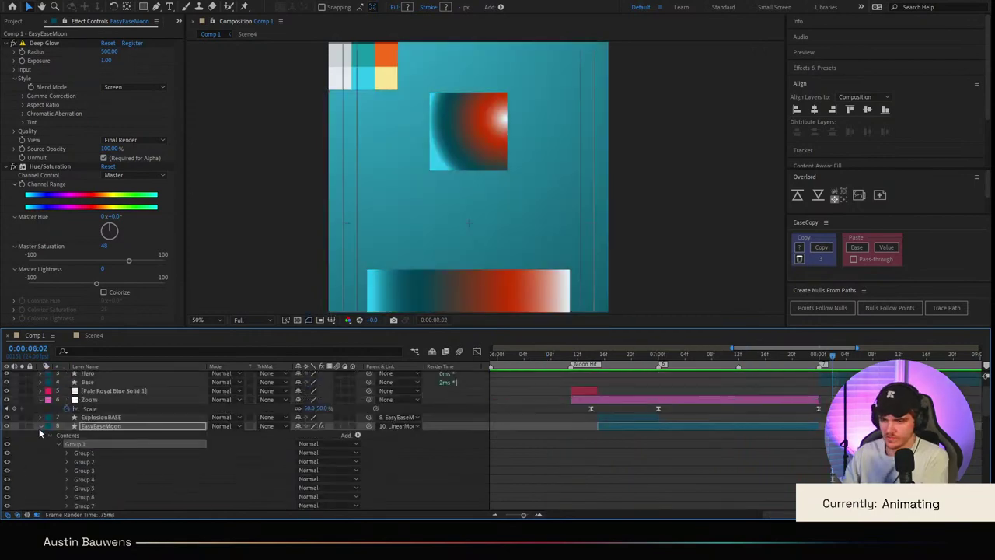
Step: Create a null layer above Zoom at 7:14 and name it SlideDown
{"action": "left_click", "coordinate": [39, 427]}
{"action": "left_click", "coordinate": [116, 401]}
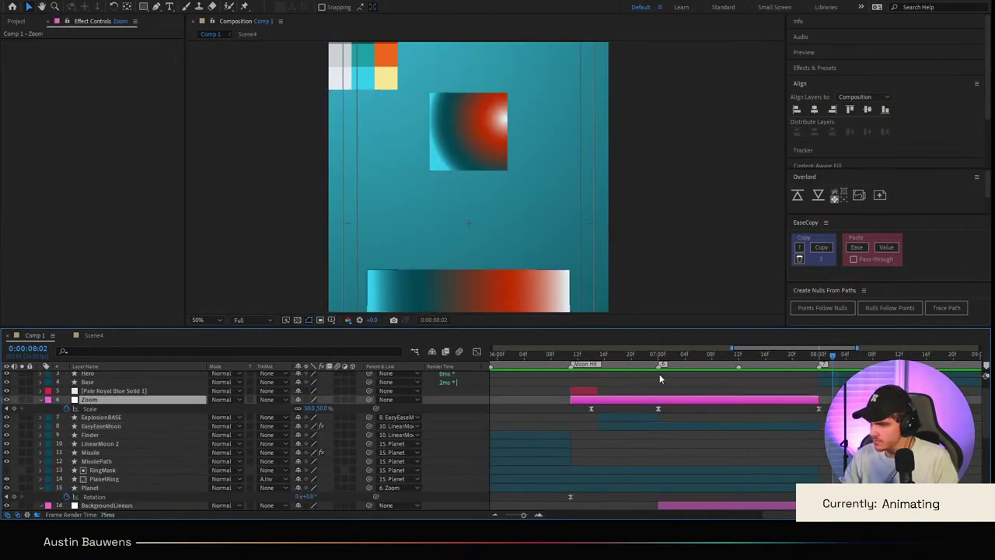
{"action": "left_click", "coordinate": [749, 355]}
{"action": "key", "text": "ctrl+alt+shift+y"}
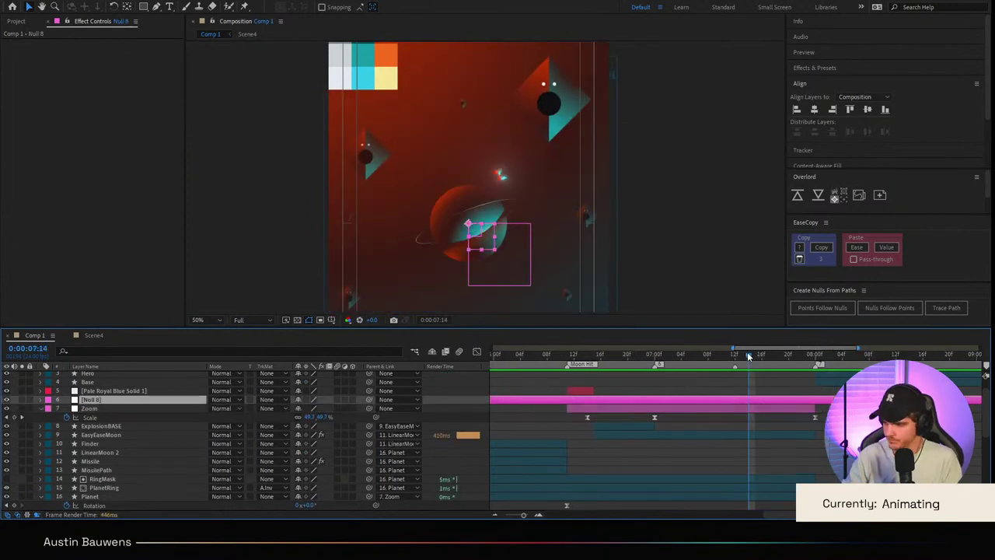
{"action": "key", "text": "Return"}
{"action": "key", "text": "Return"}
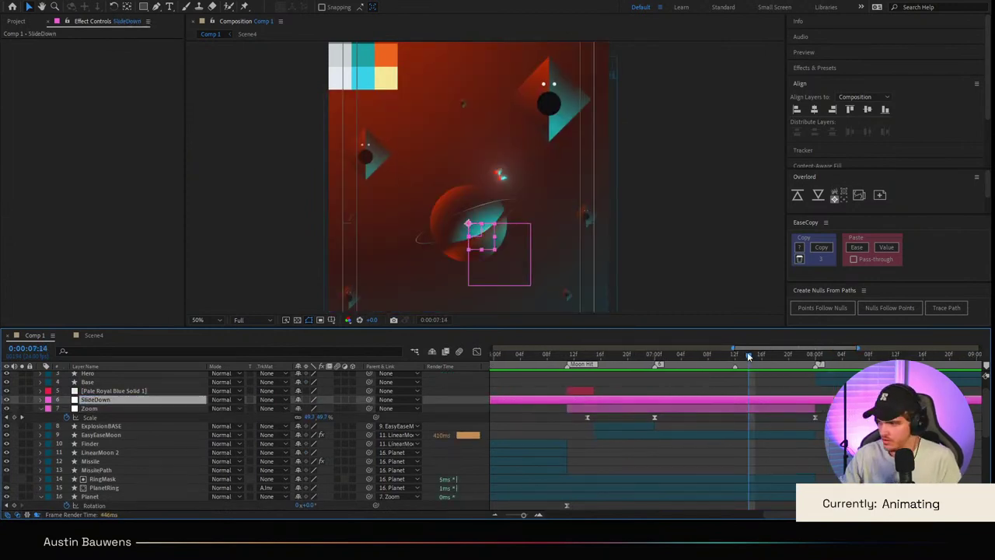
{"action": "left_click_drag", "start_coordinate": [749, 355], "coordinate": [816, 356]}
{"action": "key", "text": "shift+Page_Up"}
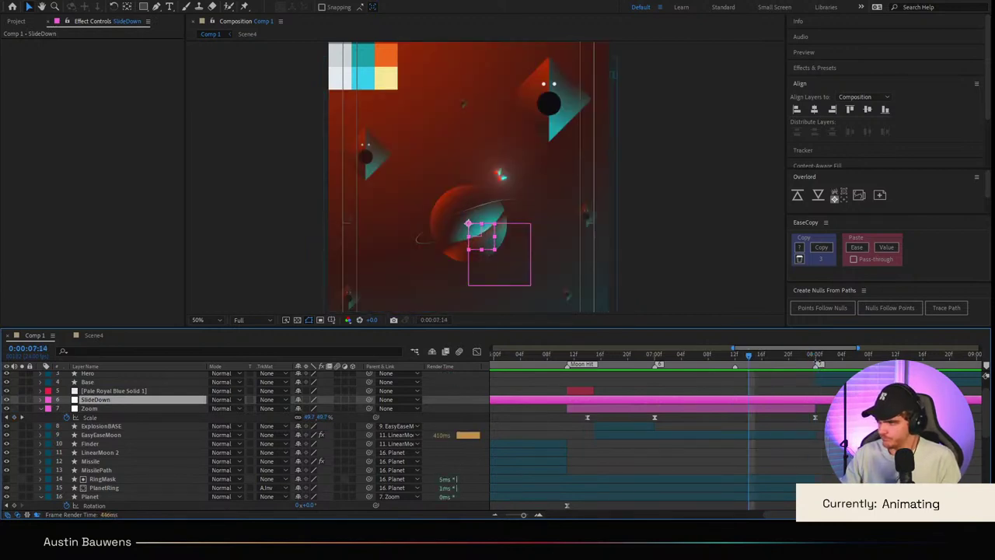
Step: Scrub the zoom between 7:14 and 8:00, then select the Zoom and BackgroundLinears layers
{"action": "scroll", "coordinate": [624, 211], "scroll_direction": "down", "scroll_amount": 1}
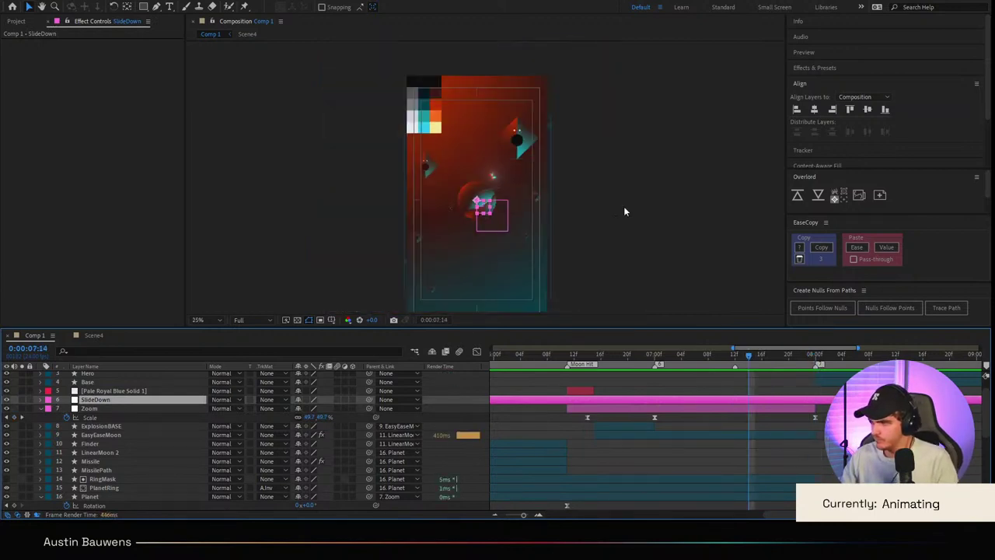
{"action": "left_click_drag", "start_coordinate": [794, 360], "coordinate": [822, 374]}
{"action": "key", "text": "shift+Page_Up"}
{"action": "key", "text": "shift+Page_Up"}
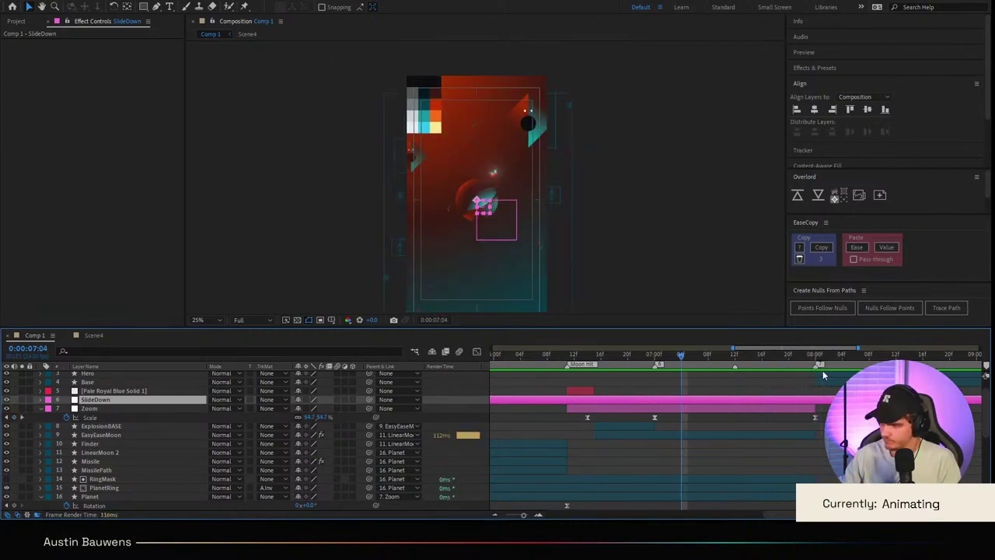
{"action": "key", "text": "u"}
{"action": "key", "text": "u"}
{"action": "left_click", "coordinate": [90, 409]}
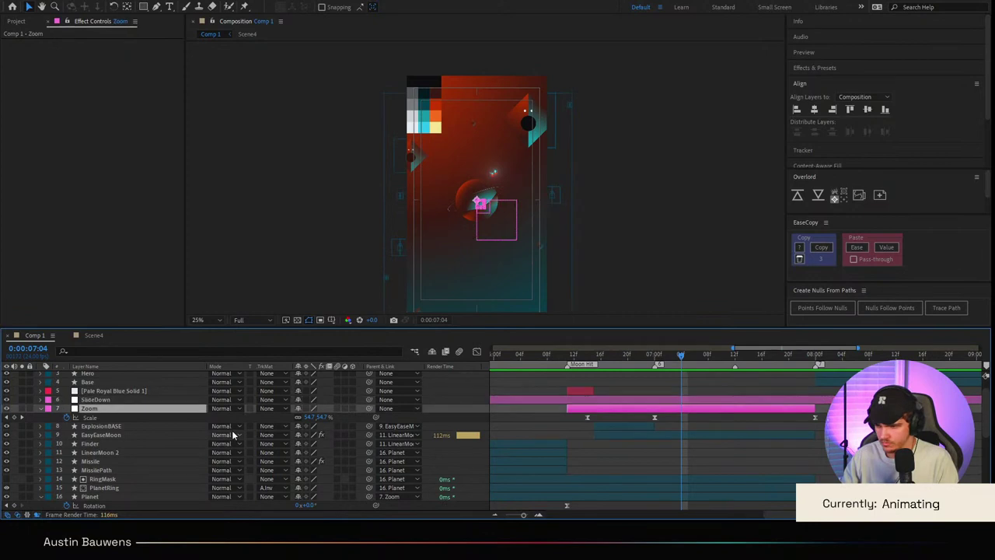
{"action": "scroll", "coordinate": [169, 448], "scroll_direction": "down", "scroll_amount": 3}
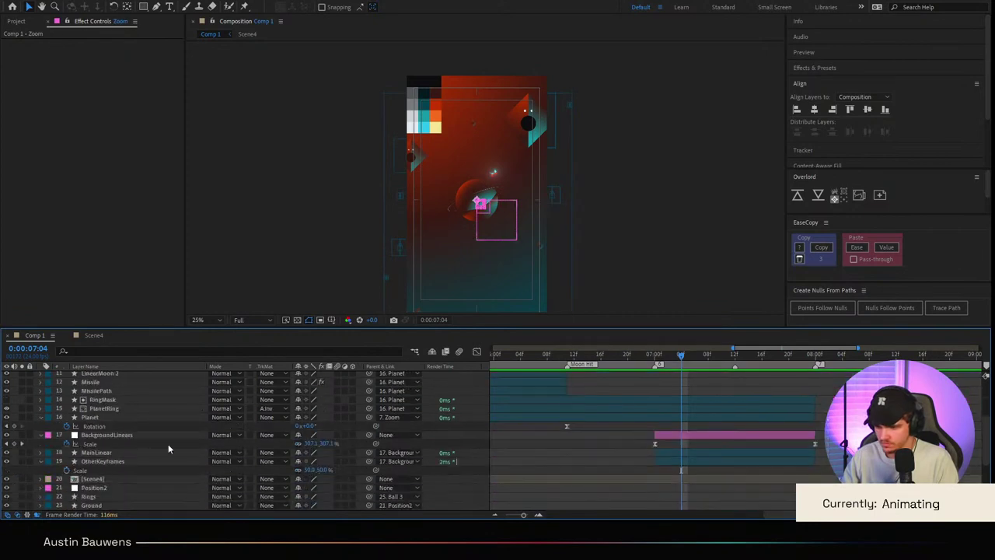
{"action": "left_click", "coordinate": [119, 437], "text": "ctrl"}
Step: Parent the layers to SlideDown, undo its position keyframe, and delete the SlideDown null
{"action": "scroll", "coordinate": [156, 441], "scroll_direction": "up", "scroll_amount": 3}
{"action": "left_click_drag", "start_coordinate": [369, 428], "coordinate": [125, 419]}
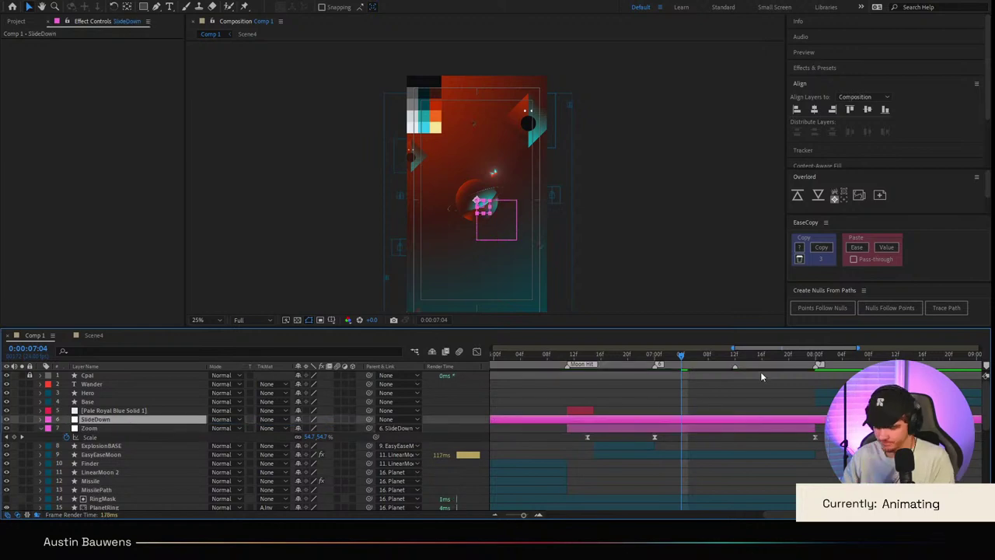
{"action": "key", "text": "p"}
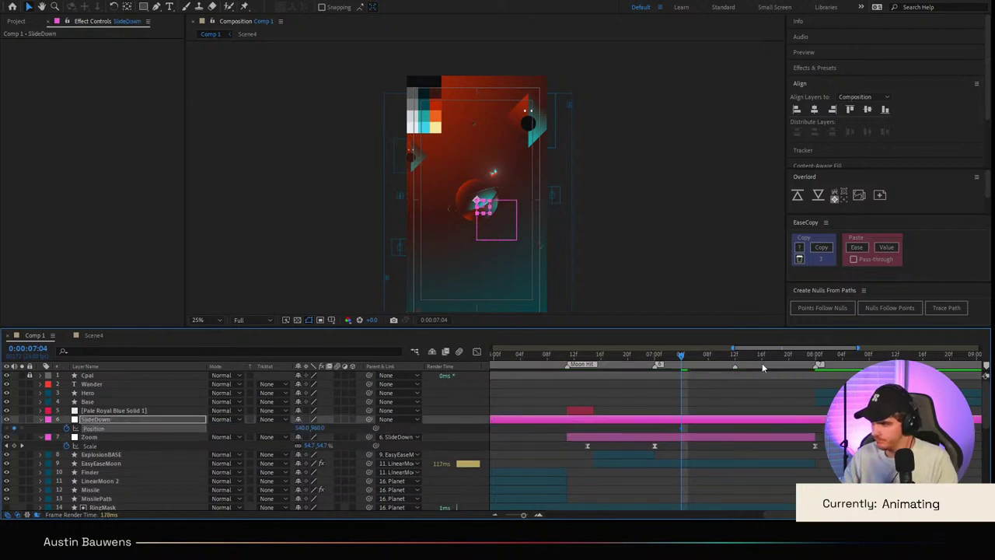
{"action": "key", "text": "ctrl+z"}
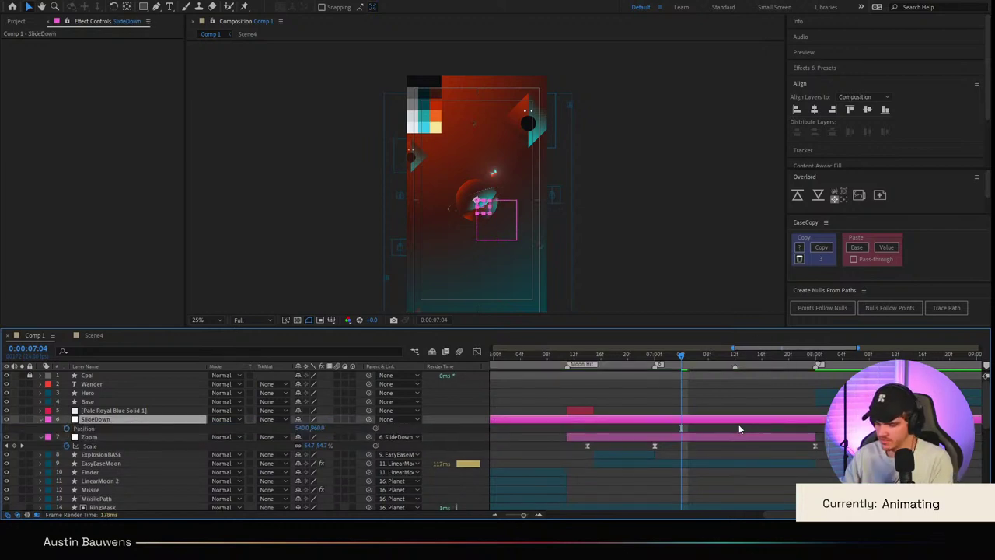
{"action": "key", "text": "Delete"}
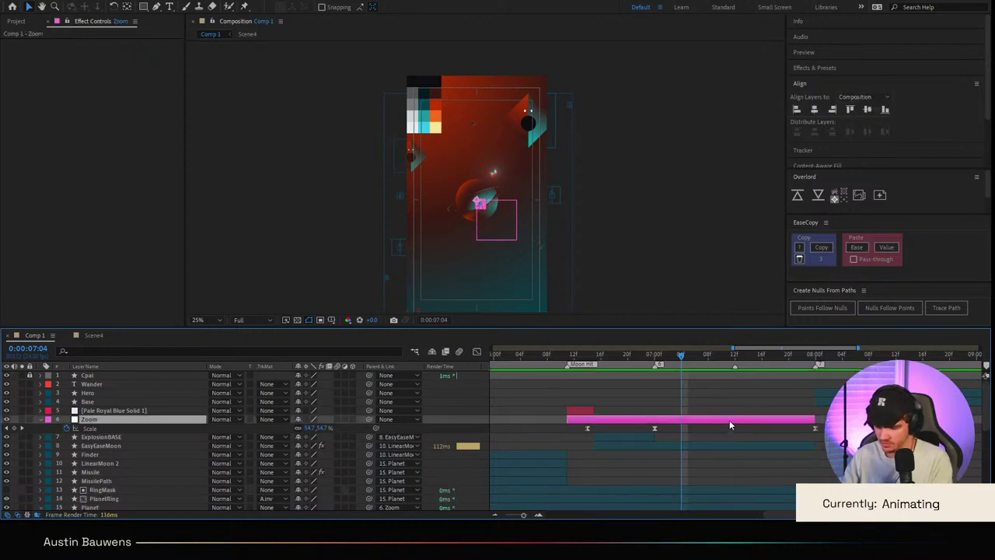
Step: At 7:23, drag the Zoom layer down to keyframe its Position
{"action": "key", "text": "p"}
{"action": "left_click", "coordinate": [810, 360]}
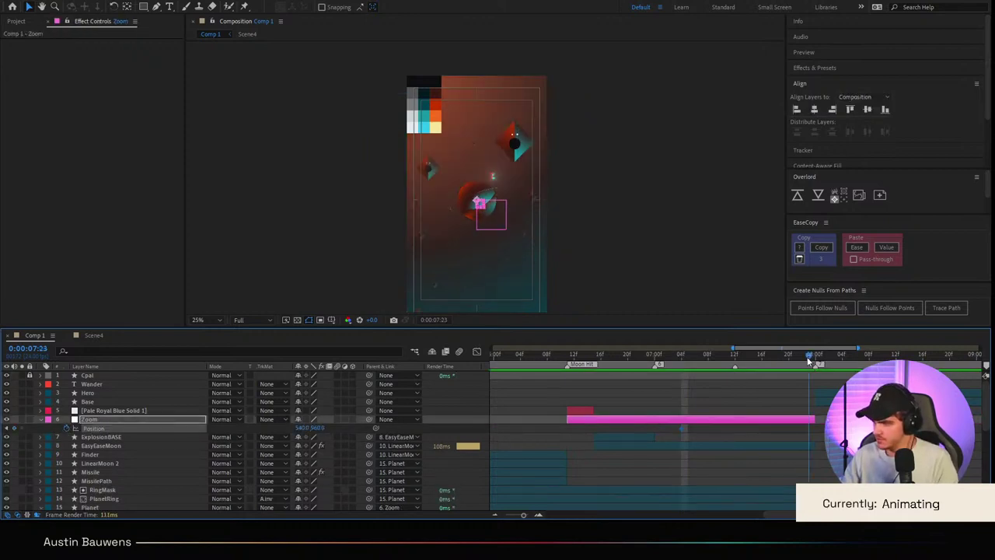
{"action": "key", "text": "comma"}
{"action": "left_click_drag", "start_coordinate": [482, 191], "coordinate": [482, 231]}
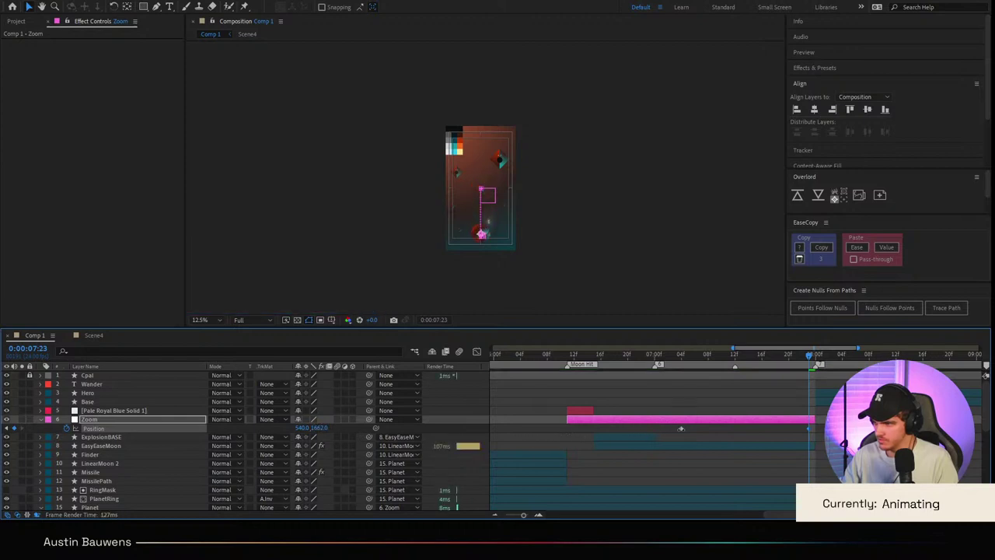
Step: Keyframe BackgroundLinears' Position sliding down from 7:07 to 7:23
{"action": "scroll", "coordinate": [742, 433], "scroll_direction": "down", "scroll_amount": 3}
{"action": "left_click", "coordinate": [794, 477]}
{"action": "scroll", "coordinate": [777, 436], "scroll_direction": "up", "scroll_amount": 3}
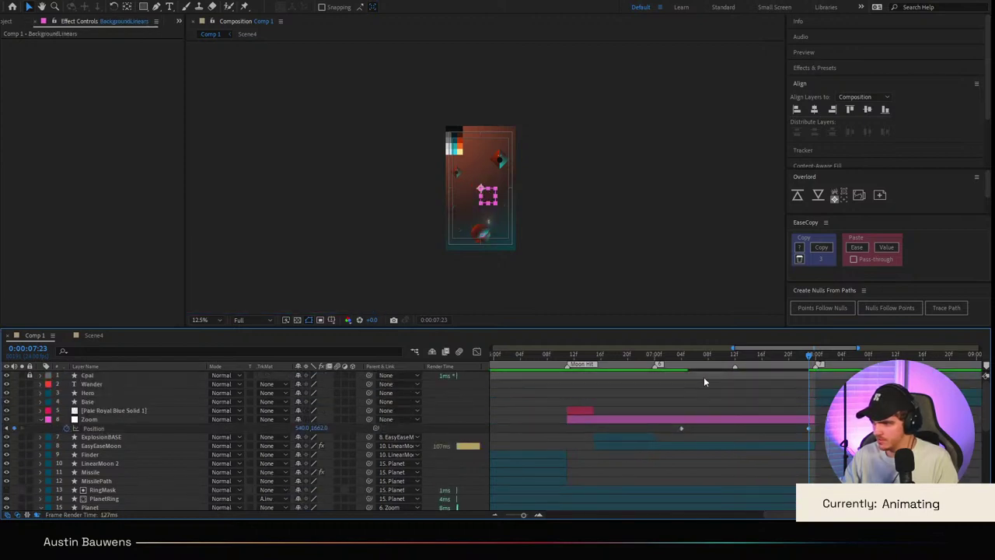
{"action": "left_click_drag", "start_coordinate": [682, 358], "coordinate": [700, 357]}
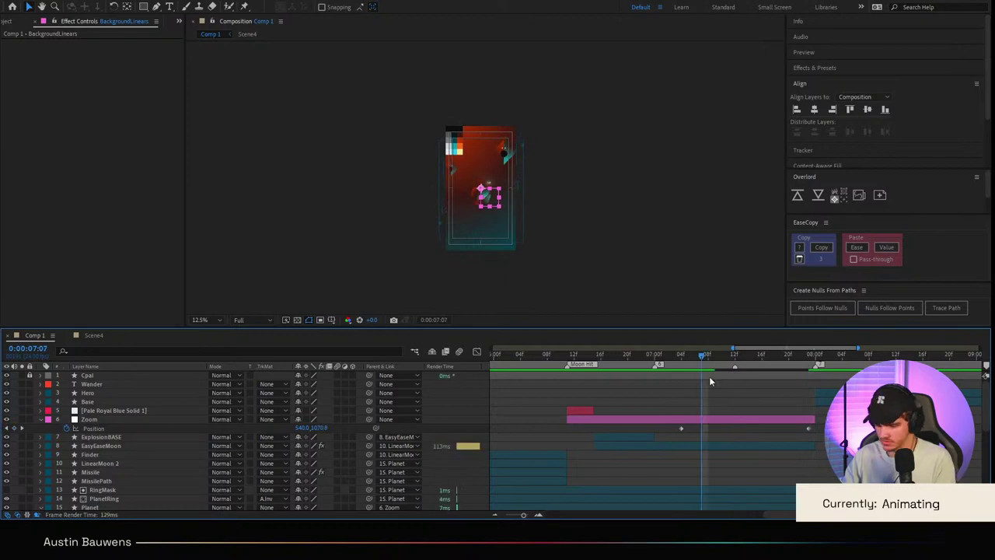
{"action": "scroll", "coordinate": [711, 389], "scroll_direction": "down", "scroll_amount": 4}
{"action": "key", "text": "Delete"}
{"action": "left_click", "coordinate": [66, 428]}
{"action": "scroll", "coordinate": [252, 449], "scroll_direction": "up", "scroll_amount": 3}
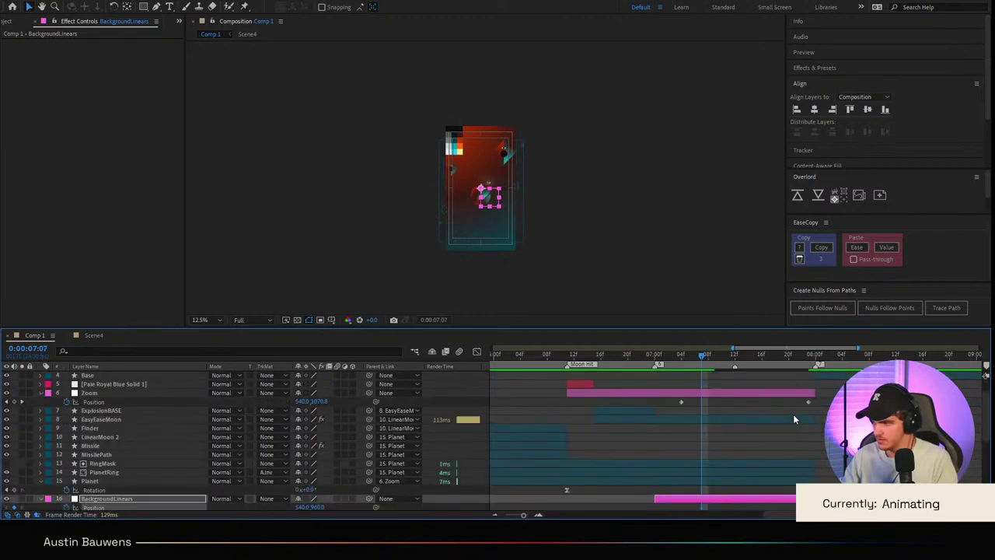
{"action": "left_click", "coordinate": [808, 356]}
{"action": "scroll", "coordinate": [772, 425], "scroll_direction": "down", "scroll_amount": 3}
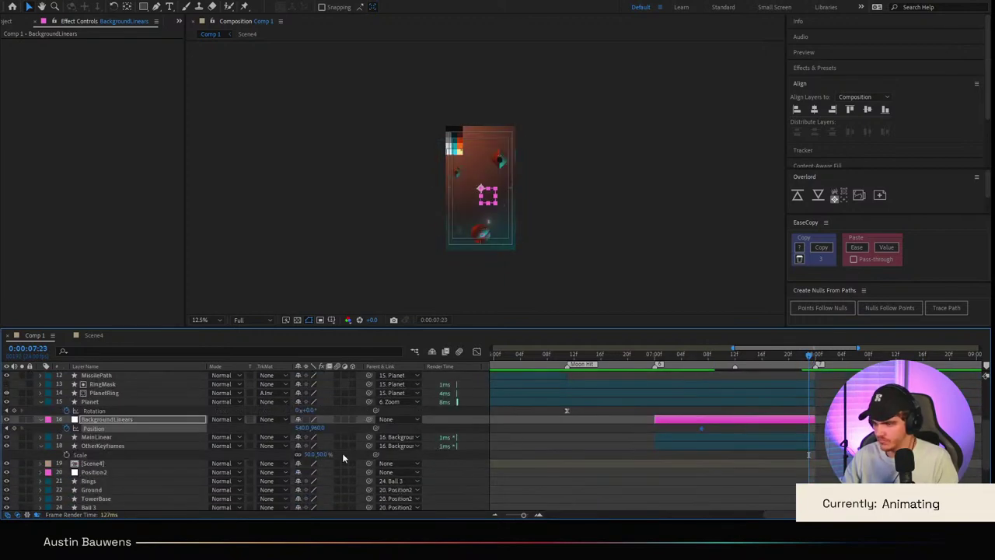
{"action": "left_click_drag", "start_coordinate": [315, 428], "coordinate": [440, 425]}
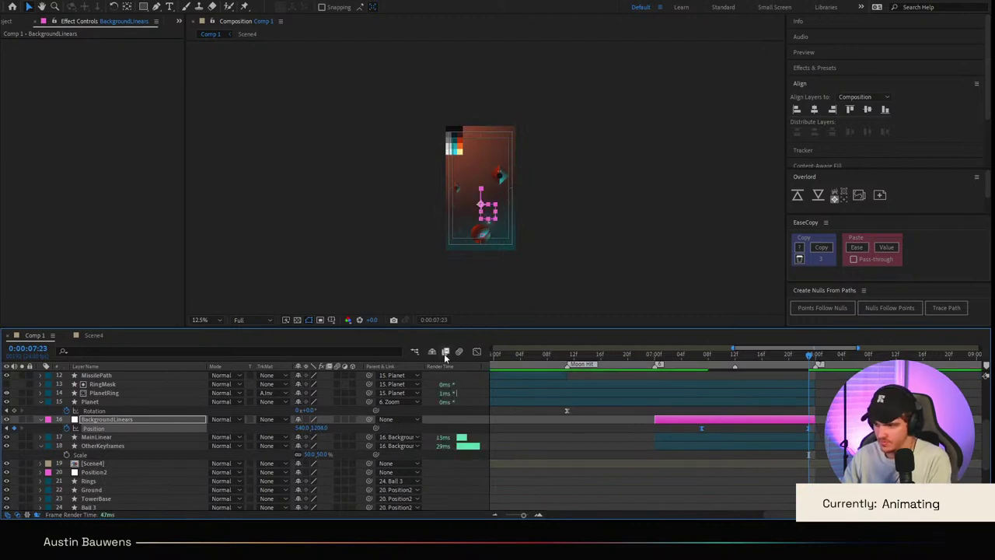
Step: Pull BackgroundLinears' and Zoom's position ease handles toward full influence, then preview from 7:02
{"action": "left_click", "coordinate": [476, 352]}
{"action": "left_click_drag", "start_coordinate": [719, 486], "coordinate": [809, 486]}
{"action": "left_click_drag", "start_coordinate": [791, 485], "coordinate": [806, 486]}
{"action": "left_click", "coordinate": [477, 351]}
{"action": "scroll", "coordinate": [564, 404], "scroll_direction": "up", "scroll_amount": 3}
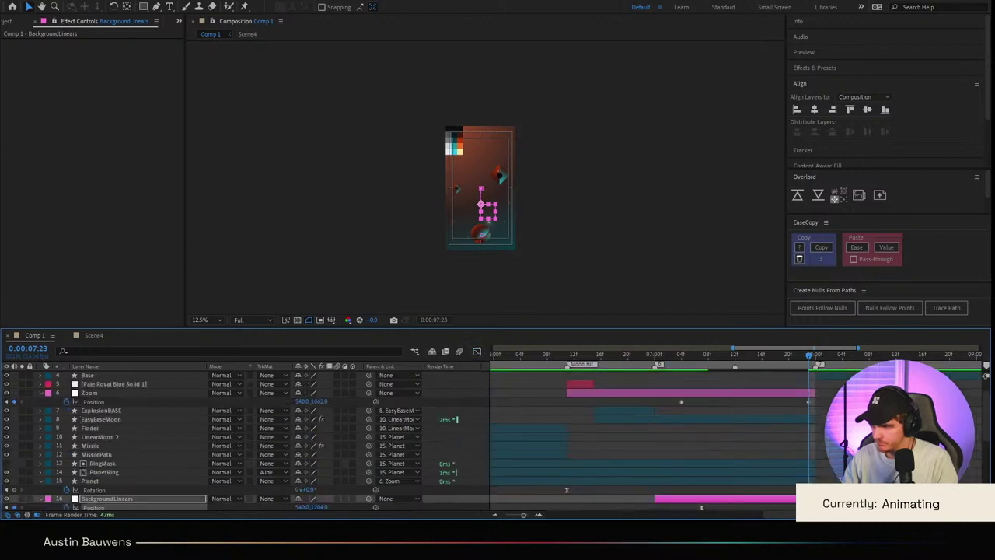
{"action": "left_click", "coordinate": [675, 402]}
{"action": "left_click", "coordinate": [477, 351]}
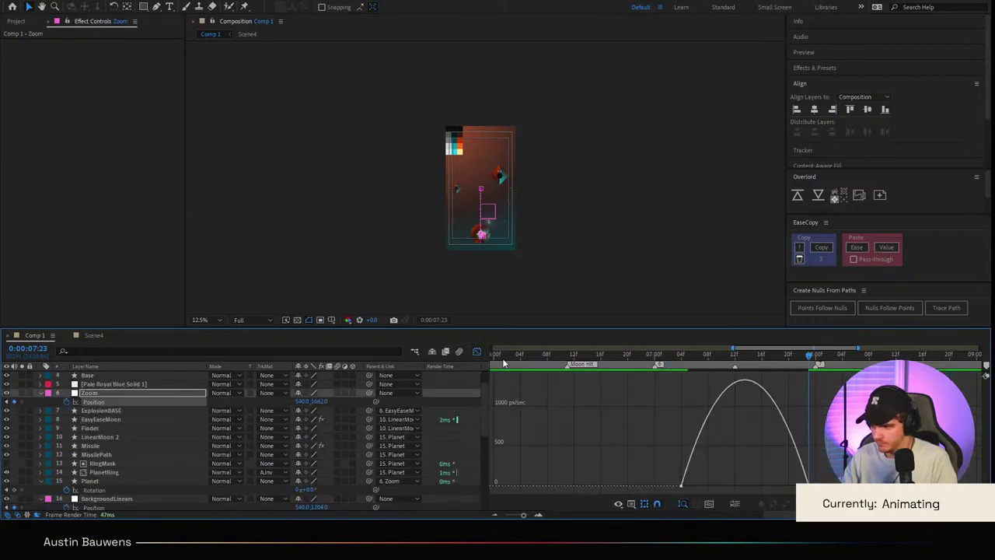
{"action": "left_click_drag", "start_coordinate": [633, 383], "coordinate": [807, 488]}
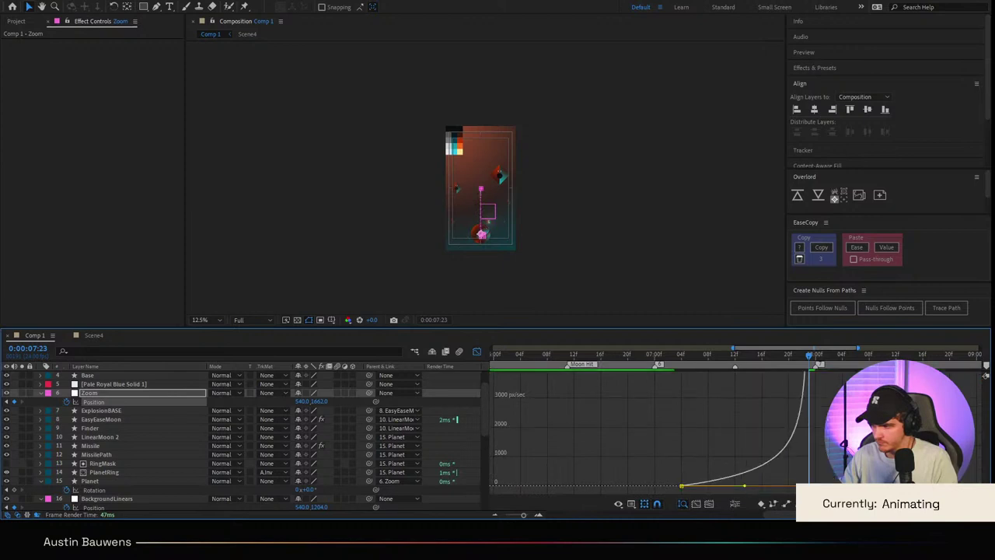
{"action": "left_click", "coordinate": [476, 352]}
{"action": "left_click_drag", "start_coordinate": [709, 358], "coordinate": [657, 360]}
{"action": "key", "text": "space"}
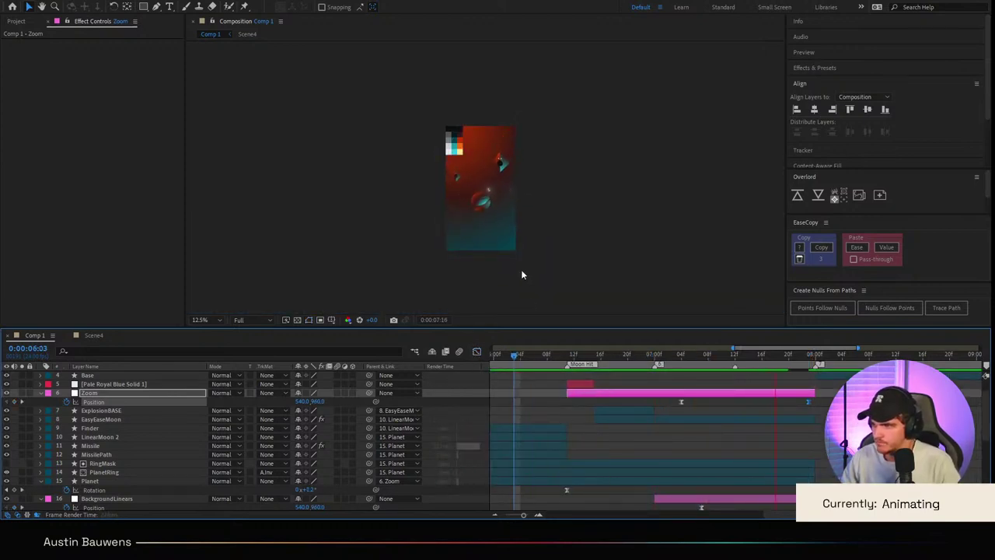
Step: Preview the zoom animation from 06:04 onward
{"action": "left_click", "coordinate": [521, 355]}
{"action": "key", "text": "space"}
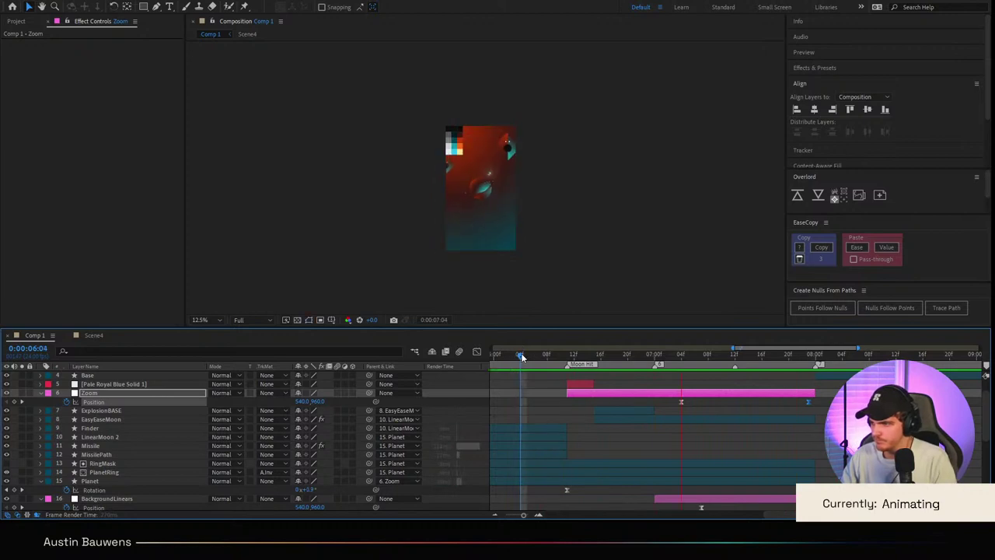
{"action": "left_click", "coordinate": [524, 358]}
{"action": "key", "text": "space"}
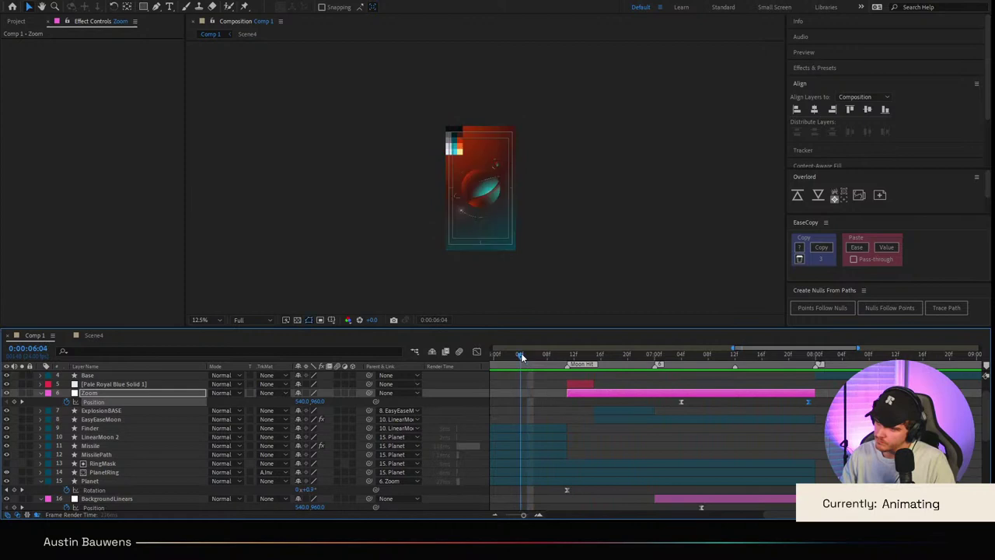
{"action": "scroll", "coordinate": [526, 243], "scroll_direction": "up", "scroll_amount": 2}
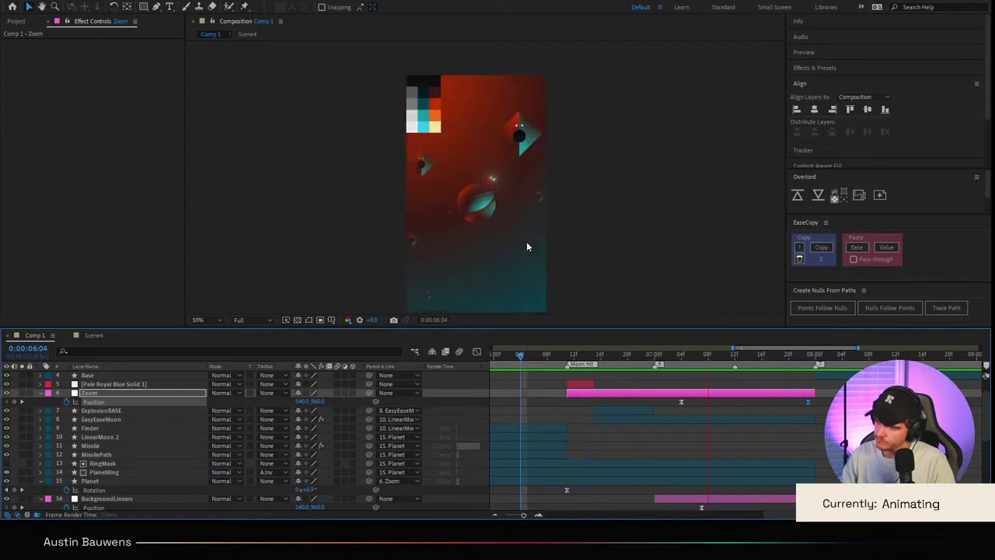
{"action": "left_click", "coordinate": [533, 358]}
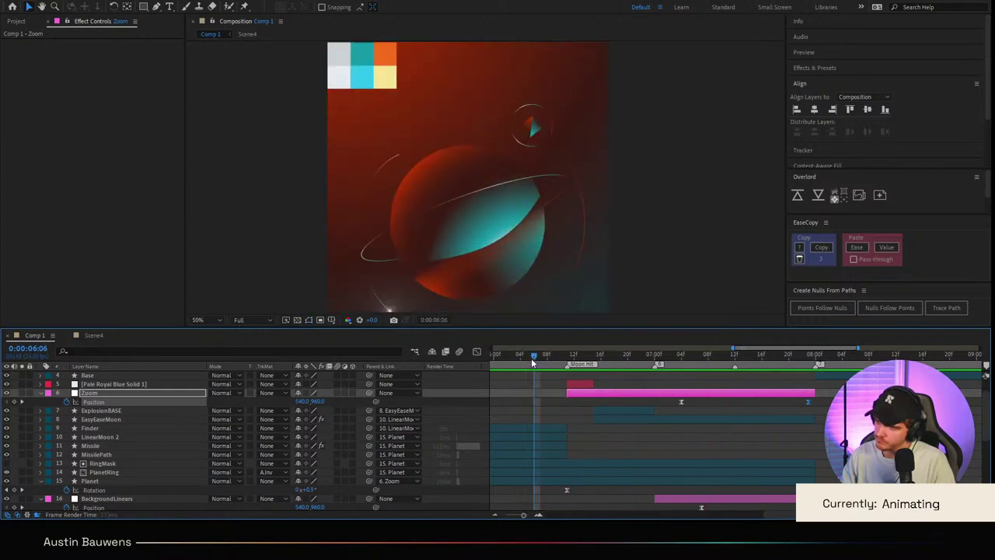
{"action": "scroll", "coordinate": [536, 175], "scroll_direction": "down", "scroll_amount": 2}
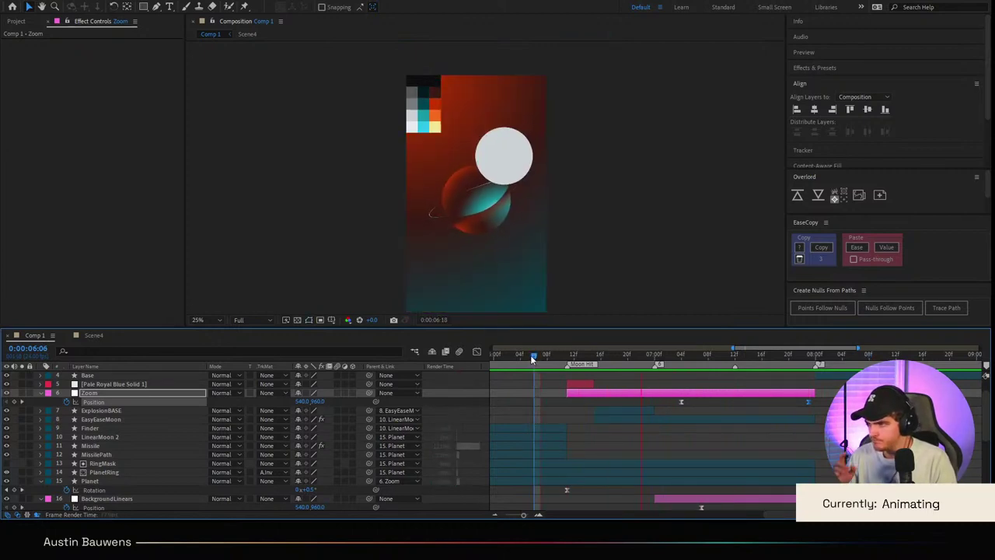
{"action": "key", "text": "space"}
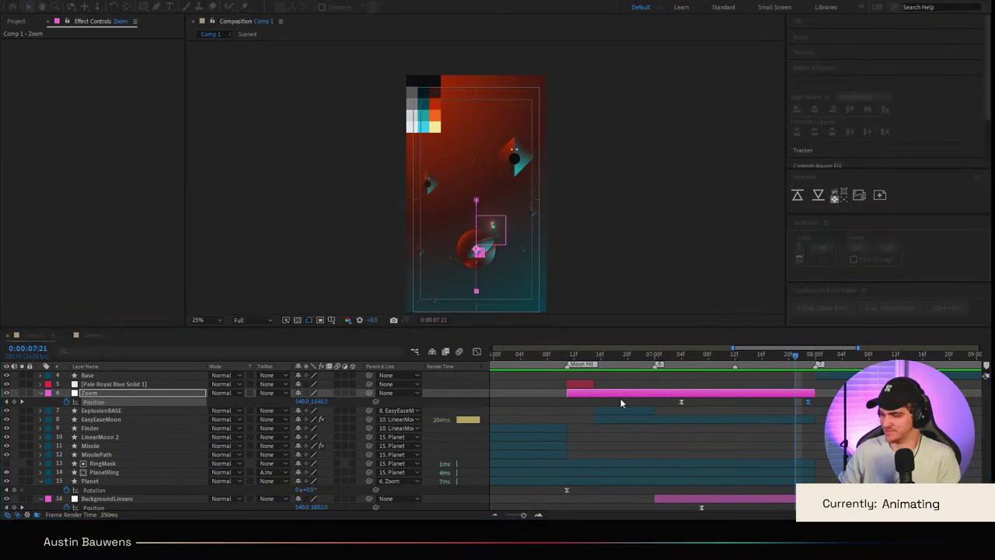
Step: Set the playhead to 06:15 and select the ExplosionBASE circle layer
{"action": "left_click", "coordinate": [644, 432]}
{"action": "scroll", "coordinate": [595, 268], "scroll_direction": "up", "scroll_amount": 1}
{"action": "left_click", "coordinate": [595, 360]}
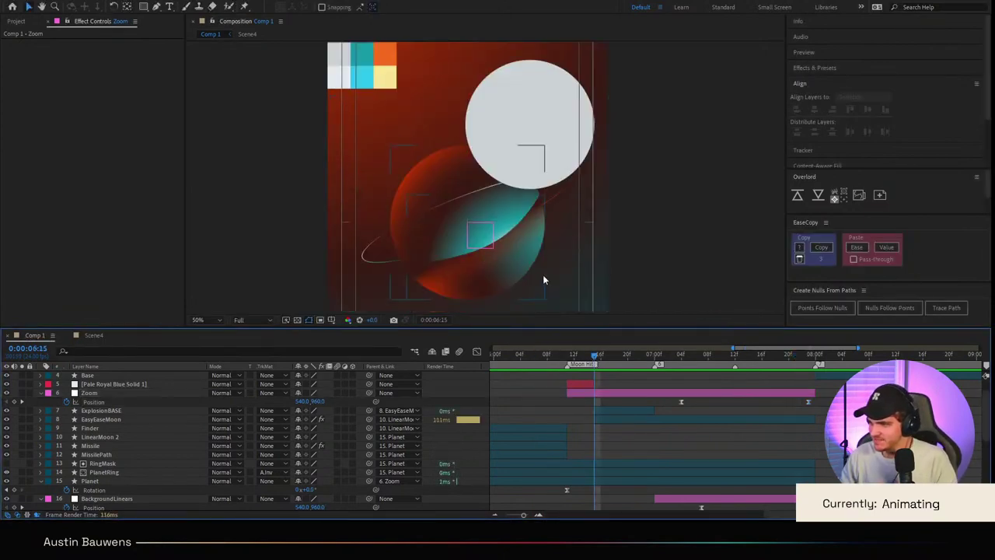
{"action": "left_click", "coordinate": [109, 412]}
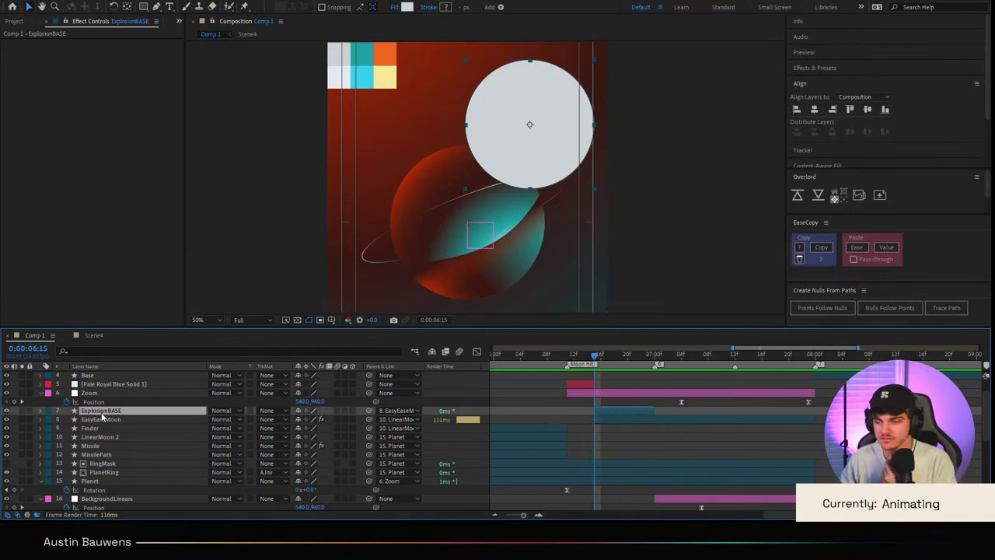
Step: Set ExplosionBASE's Stroke layer-style colour to the palette white
{"action": "left_click", "coordinate": [40, 410]}
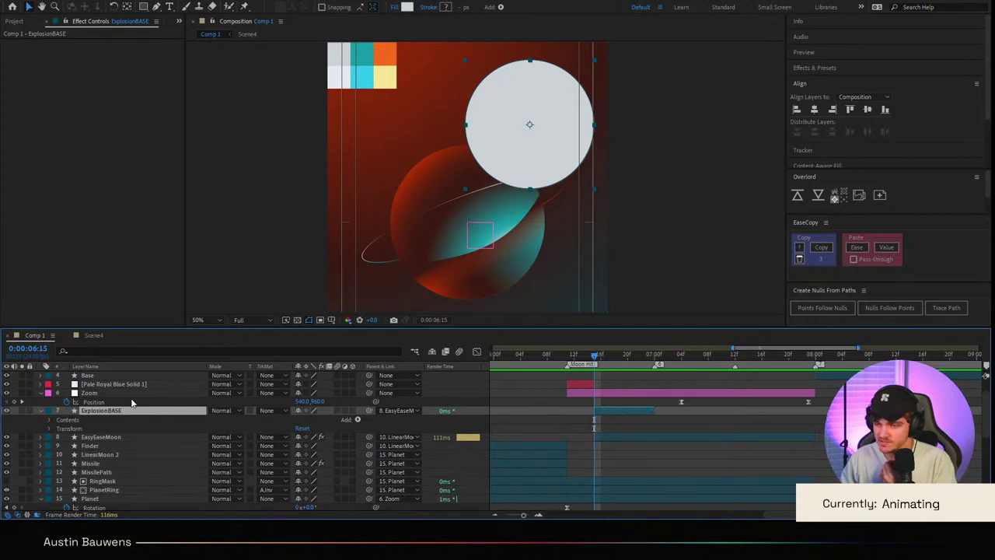
{"action": "left_click", "coordinate": [294, 384]}
{"action": "left_click", "coordinate": [58, 456]}
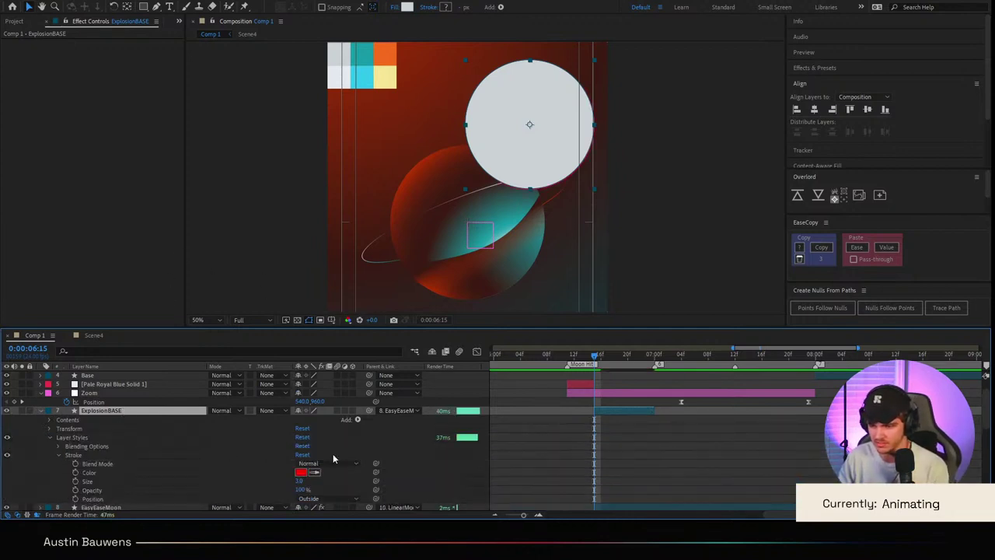
{"action": "left_click", "coordinate": [314, 472]}
{"action": "left_click", "coordinate": [348, 77]}
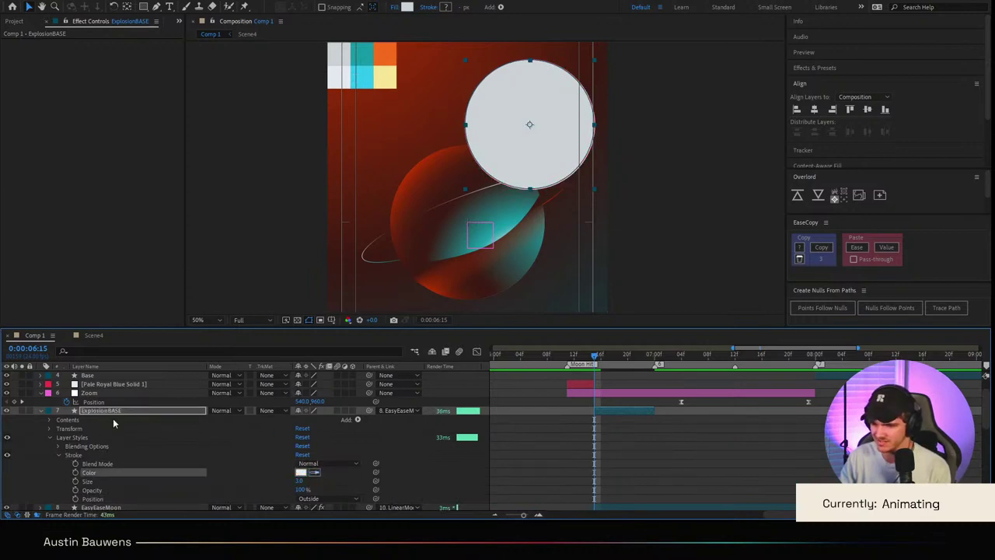
Step: Lower ExplosionBASE's Fill Opacity to 0% in Advanced Blending to hollow the circle
{"action": "left_click", "coordinate": [58, 447]}
{"action": "left_click", "coordinate": [68, 474]}
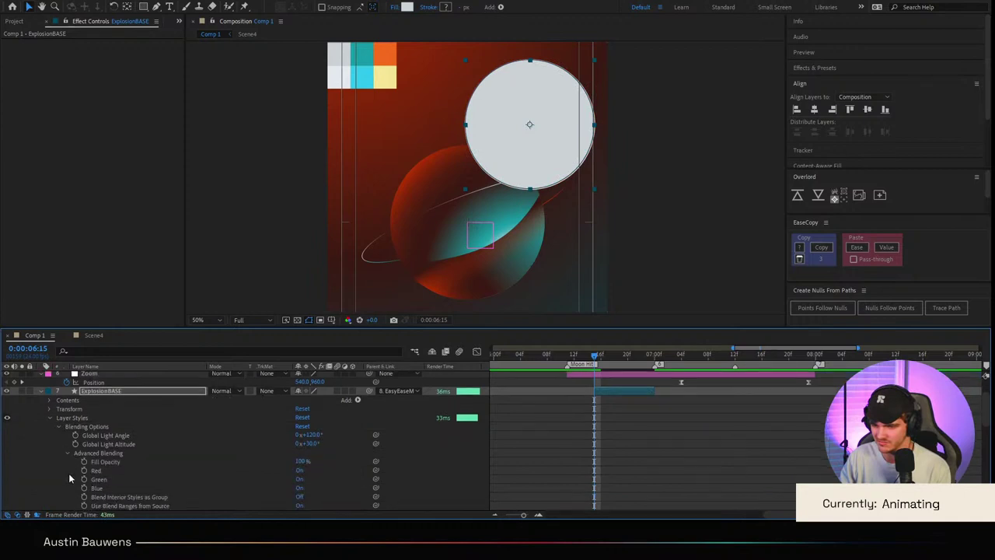
{"action": "left_click_drag", "start_coordinate": [296, 465], "coordinate": [218, 465]}
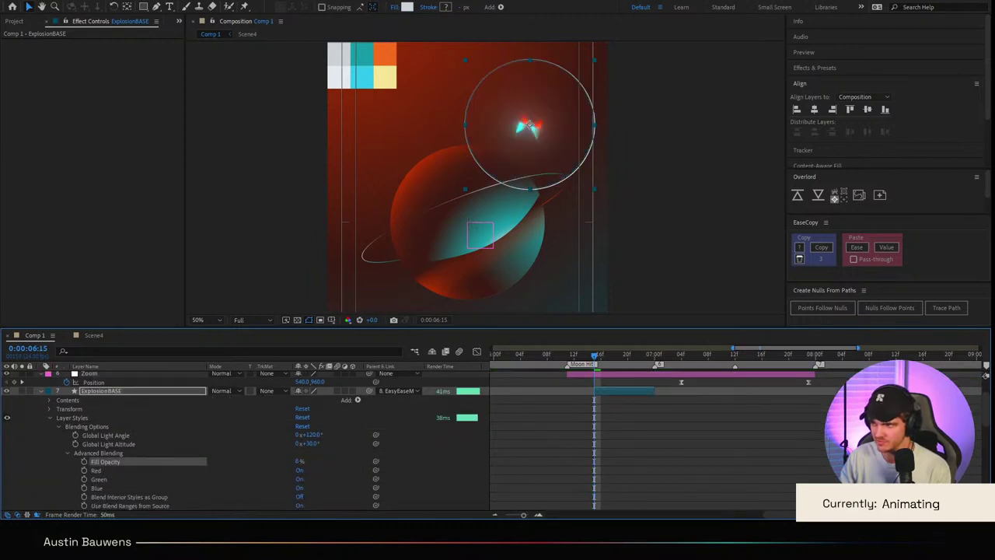
{"action": "left_click", "coordinate": [268, 465]}
{"action": "scroll", "coordinate": [87, 454], "scroll_direction": "down", "scroll_amount": 1}
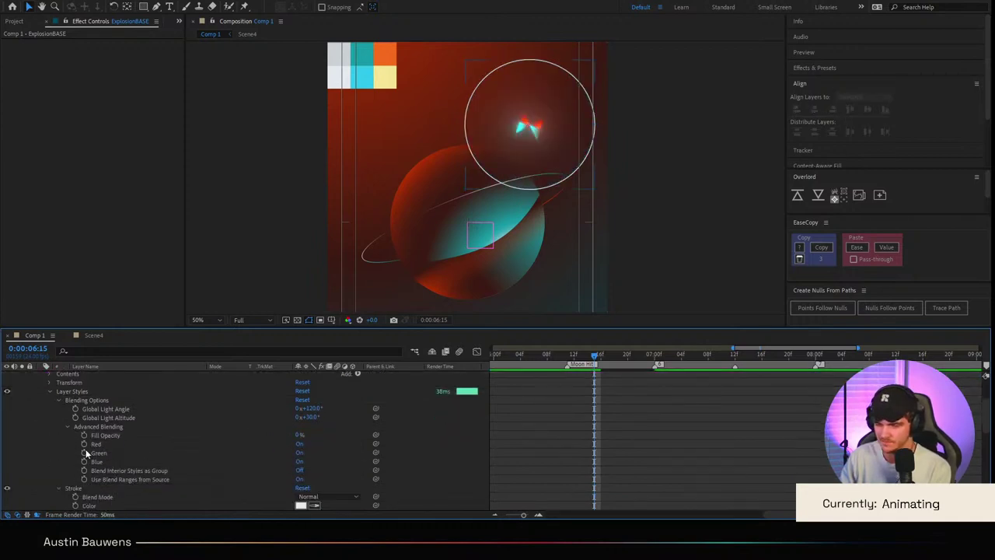
{"action": "left_click", "coordinate": [66, 426]}
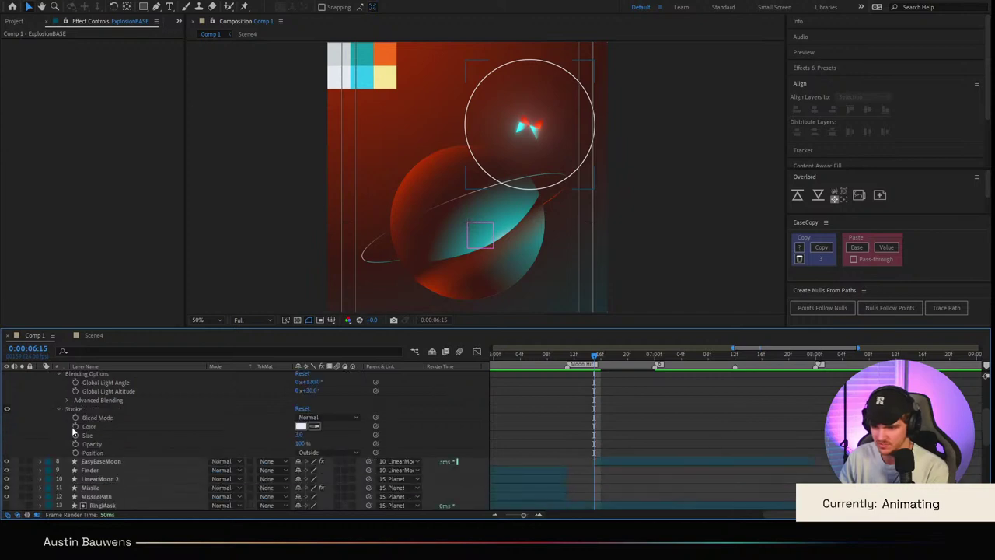
{"action": "scroll", "coordinate": [68, 436], "scroll_direction": "up", "scroll_amount": 1}
{"action": "left_click", "coordinate": [105, 391]}
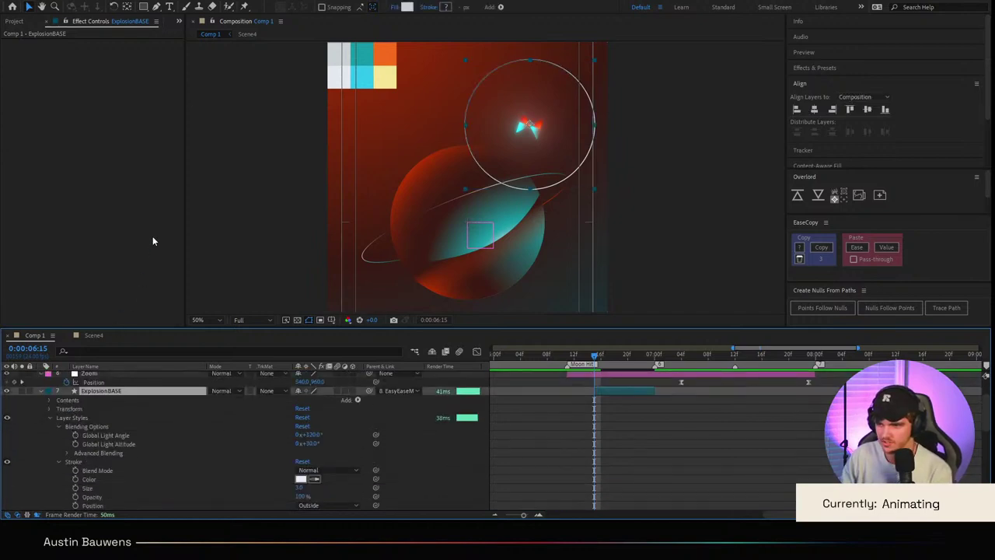
Step: Add an Inner Glow style to ExplosionBASE with Gradient colour type and size 61
{"action": "left_click", "coordinate": [280, 304]}
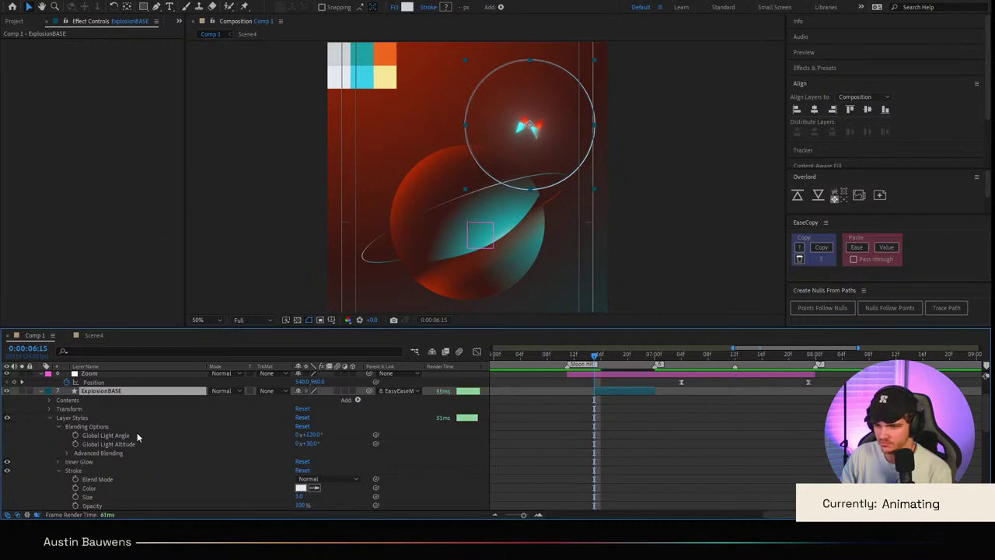
{"action": "scroll", "coordinate": [137, 438], "scroll_direction": "down", "scroll_amount": 1}
{"action": "left_click", "coordinate": [65, 435]}
{"action": "scroll", "coordinate": [327, 471], "scroll_direction": "down", "scroll_amount": 2}
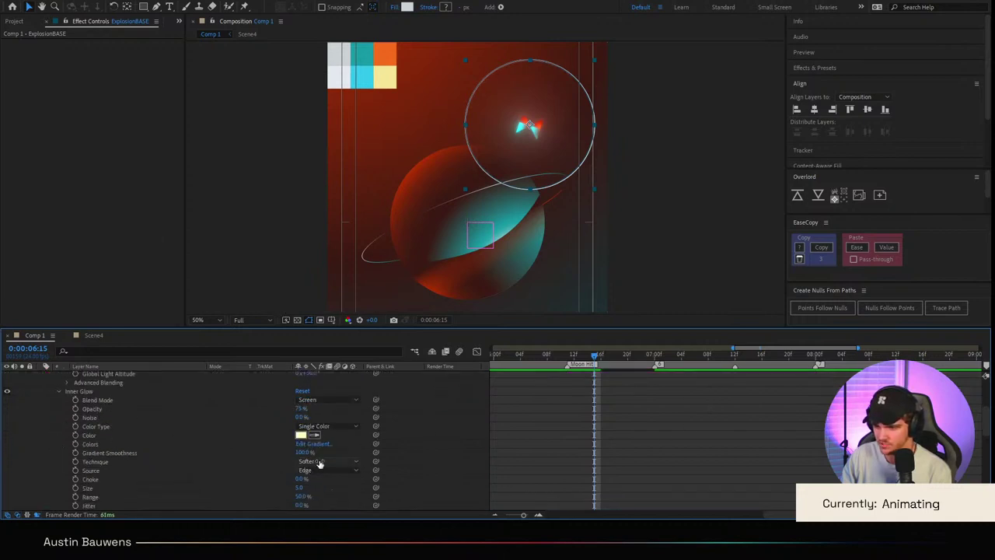
{"action": "left_click", "coordinate": [335, 453]}
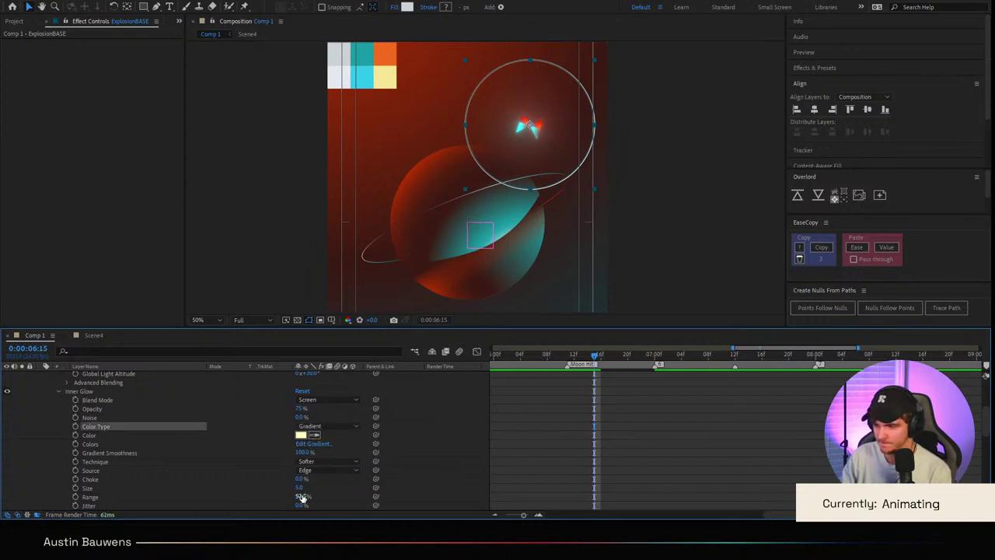
{"action": "left_click_drag", "start_coordinate": [301, 488], "coordinate": [330, 487]}
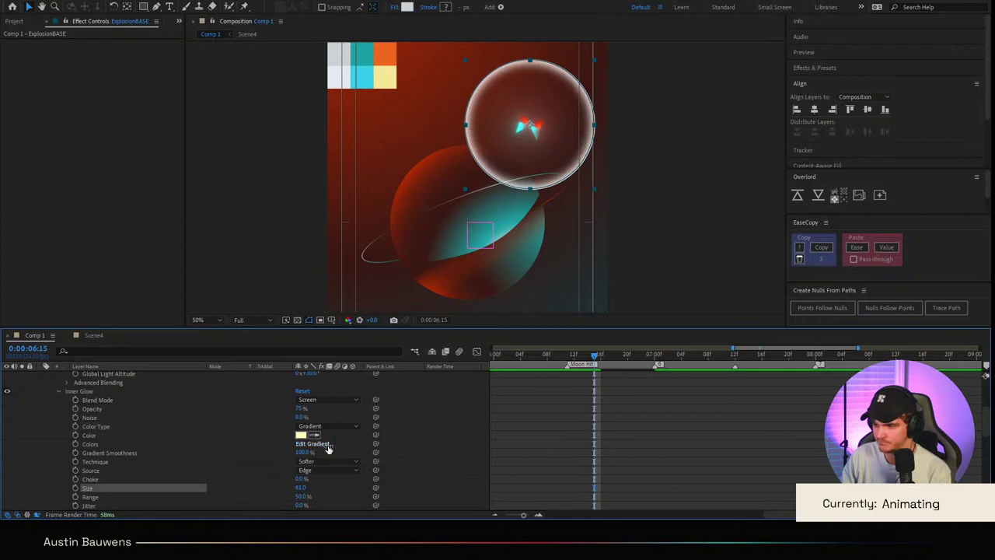
Step: Tint the inner glow gradient with red sampled from the palette and inspect the glowing circle
{"action": "left_click", "coordinate": [327, 445]}
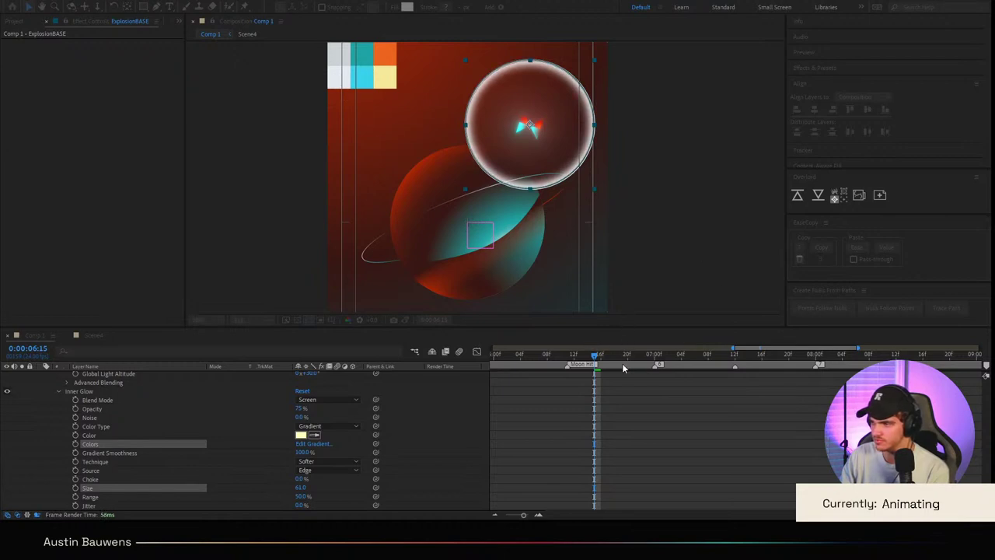
{"action": "left_click", "coordinate": [804, 381]}
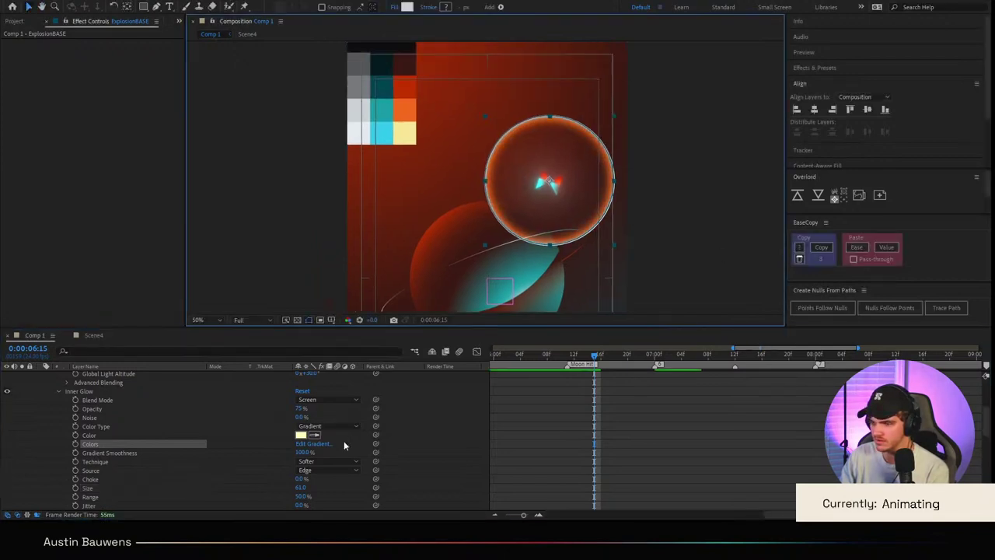
{"action": "left_click", "coordinate": [314, 444]}
{"action": "left_click", "coordinate": [314, 444]}
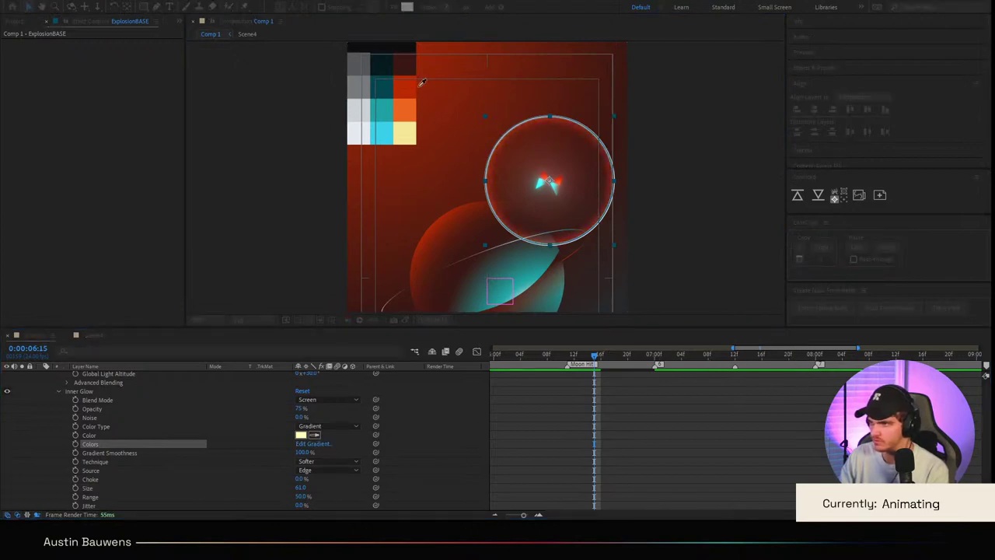
{"action": "left_click", "coordinate": [412, 87]}
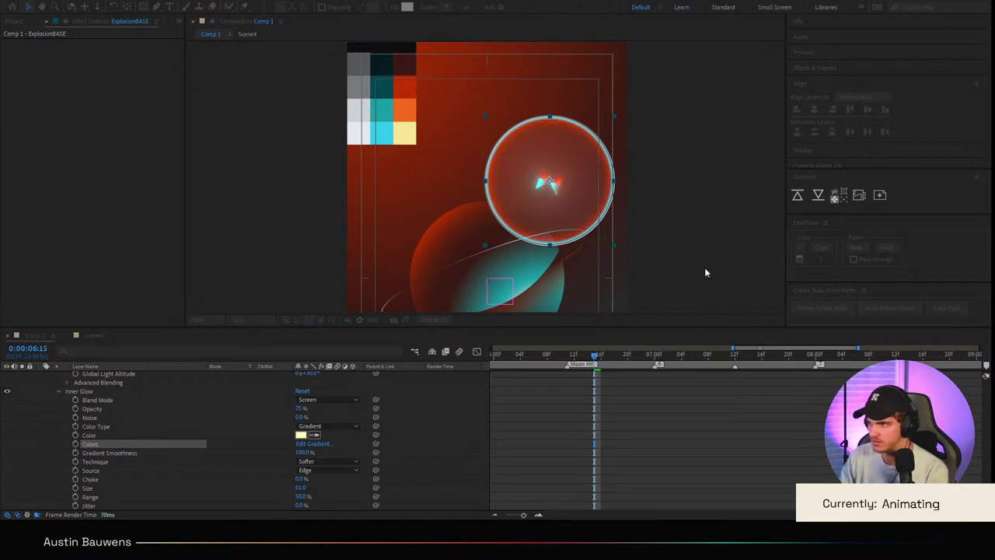
{"action": "left_click", "coordinate": [798, 434]}
{"action": "left_click", "coordinate": [798, 434]}
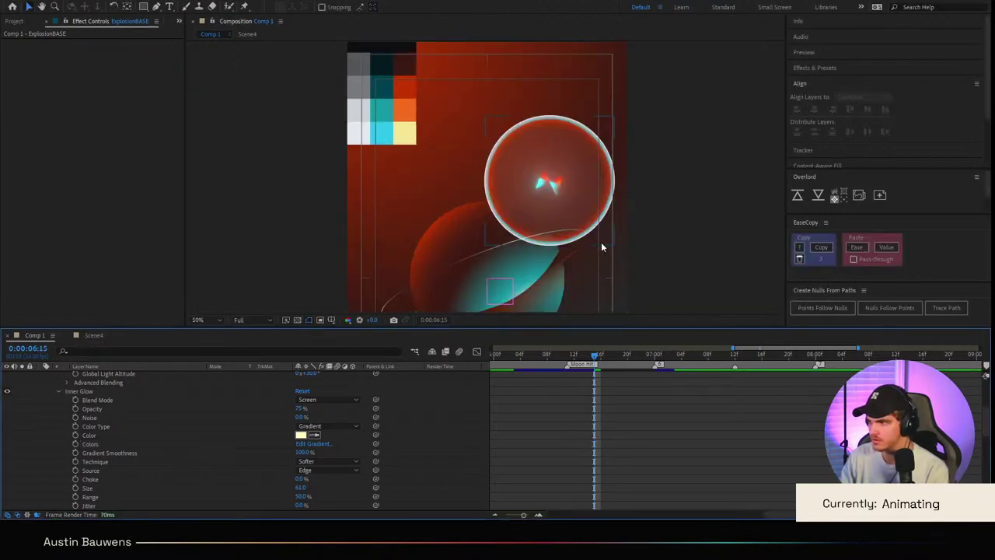
{"action": "scroll", "coordinate": [601, 242], "scroll_direction": "up", "scroll_amount": 1}
{"action": "left_click_drag", "start_coordinate": [570, 249], "coordinate": [423, 247]}
{"action": "scroll", "coordinate": [504, 246], "scroll_direction": "up", "scroll_amount": 1}
{"action": "scroll", "coordinate": [518, 250], "scroll_direction": "down", "scroll_amount": 1}
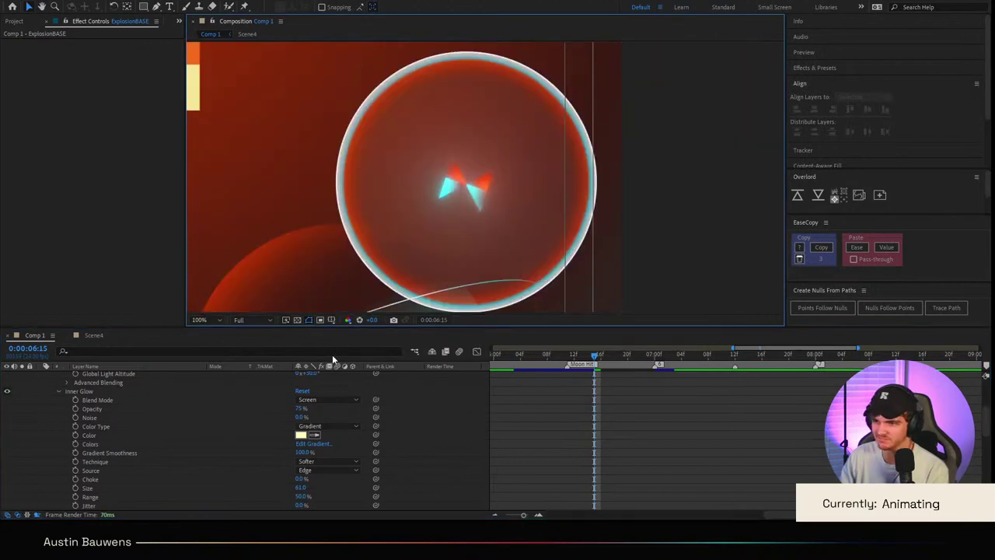
{"action": "scroll", "coordinate": [520, 187], "scroll_direction": "down", "scroll_amount": 3}
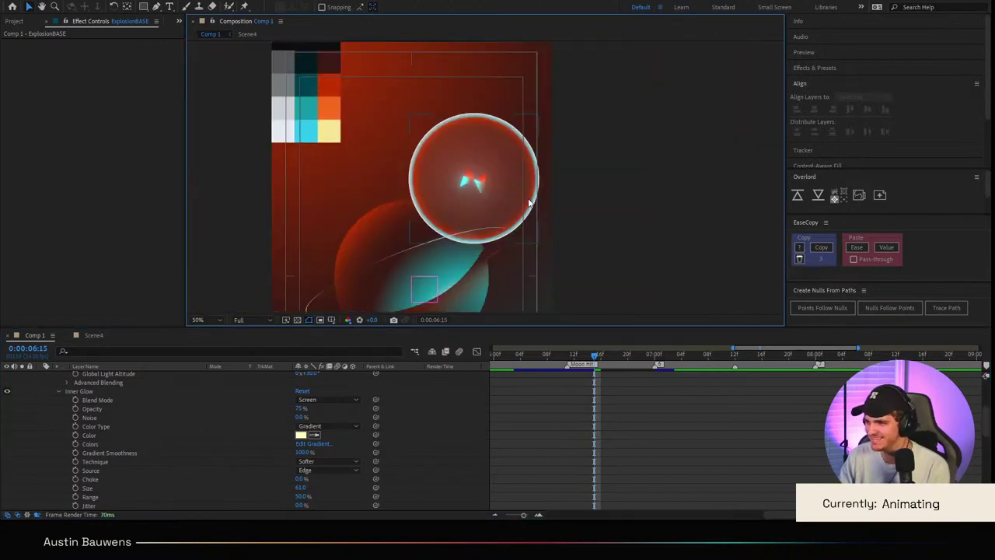
{"action": "scroll", "coordinate": [526, 206], "scroll_direction": "up", "scroll_amount": 1}
{"action": "scroll", "coordinate": [127, 405], "scroll_direction": "up", "scroll_amount": 2}
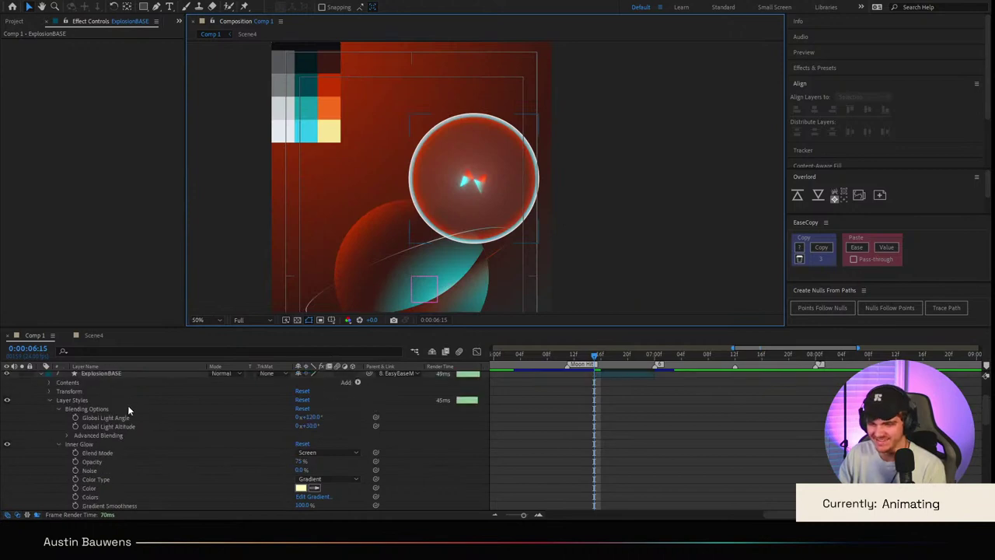
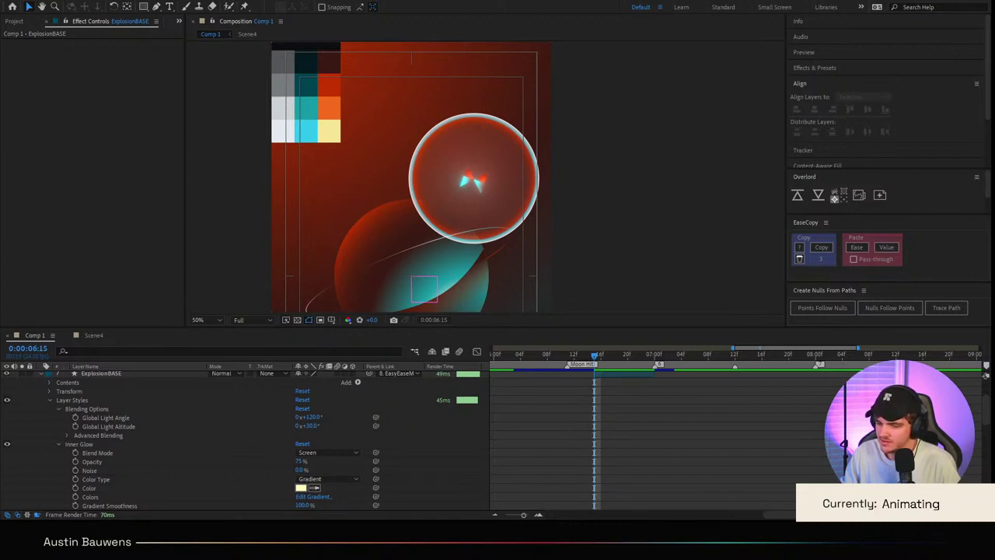
Step: Delete ExplosionBASE's Inner Glow style and restore its Fill Opacity to 100%
{"action": "left_click", "coordinate": [105, 418]}
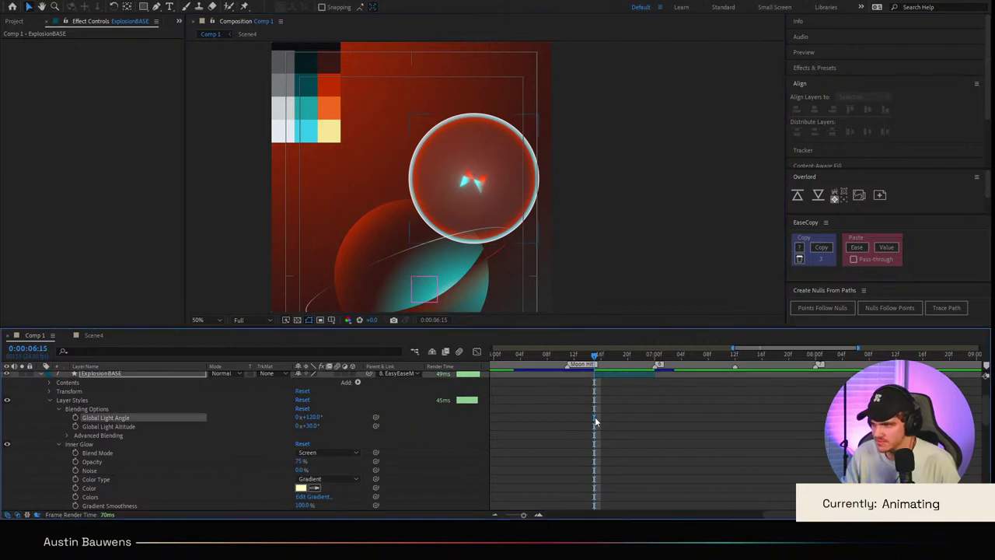
{"action": "left_click", "coordinate": [79, 444]}
{"action": "key", "text": "Delete"}
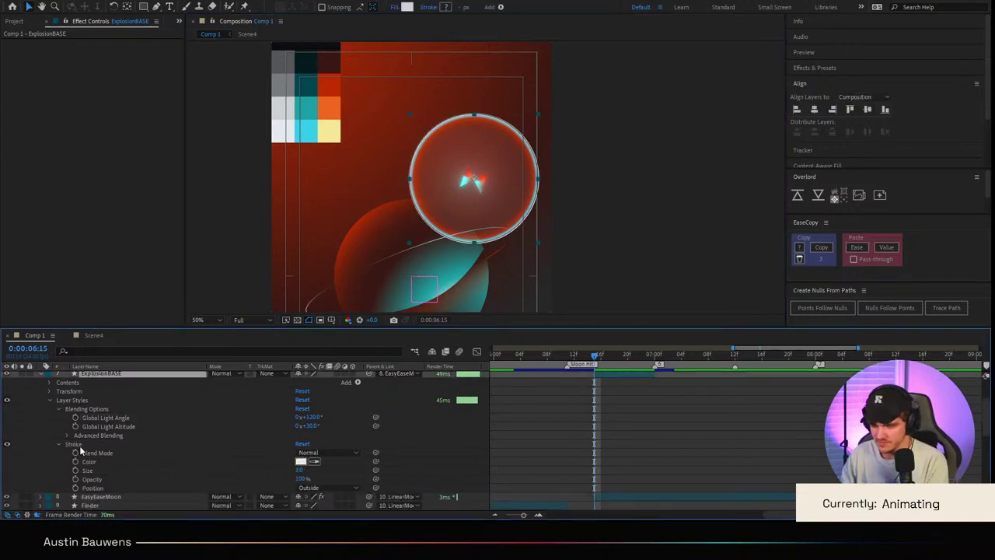
{"action": "scroll", "coordinate": [75, 401], "scroll_direction": "up", "scroll_amount": 2}
{"action": "left_click", "coordinate": [80, 428]}
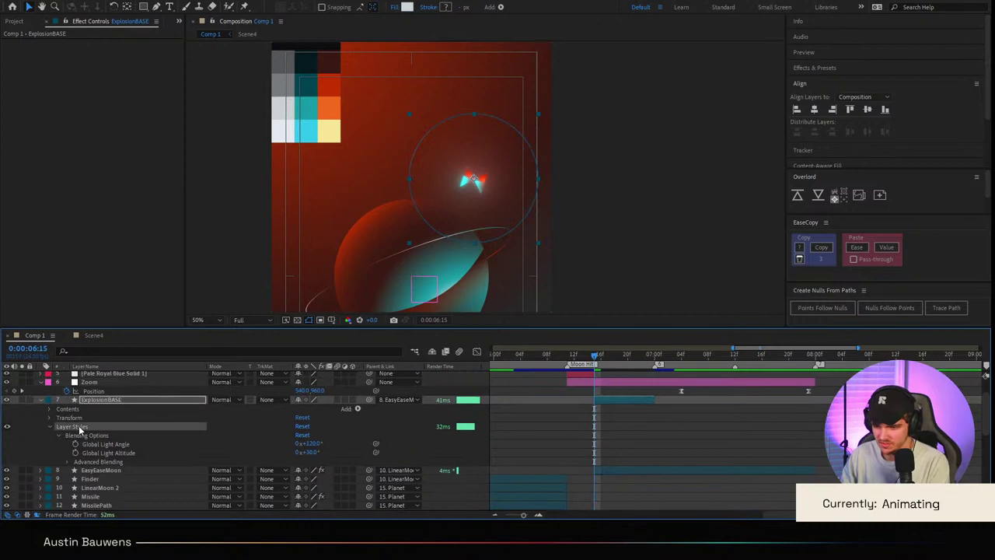
{"action": "left_click", "coordinate": [67, 461]}
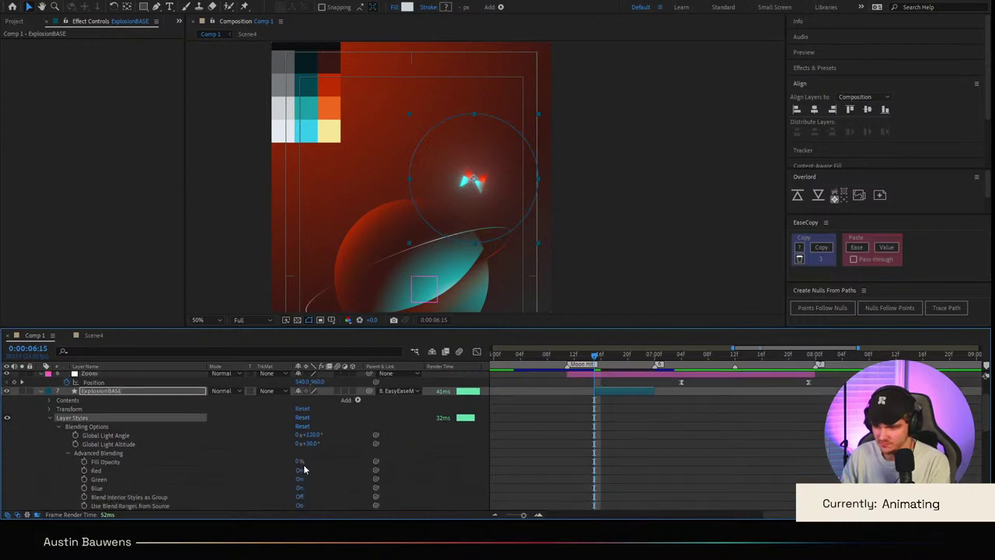
{"action": "left_click", "coordinate": [105, 462]}
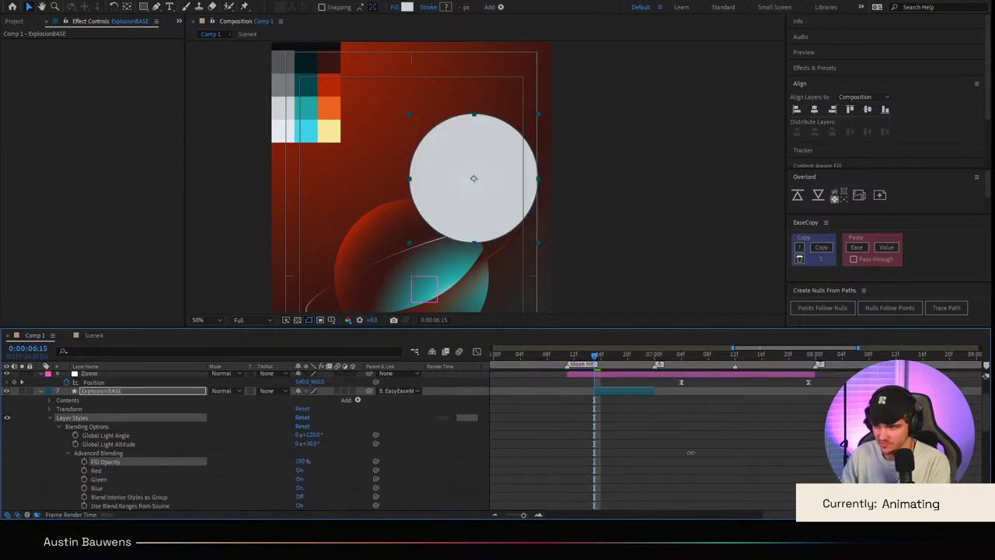
{"action": "left_click", "coordinate": [54, 418]}
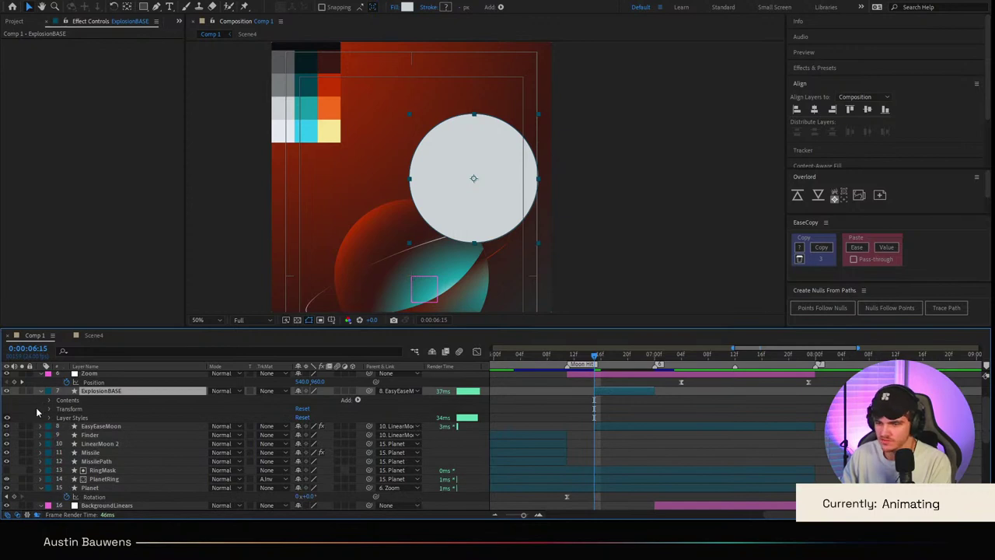
Step: Add a Gradient Fill to the circle and delete the solid Fill 1 from Group 1
{"action": "left_click", "coordinate": [359, 399]}
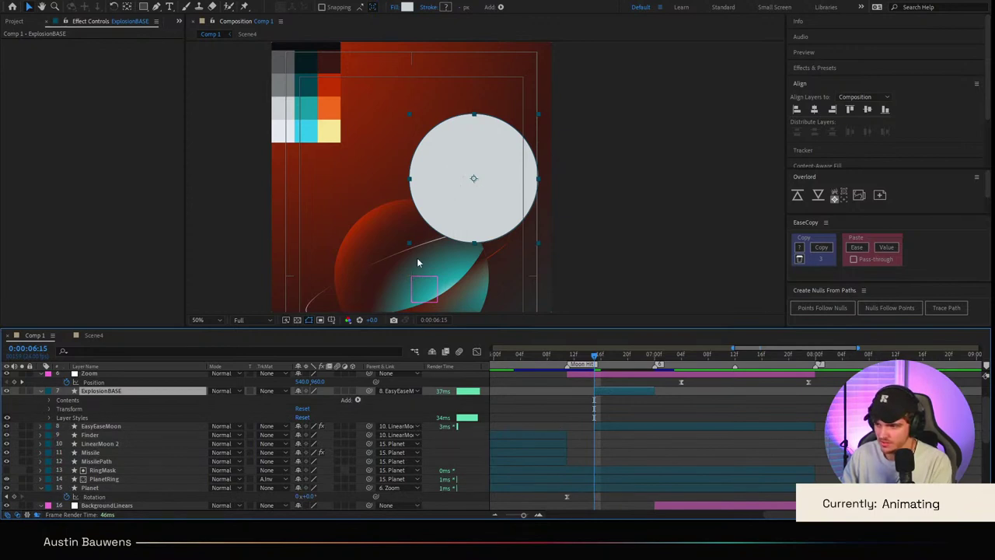
{"action": "left_click", "coordinate": [417, 257]}
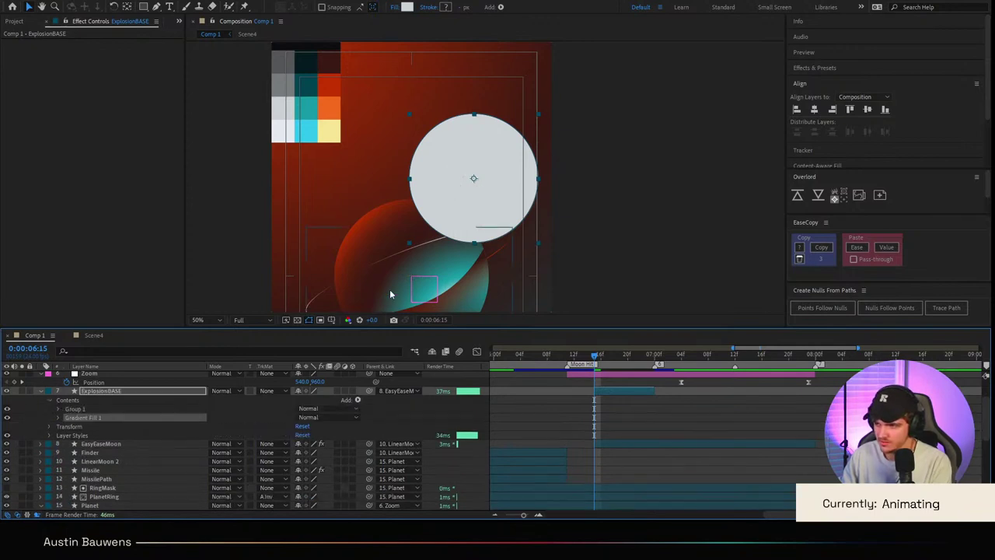
{"action": "left_click", "coordinate": [59, 409]}
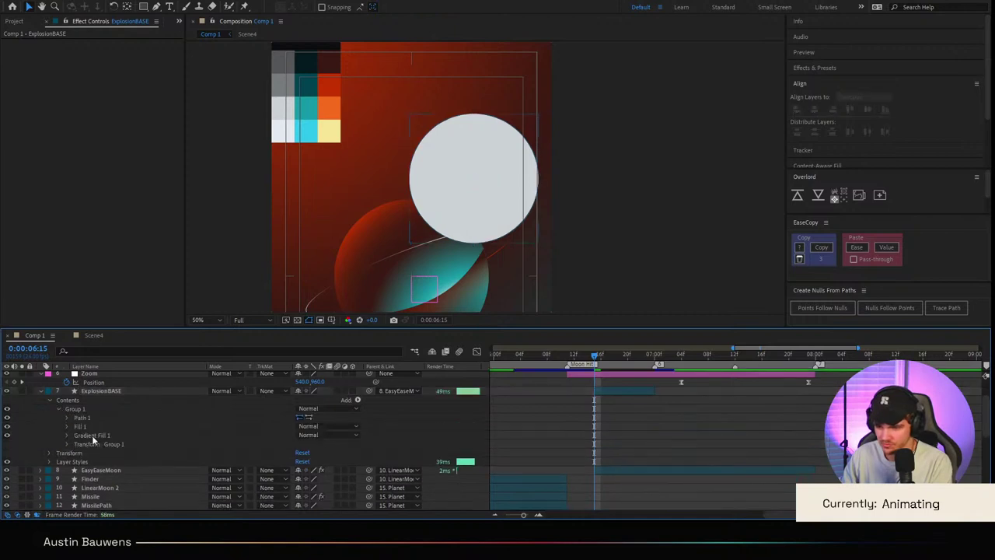
{"action": "left_click", "coordinate": [81, 426]}
{"action": "key", "text": "Delete"}
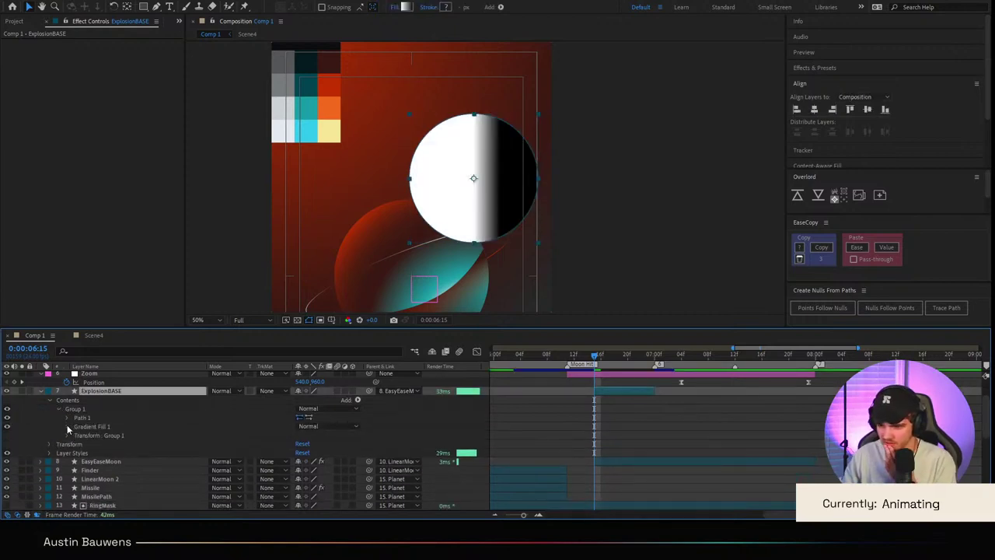
Step: Make Gradient Fill 1 radial and stretch its end point to the circle edge (244.1, 2.0)
{"action": "left_click", "coordinate": [67, 427]}
{"action": "left_click", "coordinate": [327, 452]}
{"action": "left_click", "coordinate": [323, 471]}
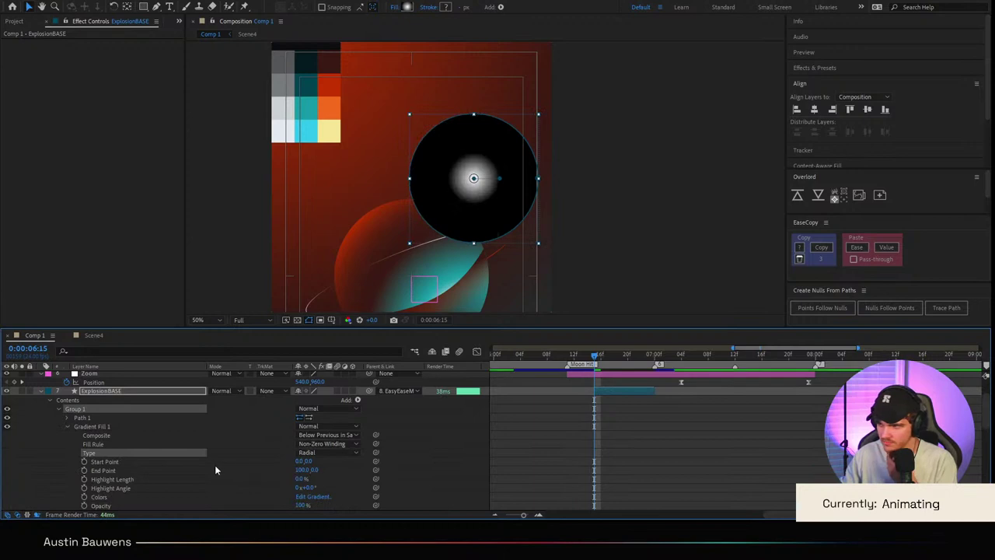
{"action": "mouse_move", "coordinate": [304, 470]}
{"action": "left_mouse_down"}
{"action": "mouse_move", "coordinate": [330, 471]}
{"action": "mouse_move", "coordinate": [318, 471]}
{"action": "left_mouse_up"}
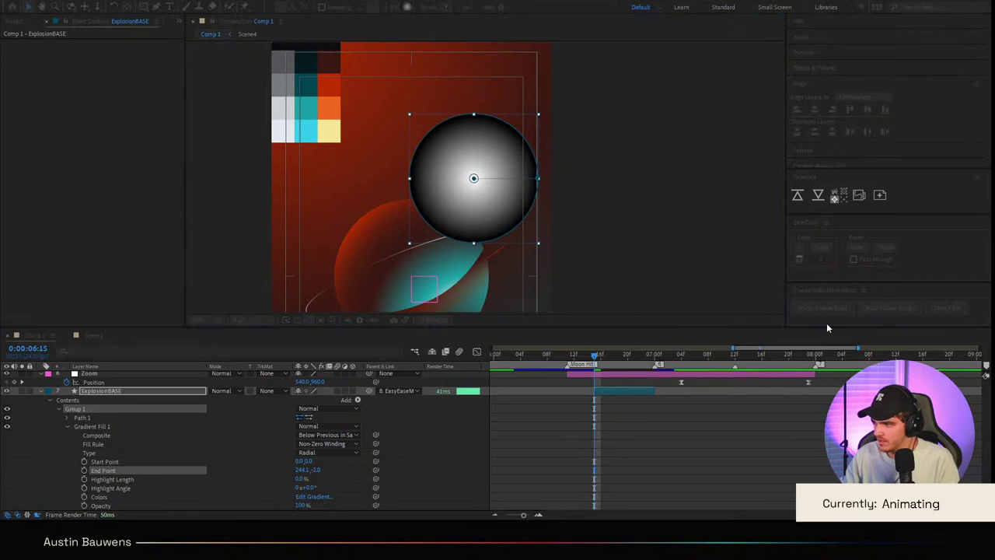
Step: Set the gradient's centre stop to red sampled from the palette, with lowered opacity
{"action": "left_click", "coordinate": [798, 379]}
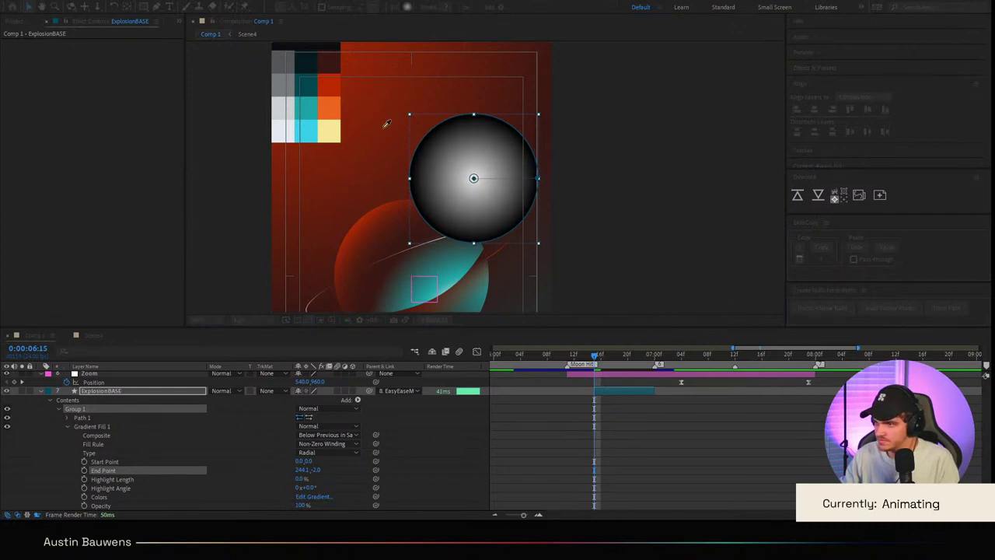
{"action": "left_click", "coordinate": [332, 65]}
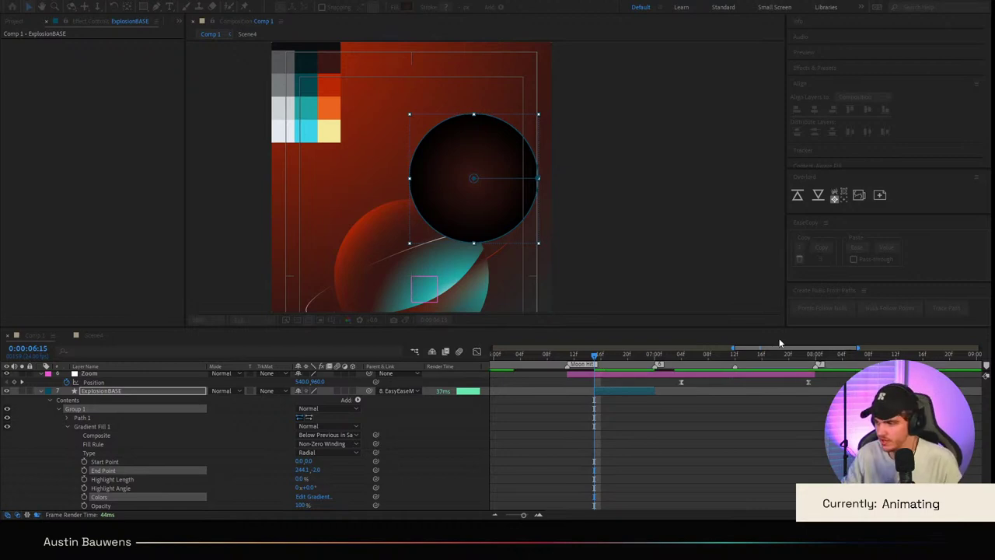
{"action": "left_click", "coordinate": [797, 379]}
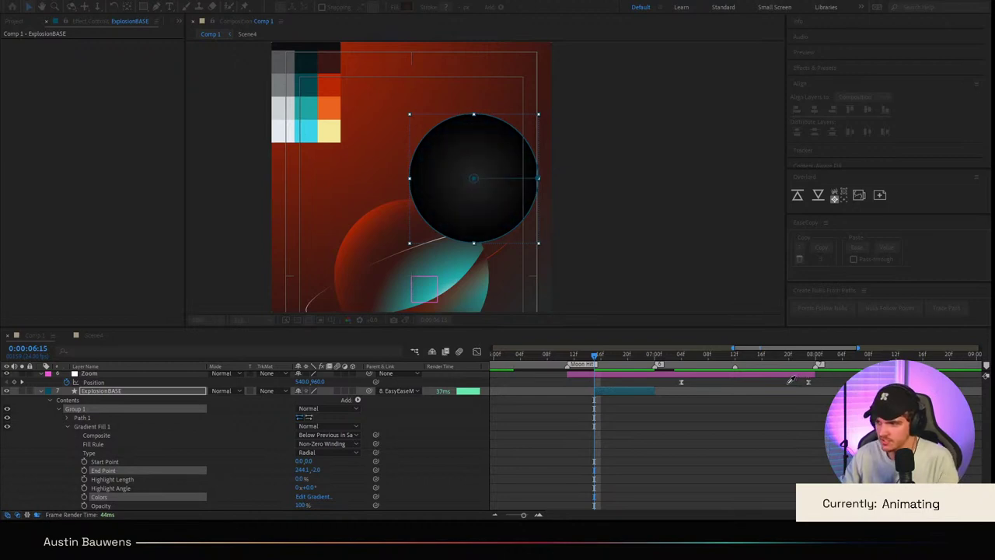
{"action": "left_click", "coordinate": [338, 83]}
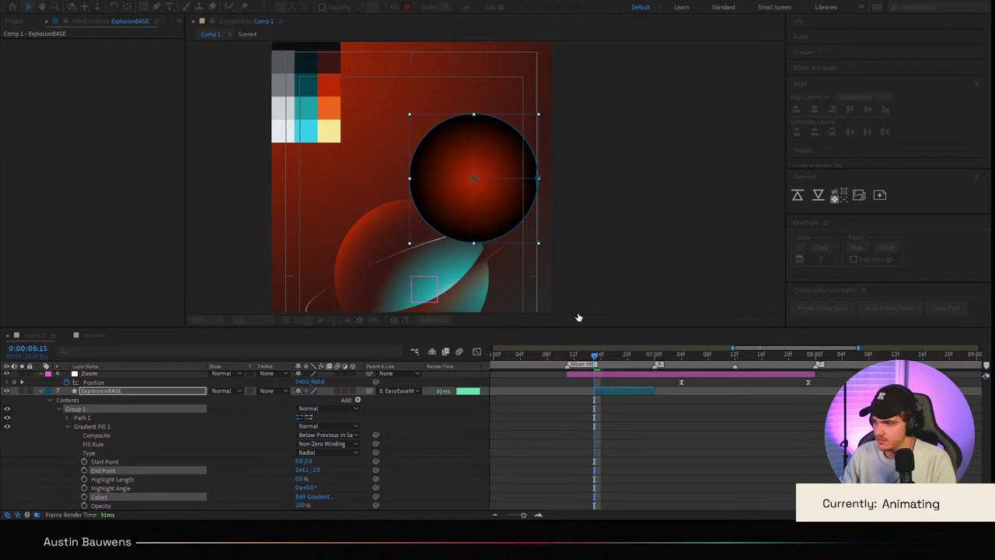
{"action": "left_click_drag", "start_coordinate": [607, 357], "coordinate": [355, 351]}
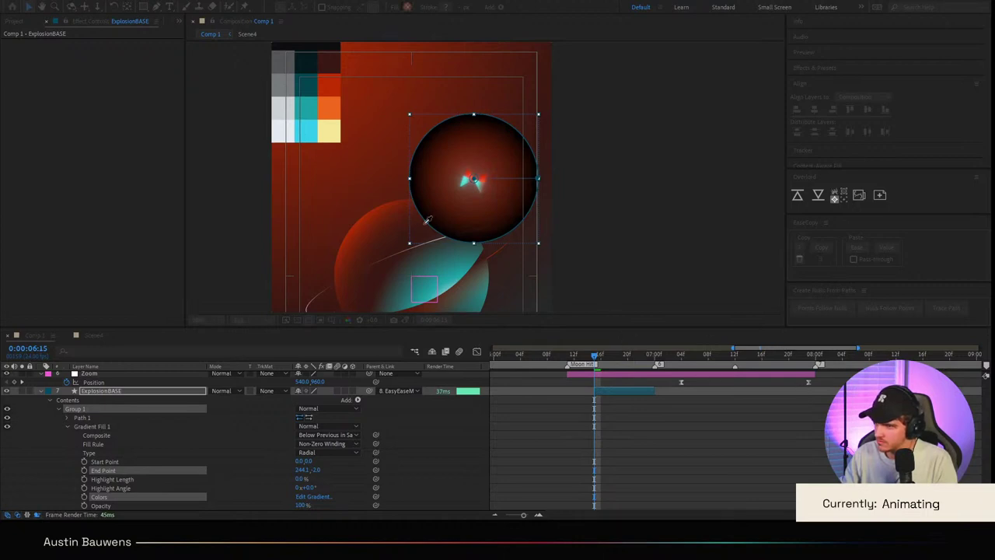
Step: Add a teal rim stop from the palette, position it at the edge, and confirm the gradient
{"action": "left_click", "coordinate": [280, 125]}
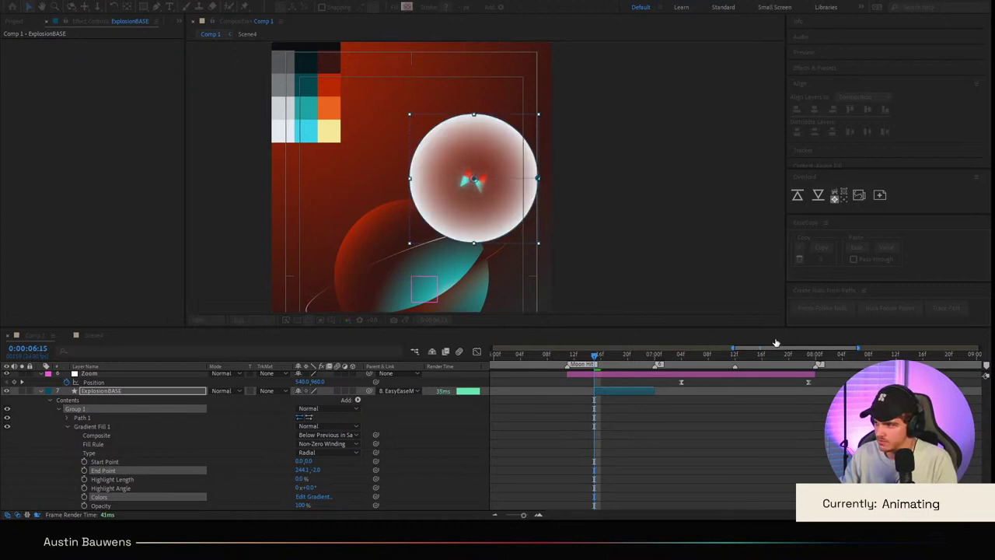
{"action": "left_click_drag", "start_coordinate": [776, 343], "coordinate": [801, 379]}
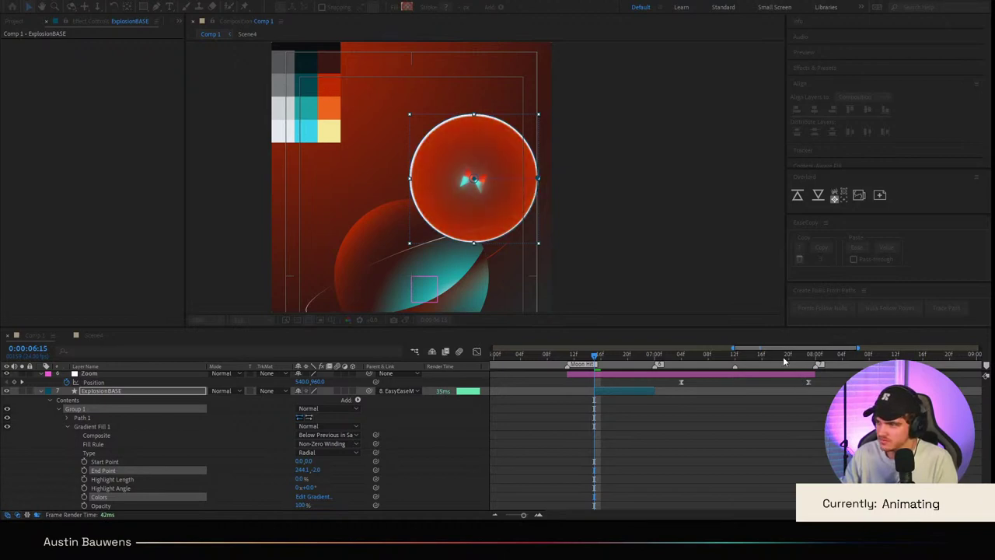
{"action": "left_click_drag", "start_coordinate": [775, 343], "coordinate": [742, 344]}
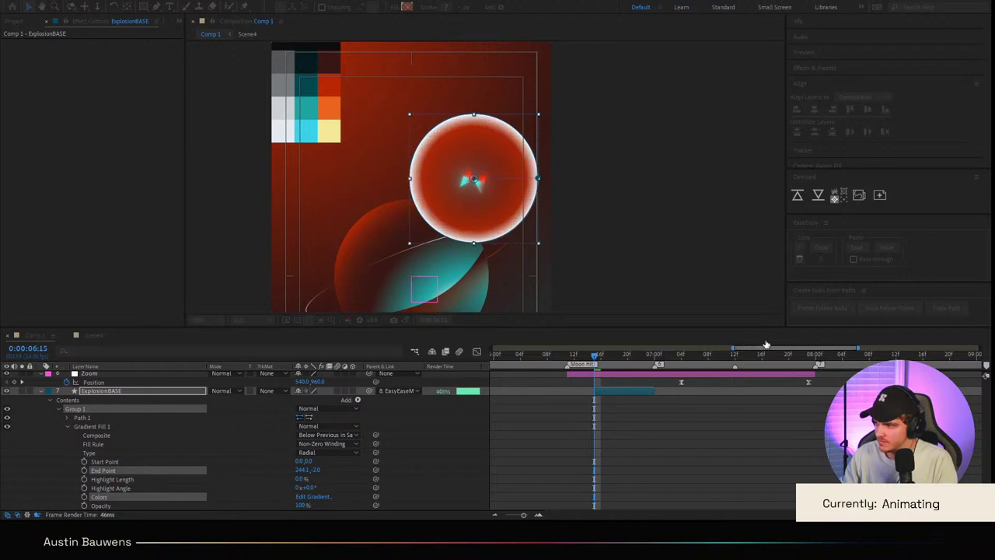
{"action": "left_click_drag", "start_coordinate": [766, 344], "coordinate": [769, 345]}
{"action": "left_click", "coordinate": [302, 103]}
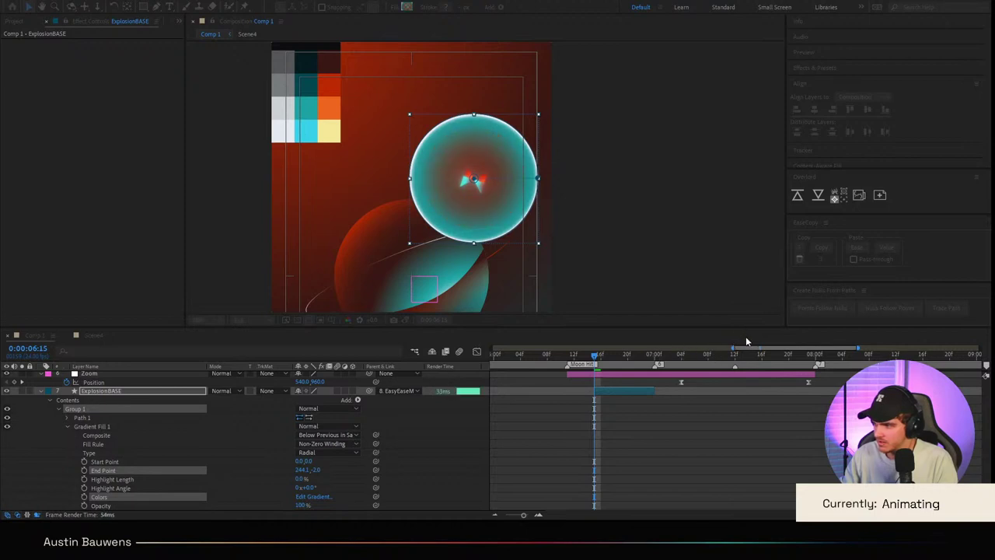
{"action": "left_click", "coordinate": [801, 382]}
{"action": "scroll", "coordinate": [540, 223], "scroll_direction": "up", "scroll_amount": 1}
{"action": "scroll", "coordinate": [143, 404], "scroll_direction": "up", "scroll_amount": 1}
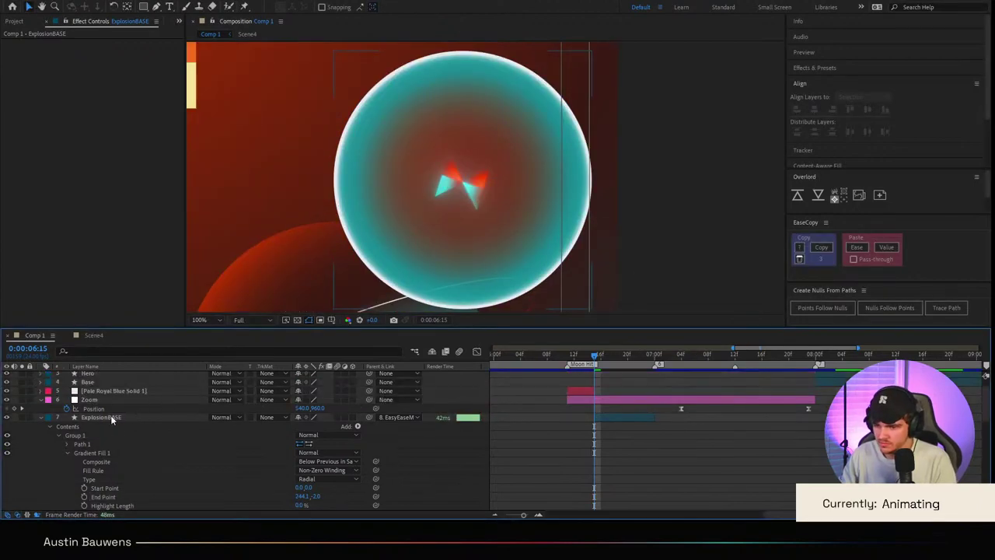
Step: Apply a Deep Glow effect to the ExplosionBASE layer
{"action": "left_click", "coordinate": [111, 419]}
{"action": "key", "text": "Return"}
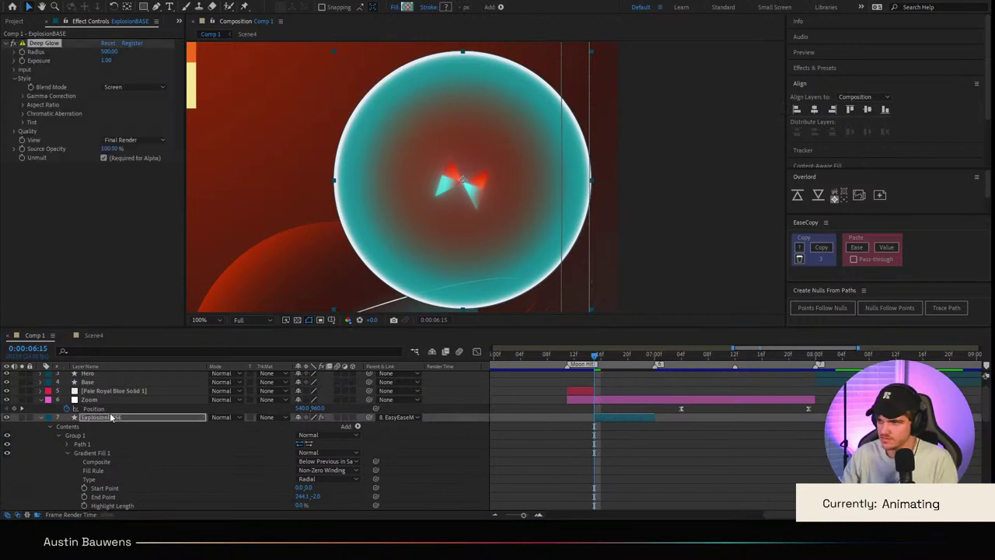
{"action": "scroll", "coordinate": [568, 250], "scroll_direction": "down", "scroll_amount": 2}
{"action": "scroll", "coordinate": [569, 250], "scroll_direction": "up", "scroll_amount": 1}
{"action": "left_click", "coordinate": [652, 432]}
{"action": "scroll", "coordinate": [548, 235], "scroll_direction": "down", "scroll_amount": 1}
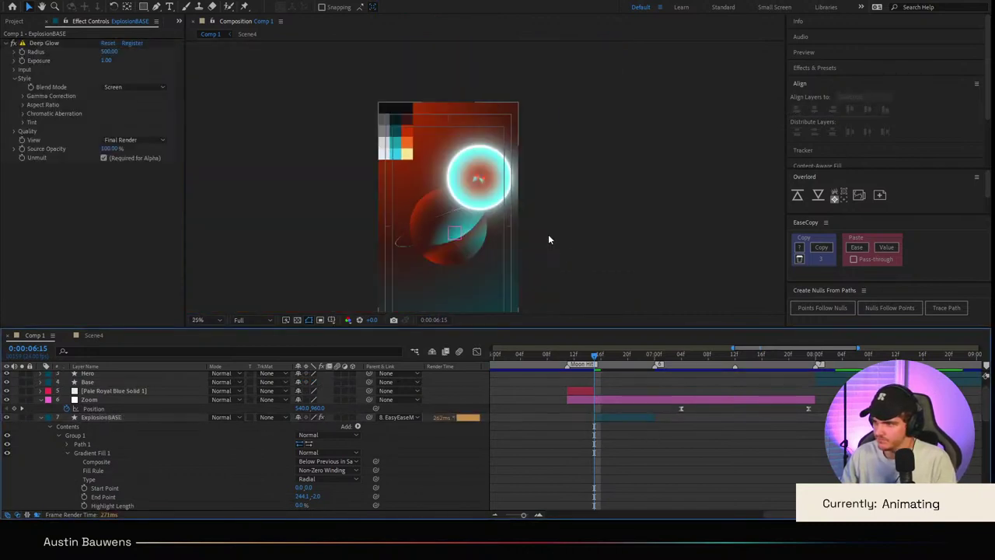
{"action": "scroll", "coordinate": [549, 239], "scroll_direction": "up", "scroll_amount": 2}
Step: Recolour Gradient Fill 1's stops with orange sampled from the palette
{"action": "left_click", "coordinate": [97, 454]}
{"action": "scroll", "coordinate": [157, 473], "scroll_direction": "down", "scroll_amount": 1}
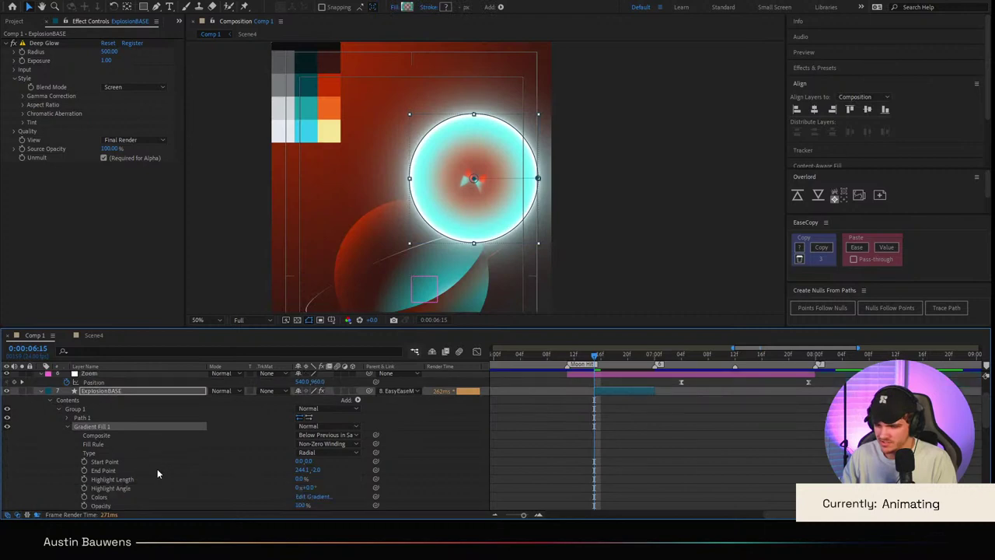
{"action": "left_click", "coordinate": [302, 499]}
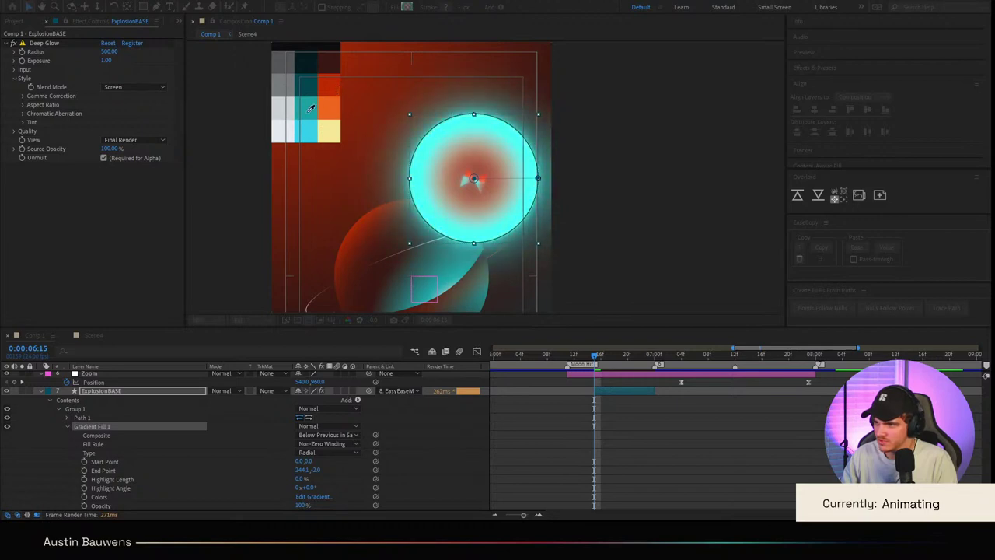
{"action": "left_click", "coordinate": [310, 109]}
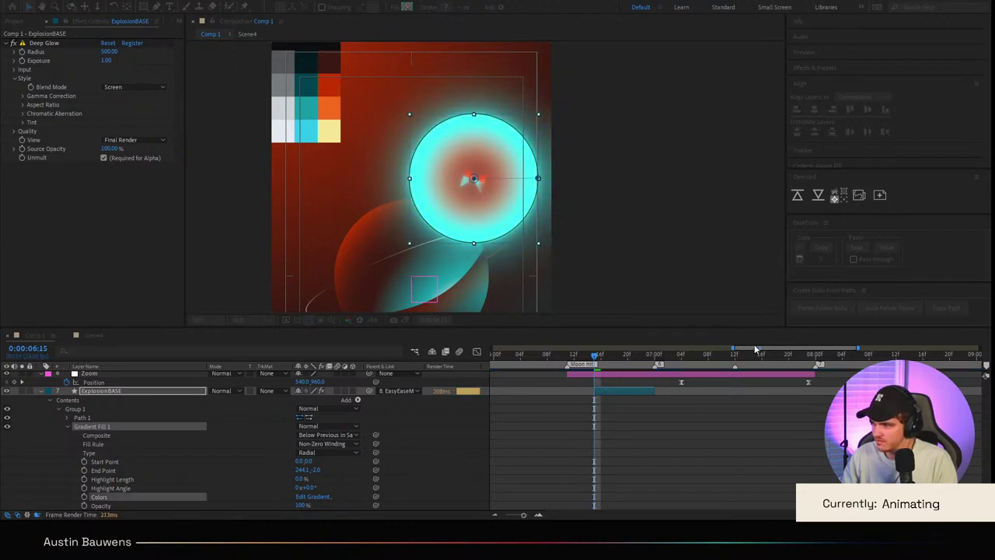
{"action": "left_click", "coordinate": [334, 88]}
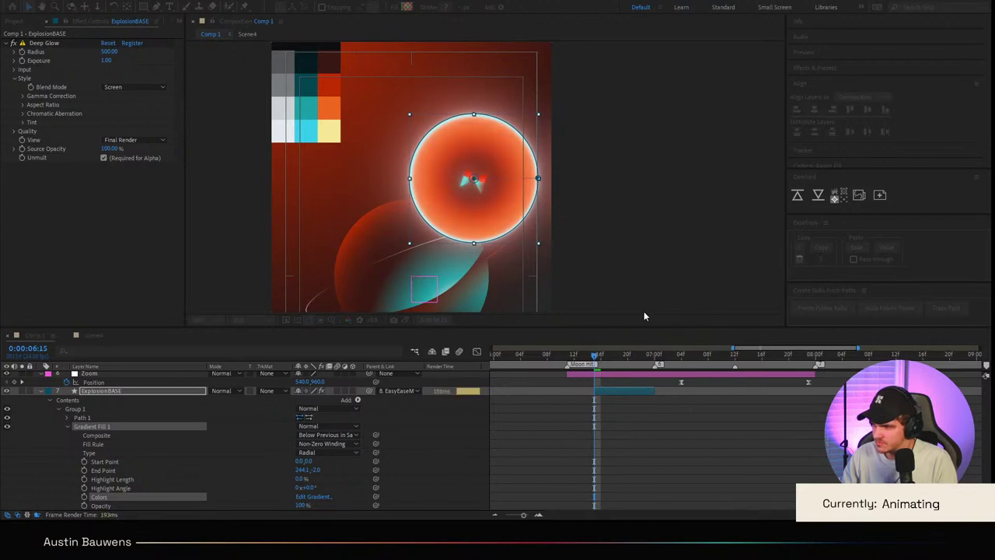
{"action": "scroll", "coordinate": [523, 235], "scroll_direction": "down", "scroll_amount": 1}
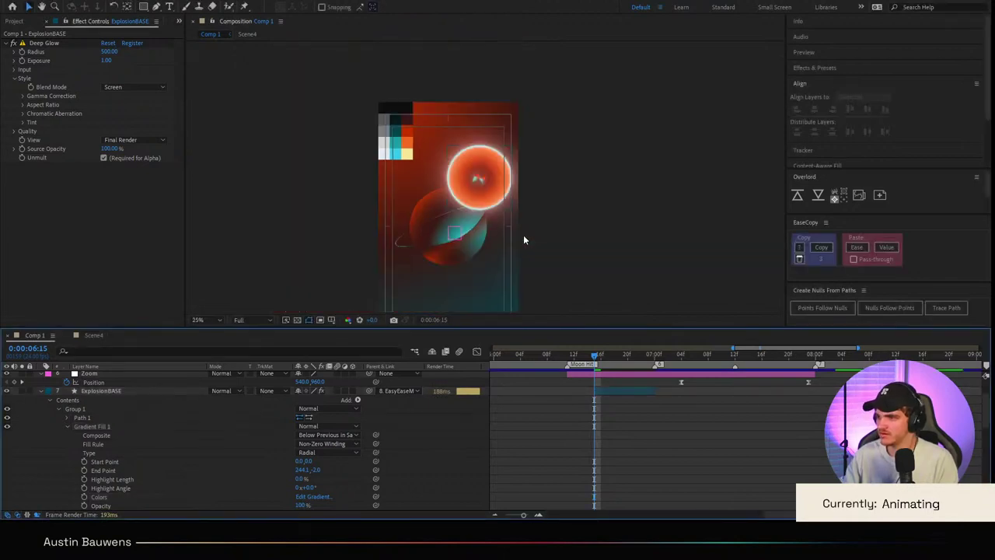
{"action": "scroll", "coordinate": [532, 227], "scroll_direction": "up", "scroll_amount": 3}
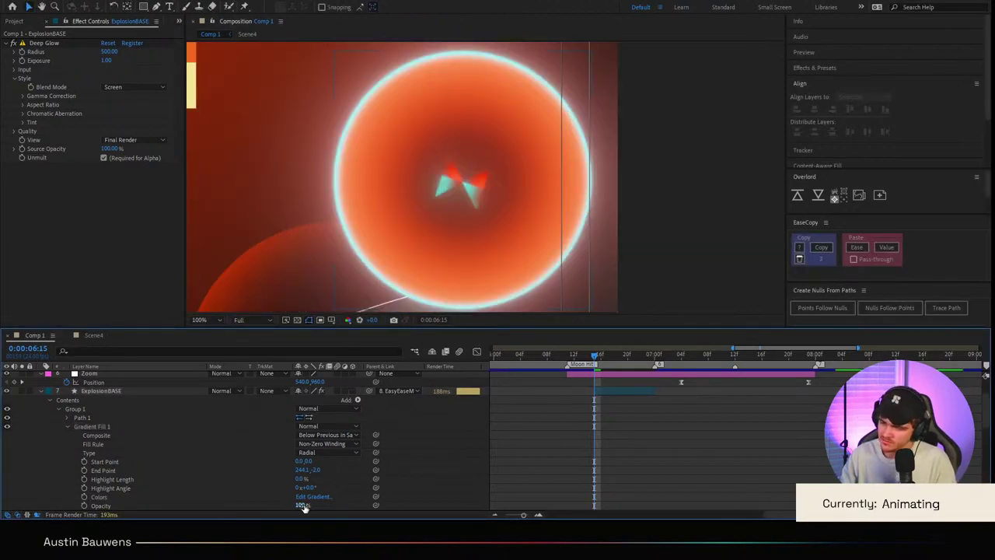
Step: Refine the orange rim and dark red centre in the gradient editor and accept it
{"action": "left_click", "coordinate": [310, 498]}
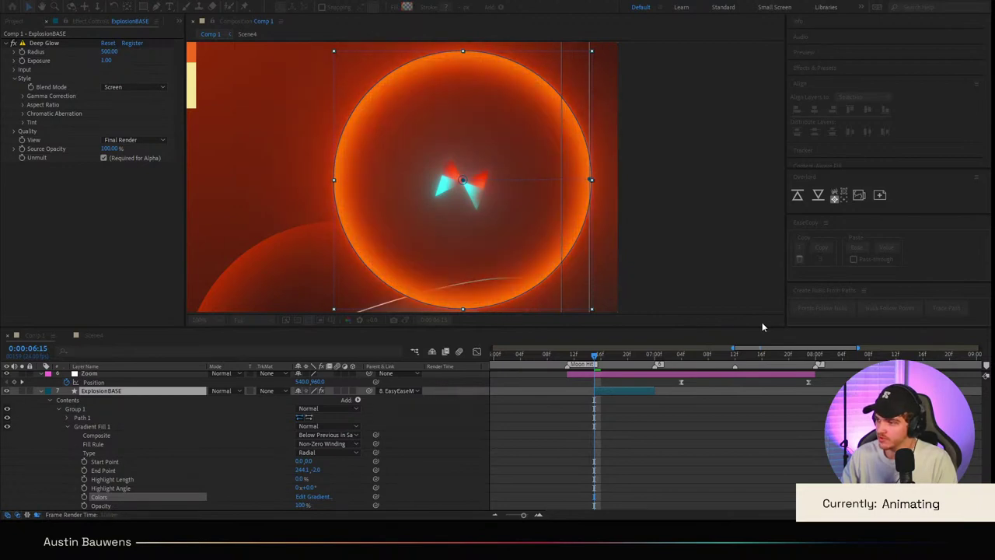
{"action": "left_click", "coordinate": [822, 350]}
{"action": "key", "text": "F2"}
{"action": "scroll", "coordinate": [430, 187], "scroll_direction": "down", "scroll_amount": 4}
{"action": "scroll", "coordinate": [458, 202], "scroll_direction": "up", "scroll_amount": 3}
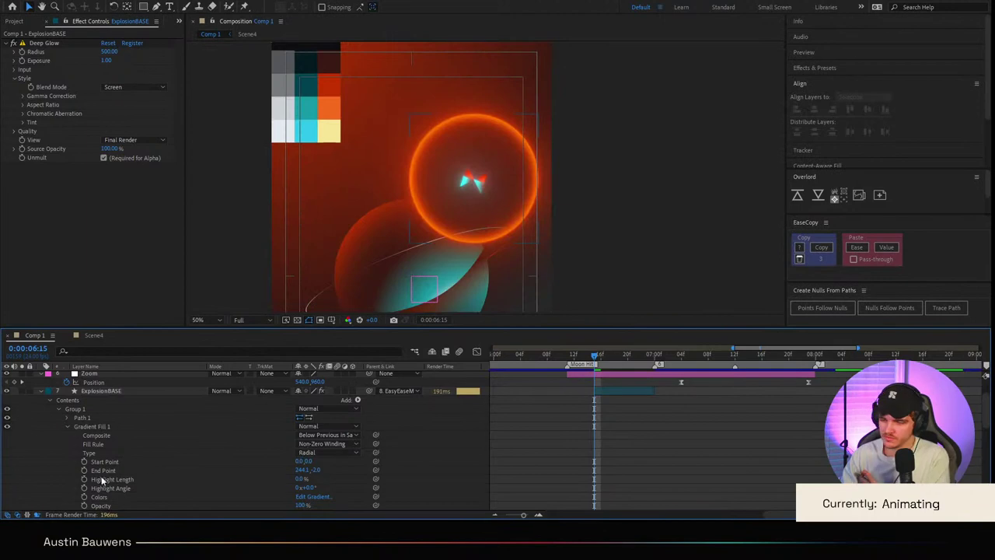
{"action": "scroll", "coordinate": [106, 422], "scroll_direction": "up", "scroll_amount": 2}
{"action": "left_click", "coordinate": [108, 420]}
Step: Set ExplosionBASE's Scale to 22% and record a Scale keyframe at 6:15
{"action": "key", "text": "s"}
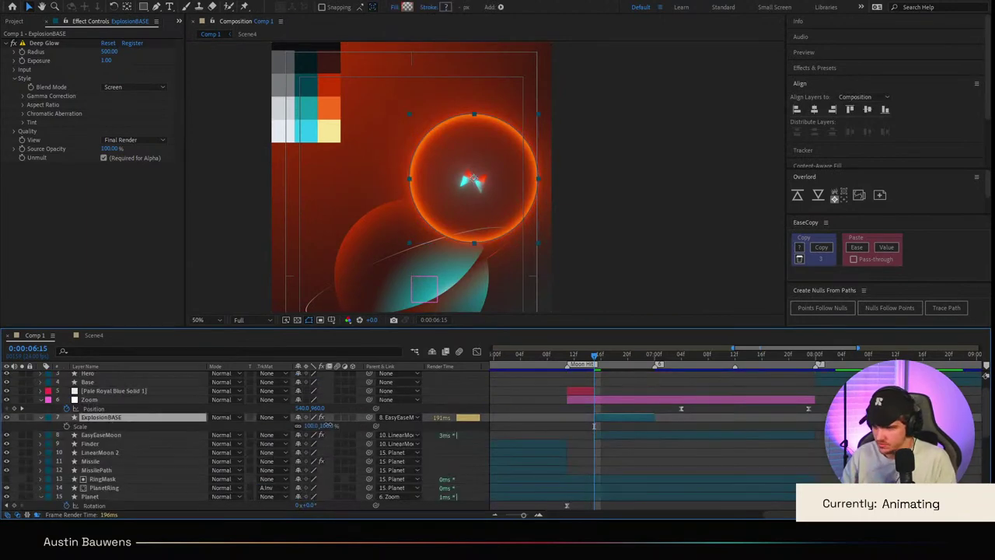
{"action": "mouse_move", "coordinate": [314, 426]}
{"action": "left_mouse_down"}
{"action": "mouse_move", "coordinate": [286, 425]}
{"action": "mouse_move", "coordinate": [295, 425]}
{"action": "left_mouse_up"}
{"action": "left_click", "coordinate": [634, 436]}
{"action": "scroll", "coordinate": [471, 264], "scroll_direction": "up", "scroll_amount": 1}
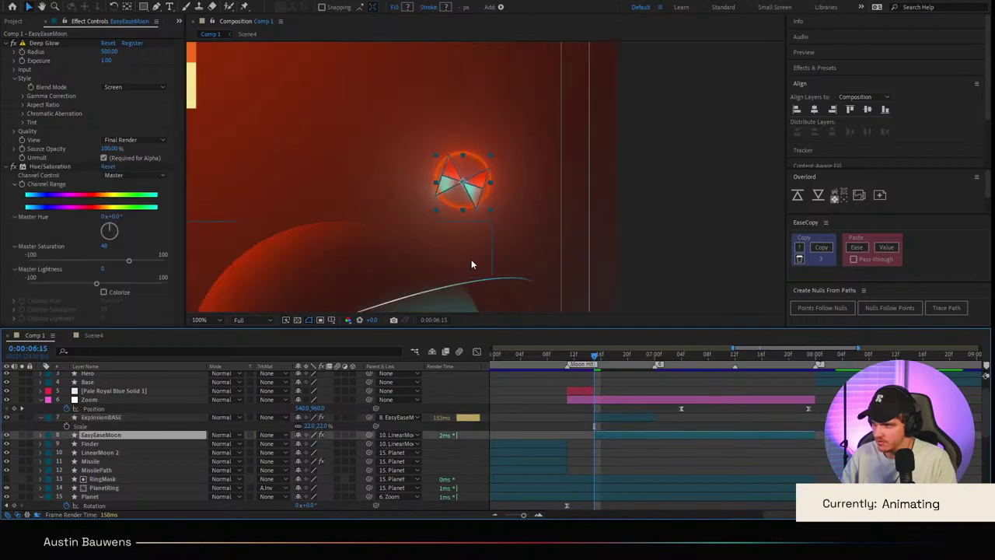
{"action": "left_click", "coordinate": [743, 447]}
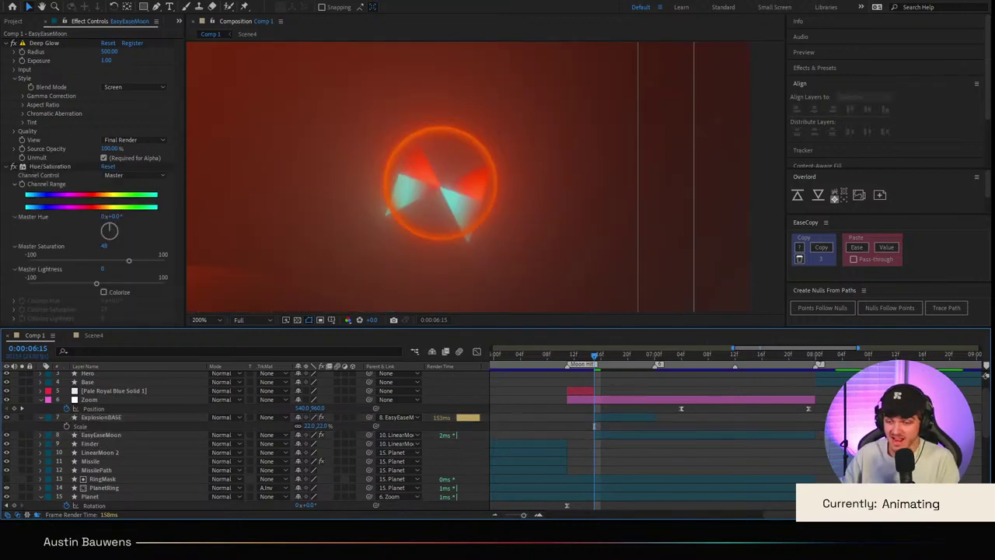
{"action": "key", "text": "."}
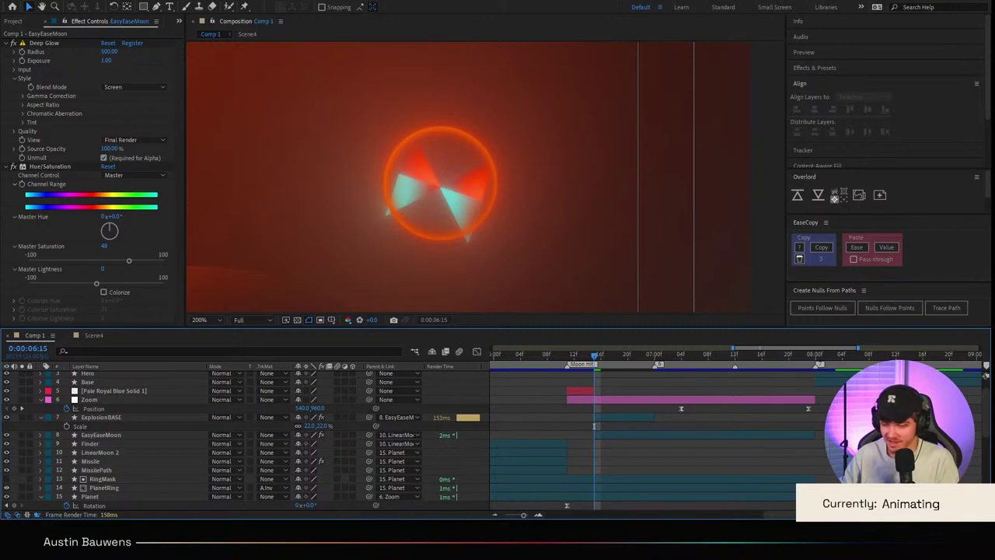
{"action": "left_click", "coordinate": [484, 210]}
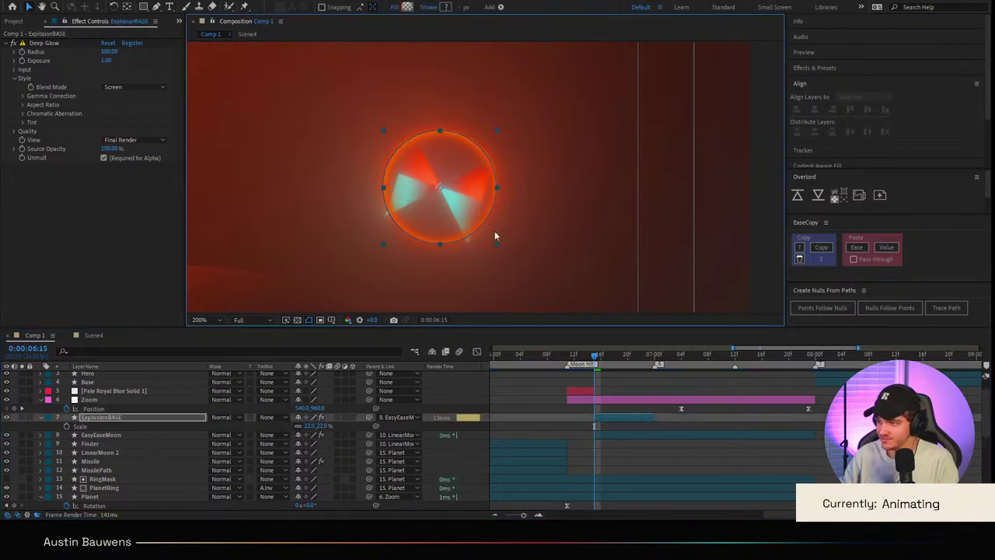
{"action": "left_click", "coordinate": [628, 448]}
{"action": "left_click", "coordinate": [160, 420]}
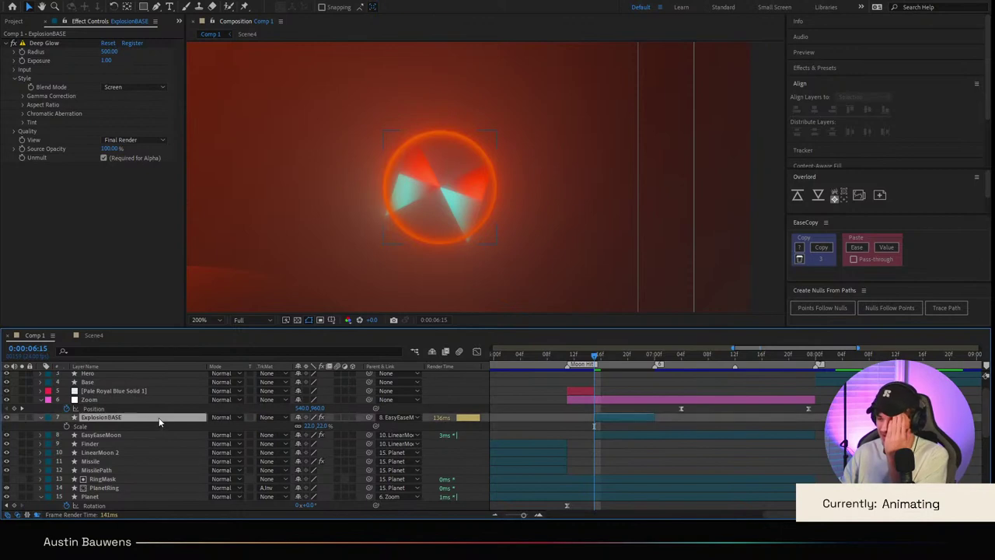
{"action": "left_click", "coordinate": [66, 427]}
Step: Add the 90% Scale keyframe near 6:23 and Easy Ease both Scale keyframes
{"action": "key", "text": "space"}
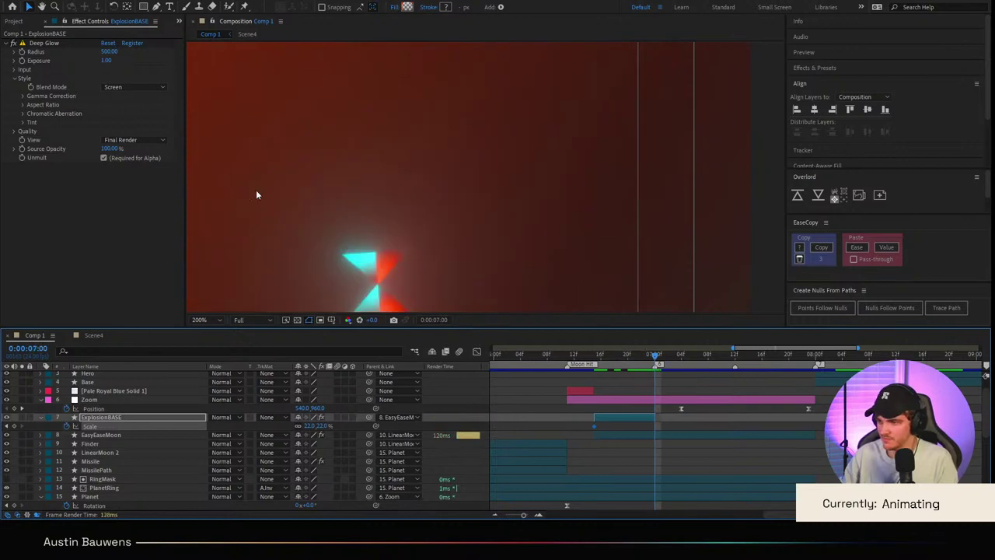
{"action": "scroll", "coordinate": [363, 202], "scroll_direction": "down", "scroll_amount": 3}
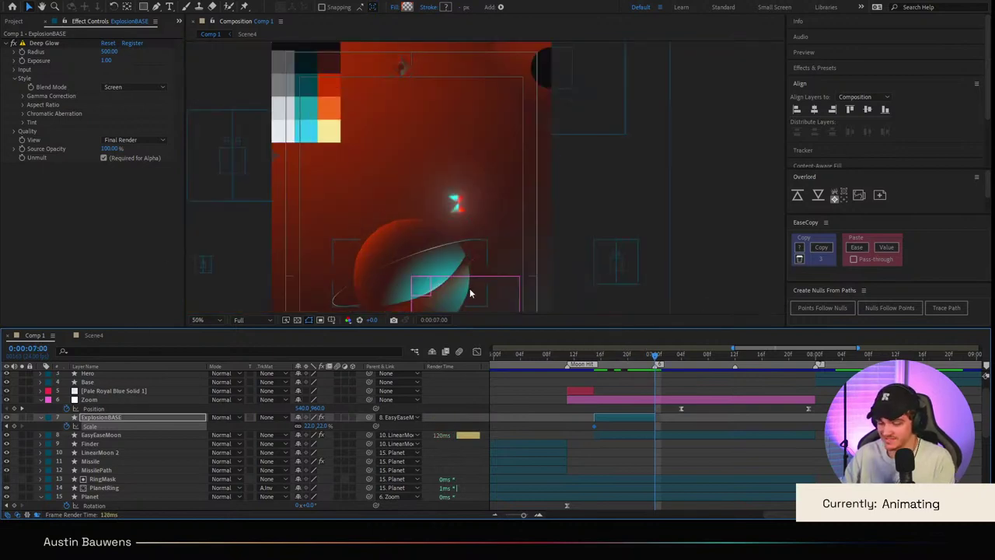
{"action": "key", "text": "Page_Up"}
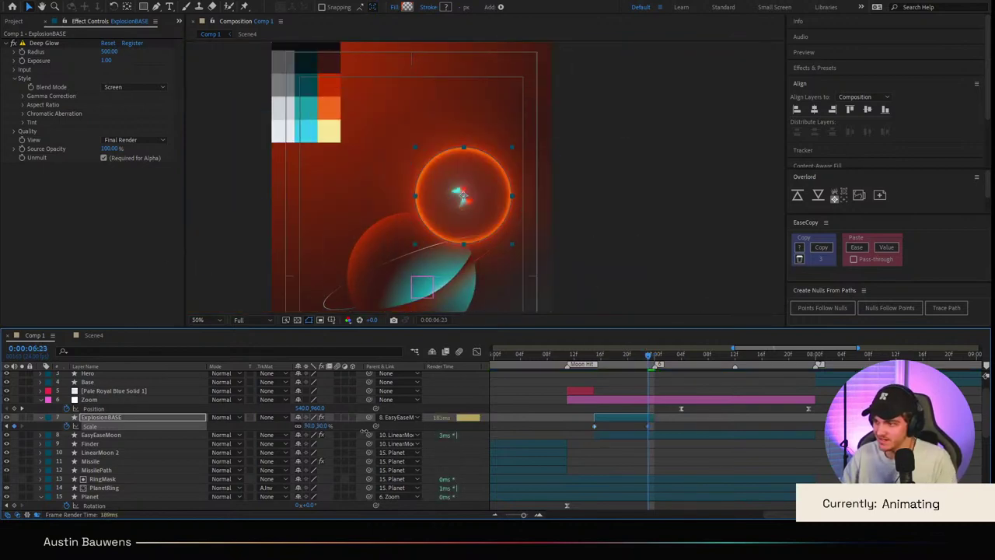
{"action": "left_click", "coordinate": [690, 449]}
{"action": "left_click_drag", "start_coordinate": [670, 422], "coordinate": [574, 429]}
{"action": "key", "text": "F9"}
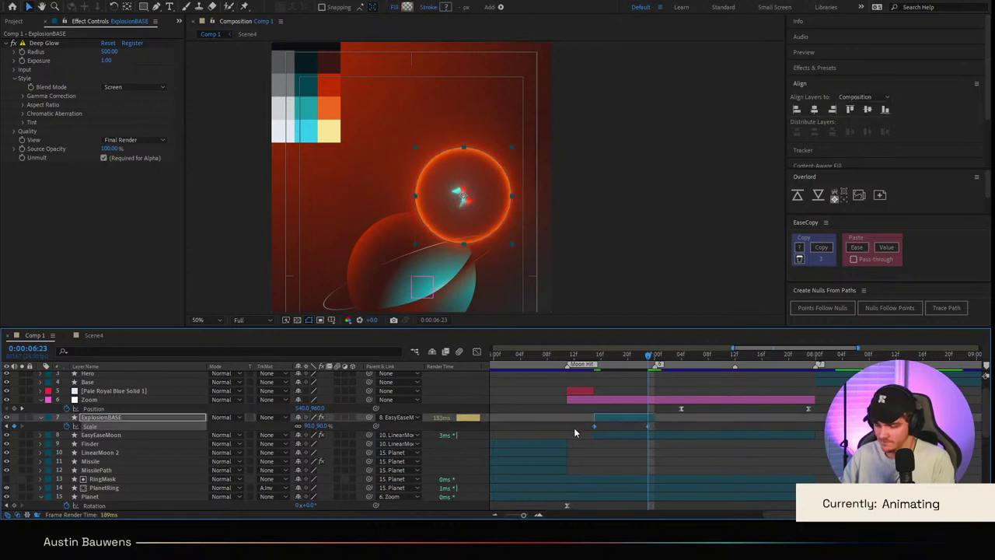
Step: Drag the speed-graph influence so the ring bursts out fast, then scrub to check
{"action": "left_click", "coordinate": [477, 352]}
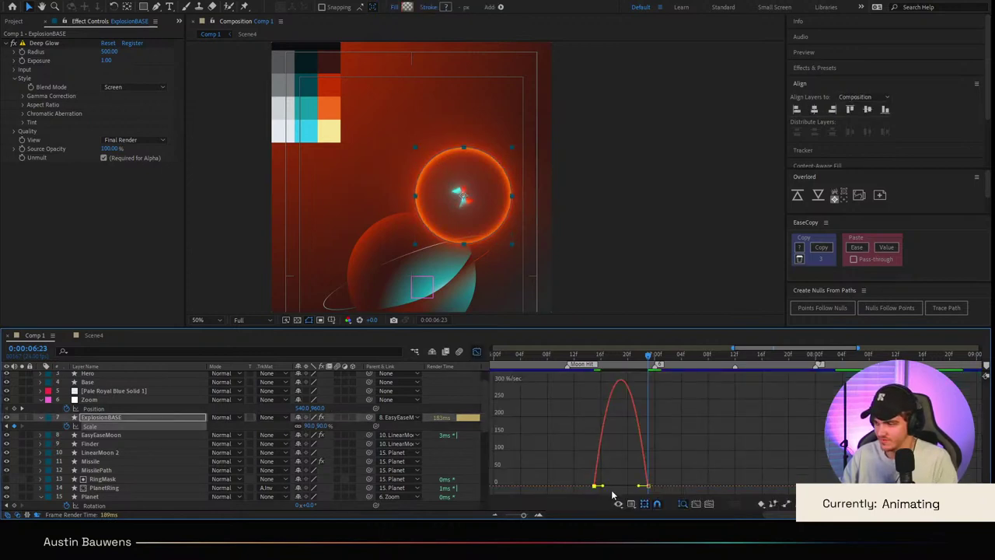
{"action": "left_click_drag", "start_coordinate": [602, 485], "coordinate": [583, 485]}
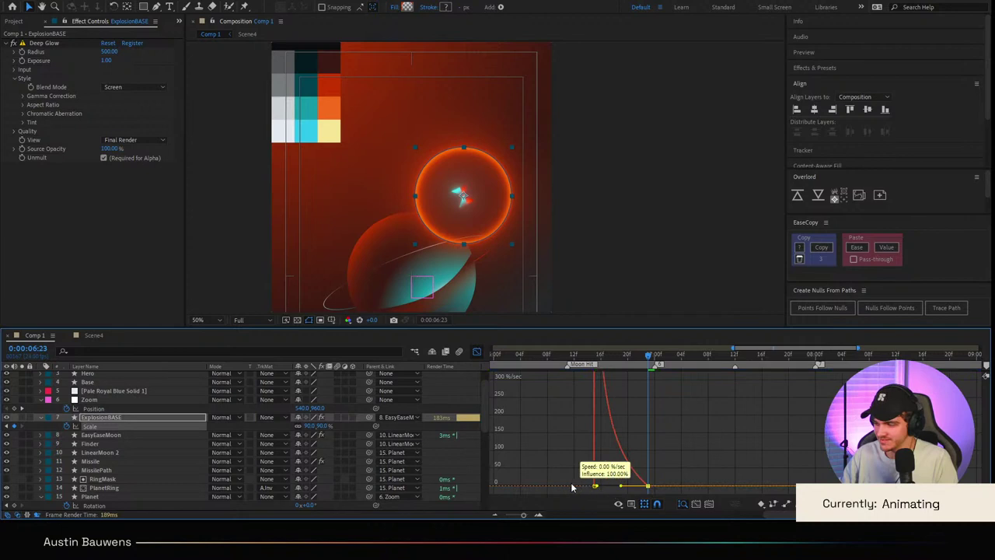
{"action": "key", "text": "shift+F3"}
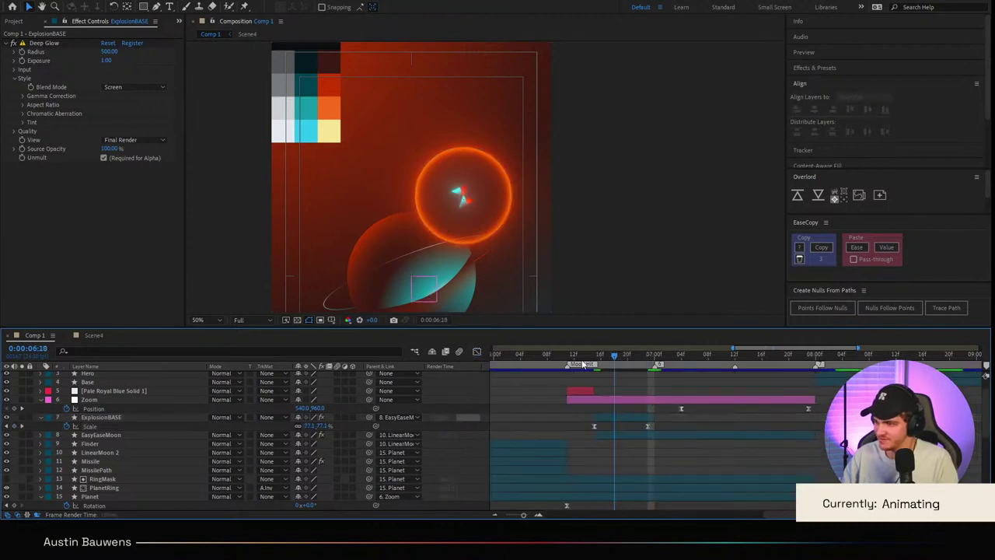
{"action": "left_click", "coordinate": [564, 360]}
{"action": "left_click_drag", "start_coordinate": [563, 360], "coordinate": [597, 365]}
Step: Raise the ring's starting scale to 59% and preview the explosion
{"action": "left_click_drag", "start_coordinate": [318, 426], "coordinate": [346, 426]}
{"action": "left_click_drag", "start_coordinate": [582, 366], "coordinate": [502, 376]}
{"action": "key", "text": "space"}
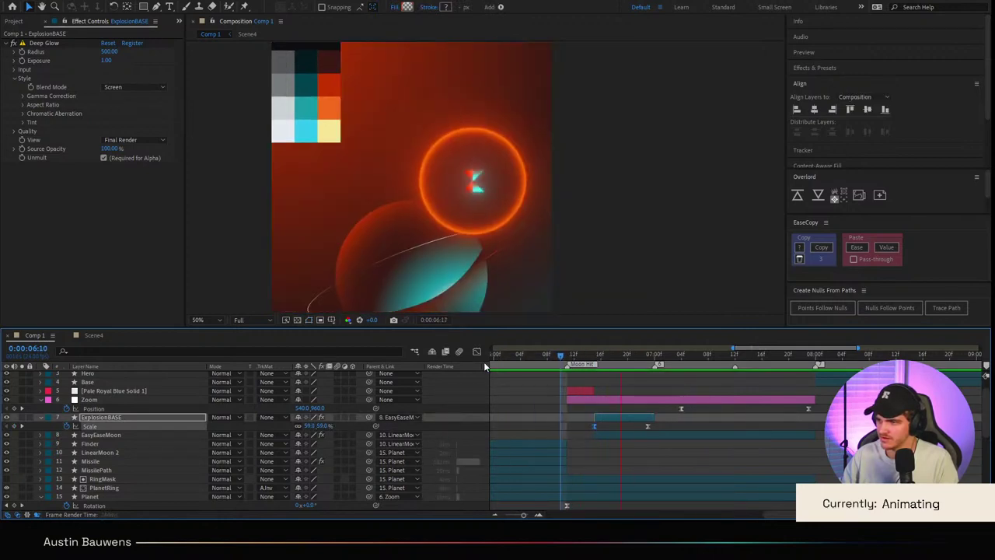
{"action": "left_click_drag", "start_coordinate": [571, 360], "coordinate": [655, 362]}
Step: Keyframe alternating 0/100% Opacity frame by frame from 7:00 back to 6:20
{"action": "key", "text": "t"}
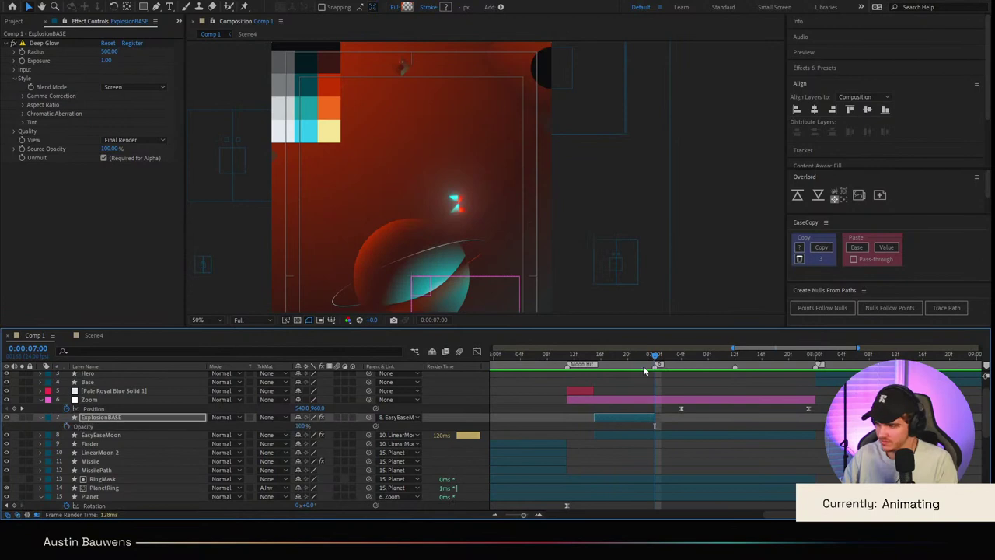
{"action": "left_click", "coordinate": [70, 427]}
{"action": "key", "text": "Page_Up"}
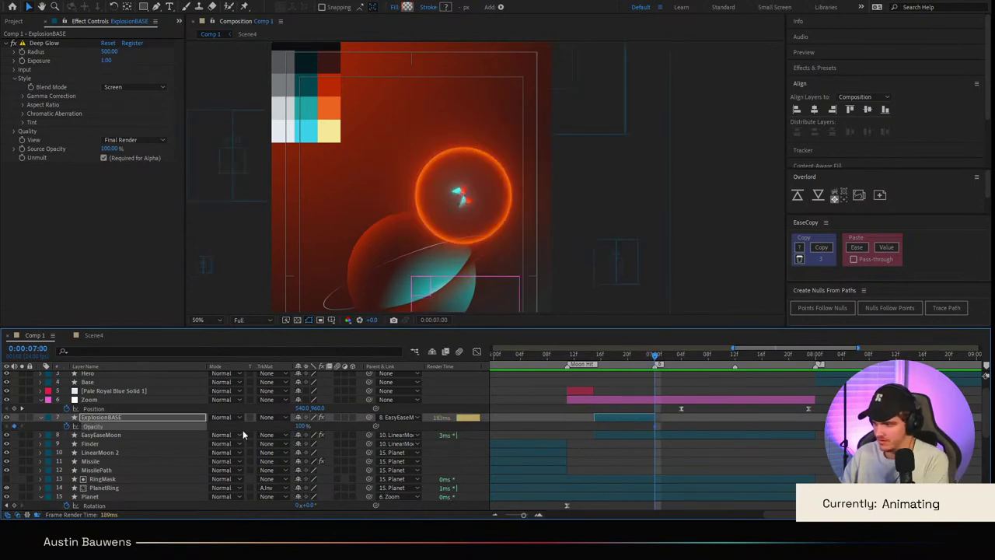
{"action": "left_click", "coordinate": [306, 432]}
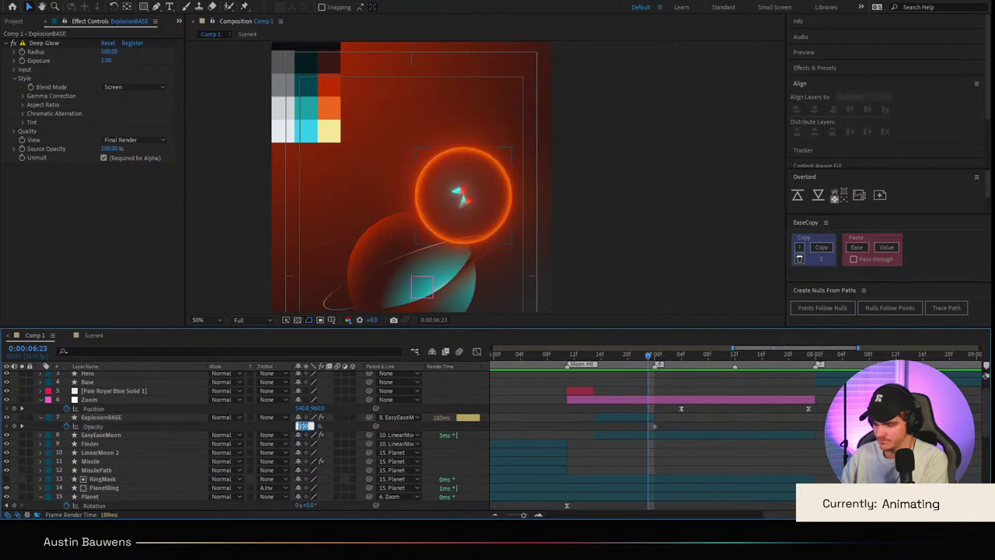
{"action": "left_click", "coordinate": [301, 427]}
{"action": "key", "text": "Page_Up"}
{"action": "left_click", "coordinate": [301, 430]}
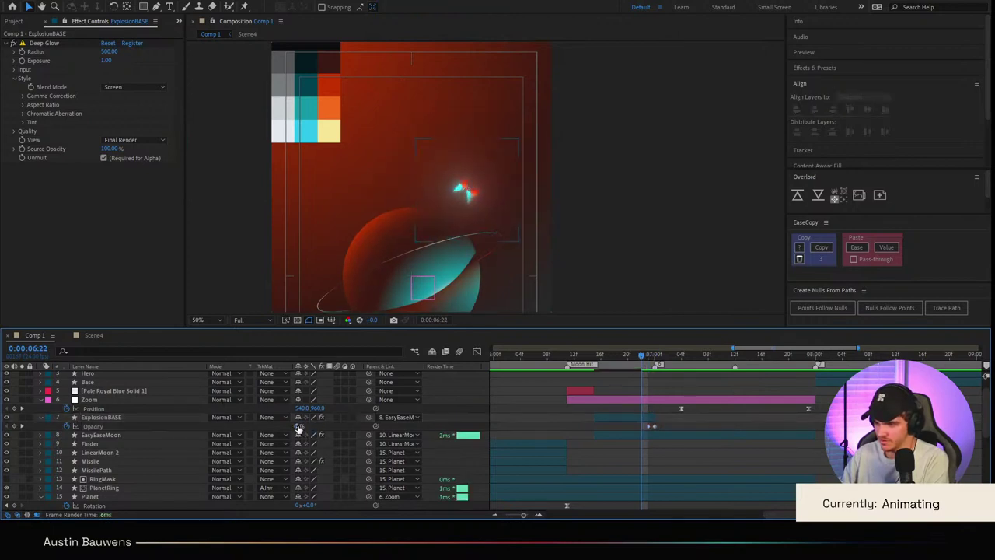
{"action": "left_click", "coordinate": [300, 429]}
{"action": "key", "text": "Page_Up"}
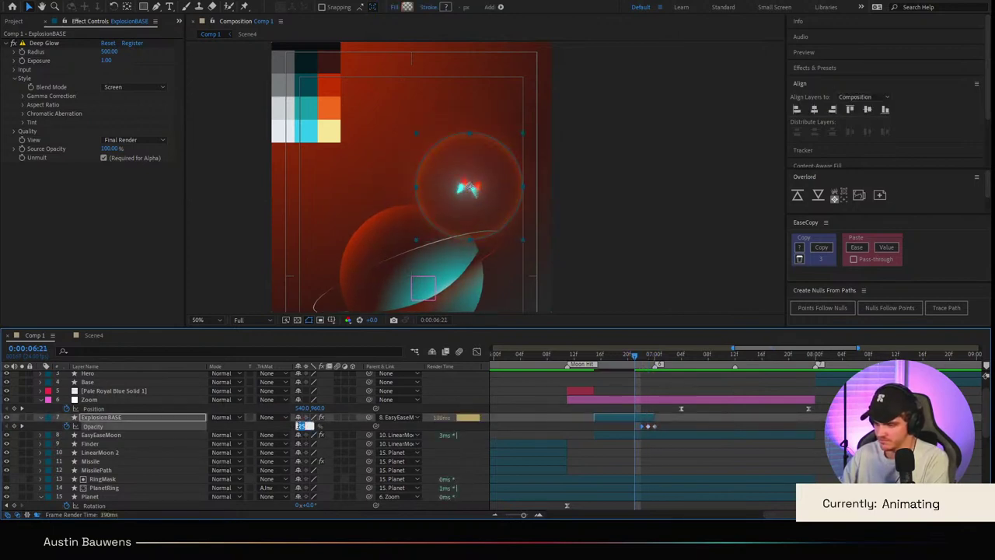
{"action": "key", "text": "Page_Up"}
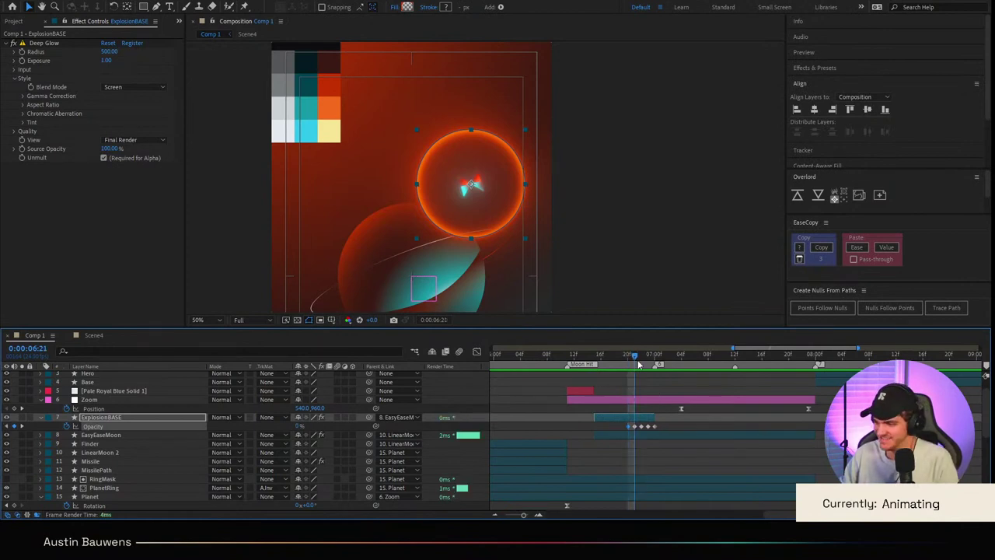
Step: Preview the flickering ring, then apply Hue/Saturation to ExplosionBASE at 6:15
{"action": "left_click_drag", "start_coordinate": [628, 358], "coordinate": [551, 364]}
{"action": "key", "text": "space"}
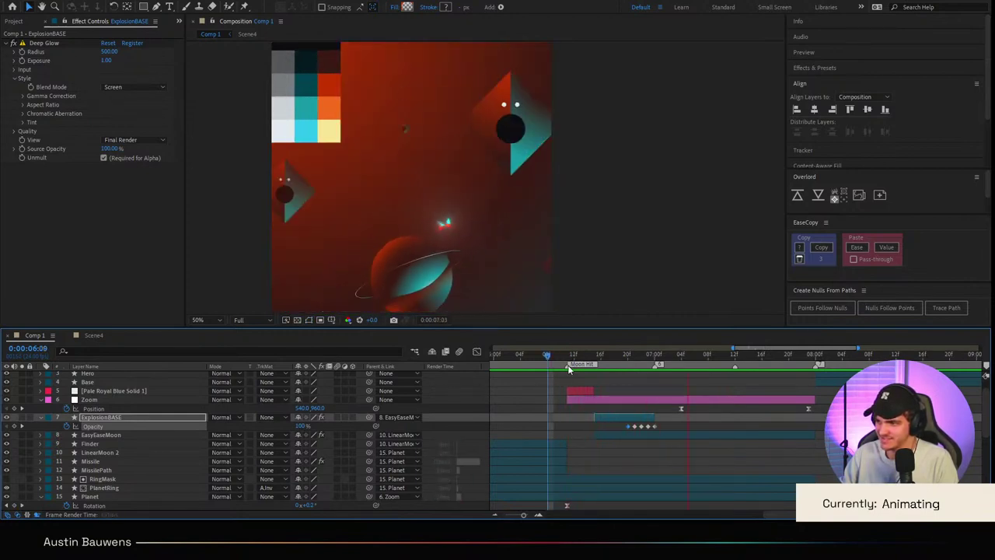
{"action": "left_click_drag", "start_coordinate": [629, 363], "coordinate": [608, 366]}
{"action": "scroll", "coordinate": [606, 422], "scroll_direction": "up", "scroll_amount": 3}
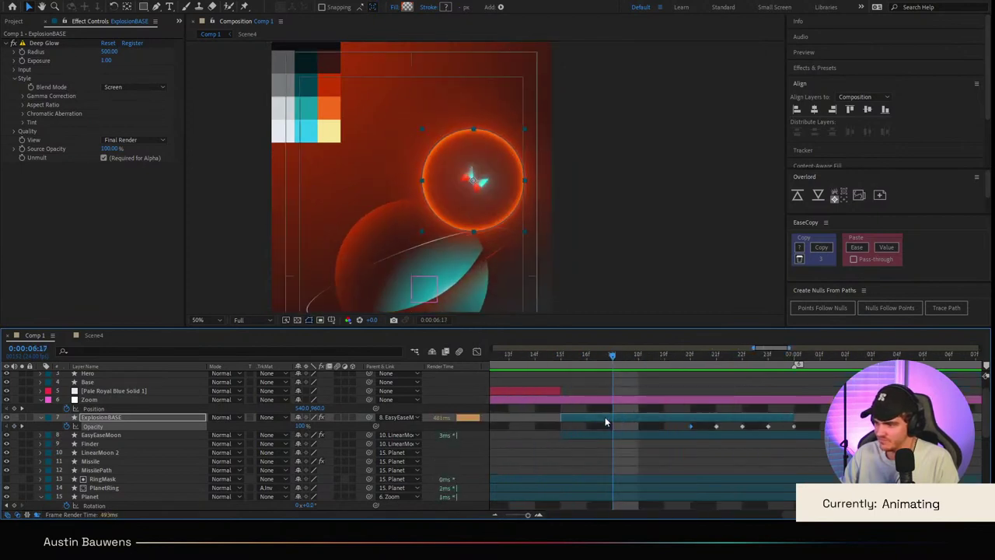
{"action": "left_click", "coordinate": [563, 363]}
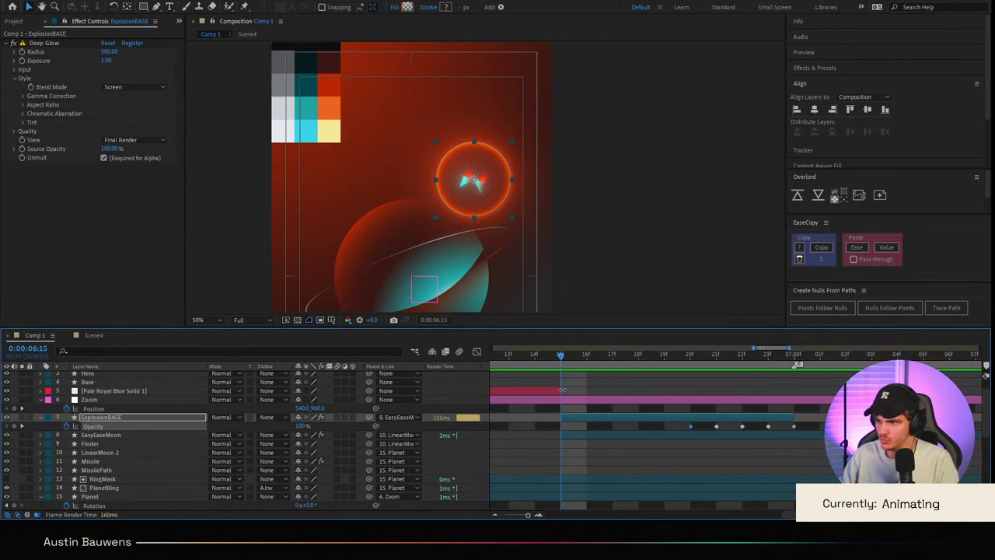
{"action": "key", "text": "ctrl+space"}
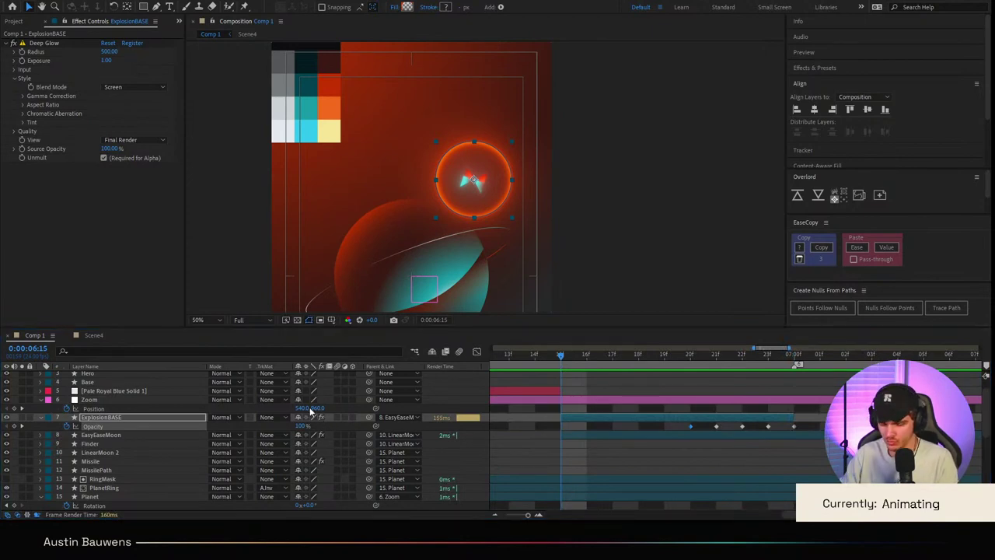
{"action": "key", "text": "Return"}
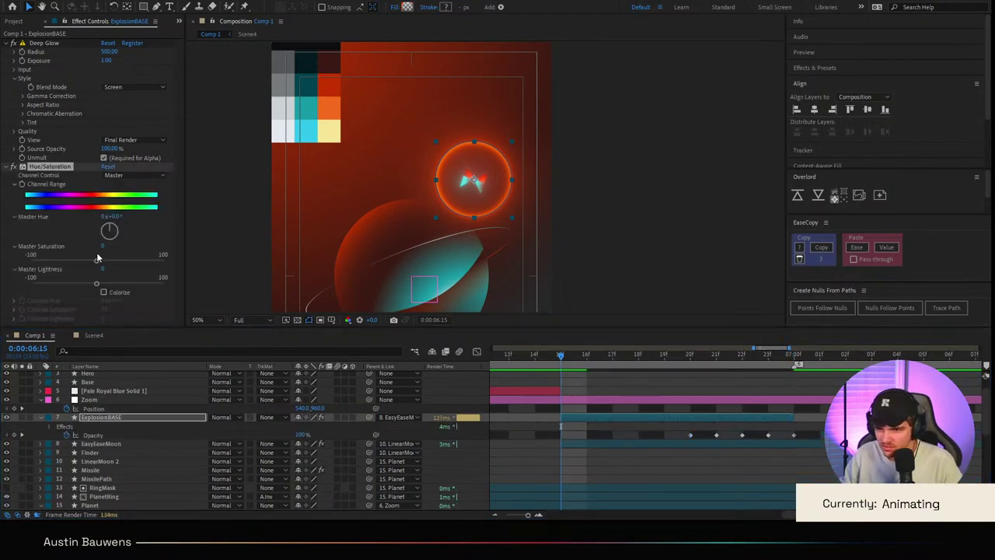
Step: Set Hue/Saturation's master hue to −50° and saturation to −31
{"action": "left_click_drag", "start_coordinate": [115, 216], "coordinate": [113, 216]}
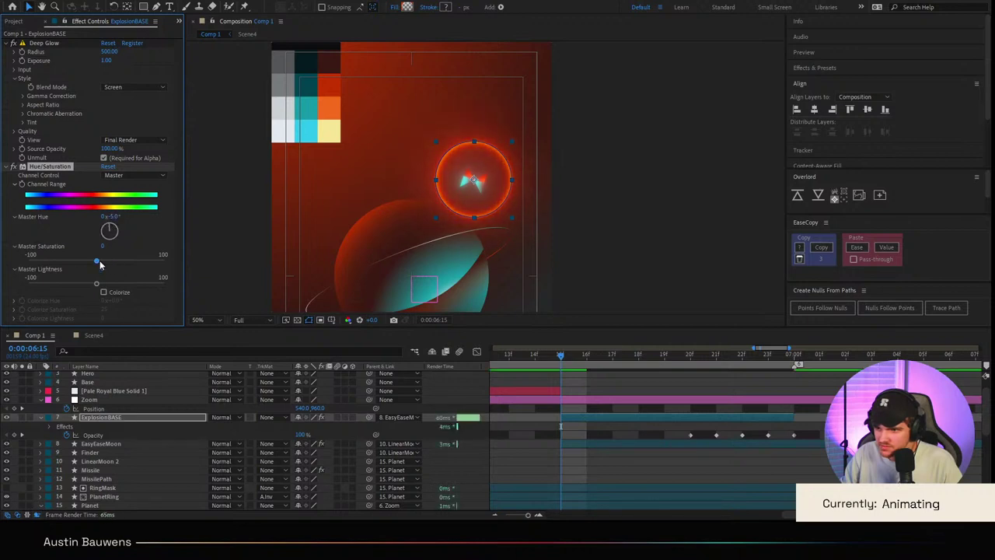
{"action": "left_click_drag", "start_coordinate": [97, 262], "coordinate": [68, 264]}
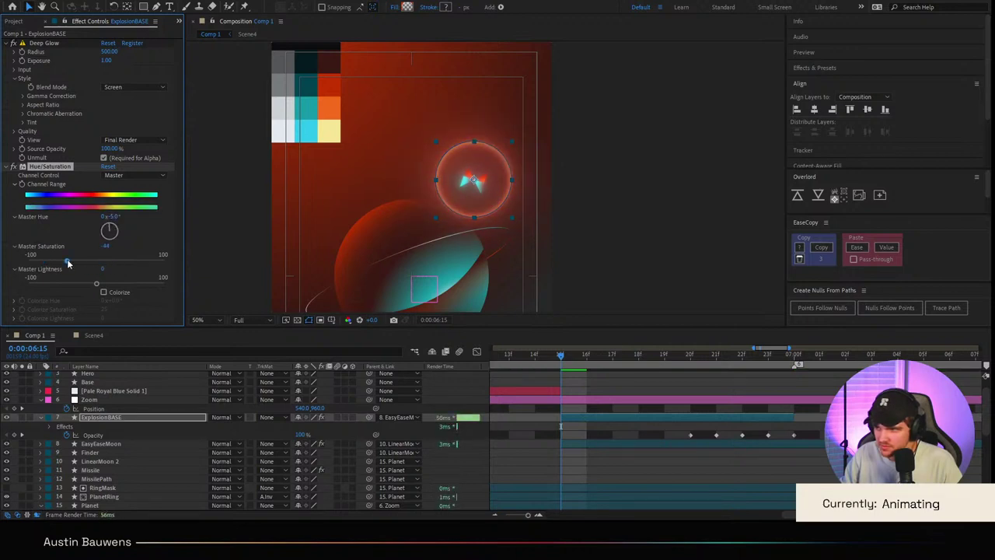
{"action": "mouse_move", "coordinate": [74, 263]}
{"action": "left_mouse_down"}
{"action": "mouse_move", "coordinate": [85, 264]}
{"action": "mouse_move", "coordinate": [77, 264]}
{"action": "left_mouse_up"}
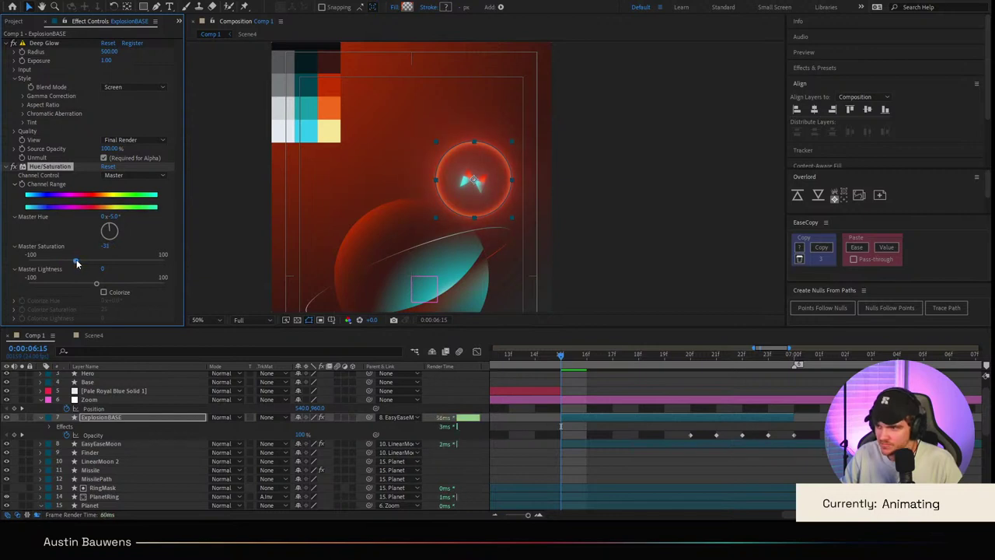
{"action": "left_click", "coordinate": [642, 393]}
{"action": "left_click", "coordinate": [105, 420]}
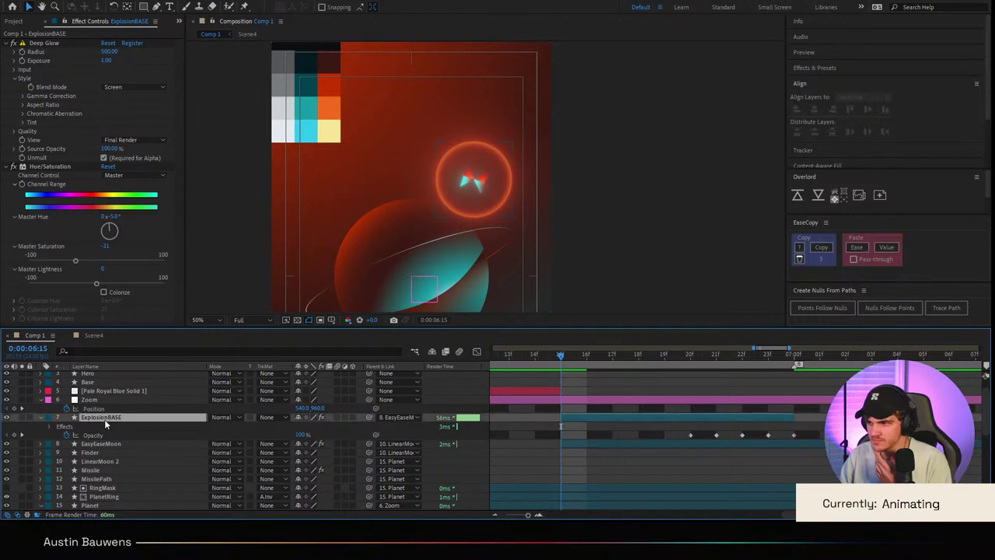
Step: Add a Gradient Overlay style and edit its gradient with the sampled dark red
{"action": "left_click", "coordinate": [260, 382]}
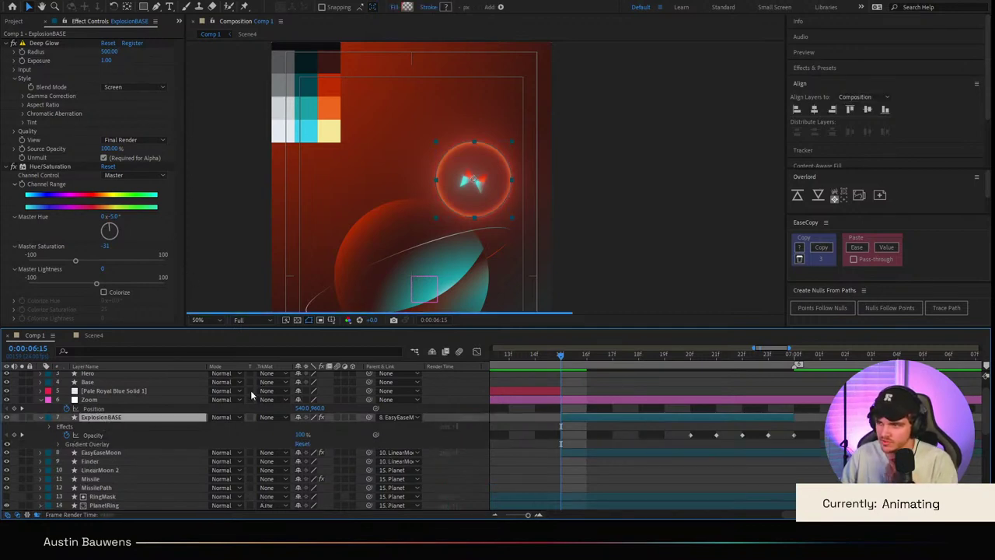
{"action": "left_click", "coordinate": [57, 443]}
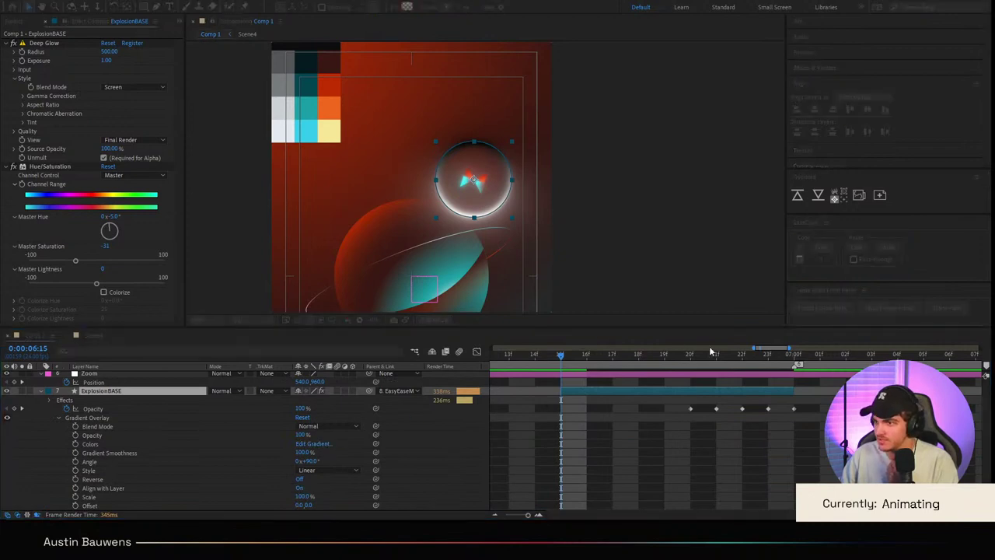
{"action": "left_click_drag", "start_coordinate": [704, 342], "coordinate": [612, 340]}
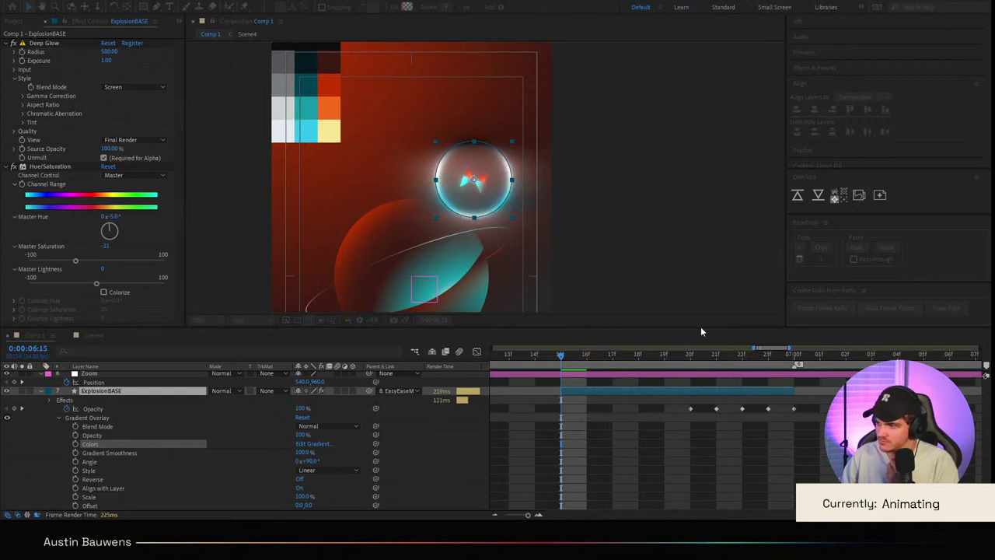
{"action": "left_click", "coordinate": [331, 67]}
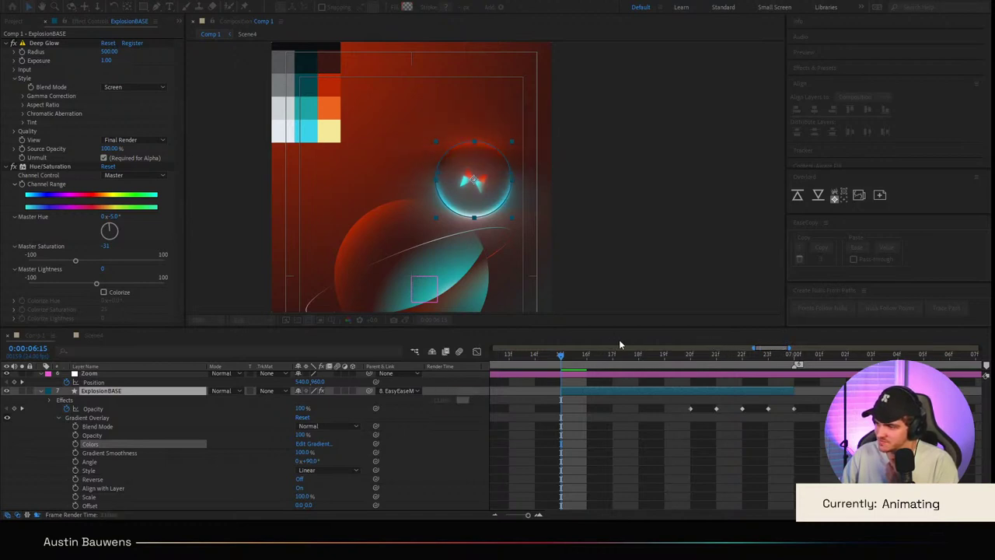
{"action": "left_click", "coordinate": [786, 323]}
Step: Try the Hue blend mode on the Gradient Overlay, then revert it to Normal
{"action": "key", "text": "ctrl+shift+a"}
{"action": "scroll", "coordinate": [572, 214], "scroll_direction": "up", "scroll_amount": 1}
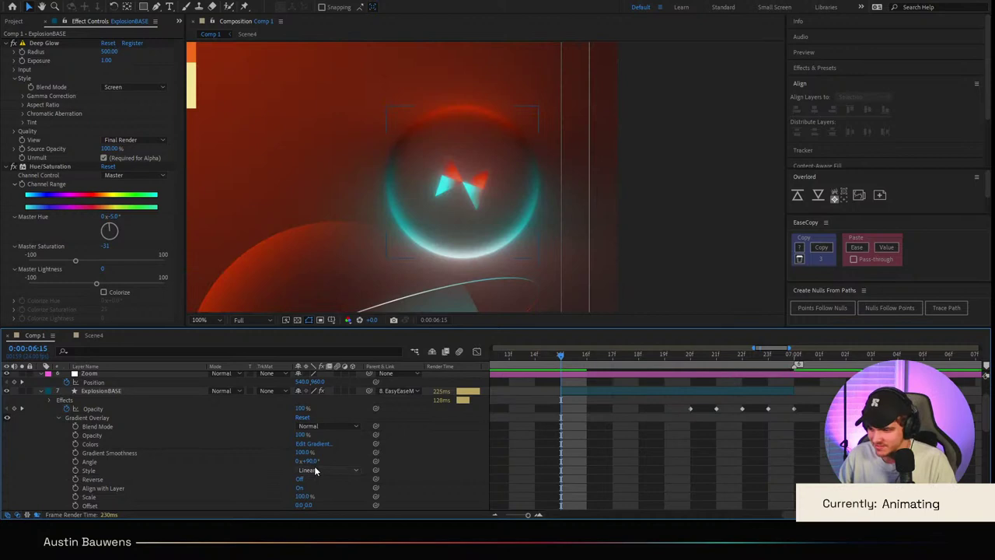
{"action": "left_click", "coordinate": [335, 356]}
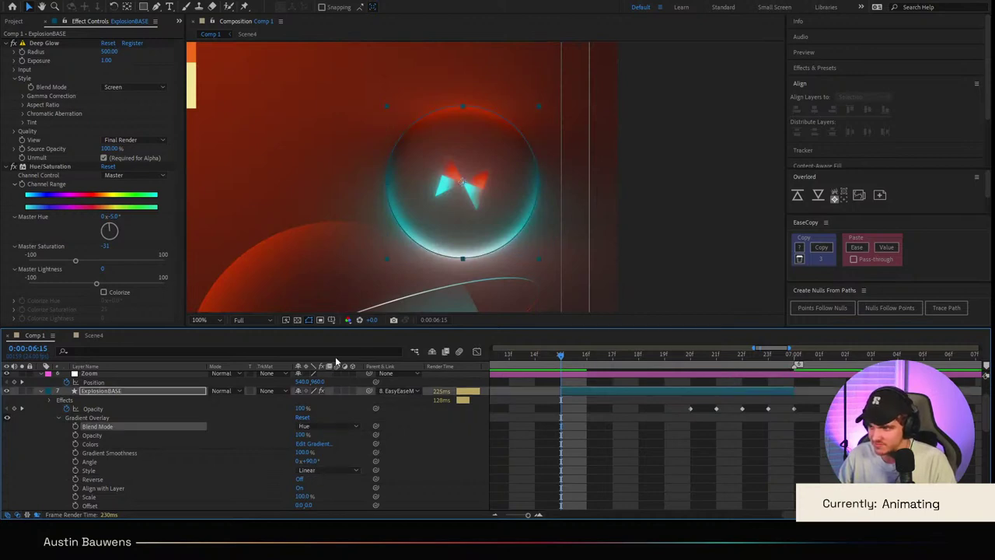
{"action": "left_click", "coordinate": [606, 440]}
{"action": "scroll", "coordinate": [514, 193], "scroll_direction": "down", "scroll_amount": 1}
{"action": "key", "text": "period"}
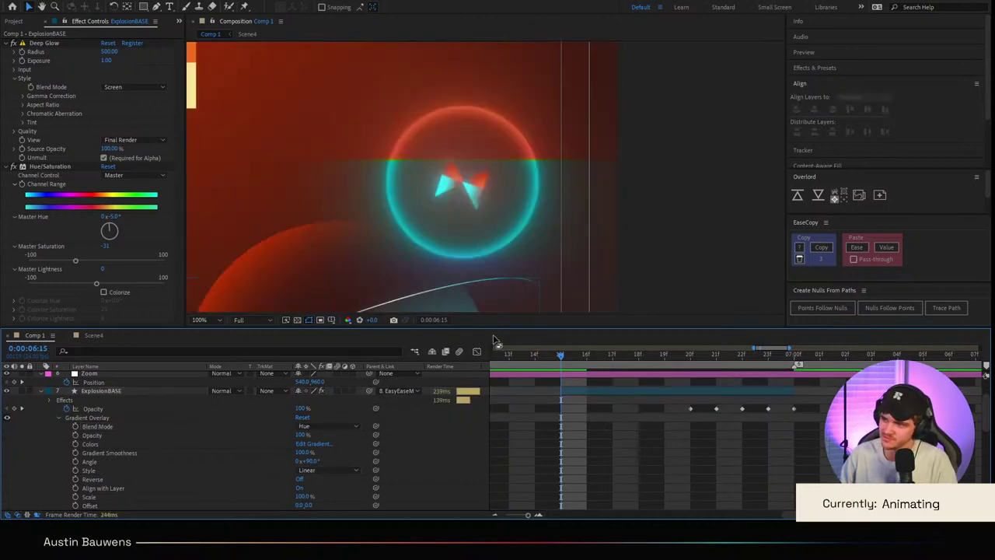
{"action": "key", "text": "ctrl+z"}
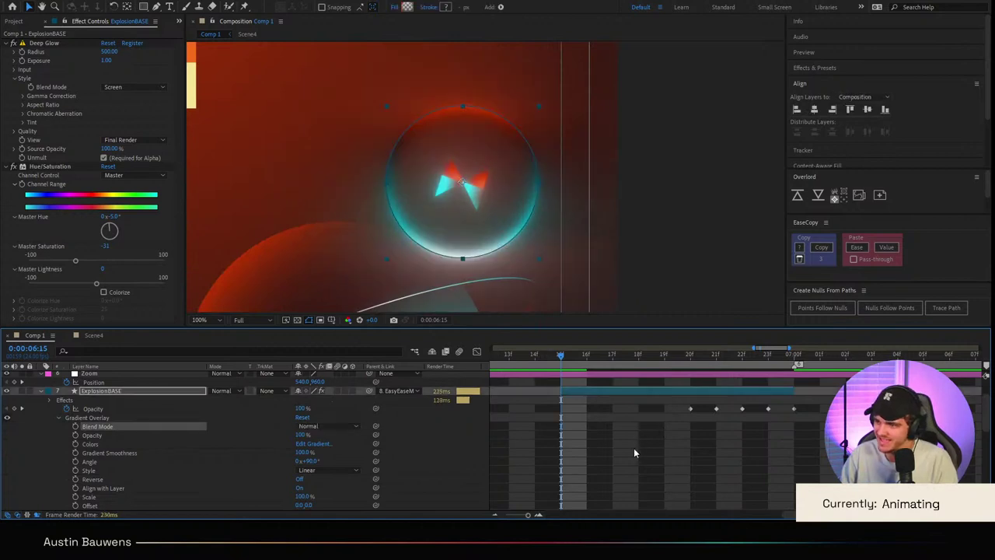
{"action": "key", "text": "comma"}
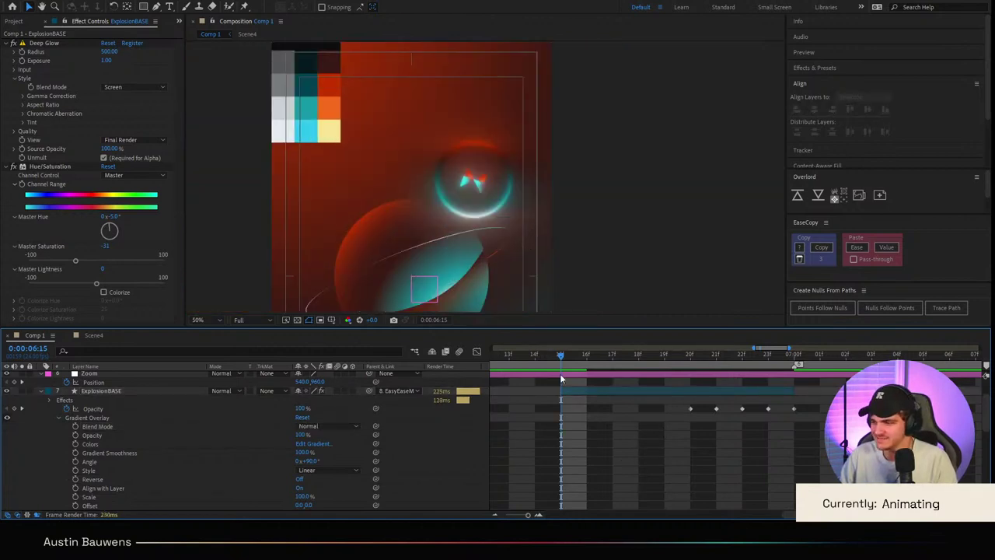
Step: Scrub past the impact and apply Turbulent Displace to the ExplosionBASE layer
{"action": "mouse_move", "coordinate": [562, 379]}
{"action": "left_mouse_down"}
{"action": "mouse_move", "coordinate": [704, 374]}
{"action": "mouse_move", "coordinate": [529, 378]}
{"action": "mouse_move", "coordinate": [586, 376]}
{"action": "mouse_move", "coordinate": [564, 381]}
{"action": "left_mouse_up"}
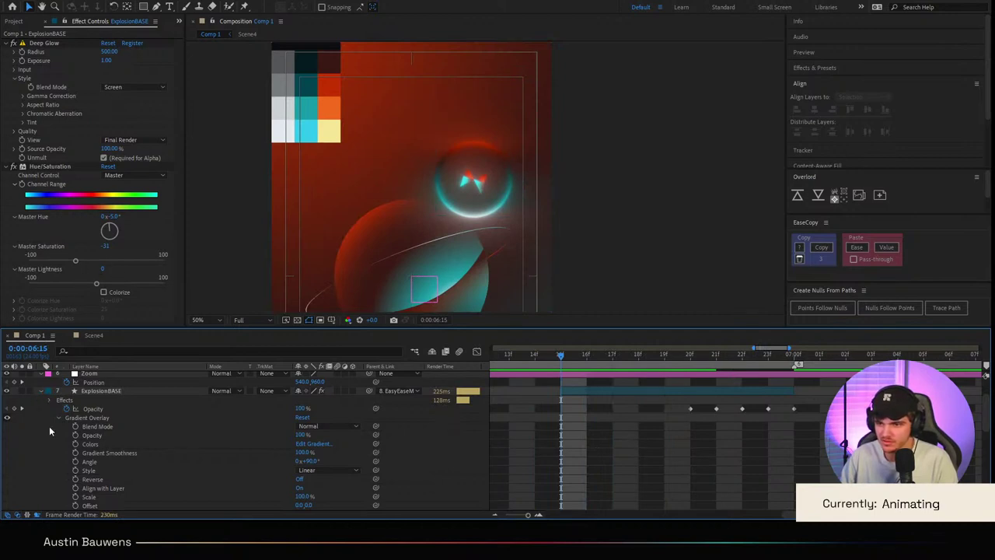
{"action": "left_click", "coordinate": [41, 391]}
{"action": "left_click", "coordinate": [102, 393]}
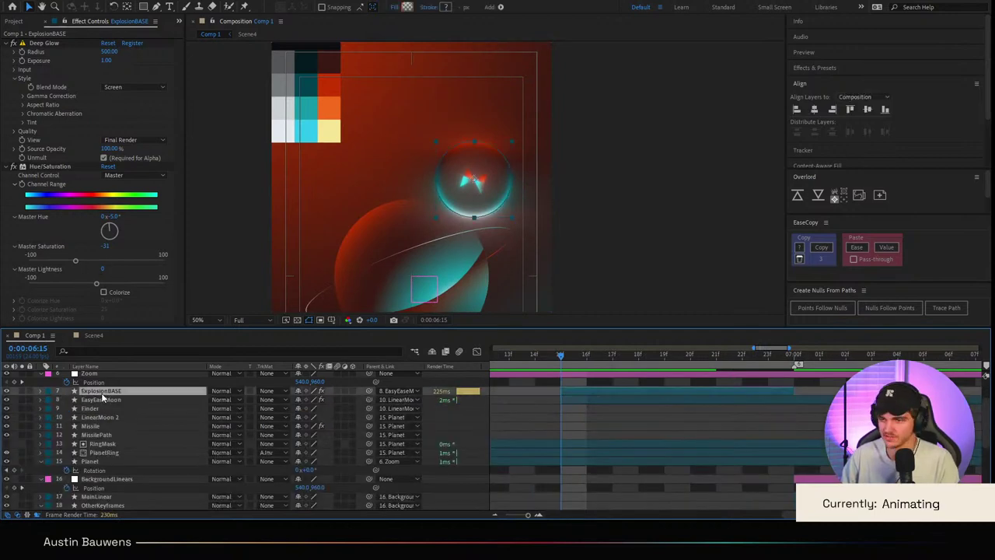
{"action": "key", "text": "ctrl+v"}
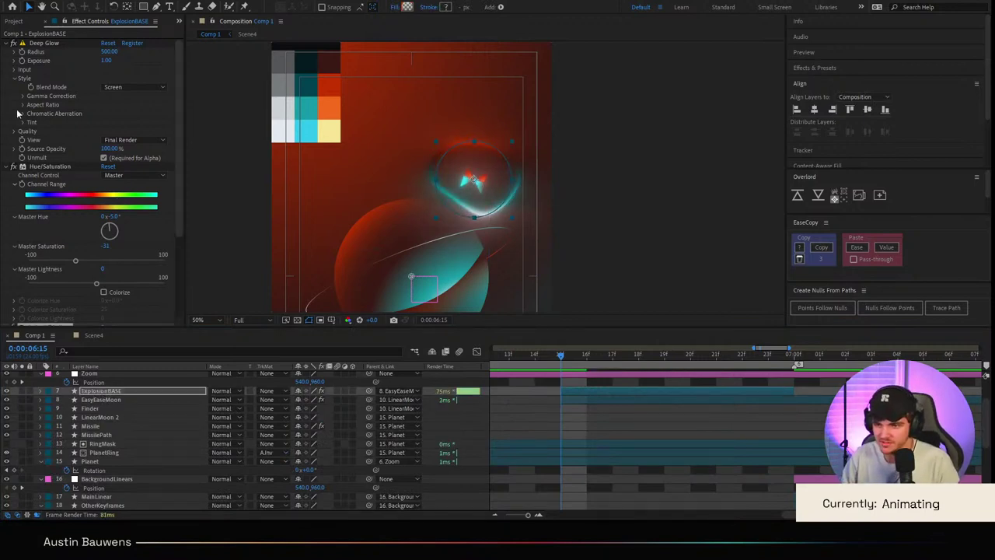
Step: Set Turbulent Displace to Vertical Displacement with size 15, then reveal ExplosionBASE's properties
{"action": "left_click", "coordinate": [7, 44]}
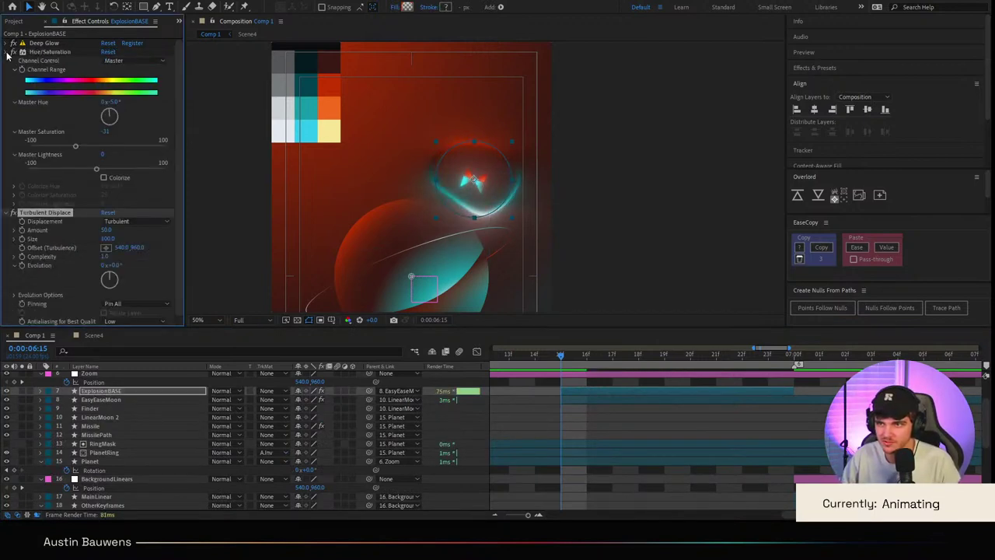
{"action": "left_click", "coordinate": [7, 52]}
{"action": "left_click", "coordinate": [215, 173]}
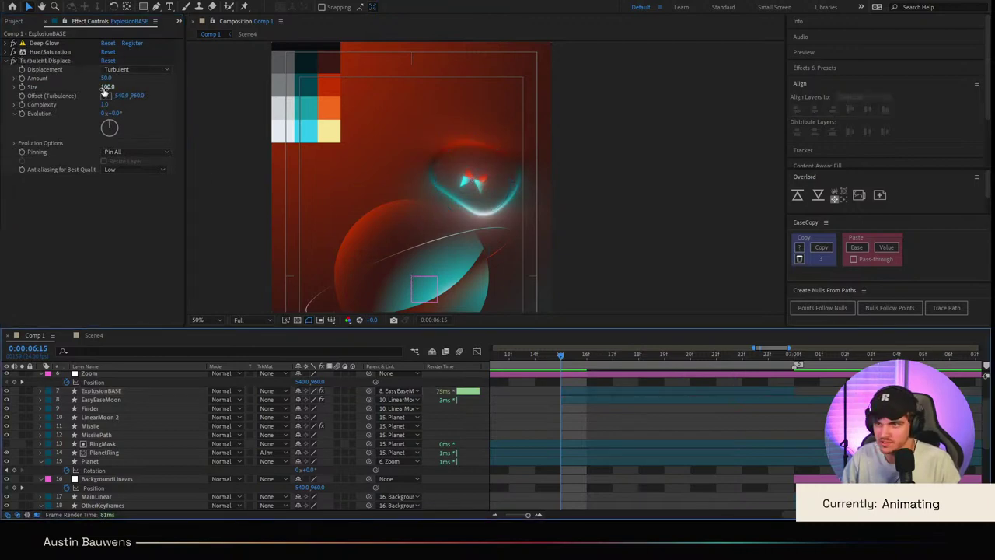
{"action": "left_click", "coordinate": [153, 155]}
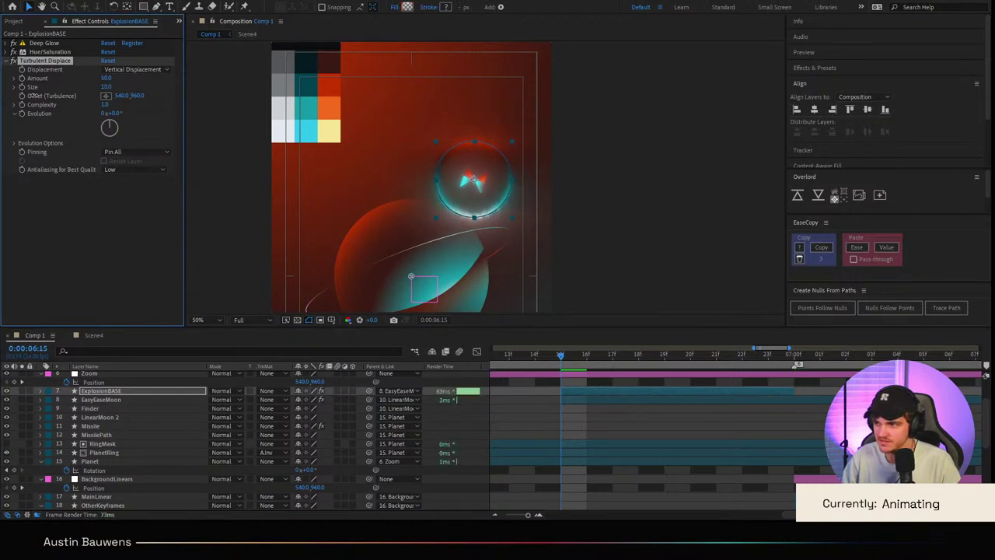
{"action": "left_click", "coordinate": [622, 440]}
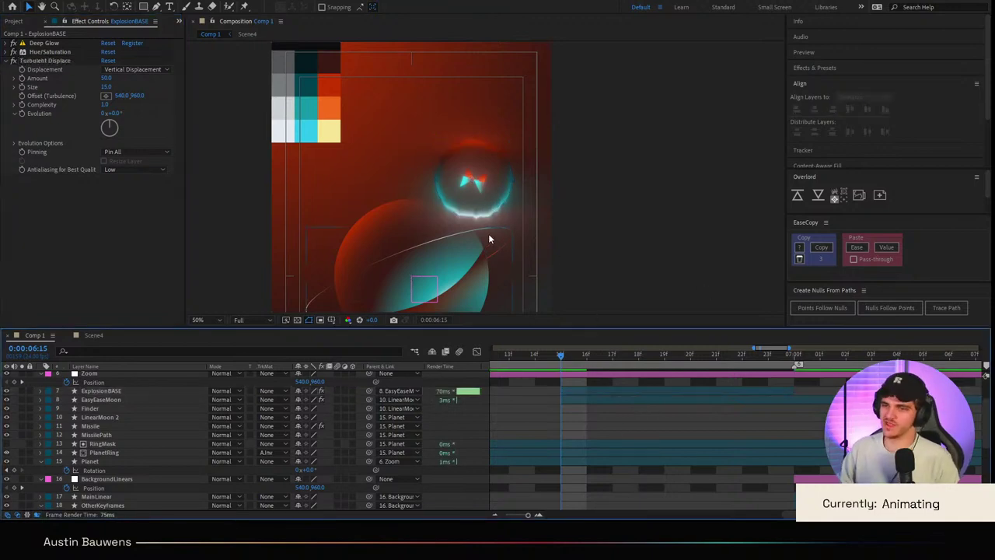
{"action": "scroll", "coordinate": [488, 239], "scroll_direction": "up", "scroll_amount": 2}
{"action": "left_click", "coordinate": [104, 391]}
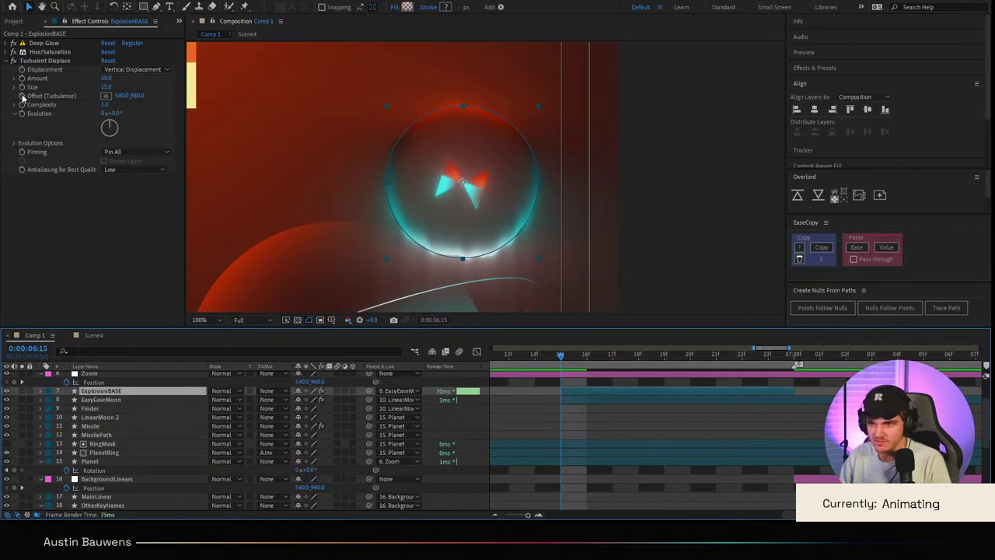
{"action": "left_click", "coordinate": [22, 62]}
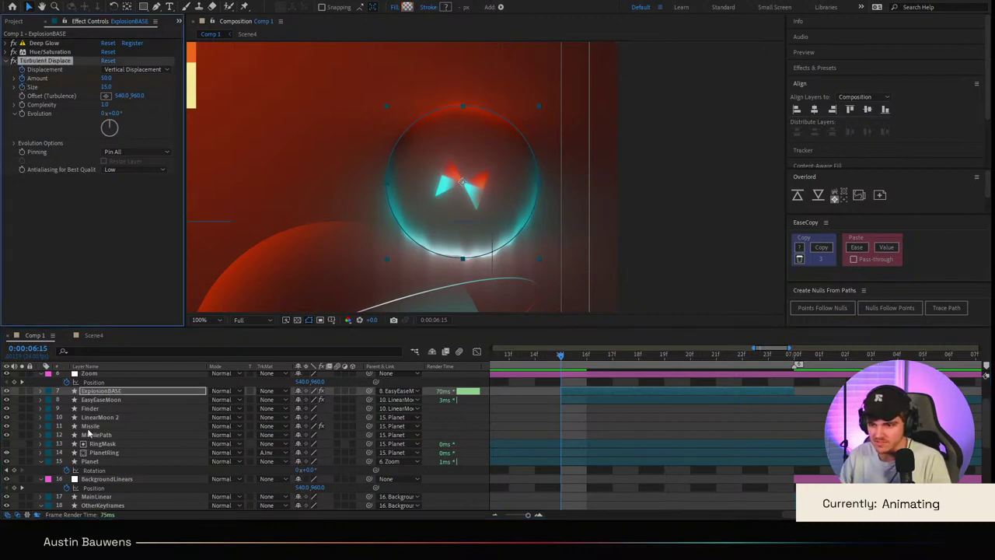
{"action": "left_click", "coordinate": [45, 392]}
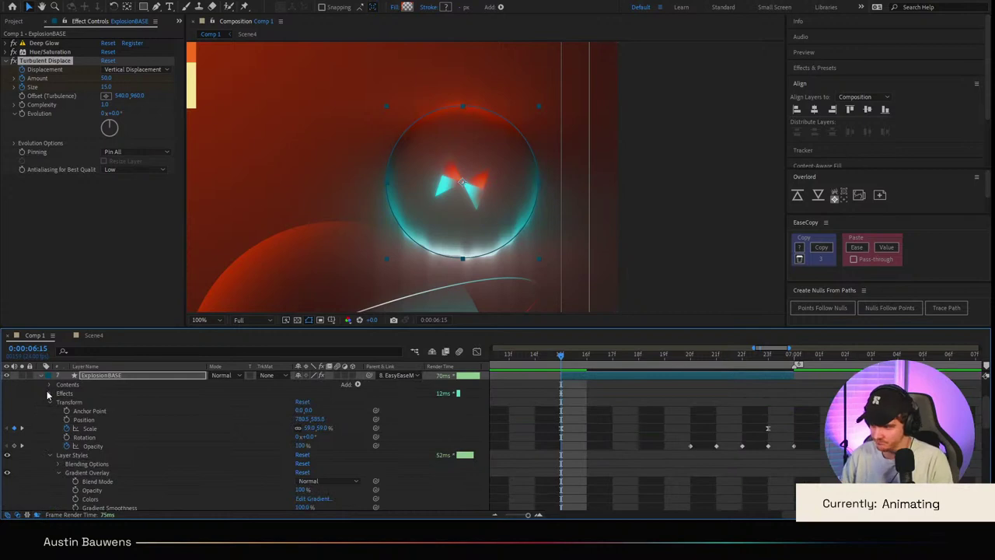
Step: Expose ExplosionBASE's Turbulent Displace and key Horizontal Displacement two frames ahead
{"action": "key", "text": "Page_Down"}
{"action": "key", "text": "Page_Down"}
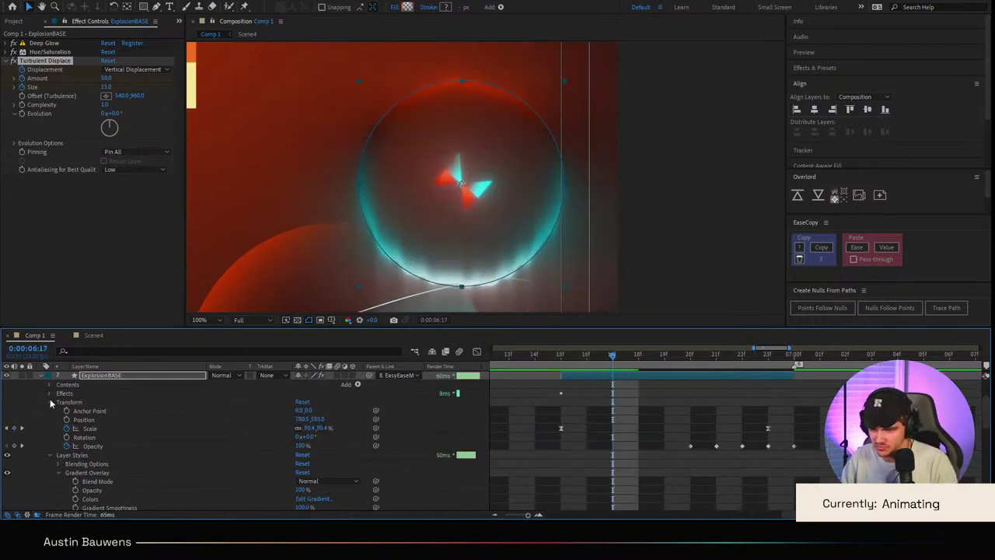
{"action": "left_click", "coordinate": [51, 402]}
{"action": "left_click", "coordinate": [49, 393]}
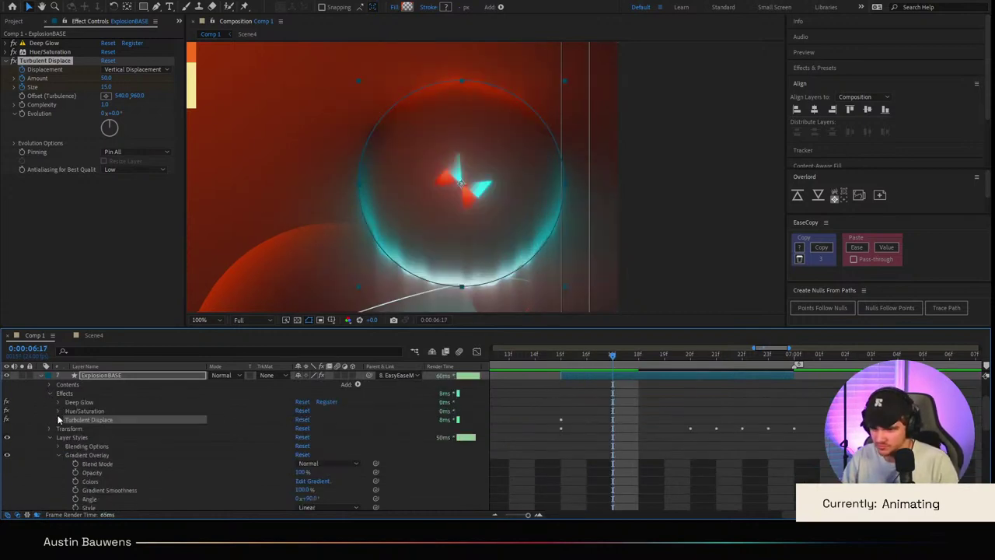
{"action": "left_click", "coordinate": [59, 420]}
{"action": "left_click", "coordinate": [727, 465]}
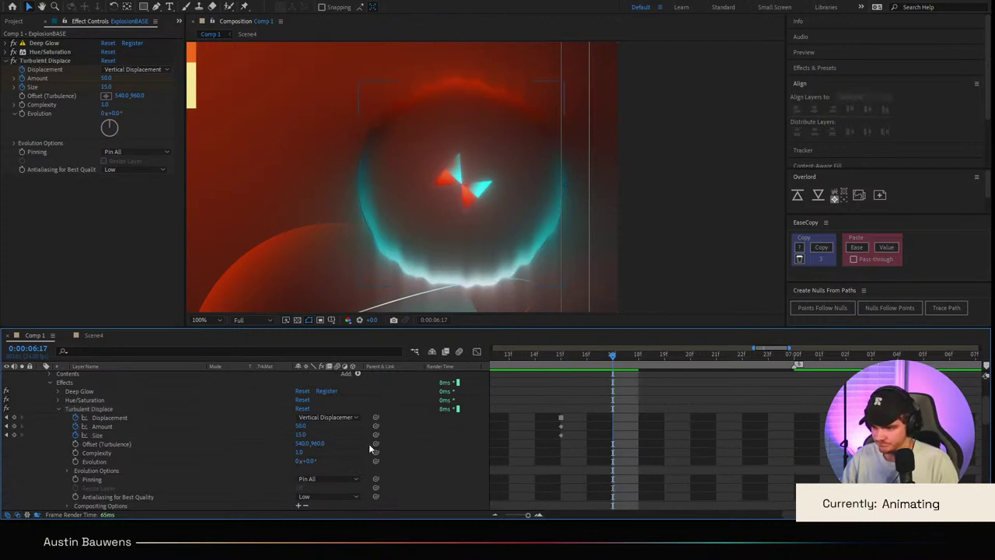
{"action": "left_click", "coordinate": [326, 417]}
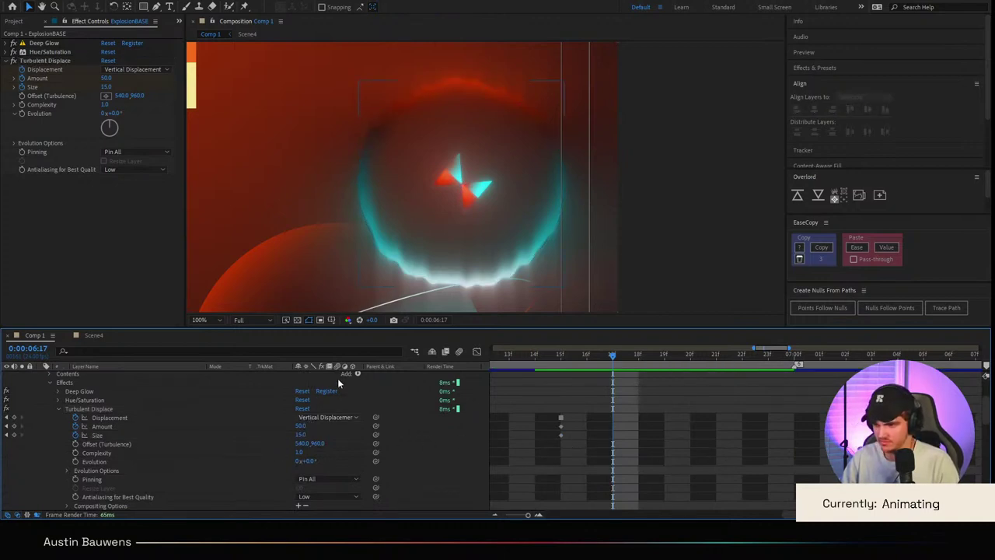
{"action": "left_click", "coordinate": [339, 392]}
Step: Key Cross Displacement at 6:19, Turbulent at 6:21, and Horizontal Displacement at 6:23
{"action": "key", "text": "Page_Down"}
{"action": "key", "text": "Page_Down"}
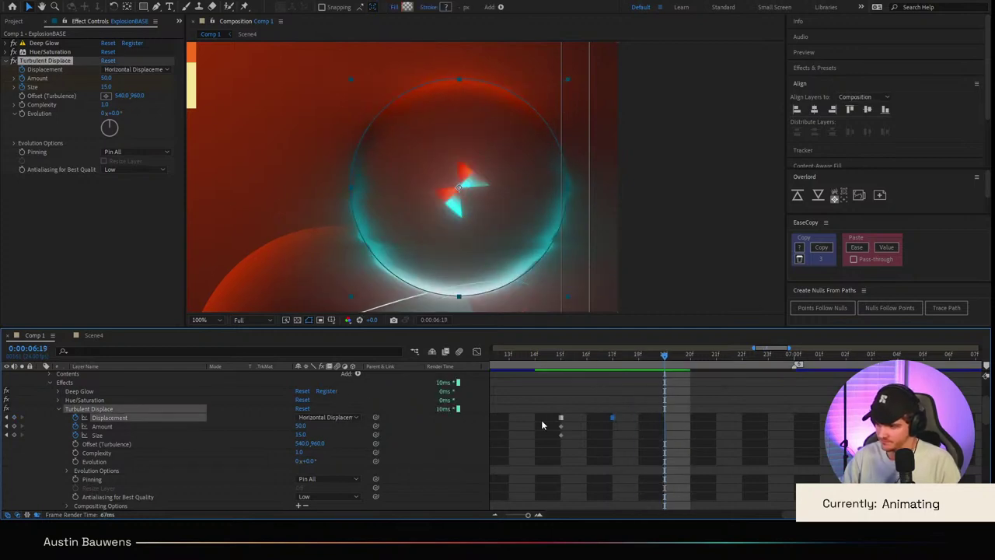
{"action": "left_click", "coordinate": [342, 420]}
{"action": "left_click", "coordinate": [342, 428]}
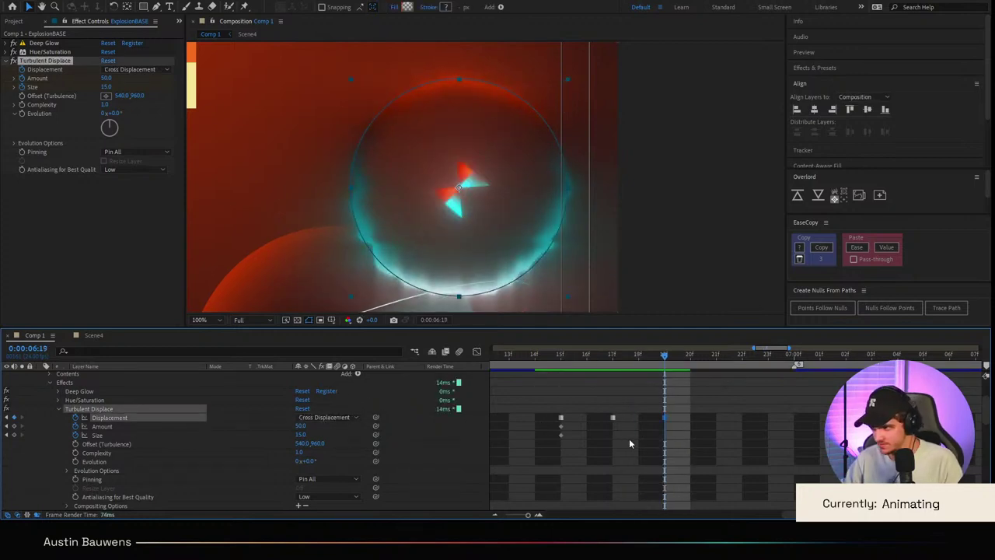
{"action": "key", "text": "Page_Down"}
{"action": "key", "text": "Page_Down"}
{"action": "scroll", "coordinate": [687, 476], "scroll_direction": "up", "scroll_amount": 3}
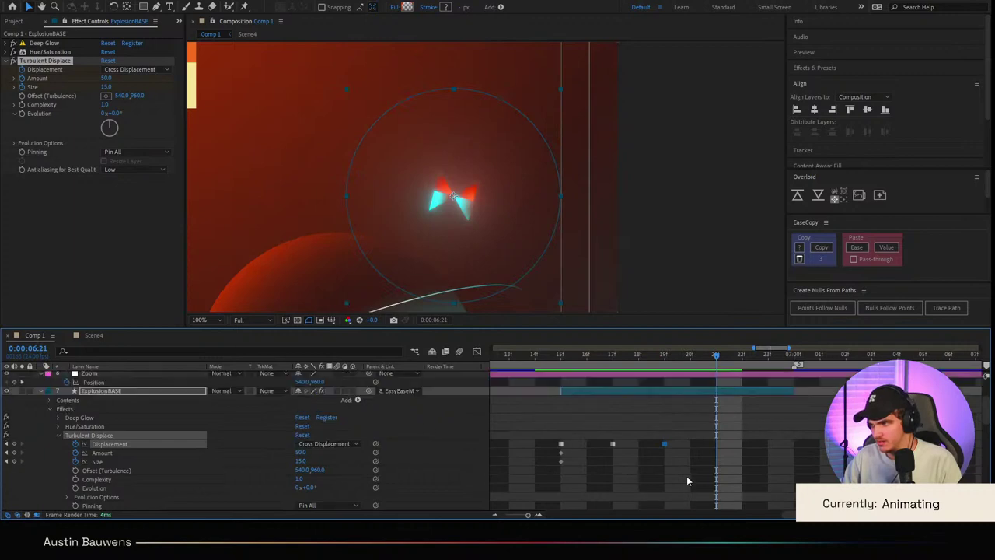
{"action": "left_click", "coordinate": [326, 464]}
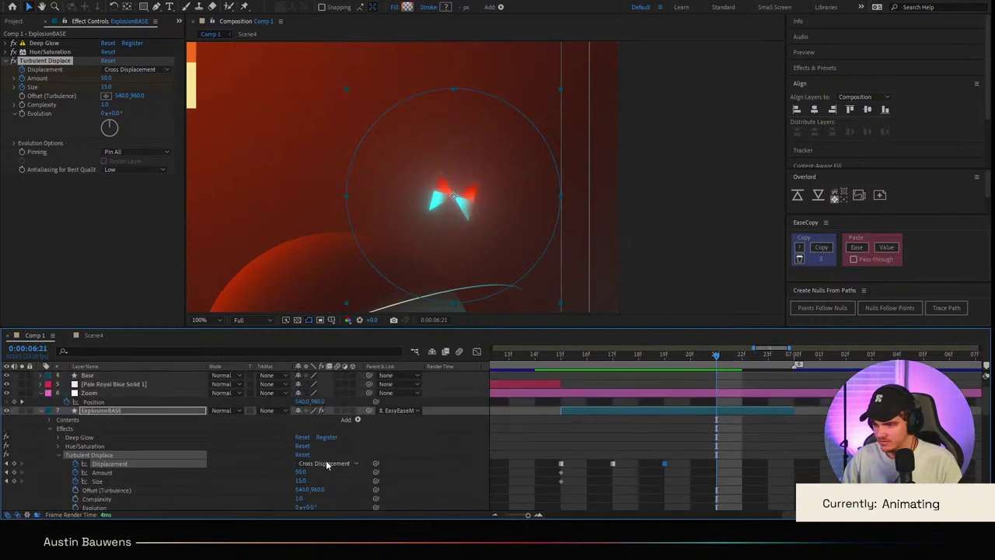
{"action": "left_click", "coordinate": [347, 362]}
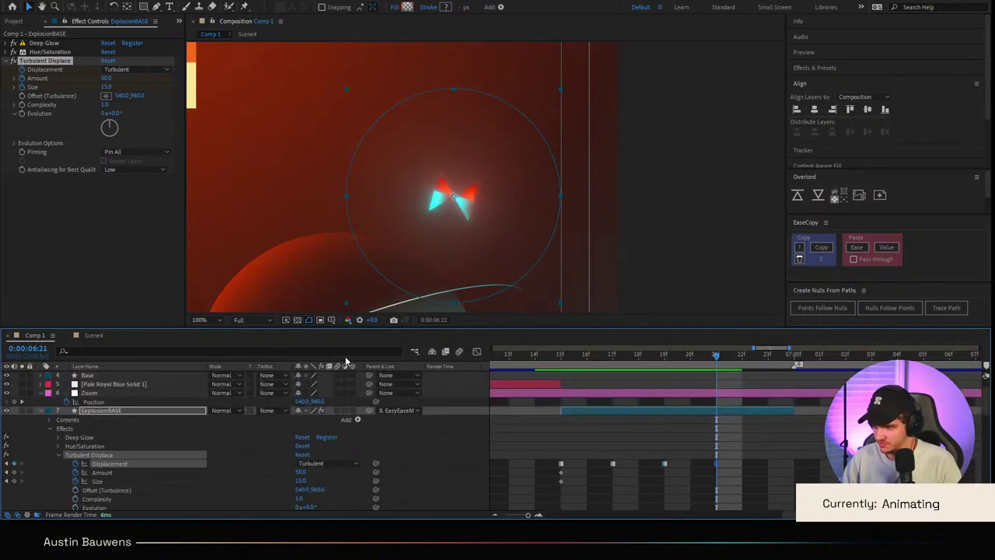
{"action": "key", "text": "Page_Down"}
{"action": "key", "text": "Page_Down"}
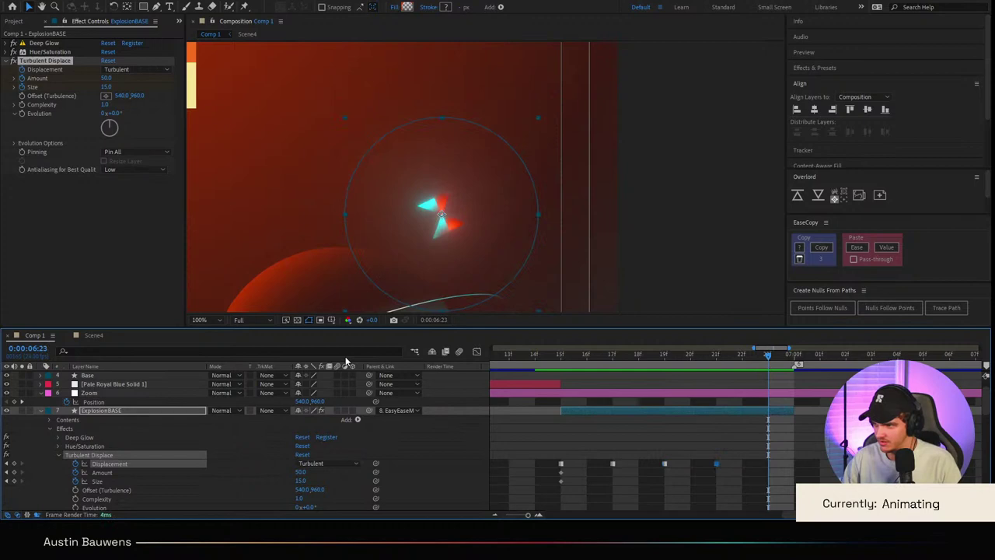
{"action": "left_click", "coordinate": [341, 468]}
{"action": "key", "text": "ctrl+v"}
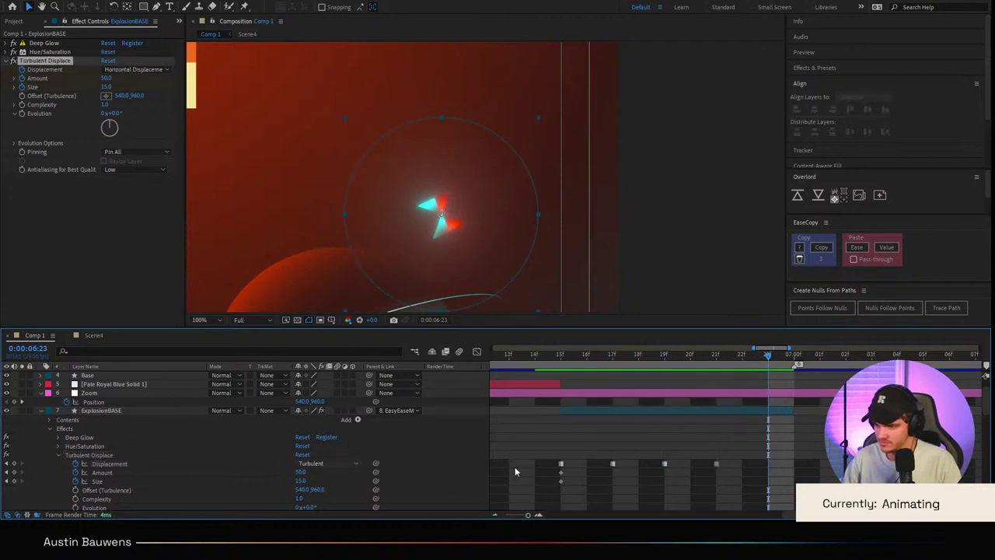
Step: Raise Amount at 6:17, then drop Amount to about 50 and Size to 10 at 6:19
{"action": "left_click", "coordinate": [633, 373]}
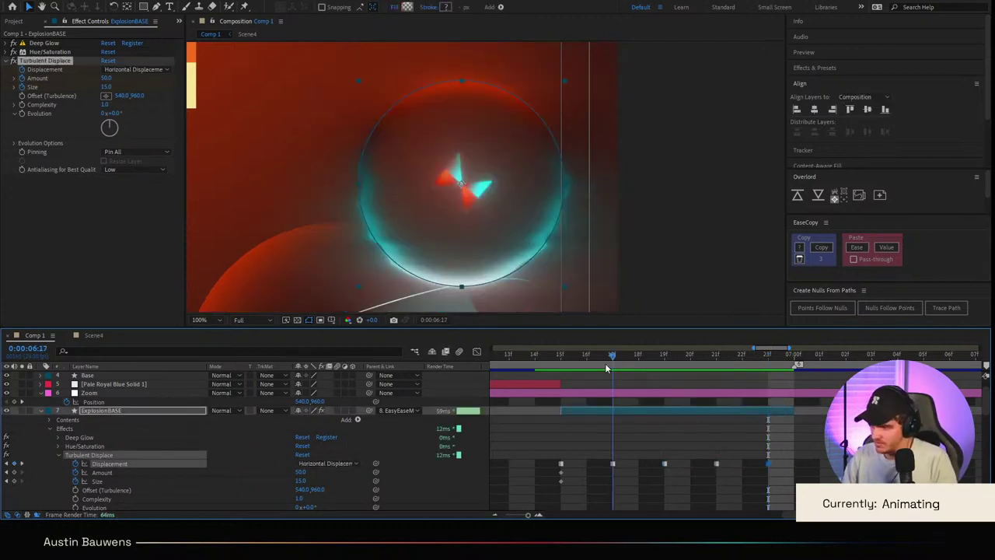
{"action": "left_click_drag", "start_coordinate": [302, 482], "coordinate": [507, 498]}
{"action": "key", "text": "ctrl+z"}
{"action": "left_click", "coordinate": [634, 487]}
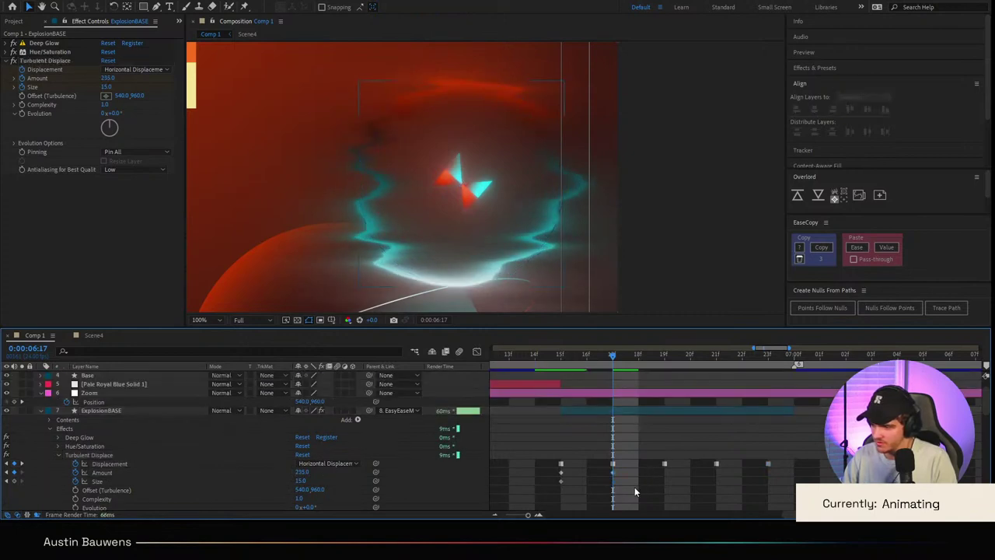
{"action": "key", "text": "Page_Down"}
{"action": "key", "text": "Page_Down"}
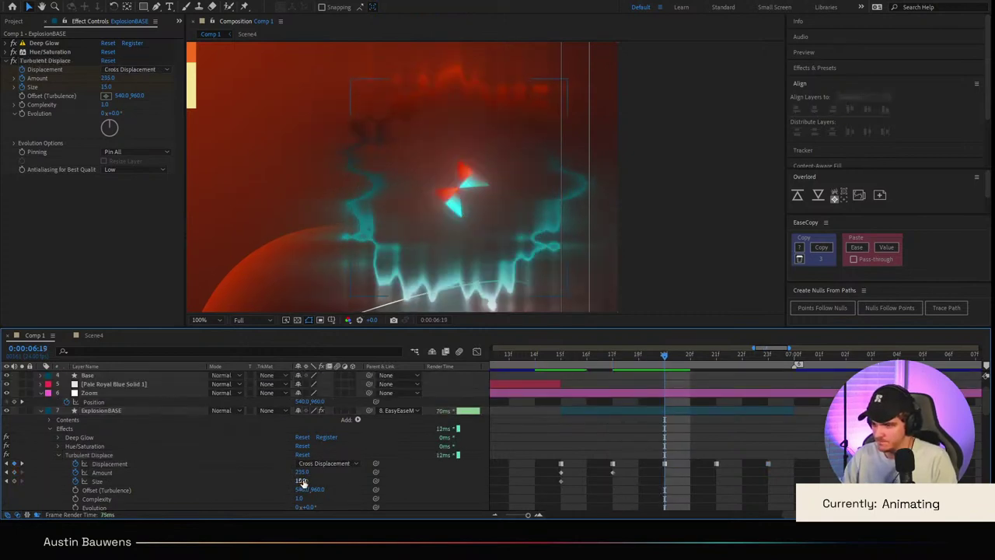
{"action": "left_click_drag", "start_coordinate": [302, 473], "coordinate": [220, 478]}
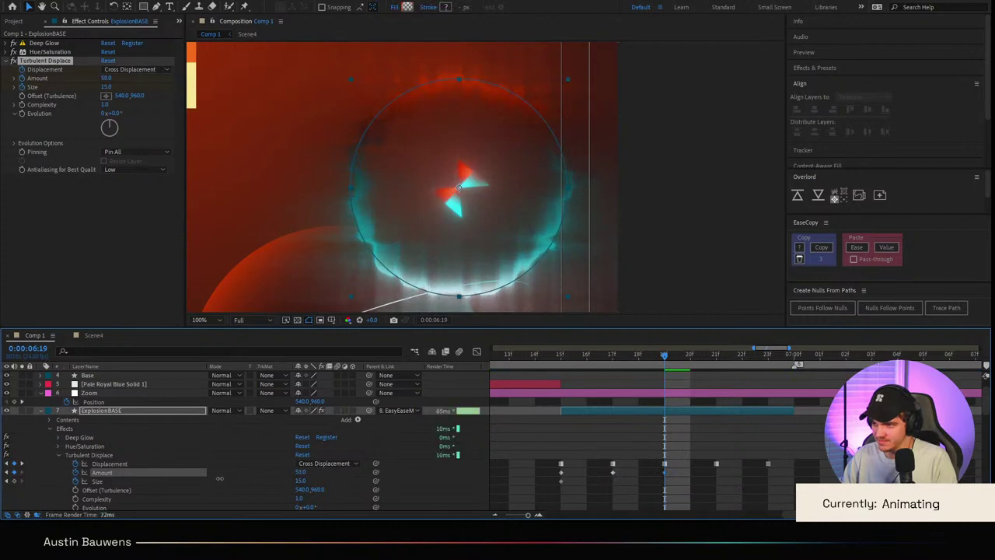
{"action": "left_click_drag", "start_coordinate": [300, 481], "coordinate": [286, 482]}
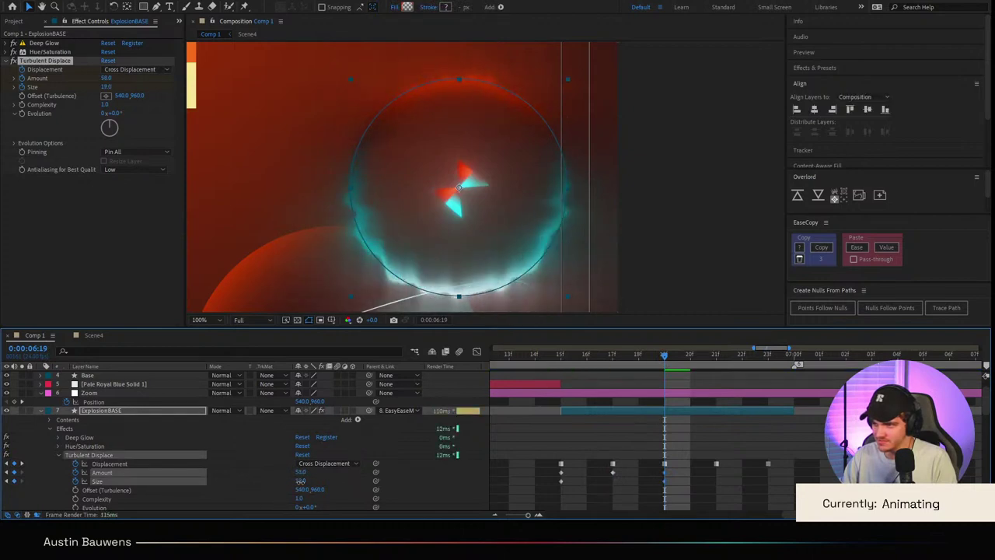
{"action": "left_click", "coordinate": [752, 491]}
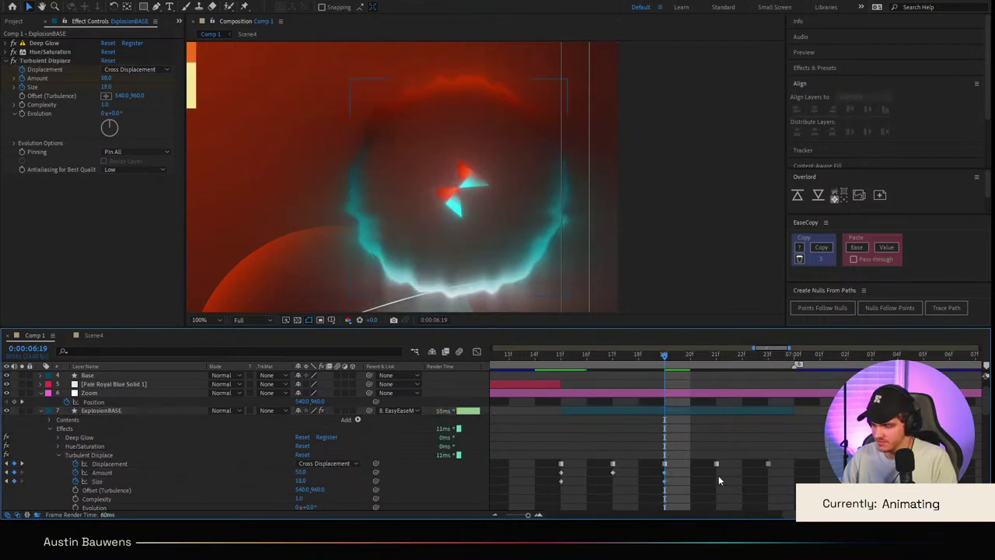
Step: Check the jitter frame by frame, then Easy Ease the Amount and Size keyframes
{"action": "key", "text": "Page_Up"}
{"action": "key", "text": "Page_Up"}
{"action": "key", "text": "Page_Up"}
{"action": "key", "text": "Page_Up"}
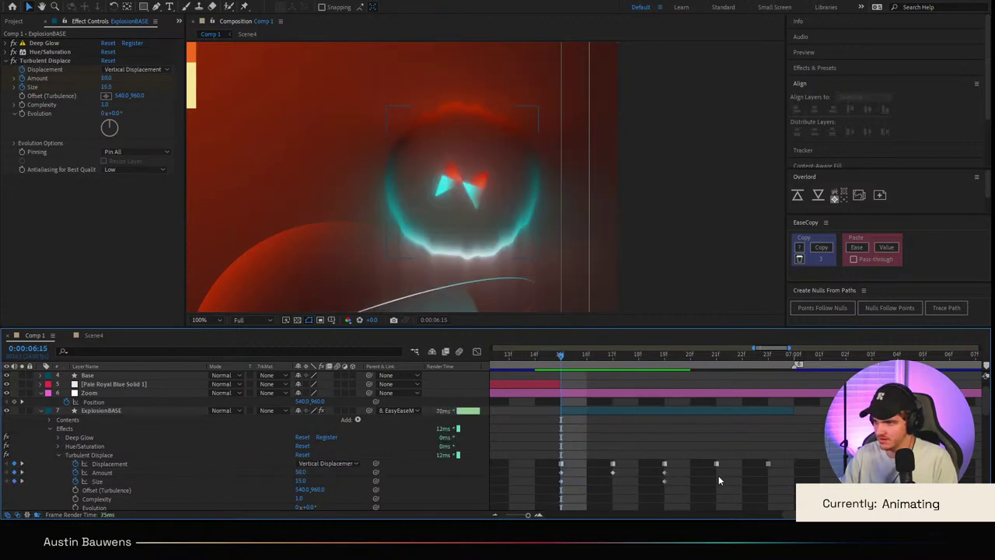
{"action": "key", "text": "Page_Down"}
{"action": "key", "text": "Page_Down"}
{"action": "key", "text": "Page_Down"}
{"action": "key", "text": "Page_Down"}
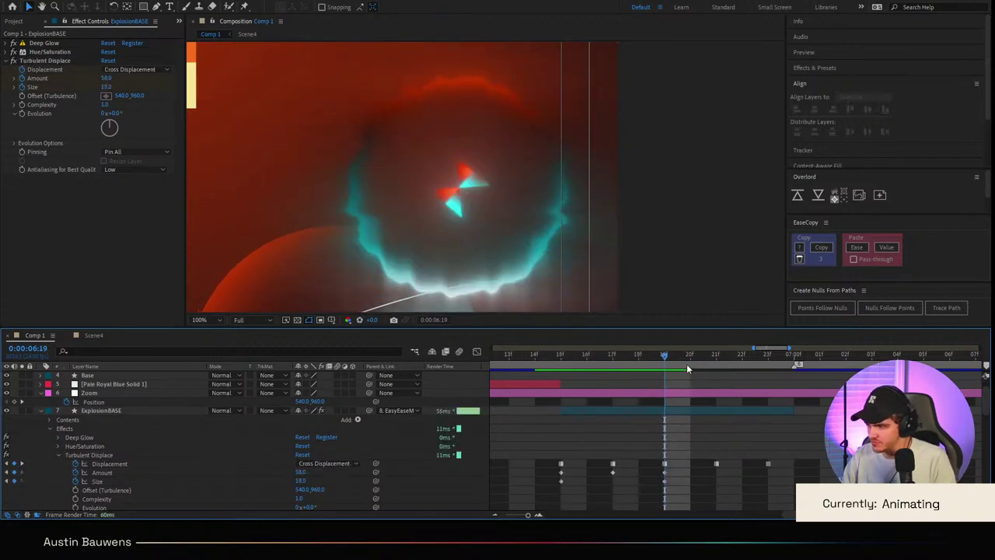
{"action": "key", "text": "Page_Down"}
{"action": "key", "text": "Page_Down"}
{"action": "left_click_drag", "start_coordinate": [725, 374], "coordinate": [560, 386]}
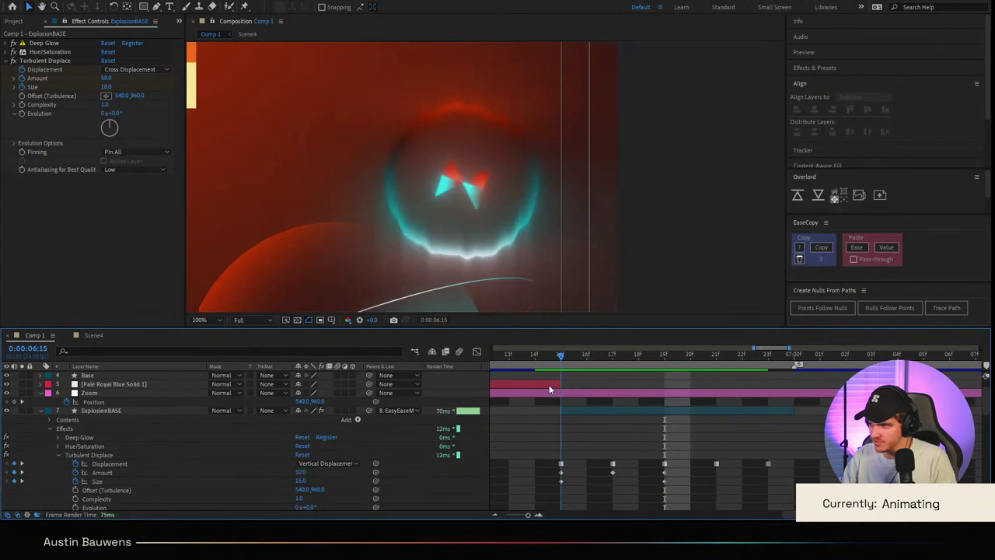
{"action": "left_click_drag", "start_coordinate": [557, 498], "coordinate": [685, 477]}
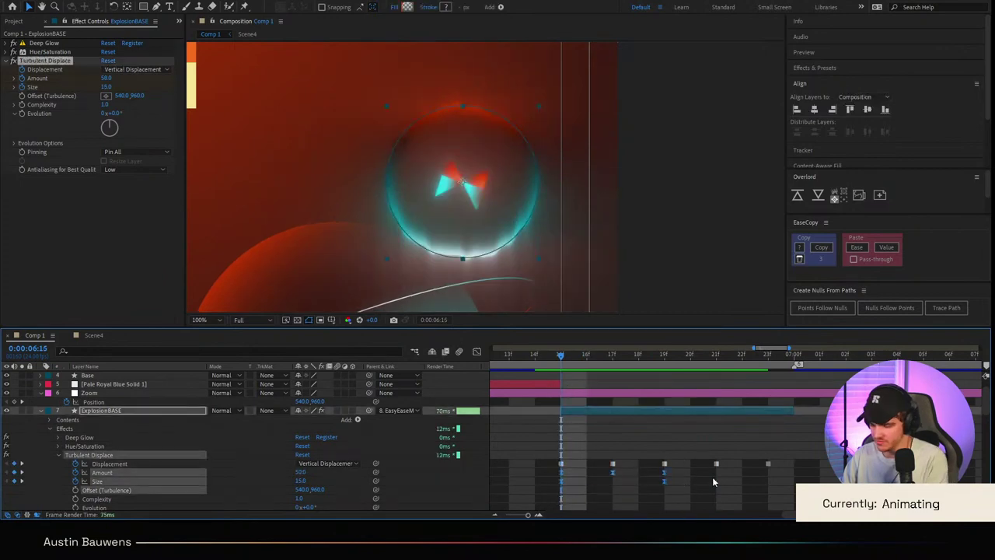
{"action": "key", "text": "F9"}
{"action": "scroll", "coordinate": [641, 306], "scroll_direction": "down", "scroll_amount": 1}
Step: Play the missile impact from about 6:07, then collapse Turbulent Displace to show Gradient Overlay
{"action": "left_click", "coordinate": [506, 364]}
{"action": "key", "text": "space"}
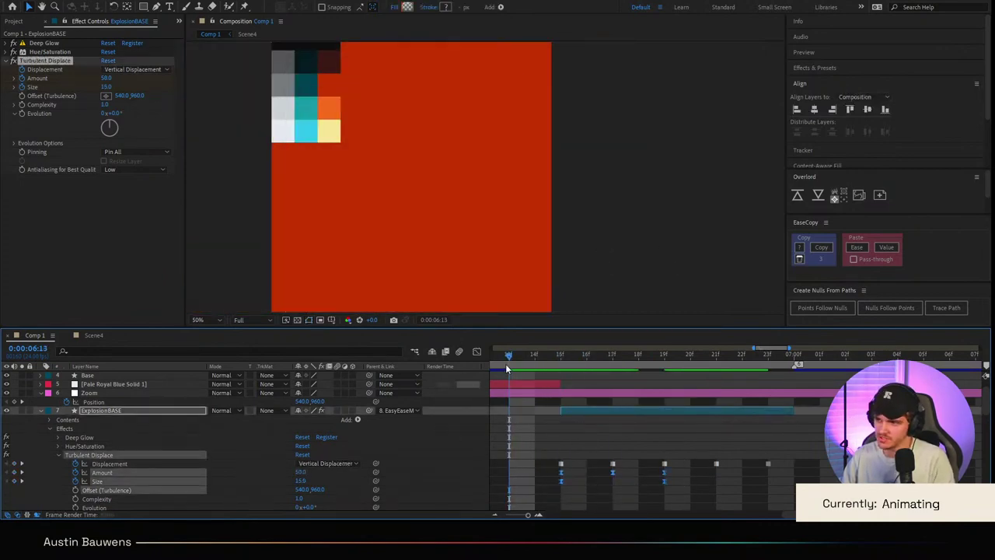
{"action": "left_click_drag", "start_coordinate": [516, 357], "coordinate": [429, 364]}
{"action": "key", "text": "space"}
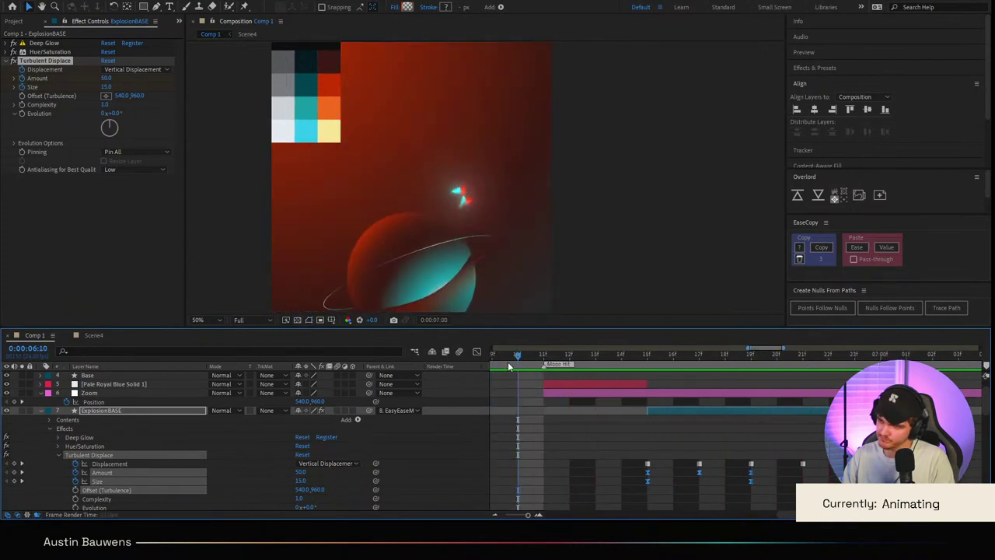
{"action": "scroll", "coordinate": [456, 223], "scroll_direction": "down", "scroll_amount": 2}
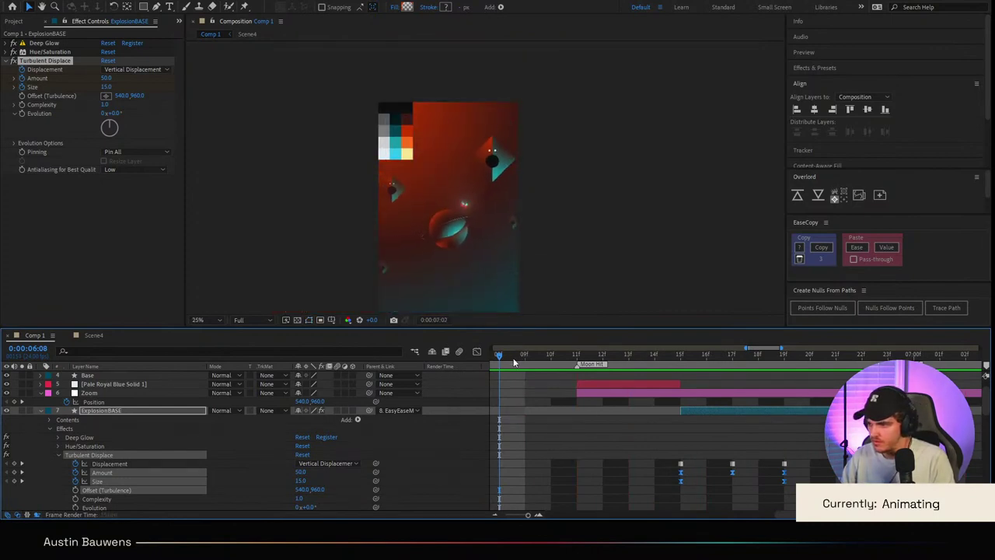
{"action": "key", "text": "space"}
{"action": "key", "text": "space"}
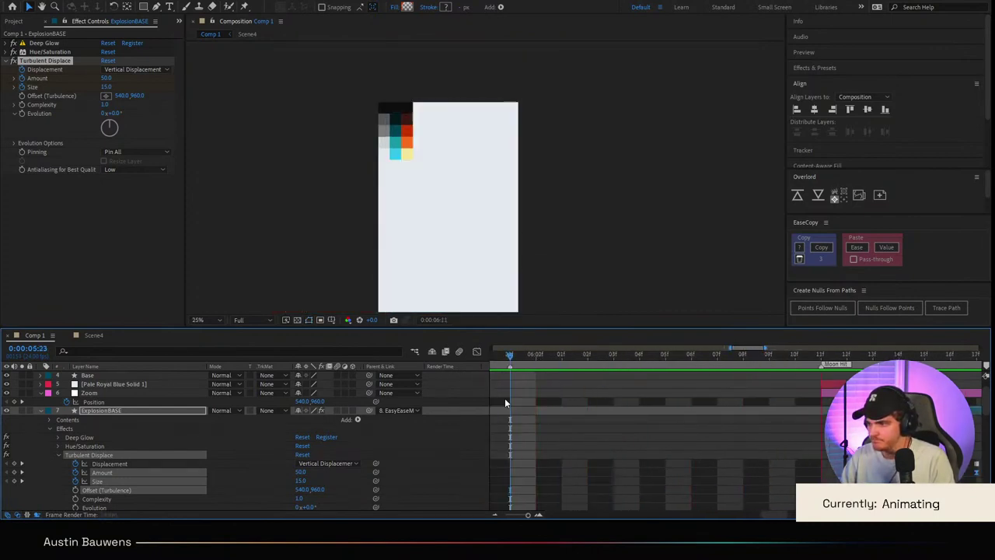
{"action": "left_click", "coordinate": [551, 356]}
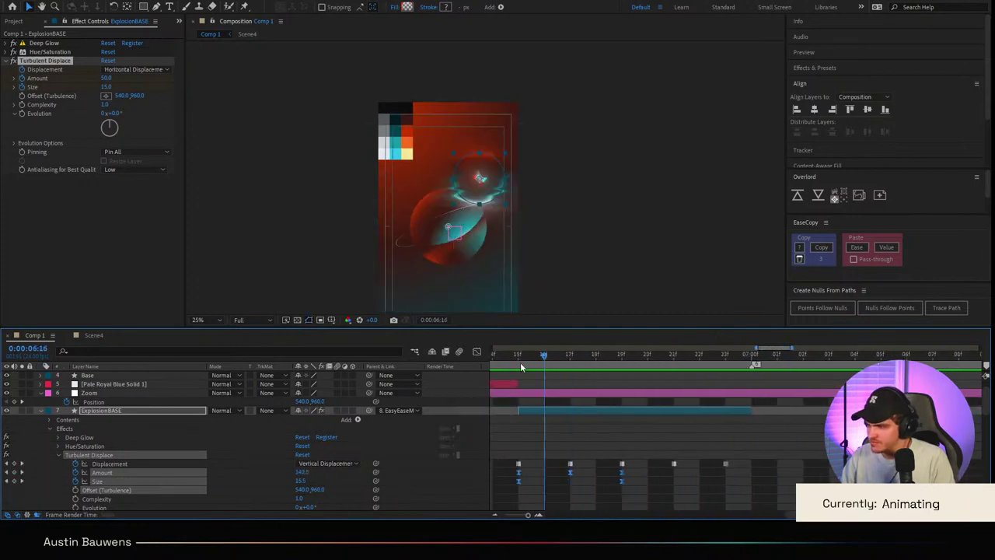
{"action": "scroll", "coordinate": [463, 236], "scroll_direction": "up", "scroll_amount": 2}
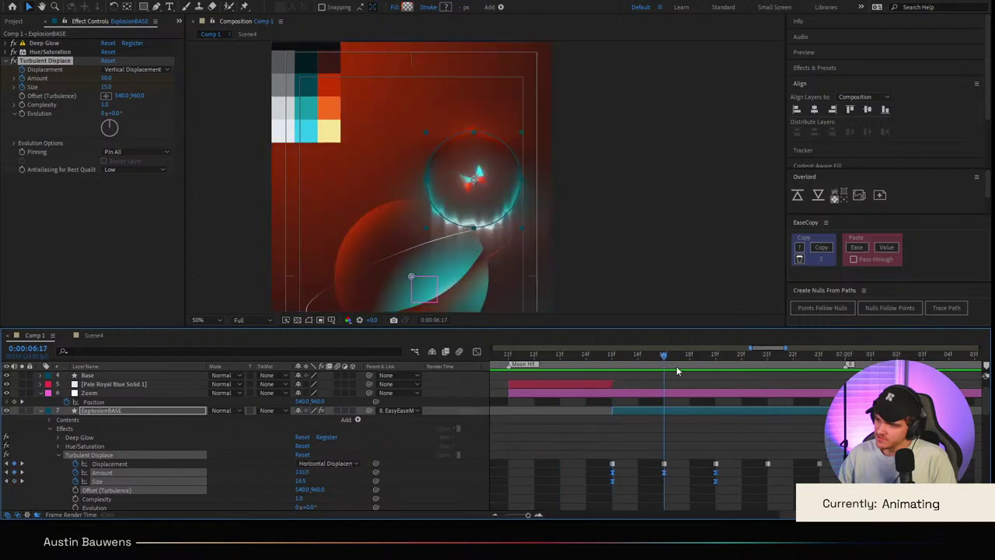
{"action": "left_click", "coordinate": [58, 455]}
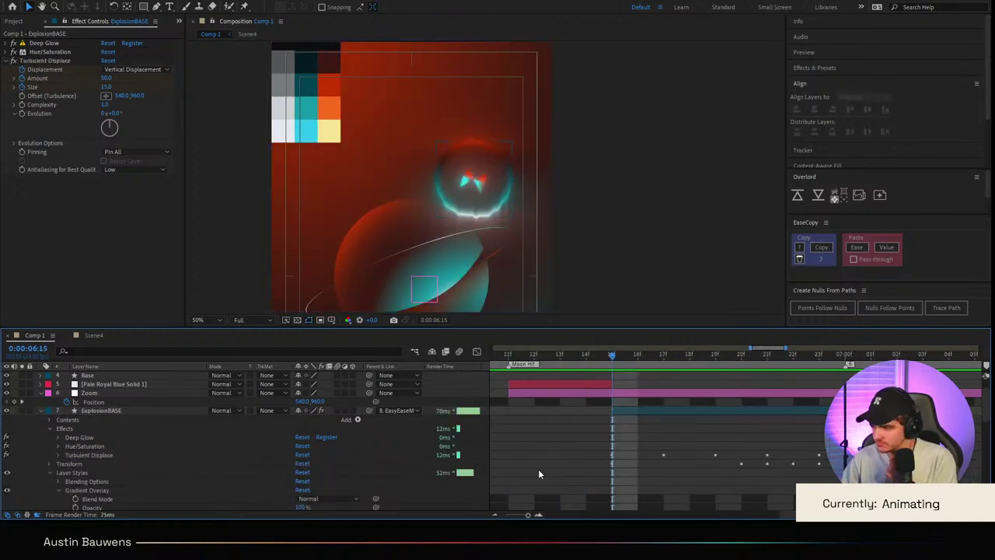
Step: Scrub Gradient Overlay Angle to 1x+6° and inspect its curve in the Graph Editor
{"action": "scroll", "coordinate": [540, 473], "scroll_direction": "down", "scroll_amount": 2}
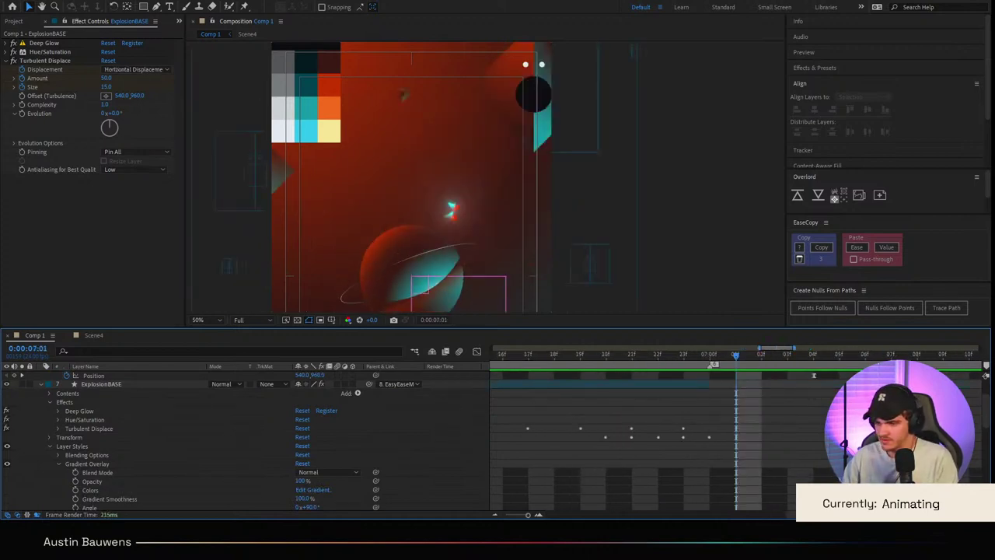
{"action": "key", "text": "space"}
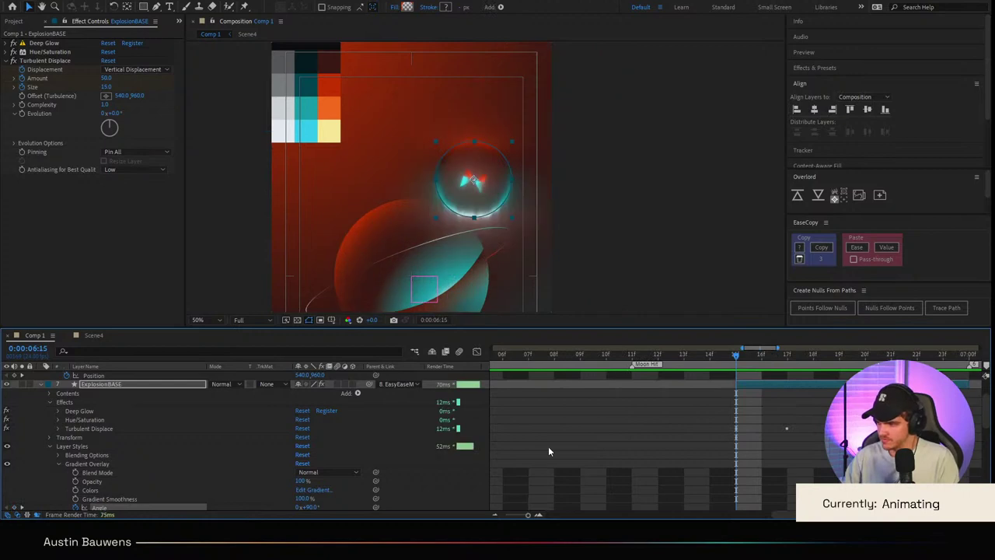
{"action": "left_click_drag", "start_coordinate": [314, 507], "coordinate": [524, 508]}
{"action": "scroll", "coordinate": [636, 415], "scroll_direction": "down", "scroll_amount": 1}
{"action": "scroll", "coordinate": [764, 445], "scroll_direction": "down", "scroll_amount": 1}
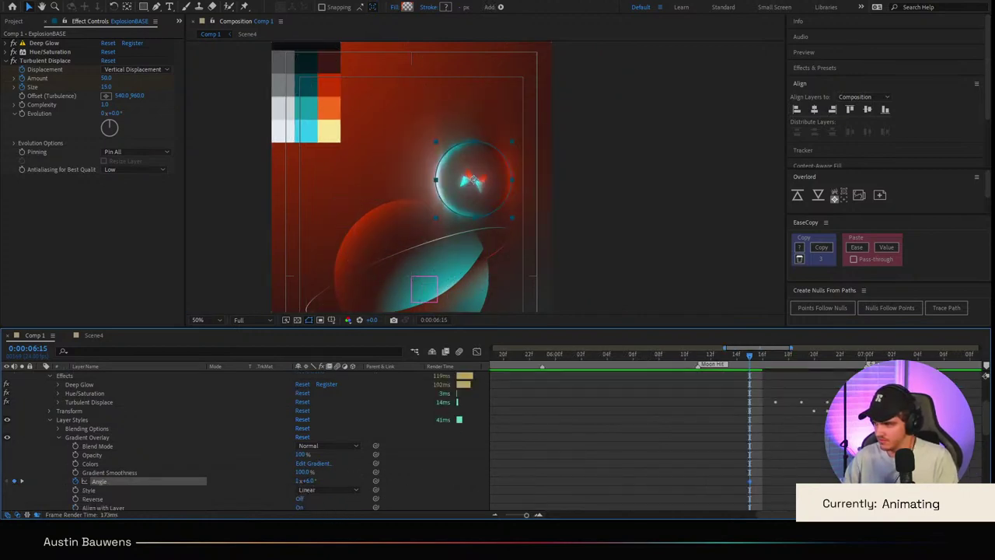
{"action": "left_click", "coordinate": [477, 352]}
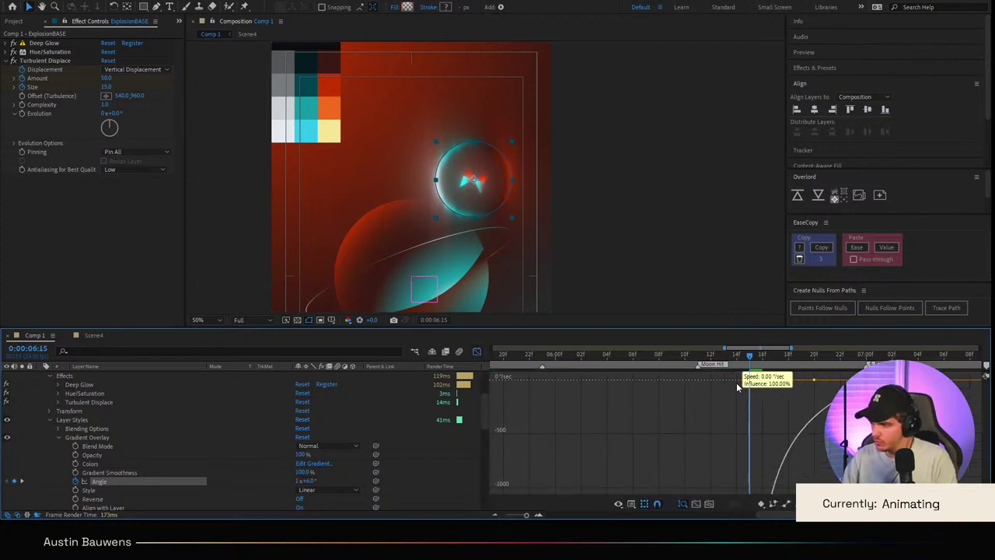
{"action": "left_click", "coordinate": [477, 352]}
Step: Preview the rotating glow from 6:09, then collapse the explosion layer's properties
{"action": "left_click", "coordinate": [670, 360]}
{"action": "key", "text": "space"}
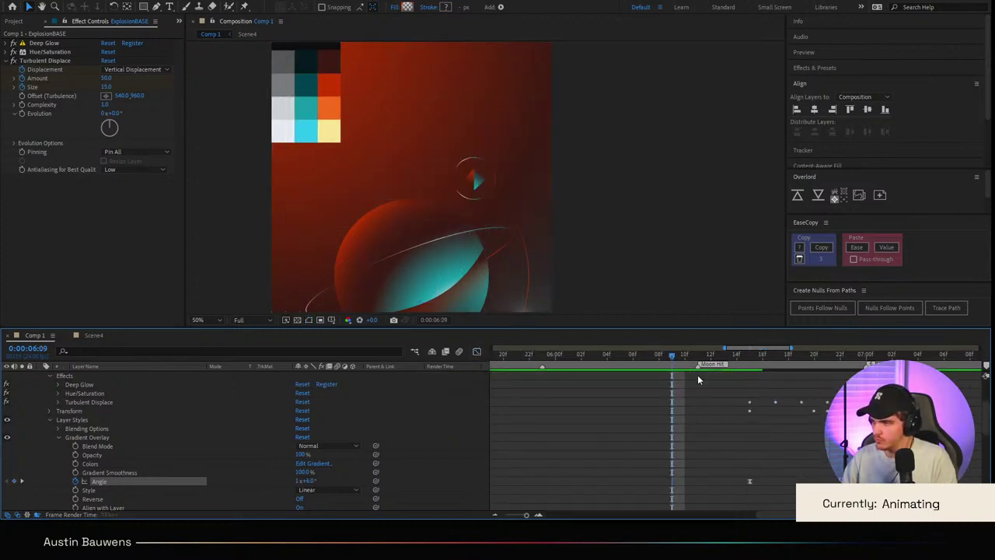
{"action": "left_click_drag", "start_coordinate": [701, 367], "coordinate": [730, 356]}
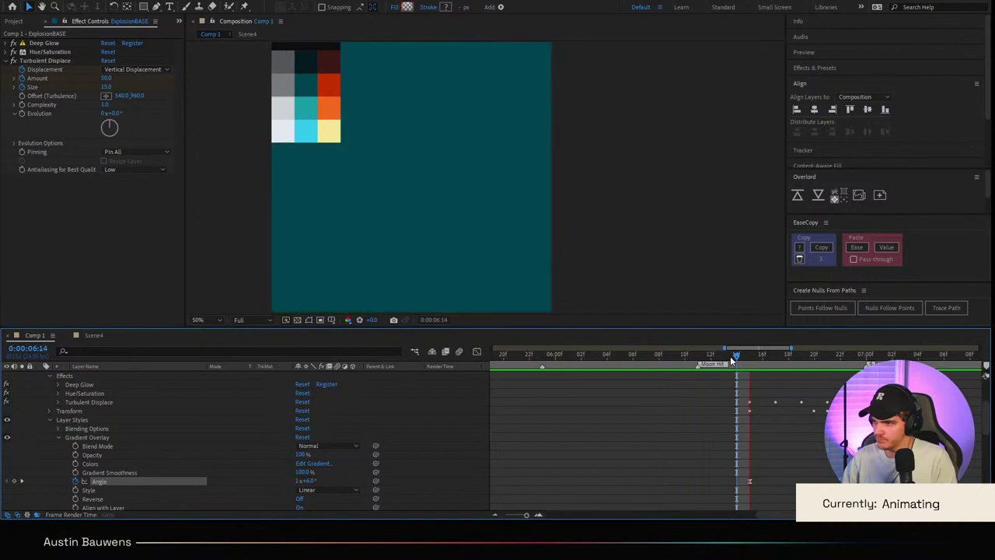
{"action": "key", "text": "space"}
{"action": "mouse_move", "coordinate": [736, 358]}
{"action": "left_mouse_down"}
{"action": "mouse_move", "coordinate": [775, 363]}
{"action": "mouse_move", "coordinate": [750, 360]}
{"action": "left_mouse_up"}
{"action": "scroll", "coordinate": [162, 383], "scroll_direction": "up", "scroll_amount": 2}
{"action": "left_click", "coordinate": [41, 412]}
Step: At 6:15, duplicate ExplosionBASE and delete the copy's Hue/Saturation and Turbulent Displace effects
{"action": "left_click", "coordinate": [765, 420]}
{"action": "scroll", "coordinate": [552, 185], "scroll_direction": "up", "scroll_amount": 1}
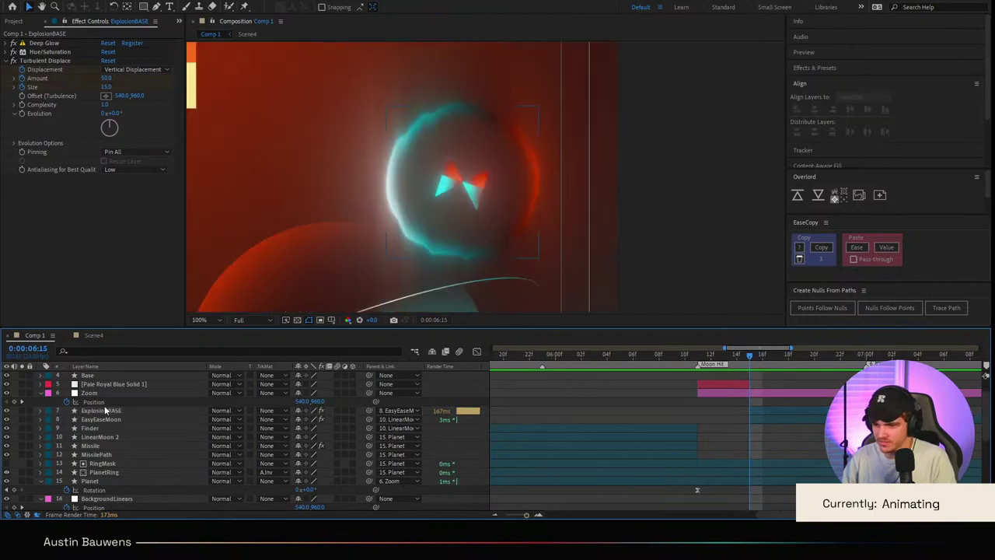
{"action": "left_click", "coordinate": [105, 410]}
{"action": "key", "text": "ctrl+d"}
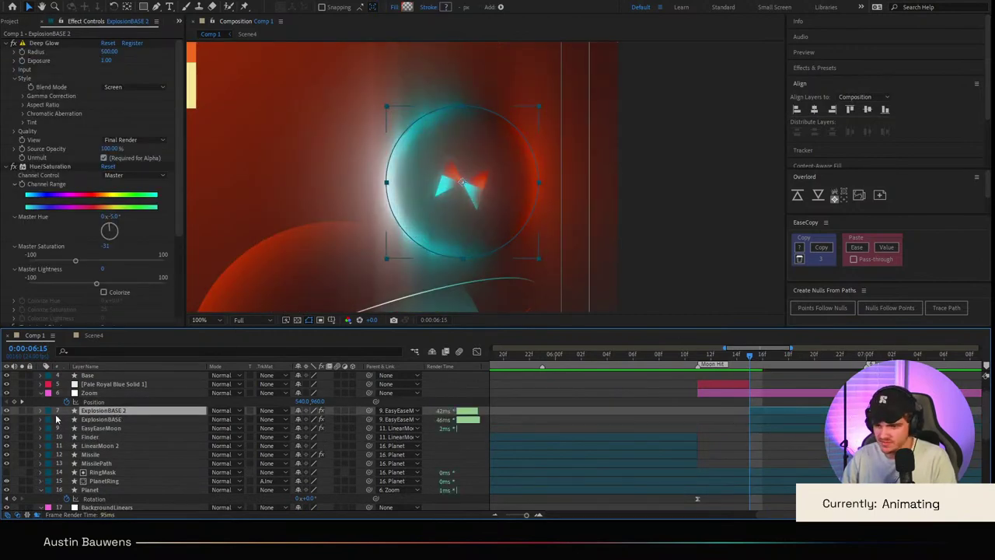
{"action": "left_click", "coordinate": [41, 165]}
{"action": "key", "text": "Delete"}
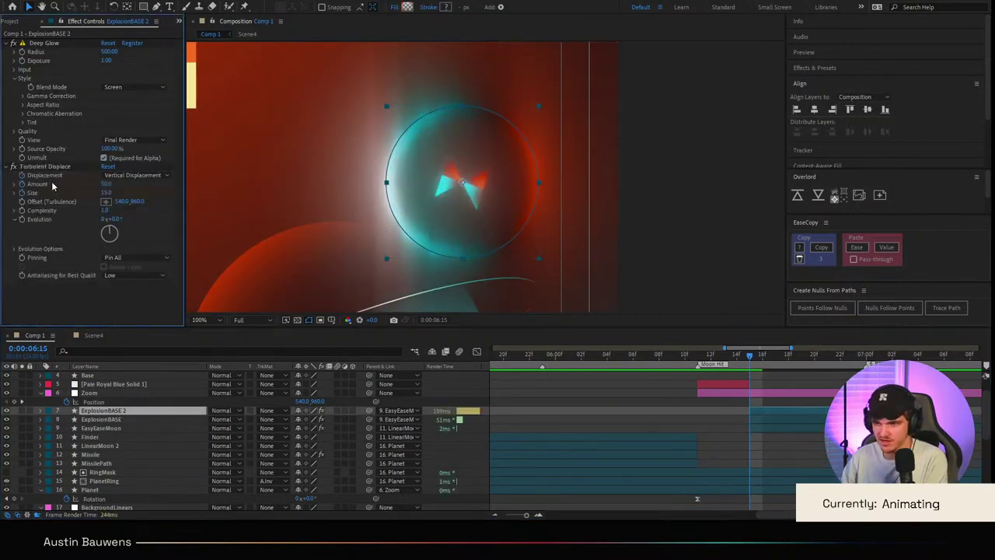
{"action": "left_click", "coordinate": [49, 166]}
{"action": "key", "text": "Delete"}
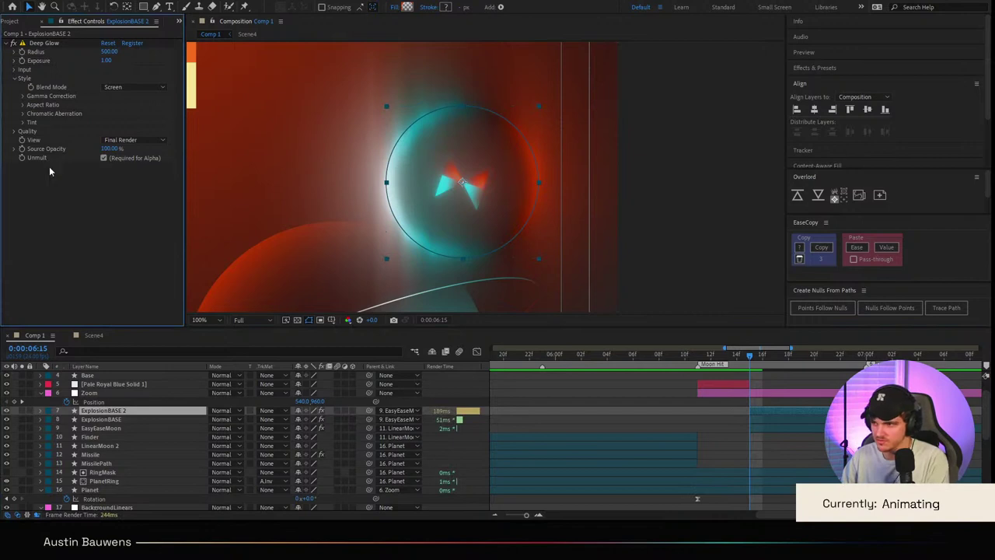
{"action": "key", "text": "F2"}
Step: Replace Gradient Fill 1 in ExplosionBASE 2's Group 1 with a Stroke 1
{"action": "left_click", "coordinate": [40, 410]}
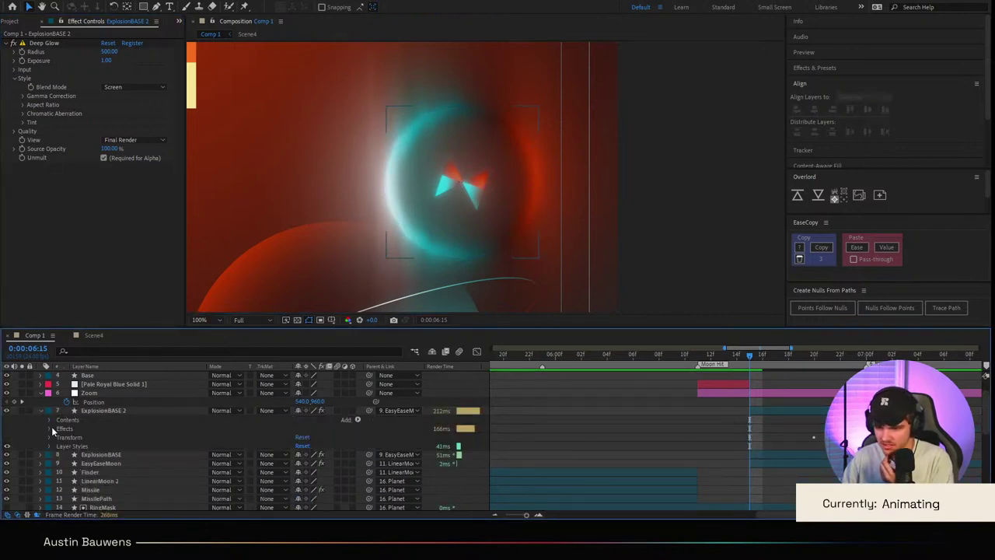
{"action": "left_click", "coordinate": [48, 418]}
{"action": "left_click", "coordinate": [58, 429]}
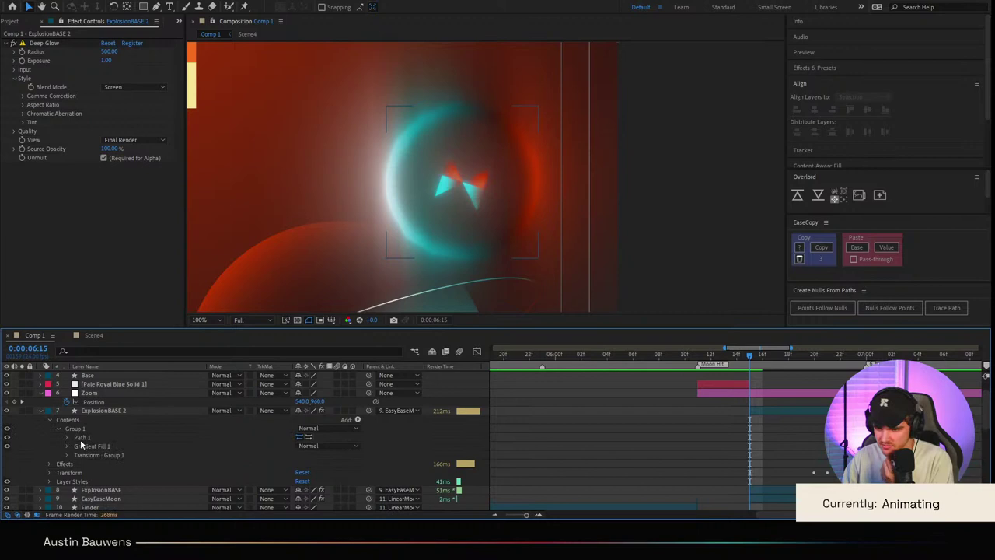
{"action": "left_click", "coordinate": [88, 447]}
{"action": "key", "text": "Delete"}
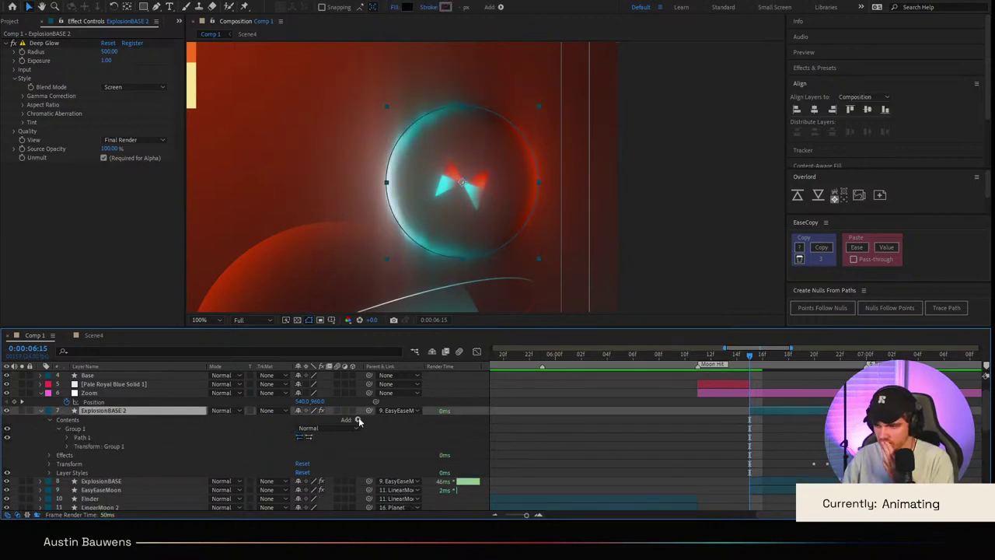
{"action": "key", "text": "ctrl+v"}
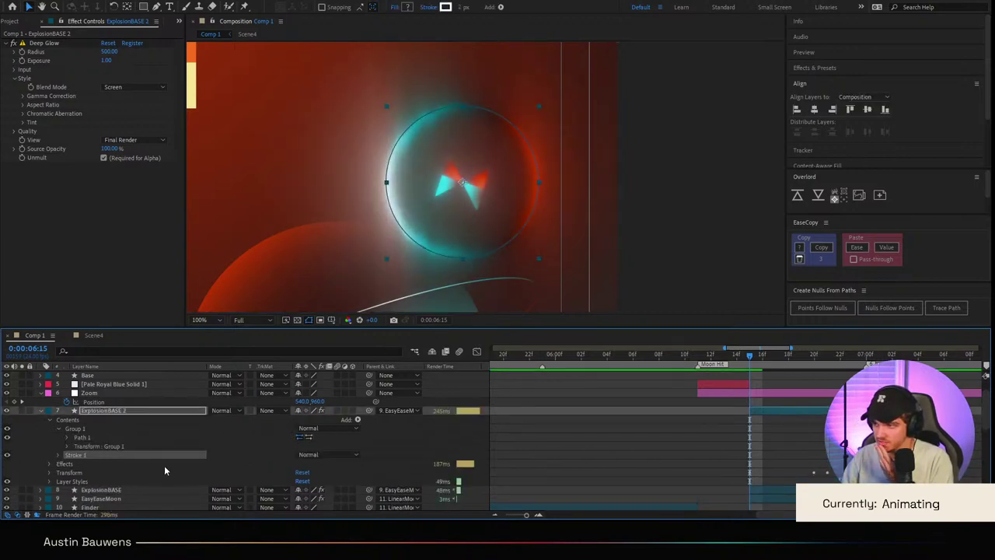
{"action": "left_click", "coordinate": [62, 456]}
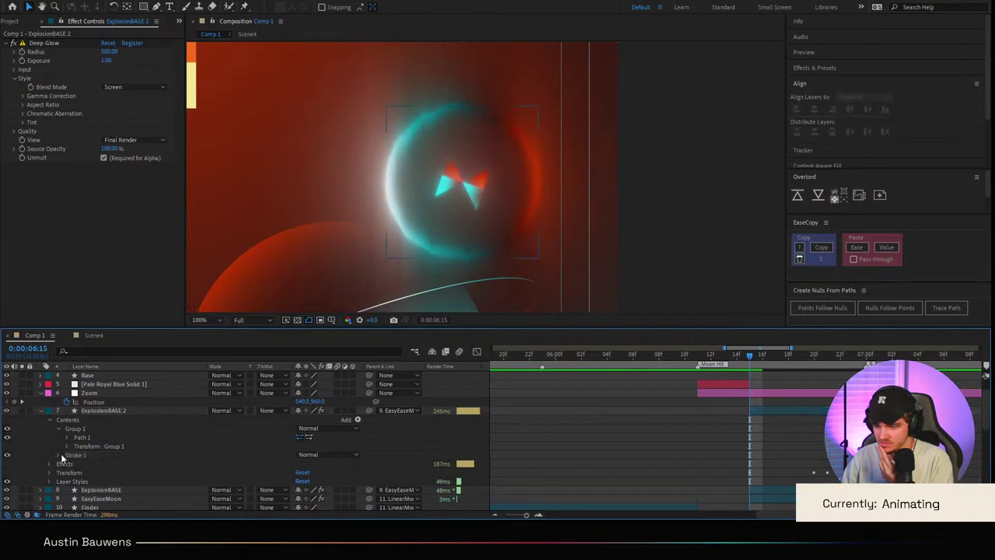
{"action": "mouse_move", "coordinate": [85, 455]}
{"action": "left_mouse_down"}
{"action": "mouse_move", "coordinate": [87, 437]}
{"action": "mouse_move", "coordinate": [76, 440]}
{"action": "left_mouse_up"}
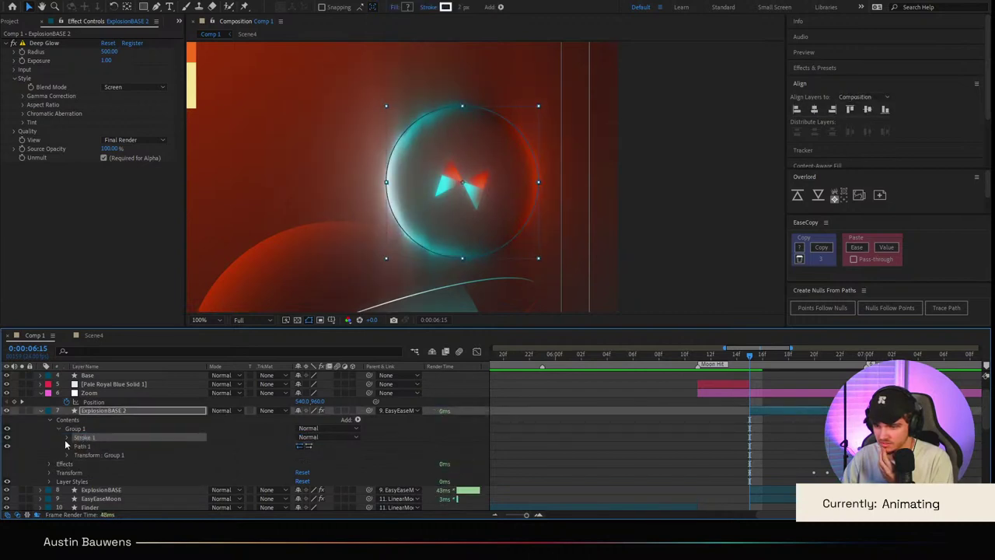
{"action": "left_click", "coordinate": [67, 437]}
{"action": "scroll", "coordinate": [374, 169], "scroll_direction": "down", "scroll_amount": 2}
{"action": "left_click", "coordinate": [572, 400]}
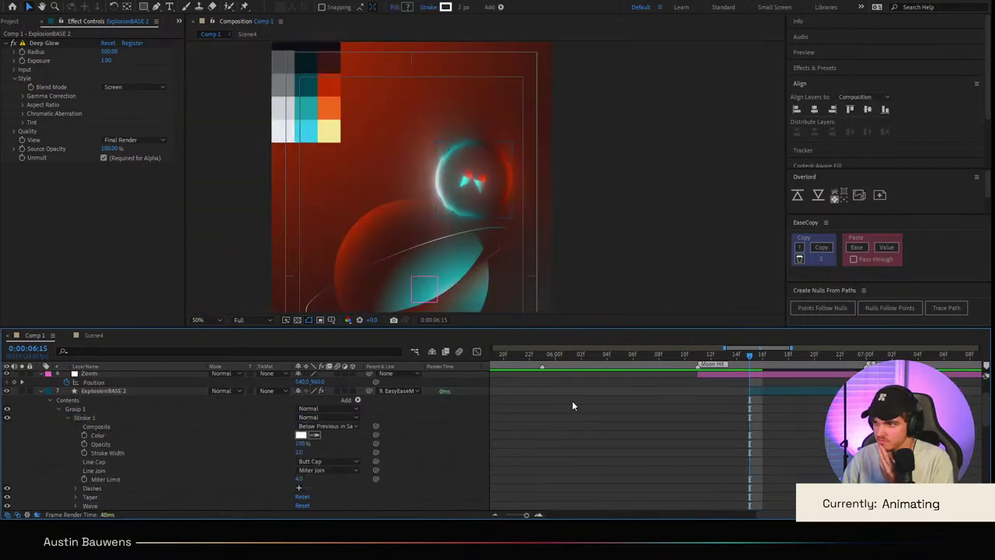
{"action": "scroll", "coordinate": [41, 420], "scroll_direction": "up", "scroll_amount": 2}
Step: Delete the Layer Styles from ExplosionBASE 2
{"action": "left_click", "coordinate": [41, 417]}
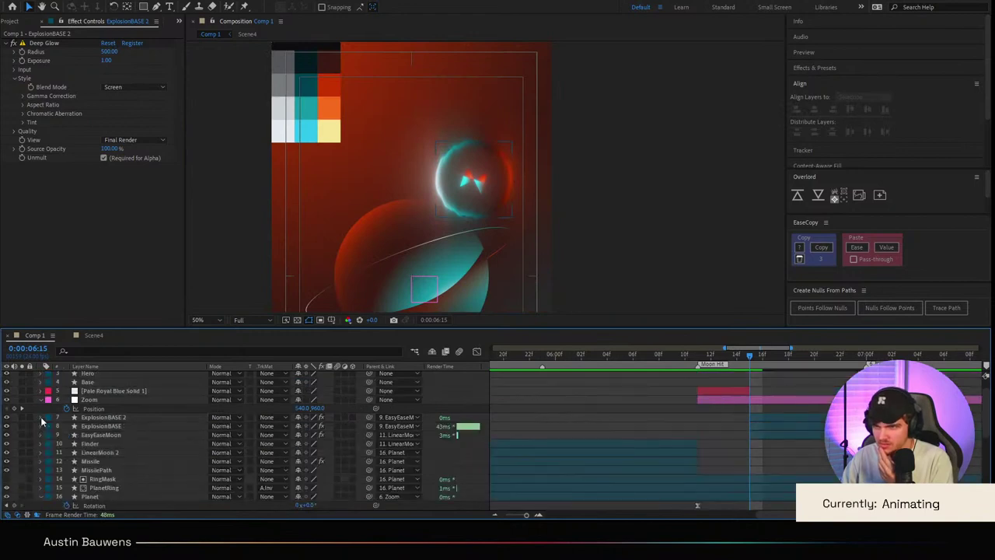
{"action": "left_click", "coordinate": [104, 417]}
{"action": "scroll", "coordinate": [457, 209], "scroll_direction": "up", "scroll_amount": 2}
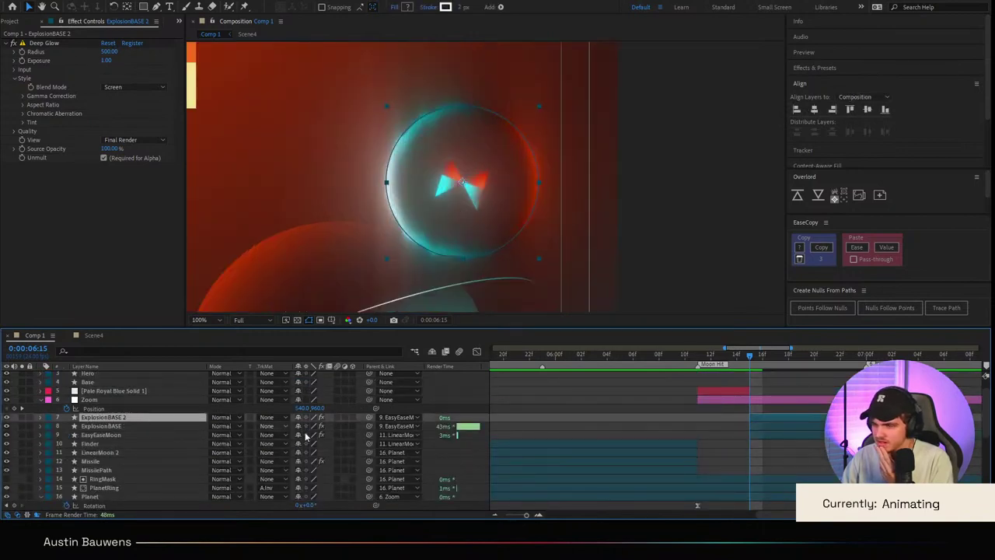
{"action": "left_click", "coordinate": [40, 418]}
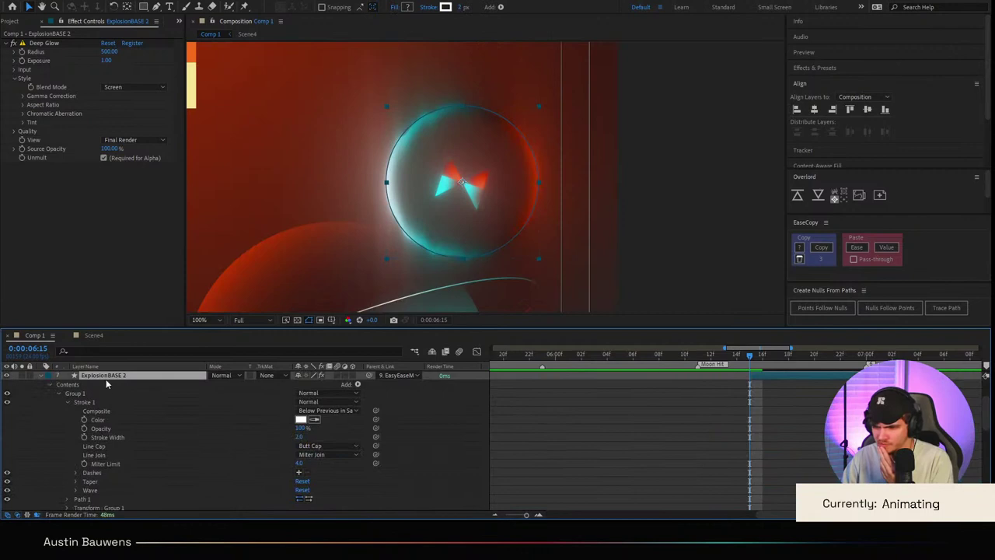
{"action": "scroll", "coordinate": [113, 423], "scroll_direction": "down", "scroll_amount": 2}
{"action": "left_click", "coordinate": [77, 482]}
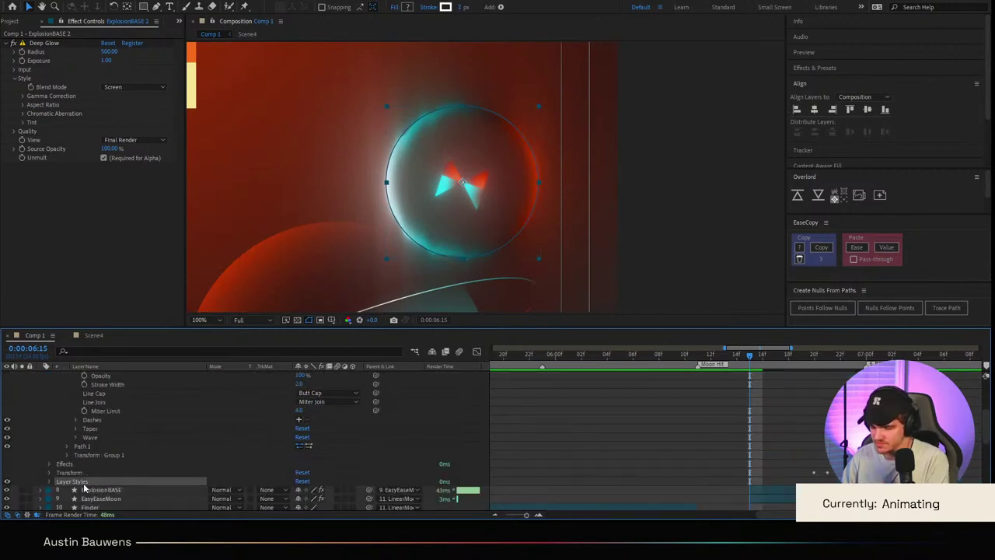
{"action": "key", "text": "Delete"}
{"action": "left_click", "coordinate": [636, 374]}
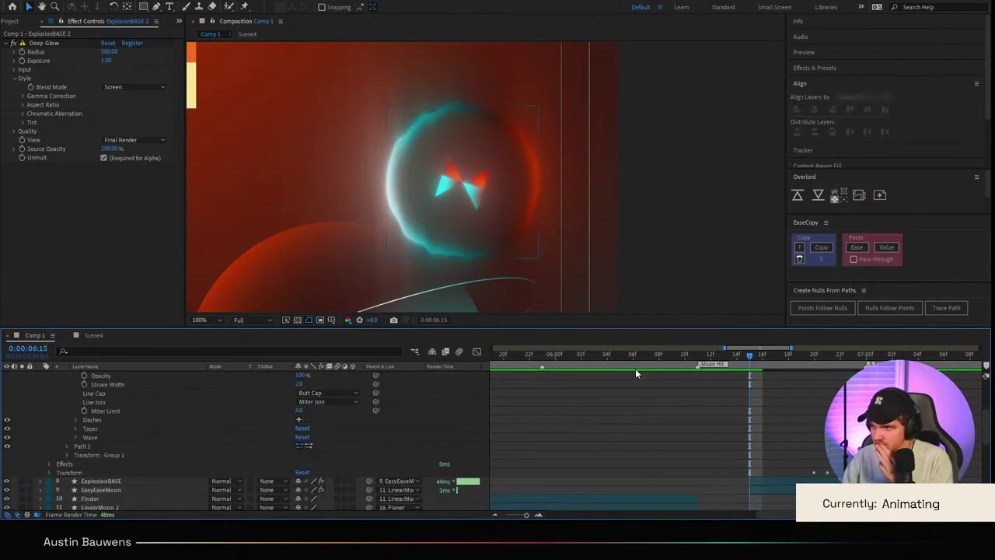
{"action": "scroll", "coordinate": [123, 465], "scroll_direction": "up", "scroll_amount": 3}
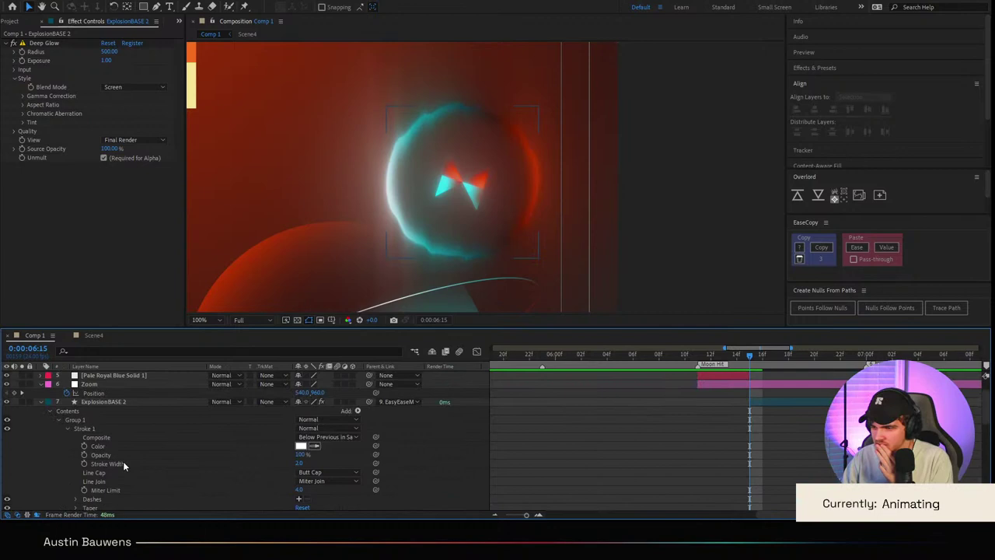
Step: Adjust ExplosionBASE 2's properties, viewing Opacity and Scale, to set the stroke width
{"action": "left_click", "coordinate": [93, 399]}
{"action": "key", "text": "t"}
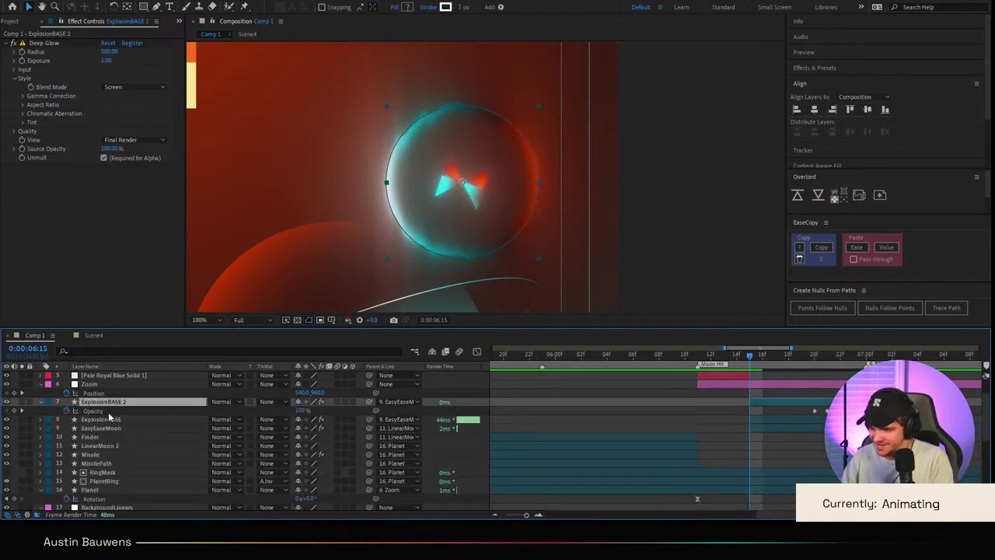
{"action": "key", "text": "shift+s"}
{"action": "left_click", "coordinate": [711, 428]}
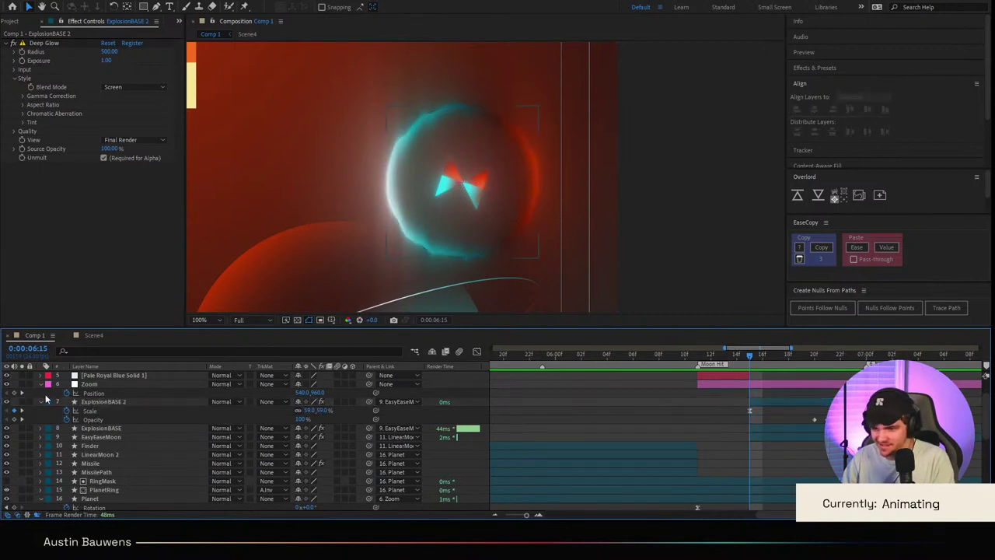
{"action": "left_click", "coordinate": [41, 401]}
{"action": "left_click", "coordinate": [41, 401]}
{"action": "left_click", "coordinate": [106, 402]}
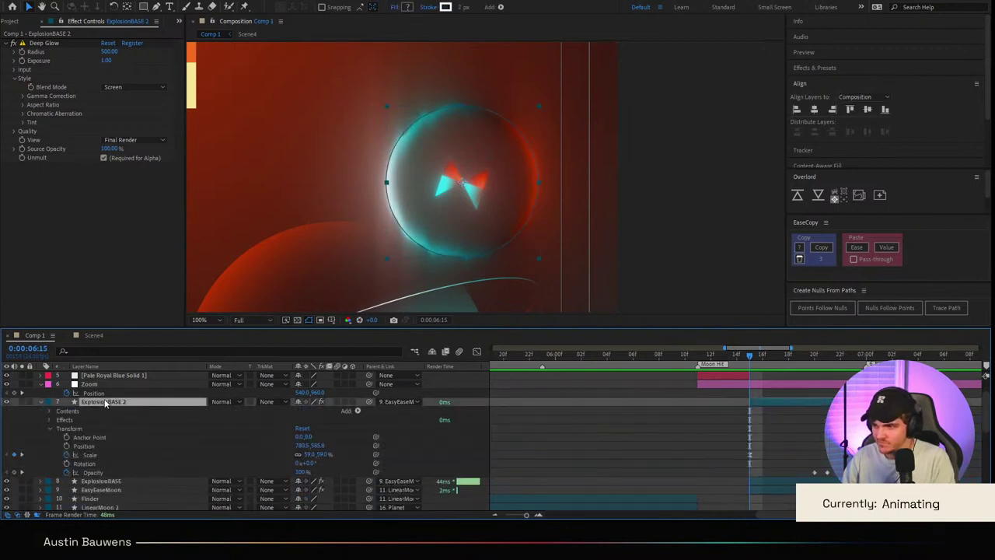
{"action": "key", "text": "Return"}
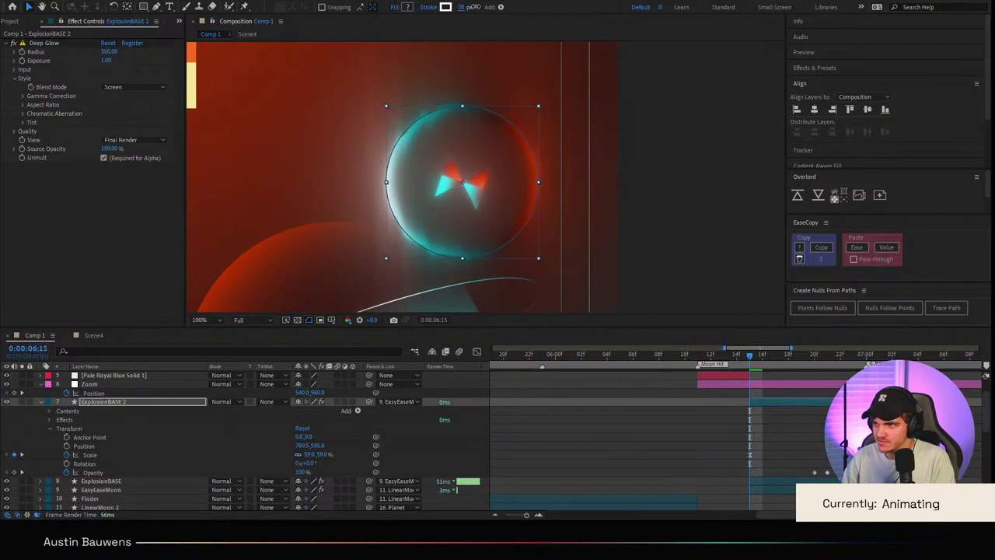
{"action": "key", "text": "ctrl+z"}
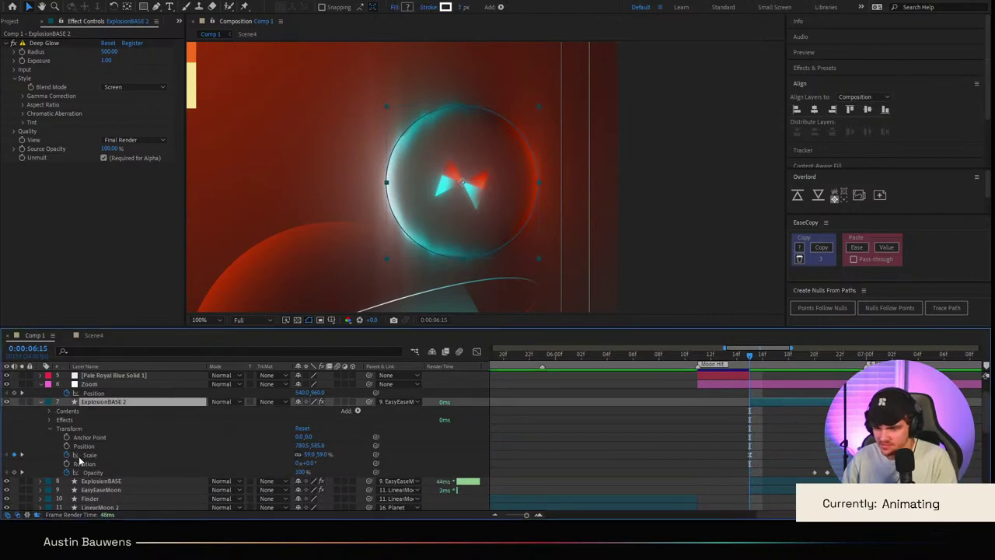
Step: Move Stroke 1 below Path 1 in Group 1 so the ring outline appears
{"action": "left_click", "coordinate": [48, 411]}
{"action": "left_click", "coordinate": [59, 420]}
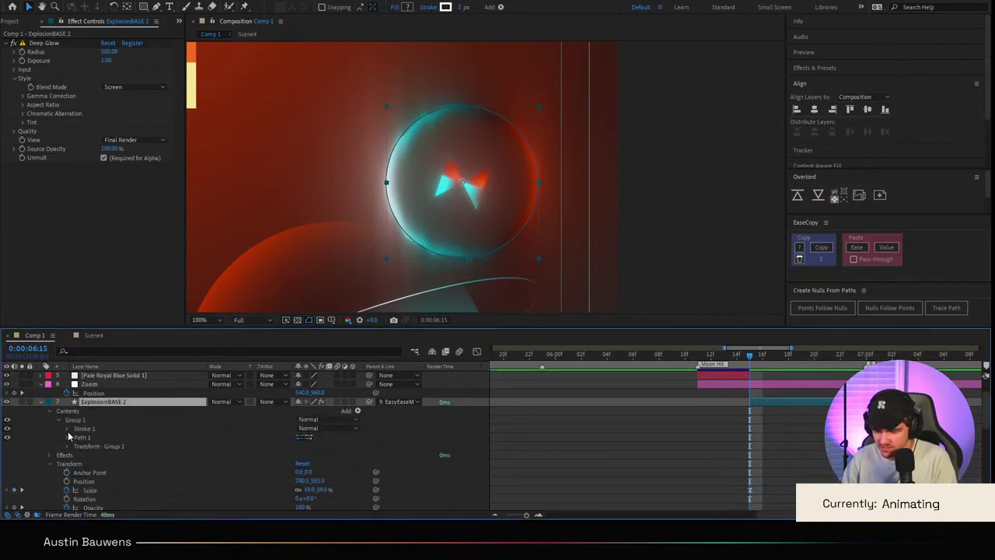
{"action": "left_click", "coordinate": [80, 437]}
{"action": "left_click", "coordinate": [88, 430]}
{"action": "left_click_drag", "start_coordinate": [96, 432], "coordinate": [96, 441]}
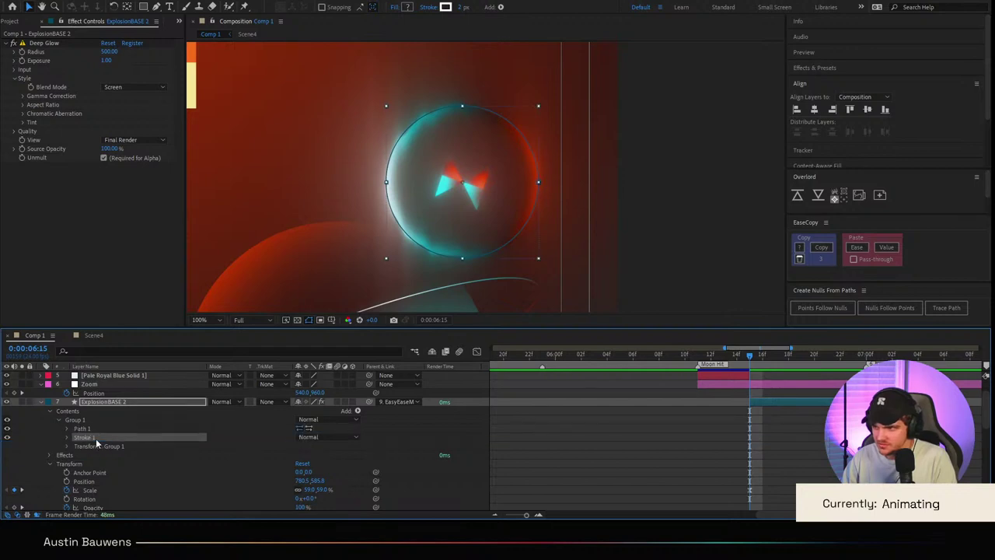
{"action": "left_click", "coordinate": [625, 456]}
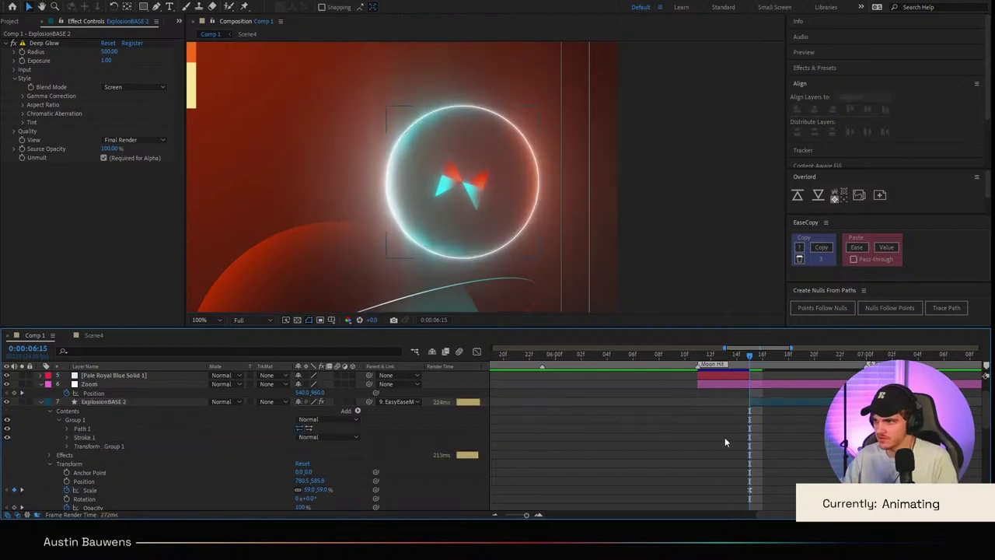
Step: Scrub around the impact and preview the white ring from 6:09
{"action": "left_click_drag", "start_coordinate": [762, 361], "coordinate": [620, 360]}
{"action": "scroll", "coordinate": [548, 178], "scroll_direction": "down", "scroll_amount": 1}
{"action": "key", "text": "space"}
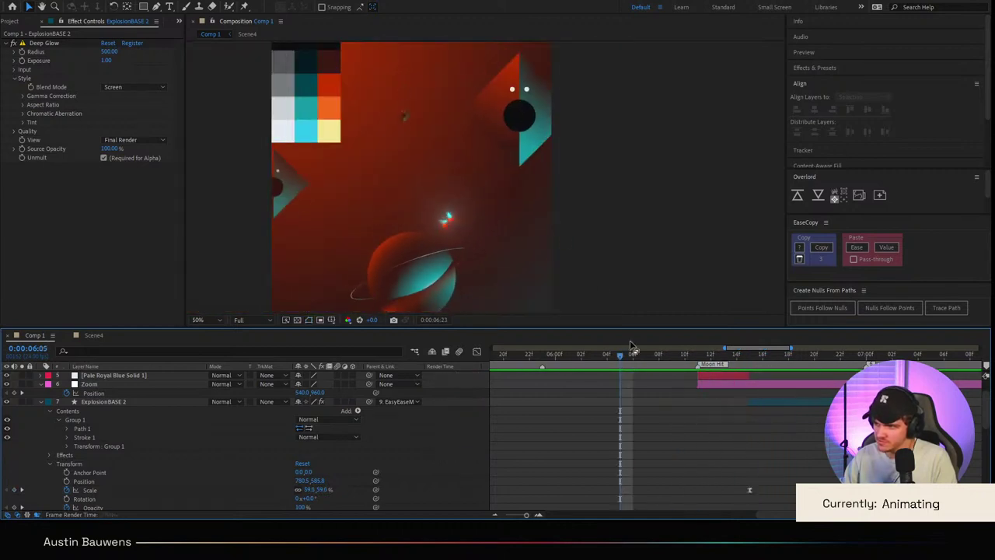
{"action": "left_click", "coordinate": [673, 356]}
{"action": "key", "text": "space"}
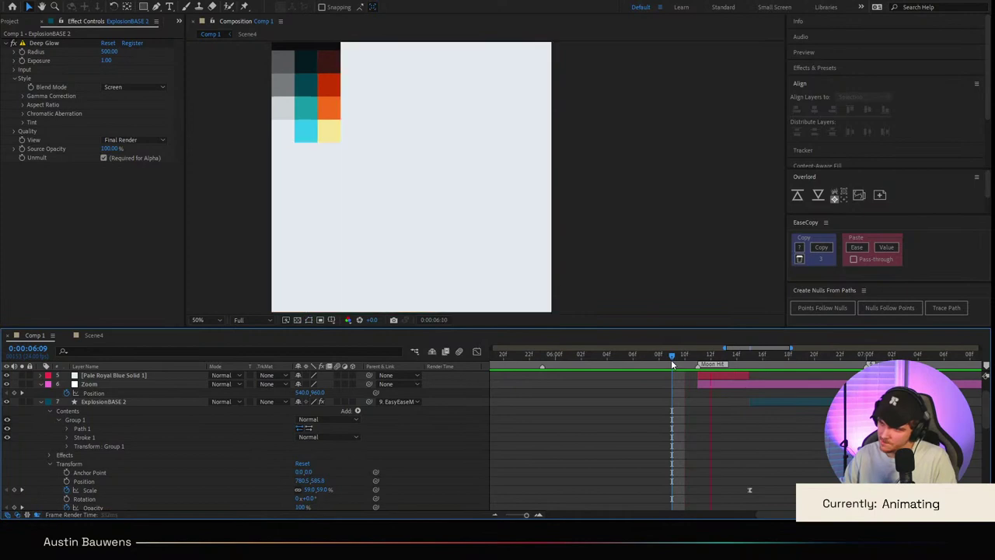
{"action": "scroll", "coordinate": [514, 204], "scroll_direction": "down", "scroll_amount": 1}
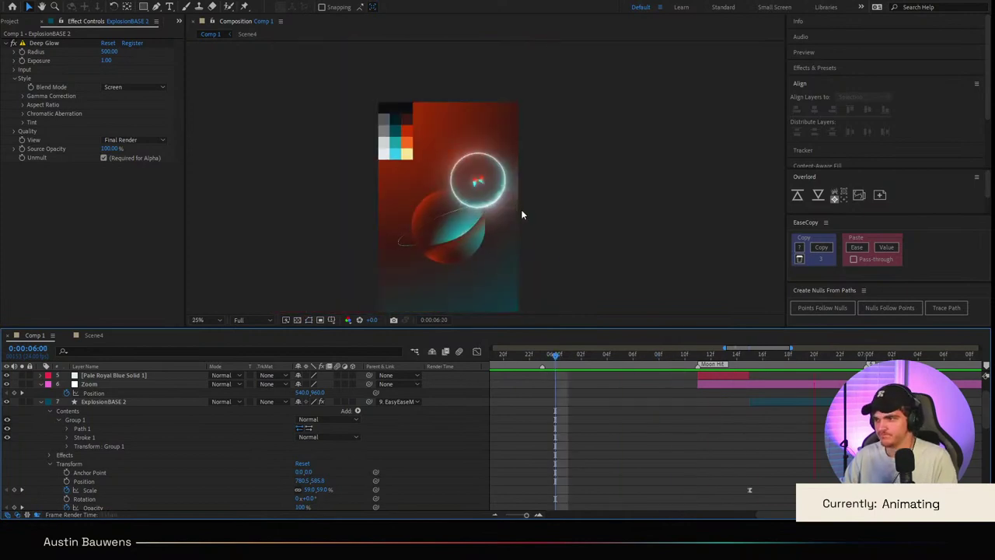
{"action": "left_click_drag", "start_coordinate": [620, 357], "coordinate": [31, 459]}
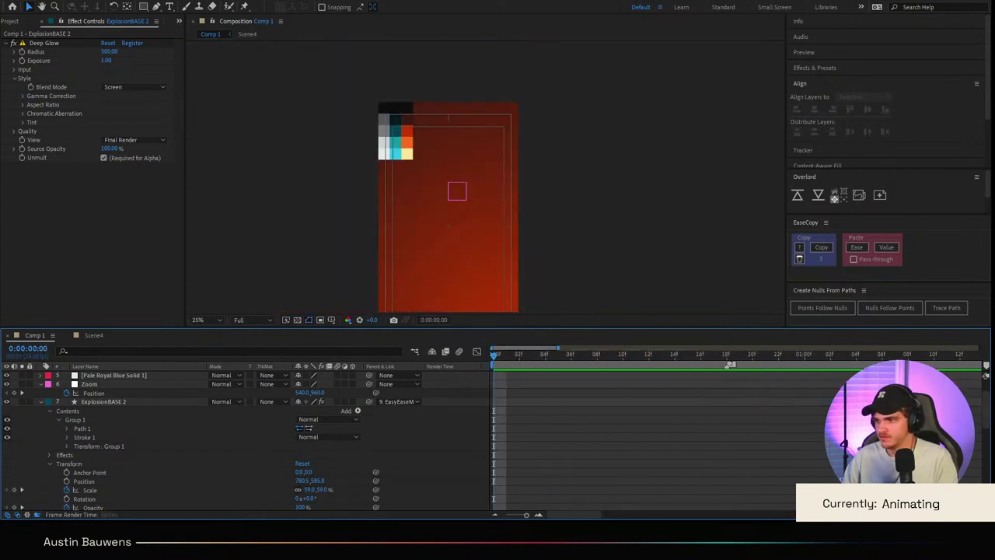
{"action": "left_click_drag", "start_coordinate": [322, 203], "coordinate": [321, 167]}
{"action": "key", "text": "space"}
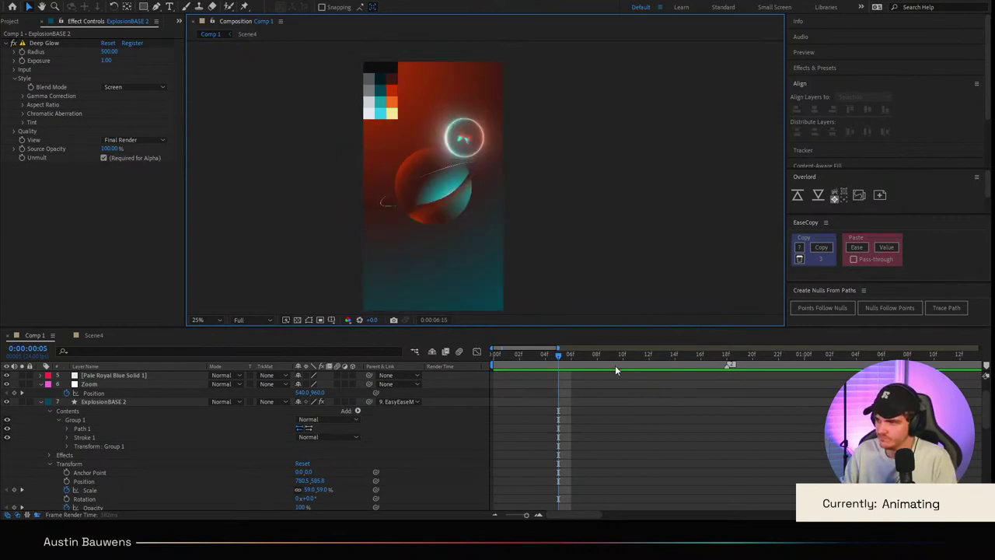
{"action": "left_click", "coordinate": [544, 365]}
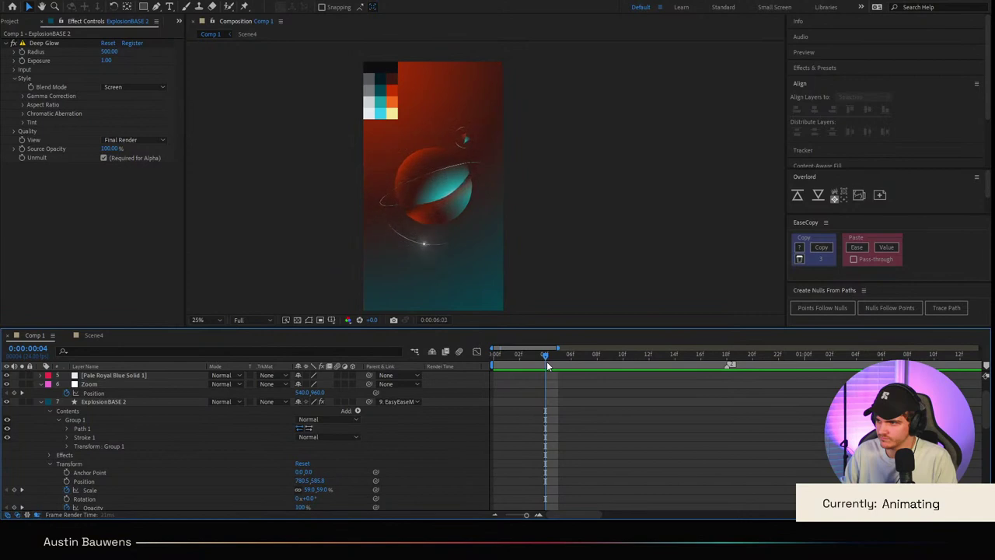
{"action": "scroll", "coordinate": [636, 413], "scroll_direction": "right", "scroll_amount": 2}
{"action": "scroll", "coordinate": [636, 407], "scroll_direction": "right", "scroll_amount": 2}
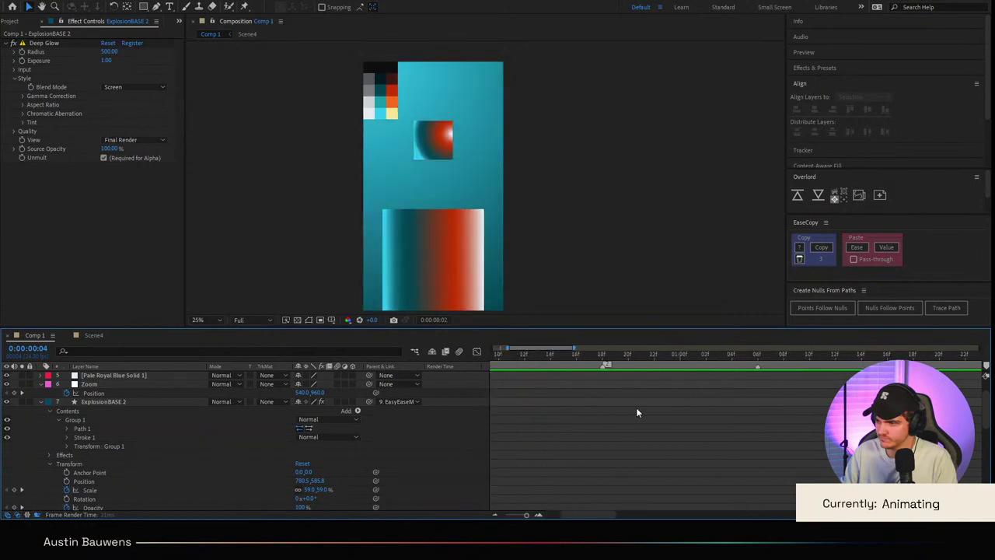
{"action": "left_click_drag", "start_coordinate": [636, 361], "coordinate": [536, 362]}
{"action": "key", "text": "semicolon"}
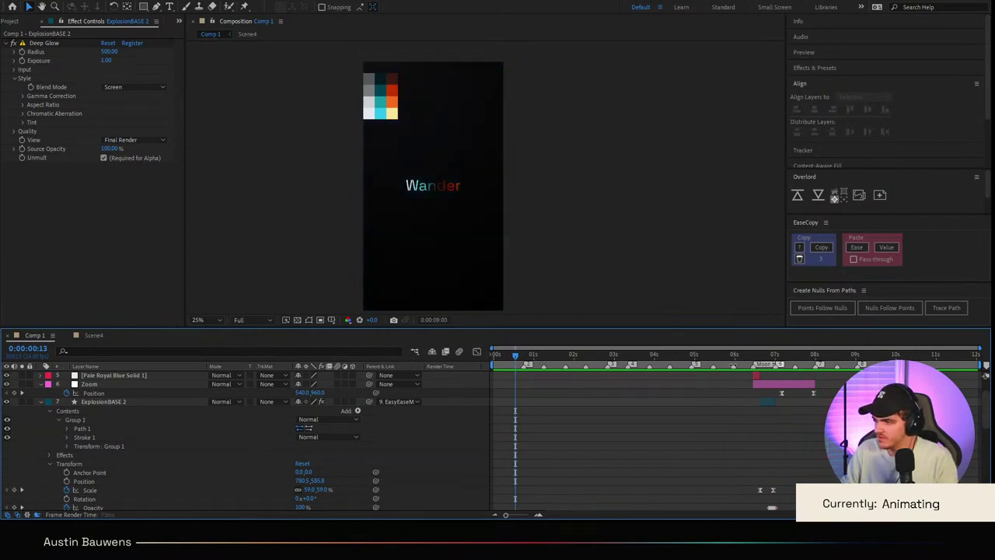
{"action": "key", "text": "space"}
{"action": "key", "text": "Home"}
{"action": "key", "text": "space"}
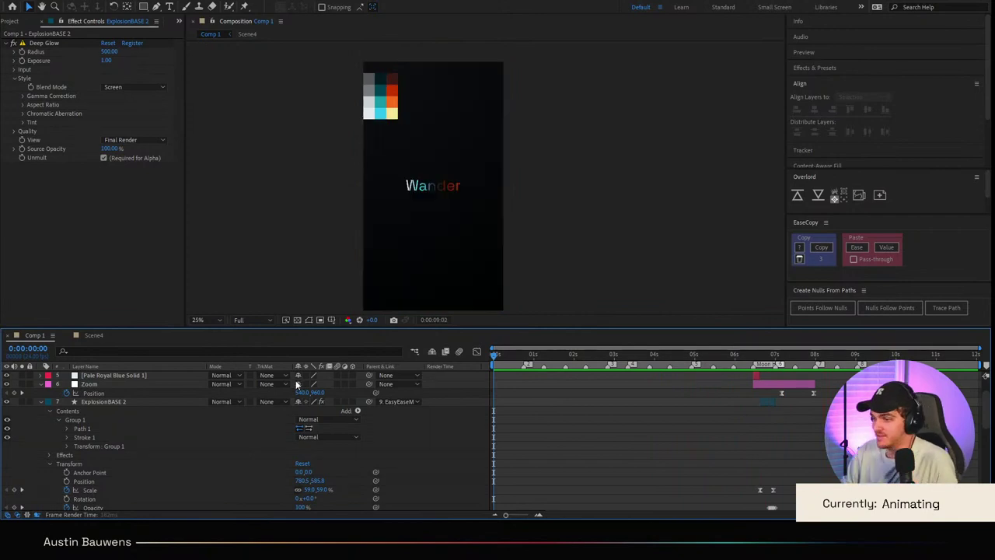
{"action": "left_click_drag", "start_coordinate": [655, 356], "coordinate": [600, 357]}
{"action": "key", "text": "space"}
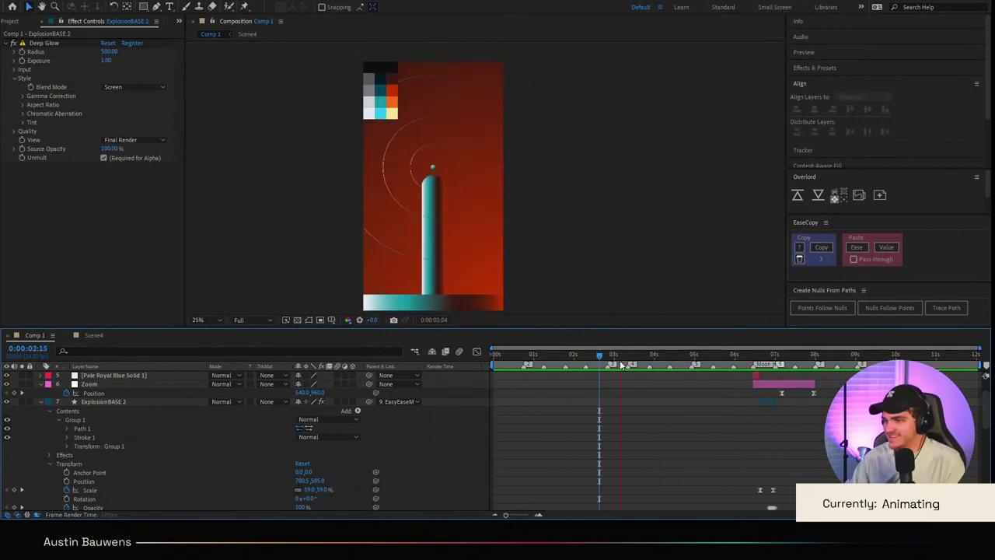
{"action": "key", "text": "space"}
{"action": "key", "text": "space"}
{"action": "key", "text": "period"}
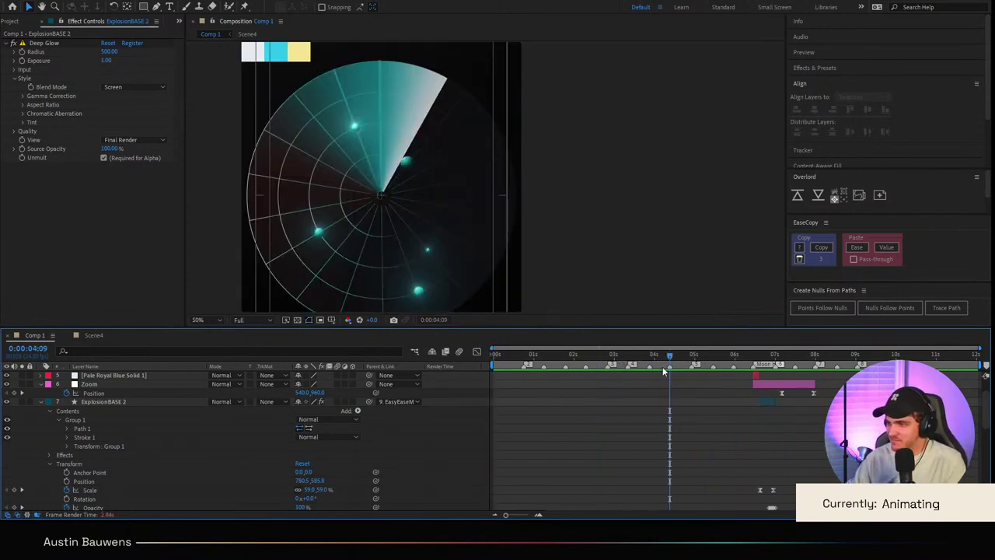
{"action": "left_click_drag", "start_coordinate": [632, 361], "coordinate": [566, 360]}
{"action": "key", "text": "space"}
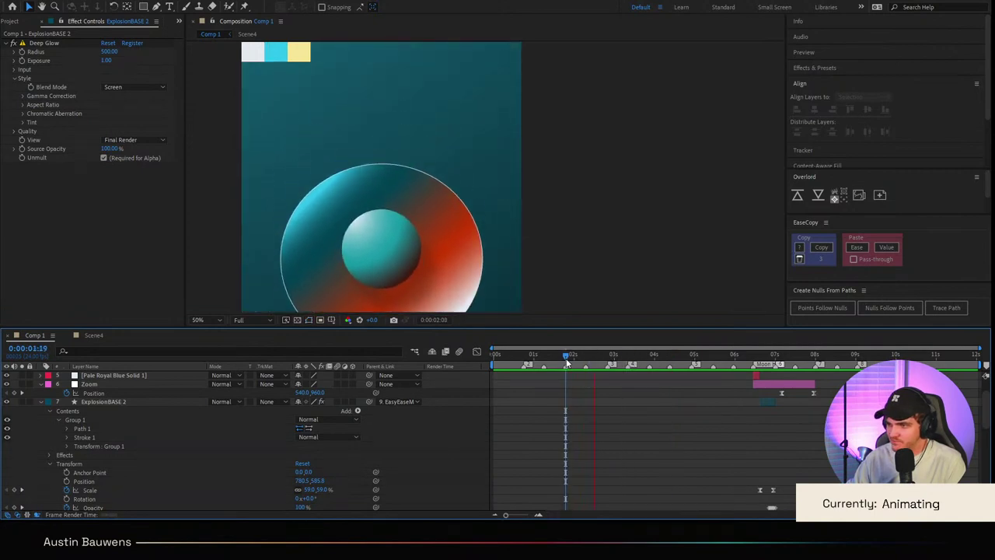
{"action": "key", "text": "space"}
{"action": "key", "text": "comma"}
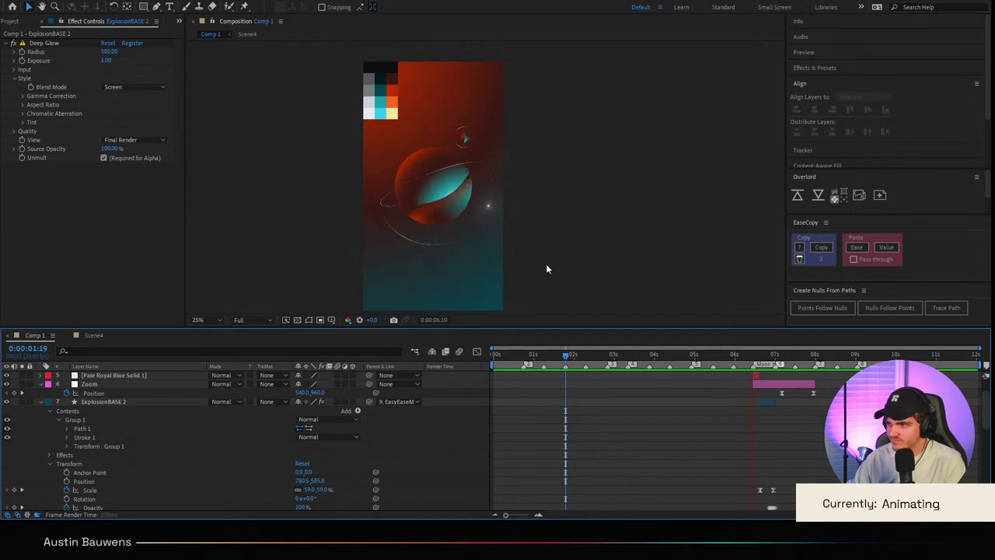
{"action": "key", "text": "period"}
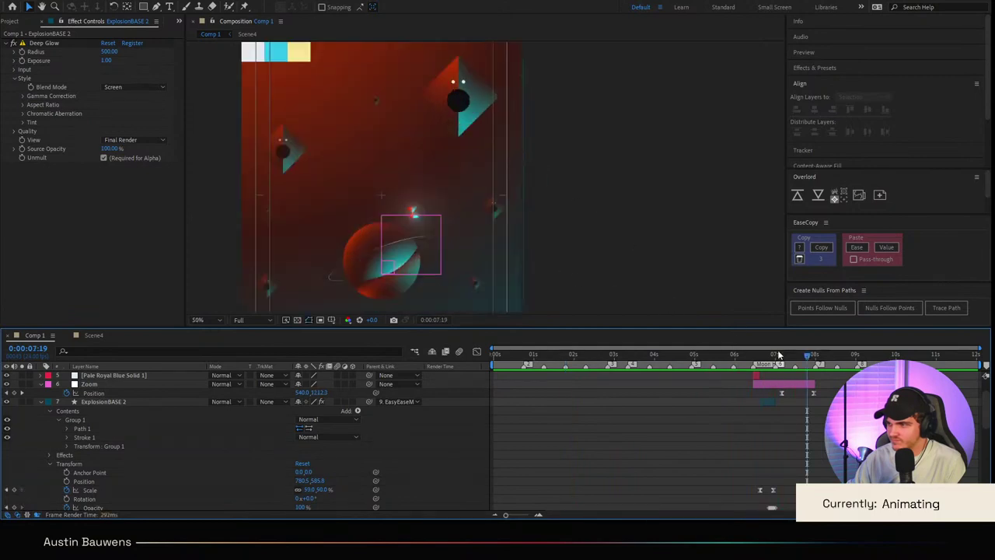
{"action": "left_click_drag", "start_coordinate": [781, 356], "coordinate": [726, 357]}
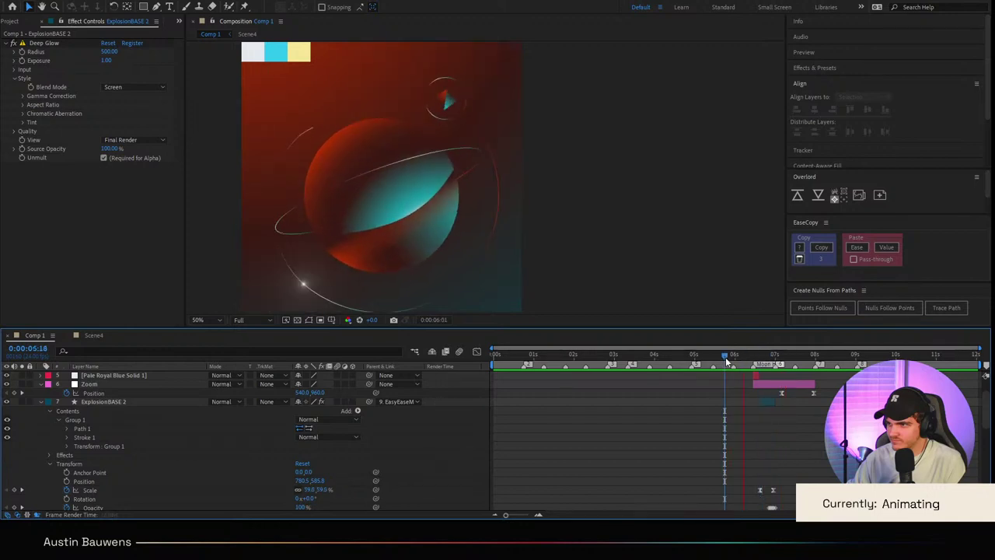
{"action": "scroll", "coordinate": [631, 265], "scroll_direction": "down", "scroll_amount": 1}
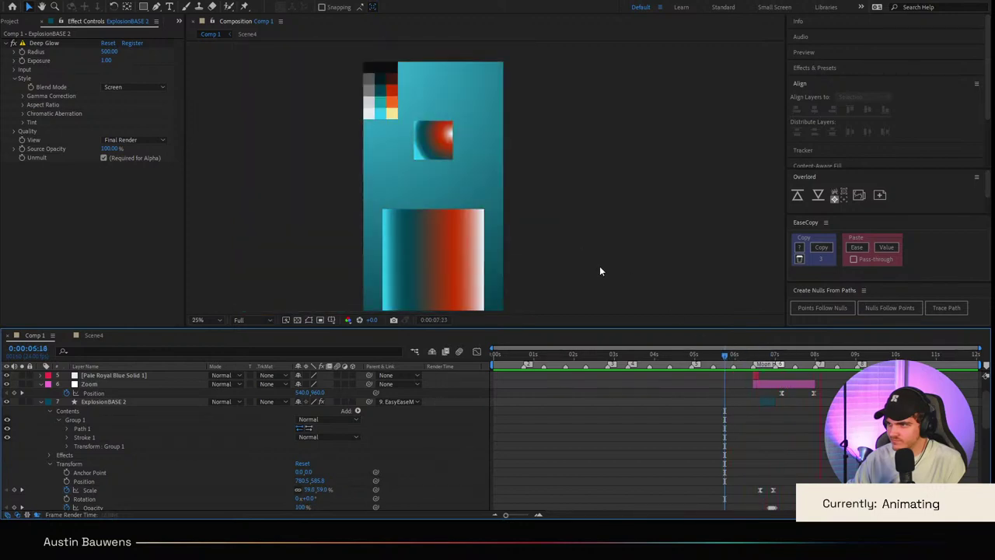
{"action": "key", "text": "space"}
{"action": "left_click", "coordinate": [754, 361]}
{"action": "scroll", "coordinate": [454, 184], "scroll_direction": "up", "scroll_amount": 1}
{"action": "key", "text": "space"}
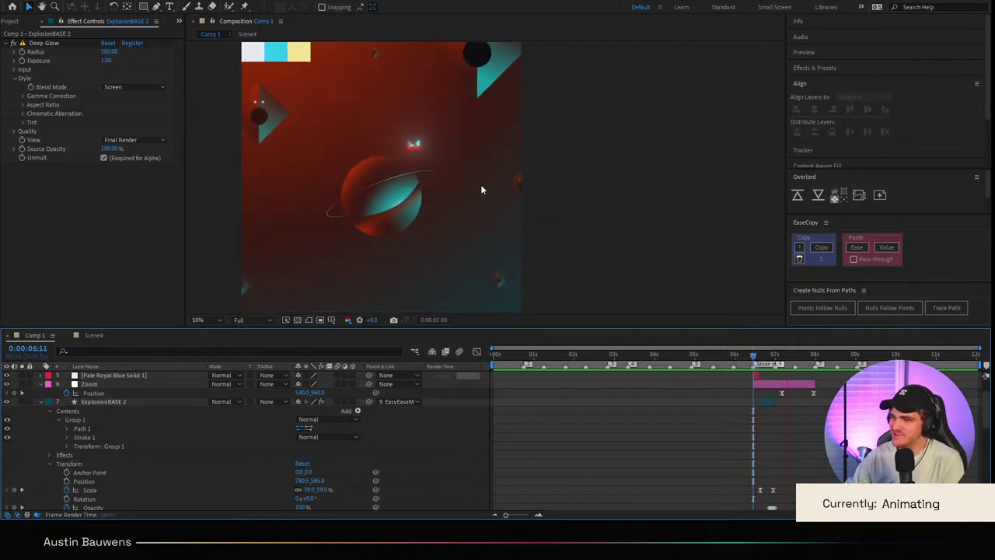
{"action": "key", "text": "space"}
{"action": "scroll", "coordinate": [790, 400], "scroll_direction": "up", "scroll_amount": 1}
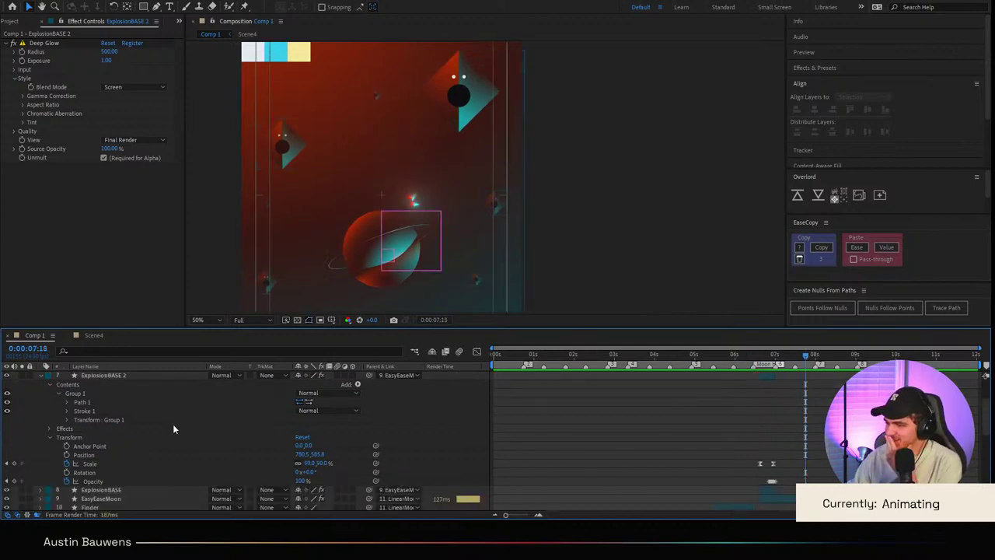
Step: Select MainLinear at 6:09 and reveal its Rotation property
{"action": "left_click", "coordinate": [42, 429]}
{"action": "scroll", "coordinate": [762, 430], "scroll_direction": "down", "scroll_amount": 5}
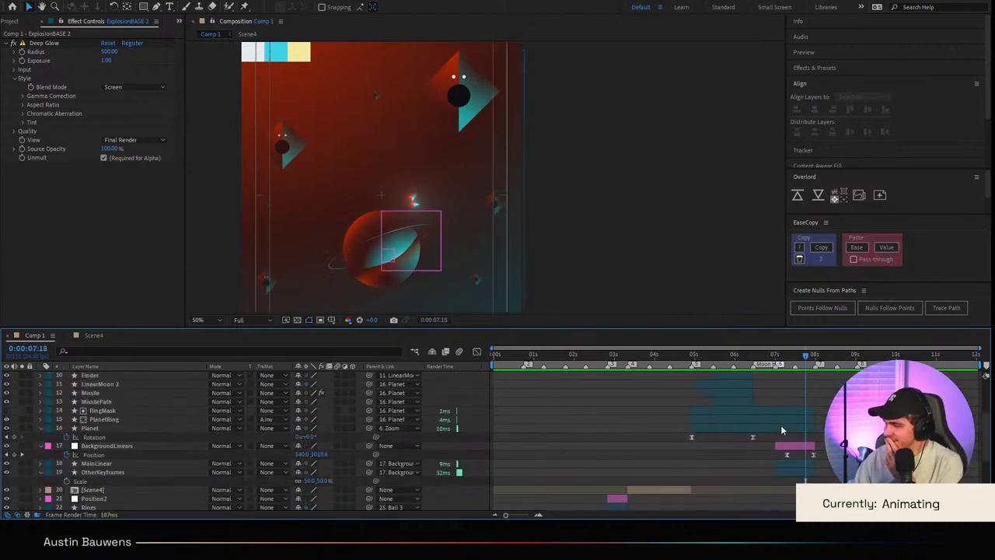
{"action": "left_click", "coordinate": [98, 437]}
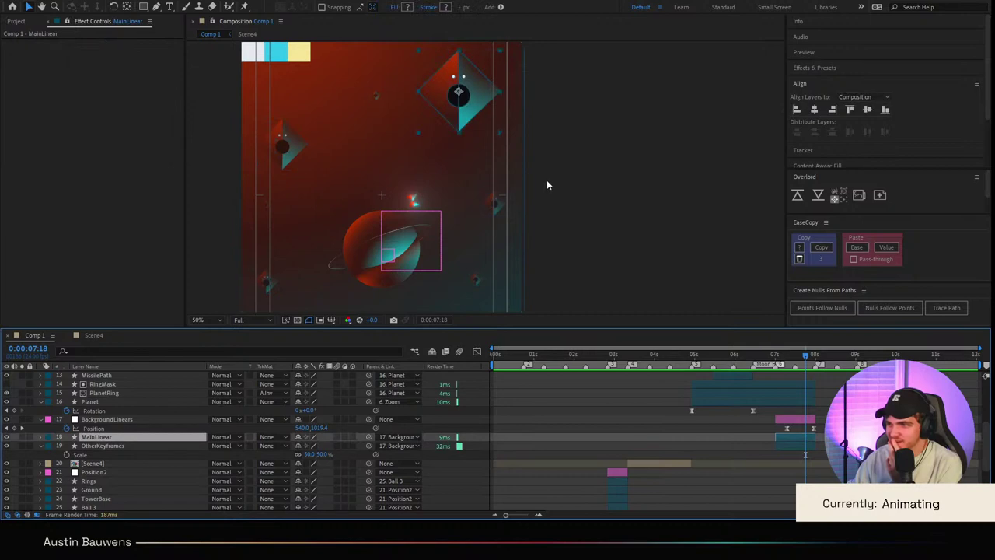
{"action": "scroll", "coordinate": [547, 180], "scroll_direction": "down", "scroll_amount": 2}
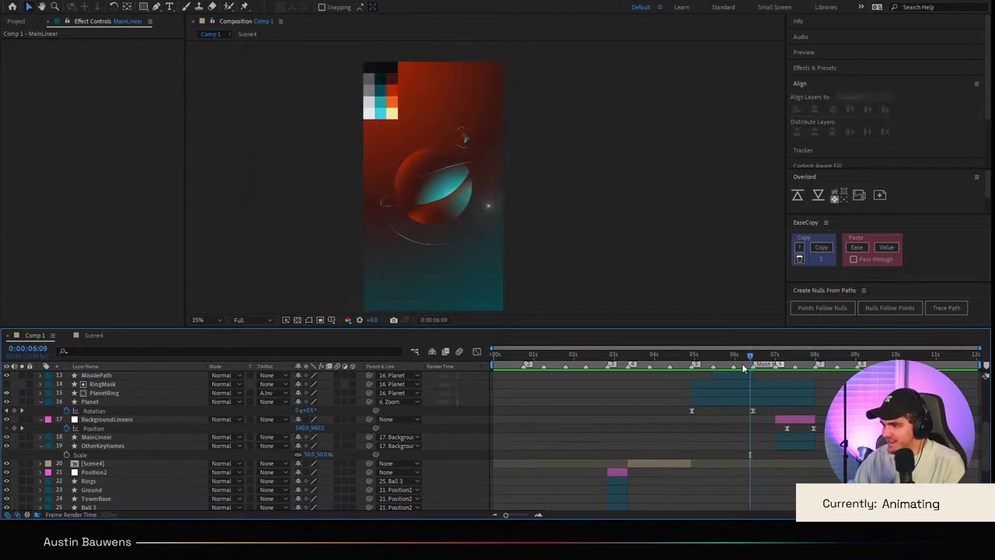
{"action": "mouse_move", "coordinate": [811, 358]}
{"action": "left_mouse_down"}
{"action": "mouse_move", "coordinate": [748, 364]}
{"action": "mouse_move", "coordinate": [804, 359]}
{"action": "mouse_move", "coordinate": [795, 358]}
{"action": "left_mouse_up"}
{"action": "left_click", "coordinate": [96, 437]}
{"action": "key", "text": "r"}
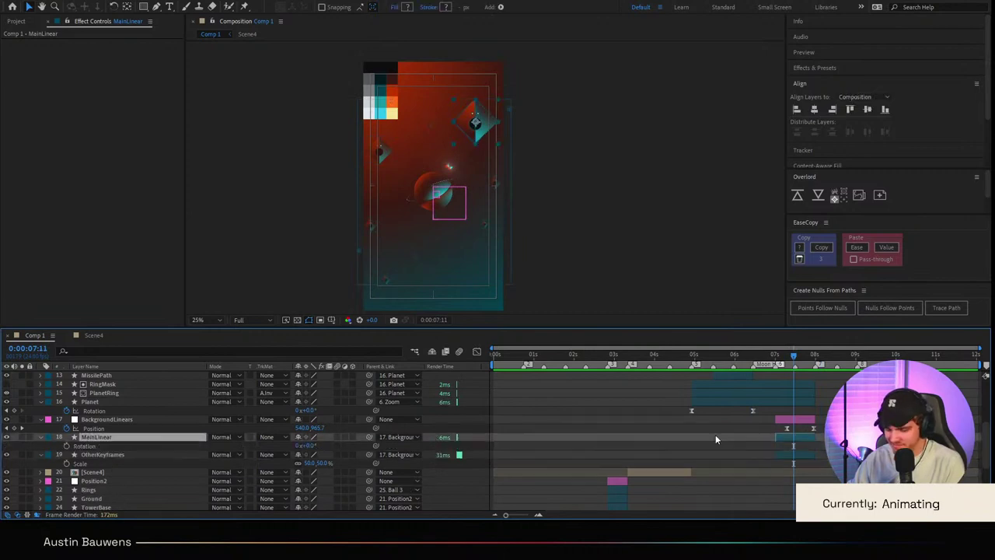
{"action": "scroll", "coordinate": [793, 388], "scroll_direction": "up", "scroll_amount": 4}
Step: Drag the Rotation keyframe's influence in the Graph Editor into a sharp speed spike
{"action": "left_click_drag", "start_coordinate": [763, 355], "coordinate": [697, 363]}
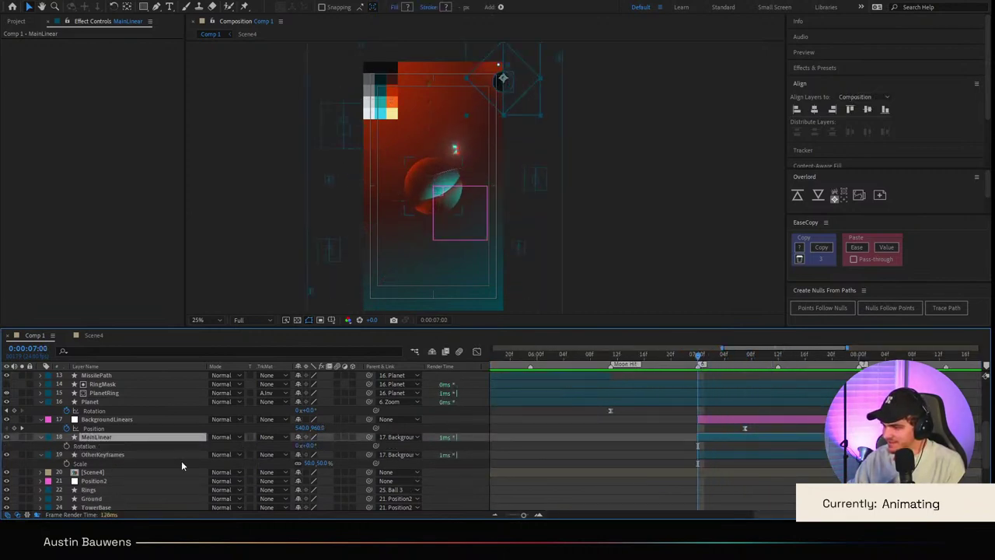
{"action": "left_click", "coordinate": [67, 447]}
{"action": "key", "text": "space"}
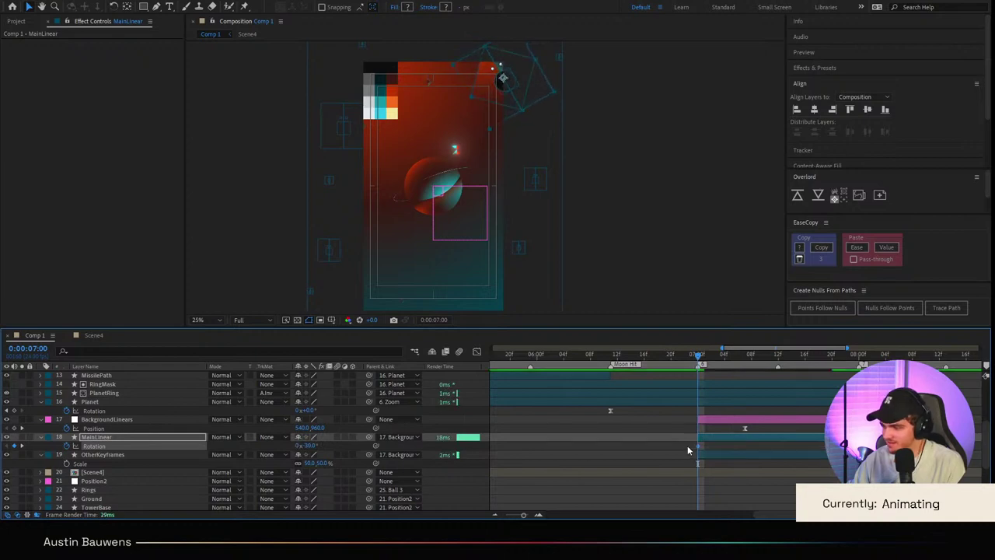
{"action": "left_click", "coordinate": [476, 351]}
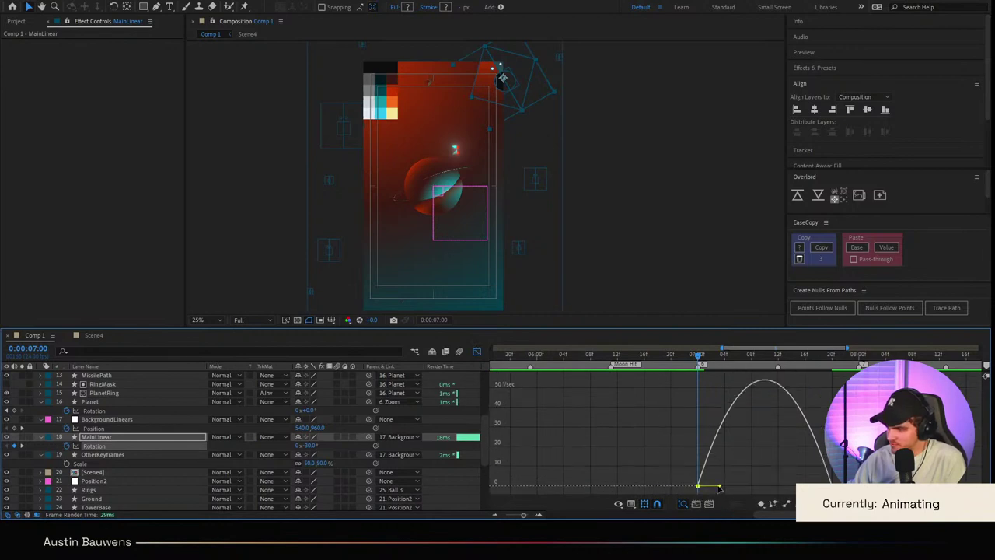
{"action": "mouse_move", "coordinate": [719, 488]}
{"action": "left_mouse_down"}
{"action": "mouse_move", "coordinate": [804, 483]}
{"action": "mouse_move", "coordinate": [708, 486]}
{"action": "left_mouse_up"}
{"action": "left_click", "coordinate": [476, 351]}
Step: Scrub to 6:17 and step through to 6:20 to check the kick
{"action": "left_click", "coordinate": [567, 404]}
{"action": "left_click", "coordinate": [646, 422]}
{"action": "left_click_drag", "start_coordinate": [741, 357], "coordinate": [638, 368]}
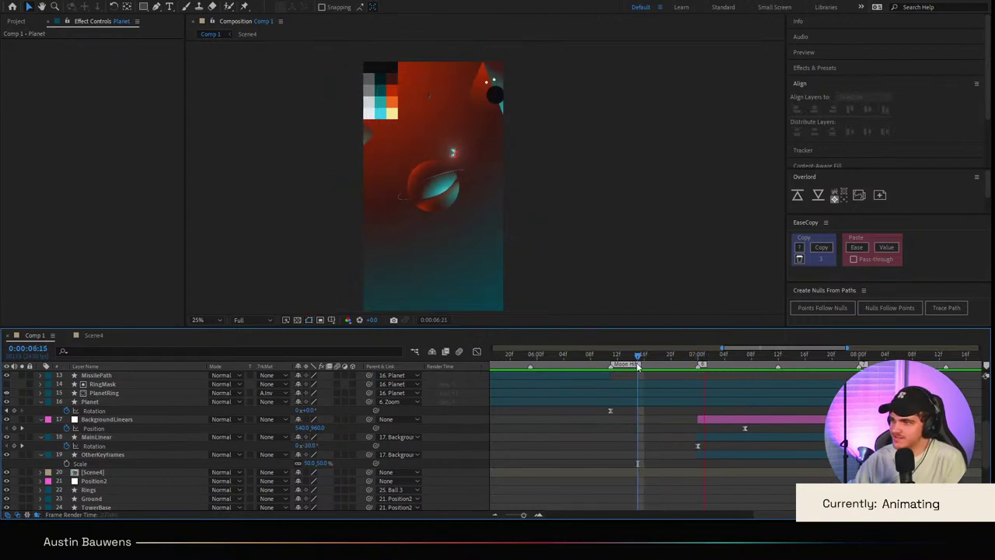
{"action": "left_click_drag", "start_coordinate": [728, 375], "coordinate": [651, 375]}
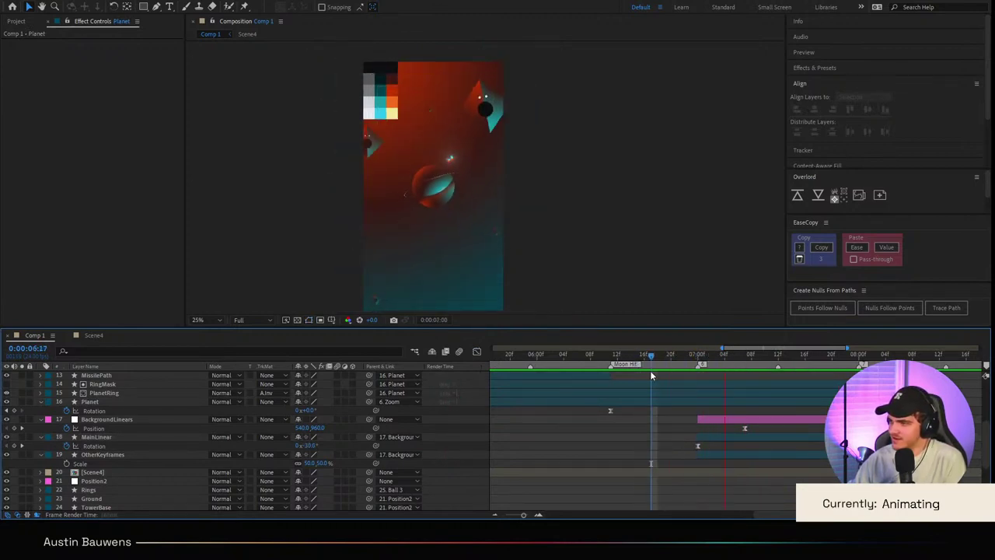
{"action": "key", "text": "Page_Down"}
{"action": "key", "text": "Page_Down"}
{"action": "key", "text": "Page_Down"}
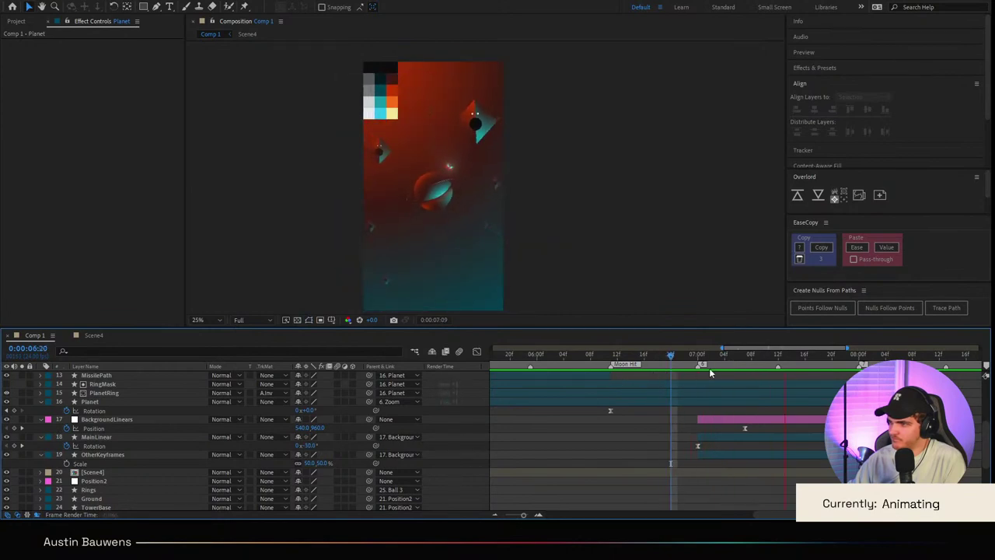
{"action": "key", "text": "space"}
Step: Replay the impact from 6:15 and again from 6:03
{"action": "left_click", "coordinate": [715, 437]}
{"action": "left_click_drag", "start_coordinate": [716, 356], "coordinate": [571, 368]}
{"action": "key", "text": "space"}
{"action": "key", "text": "space"}
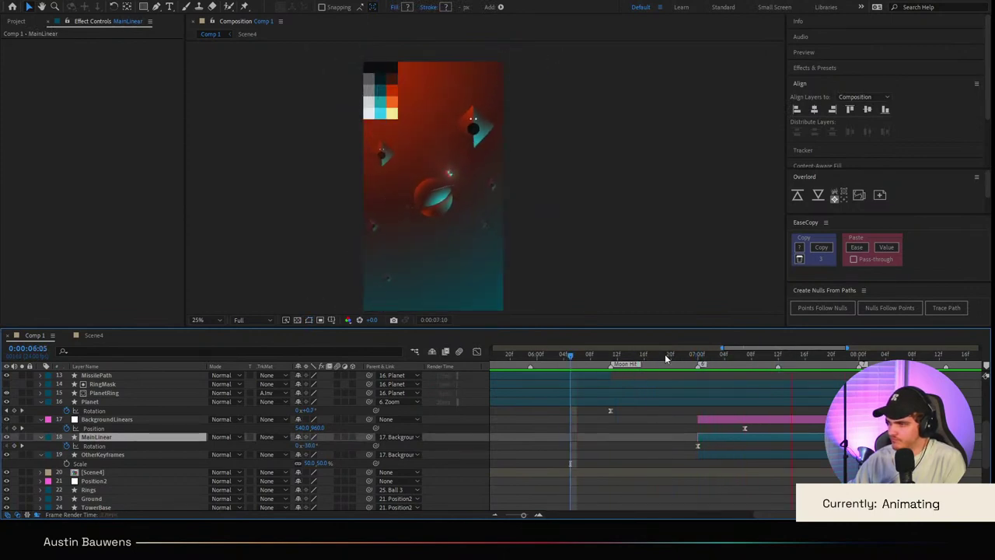
{"action": "left_click", "coordinate": [563, 367]}
{"action": "left_click", "coordinate": [553, 366]}
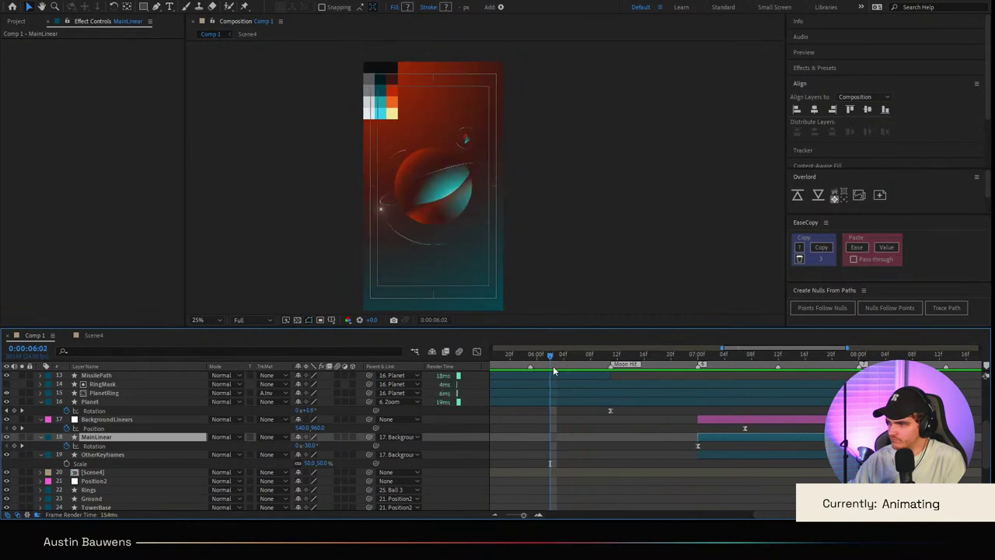
{"action": "left_click", "coordinate": [559, 364]}
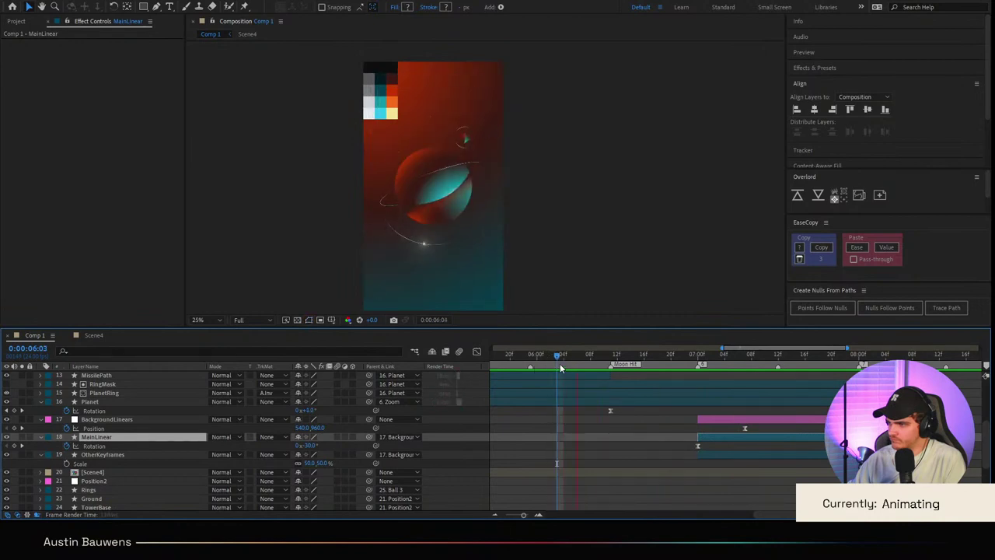
{"action": "key", "text": "space"}
{"action": "key", "text": "space"}
{"action": "scroll", "coordinate": [601, 445], "scroll_direction": "up", "scroll_amount": 2}
{"action": "scroll", "coordinate": [602, 444], "scroll_direction": "up", "scroll_amount": 2}
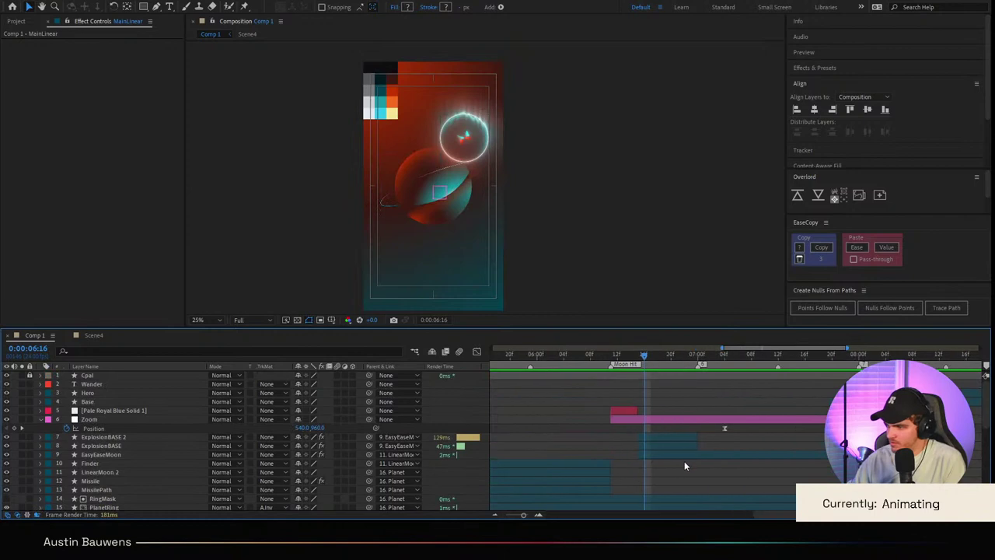
Step: Check the effects on the ExplosionBASE 2 and ExplosionBASE layers
{"action": "left_click", "coordinate": [658, 435]}
{"action": "scroll", "coordinate": [660, 448], "scroll_direction": "up", "scroll_amount": 2}
{"action": "left_click", "coordinate": [658, 447]}
{"action": "scroll", "coordinate": [650, 450], "scroll_direction": "down", "scroll_amount": 3}
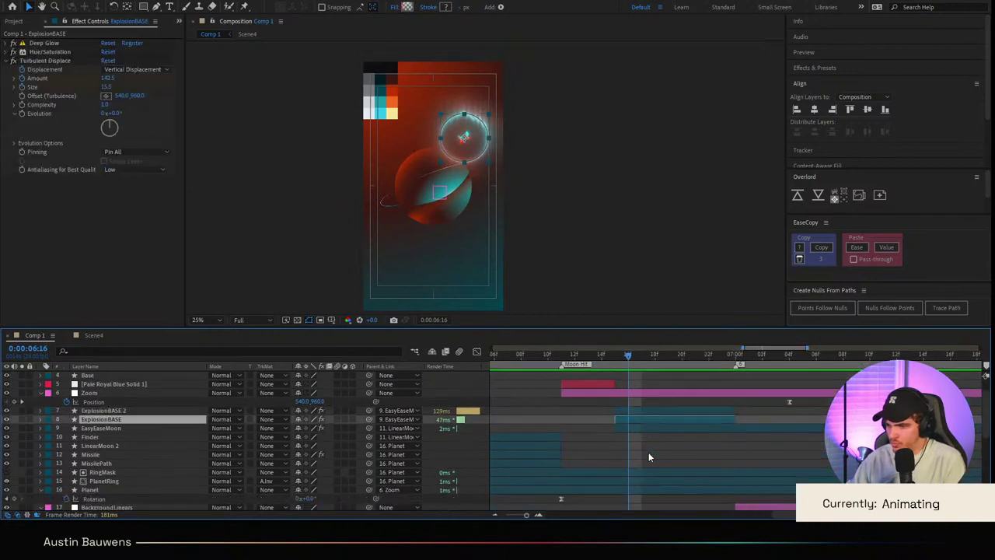
Step: Keyframe Planet's Scale at 100% at 06:15 and about 89% at 06:17
{"action": "key", "text": "s"}
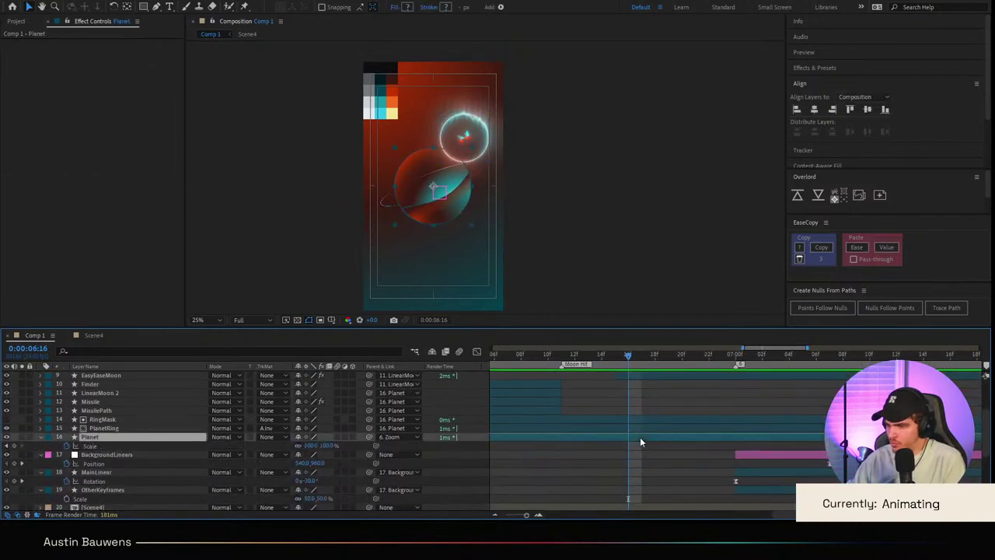
{"action": "key", "text": "Page_Up"}
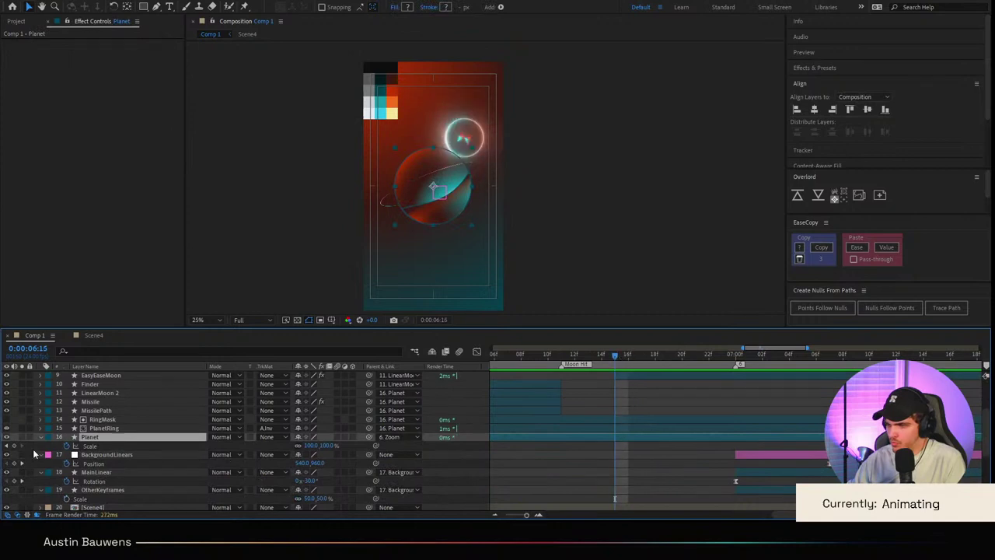
{"action": "left_click", "coordinate": [14, 446]}
{"action": "key", "text": "Page_Down"}
{"action": "key", "text": "Page_Down"}
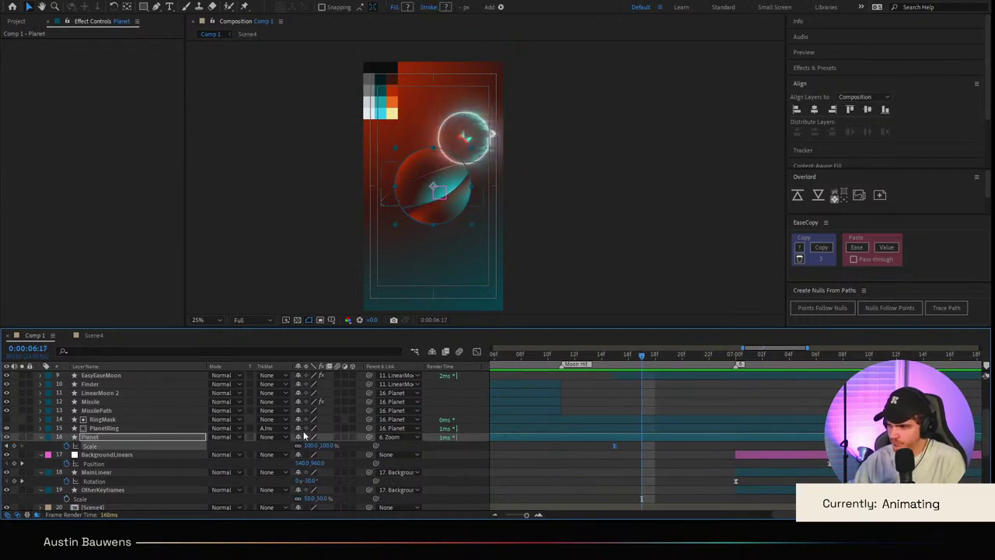
{"action": "left_click_drag", "start_coordinate": [325, 445], "coordinate": [317, 445]}
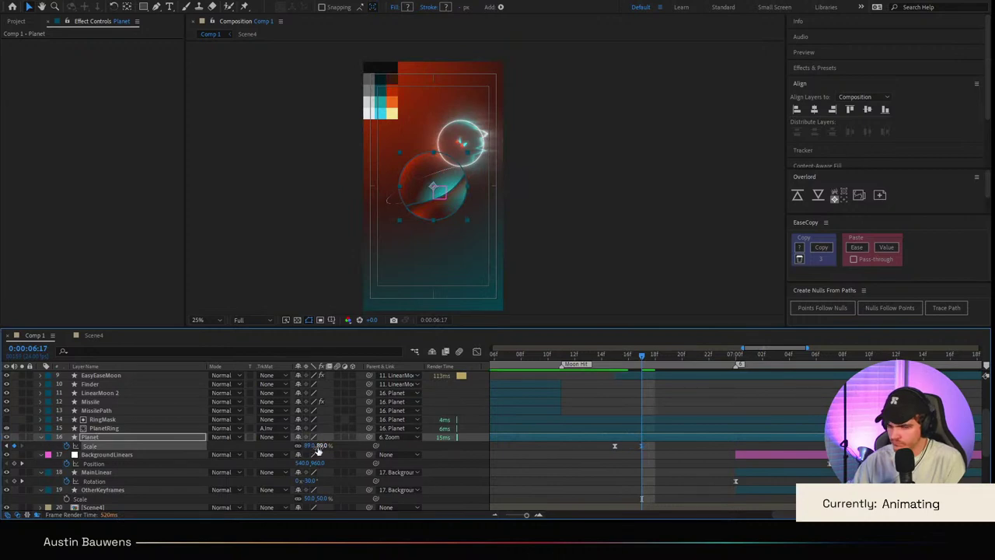
Step: Copy the 100% Scale keyframe to 07:03 so the planet returns to full size
{"action": "key", "text": "space"}
{"action": "left_click", "coordinate": [614, 447]}
{"action": "key", "text": "ctrl+c"}
{"action": "key", "text": "ctrl+v"}
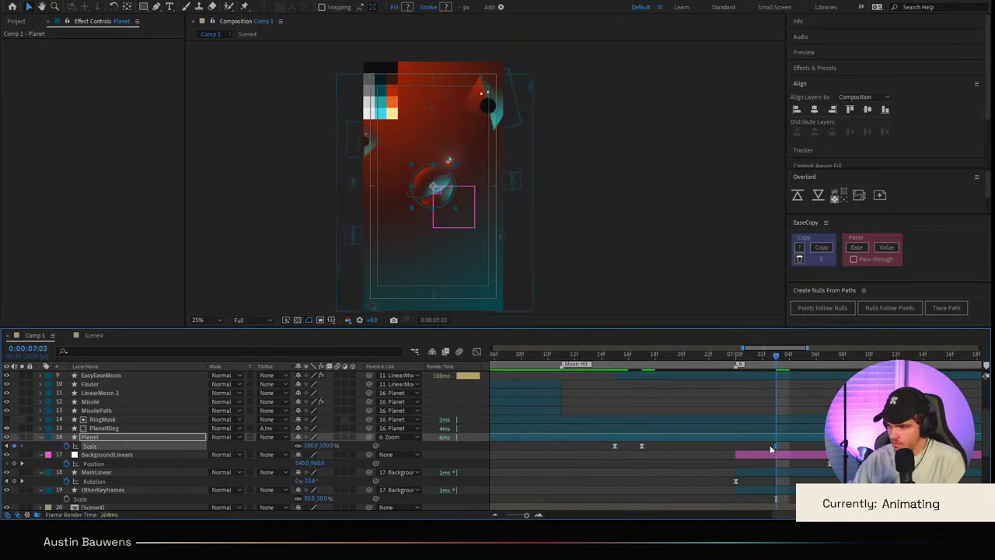
{"action": "left_click_drag", "start_coordinate": [782, 449], "coordinate": [576, 442]}
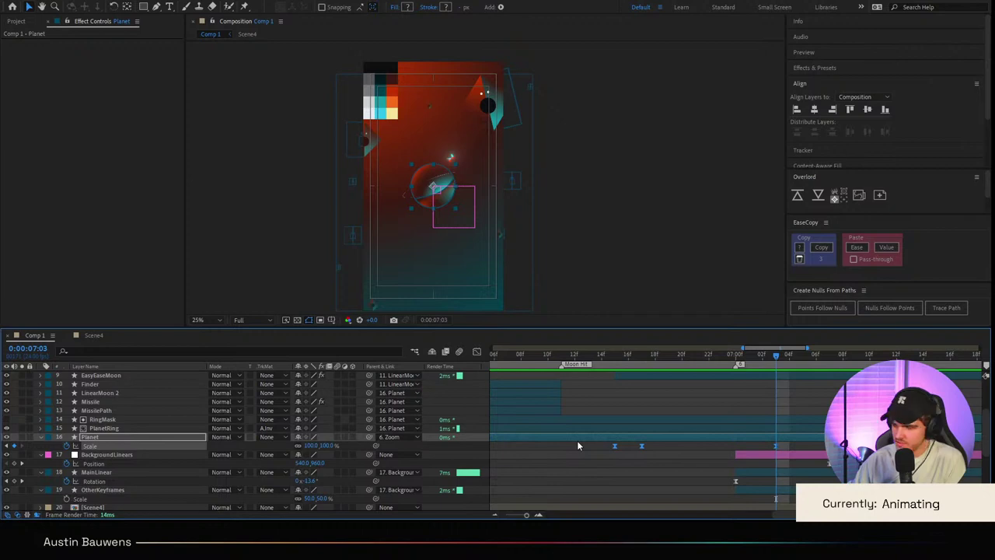
Step: Ease the three Scale keyframes in the Graph Editor with a softened speed curve
{"action": "left_click", "coordinate": [477, 352]}
{"action": "left_click_drag", "start_coordinate": [582, 421], "coordinate": [653, 400]}
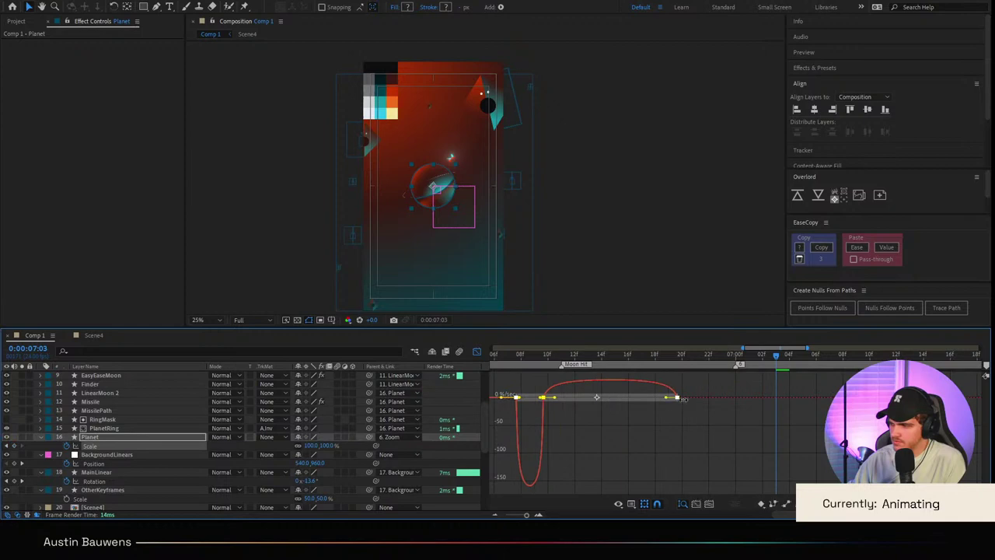
{"action": "key", "text": "ctrl+z"}
{"action": "left_click_drag", "start_coordinate": [766, 398], "coordinate": [587, 402]}
{"action": "key", "text": "ctrl+z"}
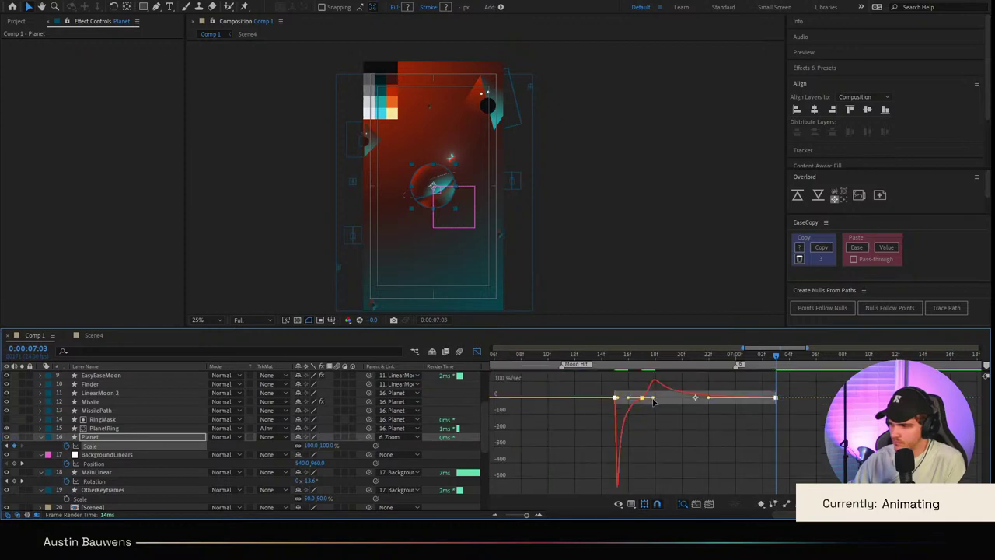
{"action": "left_click_drag", "start_coordinate": [653, 399], "coordinate": [544, 379]}
{"action": "left_click", "coordinate": [477, 352]}
Step: Preview the planet's scale bump from about 06:12
{"action": "left_click_drag", "start_coordinate": [648, 356], "coordinate": [522, 373]}
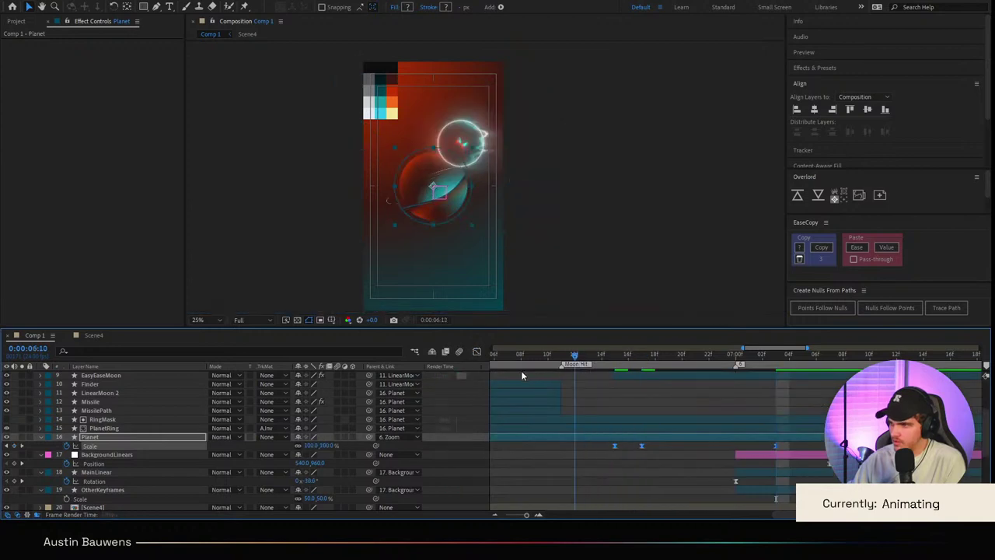
{"action": "key", "text": "space"}
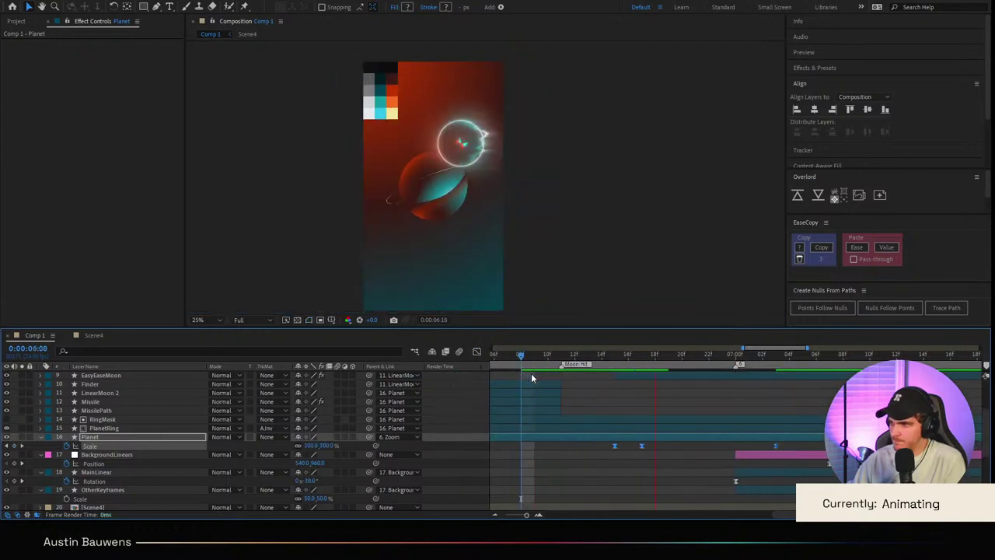
{"action": "key", "text": "space"}
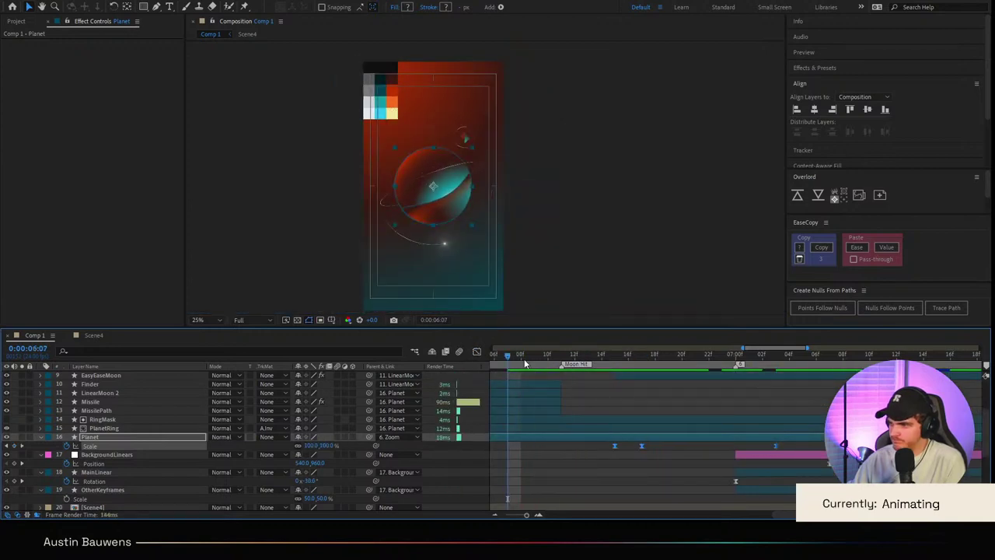
{"action": "key", "text": "space"}
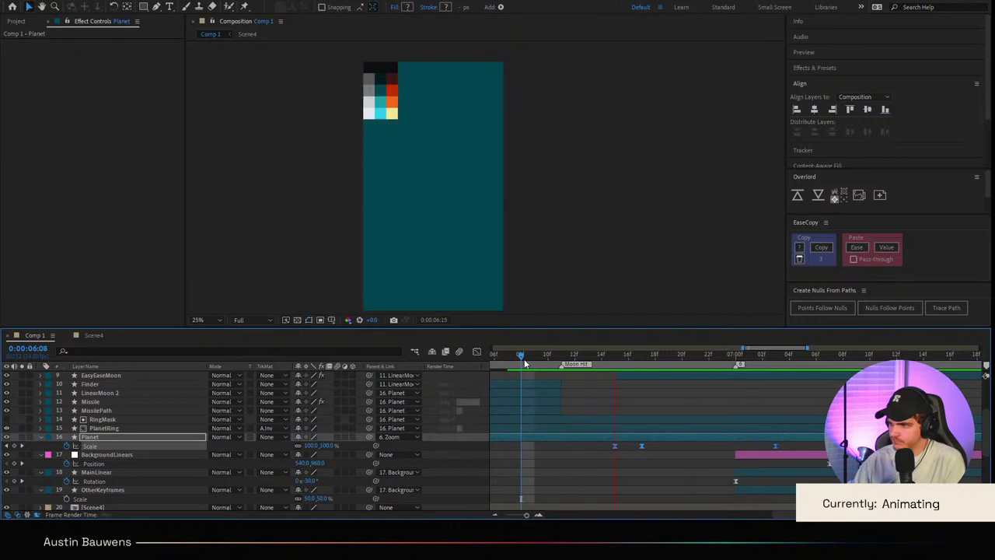
{"action": "key", "text": "space"}
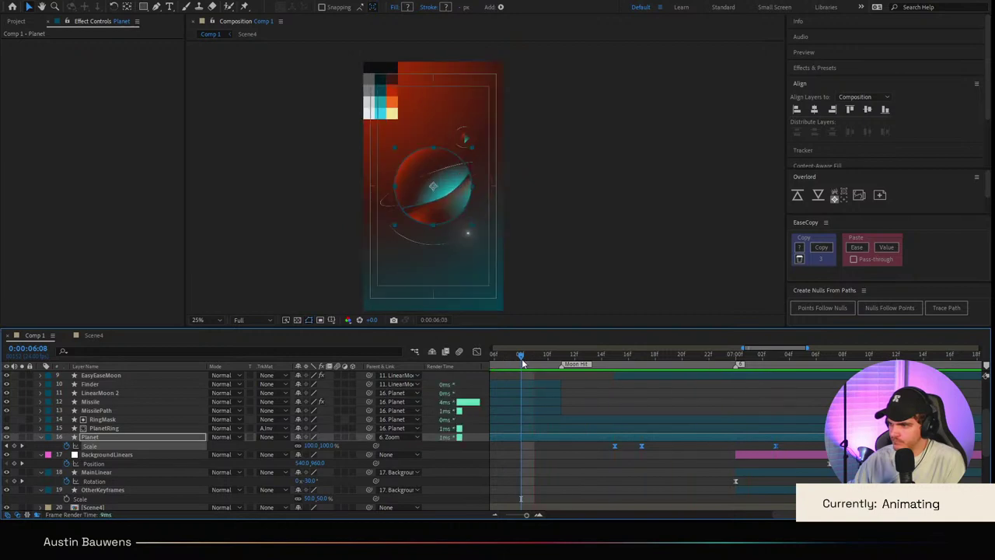
{"action": "key", "text": "space"}
Step: Shift the Scale keyframes three frames earlier, re-preview from 06:09, and save the project
{"action": "key", "text": "space"}
{"action": "left_click_drag", "start_coordinate": [615, 446], "coordinate": [573, 441]}
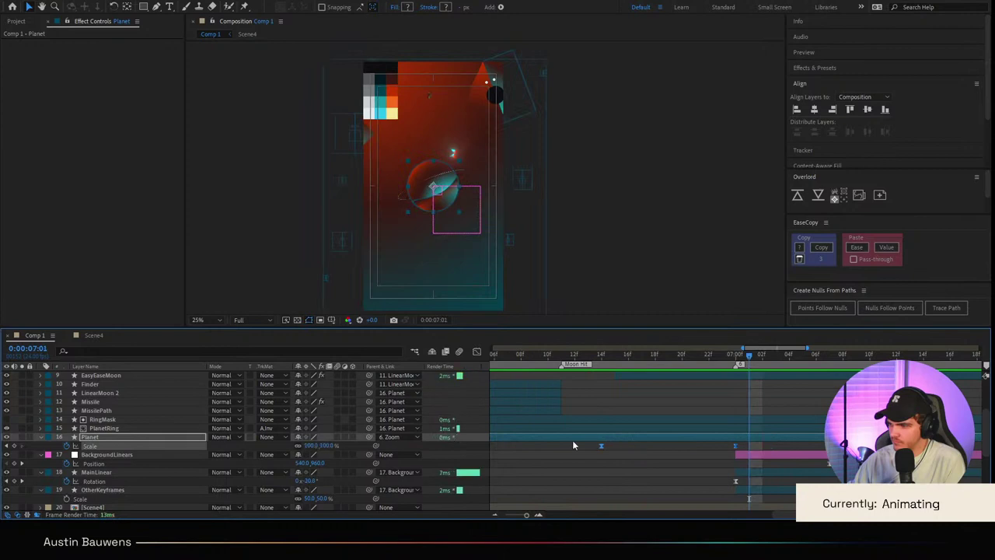
{"action": "left_click", "coordinate": [534, 358]}
{"action": "key", "text": "space"}
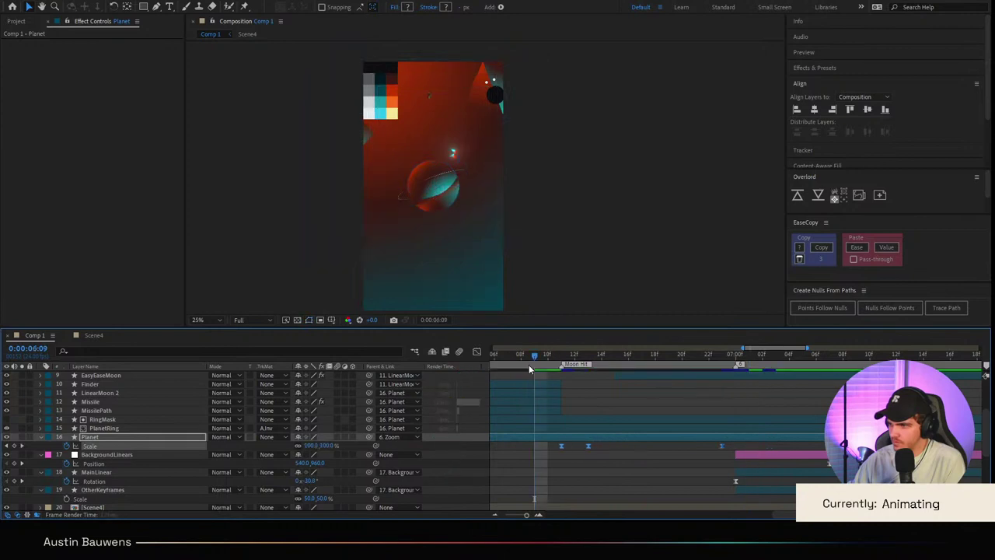
{"action": "key", "text": "space"}
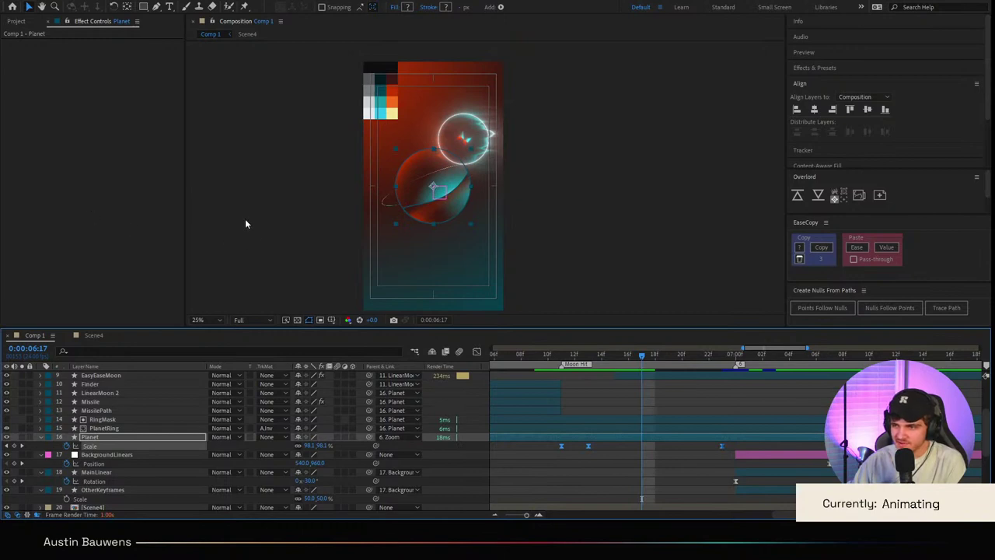
{"action": "key", "text": "ctrl+s"}
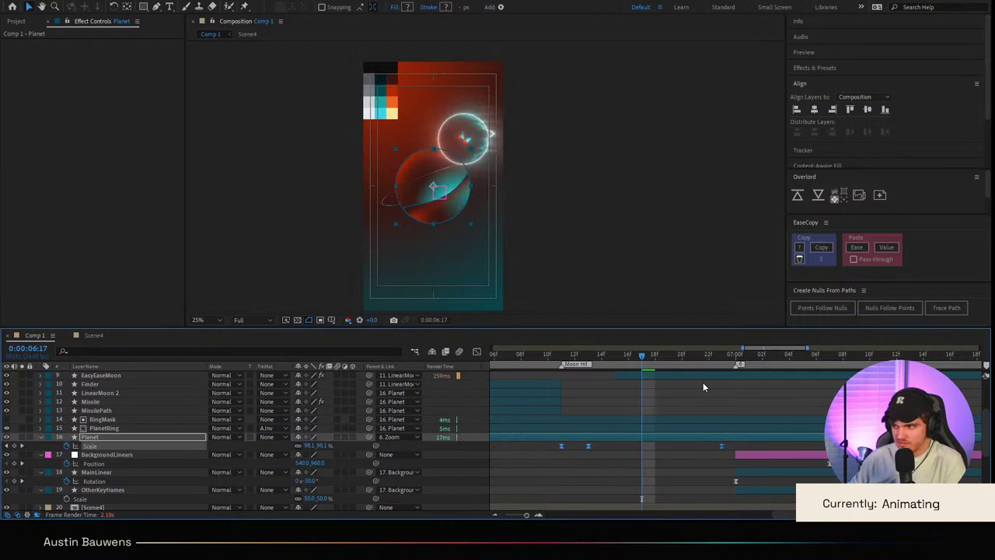
{"action": "key", "text": "F2"}
{"action": "left_click_drag", "start_coordinate": [618, 364], "coordinate": [546, 374]}
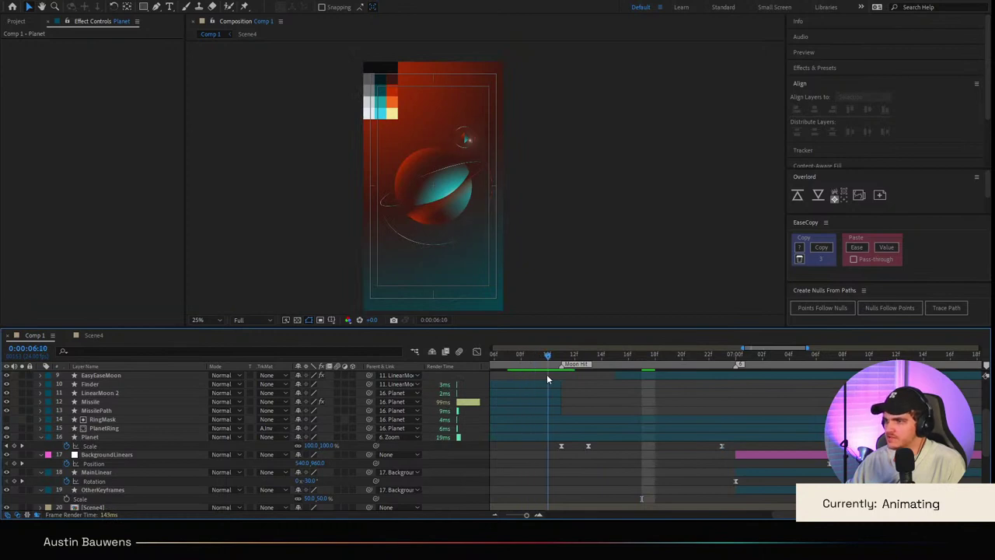
Step: Reveal the Missile layer's keyframes and set its path Offset to 338°
{"action": "scroll", "coordinate": [508, 180], "scroll_direction": "up", "scroll_amount": 4}
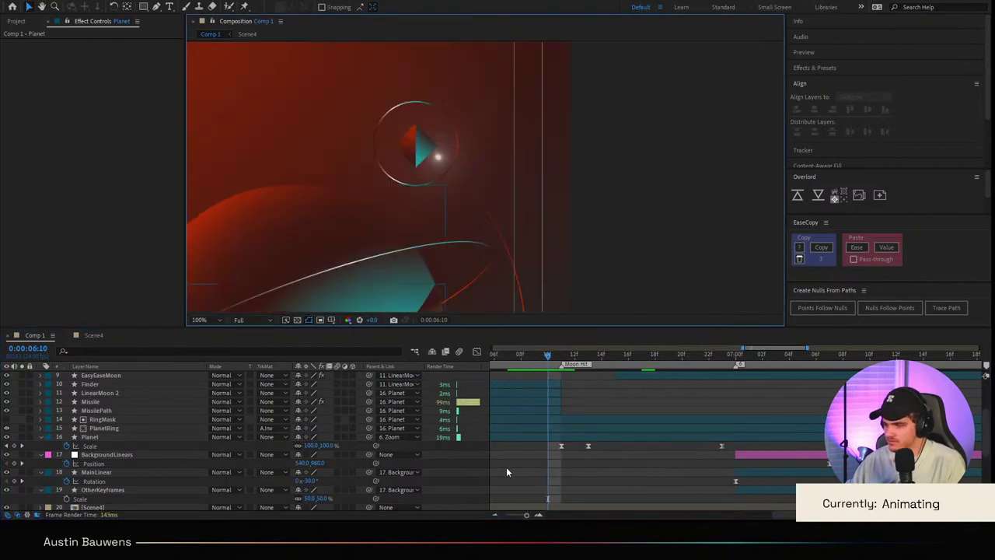
{"action": "scroll", "coordinate": [291, 449], "scroll_direction": "down", "scroll_amount": 2}
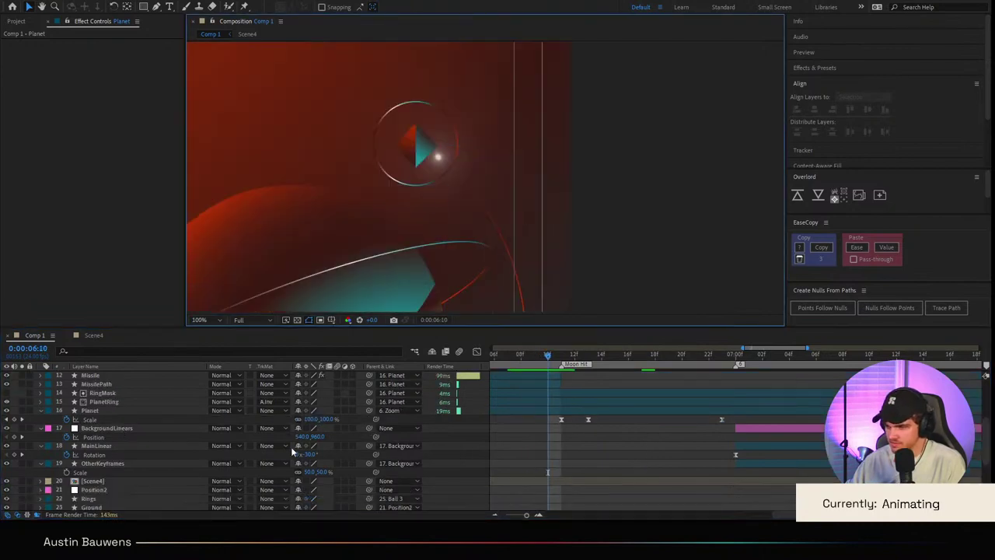
{"action": "left_click", "coordinate": [114, 410]}
{"action": "left_click", "coordinate": [111, 401]}
{"action": "left_click", "coordinate": [112, 393]}
{"action": "left_click", "coordinate": [111, 376]}
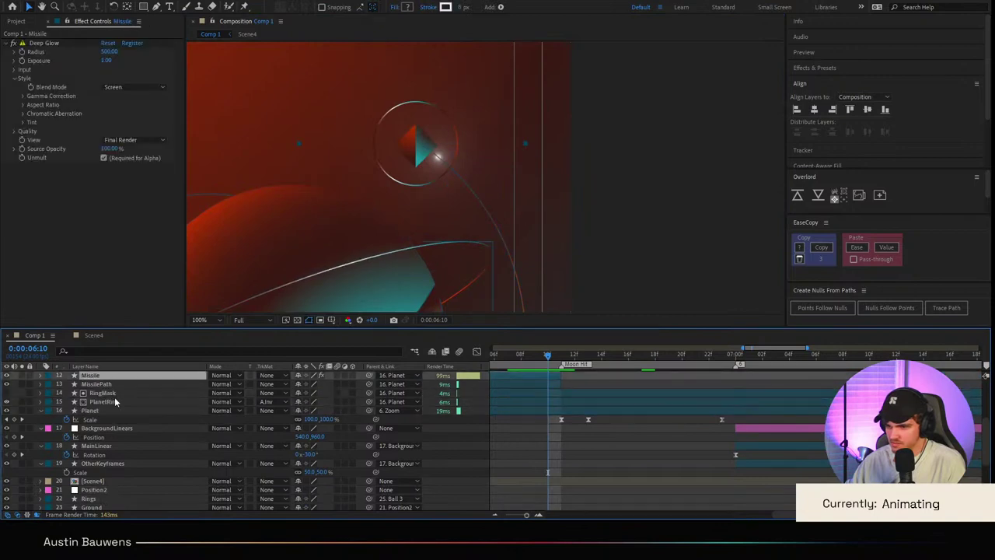
{"action": "key", "text": "u"}
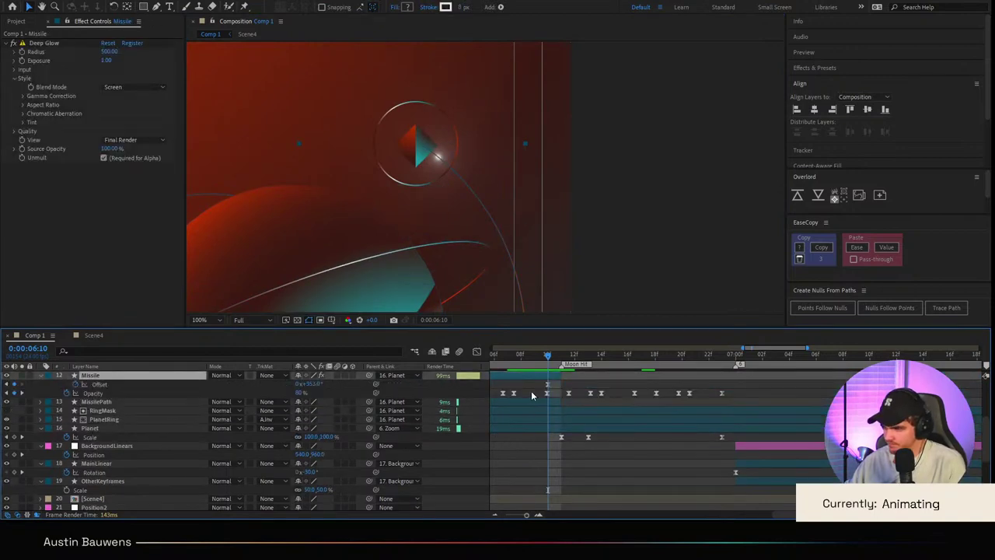
{"action": "left_click_drag", "start_coordinate": [313, 384], "coordinate": [303, 376]}
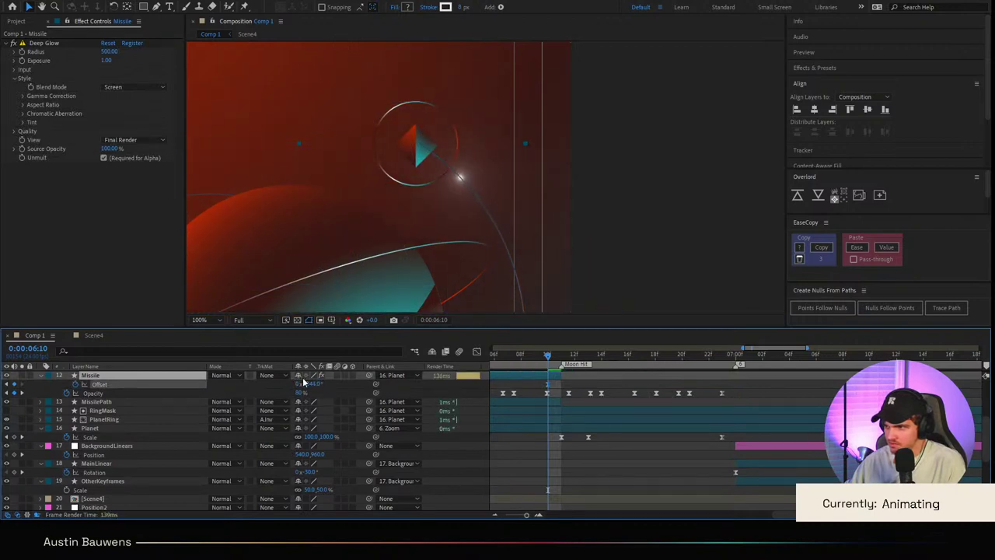
Step: Review the impact between 06:12 and 07:08, settling on 06:17
{"action": "left_click", "coordinate": [684, 472]}
{"action": "left_click_drag", "start_coordinate": [552, 354], "coordinate": [580, 357]}
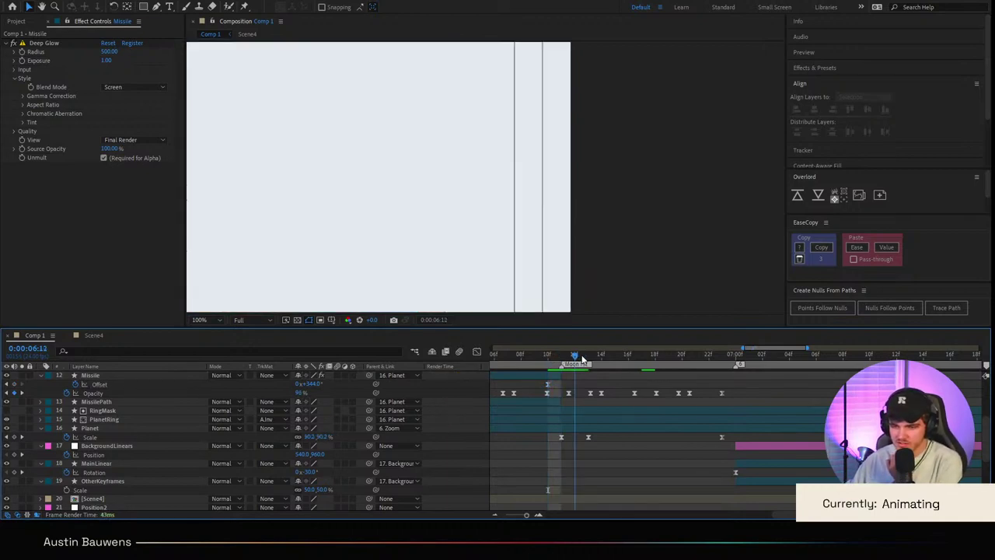
{"action": "left_click_drag", "start_coordinate": [583, 359], "coordinate": [722, 360]}
{"action": "scroll", "coordinate": [525, 236], "scroll_direction": "down", "scroll_amount": 2}
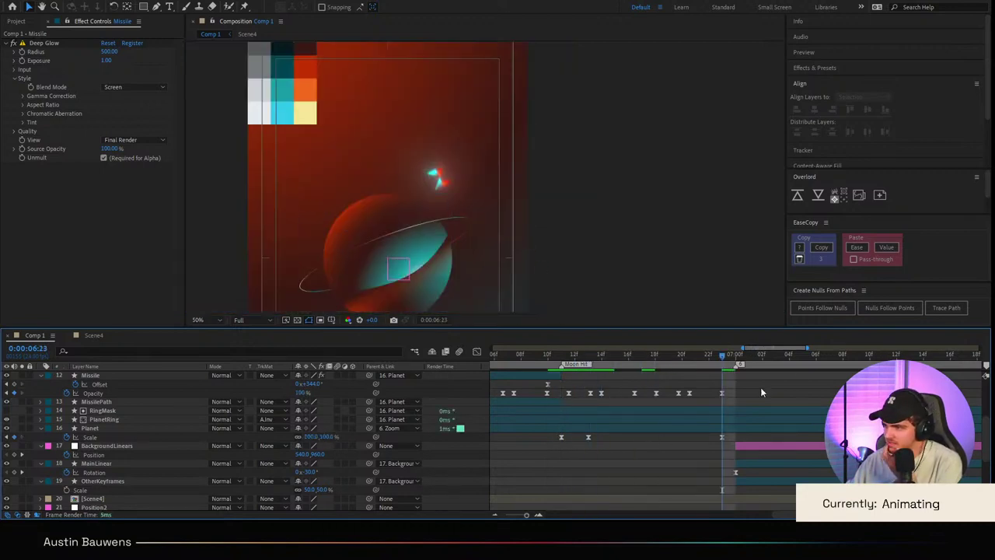
{"action": "left_click", "coordinate": [807, 362]}
{"action": "left_click", "coordinate": [846, 360]}
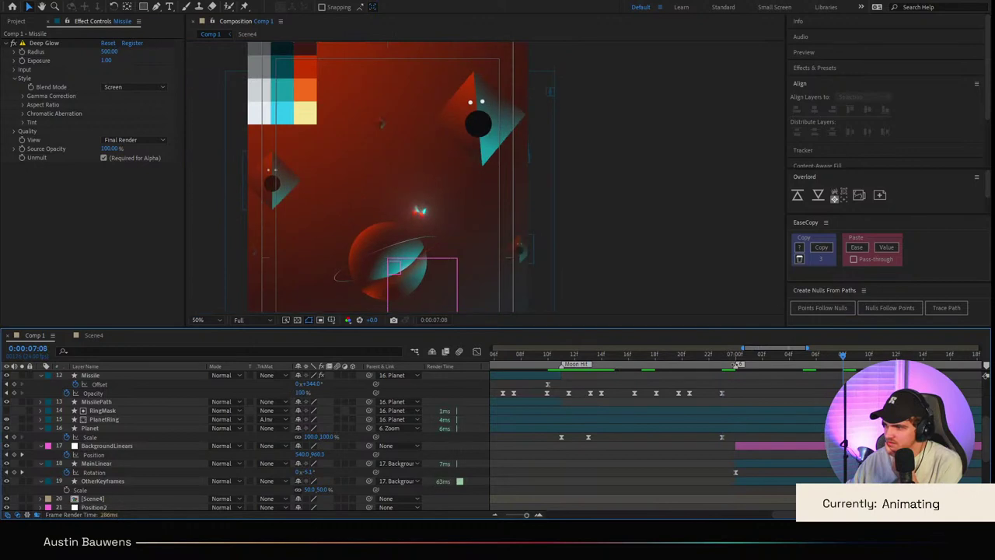
{"action": "left_click", "coordinate": [703, 364]}
{"action": "scroll", "coordinate": [593, 407], "scroll_direction": "up", "scroll_amount": 5}
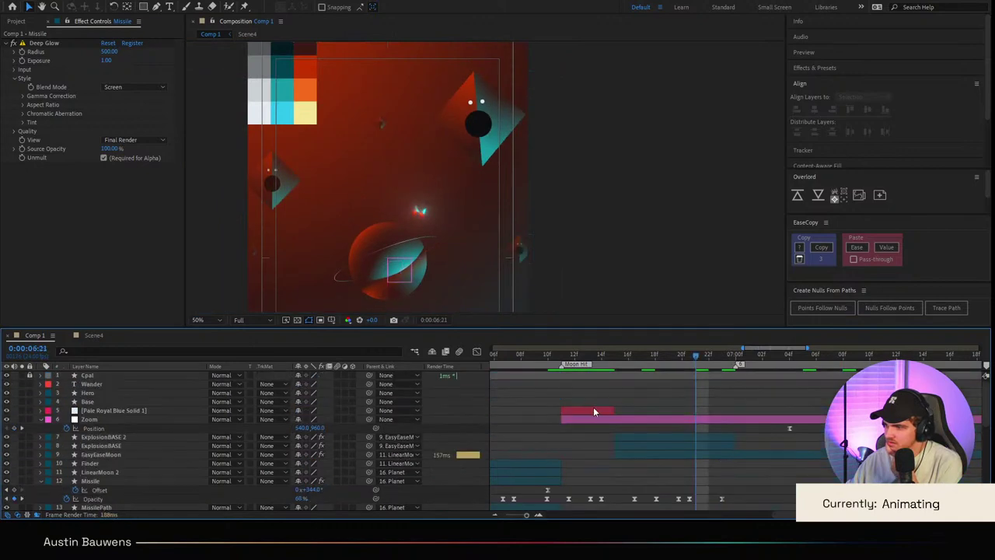
{"action": "left_click", "coordinate": [639, 363]}
Step: Show ExplosionBASE's Deep Glow, Hue/Saturation and Turbulent Displace effects in Effect Controls
{"action": "scroll", "coordinate": [622, 431], "scroll_direction": "down", "scroll_amount": 2}
{"action": "scroll", "coordinate": [501, 265], "scroll_direction": "up", "scroll_amount": 2}
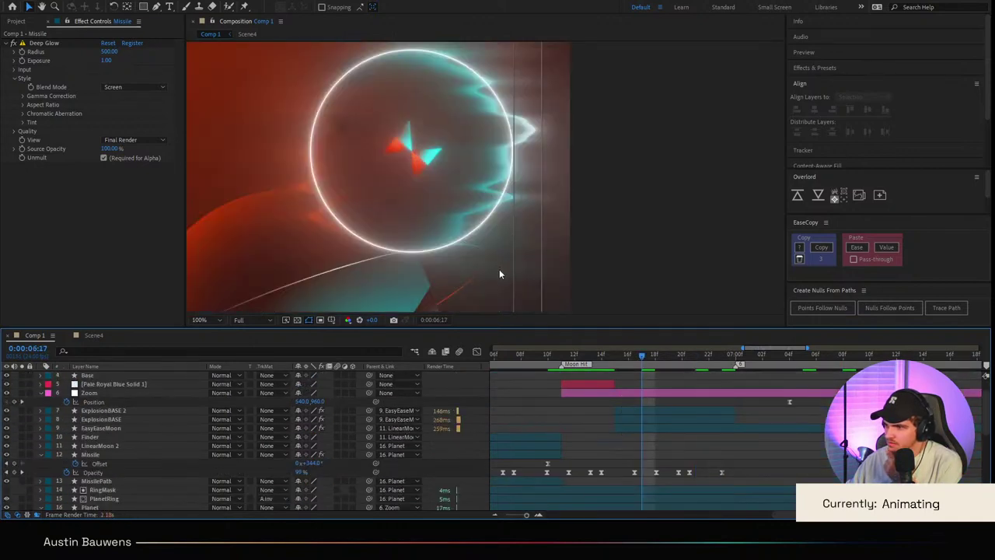
{"action": "scroll", "coordinate": [499, 269], "scroll_direction": "down", "scroll_amount": 2}
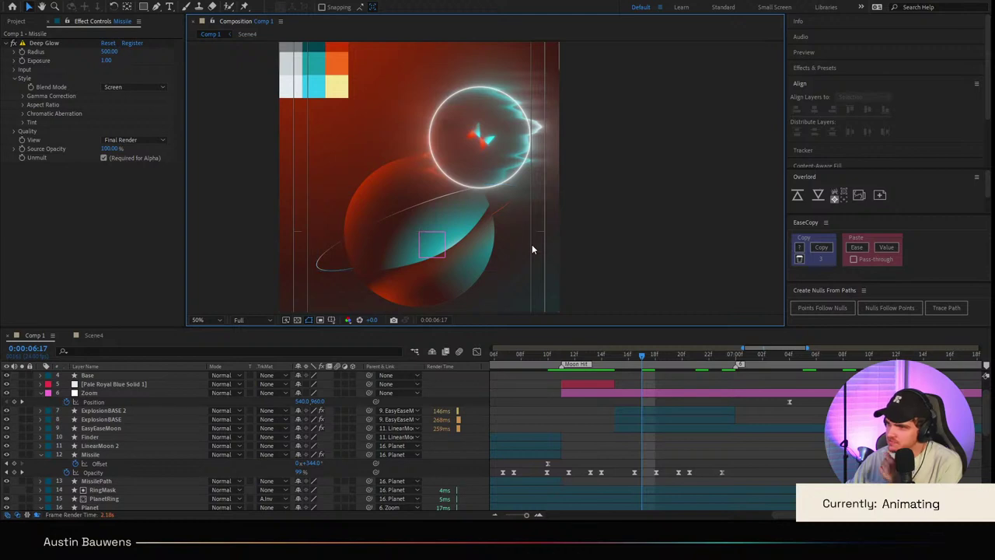
{"action": "scroll", "coordinate": [532, 244], "scroll_direction": "up", "scroll_amount": 2}
{"action": "scroll", "coordinate": [532, 244], "scroll_direction": "down", "scroll_amount": 2}
{"action": "scroll", "coordinate": [532, 245], "scroll_direction": "up", "scroll_amount": 2}
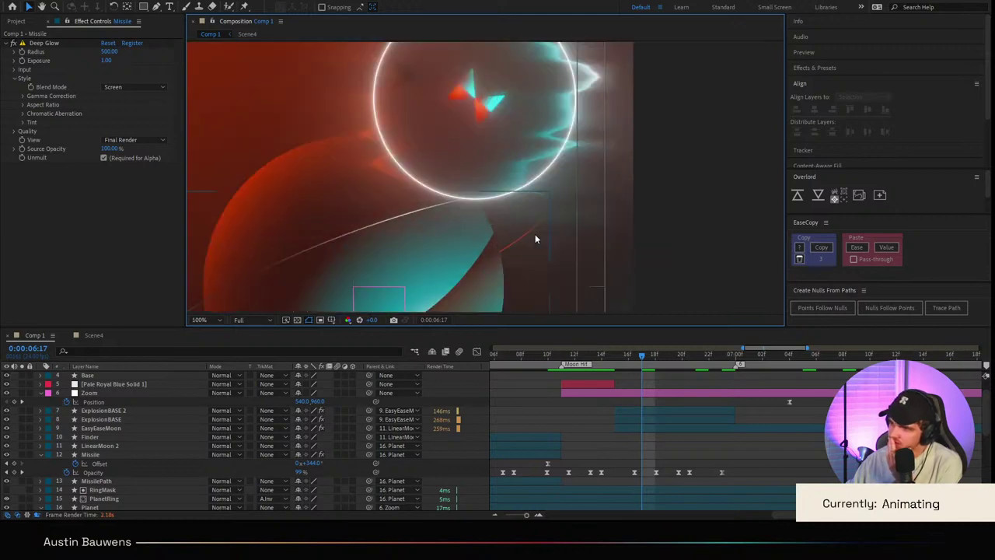
{"action": "scroll", "coordinate": [533, 245], "scroll_direction": "down", "scroll_amount": 2}
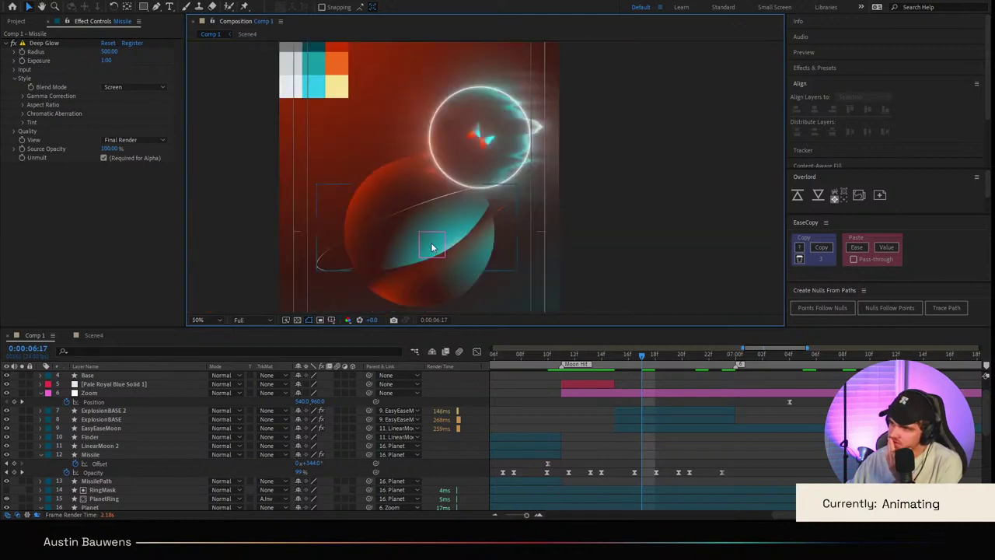
{"action": "left_click", "coordinate": [636, 419]}
{"action": "scroll", "coordinate": [612, 432], "scroll_direction": "down", "scroll_amount": 3}
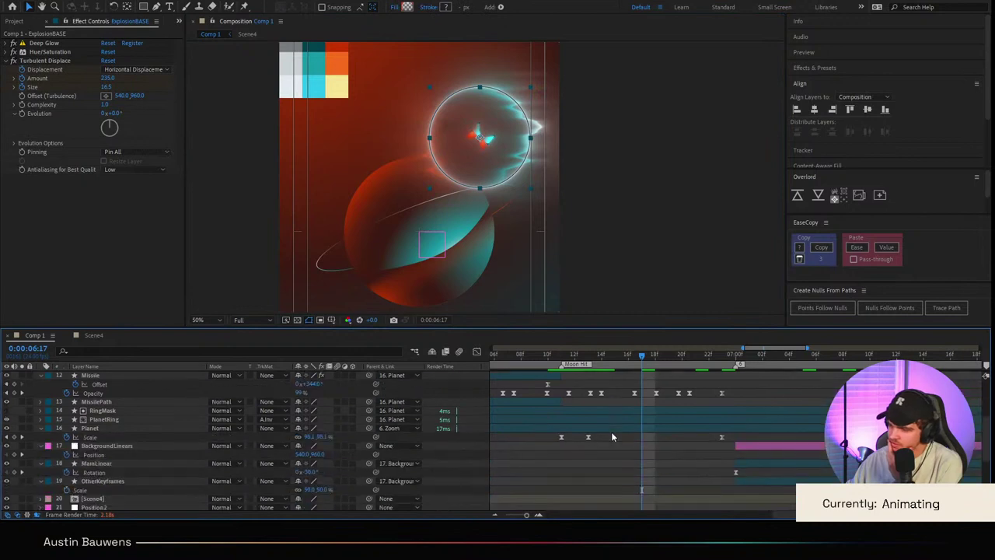
Step: Paste a Deep Glow onto PlanetRing and center the planet to judge it
{"action": "left_click", "coordinate": [105, 419]}
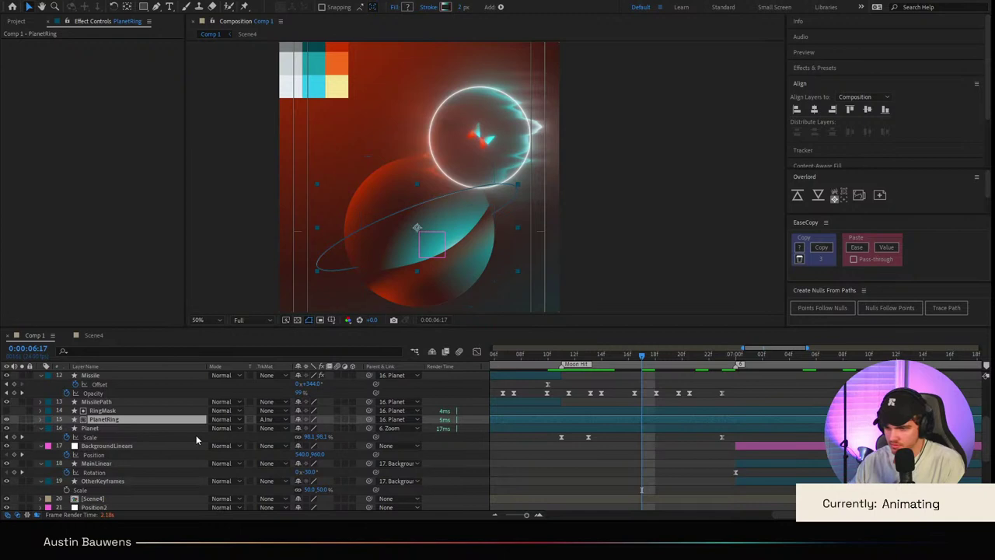
{"action": "key", "text": "ctrl+v"}
{"action": "scroll", "coordinate": [427, 470], "scroll_direction": "right", "scroll_amount": 1}
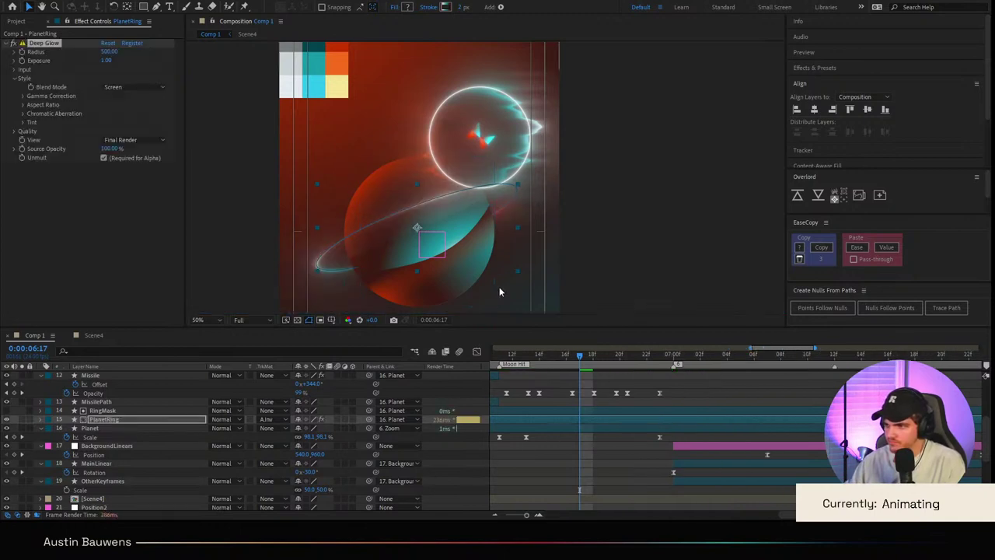
{"action": "left_click", "coordinate": [586, 437]}
{"action": "scroll", "coordinate": [451, 198], "scroll_direction": "down", "scroll_amount": 1}
{"action": "scroll", "coordinate": [451, 197], "scroll_direction": "up", "scroll_amount": 2}
{"action": "left_click_drag", "start_coordinate": [455, 250], "coordinate": [666, 184]}
{"action": "scroll", "coordinate": [665, 191], "scroll_direction": "down", "scroll_amount": 1}
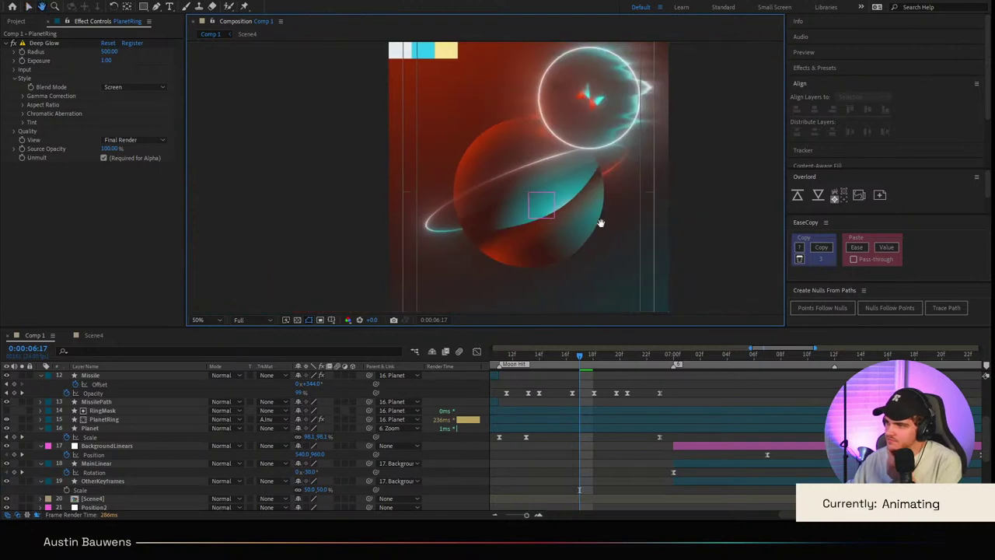
{"action": "left_click_drag", "start_coordinate": [600, 223], "coordinate": [533, 254]}
Step: Delete the Deep Glow from PlanetRing and scrub through the impact
{"action": "left_click", "coordinate": [42, 45]}
{"action": "key", "text": "Delete"}
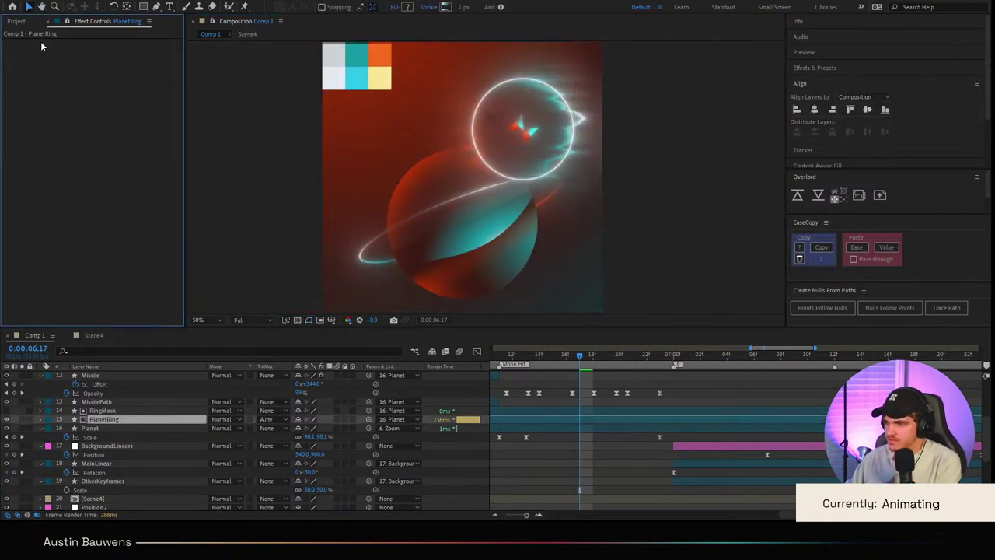
{"action": "key", "text": "space"}
{"action": "left_click", "coordinate": [666, 375]}
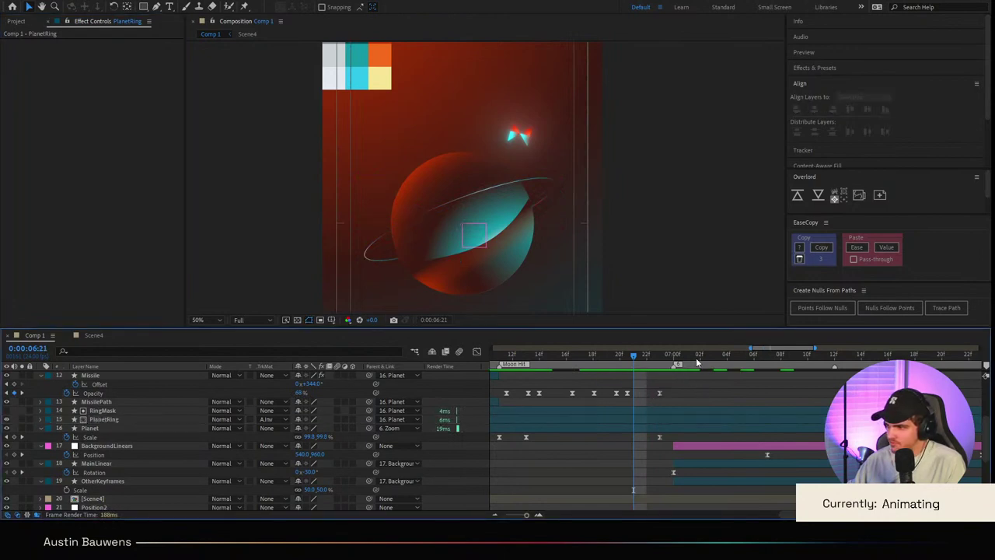
{"action": "left_click_drag", "start_coordinate": [698, 361], "coordinate": [464, 392]}
Step: Preview around the impact, then show the full timeline and rewind to 0:00
{"action": "key", "text": "space"}
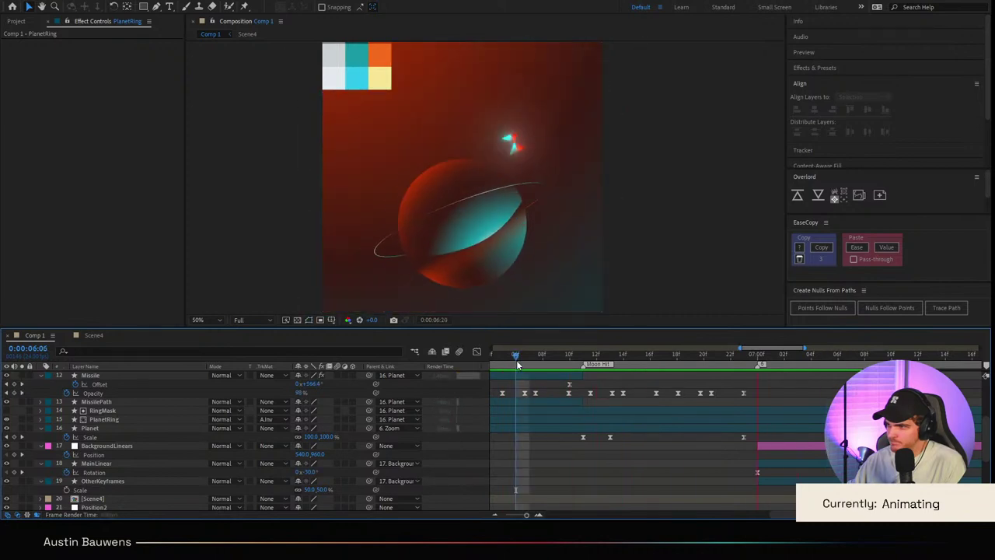
{"action": "left_click", "coordinate": [514, 363]}
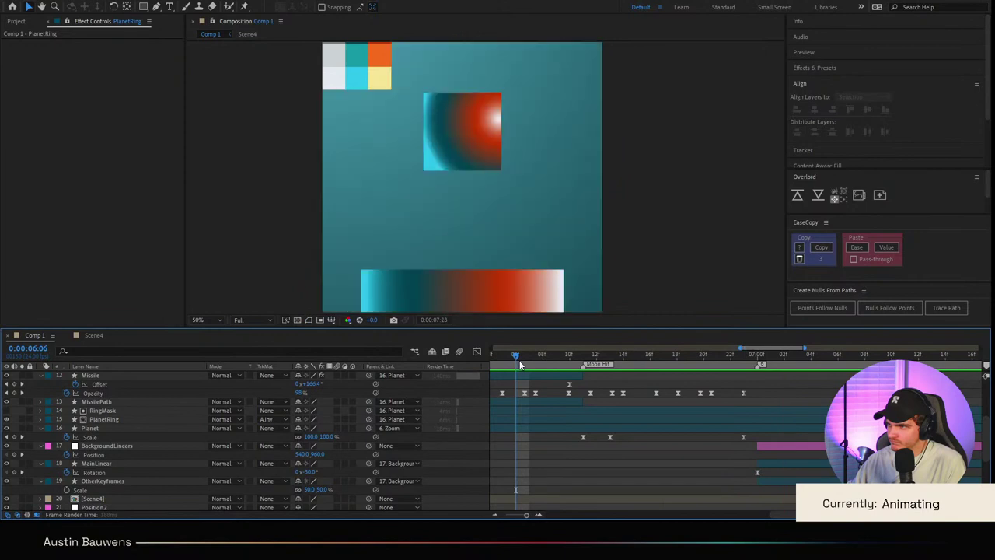
{"action": "key", "text": "space"}
{"action": "key", "text": "minus"}
{"action": "key", "text": "minus"}
{"action": "key", "text": "minus"}
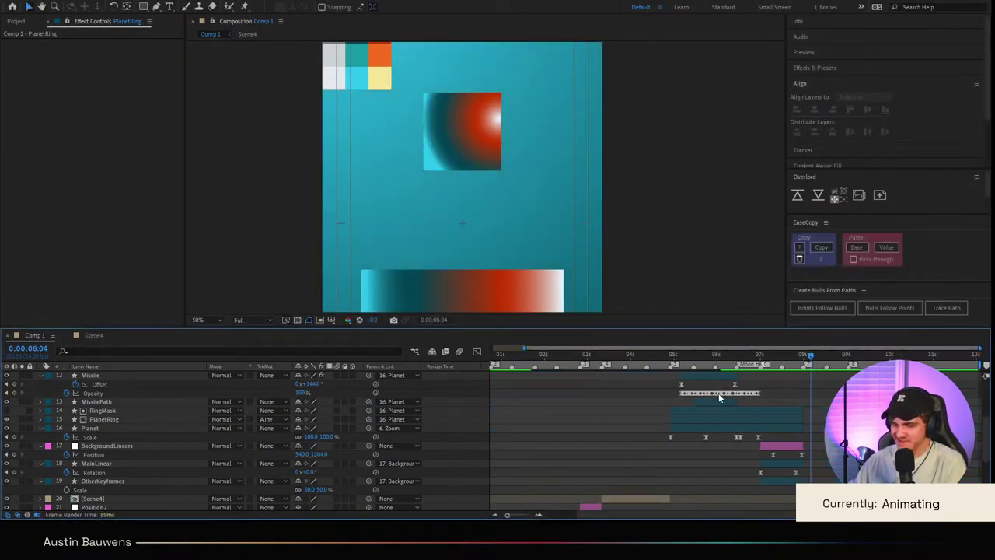
{"action": "left_click_drag", "start_coordinate": [744, 363], "coordinate": [291, 391]}
{"action": "scroll", "coordinate": [415, 242], "scroll_direction": "down", "scroll_amount": 2}
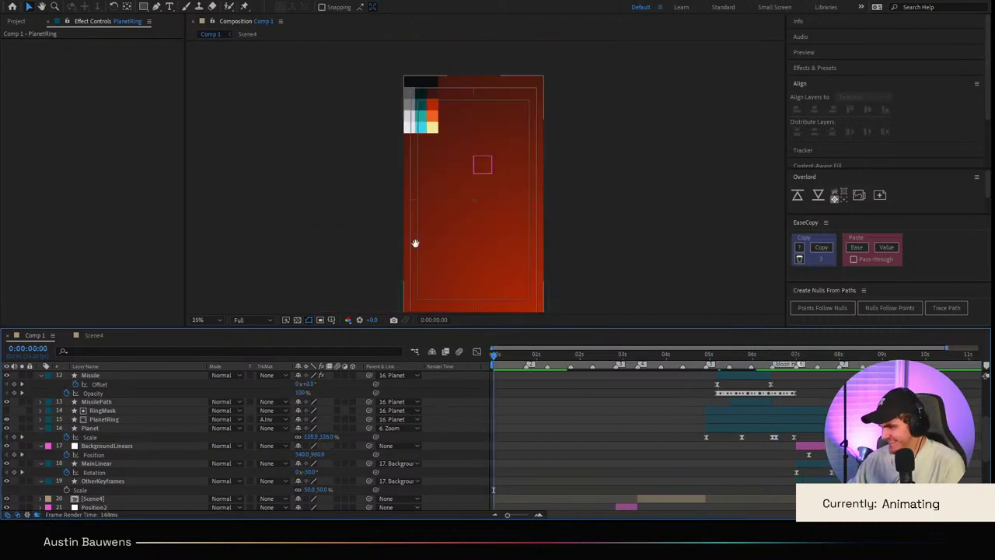
{"action": "key", "text": "space"}
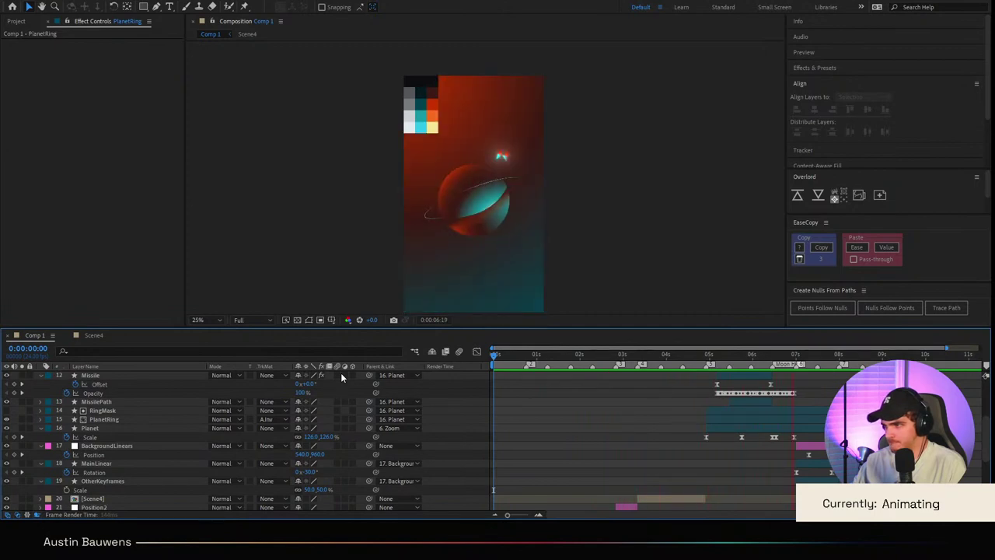
{"action": "key", "text": "space"}
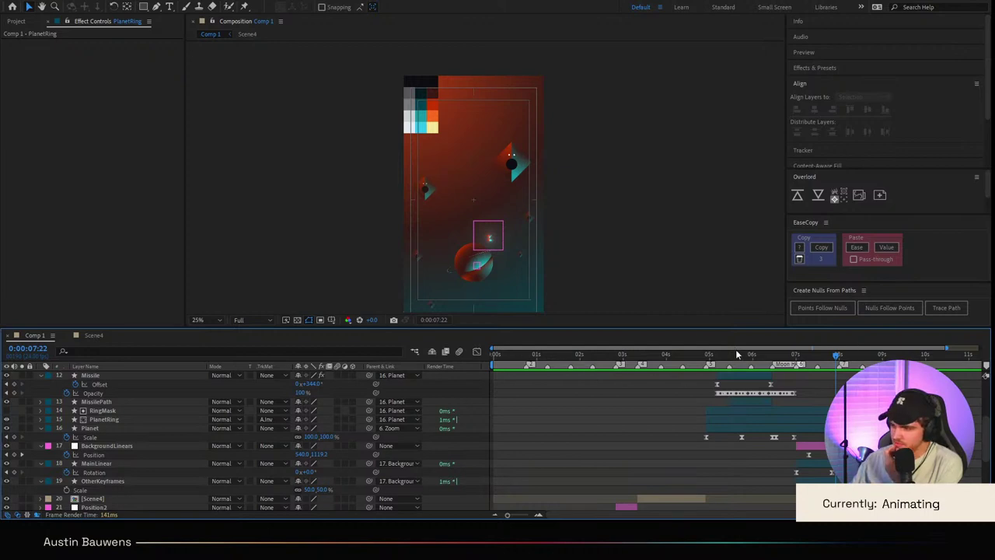
{"action": "key", "text": "space"}
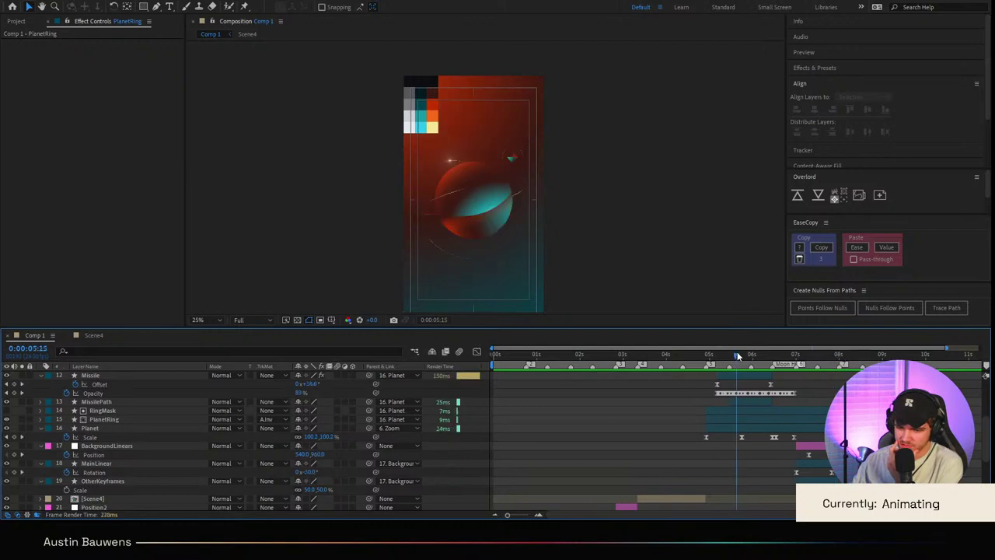
{"action": "left_click_drag", "start_coordinate": [869, 376], "coordinate": [839, 381]}
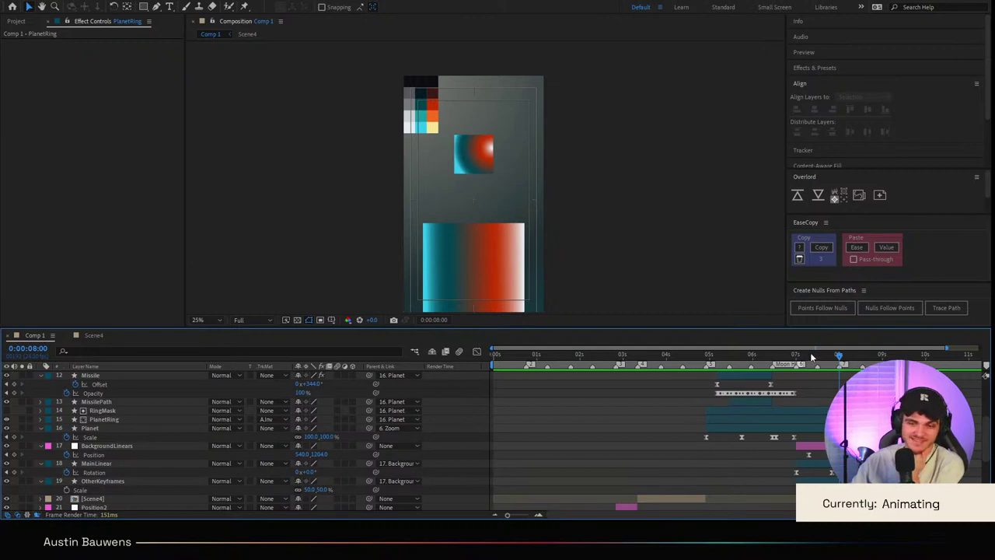
{"action": "left_click_drag", "start_coordinate": [810, 352], "coordinate": [370, 373]}
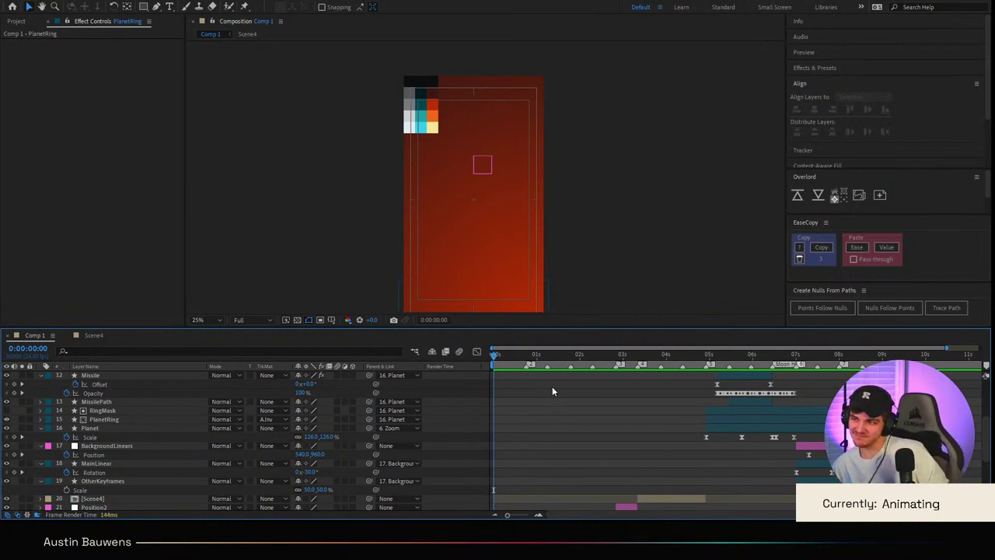
{"action": "key", "text": "space"}
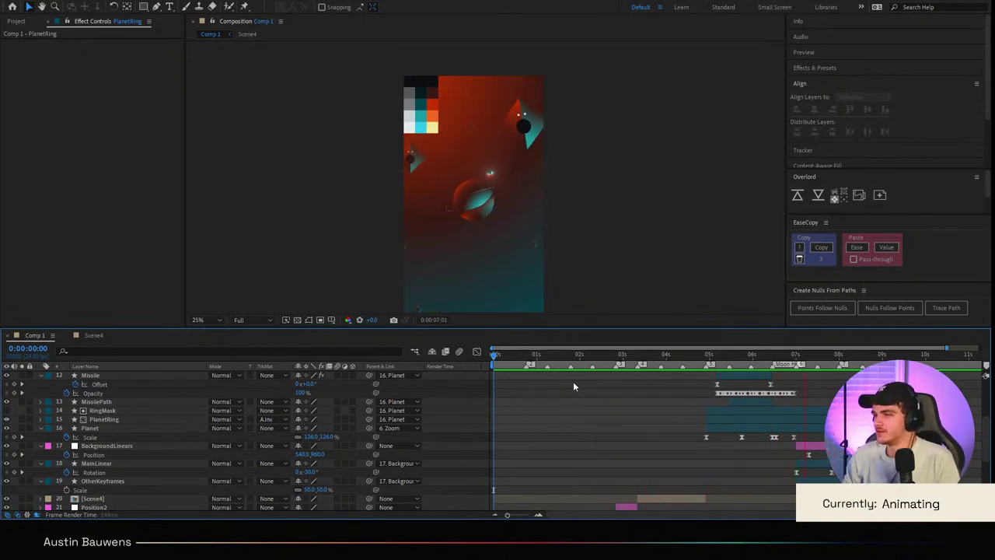
{"action": "left_click_drag", "start_coordinate": [772, 362], "coordinate": [822, 367]}
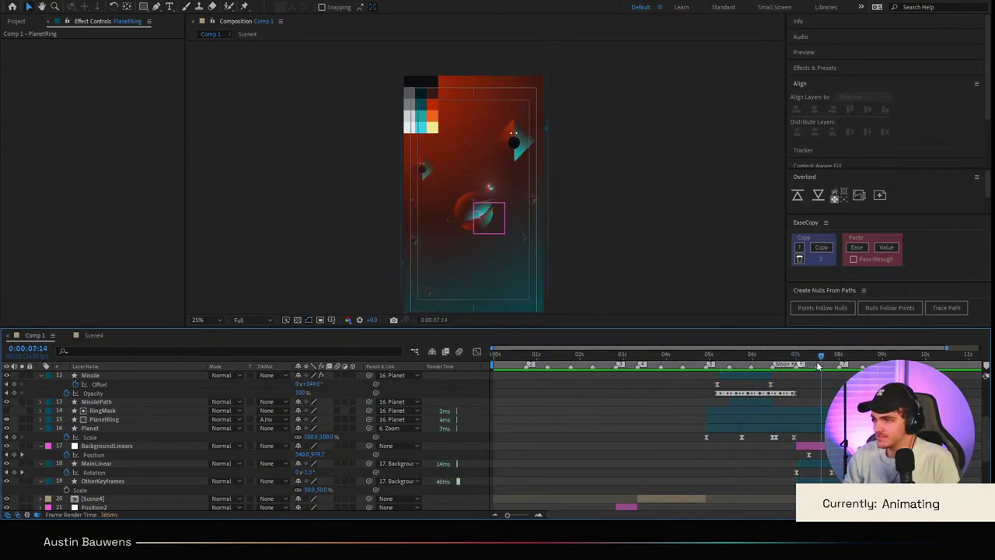
{"action": "scroll", "coordinate": [595, 168], "scroll_direction": "up", "scroll_amount": 4}
{"action": "left_click_drag", "start_coordinate": [562, 181], "coordinate": [539, 243]}
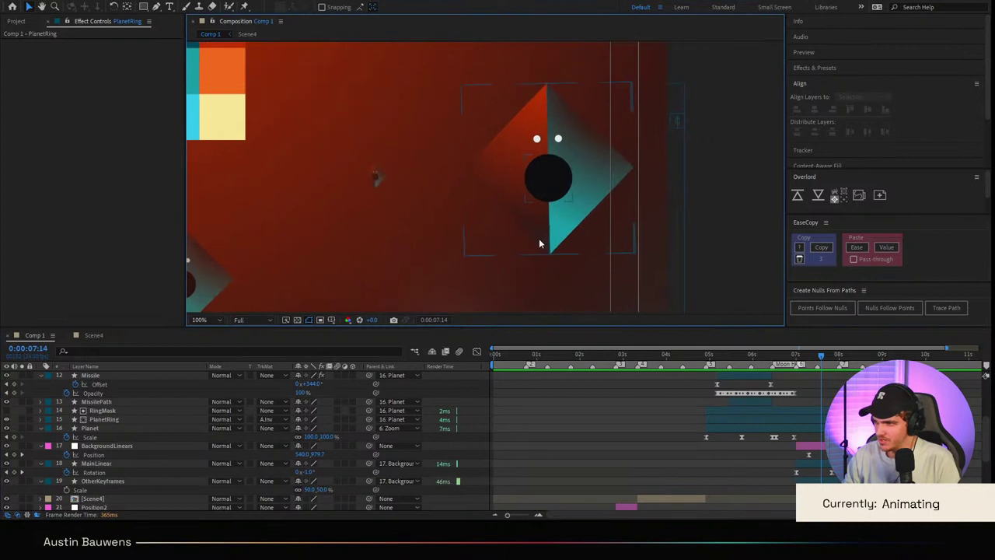
{"action": "scroll", "coordinate": [555, 195], "scroll_direction": "down", "scroll_amount": 2}
{"action": "scroll", "coordinate": [529, 196], "scroll_direction": "up", "scroll_amount": 4}
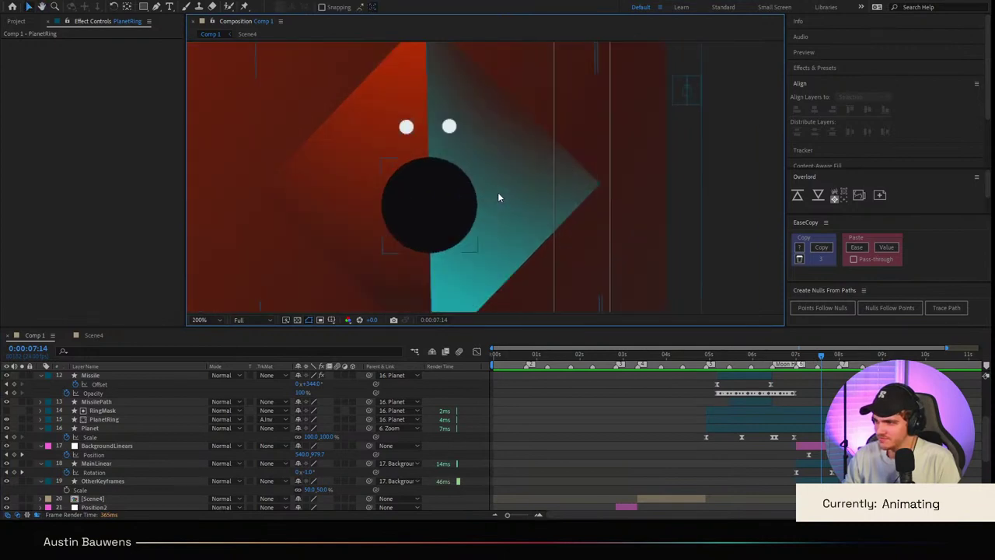
{"action": "scroll", "coordinate": [482, 175], "scroll_direction": "down", "scroll_amount": 4}
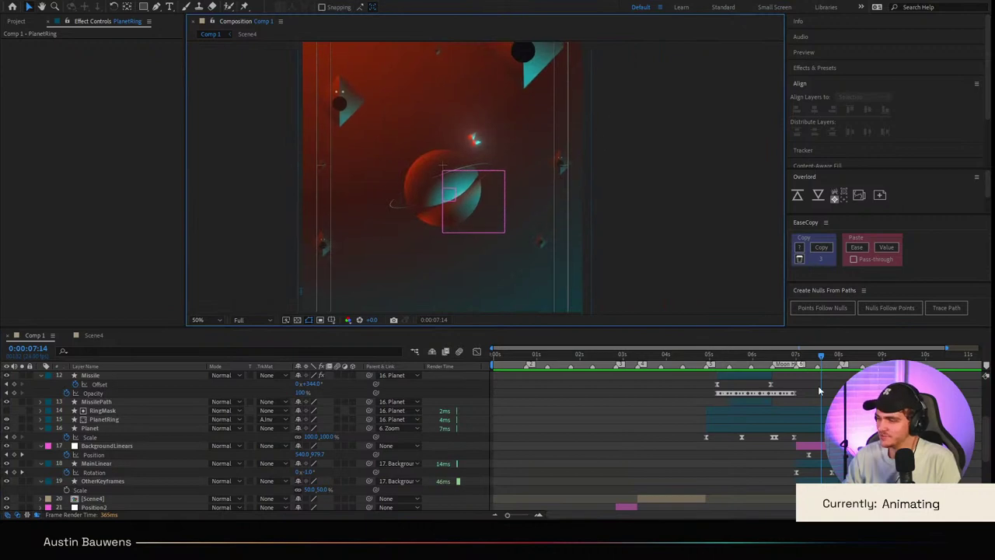
{"action": "left_click", "coordinate": [769, 356]}
{"action": "left_click_drag", "start_coordinate": [764, 360], "coordinate": [800, 372]}
{"action": "scroll", "coordinate": [557, 155], "scroll_direction": "down", "scroll_amount": 2}
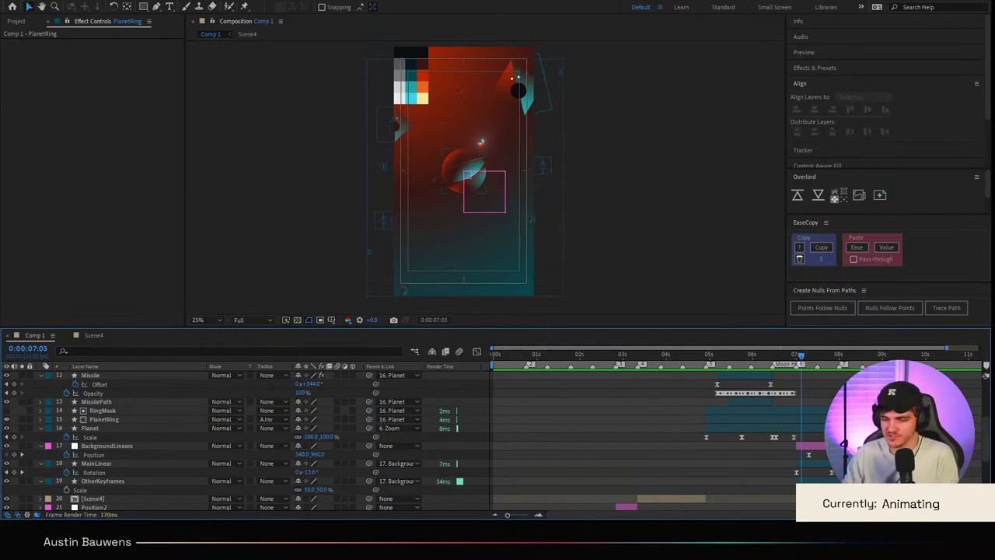
{"action": "scroll", "coordinate": [792, 417], "scroll_direction": "right", "scroll_amount": 2}
{"action": "left_click_drag", "start_coordinate": [781, 358], "coordinate": [804, 356]}
{"action": "scroll", "coordinate": [805, 417], "scroll_direction": "up", "scroll_amount": 2}
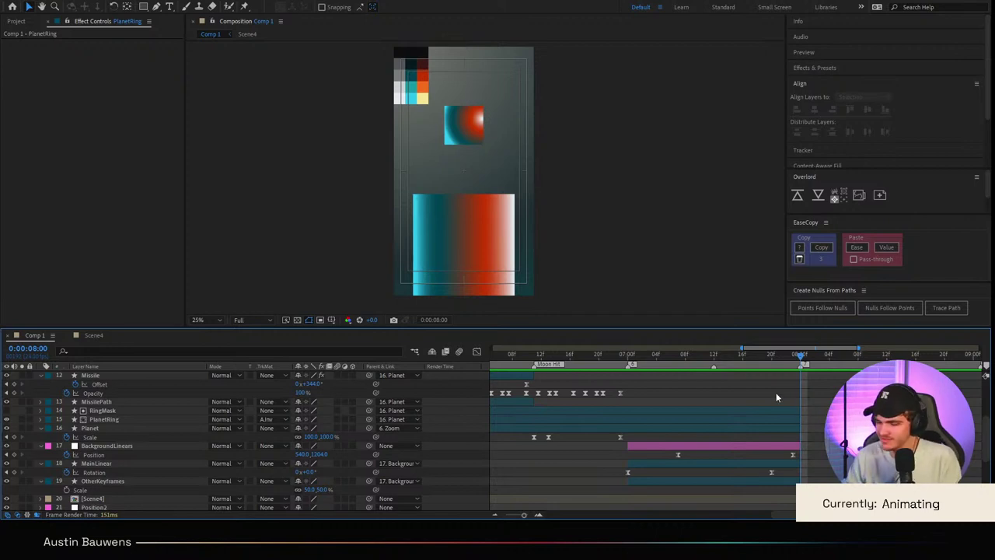
{"action": "mouse_move", "coordinate": [782, 362]}
{"action": "left_mouse_down"}
{"action": "mouse_move", "coordinate": [713, 366]}
{"action": "mouse_move", "coordinate": [801, 366]}
{"action": "left_mouse_up"}
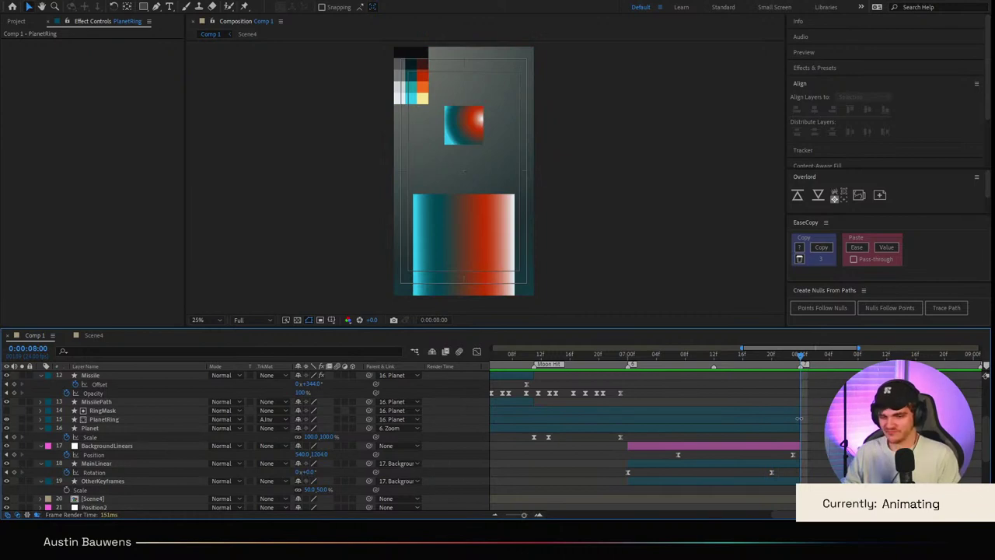
{"action": "scroll", "coordinate": [800, 413], "scroll_direction": "up", "scroll_amount": 1}
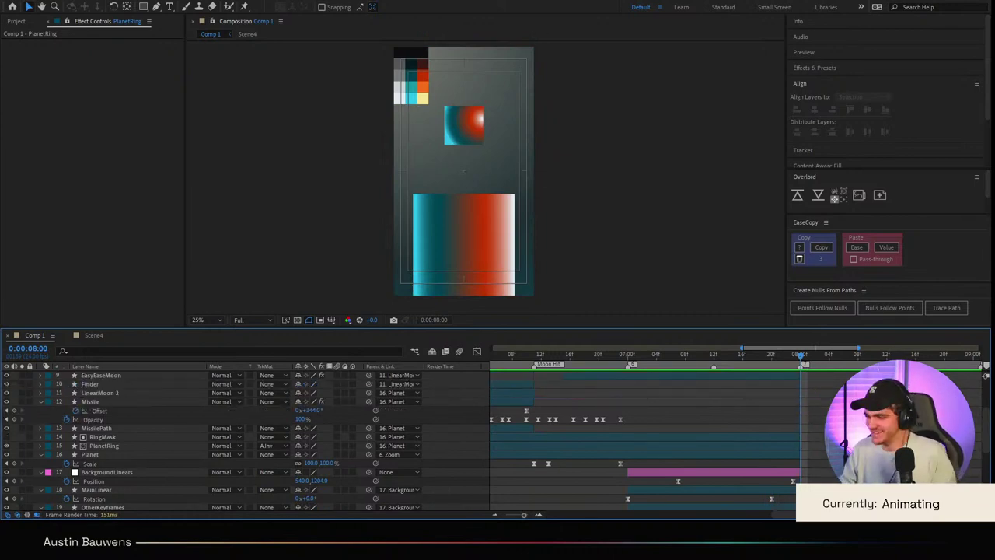
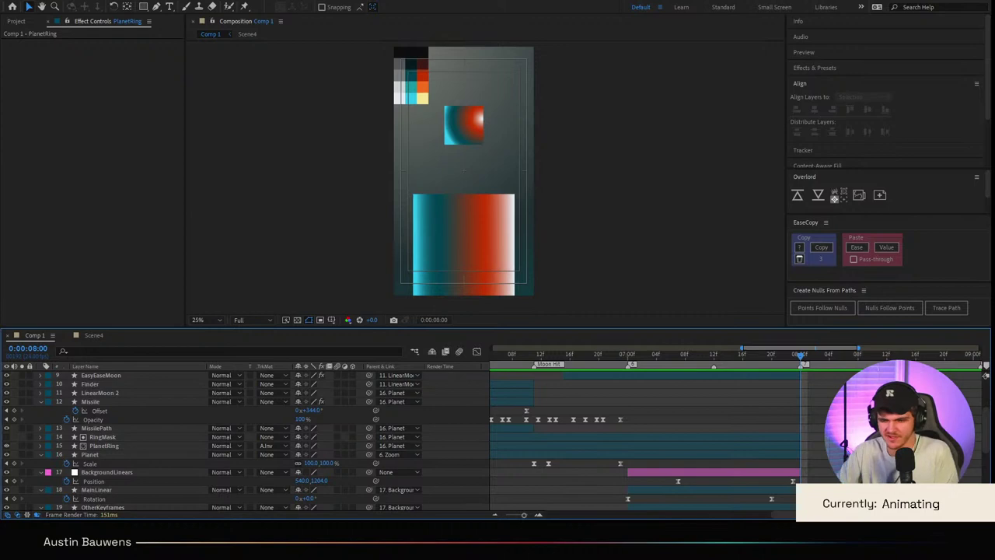
Step: Select the Hero layer and center the Hero square and pedestal in the composition view
{"action": "scroll", "coordinate": [728, 467], "scroll_direction": "right", "scroll_amount": 3}
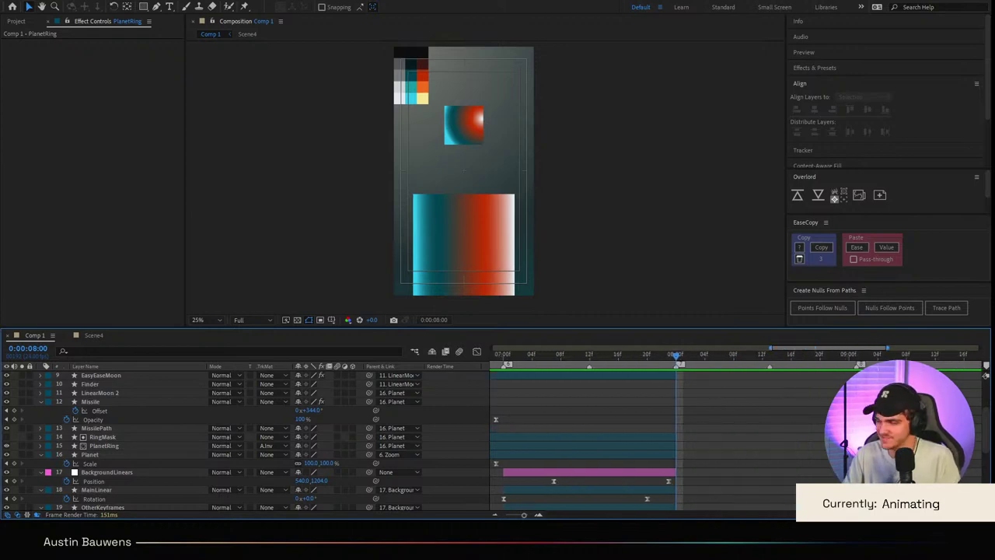
{"action": "scroll", "coordinate": [727, 468], "scroll_direction": "up", "scroll_amount": 5}
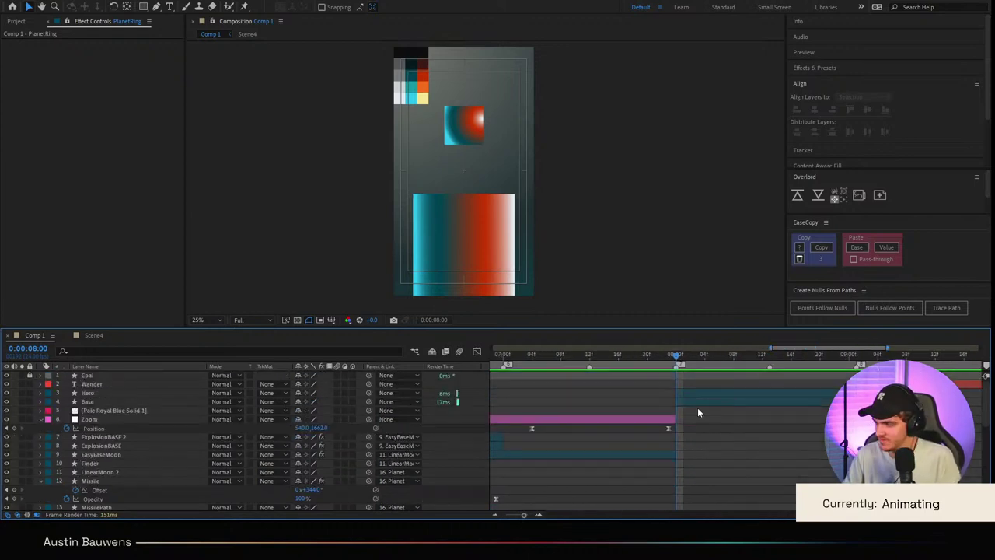
{"action": "left_click", "coordinate": [697, 393]}
{"action": "left_click", "coordinate": [706, 443]}
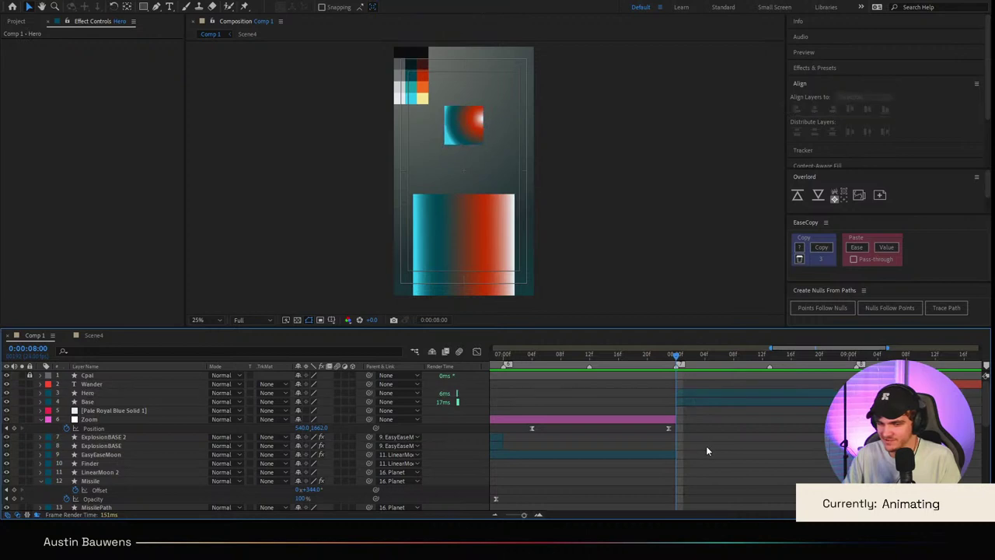
{"action": "left_click", "coordinate": [693, 393]}
{"action": "scroll", "coordinate": [539, 197], "scroll_direction": "up", "scroll_amount": 1}
{"action": "left_click_drag", "start_coordinate": [420, 155], "coordinate": [449, 221]}
{"action": "left_click_drag", "start_coordinate": [467, 178], "coordinate": [472, 193]}
{"action": "scroll", "coordinate": [719, 404], "scroll_direction": "up", "scroll_amount": 3}
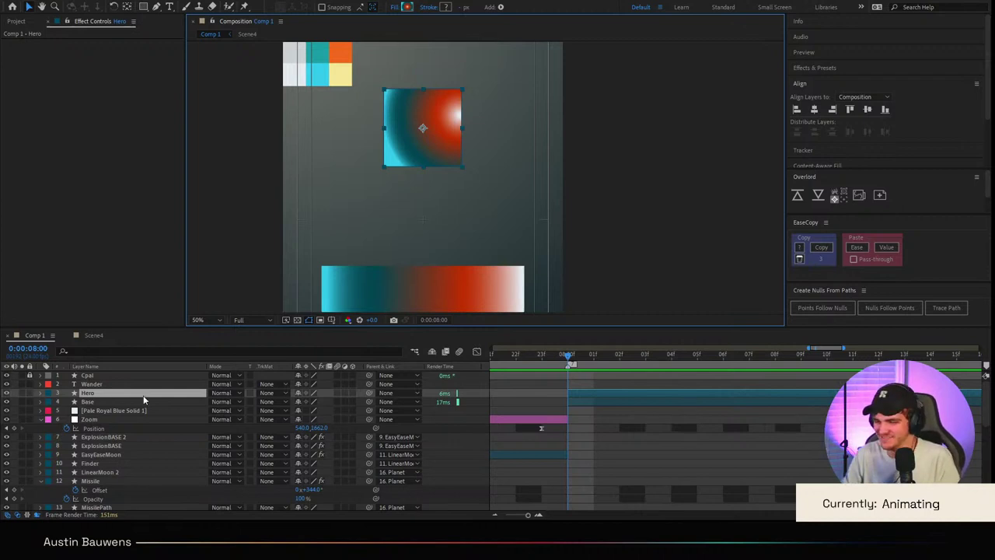
Step: Add Round Corners to the Hero shape with radius 154, making the square a circle
{"action": "left_click", "coordinate": [41, 392]}
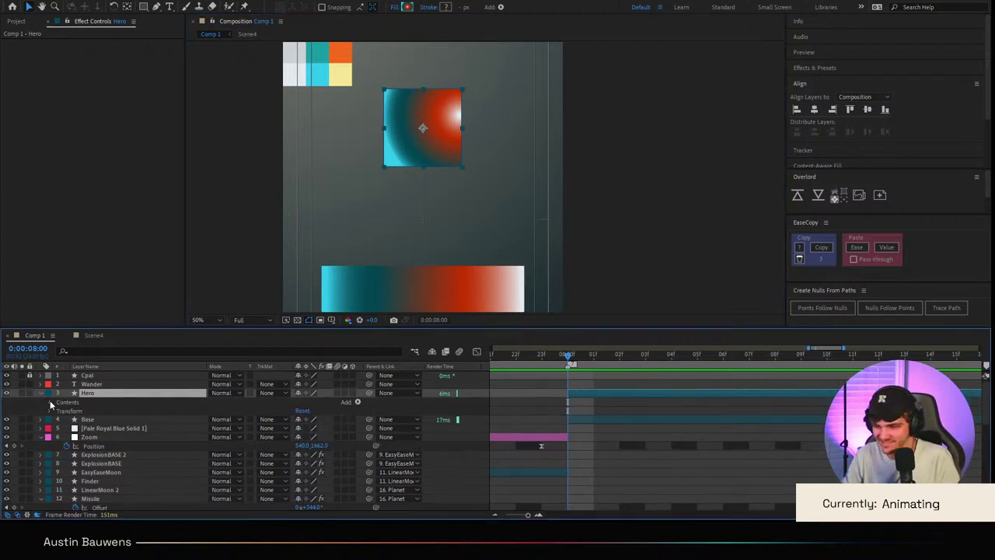
{"action": "left_click", "coordinate": [49, 402]}
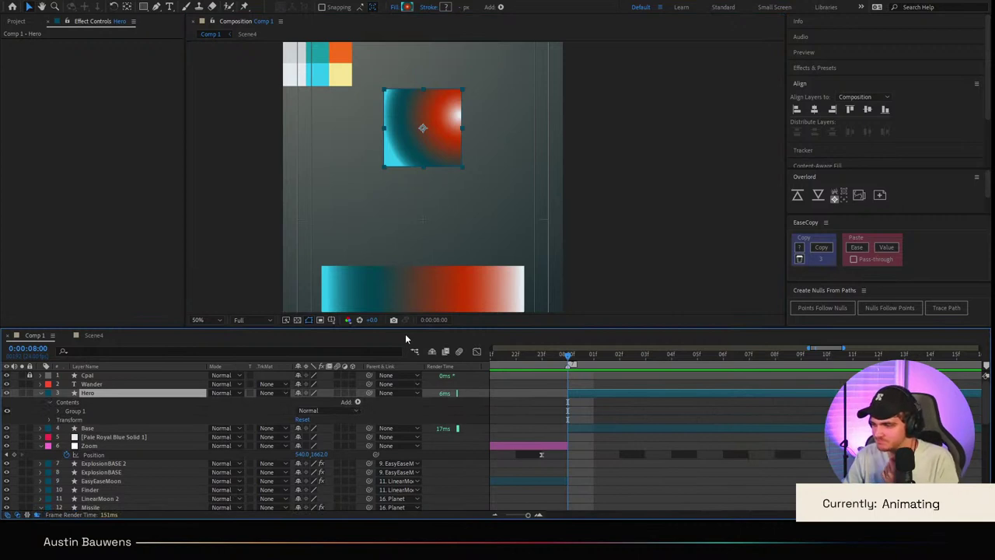
{"action": "left_click", "coordinate": [405, 333]}
{"action": "left_click", "coordinate": [56, 420]}
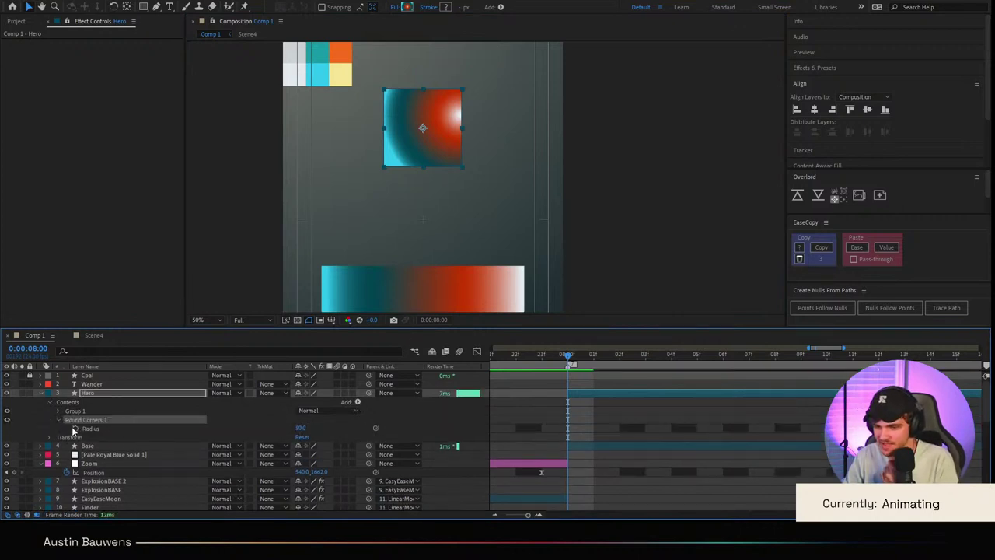
{"action": "left_click_drag", "start_coordinate": [295, 429], "coordinate": [377, 430]}
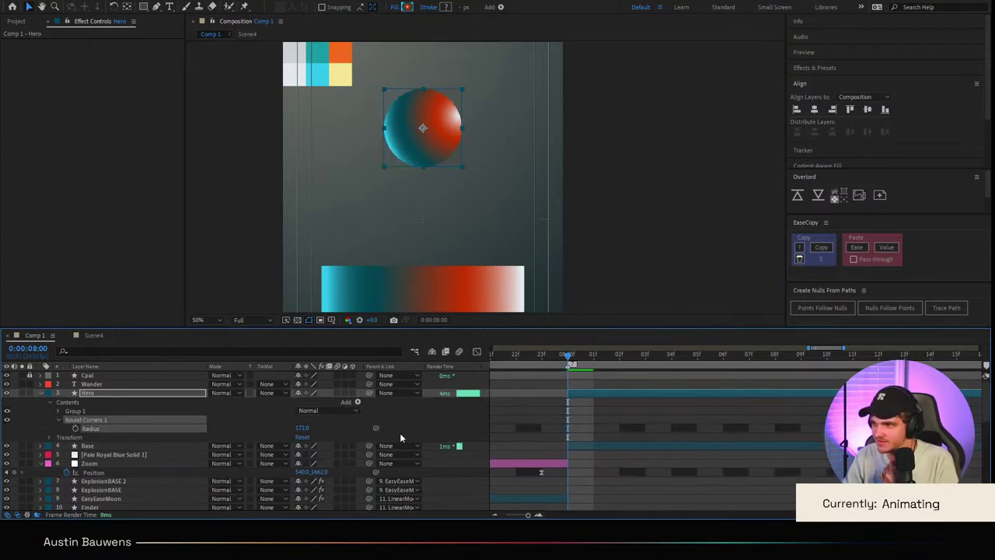
{"action": "left_click", "coordinate": [683, 420]}
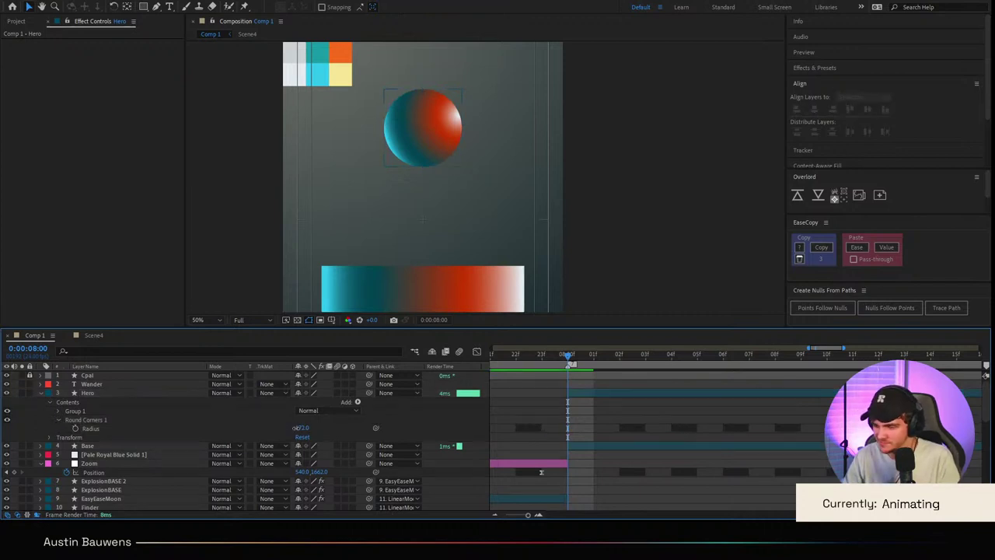
{"action": "left_click", "coordinate": [285, 428]}
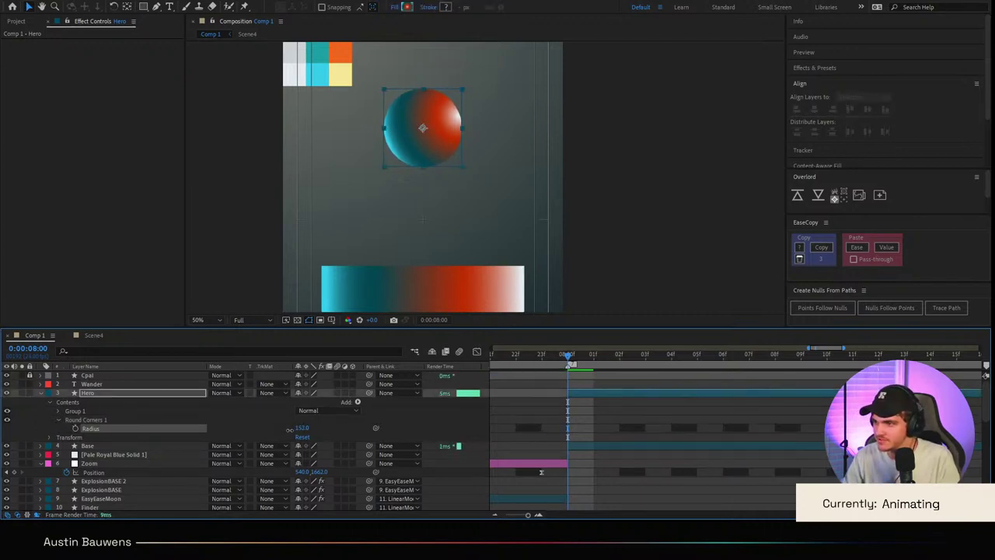
{"action": "left_click_drag", "start_coordinate": [290, 430], "coordinate": [290, 430]}
{"action": "left_click", "coordinate": [621, 428]}
{"action": "left_click", "coordinate": [104, 393]}
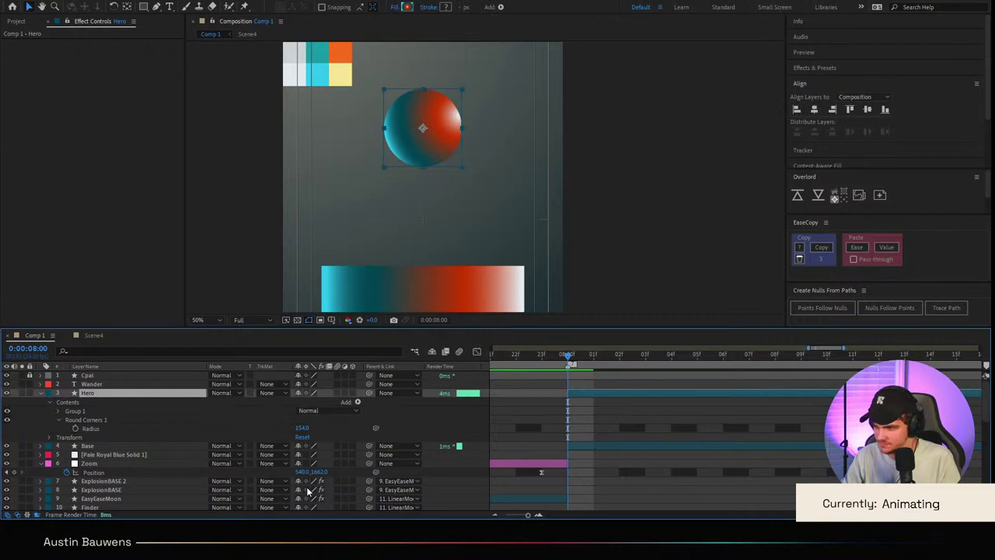
{"action": "key", "text": "p"}
{"action": "key", "text": "Return"}
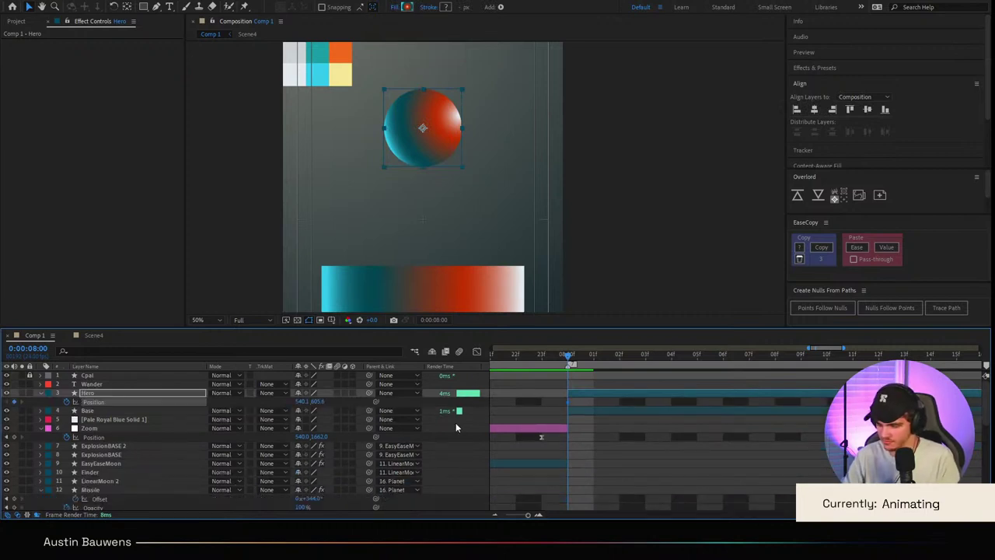
Step: Drop the ball onto the pedestal, then raise it for the first bounce at 8:07
{"action": "key", "text": "Page_Down"}
{"action": "key", "text": "Page_Down"}
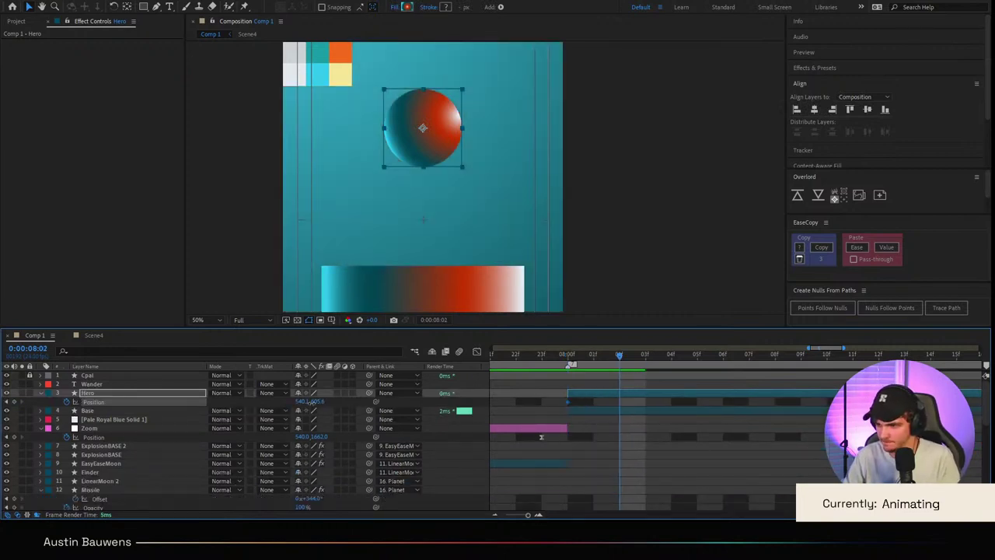
{"action": "left_click_drag", "start_coordinate": [423, 128], "coordinate": [423, 227]}
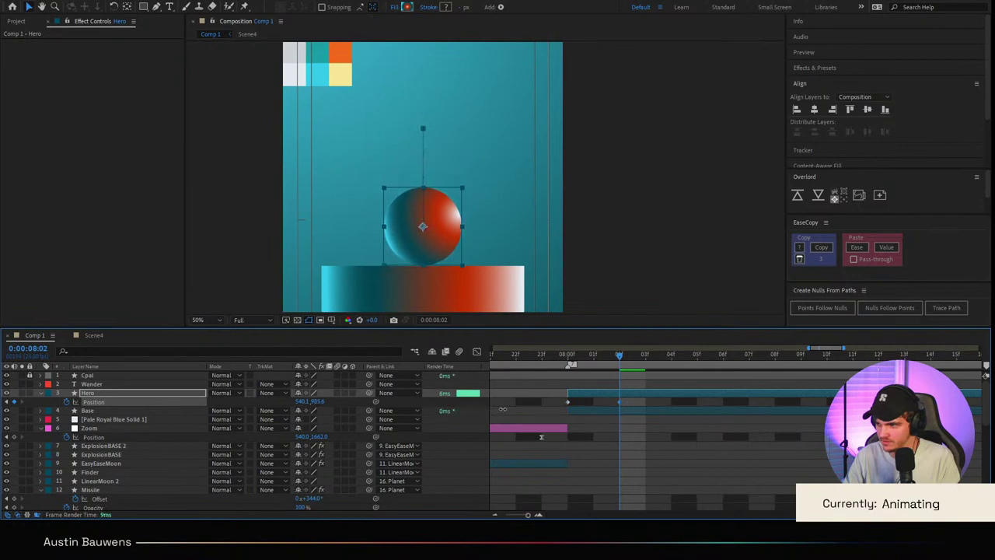
{"action": "left_click_drag", "start_coordinate": [626, 408], "coordinate": [515, 410]}
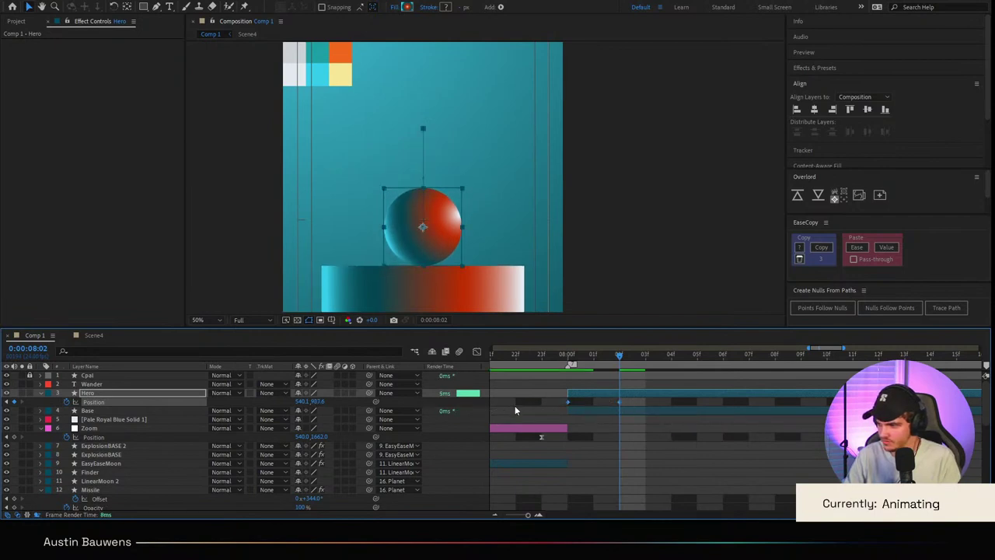
{"action": "key", "text": "Page_Down"}
{"action": "key", "text": "Page_Down"}
{"action": "key", "text": "Page_Down"}
{"action": "key", "text": "Page_Down"}
{"action": "key", "text": "Page_Down"}
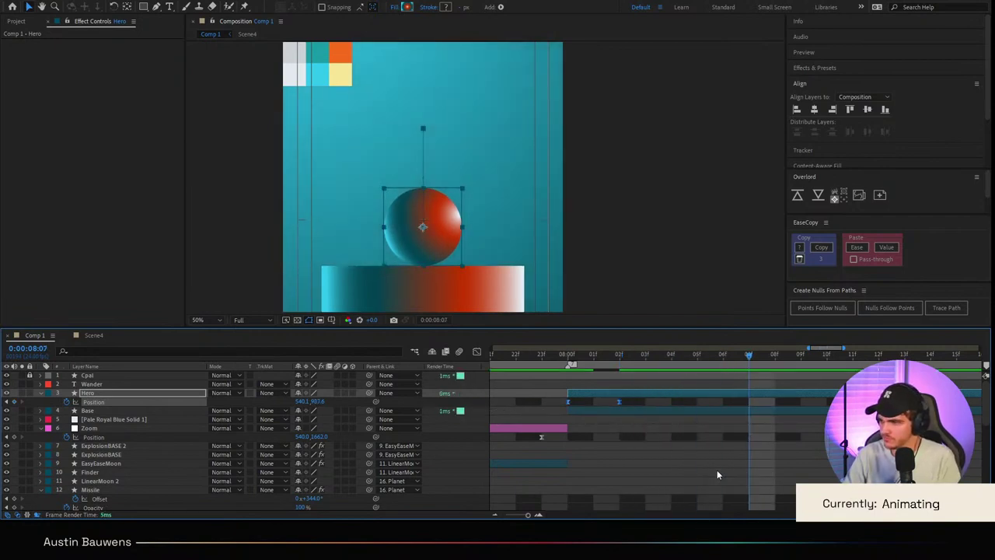
{"action": "left_click_drag", "start_coordinate": [320, 401], "coordinate": [124, 398]}
{"action": "key", "text": "comma"}
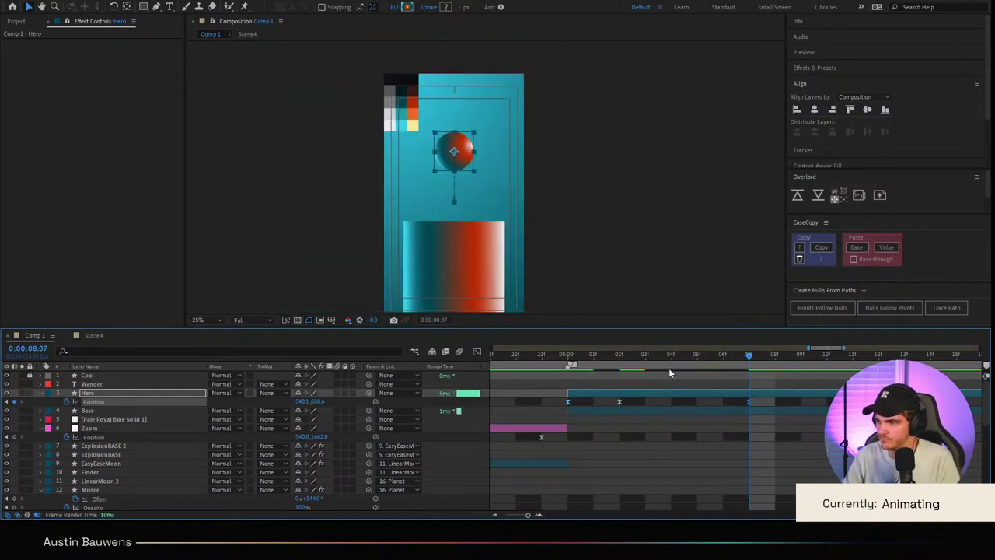
{"action": "scroll", "coordinate": [667, 389], "scroll_direction": "right", "scroll_amount": 2}
Step: Repeat the pedestal-contact position at 8:10 and raise the ball for a smaller bounce at 8:12
{"action": "key", "text": "Page_Down"}
{"action": "key", "text": "Page_Down"}
{"action": "key", "text": "Page_Down"}
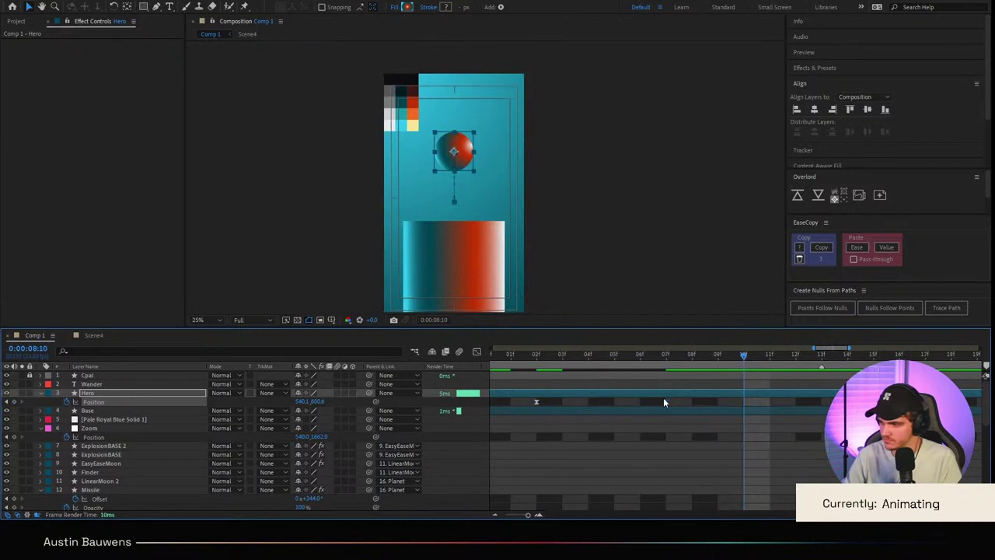
{"action": "key", "text": "minus"}
{"action": "key", "text": "ctrl+c"}
{"action": "key", "text": "ctrl+v"}
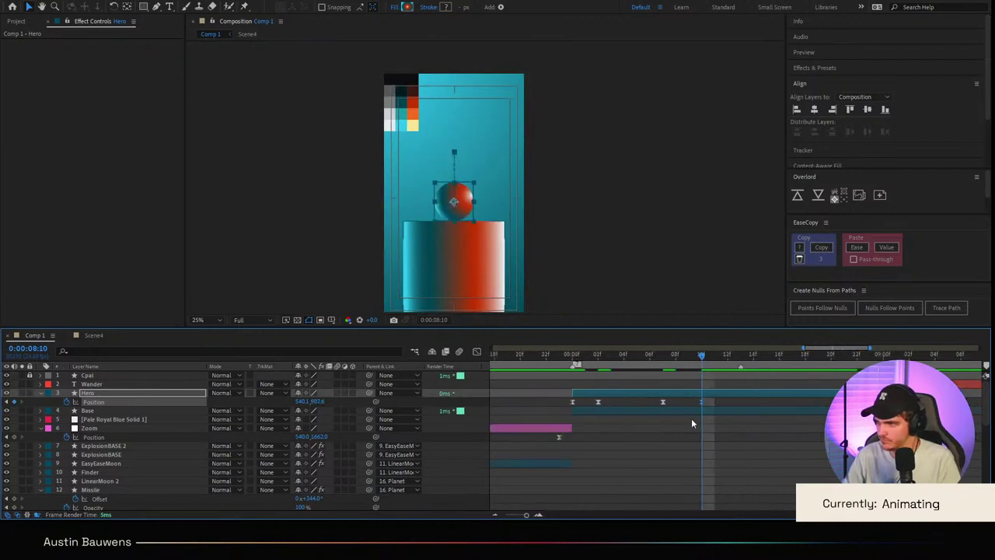
{"action": "key", "text": "Page_Down"}
{"action": "key", "text": "Page_Down"}
{"action": "key", "text": "Page_Down"}
{"action": "key", "text": "Page_Down"}
{"action": "key", "text": "Page_Down"}
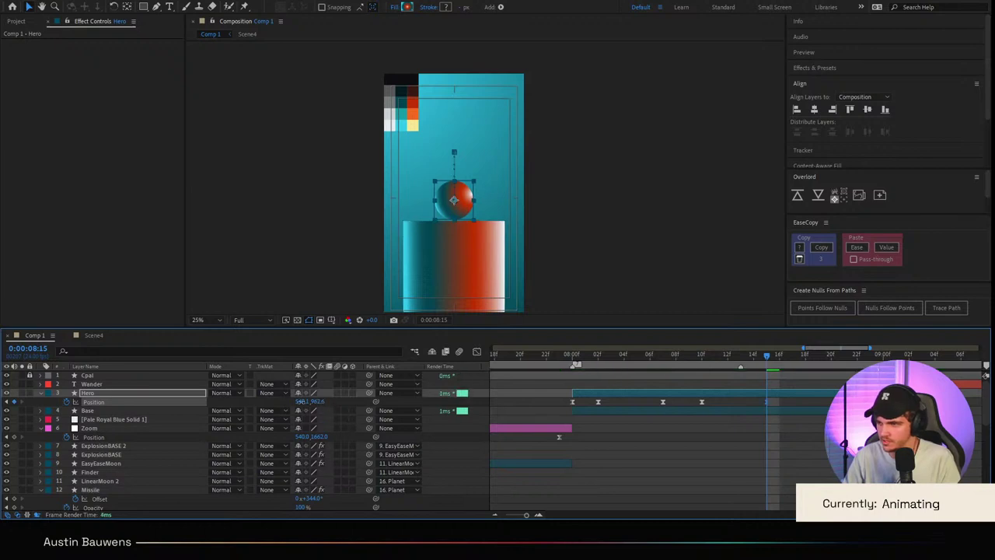
{"action": "left_click_drag", "start_coordinate": [319, 402], "coordinate": [181, 402]}
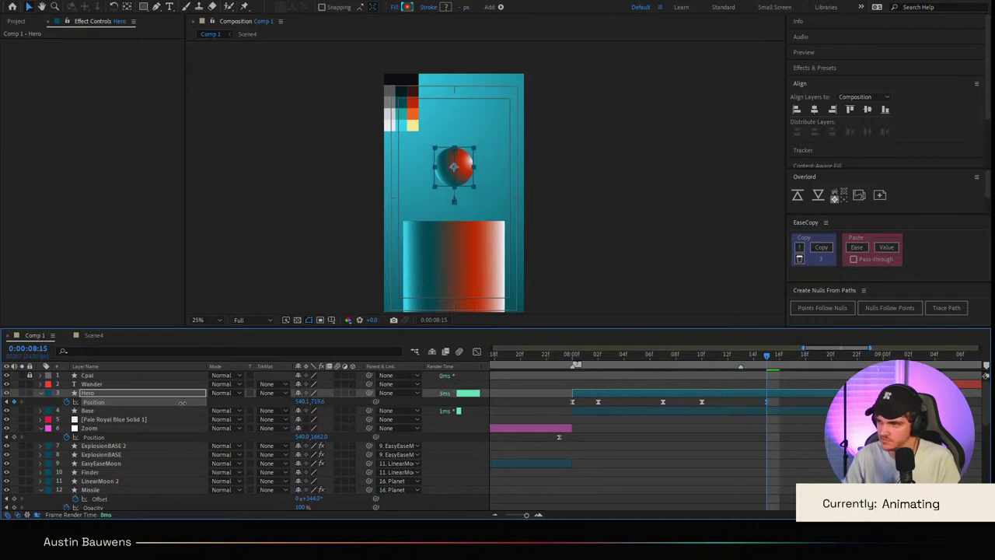
{"action": "left_click", "coordinate": [805, 447]}
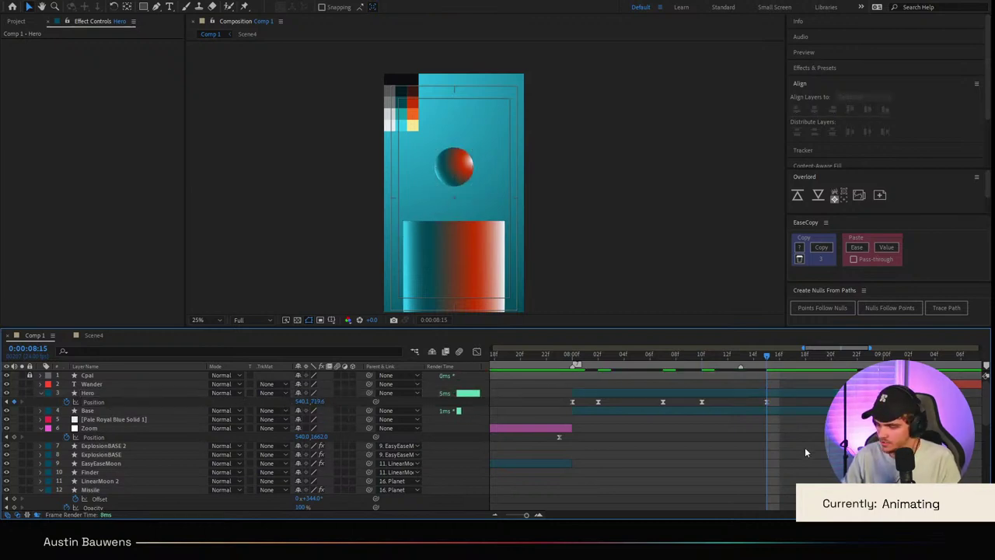
Step: Copy the pedestal-contact keyframe to 8:18 so the ball lands again
{"action": "key", "text": "Page_Down"}
{"action": "key", "text": "Page_Down"}
{"action": "key", "text": "Page_Down"}
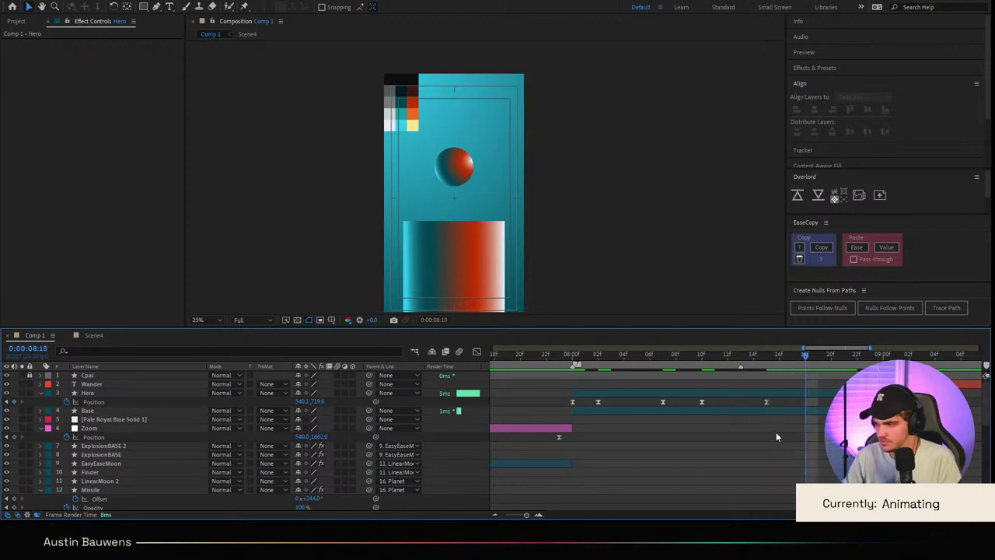
{"action": "left_click", "coordinate": [701, 402]}
{"action": "key", "text": "ctrl+c"}
{"action": "key", "text": "ctrl+v"}
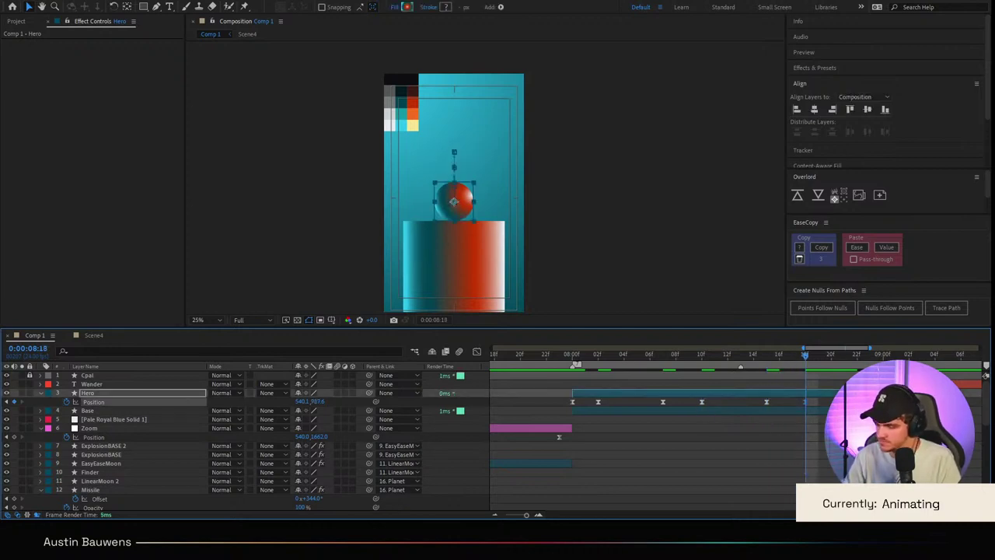
Step: Copy the bounce-peak keyframe to 8:23 and lower the ball to Y 843.6 at 9:00
{"action": "key", "text": "Page_Down"}
{"action": "key", "text": "Page_Down"}
{"action": "key", "text": "Page_Down"}
{"action": "key", "text": "Page_Down"}
{"action": "key", "text": "Page_Down"}
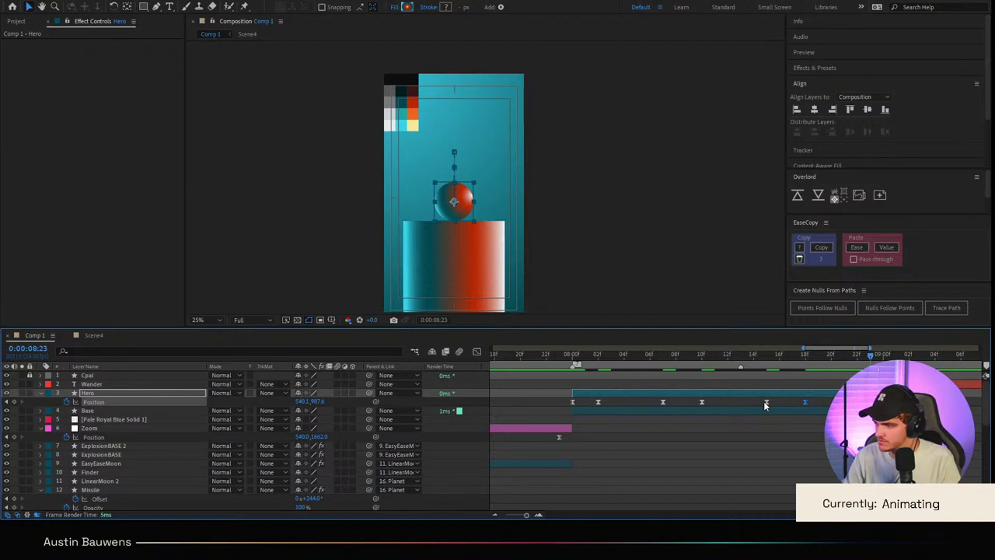
{"action": "left_click", "coordinate": [763, 402]}
{"action": "left_click", "coordinate": [766, 401]}
{"action": "key", "text": "ctrl+c"}
{"action": "key", "text": "ctrl+v"}
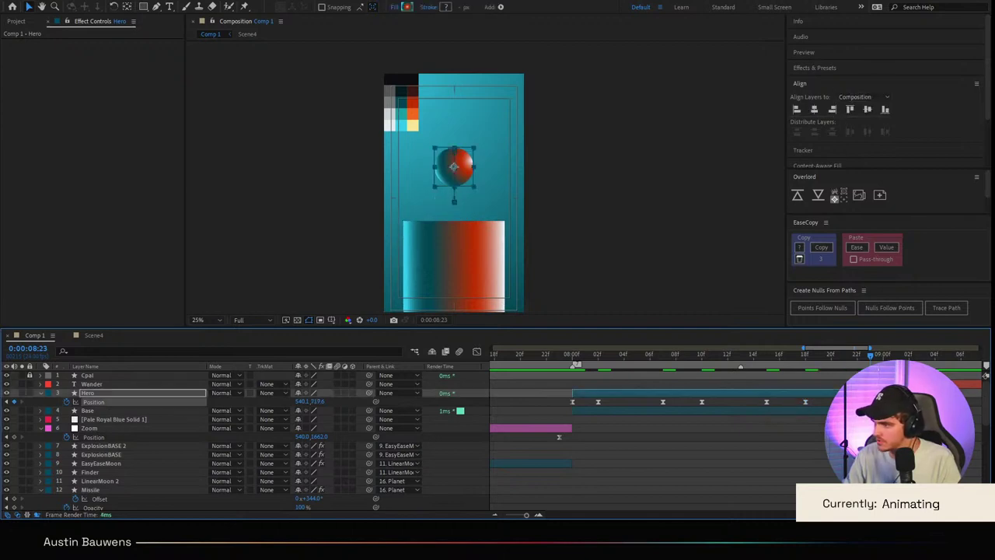
{"action": "left_click_drag", "start_coordinate": [881, 402], "coordinate": [816, 402]}
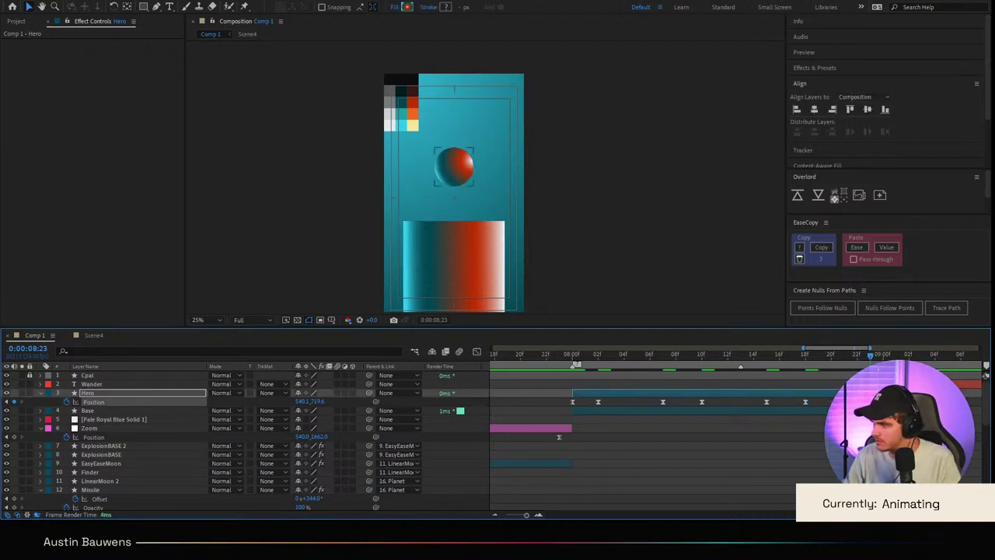
{"action": "key", "text": "Page_Down"}
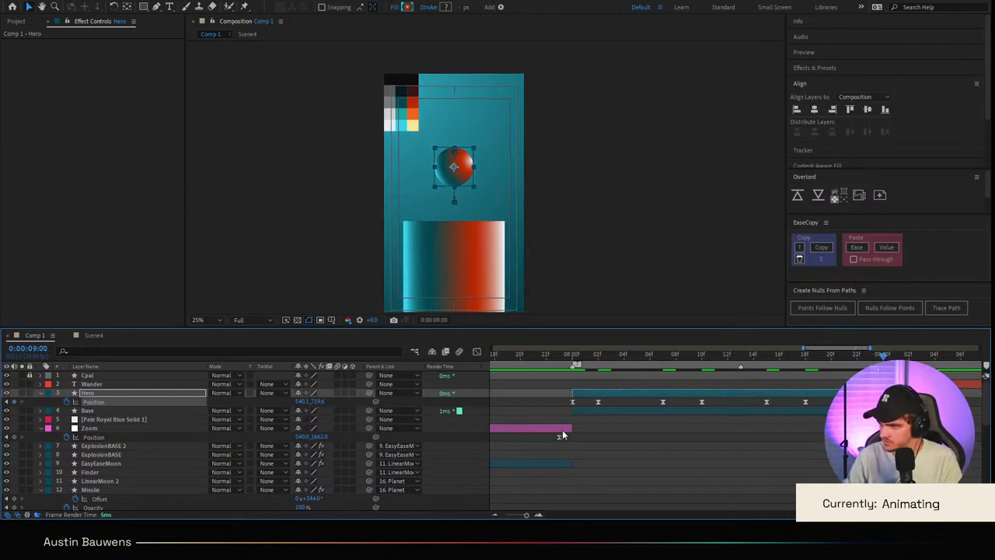
{"action": "left_click_drag", "start_coordinate": [317, 402], "coordinate": [374, 409]}
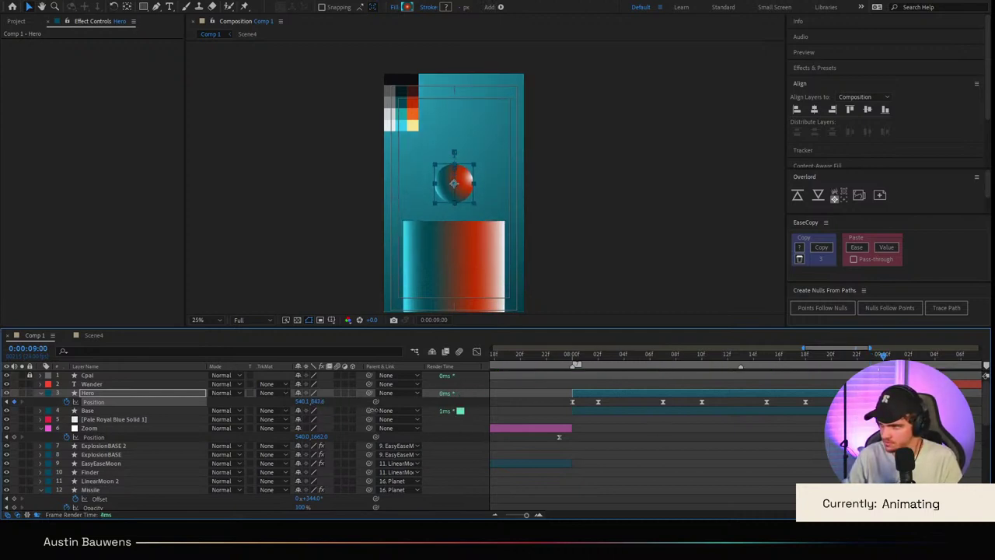
Step: Ease the bounce in the speed graph: 57% out of the first key, sharp peaks at 10f and 17f
{"action": "left_click", "coordinate": [476, 352]}
{"action": "scroll", "coordinate": [594, 486], "scroll_direction": "up", "scroll_amount": 2}
{"action": "left_click_drag", "start_coordinate": [527, 470], "coordinate": [613, 489]}
{"action": "scroll", "coordinate": [649, 486], "scroll_direction": "down", "scroll_amount": 2}
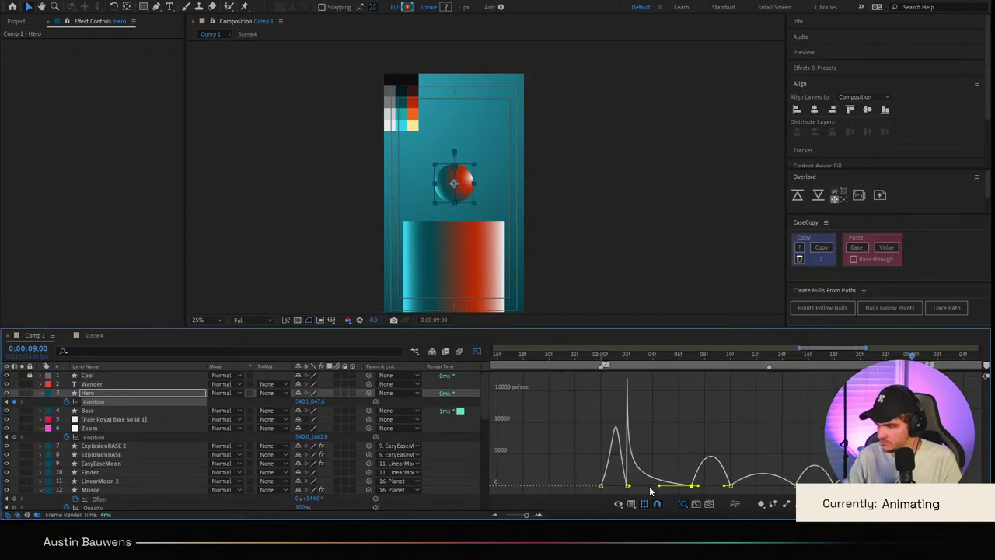
{"action": "mouse_move", "coordinate": [698, 486]}
{"action": "left_mouse_down"}
{"action": "mouse_move", "coordinate": [738, 484]}
{"action": "mouse_move", "coordinate": [713, 488]}
{"action": "left_mouse_up"}
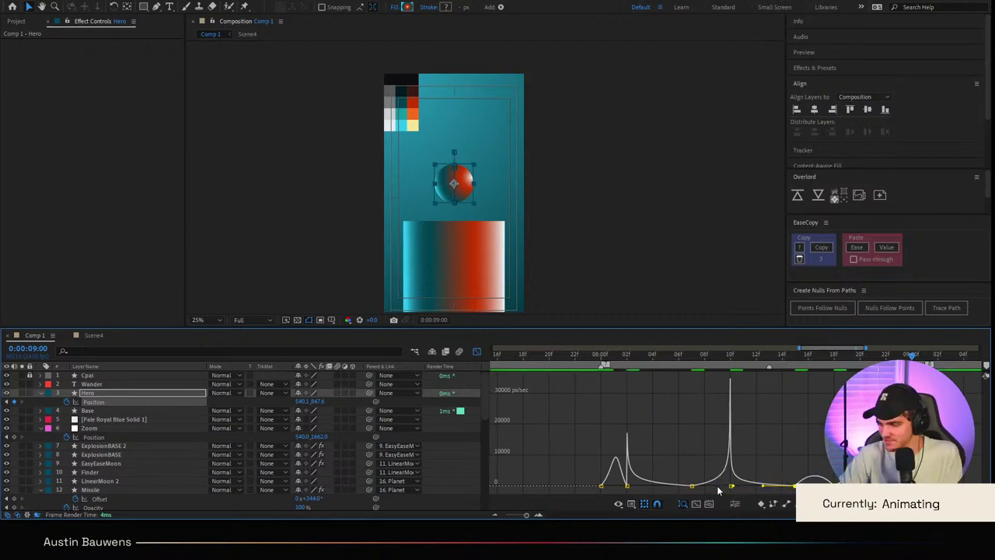
{"action": "left_click_drag", "start_coordinate": [807, 486], "coordinate": [847, 486]}
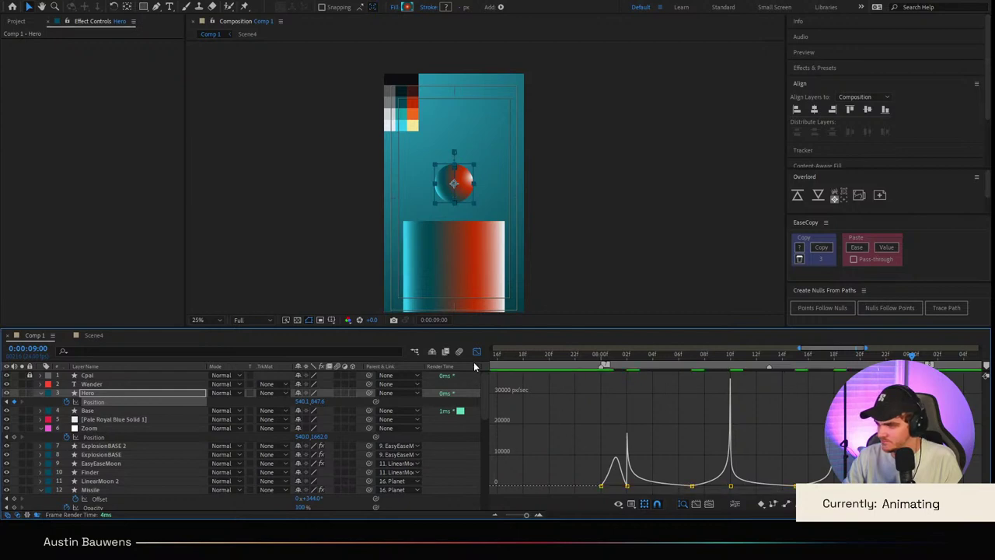
Step: Return to the keyframe view and scrub through the bounce to check its timing
{"action": "left_click", "coordinate": [476, 352]}
{"action": "left_click", "coordinate": [546, 415]}
{"action": "left_click_drag", "start_coordinate": [678, 359], "coordinate": [564, 371]}
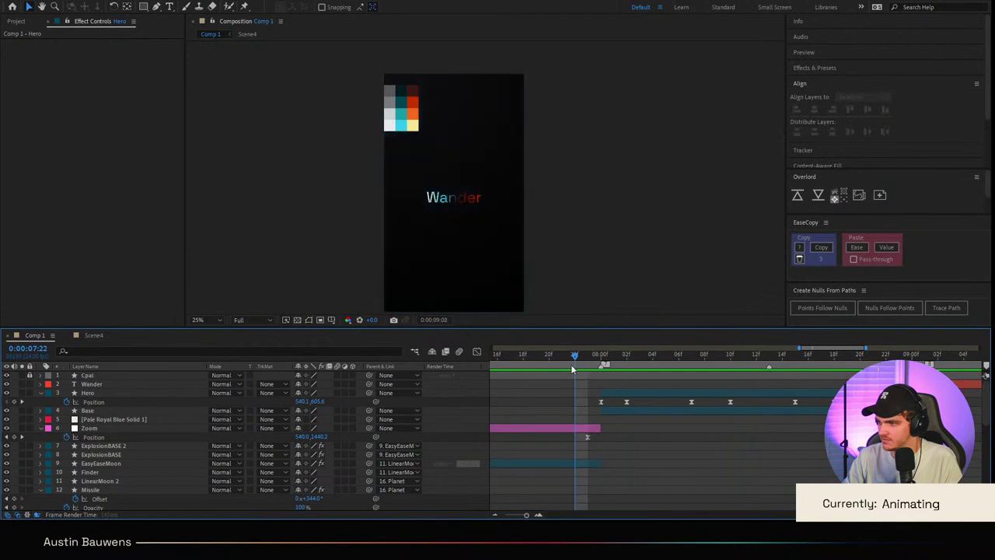
{"action": "key", "text": "space"}
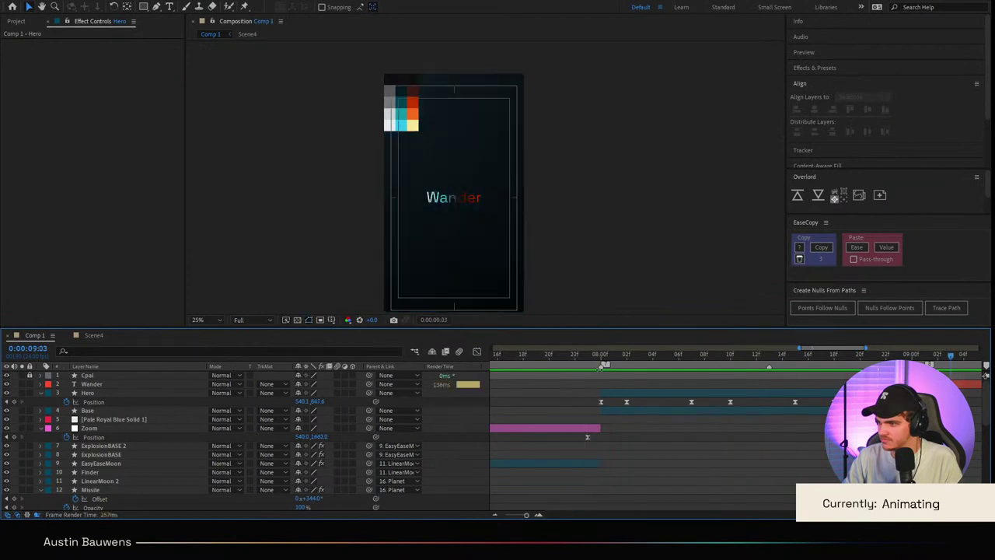
{"action": "left_click", "coordinate": [641, 392]}
{"action": "left_click", "coordinate": [476, 351]}
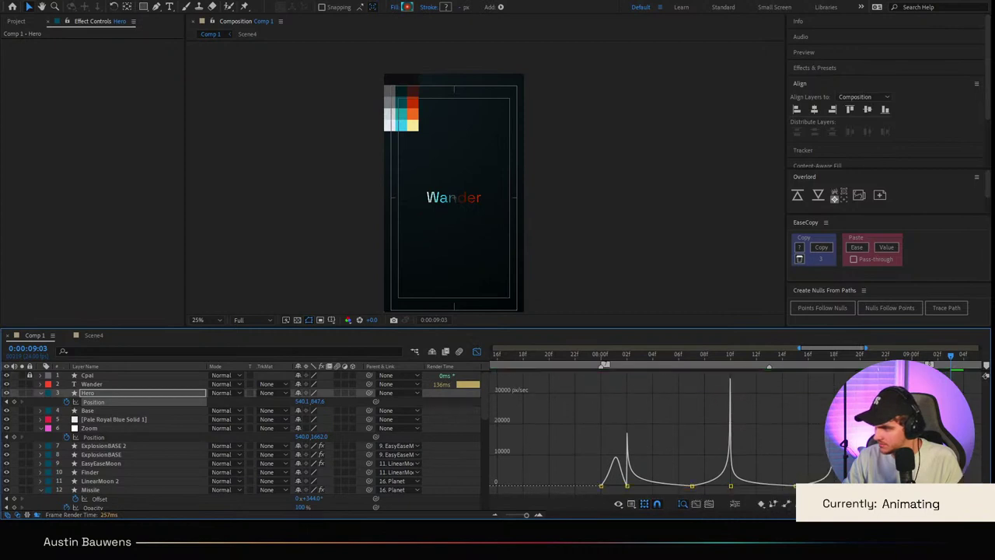
{"action": "left_click", "coordinate": [476, 352]}
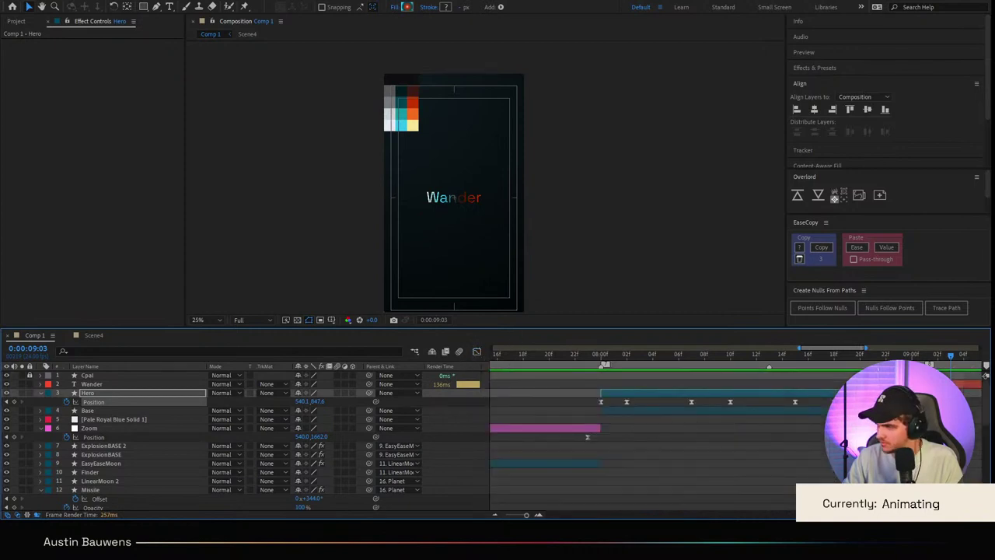
{"action": "key", "text": "space"}
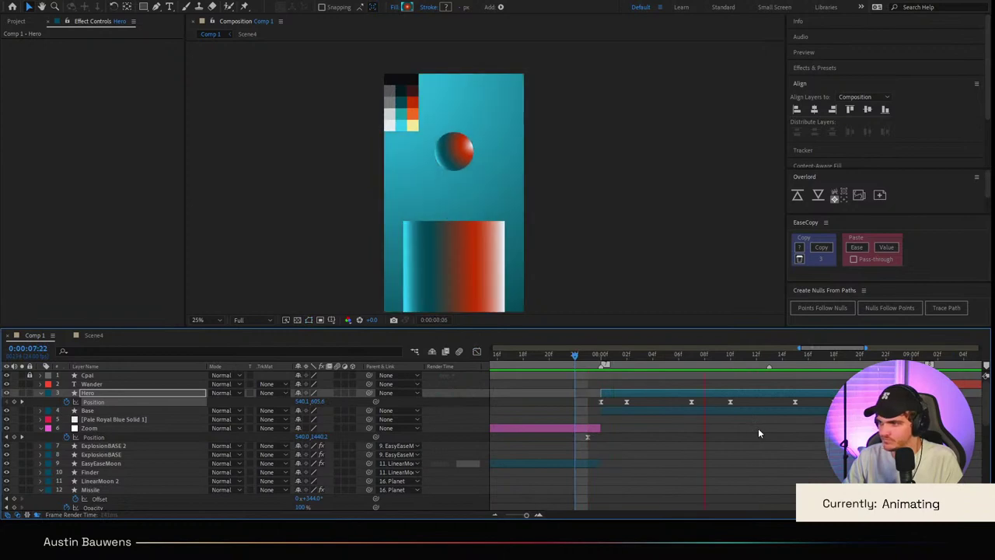
{"action": "left_click", "coordinate": [536, 355]}
{"action": "key", "text": "space"}
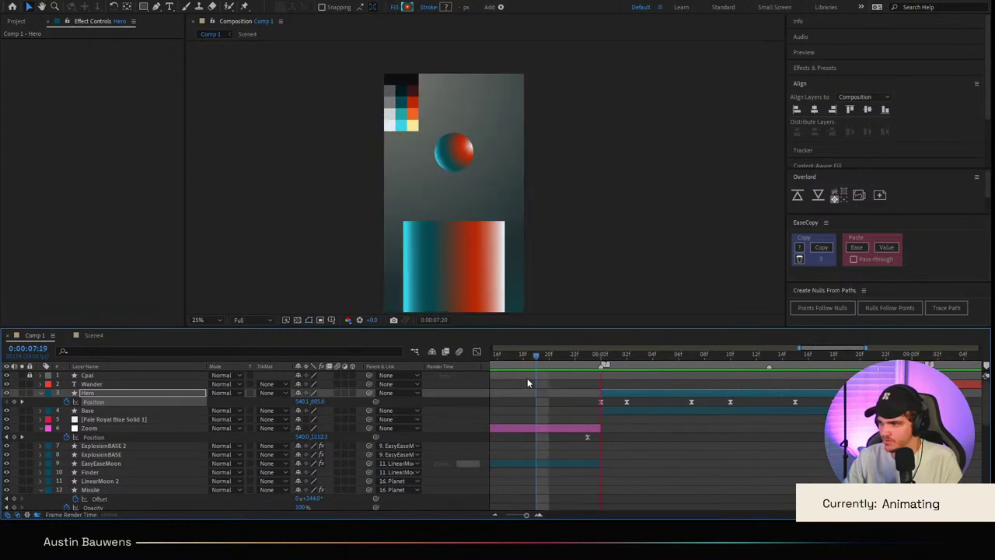
{"action": "key", "text": "space"}
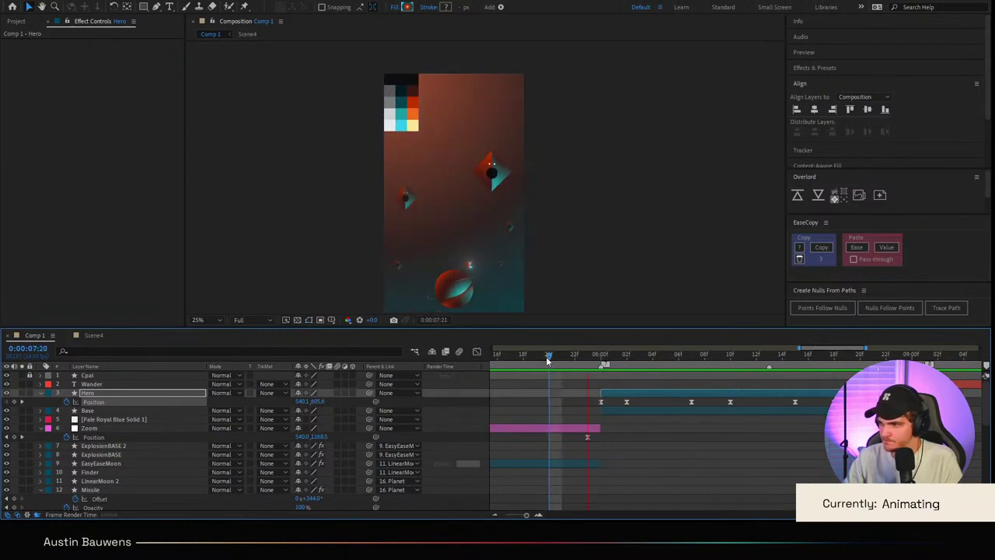
{"action": "left_click_drag", "start_coordinate": [694, 357], "coordinate": [728, 422]}
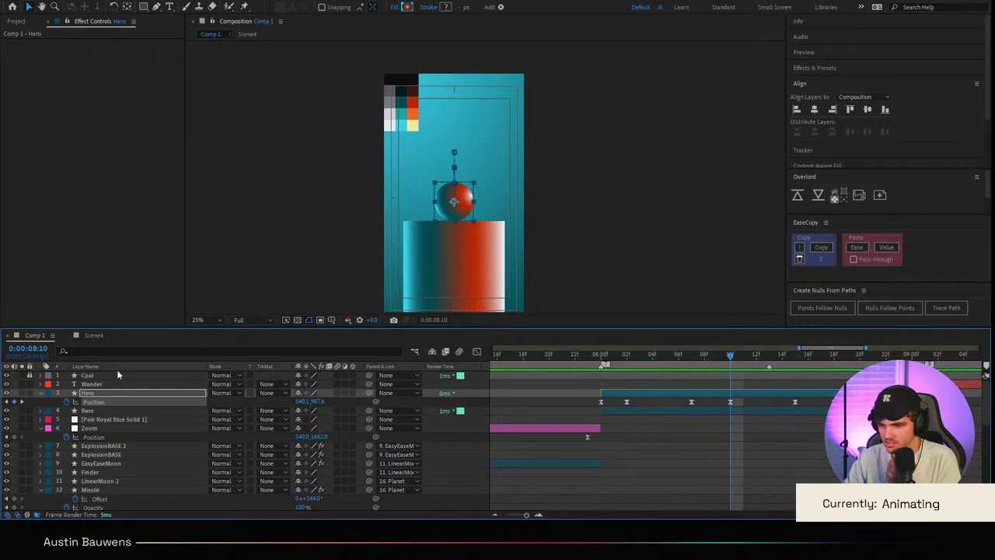
Step: Reveal the Hero's Round Corners Radius and add a keyframe at its value of 154
{"action": "left_click", "coordinate": [40, 392]}
{"action": "left_click", "coordinate": [41, 393]}
{"action": "left_click", "coordinate": [50, 410]}
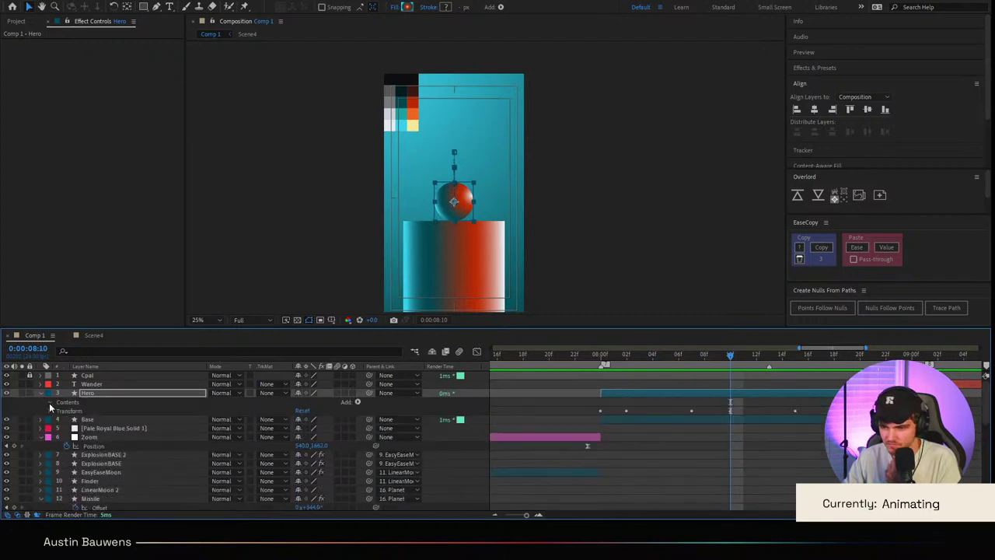
{"action": "left_click", "coordinate": [50, 402]}
{"action": "left_click", "coordinate": [58, 420]}
{"action": "left_click", "coordinate": [428, 452]}
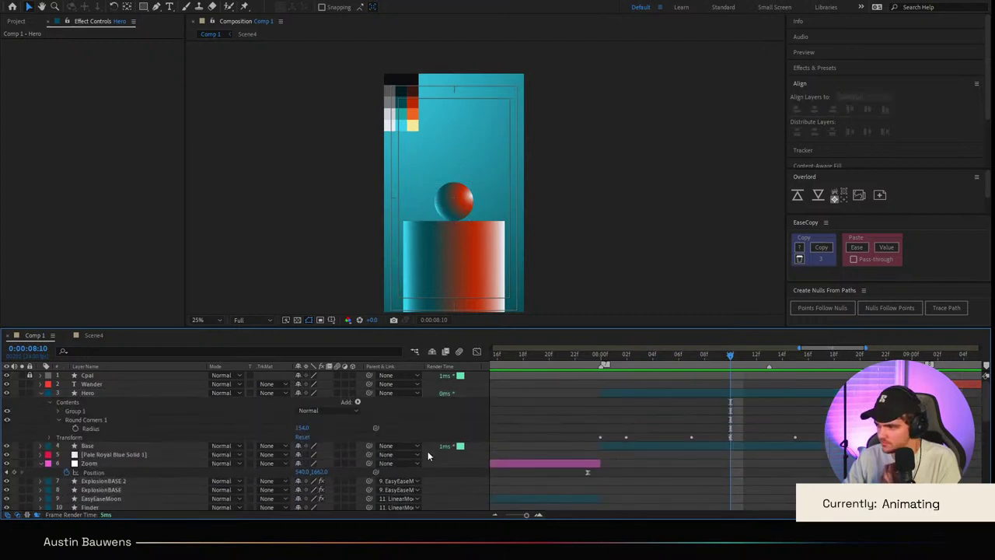
{"action": "left_click", "coordinate": [75, 428]}
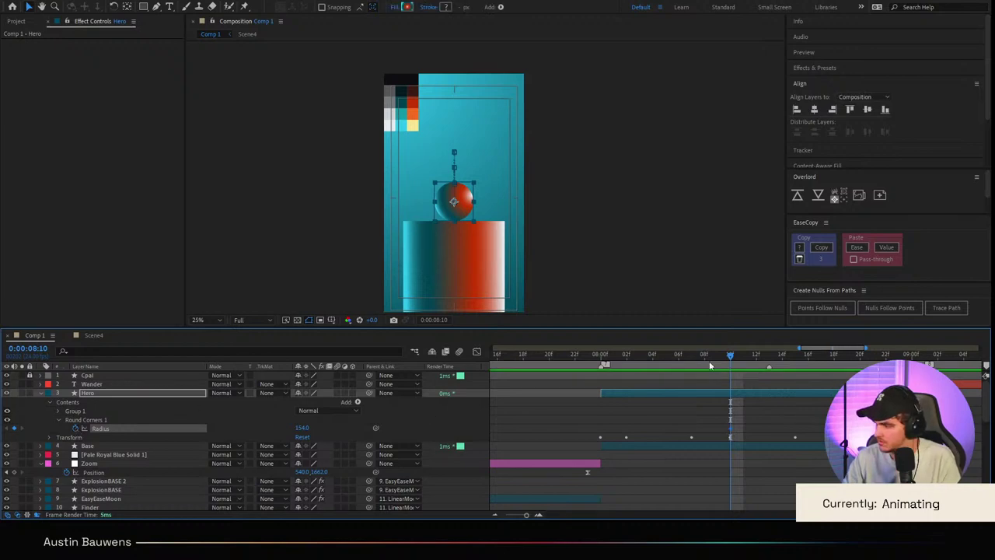
Step: Set the Round Corners Radius to 0 at 8:17
{"action": "left_click_drag", "start_coordinate": [717, 361], "coordinate": [732, 358]}
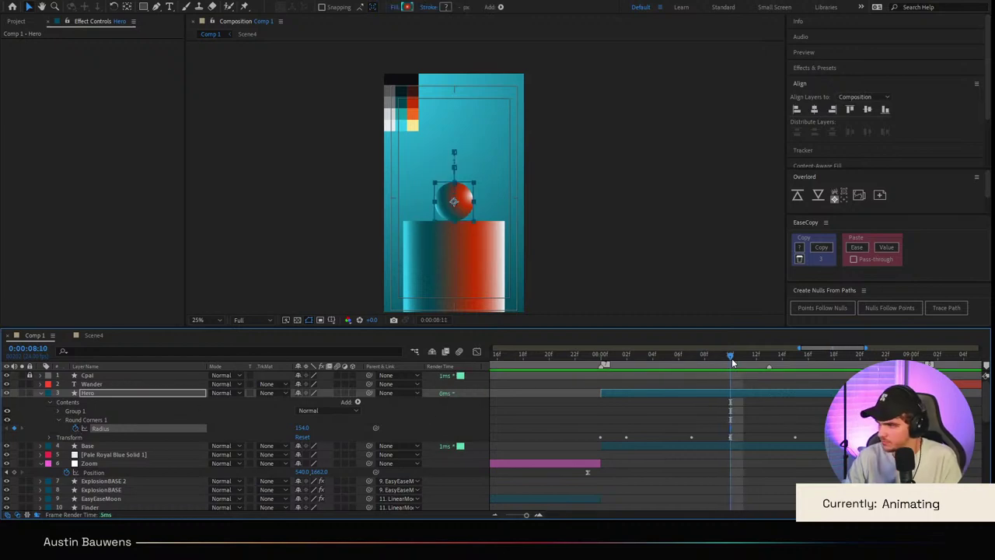
{"action": "key", "text": "Page_Down"}
{"action": "key", "text": "Page_Down"}
{"action": "key", "text": "Page_Down"}
{"action": "key", "text": "Page_Down"}
{"action": "key", "text": "Page_Down"}
{"action": "key", "text": "Page_Down"}
{"action": "key", "text": "Page_Down"}
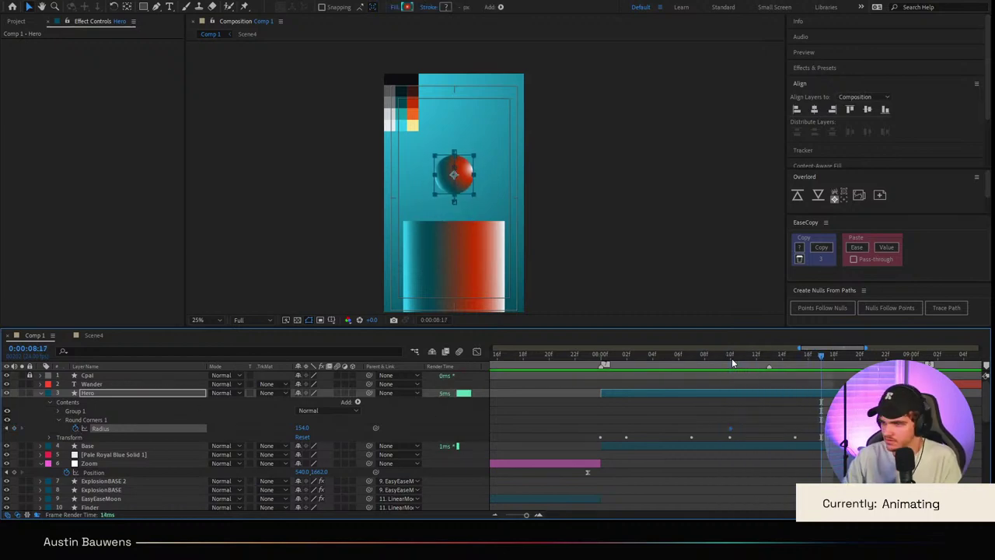
{"action": "type", "text": "0"}
{"action": "key", "text": "Return"}
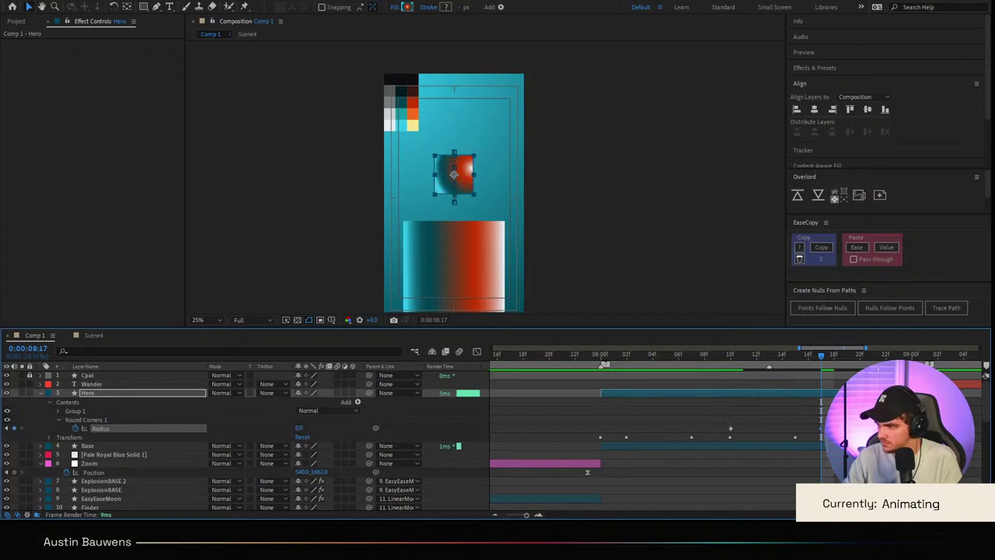
Step: Ease the Radius keyframes so the squaring starts fast and settles slowly
{"action": "left_click_drag", "start_coordinate": [829, 425], "coordinate": [713, 431]}
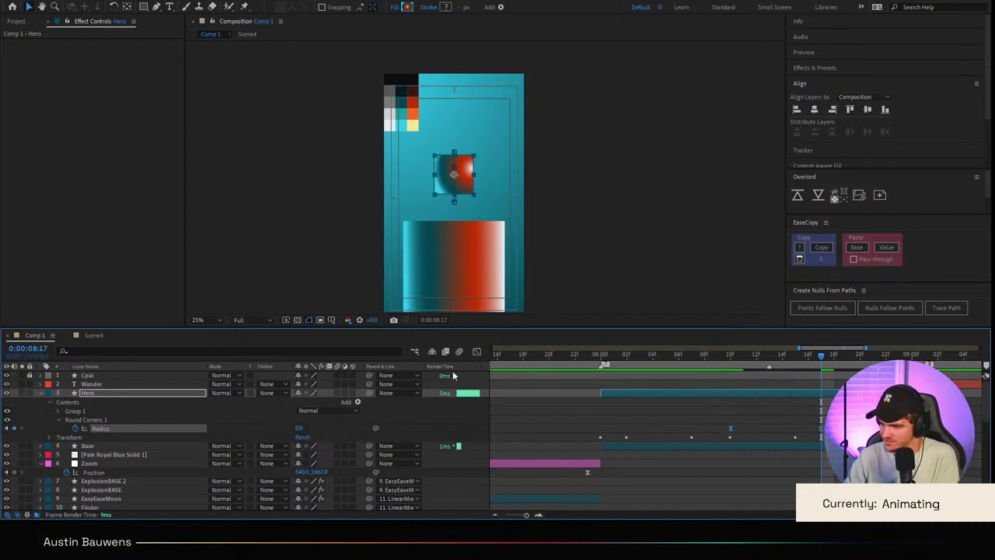
{"action": "left_click", "coordinate": [476, 352]}
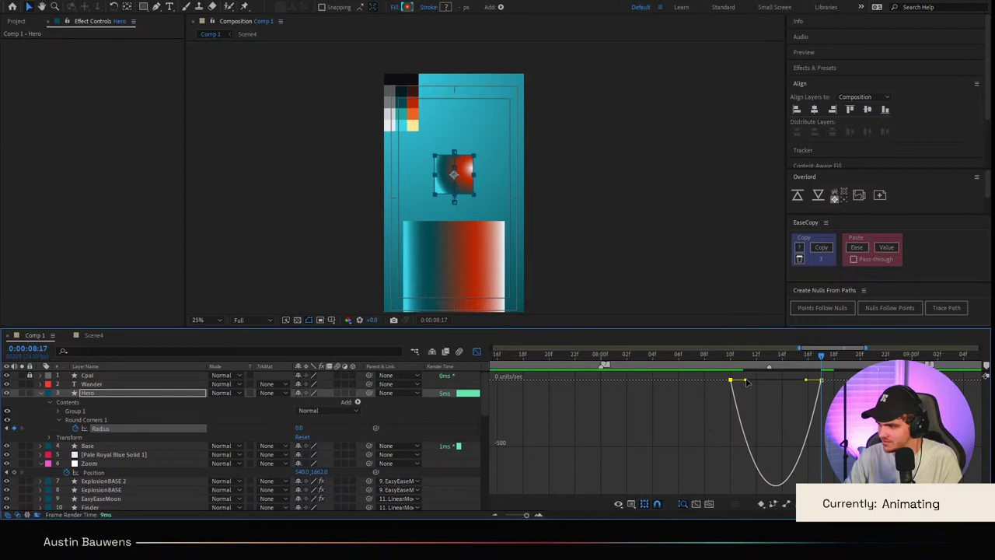
{"action": "left_click_drag", "start_coordinate": [745, 382], "coordinate": [732, 381]}
{"action": "left_click_drag", "start_coordinate": [805, 381], "coordinate": [560, 379]}
{"action": "left_click", "coordinate": [477, 352]}
Step: Preview the ball morphing into a square from around 7:20
{"action": "left_click_drag", "start_coordinate": [768, 360], "coordinate": [599, 362]}
{"action": "key", "text": "space"}
{"action": "key", "text": "Page_Up"}
{"action": "key", "text": "space"}
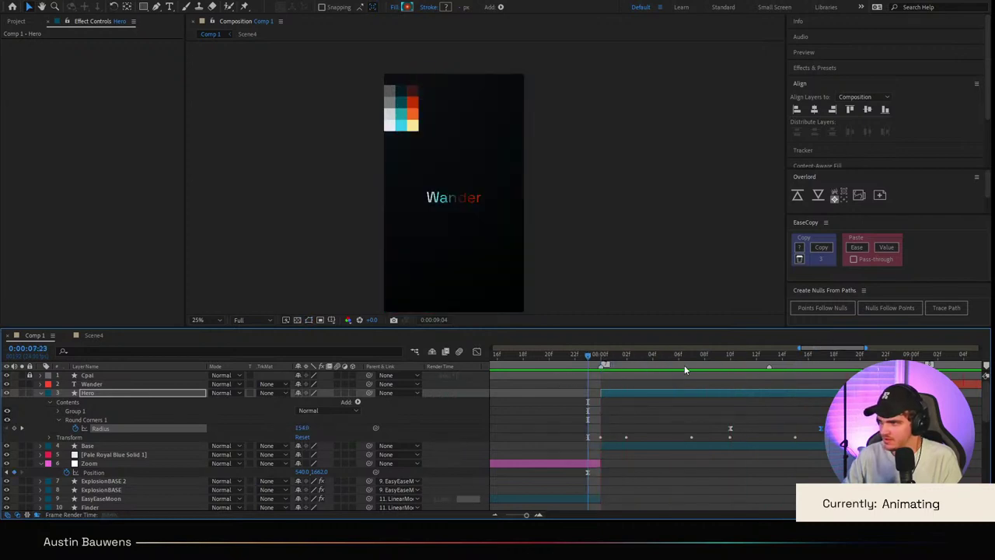
{"action": "left_click_drag", "start_coordinate": [684, 362], "coordinate": [553, 366]}
{"action": "key", "text": "space"}
{"action": "key", "text": "space"}
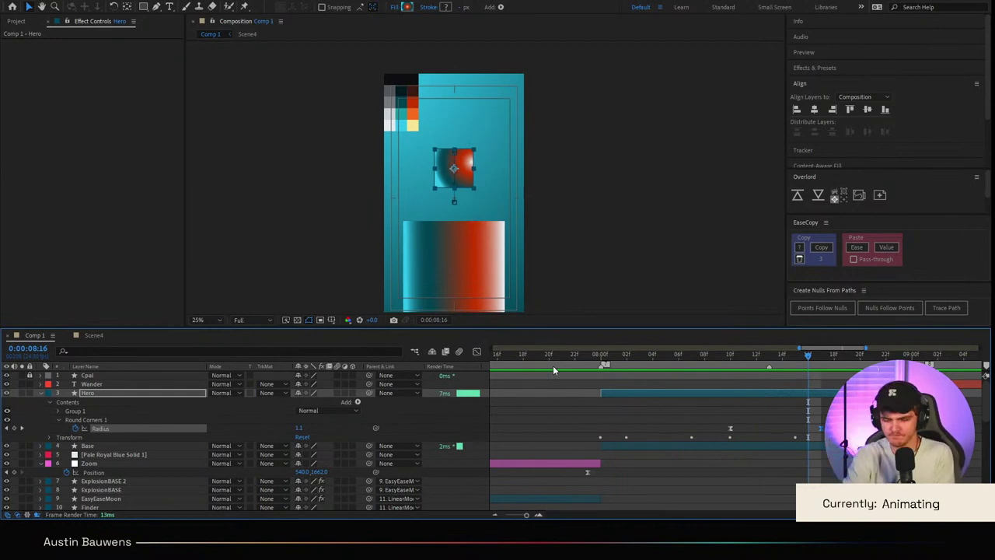
Step: Raise the Hero ball much higher, to Position Y 427.3, at 8:07
{"action": "left_click", "coordinate": [602, 357]}
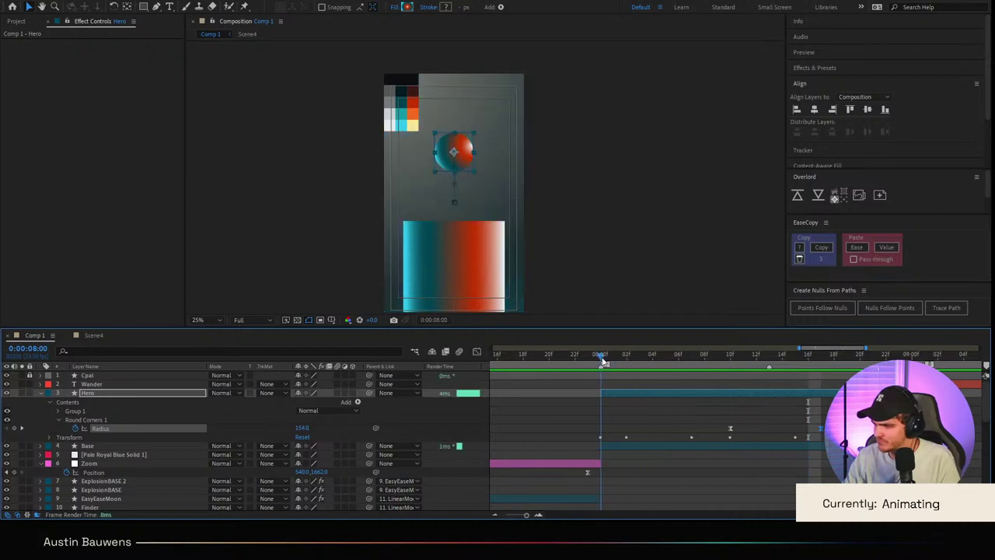
{"action": "left_click_drag", "start_coordinate": [604, 360], "coordinate": [692, 363]}
{"action": "key", "text": "p"}
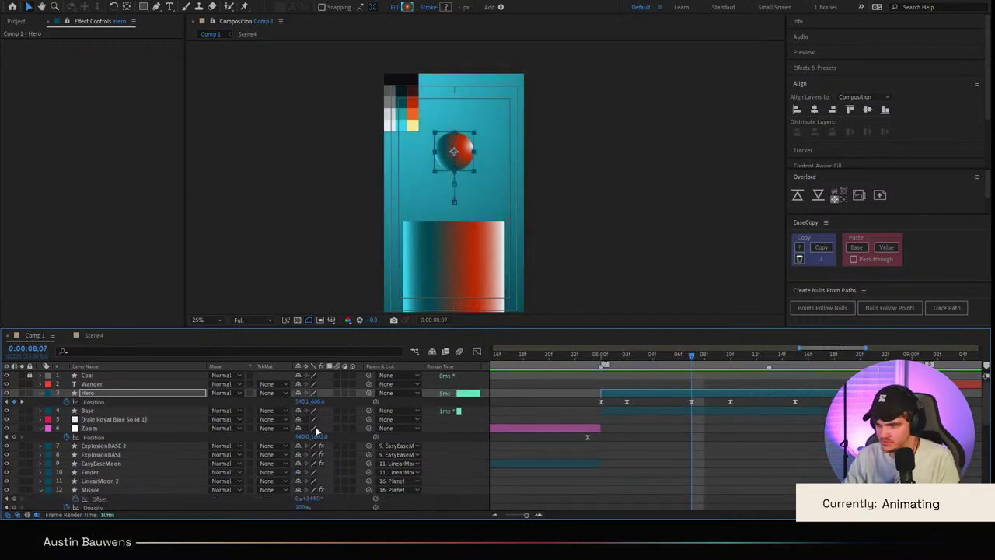
{"action": "left_click_drag", "start_coordinate": [320, 403], "coordinate": [187, 403]}
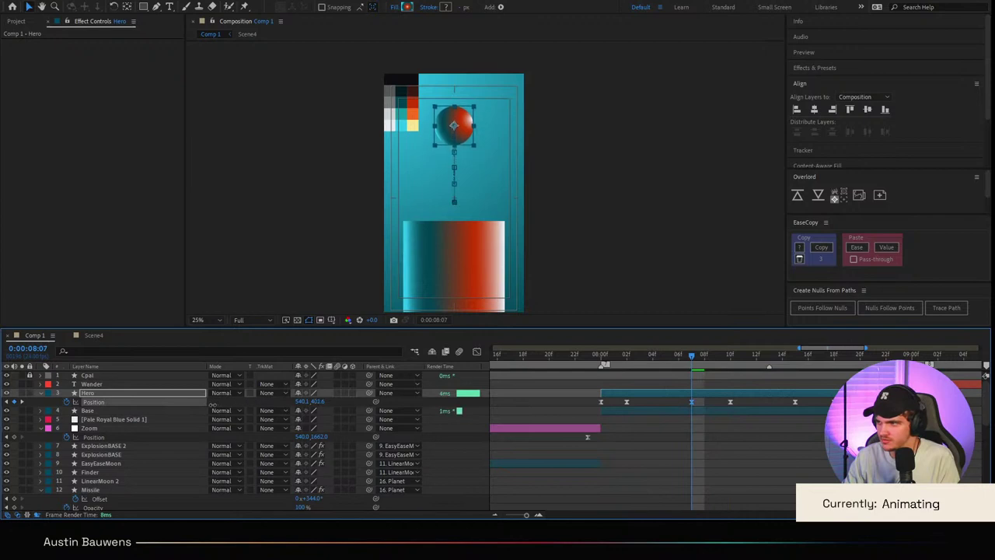
Step: Nudge the Zoom layer's Position Y up to about 1628 at 8:15
{"action": "left_click", "coordinate": [702, 358]}
{"action": "left_click_drag", "start_coordinate": [702, 358], "coordinate": [797, 380]}
{"action": "mouse_move", "coordinate": [320, 438]}
{"action": "left_mouse_down"}
{"action": "mouse_move", "coordinate": [304, 439]}
{"action": "mouse_move", "coordinate": [324, 440]}
{"action": "left_mouse_up"}
{"action": "left_click", "coordinate": [319, 401]}
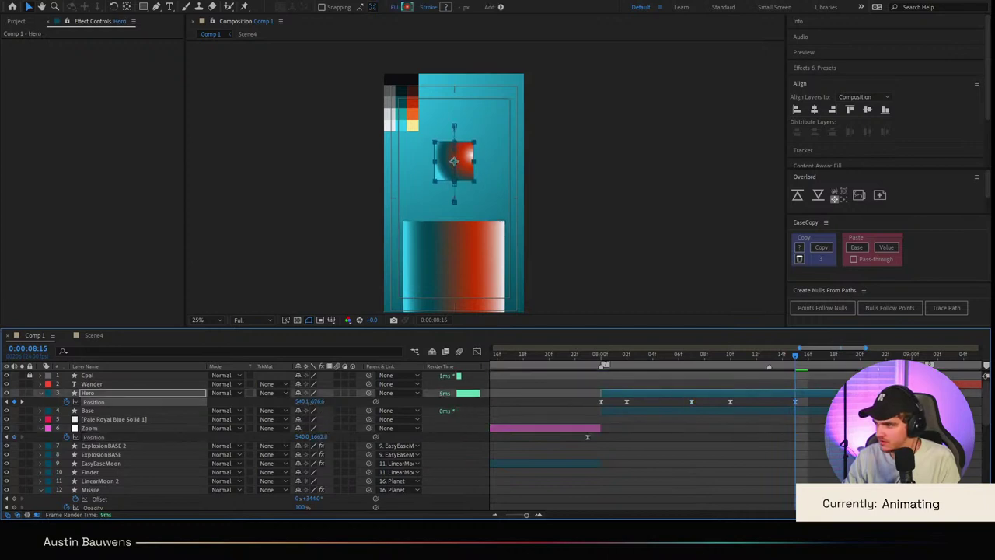
Step: Step through to 9:00, then preview the updated bounce from 7:17
{"action": "left_click_drag", "start_coordinate": [808, 362], "coordinate": [886, 363]}
{"action": "key", "text": "Page_Down"}
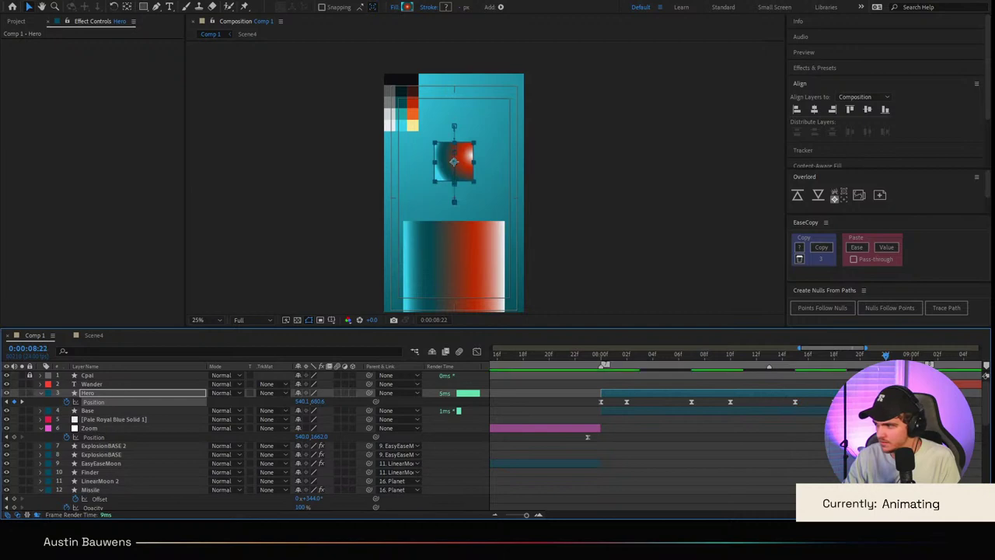
{"action": "key", "text": "Page_Down"}
{"action": "left_click_drag", "start_coordinate": [886, 363], "coordinate": [507, 389]}
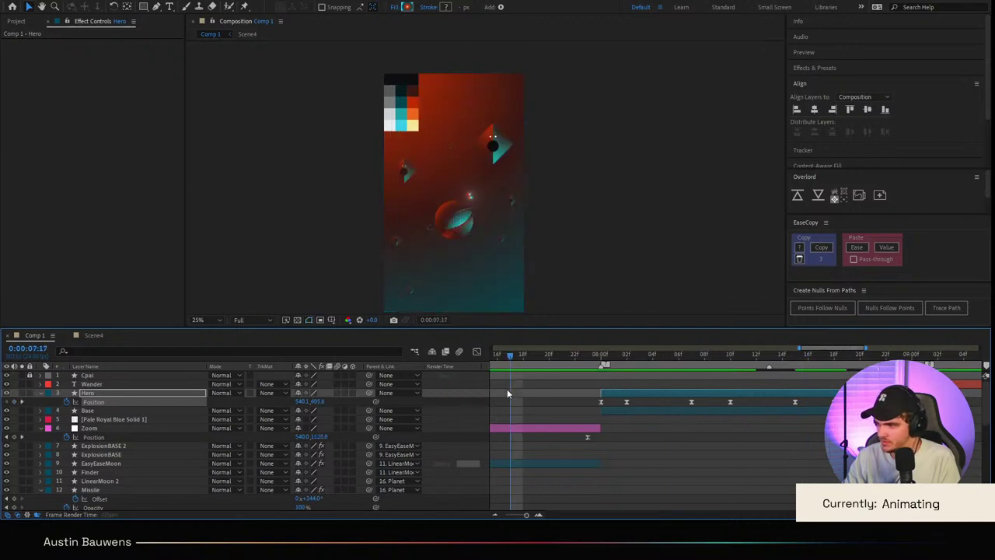
{"action": "key", "text": "space"}
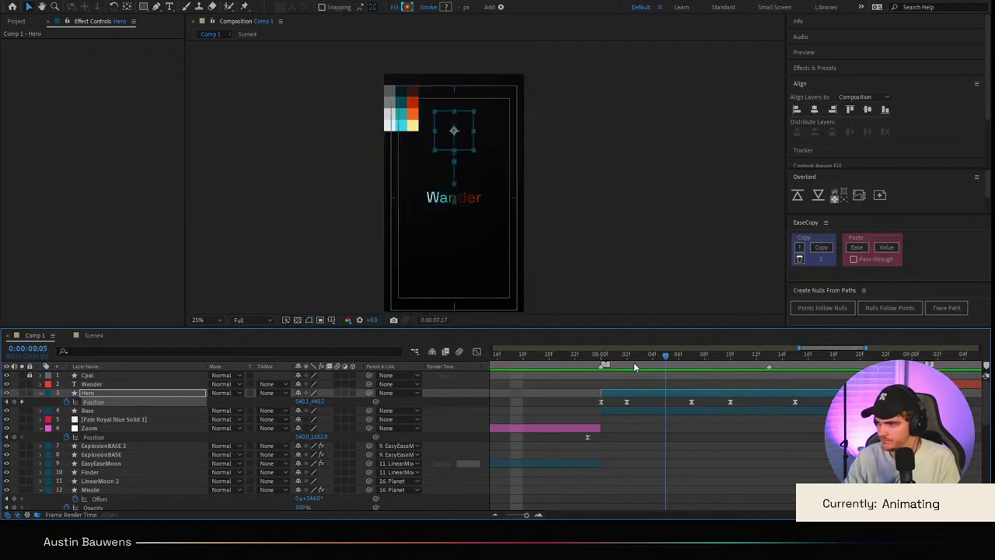
{"action": "left_click", "coordinate": [821, 356]}
Step: Shift the Hero Position keyframes to start at 8:01 and preview from 7:20
{"action": "left_click_drag", "start_coordinate": [806, 364], "coordinate": [841, 387]}
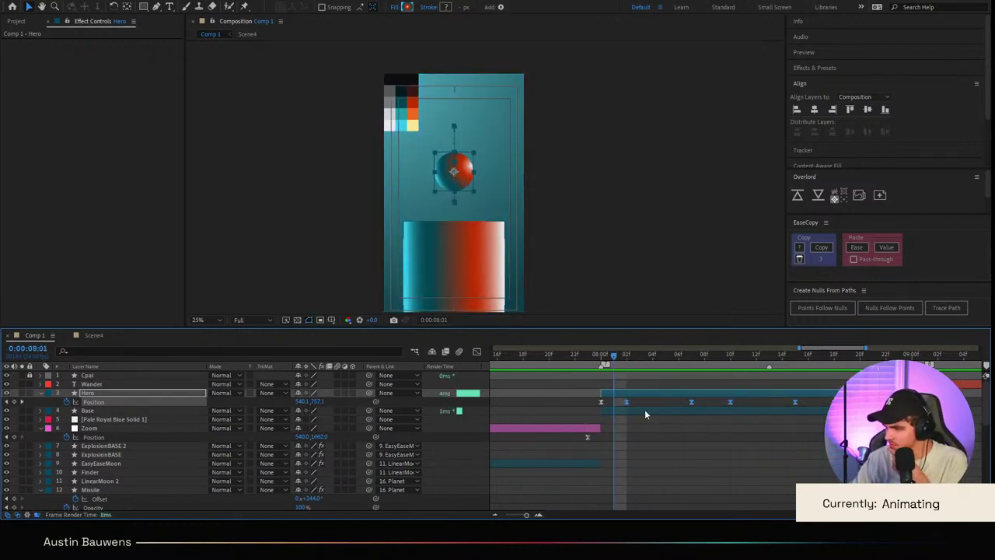
{"action": "left_click_drag", "start_coordinate": [620, 402], "coordinate": [612, 402]}
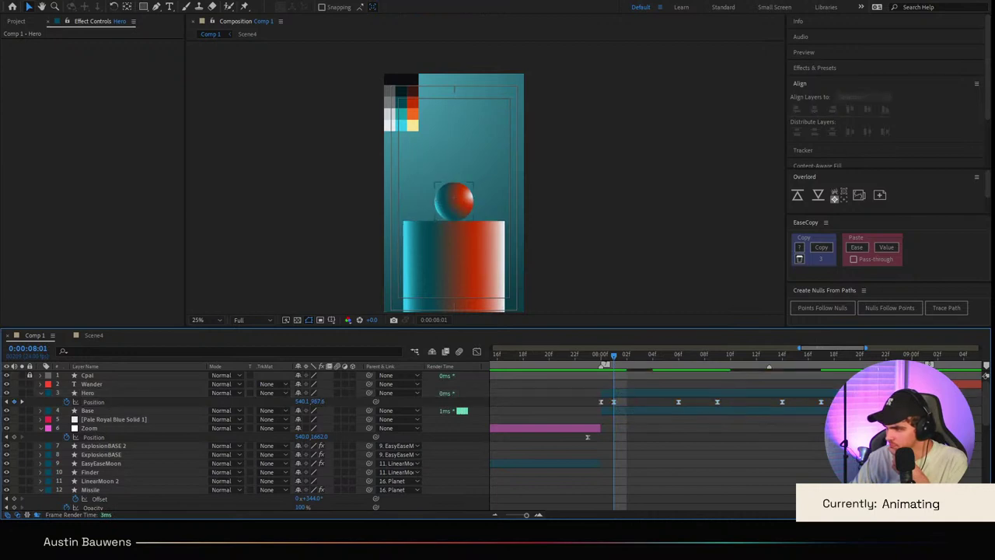
{"action": "key", "text": "ctrl+shift+a"}
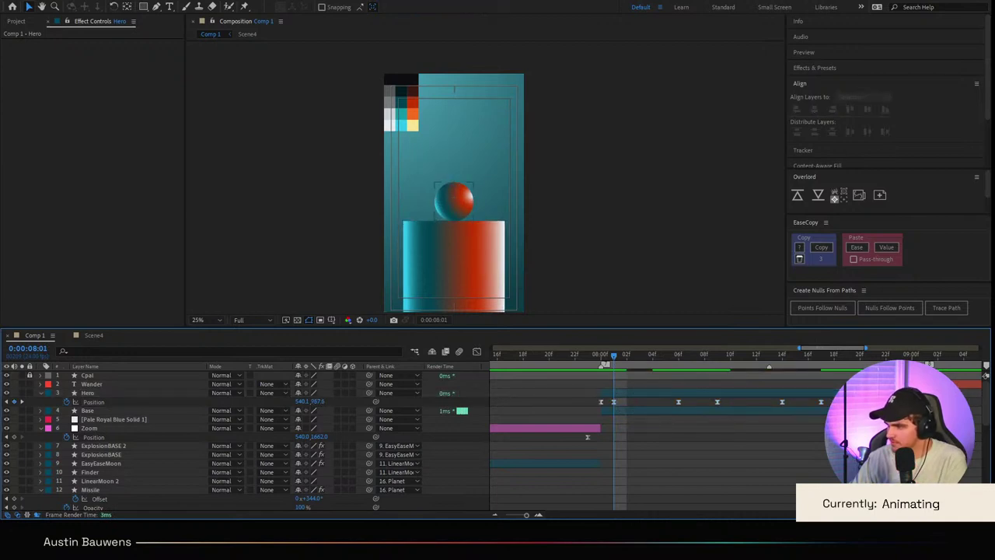
{"action": "left_click", "coordinate": [454, 201]}
{"action": "key", "text": "ctrl+shift+a"}
{"action": "key", "text": "space"}
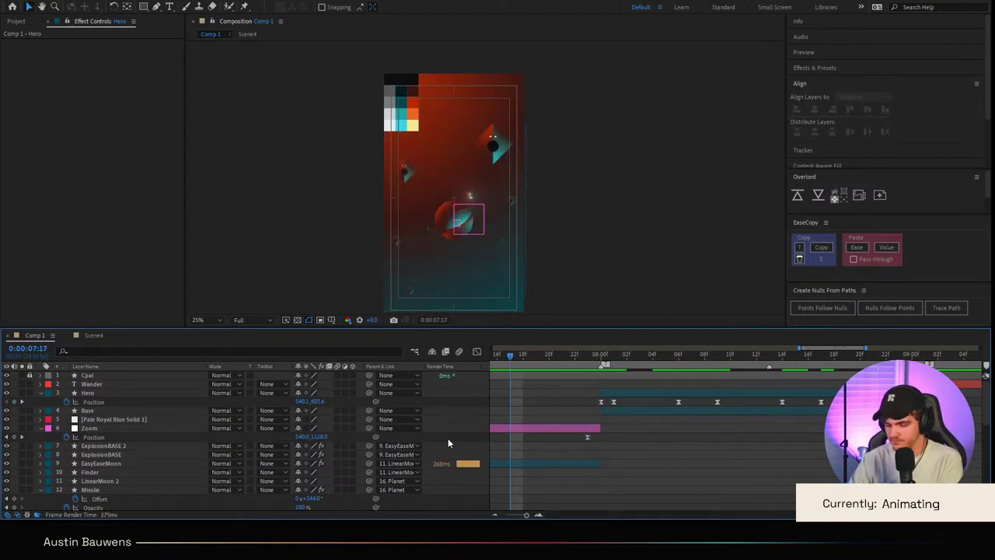
{"action": "left_click", "coordinate": [552, 360]}
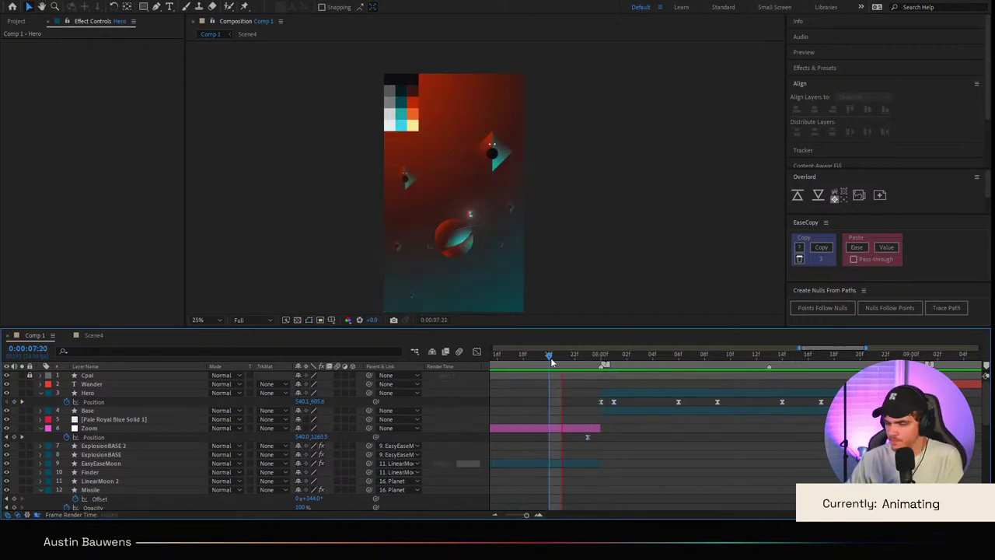
{"action": "left_click_drag", "start_coordinate": [552, 360], "coordinate": [531, 377]}
{"action": "key", "text": "space"}
{"action": "scroll", "coordinate": [595, 413], "scroll_direction": "down", "scroll_amount": 4}
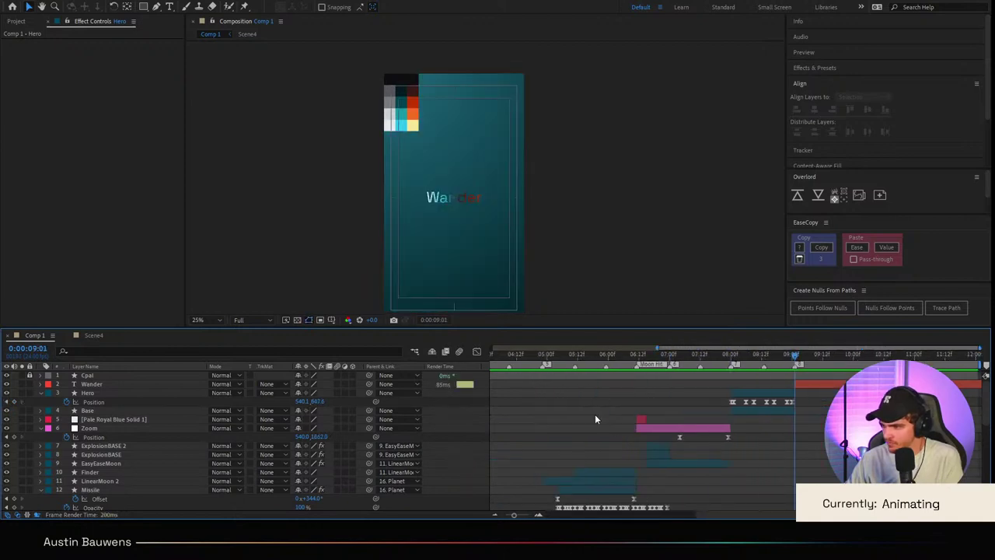
{"action": "scroll", "coordinate": [607, 402], "scroll_direction": "left", "scroll_amount": 2}
{"action": "scroll", "coordinate": [622, 397], "scroll_direction": "down", "scroll_amount": 3}
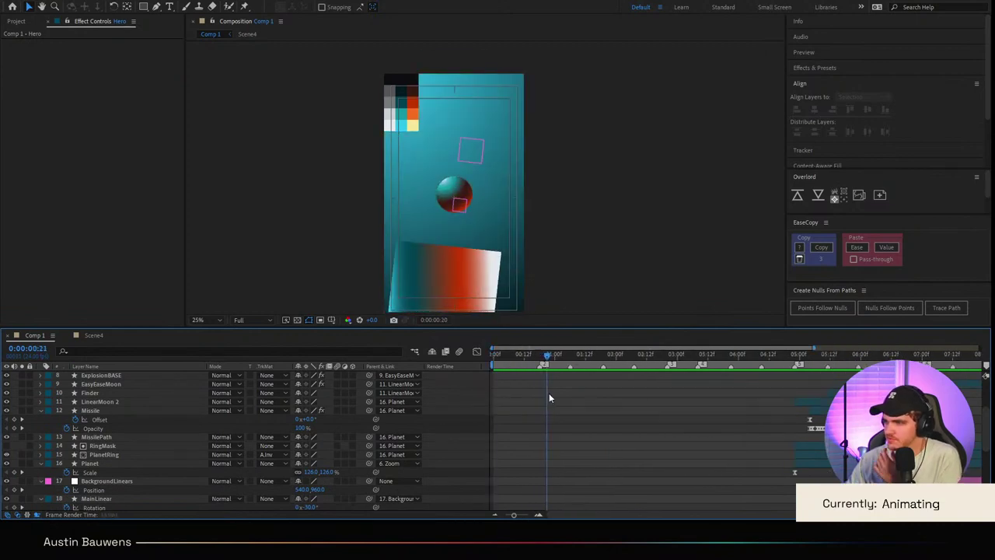
{"action": "left_click_drag", "start_coordinate": [557, 403], "coordinate": [516, 400]}
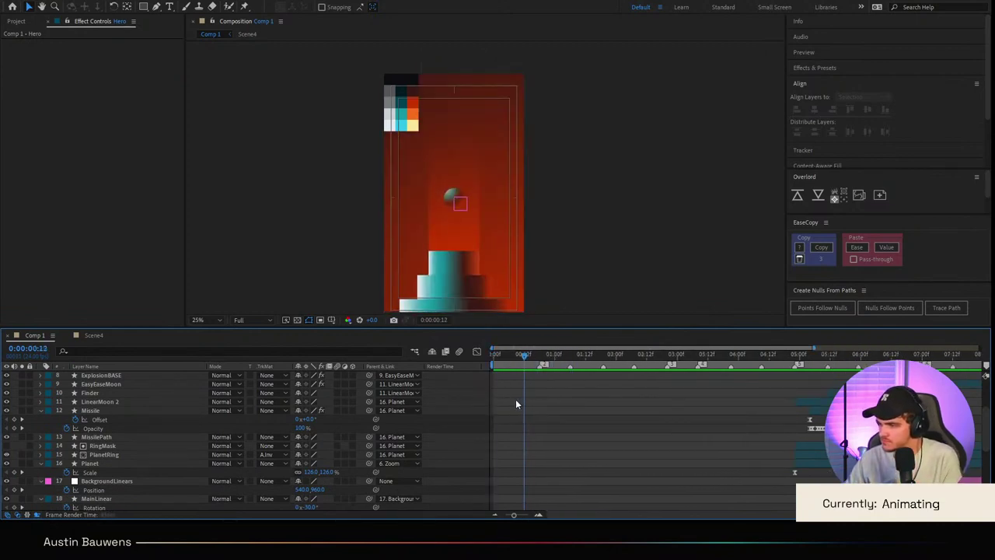
{"action": "key", "text": "space"}
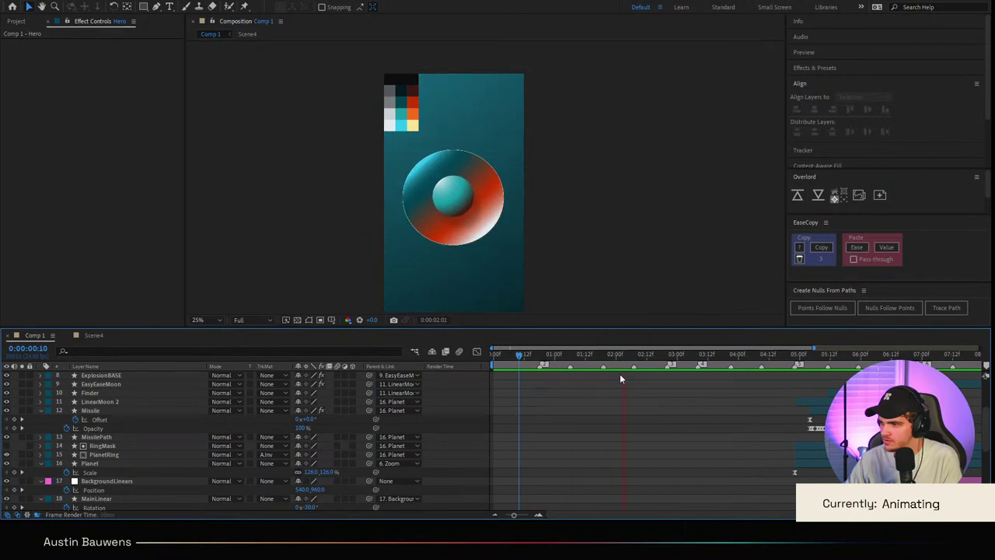
{"action": "left_click_drag", "start_coordinate": [809, 356], "coordinate": [594, 448]}
{"action": "key", "text": "space"}
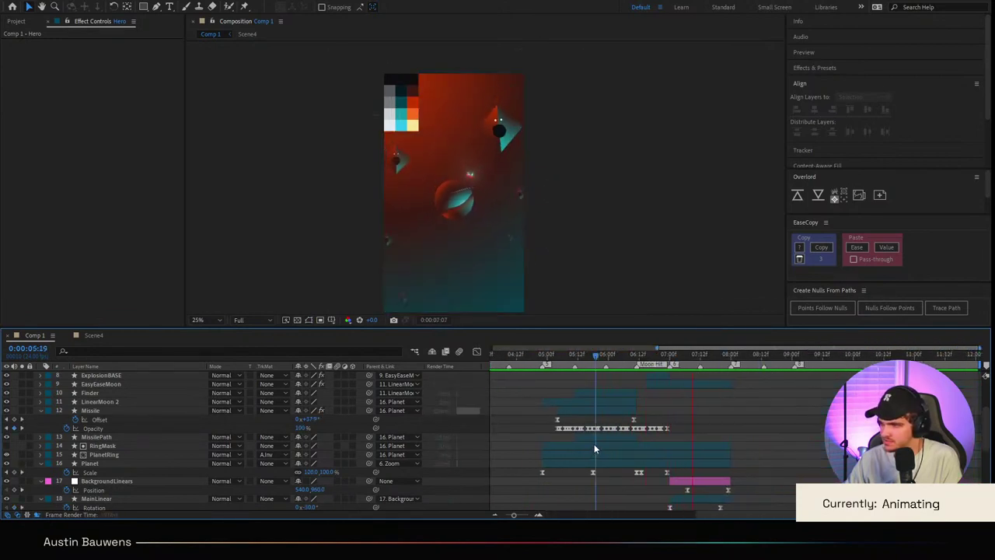
{"action": "key", "text": "space"}
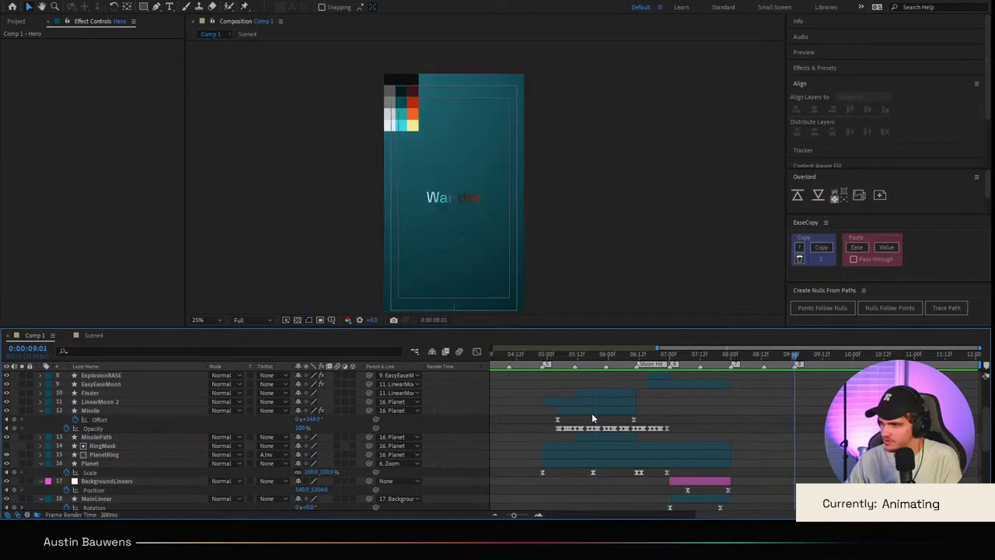
{"action": "scroll", "coordinate": [593, 415], "scroll_direction": "up", "scroll_amount": 3}
{"action": "key", "text": "="}
{"action": "left_click", "coordinate": [648, 357]}
{"action": "left_click", "coordinate": [636, 361]}
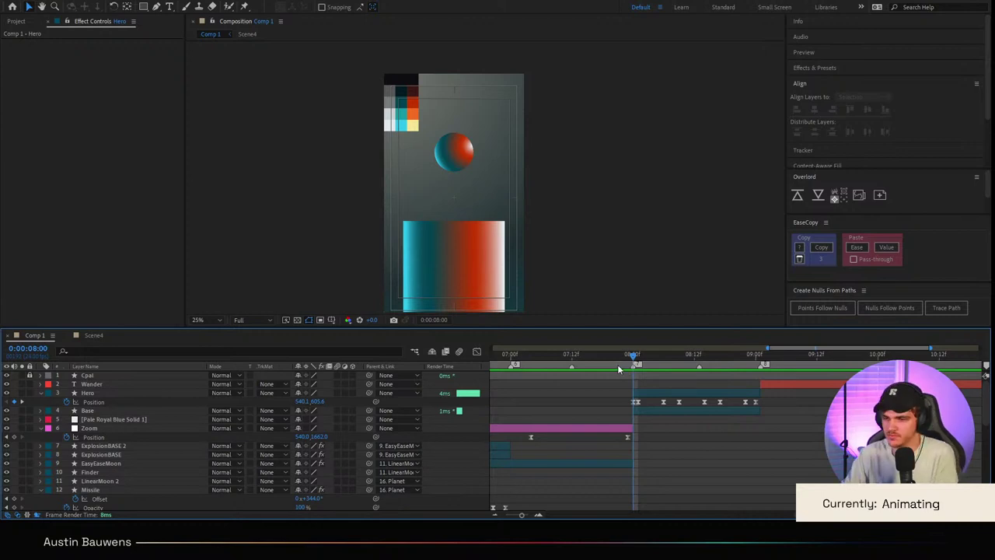
Step: Reveal the Hero's Group 1 Gradient Fill 1 properties at 8:10
{"action": "left_click", "coordinate": [96, 393]}
{"action": "scroll", "coordinate": [599, 425], "scroll_direction": "up", "scroll_amount": 4}
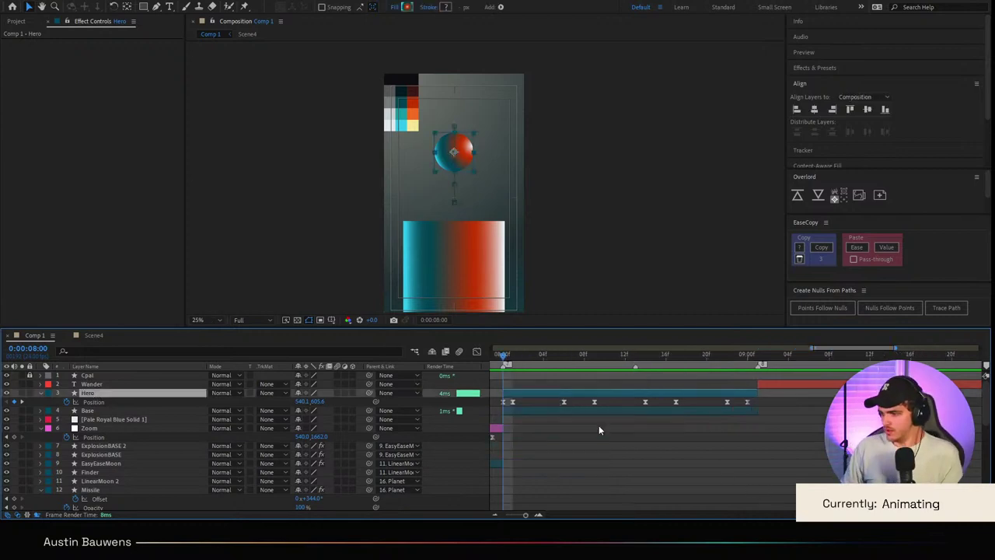
{"action": "left_click_drag", "start_coordinate": [688, 361], "coordinate": [677, 362]}
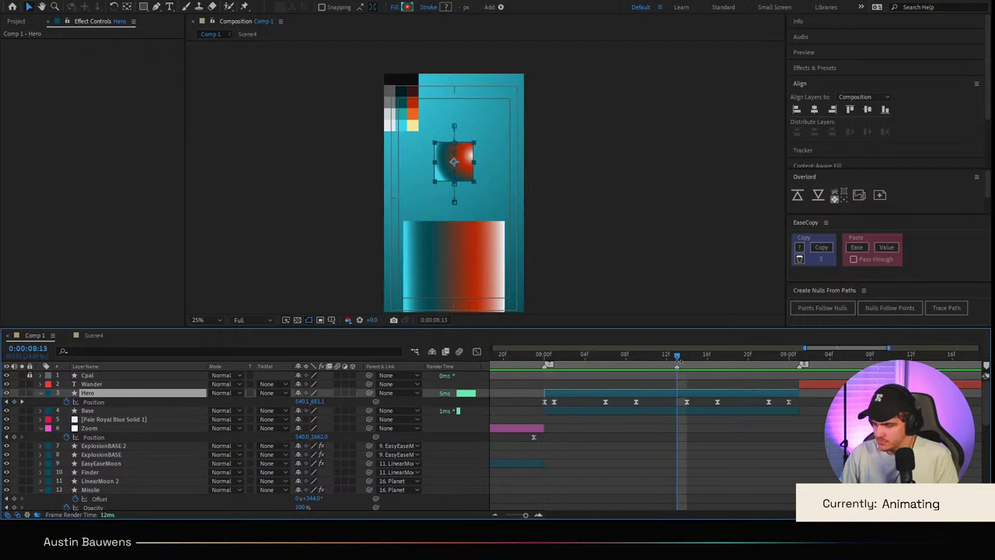
{"action": "key", "text": "u"}
{"action": "left_click", "coordinate": [654, 469]}
{"action": "left_click", "coordinate": [647, 354]}
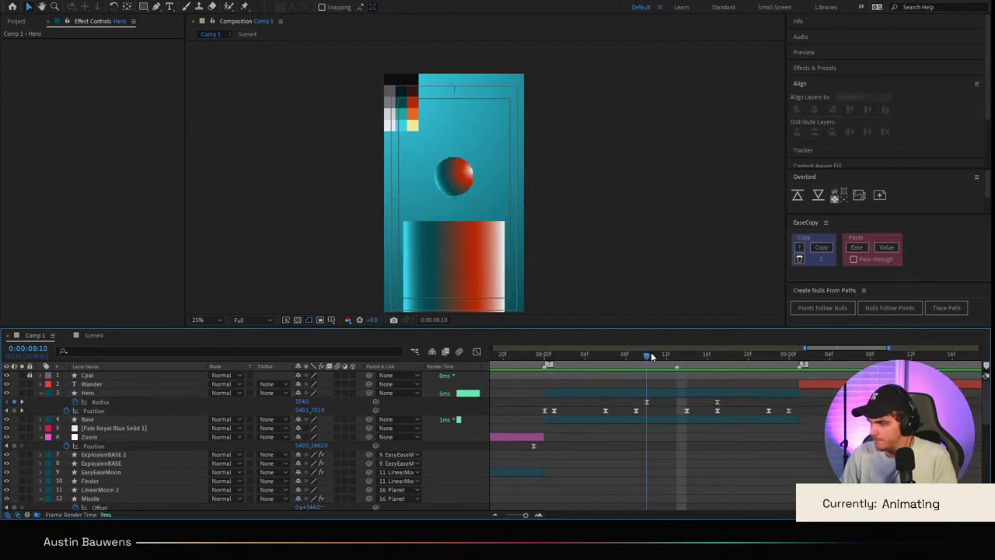
{"action": "left_click", "coordinate": [41, 393]}
{"action": "left_click", "coordinate": [41, 392]}
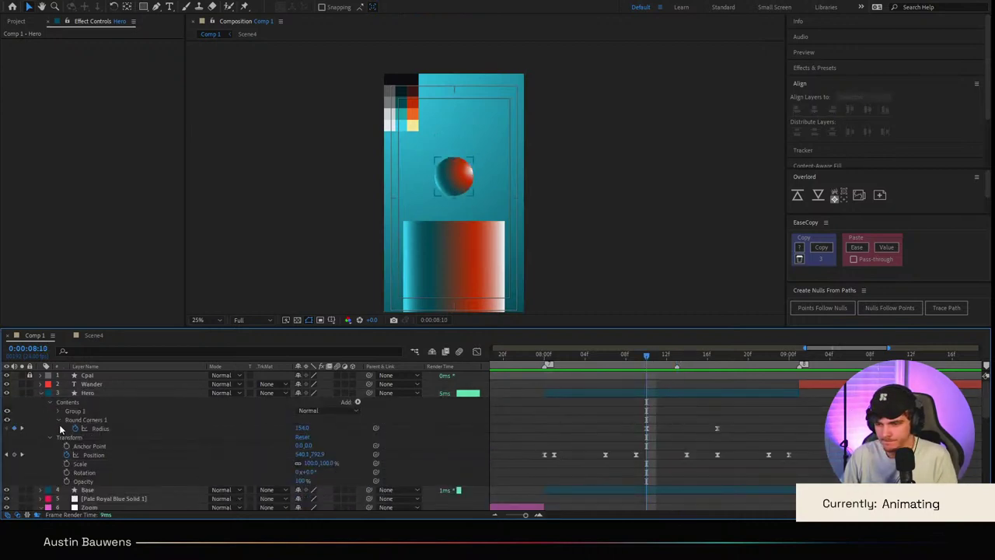
{"action": "left_click", "coordinate": [60, 410]}
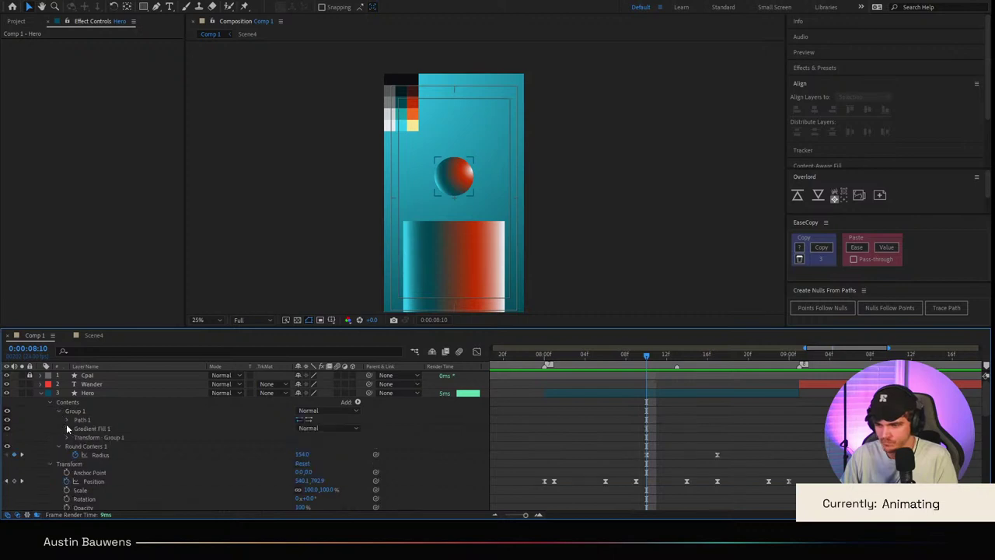
{"action": "left_click", "coordinate": [67, 428]}
{"action": "scroll", "coordinate": [120, 479], "scroll_direction": "down", "scroll_amount": 1}
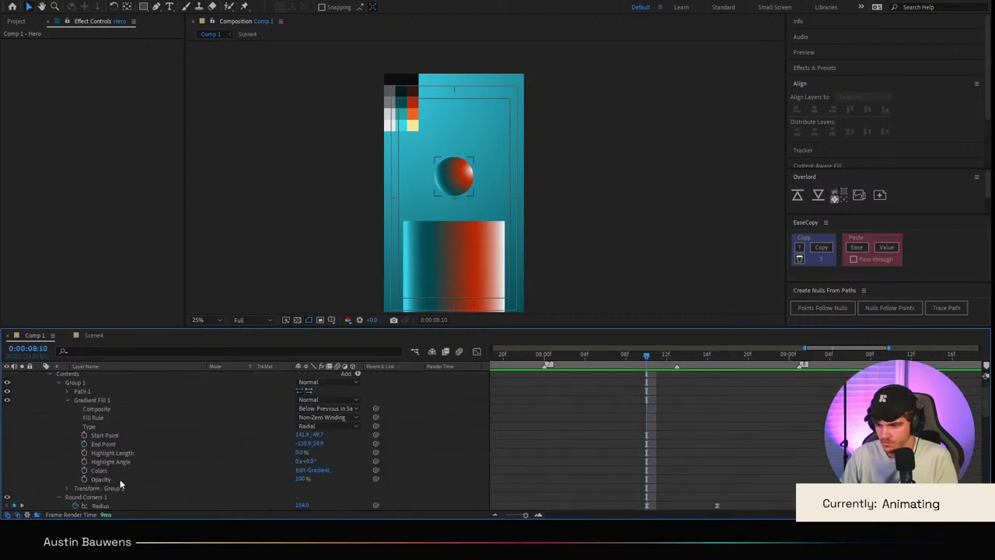
{"action": "left_click", "coordinate": [123, 430]}
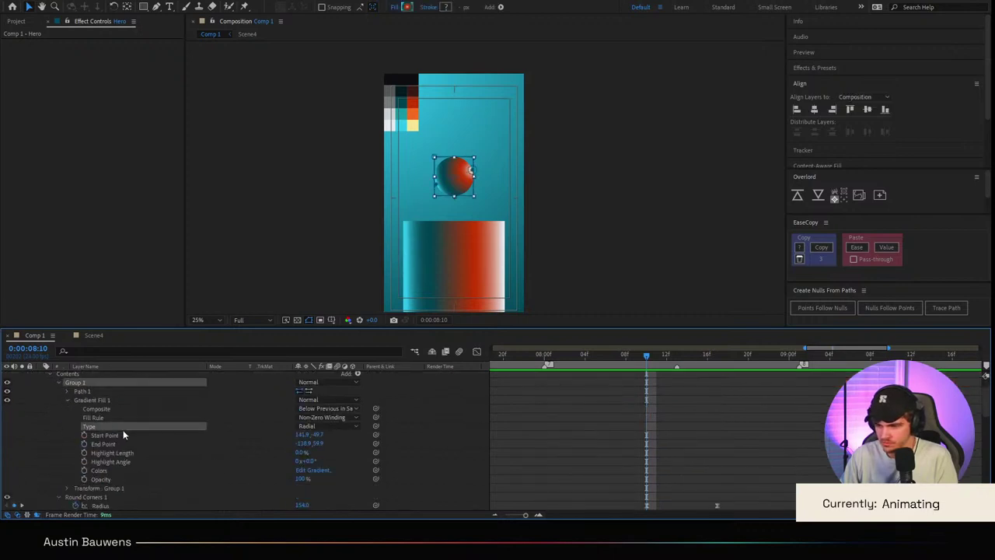
Step: Keyframe the gradient Start and End Points, then shift the highlight a frame later
{"action": "left_click", "coordinate": [84, 435]}
{"action": "left_click", "coordinate": [84, 443]}
{"action": "left_click", "coordinate": [657, 449]}
{"action": "scroll", "coordinate": [710, 450], "scroll_direction": "down", "scroll_amount": 1}
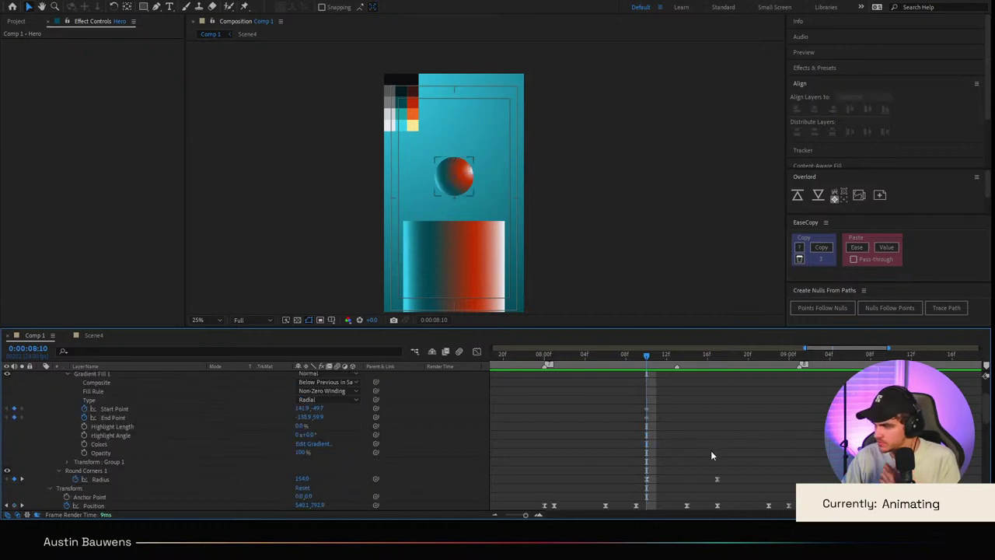
{"action": "key", "text": "Page_Down"}
{"action": "key", "text": "Page_Down"}
{"action": "key", "text": "Page_Down"}
{"action": "key", "text": "Page_Down"}
{"action": "key", "text": "Page_Down"}
{"action": "key", "text": "Page_Down"}
{"action": "key", "text": "Page_Down"}
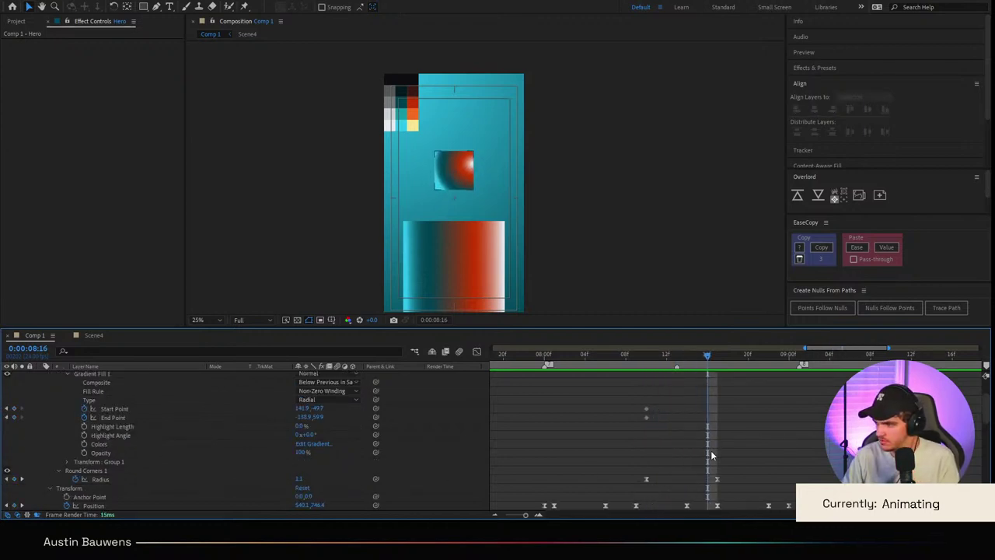
{"action": "left_click", "coordinate": [128, 409]}
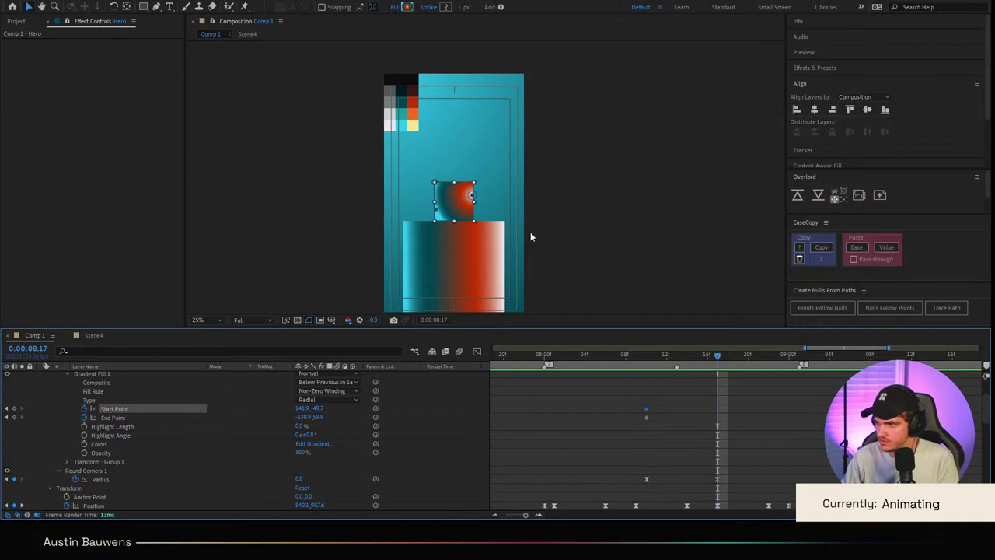
{"action": "left_click_drag", "start_coordinate": [474, 197], "coordinate": [467, 193]}
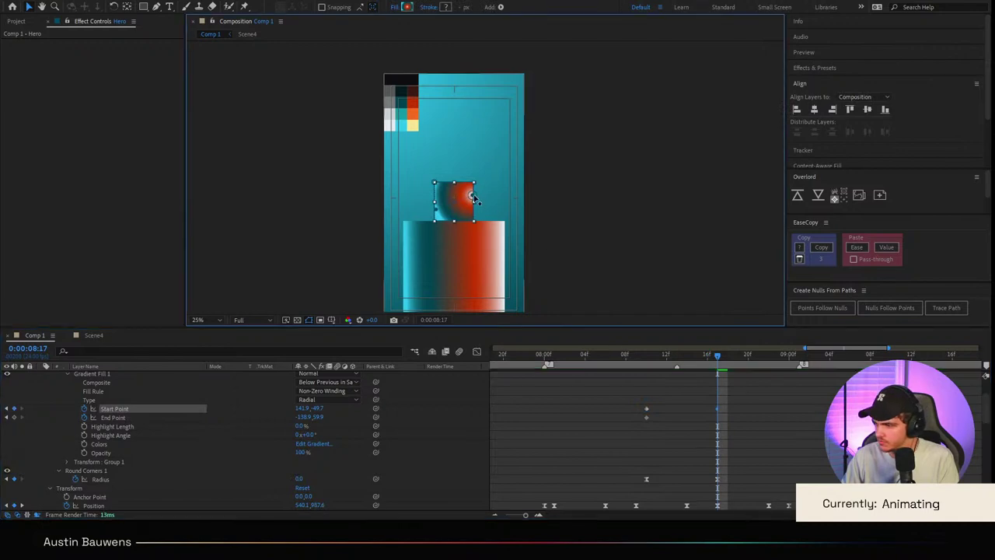
{"action": "left_click", "coordinate": [606, 449]}
Step: Move the gradient start toward the lower left, push the end further out, and Easy Ease the keyframes
{"action": "scroll", "coordinate": [101, 389], "scroll_direction": "up", "scroll_amount": 3}
{"action": "left_click", "coordinate": [100, 426]}
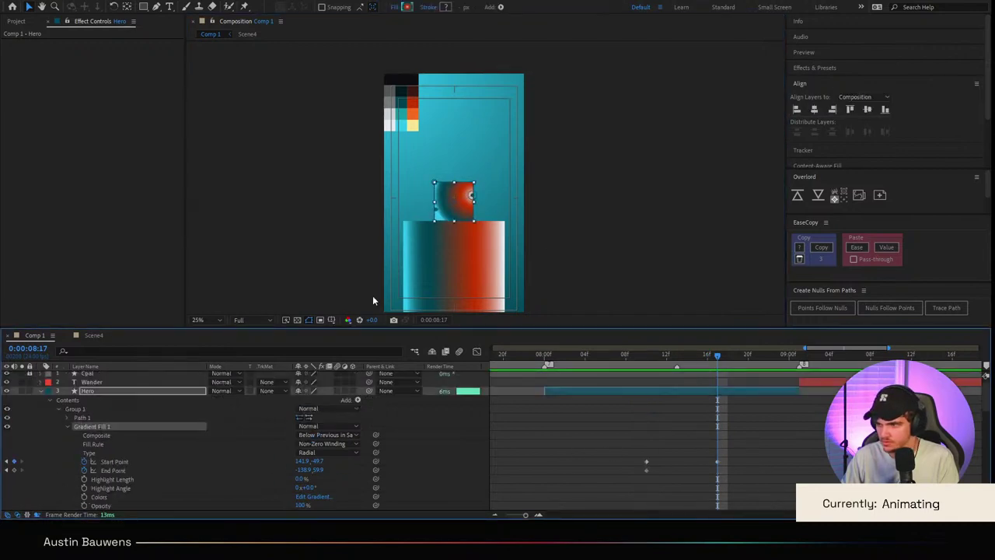
{"action": "left_click_drag", "start_coordinate": [484, 172], "coordinate": [403, 233]}
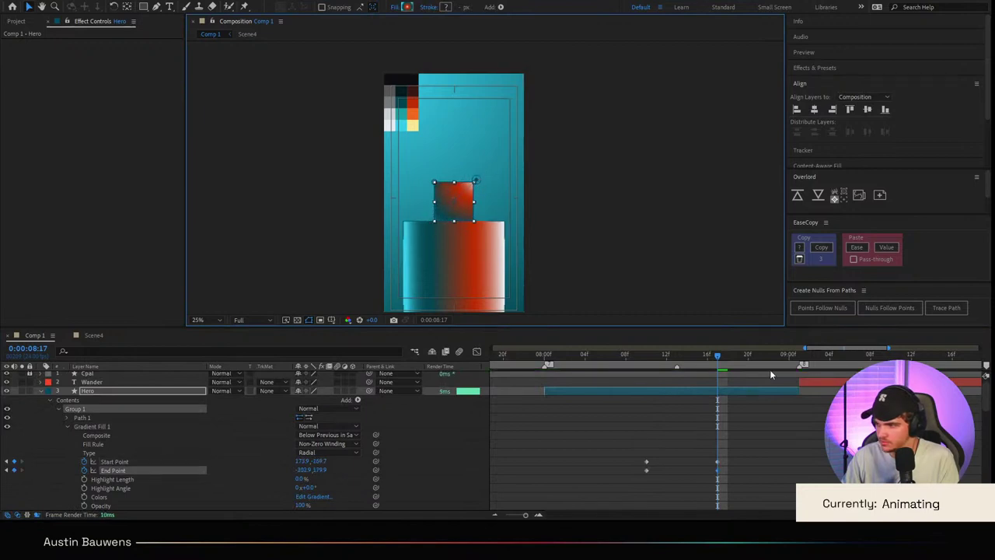
{"action": "left_click_drag", "start_coordinate": [728, 456], "coordinate": [636, 478]}
{"action": "key", "text": "F9"}
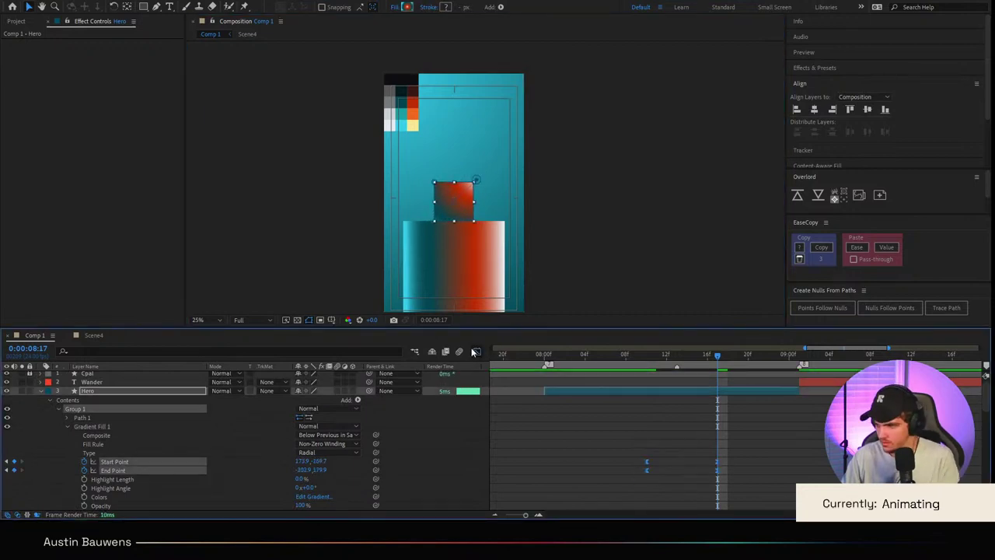
Step: Shape the gradient keyframes' speed curve so the shift snaps fast then settles
{"action": "key", "text": "shift+F3"}
{"action": "left_click_drag", "start_coordinate": [604, 427], "coordinate": [619, 482]}
{"action": "left_click", "coordinate": [657, 483]}
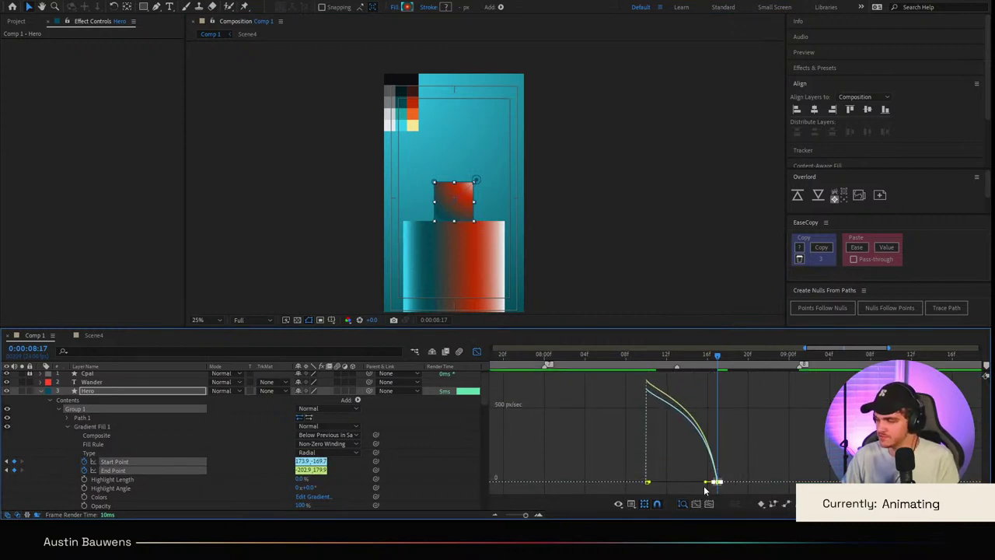
{"action": "left_click_drag", "start_coordinate": [704, 485], "coordinate": [601, 473]}
{"action": "left_click", "coordinate": [477, 351]}
{"action": "left_click", "coordinate": [731, 430]}
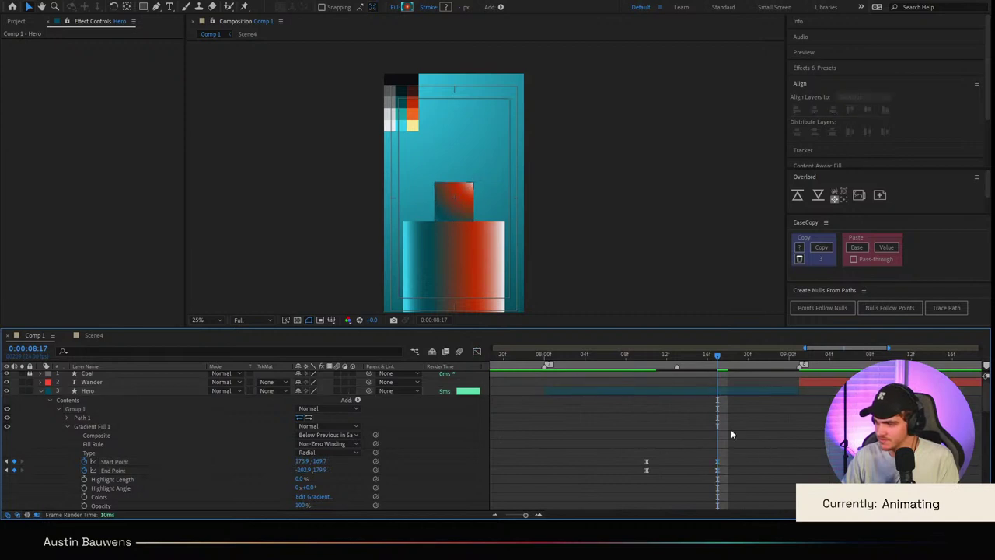
Step: Collapse Hero to its animated properties and scrub through the bounce to check it
{"action": "left_click", "coordinate": [41, 391]}
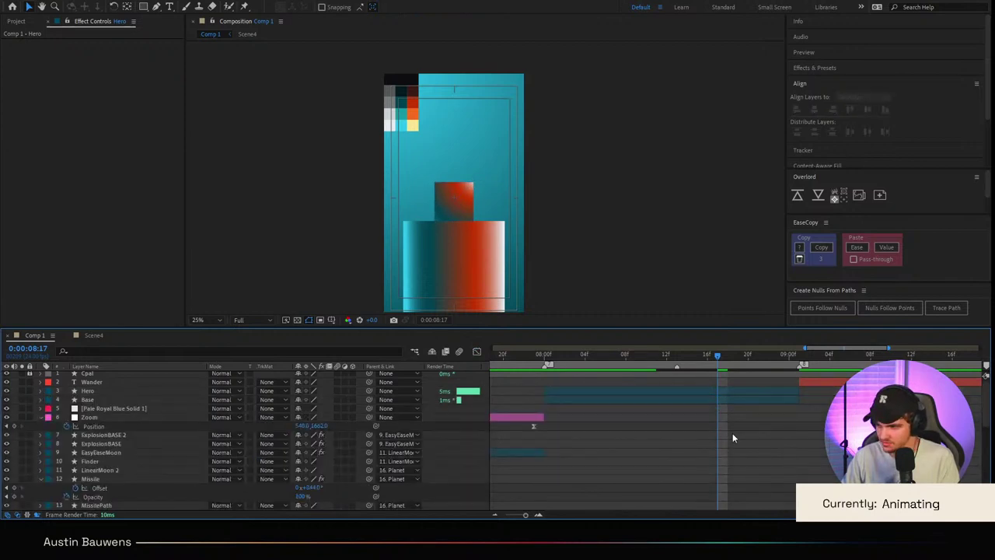
{"action": "mouse_move", "coordinate": [698, 369]}
{"action": "left_mouse_down"}
{"action": "mouse_move", "coordinate": [677, 362]}
{"action": "mouse_move", "coordinate": [716, 369]}
{"action": "left_mouse_up"}
{"action": "left_click", "coordinate": [685, 392]}
{"action": "key", "text": "u"}
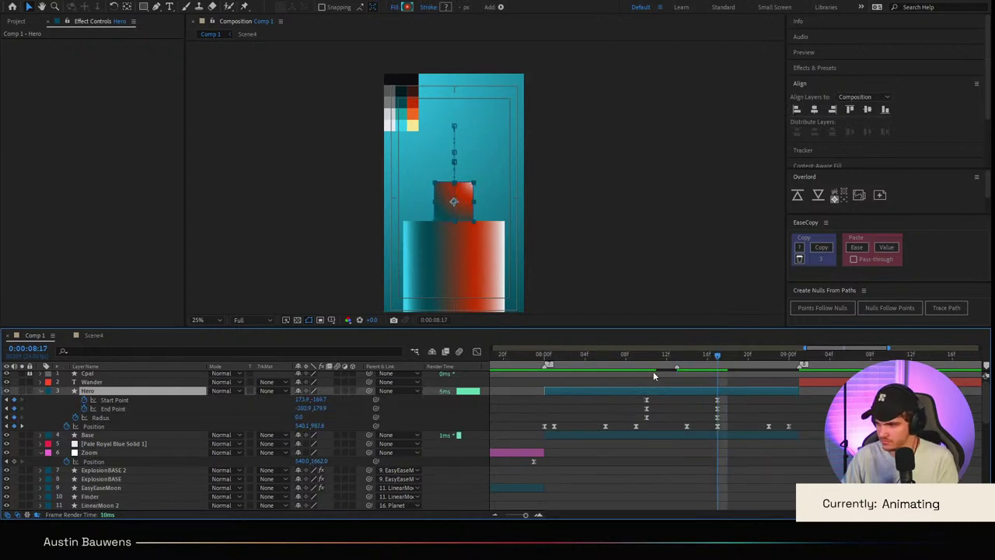
{"action": "left_click_drag", "start_coordinate": [614, 360], "coordinate": [636, 365]}
Step: Keyframe the Hero's Rotation from 8:09, spinning it to -90° then -180° across the jump
{"action": "key", "text": "r"}
{"action": "left_click", "coordinate": [68, 401]}
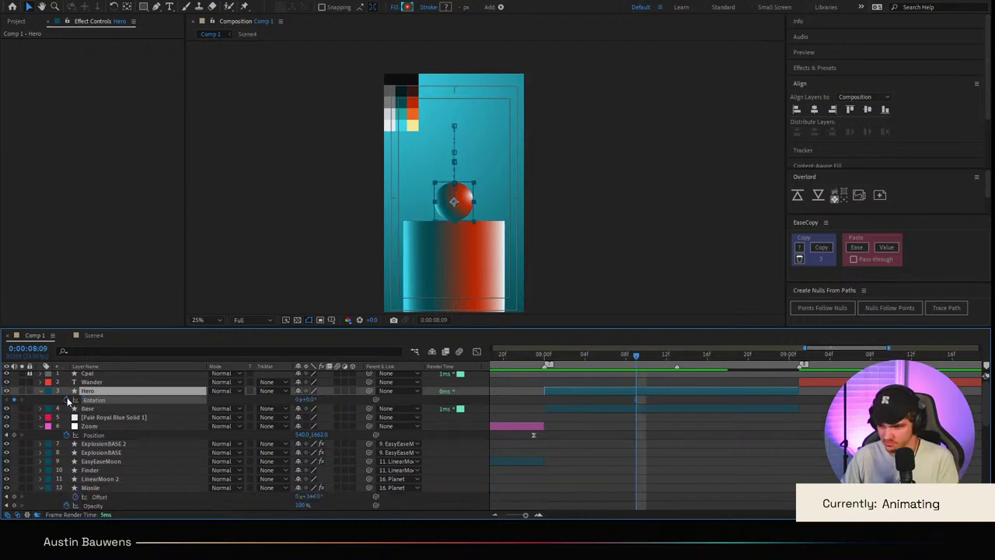
{"action": "key", "text": "u"}
{"action": "left_click_drag", "start_coordinate": [661, 364], "coordinate": [708, 362]}
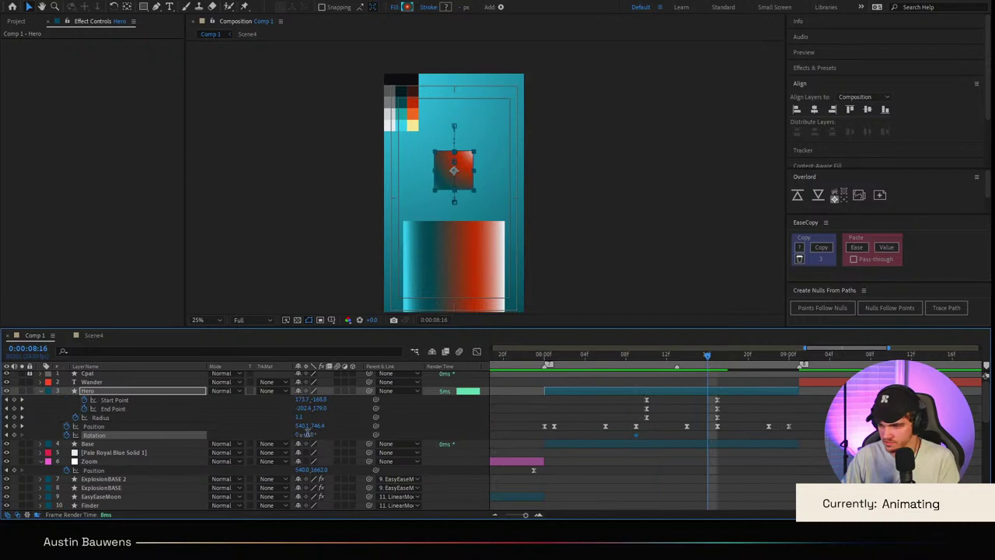
{"action": "type", "text": "-90"}
{"action": "key", "text": "Return"}
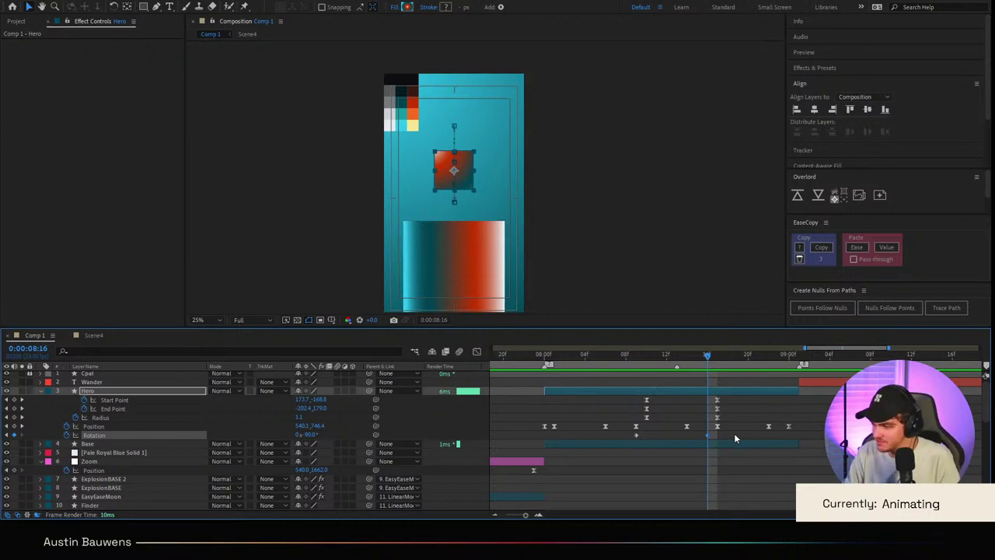
{"action": "left_click", "coordinate": [636, 360]}
{"action": "key", "text": "space"}
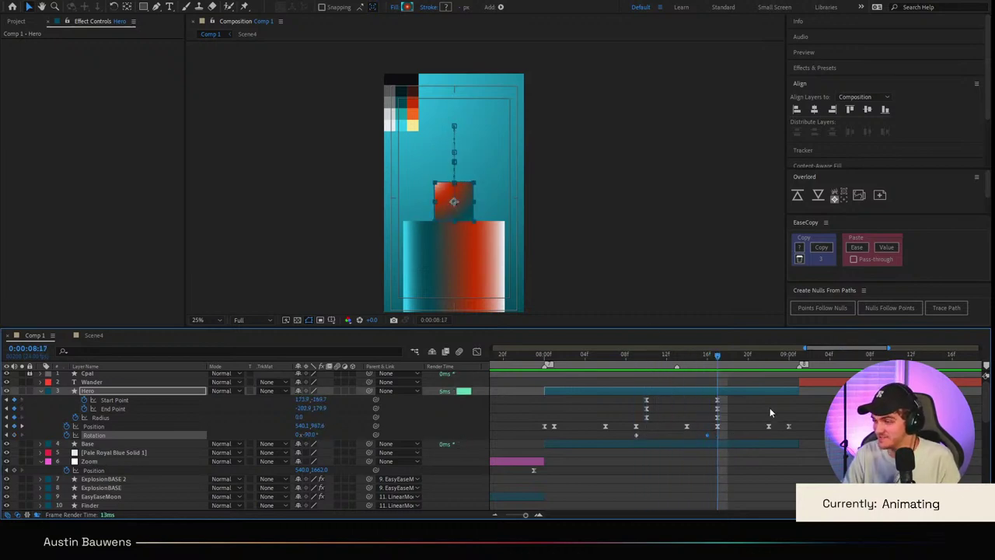
{"action": "key", "text": "Page_Down"}
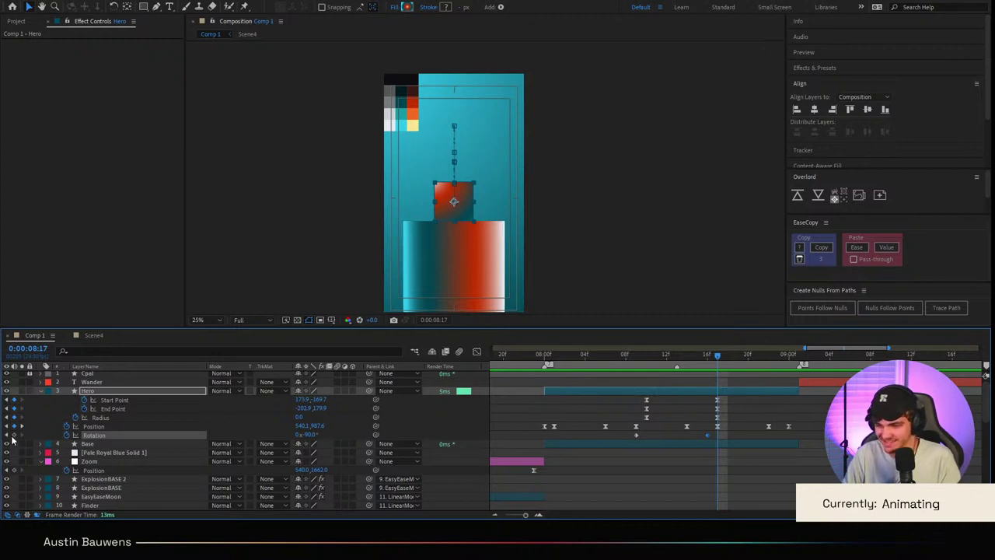
{"action": "key", "text": "space"}
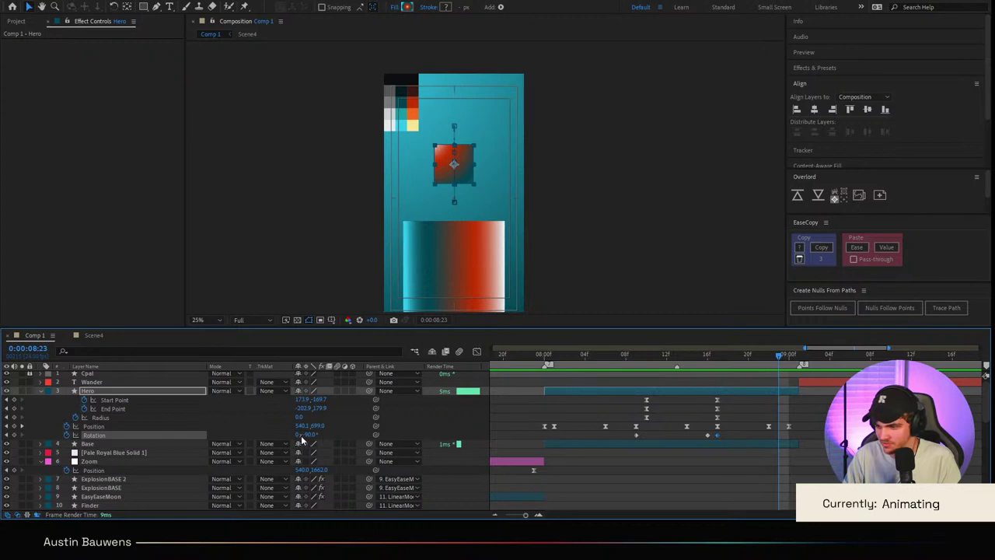
{"action": "key", "text": "Return"}
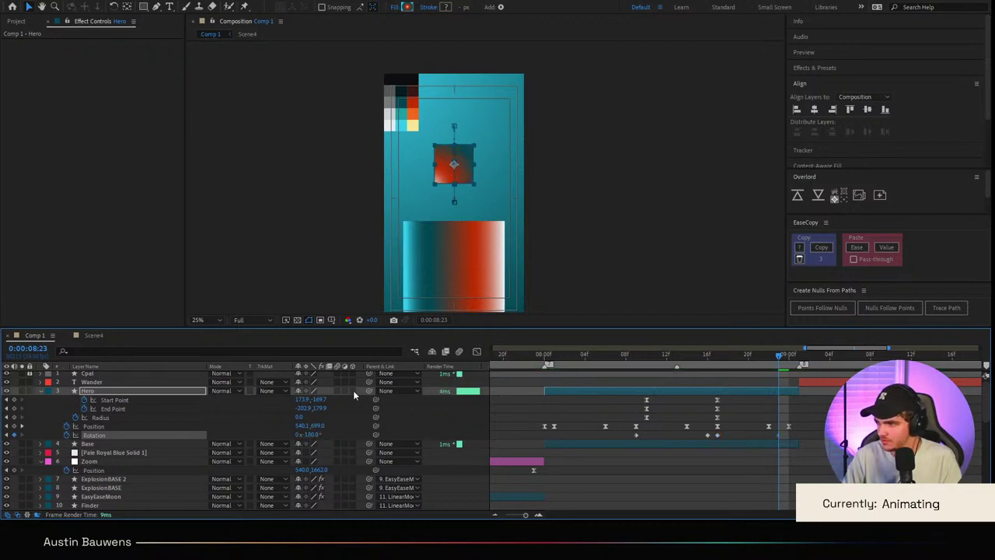
Step: Fully ease the first Rotation keyframe on the speed graph
{"action": "left_click_drag", "start_coordinate": [801, 422], "coordinate": [826, 444]}
{"action": "left_click", "coordinate": [625, 440]}
{"action": "left_click", "coordinate": [476, 352]}
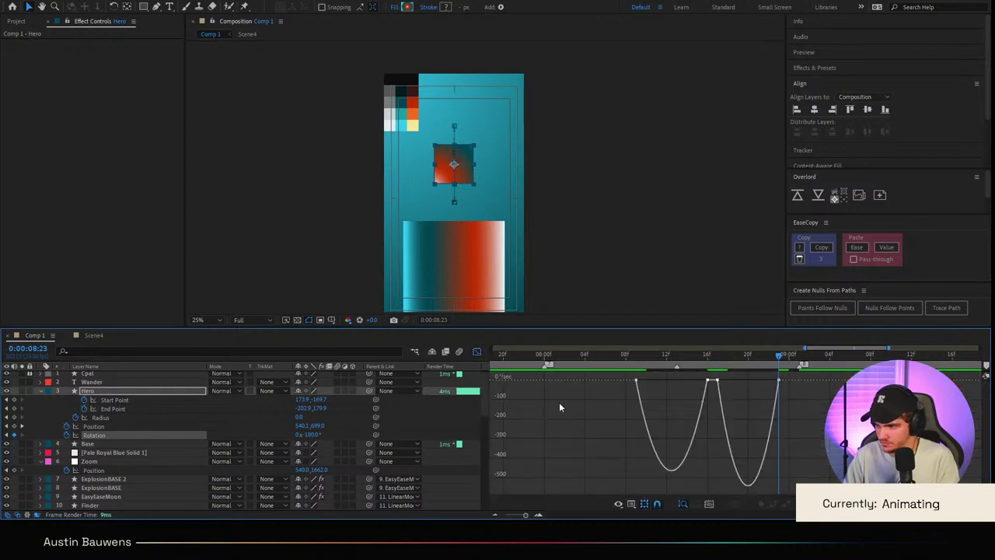
{"action": "left_click_drag", "start_coordinate": [648, 385], "coordinate": [624, 380]}
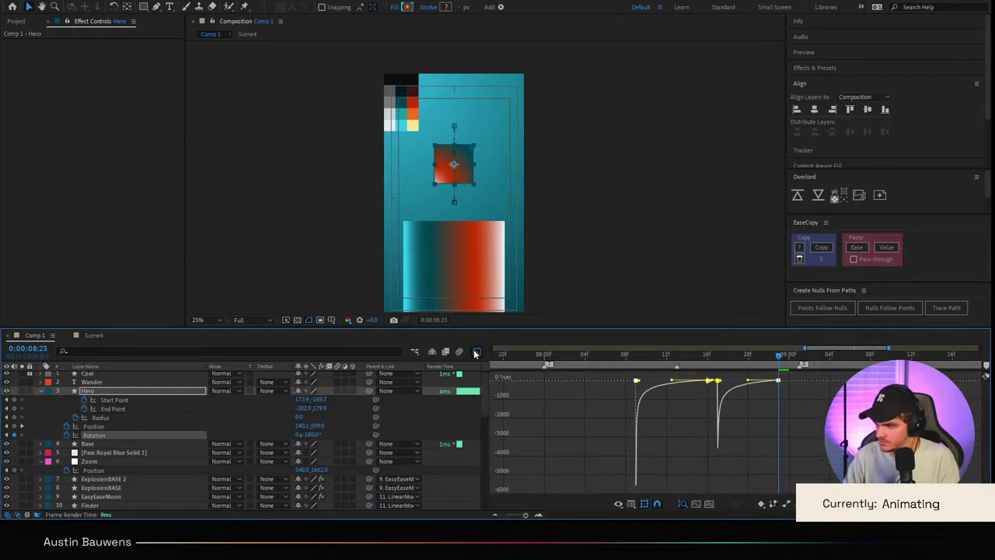
{"action": "left_click", "coordinate": [476, 351]}
Step: Scrub forward to 8:04 to review the bounce, then deselect the Hero
{"action": "left_click_drag", "start_coordinate": [732, 354], "coordinate": [637, 359]}
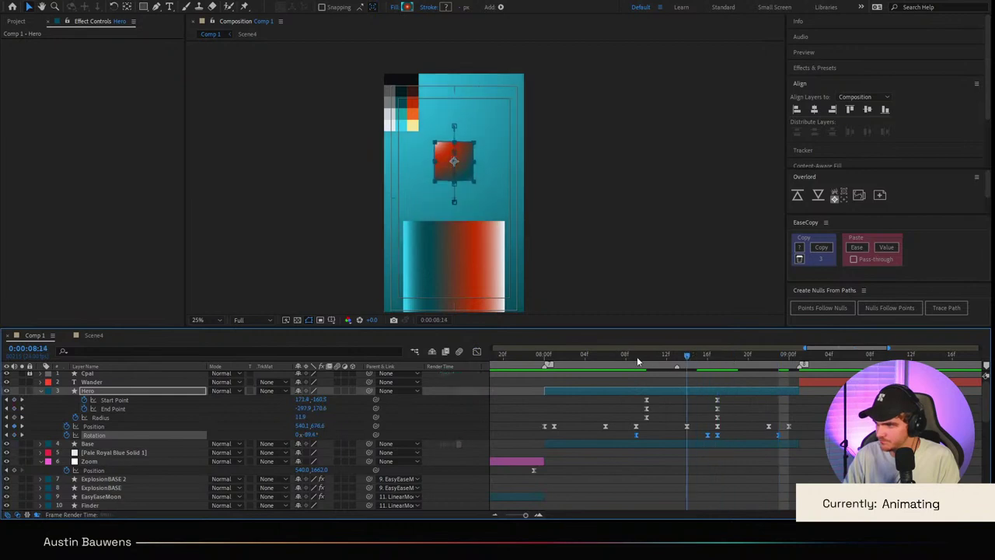
{"action": "left_click", "coordinate": [537, 356]}
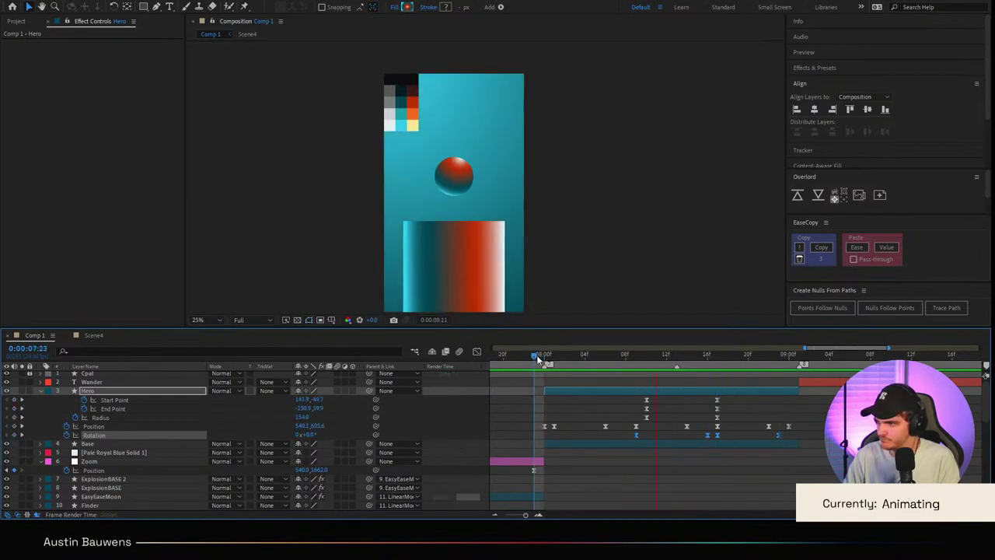
{"action": "left_click_drag", "start_coordinate": [536, 355], "coordinate": [567, 372]}
{"action": "left_click", "coordinate": [562, 402]}
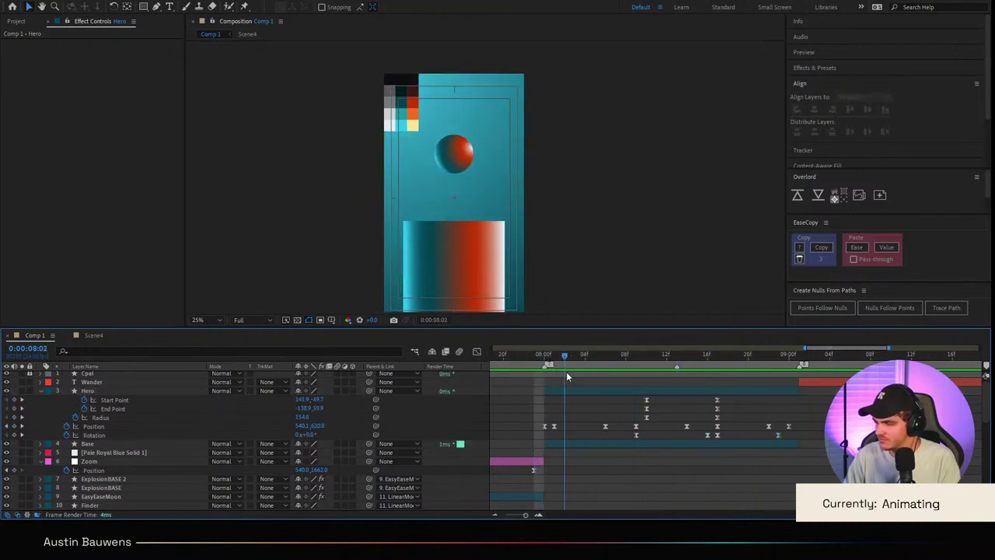
Step: Show the Hero's Position and delete two of its keyframes around the 8:05 landing
{"action": "left_click", "coordinate": [42, 392]}
{"action": "scroll", "coordinate": [684, 422], "scroll_direction": "down", "scroll_amount": 4}
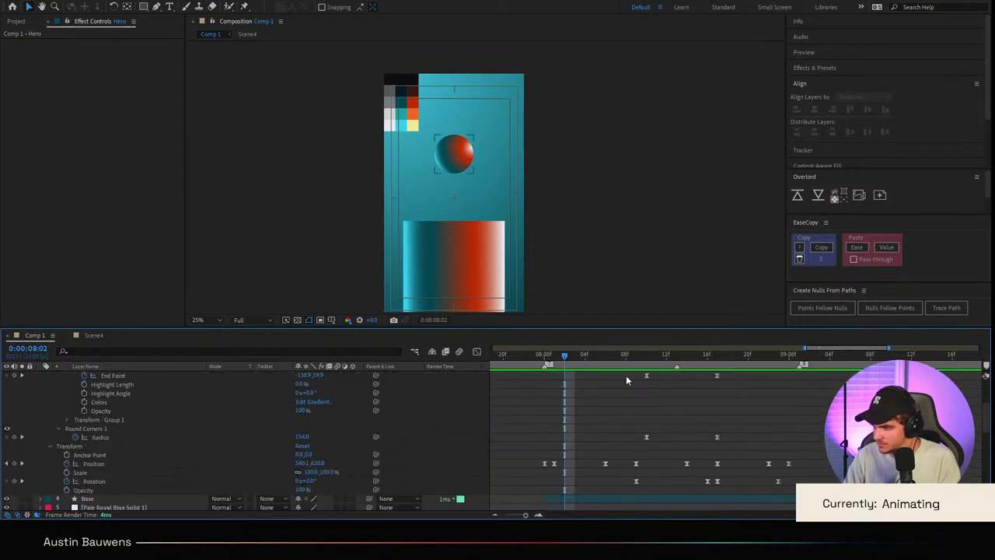
{"action": "left_click_drag", "start_coordinate": [626, 359], "coordinate": [561, 400]}
{"action": "scroll", "coordinate": [123, 444], "scroll_direction": "up", "scroll_amount": 4}
{"action": "left_click", "coordinate": [128, 394]}
{"action": "key", "text": "p"}
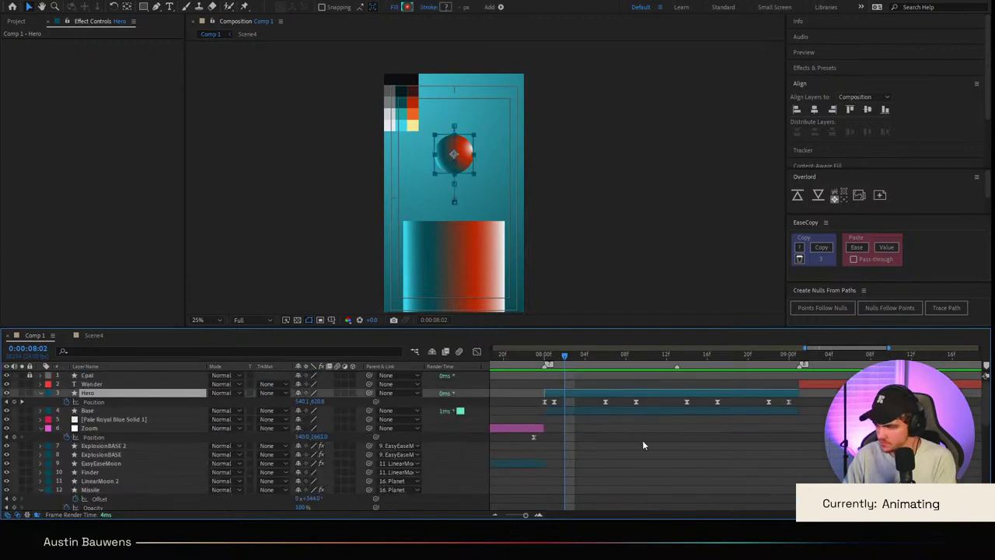
{"action": "left_click_drag", "start_coordinate": [567, 355], "coordinate": [760, 402]}
{"action": "key", "text": "Delete"}
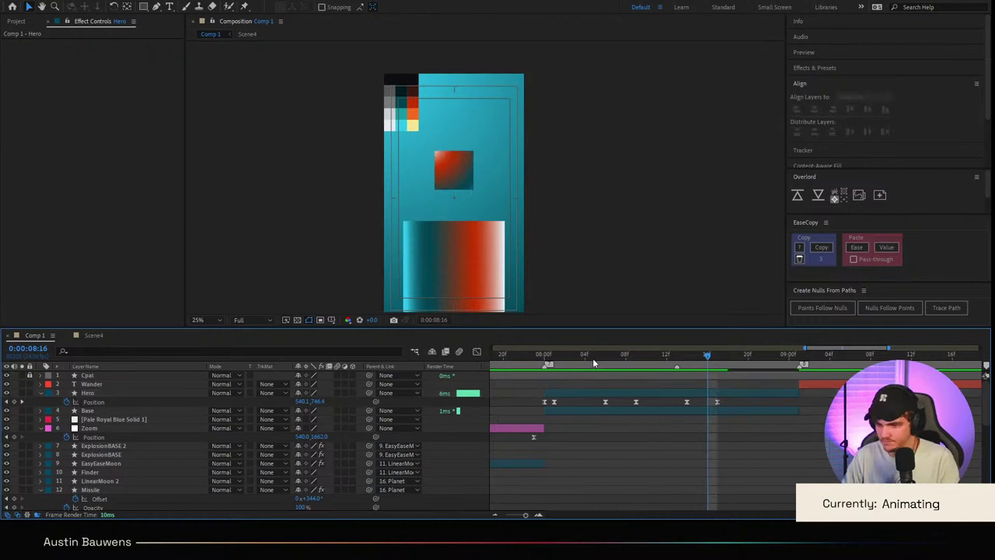
Step: Scrub and preview the bounce from 8:00 to 8:08 to check its timing
{"action": "left_click", "coordinate": [591, 358]}
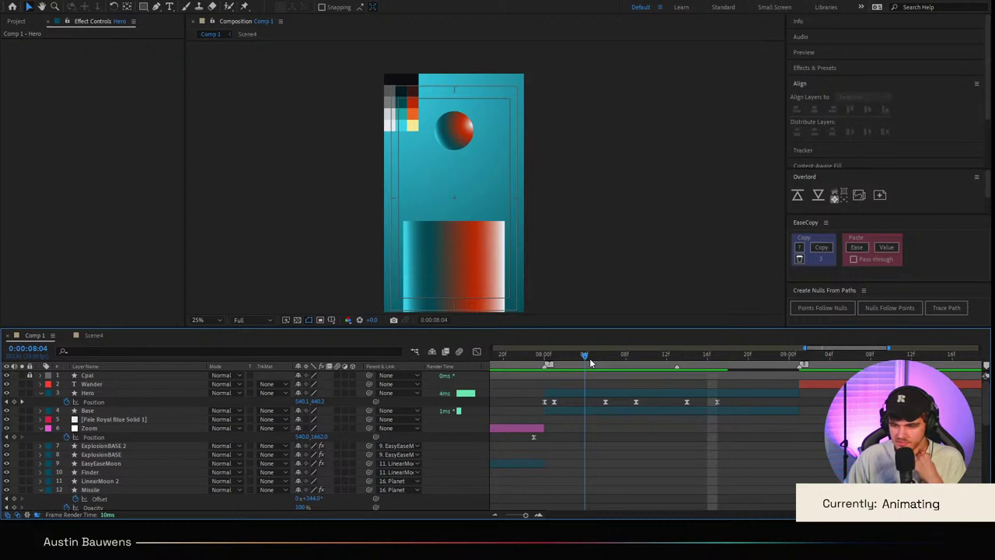
{"action": "left_click_drag", "start_coordinate": [579, 358], "coordinate": [547, 363]}
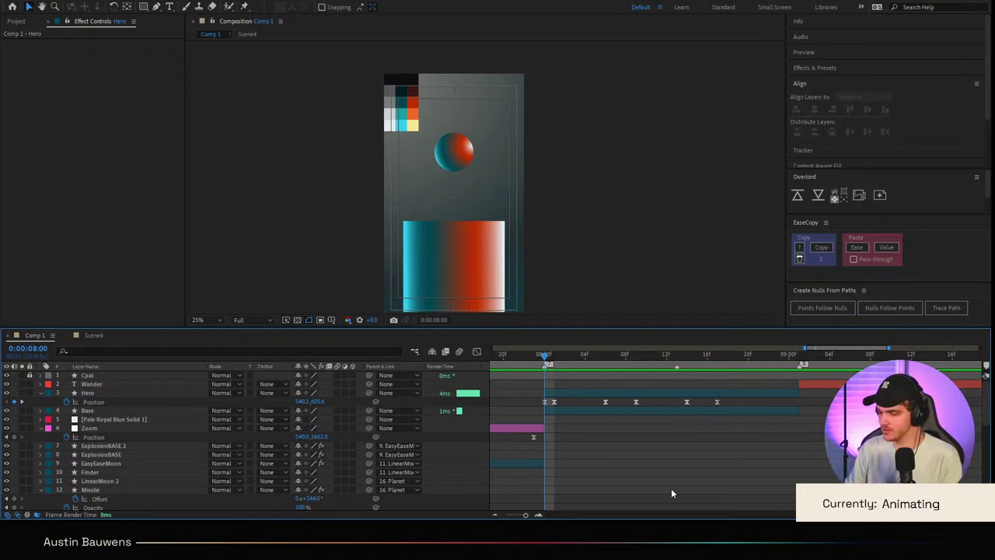
{"action": "left_click_drag", "start_coordinate": [565, 356], "coordinate": [545, 374]}
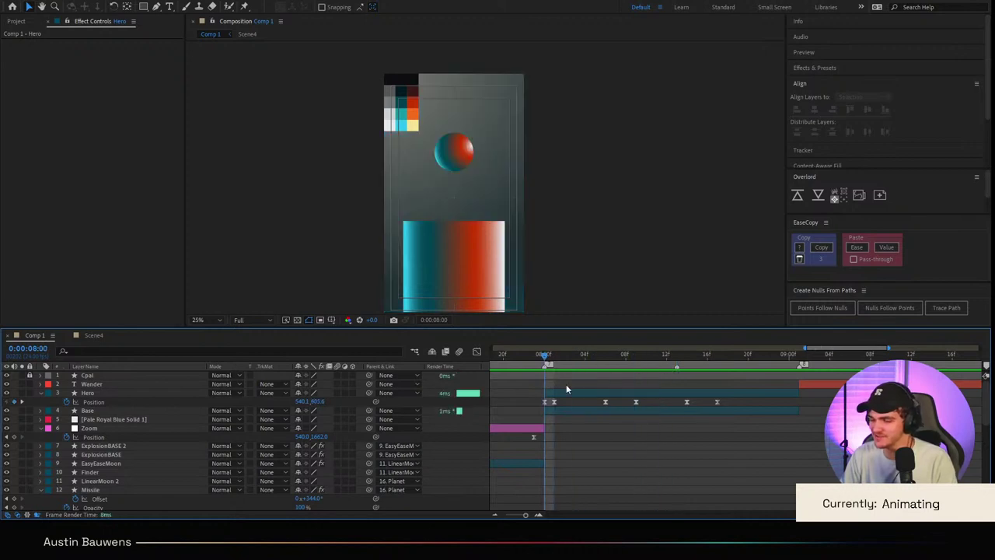
{"action": "left_click", "coordinate": [578, 389]}
{"action": "key", "text": "space"}
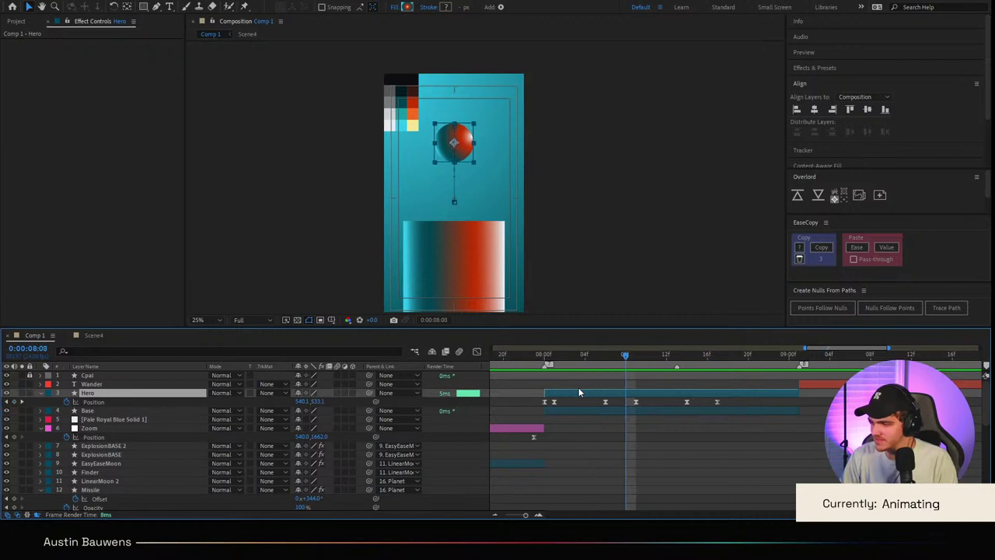
{"action": "key", "text": "space"}
Step: Shift the later Position keyframes right so the final landing falls at 8:23
{"action": "left_click_drag", "start_coordinate": [592, 399], "coordinate": [705, 403]}
{"action": "key", "text": "Page_Down"}
{"action": "key", "text": "Page_Down"}
{"action": "key", "text": "Page_Down"}
{"action": "key", "text": "Page_Down"}
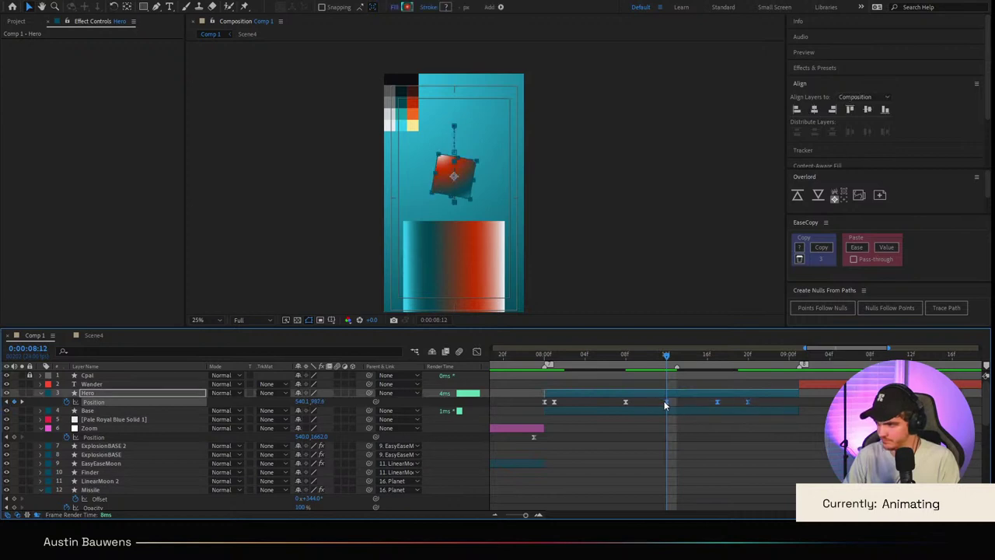
{"action": "left_click", "coordinate": [684, 403]}
{"action": "key", "text": "space"}
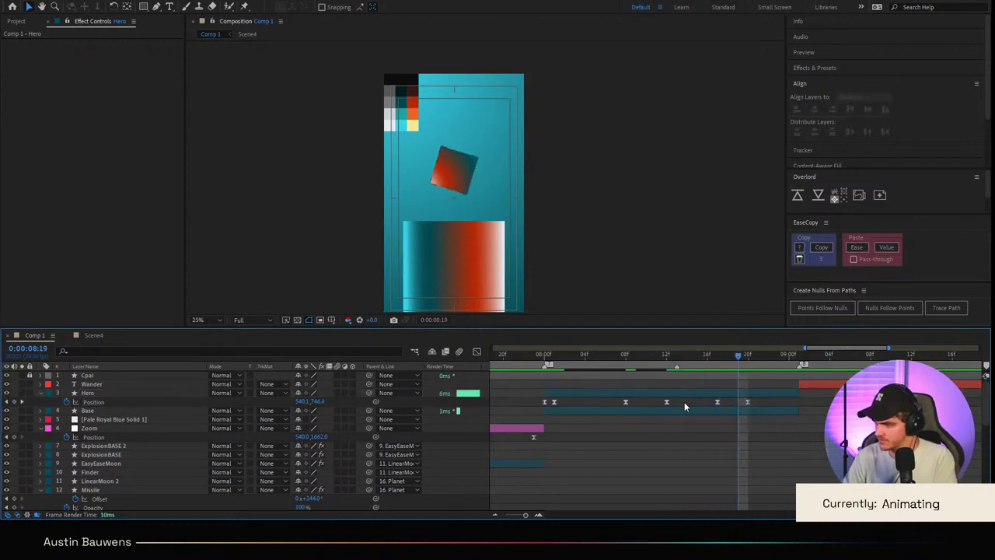
{"action": "left_click_drag", "start_coordinate": [686, 402], "coordinate": [789, 407]}
{"action": "left_click_drag", "start_coordinate": [719, 401], "coordinate": [743, 404]}
{"action": "left_click", "coordinate": [792, 400]}
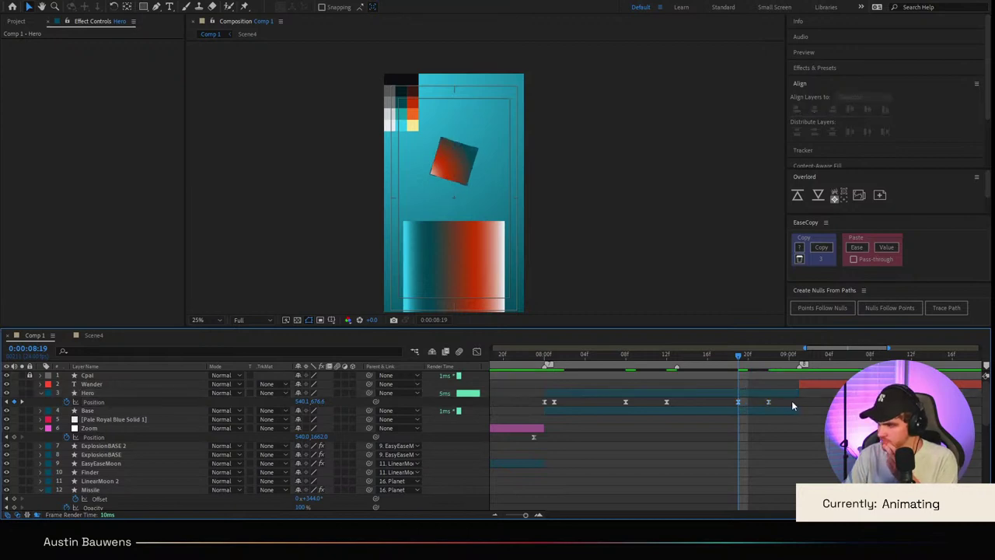
{"action": "key", "text": "space"}
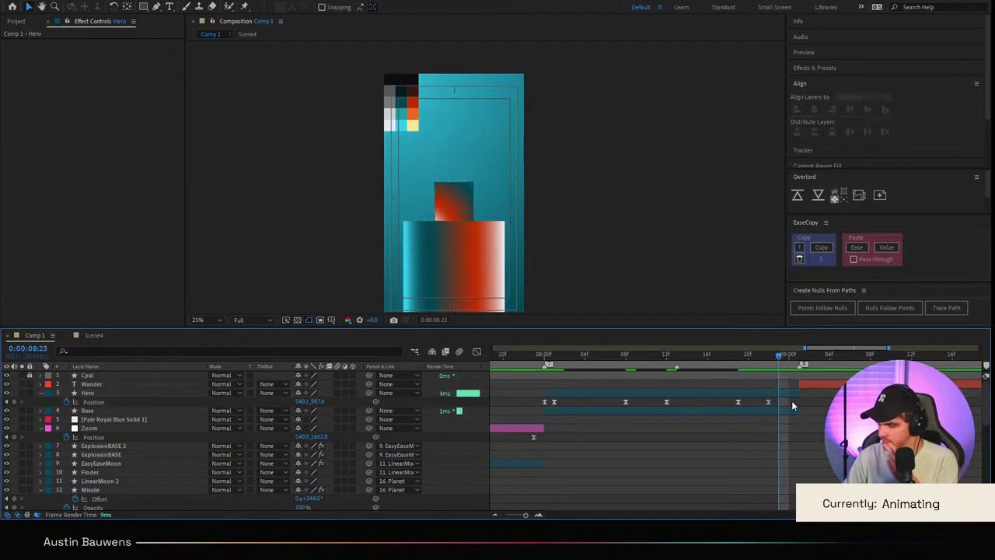
{"action": "left_click_drag", "start_coordinate": [768, 402], "coordinate": [566, 403]}
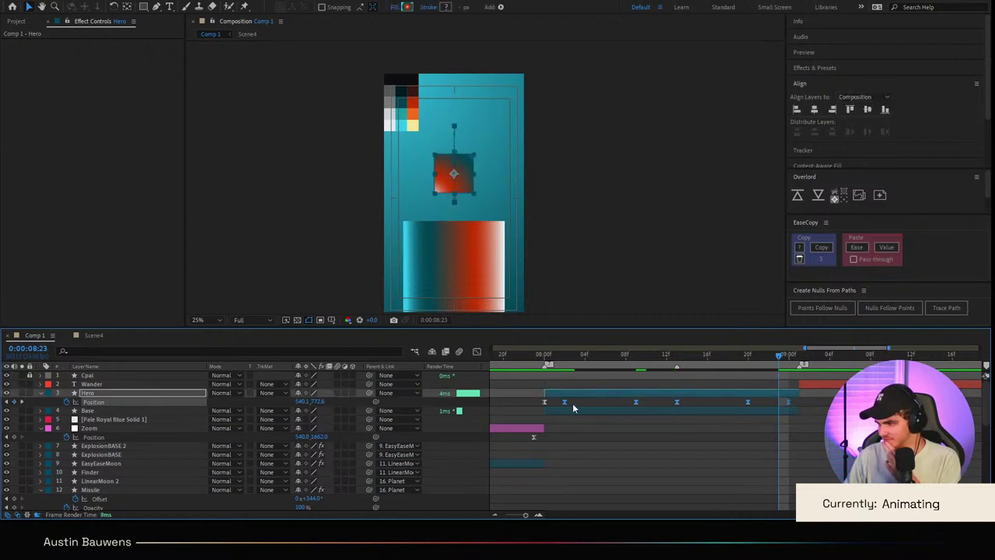
{"action": "left_click", "coordinate": [572, 403]}
{"action": "left_click_drag", "start_coordinate": [779, 355], "coordinate": [476, 368]}
Step: Preview from 7:13, then delete all of the Hero's Rotation keyframes
{"action": "key", "text": "space"}
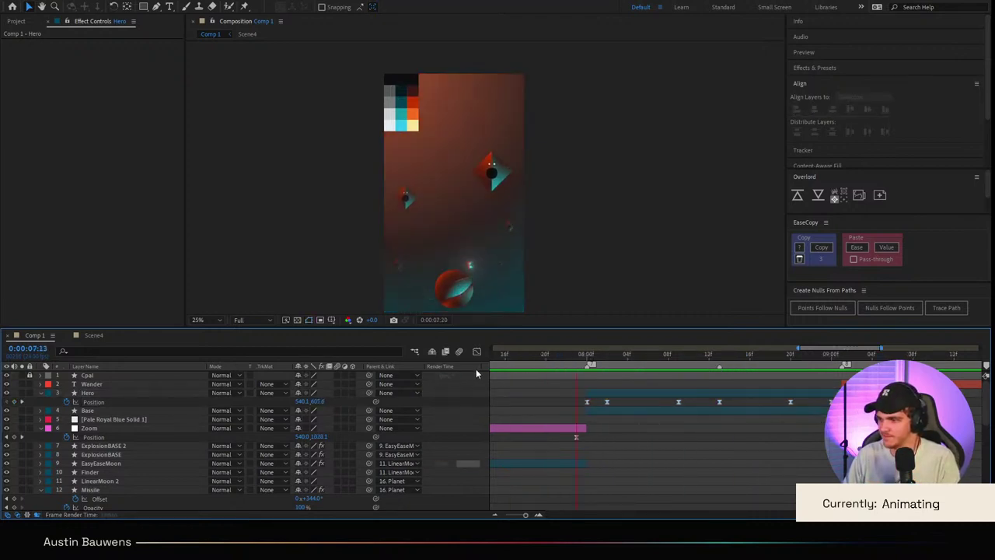
{"action": "left_click", "coordinate": [670, 394]}
{"action": "key", "text": "r"}
{"action": "left_click_drag", "start_coordinate": [739, 357], "coordinate": [680, 358]}
{"action": "left_click_drag", "start_coordinate": [652, 398], "coordinate": [833, 400]}
{"action": "key", "text": "Delete"}
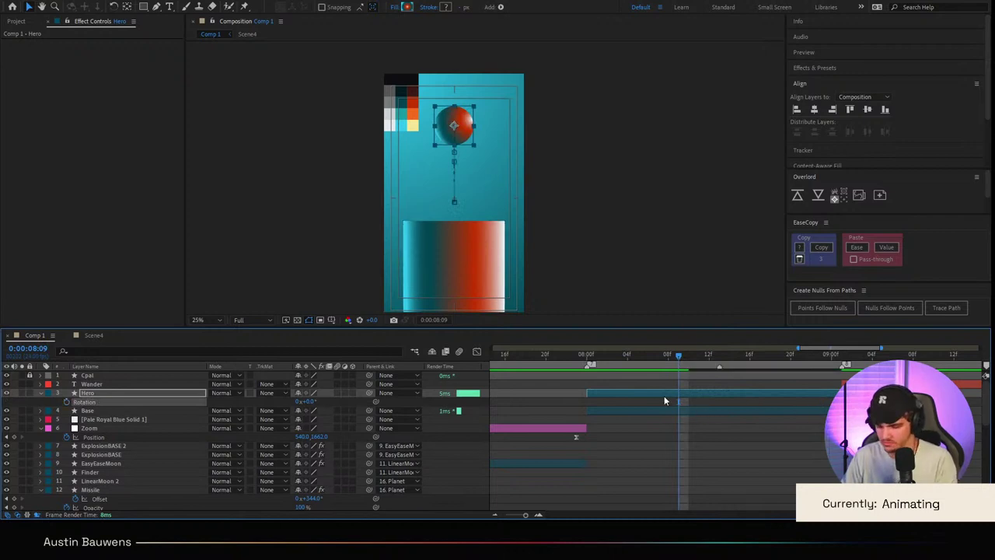
Step: Reveal the Hero's animated properties and scrub 8:09–8:14 to watch the ball turn square
{"action": "left_click", "coordinate": [717, 364]}
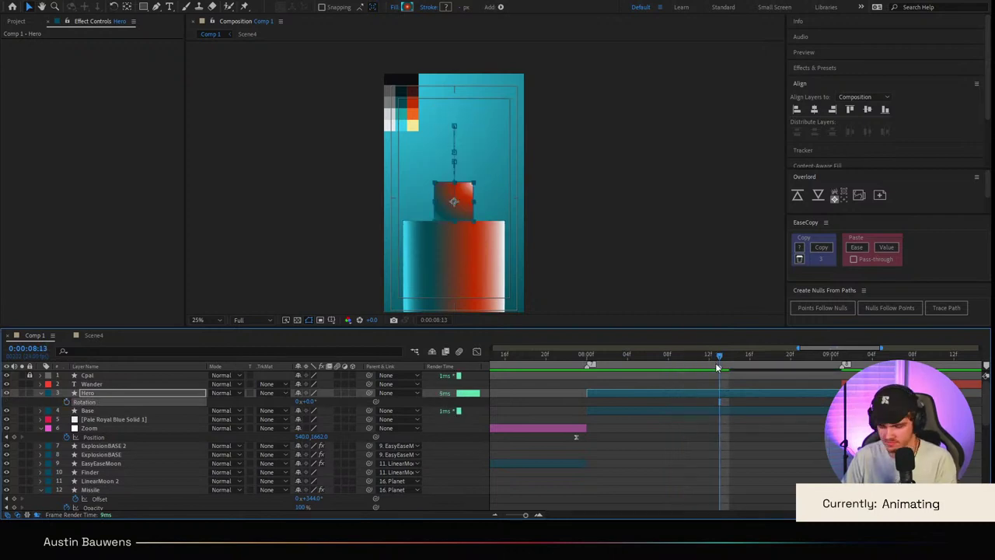
{"action": "key", "text": "u"}
{"action": "left_click", "coordinate": [705, 422]}
{"action": "left_click", "coordinate": [678, 365]}
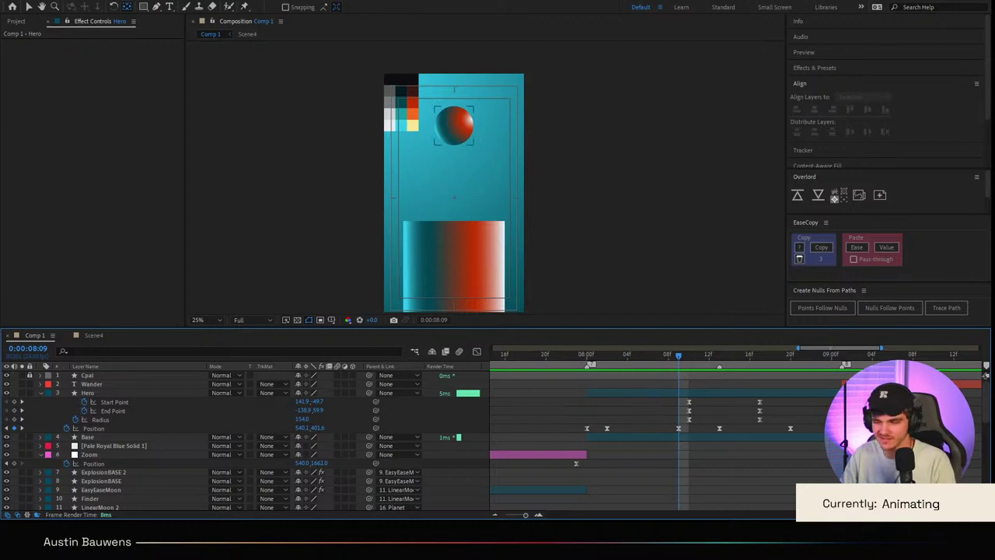
{"action": "mouse_move", "coordinate": [679, 356]}
{"action": "left_mouse_down"}
{"action": "mouse_move", "coordinate": [734, 369]}
{"action": "mouse_move", "coordinate": [673, 360]}
{"action": "mouse_move", "coordinate": [697, 360]}
{"action": "mouse_move", "coordinate": [598, 366]}
{"action": "mouse_move", "coordinate": [686, 363]}
{"action": "left_mouse_up"}
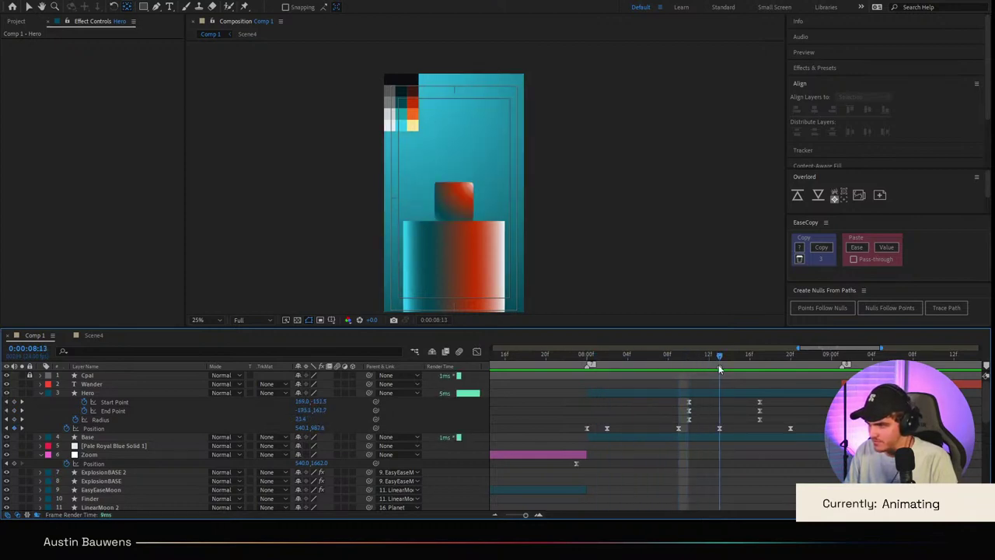
Step: Delay the Radius and gradient Start/End Point keyframes so they begin at 8:13
{"action": "left_click", "coordinate": [142, 421]}
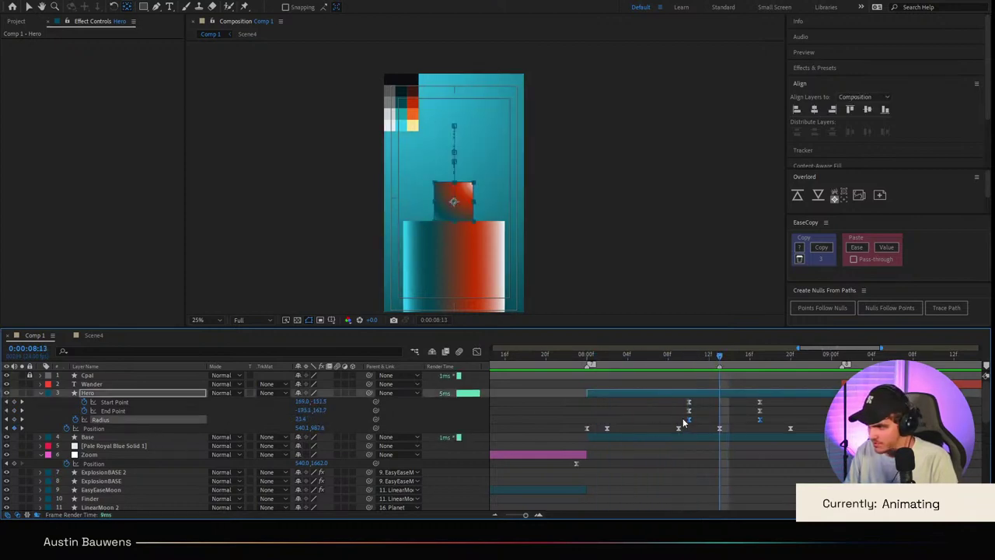
{"action": "left_click_drag", "start_coordinate": [700, 420], "coordinate": [720, 420]}
{"action": "left_click", "coordinate": [732, 427]}
{"action": "left_click", "coordinate": [121, 411]}
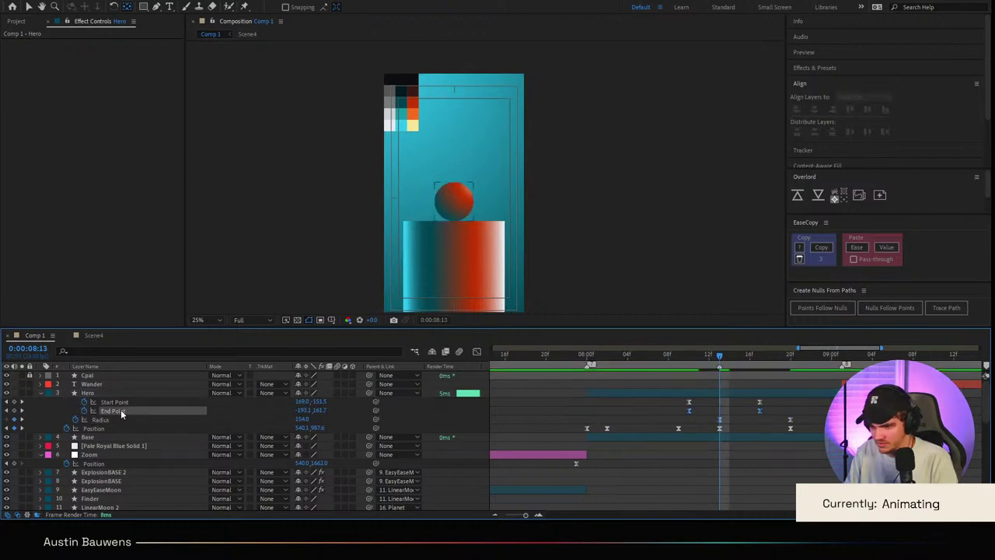
{"action": "left_click", "coordinate": [116, 402], "text": "shift"}
{"action": "left_click_drag", "start_coordinate": [706, 406], "coordinate": [727, 406]}
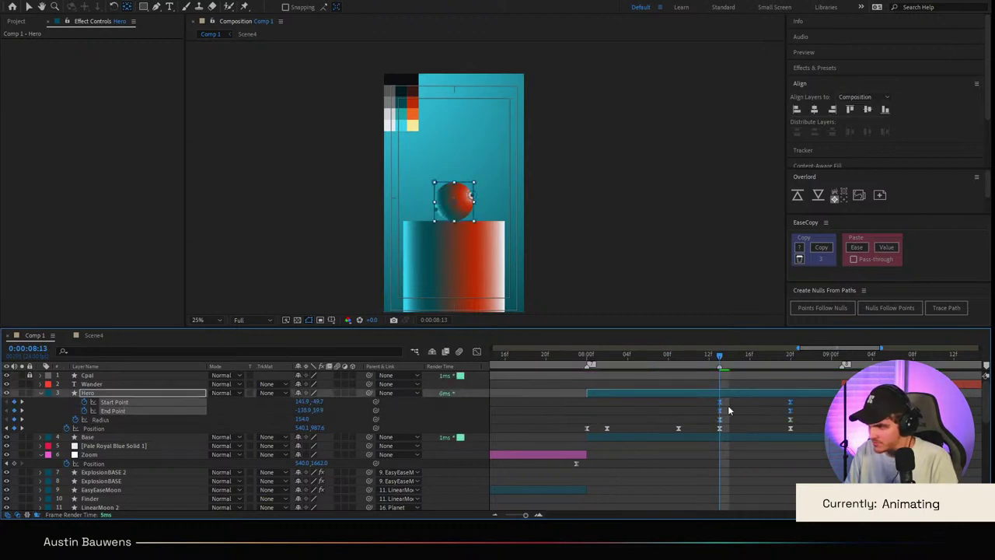
{"action": "left_click", "coordinate": [752, 440]}
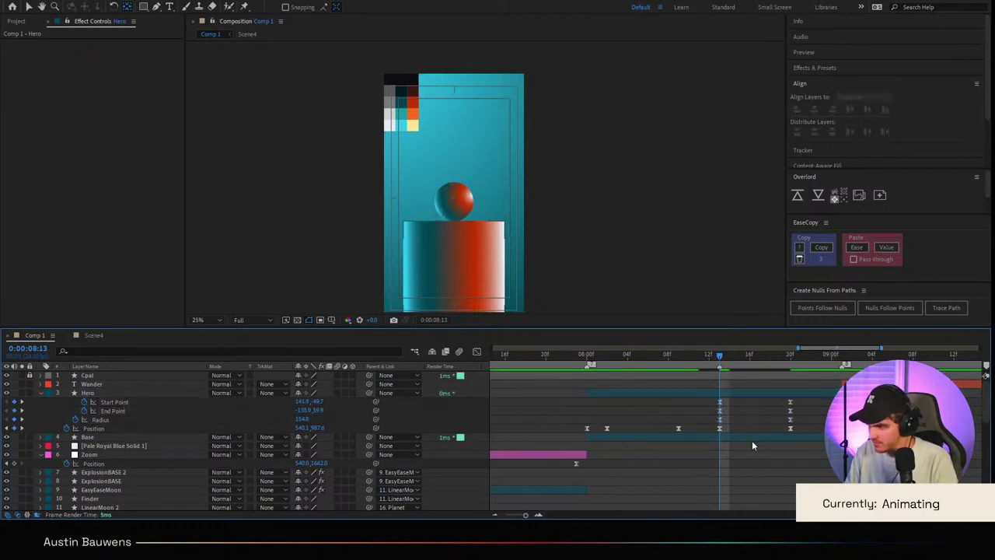
{"action": "left_click", "coordinate": [109, 391]}
Step: Show Rotation with the animated properties and key a -90° Rotation at 8:23
{"action": "key", "text": "u"}
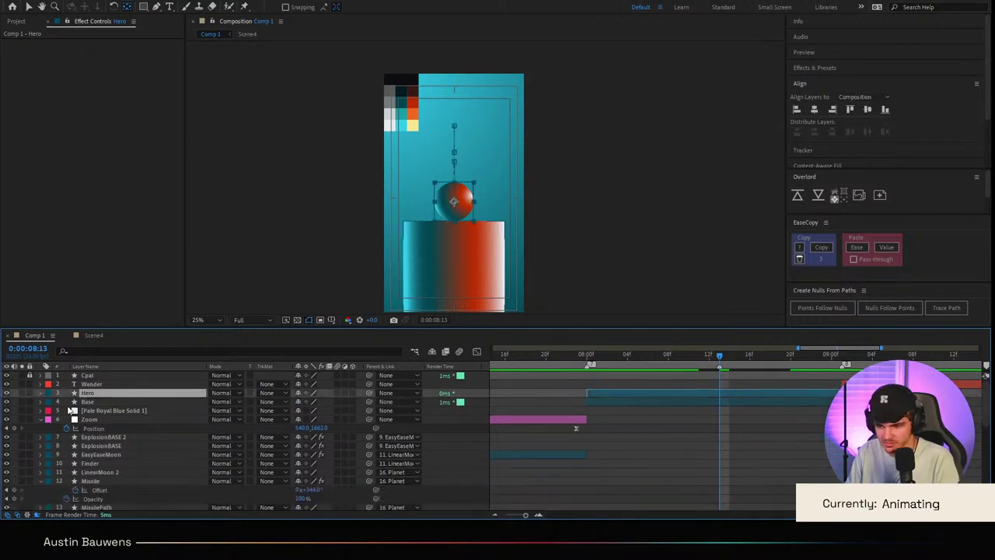
{"action": "key", "text": "r"}
{"action": "key", "text": "shift+u"}
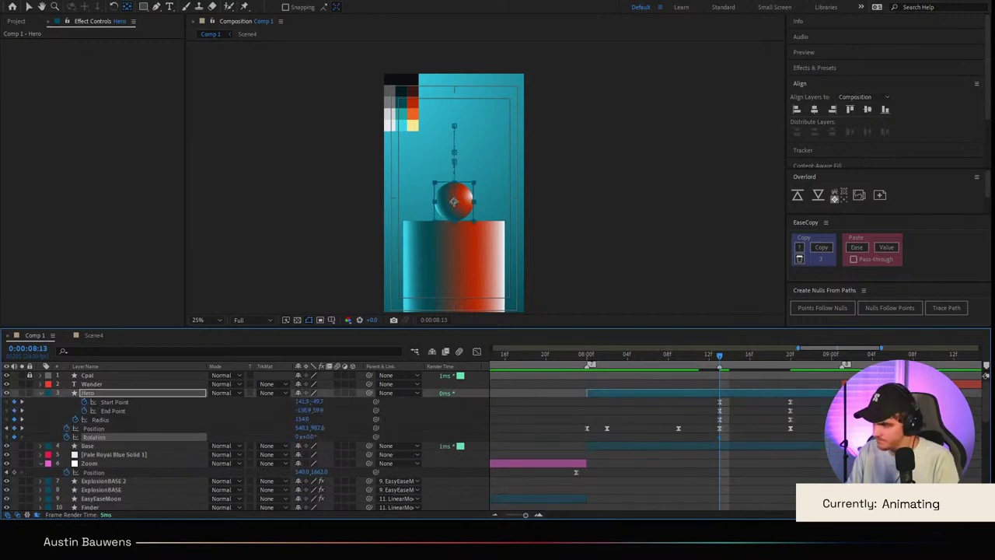
{"action": "left_click_drag", "start_coordinate": [788, 362], "coordinate": [822, 370]}
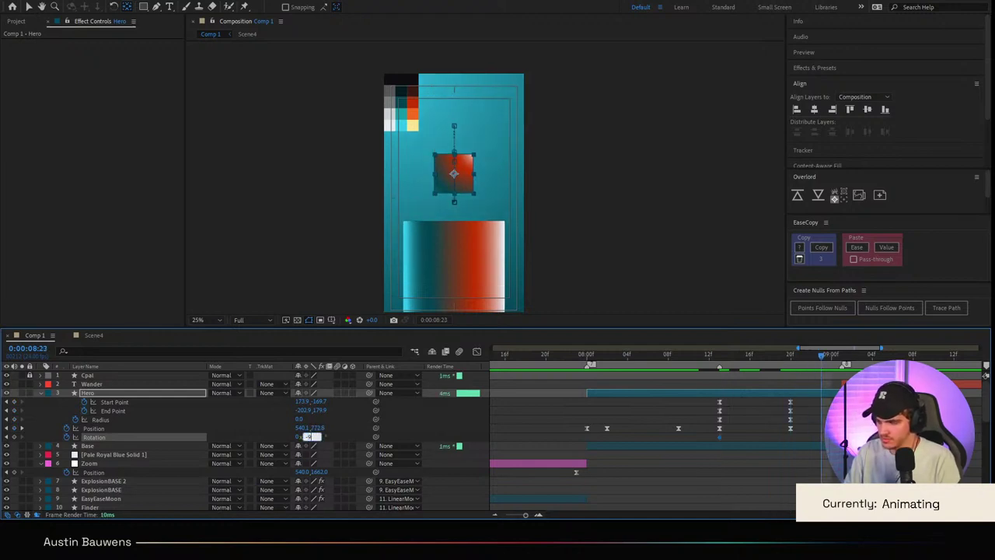
{"action": "type", "text": "-90"}
{"action": "key", "text": "Return"}
Step: Reshape both Rotation keyframes' speed curve into a steep rising ramp
{"action": "left_click_drag", "start_coordinate": [825, 435], "coordinate": [687, 453]}
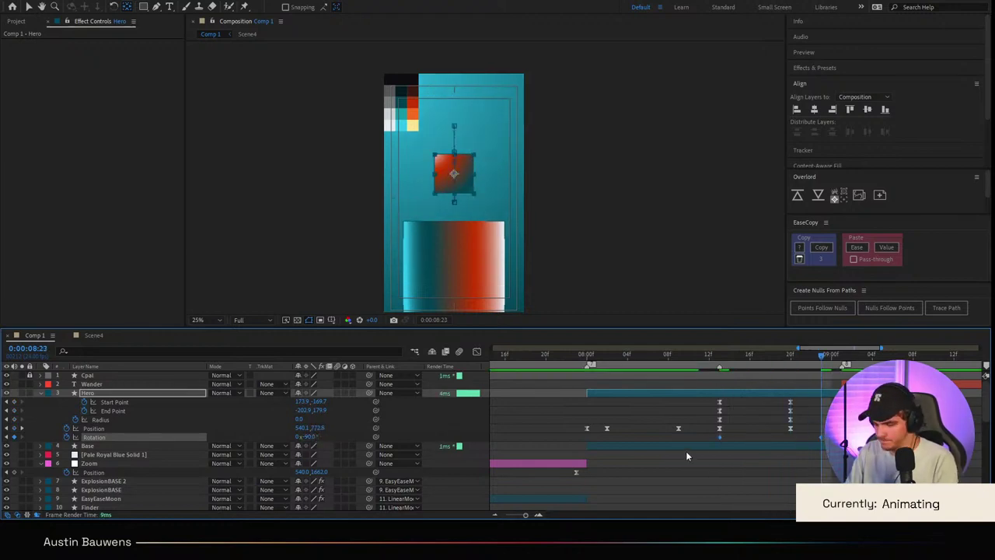
{"action": "key", "text": "shift+F3"}
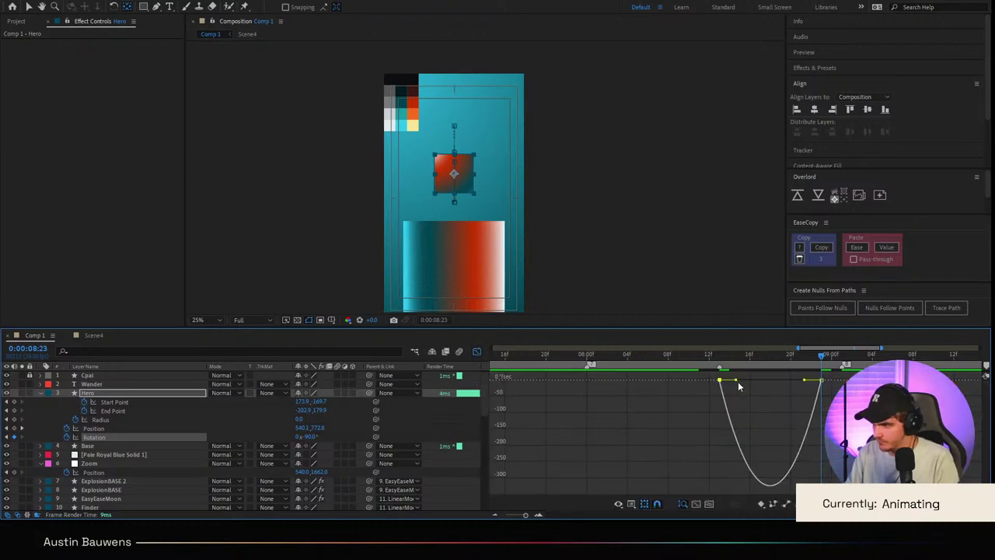
{"action": "left_click_drag", "start_coordinate": [804, 380], "coordinate": [689, 380]}
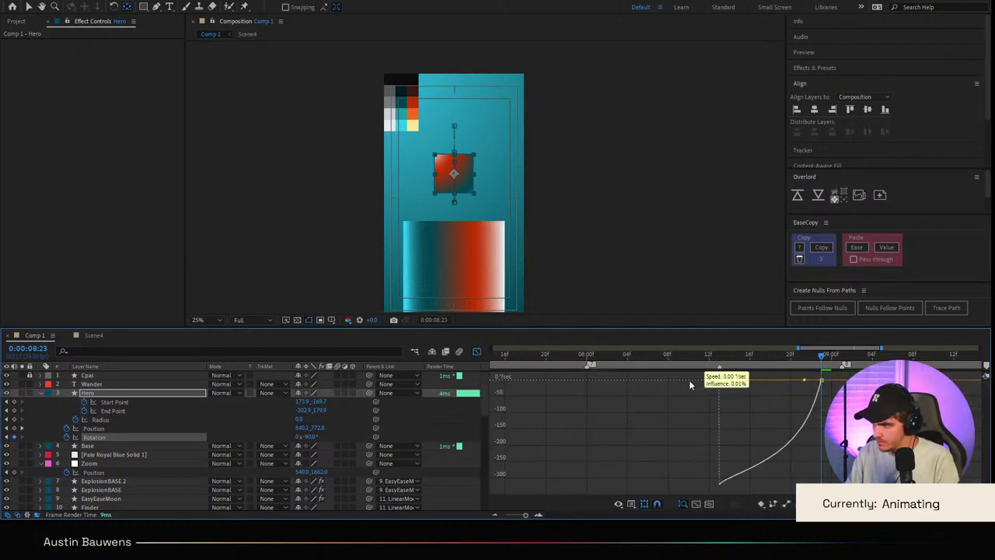
{"action": "left_click", "coordinate": [806, 387]}
{"action": "key", "text": "ctrl+a"}
{"action": "left_click_drag", "start_coordinate": [805, 380], "coordinate": [678, 380]}
{"action": "left_click", "coordinate": [477, 351]}
{"action": "key", "text": "F2"}
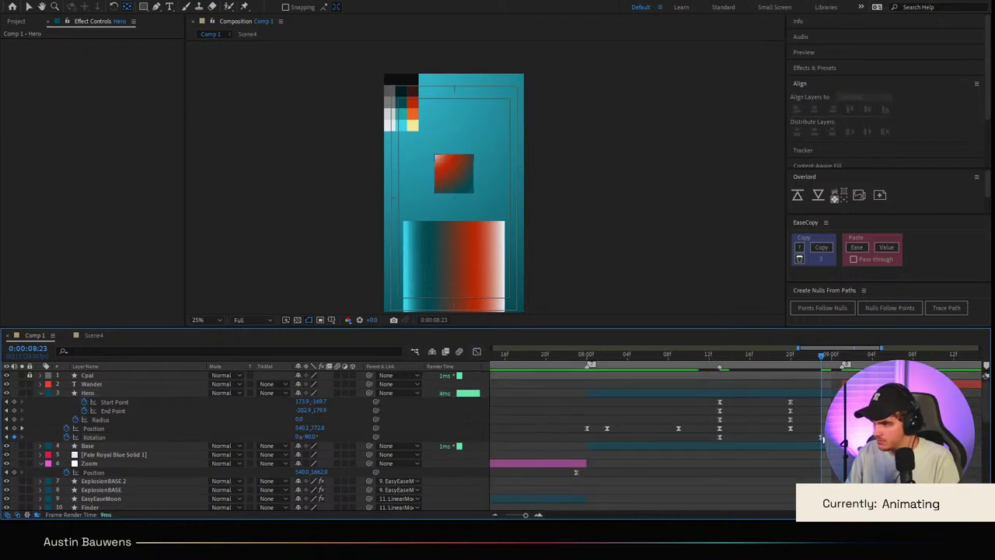
Step: Play back from 7:20 to 9:00 and inspect the square's spin from 7:22 to 8:18
{"action": "left_click_drag", "start_coordinate": [823, 356], "coordinate": [544, 372]}
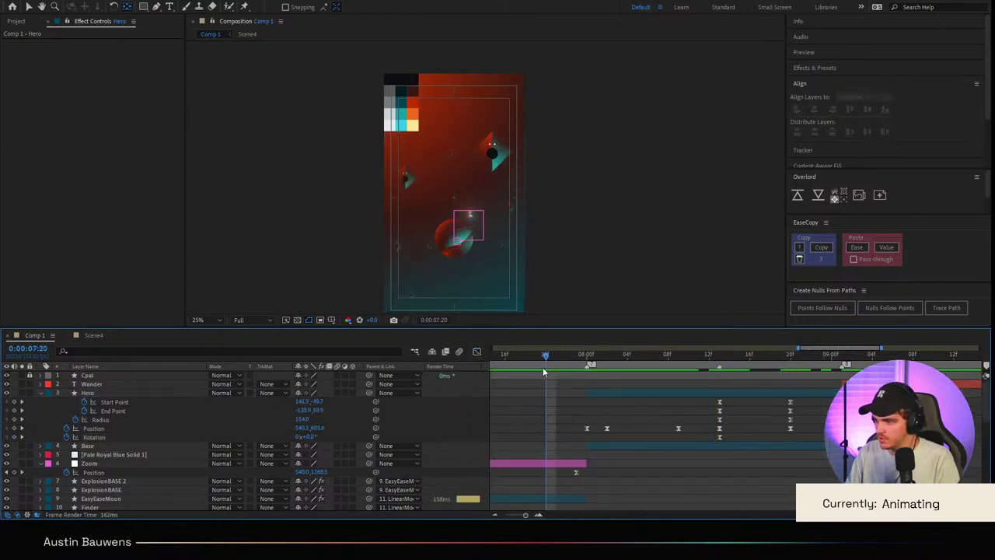
{"action": "key", "text": "space"}
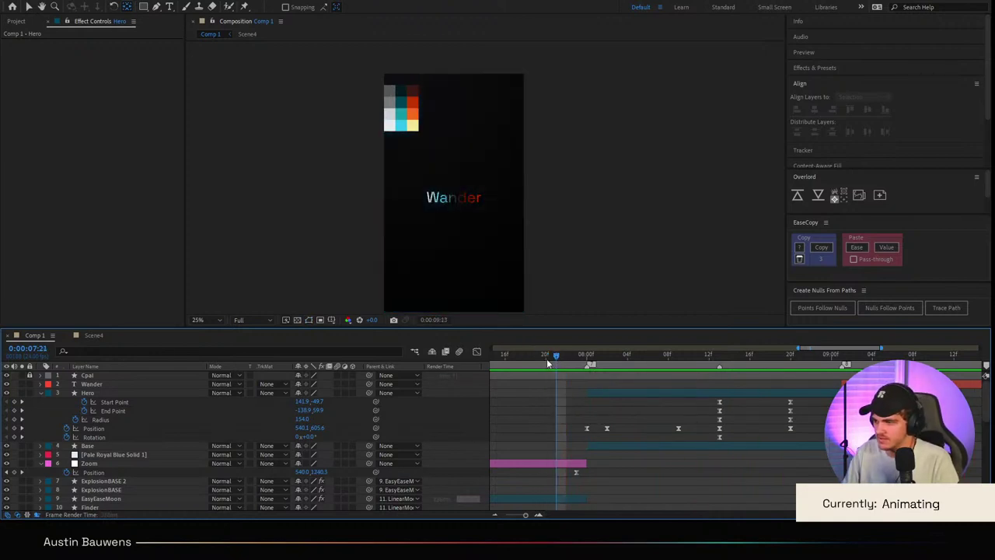
{"action": "key", "text": "space"}
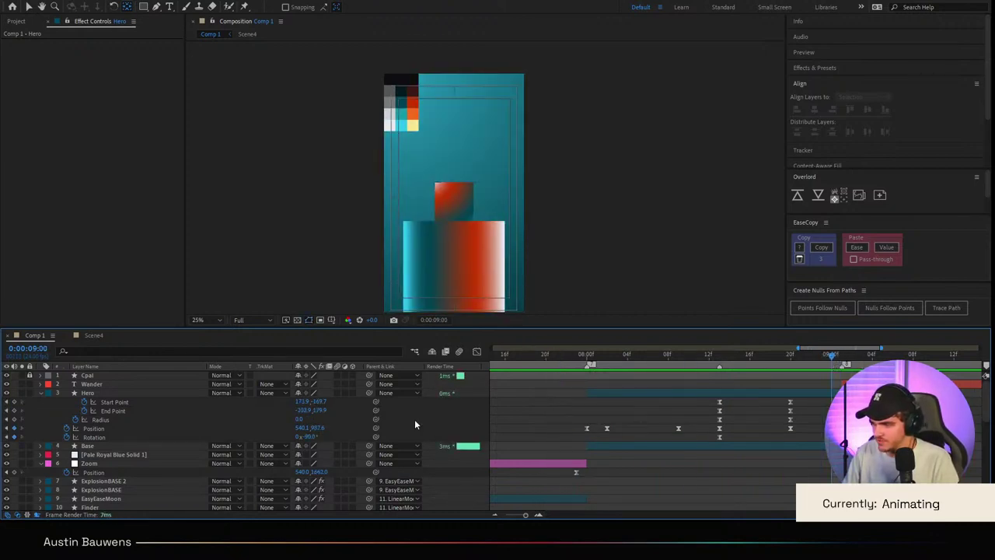
{"action": "left_click", "coordinate": [310, 436]}
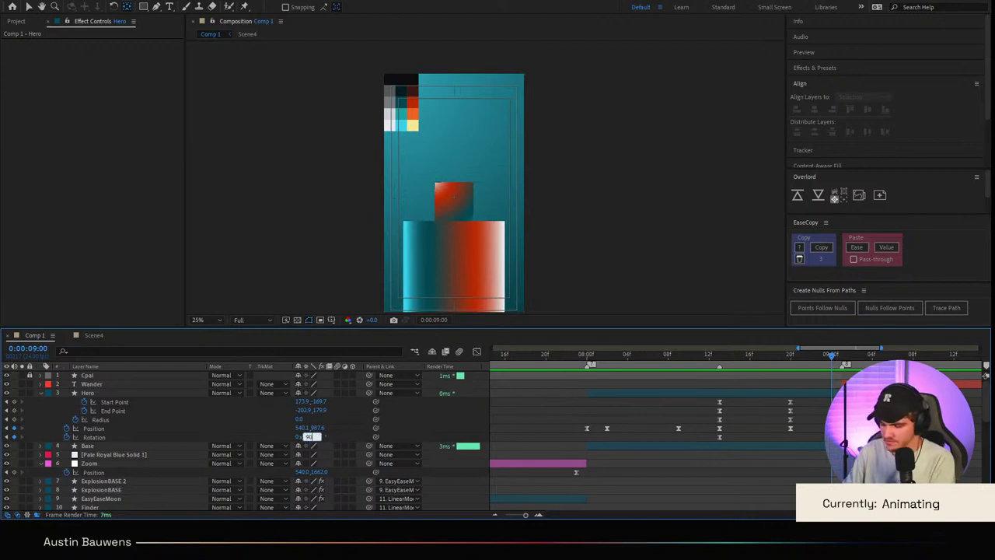
{"action": "left_click", "coordinate": [563, 364]}
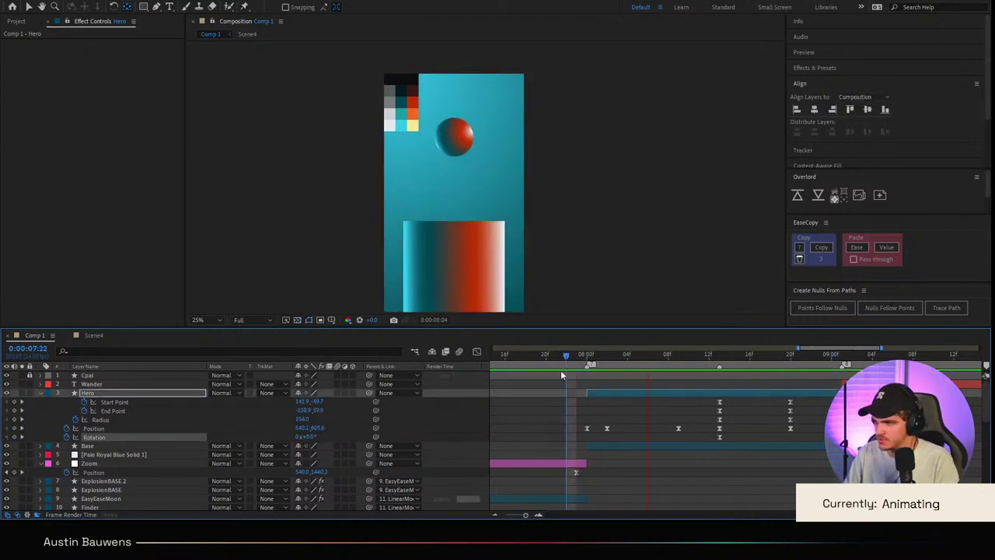
{"action": "key", "text": "space"}
{"action": "key", "text": "space"}
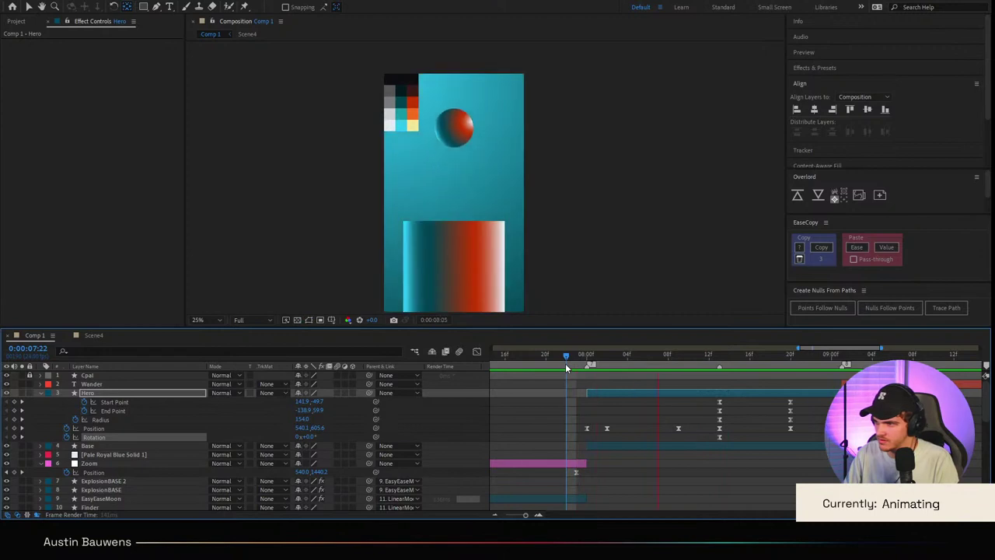
{"action": "key", "text": "space"}
{"action": "left_click", "coordinate": [728, 366]}
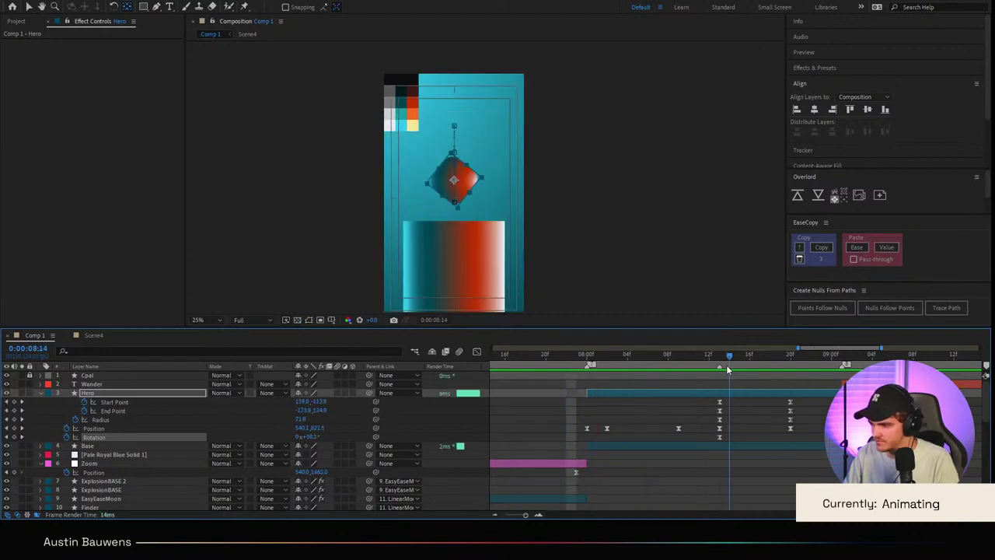
{"action": "left_click_drag", "start_coordinate": [727, 367], "coordinate": [791, 358]}
{"action": "left_click", "coordinate": [745, 422]}
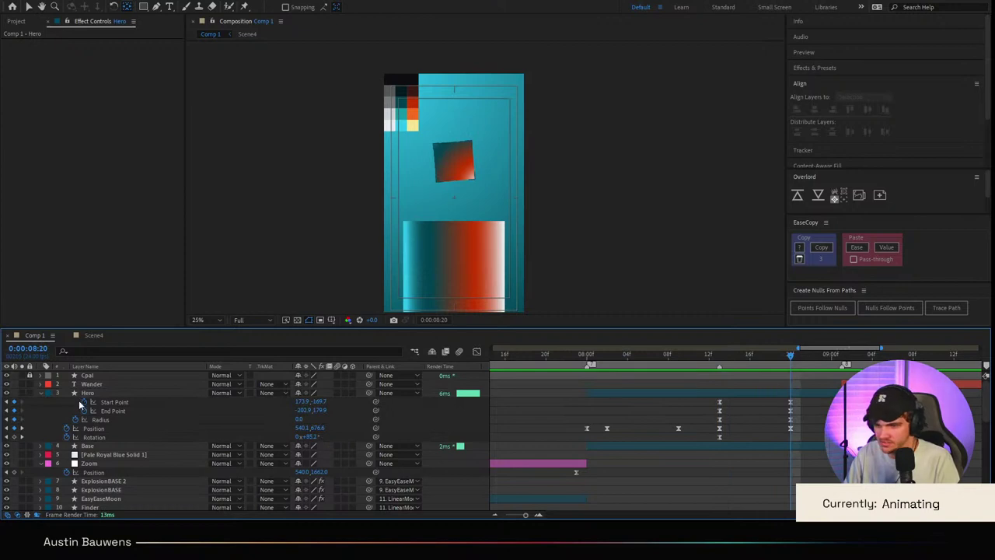
Step: Drag the Gradient Fill 1 start and end points to -142.0,-184.1 and 121.0,199.3
{"action": "left_click", "coordinate": [41, 393]}
{"action": "left_click", "coordinate": [41, 393]}
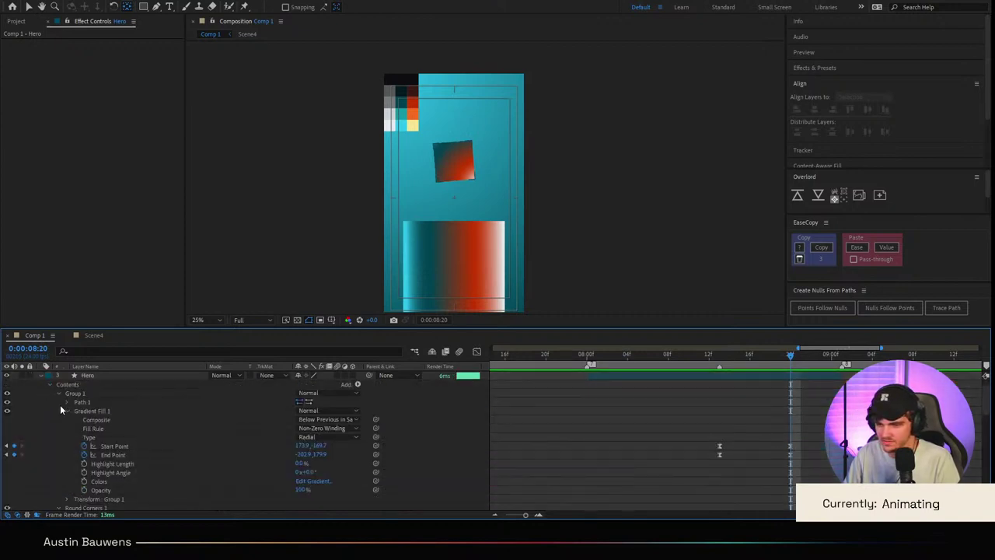
{"action": "left_click", "coordinate": [92, 410]}
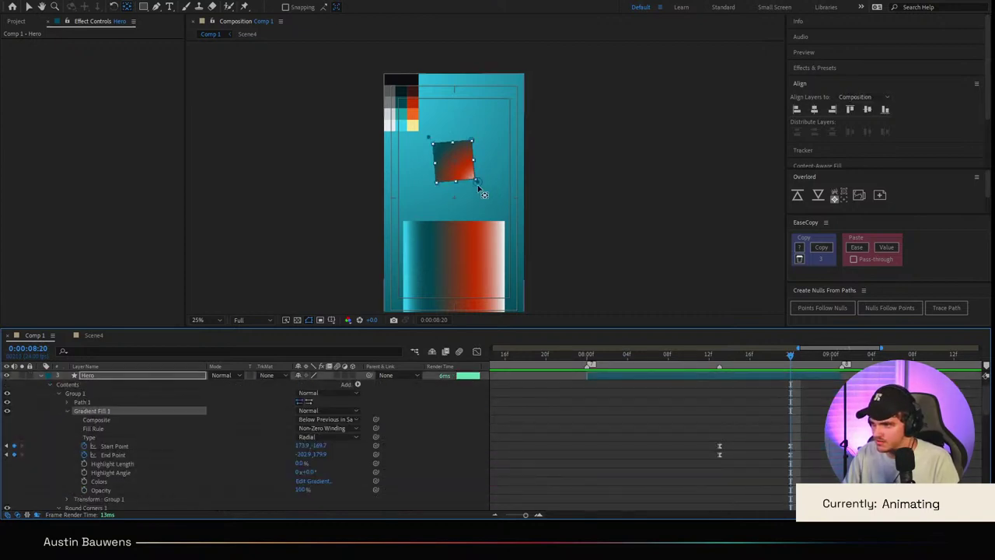
{"action": "left_click", "coordinate": [28, 6]}
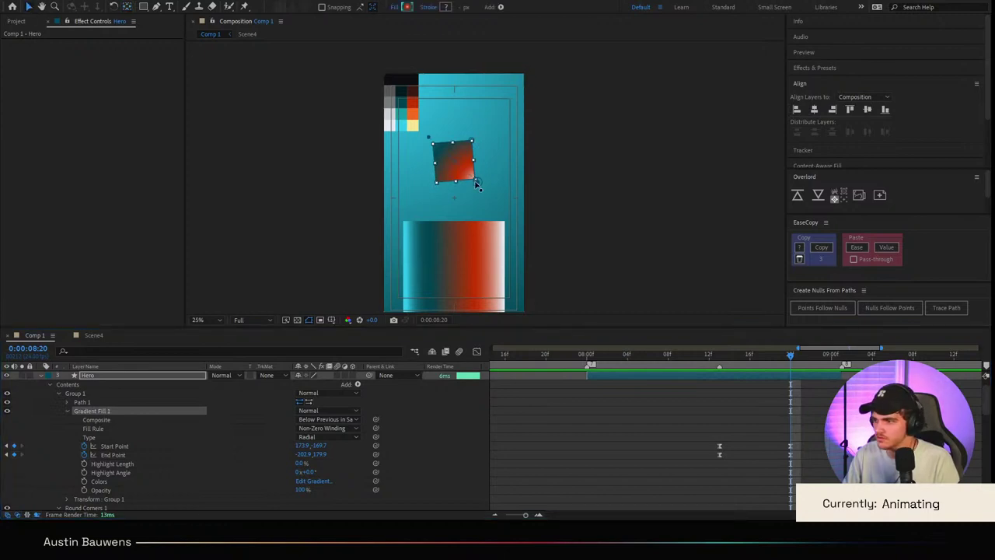
{"action": "left_click_drag", "start_coordinate": [478, 181], "coordinate": [433, 194]}
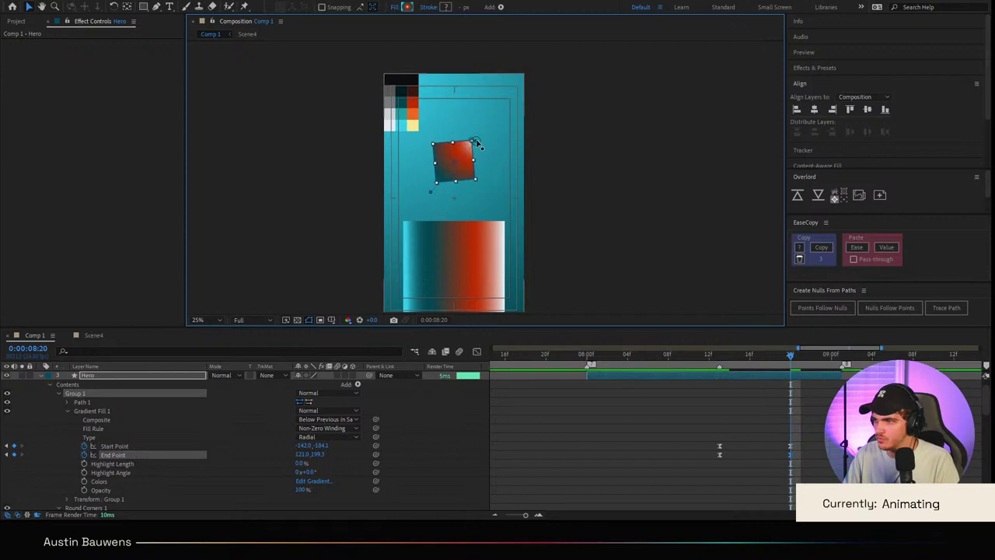
{"action": "left_click_drag", "start_coordinate": [476, 142], "coordinate": [483, 133]}
Step: Review the gradient from 8:15 back to 7:22, then collapse the Hero layer
{"action": "left_click", "coordinate": [787, 393]}
{"action": "left_click_drag", "start_coordinate": [796, 366], "coordinate": [560, 376]}
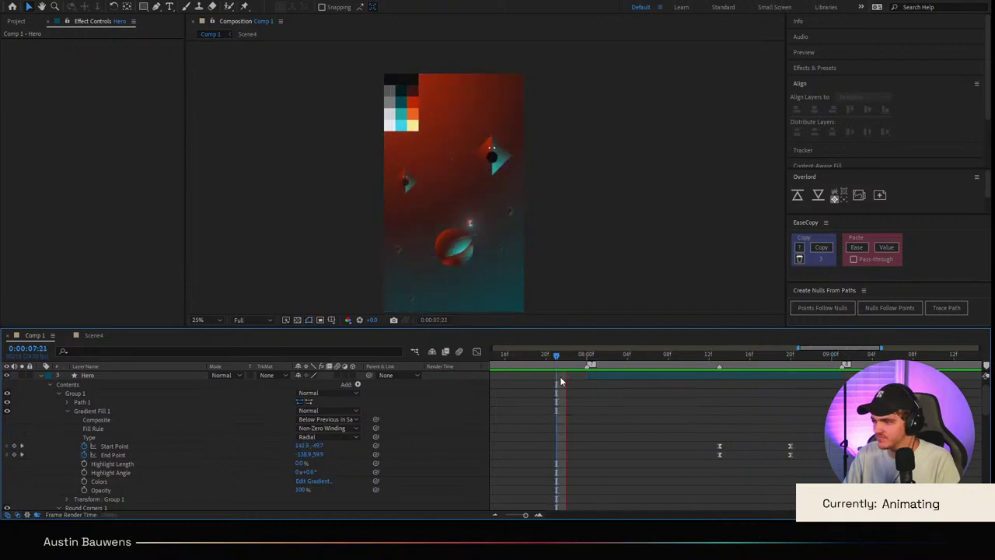
{"action": "left_click", "coordinate": [563, 367]}
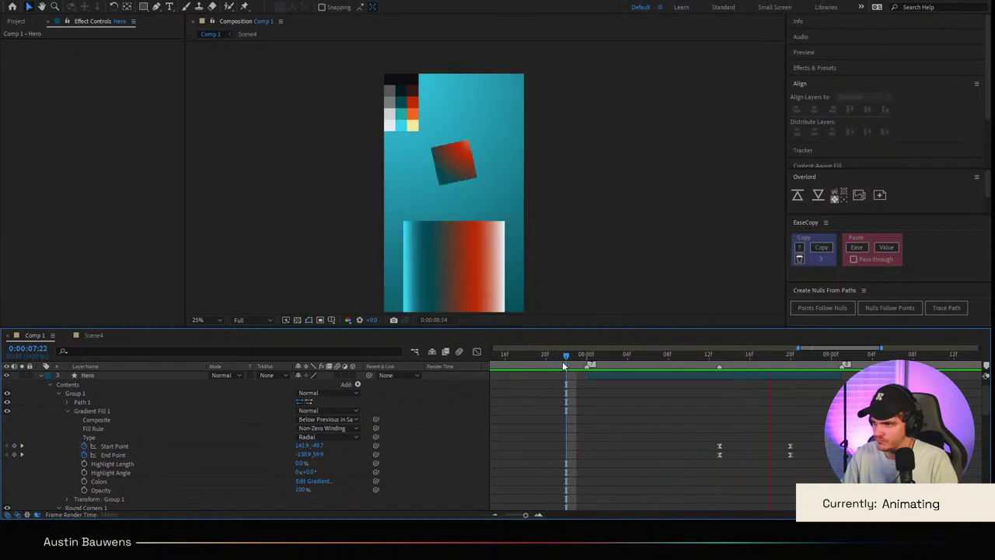
{"action": "left_click", "coordinate": [41, 375]}
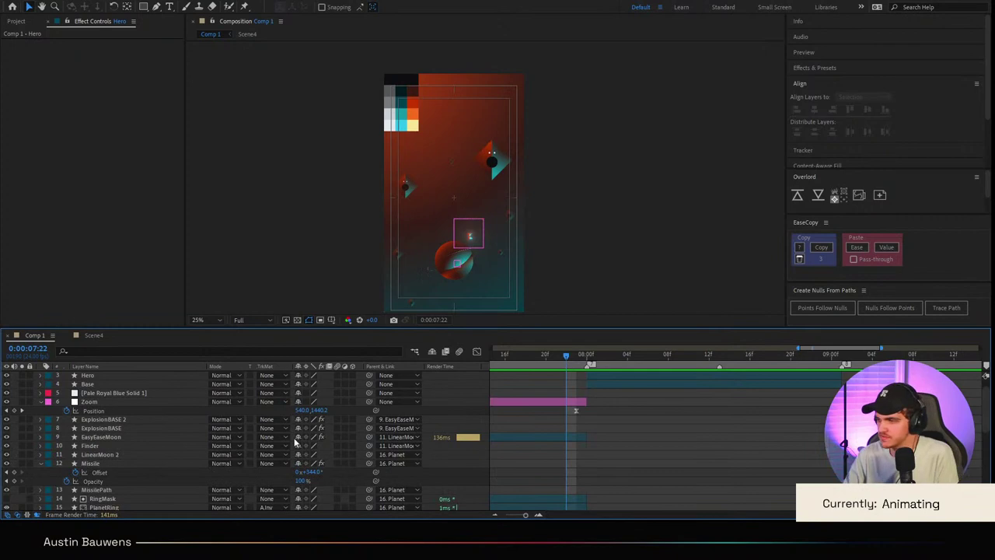
{"action": "scroll", "coordinate": [605, 452], "scroll_direction": "down", "scroll_amount": 4}
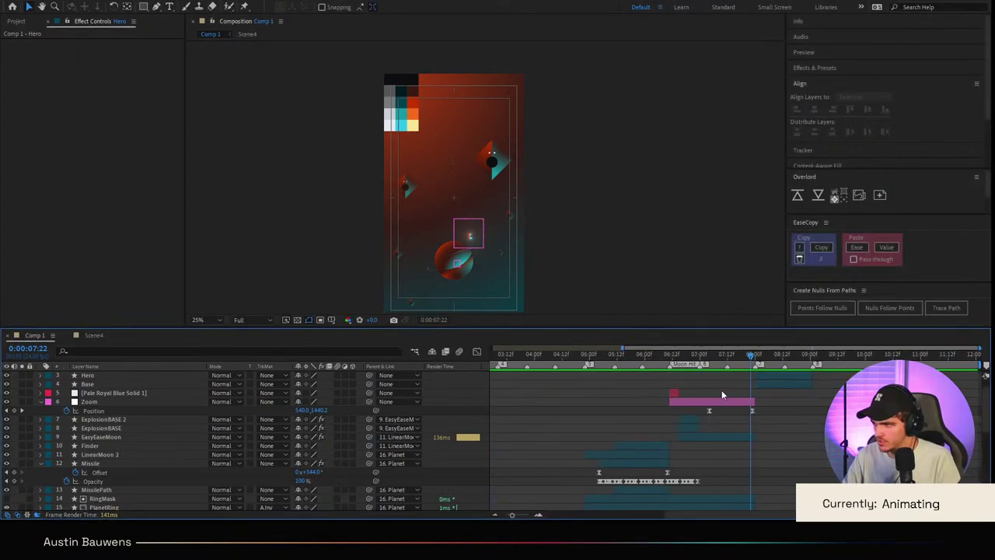
{"action": "left_click_drag", "start_coordinate": [735, 358], "coordinate": [336, 404]}
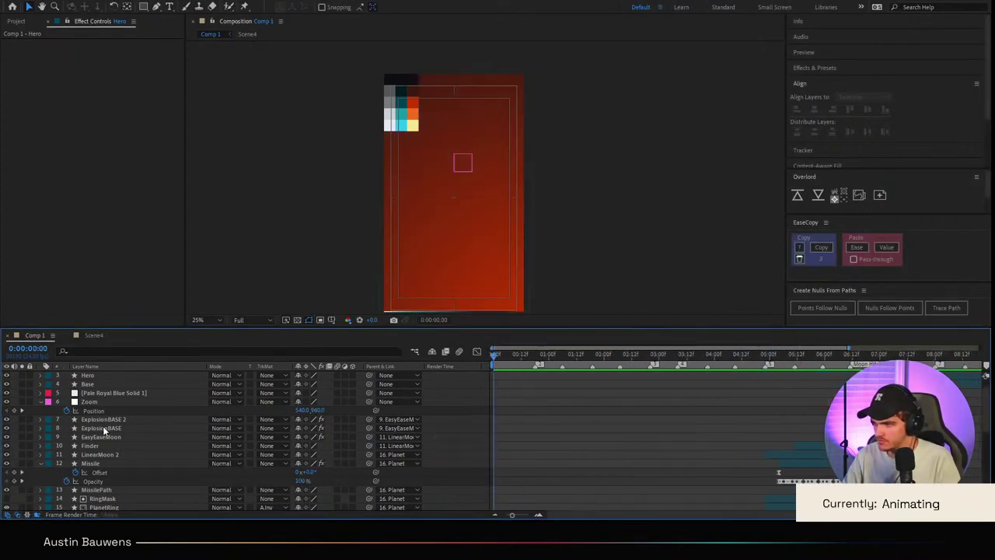
Step: Keyframe the Hero's Scale at 100% at 8:19 and stretch it to 100,229% at 9:00
{"action": "scroll", "coordinate": [761, 458], "scroll_direction": "right", "scroll_amount": 3}
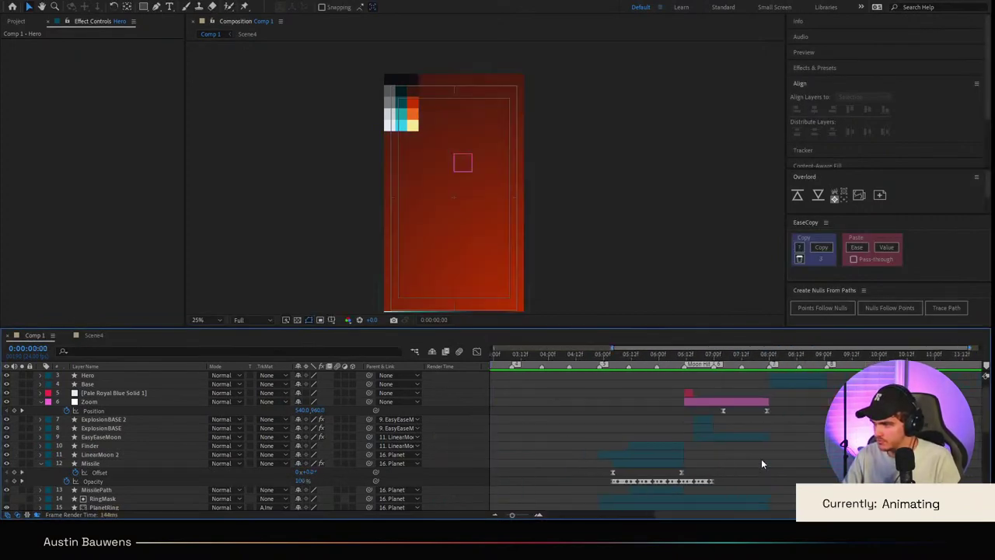
{"action": "scroll", "coordinate": [773, 417], "scroll_direction": "up", "scroll_amount": 2}
{"action": "left_click_drag", "start_coordinate": [772, 355], "coordinate": [788, 359]}
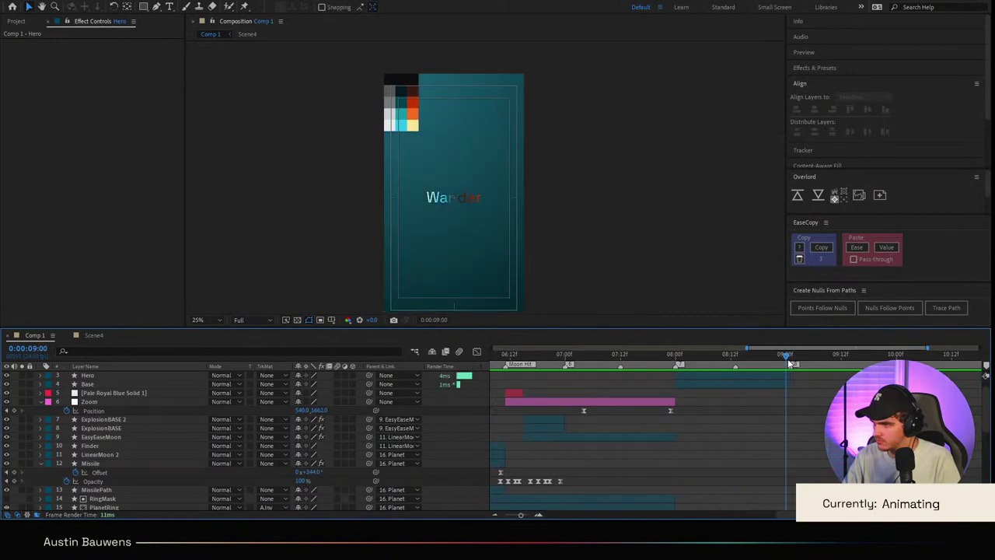
{"action": "scroll", "coordinate": [770, 440], "scroll_direction": "up", "scroll_amount": 3}
{"action": "scroll", "coordinate": [746, 440], "scroll_direction": "up", "scroll_amount": 2}
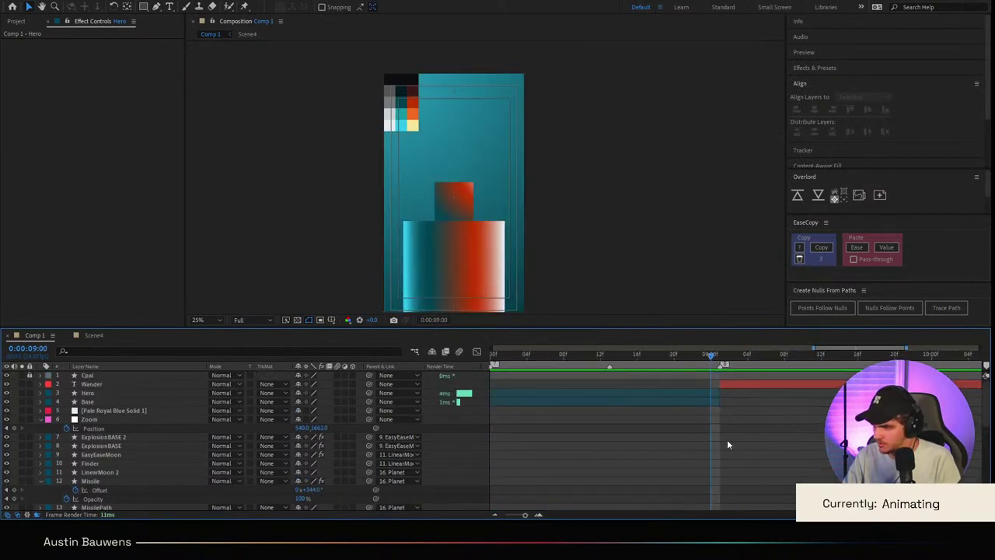
{"action": "left_click", "coordinate": [107, 393]}
{"action": "key", "text": "s"}
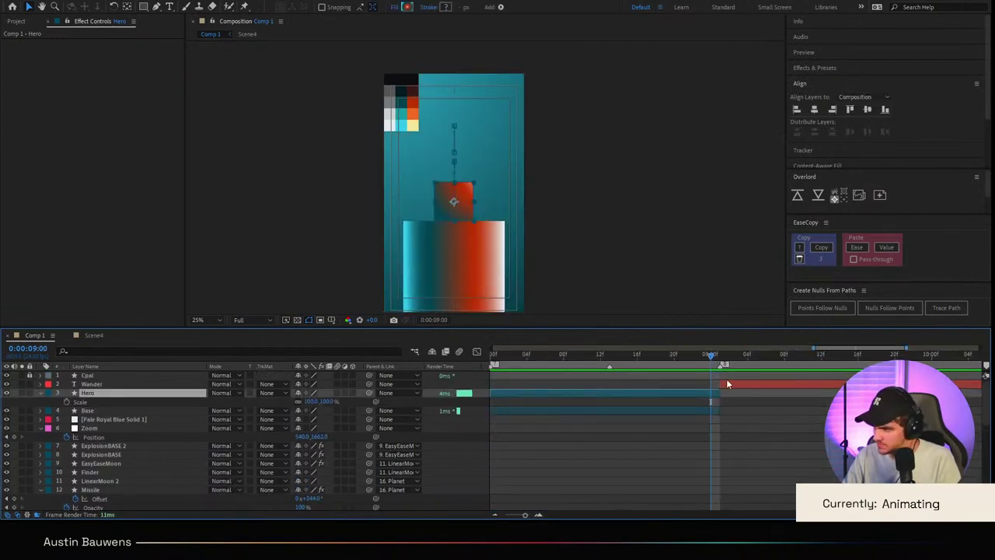
{"action": "key", "text": "Page_Up"}
{"action": "key", "text": "Page_Up"}
{"action": "key", "text": "Page_Up"}
{"action": "key", "text": "Page_Up"}
{"action": "key", "text": "Page_Up"}
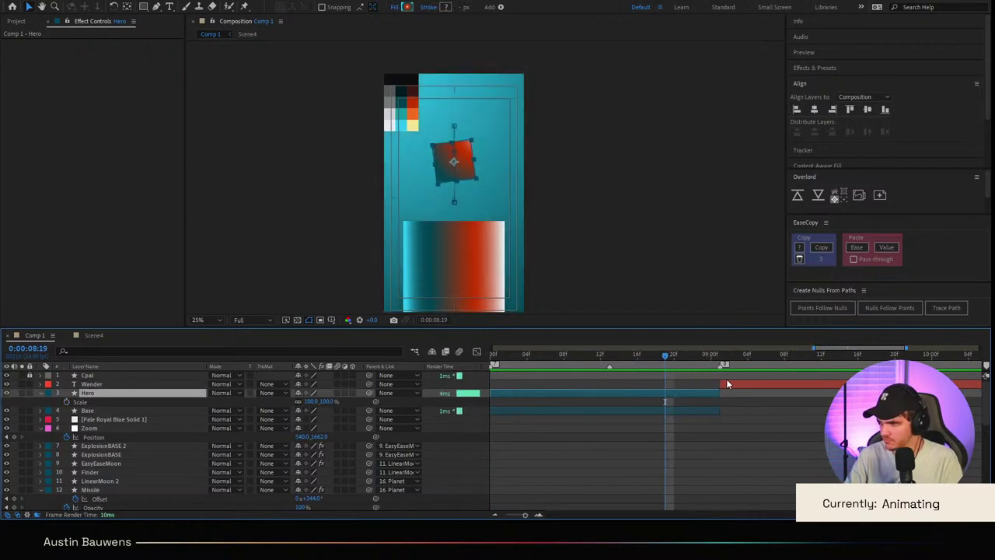
{"action": "left_click", "coordinate": [66, 402]}
{"action": "left_click_drag", "start_coordinate": [721, 359], "coordinate": [711, 359]}
{"action": "key", "text": "alt+shift+s"}
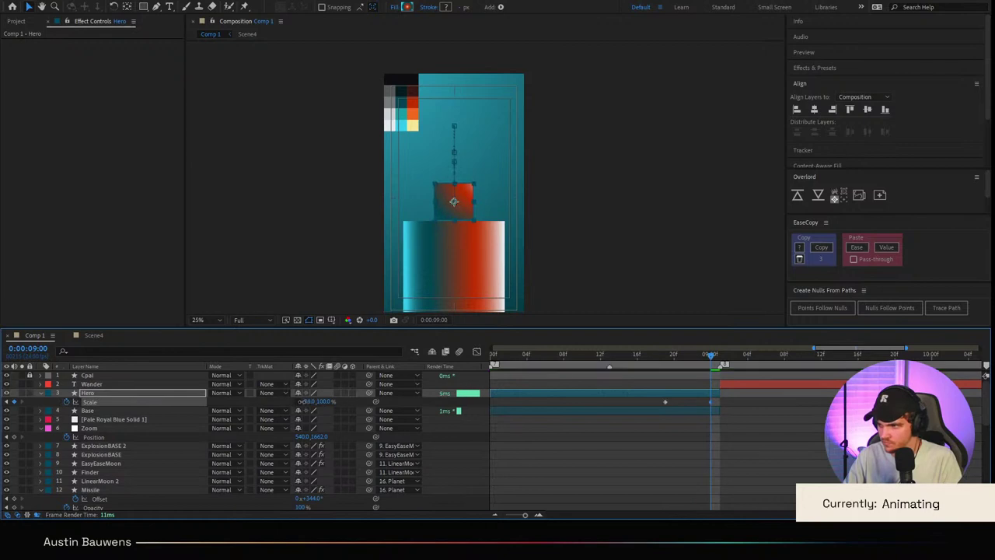
{"action": "left_click_drag", "start_coordinate": [339, 401], "coordinate": [395, 408]}
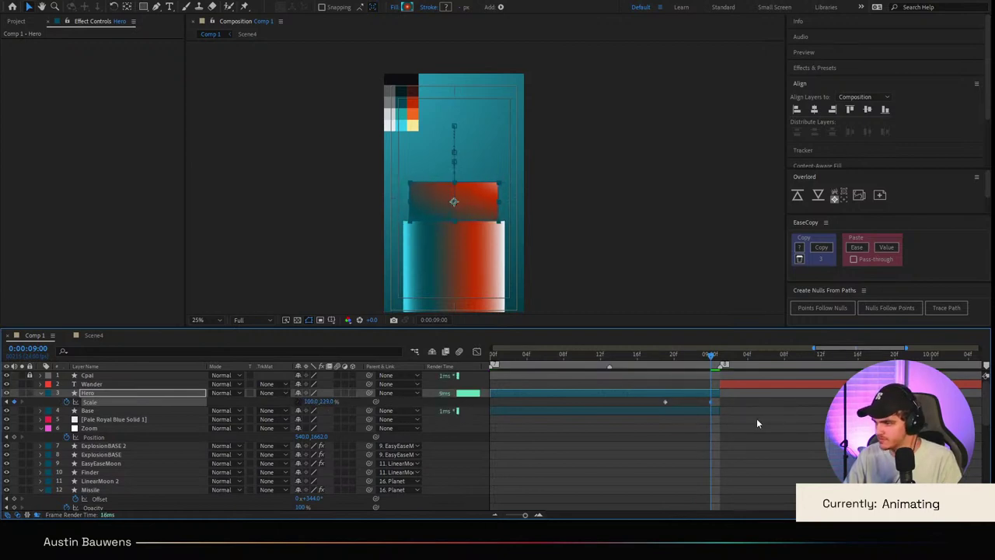
Step: Easy-ease both Scale keyframes and adjust the first one's influence in the speed graph
{"action": "left_click_drag", "start_coordinate": [731, 395], "coordinate": [635, 401]}
{"action": "key", "text": "F9"}
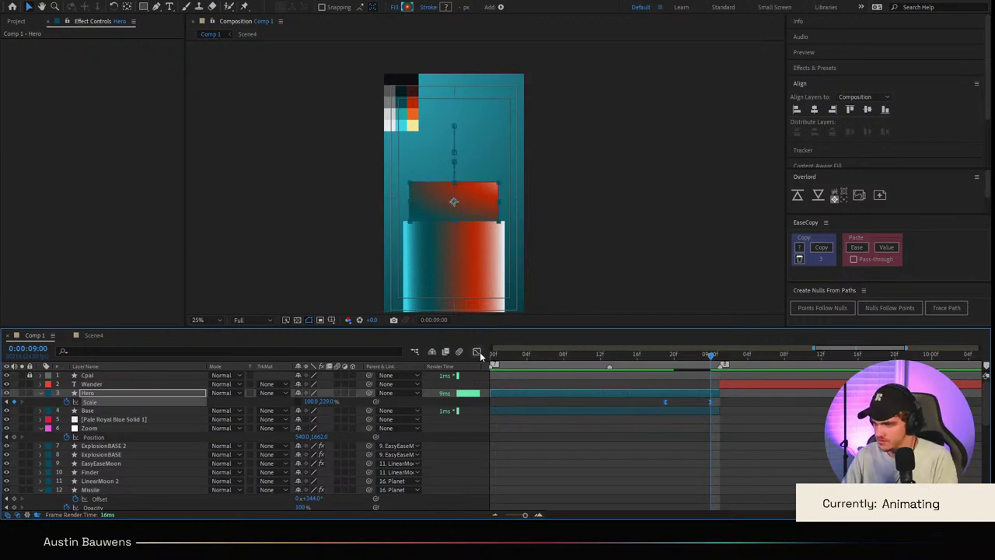
{"action": "left_click", "coordinate": [477, 352]}
{"action": "left_click_drag", "start_coordinate": [668, 436], "coordinate": [707, 490]}
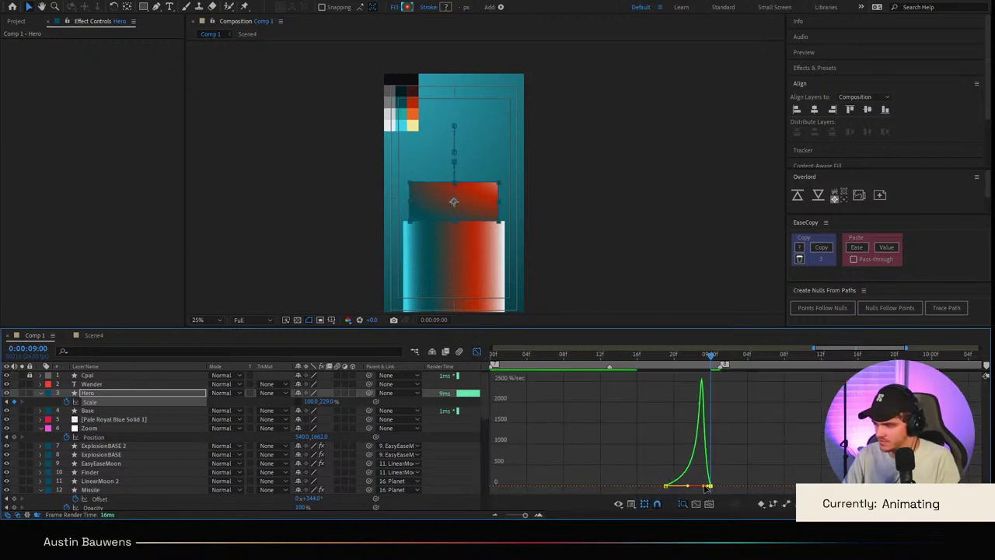
{"action": "left_click", "coordinate": [476, 352]}
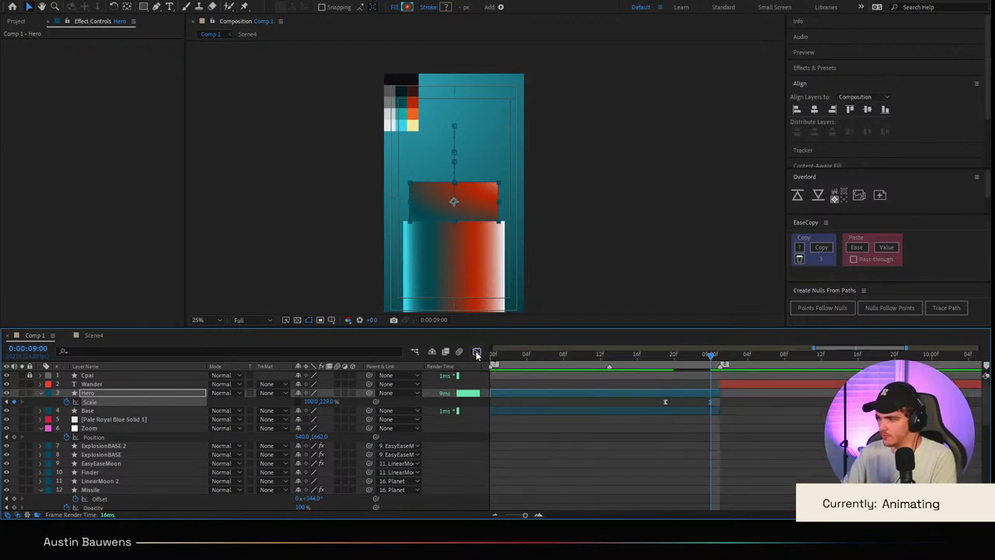
Step: Scrub between 8:06 and 8:20 to review the stretch
{"action": "left_click_drag", "start_coordinate": [651, 355], "coordinate": [627, 363]}
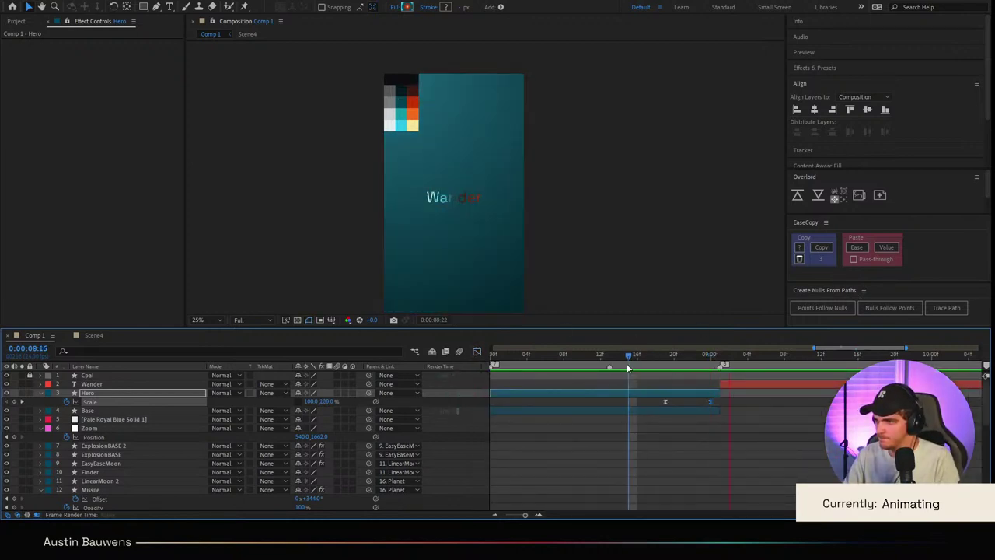
{"action": "left_click_drag", "start_coordinate": [696, 360], "coordinate": [520, 368]}
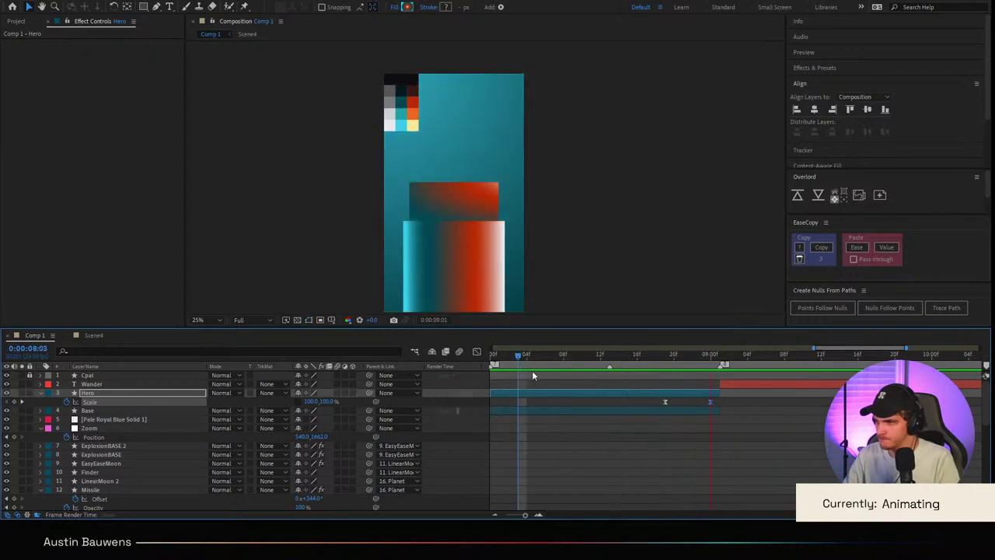
{"action": "left_click_drag", "start_coordinate": [632, 367], "coordinate": [665, 367]}
{"action": "left_click", "coordinate": [98, 410]}
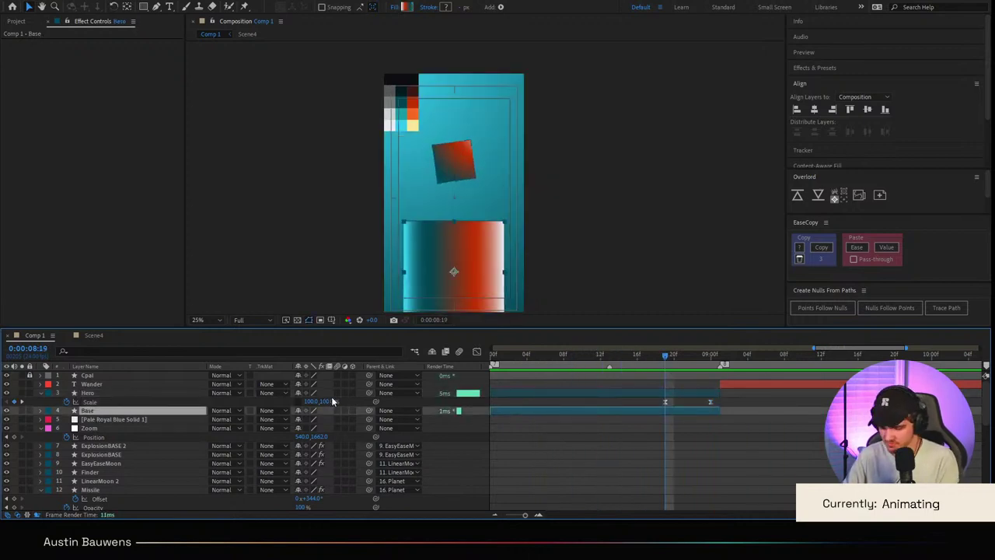
{"action": "key", "text": "alt+shift+p"}
{"action": "left_click", "coordinate": [83, 419]}
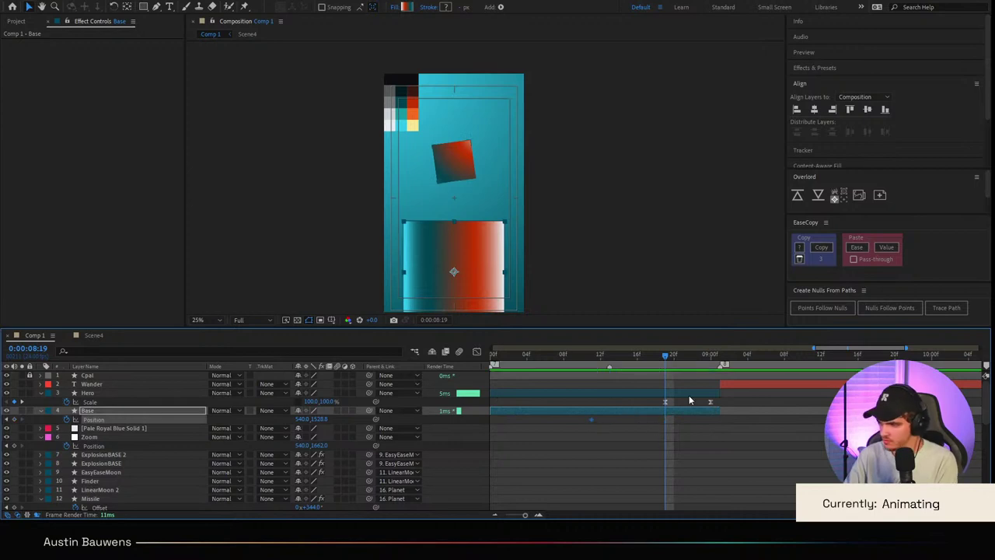
{"action": "left_click", "coordinate": [612, 395]}
{"action": "key", "text": "p"}
{"action": "left_click_drag", "start_coordinate": [638, 357], "coordinate": [609, 367]}
{"action": "left_click", "coordinate": [600, 412]}
{"action": "left_click_drag", "start_coordinate": [691, 359], "coordinate": [711, 359]}
{"action": "left_click_drag", "start_coordinate": [318, 421], "coordinate": [726, 425]}
{"action": "left_click", "coordinate": [477, 351]}
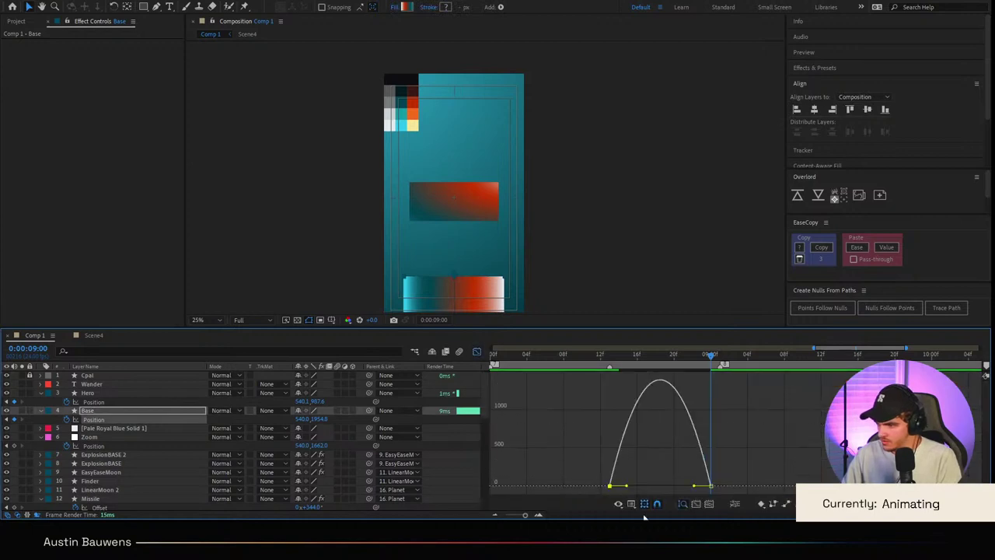
{"action": "left_click_drag", "start_coordinate": [627, 486], "coordinate": [767, 490]}
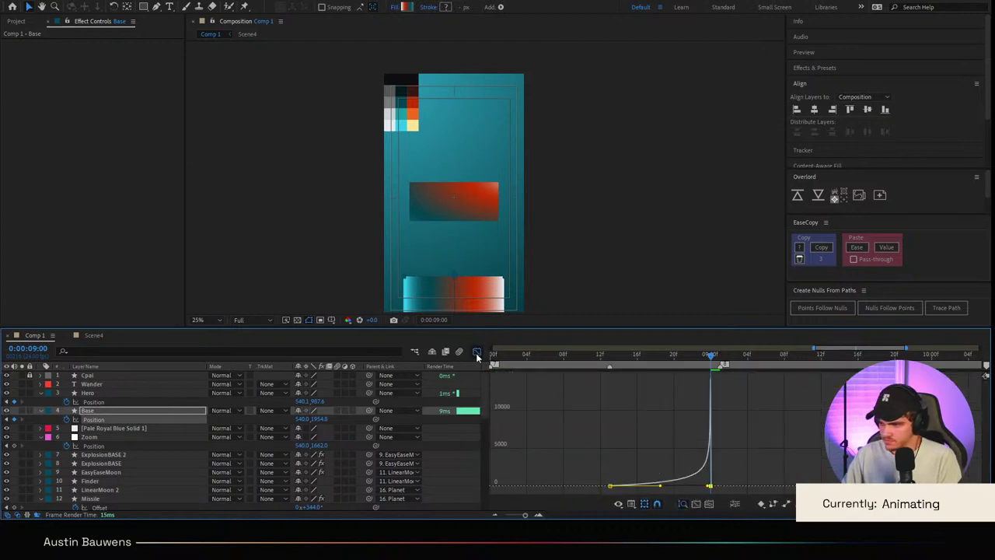
{"action": "left_click", "coordinate": [476, 351]}
{"action": "left_click_drag", "start_coordinate": [573, 355], "coordinate": [513, 370]}
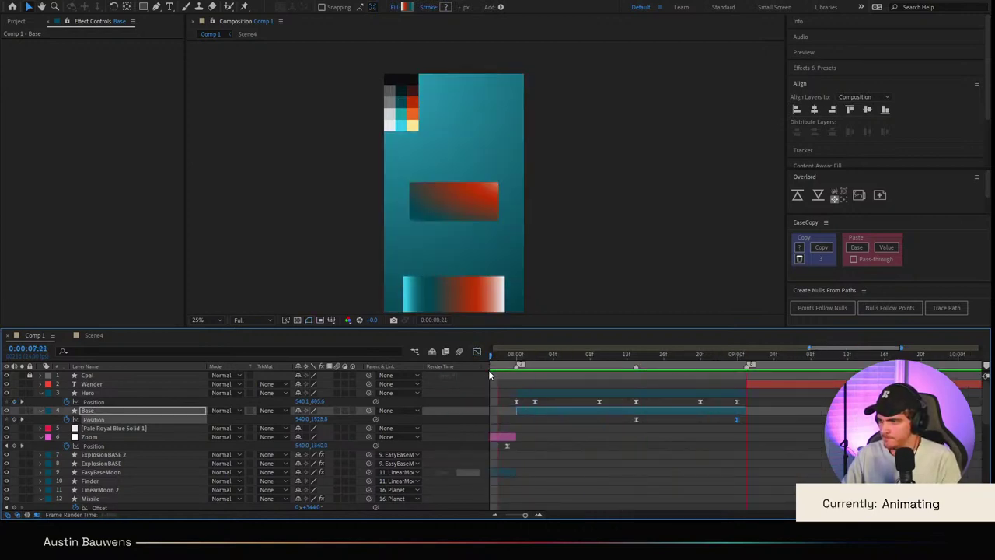
{"action": "left_click", "coordinate": [601, 365]}
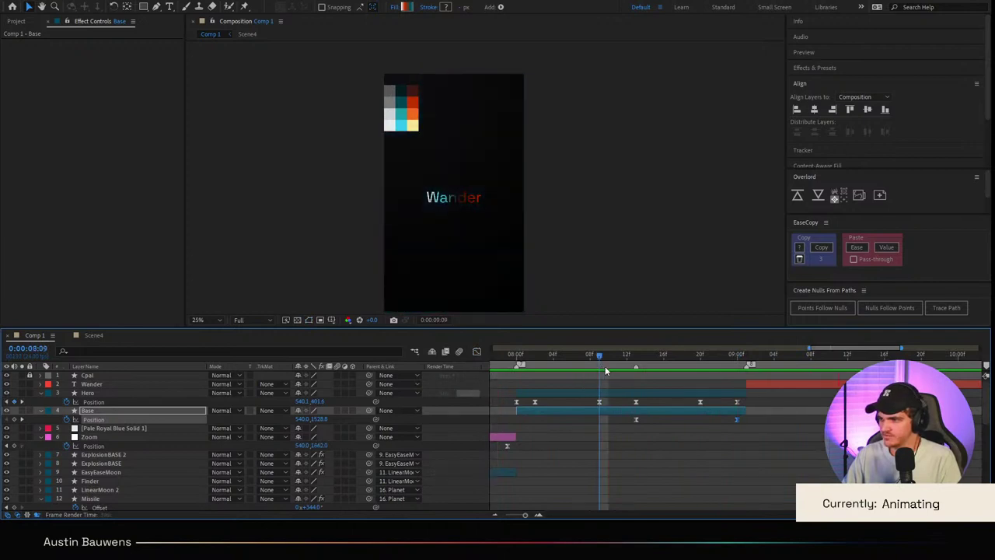
Step: Give the Wander layer's Deep Glow a radius of 1000 and exposure of 0.20
{"action": "left_click_drag", "start_coordinate": [605, 366], "coordinate": [747, 389]}
{"action": "scroll", "coordinate": [716, 417], "scroll_direction": "right", "scroll_amount": 2}
{"action": "left_click", "coordinate": [695, 383]}
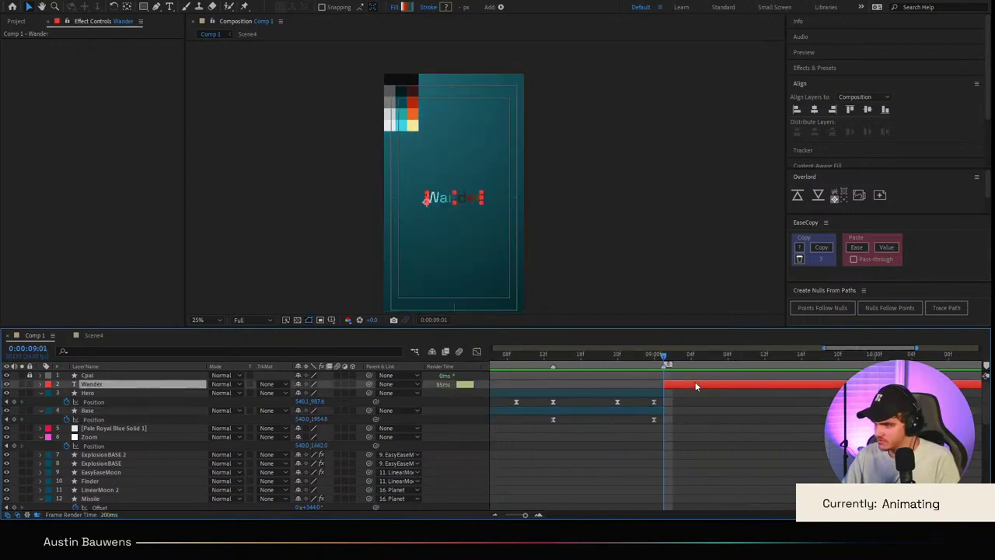
{"action": "left_click", "coordinate": [838, 360]}
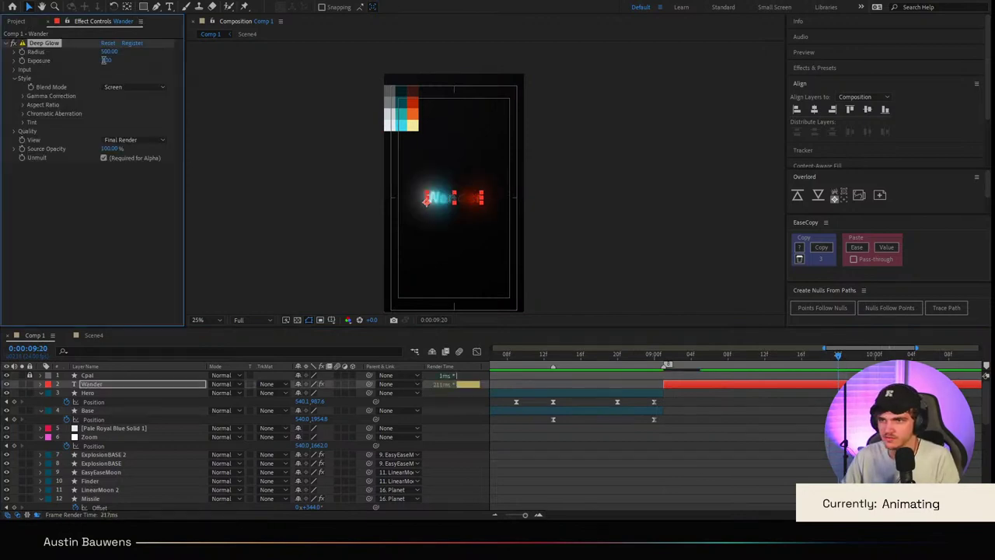
{"action": "left_click", "coordinate": [109, 52]}
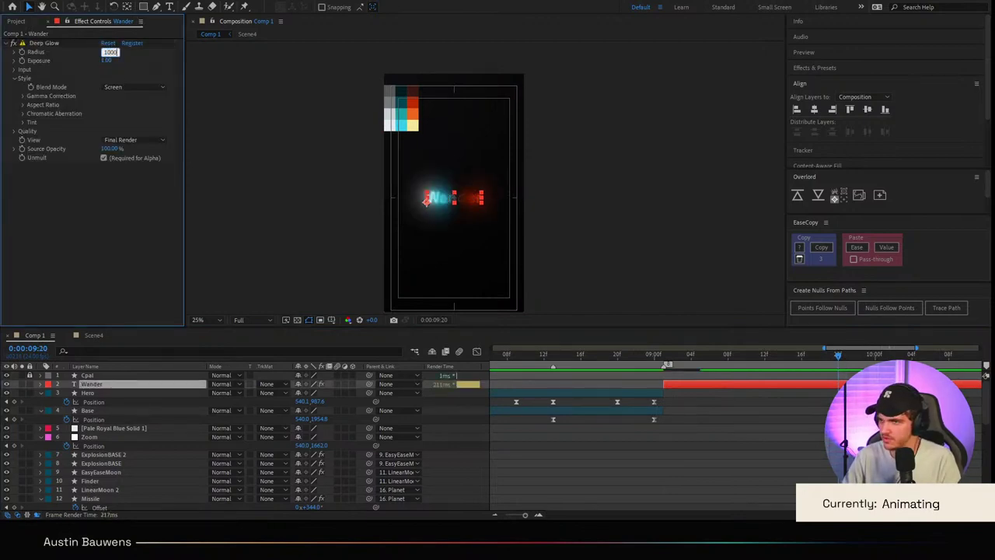
{"action": "key", "text": "Return"}
{"action": "key", "text": "period"}
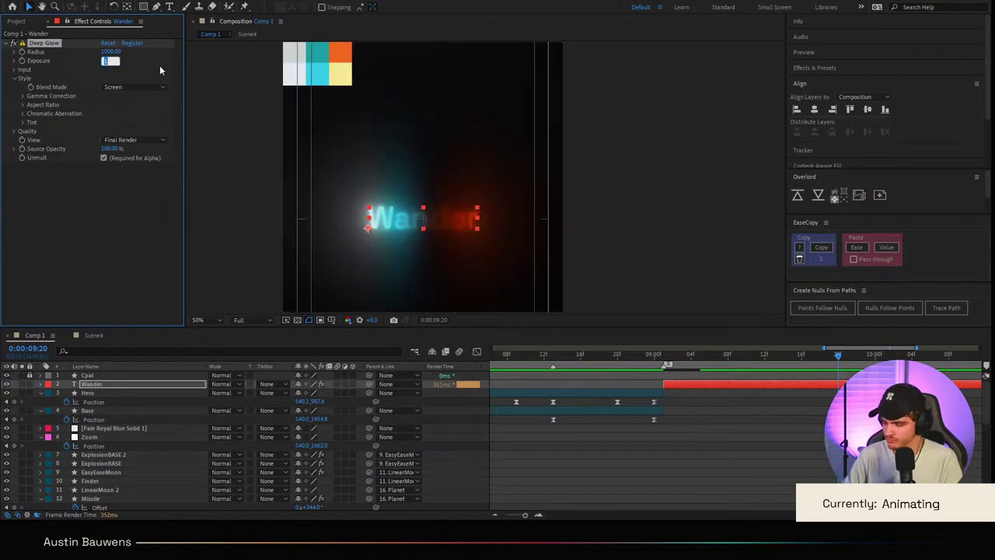
{"action": "type", "text": ".2"}
{"action": "key", "text": "Return"}
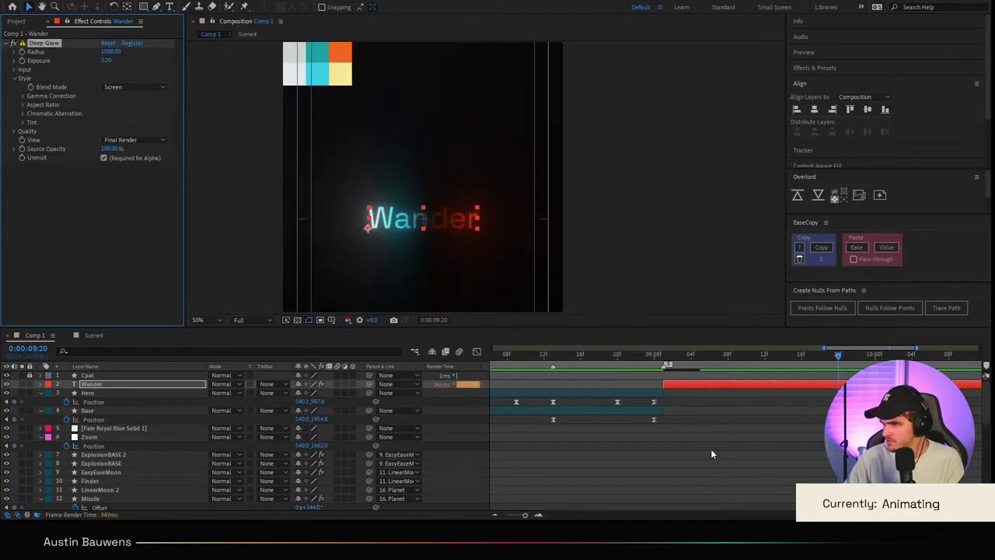
Step: Lighten Wander's Gradient Overlay by sampling the light swatch into its gradient
{"action": "left_click", "coordinate": [68, 386]}
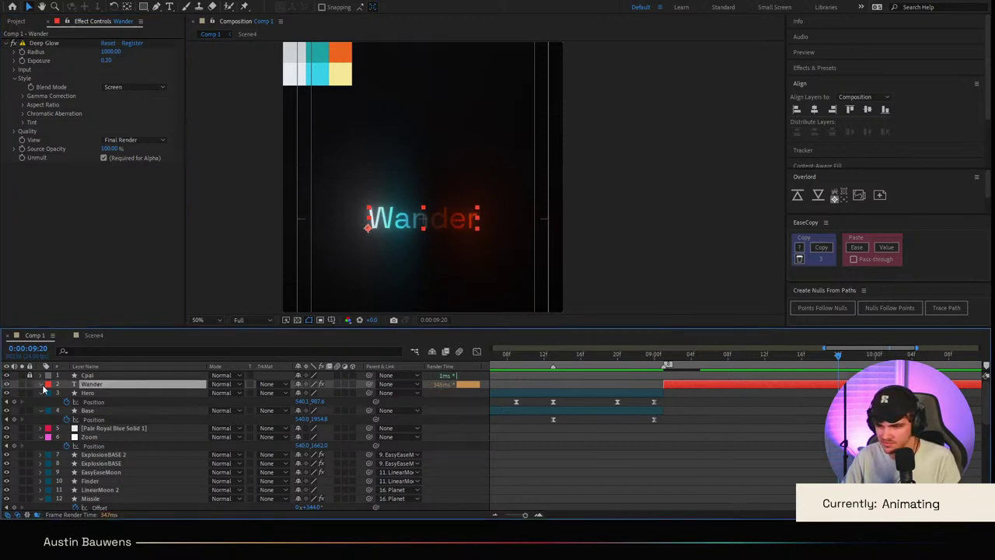
{"action": "left_click", "coordinate": [40, 385]}
{"action": "left_click", "coordinate": [50, 420]}
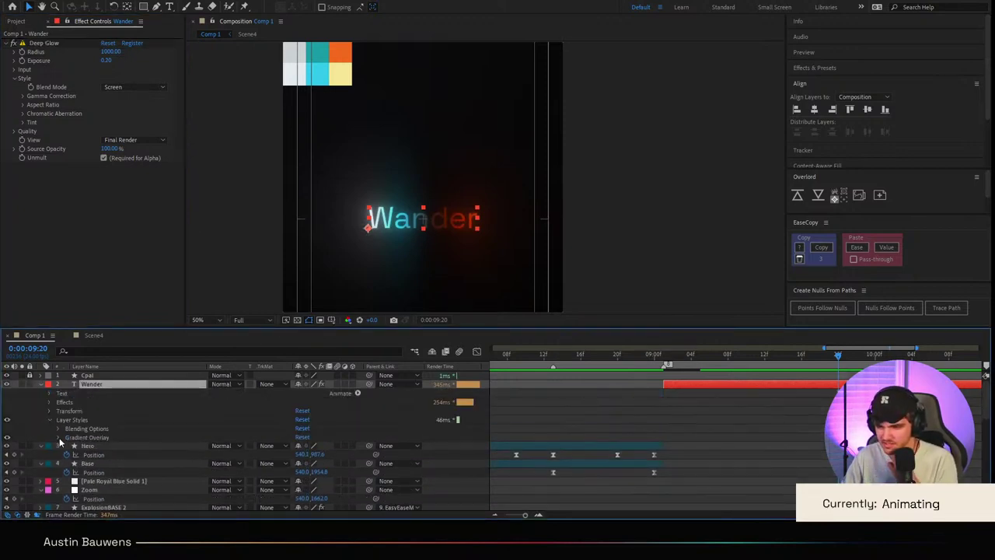
{"action": "left_click", "coordinate": [58, 437]}
{"action": "left_click", "coordinate": [320, 444]}
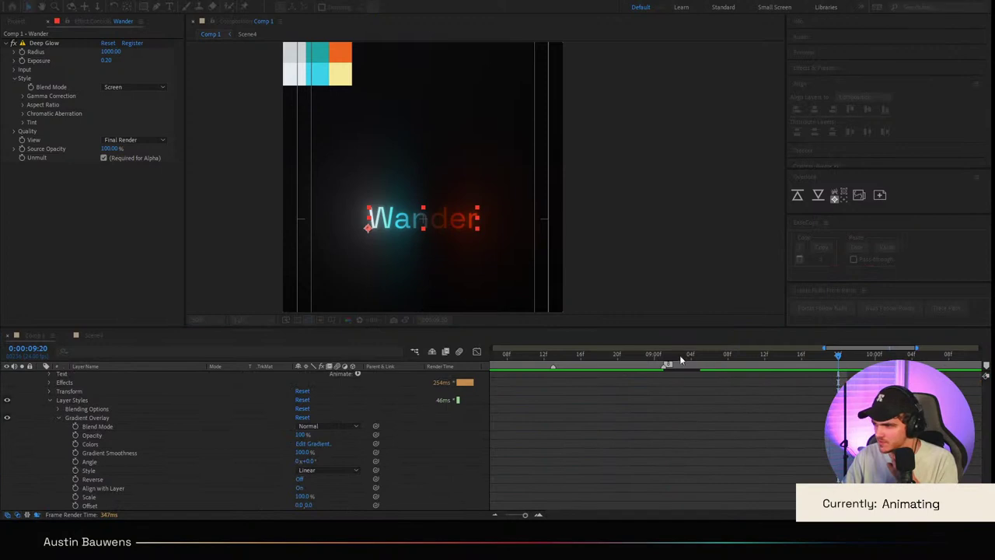
{"action": "left_click", "coordinate": [295, 75]}
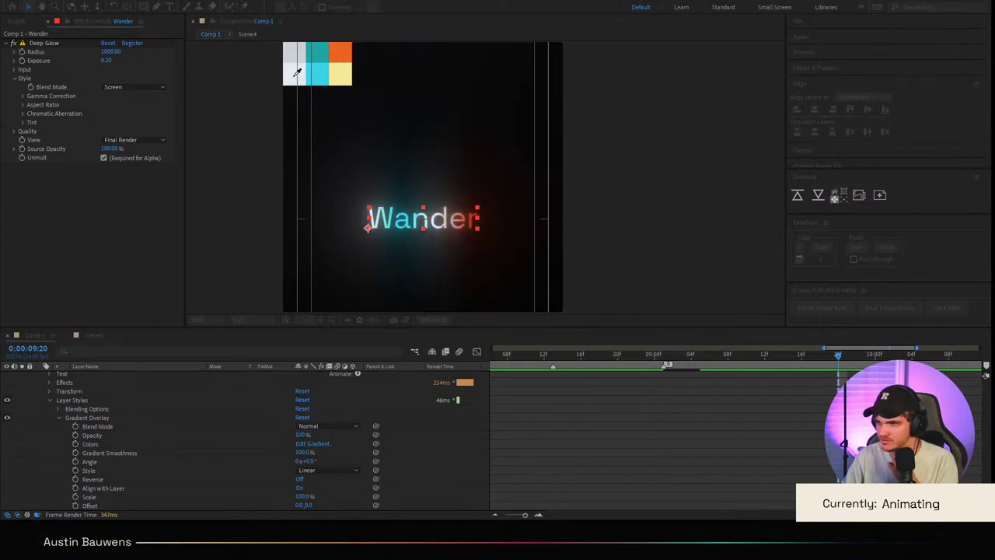
{"action": "left_click", "coordinate": [816, 322]}
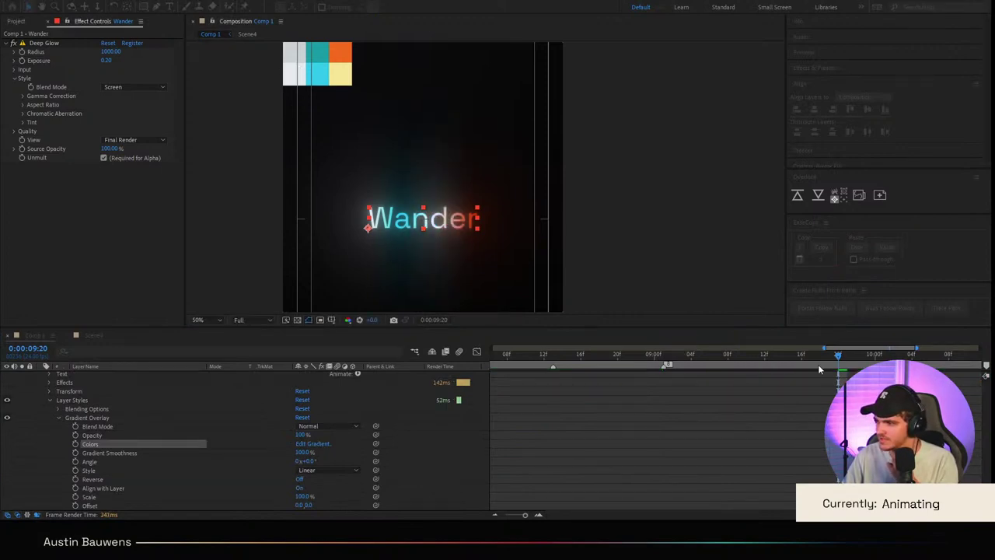
Step: Review the transition by scrubbing from 8:14 to 9:01, where Wander appears
{"action": "left_click", "coordinate": [834, 405]}
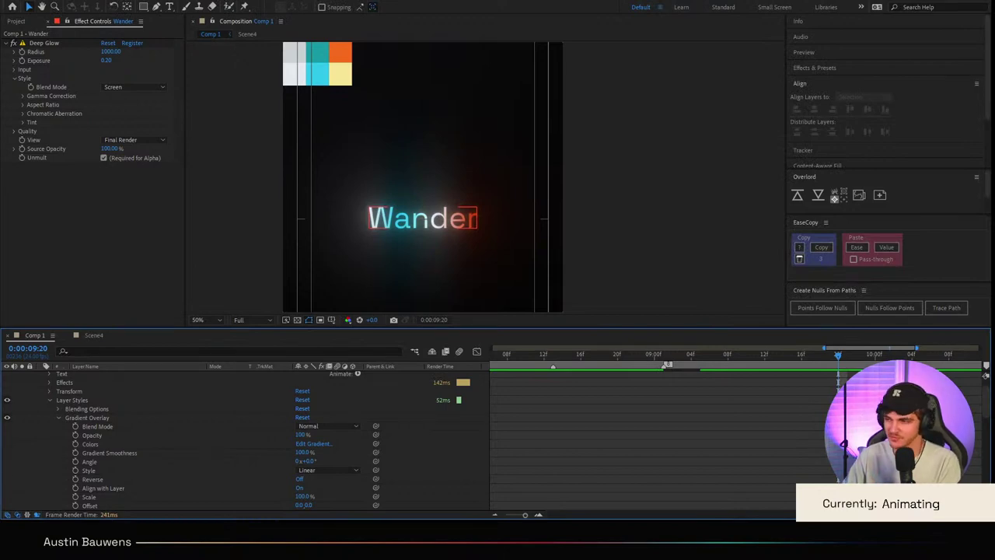
{"action": "scroll", "coordinate": [41, 392], "scroll_direction": "up", "scroll_amount": 1}
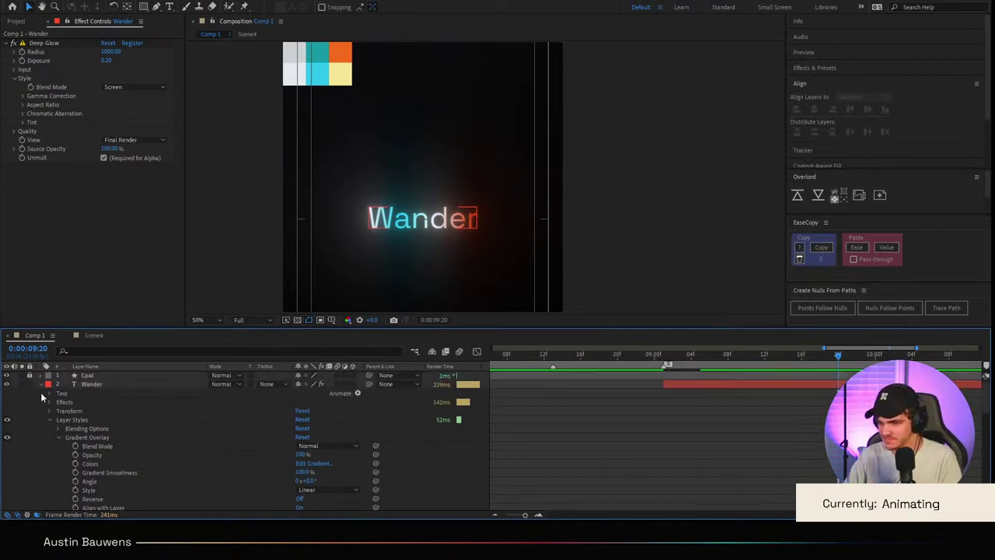
{"action": "left_click", "coordinate": [40, 384]}
{"action": "left_click_drag", "start_coordinate": [697, 366], "coordinate": [564, 360]}
{"action": "left_click", "coordinate": [610, 359]}
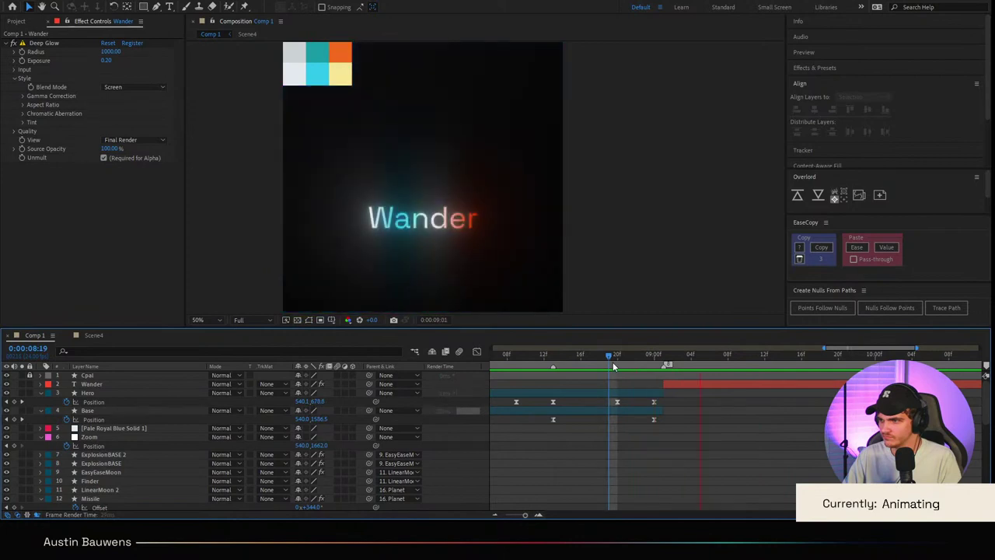
{"action": "left_click_drag", "start_coordinate": [613, 366], "coordinate": [664, 367]}
{"action": "left_click", "coordinate": [680, 387]}
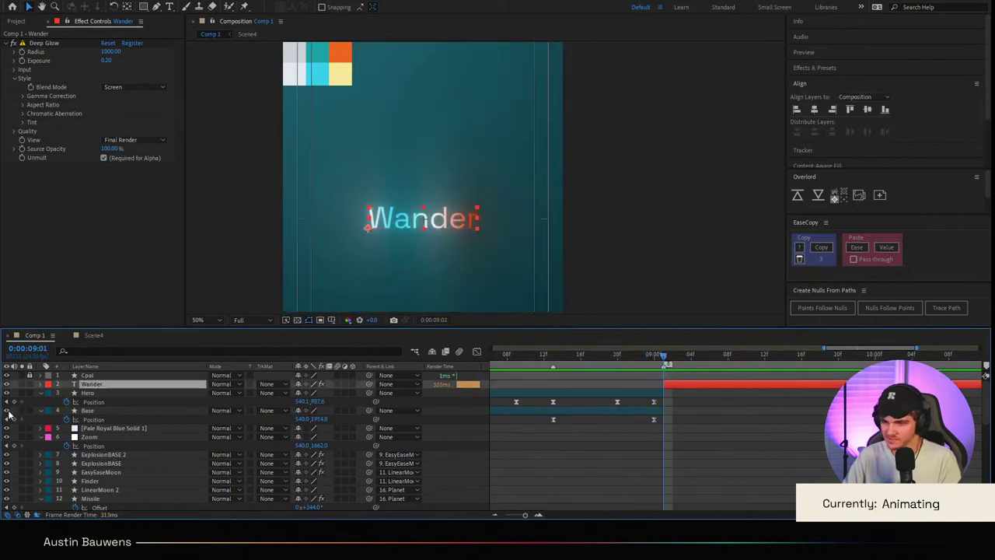
{"action": "left_click", "coordinate": [40, 384]}
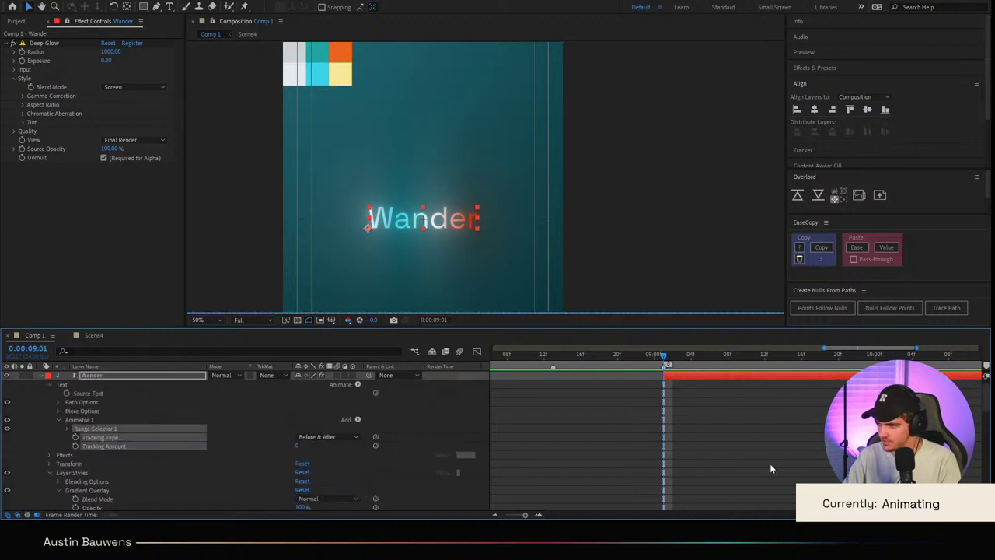
Step: Centre-align the Wander text and centre it horizontally in the comp
{"action": "key", "text": "space"}
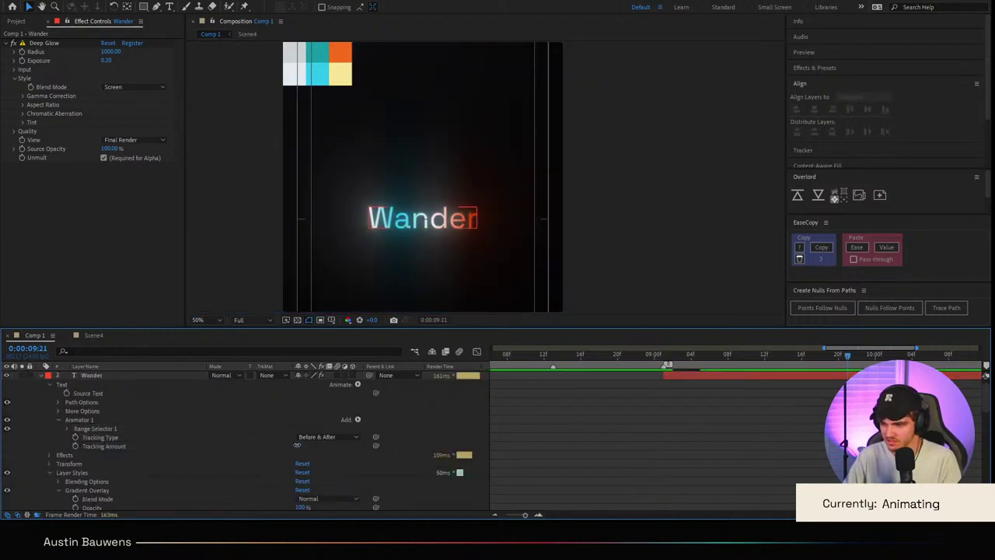
{"action": "left_click", "coordinate": [142, 377]}
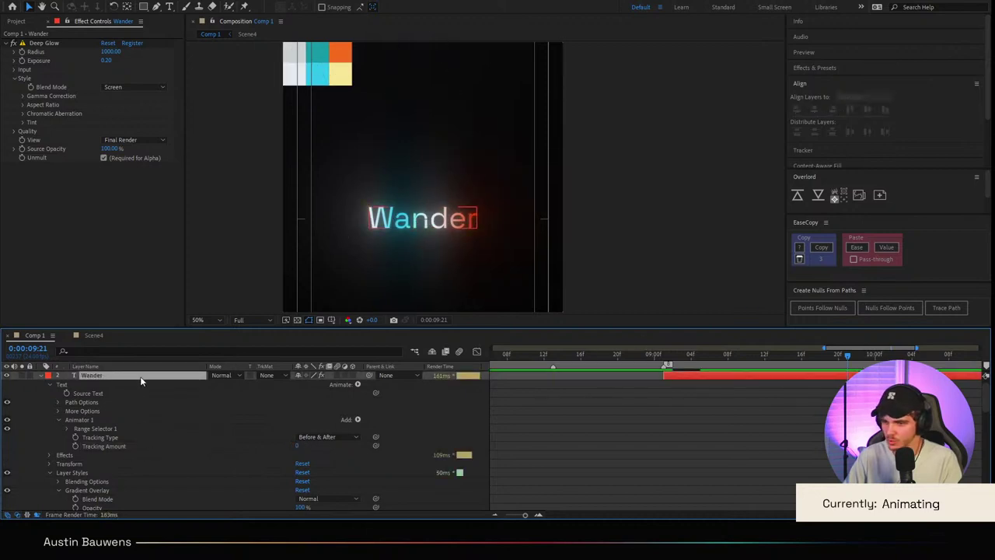
{"action": "scroll", "coordinate": [868, 121], "scroll_direction": "down", "scroll_amount": 3}
{"action": "left_click", "coordinate": [825, 158]}
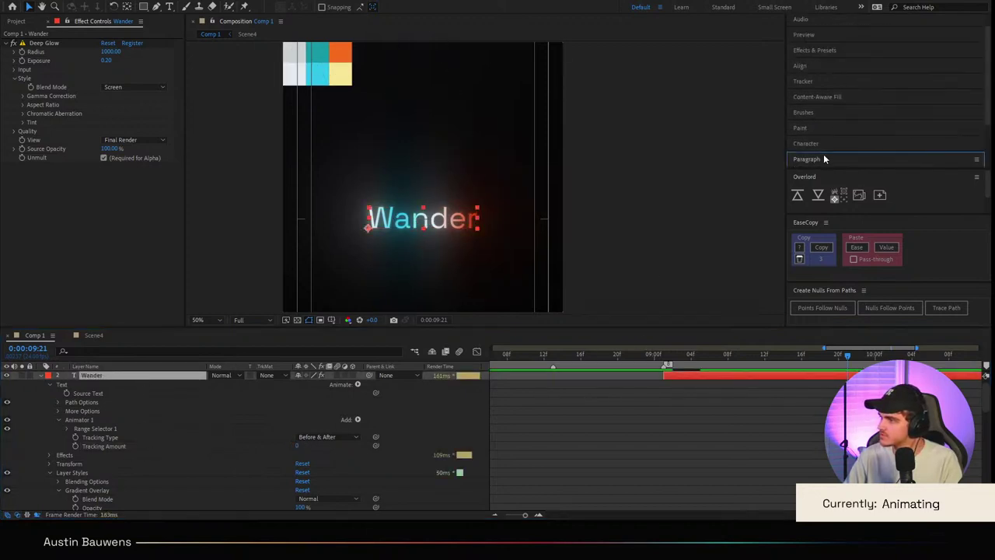
{"action": "left_click", "coordinate": [809, 111]}
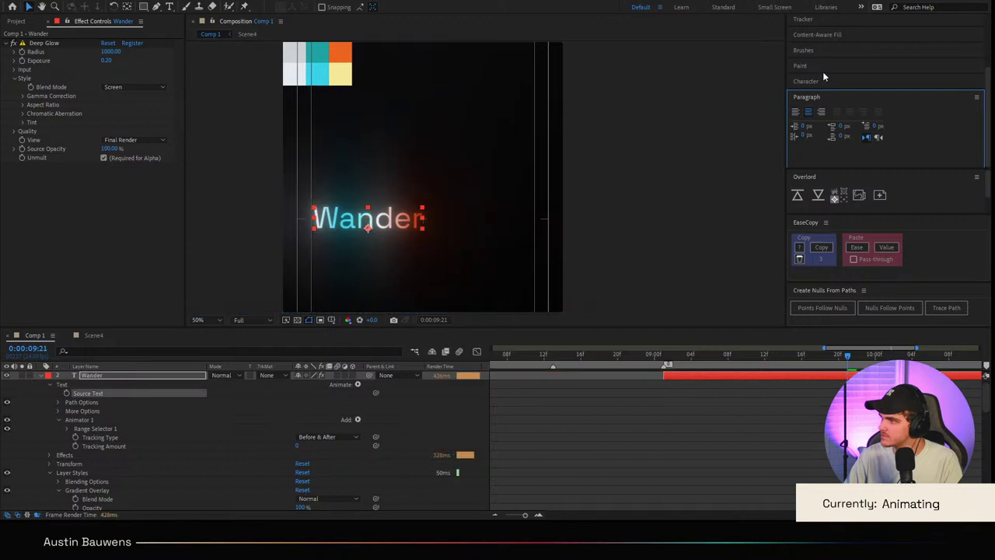
{"action": "scroll", "coordinate": [822, 78], "scroll_direction": "up", "scroll_amount": 3}
{"action": "left_click", "coordinate": [824, 83]}
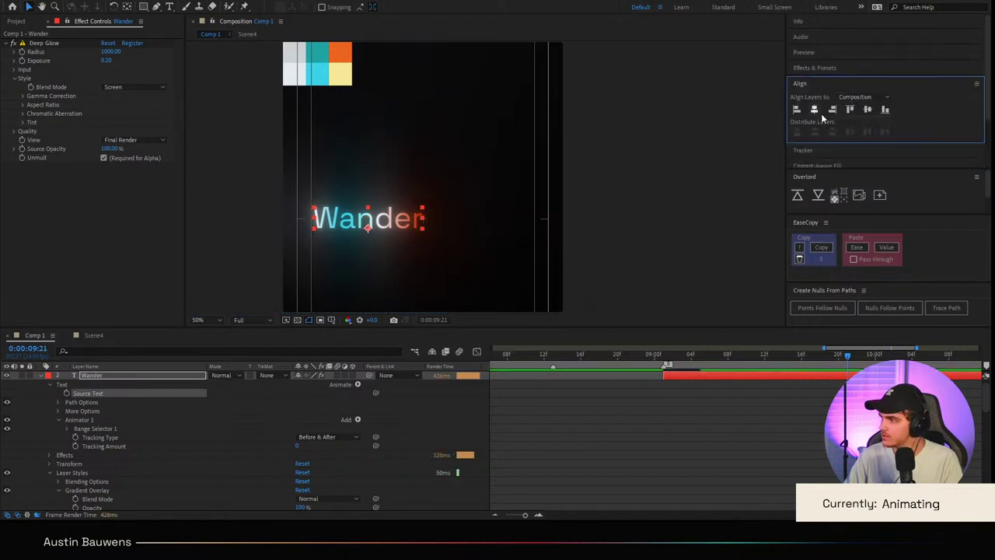
{"action": "left_click", "coordinate": [814, 109]}
{"action": "left_click", "coordinate": [738, 439]}
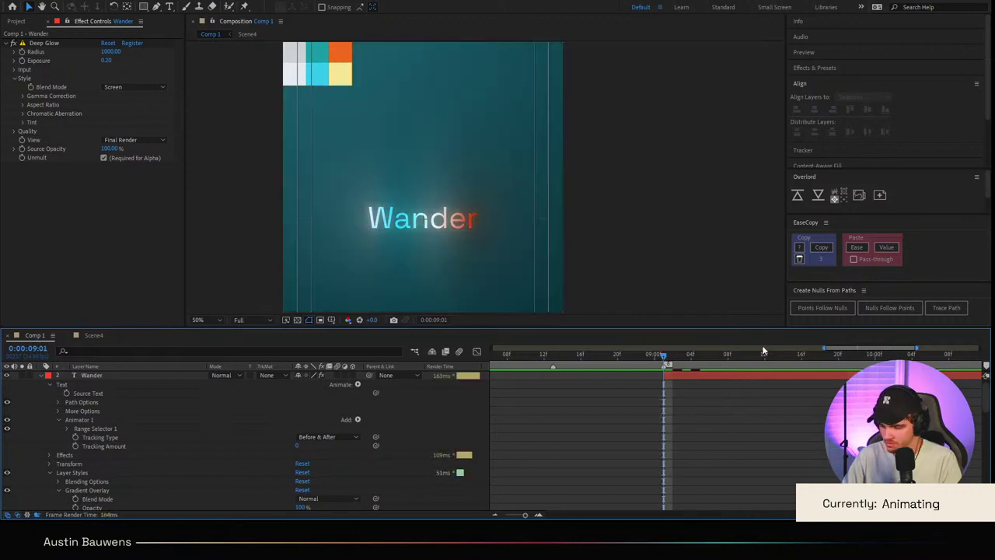
Step: Keyframe Tracking Amount at -9 at 9:01 with 100% easing influence
{"action": "left_click", "coordinate": [78, 447]}
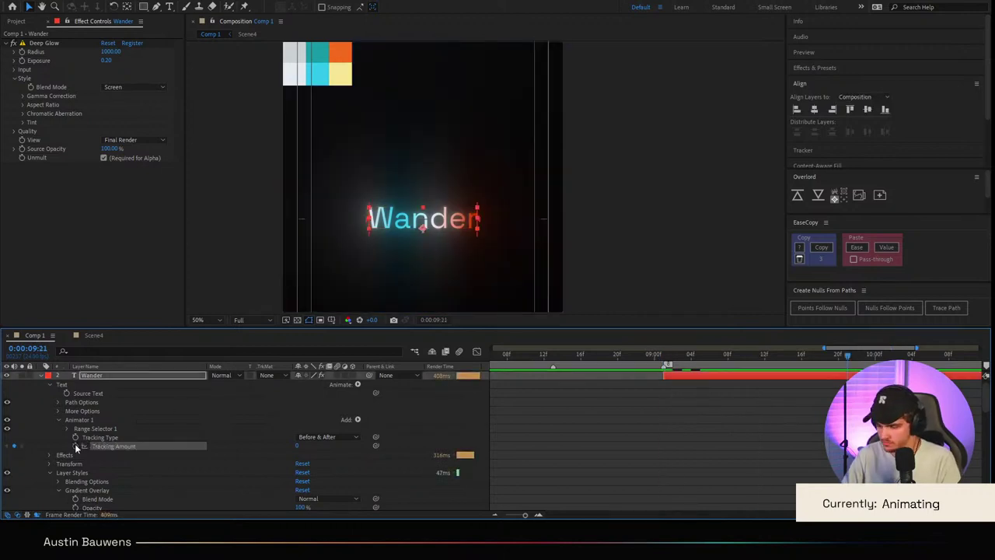
{"action": "key", "text": "j"}
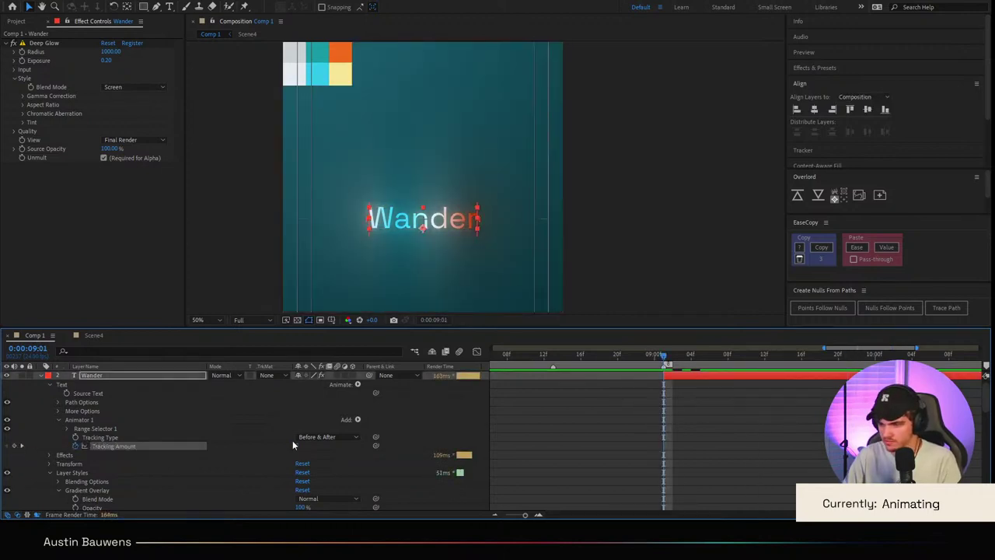
{"action": "left_click_drag", "start_coordinate": [295, 444], "coordinate": [291, 445]}
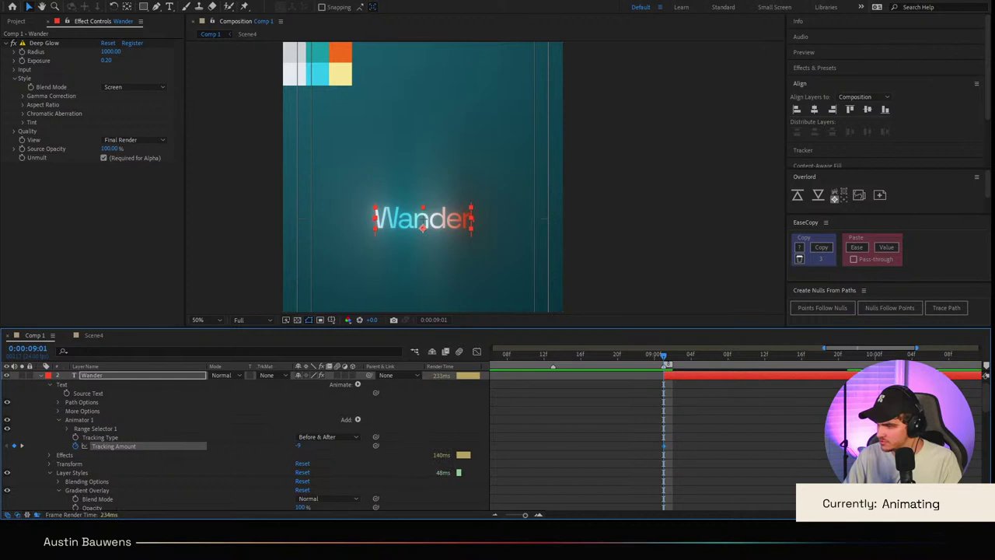
{"action": "key", "text": "shift+F3"}
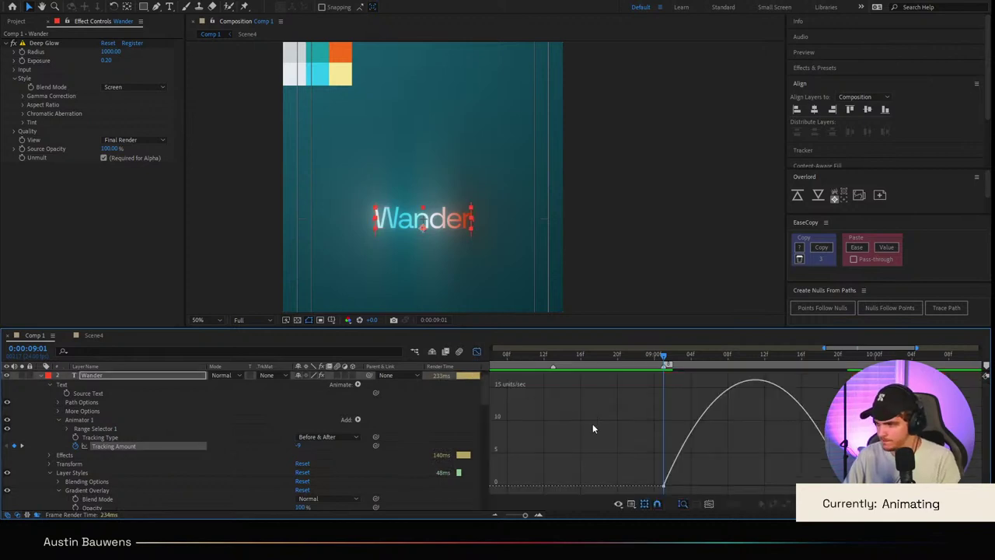
{"action": "left_click_drag", "start_coordinate": [694, 488], "coordinate": [724, 490]}
{"action": "left_click", "coordinate": [475, 352]}
Step: Add an end Tracking Amount keyframe of 5 at 9:21
{"action": "left_click", "coordinate": [773, 431]}
{"action": "left_click_drag", "start_coordinate": [826, 361], "coordinate": [847, 362]}
{"action": "left_click", "coordinate": [299, 445]}
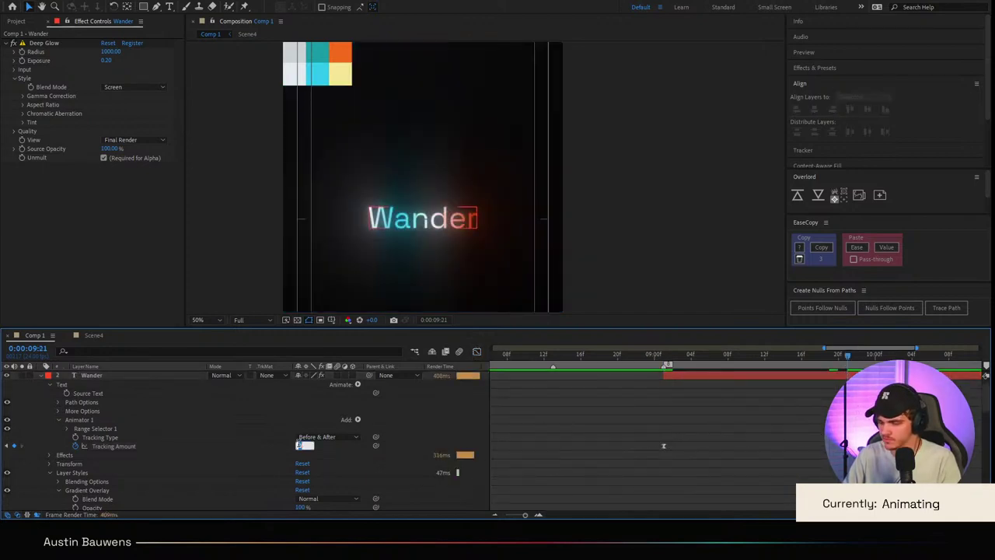
{"action": "type", "text": "5"}
{"action": "key", "text": "Return"}
{"action": "left_click", "coordinate": [739, 420]}
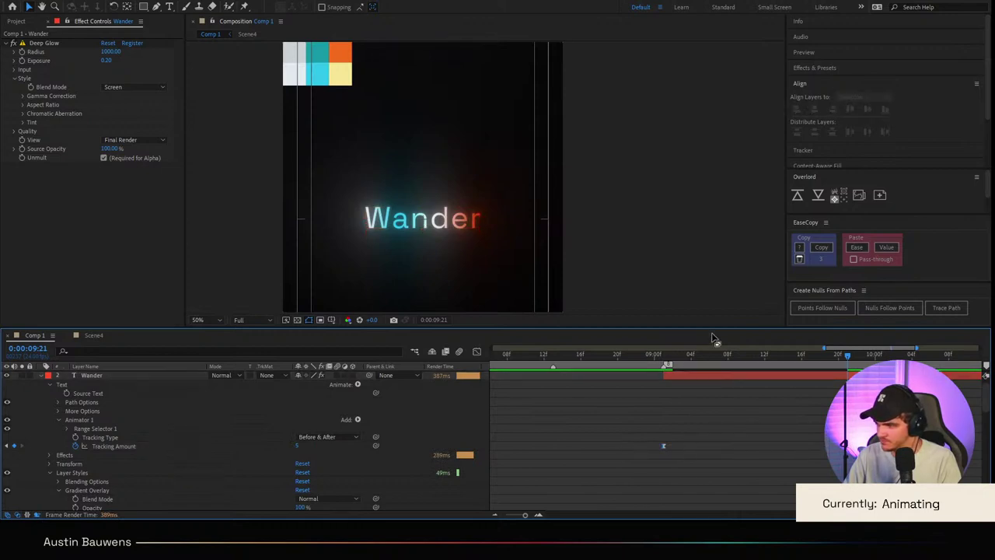
Step: Preview the title reveal from around 8:18 through the tracking animation
{"action": "left_click", "coordinate": [652, 364]}
{"action": "scroll", "coordinate": [546, 251], "scroll_direction": "down", "scroll_amount": 1}
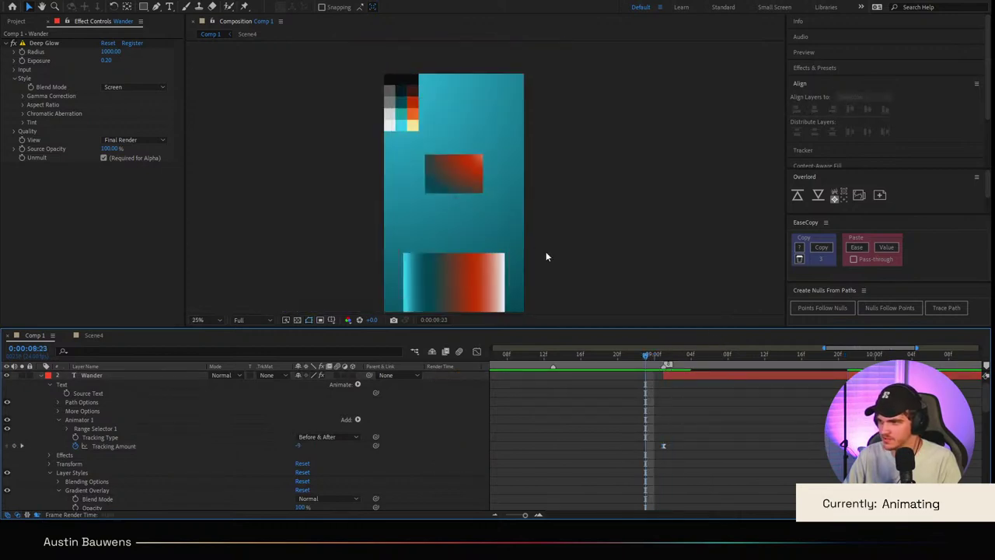
{"action": "key", "text": "Page_Up"}
{"action": "key", "text": "space"}
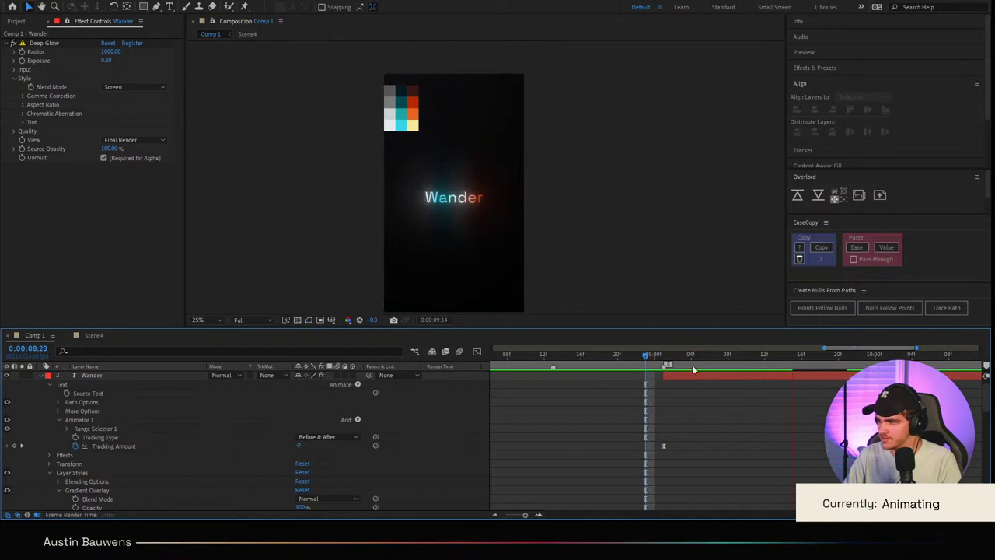
{"action": "left_click", "coordinate": [629, 362]}
{"action": "key", "text": "space"}
{"action": "left_click", "coordinate": [599, 365]}
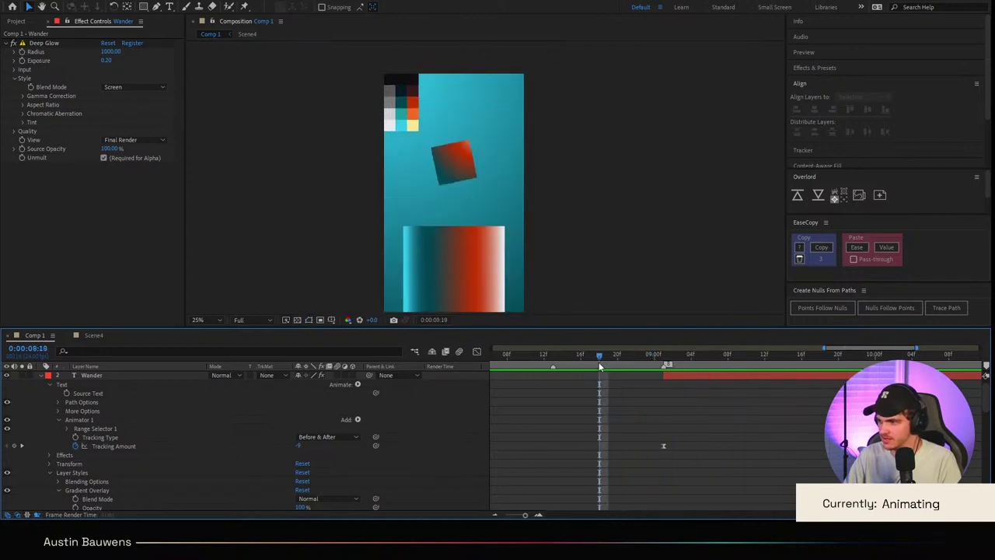
{"action": "key", "text": "space"}
{"action": "left_click_drag", "start_coordinate": [565, 363], "coordinate": [675, 377]}
{"action": "key", "text": "space"}
Step: Show only the Wander title's Scale and play back its animation
{"action": "left_click", "coordinate": [675, 377]}
{"action": "key", "text": "s"}
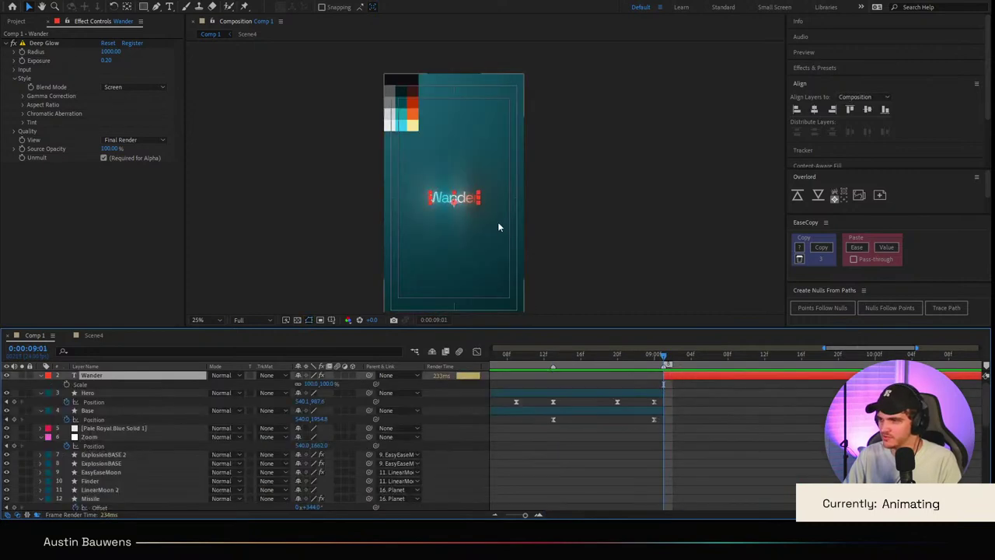
{"action": "key", "text": "slash"}
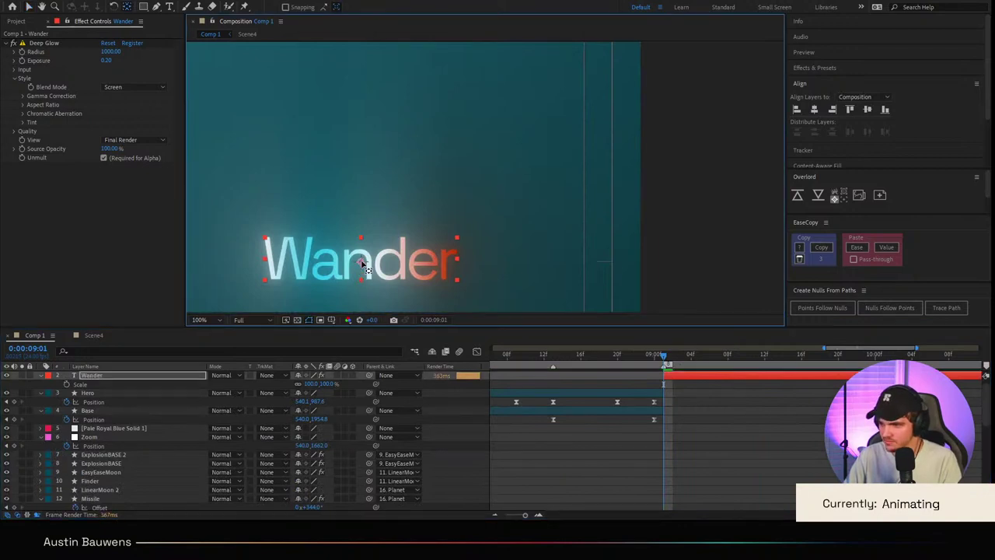
{"action": "key", "text": "space"}
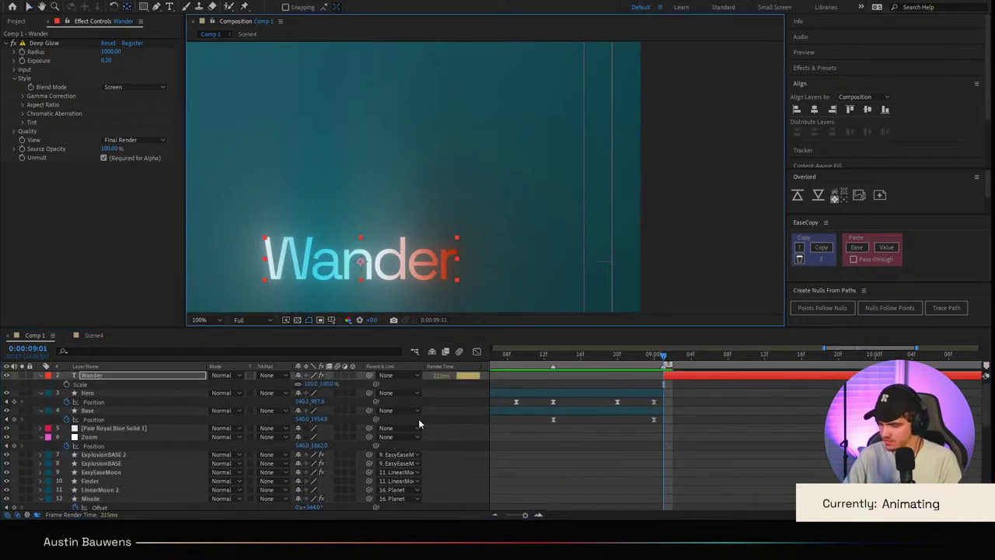
{"action": "key", "text": "space"}
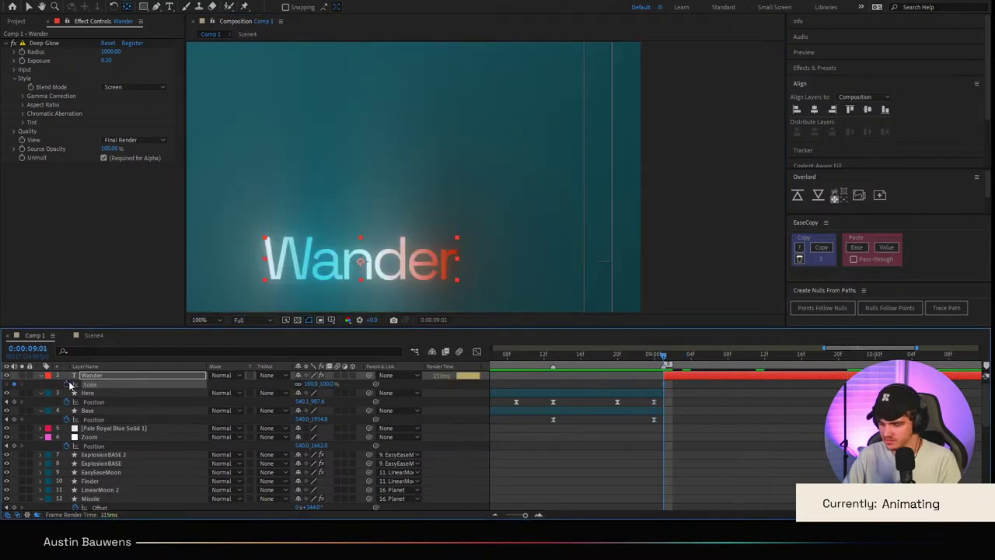
{"action": "key", "text": "space"}
{"action": "scroll", "coordinate": [276, 170], "scroll_direction": "down", "scroll_amount": 1}
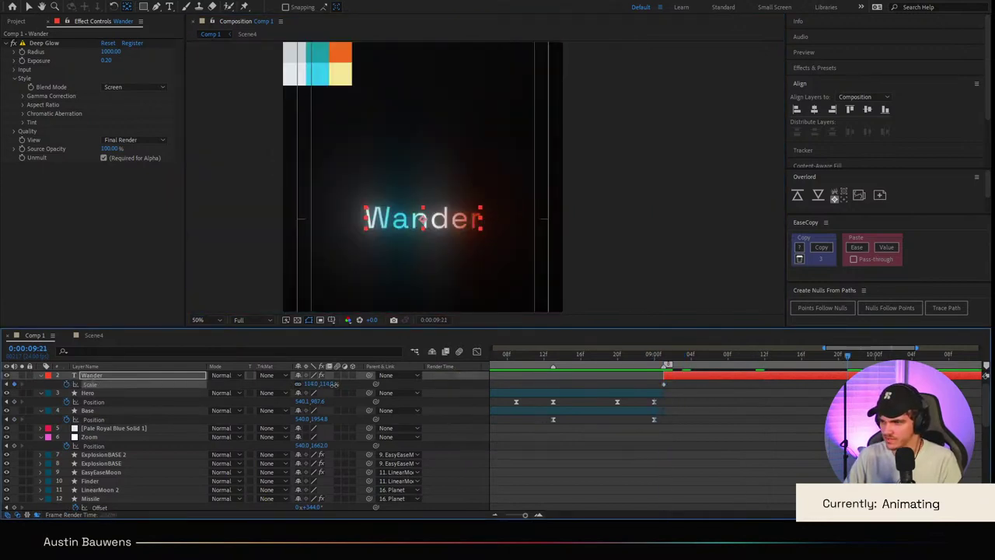
Step: Enlarge the end scale and give it a sharp ease-out in the speed graph
{"action": "left_click_drag", "start_coordinate": [335, 382], "coordinate": [338, 384]}
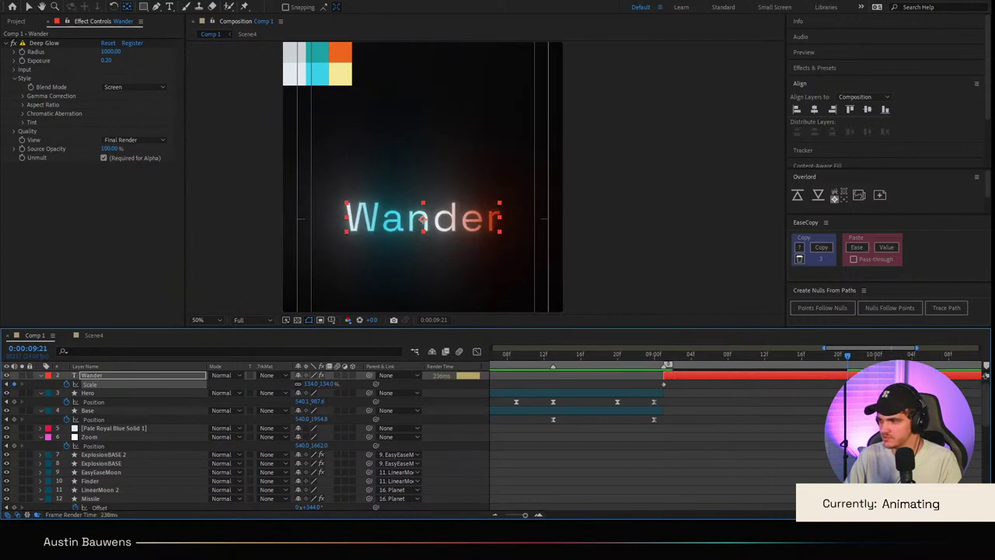
{"action": "left_click", "coordinate": [477, 351]}
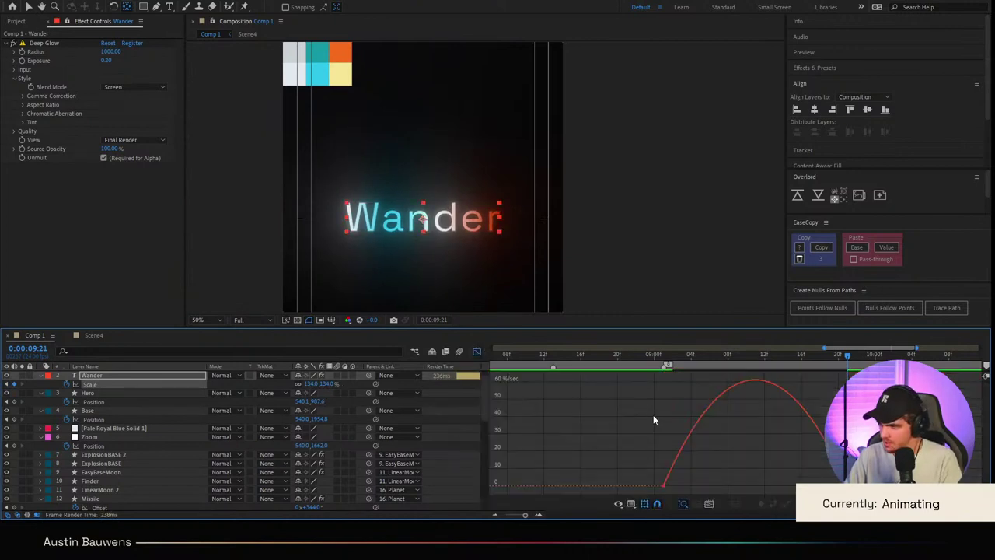
{"action": "left_click_drag", "start_coordinate": [631, 467], "coordinate": [613, 485]}
{"action": "left_click_drag", "start_coordinate": [790, 486], "coordinate": [685, 486]}
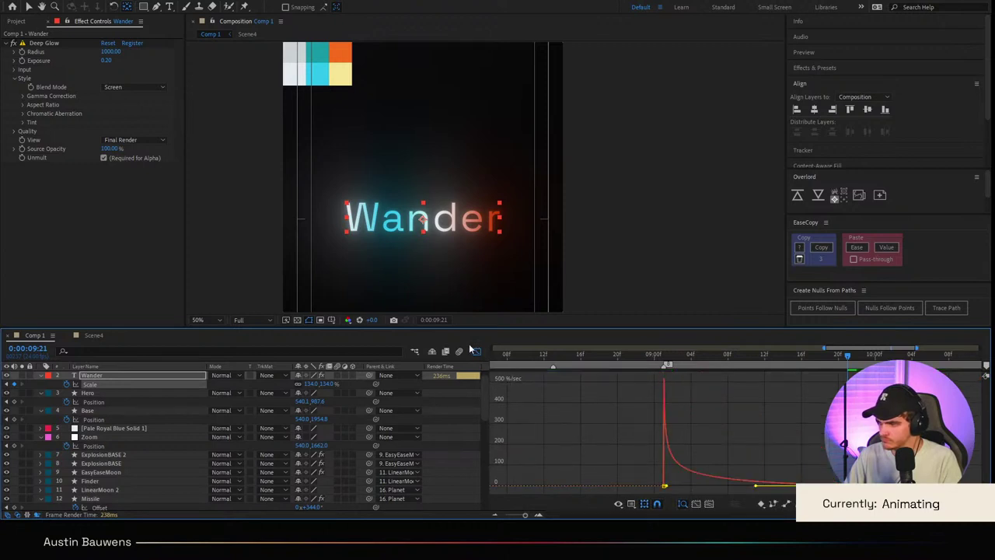
{"action": "left_click", "coordinate": [478, 351]}
Step: Enter a new Scale value for the keyframe at 09:21
{"action": "left_click_drag", "start_coordinate": [698, 355], "coordinate": [533, 355]}
{"action": "left_click", "coordinate": [534, 355]}
{"action": "scroll", "coordinate": [562, 217], "scroll_direction": "down", "scroll_amount": 2}
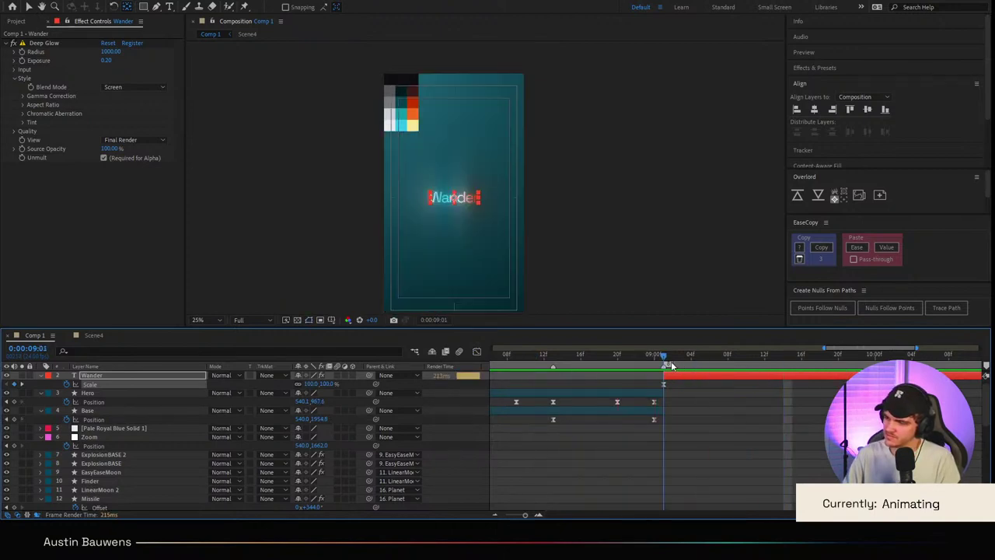
{"action": "key", "text": "space"}
{"action": "left_click", "coordinate": [848, 362]}
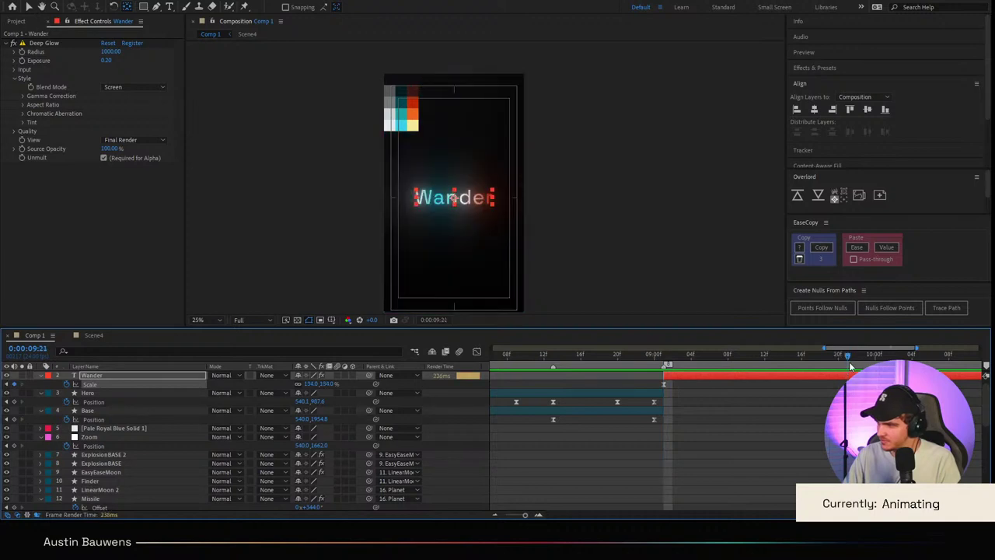
{"action": "type", "text": "0"}
{"action": "key", "text": "Return"}
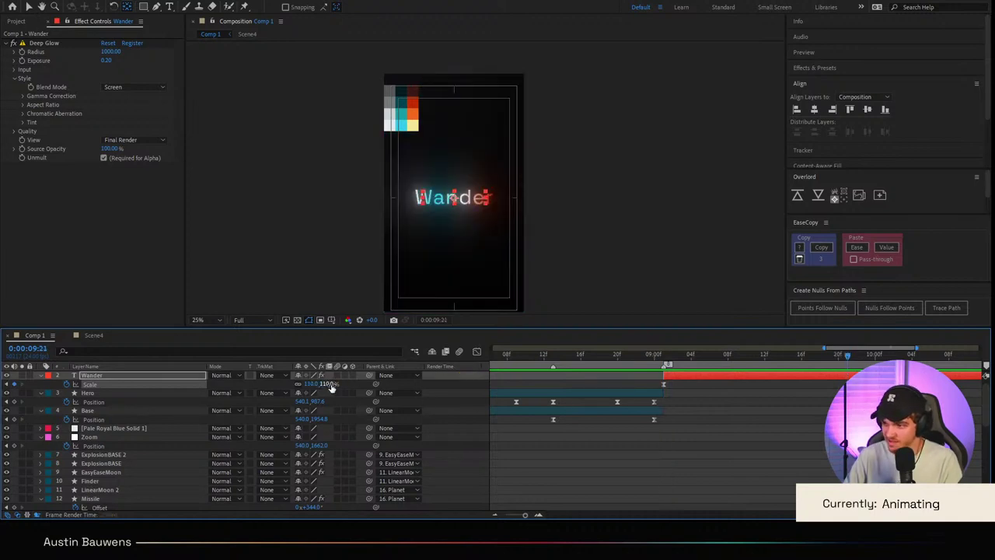
Step: Preview the scale zoom from 08:18 through the transition
{"action": "left_click", "coordinate": [601, 357]}
{"action": "key", "text": "space"}
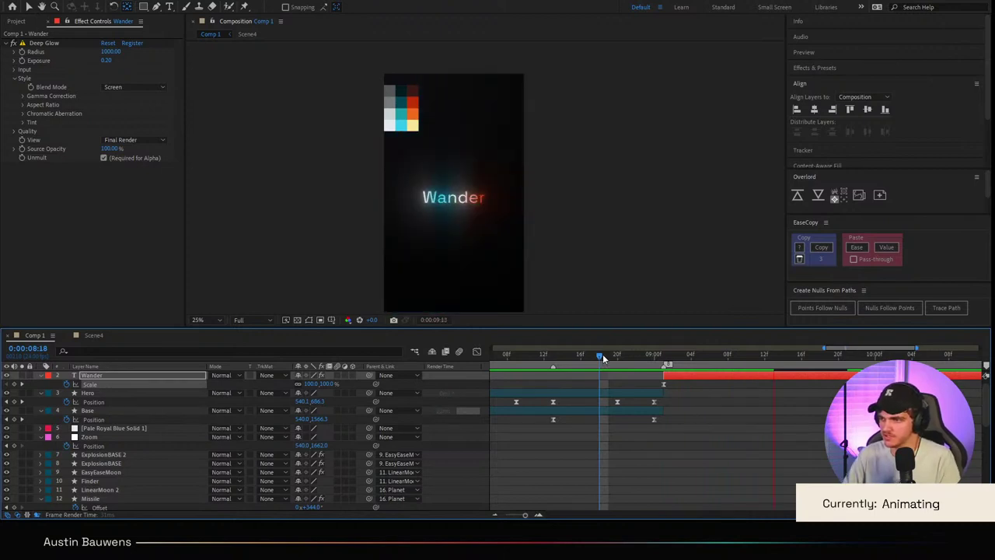
{"action": "key", "text": "space"}
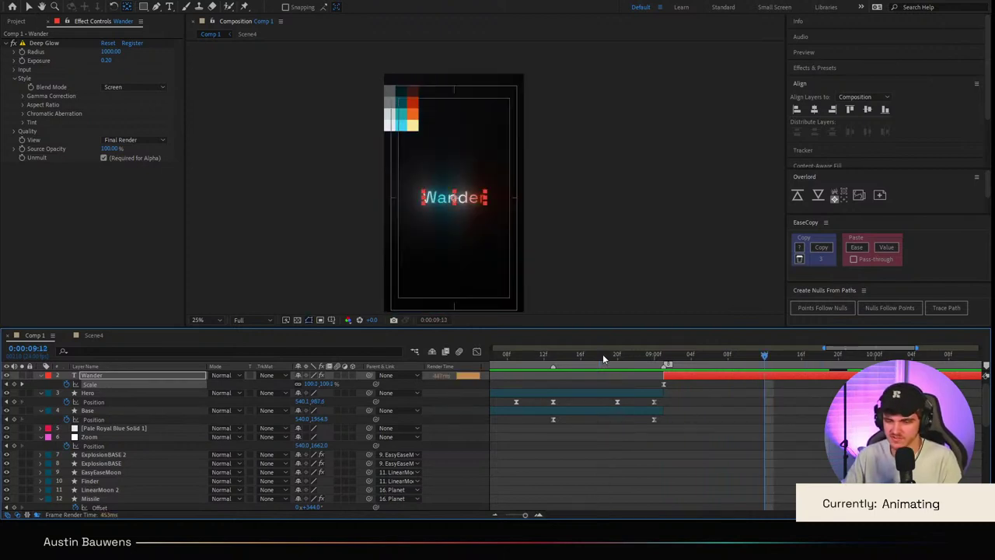
{"action": "left_click", "coordinate": [679, 404]}
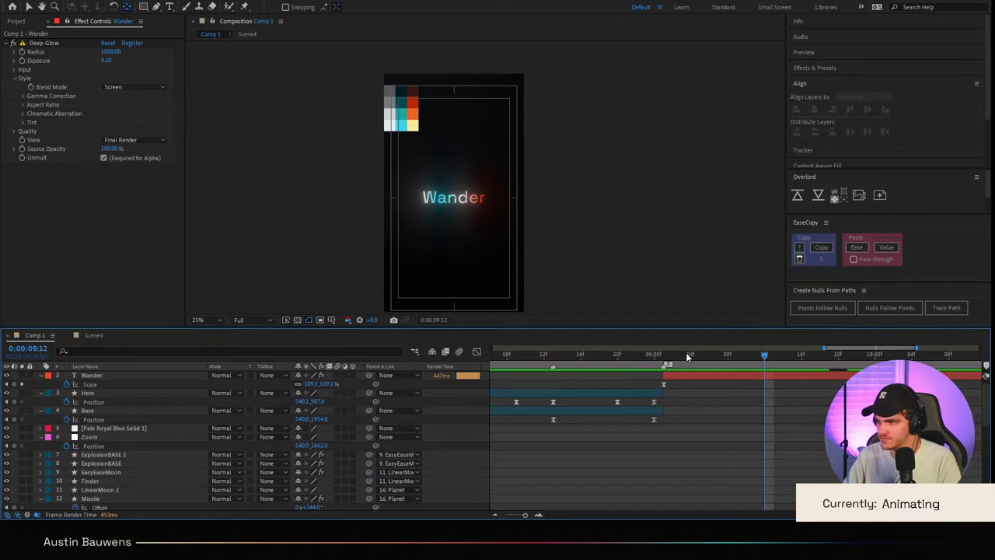
{"action": "left_click_drag", "start_coordinate": [686, 355], "coordinate": [628, 354]}
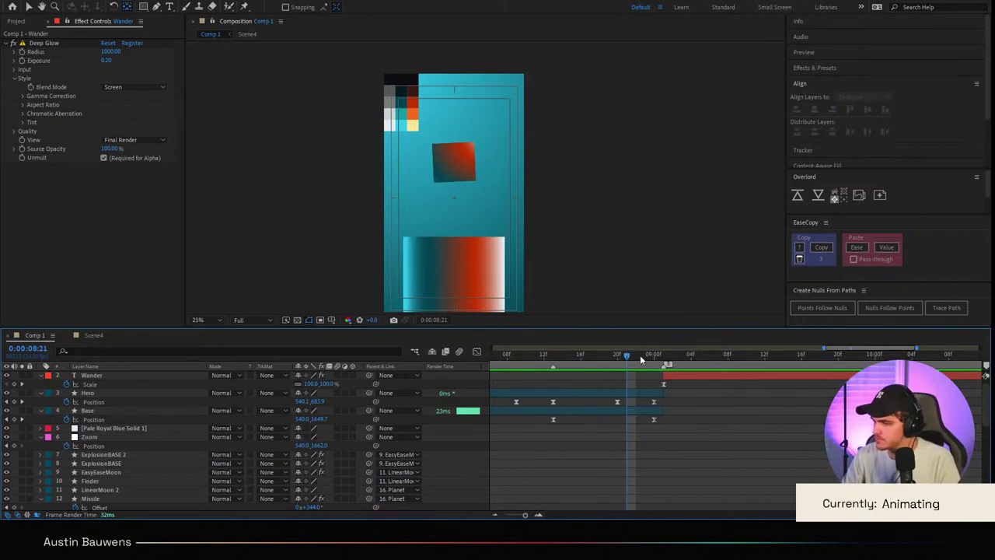
{"action": "left_click_drag", "start_coordinate": [630, 362], "coordinate": [665, 360]}
{"action": "left_click", "coordinate": [617, 360]}
{"action": "key", "text": "space"}
{"action": "key", "text": "space"}
{"action": "key", "text": "space"}
Step: Keyframe Position at 09:01, Y 986.4 at 09:03, and back at 09:13
{"action": "left_click", "coordinate": [677, 376]}
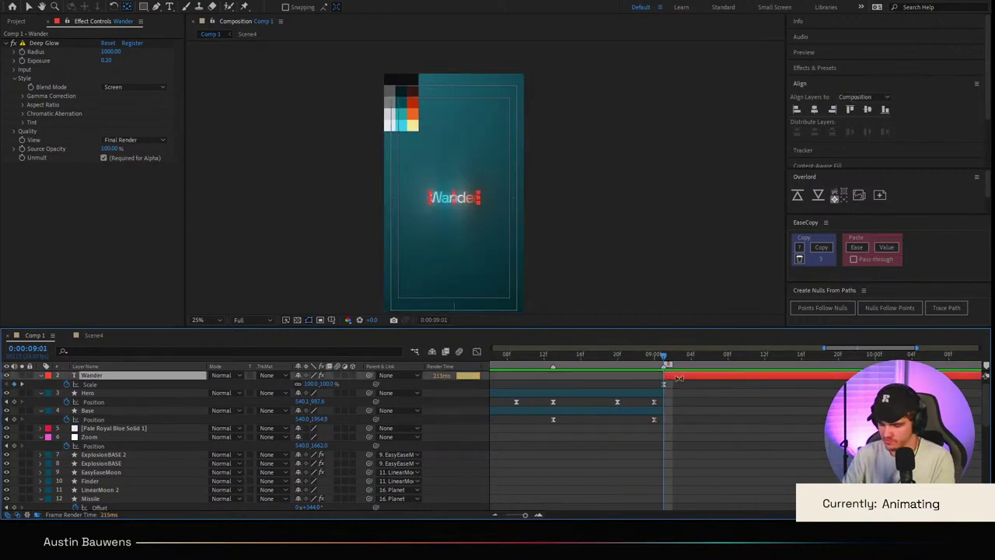
{"action": "left_click", "coordinate": [78, 385]}
{"action": "key", "text": "Page_Down"}
{"action": "key", "text": "Page_Down"}
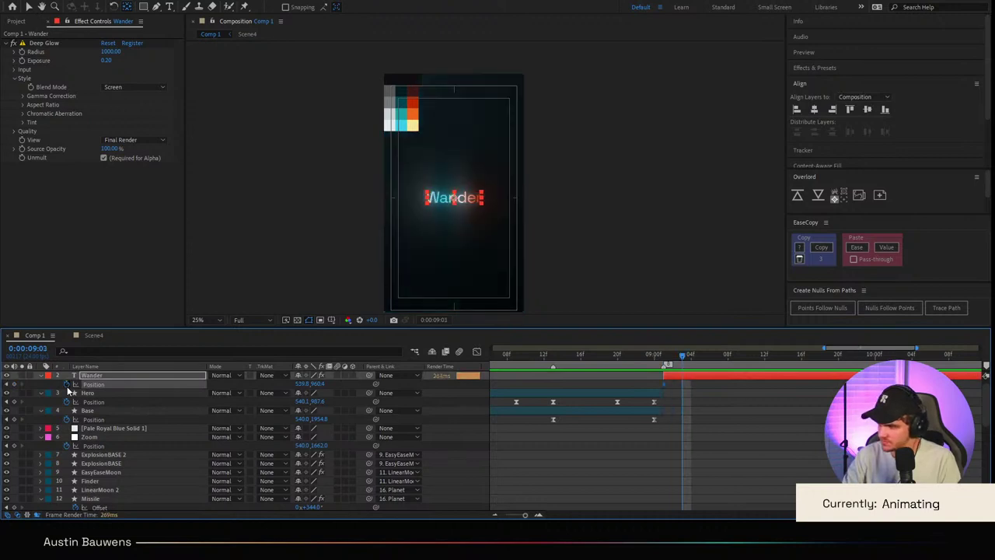
{"action": "left_click_drag", "start_coordinate": [317, 385], "coordinate": [327, 387]}
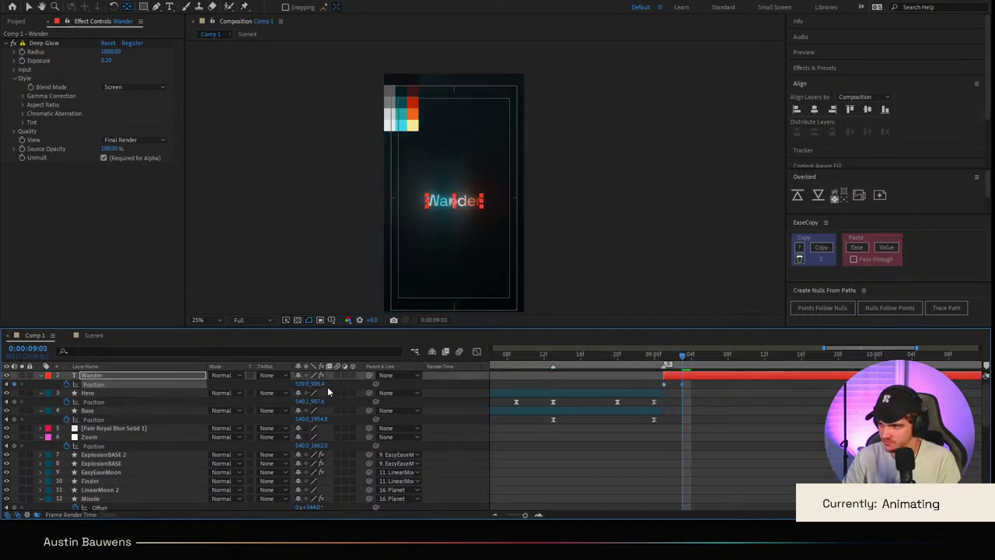
{"action": "key", "text": "space"}
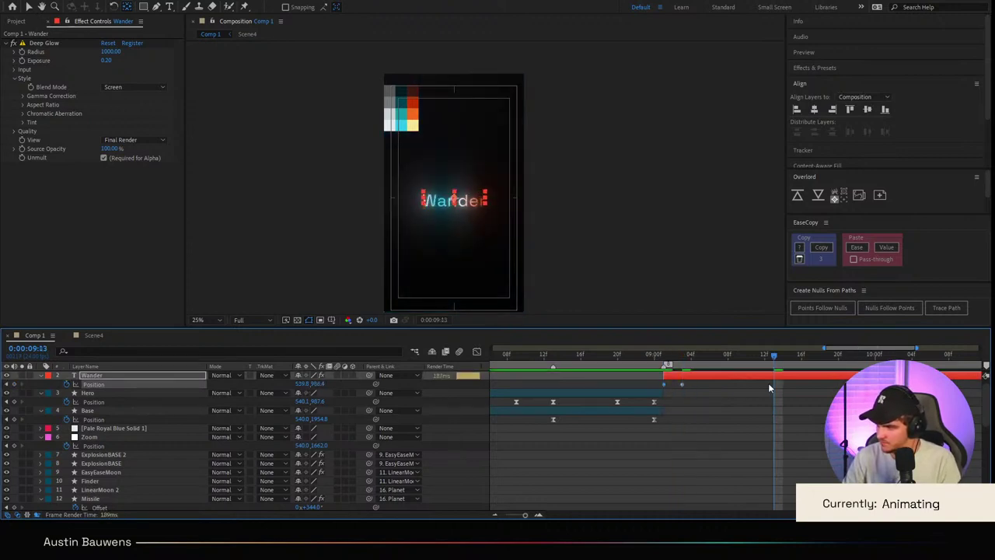
{"action": "key", "text": "ctrl+v"}
Step: Ease the three Position keyframes in the speed graph and preview the bounce from 08:18
{"action": "left_click_drag", "start_coordinate": [796, 388], "coordinate": [632, 389]}
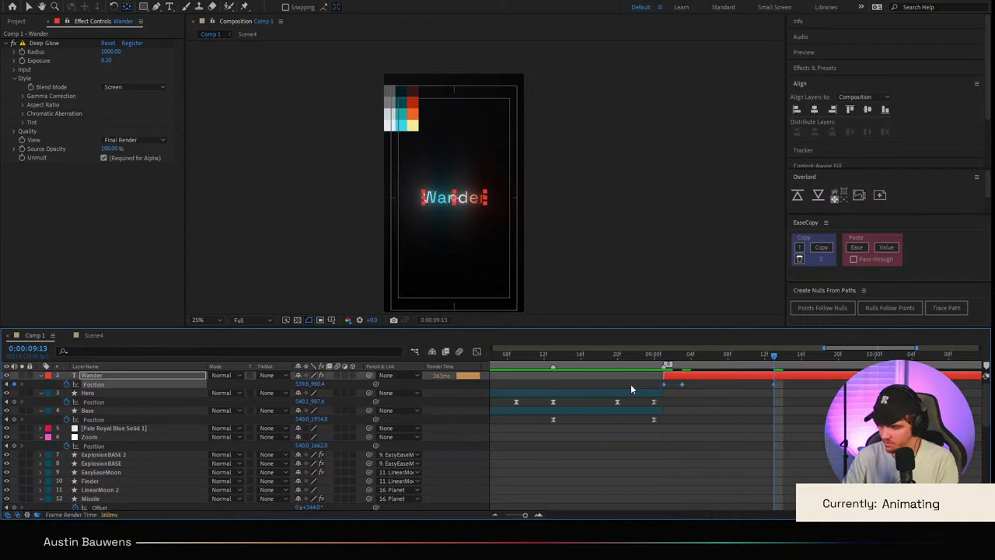
{"action": "left_click", "coordinate": [478, 352]}
{"action": "left_click_drag", "start_coordinate": [632, 424], "coordinate": [636, 486]}
{"action": "left_click", "coordinate": [478, 353]}
{"action": "left_click_drag", "start_coordinate": [738, 358], "coordinate": [666, 363]}
{"action": "key", "text": "space"}
{"action": "key", "text": "ctrl+shift+a"}
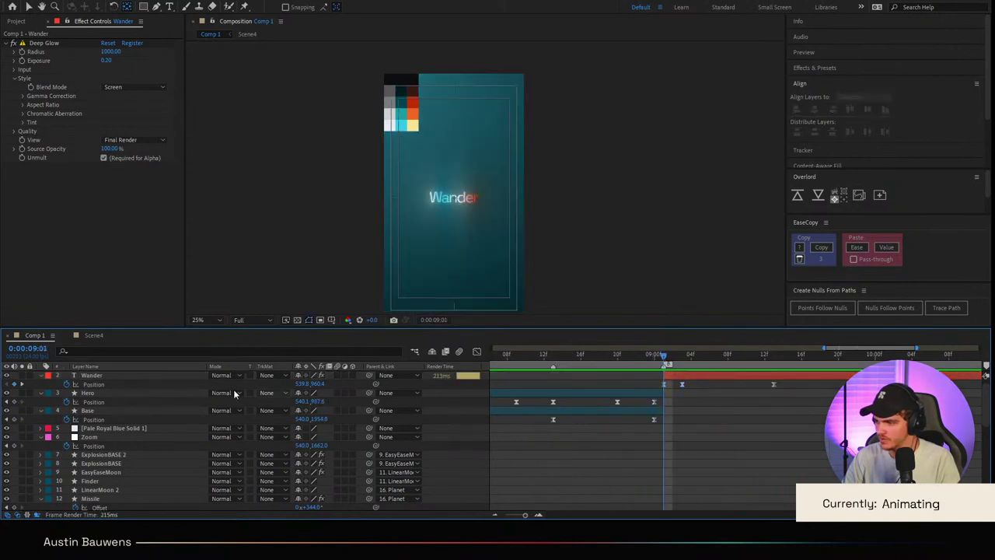
{"action": "left_click", "coordinate": [42, 377]}
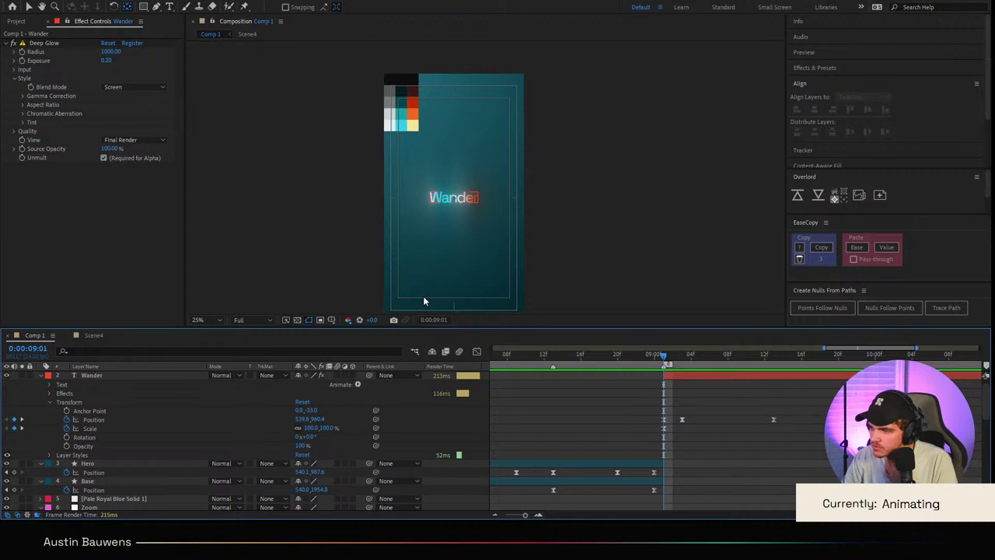
Step: Set the Wander text fill to teal sampled from the colour strip
{"action": "key", "text": "ctrl+z"}
{"action": "left_click", "coordinate": [908, 84]}
{"action": "scroll", "coordinate": [887, 124], "scroll_direction": "down", "scroll_amount": 1}
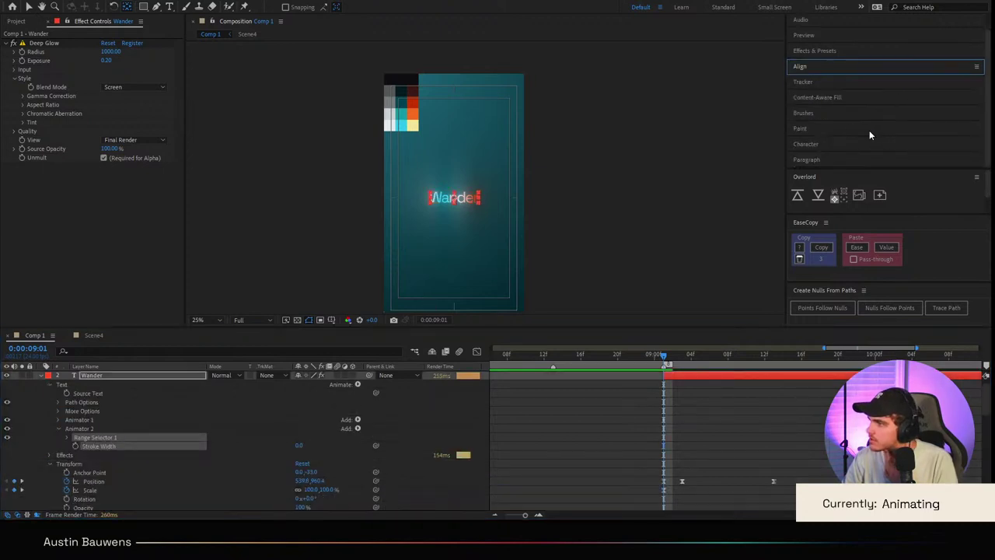
{"action": "left_click", "coordinate": [847, 145]}
{"action": "scroll", "coordinate": [909, 150], "scroll_direction": "down", "scroll_amount": 3}
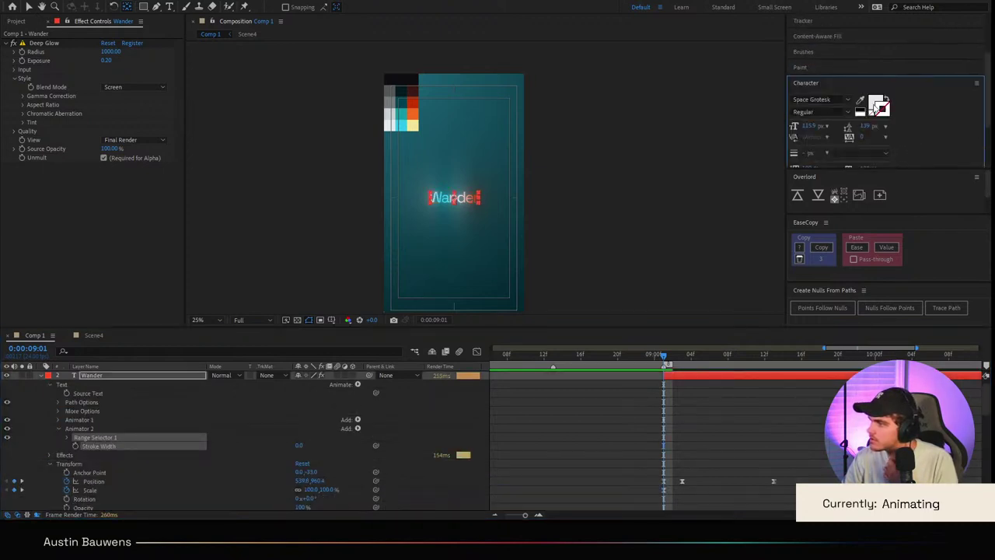
{"action": "left_click", "coordinate": [860, 100]}
{"action": "left_click", "coordinate": [397, 121]}
{"action": "key", "text": "slash"}
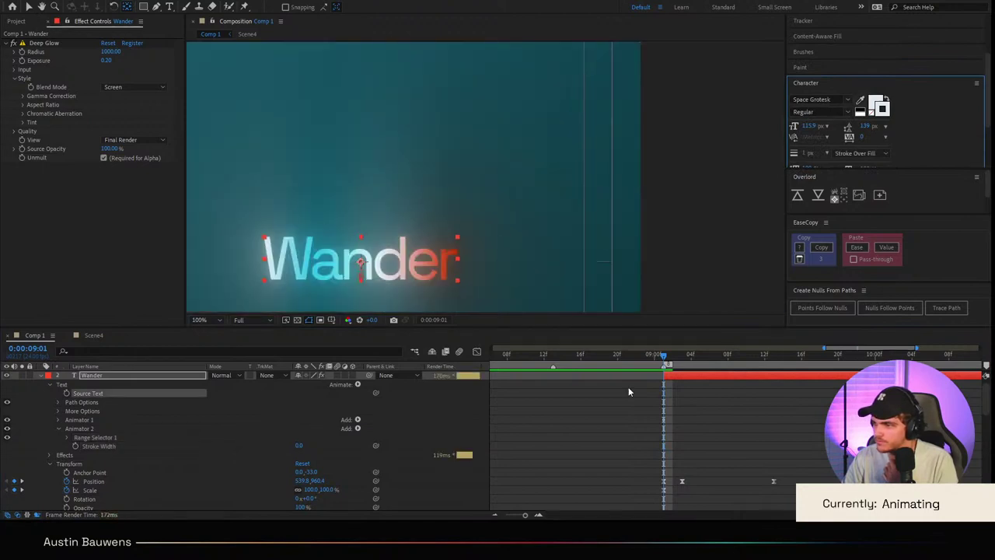
{"action": "left_click", "coordinate": [731, 444]}
Step: Keyframe Stroke Width 9 at 09:01 with a fast start and ease-out
{"action": "key", "text": "space"}
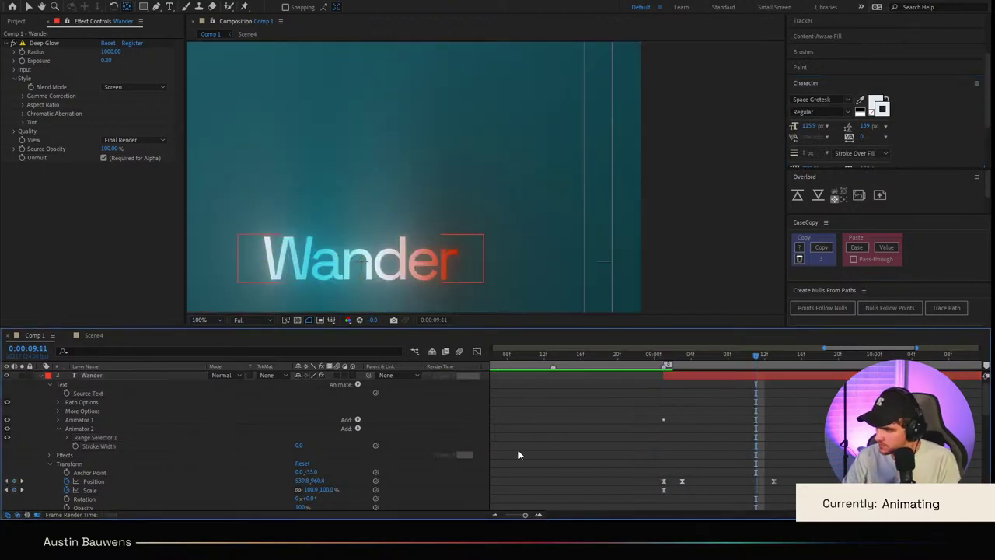
{"action": "left_click", "coordinate": [75, 445]}
{"action": "key", "text": "space"}
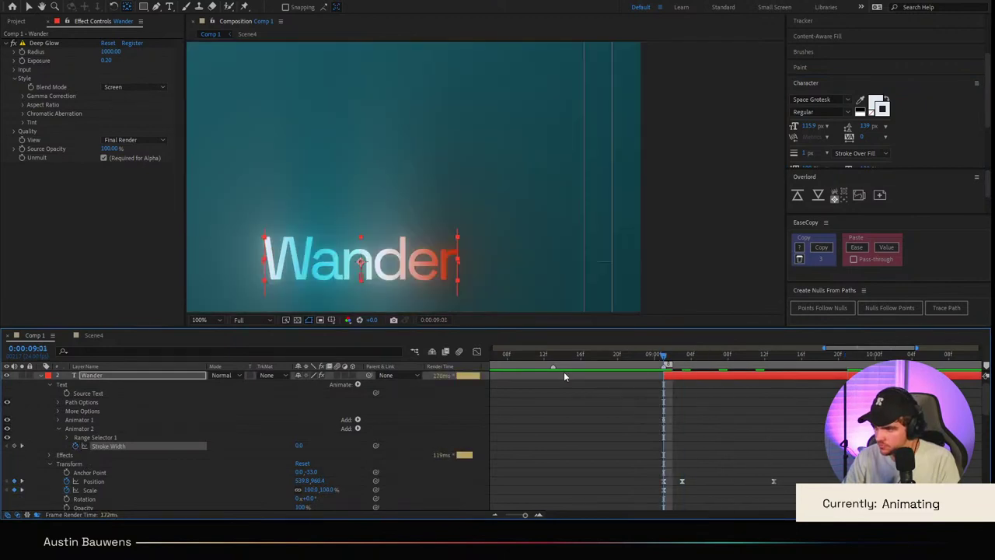
{"action": "left_click", "coordinate": [300, 446]}
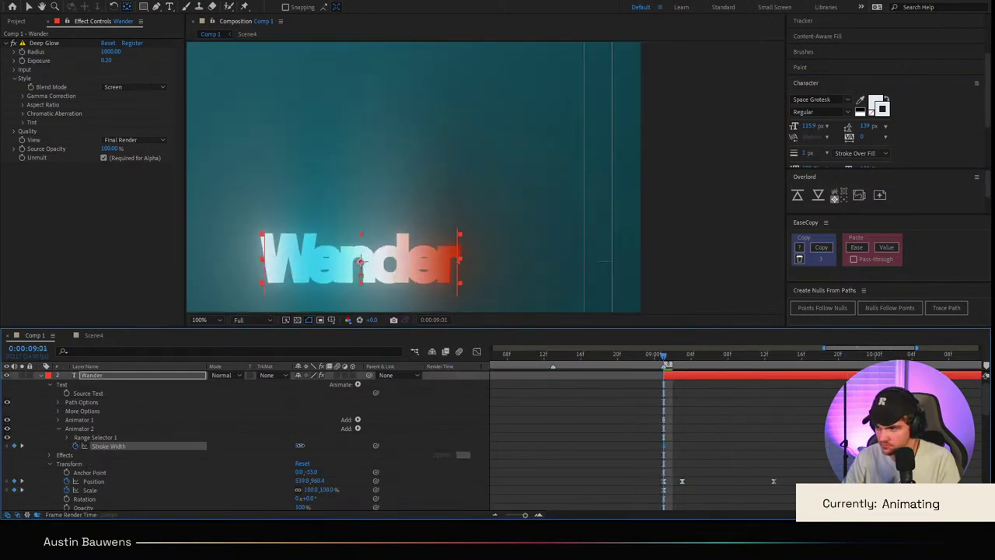
{"action": "type", "text": "9"}
{"action": "key", "text": "Return"}
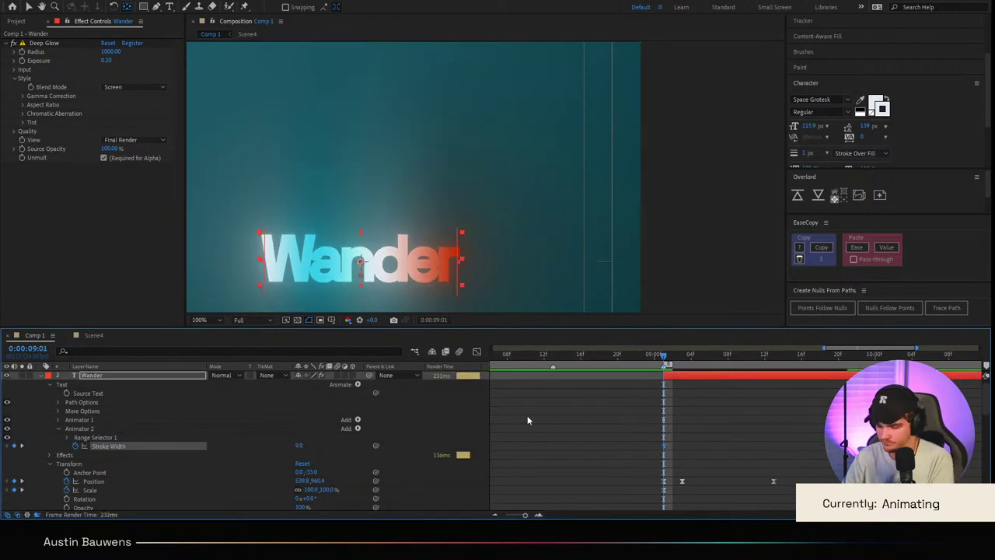
{"action": "left_click", "coordinate": [477, 352]}
{"action": "left_click_drag", "start_coordinate": [693, 380], "coordinate": [626, 376]}
{"action": "left_click_drag", "start_coordinate": [815, 380], "coordinate": [467, 377]}
{"action": "left_click", "coordinate": [477, 351]}
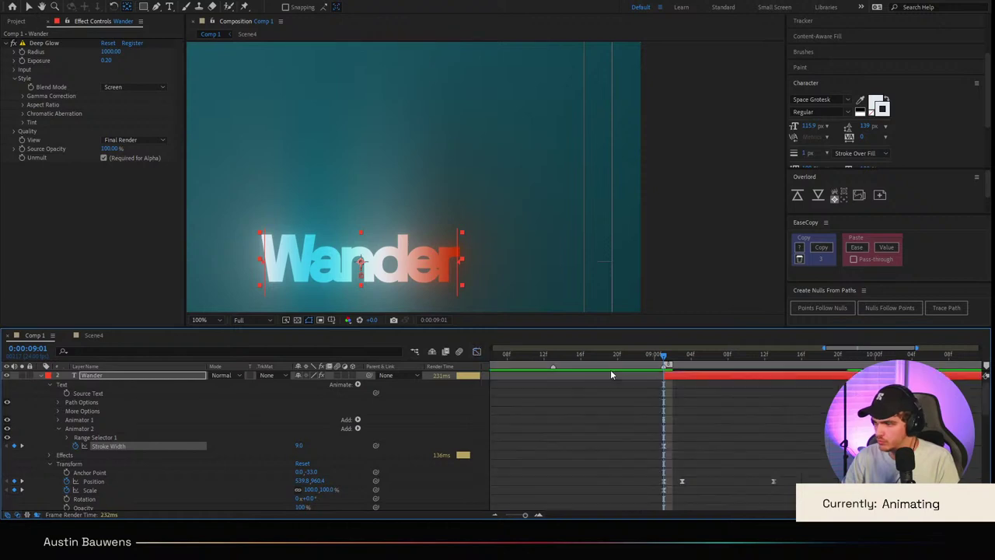
Step: Preview the full title animation from 08:20 to the frame where Wander appears
{"action": "left_click", "coordinate": [599, 356]}
{"action": "scroll", "coordinate": [562, 244], "scroll_direction": "down", "scroll_amount": 2}
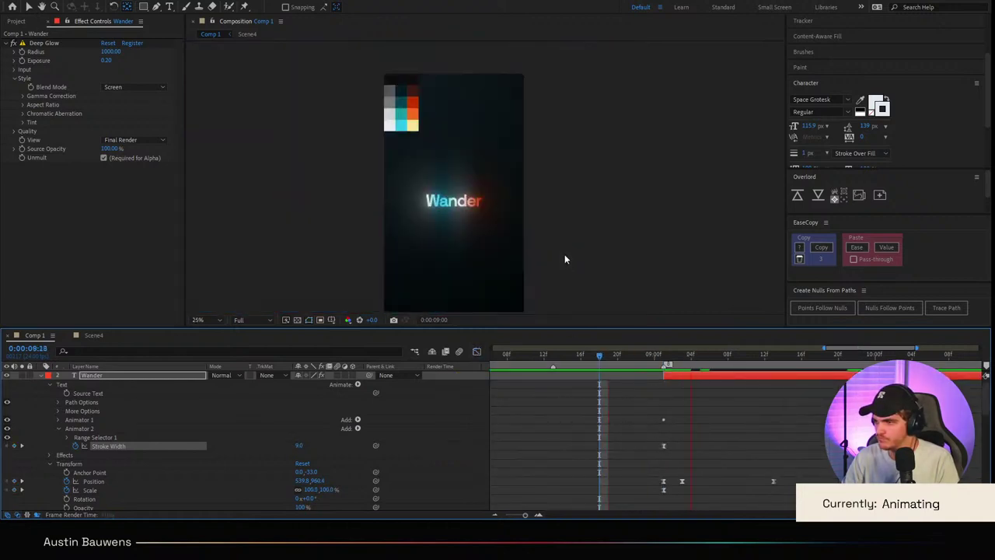
{"action": "left_click", "coordinate": [616, 360]}
{"action": "key", "text": "space"}
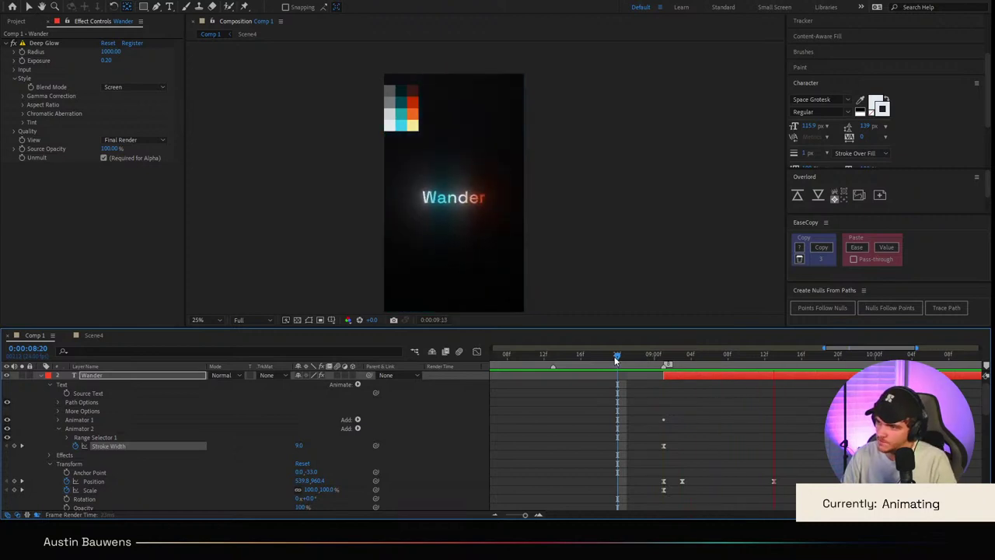
{"action": "left_click", "coordinate": [516, 356]}
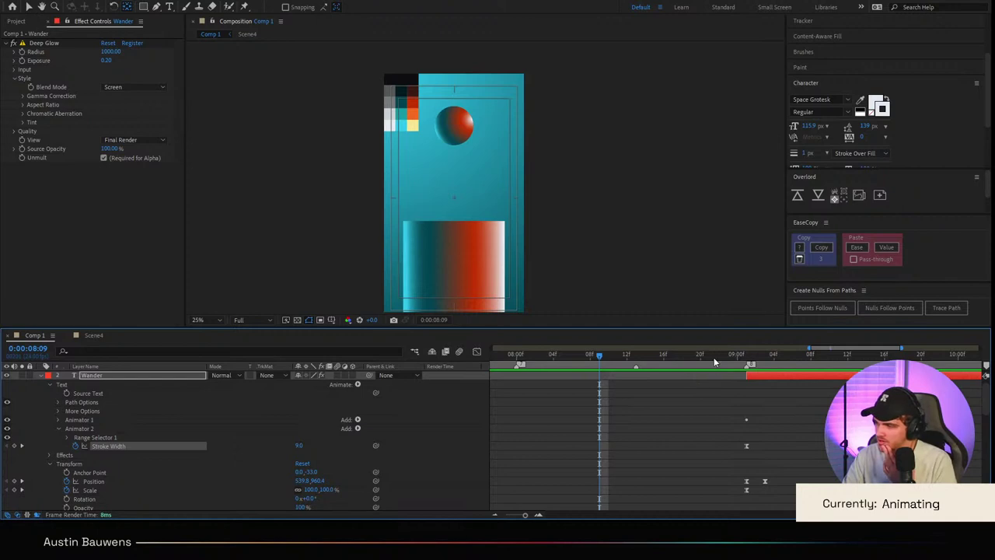
{"action": "left_click_drag", "start_coordinate": [714, 357], "coordinate": [561, 379]}
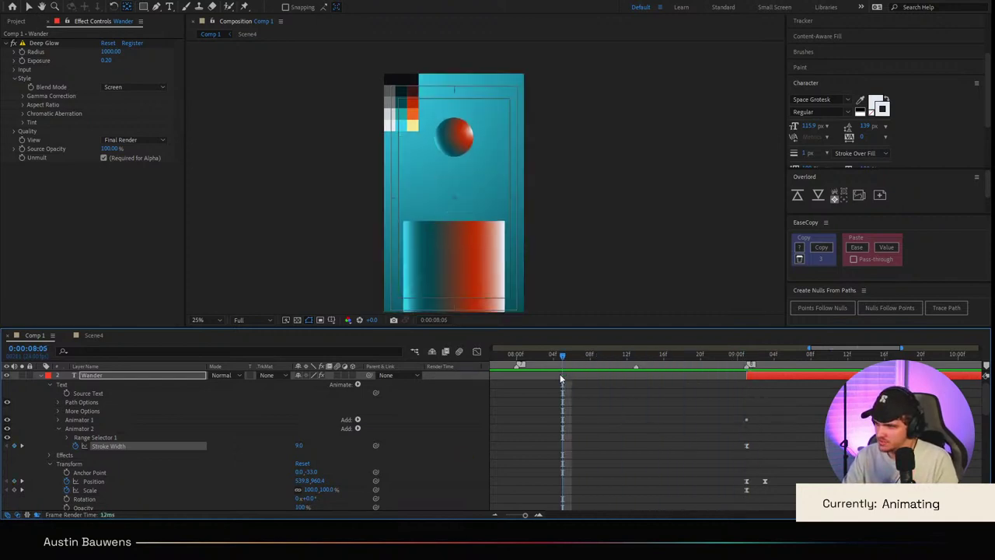
Step: Collapse the Wander layer and add a new null object named 'Zoom2' above Hero
{"action": "left_click", "coordinate": [28, 6]}
{"action": "scroll", "coordinate": [82, 492], "scroll_direction": "up", "scroll_amount": 1}
{"action": "left_click", "coordinate": [41, 386]}
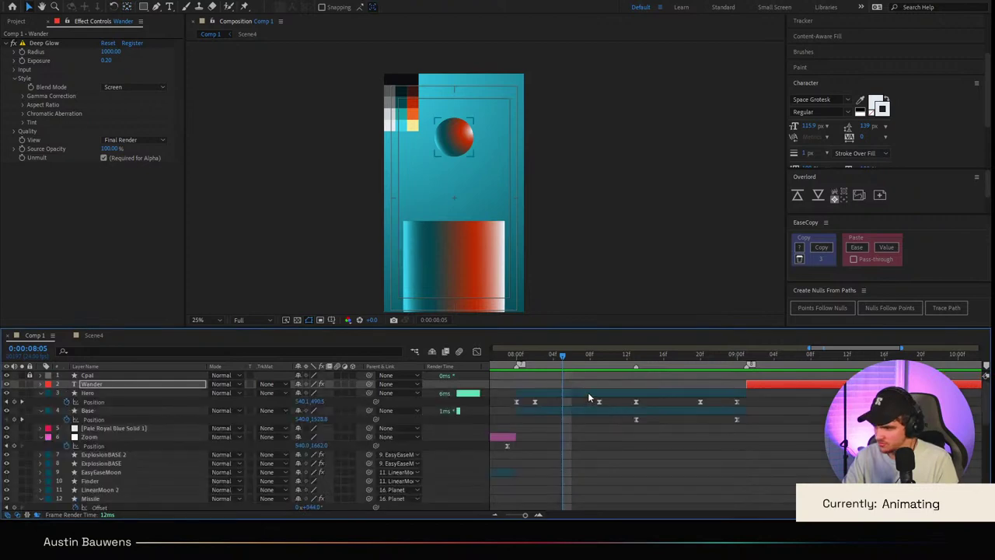
{"action": "left_click", "coordinate": [588, 394]}
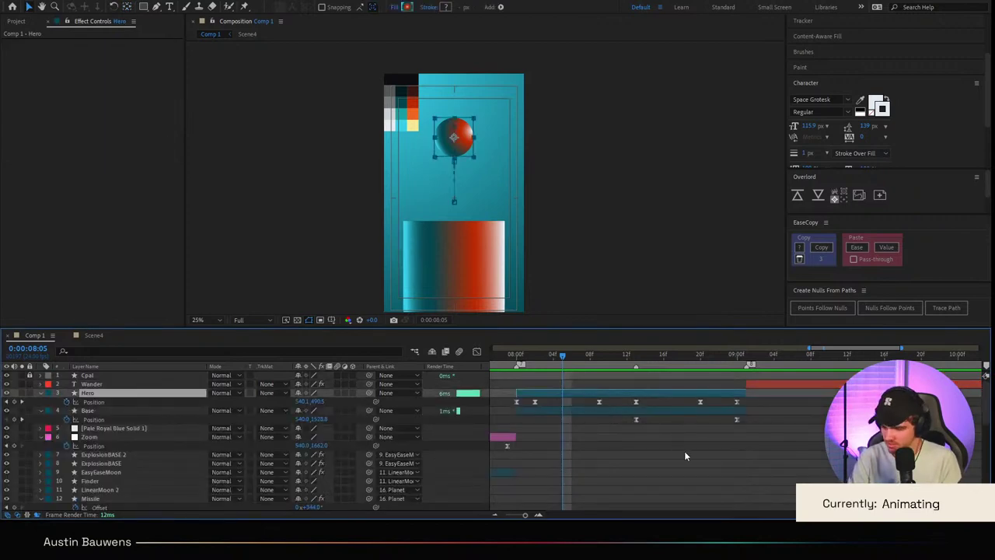
{"action": "key", "text": "ctrl+alt+shift+y"}
{"action": "key", "text": "Return"}
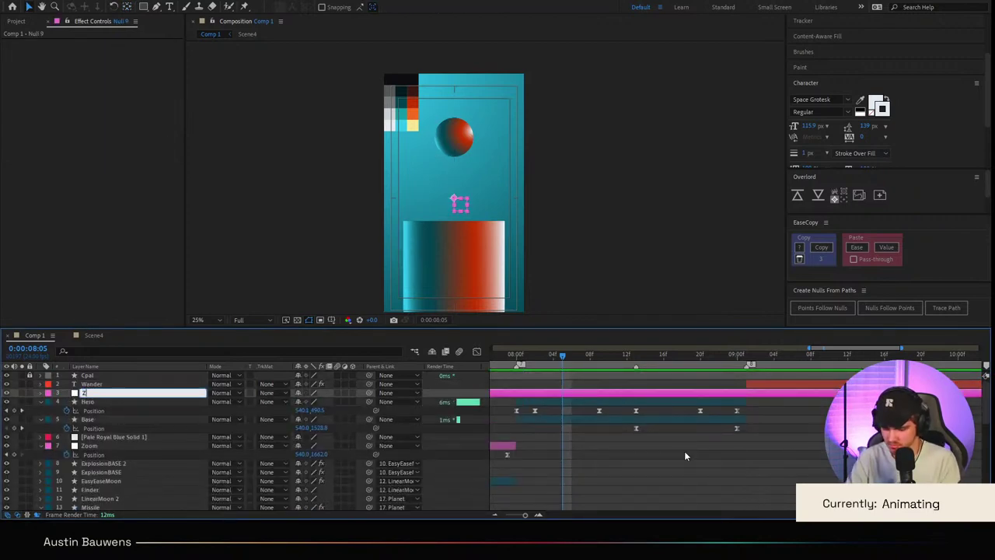
{"action": "type", "text": "Zom"}
{"action": "key", "text": "Return"}
{"action": "key", "text": "Return"}
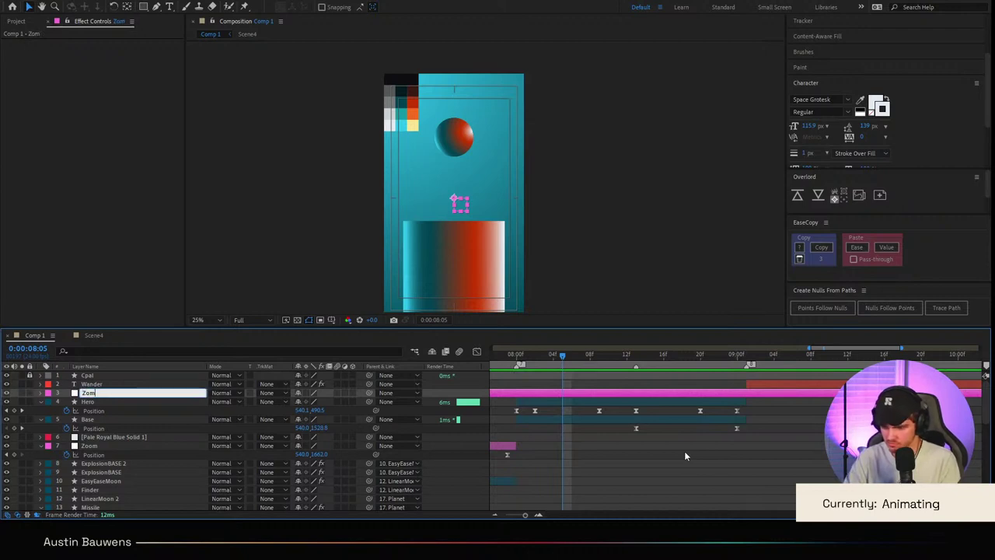
{"action": "type", "text": "Zoom2"}
{"action": "key", "text": "Return"}
Step: Trim the Zoom2 null layer to end at 9:01
{"action": "left_click", "coordinate": [517, 362]}
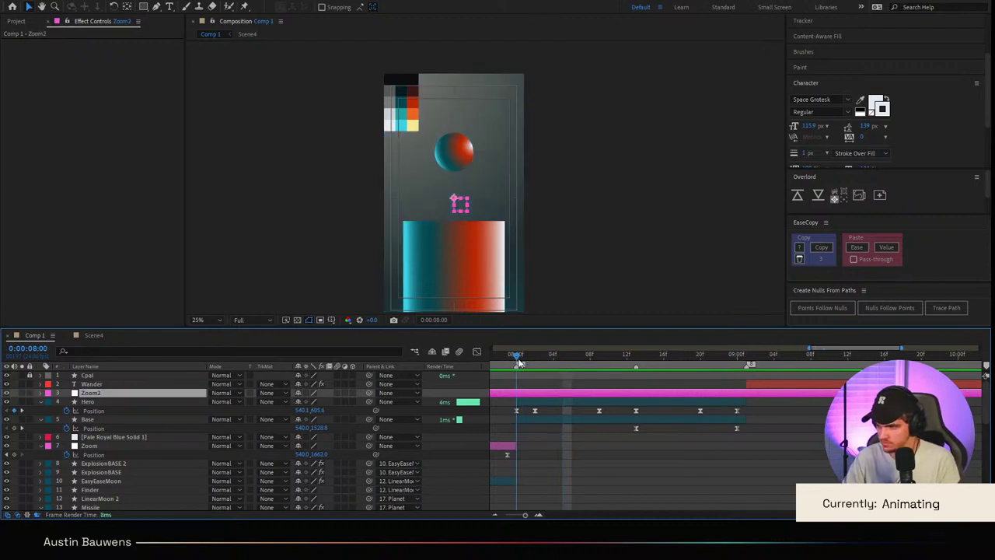
{"action": "left_click", "coordinate": [744, 360]}
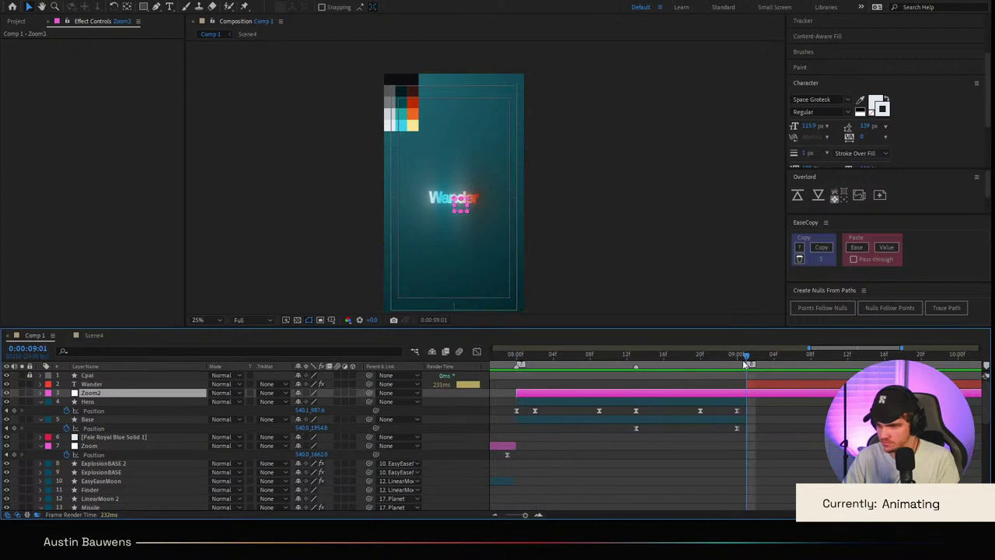
{"action": "key", "text": "alt+]"}
{"action": "left_click", "coordinate": [759, 398]}
{"action": "left_click", "coordinate": [691, 358]}
Step: Parent the Hero and Base layers to the Zoom2 null
{"action": "left_click", "coordinate": [109, 402]}
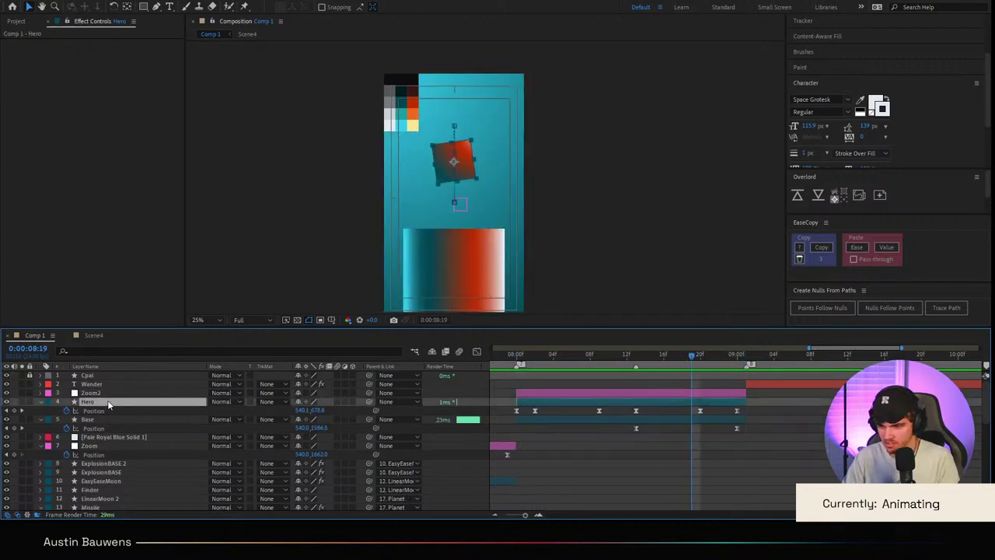
{"action": "left_click", "coordinate": [96, 428], "text": "shift"}
{"action": "left_click", "coordinate": [109, 420], "text": "shift"}
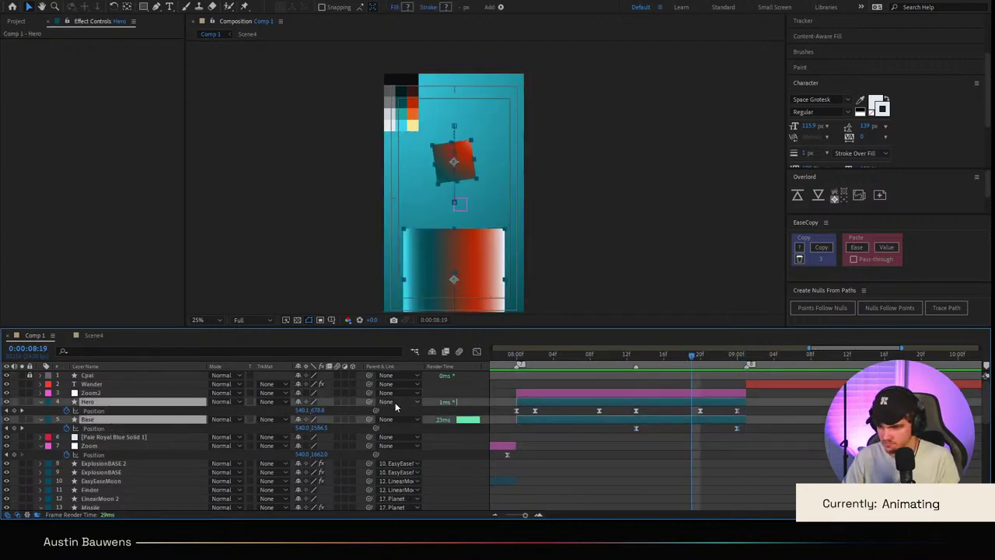
{"action": "left_click_drag", "start_coordinate": [370, 402], "coordinate": [91, 392]}
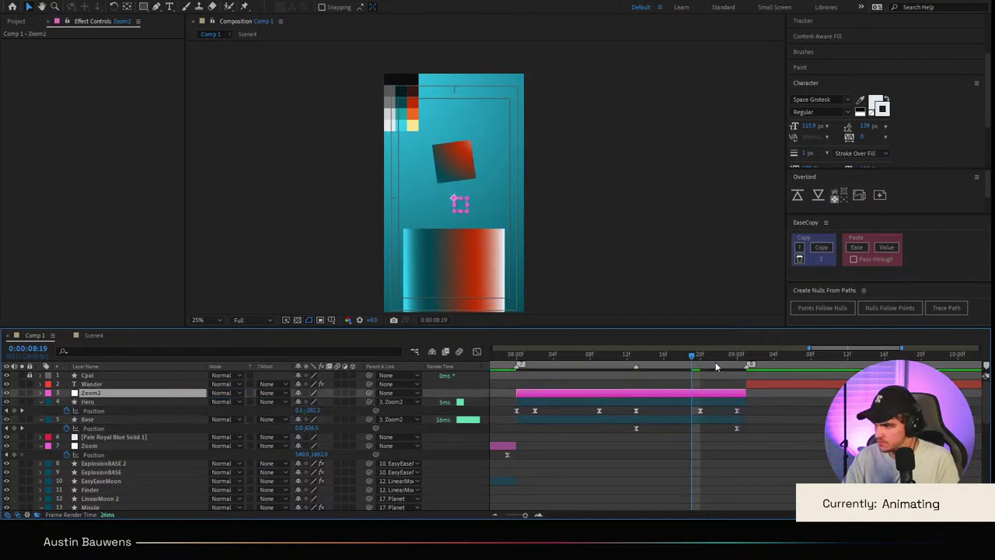
Step: Keyframe Zoom2's Scale and set it to 70% at 9:00
{"action": "mouse_move", "coordinate": [728, 361]}
{"action": "left_mouse_down"}
{"action": "mouse_move", "coordinate": [765, 362]}
{"action": "mouse_move", "coordinate": [664, 363]}
{"action": "mouse_move", "coordinate": [746, 368]}
{"action": "left_mouse_up"}
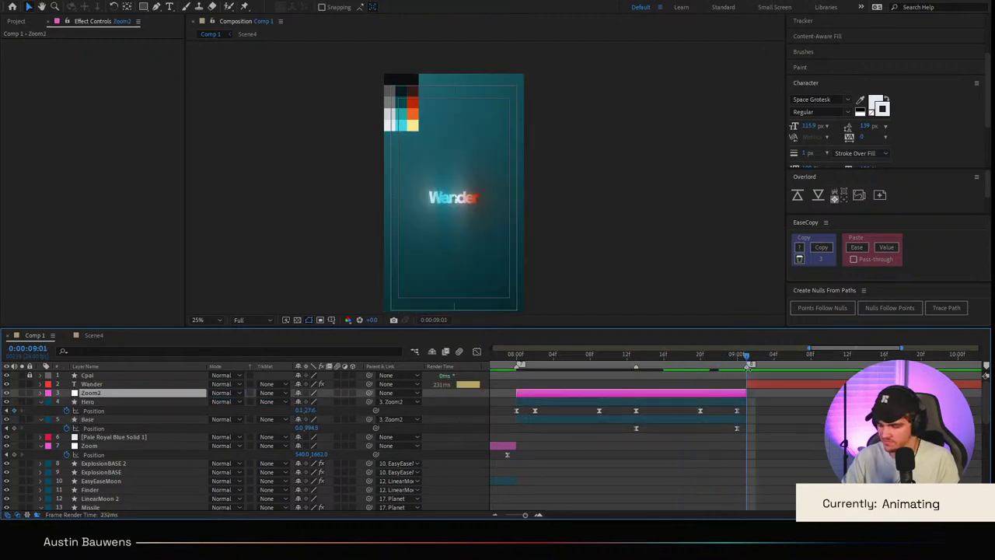
{"action": "key", "text": "shift+Page_Up"}
{"action": "key", "text": "s"}
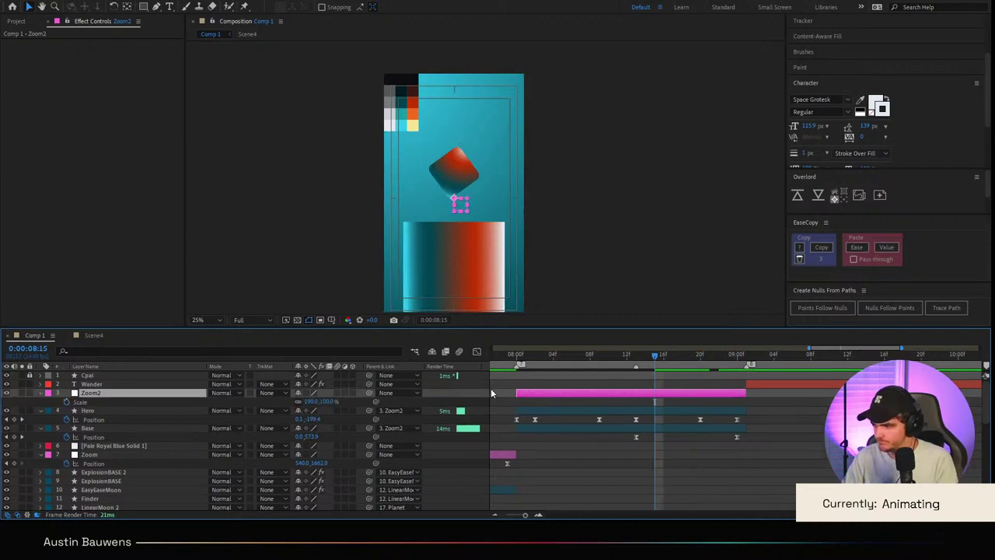
{"action": "left_click", "coordinate": [98, 402]}
{"action": "key", "text": "k"}
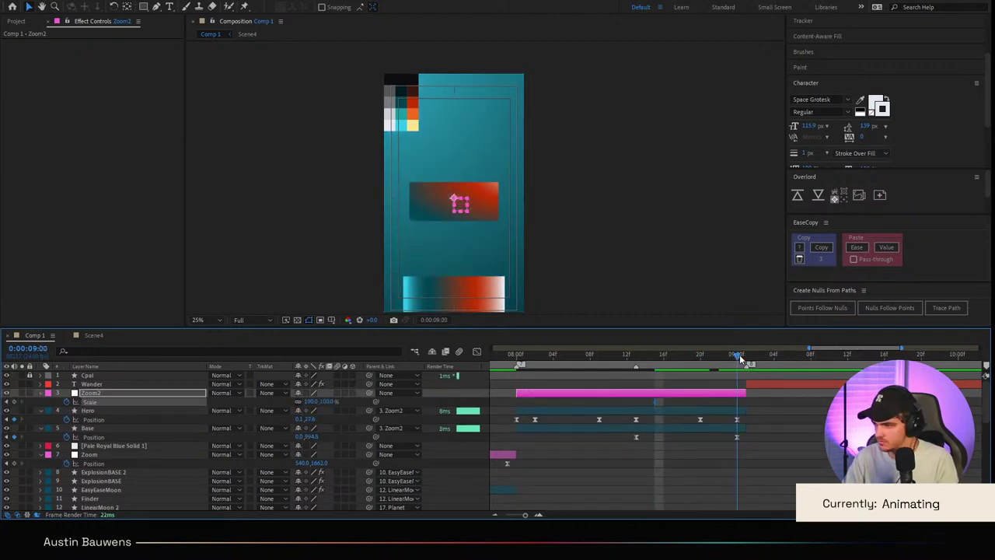
{"action": "left_click_drag", "start_coordinate": [317, 401], "coordinate": [310, 403]}
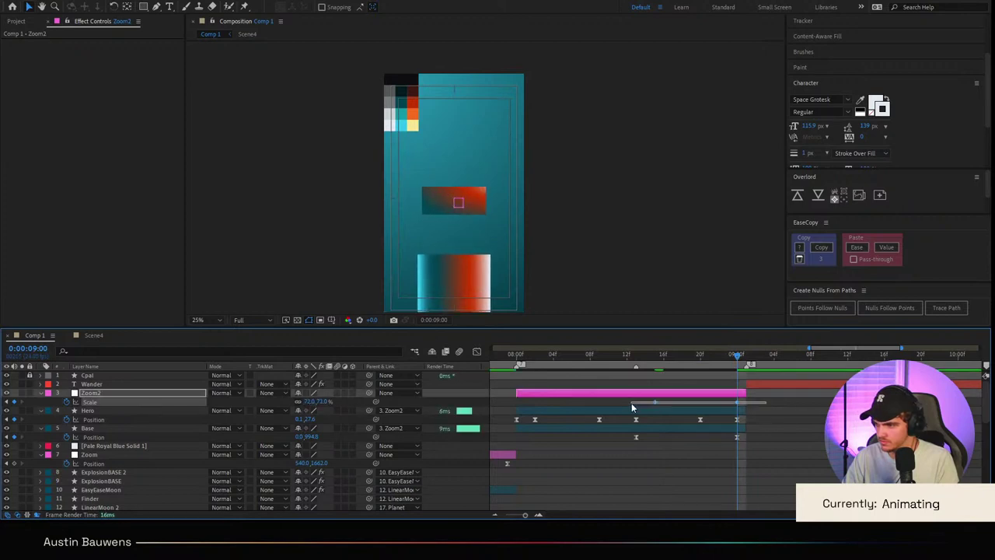
Step: Try adjusting the Scale easing in the speed graph, then undo it
{"action": "key", "text": "shift+F3"}
{"action": "left_click_drag", "start_coordinate": [656, 375], "coordinate": [753, 381]}
{"action": "key", "text": "ctrl+z"}
{"action": "left_click", "coordinate": [479, 352]}
Step: Preview the zoom and move the Base pedestal lower in the frame at 9:00
{"action": "key", "text": "space"}
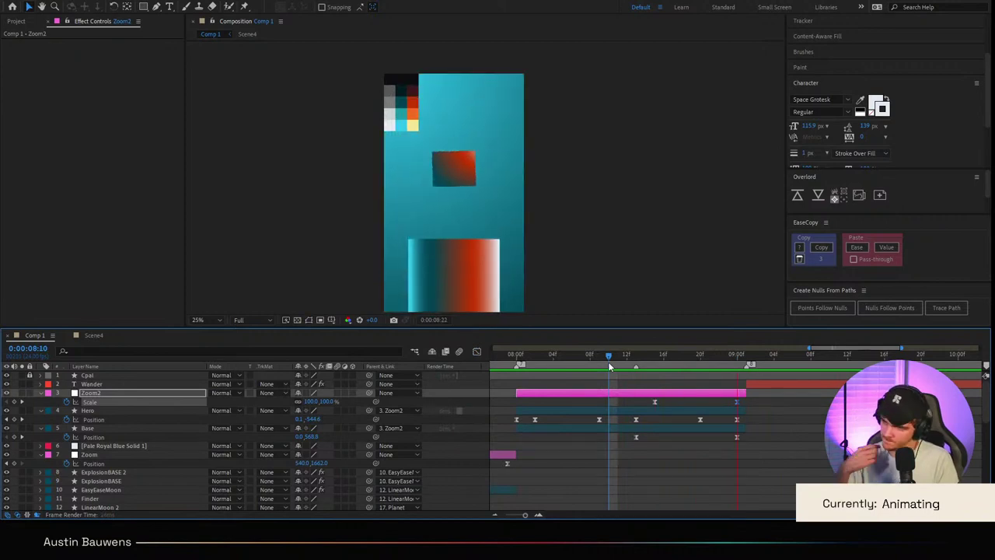
{"action": "key", "text": "space"}
{"action": "key", "text": "space"}
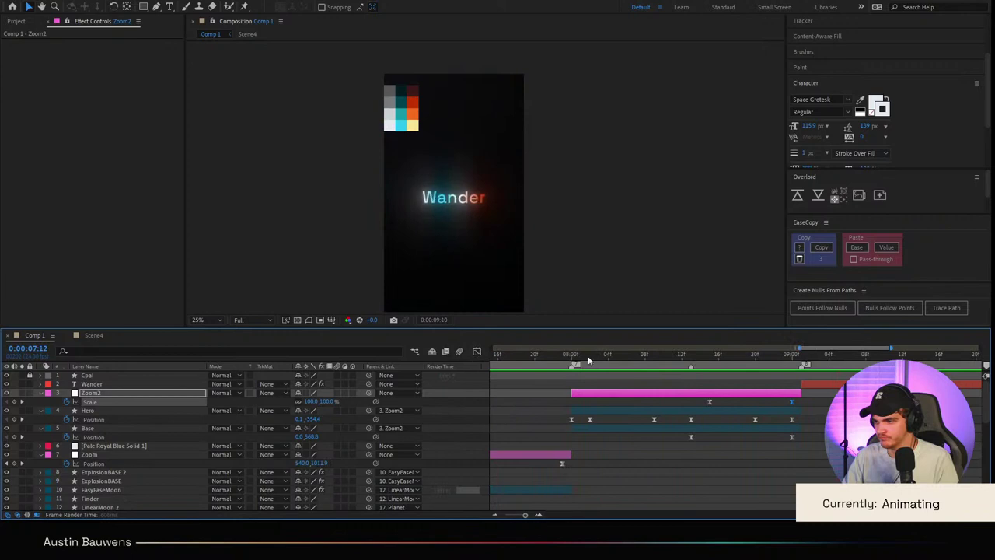
{"action": "key", "text": "space"}
{"action": "left_click_drag", "start_coordinate": [798, 371], "coordinate": [784, 372]}
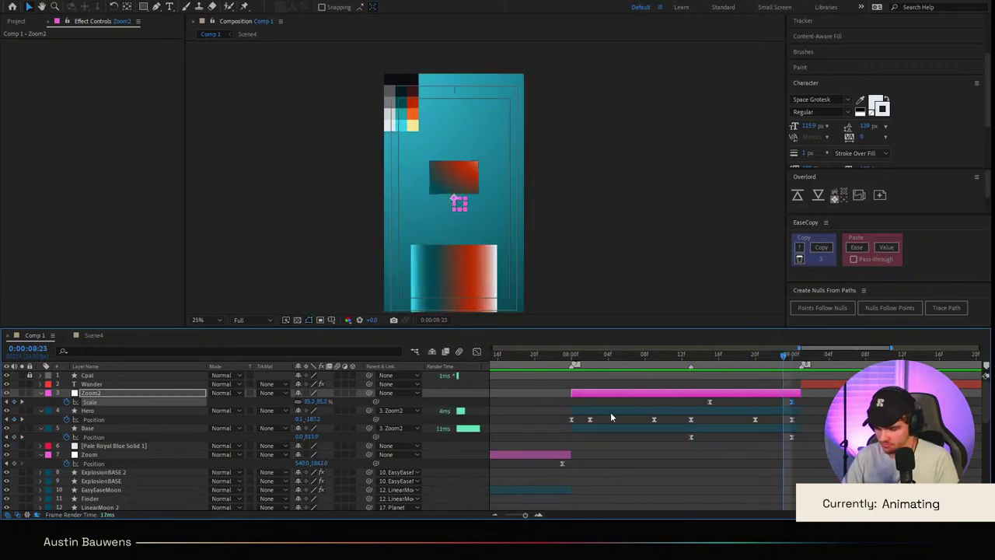
{"action": "key", "text": "Page_Down"}
{"action": "left_click_drag", "start_coordinate": [311, 437], "coordinate": [492, 437]}
Step: Review the timing around 7:20 and key Zoom2's Scale at 70% at 8:00
{"action": "left_click", "coordinate": [538, 364]}
{"action": "key", "text": "space"}
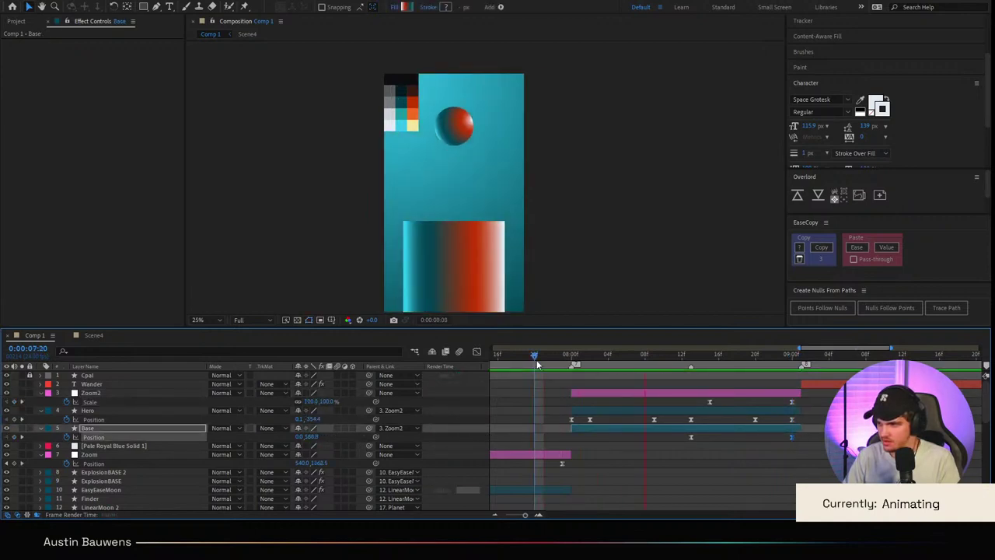
{"action": "left_click", "coordinate": [544, 357]}
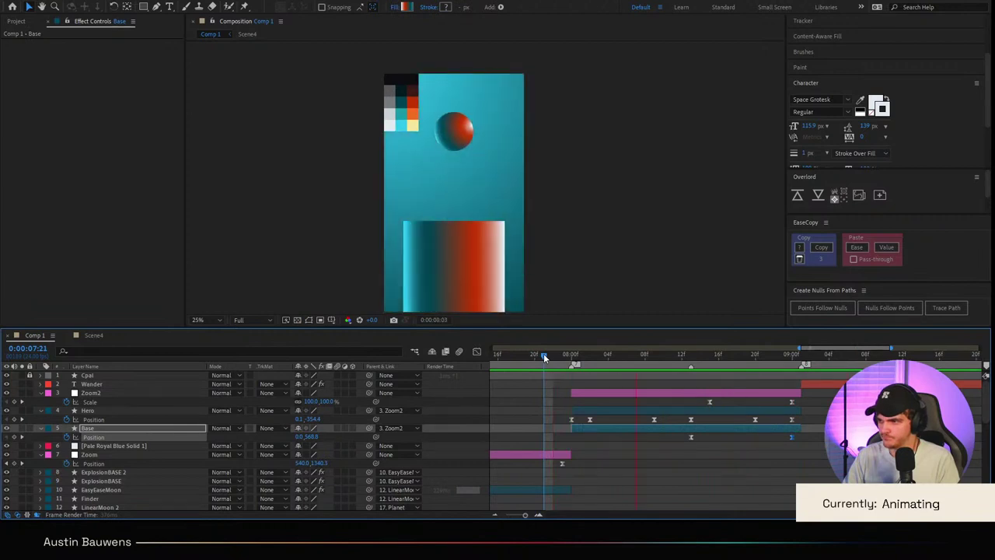
{"action": "left_click", "coordinate": [493, 364]}
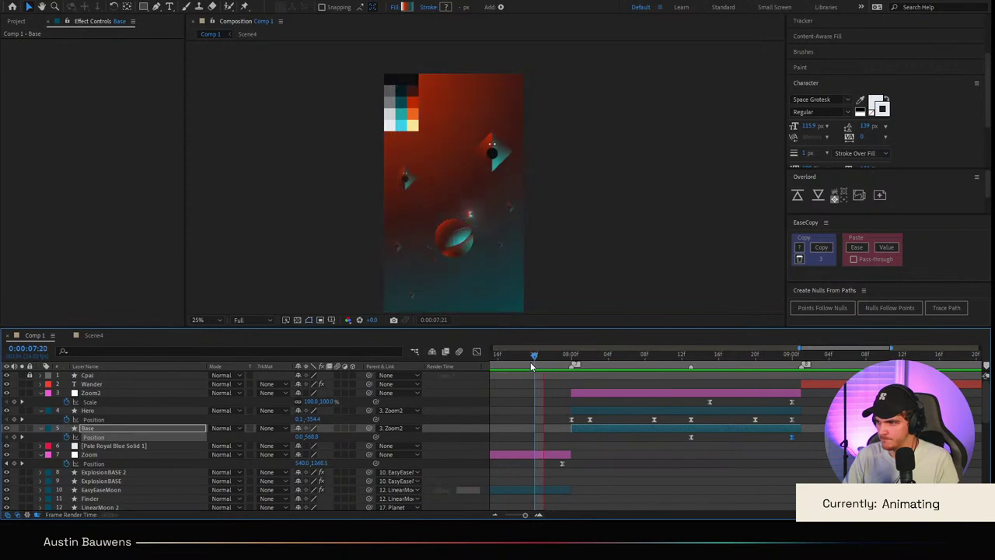
{"action": "left_click", "coordinate": [532, 364]}
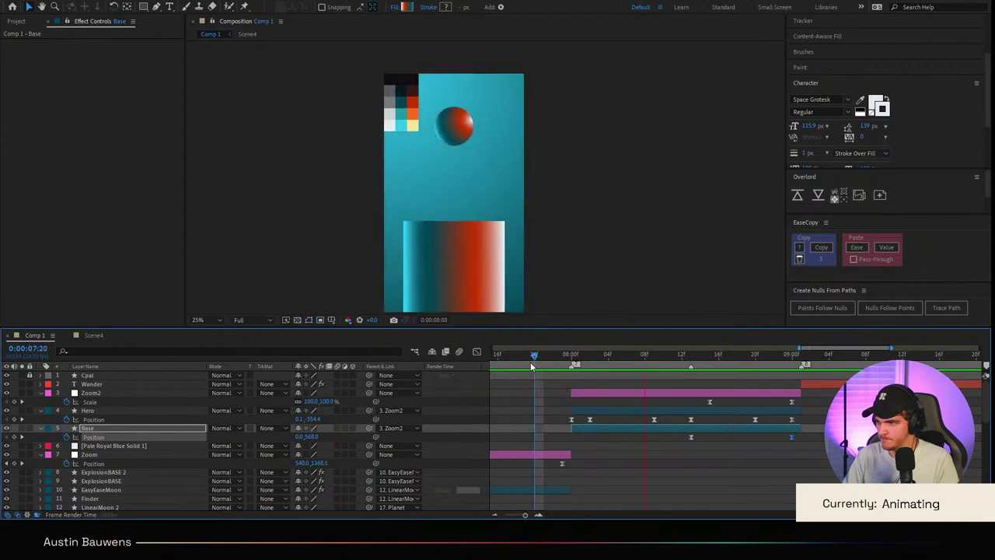
{"action": "left_click", "coordinate": [576, 364]}
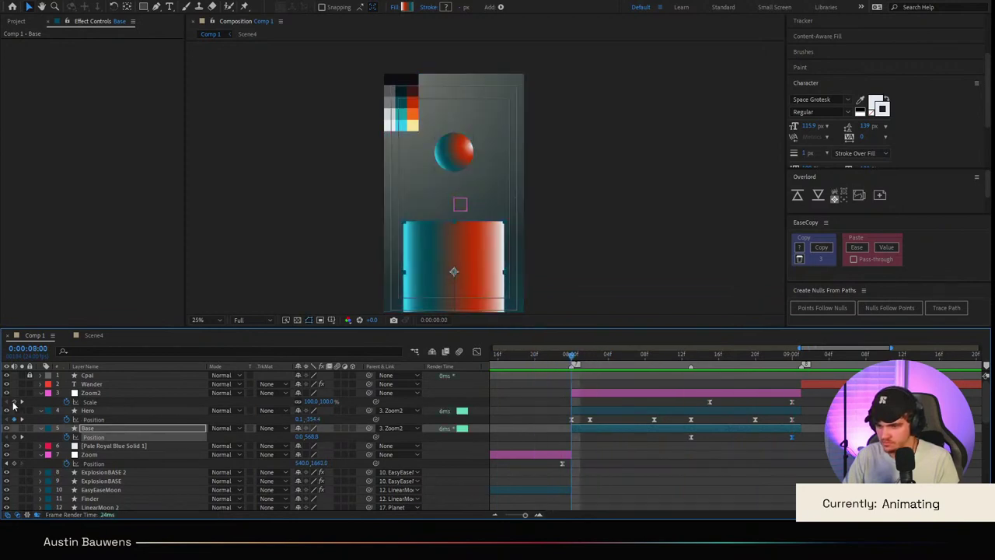
{"action": "left_click", "coordinate": [693, 358]}
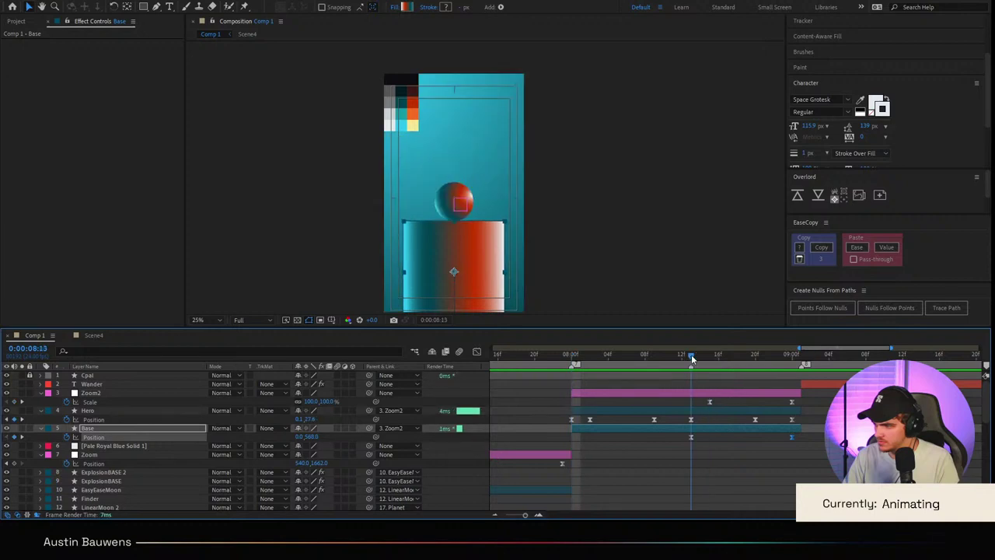
{"action": "left_click_drag", "start_coordinate": [692, 354], "coordinate": [576, 369]}
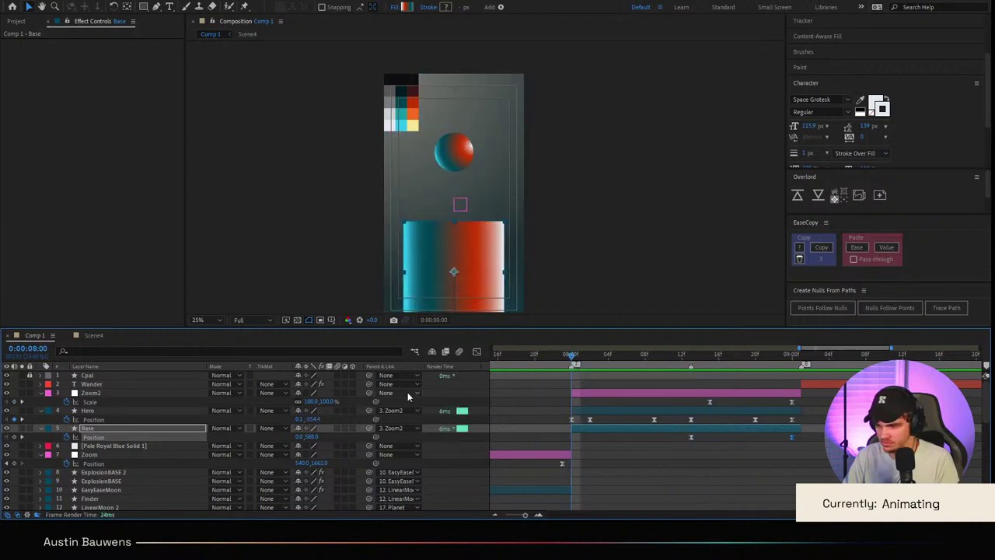
{"action": "left_click_drag", "start_coordinate": [332, 401], "coordinate": [308, 401]}
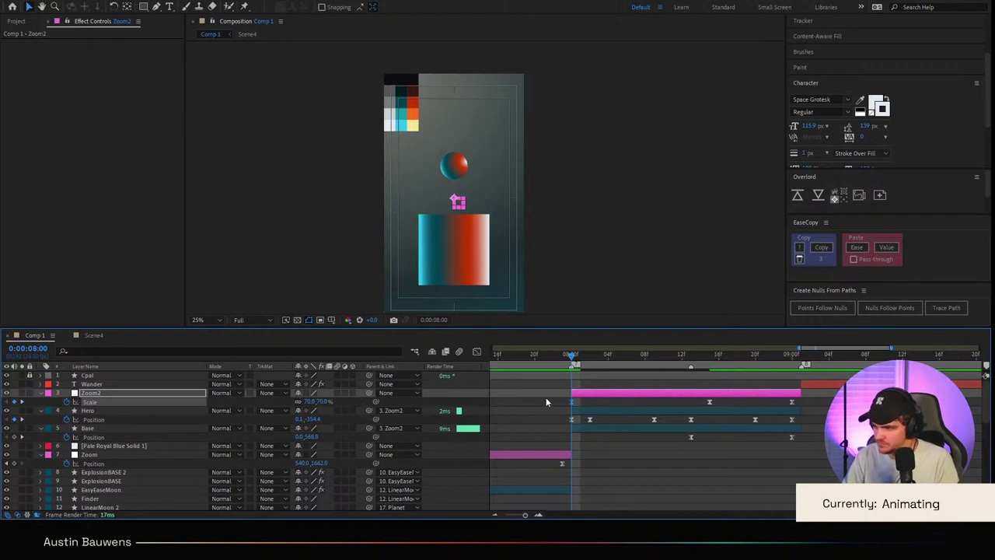
Step: Ease the first Scale keyframe with 100% influence in the speed graph
{"action": "left_click", "coordinate": [477, 351]}
{"action": "left_click_drag", "start_coordinate": [599, 422], "coordinate": [538, 350]}
{"action": "left_click_drag", "start_coordinate": [583, 390], "coordinate": [551, 377]}
{"action": "left_click_drag", "start_coordinate": [687, 386], "coordinate": [532, 386]}
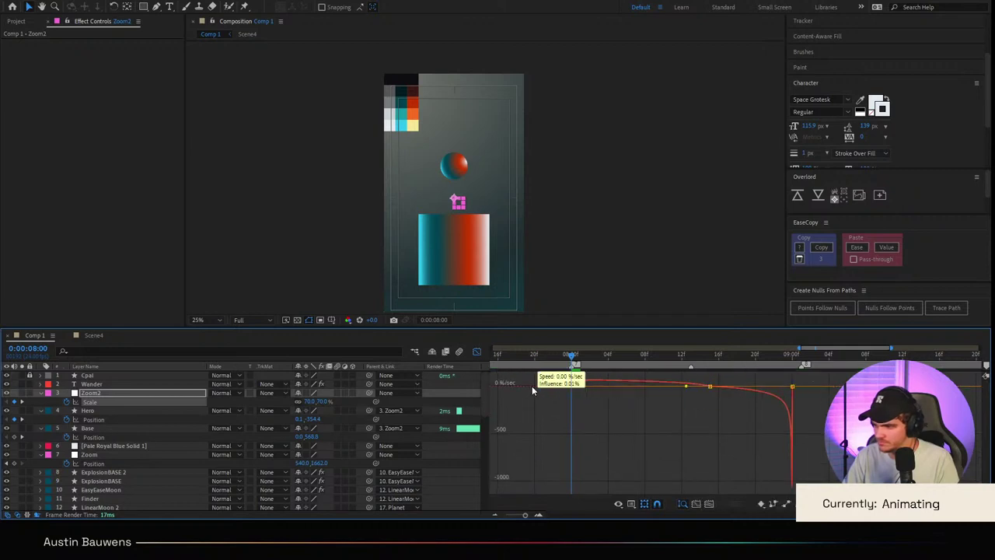
{"action": "key", "text": "ctrl+z"}
{"action": "left_click_drag", "start_coordinate": [686, 386], "coordinate": [603, 388]}
{"action": "left_click", "coordinate": [476, 352]}
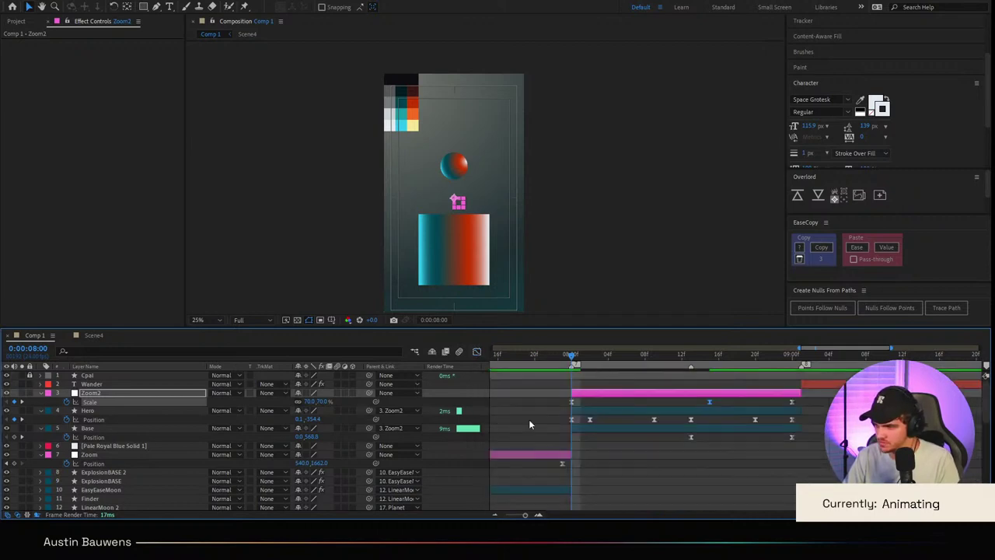
{"action": "left_click", "coordinate": [113, 395]}
Step: Key Zoom2's Position at 8:00, moving it down to Y 1196
{"action": "key", "text": "k"}
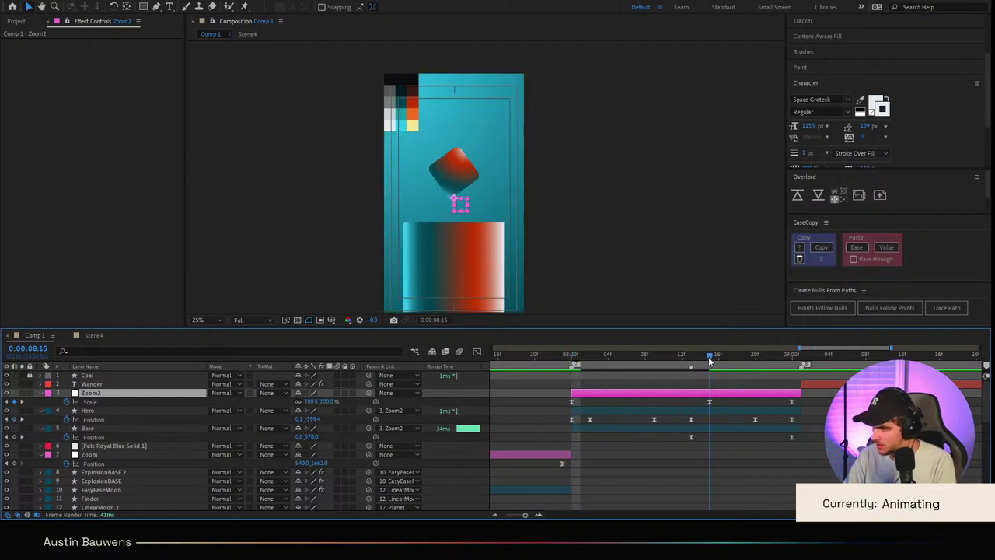
{"action": "key", "text": "p"}
{"action": "left_click", "coordinate": [68, 404]}
{"action": "left_click", "coordinate": [571, 358]}
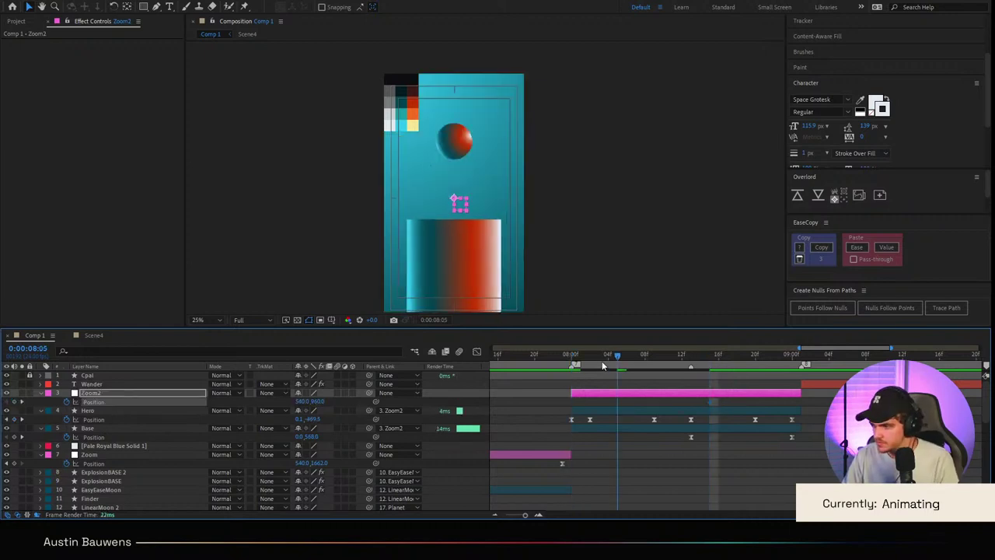
{"action": "left_click_drag", "start_coordinate": [315, 401], "coordinate": [373, 401]}
Step: Reshape Zoom2's Position curve into a steep eased rise in the Graph Editor
{"action": "left_click_drag", "start_coordinate": [729, 402], "coordinate": [554, 400]}
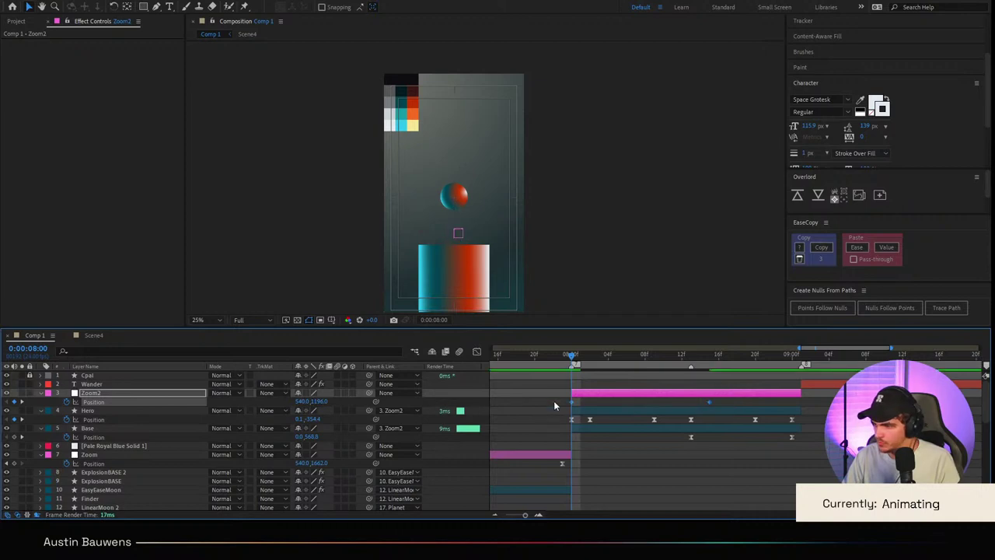
{"action": "left_click", "coordinate": [477, 353]}
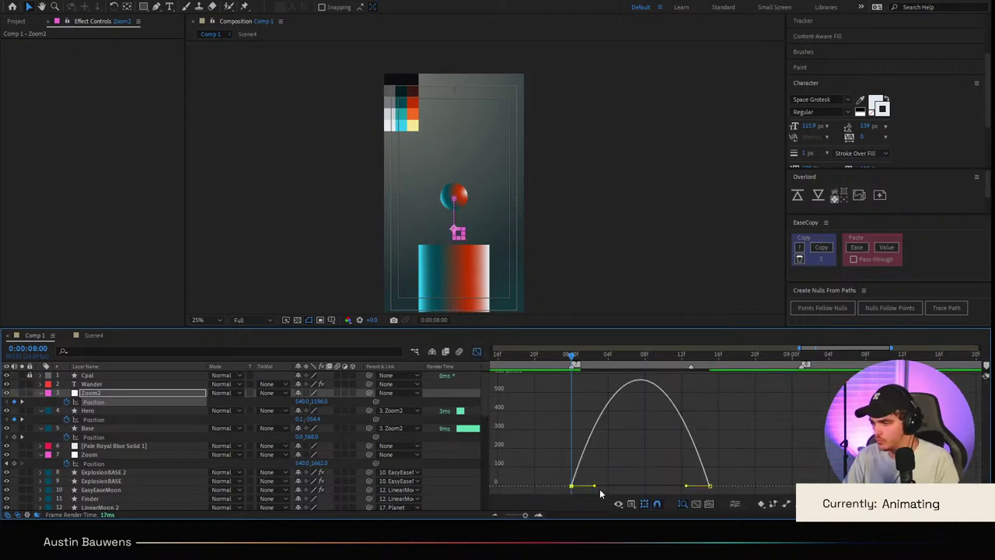
{"action": "left_click_drag", "start_coordinate": [600, 489], "coordinate": [580, 487]}
{"action": "left_click", "coordinate": [477, 352]}
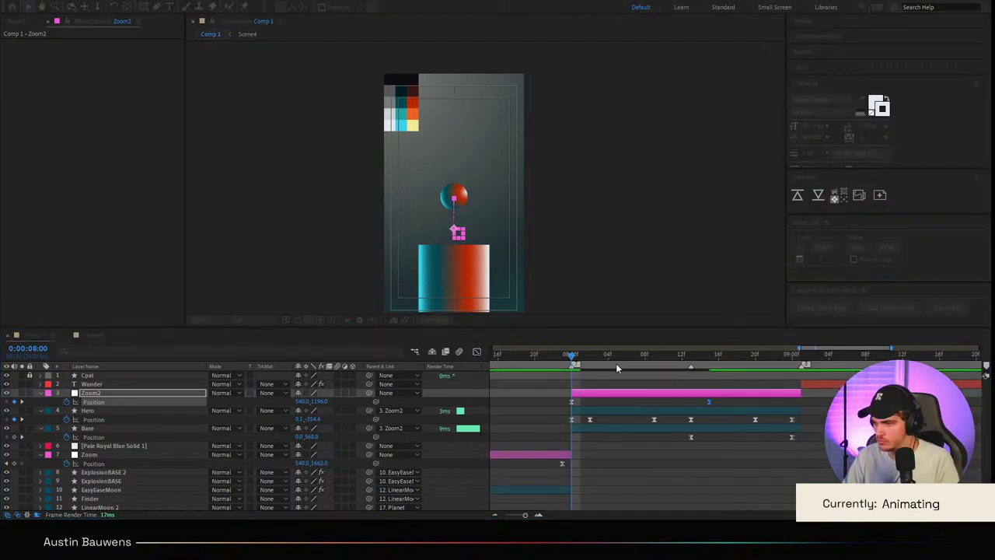
Step: Preview the ball landing and stop at 8:04 with the Hero layer selected
{"action": "left_click_drag", "start_coordinate": [613, 360], "coordinate": [481, 370]}
{"action": "key", "text": "space"}
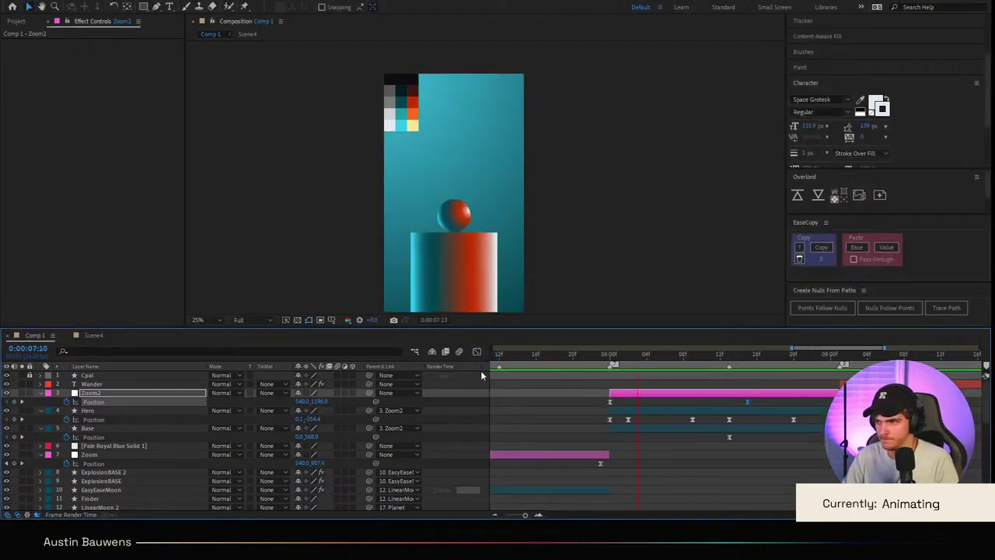
{"action": "left_click", "coordinate": [560, 356]}
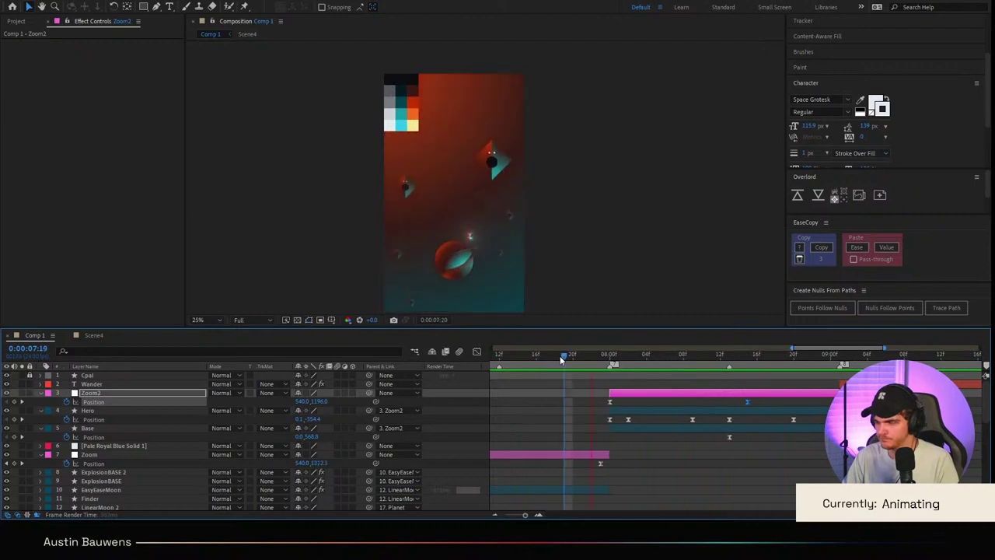
{"action": "left_click", "coordinate": [573, 358]}
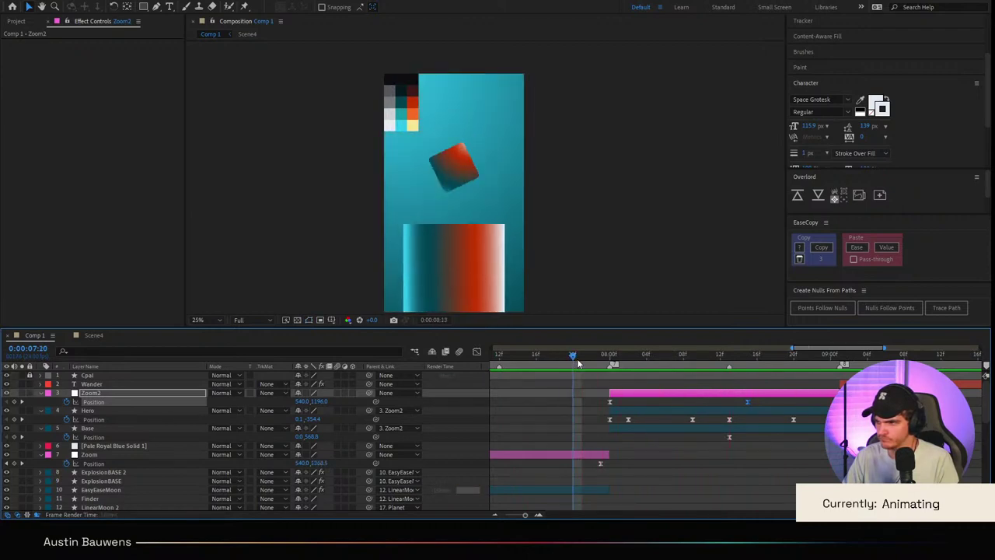
{"action": "left_click_drag", "start_coordinate": [579, 359], "coordinate": [645, 368]}
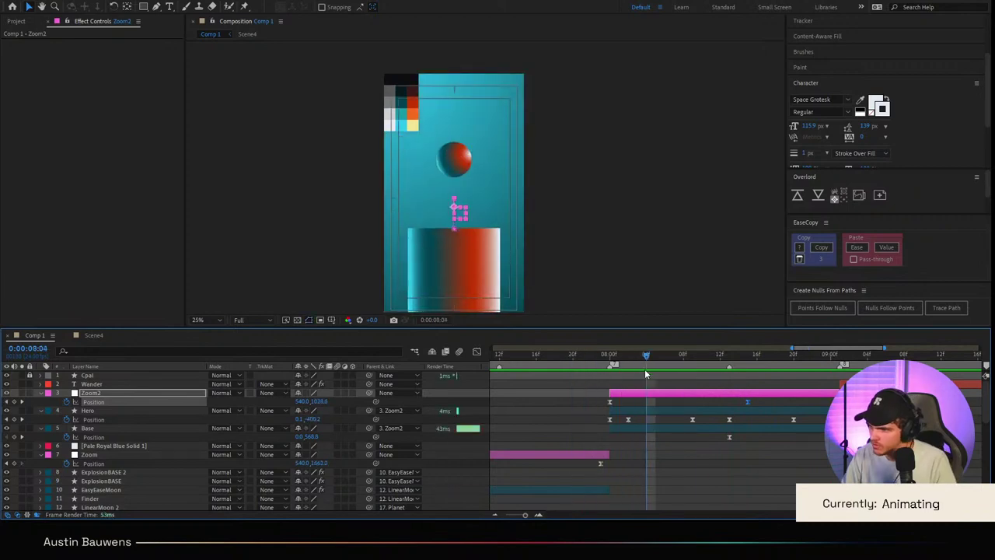
{"action": "left_click", "coordinate": [641, 410]}
Step: Add Base Position keyframes at 8:02 and 8:04, pushing the pedestal down
{"action": "left_click", "coordinate": [171, 430]}
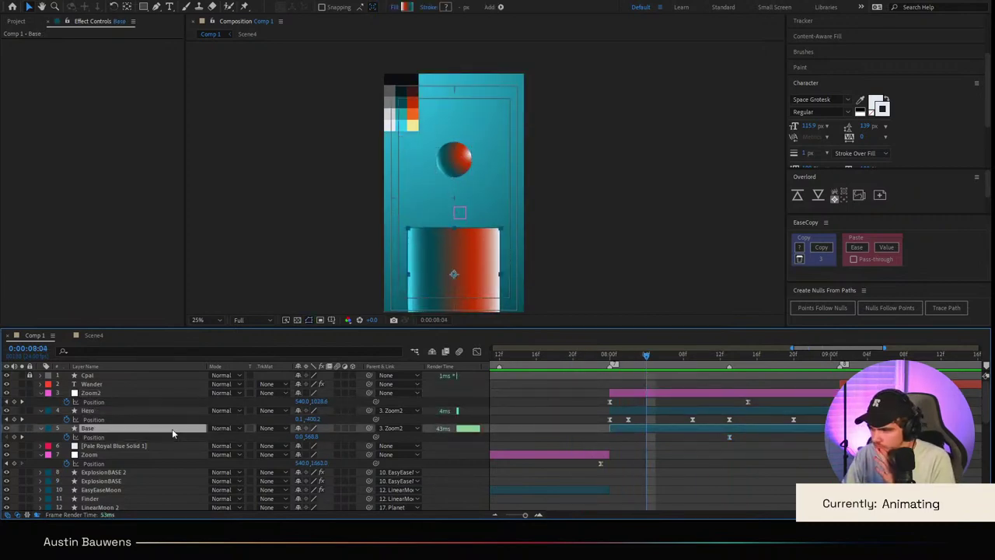
{"action": "left_click", "coordinate": [628, 364]}
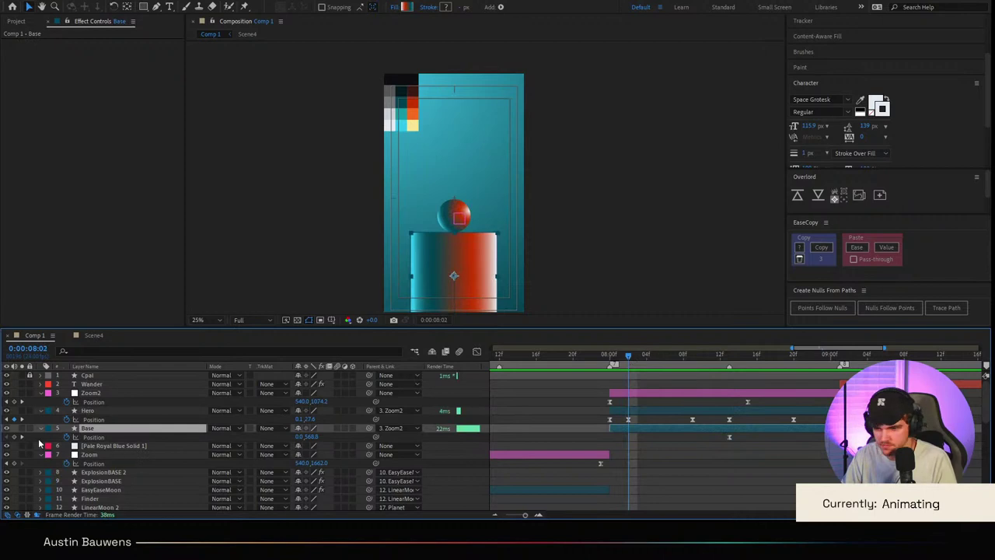
{"action": "left_click", "coordinate": [14, 437]}
{"action": "key", "text": "Page_Down"}
{"action": "key", "text": "Page_Down"}
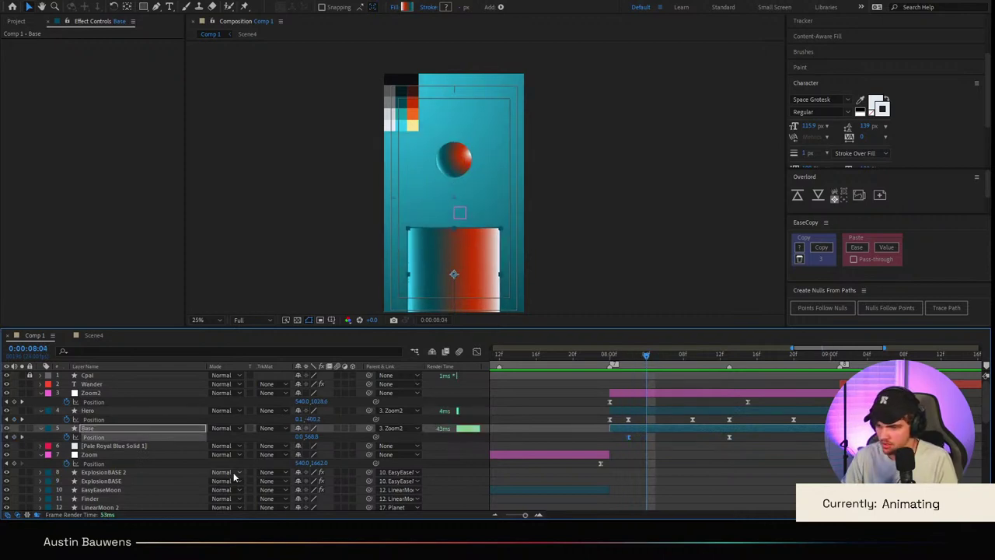
{"action": "left_click_drag", "start_coordinate": [308, 438], "coordinate": [349, 443]}
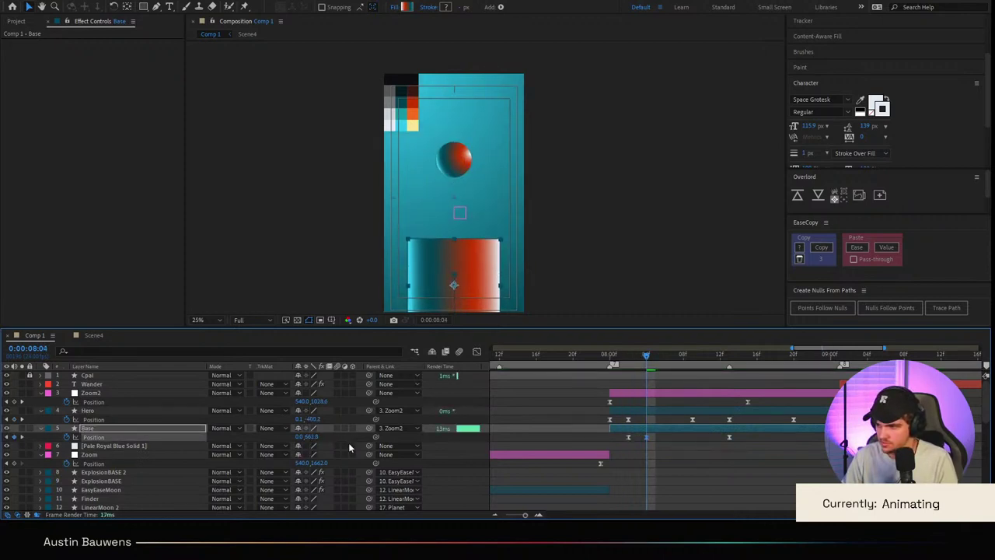
{"action": "key", "text": "space"}
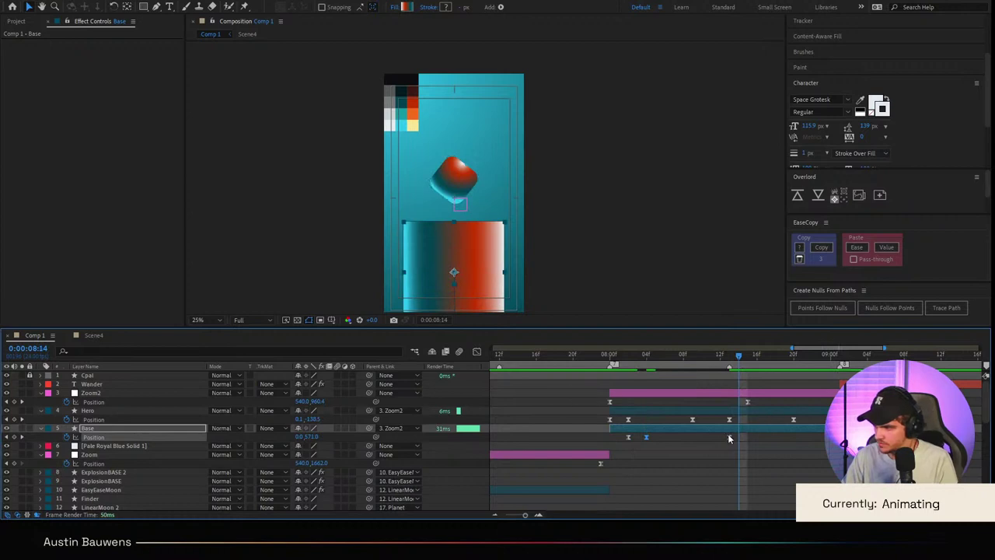
Step: Sharpen the Base speed curve into a spike and preview the pedestal's reaction
{"action": "left_click", "coordinate": [477, 352]}
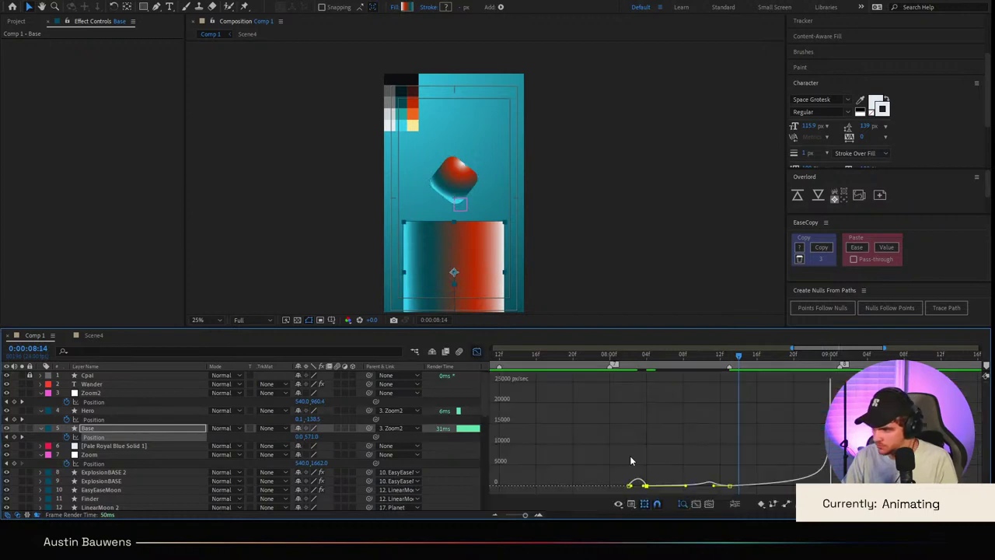
{"action": "mouse_move", "coordinate": [631, 486]}
{"action": "left_mouse_down"}
{"action": "mouse_move", "coordinate": [607, 489]}
{"action": "mouse_move", "coordinate": [685, 486]}
{"action": "mouse_move", "coordinate": [626, 488]}
{"action": "left_mouse_up"}
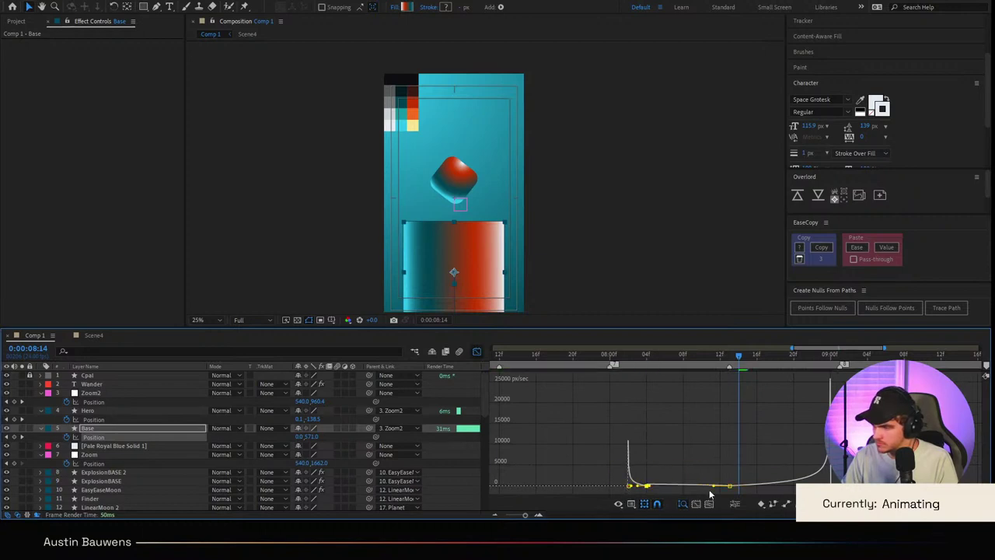
{"action": "left_click_drag", "start_coordinate": [714, 486], "coordinate": [649, 488]}
{"action": "left_click", "coordinate": [477, 351]}
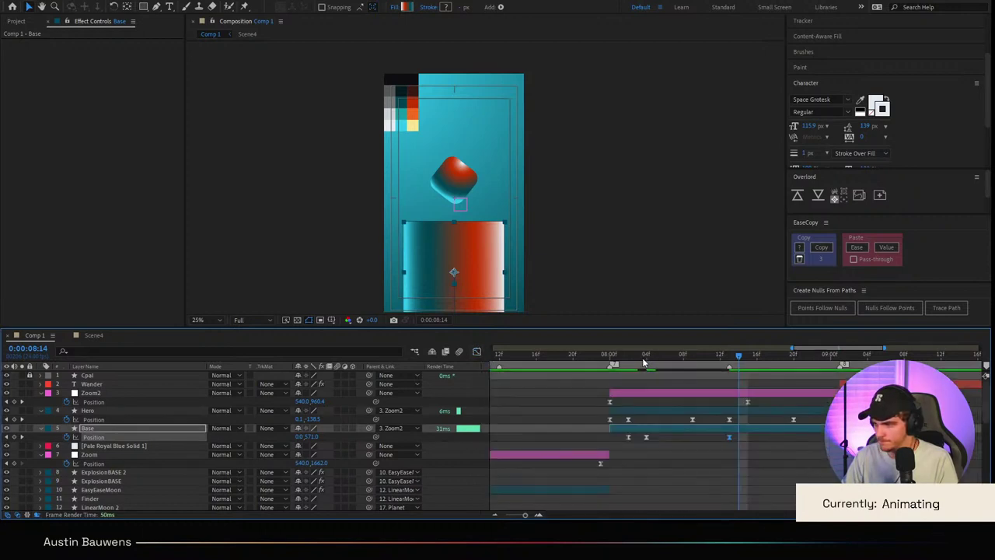
{"action": "left_click_drag", "start_coordinate": [643, 361], "coordinate": [564, 361]}
{"action": "key", "text": "space"}
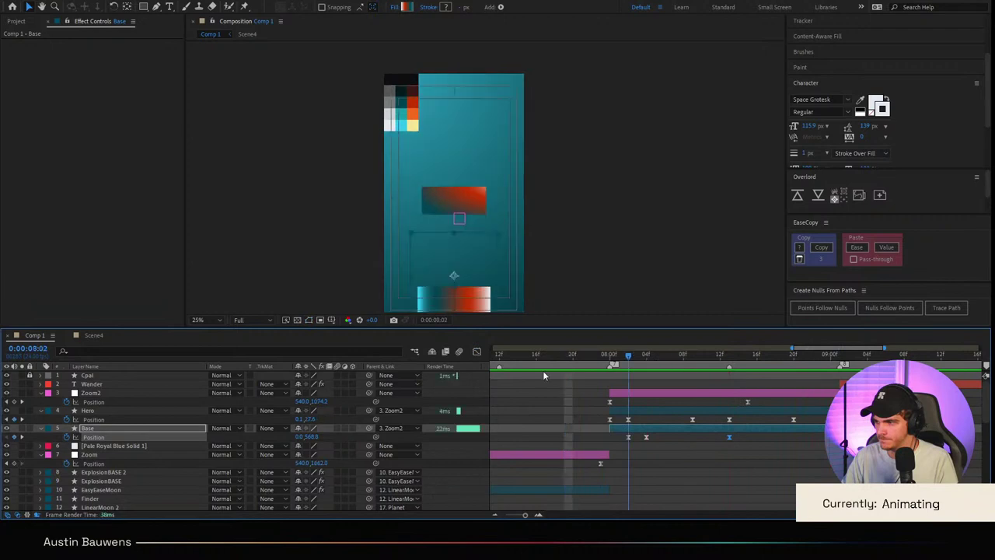
{"action": "key", "text": "space"}
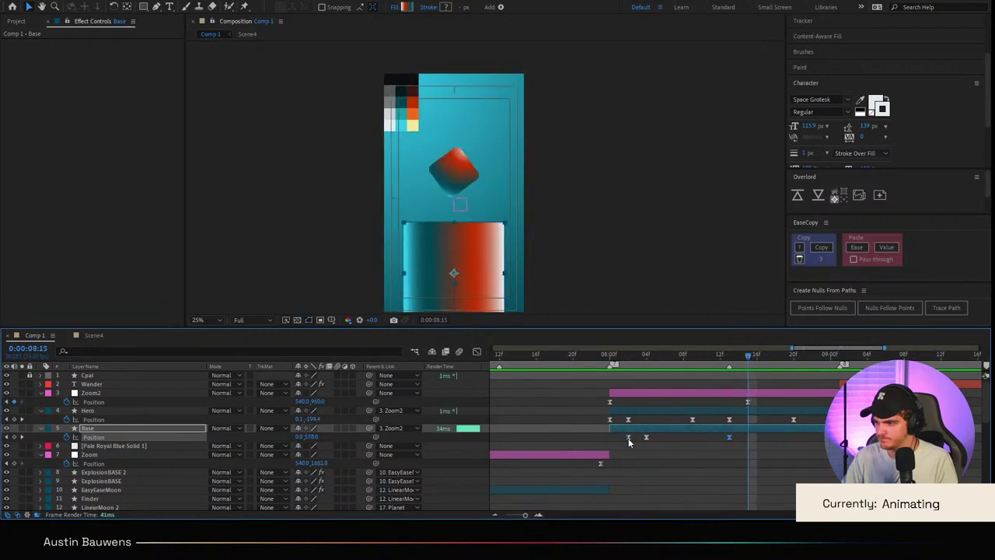
Step: Shift a Base Position keyframe slightly later and replay the landing
{"action": "left_click_drag", "start_coordinate": [645, 436], "coordinate": [656, 437]}
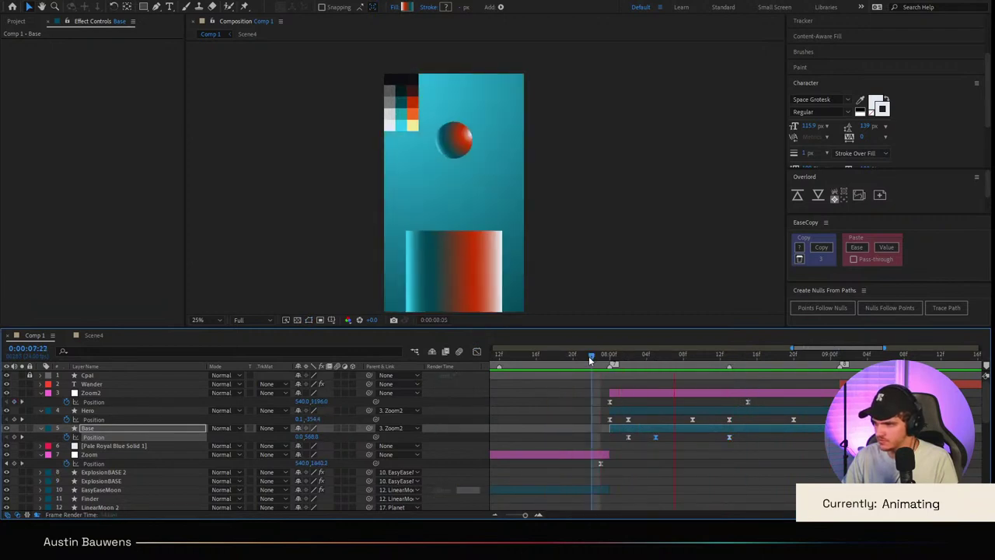
{"action": "key", "text": "space"}
{"action": "key", "text": "space"}
{"action": "left_click_drag", "start_coordinate": [590, 360], "coordinate": [524, 360]}
{"action": "key", "text": "space"}
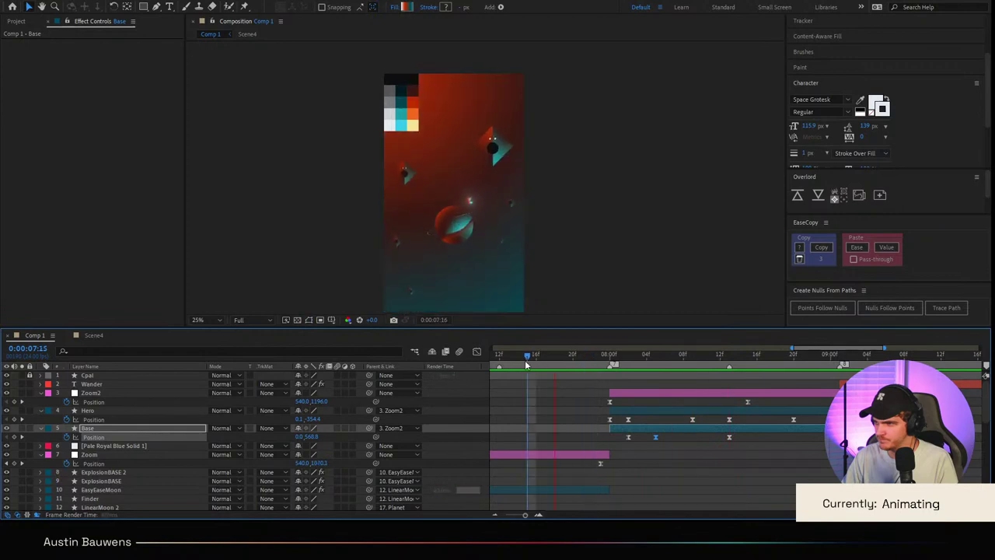
{"action": "key", "text": "space"}
Step: Raise the pedestal slightly at 8:05 and replay the landing
{"action": "left_click_drag", "start_coordinate": [628, 360], "coordinate": [655, 358]}
{"action": "left_click_drag", "start_coordinate": [311, 437], "coordinate": [290, 437]}
{"action": "left_click", "coordinate": [591, 369]}
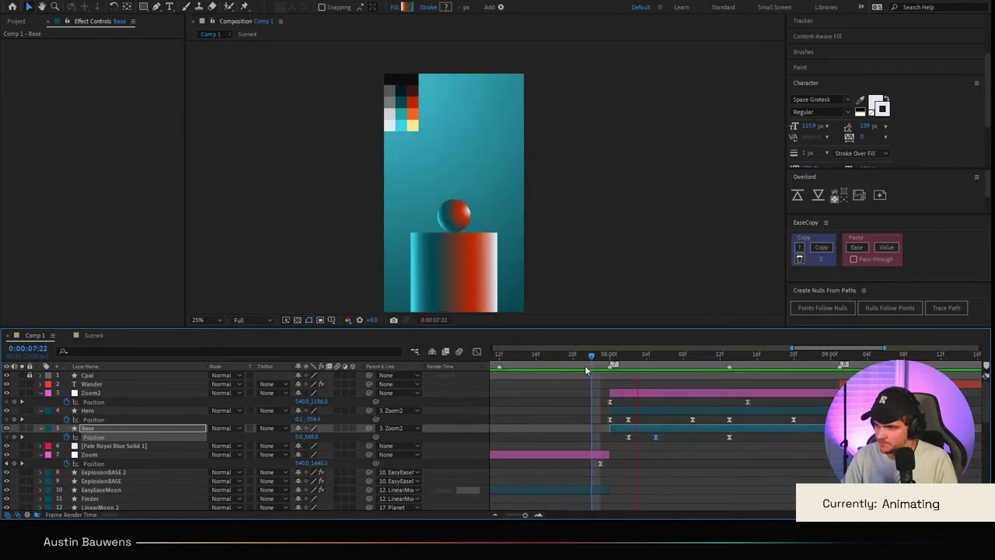
{"action": "left_click", "coordinate": [587, 370]}
{"action": "key", "text": "space"}
Step: Lower the pedestal slightly at 8:06, preview, and return to the start
{"action": "left_click_drag", "start_coordinate": [650, 355], "coordinate": [665, 357]}
{"action": "left_click_drag", "start_coordinate": [312, 440], "coordinate": [336, 440]}
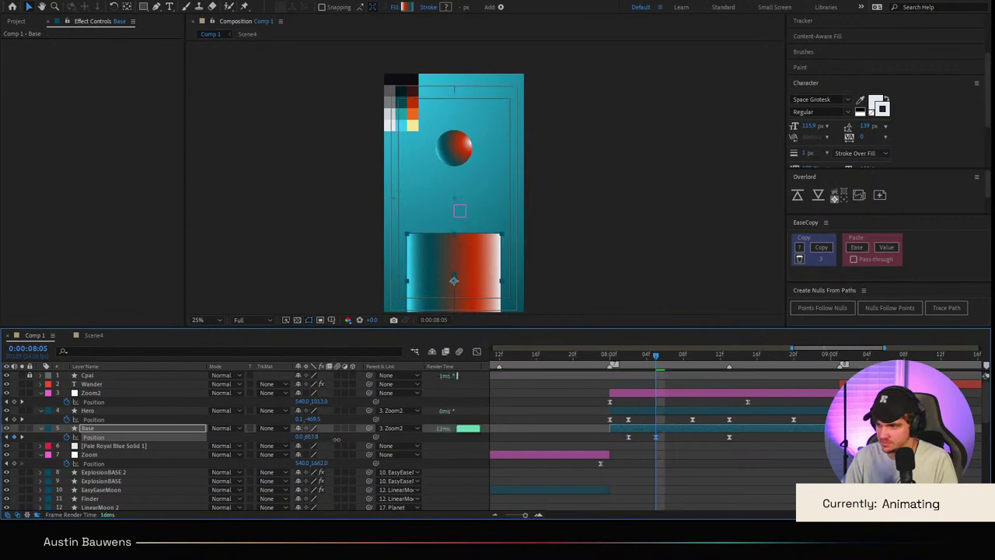
{"action": "left_click", "coordinate": [563, 359]}
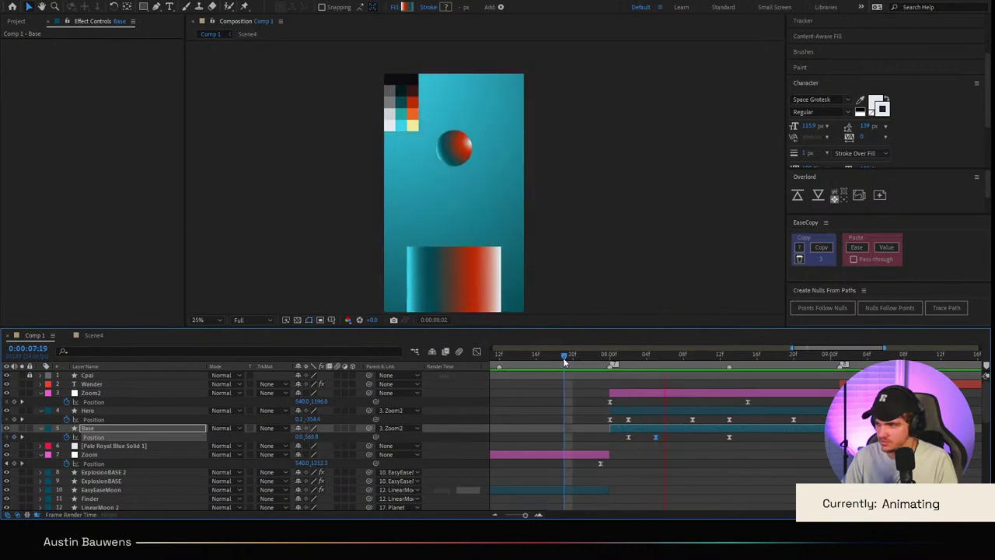
{"action": "key", "text": "space"}
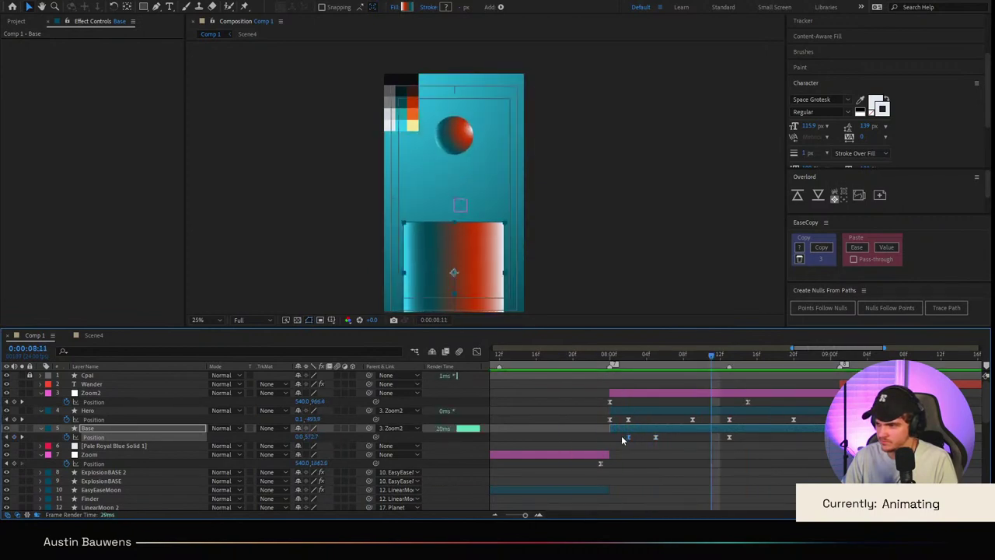
{"action": "left_click", "coordinate": [589, 364]}
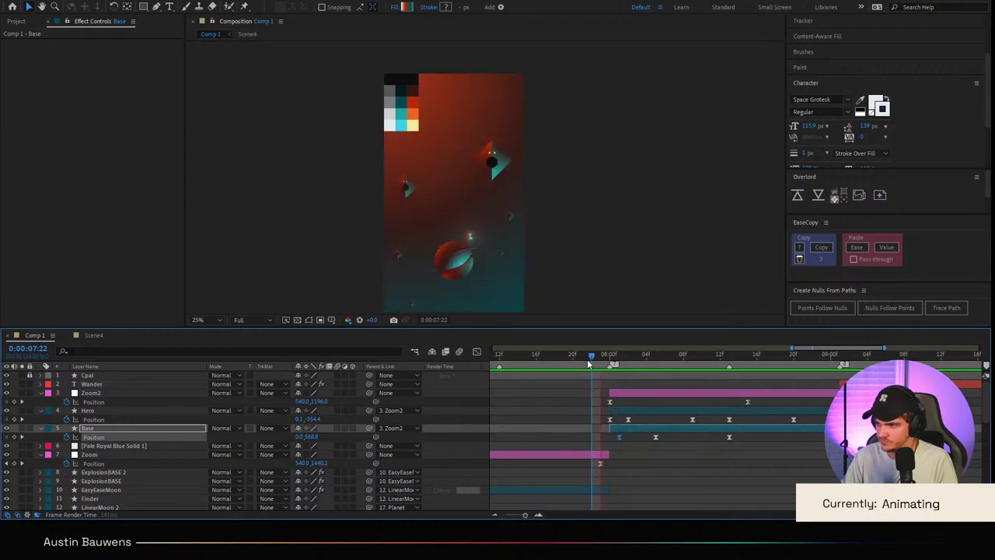
{"action": "key", "text": "space"}
{"action": "left_click", "coordinate": [547, 360]}
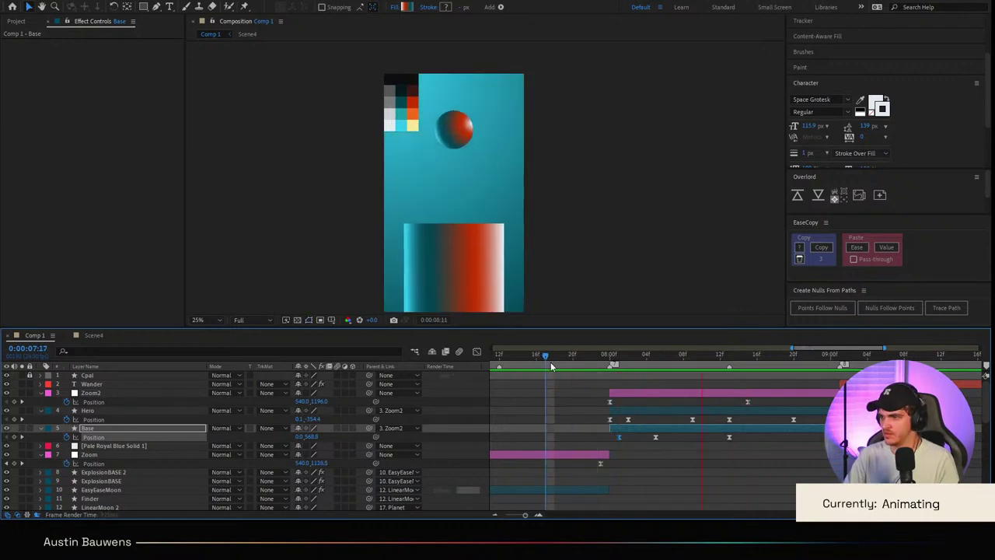
{"action": "left_click_drag", "start_coordinate": [548, 368], "coordinate": [467, 365]}
Step: Play the whole animation from the start to the Wander title
{"action": "key", "text": "space"}
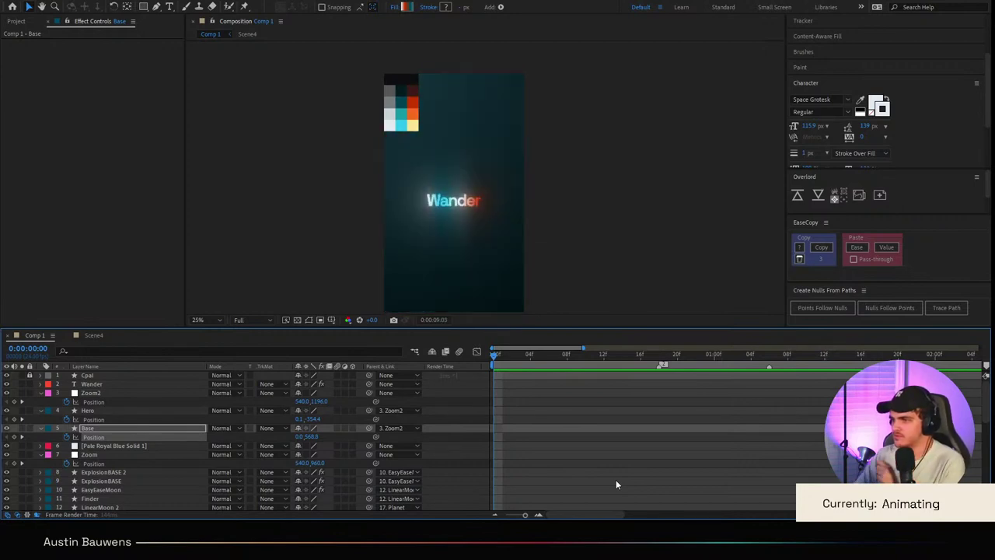
{"action": "key", "text": "space"}
{"action": "left_click_drag", "start_coordinate": [644, 354], "coordinate": [591, 390]}
Step: Drag the Base dip keyframe to 8:02 and preview the retimed landing
{"action": "left_click_drag", "start_coordinate": [684, 362], "coordinate": [647, 437]}
{"action": "left_click", "coordinate": [642, 437]}
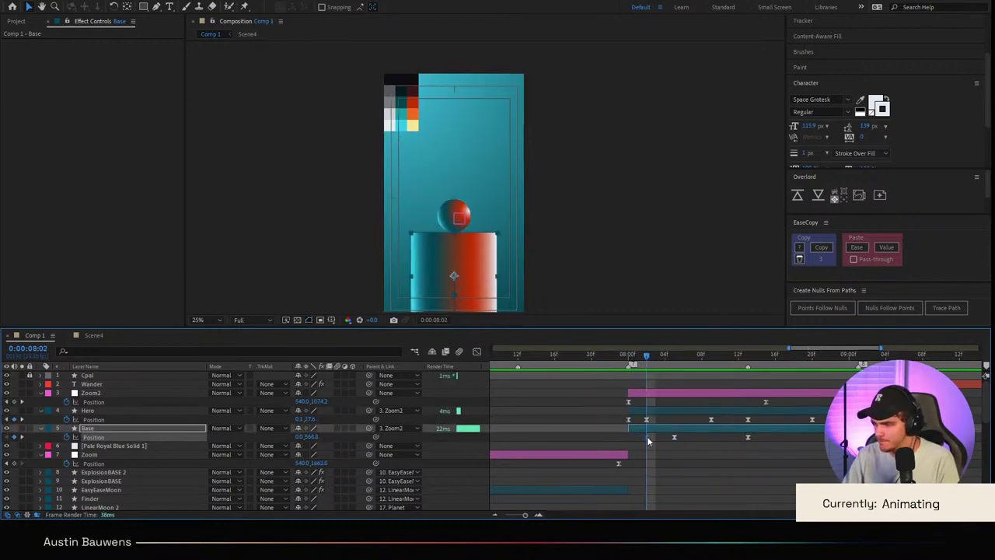
{"action": "left_click_drag", "start_coordinate": [649, 359], "coordinate": [559, 365]}
{"action": "key", "text": "space"}
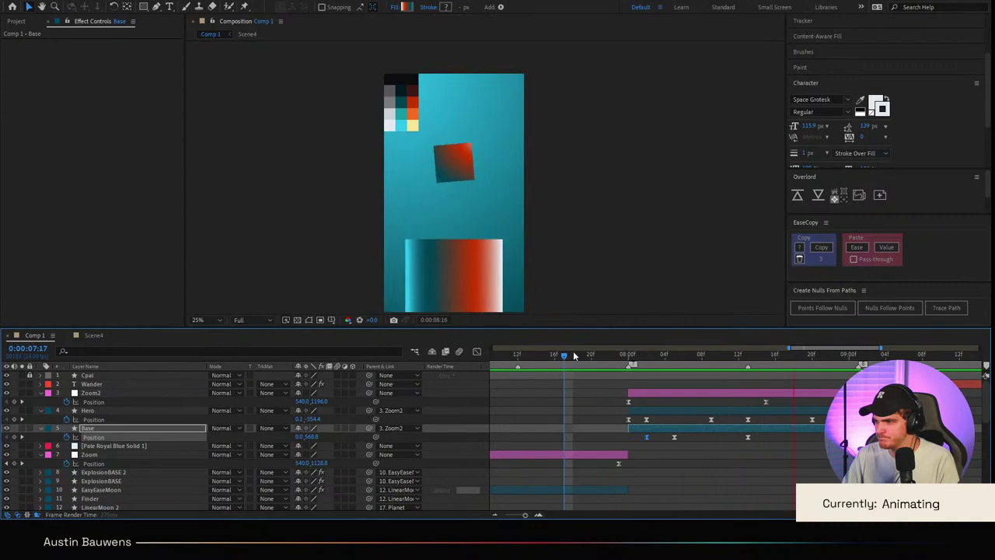
{"action": "key", "text": "space"}
{"action": "key", "text": "space"}
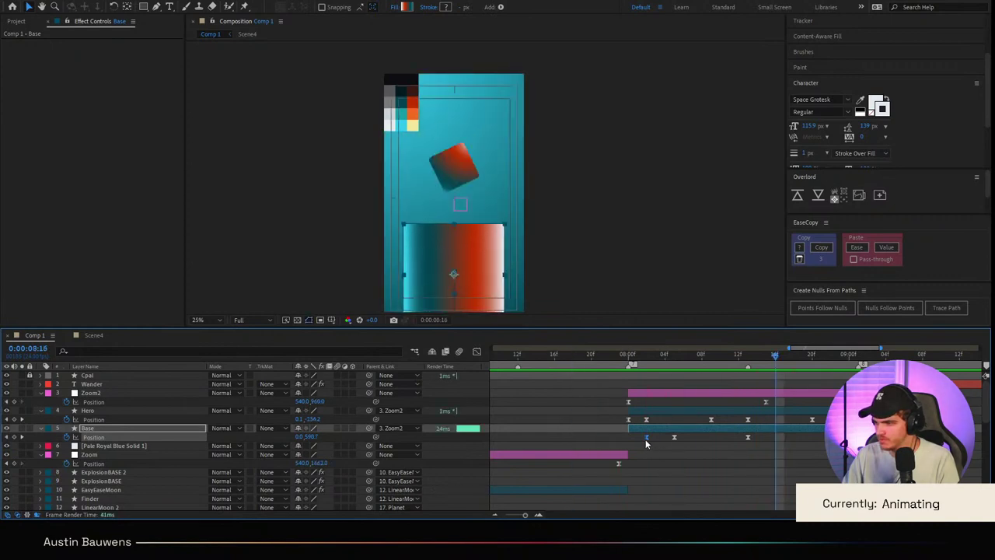
{"action": "left_click_drag", "start_coordinate": [605, 363], "coordinate": [593, 368]}
{"action": "key", "text": "space"}
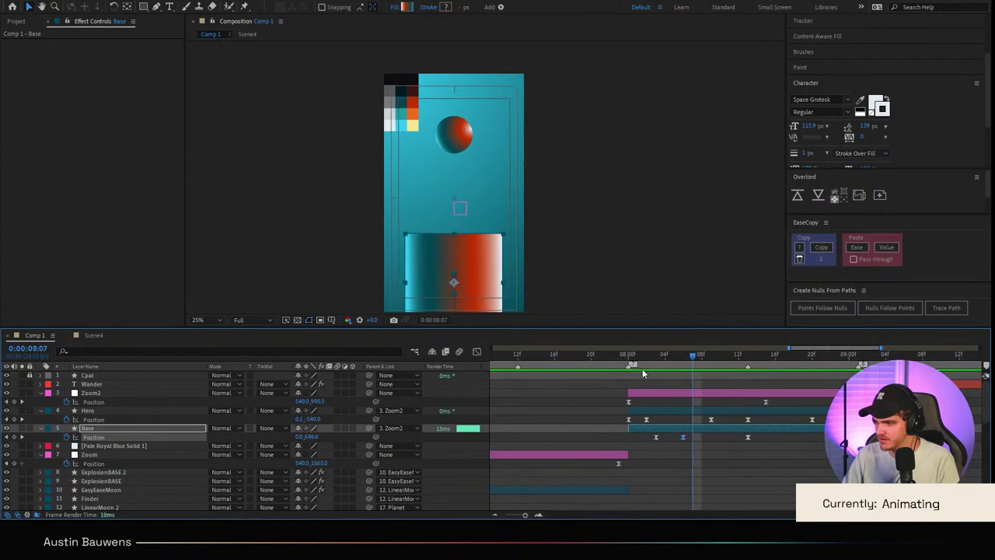
{"action": "left_click", "coordinate": [593, 358]}
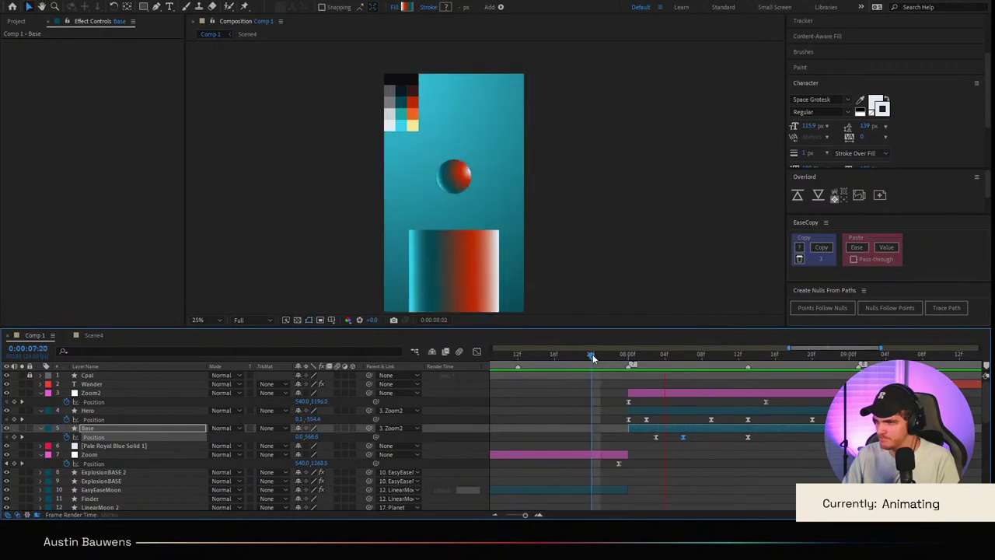
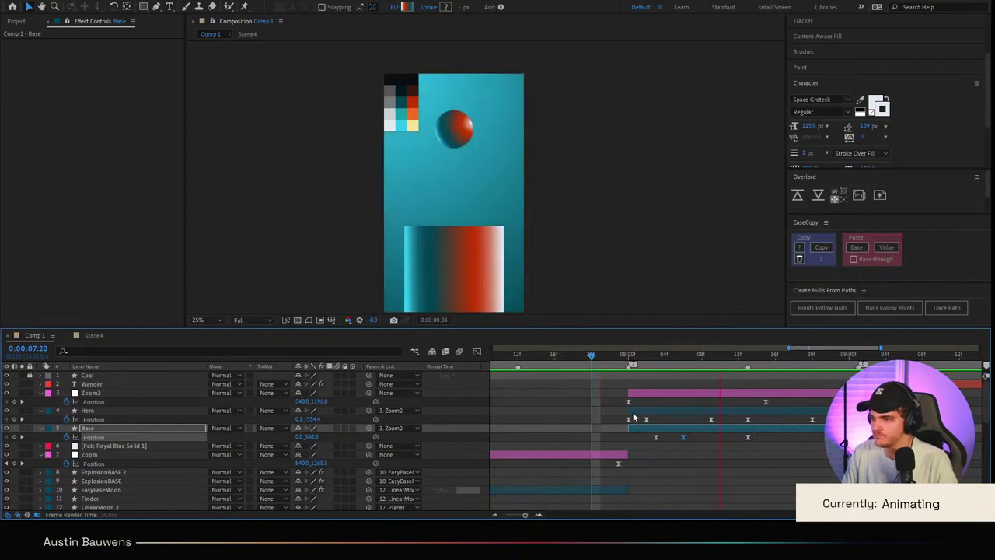
Step: Preview the animation around the 8-second mark and then from the start
{"action": "left_click_drag", "start_coordinate": [673, 359], "coordinate": [589, 370]}
{"action": "key", "text": "space"}
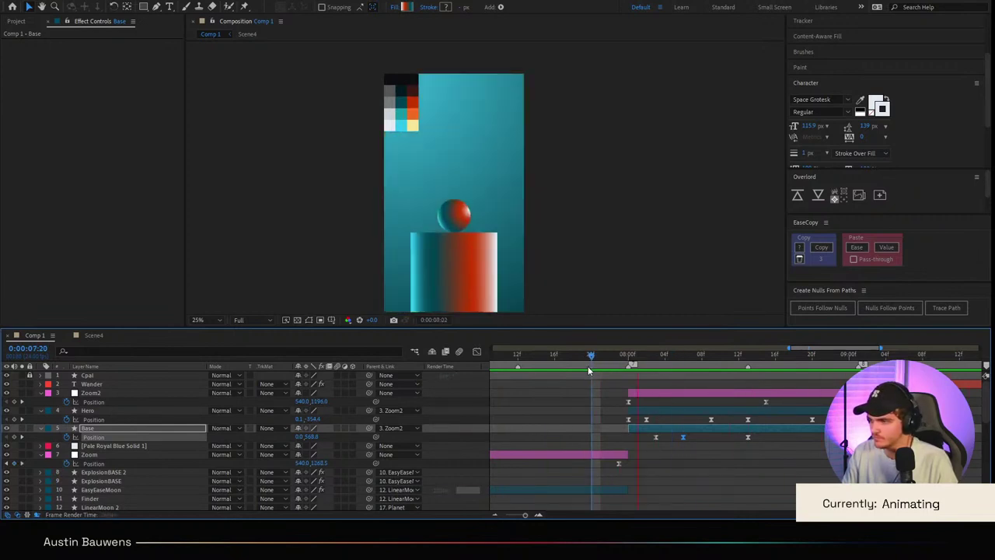
{"action": "left_click", "coordinate": [583, 366]}
{"action": "key", "text": "space"}
{"action": "key", "text": "space"}
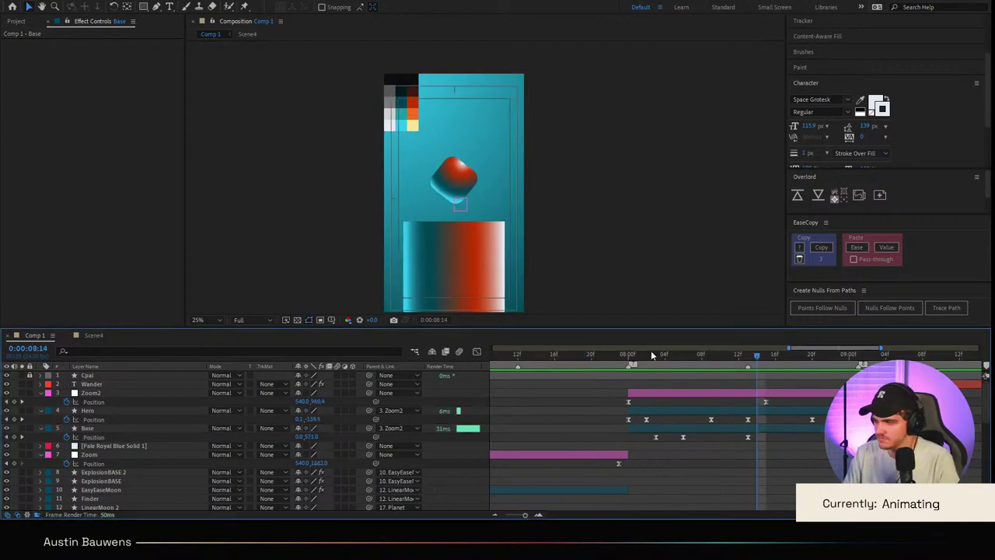
{"action": "left_click_drag", "start_coordinate": [98, 428], "coordinate": [0, 428]}
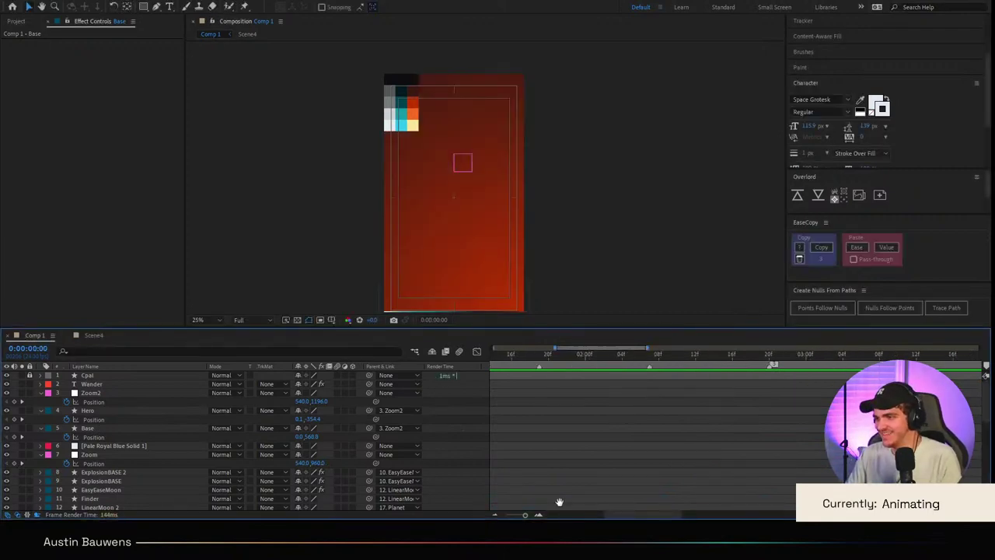
{"action": "key", "text": "space"}
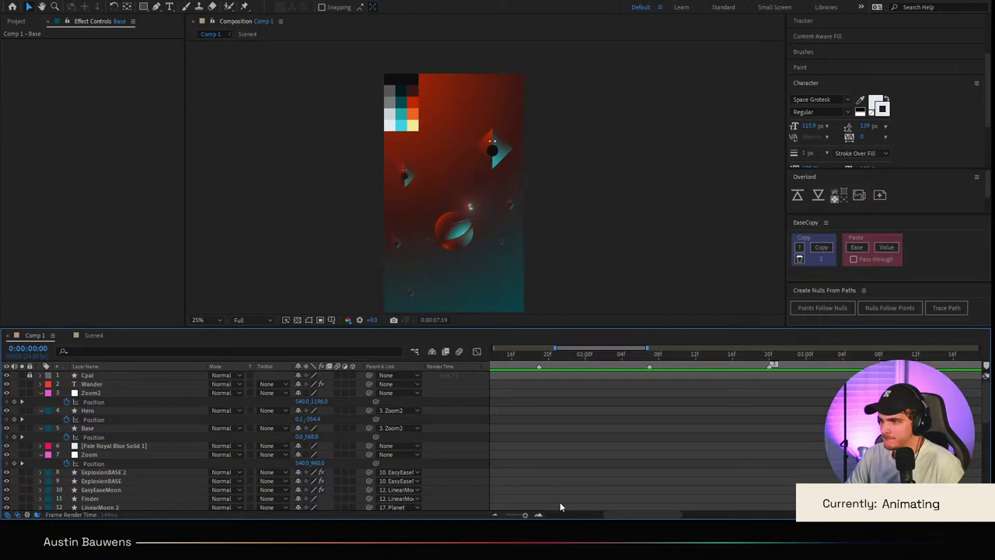
{"action": "key", "text": "space"}
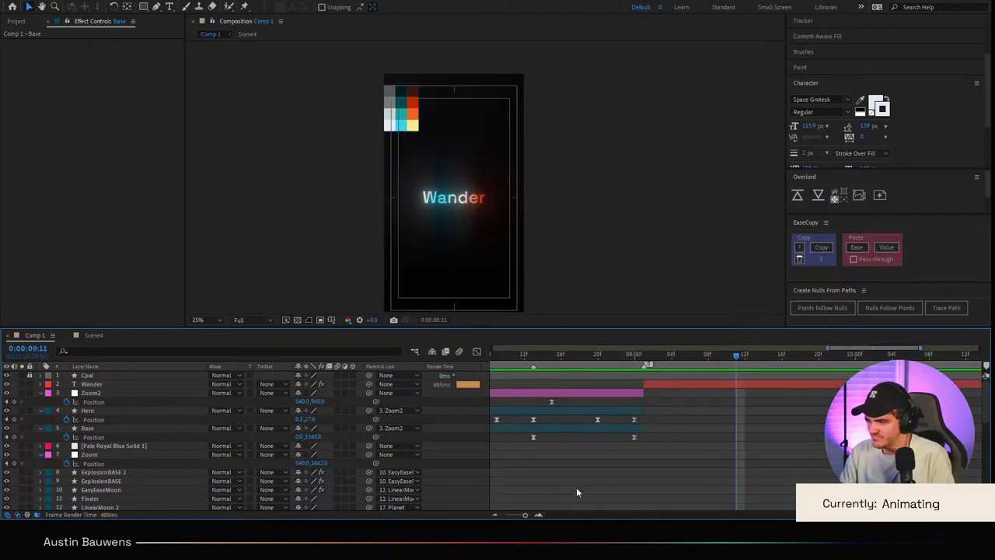
Step: Shift Base's first Position keyframes to 08:02 and 08:04 and preview the retimed movement
{"action": "scroll", "coordinate": [580, 398], "scroll_direction": "left", "scroll_amount": 3}
{"action": "left_click", "coordinate": [603, 363]}
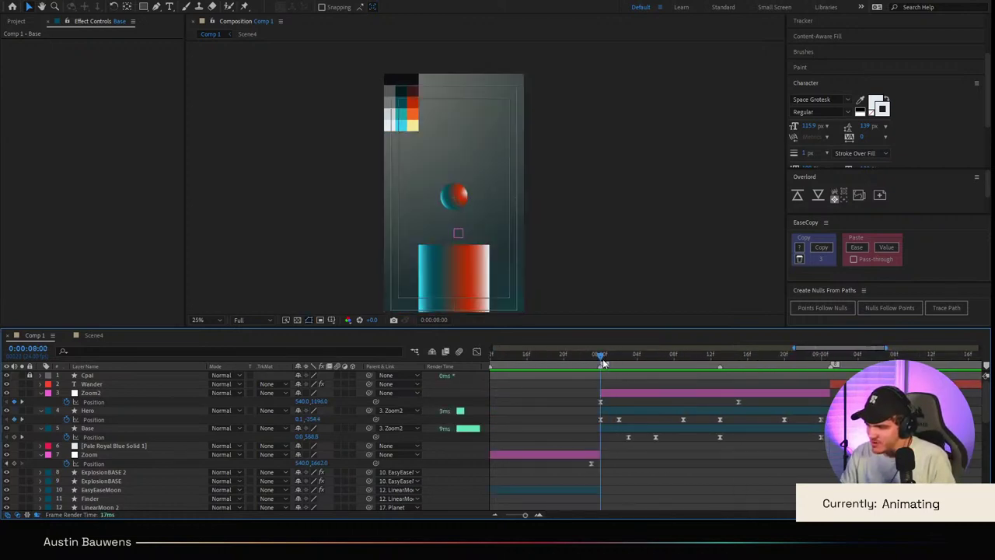
{"action": "left_click_drag", "start_coordinate": [604, 363], "coordinate": [619, 363]}
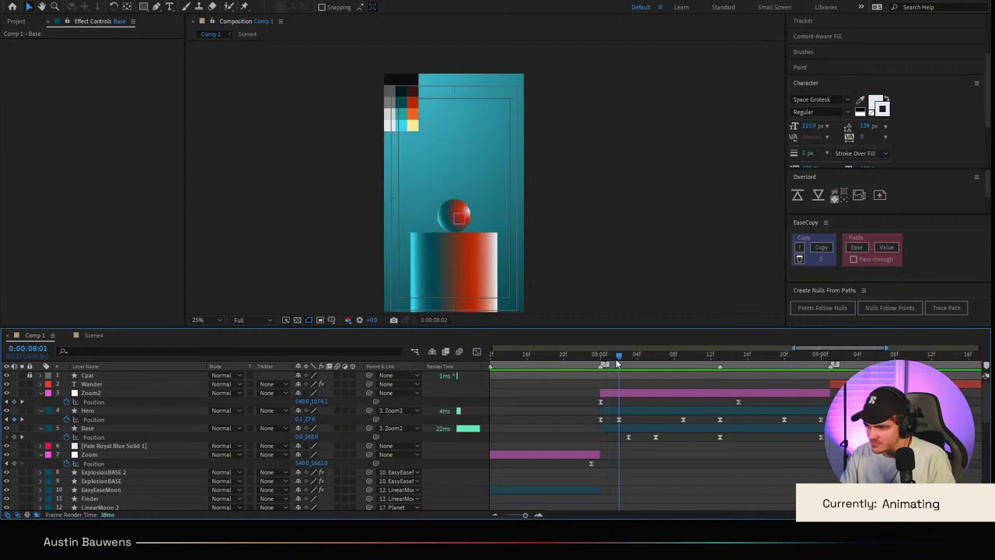
{"action": "mouse_move", "coordinate": [628, 437]}
{"action": "left_mouse_down"}
{"action": "mouse_move", "coordinate": [647, 436]}
{"action": "mouse_move", "coordinate": [638, 436]}
{"action": "left_mouse_up"}
{"action": "left_click_drag", "start_coordinate": [622, 363], "coordinate": [666, 374]}
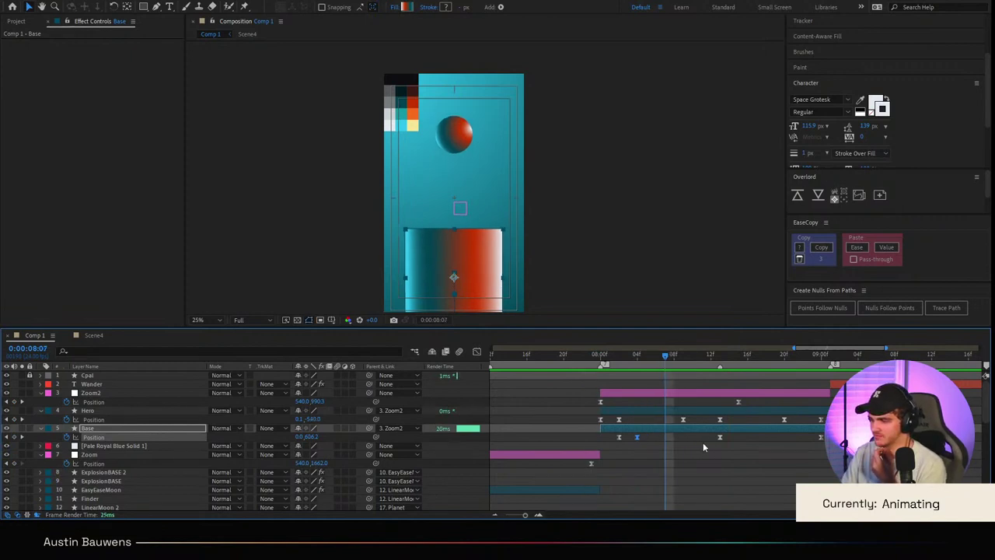
{"action": "left_click_drag", "start_coordinate": [637, 437], "coordinate": [662, 437]}
{"action": "left_click", "coordinate": [642, 364]}
{"action": "left_click", "coordinate": [564, 364]}
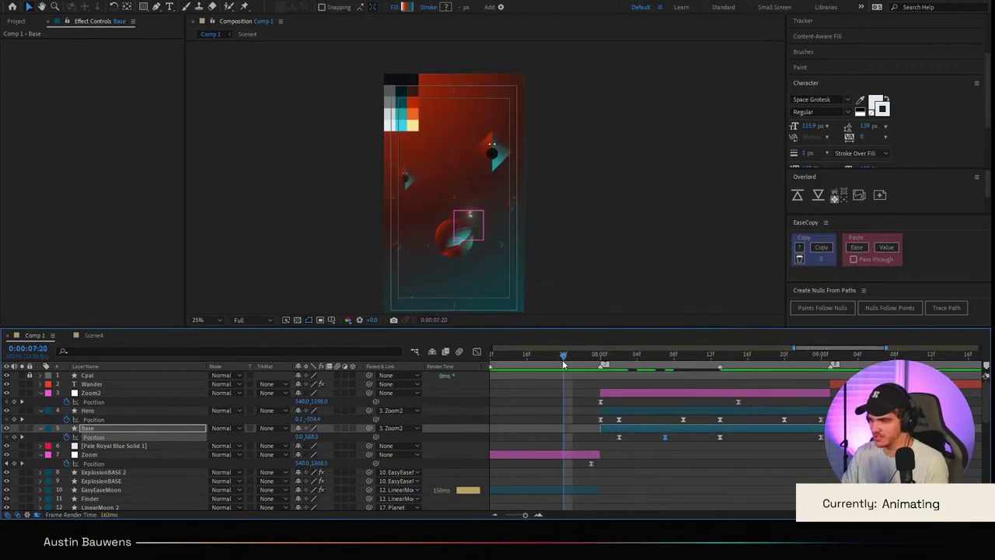
{"action": "key", "text": "space"}
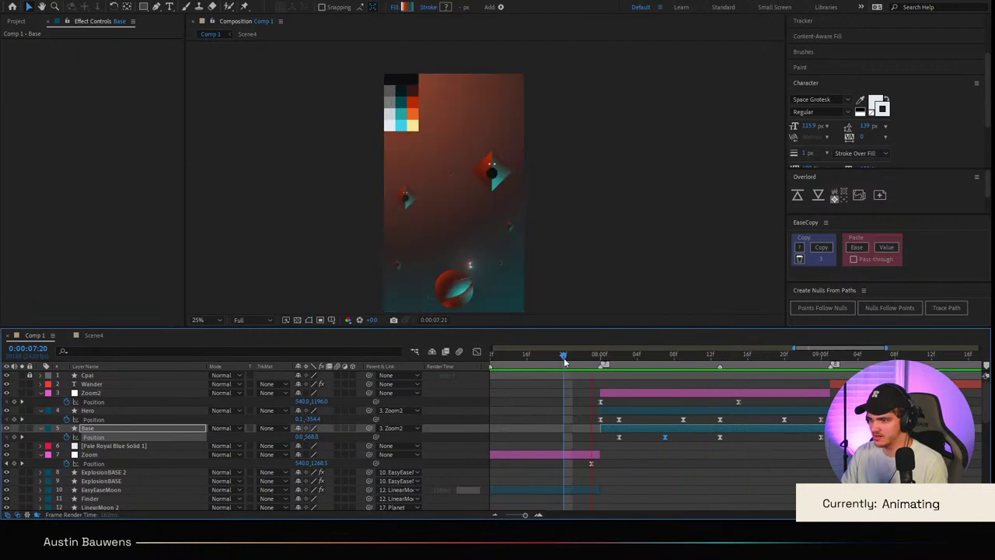
{"action": "key", "text": "space"}
Step: Push a later Base Position keyframe right, pull one slightly earlier, and preview again
{"action": "left_click_drag", "start_coordinate": [720, 437], "coordinate": [784, 438]}
{"action": "left_click", "coordinate": [582, 360]}
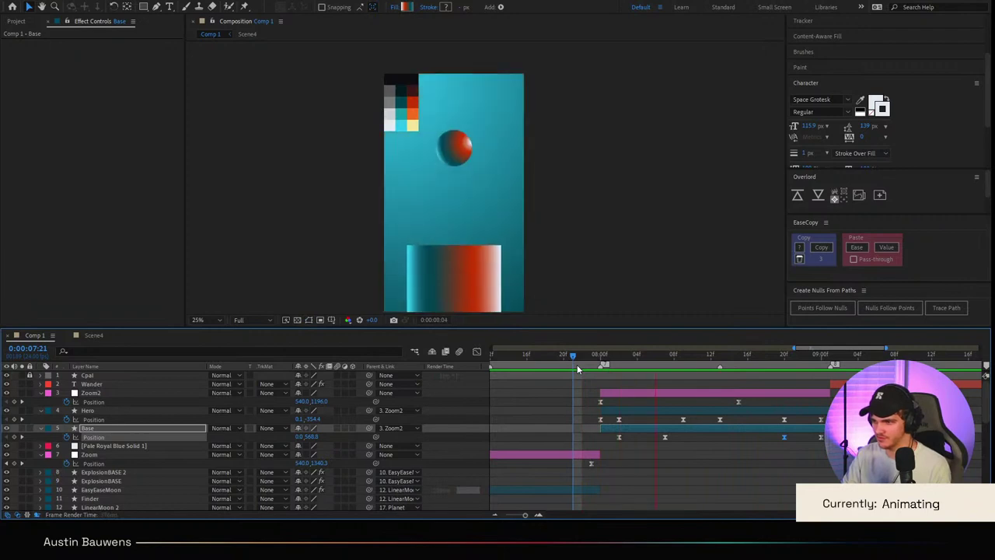
{"action": "left_click", "coordinate": [590, 358]}
{"action": "key", "text": "space"}
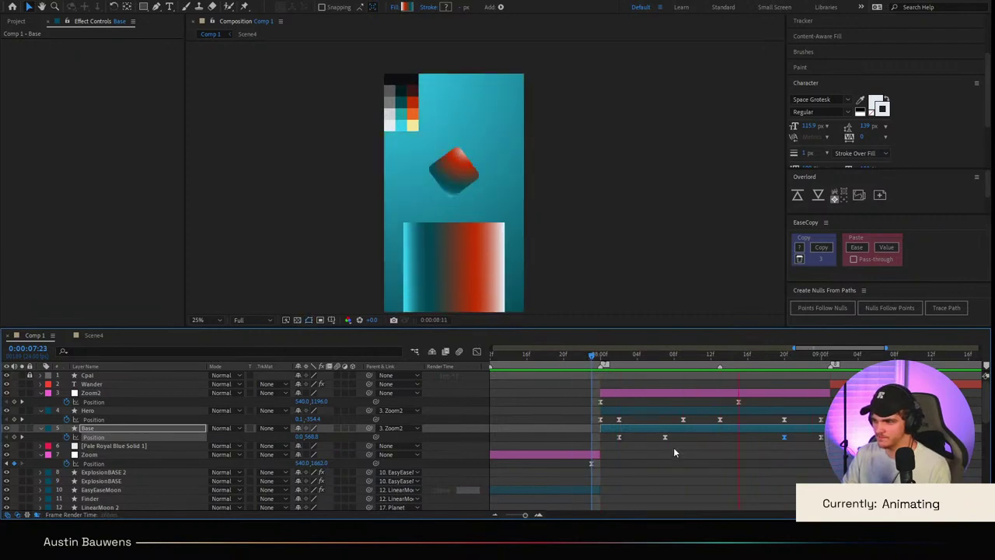
{"action": "key", "text": "space"}
{"action": "left_click_drag", "start_coordinate": [665, 437], "coordinate": [638, 435]}
{"action": "left_click", "coordinate": [573, 357]}
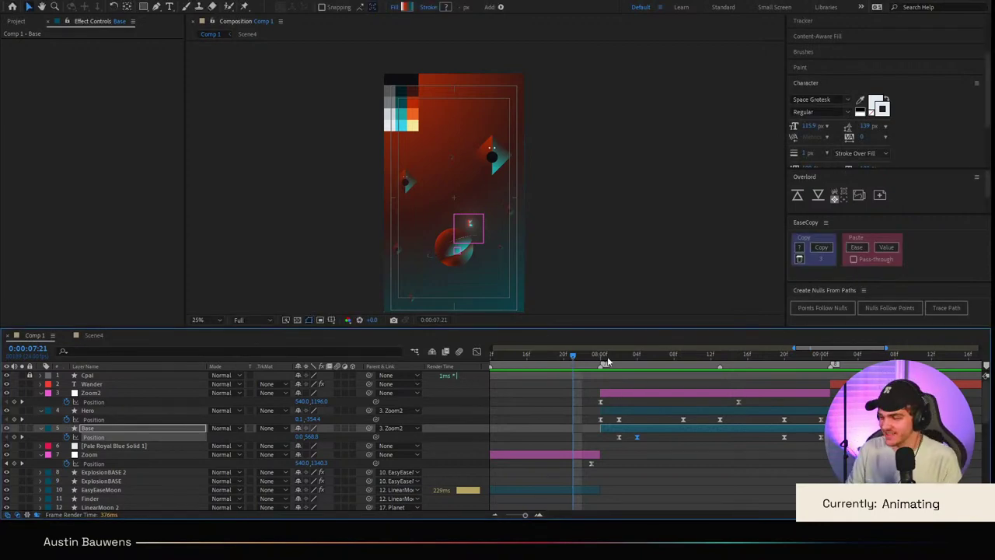
{"action": "left_click_drag", "start_coordinate": [627, 363], "coordinate": [12, 504]}
Step: Try removing Base's 8:04 Position keyframe, preview without it, then restore it
{"action": "left_click", "coordinate": [732, 460]}
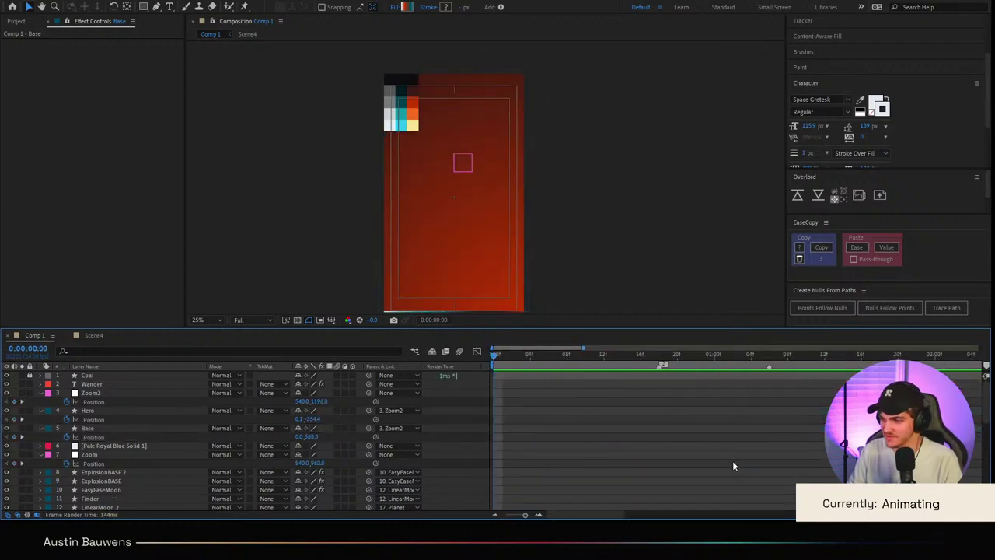
{"action": "key", "text": "space"}
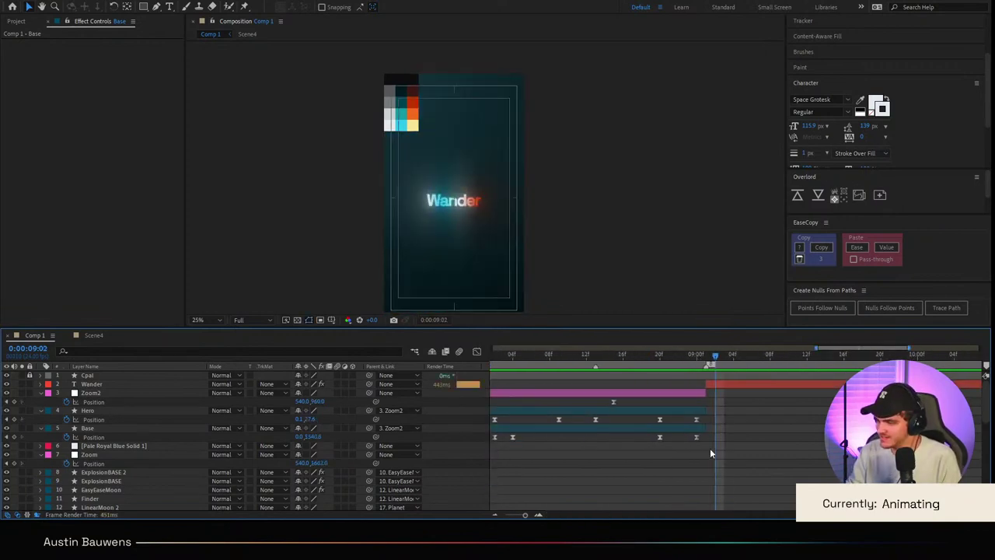
{"action": "left_click", "coordinate": [619, 438]}
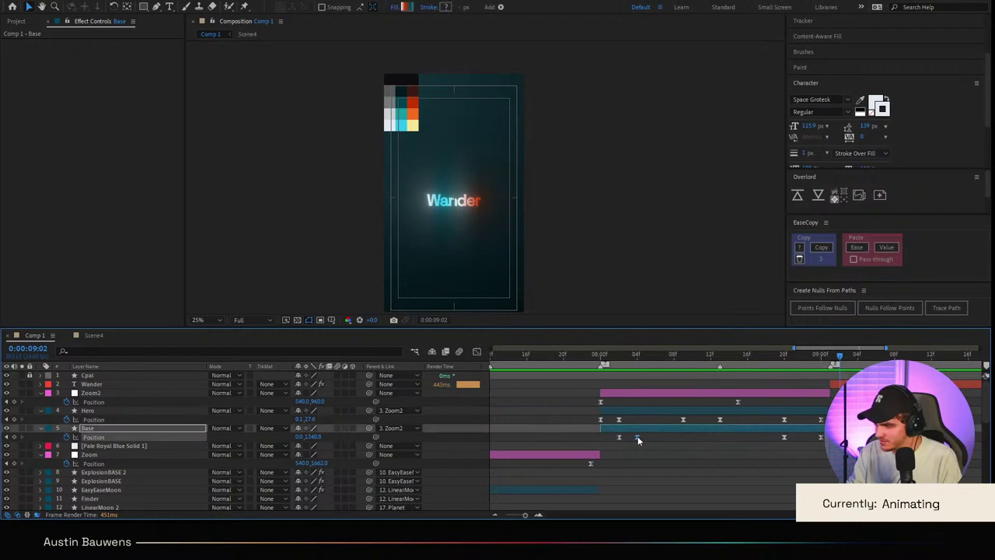
{"action": "key", "text": "Delete"}
{"action": "left_click_drag", "start_coordinate": [635, 357], "coordinate": [564, 360]}
{"action": "key", "text": "space"}
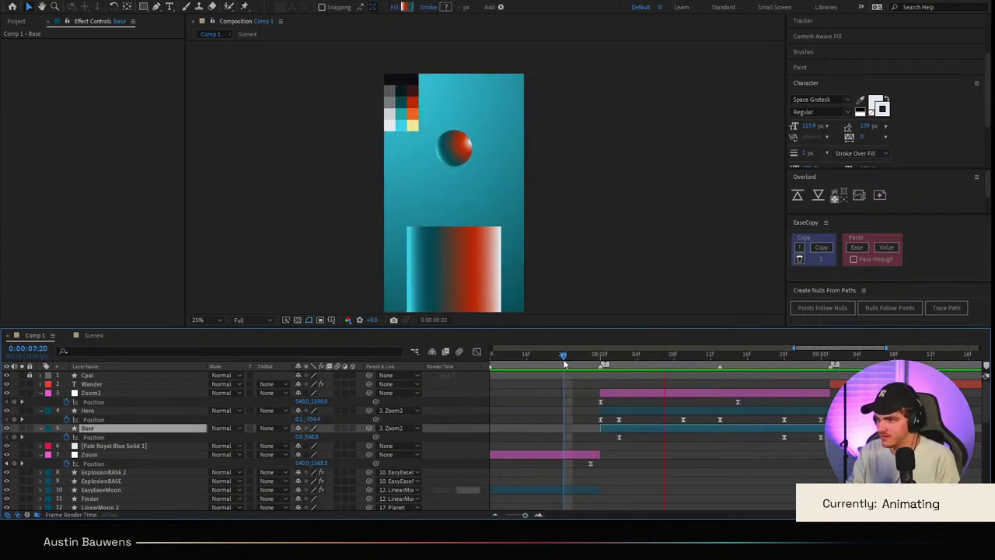
{"action": "key", "text": "space"}
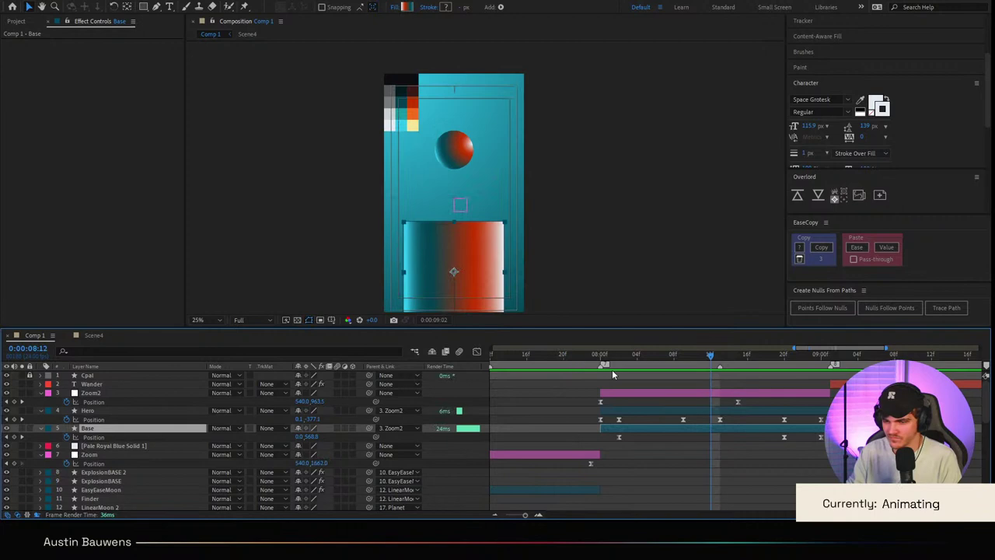
{"action": "key", "text": "ctrl+z"}
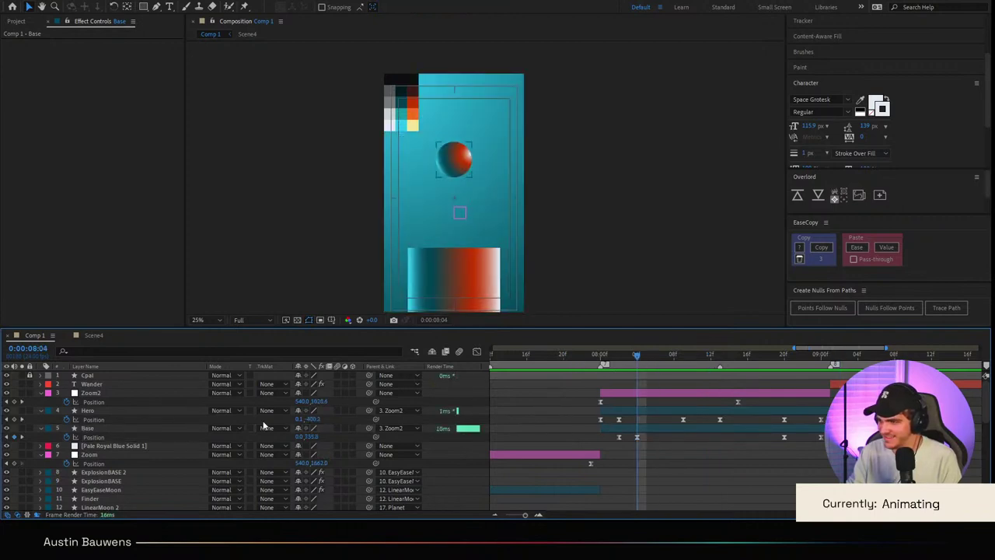
Step: Raise Base's Position Y to 646.8, nudge that keyframe slightly earlier, and preview
{"action": "left_click_drag", "start_coordinate": [313, 442], "coordinate": [271, 433]}
{"action": "left_click", "coordinate": [528, 358]}
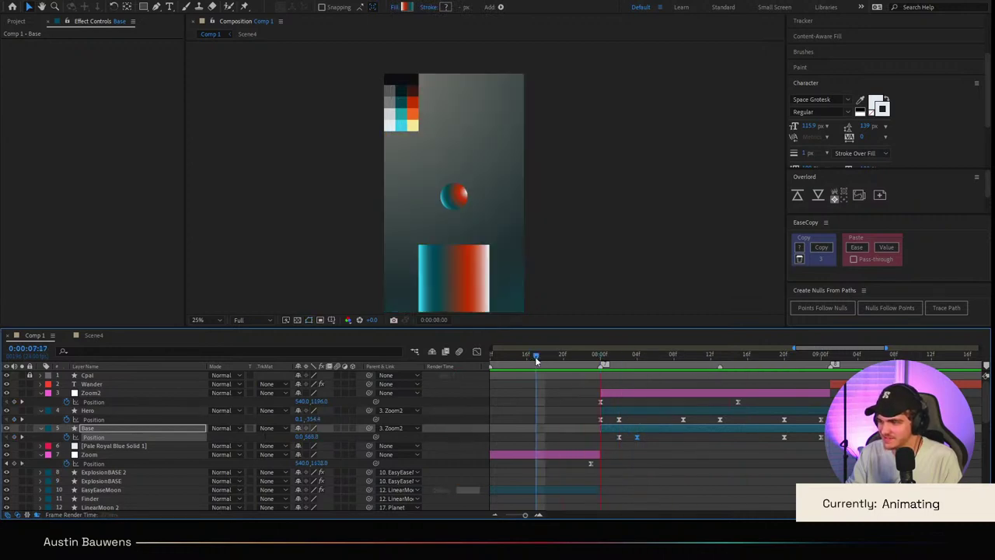
{"action": "key", "text": "space"}
{"action": "left_click_drag", "start_coordinate": [617, 438], "coordinate": [609, 437]}
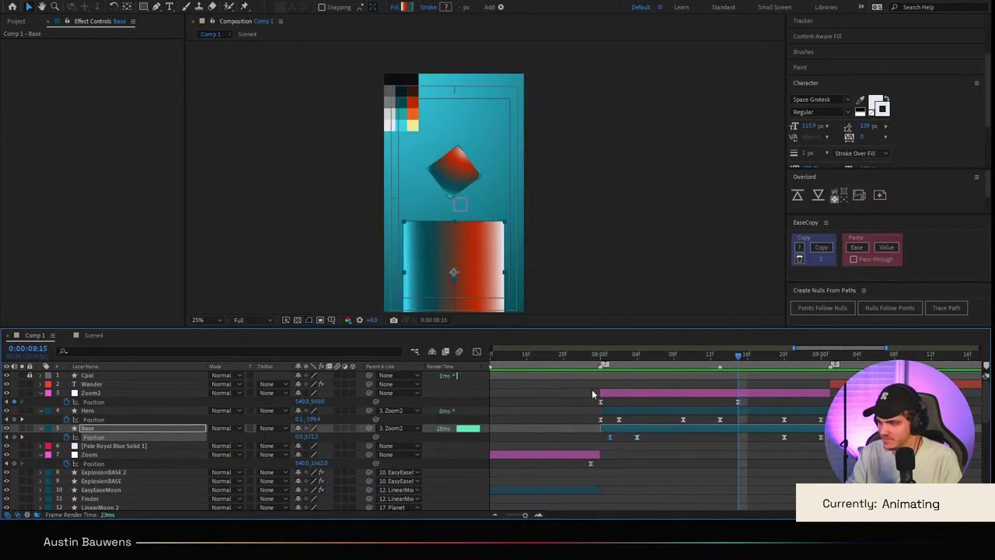
{"action": "left_click", "coordinate": [571, 355]}
{"action": "key", "text": "space"}
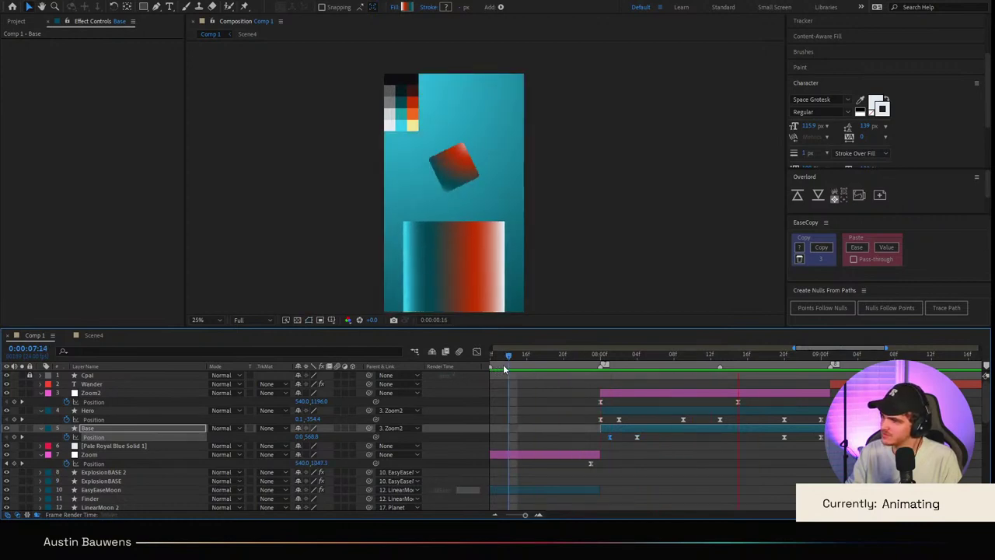
{"action": "left_click_drag", "start_coordinate": [619, 357], "coordinate": [612, 359]}
{"action": "key", "text": "space"}
{"action": "key", "text": "space"}
{"action": "scroll", "coordinate": [611, 424], "scroll_direction": "down", "scroll_amount": 5}
{"action": "key", "text": "Home"}
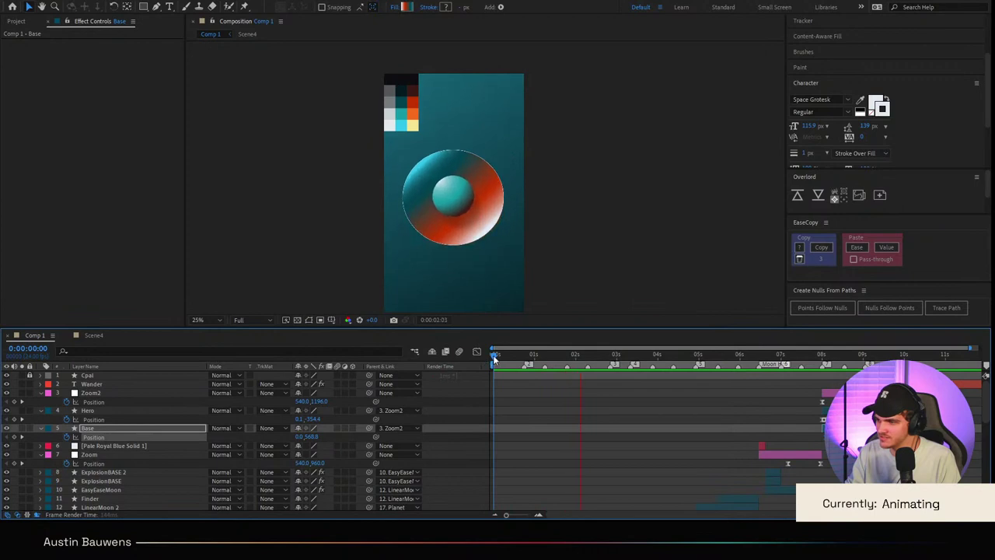
{"action": "left_click_drag", "start_coordinate": [493, 355], "coordinate": [367, 376]}
{"action": "key", "text": "space"}
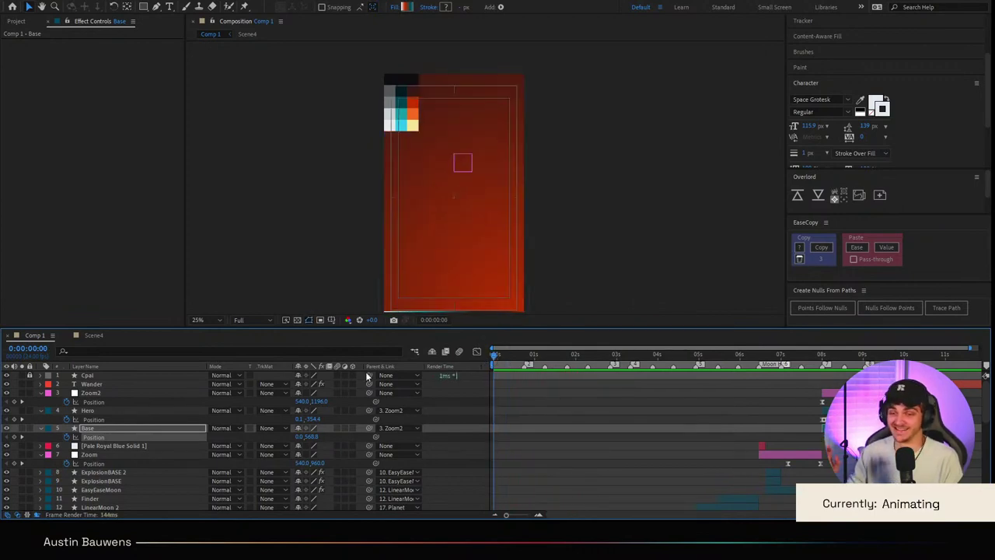
{"action": "key", "text": "space"}
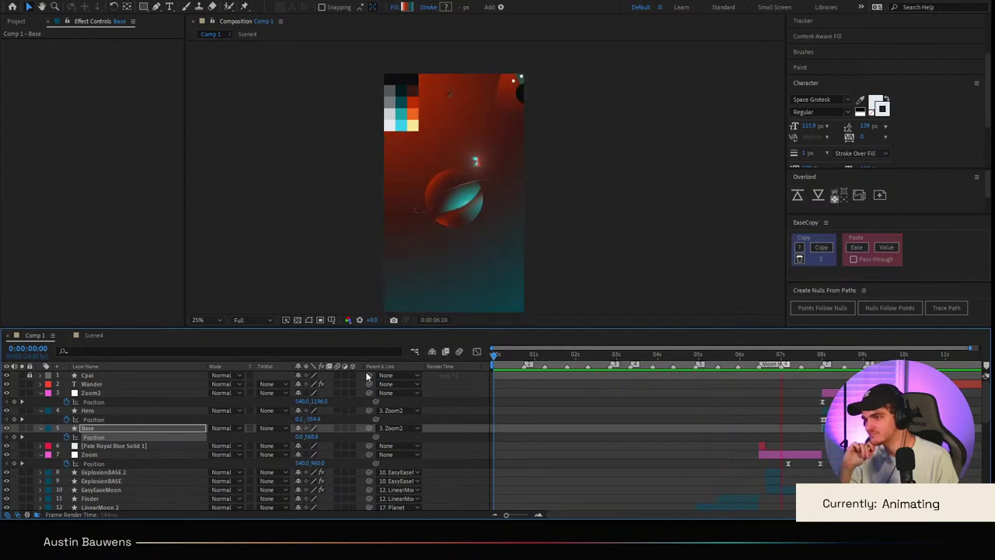
{"action": "key", "text": "space"}
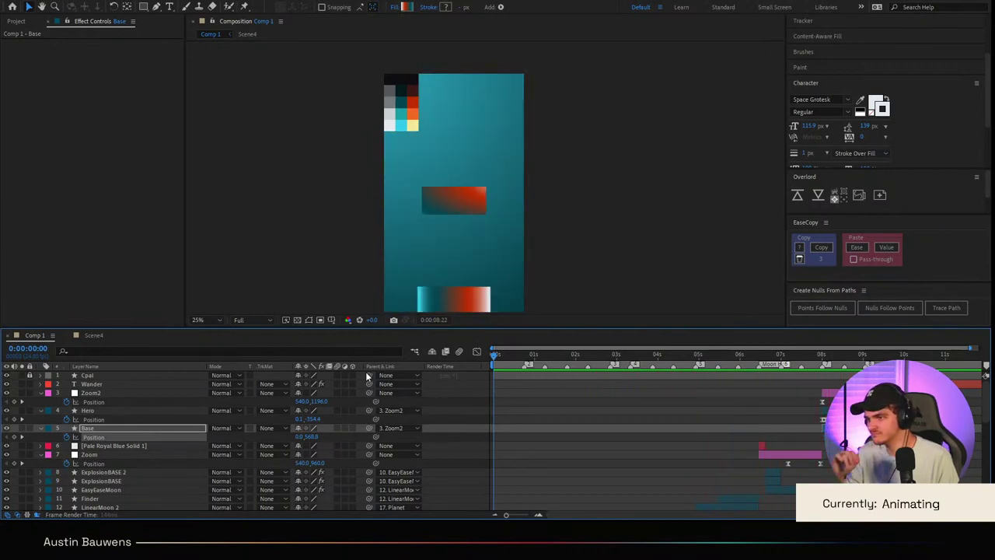
{"action": "scroll", "coordinate": [784, 434], "scroll_direction": "right", "scroll_amount": 1}
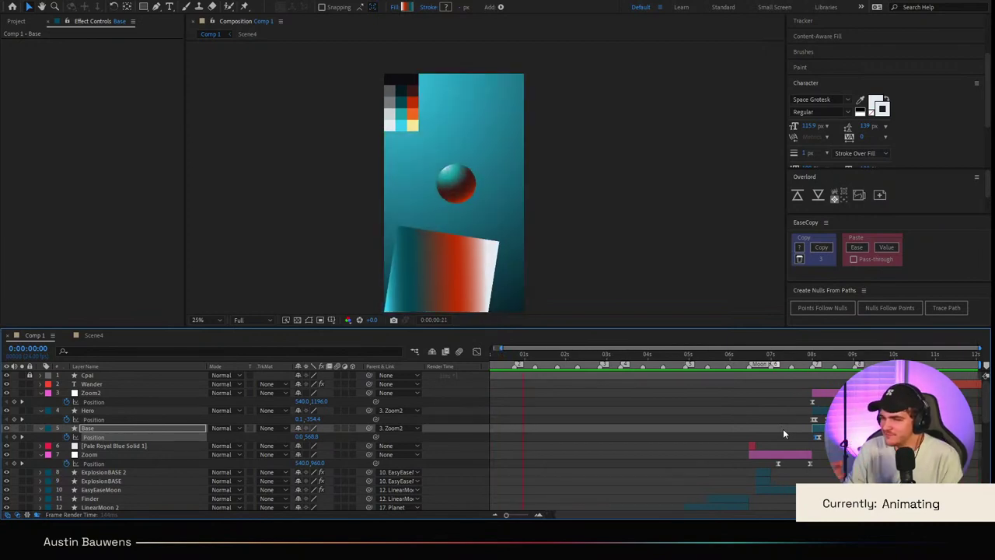
{"action": "key", "text": "space"}
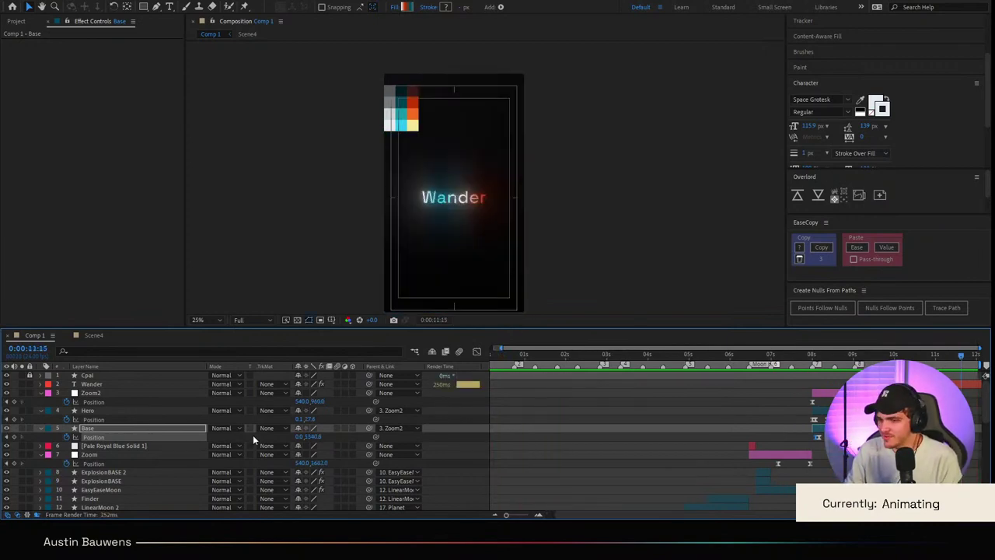
{"action": "left_click", "coordinate": [101, 384]}
Step: Keyframe Wander's Position and raise it to Y 786.4 at 12:00, checking the speed graph
{"action": "key", "text": "p"}
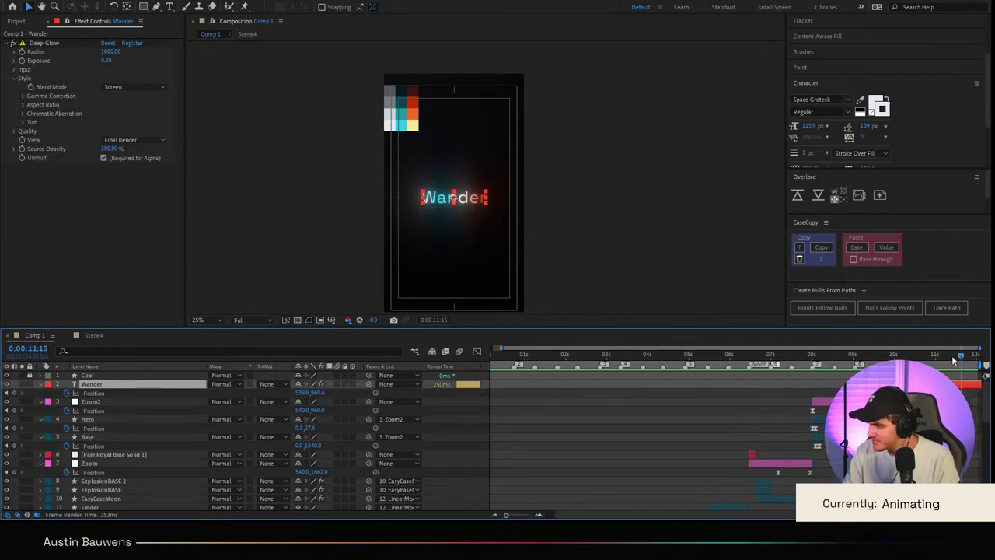
{"action": "key", "text": "Page_Up"}
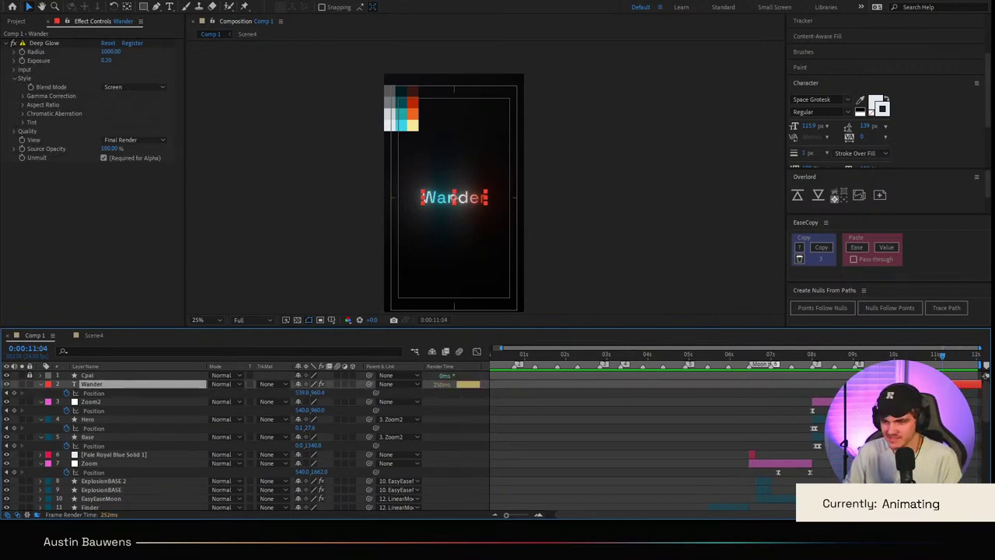
{"action": "left_click", "coordinate": [14, 394]}
{"action": "key", "text": "shift+Page_Down"}
{"action": "key", "text": "shift+Page_Down"}
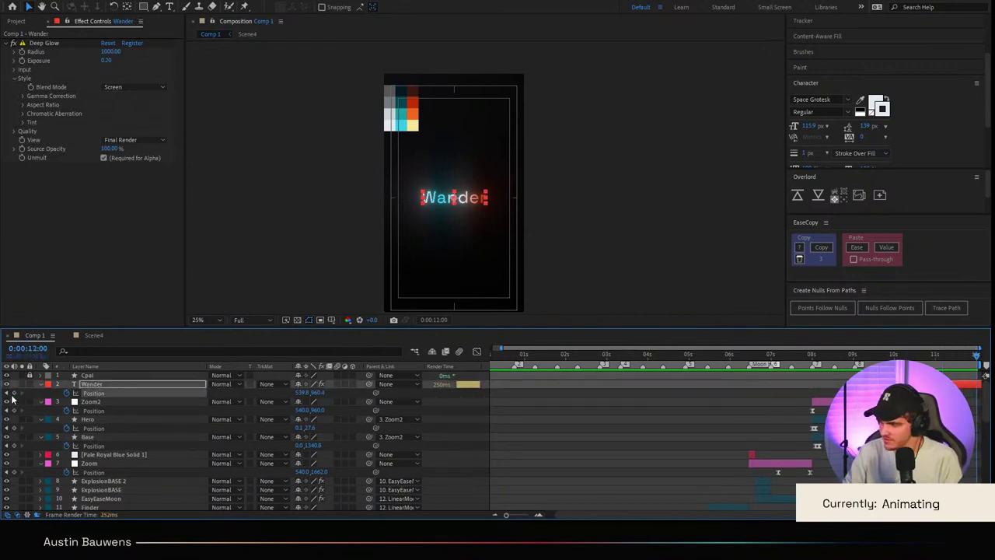
{"action": "left_click_drag", "start_coordinate": [320, 393], "coordinate": [220, 393]}
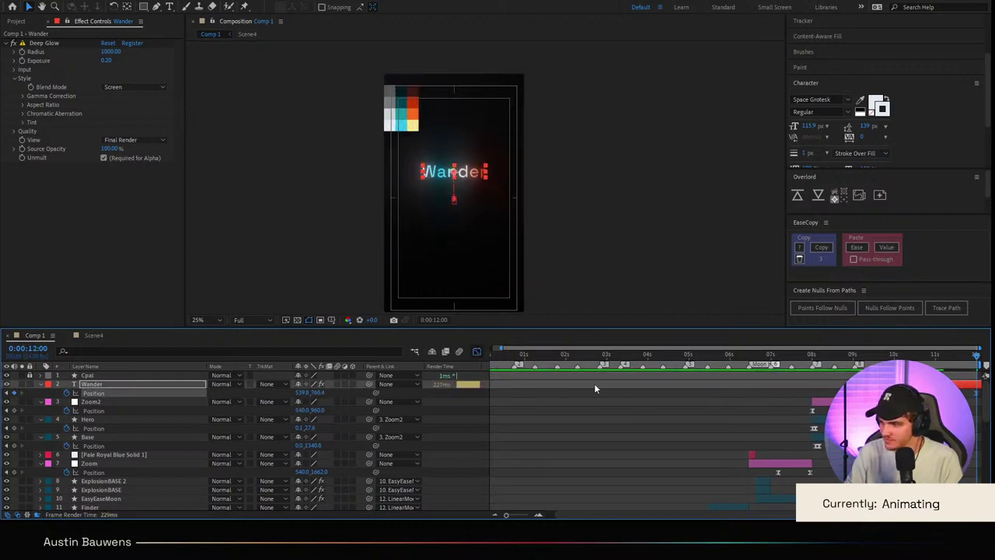
{"action": "key", "text": "shift+F3"}
{"action": "key", "text": "F9"}
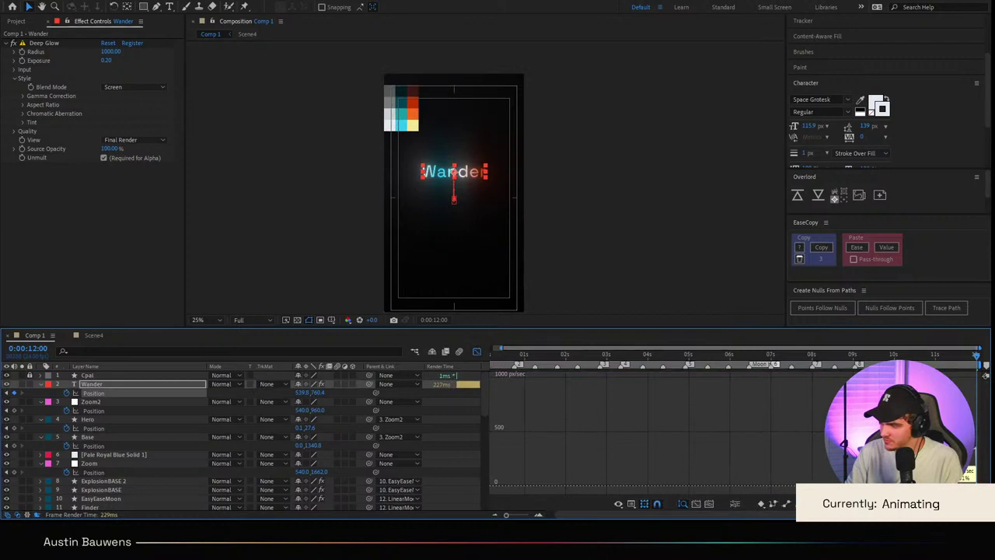
{"action": "key", "text": "shift+F3"}
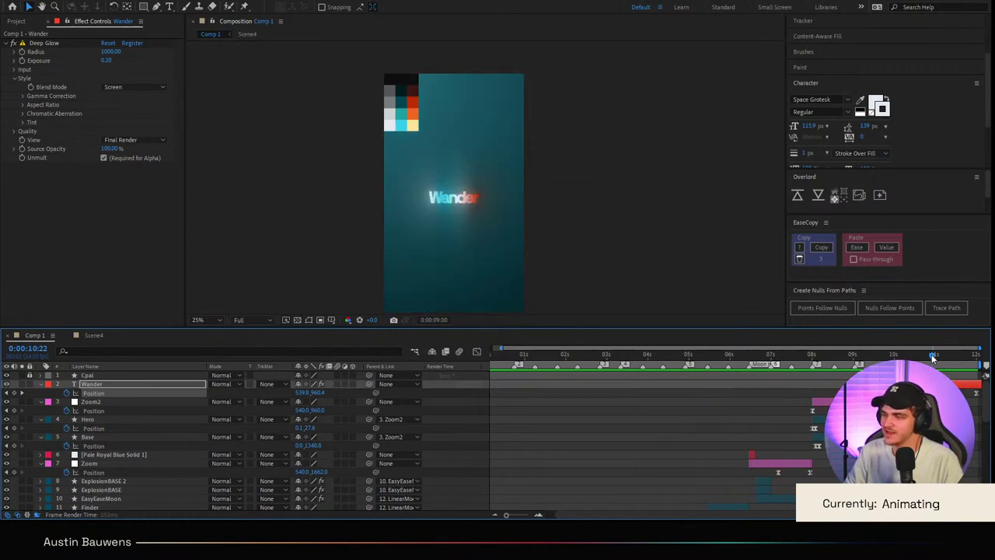
{"action": "key", "text": "space"}
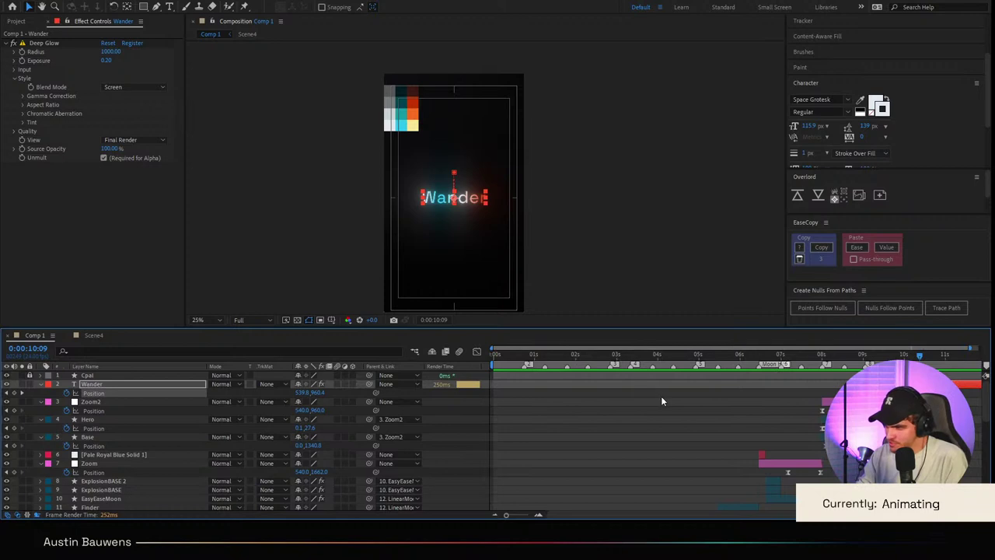
{"action": "scroll", "coordinate": [656, 392], "scroll_direction": "down", "scroll_amount": 3}
{"action": "left_click", "coordinate": [615, 358]}
{"action": "left_click_drag", "start_coordinate": [624, 364], "coordinate": [658, 366]}
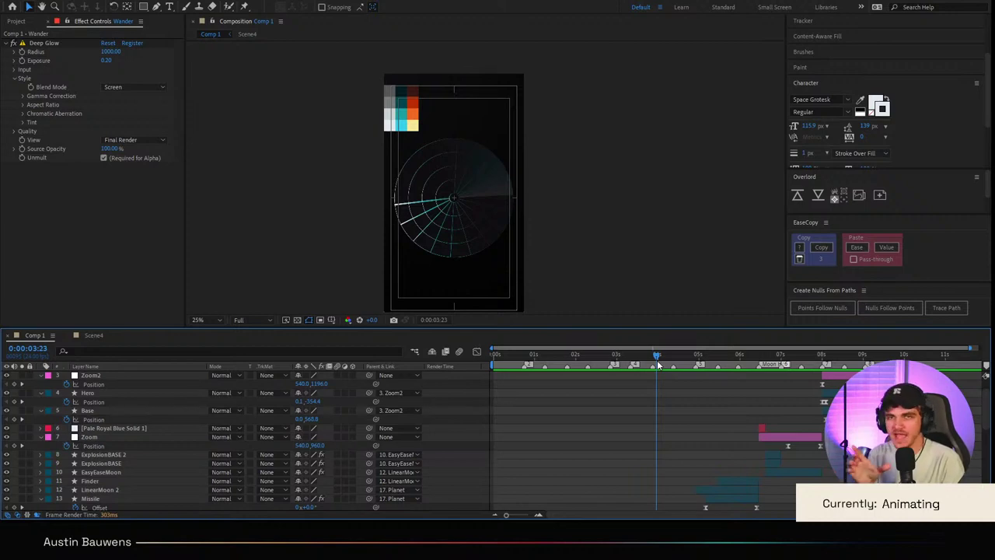
{"action": "left_click_drag", "start_coordinate": [657, 360], "coordinate": [808, 376]}
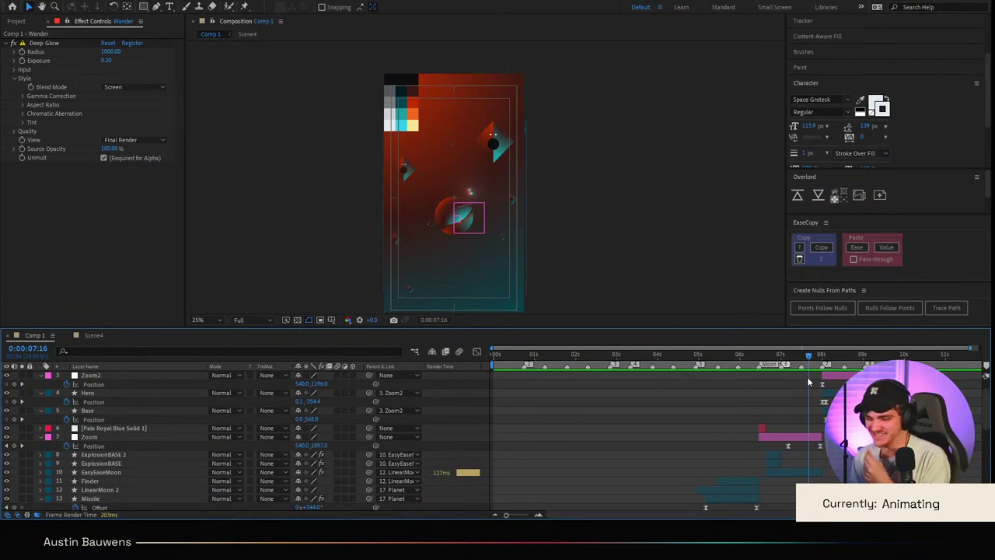
{"action": "left_click_drag", "start_coordinate": [807, 376], "coordinate": [802, 384]}
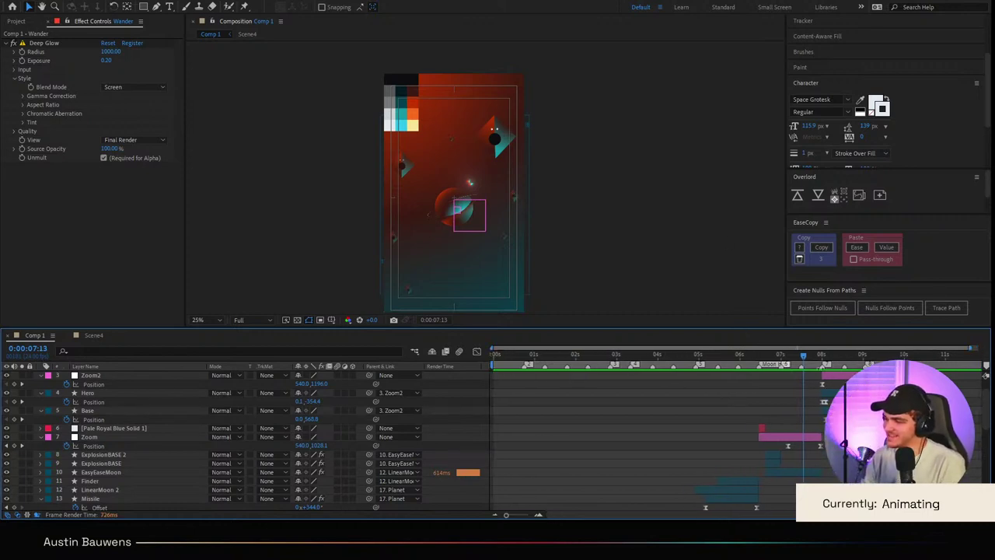
{"action": "left_click", "coordinate": [815, 367]}
{"action": "left_click_drag", "start_coordinate": [816, 370], "coordinate": [717, 375]}
{"action": "key", "text": "space"}
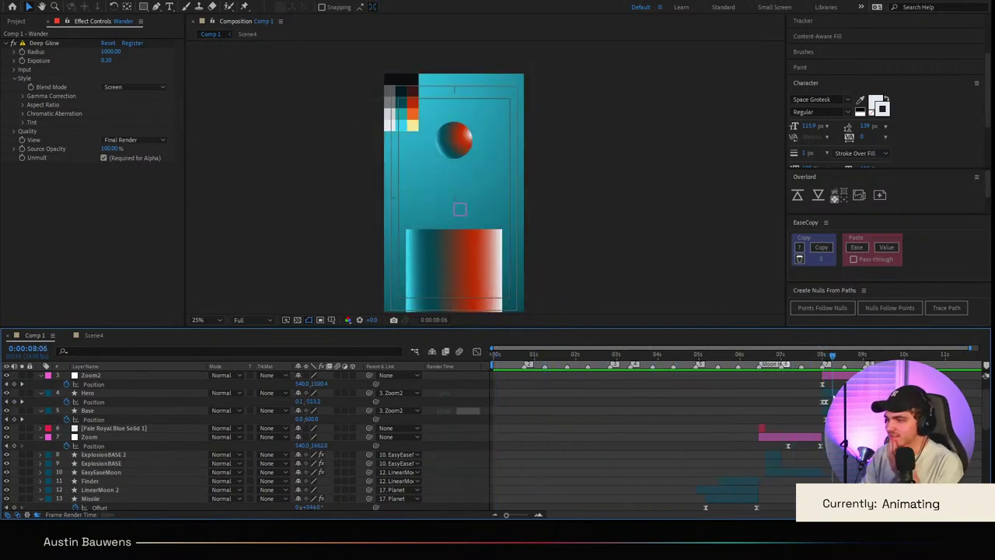
{"action": "left_click_drag", "start_coordinate": [843, 372], "coordinate": [809, 404]}
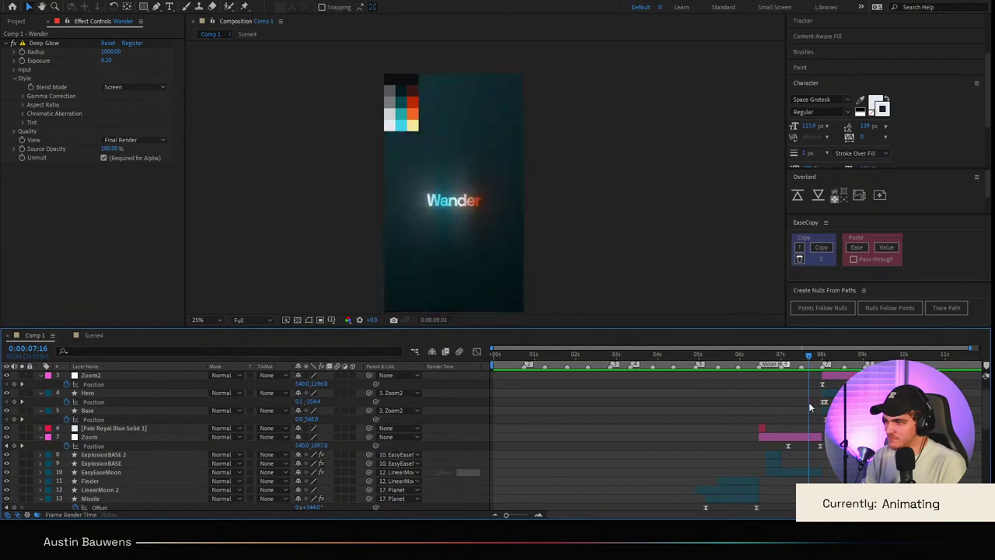
{"action": "key", "text": "space"}
{"action": "scroll", "coordinate": [823, 402], "scroll_direction": "up", "scroll_amount": 1}
Step: Set the Hero layer's Scale at 9:00 to 37.0, 229.0%
{"action": "scroll", "coordinate": [863, 409], "scroll_direction": "up", "scroll_amount": 2}
{"action": "left_click", "coordinate": [787, 418]}
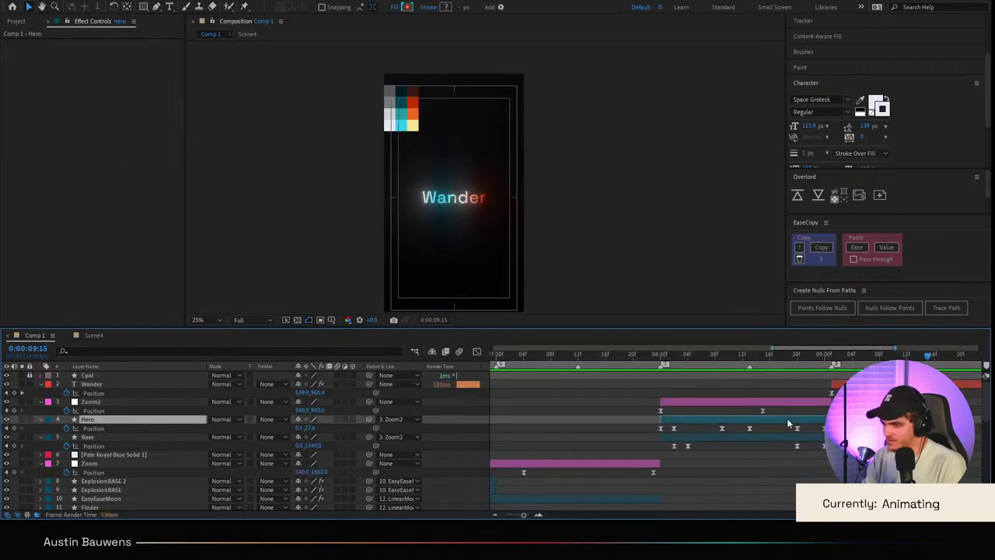
{"action": "key", "text": "s"}
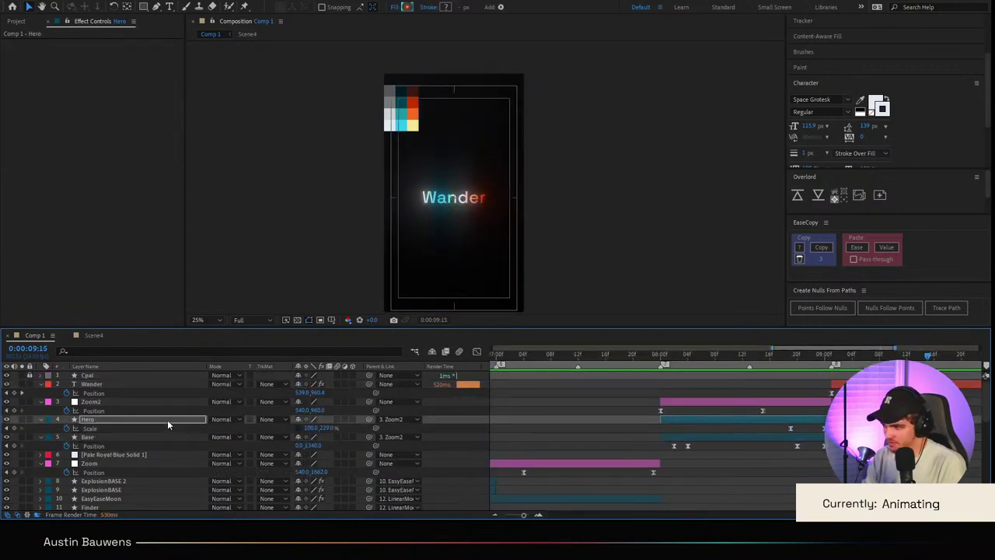
{"action": "left_click", "coordinate": [168, 419]}
{"action": "scroll", "coordinate": [805, 425], "scroll_direction": "up", "scroll_amount": 1}
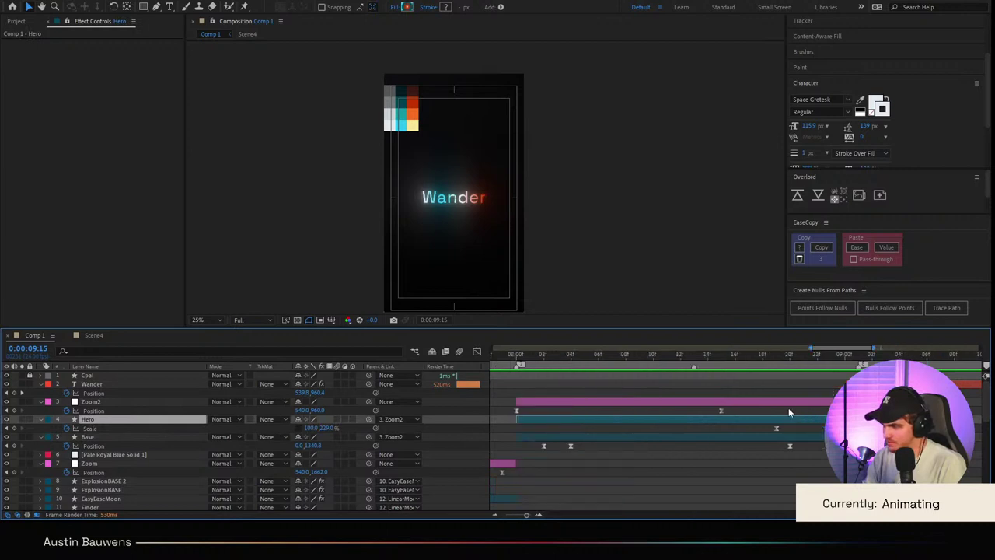
{"action": "left_click", "coordinate": [776, 359]}
{"action": "left_click_drag", "start_coordinate": [775, 365], "coordinate": [845, 376]}
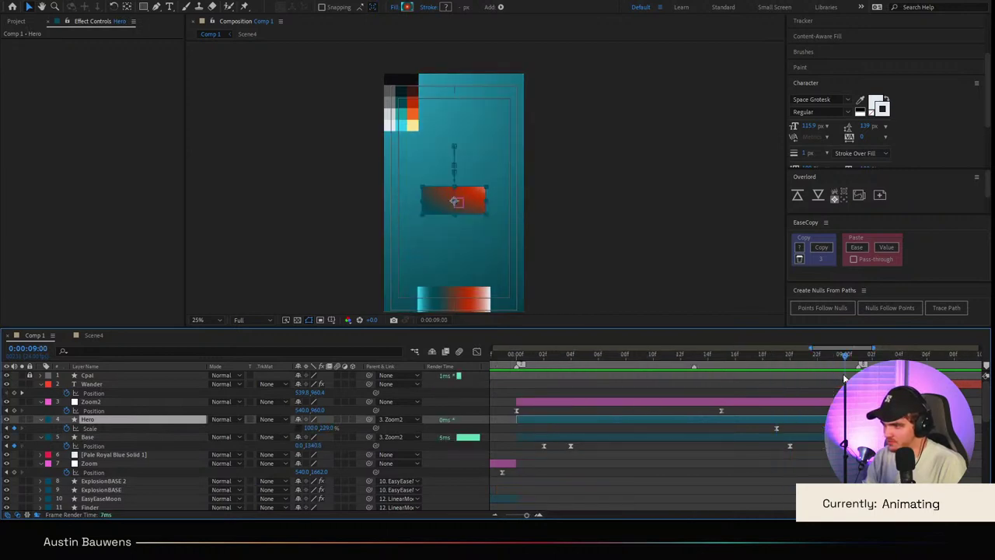
{"action": "left_click_drag", "start_coordinate": [327, 429], "coordinate": [299, 428]}
{"action": "key", "text": "ctrl+z"}
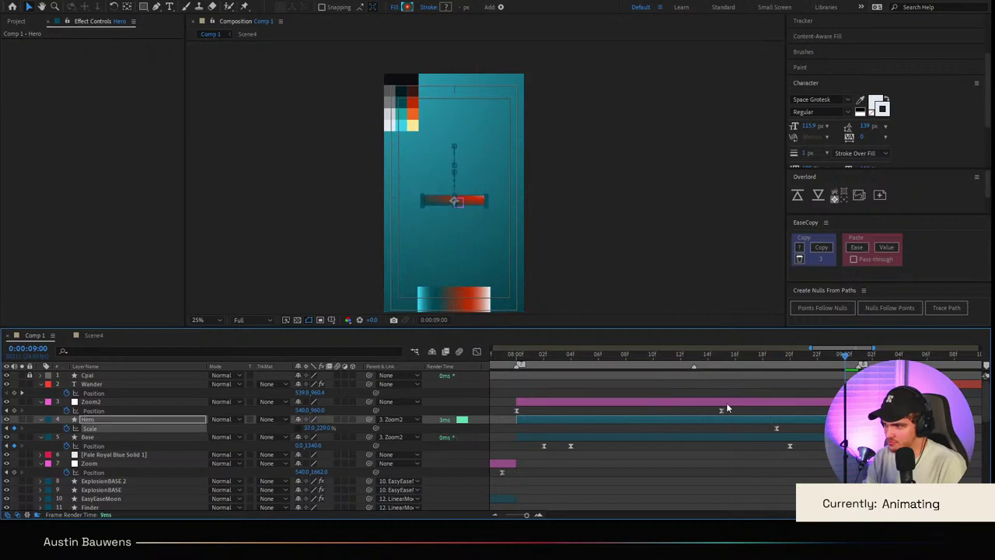
Step: Preview the Hero squash from around 8:13 and return to the start
{"action": "left_click", "coordinate": [747, 362]}
{"action": "left_click_drag", "start_coordinate": [744, 361], "coordinate": [692, 368]}
{"action": "key", "text": "space"}
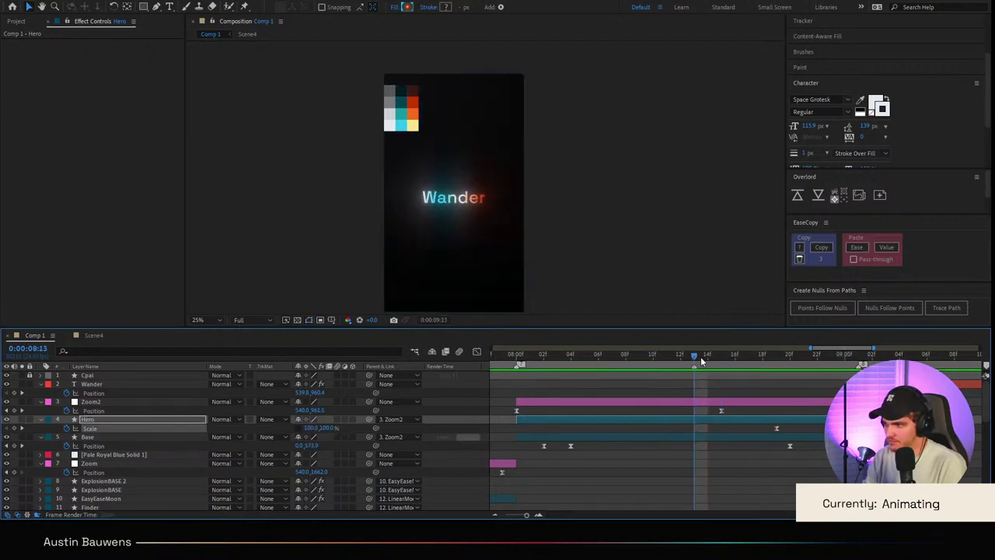
{"action": "left_click", "coordinate": [785, 356]}
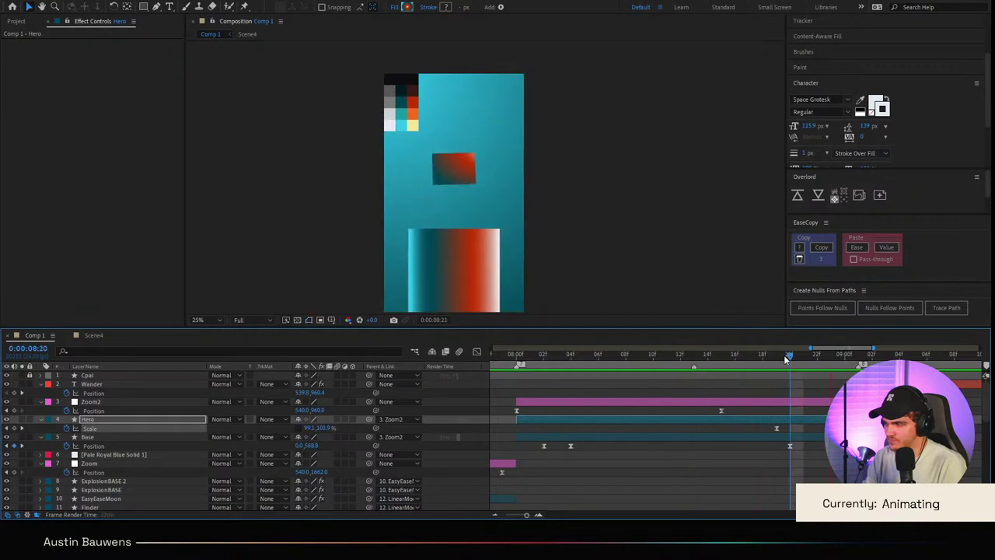
{"action": "key", "text": "space"}
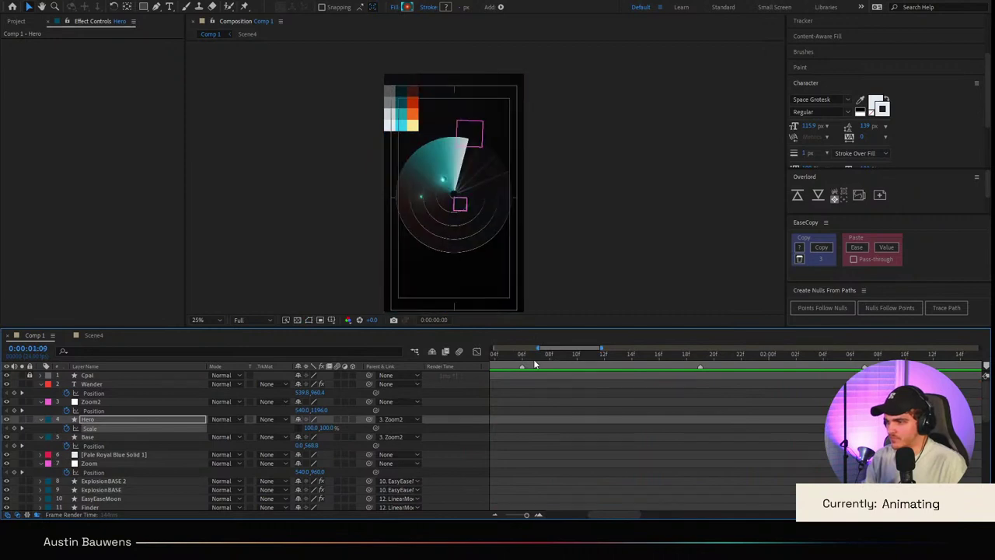
{"action": "key", "text": "space"}
{"action": "key", "text": "space"}
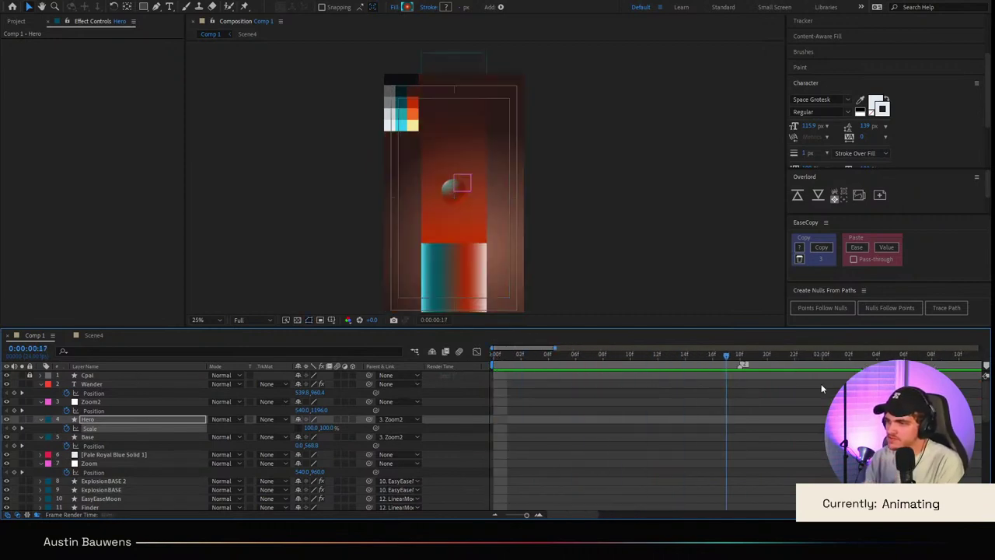
{"action": "key", "text": "space"}
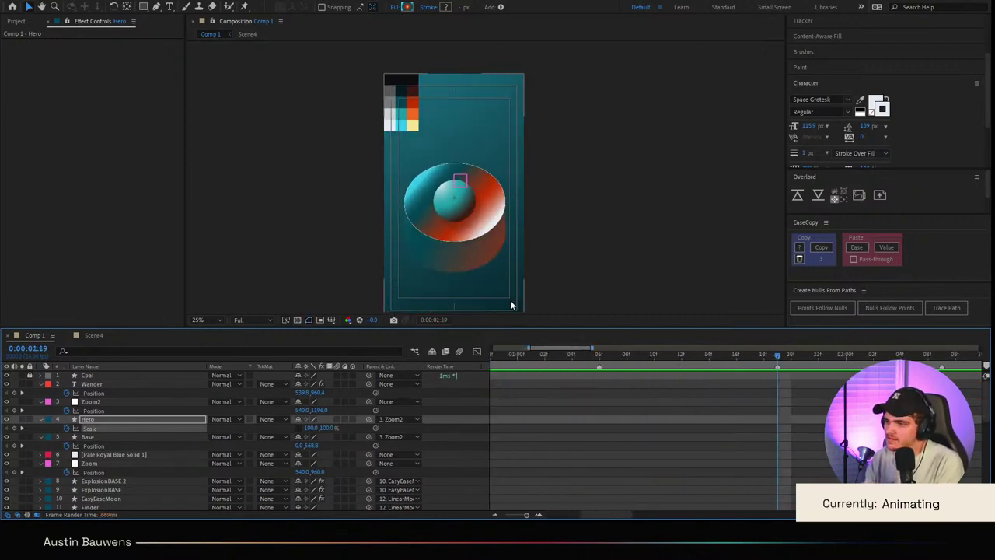
{"action": "left_click_drag", "start_coordinate": [760, 351], "coordinate": [726, 367]}
{"action": "key", "text": "space"}
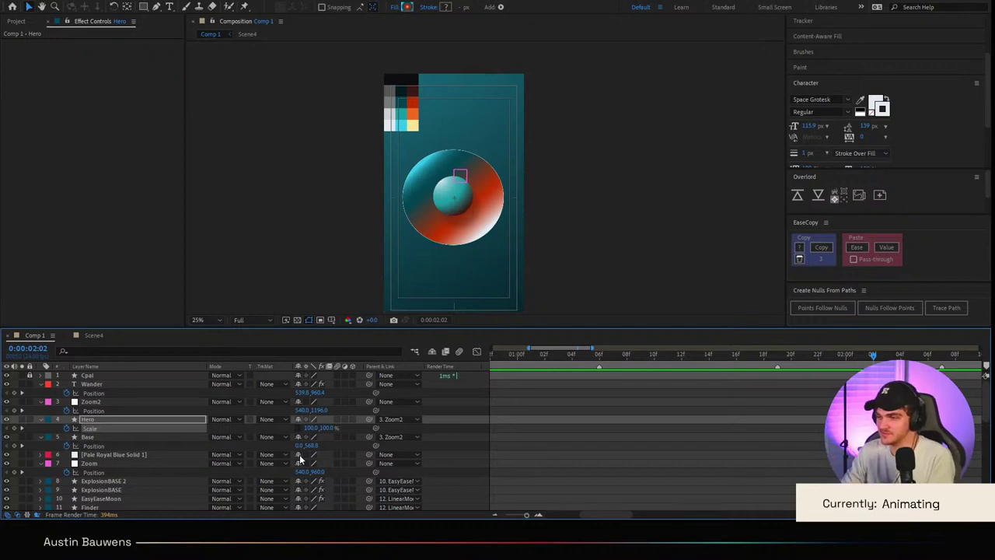
{"action": "scroll", "coordinate": [737, 441], "scroll_direction": "right", "scroll_amount": 1}
{"action": "scroll", "coordinate": [731, 435], "scroll_direction": "right", "scroll_amount": 3}
{"action": "scroll", "coordinate": [724, 430], "scroll_direction": "down", "scroll_amount": 8}
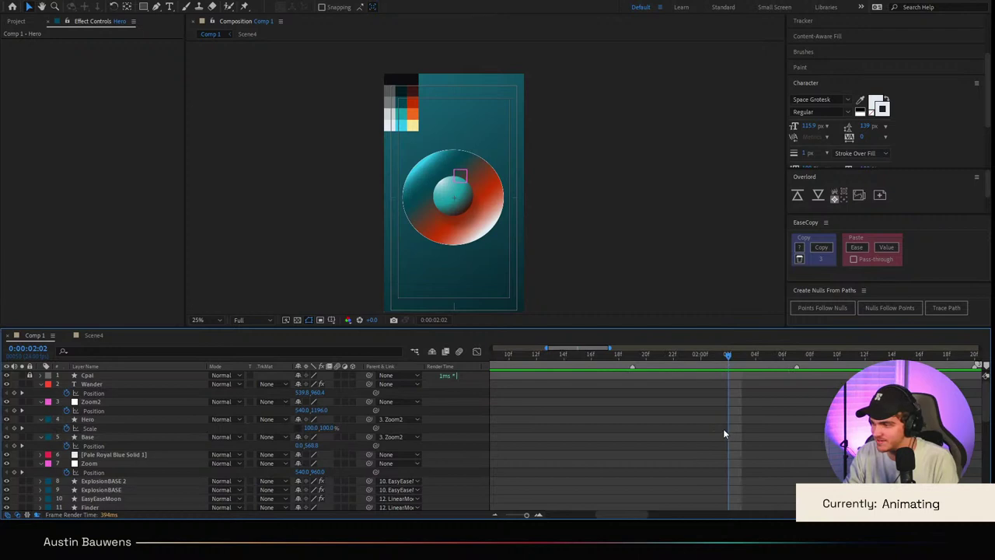
Step: Scrub the opening around 2:01–2:04 to check the top cylinder
{"action": "scroll", "coordinate": [723, 434], "scroll_direction": "down", "scroll_amount": 3}
{"action": "left_click", "coordinate": [700, 455]}
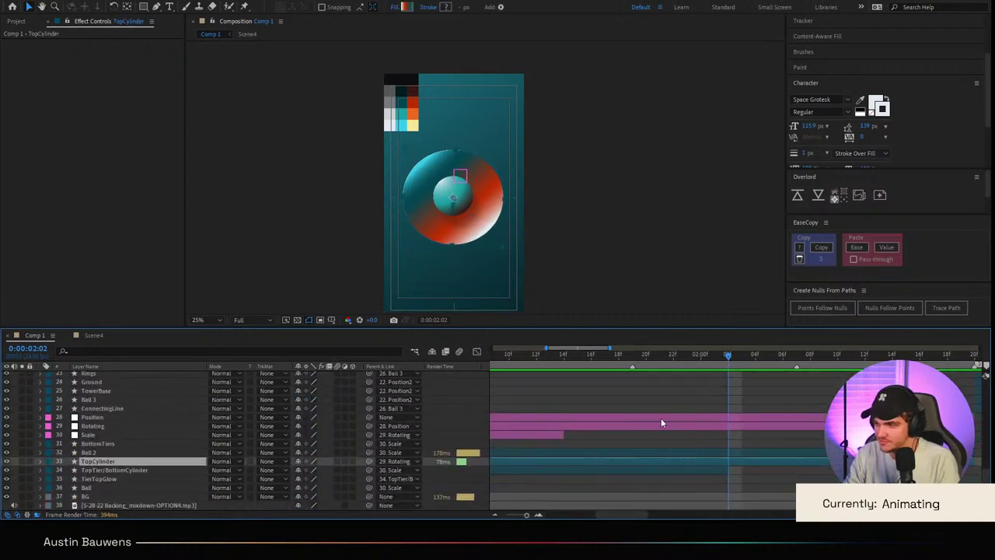
{"action": "left_click", "coordinate": [680, 445]}
{"action": "left_click", "coordinate": [715, 356]}
{"action": "mouse_move", "coordinate": [727, 360]}
{"action": "left_mouse_down"}
{"action": "mouse_move", "coordinate": [779, 361]}
{"action": "mouse_move", "coordinate": [741, 362]}
{"action": "left_mouse_up"}
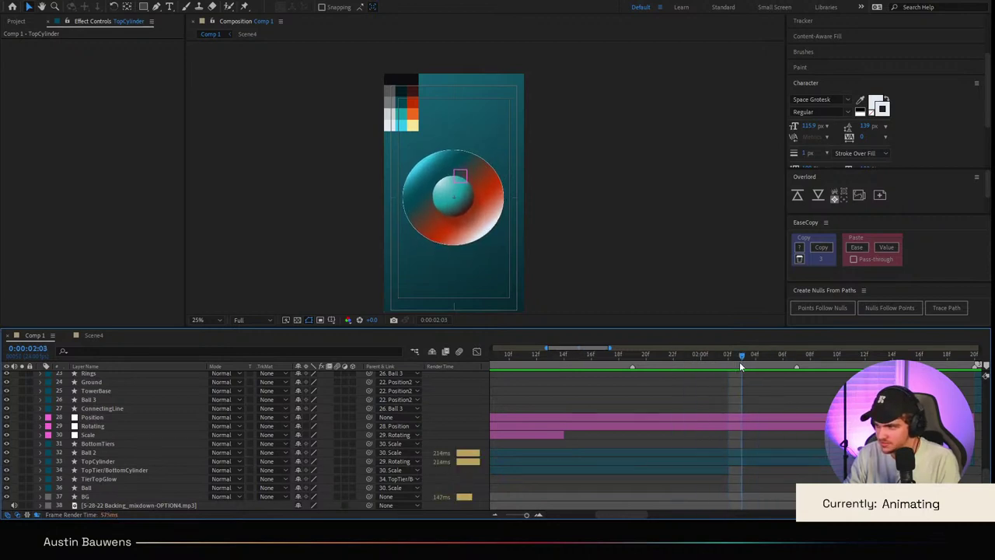
{"action": "key", "text": "alt+Tab"}
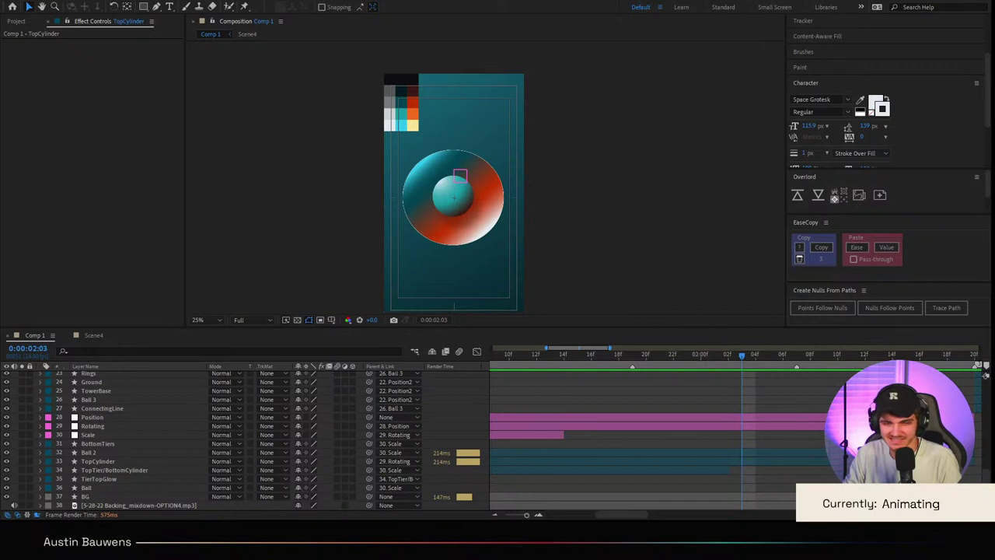
{"action": "left_click_drag", "start_coordinate": [536, 359], "coordinate": [691, 377]}
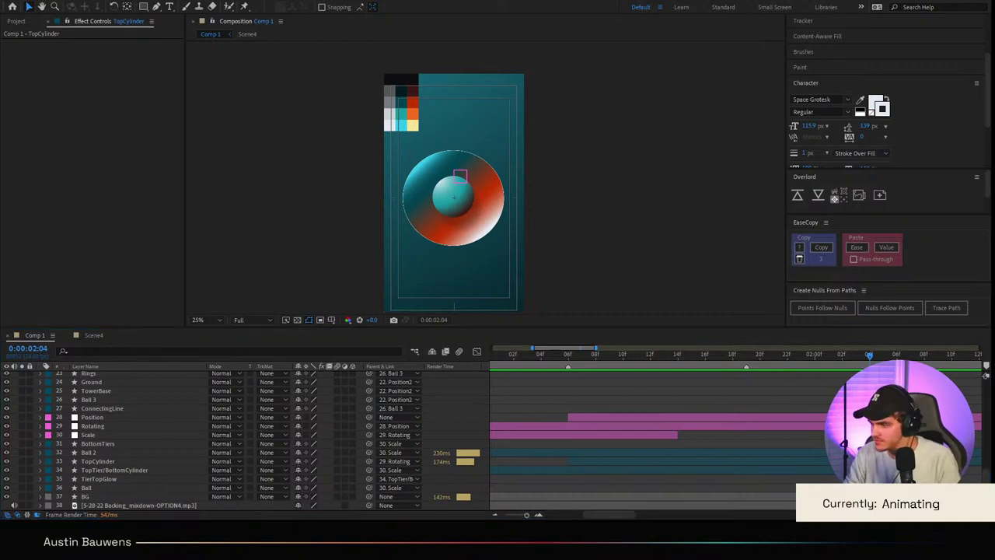
Step: Reveal TopCylinder's keyframed properties and move the time onto its End Point keyframe
{"action": "left_click", "coordinate": [710, 452]}
{"action": "left_click", "coordinate": [710, 464]}
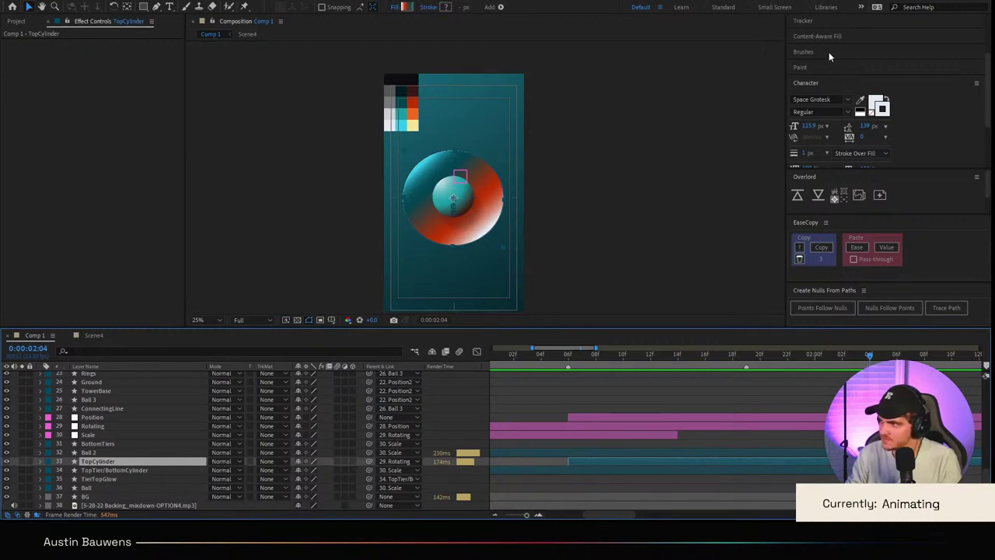
{"action": "left_click", "coordinate": [821, 246]}
{"action": "scroll", "coordinate": [768, 420], "scroll_direction": "right", "scroll_amount": 3}
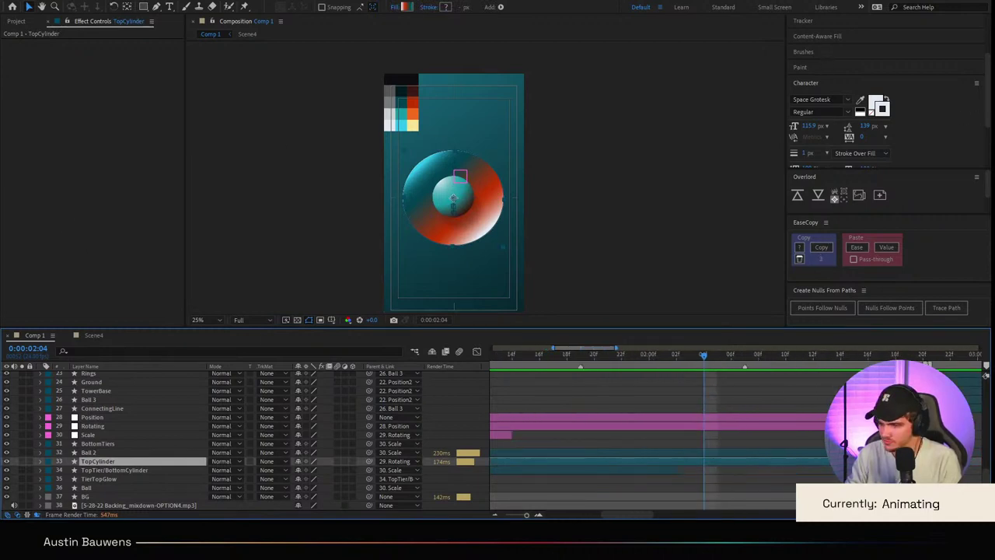
{"action": "key", "text": "u"}
{"action": "key", "text": "minus"}
{"action": "scroll", "coordinate": [700, 451], "scroll_direction": "up", "scroll_amount": 2}
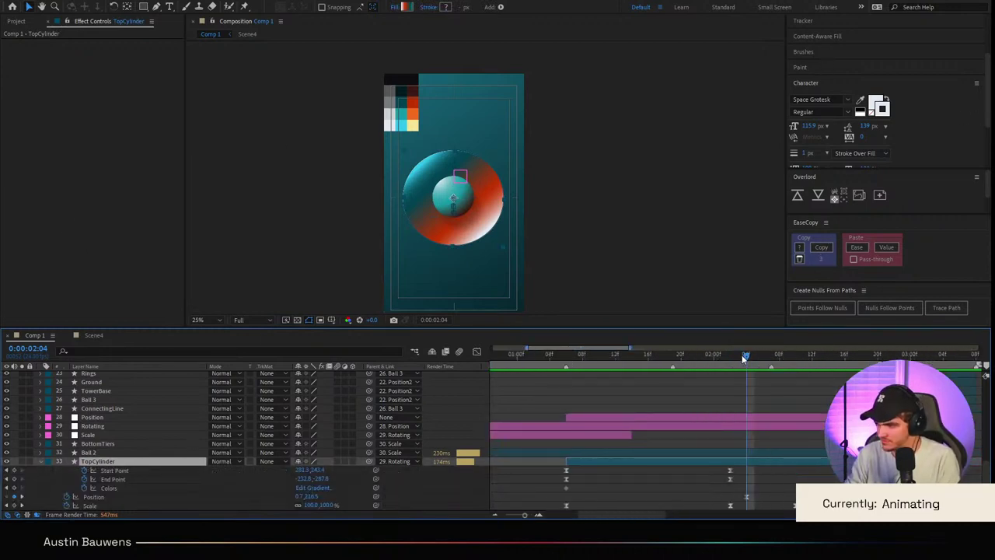
{"action": "left_click_drag", "start_coordinate": [742, 354], "coordinate": [731, 357]}
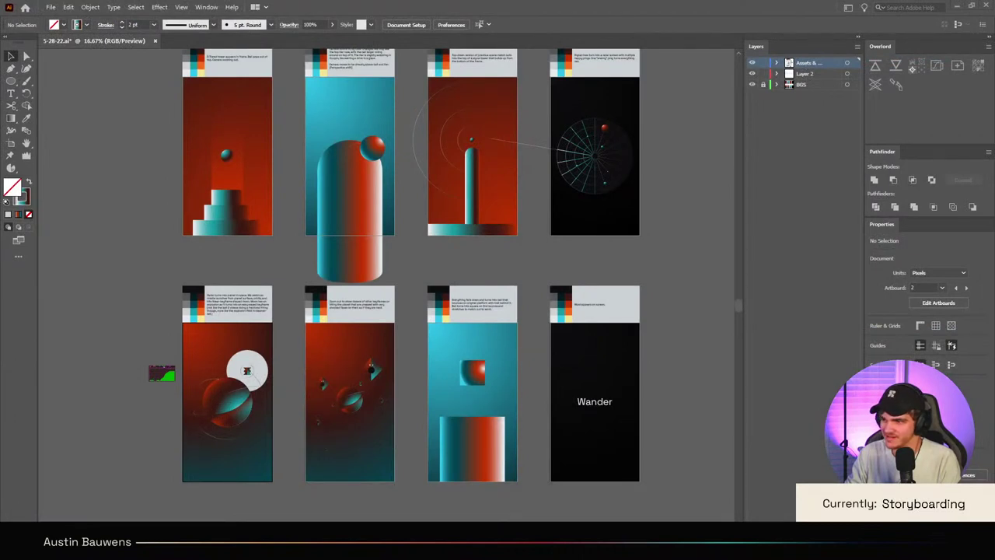
Step: Fill the circle dark red and move it up-left onto empty canvas
{"action": "left_click", "coordinate": [160, 366]}
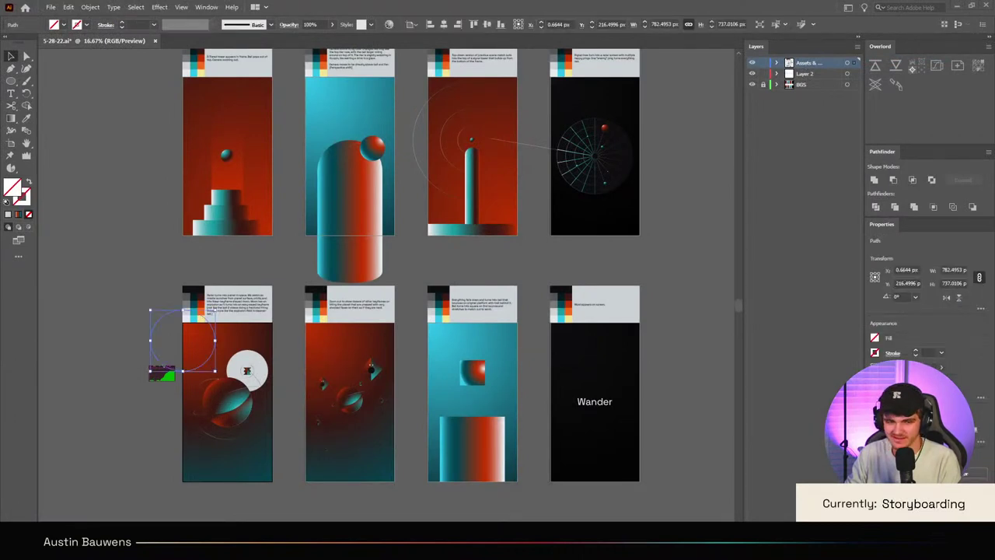
{"action": "scroll", "coordinate": [459, 264], "scroll_direction": "left", "scroll_amount": 3}
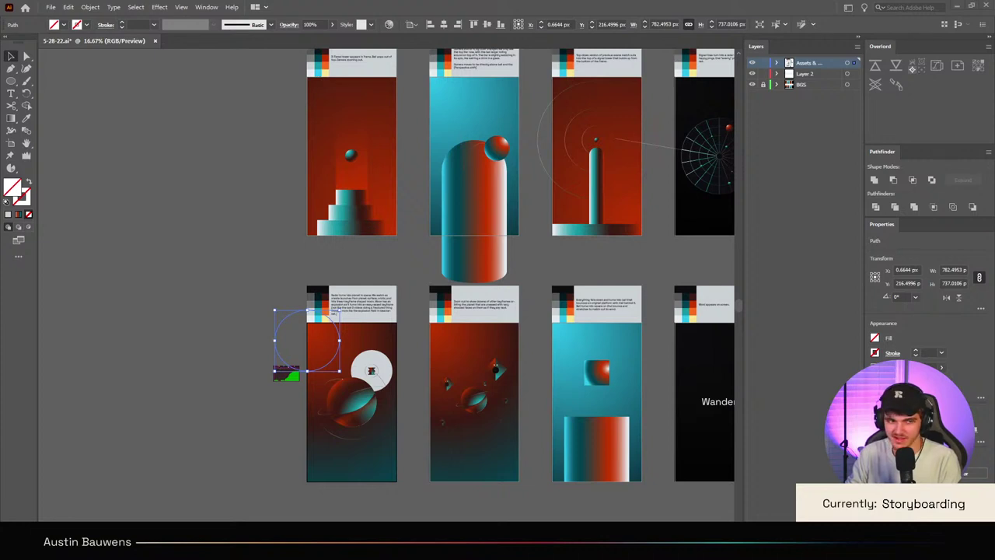
{"action": "scroll", "coordinate": [79, 331], "scroll_direction": "up", "scroll_amount": 3}
{"action": "scroll", "coordinate": [333, 292], "scroll_direction": "down", "scroll_amount": 3}
{"action": "scroll", "coordinate": [354, 287], "scroll_direction": "up", "scroll_amount": 1}
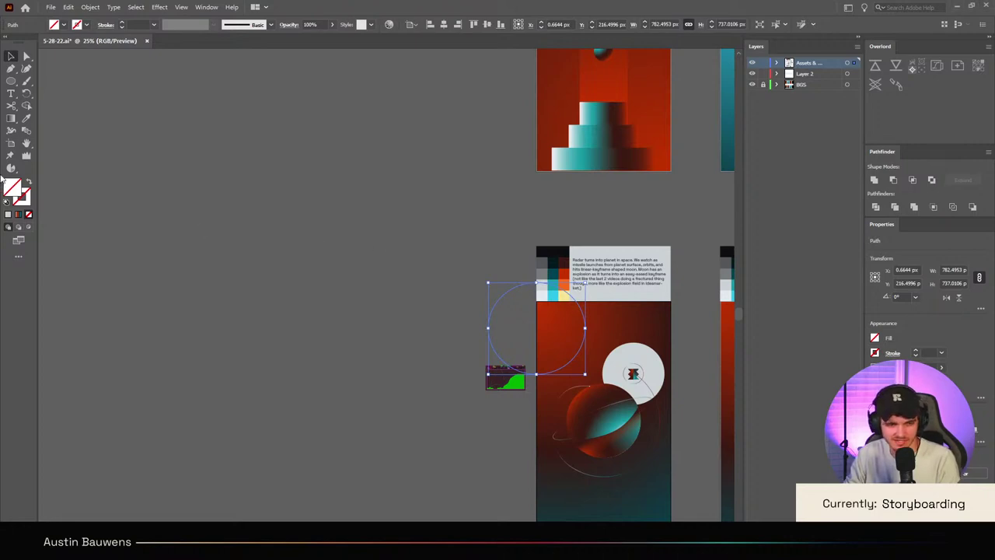
{"action": "left_click", "coordinate": [445, 245]}
{"action": "left_click_drag", "start_coordinate": [507, 299], "coordinate": [260, 163]}
{"action": "left_click", "coordinate": [210, 187]}
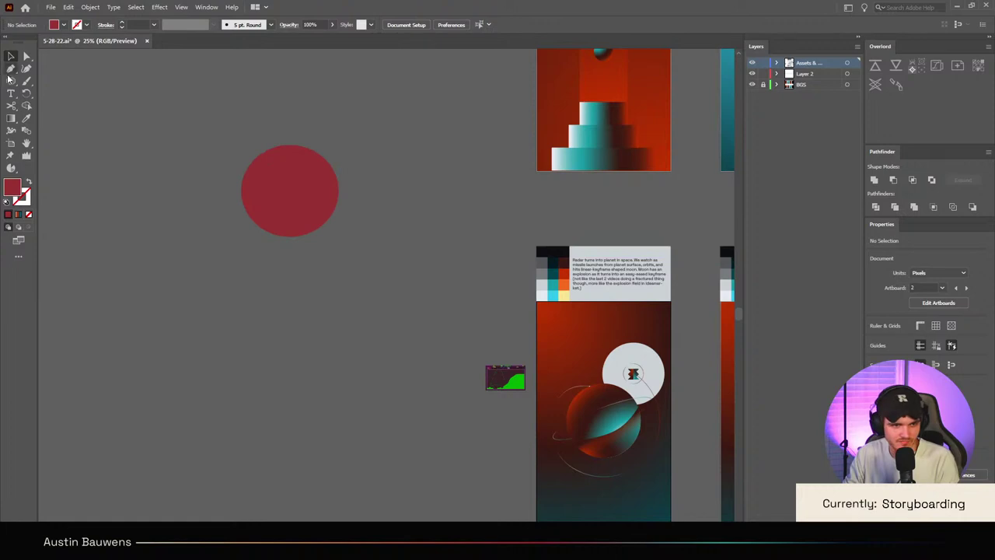
Step: Draw a rectangle down from the circle's left edge and merge both with Shape Builder
{"action": "left_click", "coordinate": [11, 69]}
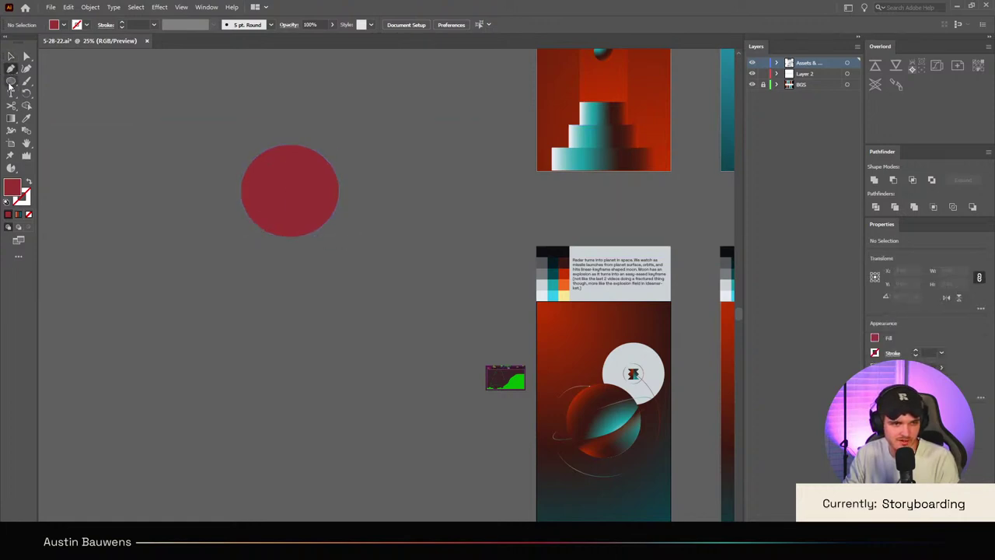
{"action": "left_click", "coordinate": [10, 82]}
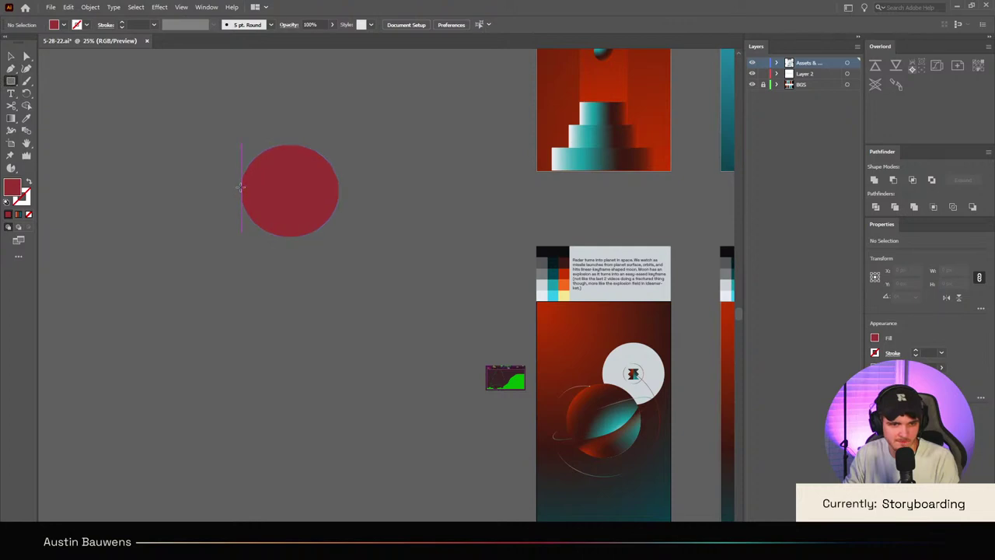
{"action": "left_click_drag", "start_coordinate": [243, 191], "coordinate": [338, 356]}
{"action": "key", "text": "shift+m"}
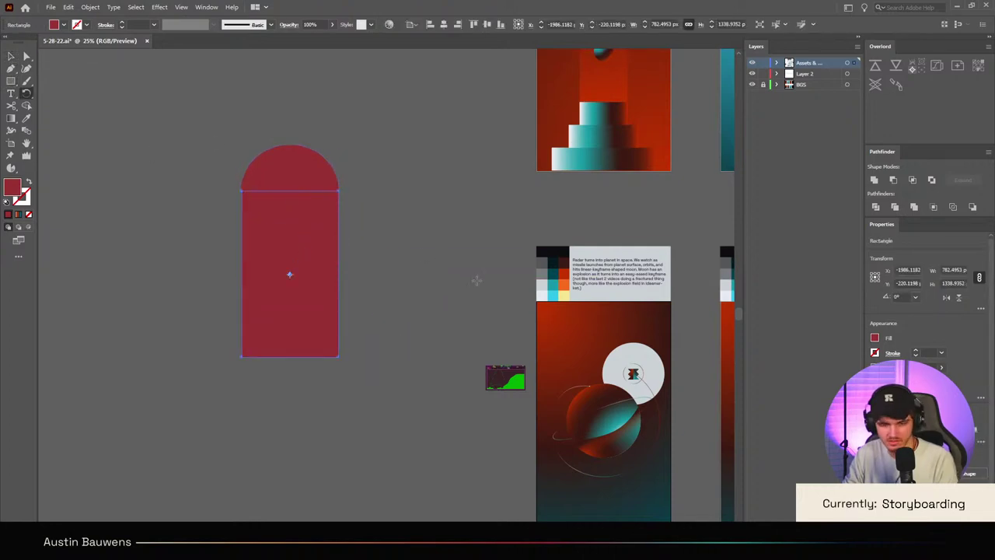
{"action": "left_click_drag", "start_coordinate": [281, 190], "coordinate": [309, 212]}
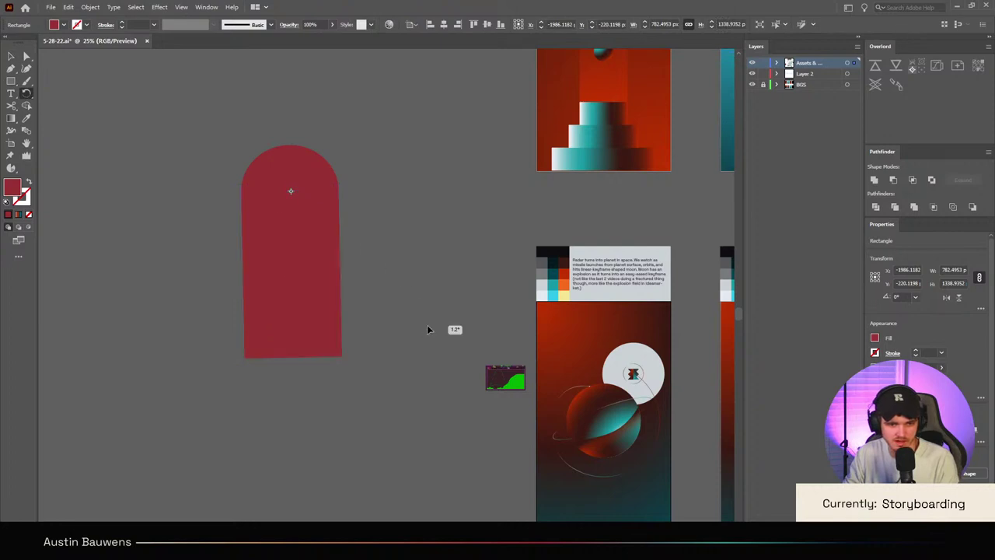
Step: Rotate the merged capsule about 45° and narrow it slightly
{"action": "left_click_drag", "start_coordinate": [427, 329], "coordinate": [514, 201]}
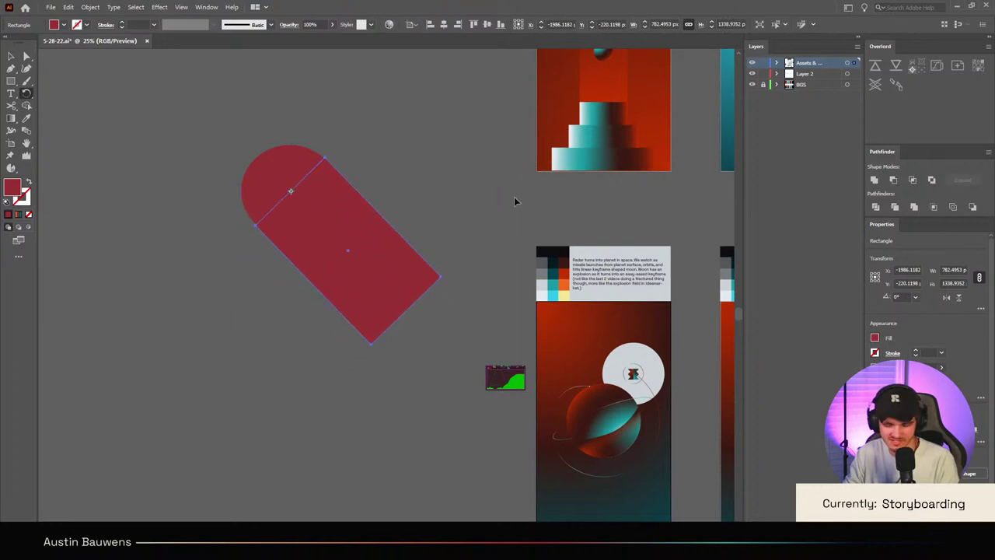
{"action": "key", "text": "v"}
{"action": "left_click_drag", "start_coordinate": [389, 234], "coordinate": [382, 221]}
{"action": "left_click", "coordinate": [418, 213]}
Step: Rename layer 34 'Assets & Cpals' to TopShadow and expand its properties
{"action": "left_click", "coordinate": [402, 239]}
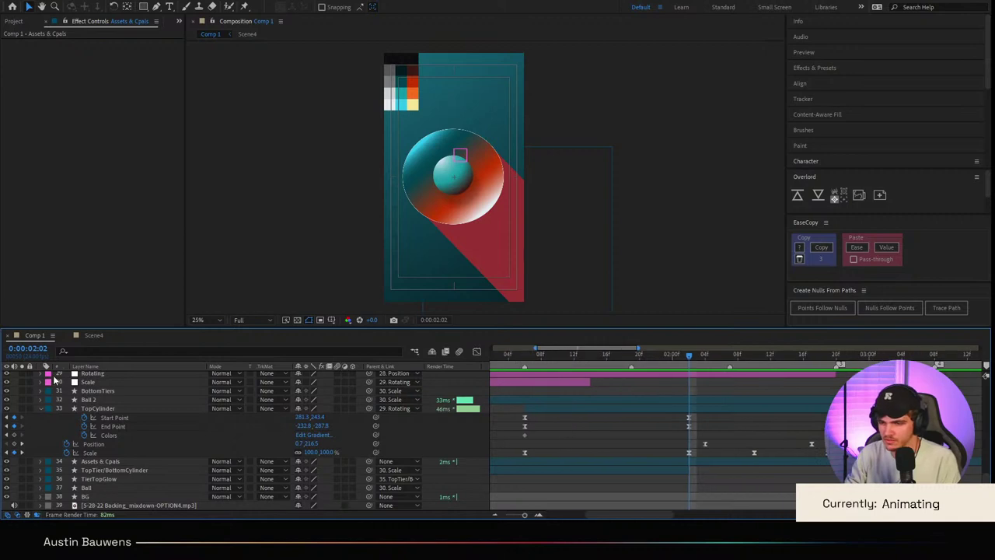
{"action": "left_click", "coordinate": [117, 463]}
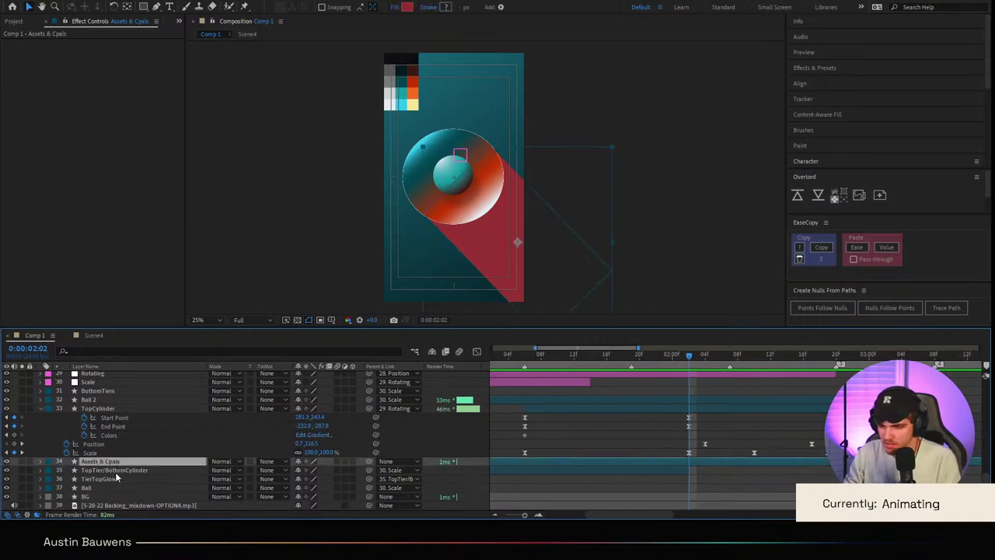
{"action": "left_click", "coordinate": [116, 472]}
{"action": "left_click", "coordinate": [123, 464]}
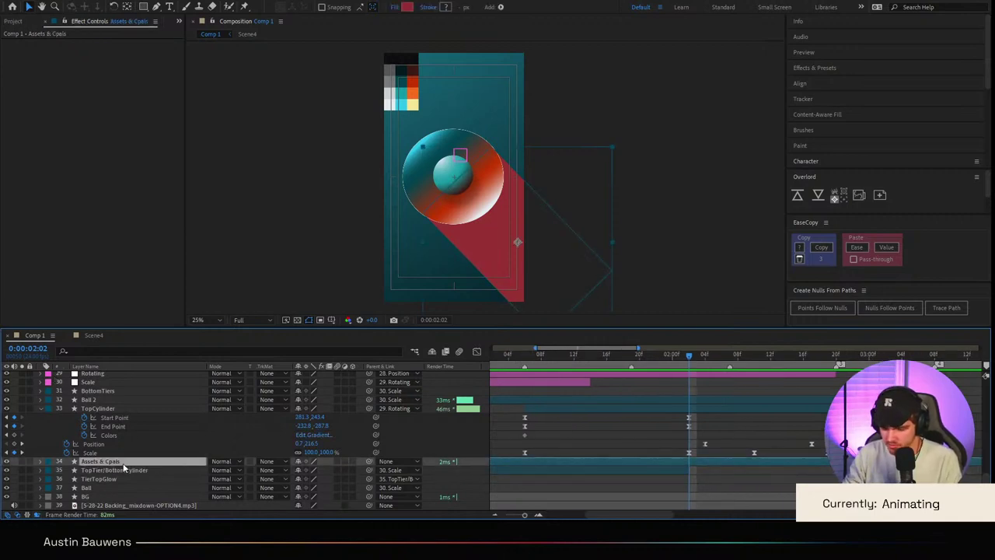
{"action": "key", "text": "Return"}
{"action": "type", "text": "TopShadow"}
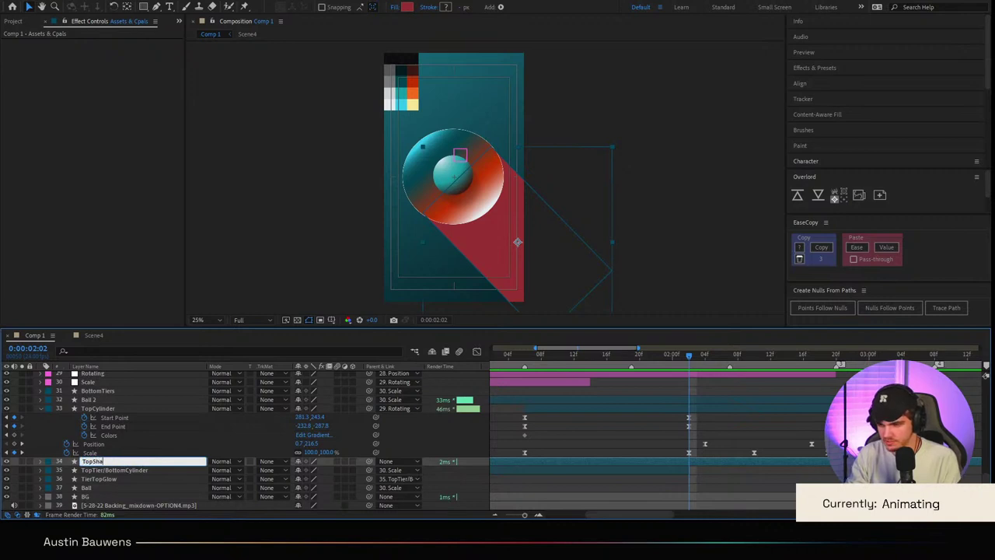
{"action": "key", "text": "Return"}
{"action": "left_click", "coordinate": [41, 462]}
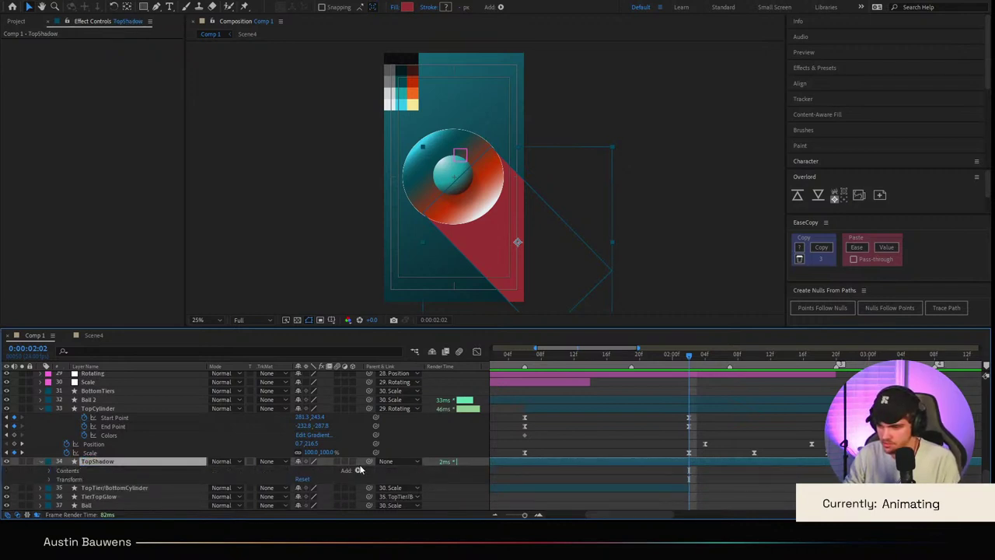
Step: Add a dark teal Gradient Fill inside Group 1 and delete the solid red Fill 1
{"action": "key", "text": "ctrl+v"}
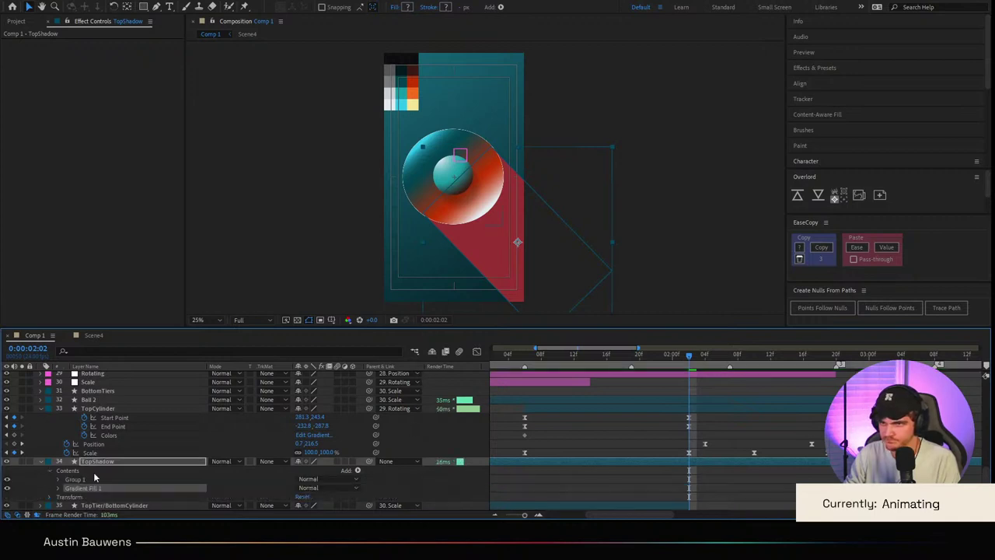
{"action": "left_click", "coordinate": [59, 488]}
{"action": "left_click", "coordinate": [315, 496]}
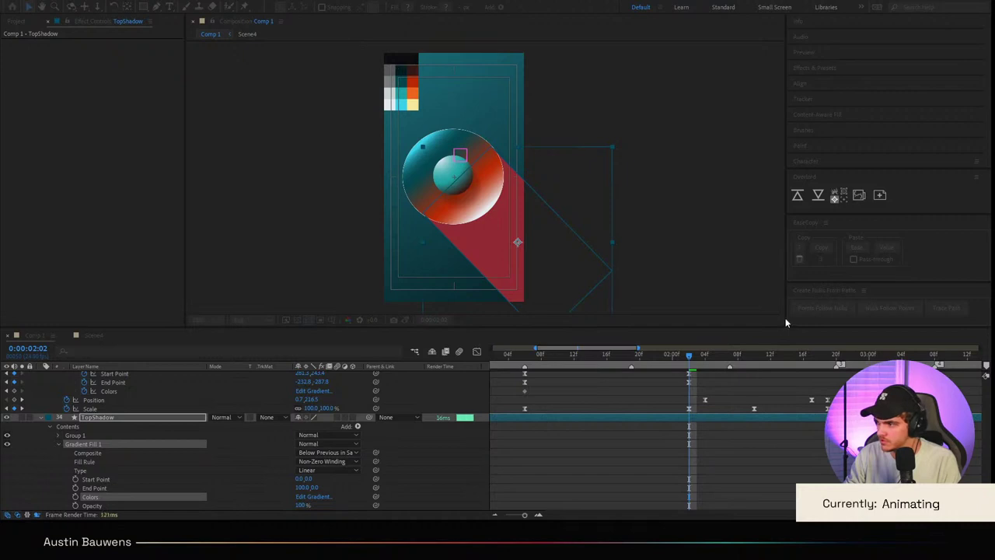
{"action": "left_click", "coordinate": [106, 451]}
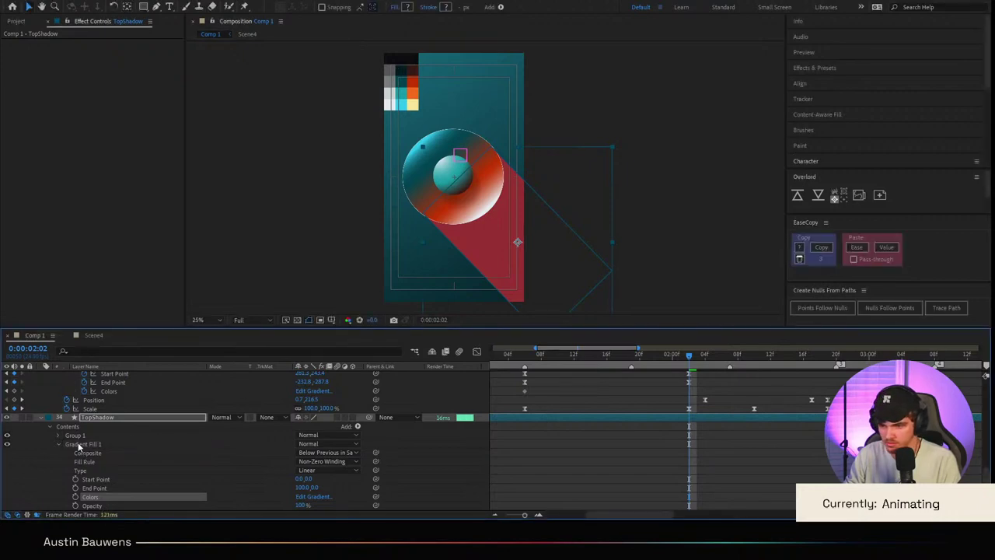
{"action": "left_click_drag", "start_coordinate": [78, 444], "coordinate": [76, 436]}
{"action": "left_click", "coordinate": [59, 452]}
{"action": "left_click", "coordinate": [81, 471]}
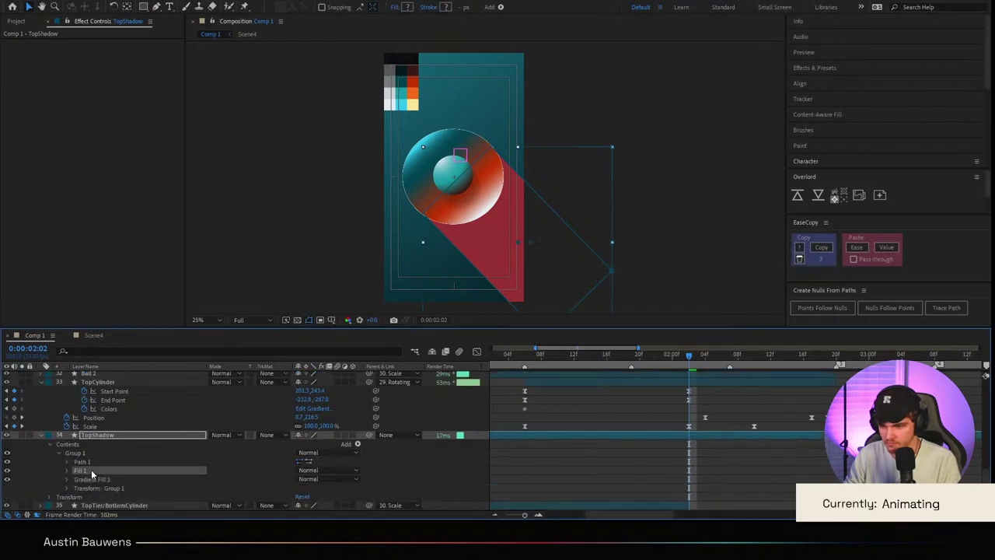
{"action": "key", "text": "Delete"}
Step: Drag the gradient handles so the shadow fades away from the disc, zooming to inspect
{"action": "left_click", "coordinate": [100, 471]}
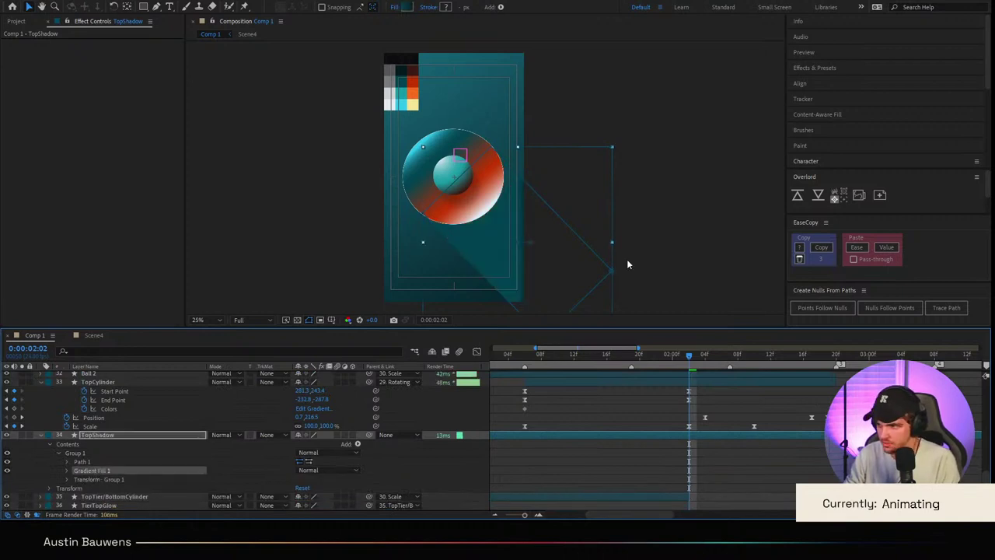
{"action": "left_click", "coordinate": [522, 250]}
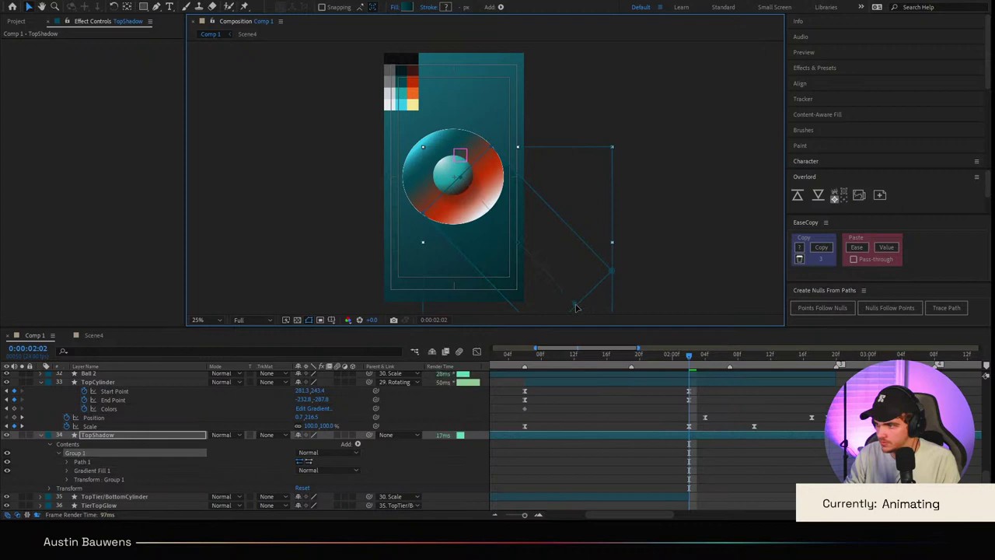
{"action": "left_click_drag", "start_coordinate": [544, 272], "coordinate": [582, 307]}
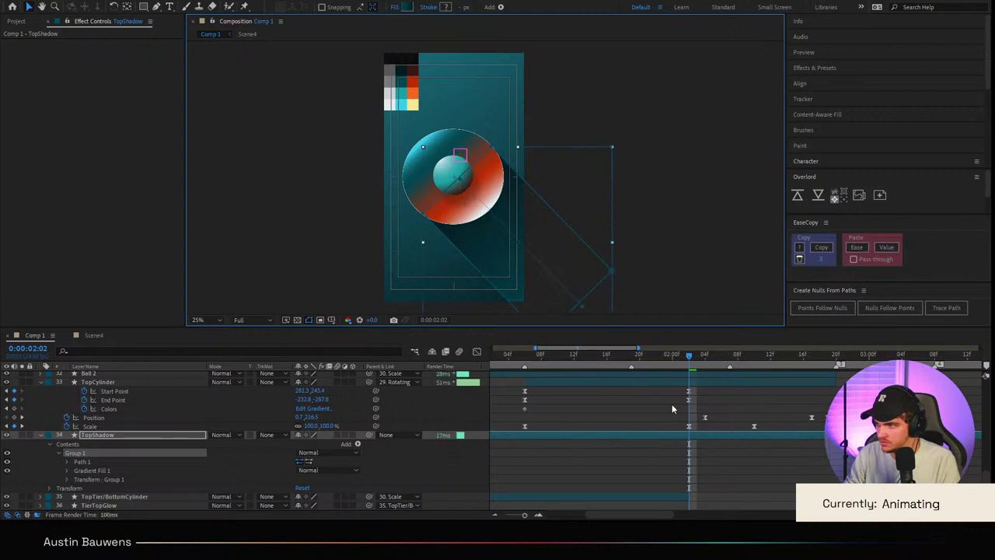
{"action": "left_click", "coordinate": [568, 244]}
{"action": "key", "text": "period"}
{"action": "key", "text": "comma"}
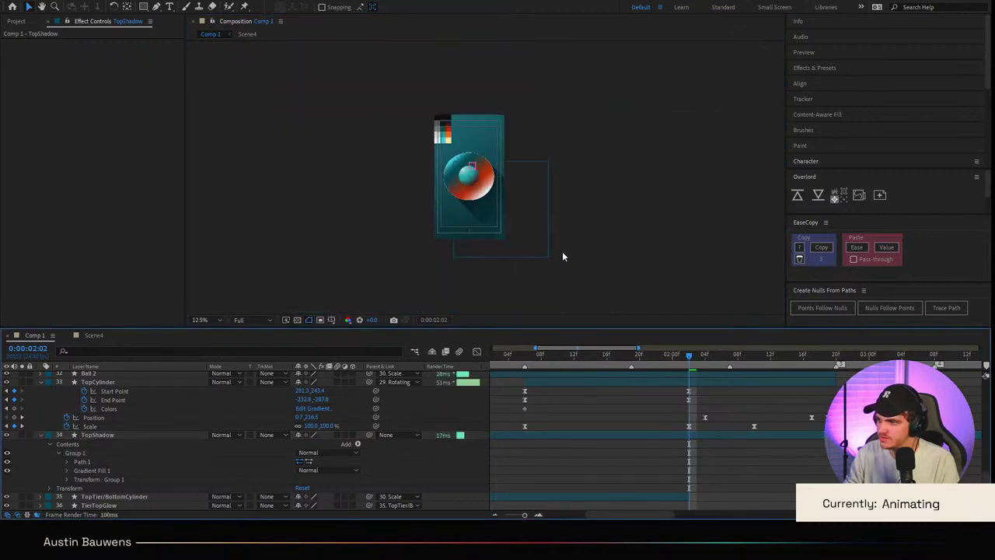
{"action": "key", "text": "period"}
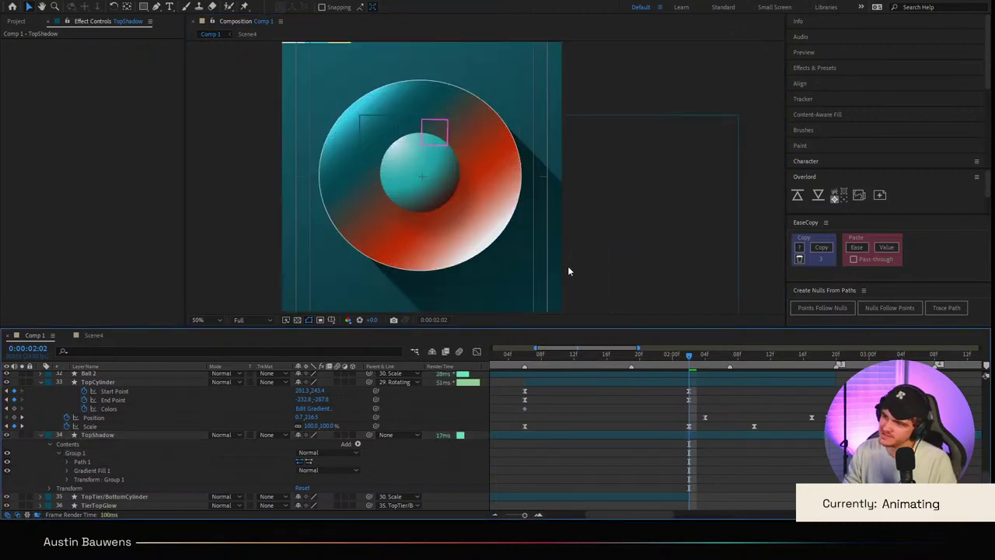
{"action": "left_click", "coordinate": [121, 436]}
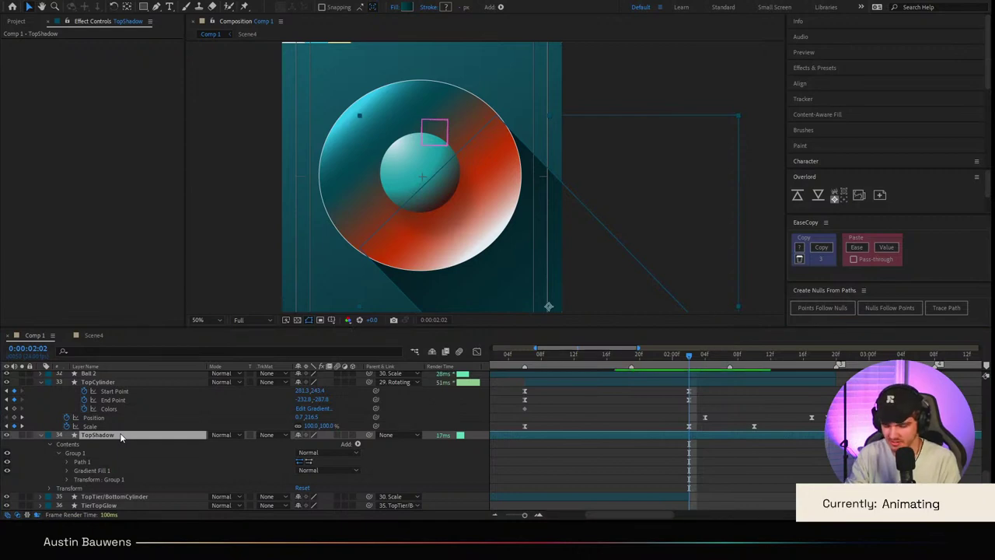
Step: Apply Gaussian Blur to TopShadow with Blurriness about 89.4
{"action": "key", "text": "ctrl+alt+shift+e"}
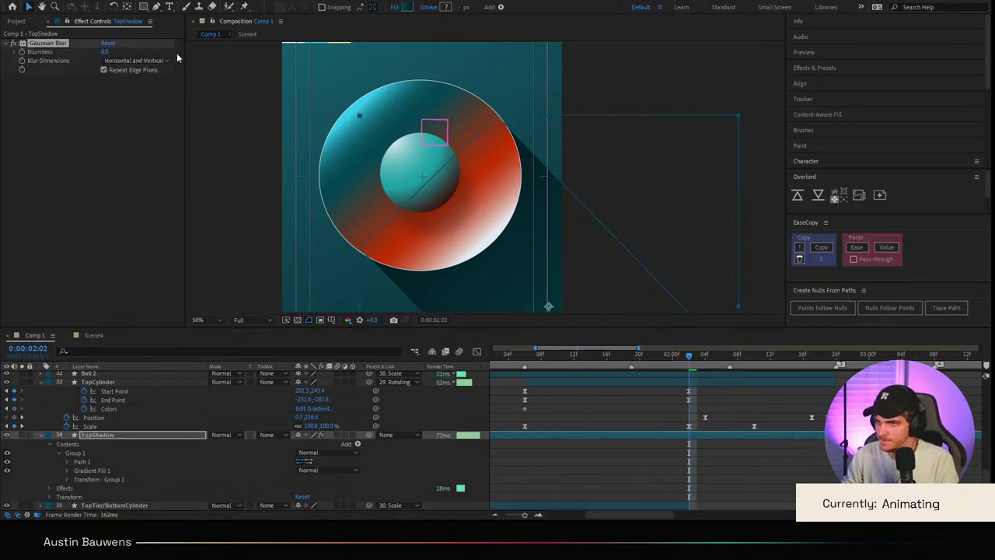
{"action": "left_click_drag", "start_coordinate": [105, 51], "coordinate": [179, 49]}
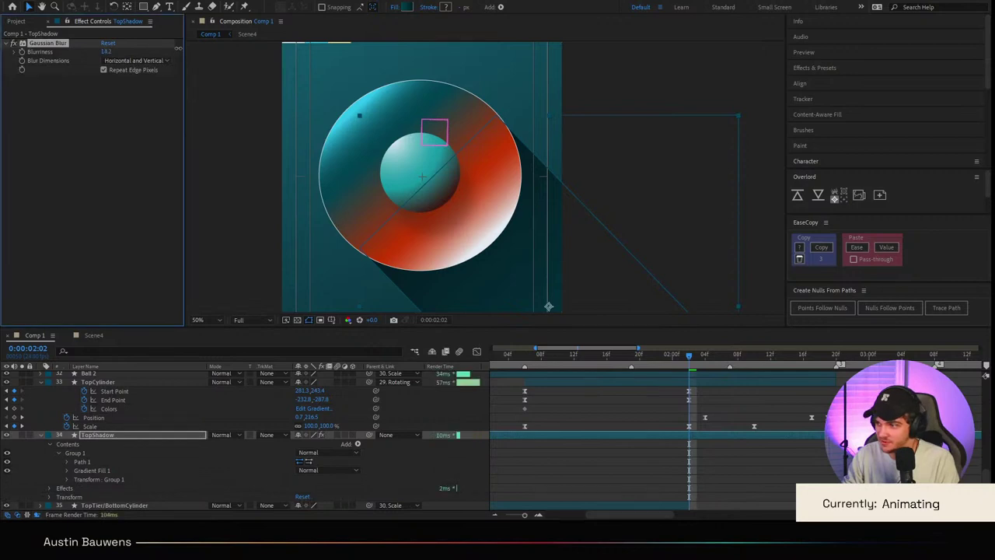
{"action": "left_click_drag", "start_coordinate": [363, 44], "coordinate": [436, 50]}
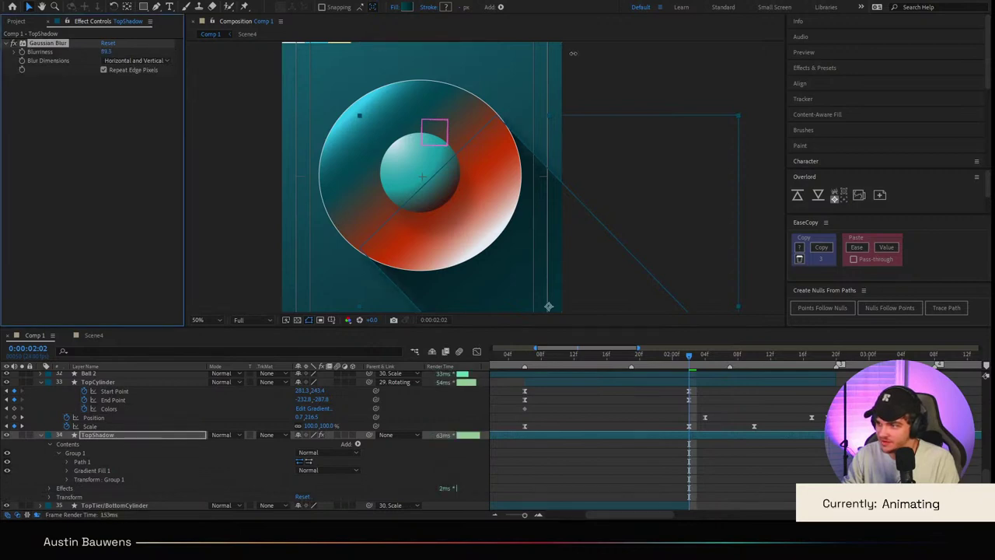
{"action": "left_click", "coordinate": [624, 479]}
{"action": "scroll", "coordinate": [498, 207], "scroll_direction": "down", "scroll_amount": 2}
{"action": "scroll", "coordinate": [497, 203], "scroll_direction": "down", "scroll_amount": 1}
{"action": "scroll", "coordinate": [497, 203], "scroll_direction": "up", "scroll_amount": 1}
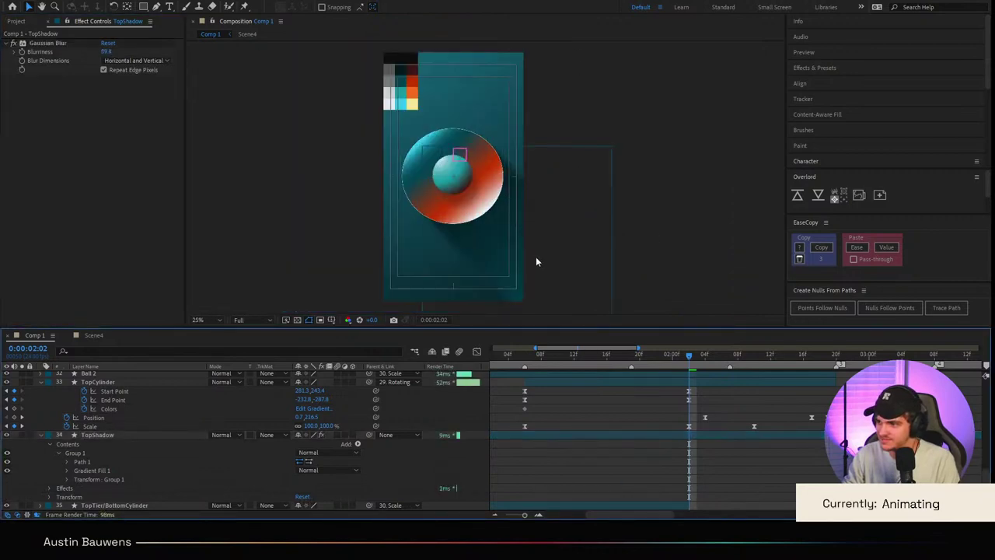
{"action": "left_click_drag", "start_coordinate": [542, 268], "coordinate": [507, 252]}
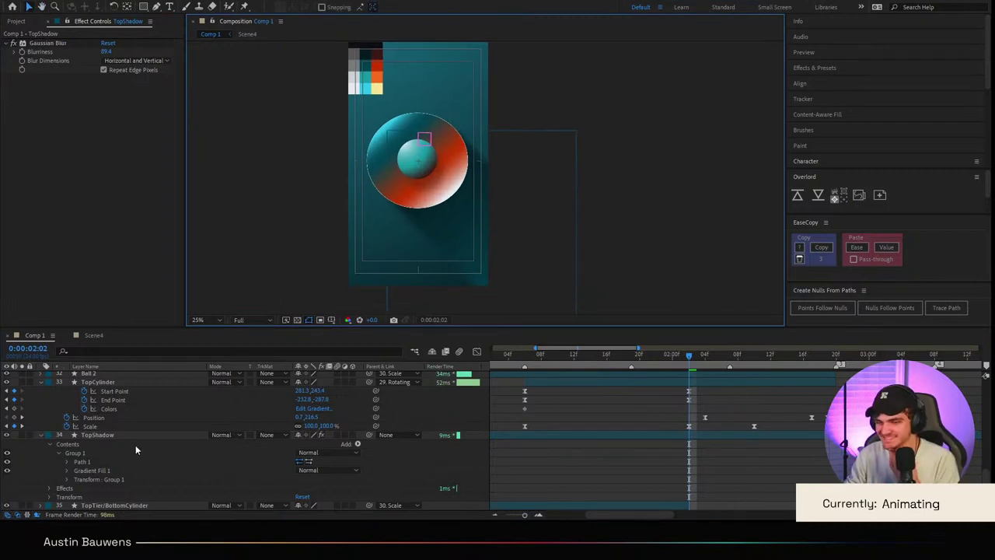
{"action": "left_click", "coordinate": [102, 471]}
{"action": "left_click", "coordinate": [67, 470]}
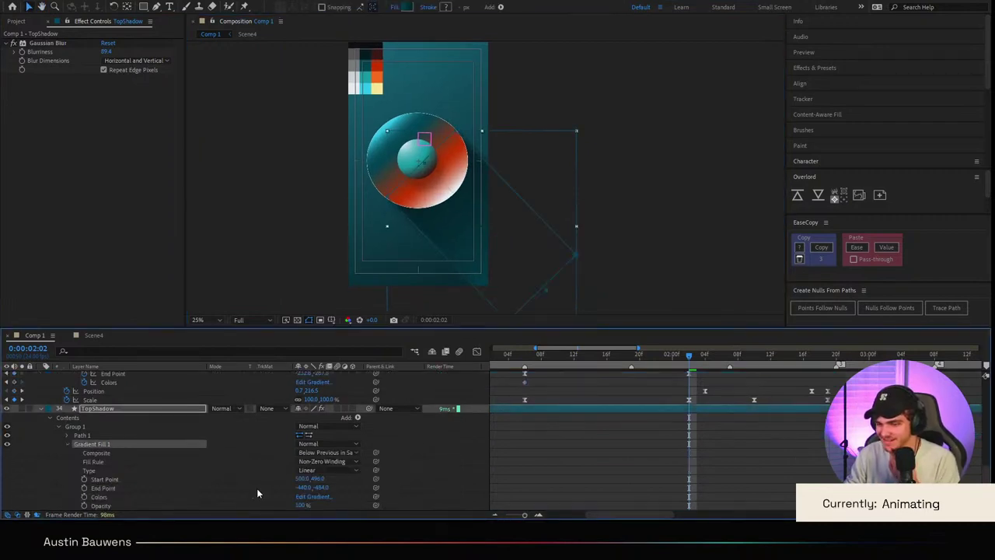
Step: Recolour TopShadow's gradient and move its Start Point to 264.0, 238.0
{"action": "left_click", "coordinate": [368, 50]}
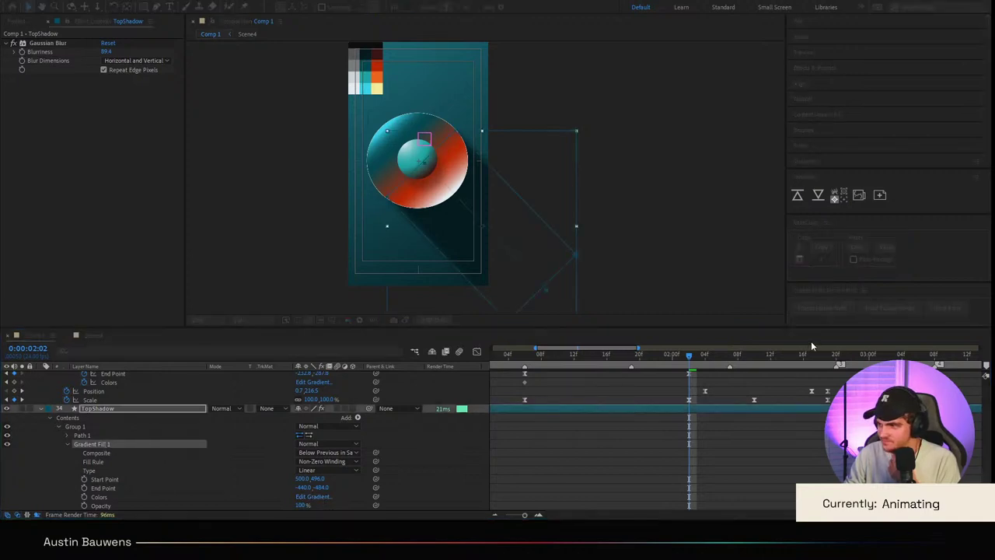
{"action": "left_click", "coordinate": [576, 343]}
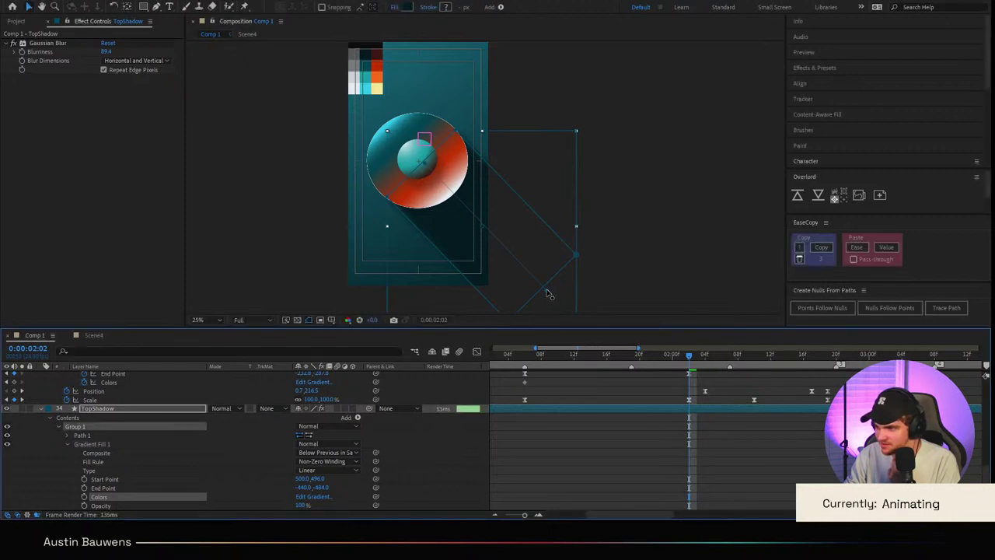
{"action": "left_click", "coordinate": [515, 262]}
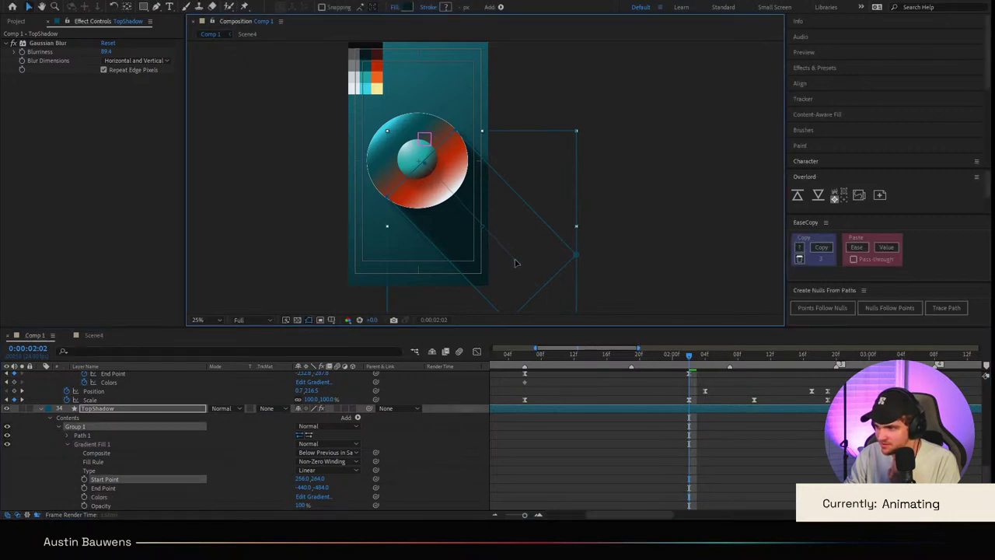
{"action": "left_click", "coordinate": [651, 462]}
{"action": "scroll", "coordinate": [485, 177], "scroll_direction": "up", "scroll_amount": 1}
{"action": "scroll", "coordinate": [527, 217], "scroll_direction": "down", "scroll_amount": 1}
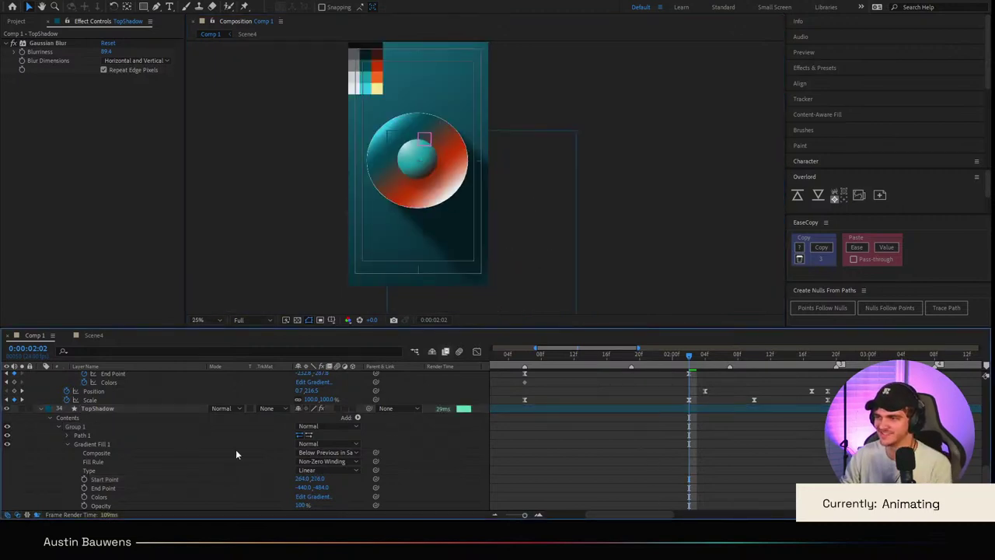
{"action": "scroll", "coordinate": [93, 449], "scroll_direction": "up", "scroll_amount": 1}
{"action": "left_click", "coordinate": [102, 435]}
Step: Set TopShadow's opacity to 35%
{"action": "key", "text": "t"}
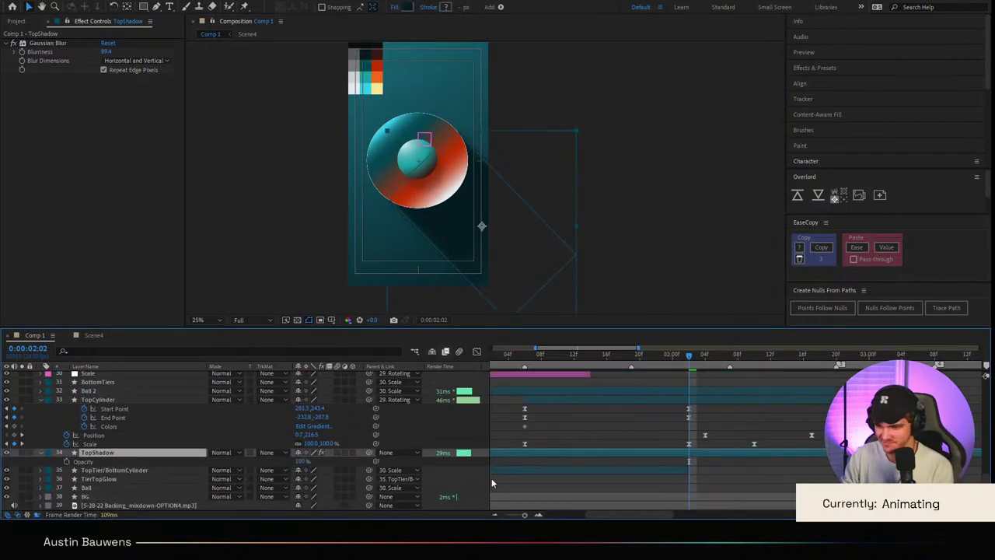
{"action": "left_click", "coordinate": [302, 462]}
{"action": "type", "text": "25"}
{"action": "key", "text": "Return"}
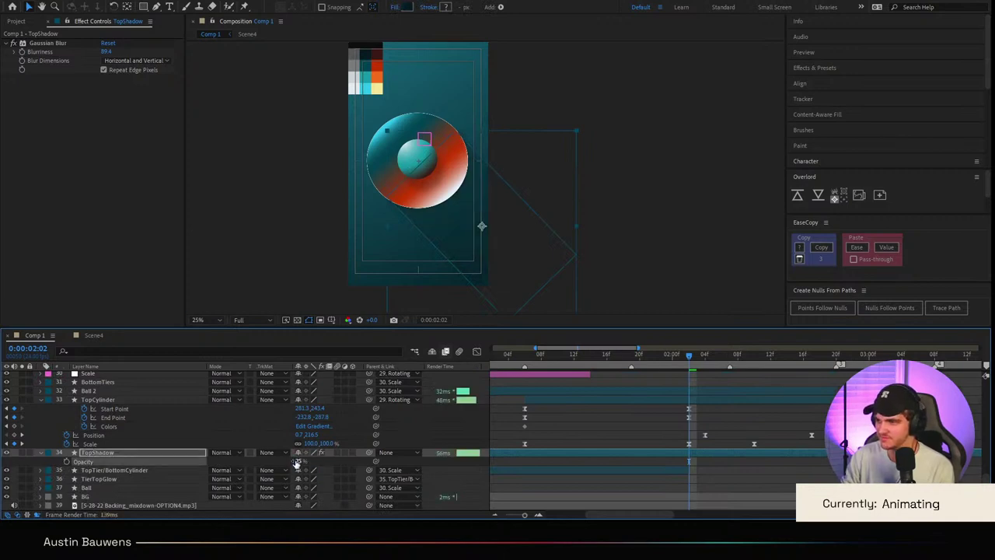
{"action": "left_click", "coordinate": [563, 230]}
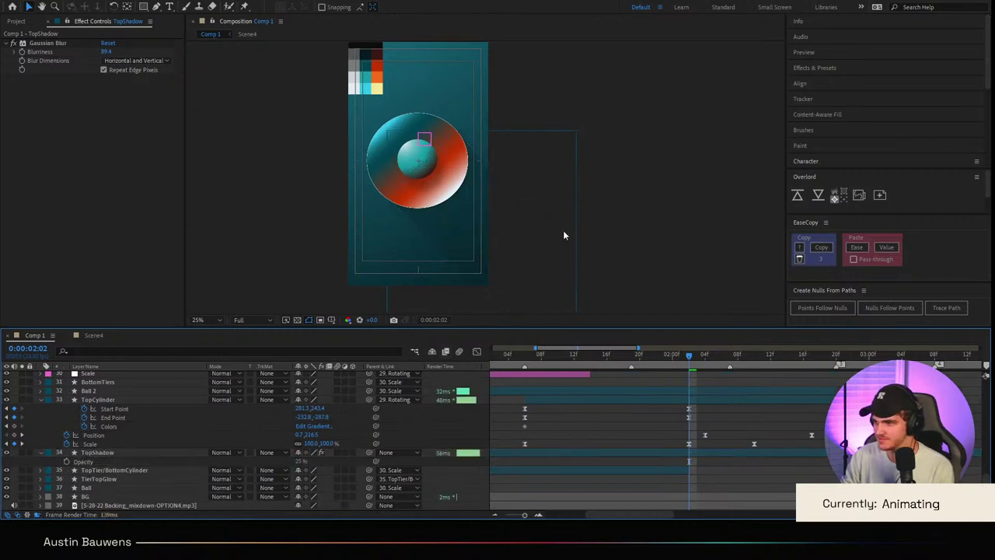
{"action": "left_click", "coordinate": [300, 462]}
{"action": "type", "text": "35"}
{"action": "key", "text": "Return"}
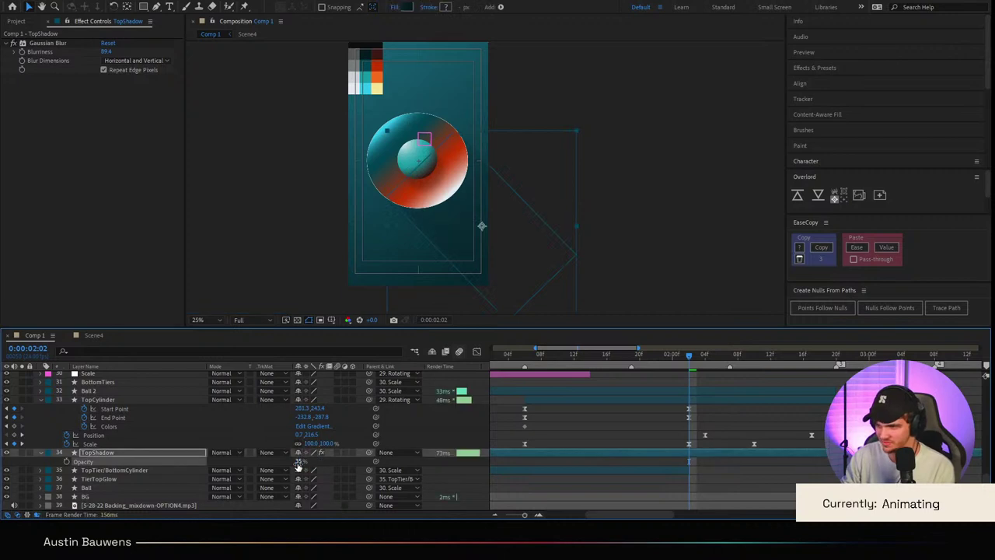
{"action": "left_click", "coordinate": [546, 440]}
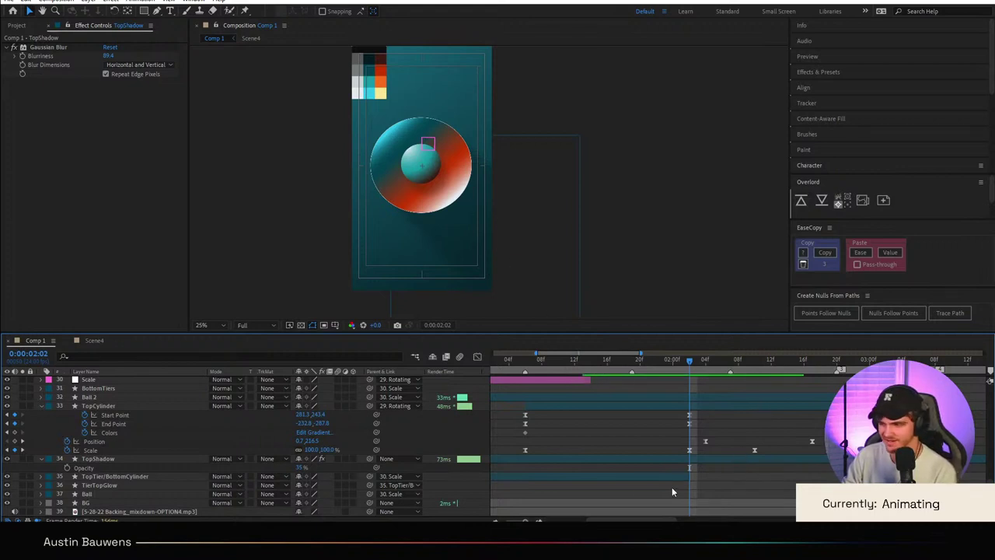
Step: Parent TopShadow to the TopCylinder layer
{"action": "left_click", "coordinate": [94, 461]}
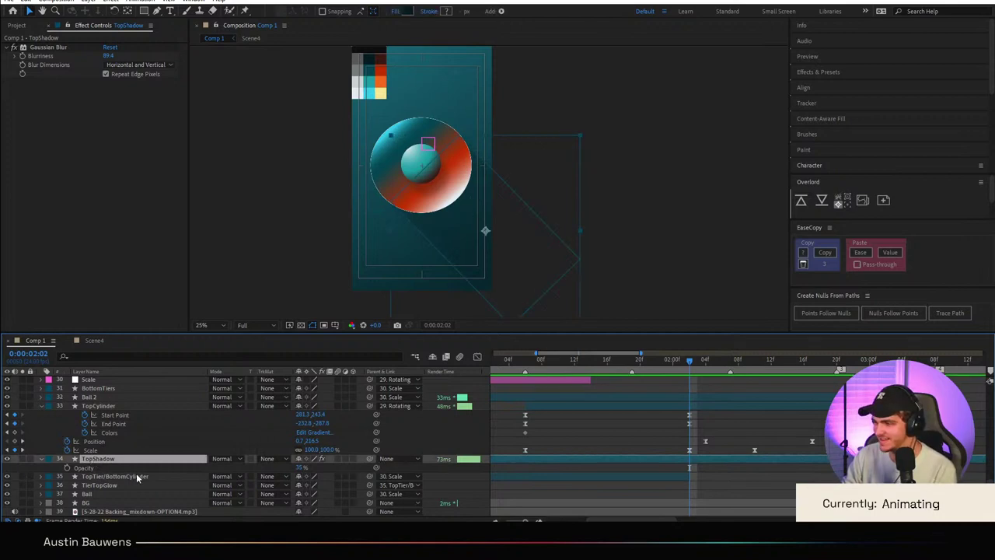
{"action": "left_click_drag", "start_coordinate": [369, 458], "coordinate": [142, 405]}
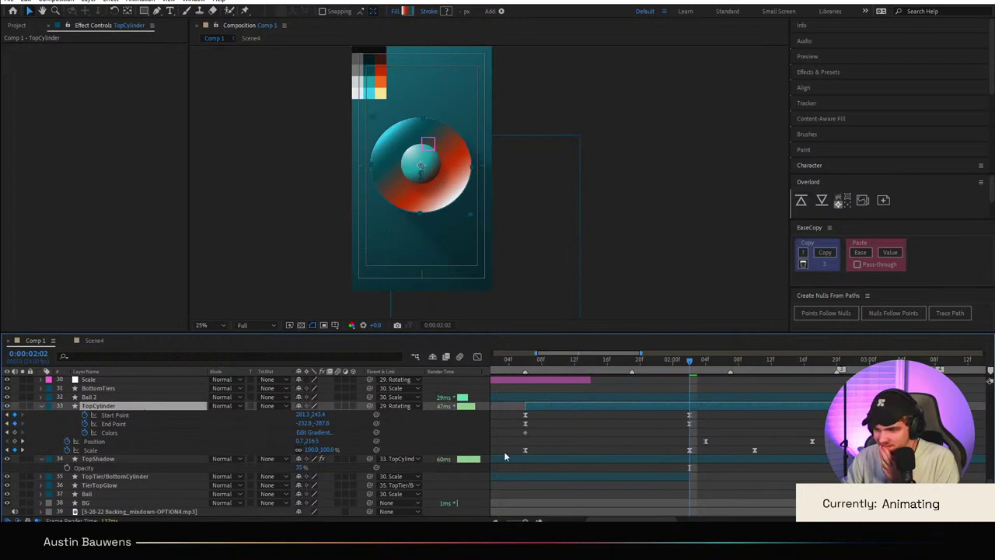
{"action": "left_click", "coordinate": [666, 416]}
{"action": "left_click_drag", "start_coordinate": [692, 372], "coordinate": [622, 379]}
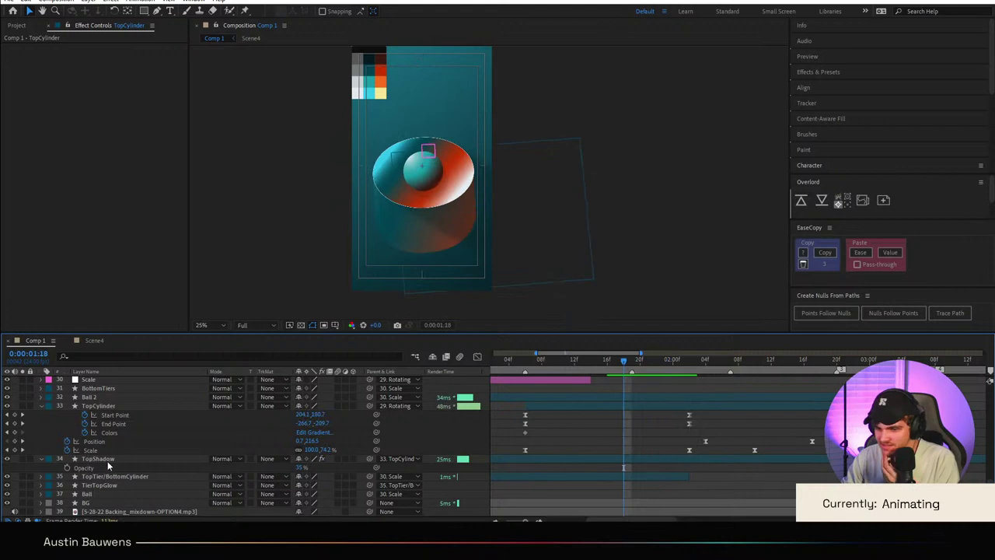
Step: Move TopShadow below TopTier/BottomCylinder in the layer stack and preview the animation
{"action": "left_click_drag", "start_coordinate": [105, 460], "coordinate": [111, 483]}
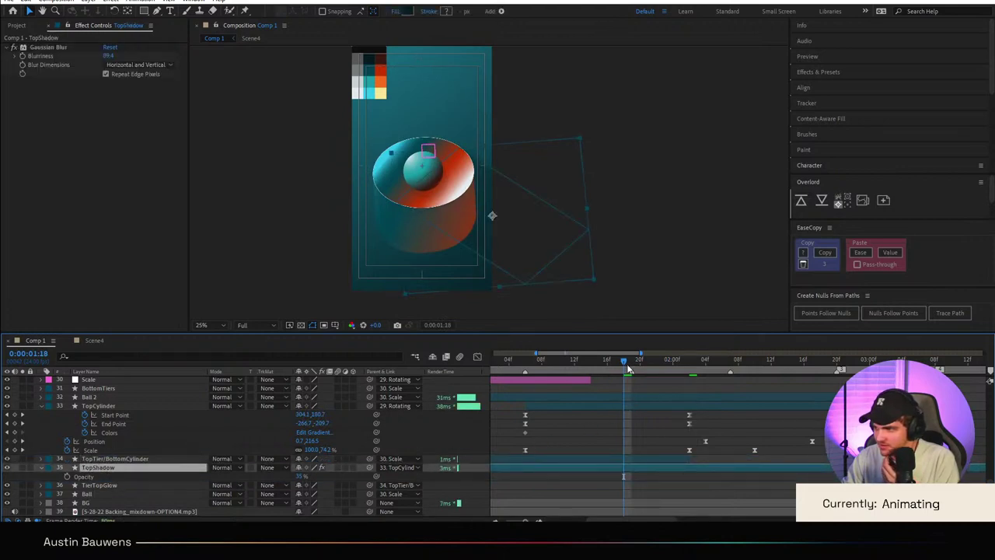
{"action": "left_click", "coordinate": [640, 443]}
{"action": "key", "text": "space"}
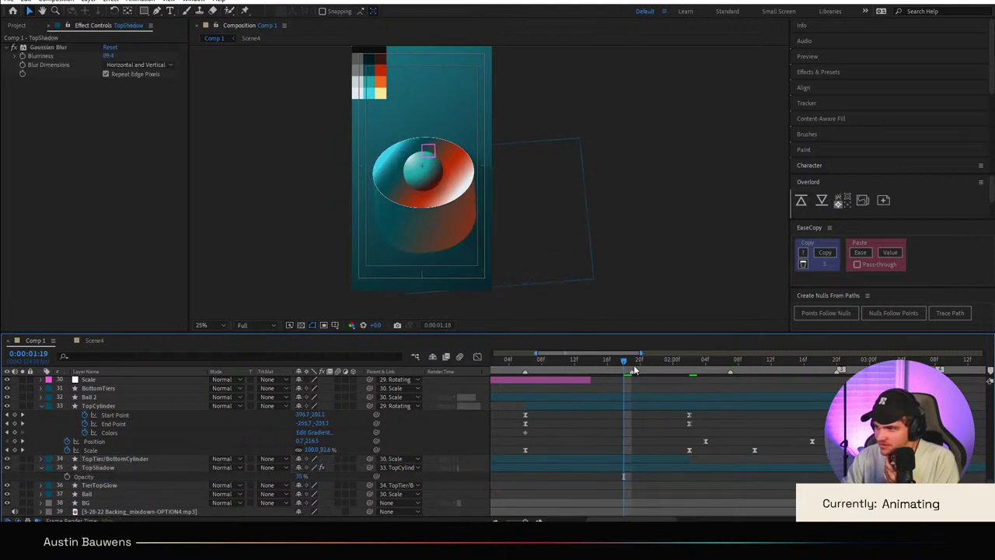
{"action": "key", "text": "j"}
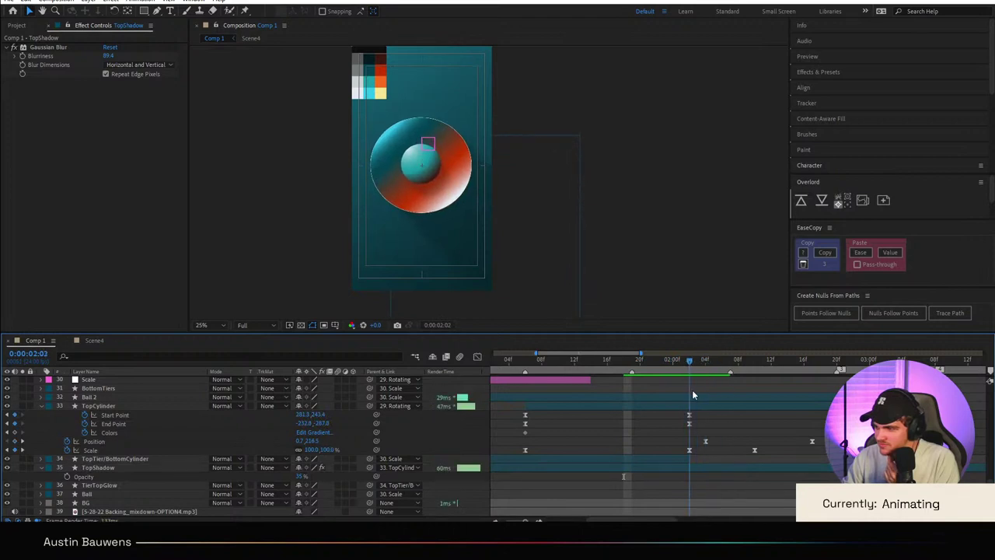
{"action": "left_click", "coordinate": [100, 468]}
{"action": "scroll", "coordinate": [114, 490], "scroll_direction": "up", "scroll_amount": 1}
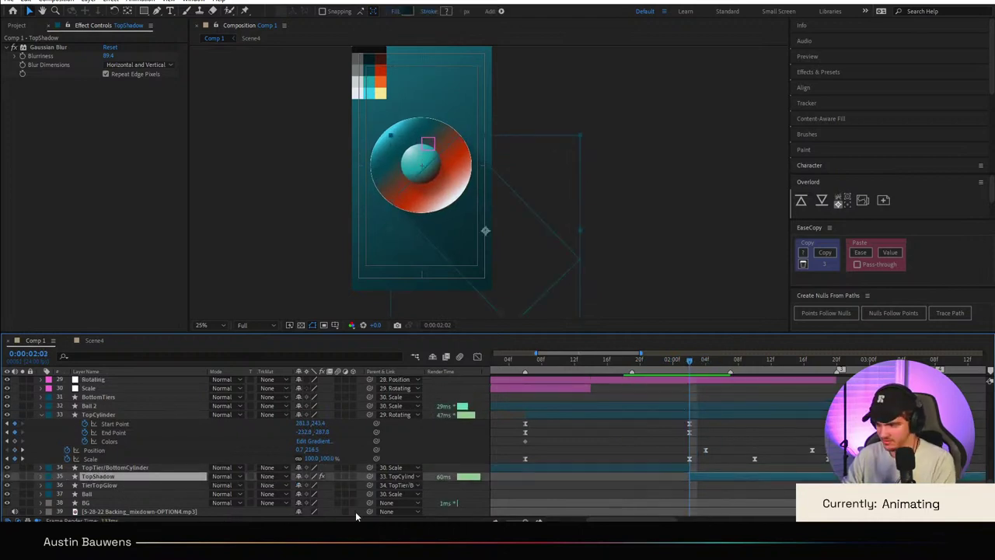
Step: Start keyframing TopShadow's opacity at 0:00:02:02 and preview from 0:00:01:19
{"action": "key", "text": "t"}
{"action": "left_click", "coordinate": [70, 486]}
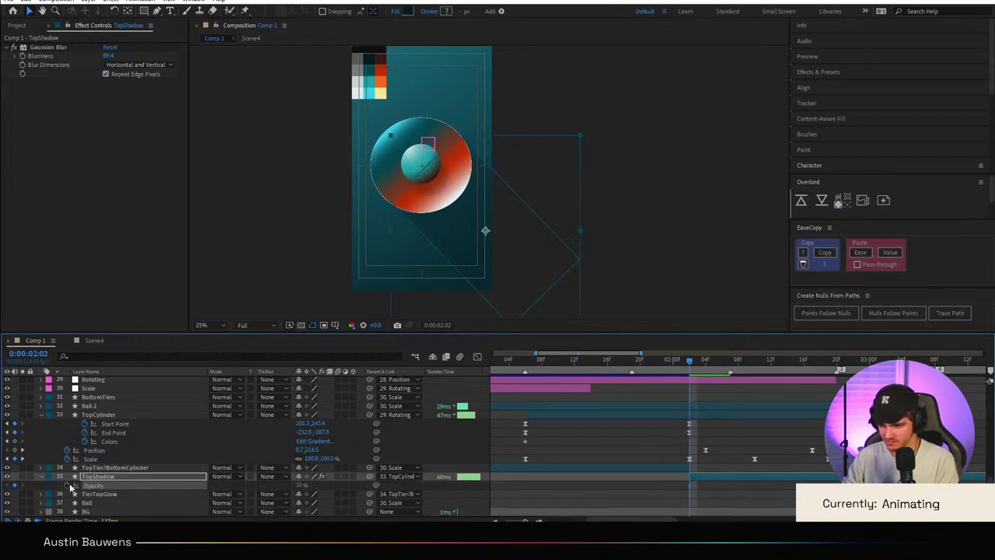
{"action": "key", "text": "space"}
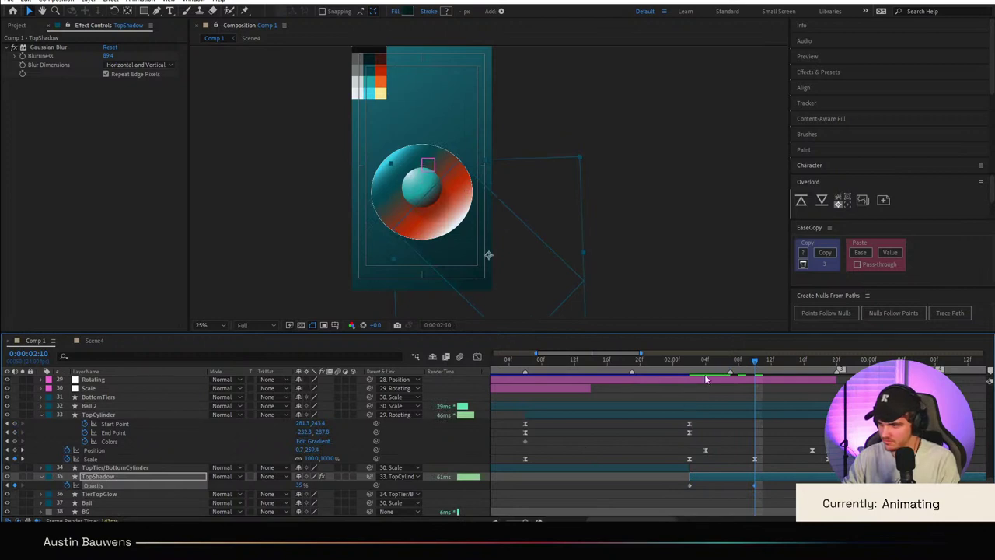
{"action": "key", "text": "space"}
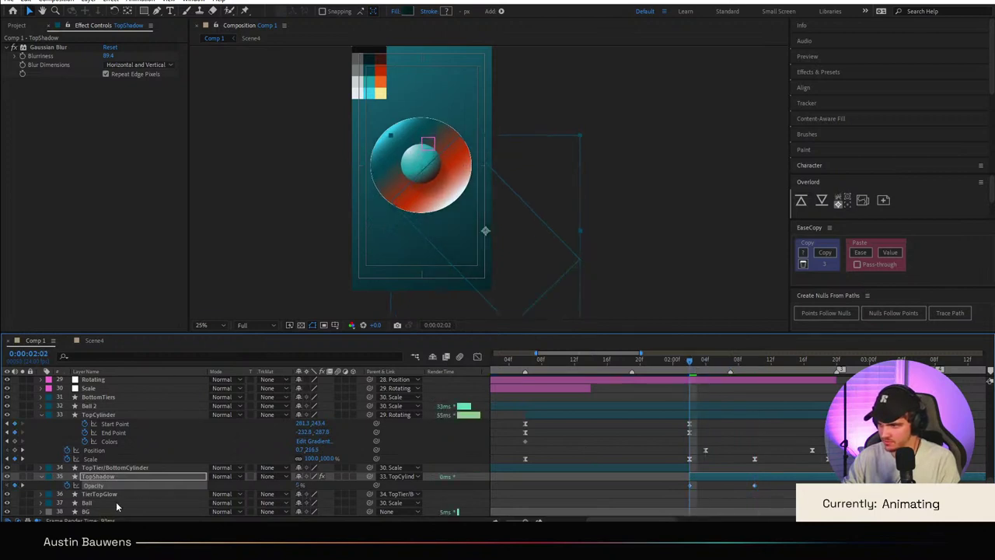
{"action": "left_click", "coordinate": [715, 469]}
{"action": "left_click_drag", "start_coordinate": [725, 366], "coordinate": [640, 371]}
{"action": "key", "text": "space"}
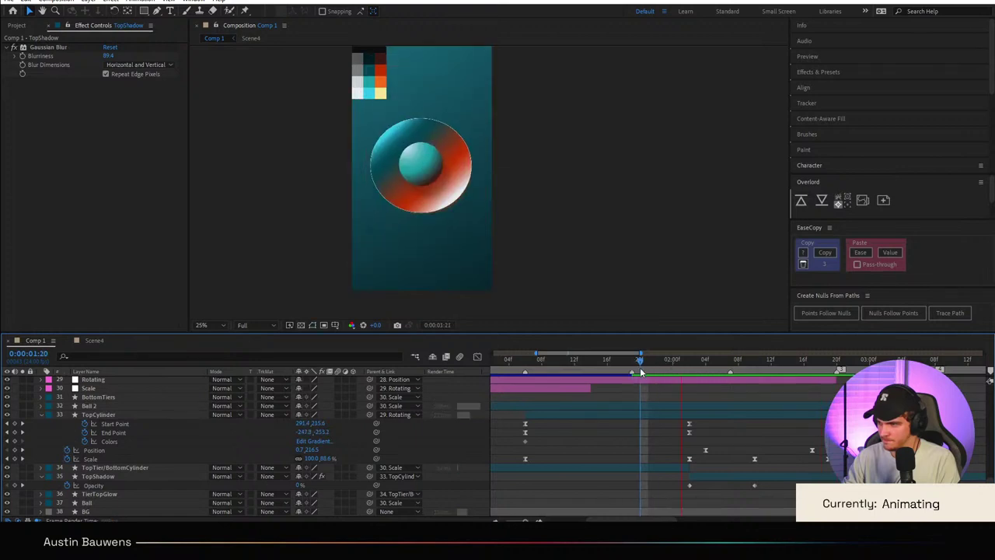
{"action": "left_click", "coordinate": [674, 367]}
Step: Shift TopShadow and both opacity keyframes earlier to the playhead near 0:00:01:16
{"action": "left_click_drag", "start_coordinate": [682, 486], "coordinate": [765, 490]}
{"action": "left_click", "coordinate": [658, 367]}
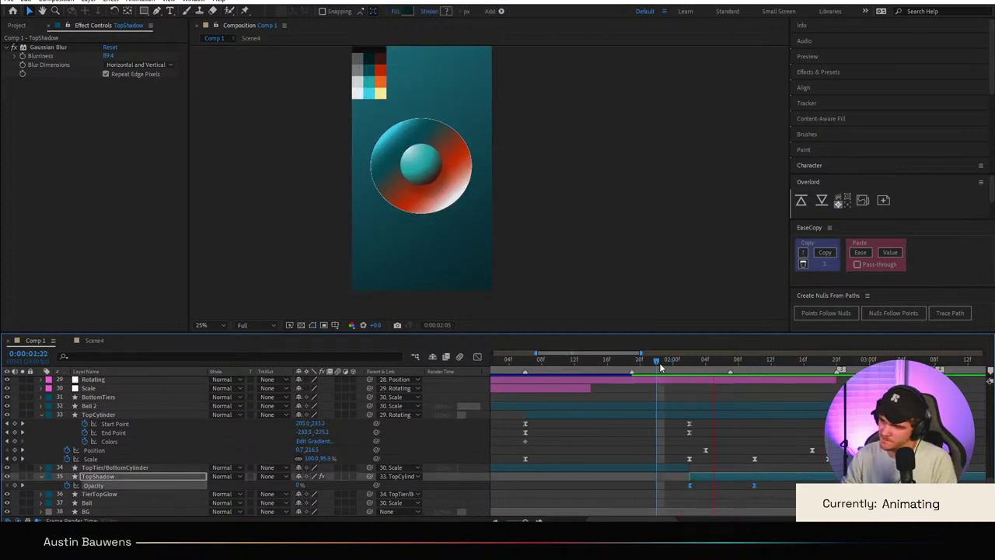
{"action": "left_click_drag", "start_coordinate": [661, 367], "coordinate": [636, 369]}
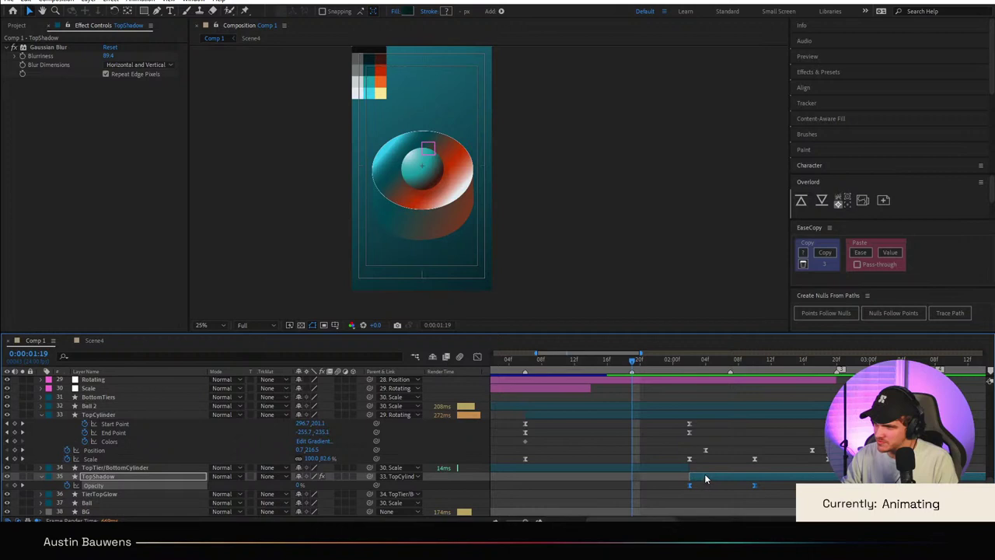
{"action": "left_click_drag", "start_coordinate": [706, 478], "coordinate": [649, 476]}
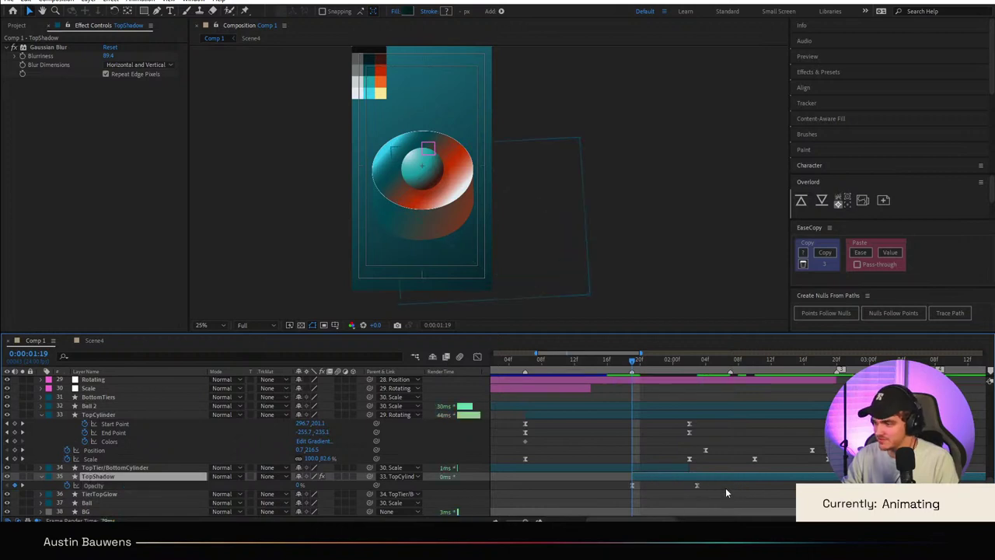
{"action": "left_click", "coordinate": [726, 488]}
Step: Move the second opacity keyframe earlier for a quicker shadow fade-in
{"action": "left_click", "coordinate": [680, 478]}
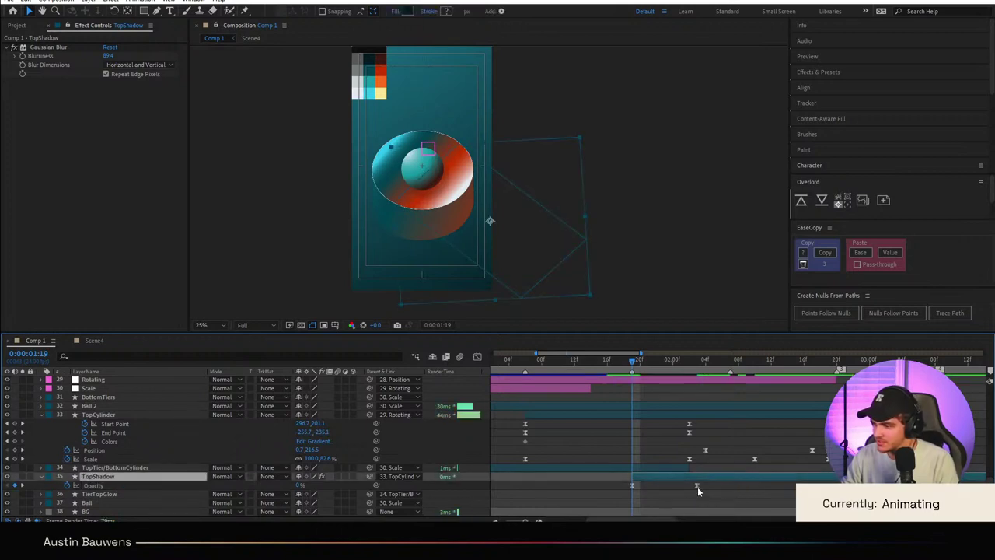
{"action": "left_click_drag", "start_coordinate": [697, 487], "coordinate": [656, 485]}
{"action": "left_click", "coordinate": [706, 487]}
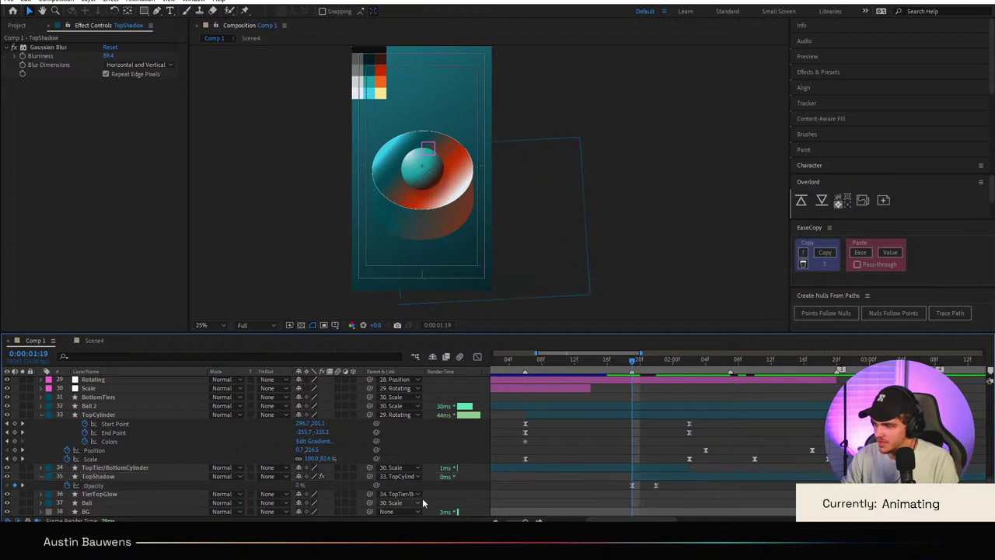
{"action": "left_click", "coordinate": [42, 475]}
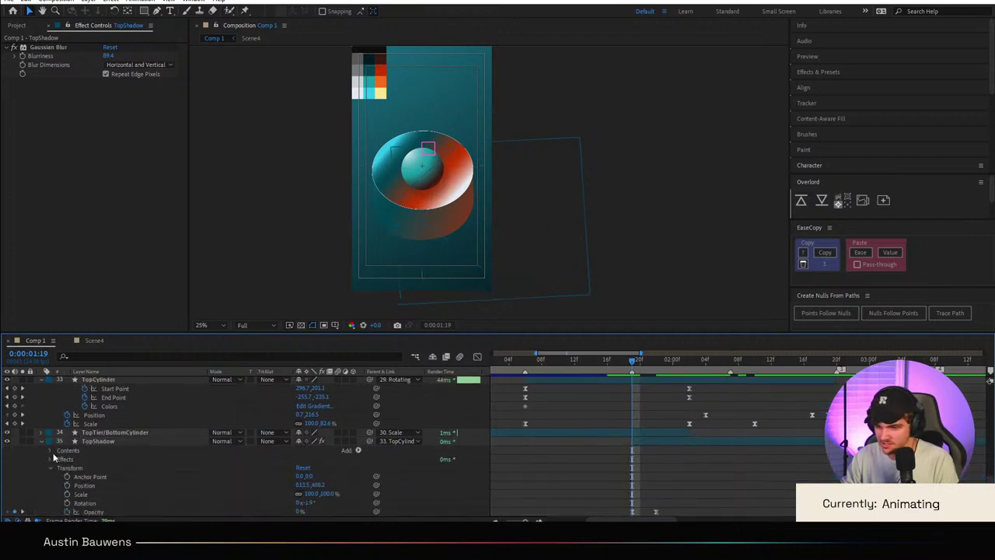
Step: Reveal TopShadow's Path 1 under Contents > Group 1 and add a Path keyframe
{"action": "left_click", "coordinate": [50, 451]}
{"action": "left_click", "coordinate": [59, 459]}
{"action": "left_click", "coordinate": [67, 467]}
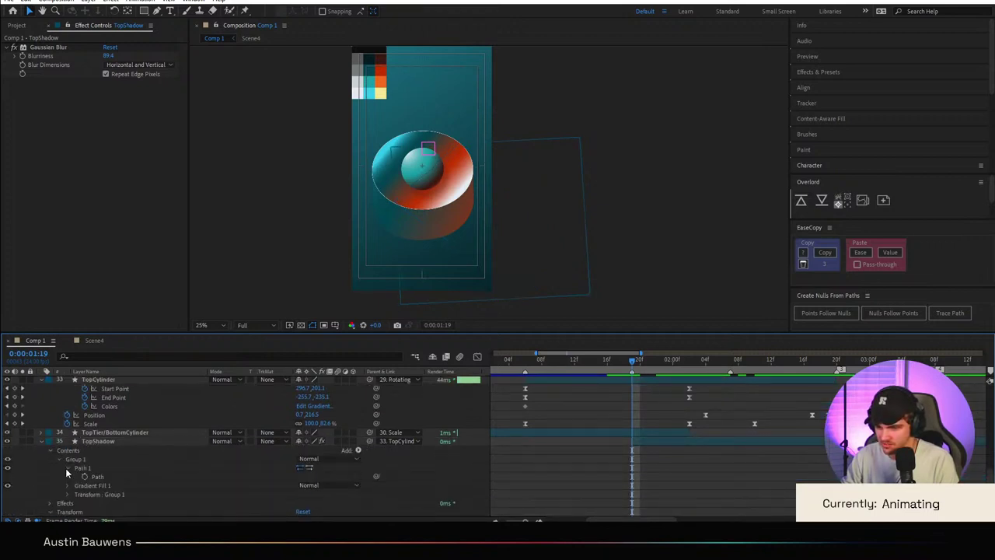
{"action": "left_click", "coordinate": [88, 478]}
{"action": "scroll", "coordinate": [688, 467], "scroll_direction": "down", "scroll_amount": 2}
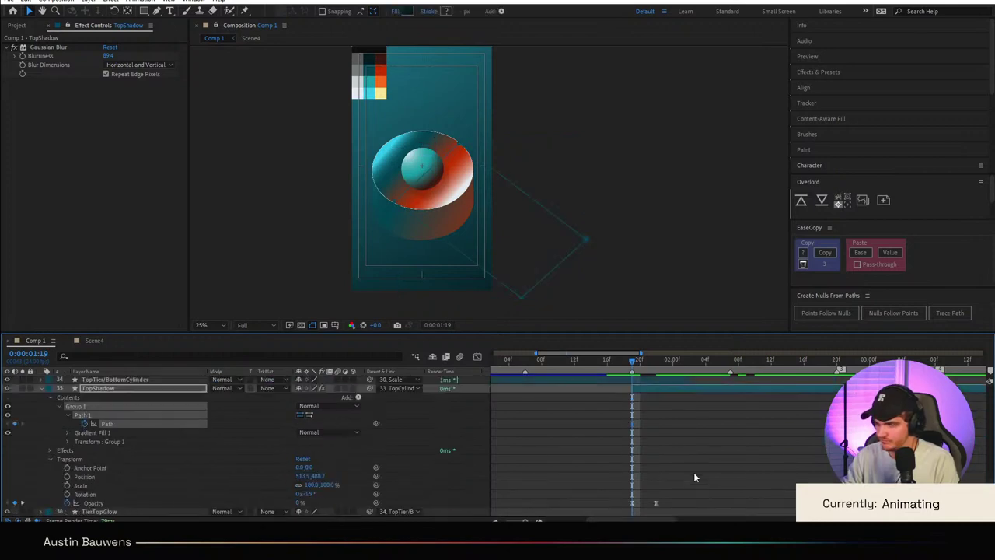
{"action": "left_click", "coordinate": [693, 430]}
{"action": "scroll", "coordinate": [657, 427], "scroll_direction": "up", "scroll_amount": 1}
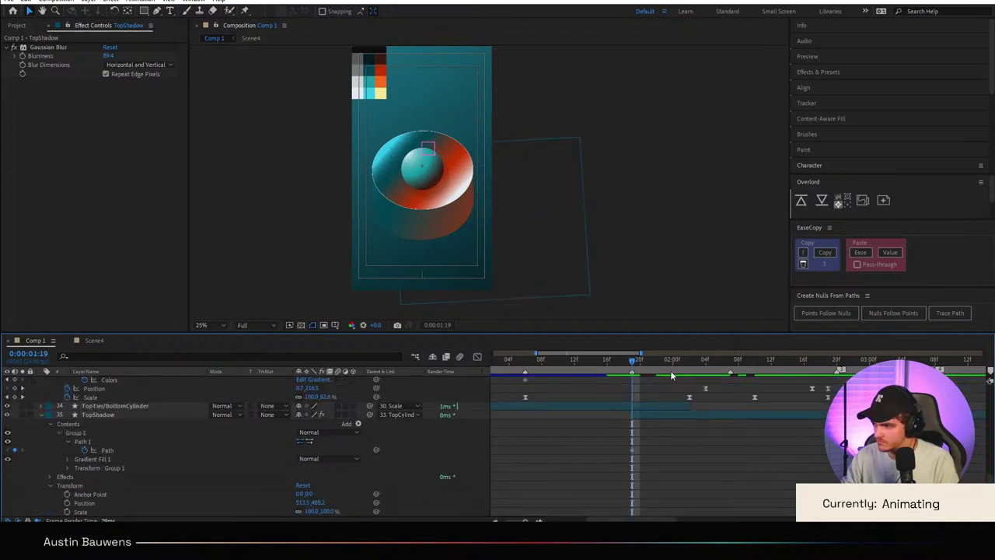
{"action": "mouse_move", "coordinate": [673, 363]}
{"action": "left_mouse_down"}
{"action": "mouse_move", "coordinate": [740, 363]}
{"action": "mouse_move", "coordinate": [690, 371]}
{"action": "left_mouse_up"}
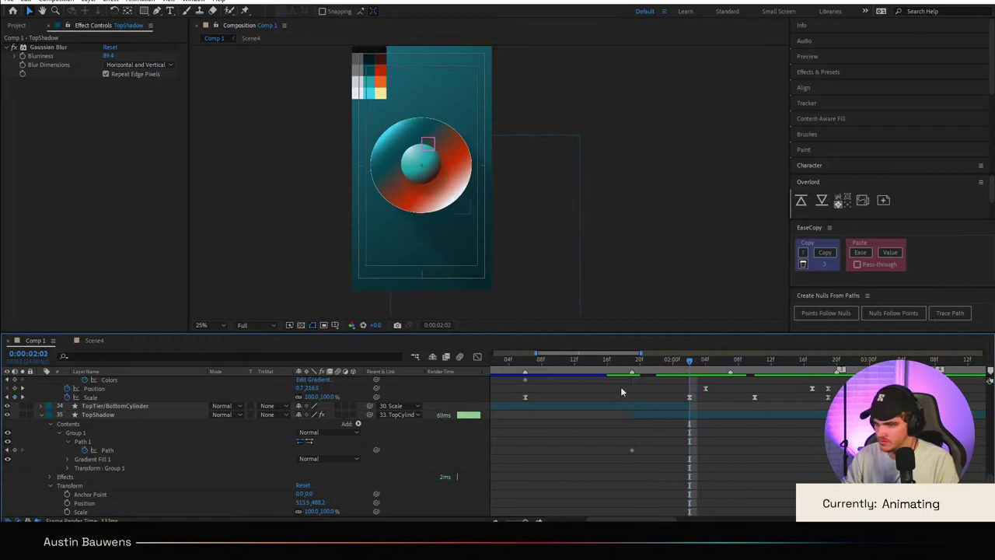
{"action": "left_click", "coordinate": [14, 450]}
{"action": "scroll", "coordinate": [633, 451], "scroll_direction": "up", "scroll_amount": 1}
{"action": "scroll", "coordinate": [633, 450], "scroll_direction": "down", "scroll_amount": 1}
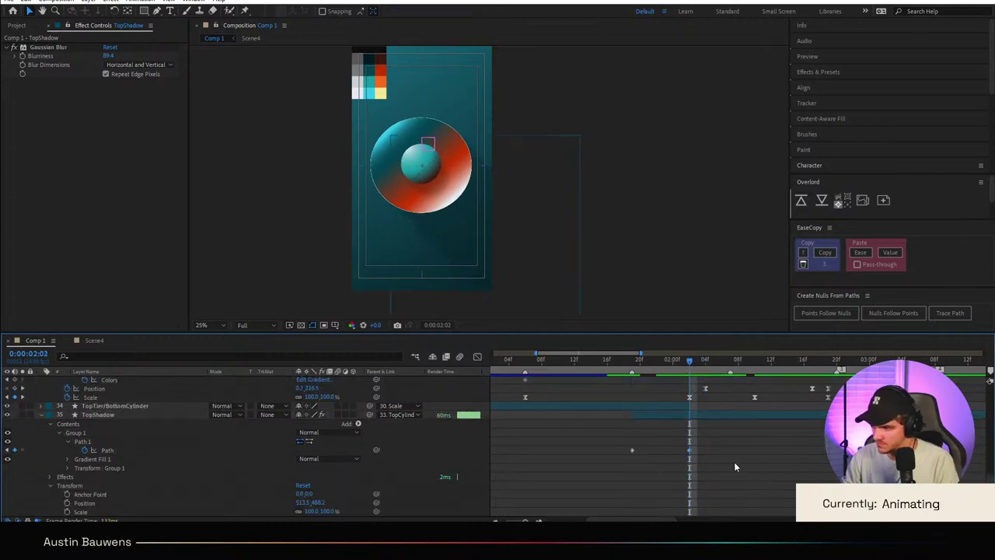
{"action": "left_click", "coordinate": [685, 474]}
Step: Shift the Path keyframe one frame earlier and pull the shadow path down to the cylinder rim
{"action": "key", "text": "Page_Up"}
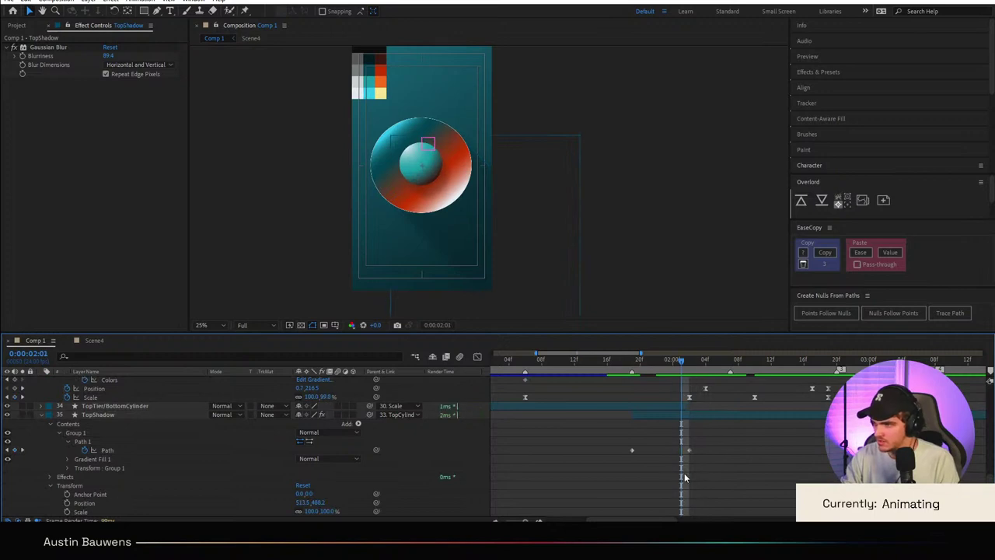
{"action": "left_click_drag", "start_coordinate": [684, 473], "coordinate": [677, 473]}
{"action": "left_click", "coordinate": [97, 442]}
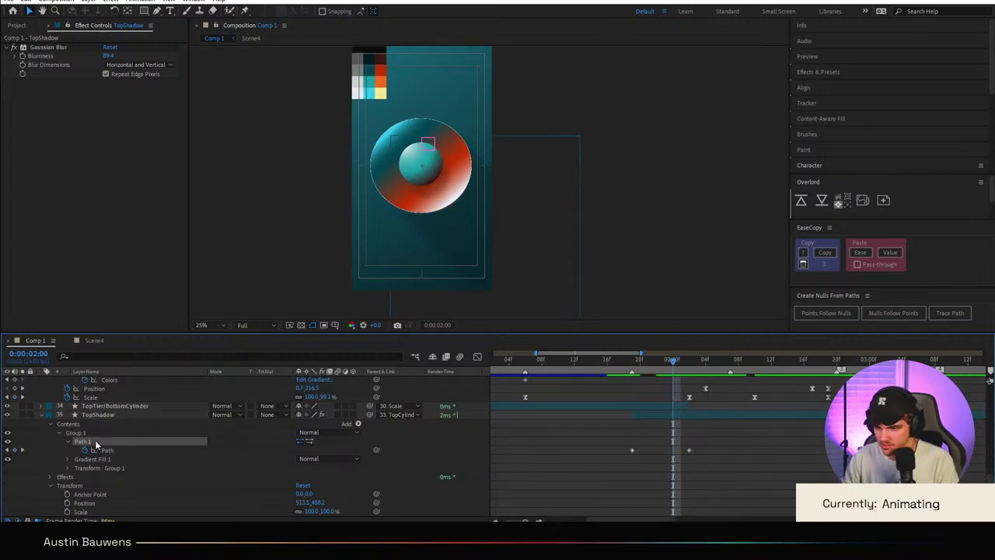
{"action": "left_click", "coordinate": [390, 202]}
{"action": "scroll", "coordinate": [406, 218], "scroll_direction": "up", "scroll_amount": 2}
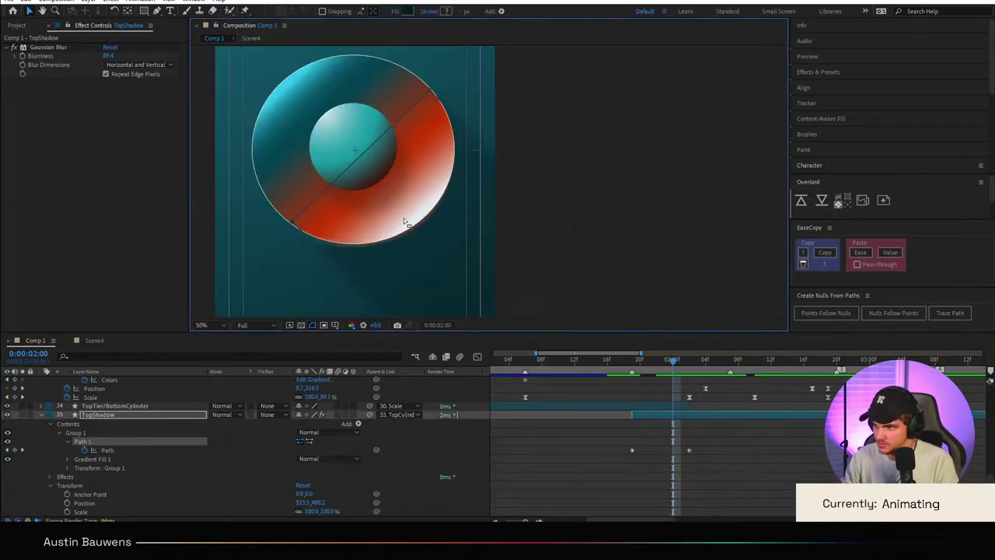
{"action": "scroll", "coordinate": [404, 221], "scroll_direction": "up", "scroll_amount": 1}
{"action": "left_click_drag", "start_coordinate": [259, 254], "coordinate": [559, 199]}
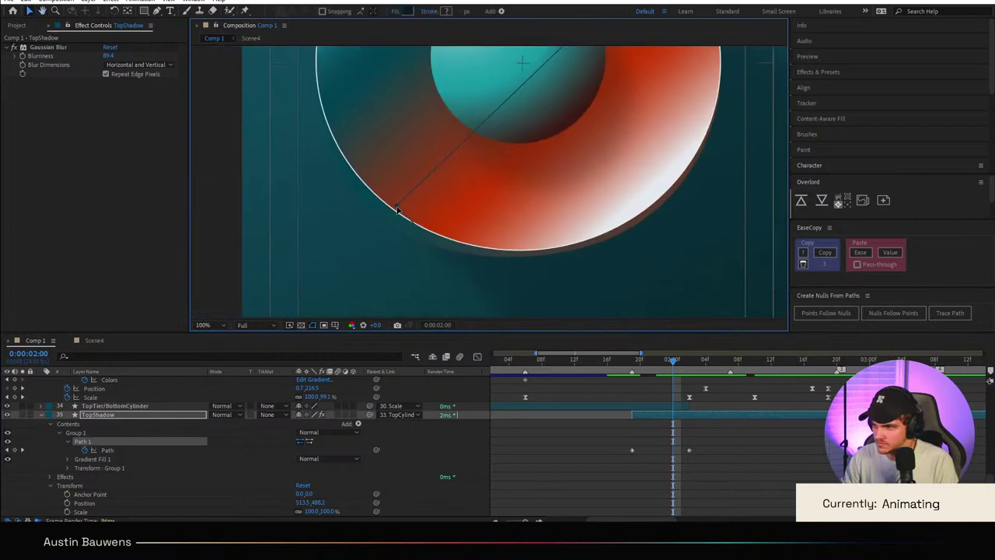
{"action": "left_click_drag", "start_coordinate": [398, 208], "coordinate": [401, 231]}
{"action": "scroll", "coordinate": [400, 233], "scroll_direction": "down", "scroll_amount": 2}
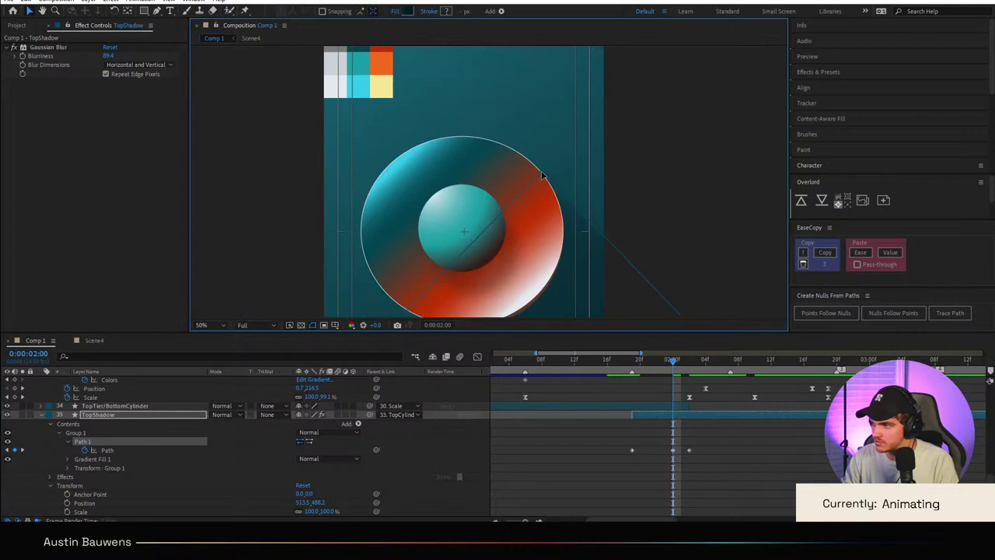
Step: Reshape the shadow path at 0:00:01:23 and 0:00:01:22 to match the rim
{"action": "key", "text": "Page_Up"}
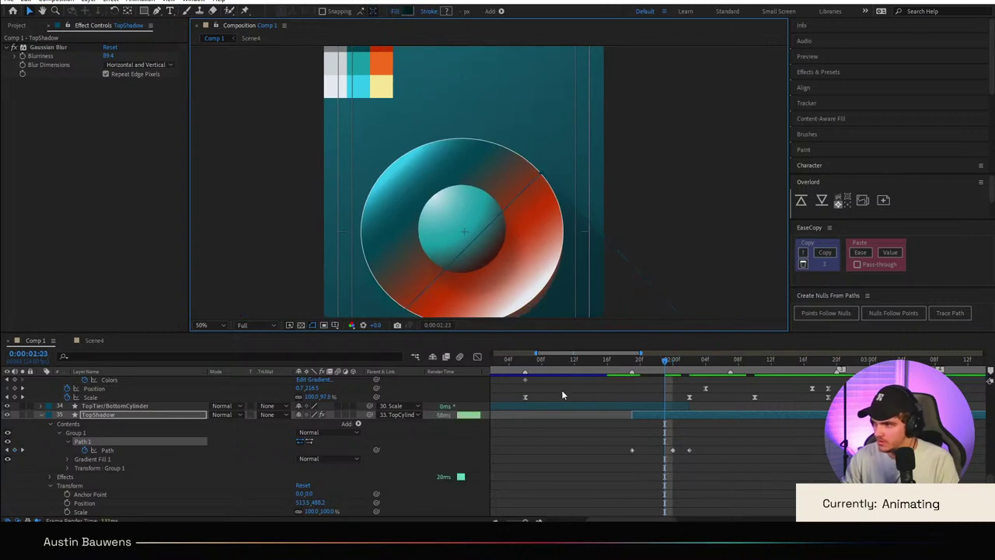
{"action": "scroll", "coordinate": [478, 178], "scroll_direction": "down", "scroll_amount": 3}
{"action": "scroll", "coordinate": [393, 280], "scroll_direction": "up", "scroll_amount": 2}
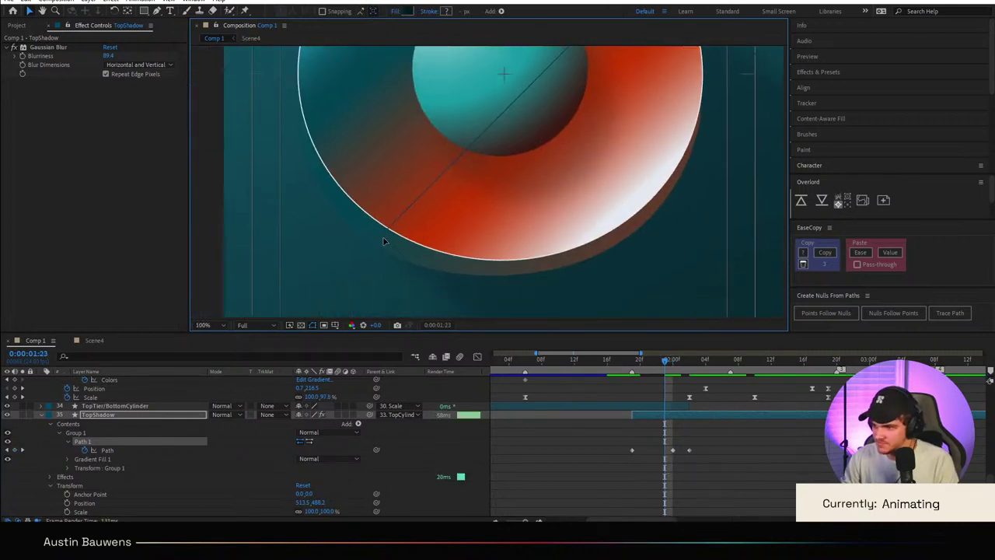
{"action": "left_click_drag", "start_coordinate": [384, 238], "coordinate": [383, 251]}
{"action": "scroll", "coordinate": [416, 239], "scroll_direction": "down", "scroll_amount": 1}
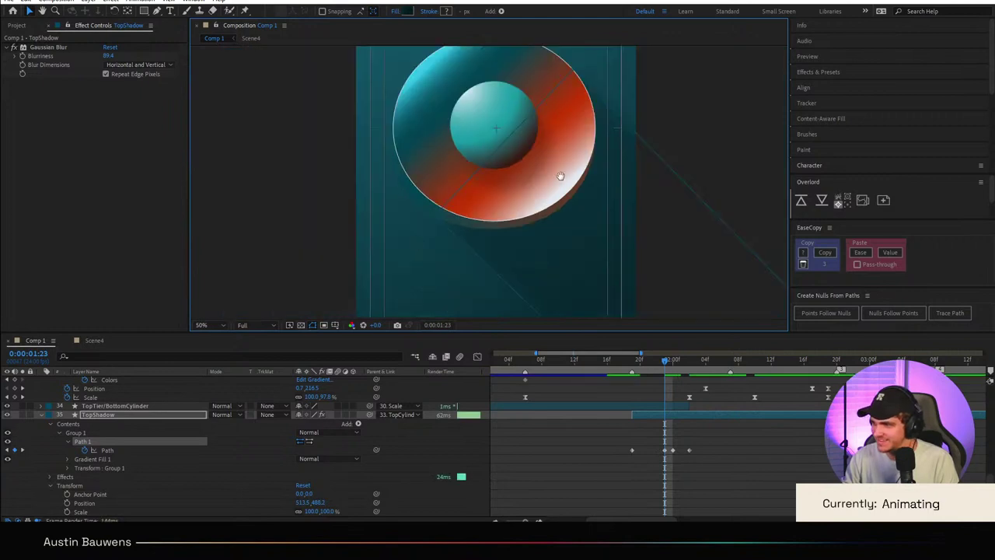
{"action": "scroll", "coordinate": [560, 176], "scroll_direction": "down", "scroll_amount": 2}
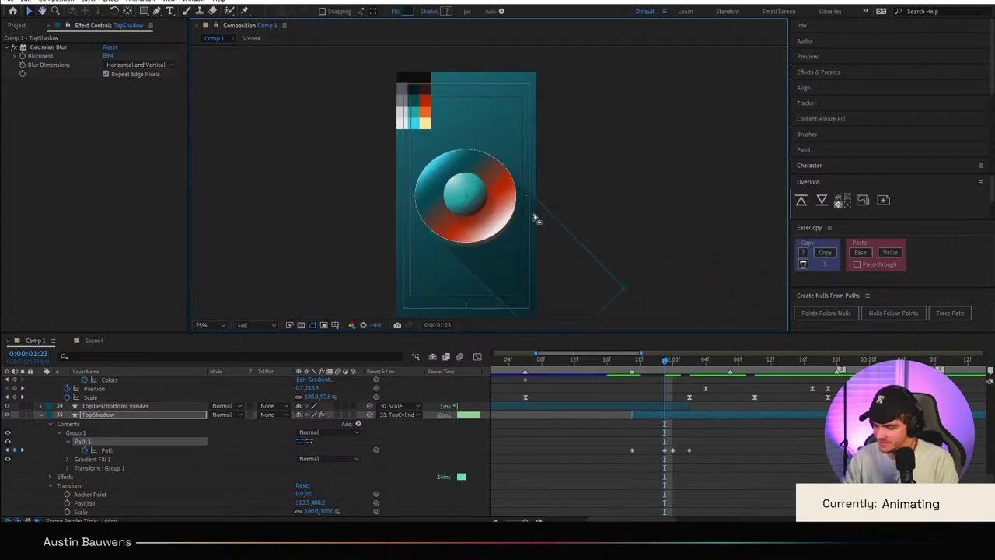
{"action": "key", "text": "Page_Up"}
{"action": "scroll", "coordinate": [488, 182], "scroll_direction": "up", "scroll_amount": 2}
{"action": "left_click_drag", "start_coordinate": [443, 266], "coordinate": [507, 153]}
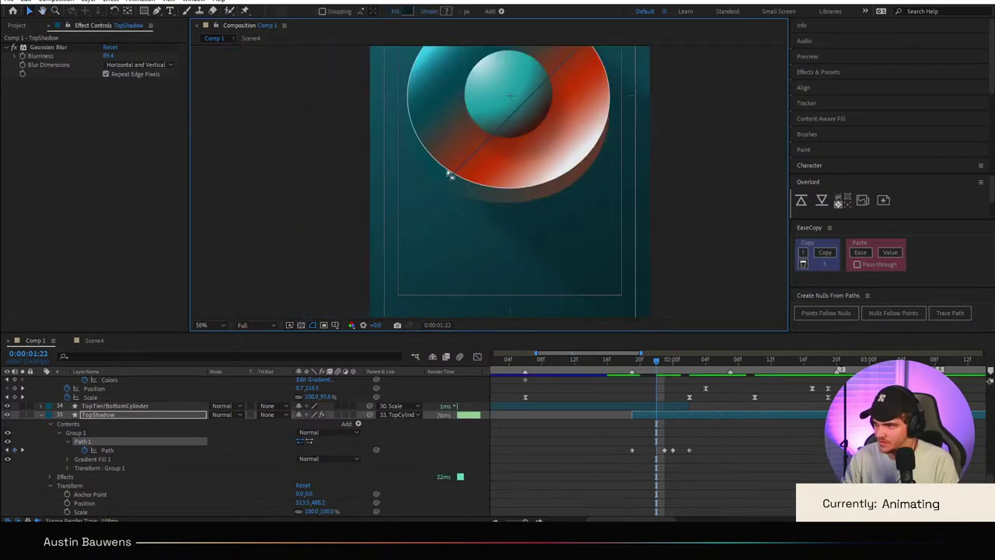
{"action": "left_click_drag", "start_coordinate": [449, 183], "coordinate": [451, 189]}
{"action": "scroll", "coordinate": [497, 168], "scroll_direction": "down", "scroll_amount": 1}
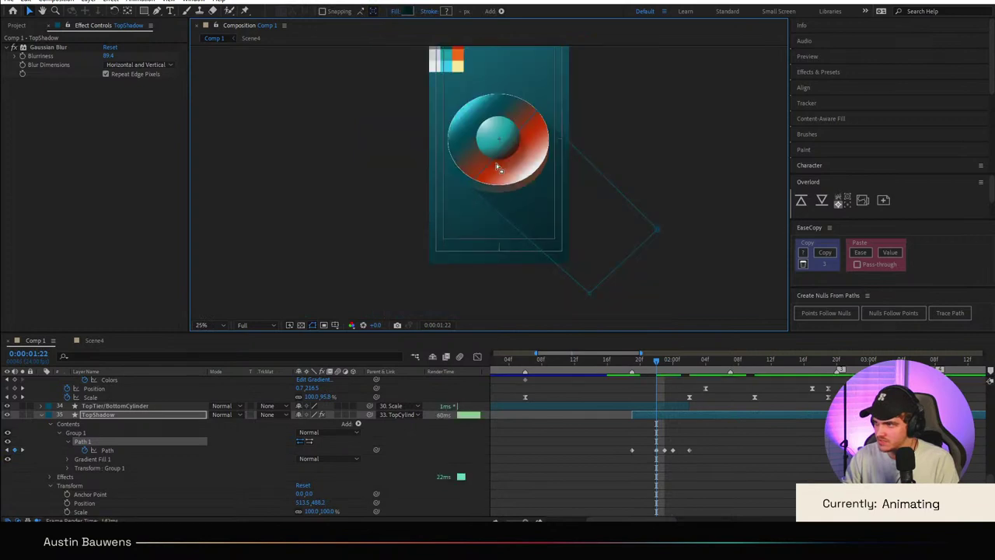
Step: Reshape the shadow path at 0:00:01:21 and 0:00:01:20
{"action": "key", "text": "Page_Up"}
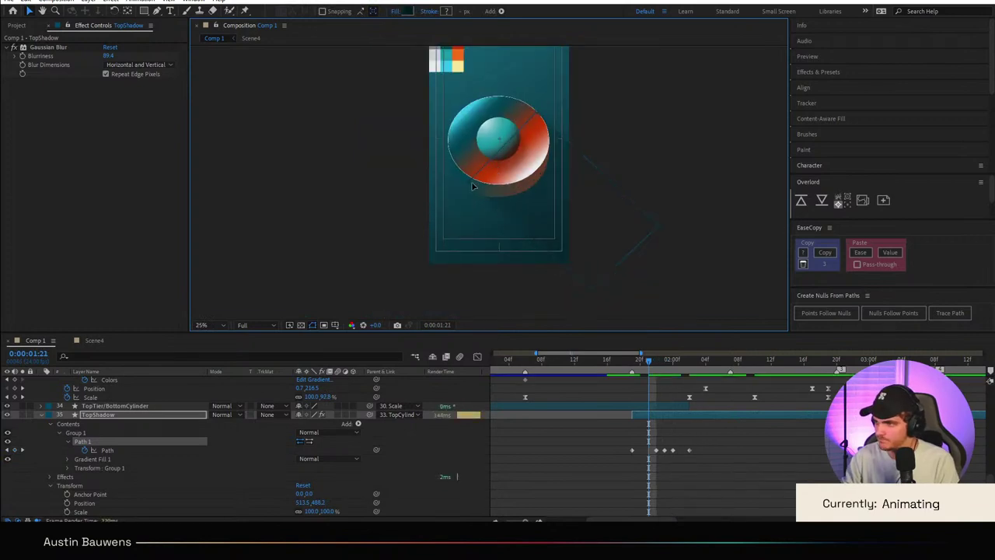
{"action": "left_click_drag", "start_coordinate": [469, 184], "coordinate": [470, 195]}
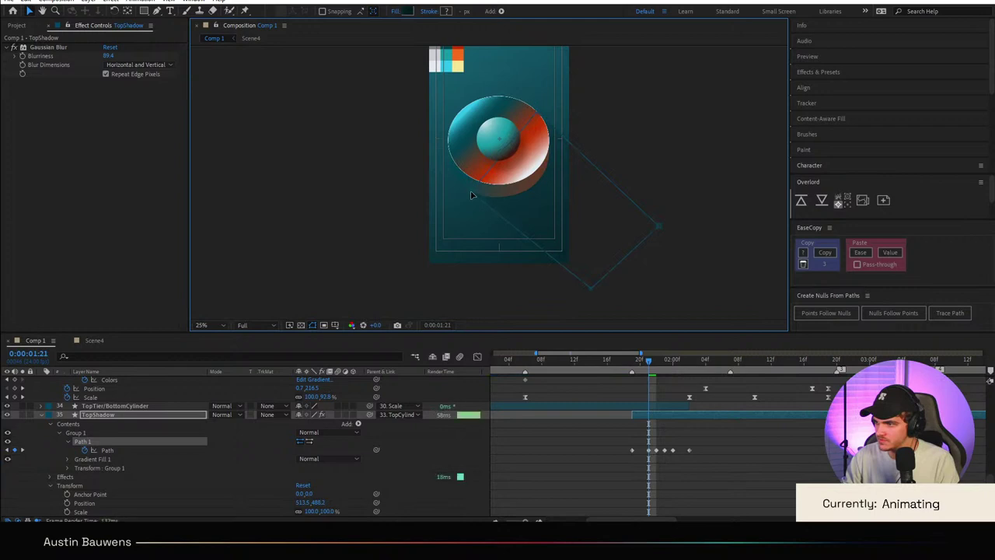
{"action": "key", "text": "Page_Up"}
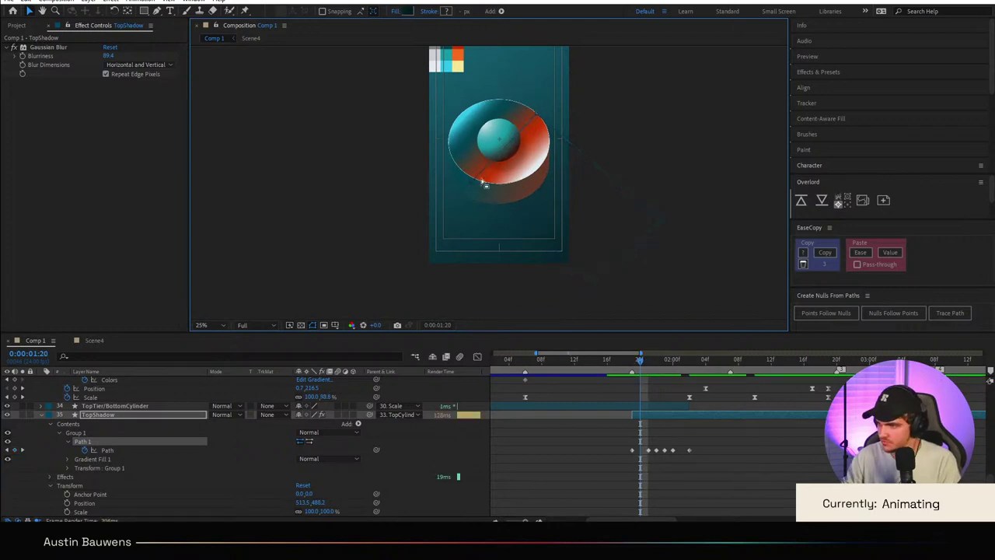
{"action": "left_click_drag", "start_coordinate": [466, 191], "coordinate": [470, 198]}
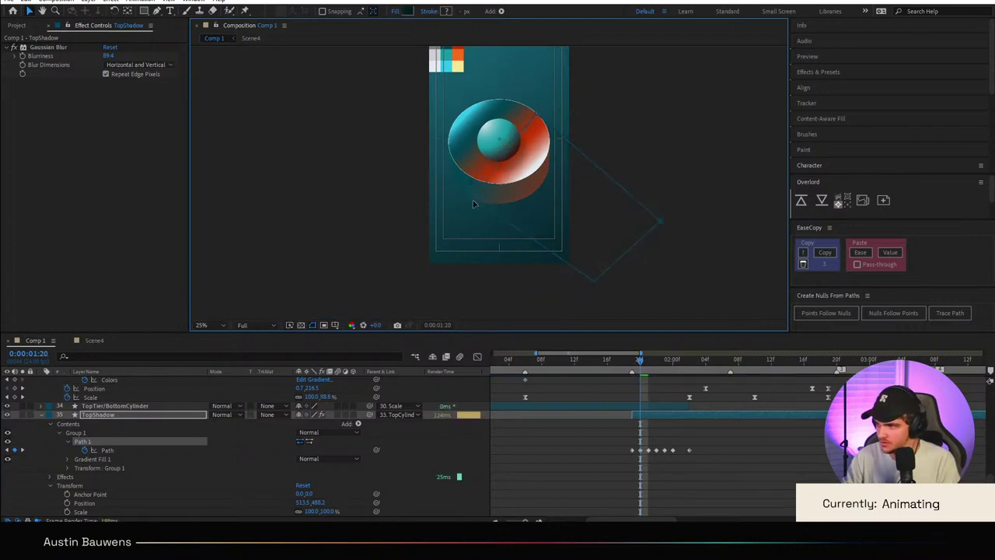
Step: Move the gradient's end point toward the lower right on frames 0:00:01:19 through 0:00:01:21
{"action": "key", "text": "Page_Up"}
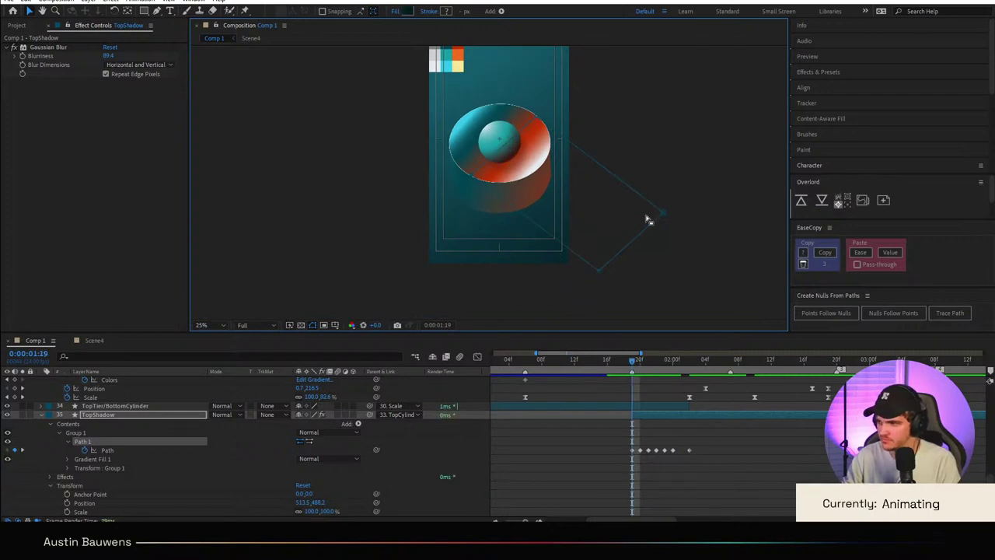
{"action": "scroll", "coordinate": [477, 224], "scroll_direction": "up", "scroll_amount": 4}
{"action": "scroll", "coordinate": [455, 180], "scroll_direction": "down", "scroll_amount": 2}
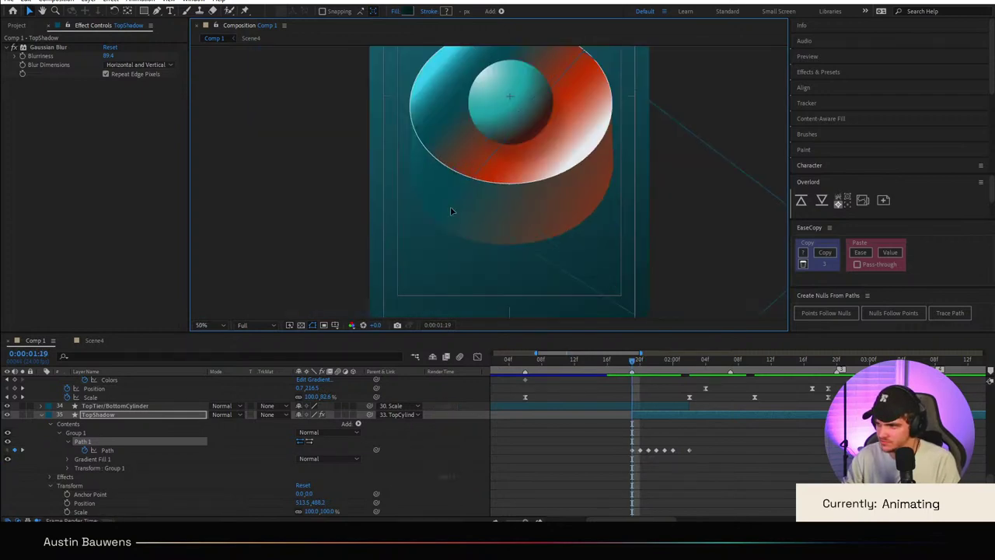
{"action": "scroll", "coordinate": [497, 205], "scroll_direction": "down", "scroll_amount": 2}
{"action": "scroll", "coordinate": [604, 162], "scroll_direction": "up", "scroll_amount": 2}
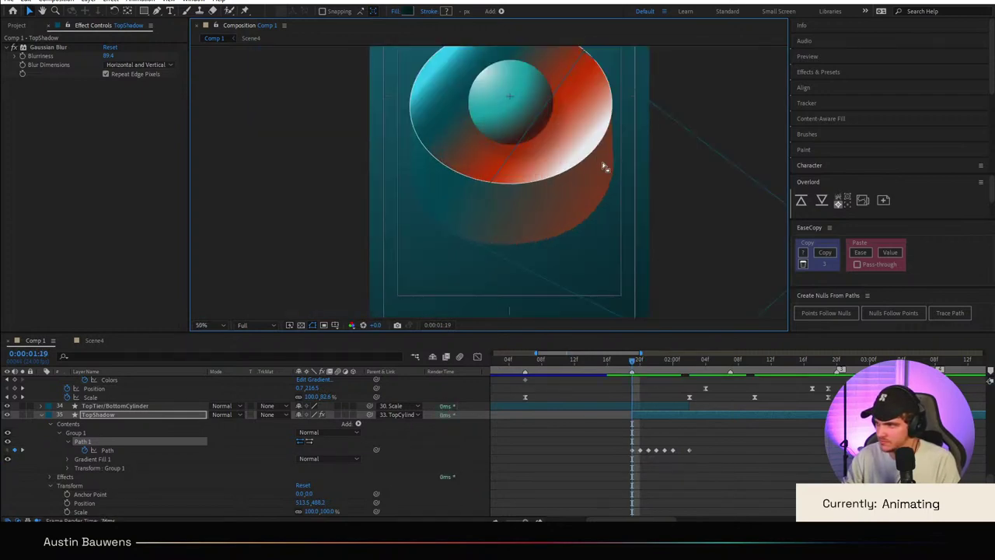
{"action": "scroll", "coordinate": [498, 200], "scroll_direction": "up", "scroll_amount": 1}
{"action": "left_click_drag", "start_coordinate": [478, 89], "coordinate": [507, 171]}
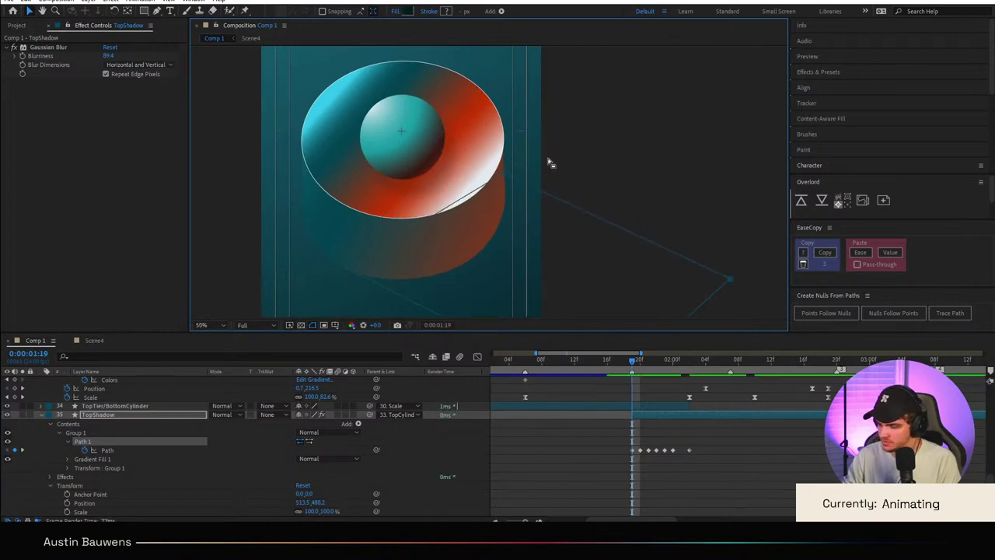
{"action": "key", "text": "Page_Down"}
{"action": "left_click_drag", "start_coordinate": [478, 85], "coordinate": [502, 158]}
{"action": "key", "text": "Page_Down"}
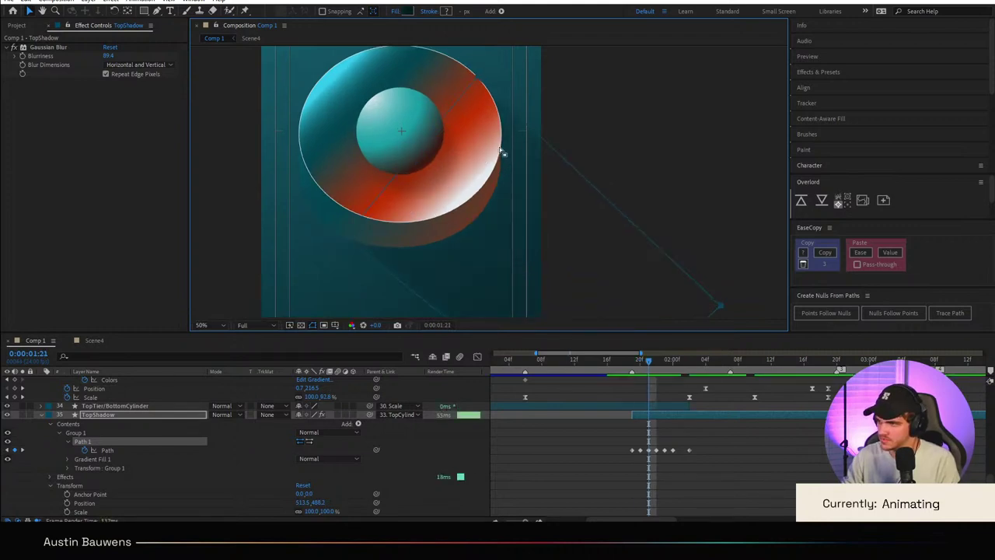
{"action": "left_click_drag", "start_coordinate": [490, 113], "coordinate": [500, 150]}
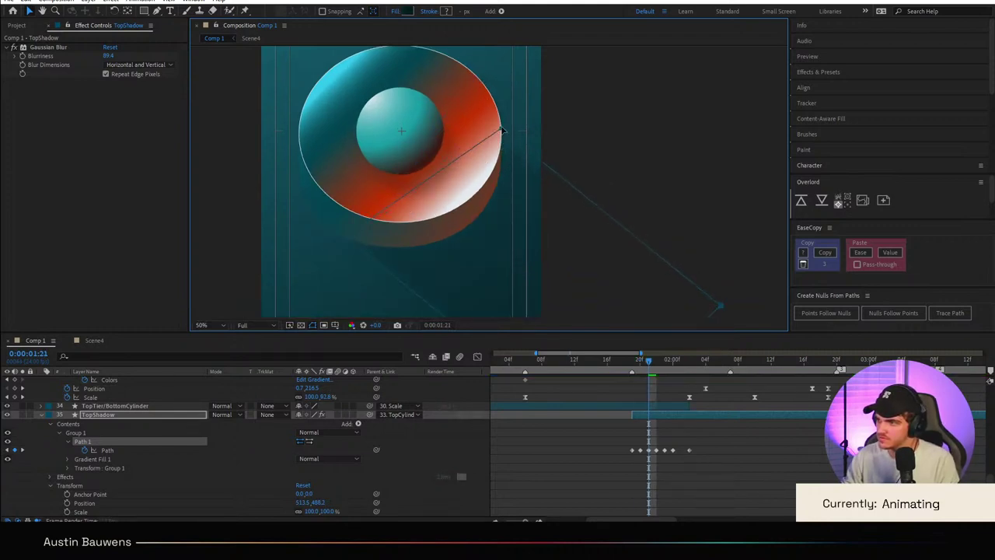
{"action": "key", "text": "Page_Down"}
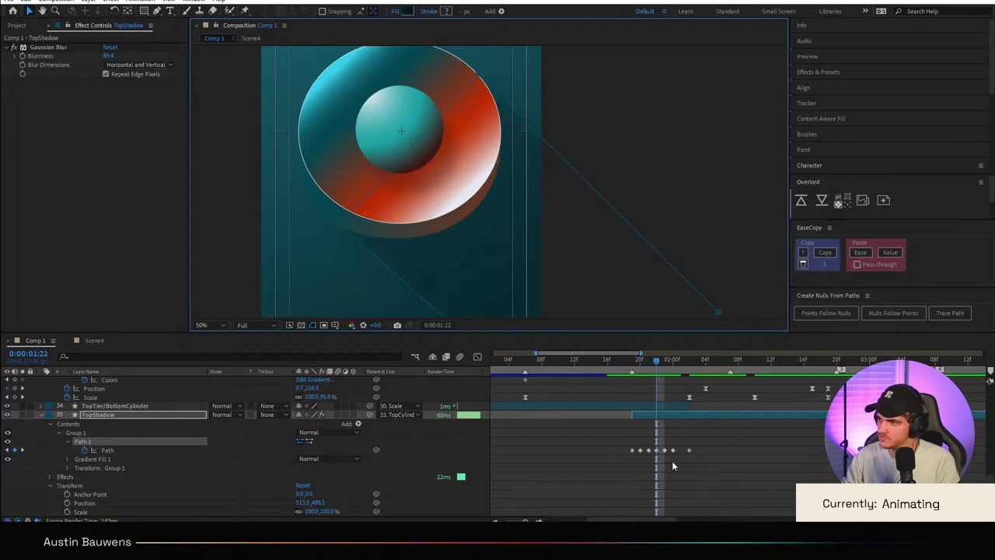
{"action": "left_click", "coordinate": [696, 427]}
Step: Preview the shadow animation between 0:00:01:09 and 0:00:01:19
{"action": "left_click", "coordinate": [600, 362]}
{"action": "scroll", "coordinate": [517, 272], "scroll_direction": "down", "scroll_amount": 1}
{"action": "key", "text": "space"}
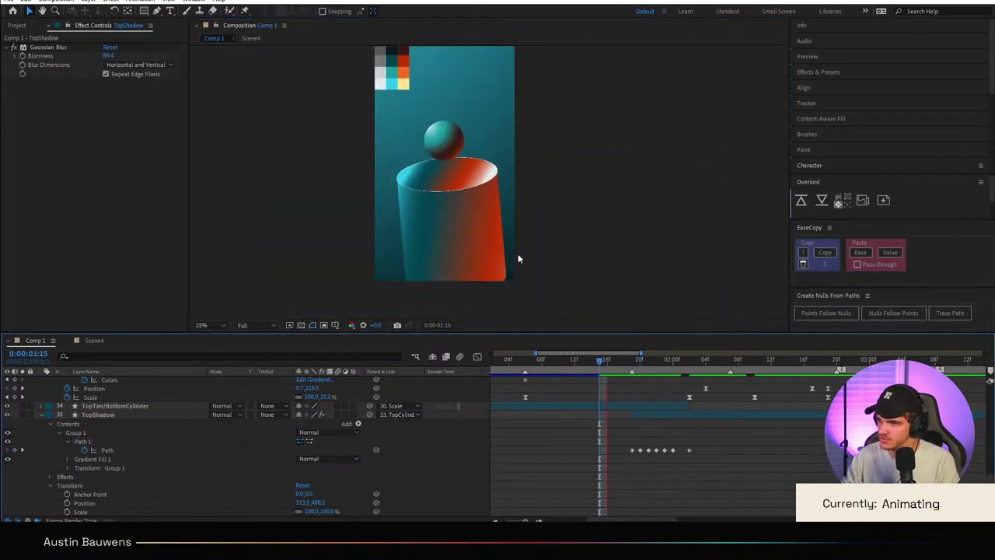
{"action": "left_click", "coordinate": [630, 363]}
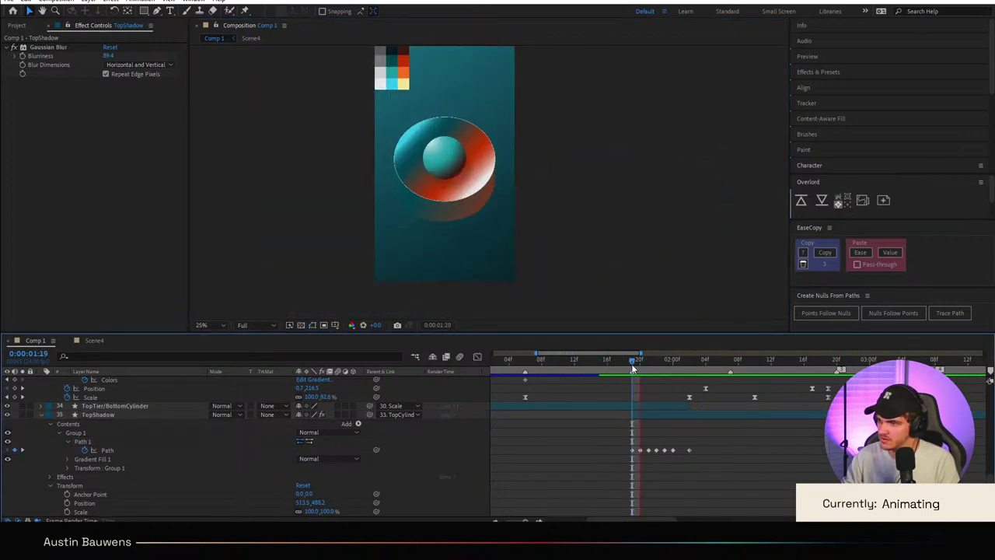
{"action": "left_click", "coordinate": [552, 371]}
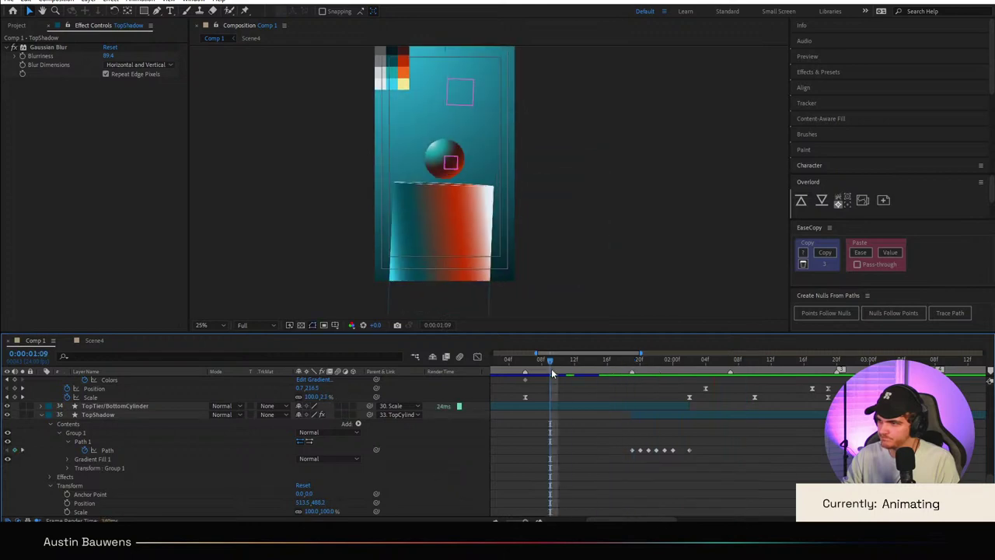
{"action": "left_click", "coordinate": [632, 367]}
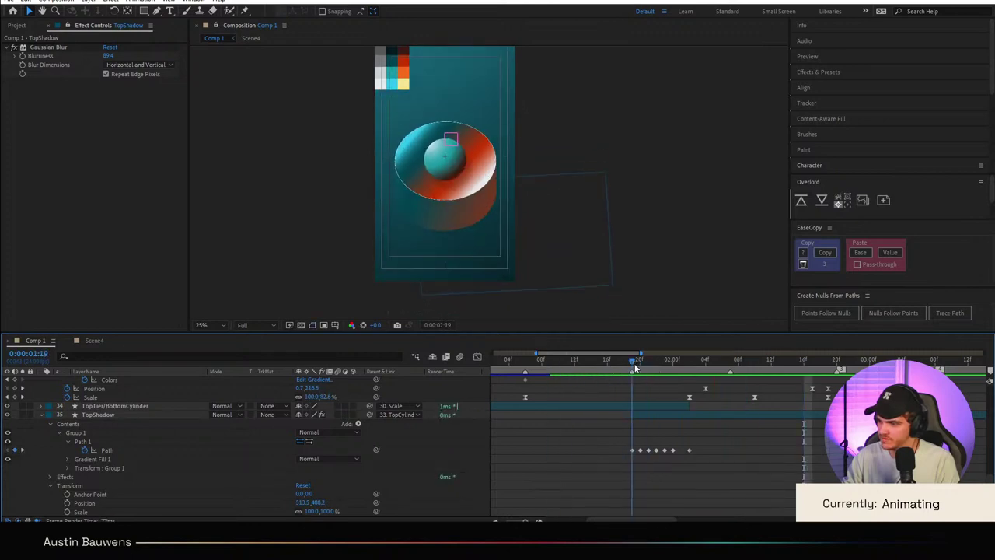
Step: Move TopShadow's opacity keyframe earlier to 01:16 and preview the fade
{"action": "key", "text": "t"}
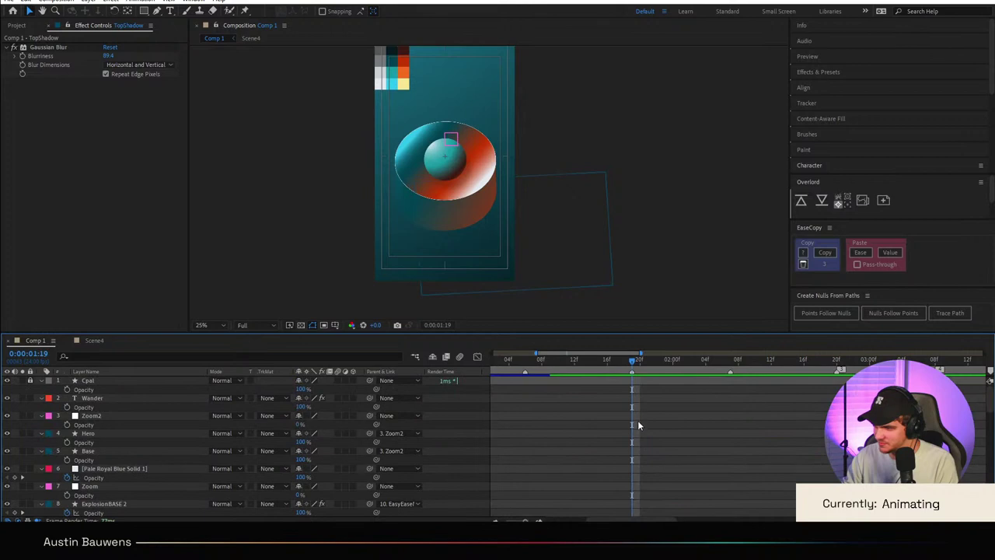
{"action": "left_click", "coordinate": [655, 476]}
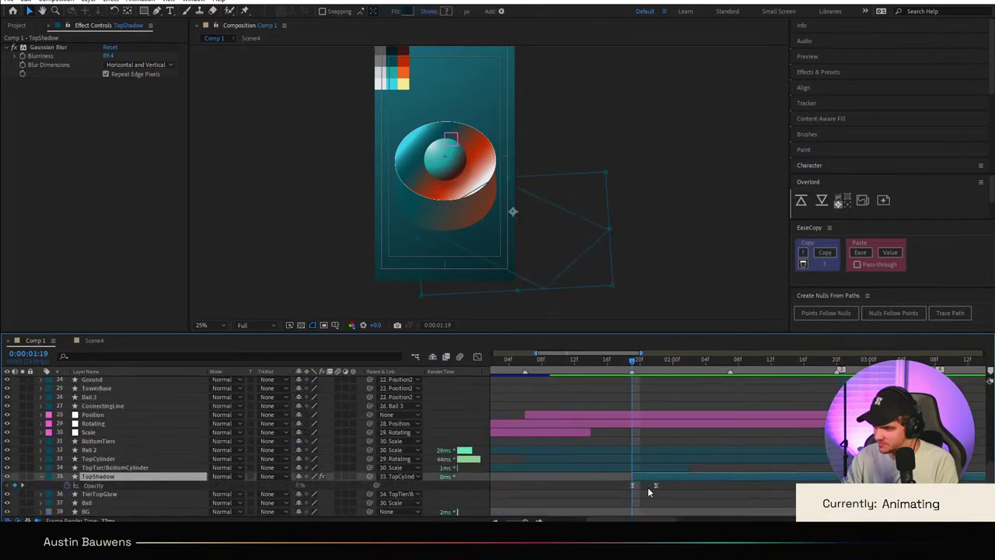
{"action": "left_click_drag", "start_coordinate": [632, 486], "coordinate": [604, 487]}
{"action": "left_click", "coordinate": [659, 408]}
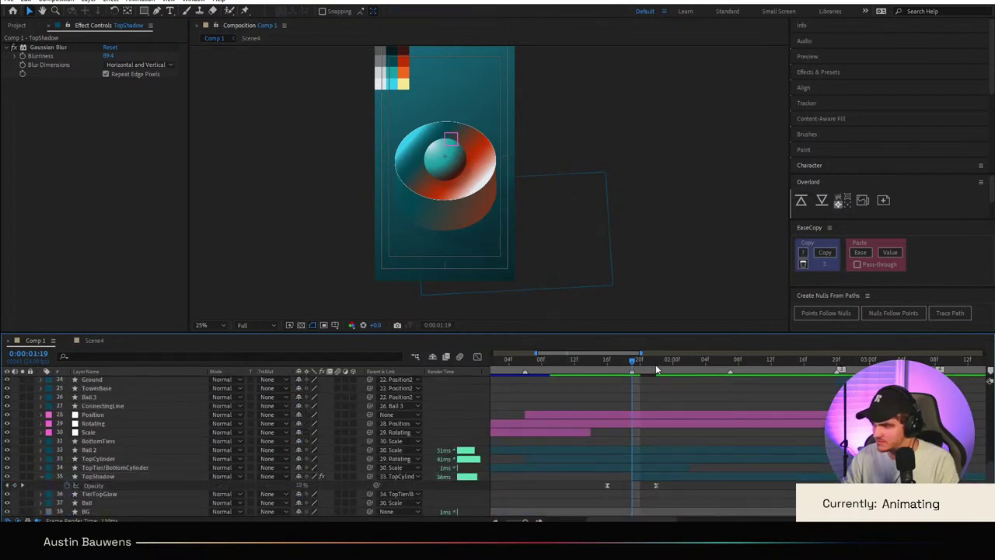
{"action": "left_click_drag", "start_coordinate": [657, 363], "coordinate": [522, 364]}
{"action": "key", "text": "space"}
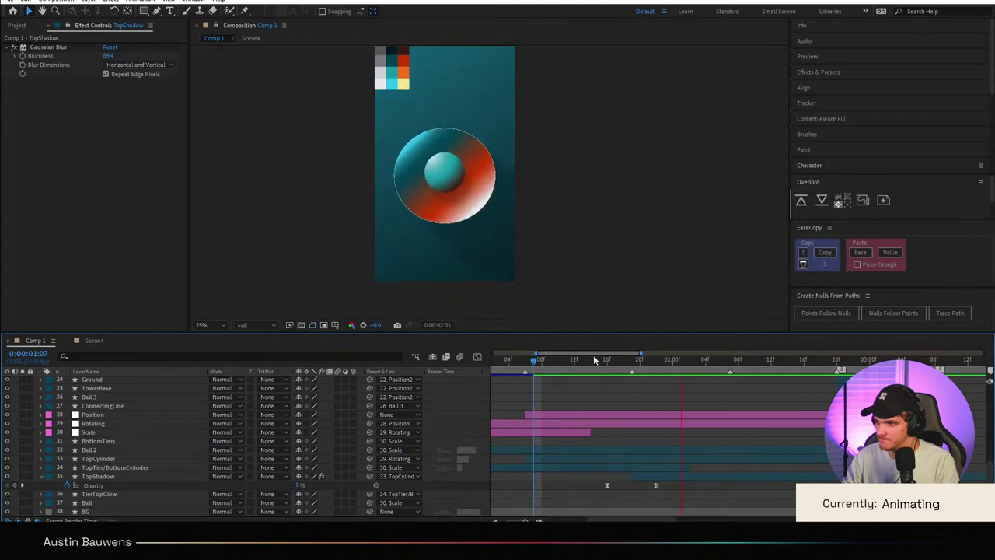
{"action": "left_click_drag", "start_coordinate": [583, 361], "coordinate": [543, 363]}
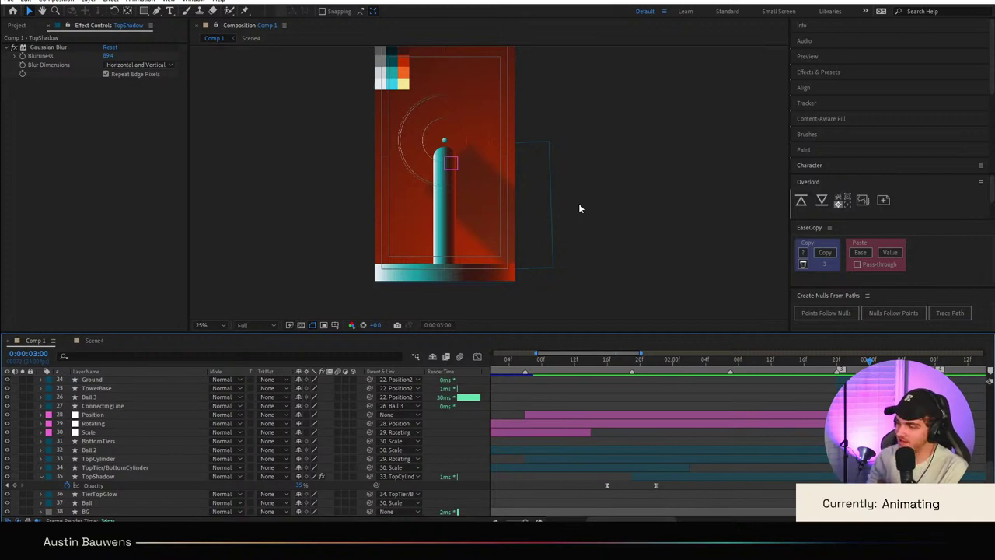
Step: Split TopShadow at 0:00:02:20, delete the later half, and return to the composition start
{"action": "left_click_drag", "start_coordinate": [869, 361], "coordinate": [840, 365]}
{"action": "scroll", "coordinate": [494, 180], "scroll_direction": "up", "scroll_amount": 2}
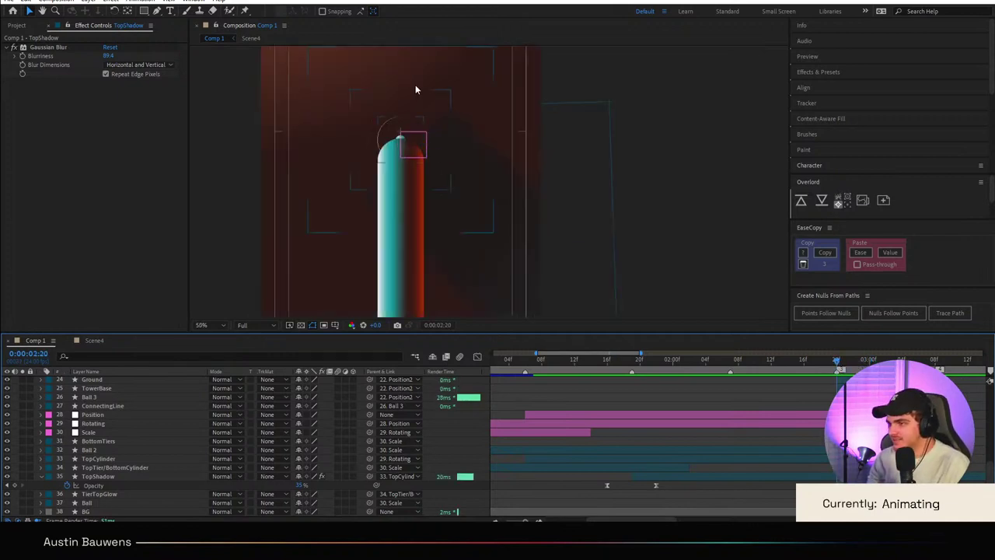
{"action": "scroll", "coordinate": [513, 172], "scroll_direction": "down", "scroll_amount": 2}
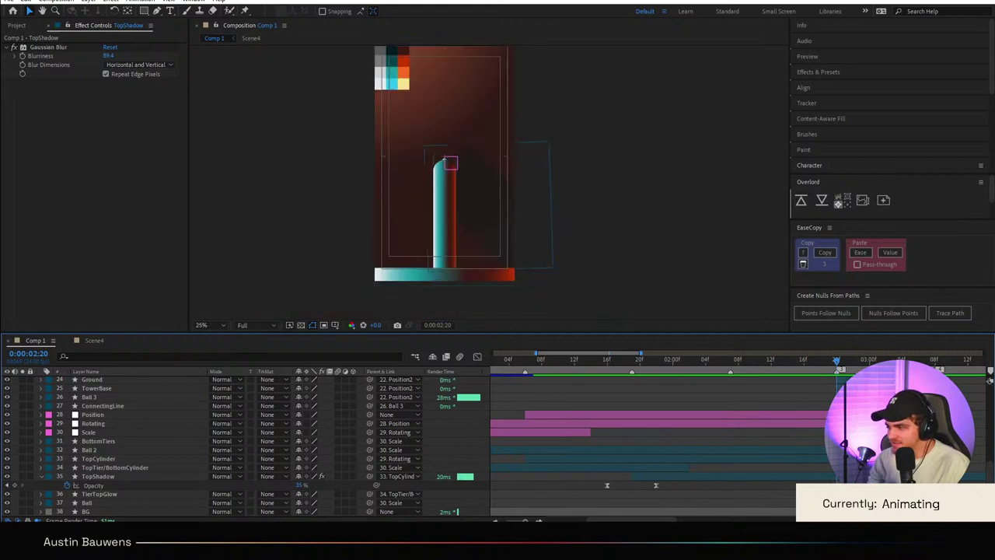
{"action": "left_click", "coordinate": [97, 476]}
{"action": "key", "text": "ctrl+shift+d"}
{"action": "key", "text": "Delete"}
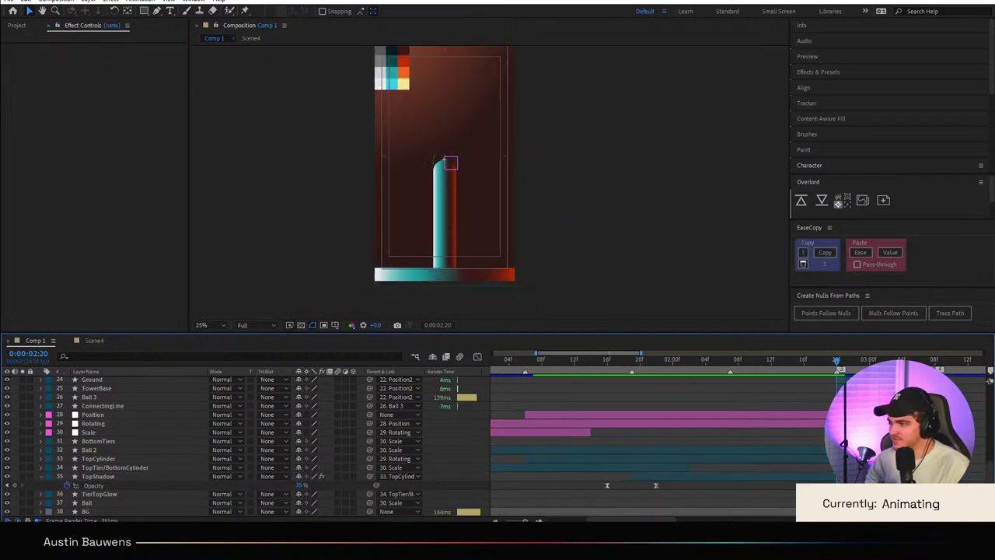
{"action": "left_click_drag", "start_coordinate": [837, 361], "coordinate": [766, 387]}
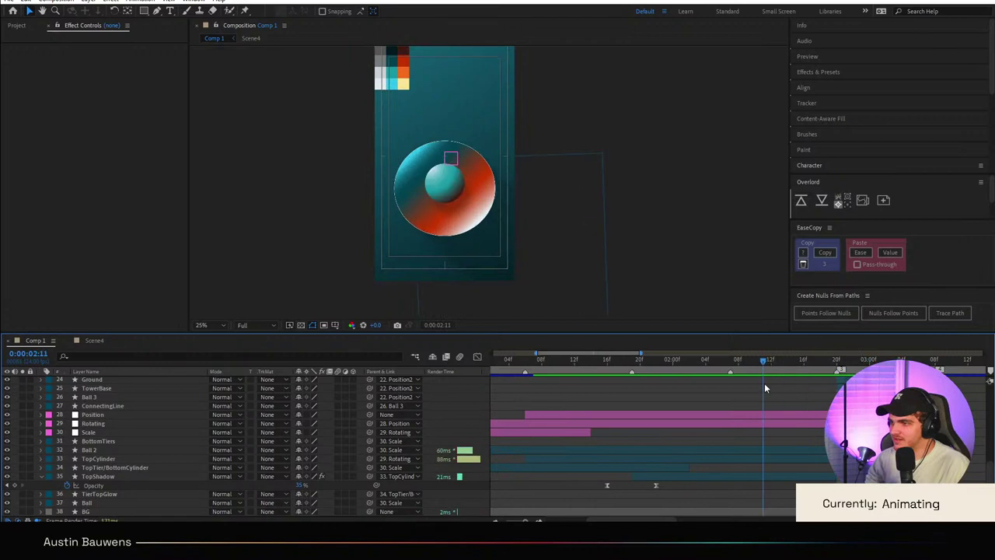
{"action": "key", "text": "Home"}
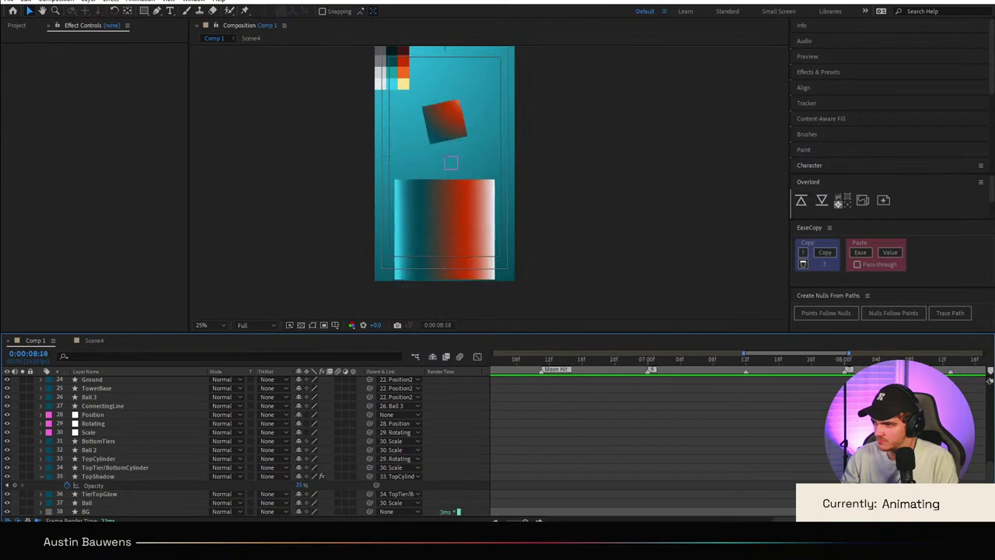
Step: Stretch the Base shape taller downward and move the Base layer above Hero in the stack
{"action": "scroll", "coordinate": [245, 446], "scroll_direction": "up", "scroll_amount": 8}
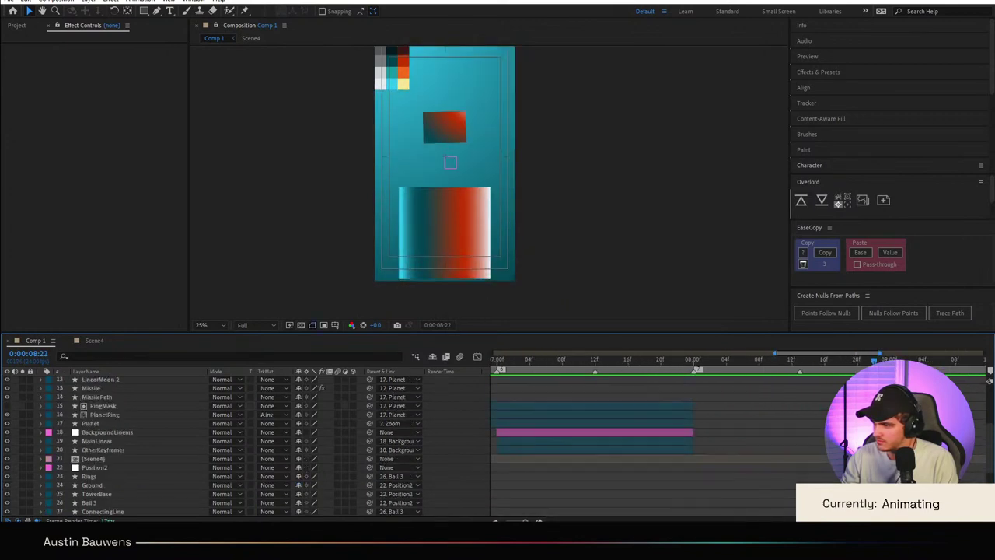
{"action": "left_click", "coordinate": [89, 407]}
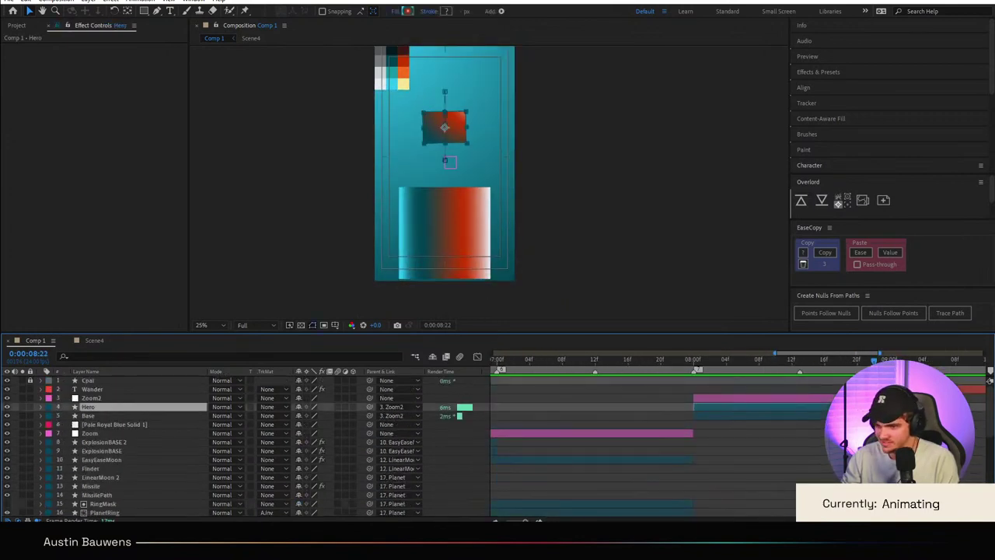
{"action": "left_click", "coordinate": [89, 415]}
{"action": "key", "text": "u"}
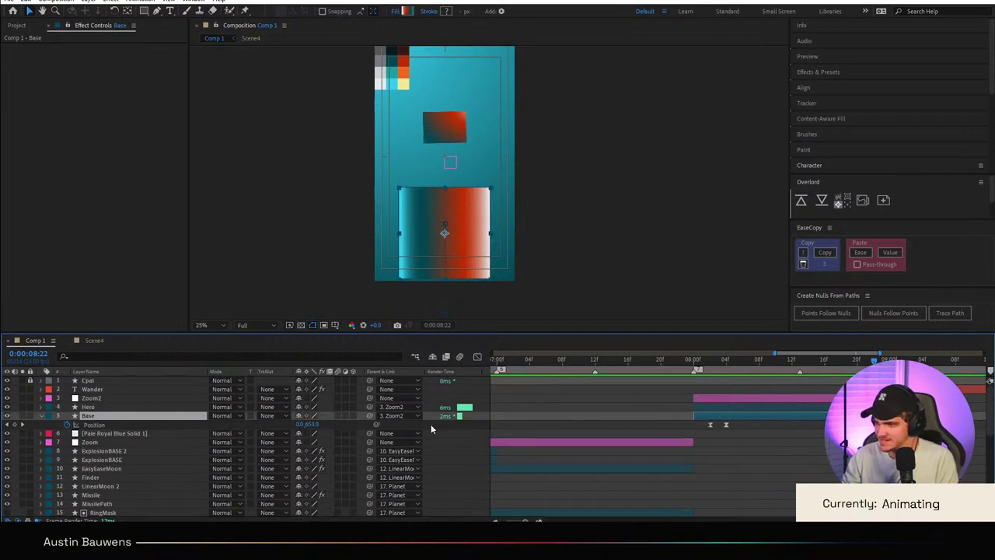
{"action": "left_click_drag", "start_coordinate": [448, 278], "coordinate": [444, 286]}
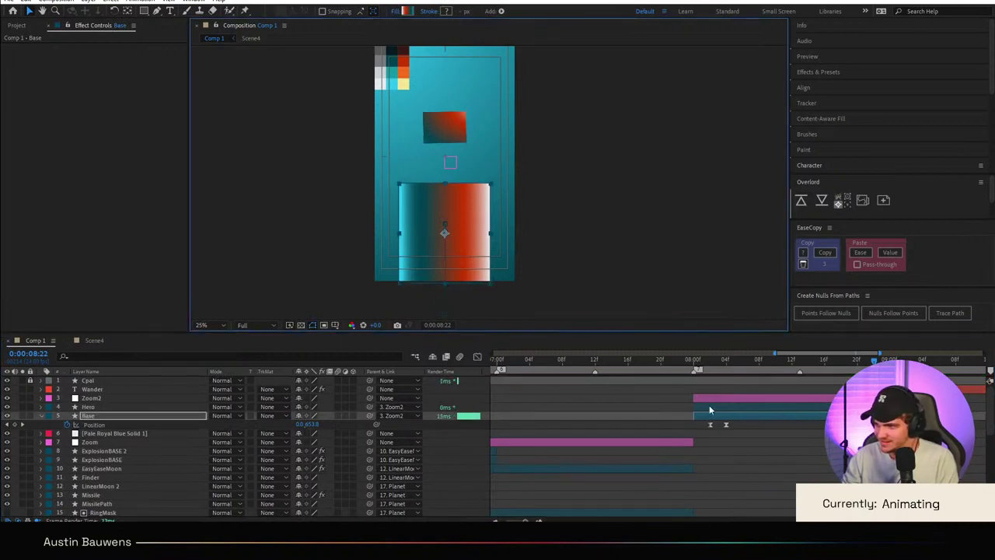
{"action": "left_click", "coordinate": [838, 378]}
{"action": "left_click_drag", "start_coordinate": [828, 363], "coordinate": [684, 362]}
{"action": "key", "text": "space"}
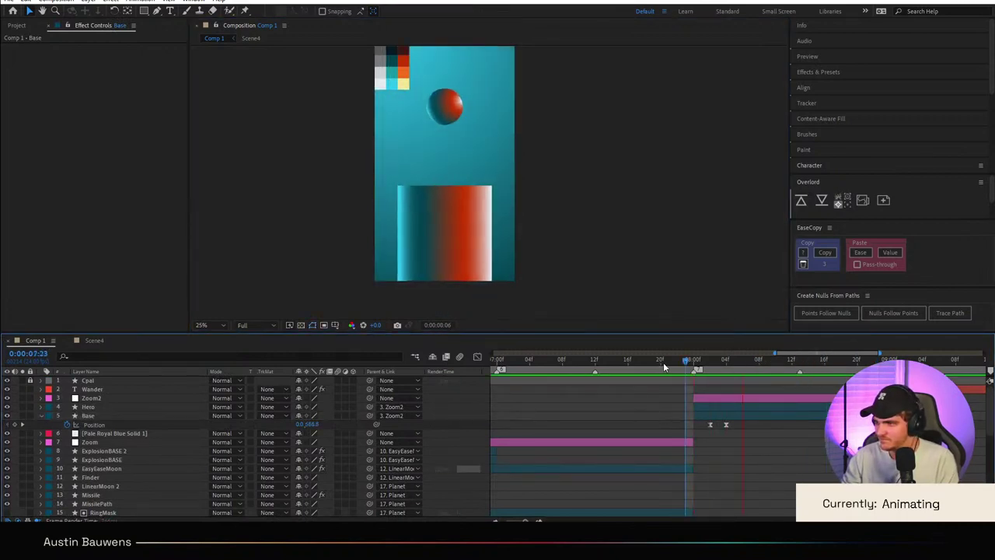
{"action": "key", "text": "space"}
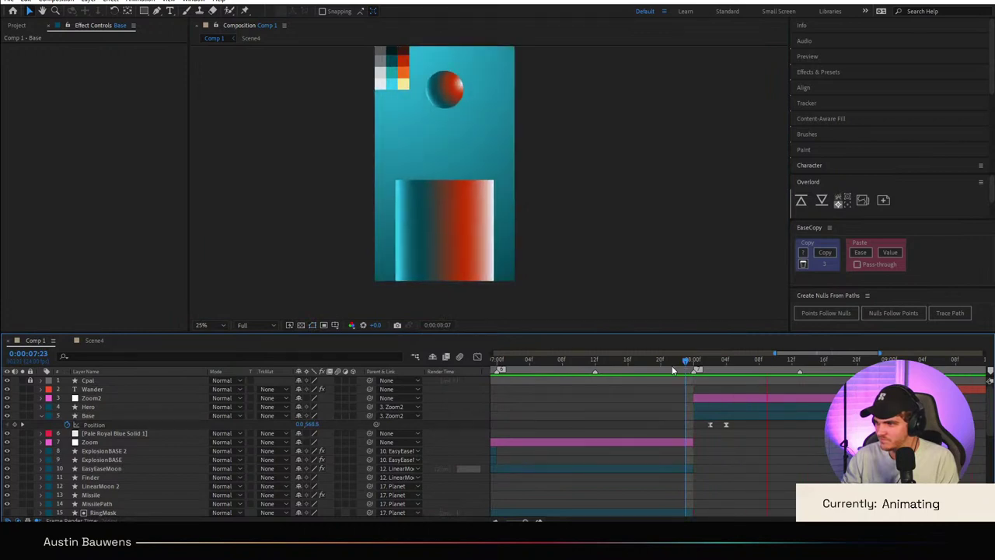
{"action": "left_click", "coordinate": [99, 413]}
{"action": "left_click_drag", "start_coordinate": [99, 415], "coordinate": [102, 404]}
Step: Preview the base animation from around 7:09 to 8:16, then reveal every layer's animated properties
{"action": "left_click", "coordinate": [661, 364]}
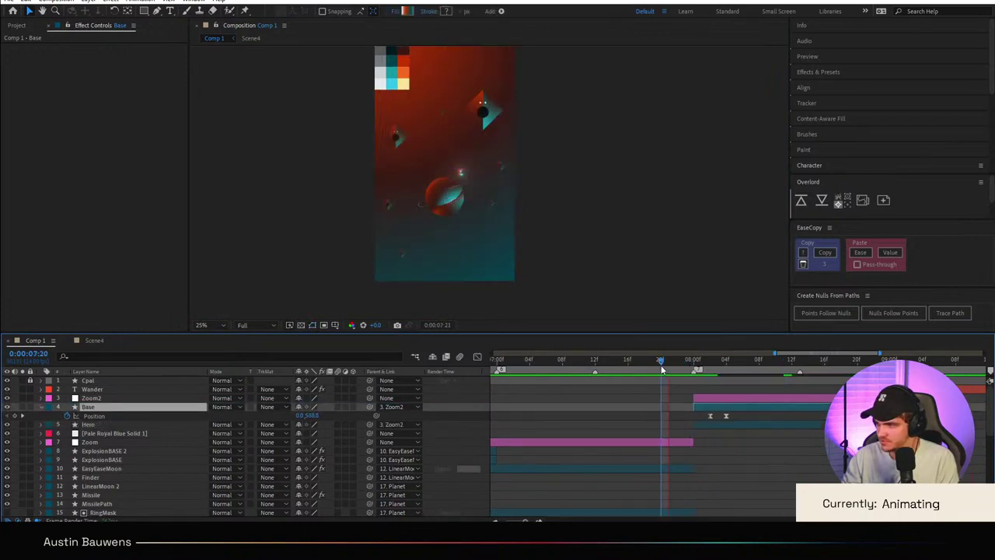
{"action": "key", "text": "space"}
{"action": "left_click", "coordinate": [678, 367]}
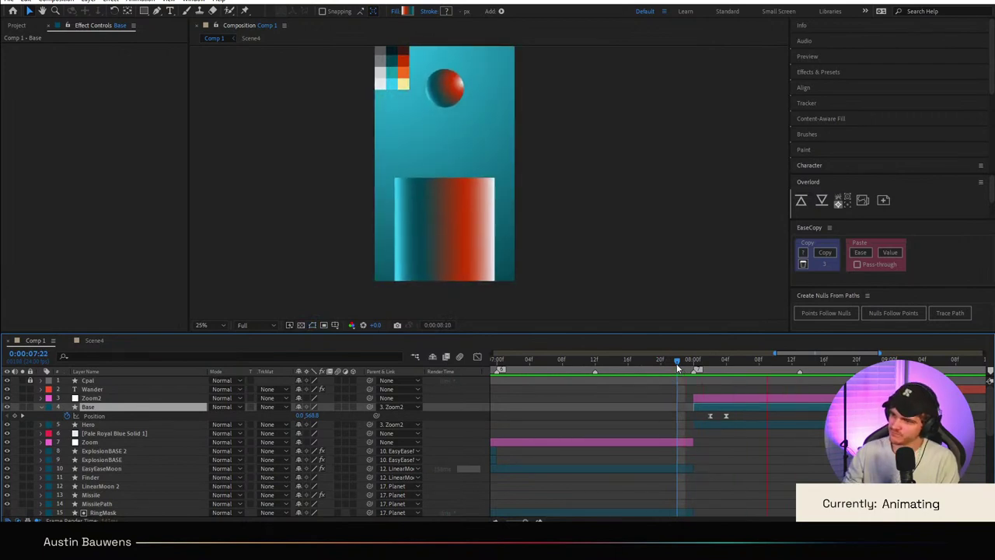
{"action": "left_click", "coordinate": [569, 371]}
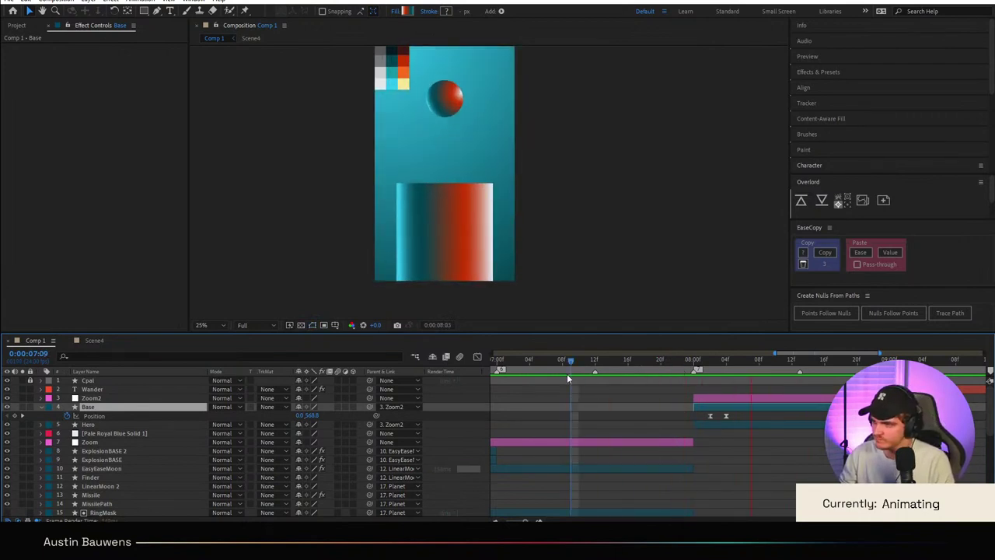
{"action": "key", "text": "space"}
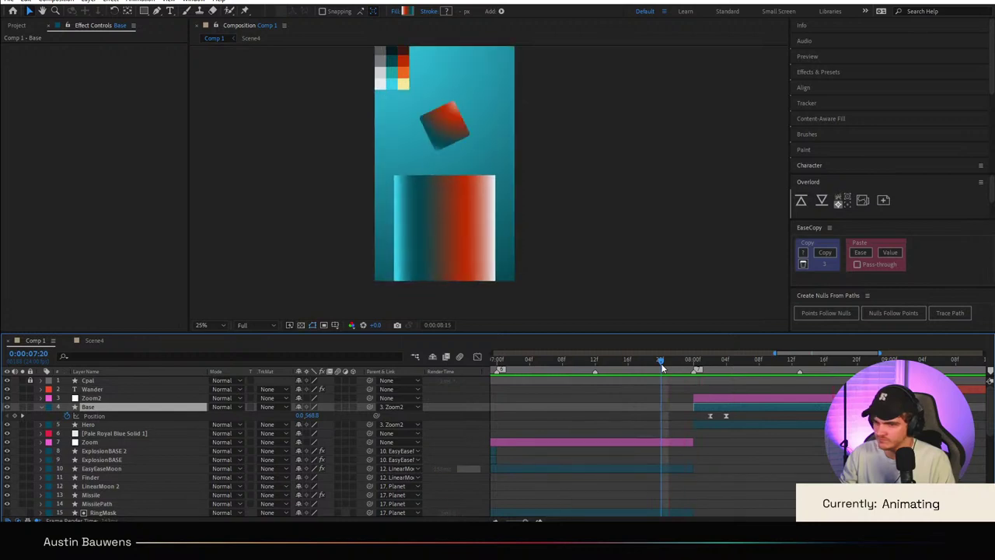
{"action": "left_click", "coordinate": [706, 446]}
{"action": "left_click", "coordinate": [736, 425]}
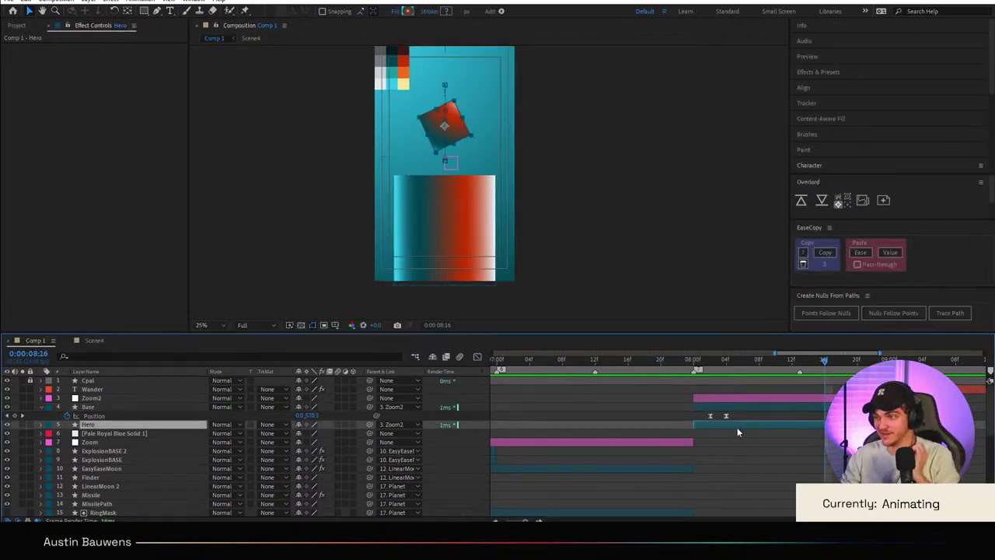
{"action": "left_click", "coordinate": [742, 409]}
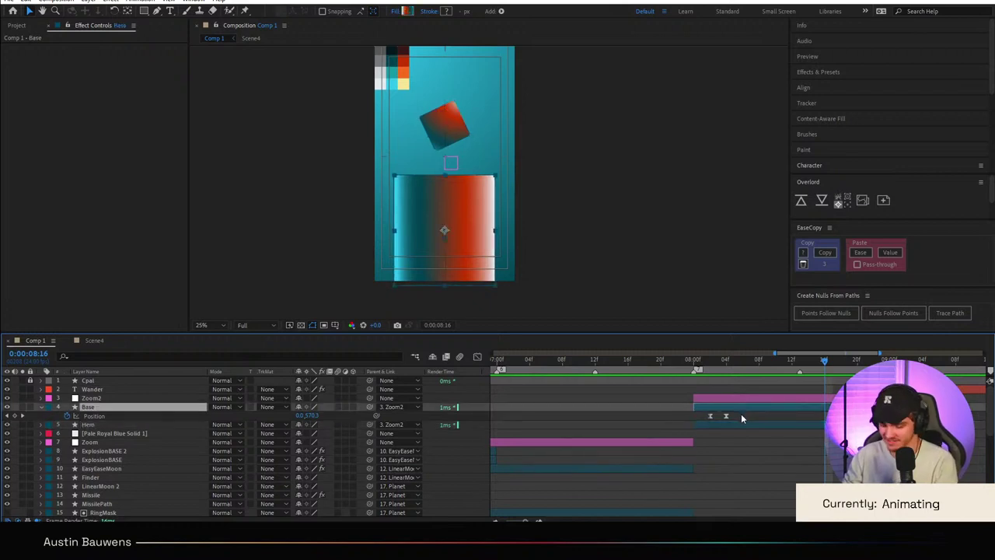
{"action": "key", "text": "u"}
{"action": "key", "text": "u"}
{"action": "left_click", "coordinate": [690, 439]}
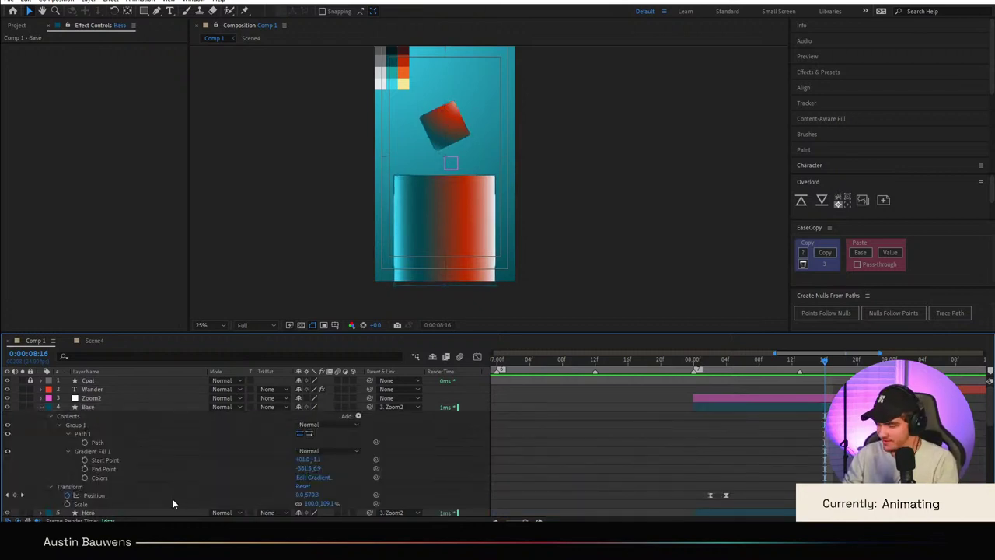
{"action": "key", "text": "u"}
Step: Select Base's second Position keyframe and replay the motion from around 7:15
{"action": "left_click", "coordinate": [98, 464]}
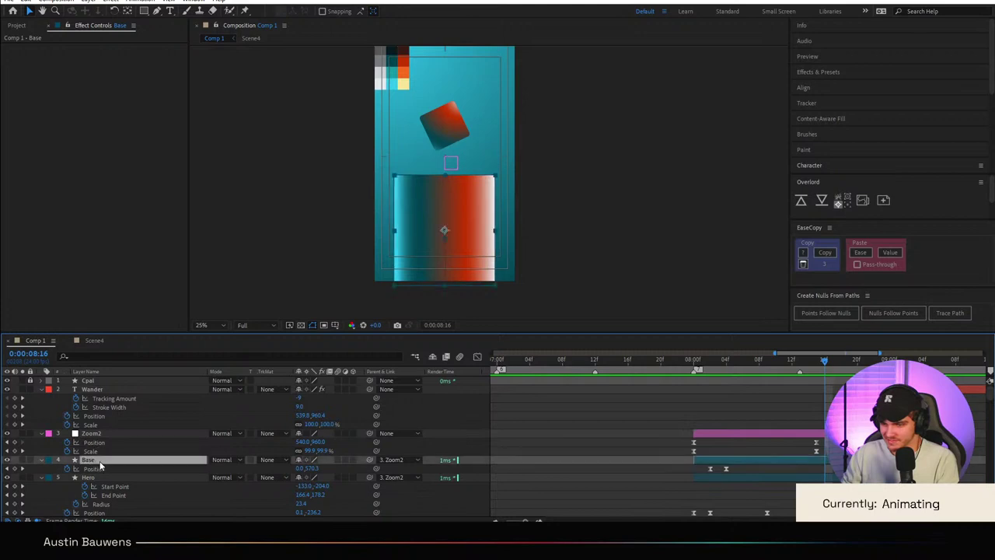
{"action": "left_click_drag", "start_coordinate": [726, 370], "coordinate": [849, 373]}
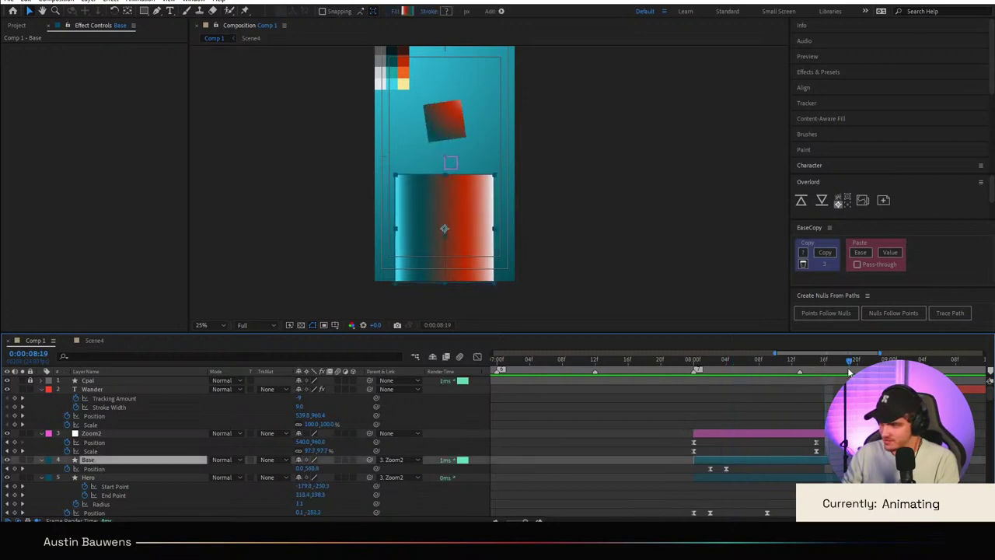
{"action": "left_click", "coordinate": [726, 468]}
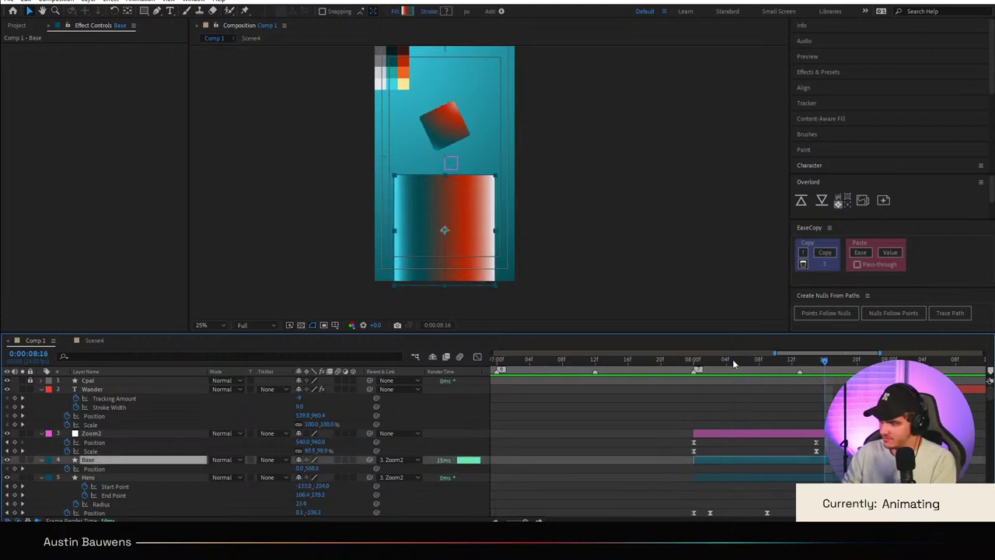
{"action": "left_click", "coordinate": [651, 368]}
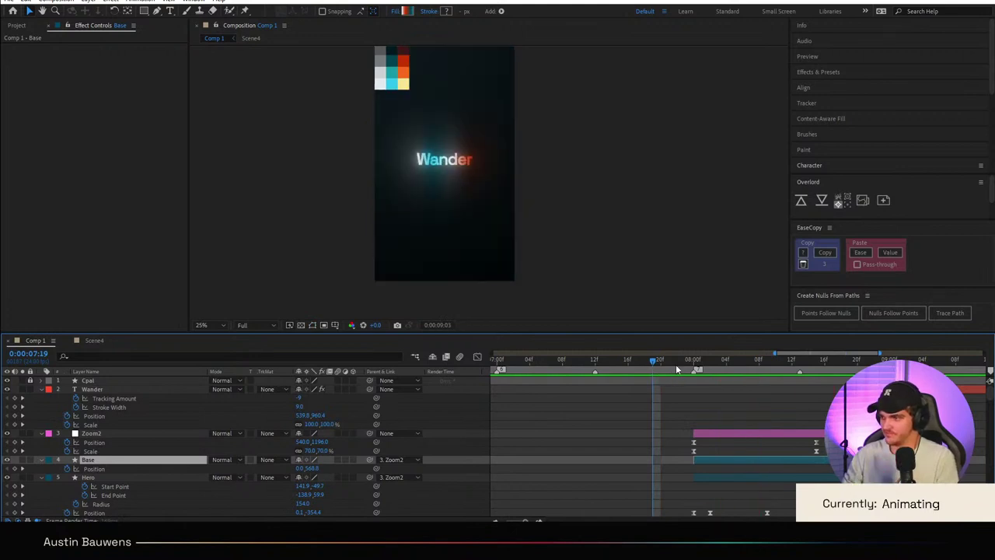
{"action": "left_click", "coordinate": [659, 366]}
{"action": "left_click_drag", "start_coordinate": [658, 366], "coordinate": [607, 373]}
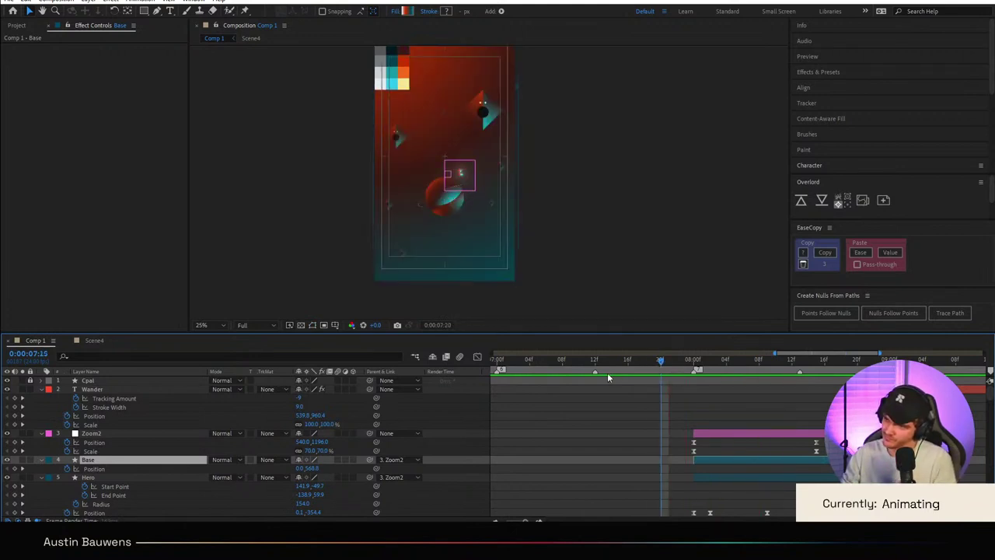
{"action": "key", "text": "space"}
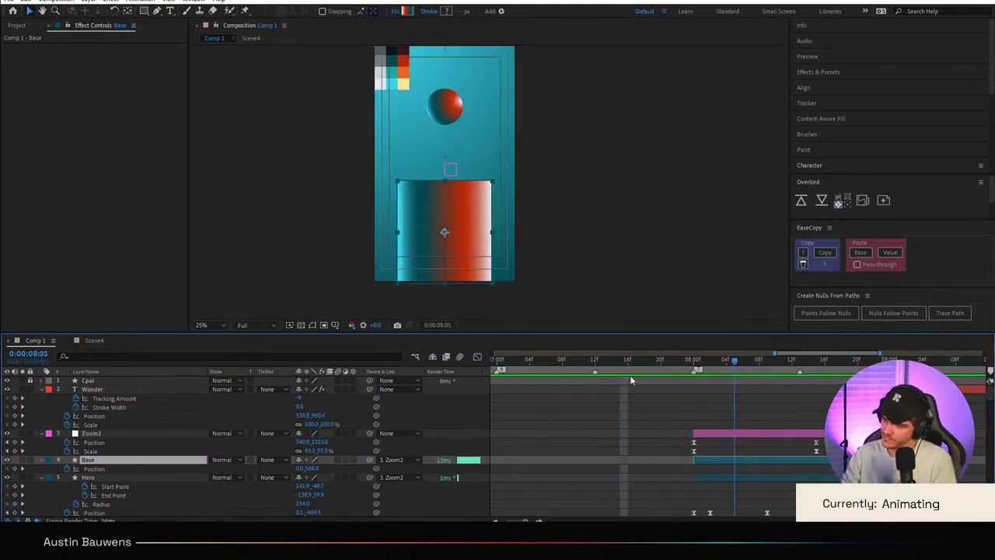
{"action": "left_click", "coordinate": [618, 373]}
{"action": "key", "text": "space"}
{"action": "key", "text": "space"}
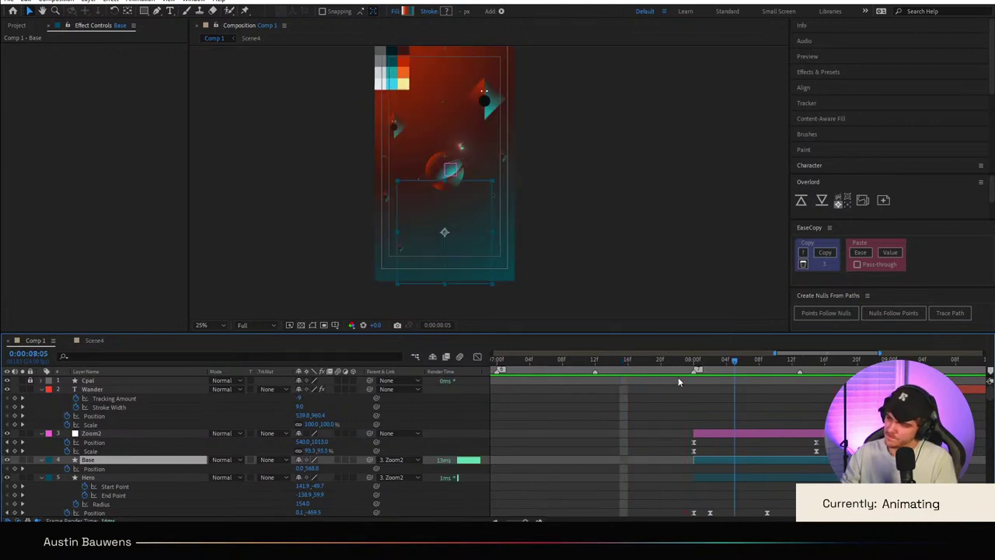
{"action": "left_click", "coordinate": [635, 375]}
{"action": "key", "text": "space"}
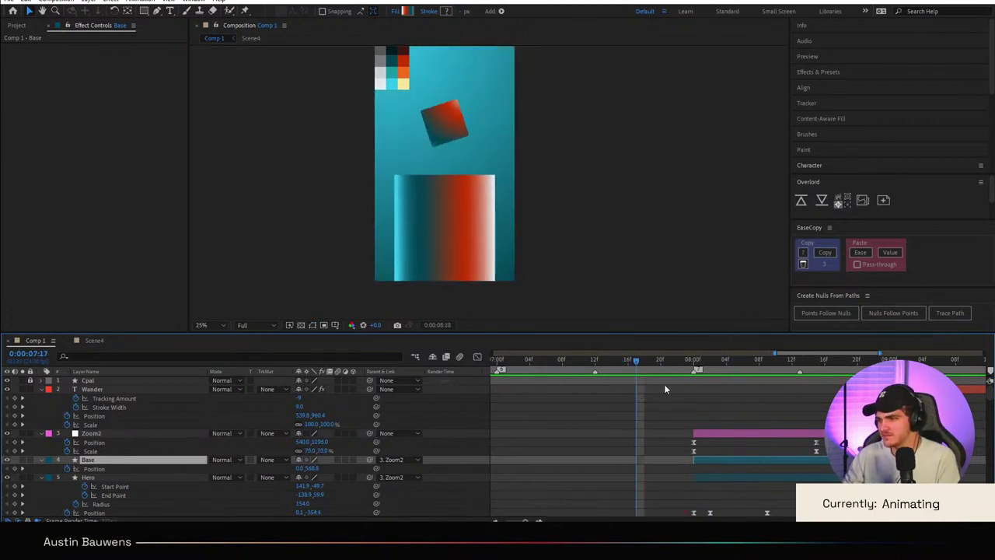
Step: Replay the hero landing on the base to find the landing frame near 8:13
{"action": "left_click", "coordinate": [748, 365]}
{"action": "key", "text": "ctrl+z"}
{"action": "left_click", "coordinate": [744, 396]}
{"action": "key", "text": "space"}
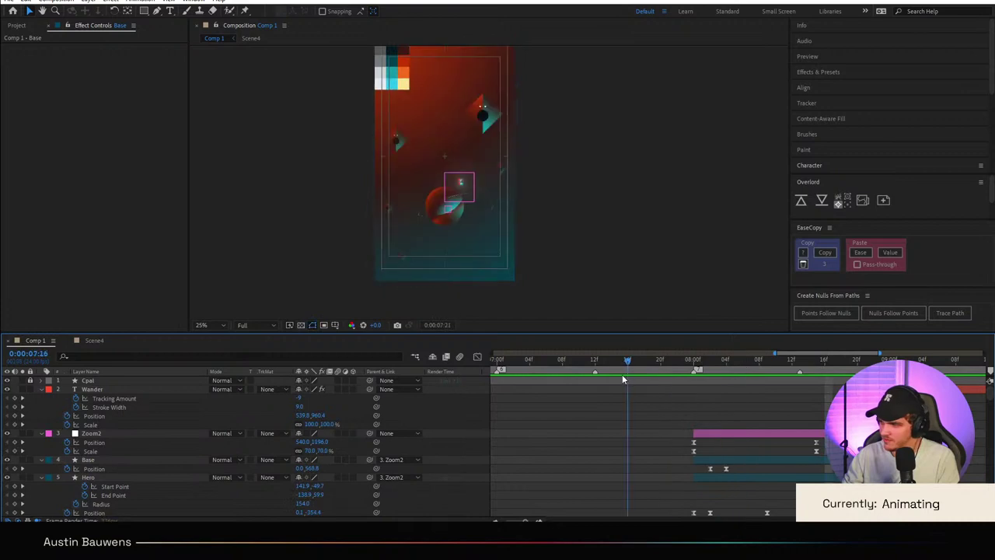
{"action": "left_click", "coordinate": [648, 361]}
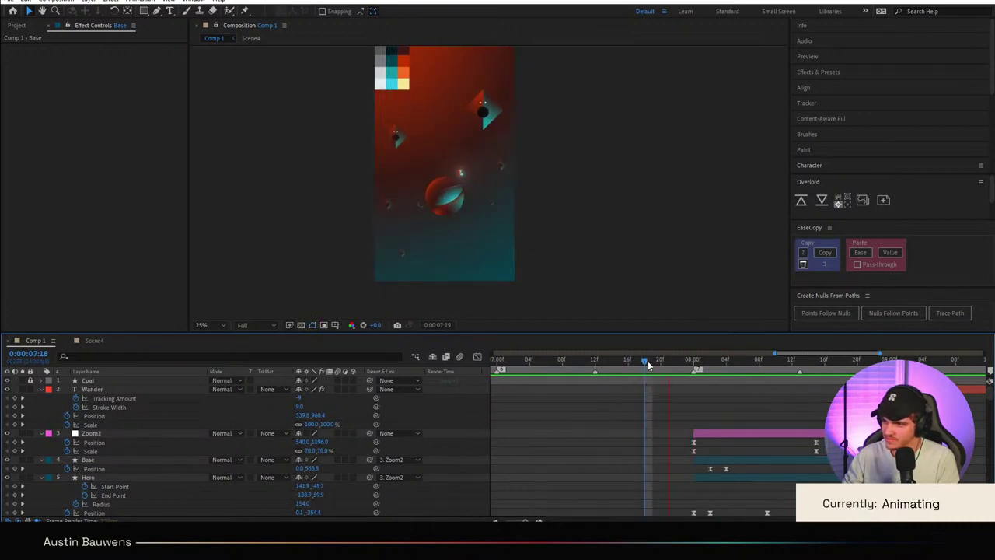
{"action": "key", "text": "space"}
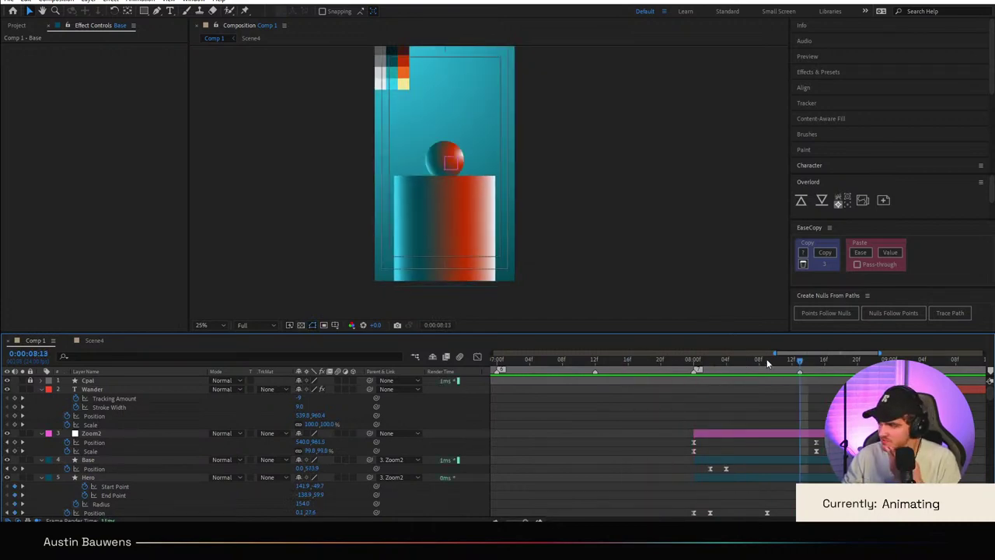
{"action": "left_click_drag", "start_coordinate": [776, 362], "coordinate": [798, 373]}
{"action": "left_click_drag", "start_coordinate": [685, 469], "coordinate": [750, 468]}
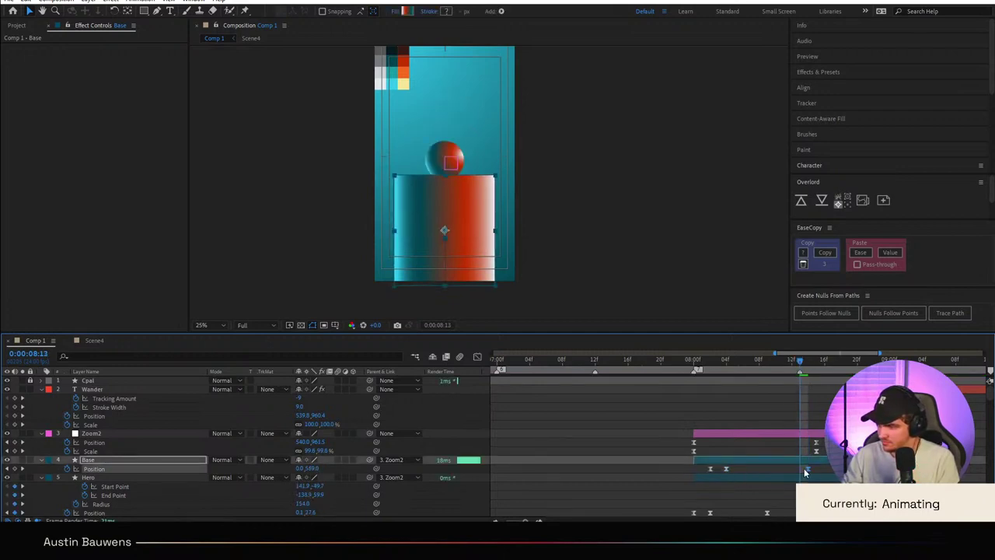
{"action": "left_click", "coordinate": [822, 468]}
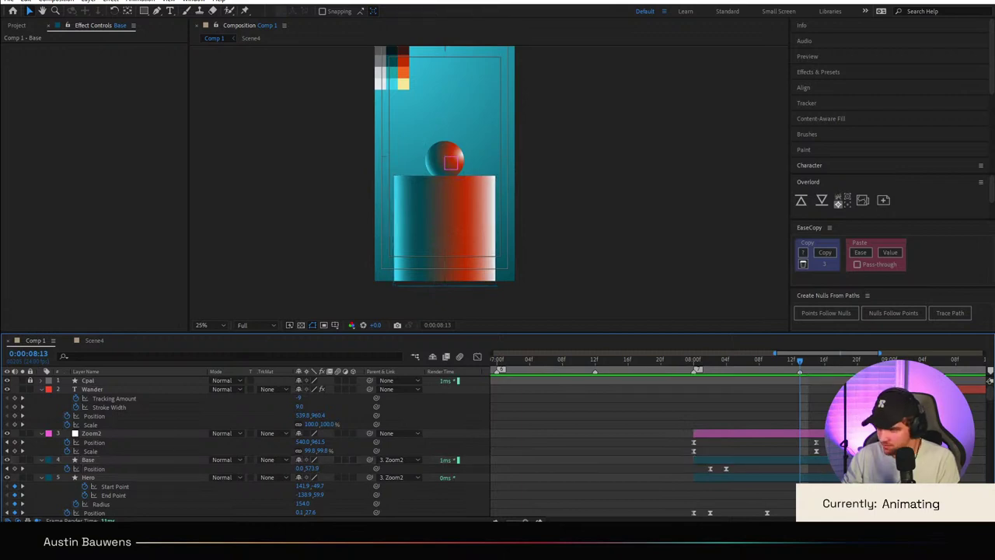
Step: Keyframe Base's Position at 8:15 with the base pushed lower, checking the speed graph
{"action": "left_click", "coordinate": [138, 469]}
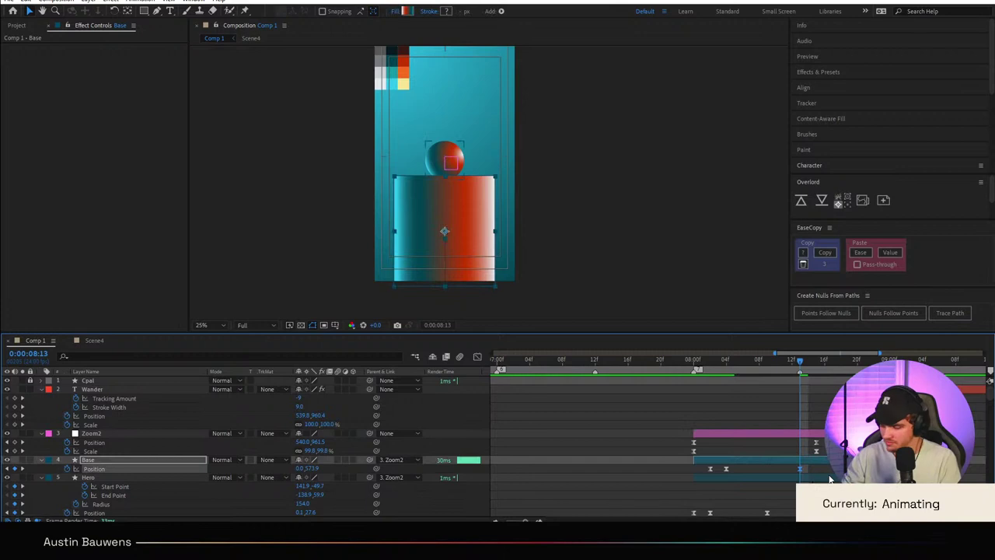
{"action": "key", "text": "Page_Down"}
{"action": "key", "text": "Page_Down"}
{"action": "left_click_drag", "start_coordinate": [311, 468], "coordinate": [337, 470]}
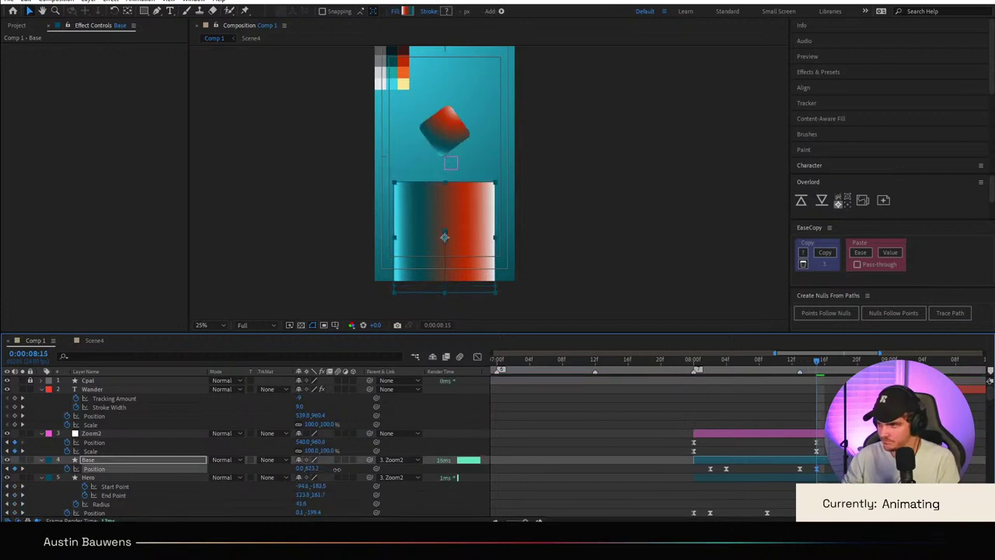
{"action": "left_click", "coordinate": [478, 357]}
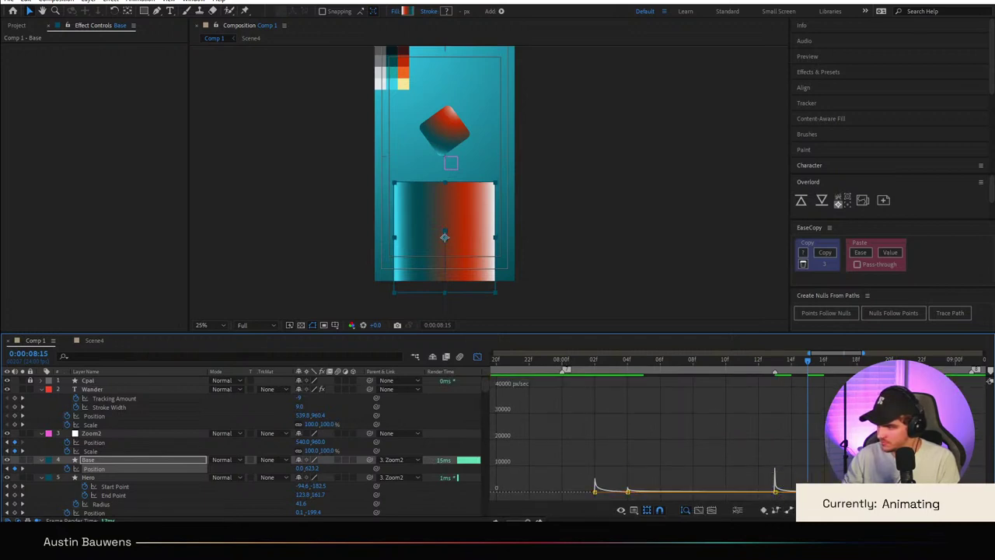
{"action": "left_click", "coordinate": [478, 357]}
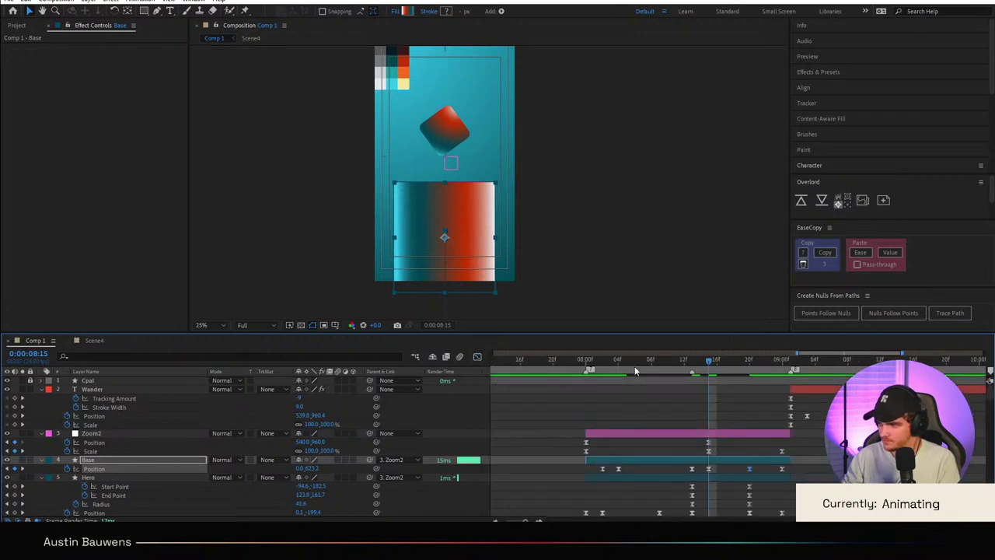
Step: Replay the move from 7:18, then expand the Base layer's properties at 8:03
{"action": "left_click", "coordinate": [522, 369]}
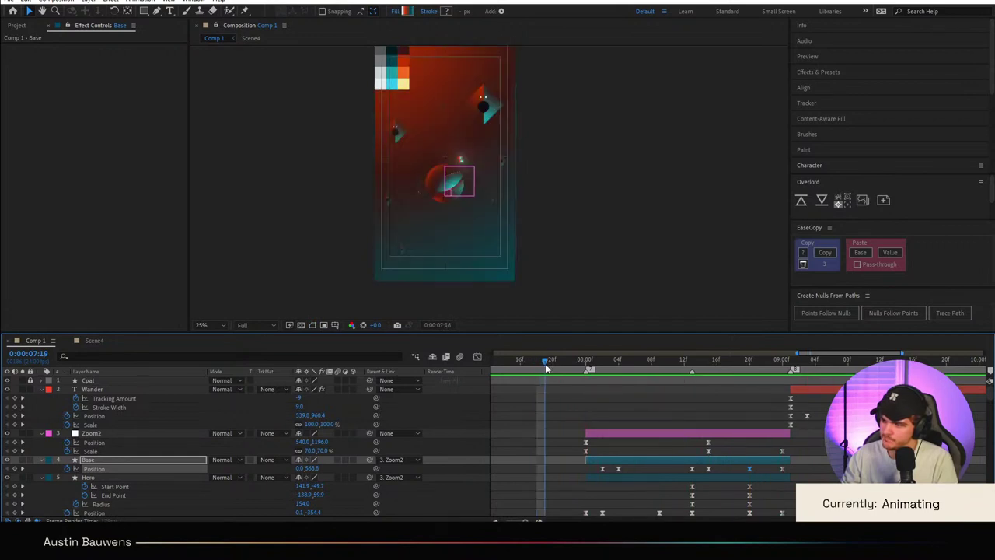
{"action": "left_click_drag", "start_coordinate": [536, 360], "coordinate": [546, 364]}
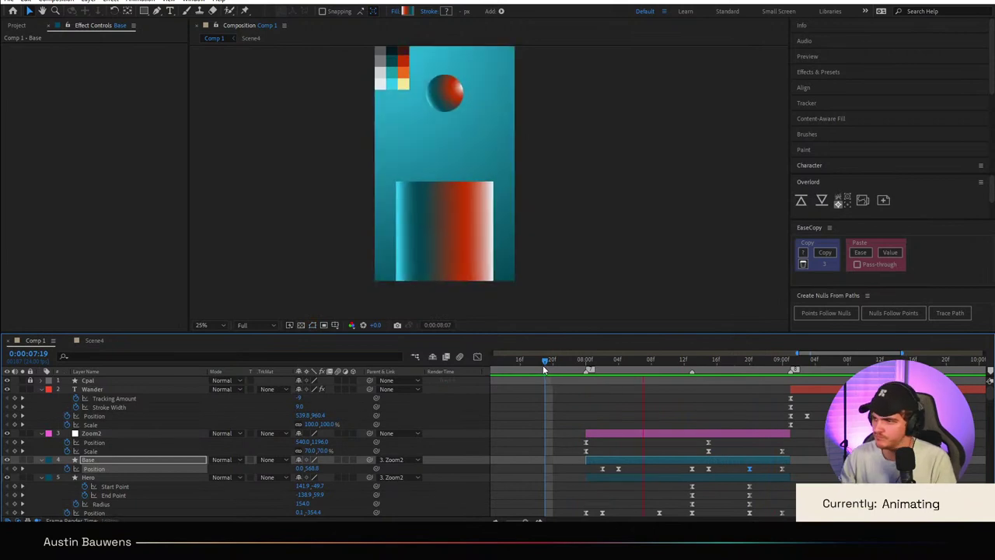
{"action": "left_click_drag", "start_coordinate": [545, 364], "coordinate": [619, 386]}
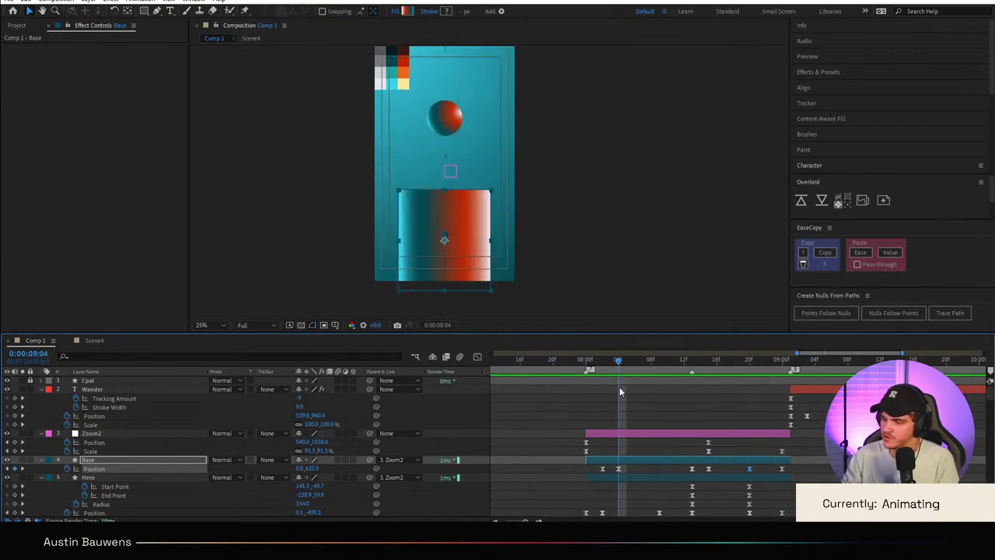
{"action": "left_click", "coordinate": [614, 397]}
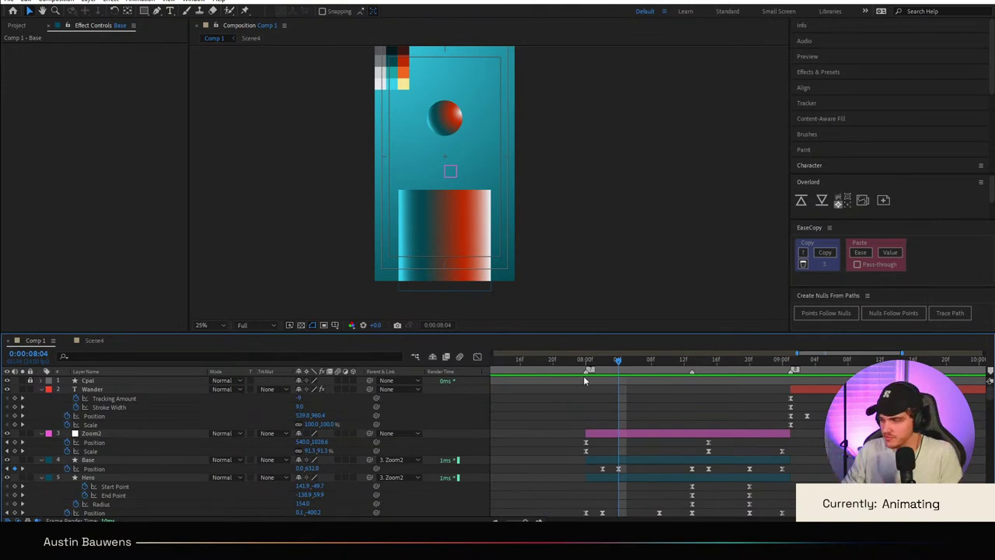
{"action": "left_click", "coordinate": [88, 460]}
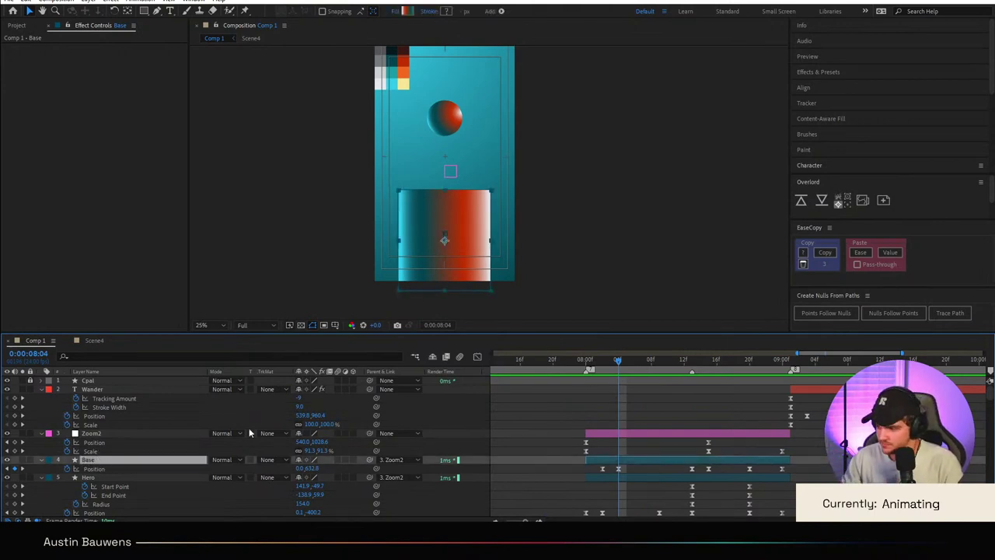
{"action": "scroll", "coordinate": [249, 433], "scroll_direction": "down", "scroll_amount": 1}
{"action": "key", "text": "Page_Up"}
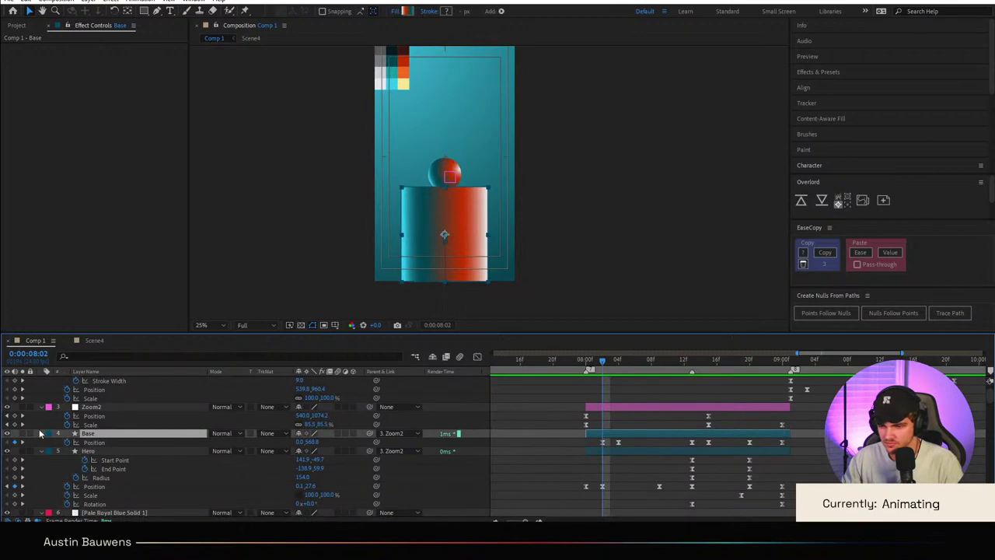
{"action": "left_click", "coordinate": [42, 434]}
Step: Turn on keyframing for Gradient Fill 1's Start Point and End Point on the Base layer
{"action": "left_click", "coordinate": [50, 452]}
{"action": "left_click", "coordinate": [50, 442]}
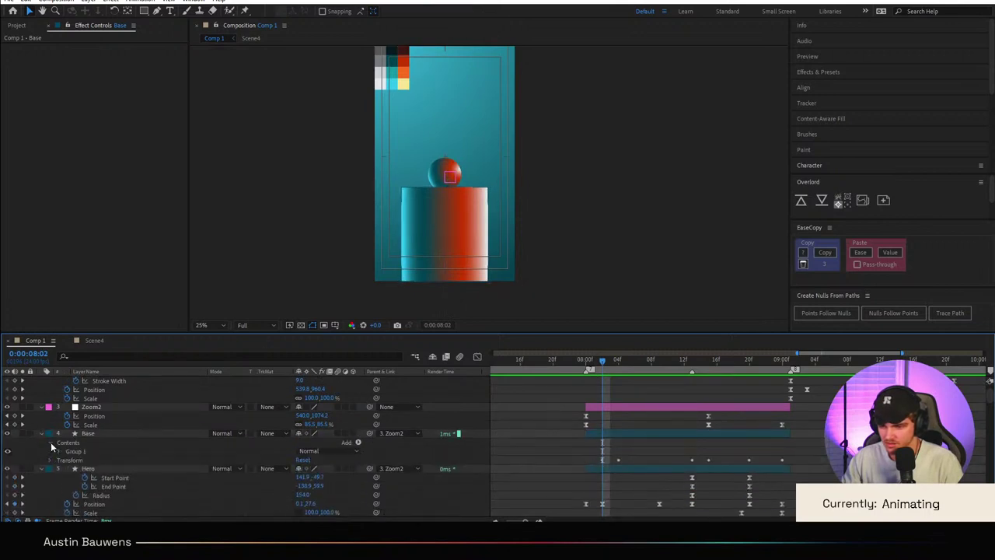
{"action": "left_click", "coordinate": [59, 452]}
{"action": "left_click", "coordinate": [69, 469]}
{"action": "scroll", "coordinate": [74, 491], "scroll_direction": "down", "scroll_amount": 1}
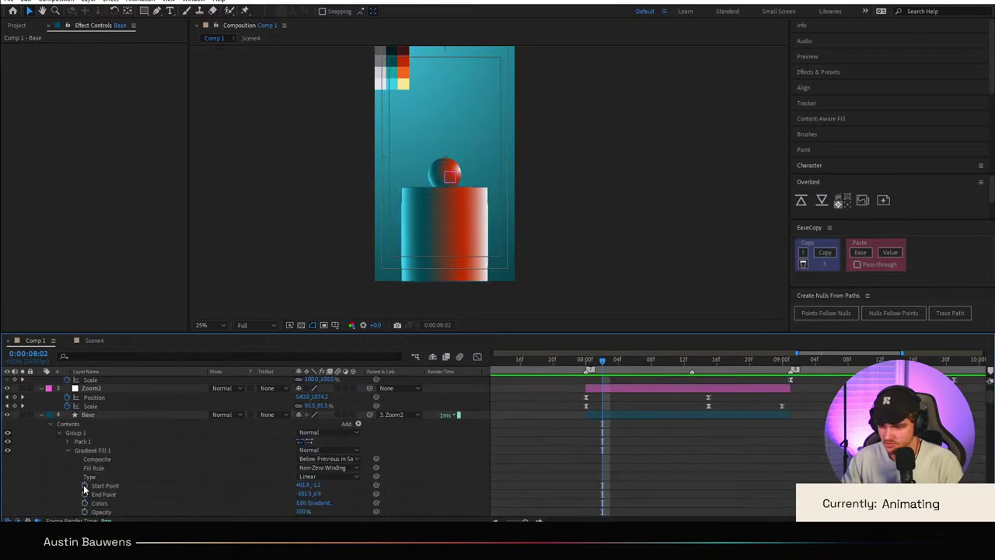
{"action": "left_click", "coordinate": [85, 485]}
{"action": "left_click", "coordinate": [85, 494]}
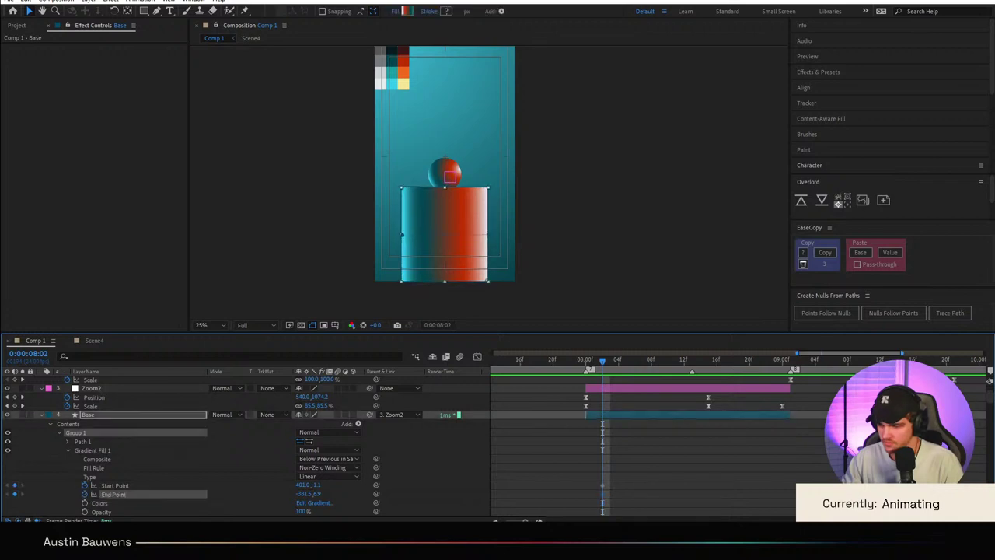
{"action": "scroll", "coordinate": [789, 452], "scroll_direction": "down", "scroll_amount": 3}
Step: At 8:04, push the gradient's start point right and its end point further left
{"action": "key", "text": "Page_Down"}
{"action": "key", "text": "Page_Down"}
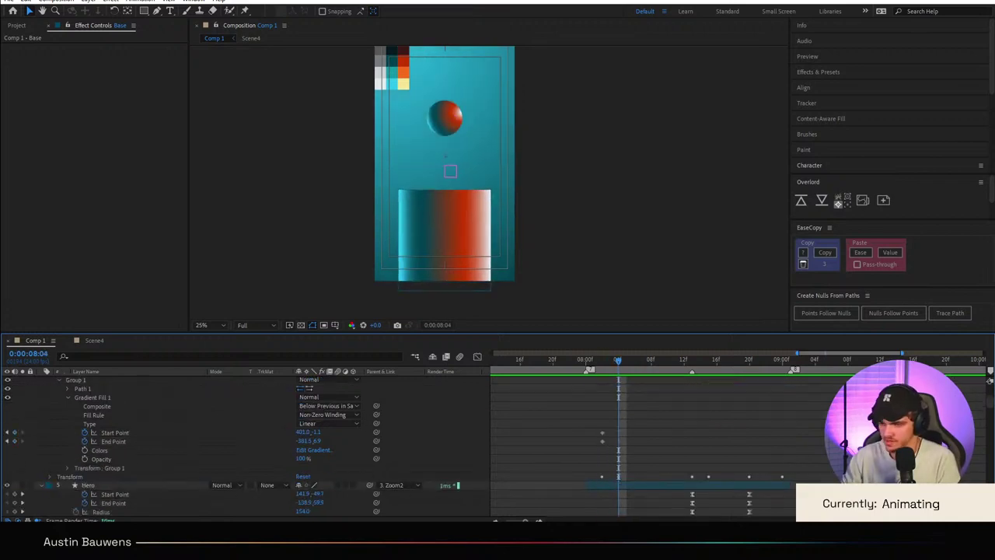
{"action": "left_click", "coordinate": [132, 434]}
{"action": "left_click_drag", "start_coordinate": [493, 242], "coordinate": [513, 243]}
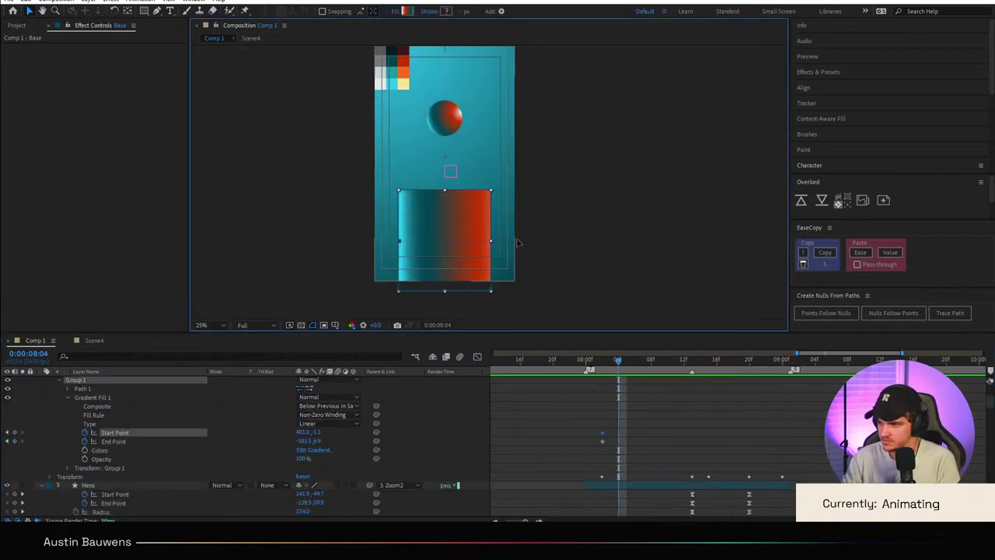
{"action": "left_click_drag", "start_coordinate": [396, 246], "coordinate": [374, 245]}
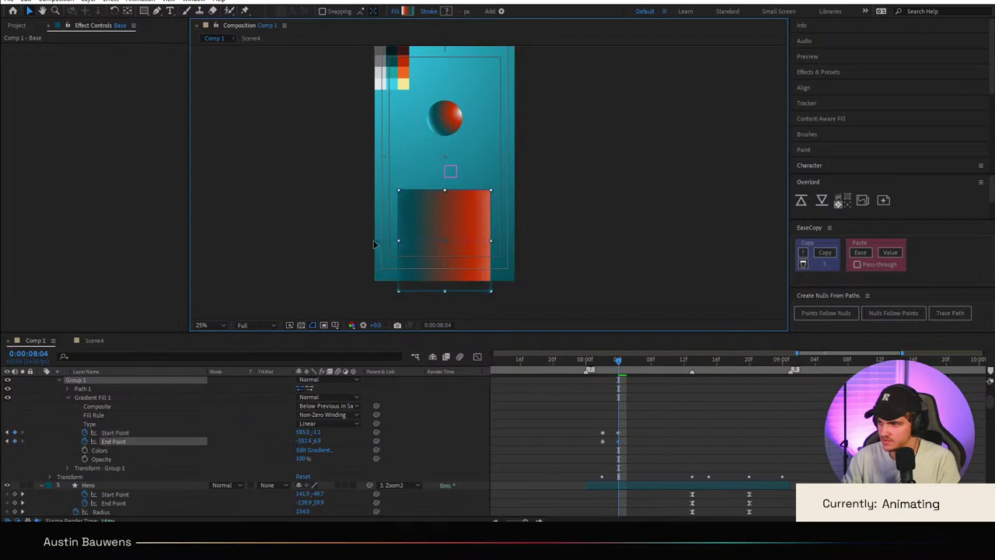
{"action": "left_click", "coordinate": [697, 405]}
Step: Paste the original gradient keyframes at 8:14 so the gradient returns
{"action": "key", "text": "shift+Page_Down"}
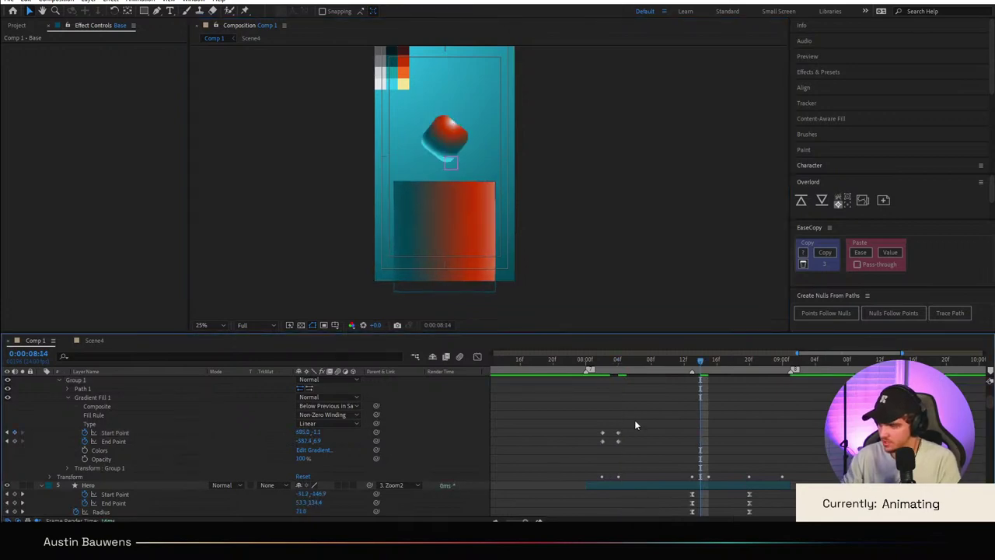
{"action": "left_click_drag", "start_coordinate": [604, 436], "coordinate": [591, 456]}
{"action": "key", "text": "ctrl+c"}
{"action": "key", "text": "ctrl+v"}
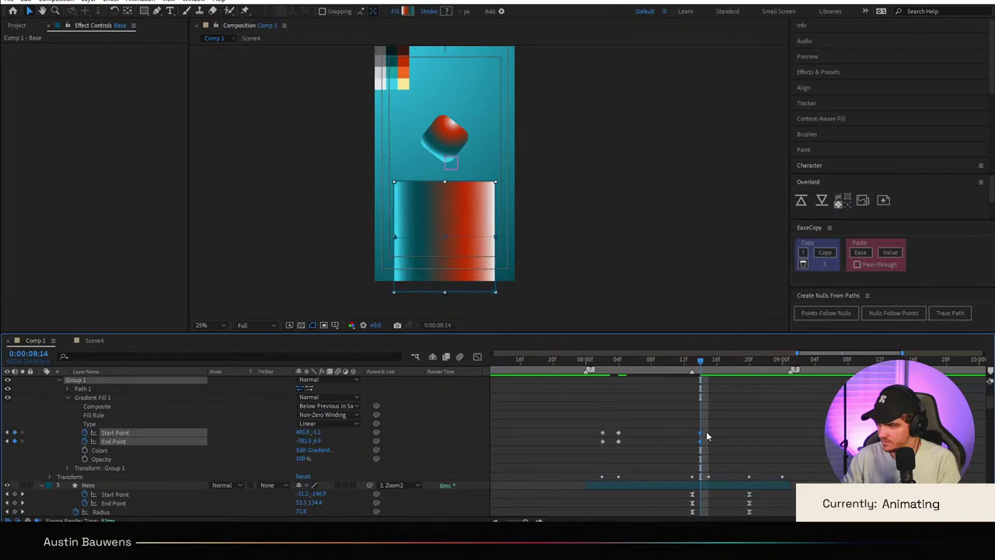
Step: Apply Easy Ease to all gradient keyframes and sharpen the easing in the Graph Editor
{"action": "left_click_drag", "start_coordinate": [706, 431], "coordinate": [588, 443]}
{"action": "key", "text": "F9"}
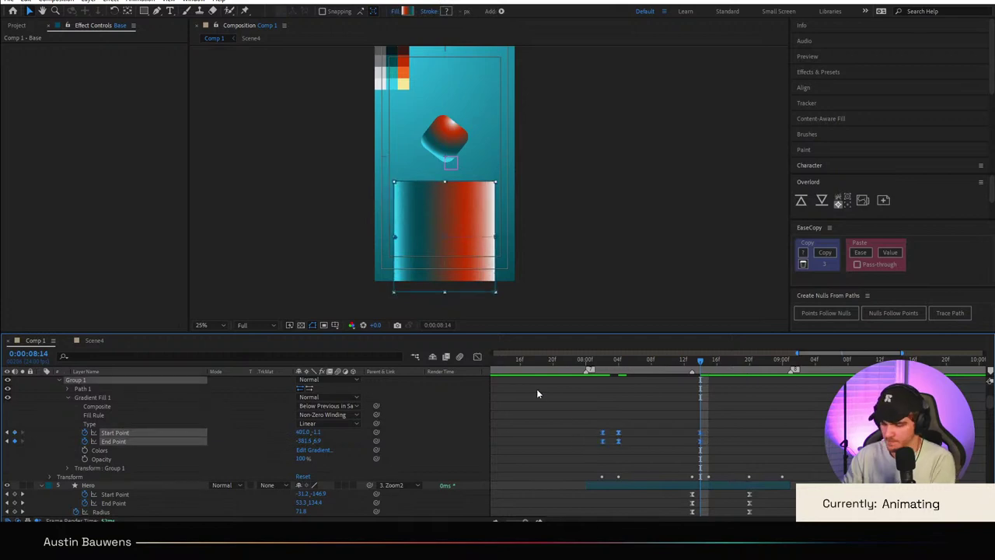
{"action": "left_click", "coordinate": [477, 357]}
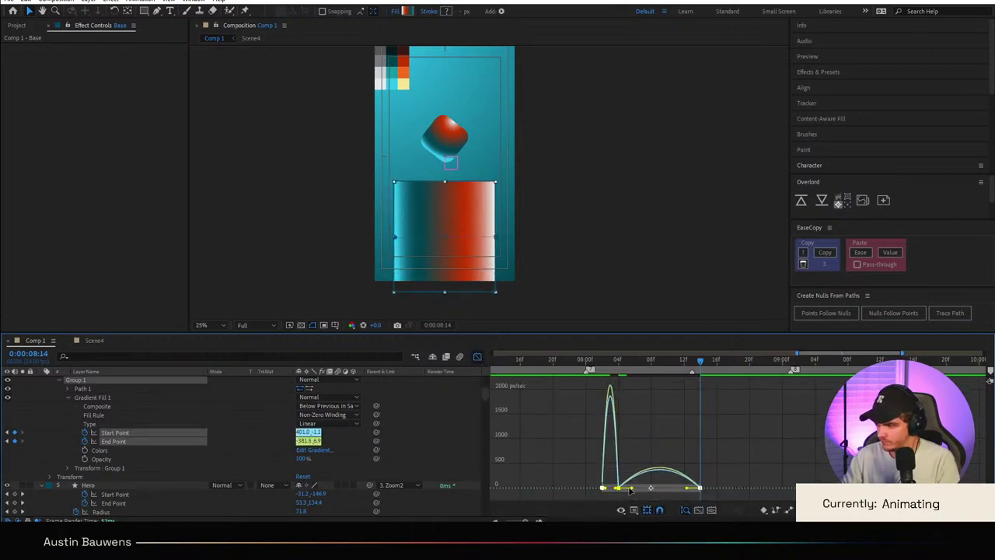
{"action": "left_click_drag", "start_coordinate": [607, 489], "coordinate": [597, 488]}
{"action": "left_click", "coordinate": [477, 356]}
{"action": "left_click", "coordinate": [588, 427]}
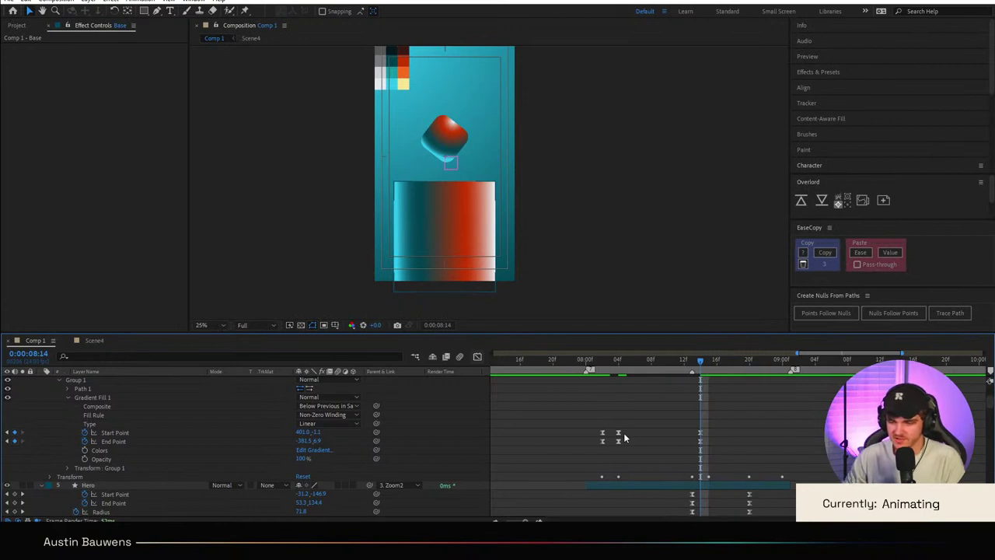
Step: Preview the gradient shift at 8:04, then delete all of the gradient's Start Point keyframes
{"action": "key", "text": "space"}
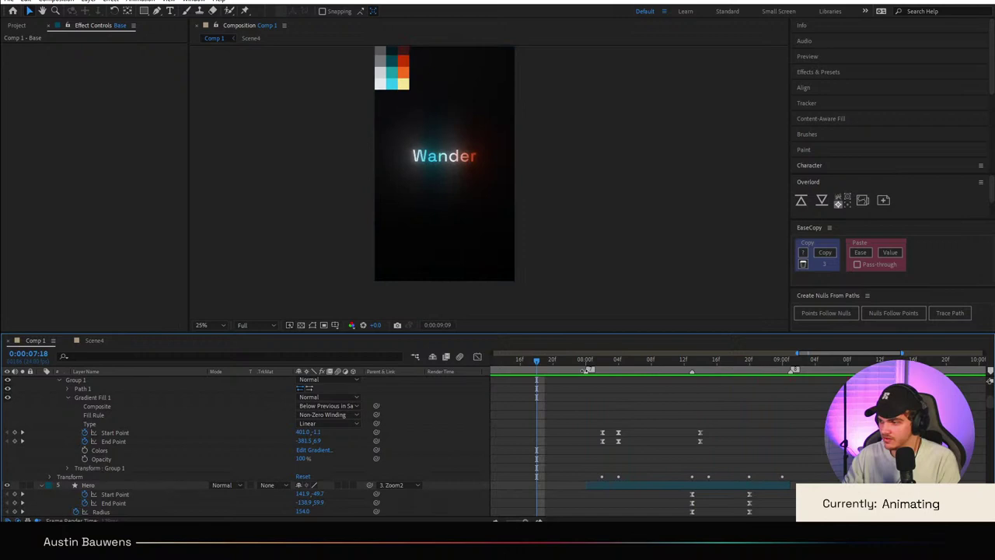
{"action": "left_click", "coordinate": [544, 366]}
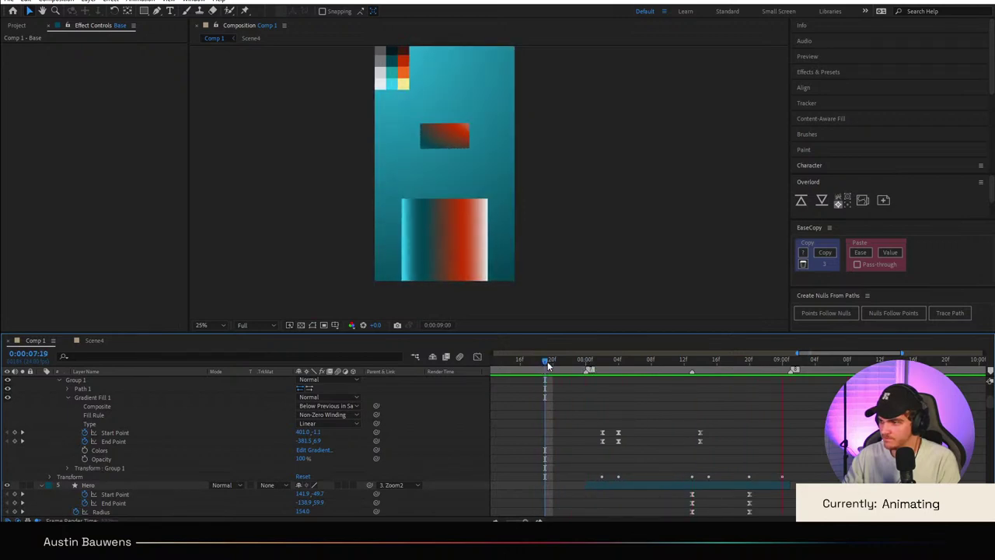
{"action": "key", "text": "space"}
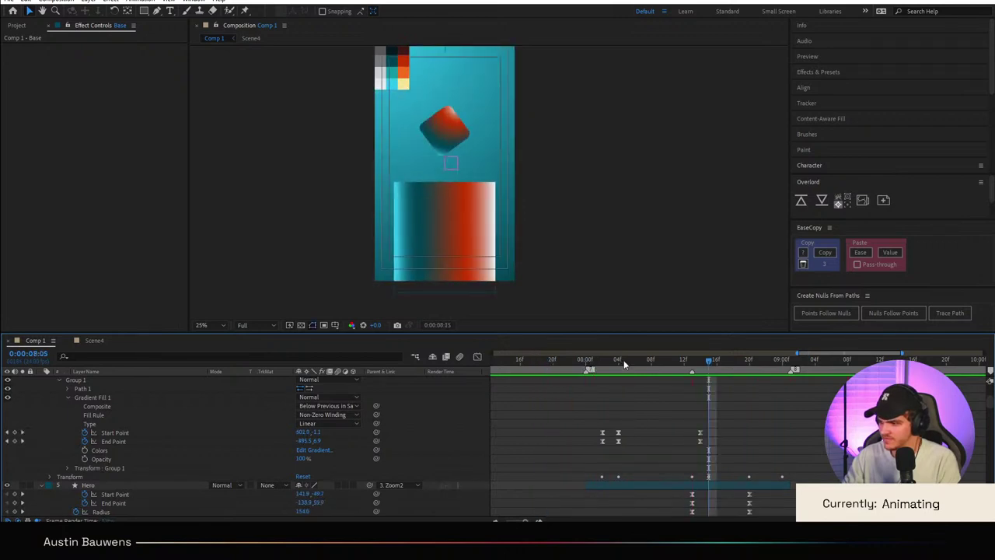
{"action": "left_click", "coordinate": [621, 363]}
{"action": "left_click", "coordinate": [117, 433]}
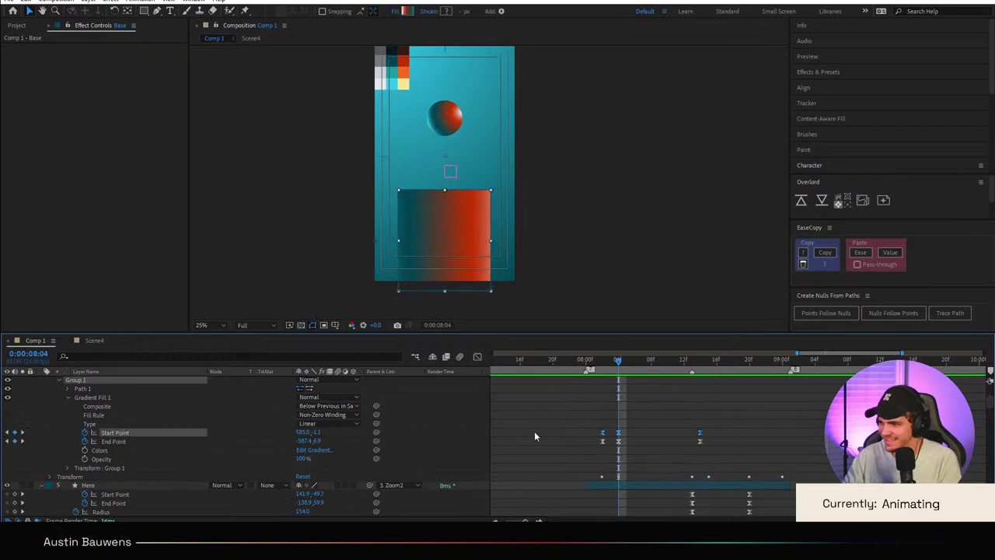
{"action": "left_click", "coordinate": [636, 424]}
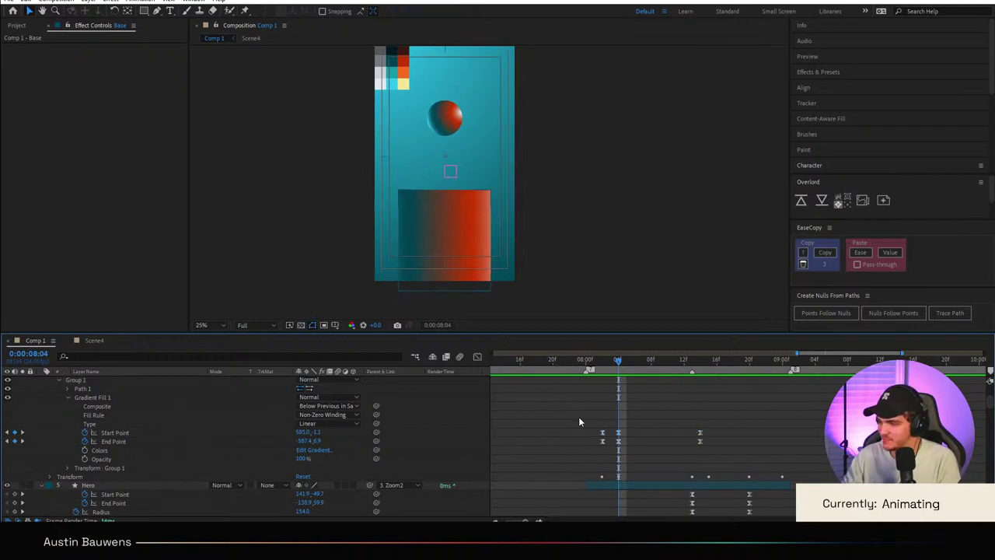
{"action": "left_click", "coordinate": [141, 433]}
{"action": "left_click", "coordinate": [622, 434]}
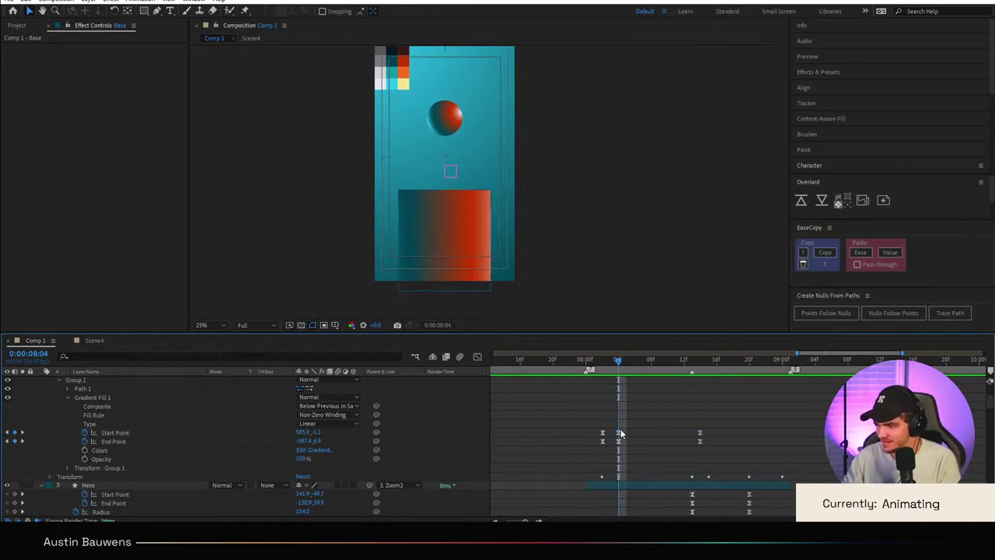
{"action": "left_click", "coordinate": [722, 374]}
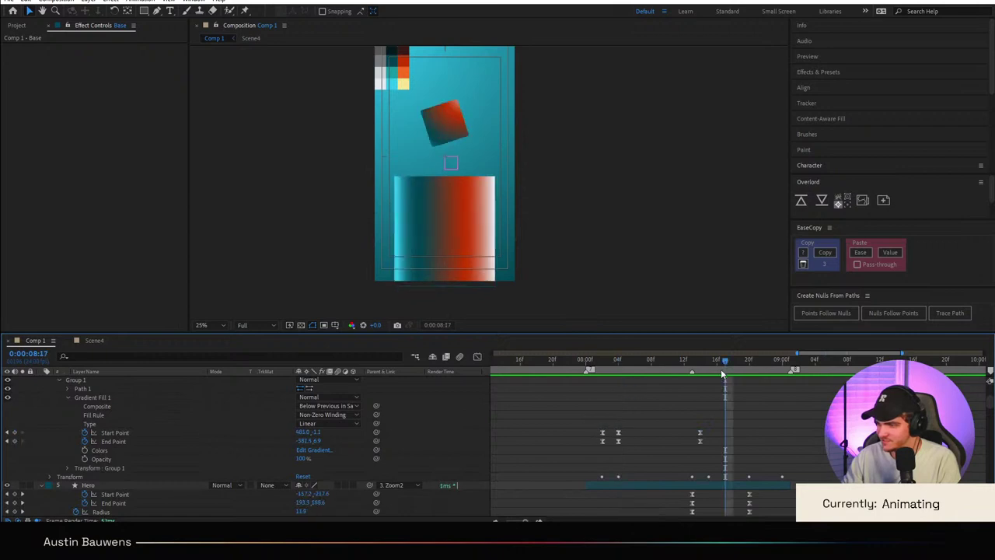
{"action": "left_click", "coordinate": [85, 433]}
Step: Scrub and preview the transition between about 7:18 and 8:05 without the Start Point animation
{"action": "left_click_drag", "start_coordinate": [638, 371], "coordinate": [565, 379]}
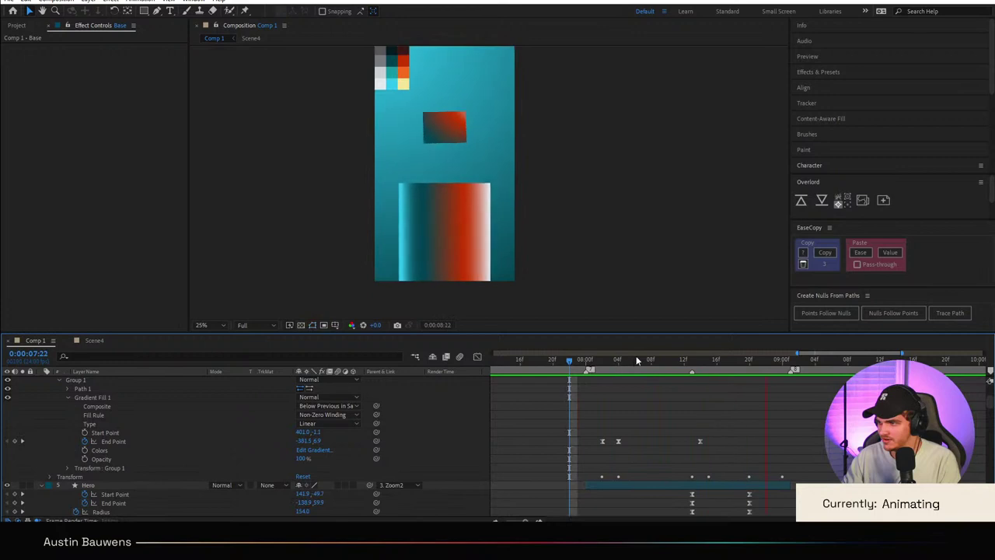
{"action": "left_click", "coordinate": [560, 373]}
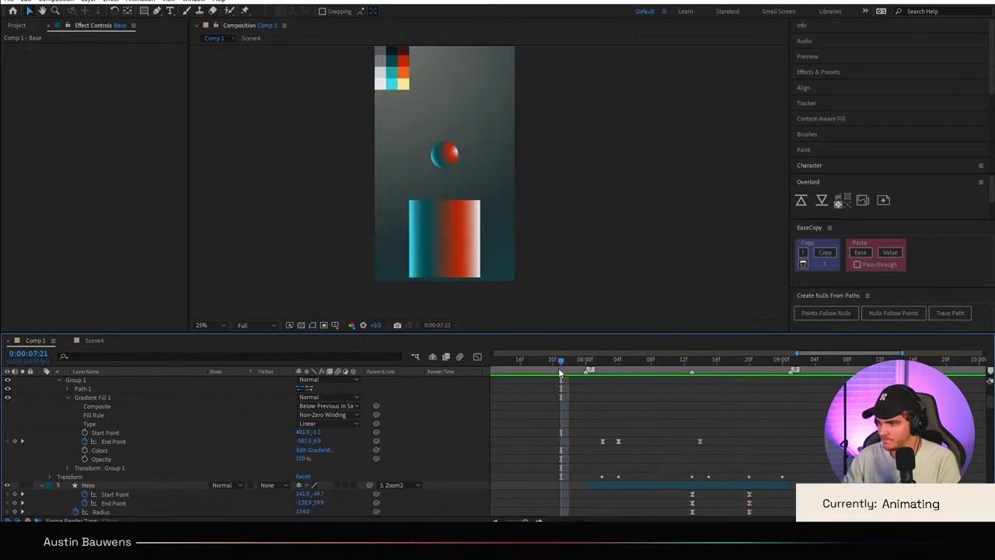
{"action": "left_click_drag", "start_coordinate": [560, 373], "coordinate": [533, 384]}
{"action": "key", "text": "space"}
{"action": "left_click_drag", "start_coordinate": [614, 369], "coordinate": [511, 370]}
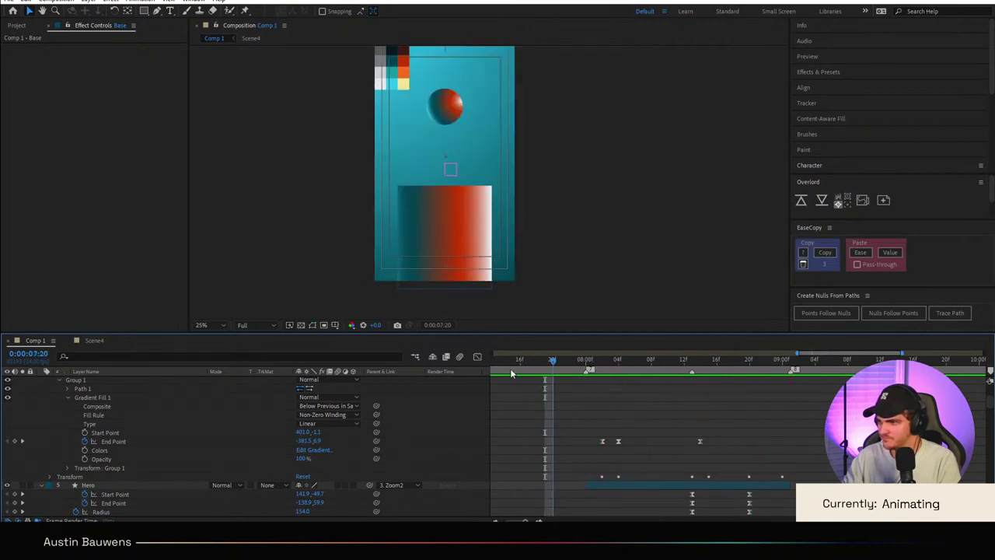
{"action": "key", "text": "Page_Down"}
{"action": "key", "text": "Page_Down"}
{"action": "key", "text": "Page_Down"}
{"action": "key", "text": "Page_Down"}
{"action": "key", "text": "Page_Down"}
{"action": "key", "text": "Page_Down"}
{"action": "key", "text": "Page_Down"}
{"action": "key", "text": "Page_Down"}
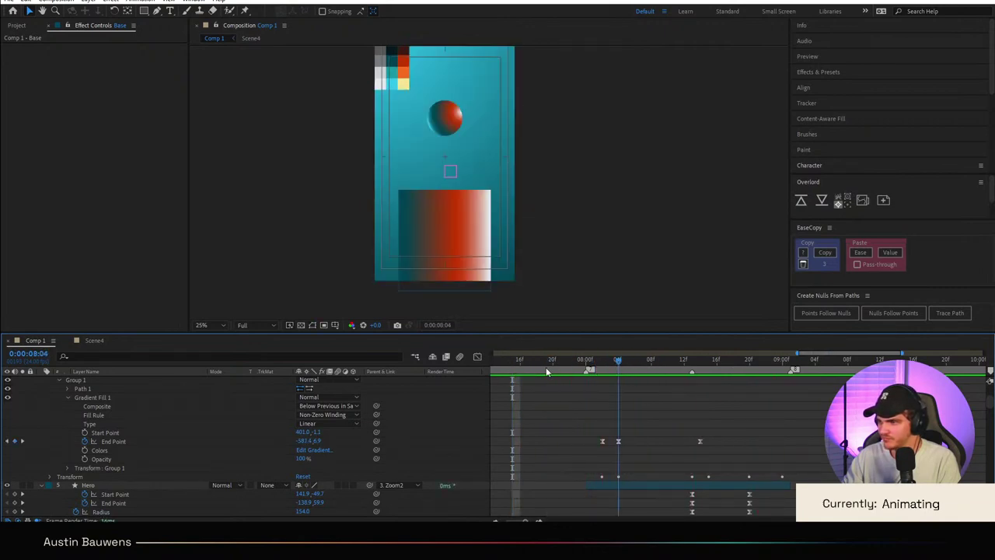
{"action": "left_click", "coordinate": [535, 370]}
{"action": "key", "text": "space"}
Step: Delete the End Point keyframes at 8:17 and preview the transition without gradient animation
{"action": "left_click_drag", "start_coordinate": [611, 369], "coordinate": [557, 369]}
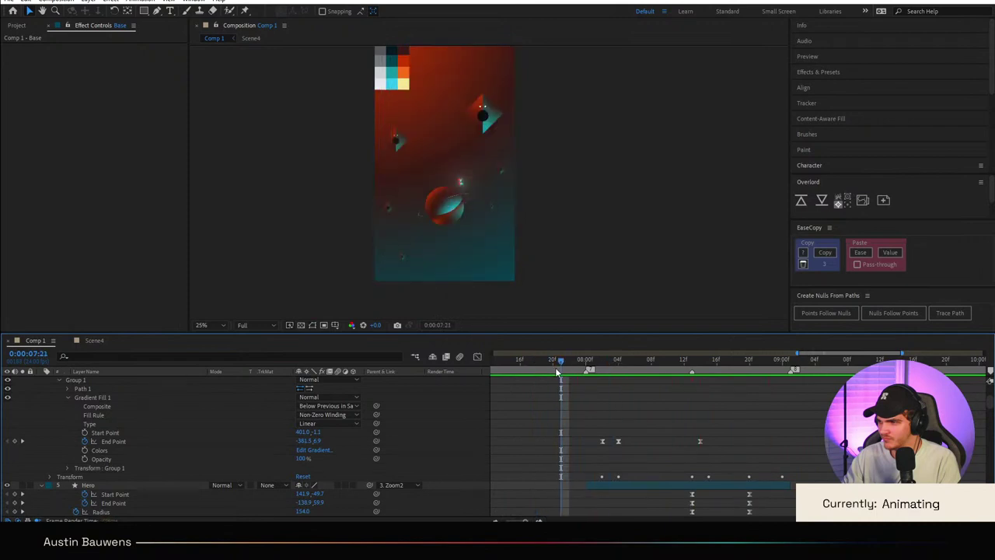
{"action": "key", "text": "space"}
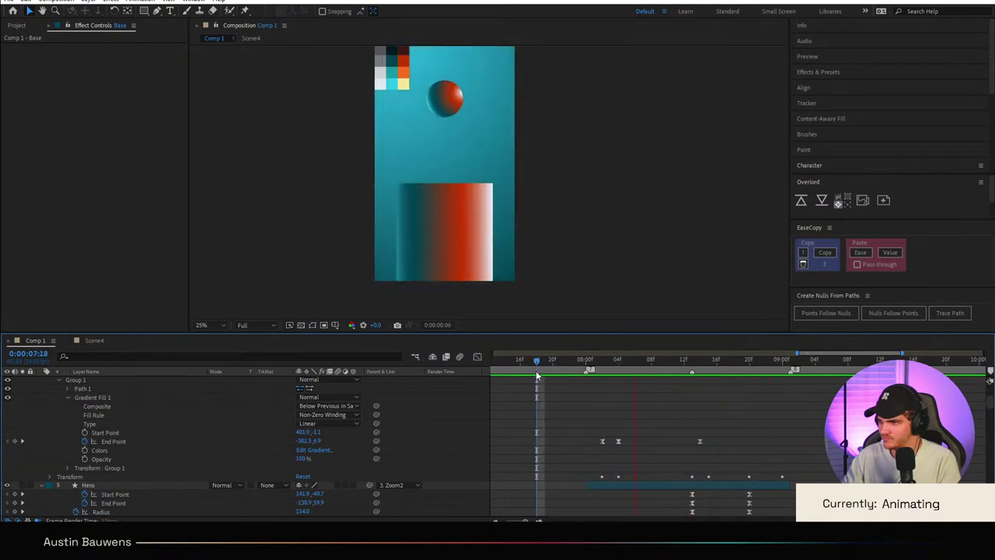
{"action": "key", "text": "space"}
{"action": "left_click_drag", "start_coordinate": [710, 373], "coordinate": [725, 373]}
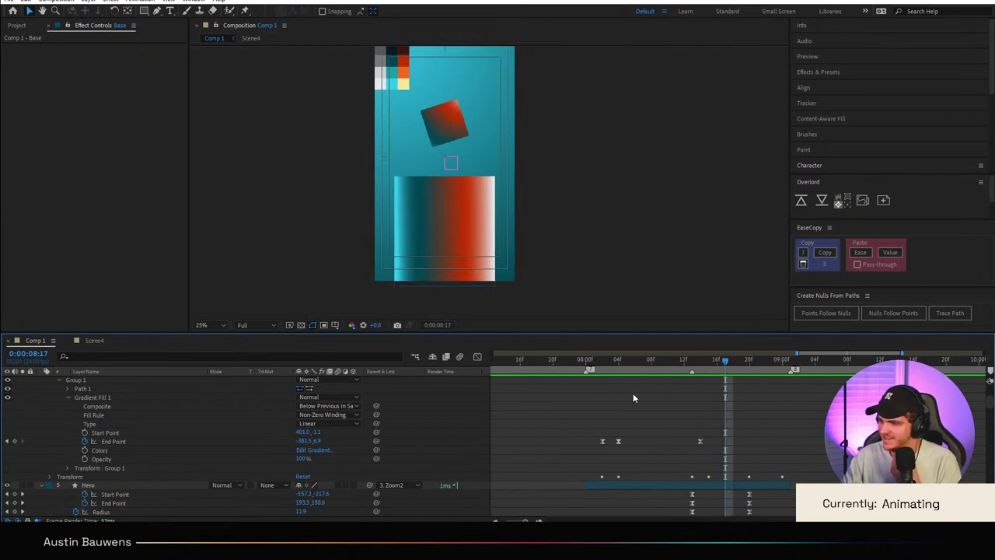
{"action": "left_click", "coordinate": [85, 441]}
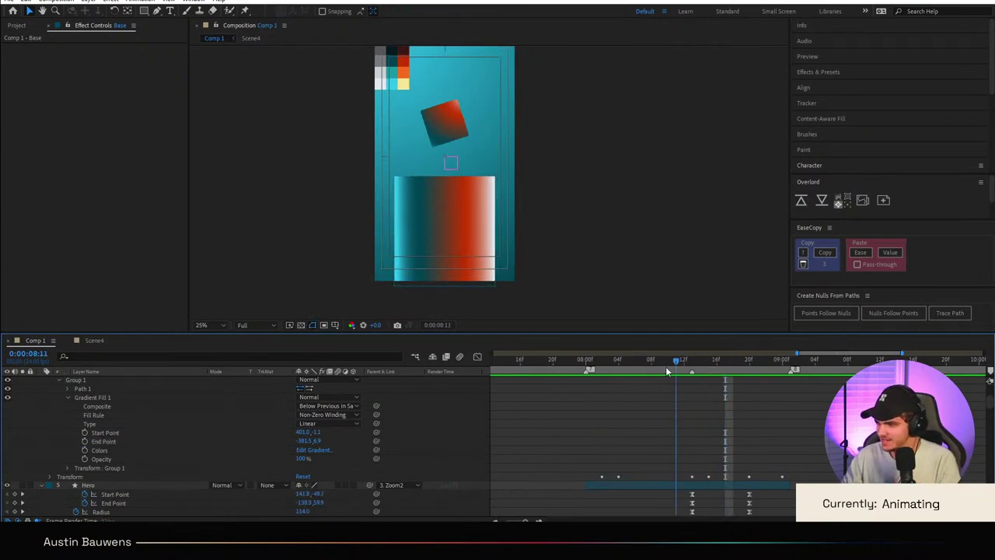
{"action": "key", "text": "space"}
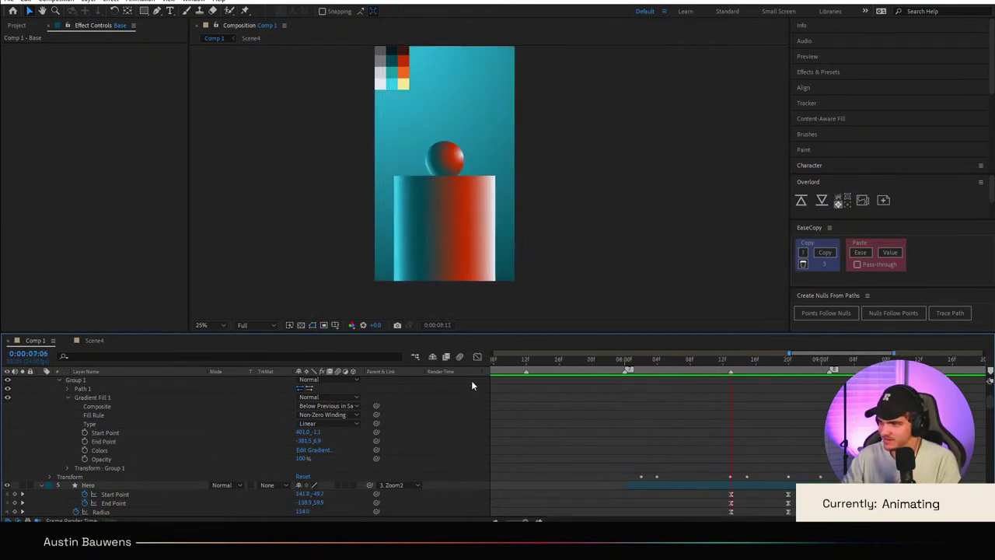
{"action": "left_click", "coordinate": [630, 363]}
Step: Collapse Base's contents and show the Zoom2 layer's Rotation property with R
{"action": "left_click_drag", "start_coordinate": [632, 366], "coordinate": [625, 365]}
{"action": "scroll", "coordinate": [171, 457], "scroll_direction": "up", "scroll_amount": 4}
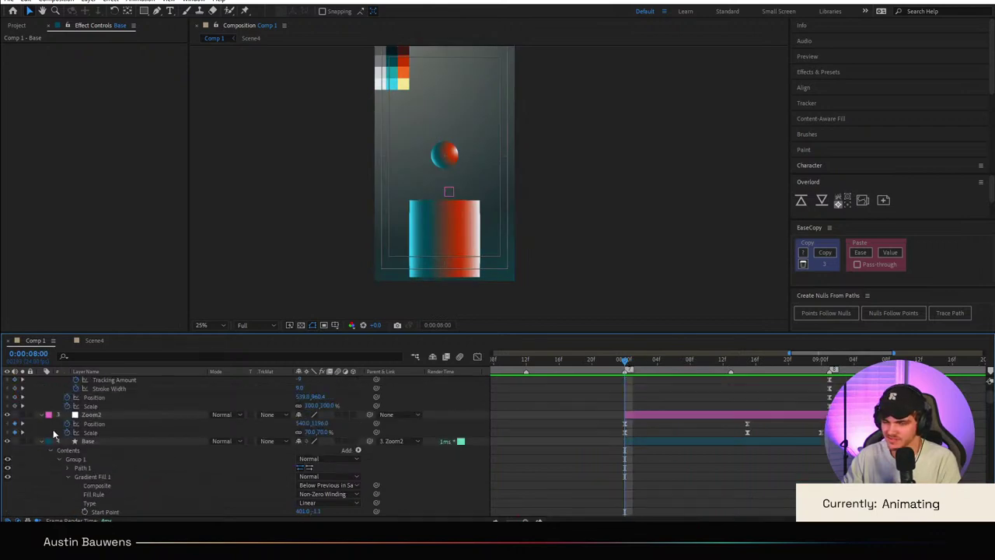
{"action": "left_click", "coordinate": [43, 460]}
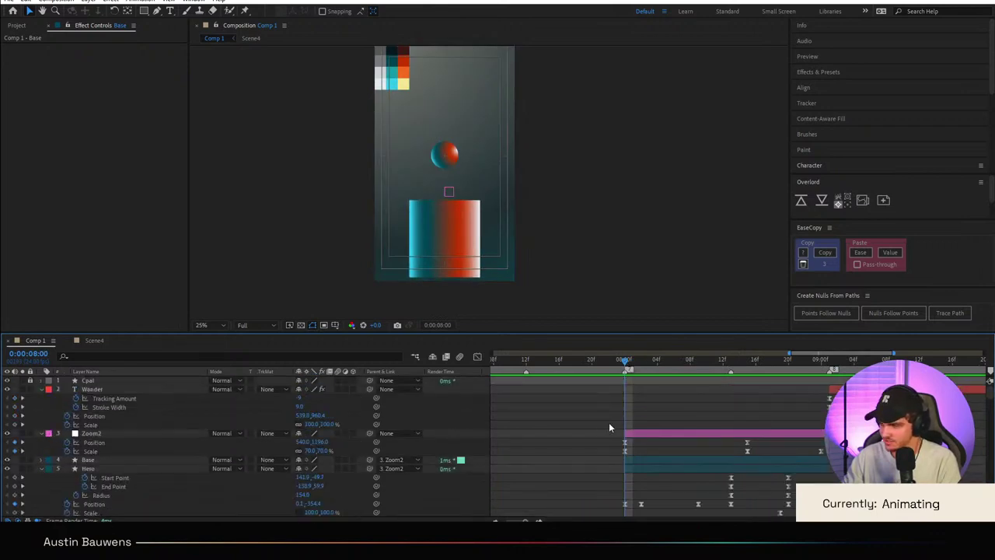
{"action": "left_click", "coordinate": [653, 434]}
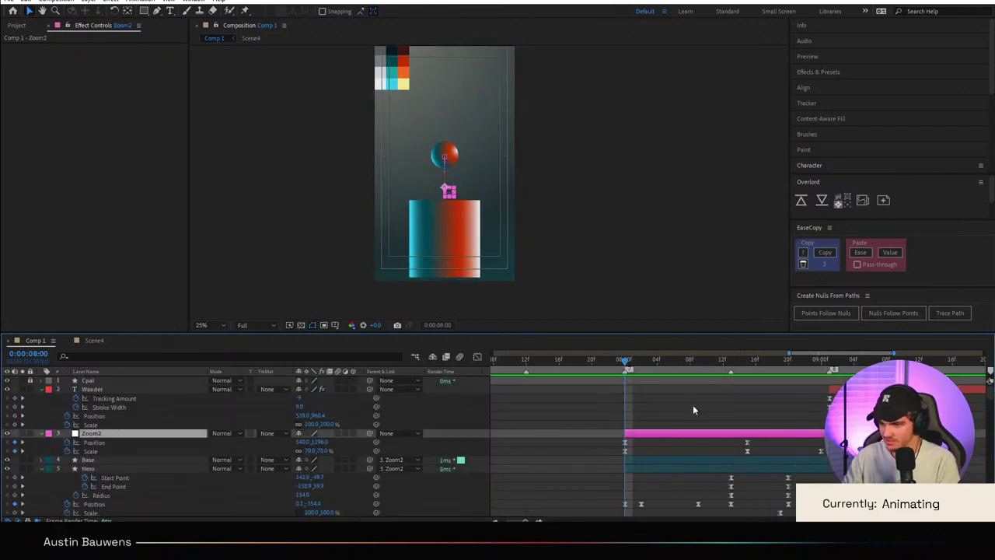
{"action": "key", "text": "r"}
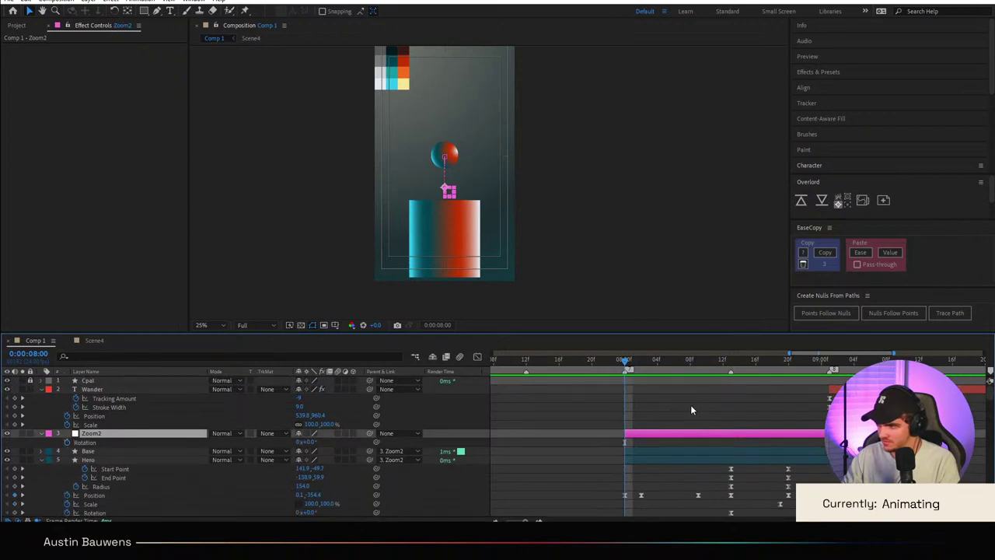
{"action": "left_click", "coordinate": [642, 404]}
{"action": "left_click", "coordinate": [442, 256]}
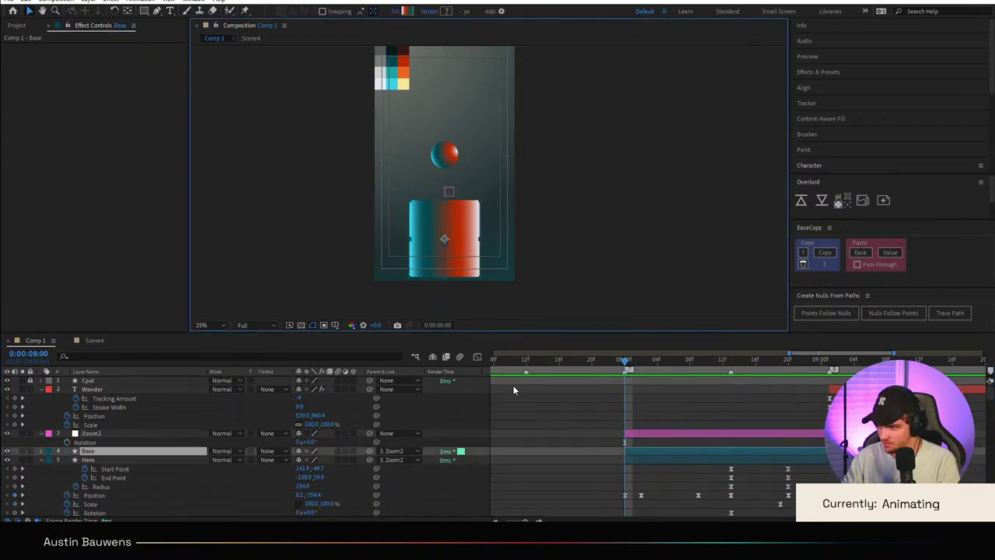
Step: Lower the Base cylinder's Position keyframe at 8:02 and review it from 7:20 to 8:04
{"action": "key", "text": "p"}
{"action": "key", "text": "k"}
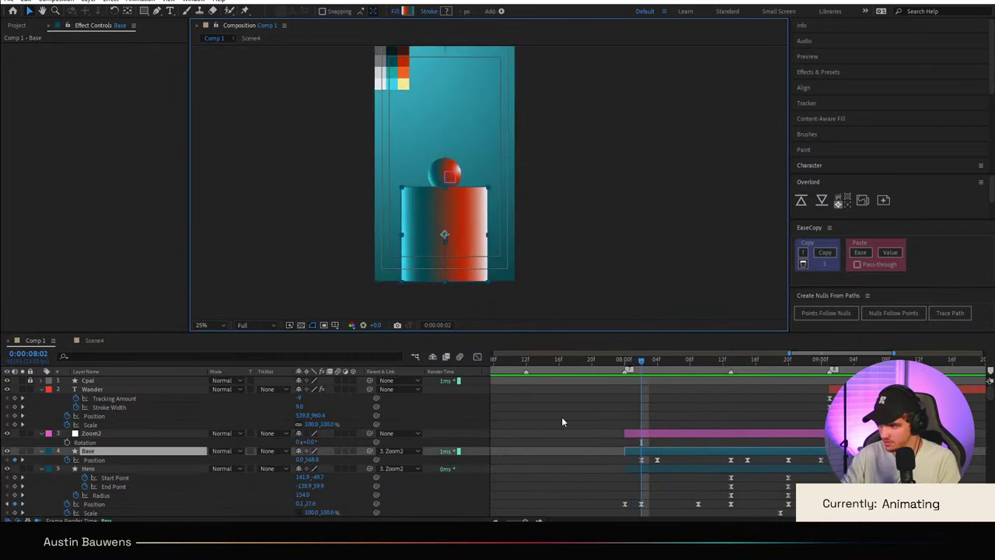
{"action": "left_click_drag", "start_coordinate": [311, 459], "coordinate": [335, 459]}
{"action": "left_click", "coordinate": [583, 372]}
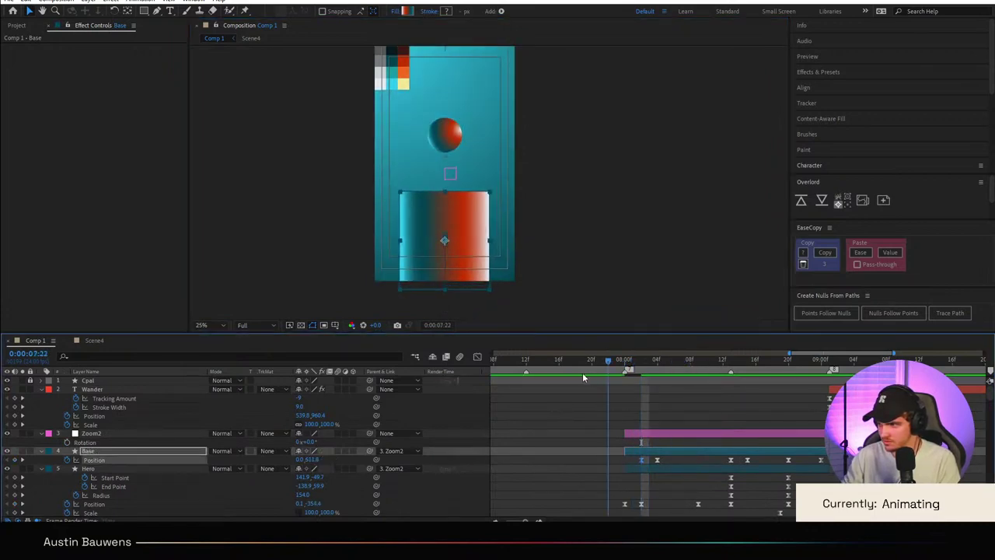
{"action": "left_click", "coordinate": [657, 372]}
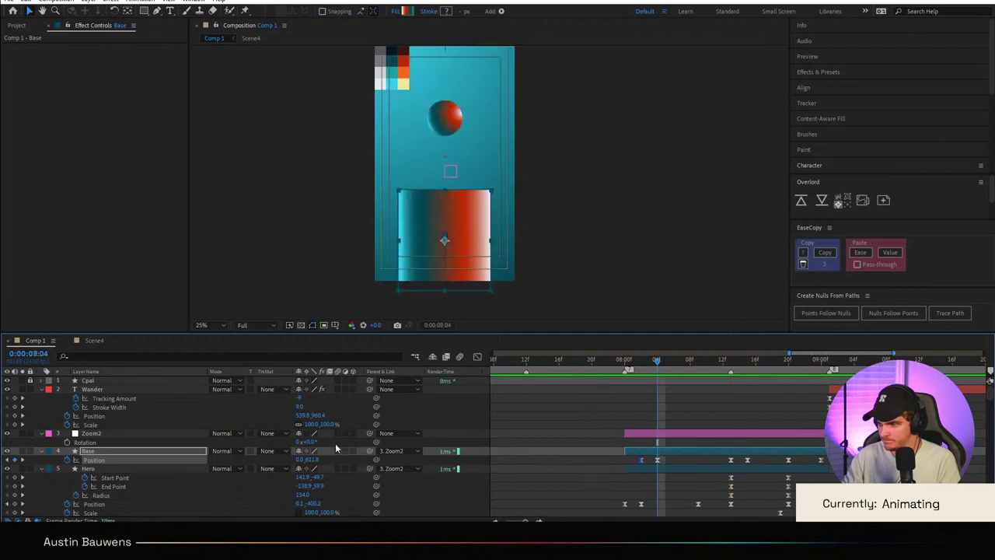
{"action": "left_click", "coordinate": [591, 363]}
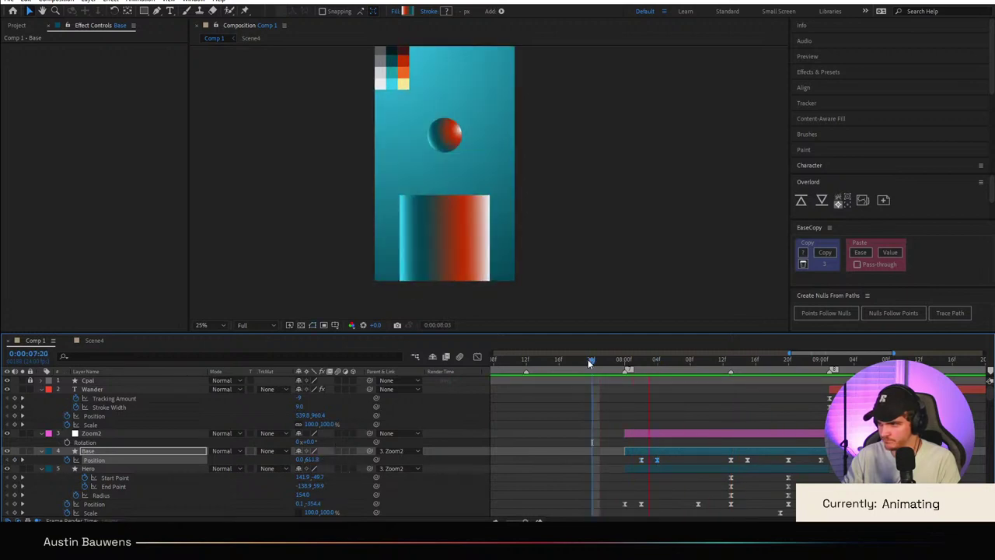
{"action": "left_click", "coordinate": [799, 362]}
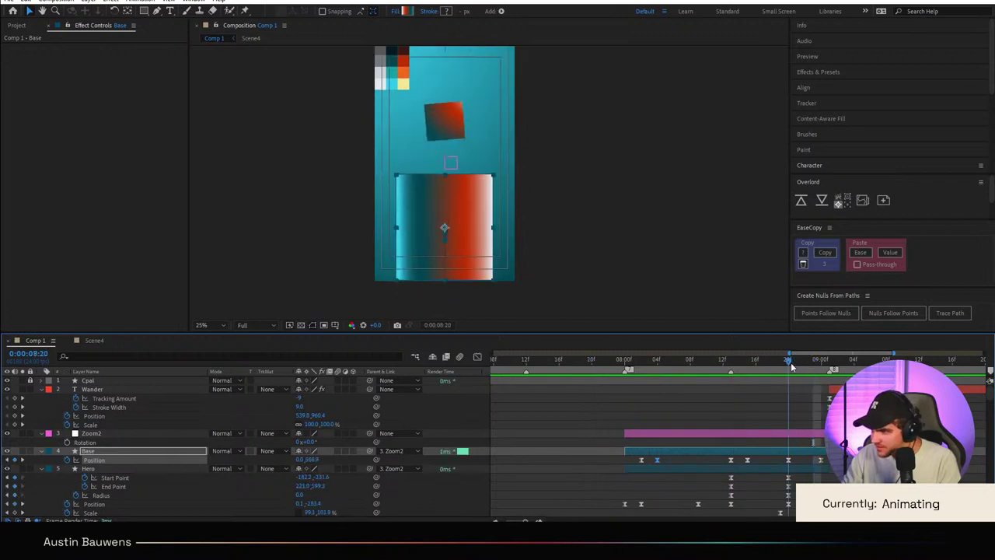
Step: Nudge Base's Position lower at 8:20 and preview the move from about 7:18
{"action": "key", "text": "Page_Up"}
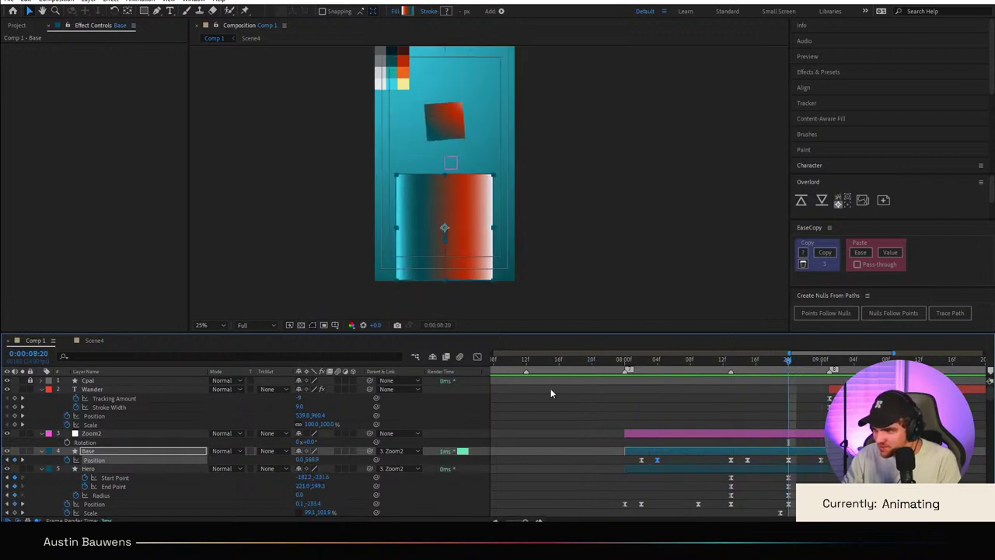
{"action": "left_click_drag", "start_coordinate": [315, 465], "coordinate": [326, 461]}
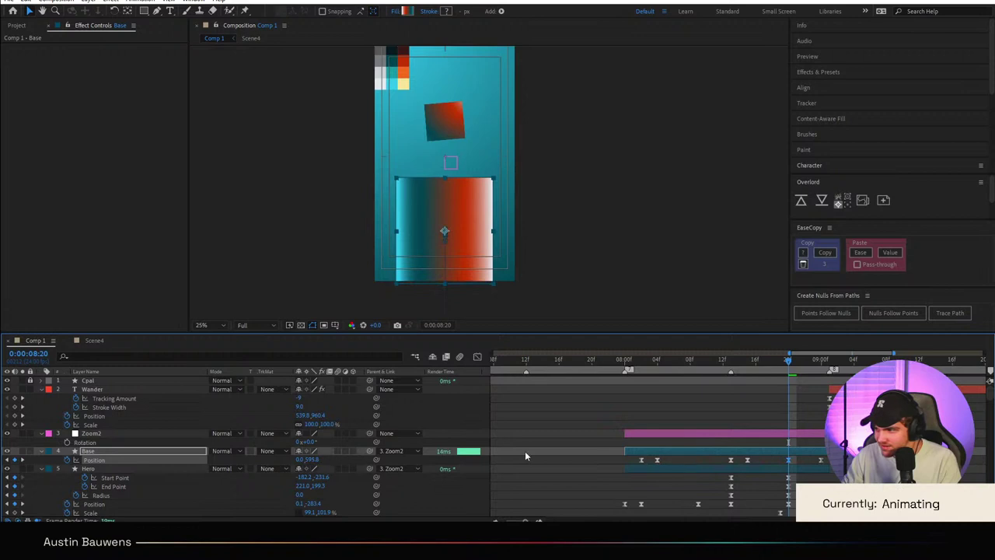
{"action": "left_click", "coordinate": [573, 360]}
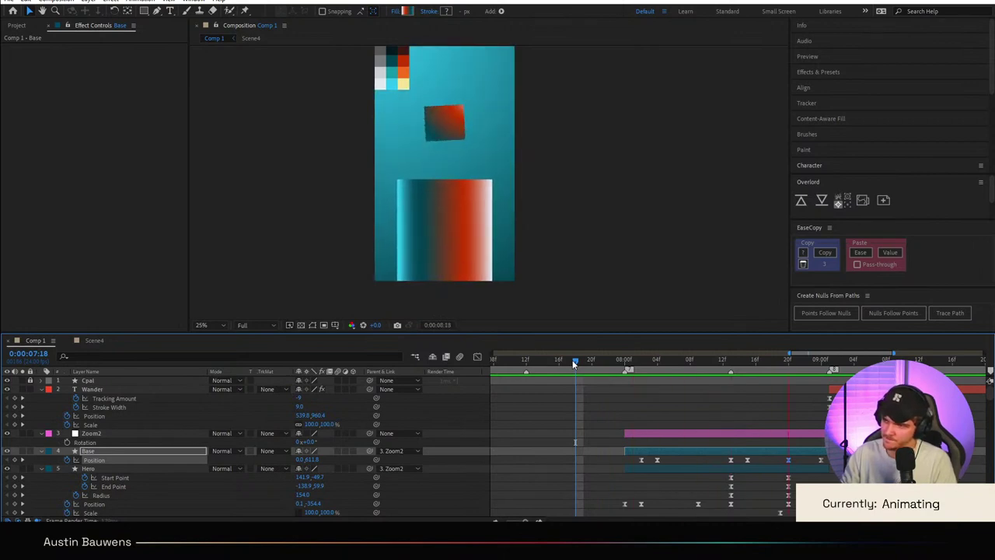
{"action": "key", "text": "space"}
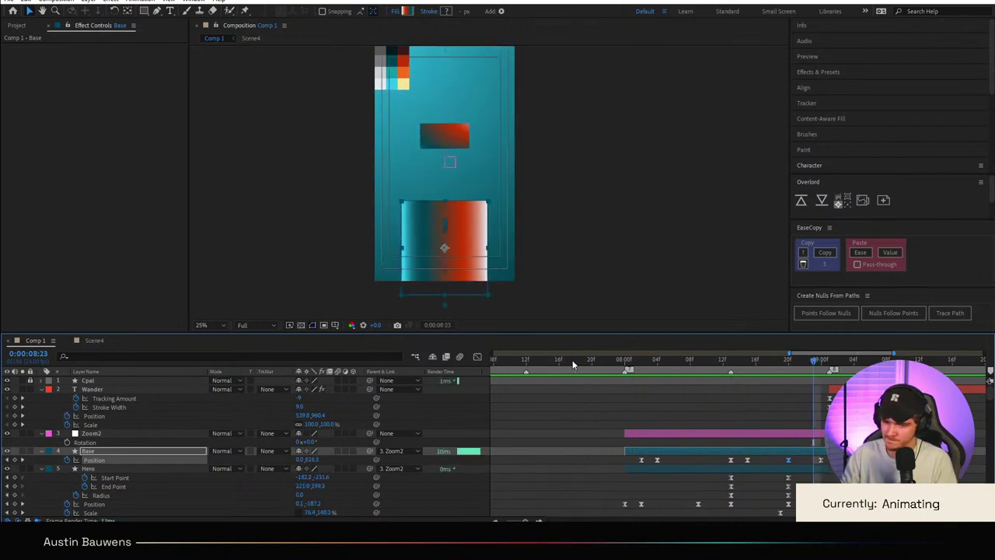
{"action": "left_click_drag", "start_coordinate": [676, 363], "coordinate": [305, 366]}
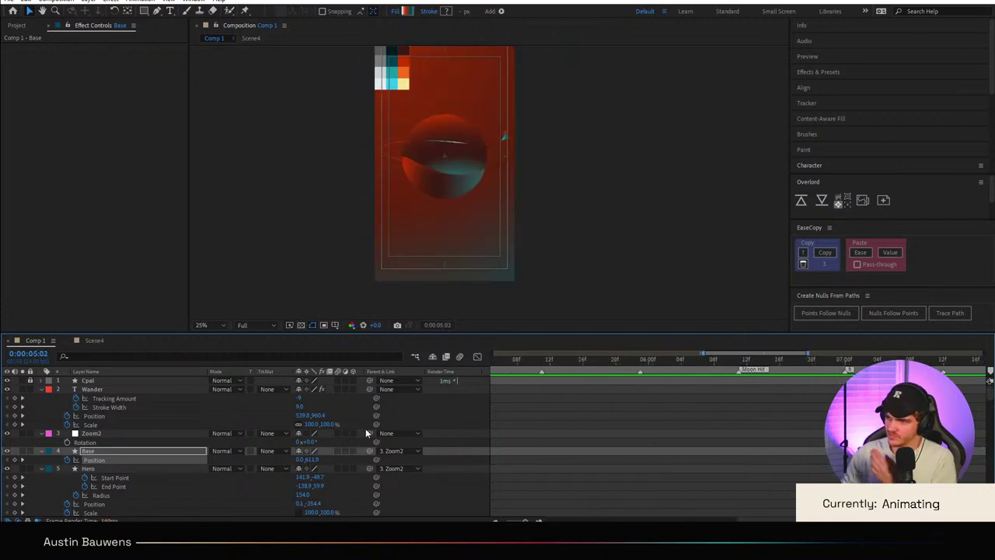
{"action": "key", "text": "space"}
{"action": "key", "text": "Home"}
{"action": "key", "text": "space"}
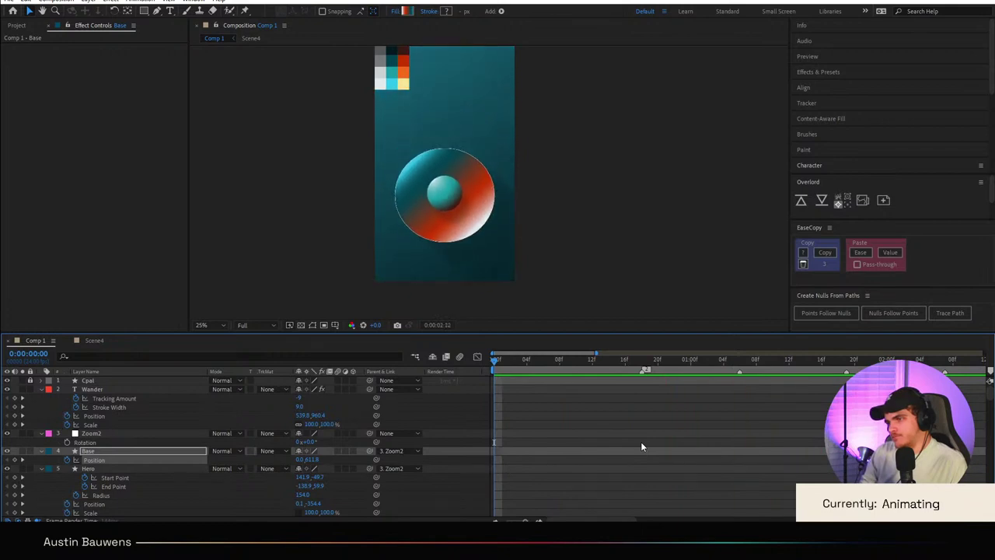
{"action": "key", "text": "space"}
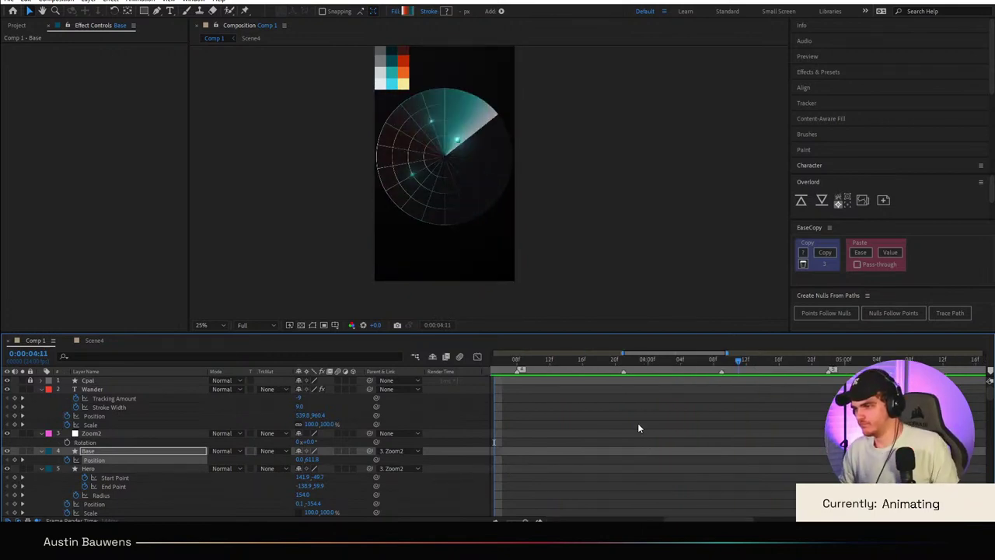
{"action": "key", "text": "apostrophe"}
{"action": "scroll", "coordinate": [647, 428], "scroll_direction": "down", "scroll_amount": 3}
{"action": "scroll", "coordinate": [883, 420], "scroll_direction": "up", "scroll_amount": 4}
{"action": "left_click_drag", "start_coordinate": [626, 363], "coordinate": [601, 362]}
{"action": "left_click", "coordinate": [625, 433]}
{"action": "key", "text": "r"}
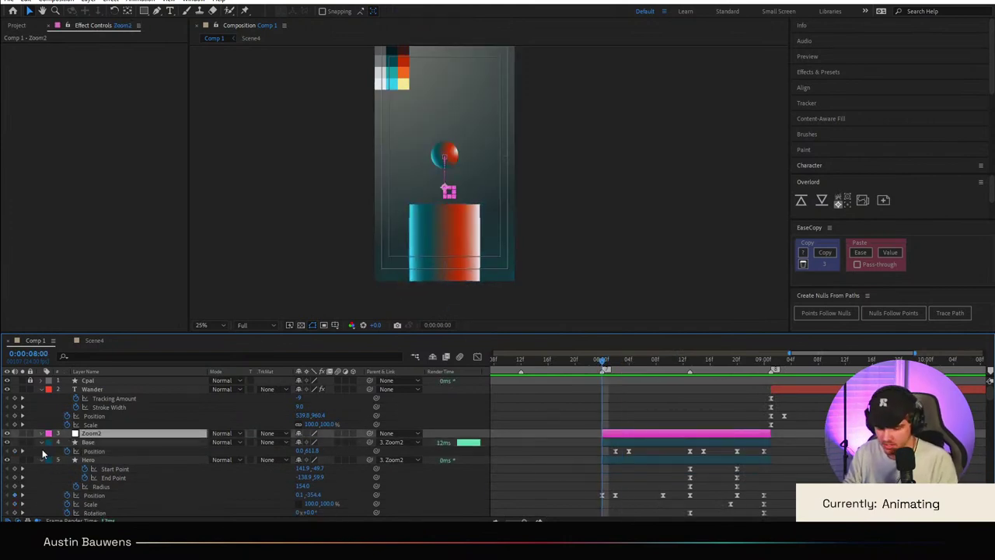
Step: Tilt Zoom2's rotation to −12° at 8:10
{"action": "key", "text": "r"}
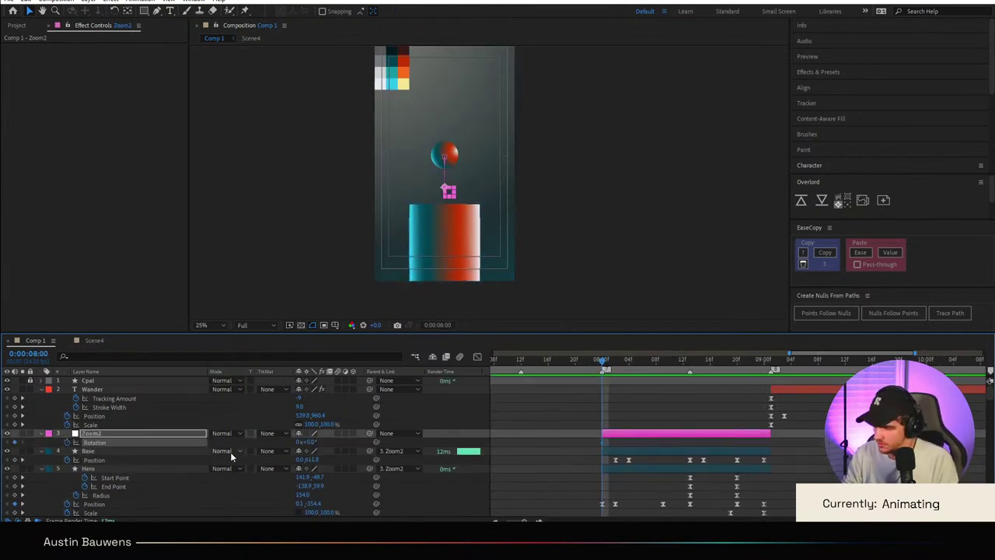
{"action": "key", "text": "shift+Page_Down"}
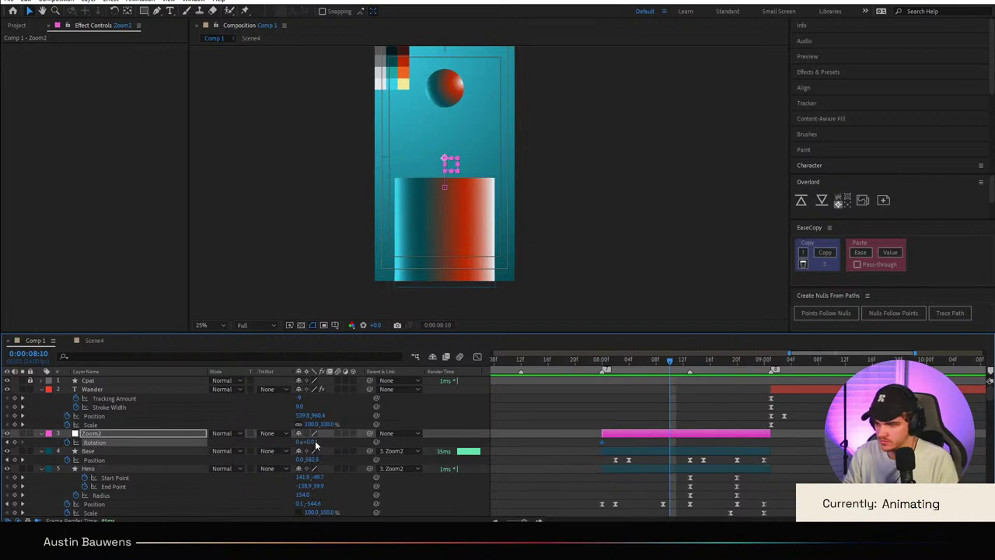
{"action": "left_click_drag", "start_coordinate": [310, 442], "coordinate": [305, 442]}
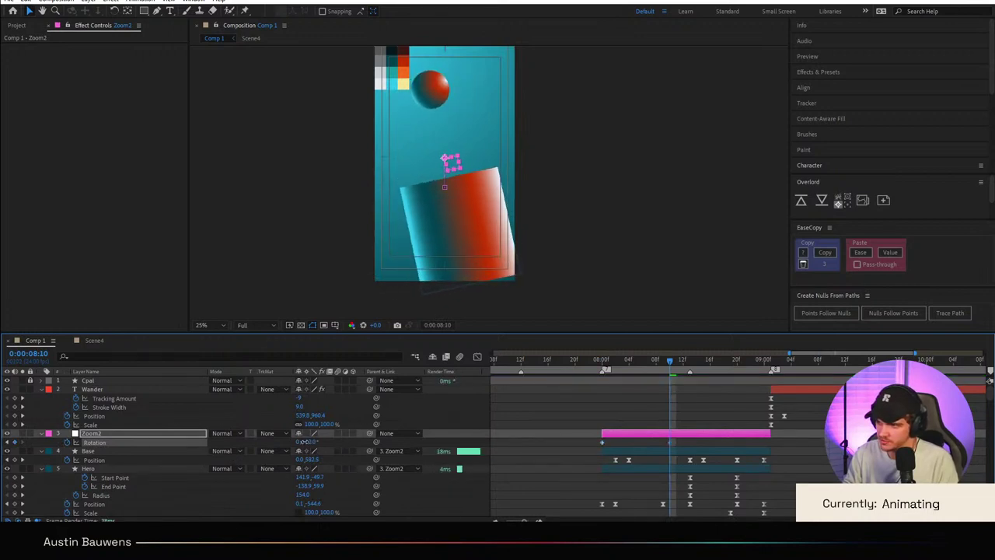
Step: Expand the Base layer through its contents and Group 1 down to the Path property
{"action": "left_click", "coordinate": [654, 415]}
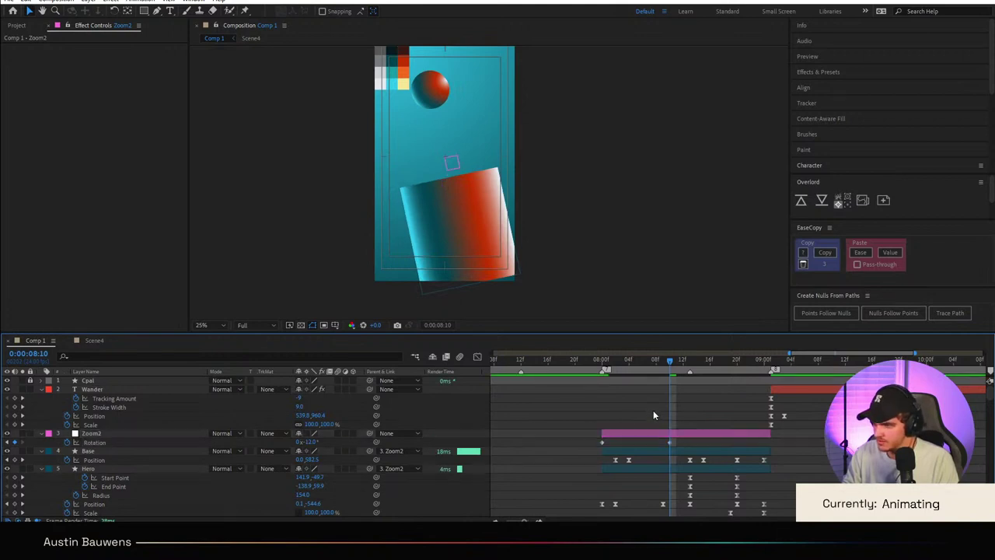
{"action": "left_click", "coordinate": [88, 451]}
{"action": "left_click", "coordinate": [41, 451]}
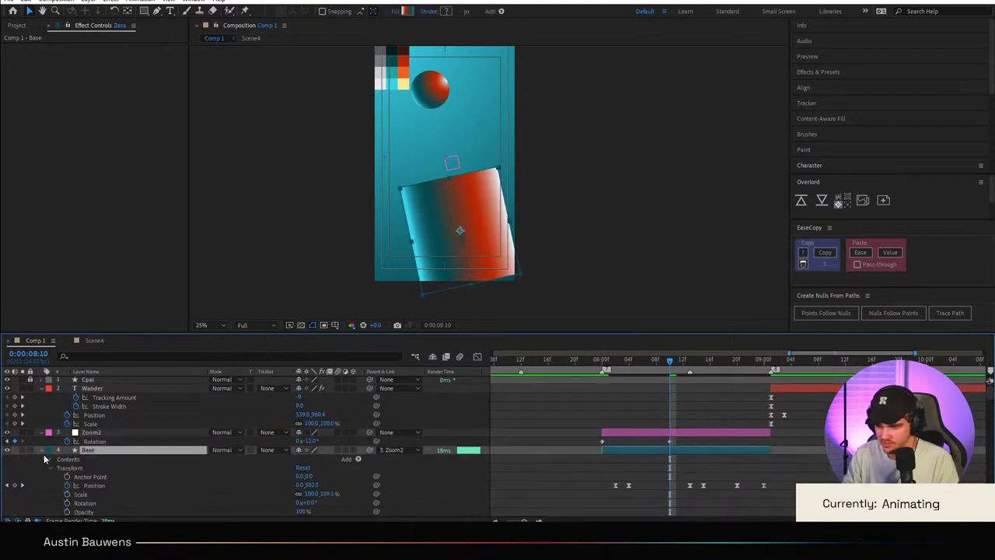
{"action": "left_click", "coordinate": [51, 459]}
{"action": "left_click", "coordinate": [59, 469]}
{"action": "left_click", "coordinate": [68, 476]}
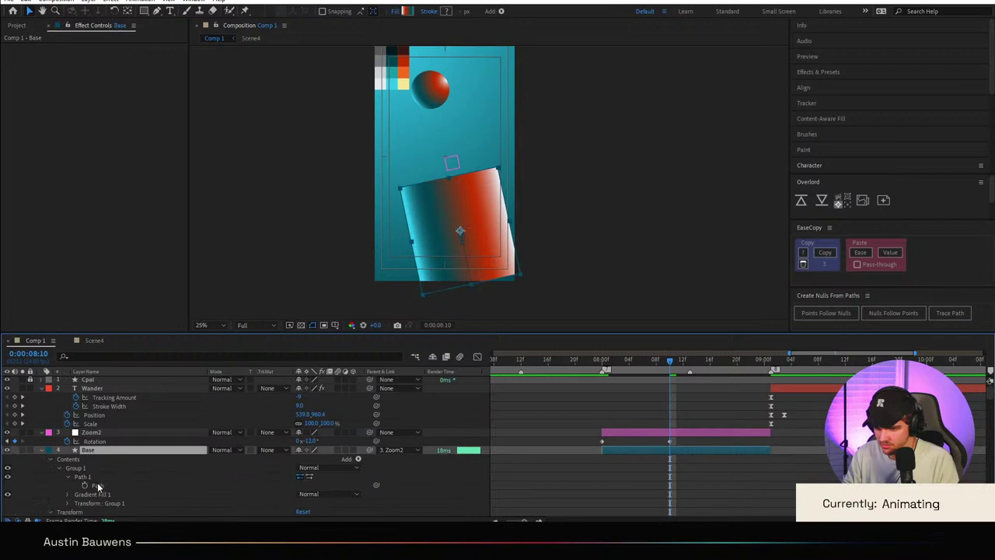
{"action": "left_click", "coordinate": [99, 483]}
Step: Back at 8:00, select Base's Path 1 to show the base path's points in the composition
{"action": "left_click", "coordinate": [667, 462]}
{"action": "left_click", "coordinate": [125, 477]}
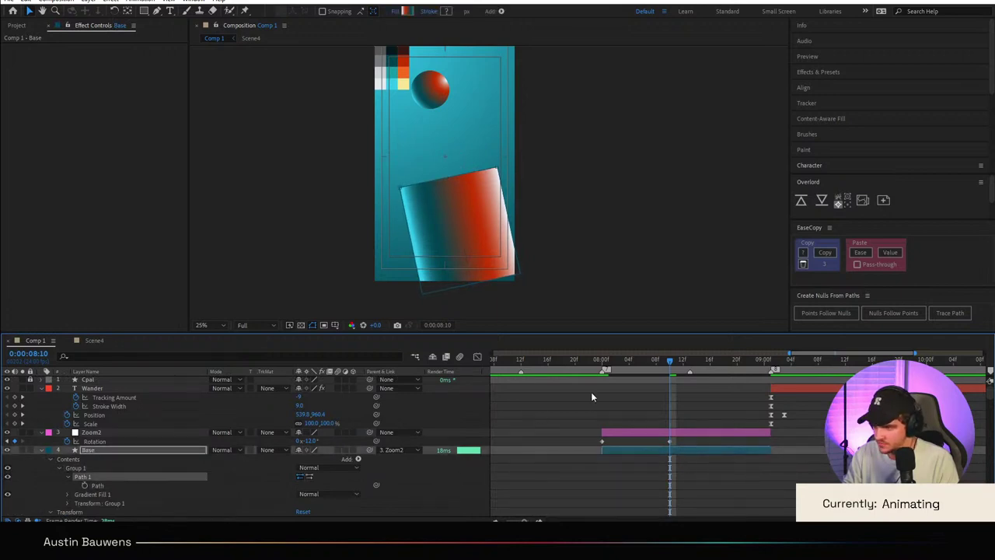
{"action": "left_click_drag", "start_coordinate": [622, 361], "coordinate": [602, 363]}
{"action": "left_click", "coordinate": [556, 440]}
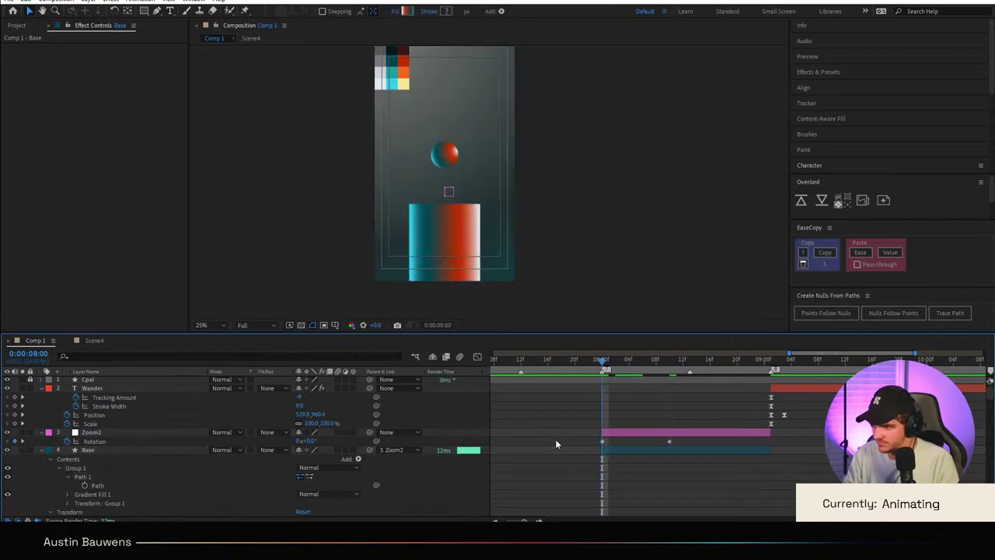
{"action": "left_click", "coordinate": [109, 469]}
{"action": "left_click", "coordinate": [103, 477]}
{"action": "left_click", "coordinate": [456, 291]}
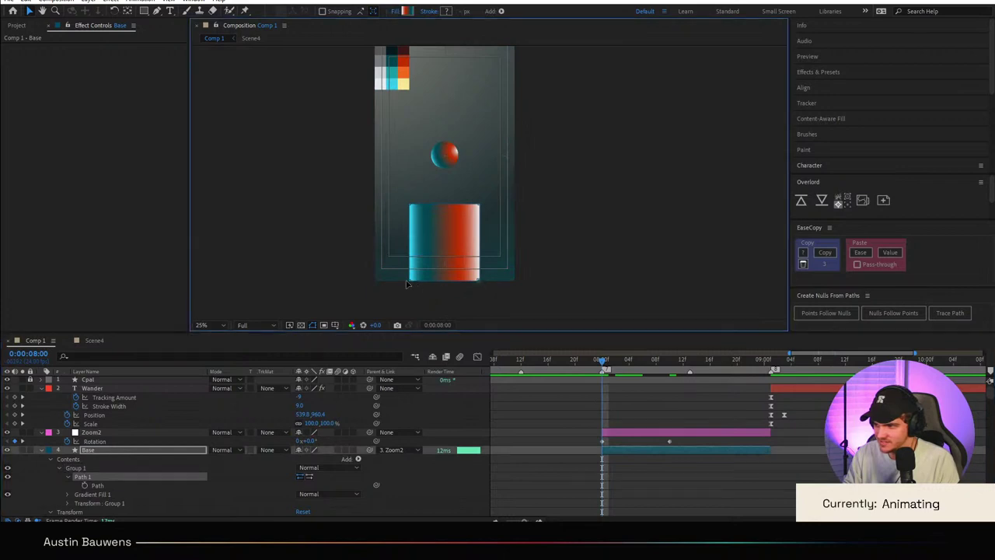
{"action": "left_click", "coordinate": [695, 510]}
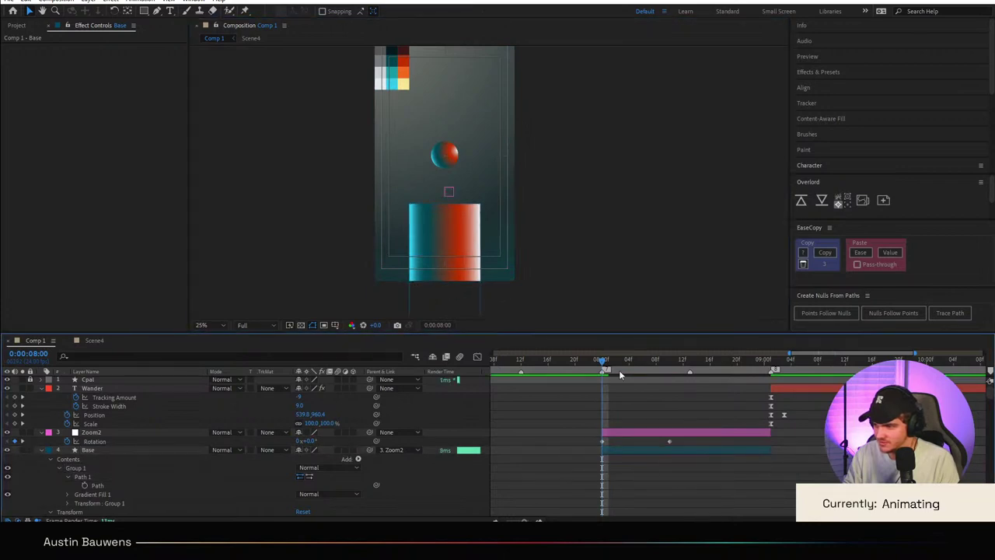
Step: Preview the animation, then set Zoom2's rotation back to 0° at 8:20
{"action": "key", "text": "space"}
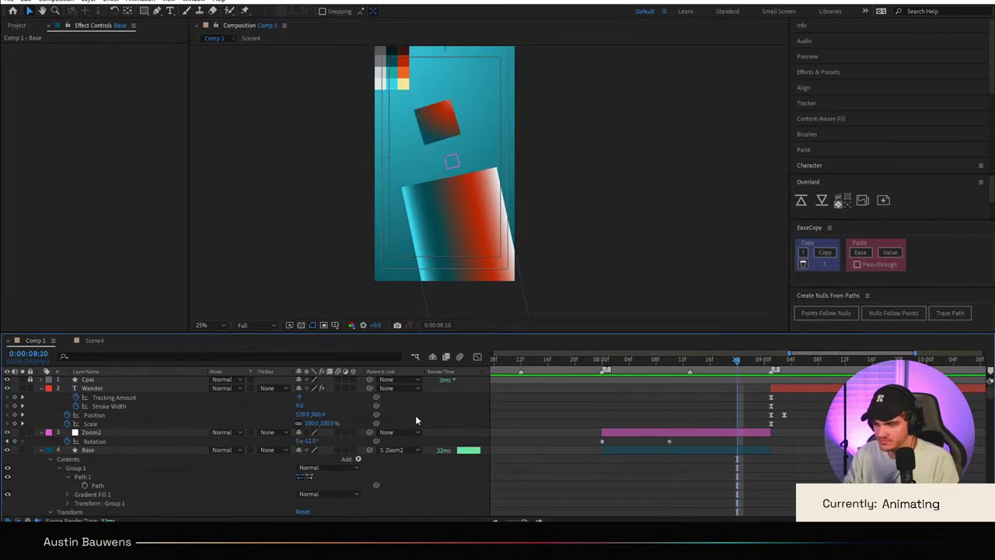
{"action": "type", "text": "0"}
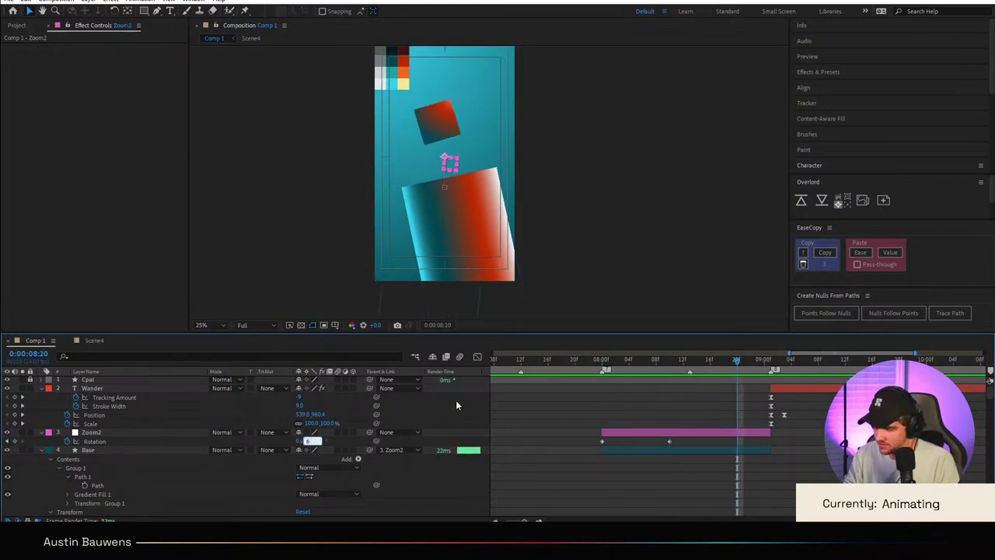
{"action": "key", "text": "Return"}
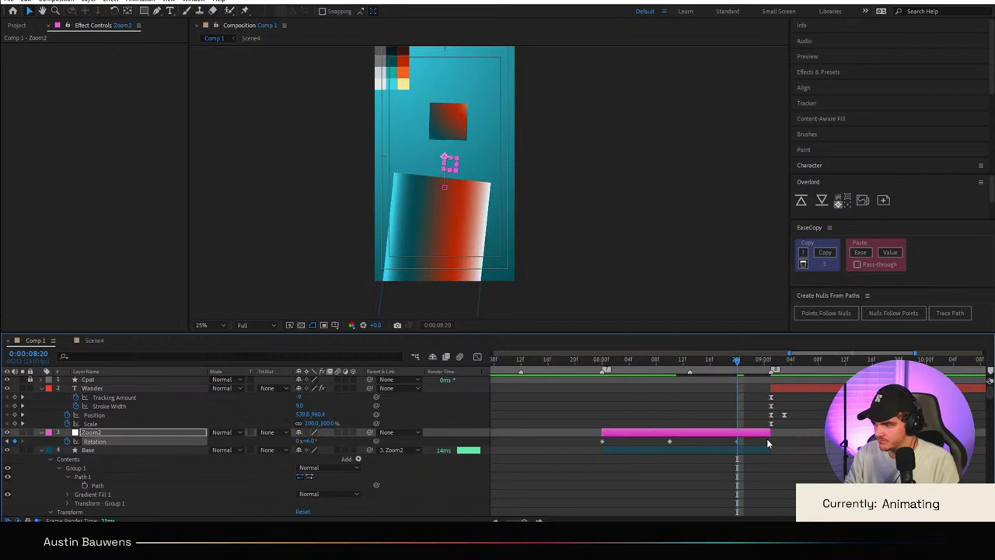
Step: Add another 0° rotation keyframe ten frames later at 9:06
{"action": "left_click_drag", "start_coordinate": [767, 439], "coordinate": [596, 446]}
{"action": "left_click", "coordinate": [753, 506]}
{"action": "key", "text": "shift+Page_Down"}
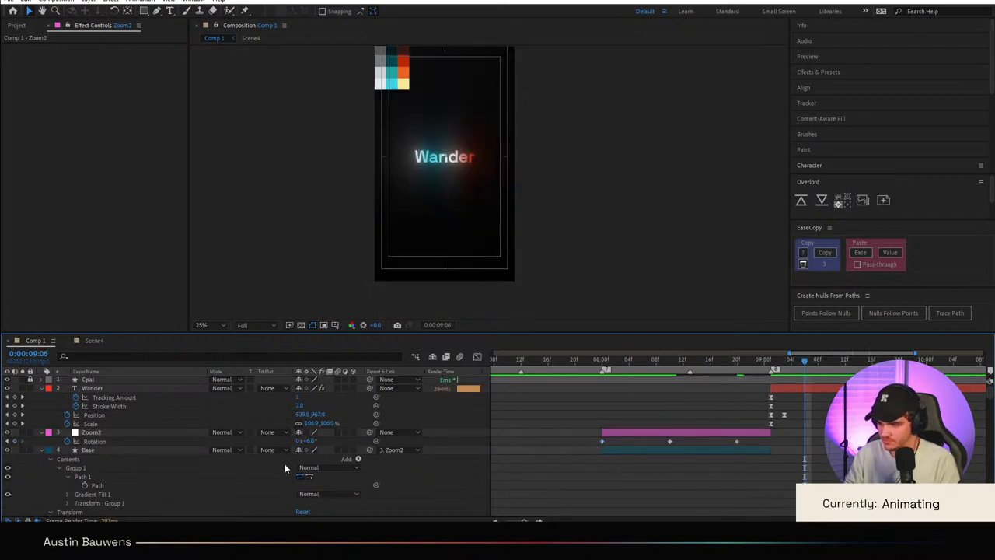
{"action": "key", "text": "Return"}
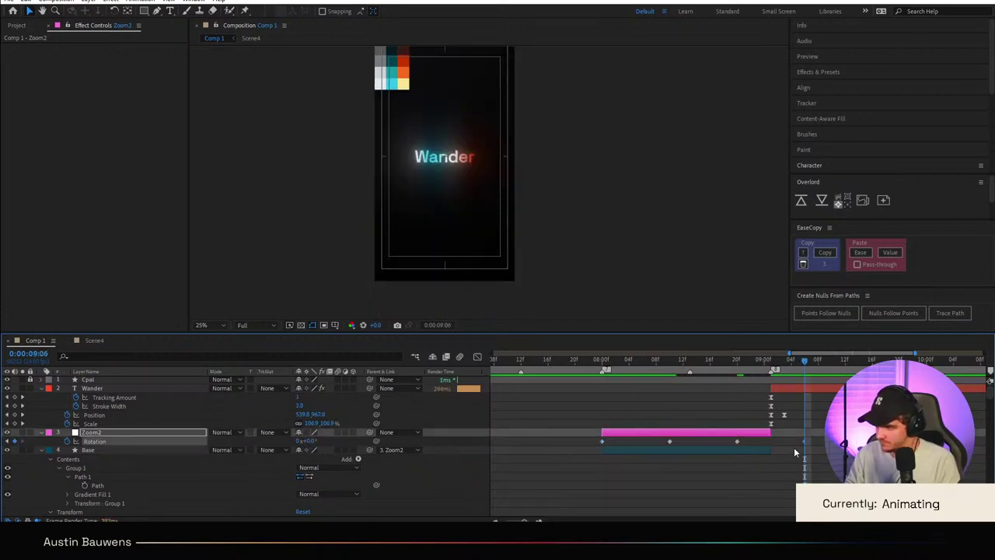
Step: Slide the last rotation keyframe to about 9:00 and ease the speed curve to about 68% influence in the Graph Editor
{"action": "left_click_drag", "start_coordinate": [803, 442], "coordinate": [566, 450]}
{"action": "left_click", "coordinate": [477, 356]}
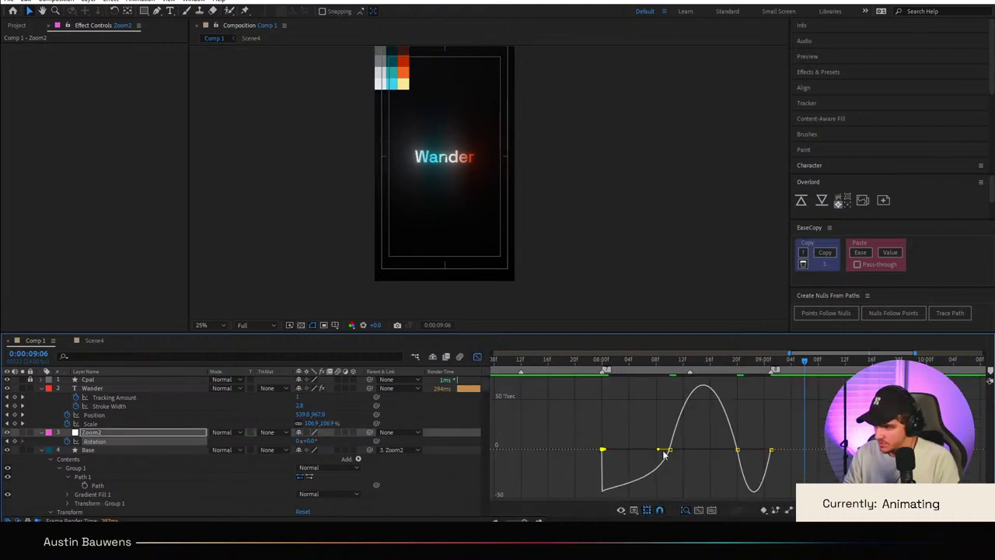
{"action": "left_click_drag", "start_coordinate": [658, 450], "coordinate": [597, 451]}
{"action": "left_click_drag", "start_coordinate": [681, 418], "coordinate": [780, 418]}
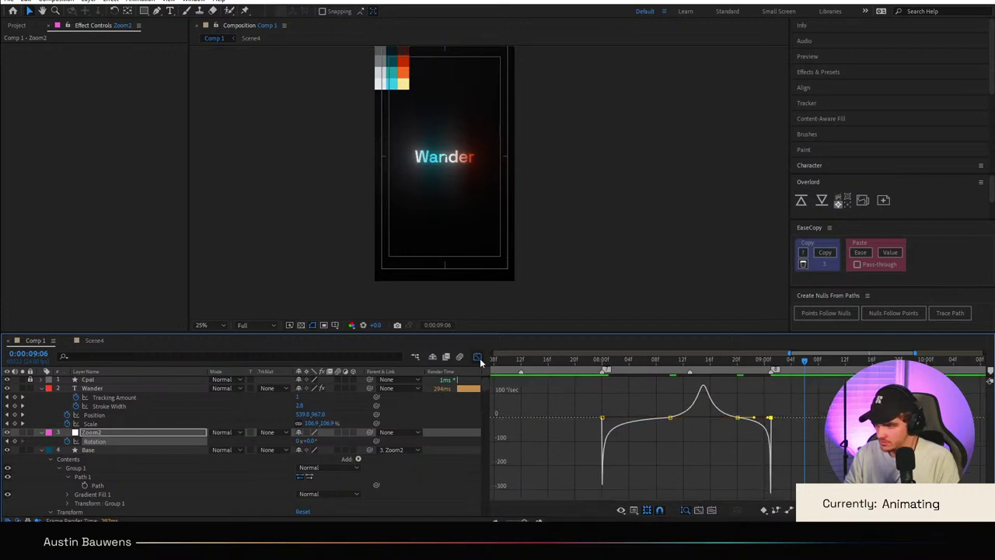
{"action": "left_click", "coordinate": [478, 357]}
{"action": "left_click", "coordinate": [560, 360]}
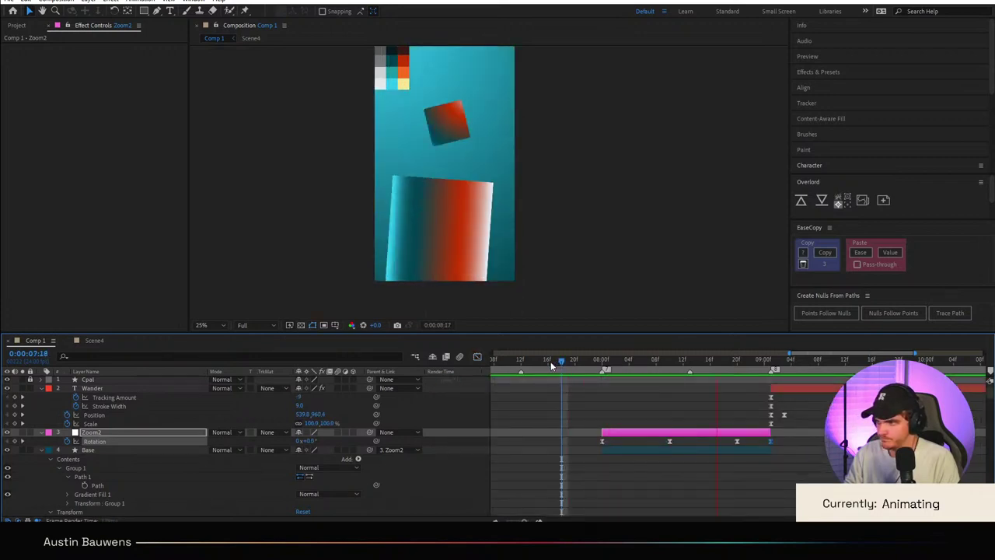
{"action": "left_click_drag", "start_coordinate": [641, 364], "coordinate": [563, 382]}
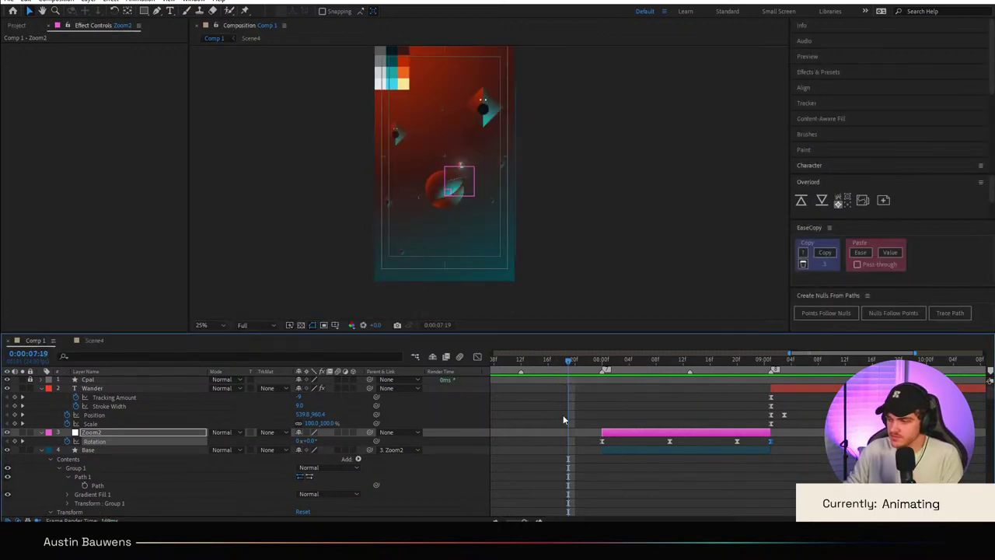
{"action": "left_click", "coordinate": [566, 386]}
{"action": "left_click_drag", "start_coordinate": [560, 363], "coordinate": [526, 388]}
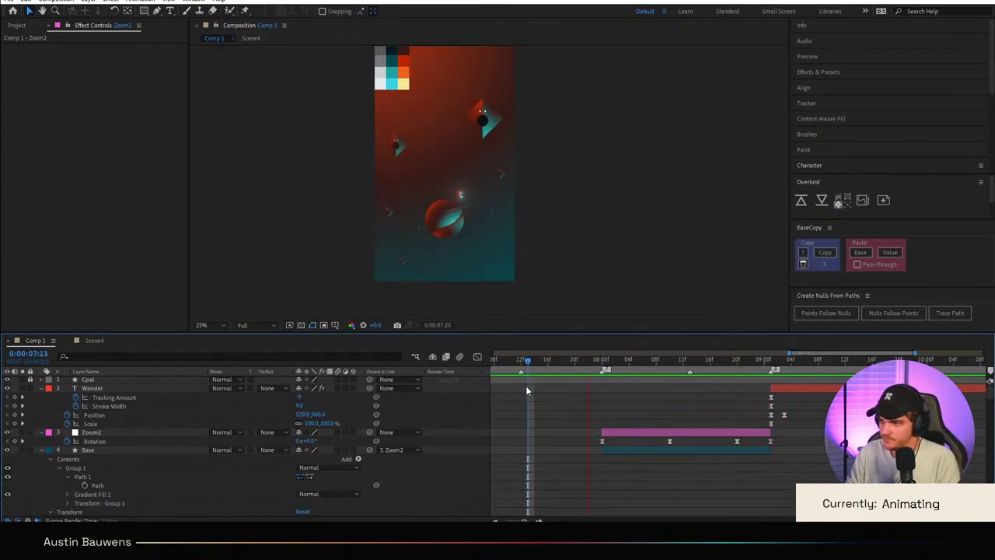
{"action": "key", "text": "space"}
{"action": "left_click_drag", "start_coordinate": [673, 365], "coordinate": [508, 377]}
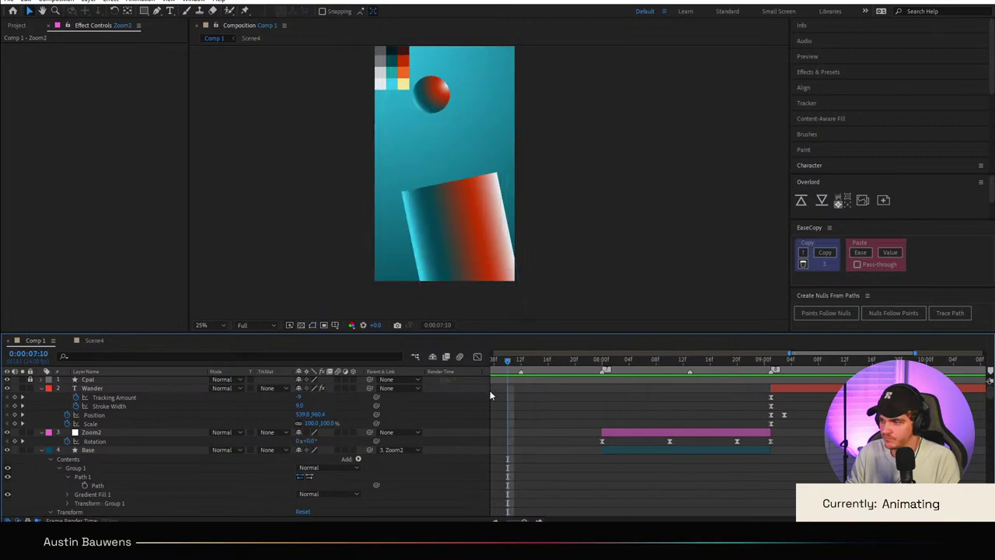
{"action": "key", "text": "space"}
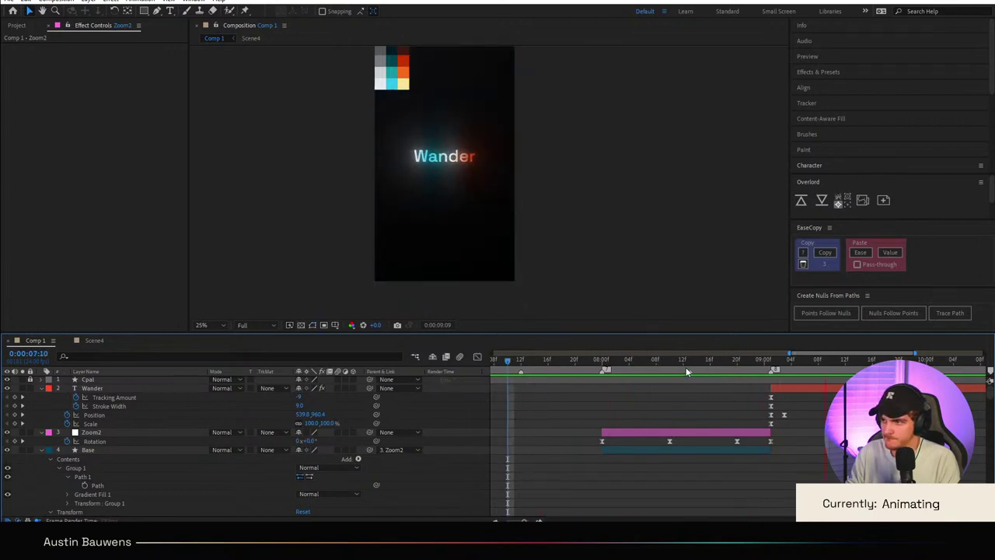
{"action": "left_click", "coordinate": [582, 381]}
{"action": "key", "text": "space"}
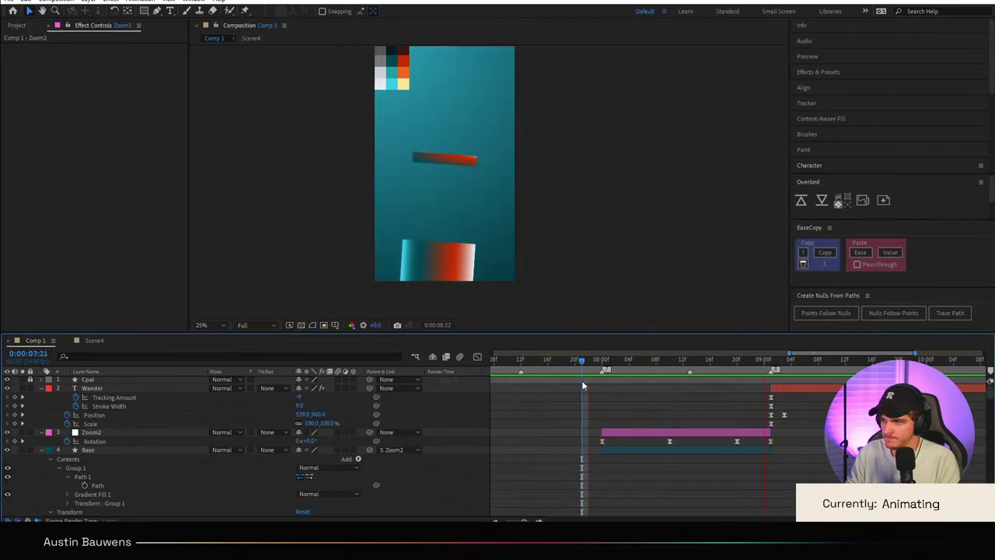
{"action": "left_click", "coordinate": [778, 373]}
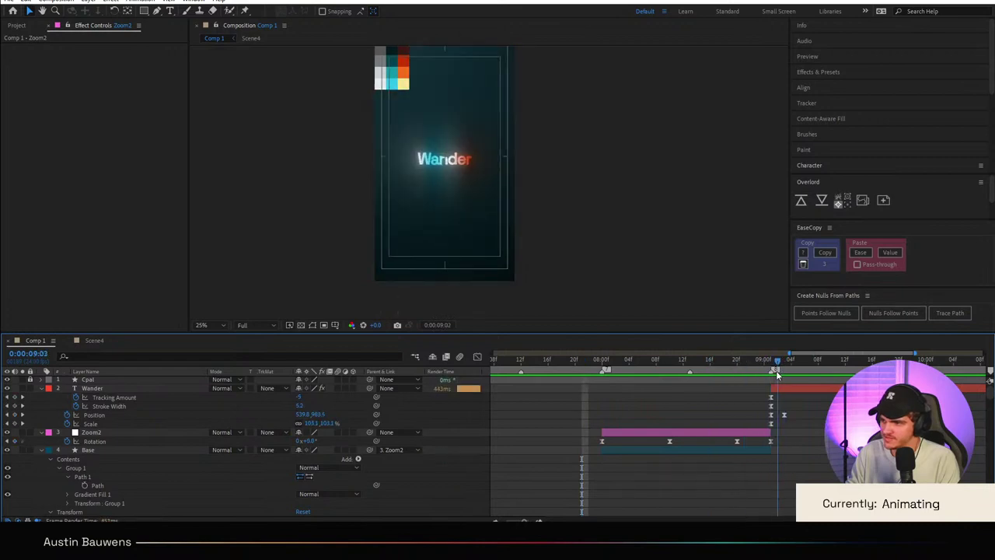
{"action": "left_click_drag", "start_coordinate": [778, 373], "coordinate": [54, 451]}
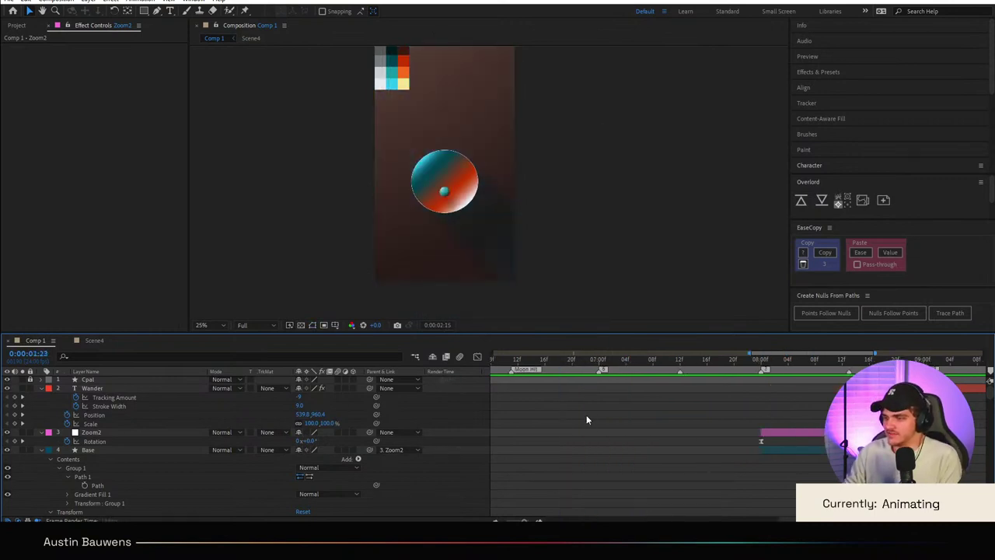
{"action": "key", "text": "space"}
{"action": "key", "text": "semicolon"}
{"action": "left_click_drag", "start_coordinate": [602, 367], "coordinate": [79, 355]}
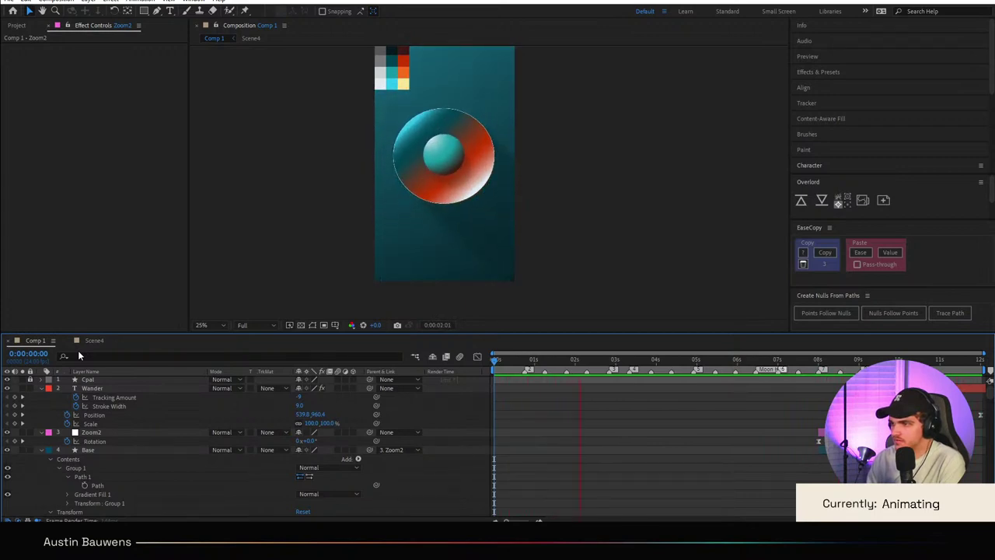
{"action": "key", "text": "space"}
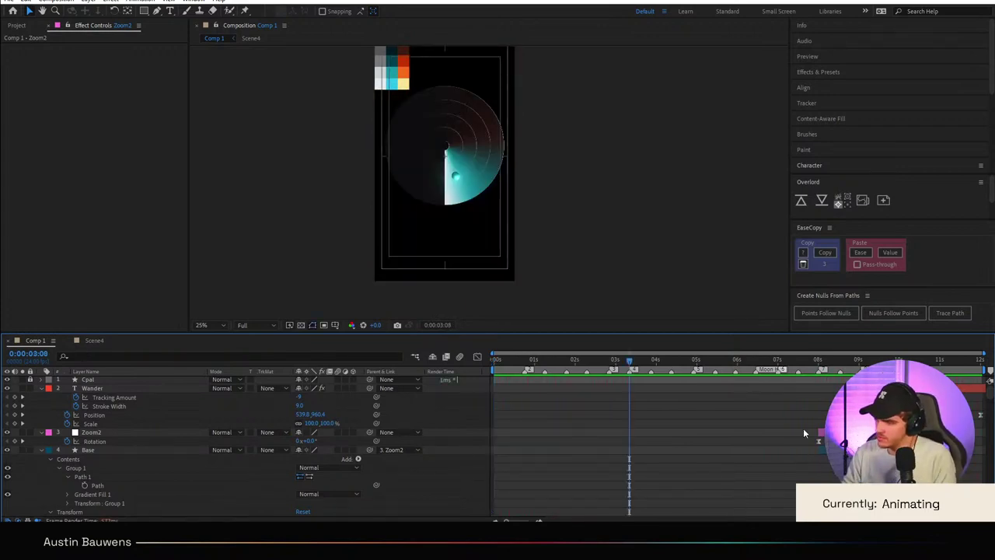
{"action": "left_click", "coordinate": [832, 361]}
{"action": "scroll", "coordinate": [807, 461], "scroll_direction": "up", "scroll_amount": 3}
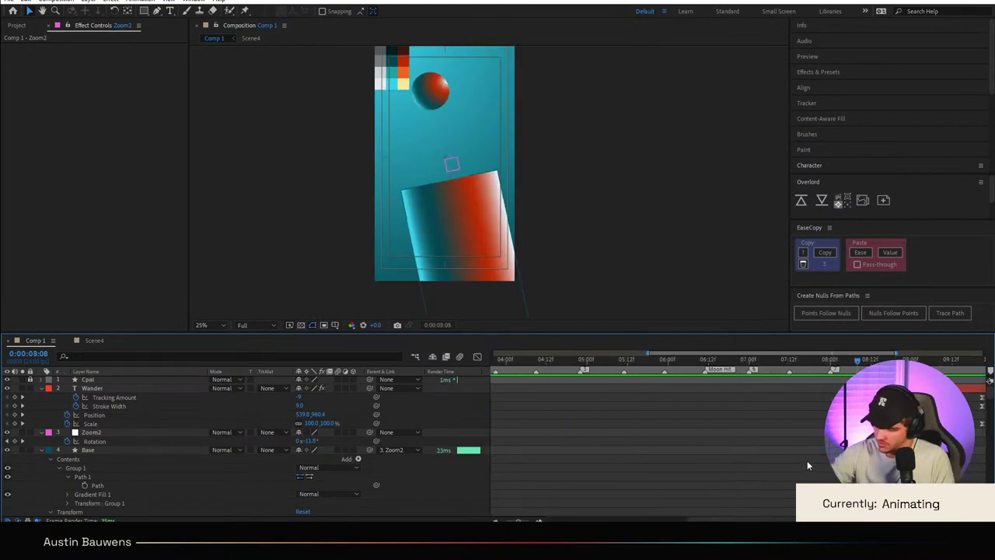
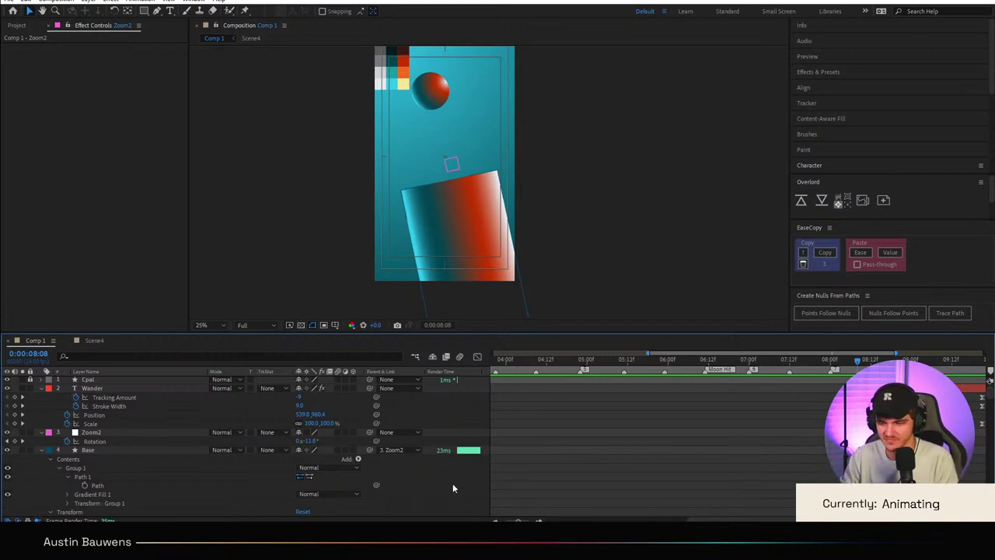
Step: Preview the animation, return to 8:09, and collapse the Base layer's properties
{"action": "left_click", "coordinate": [801, 364]}
{"action": "key", "text": "space"}
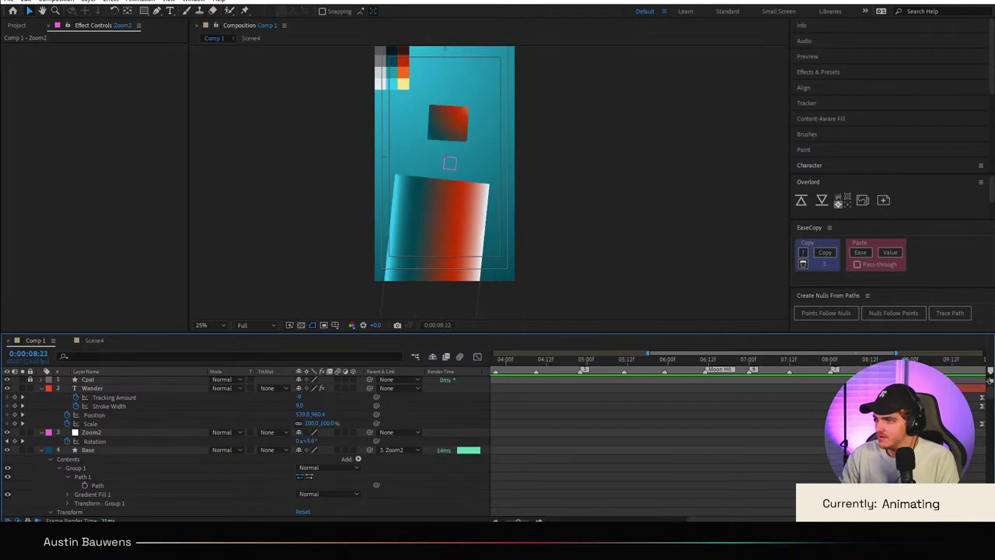
{"action": "left_click_drag", "start_coordinate": [891, 362], "coordinate": [861, 362]}
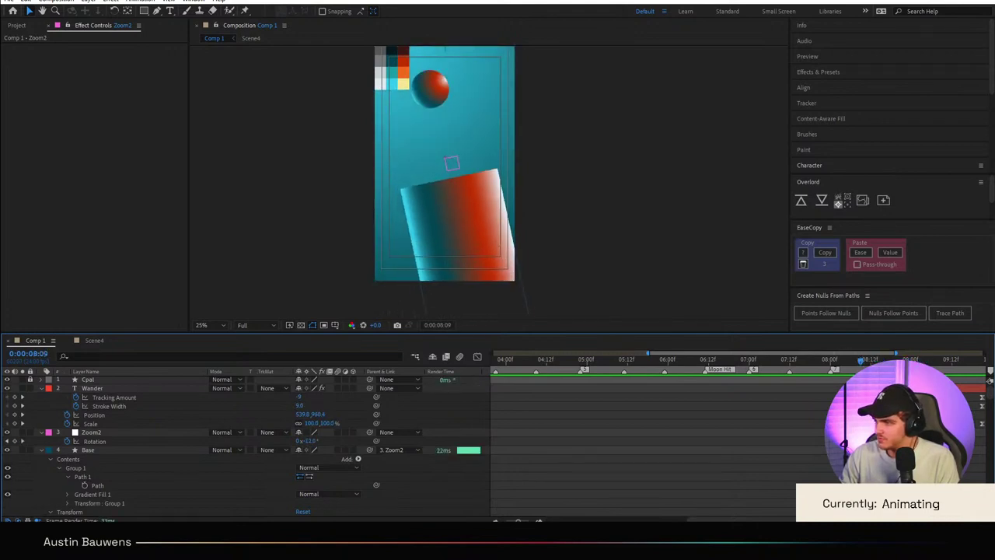
{"action": "left_click", "coordinate": [460, 232]}
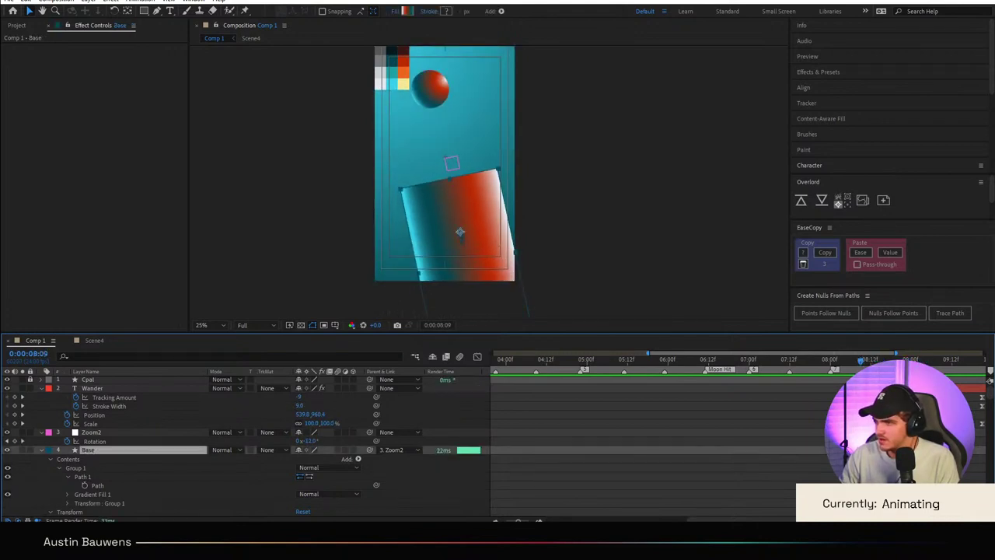
{"action": "left_click", "coordinate": [42, 450]}
Step: Select the Hero layer and duplicate it with Ctrl+D to create Hero 2
{"action": "left_click", "coordinate": [102, 433]}
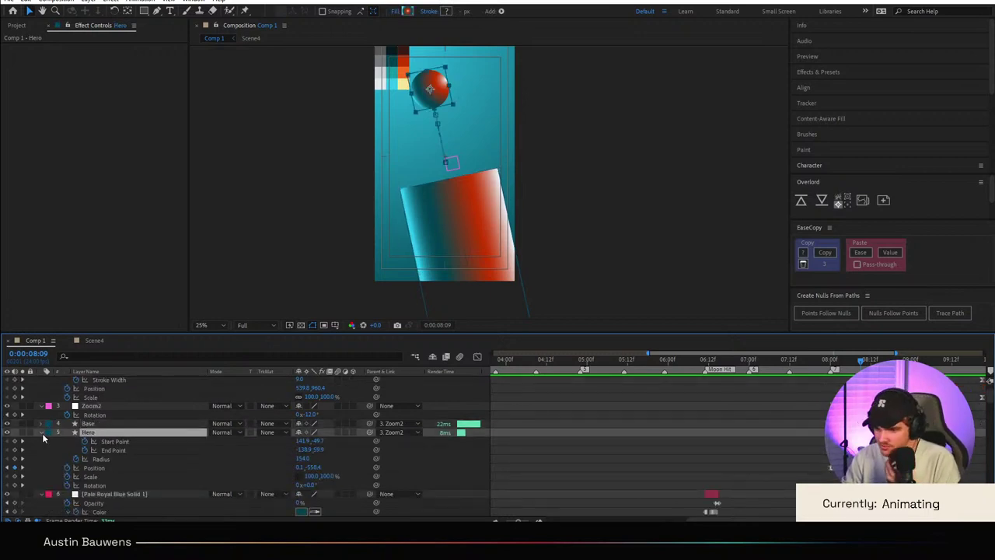
{"action": "left_click", "coordinate": [394, 442]}
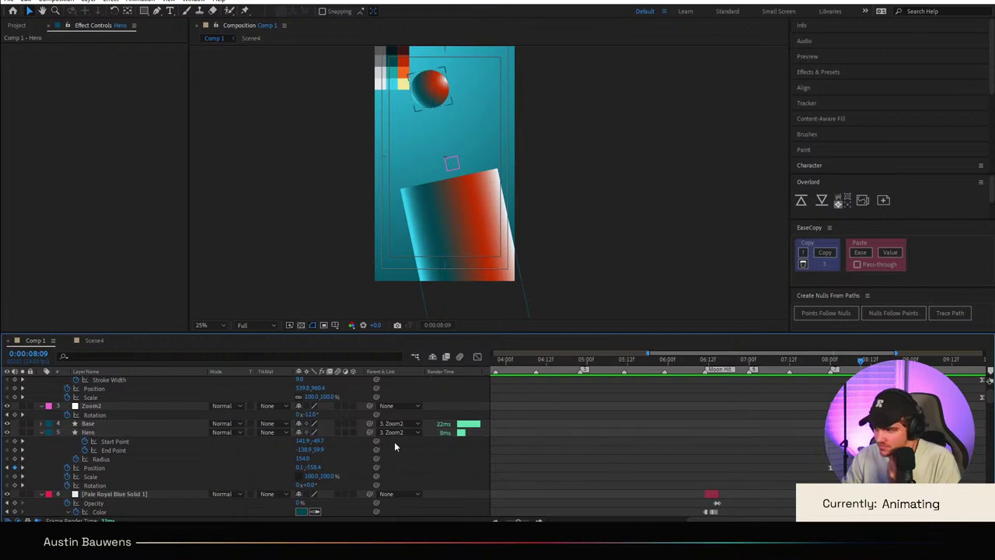
{"action": "left_click", "coordinate": [101, 432]}
{"action": "left_click", "coordinate": [644, 448]}
{"action": "left_click", "coordinate": [85, 433]}
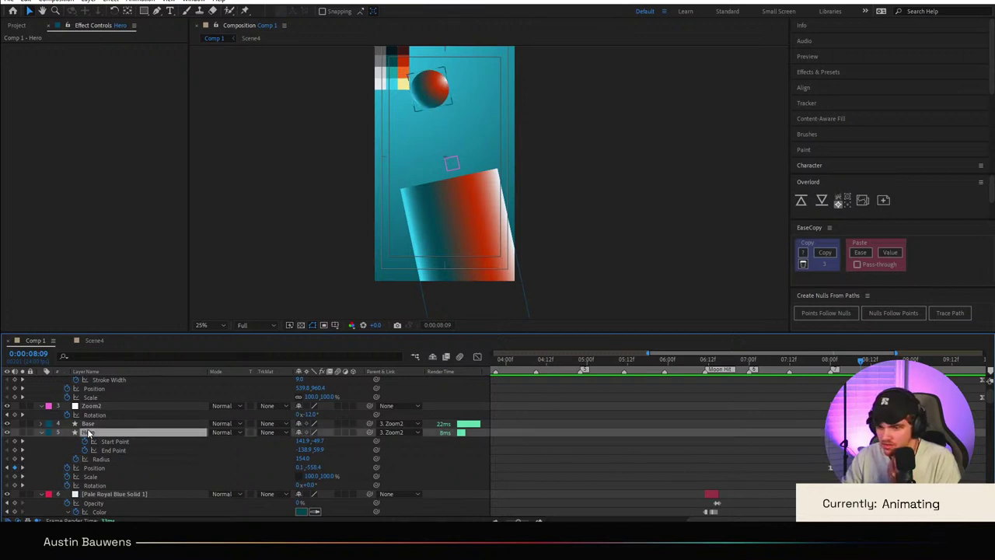
{"action": "double_click", "coordinate": [41, 433]}
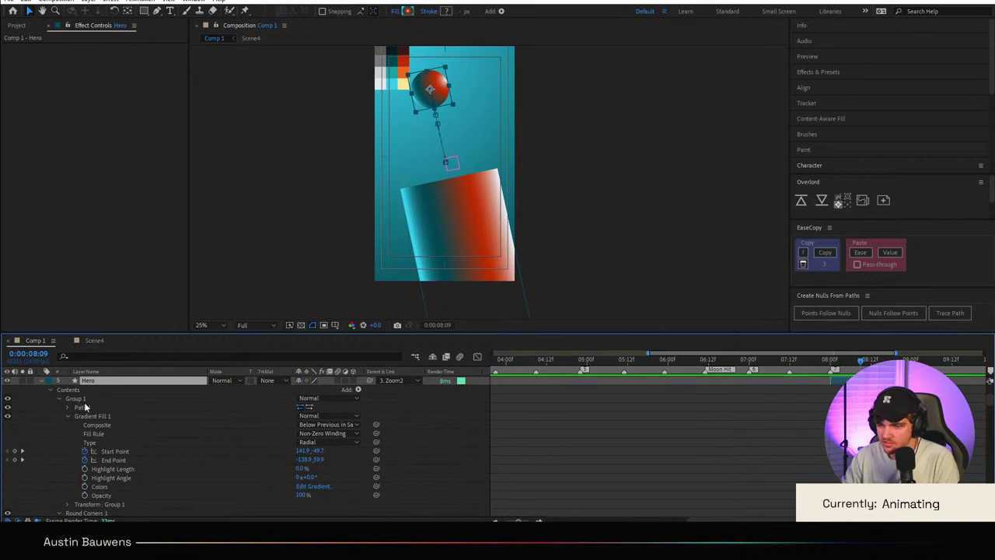
{"action": "scroll", "coordinate": [70, 424], "scroll_direction": "up", "scroll_amount": 2}
{"action": "key", "text": "ctrl+d"}
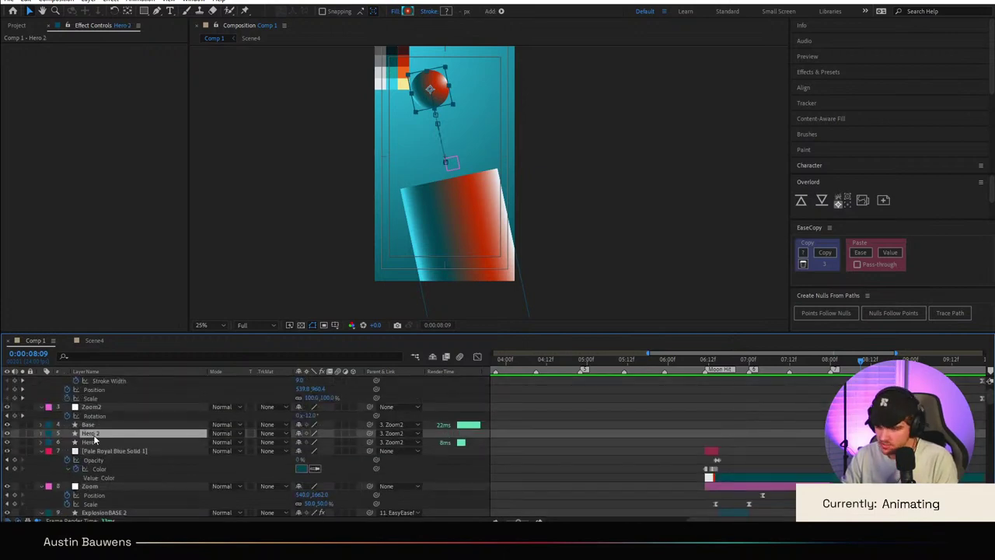
Step: Add a solid Fill to Hero 2's contents so the ball turns red
{"action": "left_click", "coordinate": [41, 433]}
{"action": "left_click", "coordinate": [51, 442]}
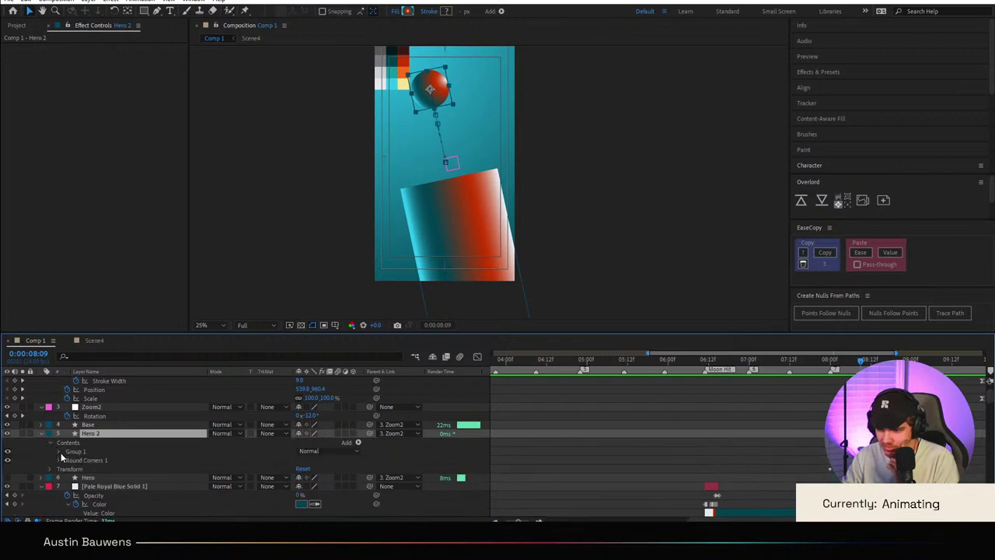
{"action": "left_click", "coordinate": [59, 452]}
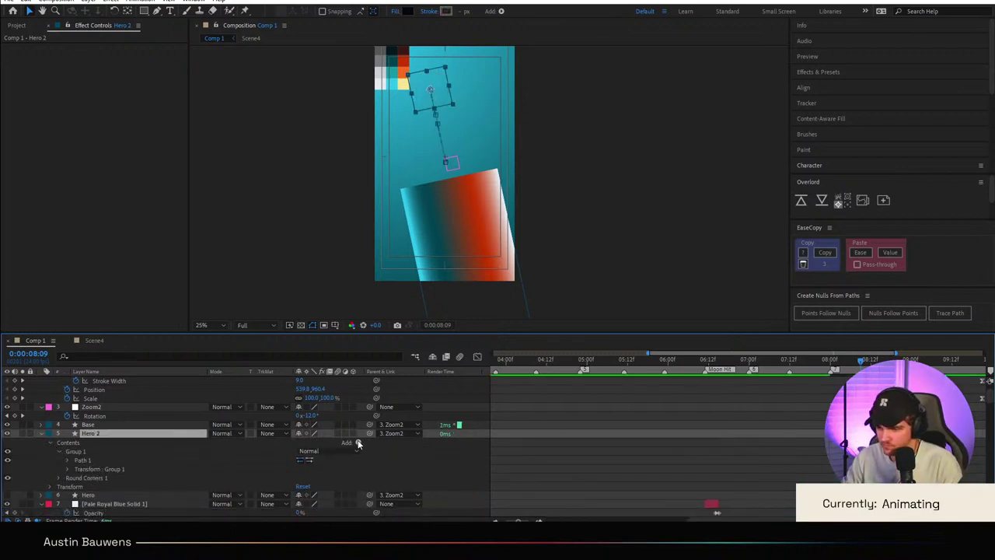
{"action": "left_click", "coordinate": [417, 278]}
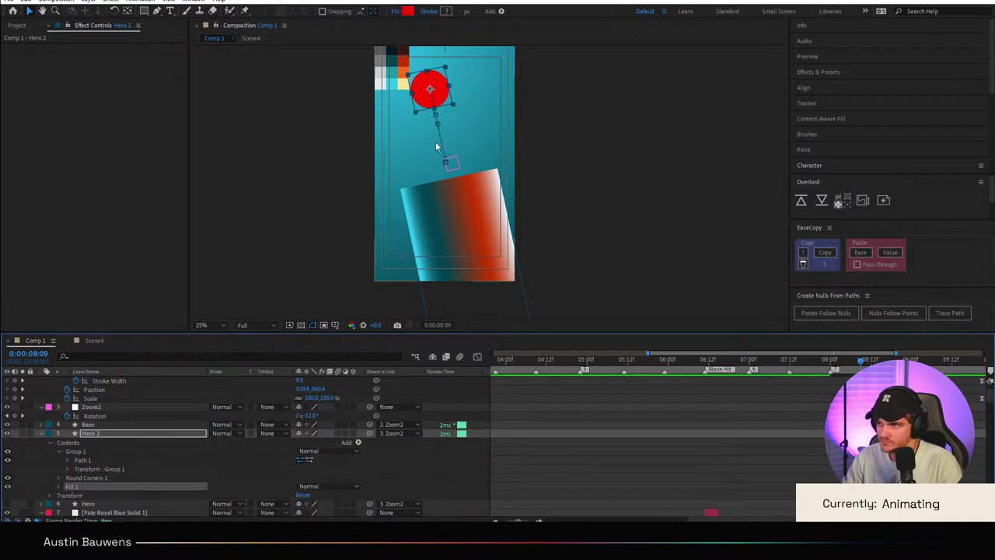
{"action": "left_click", "coordinate": [723, 454]}
{"action": "left_click", "coordinate": [125, 435]}
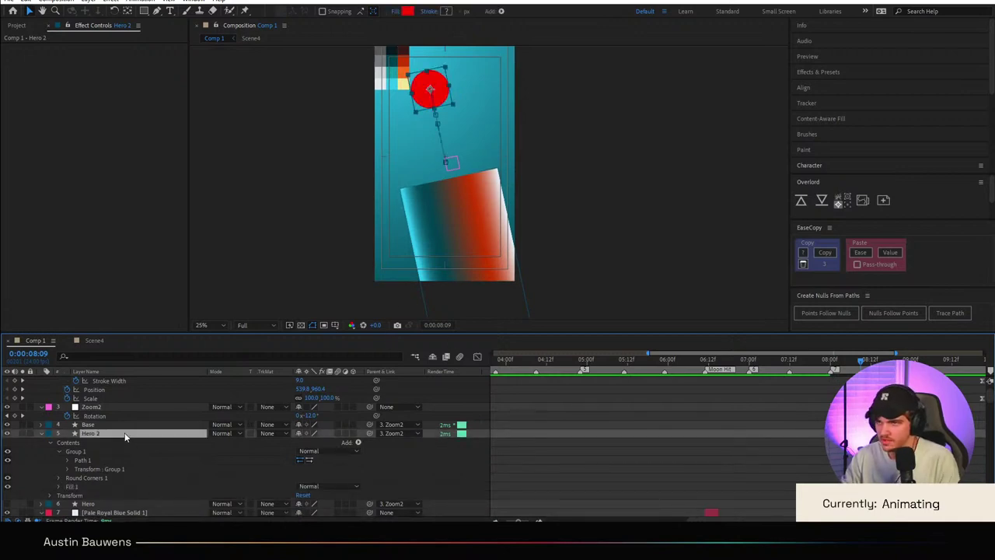
Step: Apply the Echo effect to Hero 2 with Number Of Echoes set to 10
{"action": "key", "text": "ctrl+alt+shift+e"}
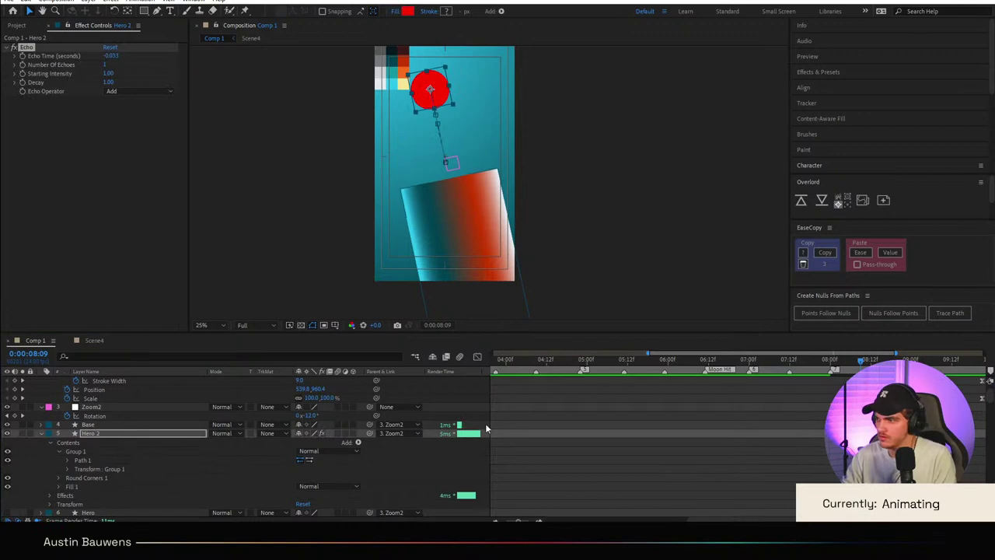
{"action": "left_click_drag", "start_coordinate": [851, 371], "coordinate": [842, 371]}
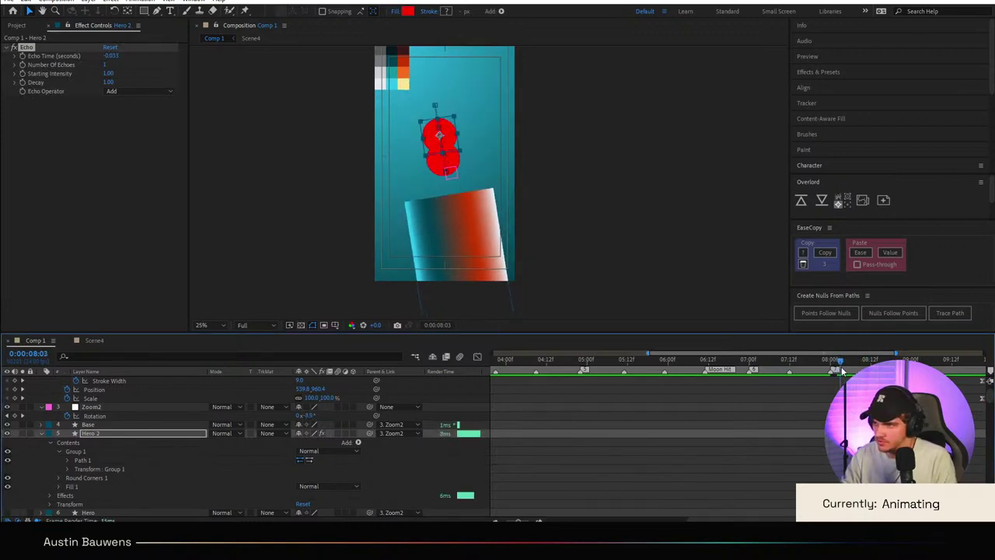
{"action": "left_click", "coordinate": [104, 65]}
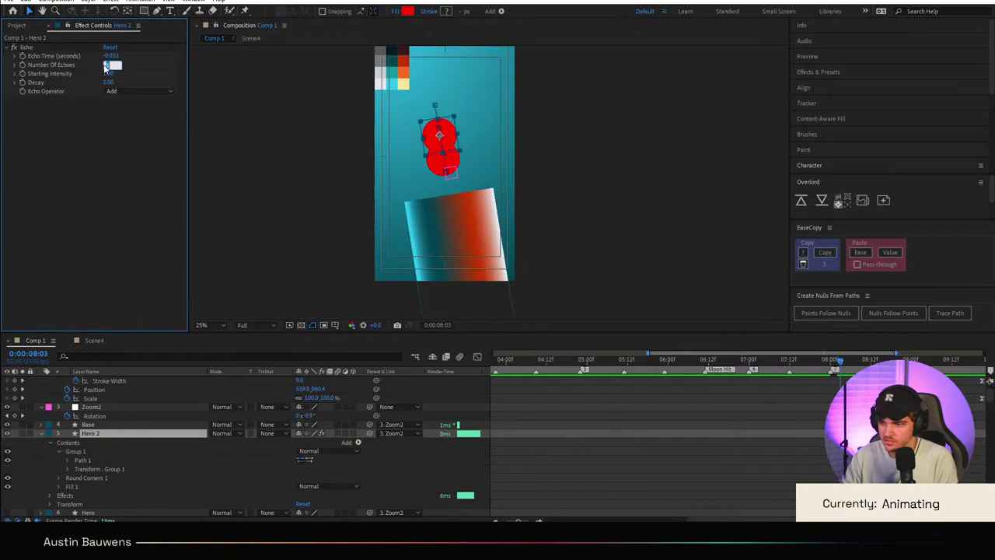
{"action": "type", "text": "10"}
{"action": "key", "text": "Return"}
{"action": "type", "text": "10"}
{"action": "key", "text": "Return"}
{"action": "scroll", "coordinate": [489, 173], "scroll_direction": "up", "scroll_amount": 4}
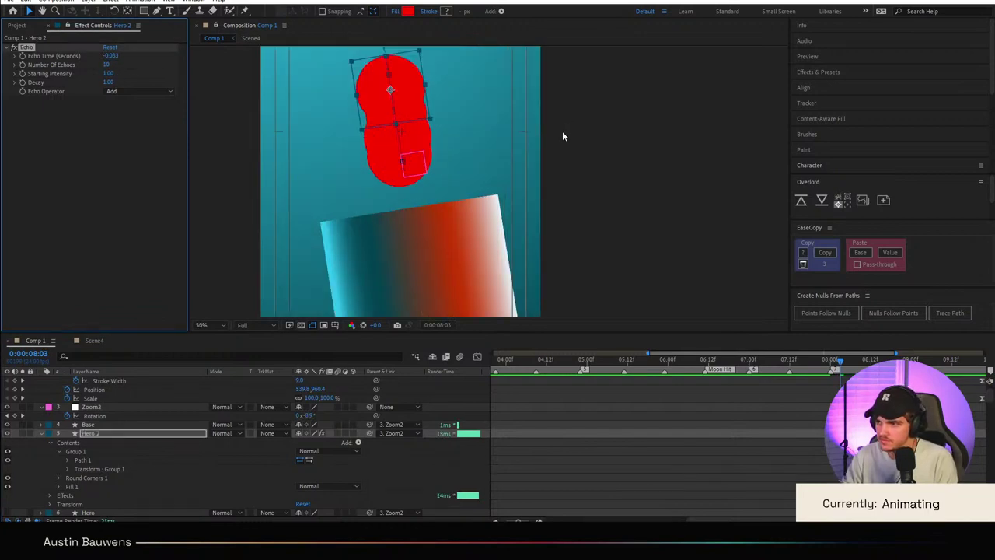
{"action": "scroll", "coordinate": [504, 219], "scroll_direction": "up", "scroll_amount": 1}
{"action": "scroll", "coordinate": [504, 219], "scroll_direction": "down", "scroll_amount": 3}
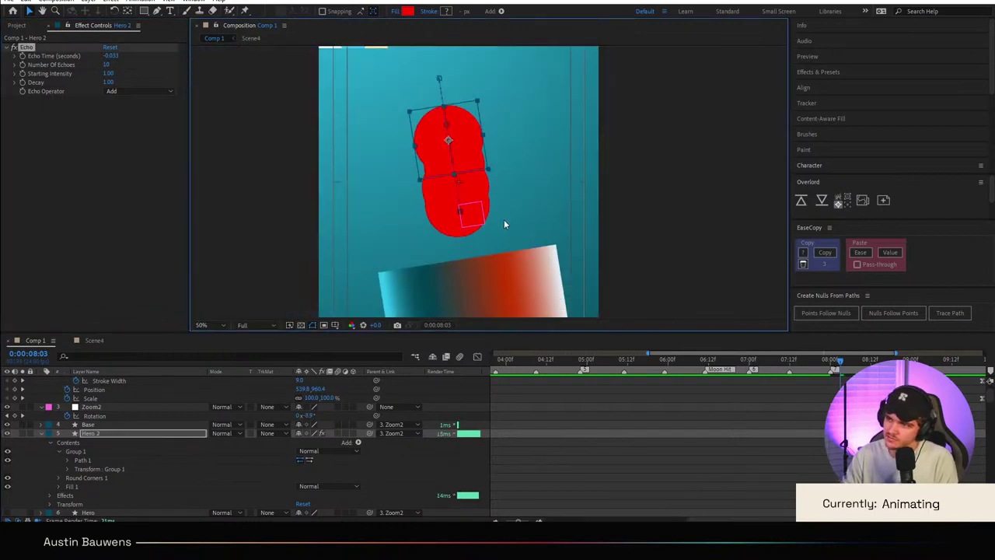
{"action": "key", "text": "Page_Up"}
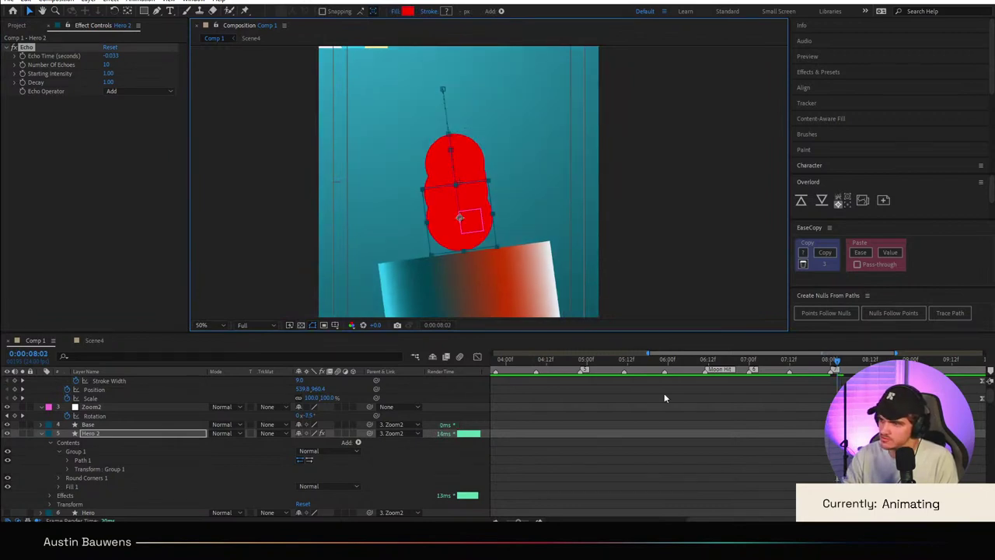
{"action": "key", "text": "Page_Down"}
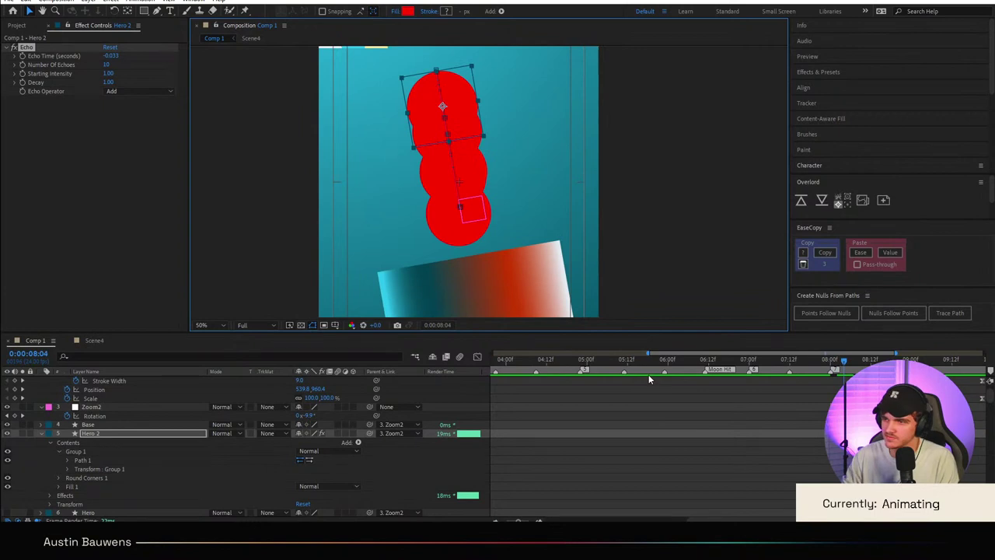
Step: Set Echo Time to -0.003, preview the trail, and apply Simple Choker to Hero 2
{"action": "left_click", "coordinate": [113, 55]}
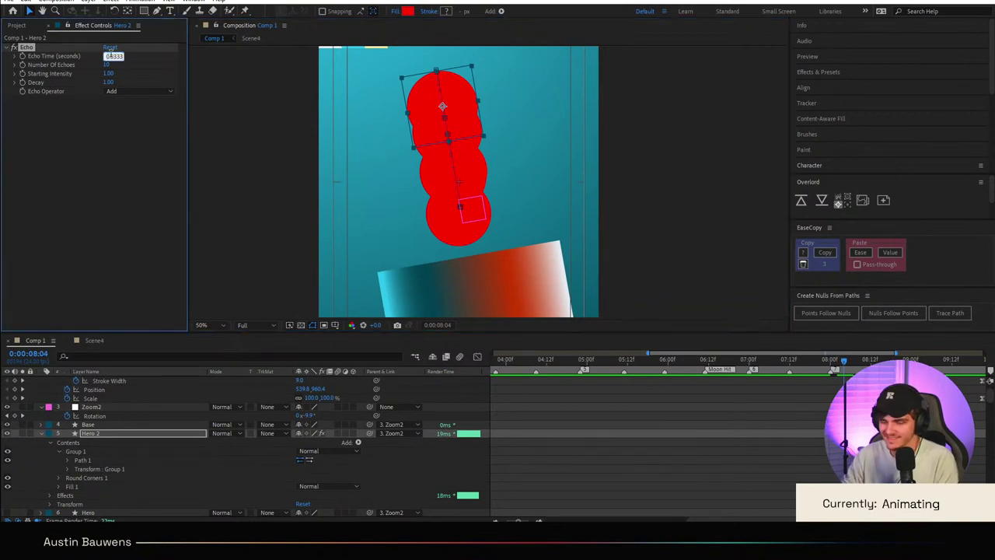
{"action": "type", "text": "0"}
{"action": "key", "text": "Return"}
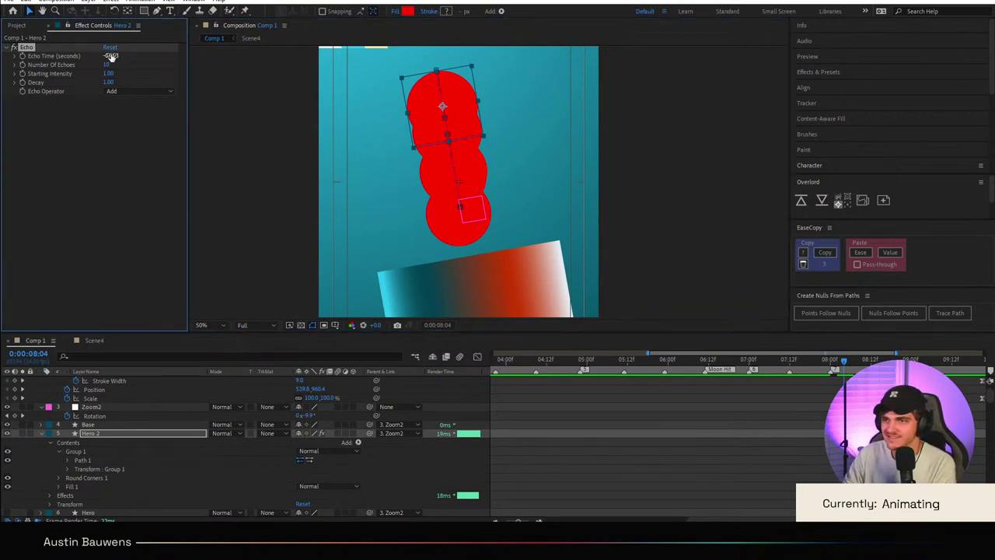
{"action": "left_click_drag", "start_coordinate": [845, 365], "coordinate": [848, 369]}
{"action": "key", "text": "space"}
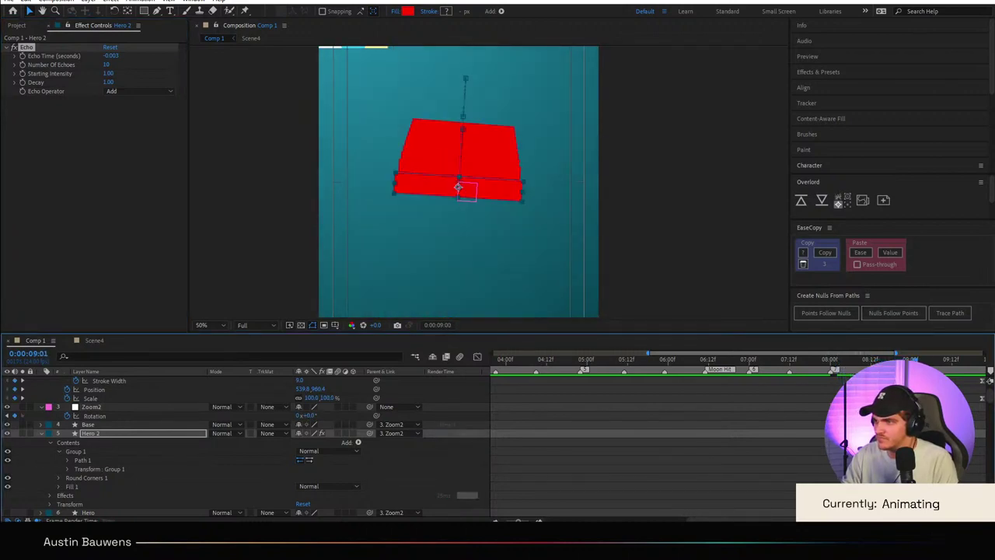
{"action": "scroll", "coordinate": [590, 218], "scroll_direction": "up", "scroll_amount": 1}
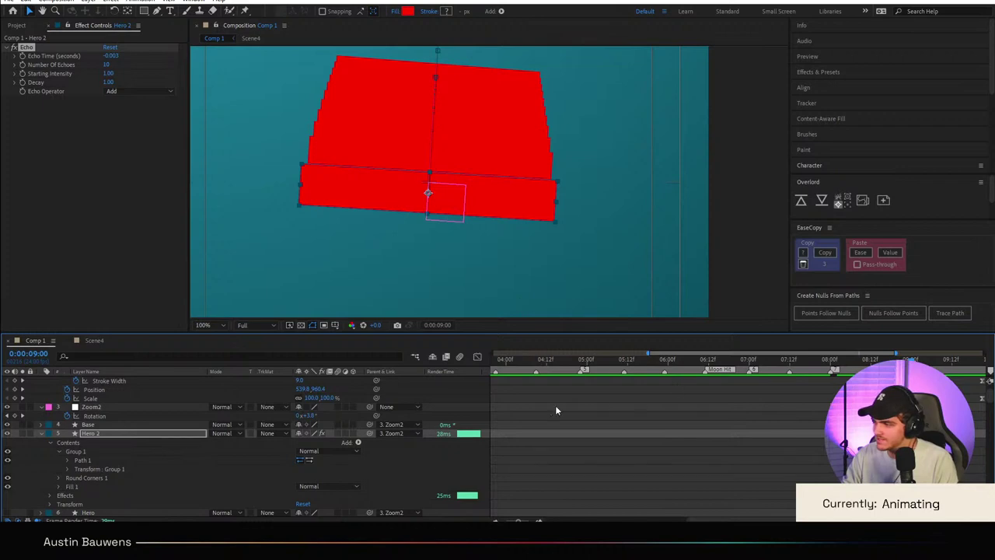
{"action": "left_click", "coordinate": [142, 433]}
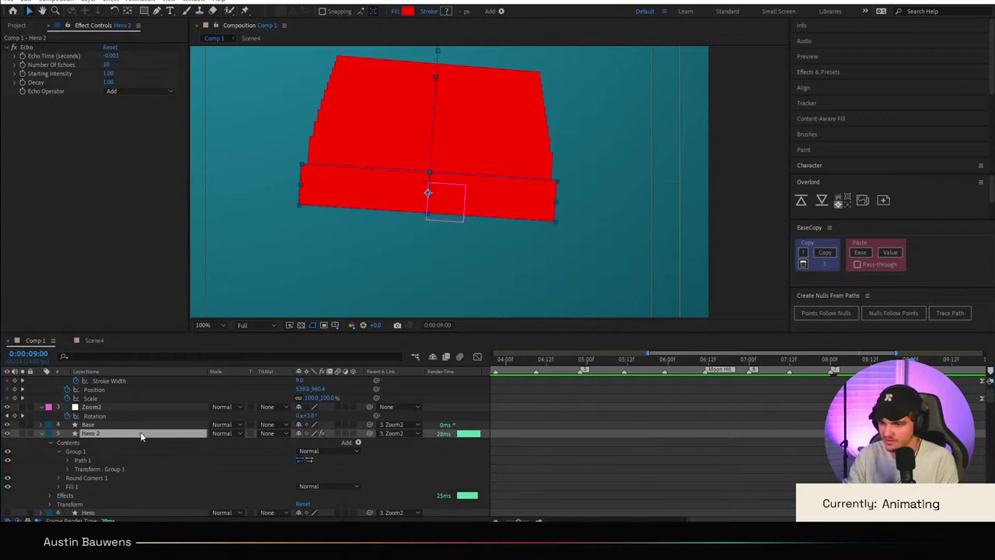
{"action": "key", "text": "Return"}
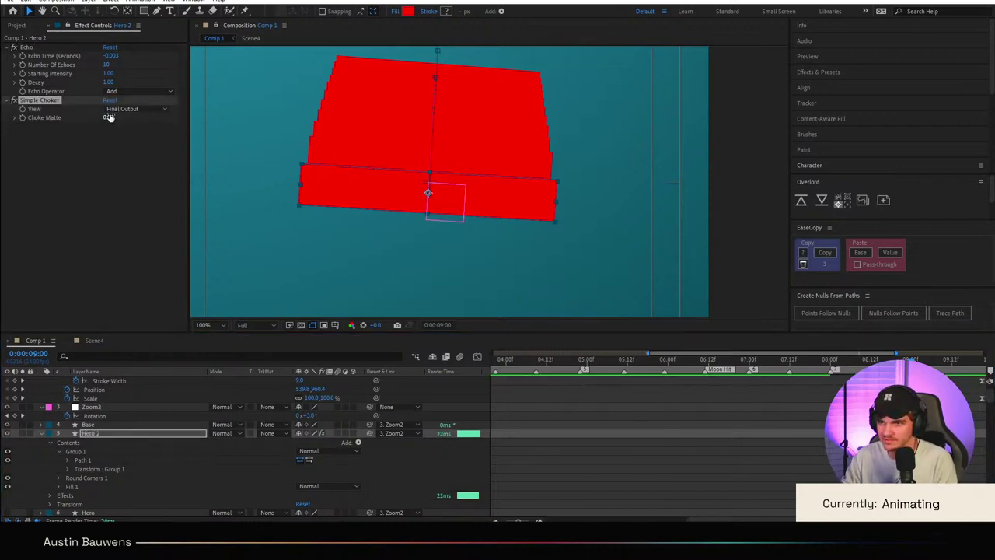
Step: Raise Simple Choker's Choke Matte to about 36.7 to smooth the red trail's edges
{"action": "left_click_drag", "start_coordinate": [107, 117], "coordinate": [254, 121]}
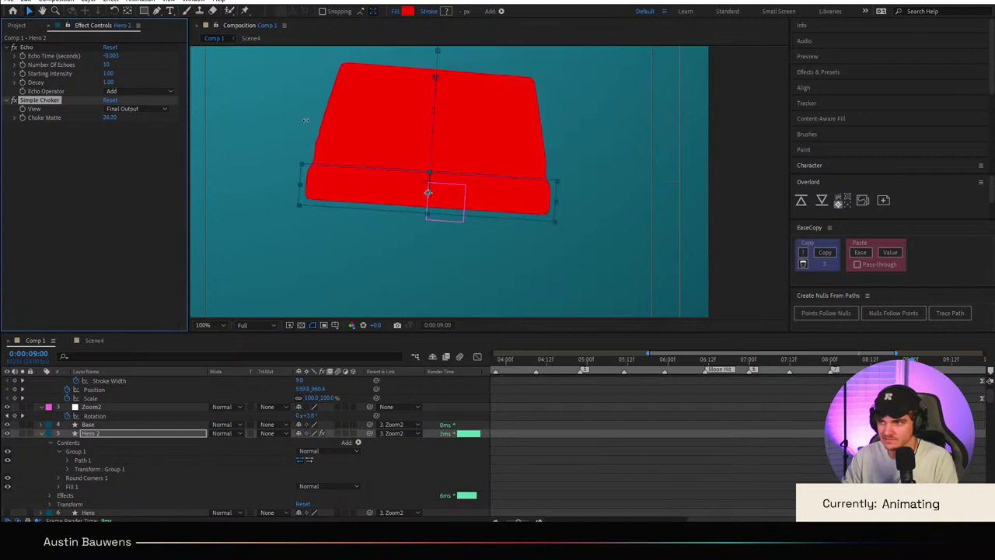
{"action": "key", "text": "space"}
{"action": "key", "text": "Page_Up"}
{"action": "key", "text": "Page_Up"}
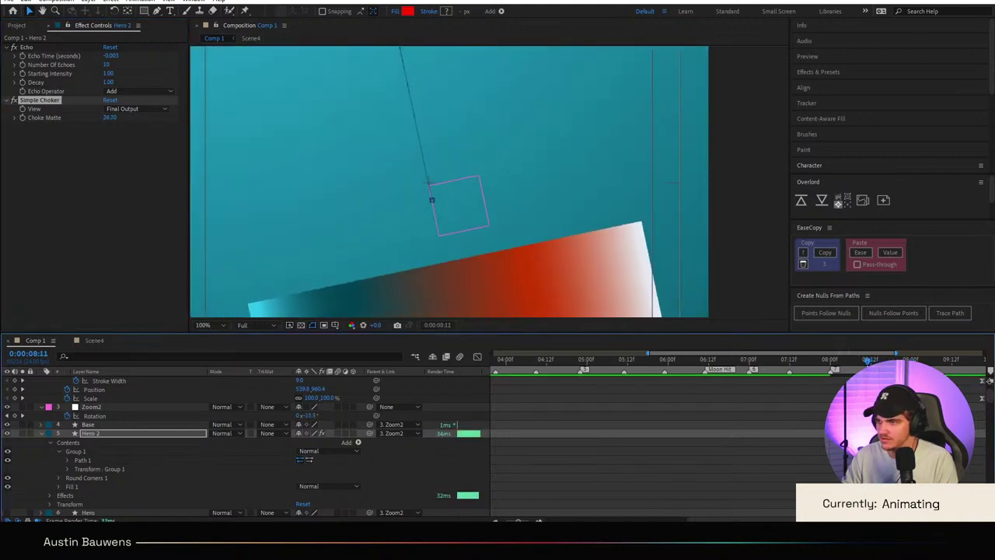
{"action": "key", "text": "comma"}
{"action": "key", "text": "comma"}
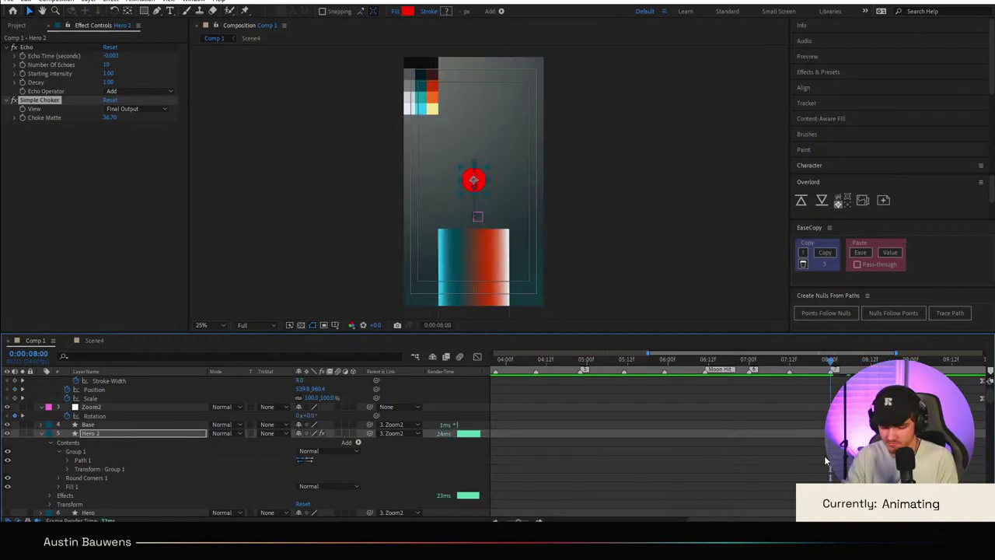
Step: Add a new null layer and trim it to end at 9:01
{"action": "key", "text": "ctrl+alt+shift+y"}
{"action": "left_click_drag", "start_coordinate": [831, 360], "coordinate": [915, 360]}
{"action": "key", "text": "ctrl+shift+d"}
{"action": "key", "text": "Delete"}
{"action": "left_click", "coordinate": [881, 360]}
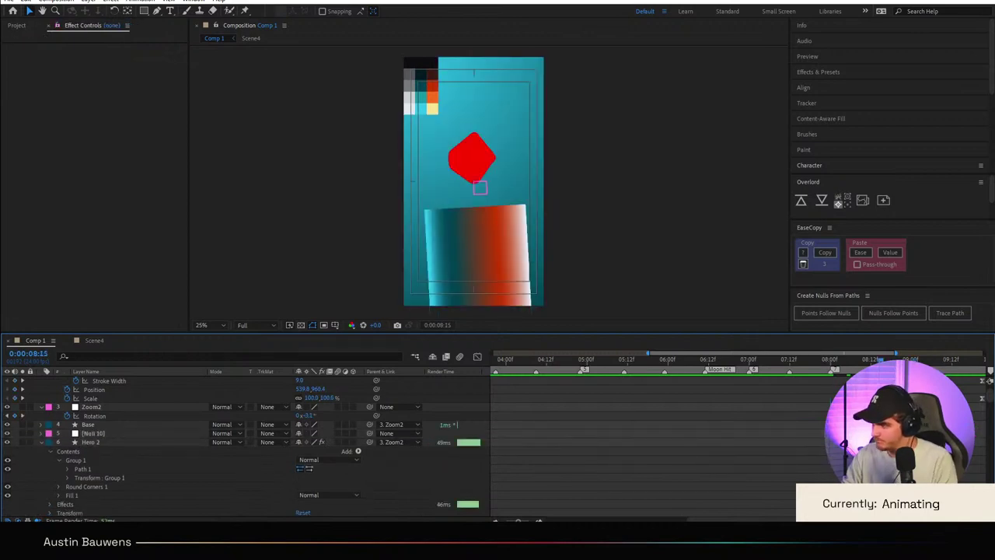
{"action": "left_click", "coordinate": [881, 433]}
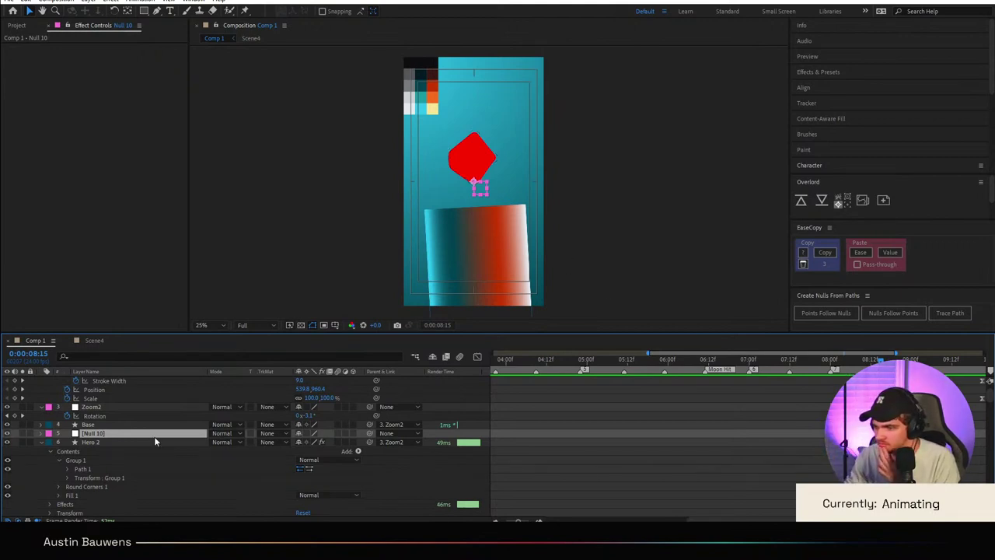
Step: Select Null 10 and Hero 2 together and precompose them as HeroEcho
{"action": "left_click", "coordinate": [148, 441]}
{"action": "left_click", "coordinate": [147, 433]}
{"action": "left_click", "coordinate": [134, 443], "text": "ctrl"}
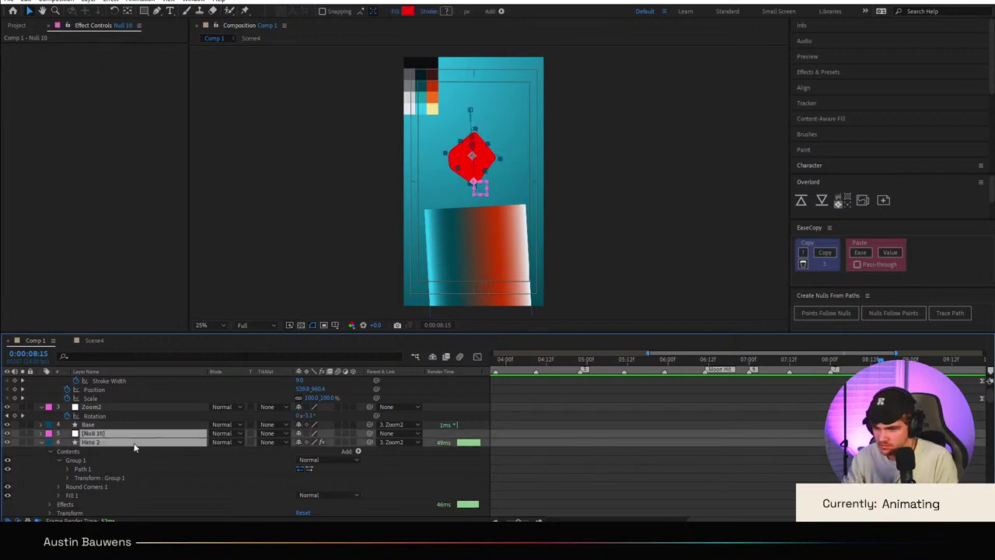
{"action": "key", "text": "ctrl+s"}
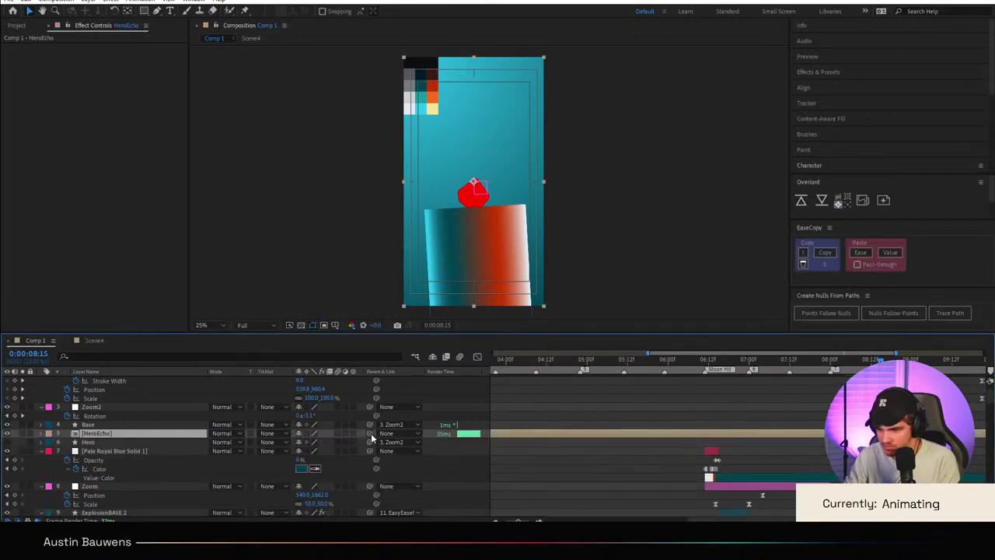
Step: Parent HeroEcho to Zoom2, move it higher in the frame, and scale it to 158%
{"action": "left_click_drag", "start_coordinate": [370, 433], "coordinate": [112, 417]}
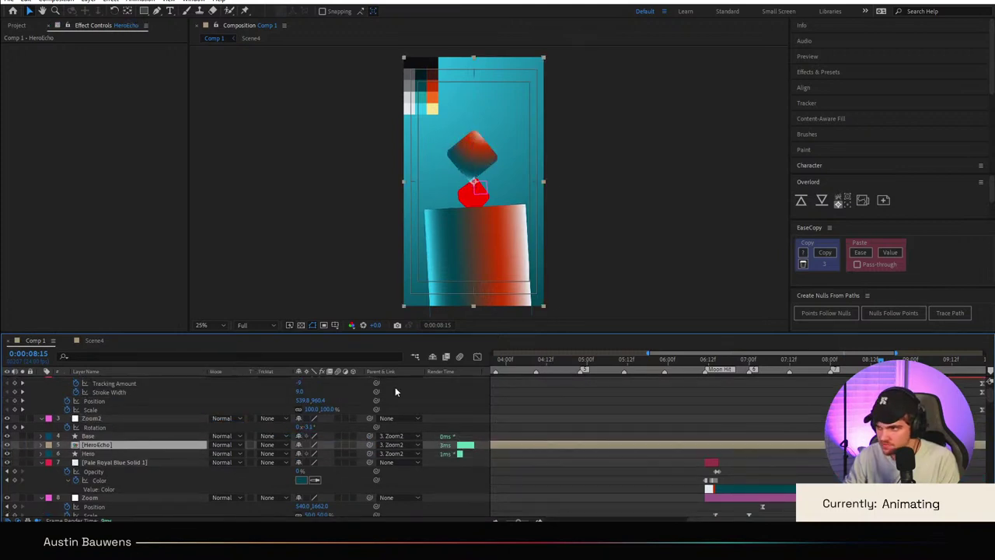
{"action": "left_click_drag", "start_coordinate": [493, 199], "coordinate": [493, 160]}
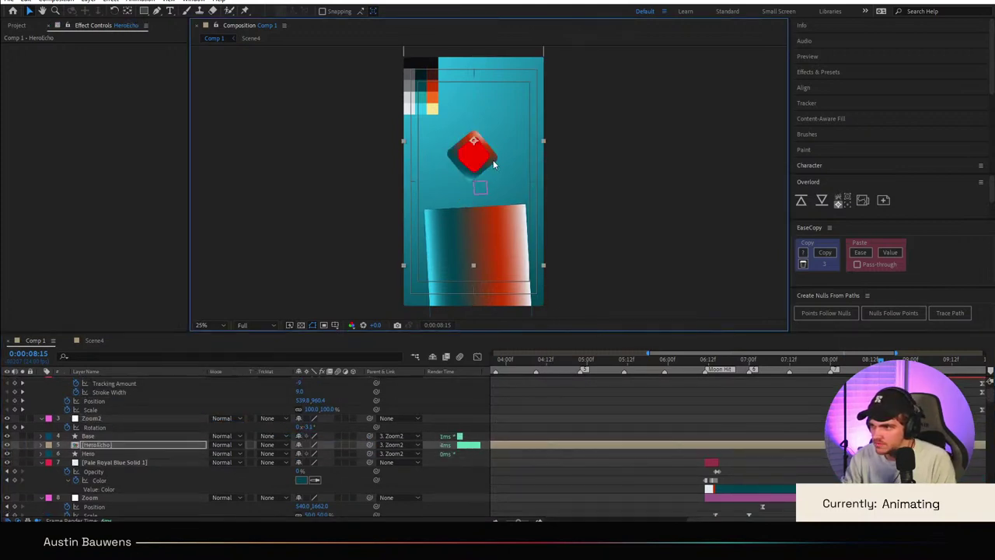
{"action": "key", "text": "s"}
{"action": "left_click_drag", "start_coordinate": [325, 455], "coordinate": [482, 161]}
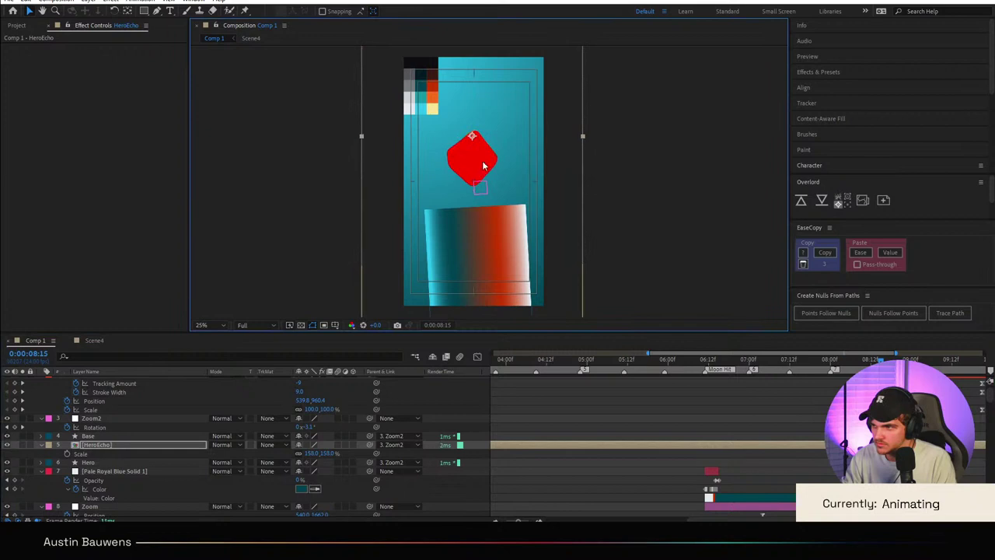
Step: Split HeroEcho at 8:00 and delete the earlier piece
{"action": "key", "text": "Page_Up"}
{"action": "key", "text": "Page_Up"}
{"action": "key", "text": "Page_Up"}
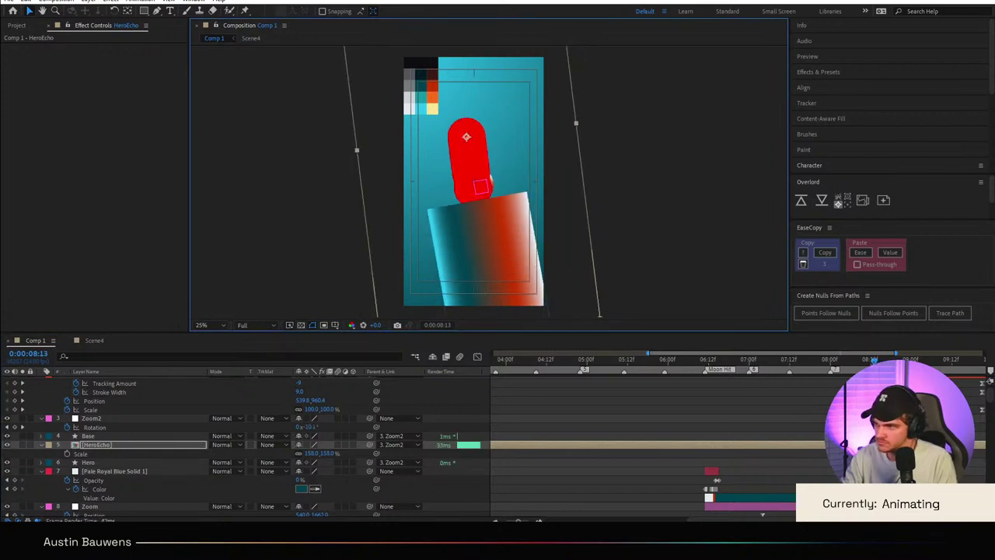
{"action": "key", "text": "Page_Down"}
{"action": "key", "text": "Page_Down"}
{"action": "key", "text": "Page_Down"}
{"action": "key", "text": "Page_Down"}
{"action": "key", "text": "Page_Down"}
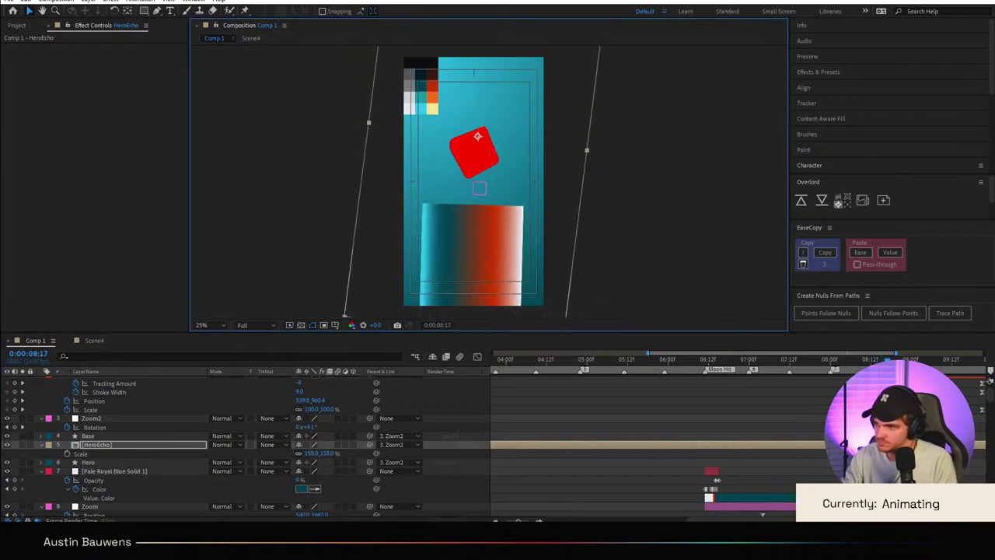
{"action": "key", "text": "Page_Up"}
{"action": "key", "text": "Page_Up"}
{"action": "scroll", "coordinate": [812, 361], "scroll_direction": "right", "scroll_amount": 2}
{"action": "left_click_drag", "start_coordinate": [784, 363], "coordinate": [729, 366]}
{"action": "key", "text": "ctrl+shift+d"}
{"action": "left_click", "coordinate": [717, 452]}
{"action": "key", "text": "Delete"}
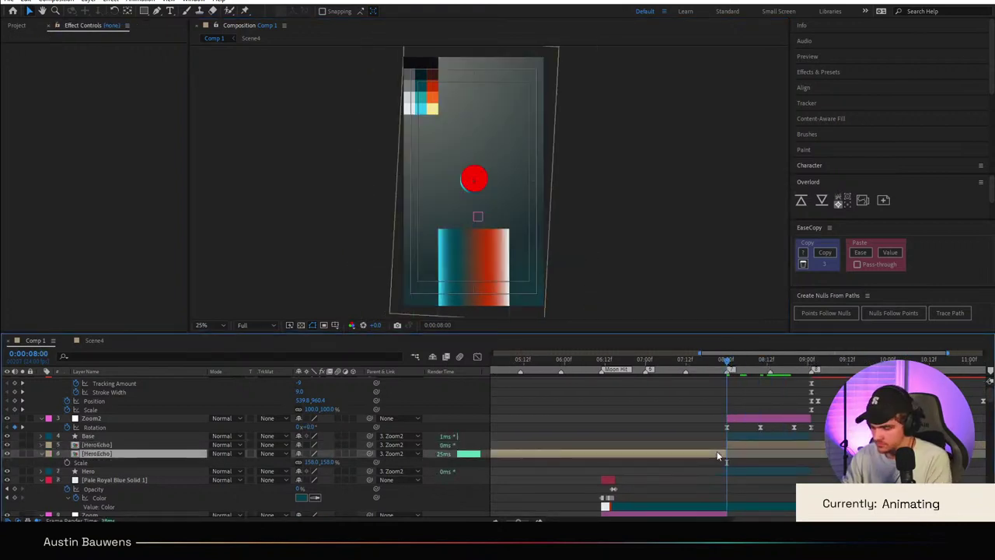
Step: Split HeroEcho at 9:01 and delete the trailing piece
{"action": "left_click", "coordinate": [811, 360]}
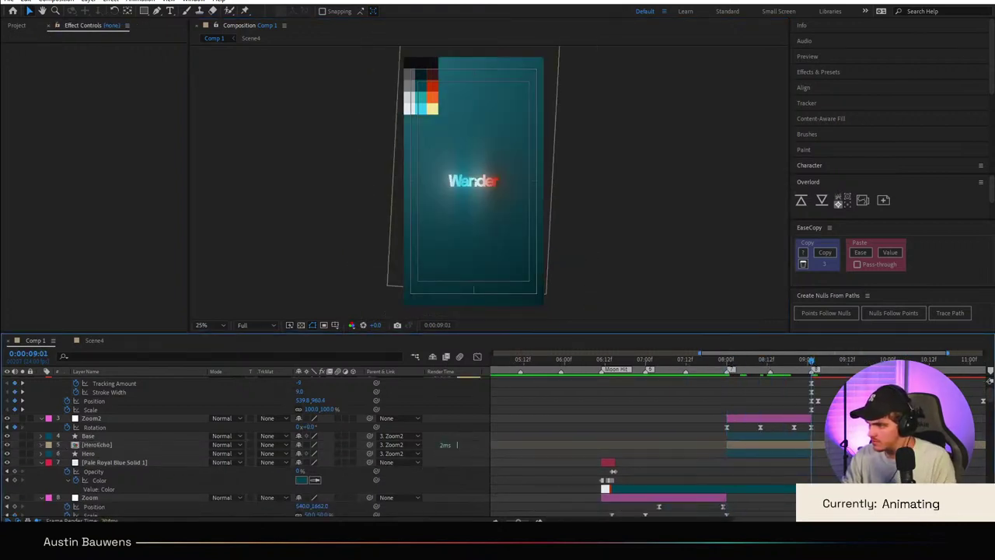
{"action": "left_click", "coordinate": [809, 445]}
{"action": "key", "text": "ctrl+shift+d"}
{"action": "key", "text": "Delete"}
{"action": "left_click", "coordinate": [753, 361]}
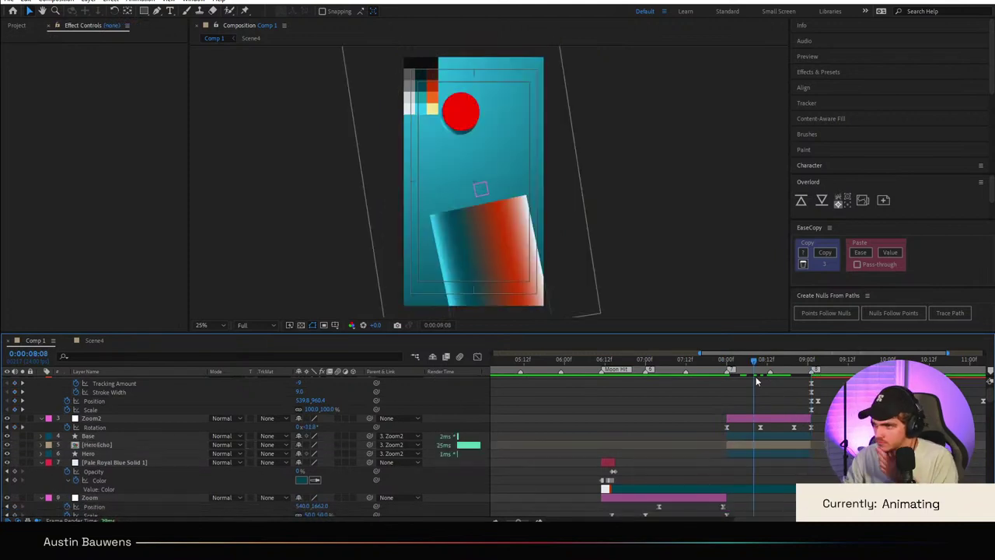
{"action": "left_click", "coordinate": [113, 453]}
{"action": "left_click", "coordinate": [118, 444]}
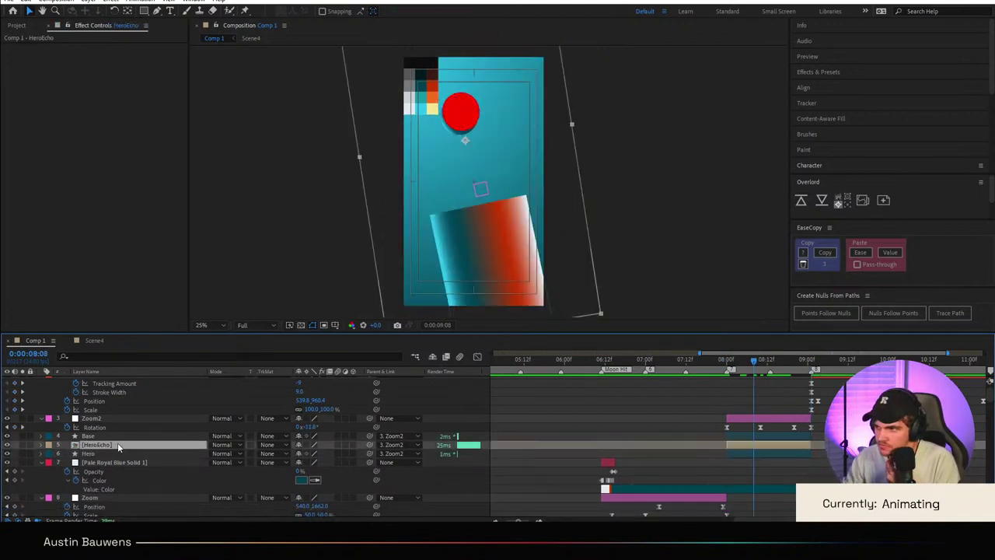
Step: Reveal HeroEcho's Gradient Overlay settings and toggle the layer to compare with the ball underneath
{"action": "left_click", "coordinate": [41, 445]}
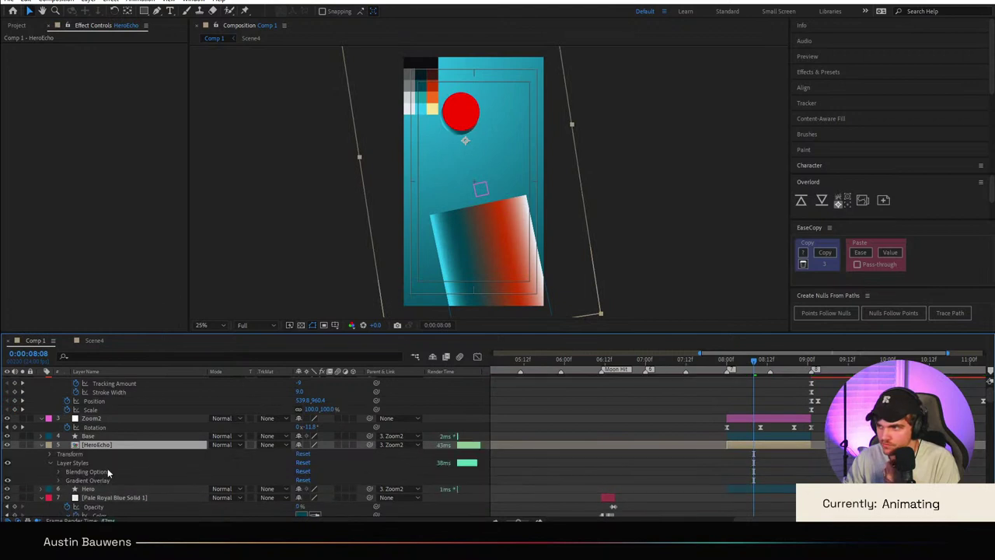
{"action": "left_click", "coordinate": [59, 481]}
{"action": "scroll", "coordinate": [40, 427], "scroll_direction": "down", "scroll_amount": 1}
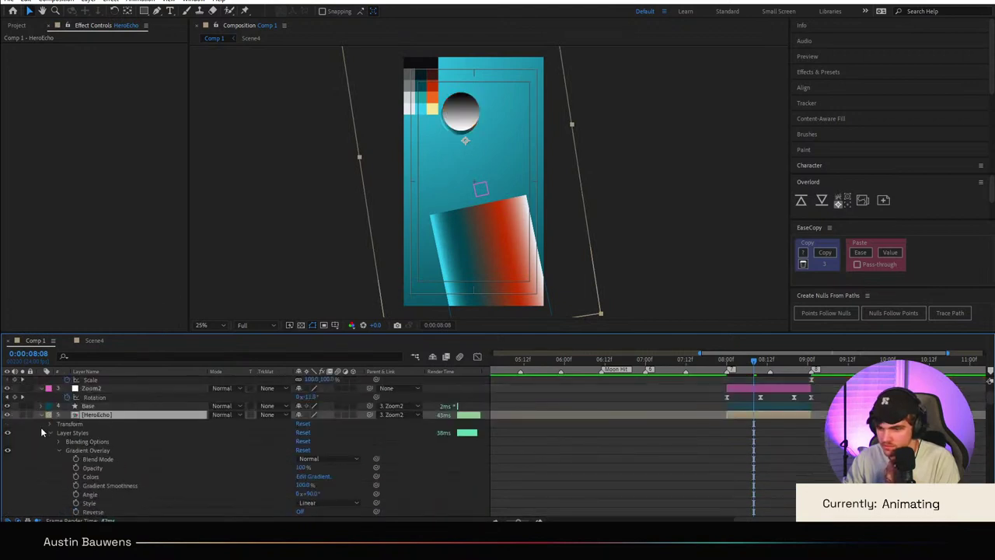
{"action": "left_click", "coordinate": [42, 414]}
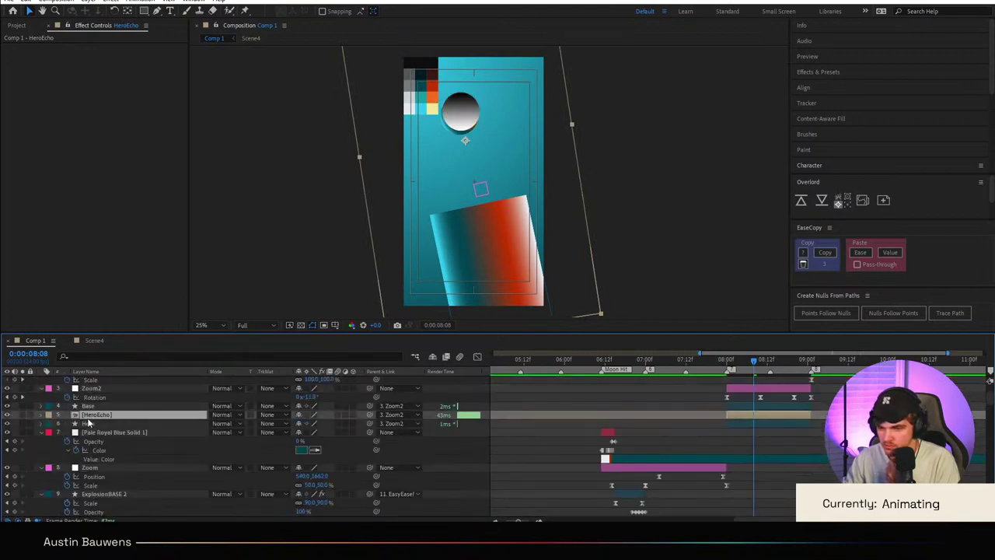
{"action": "left_click", "coordinate": [7, 415]}
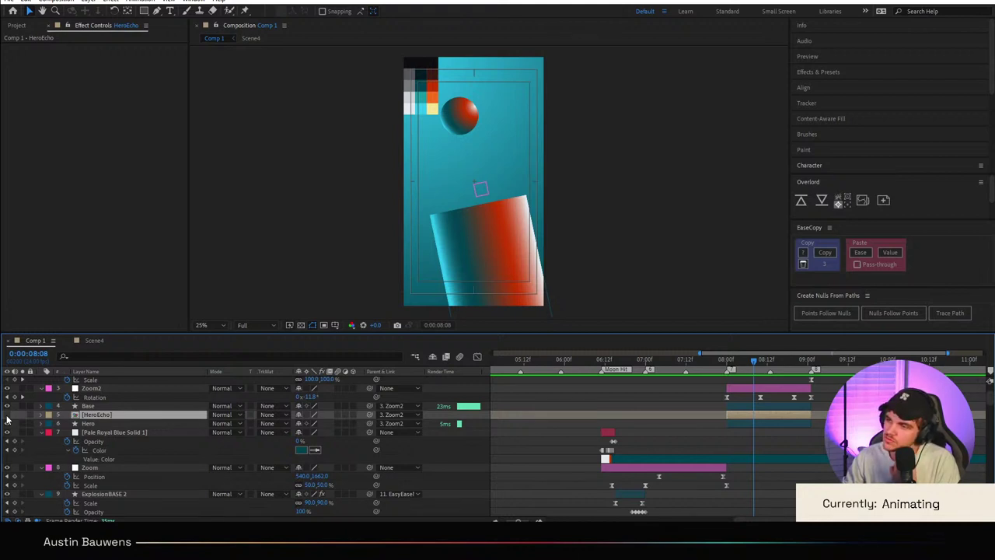
{"action": "left_click", "coordinate": [7, 415]}
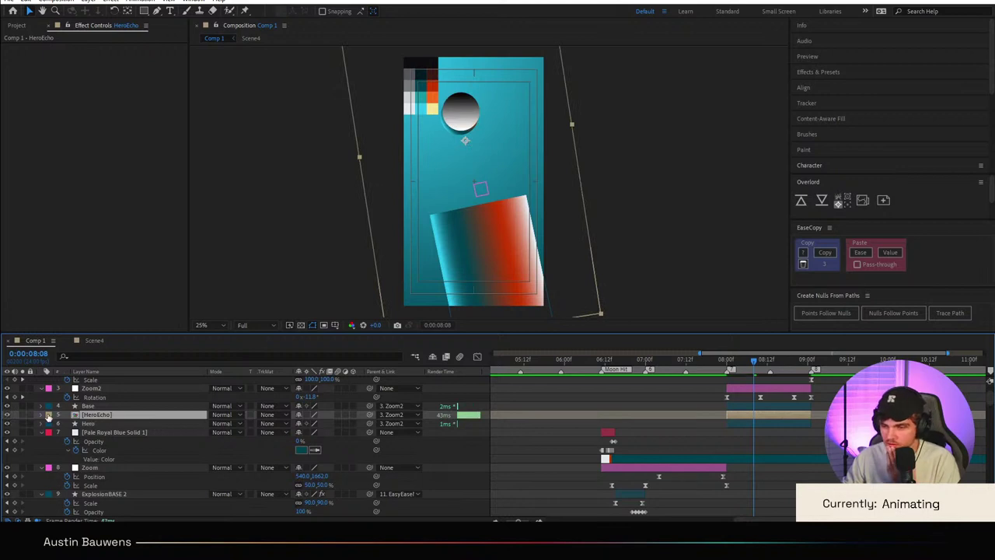
{"action": "left_click", "coordinate": [42, 415]}
{"action": "scroll", "coordinate": [280, 471], "scroll_direction": "down", "scroll_amount": 1}
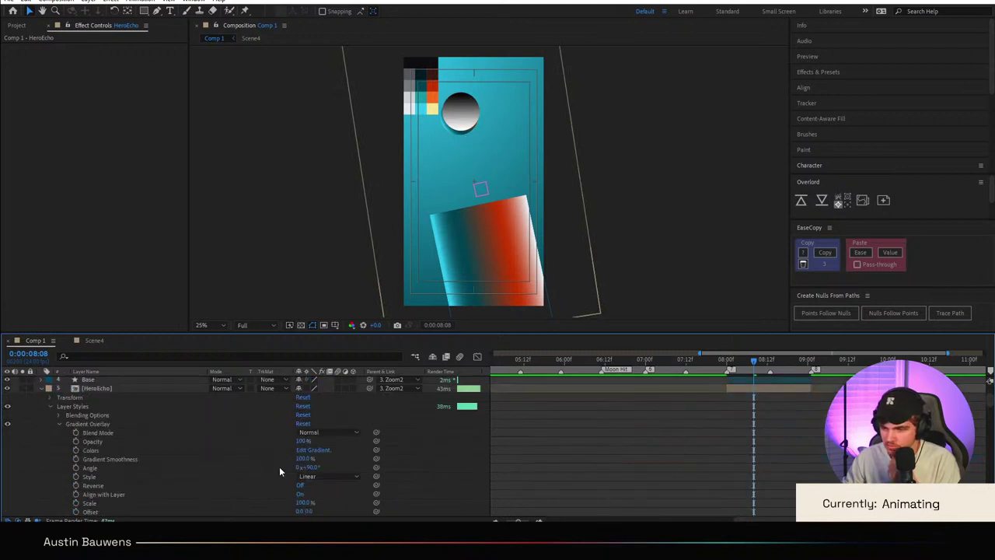
Step: Make the Gradient Overlay Radial, widen the red, scale 150%, offset 38,-30, angle about 133°
{"action": "left_click", "coordinate": [327, 476]}
{"action": "left_click", "coordinate": [311, 493]}
{"action": "left_click", "coordinate": [323, 452]}
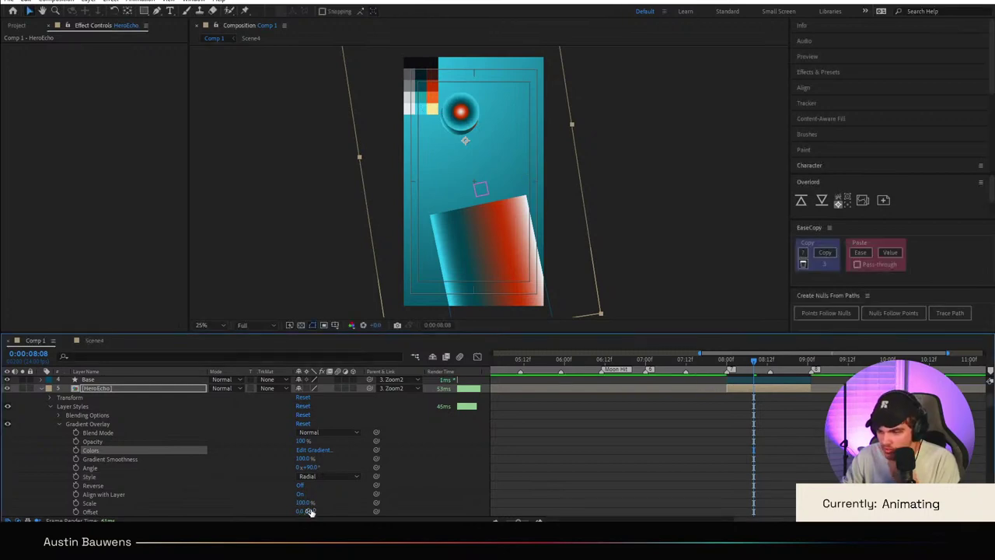
{"action": "mouse_move", "coordinate": [306, 511]}
{"action": "left_mouse_down"}
{"action": "mouse_move", "coordinate": [288, 508]}
{"action": "mouse_move", "coordinate": [315, 511]}
{"action": "left_mouse_up"}
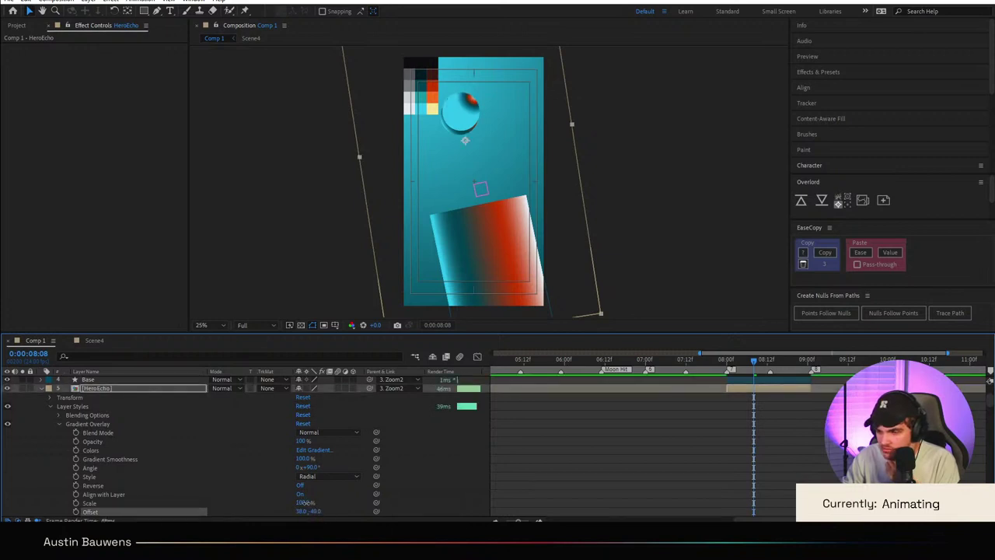
{"action": "left_click_drag", "start_coordinate": [304, 502], "coordinate": [341, 500]}
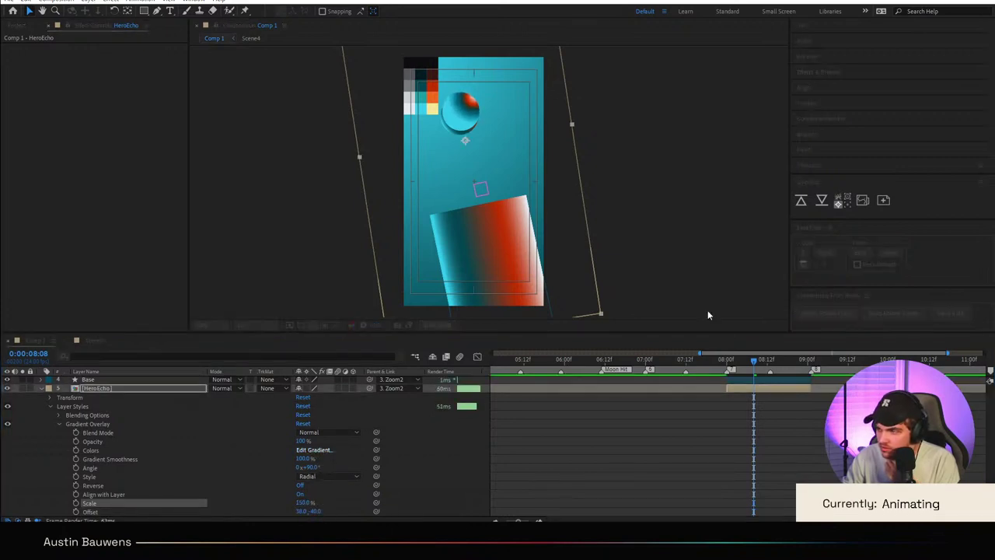
{"action": "left_click_drag", "start_coordinate": [675, 352], "coordinate": [724, 354]}
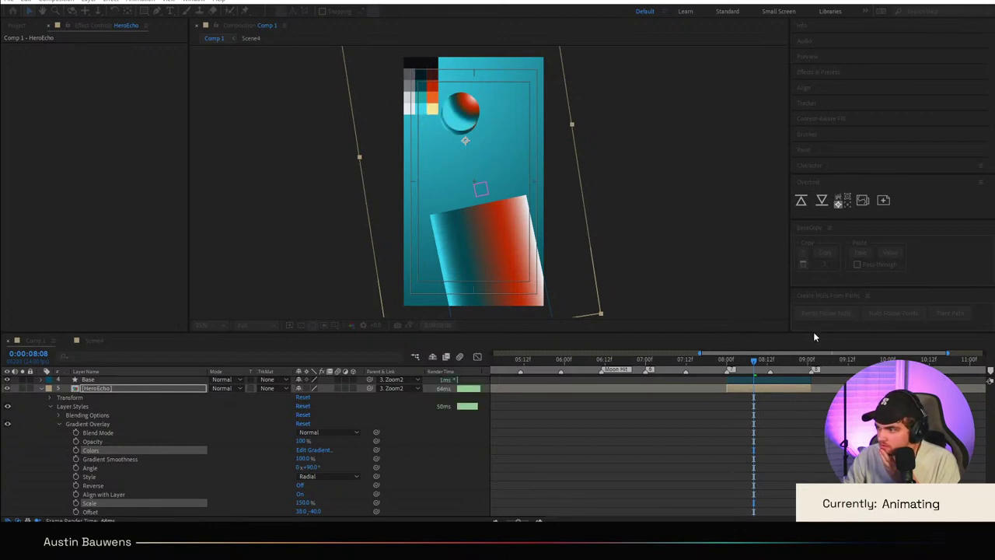
{"action": "mouse_move", "coordinate": [314, 513]}
{"action": "left_mouse_down"}
{"action": "mouse_move", "coordinate": [329, 516]}
{"action": "mouse_move", "coordinate": [299, 513]}
{"action": "mouse_move", "coordinate": [365, 502]}
{"action": "mouse_move", "coordinate": [325, 493]}
{"action": "mouse_move", "coordinate": [319, 470]}
{"action": "mouse_move", "coordinate": [343, 476]}
{"action": "left_mouse_up"}
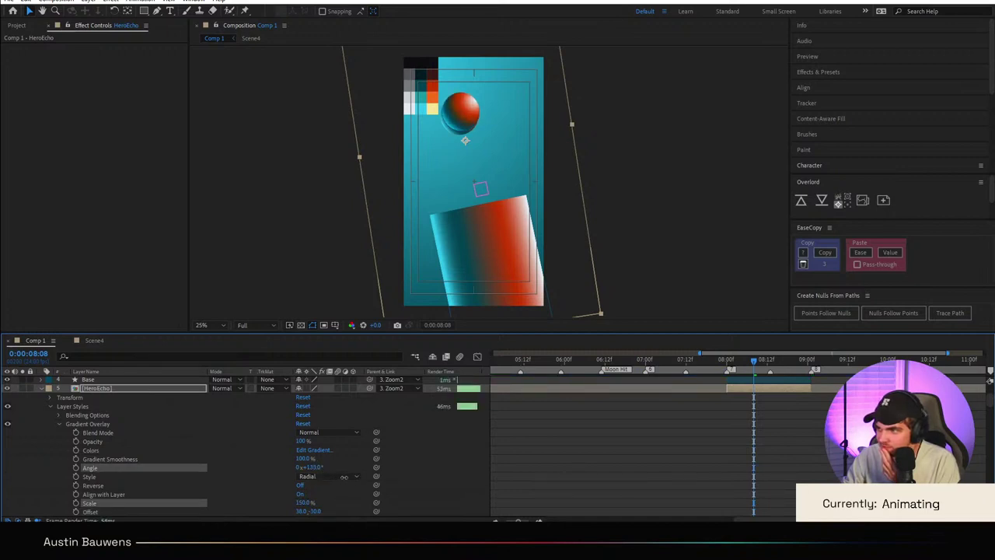
{"action": "left_click", "coordinate": [563, 448]}
{"action": "left_click", "coordinate": [766, 369]}
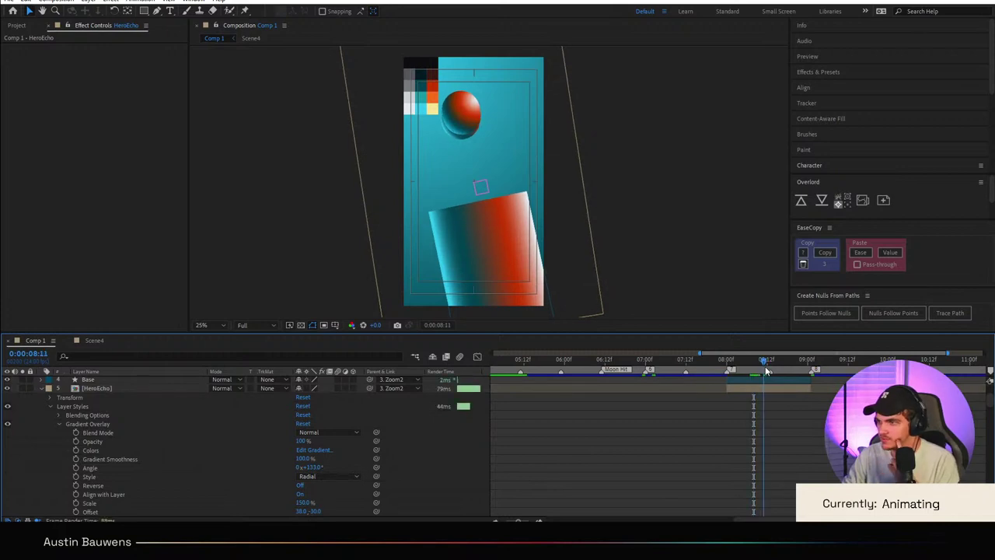
{"action": "left_click_drag", "start_coordinate": [766, 370], "coordinate": [754, 372]}
{"action": "scroll", "coordinate": [83, 486], "scroll_direction": "up", "scroll_amount": 1}
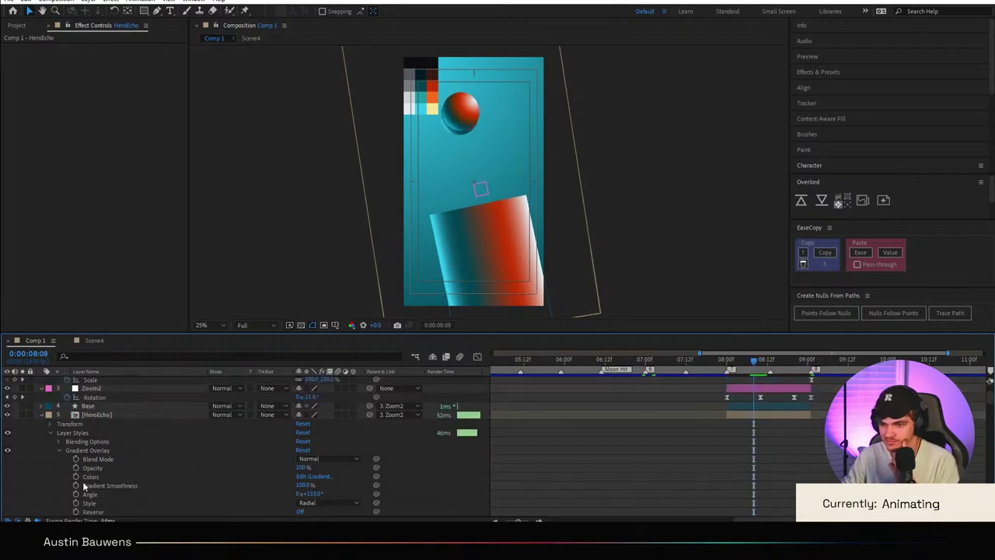
{"action": "left_click", "coordinate": [41, 414]}
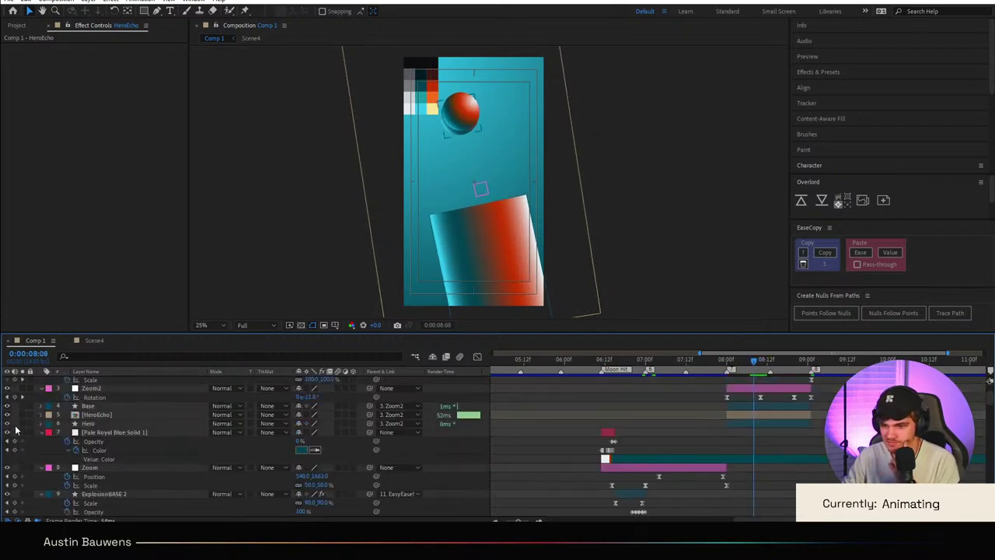
{"action": "left_click", "coordinate": [724, 360]}
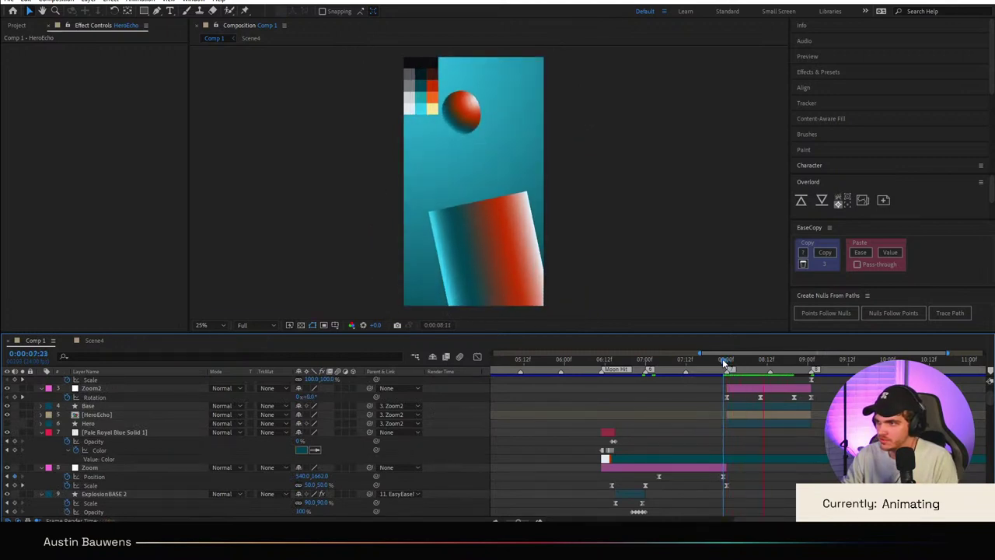
{"action": "left_click", "coordinate": [716, 357]}
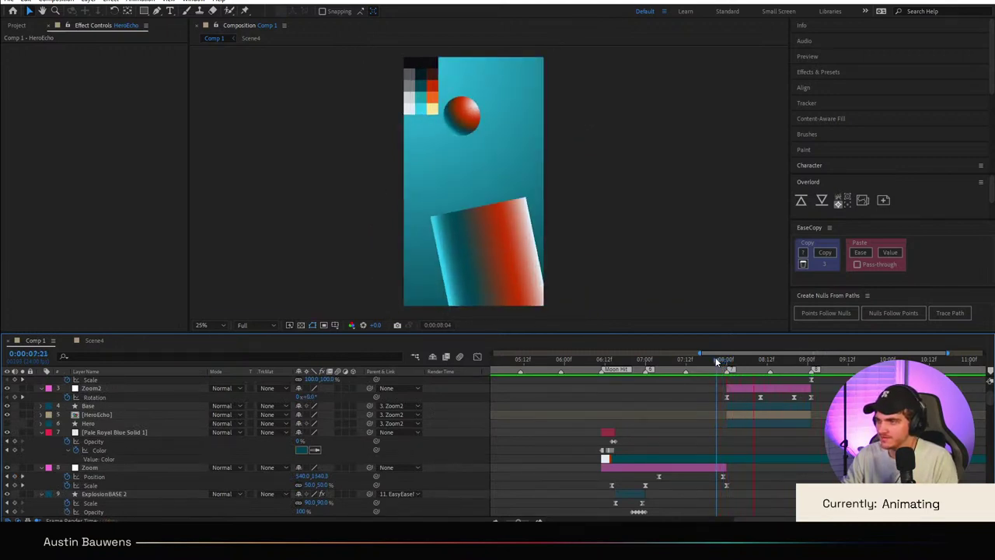
{"action": "key", "text": "space"}
{"action": "key", "text": "space"}
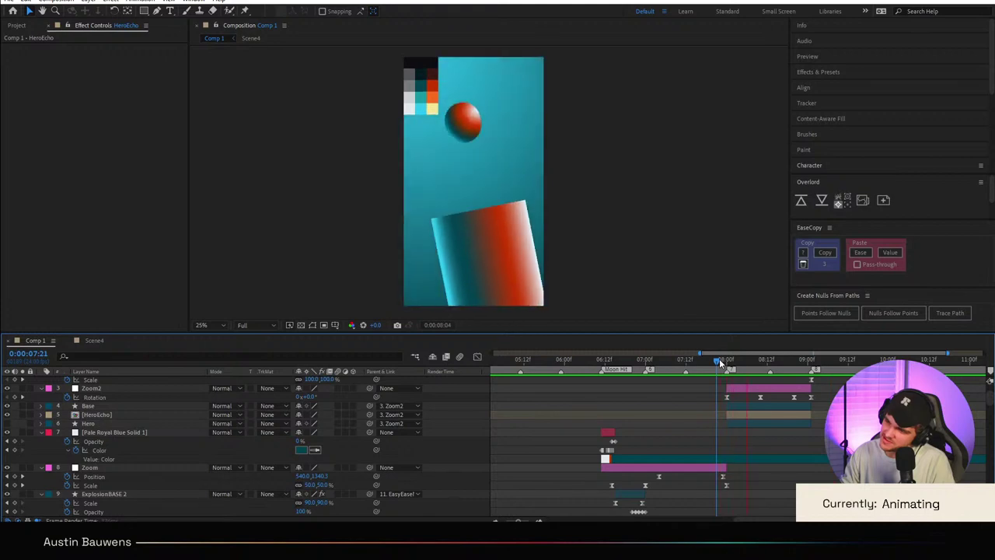
{"action": "key", "text": "space"}
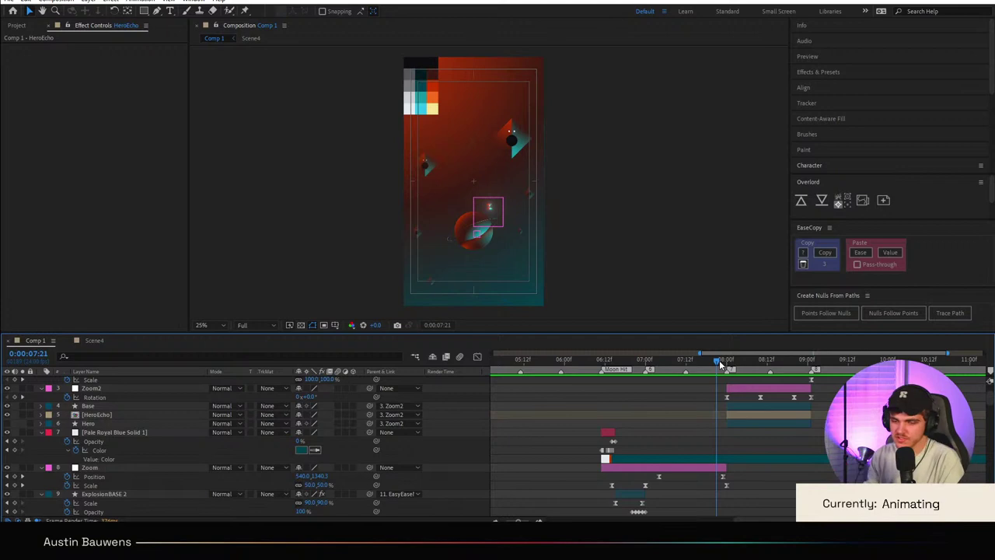
{"action": "left_click_drag", "start_coordinate": [749, 370], "coordinate": [670, 374]}
{"action": "key", "text": "space"}
{"action": "key", "text": "space"}
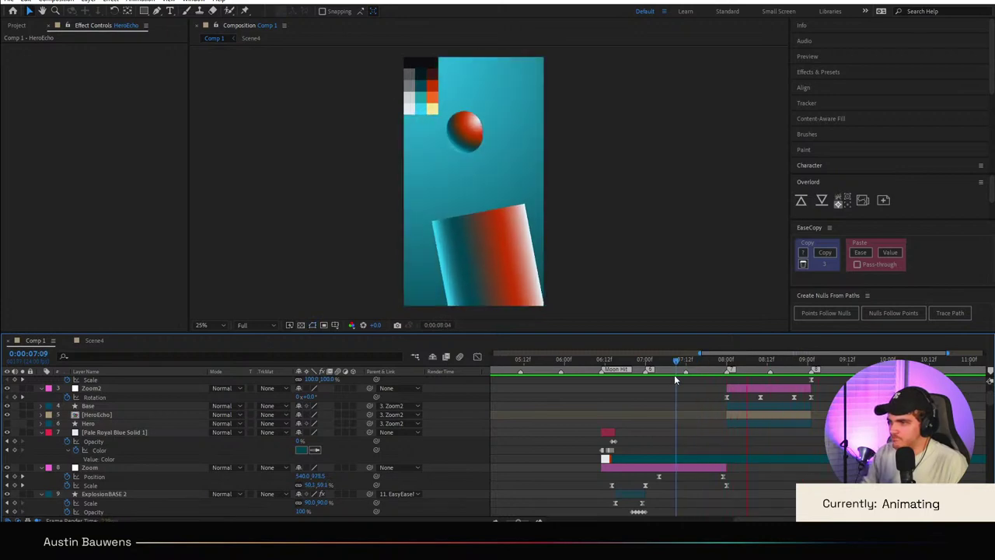
{"action": "left_click", "coordinate": [605, 370]}
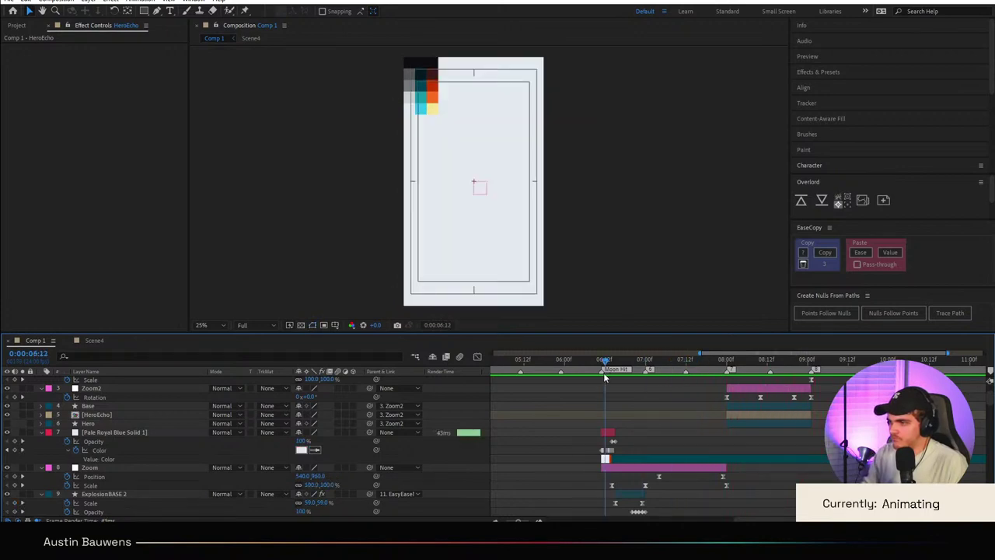
{"action": "key", "text": "space"}
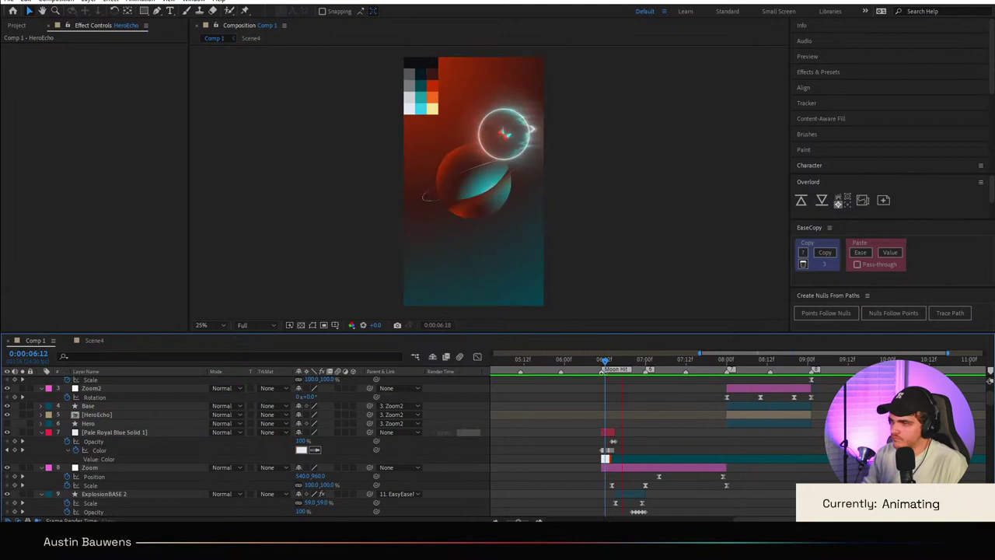
{"action": "left_click", "coordinate": [706, 371]}
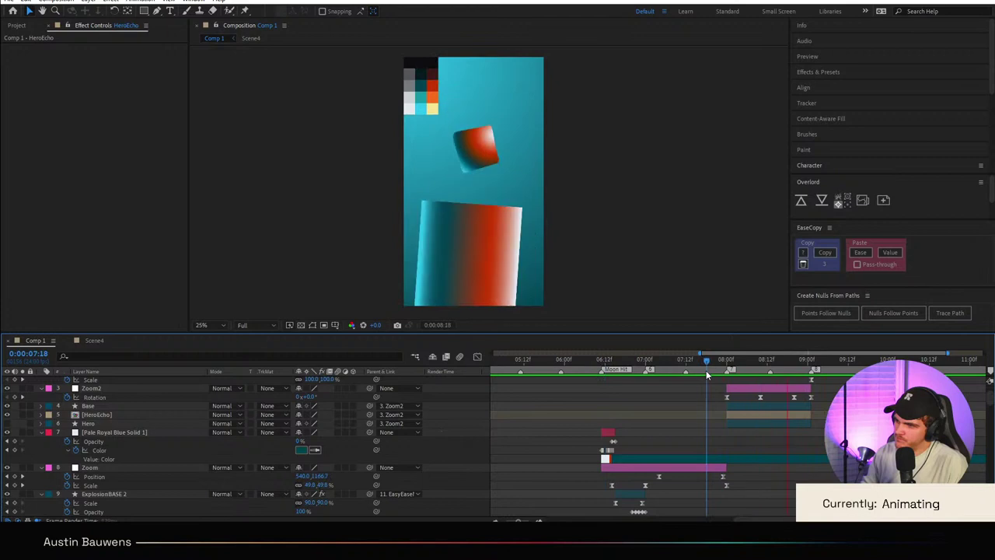
{"action": "left_click", "coordinate": [730, 369]}
{"action": "left_click", "coordinate": [733, 370]}
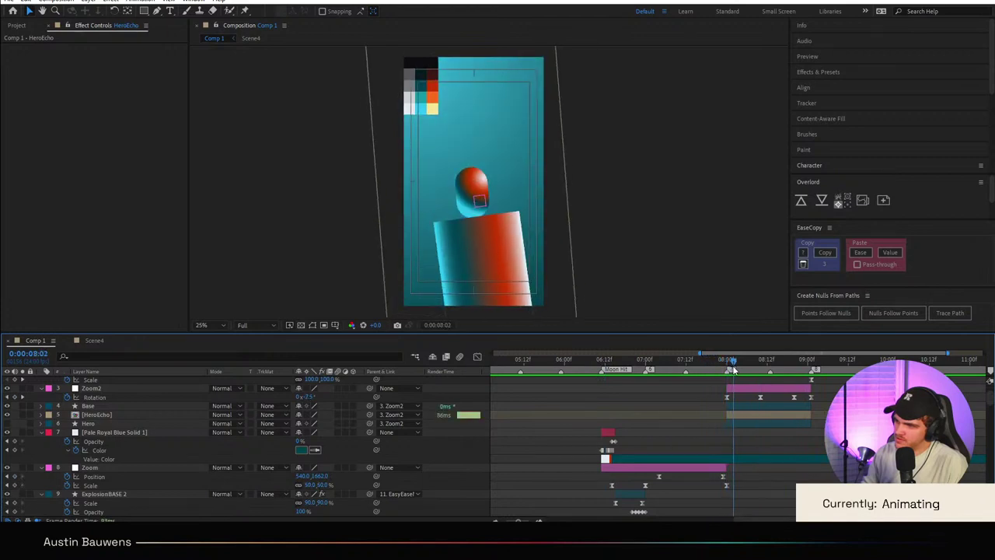
Step: Step through the frames around 8:00 and preview the drop from 7:22
{"action": "left_click", "coordinate": [737, 370]}
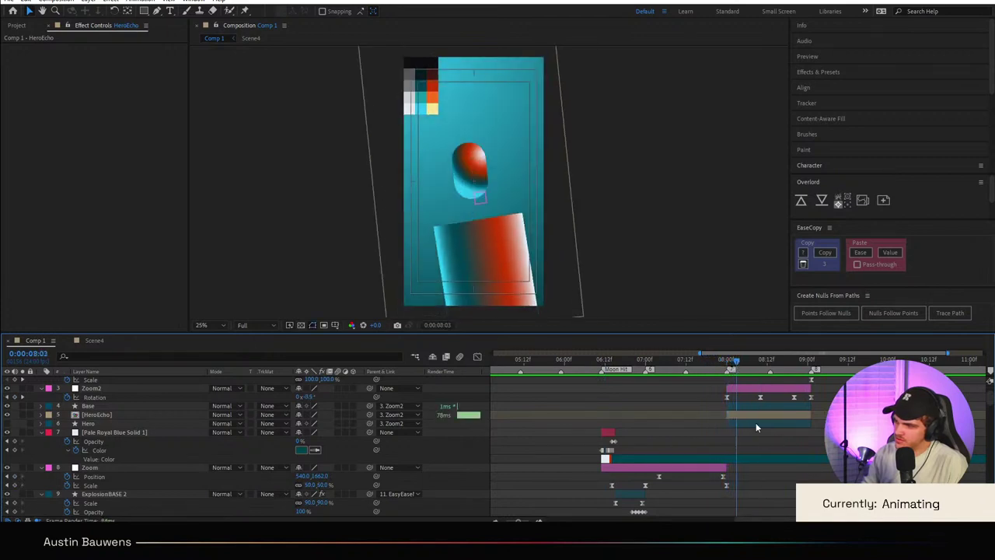
{"action": "left_click", "coordinate": [744, 416]}
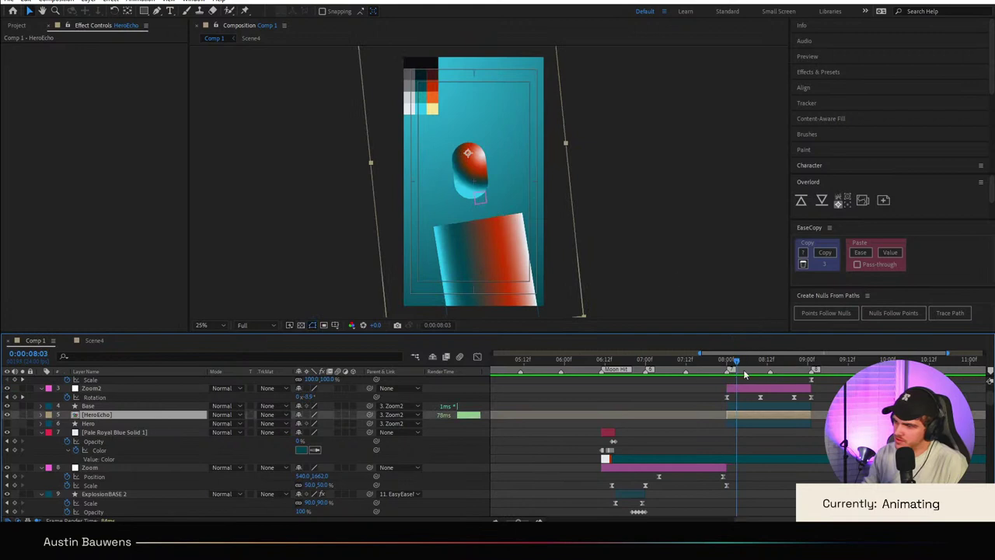
{"action": "left_click_drag", "start_coordinate": [737, 362], "coordinate": [729, 363]}
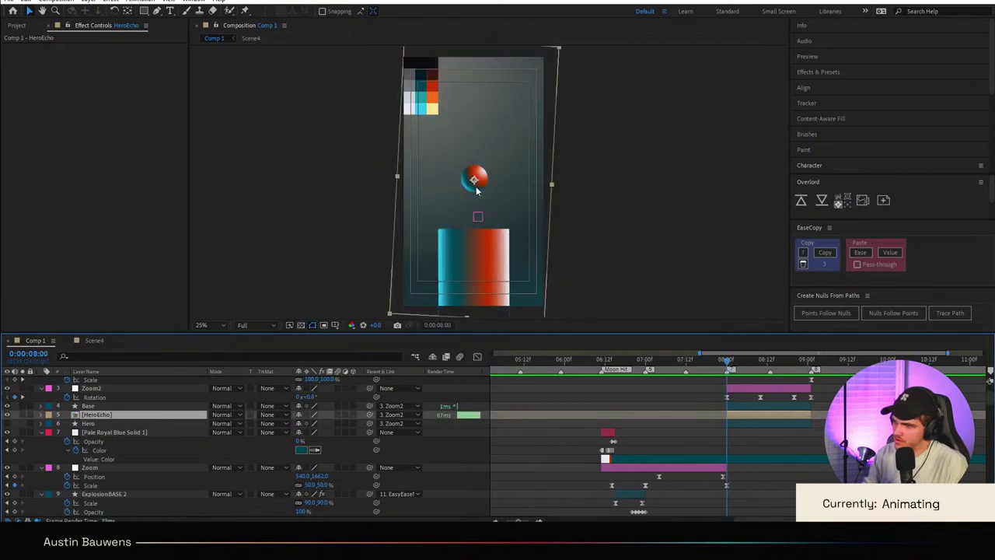
{"action": "left_click", "coordinate": [727, 367]}
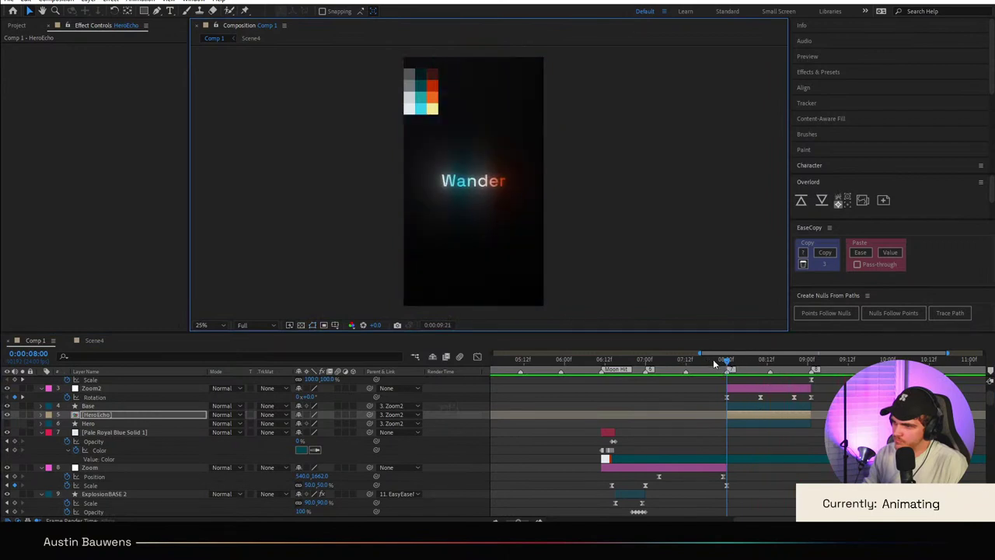
{"action": "left_click", "coordinate": [714, 360]}
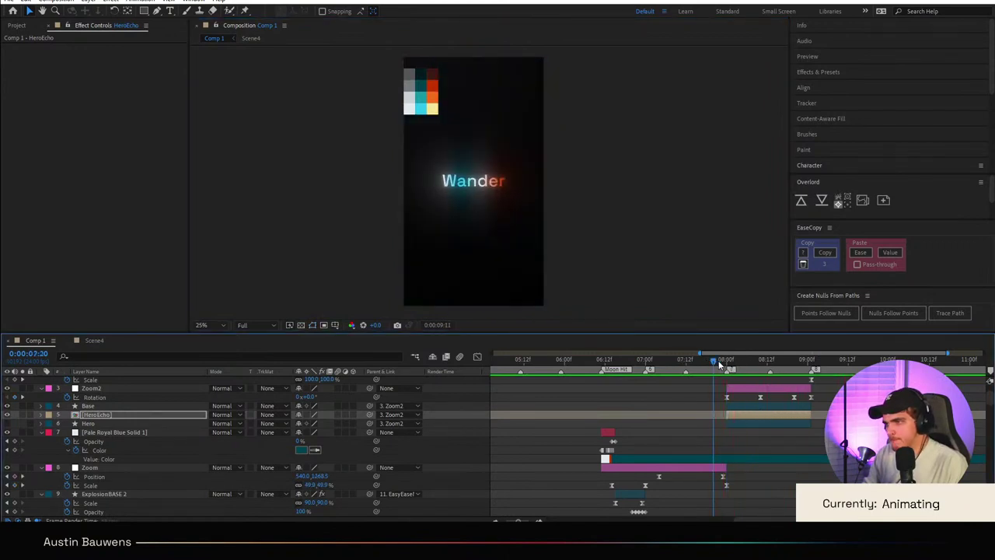
{"action": "mouse_move", "coordinate": [719, 364]}
{"action": "left_mouse_down"}
{"action": "mouse_move", "coordinate": [792, 371]}
{"action": "mouse_move", "coordinate": [737, 365]}
{"action": "left_mouse_up"}
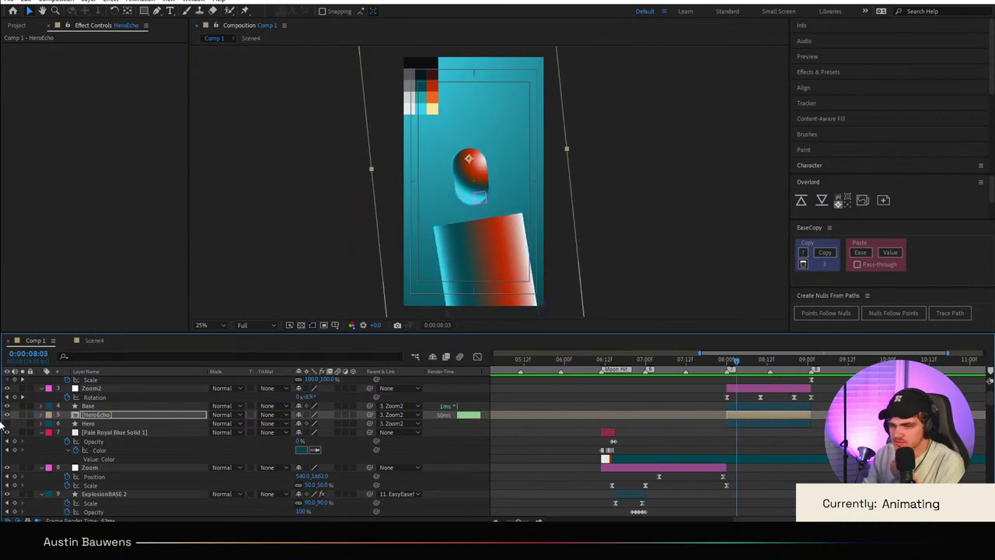
{"action": "left_click", "coordinate": [717, 368]}
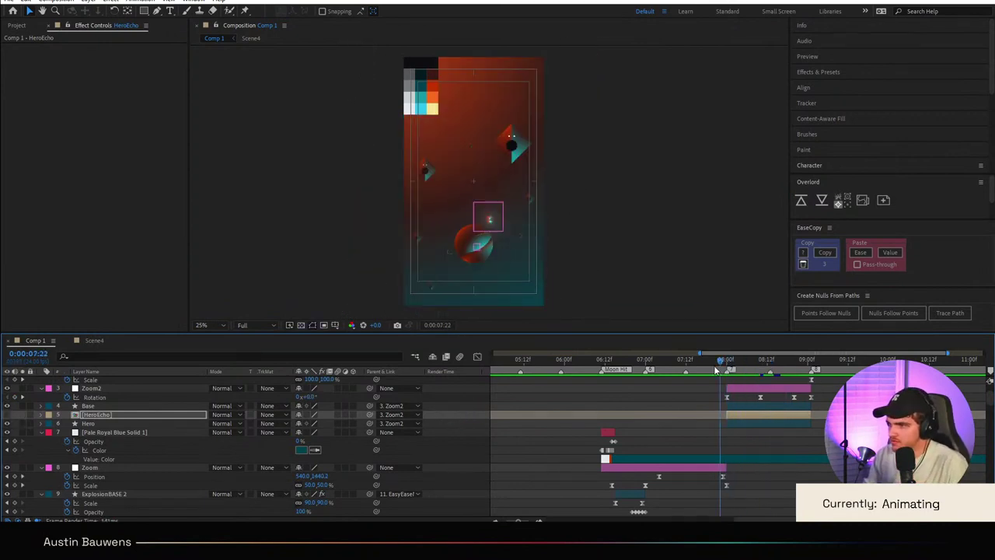
{"action": "left_click_drag", "start_coordinate": [714, 367], "coordinate": [713, 366]}
{"action": "key", "text": "space"}
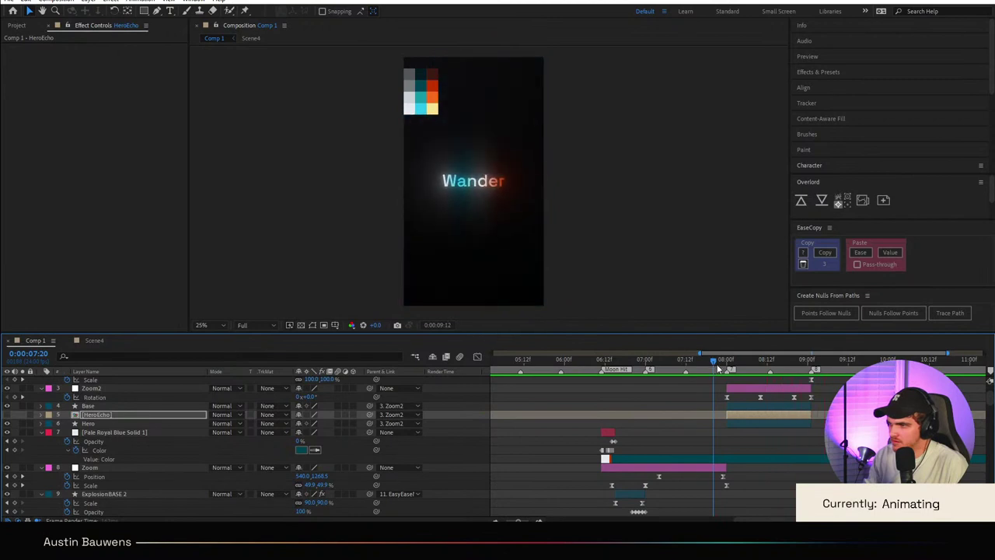
{"action": "left_click", "coordinate": [721, 364]}
{"action": "key", "text": "space"}
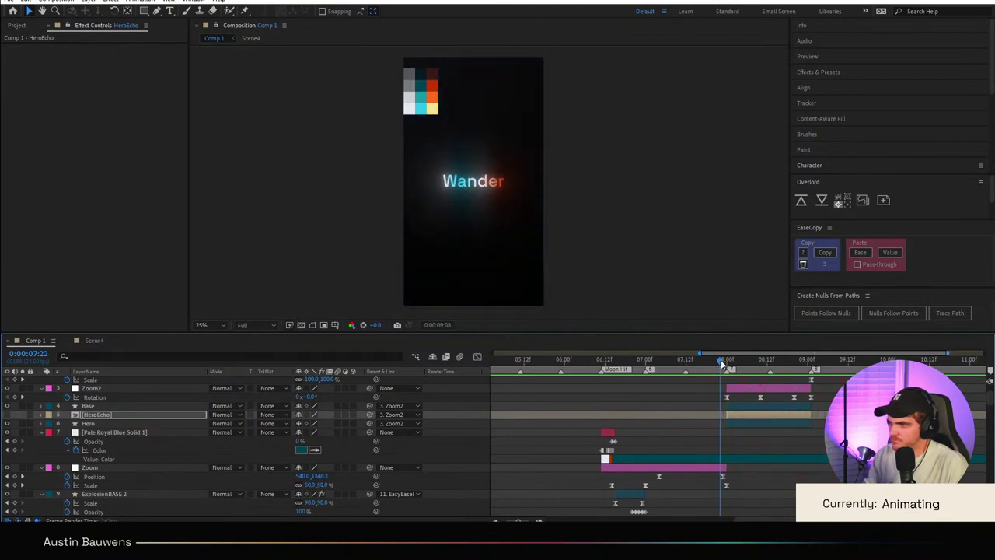
{"action": "key", "text": "space"}
Step: End the HeroEcho layer at 8:22 and move the Hero layer's start to near 8:22
{"action": "left_click", "coordinate": [809, 363]}
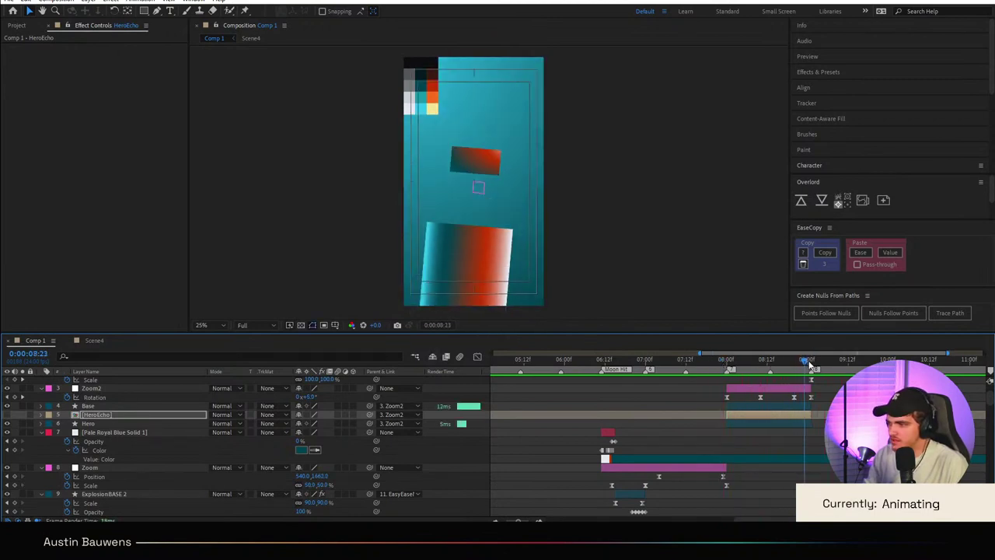
{"action": "left_click_drag", "start_coordinate": [810, 364], "coordinate": [801, 363]}
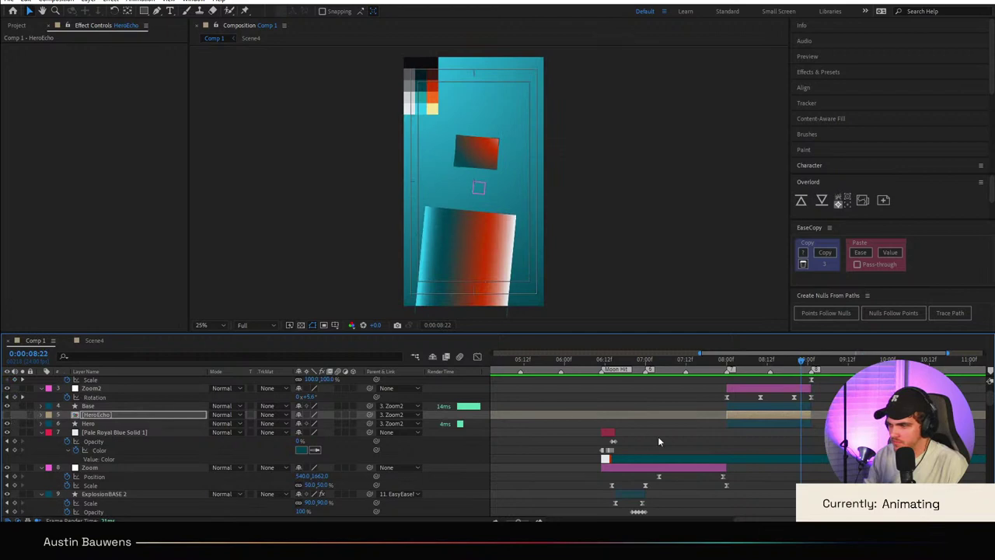
{"action": "left_click_drag", "start_coordinate": [811, 414], "coordinate": [799, 414]}
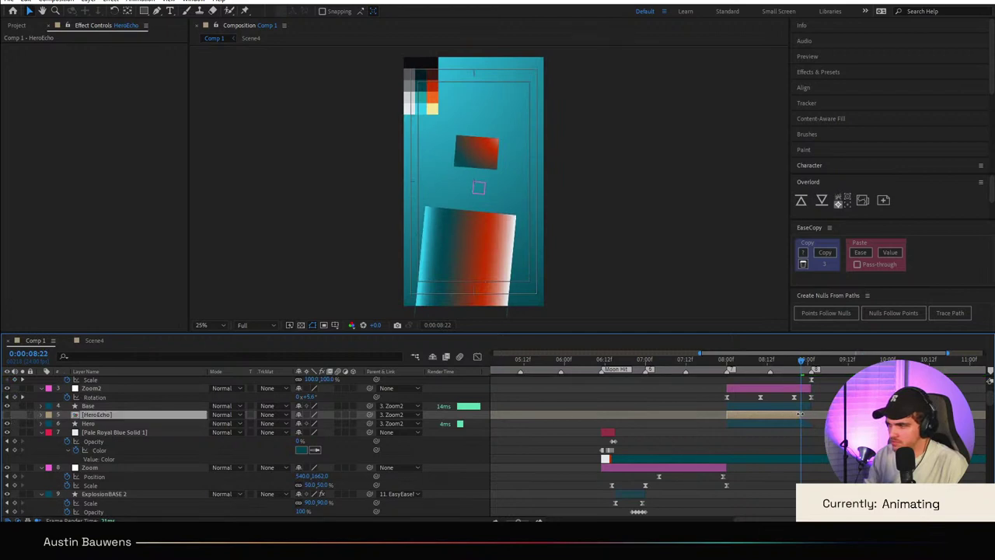
{"action": "left_click_drag", "start_coordinate": [728, 423], "coordinate": [783, 424]}
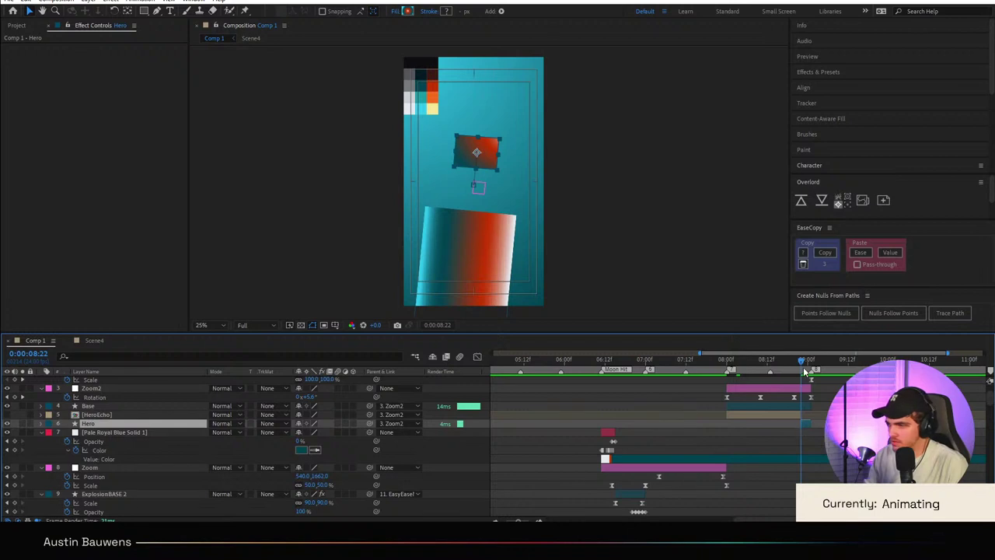
{"action": "left_click_drag", "start_coordinate": [803, 367], "coordinate": [735, 366]}
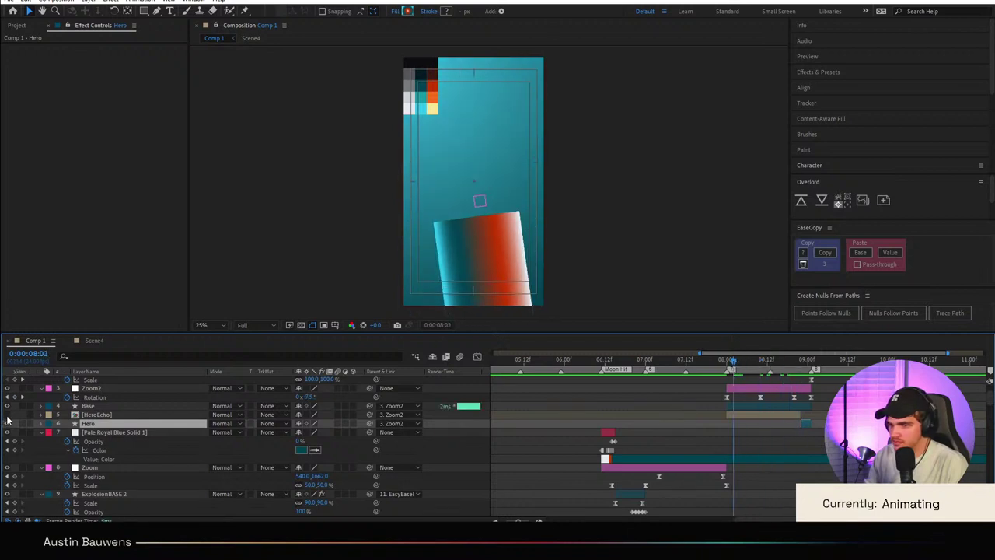
{"action": "key", "text": "space"}
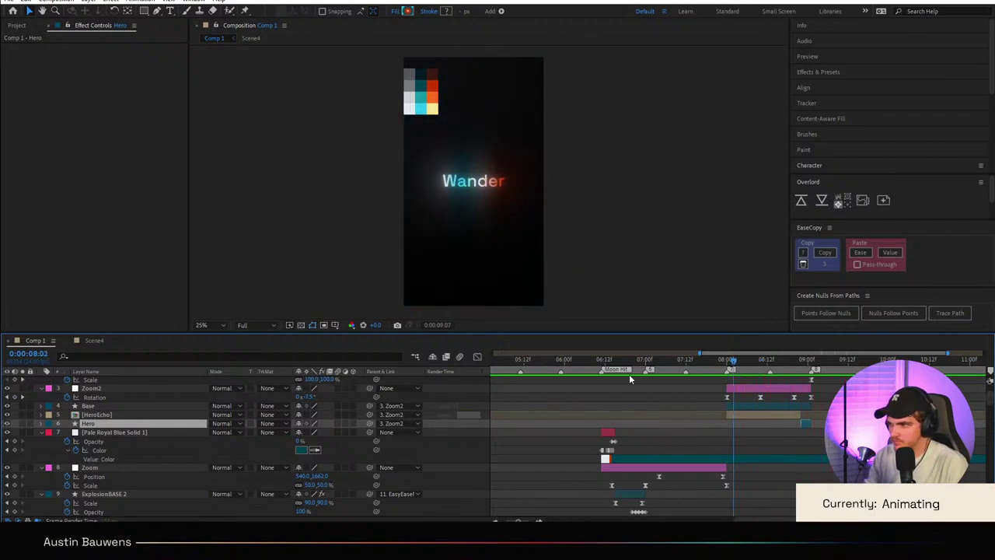
{"action": "left_click", "coordinate": [724, 364]}
{"action": "key", "text": "space"}
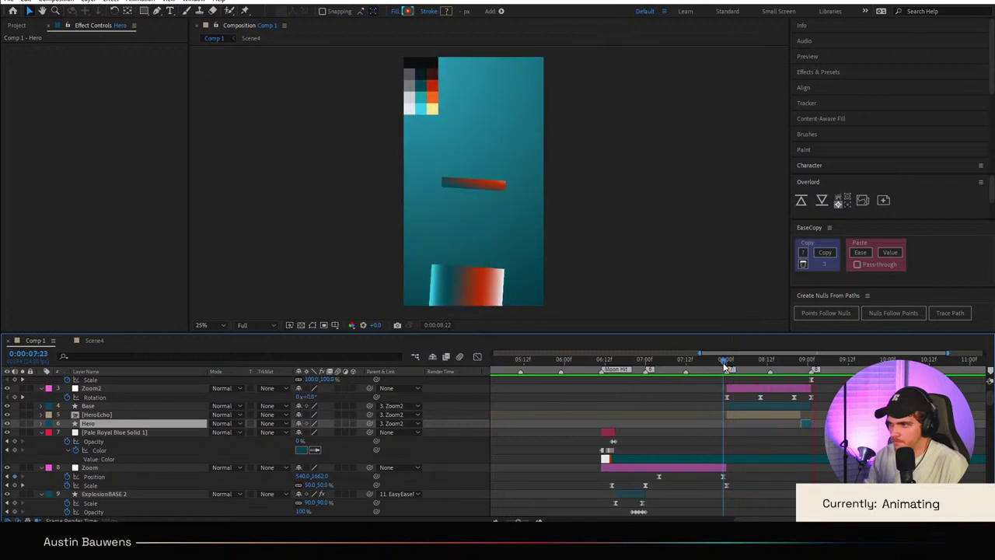
{"action": "key", "text": "space"}
{"action": "key", "text": "space"}
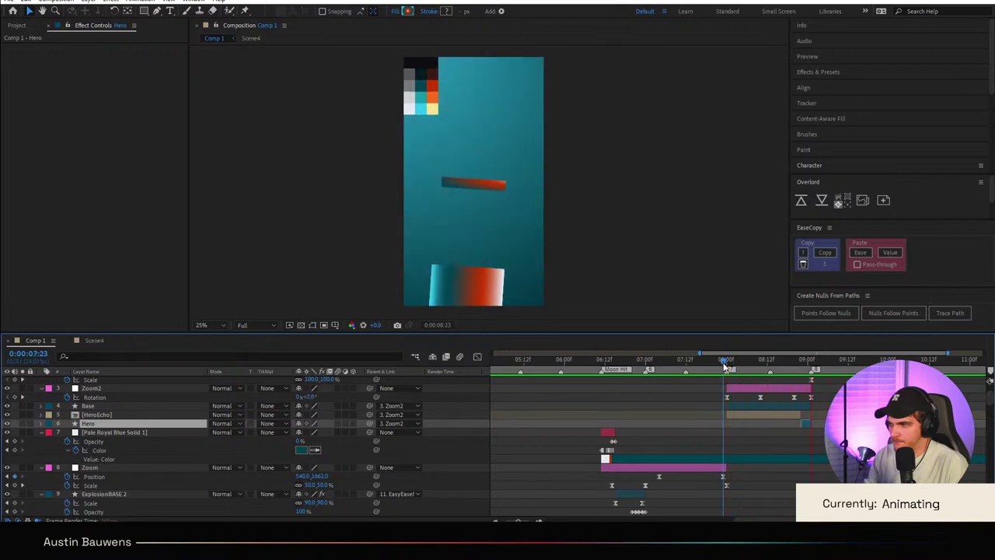
{"action": "key", "text": "space"}
{"action": "key", "text": "space"}
{"action": "key", "text": "space"}
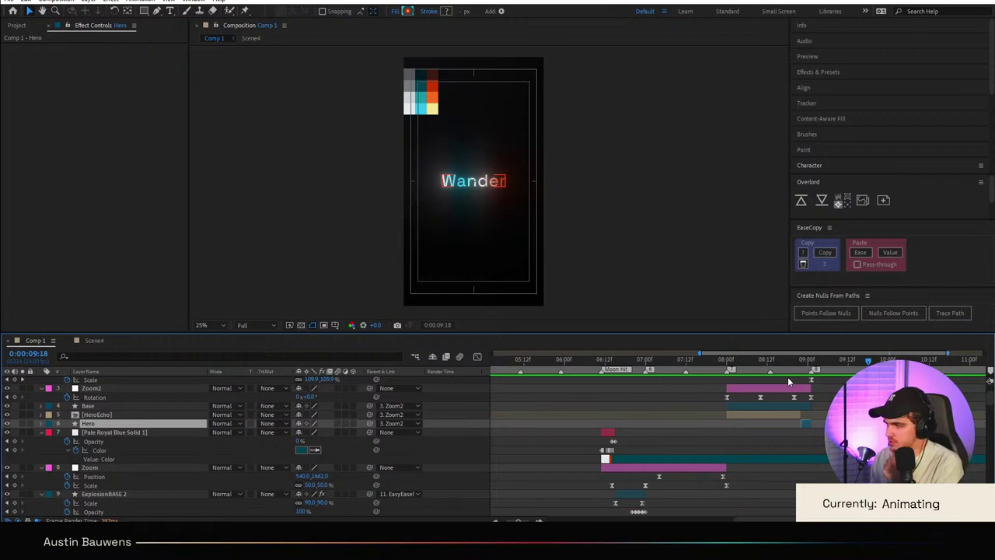
{"action": "left_click_drag", "start_coordinate": [791, 361], "coordinate": [134, 407]}
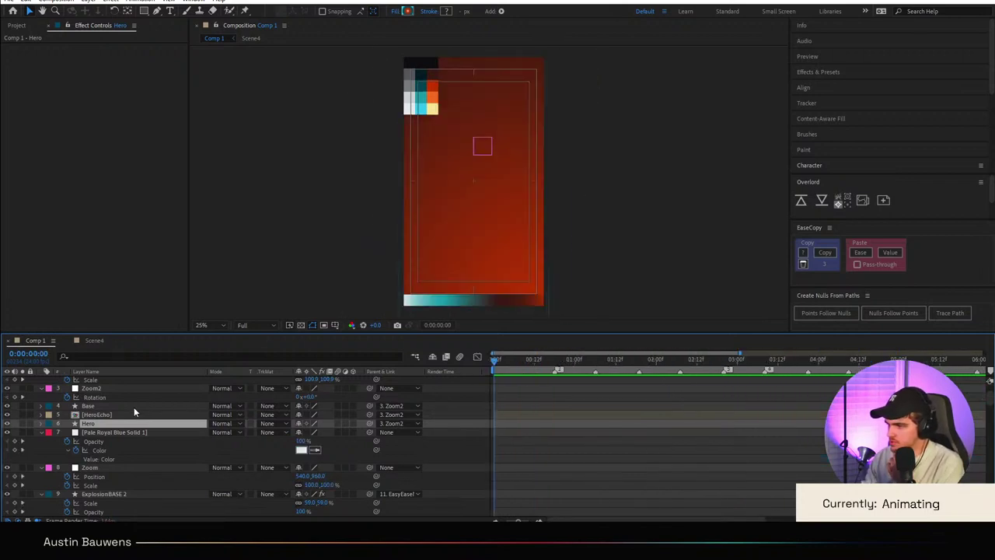
{"action": "key", "text": "minus"}
{"action": "key", "text": "space"}
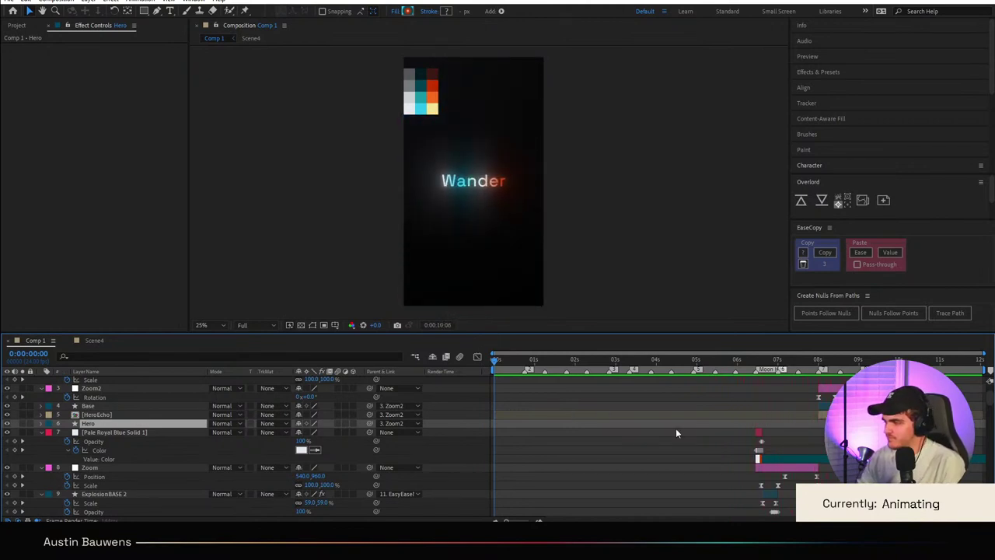
{"action": "key", "text": "space"}
{"action": "scroll", "coordinate": [877, 389], "scroll_direction": "up", "scroll_amount": 3}
{"action": "mouse_move", "coordinate": [712, 364]}
{"action": "left_mouse_down"}
{"action": "mouse_move", "coordinate": [638, 363]}
{"action": "mouse_move", "coordinate": [704, 363]}
{"action": "mouse_move", "coordinate": [692, 362]}
{"action": "left_mouse_up"}
Step: Try shifting Hero's Scale keyframe to 9:01, then undo it back to 9:00
{"action": "key", "text": "s"}
{"action": "key", "text": "equal"}
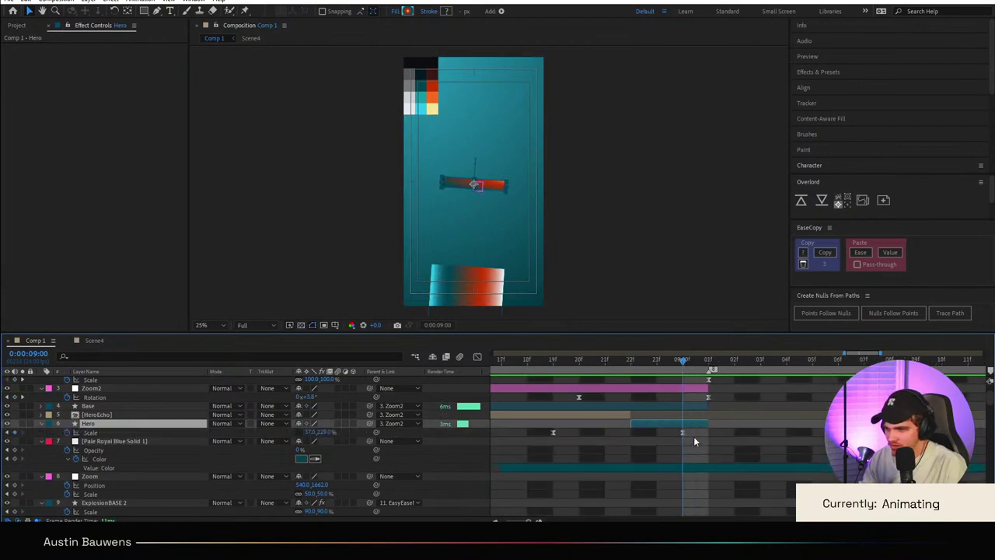
{"action": "left_click_drag", "start_coordinate": [684, 433], "coordinate": [701, 432]}
{"action": "key", "text": "minus"}
{"action": "left_click_drag", "start_coordinate": [675, 359], "coordinate": [577, 371]}
{"action": "key", "text": "space"}
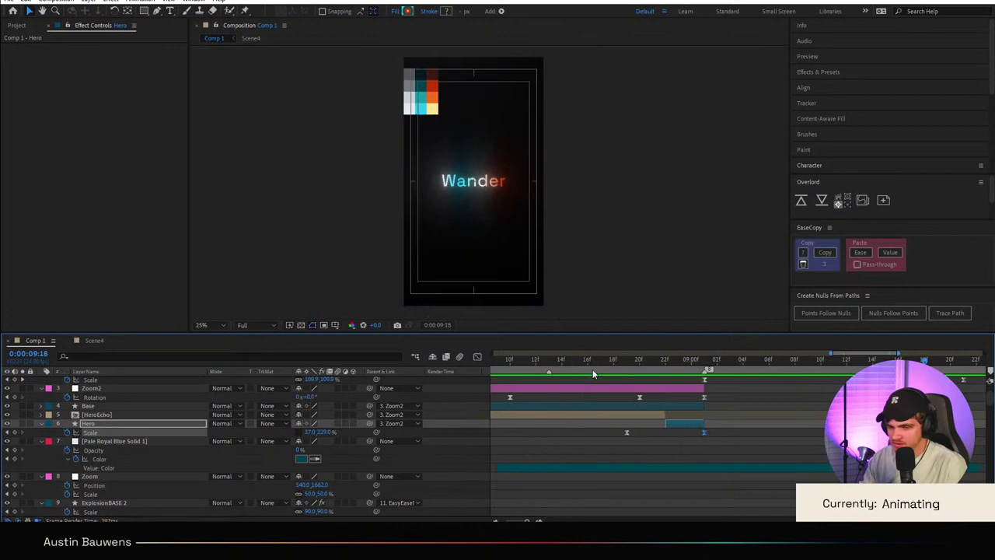
{"action": "key", "text": "ctrl+z"}
{"action": "key", "text": "minus"}
{"action": "key", "text": "minus"}
{"action": "key", "text": "minus"}
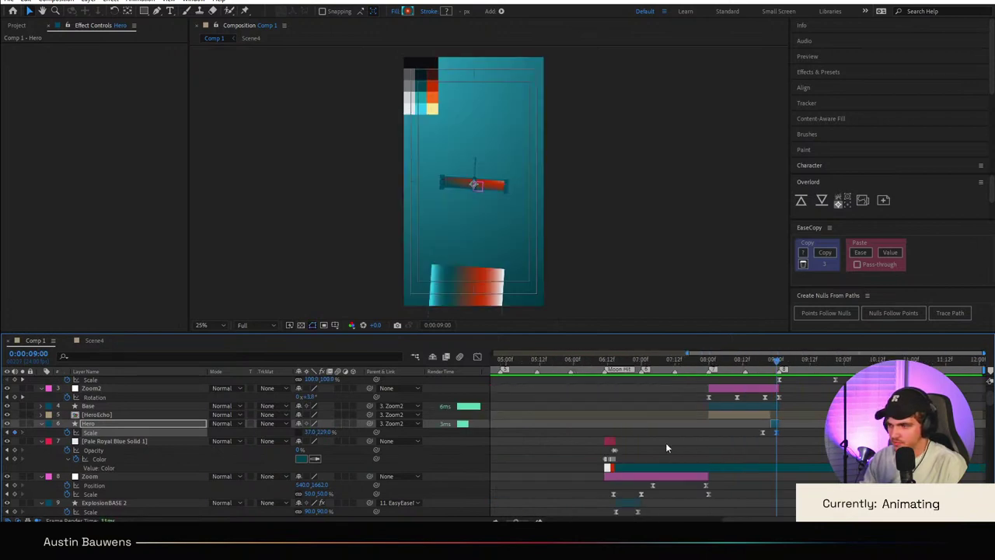
Step: Extend the Hero layer to start at 8:00 and delete the HeroEcho layer
{"action": "left_click", "coordinate": [666, 443]}
{"action": "left_click_drag", "start_coordinate": [768, 424], "coordinate": [755, 423]}
{"action": "left_click", "coordinate": [715, 416]}
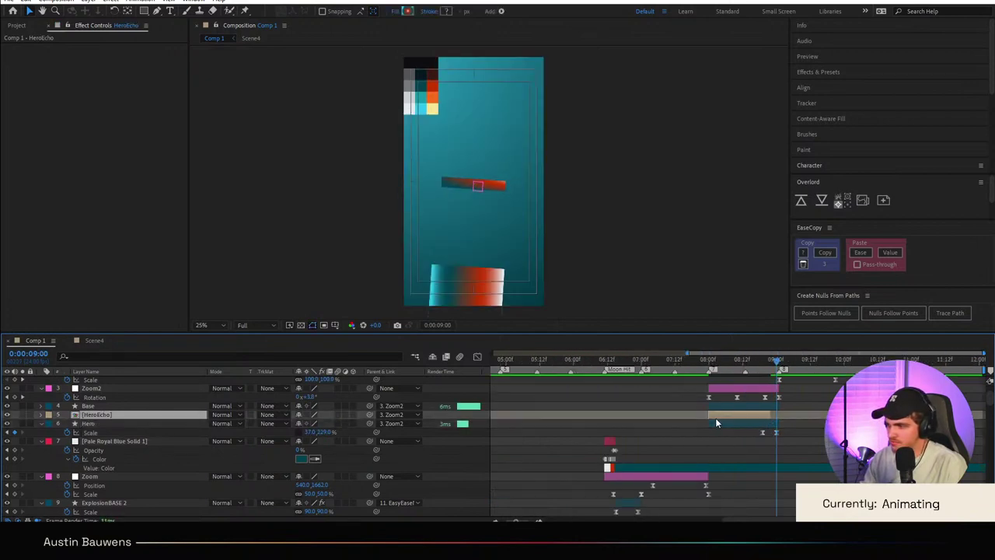
{"action": "key", "text": "Delete"}
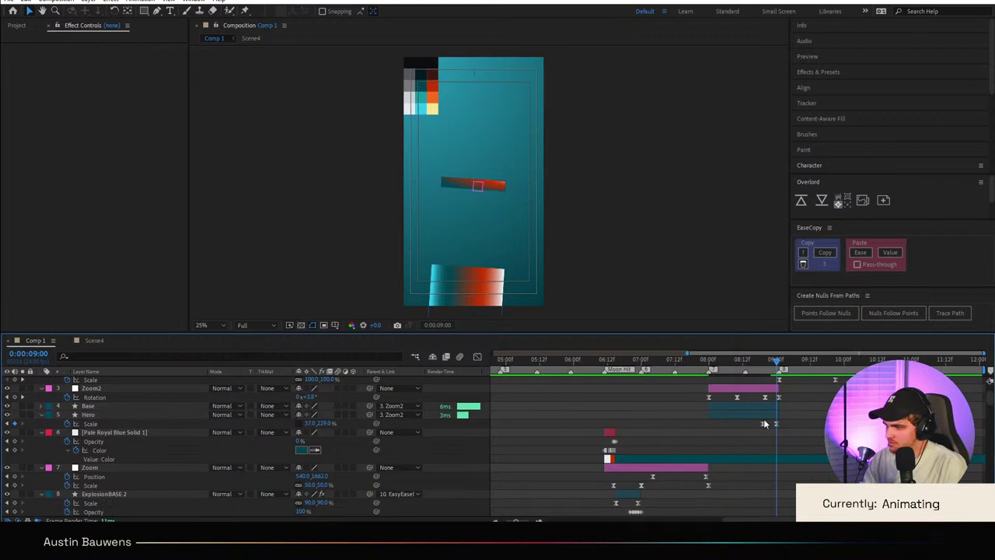
Step: Preview the result from 7:22 and collapse all expanded layer properties
{"action": "left_click", "coordinate": [704, 360]}
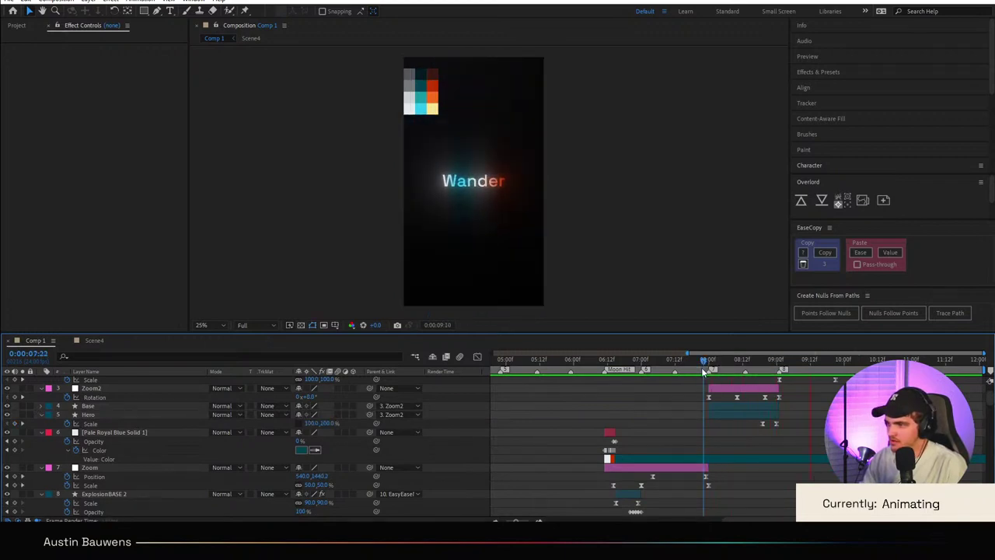
{"action": "key", "text": "space"}
{"action": "key", "text": "space"}
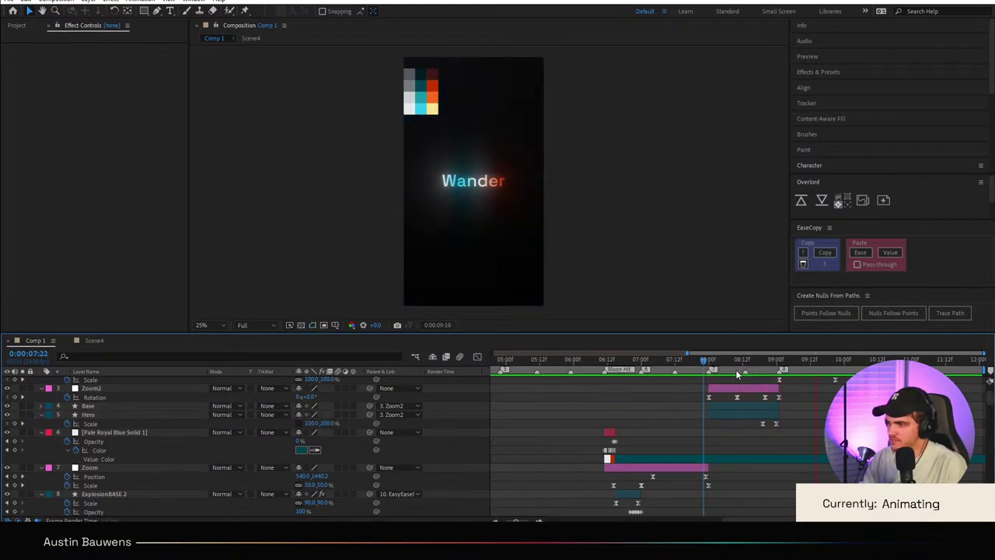
{"action": "key", "text": "space"}
{"action": "scroll", "coordinate": [776, 432], "scroll_direction": "up", "scroll_amount": 3}
{"action": "left_click", "coordinate": [781, 361]}
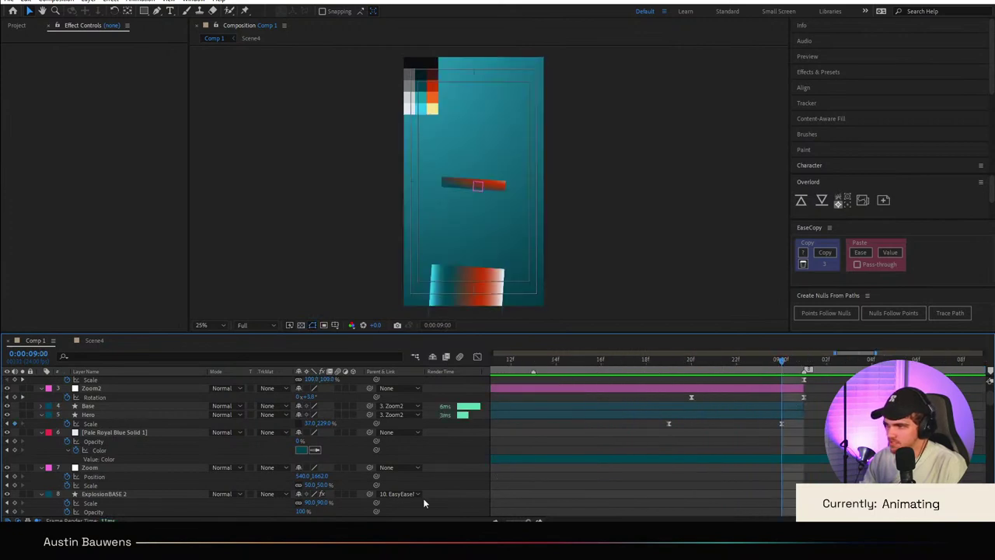
{"action": "left_click", "coordinate": [474, 184]}
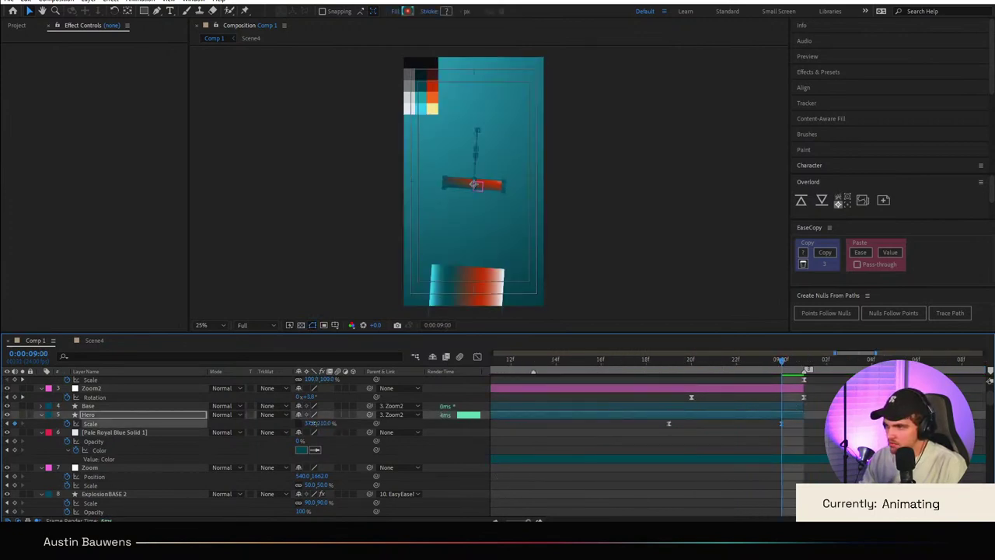
{"action": "left_click", "coordinate": [624, 356]}
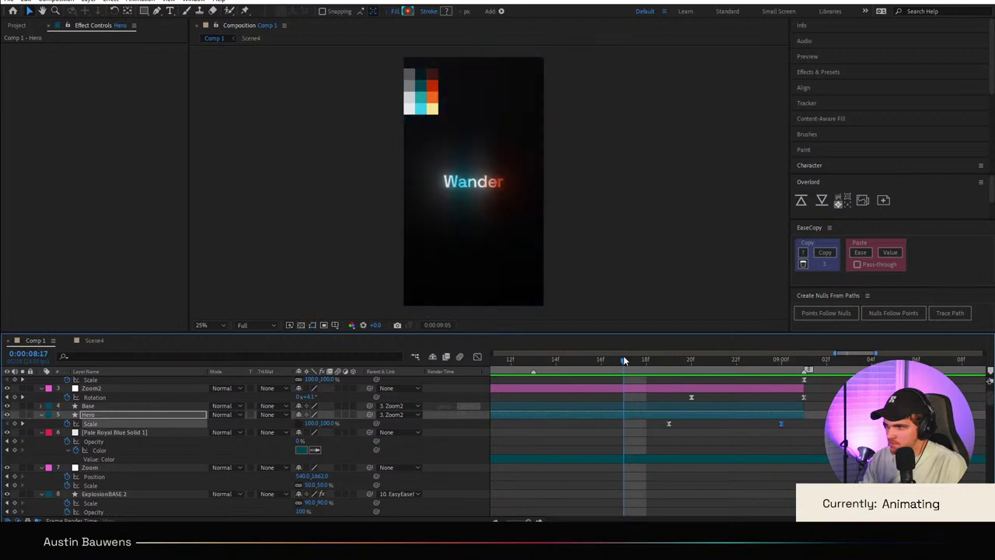
{"action": "key", "text": "space"}
{"action": "key", "text": "minus"}
{"action": "key", "text": "minus"}
{"action": "key", "text": "minus"}
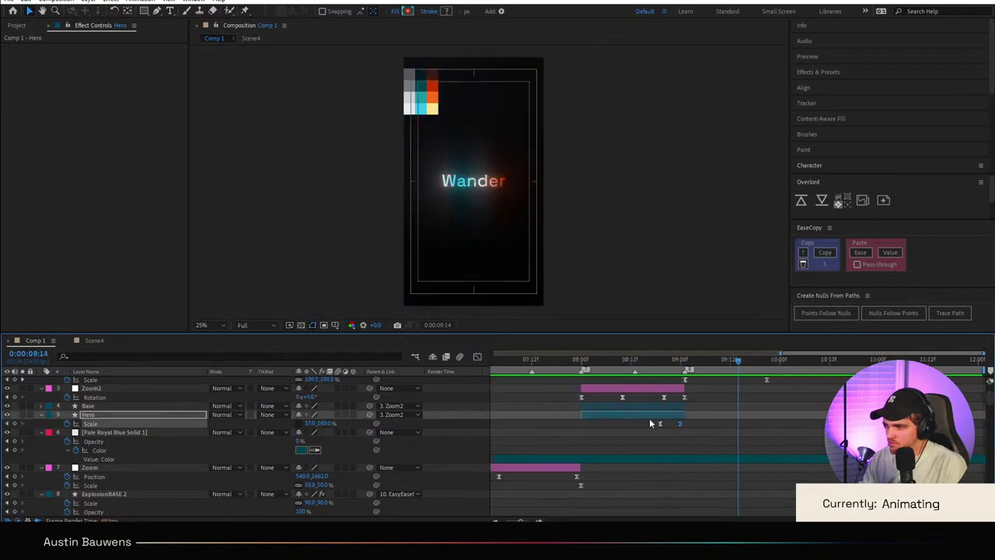
{"action": "key", "text": "u"}
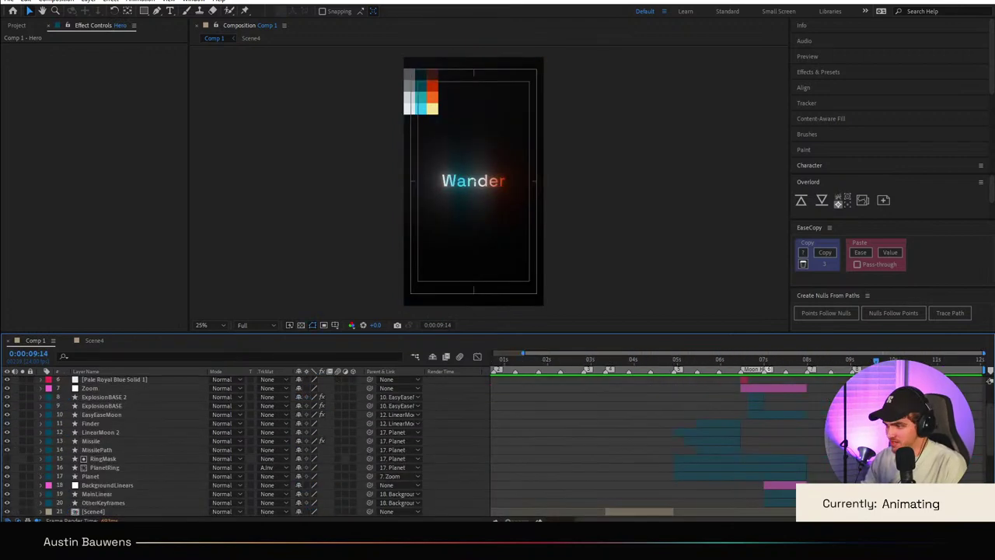
Step: Scrub back through the red planet scene and select the Base layer
{"action": "left_click_drag", "start_coordinate": [826, 362], "coordinate": [770, 370]}
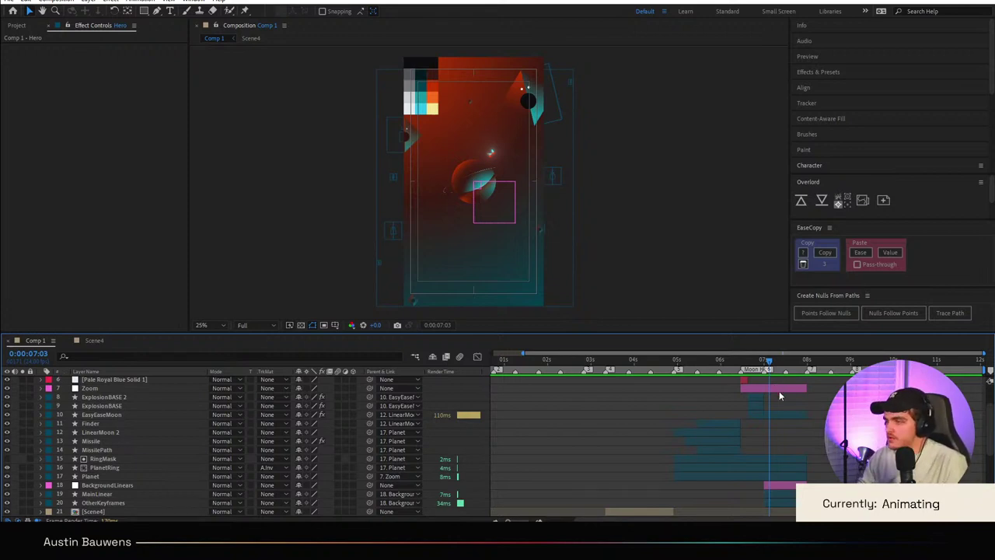
{"action": "scroll", "coordinate": [775, 389], "scroll_direction": "up", "scroll_amount": 3}
{"action": "scroll", "coordinate": [770, 385], "scroll_direction": "right", "scroll_amount": 1}
{"action": "left_click_drag", "start_coordinate": [763, 361], "coordinate": [919, 362]}
{"action": "scroll", "coordinate": [918, 389], "scroll_direction": "up", "scroll_amount": 2}
{"action": "left_click", "coordinate": [757, 406]}
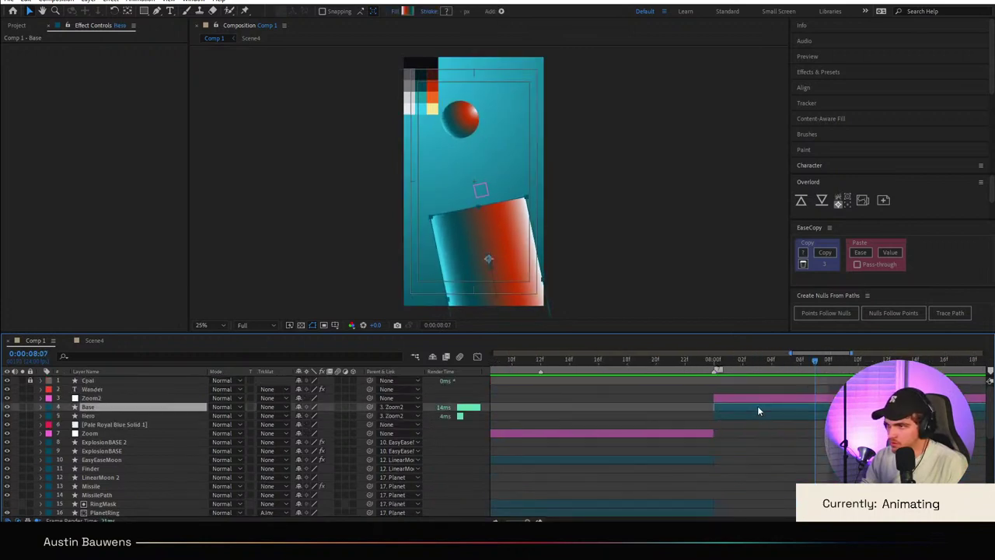
Step: Apply the Echo effect to the Hero ball layer
{"action": "left_click", "coordinate": [749, 415]}
{"action": "key", "text": "ctrl+space"}
{"action": "type", "text": "echo"}
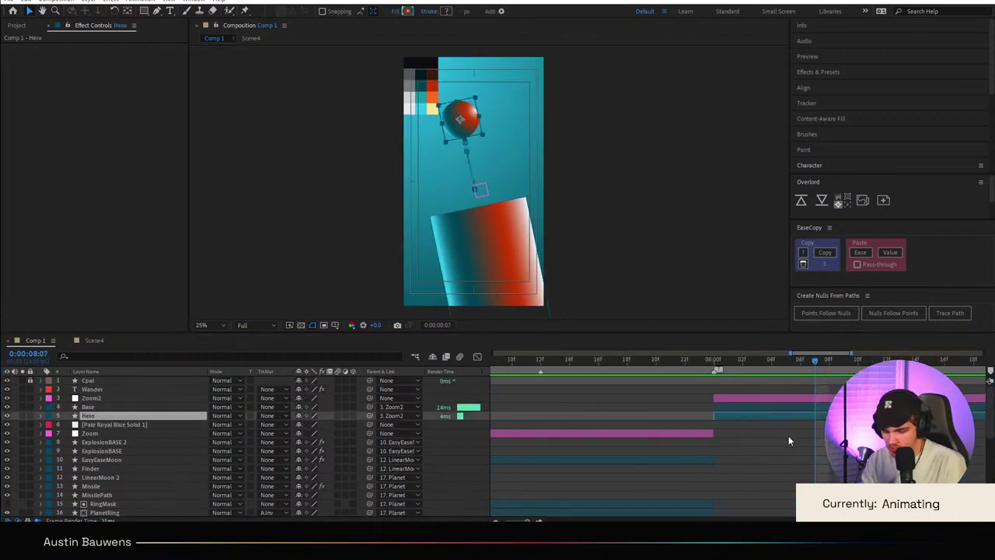
{"action": "key", "text": "Return"}
Step: Set the Echo Operator to Composite In Front after trying Composite In Back
{"action": "left_click", "coordinate": [134, 99]}
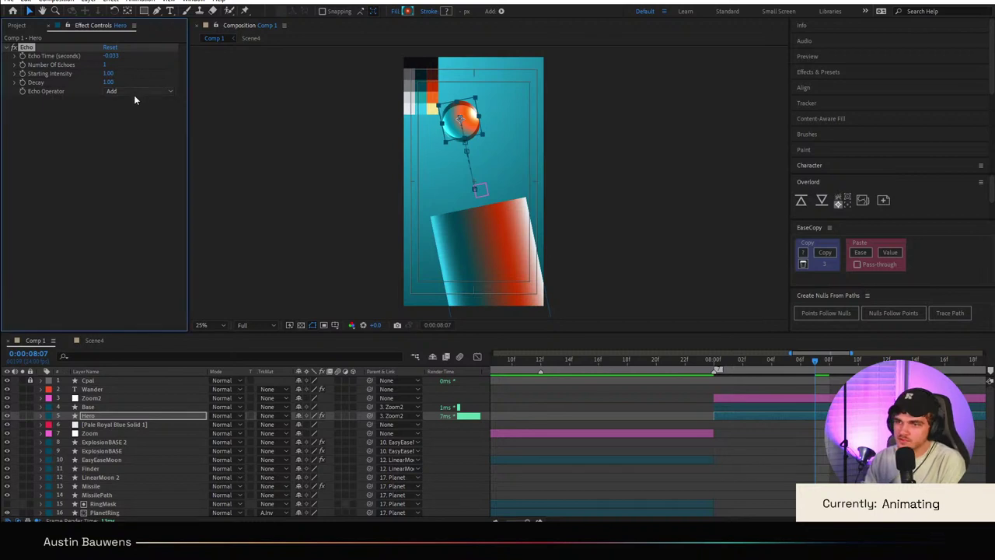
{"action": "left_click", "coordinate": [138, 91]}
{"action": "left_click", "coordinate": [146, 155]}
{"action": "scroll", "coordinate": [463, 131], "scroll_direction": "up", "scroll_amount": 2}
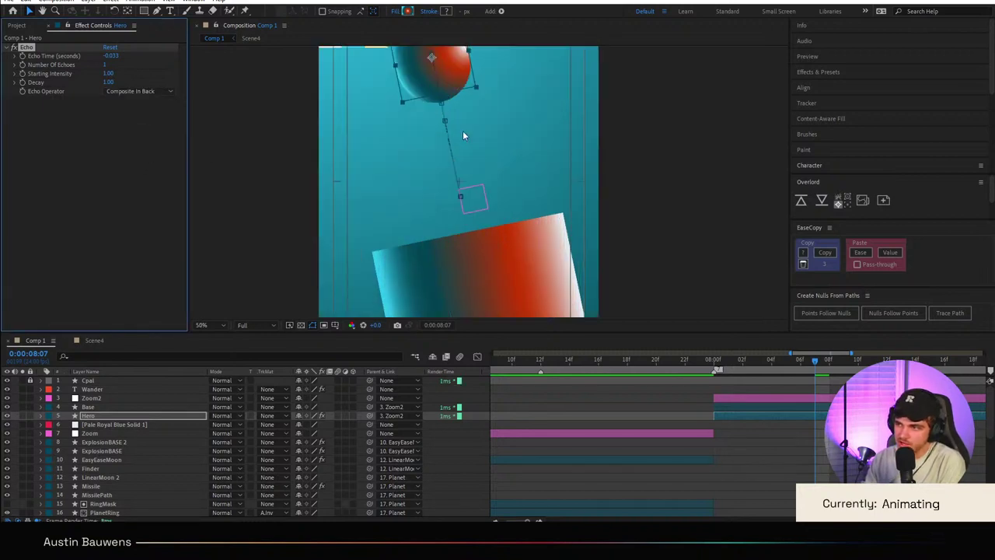
{"action": "left_click_drag", "start_coordinate": [462, 130], "coordinate": [469, 244]}
{"action": "left_click", "coordinate": [171, 92]}
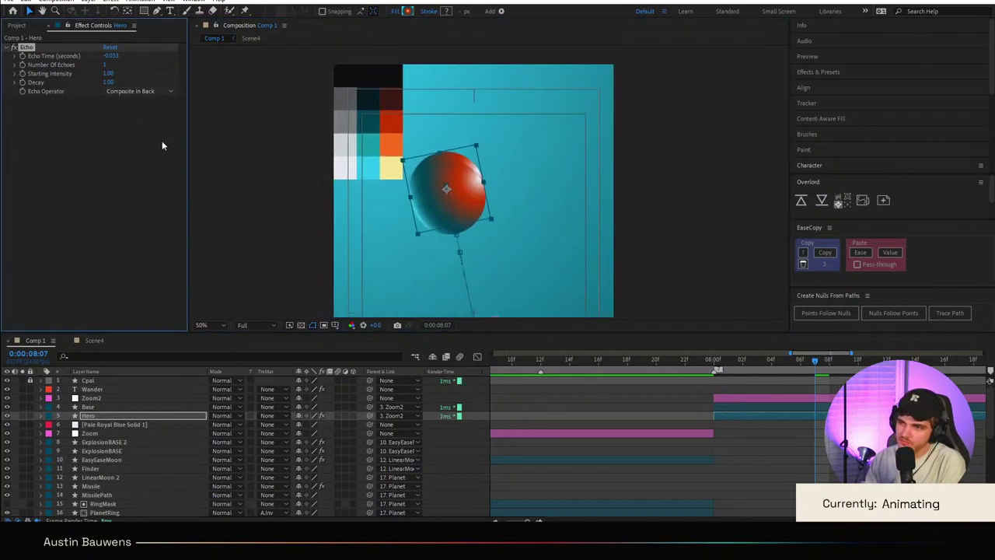
{"action": "left_click", "coordinate": [160, 162]}
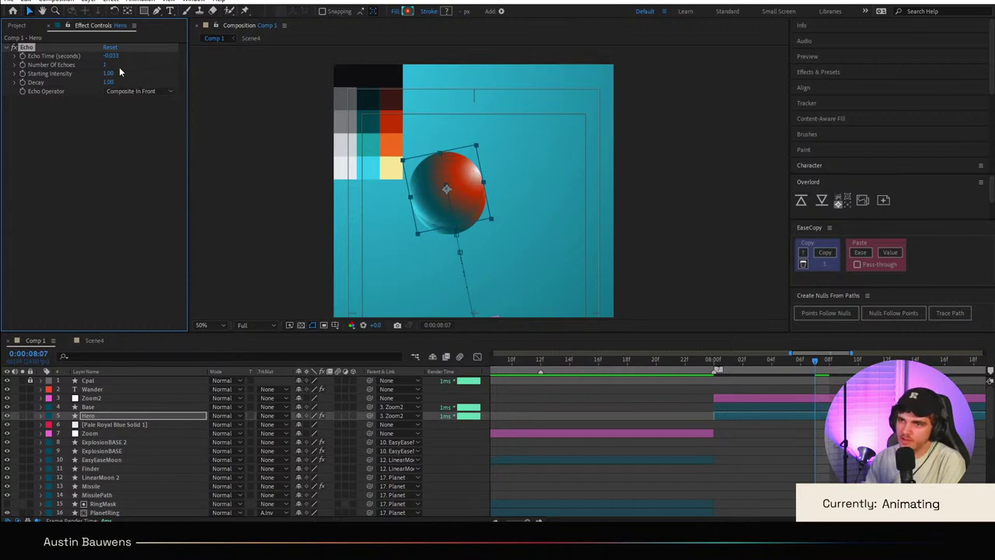
Step: Set the Echo Time to -0.003 at frame 08:06
{"action": "left_click_drag", "start_coordinate": [117, 54], "coordinate": [107, 65]}
{"action": "scroll", "coordinate": [569, 262], "scroll_direction": "down", "scroll_amount": 2}
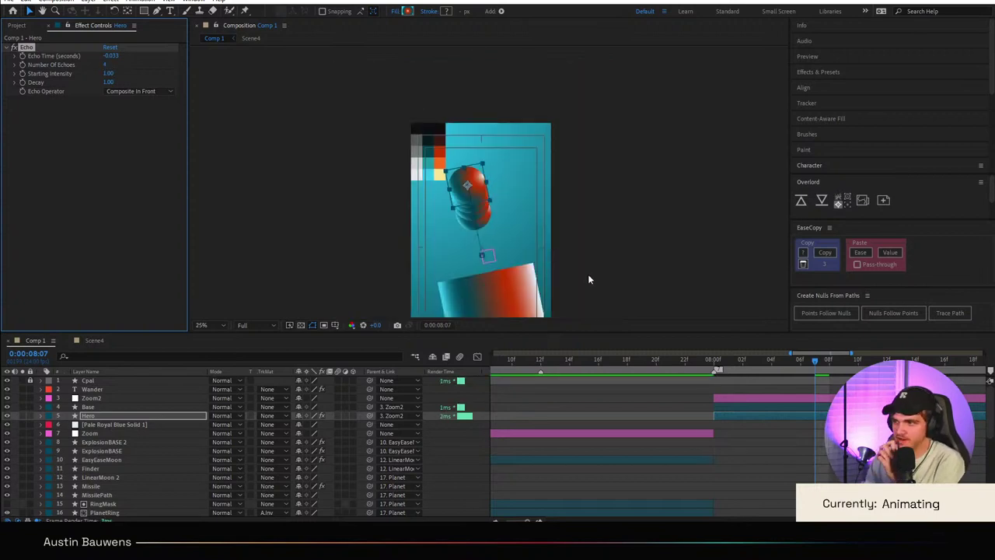
{"action": "left_click", "coordinate": [767, 443]}
{"action": "left_click_drag", "start_coordinate": [817, 356], "coordinate": [796, 360]}
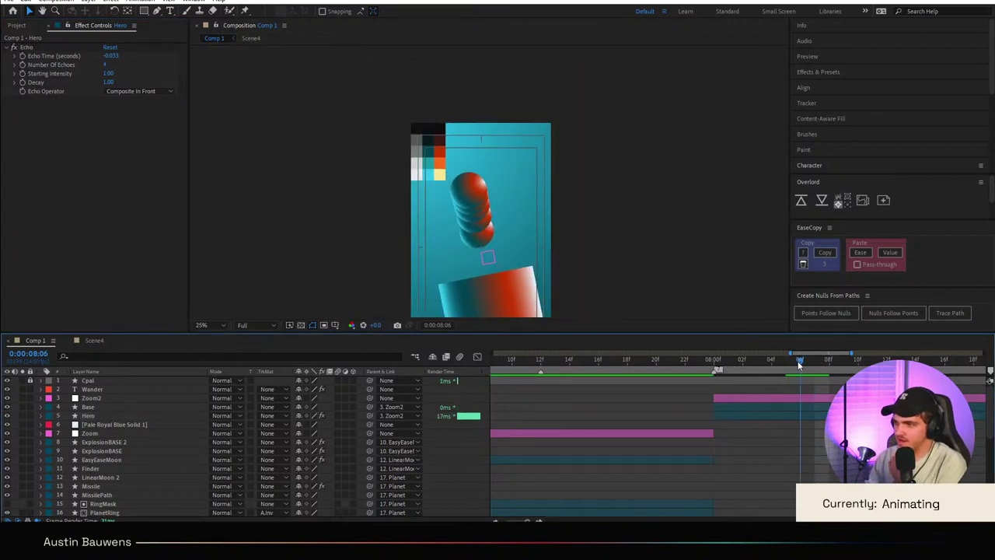
{"action": "left_click", "coordinate": [113, 56]}
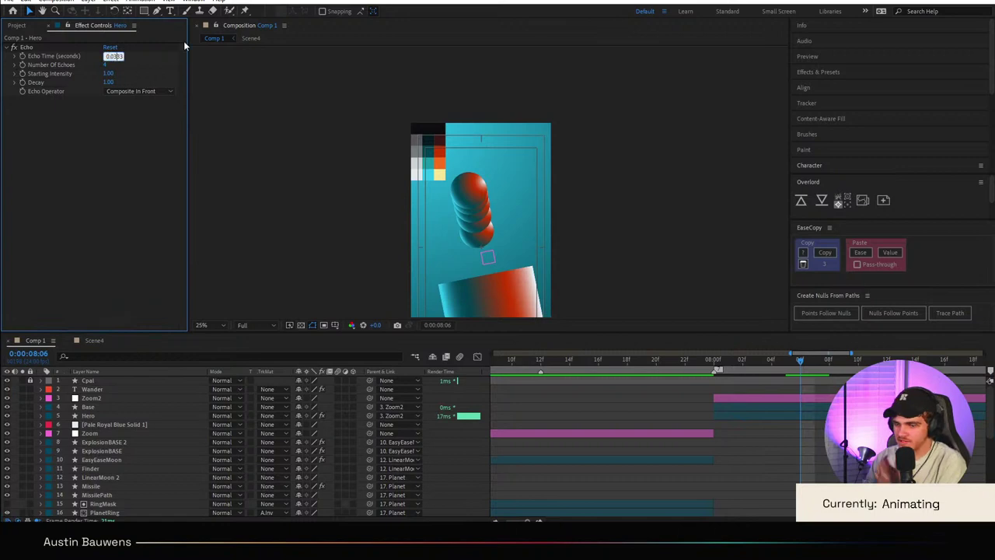
{"action": "key", "text": "BackSpace"}
{"action": "type", "text": "0"}
{"action": "key", "text": "Return"}
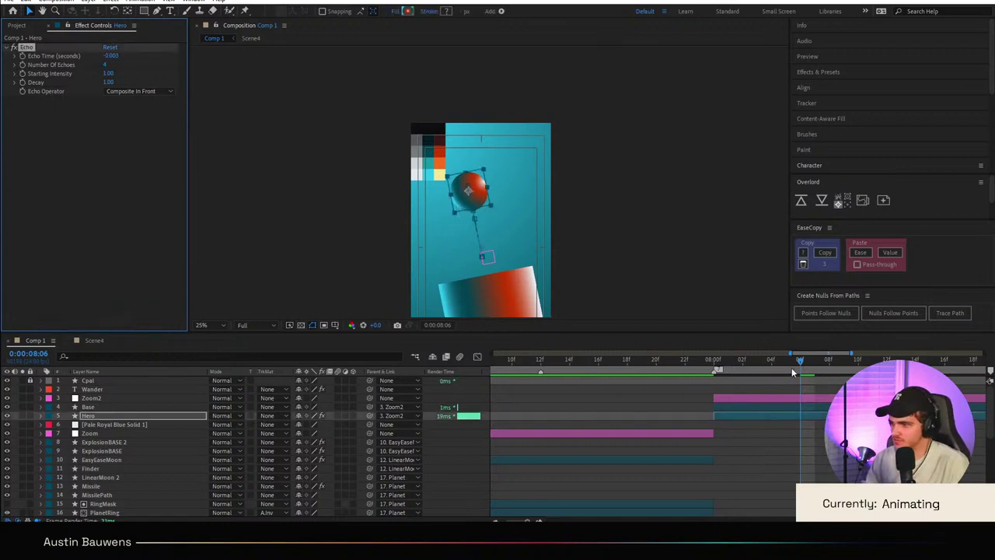
Step: Scrub the timeline back to 07:23 to check the echo trail
{"action": "mouse_move", "coordinate": [793, 374]}
{"action": "left_mouse_down"}
{"action": "mouse_move", "coordinate": [818, 369]}
{"action": "mouse_move", "coordinate": [777, 380]}
{"action": "left_mouse_up"}
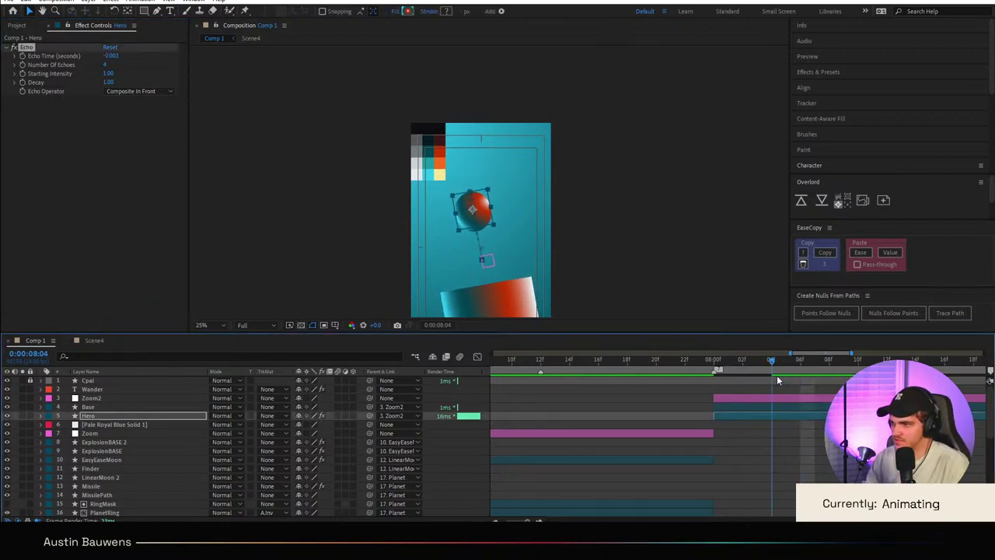
{"action": "scroll", "coordinate": [476, 281], "scroll_direction": "up", "scroll_amount": 4}
{"action": "scroll", "coordinate": [451, 217], "scroll_direction": "down", "scroll_amount": 2}
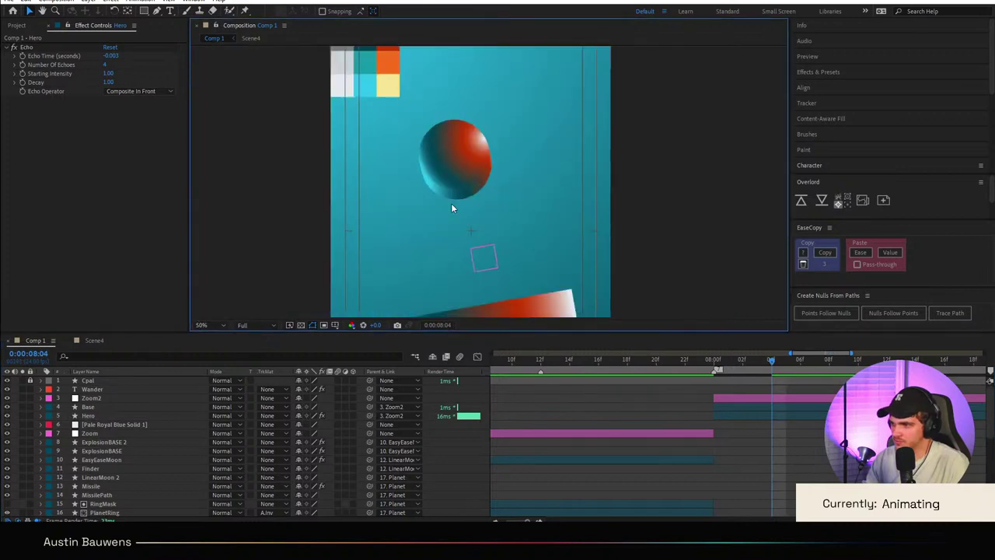
{"action": "scroll", "coordinate": [451, 207], "scroll_direction": "down", "scroll_amount": 2}
{"action": "left_click_drag", "start_coordinate": [784, 388], "coordinate": [684, 375]}
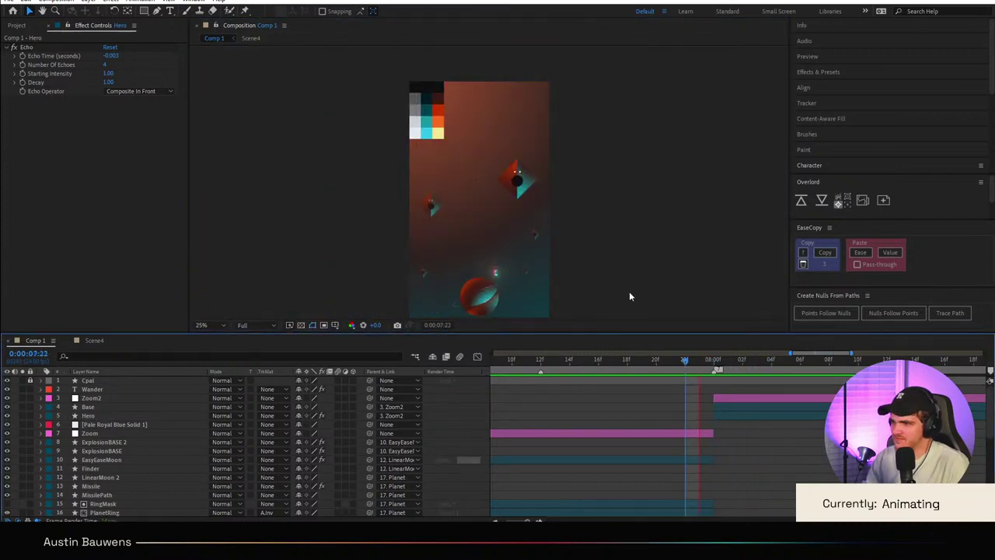
Step: Preview from 07:23, then delete the Echo effect from the Hero ball
{"action": "key", "text": "space"}
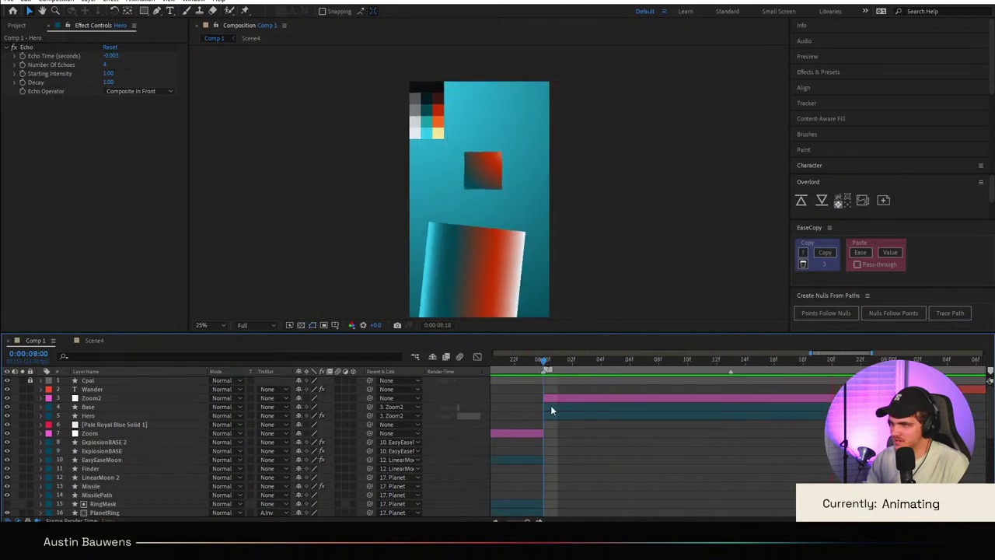
{"action": "left_click", "coordinate": [529, 364]}
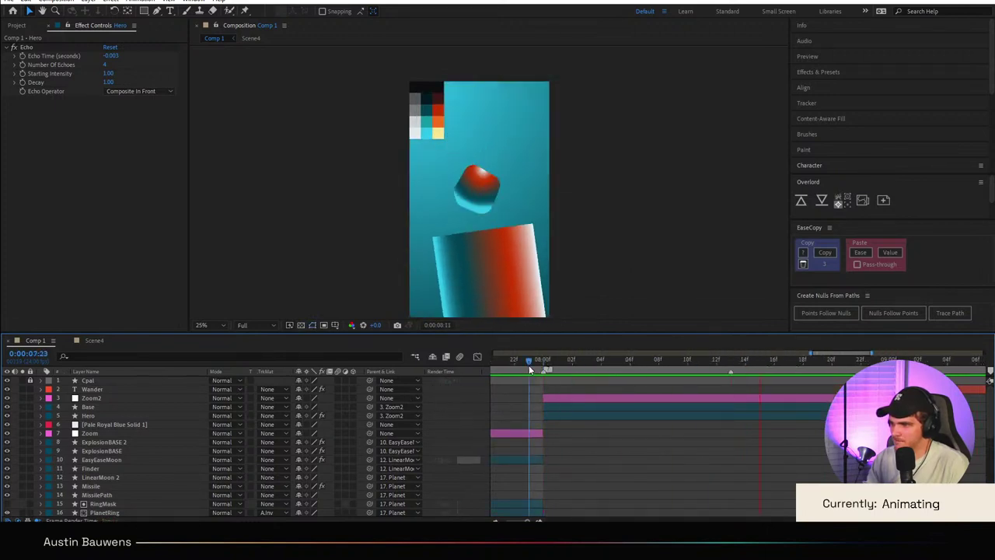
{"action": "left_click", "coordinate": [25, 47]}
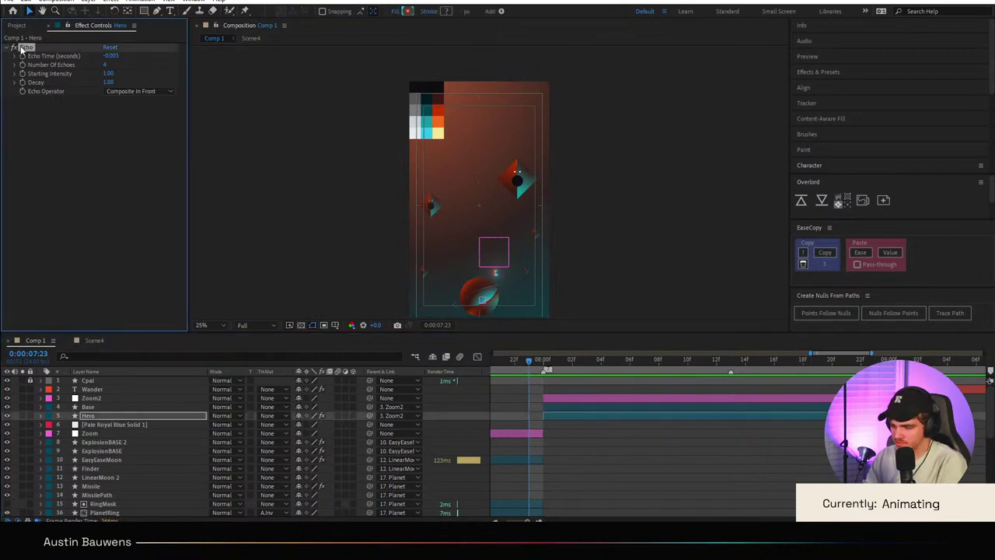
{"action": "key", "text": "Delete"}
Step: Preview the ball without the echo and save the project
{"action": "key", "text": "space"}
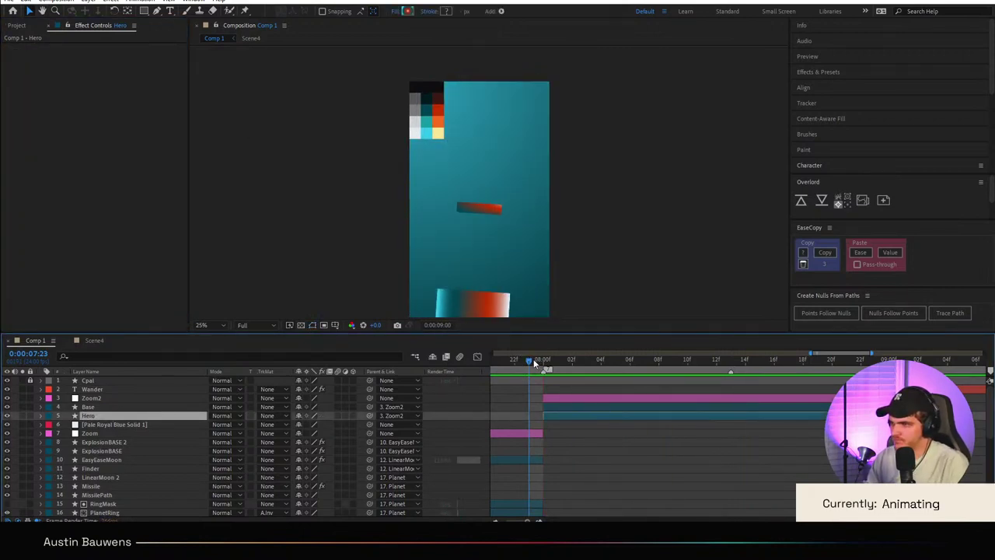
{"action": "key", "text": "space"}
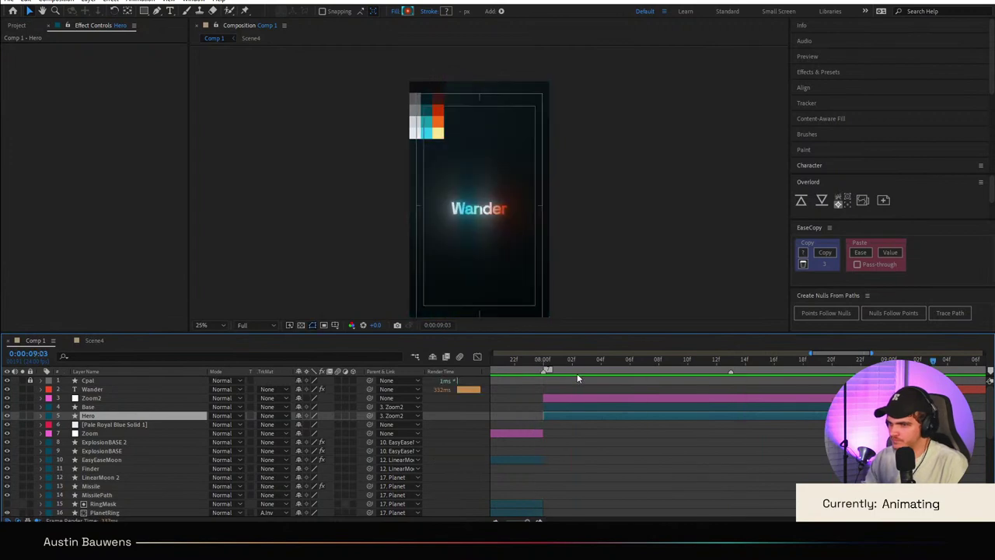
{"action": "scroll", "coordinate": [578, 387], "scroll_direction": "down", "scroll_amount": 1}
{"action": "key", "text": "ctrl+s"}
Step: Play the whole composition, then replay from around 06:06 to review
{"action": "left_click_drag", "start_coordinate": [658, 364], "coordinate": [26, 448]}
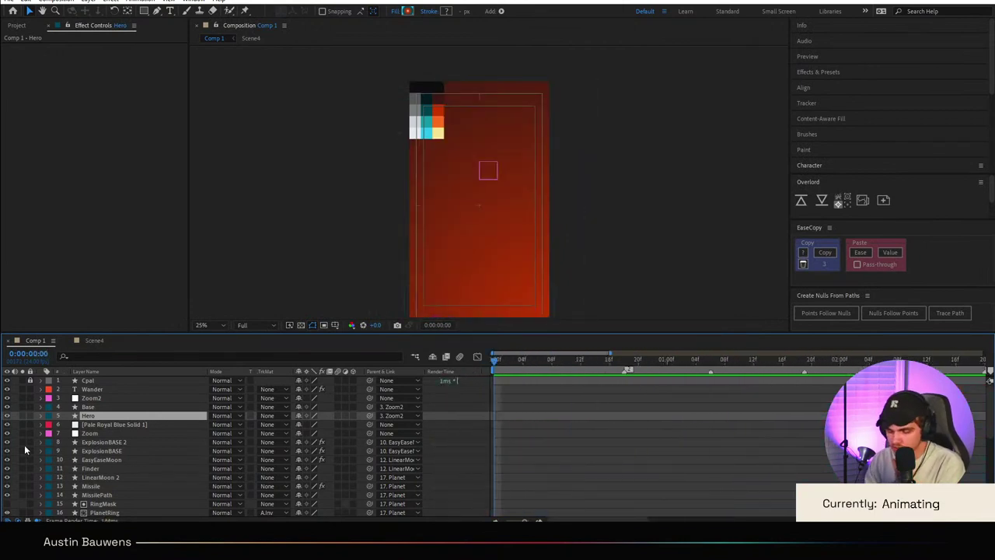
{"action": "key", "text": "space"}
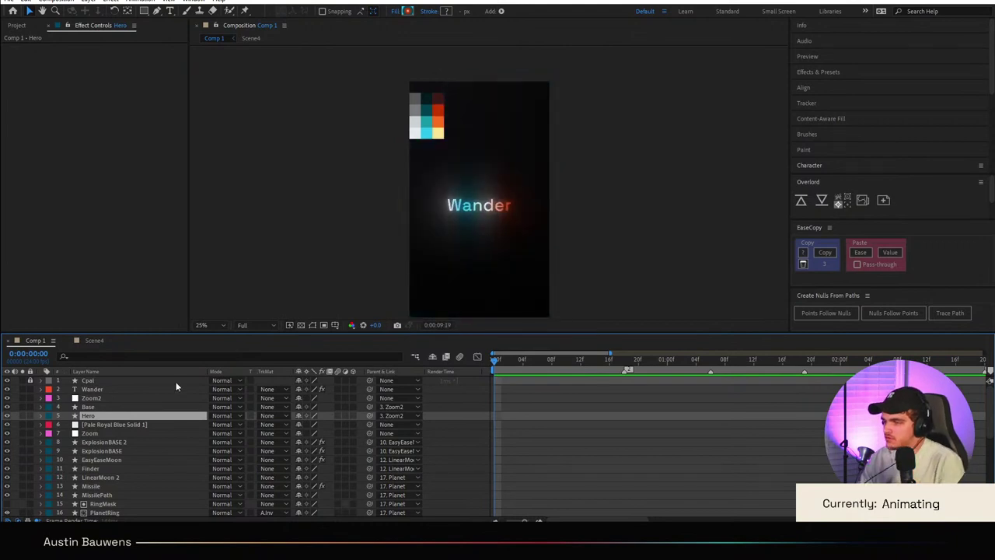
{"action": "key", "text": "space"}
{"action": "left_click_drag", "start_coordinate": [743, 358], "coordinate": [884, 385]}
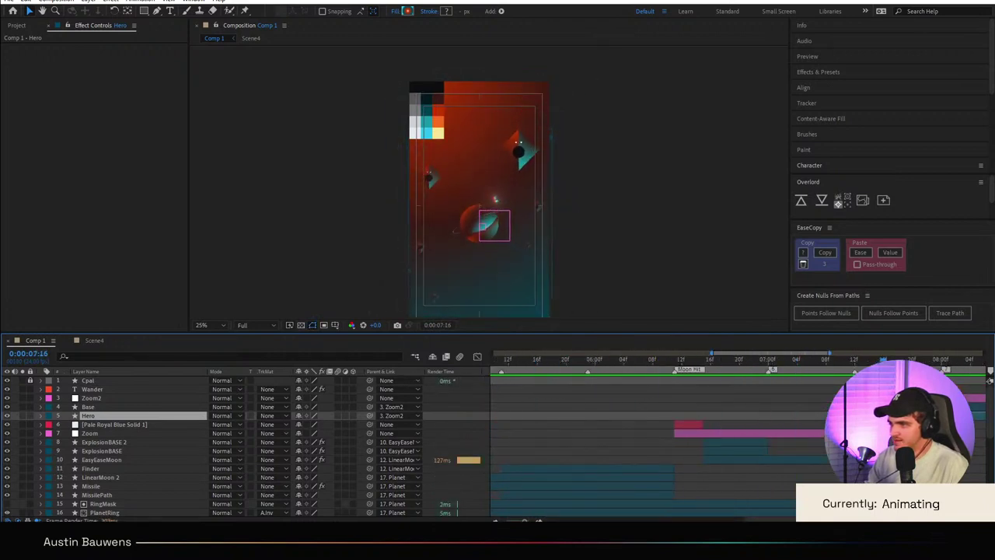
{"action": "scroll", "coordinate": [811, 421], "scroll_direction": "right", "scroll_amount": 3}
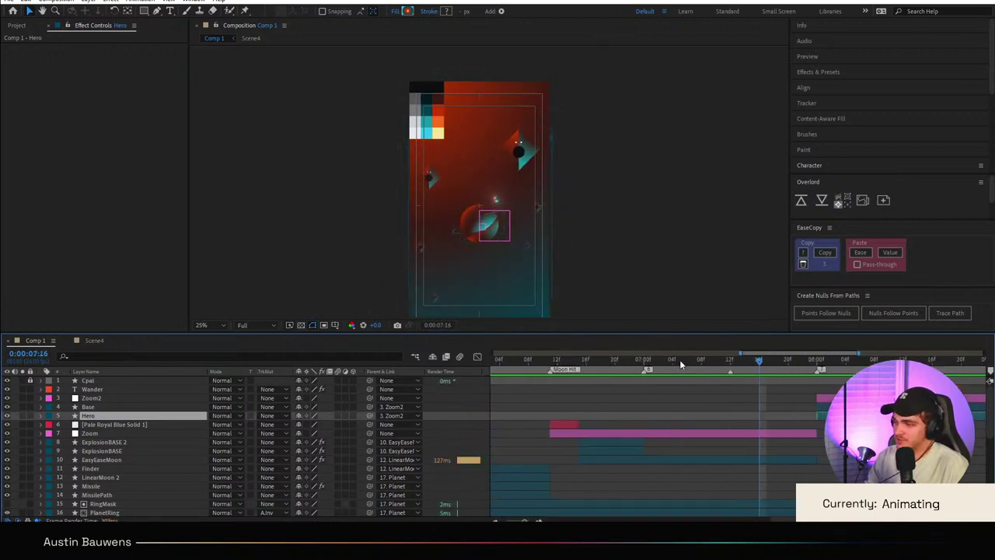
{"action": "left_click_drag", "start_coordinate": [680, 364], "coordinate": [535, 369]}
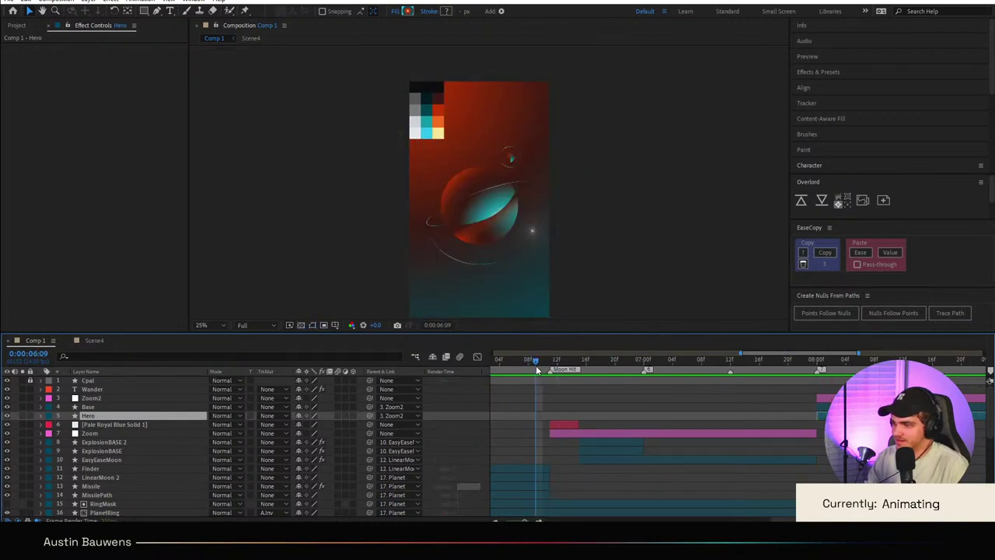
{"action": "key", "text": "space"}
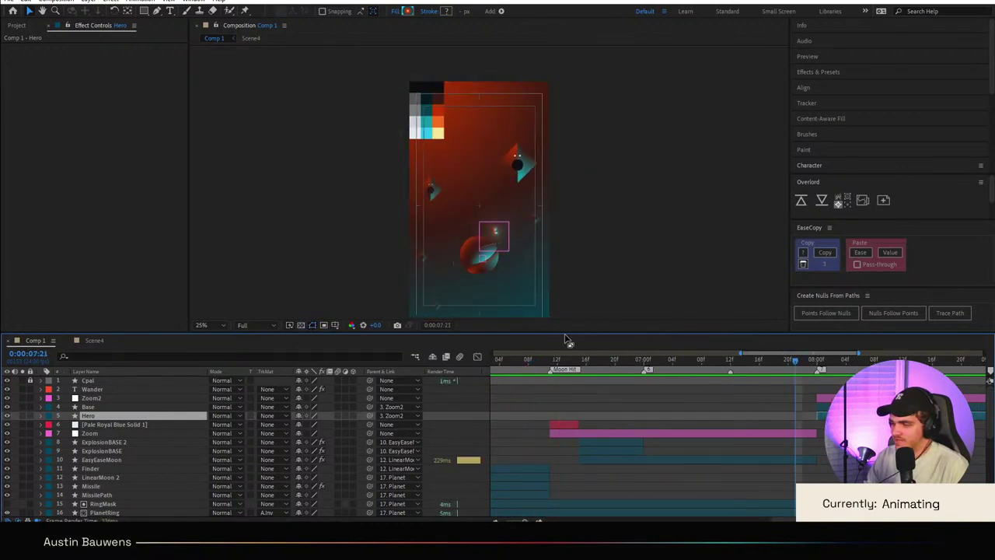
{"action": "scroll", "coordinate": [585, 208], "scroll_direction": "up", "scroll_amount": 3}
{"action": "scroll", "coordinate": [599, 195], "scroll_direction": "down", "scroll_amount": 2}
Step: Select the MainLinear layer and preview the animation from 06:20
{"action": "scroll", "coordinate": [606, 189], "scroll_direction": "up", "scroll_amount": 1}
{"action": "left_click_drag", "start_coordinate": [606, 188], "coordinate": [567, 240]}
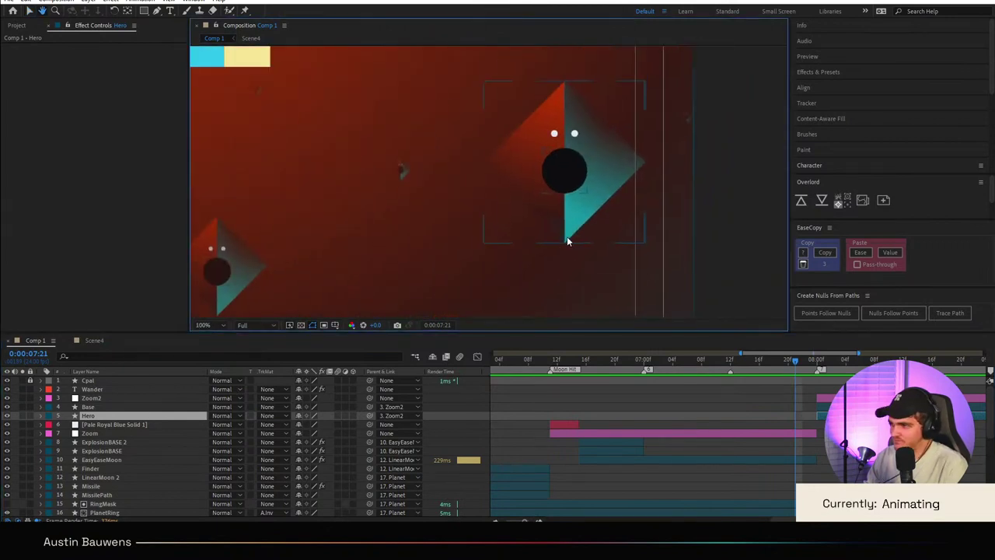
{"action": "key", "text": "F2"}
{"action": "scroll", "coordinate": [568, 466], "scroll_direction": "down", "scroll_amount": 3}
{"action": "left_click", "coordinate": [616, 452]}
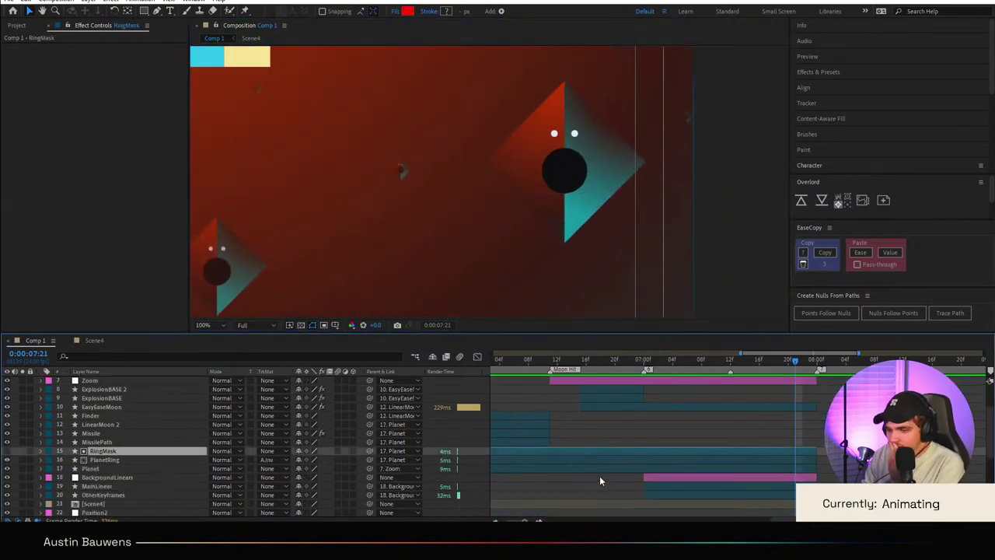
{"action": "scroll", "coordinate": [600, 476], "scroll_direction": "down", "scroll_amount": 4}
{"action": "scroll", "coordinate": [601, 476], "scroll_direction": "up", "scroll_amount": 3}
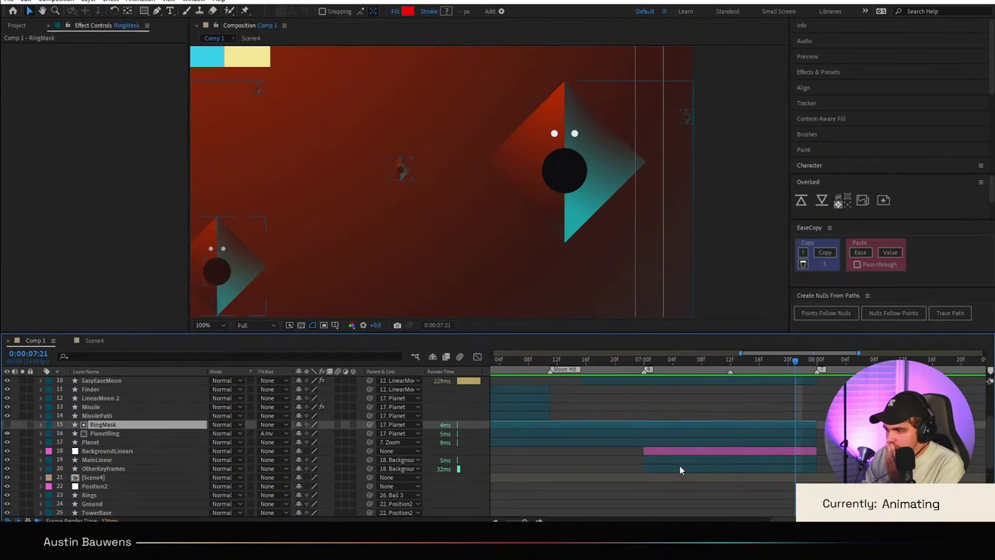
{"action": "left_click", "coordinate": [680, 459]}
{"action": "left_click_drag", "start_coordinate": [678, 362], "coordinate": [624, 366]}
{"action": "scroll", "coordinate": [577, 239], "scroll_direction": "down", "scroll_amount": 1}
{"action": "key", "text": "space"}
{"action": "key", "text": "space"}
{"action": "key", "text": "space"}
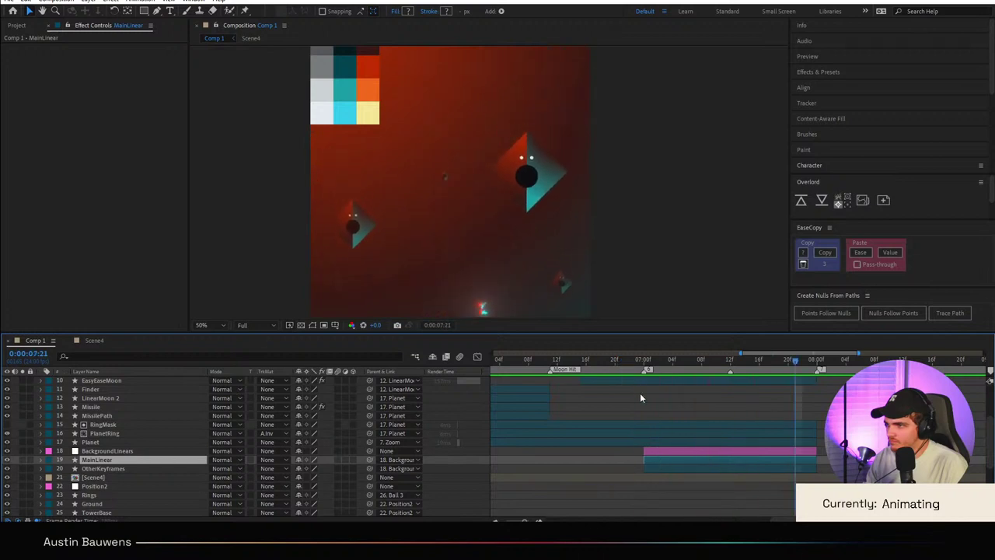
Step: Expand MainLinear's Contents and group the two eye groups with Ctrl+G
{"action": "left_click", "coordinate": [40, 460]}
{"action": "left_click", "coordinate": [52, 469]}
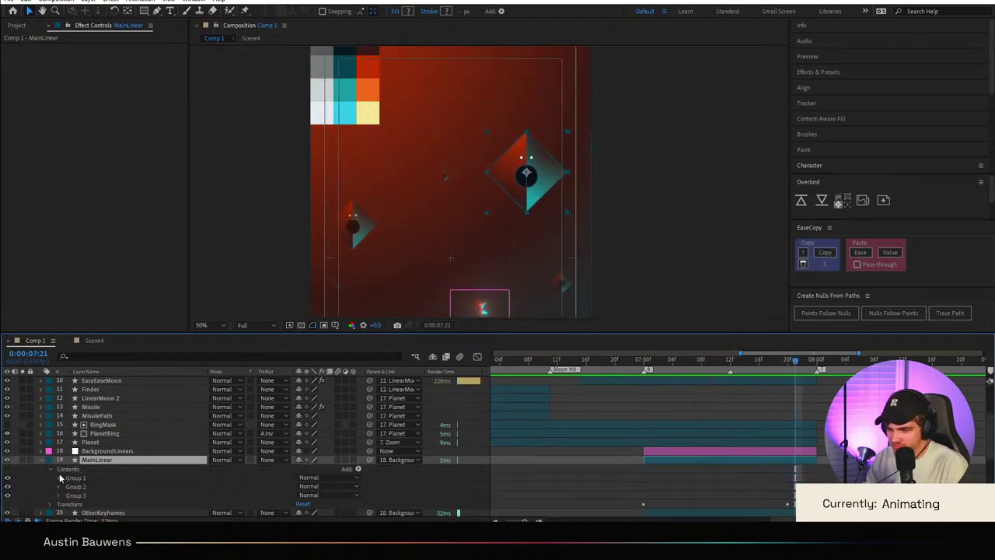
{"action": "left_click", "coordinate": [61, 477]}
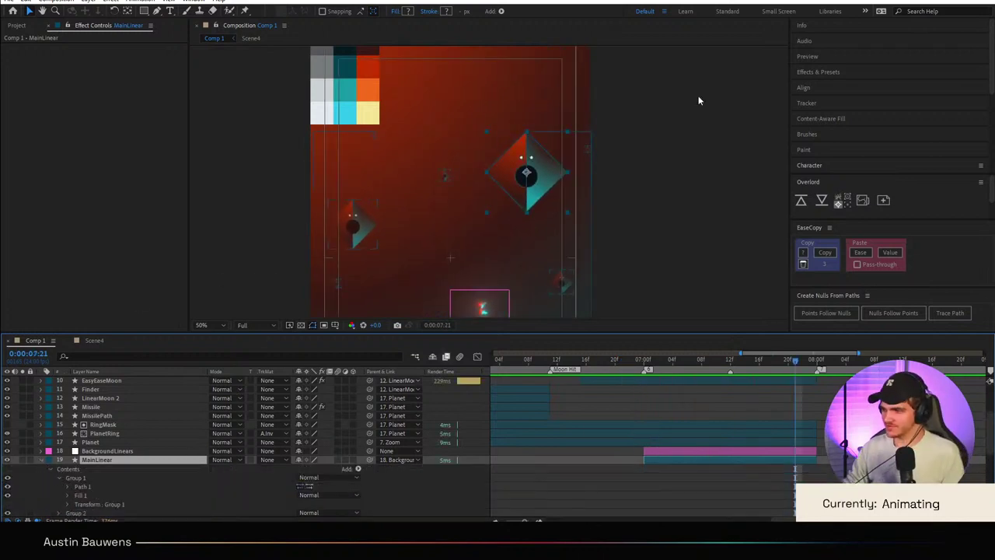
{"action": "scroll", "coordinate": [698, 98], "scroll_direction": "up", "scroll_amount": 4}
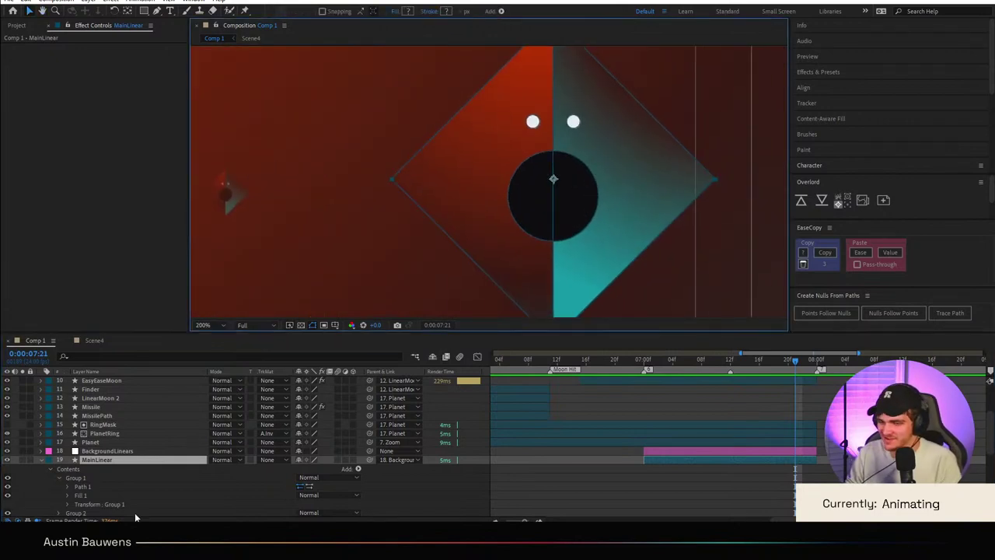
{"action": "scroll", "coordinate": [70, 513], "scroll_direction": "down", "scroll_amount": 2}
{"action": "left_click", "coordinate": [76, 453]}
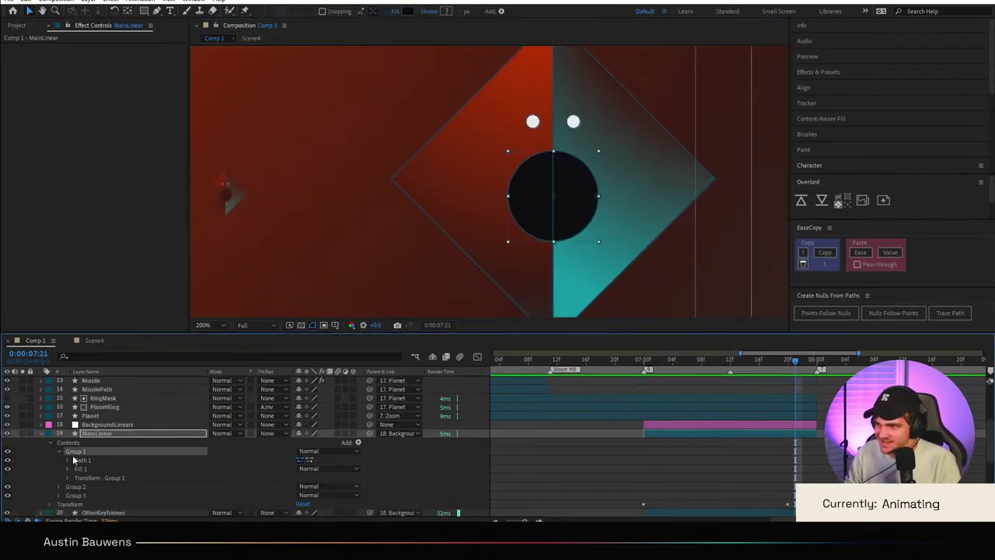
{"action": "left_click", "coordinate": [77, 487]}
{"action": "left_click", "coordinate": [78, 495], "text": "shift"}
{"action": "key", "text": "ctrl+g"}
{"action": "key", "text": "ctrl+f"}
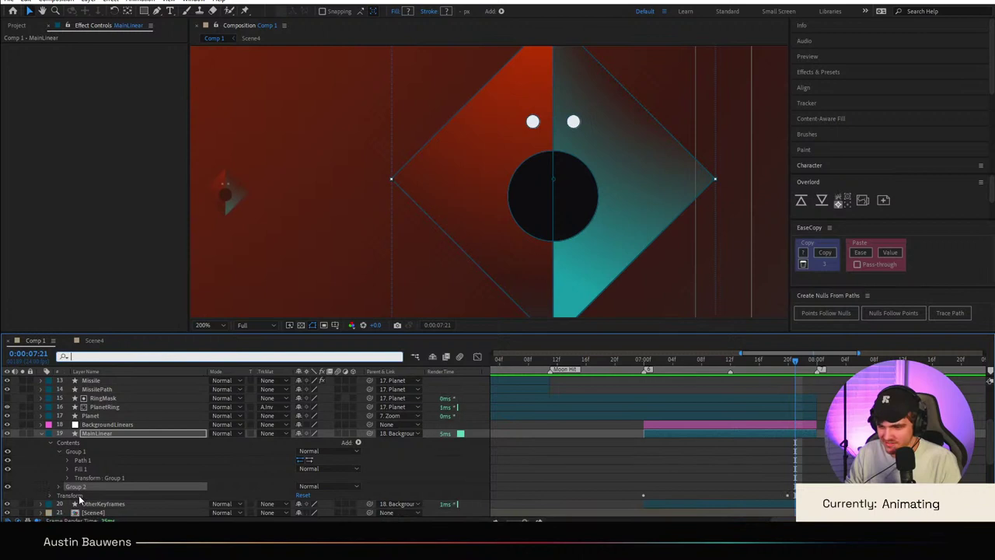
Step: Reveal the new eye group's transform properties and move to frame 7:10
{"action": "left_click", "coordinate": [58, 486]}
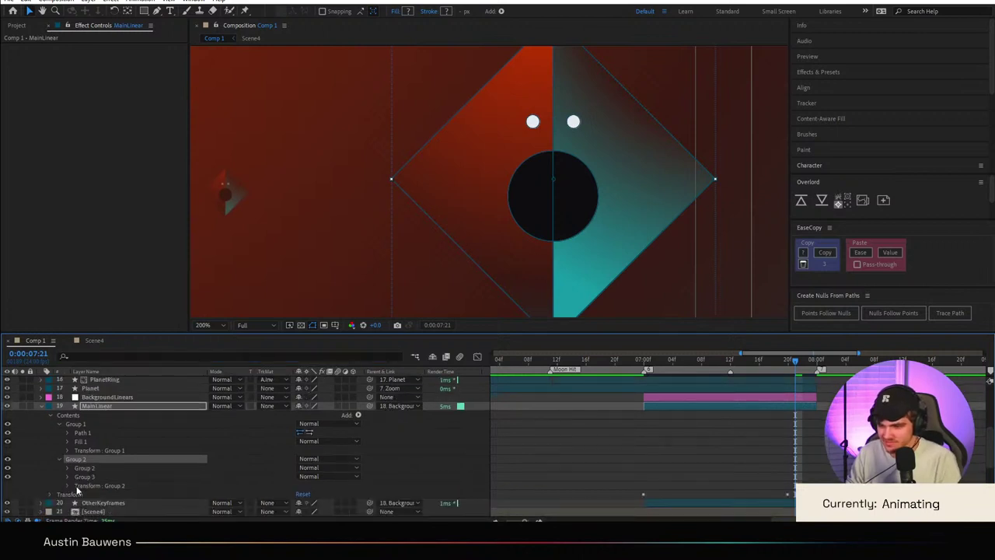
{"action": "left_click", "coordinate": [68, 486]}
{"action": "scroll", "coordinate": [640, 424], "scroll_direction": "down", "scroll_amount": 2}
{"action": "scroll", "coordinate": [640, 425], "scroll_direction": "up", "scroll_amount": 4}
{"action": "mouse_move", "coordinate": [658, 366]}
{"action": "left_mouse_down"}
{"action": "mouse_move", "coordinate": [635, 367]}
{"action": "mouse_move", "coordinate": [677, 372]}
{"action": "mouse_move", "coordinate": [645, 372]}
{"action": "left_mouse_up"}
{"action": "scroll", "coordinate": [695, 248], "scroll_direction": "down", "scroll_amount": 4}
{"action": "left_click", "coordinate": [716, 366]}
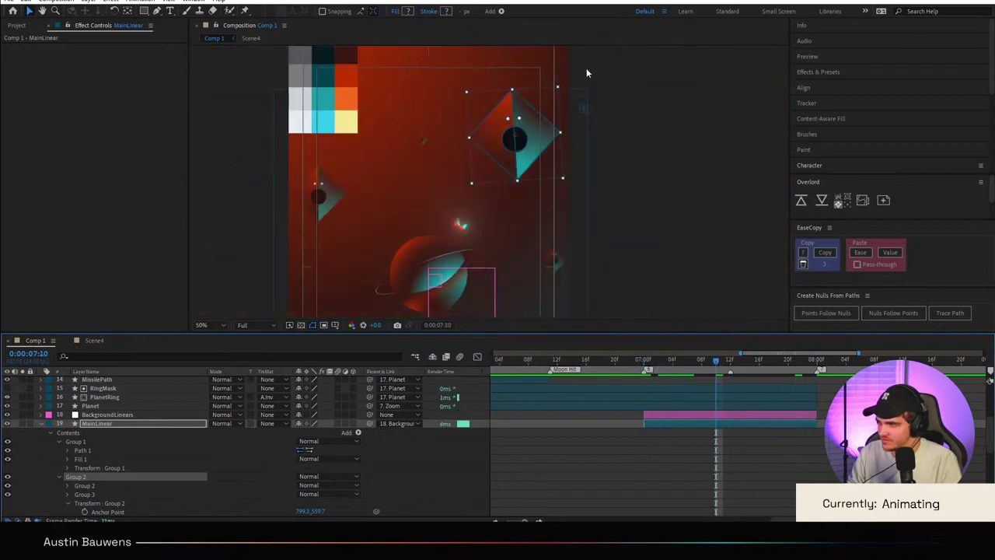
{"action": "scroll", "coordinate": [563, 204], "scroll_direction": "up", "scroll_amount": 2}
{"action": "scroll", "coordinate": [71, 510], "scroll_direction": "down", "scroll_amount": 2}
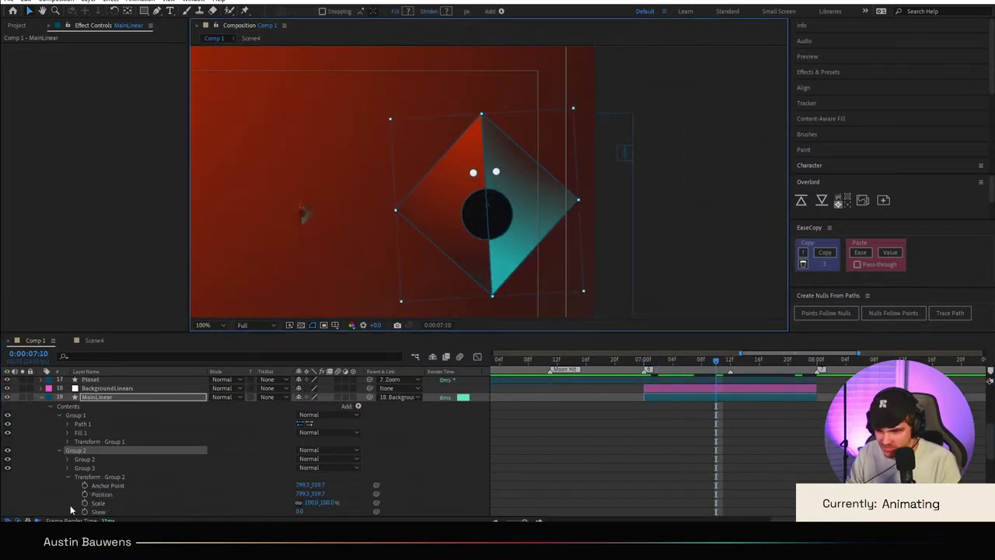
Step: Try keyframing the eye group's scale around 7:10, then undo
{"action": "left_click", "coordinate": [85, 502]}
{"action": "left_click", "coordinate": [284, 506]}
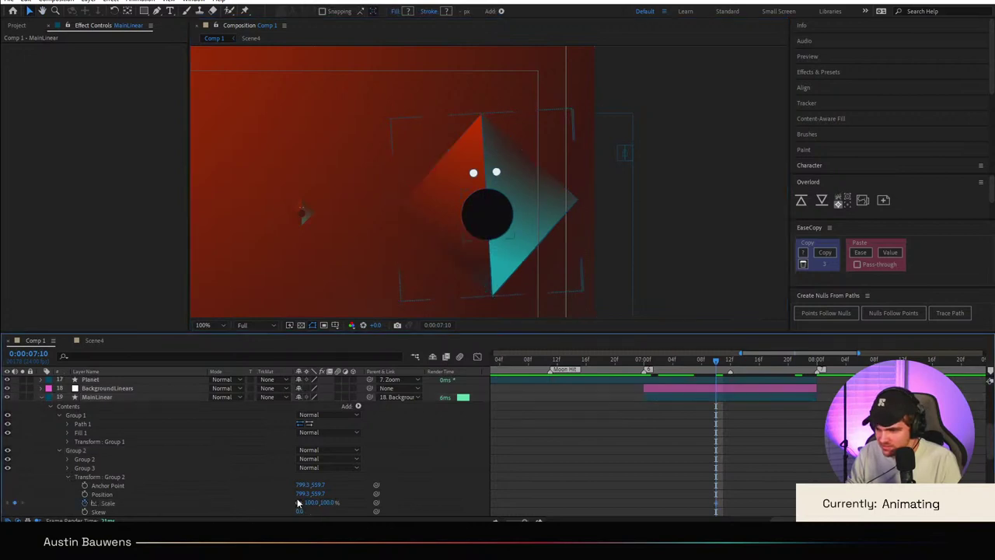
{"action": "key", "text": "Page_Down"}
{"action": "key", "text": "Page_Down"}
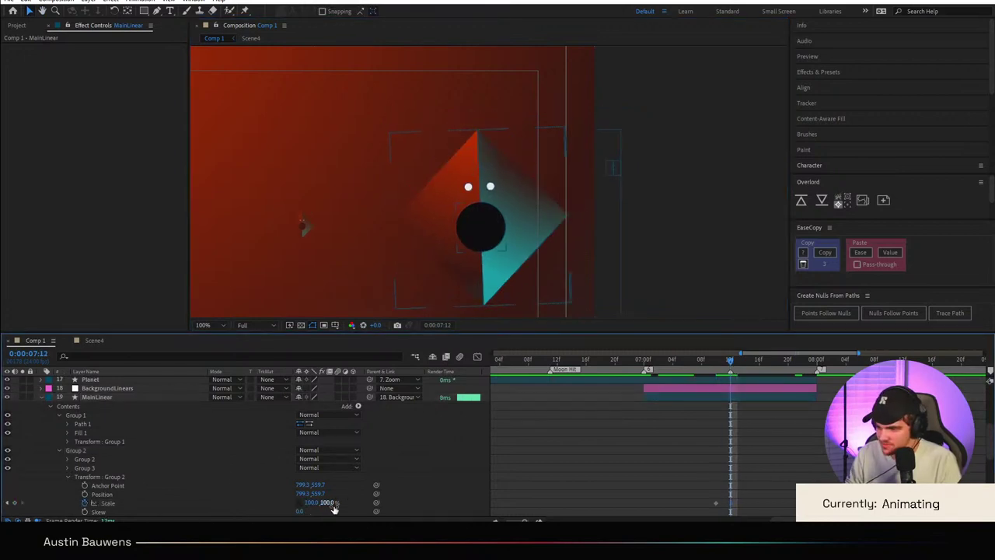
{"action": "left_click", "coordinate": [328, 502]}
{"action": "left_click", "coordinate": [419, 510]}
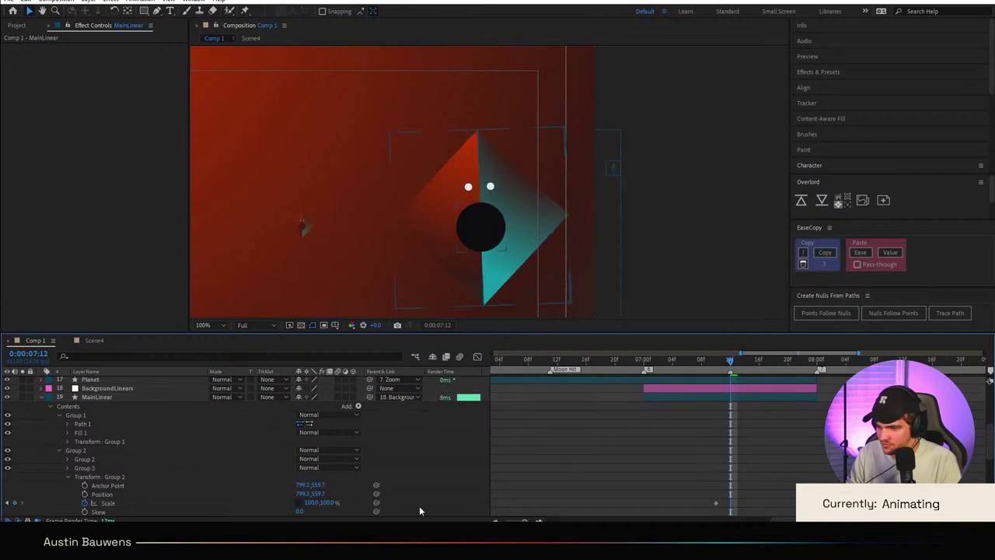
{"action": "left_click", "coordinate": [83, 454]}
{"action": "key", "text": "F2"}
{"action": "key", "text": "Page_Up"}
{"action": "key", "text": "Page_Up"}
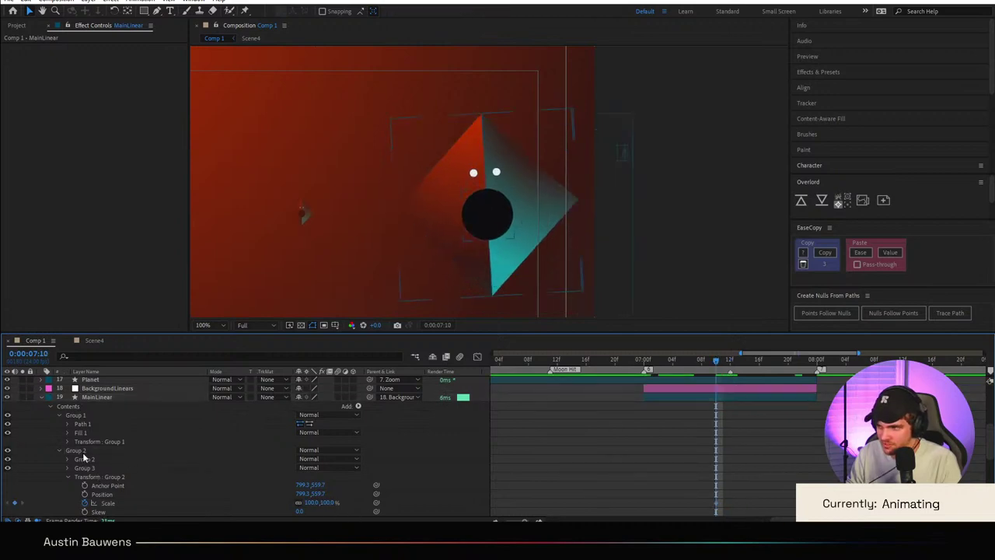
{"action": "key", "text": "ctrl+z"}
{"action": "key", "text": "ctrl+z"}
Step: Select the Group 2 eye group and expand its transform
{"action": "left_click", "coordinate": [87, 431]}
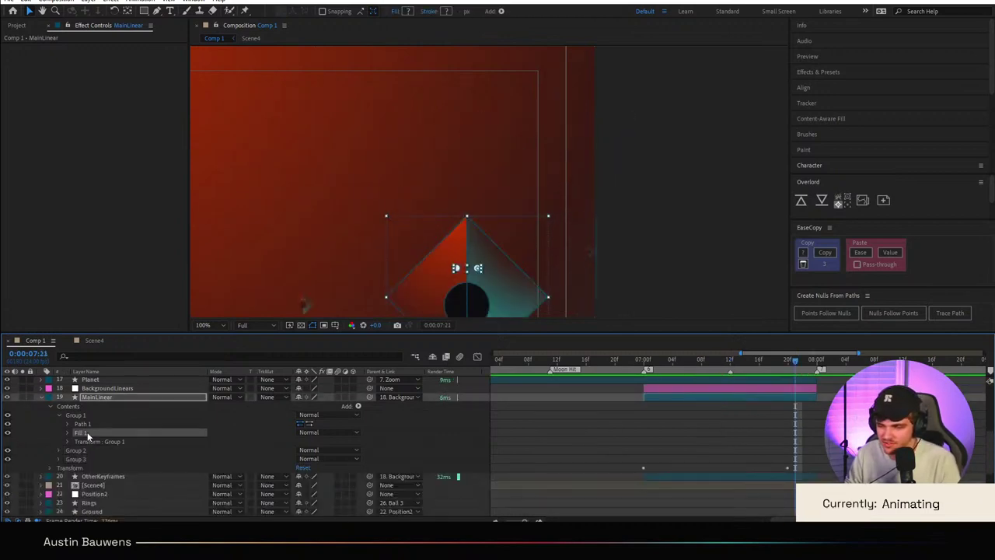
{"action": "left_click", "coordinate": [89, 451]}
{"action": "left_click", "coordinate": [59, 451]}
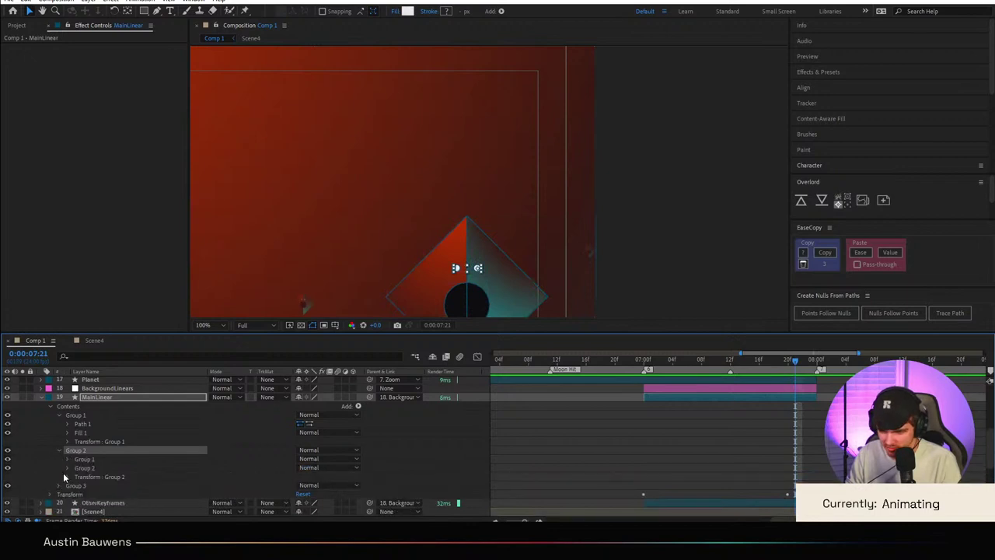
{"action": "scroll", "coordinate": [67, 473], "scroll_direction": "down", "scroll_amount": 1}
Step: Keyframe the eye group's scale at 7:19 and flatten it to 18% at 7:21
{"action": "key", "text": "Page_Up"}
{"action": "key", "text": "Page_Up"}
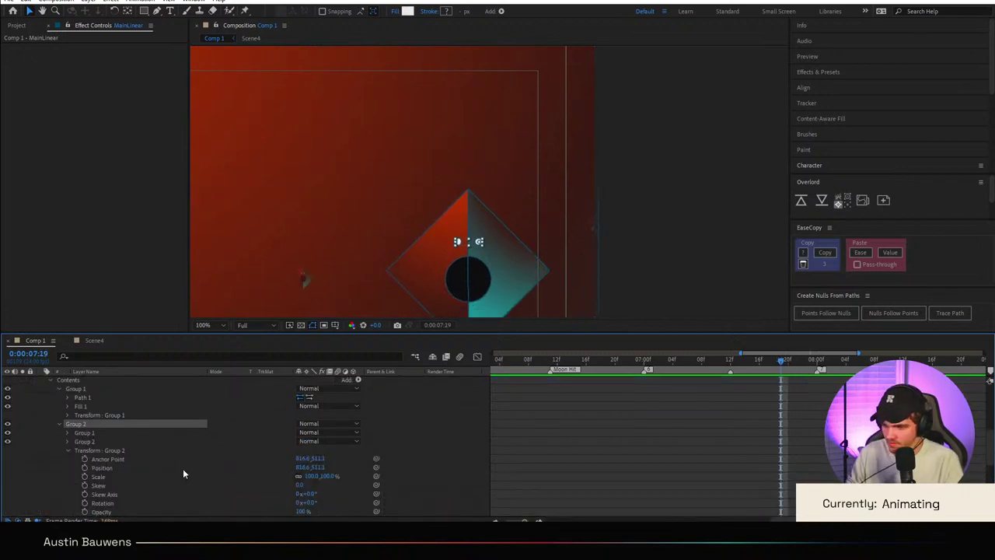
{"action": "left_click", "coordinate": [85, 468]}
{"action": "left_click", "coordinate": [85, 476]}
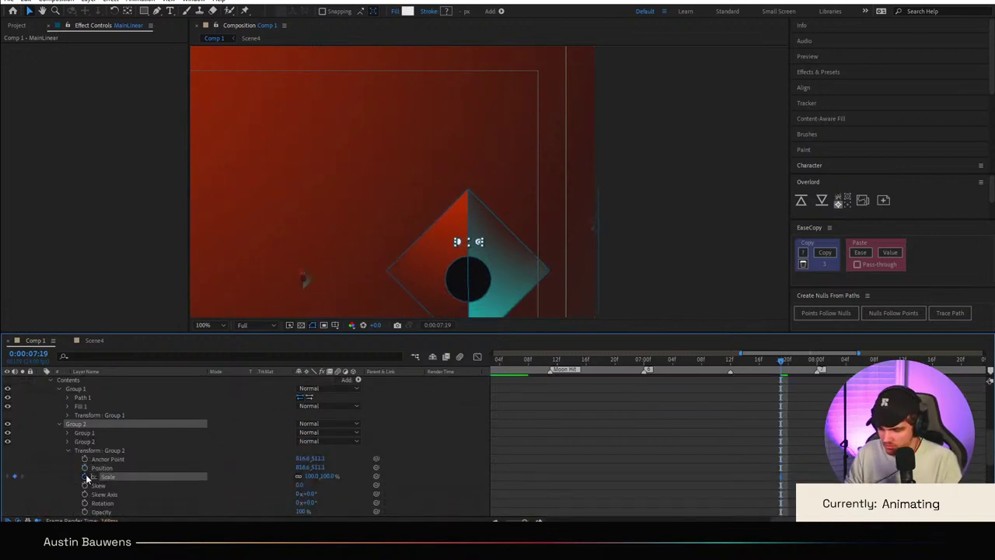
{"action": "key", "text": "Page_Down"}
{"action": "key", "text": "Page_Down"}
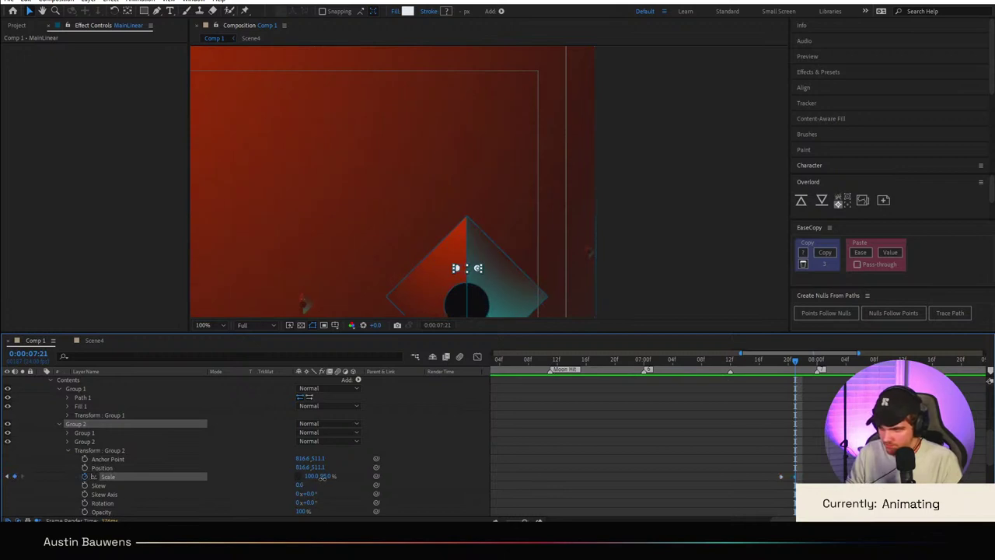
{"action": "left_click_drag", "start_coordinate": [320, 478], "coordinate": [308, 479]}
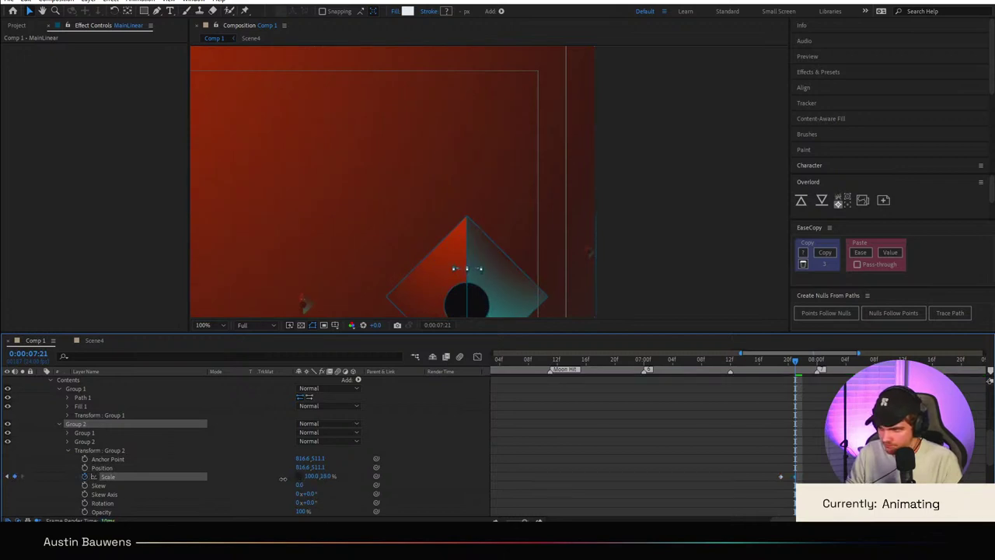
{"action": "left_click", "coordinate": [567, 467]}
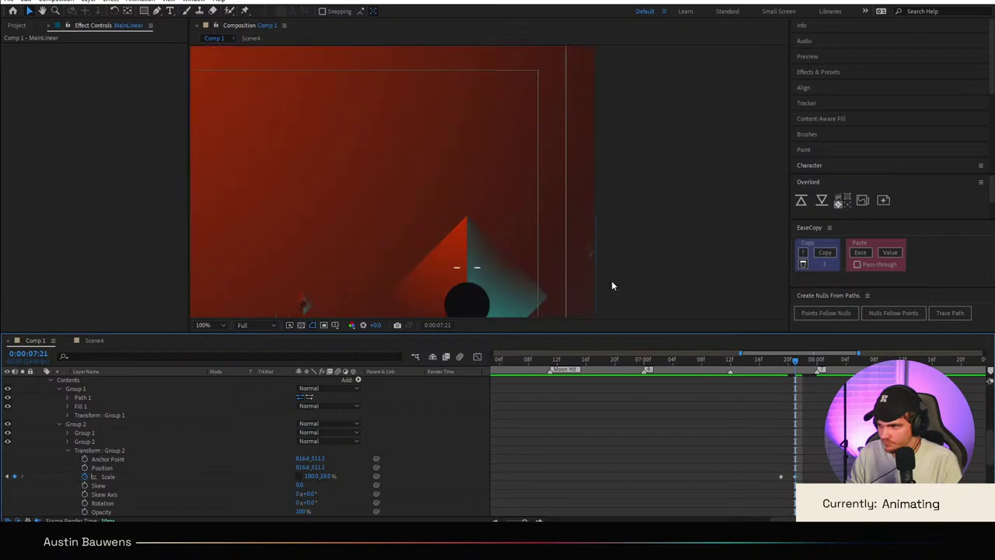
{"action": "left_click_drag", "start_coordinate": [612, 286], "coordinate": [591, 222]}
Step: Shift the blink scale keyframes so the blink starts at 7:02
{"action": "left_click", "coordinate": [781, 476]}
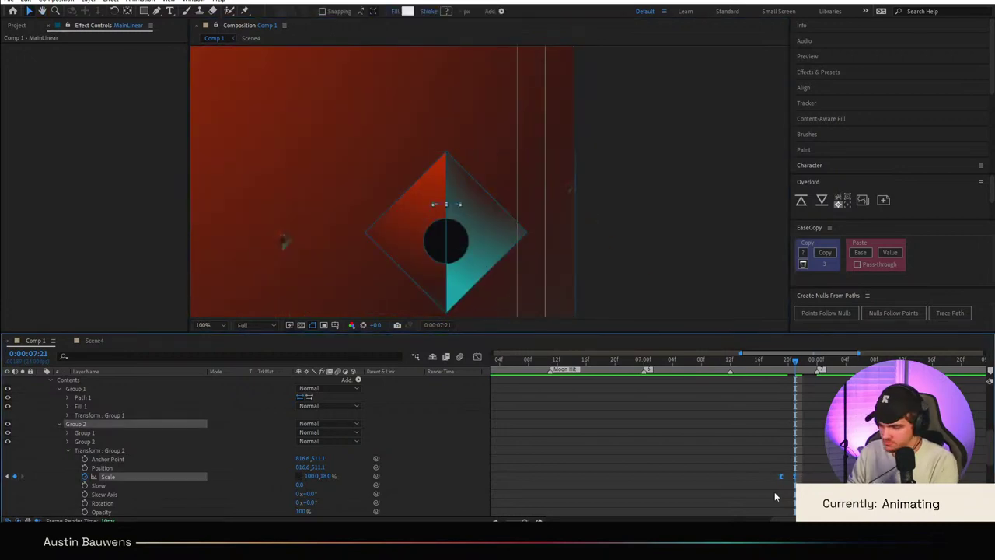
{"action": "key", "text": "Page_Down"}
{"action": "key", "text": "Page_Down"}
{"action": "key", "text": "Page_Down"}
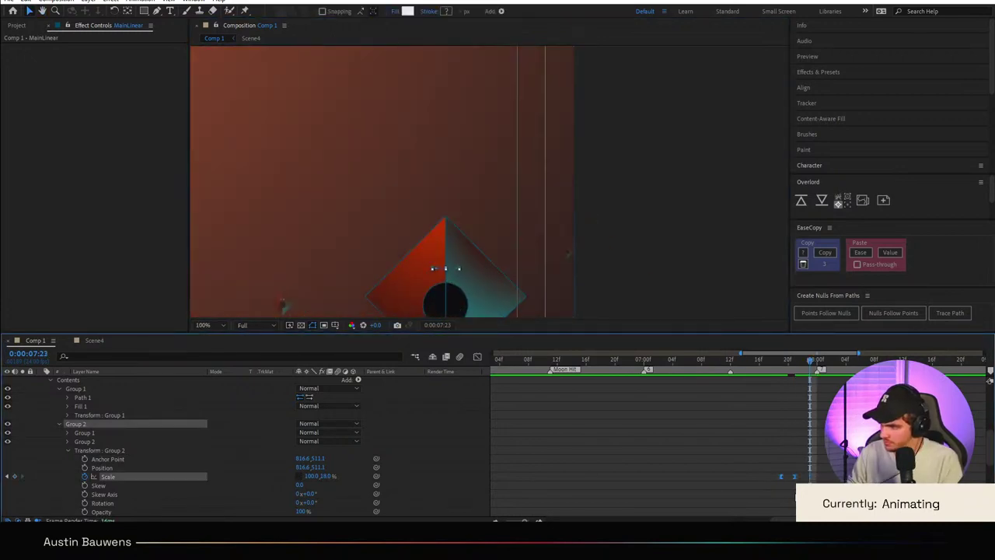
{"action": "left_click", "coordinate": [795, 494]}
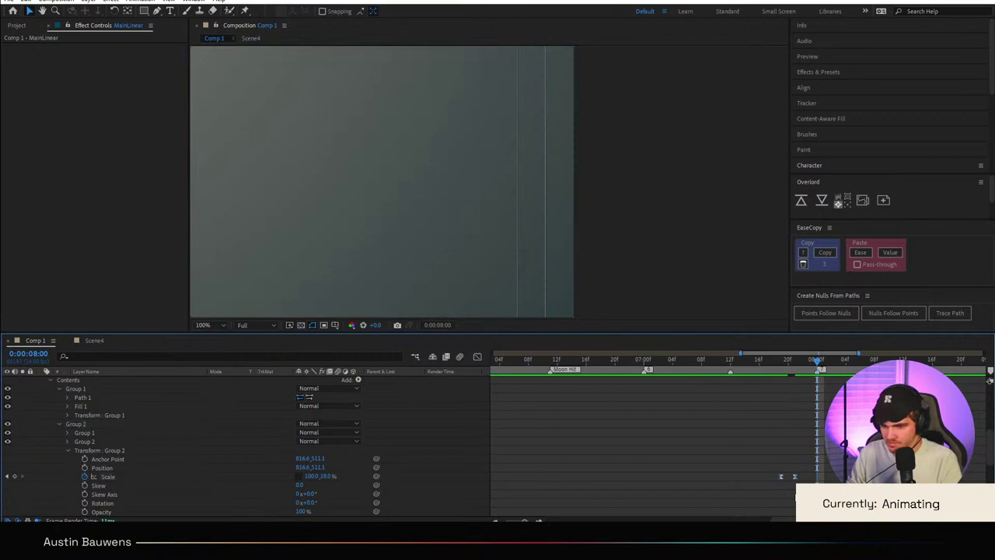
{"action": "left_click", "coordinate": [781, 477]}
{"action": "left_click_drag", "start_coordinate": [835, 479], "coordinate": [751, 477]}
{"action": "mouse_move", "coordinate": [674, 362]}
{"action": "left_mouse_down"}
{"action": "mouse_move", "coordinate": [649, 362]}
{"action": "mouse_move", "coordinate": [657, 363]}
{"action": "left_mouse_up"}
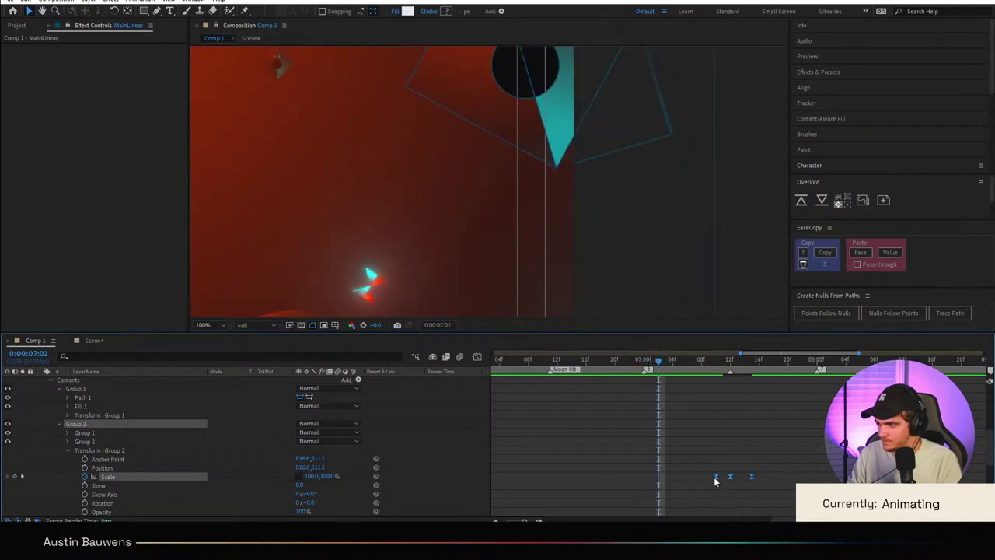
{"action": "left_click_drag", "start_coordinate": [716, 479], "coordinate": [658, 479]}
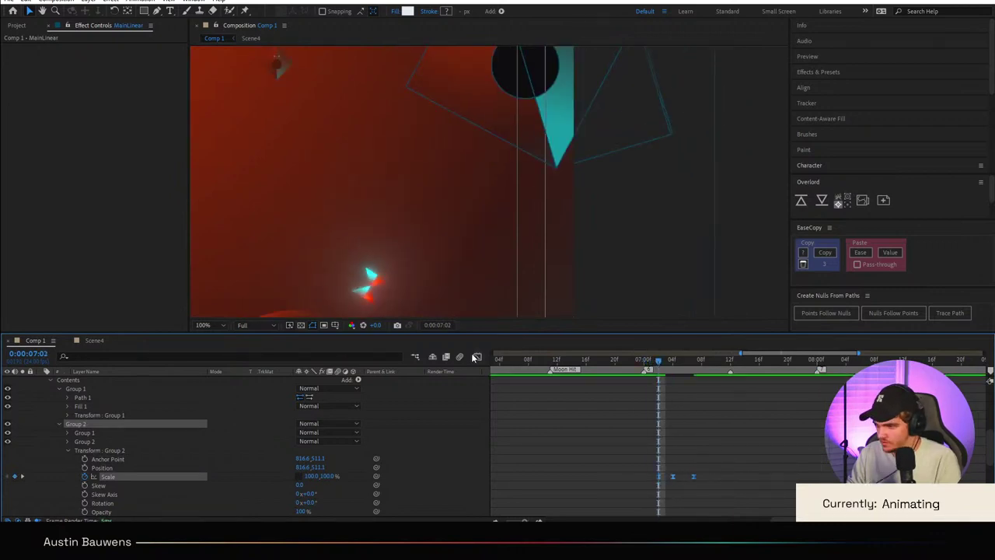
Step: Give the blink scale keyframes a strong ease in and out in the Graph Editor
{"action": "left_click_drag", "start_coordinate": [635, 398], "coordinate": [702, 439]}
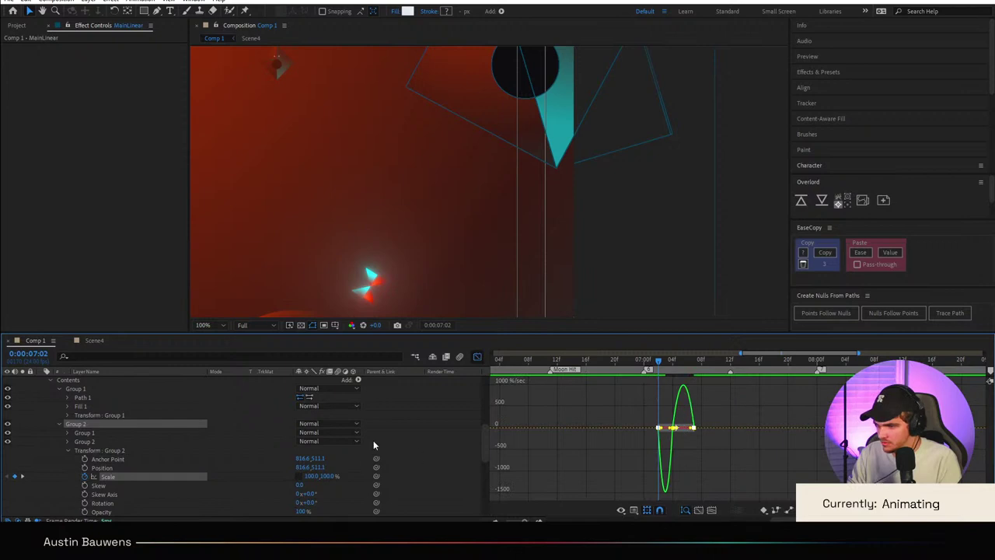
{"action": "left_click", "coordinate": [478, 357]}
{"action": "left_click", "coordinate": [342, 492]}
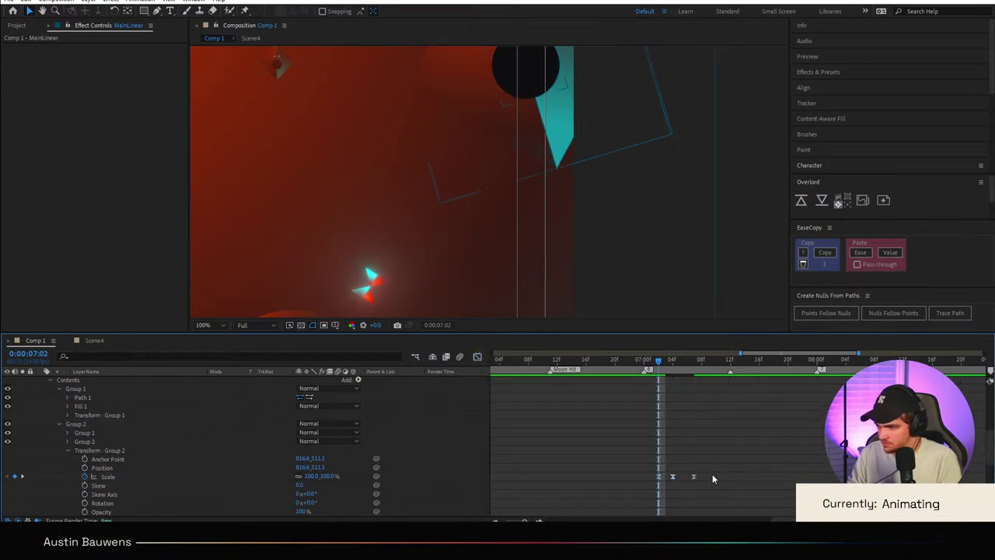
{"action": "left_click_drag", "start_coordinate": [713, 481], "coordinate": [652, 471]}
{"action": "left_click", "coordinate": [477, 357]}
{"action": "left_click_drag", "start_coordinate": [637, 416], "coordinate": [722, 458]}
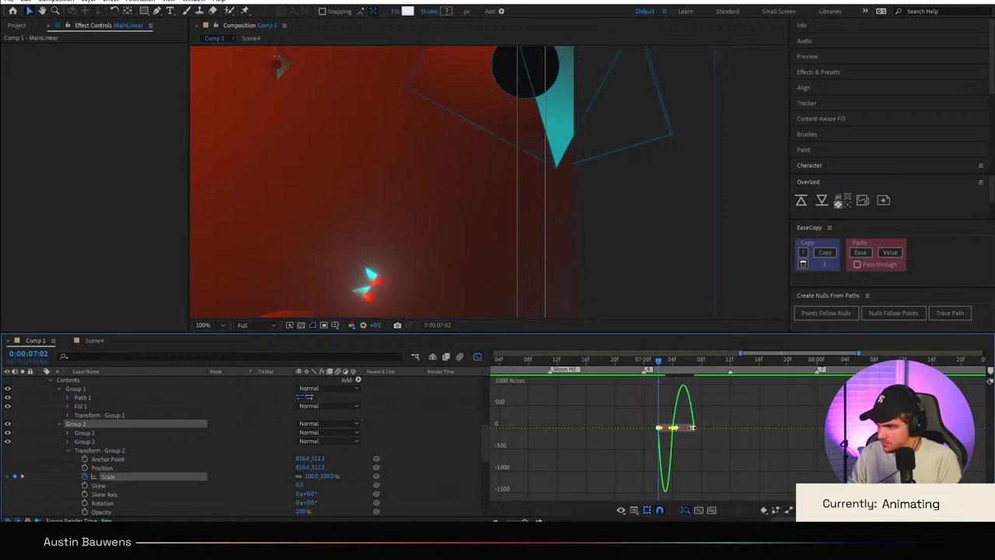
{"action": "left_click_drag", "start_coordinate": [692, 427], "coordinate": [656, 433]}
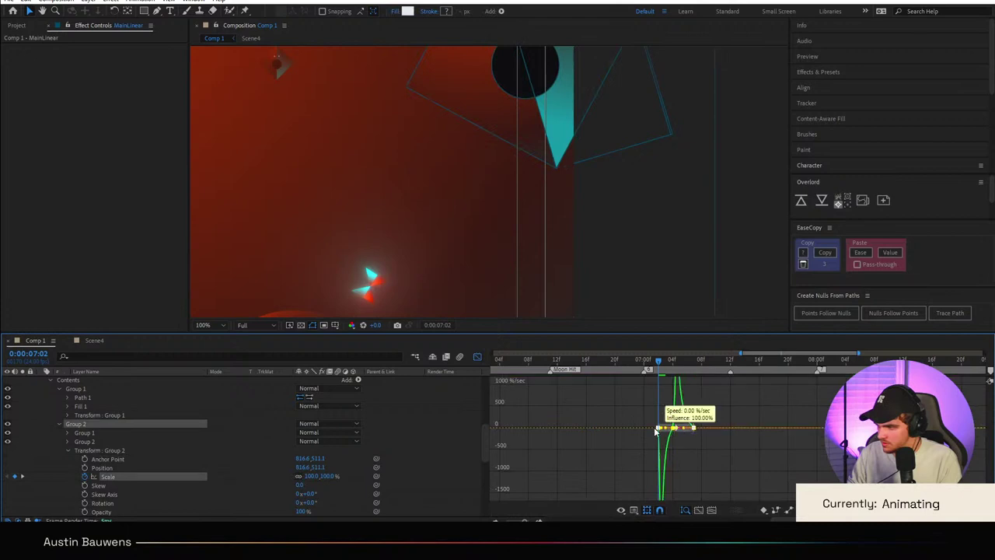
{"action": "key", "text": "shift+F3"}
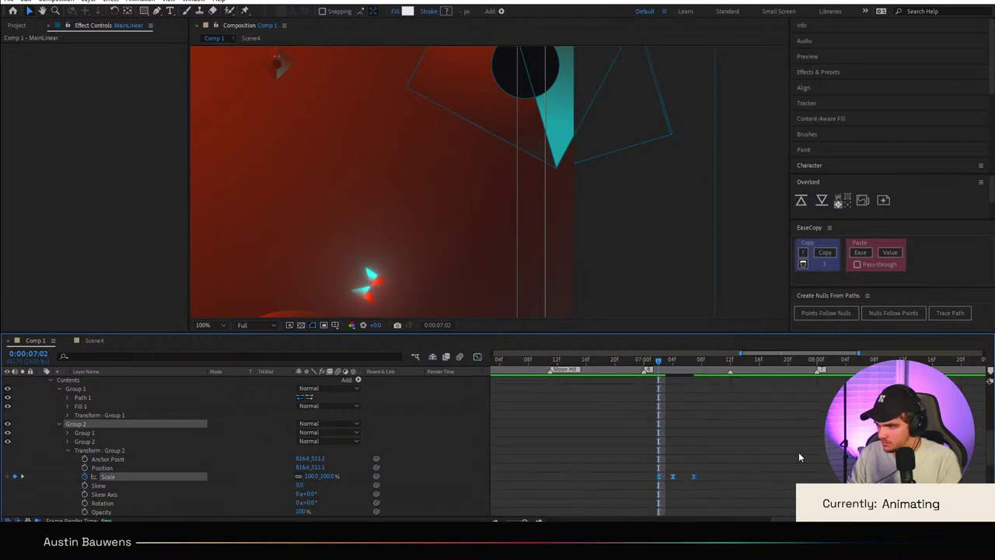
{"action": "left_click", "coordinate": [800, 458]}
Step: Preview the blink and paste a second copy of the blink keyframes
{"action": "left_click", "coordinate": [140, 475]}
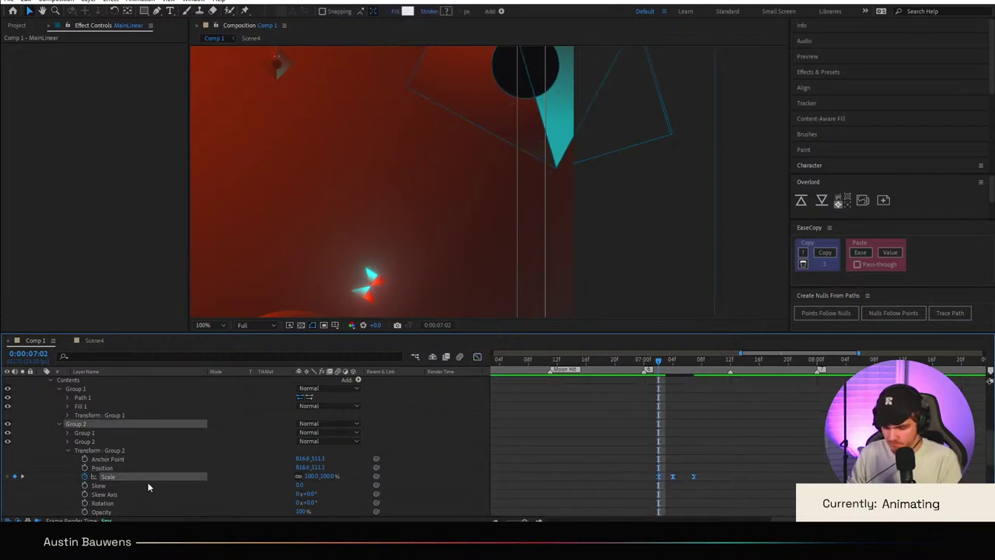
{"action": "key", "text": "space"}
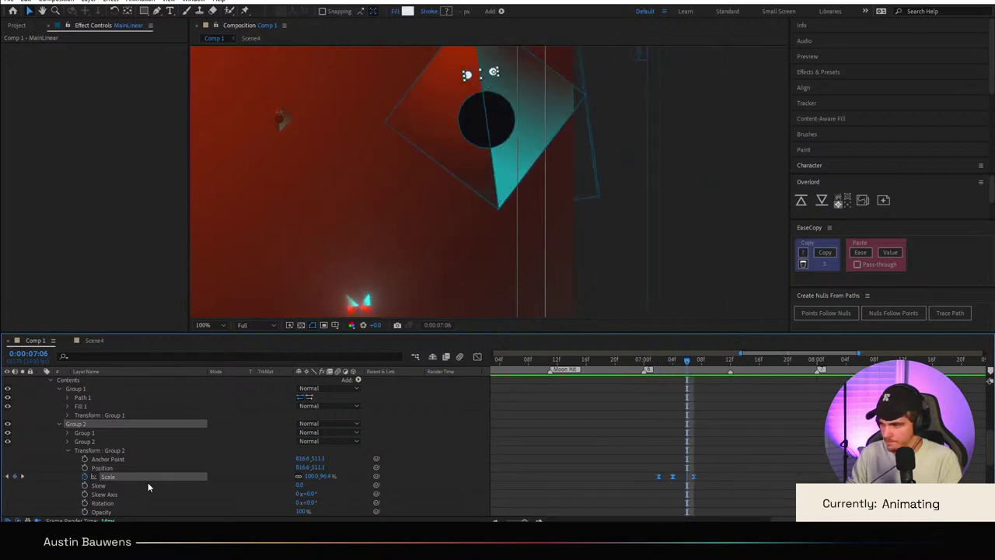
{"action": "key", "text": "ctrl+v"}
{"action": "left_click", "coordinate": [711, 444]}
{"action": "scroll", "coordinate": [553, 175], "scroll_direction": "down", "scroll_amount": 1}
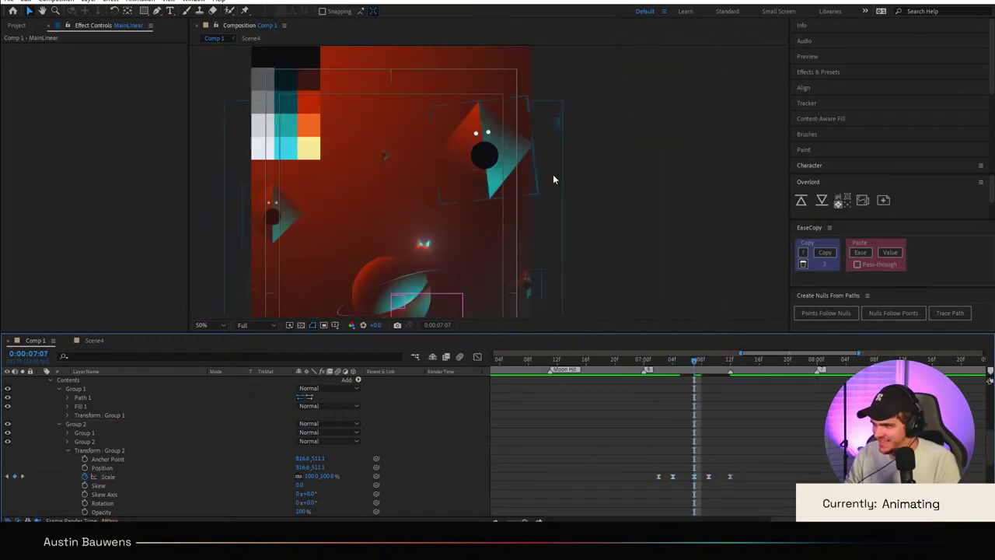
Step: Review the blink at 6:19, 6:22 and 7:02, then collapse the MainLinear layer
{"action": "left_click", "coordinate": [609, 378]}
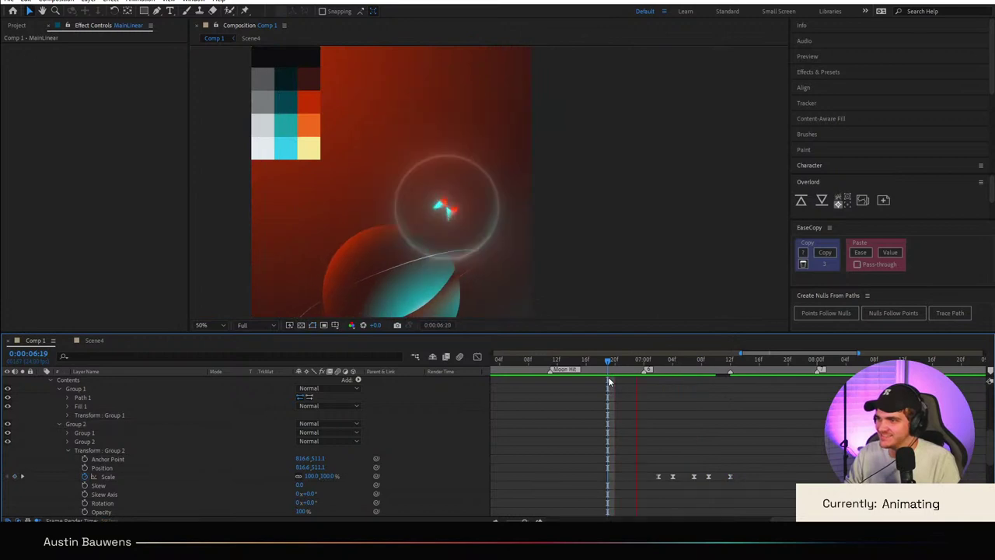
{"action": "left_click", "coordinate": [630, 372]}
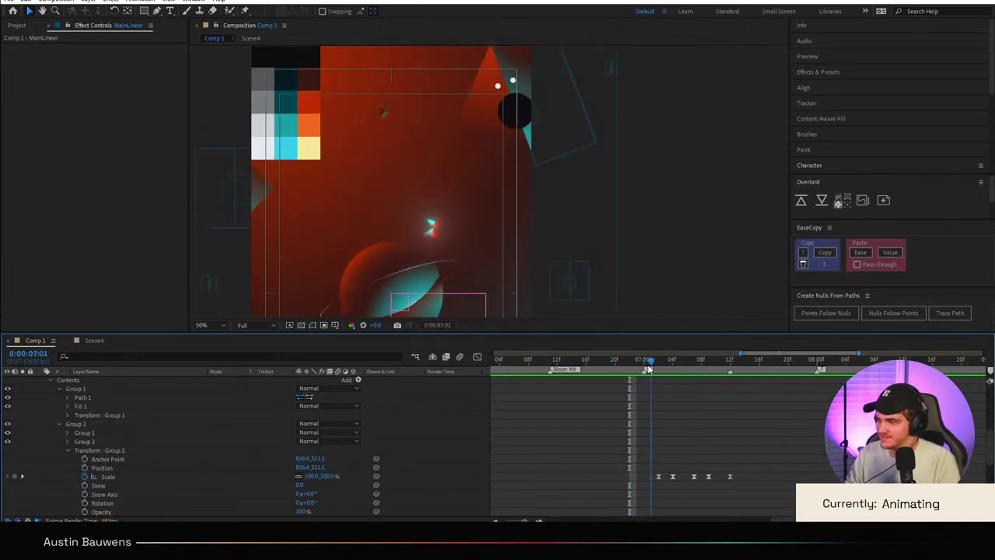
{"action": "left_click", "coordinate": [659, 377]}
{"action": "left_click", "coordinate": [112, 476]}
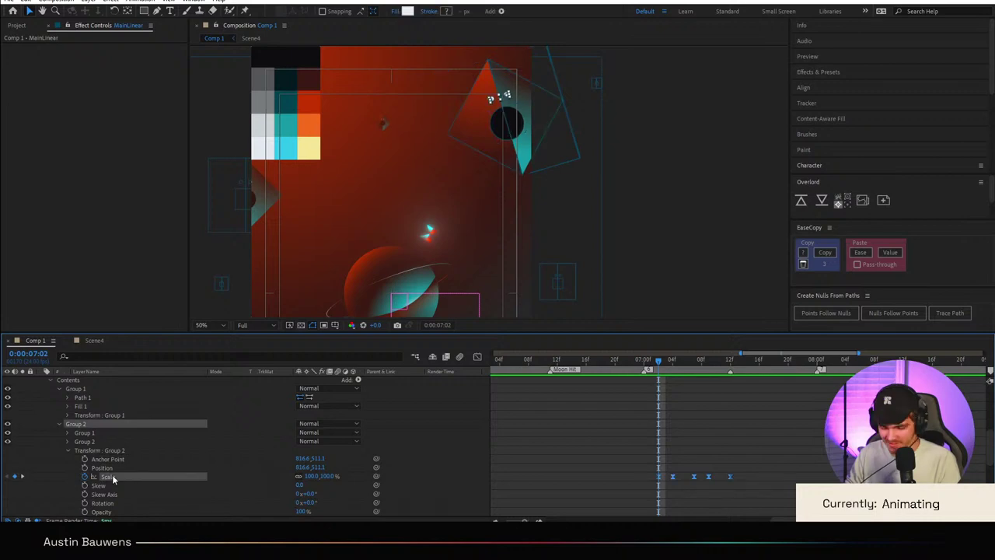
{"action": "left_click", "coordinate": [60, 425]}
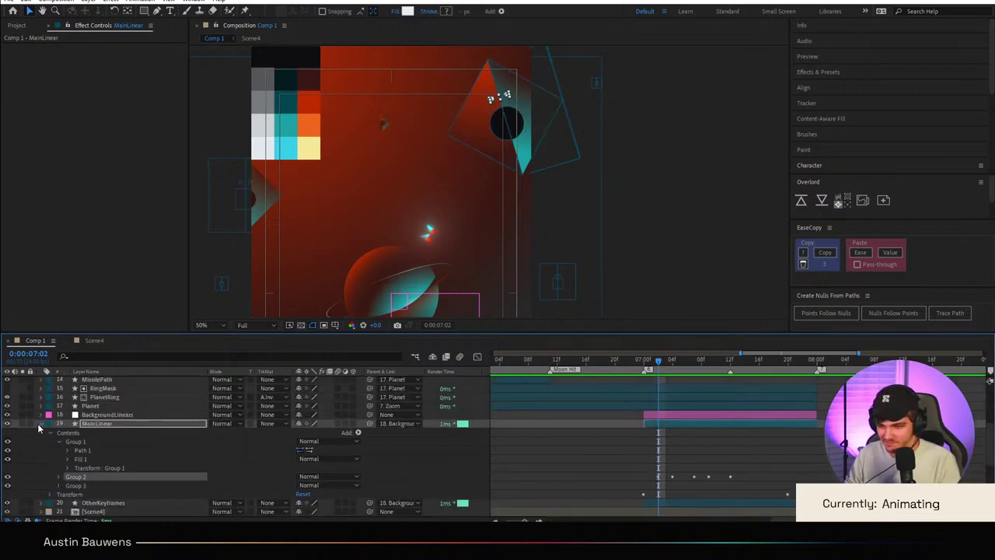
{"action": "left_click", "coordinate": [39, 423]}
{"action": "left_click", "coordinate": [41, 434]}
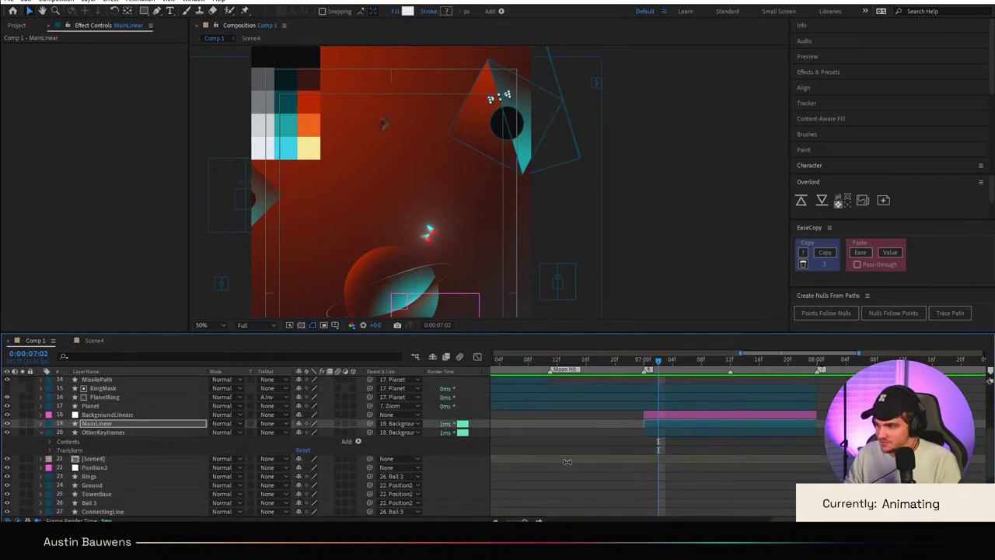
{"action": "scroll", "coordinate": [568, 459], "scroll_direction": "down", "scroll_amount": 2}
{"action": "mouse_move", "coordinate": [507, 233]}
{"action": "left_mouse_down"}
{"action": "mouse_move", "coordinate": [556, 160]}
{"action": "mouse_move", "coordinate": [527, 124]}
{"action": "left_mouse_up"}
{"action": "key", "text": "Page_Down"}
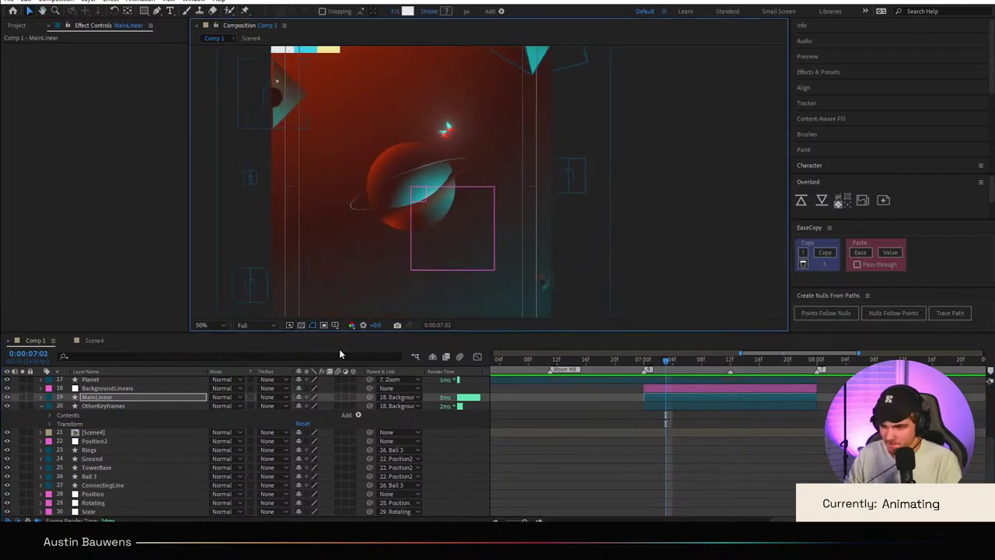
{"action": "left_click", "coordinate": [49, 415]}
{"action": "left_click", "coordinate": [58, 424]}
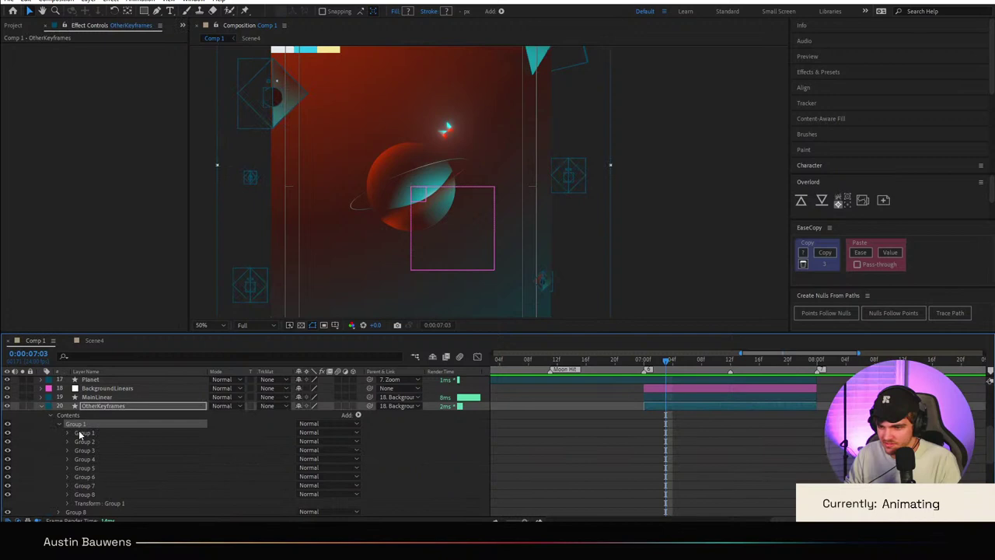
{"action": "left_click", "coordinate": [68, 433]}
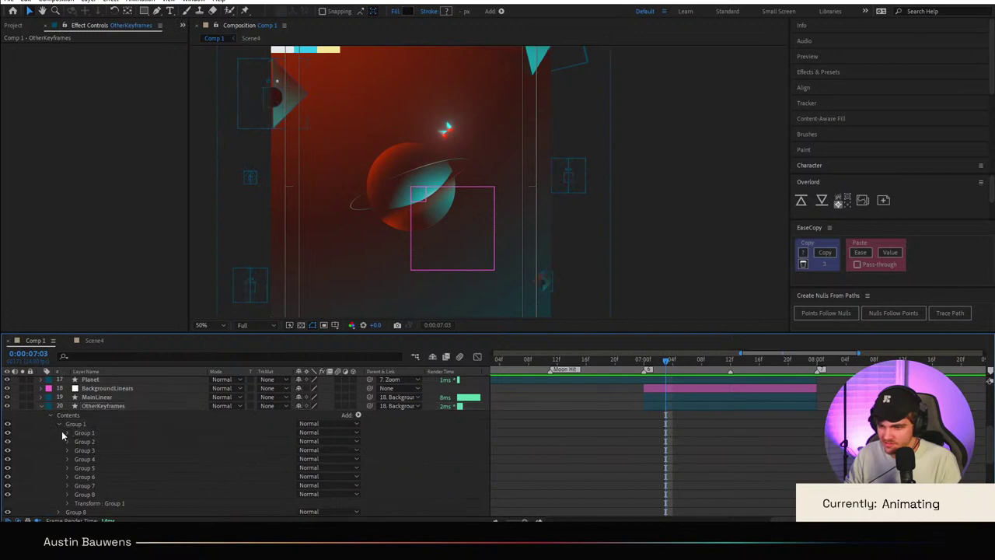
{"action": "left_click", "coordinate": [745, 371]}
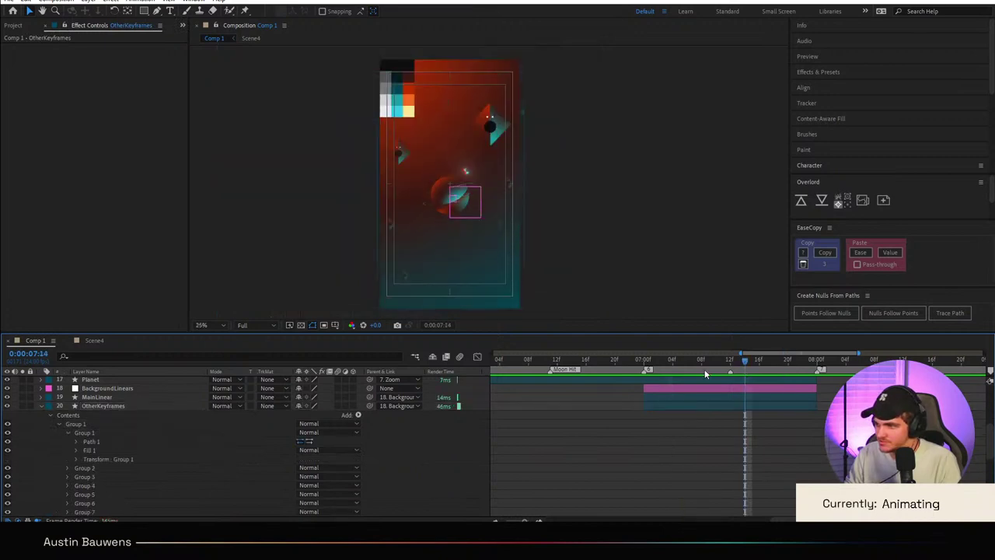
{"action": "left_click", "coordinate": [104, 457]}
{"action": "left_click", "coordinate": [106, 449]}
{"action": "scroll", "coordinate": [501, 233], "scroll_direction": "up", "scroll_amount": 4}
{"action": "left_click_drag", "start_coordinate": [490, 266], "coordinate": [525, 159]}
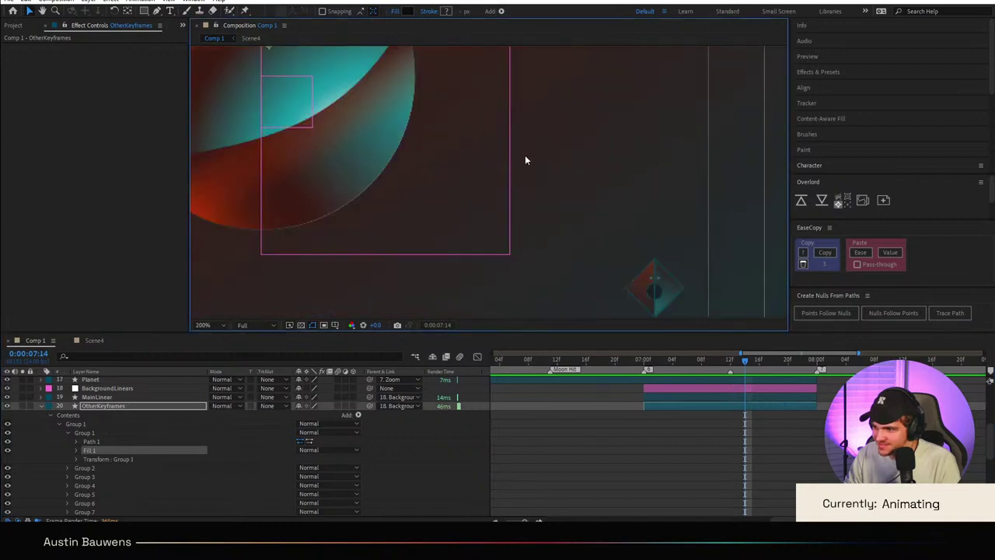
{"action": "scroll", "coordinate": [525, 159], "scroll_direction": "down", "scroll_amount": 1}
{"action": "left_click_drag", "start_coordinate": [490, 249], "coordinate": [529, 81]}
{"action": "scroll", "coordinate": [547, 133], "scroll_direction": "up", "scroll_amount": 1}
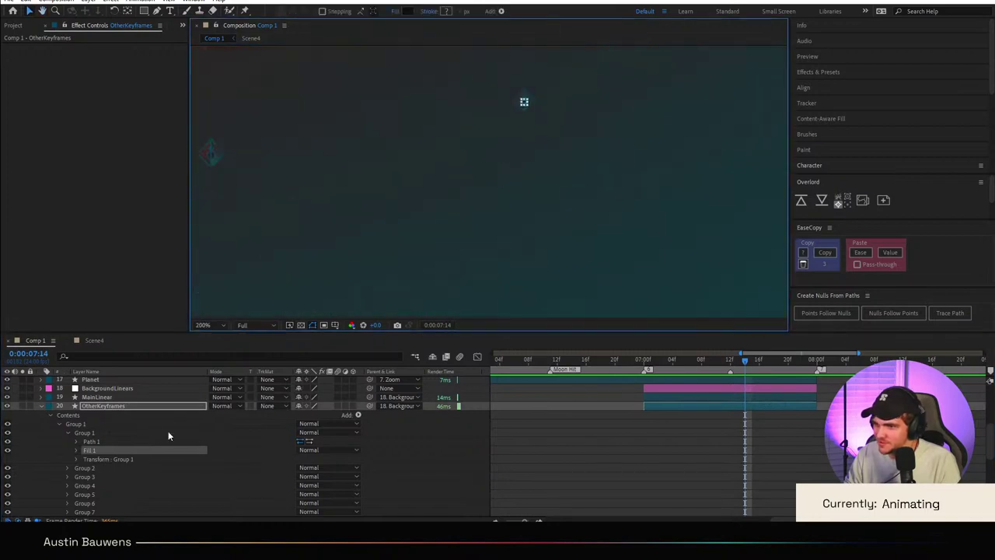
{"action": "left_click", "coordinate": [59, 424]}
{"action": "left_click", "coordinate": [76, 432]}
{"action": "scroll", "coordinate": [269, 271], "scroll_direction": "down", "scroll_amount": 4}
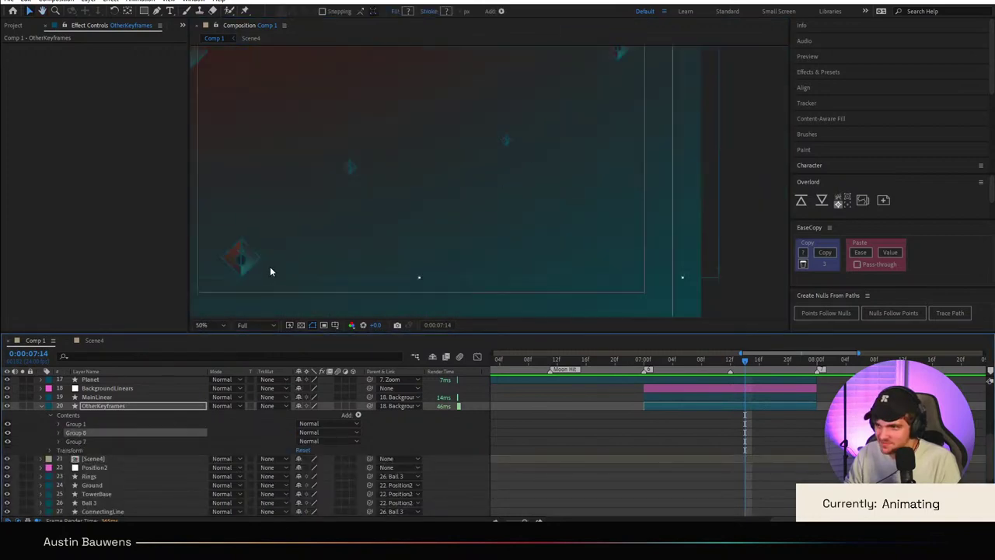
{"action": "scroll", "coordinate": [395, 164], "scroll_direction": "down", "scroll_amount": 1}
{"action": "left_click_drag", "start_coordinate": [397, 160], "coordinate": [403, 242]}
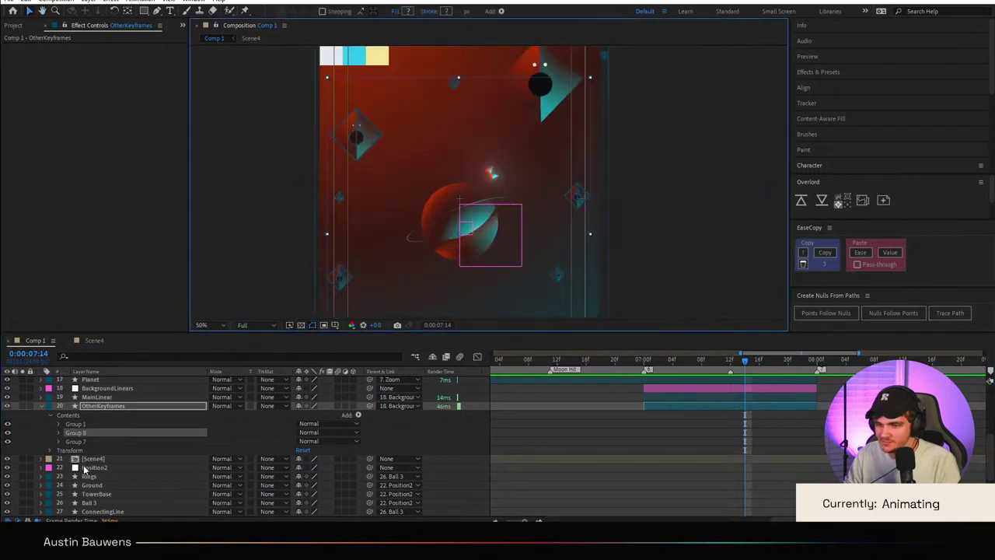
{"action": "left_click", "coordinate": [76, 441]}
{"action": "left_click", "coordinate": [59, 441]}
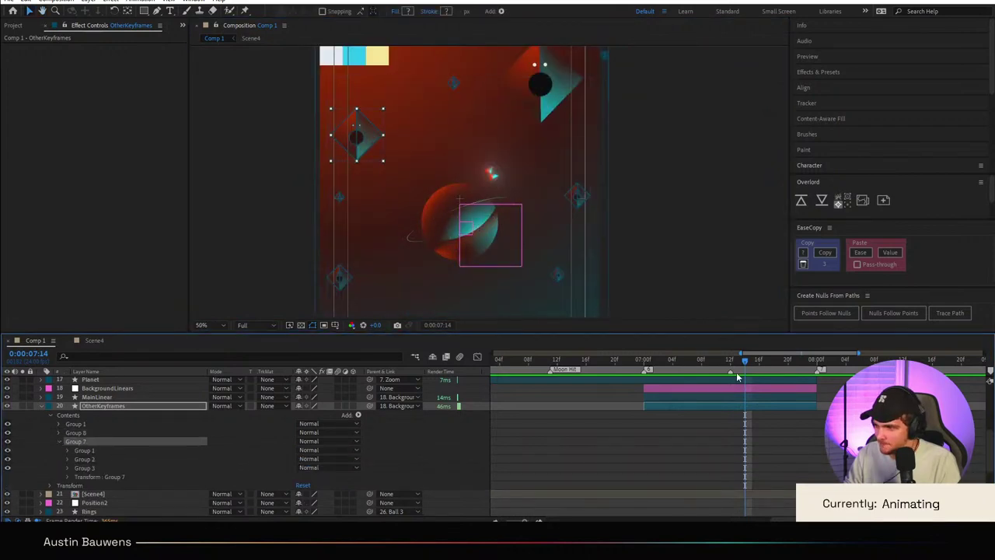
{"action": "left_click_drag", "start_coordinate": [745, 359], "coordinate": [646, 381]}
{"action": "key", "text": "Page_Down"}
{"action": "key", "text": "Page_Down"}
{"action": "key", "text": "Page_Down"}
{"action": "key", "text": "Page_Down"}
{"action": "key", "text": "Page_Down"}
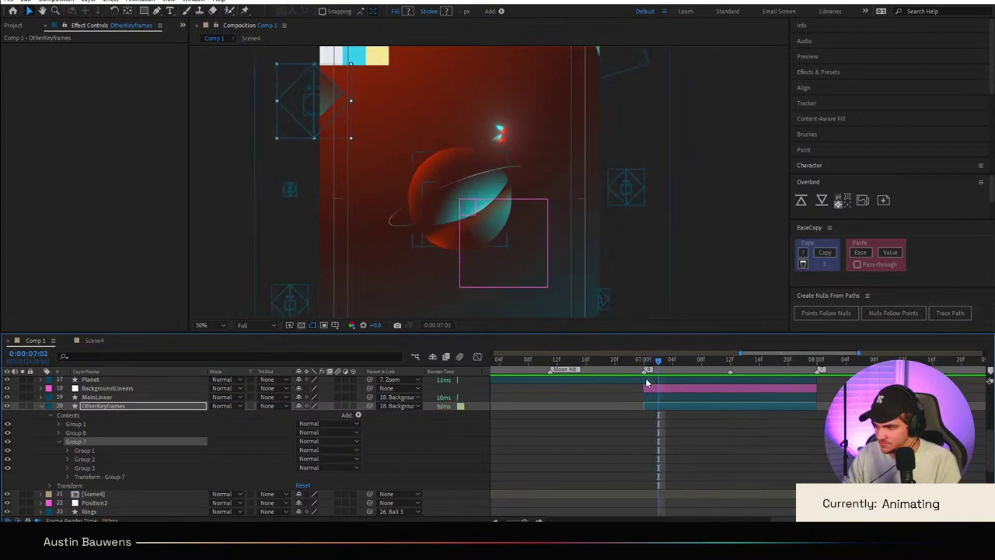
{"action": "left_click", "coordinate": [83, 469]}
{"action": "left_click", "coordinate": [81, 459]}
{"action": "left_click", "coordinate": [62, 459]}
{"action": "left_click", "coordinate": [67, 459]}
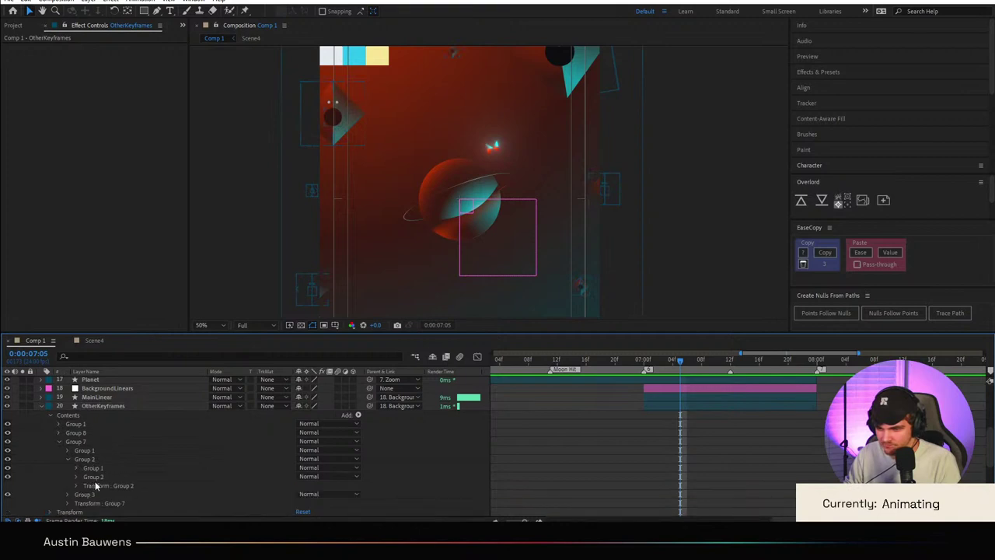
{"action": "left_click", "coordinate": [77, 485]}
{"action": "left_click", "coordinate": [120, 476]}
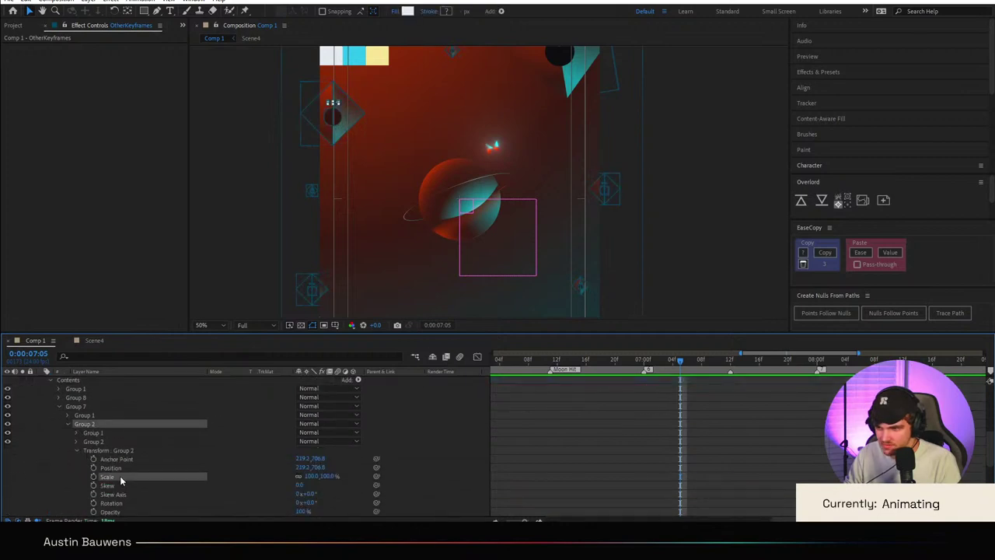
{"action": "key", "text": "ctrl+v"}
{"action": "key", "text": "space"}
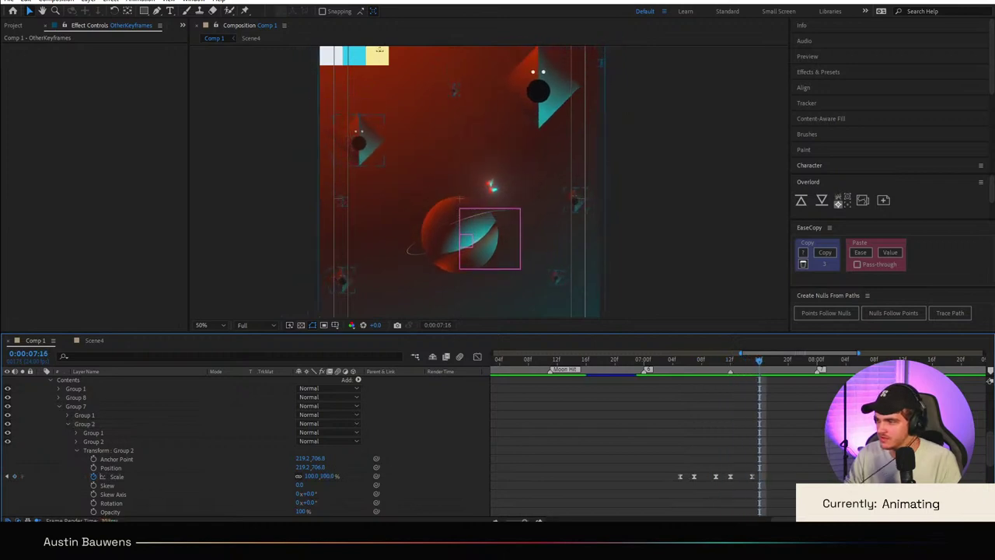
{"action": "left_click", "coordinate": [629, 365]}
{"action": "scroll", "coordinate": [629, 272], "scroll_direction": "down", "scroll_amount": 1}
{"action": "key", "text": "space"}
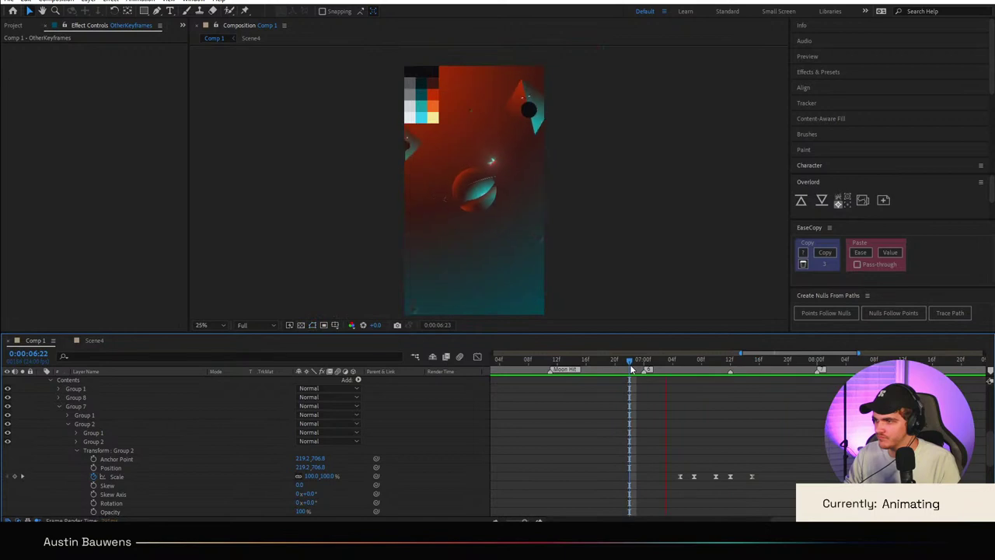
{"action": "key", "text": "space"}
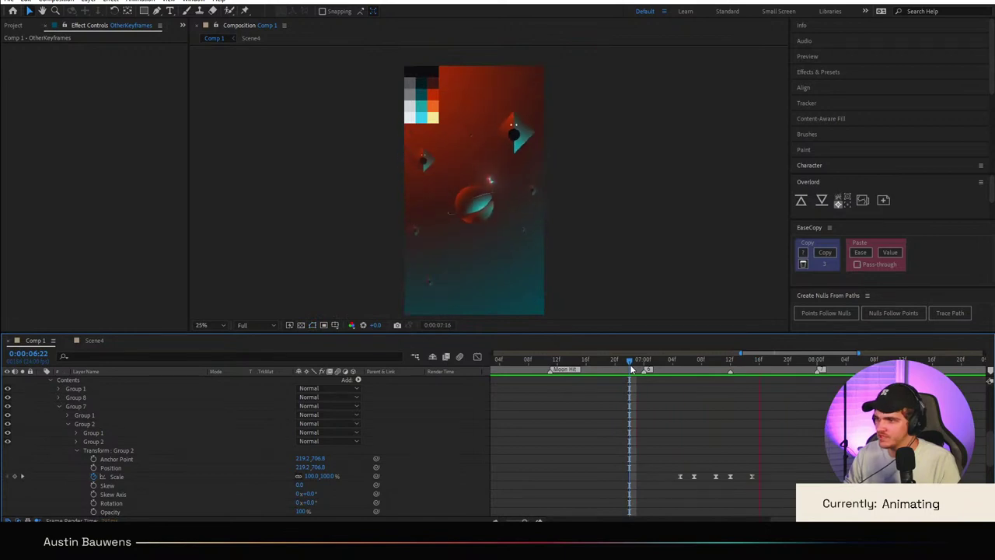
{"action": "key", "text": "space"}
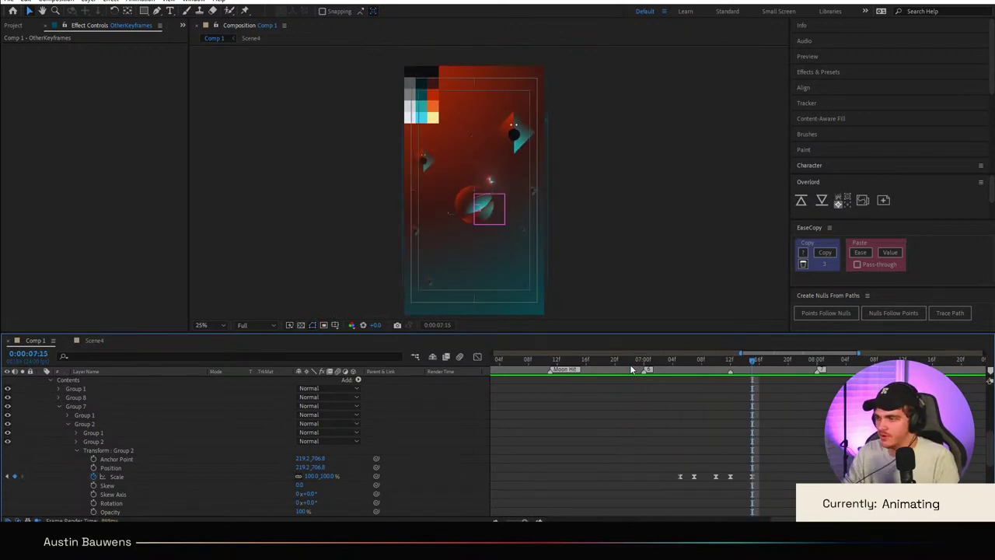
{"action": "left_click_drag", "start_coordinate": [670, 363], "coordinate": [650, 362]}
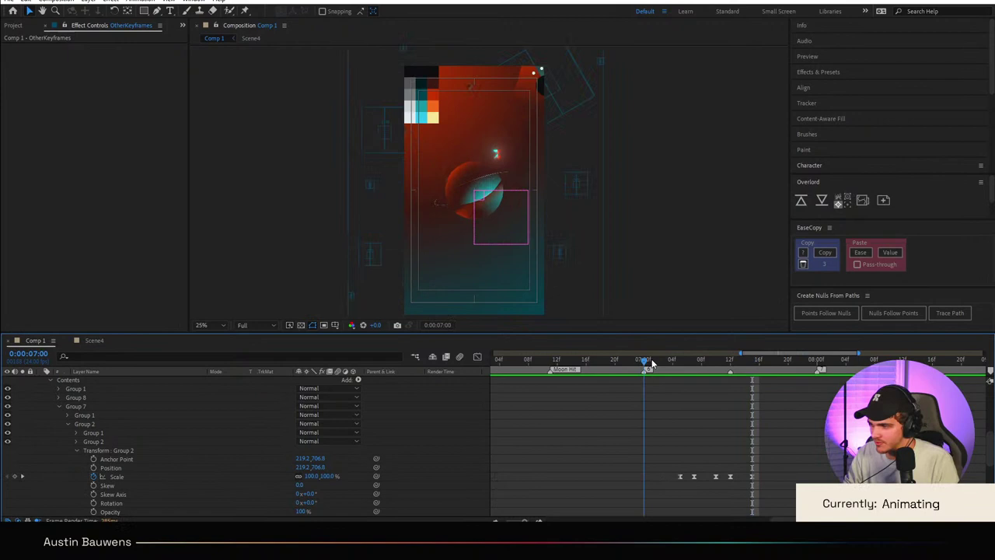
{"action": "left_click", "coordinate": [60, 406]}
{"action": "scroll", "coordinate": [63, 416], "scroll_direction": "up", "scroll_amount": 3}
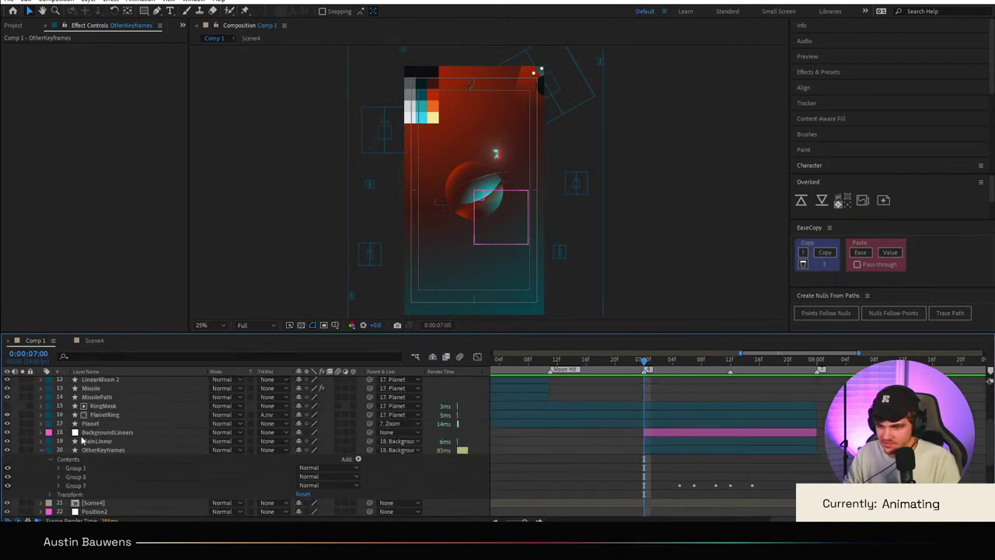
Step: At 07:02, add a Scale keyframe to MainLinear's Group 1 and shrink it below 100%
{"action": "left_click", "coordinate": [43, 441]}
{"action": "scroll", "coordinate": [117, 480], "scroll_direction": "down", "scroll_amount": 2}
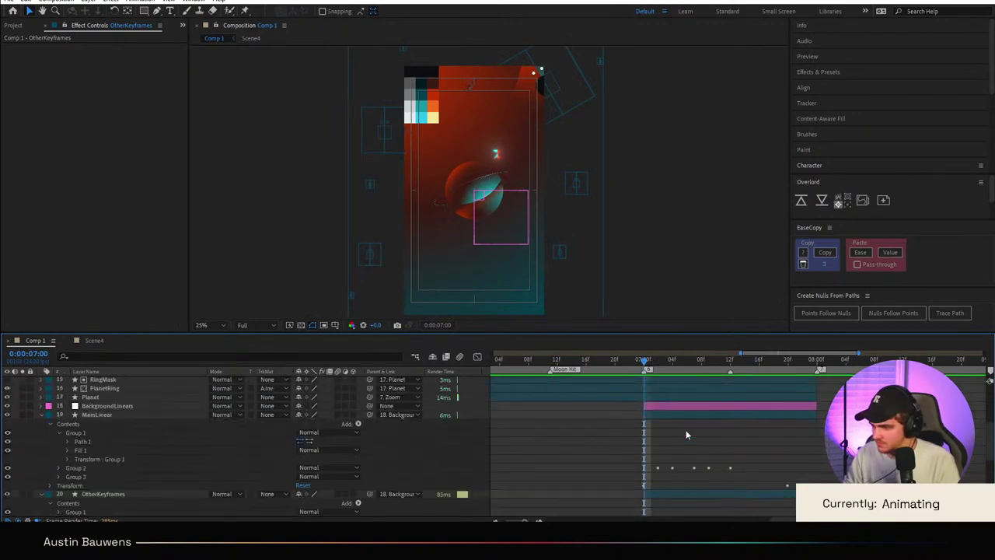
{"action": "left_click", "coordinate": [661, 363]}
{"action": "key", "text": "alt+Right"}
{"action": "key", "text": "alt+Right"}
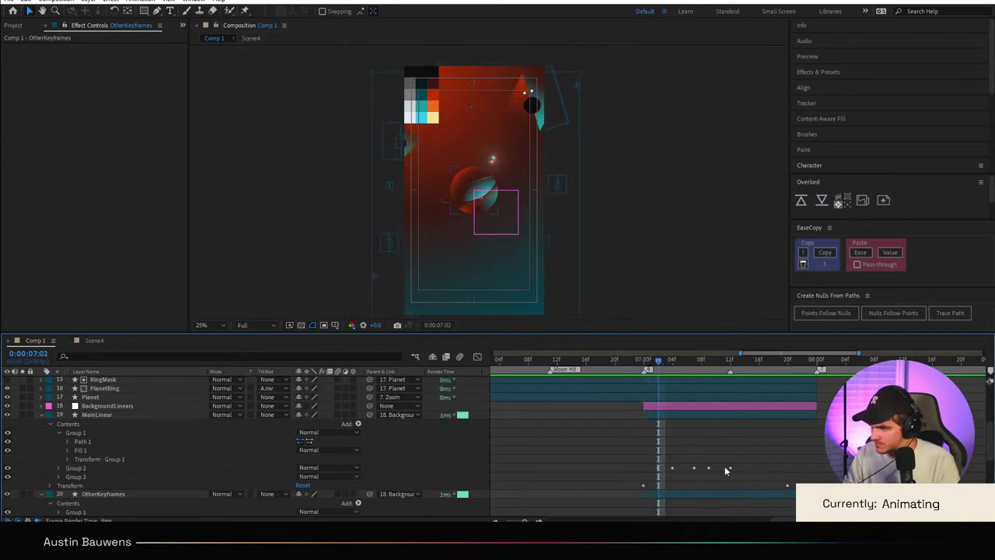
{"action": "left_click", "coordinate": [69, 460]}
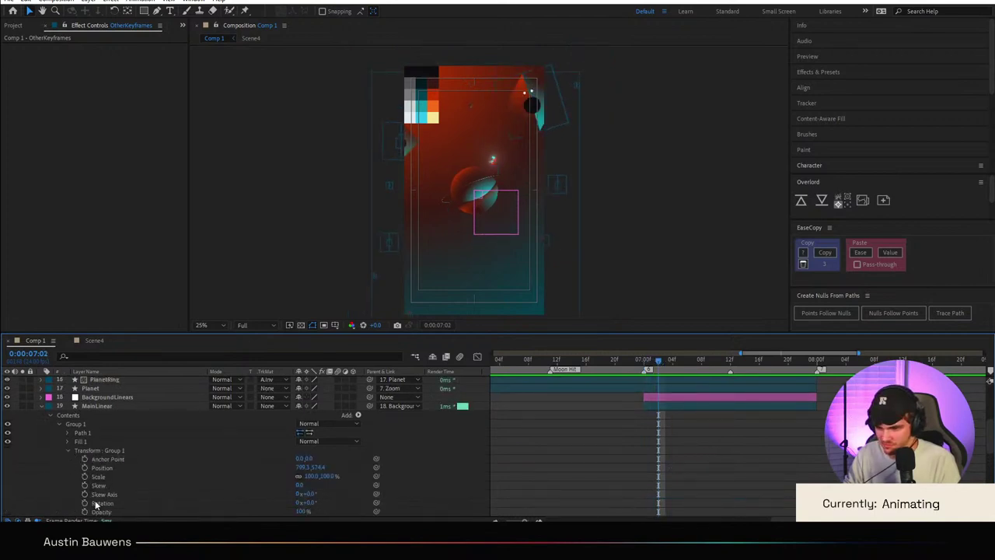
{"action": "left_click", "coordinate": [69, 452]}
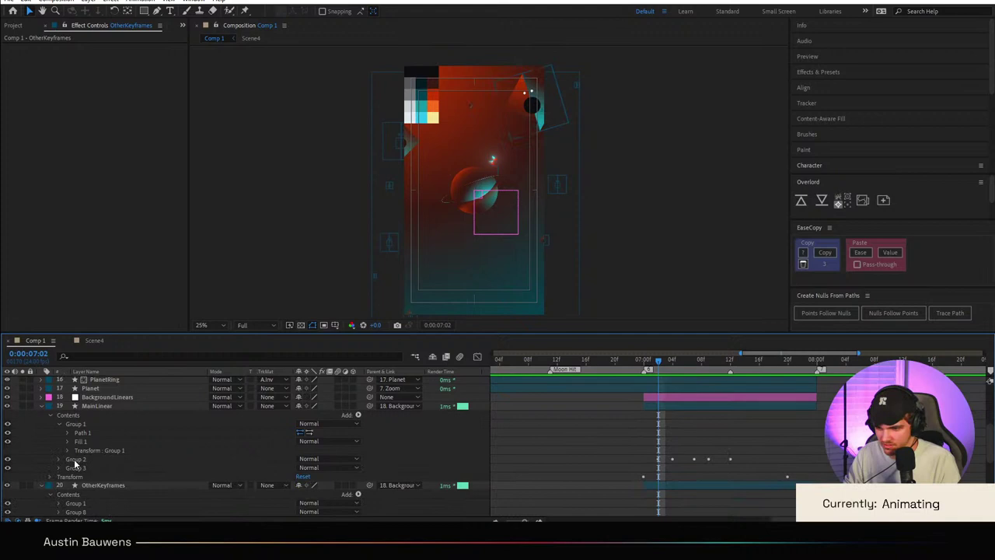
{"action": "left_click", "coordinate": [69, 451]}
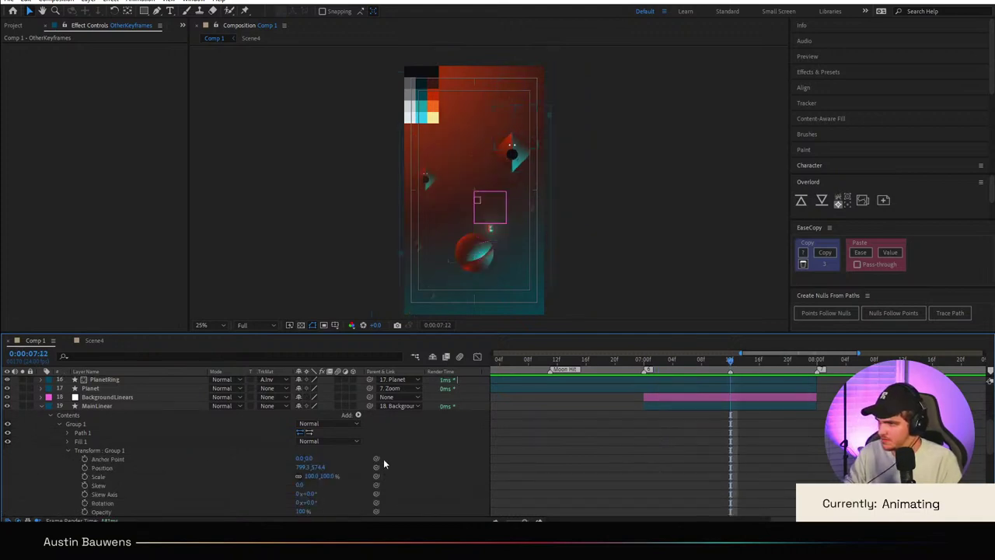
{"action": "left_click", "coordinate": [83, 477]}
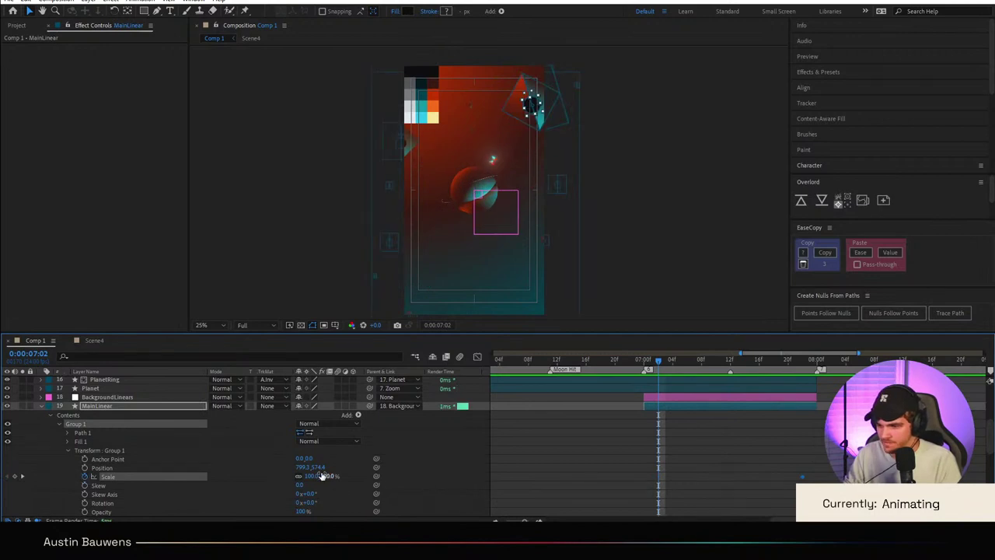
{"action": "left_click_drag", "start_coordinate": [322, 476], "coordinate": [308, 476]}
Step: Ease Group 1's Scale keyframes in the speed graph and squash its vertical scale to 36,17%
{"action": "left_click_drag", "start_coordinate": [821, 478], "coordinate": [660, 492]}
{"action": "left_click", "coordinate": [478, 356]}
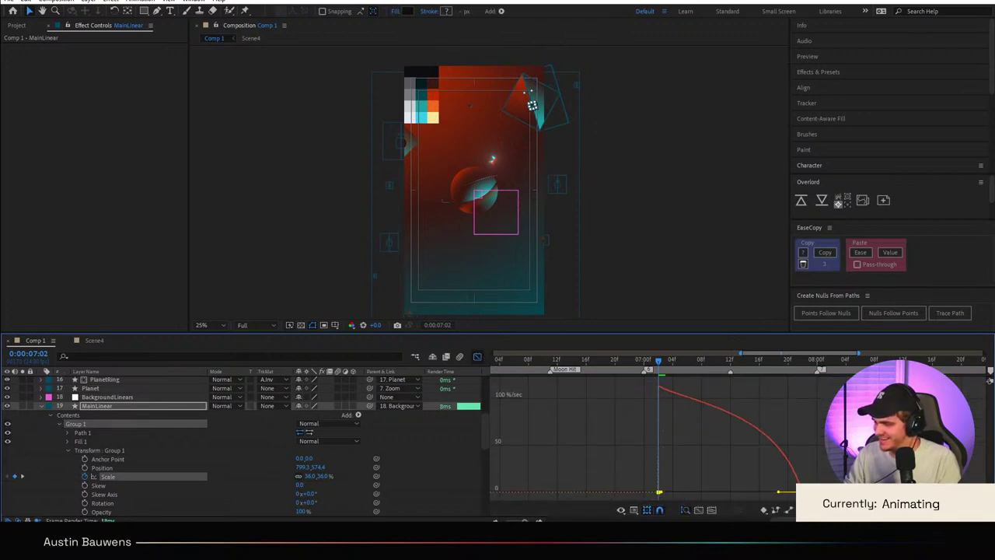
{"action": "left_click_drag", "start_coordinate": [783, 495], "coordinate": [654, 492]}
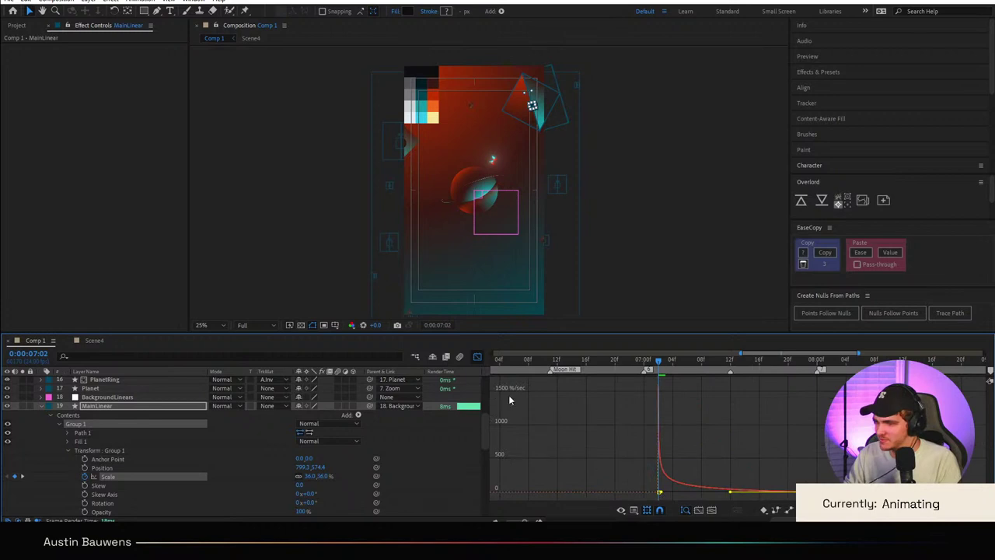
{"action": "left_click", "coordinate": [476, 357]}
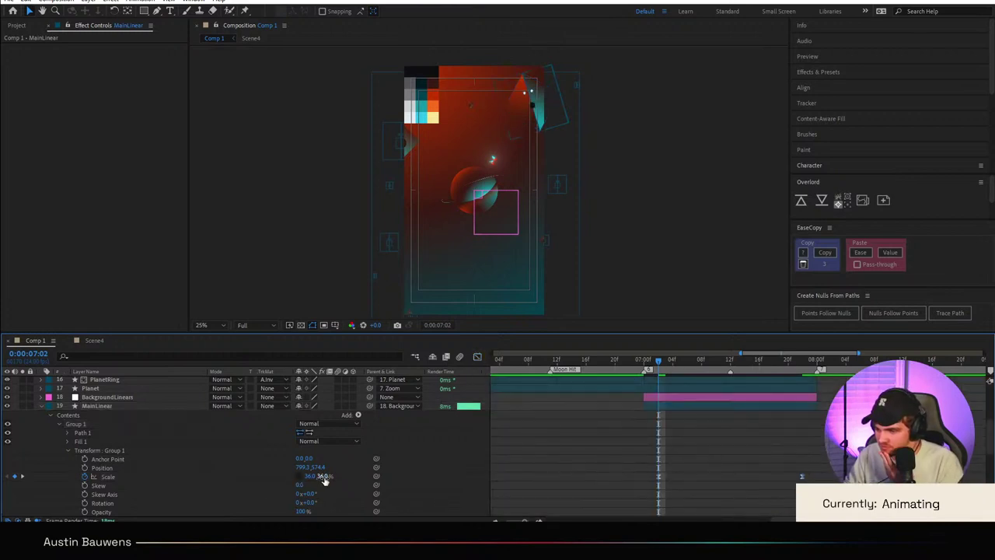
{"action": "left_click_drag", "start_coordinate": [322, 477], "coordinate": [318, 476]}
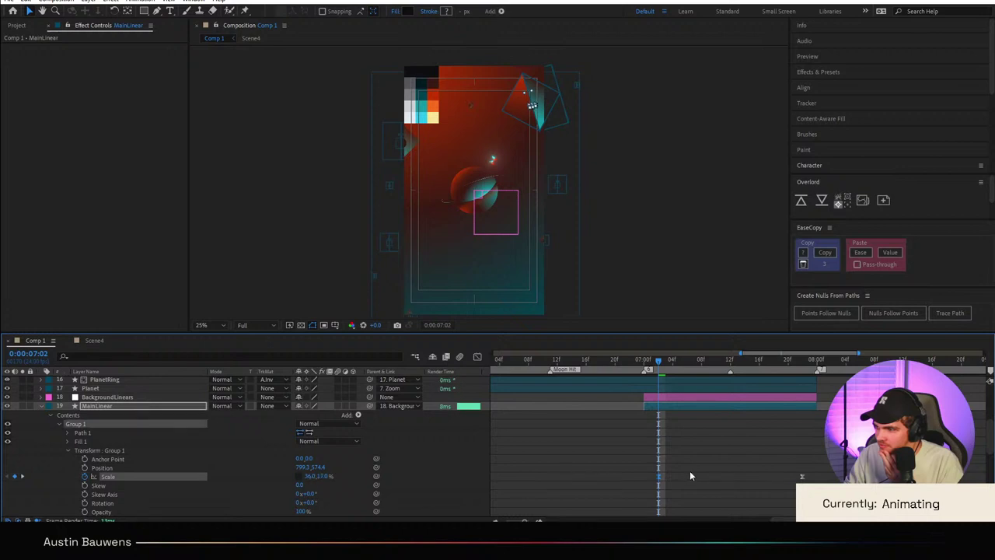
{"action": "left_click", "coordinate": [700, 473]}
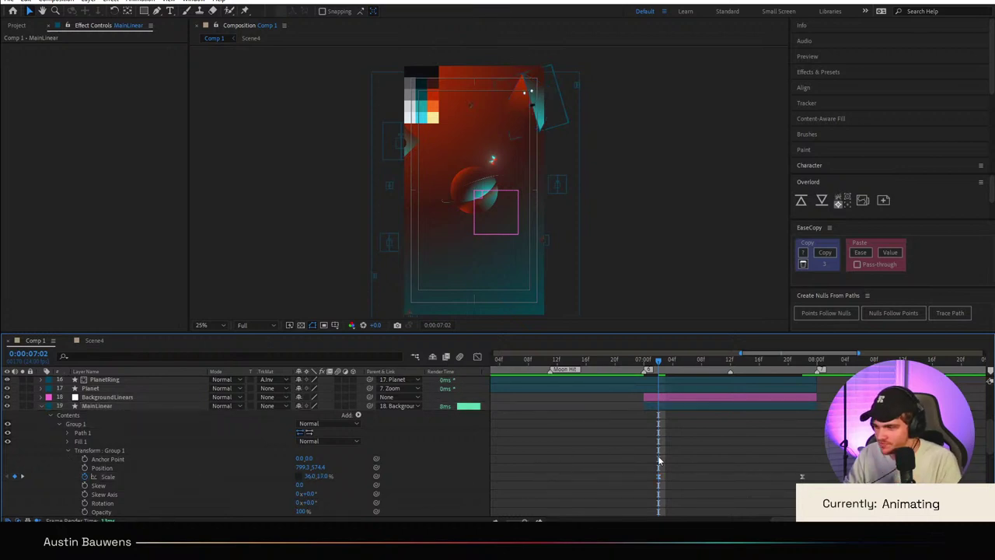
Step: Scrub between about 05:17 and 06:23 and preview the eye blink
{"action": "left_click_drag", "start_coordinate": [658, 363], "coordinate": [615, 363]}
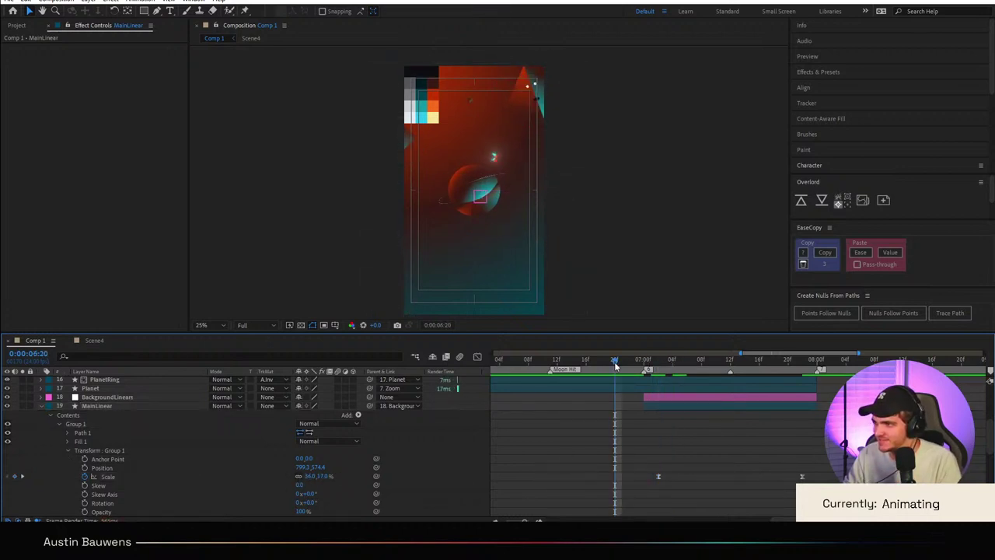
{"action": "key", "text": "space"}
{"action": "left_click", "coordinate": [637, 364]}
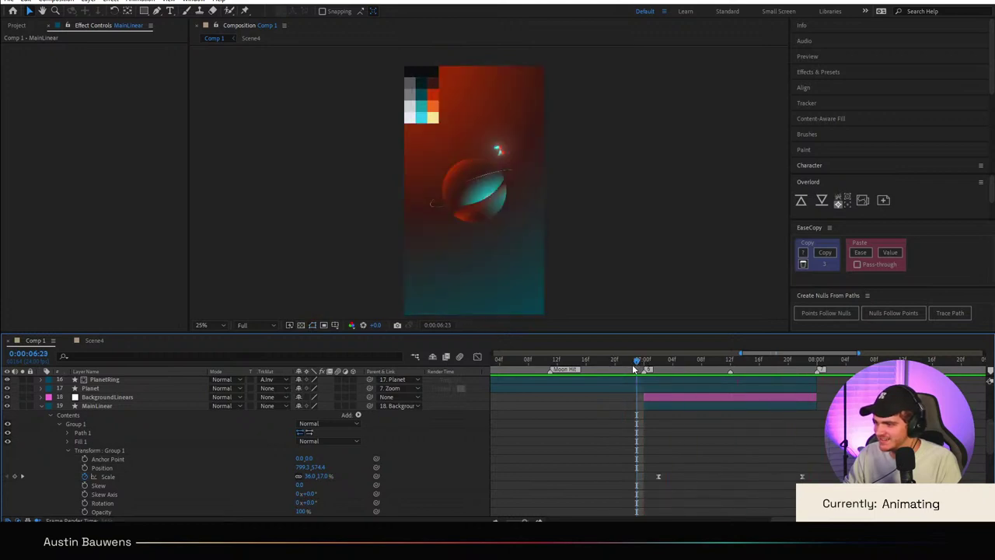
{"action": "key", "text": "space"}
{"action": "left_click_drag", "start_coordinate": [637, 363], "coordinate": [572, 370]}
{"action": "left_click", "coordinate": [572, 370]}
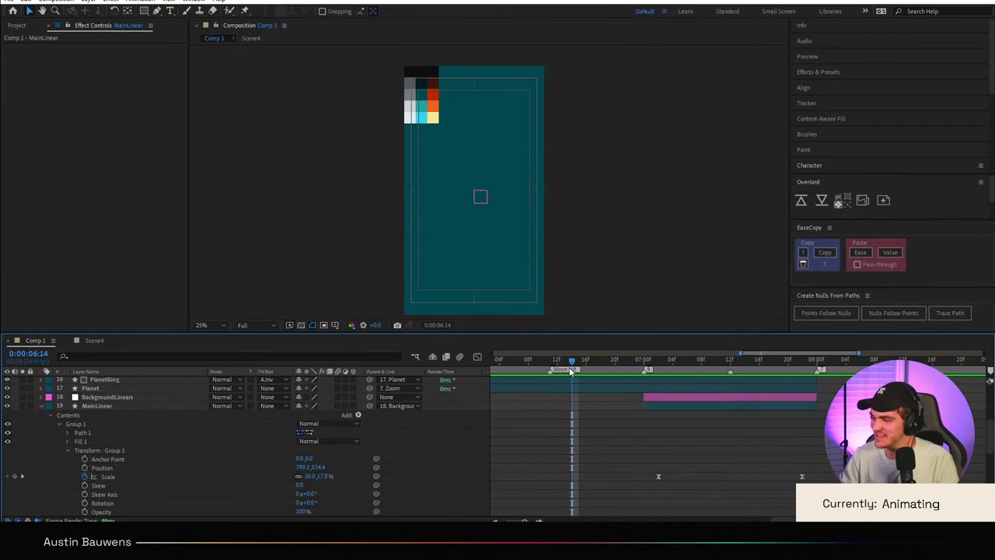
{"action": "scroll", "coordinate": [579, 405], "scroll_direction": "left", "scroll_amount": 5}
{"action": "scroll", "coordinate": [780, 376], "scroll_direction": "right", "scroll_amount": 7}
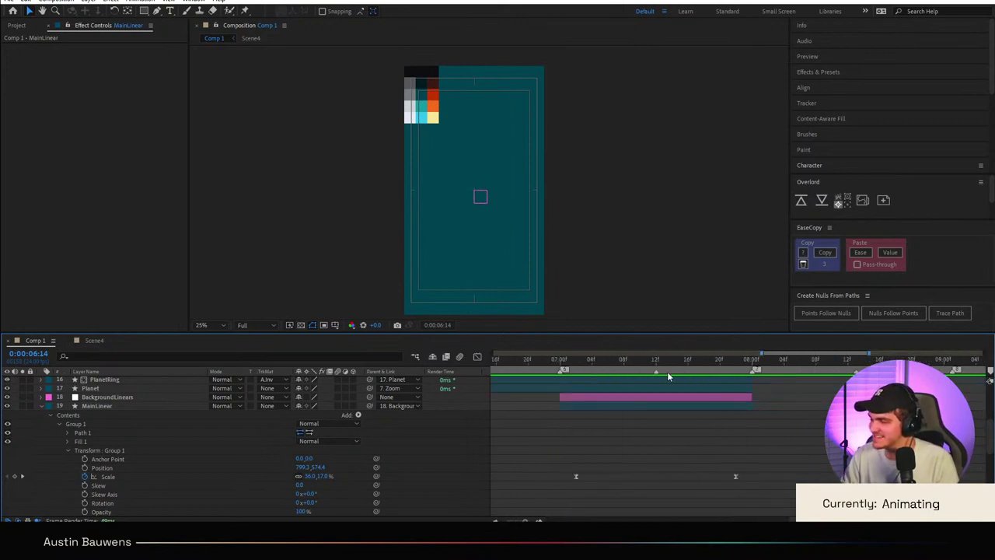
{"action": "left_click_drag", "start_coordinate": [619, 368], "coordinate": [550, 403]}
{"action": "key", "text": "space"}
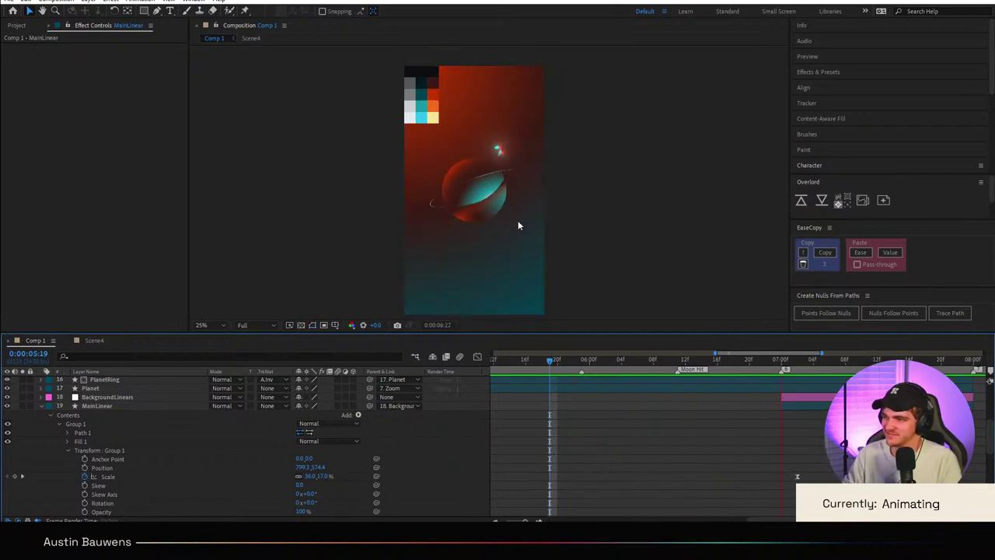
{"action": "key", "text": "space"}
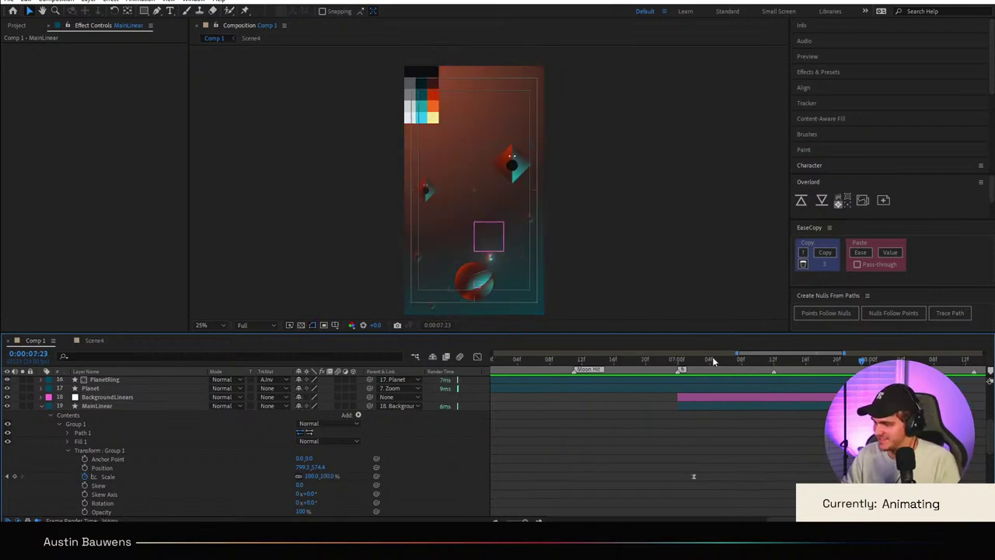
Step: Return to the 07:02 Scale keyframe, step to 07:04, and collapse MainLinear
{"action": "left_click", "coordinate": [695, 360]}
{"action": "left_click", "coordinate": [144, 475]}
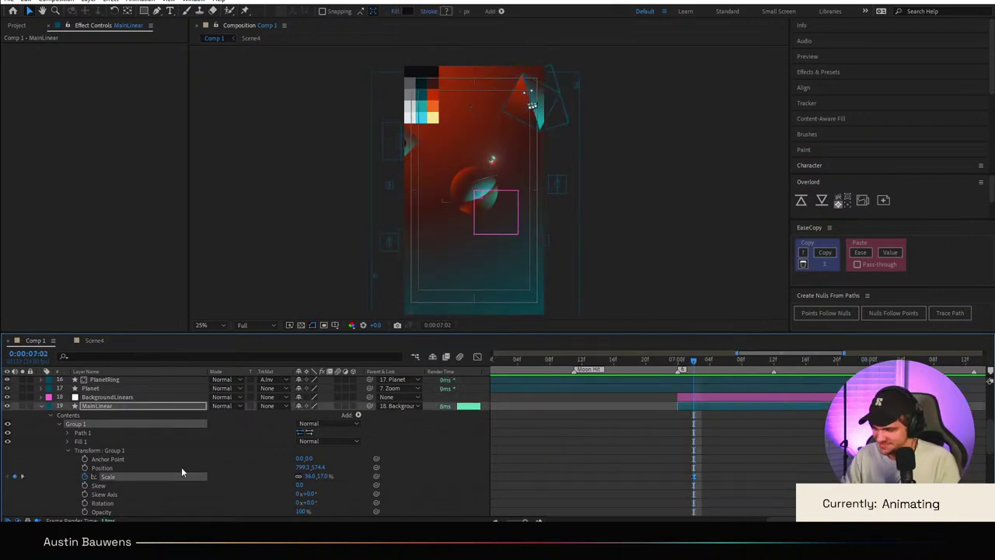
{"action": "key", "text": "Page_Down"}
{"action": "key", "text": "Page_Down"}
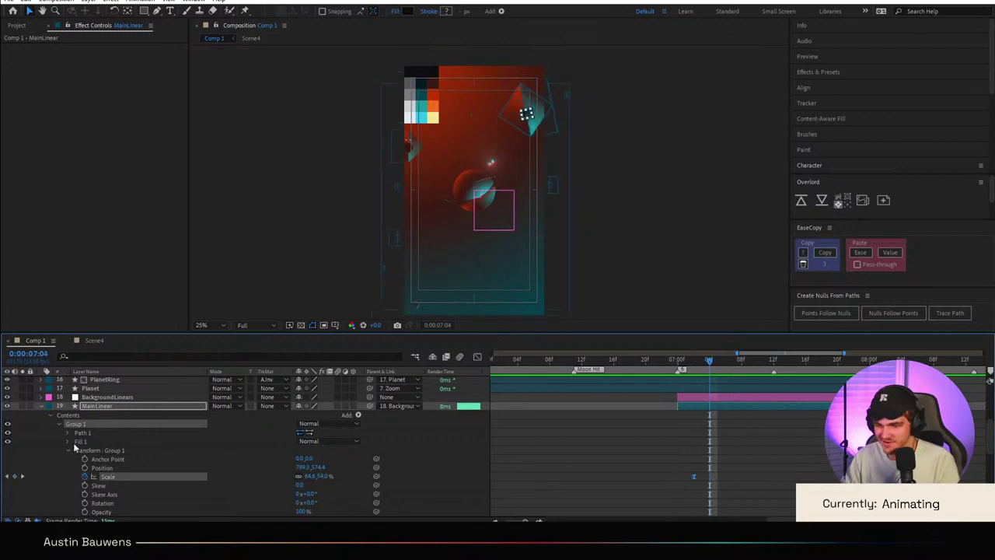
{"action": "left_click", "coordinate": [41, 406]}
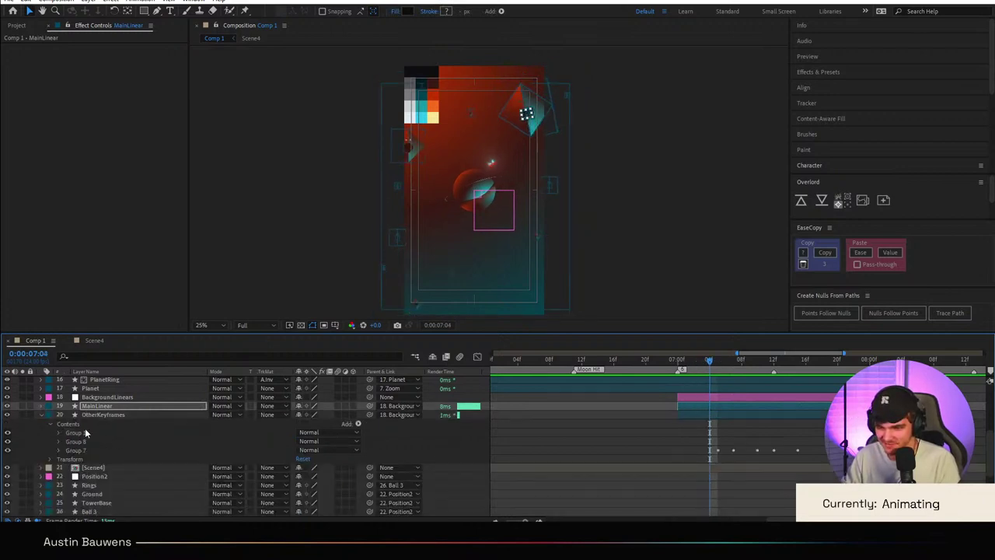
Step: Paste a 36,17% Scale keyframe at 07:05 on OtherKeyframes Group 7 > Group 1
{"action": "left_click", "coordinate": [69, 432]}
{"action": "left_click", "coordinate": [67, 449]}
{"action": "left_click", "coordinate": [59, 451]}
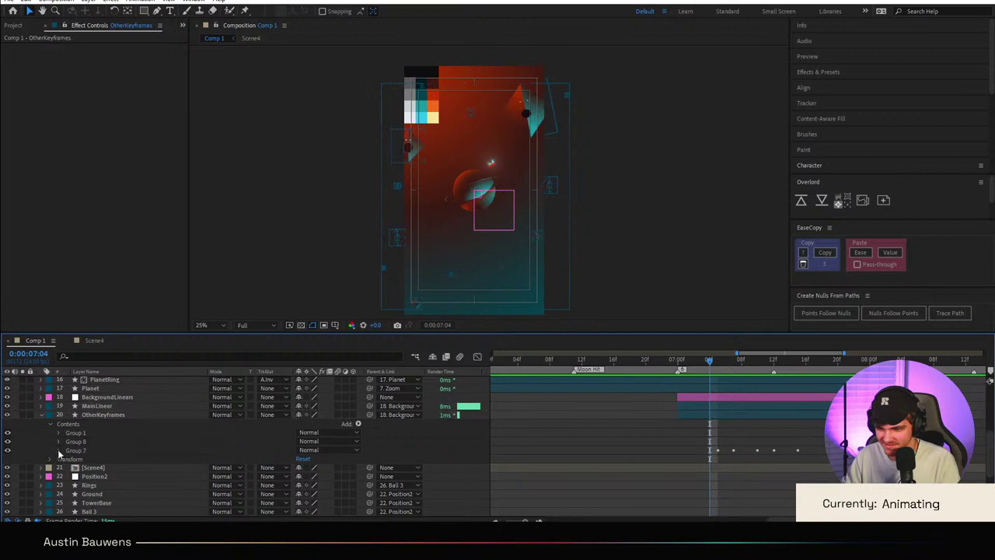
{"action": "scroll", "coordinate": [77, 458], "scroll_direction": "down", "scroll_amount": 2}
{"action": "left_click", "coordinate": [68, 406]}
{"action": "left_click", "coordinate": [67, 397]}
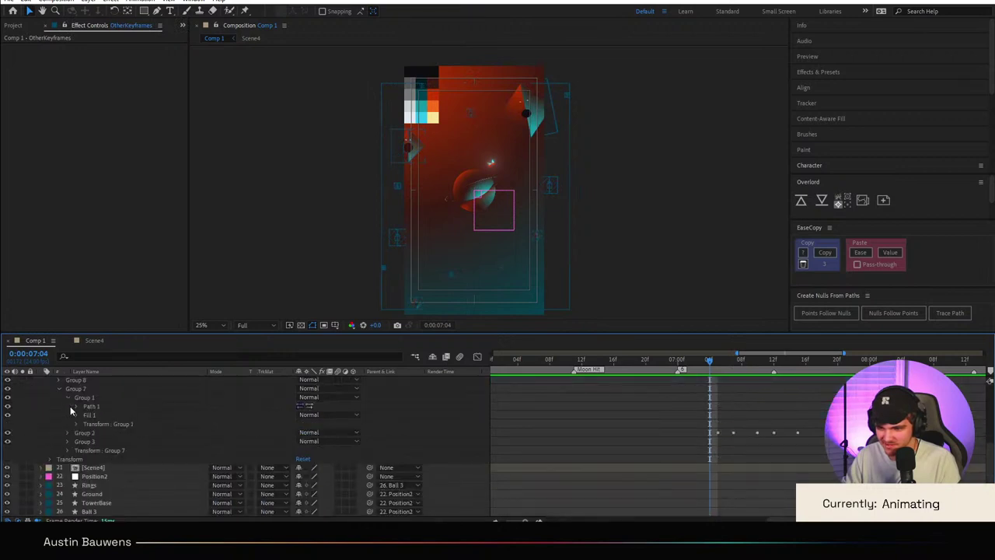
{"action": "left_click", "coordinate": [76, 424]}
{"action": "left_click", "coordinate": [130, 449]}
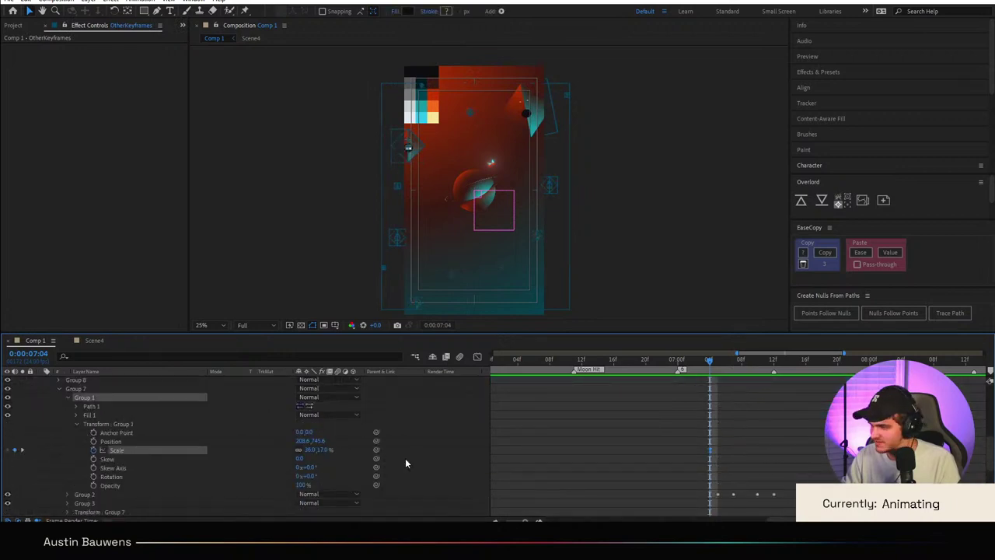
{"action": "key", "text": "Page_Down"}
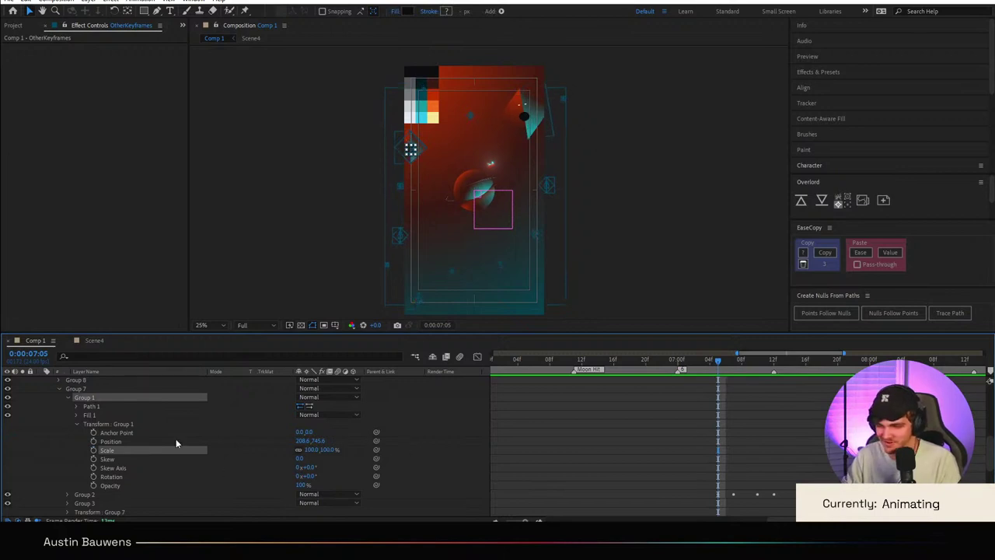
{"action": "key", "text": "ctrl+v"}
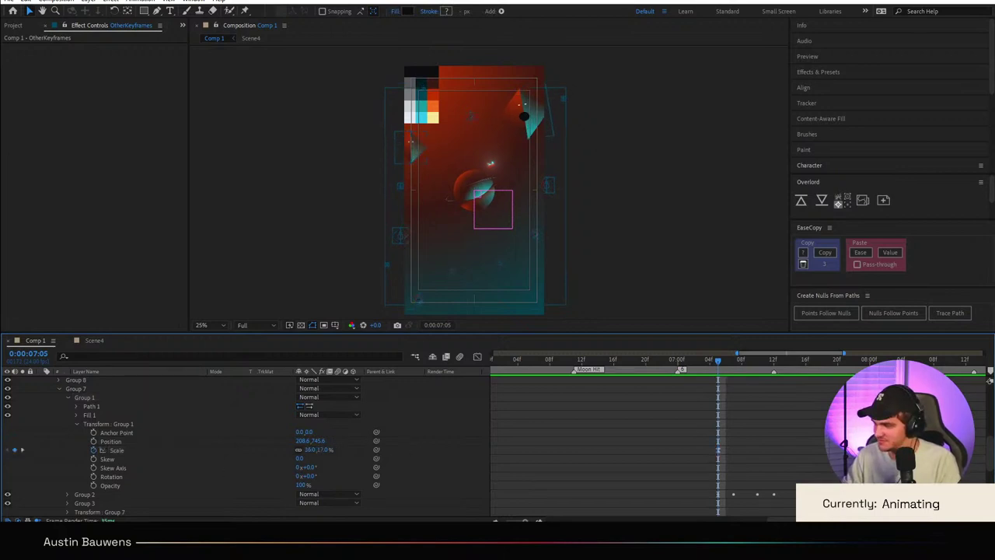
Step: Preview the lengthened blink from around 06:22 and again from 06:16
{"action": "left_click_drag", "start_coordinate": [751, 365], "coordinate": [672, 374]}
{"action": "key", "text": "space"}
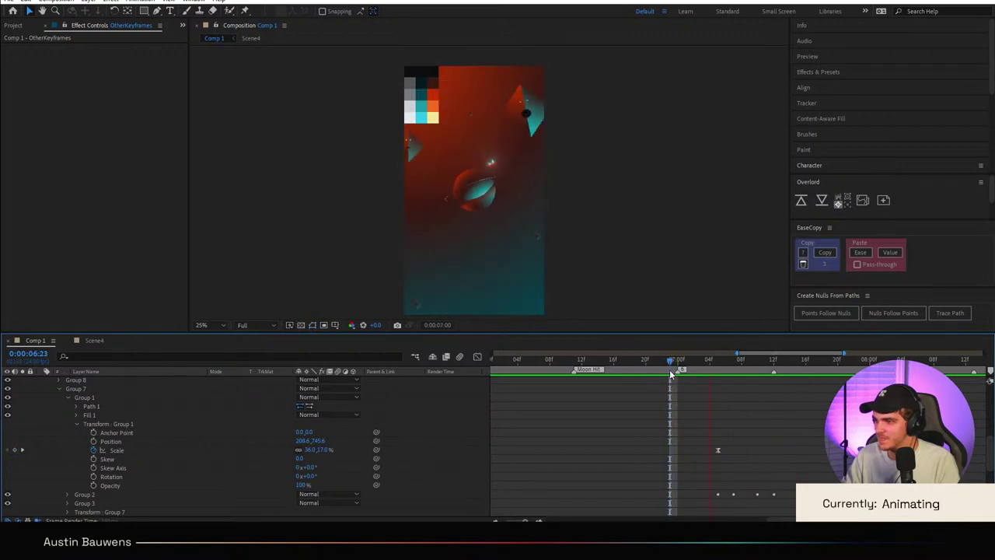
{"action": "key", "text": "space"}
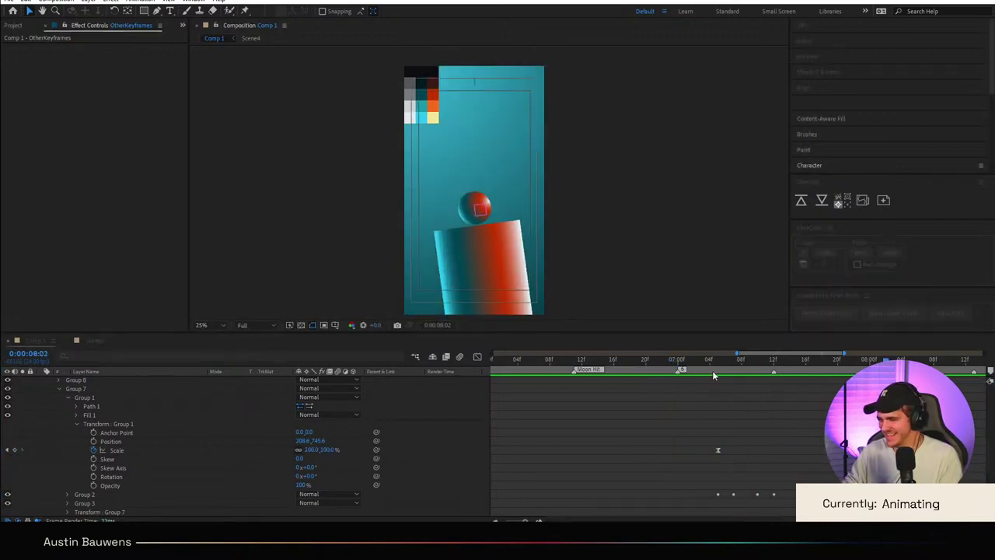
{"action": "mouse_move", "coordinate": [713, 374]}
{"action": "left_mouse_down"}
{"action": "mouse_move", "coordinate": [609, 375]}
{"action": "mouse_move", "coordinate": [723, 365]}
{"action": "mouse_move", "coordinate": [709, 362]}
{"action": "left_mouse_up"}
{"action": "key", "text": "space"}
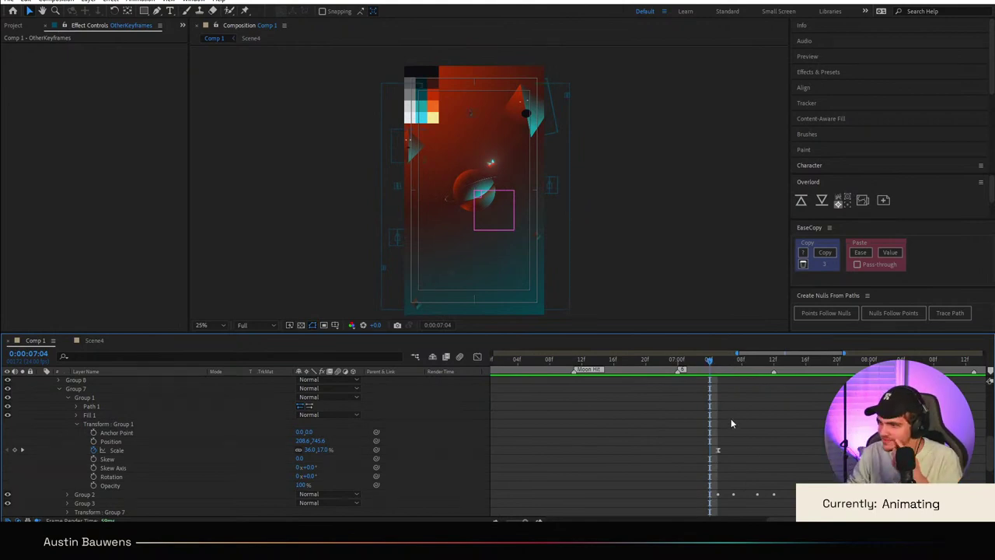
Step: Collapse Group 7 and the OtherKeyframes layer to tidy the timeline
{"action": "scroll", "coordinate": [71, 440], "scroll_direction": "up", "scroll_amount": 1}
{"action": "left_click", "coordinate": [57, 415]}
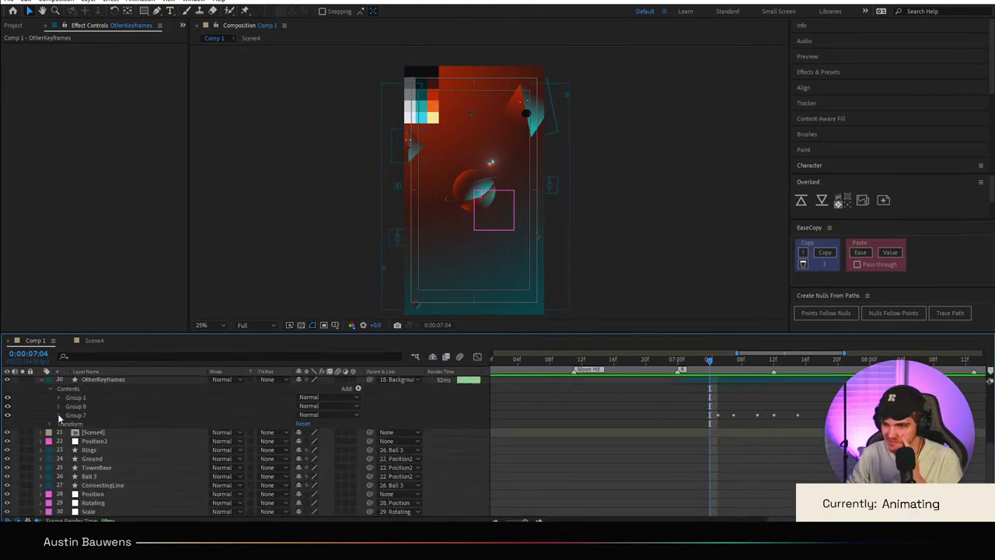
{"action": "left_click", "coordinate": [41, 406]}
{"action": "left_click", "coordinate": [40, 406]}
{"action": "left_click", "coordinate": [40, 397]}
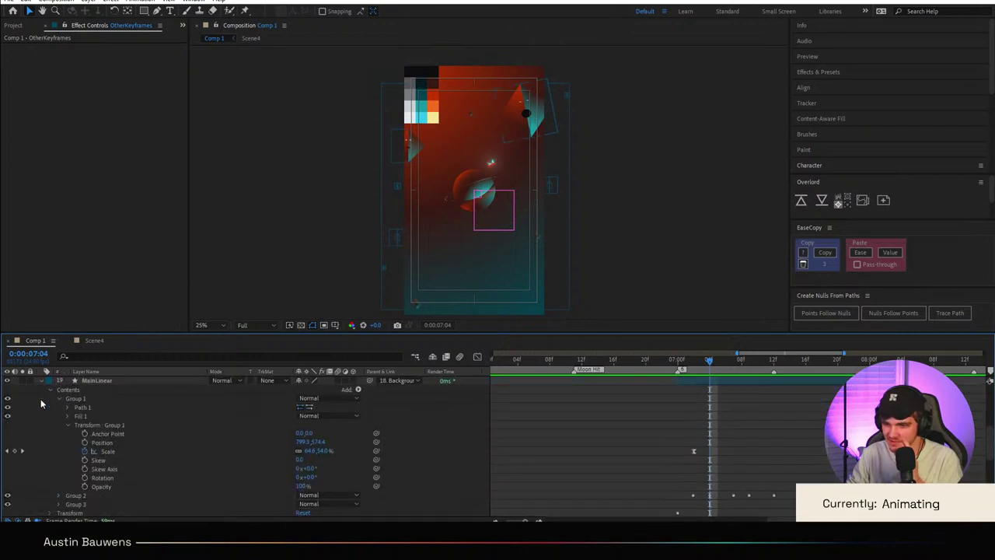
{"action": "scroll", "coordinate": [62, 490], "scroll_direction": "down", "scroll_amount": 3}
{"action": "left_click", "coordinate": [42, 442]}
{"action": "left_click", "coordinate": [42, 443]}
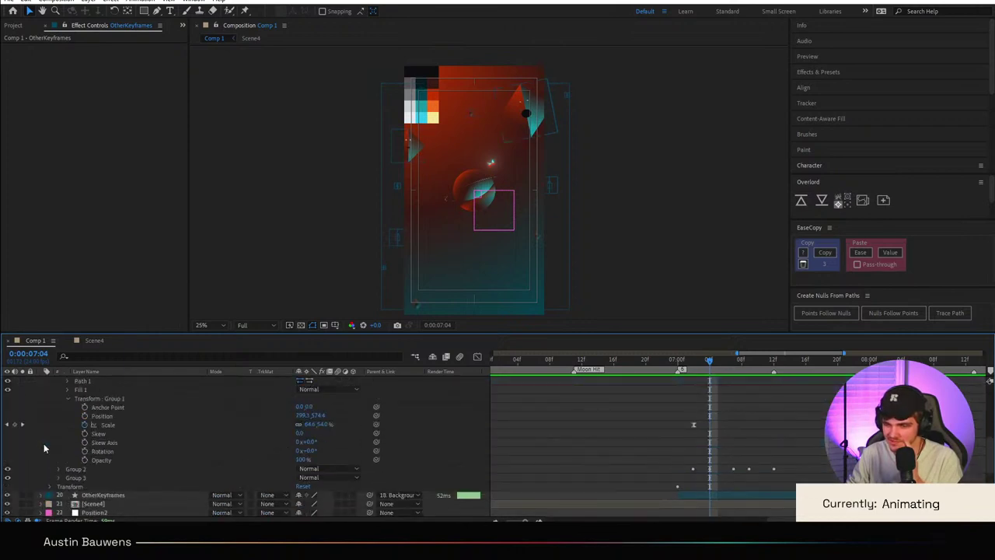
{"action": "scroll", "coordinate": [141, 432], "scroll_direction": "up", "scroll_amount": 3}
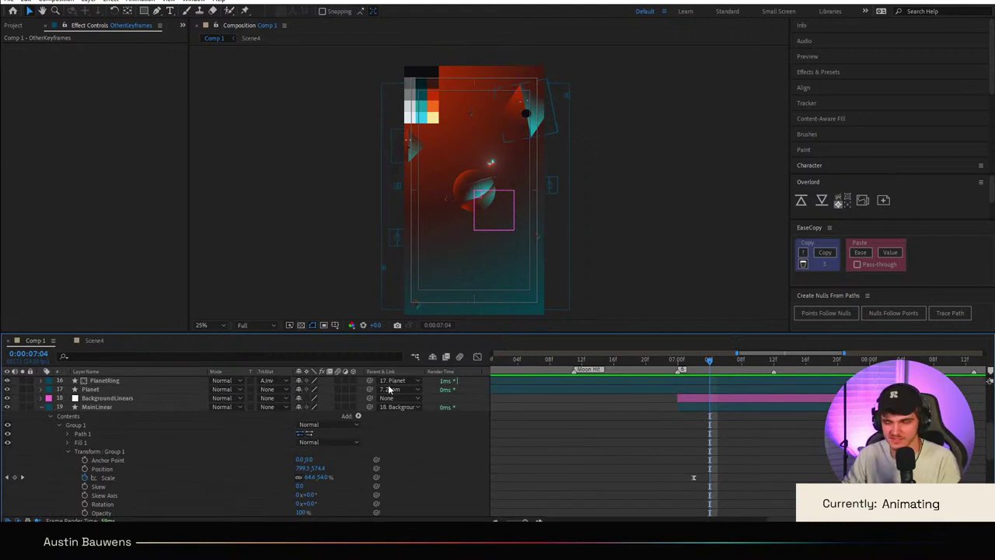
{"action": "scroll", "coordinate": [769, 424], "scroll_direction": "down", "scroll_amount": 1}
{"action": "left_click_drag", "start_coordinate": [721, 360], "coordinate": [700, 363]}
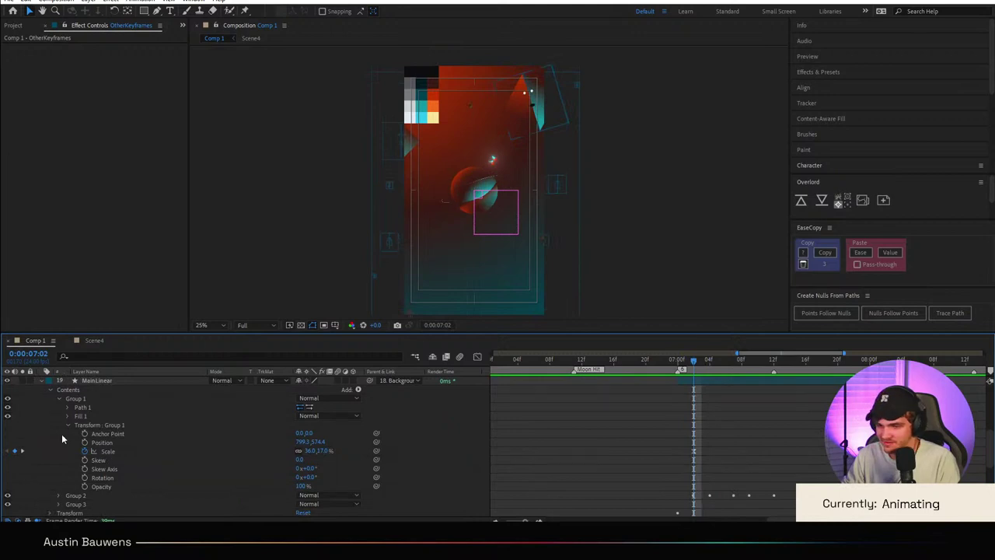
Step: Group MainLinear's Group 1 and Group 2 and set a Position keyframe at 07:02
{"action": "left_click", "coordinate": [67, 425]}
{"action": "left_click", "coordinate": [76, 399]}
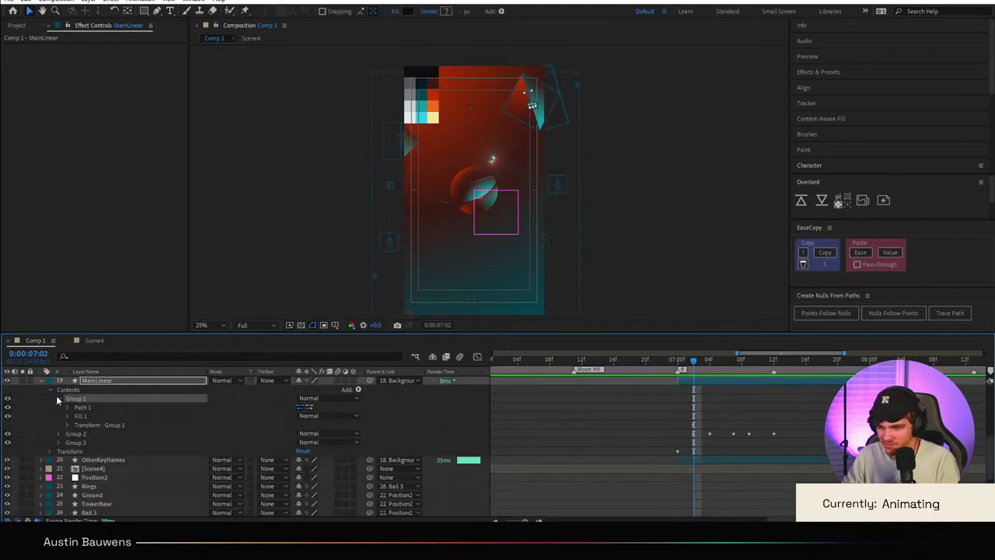
{"action": "left_click", "coordinate": [58, 398]}
{"action": "left_click", "coordinate": [76, 408], "text": "shift"}
{"action": "key", "text": "ctrl+g"}
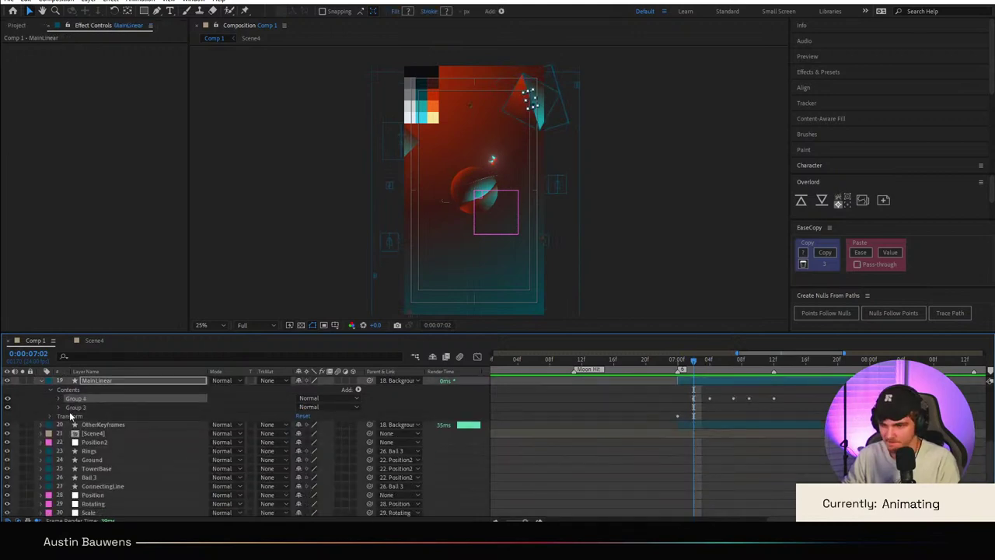
{"action": "left_click", "coordinate": [68, 425]}
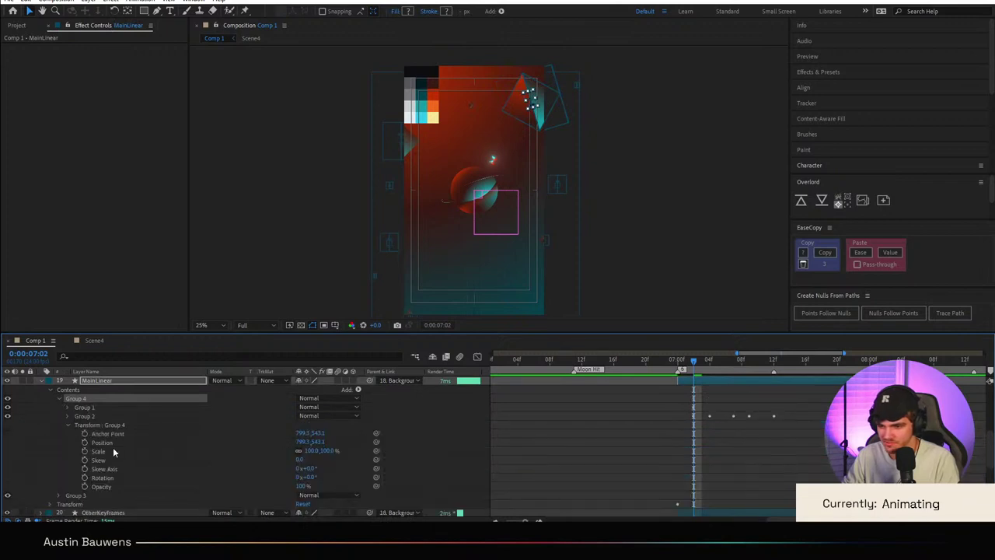
{"action": "left_click", "coordinate": [85, 442]}
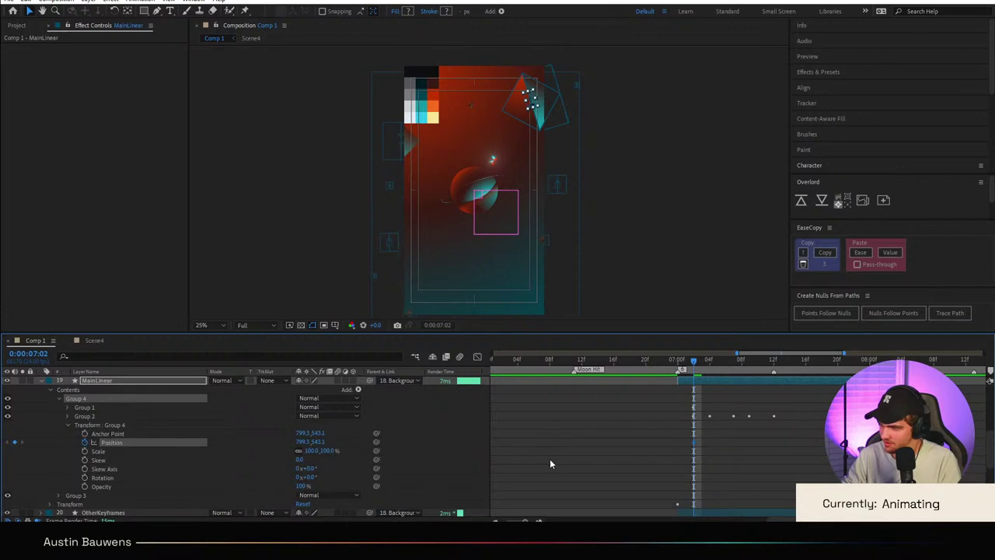
Step: Move the eyes down-left at 07:09, then paste the starting position at 07:19
{"action": "key", "text": "Page_Down"}
{"action": "key", "text": "Page_Down"}
{"action": "key", "text": "Page_Down"}
{"action": "key", "text": "Page_Down"}
{"action": "key", "text": "Page_Down"}
{"action": "key", "text": "Page_Down"}
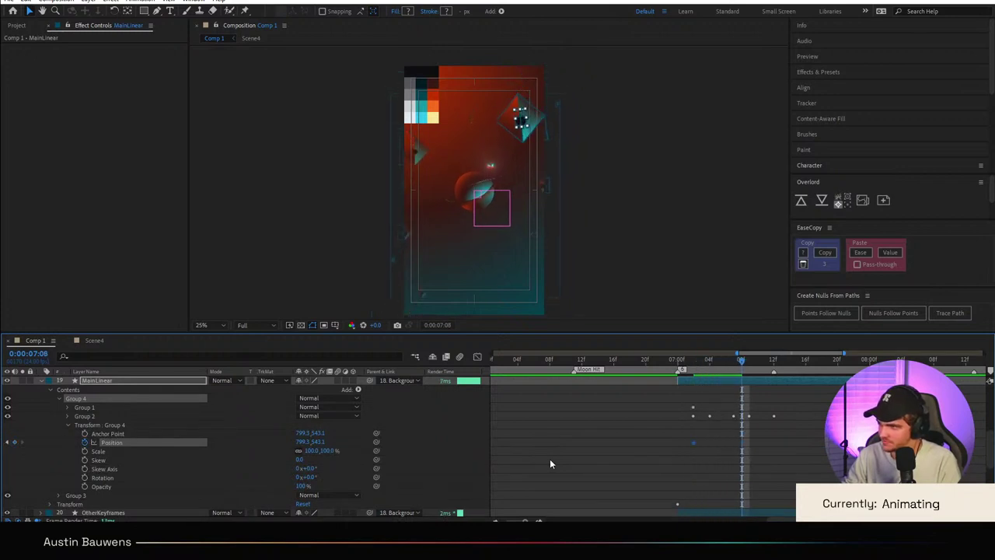
{"action": "key", "text": "Page_Down"}
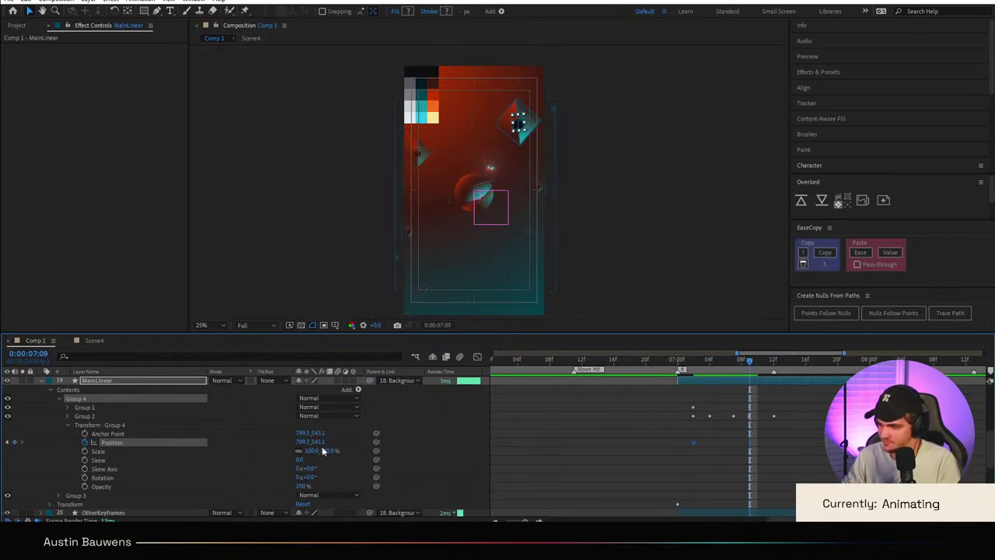
{"action": "scroll", "coordinate": [573, 139], "scroll_direction": "up", "scroll_amount": 1}
{"action": "left_click_drag", "start_coordinate": [572, 139], "coordinate": [525, 213]}
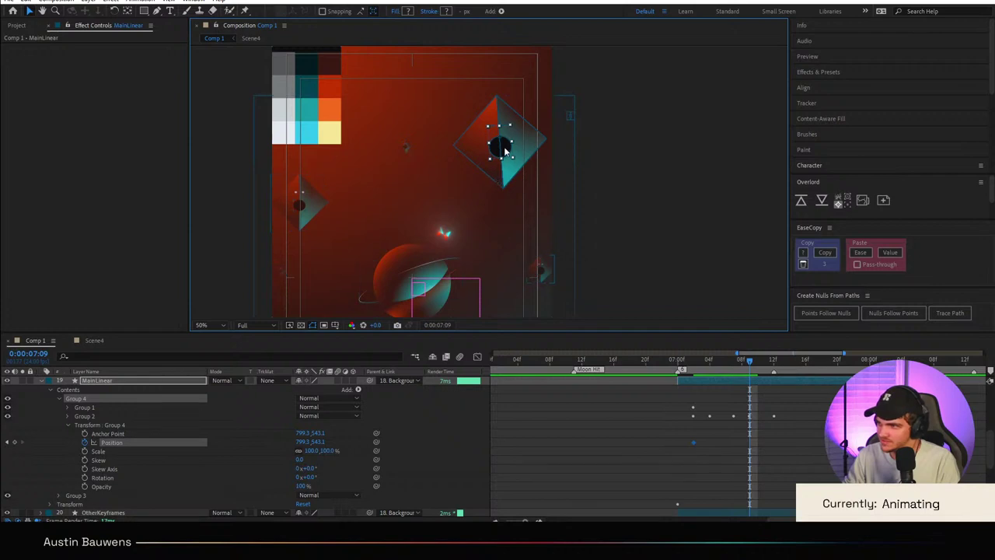
{"action": "left_click_drag", "start_coordinate": [506, 151], "coordinate": [499, 160]}
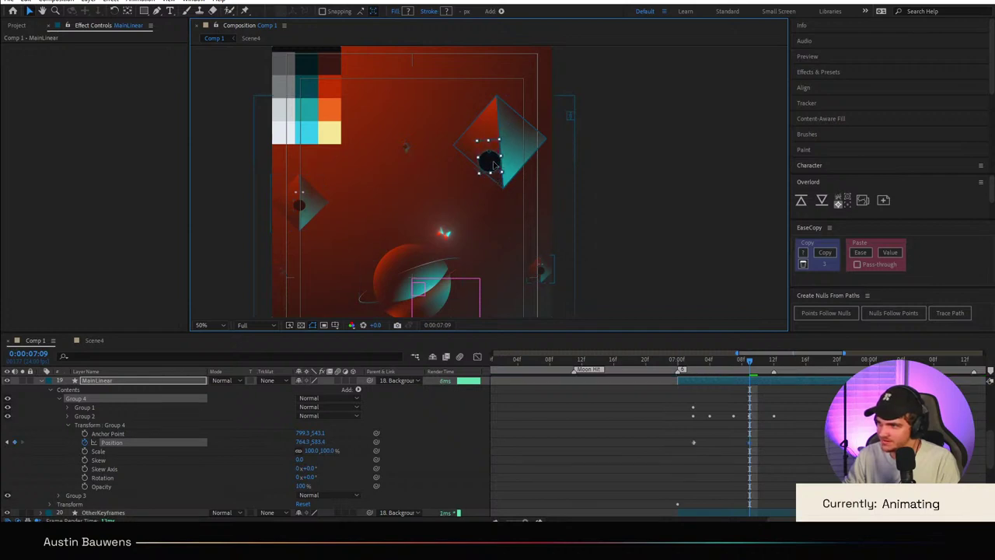
{"action": "key", "text": "Page_Down"}
{"action": "key", "text": "Page_Down"}
{"action": "key", "text": "Page_Down"}
{"action": "key", "text": "Page_Down"}
{"action": "key", "text": "Page_Down"}
{"action": "key", "text": "Page_Down"}
{"action": "key", "text": "Page_Down"}
{"action": "key", "text": "Page_Down"}
{"action": "key", "text": "Page_Down"}
{"action": "key", "text": "Page_Down"}
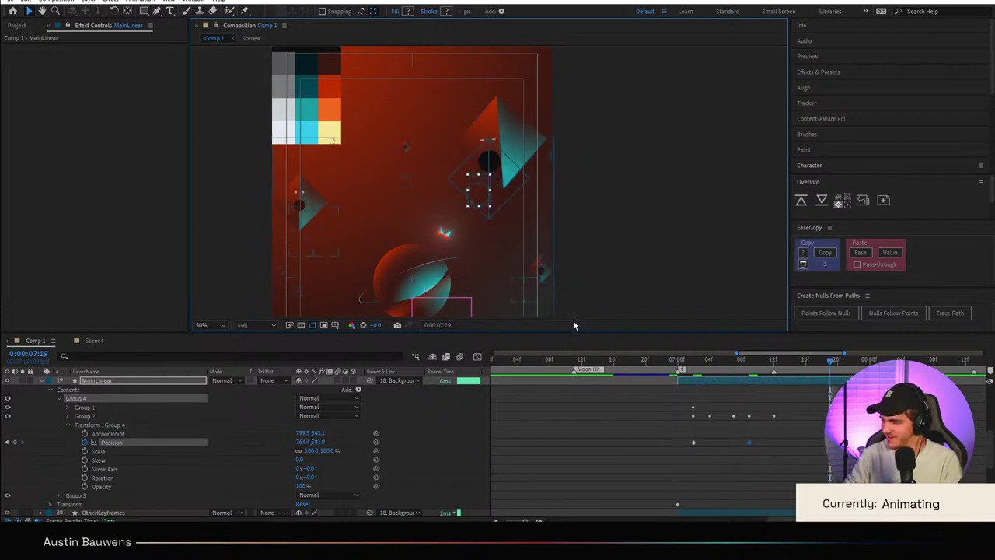
{"action": "left_click", "coordinate": [693, 443]}
{"action": "key", "text": "ctrl+c"}
{"action": "key", "text": "ctrl+v"}
Step: Ease the Position keyframes to about 68% influence in the speed graph and preview
{"action": "left_click_drag", "start_coordinate": [836, 440], "coordinate": [682, 445]}
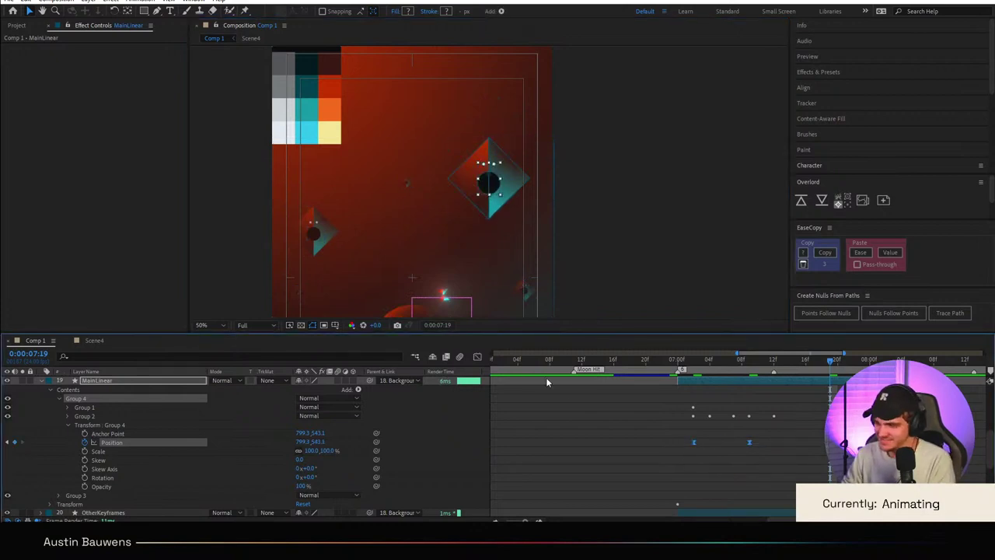
{"action": "key", "text": "shift+F3"}
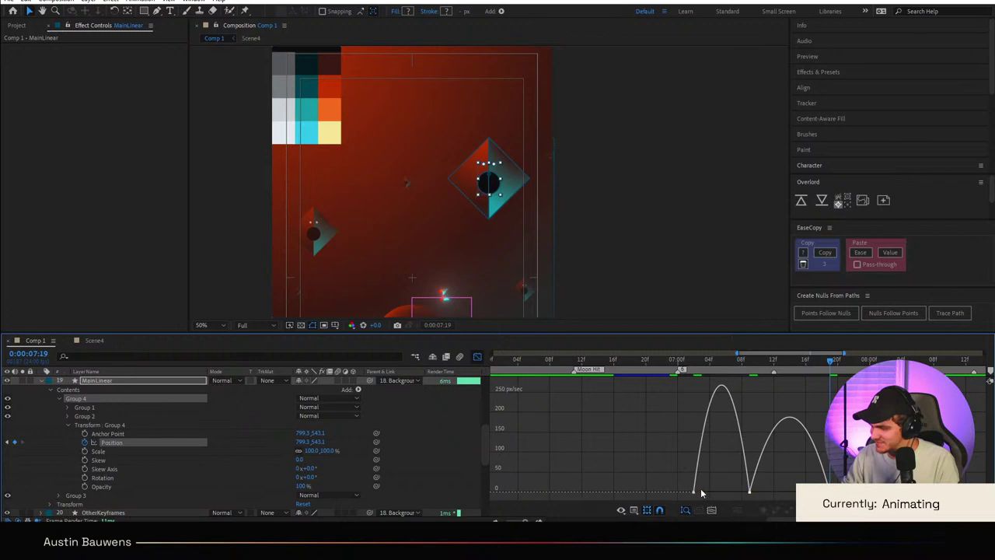
{"action": "left_click_drag", "start_coordinate": [675, 483], "coordinate": [735, 492]}
{"action": "key", "text": "shift+F3"}
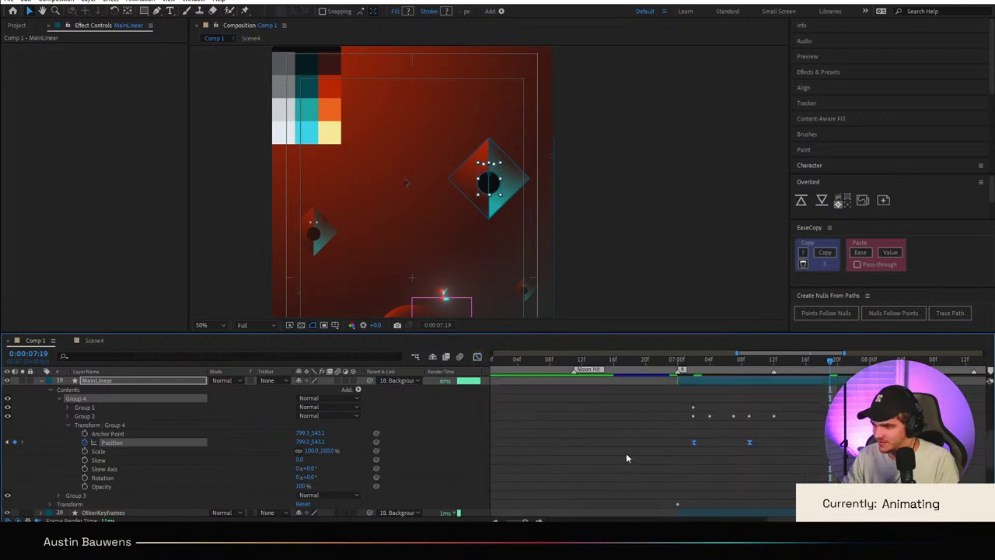
{"action": "key", "text": "minus"}
{"action": "left_click", "coordinate": [652, 413]}
{"action": "left_click", "coordinate": [656, 360]}
{"action": "scroll", "coordinate": [591, 266], "scroll_direction": "down", "scroll_amount": 1}
{"action": "key", "text": "space"}
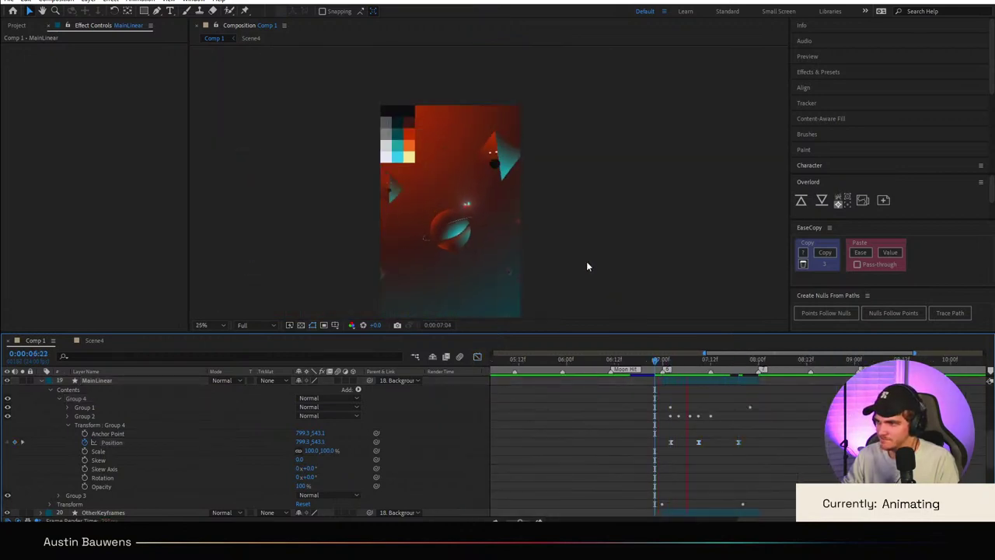
{"action": "left_click", "coordinate": [646, 372]}
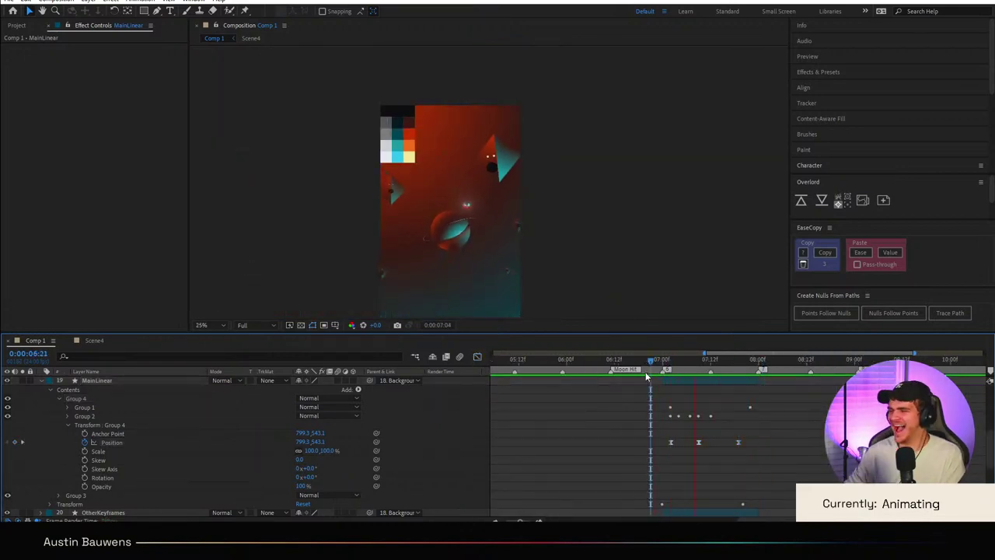
{"action": "key", "text": "space"}
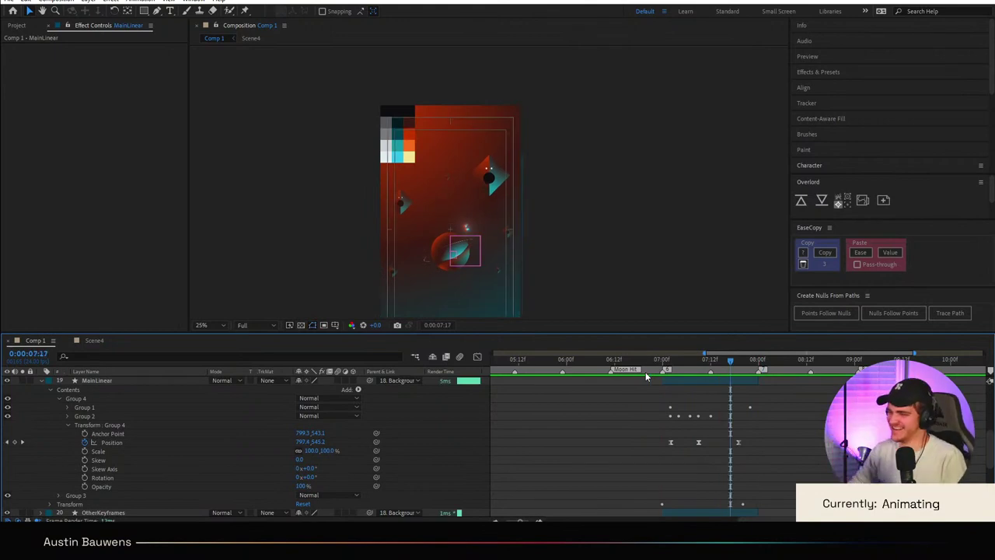
{"action": "left_click", "coordinate": [643, 370]}
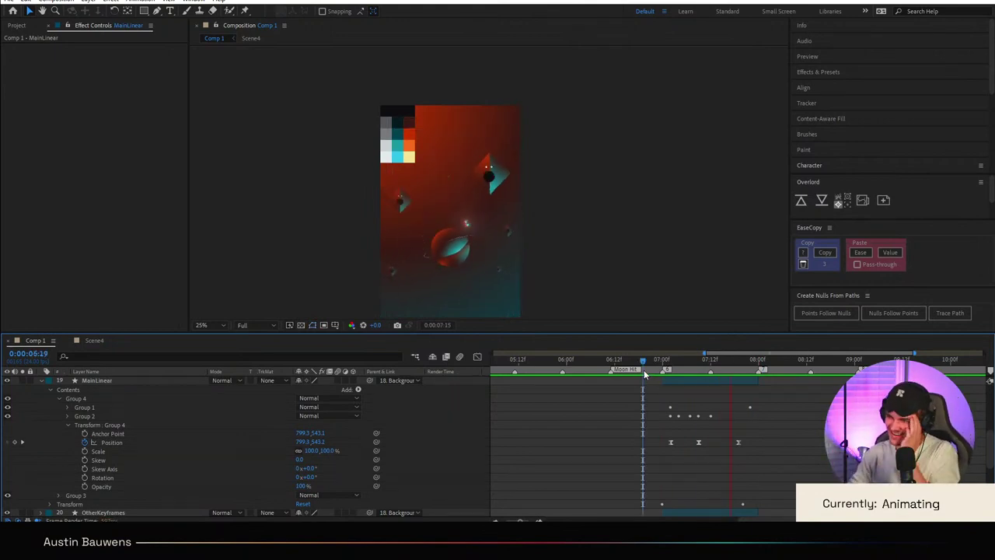
{"action": "key", "text": "space"}
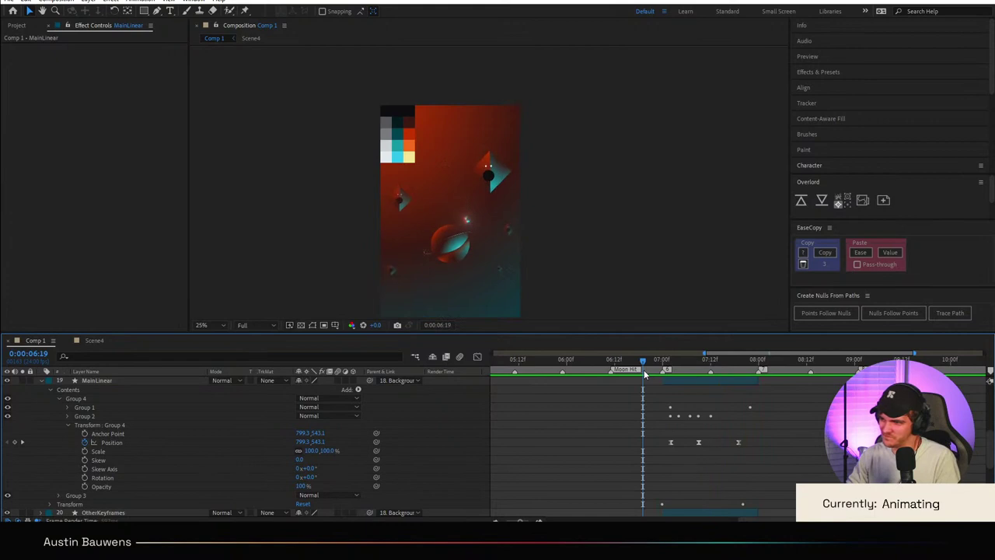
{"action": "left_click", "coordinate": [549, 370]}
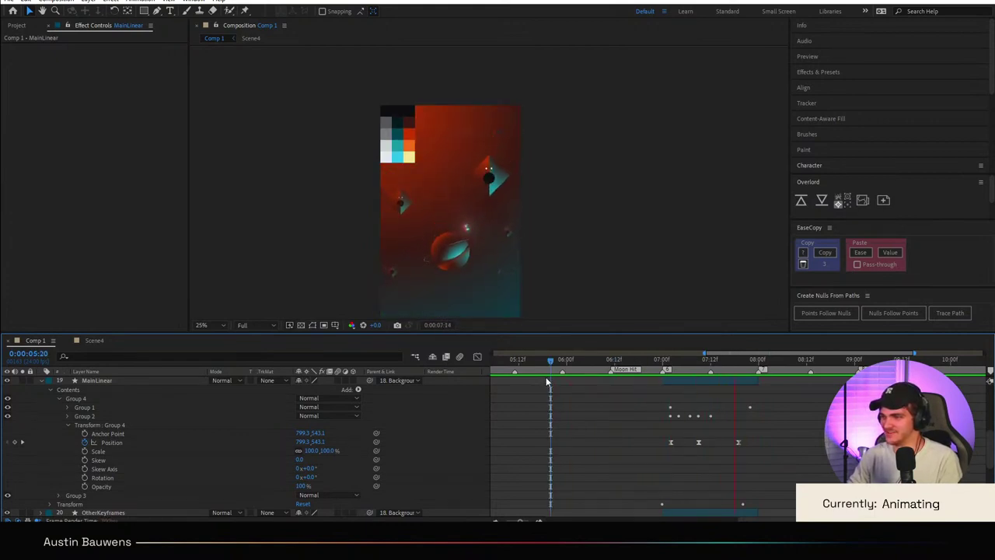
{"action": "left_click", "coordinate": [662, 363]}
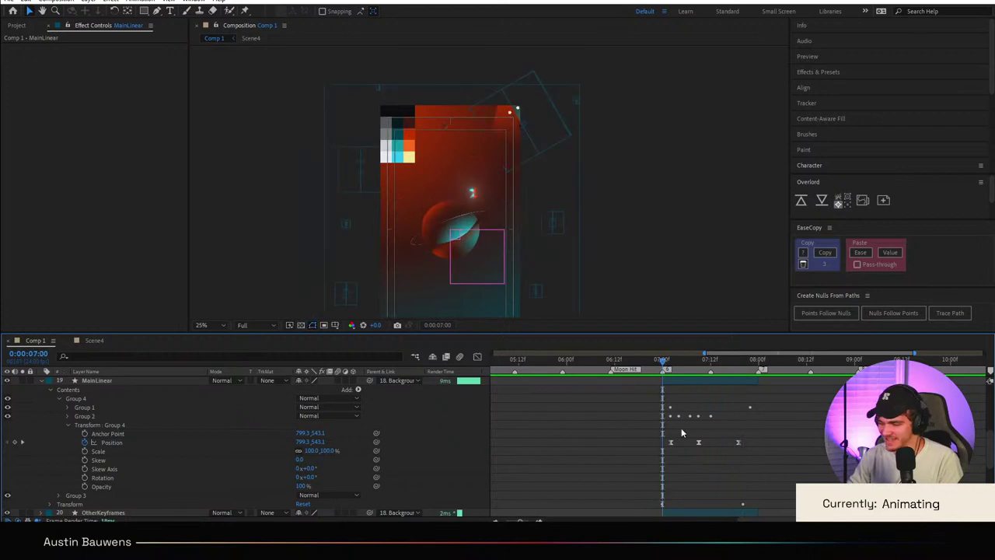
{"action": "left_click", "coordinate": [670, 363]}
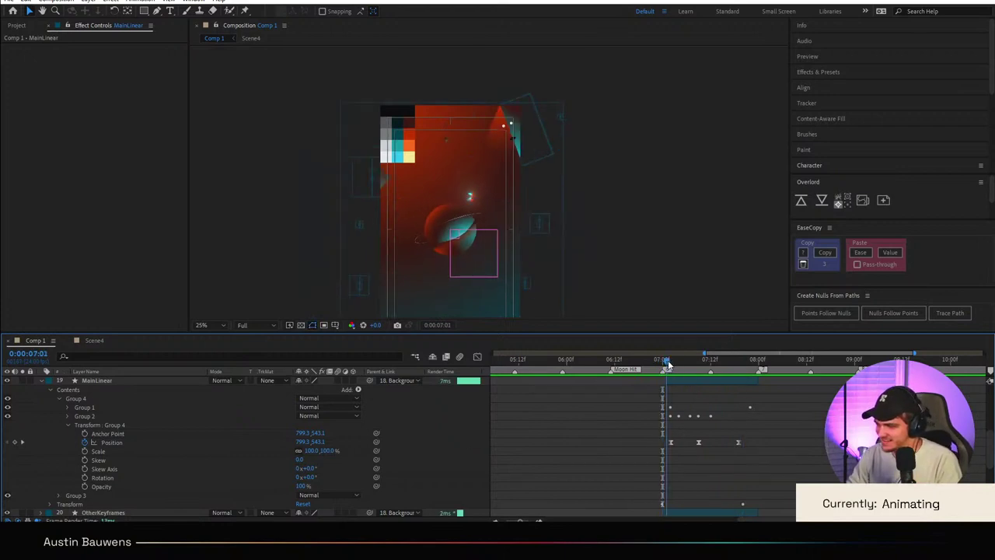
{"action": "scroll", "coordinate": [696, 404], "scroll_direction": "down", "scroll_amount": 4}
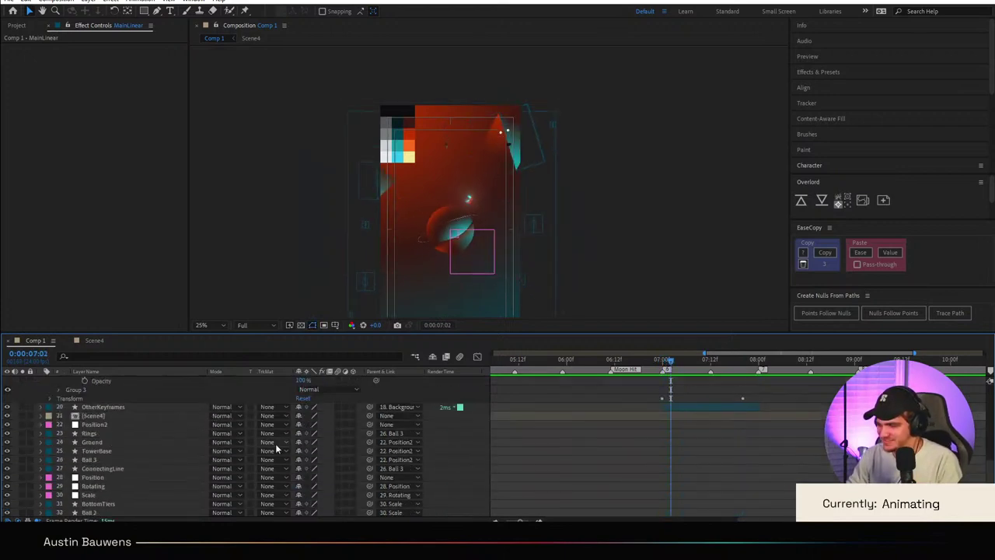
Step: In OtherKeyframes Group 7, group the two eye groups together with Ctrl+G
{"action": "left_click", "coordinate": [112, 406]}
{"action": "left_click", "coordinate": [40, 407]}
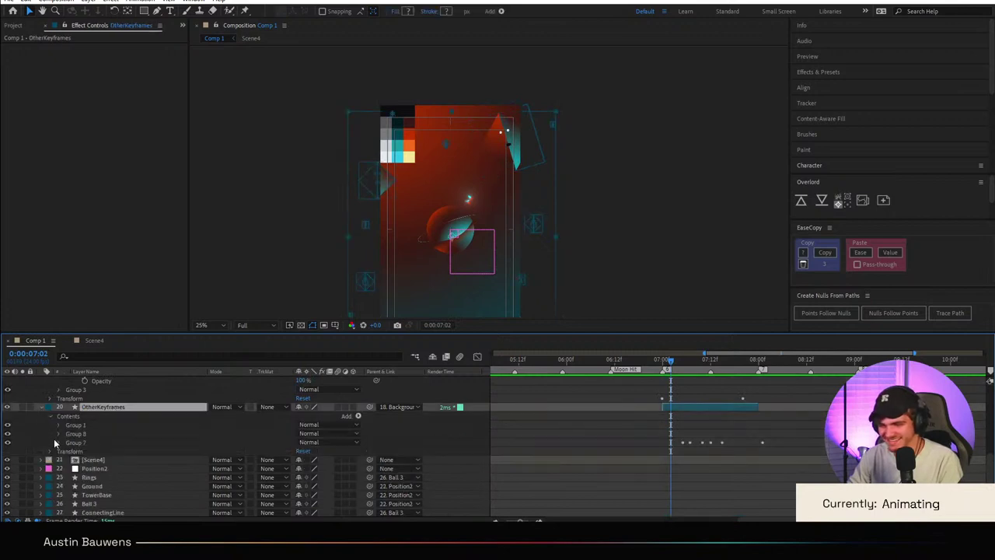
{"action": "left_click", "coordinate": [71, 426]}
{"action": "left_click", "coordinate": [69, 442]}
{"action": "left_click", "coordinate": [60, 442]}
{"action": "scroll", "coordinate": [67, 443], "scroll_direction": "down", "scroll_amount": 2}
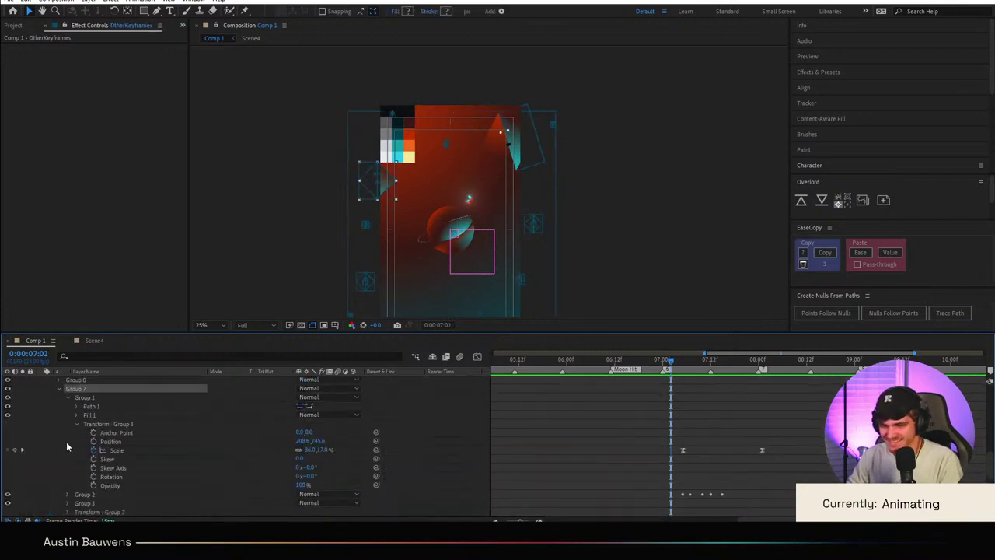
{"action": "left_click", "coordinate": [70, 399]}
{"action": "left_click", "coordinate": [85, 406], "text": "shift"}
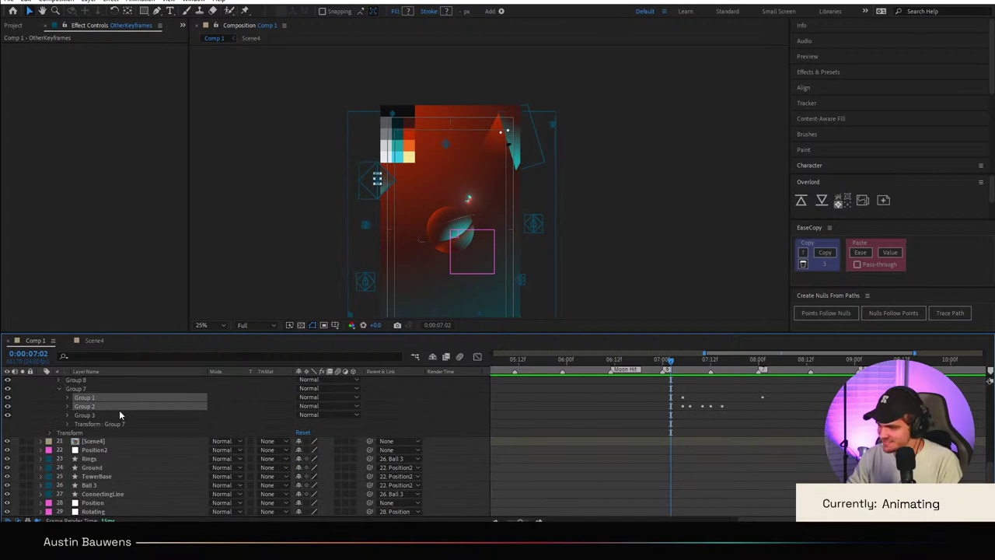
{"action": "key", "text": "ctrl+g"}
Step: Keyframe Group 4's Position, shift the eyes rightward at 7:11, and preview
{"action": "key", "text": "Page_Down"}
{"action": "key", "text": "Page_Down"}
{"action": "key", "text": "Page_Down"}
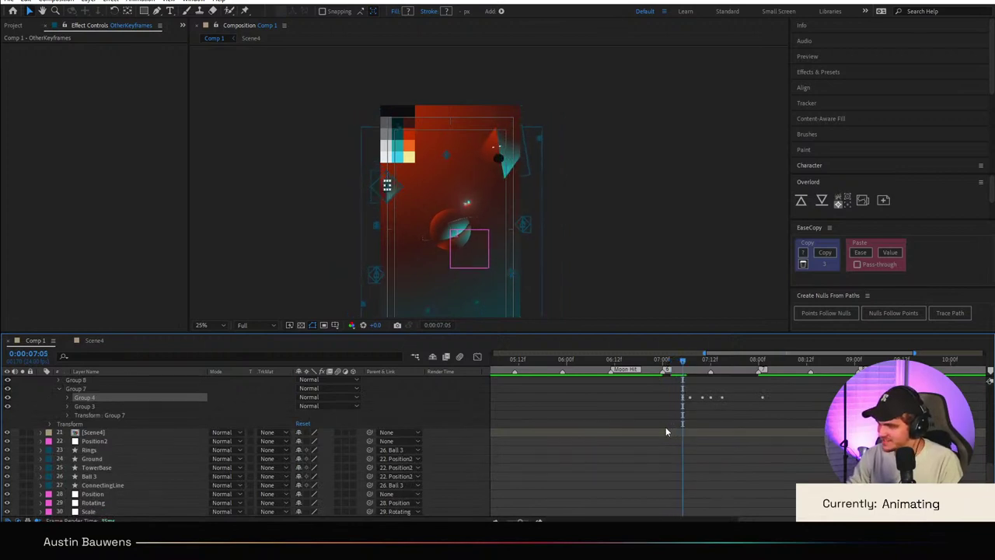
{"action": "left_click", "coordinate": [67, 398]}
{"action": "left_click", "coordinate": [77, 424]}
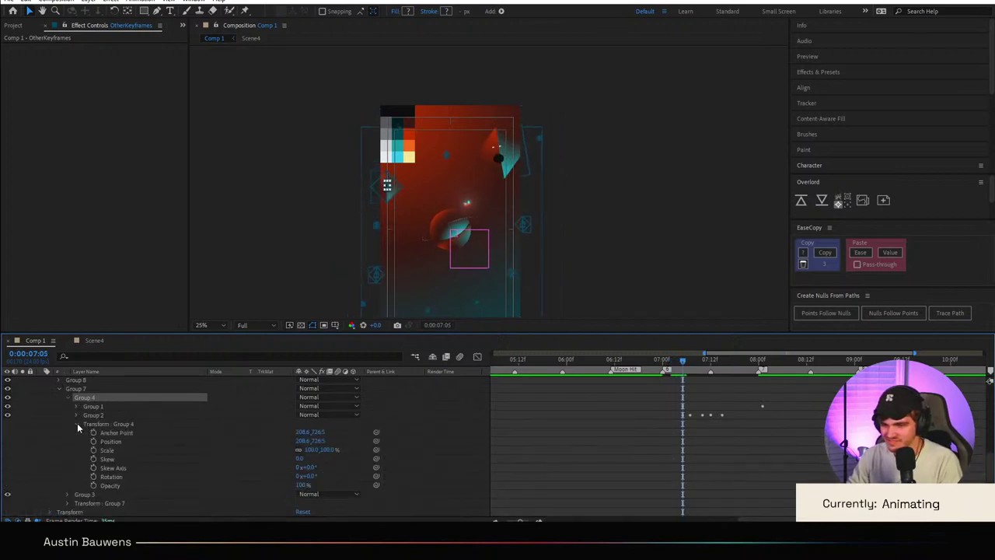
{"action": "left_click", "coordinate": [91, 438]}
{"action": "key", "text": "Page_Down"}
{"action": "key", "text": "Page_Down"}
{"action": "key", "text": "Page_Down"}
{"action": "key", "text": "Page_Down"}
{"action": "key", "text": "Page_Down"}
{"action": "key", "text": "Page_Down"}
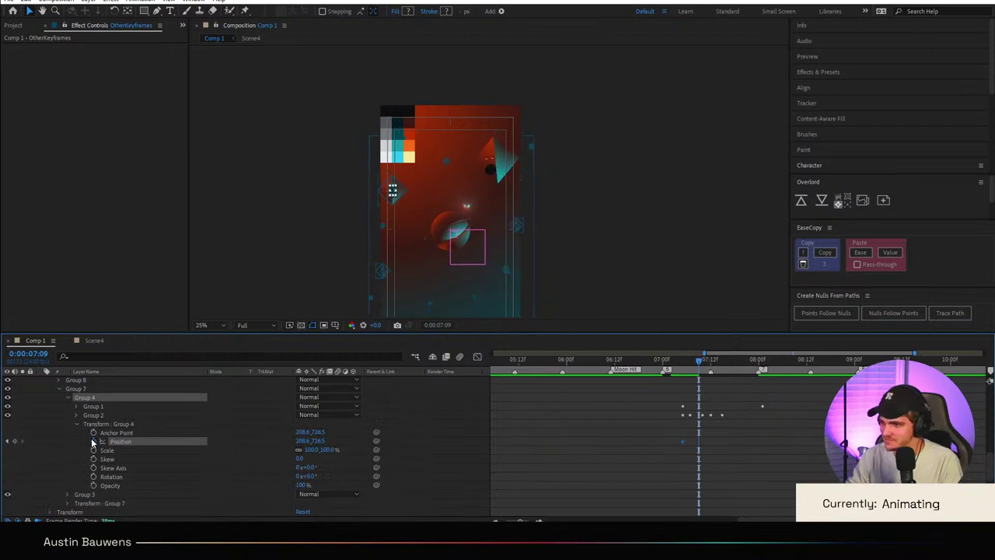
{"action": "scroll", "coordinate": [335, 249], "scroll_direction": "up", "scroll_amount": 5}
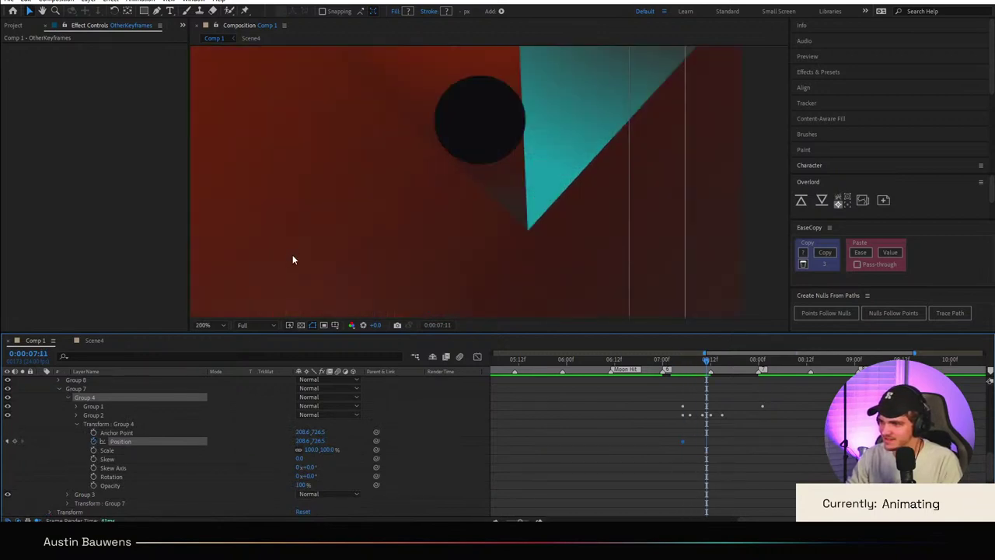
{"action": "scroll", "coordinate": [292, 254], "scroll_direction": "down", "scroll_amount": 4}
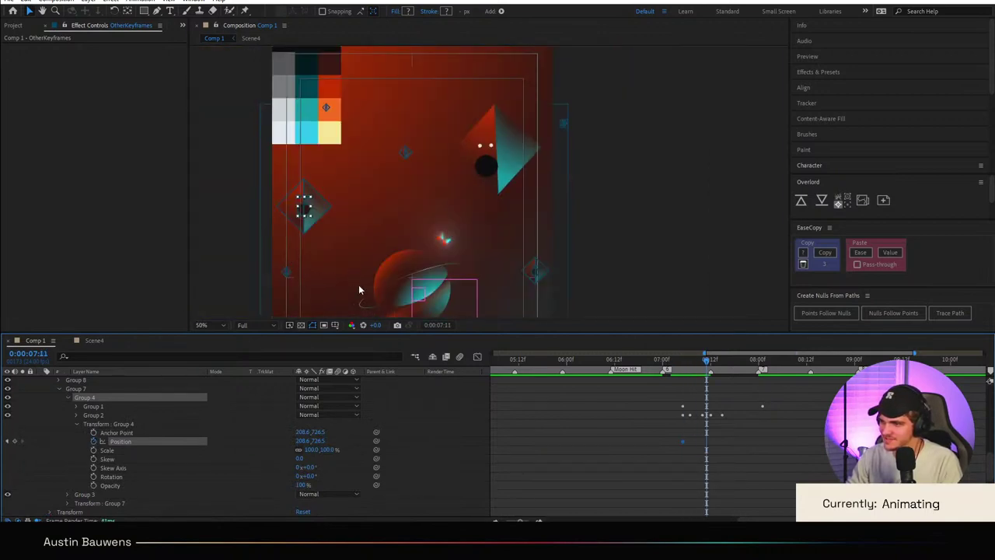
{"action": "scroll", "coordinate": [396, 223], "scroll_direction": "up", "scroll_amount": 2}
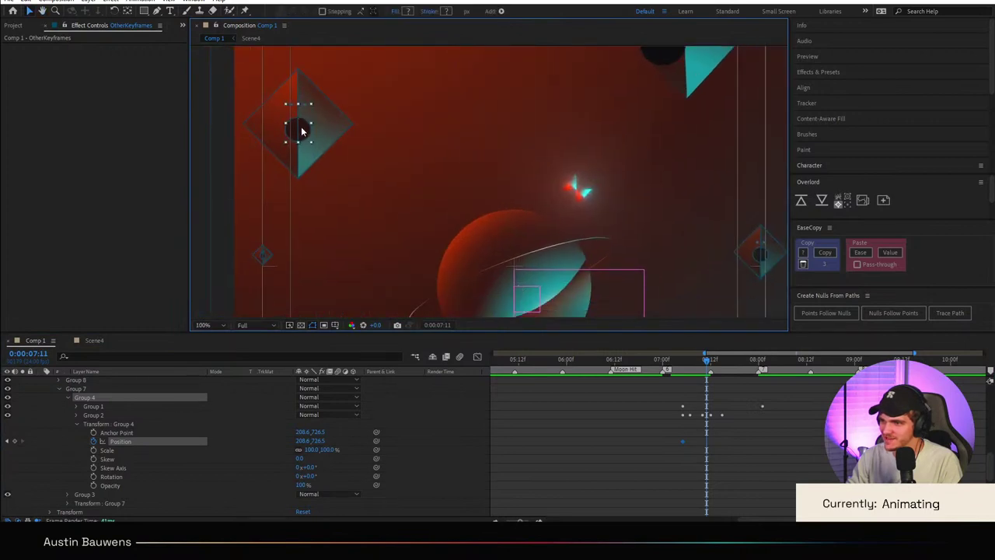
{"action": "mouse_move", "coordinate": [302, 131]}
{"action": "left_mouse_down"}
{"action": "mouse_move", "coordinate": [362, 144]}
{"action": "mouse_move", "coordinate": [319, 134]}
{"action": "left_mouse_up"}
{"action": "left_click", "coordinate": [771, 448]}
{"action": "key", "text": "space"}
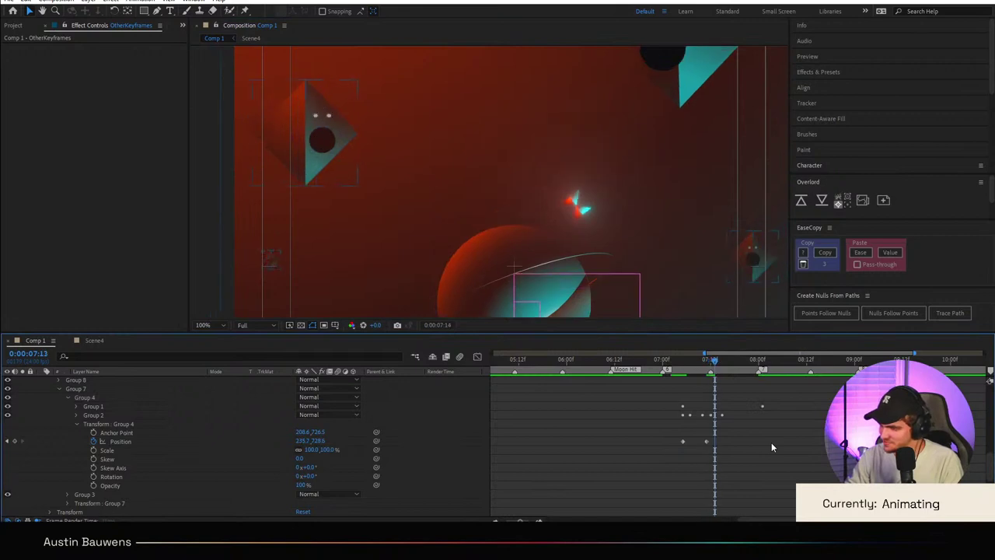
Step: Ease the three eye Position keyframes in the Graph Editor
{"action": "left_click", "coordinate": [683, 441]}
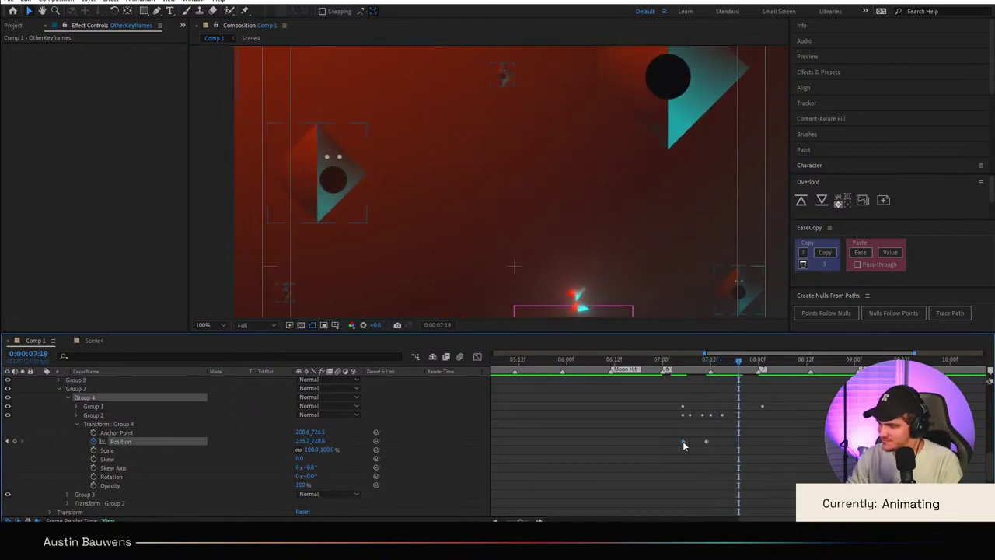
{"action": "left_click_drag", "start_coordinate": [758, 442], "coordinate": [673, 447]}
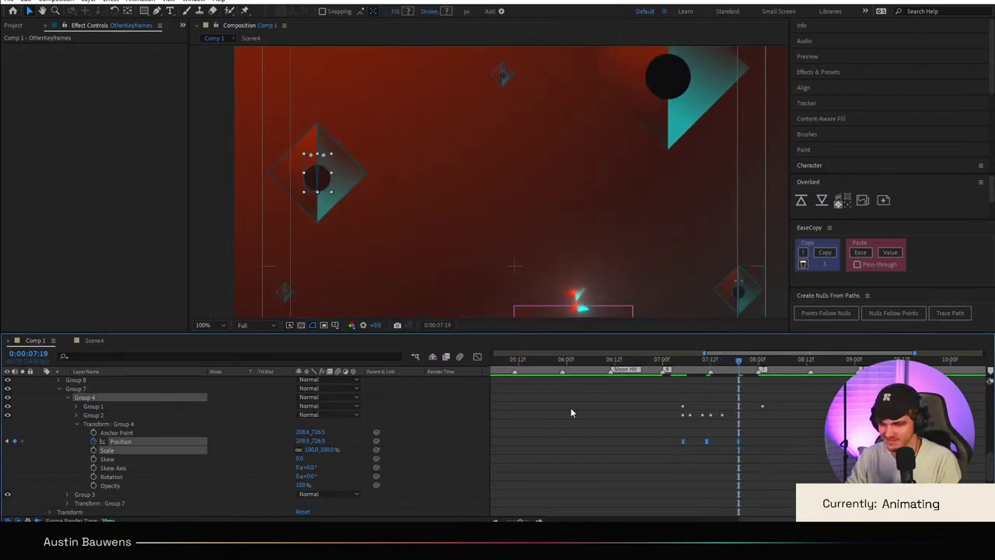
{"action": "left_click", "coordinate": [478, 356]}
{"action": "left_click_drag", "start_coordinate": [645, 451], "coordinate": [749, 510]}
{"action": "scroll", "coordinate": [692, 501], "scroll_direction": "up", "scroll_amount": 2}
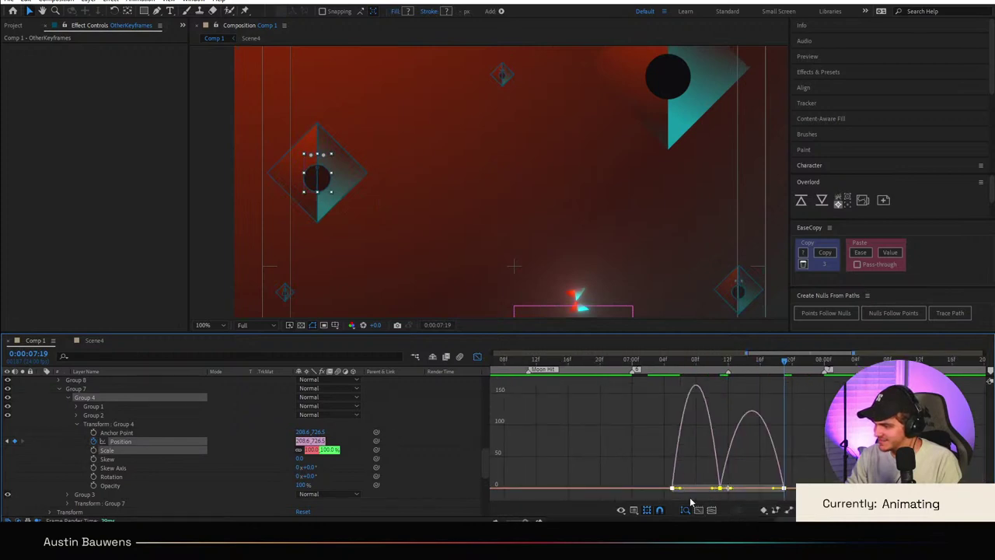
{"action": "left_click_drag", "start_coordinate": [682, 490], "coordinate": [707, 493]}
{"action": "left_click", "coordinate": [478, 357]}
{"action": "left_click", "coordinate": [603, 410]}
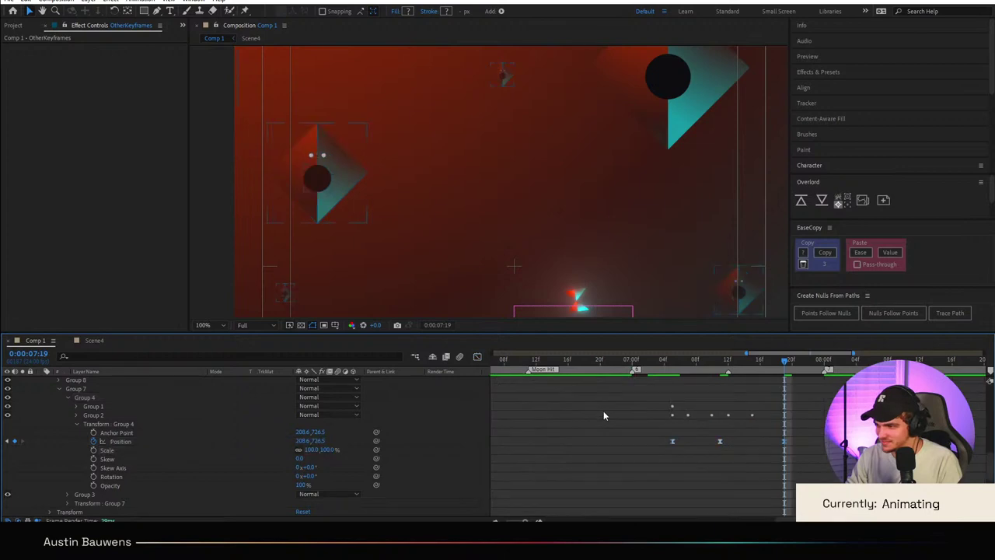
Step: Collapse OtherKeyframes and MainLinear and play the whole animation from the start
{"action": "scroll", "coordinate": [614, 191], "scroll_direction": "down", "scroll_amount": 5}
{"action": "scroll", "coordinate": [666, 219], "scroll_direction": "up", "scroll_amount": 2}
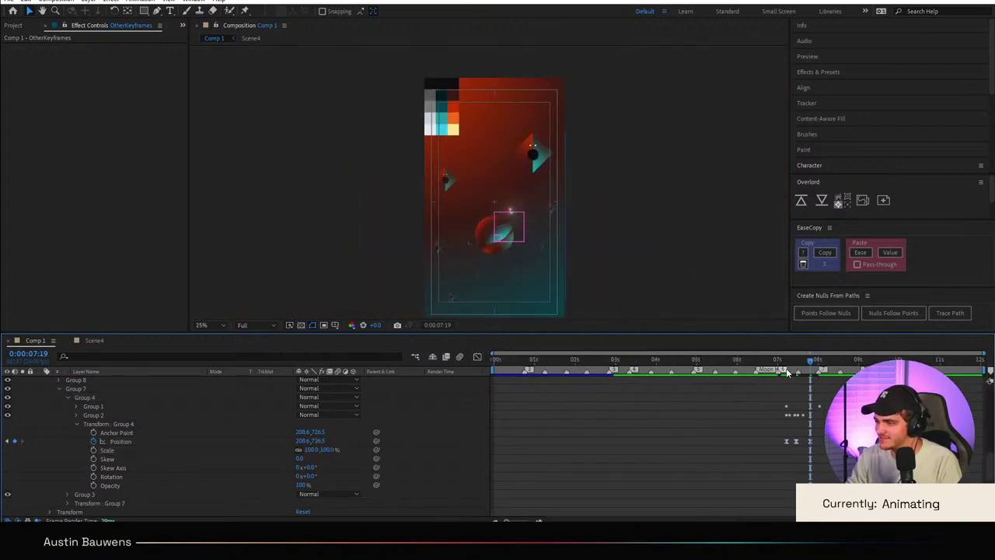
{"action": "scroll", "coordinate": [99, 435], "scroll_direction": "up", "scroll_amount": 2}
{"action": "left_click", "coordinate": [41, 406]}
{"action": "scroll", "coordinate": [48, 410], "scroll_direction": "up", "scroll_amount": 5}
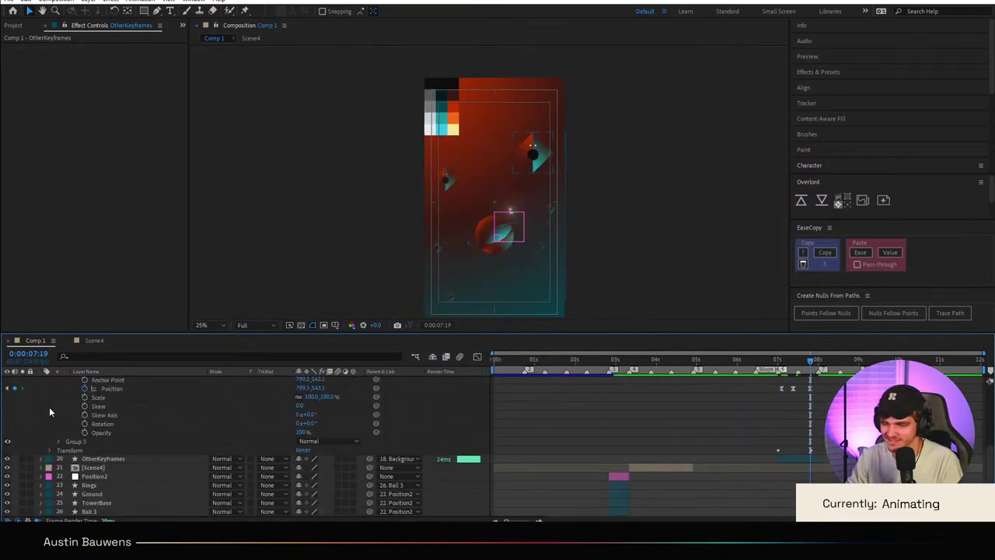
{"action": "left_click", "coordinate": [41, 406]}
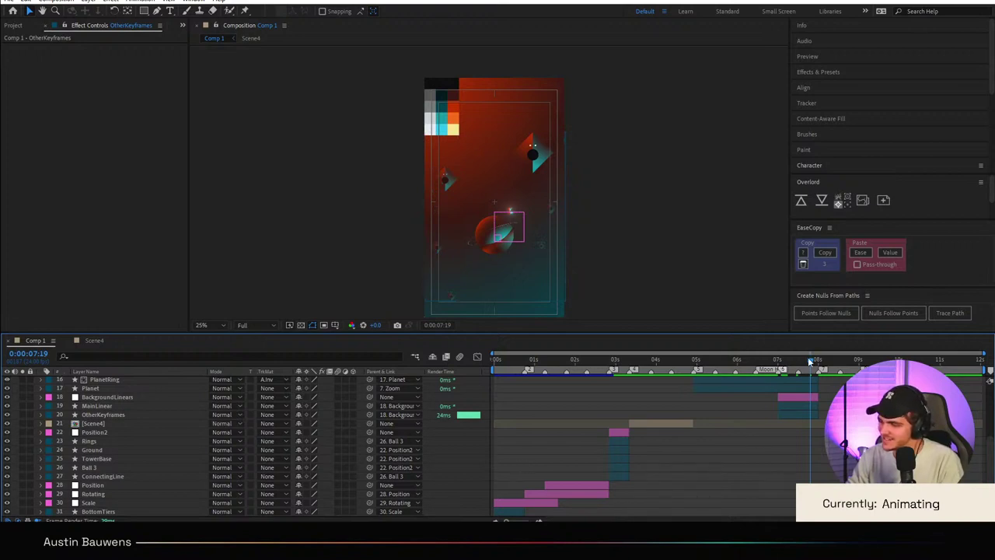
{"action": "left_click_drag", "start_coordinate": [809, 361], "coordinate": [300, 418]}
{"action": "key", "text": "space"}
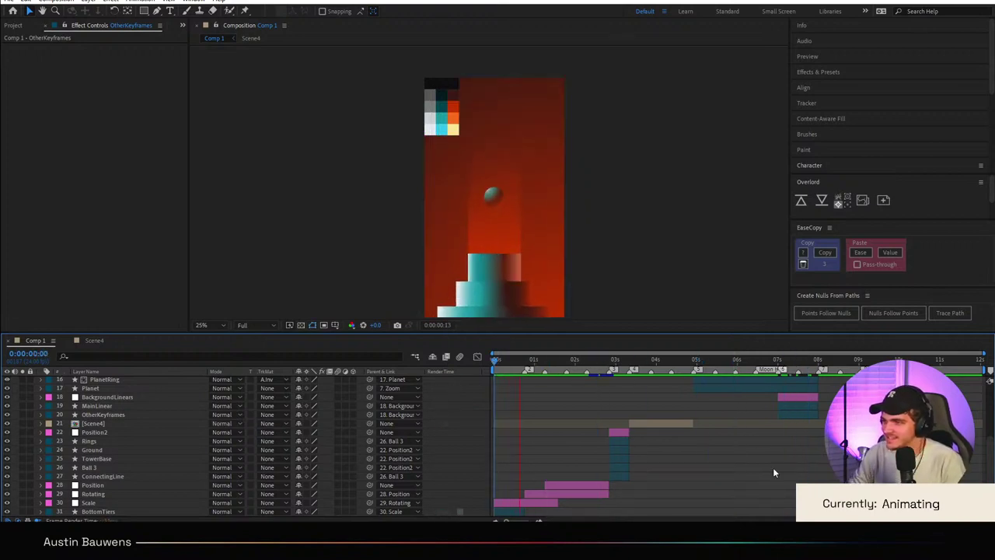
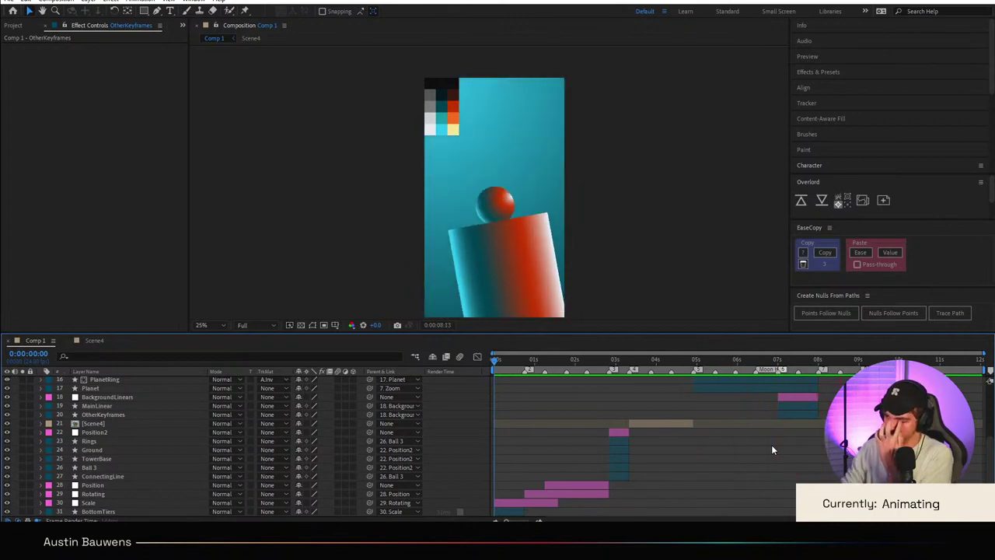
Step: Go to 9:01 and reveal the Wander layer's Gradient Overlay settings, previewing the title
{"action": "key", "text": "space"}
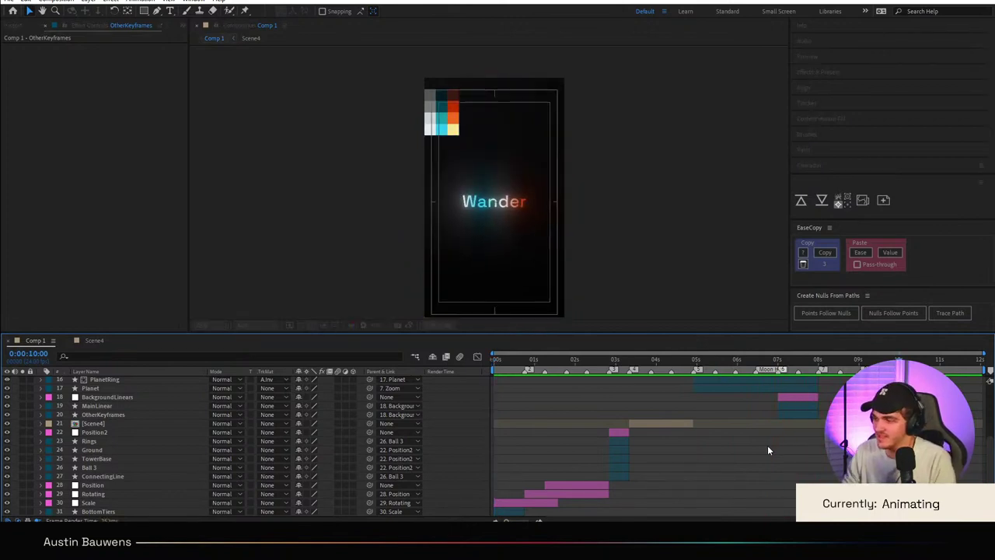
{"action": "scroll", "coordinate": [767, 445], "scroll_direction": "up", "scroll_amount": 5}
{"action": "key", "text": "="}
{"action": "key", "text": "="}
{"action": "left_click_drag", "start_coordinate": [772, 360], "coordinate": [600, 360]}
{"action": "left_click", "coordinate": [41, 390]}
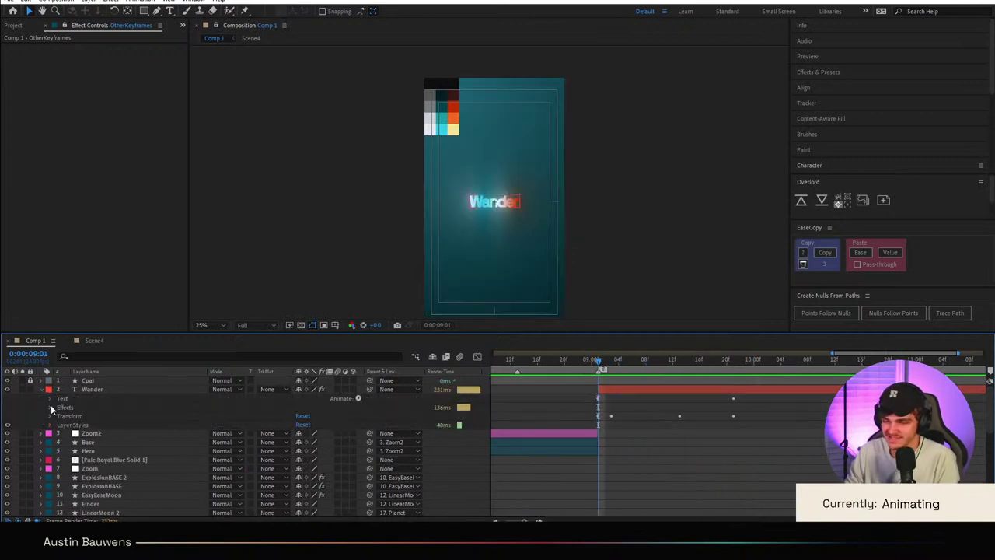
{"action": "left_click", "coordinate": [49, 425]}
{"action": "left_click", "coordinate": [58, 442]}
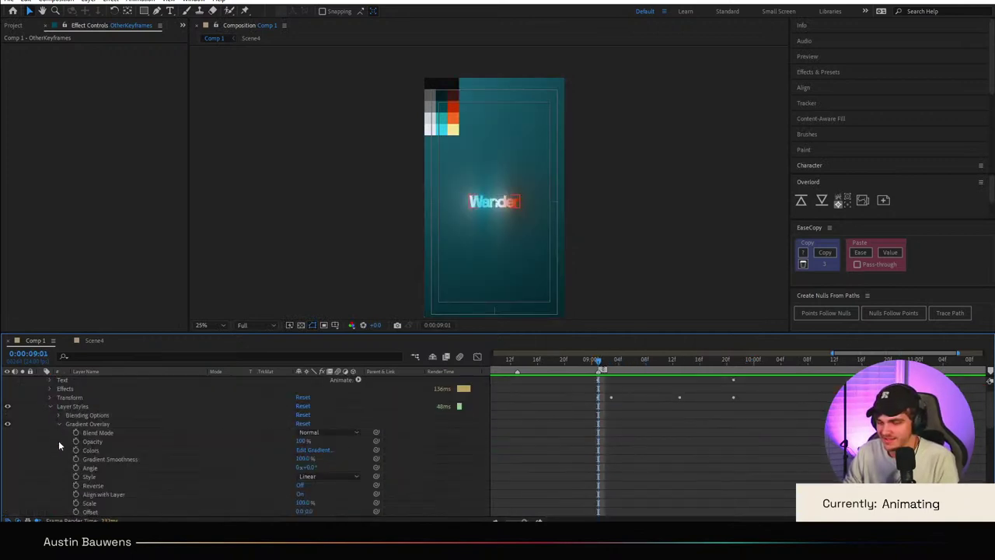
{"action": "key", "text": "space"}
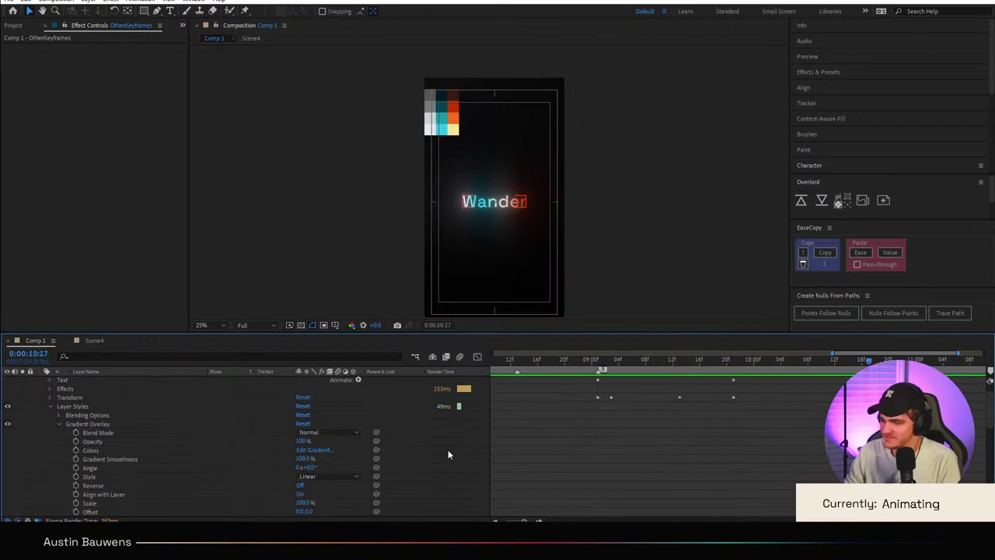
Step: Keyframe the Gradient Overlay Offset at 0 on 10:17 and 297 on 9:01
{"action": "left_click", "coordinate": [76, 511]}
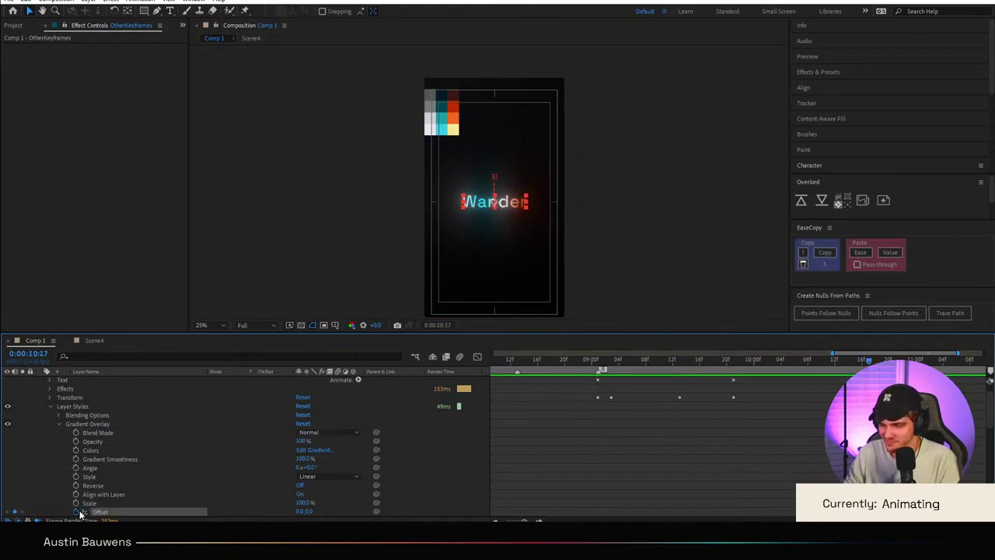
{"action": "left_click", "coordinate": [598, 360]}
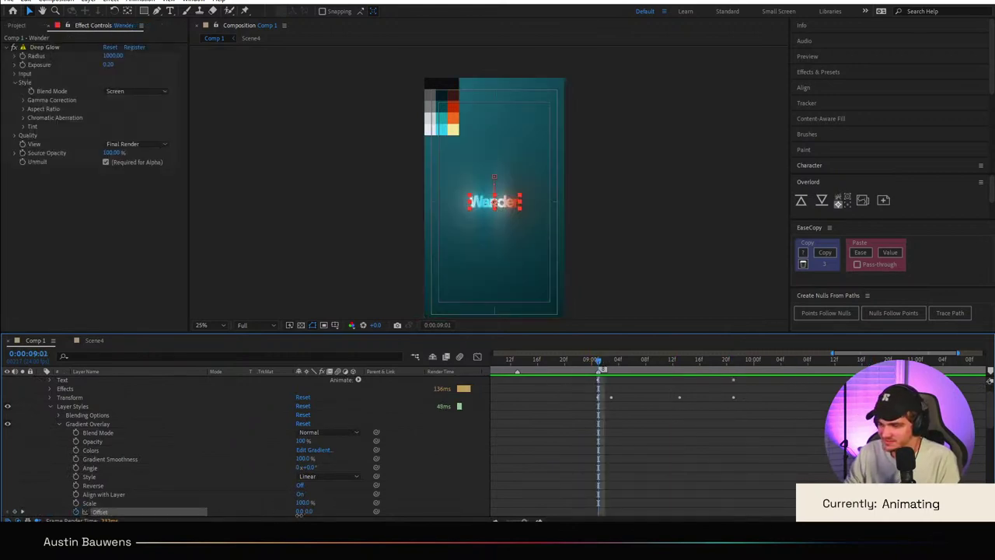
{"action": "left_click_drag", "start_coordinate": [300, 515], "coordinate": [530, 515]}
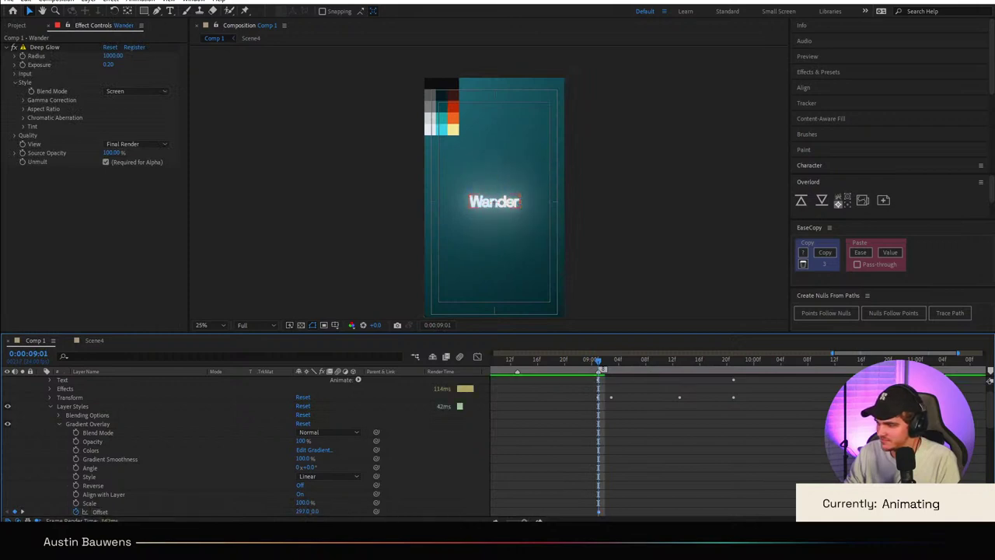
{"action": "left_click", "coordinate": [598, 511]}
{"action": "left_click", "coordinate": [477, 357]}
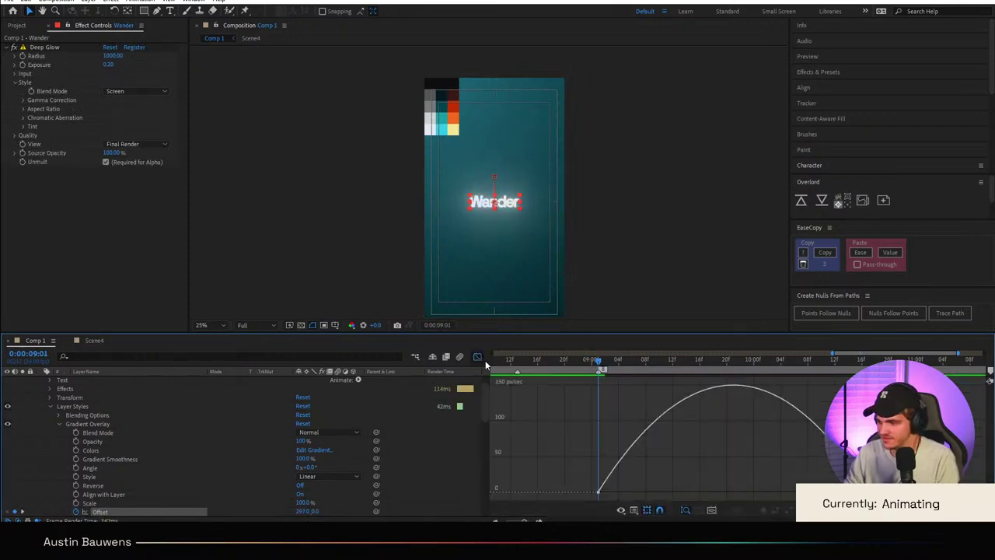
Step: Drag the Offset keyframe influence handles for a fast start and slow ease-out, then preview from 8:18
{"action": "left_click_drag", "start_coordinate": [588, 459], "coordinate": [548, 491]}
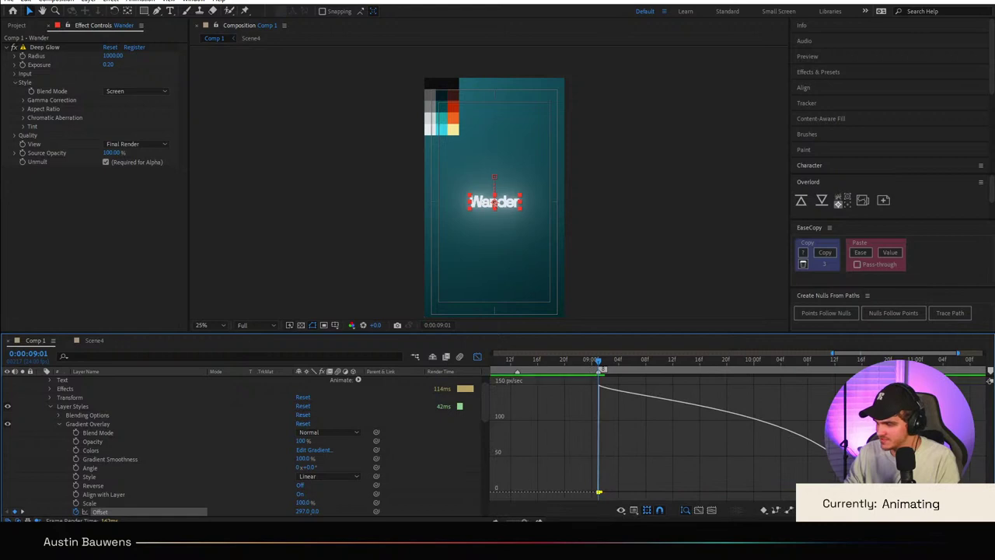
{"action": "left_click_drag", "start_coordinate": [822, 491], "coordinate": [639, 494]}
{"action": "left_click", "coordinate": [477, 357]}
{"action": "left_click_drag", "start_coordinate": [652, 358], "coordinate": [552, 362]}
{"action": "key", "text": "space"}
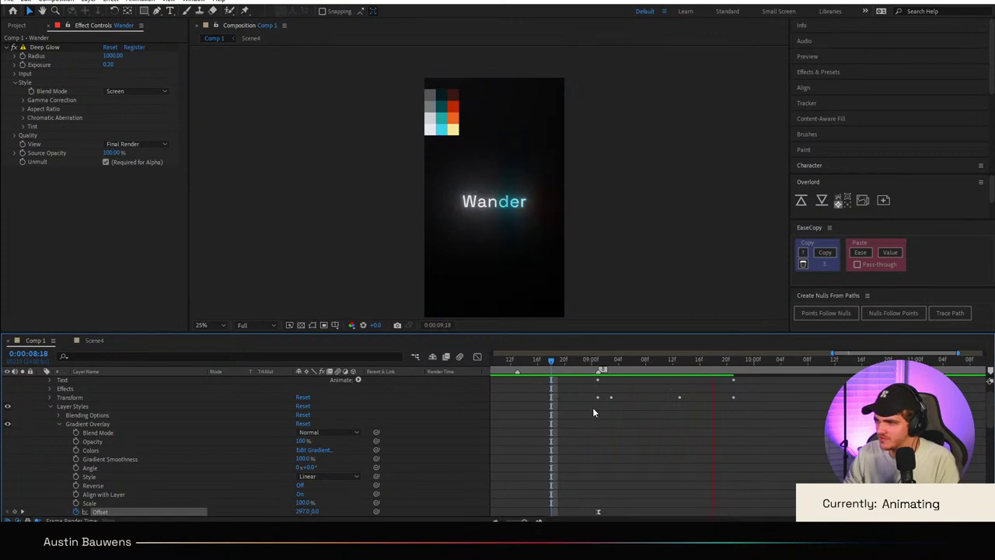
Step: Zoom the composition view to 50% and replay the Wander title animation from 8:21
{"action": "left_click_drag", "start_coordinate": [736, 370], "coordinate": [669, 375]}
{"action": "key", "text": "ctrl+shift+a"}
{"action": "scroll", "coordinate": [584, 207], "scroll_direction": "up", "scroll_amount": 2}
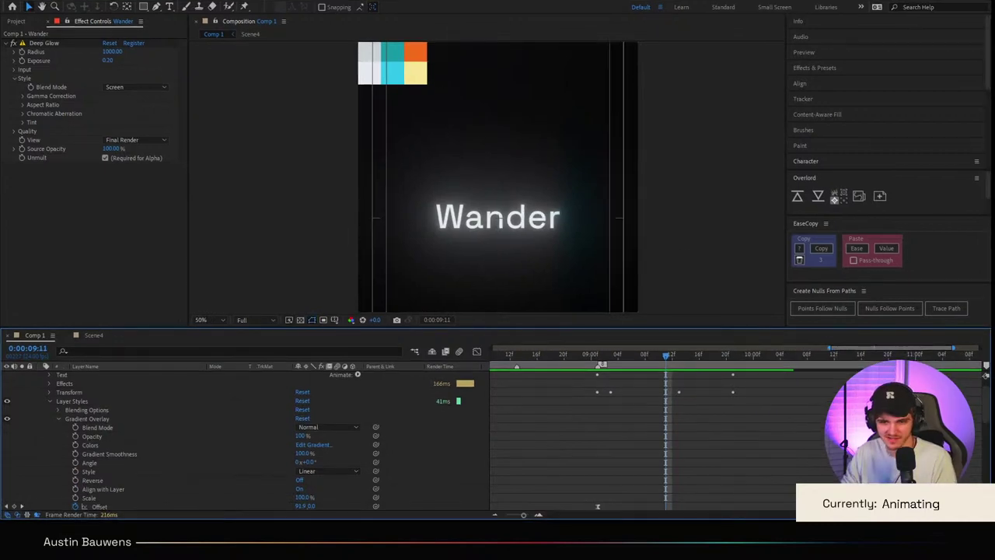
{"action": "left_click", "coordinate": [731, 382]}
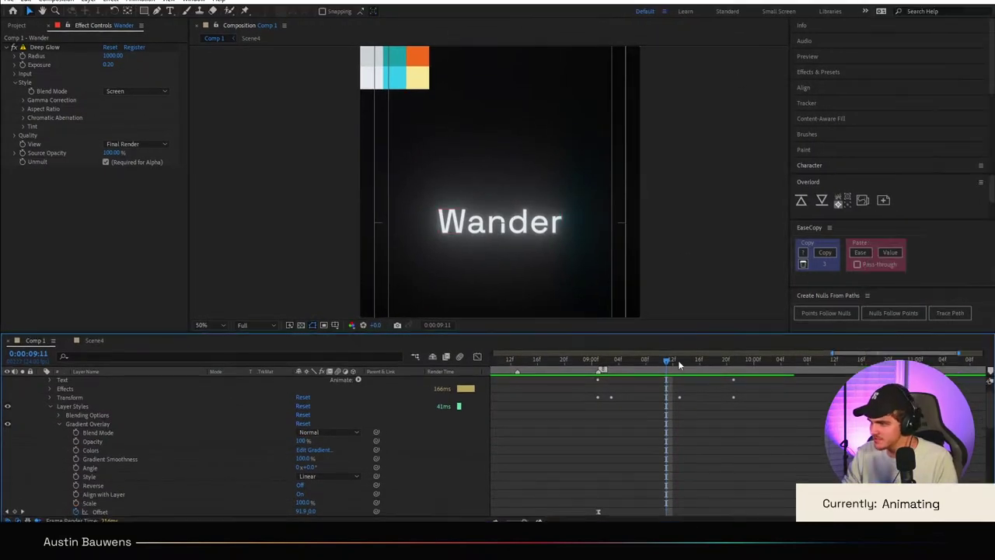
{"action": "left_click_drag", "start_coordinate": [678, 363], "coordinate": [571, 378]}
{"action": "key", "text": "space"}
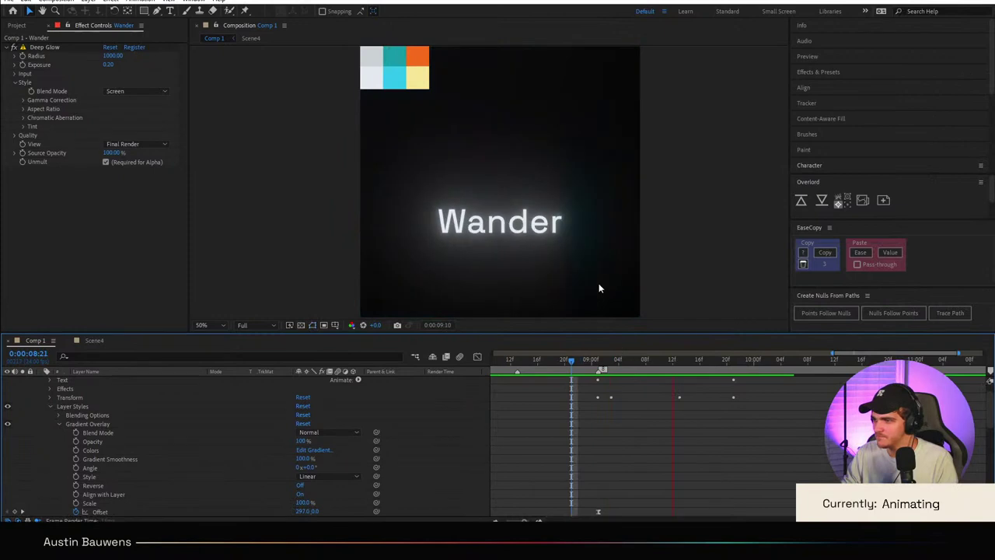
{"action": "key", "text": "space"}
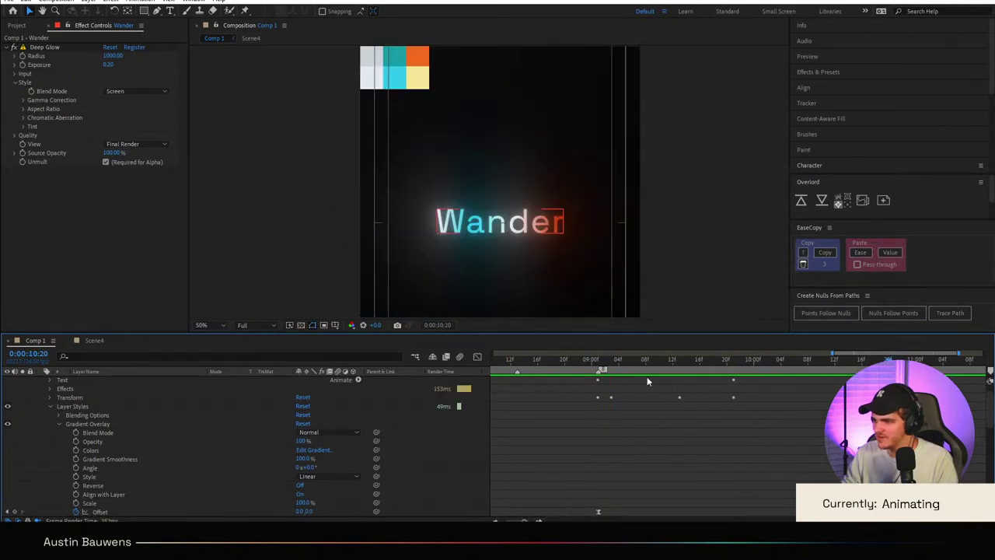
{"action": "left_click", "coordinate": [560, 369]}
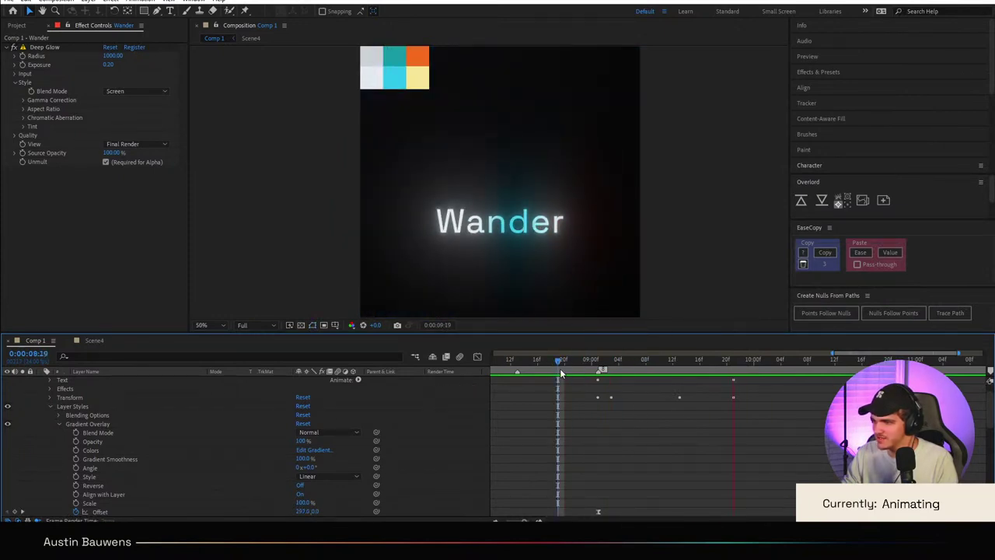
{"action": "key", "text": "space"}
Step: Delete the Deep Glow effect from the Wander text layer
{"action": "left_click", "coordinate": [45, 47]}
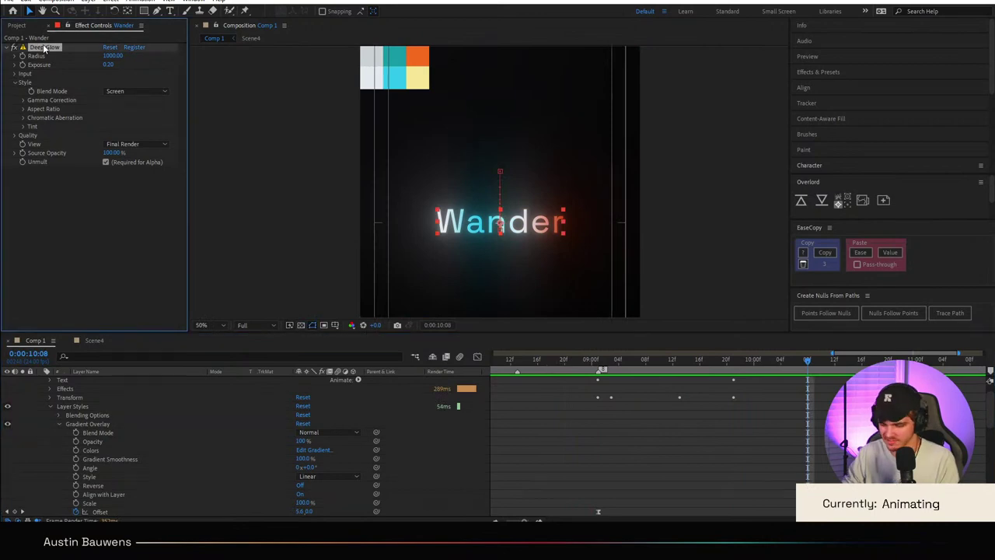
{"action": "key", "text": "Delete"}
{"action": "left_click", "coordinate": [622, 361]}
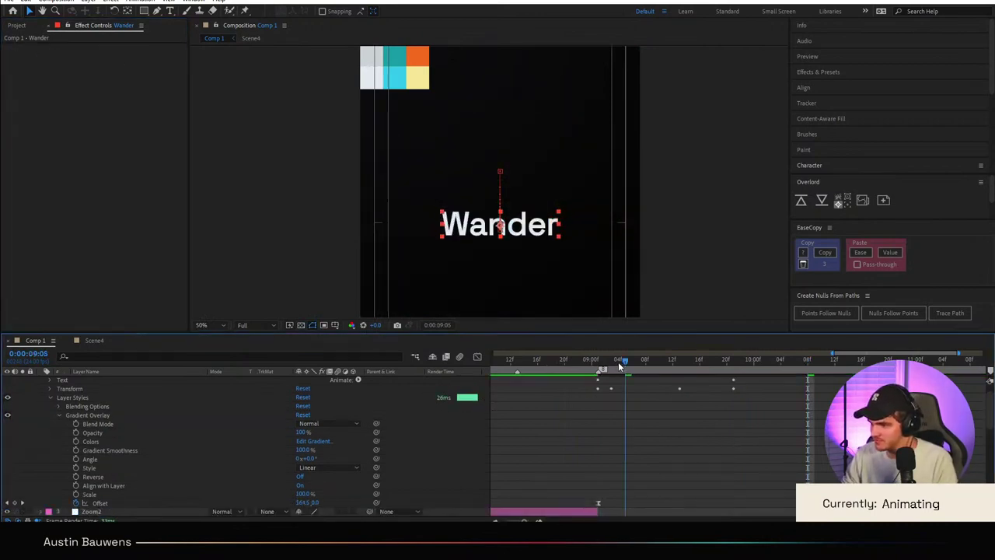
Step: Add a new adjustment layer at 9:01 with Deep Glow applied and preview it
{"action": "left_click_drag", "start_coordinate": [619, 363], "coordinate": [598, 363]}
{"action": "left_click", "coordinate": [631, 436]}
{"action": "key", "text": "ctrl+alt+shift+y"}
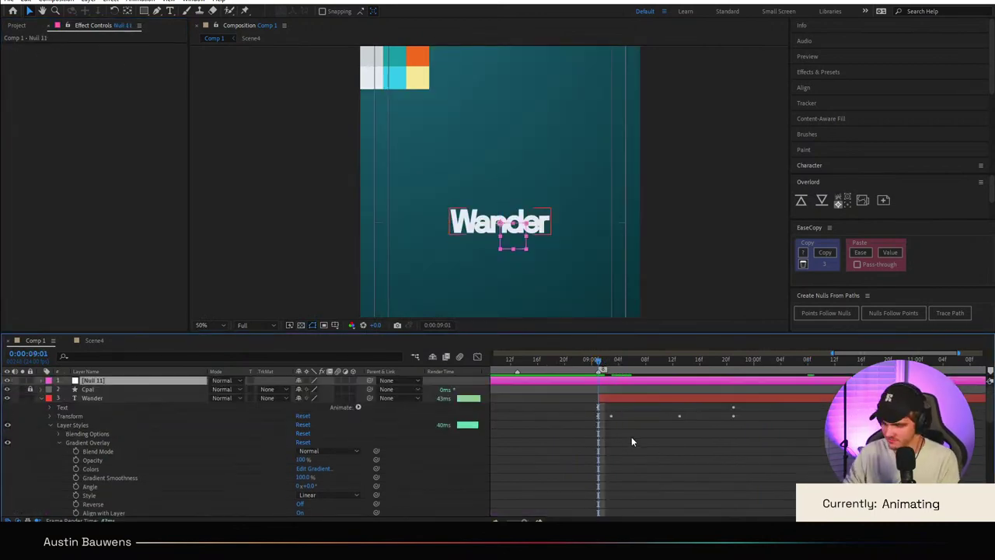
{"action": "key", "text": "Delete"}
{"action": "key", "text": "ctrl+alt+y"}
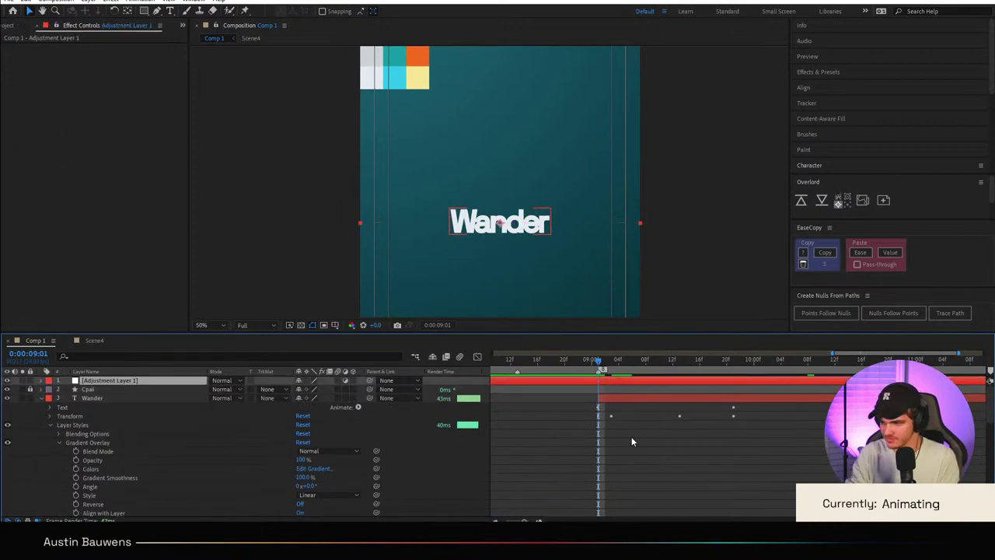
{"action": "key", "text": "ctrl+alt+shift+e"}
{"action": "key", "text": "space"}
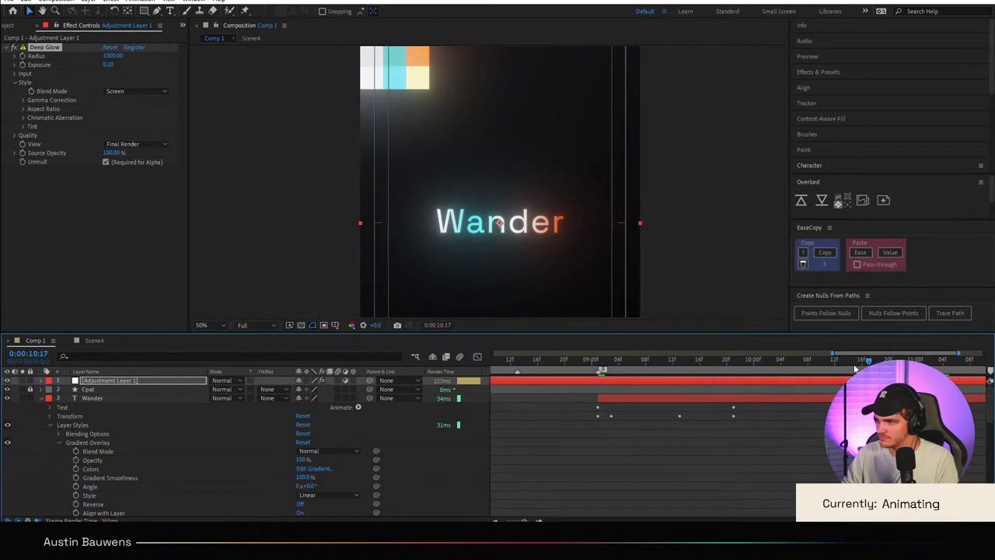
Step: Set the adjustment layer's Deep Glow Radius to 500
{"action": "left_click_drag", "start_coordinate": [801, 362], "coordinate": [677, 372]}
{"action": "key", "text": "space"}
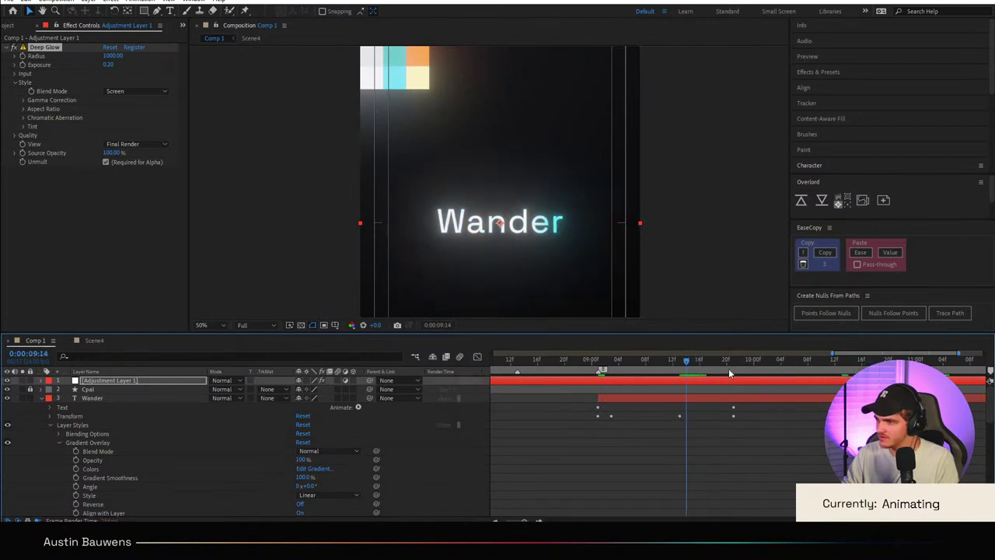
{"action": "left_click", "coordinate": [113, 59]}
{"action": "type", "text": "500"}
{"action": "key", "text": "Return"}
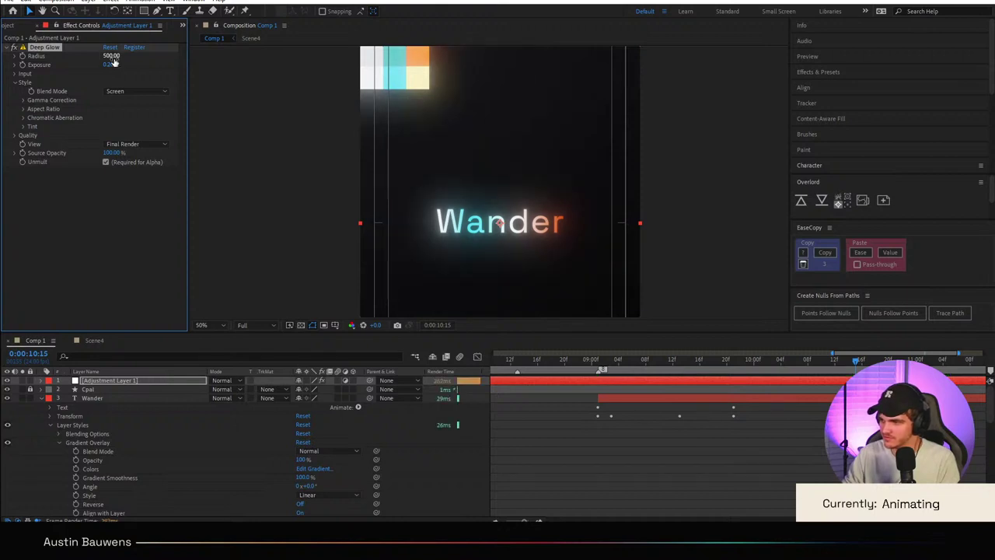
Step: Move the adjustment layer below Cpal and trim its in-point to 9:01
{"action": "left_click_drag", "start_coordinate": [76, 386], "coordinate": [96, 397]}
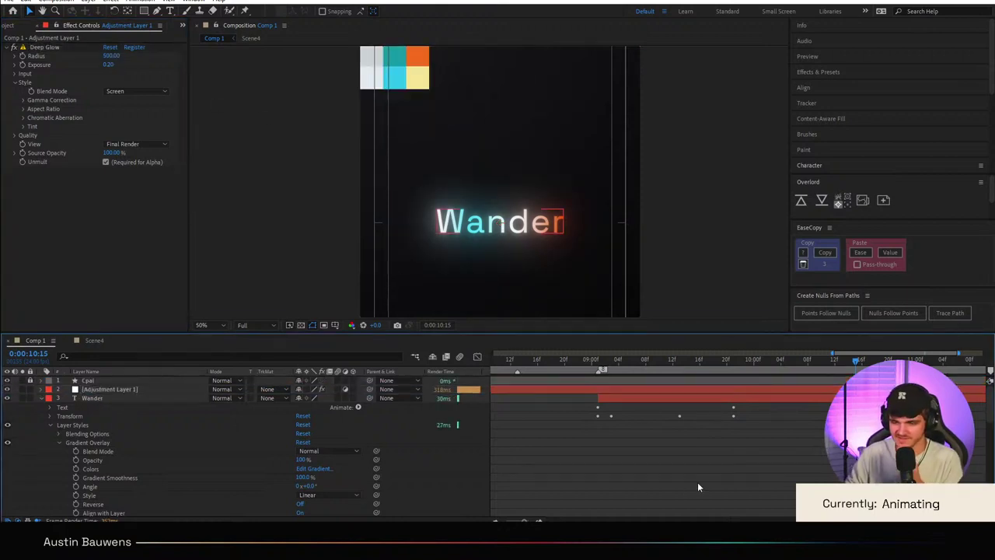
{"action": "left_click", "coordinate": [612, 361]}
{"action": "left_click", "coordinate": [602, 365]}
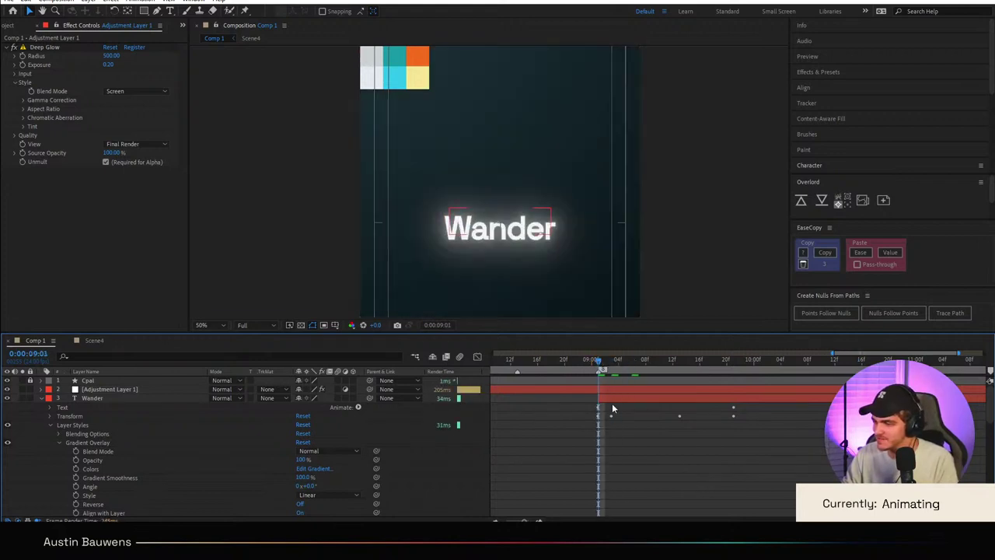
{"action": "left_click", "coordinate": [612, 390]}
{"action": "key", "text": "alt+bracketleft"}
{"action": "key", "text": "semicolon"}
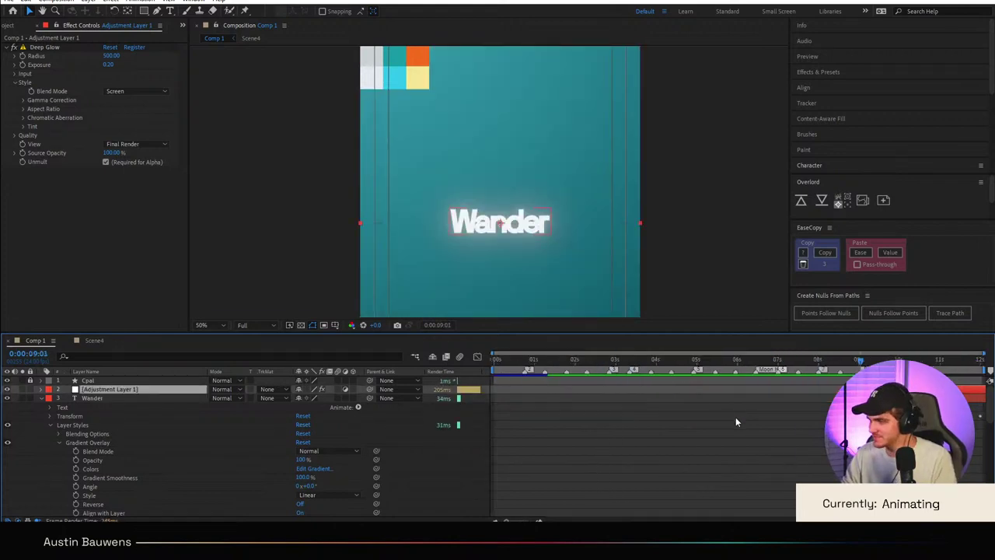
Step: Zoom the view to 25% and preview the title sequence from 7:23 and 8:17
{"action": "key", "text": "comma"}
{"action": "key", "text": "comma"}
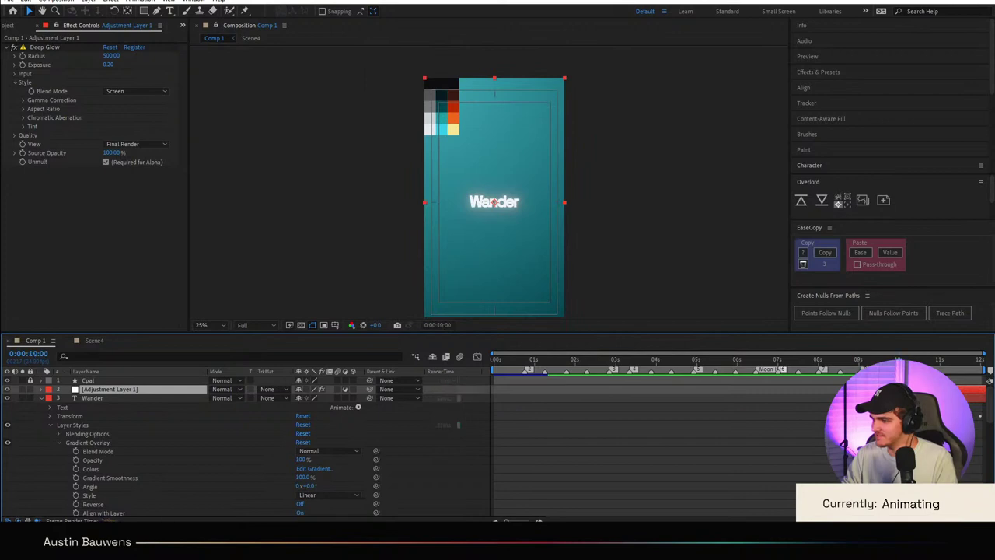
{"action": "left_click", "coordinate": [816, 363]}
{"action": "key", "text": "space"}
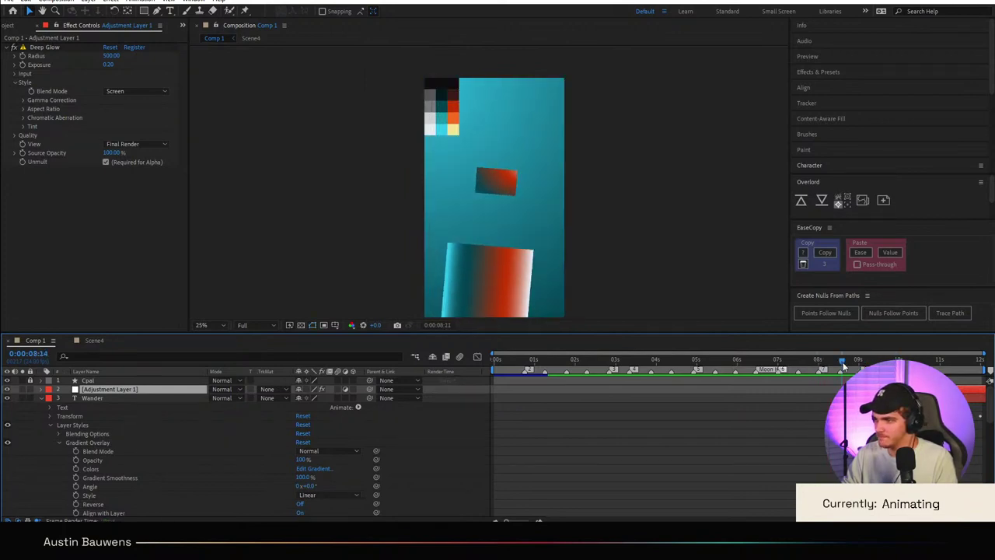
{"action": "left_click", "coordinate": [844, 363]}
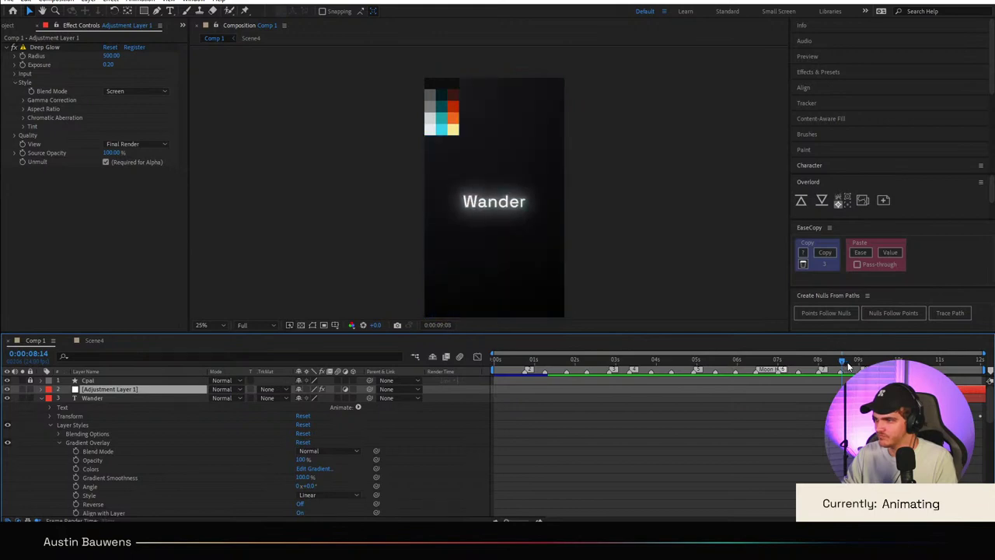
{"action": "left_click", "coordinate": [847, 364]}
{"action": "key", "text": "space"}
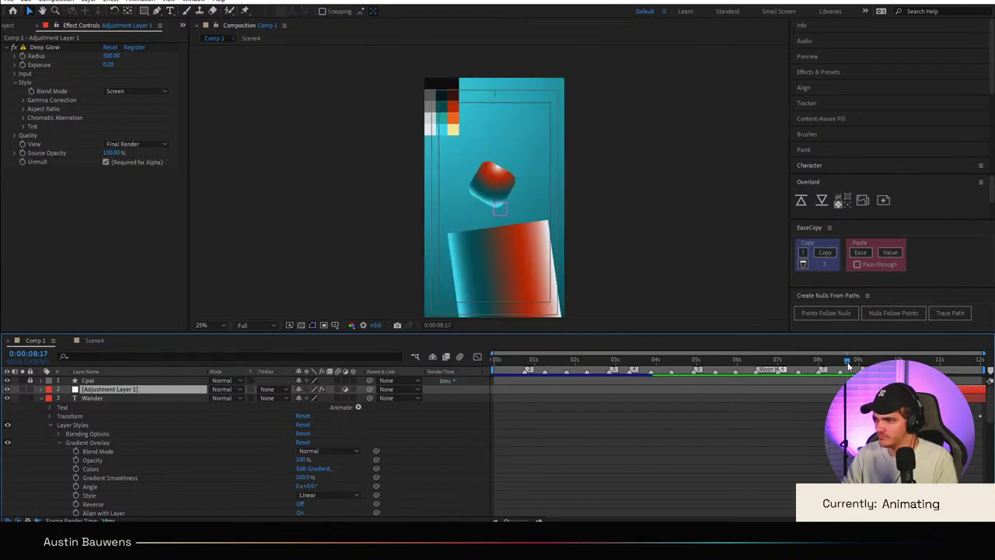
{"action": "key", "text": "space"}
{"action": "key", "text": "space"}
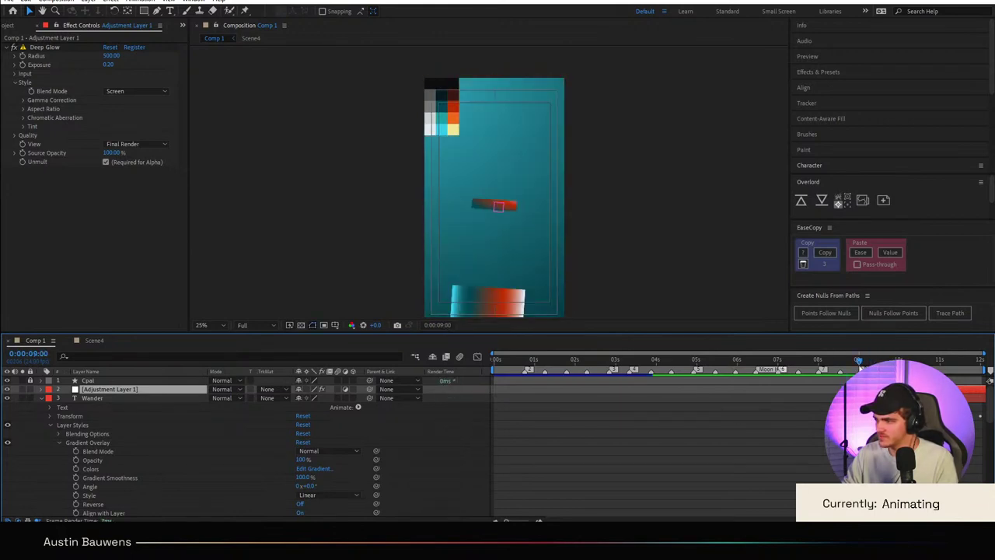
Step: Change the 9:01 Gradient Overlay Offset to 100 and preview the result
{"action": "scroll", "coordinate": [121, 443], "scroll_direction": "down", "scroll_amount": 2}
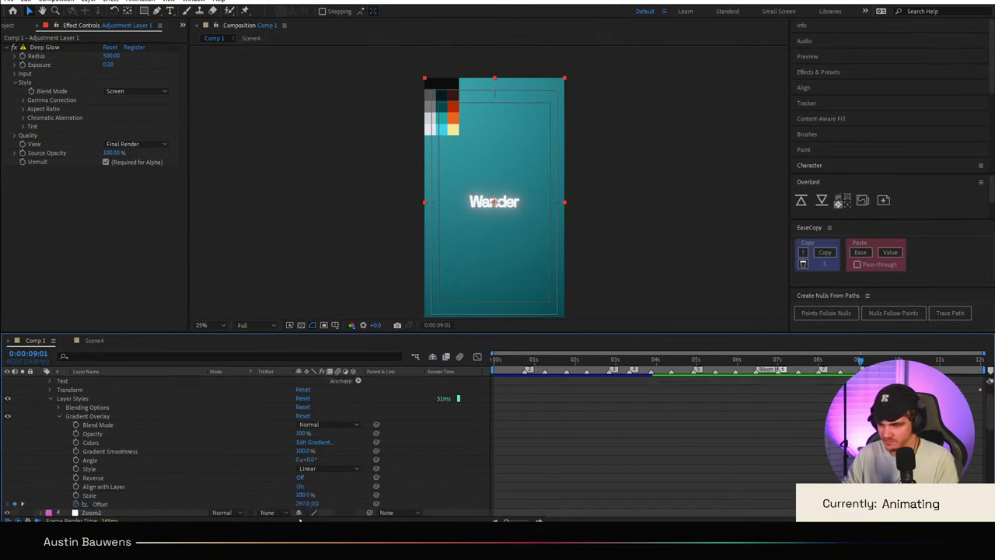
{"action": "type", "text": "100"}
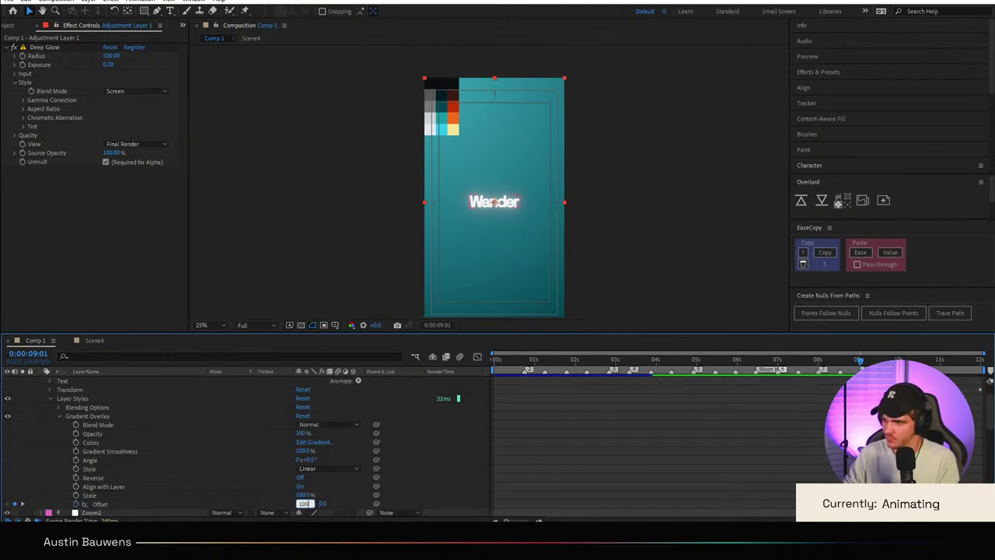
{"action": "key", "text": "Return"}
{"action": "left_click", "coordinate": [678, 476]}
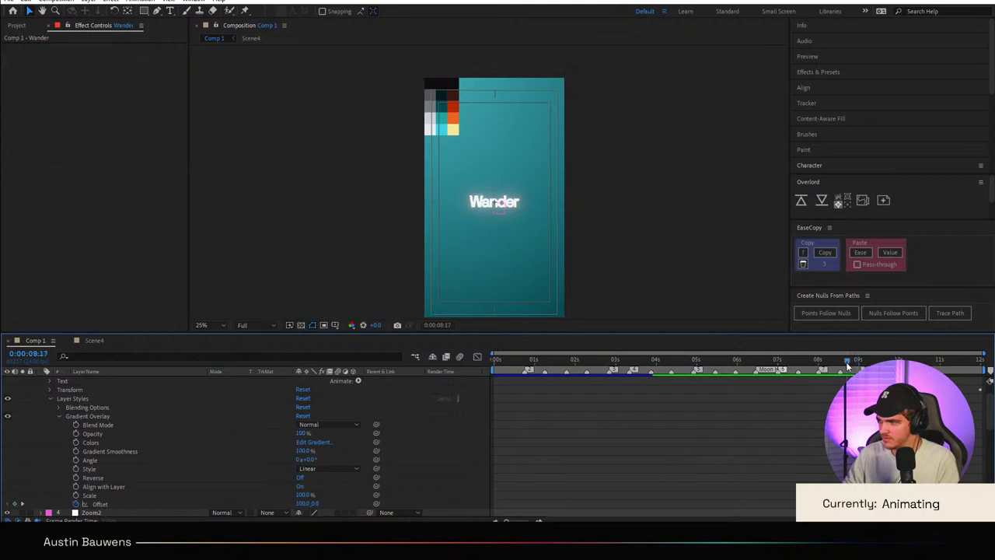
{"action": "key", "text": "space"}
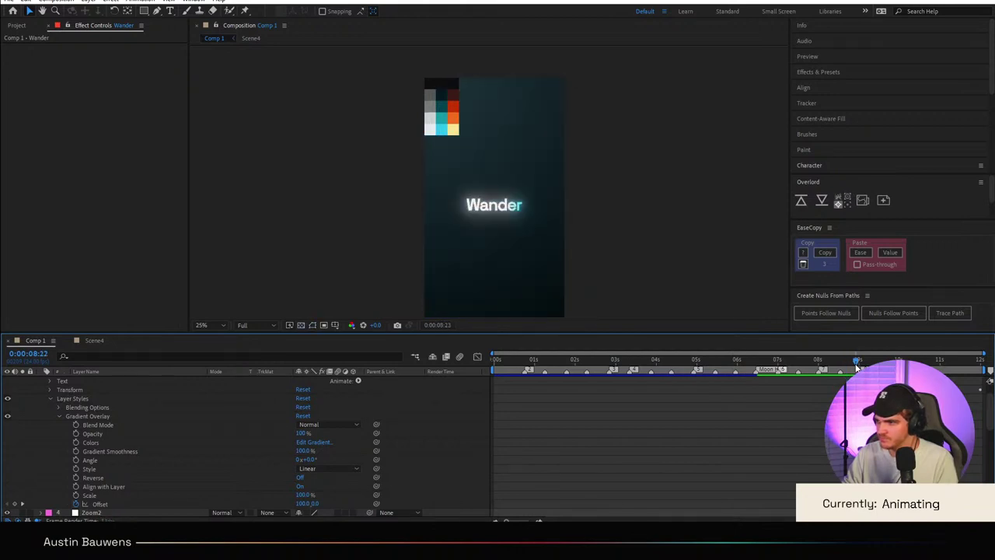
{"action": "left_click", "coordinate": [860, 362]}
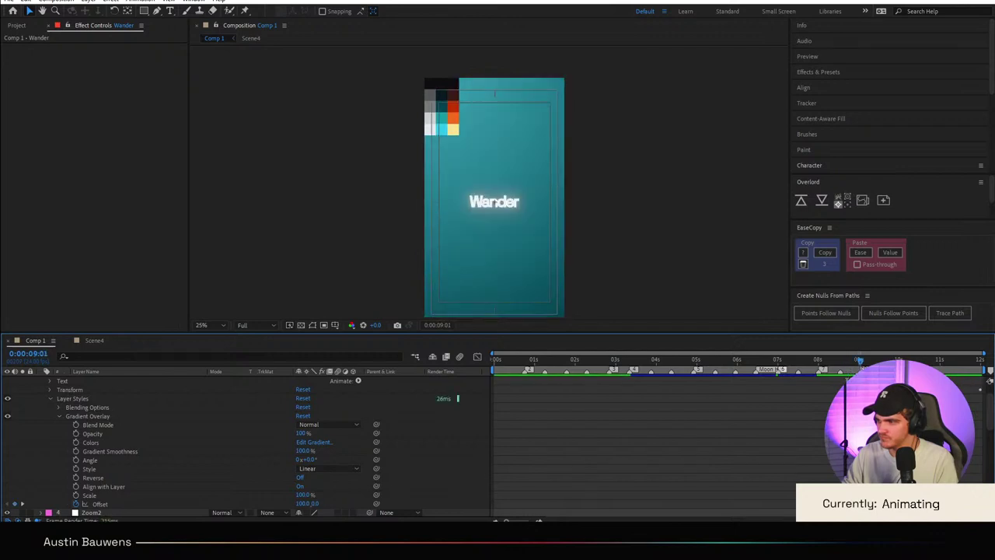
Step: Try the Offset at 50, then 0, and return to 8:23
{"action": "left_click", "coordinate": [300, 503]}
{"action": "type", "text": "50"}
{"action": "key", "text": "Return"}
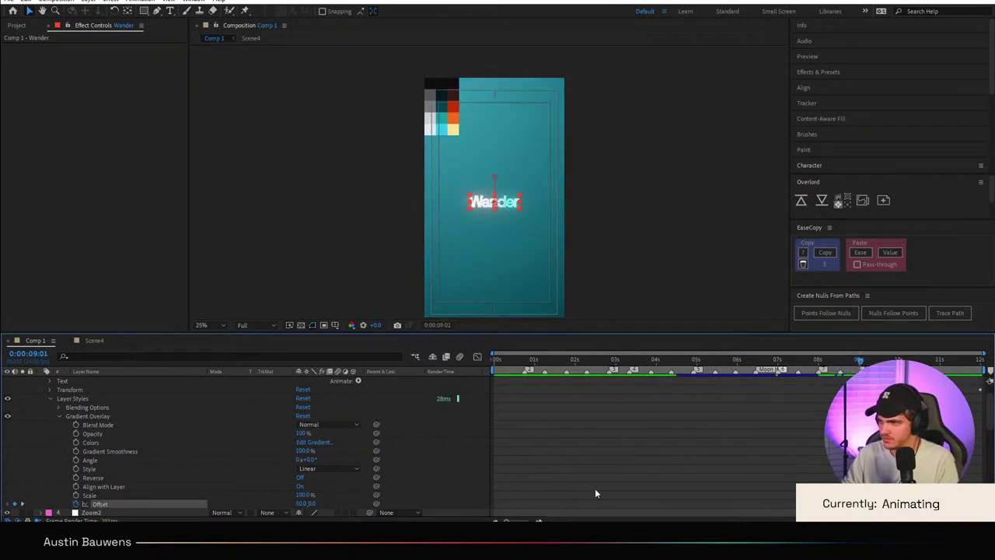
{"action": "type", "text": "0"}
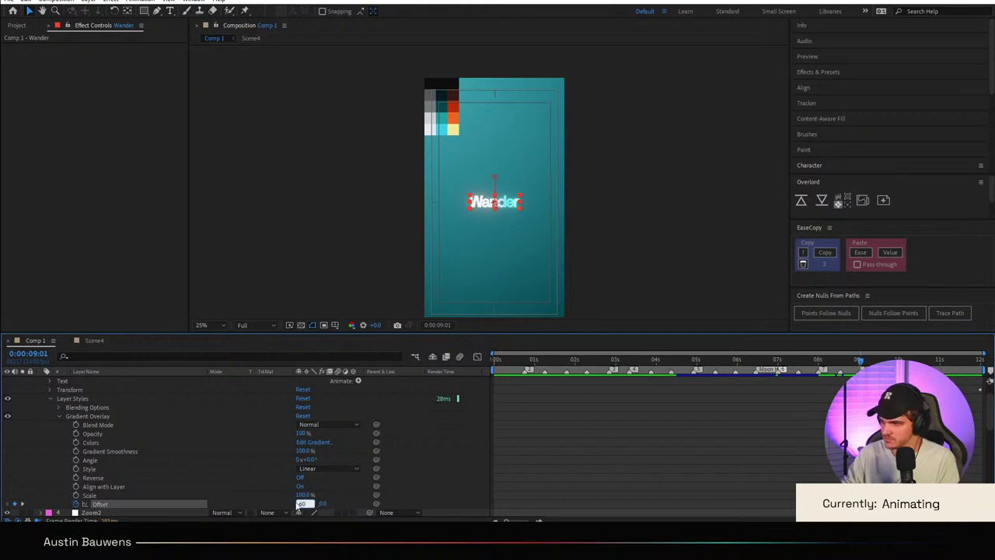
{"action": "key", "text": "Return"}
{"action": "key", "text": "F2"}
{"action": "left_click", "coordinate": [856, 362]}
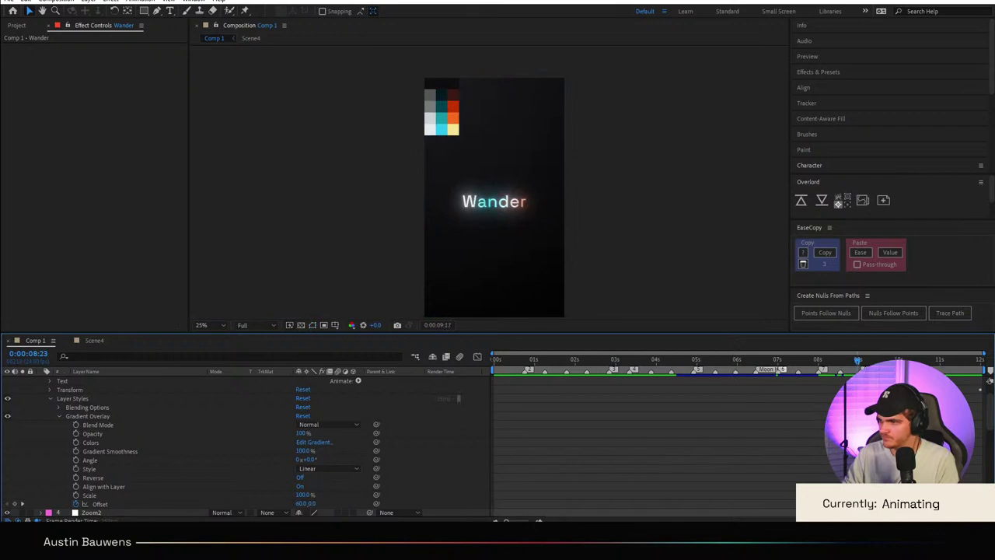
{"action": "left_click", "coordinate": [339, 469]}
{"action": "left_click", "coordinate": [341, 446]}
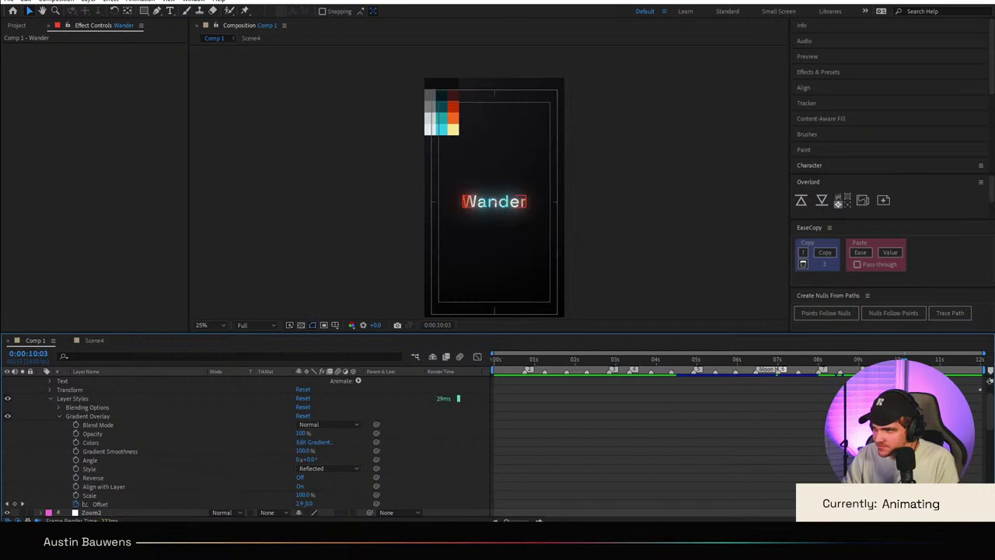
{"action": "key", "text": "period"}
{"action": "key", "text": "period"}
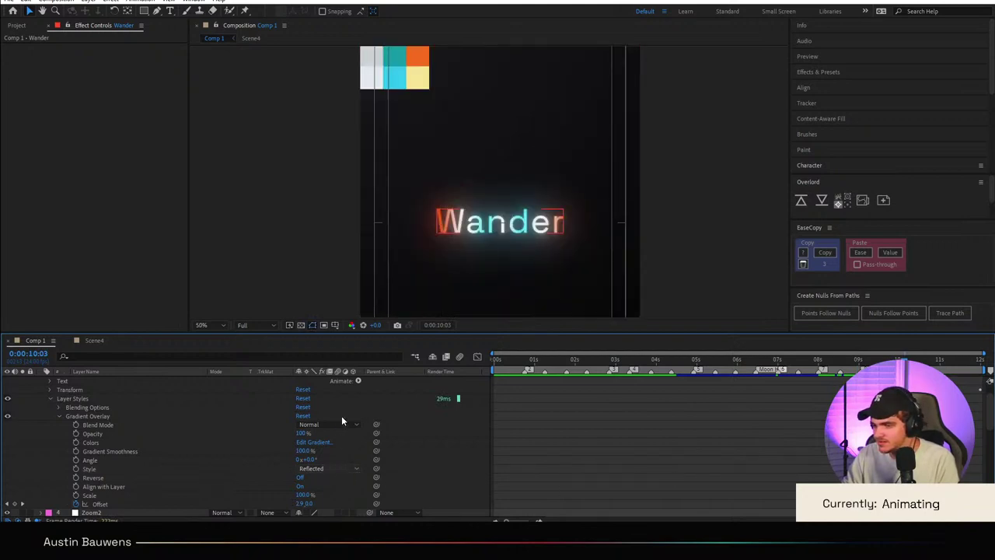
{"action": "key", "text": "ctrl+z"}
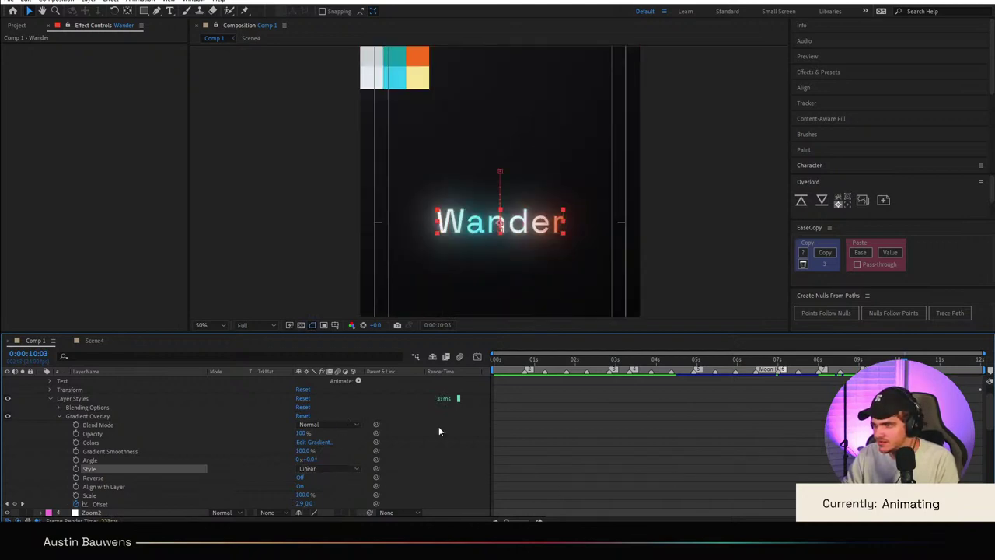
{"action": "left_click", "coordinate": [331, 438]}
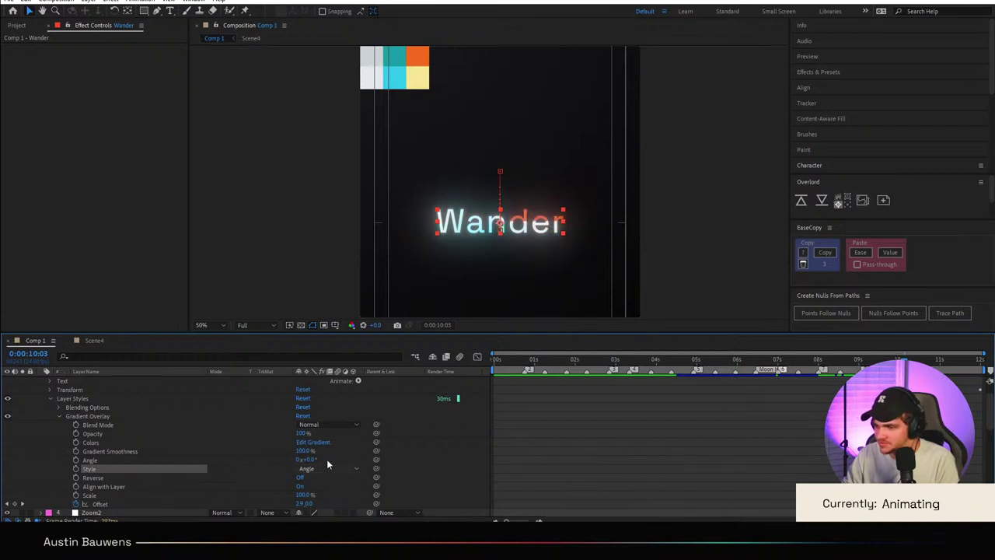
{"action": "left_click", "coordinate": [331, 452]}
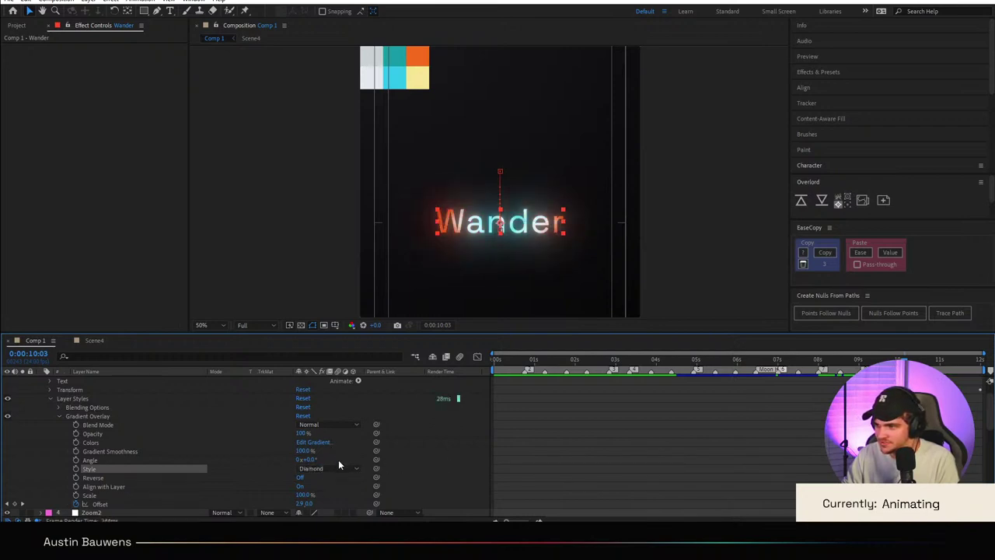
{"action": "left_click", "coordinate": [339, 460]}
{"action": "left_click", "coordinate": [337, 415]}
{"action": "left_click", "coordinate": [733, 428]}
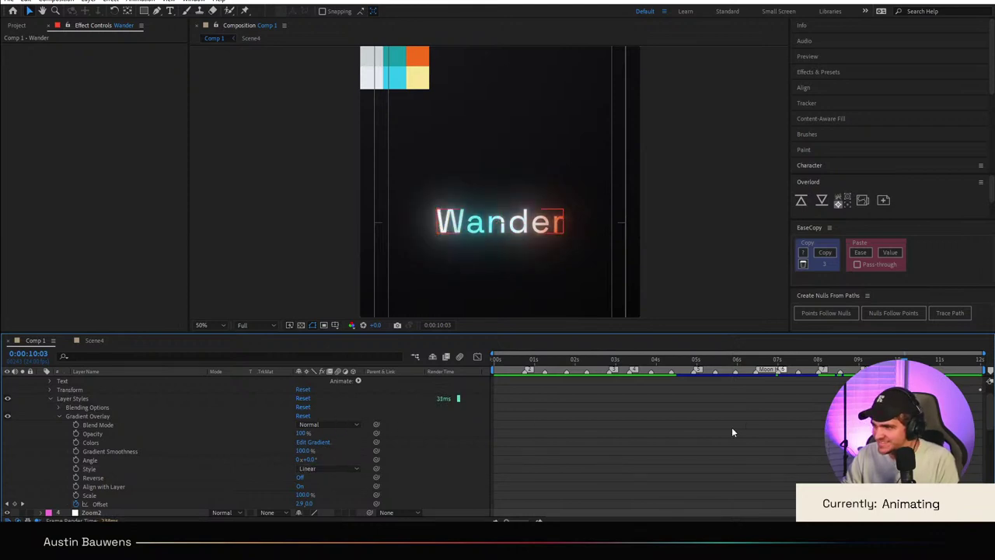
{"action": "scroll", "coordinate": [222, 470], "scroll_direction": "up", "scroll_amount": 1}
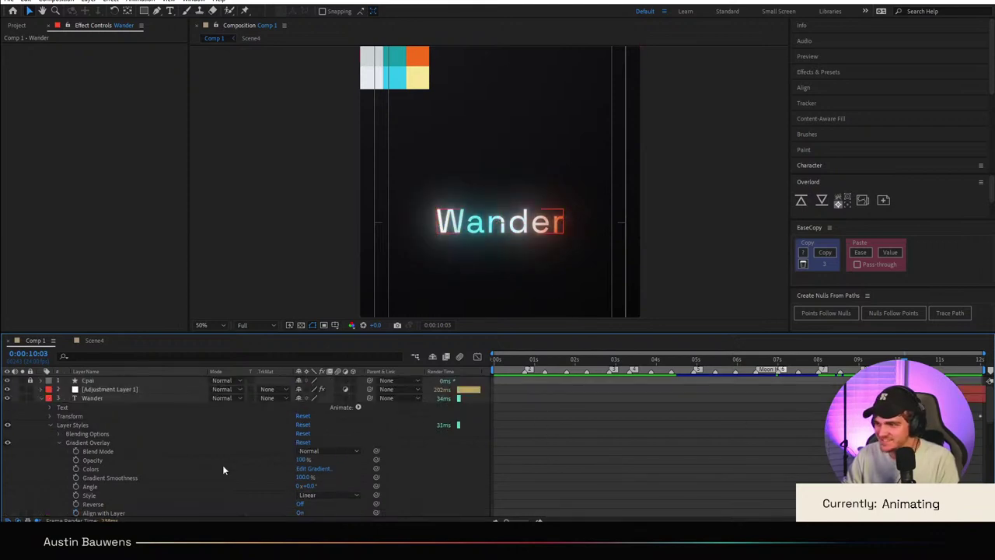
{"action": "left_click", "coordinate": [102, 389]}
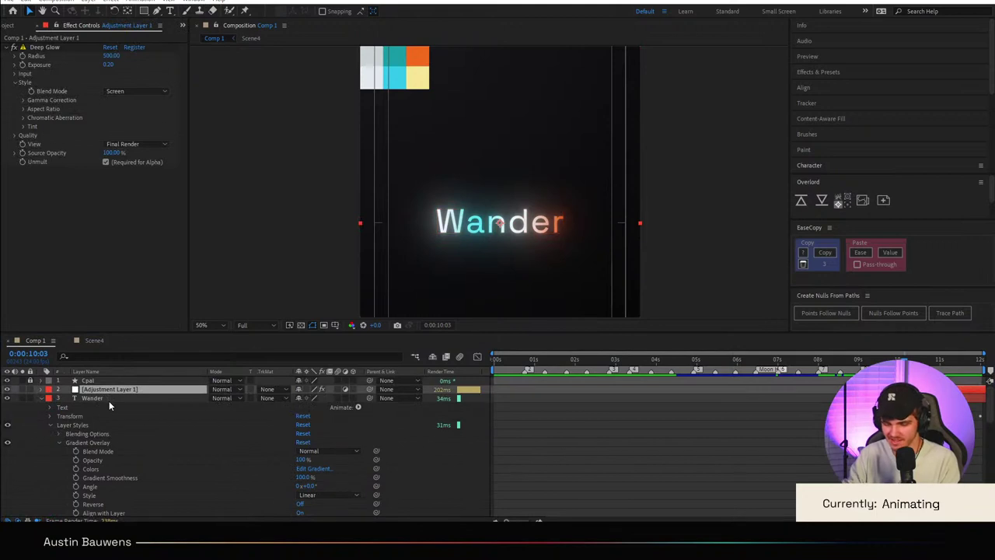
Step: Add Hue/Saturation to the adjustment layer with Master Saturation at 31 and inspect the title
{"action": "key", "text": "ctrl+alt+shift+e"}
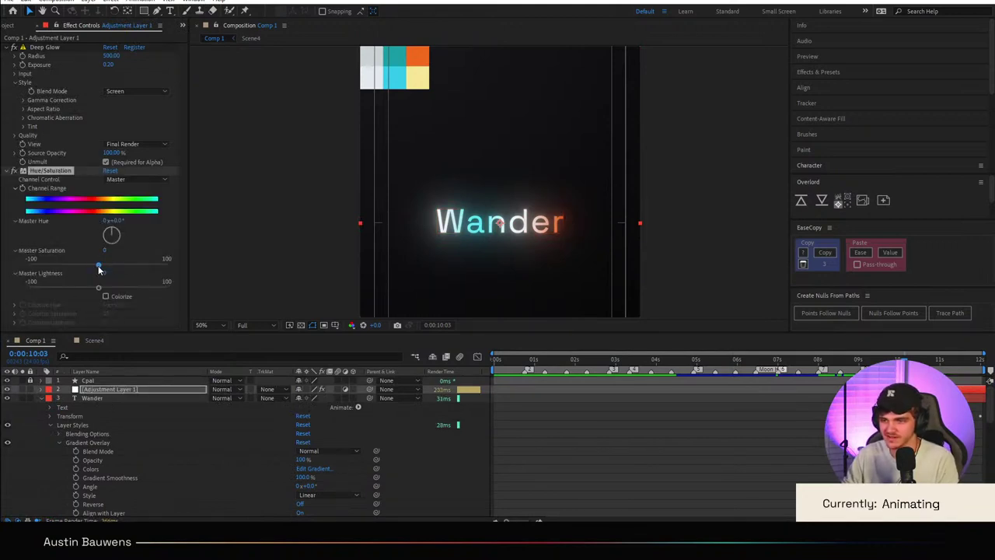
{"action": "left_click_drag", "start_coordinate": [98, 267], "coordinate": [121, 265]}
{"action": "key", "text": "comma"}
{"action": "left_click", "coordinate": [557, 402]}
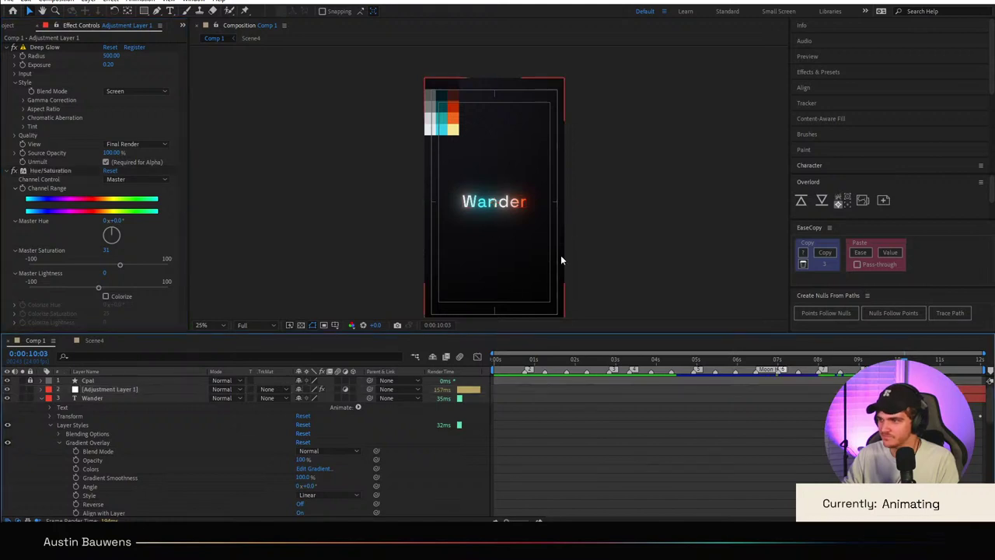
{"action": "key", "text": "period"}
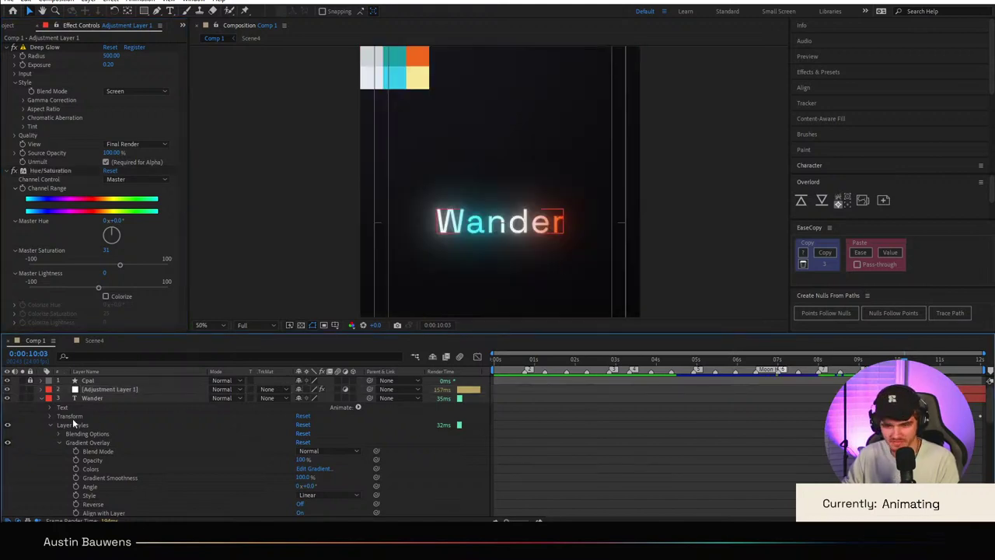
Step: Scrub through the animation from the start up to the 9:01 title frame
{"action": "key", "text": "Home"}
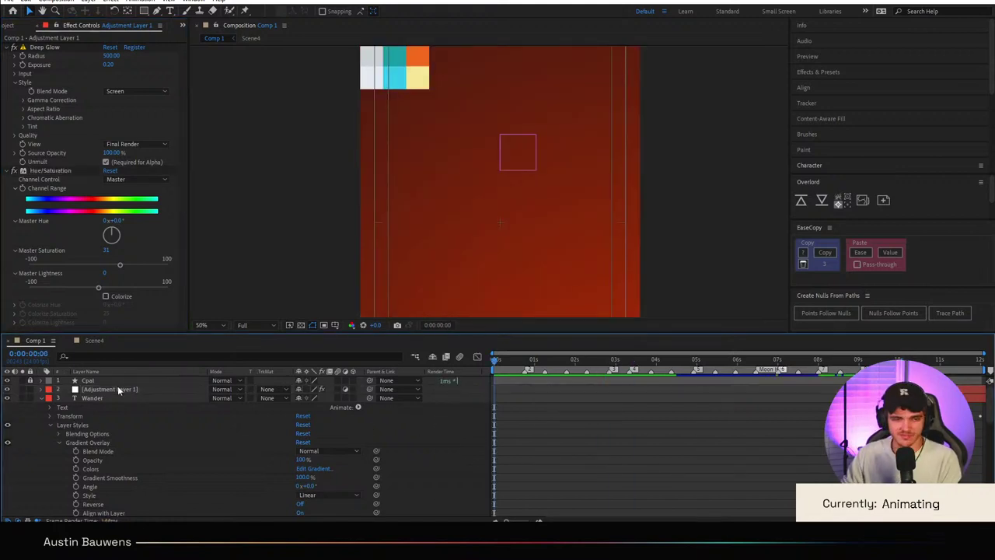
{"action": "key", "text": "comma"}
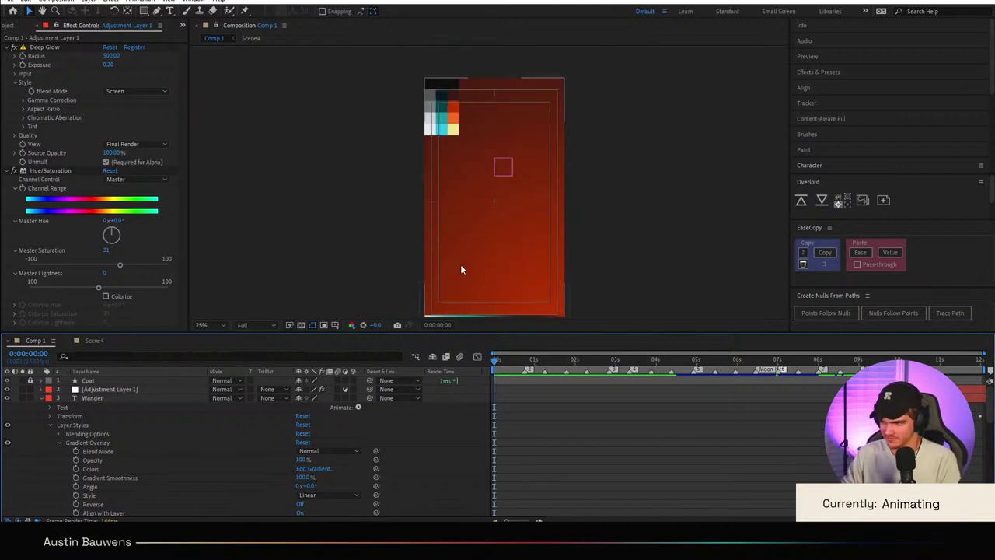
{"action": "left_click_drag", "start_coordinate": [495, 364], "coordinate": [402, 387]}
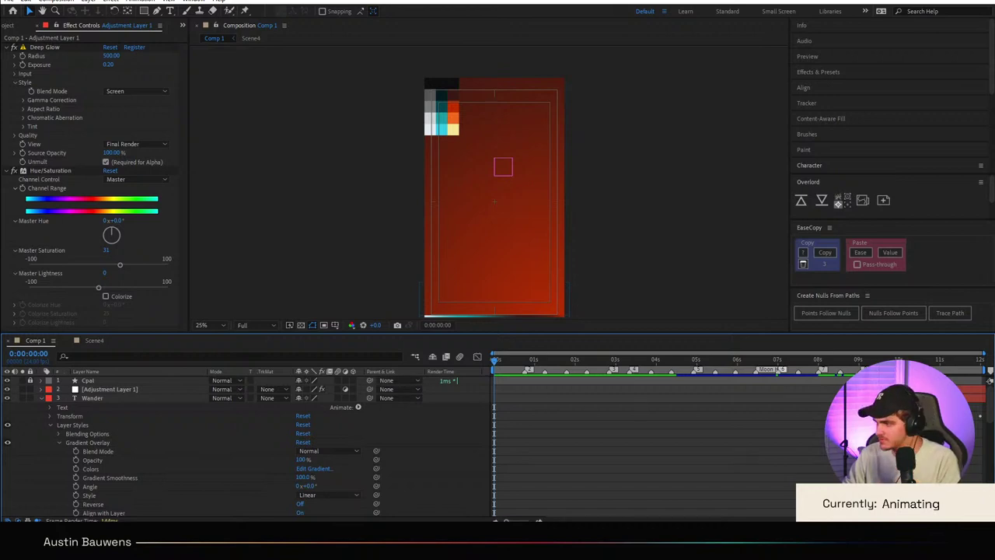
{"action": "key", "text": "7"}
{"action": "key", "text": "8"}
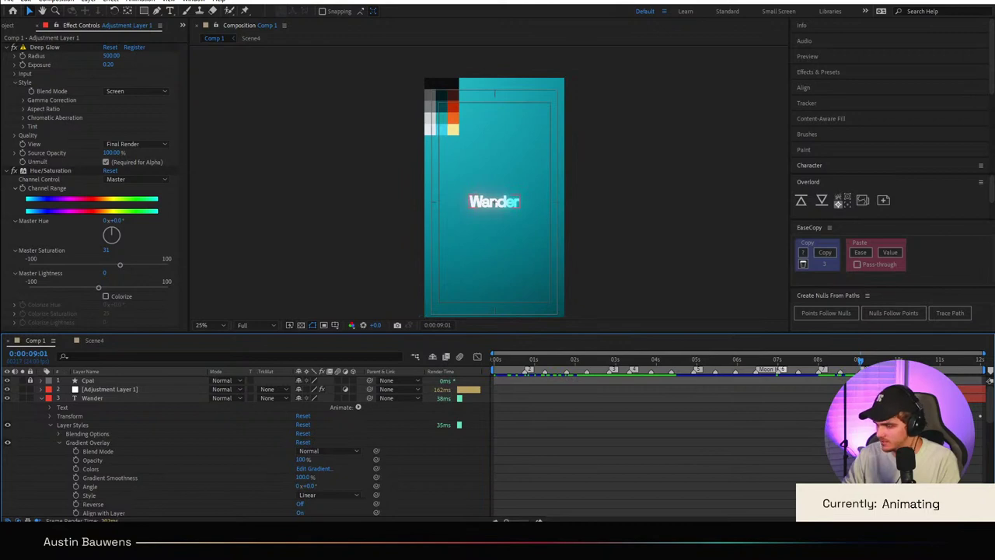
Step: Lower the Wander Gradient Overlay Offset until the text turns red
{"action": "scroll", "coordinate": [714, 465], "scroll_direction": "down", "scroll_amount": 3}
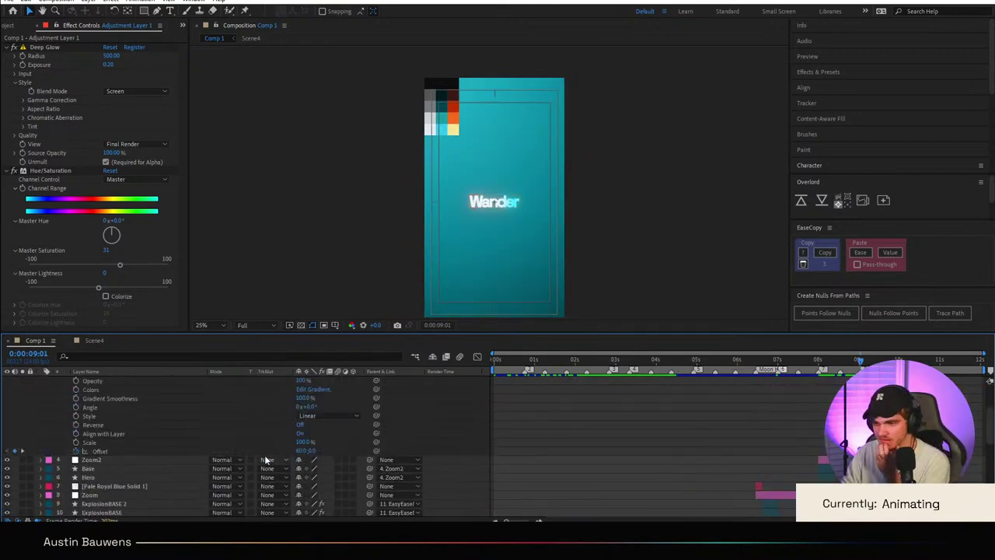
{"action": "left_click_drag", "start_coordinate": [305, 455], "coordinate": [275, 451]}
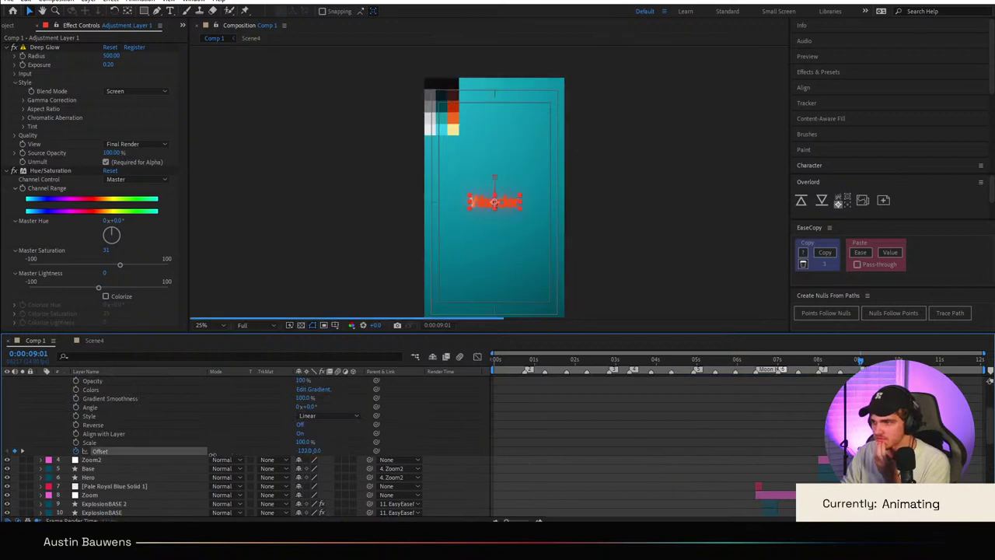
{"action": "mouse_move", "coordinate": [233, 454]}
{"action": "left_mouse_down"}
{"action": "mouse_move", "coordinate": [239, 458]}
{"action": "mouse_move", "coordinate": [228, 458]}
{"action": "left_mouse_up"}
{"action": "left_click", "coordinate": [840, 412]}
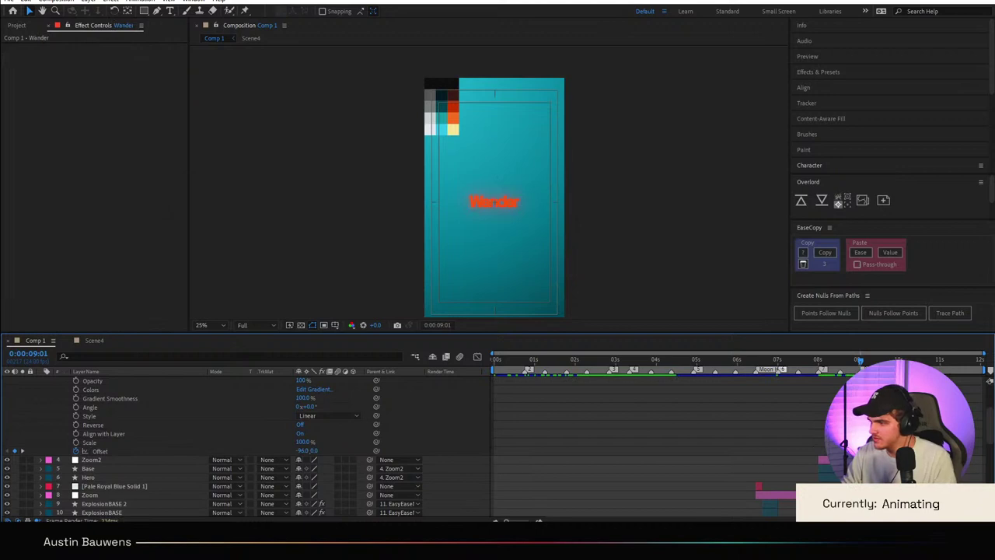
Step: Preview the title animation from 8:10 through to 11:12
{"action": "left_click", "coordinate": [836, 366]}
{"action": "key", "text": "space"}
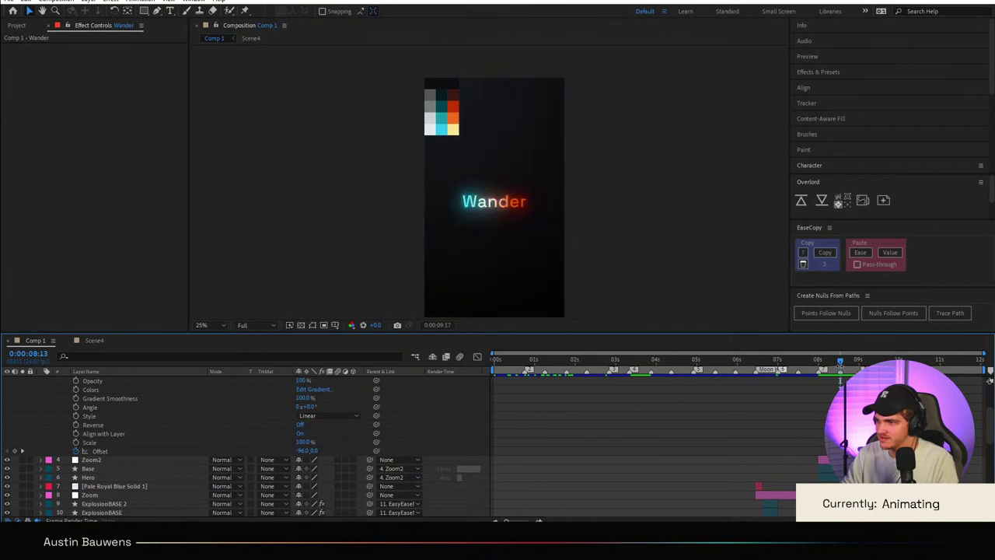
{"action": "left_click", "coordinate": [846, 362]}
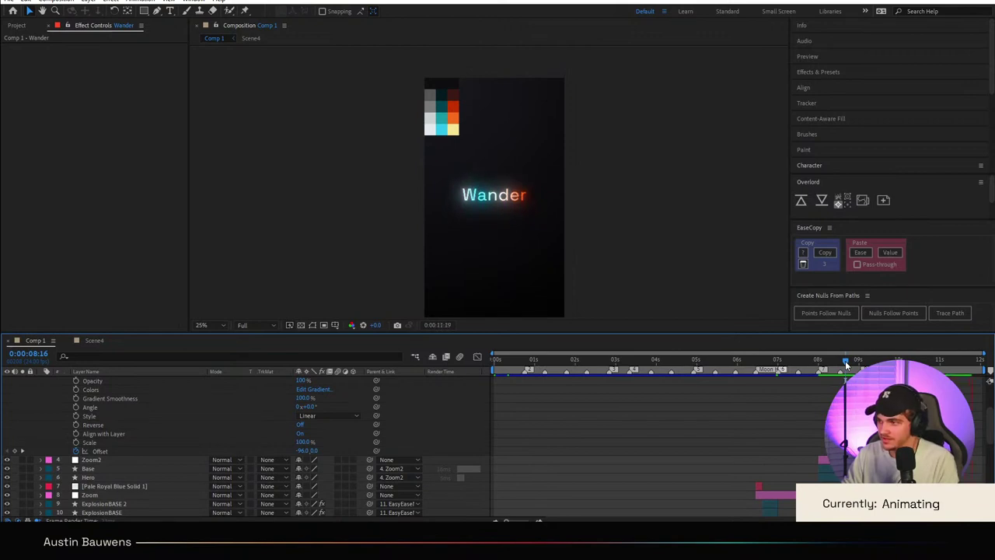
{"action": "left_click", "coordinate": [961, 363]}
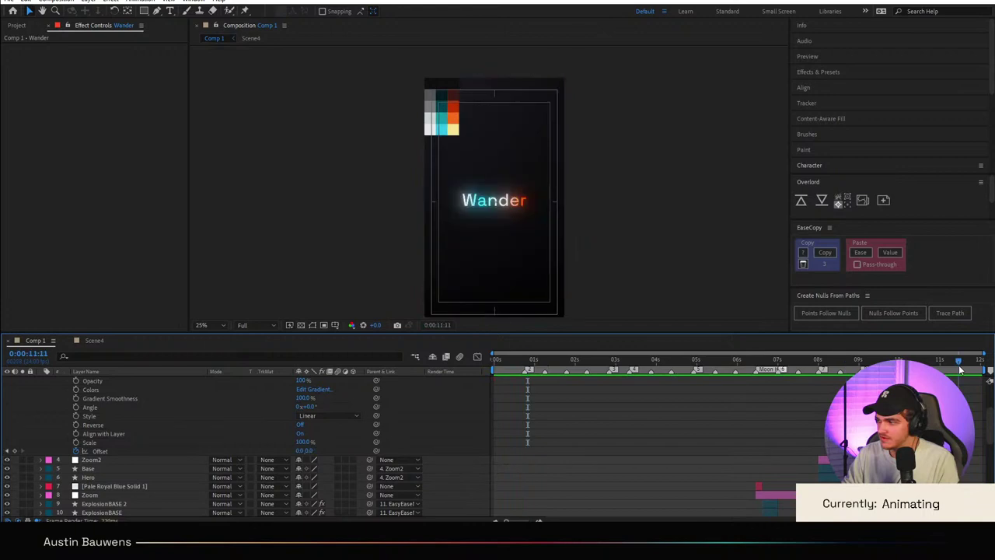
{"action": "scroll", "coordinate": [960, 480], "scroll_direction": "up", "scroll_amount": 3}
{"action": "scroll", "coordinate": [894, 436], "scroll_direction": "down", "scroll_amount": 4}
{"action": "left_click", "coordinate": [941, 362]}
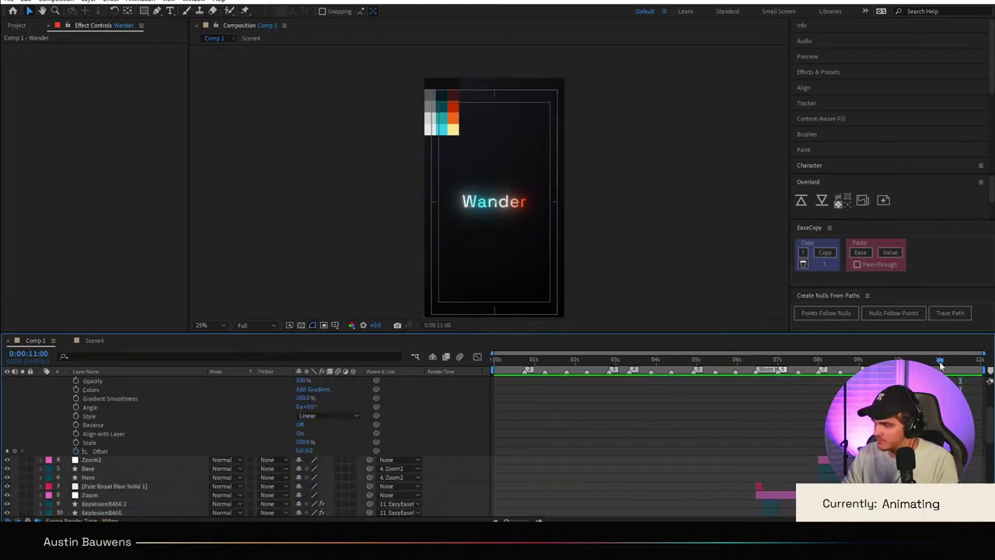
Step: Set the Offset to -96 at 12:00 and check its speed graph
{"action": "left_click", "coordinate": [16, 452]}
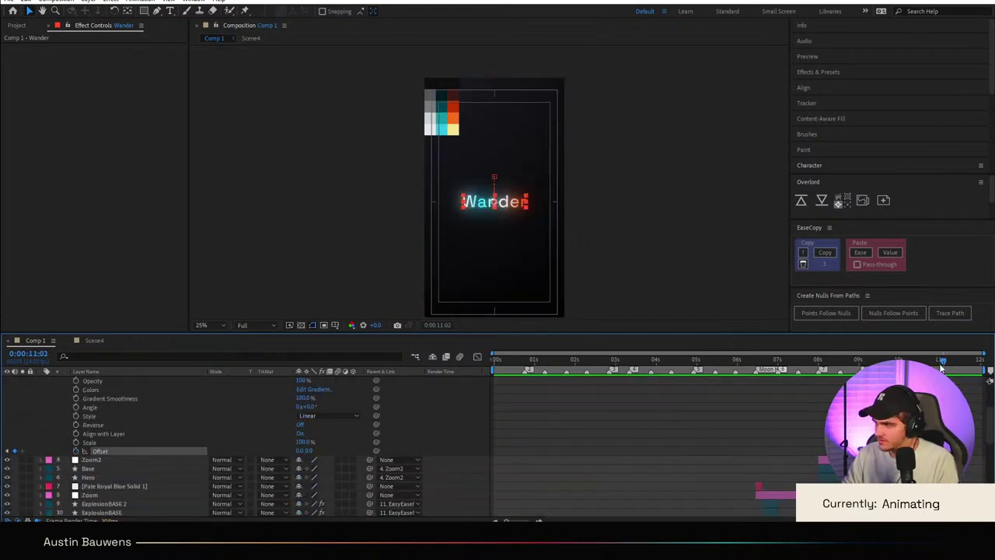
{"action": "left_click_drag", "start_coordinate": [940, 363], "coordinate": [981, 363]}
{"action": "left_click_drag", "start_coordinate": [301, 451], "coordinate": [227, 451]}
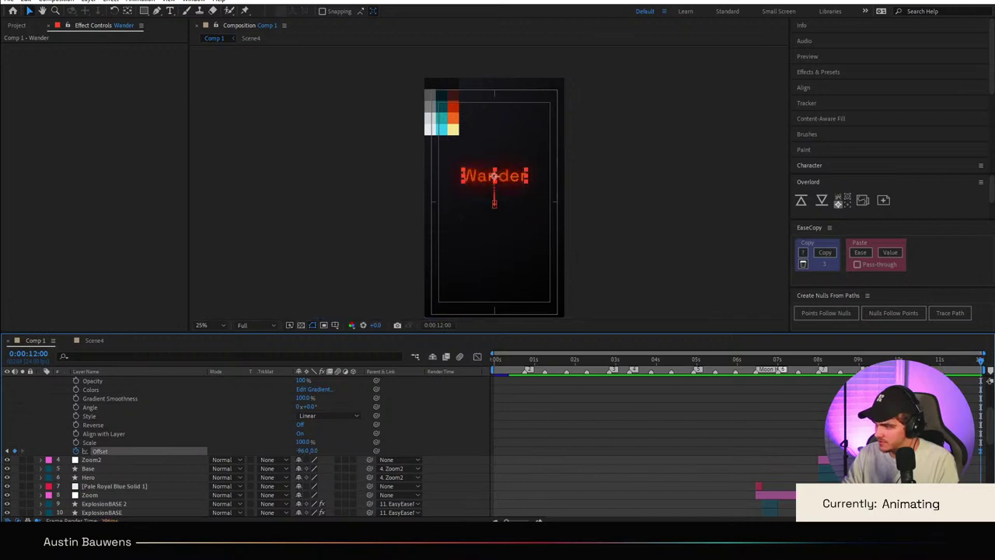
{"action": "left_click", "coordinate": [478, 356]}
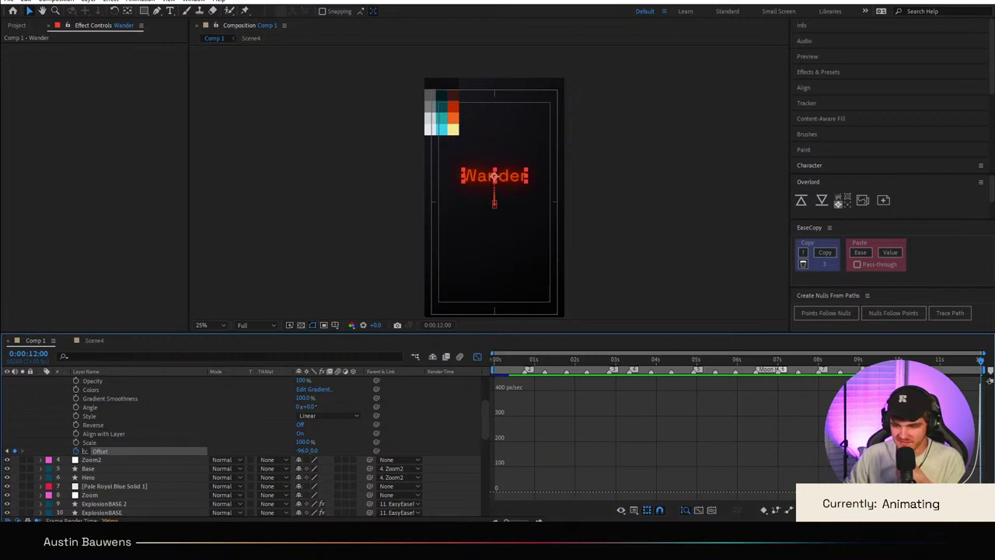
{"action": "left_click", "coordinate": [477, 357]}
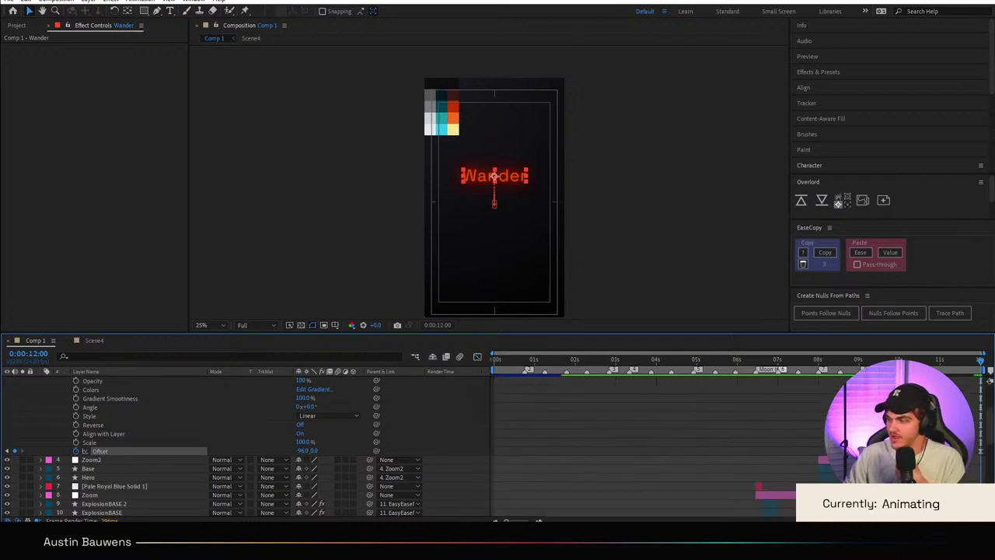
{"action": "key", "text": "F2"}
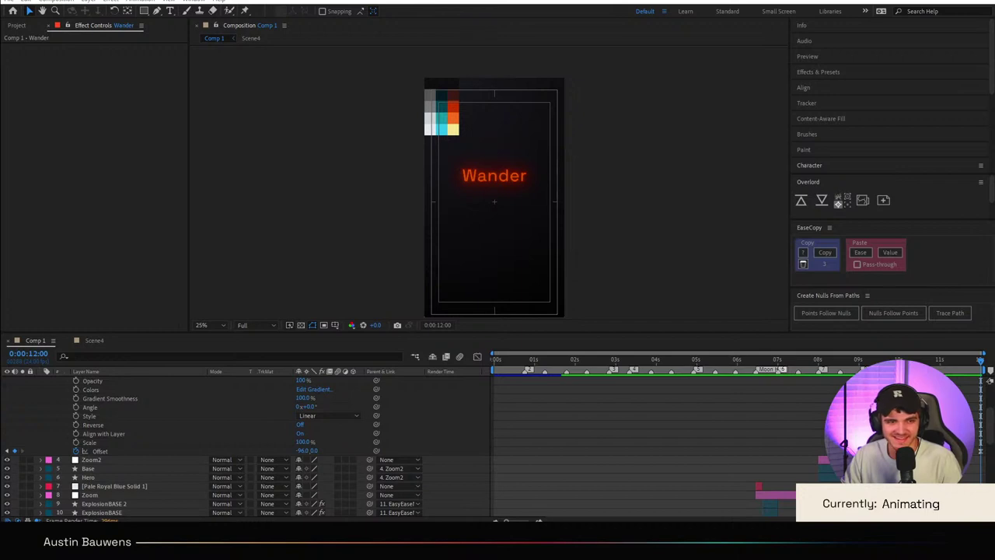
{"action": "left_click", "coordinate": [856, 360]}
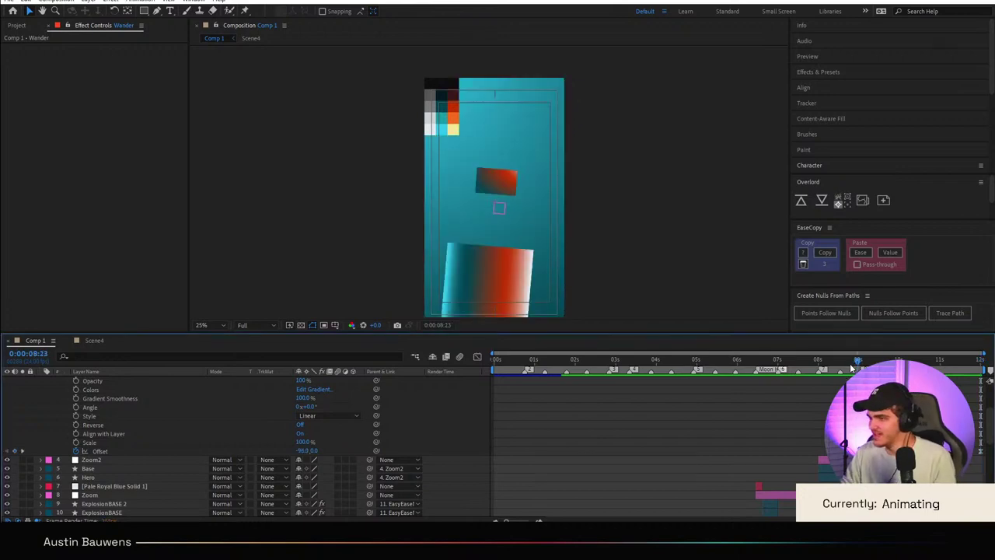
{"action": "left_click_drag", "start_coordinate": [853, 368], "coordinate": [820, 370]}
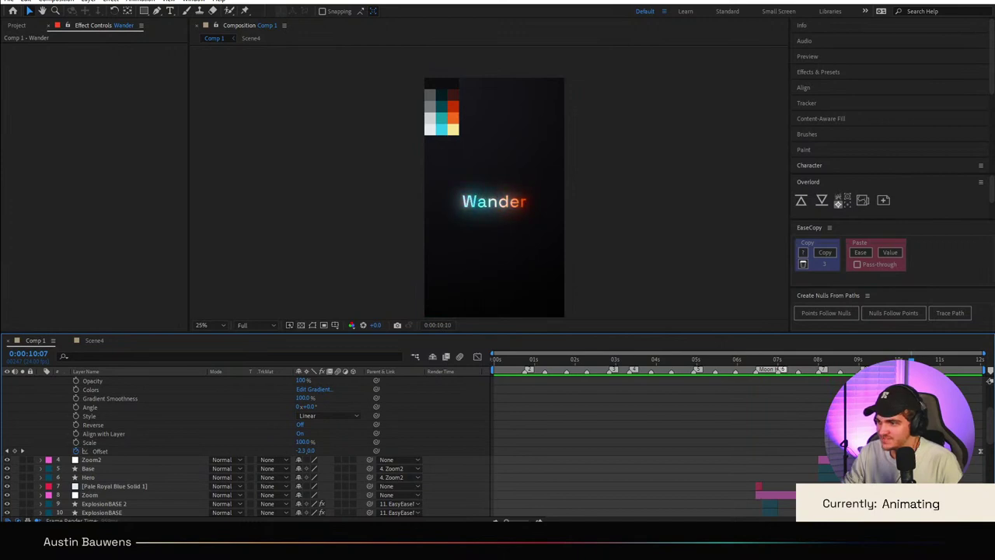
{"action": "scroll", "coordinate": [40, 396], "scroll_direction": "up", "scroll_amount": 3}
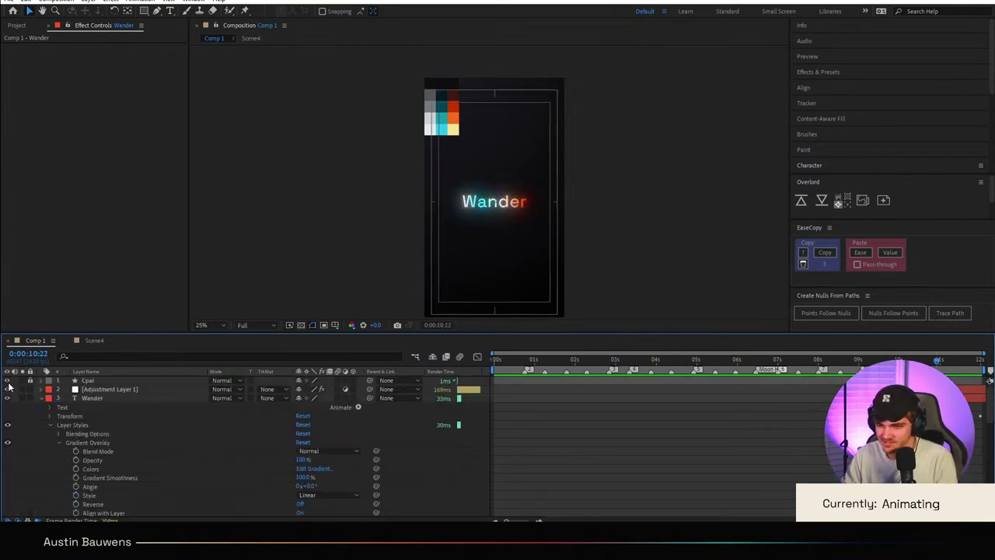
{"action": "mouse_move", "coordinate": [496, 376]}
{"action": "left_mouse_down"}
{"action": "mouse_move", "coordinate": [801, 385]}
{"action": "mouse_move", "coordinate": [815, 384]}
{"action": "mouse_move", "coordinate": [818, 363]}
{"action": "mouse_move", "coordinate": [846, 365]}
{"action": "mouse_move", "coordinate": [495, 364]}
{"action": "left_mouse_up"}
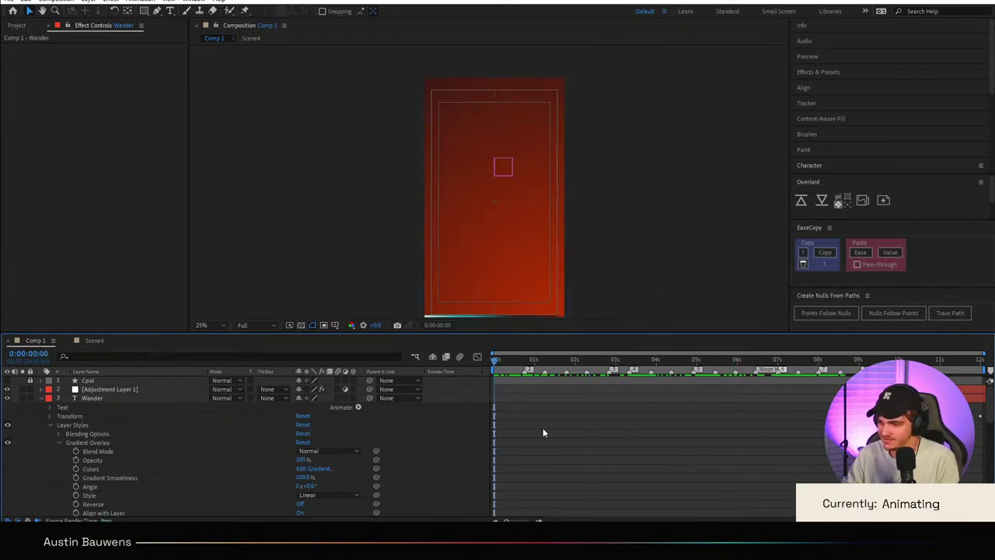
Step: Browse the layer stack, selecting the adjustment layer and Cpal
{"action": "left_click", "coordinate": [109, 388]}
{"action": "scroll", "coordinate": [119, 398], "scroll_direction": "down", "scroll_amount": 5}
{"action": "scroll", "coordinate": [119, 402], "scroll_direction": "down", "scroll_amount": 6}
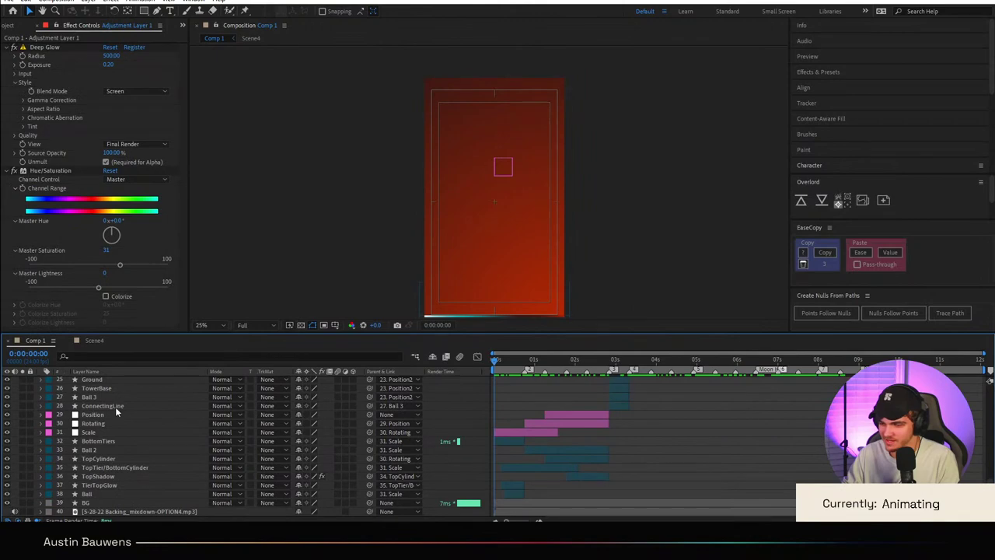
{"action": "left_click", "coordinate": [101, 511], "text": "shift"}
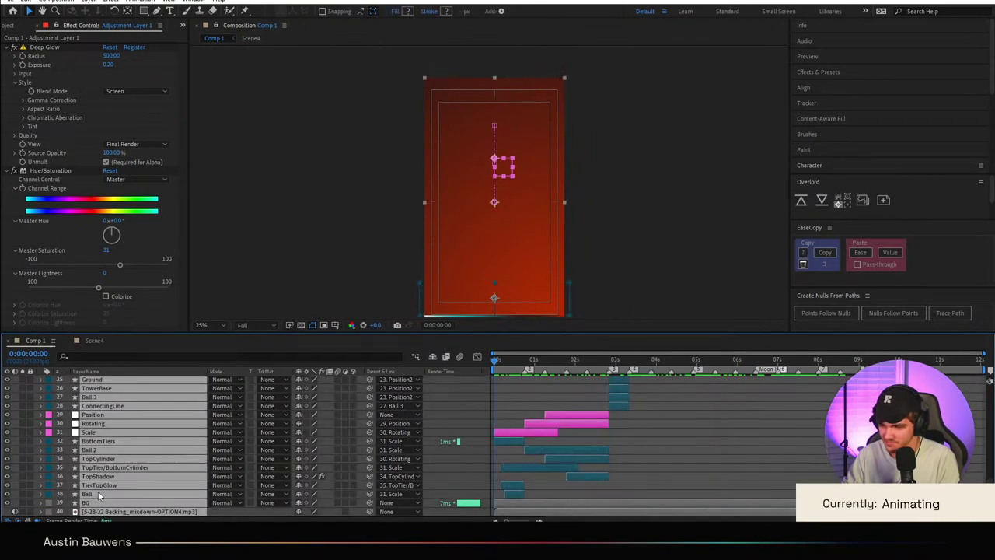
{"action": "scroll", "coordinate": [93, 471], "scroll_direction": "up", "scroll_amount": 11}
{"action": "left_click", "coordinate": [48, 381]}
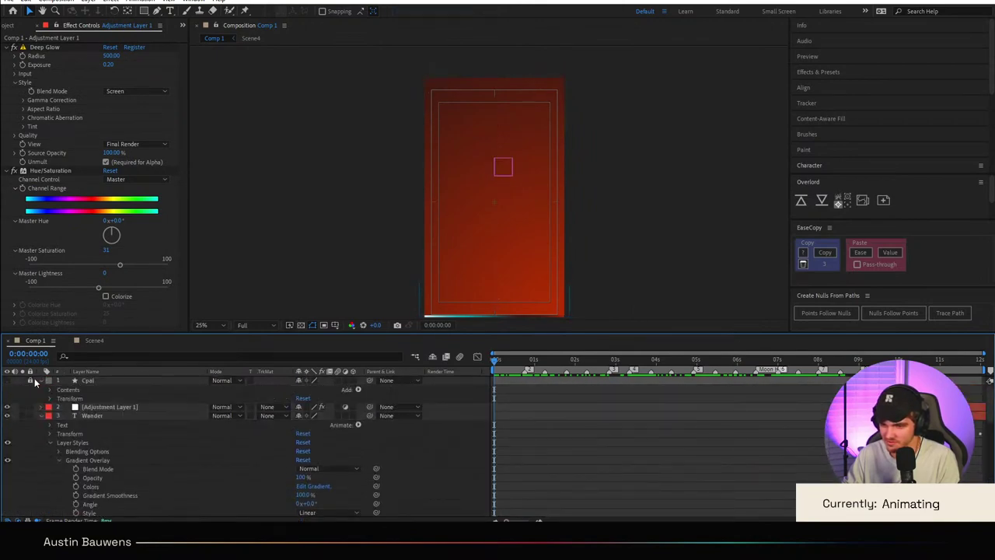
{"action": "left_click", "coordinate": [106, 382]}
{"action": "scroll", "coordinate": [107, 420], "scroll_direction": "down", "scroll_amount": 10}
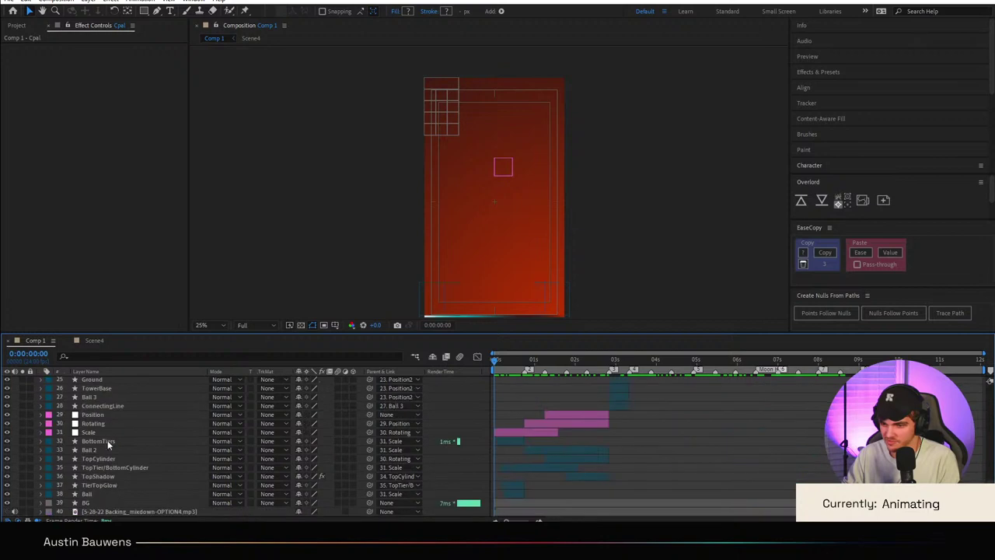
Step: Set the music track's Audio Levels to +0.00 dB
{"action": "left_click", "coordinate": [134, 511]}
{"action": "left_click", "coordinate": [41, 512]}
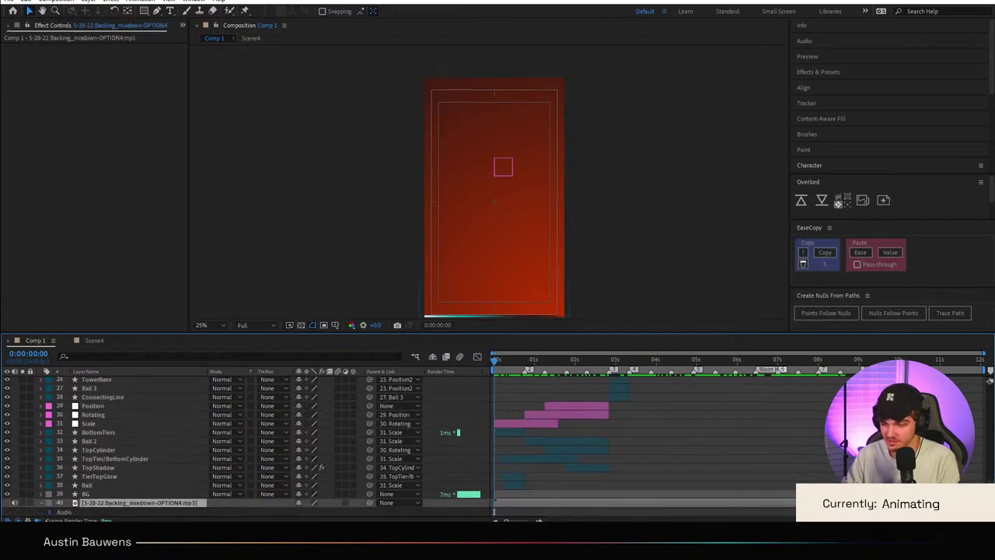
{"action": "left_click", "coordinate": [49, 511]}
{"action": "left_click", "coordinate": [309, 505]}
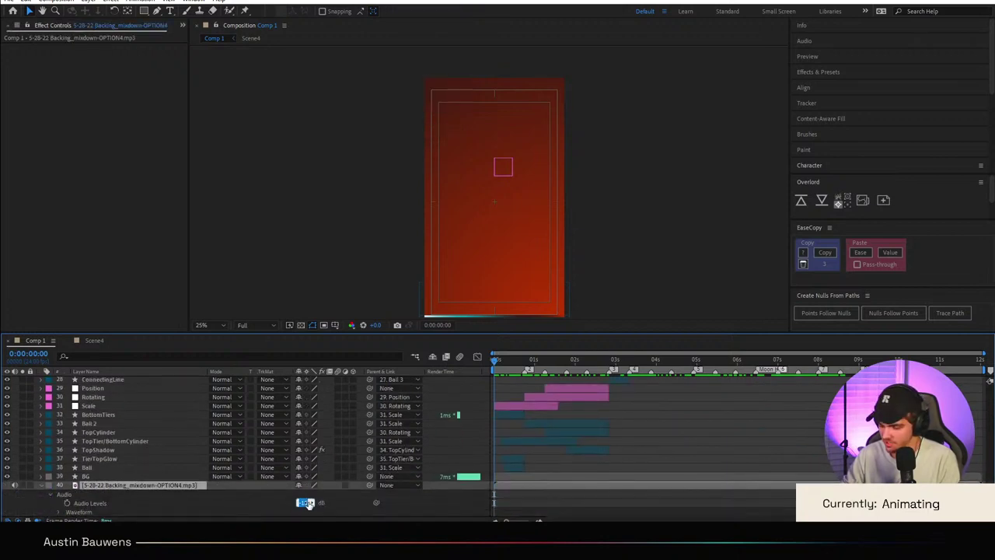
{"action": "type", "text": "0"}
{"action": "key", "text": "Return"}
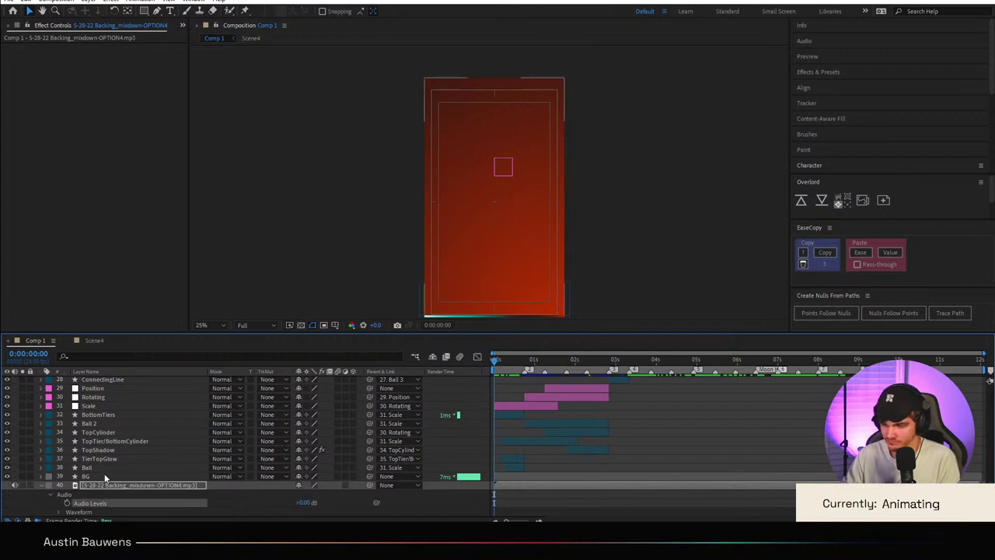
Step: Select all layers and precompose them into a layer named Everything
{"action": "left_click", "coordinate": [115, 486]}
{"action": "scroll", "coordinate": [105, 470], "scroll_direction": "up", "scroll_amount": 10}
{"action": "key", "text": "ctrl+a"}
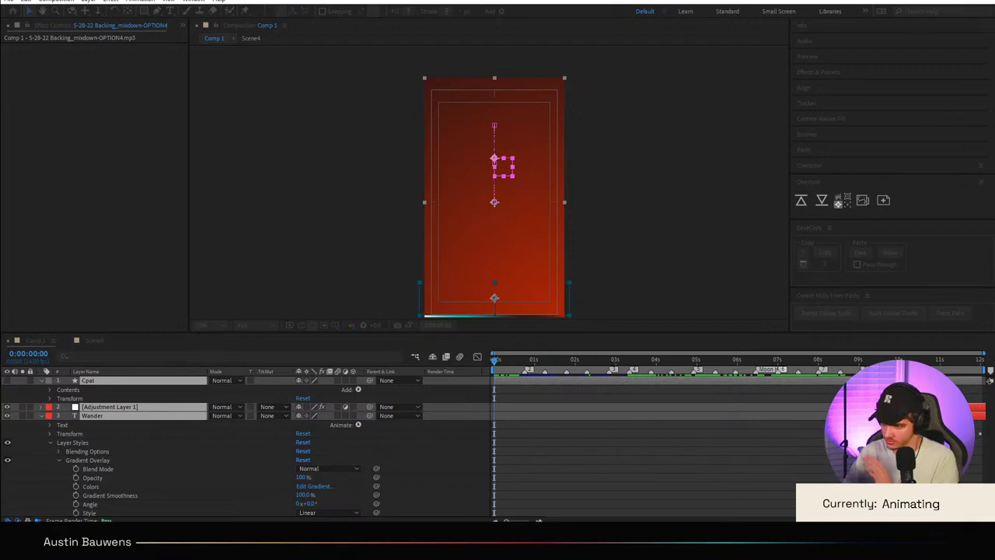
{"action": "key", "text": "ctrl+shift+c"}
{"action": "key", "text": "Return"}
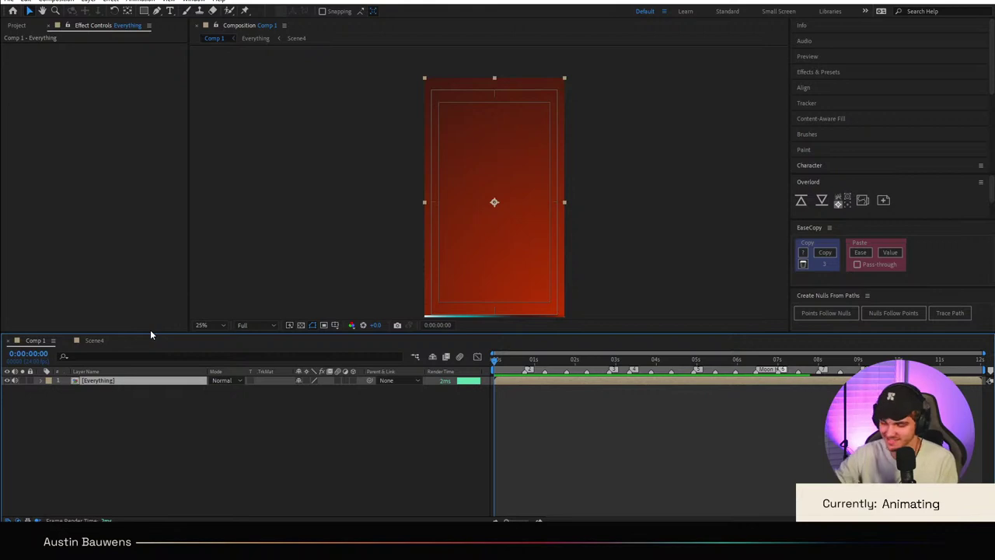
Step: Apply Deep Glow at exposure 0.05 to Everything and add Hue/Saturation with saturation 26
{"action": "left_click", "coordinate": [305, 437]}
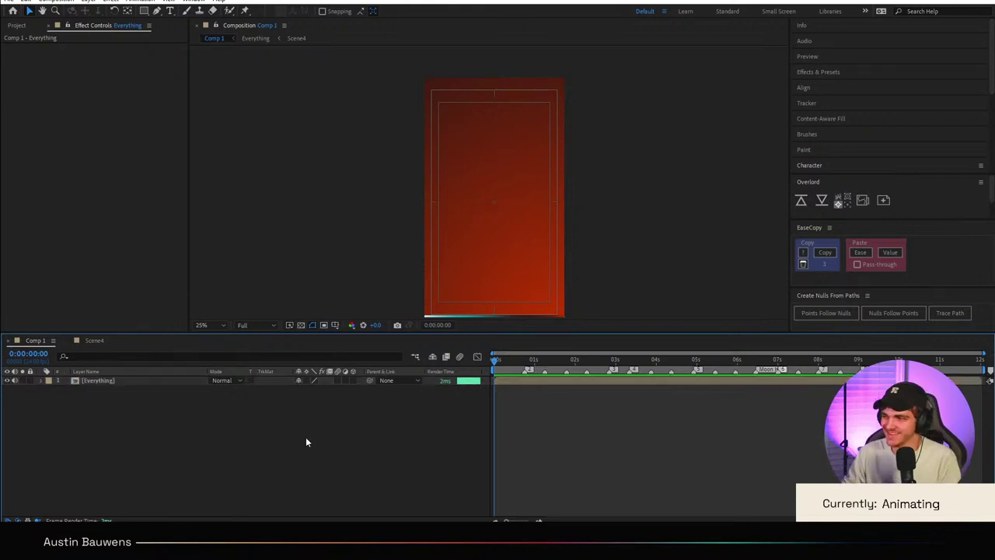
{"action": "left_click", "coordinate": [97, 381]}
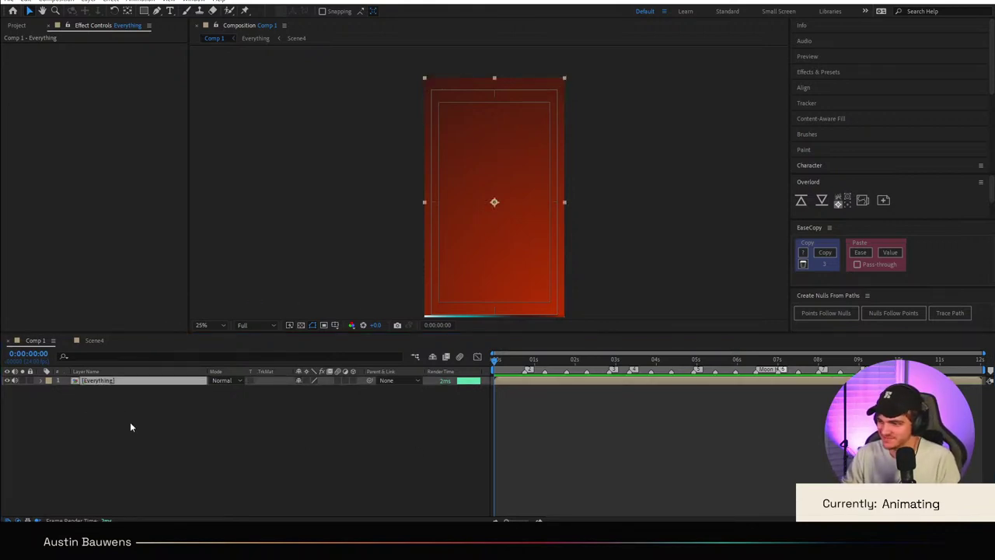
{"action": "key", "text": "Return"}
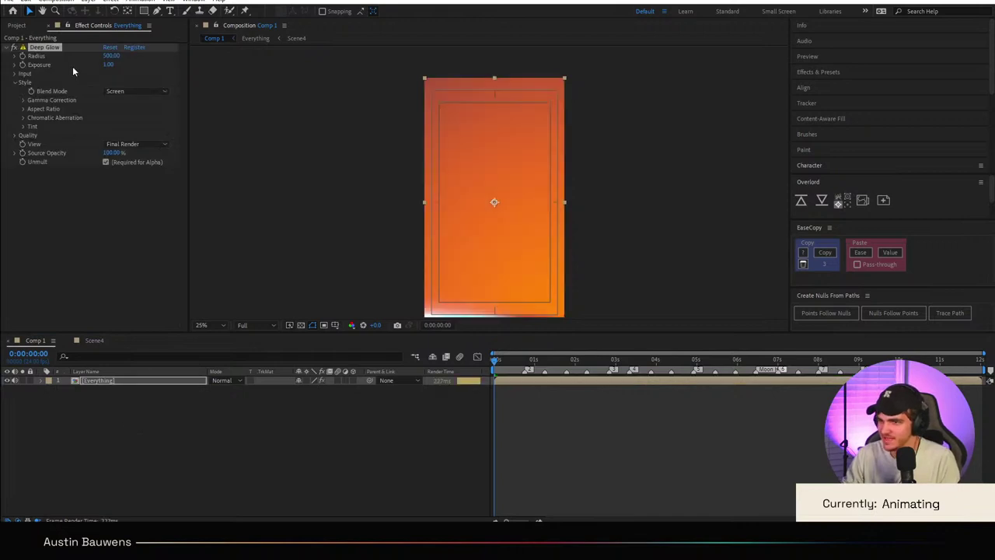
{"action": "left_click", "coordinate": [110, 66]}
{"action": "type", "text": ".0"}
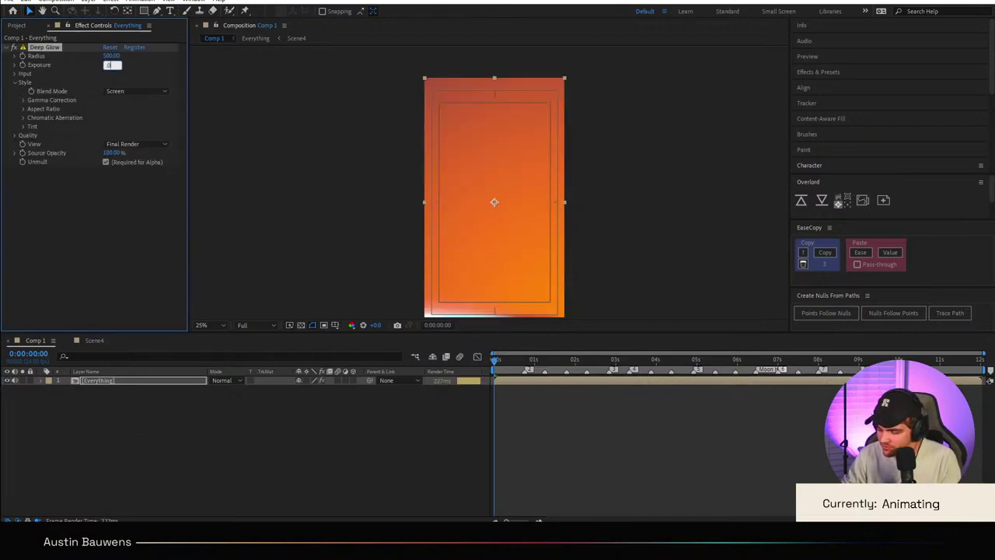
{"action": "type", "text": "1"}
{"action": "key", "text": "Return"}
{"action": "left_click", "coordinate": [107, 66]}
{"action": "type", "text": ".05"}
{"action": "key", "text": "Return"}
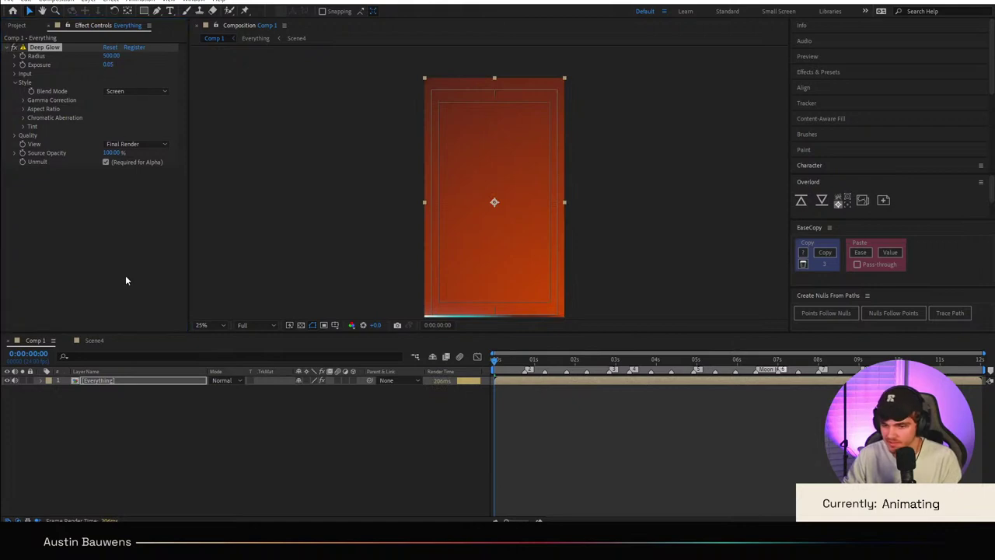
{"action": "key", "text": "Return"}
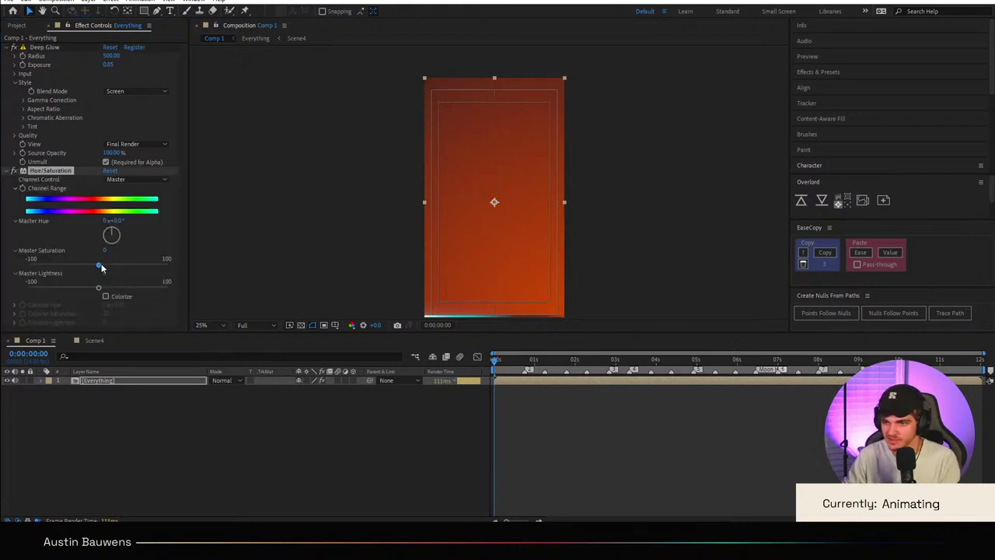
{"action": "left_click_drag", "start_coordinate": [99, 266], "coordinate": [117, 265]}
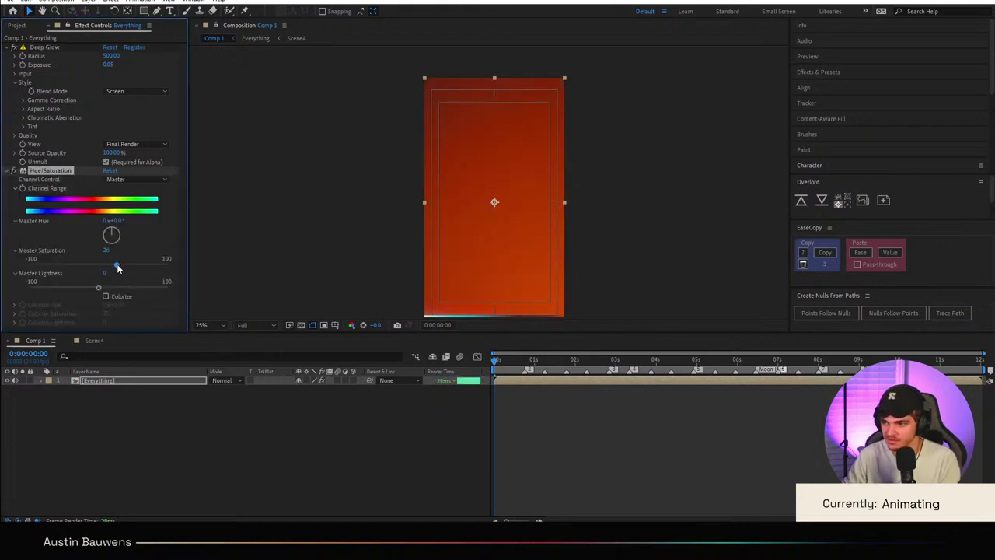
Step: Lower the glow exposure to 0.01 at 0:00:02:03 and compare with the glow toggled
{"action": "left_click", "coordinate": [580, 362]}
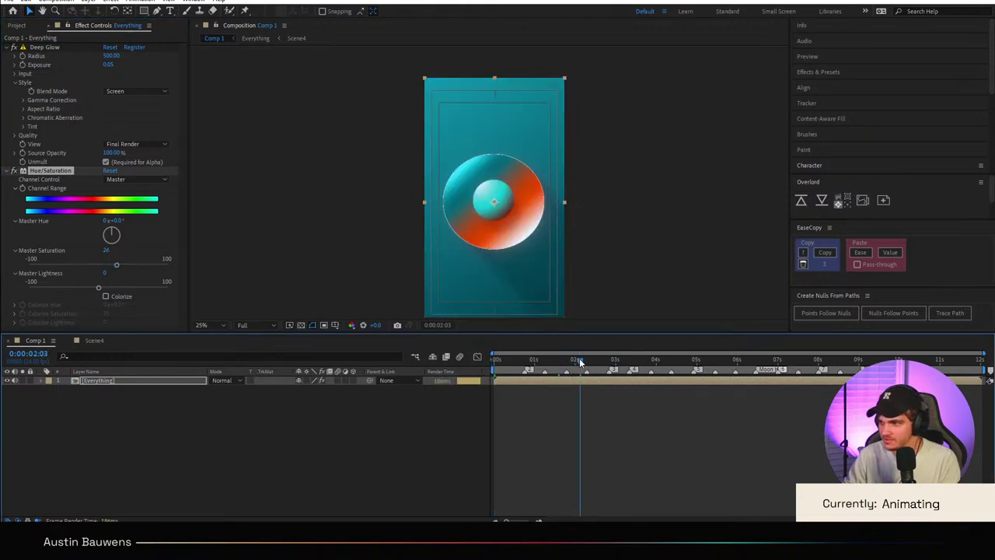
{"action": "left_click", "coordinate": [108, 65]}
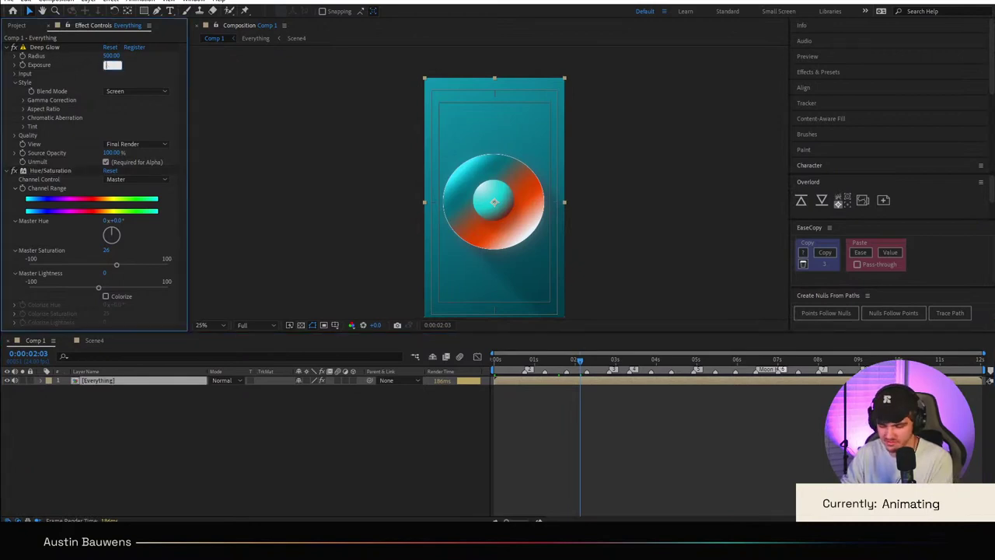
{"action": "type", "text": ".01"}
{"action": "key", "text": "Return"}
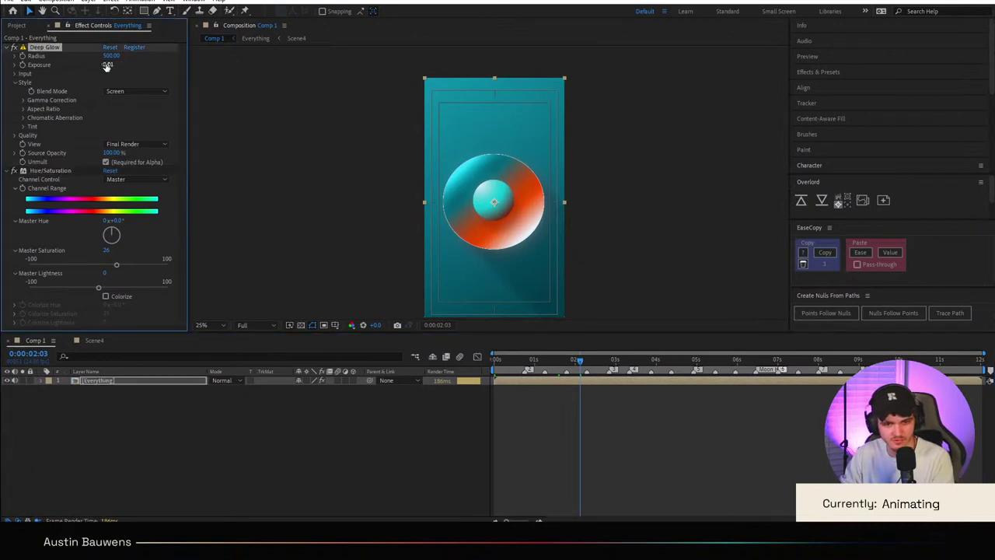
{"action": "left_click", "coordinate": [13, 48]}
{"action": "left_click", "coordinate": [14, 47]}
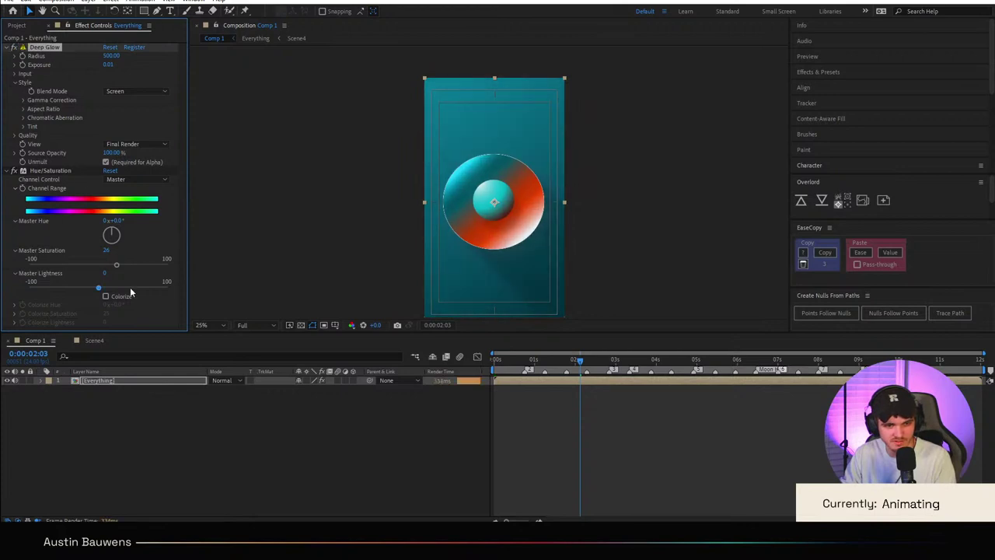
Step: Add a Curves effect to the Everything layer and adjust its curve
{"action": "key", "text": "ctrl+m"}
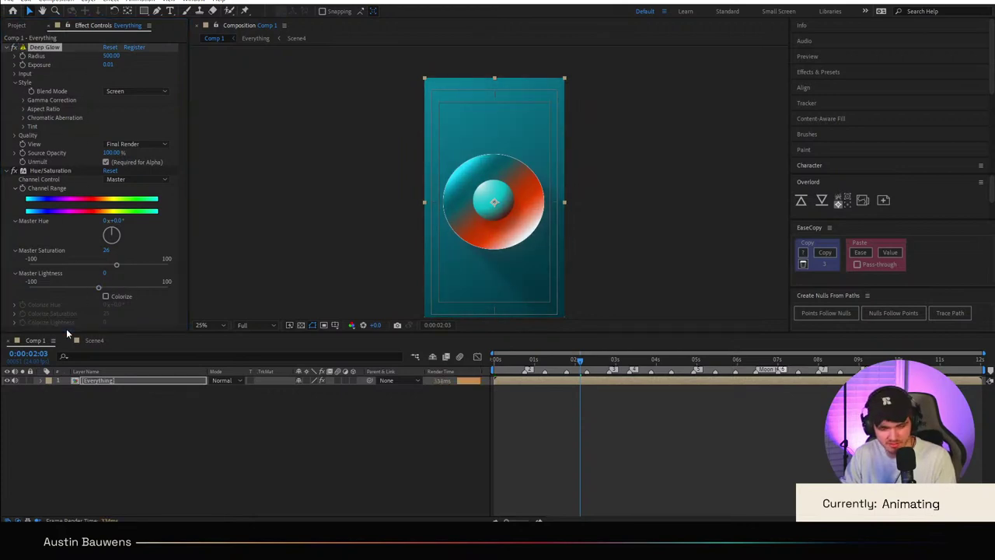
{"action": "key", "text": "Return"}
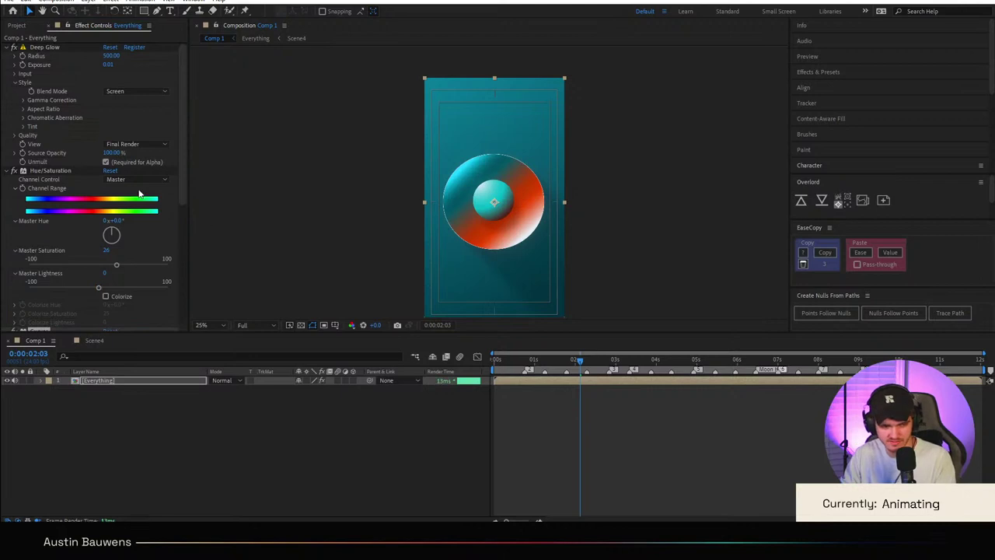
{"action": "scroll", "coordinate": [45, 276], "scroll_direction": "down", "scroll_amount": 3}
{"action": "scroll", "coordinate": [43, 282], "scroll_direction": "down", "scroll_amount": 3}
{"action": "left_click_drag", "start_coordinate": [61, 259], "coordinate": [60, 268]}
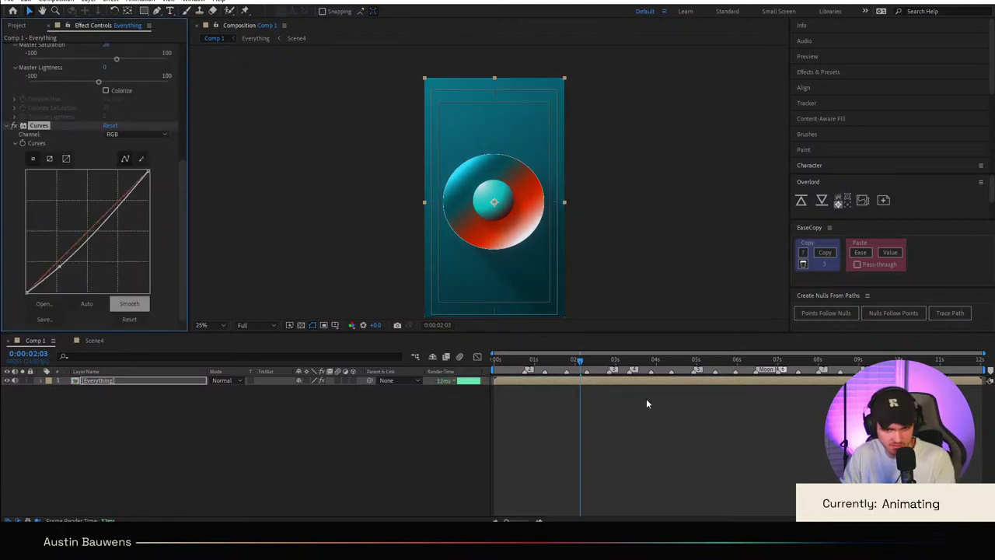
Step: Preview from the 4-second planet frames through to the Wander title, then open Scene4
{"action": "left_click", "coordinate": [693, 359]}
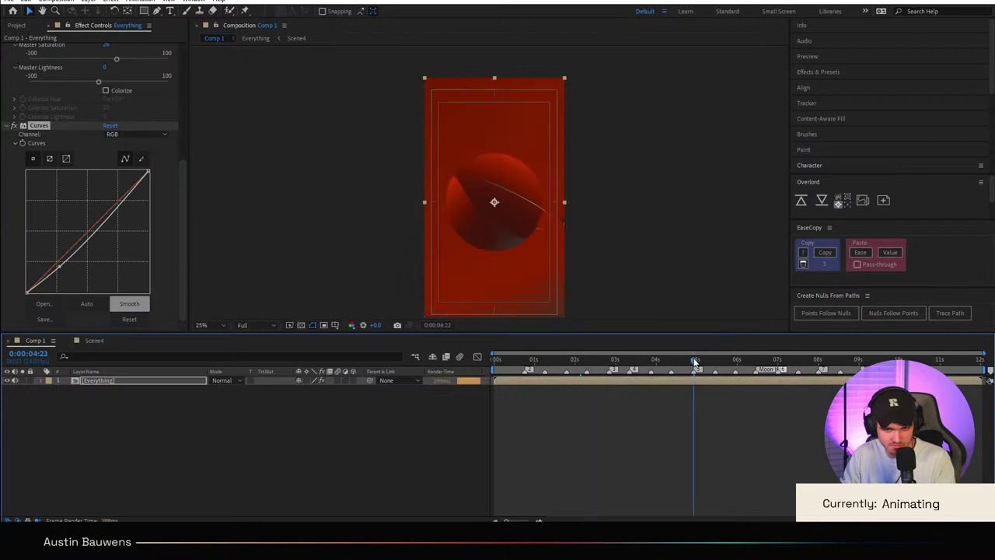
{"action": "left_click", "coordinate": [714, 363]}
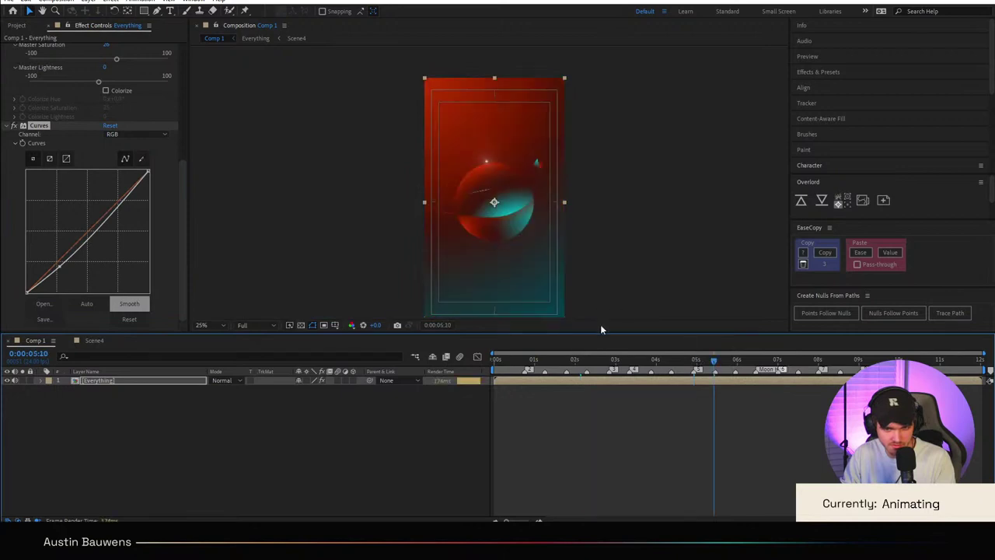
{"action": "key", "text": "period"}
{"action": "left_click_drag", "start_coordinate": [684, 371], "coordinate": [858, 367]}
{"action": "key", "text": "comma"}
{"action": "scroll", "coordinate": [616, 301], "scroll_direction": "up", "scroll_amount": 2}
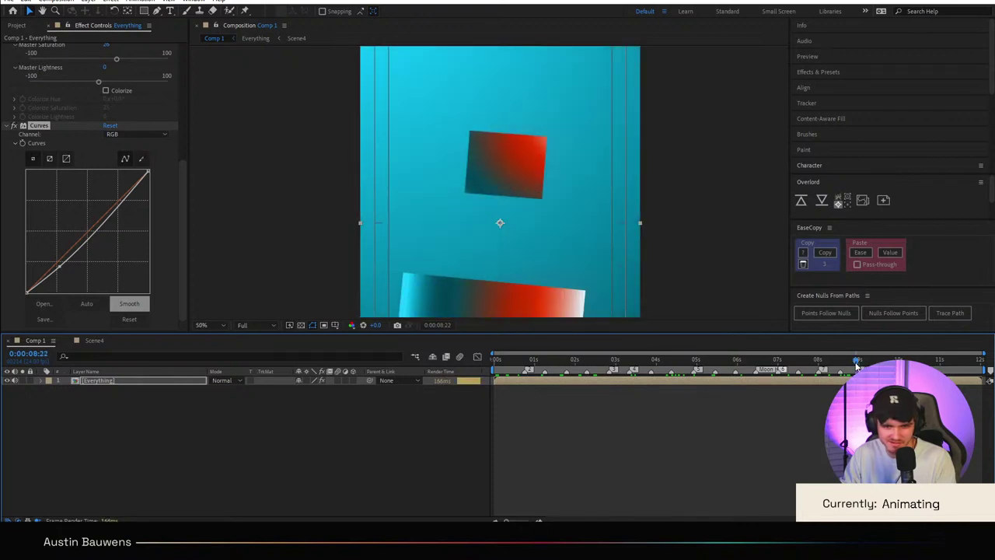
{"action": "key", "text": "space"}
{"action": "key", "text": "space"}
{"action": "mouse_move", "coordinate": [858, 365]}
{"action": "left_mouse_down"}
{"action": "mouse_move", "coordinate": [836, 364]}
{"action": "mouse_move", "coordinate": [863, 362]}
{"action": "left_mouse_up"}
{"action": "scroll", "coordinate": [654, 244], "scroll_direction": "down", "scroll_amount": 1}
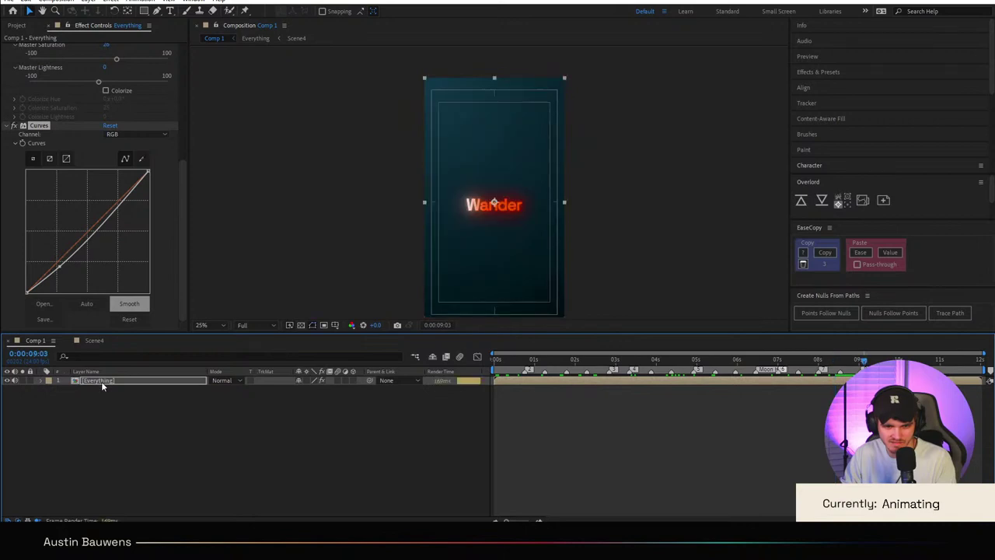
{"action": "left_click", "coordinate": [99, 341]}
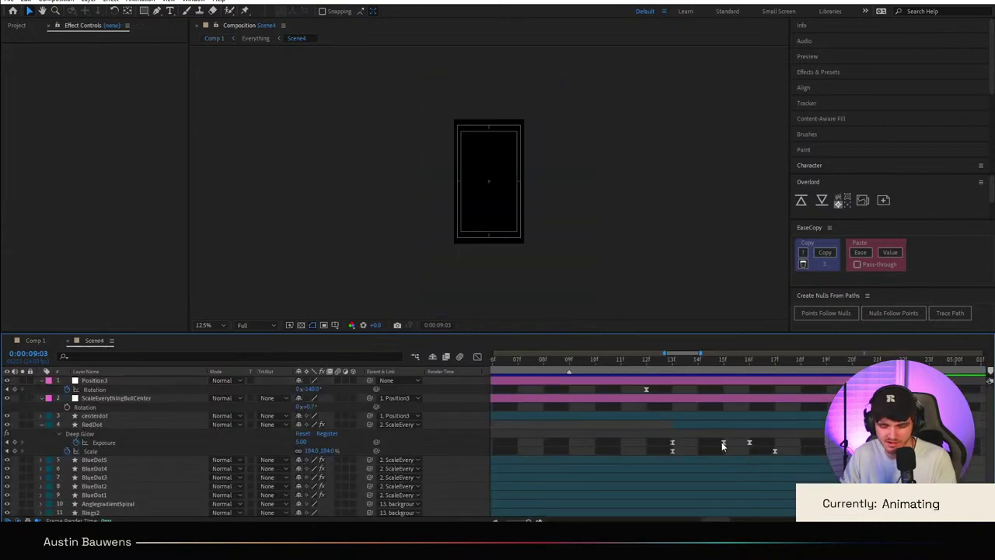
Step: Go back to Comp 1 and open the Everything precomp
{"action": "scroll", "coordinate": [723, 442], "scroll_direction": "down", "scroll_amount": 1}
{"action": "scroll", "coordinate": [855, 448], "scroll_direction": "down", "scroll_amount": 5}
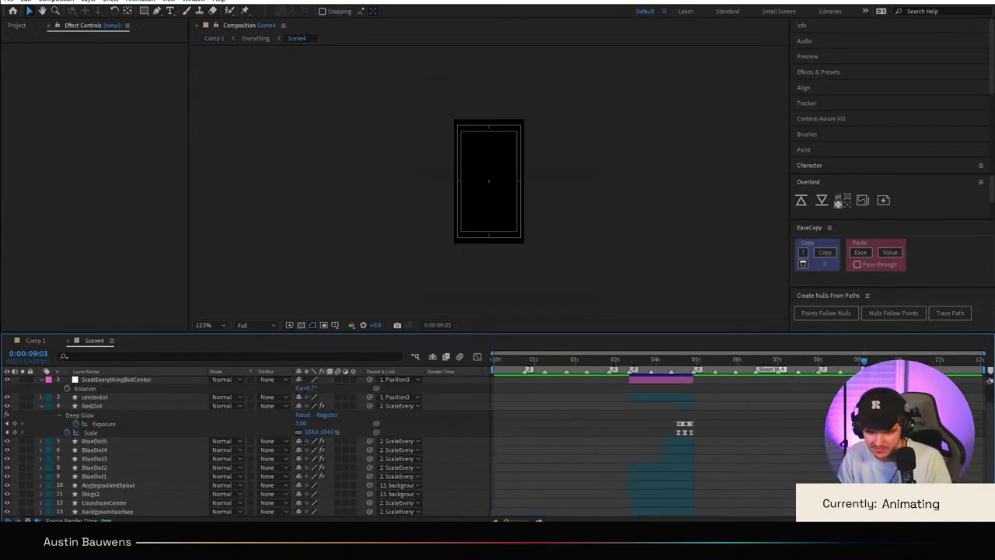
{"action": "scroll", "coordinate": [870, 448], "scroll_direction": "up", "scroll_amount": 4}
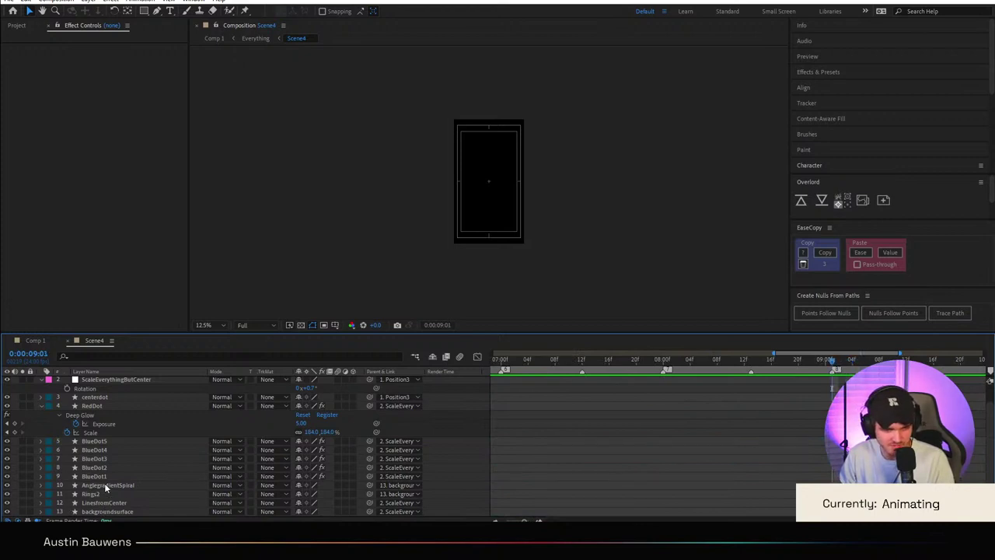
{"action": "left_click", "coordinate": [35, 340]}
{"action": "left_click", "coordinate": [97, 379]}
{"action": "double_click", "coordinate": [96, 381]}
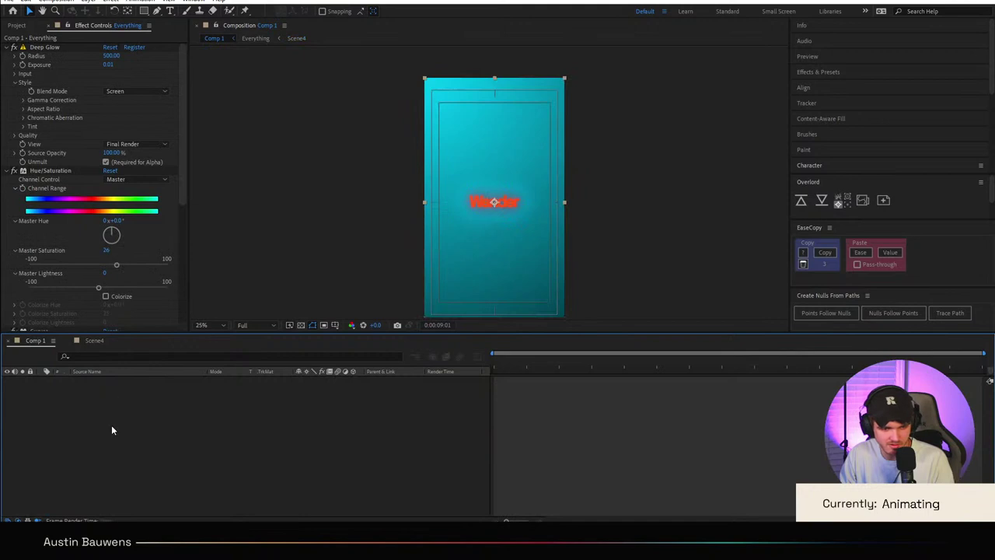
Step: Paste a brighter cyan gradient keyframe onto the BG layer's Colors, Start Point and End Point
{"action": "left_click", "coordinate": [119, 502]}
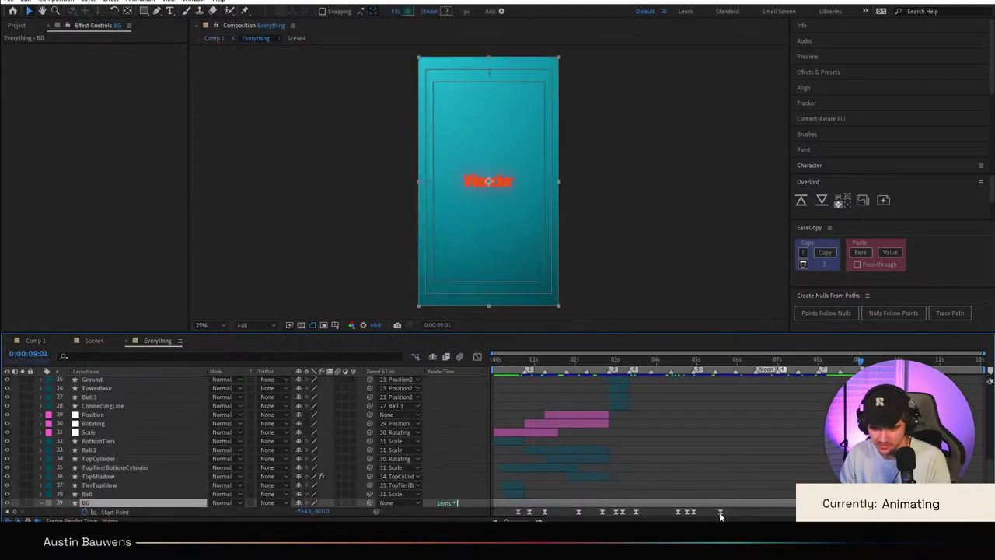
{"action": "key", "text": "u"}
{"action": "key", "text": "="}
{"action": "key", "text": "="}
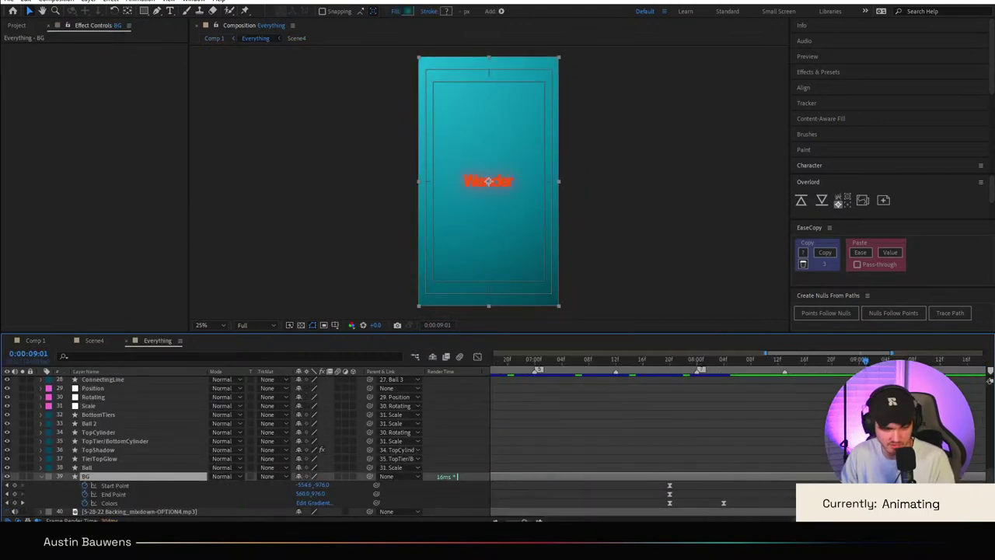
{"action": "left_click", "coordinate": [110, 503]}
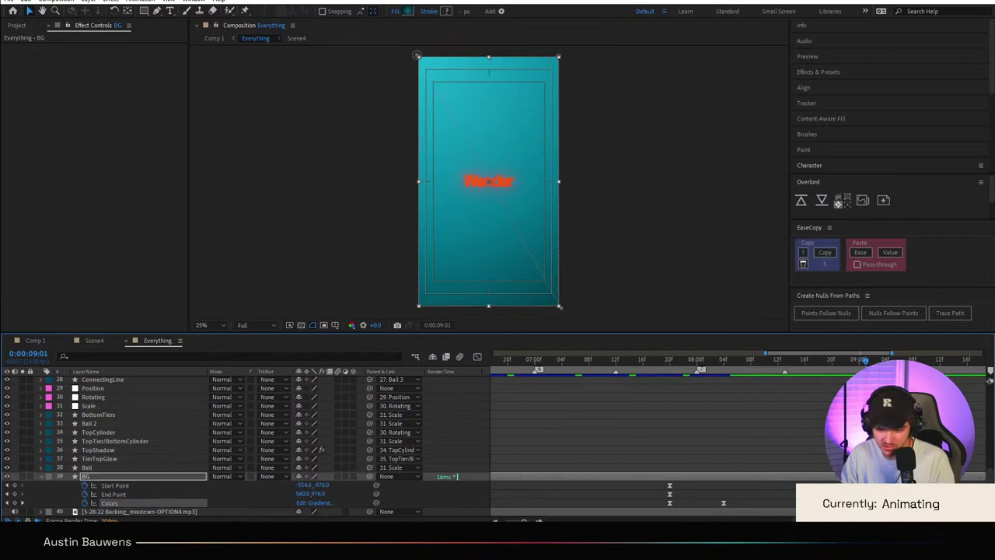
{"action": "left_click", "coordinate": [115, 486]}
{"action": "left_click", "coordinate": [114, 494], "text": "shift"}
{"action": "left_click", "coordinate": [110, 503], "text": "shift"}
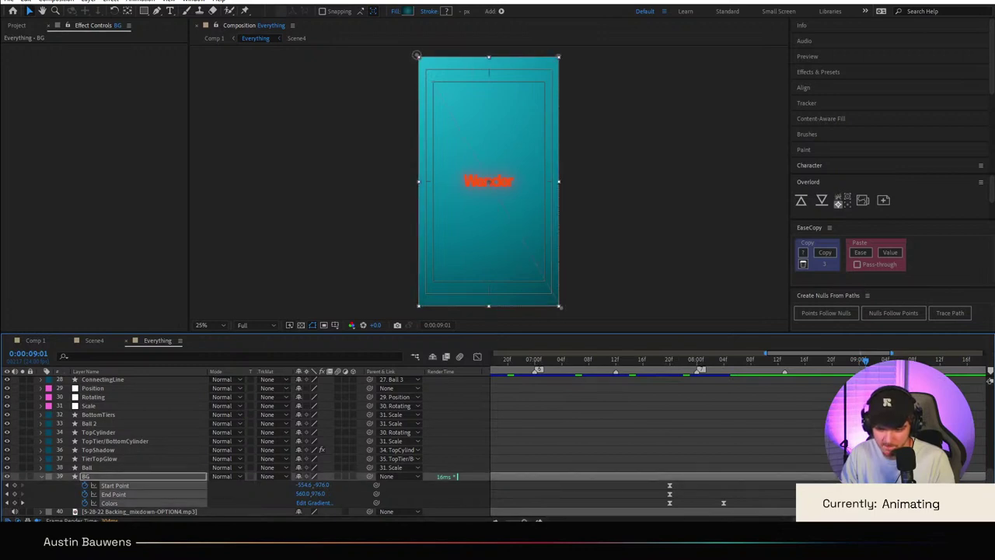
{"action": "key", "text": "ctrl+v"}
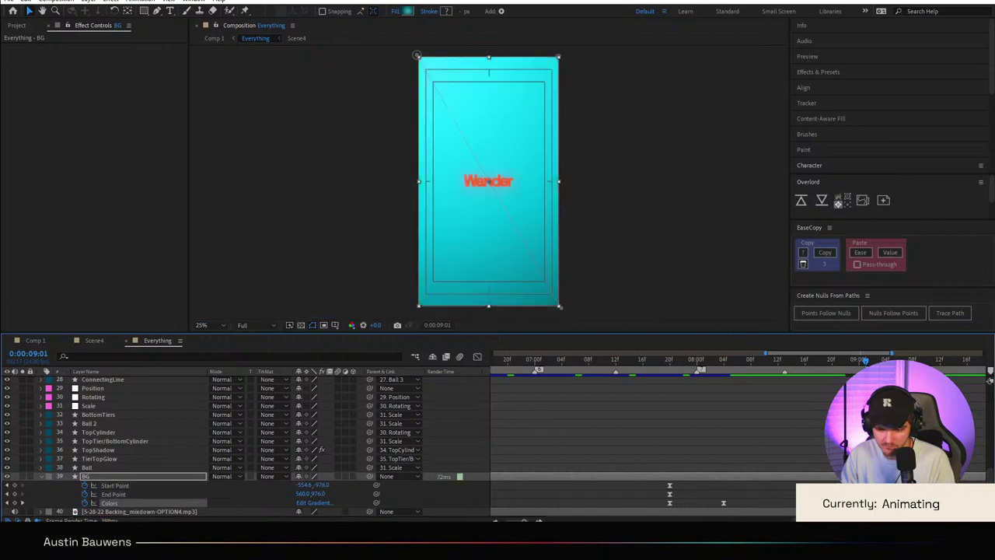
Step: Preview the transition into the Wander title from 0:00:08:18 and return to Comp 1
{"action": "left_click", "coordinate": [818, 363]}
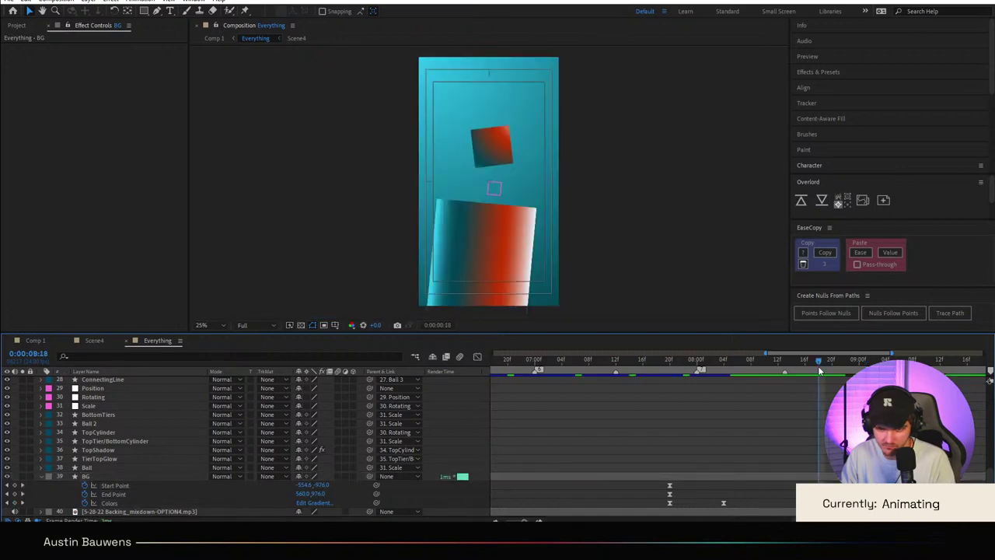
{"action": "key", "text": "space"}
{"action": "key", "text": "space"}
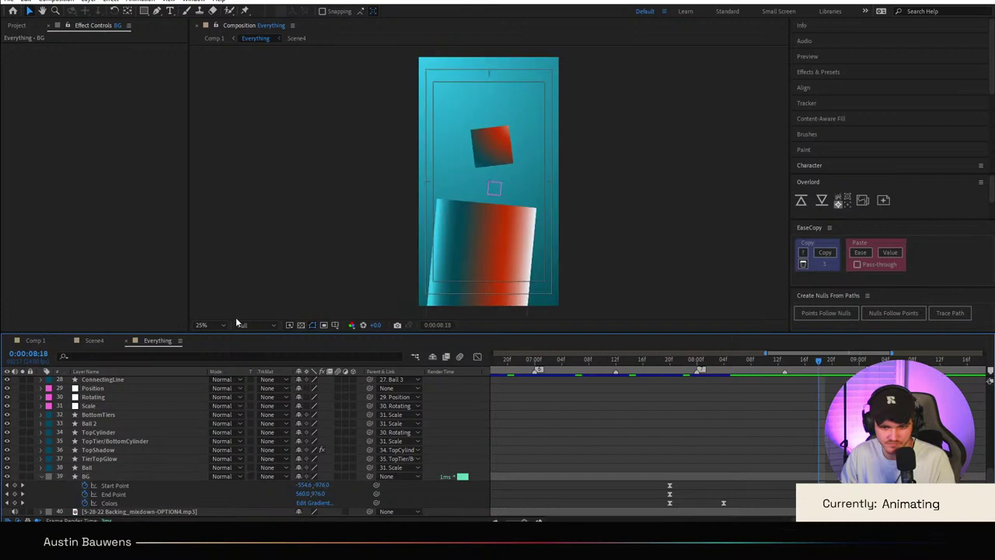
{"action": "left_click", "coordinate": [35, 340]}
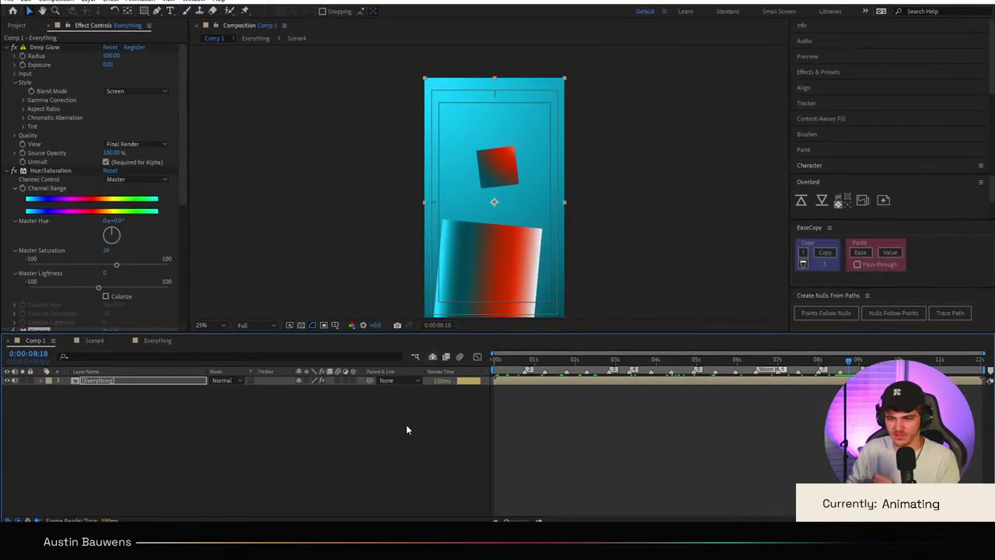
Step: Hide the safe-zone guides and play Comp 1 from the first frame
{"action": "left_click", "coordinate": [624, 424]}
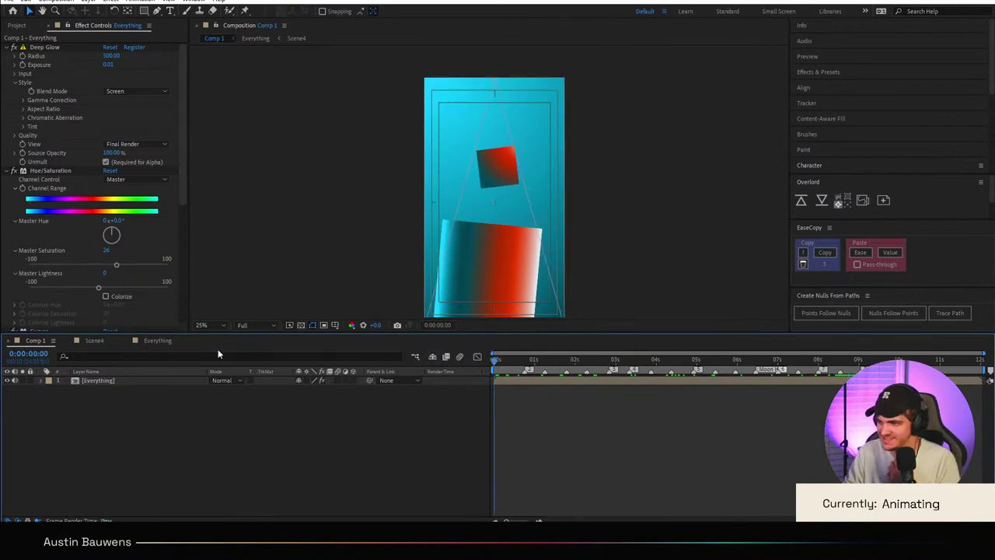
{"action": "key", "text": "Home"}
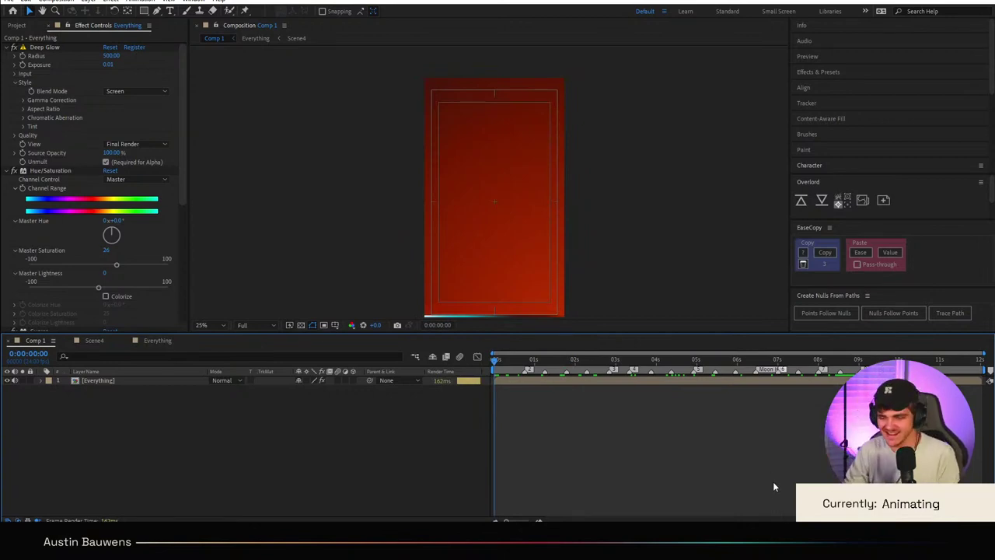
{"action": "key", "text": "apostrophe"}
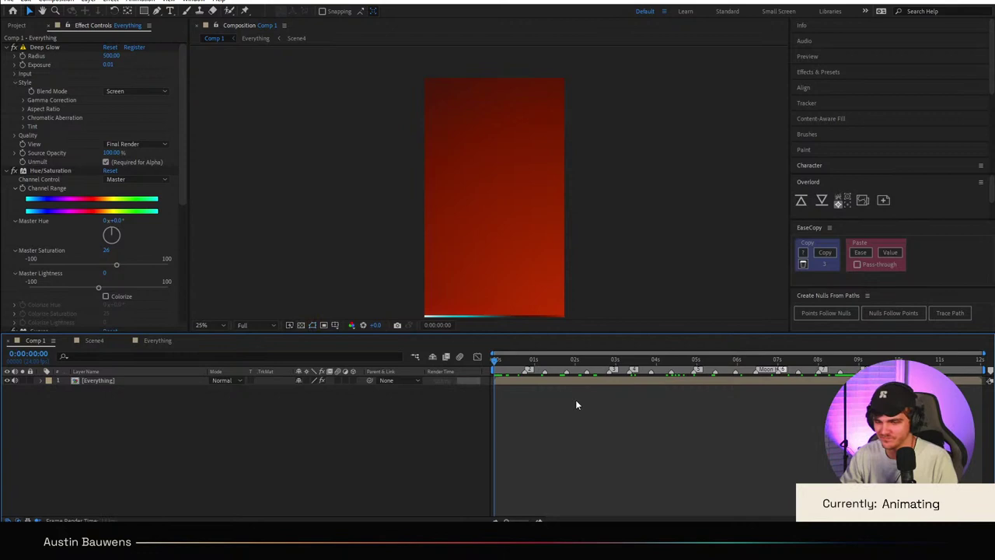
{"action": "key", "text": "space"}
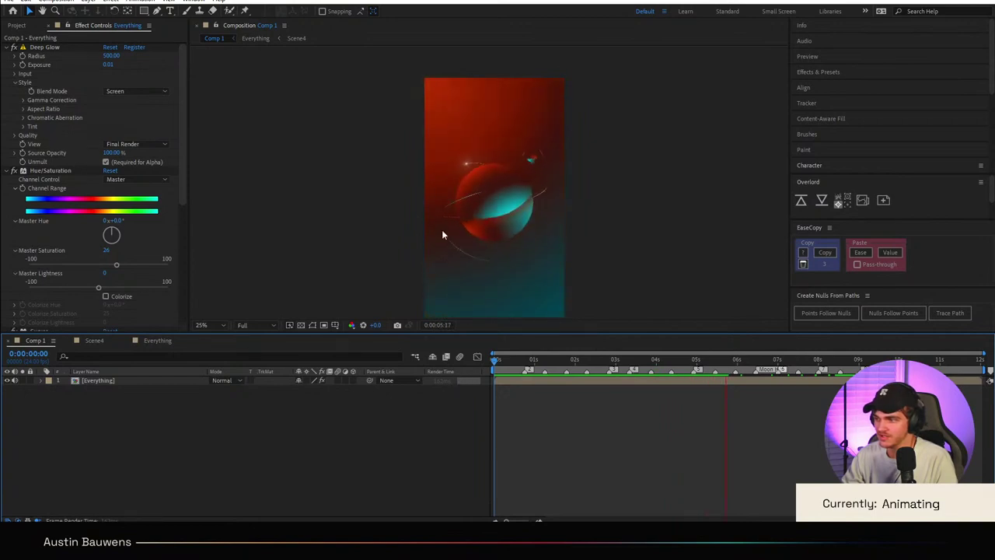
Step: Check the Everything layer's effects, then create a new adjustment layer with Ctrl+Alt+Y
{"action": "scroll", "coordinate": [521, 210], "scroll_direction": "up", "scroll_amount": 4}
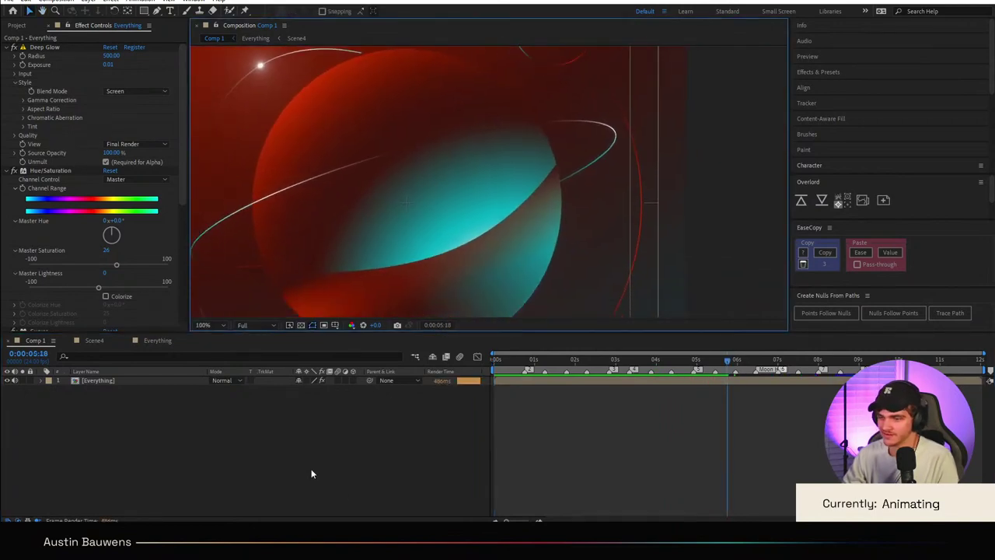
{"action": "left_click", "coordinate": [311, 472]}
{"action": "left_click", "coordinate": [134, 381]}
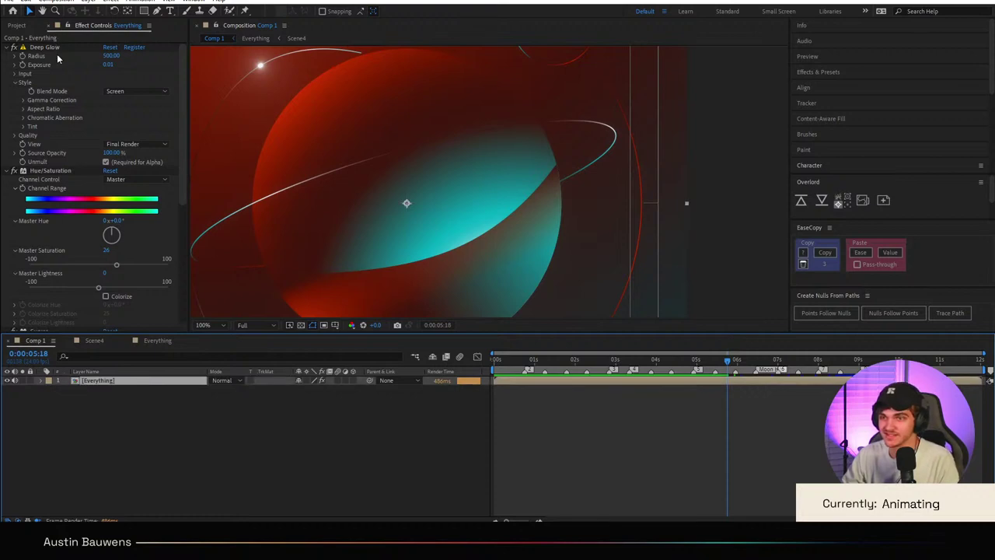
{"action": "scroll", "coordinate": [78, 200], "scroll_direction": "down", "scroll_amount": 9}
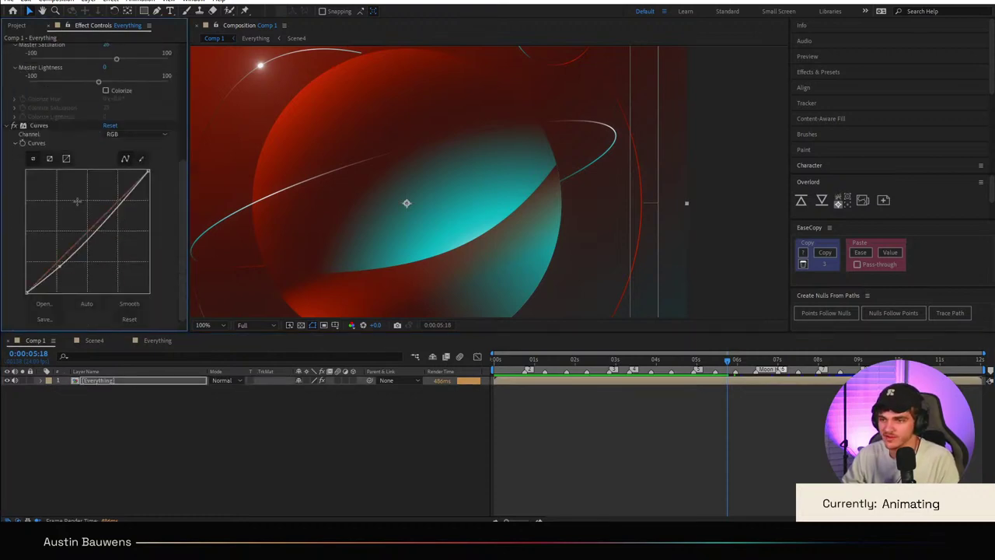
{"action": "scroll", "coordinate": [70, 233], "scroll_direction": "up", "scroll_amount": 6}
{"action": "scroll", "coordinate": [70, 233], "scroll_direction": "up", "scroll_amount": 3}
{"action": "left_click", "coordinate": [122, 429]}
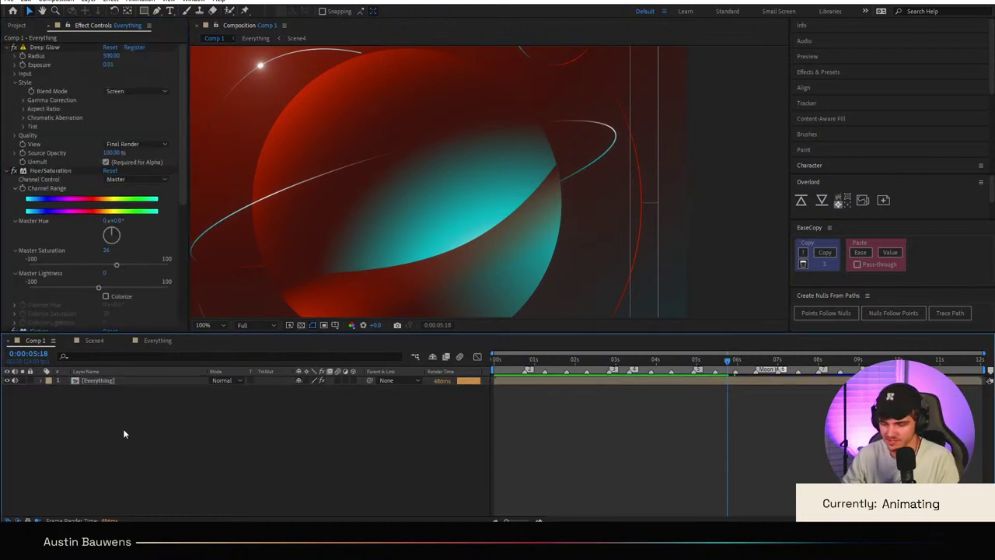
{"action": "key", "text": "ctrl+alt+y"}
Step: Move Deep Glow, Hue/Saturation and Curves from Everything onto Adjustment Layer 2
{"action": "left_click", "coordinate": [124, 388]}
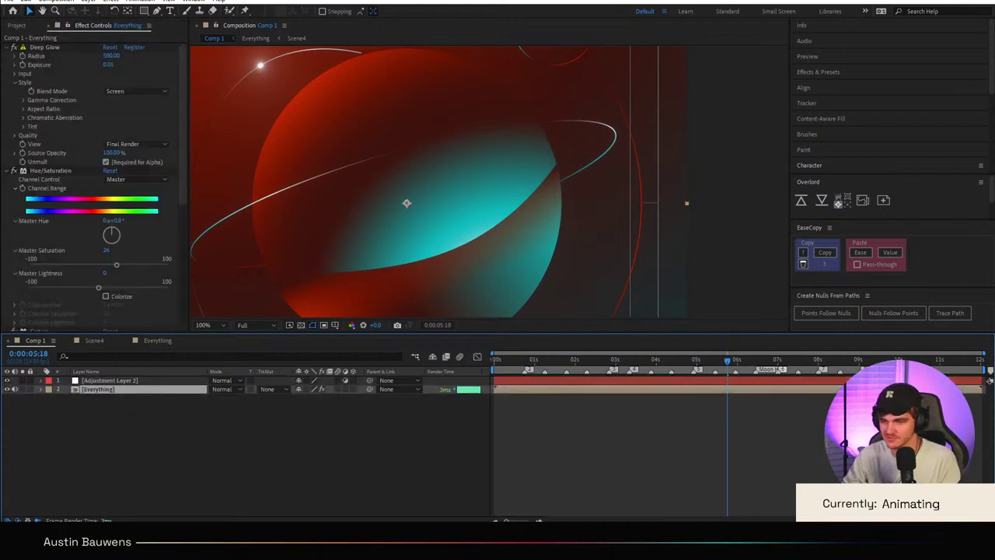
{"action": "left_click", "coordinate": [51, 47]}
{"action": "left_click", "coordinate": [53, 172], "text": "ctrl"}
{"action": "scroll", "coordinate": [54, 175], "scroll_direction": "down", "scroll_amount": 4}
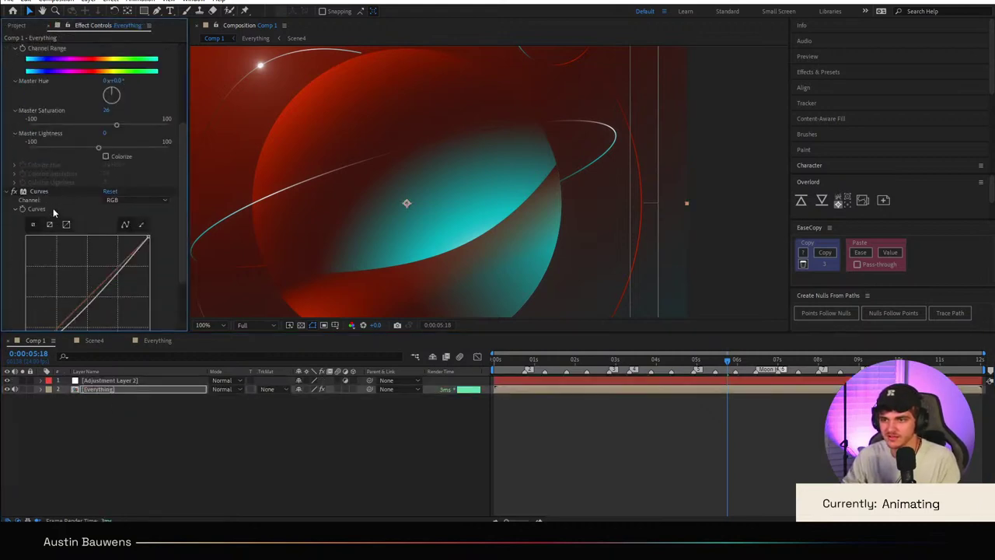
{"action": "left_click", "coordinate": [46, 193], "text": "ctrl"}
{"action": "key", "text": "ctrl+x"}
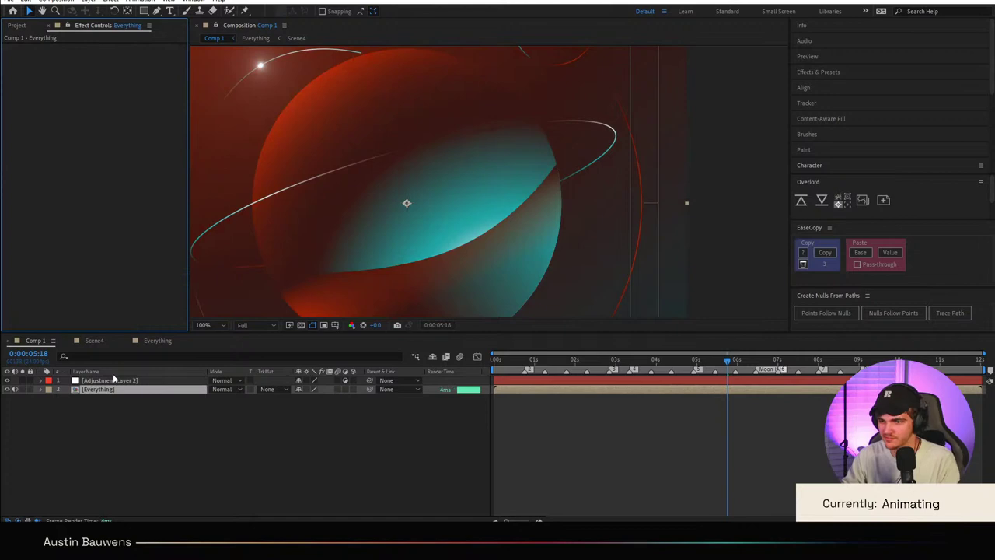
{"action": "left_click", "coordinate": [112, 380]}
{"action": "key", "text": "ctrl+v"}
{"action": "left_click", "coordinate": [248, 469]}
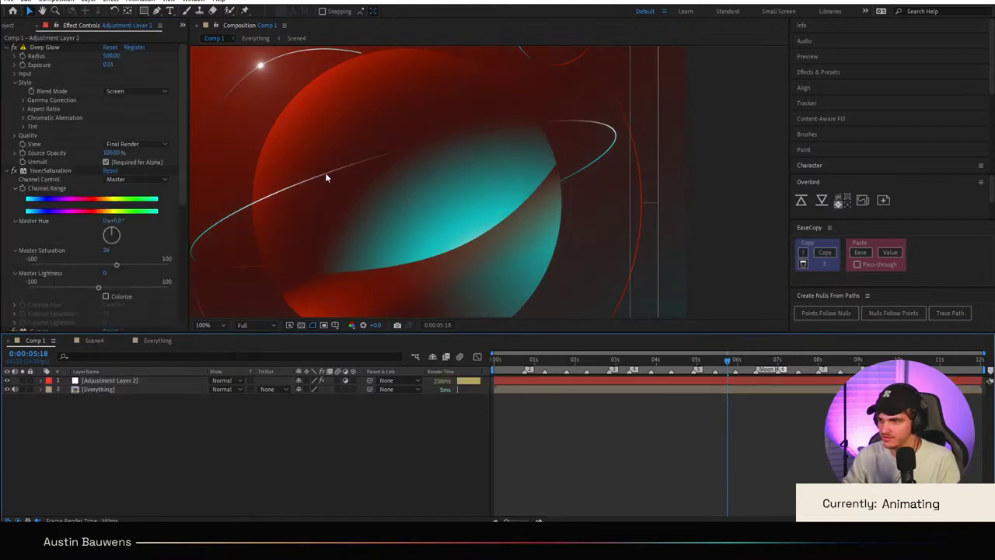
{"action": "scroll", "coordinate": [347, 265], "scroll_direction": "down", "scroll_amount": 1}
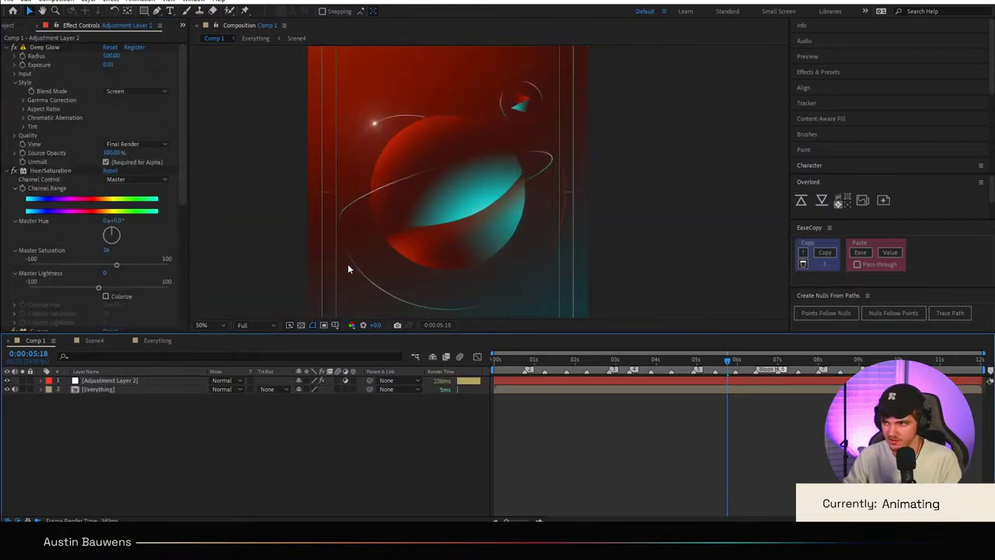
{"action": "scroll", "coordinate": [347, 265], "scroll_direction": "up", "scroll_amount": 1}
{"action": "left_click_drag", "start_coordinate": [359, 237], "coordinate": [489, 245]}
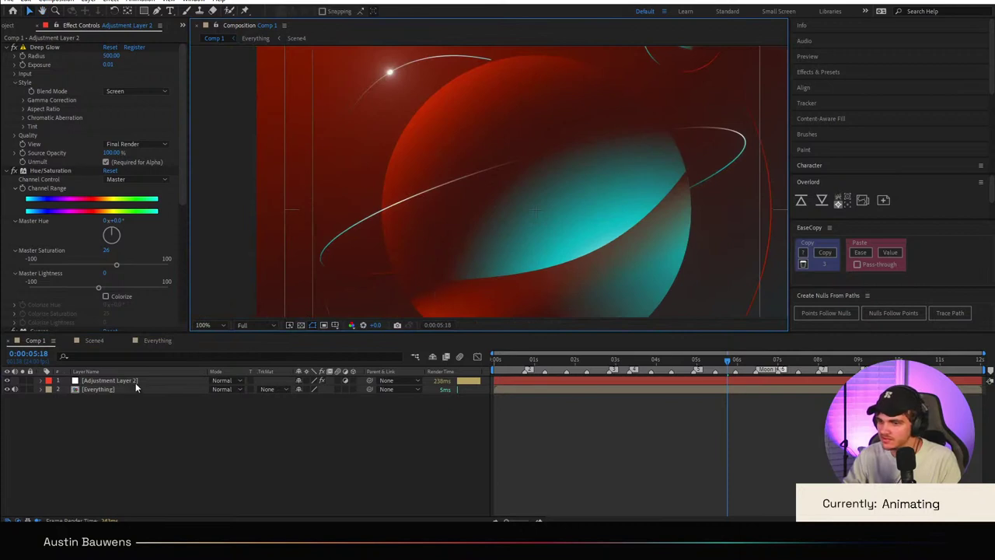
Step: Collapse the three grading effects and add Adjustment Layer 3 carrying Add Grain
{"action": "left_click", "coordinate": [8, 47]}
{"action": "left_click", "coordinate": [8, 56]}
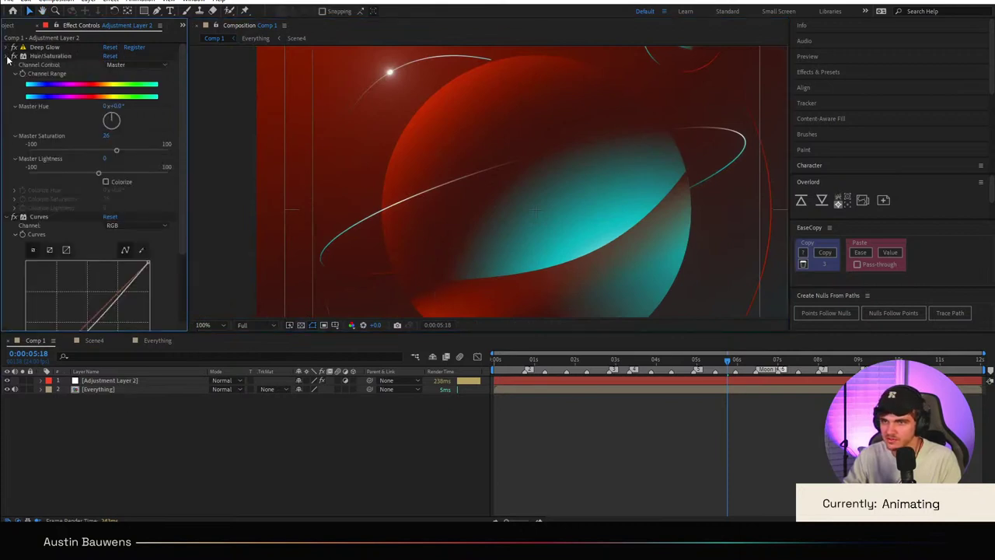
{"action": "left_click", "coordinate": [8, 64]}
{"action": "left_click", "coordinate": [120, 384]}
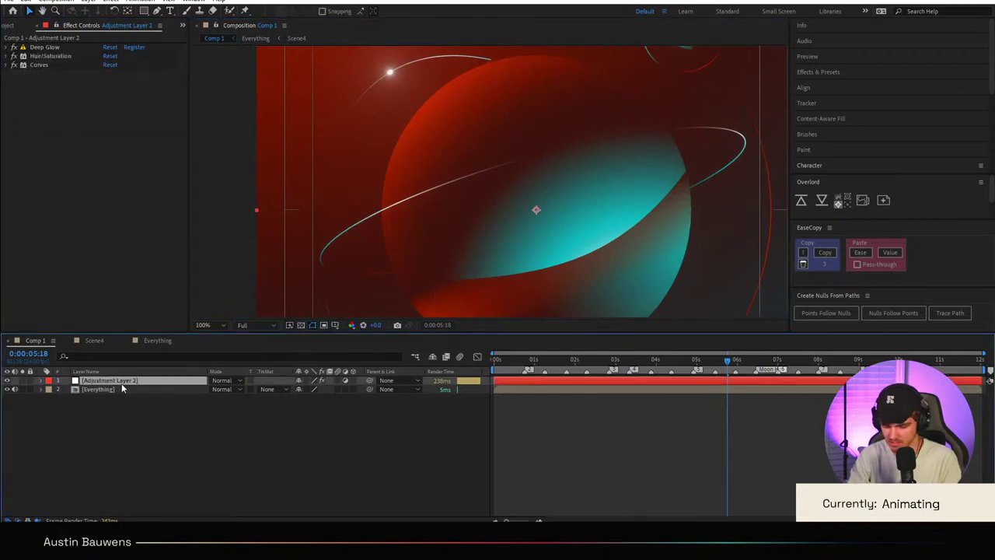
{"action": "key", "text": "ctrl+alt+y"}
{"action": "key", "text": "ctrl+alt+shift+e"}
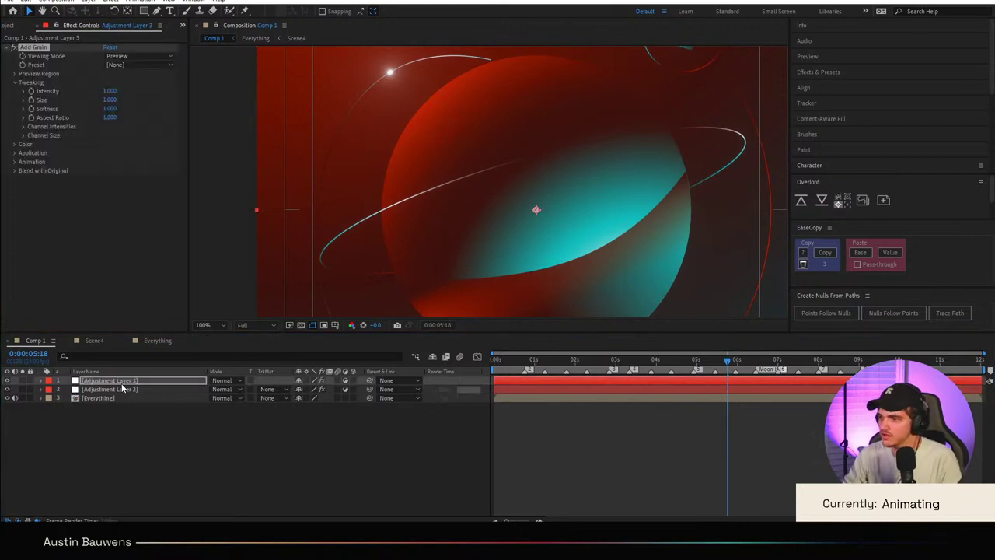
Step: Switch the grain Viewing Mode to Final Output and rename the effect Highlights
{"action": "left_click", "coordinate": [137, 56]}
{"action": "left_click", "coordinate": [133, 91]}
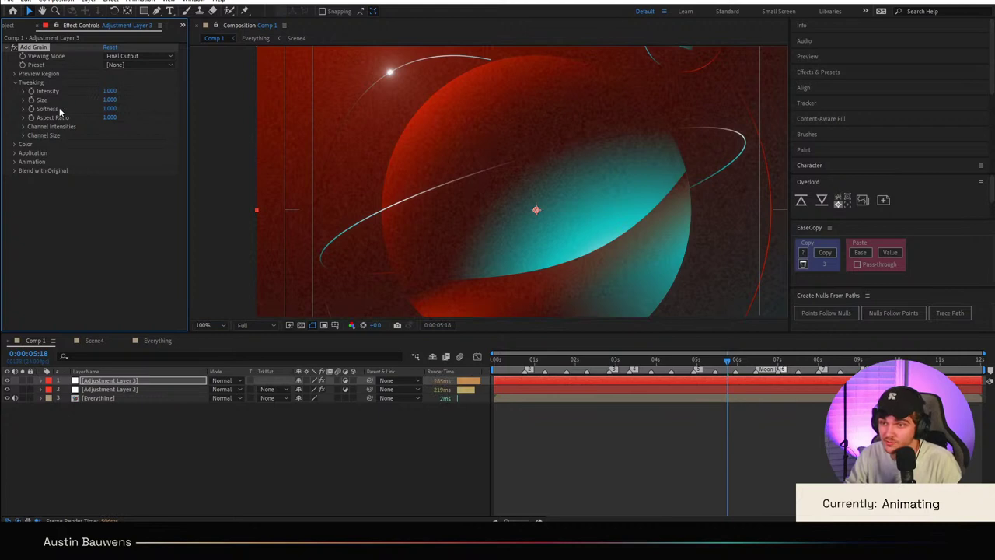
{"action": "key", "text": "Return"}
{"action": "type", "text": "High"}
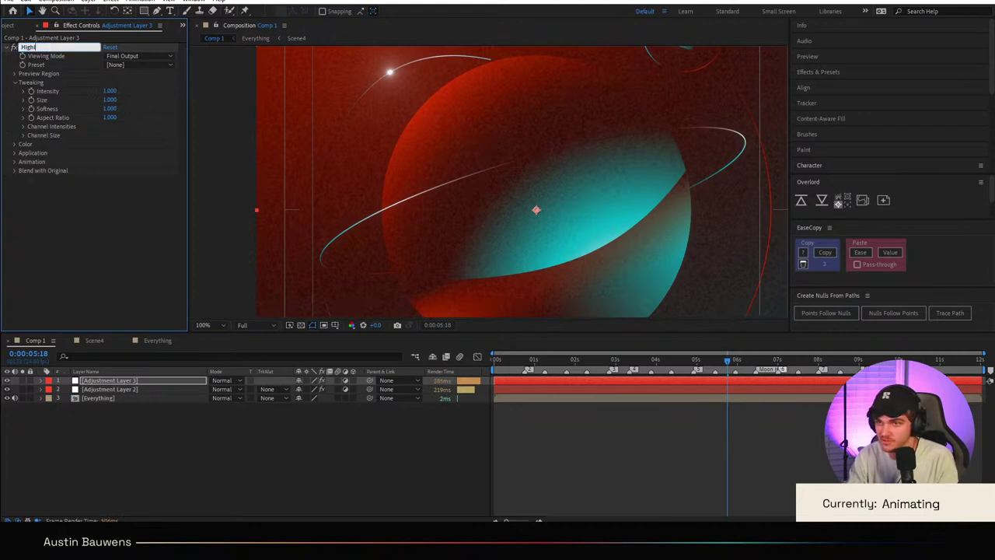
{"action": "type", "text": "lights"}
{"action": "key", "text": "Return"}
Step: Duplicate the grain twice, naming the copies Colors and Shadows
{"action": "key", "text": "ctrl+d"}
{"action": "key", "text": "Return"}
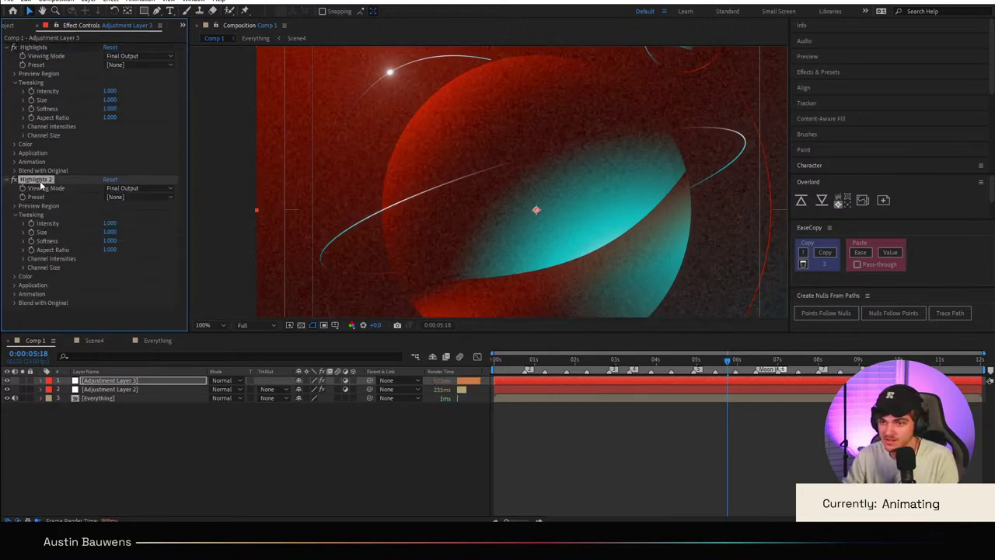
{"action": "type", "text": "Colors"}
{"action": "key", "text": "Return"}
{"action": "key", "text": "ctrl+d"}
{"action": "key", "text": "Return"}
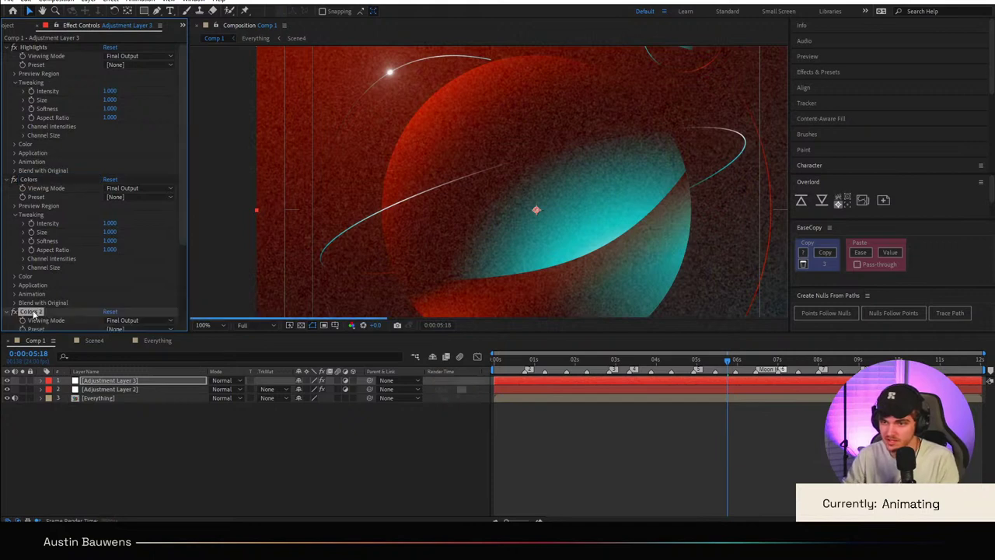
{"action": "type", "text": "Shadows"}
{"action": "key", "text": "Return"}
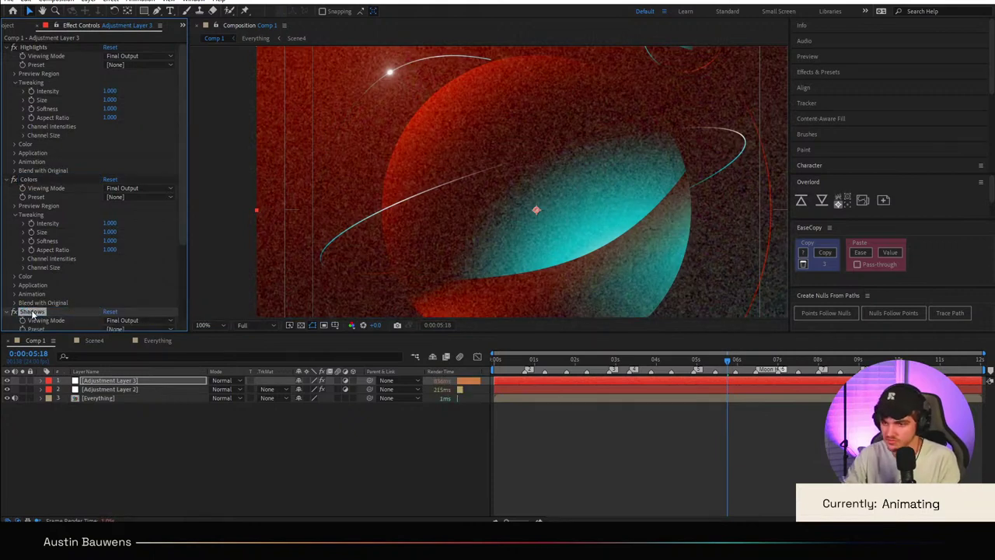
Step: Turn off the Colors grain and inspect the grain at later frames, including 1:15
{"action": "left_click", "coordinate": [13, 179]}
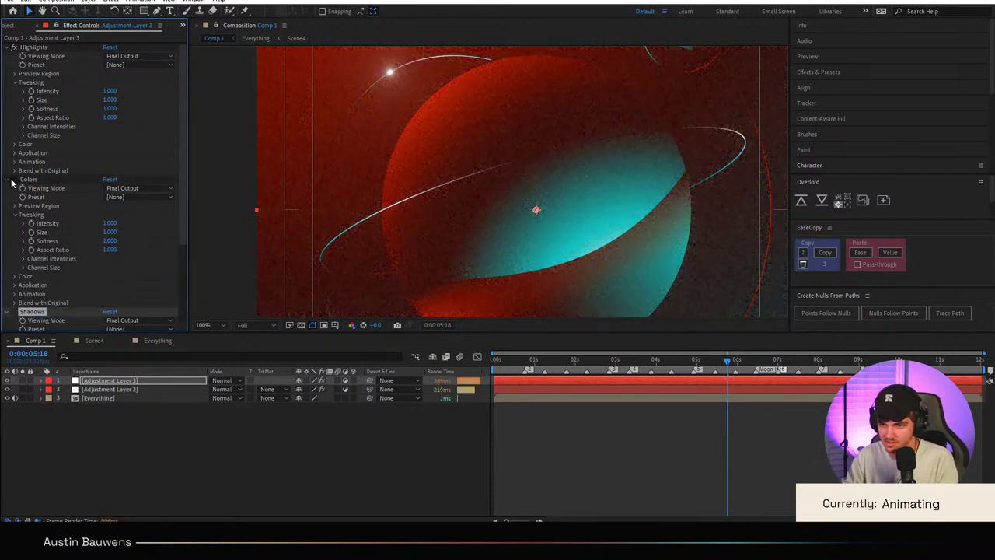
{"action": "scroll", "coordinate": [539, 180], "scroll_direction": "up", "scroll_amount": 2}
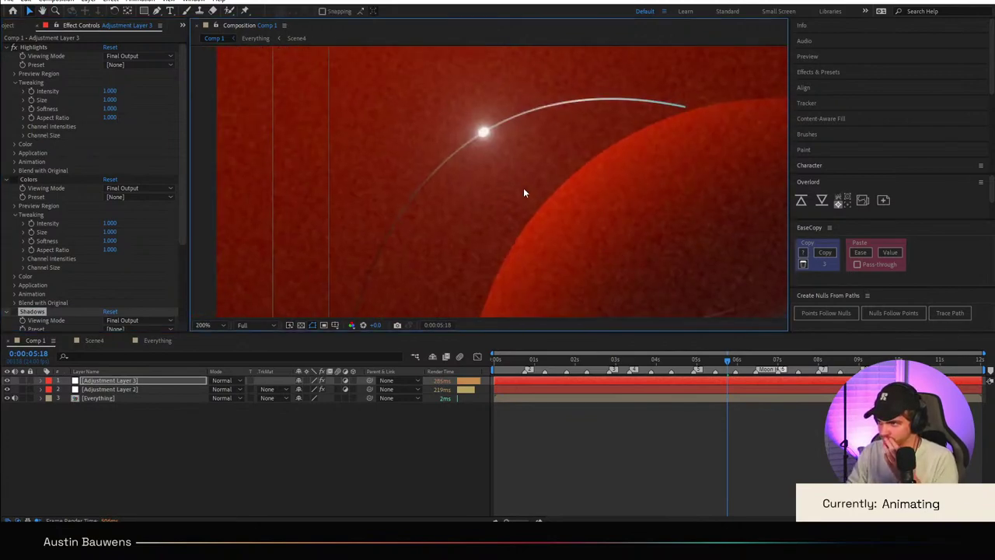
{"action": "left_click", "coordinate": [850, 362]}
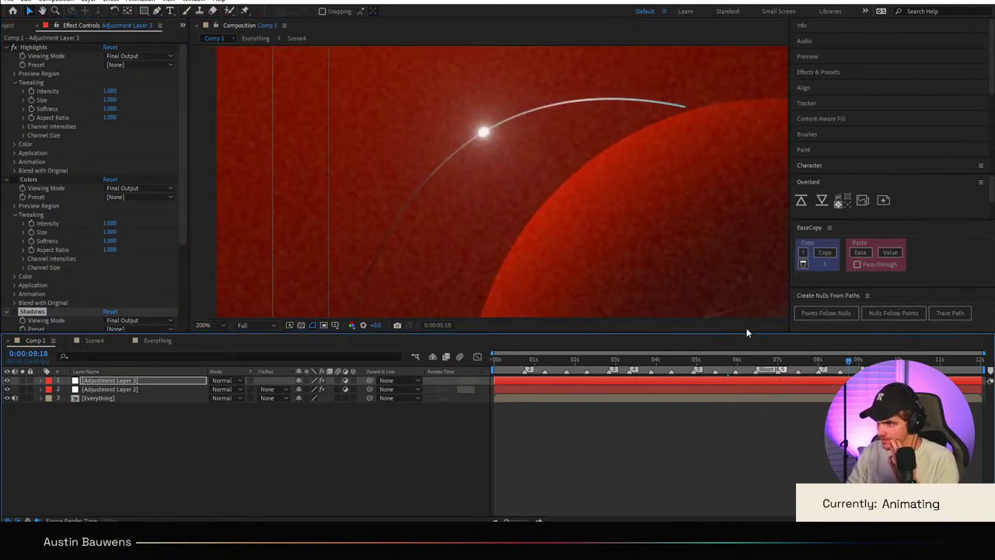
{"action": "scroll", "coordinate": [563, 193], "scroll_direction": "down", "scroll_amount": 2}
{"action": "scroll", "coordinate": [563, 194], "scroll_direction": "up", "scroll_amount": 1}
{"action": "scroll", "coordinate": [649, 300], "scroll_direction": "down", "scroll_amount": 1}
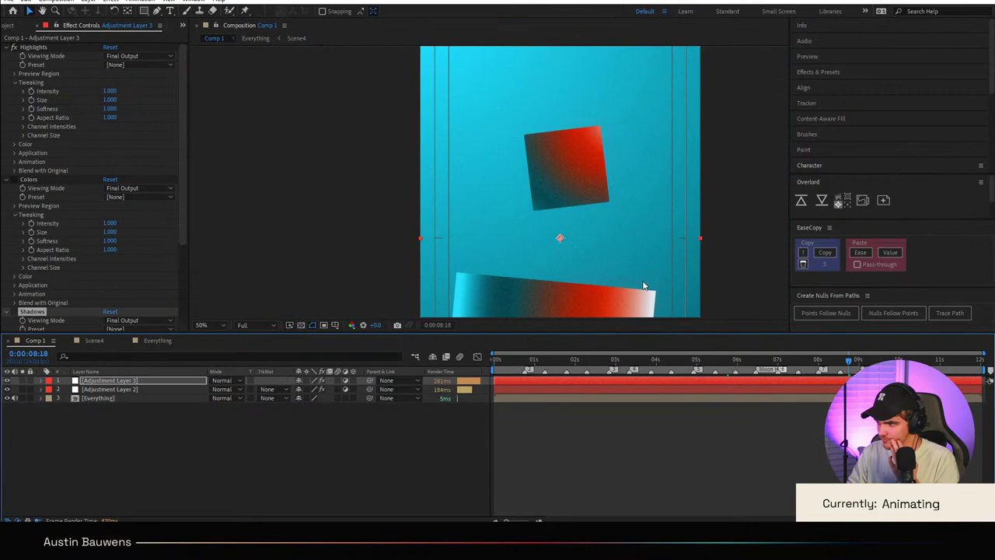
{"action": "left_click_drag", "start_coordinate": [645, 285], "coordinate": [560, 173]}
{"action": "left_click", "coordinate": [561, 363]}
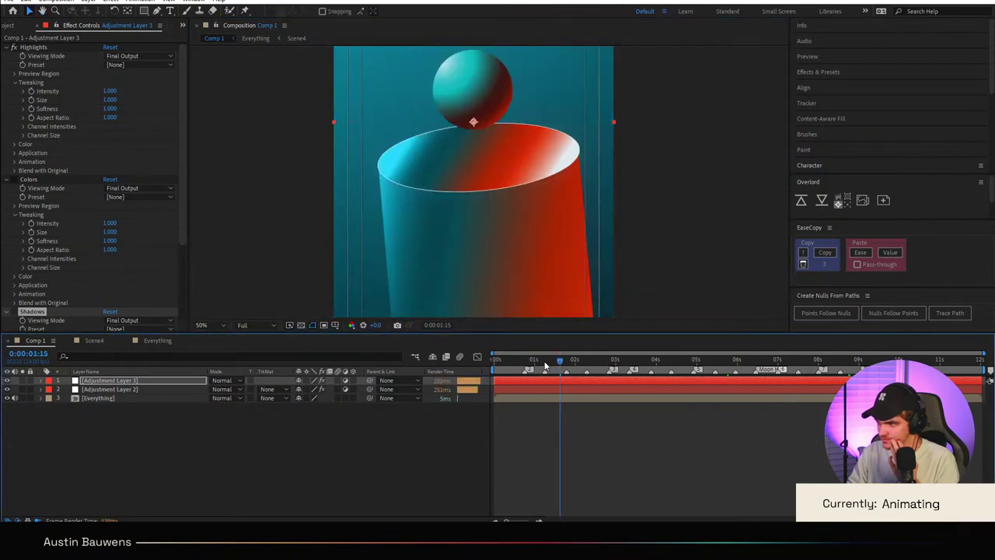
{"action": "scroll", "coordinate": [591, 204], "scroll_direction": "up", "scroll_amount": 4}
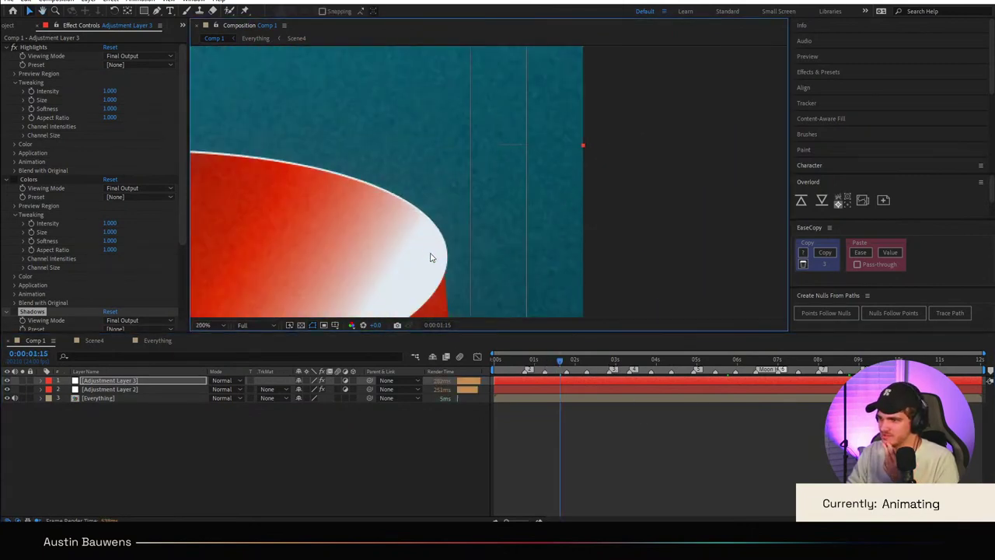
Step: Collapse the Colors and Shadows effects and set the Highlights grain size to 0.3
{"action": "left_click", "coordinate": [6, 179]}
{"action": "left_click", "coordinate": [7, 189]}
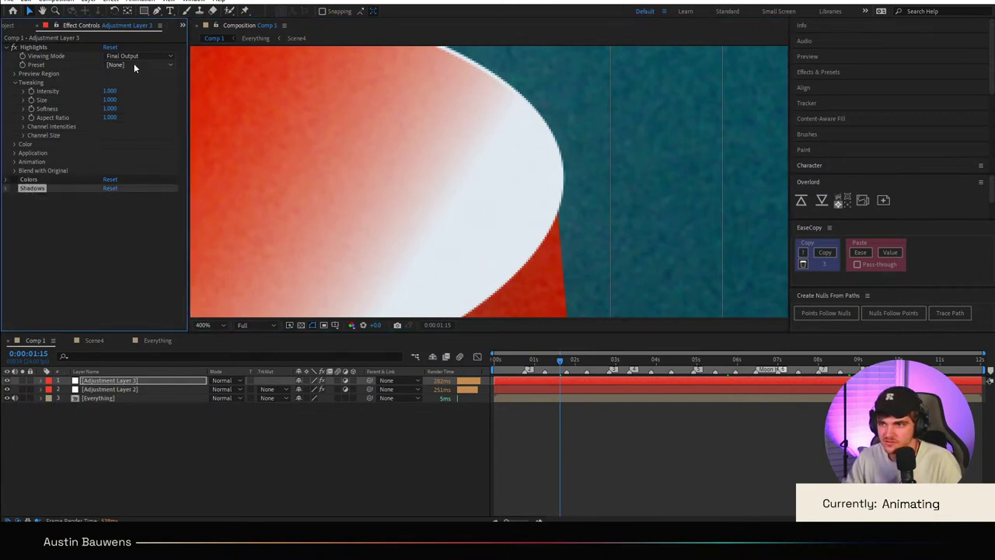
{"action": "left_click", "coordinate": [111, 100]}
{"action": "type", "text": ".3"}
{"action": "key", "text": "Return"}
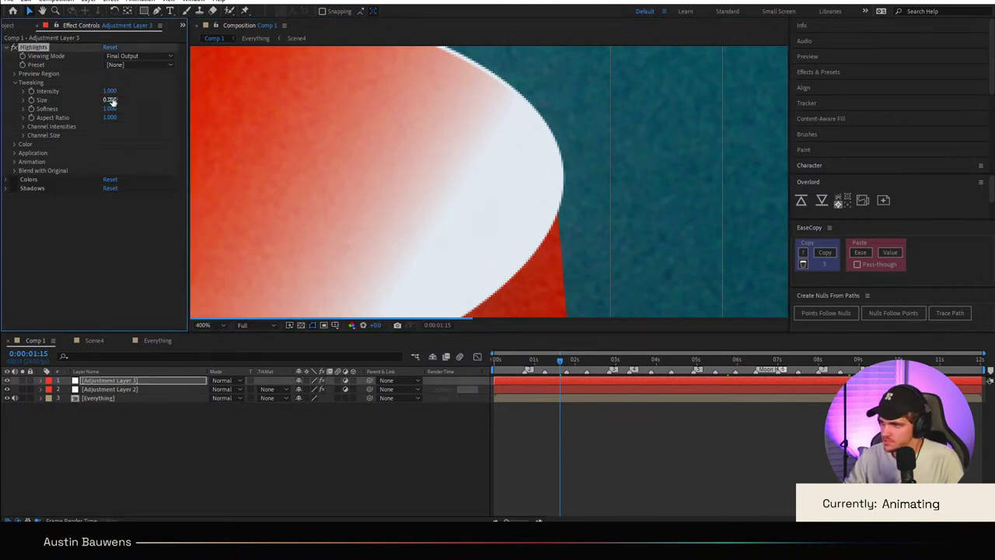
Step: Set the Highlights grain blending mode to Multiply with Shadows at 0
{"action": "left_click", "coordinate": [15, 144]}
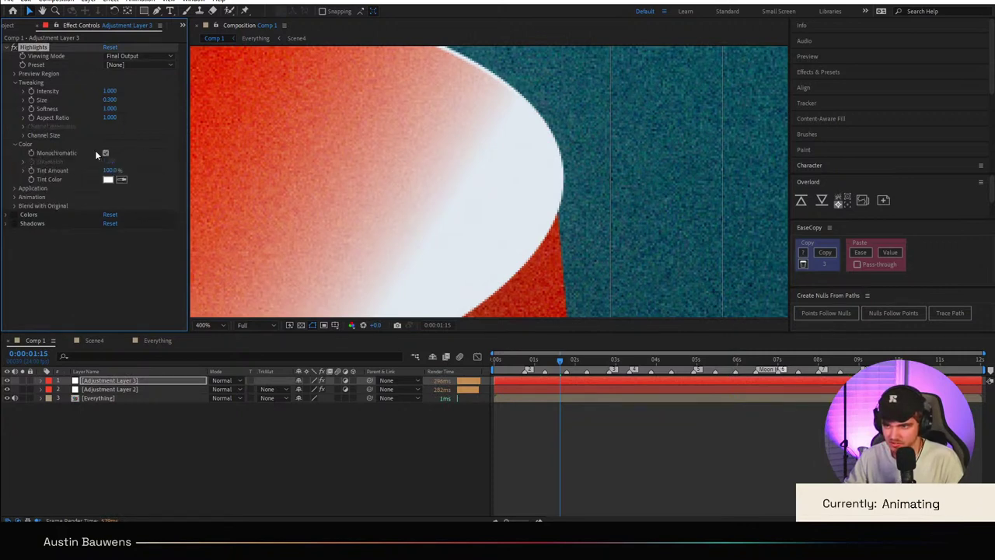
{"action": "left_click", "coordinate": [15, 145]}
{"action": "left_click", "coordinate": [15, 154]}
{"action": "left_click", "coordinate": [112, 161]}
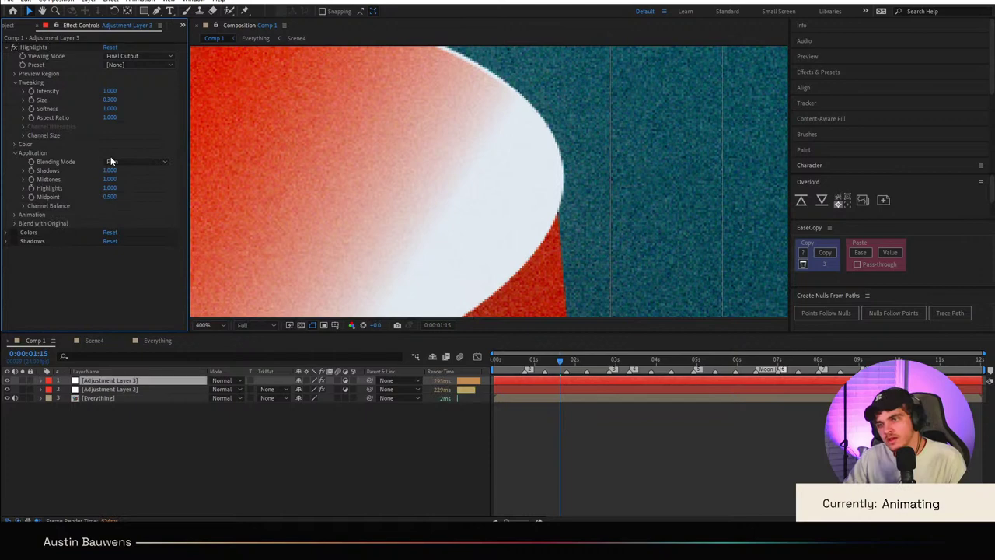
{"action": "left_click", "coordinate": [132, 187]}
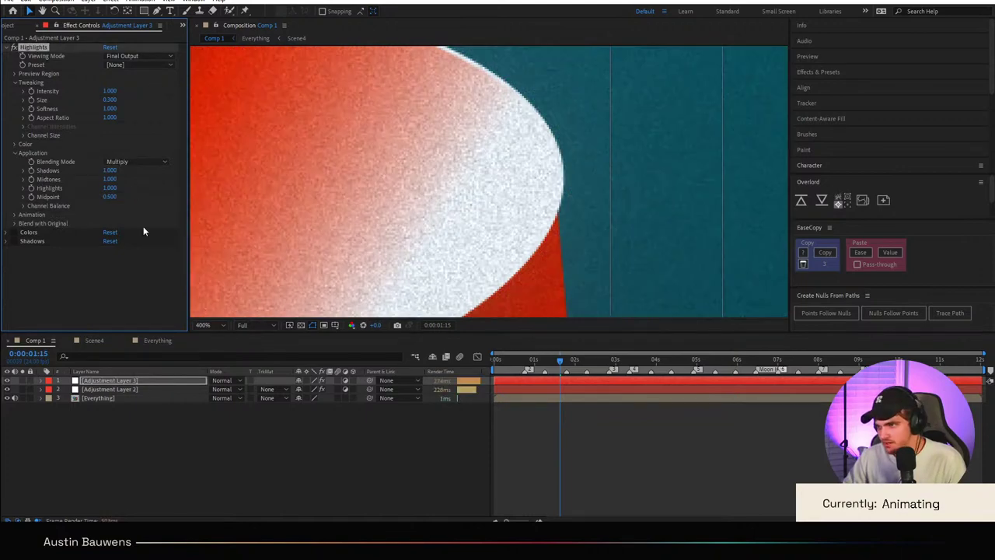
{"action": "left_click", "coordinate": [110, 170]}
{"action": "type", "text": "0"}
{"action": "key", "text": "Return"}
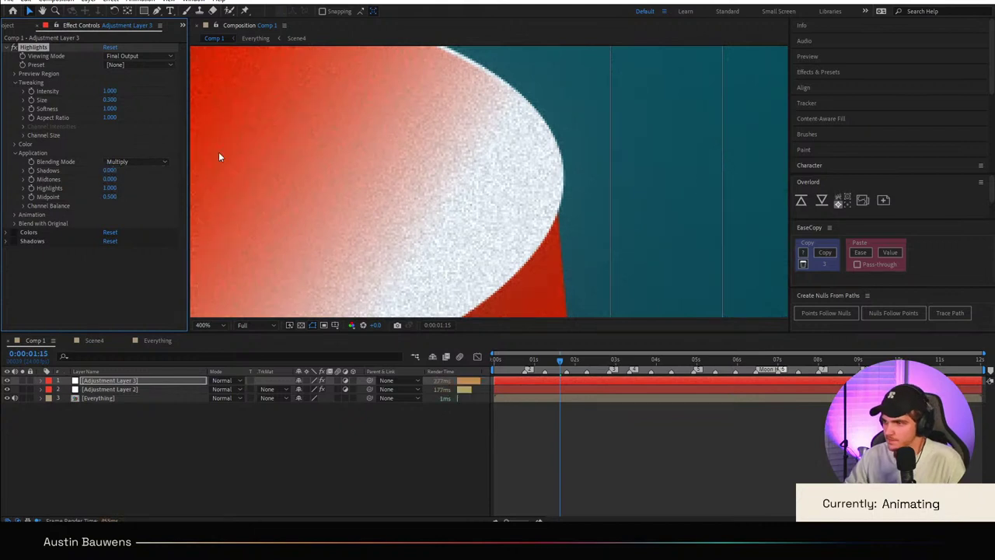
Step: Set the Highlights grain intensity to 0.5
{"action": "scroll", "coordinate": [493, 138], "scroll_direction": "down", "scroll_amount": 1}
{"action": "scroll", "coordinate": [491, 138], "scroll_direction": "down", "scroll_amount": 2}
{"action": "scroll", "coordinate": [478, 222], "scroll_direction": "up", "scroll_amount": 4}
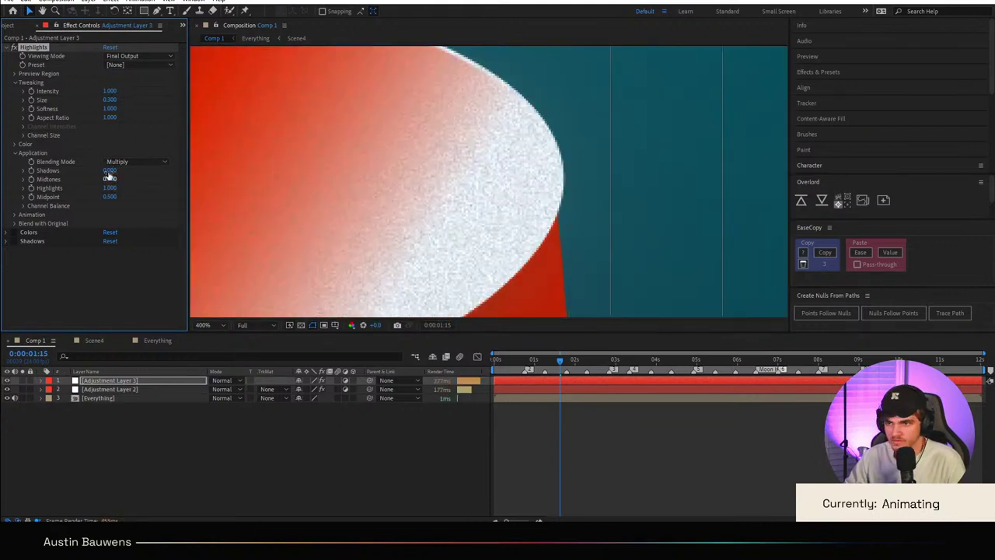
{"action": "left_click", "coordinate": [110, 91]}
{"action": "type", "text": ".5"}
{"action": "key", "text": "Return"}
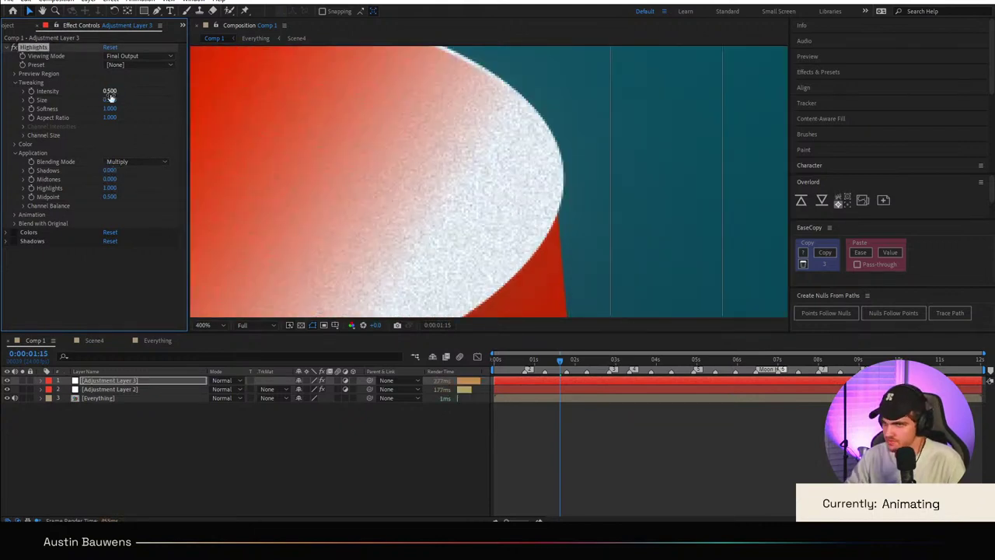
Step: Uncheck Monochromatic so the Highlights grain is coloured at saturation 2
{"action": "scroll", "coordinate": [445, 157], "scroll_direction": "down", "scroll_amount": 2}
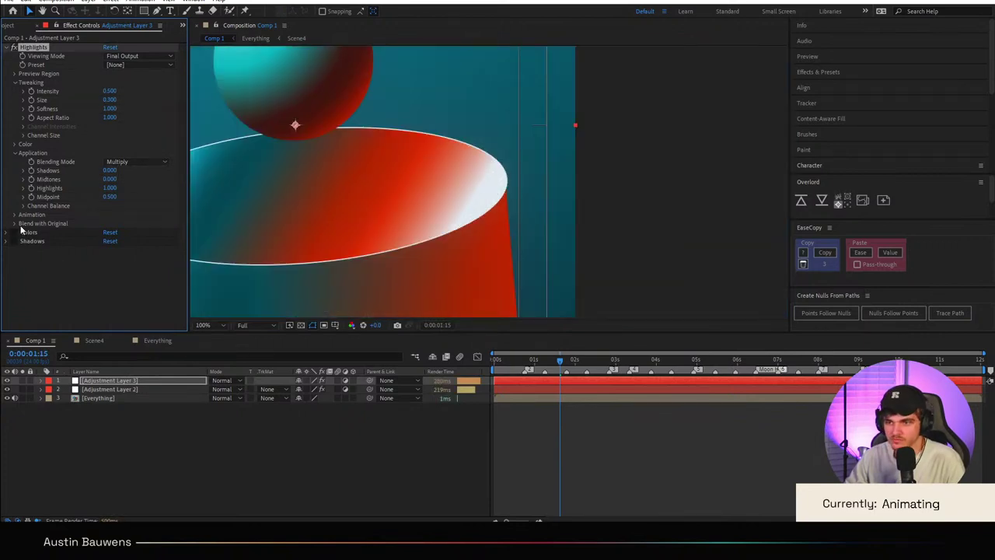
{"action": "left_click", "coordinate": [14, 143]}
{"action": "scroll", "coordinate": [322, 114], "scroll_direction": "down", "scroll_amount": 2}
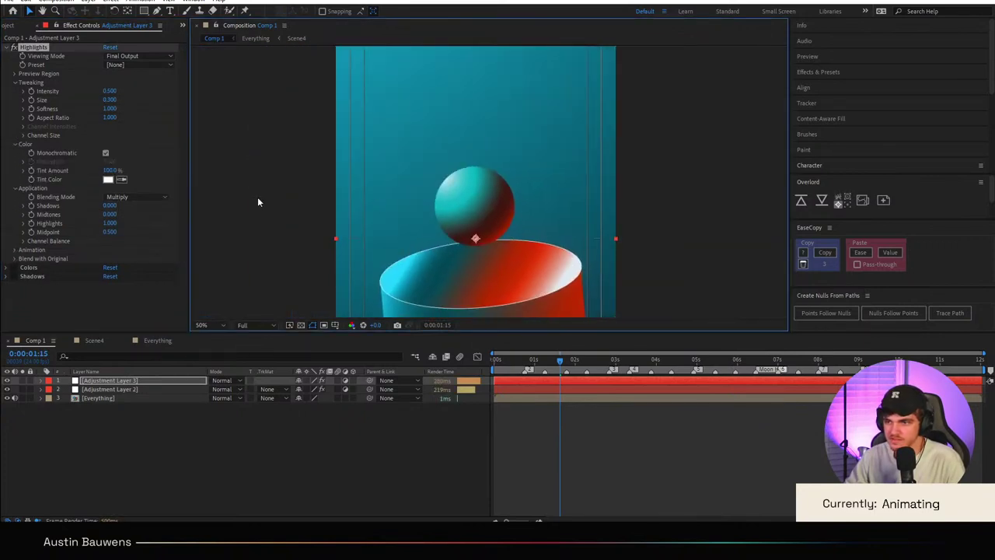
{"action": "scroll", "coordinate": [299, 225], "scroll_direction": "down", "scroll_amount": 1}
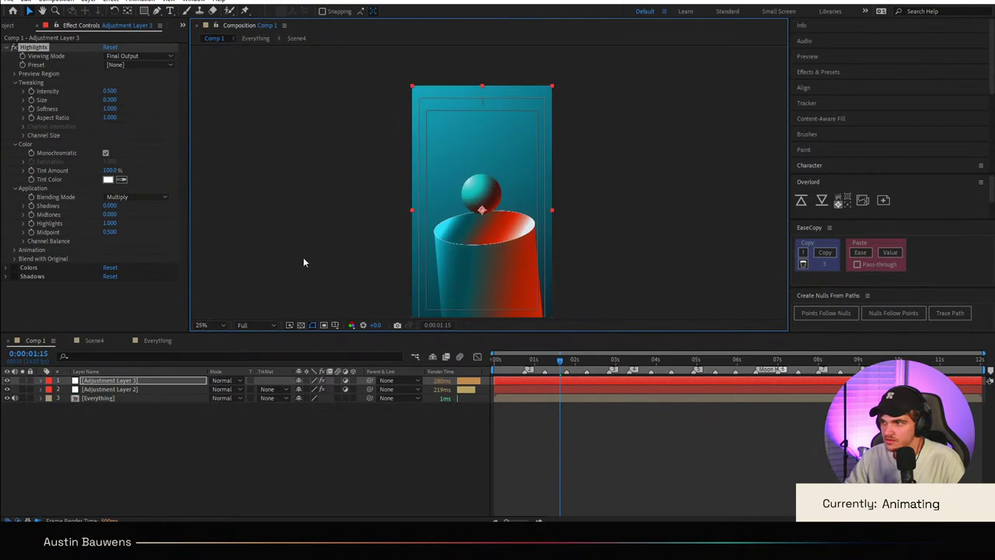
{"action": "scroll", "coordinate": [606, 281], "scroll_direction": "up", "scroll_amount": 3}
{"action": "left_click_drag", "start_coordinate": [605, 277], "coordinate": [536, 166]}
{"action": "scroll", "coordinate": [524, 170], "scroll_direction": "down", "scroll_amount": 1}
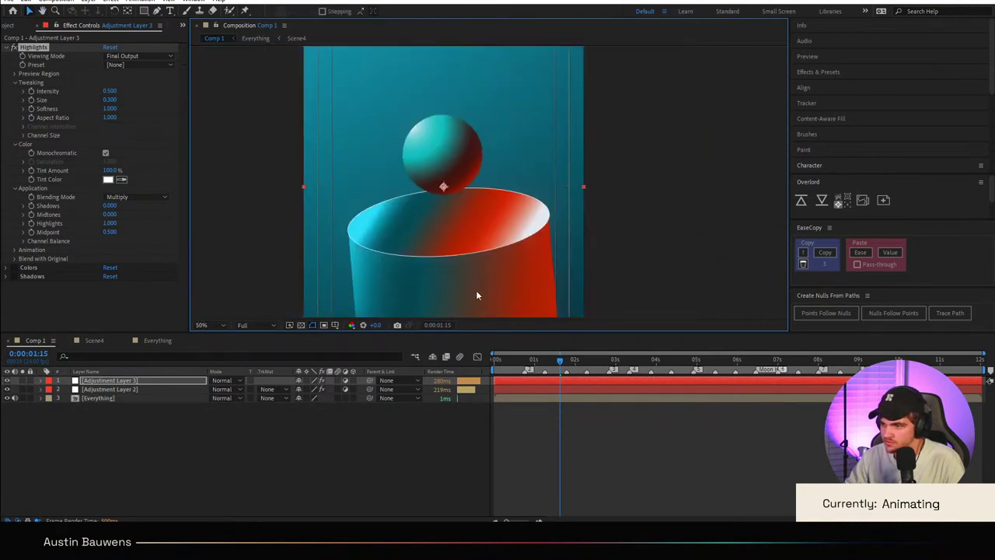
{"action": "left_click_drag", "start_coordinate": [476, 290], "coordinate": [309, 171]}
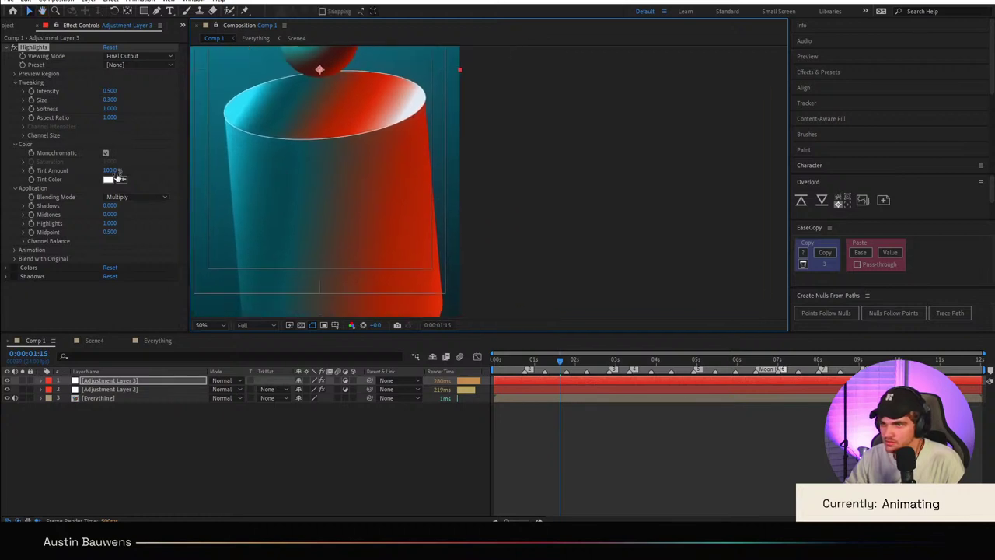
{"action": "left_click", "coordinate": [459, 313]}
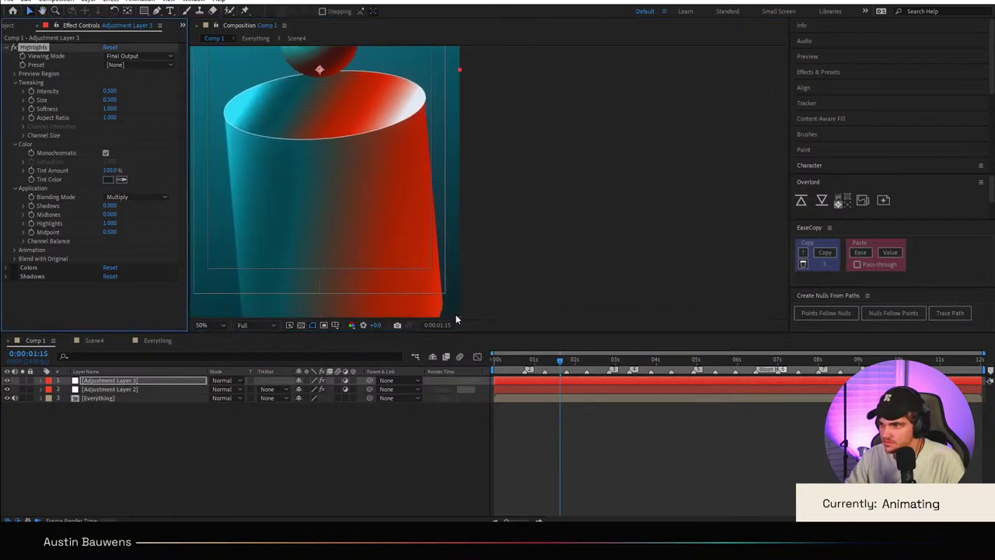
{"action": "scroll", "coordinate": [424, 263], "scroll_direction": "up", "scroll_amount": 2}
{"action": "scroll", "coordinate": [423, 263], "scroll_direction": "up", "scroll_amount": 2}
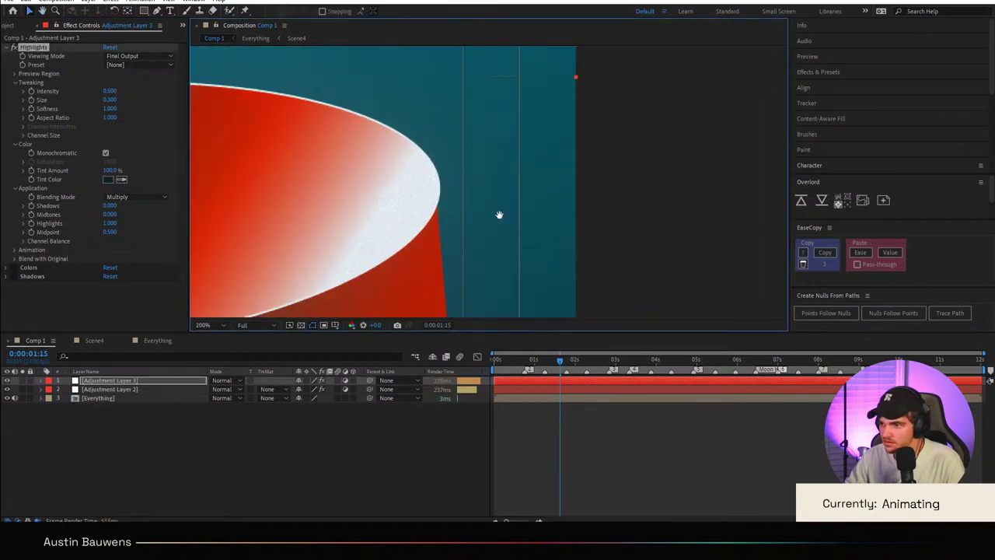
{"action": "left_click", "coordinate": [106, 152]}
{"action": "scroll", "coordinate": [500, 230], "scroll_direction": "up", "scroll_amount": 2}
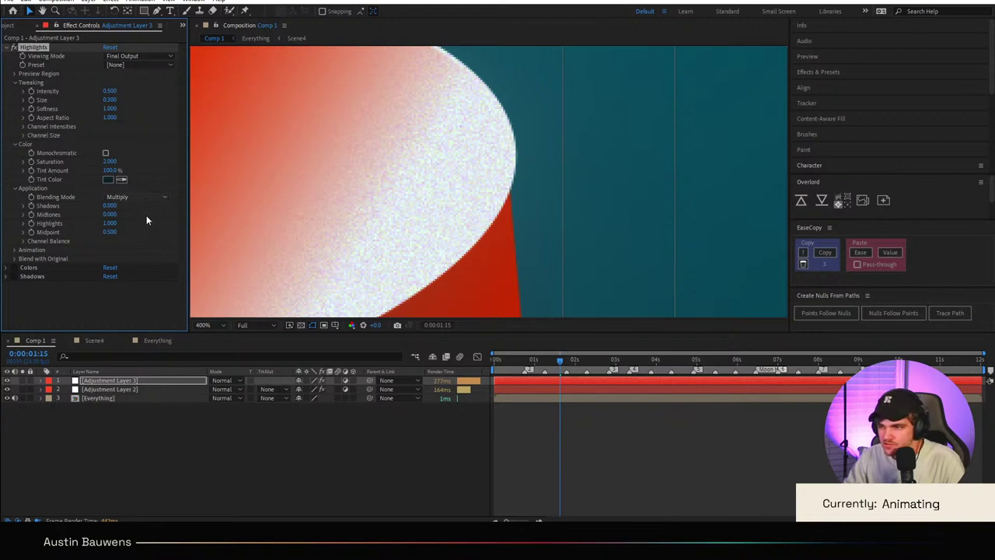
Step: Revert the grain blending mode from Overlay back to Multiply
{"action": "key", "text": "ctrl+z"}
{"action": "left_click", "coordinate": [149, 199]}
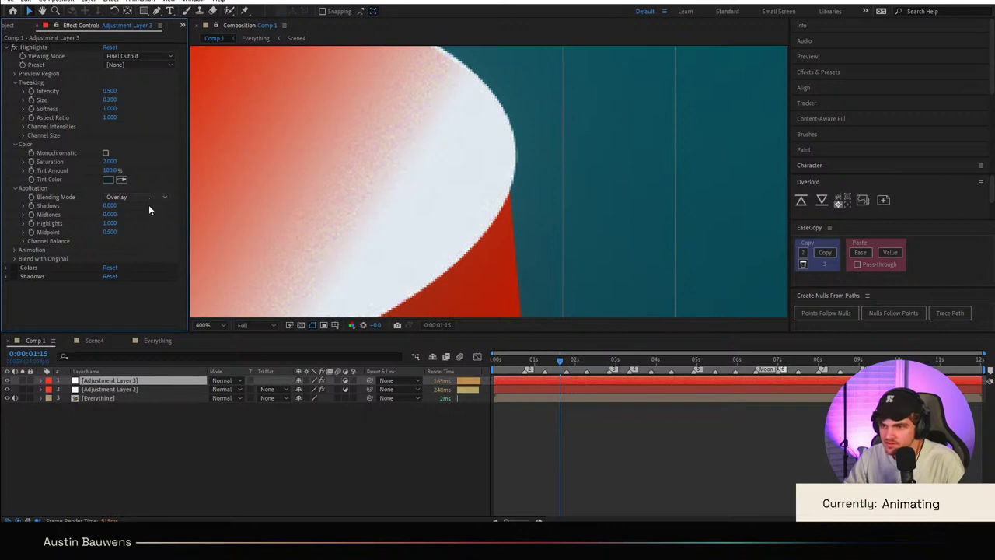
{"action": "left_click", "coordinate": [149, 205]}
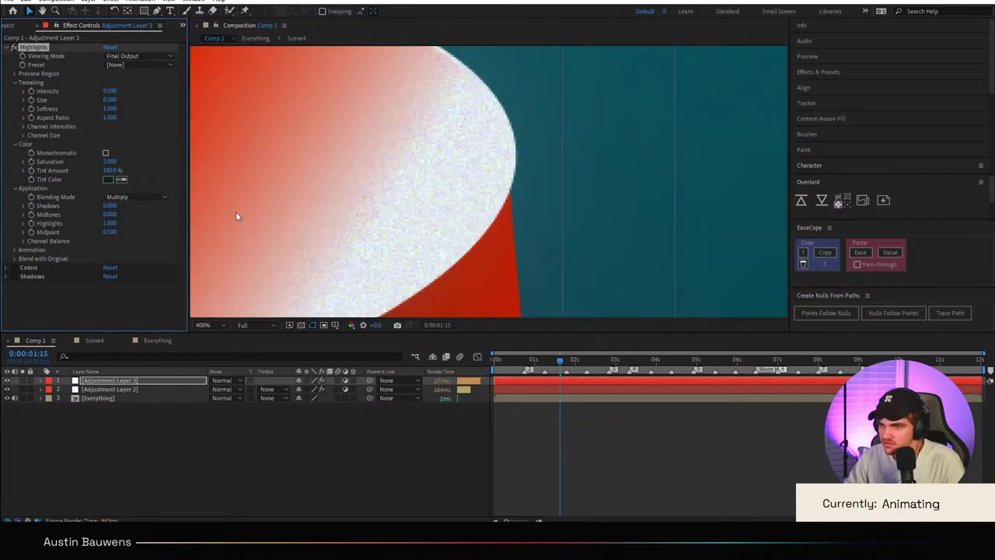
{"action": "left_click_drag", "start_coordinate": [370, 227], "coordinate": [425, 174]}
Step: Set the highlight grain Saturation to 1, keeping Tint Amount at 100%
{"action": "left_click", "coordinate": [111, 161]}
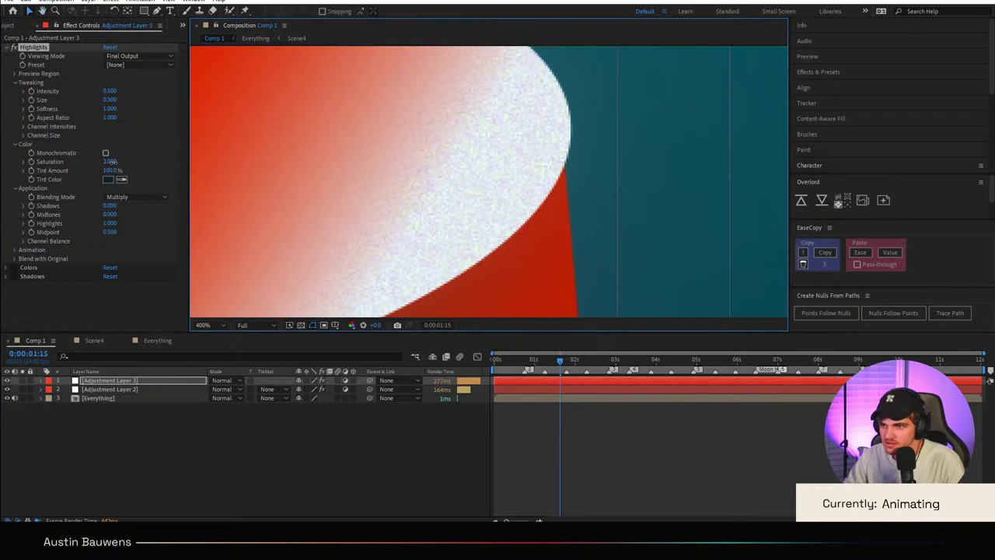
{"action": "type", "text": "1"}
{"action": "key", "text": "Return"}
{"action": "left_click", "coordinate": [112, 161]}
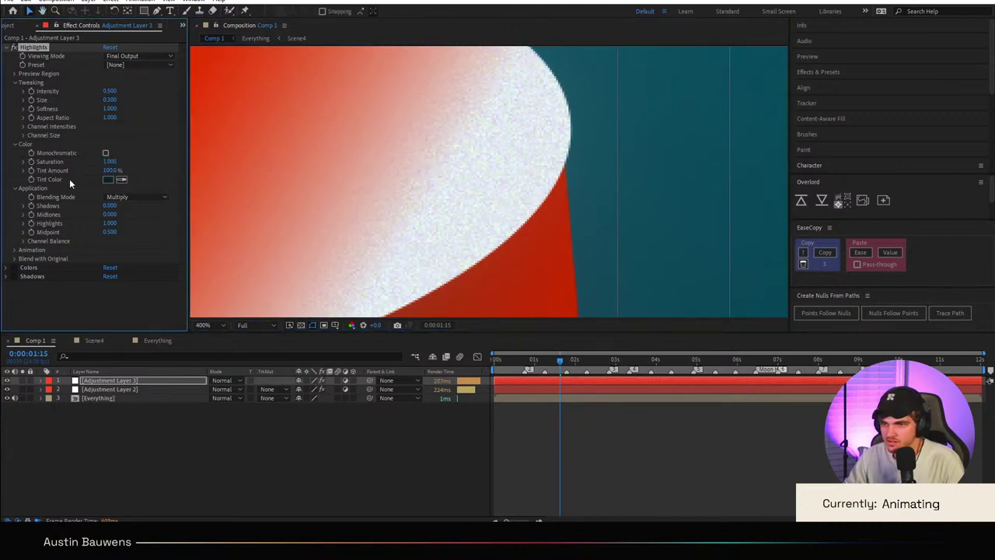
{"action": "left_click", "coordinate": [23, 171]}
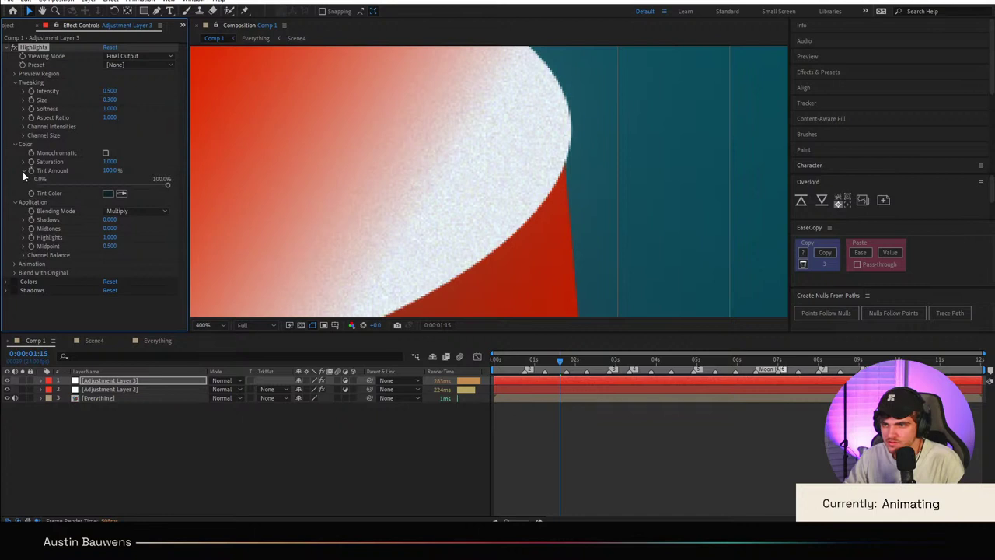
{"action": "left_click", "coordinate": [24, 171]}
{"action": "left_click_drag", "start_coordinate": [117, 170], "coordinate": [108, 170]}
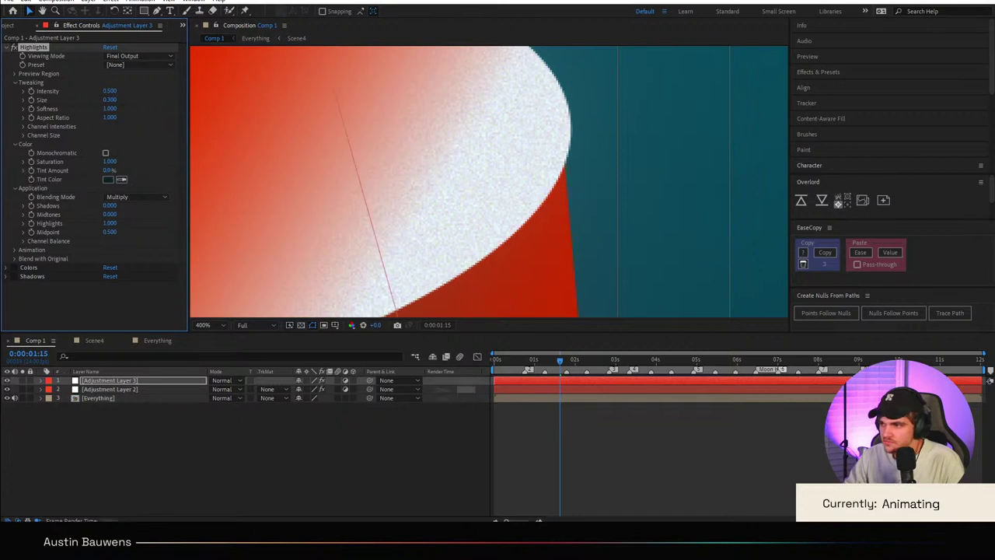
{"action": "key", "text": "ctrl+z"}
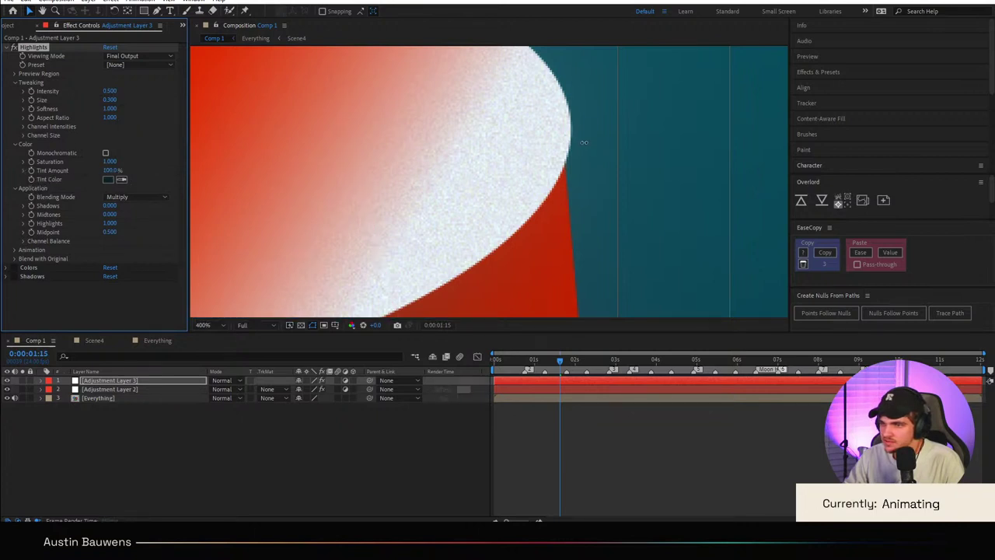
Step: Lower the highlight grain Intensity to 0.4 after trying 1 and 0.2
{"action": "scroll", "coordinate": [644, 147], "scroll_direction": "down", "scroll_amount": 2}
{"action": "scroll", "coordinate": [643, 145], "scroll_direction": "down", "scroll_amount": 1}
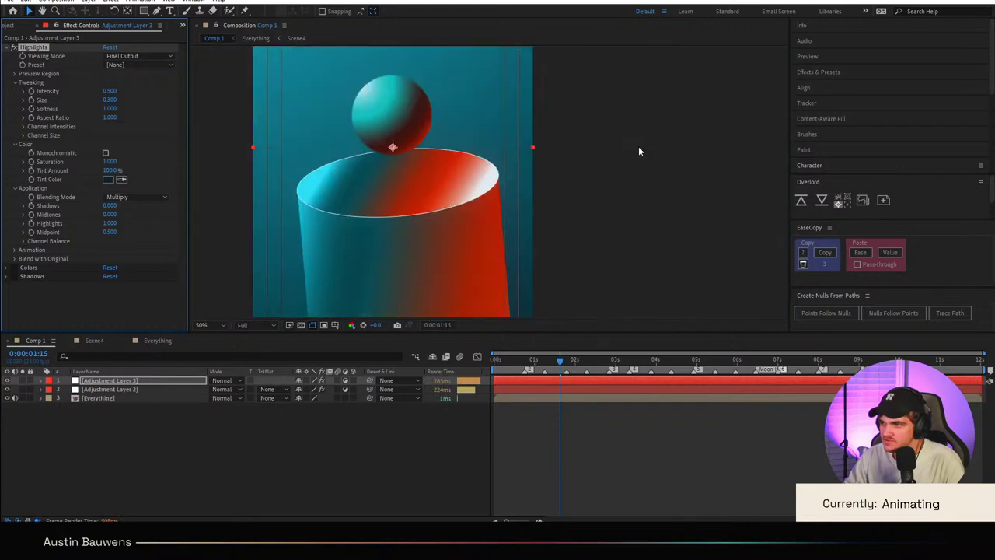
{"action": "scroll", "coordinate": [638, 146], "scroll_direction": "up", "scroll_amount": 5}
{"action": "scroll", "coordinate": [522, 209], "scroll_direction": "down", "scroll_amount": 3}
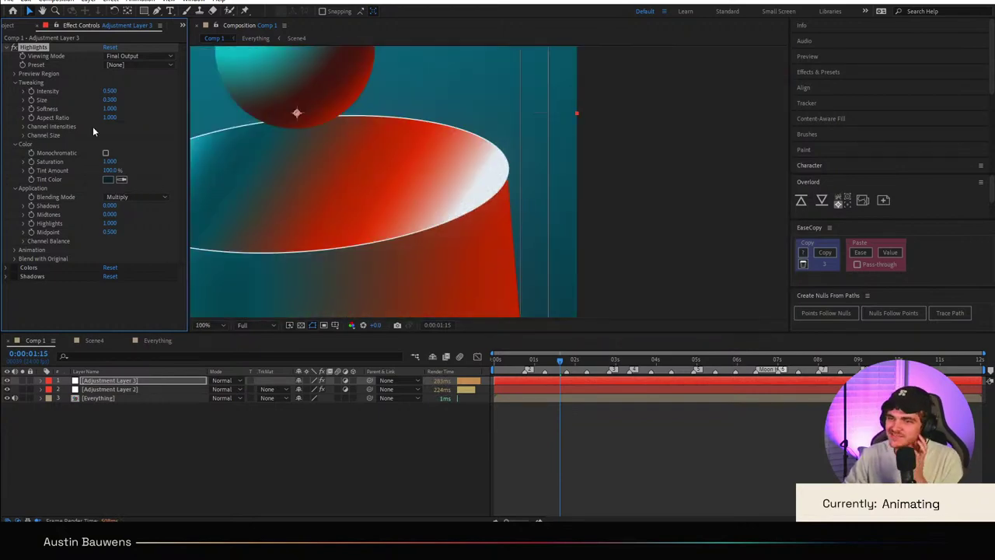
{"action": "left_click", "coordinate": [111, 91]}
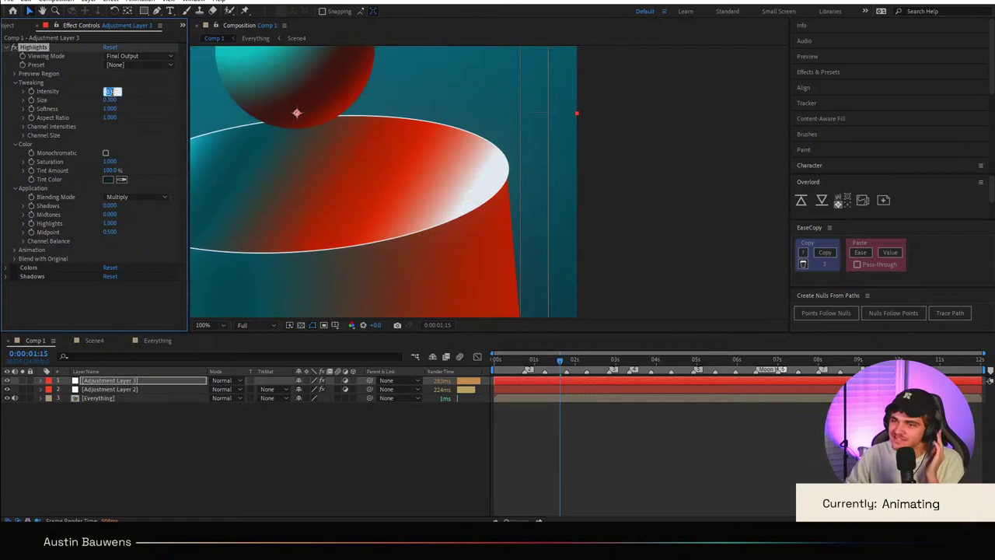
{"action": "type", "text": "1"}
{"action": "key", "text": "Return"}
{"action": "scroll", "coordinate": [486, 253], "scroll_direction": "up", "scroll_amount": 3}
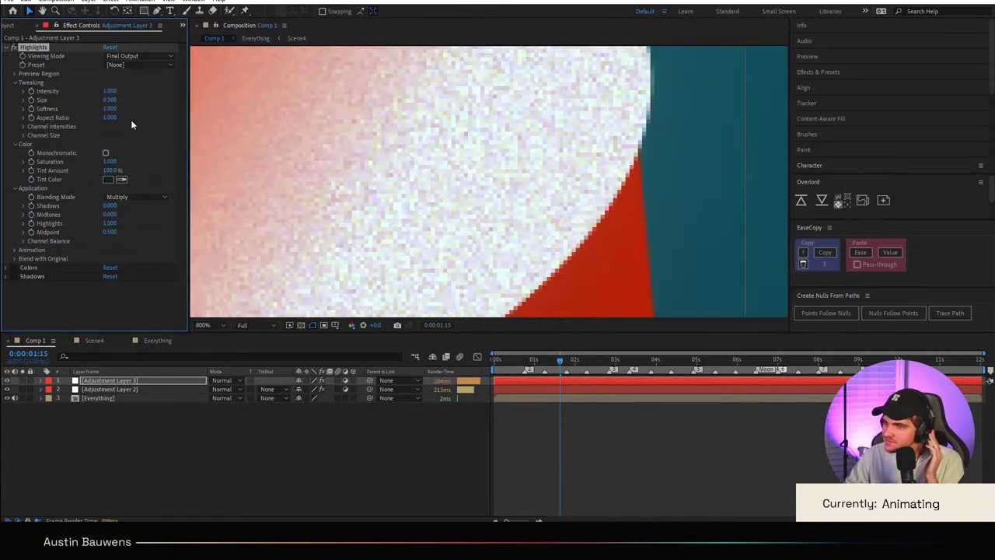
{"action": "left_click", "coordinate": [106, 90]}
{"action": "type", "text": ".2"}
{"action": "key", "text": "Return"}
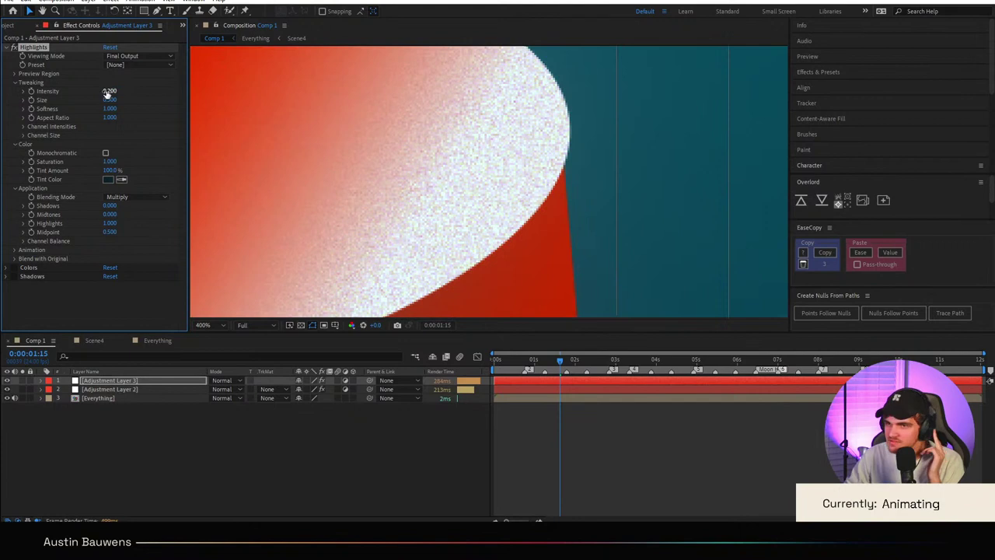
{"action": "left_click", "coordinate": [109, 91]}
{"action": "type", "text": ".4"}
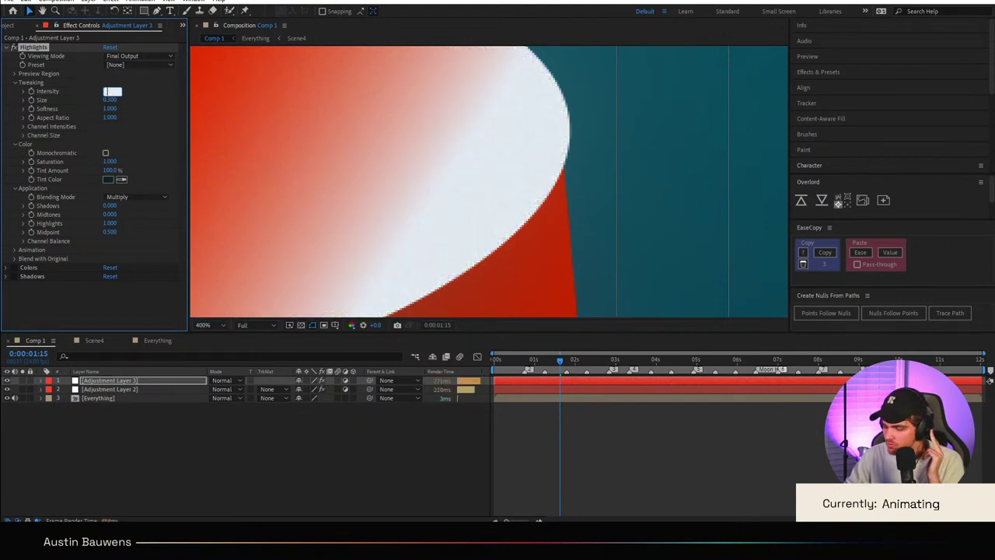
{"action": "key", "text": "Return"}
Step: Pan and zoom the viewer across the cylinder rim to check the grain
{"action": "scroll", "coordinate": [611, 171], "scroll_direction": "down", "scroll_amount": 5}
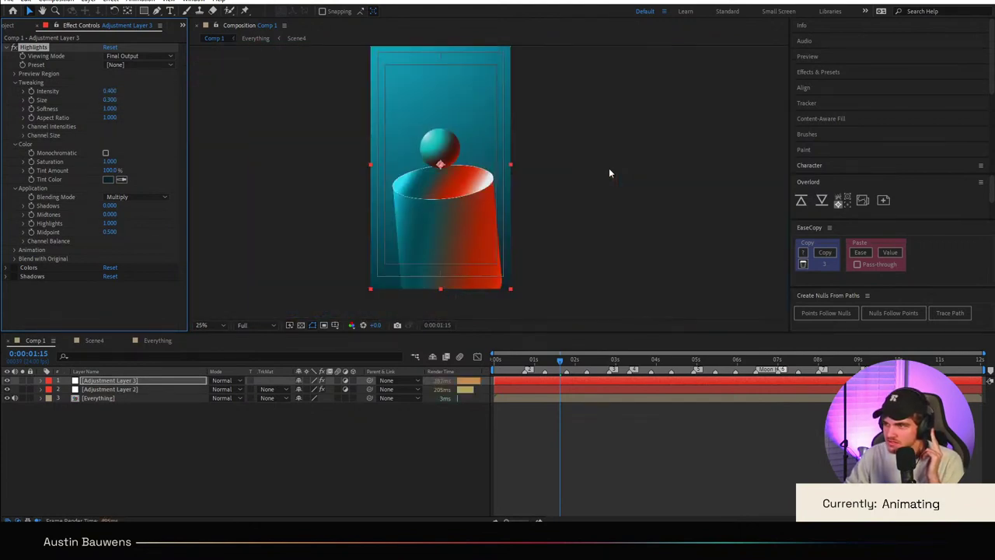
{"action": "scroll", "coordinate": [608, 168], "scroll_direction": "up", "scroll_amount": 3}
{"action": "left_click_drag", "start_coordinate": [522, 207], "coordinate": [648, 207]}
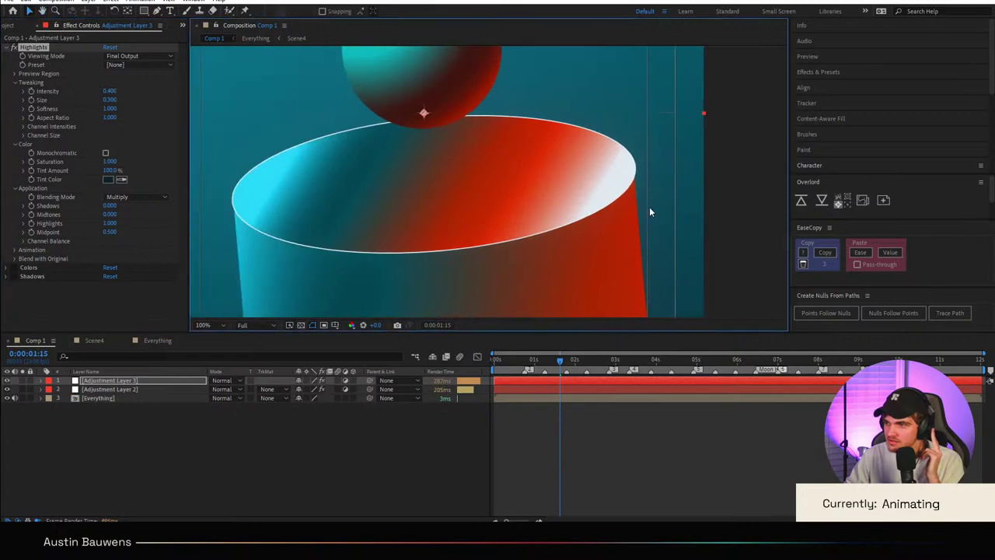
{"action": "key", "text": "comma"}
{"action": "key", "text": "period"}
{"action": "left_click_drag", "start_coordinate": [263, 194], "coordinate": [454, 208]}
{"action": "scroll", "coordinate": [456, 209], "scroll_direction": "up", "scroll_amount": 2}
{"action": "scroll", "coordinate": [455, 210], "scroll_direction": "down", "scroll_amount": 2}
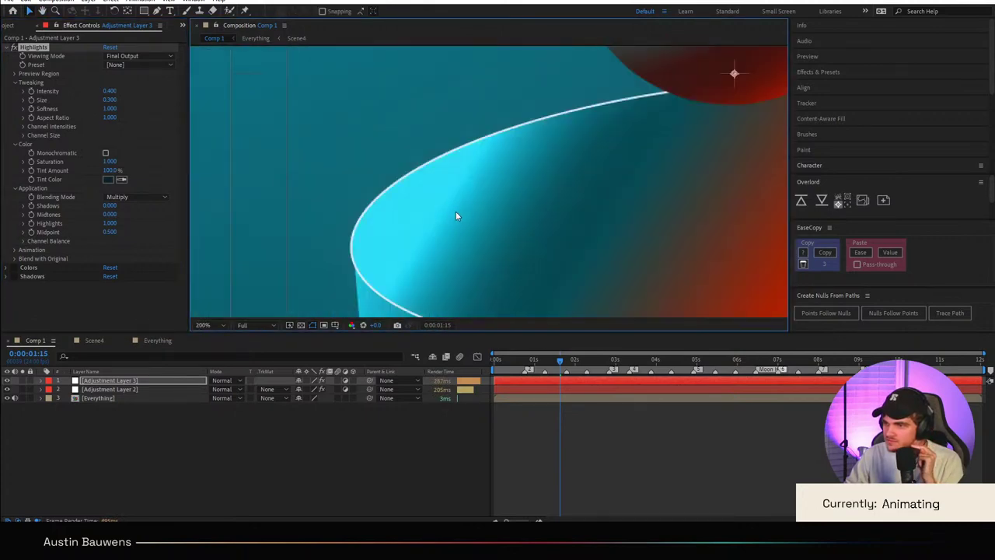
{"action": "left_click_drag", "start_coordinate": [538, 211], "coordinate": [399, 198]}
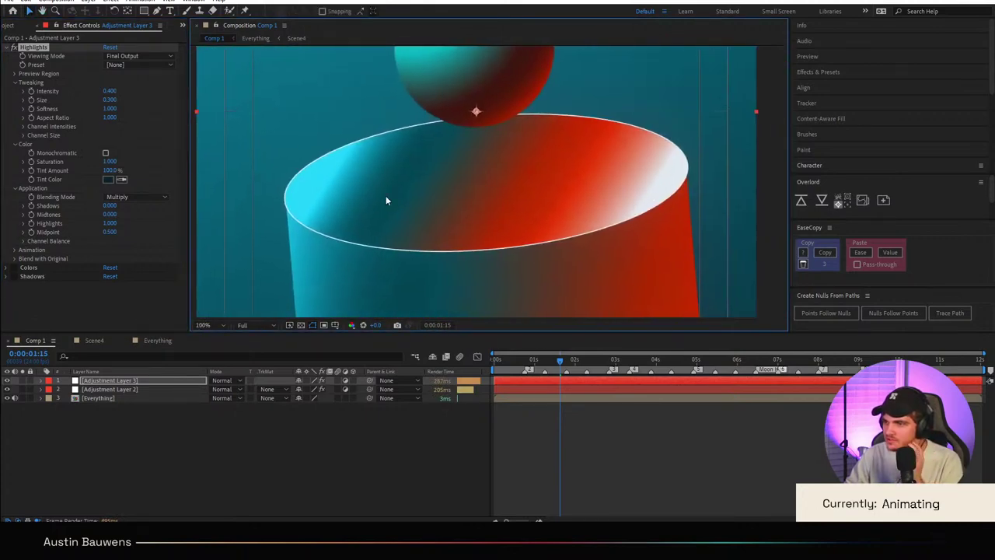
Step: Set the highlight grain Animation Speed to 0.5, then show the Colors grain's color options
{"action": "left_click", "coordinate": [8, 50]}
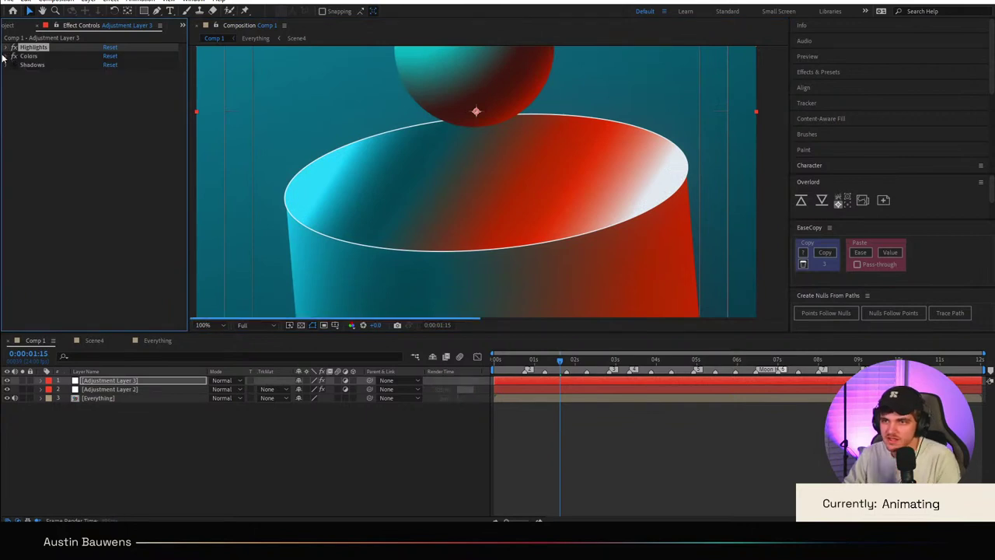
{"action": "left_click", "coordinate": [6, 57]}
{"action": "left_click", "coordinate": [10, 49]}
{"action": "left_click", "coordinate": [7, 48]}
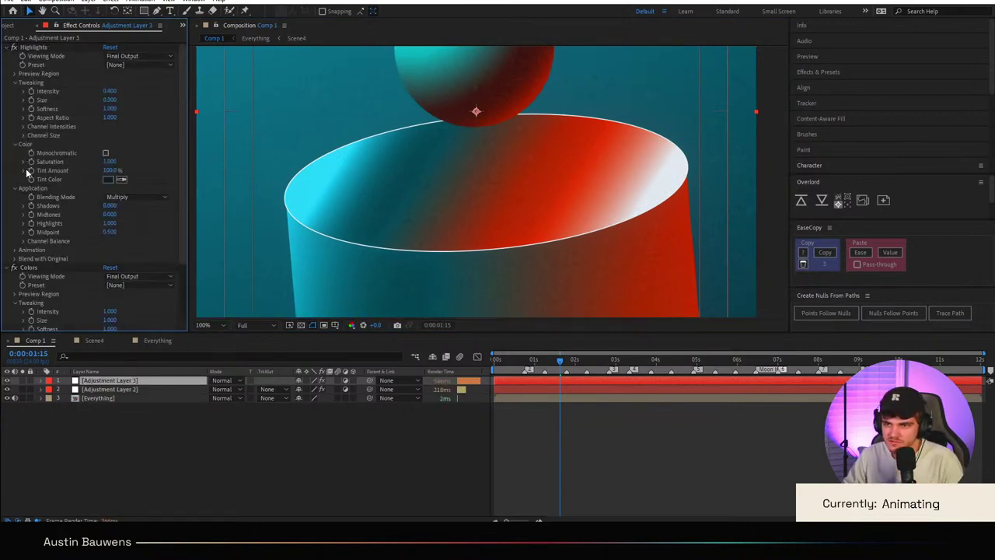
{"action": "left_click", "coordinate": [16, 250]}
{"action": "left_click", "coordinate": [109, 259]}
{"action": "type", "text": "."}
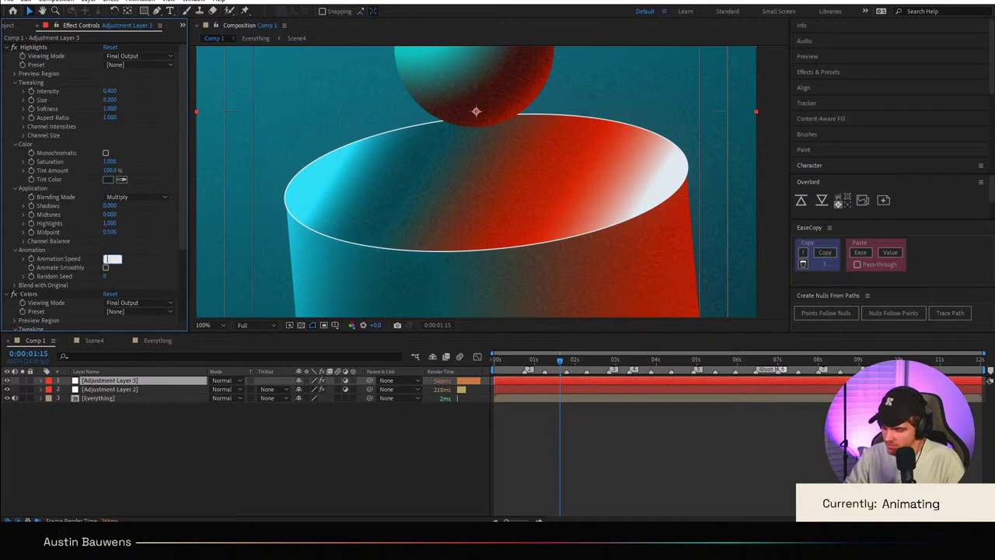
{"action": "type", "text": "5"}
{"action": "key", "text": "Return"}
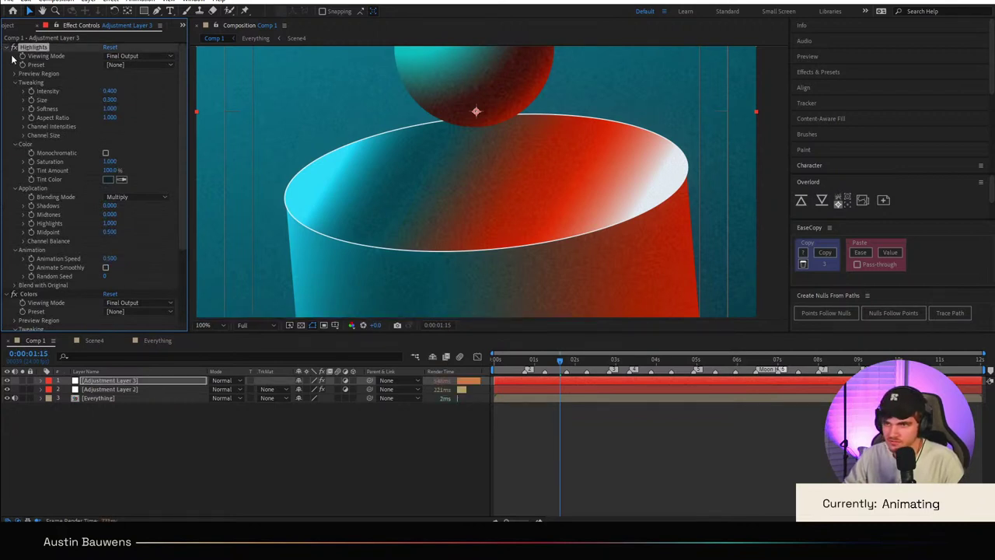
{"action": "left_click", "coordinate": [13, 47]}
{"action": "left_click", "coordinate": [14, 153]}
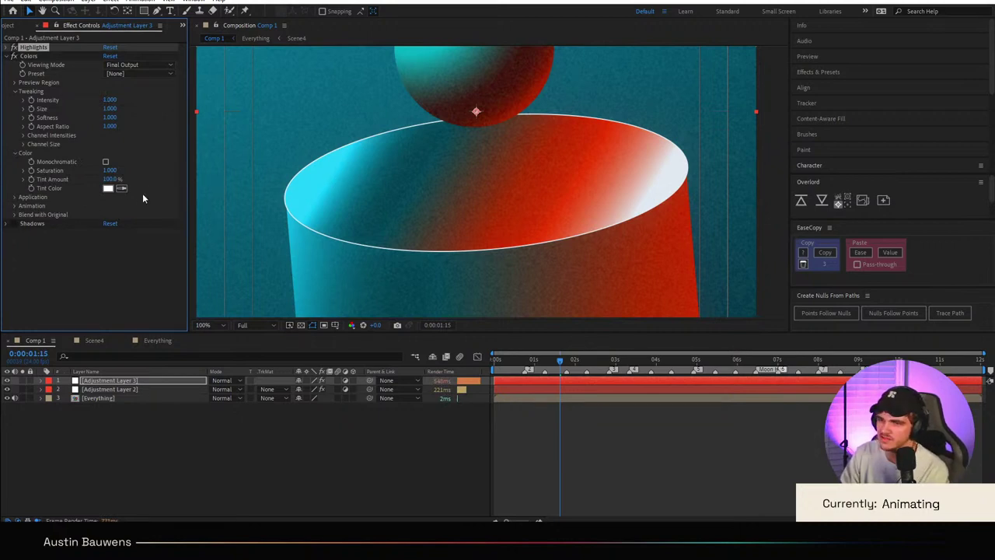
Step: Sample the white highlight on the cylinder as the Colors grain tint colour
{"action": "left_click", "coordinate": [651, 199]}
{"action": "scroll", "coordinate": [685, 201], "scroll_direction": "up", "scroll_amount": 2}
{"action": "left_click_drag", "start_coordinate": [705, 201], "coordinate": [322, 184]}
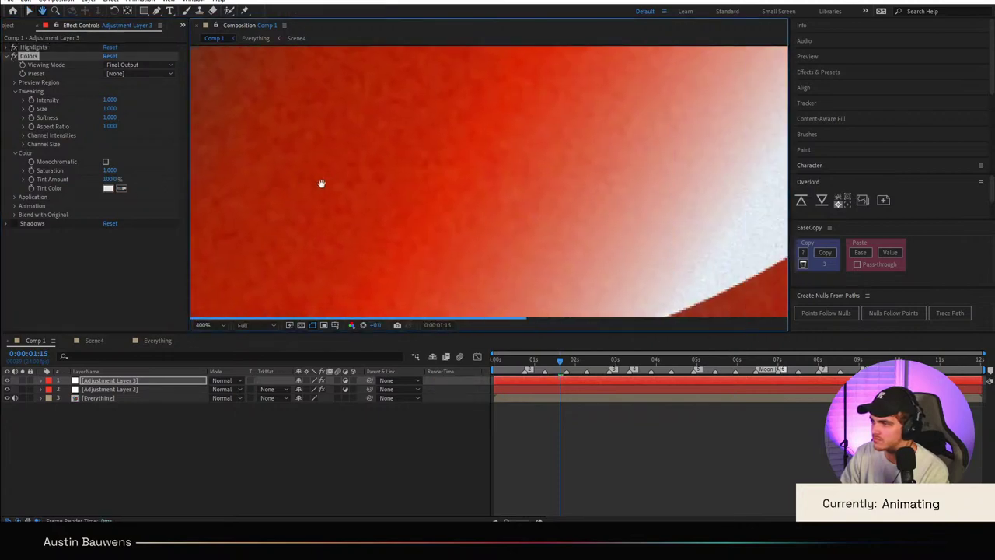
{"action": "left_click_drag", "start_coordinate": [653, 187], "coordinate": [336, 177]}
{"action": "scroll", "coordinate": [513, 200], "scroll_direction": "up", "scroll_amount": 2}
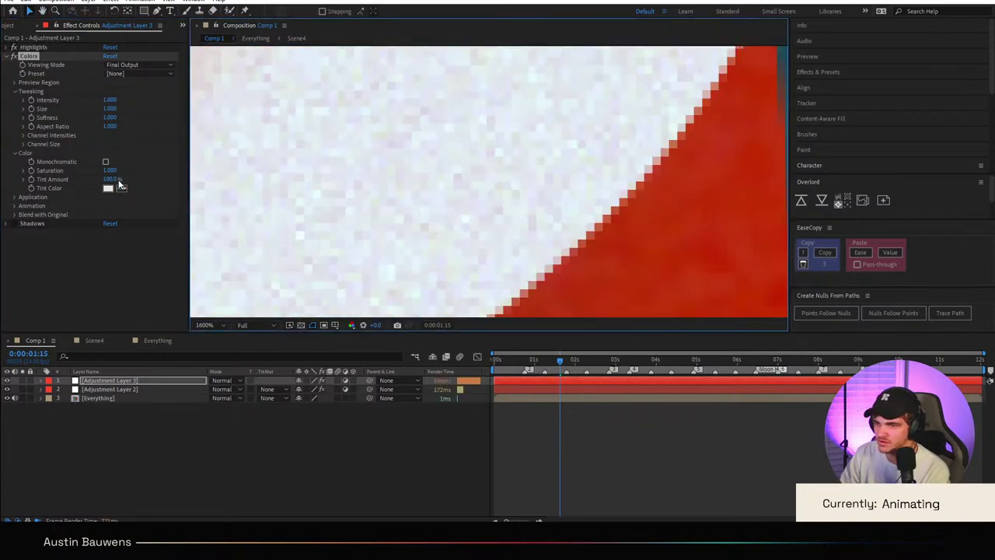
{"action": "left_click", "coordinate": [468, 216]}
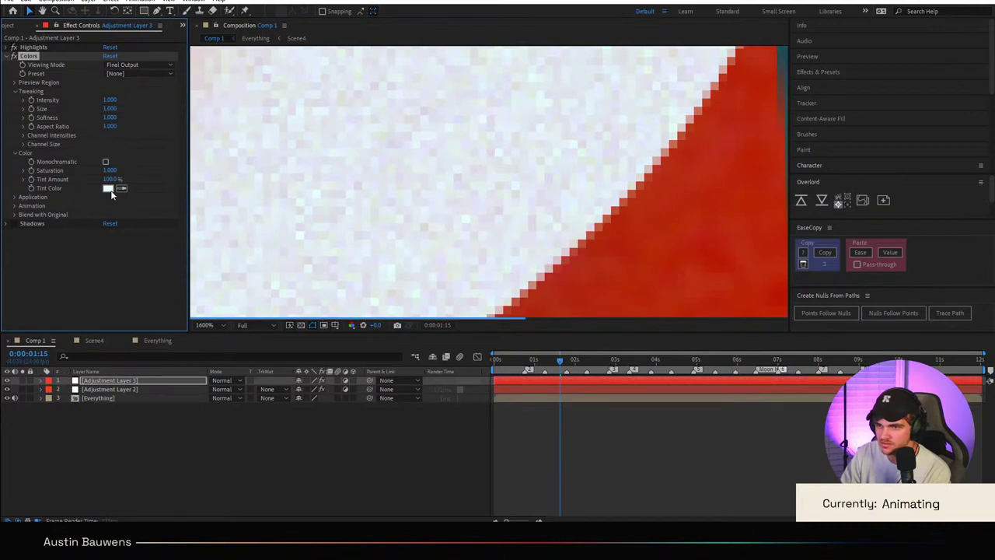
{"action": "left_click", "coordinate": [120, 188]}
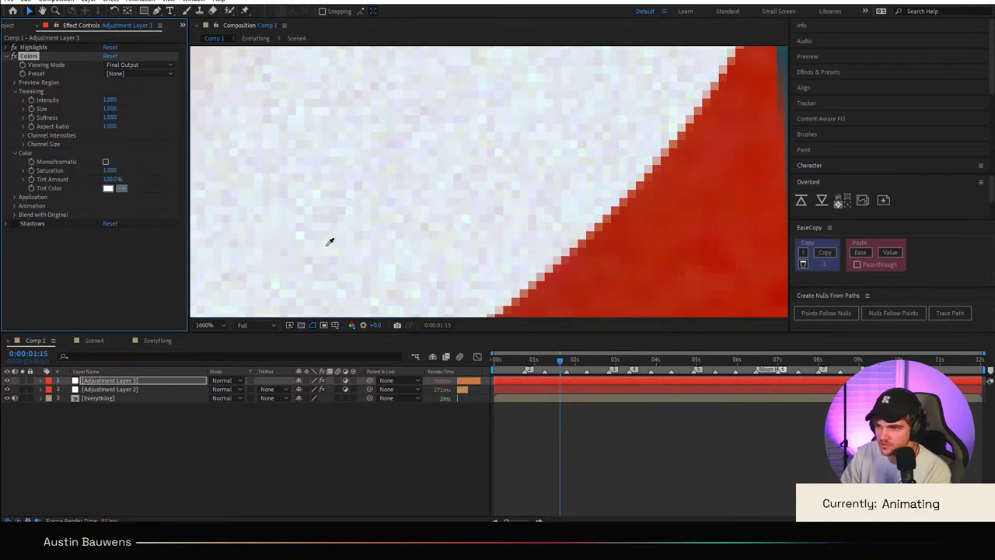
{"action": "left_click", "coordinate": [330, 237]}
{"action": "scroll", "coordinate": [313, 173], "scroll_direction": "down", "scroll_amount": 4}
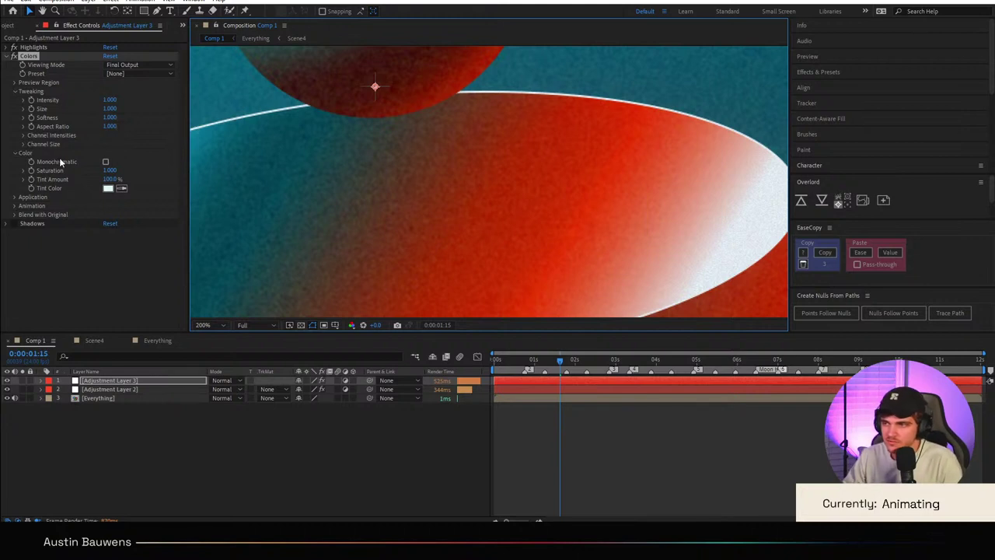
{"action": "left_click_drag", "start_coordinate": [112, 181], "coordinate": [240, 187]}
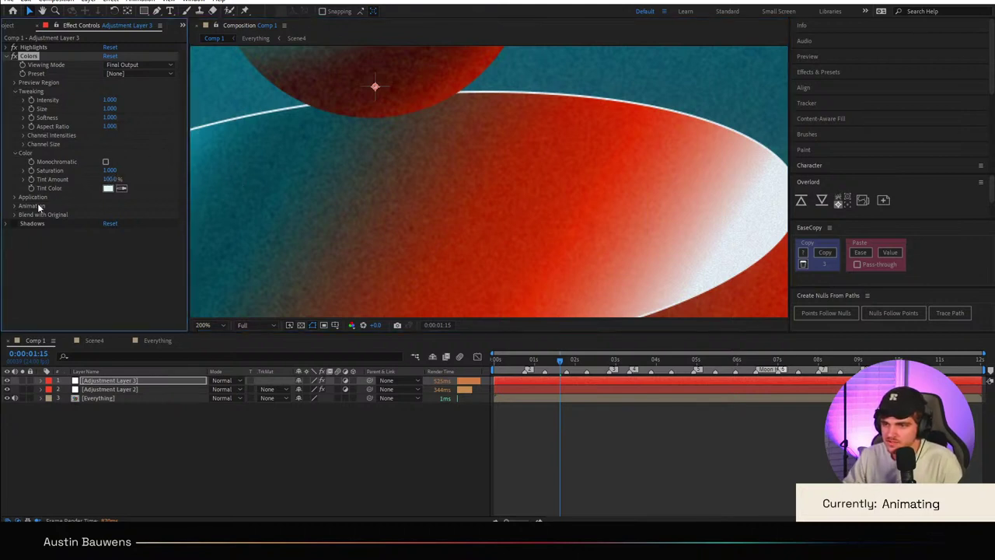
Step: Set the Colors grain Shadows and Highlights amounts to 0, leaving Size at 1.0
{"action": "left_click", "coordinate": [113, 108]}
{"action": "key", "text": "Return"}
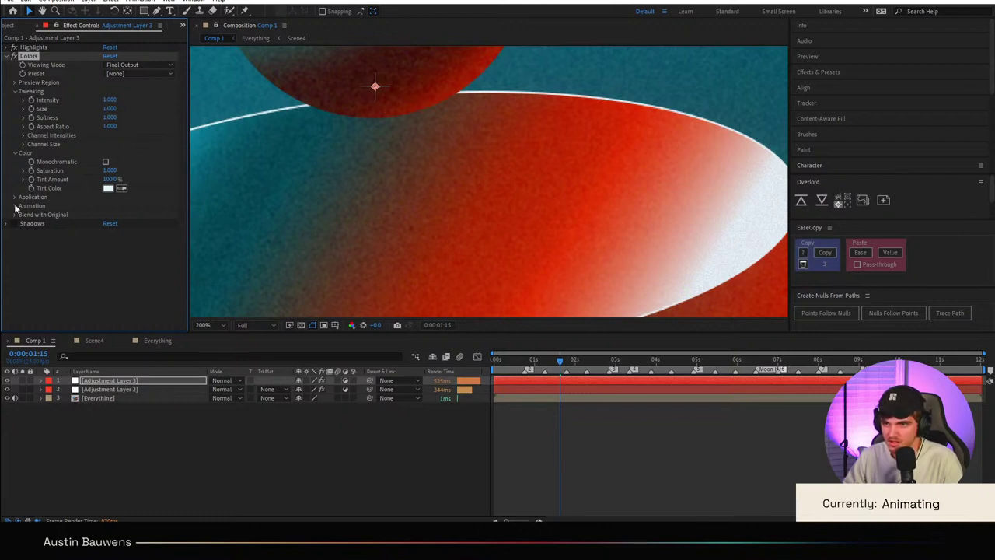
{"action": "left_click", "coordinate": [14, 198]}
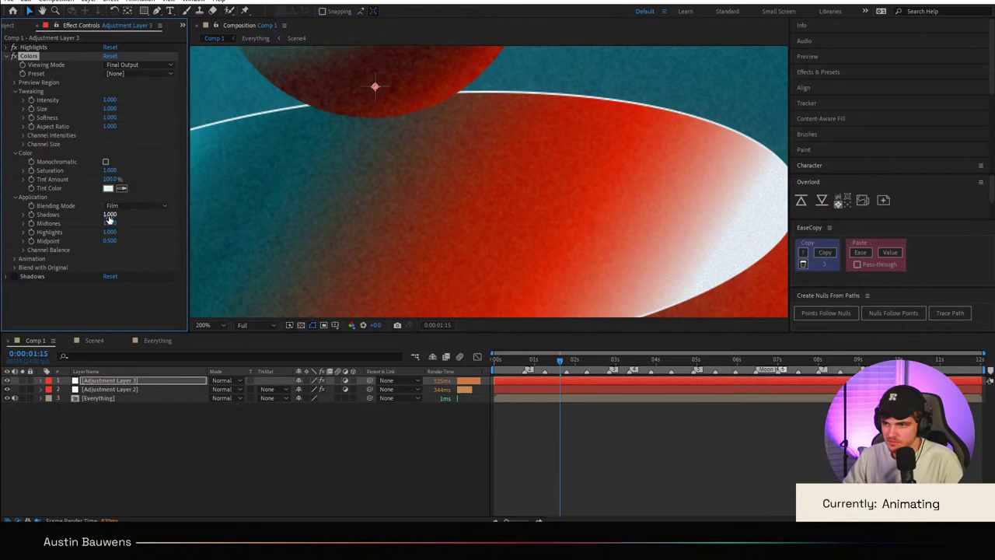
{"action": "left_click", "coordinate": [110, 215]}
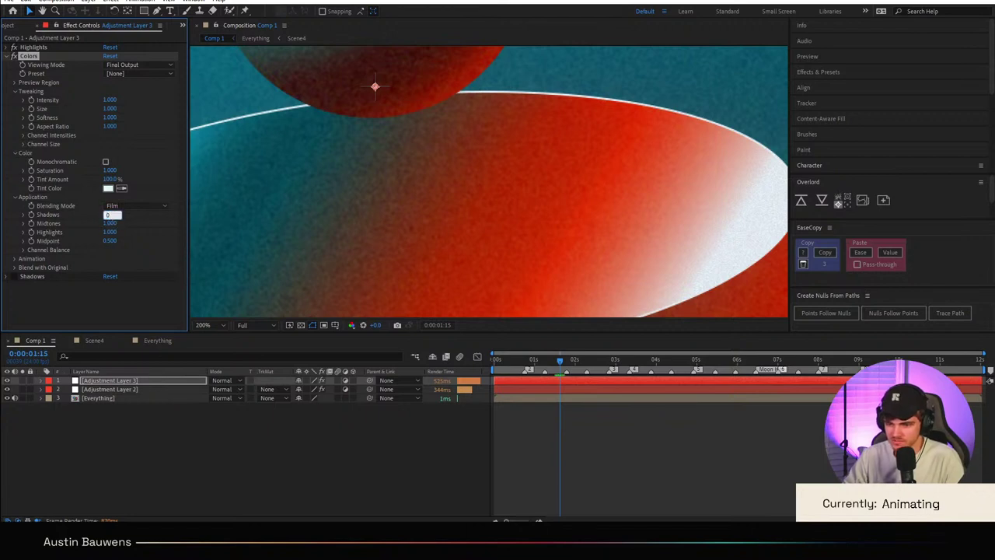
{"action": "type", "text": "0"}
{"action": "key", "text": "Return"}
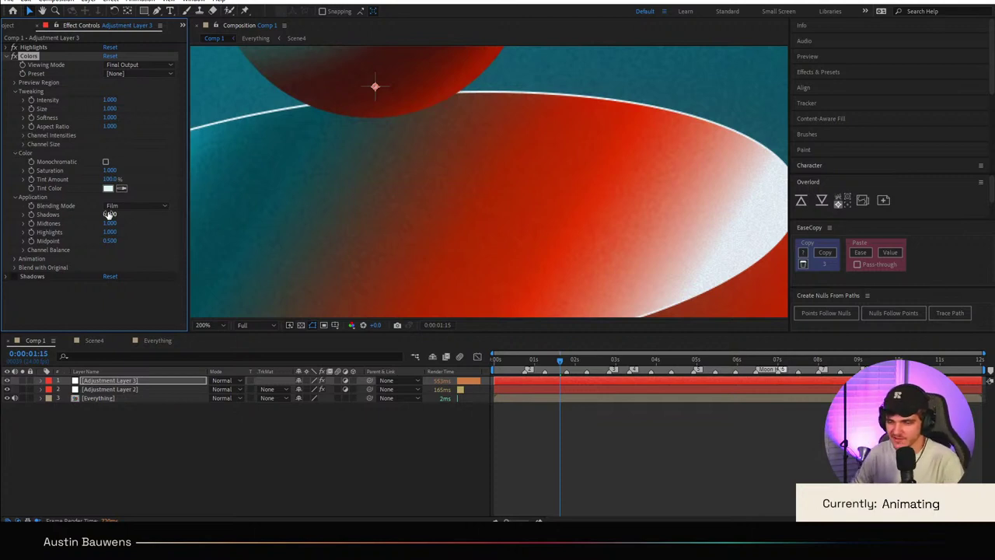
{"action": "scroll", "coordinate": [549, 221], "scroll_direction": "down", "scroll_amount": 1}
{"action": "scroll", "coordinate": [550, 221], "scroll_direction": "up", "scroll_amount": 1}
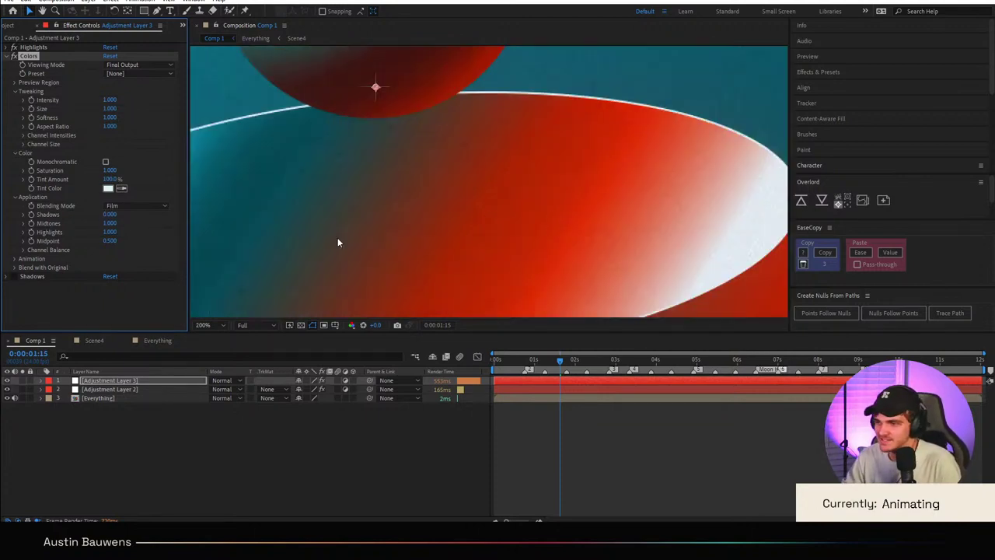
{"action": "left_click_drag", "start_coordinate": [384, 189], "coordinate": [511, 121]}
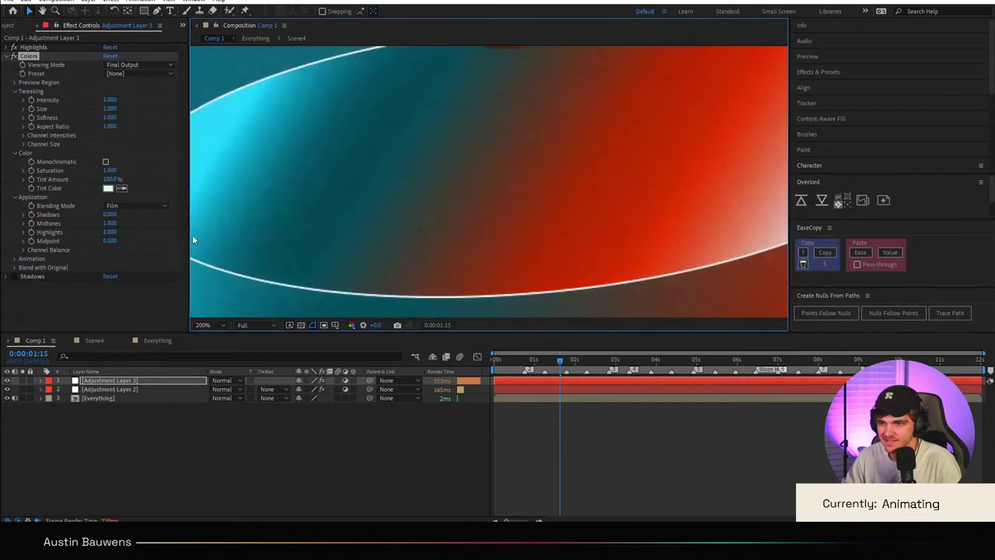
{"action": "left_click", "coordinate": [109, 232]}
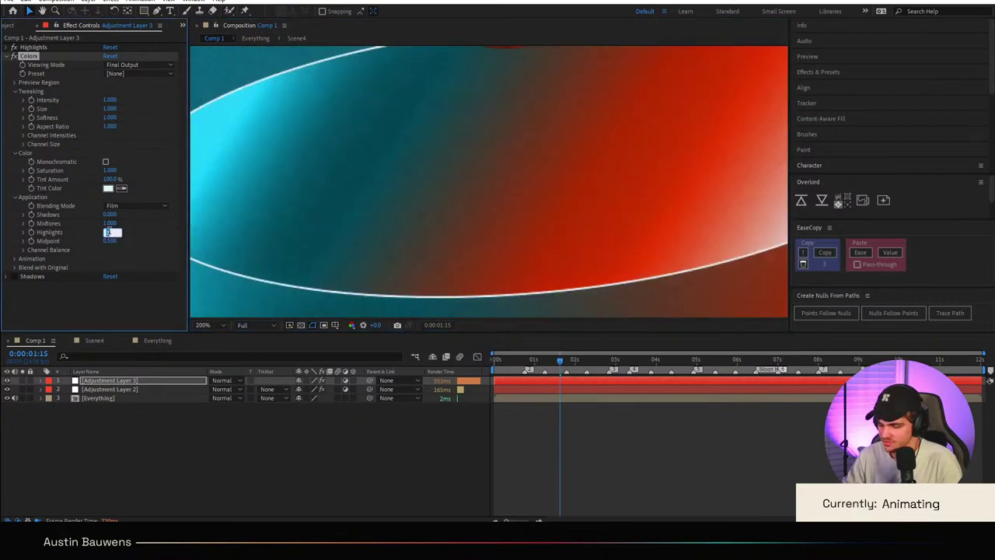
{"action": "type", "text": "0"}
{"action": "key", "text": "Return"}
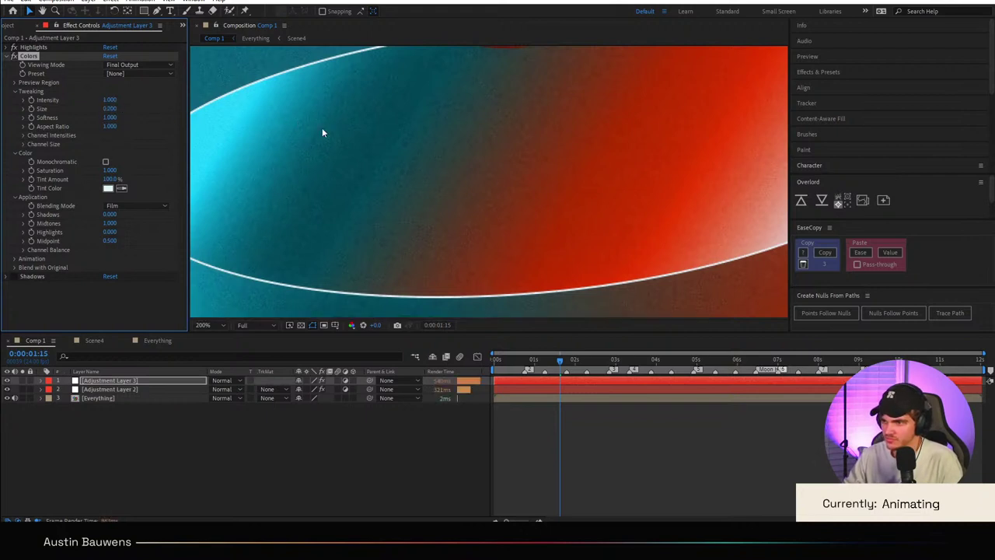
Step: Reduce the Colors grain Intensity to 0.4
{"action": "scroll", "coordinate": [439, 108], "scroll_direction": "down", "scroll_amount": 4}
{"action": "scroll", "coordinate": [480, 128], "scroll_direction": "up", "scroll_amount": 4}
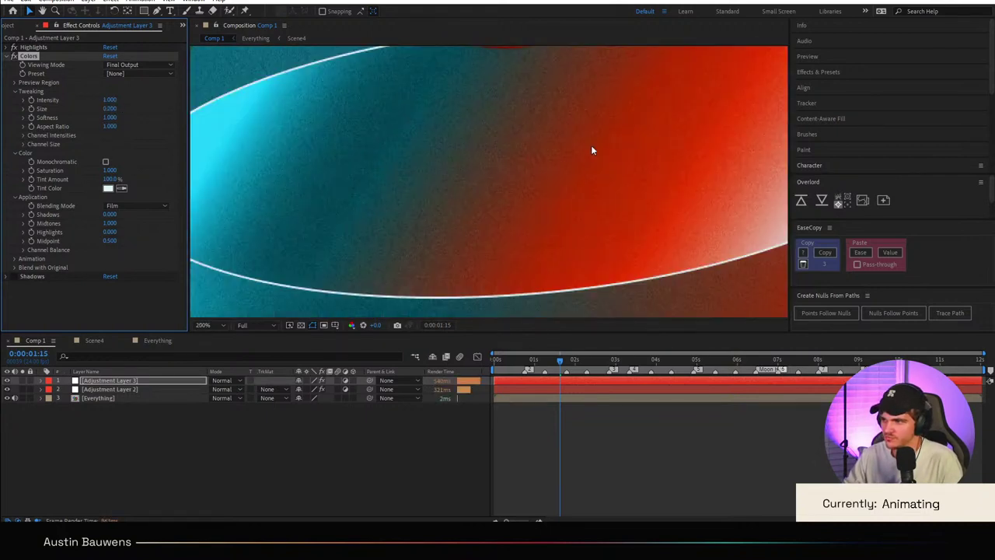
{"action": "left_click_drag", "start_coordinate": [494, 150], "coordinate": [527, 229]}
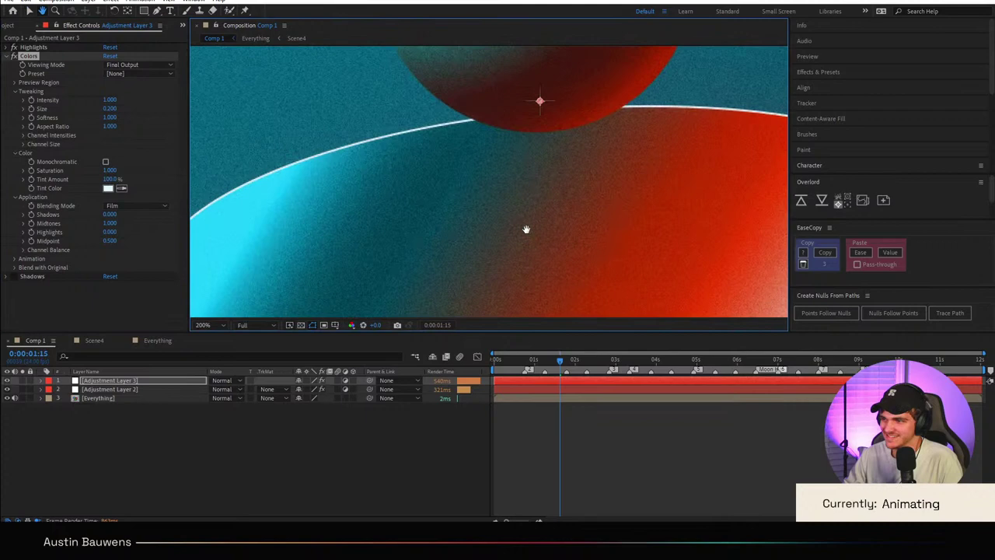
{"action": "left_click", "coordinate": [110, 99]}
{"action": "type", "text": ".4"}
{"action": "key", "text": "Return"}
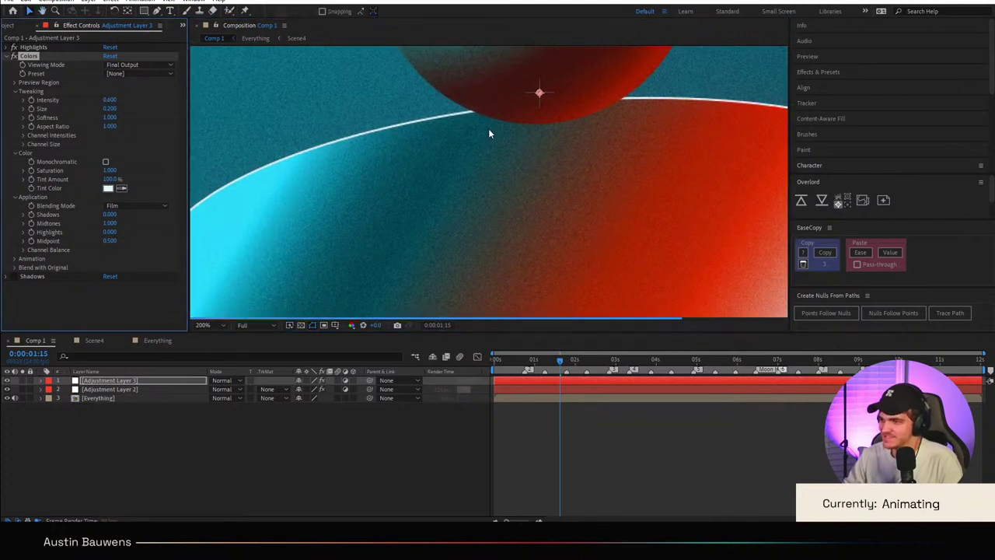
{"action": "scroll", "coordinate": [489, 132], "scroll_direction": "down", "scroll_amount": 4}
{"action": "scroll", "coordinate": [488, 132], "scroll_direction": "up", "scroll_amount": 4}
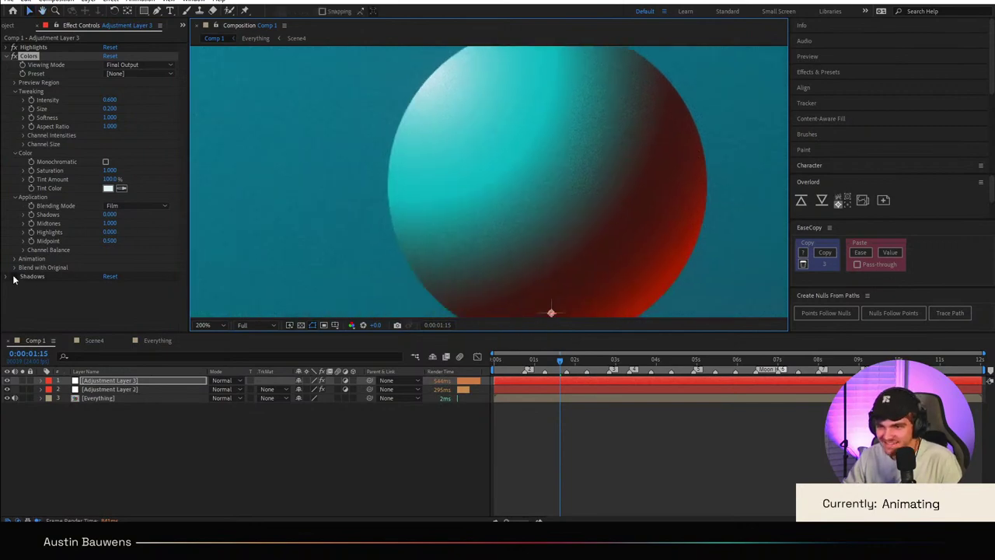
Step: Collapse the Colors grain and switch on the Shadows grain effect
{"action": "left_click", "coordinate": [13, 57]}
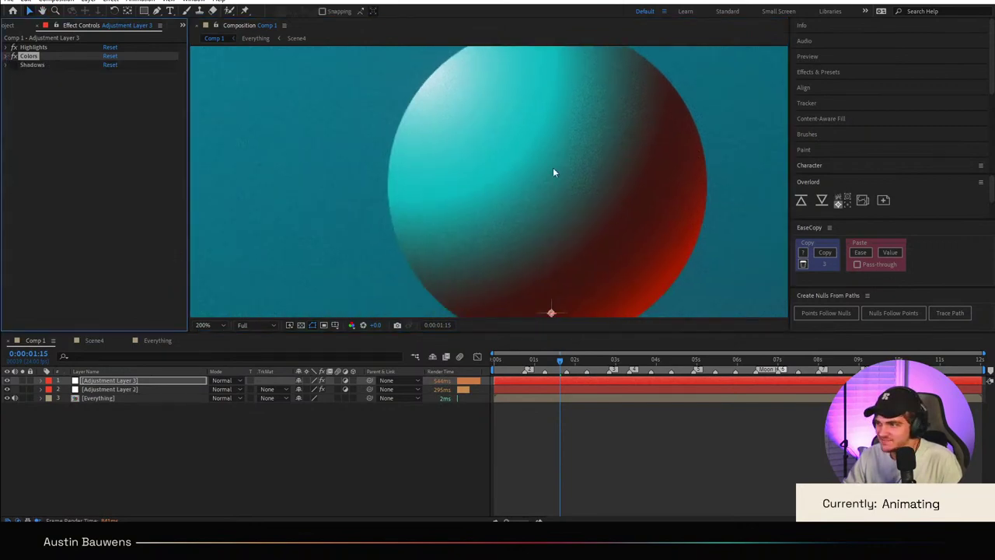
{"action": "left_click_drag", "start_coordinate": [637, 197], "coordinate": [486, 148]}
{"action": "scroll", "coordinate": [486, 148], "scroll_direction": "up", "scroll_amount": 1}
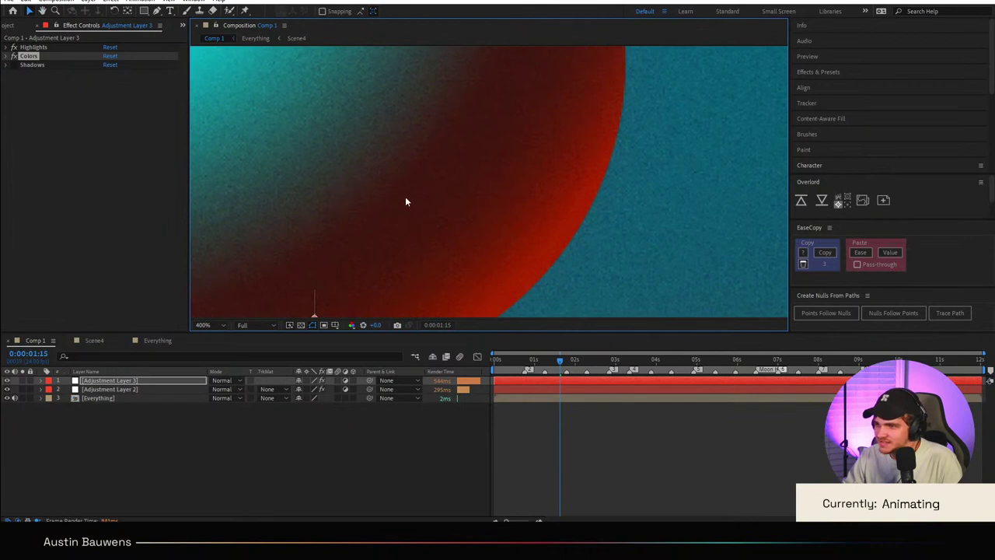
{"action": "left_click", "coordinate": [13, 66]}
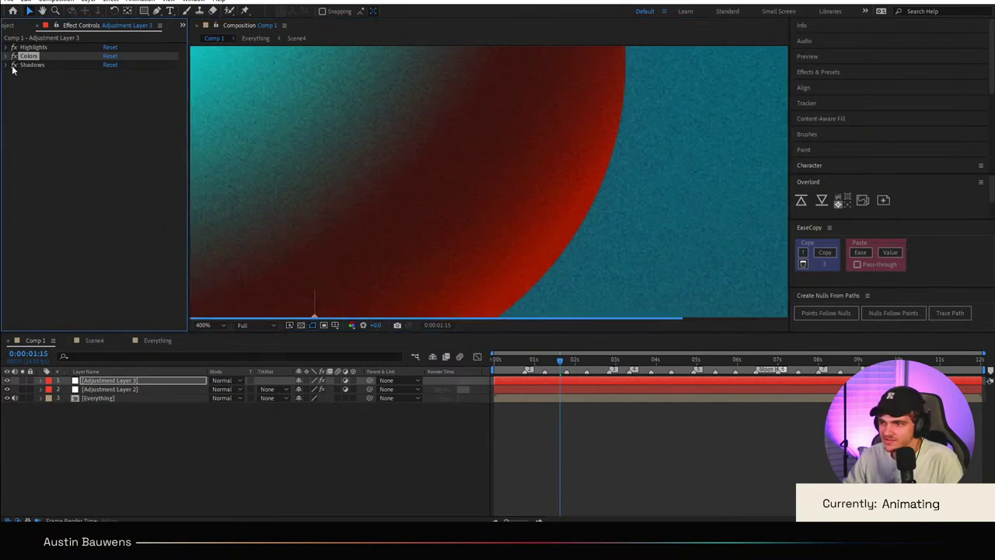
Step: Set Animation Speed to 0.5 on both the Colors and Shadows grains
{"action": "left_click", "coordinate": [7, 66]}
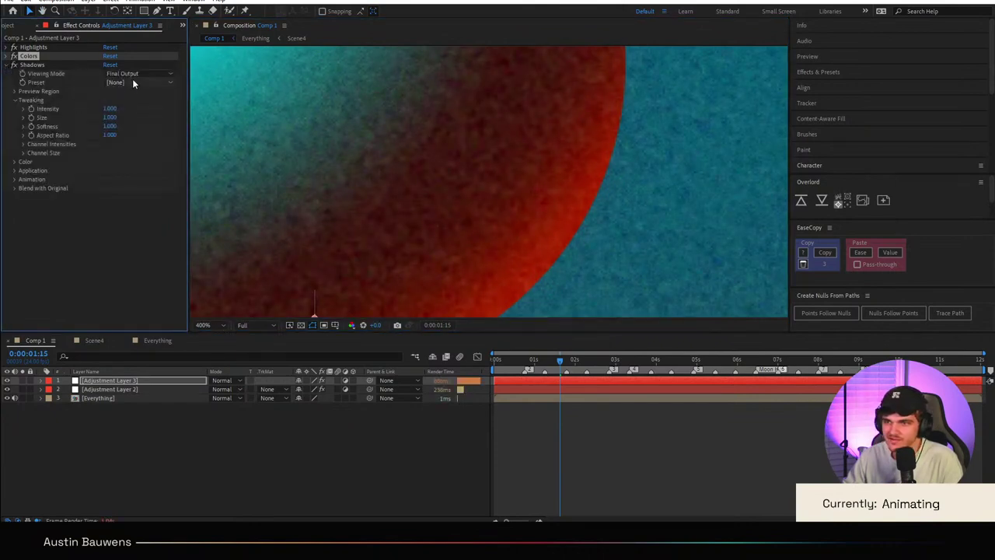
{"action": "left_click", "coordinate": [7, 56]}
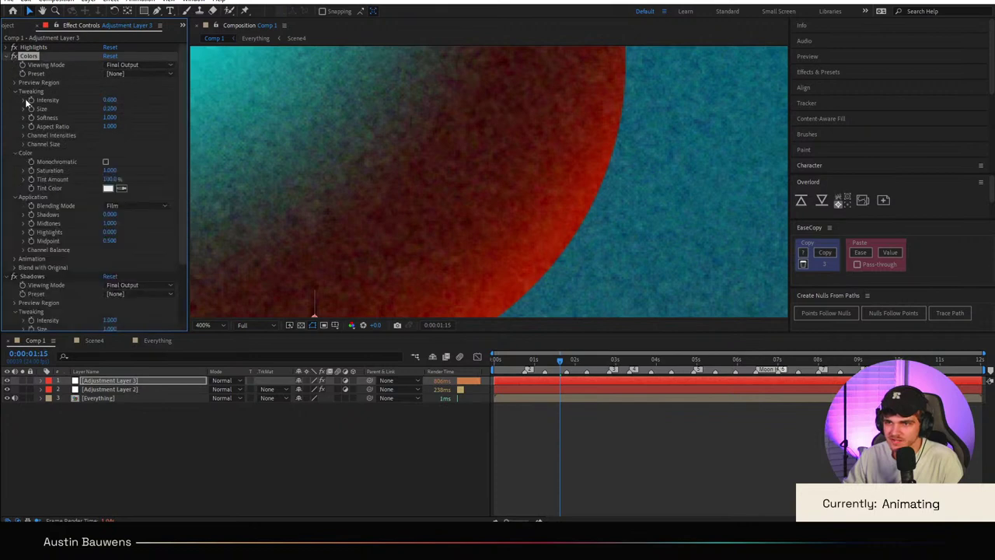
{"action": "left_click", "coordinate": [17, 259]}
{"action": "left_click", "coordinate": [106, 268]}
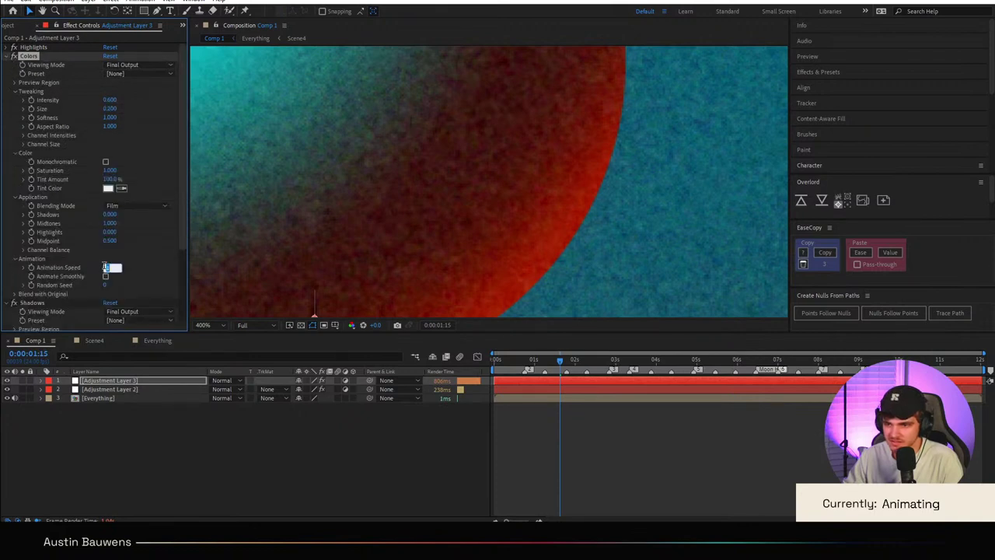
{"action": "type", "text": "0.5"}
{"action": "key", "text": "Return"}
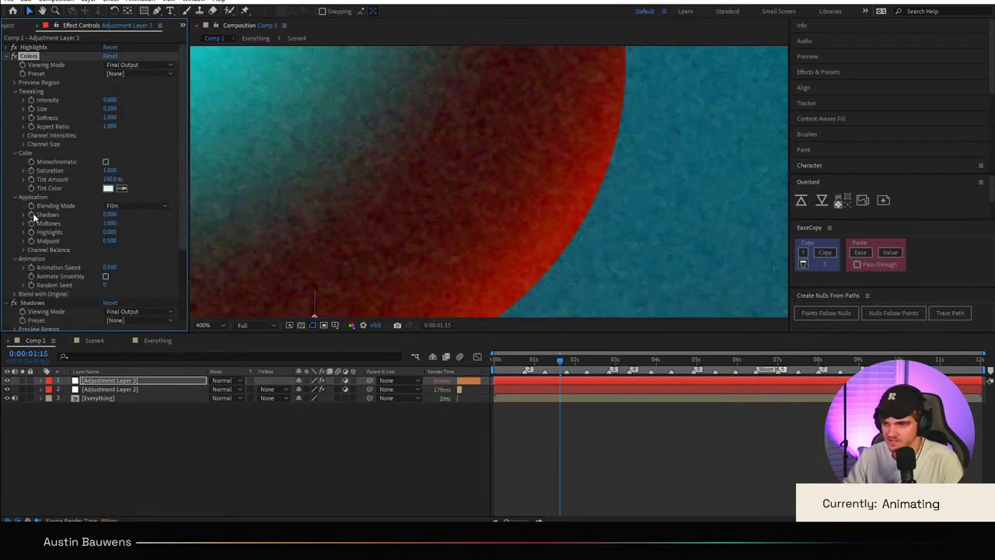
{"action": "left_click", "coordinate": [8, 56]}
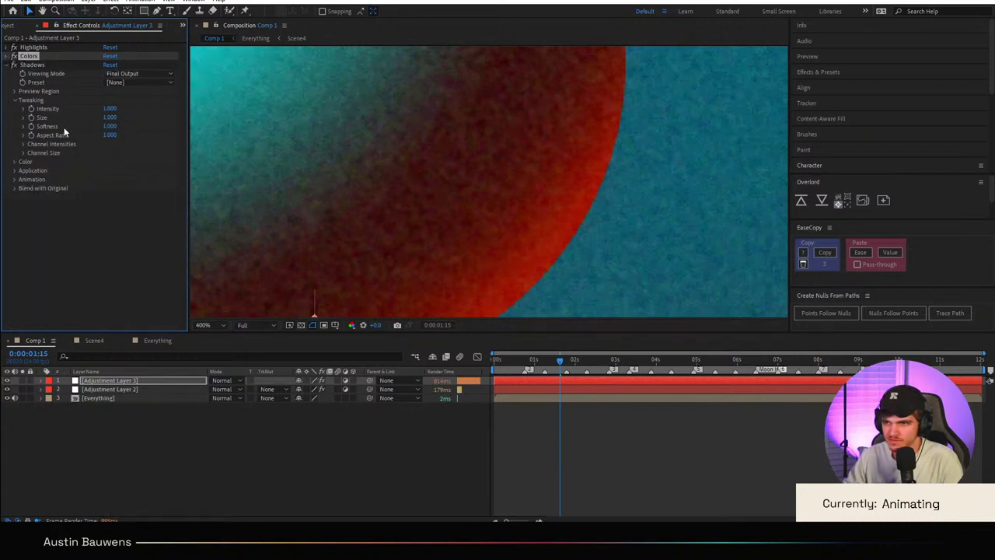
{"action": "left_click", "coordinate": [14, 179]}
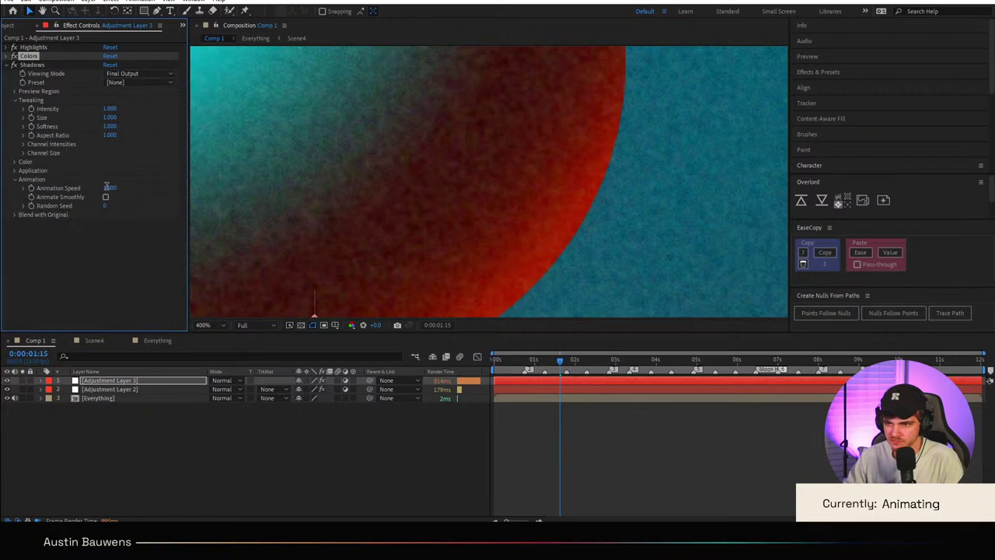
{"action": "left_click", "coordinate": [110, 187]}
{"action": "type", "text": "0.5"}
{"action": "key", "text": "Return"}
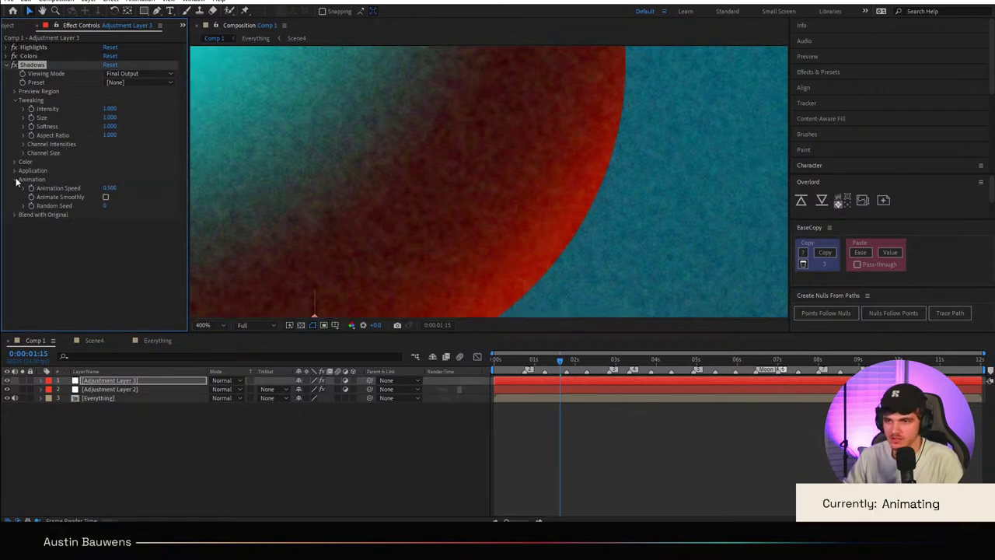
{"action": "left_click", "coordinate": [16, 179]}
Step: Make the Shadows grain Monochromatic with Screen blending mode
{"action": "left_click", "coordinate": [14, 161]}
{"action": "scroll", "coordinate": [385, 133], "scroll_direction": "down", "scroll_amount": 4}
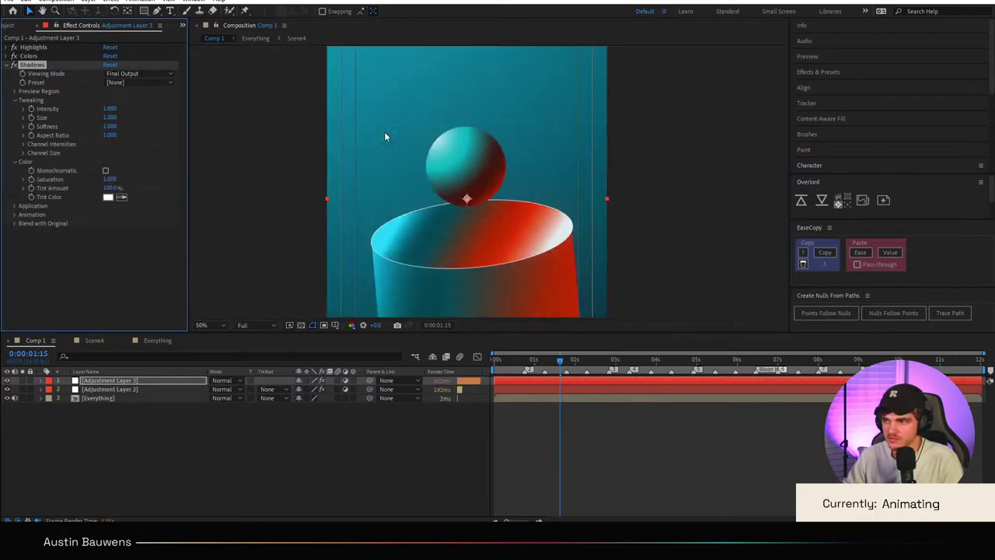
{"action": "scroll", "coordinate": [482, 171], "scroll_direction": "up", "scroll_amount": 2}
{"action": "scroll", "coordinate": [584, 257], "scroll_direction": "up", "scroll_amount": 1}
{"action": "left_click_drag", "start_coordinate": [584, 258], "coordinate": [306, 91]}
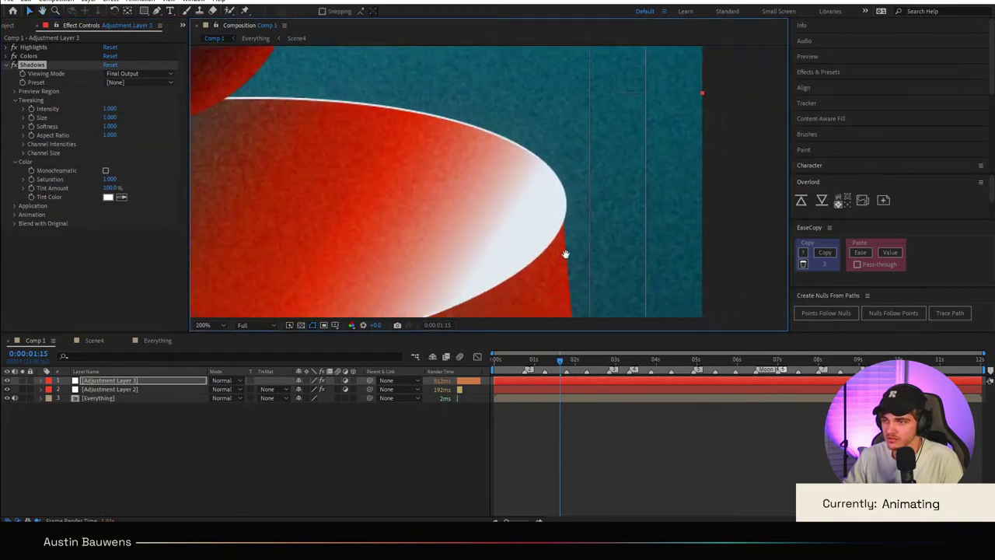
{"action": "left_click_drag", "start_coordinate": [566, 255], "coordinate": [770, 384]}
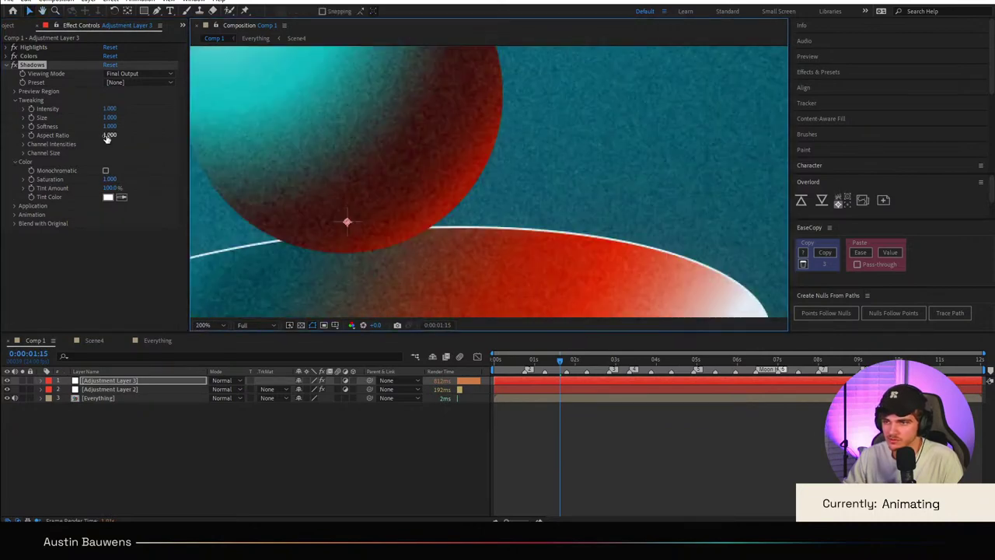
{"action": "left_click", "coordinate": [106, 170]}
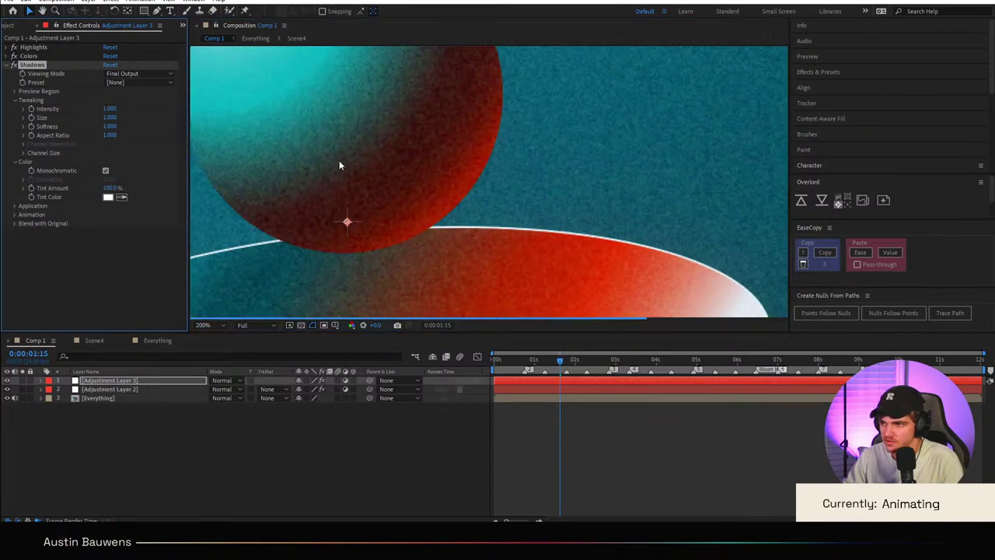
{"action": "left_click", "coordinate": [15, 209]}
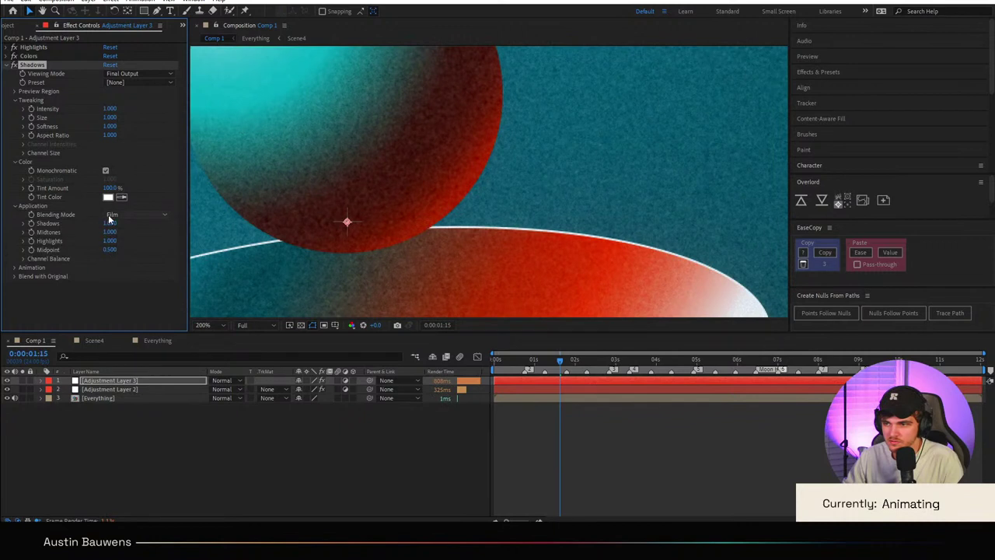
{"action": "left_click", "coordinate": [109, 216]}
{"action": "left_click", "coordinate": [138, 261]}
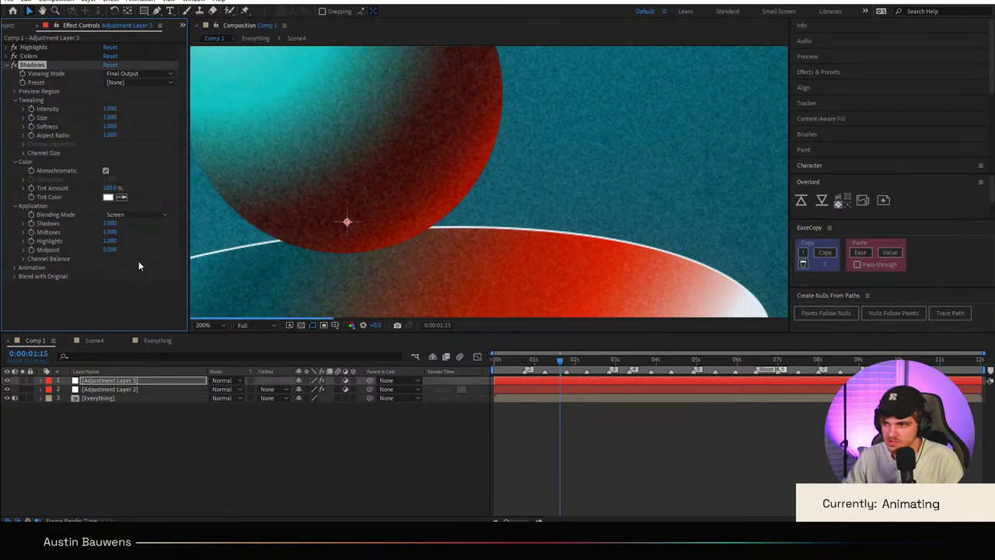
Step: Keep the Shadows grain Intensity at 1 and set its Size to 0.2
{"action": "left_click_drag", "start_coordinate": [110, 110], "coordinate": [110, 108]}
{"action": "left_click", "coordinate": [110, 109]}
{"action": "type", "text": "1"}
{"action": "key", "text": "Return"}
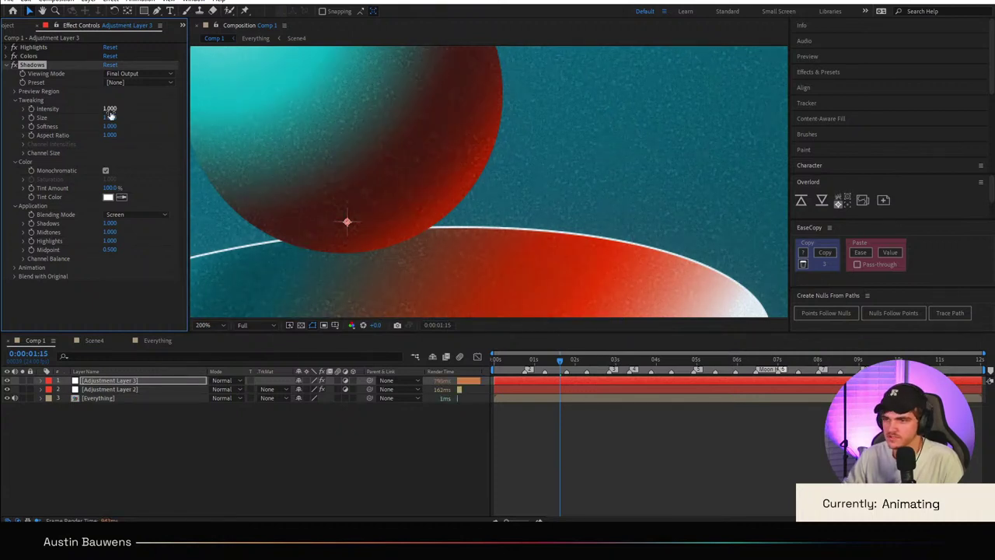
{"action": "left_click", "coordinate": [111, 116]}
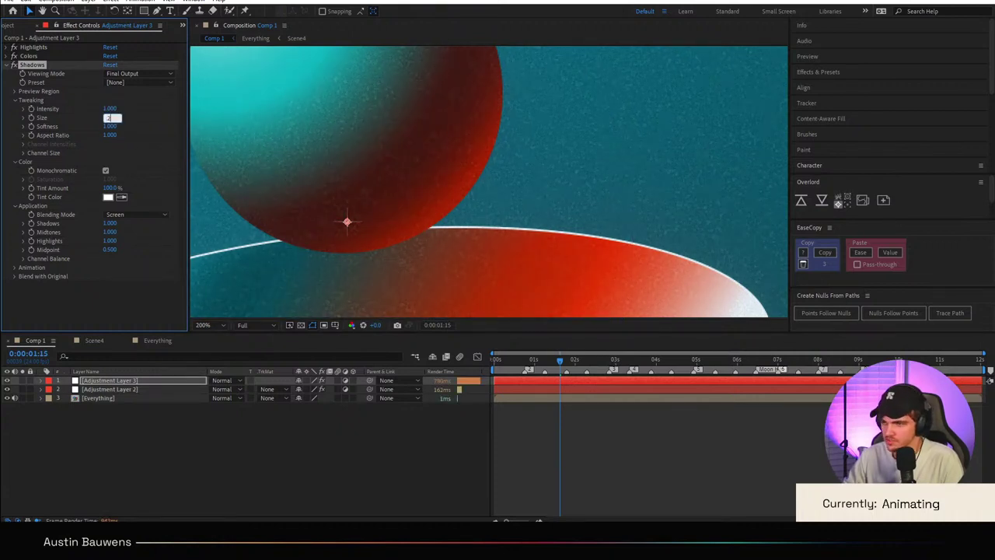
{"action": "type", "text": ".2"}
{"action": "key", "text": "Return"}
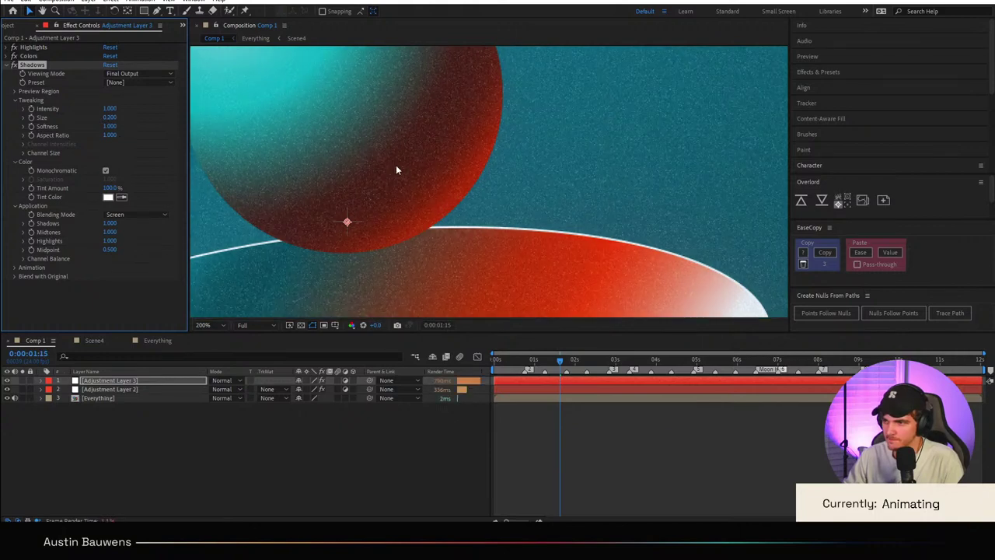
Step: Set the Shadows grain Midtones and Highlights both to 0
{"action": "scroll", "coordinate": [396, 170], "scroll_direction": "up", "scroll_amount": 1}
{"action": "left_click_drag", "start_coordinate": [407, 189], "coordinate": [527, 190]}
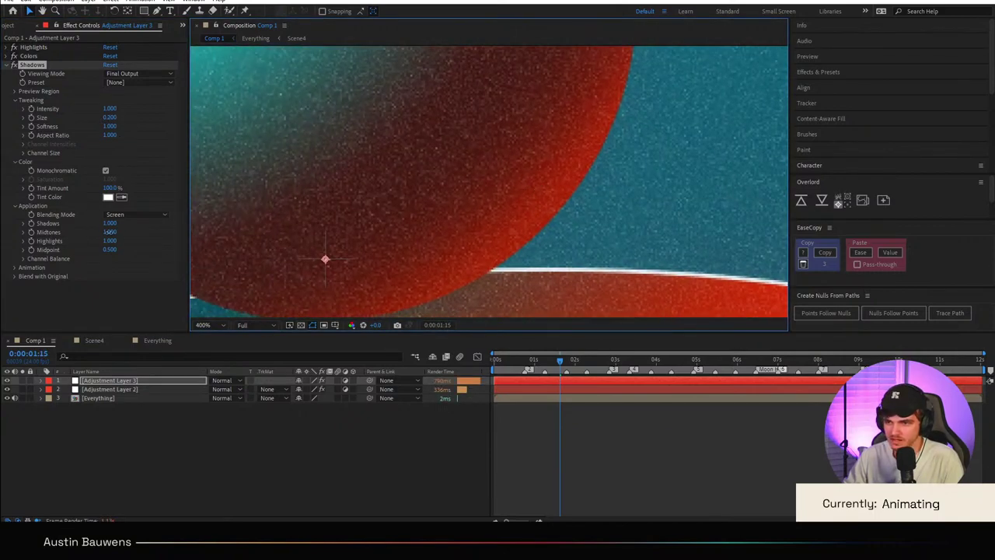
{"action": "left_click", "coordinate": [109, 232]}
{"action": "type", "text": "0"}
{"action": "key", "text": "Return"}
{"action": "left_click", "coordinate": [110, 240]}
{"action": "type", "text": "00"}
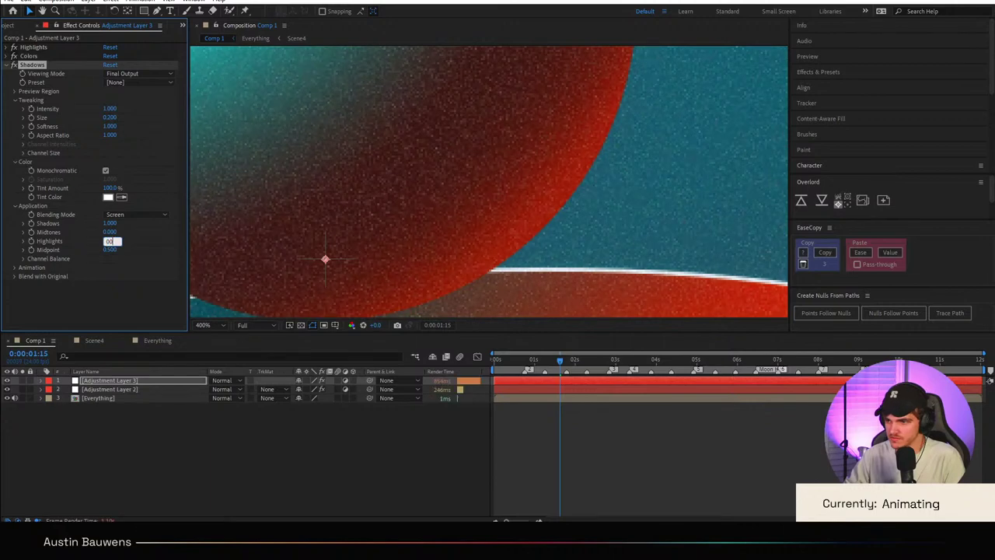
{"action": "key", "text": "Return"}
{"action": "scroll", "coordinate": [453, 171], "scroll_direction": "down", "scroll_amount": 5}
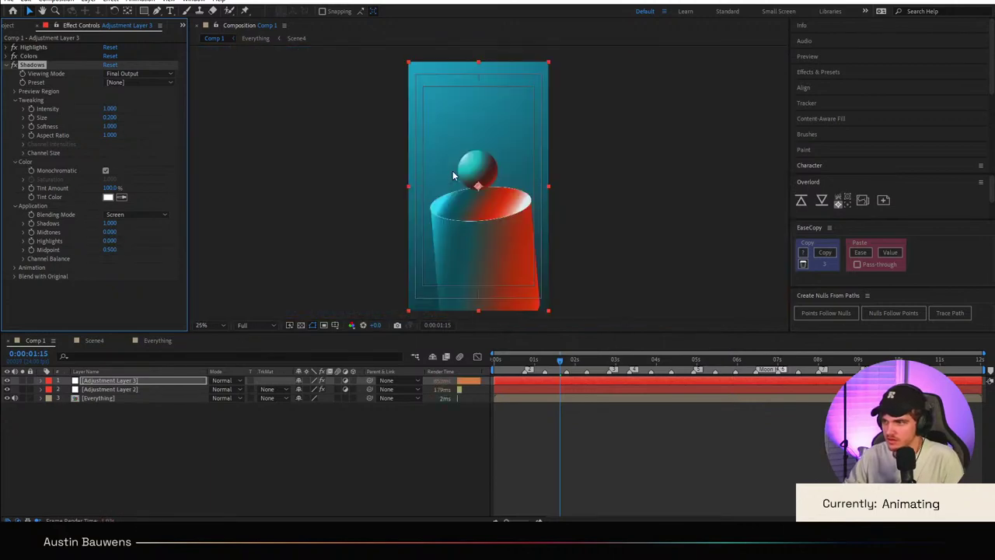
Step: Inspect the grain on the sphere and cylinder, then at frame 0:00:04:22
{"action": "scroll", "coordinate": [453, 172], "scroll_direction": "up", "scroll_amount": 4}
{"action": "left_click_drag", "start_coordinate": [542, 181], "coordinate": [370, 298]}
{"action": "scroll", "coordinate": [378, 270], "scroll_direction": "down", "scroll_amount": 1}
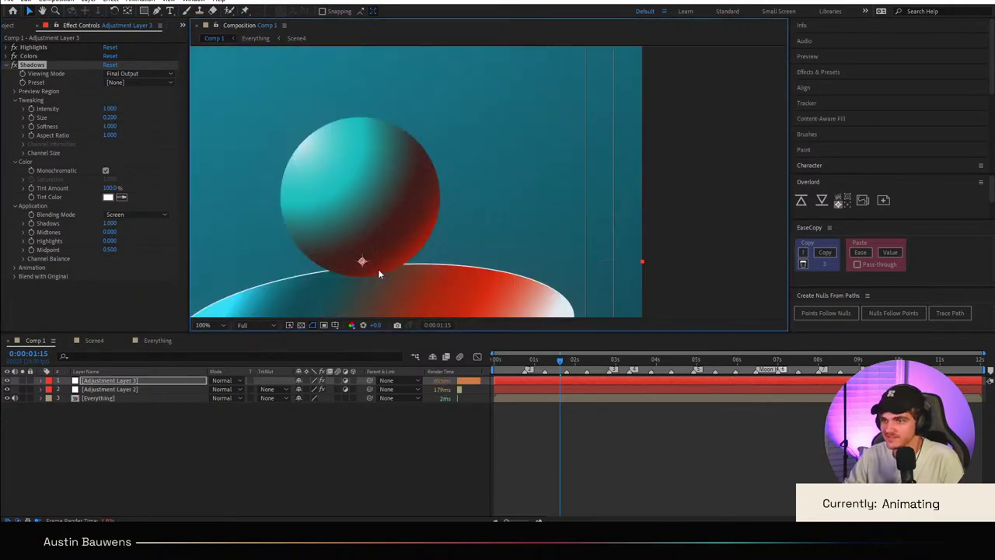
{"action": "scroll", "coordinate": [433, 218], "scroll_direction": "up", "scroll_amount": 3}
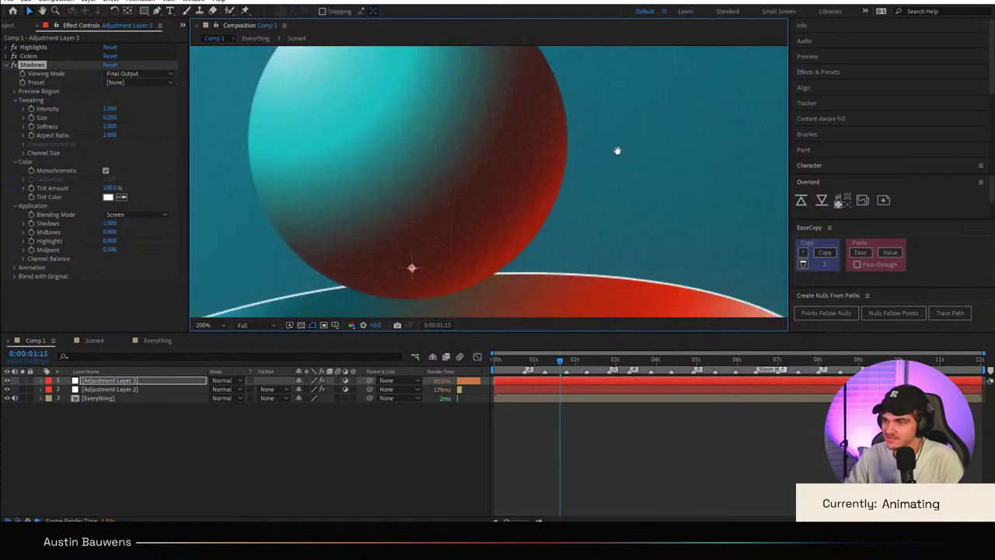
{"action": "scroll", "coordinate": [533, 218], "scroll_direction": "down", "scroll_amount": 3}
{"action": "left_click", "coordinate": [693, 360]}
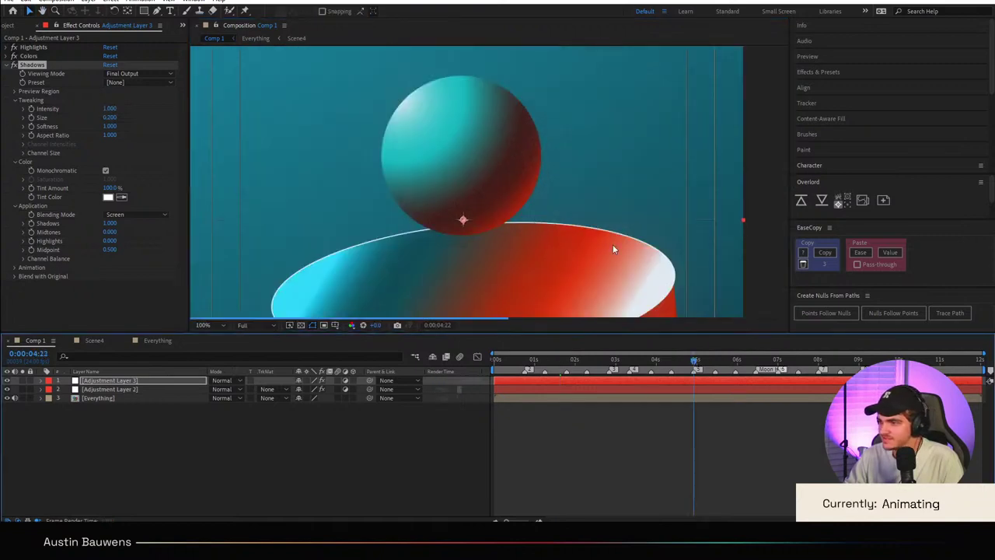
{"action": "key", "text": "comma"}
{"action": "scroll", "coordinate": [613, 244], "scroll_direction": "up", "scroll_amount": 4}
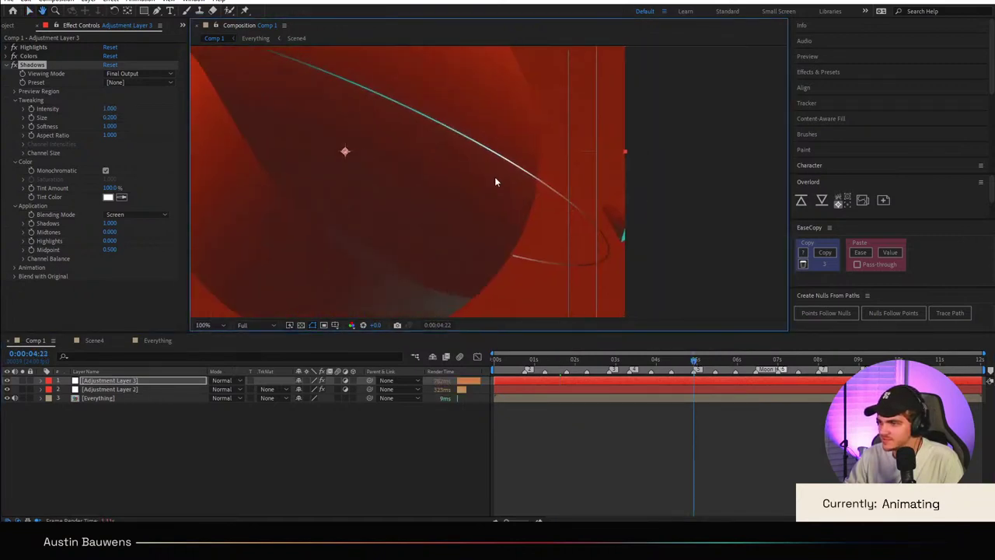
{"action": "key", "text": "comma"}
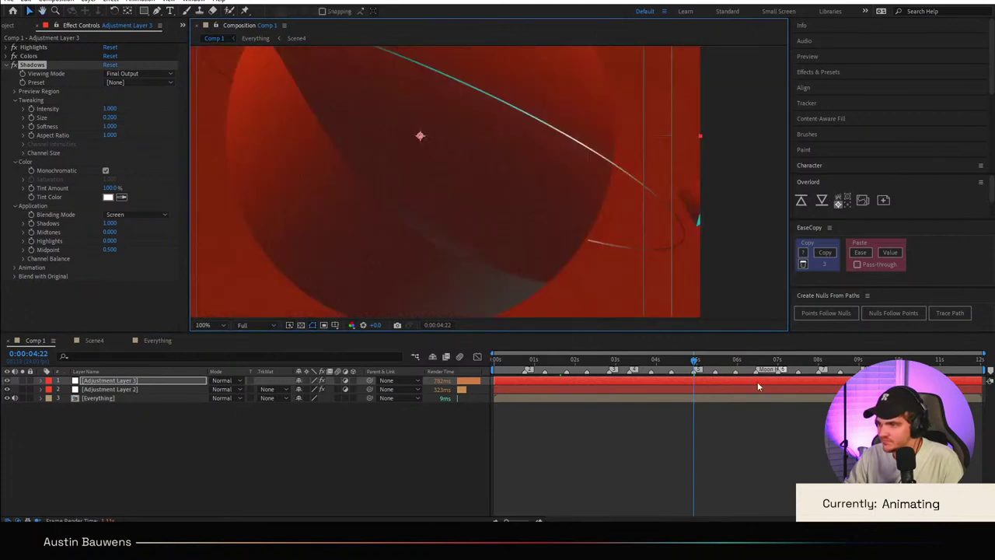
Step: Check the grain at 0:00:06:13, then zoom in on the planet's grain at 0:00:06:21
{"action": "left_click", "coordinate": [760, 359]}
{"action": "key", "text": "comma"}
{"action": "key", "text": "comma"}
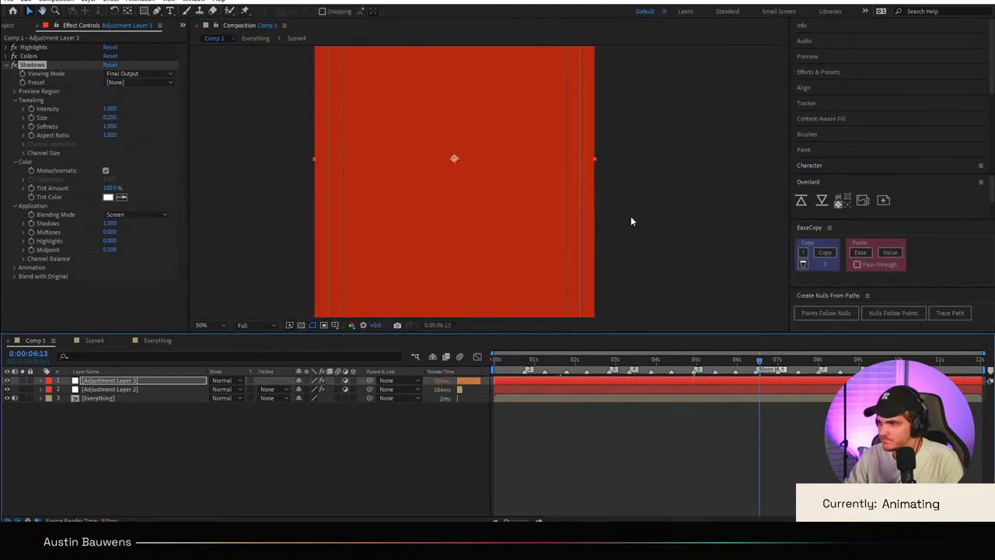
{"action": "left_click", "coordinate": [774, 364]}
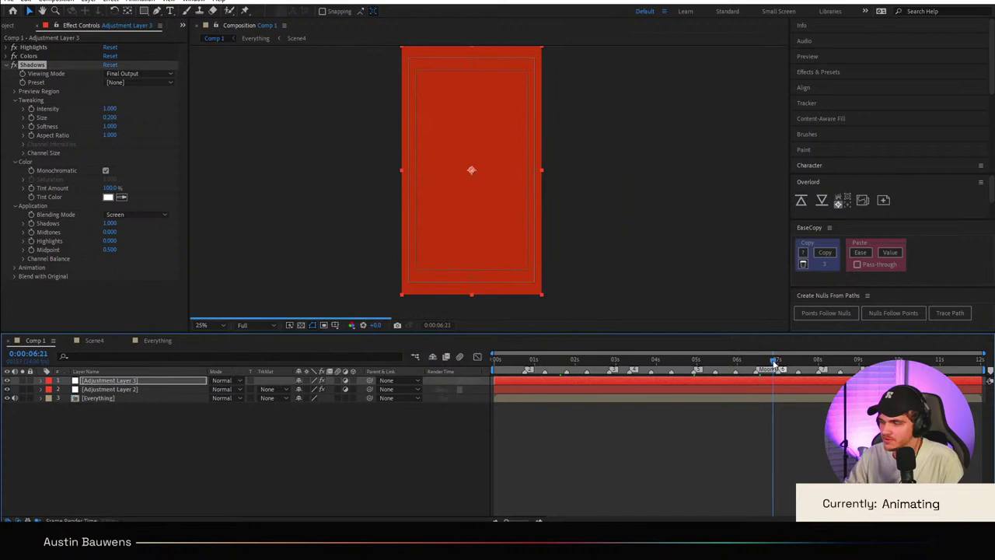
{"action": "key", "text": "period"}
{"action": "left_click_drag", "start_coordinate": [531, 137], "coordinate": [517, 241]}
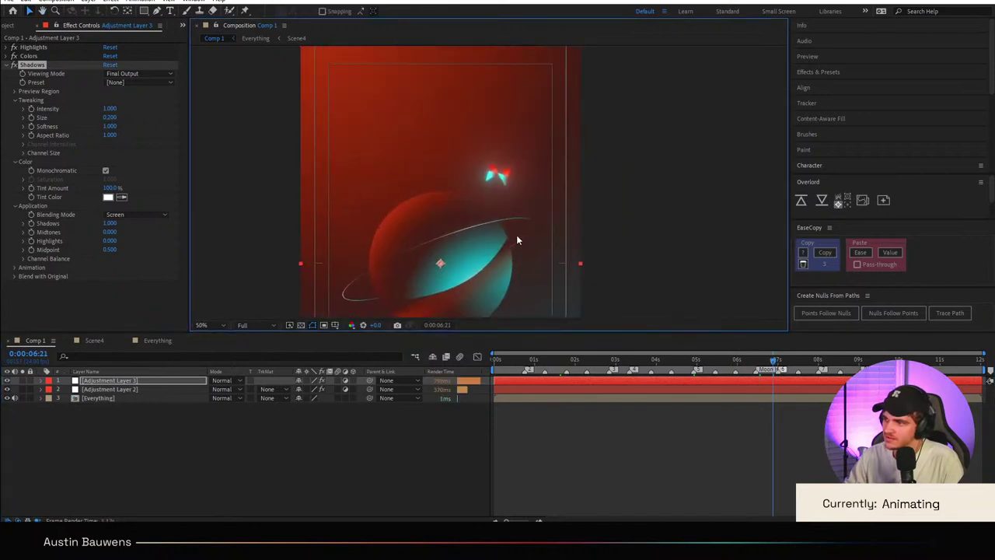
{"action": "key", "text": "period"}
{"action": "key", "text": "comma"}
{"action": "left_click_drag", "start_coordinate": [555, 292], "coordinate": [558, 230]}
{"action": "scroll", "coordinate": [556, 229], "scroll_direction": "up", "scroll_amount": 4}
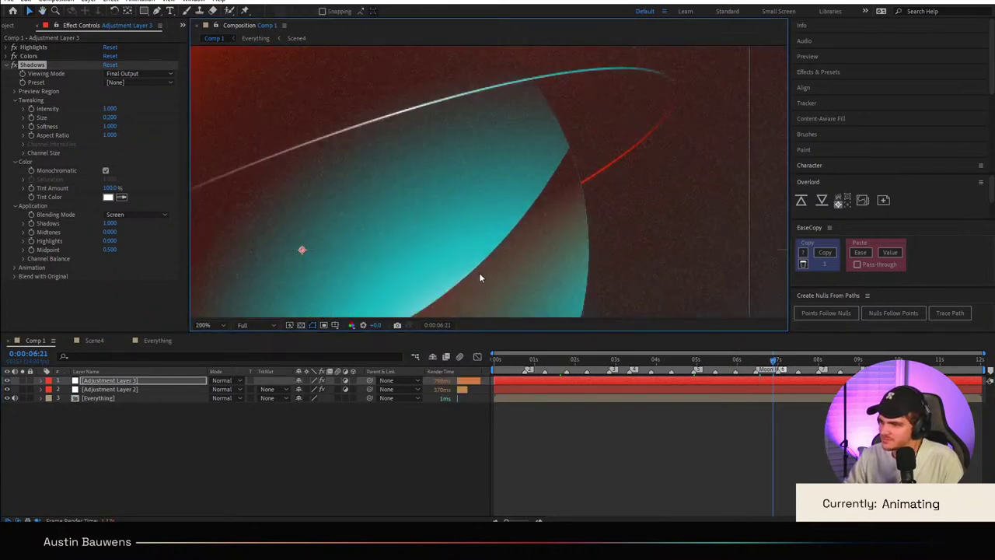
{"action": "scroll", "coordinate": [577, 200], "scroll_direction": "down", "scroll_amount": 2}
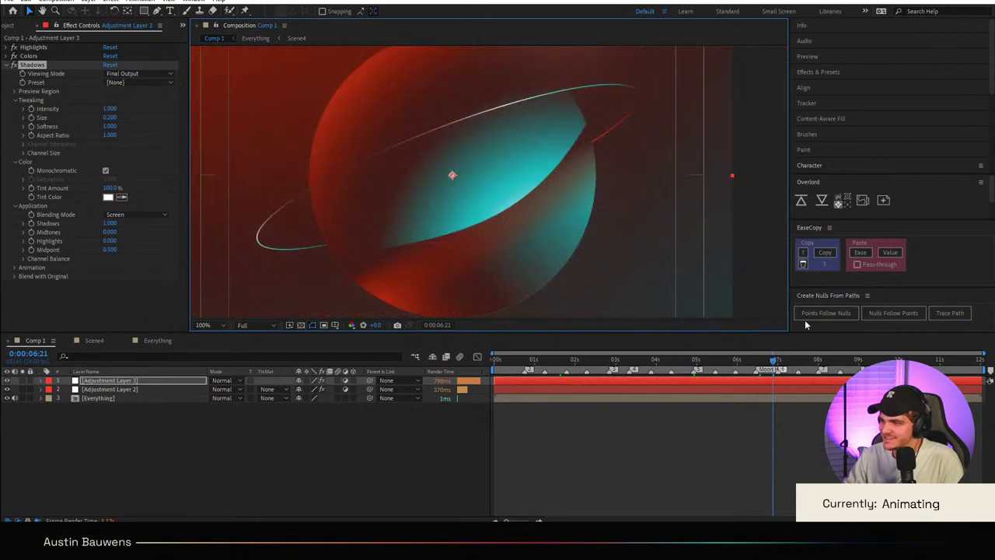
Step: Zoom in on the tilted cube's grain at 0:00:08:16
{"action": "left_click", "coordinate": [846, 364]}
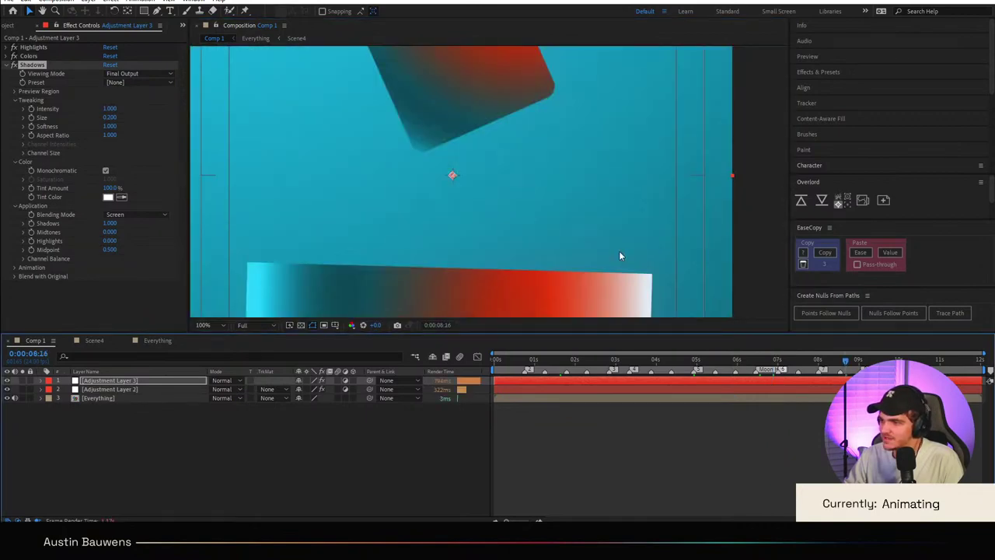
{"action": "key", "text": "comma"}
{"action": "key", "text": "period"}
{"action": "left_click_drag", "start_coordinate": [507, 118], "coordinate": [526, 267]}
{"action": "key", "text": "period"}
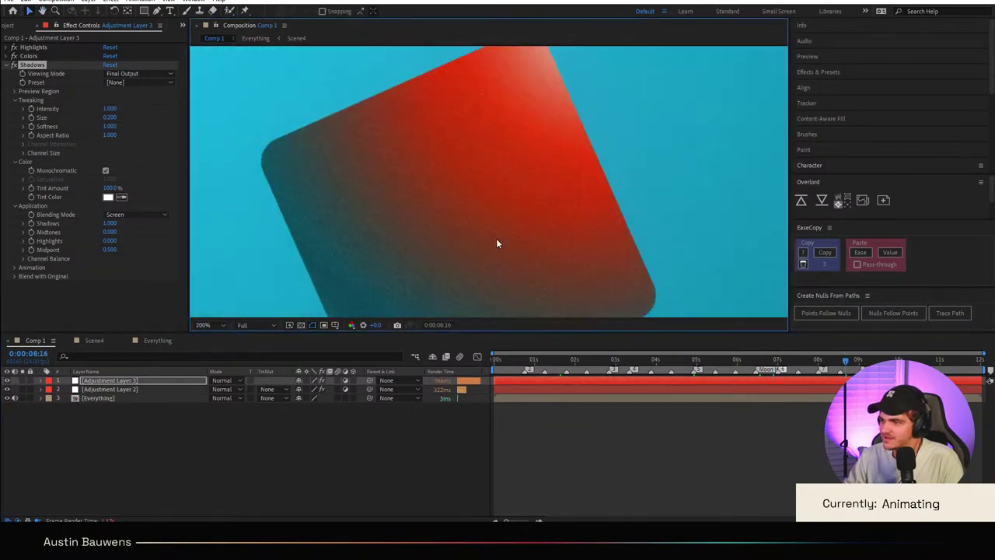
{"action": "key", "text": "comma"}
{"action": "left_click", "coordinate": [14, 267]}
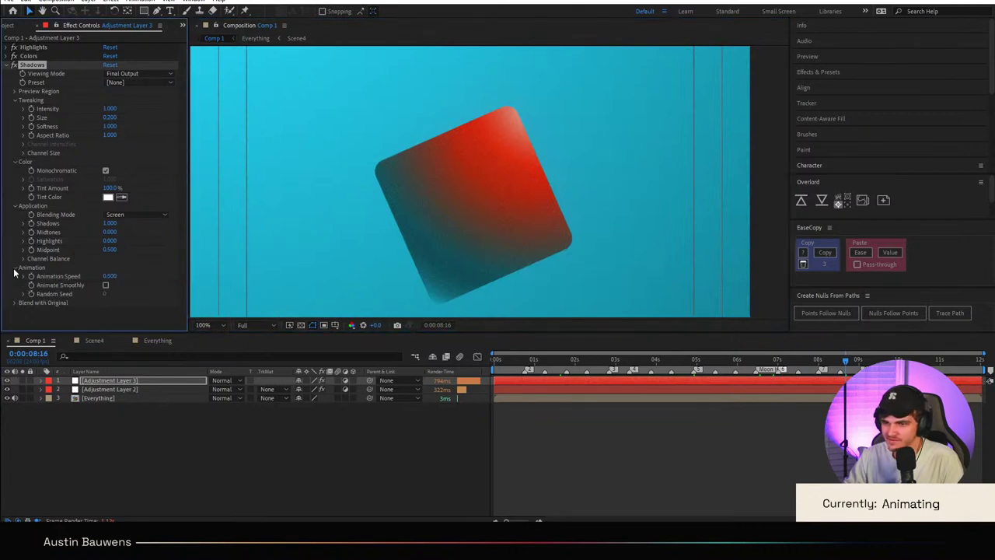
{"action": "left_click", "coordinate": [14, 267]}
Step: Return to the opening stepped-blocks frame, then move to the title frame at 0:00:11:10
{"action": "left_click", "coordinate": [504, 360]}
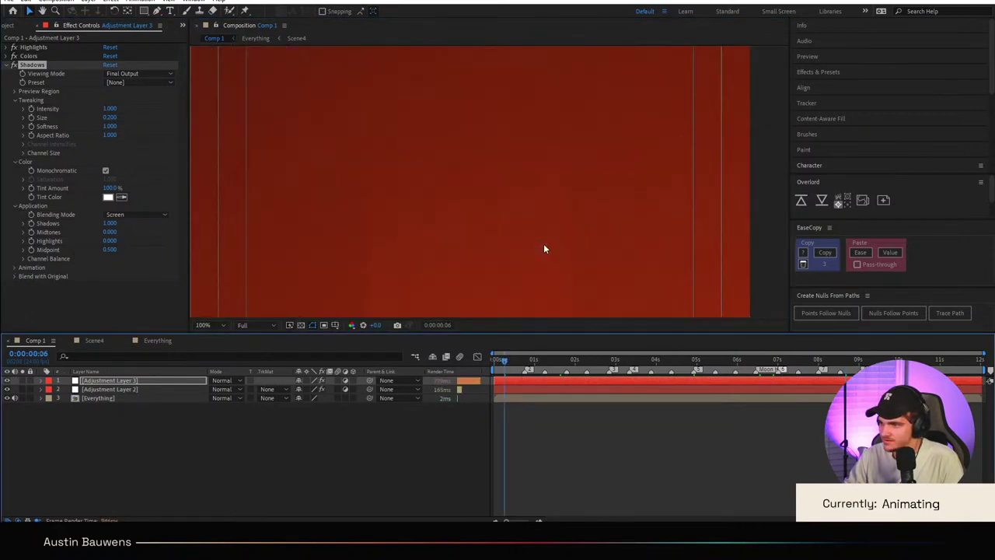
{"action": "key", "text": "comma"}
{"action": "scroll", "coordinate": [524, 132], "scroll_direction": "down", "scroll_amount": 5}
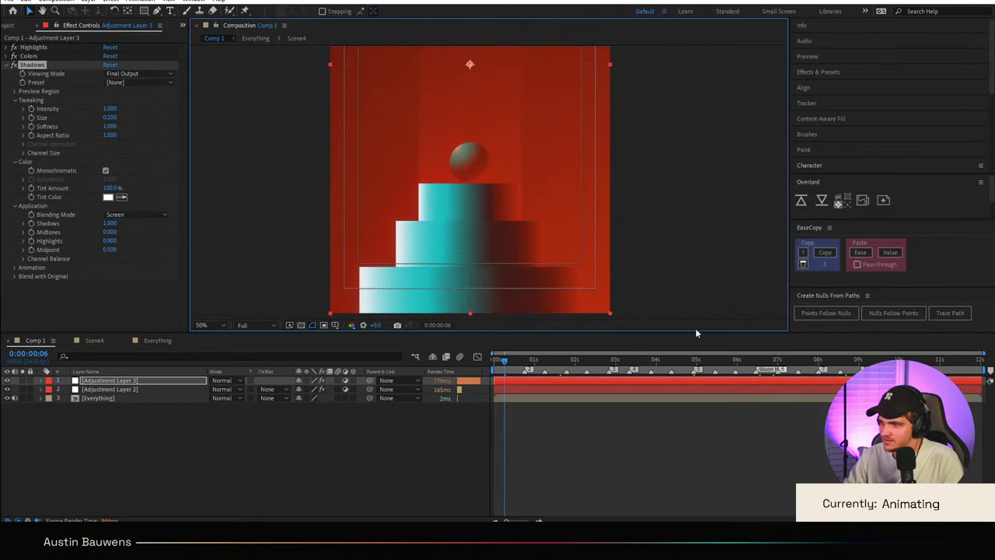
{"action": "left_click", "coordinate": [957, 360]}
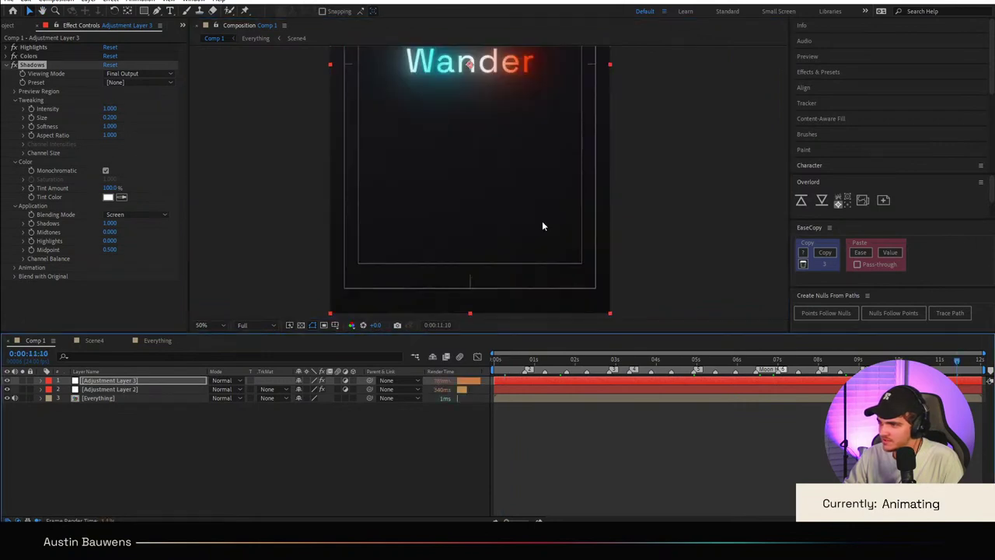
Step: Zoom in and out on the glowing Wander title to check its grain
{"action": "key", "text": "period"}
{"action": "key", "text": "period"}
{"action": "key", "text": "comma"}
{"action": "key", "text": "period"}
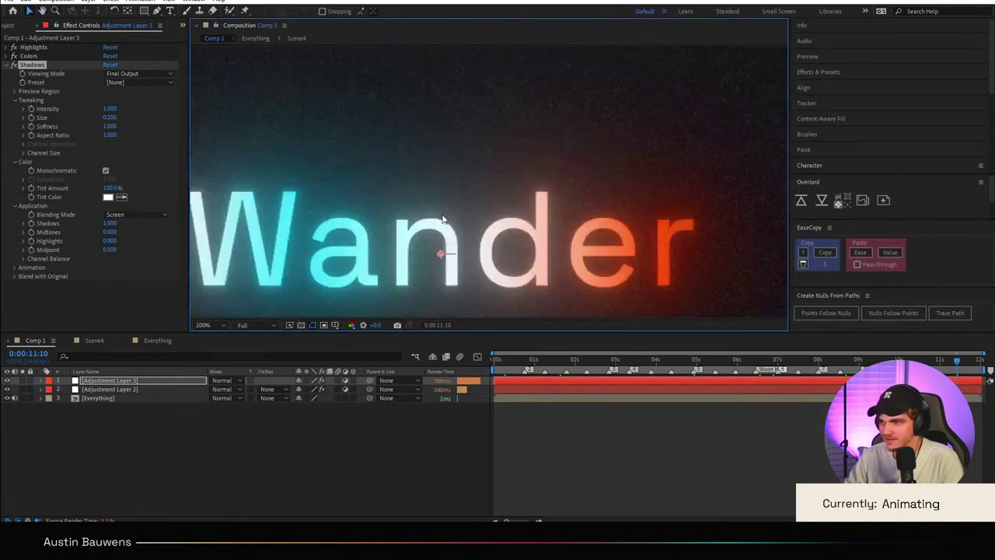
{"action": "key", "text": "comma"}
{"action": "key", "text": "comma"}
Step: Inspect the sphere's grain closely at 0:00:05:13 and fold away the Shadows grain settings
{"action": "left_click", "coordinate": [719, 366]}
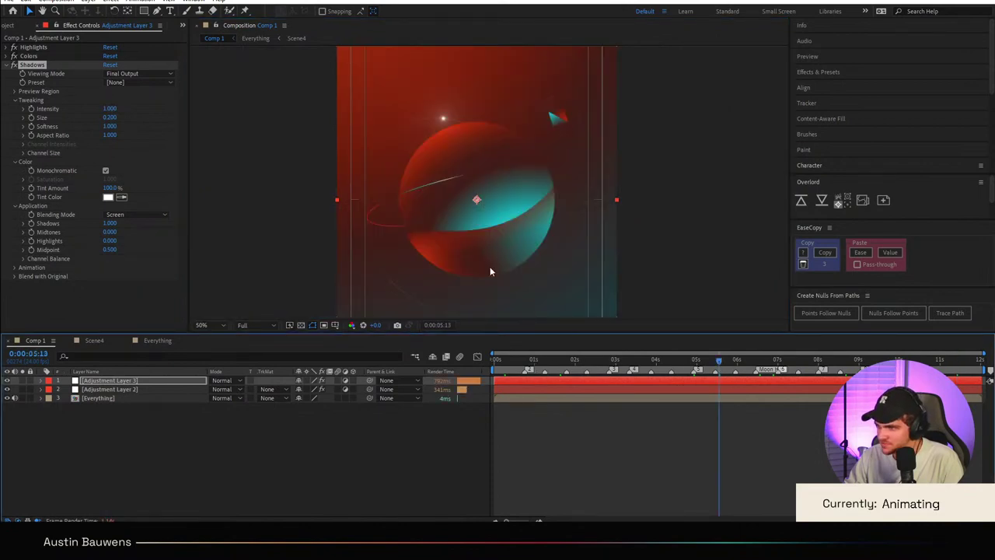
{"action": "scroll", "coordinate": [490, 272], "scroll_direction": "up", "scroll_amount": 6}
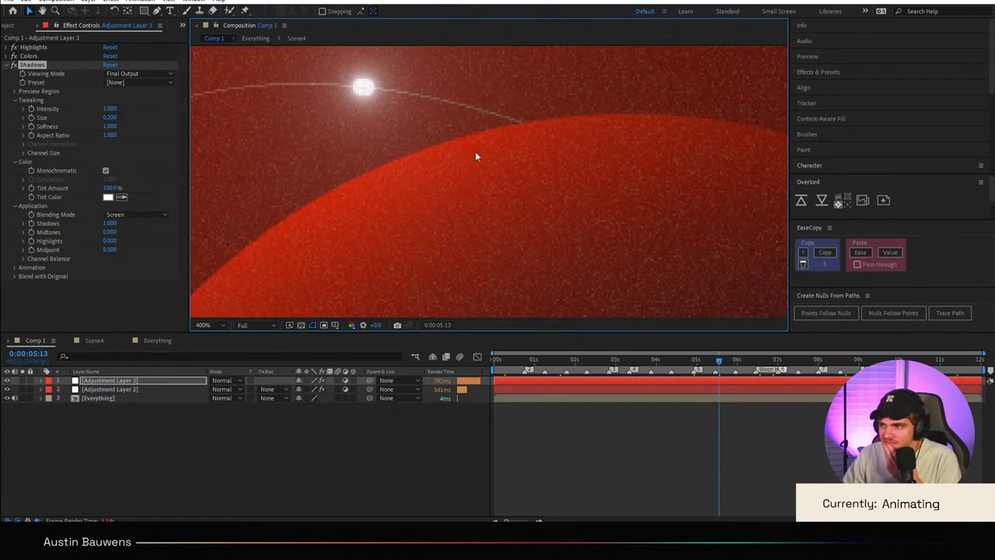
{"action": "scroll", "coordinate": [476, 156], "scroll_direction": "down", "scroll_amount": 6}
{"action": "scroll", "coordinate": [498, 161], "scroll_direction": "up", "scroll_amount": 5}
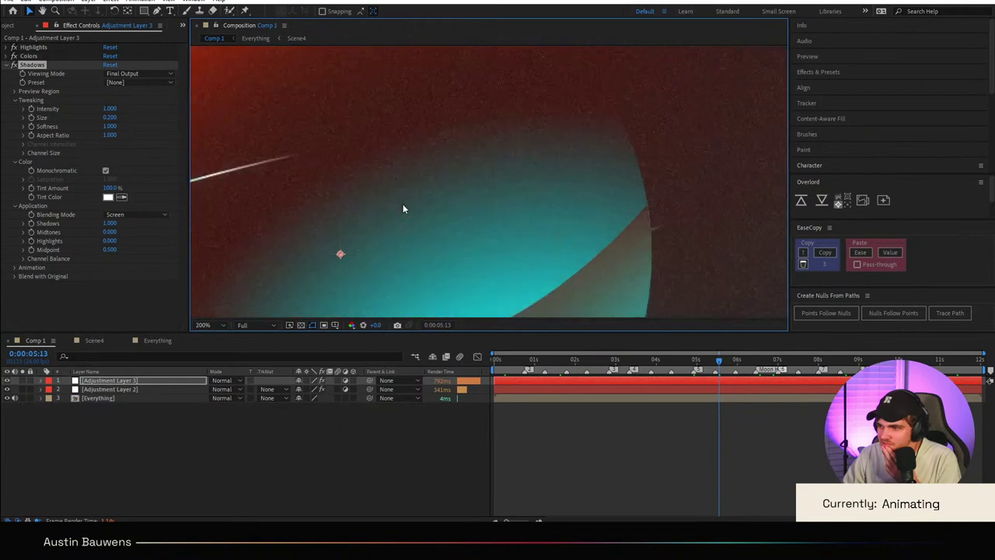
{"action": "left_click_drag", "start_coordinate": [334, 152], "coordinate": [433, 133]}
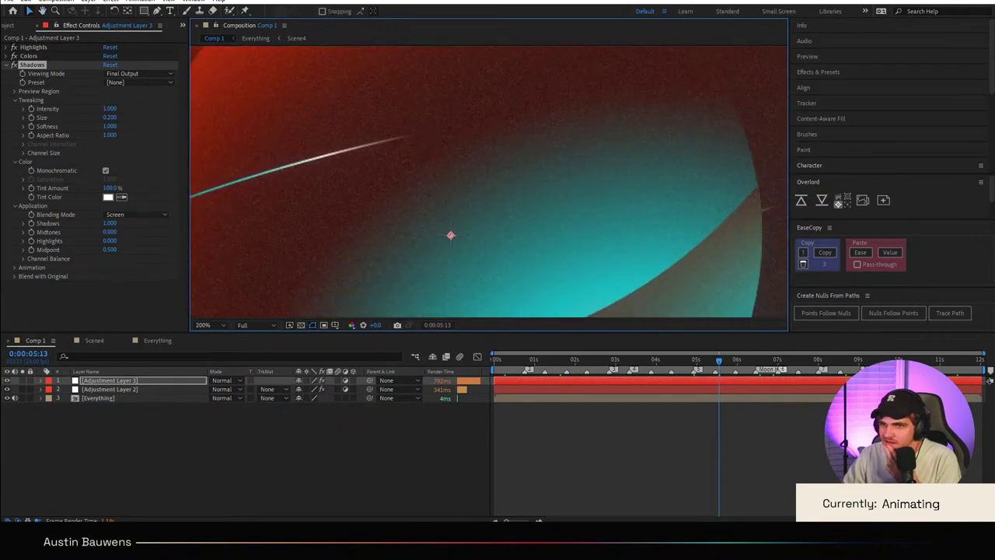
{"action": "left_click", "coordinate": [12, 65]}
Step: Set the Colors grain size to 0.5 and intensity to 2
{"action": "left_click", "coordinate": [7, 56]}
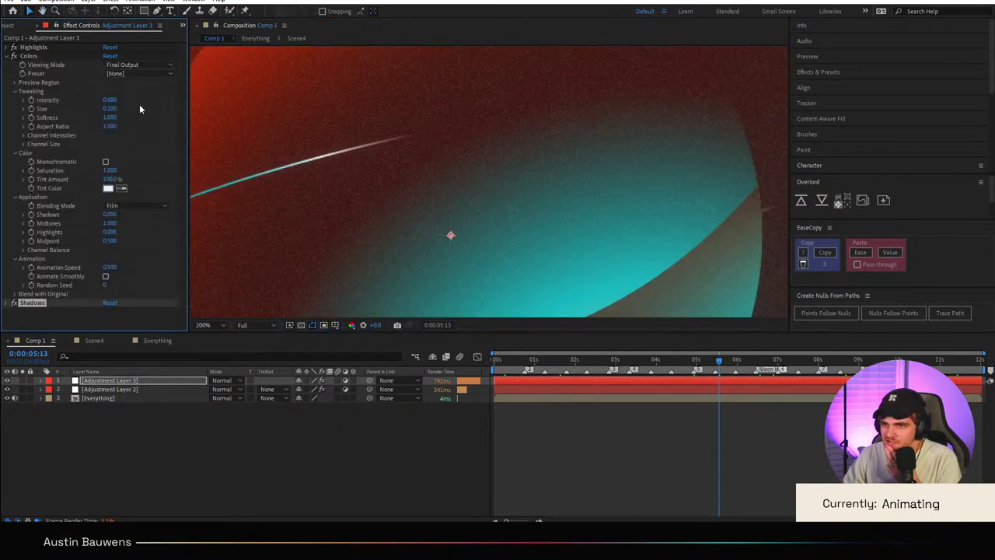
{"action": "left_click", "coordinate": [111, 109]}
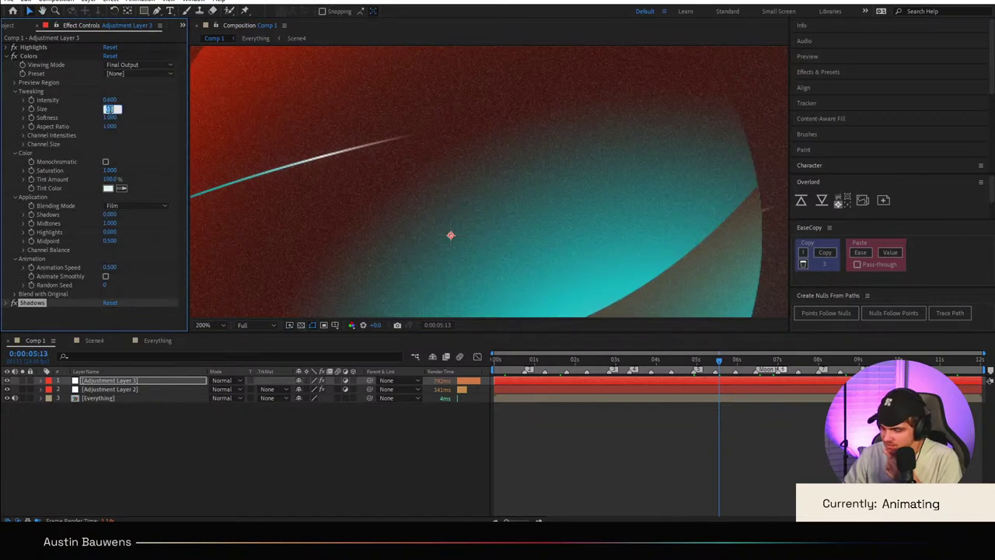
{"action": "type", "text": ".5"}
{"action": "key", "text": "Return"}
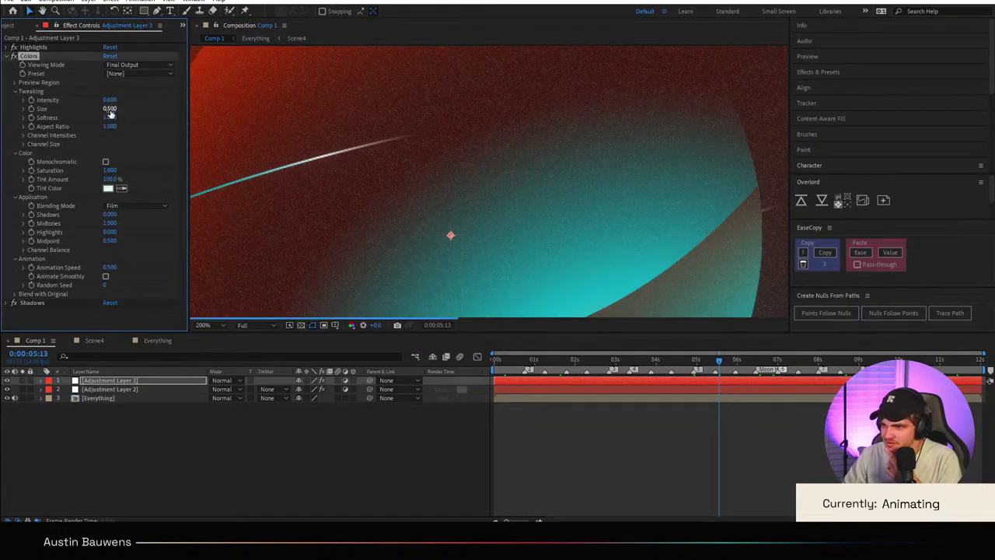
{"action": "left_click", "coordinate": [110, 99]}
{"action": "type", "text": "2"}
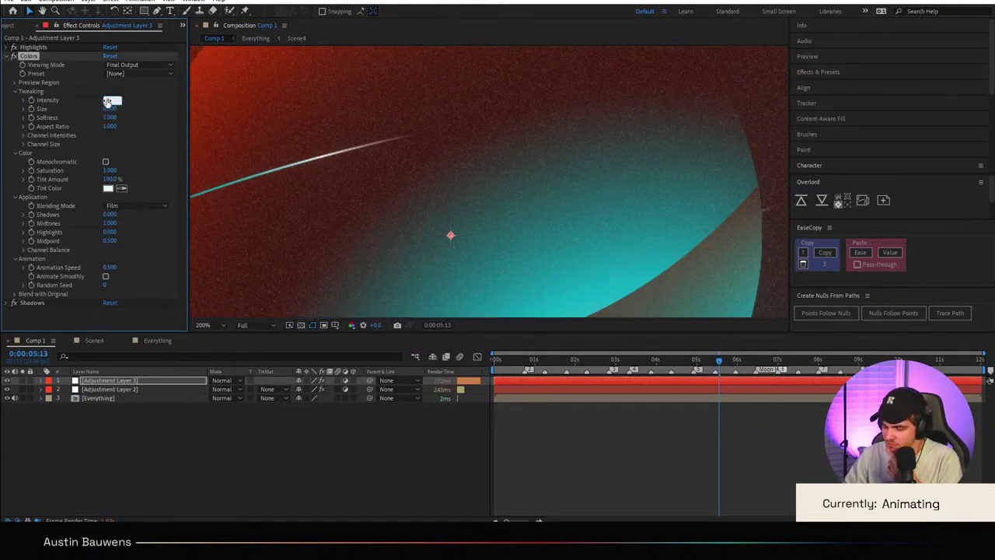
{"action": "key", "text": "Return"}
{"action": "scroll", "coordinate": [568, 182], "scroll_direction": "down", "scroll_amount": 1}
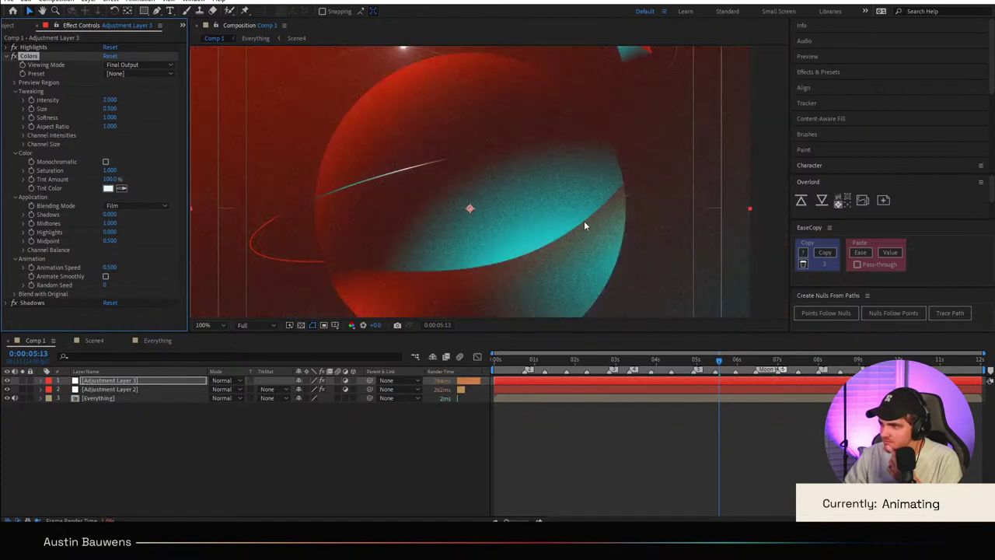
{"action": "scroll", "coordinate": [558, 187], "scroll_direction": "up", "scroll_amount": 1}
Step: Toggle the Colors grain's Monochromatic option and recommit the grain size
{"action": "left_click", "coordinate": [105, 162]}
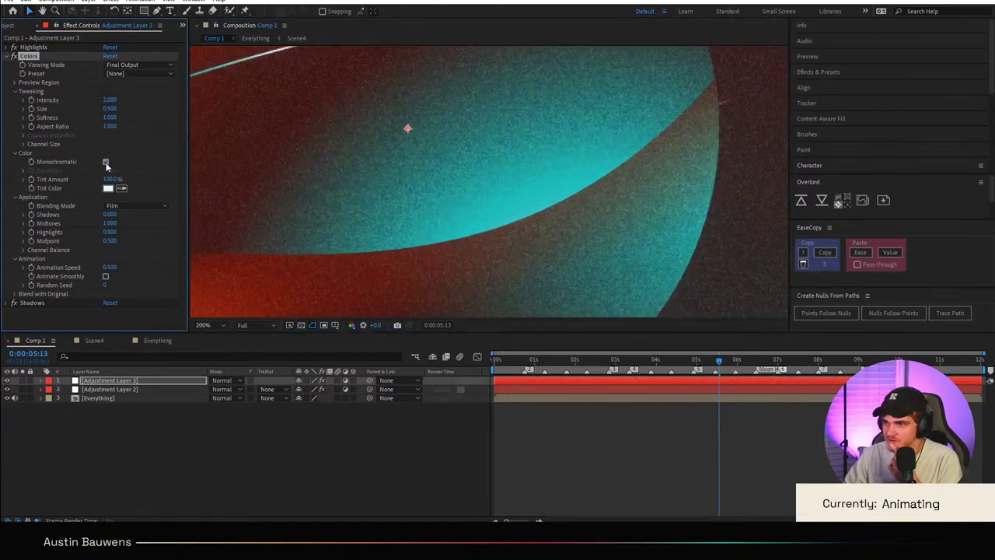
{"action": "scroll", "coordinate": [490, 161], "scroll_direction": "down", "scroll_amount": 2}
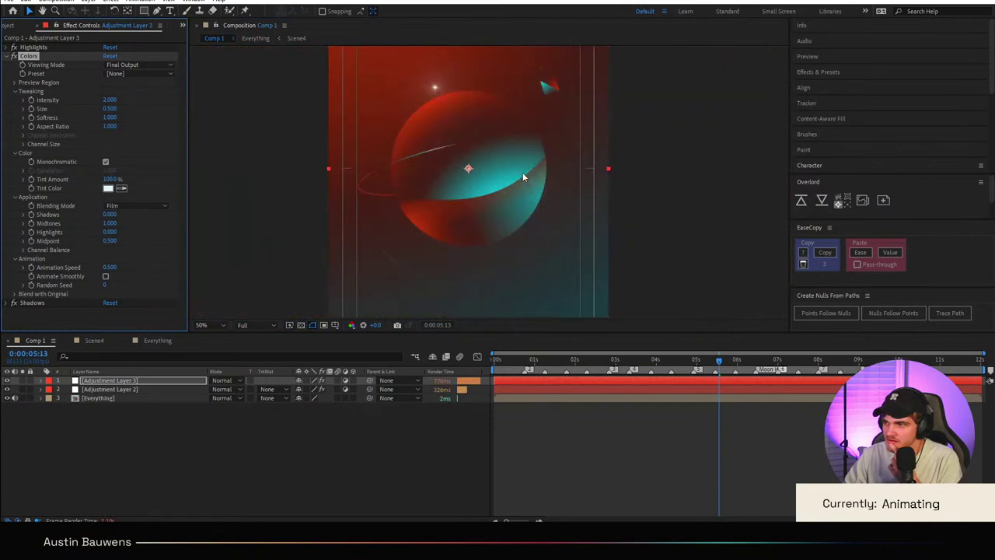
{"action": "scroll", "coordinate": [523, 174], "scroll_direction": "up", "scroll_amount": 1}
{"action": "scroll", "coordinate": [521, 184], "scroll_direction": "down", "scroll_amount": 1}
{"action": "scroll", "coordinate": [548, 249], "scroll_direction": "up", "scroll_amount": 2}
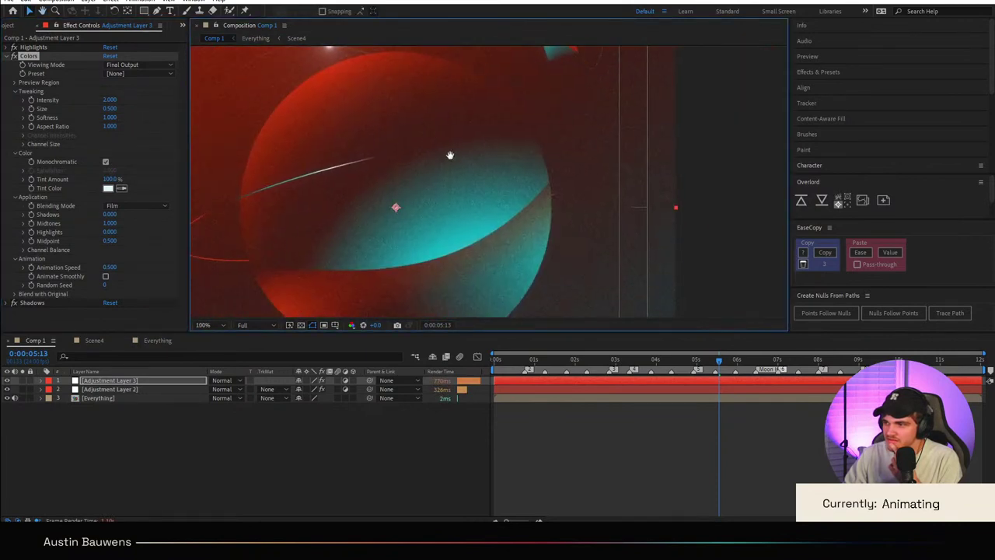
{"action": "scroll", "coordinate": [440, 200], "scroll_direction": "up", "scroll_amount": 1}
{"action": "left_click", "coordinate": [110, 108]}
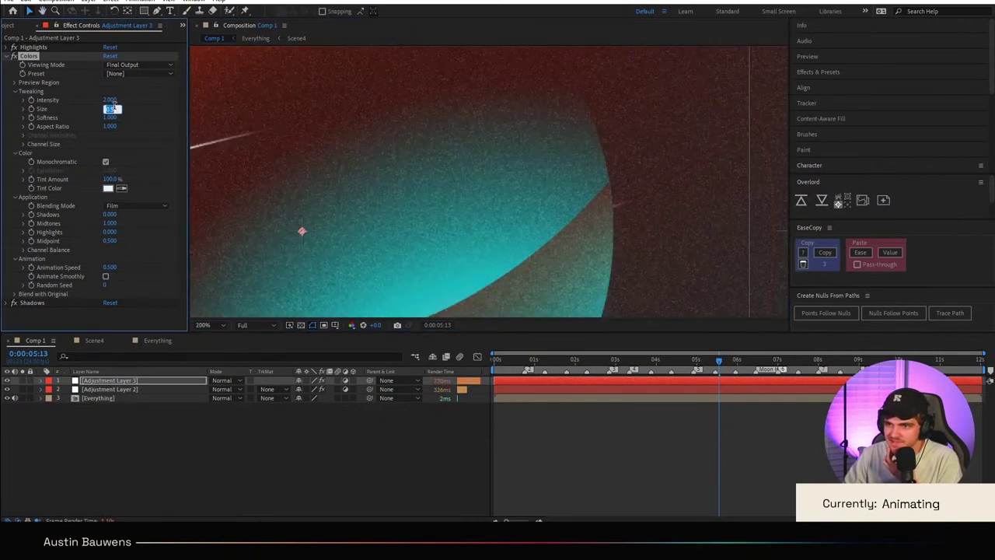
{"action": "key", "text": "Return"}
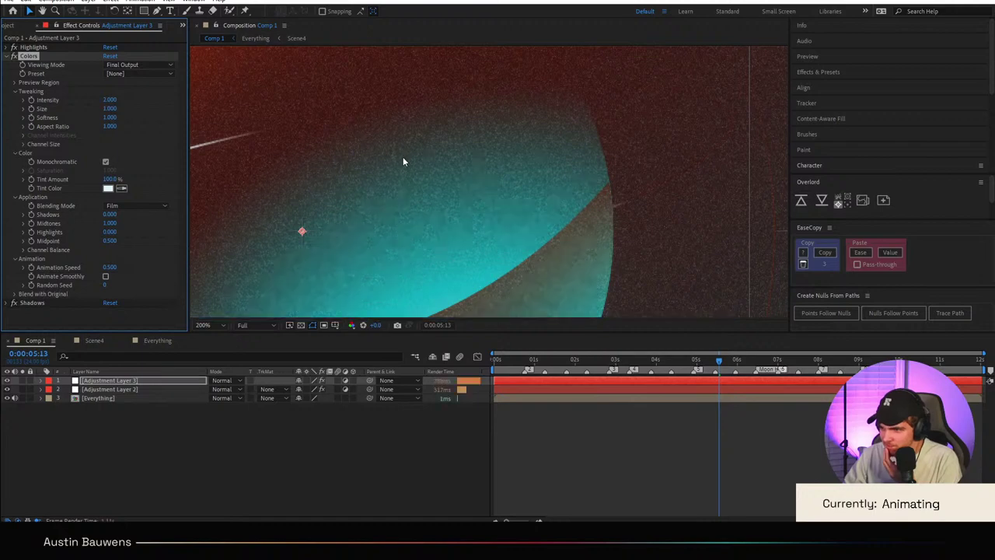
Step: Review the new colour grain at 0:00:01:18 and up close at 0:00:05:13
{"action": "scroll", "coordinate": [403, 156], "scroll_direction": "down", "scroll_amount": 1}
{"action": "scroll", "coordinate": [405, 175], "scroll_direction": "down", "scroll_amount": 1}
{"action": "scroll", "coordinate": [429, 200], "scroll_direction": "up", "scroll_amount": 1}
{"action": "scroll", "coordinate": [462, 238], "scroll_direction": "down", "scroll_amount": 1}
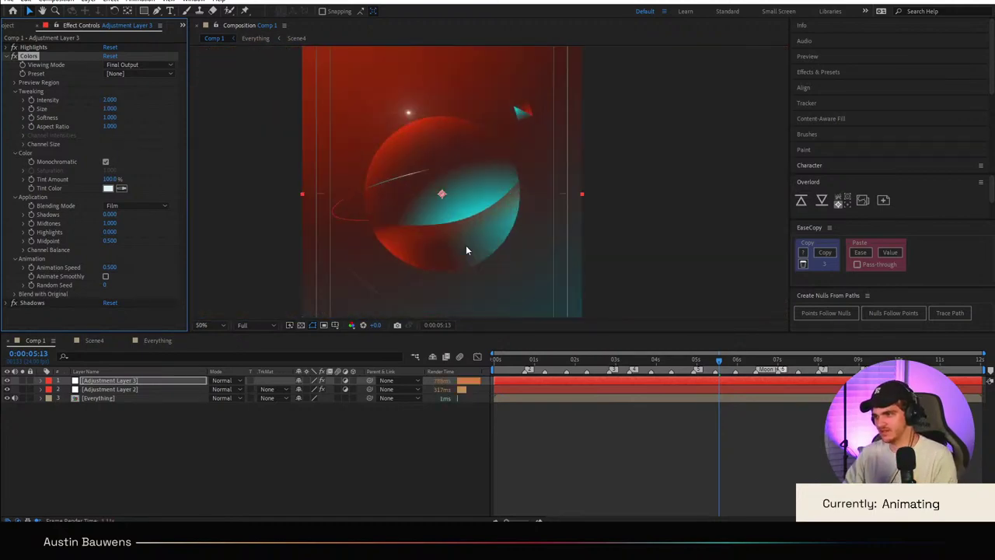
{"action": "left_click_drag", "start_coordinate": [467, 251], "coordinate": [470, 205]}
{"action": "left_click", "coordinate": [565, 359]}
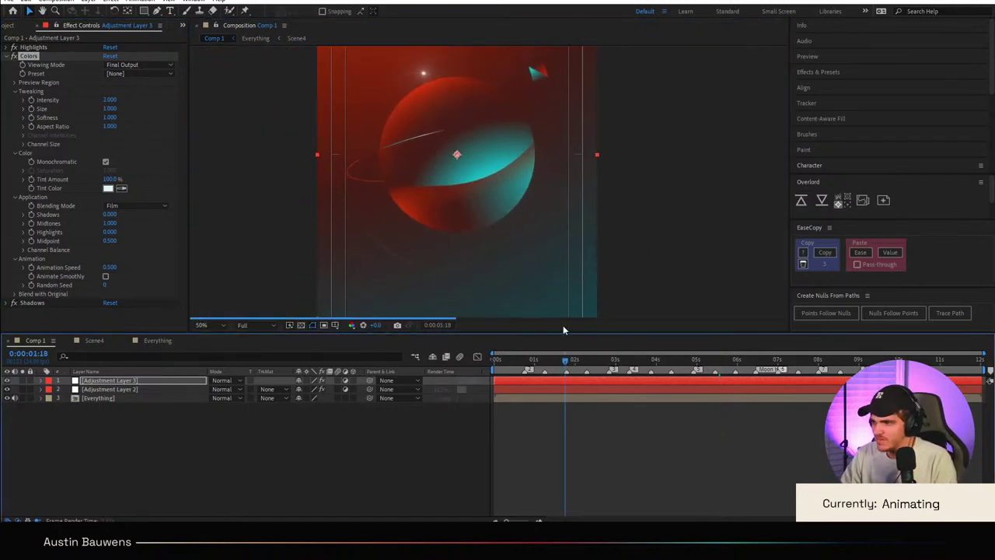
{"action": "scroll", "coordinate": [519, 208], "scroll_direction": "up", "scroll_amount": 1}
{"action": "scroll", "coordinate": [520, 205], "scroll_direction": "down", "scroll_amount": 1}
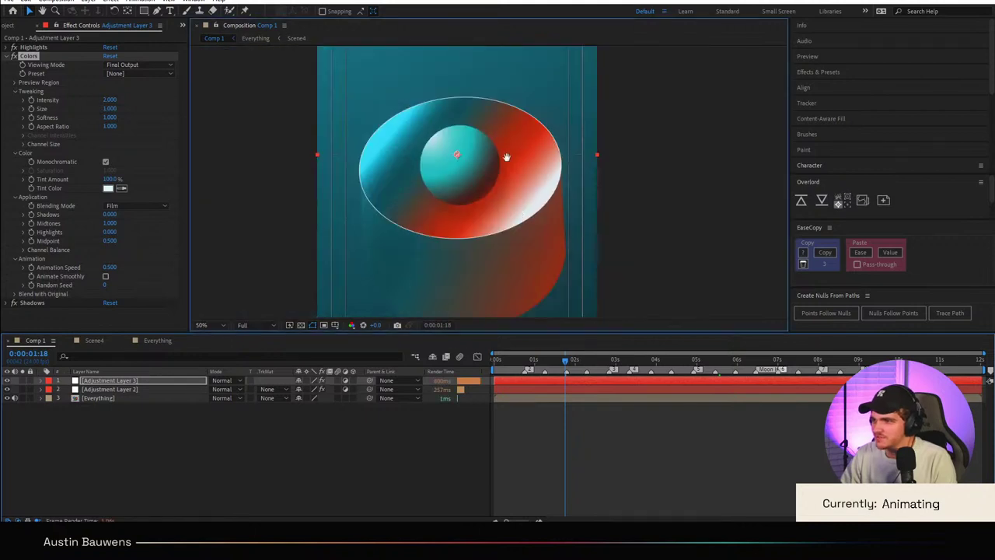
{"action": "left_click_drag", "start_coordinate": [507, 179], "coordinate": [491, 223]}
{"action": "key", "text": "ctrl+z"}
{"action": "scroll", "coordinate": [494, 222], "scroll_direction": "up", "scroll_amount": 2}
{"action": "key", "text": "ctrl+z"}
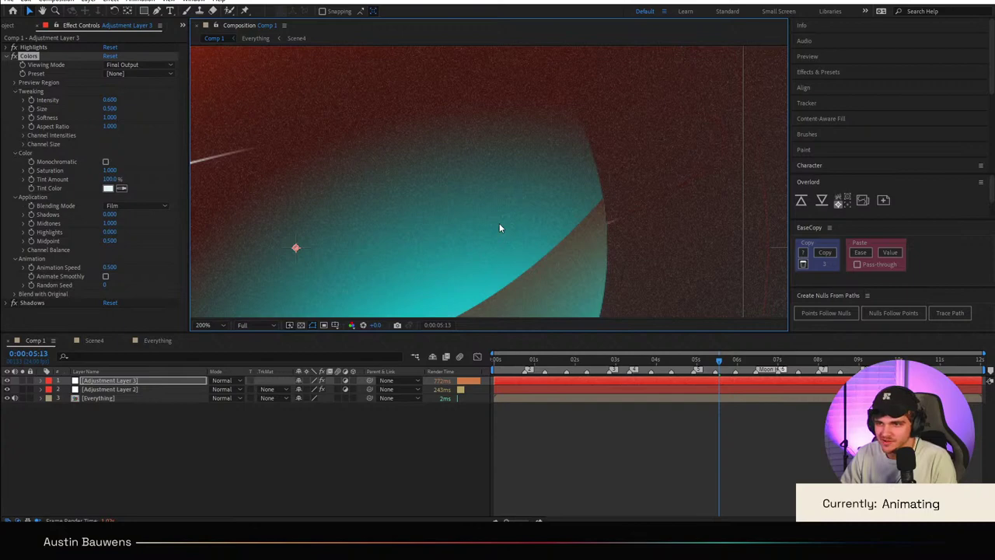
{"action": "scroll", "coordinate": [499, 223], "scroll_direction": "down", "scroll_amount": 1}
{"action": "key", "text": "ctrl+z"}
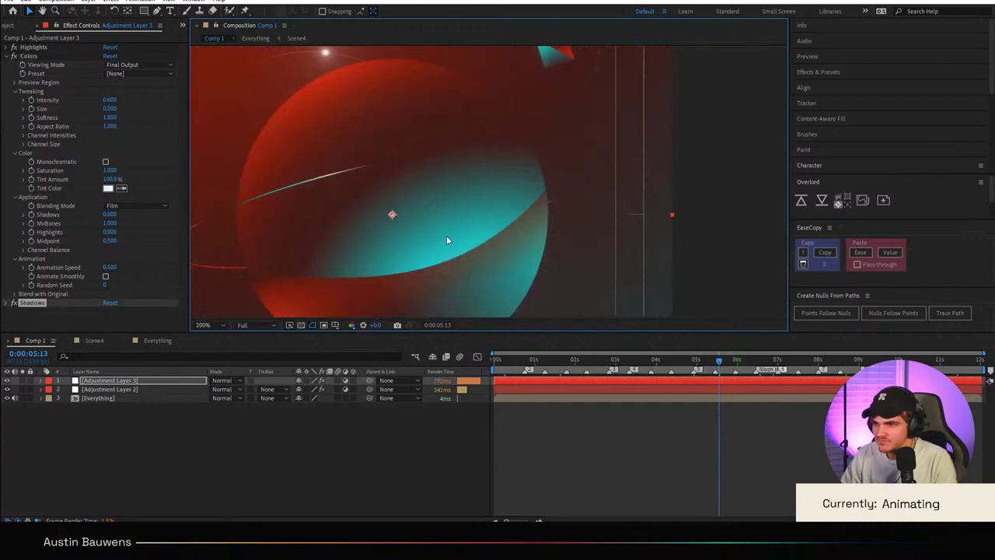
{"action": "scroll", "coordinate": [446, 236], "scroll_direction": "up", "scroll_amount": 2}
{"action": "scroll", "coordinate": [446, 237], "scroll_direction": "down", "scroll_amount": 2}
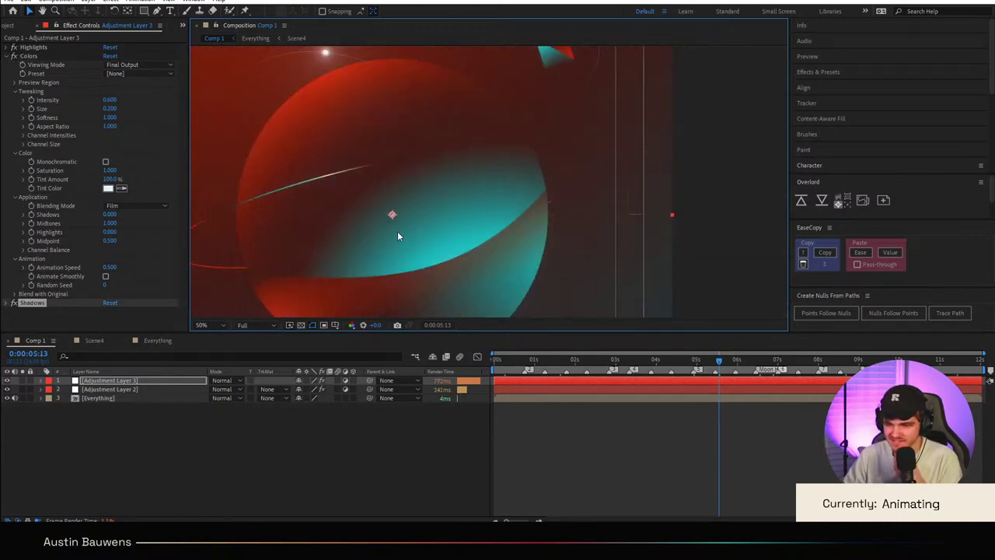
Step: Open the Everything precomp and collapse the BG layer's gradient properties
{"action": "left_click", "coordinate": [158, 341]}
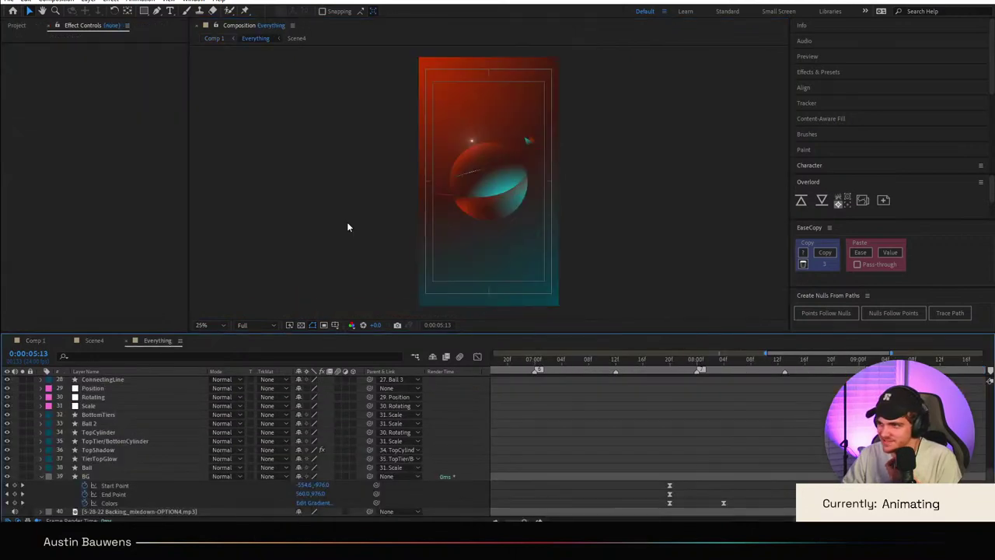
{"action": "scroll", "coordinate": [531, 167], "scroll_direction": "up", "scroll_amount": 3}
{"action": "scroll", "coordinate": [460, 159], "scroll_direction": "up", "scroll_amount": 3}
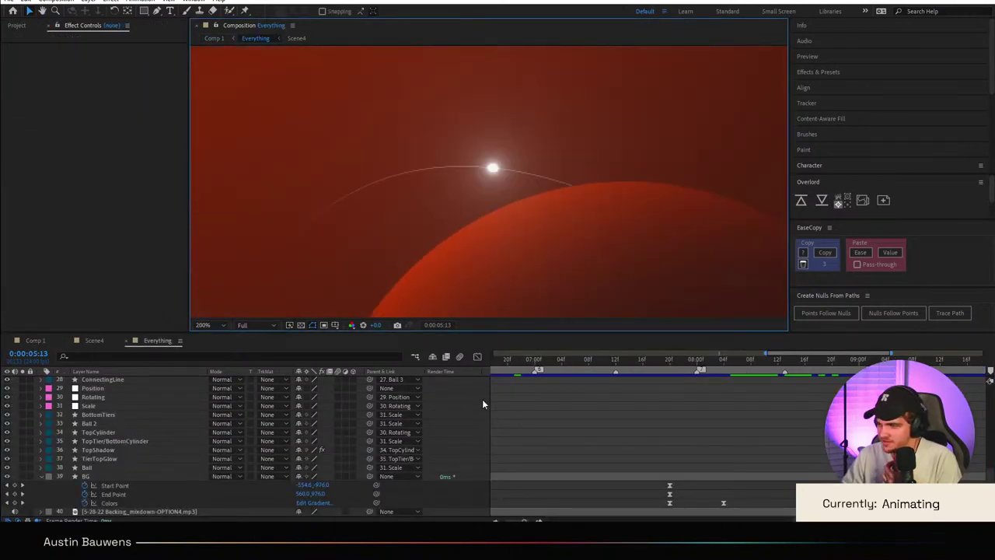
{"action": "left_click", "coordinate": [40, 476]}
{"action": "scroll", "coordinate": [115, 447], "scroll_direction": "up", "scroll_amount": 6}
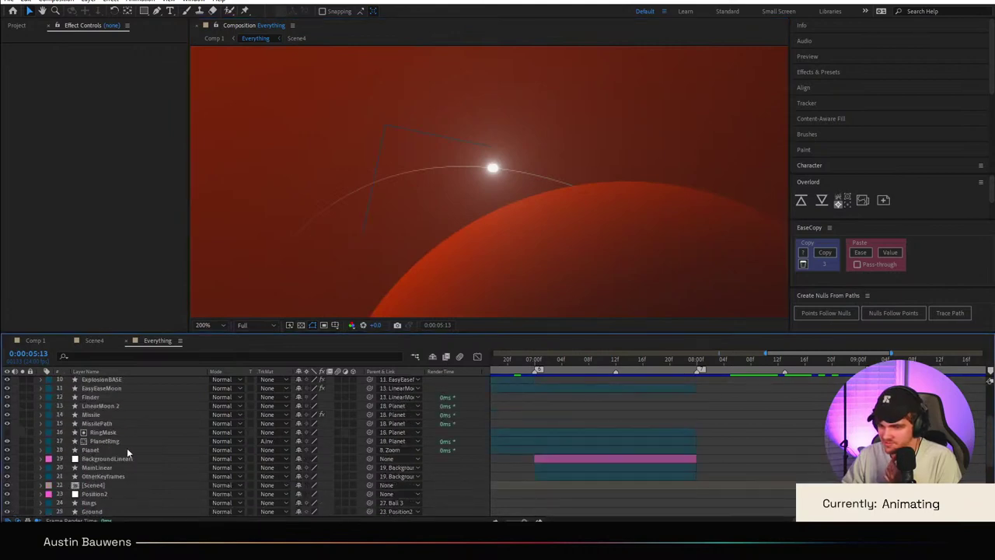
Step: Enable Chromatic Aberration in the Missile's Deep Glow with an amount of 1
{"action": "left_click", "coordinate": [103, 417]}
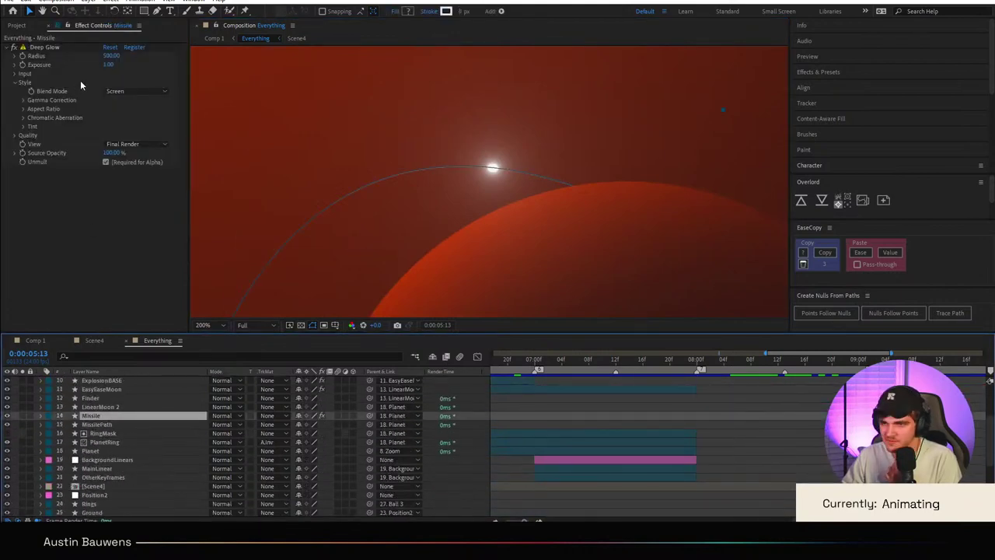
{"action": "left_click", "coordinate": [16, 74]}
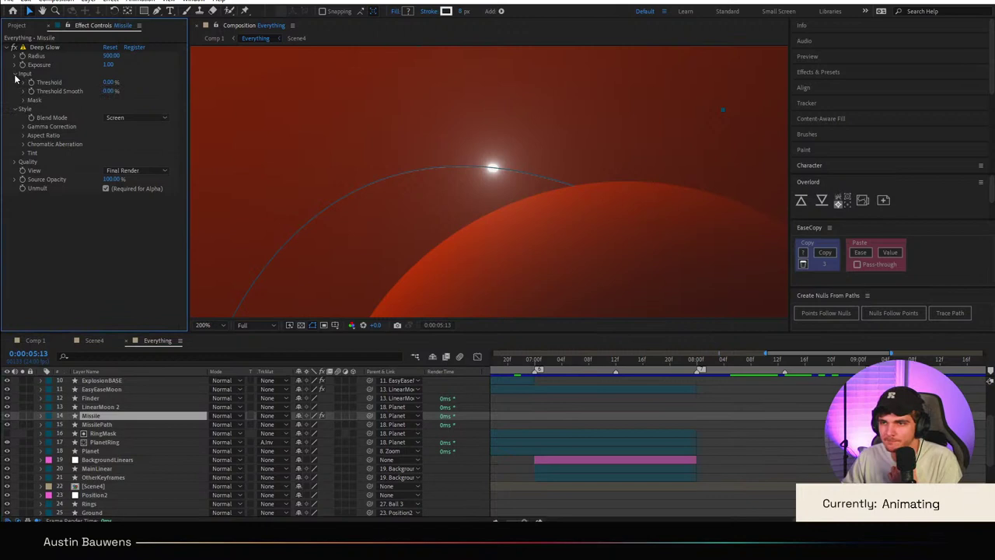
{"action": "left_click", "coordinate": [23, 144]}
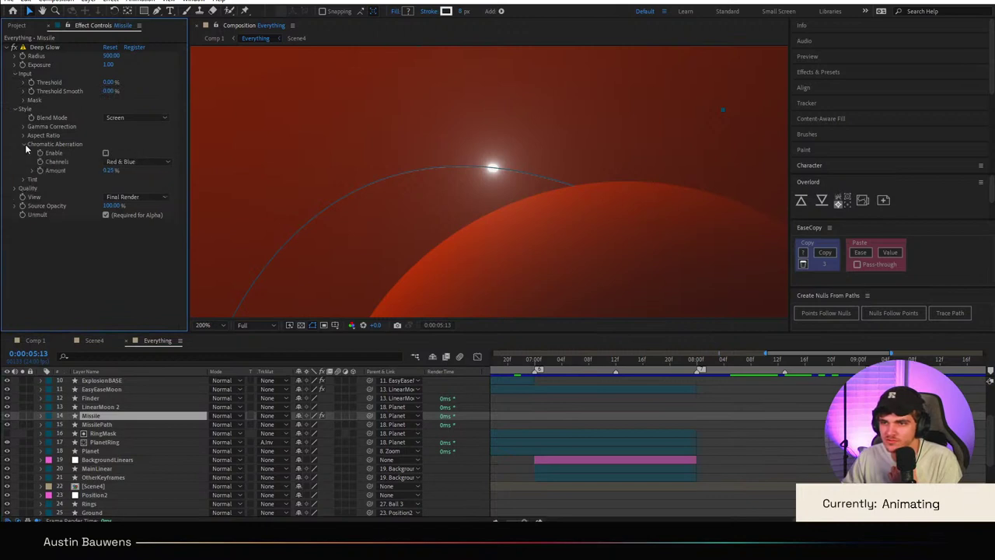
{"action": "left_click", "coordinate": [105, 153]}
{"action": "scroll", "coordinate": [503, 170], "scroll_direction": "up", "scroll_amount": 5}
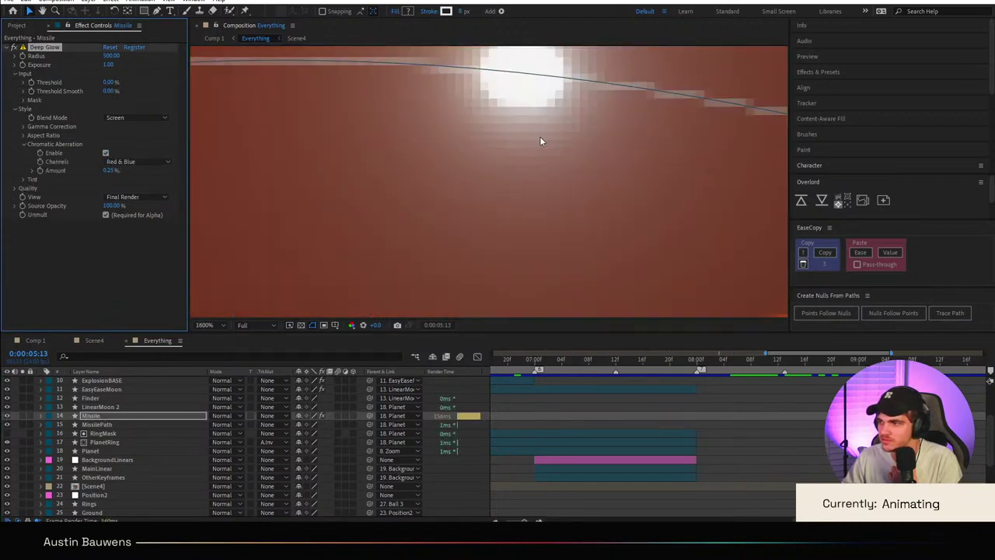
{"action": "left_click_drag", "start_coordinate": [455, 260], "coordinate": [396, 351]}
{"action": "left_click", "coordinate": [109, 170]}
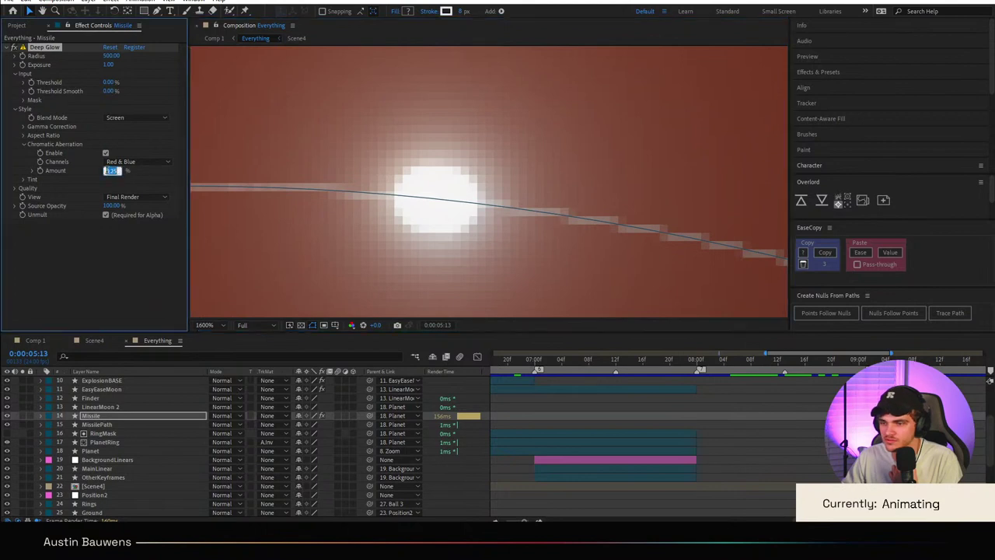
{"action": "type", "text": "1"}
{"action": "key", "text": "Return"}
Step: Try Red & Green and Green & Blue channels and 1.25%, then return the amount to 1.00%
{"action": "scroll", "coordinate": [488, 155], "scroll_direction": "down", "scroll_amount": 3}
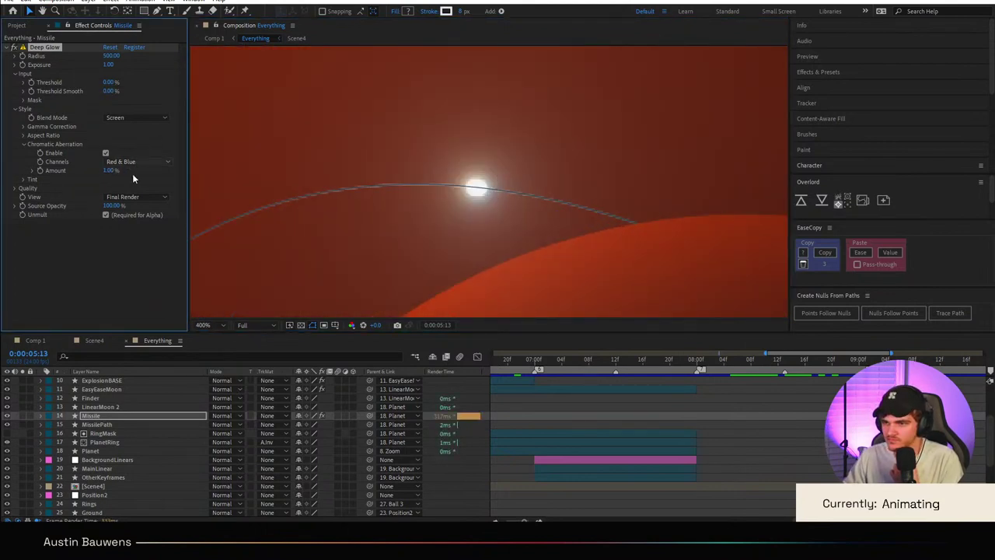
{"action": "left_click", "coordinate": [136, 162]}
{"action": "left_click", "coordinate": [159, 168]}
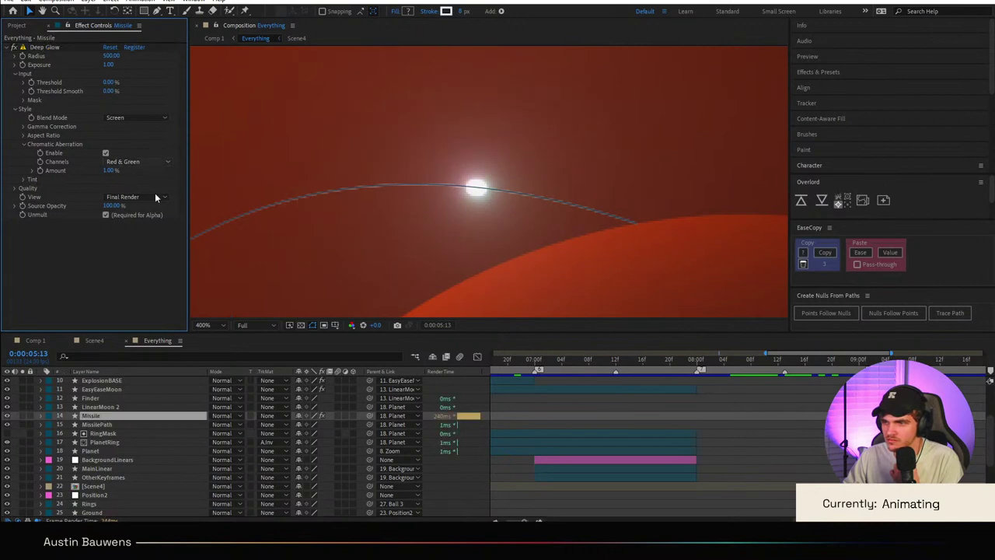
{"action": "left_click", "coordinate": [155, 193]}
{"action": "left_click", "coordinate": [154, 159]}
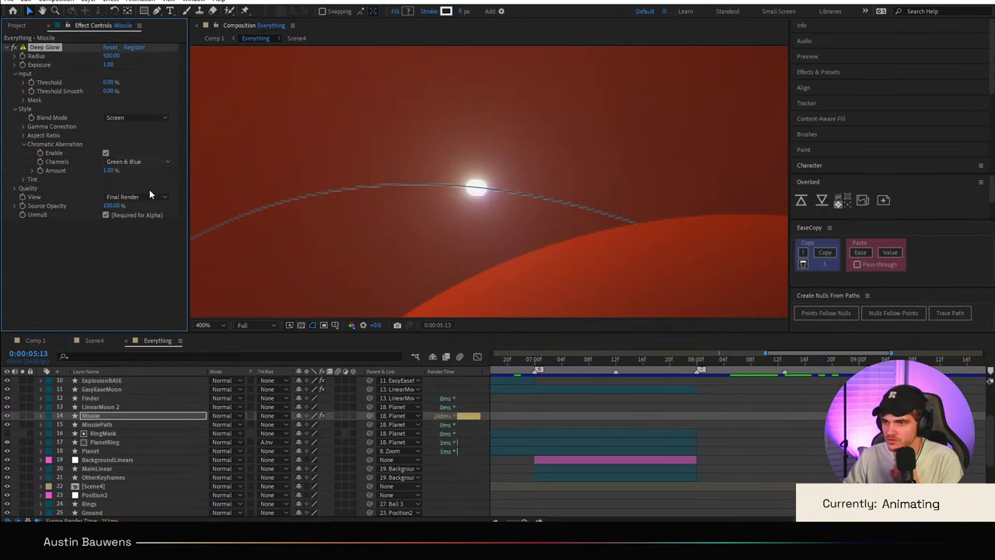
{"action": "left_click_drag", "start_coordinate": [109, 171], "coordinate": [365, 174]}
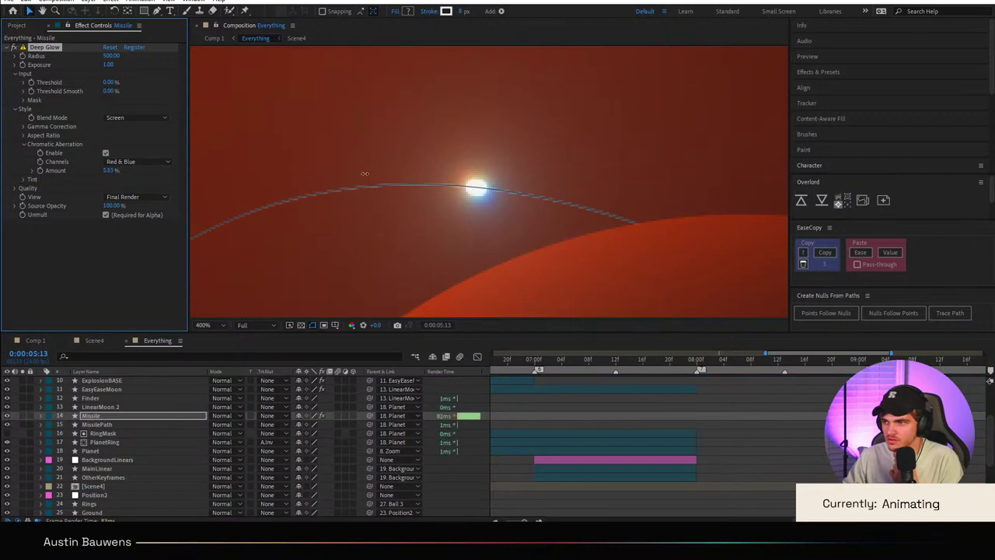
{"action": "scroll", "coordinate": [581, 172], "scroll_direction": "down", "scroll_amount": 8}
{"action": "scroll", "coordinate": [602, 207], "scroll_direction": "up", "scroll_amount": 7}
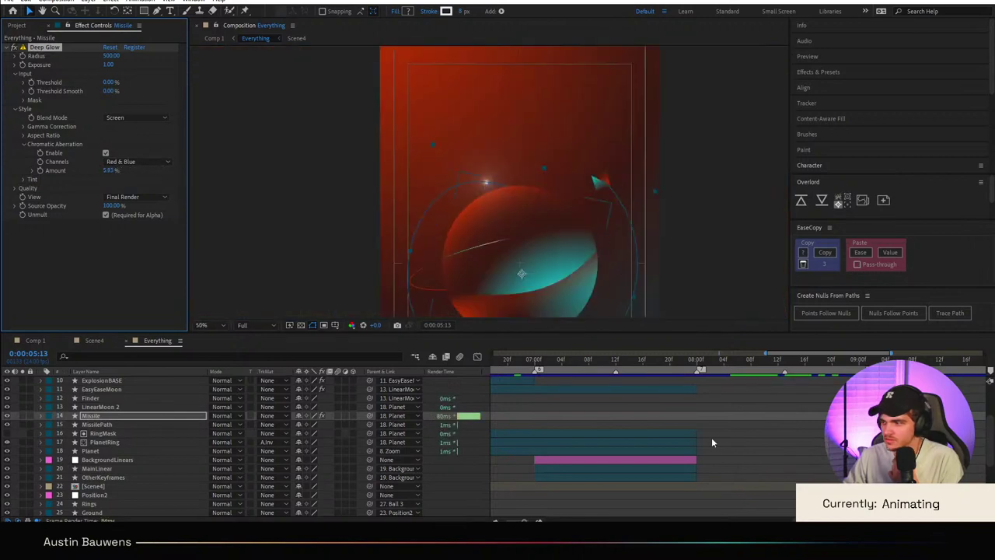
{"action": "scroll", "coordinate": [530, 226], "scroll_direction": "up", "scroll_amount": 2}
{"action": "left_click", "coordinate": [110, 170]}
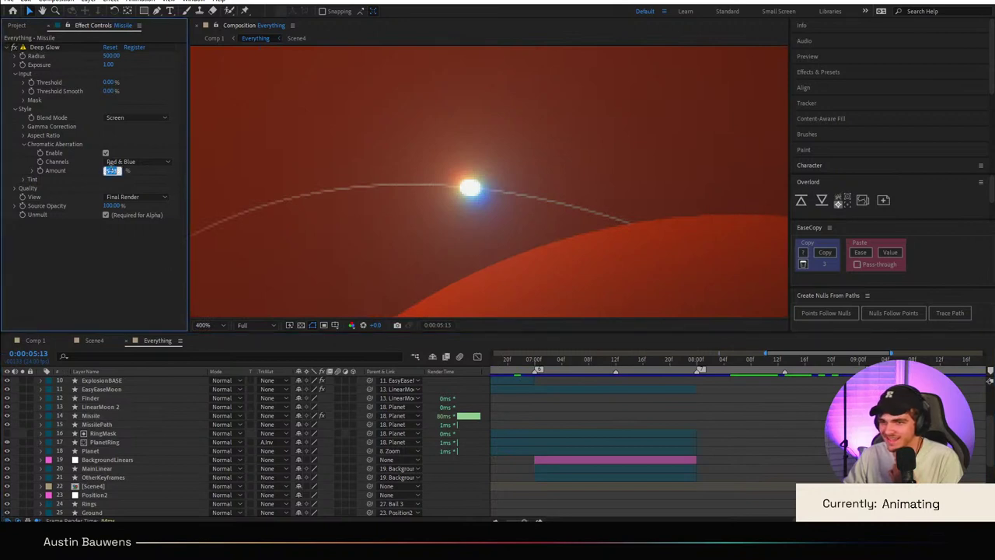
{"action": "type", "text": "1"}
{"action": "key", "text": "Return"}
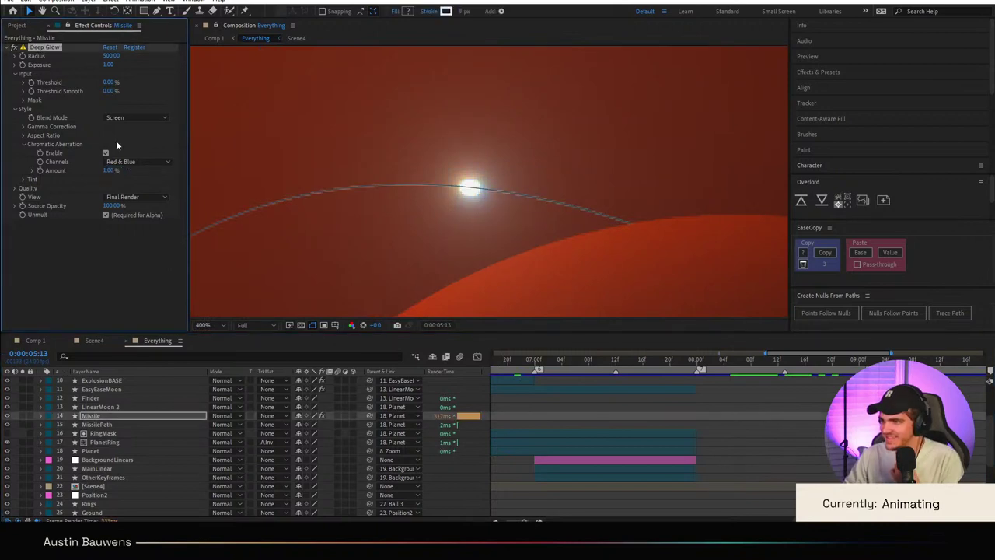
Step: Give the Missile's Deep Glow a 0.10 aspect ratio rotated to lie horizontally at 90°
{"action": "left_click", "coordinate": [24, 137]}
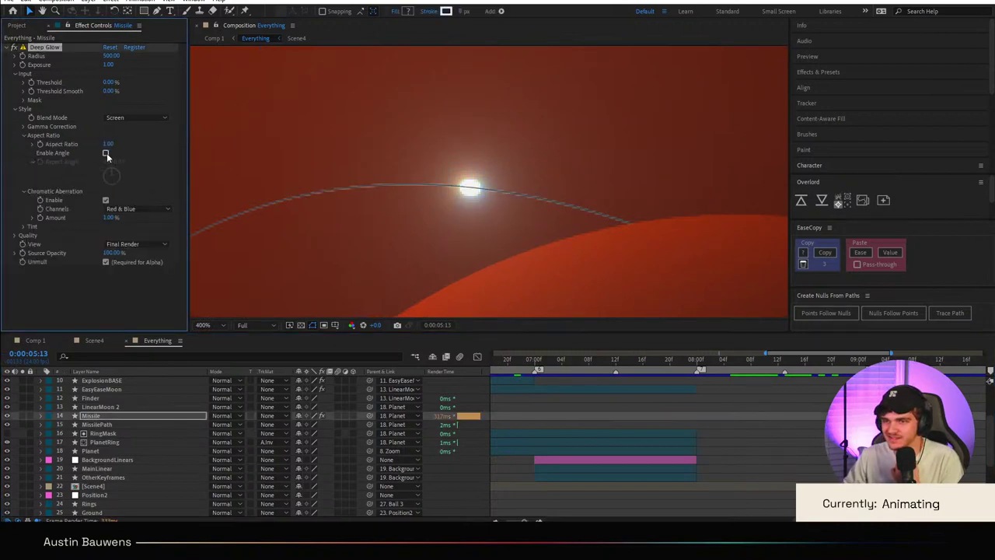
{"action": "left_click", "coordinate": [108, 144]}
{"action": "type", "text": "0.1"}
{"action": "key", "text": "Return"}
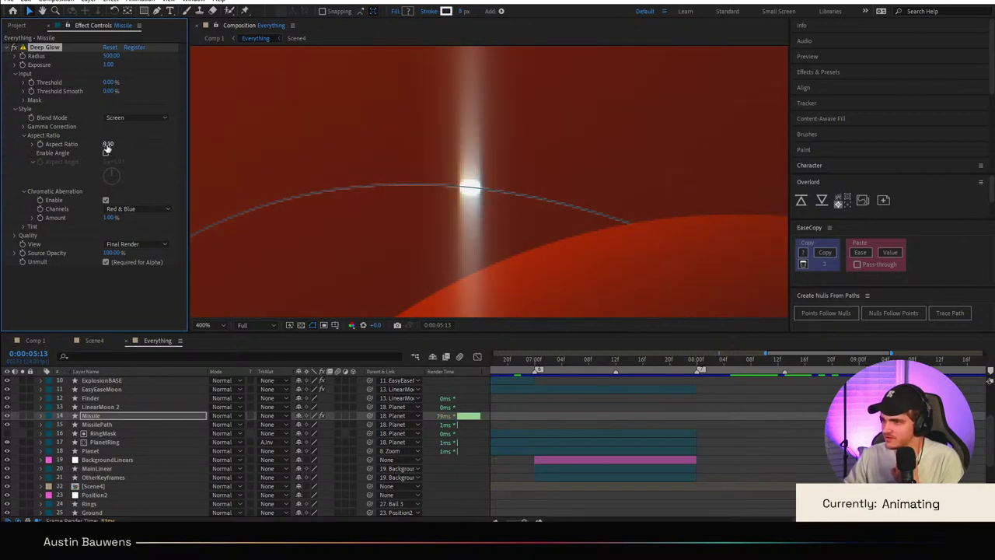
{"action": "left_click", "coordinate": [106, 153]}
{"action": "mouse_move", "coordinate": [116, 161]}
{"action": "left_mouse_down"}
{"action": "mouse_move", "coordinate": [181, 159]}
{"action": "mouse_move", "coordinate": [165, 161]}
{"action": "left_mouse_up"}
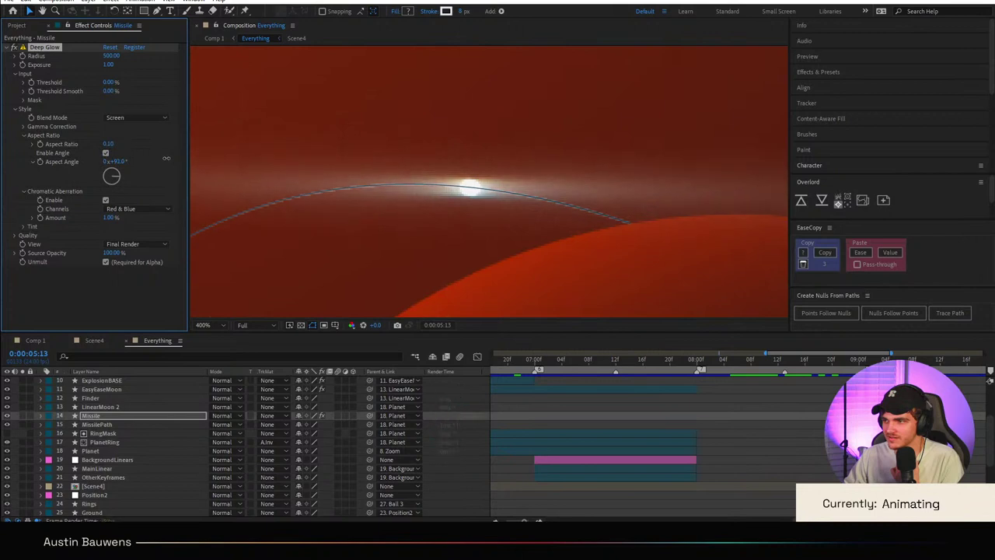
Step: Check the streak at 0:00:05:20, then duplicate the Deep Glow effect
{"action": "left_click", "coordinate": [679, 411]}
{"action": "scroll", "coordinate": [609, 211], "scroll_direction": "down", "scroll_amount": 3}
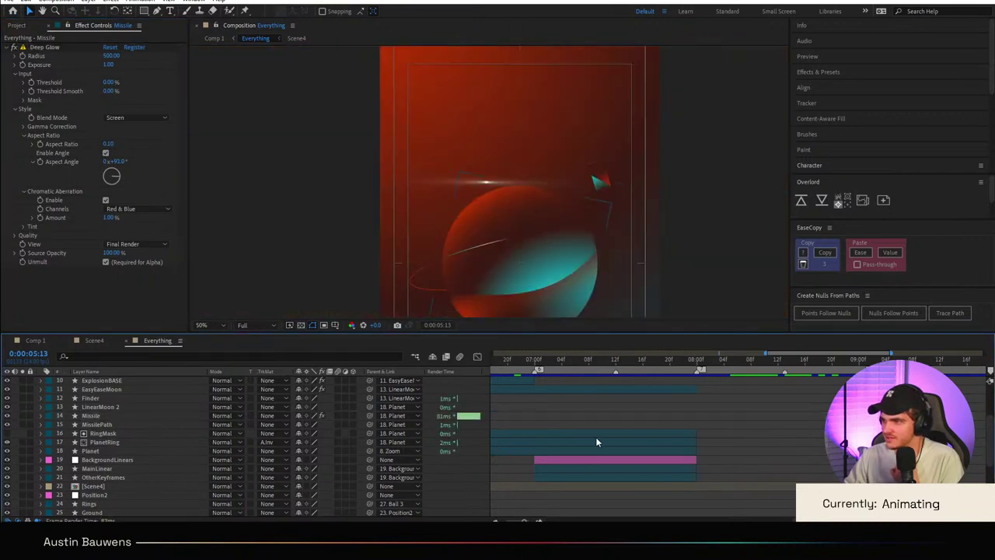
{"action": "scroll", "coordinate": [562, 400], "scroll_direction": "left", "scroll_amount": 5}
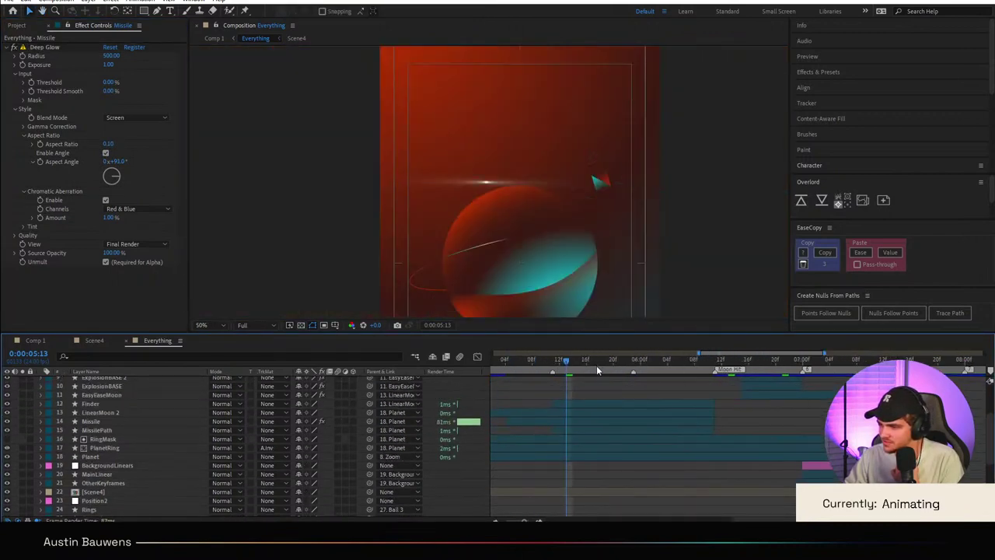
{"action": "left_click", "coordinate": [598, 363]}
{"action": "left_click_drag", "start_coordinate": [600, 365], "coordinate": [613, 364]}
{"action": "left_click_drag", "start_coordinate": [502, 245], "coordinate": [546, 193]}
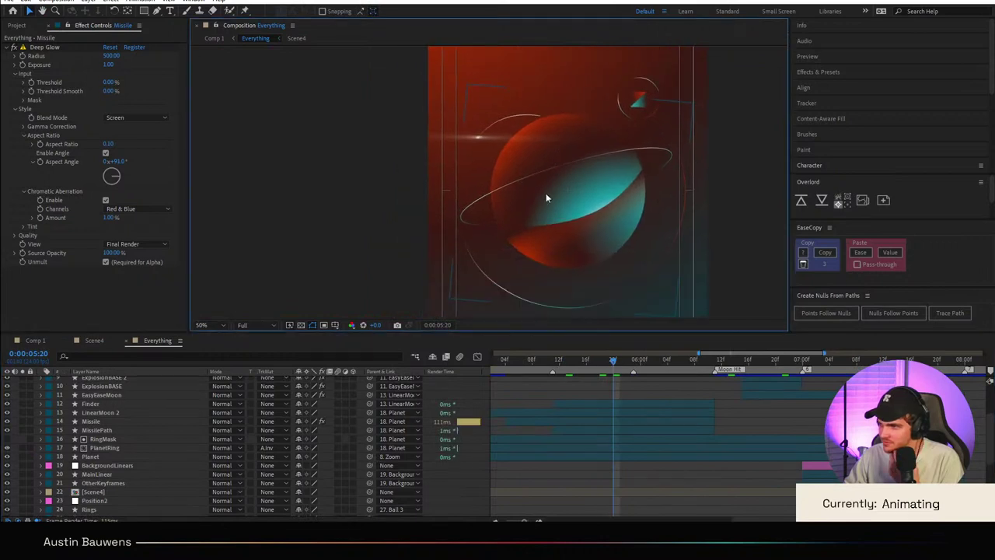
{"action": "scroll", "coordinate": [490, 108], "scroll_direction": "up", "scroll_amount": 4}
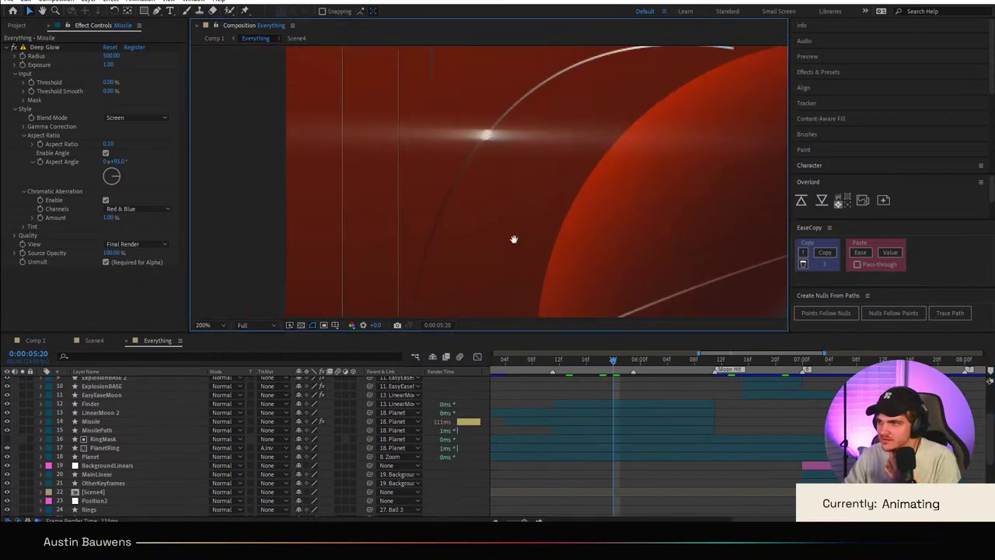
{"action": "left_click", "coordinate": [38, 46]}
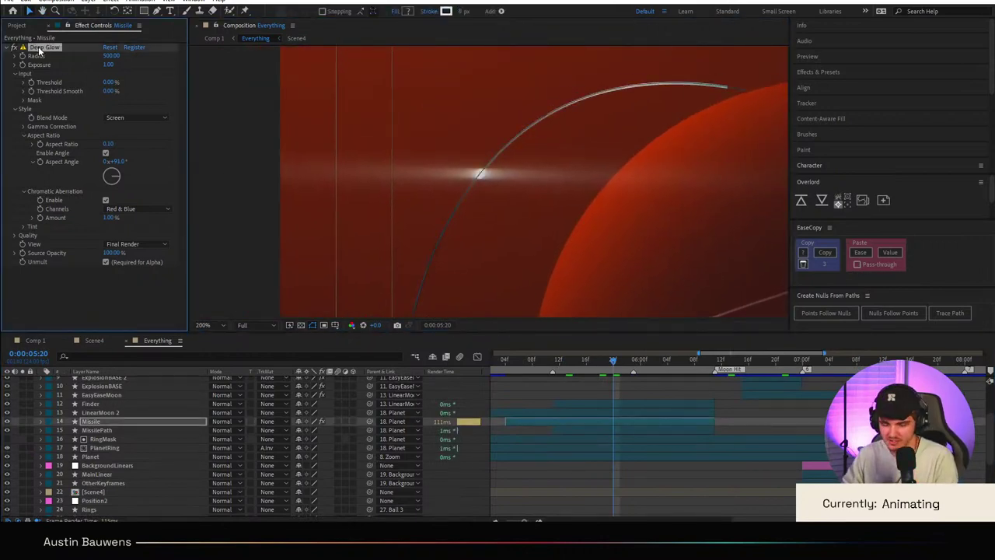
{"action": "key", "text": "ctrl+d"}
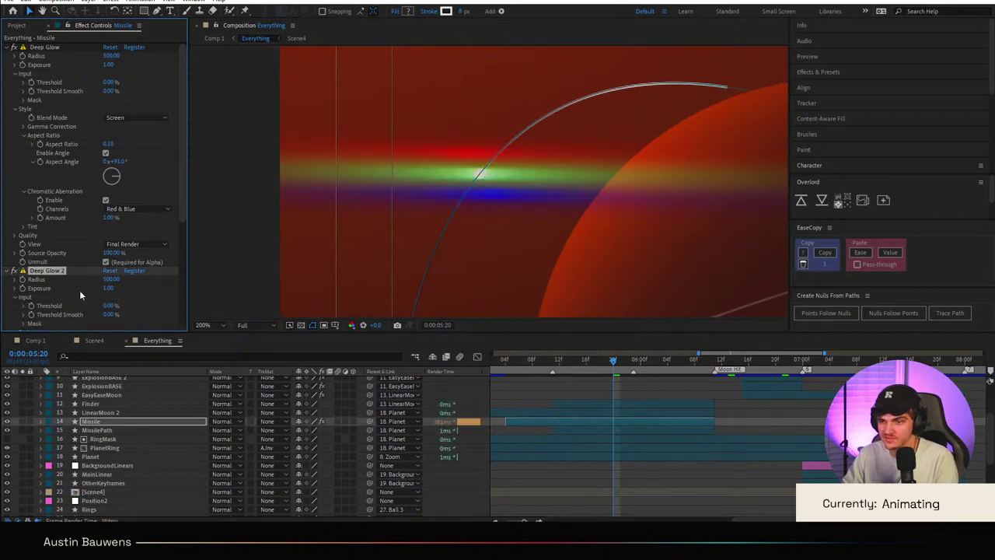
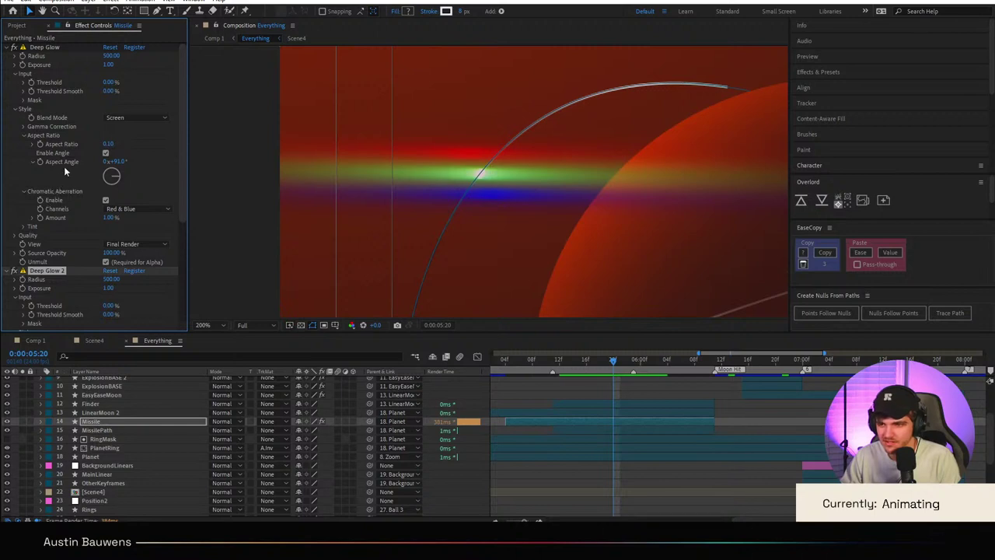
Step: Toggle the first glow's chromatic aberration, then give Deep Glow 2 aspect ratio 1.00 with no angle or aberration
{"action": "left_click", "coordinate": [107, 201]}
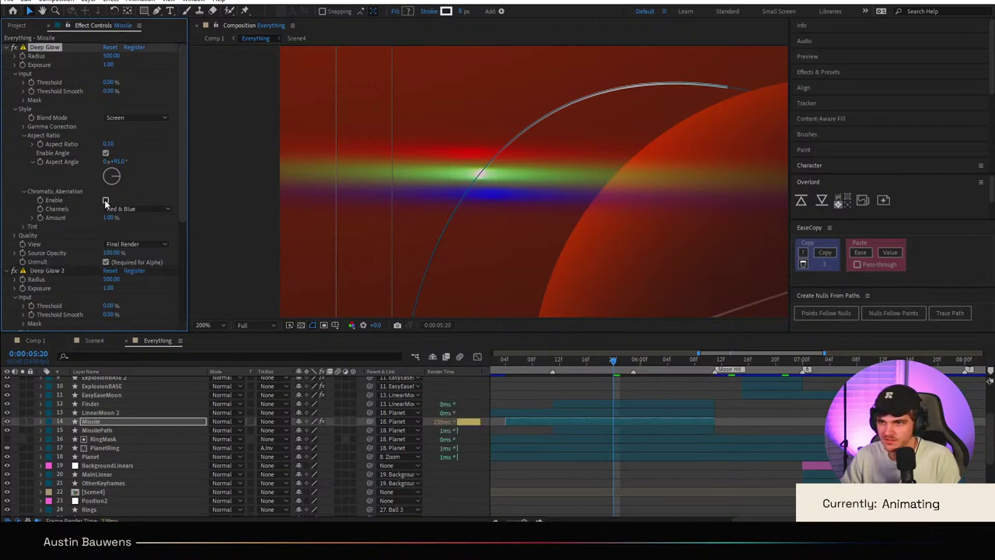
{"action": "left_click", "coordinate": [106, 201]}
{"action": "scroll", "coordinate": [46, 296], "scroll_direction": "down", "scroll_amount": 2}
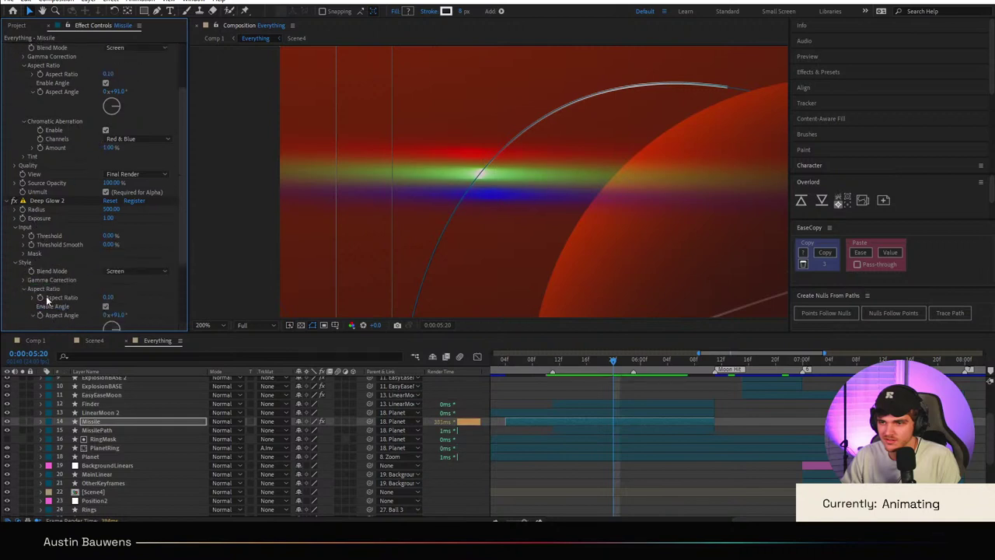
{"action": "scroll", "coordinate": [24, 280], "scroll_direction": "down", "scroll_amount": 2}
{"action": "left_click", "coordinate": [106, 307]}
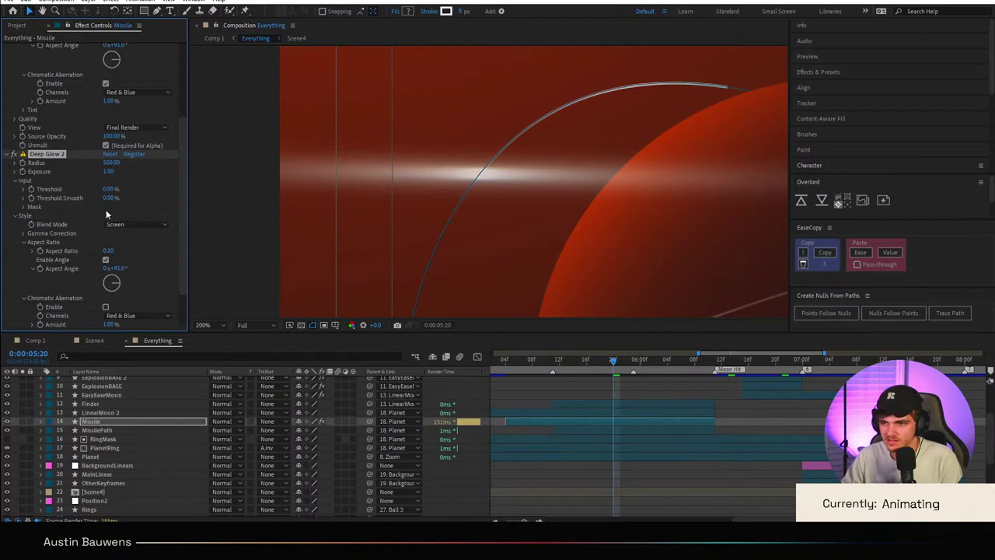
{"action": "left_click", "coordinate": [106, 260]}
{"action": "left_click", "coordinate": [110, 250]}
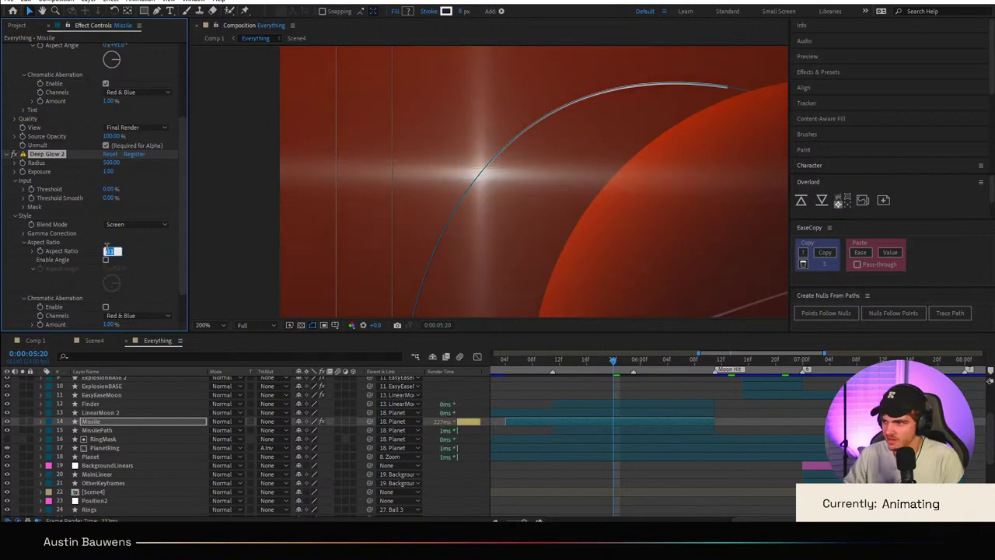
{"action": "type", "text": "1"}
{"action": "key", "text": "Return"}
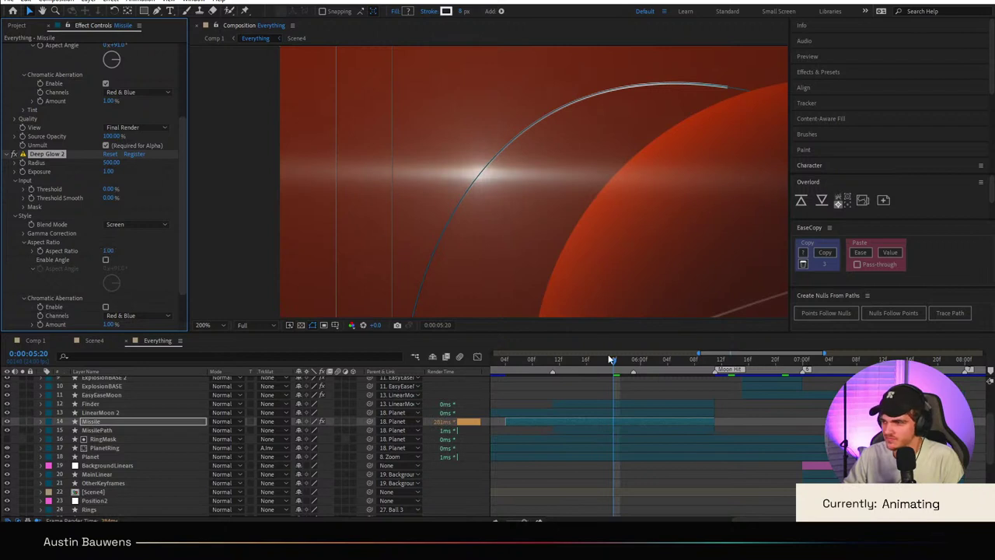
Step: Check frames around 0:00:05:21 and toggle Deep Glow 2 off and on to compare
{"action": "scroll", "coordinate": [101, 243], "scroll_direction": "up", "scroll_amount": 5}
{"action": "left_click", "coordinate": [652, 370]}
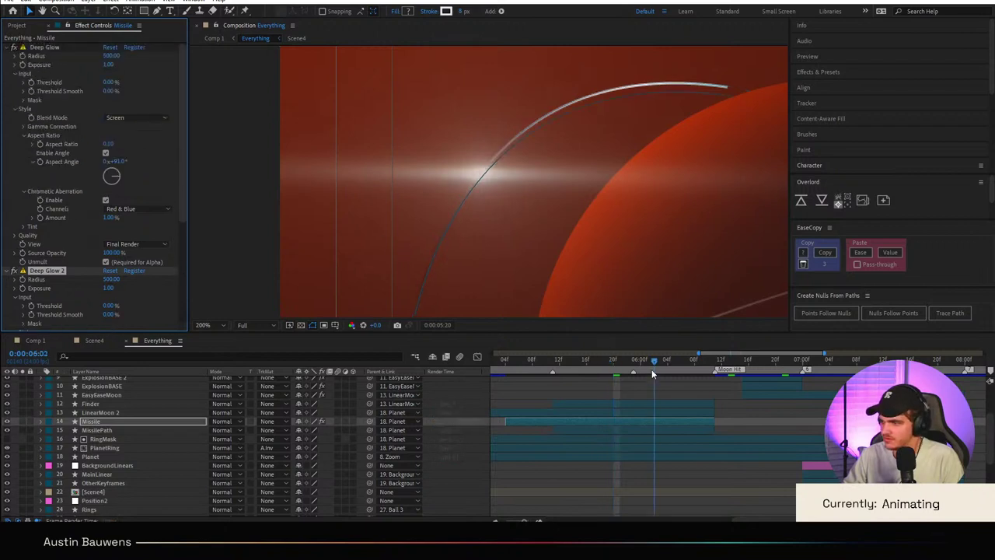
{"action": "left_click", "coordinate": [620, 370]}
{"action": "left_click", "coordinate": [582, 367]}
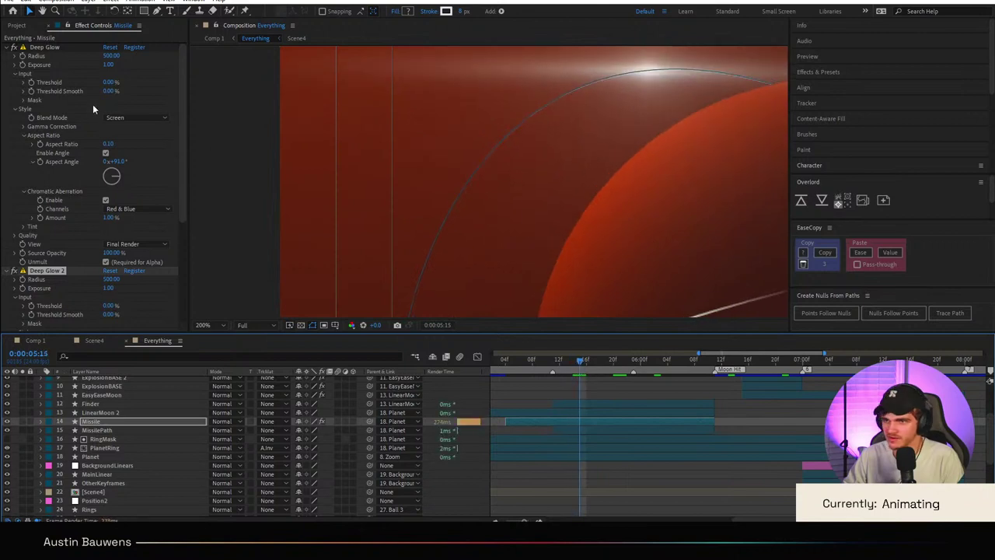
{"action": "left_click", "coordinate": [14, 270]}
{"action": "left_click", "coordinate": [14, 271]}
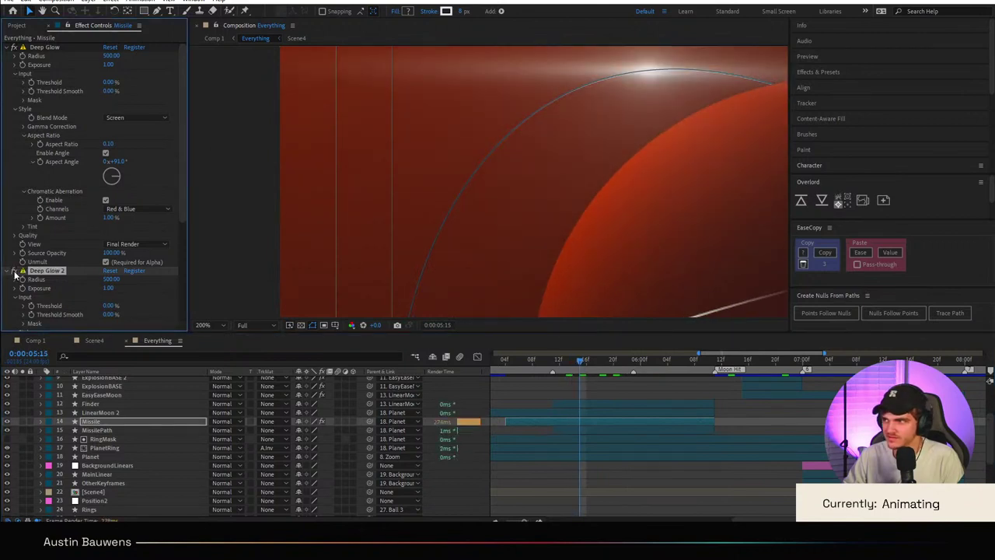
{"action": "scroll", "coordinate": [16, 273], "scroll_direction": "down", "scroll_amount": 5}
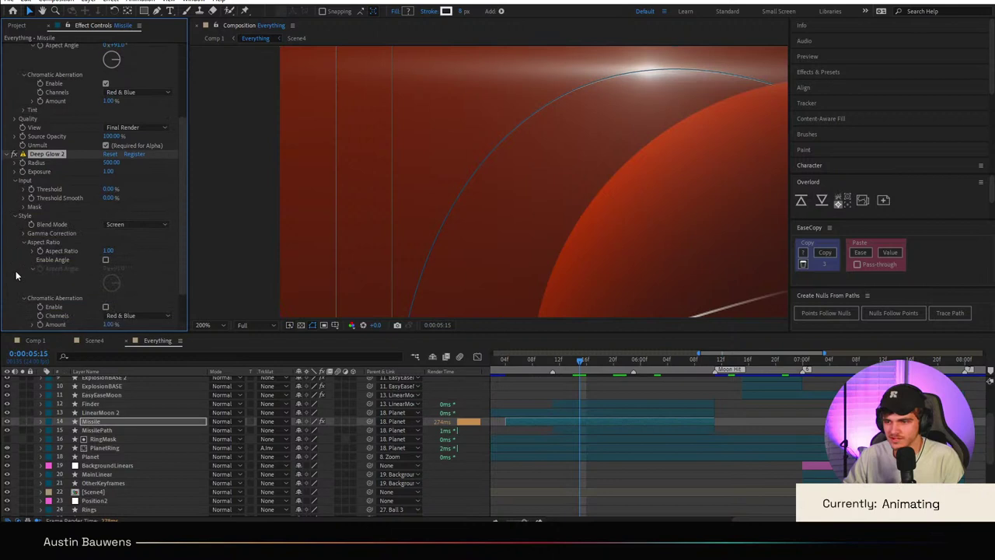
{"action": "scroll", "coordinate": [21, 280], "scroll_direction": "up", "scroll_amount": 5}
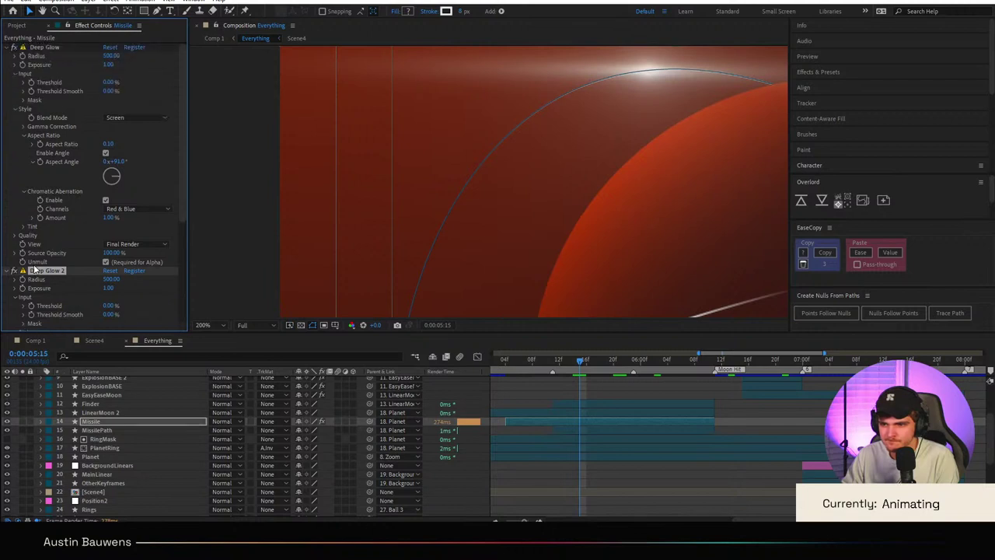
Step: Try moving Deep Glow 2 above the first Deep Glow, then undo the reorder
{"action": "left_click_drag", "start_coordinate": [48, 207], "coordinate": [73, 44]}
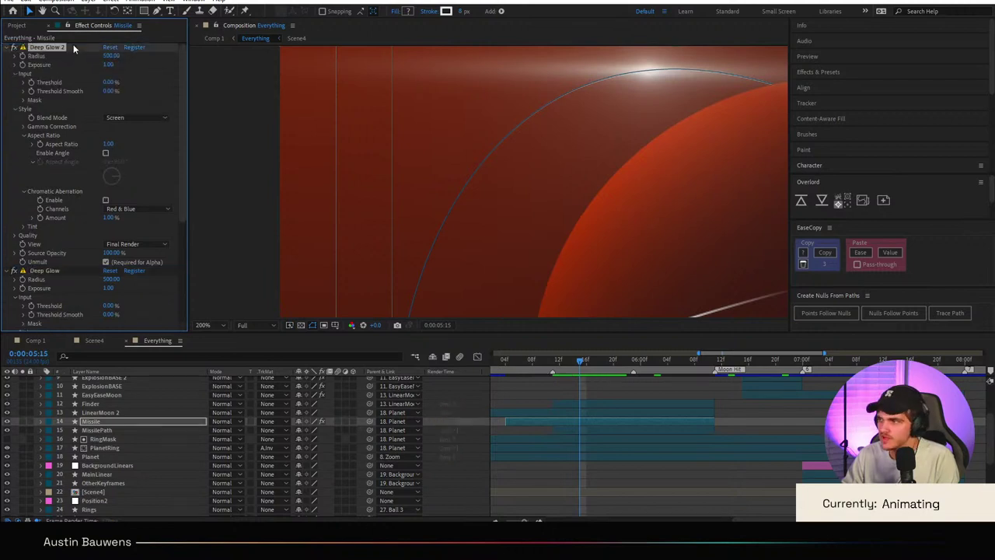
{"action": "left_click_drag", "start_coordinate": [589, 111], "coordinate": [435, 309]}
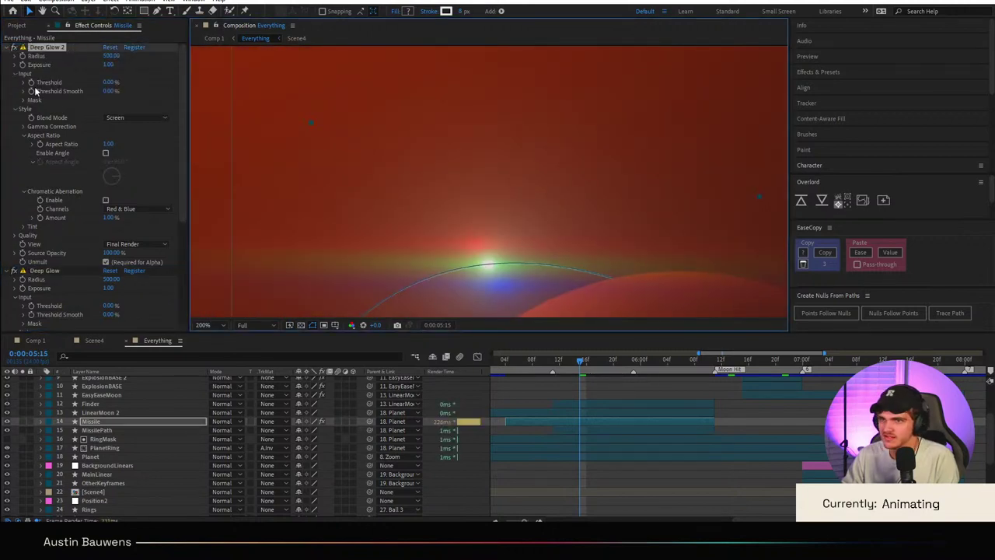
{"action": "left_click", "coordinate": [60, 270]}
{"action": "key", "text": "ctrl+z"}
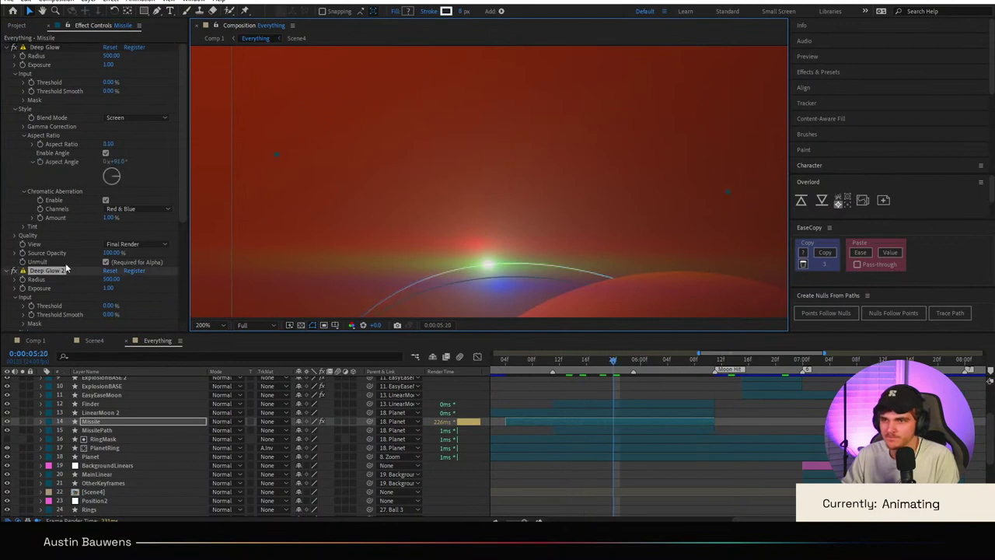
Step: Undo the earlier glow changes, including the aspect ratio change
{"action": "left_click", "coordinate": [67, 266]}
{"action": "left_click_drag", "start_coordinate": [402, 282], "coordinate": [470, 230]}
{"action": "key", "text": "ctrl+z"}
{"action": "key", "text": "ctrl+z"}
{"action": "key", "text": "ctrl+z"}
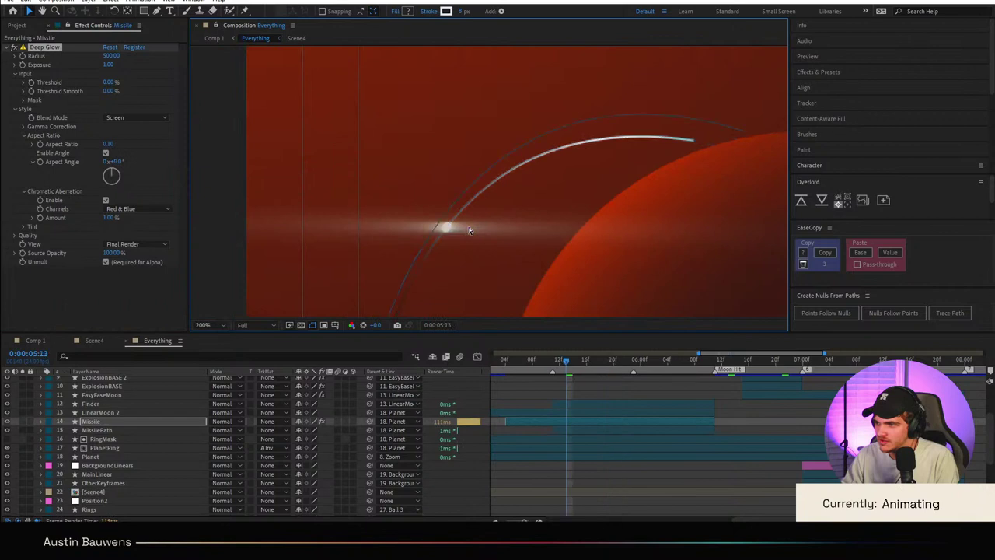
{"action": "left_click_drag", "start_coordinate": [569, 177], "coordinate": [451, 248]}
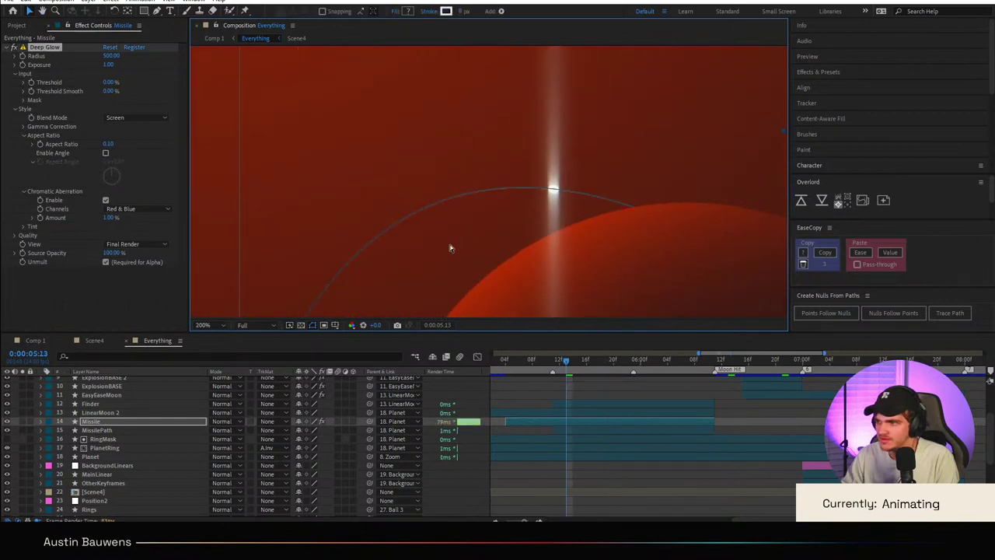
{"action": "key", "text": "ctrl+z"}
{"action": "scroll", "coordinate": [583, 269], "scroll_direction": "down", "scroll_amount": 6}
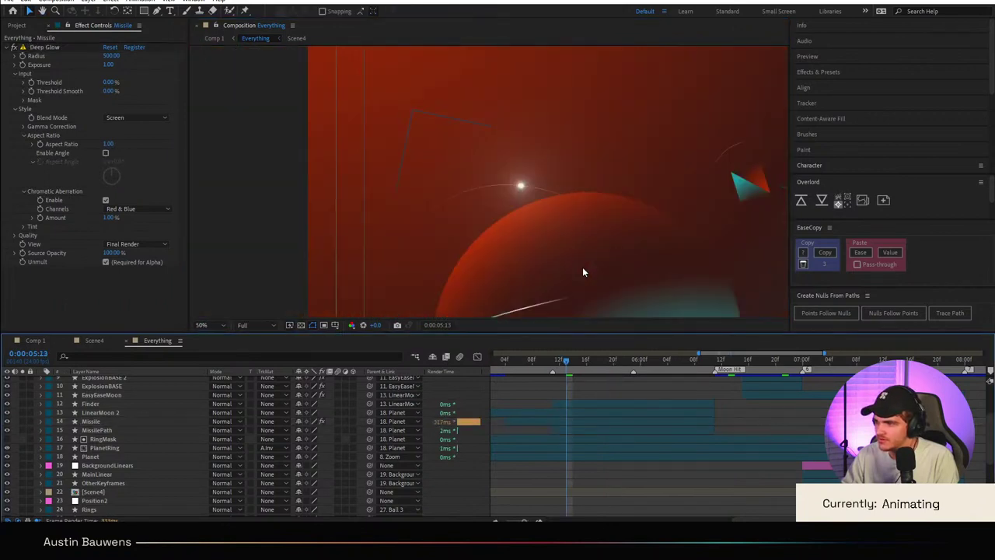
{"action": "scroll", "coordinate": [583, 270], "scroll_direction": "up", "scroll_amount": 8}
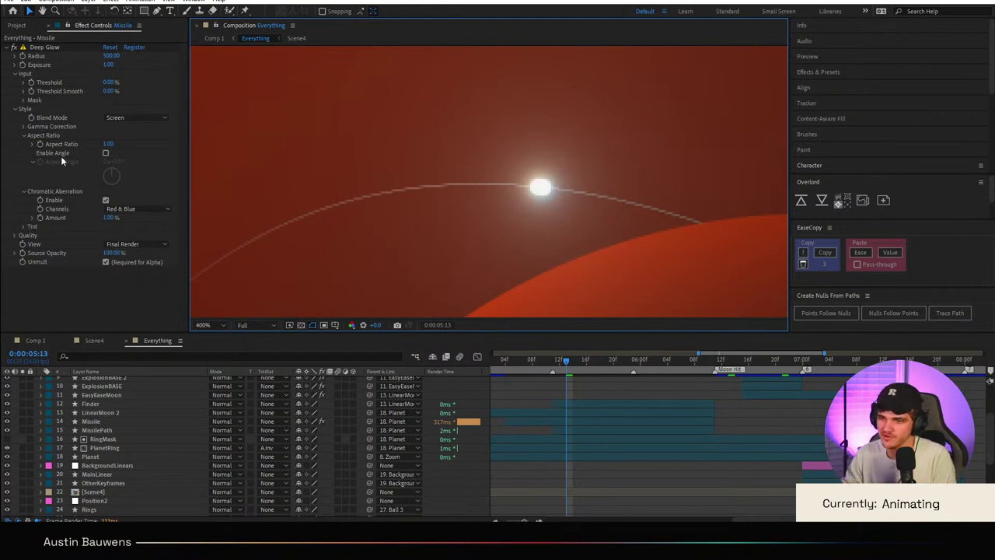
Step: Collapse the Deep Glow settings and select the Missile layer
{"action": "left_click", "coordinate": [13, 48]}
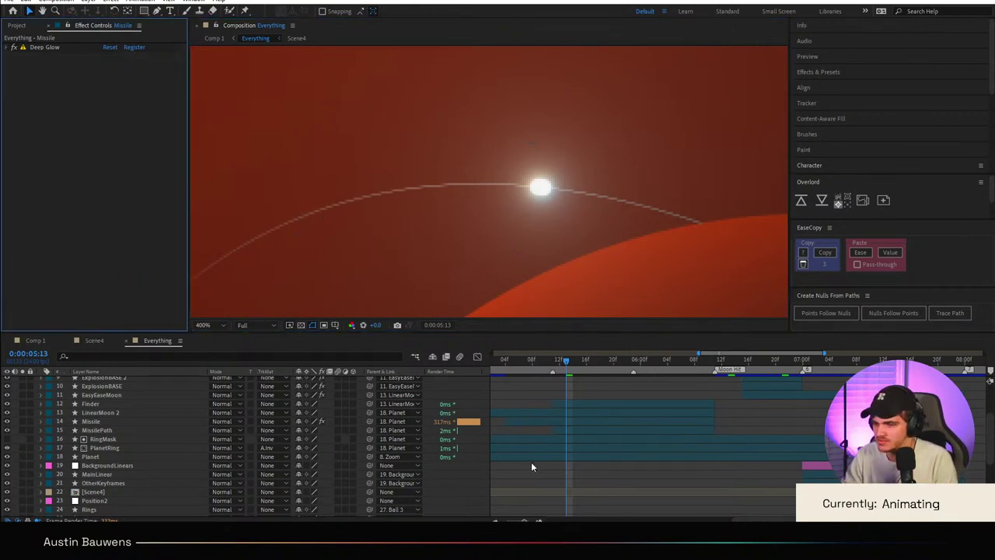
{"action": "scroll", "coordinate": [533, 463], "scroll_direction": "up", "scroll_amount": 3}
{"action": "scroll", "coordinate": [601, 436], "scroll_direction": "down", "scroll_amount": 4}
{"action": "scroll", "coordinate": [140, 419], "scroll_direction": "up", "scroll_amount": 1}
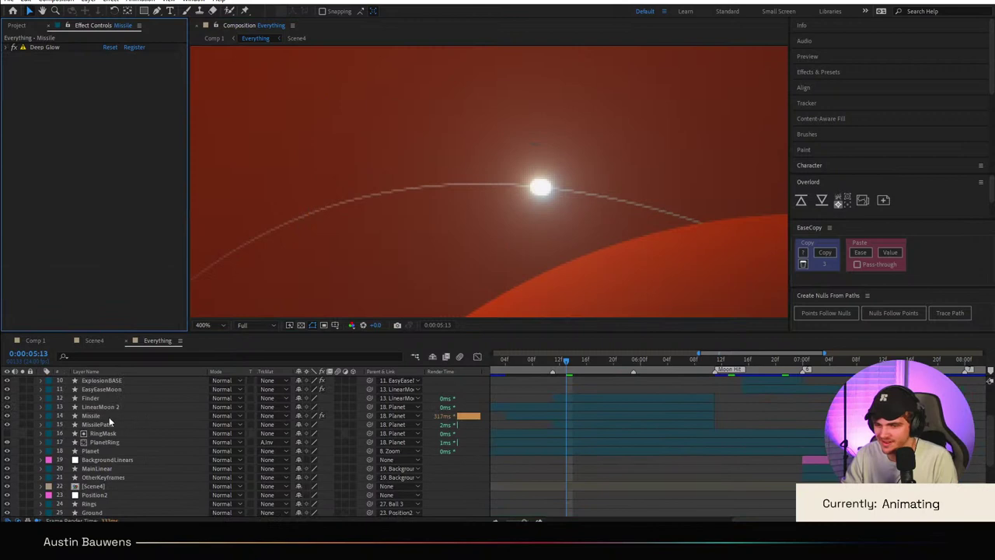
{"action": "left_click", "coordinate": [109, 416]}
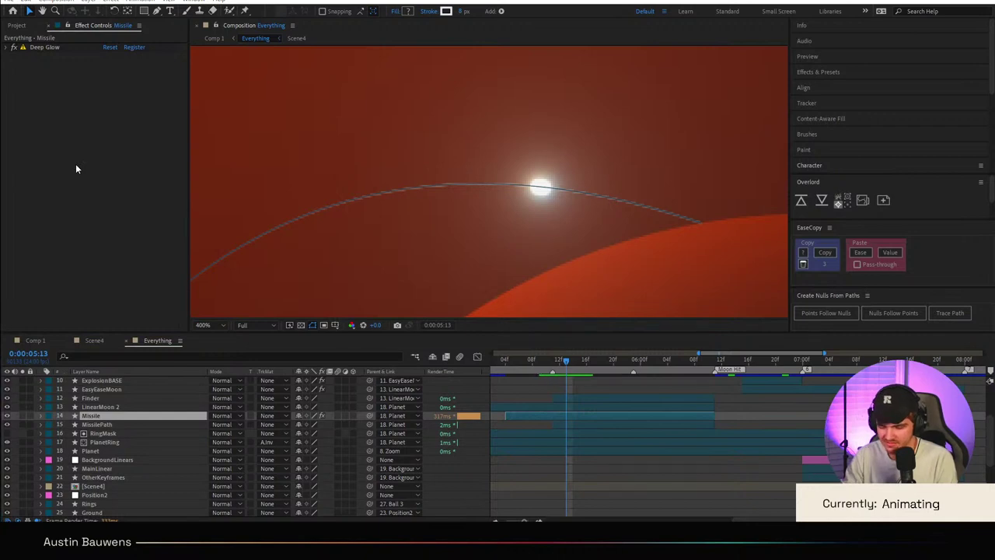
Step: Duplicate the Missile's Deep Glow and set the copy's aspect ratio to 0.10
{"action": "key", "text": "ctrl+alt+shift+e"}
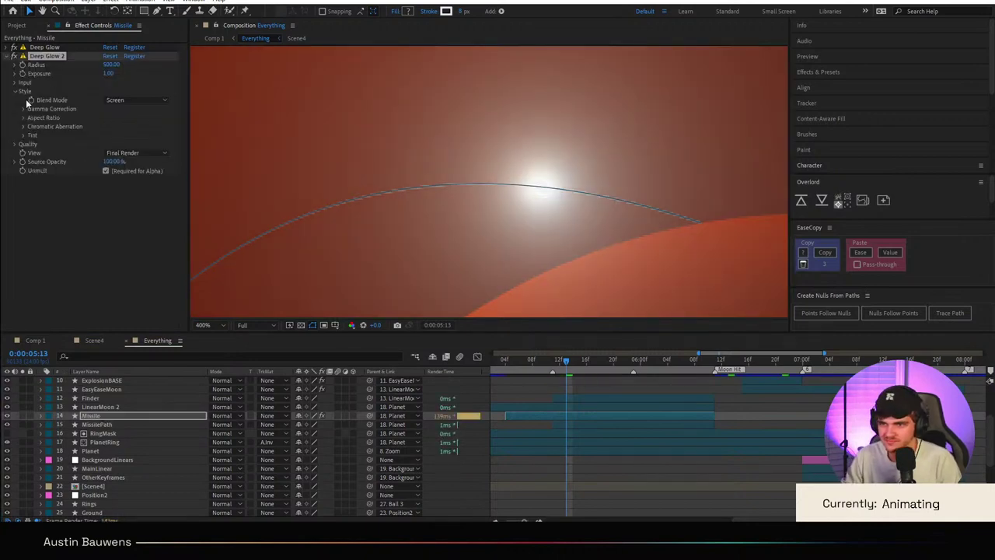
{"action": "left_click", "coordinate": [23, 118]}
{"action": "left_click", "coordinate": [111, 126]}
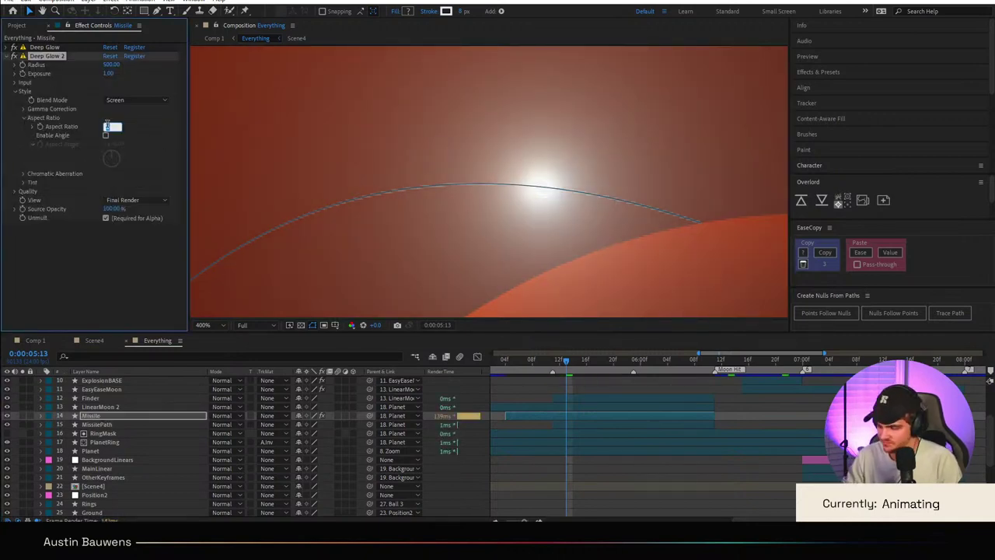
{"action": "type", "text": "0.1"}
{"action": "key", "text": "Return"}
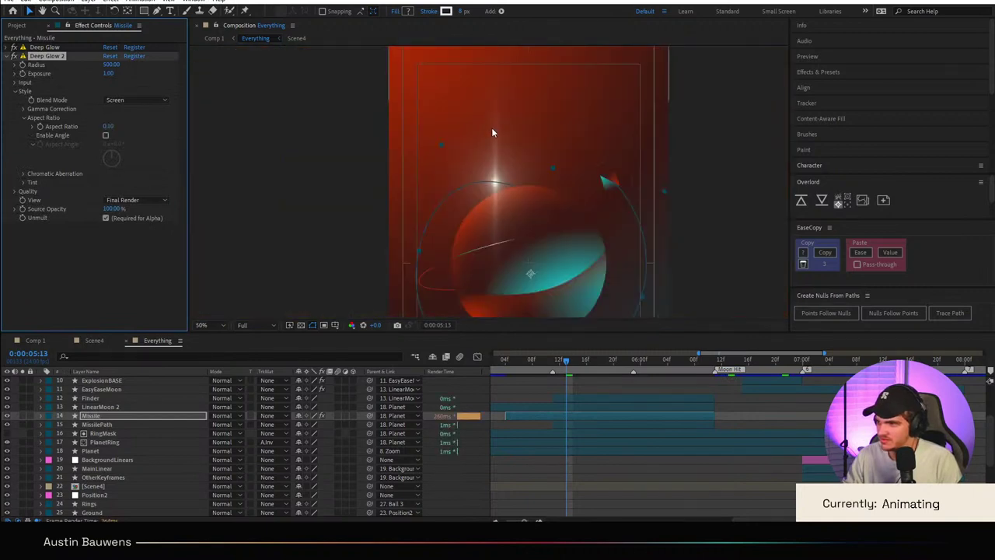
Step: Enable a custom 90° aspect angle on Deep Glow 2 for a horizontal streak
{"action": "left_click", "coordinate": [106, 136]}
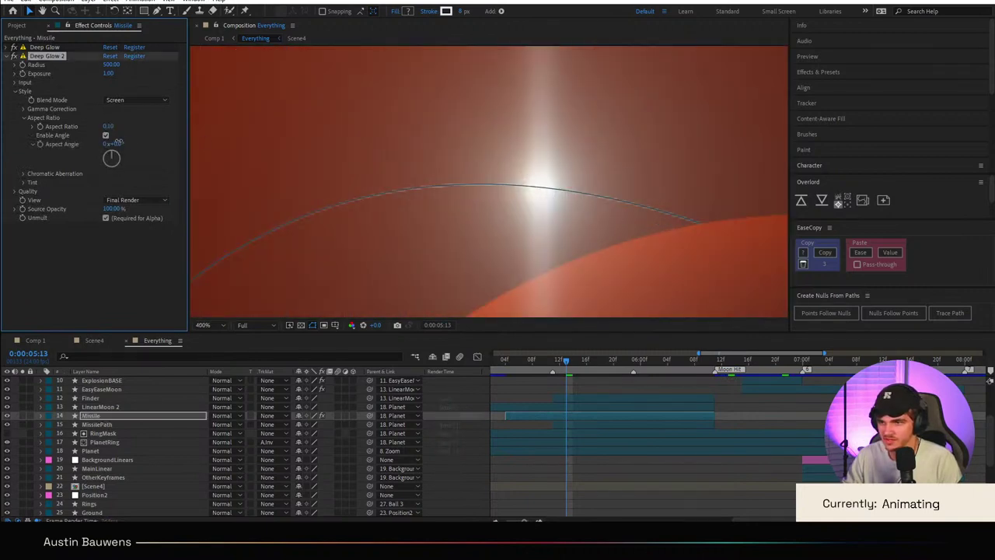
{"action": "left_click", "coordinate": [115, 144]}
{"action": "type", "text": "90"}
{"action": "key", "text": "Return"}
{"action": "scroll", "coordinate": [479, 161], "scroll_direction": "down", "scroll_amount": 2}
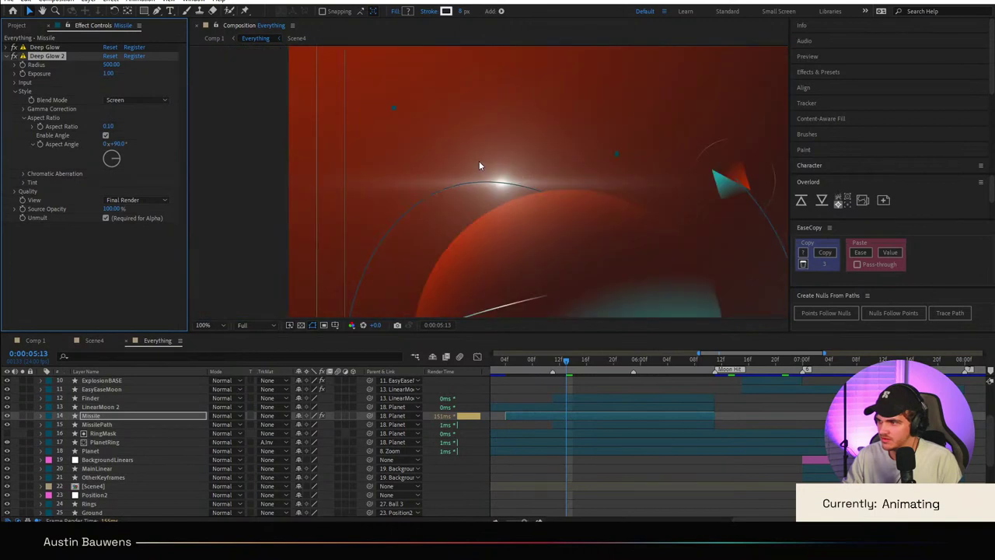
{"action": "scroll", "coordinate": [479, 161], "scroll_direction": "up", "scroll_amount": 1}
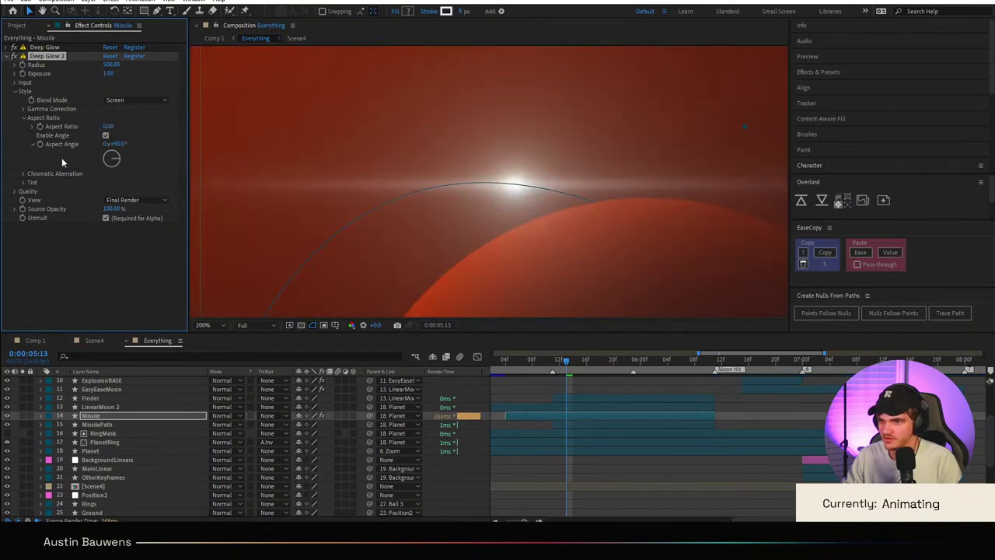
{"action": "scroll", "coordinate": [403, 141], "scroll_direction": "down", "scroll_amount": 3}
{"action": "scroll", "coordinate": [506, 205], "scroll_direction": "up", "scroll_amount": 3}
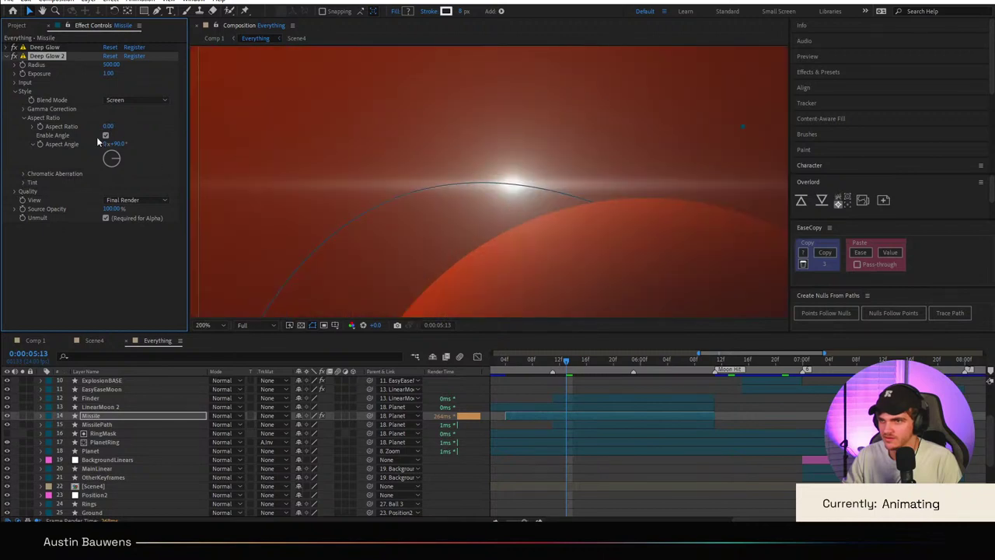
Step: Turn on Deep Glow 2's tint under its Style settings
{"action": "left_click", "coordinate": [17, 92]}
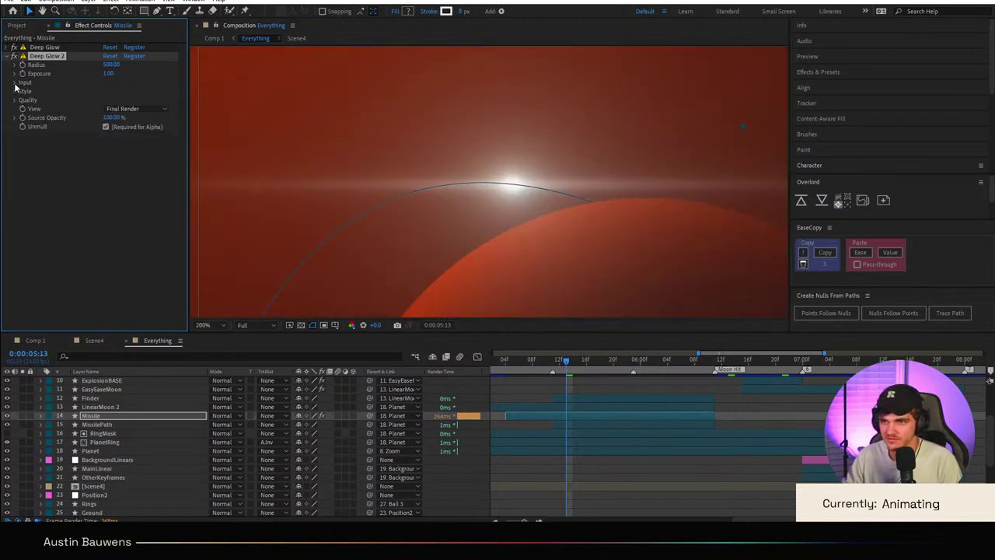
{"action": "left_click", "coordinate": [15, 91]}
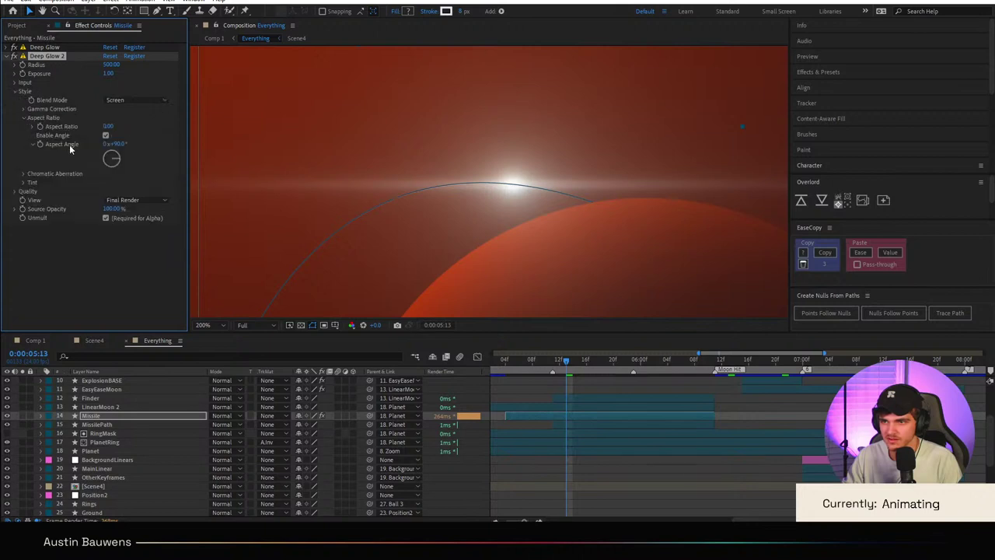
{"action": "left_click", "coordinate": [23, 175]}
{"action": "left_click", "coordinate": [25, 210]}
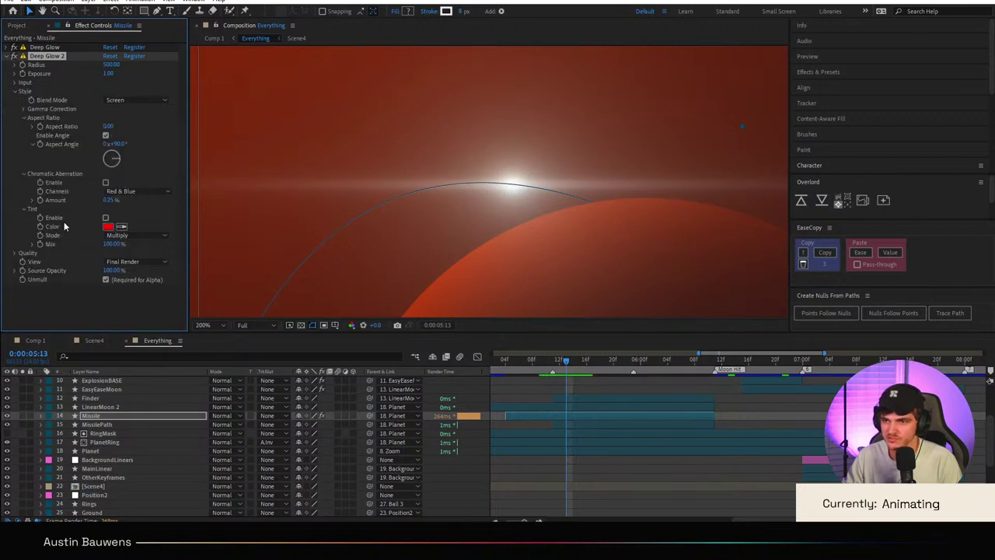
{"action": "left_click", "coordinate": [105, 218]}
{"action": "scroll", "coordinate": [492, 168], "scroll_direction": "down", "scroll_amount": 1}
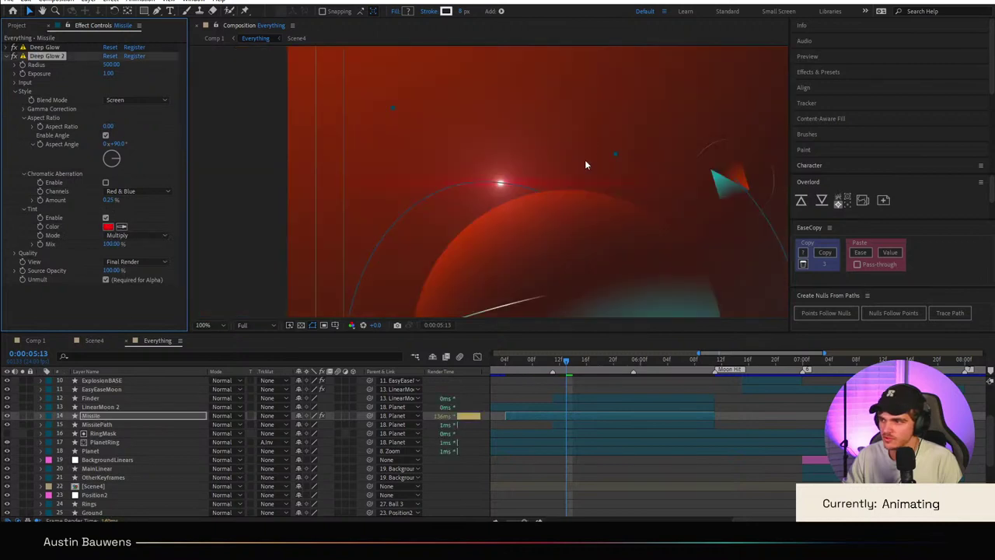
{"action": "left_click", "coordinate": [636, 389]}
{"action": "scroll", "coordinate": [590, 251], "scroll_direction": "up", "scroll_amount": 1}
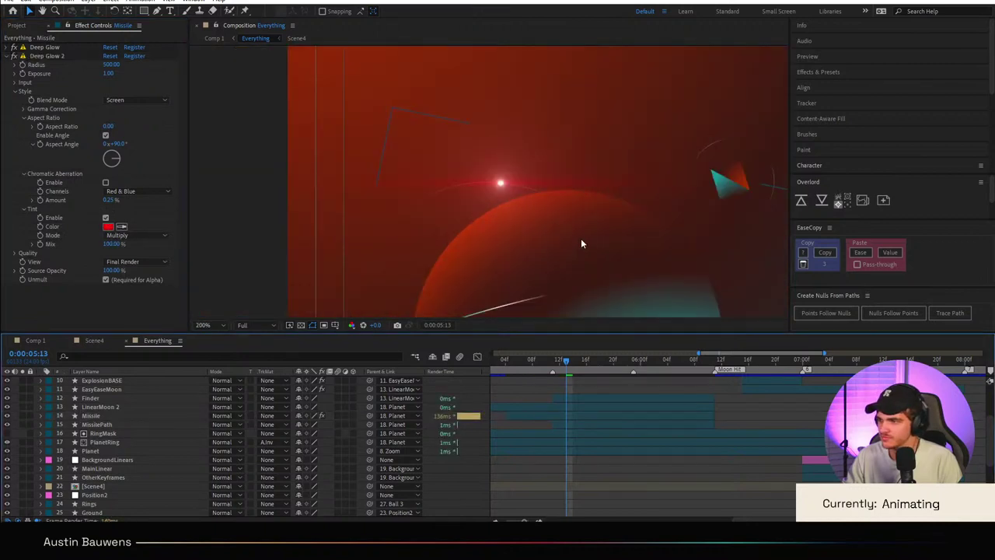
{"action": "scroll", "coordinate": [572, 235], "scroll_direction": "down", "scroll_amount": 1}
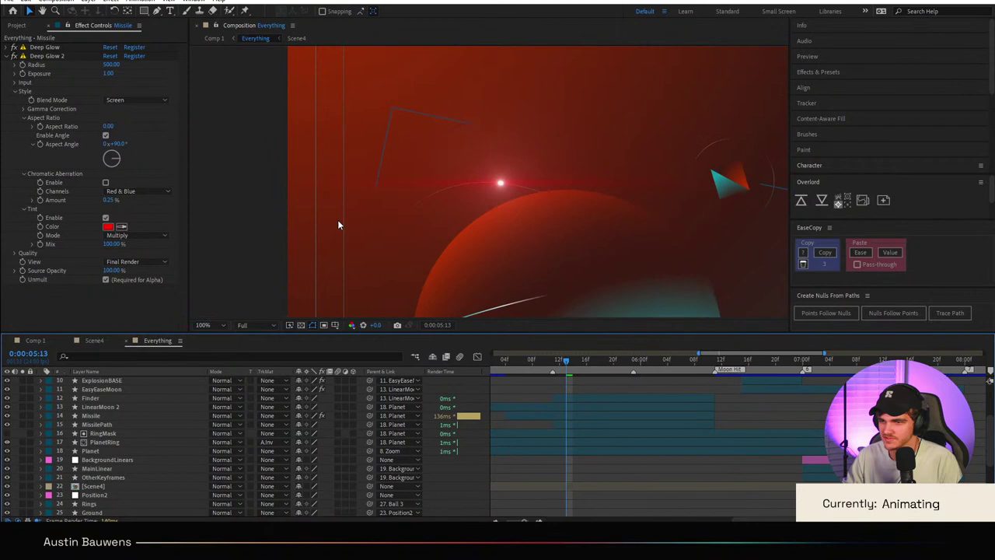
Step: Sample a muted red from the glow as the tint colour
{"action": "left_click", "coordinate": [123, 227]}
{"action": "left_click", "coordinate": [508, 178]}
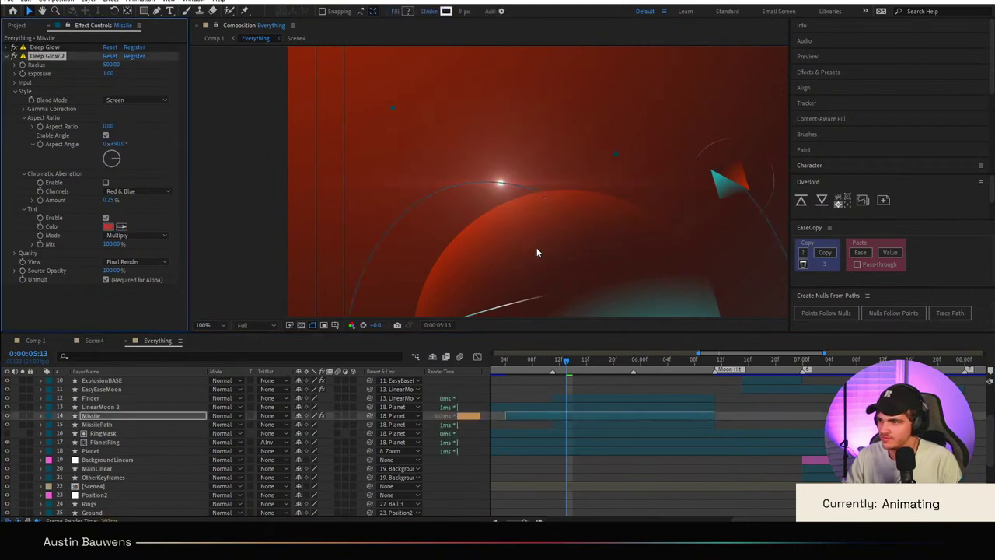
{"action": "left_click", "coordinate": [557, 389]}
{"action": "scroll", "coordinate": [548, 230], "scroll_direction": "down", "scroll_amount": 1}
{"action": "scroll", "coordinate": [554, 232], "scroll_direction": "up", "scroll_amount": 1}
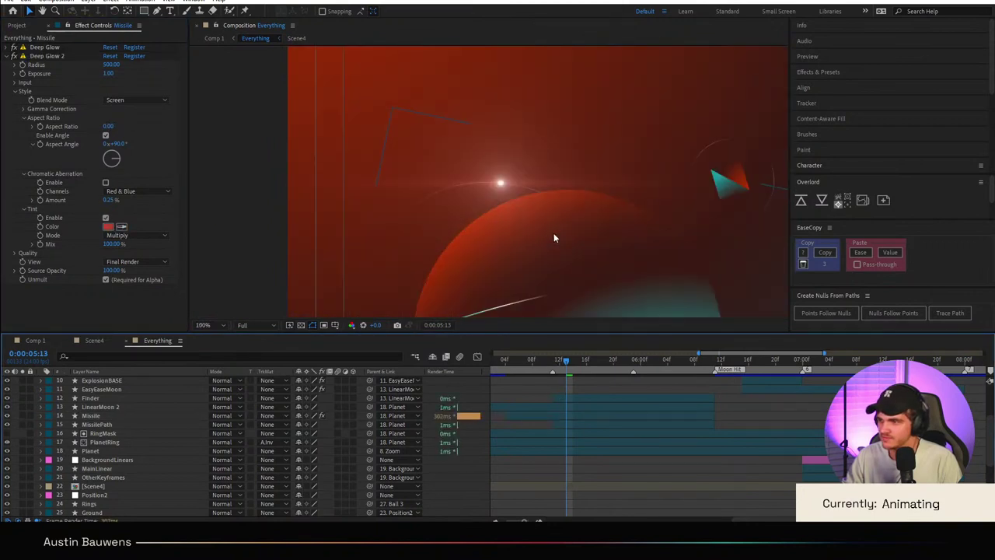
Step: Scrub the missile's flight from 0:00:05:23 back to 0:00:05:08
{"action": "scroll", "coordinate": [529, 214], "scroll_direction": "down", "scroll_amount": 2}
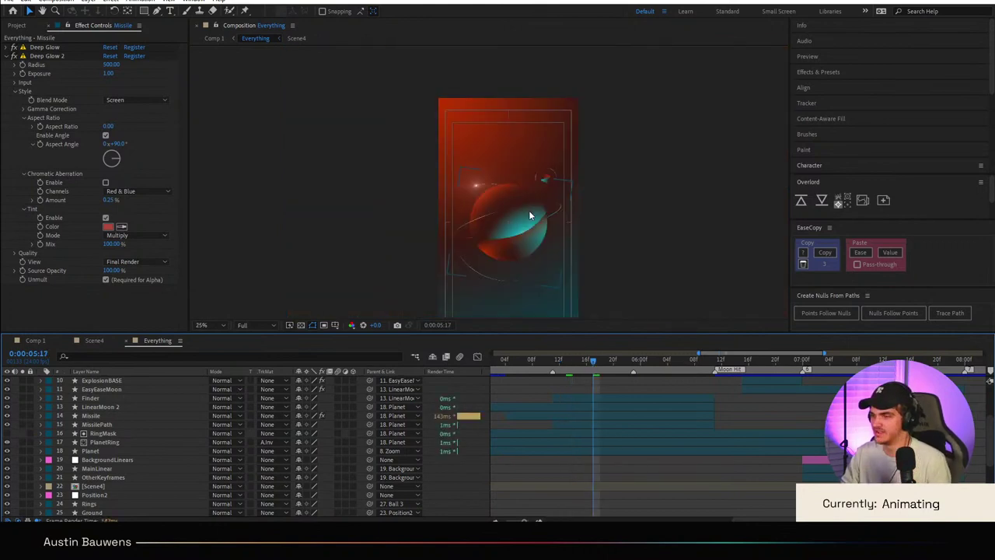
{"action": "scroll", "coordinate": [528, 215], "scroll_direction": "up", "scroll_amount": 2}
{"action": "left_click", "coordinate": [633, 364]}
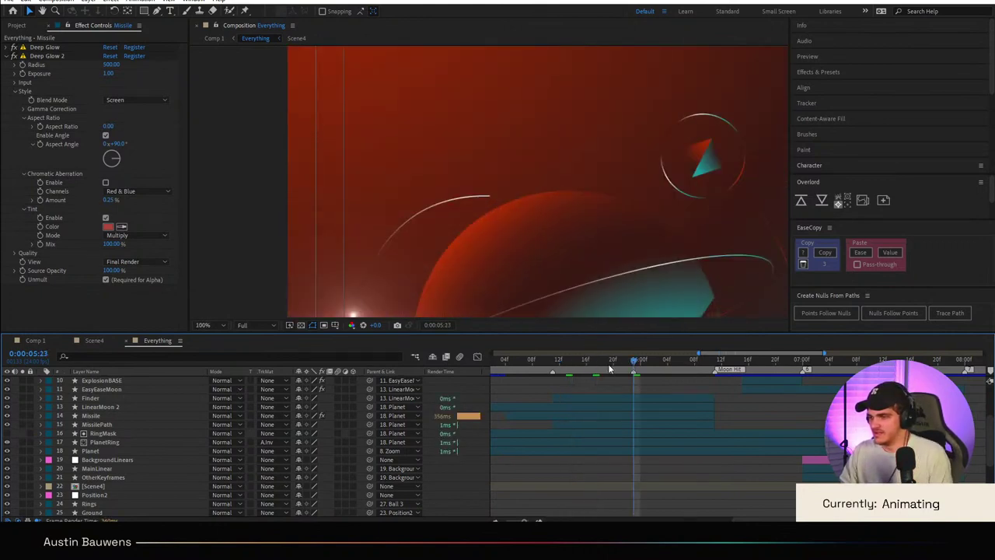
{"action": "left_click_drag", "start_coordinate": [609, 369], "coordinate": [552, 368]}
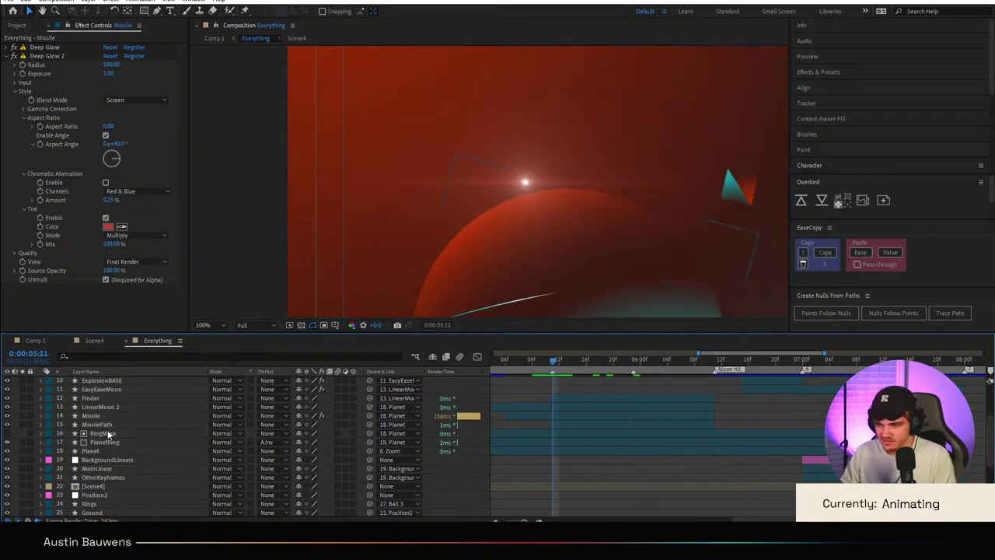
{"action": "scroll", "coordinate": [109, 433], "scroll_direction": "up", "scroll_amount": 1}
Step: Reveal the Missile layer's Opacity keyframes and preview the flight around 0:00:05:04
{"action": "left_click", "coordinate": [101, 451]}
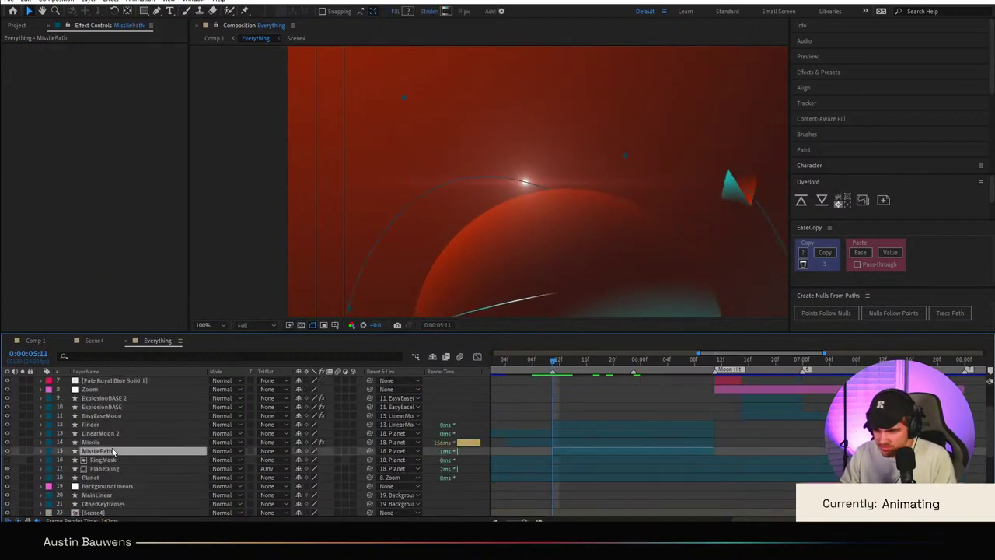
{"action": "left_click", "coordinate": [92, 442]}
{"action": "key", "text": "u"}
{"action": "left_click", "coordinate": [565, 364]}
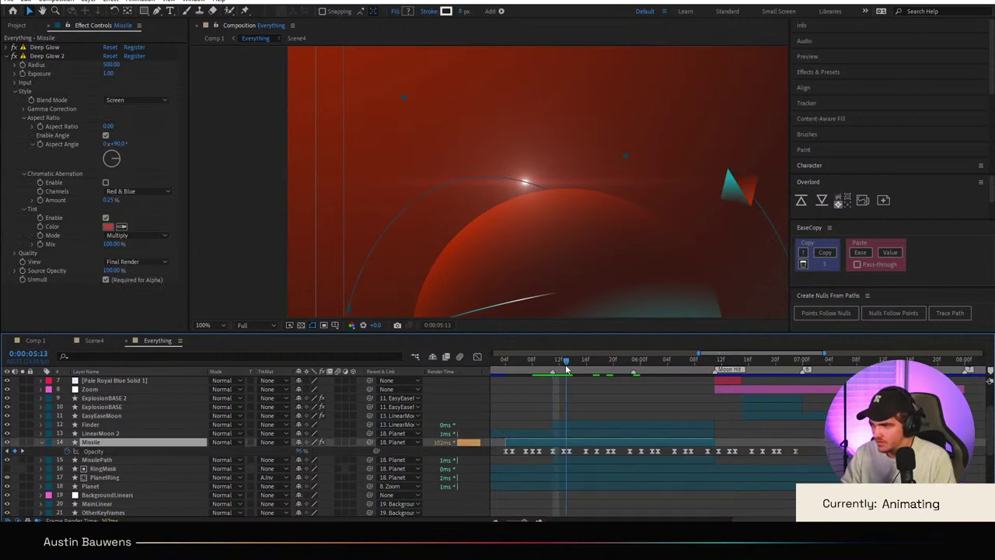
{"action": "left_click_drag", "start_coordinate": [566, 365], "coordinate": [506, 365]}
{"action": "scroll", "coordinate": [533, 264], "scroll_direction": "down", "scroll_amount": 1}
{"action": "key", "text": "space"}
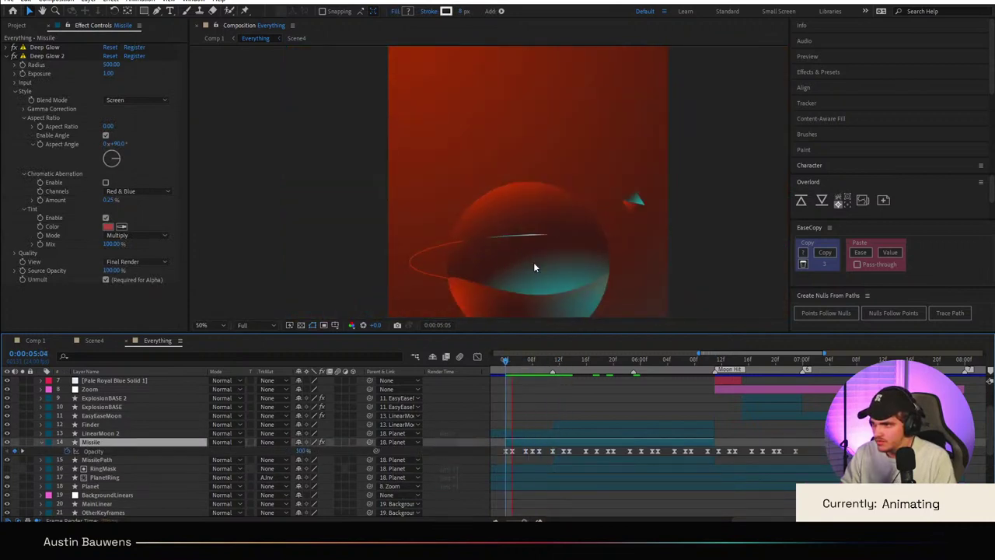
{"action": "left_click", "coordinate": [501, 363]}
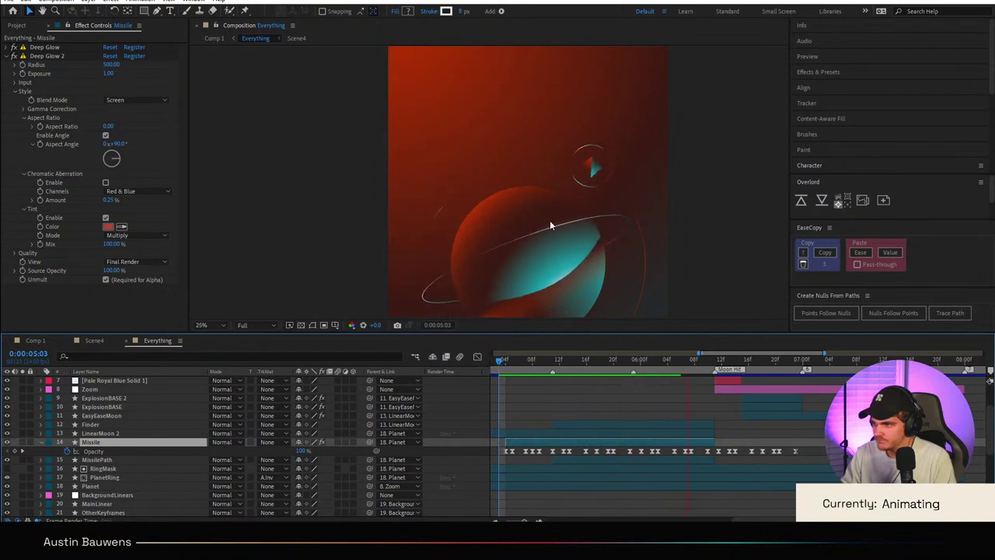
{"action": "left_click", "coordinate": [507, 363]}
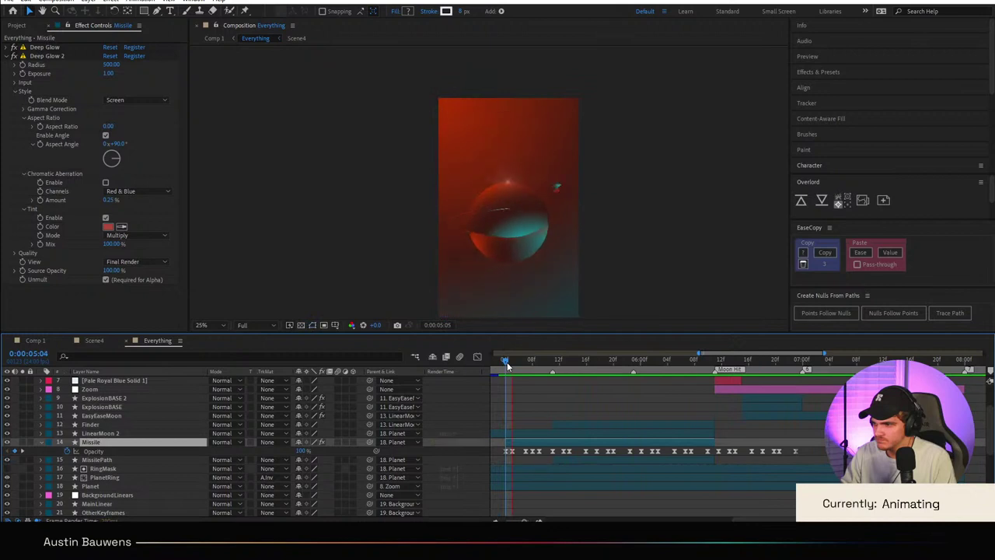
{"action": "key", "text": "space"}
Step: Select the Missile's second Deep Glow effect
{"action": "left_click", "coordinate": [513, 384]}
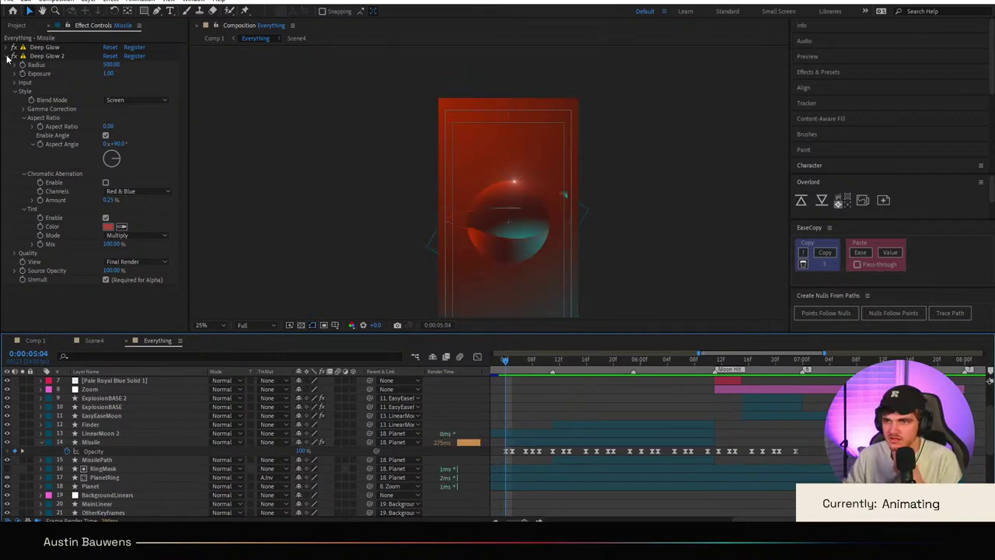
{"action": "left_click", "coordinate": [72, 161]}
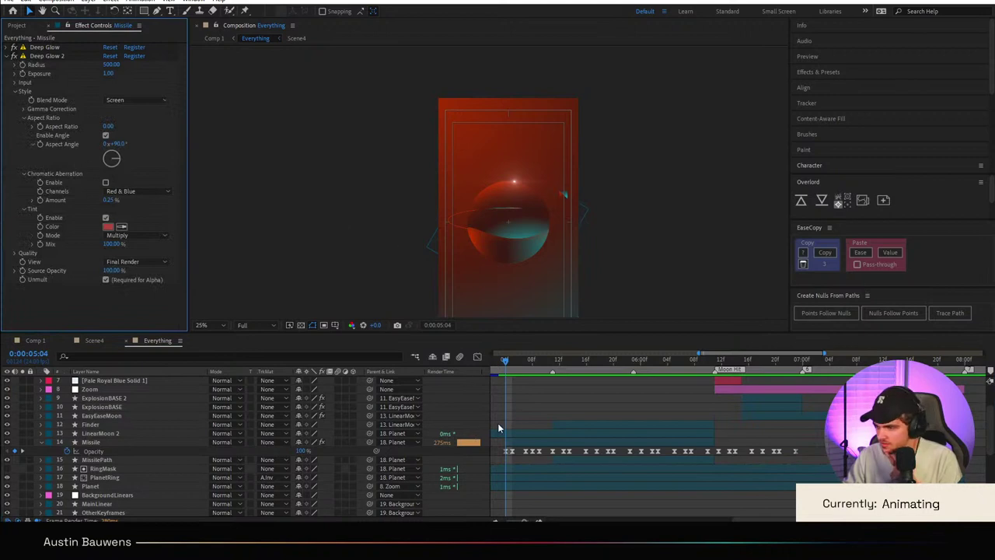
{"action": "left_click", "coordinate": [37, 144]}
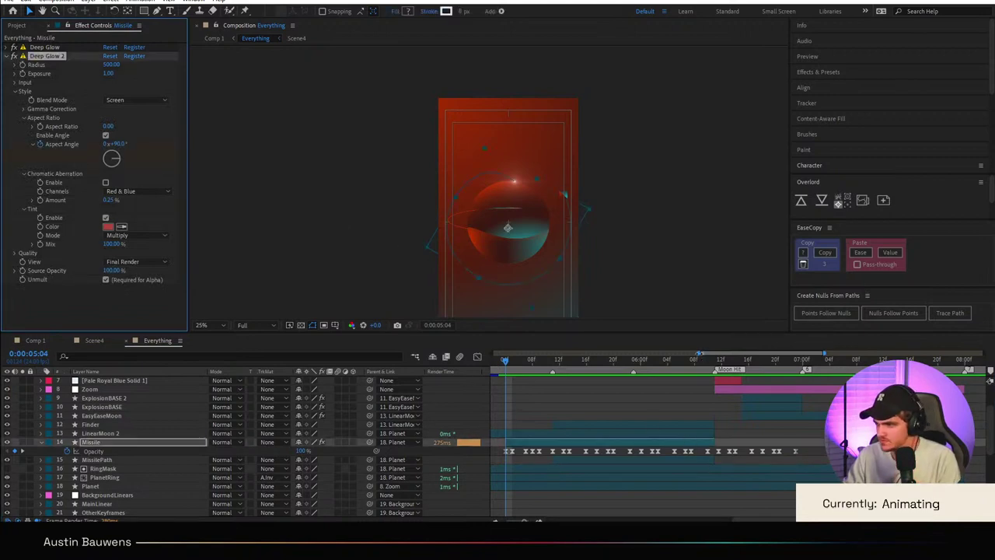
Step: At 0:00:06:10, drag Deep Glow 2's Aspect Angle to about +22° and select its keyframes
{"action": "left_click", "coordinate": [709, 361]}
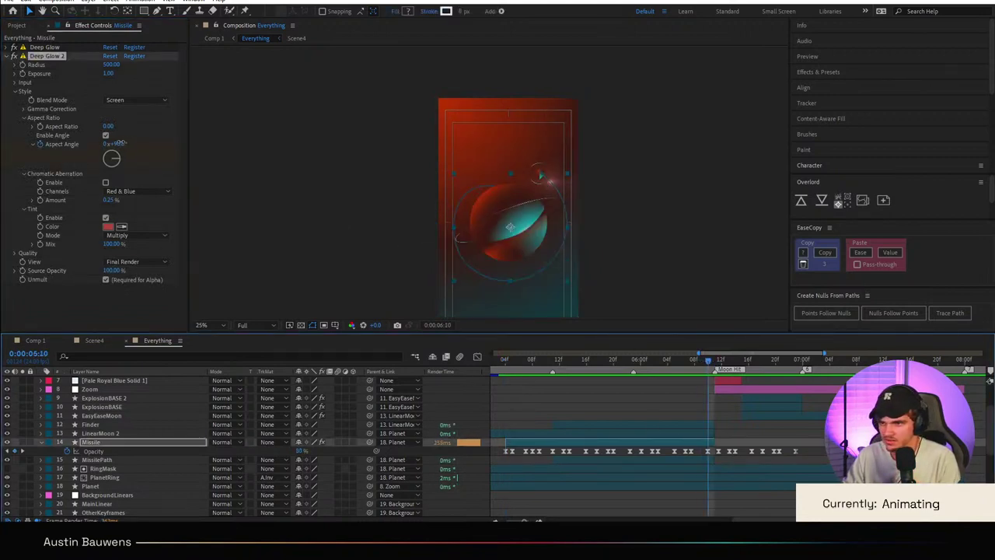
{"action": "left_click_drag", "start_coordinate": [121, 143], "coordinate": [36, 144]}
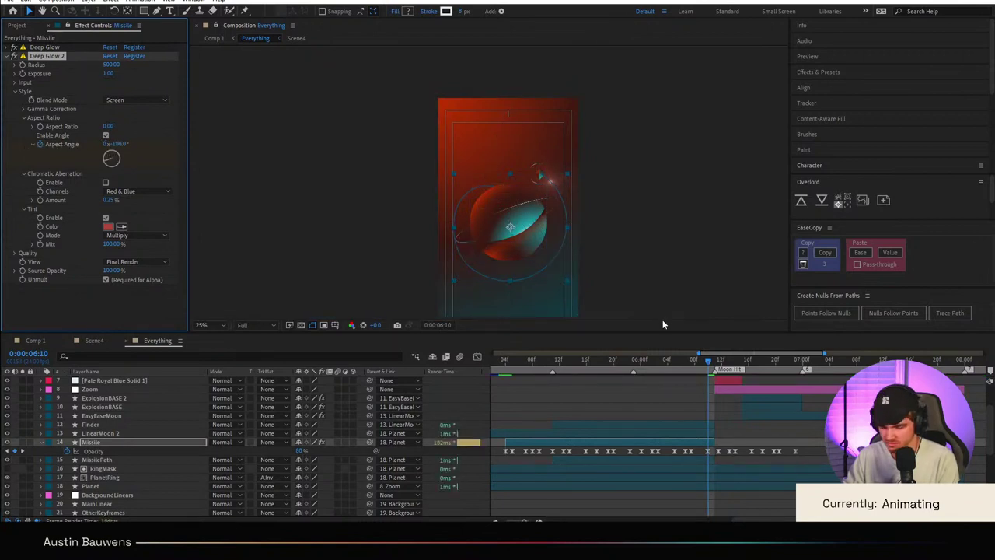
{"action": "key", "text": "u"}
{"action": "left_click_drag", "start_coordinate": [716, 473], "coordinate": [494, 466]}
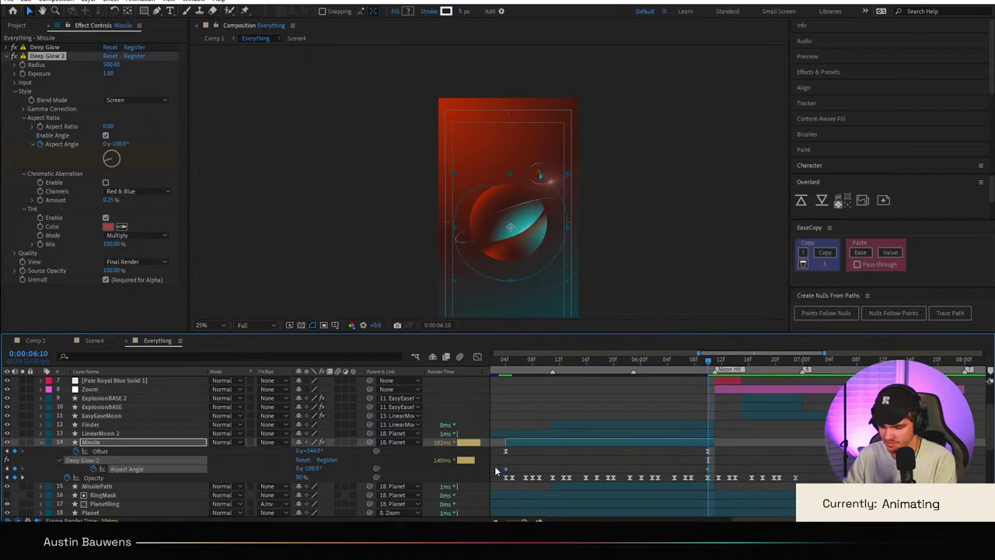
Step: Ease out of the first and into the last Aspect Angle keyframe in the speed graph
{"action": "key", "text": "shift+F3"}
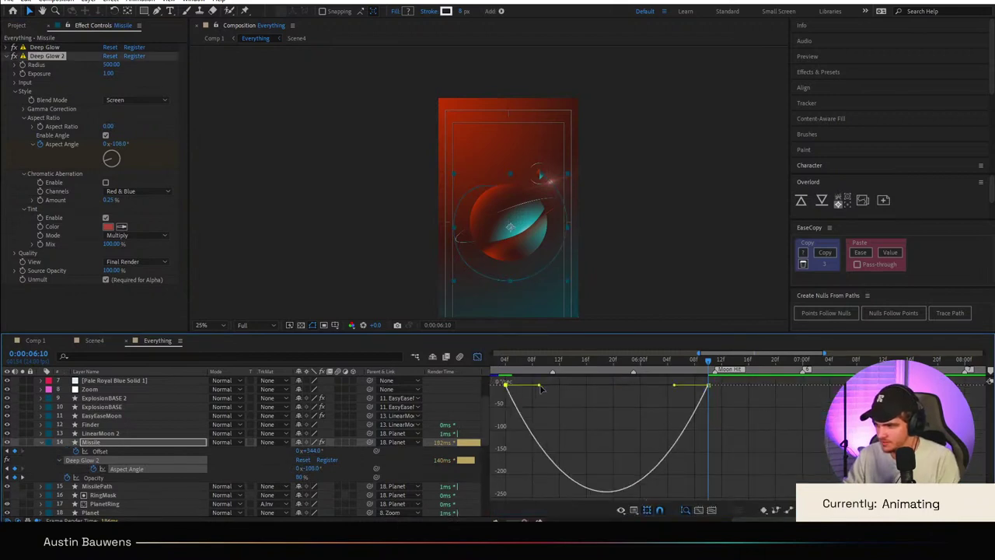
{"action": "left_click_drag", "start_coordinate": [629, 383], "coordinate": [492, 387]}
{"action": "left_click_drag", "start_coordinate": [594, 386], "coordinate": [619, 385]}
{"action": "left_click_drag", "start_coordinate": [726, 385], "coordinate": [693, 385]}
{"action": "left_click", "coordinate": [477, 356]}
Step: Preview the glow's turn from 0:00:05:00 through about 0:00:05:11
{"action": "left_click", "coordinate": [521, 365]}
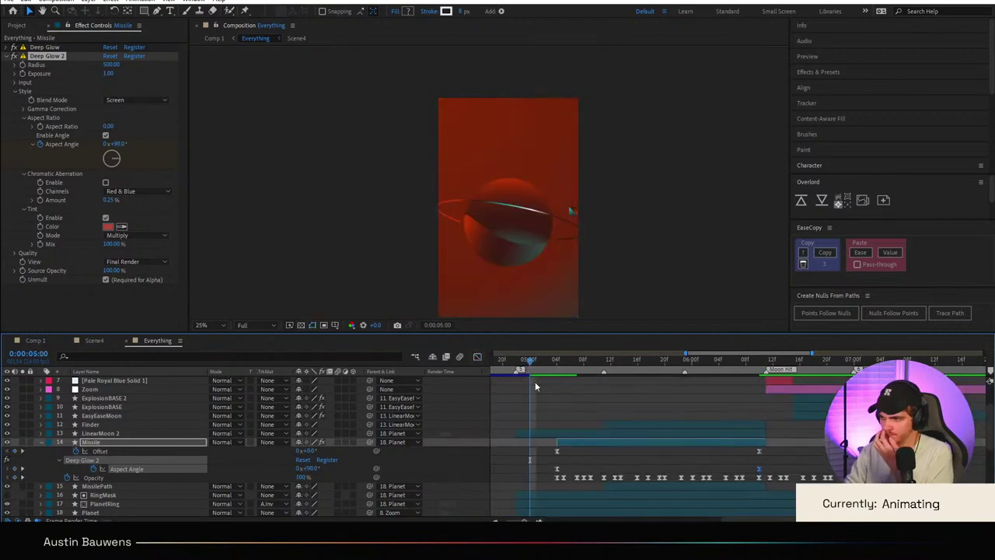
{"action": "key", "text": "space"}
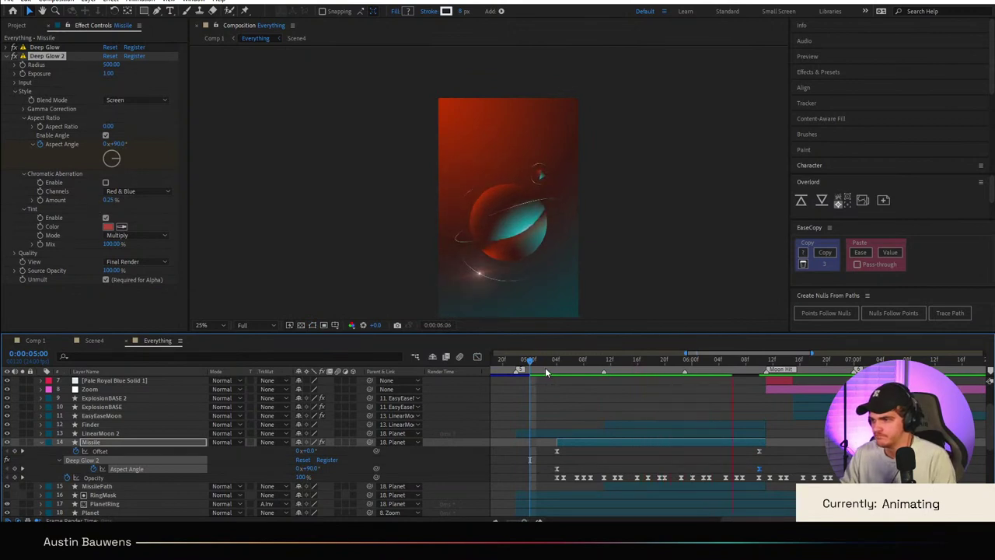
{"action": "left_click", "coordinate": [546, 372]}
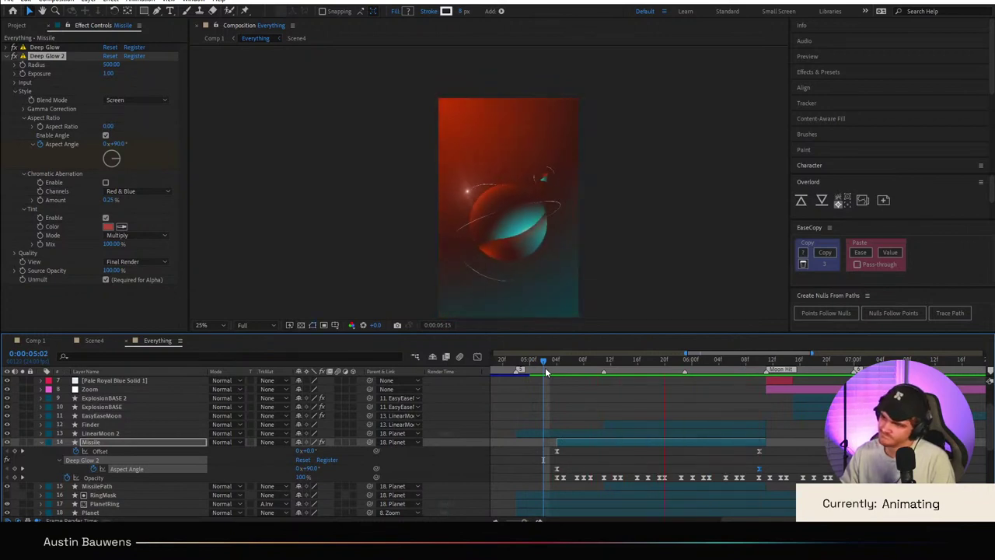
{"action": "left_click", "coordinate": [553, 368]}
{"action": "mouse_move", "coordinate": [553, 368]}
{"action": "left_mouse_down"}
{"action": "mouse_move", "coordinate": [631, 380]}
{"action": "mouse_move", "coordinate": [560, 385]}
{"action": "left_mouse_up"}
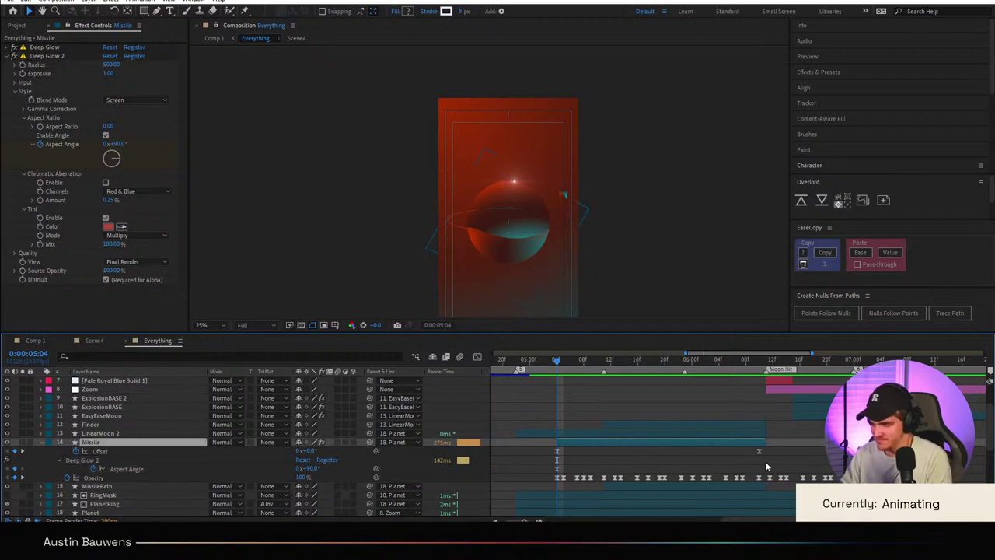
{"action": "key", "text": "space"}
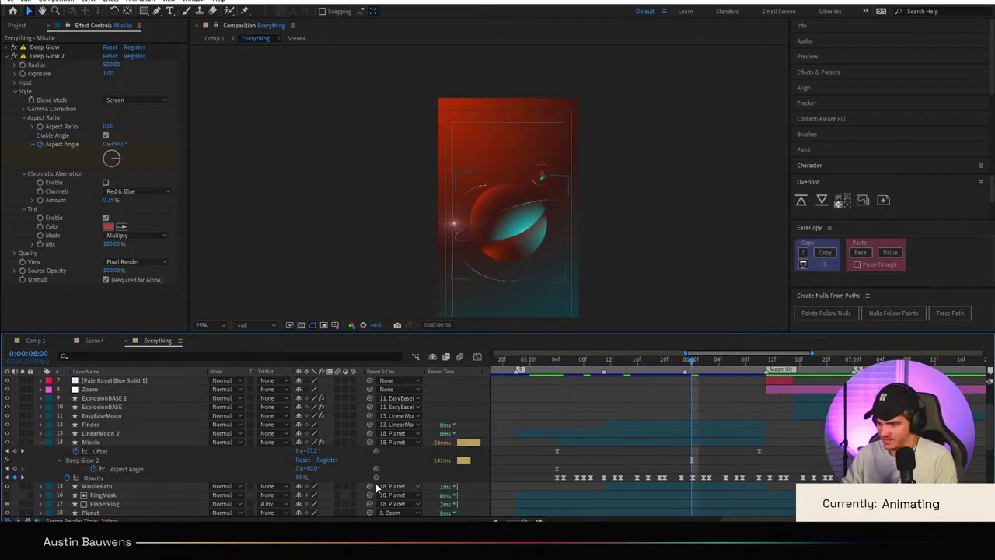
Step: Raise the Aspect Angle further and sharpen the peak of its speed curve
{"action": "left_click_drag", "start_coordinate": [309, 469], "coordinate": [355, 470]}
{"action": "key", "text": "k"}
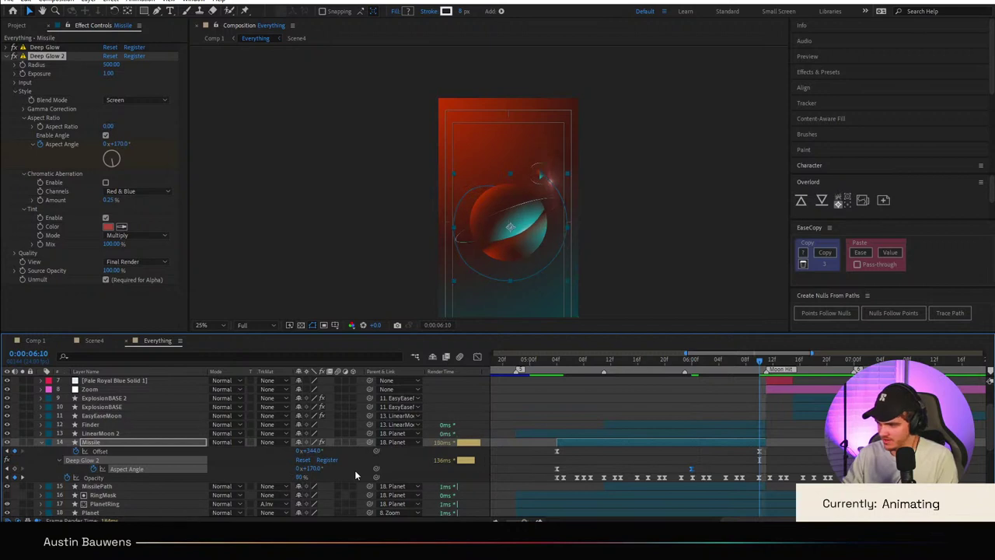
{"action": "left_click", "coordinate": [478, 357]}
{"action": "left_click_drag", "start_coordinate": [670, 429], "coordinate": [787, 410]}
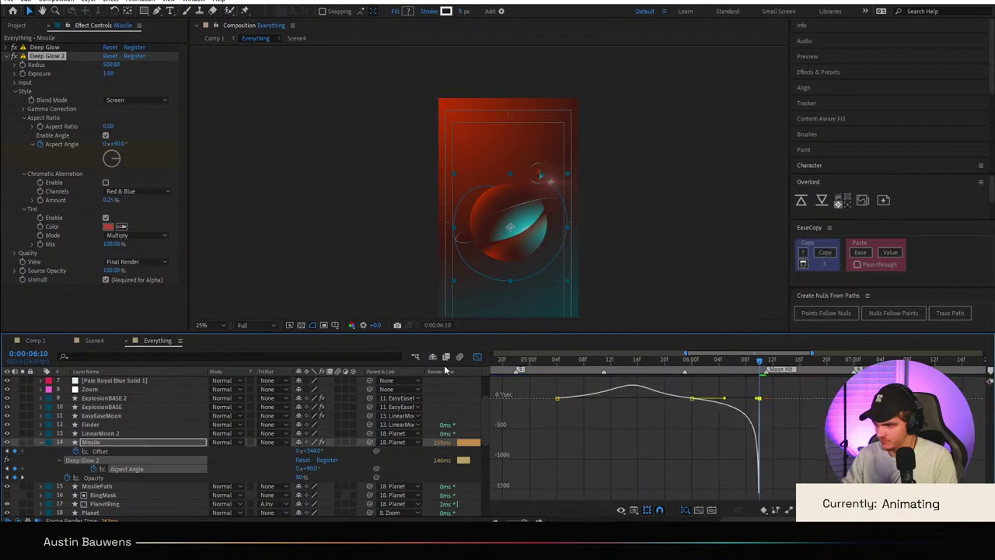
{"action": "left_click", "coordinate": [477, 356]}
{"action": "left_click", "coordinate": [557, 369]}
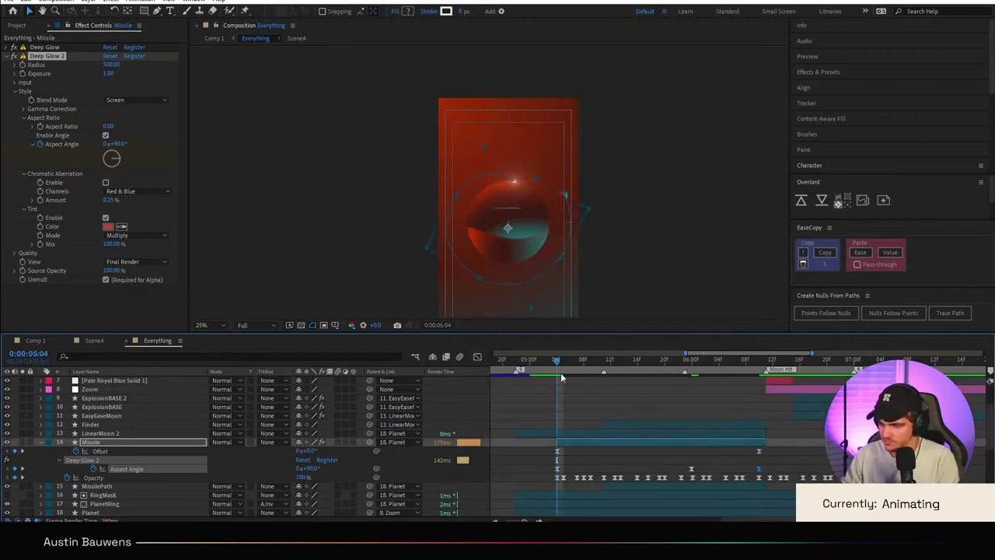
{"action": "scroll", "coordinate": [31, 481], "scroll_direction": "down", "scroll_amount": 6}
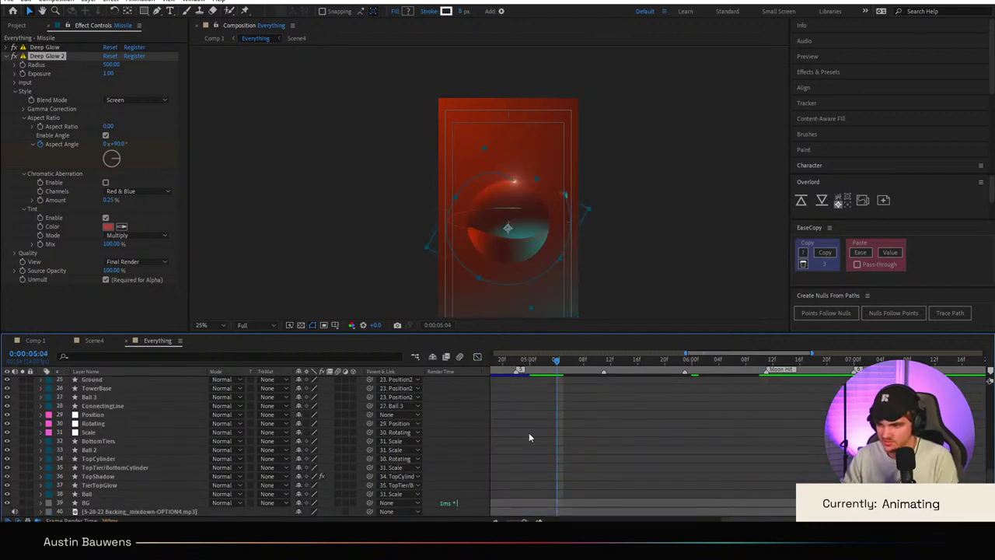
{"action": "scroll", "coordinate": [529, 438], "scroll_direction": "up", "scroll_amount": 5}
{"action": "left_click", "coordinate": [554, 405]}
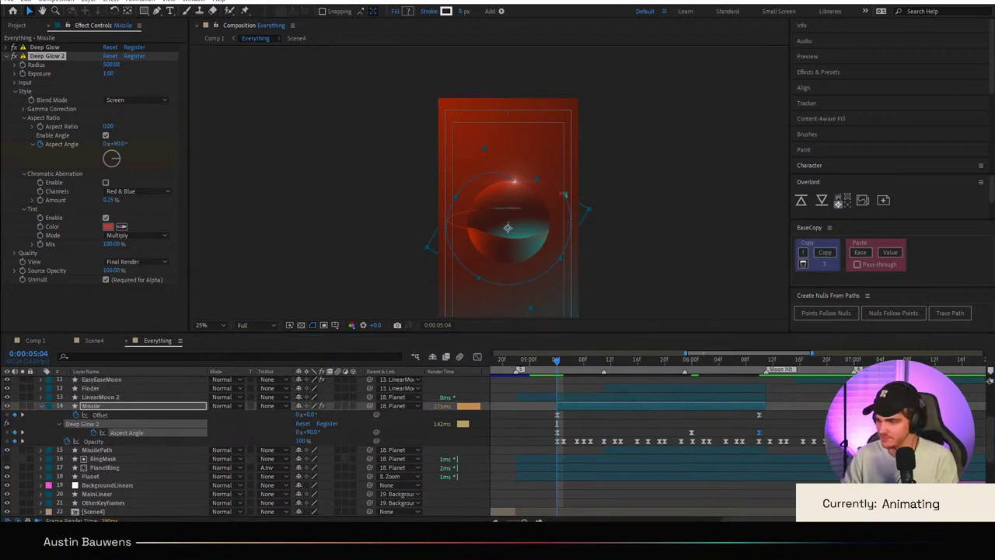
{"action": "left_click", "coordinate": [519, 374]}
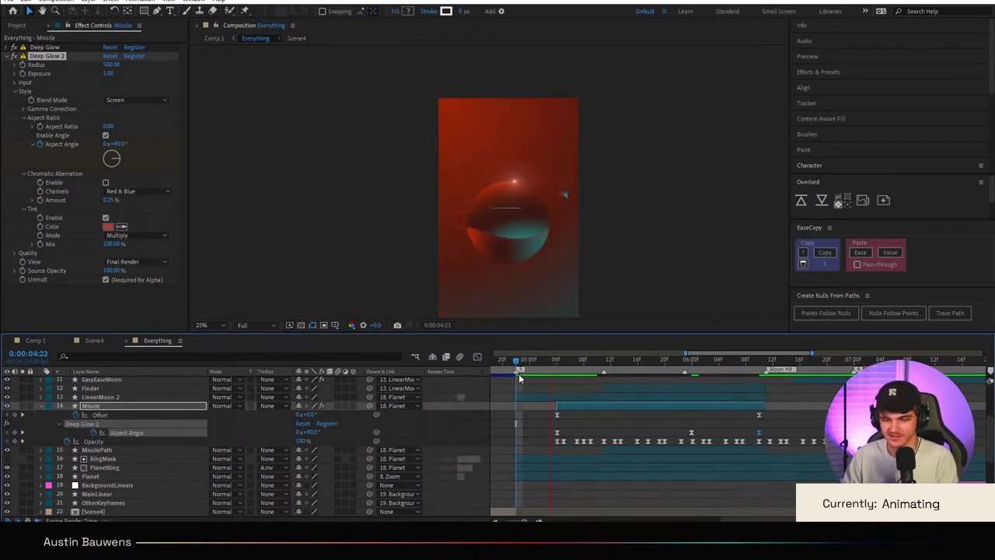
{"action": "key", "text": "space"}
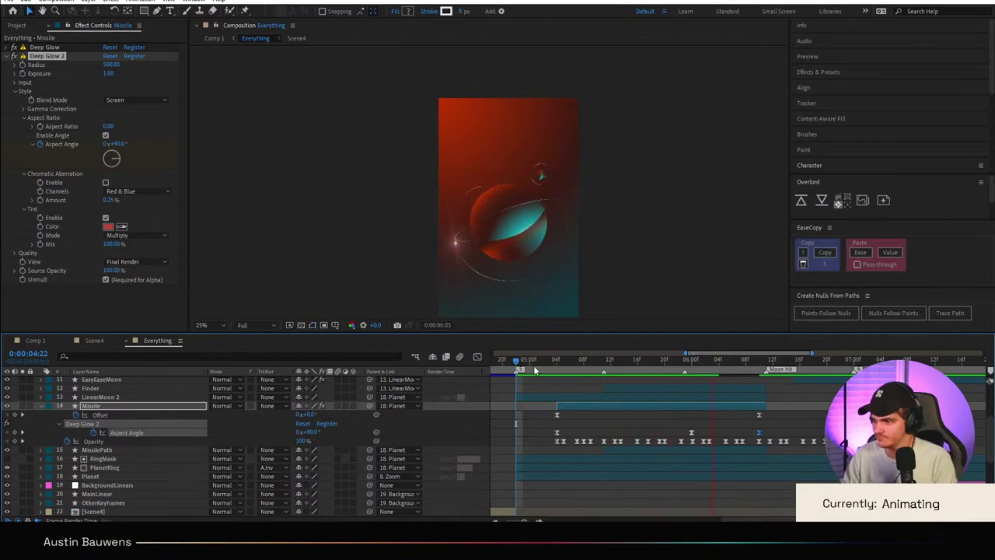
{"action": "left_click", "coordinate": [523, 364]}
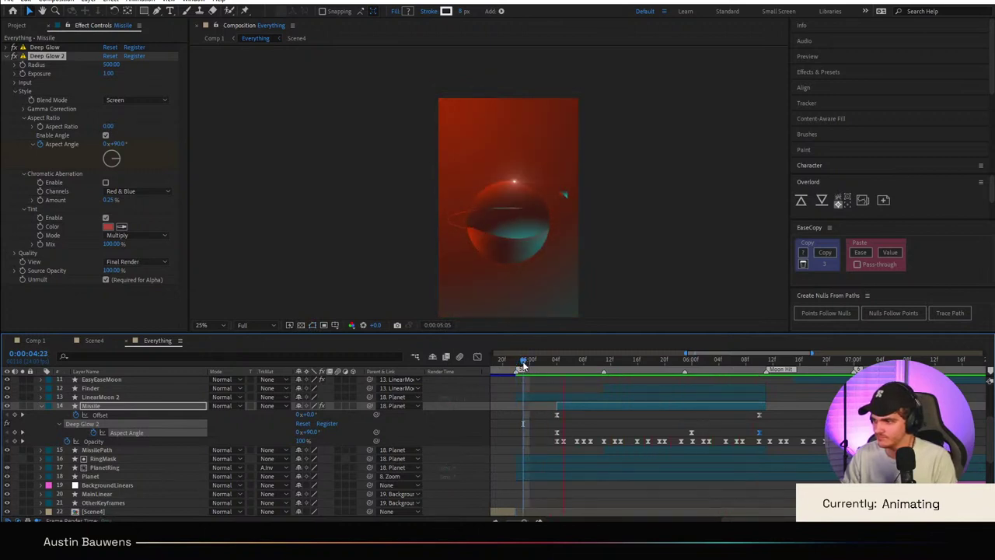
{"action": "key", "text": "space"}
{"action": "left_click", "coordinate": [548, 365]}
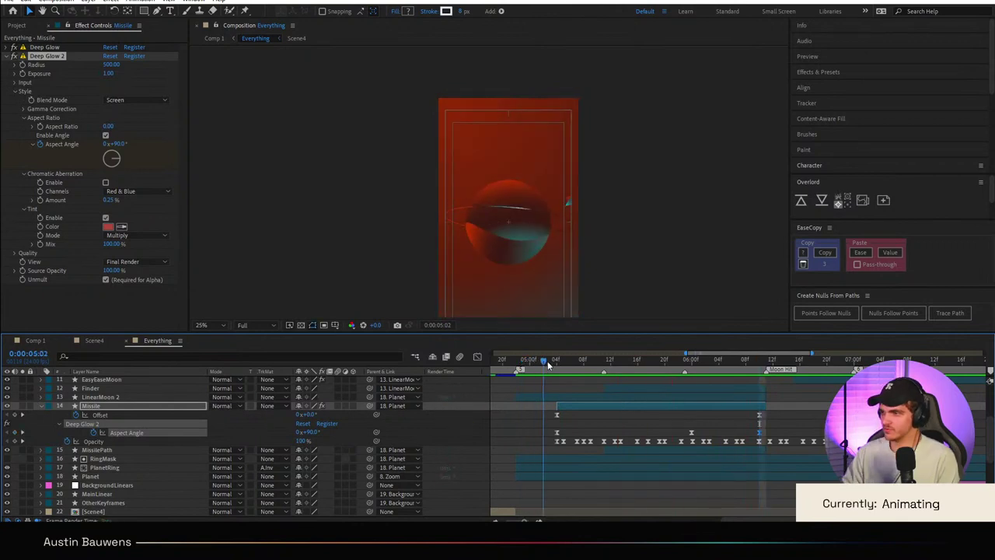
{"action": "mouse_move", "coordinate": [548, 365]}
{"action": "left_mouse_down"}
{"action": "mouse_move", "coordinate": [584, 366]}
{"action": "mouse_move", "coordinate": [557, 363]}
{"action": "left_mouse_up"}
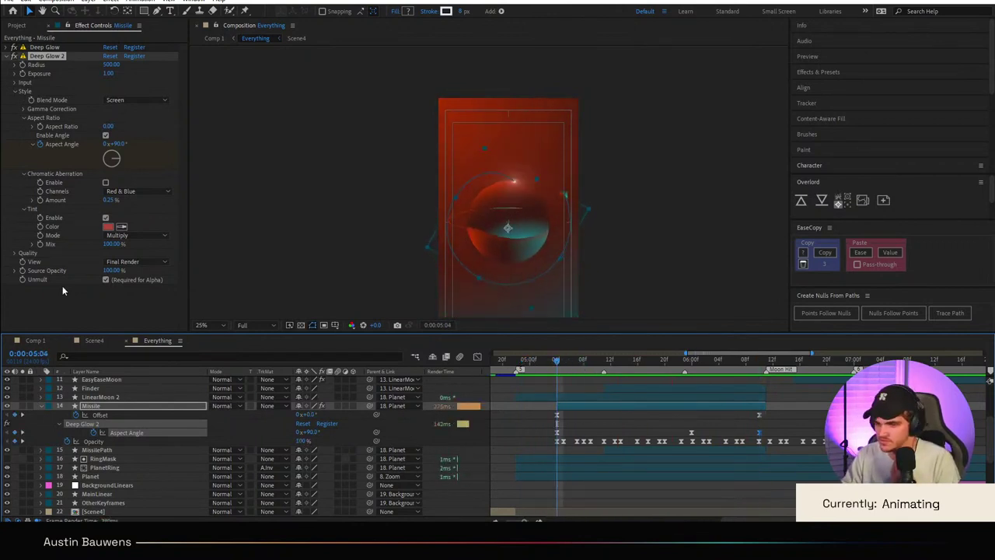
Step: At 0:00:06:10, sample the planet's cyan as Deep Glow 2's tint colour
{"action": "left_click", "coordinate": [658, 420]}
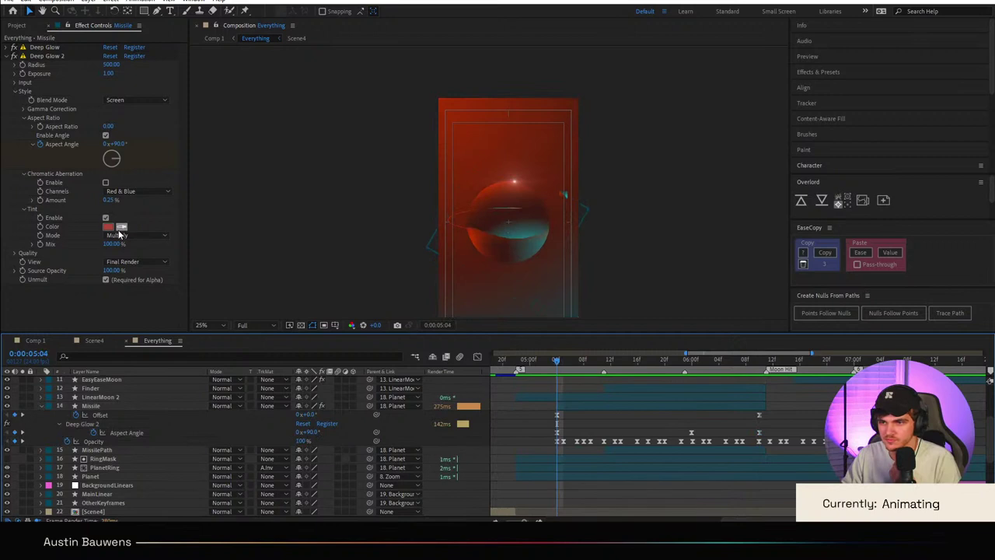
{"action": "left_click", "coordinate": [47, 56]}
{"action": "mouse_move", "coordinate": [750, 364]}
{"action": "left_mouse_down"}
{"action": "mouse_move", "coordinate": [759, 370]}
{"action": "mouse_move", "coordinate": [739, 365]}
{"action": "left_mouse_up"}
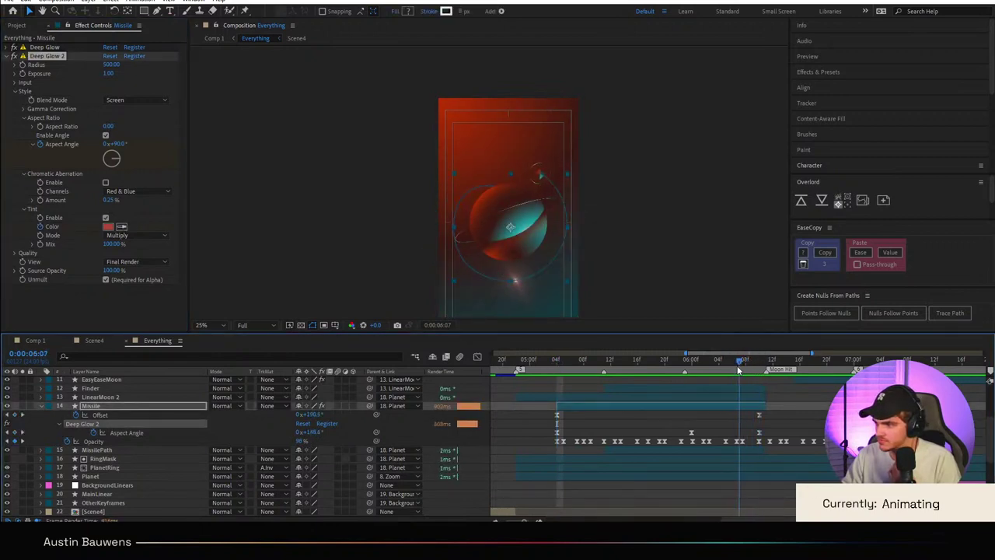
{"action": "left_click", "coordinate": [121, 226]}
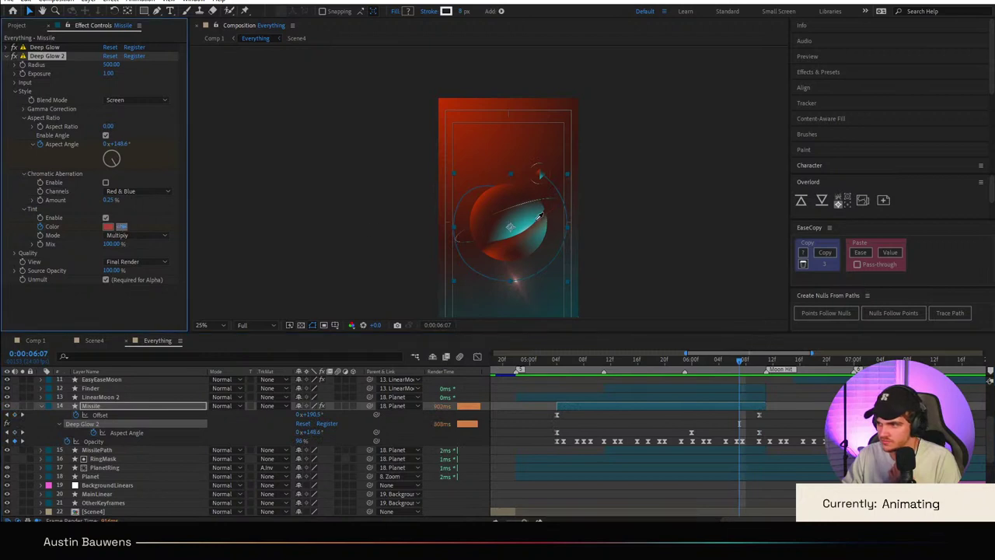
{"action": "left_click", "coordinate": [530, 405]}
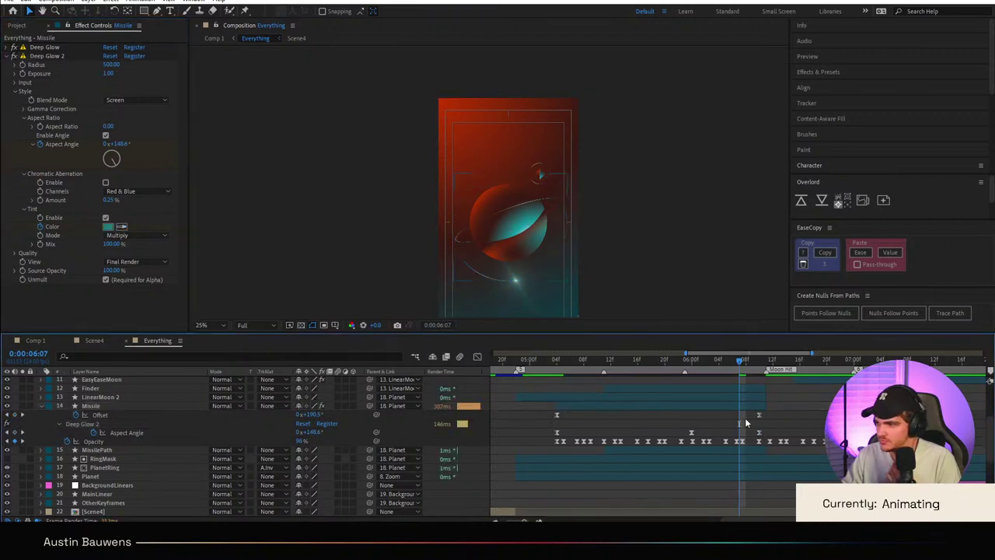
Step: Preview the animation from 0:00:04:20
{"action": "left_click_drag", "start_coordinate": [744, 370], "coordinate": [544, 369]}
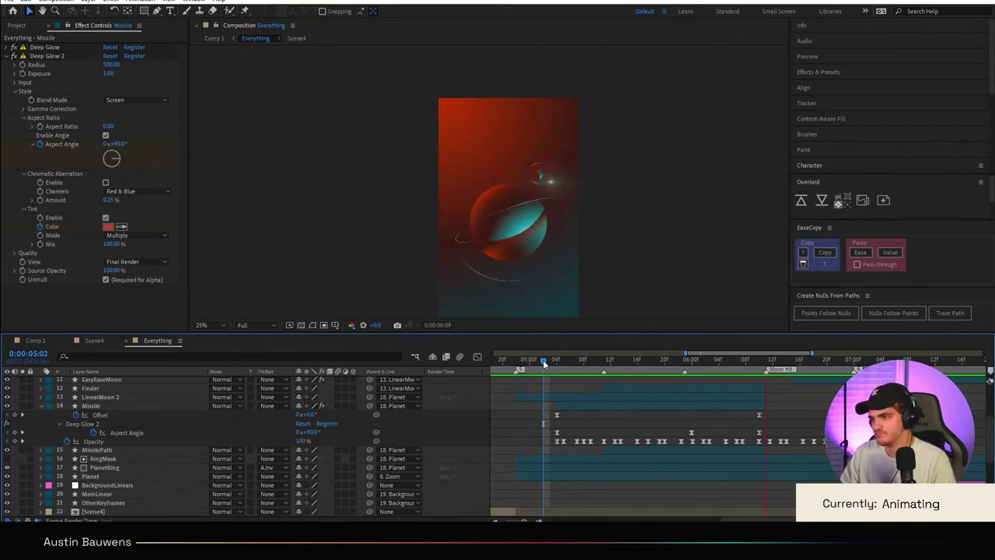
{"action": "left_click", "coordinate": [503, 363]}
{"action": "key", "text": "space"}
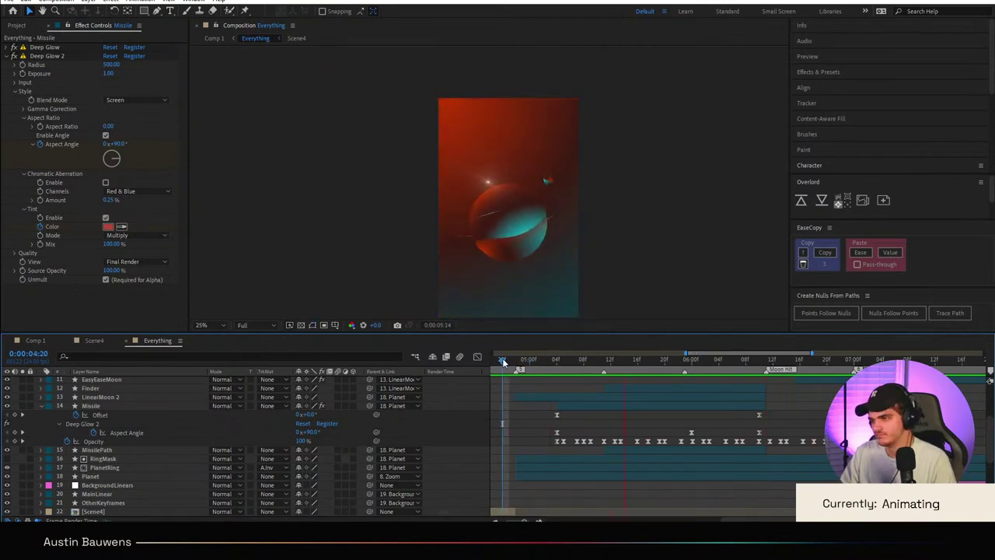
Step: Stop the preview, switch to Comp 1, and scrub through its animation
{"action": "left_click", "coordinate": [504, 363]}
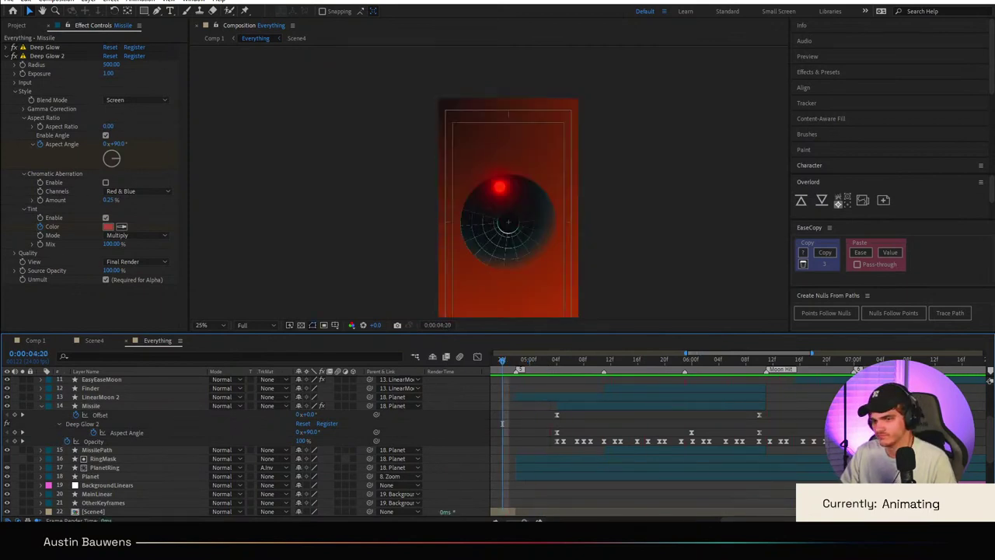
{"action": "left_click", "coordinate": [34, 341]}
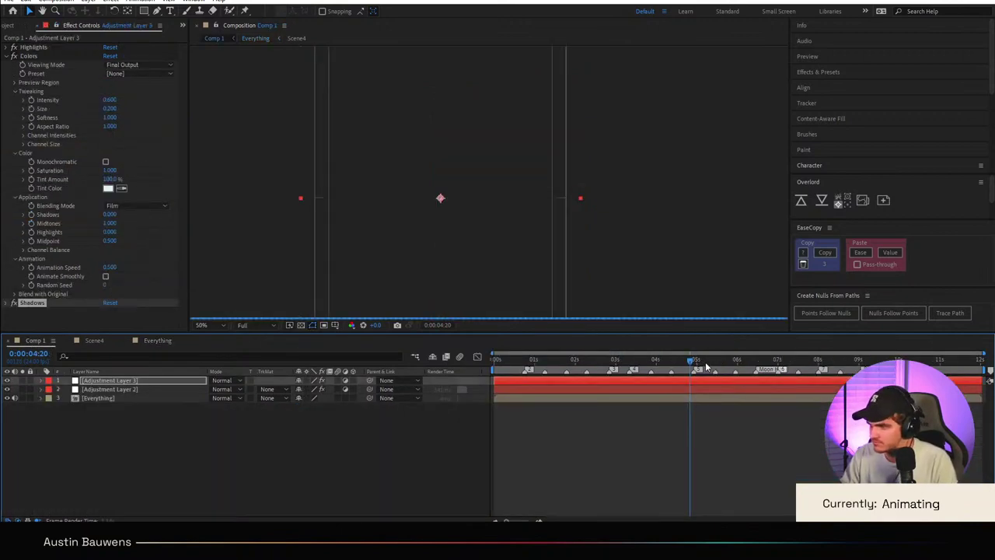
{"action": "left_click_drag", "start_coordinate": [706, 367], "coordinate": [744, 386]}
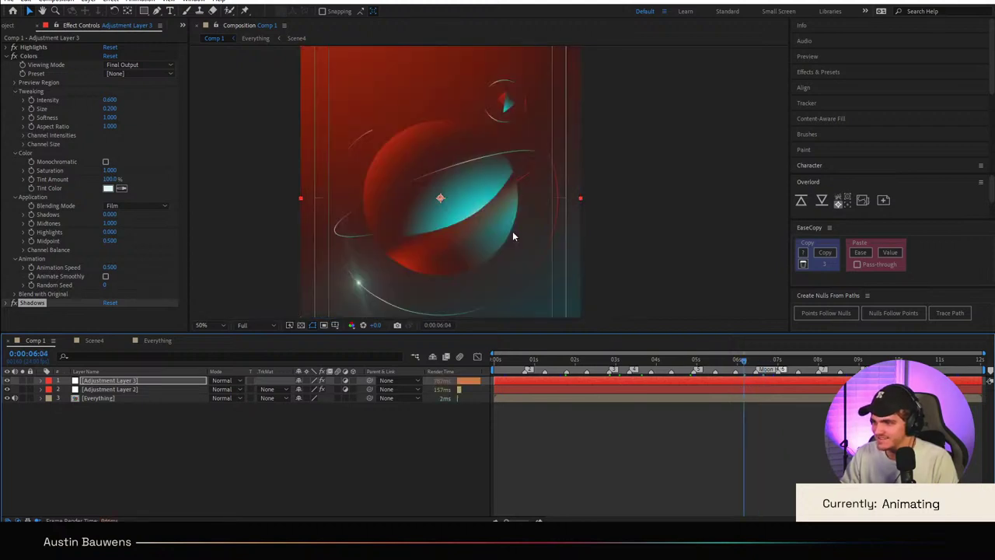
Step: Zoom in on the glowing missile dot, step a frame, then zoom back out
{"action": "left_click_drag", "start_coordinate": [485, 250], "coordinate": [591, 144]}
{"action": "scroll", "coordinate": [591, 144], "scroll_direction": "up", "scroll_amount": 3}
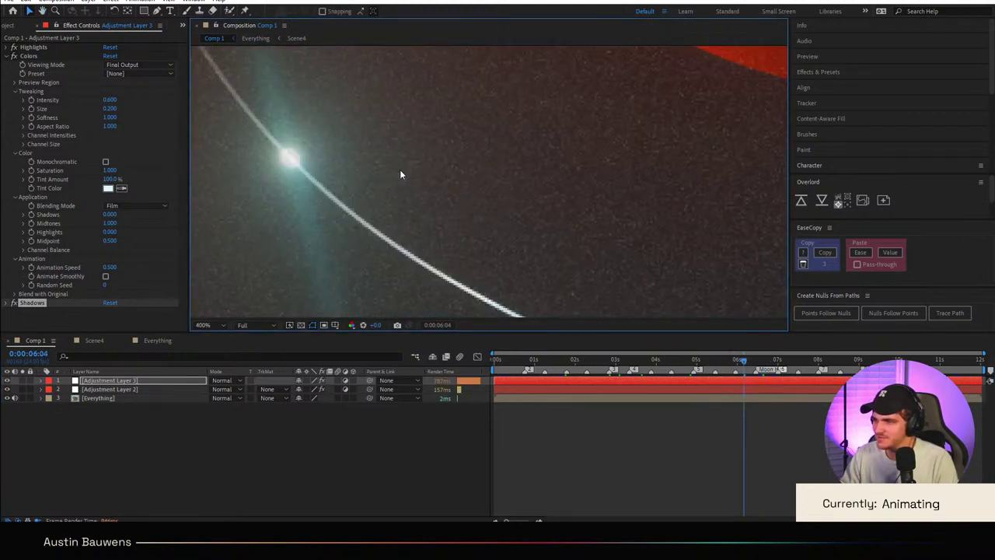
{"action": "left_click_drag", "start_coordinate": [352, 154], "coordinate": [502, 186]}
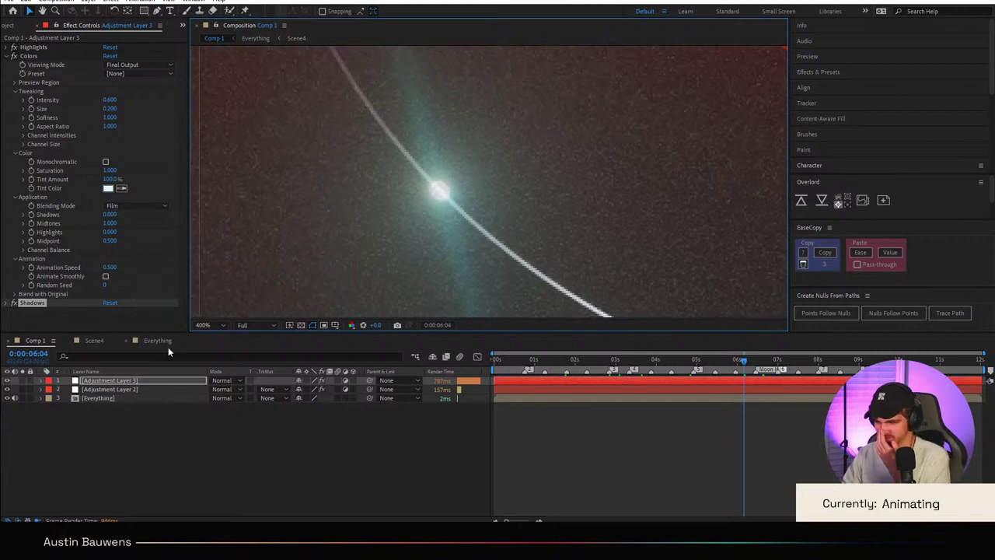
{"action": "key", "text": "Page_Down"}
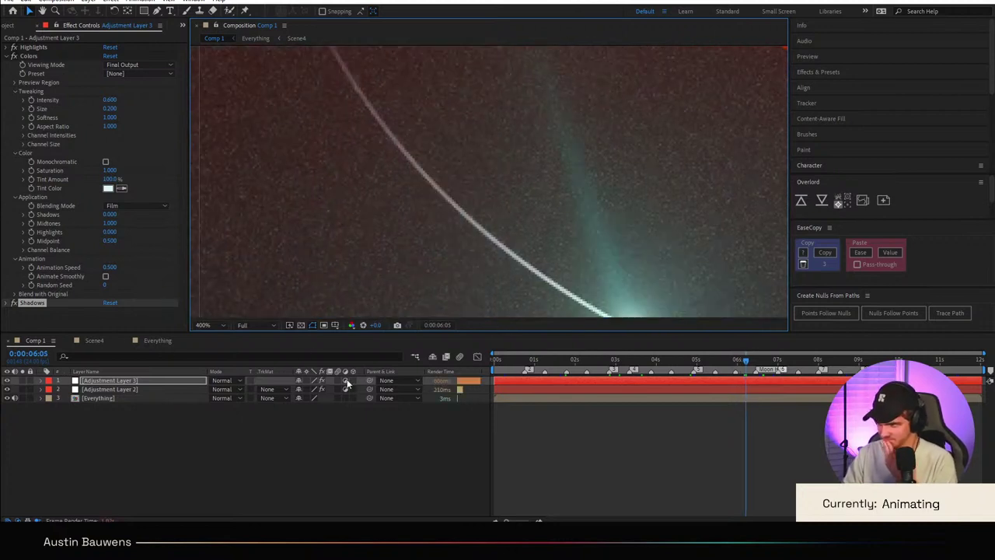
{"action": "scroll", "coordinate": [496, 259], "scroll_direction": "down", "scroll_amount": 2}
{"action": "left_click_drag", "start_coordinate": [631, 189], "coordinate": [427, 238]}
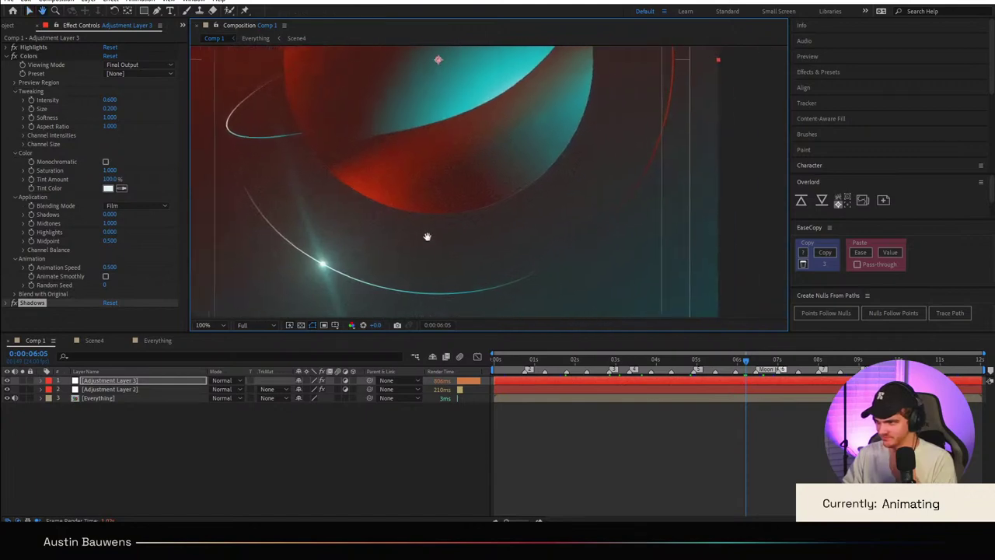
{"action": "scroll", "coordinate": [276, 302], "scroll_direction": "up", "scroll_amount": 1}
{"action": "left_click_drag", "start_coordinate": [276, 299], "coordinate": [453, 241]}
{"action": "scroll", "coordinate": [471, 199], "scroll_direction": "up", "scroll_amount": 2}
{"action": "scroll", "coordinate": [471, 198], "scroll_direction": "down", "scroll_amount": 4}
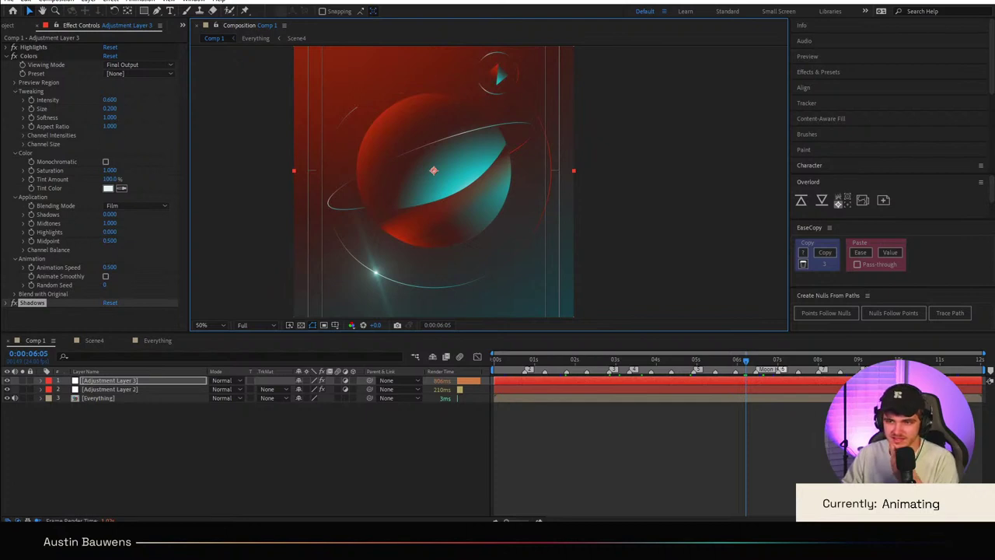
{"action": "left_click", "coordinate": [359, 442]}
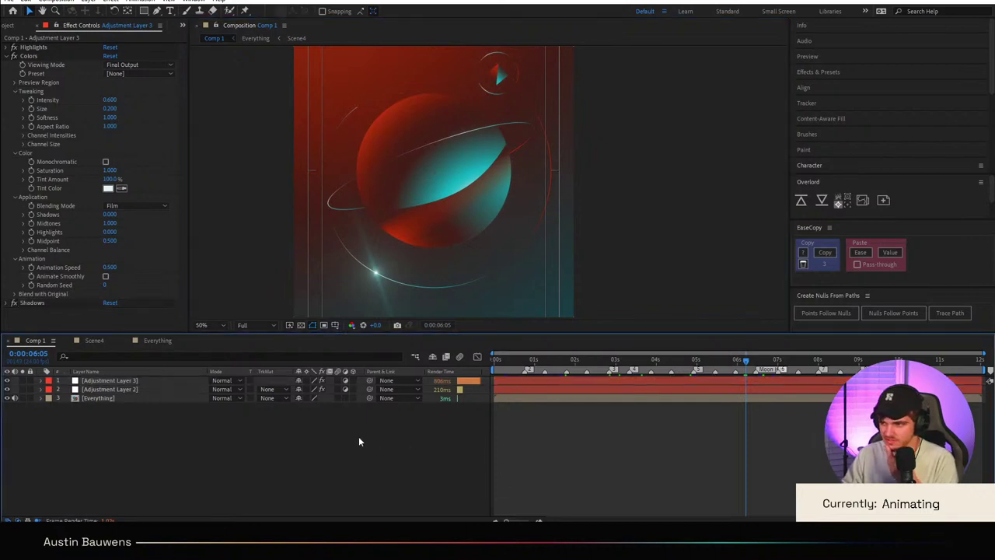
Step: Select all three layers and pre-compose them into Everything-Pre-ChromAbb
{"action": "left_click", "coordinate": [134, 399]}
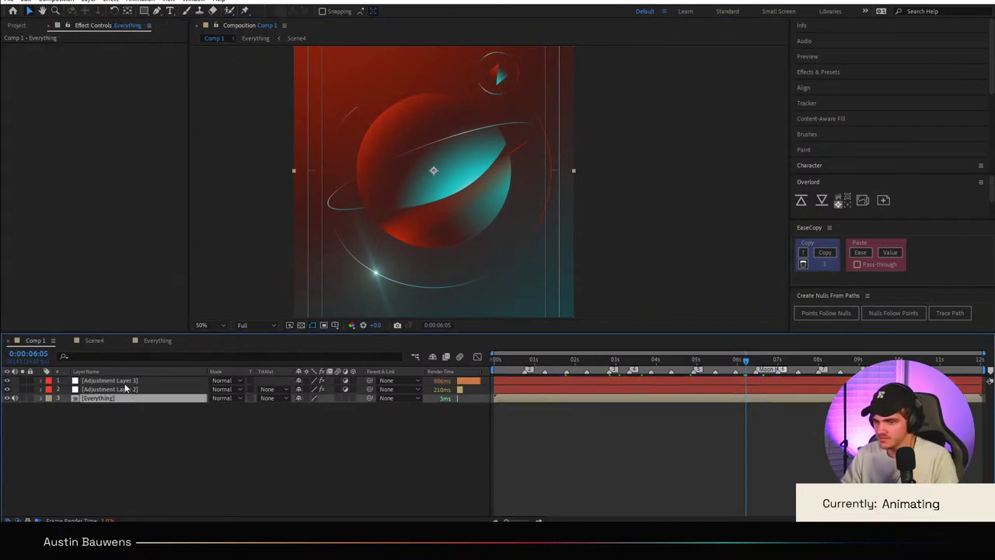
{"action": "left_click", "coordinate": [125, 381], "text": "shift"}
{"action": "key", "text": "ctrl+shift+c"}
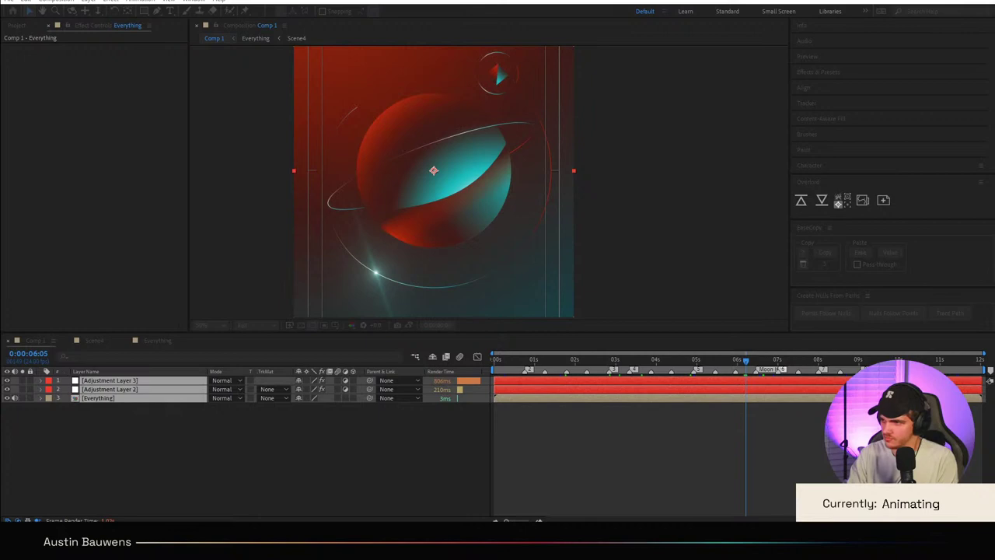
{"action": "key", "text": "Return"}
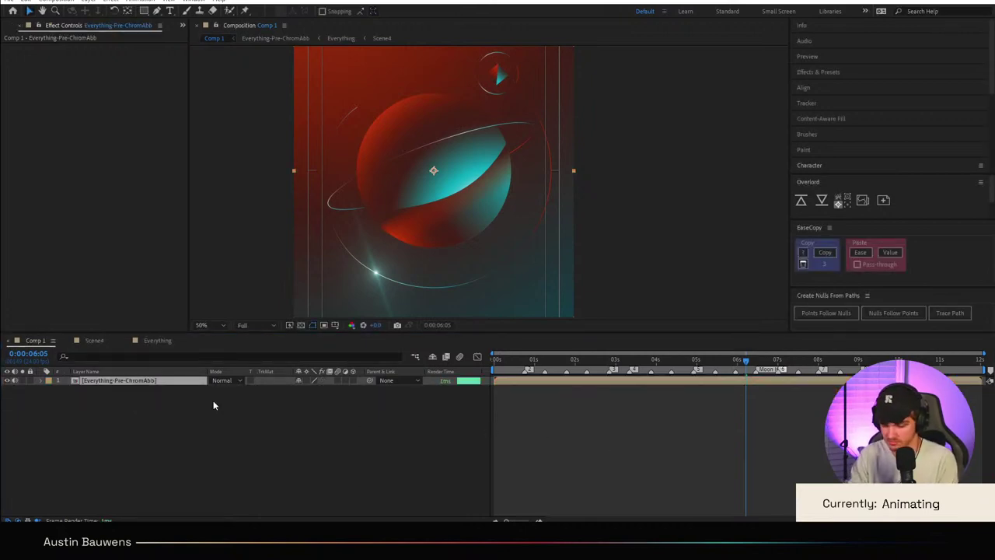
Step: Add a Channel Mixer in Add mode and zero Green-Green and Red-Red, leaving only blue
{"action": "key", "text": "ctrl+alt+shift+e"}
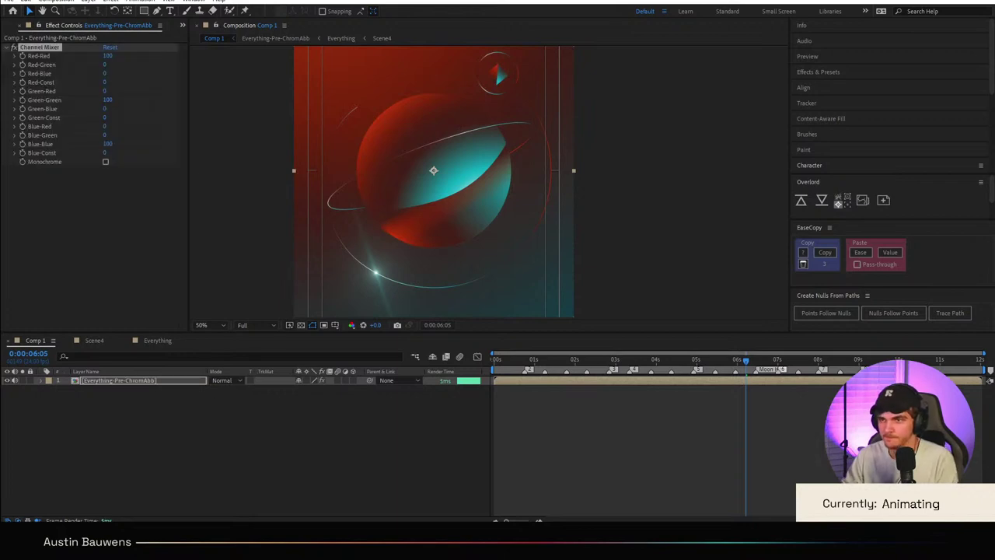
{"action": "left_click", "coordinate": [239, 381]}
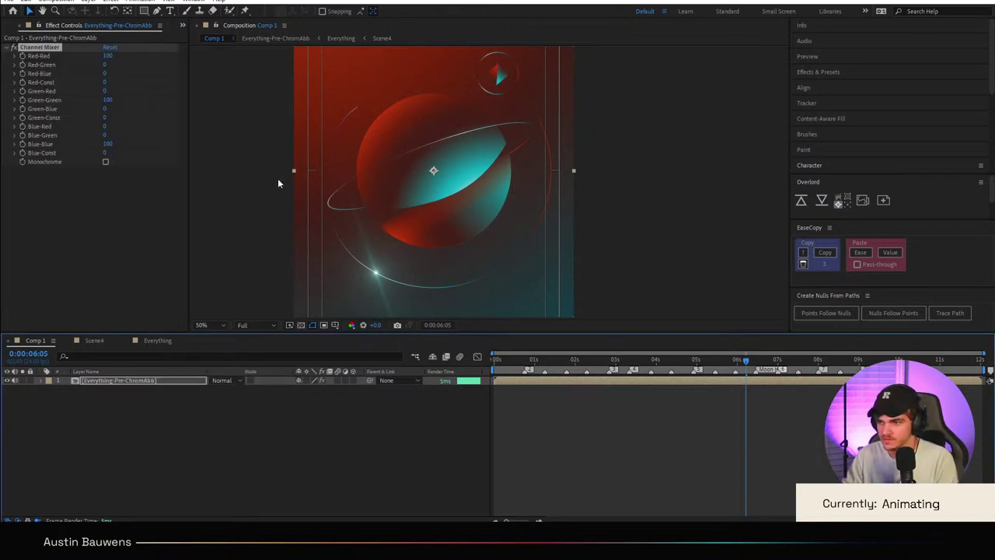
{"action": "key", "text": "Return"}
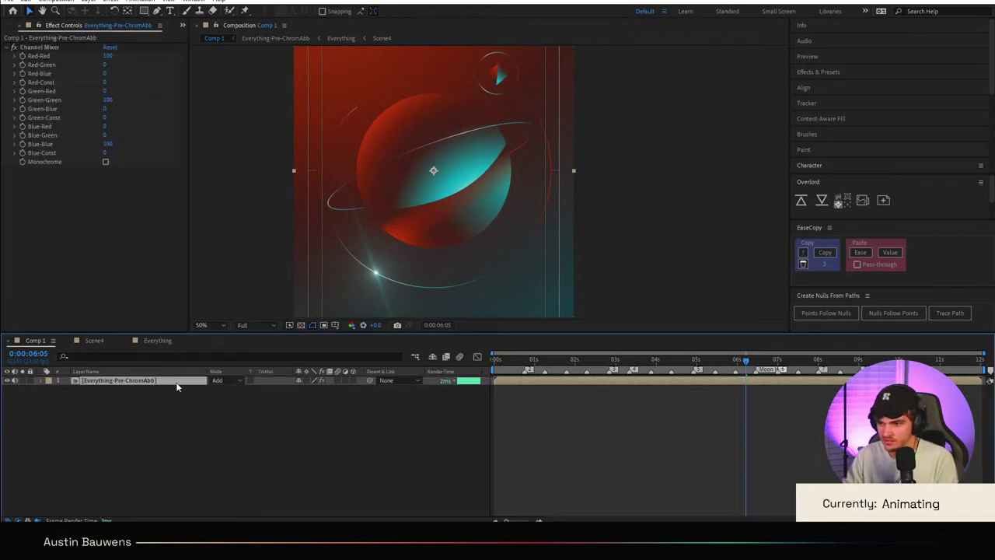
{"action": "left_click", "coordinate": [107, 101]}
{"action": "type", "text": "0"}
{"action": "key", "text": "Return"}
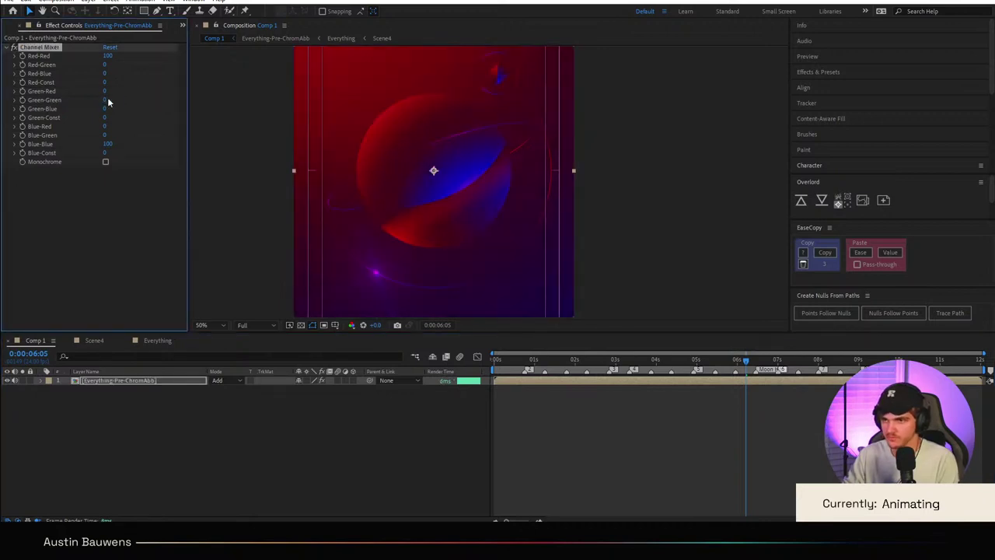
{"action": "type", "text": "0"}
{"action": "key", "text": "Return"}
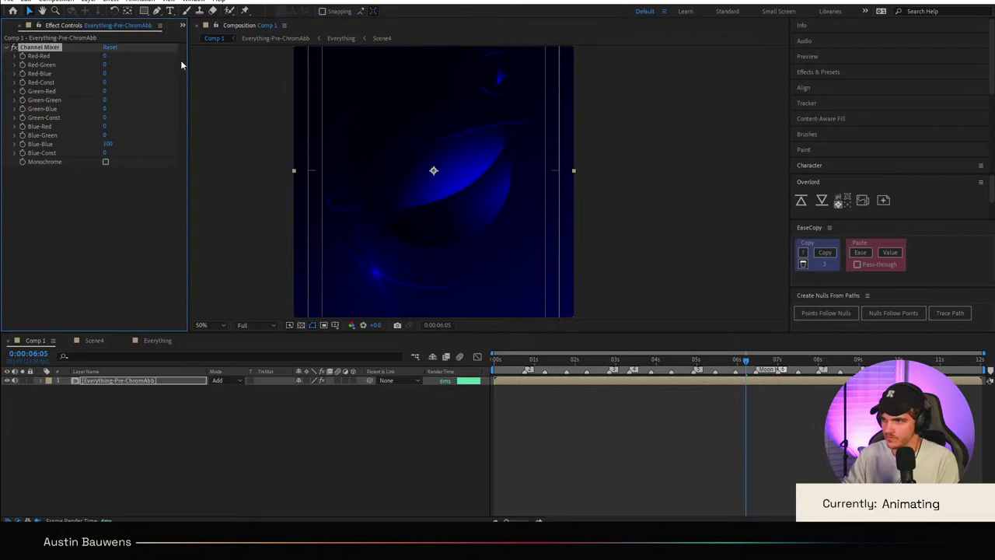
Step: Duplicate the layer and make the copy green-only: Blue-Blue 0, Green-Green 100
{"action": "left_click", "coordinate": [156, 379]}
{"action": "key", "text": "ctrl+d"}
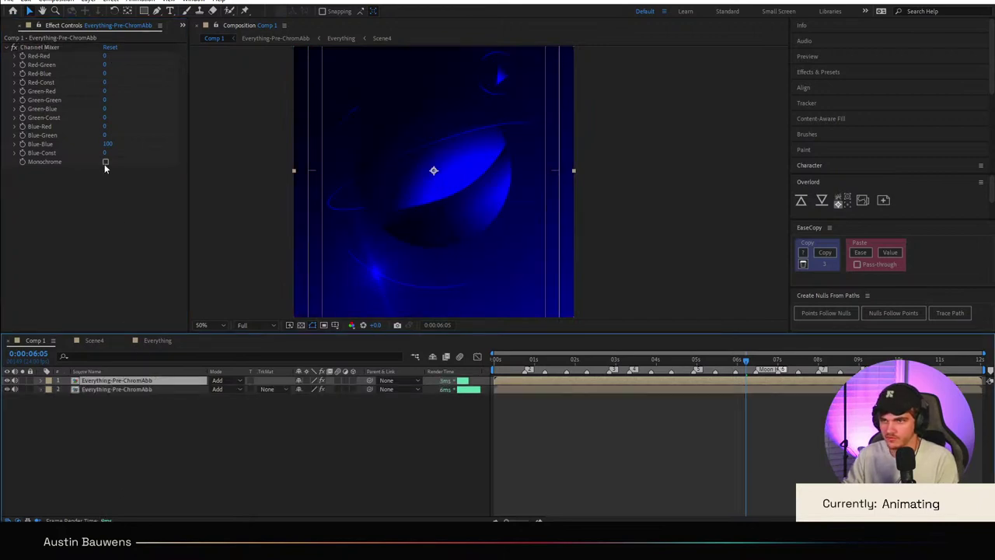
{"action": "left_click", "coordinate": [107, 145]}
{"action": "type", "text": "0"}
{"action": "key", "text": "Return"}
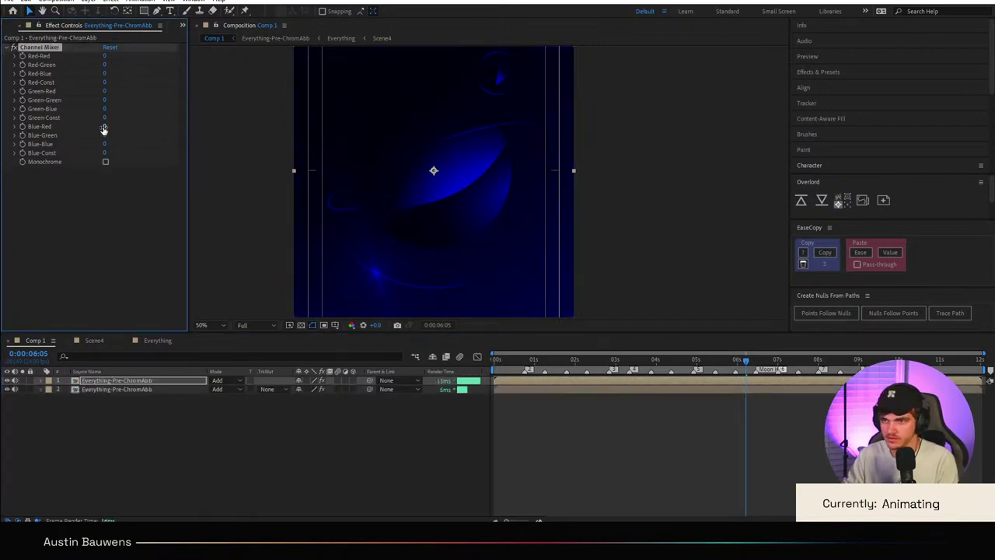
{"action": "left_click_drag", "start_coordinate": [107, 103], "coordinate": [628, 84]}
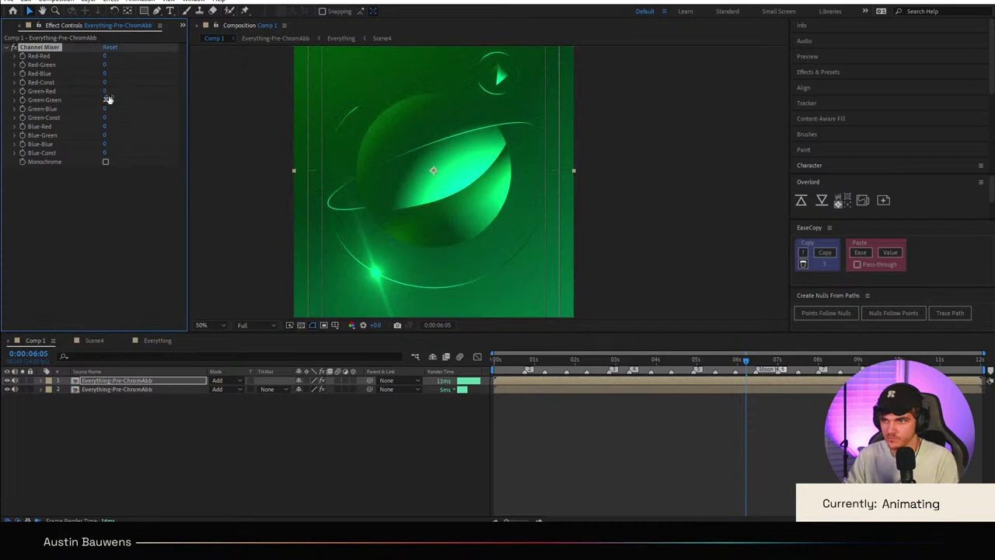
{"action": "key", "text": "Return"}
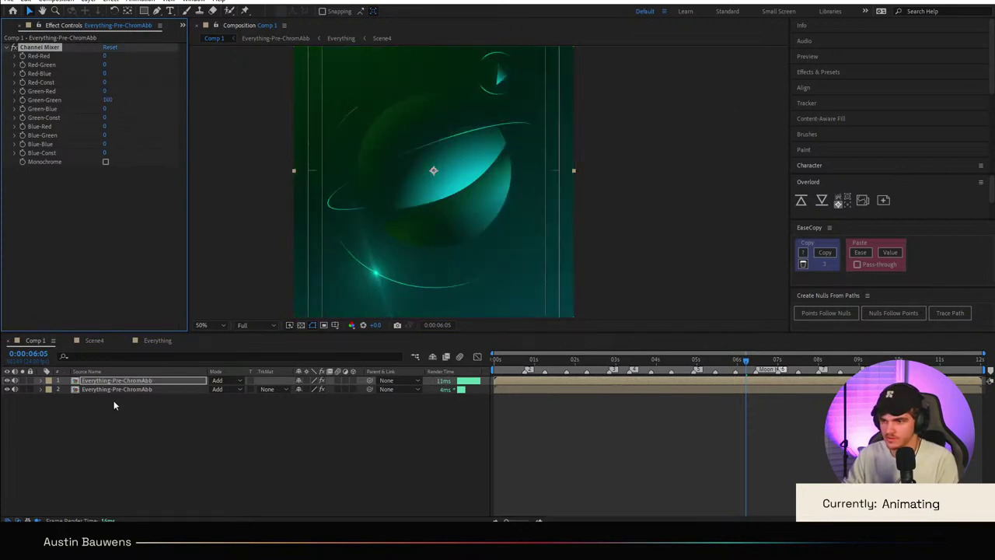
Step: Duplicate again and make the third copy red-only: Red-Red 100, Green-Green 0
{"action": "left_click", "coordinate": [126, 373]}
{"action": "key", "text": "ctrl+d"}
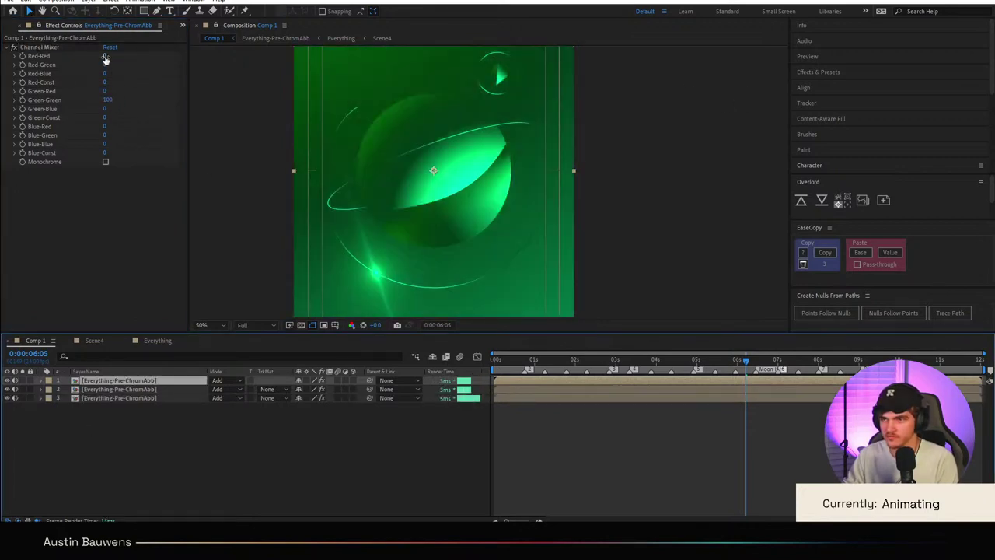
{"action": "left_click", "coordinate": [106, 59]}
{"action": "type", "text": "100"}
{"action": "key", "text": "Return"}
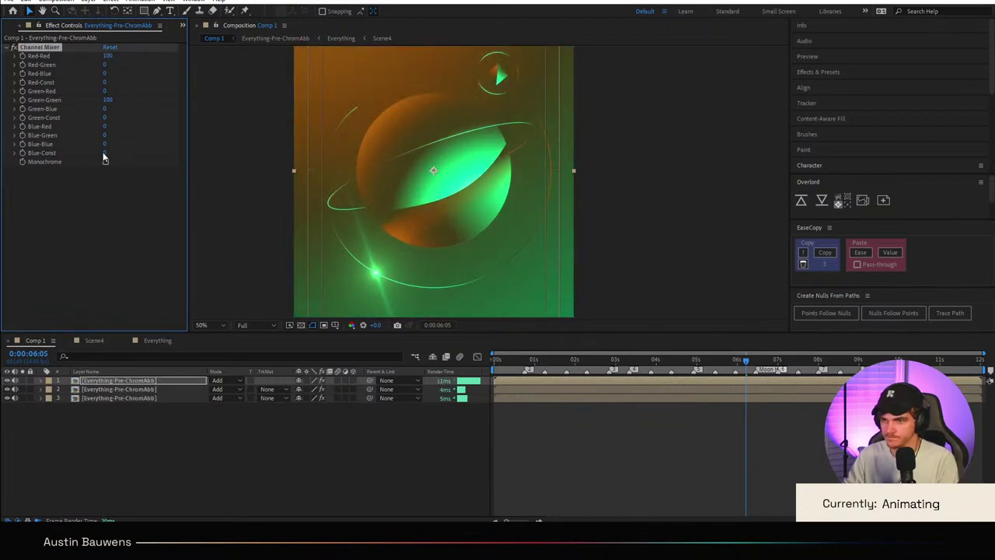
{"action": "type", "text": "0"}
{"action": "key", "text": "Return"}
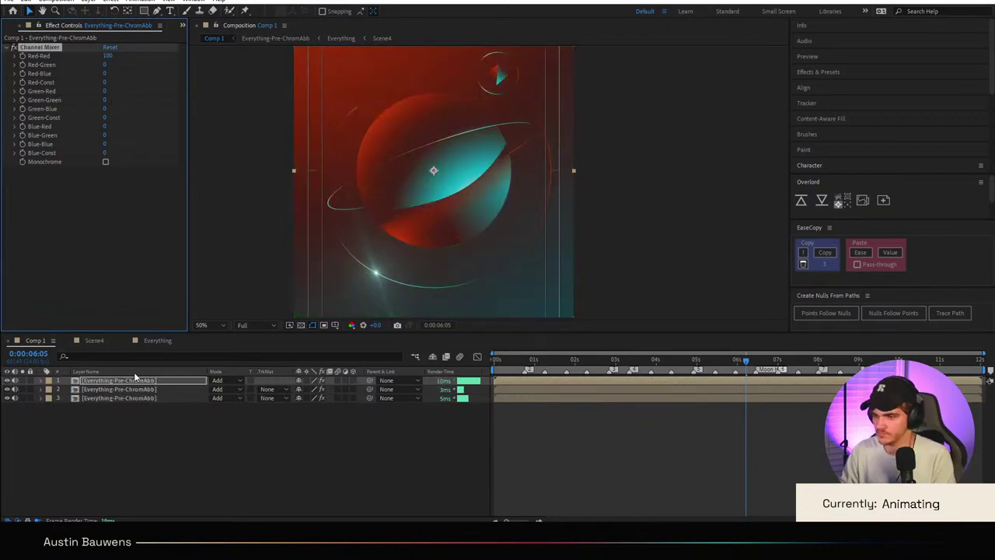
{"action": "left_click", "coordinate": [190, 399]}
{"action": "key", "text": "s"}
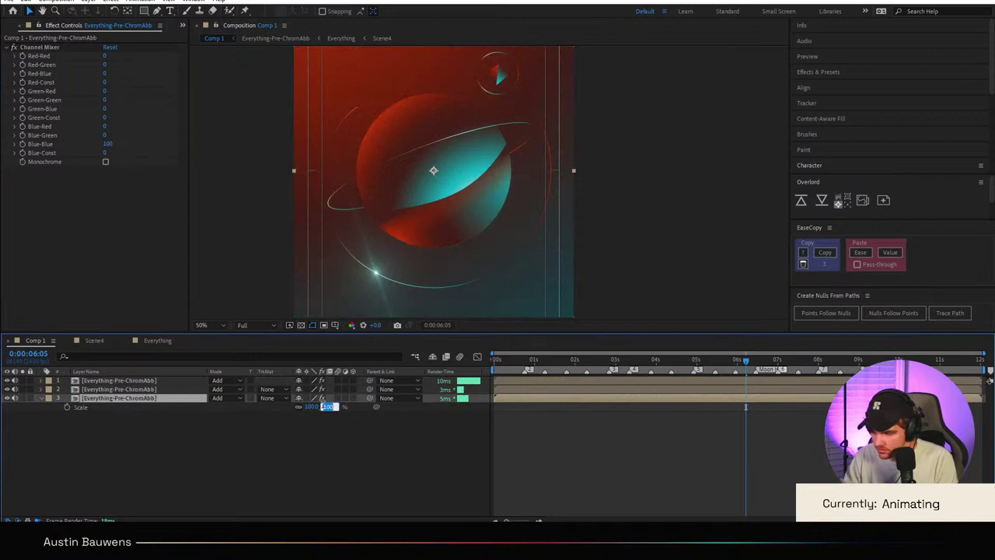
Step: Scale the blue channel copy to 100.2% and the green copy to 100.5%
{"action": "key", "text": "Return"}
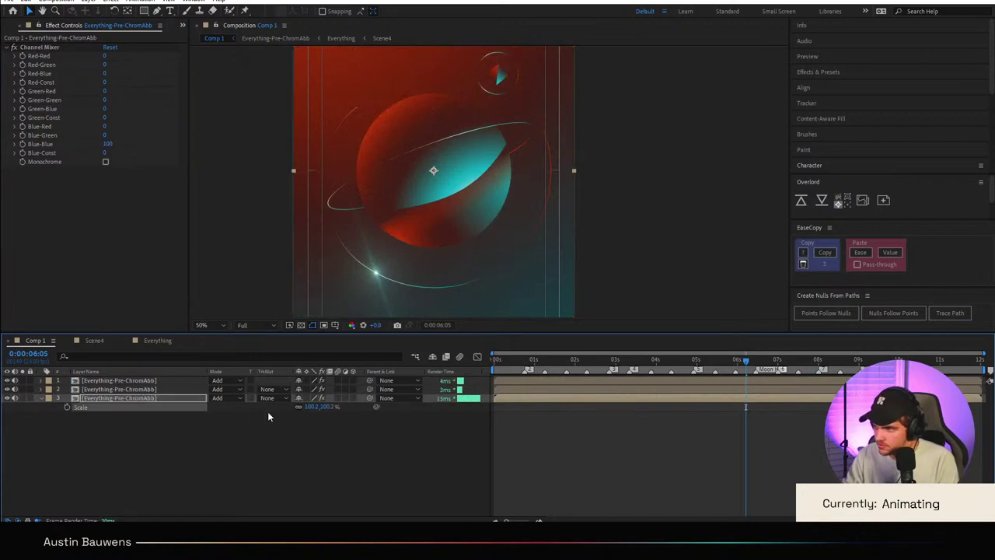
{"action": "left_click", "coordinate": [167, 389]}
{"action": "key", "text": "s"}
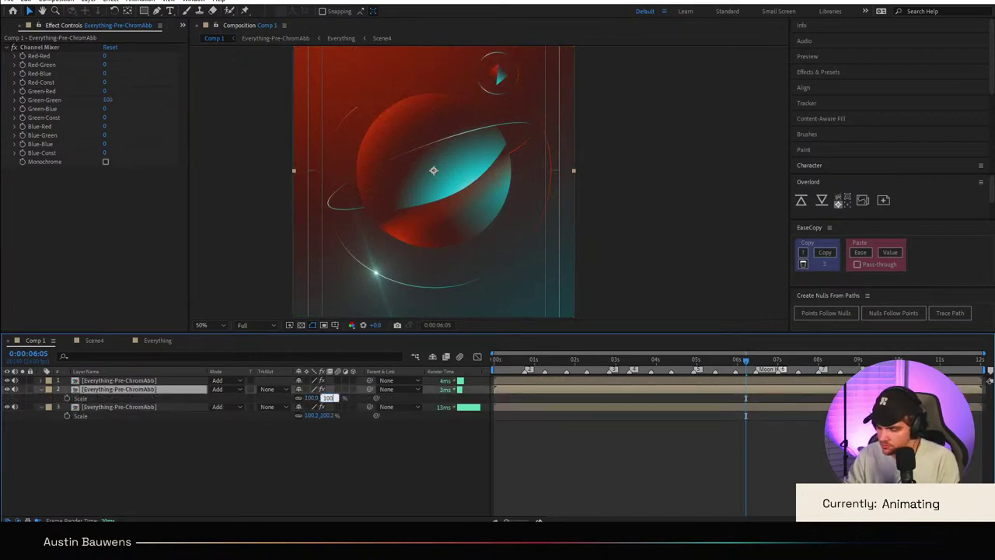
{"action": "key", "text": "Return"}
Step: Zoom in on the planet's edge and reset the green copy's scale to 100%
{"action": "scroll", "coordinate": [565, 212], "scroll_direction": "up", "scroll_amount": 2}
{"action": "left_click_drag", "start_coordinate": [578, 207], "coordinate": [519, 201]}
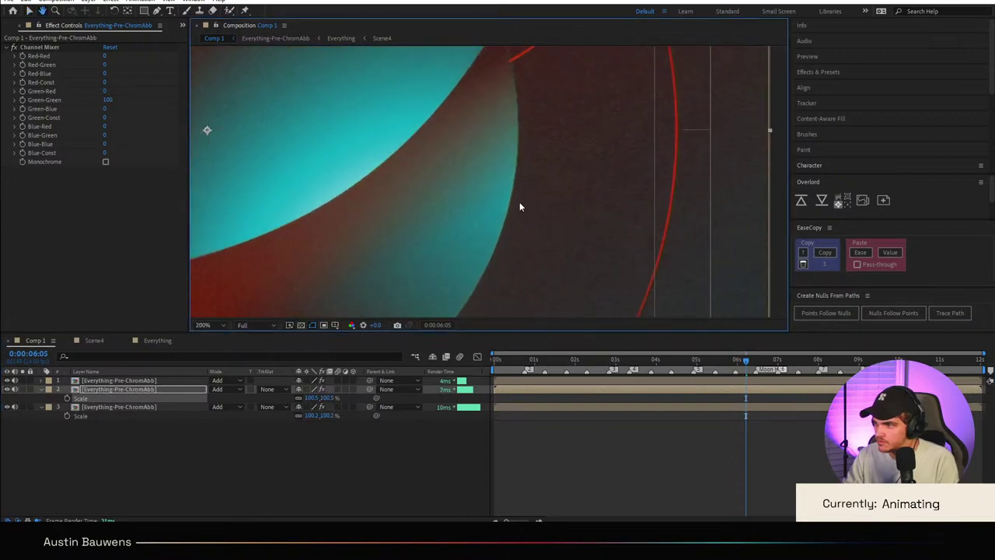
{"action": "scroll", "coordinate": [520, 202], "scroll_direction": "up", "scroll_amount": 1}
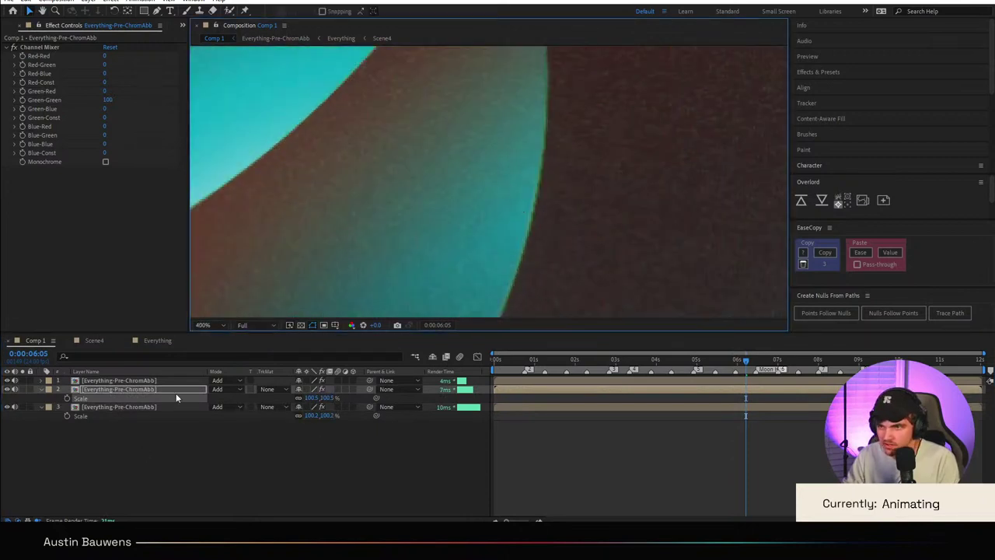
{"action": "left_click", "coordinate": [330, 397]}
{"action": "type", "text": "100"}
{"action": "key", "text": "Return"}
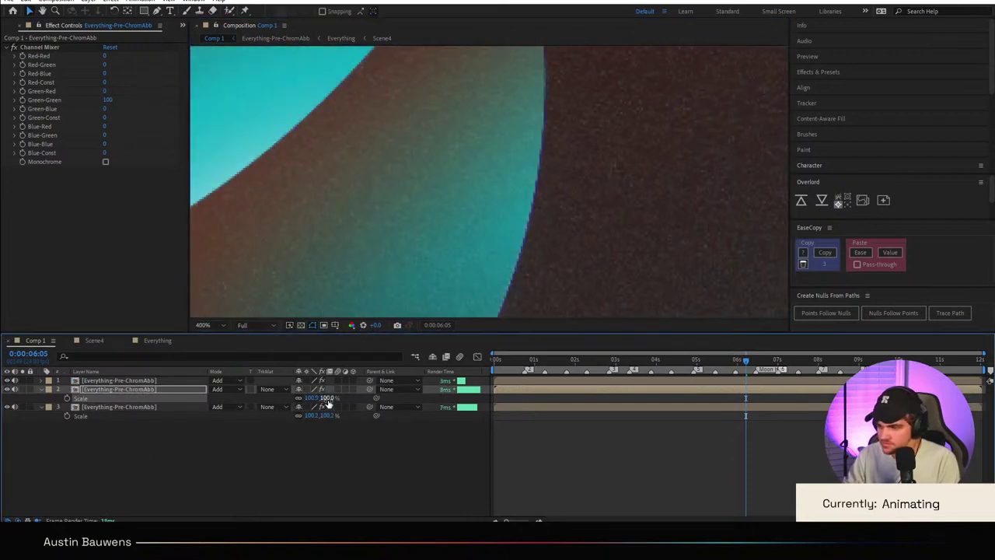
Step: Scale the red channel copy to 100.2%, then to 100.5%
{"action": "left_click", "coordinate": [189, 381]}
{"action": "key", "text": "s"}
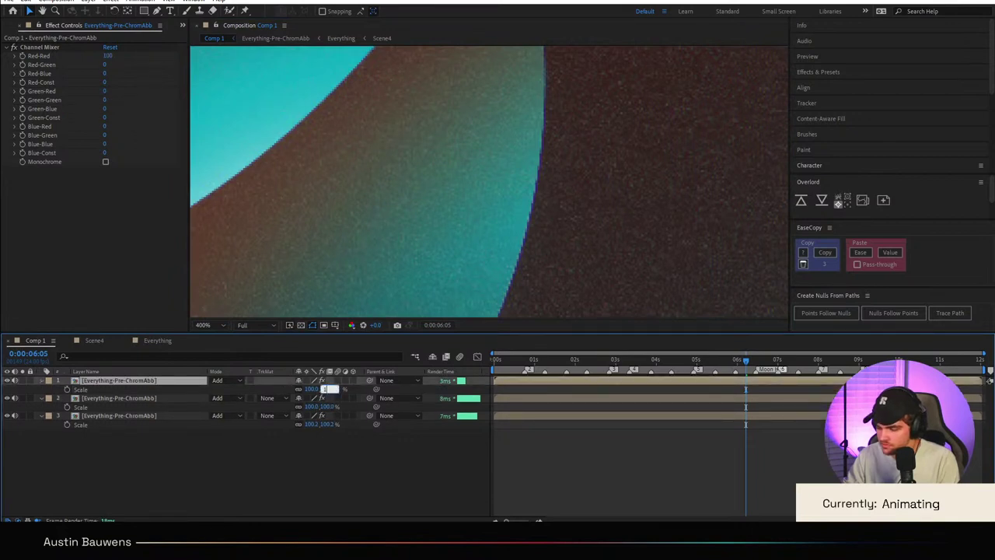
{"action": "type", "text": "100.2"}
{"action": "key", "text": "Return"}
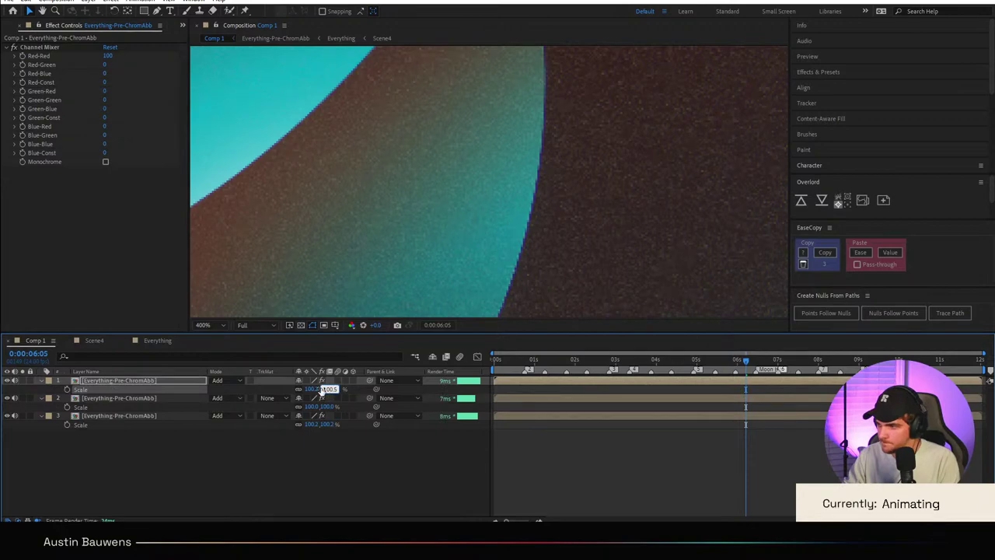
{"action": "key", "text": "Return"}
Step: With the fringed arc in view, reset the red, green and blue copies to 100%
{"action": "scroll", "coordinate": [625, 198], "scroll_direction": "down", "scroll_amount": 5}
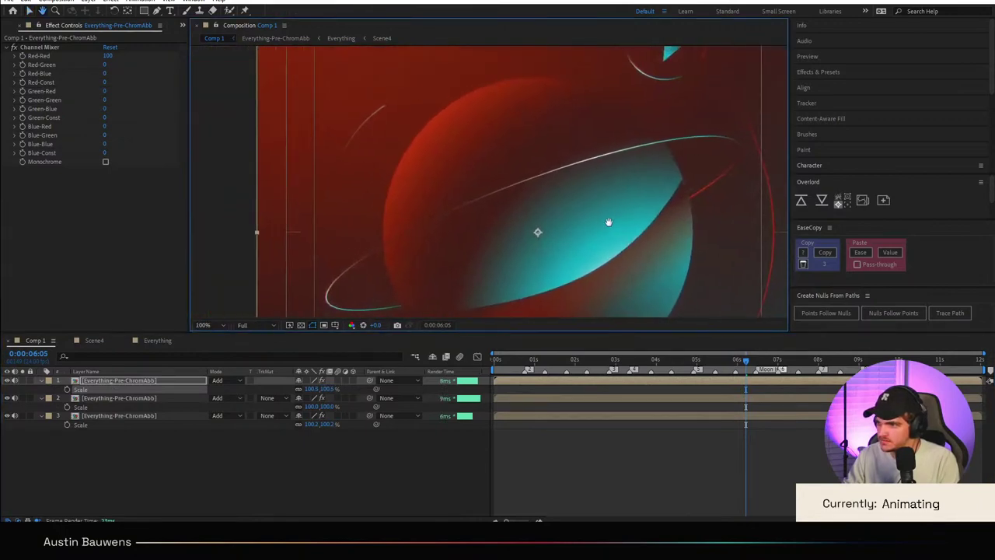
{"action": "scroll", "coordinate": [609, 223], "scroll_direction": "up", "scroll_amount": 5}
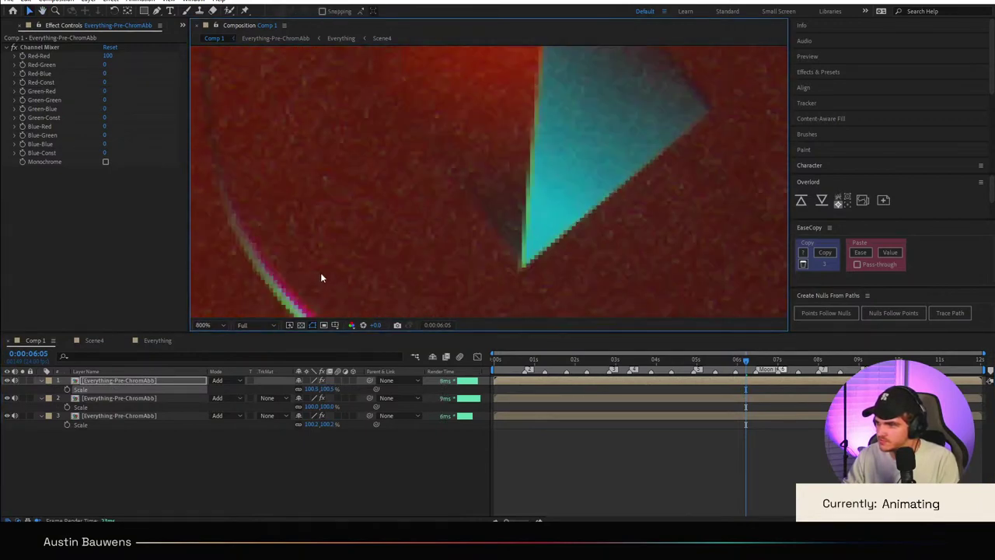
{"action": "left_click_drag", "start_coordinate": [321, 278], "coordinate": [393, 204]}
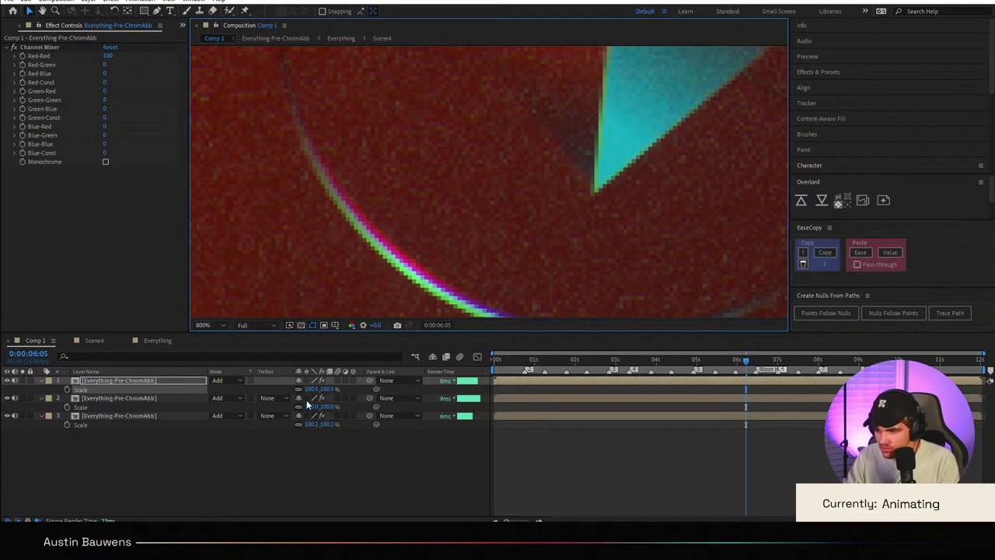
{"action": "left_click", "coordinate": [330, 389]}
{"action": "type", "text": "100"}
{"action": "key", "text": "Return"}
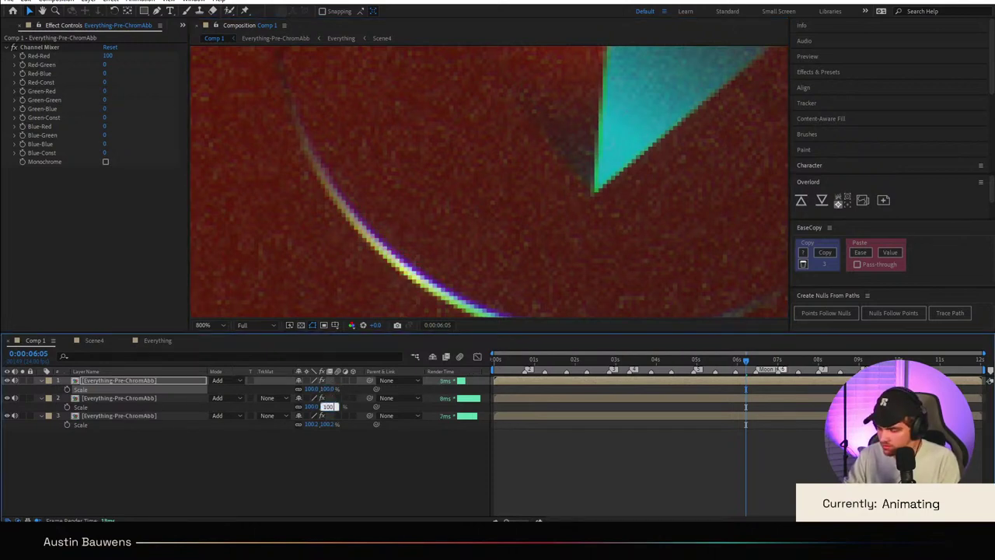
{"action": "left_click", "coordinate": [333, 406]}
{"action": "type", "text": "100"}
{"action": "key", "text": "Return"}
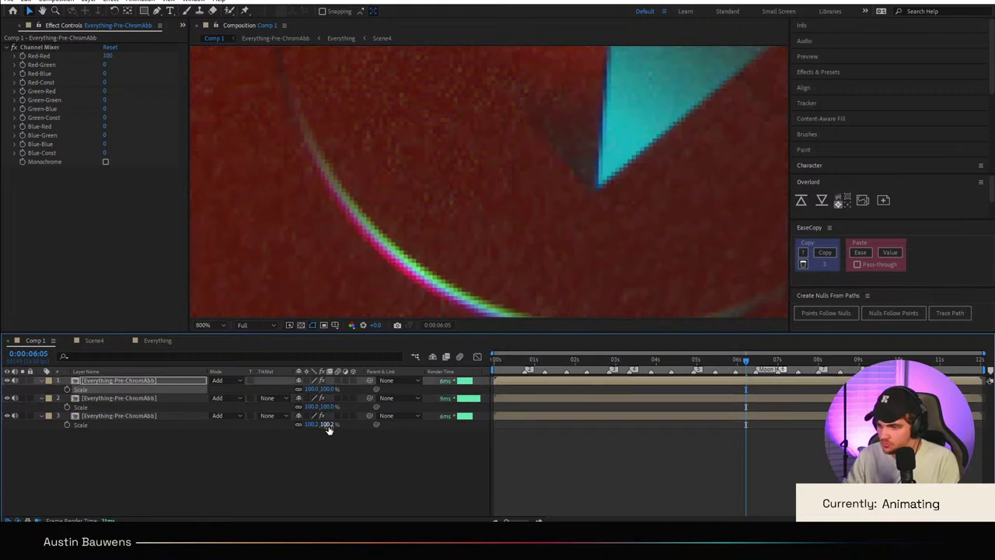
{"action": "left_click", "coordinate": [328, 425]}
{"action": "type", "text": "100"}
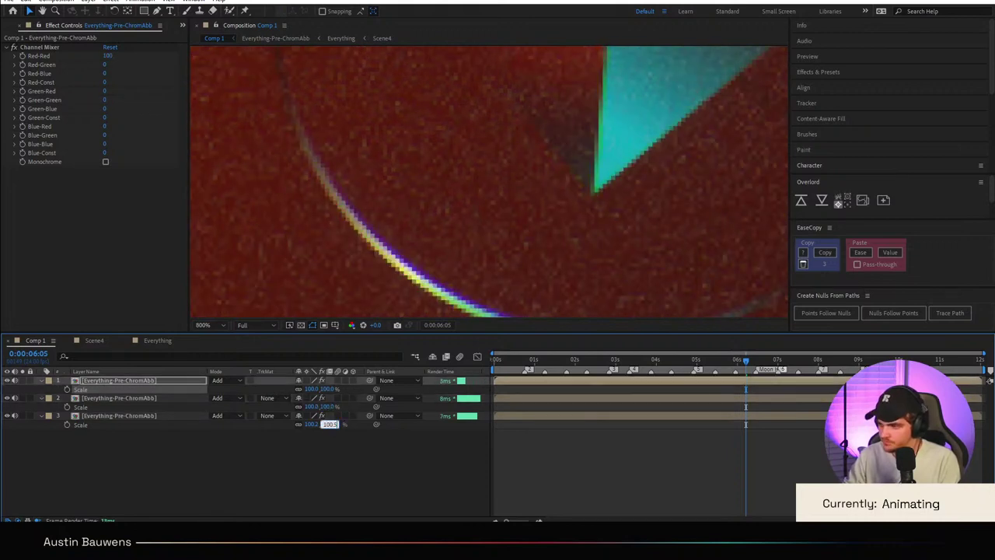
{"action": "key", "text": "Return"}
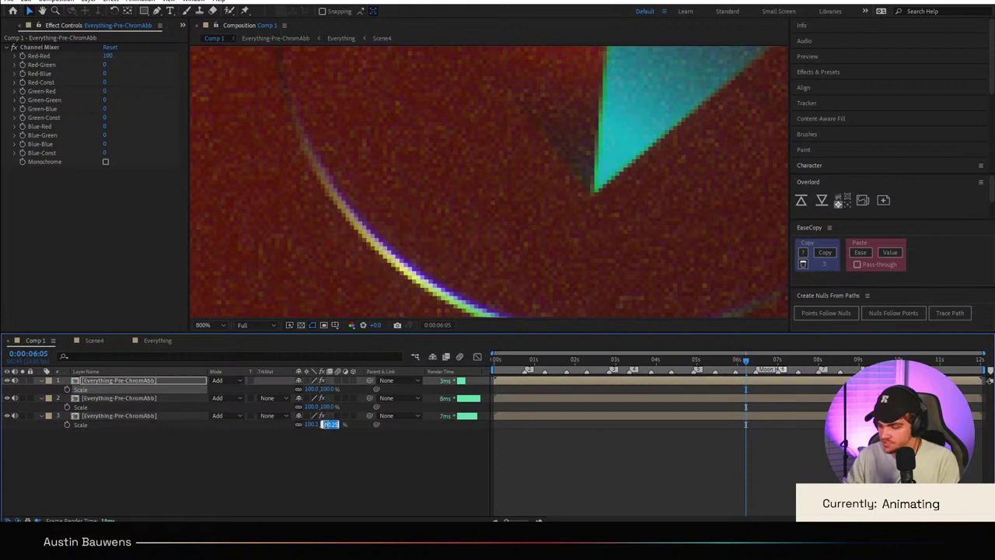
Step: Shrink the blue copy to 0% to compare, restore 100%, then re-adjust green and red scales
{"action": "type", "text": "0"}
{"action": "key", "text": "Return"}
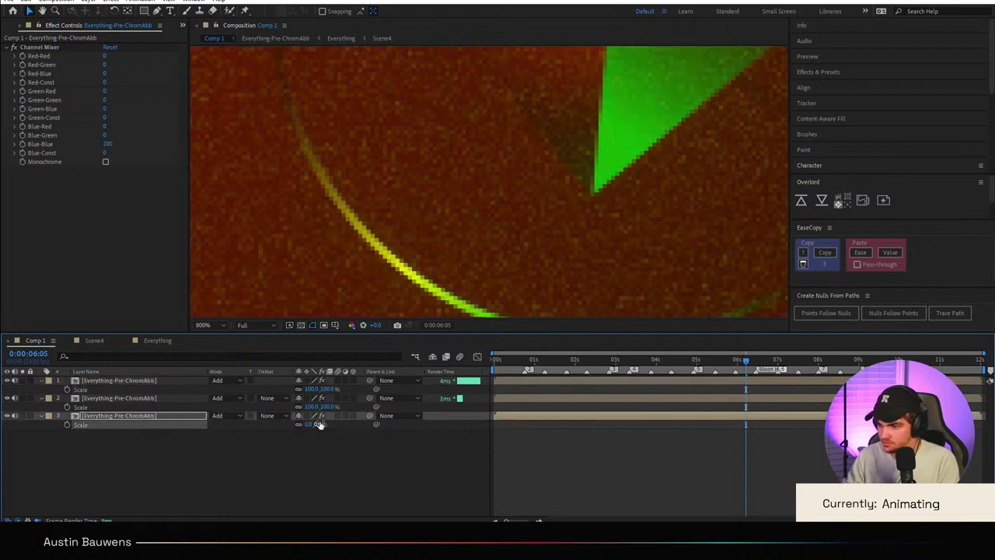
{"action": "type", "text": "100"}
{"action": "key", "text": "Return"}
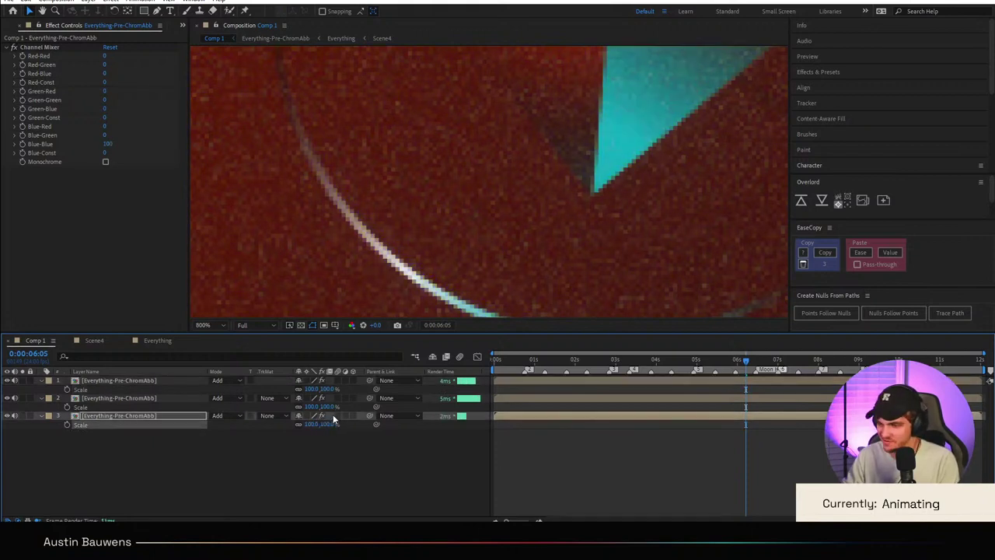
{"action": "type", "text": "100.5"}
{"action": "key", "text": "Return"}
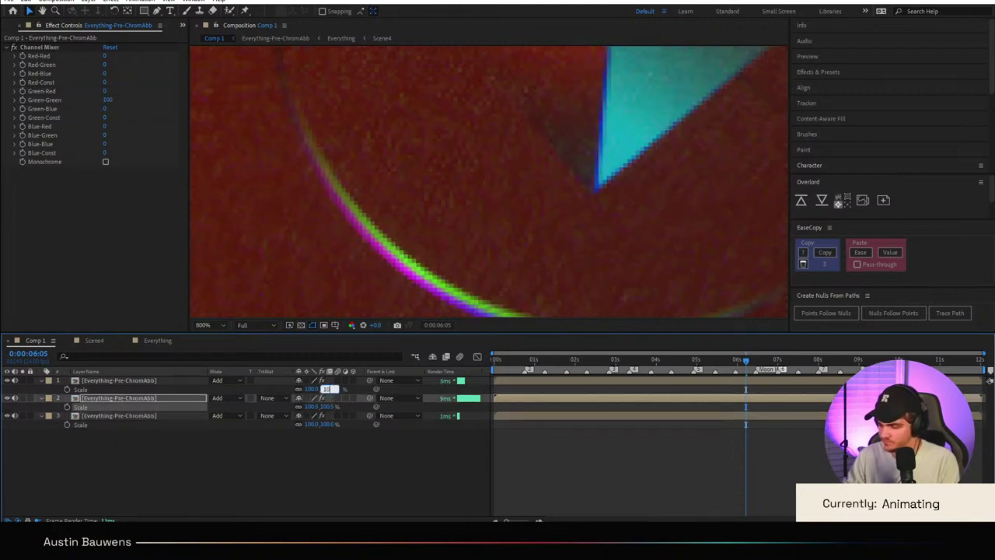
{"action": "key", "text": "Return"}
{"action": "left_click", "coordinate": [329, 406]}
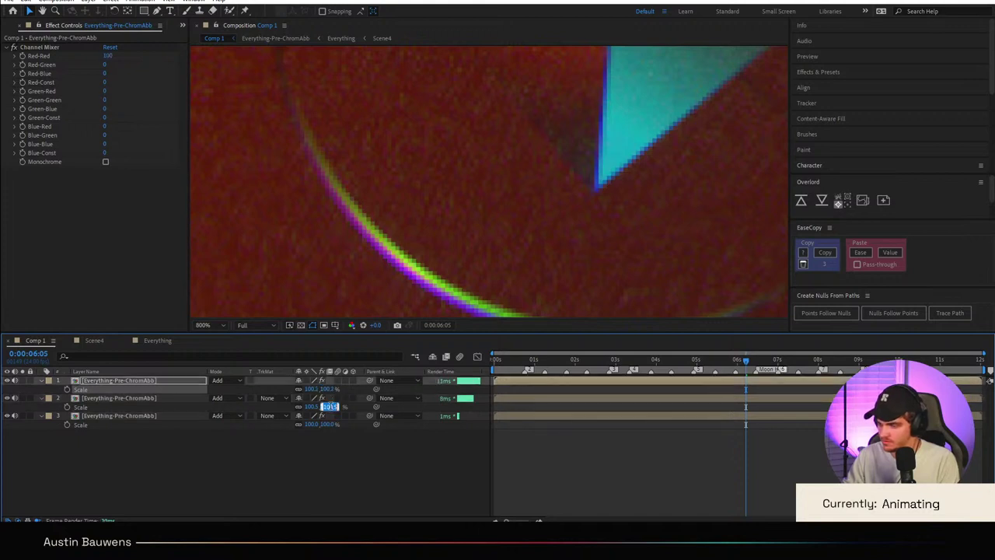
{"action": "key", "text": "Return"}
{"action": "scroll", "coordinate": [431, 221], "scroll_direction": "down", "scroll_amount": 2}
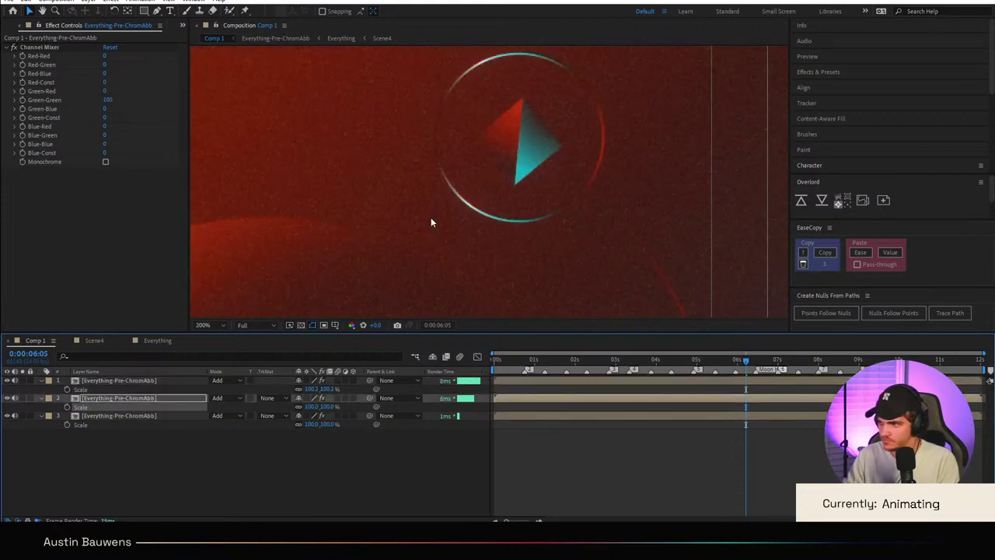
Step: Undo the blue copy's scale change and set the red copy's scale to 100.5%
{"action": "scroll", "coordinate": [431, 222], "scroll_direction": "up", "scroll_amount": 1}
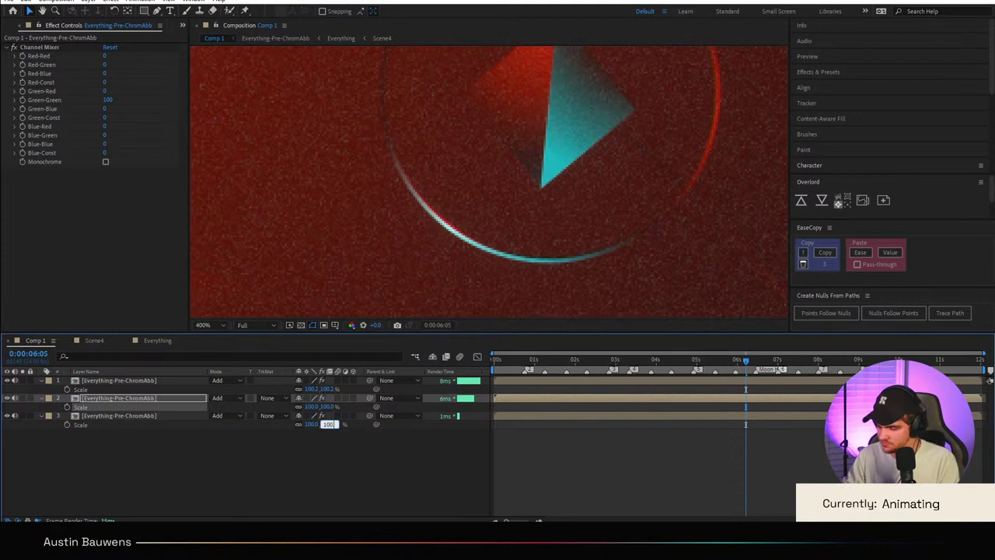
{"action": "key", "text": "Return"}
{"action": "key", "text": "ctrl+z"}
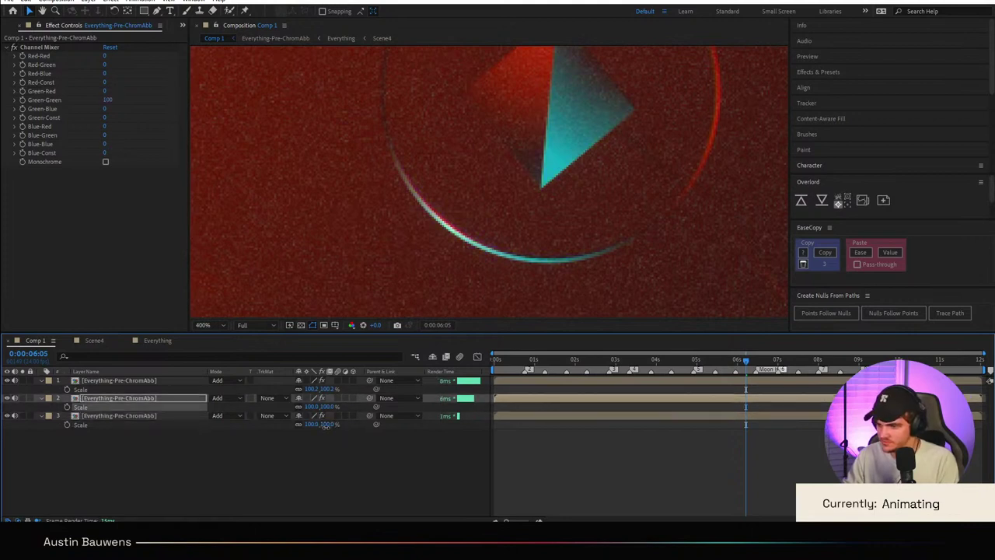
{"action": "left_click", "coordinate": [326, 389]}
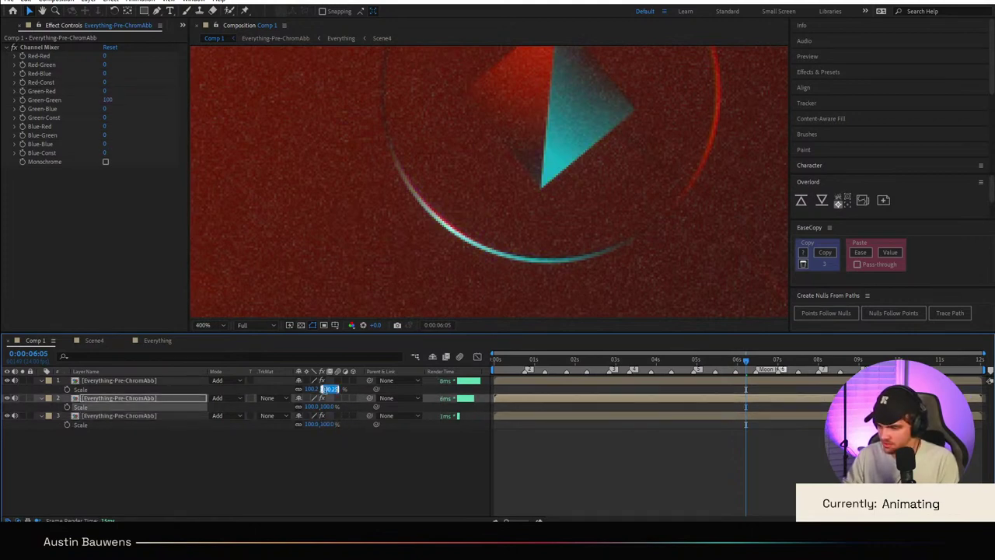
{"action": "type", "text": "100.5"}
{"action": "key", "text": "Return"}
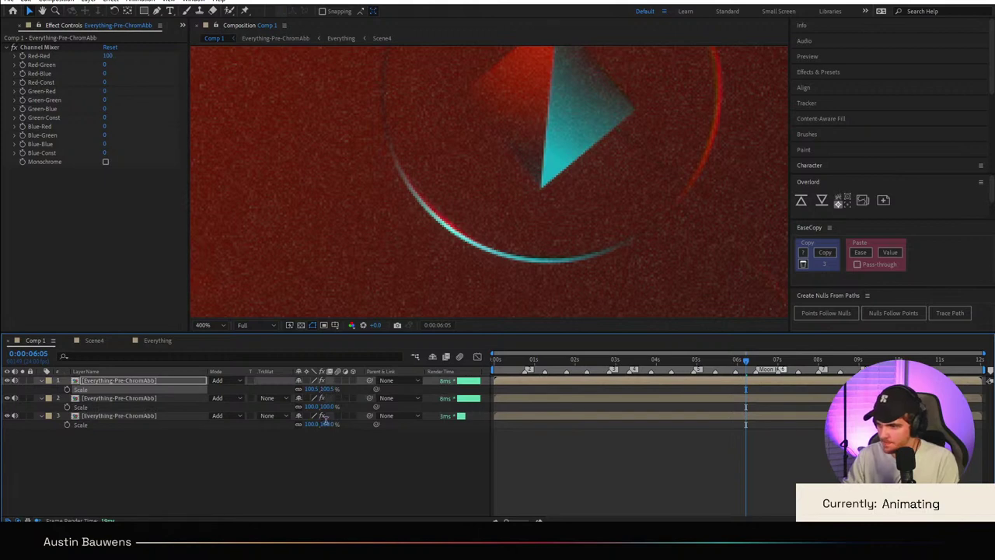
Step: Set the green copy's scale to 99.5% and check the fringe at 0:00:02:11
{"action": "key", "text": "Return"}
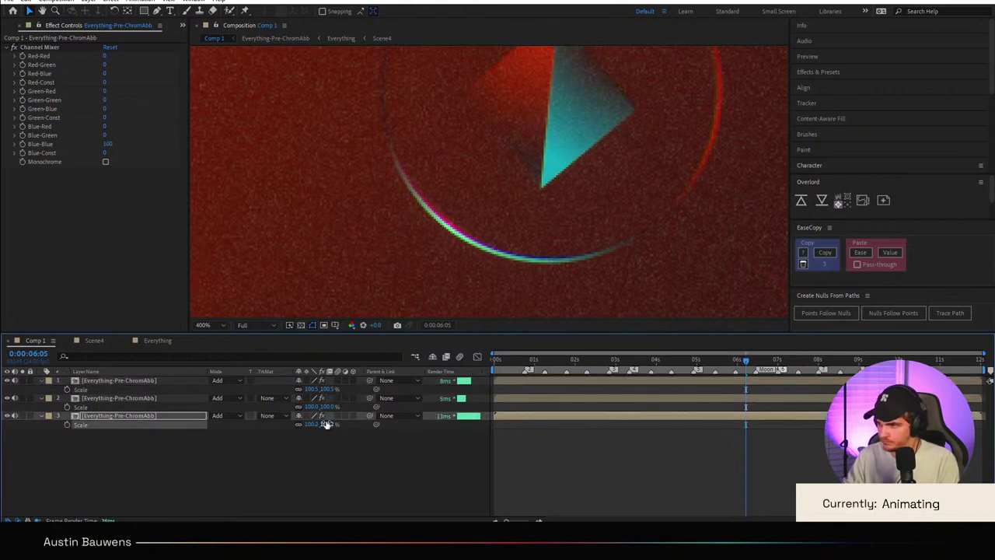
{"action": "left_click", "coordinate": [327, 406]}
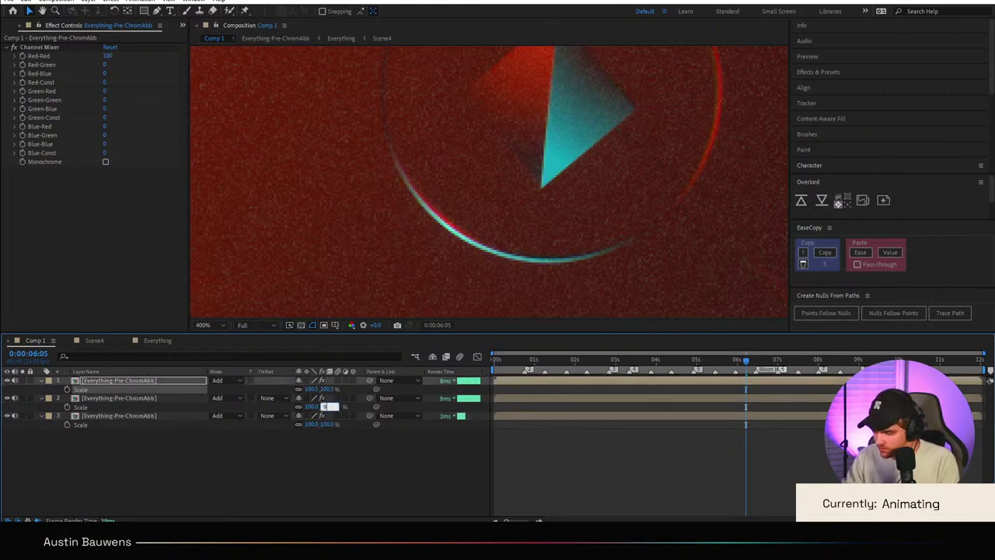
{"action": "key", "text": "Return"}
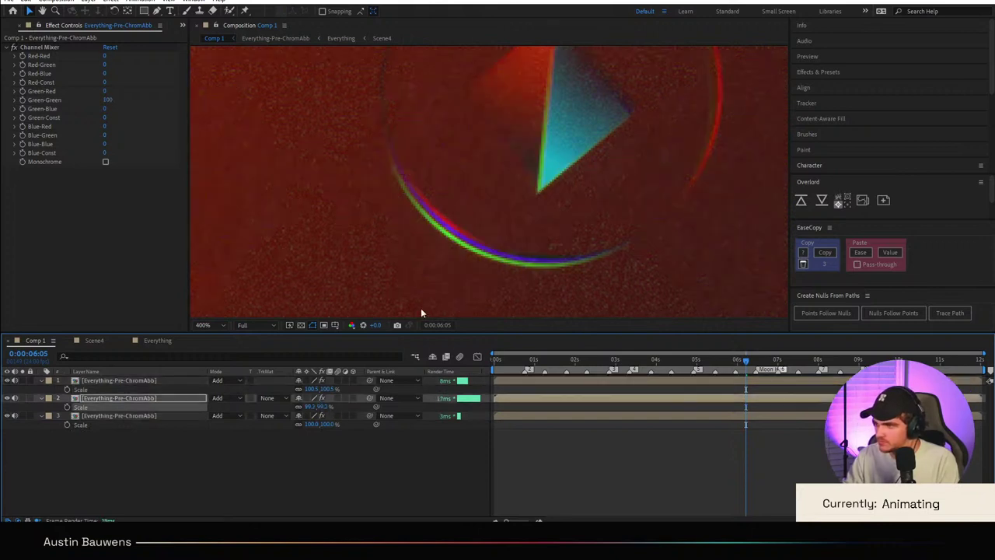
{"action": "scroll", "coordinate": [420, 308], "scroll_direction": "down", "scroll_amount": 6}
{"action": "scroll", "coordinate": [486, 179], "scroll_direction": "up", "scroll_amount": 4}
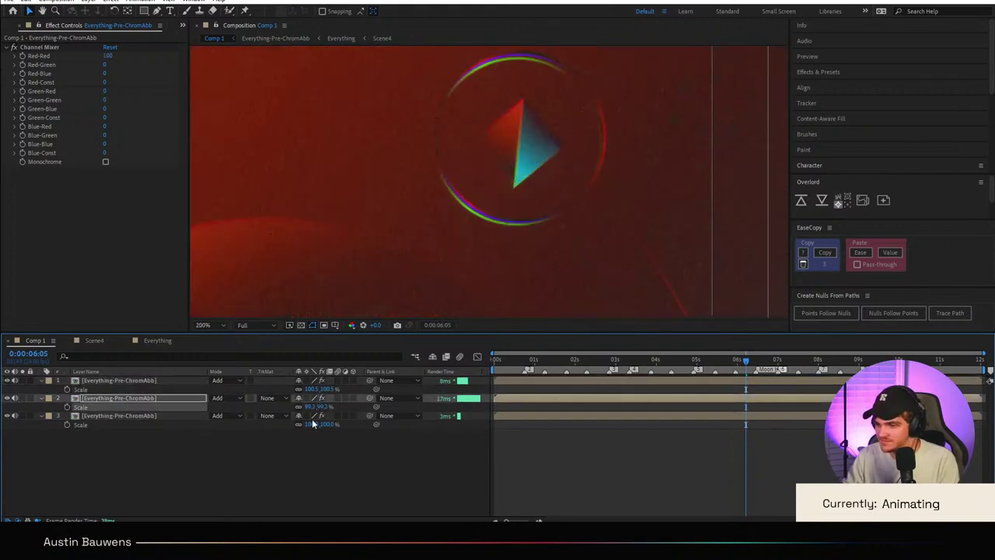
{"action": "key", "text": "ctrl+z"}
{"action": "left_click", "coordinate": [327, 406]}
{"action": "type", "text": "9"}
{"action": "key", "text": "Return"}
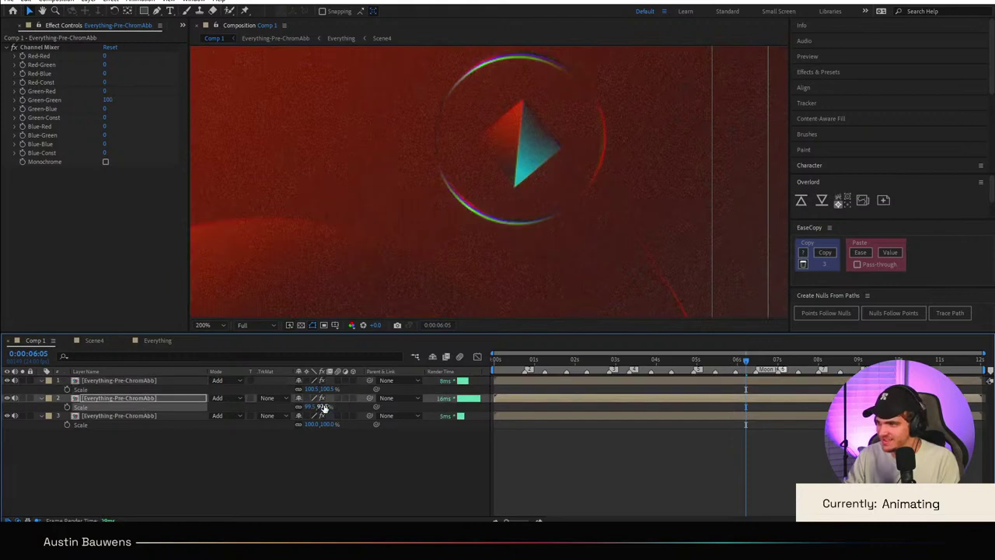
{"action": "scroll", "coordinate": [661, 208], "scroll_direction": "down", "scroll_amount": 2}
{"action": "scroll", "coordinate": [591, 234], "scroll_direction": "up", "scroll_amount": 2}
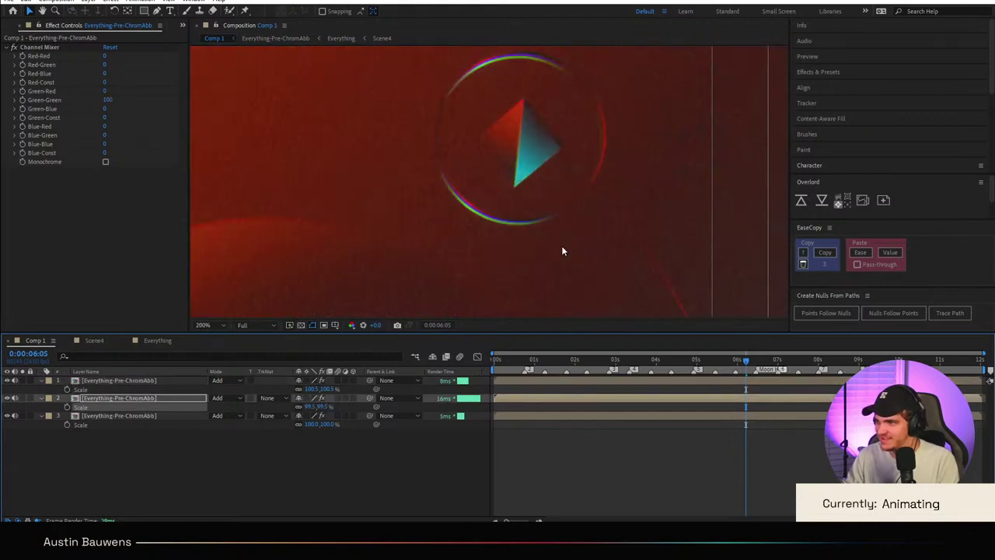
{"action": "left_click", "coordinate": [595, 363]}
Step: Reset the green channel copy's scale to 100%
{"action": "scroll", "coordinate": [465, 253], "scroll_direction": "down", "scroll_amount": 2}
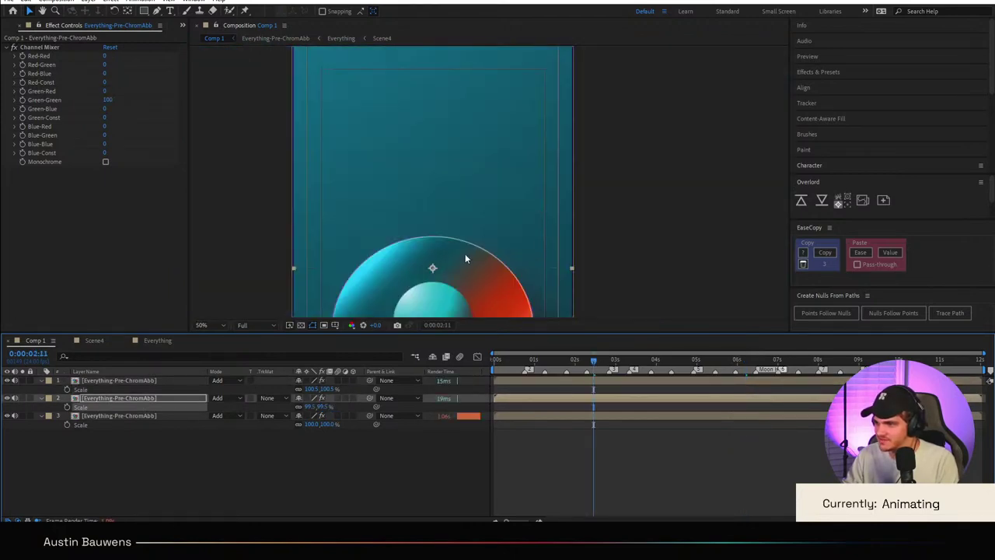
{"action": "scroll", "coordinate": [525, 212], "scroll_direction": "up", "scroll_amount": 5}
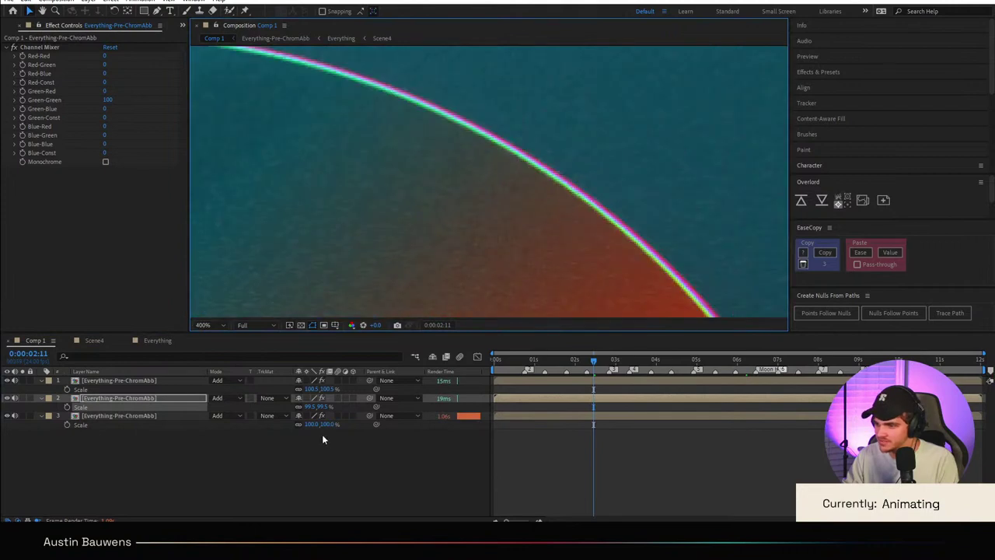
{"action": "left_click", "coordinate": [322, 407]}
{"action": "type", "text": "100"}
{"action": "key", "text": "Return"}
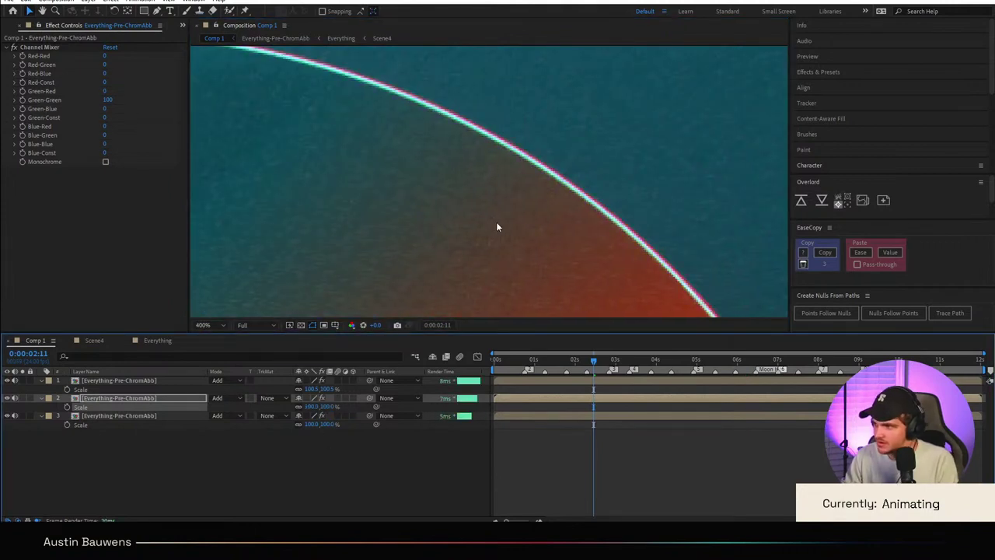
Step: Set the blue copy's scale to 100.2% and check the fringe at 0:00:08:04
{"action": "scroll", "coordinate": [500, 228], "scroll_direction": "down", "scroll_amount": 3}
{"action": "scroll", "coordinate": [520, 200], "scroll_direction": "up", "scroll_amount": 3}
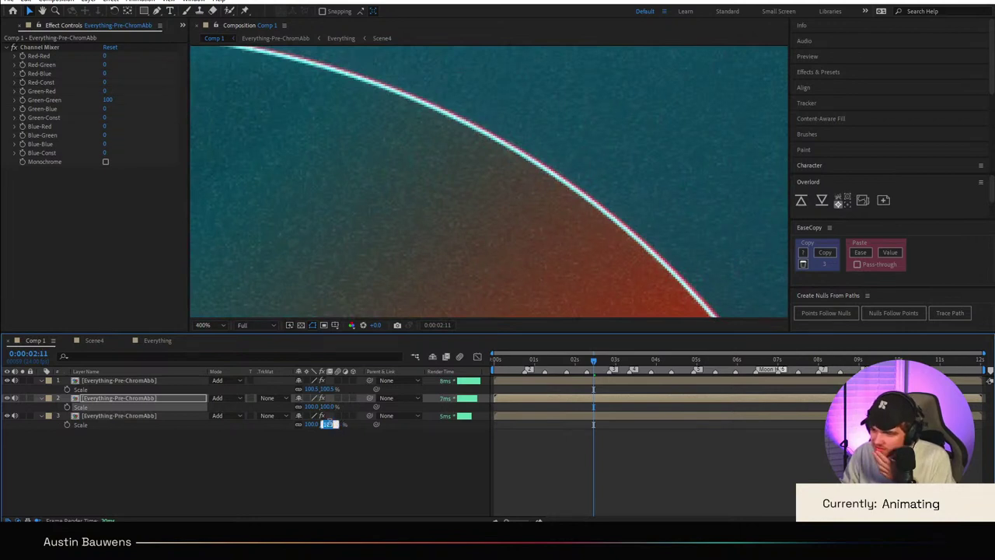
{"action": "type", "text": "100"}
{"action": "key", "text": "Return"}
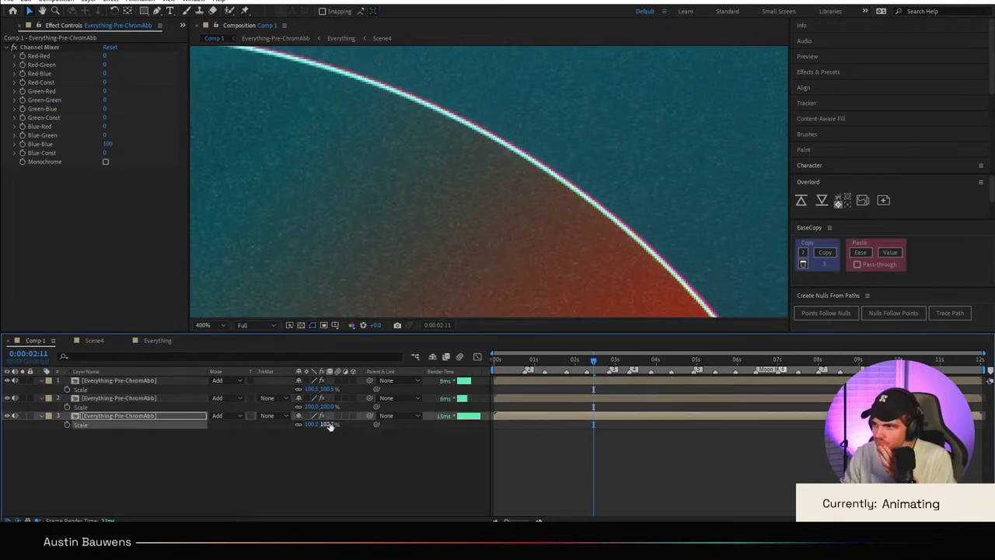
{"action": "scroll", "coordinate": [613, 222], "scroll_direction": "down", "scroll_amount": 4}
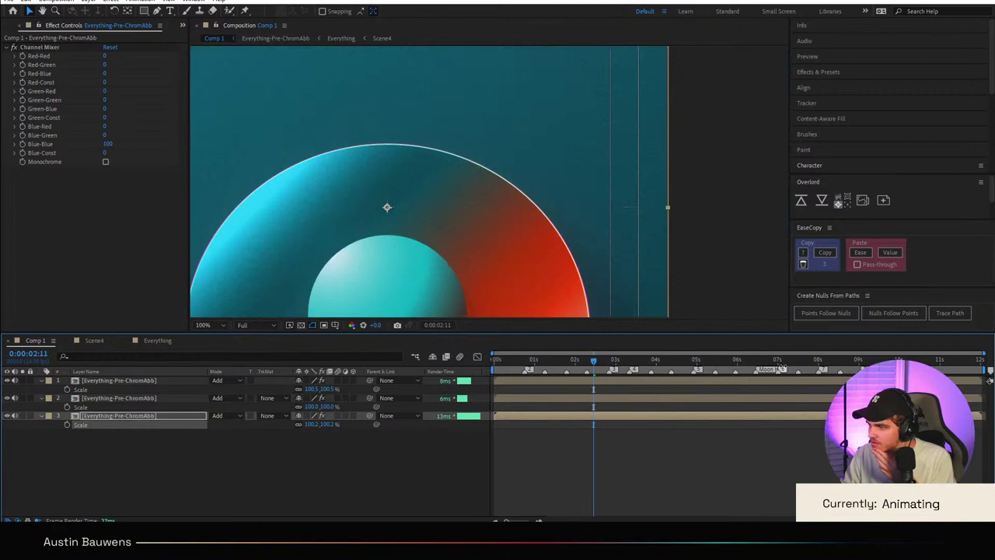
{"action": "left_click", "coordinate": [826, 361]}
{"action": "scroll", "coordinate": [482, 201], "scroll_direction": "down", "scroll_amount": 1}
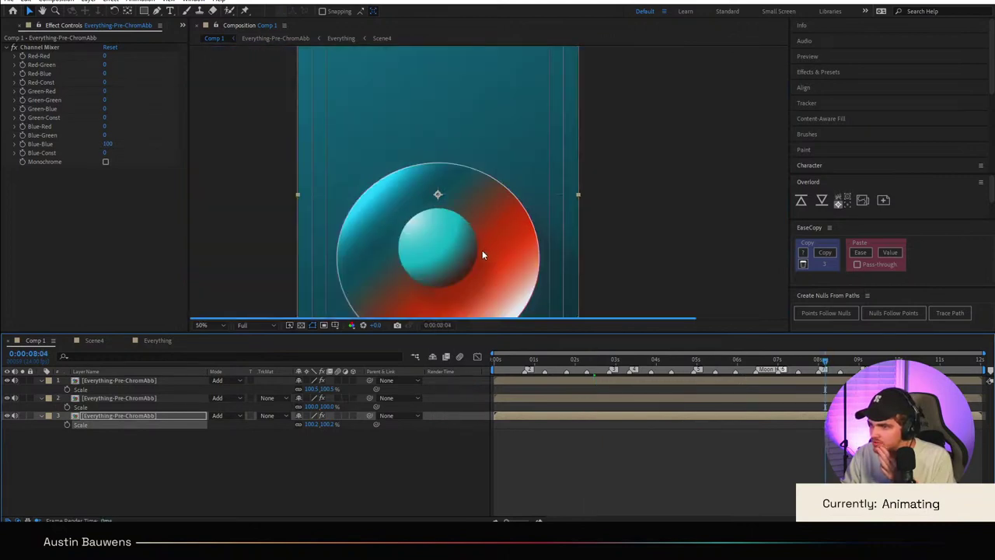
Step: Pan the viewer onto the red-gradient ball and update the top Everything-Pre-ChromAbb copy's scale
{"action": "scroll", "coordinate": [459, 166], "scroll_direction": "up", "scroll_amount": 2}
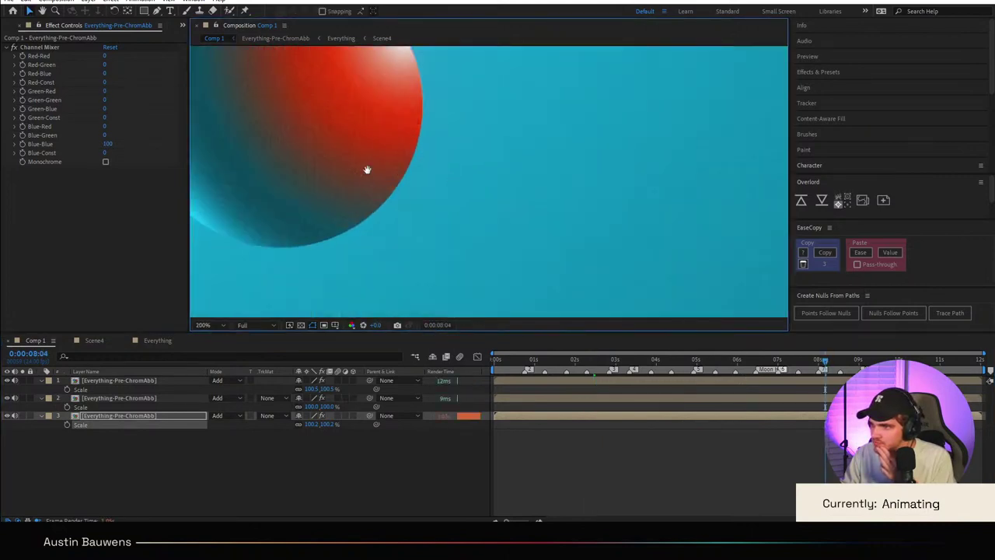
{"action": "left_click_drag", "start_coordinate": [368, 169], "coordinate": [633, 254]}
{"action": "scroll", "coordinate": [631, 250], "scroll_direction": "down", "scroll_amount": 2}
{"action": "scroll", "coordinate": [629, 248], "scroll_direction": "up", "scroll_amount": 2}
{"action": "scroll", "coordinate": [631, 224], "scroll_direction": "down", "scroll_amount": 1}
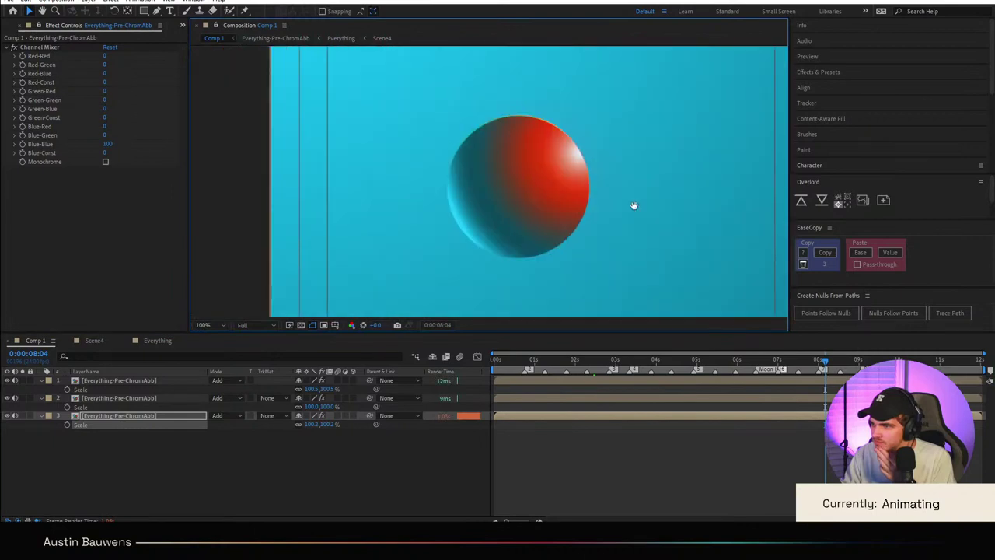
{"action": "left_click_drag", "start_coordinate": [635, 205], "coordinate": [473, 115]}
{"action": "scroll", "coordinate": [472, 114], "scroll_direction": "down", "scroll_amount": 1}
{"action": "scroll", "coordinate": [482, 178], "scroll_direction": "down", "scroll_amount": 1}
{"action": "left_click_drag", "start_coordinate": [482, 178], "coordinate": [447, 102]}
{"action": "scroll", "coordinate": [445, 159], "scroll_direction": "up", "scroll_amount": 2}
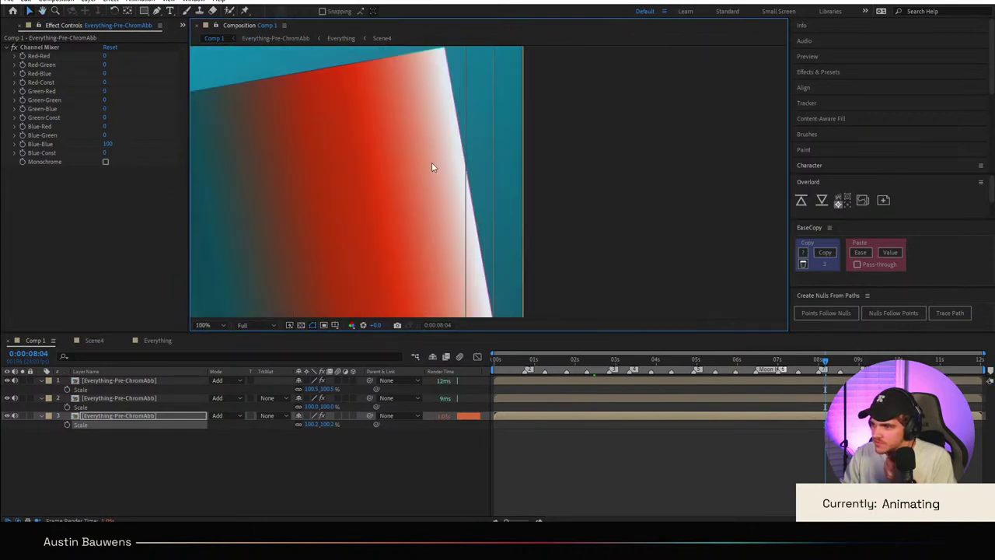
{"action": "left_click", "coordinate": [324, 389]}
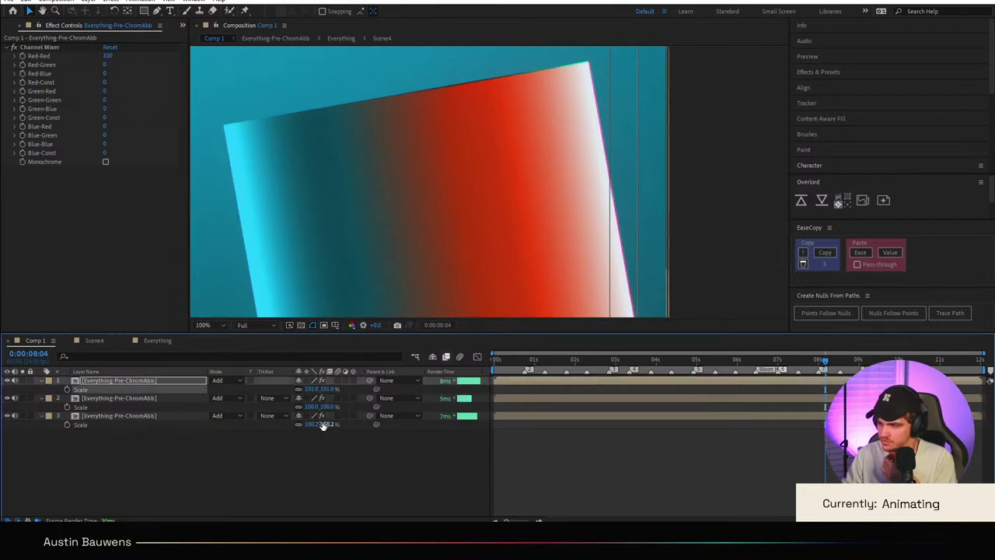
{"action": "type", "text": "100"}
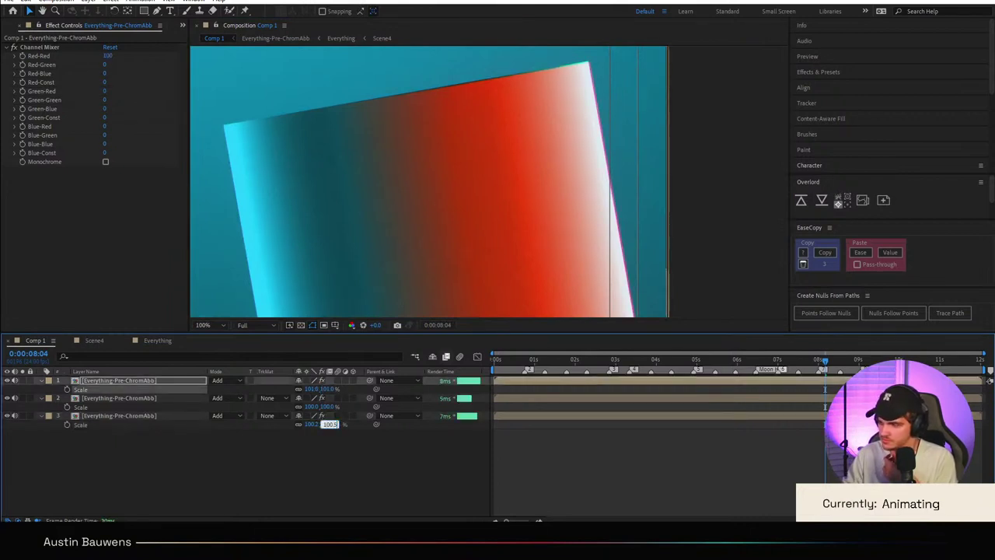
{"action": "key", "text": "Return"}
{"action": "scroll", "coordinate": [513, 212], "scroll_direction": "down", "scroll_amount": 2}
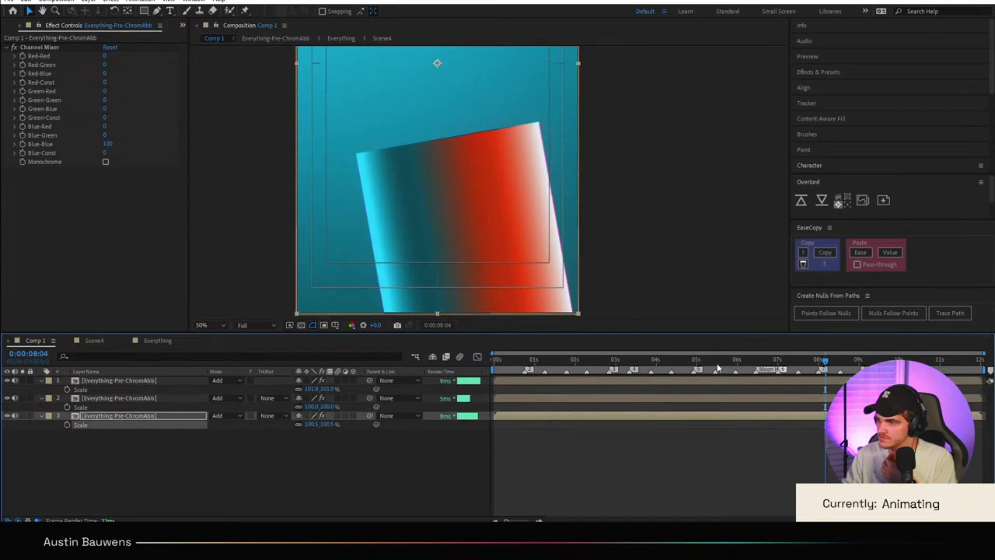
Step: Inspect the colour fringe at frames 0:00:04:17, 0:00:04:03, 0:00:01:08 and 0:00:00:08
{"action": "left_click", "coordinate": [684, 362]}
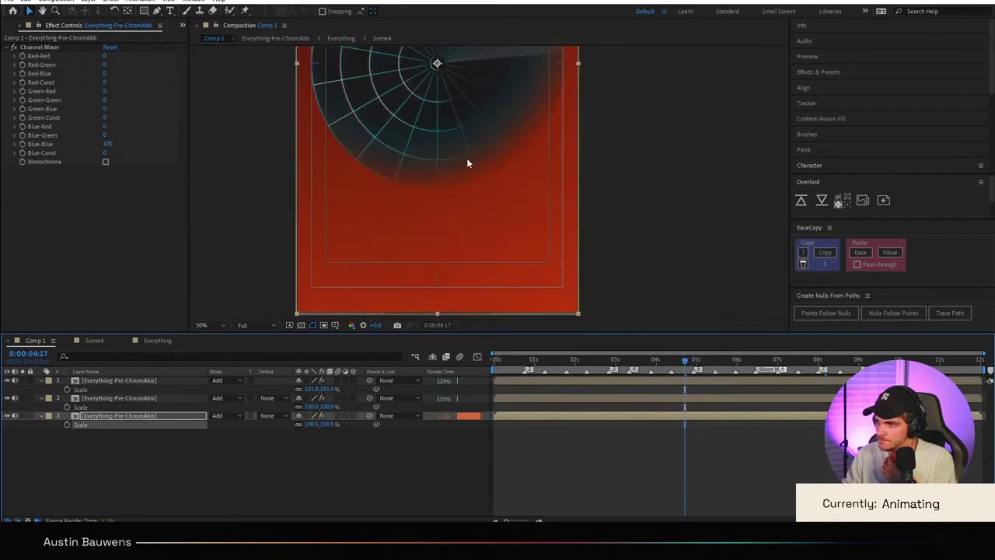
{"action": "scroll", "coordinate": [467, 163], "scroll_direction": "up", "scroll_amount": 2}
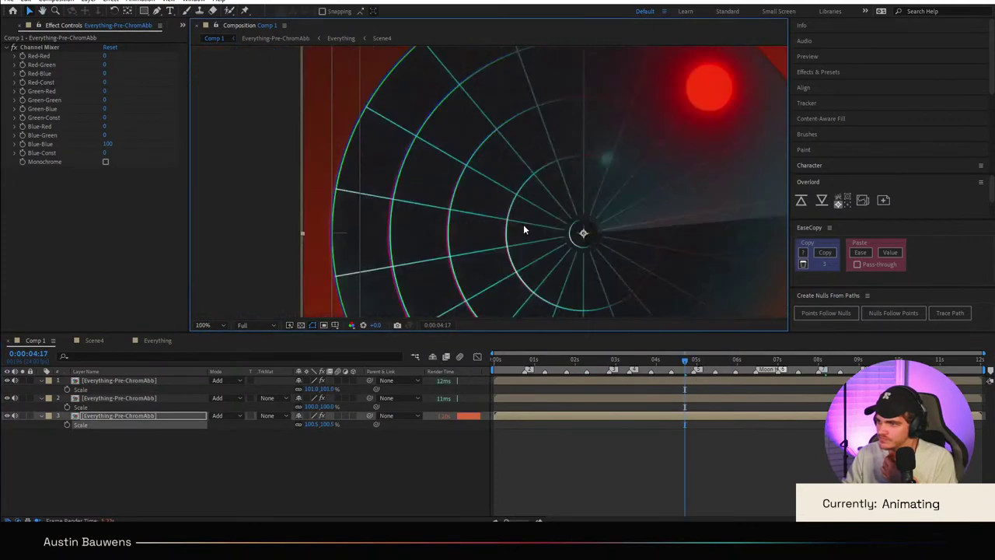
{"action": "scroll", "coordinate": [524, 229], "scroll_direction": "down", "scroll_amount": 1}
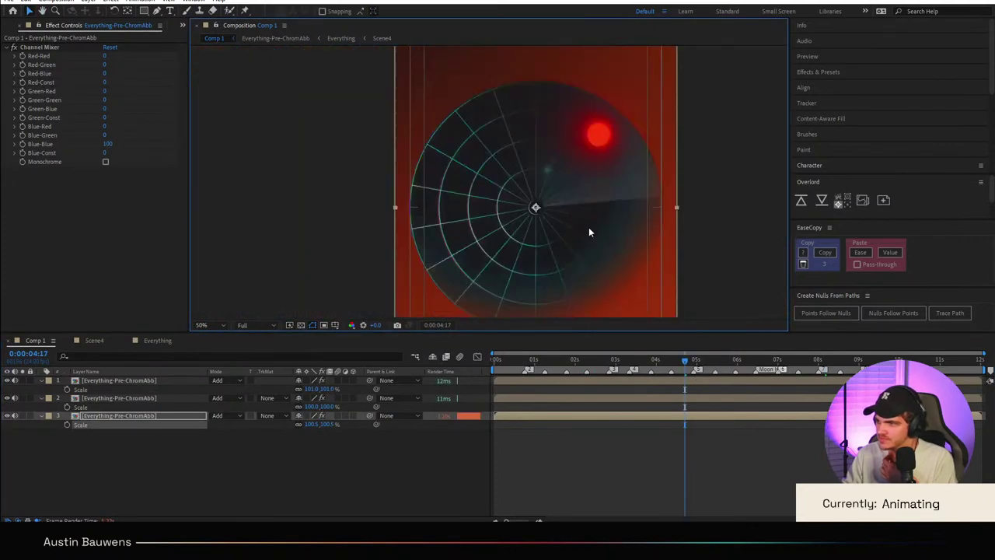
{"action": "left_click", "coordinate": [661, 361]}
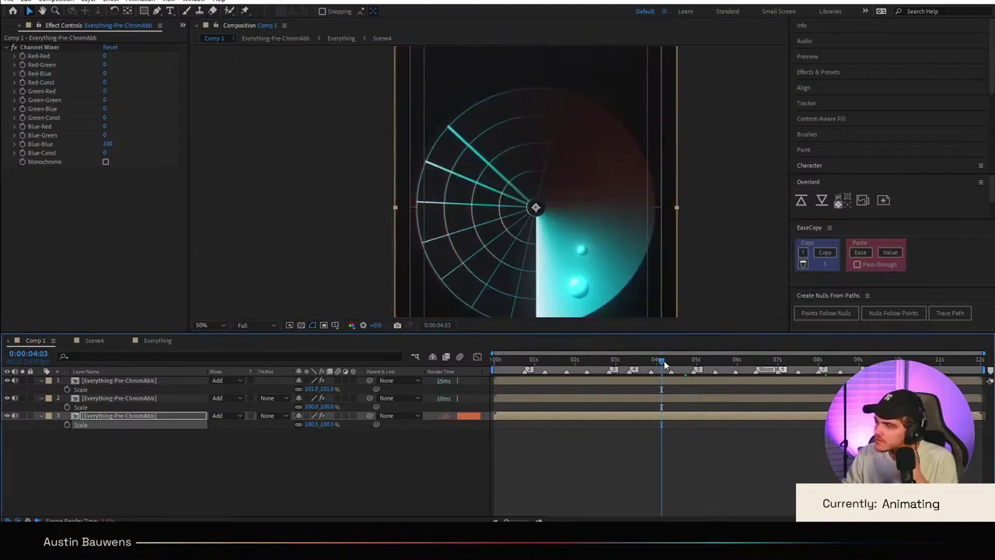
{"action": "scroll", "coordinate": [565, 267], "scroll_direction": "down", "scroll_amount": 1}
{"action": "left_click", "coordinate": [549, 361]}
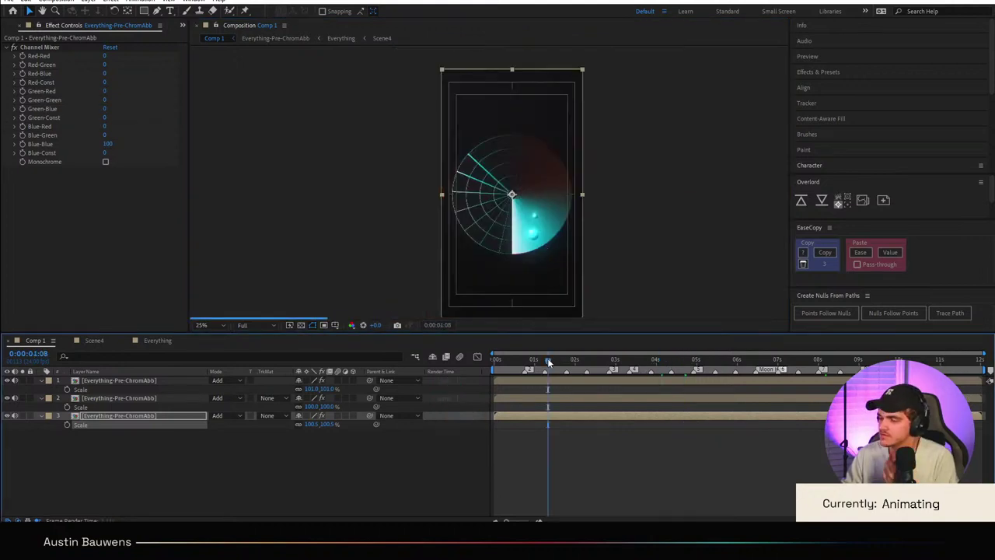
{"action": "scroll", "coordinate": [473, 230], "scroll_direction": "up", "scroll_amount": 1}
{"action": "scroll", "coordinate": [476, 213], "scroll_direction": "up", "scroll_amount": 4}
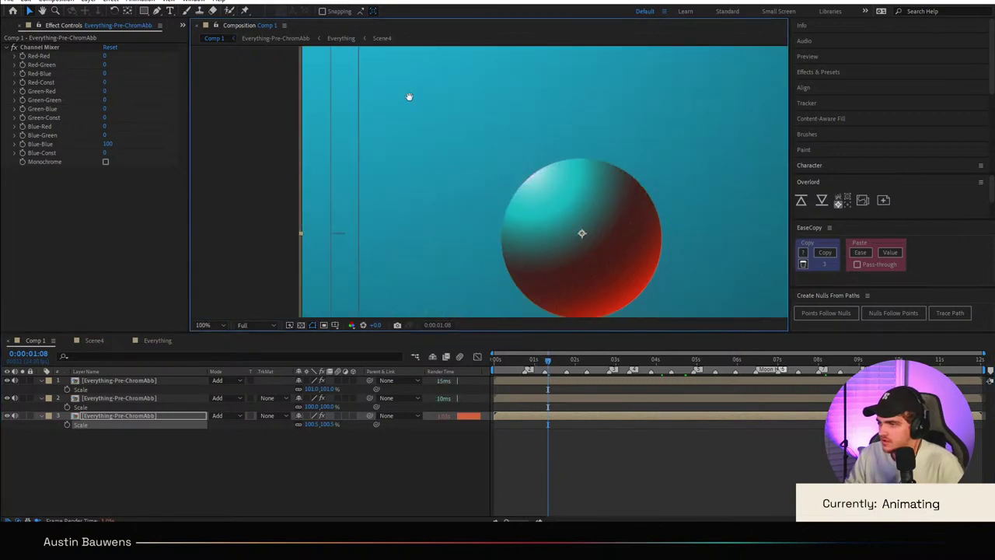
{"action": "scroll", "coordinate": [472, 210], "scroll_direction": "down", "scroll_amount": 2}
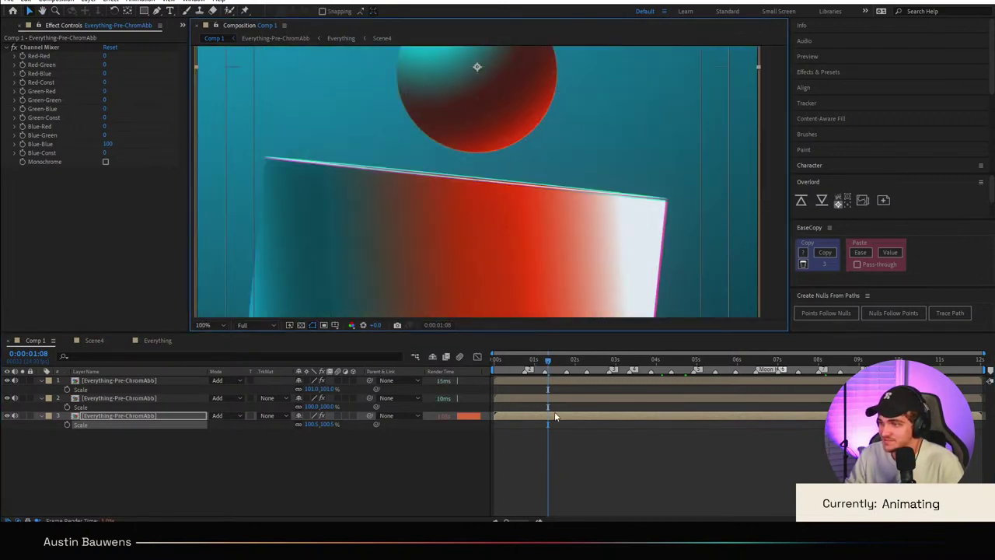
{"action": "key", "text": "Page_Down"}
{"action": "key", "text": "Page_Down"}
{"action": "key", "text": "Page_Down"}
{"action": "key", "text": "Page_Down"}
{"action": "key", "text": "Page_Down"}
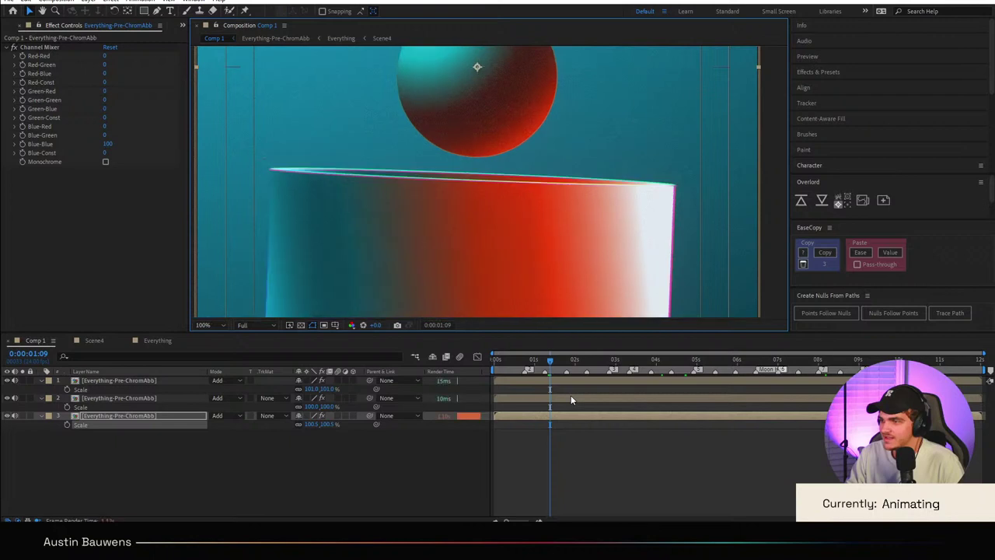
{"action": "scroll", "coordinate": [507, 231], "scroll_direction": "down", "scroll_amount": 3}
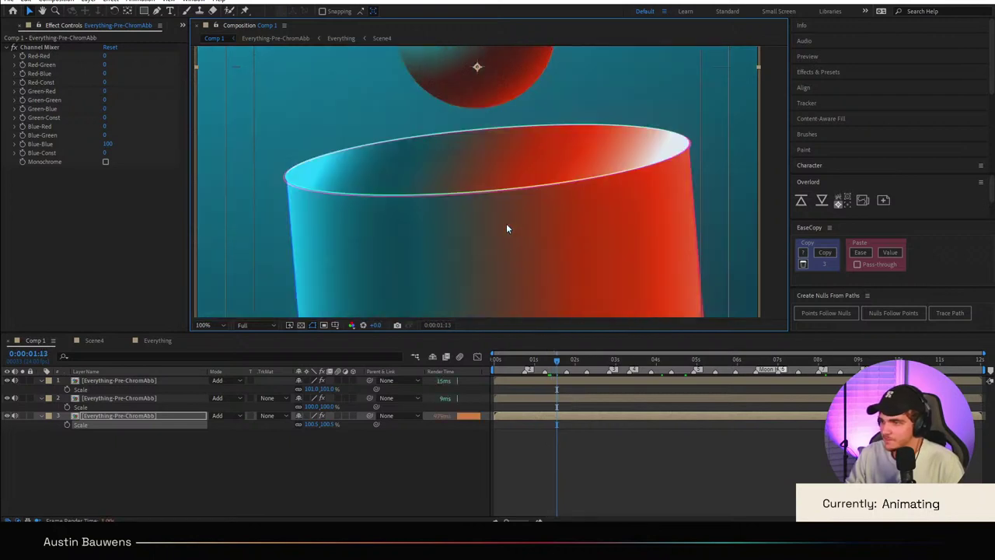
{"action": "scroll", "coordinate": [506, 223], "scroll_direction": "up", "scroll_amount": 2}
{"action": "scroll", "coordinate": [506, 211], "scroll_direction": "down", "scroll_amount": 1}
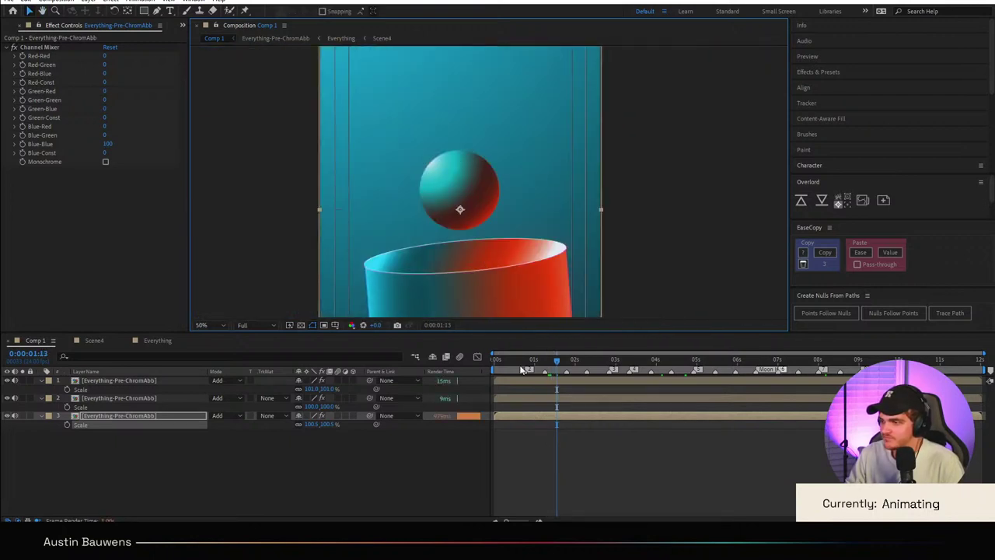
{"action": "left_click", "coordinate": [508, 360]}
Step: Pan up to the stepped cylinders and begin editing the third copy's scale value
{"action": "scroll", "coordinate": [539, 195], "scroll_direction": "down", "scroll_amount": 2}
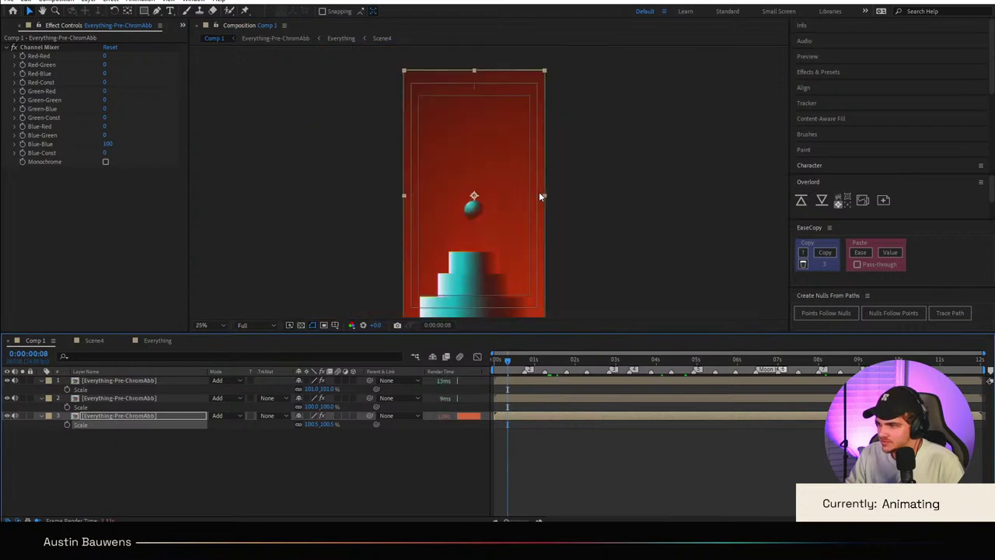
{"action": "scroll", "coordinate": [539, 195], "scroll_direction": "up", "scroll_amount": 2}
{"action": "left_click_drag", "start_coordinate": [525, 174], "coordinate": [508, 11]}
{"action": "scroll", "coordinate": [368, 261], "scroll_direction": "up", "scroll_amount": 2}
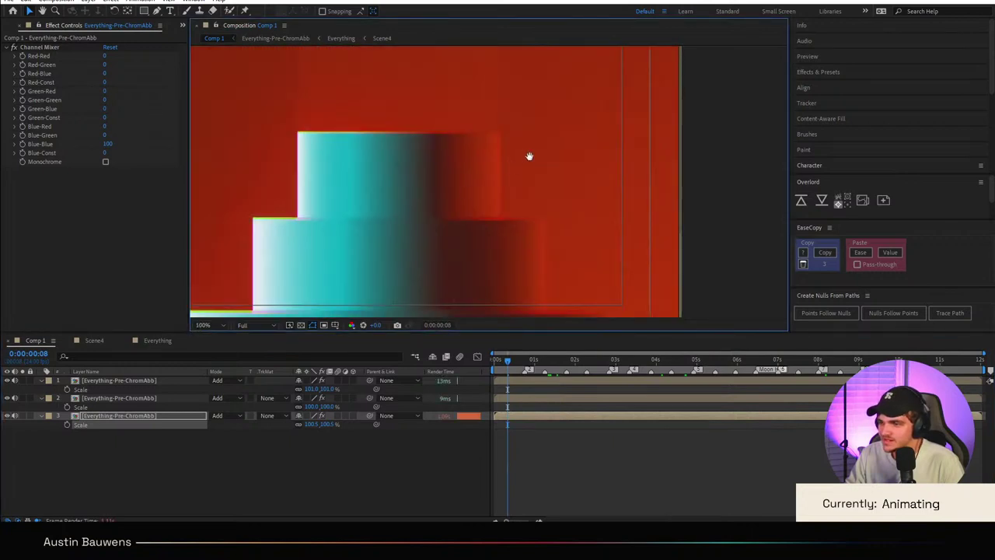
{"action": "scroll", "coordinate": [469, 189], "scroll_direction": "up", "scroll_amount": 2}
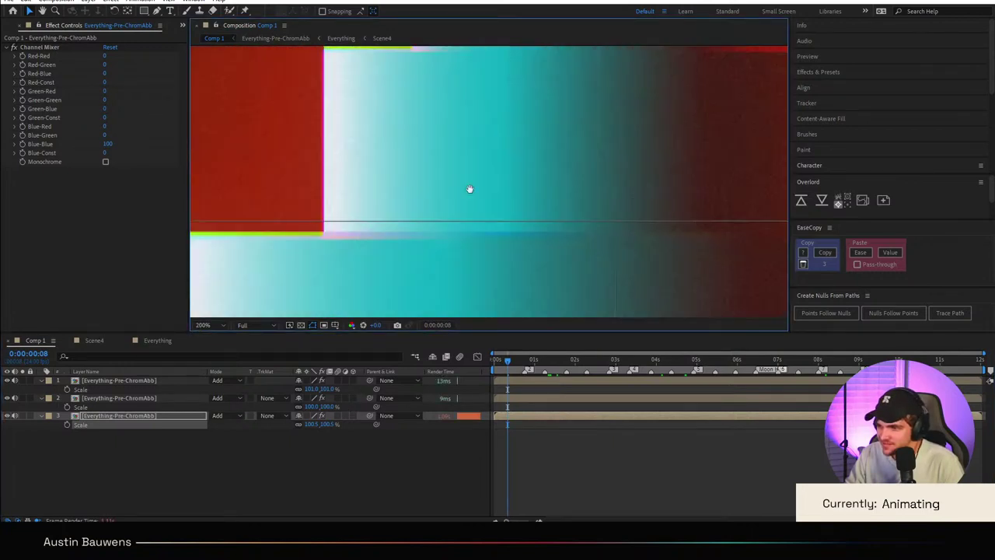
{"action": "left_click", "coordinate": [329, 424]}
Step: Set Scale to 100.5 on layer 1, 100.2 on layer 2 and 100 on layer 3
{"action": "left_click", "coordinate": [327, 391]}
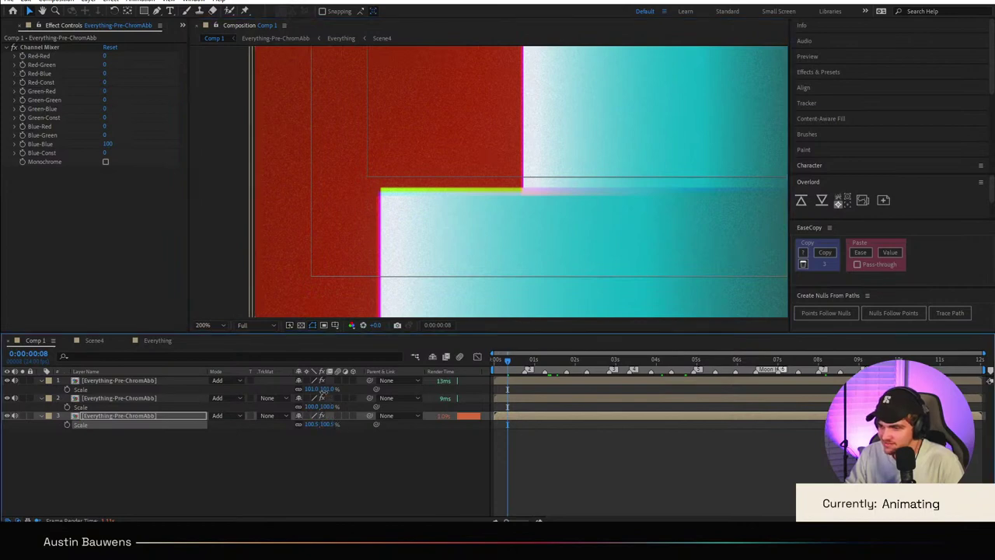
{"action": "type", "text": "100"}
{"action": "key", "text": "Return"}
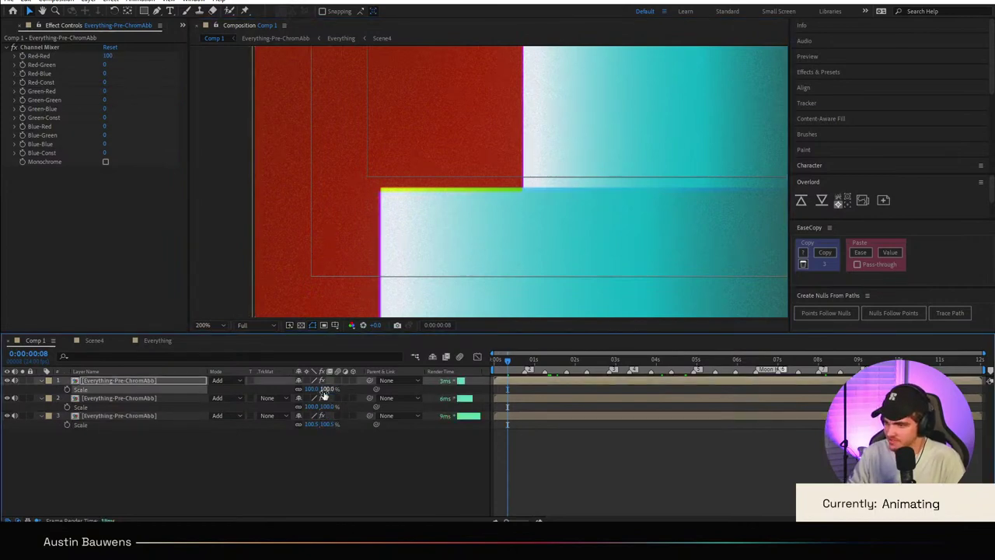
{"action": "type", "text": "100.5"}
{"action": "key", "text": "Return"}
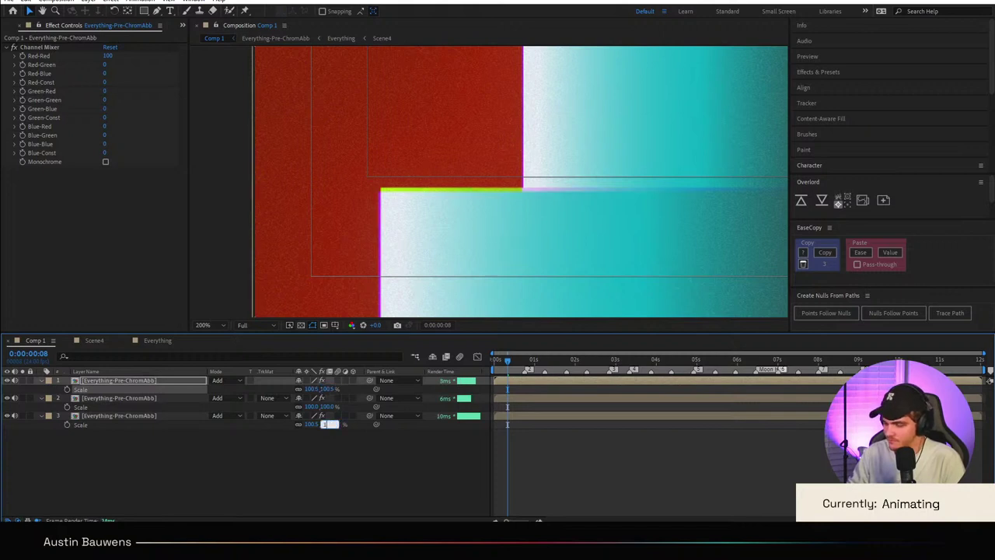
{"action": "type", "text": "100"}
{"action": "key", "text": "Return"}
{"action": "left_click", "coordinate": [327, 407]}
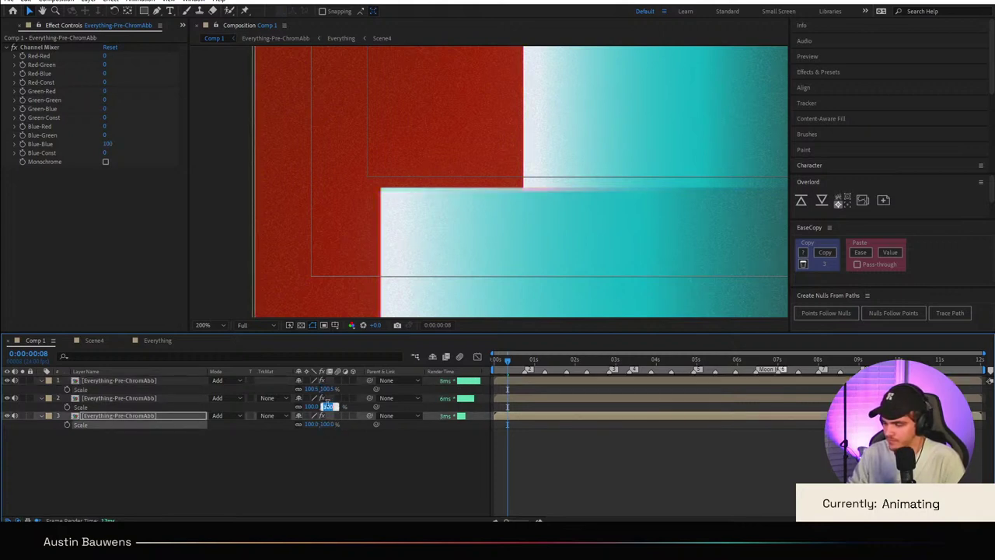
{"action": "type", "text": "100.2"}
{"action": "key", "text": "Return"}
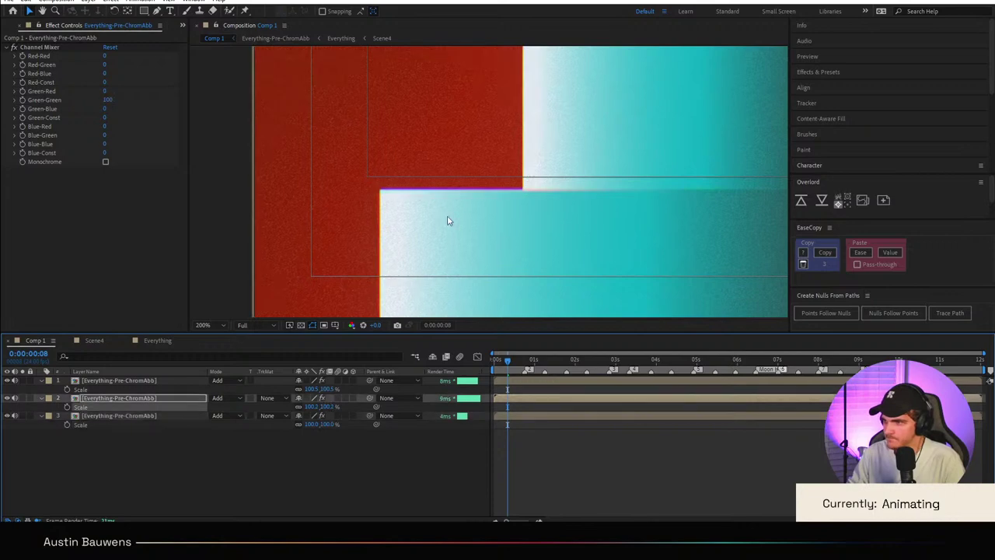
Step: Move to about 0:00:01:13, inspect the narrower fringe along the cylinder rim, then deselect the layers
{"action": "scroll", "coordinate": [447, 217], "scroll_direction": "down", "scroll_amount": 2}
{"action": "scroll", "coordinate": [453, 214], "scroll_direction": "up", "scroll_amount": 1}
{"action": "left_click_drag", "start_coordinate": [566, 191], "coordinate": [393, 258]}
{"action": "scroll", "coordinate": [393, 259], "scroll_direction": "down", "scroll_amount": 1}
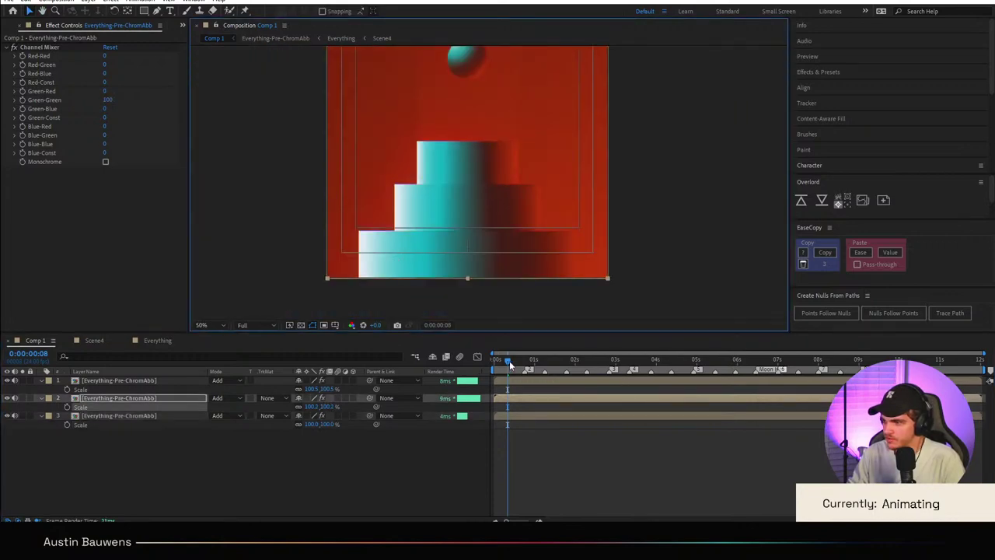
{"action": "left_click_drag", "start_coordinate": [510, 364], "coordinate": [555, 332]}
{"action": "scroll", "coordinate": [422, 122], "scroll_direction": "up", "scroll_amount": 4}
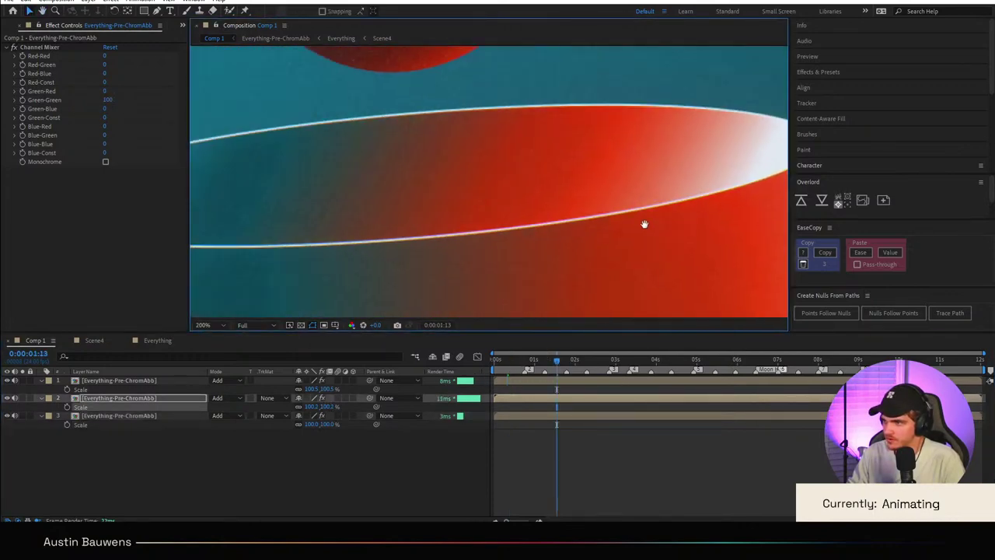
{"action": "left_click_drag", "start_coordinate": [645, 224], "coordinate": [682, 230]}
{"action": "left_click_drag", "start_coordinate": [337, 277], "coordinate": [528, 262]}
{"action": "scroll", "coordinate": [420, 242], "scroll_direction": "up", "scroll_amount": 1}
{"action": "left_click_drag", "start_coordinate": [308, 255], "coordinate": [583, 234]}
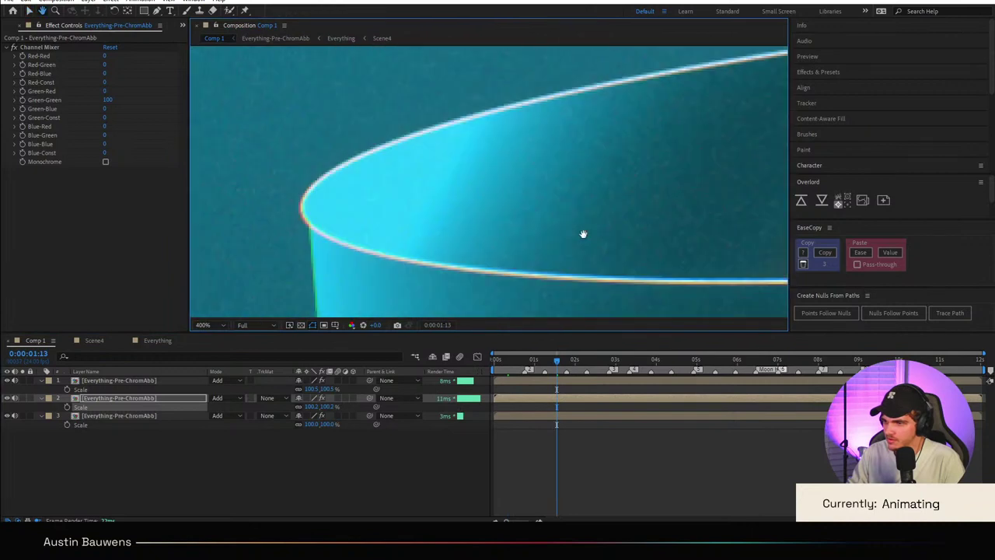
{"action": "scroll", "coordinate": [583, 235], "scroll_direction": "down", "scroll_amount": 6}
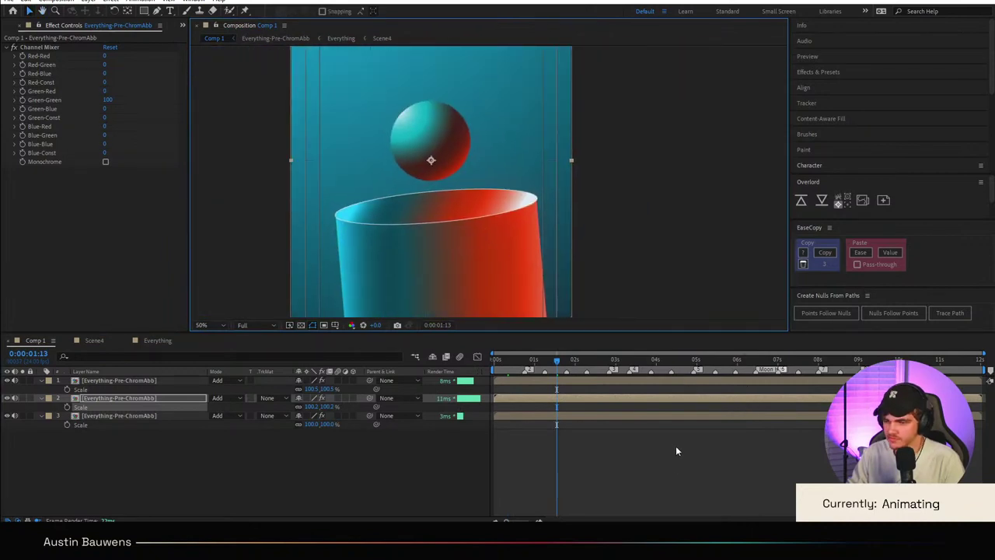
{"action": "left_click", "coordinate": [668, 490]}
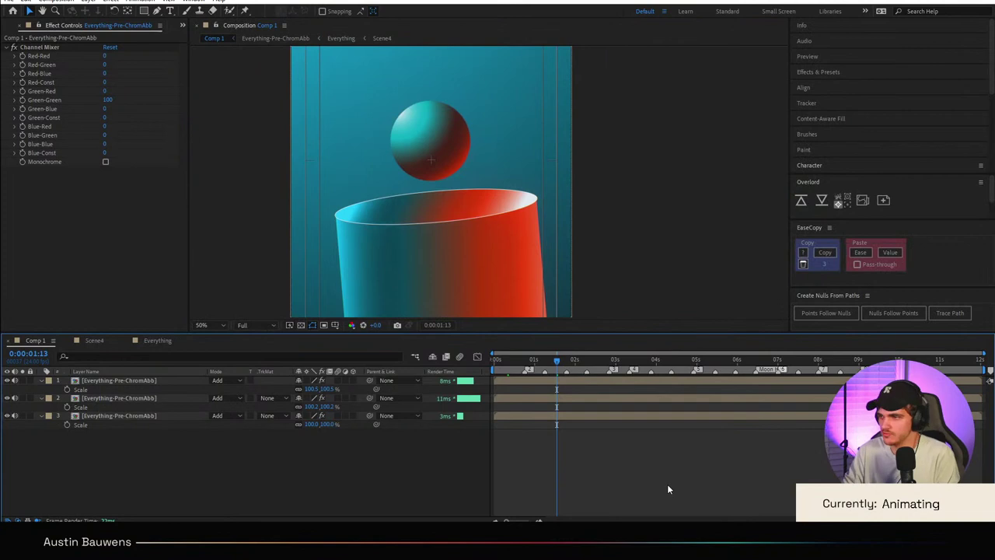
{"action": "scroll", "coordinate": [636, 227], "scroll_direction": "down", "scroll_amount": 2}
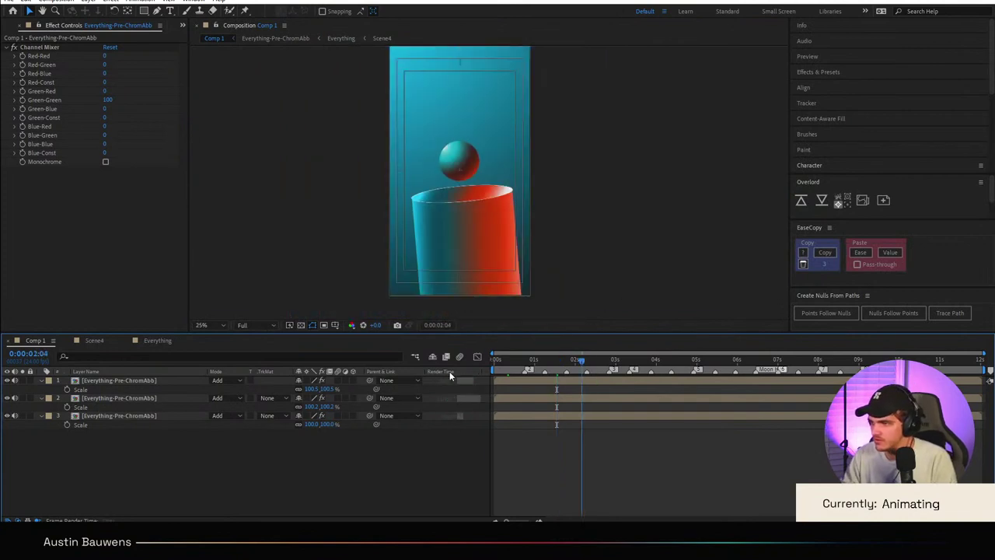
{"action": "key", "text": "Home"}
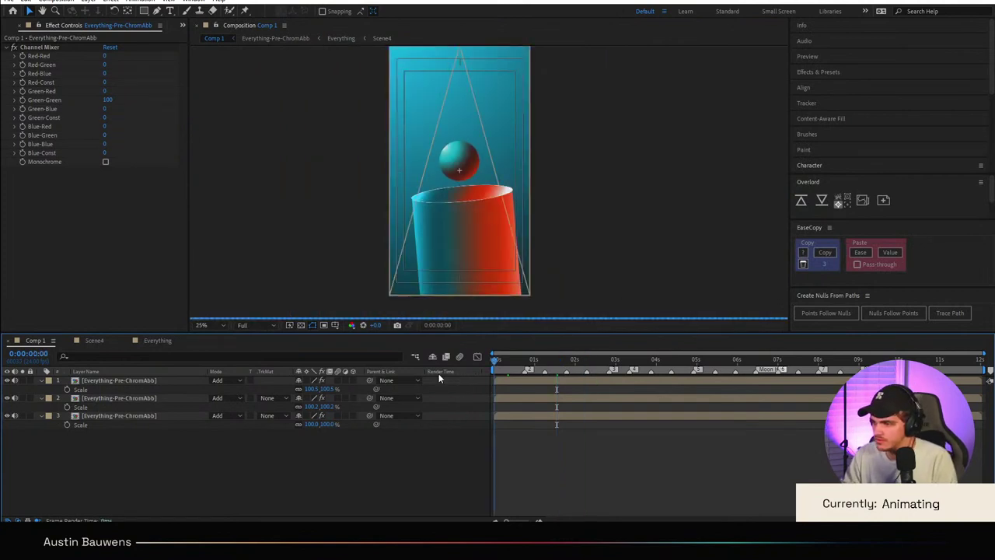
{"action": "left_click_drag", "start_coordinate": [652, 357], "coordinate": [693, 363]}
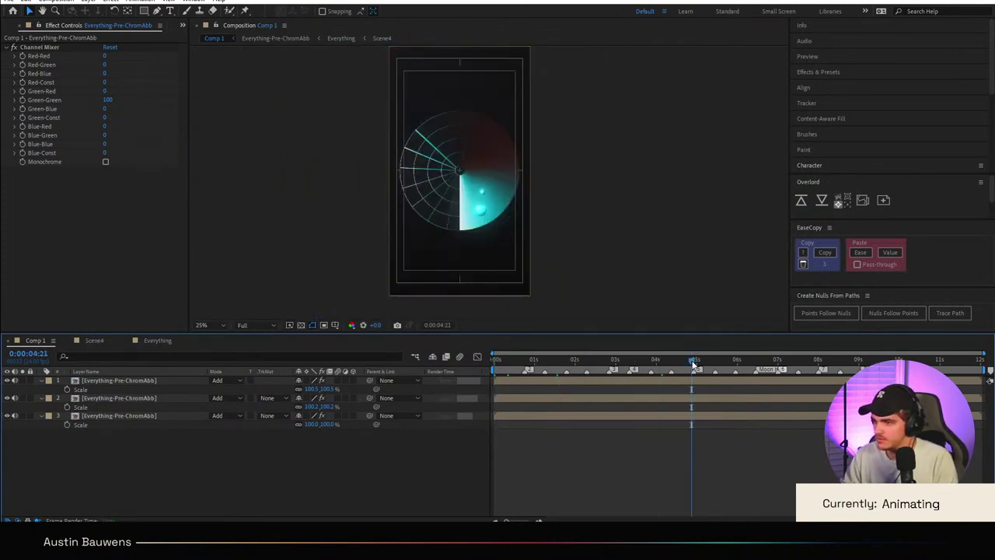
{"action": "left_click", "coordinate": [740, 358]}
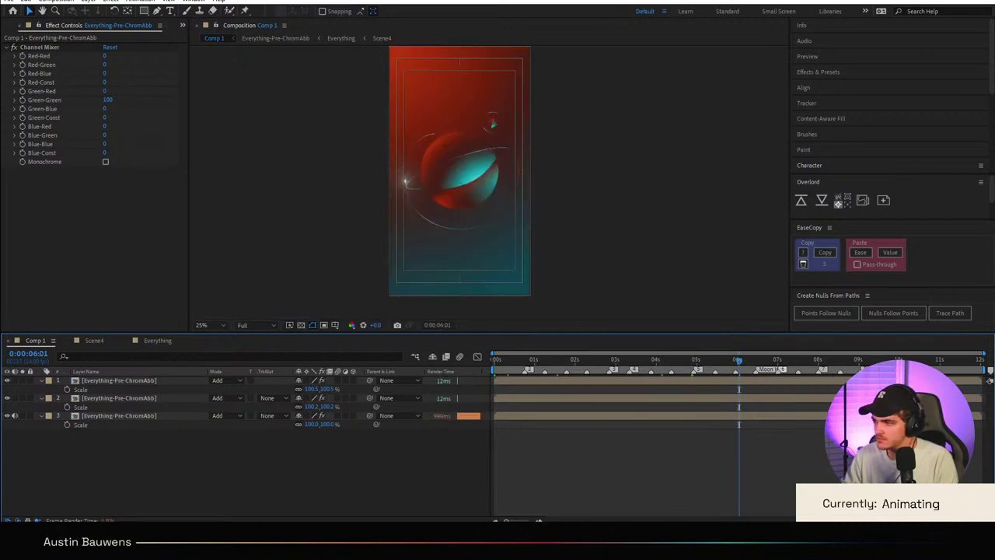
{"action": "left_click", "coordinate": [840, 360]}
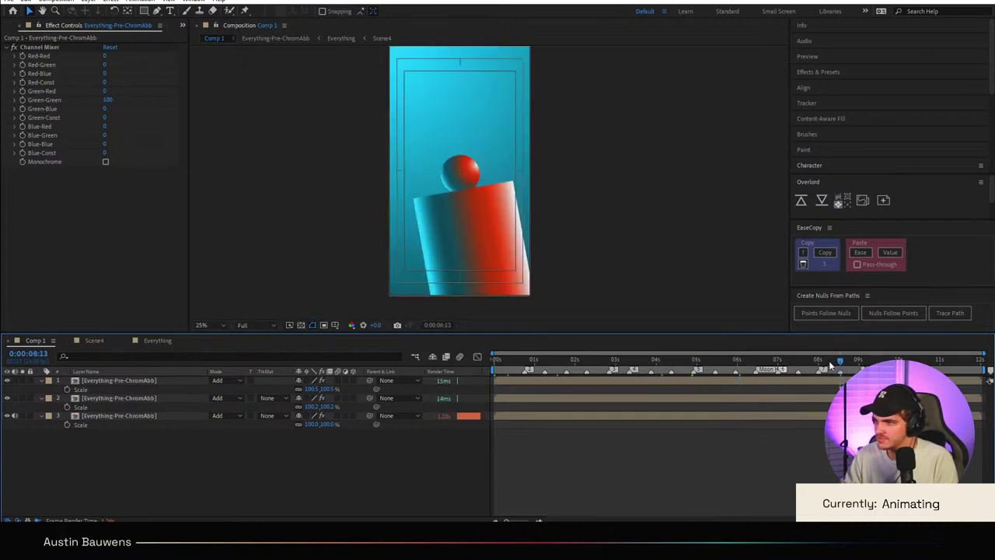
{"action": "left_click_drag", "start_coordinate": [830, 362], "coordinate": [813, 361]}
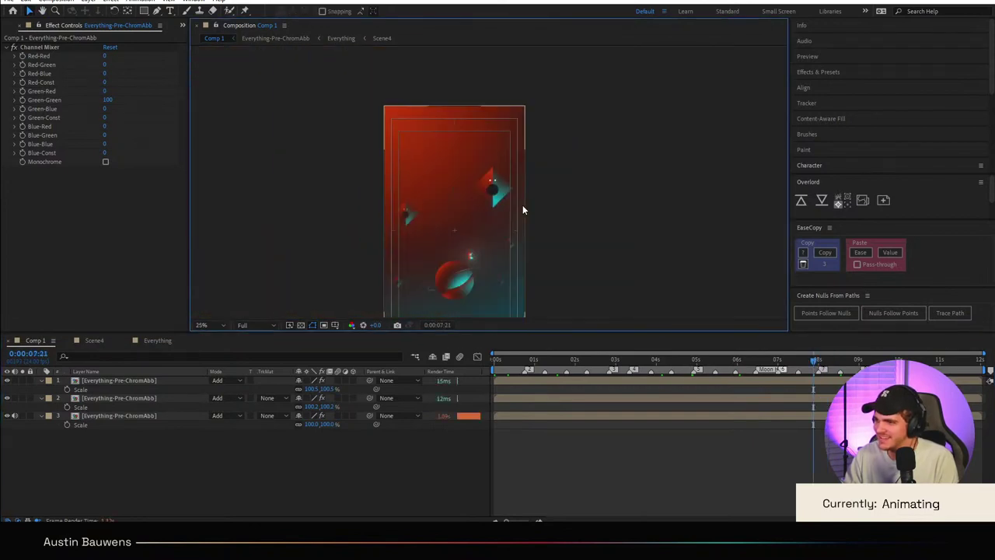
{"action": "scroll", "coordinate": [531, 207], "scroll_direction": "up", "scroll_amount": 2}
{"action": "left_click_drag", "start_coordinate": [528, 224], "coordinate": [549, 132]}
{"action": "scroll", "coordinate": [521, 186], "scroll_direction": "down", "scroll_amount": 2}
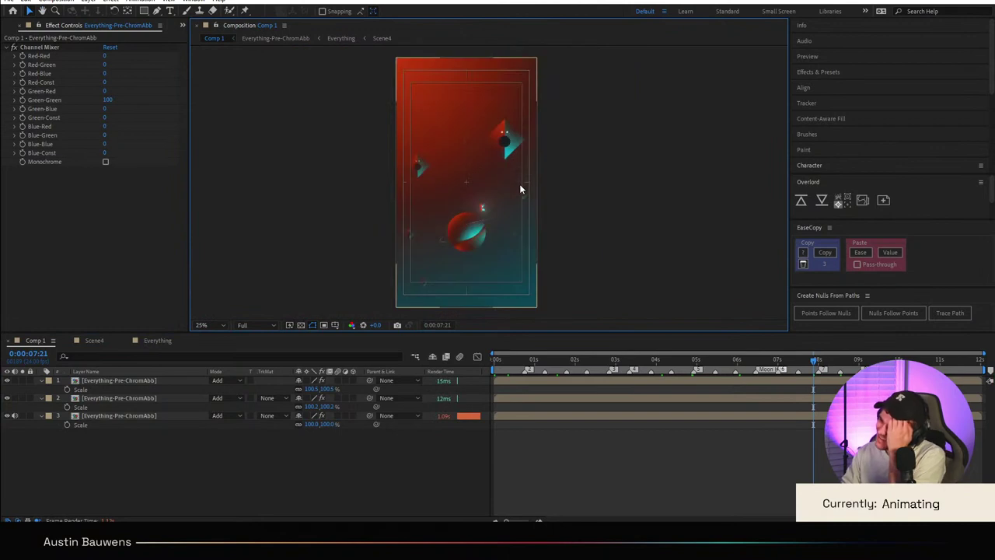
{"action": "mouse_move", "coordinate": [518, 191]}
{"action": "left_mouse_down"}
{"action": "mouse_move", "coordinate": [516, 175]}
{"action": "mouse_move", "coordinate": [516, 185]}
{"action": "left_mouse_up"}
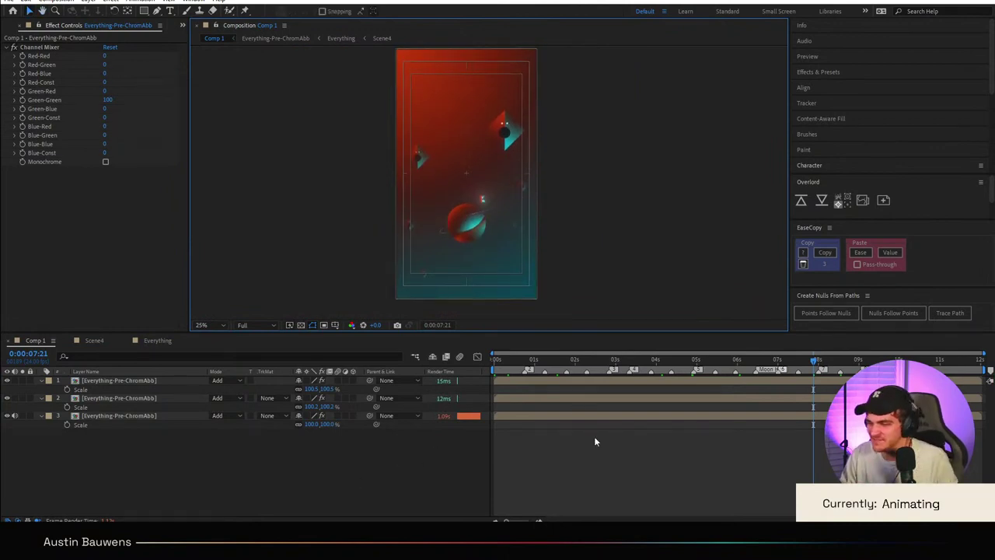
{"action": "key", "text": "space"}
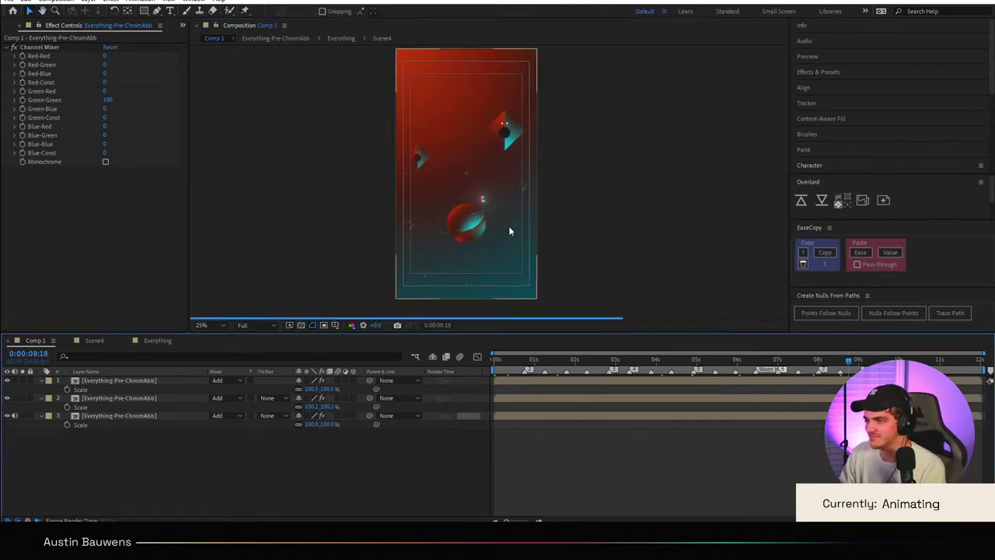
{"action": "left_click", "coordinate": [551, 360]}
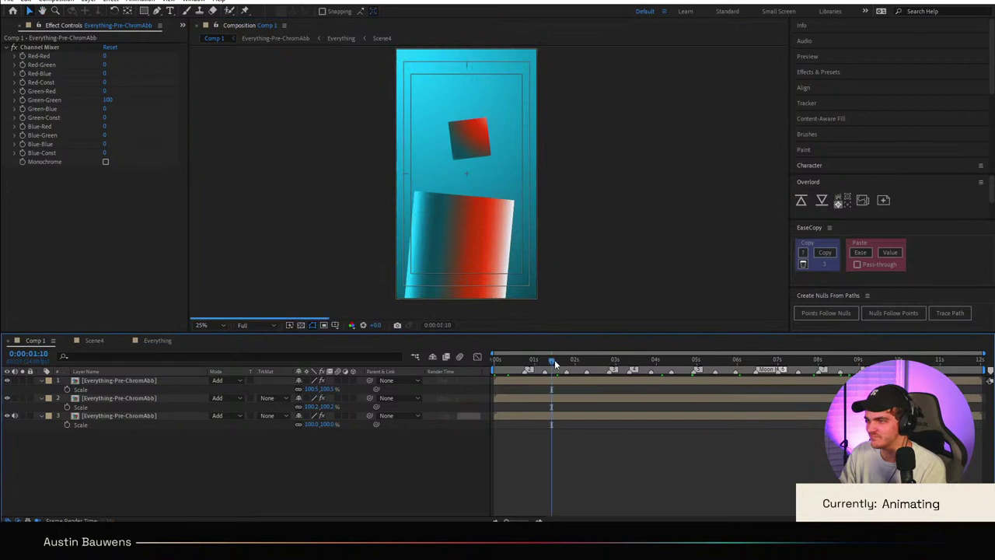
{"action": "left_click", "coordinate": [929, 360]}
{"action": "scroll", "coordinate": [428, 204], "scroll_direction": "up", "scroll_amount": 4}
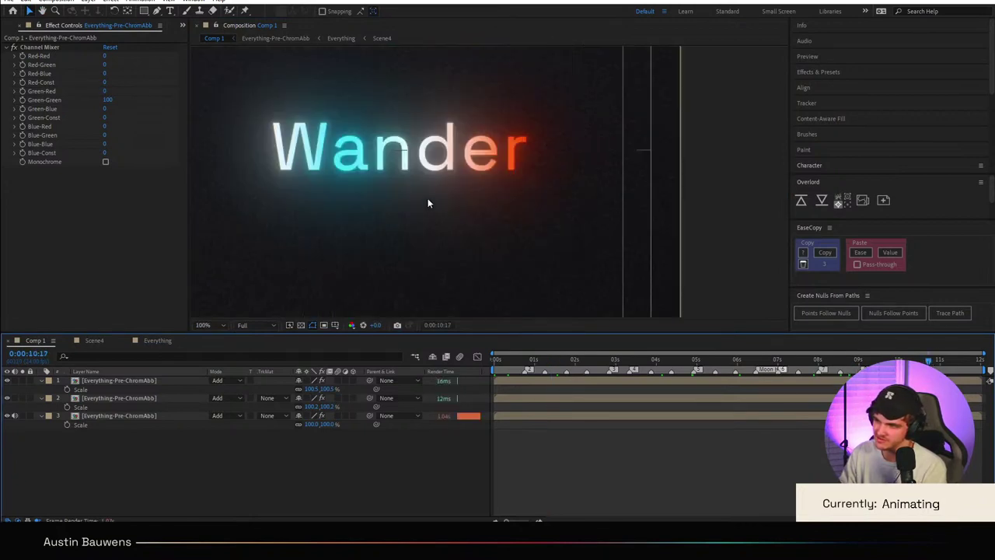
{"action": "scroll", "coordinate": [428, 203], "scroll_direction": "up", "scroll_amount": 2}
{"action": "scroll", "coordinate": [440, 186], "scroll_direction": "down", "scroll_amount": 4}
{"action": "scroll", "coordinate": [465, 206], "scroll_direction": "down", "scroll_amount": 2}
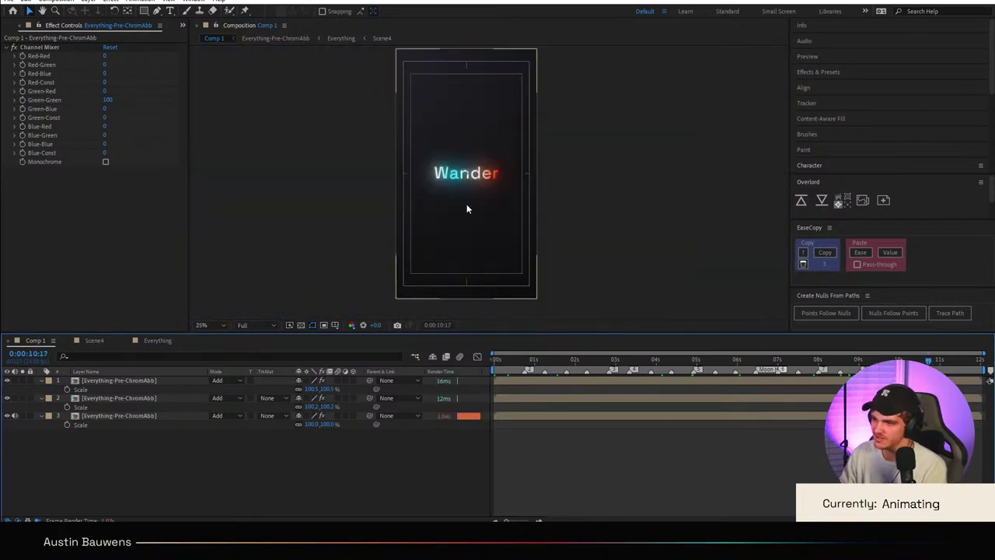
{"action": "left_click", "coordinate": [545, 360]}
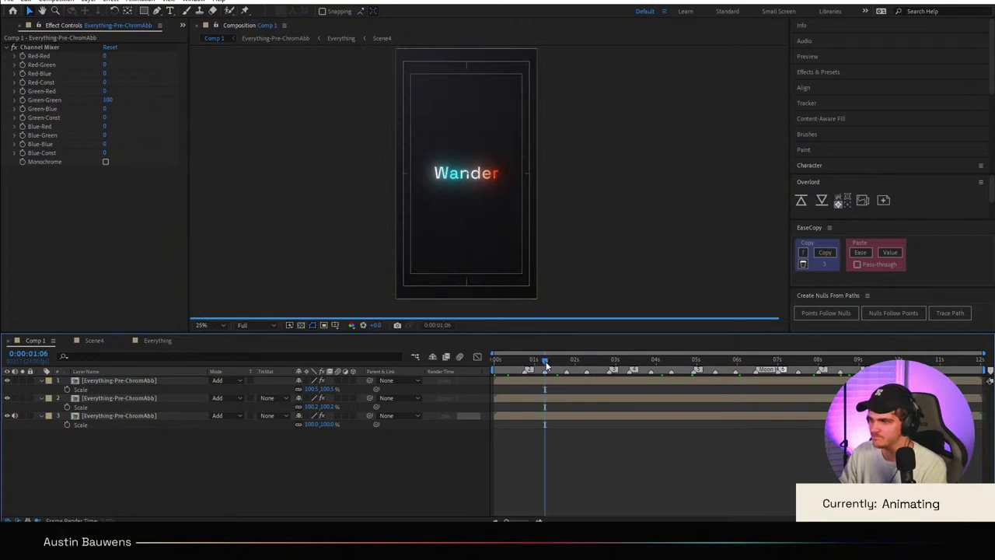
Step: Zoom in on the colour fringing and set layer 2's scale to 101%
{"action": "scroll", "coordinate": [503, 213], "scroll_direction": "up", "scroll_amount": 6}
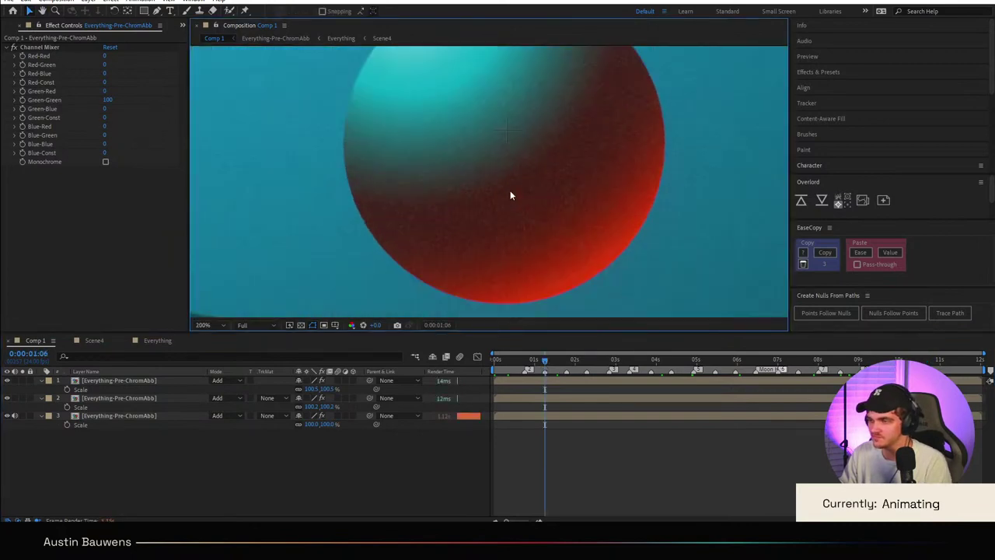
{"action": "scroll", "coordinate": [508, 194], "scroll_direction": "down", "scroll_amount": 2}
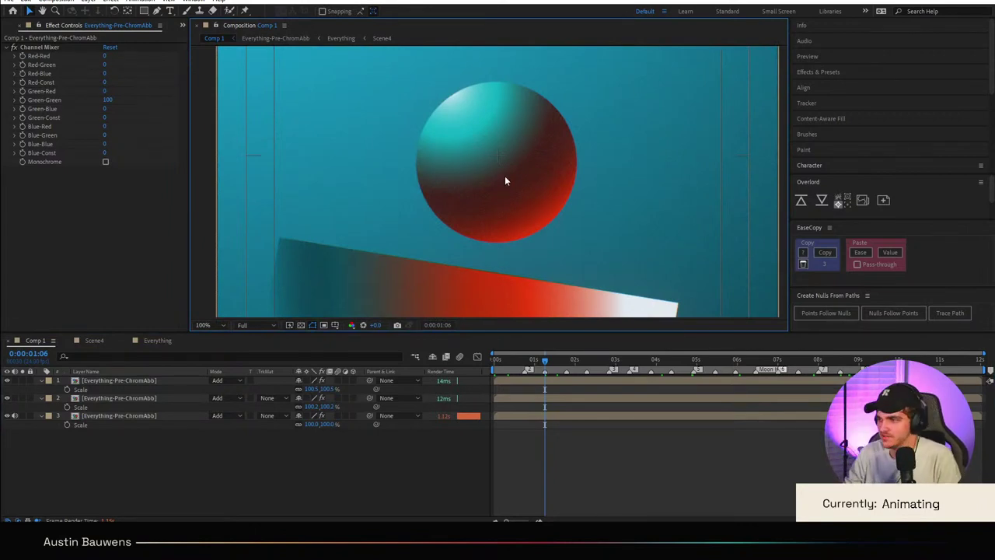
{"action": "scroll", "coordinate": [505, 177], "scroll_direction": "up", "scroll_amount": 2}
{"action": "left_click_drag", "start_coordinate": [428, 234], "coordinate": [604, 122]}
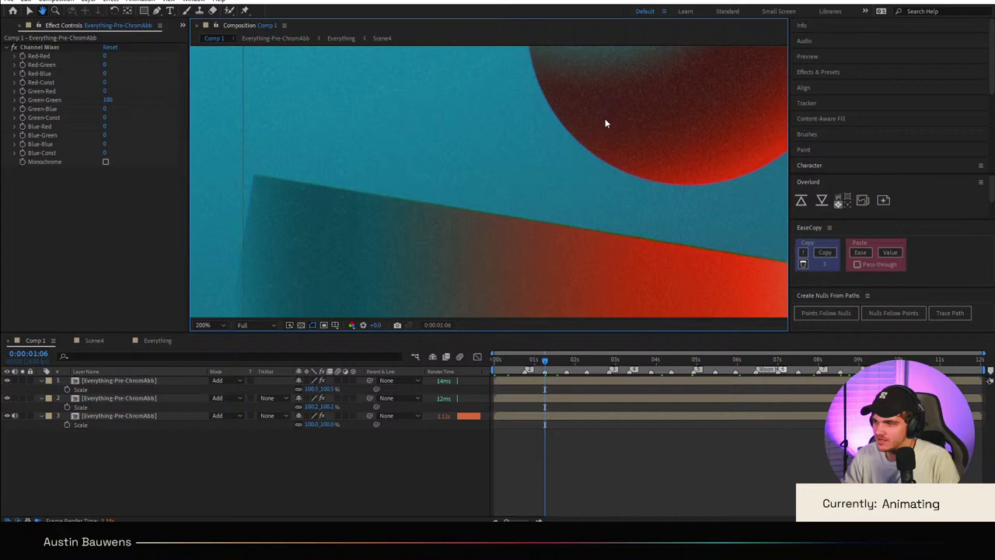
{"action": "left_click", "coordinate": [332, 406]}
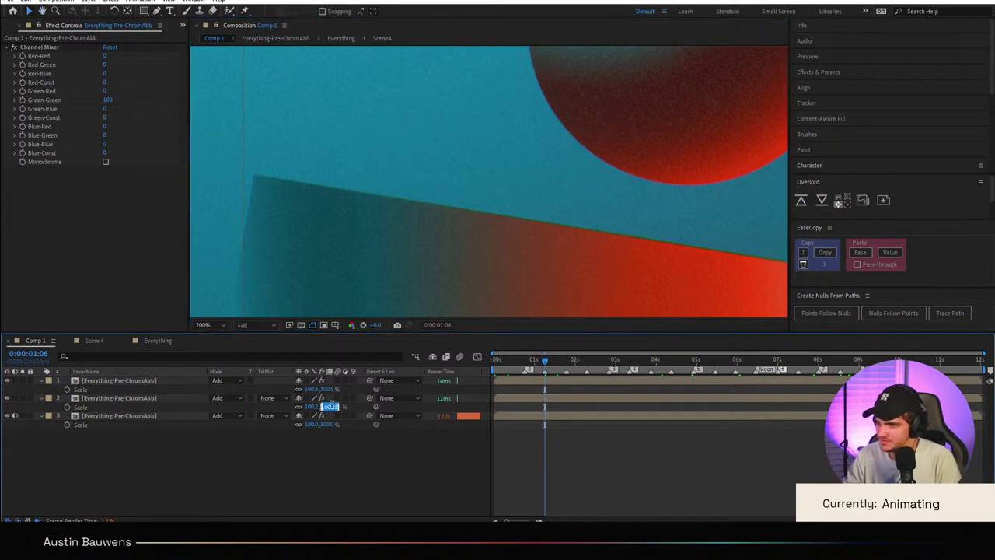
{"action": "key", "text": "Return"}
Step: Zoom out, check the opening frames around frame 13, then deselect layer 2
{"action": "key", "text": "comma"}
{"action": "key", "text": "comma"}
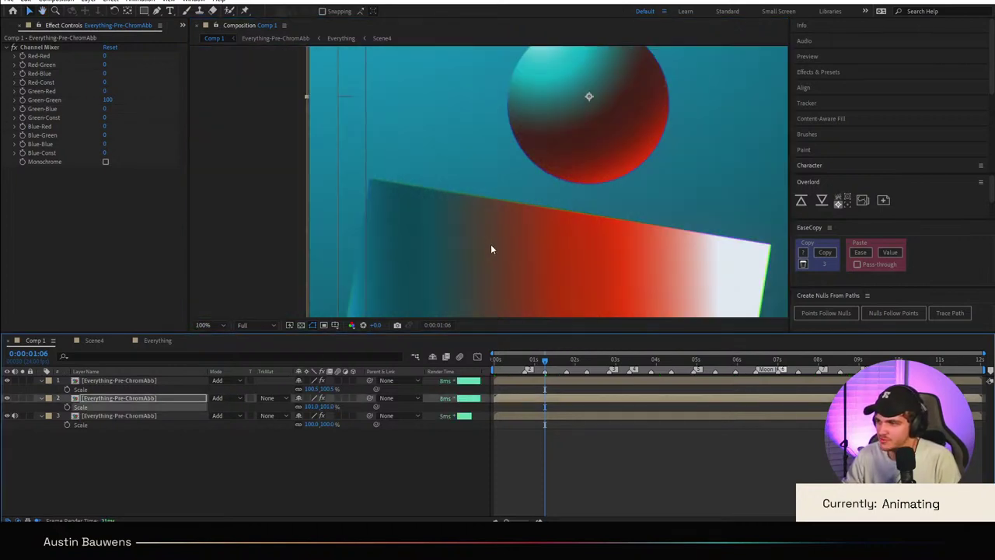
{"action": "left_click", "coordinate": [509, 360]}
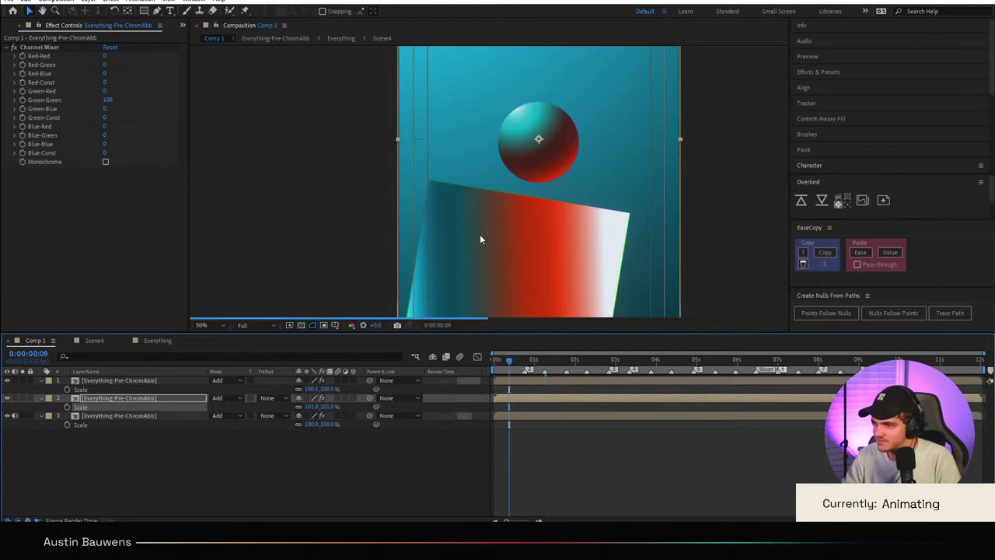
{"action": "left_click_drag", "start_coordinate": [453, 260], "coordinate": [487, 187]}
{"action": "scroll", "coordinate": [473, 233], "scroll_direction": "up", "scroll_amount": 3}
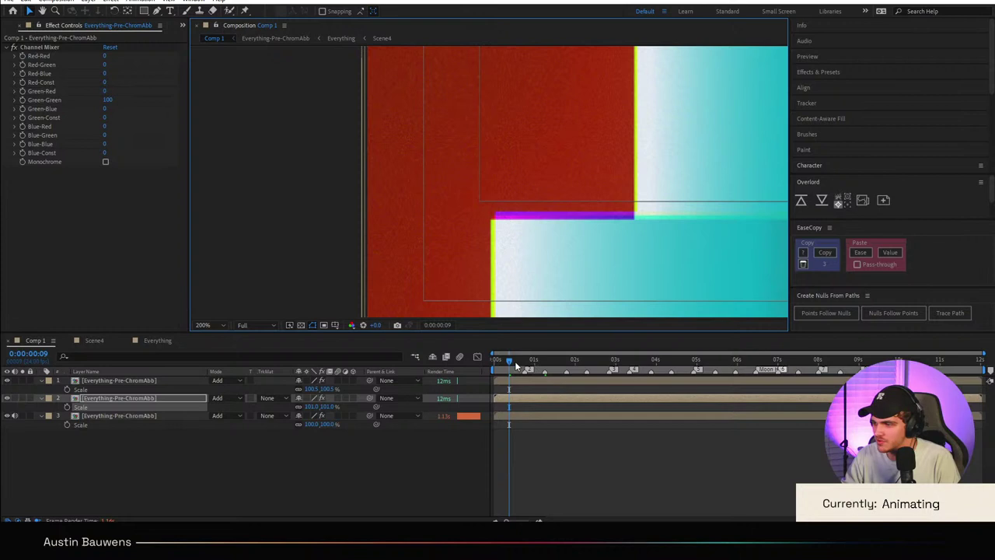
{"action": "left_click", "coordinate": [514, 361]}
{"action": "scroll", "coordinate": [535, 196], "scroll_direction": "down", "scroll_amount": 4}
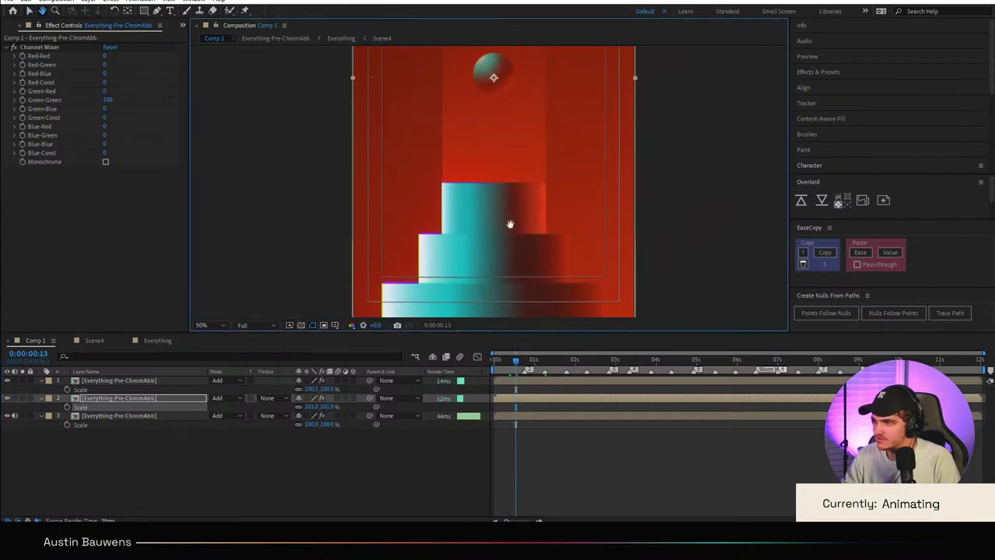
{"action": "scroll", "coordinate": [498, 227], "scroll_direction": "down", "scroll_amount": 2}
{"action": "left_click", "coordinate": [624, 460]}
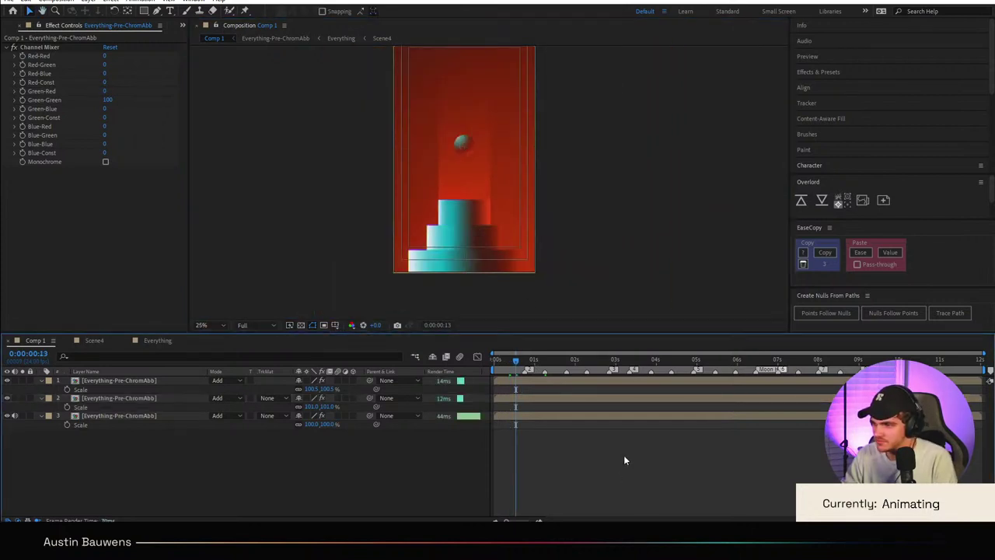
Step: Review the frames at 0:00:05:22 and the radar frame at 0:00:03:18
{"action": "left_click", "coordinate": [714, 361]}
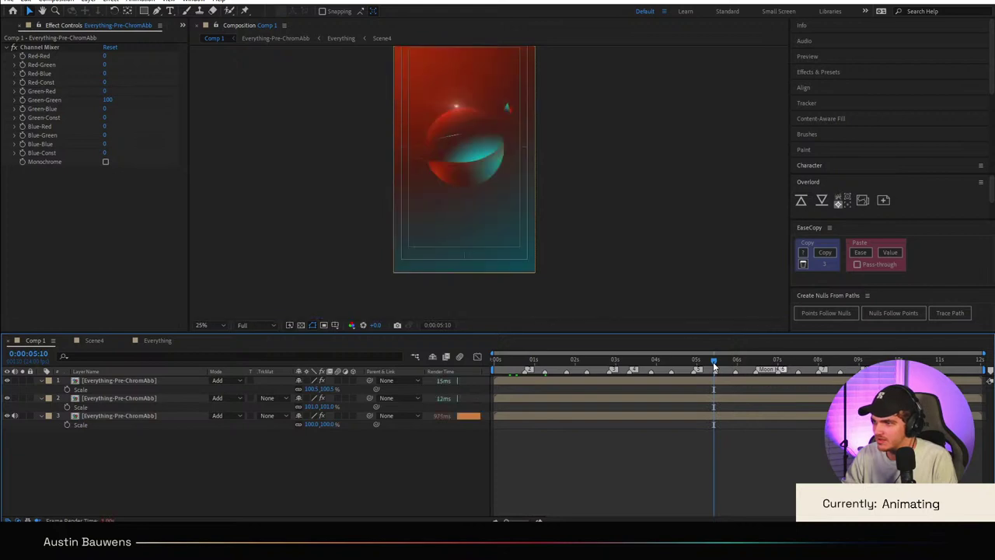
{"action": "left_click_drag", "start_coordinate": [526, 183], "coordinate": [519, 232]}
{"action": "scroll", "coordinate": [413, 132], "scroll_direction": "up", "scroll_amount": 2}
{"action": "scroll", "coordinate": [404, 162], "scroll_direction": "down", "scroll_amount": 1}
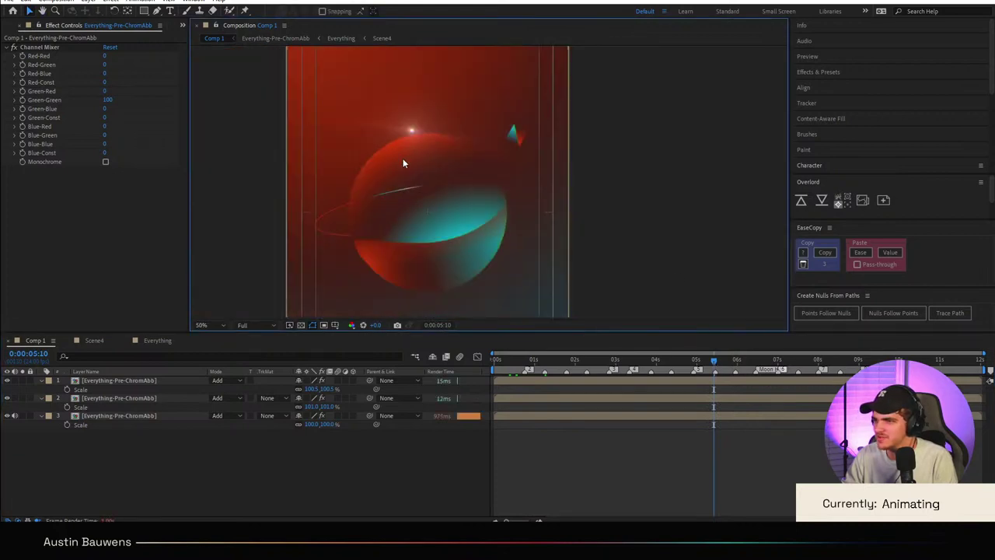
{"action": "left_click", "coordinate": [734, 362]}
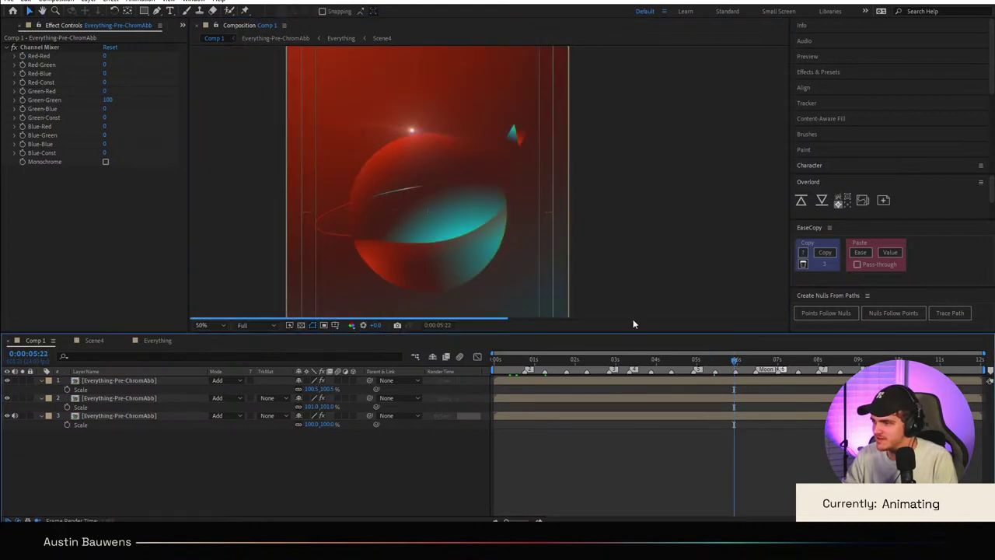
{"action": "key", "text": "comma"}
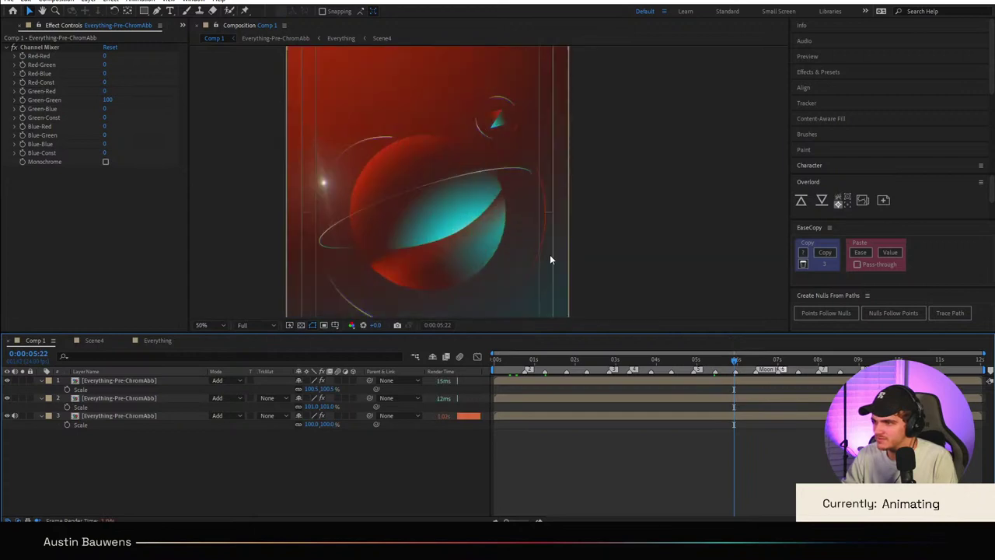
{"action": "left_click_drag", "start_coordinate": [549, 254], "coordinate": [572, 227]}
{"action": "left_click", "coordinate": [633, 361]}
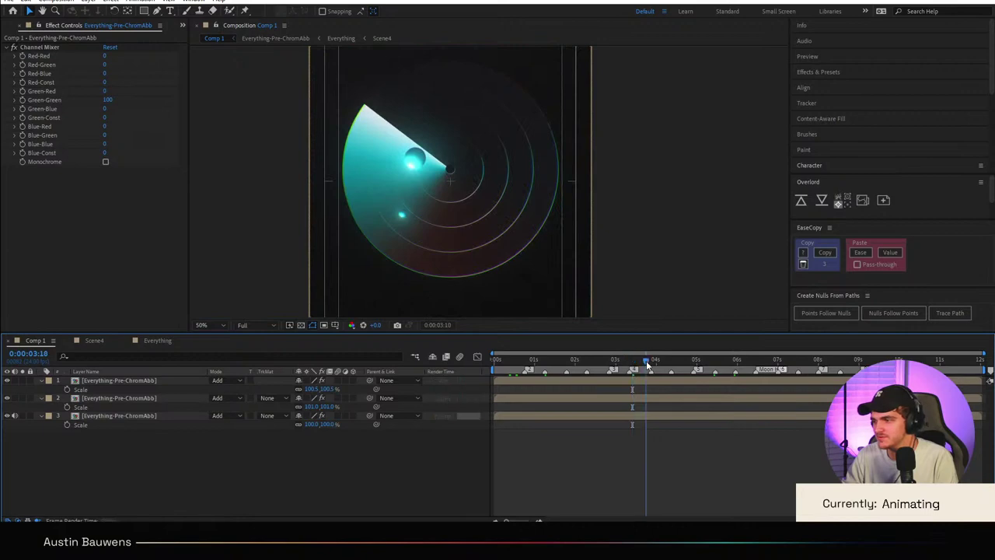
{"action": "left_click", "coordinate": [646, 361]}
Step: Zoom in and out on the radar rings, then show the glowing Wander title frame near 11s
{"action": "scroll", "coordinate": [433, 262], "scroll_direction": "up", "scroll_amount": 5}
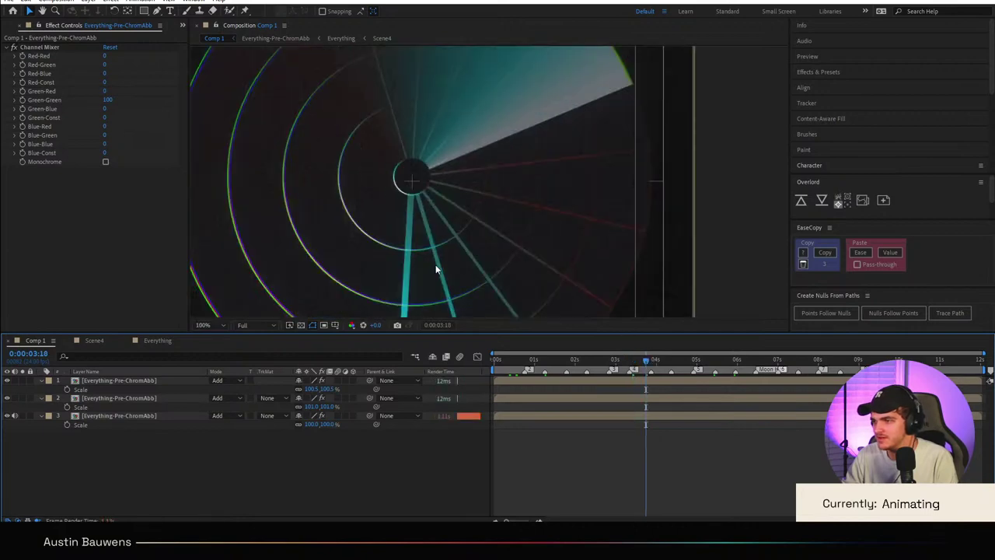
{"action": "scroll", "coordinate": [481, 204], "scroll_direction": "up", "scroll_amount": 1}
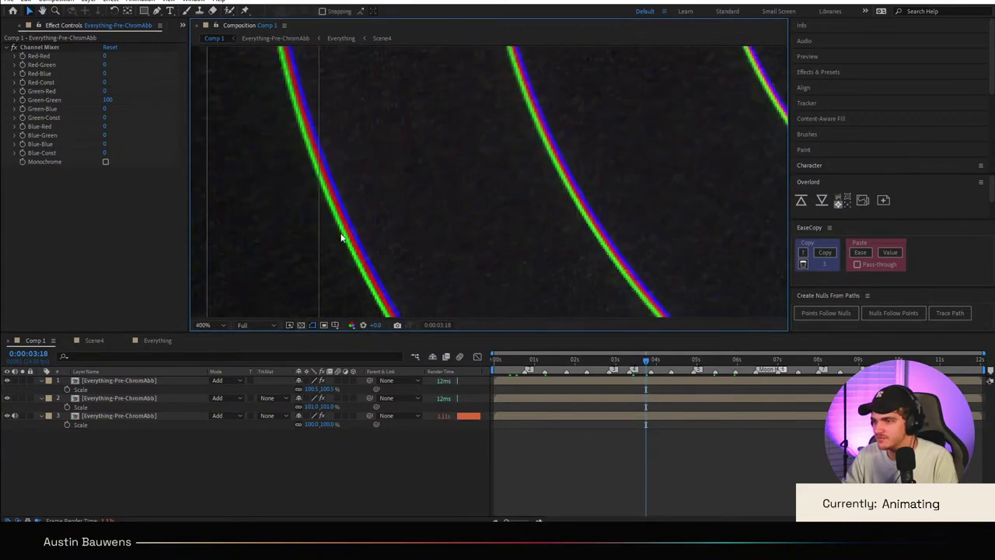
{"action": "scroll", "coordinate": [444, 216], "scroll_direction": "down", "scroll_amount": 2}
{"action": "scroll", "coordinate": [526, 209], "scroll_direction": "up", "scroll_amount": 1}
{"action": "scroll", "coordinate": [538, 199], "scroll_direction": "down", "scroll_amount": 6}
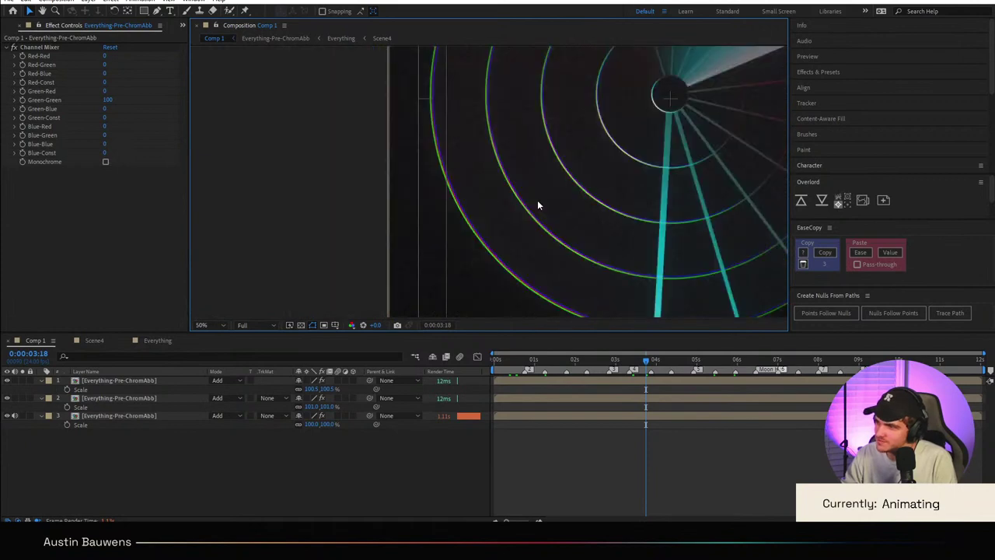
{"action": "scroll", "coordinate": [637, 295], "scroll_direction": "up", "scroll_amount": 1}
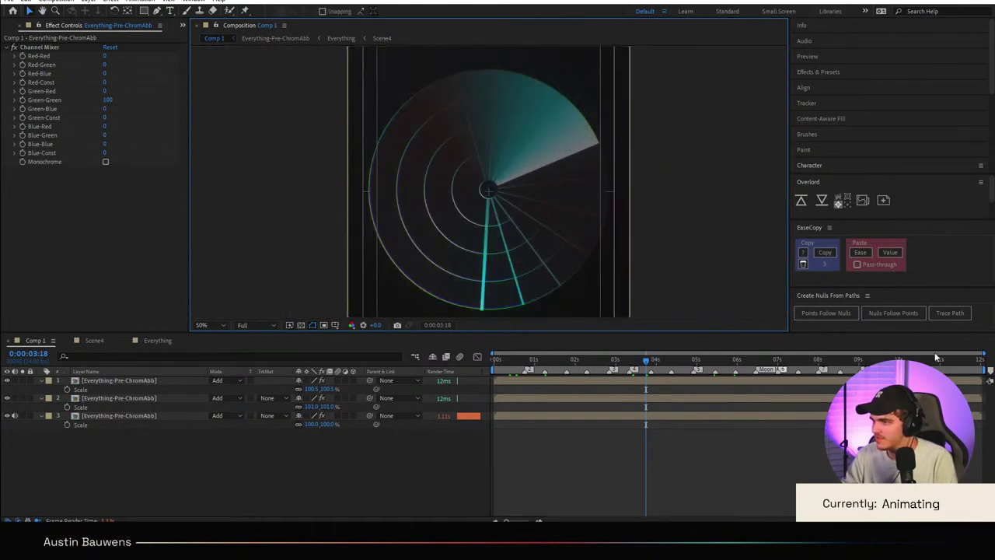
{"action": "left_click", "coordinate": [894, 359]}
{"action": "left_click", "coordinate": [961, 359]}
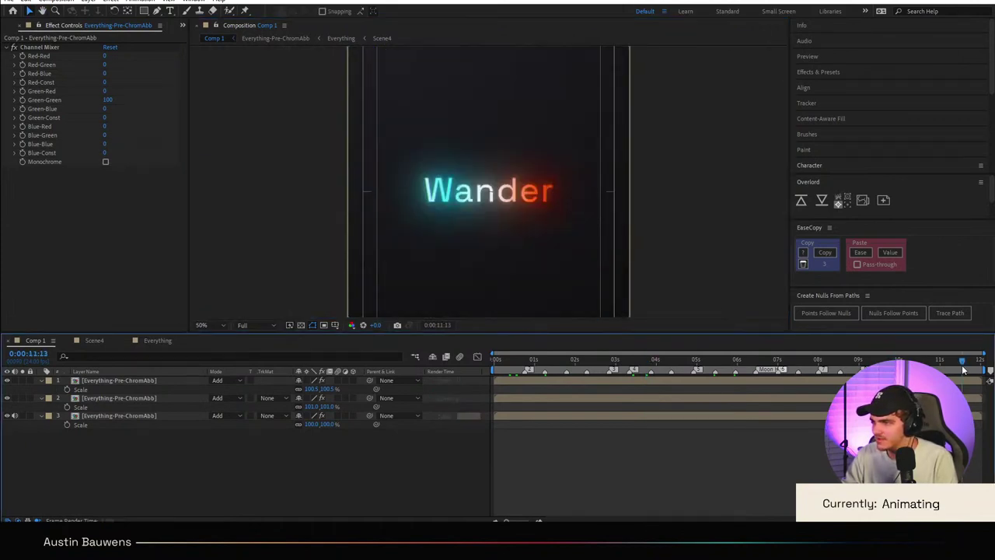
Step: Jump to the first and last frames, then zoom to 100% near the start to inspect the sphere's colour split
{"action": "key", "text": "Home"}
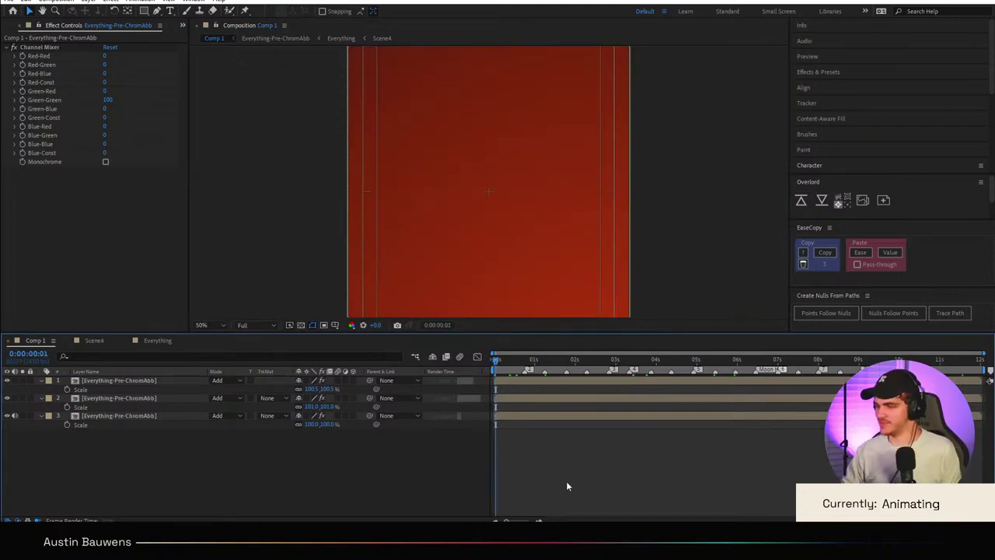
{"action": "key", "text": "End"}
{"action": "left_click", "coordinate": [502, 361]}
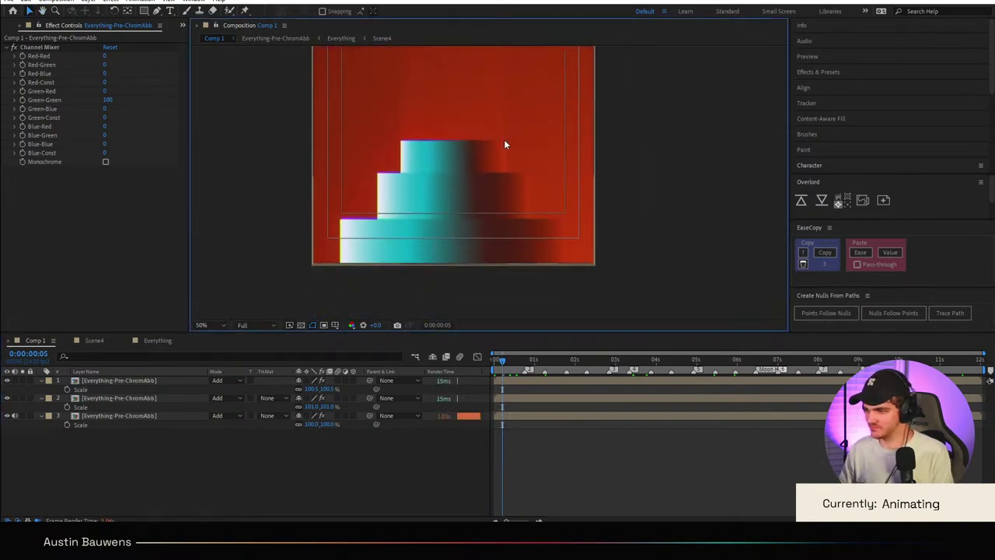
{"action": "scroll", "coordinate": [506, 231], "scroll_direction": "down", "scroll_amount": 1}
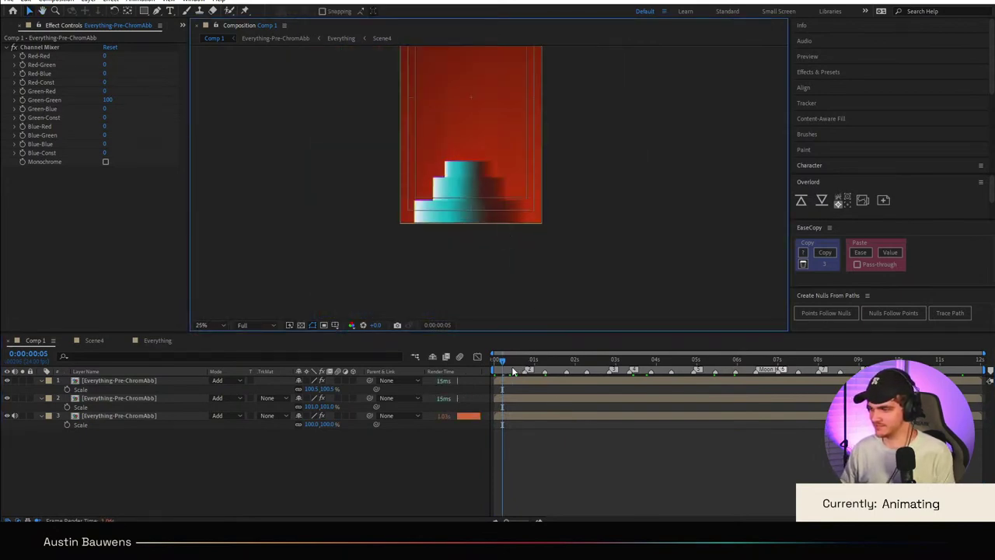
{"action": "scroll", "coordinate": [516, 195], "scroll_direction": "up", "scroll_amount": 4}
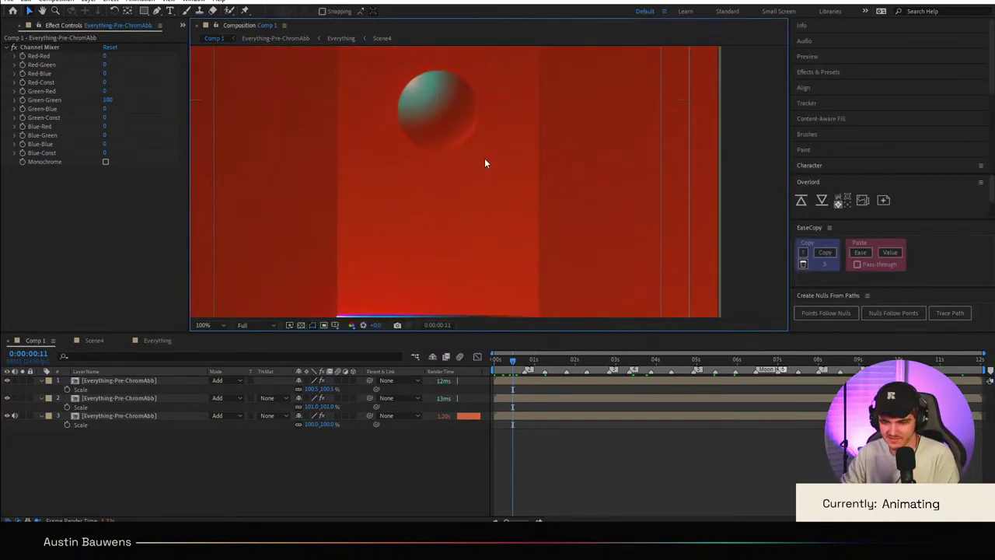
{"action": "scroll", "coordinate": [484, 163], "scroll_direction": "down", "scroll_amount": 4}
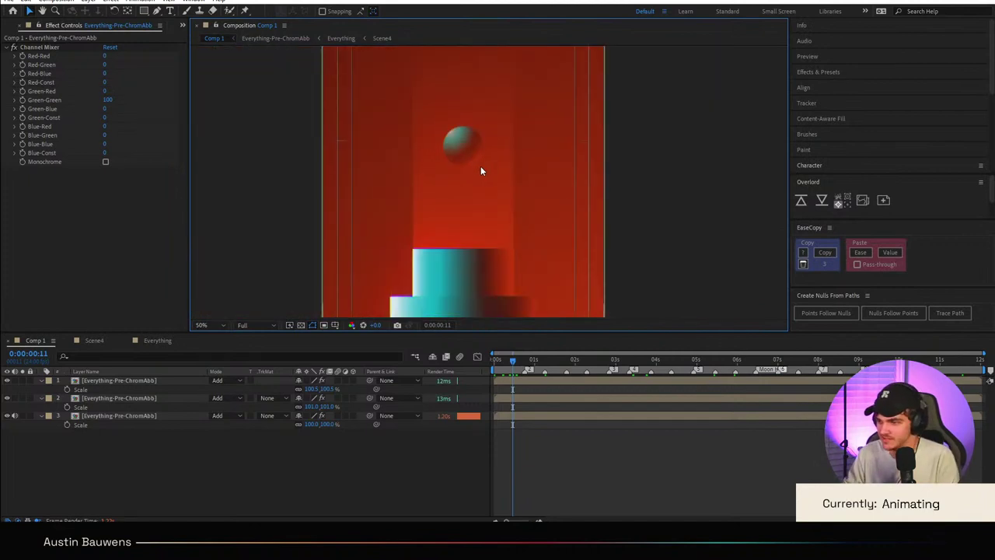
{"action": "scroll", "coordinate": [480, 204], "scroll_direction": "up", "scroll_amount": 3}
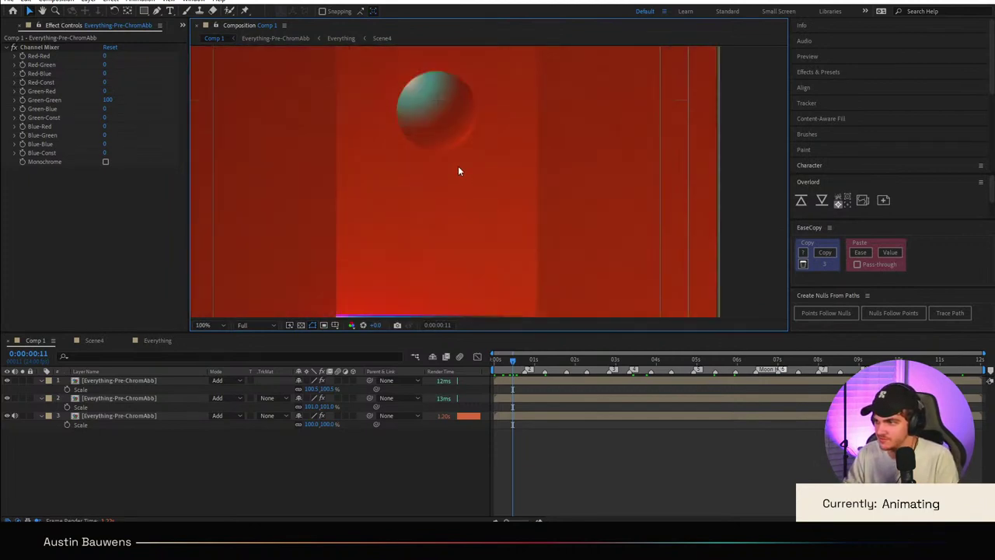
{"action": "left_click_drag", "start_coordinate": [458, 168], "coordinate": [443, 154]}
{"action": "scroll", "coordinate": [443, 153], "scroll_direction": "down", "scroll_amount": 1}
{"action": "scroll", "coordinate": [492, 105], "scroll_direction": "down", "scroll_amount": 2}
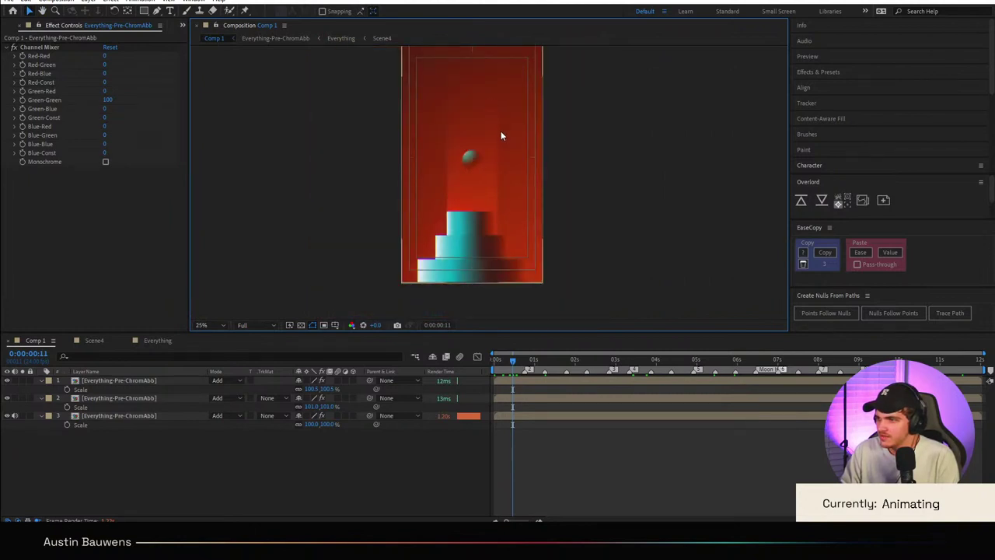
Step: Select the third layer to check its channel mix, then deselect it
{"action": "left_click", "coordinate": [587, 481]}
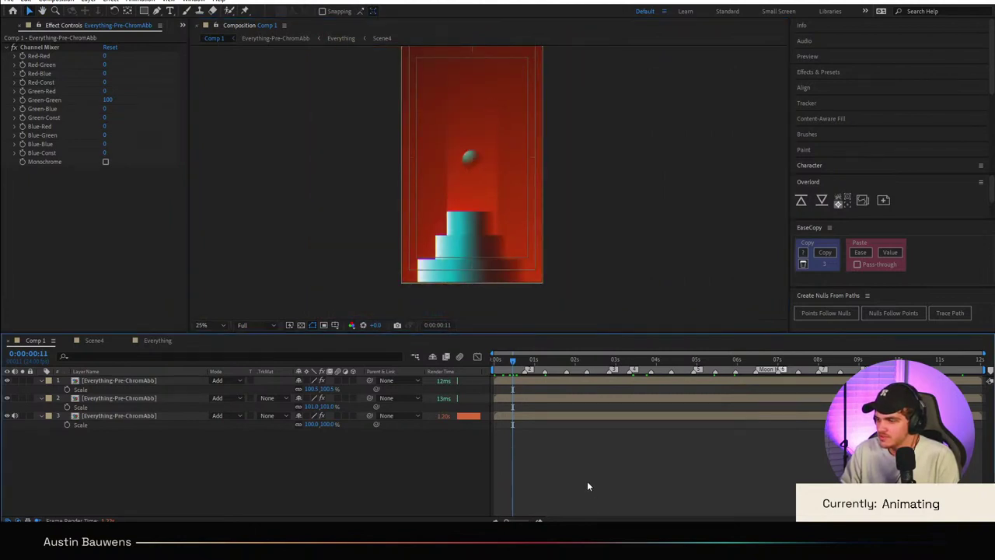
{"action": "left_click", "coordinate": [138, 413]}
{"action": "left_click", "coordinate": [139, 451]}
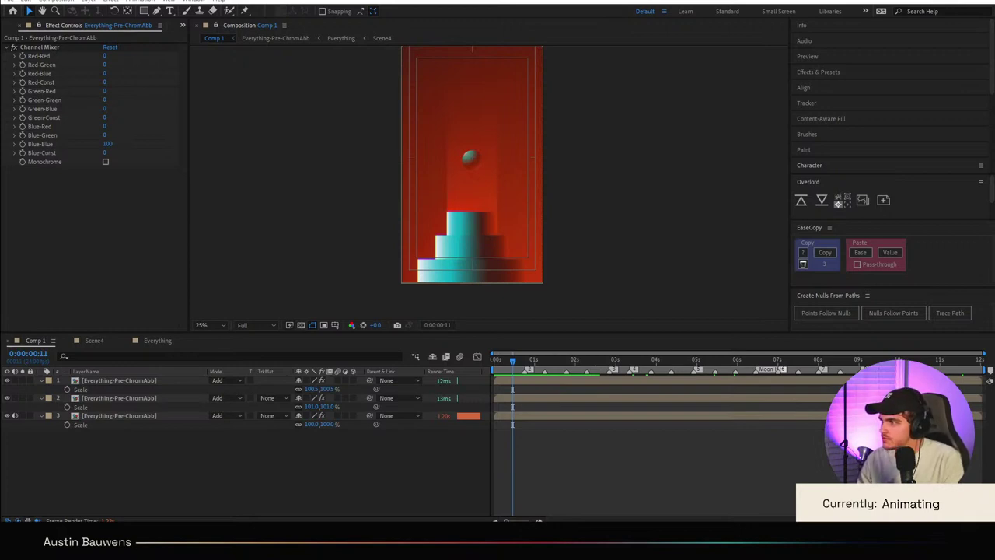
Step: Pre-compose the three colour-split layers into an All-WithChromAbb precomp
{"action": "left_click", "coordinate": [114, 419]}
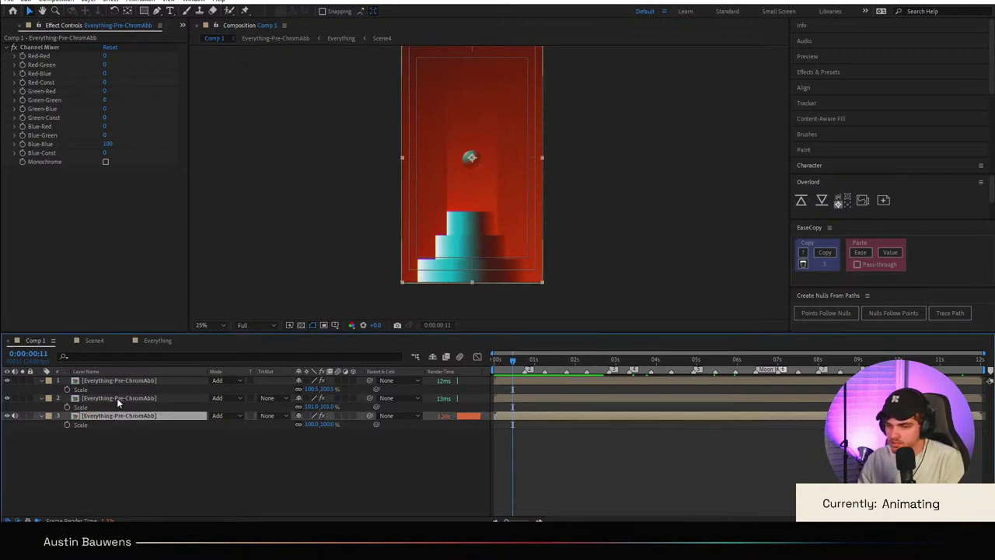
{"action": "left_click", "coordinate": [121, 382], "text": "shift"}
{"action": "key", "text": "ctrl+shift+c"}
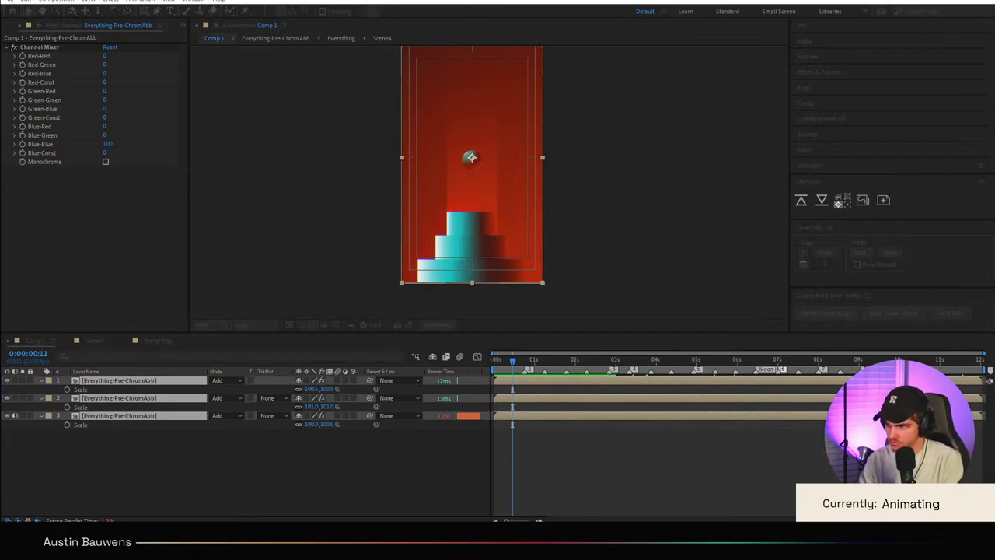
{"action": "key", "text": "Return"}
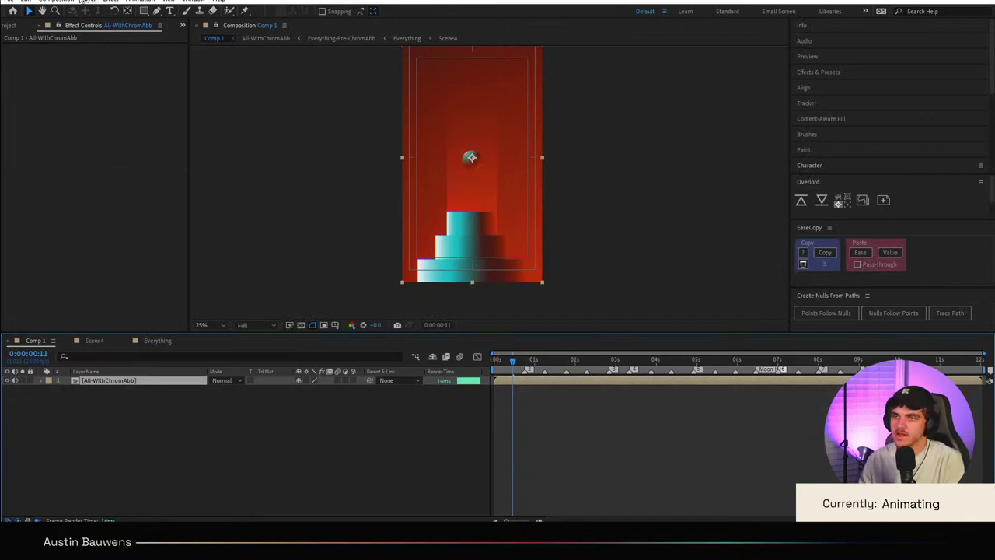
Step: Change the composition duration to 24 seconds in Composition Settings
{"action": "left_click", "coordinate": [56, 2]}
{"action": "left_click", "coordinate": [72, 24]}
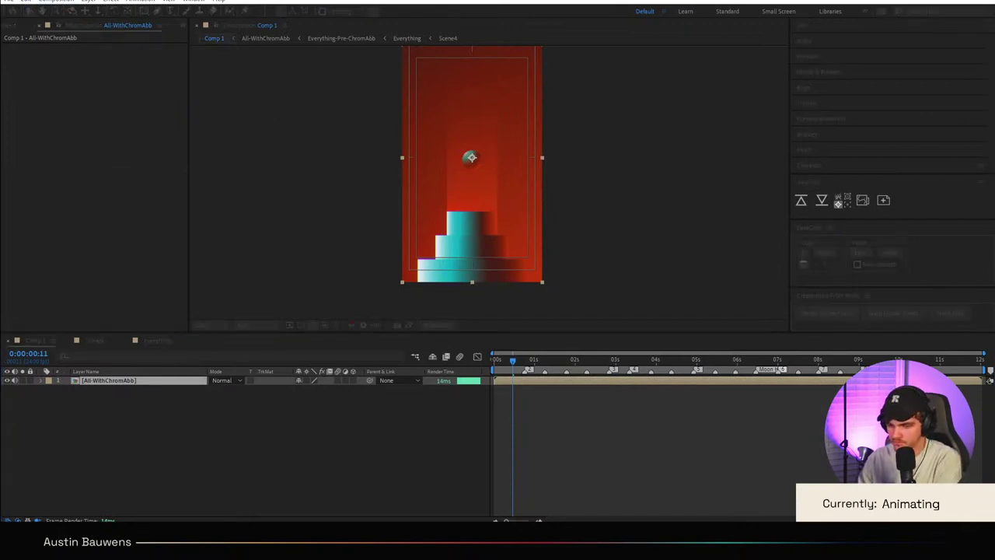
{"action": "key", "text": "Return"}
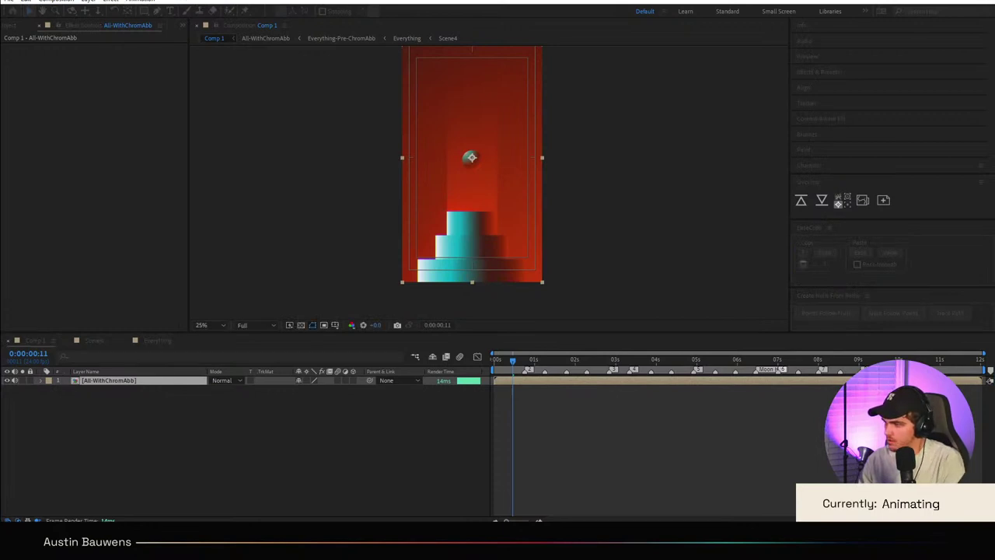
Step: Duplicate All-WithChromAbb, start the copy at 12 seconds, and scrub across the join to check the loop
{"action": "key", "text": "ctrl+d"}
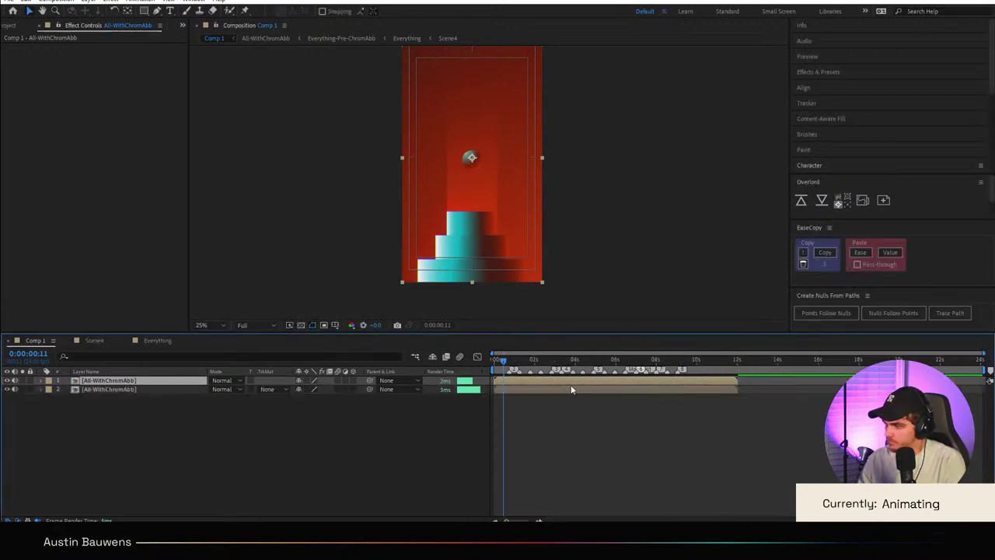
{"action": "left_click_drag", "start_coordinate": [569, 381], "coordinate": [799, 382]}
{"action": "left_click", "coordinate": [813, 406]}
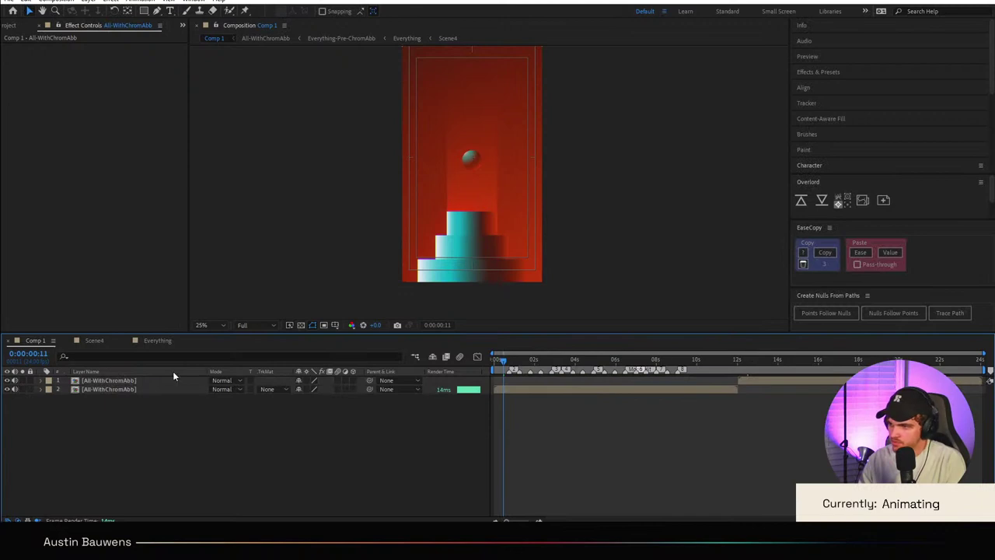
{"action": "left_click_drag", "start_coordinate": [731, 362], "coordinate": [738, 362]}
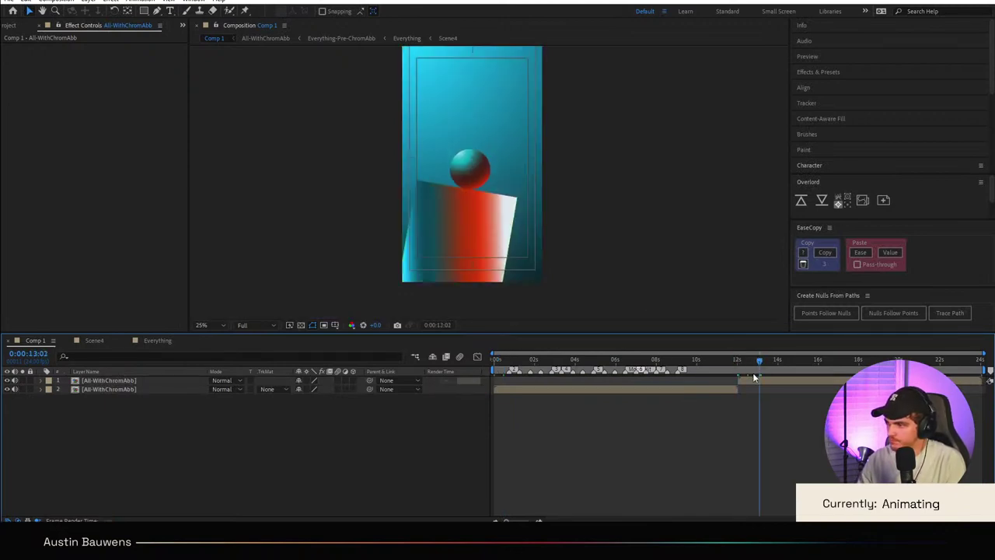
{"action": "left_click", "coordinate": [720, 366]}
{"action": "left_click_drag", "start_coordinate": [720, 364], "coordinate": [256, 338]}
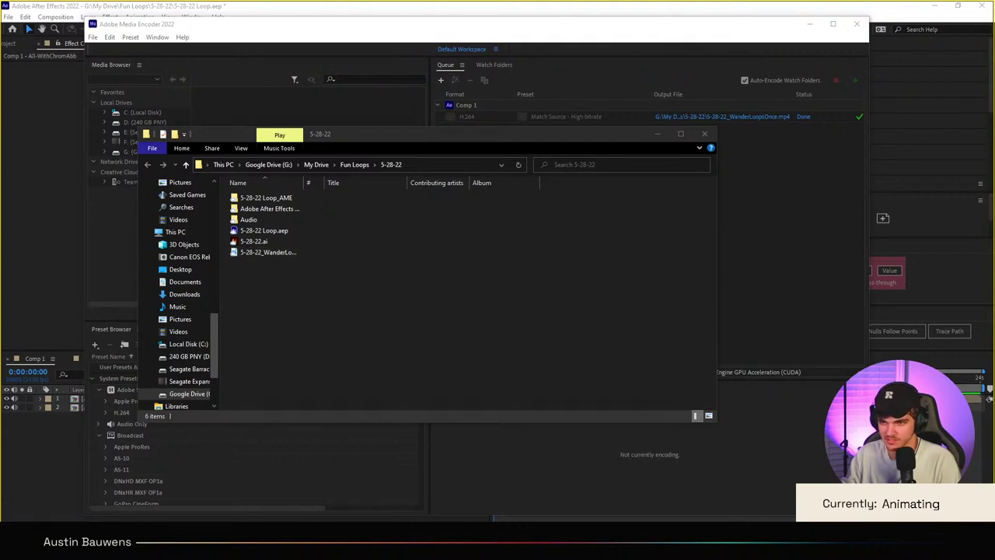
Step: Open 5-28-22_WanderLoopsOnce.mp4 from Explorer in Windows Media Player
{"action": "left_click", "coordinate": [322, 254]}
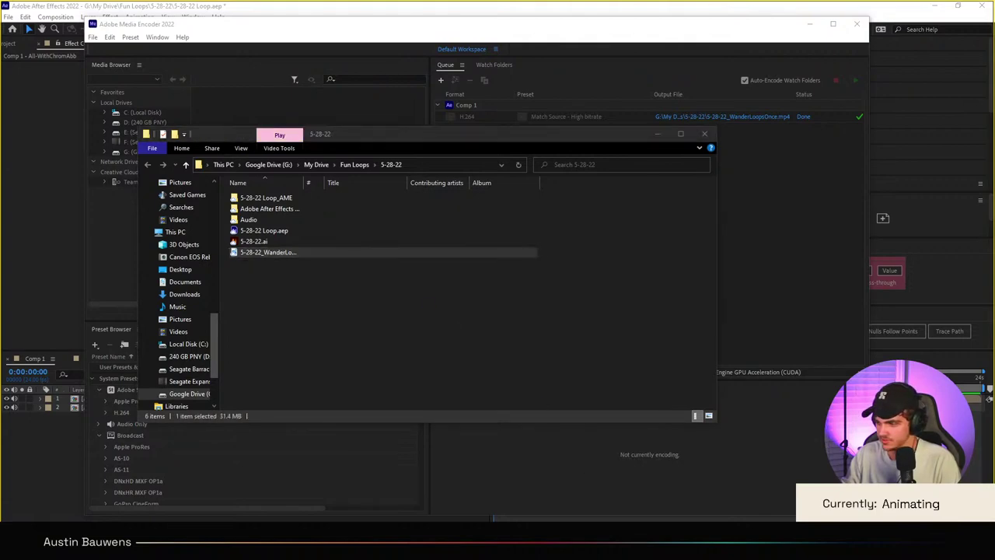
{"action": "double_click", "coordinate": [322, 253]}
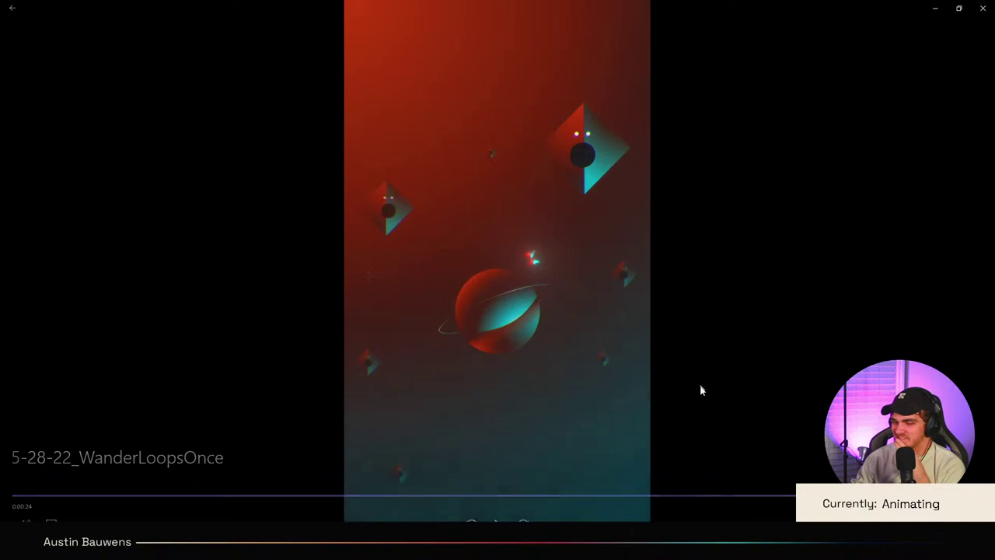
Step: Rewind the video to the Wander title, then close Media Player, Explorer and Media Encoder
{"action": "left_click_drag", "start_coordinate": [782, 498], "coordinate": [382, 506]}
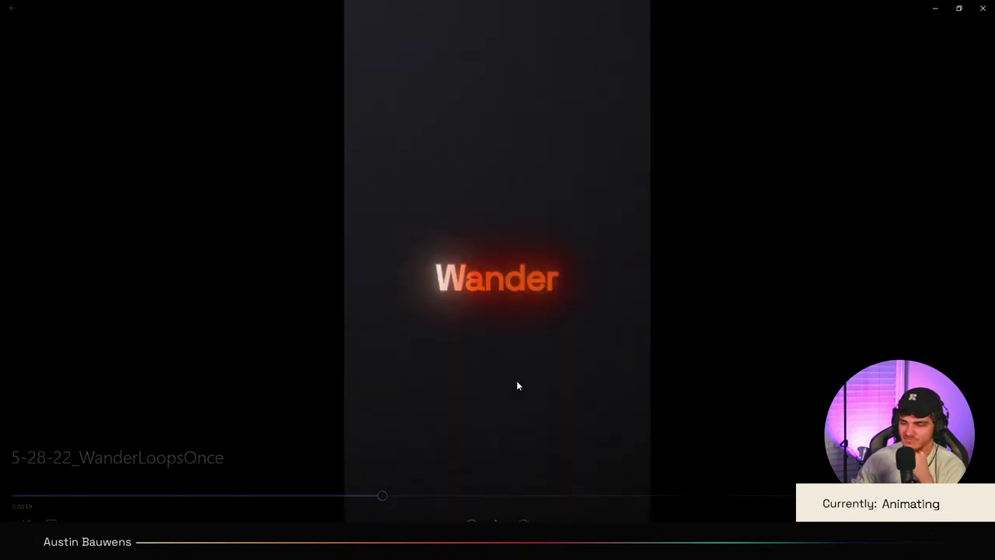
{"action": "left_click", "coordinate": [983, 8]}
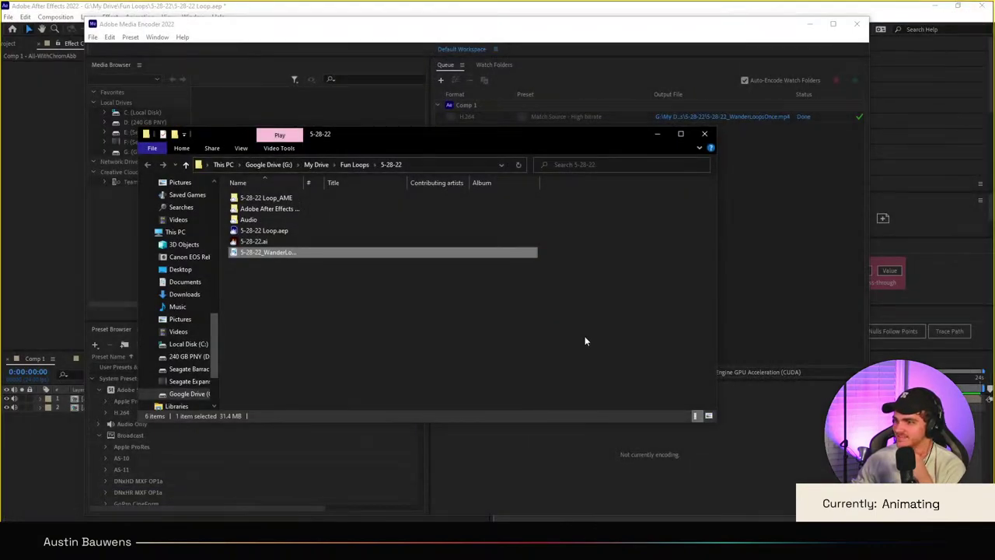
{"action": "left_click", "coordinate": [768, 267]}
{"action": "left_click", "coordinate": [813, 23]}
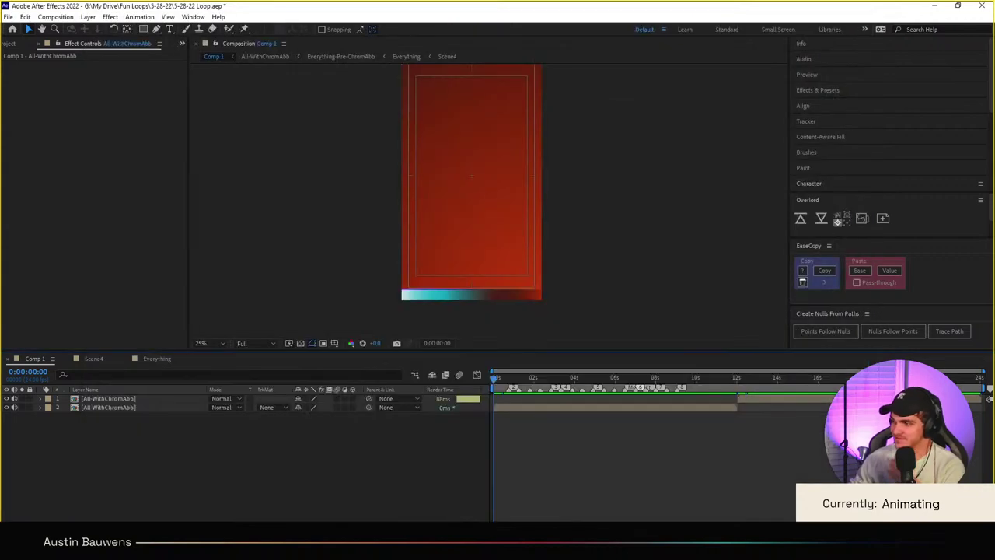